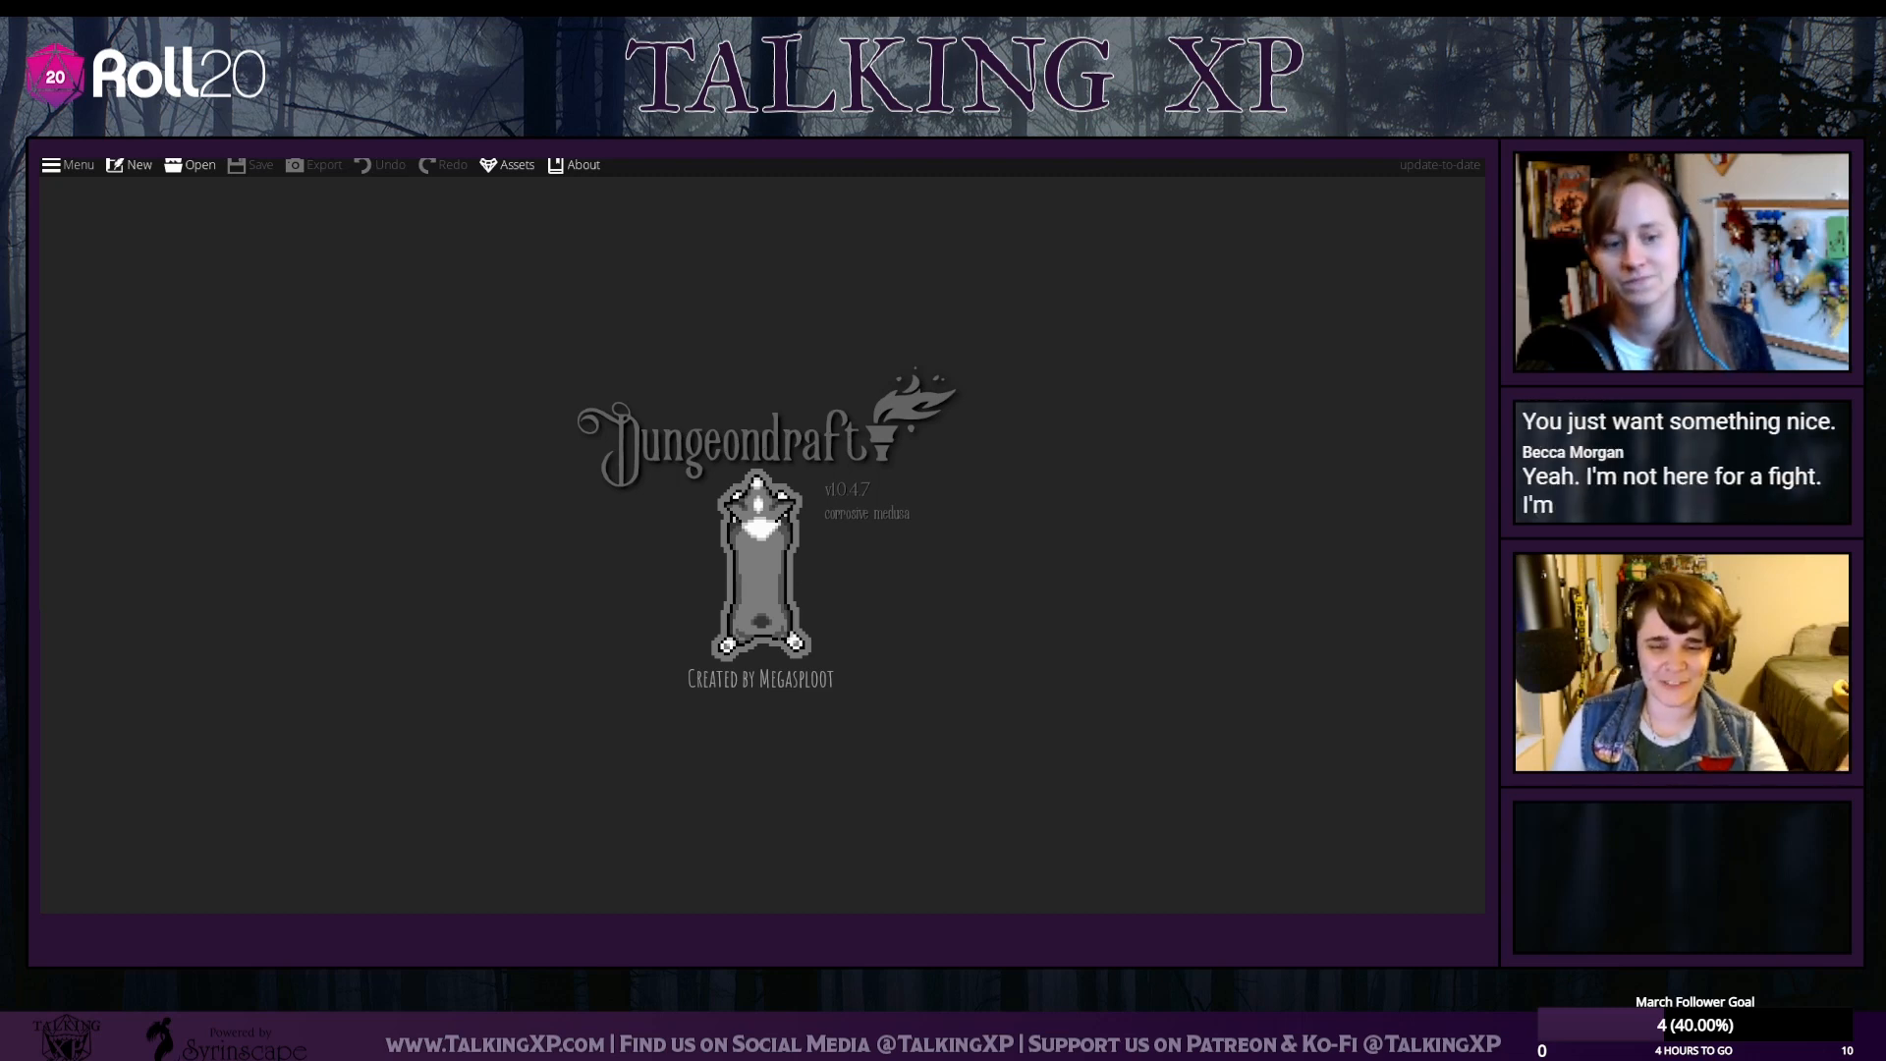
Create a new map 20 tiles wide and 15 tiles high without the map wizard
left_click(138, 165)
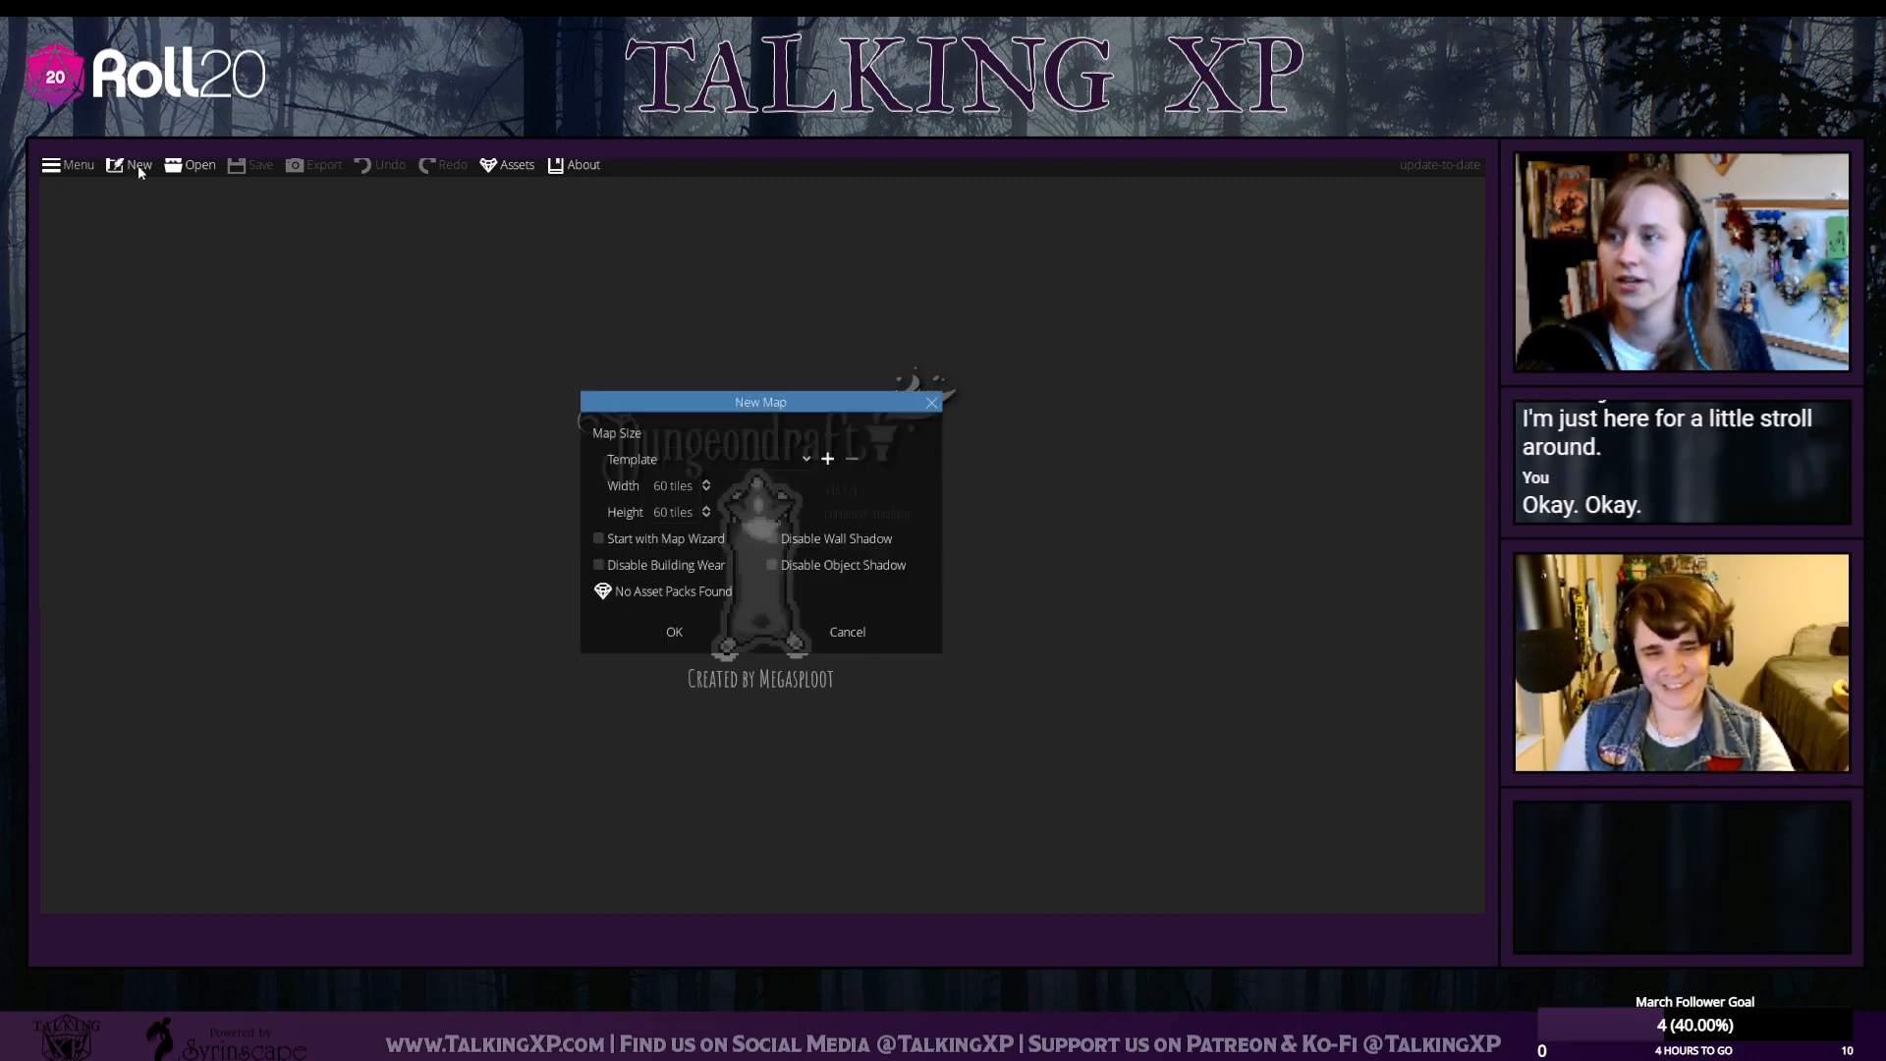
left_click(649, 485)
left_click(663, 486)
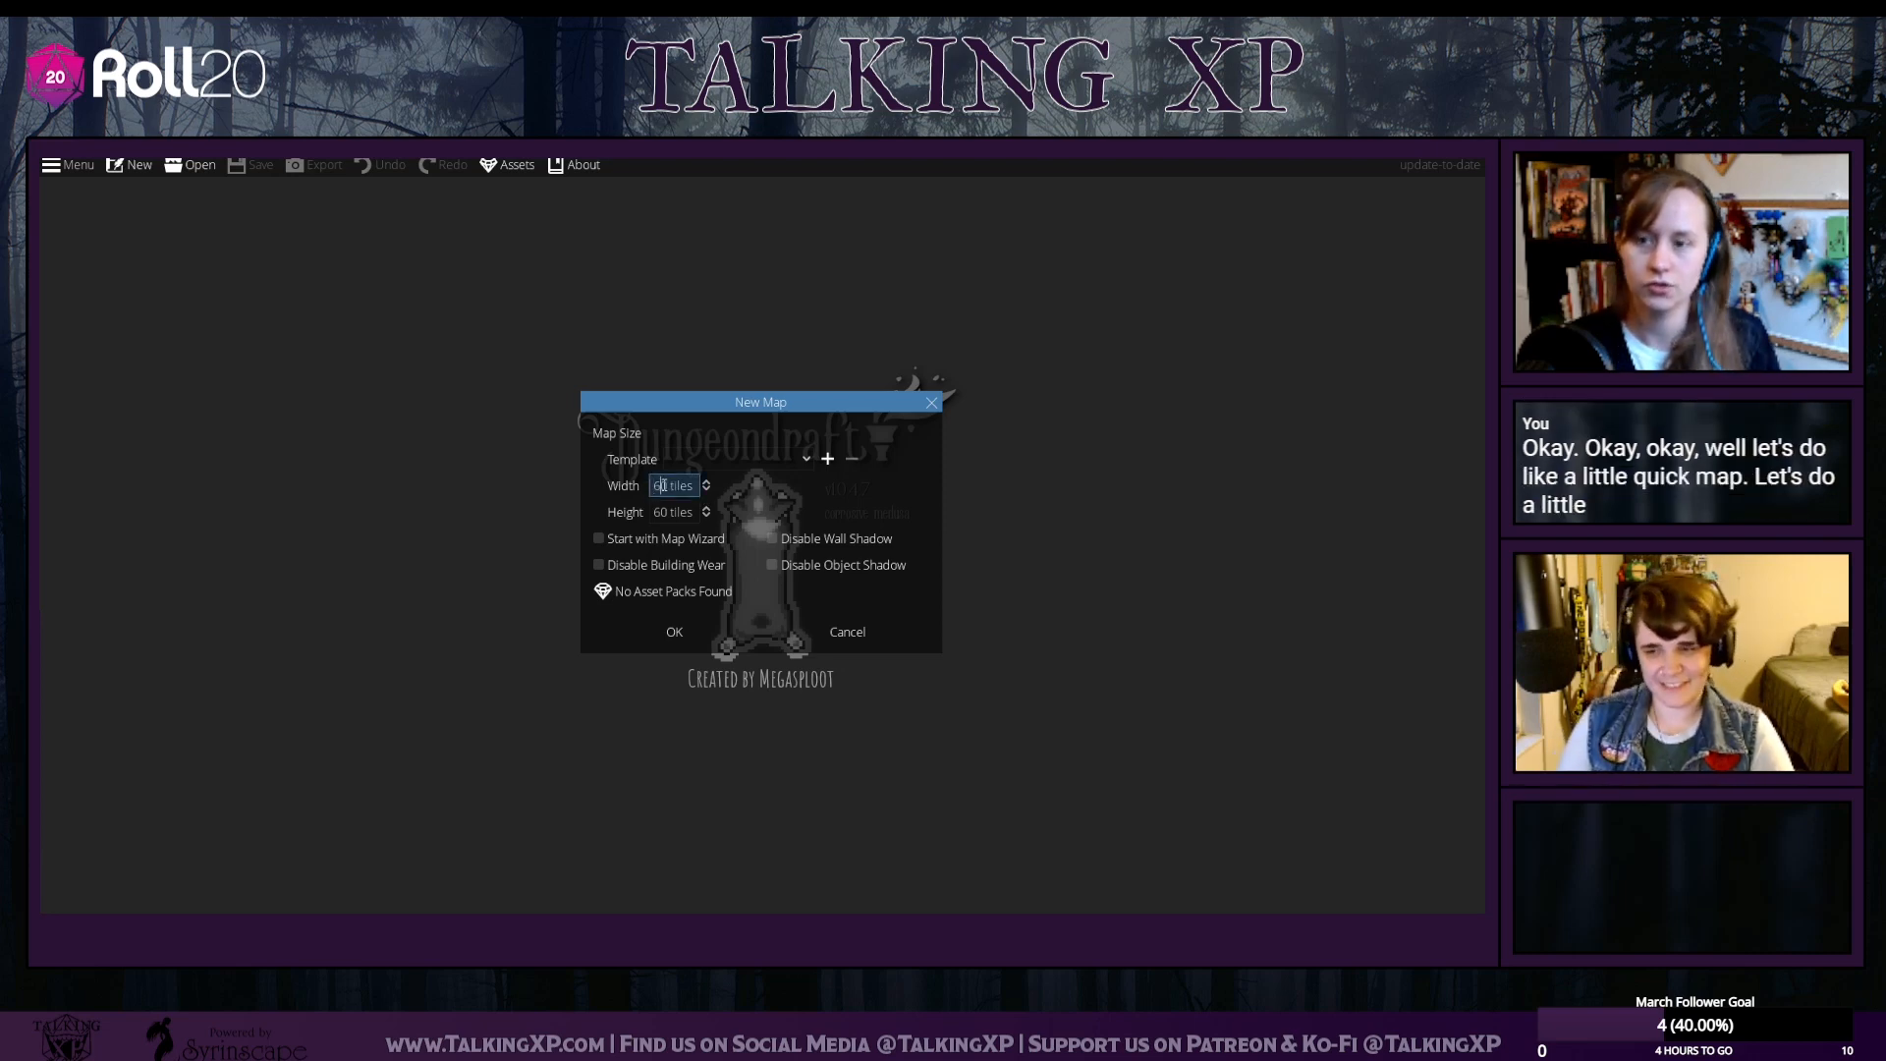
type("3")
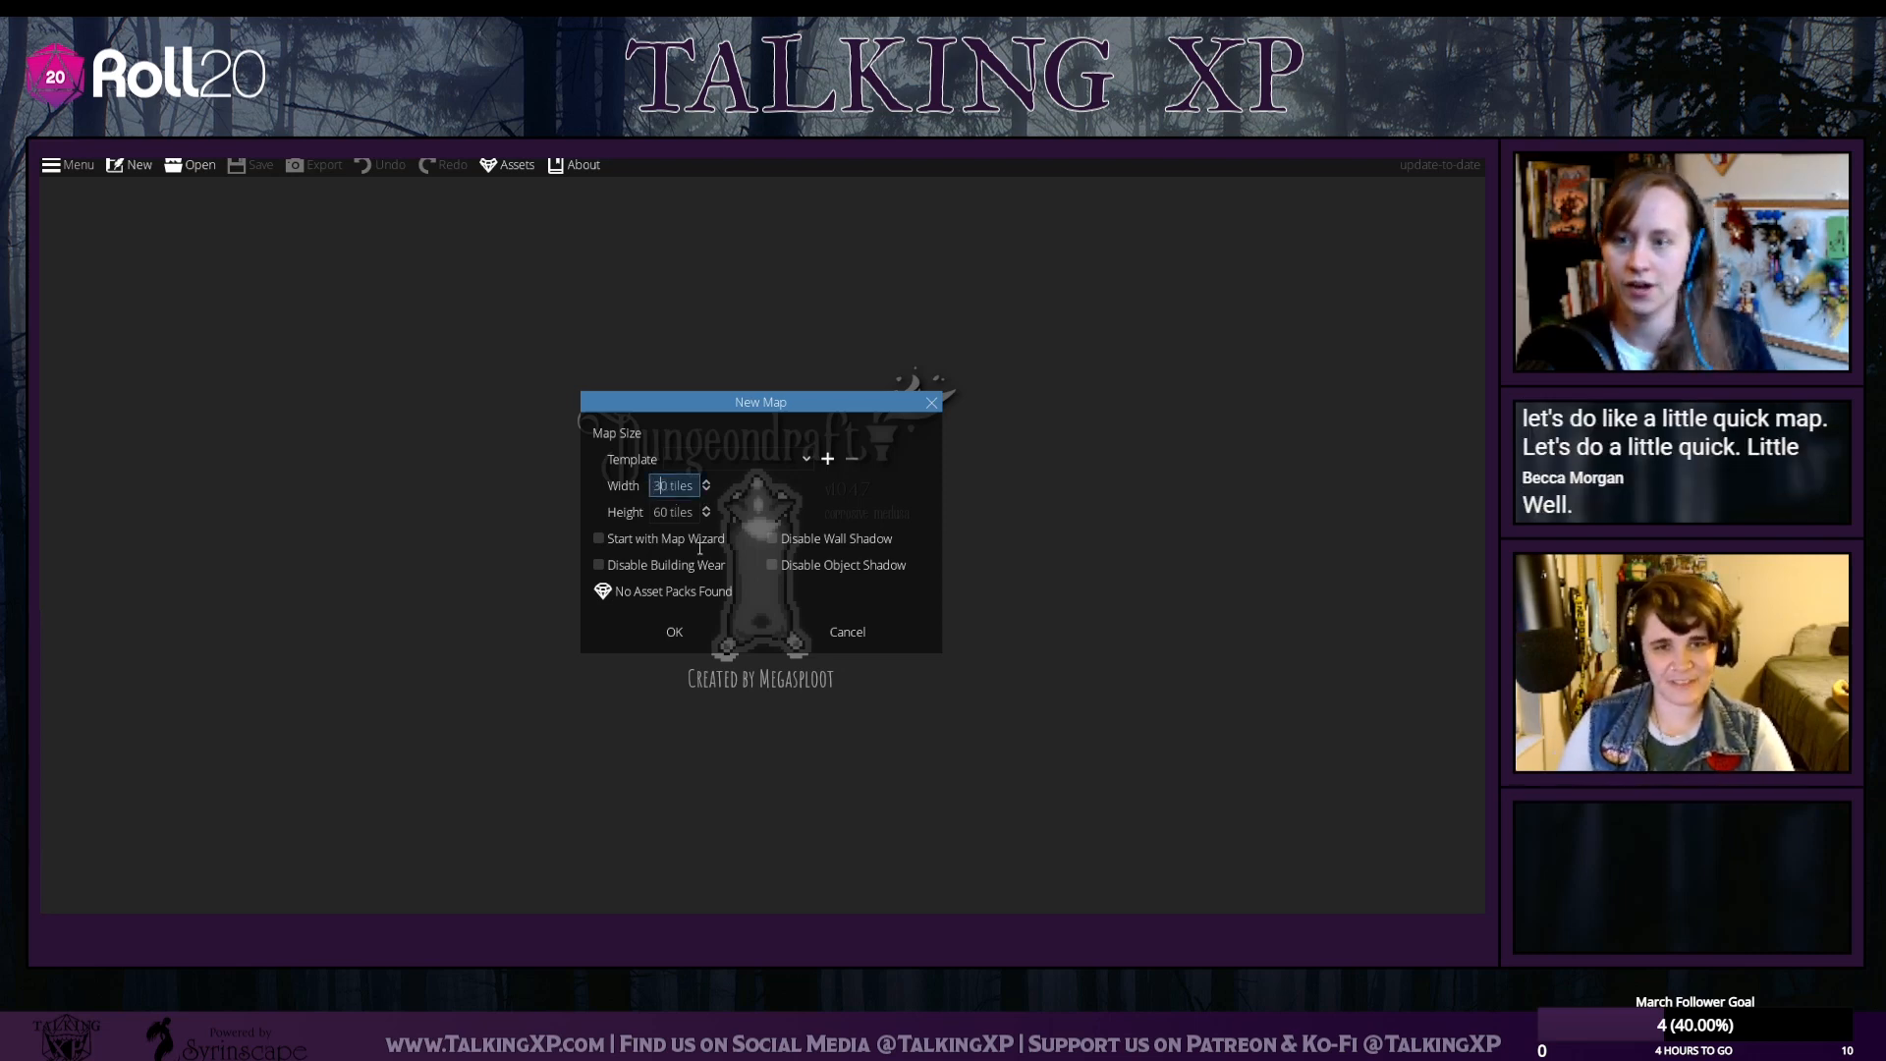
left_click(664, 510)
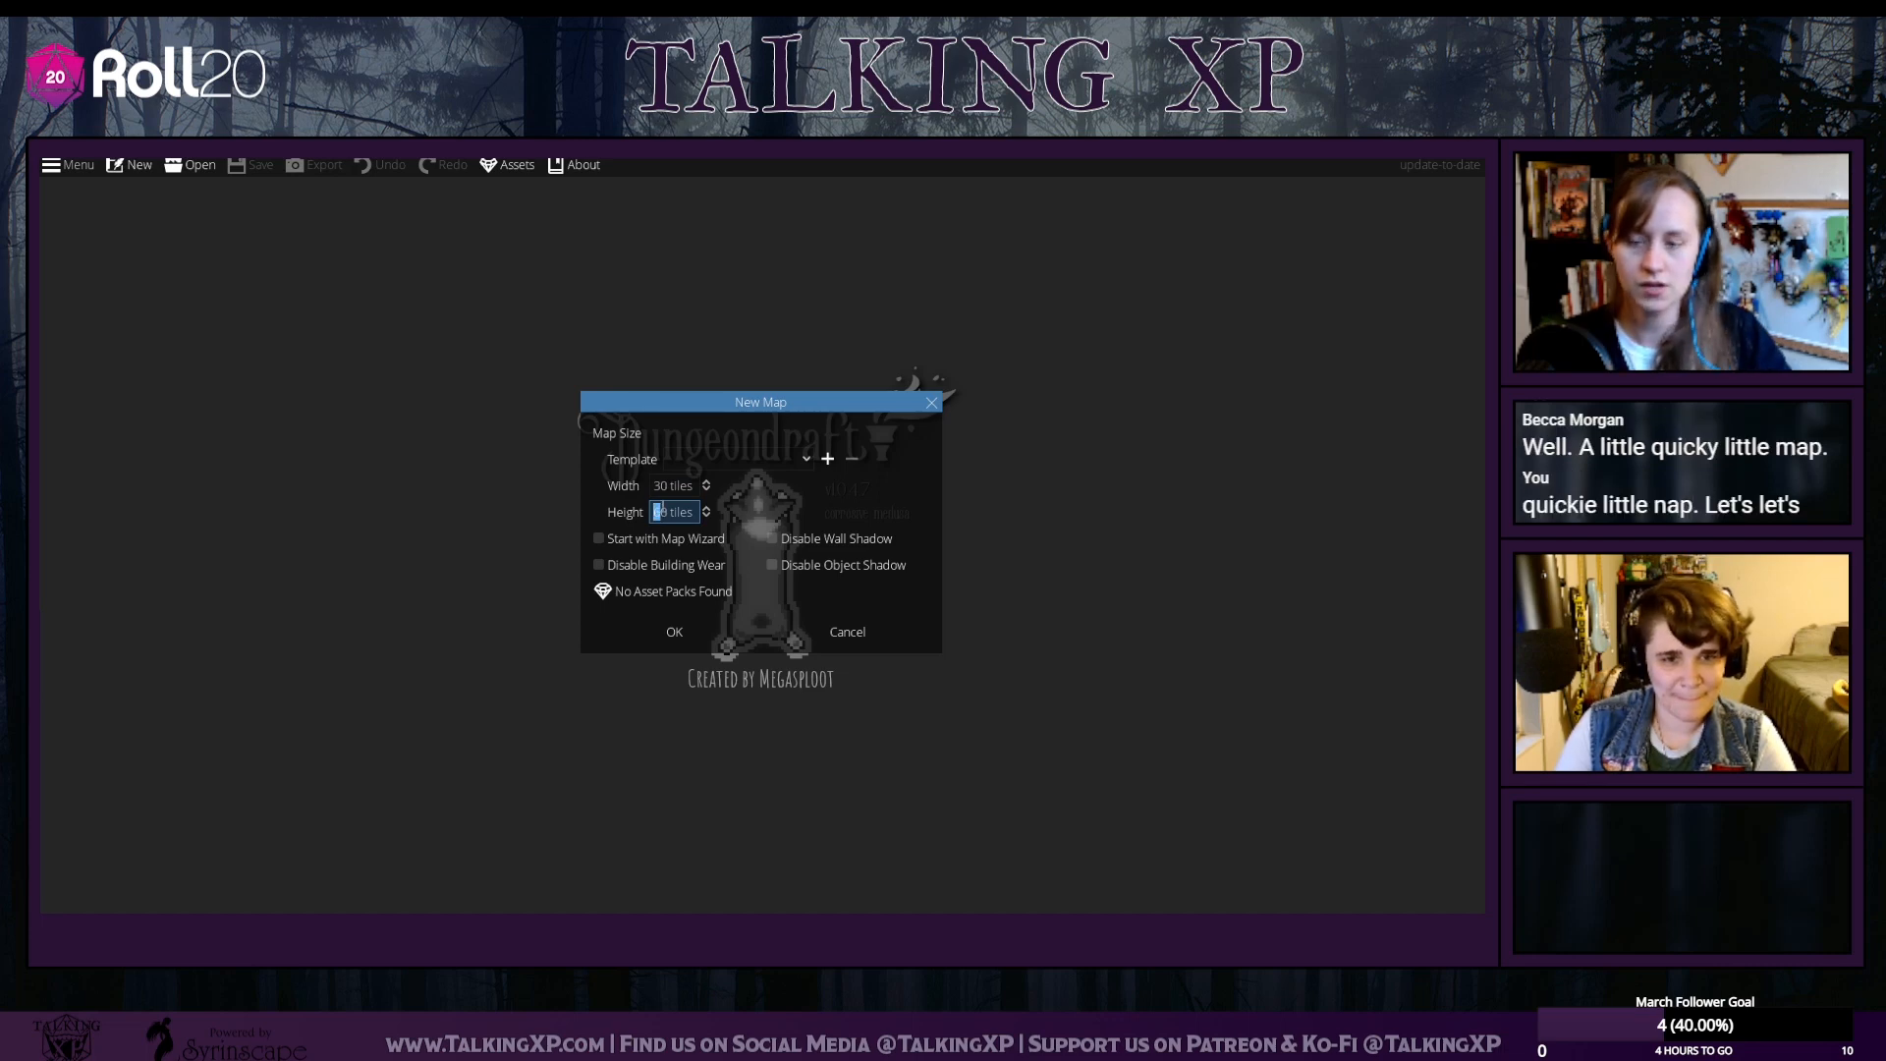
left_click_drag(653, 485, 660, 511)
type("2")
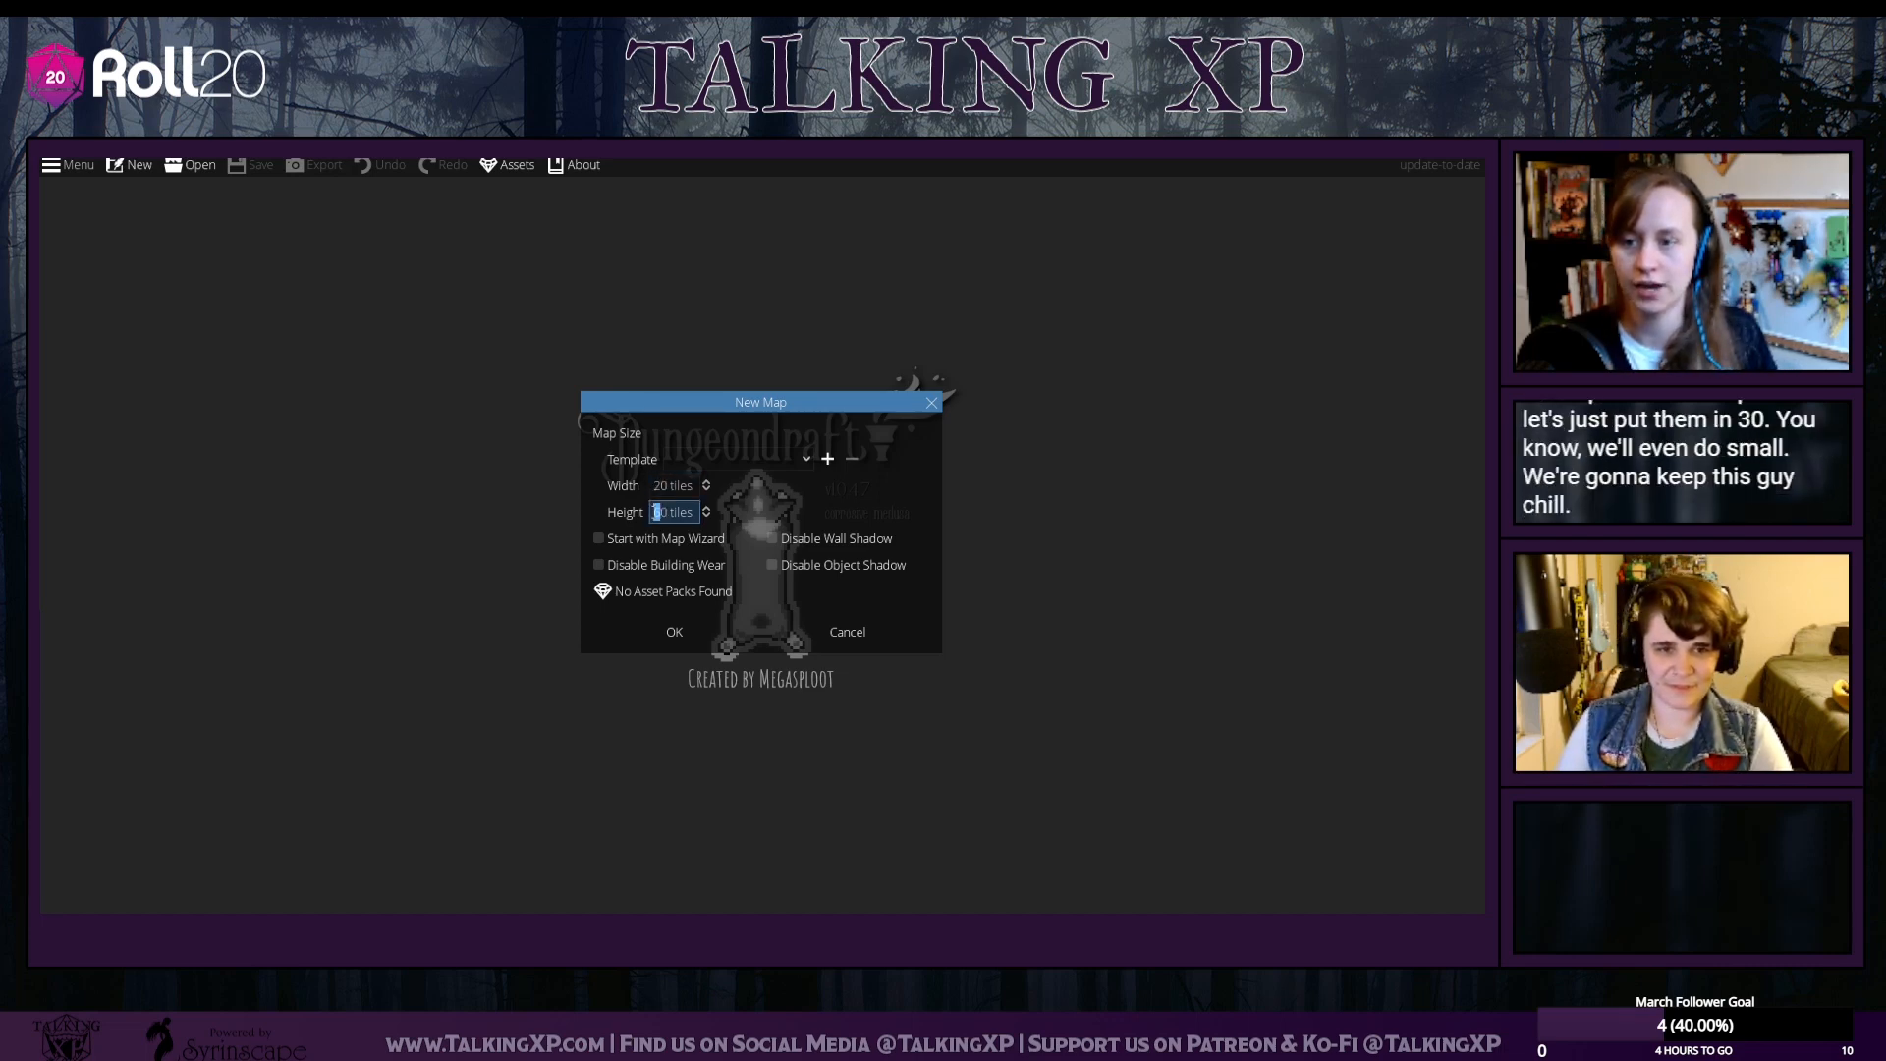
type("15")
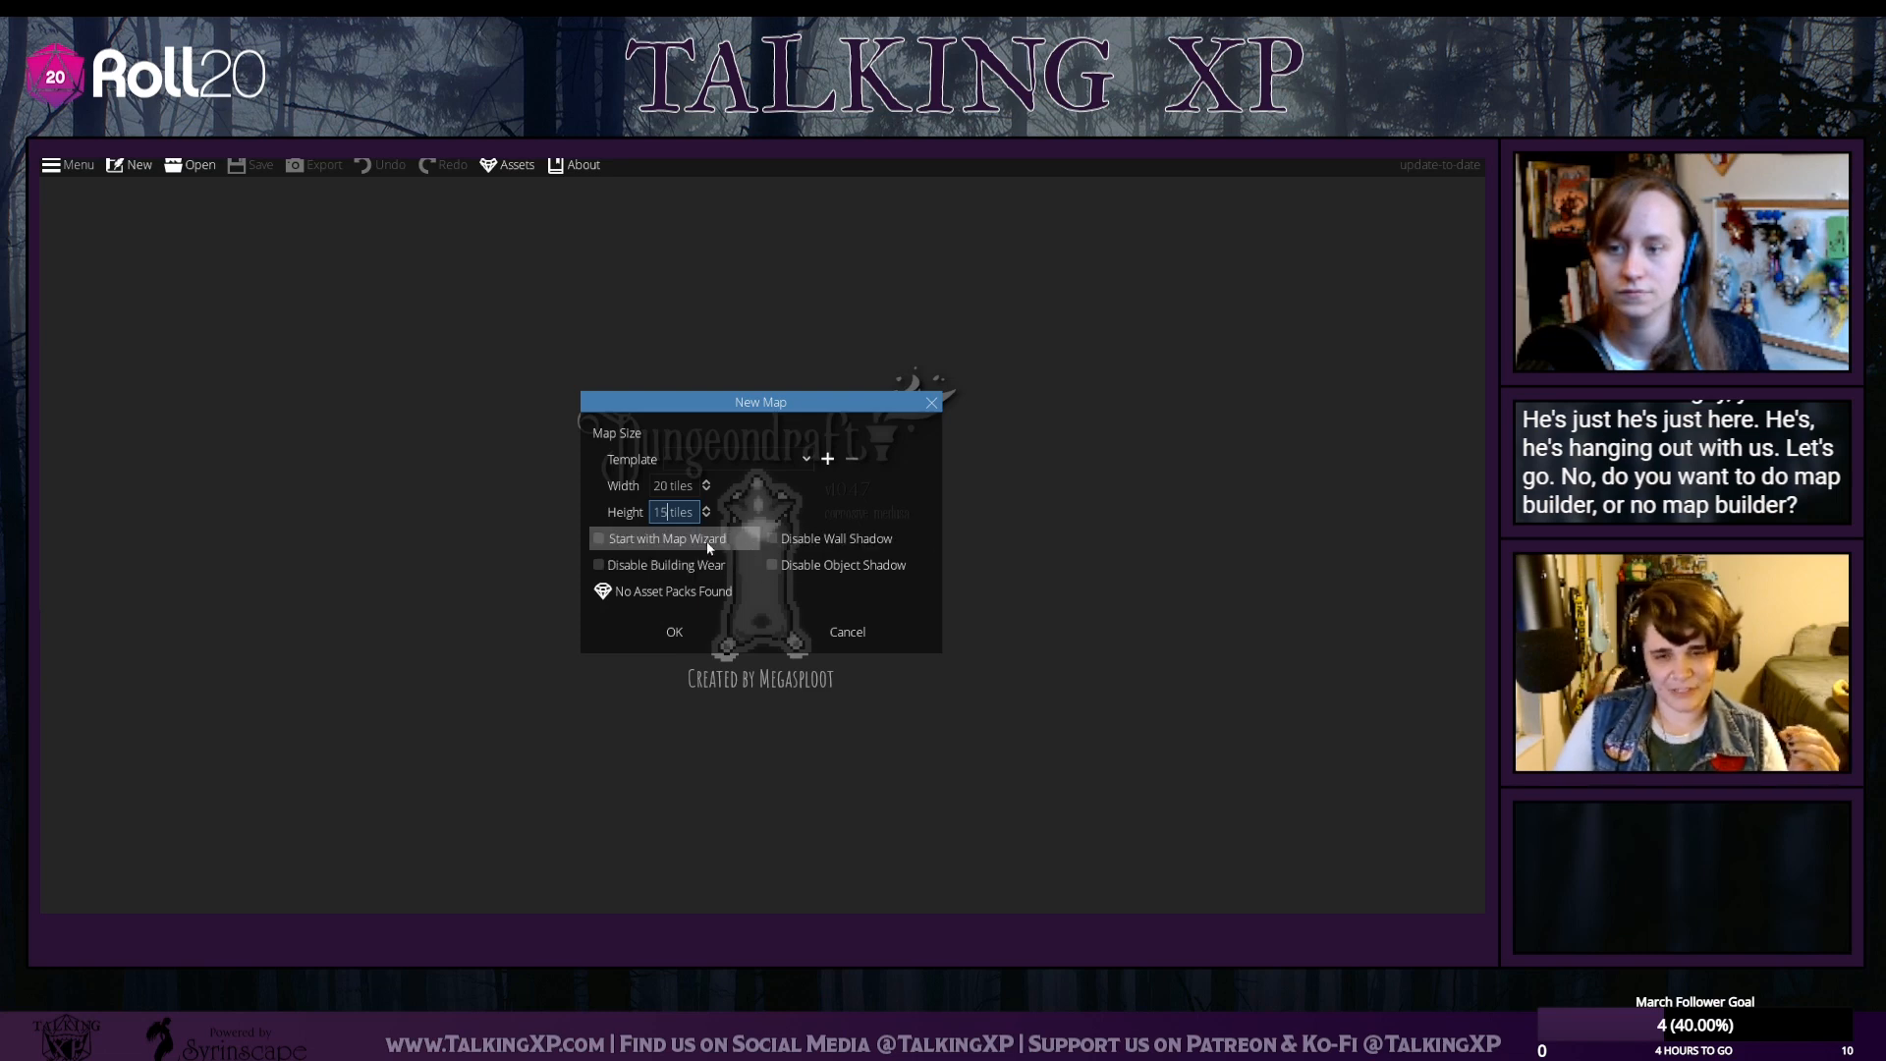
left_click(683, 629)
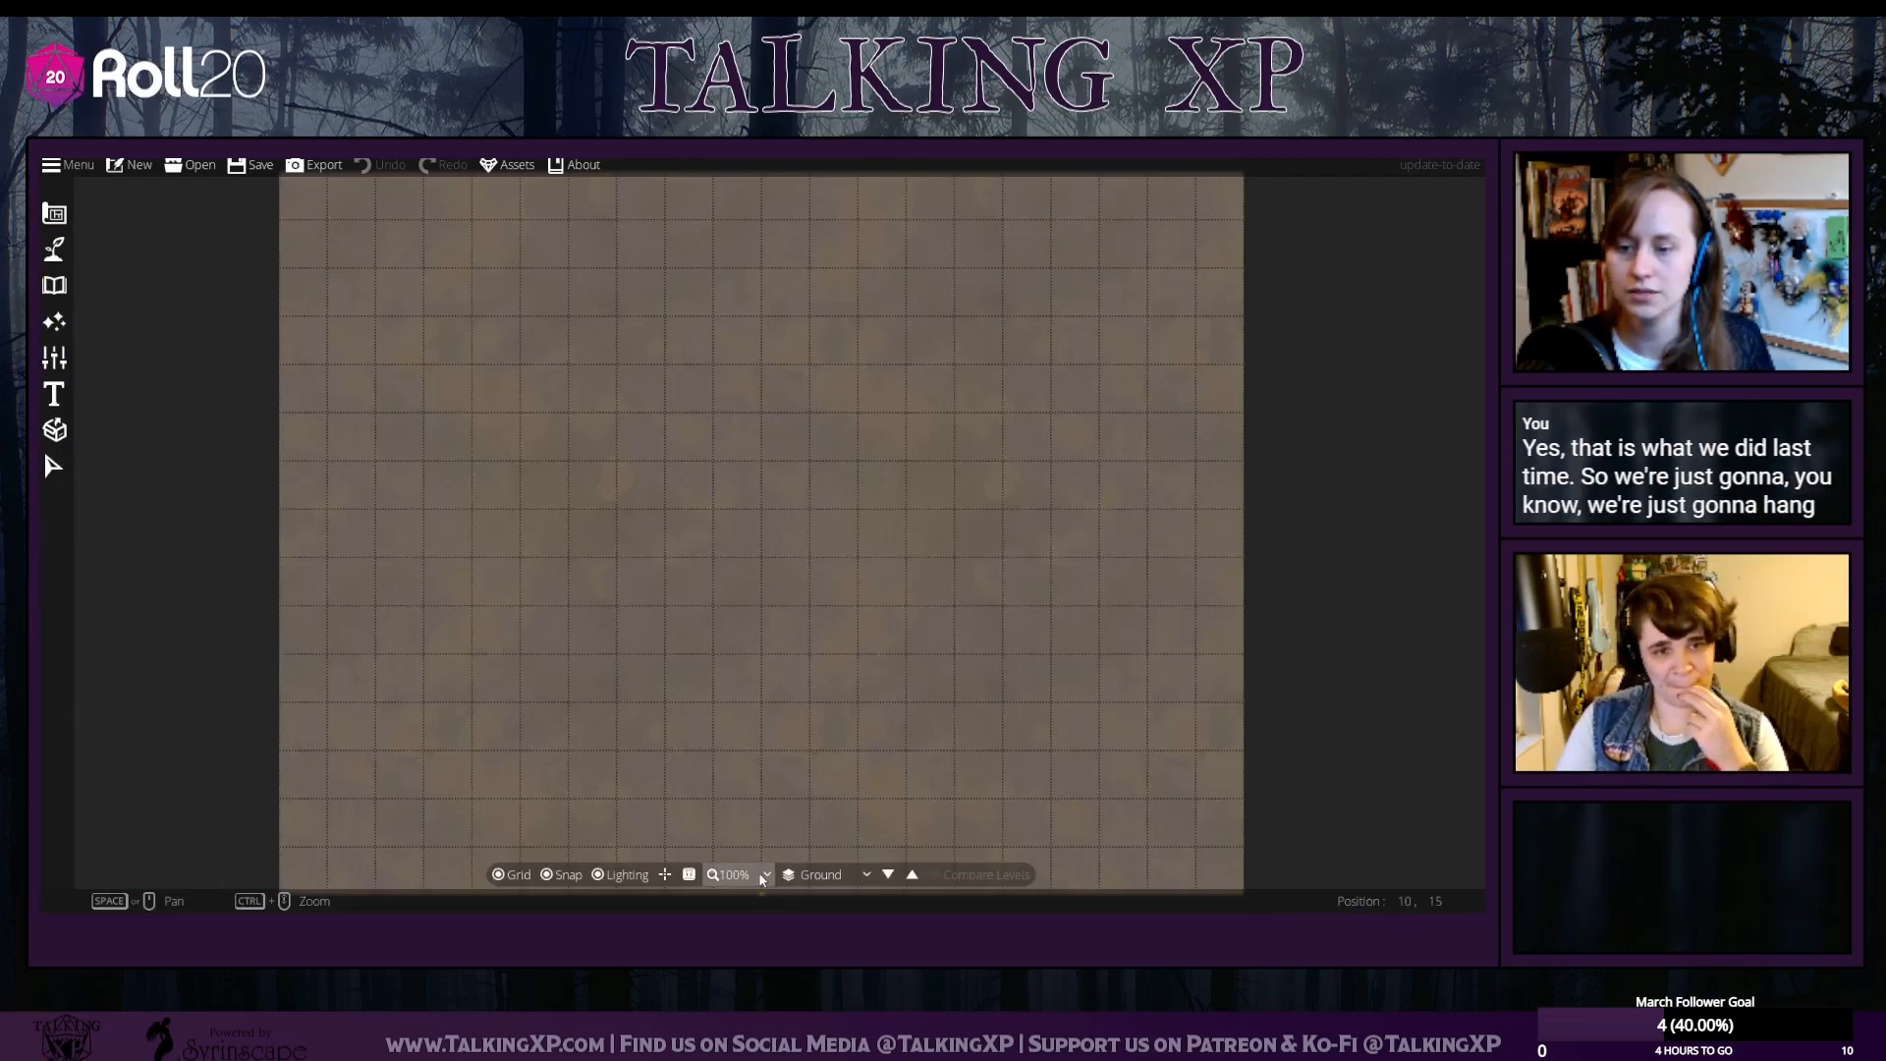
left_click(761, 879)
left_click(756, 776)
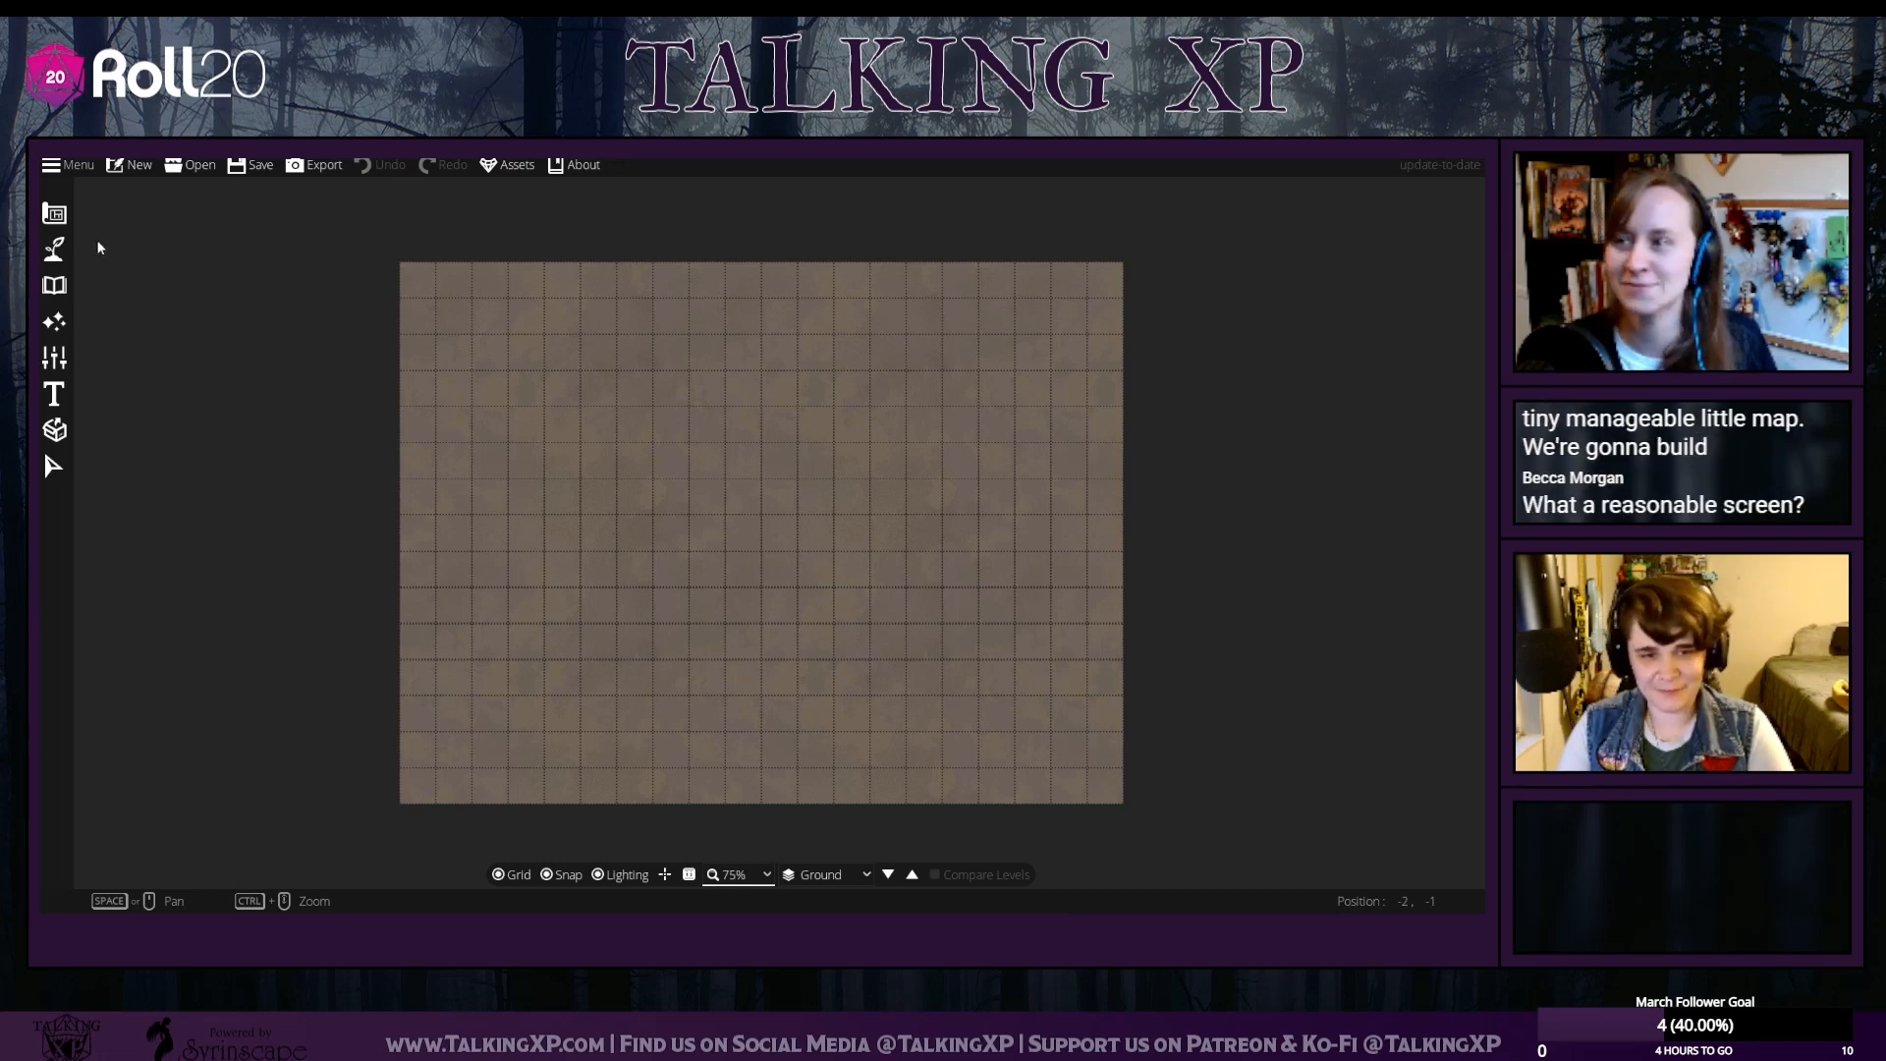
left_click(75, 221)
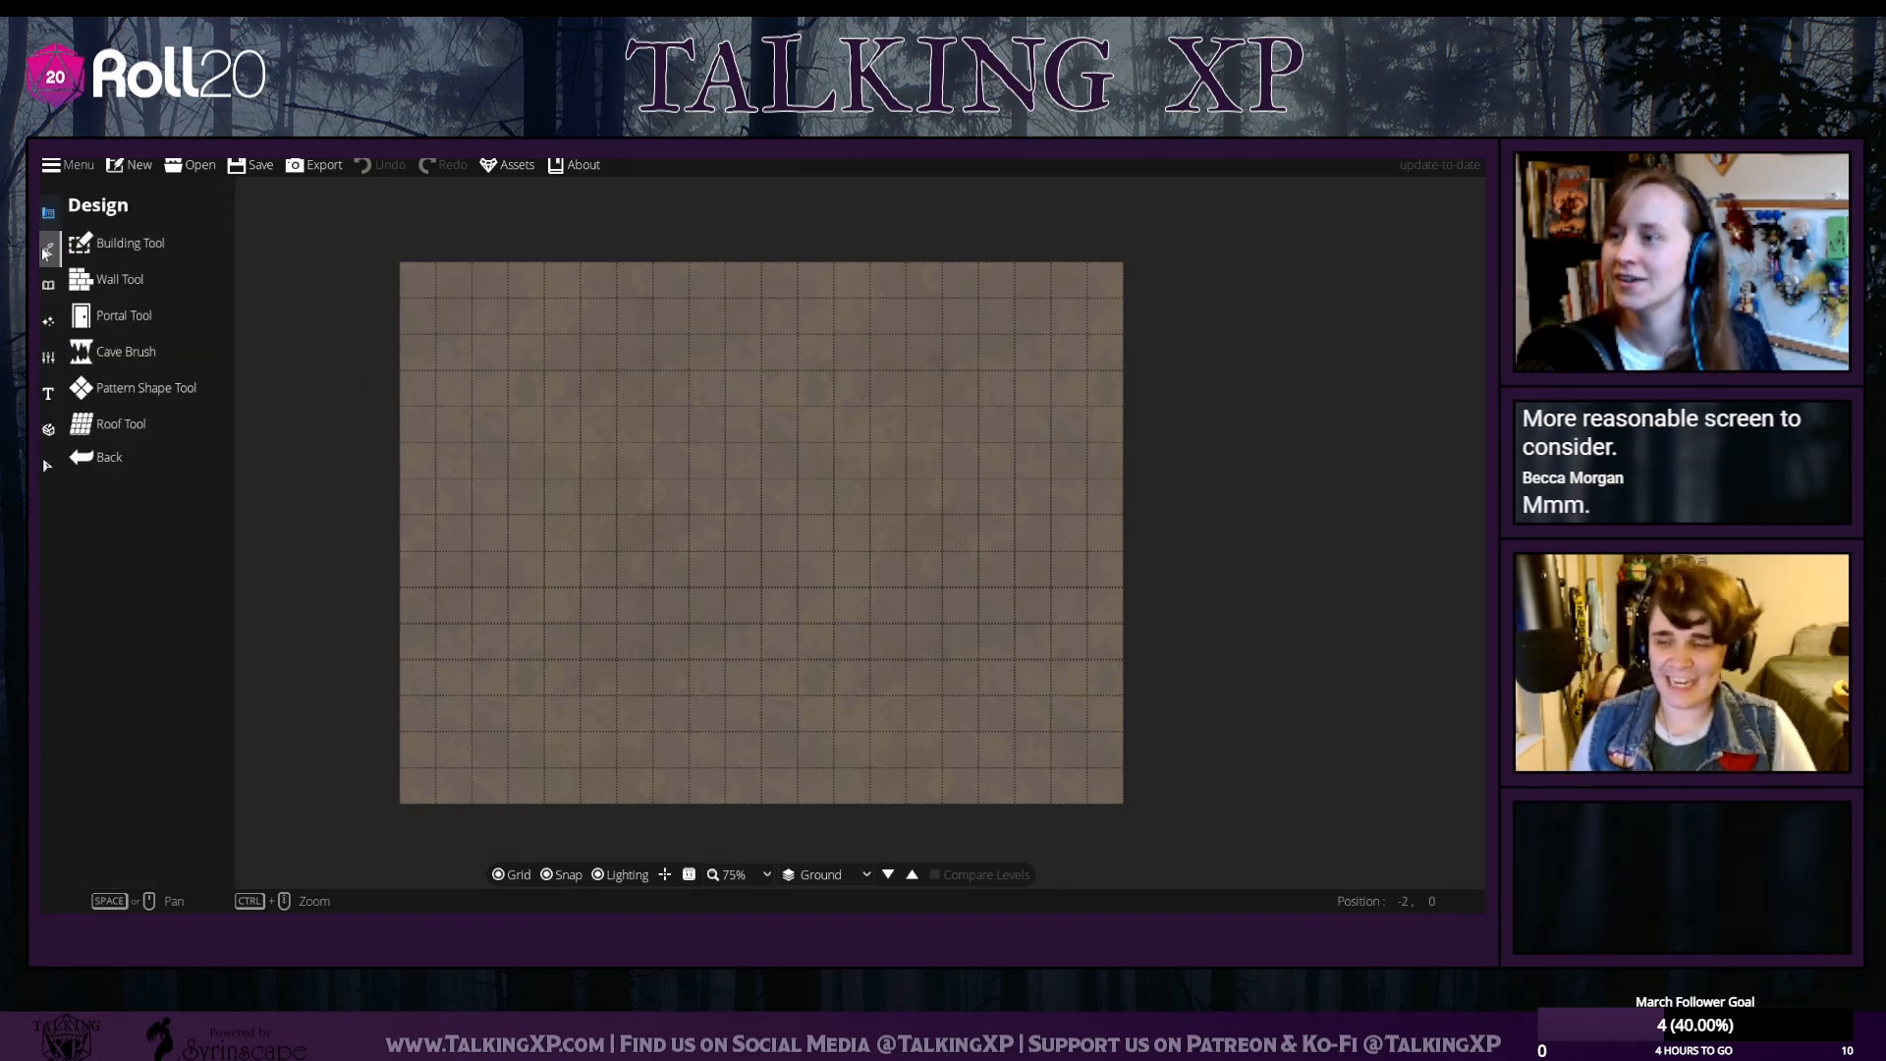
left_click(48, 321)
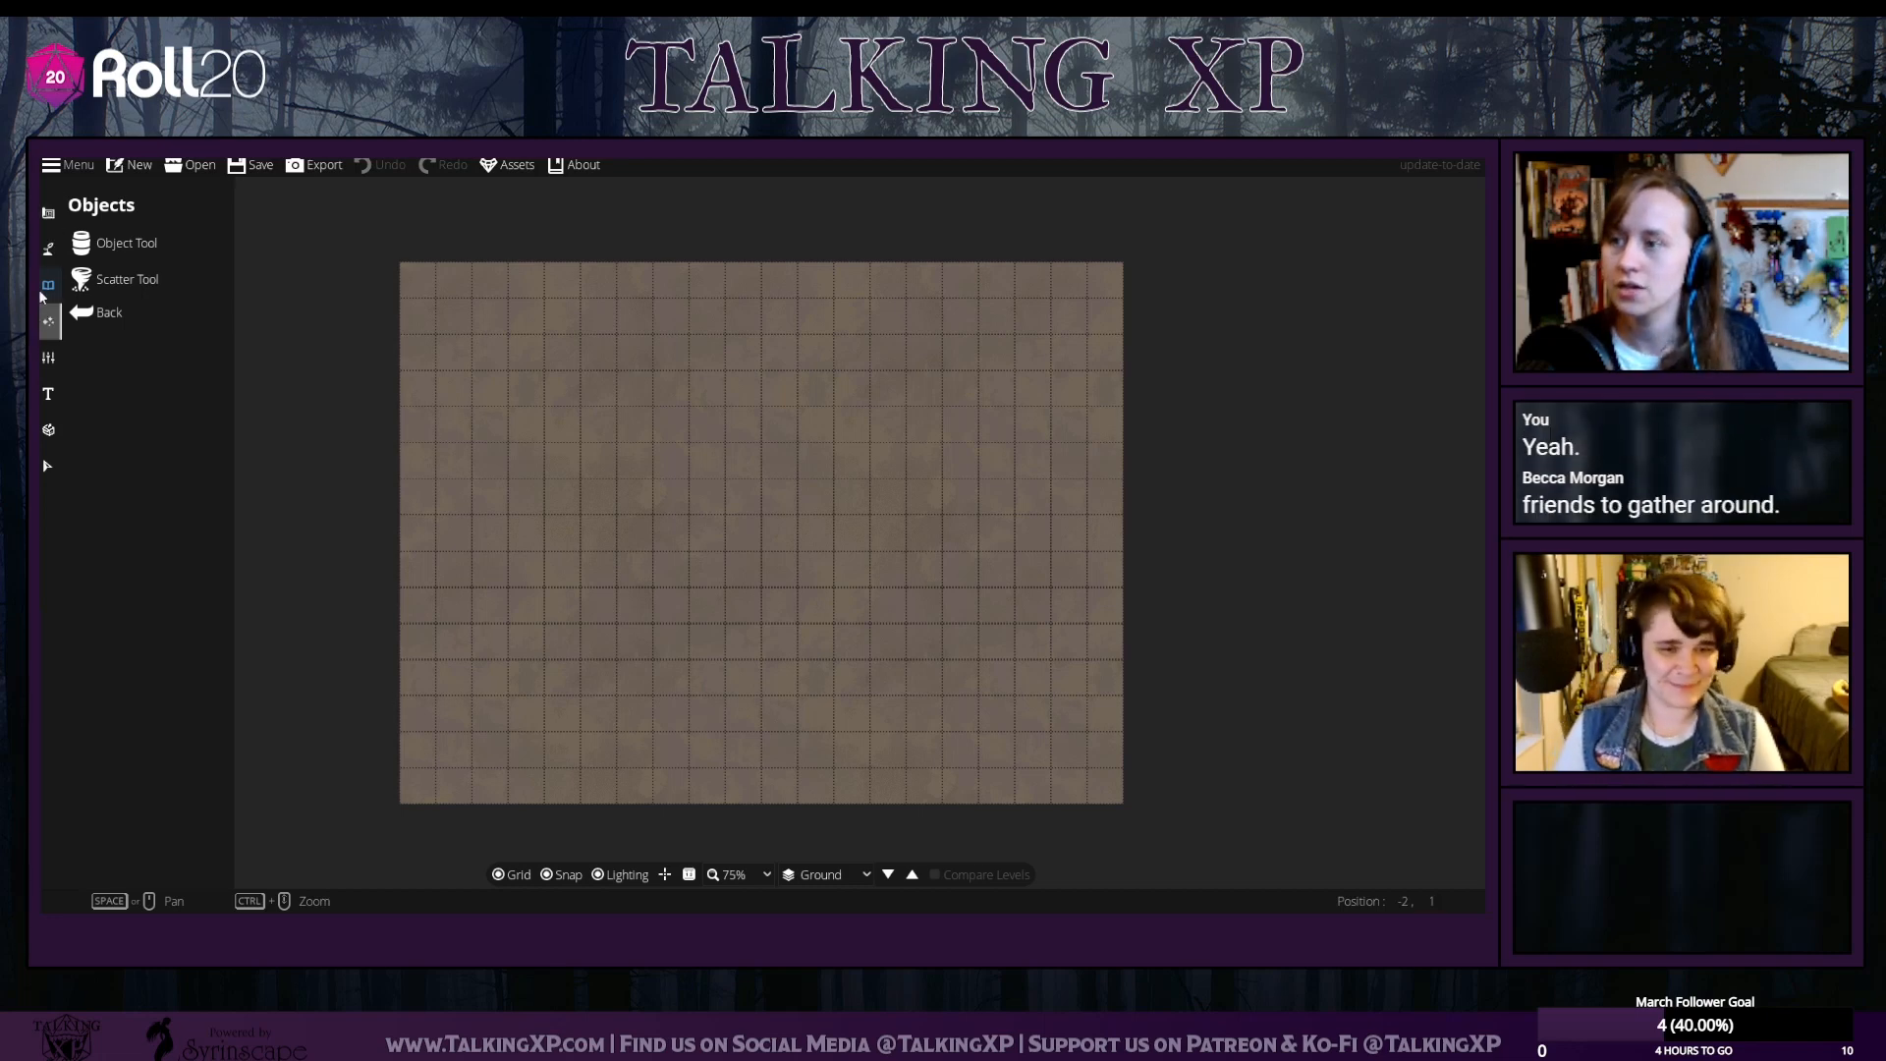
left_click(46, 251)
left_click(48, 212)
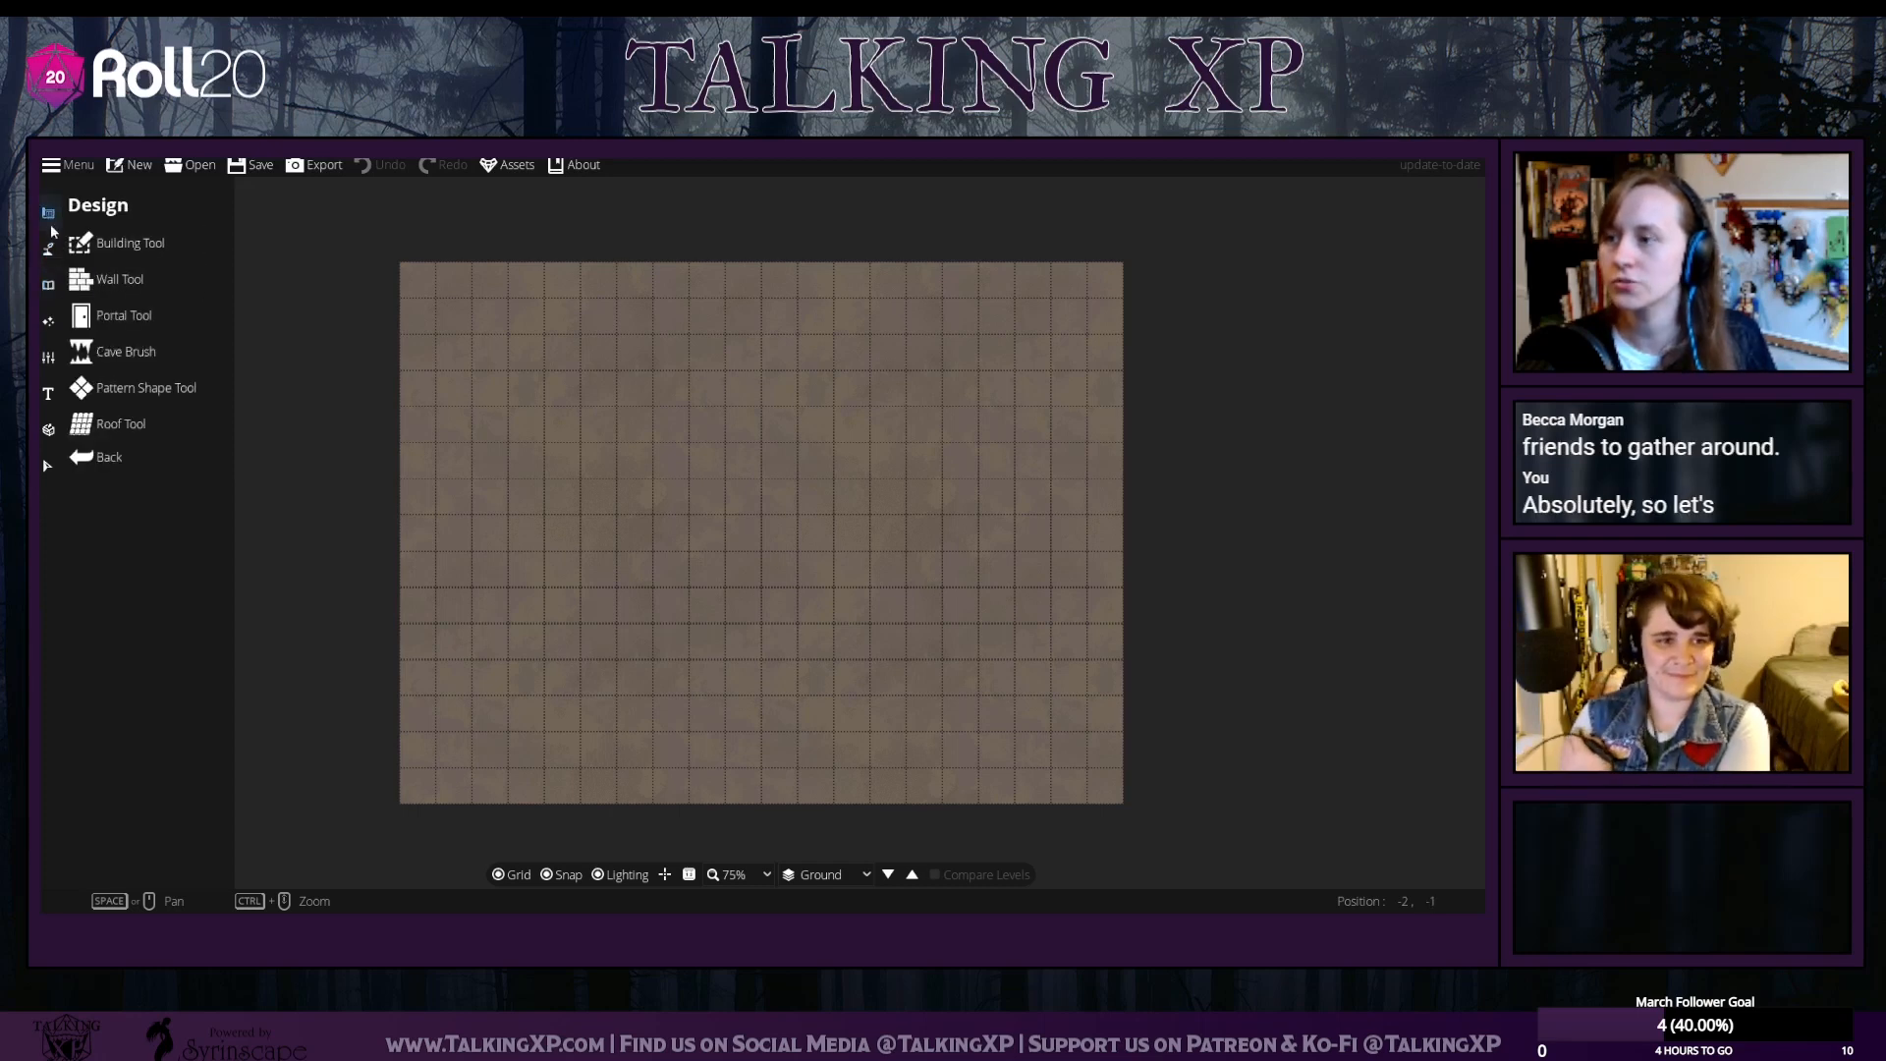
left_click(48, 251)
left_click(118, 243)
left_click(119, 350)
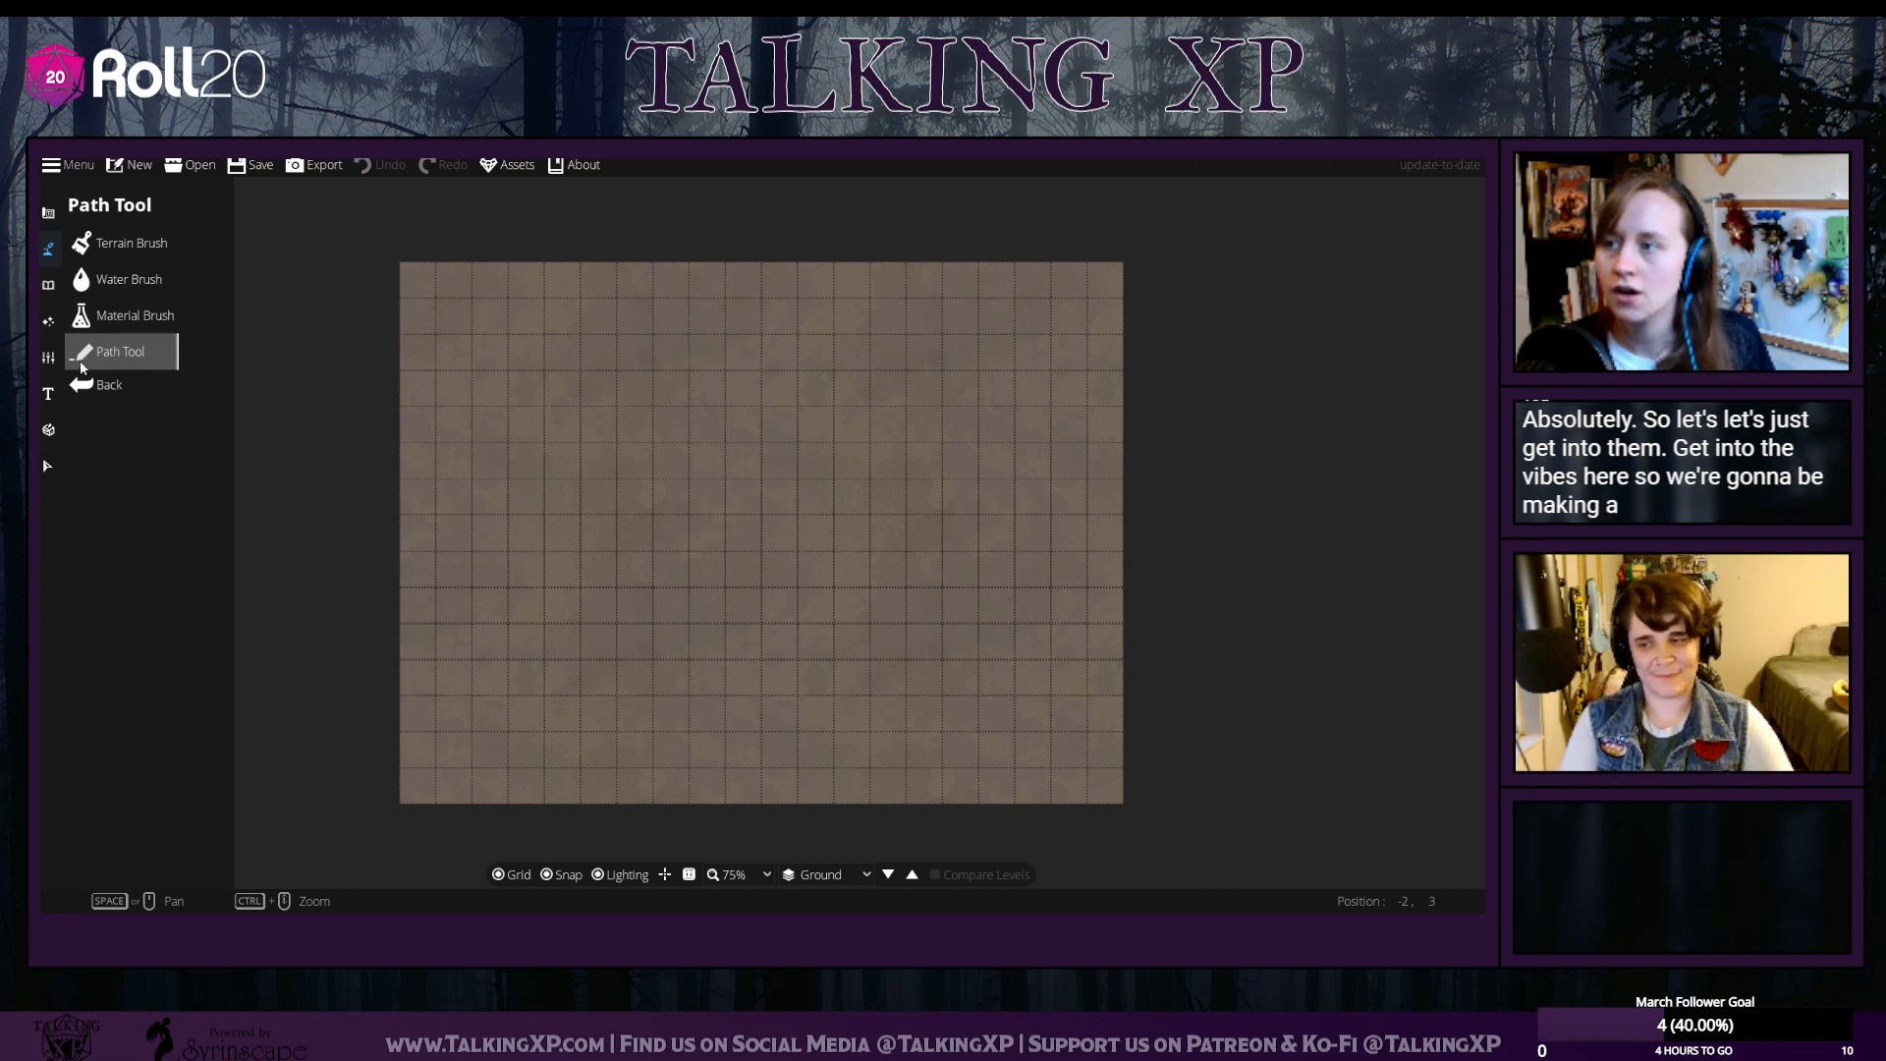
left_click(108, 251)
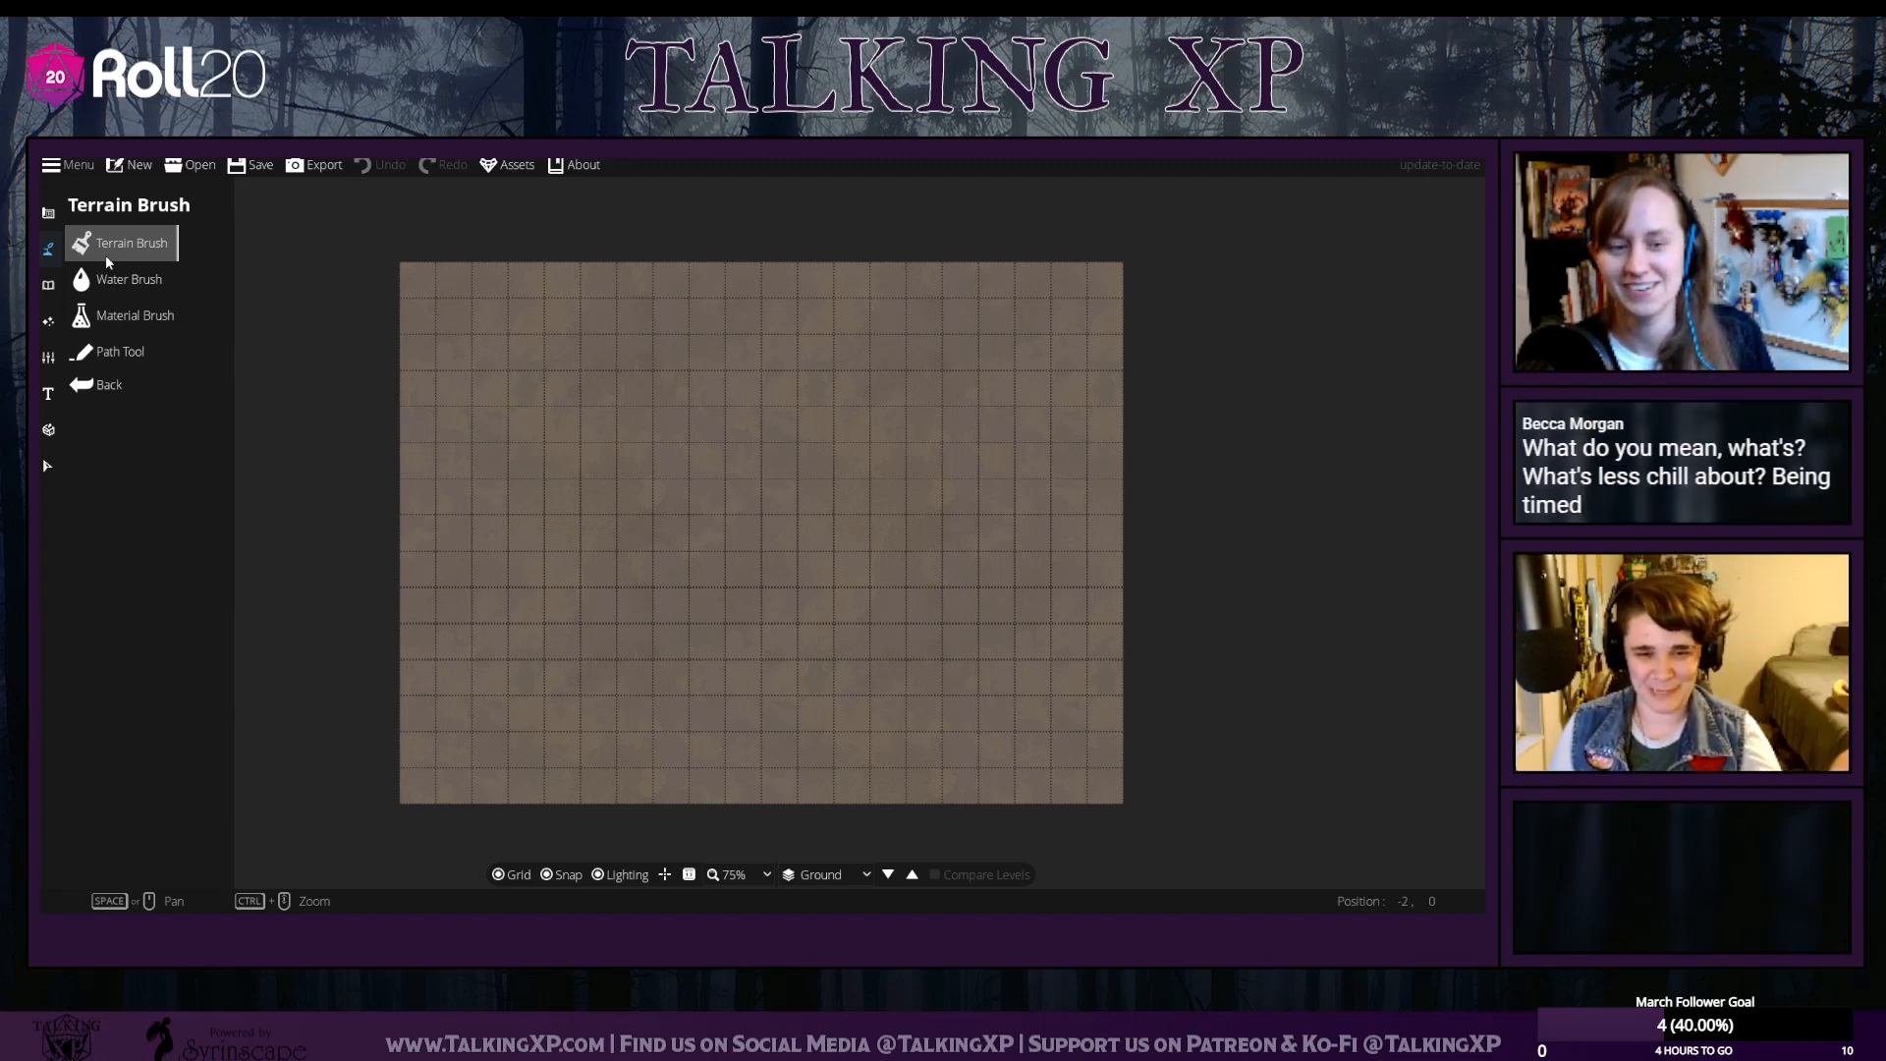
left_click(128, 270)
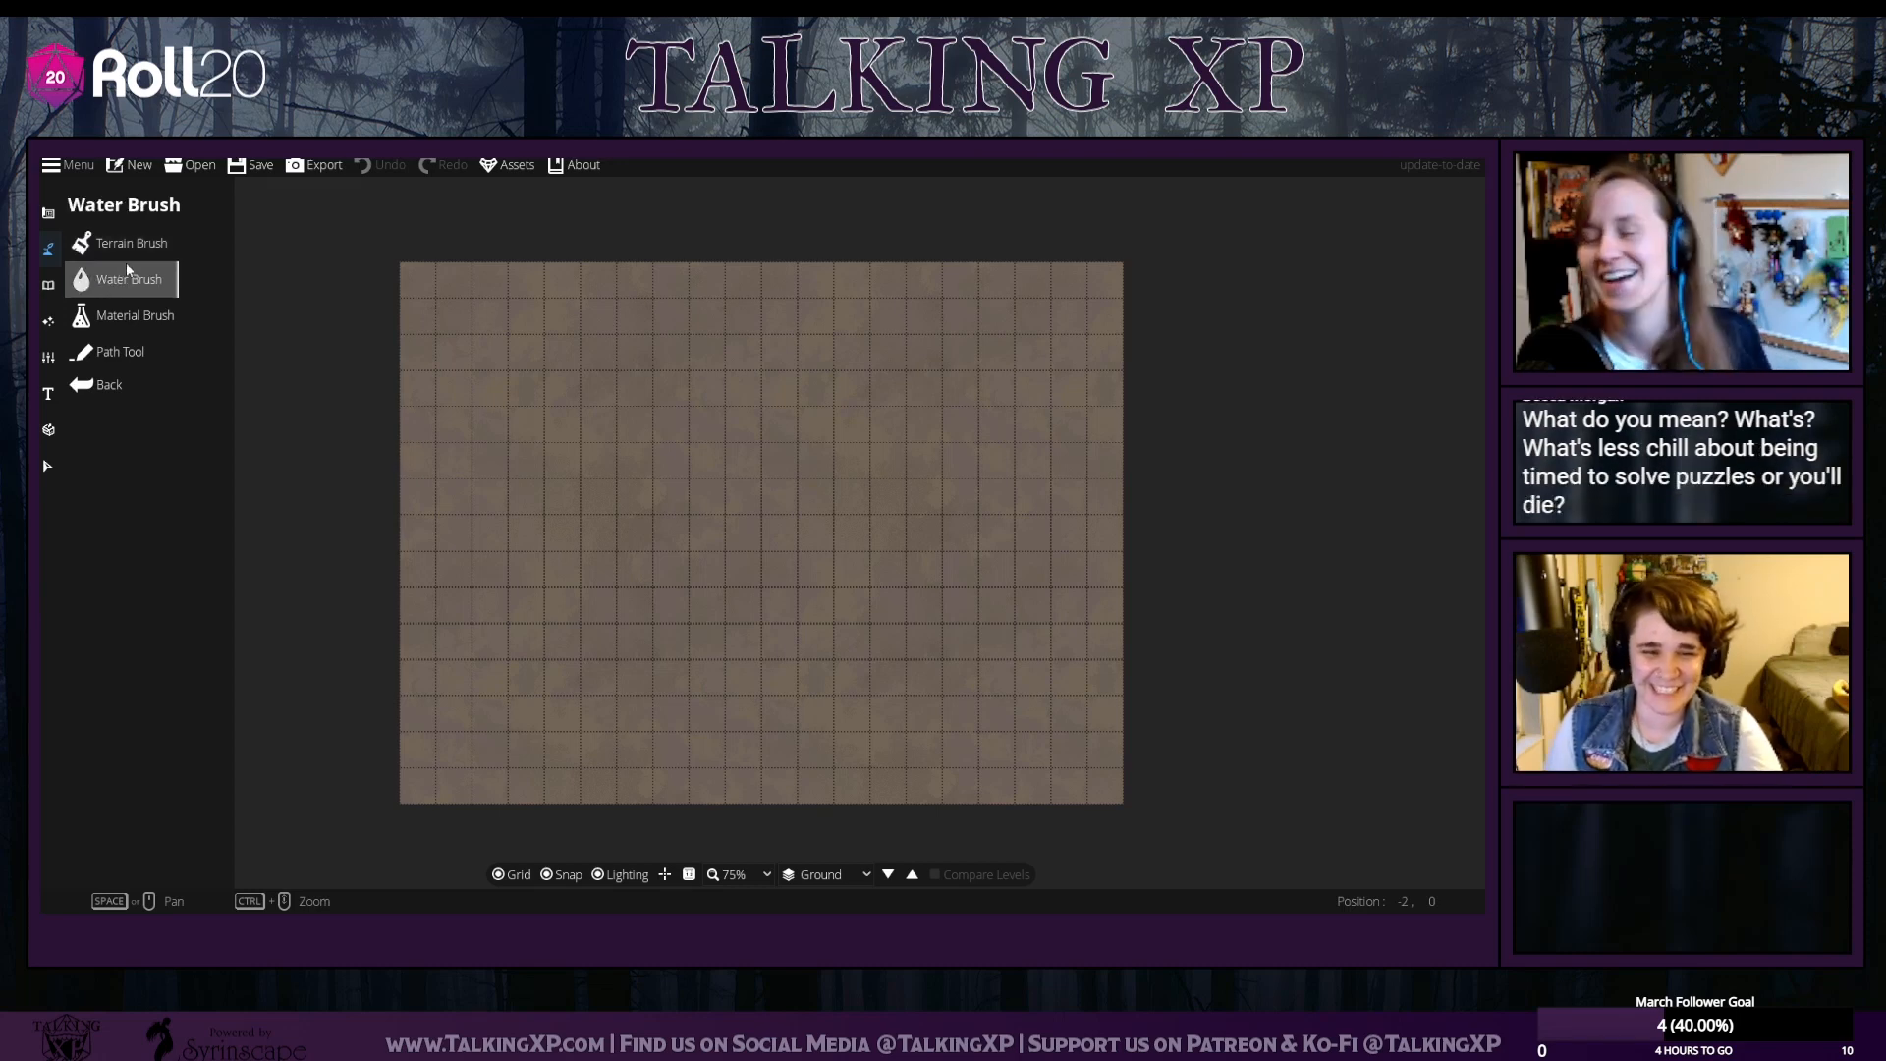
left_click(125, 258)
left_click(99, 248)
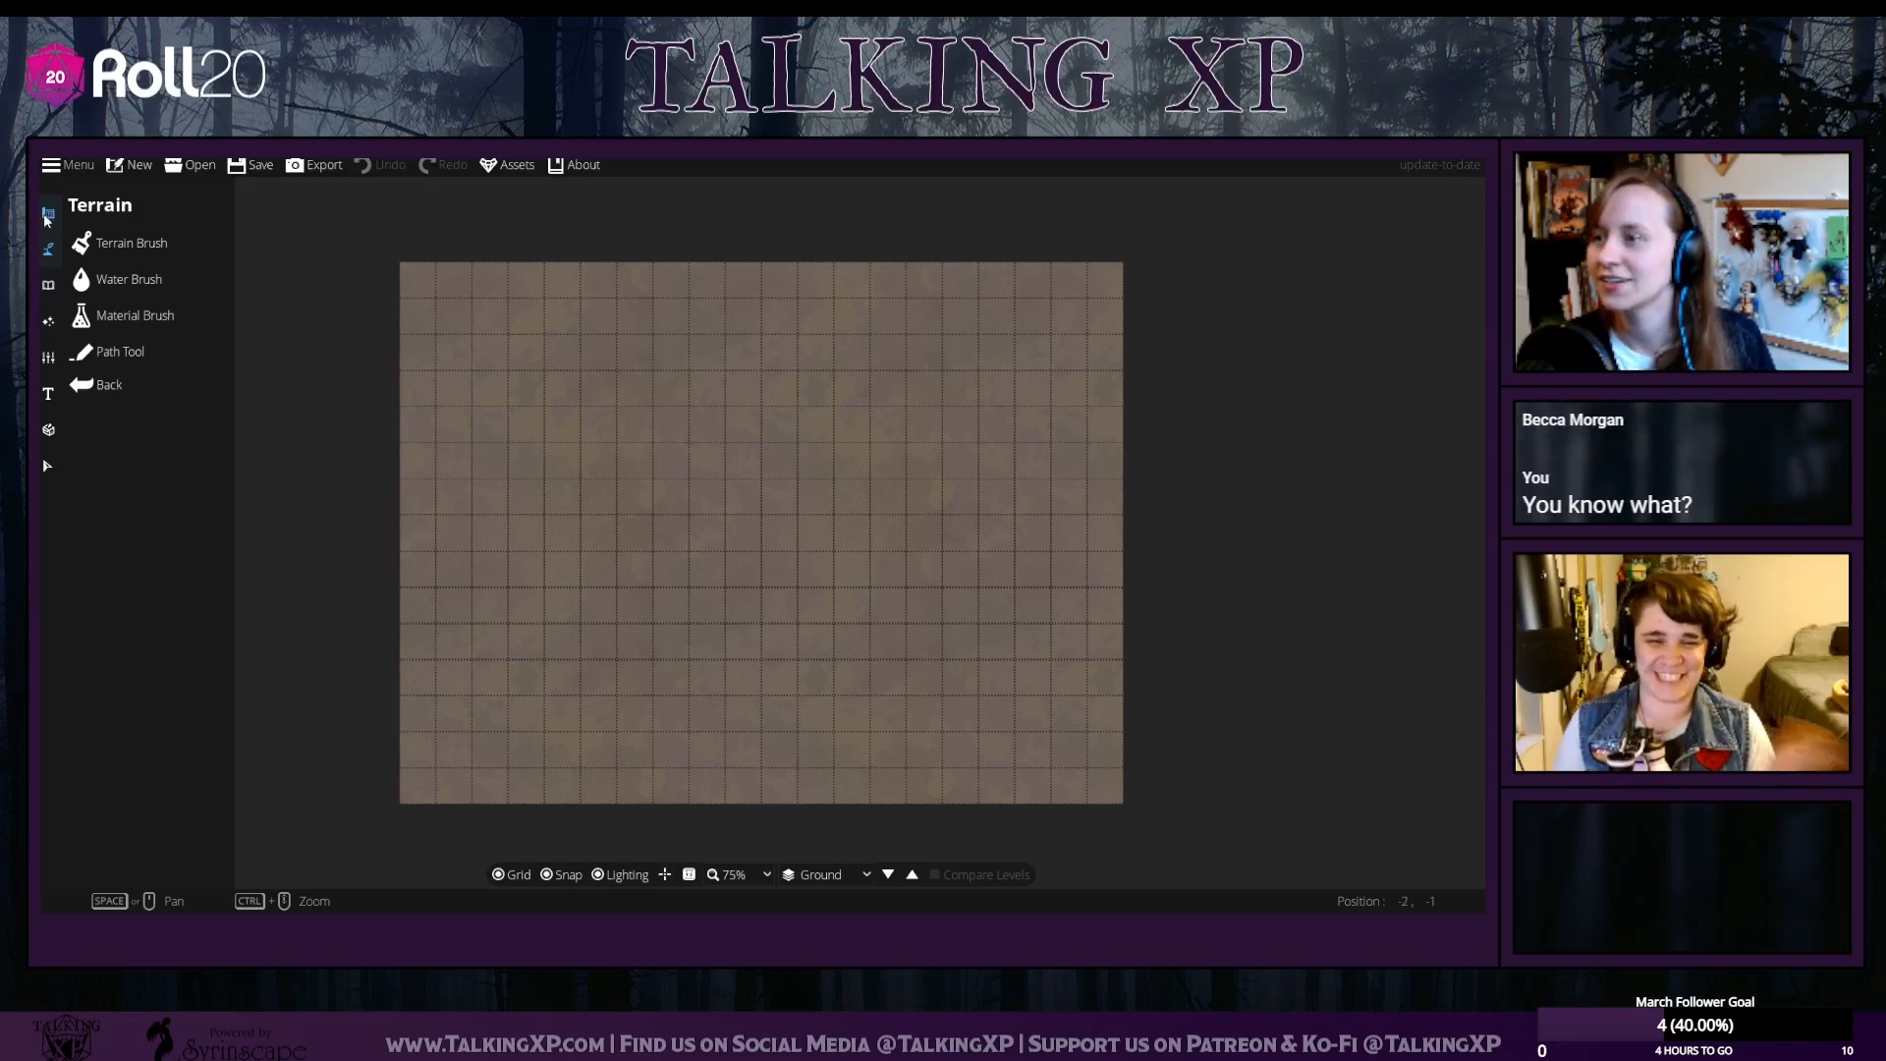
left_click(53, 283)
left_click(49, 252)
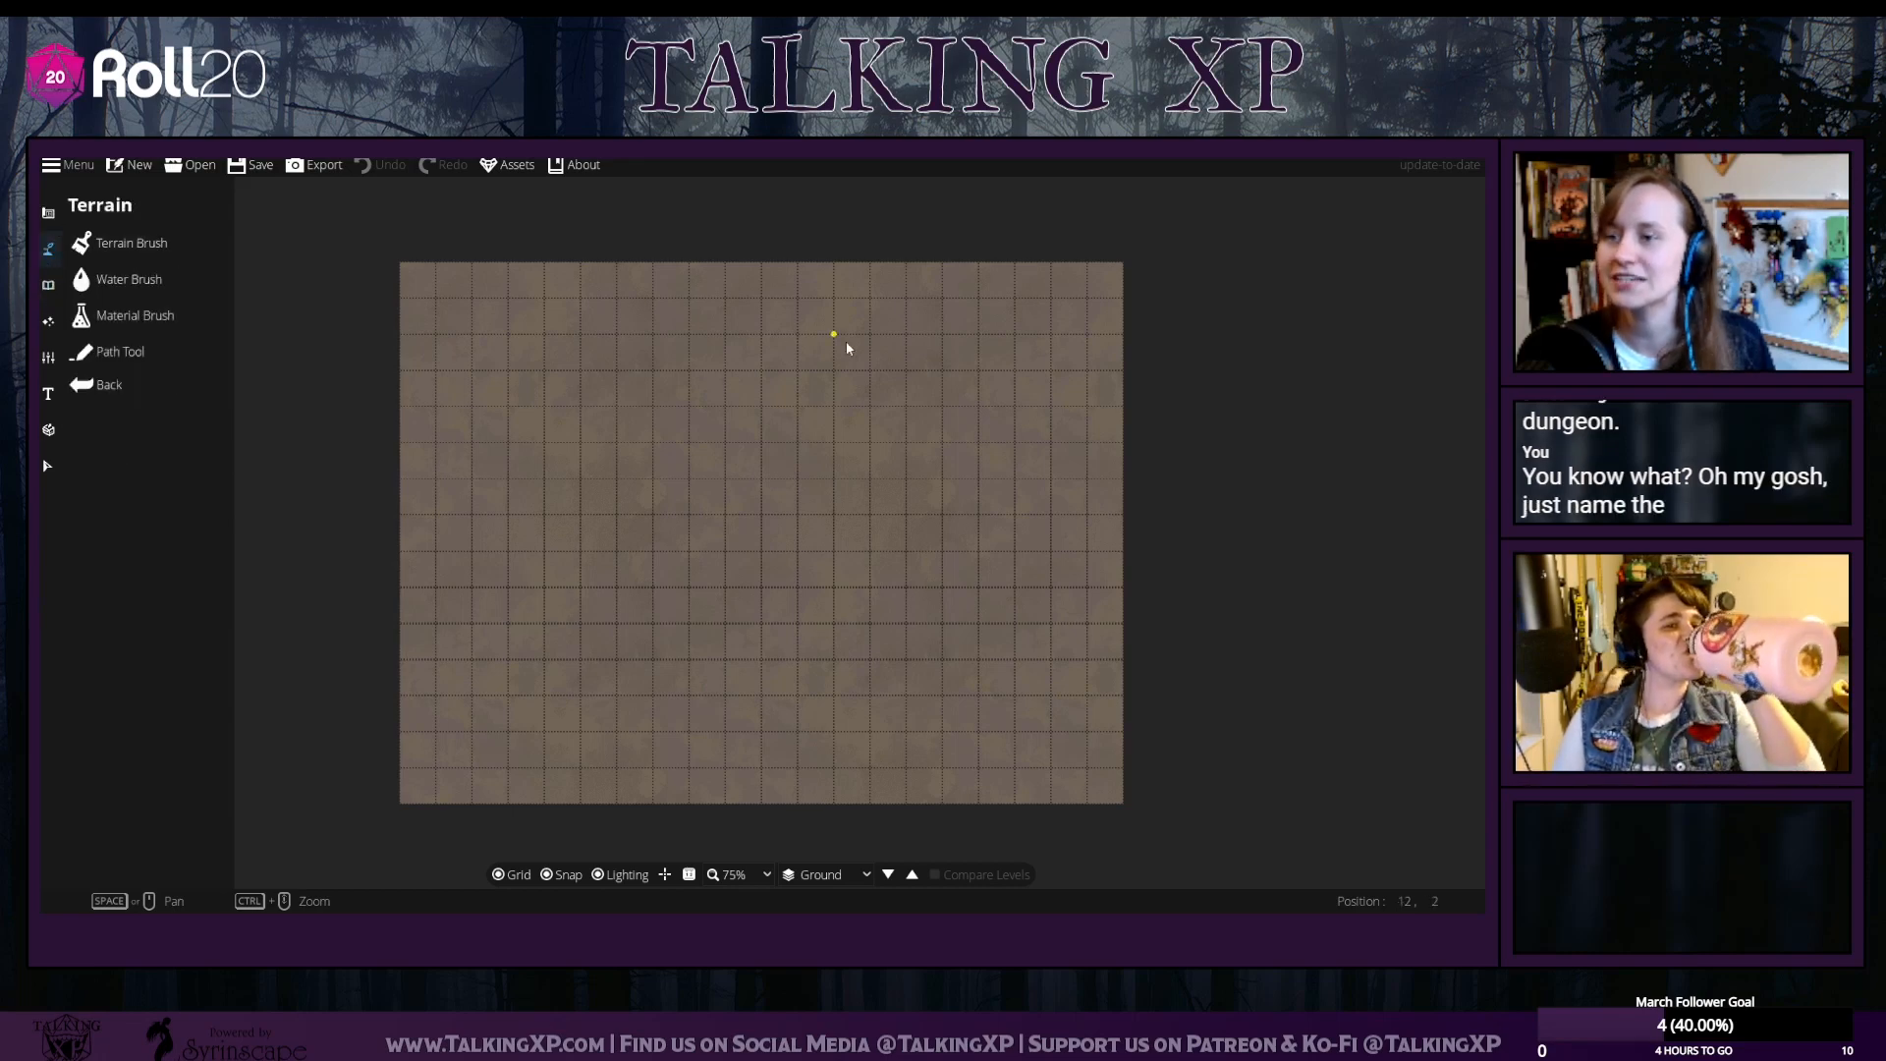
For the Terrain Brush, change the base terrain slot to Terrain Gravel and the second slot to Terrain Moss
left_click(118, 242)
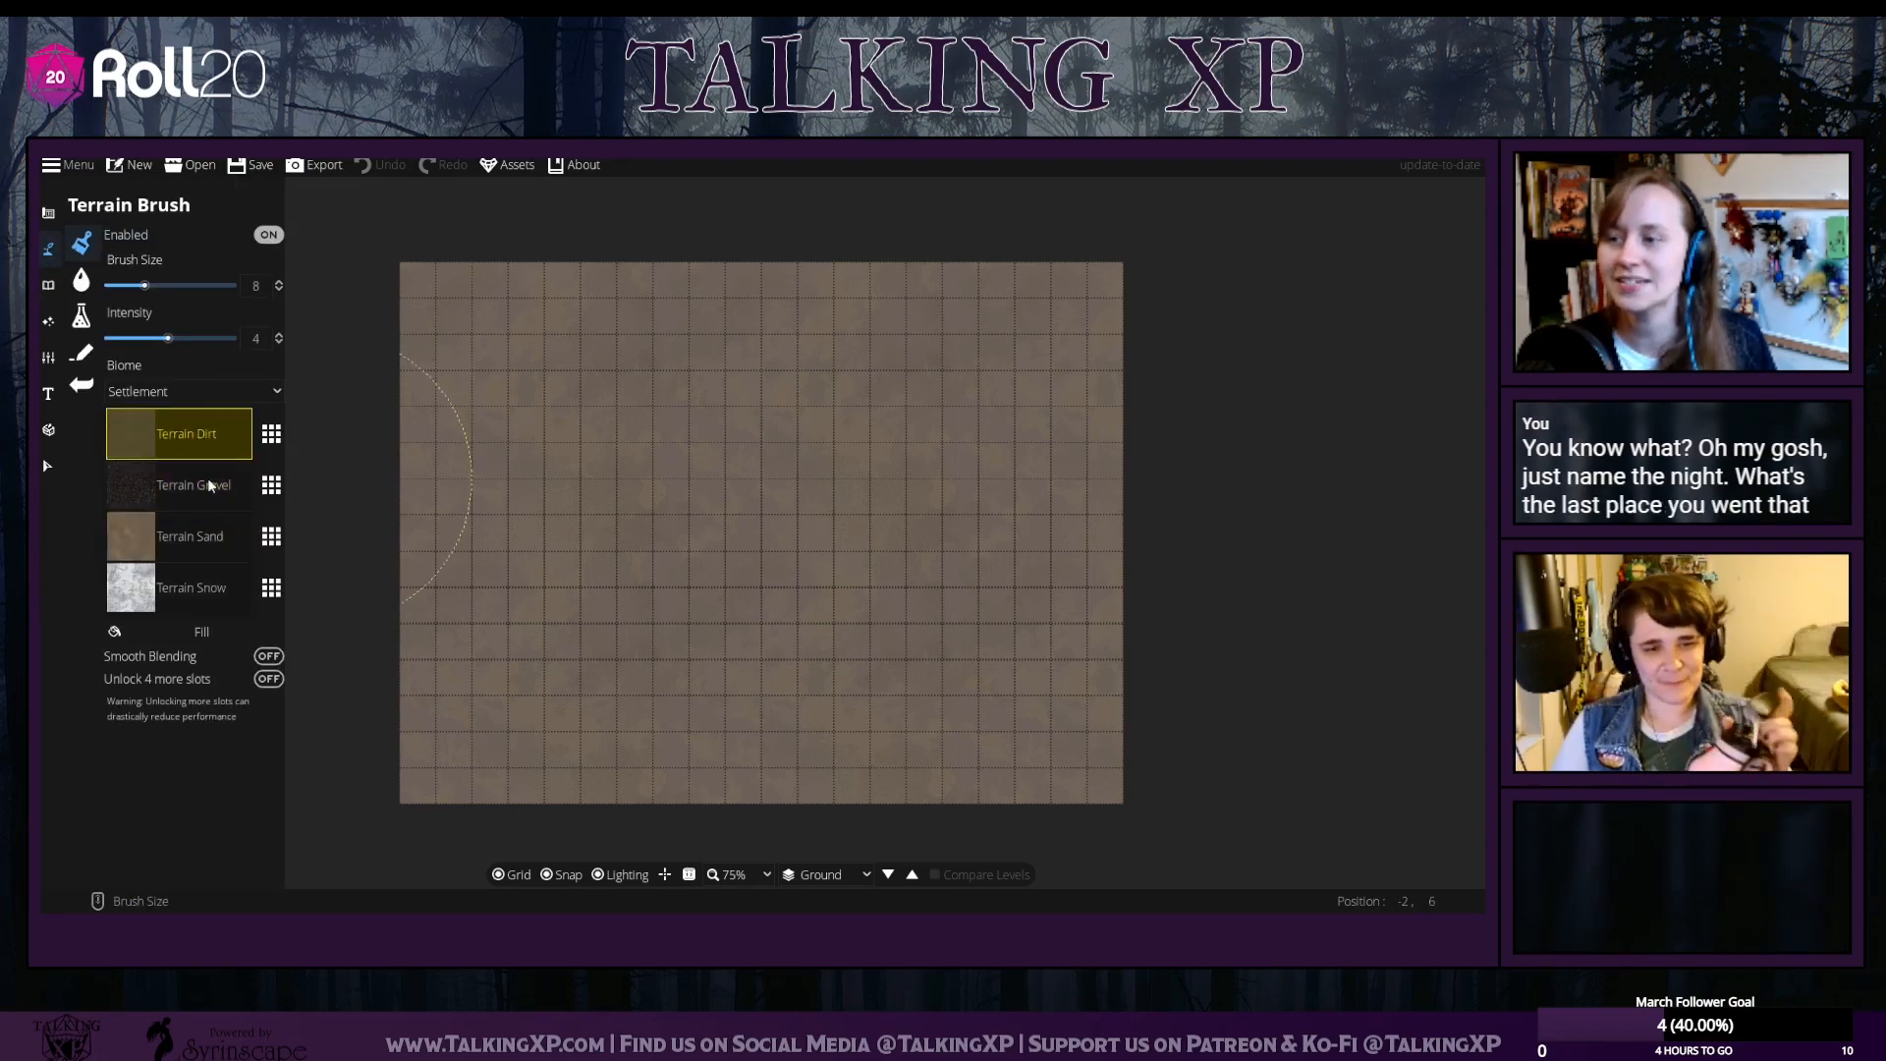
left_click(271, 433)
left_click(611, 490)
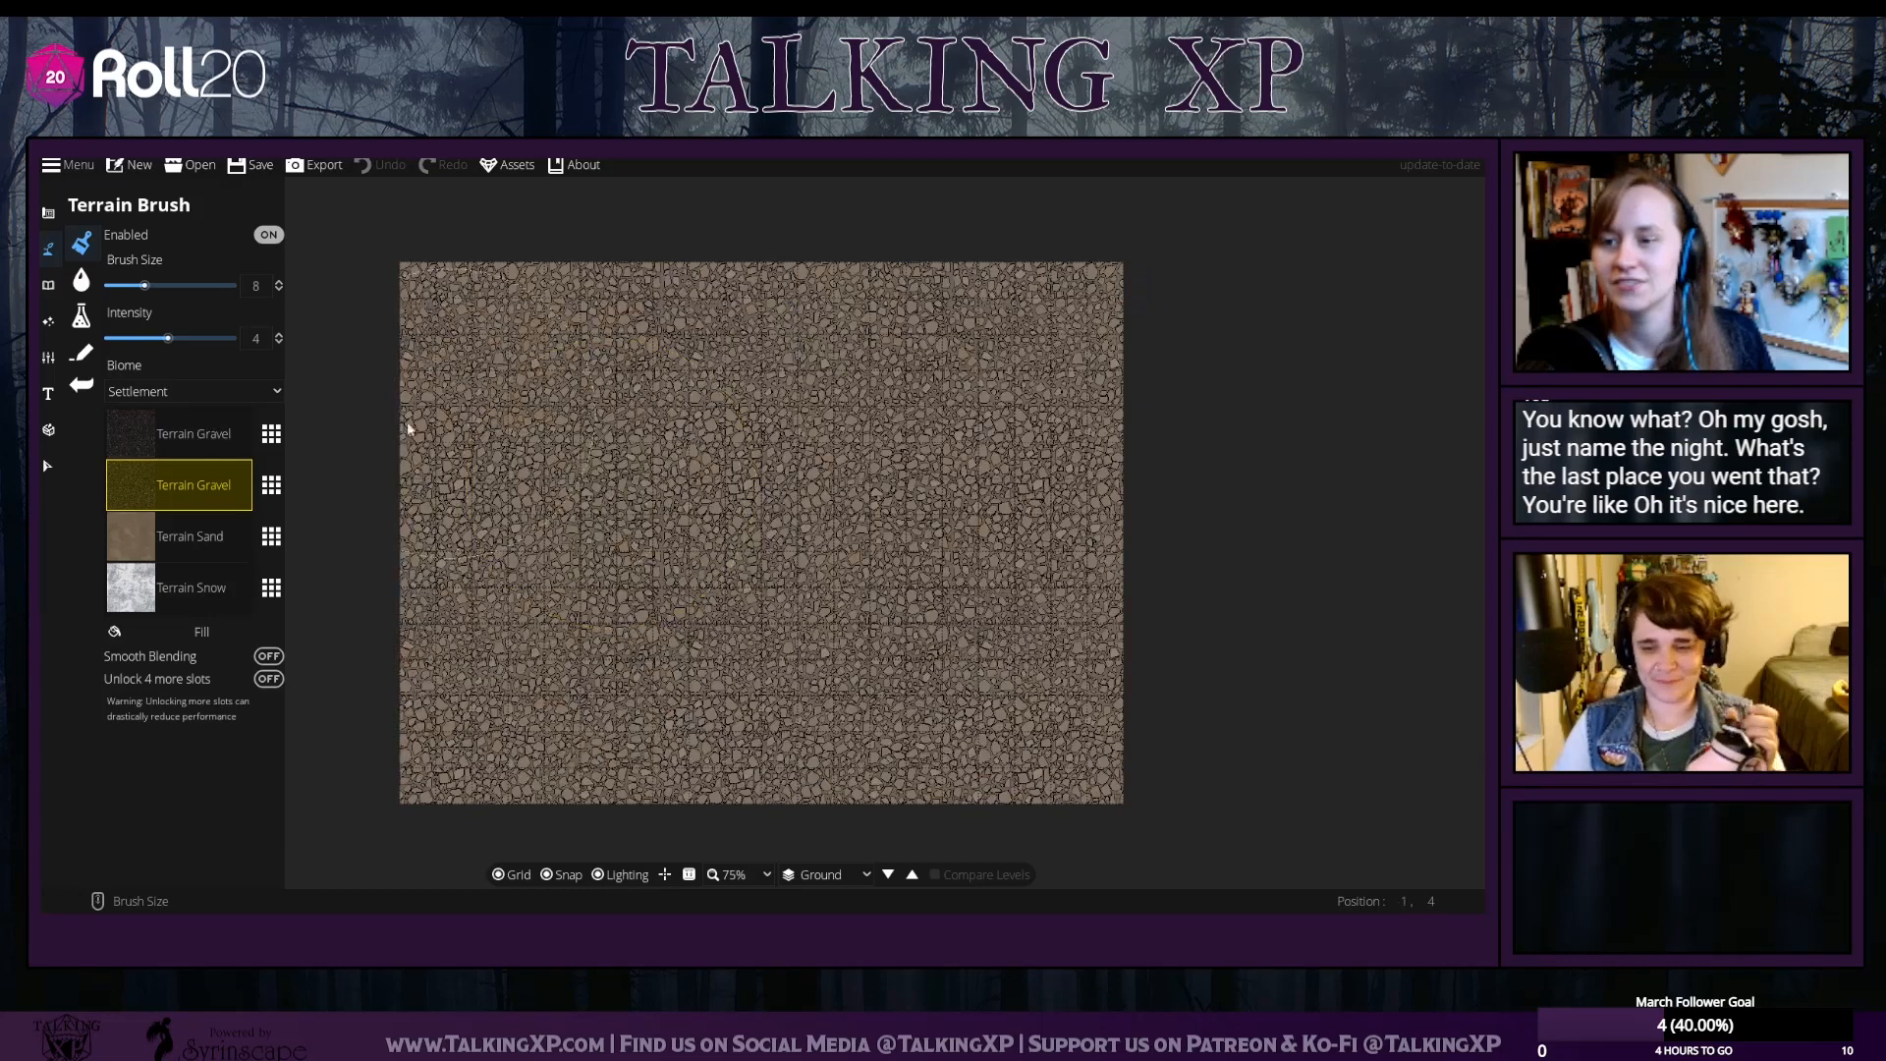
left_click(271, 484)
left_click(696, 503)
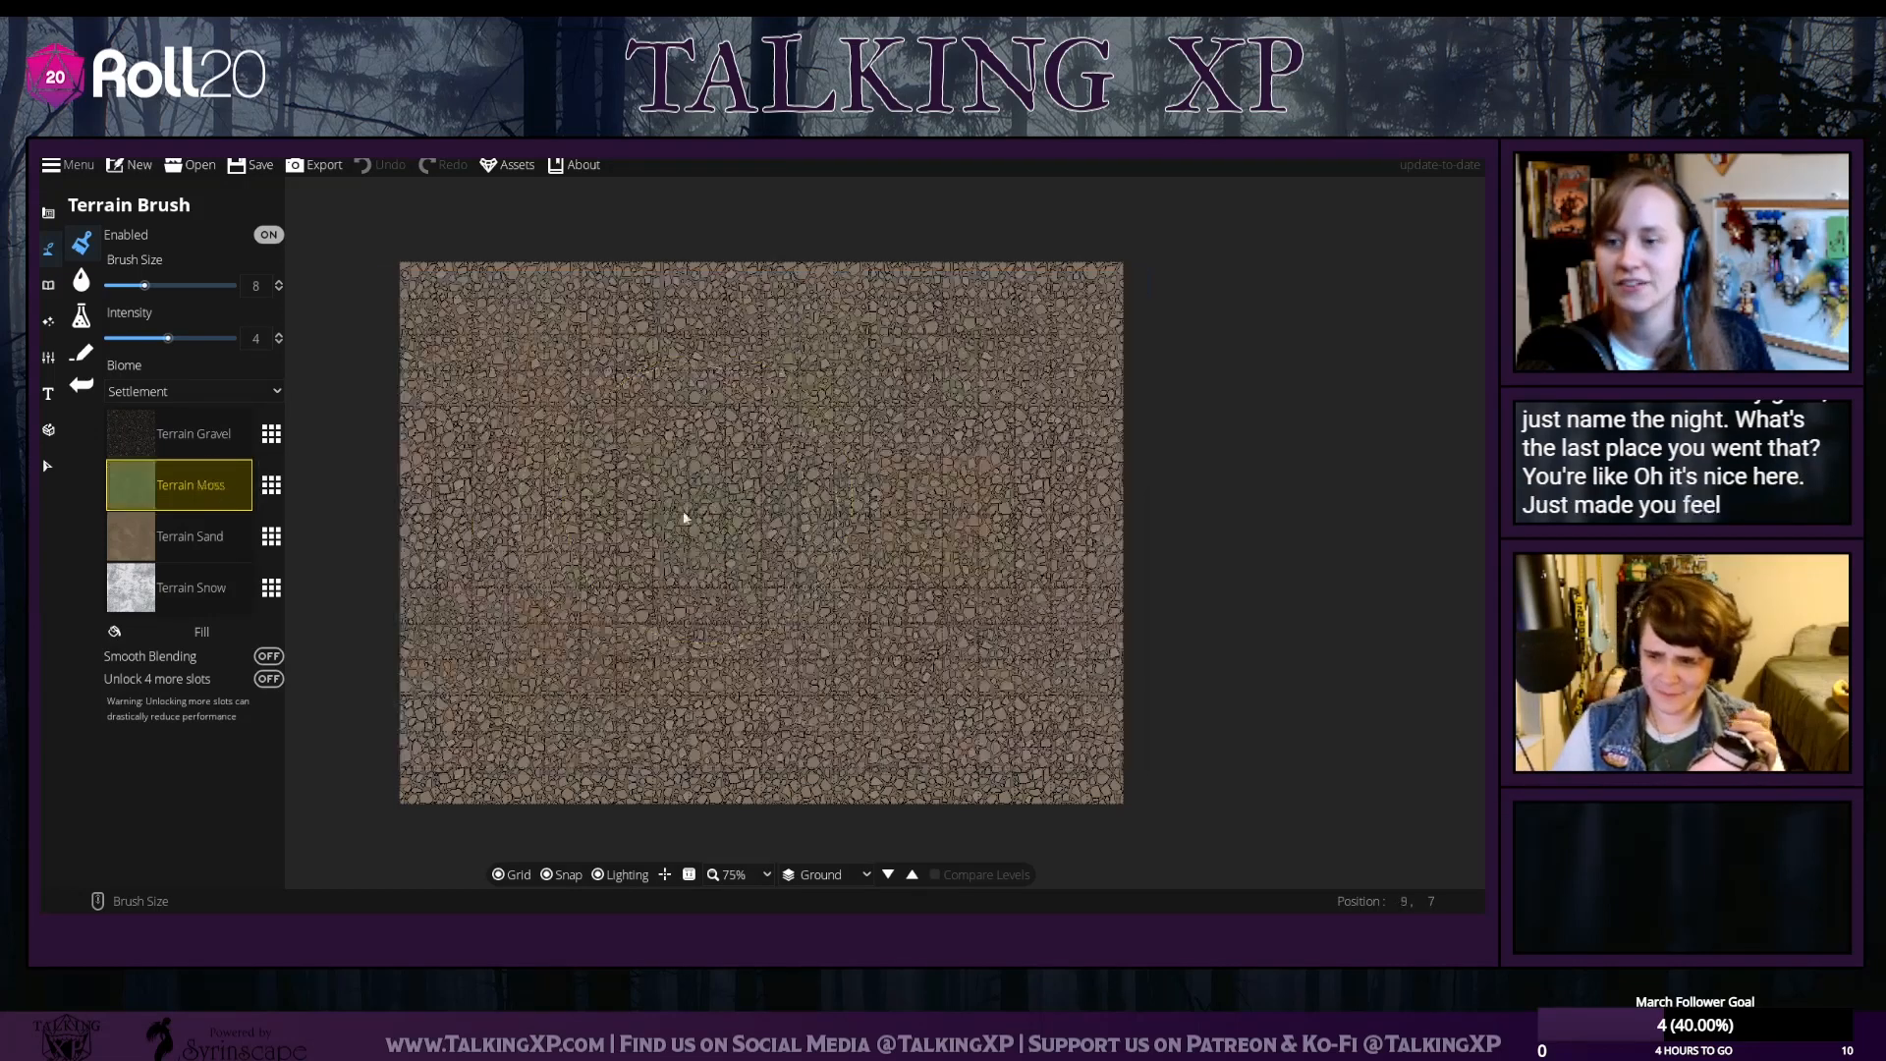
Try painting moss over the western and central parts of the map and undo both brush strokes
mouse_move(619, 511)
left_mouse_down()
mouse_move(588, 465)
mouse_move(464, 385)
mouse_move(807, 421)
mouse_move(742, 629)
left_mouse_up()
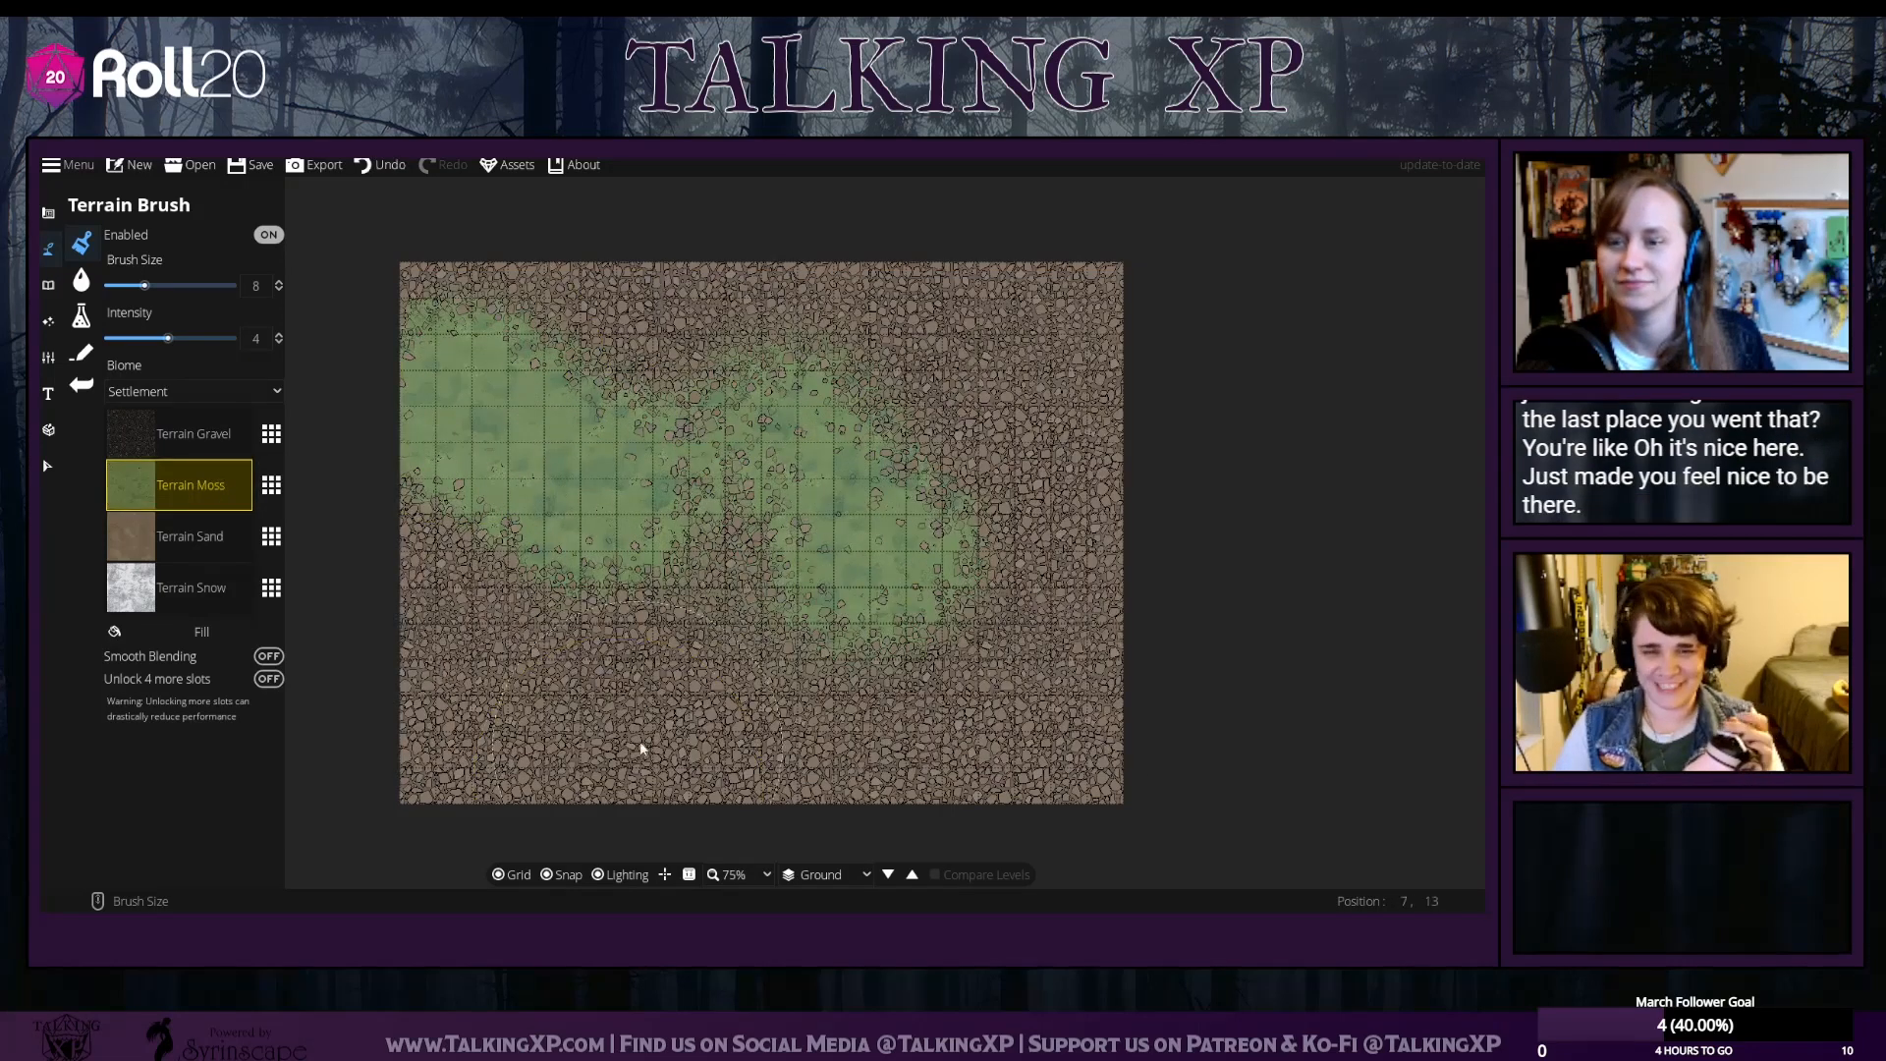
mouse_move(641, 748)
left_mouse_down()
mouse_move(723, 617)
mouse_move(737, 632)
mouse_move(429, 686)
mouse_move(367, 526)
left_mouse_up()
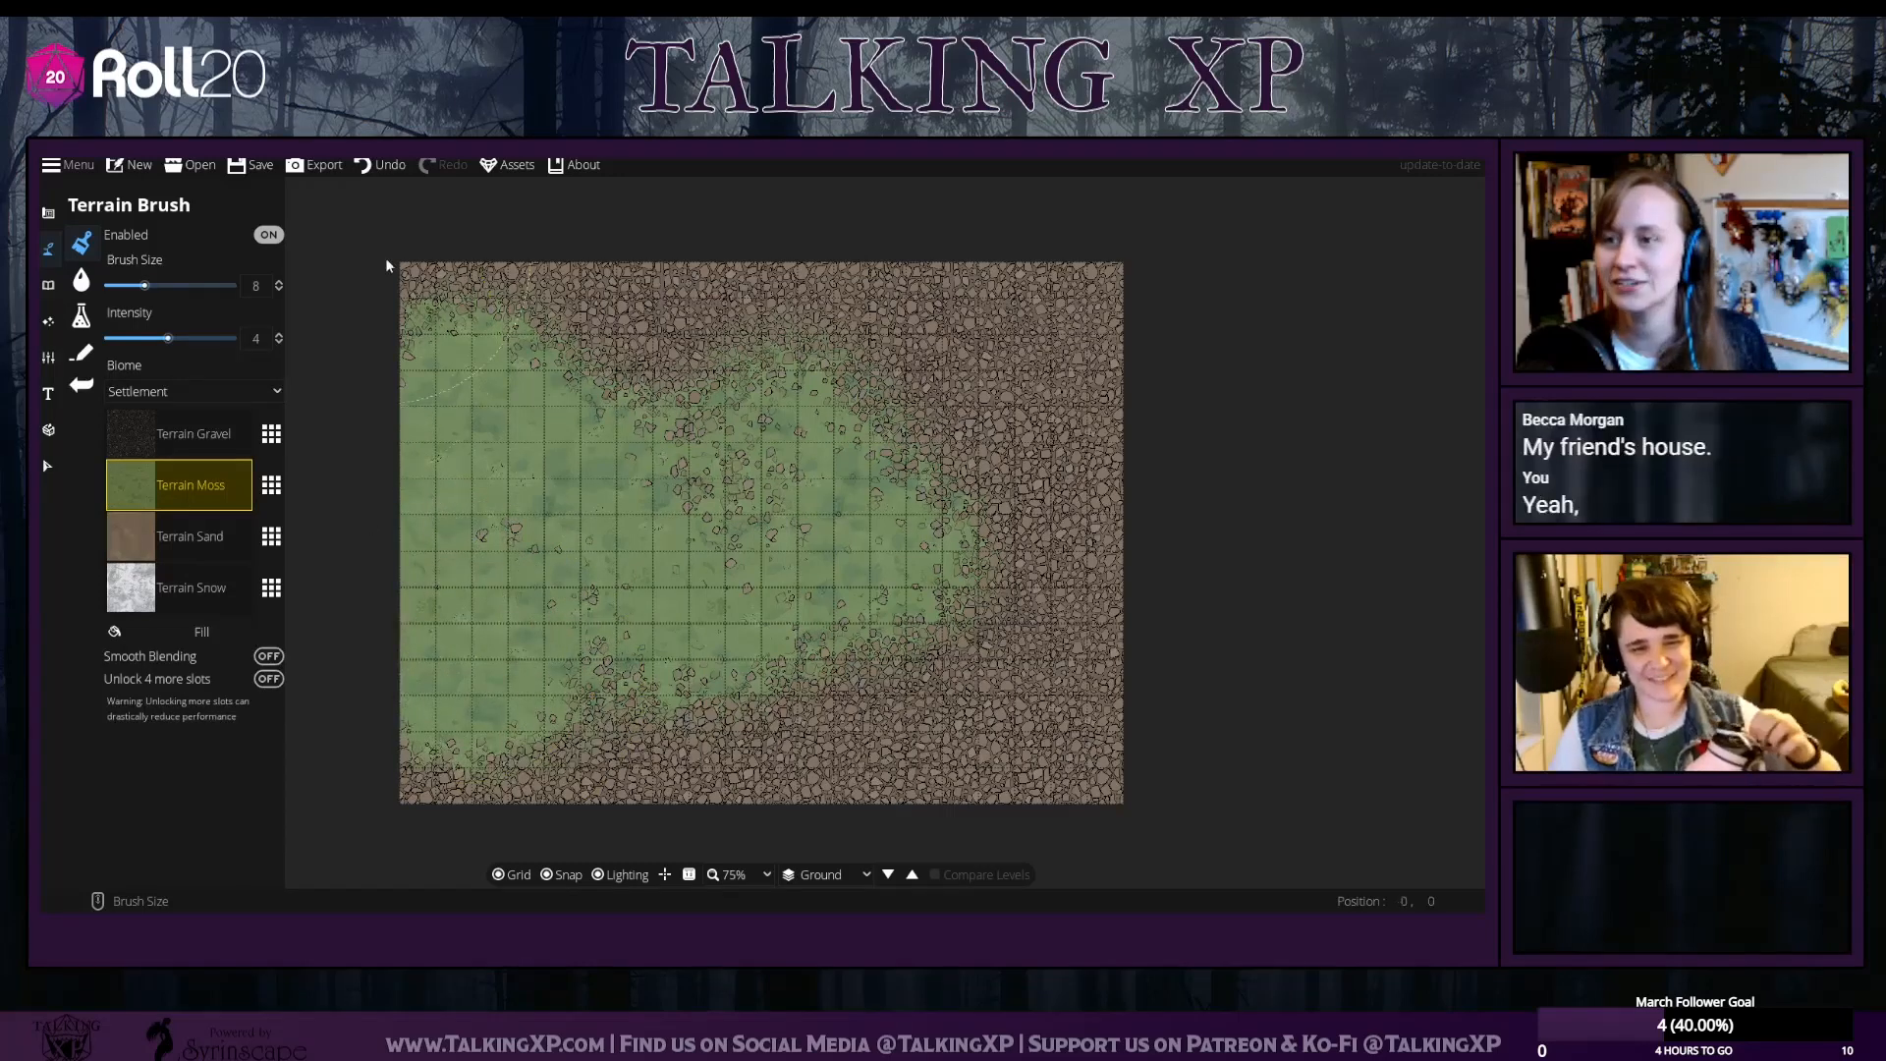
left_click(383, 166)
left_click(383, 166)
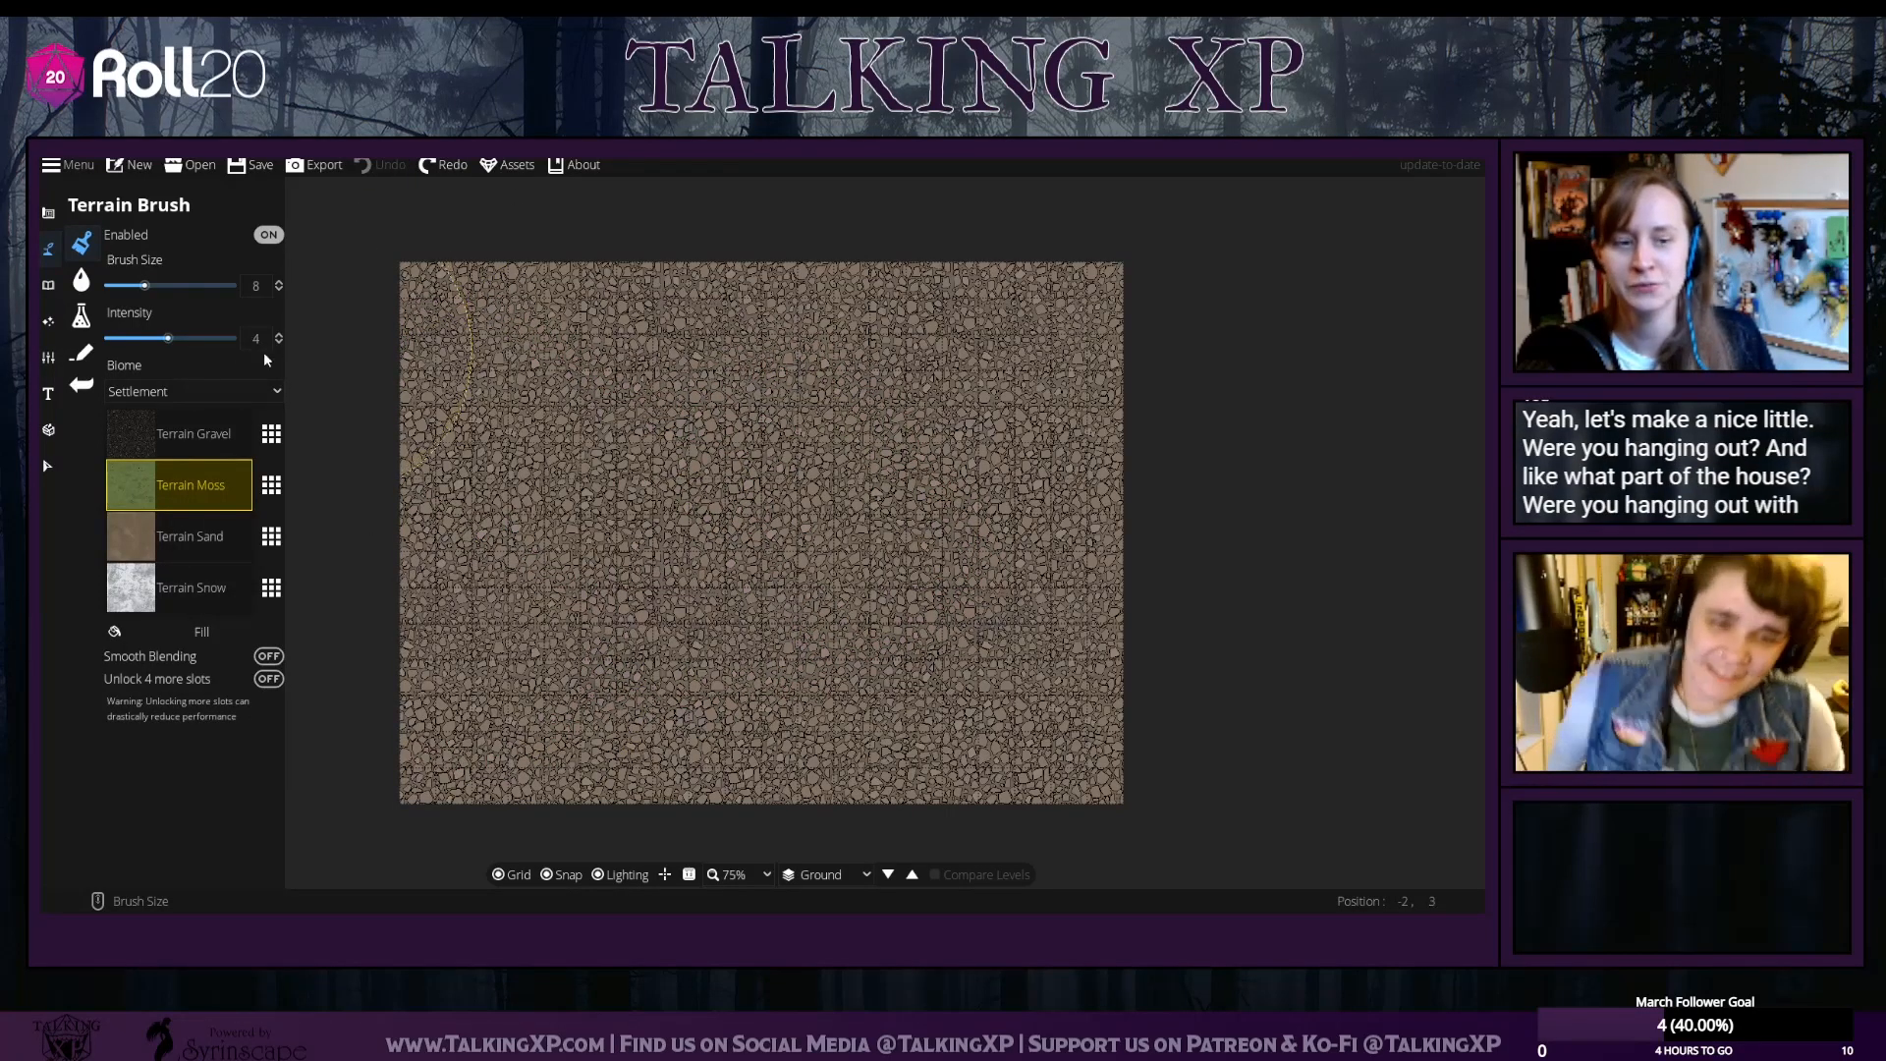
left_click(48, 285)
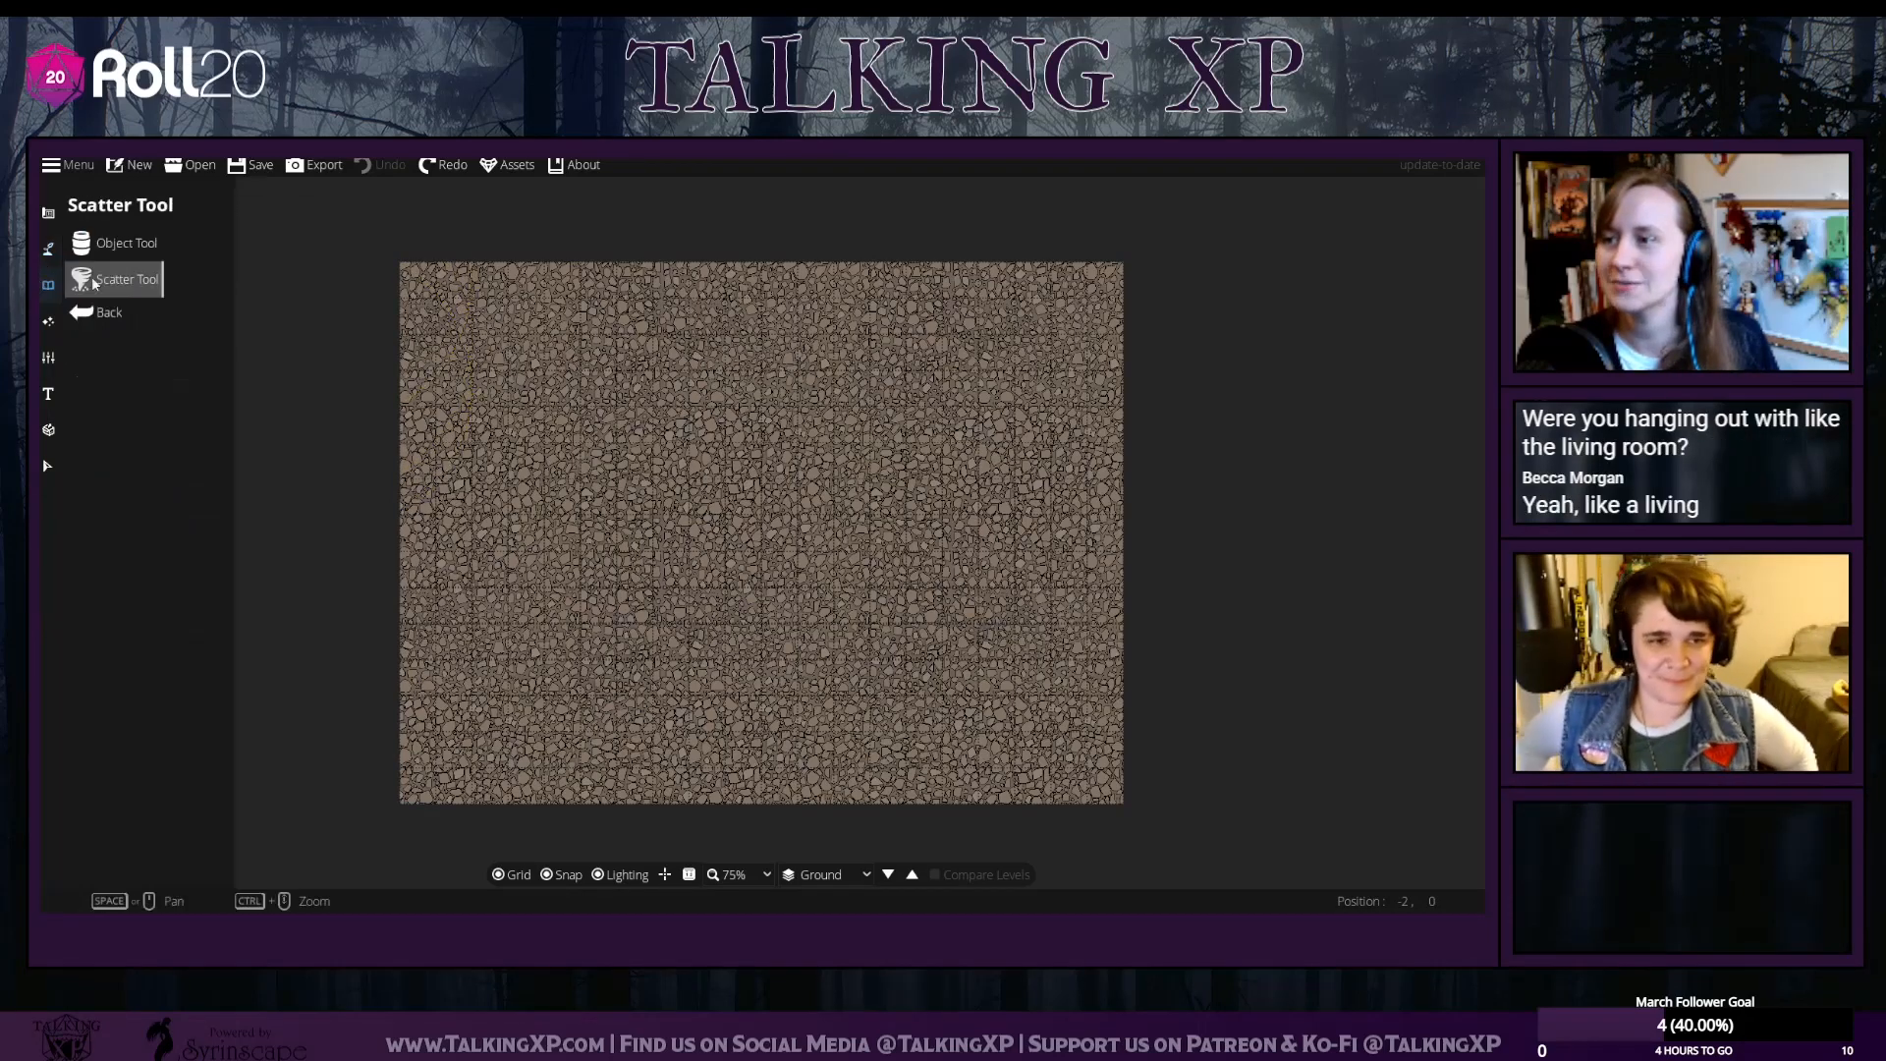
left_click(99, 243)
left_click(48, 248)
left_click(116, 281)
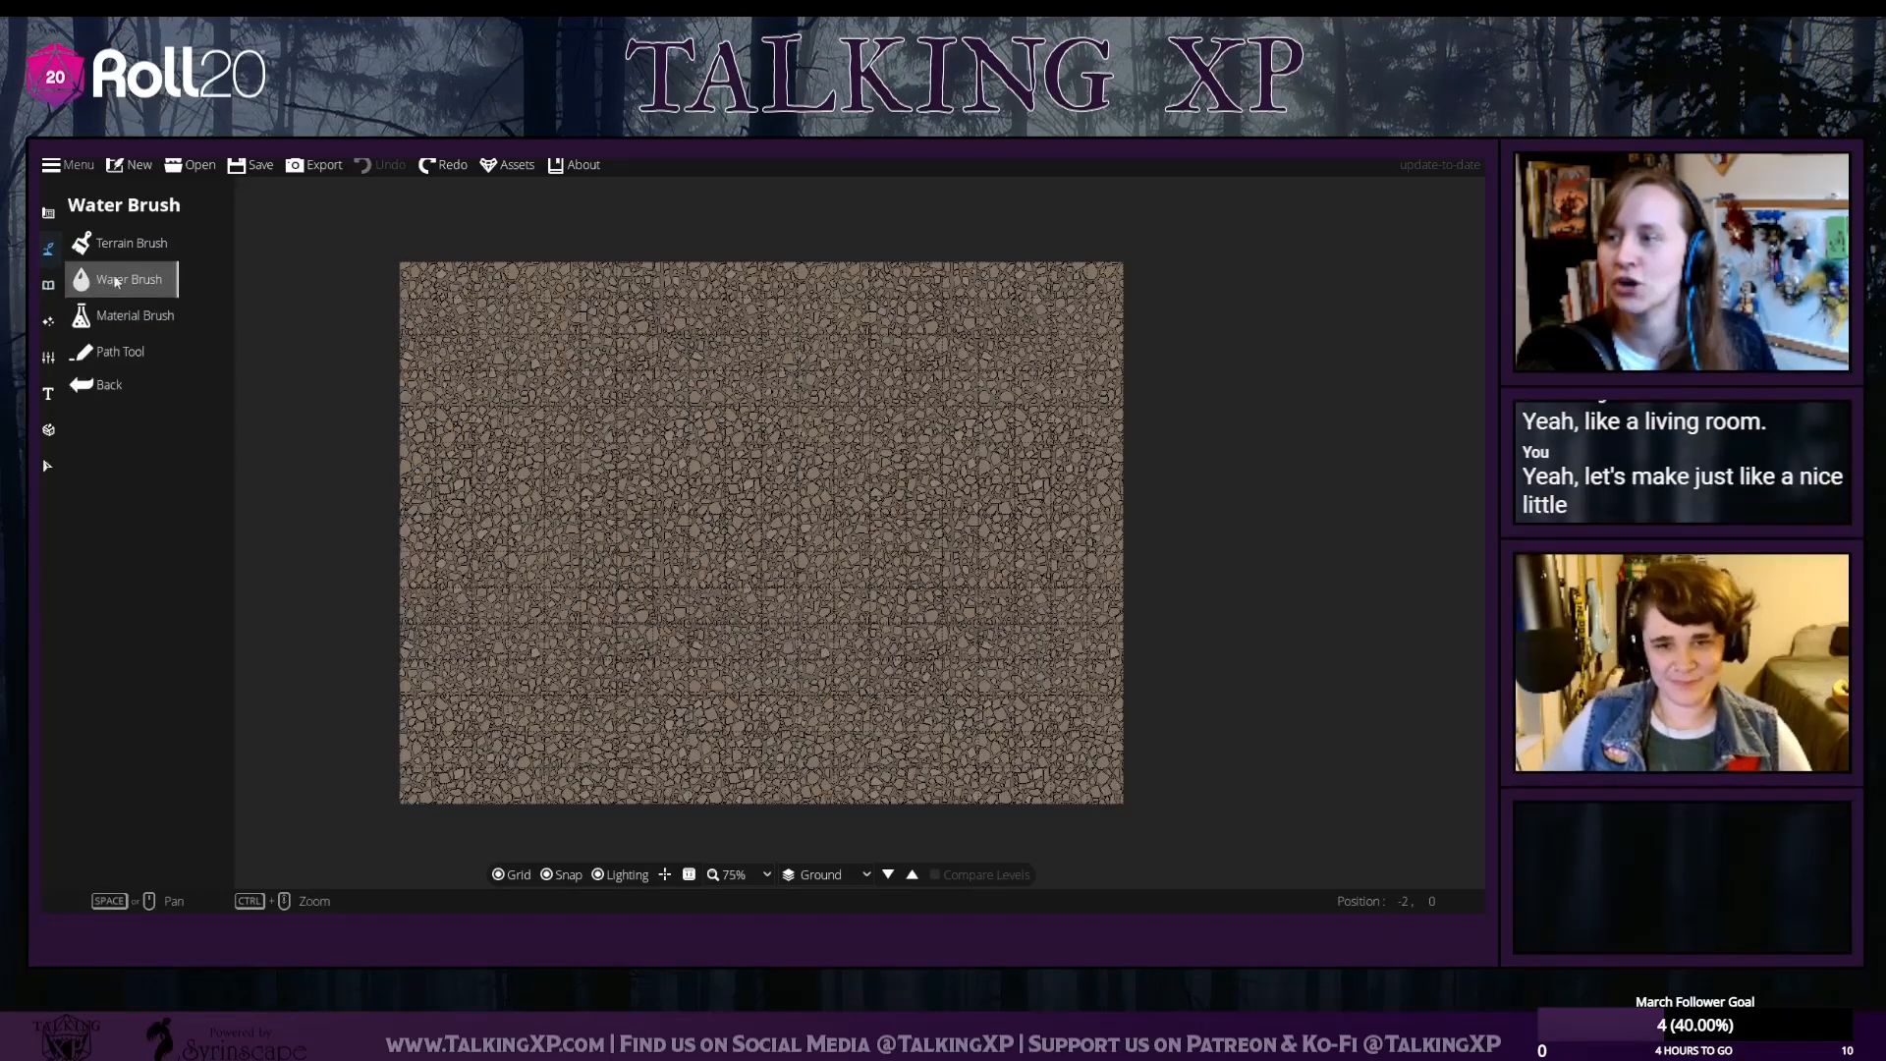
left_click(48, 212)
left_click(104, 283)
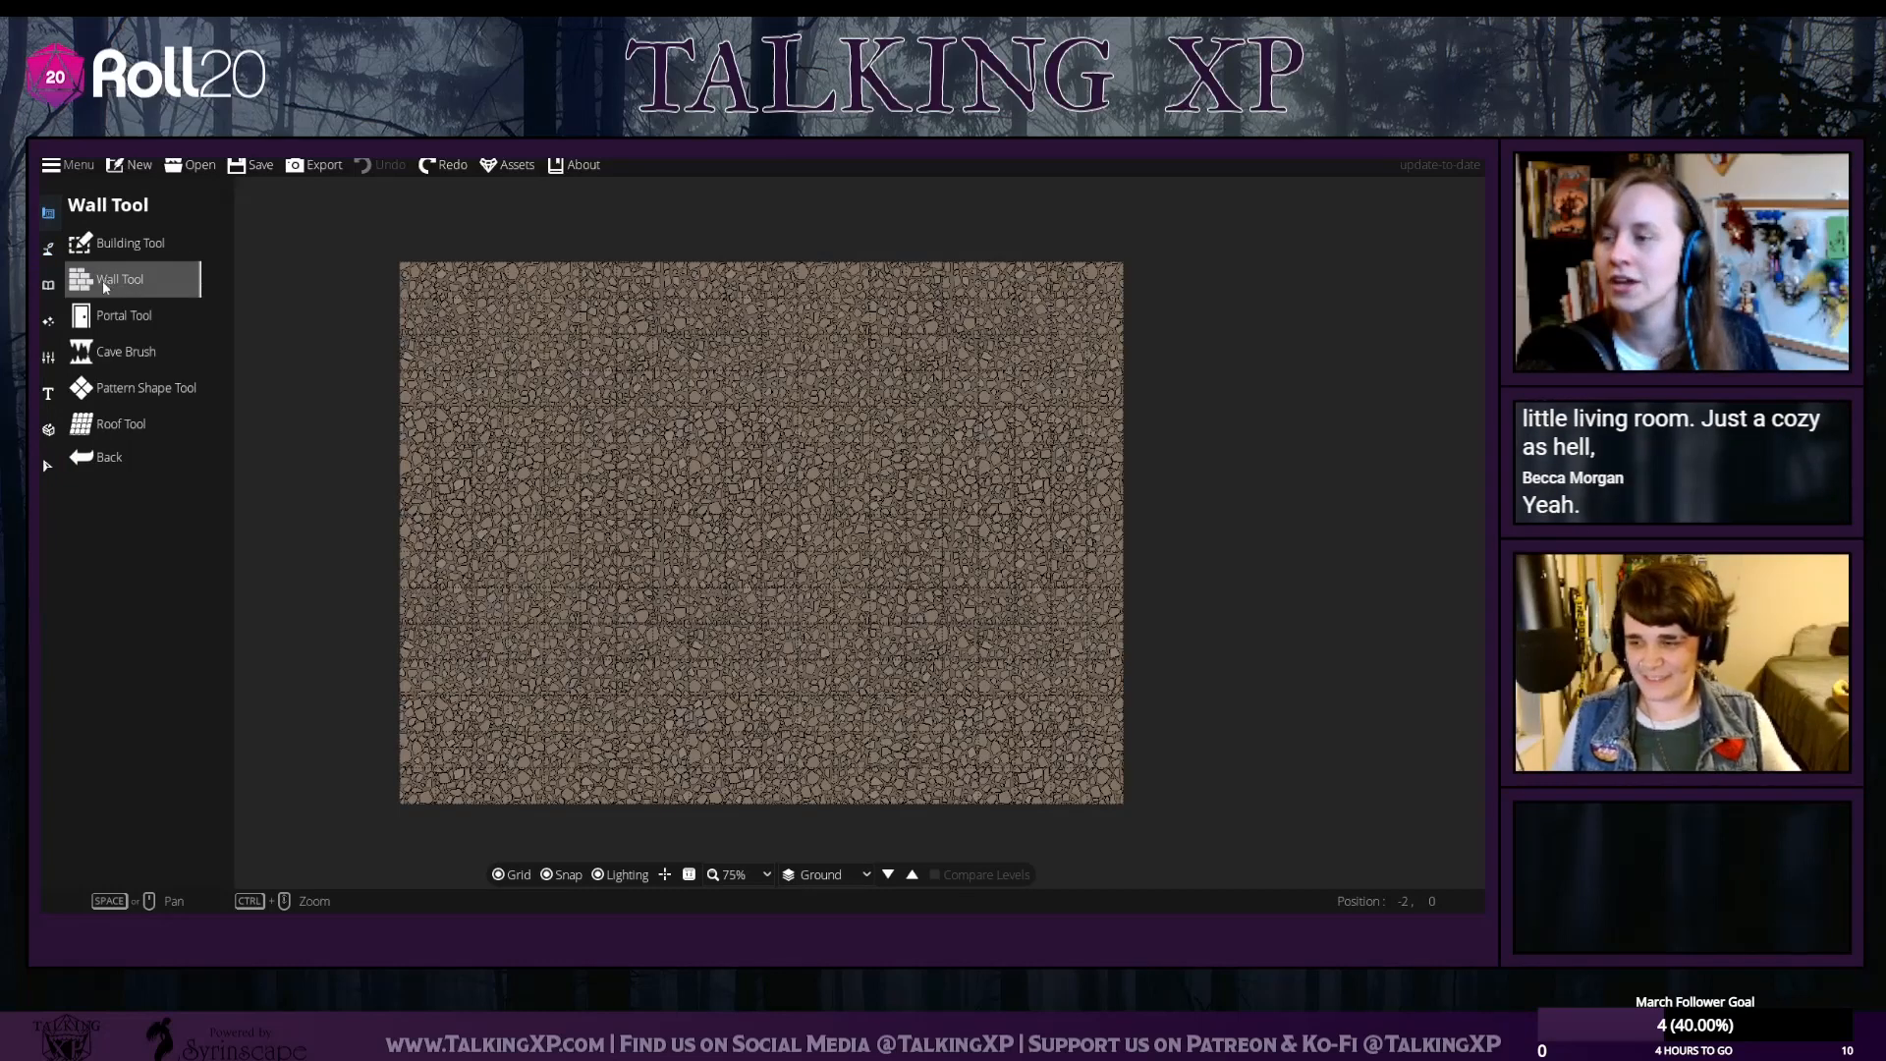
left_click(111, 246)
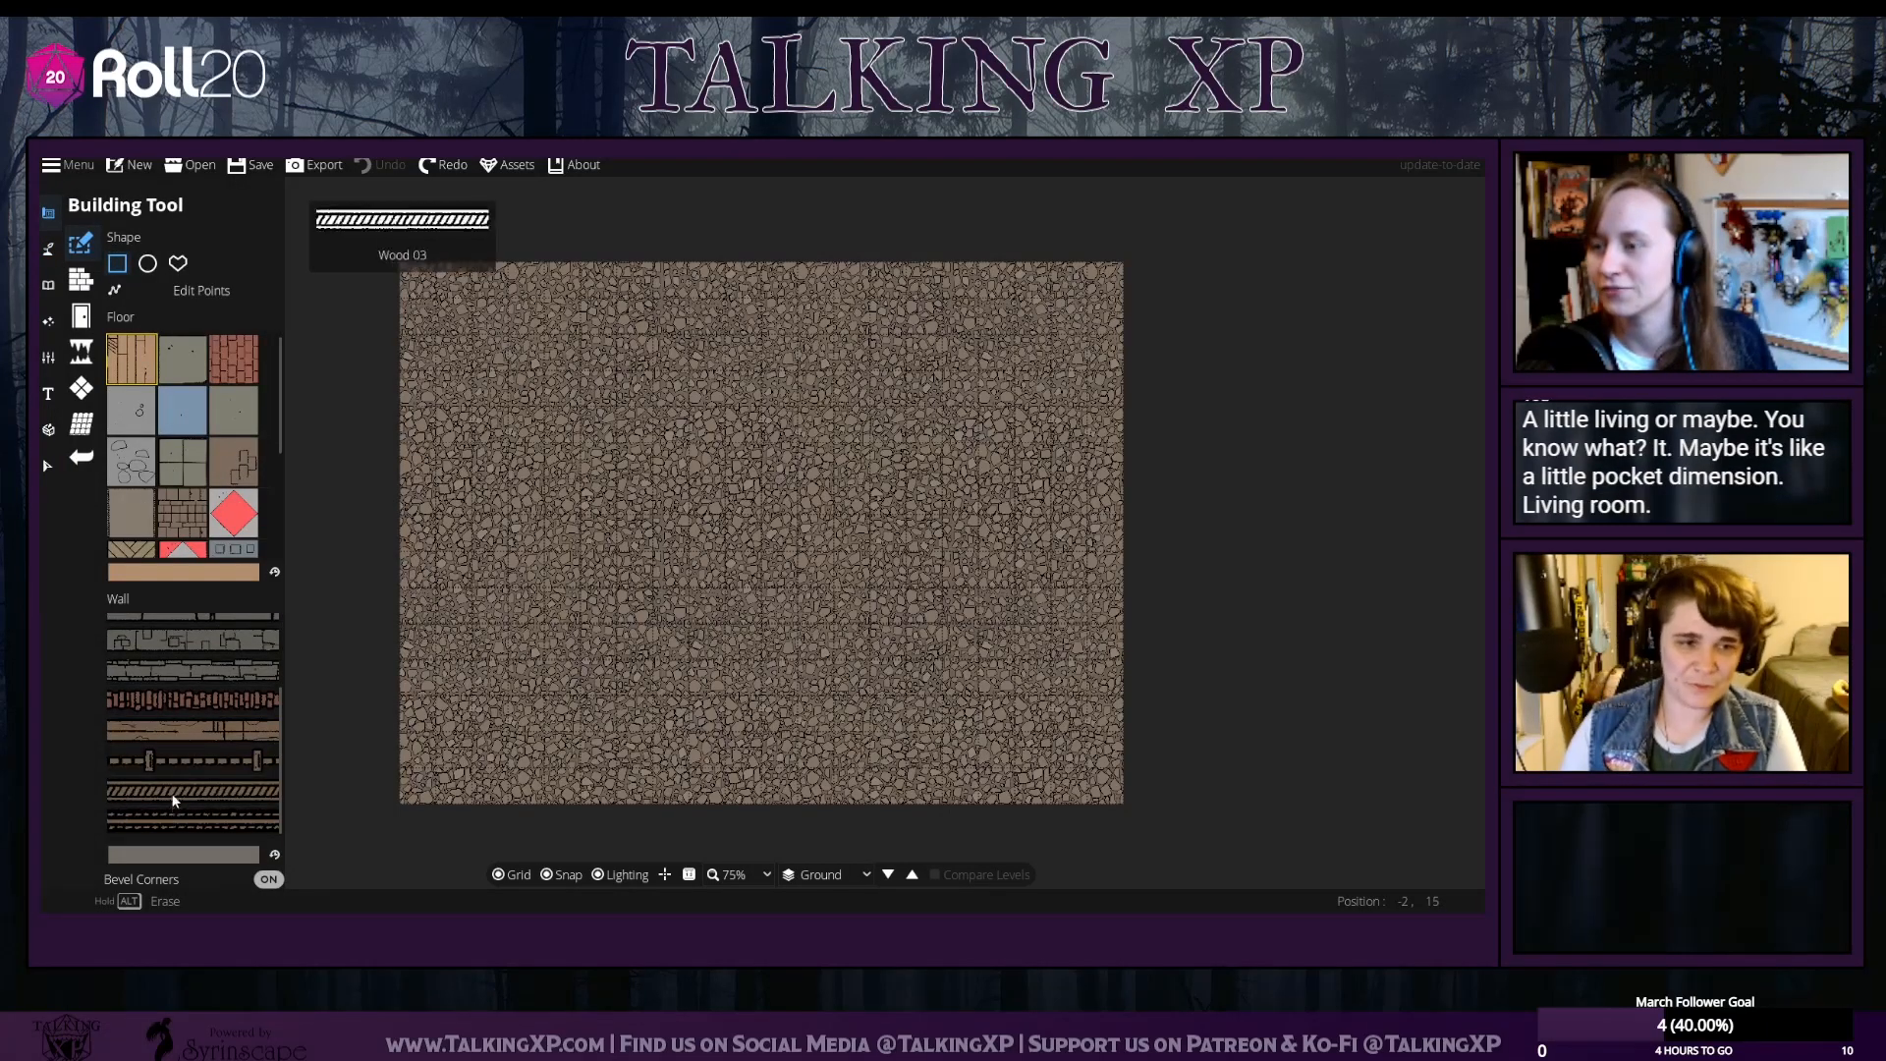
scroll(173, 801, "up", 2)
scroll(132, 470, "down", 3)
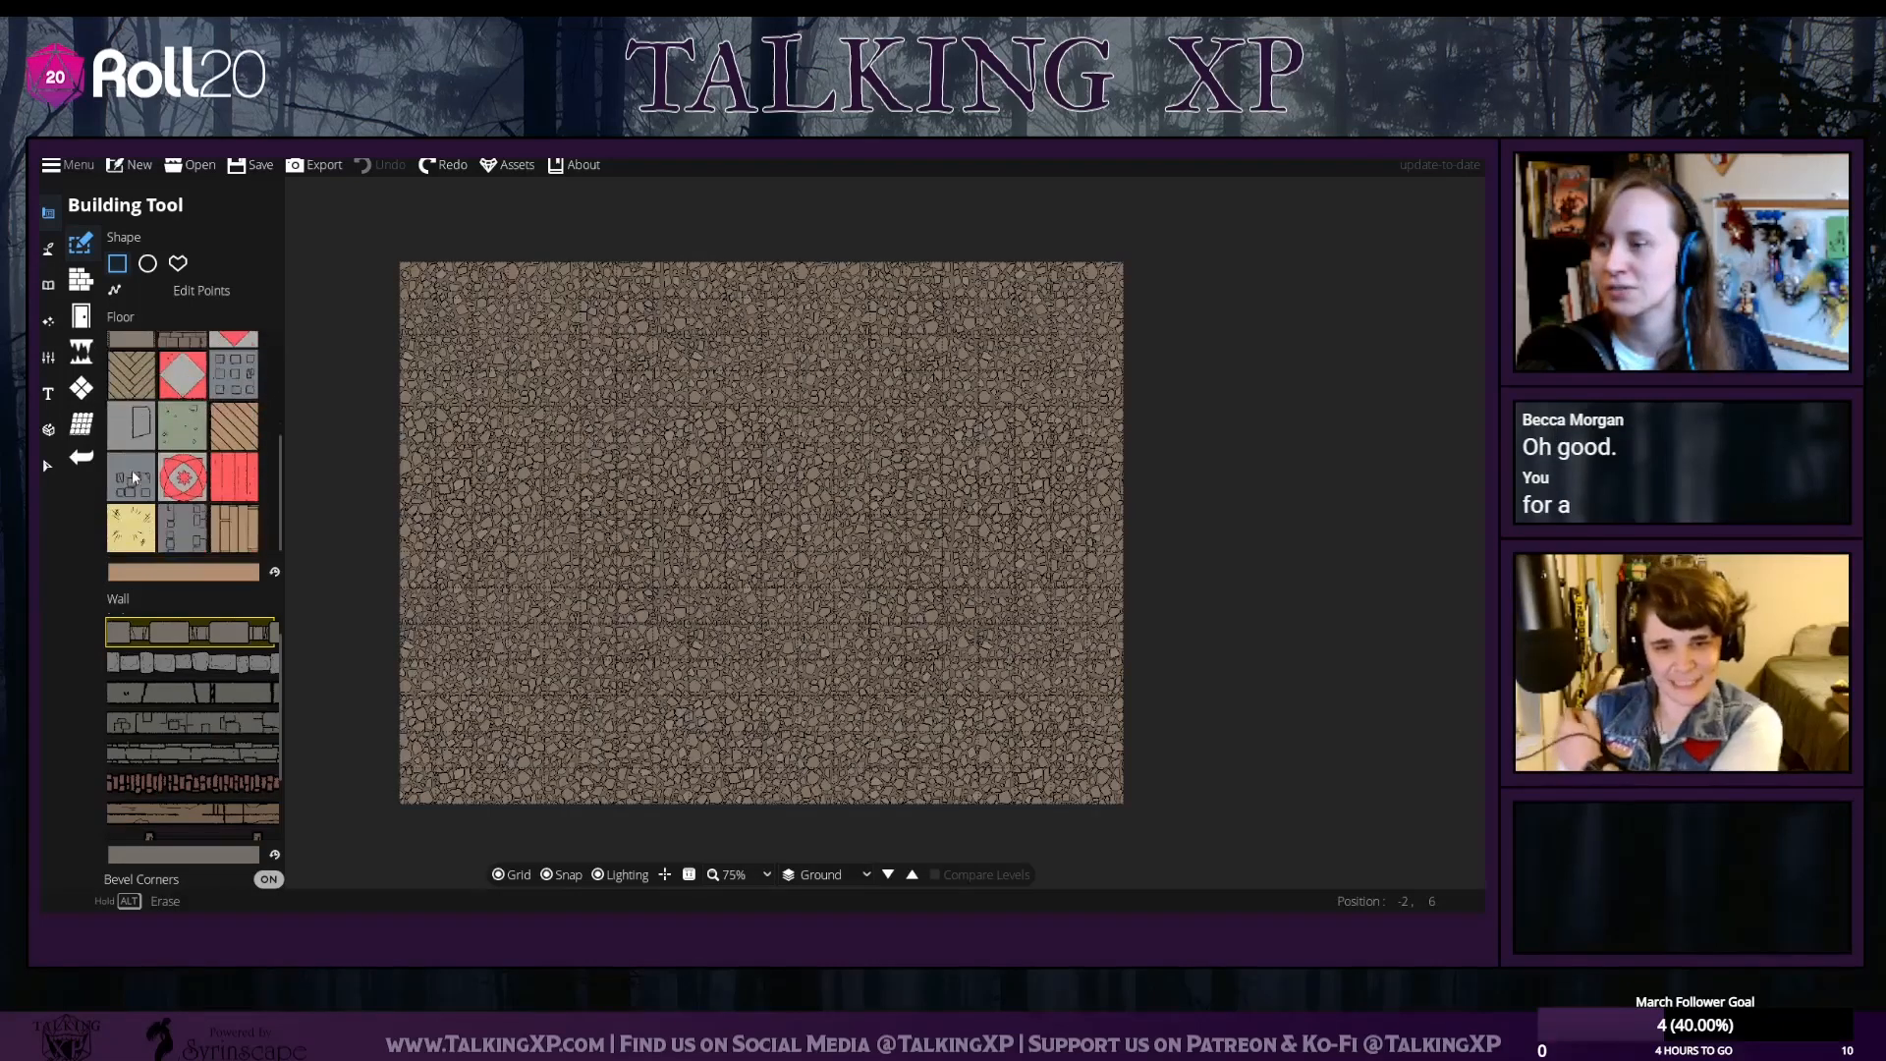
left_click(81, 280)
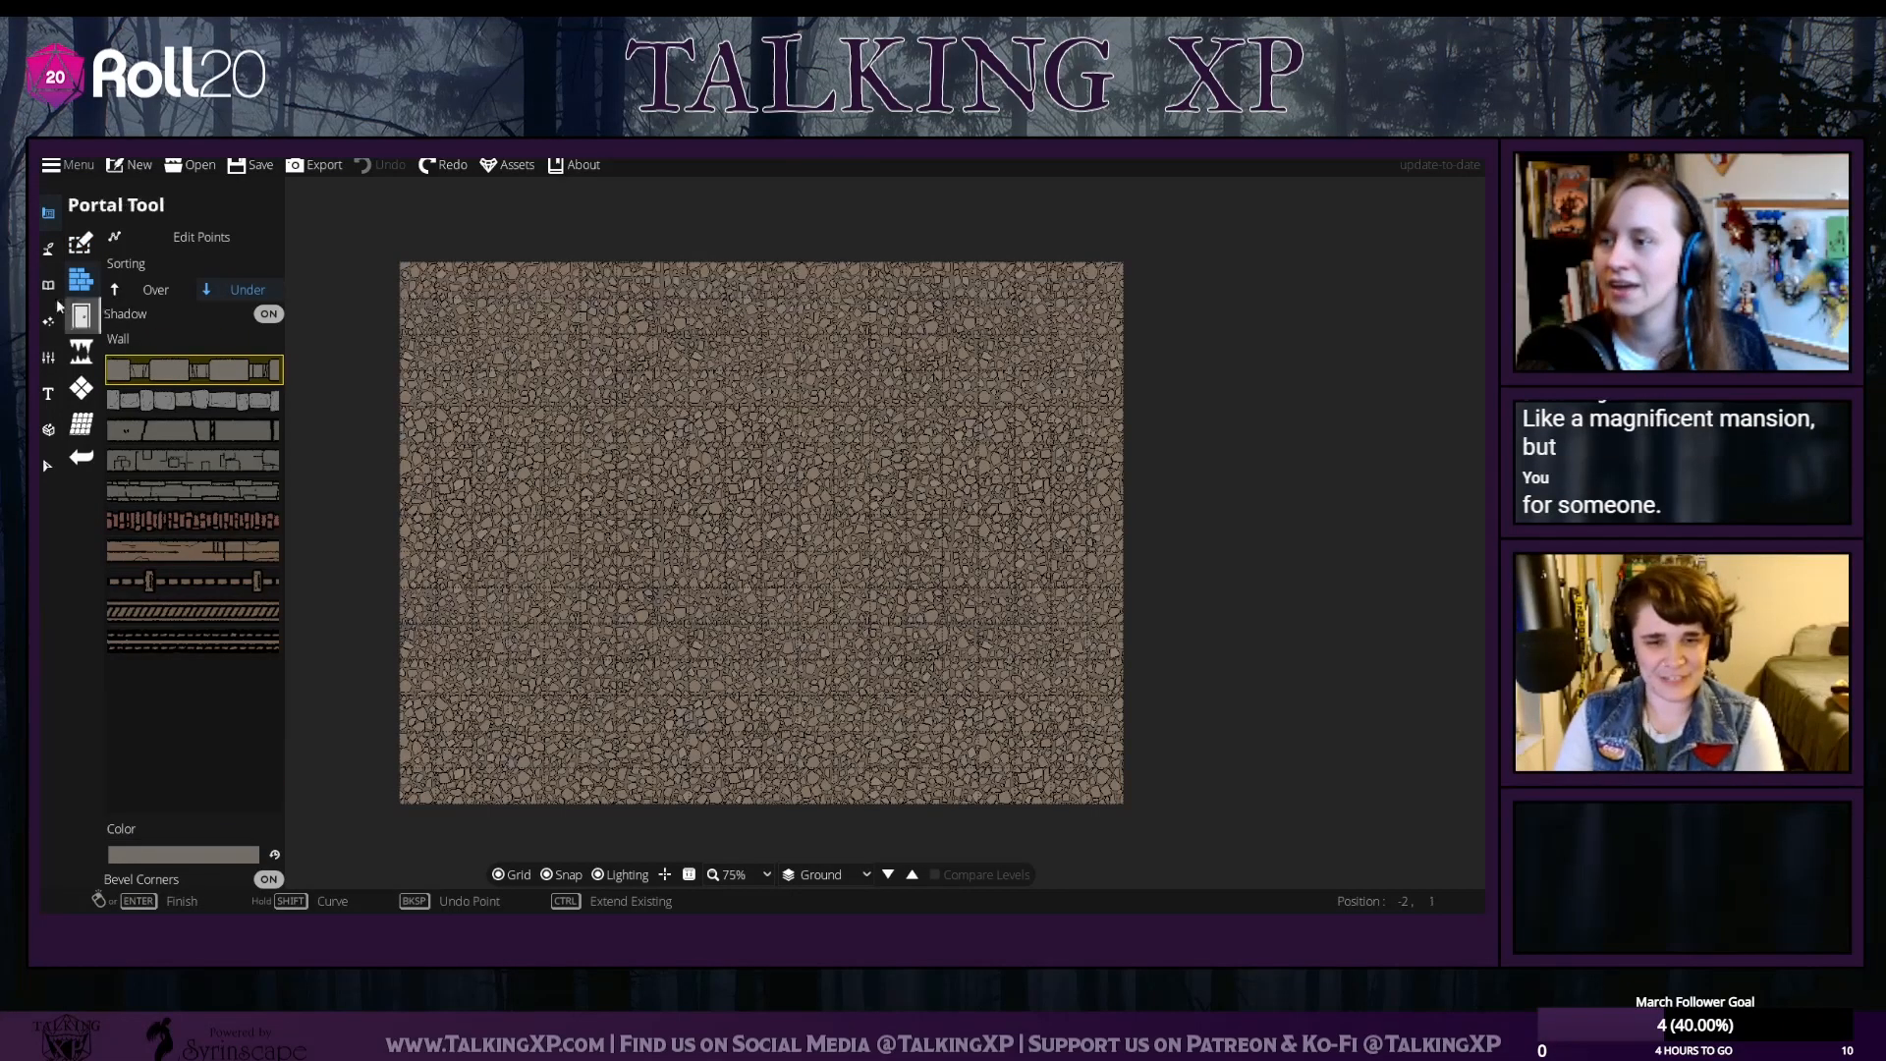
left_click(49, 282)
left_click(48, 248)
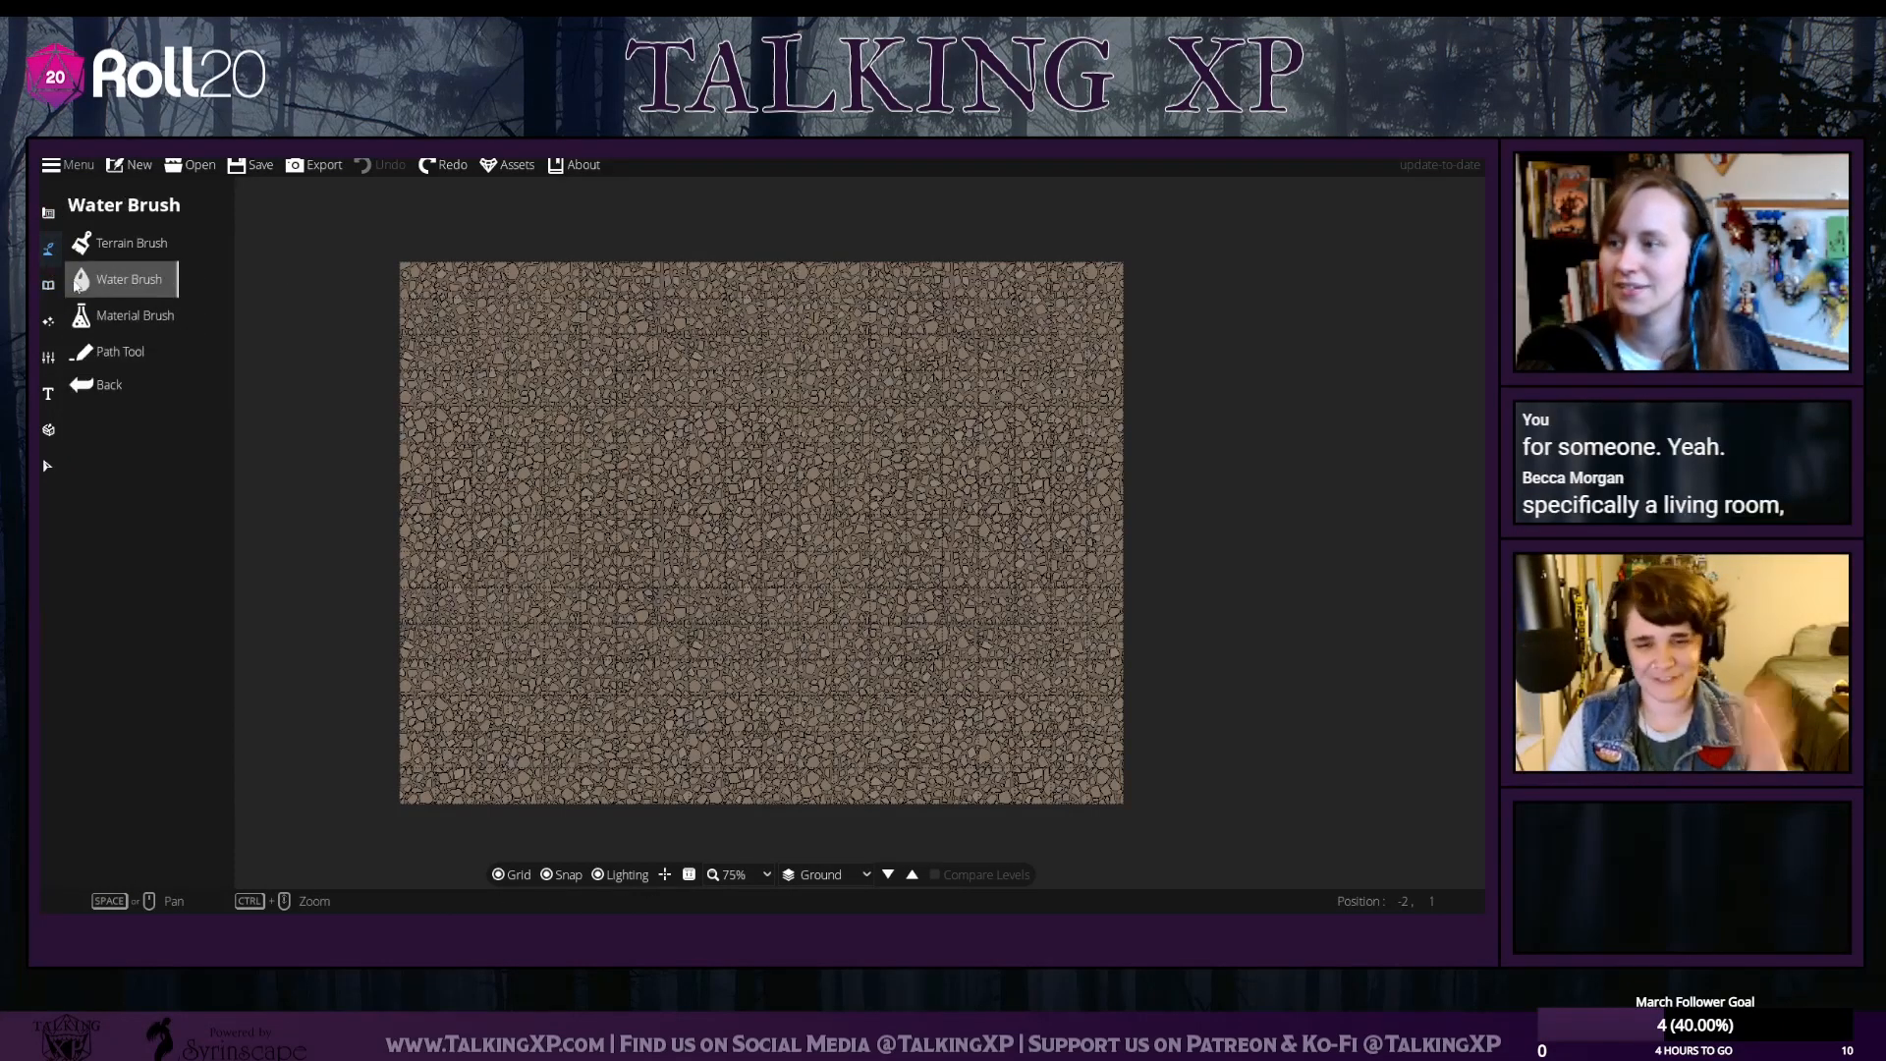
left_click(84, 279)
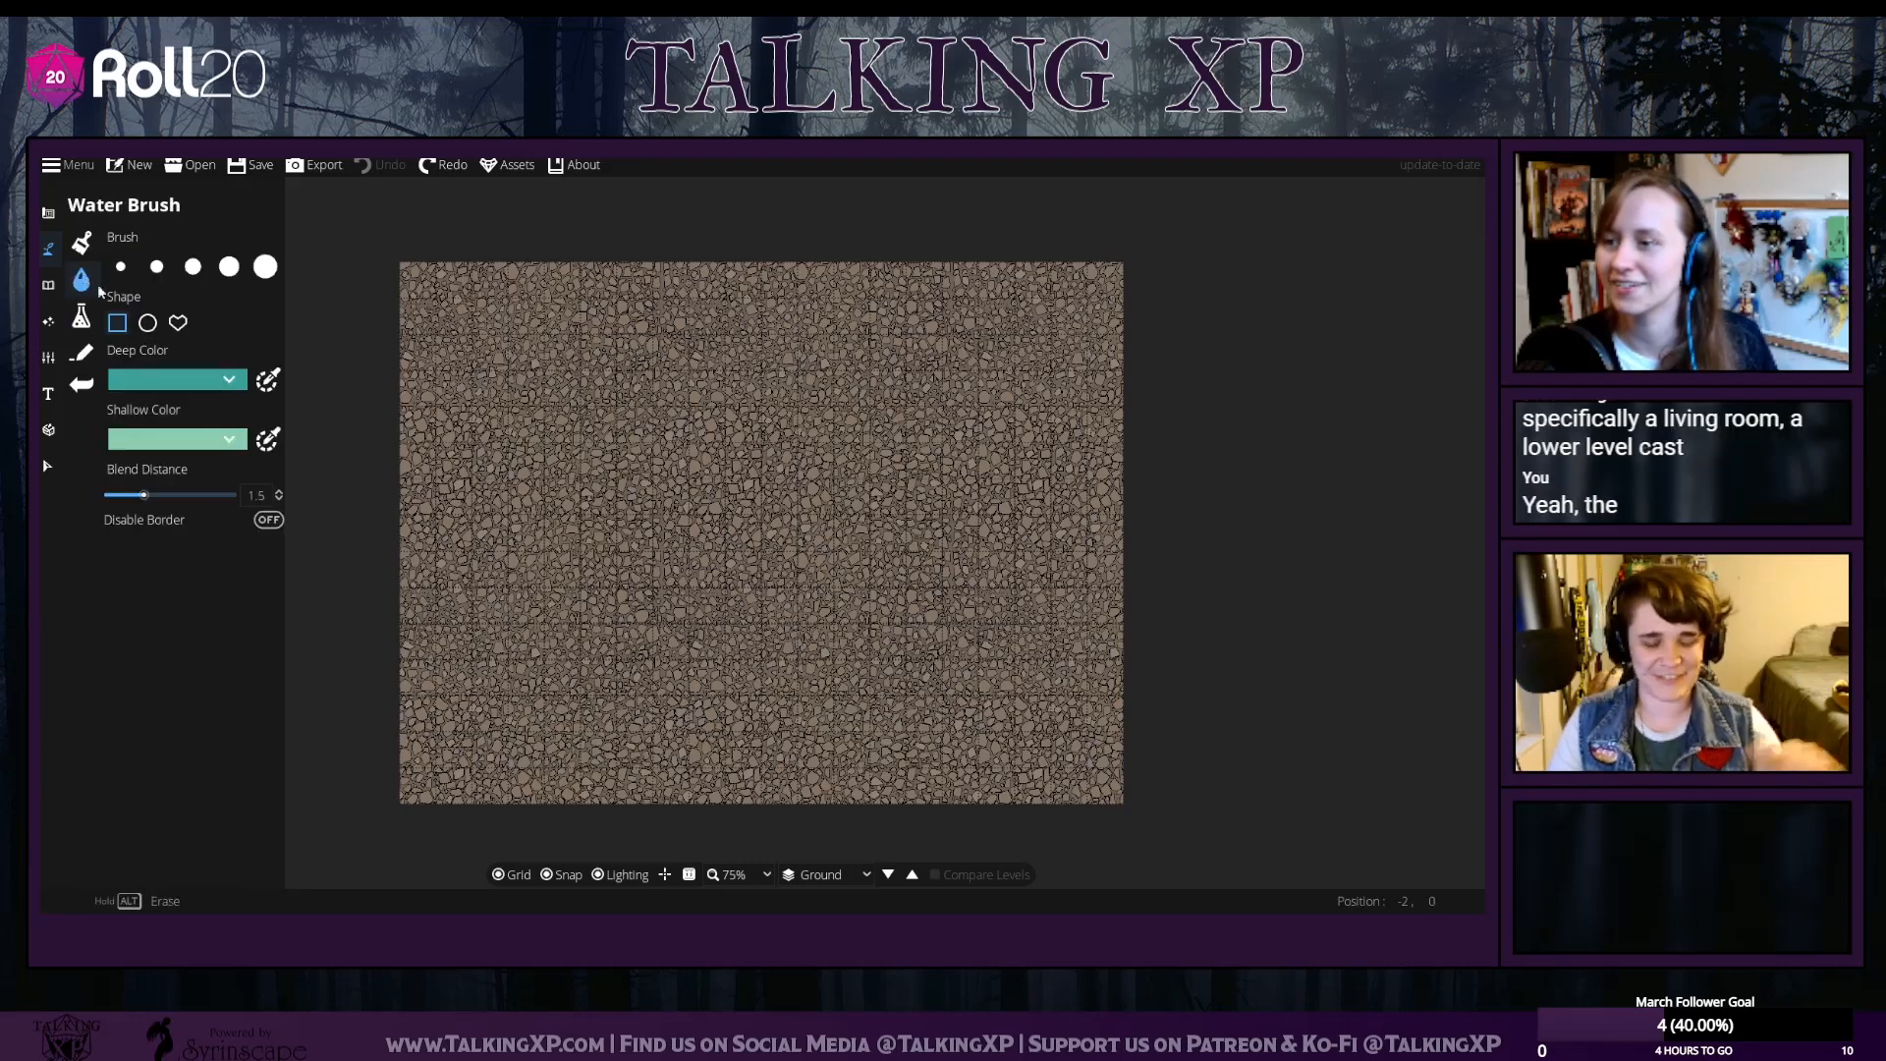
left_click(49, 216)
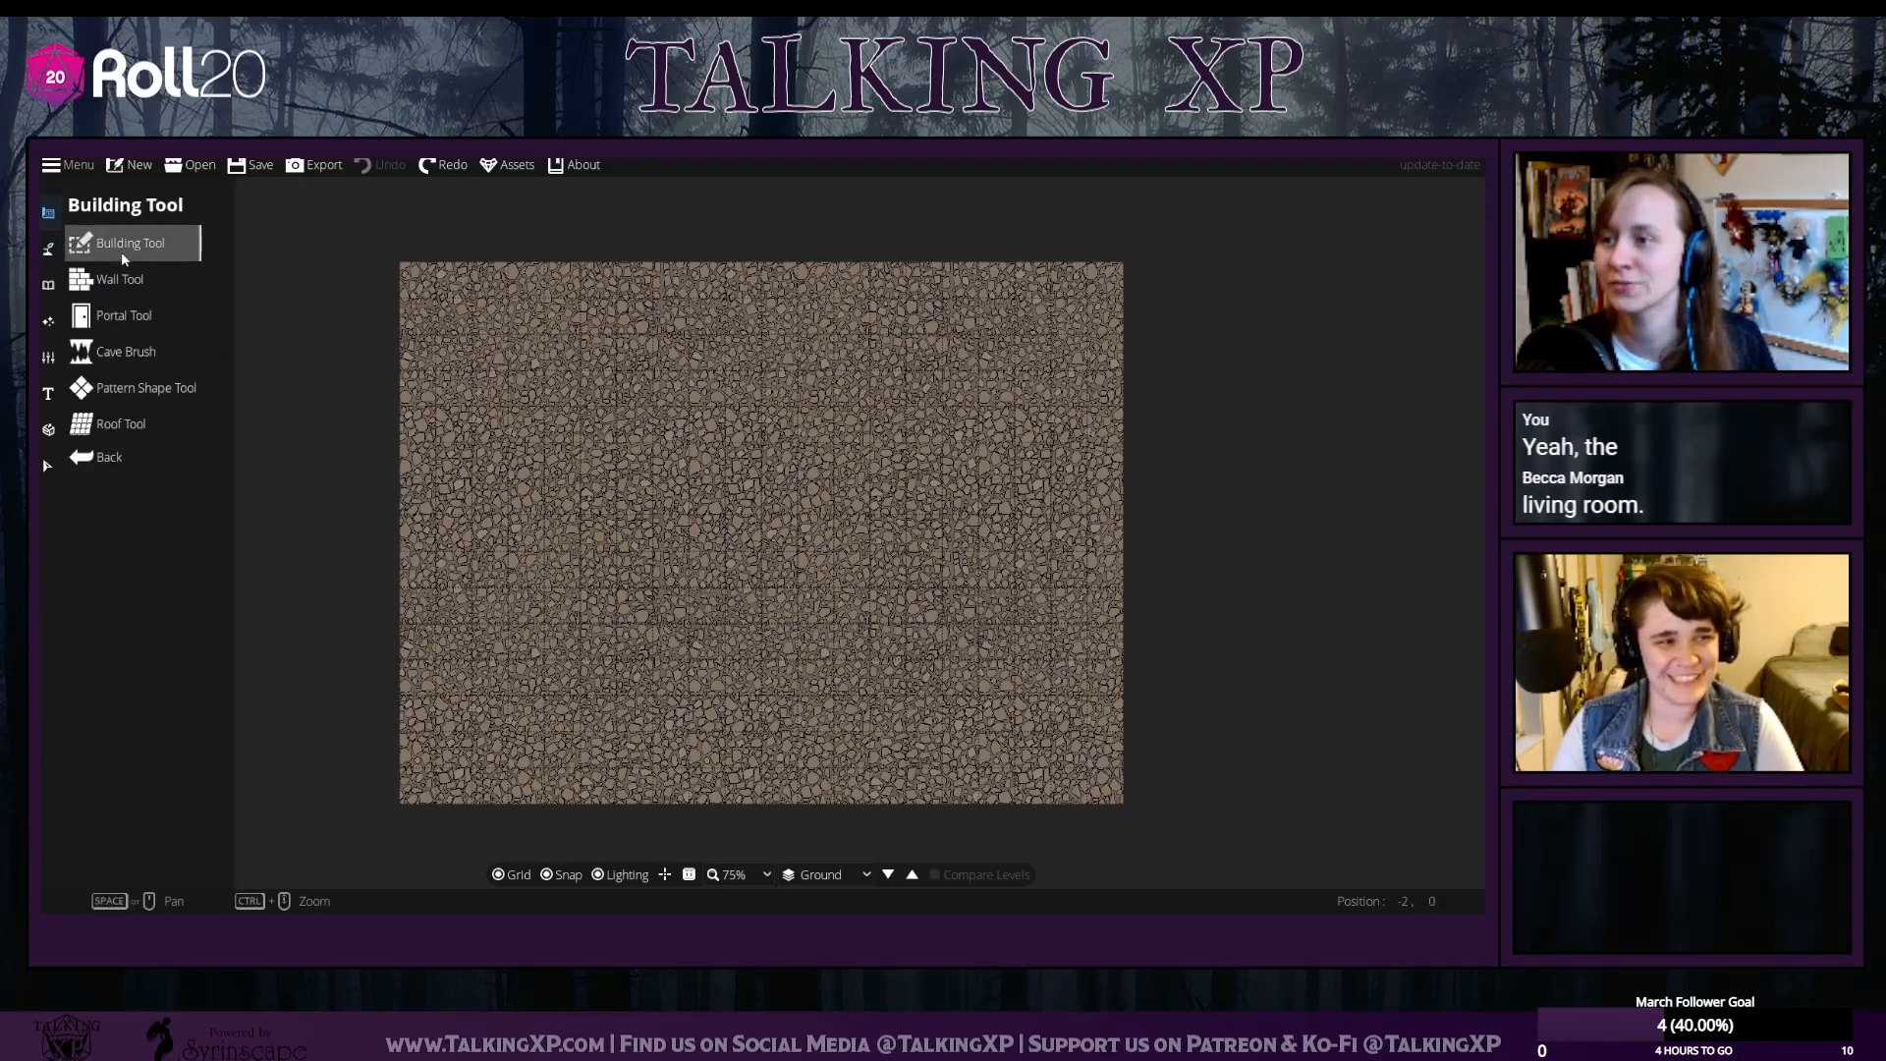
left_click(48, 248)
left_click(139, 351)
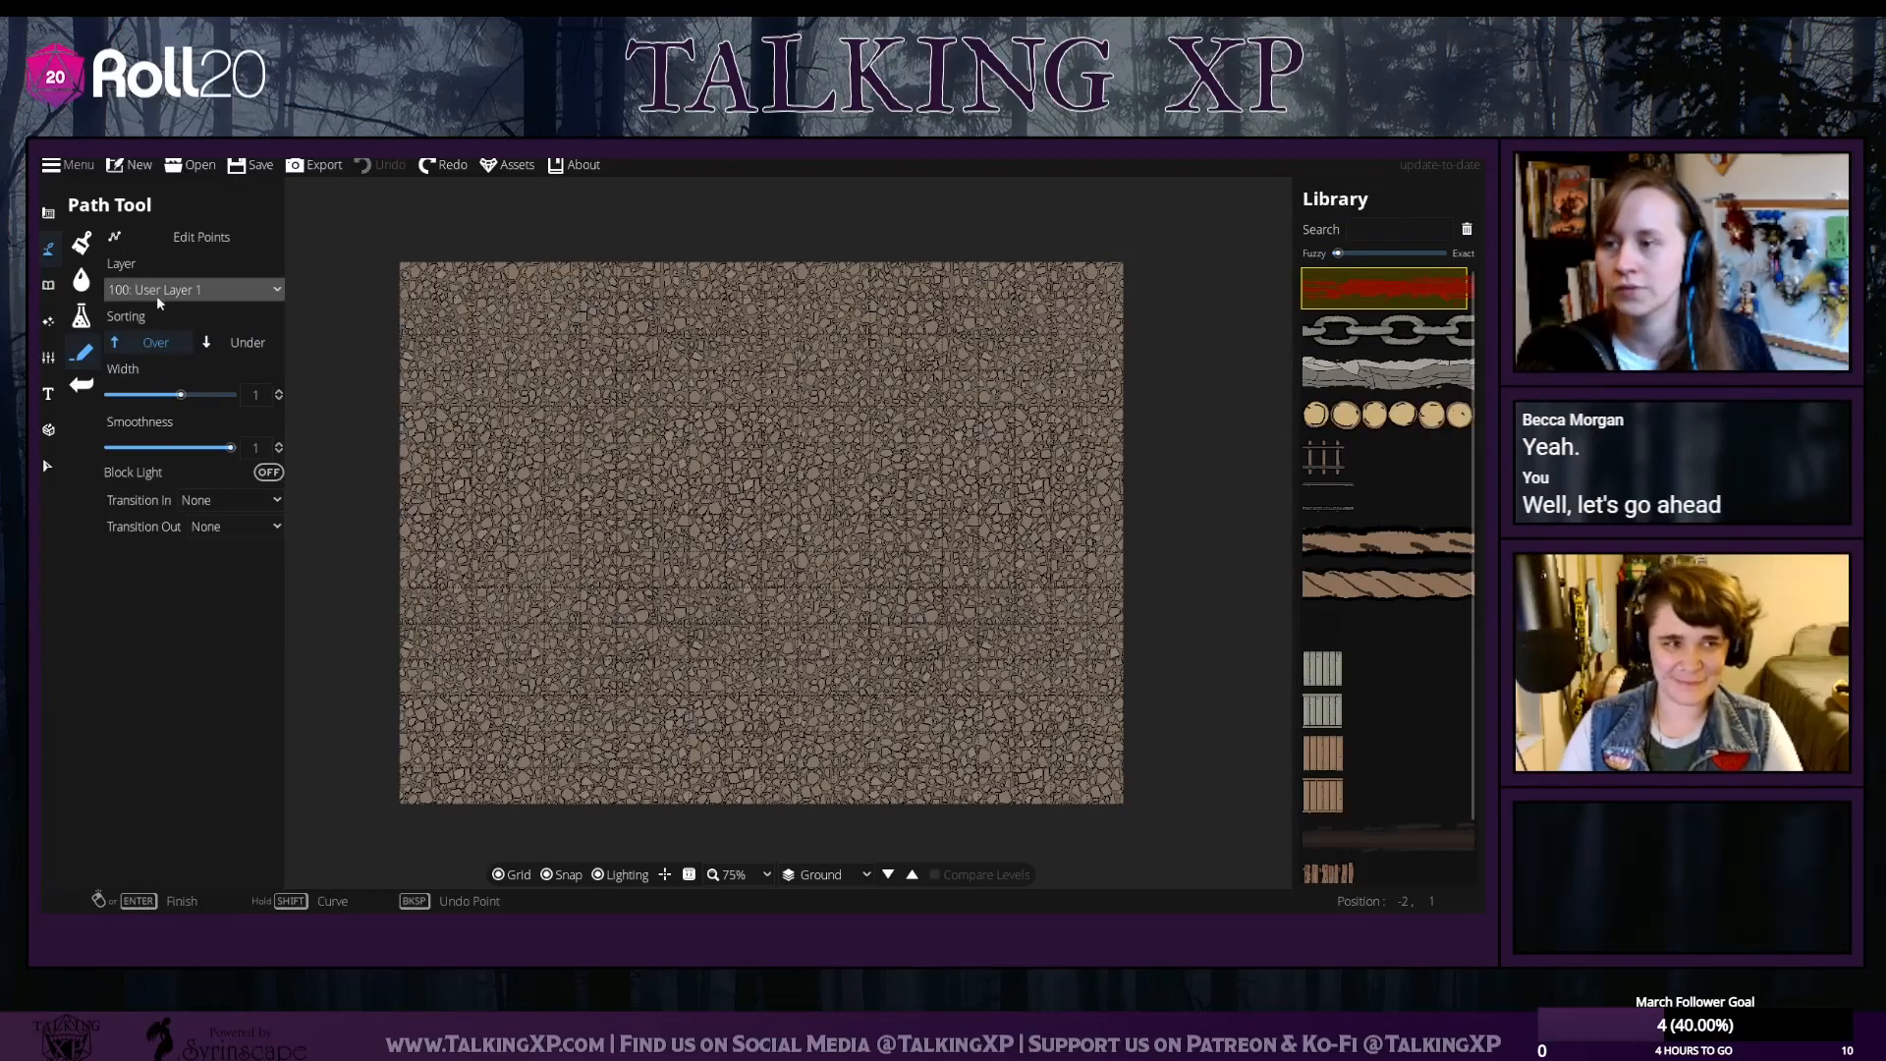
Replace the map's base terrain with Terrain Void and make Terrain Moss the active Terrain Brush texture
left_click(82, 246)
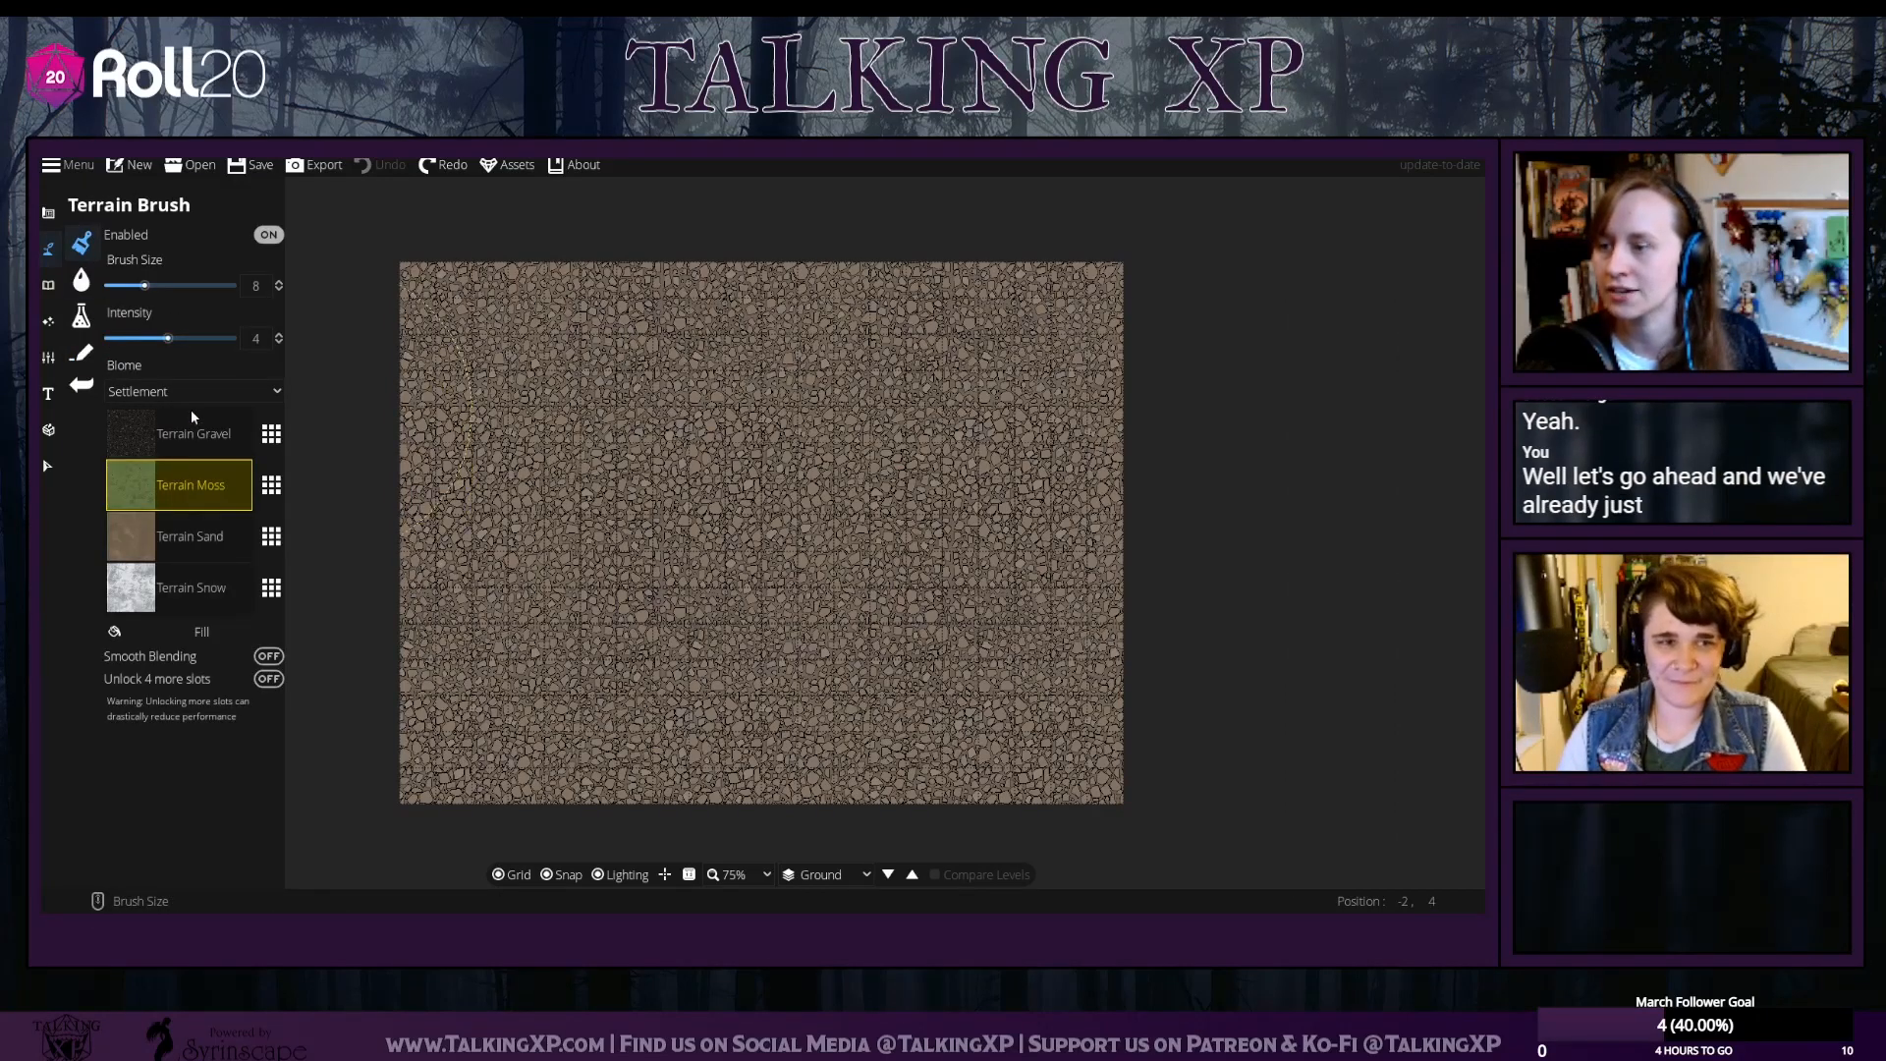
left_click(271, 434)
left_click(687, 643)
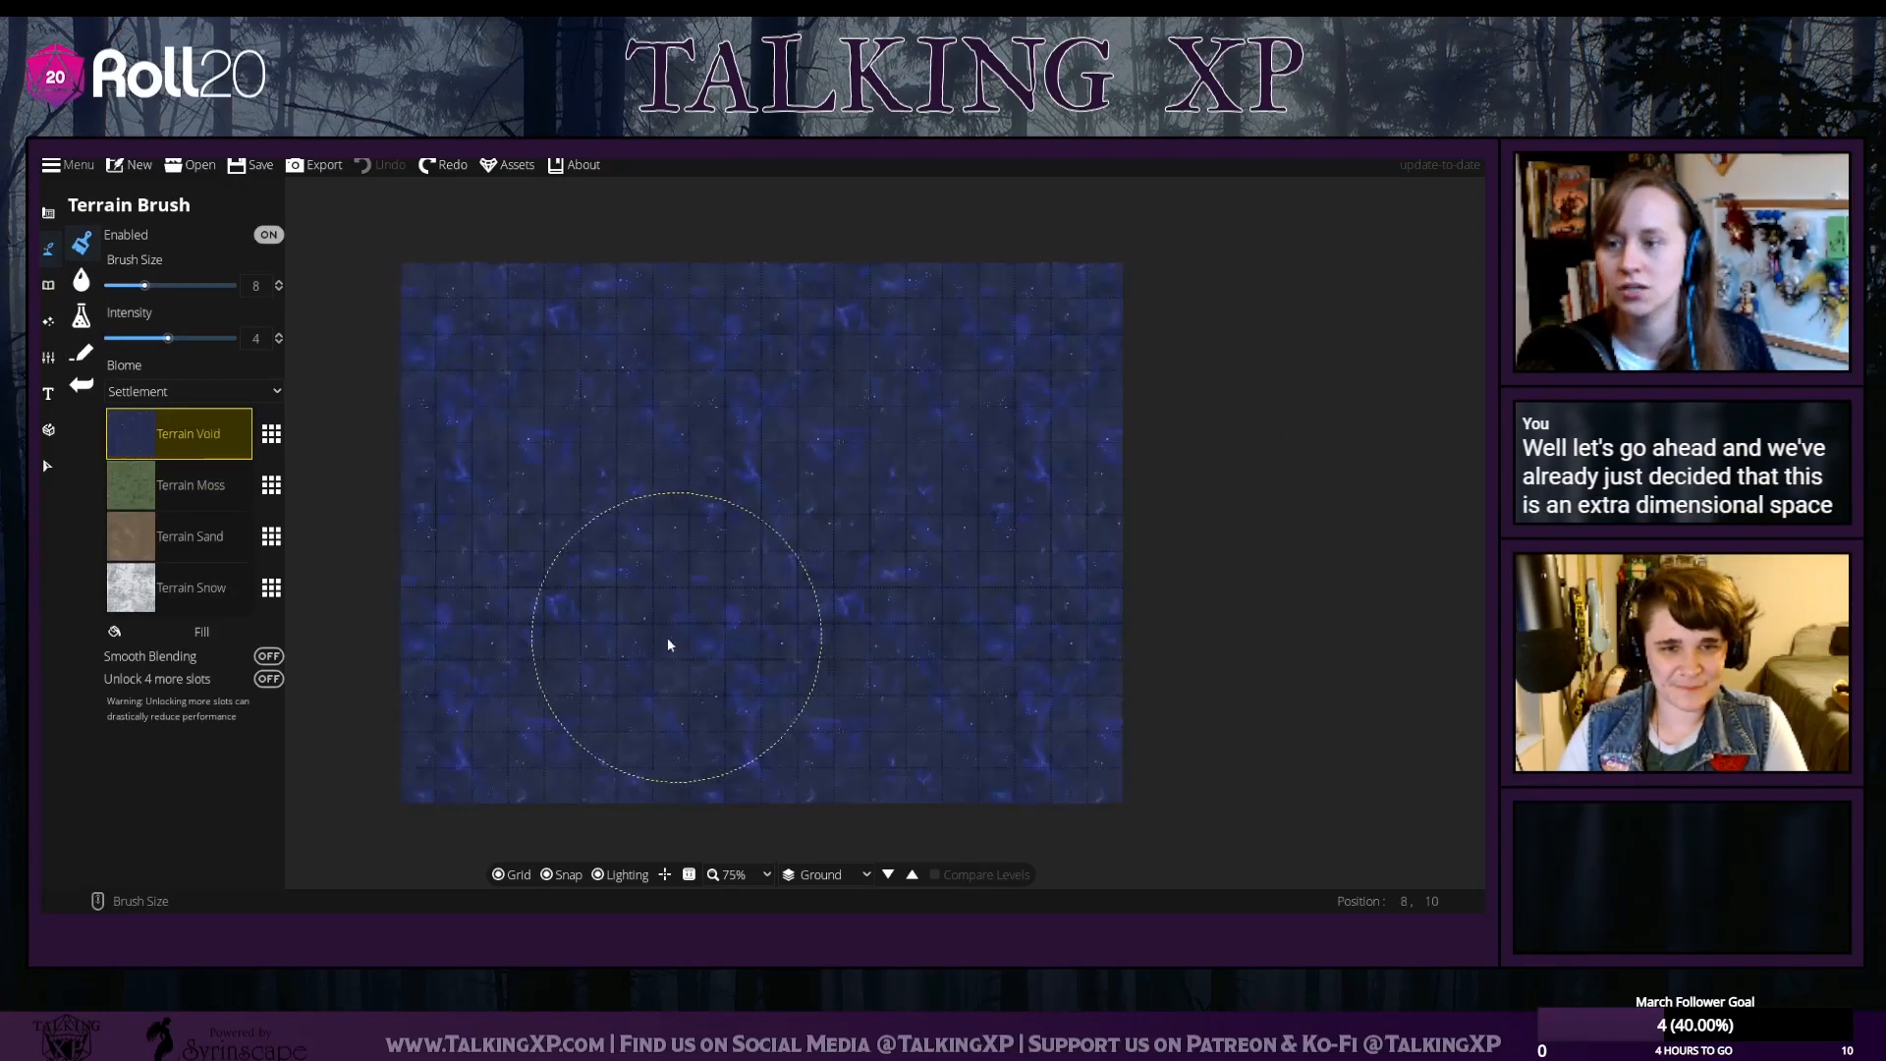
left_click(214, 501)
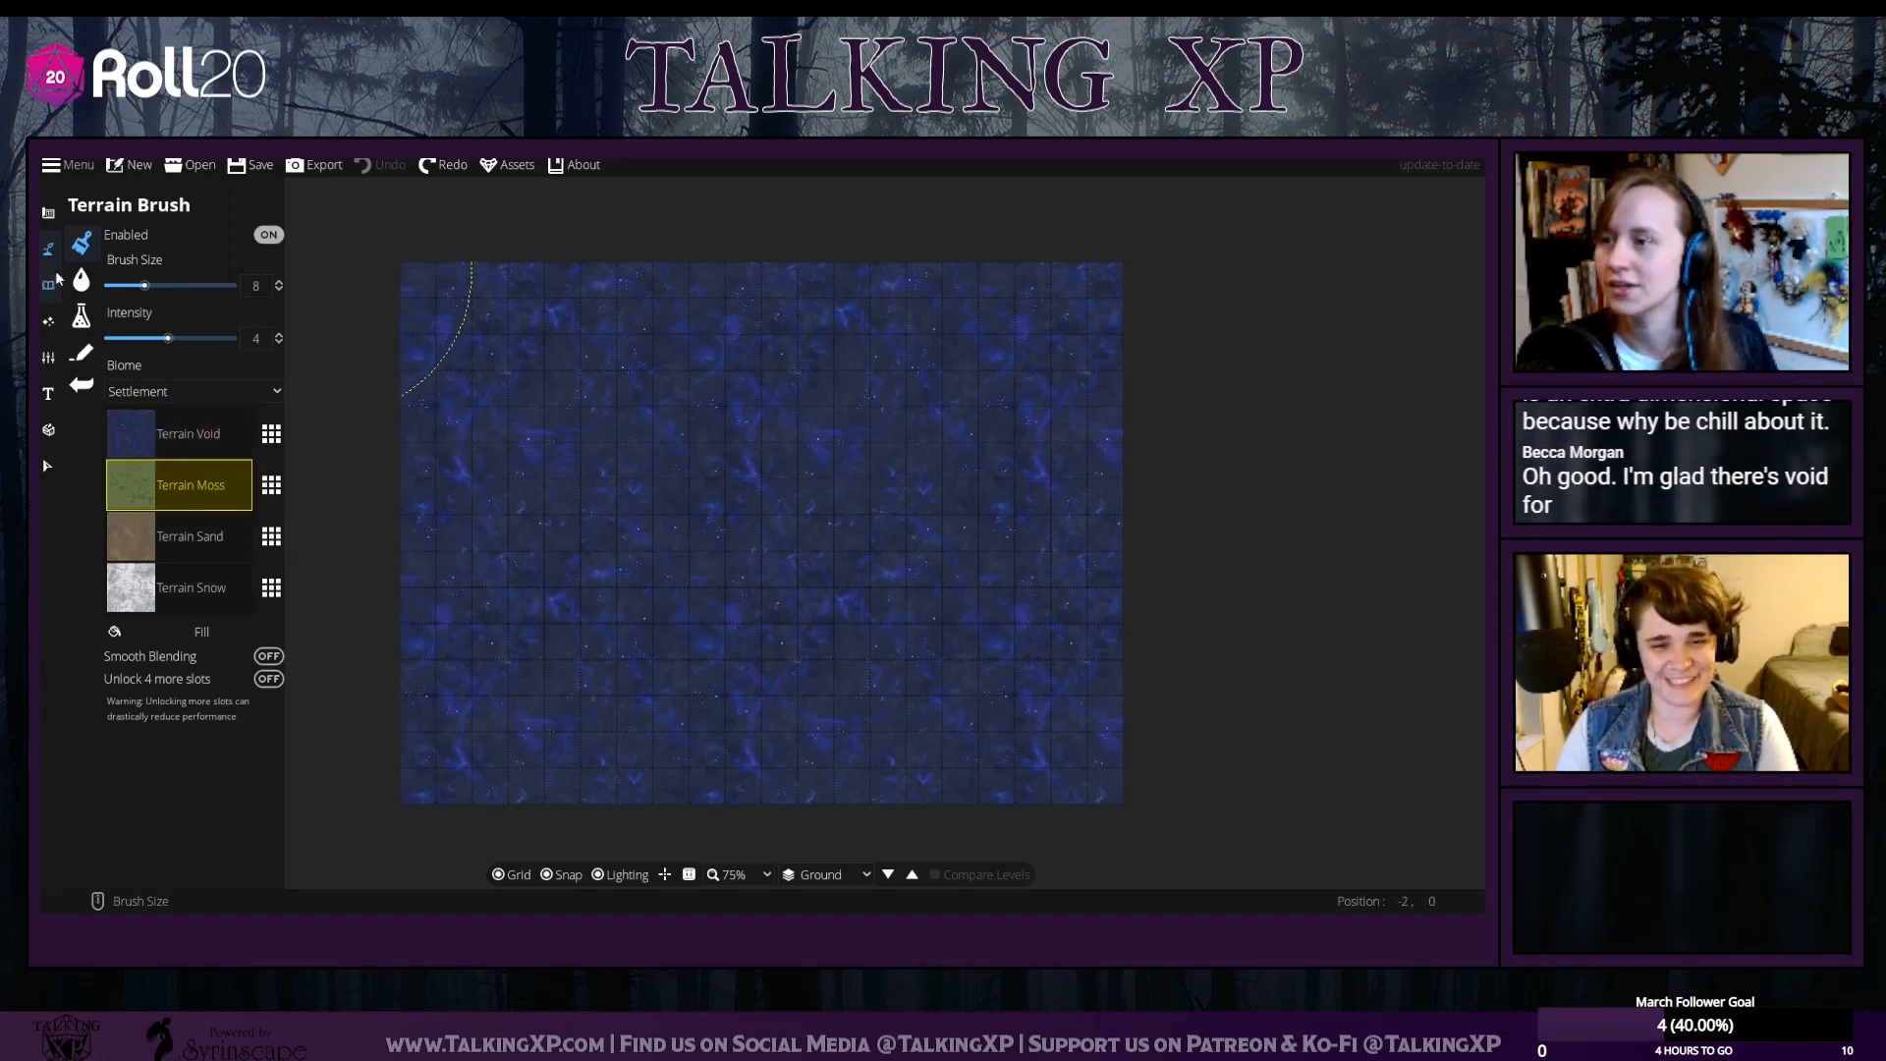
With the Building Tool, choose the yellow speckled texture as the floor for a shag-carpet look
left_click(48, 214)
left_click(105, 253)
left_click(104, 251)
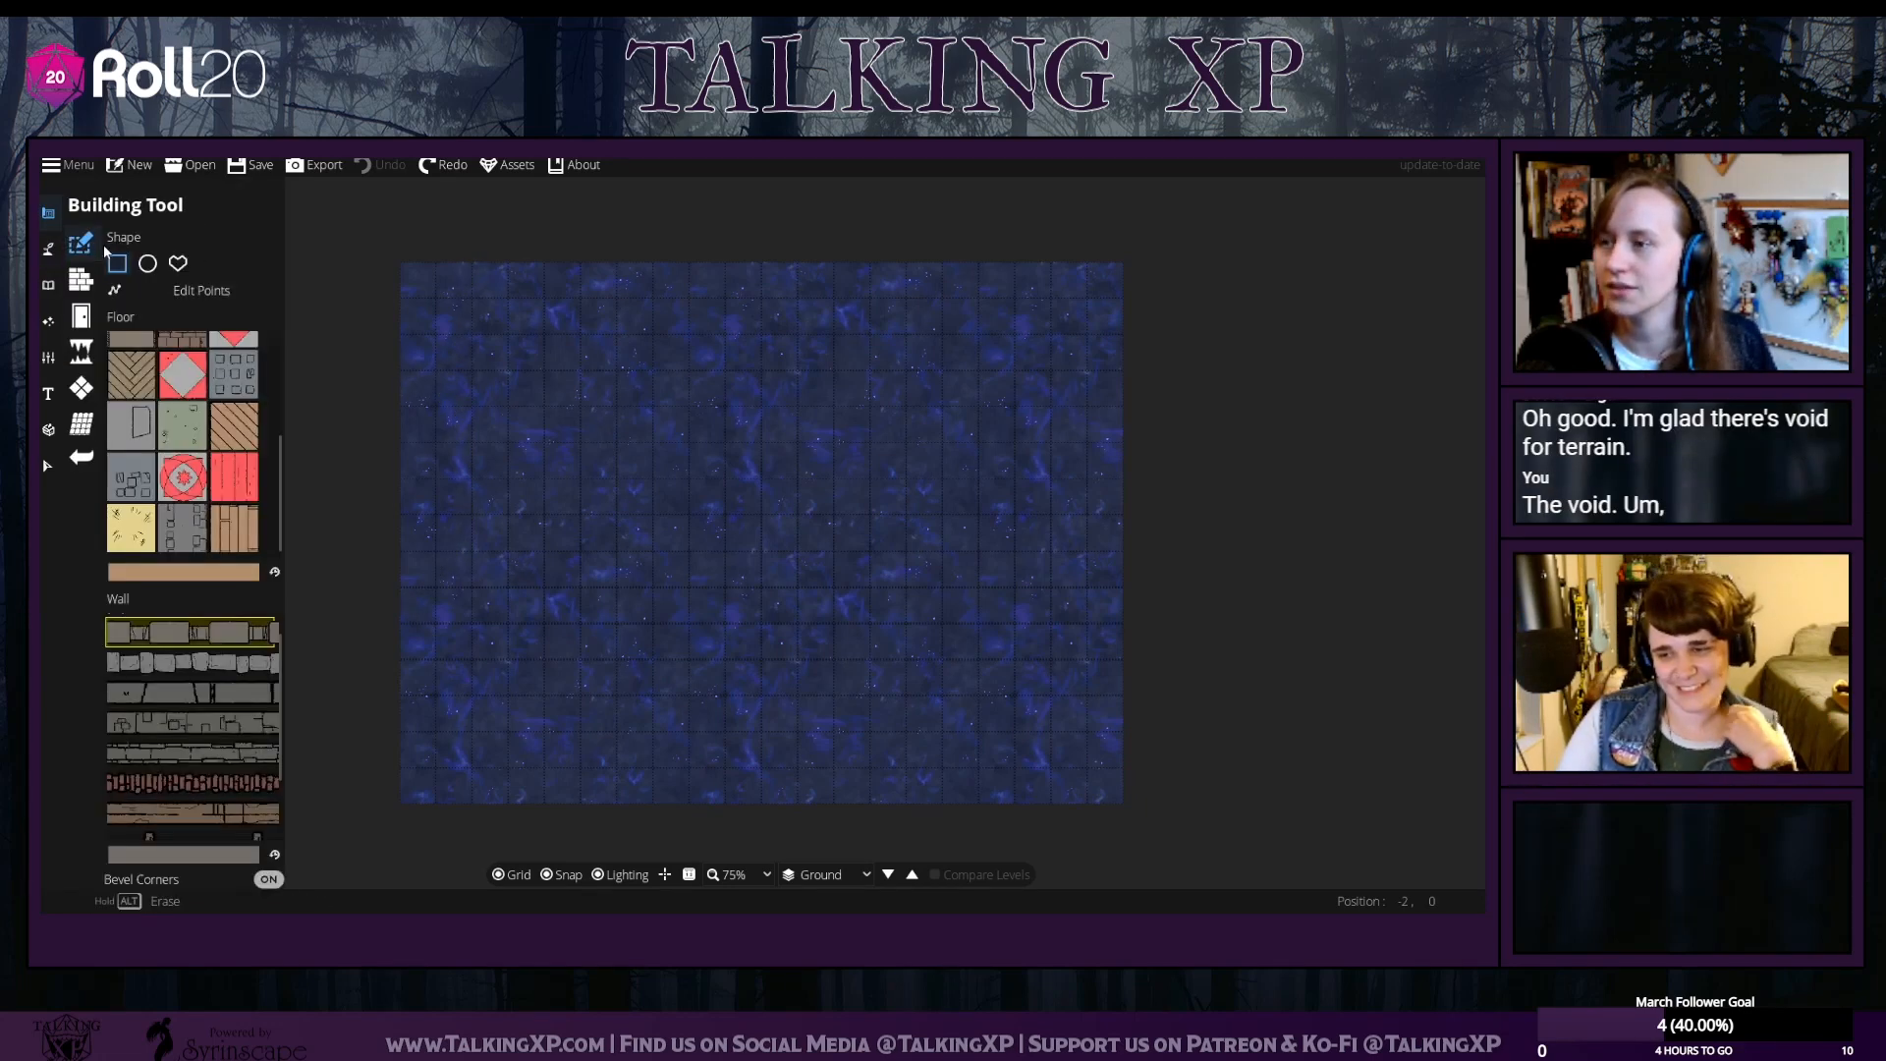
left_click(132, 533)
scroll(183, 522, "up", 5)
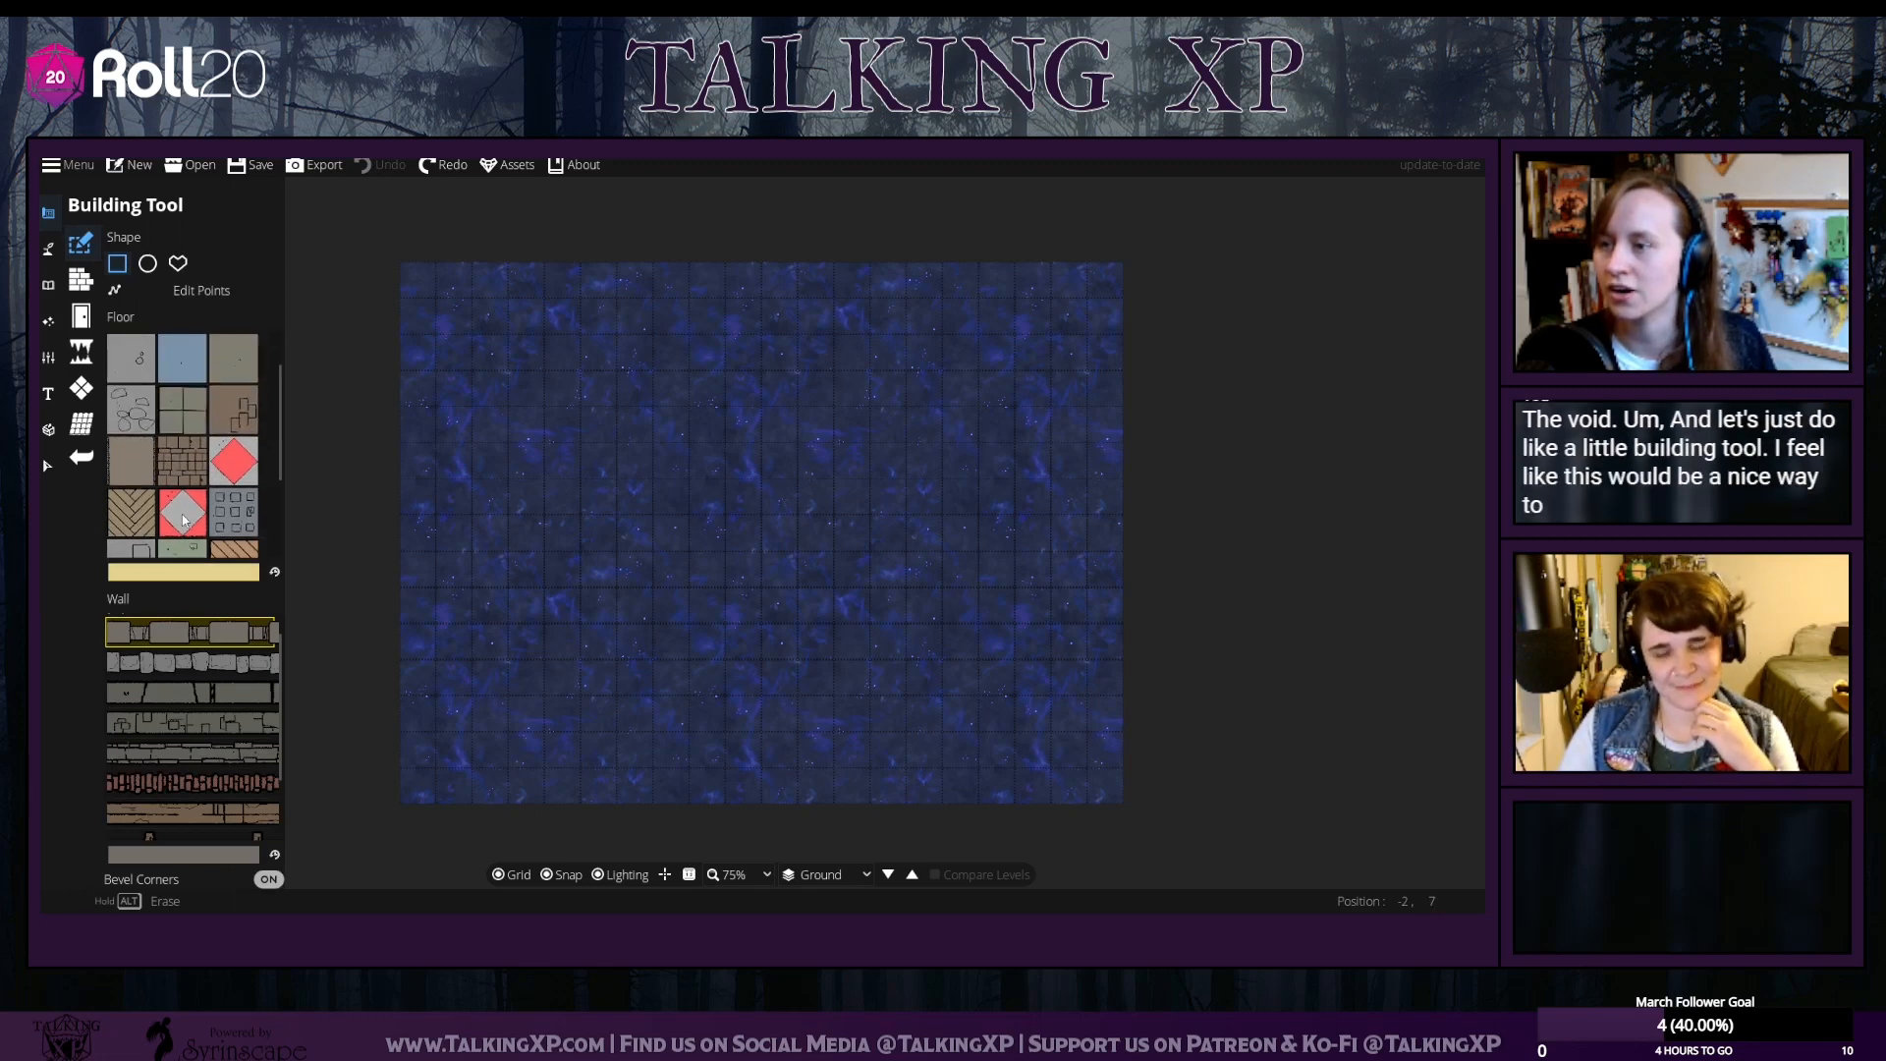
scroll(183, 521, "down", 5)
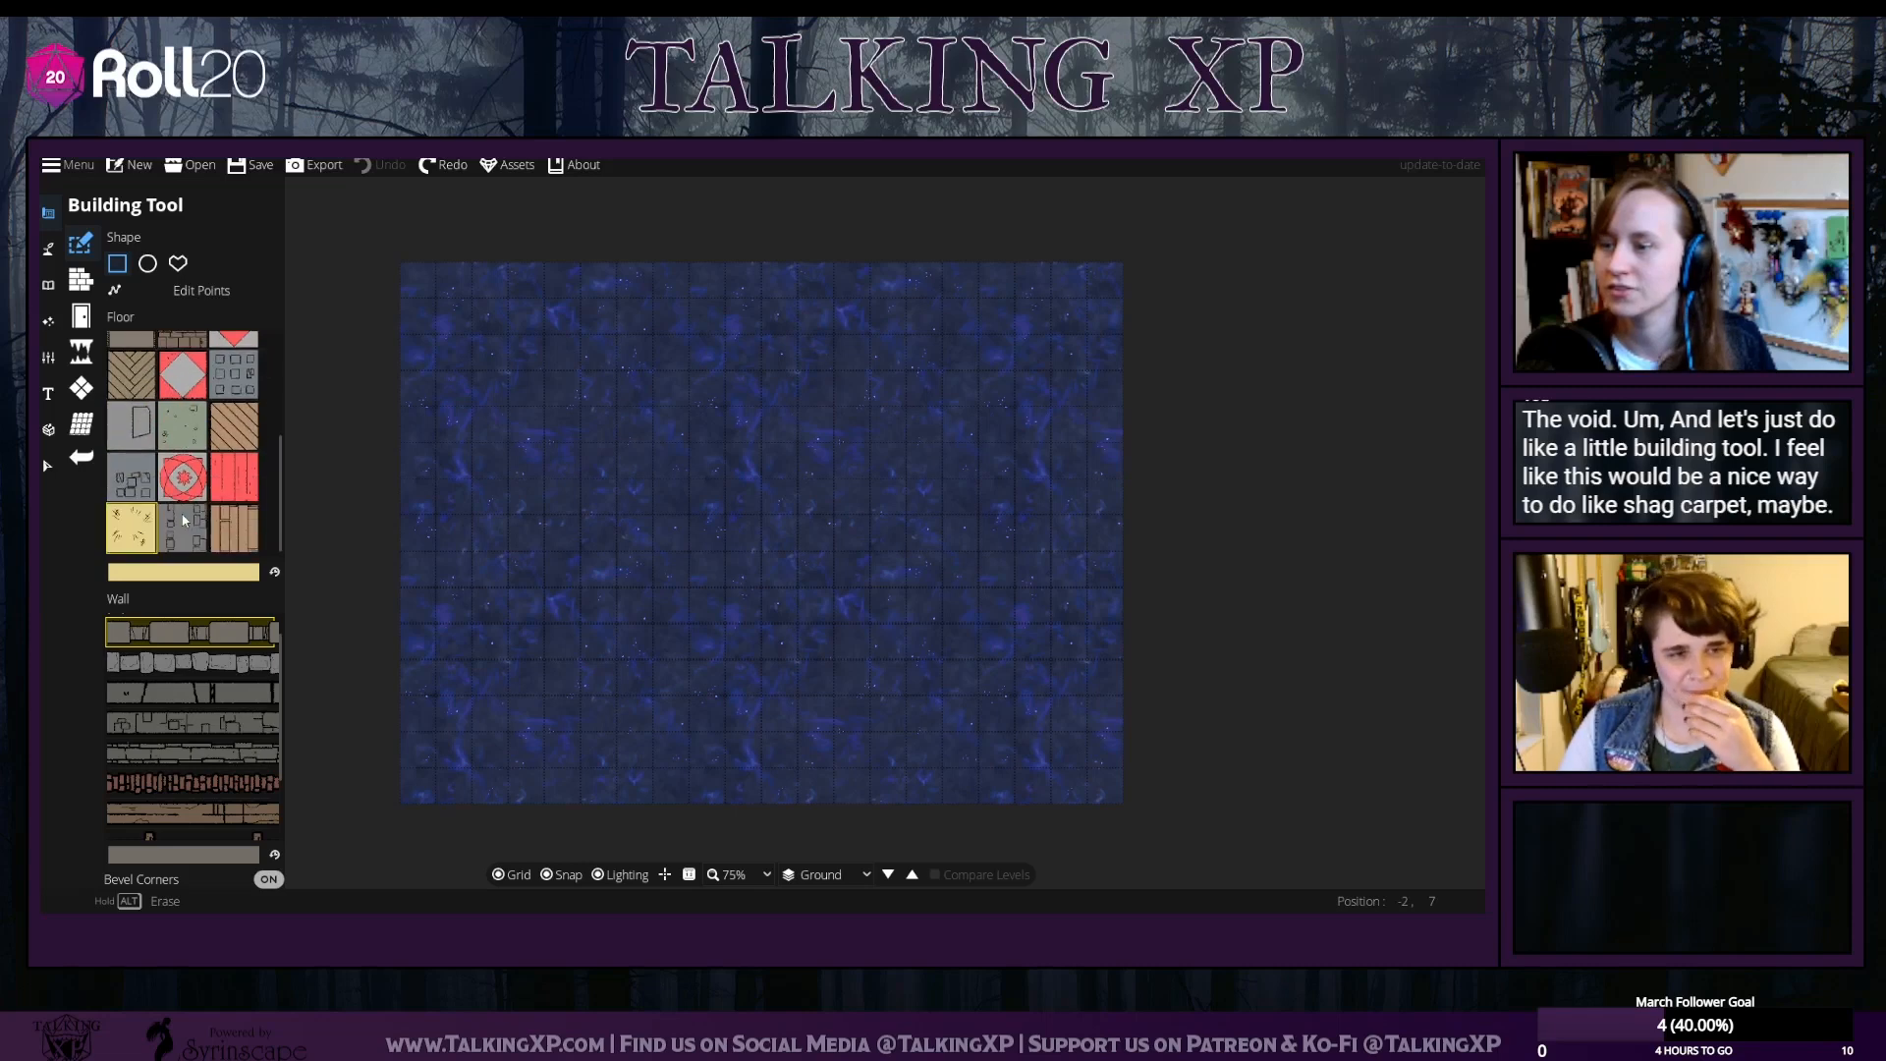
Recolor the speckled floor texture to a warm brown with RGB values 144, 92, 60
left_click(261, 574)
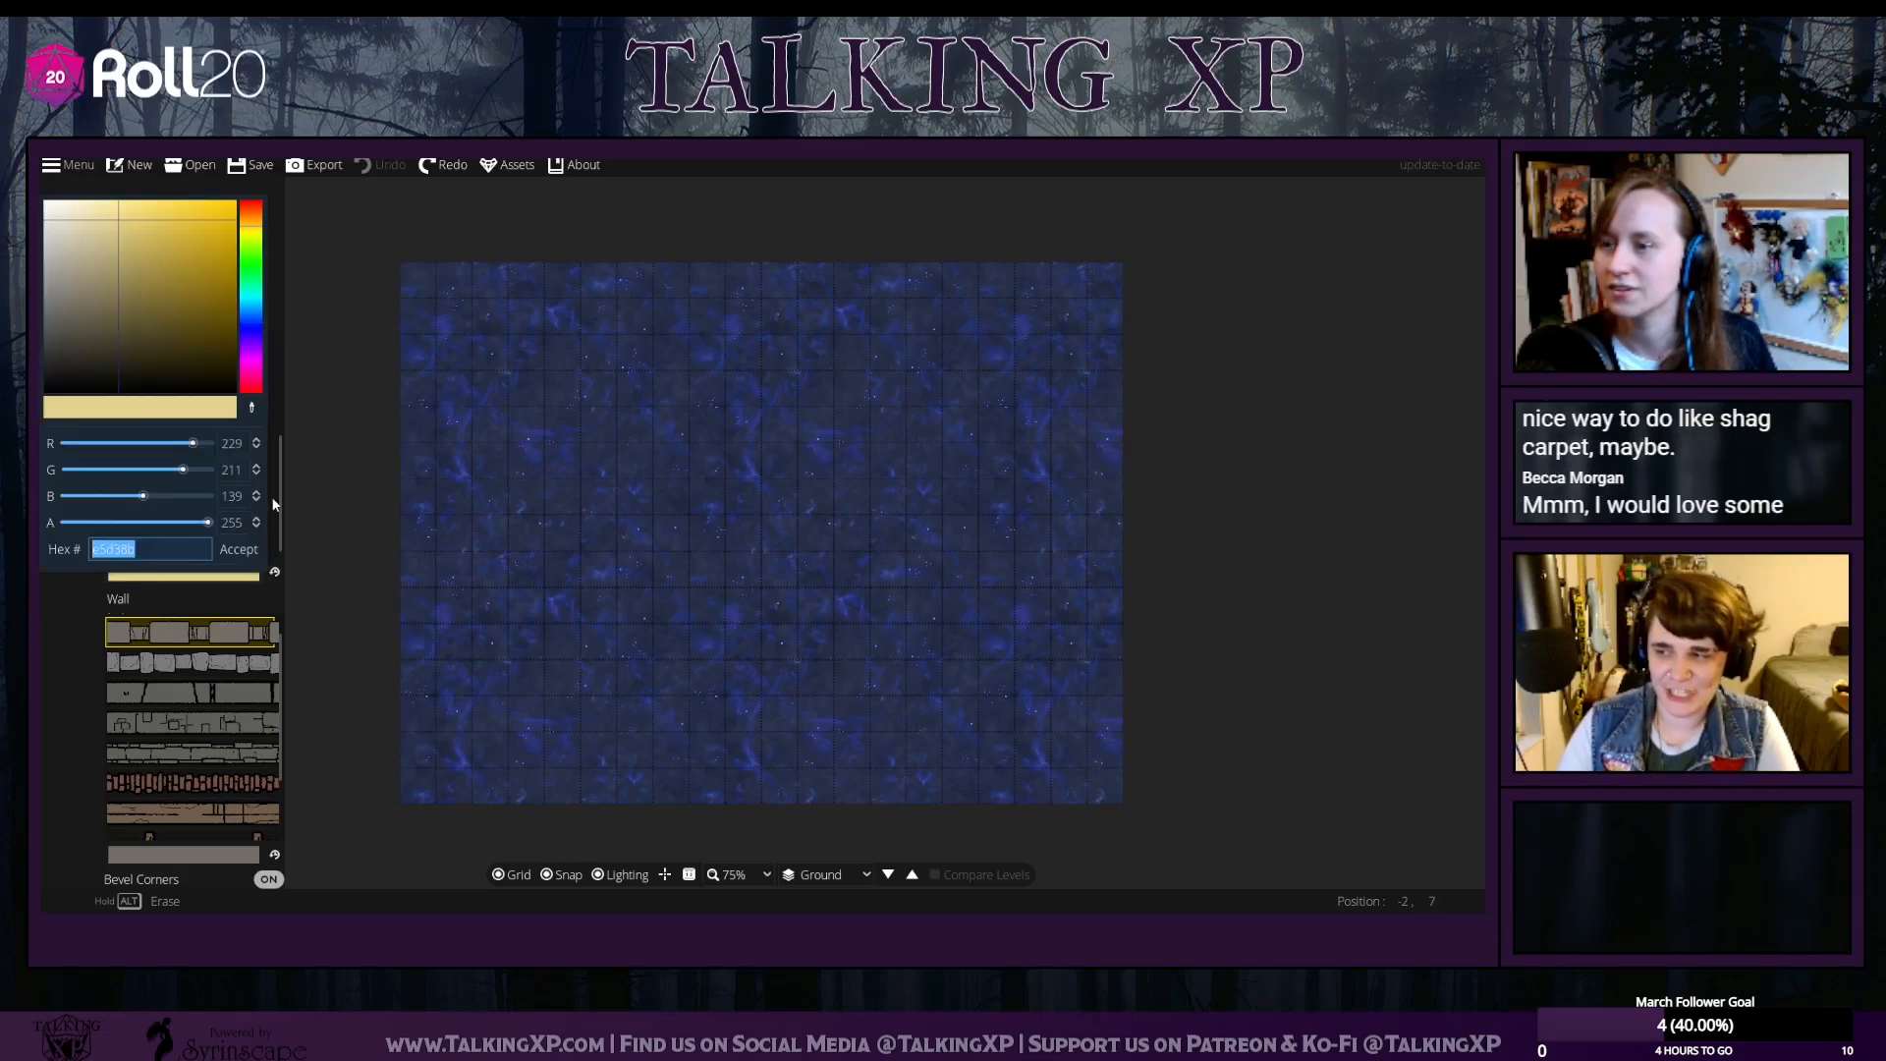
left_click_drag(244, 302, 253, 225)
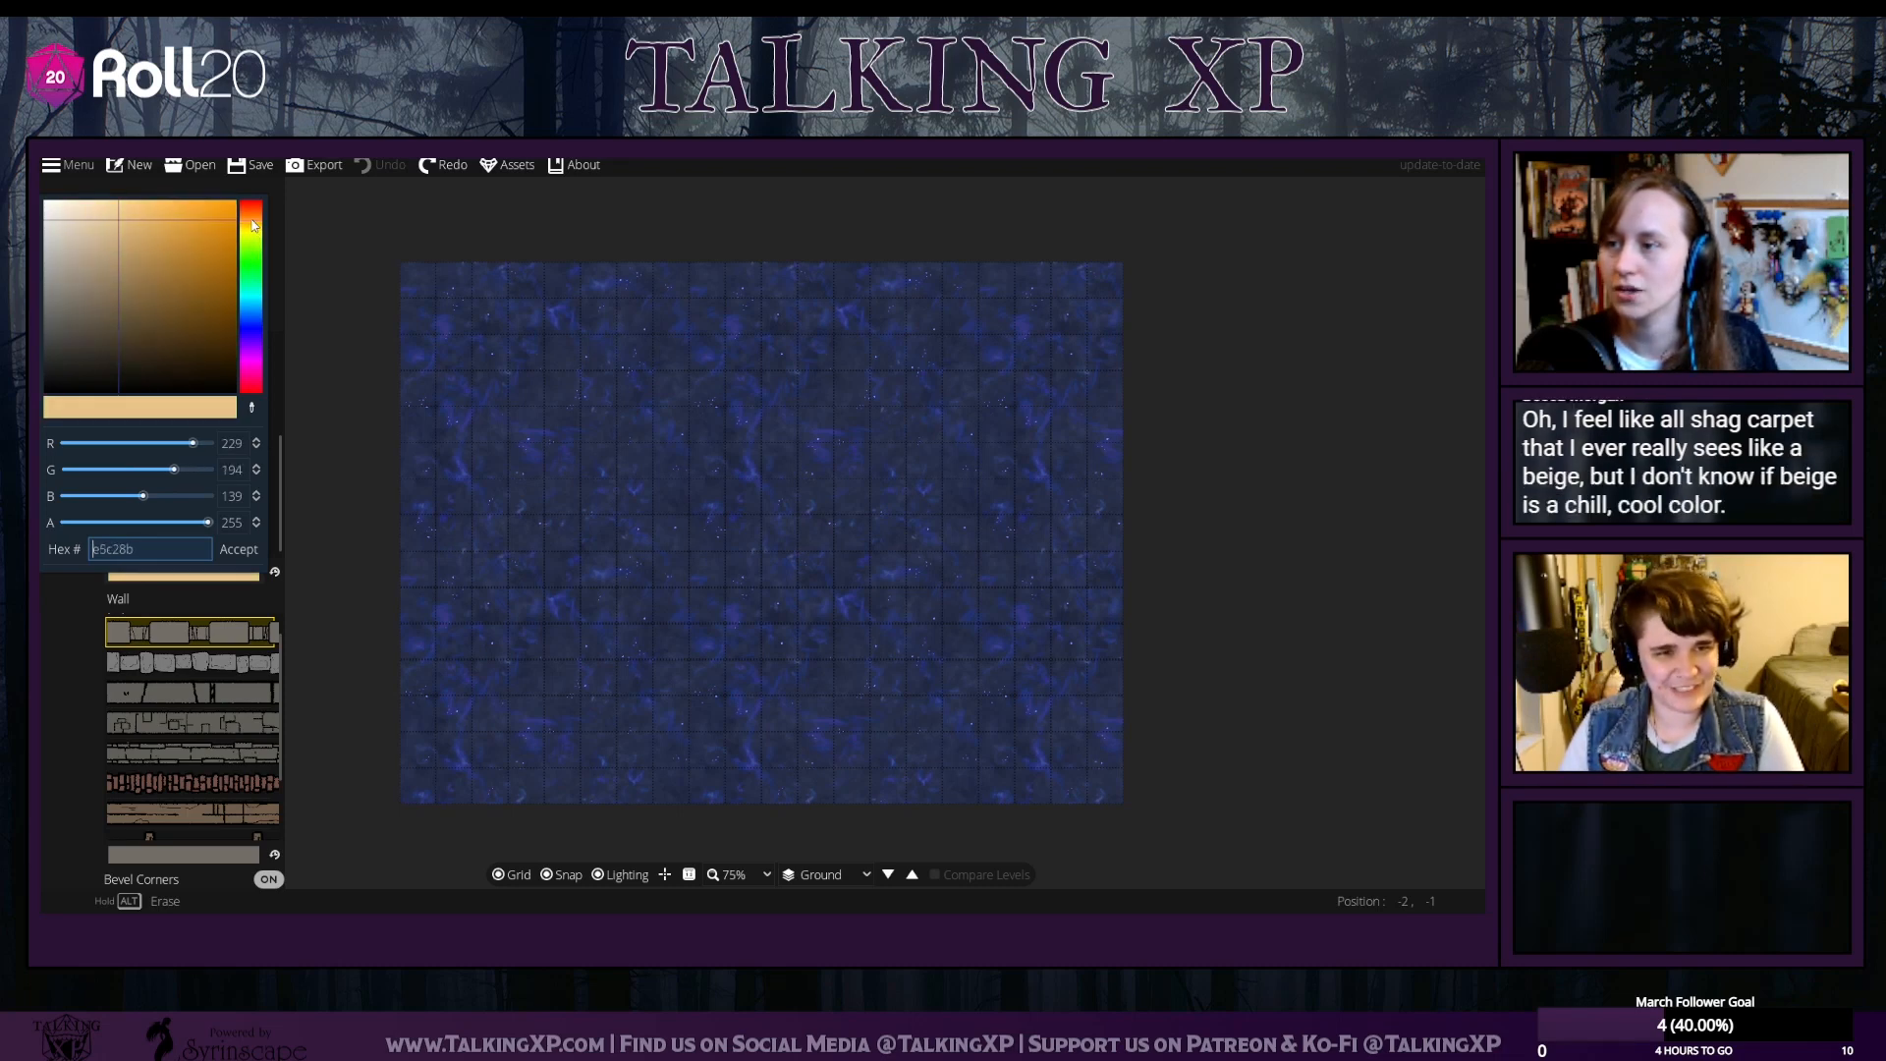
left_click_drag(121, 223, 152, 293)
left_click_drag(249, 227, 250, 221)
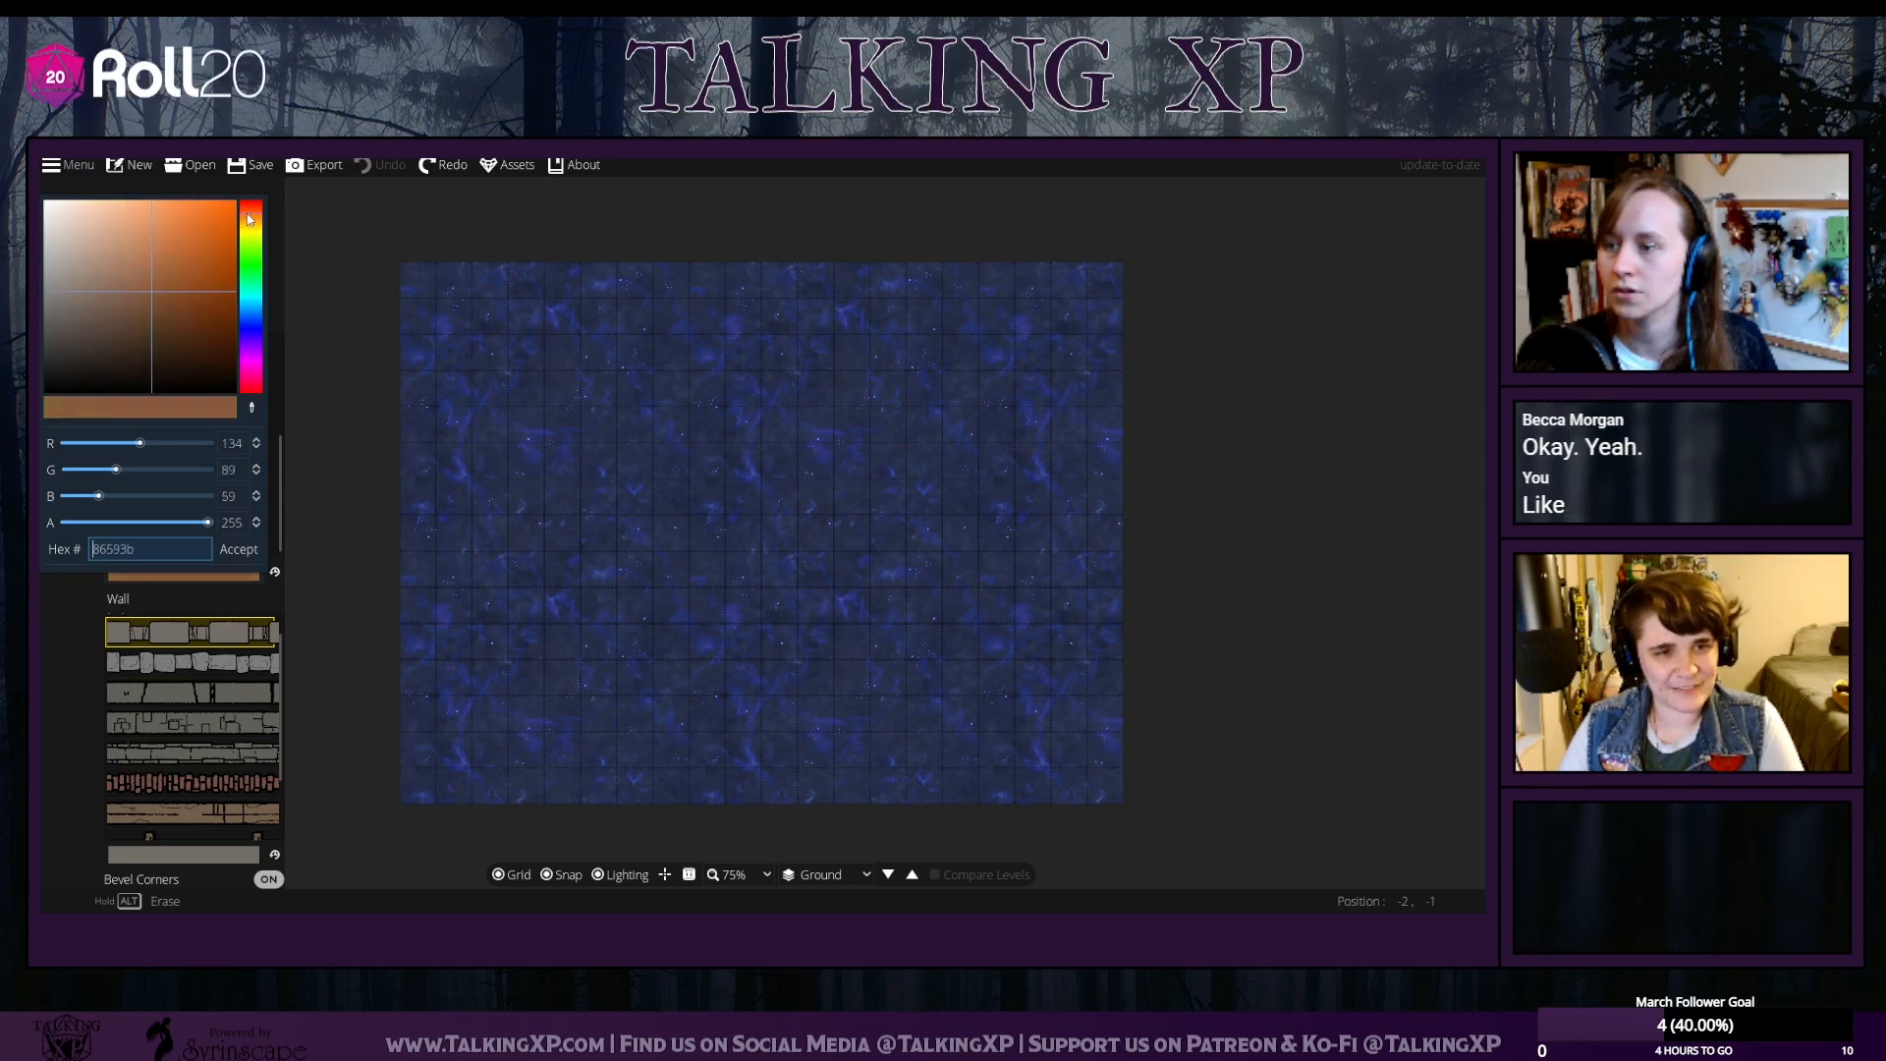
left_click_drag(155, 291, 157, 285)
left_click(238, 549)
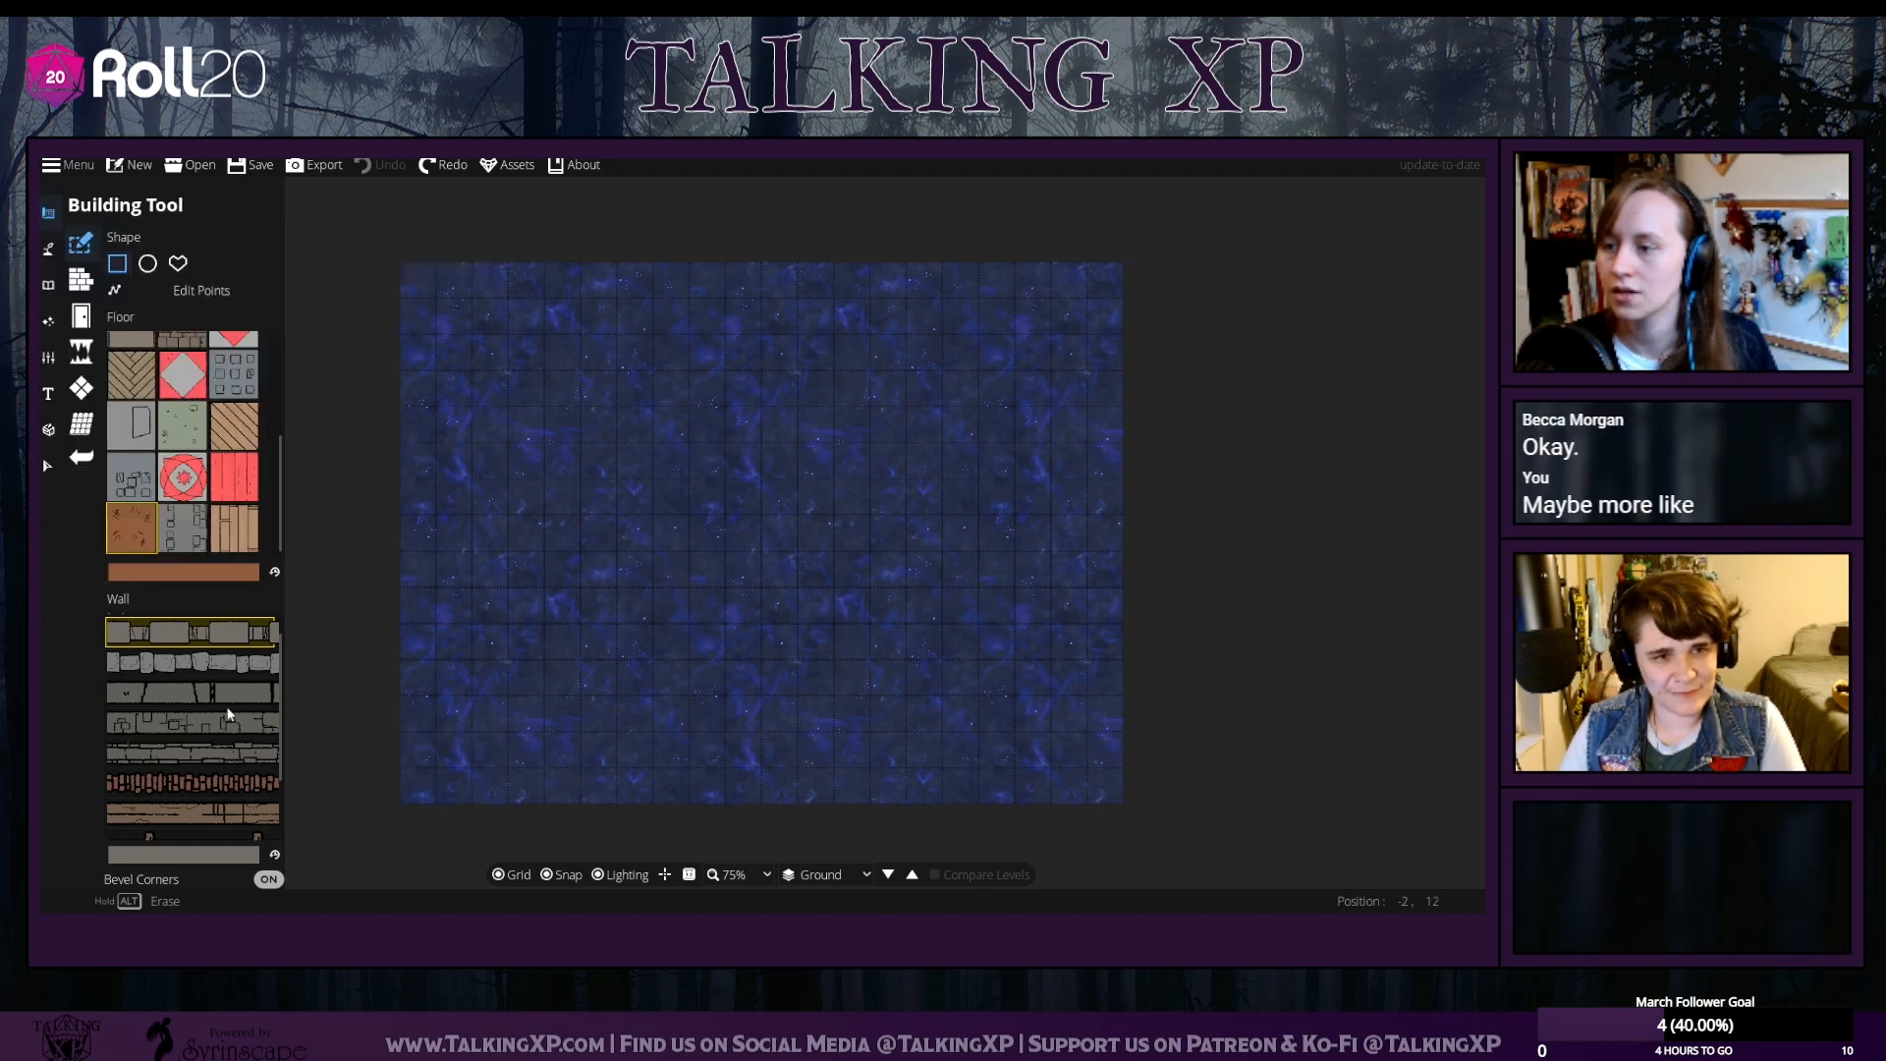
Look through the wooden wall styles and select the Wood 03 wall
scroll(226, 744, "down", 1)
scroll(191, 782, "up", 2)
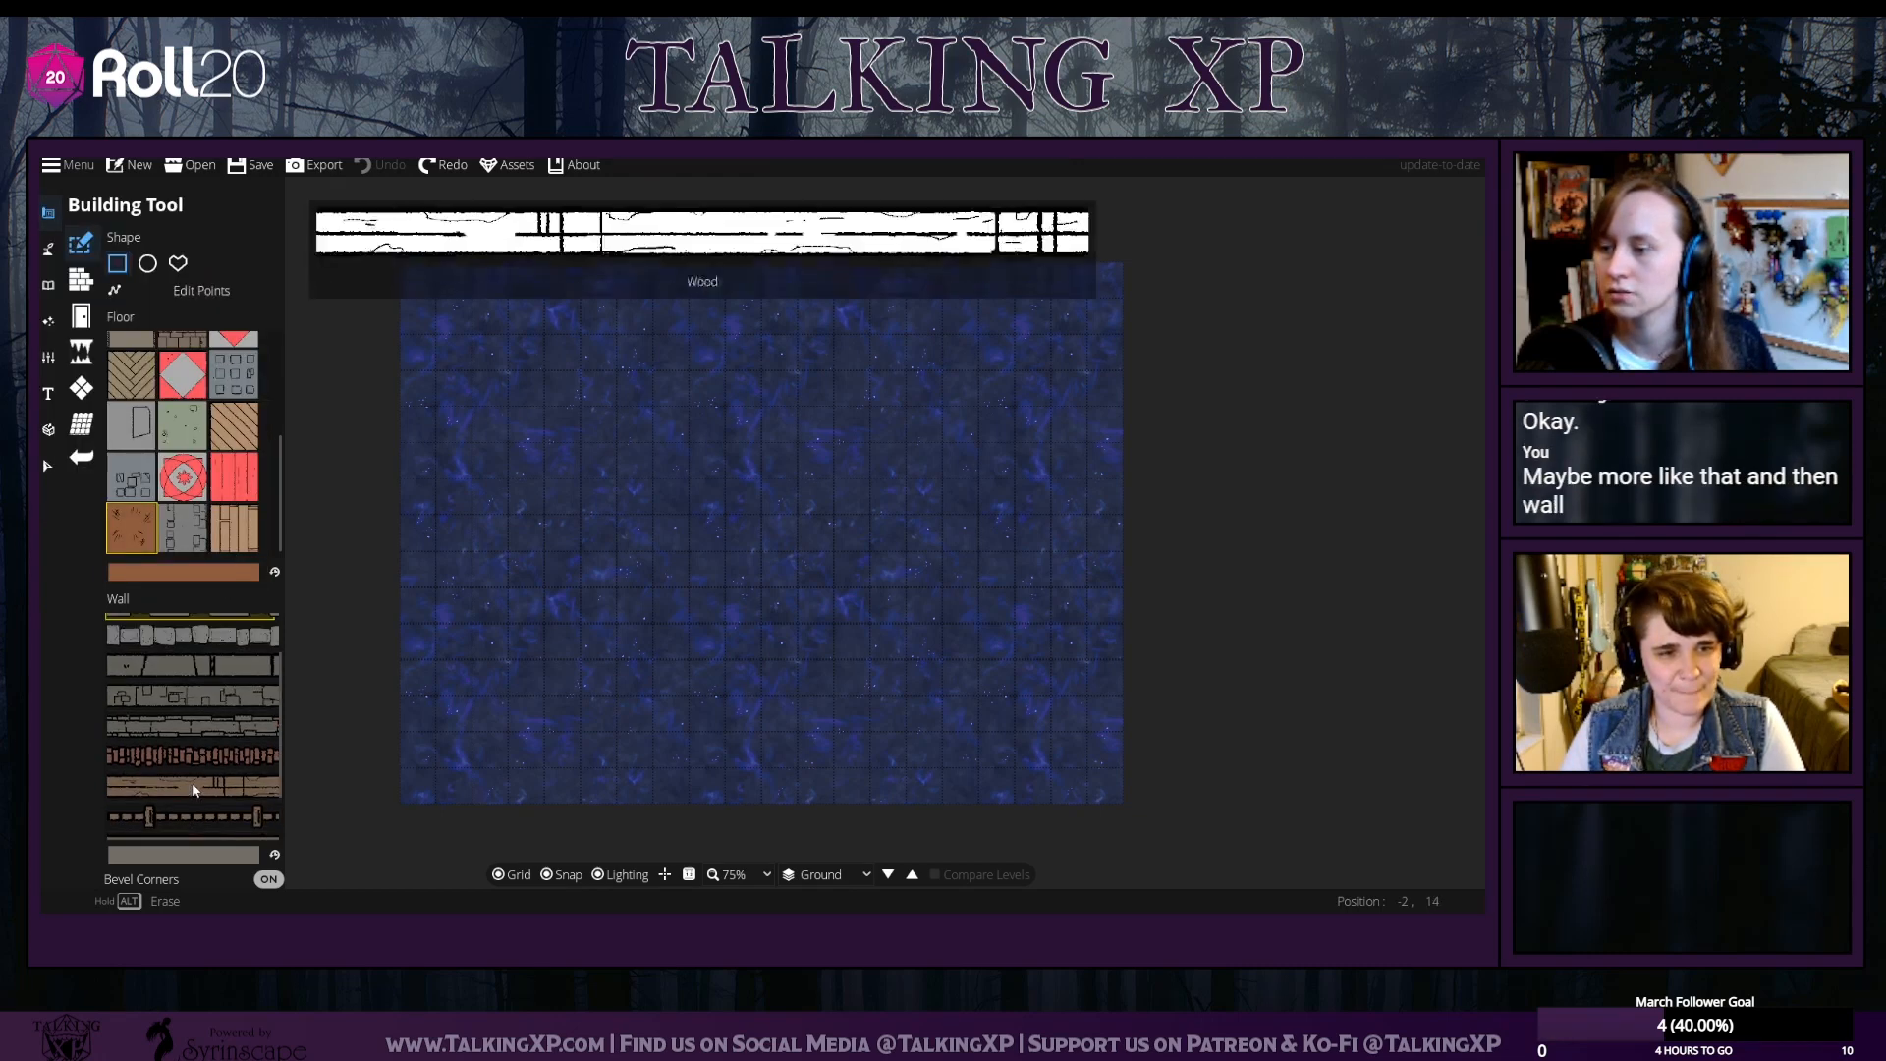
scroll(197, 781, "down", 3)
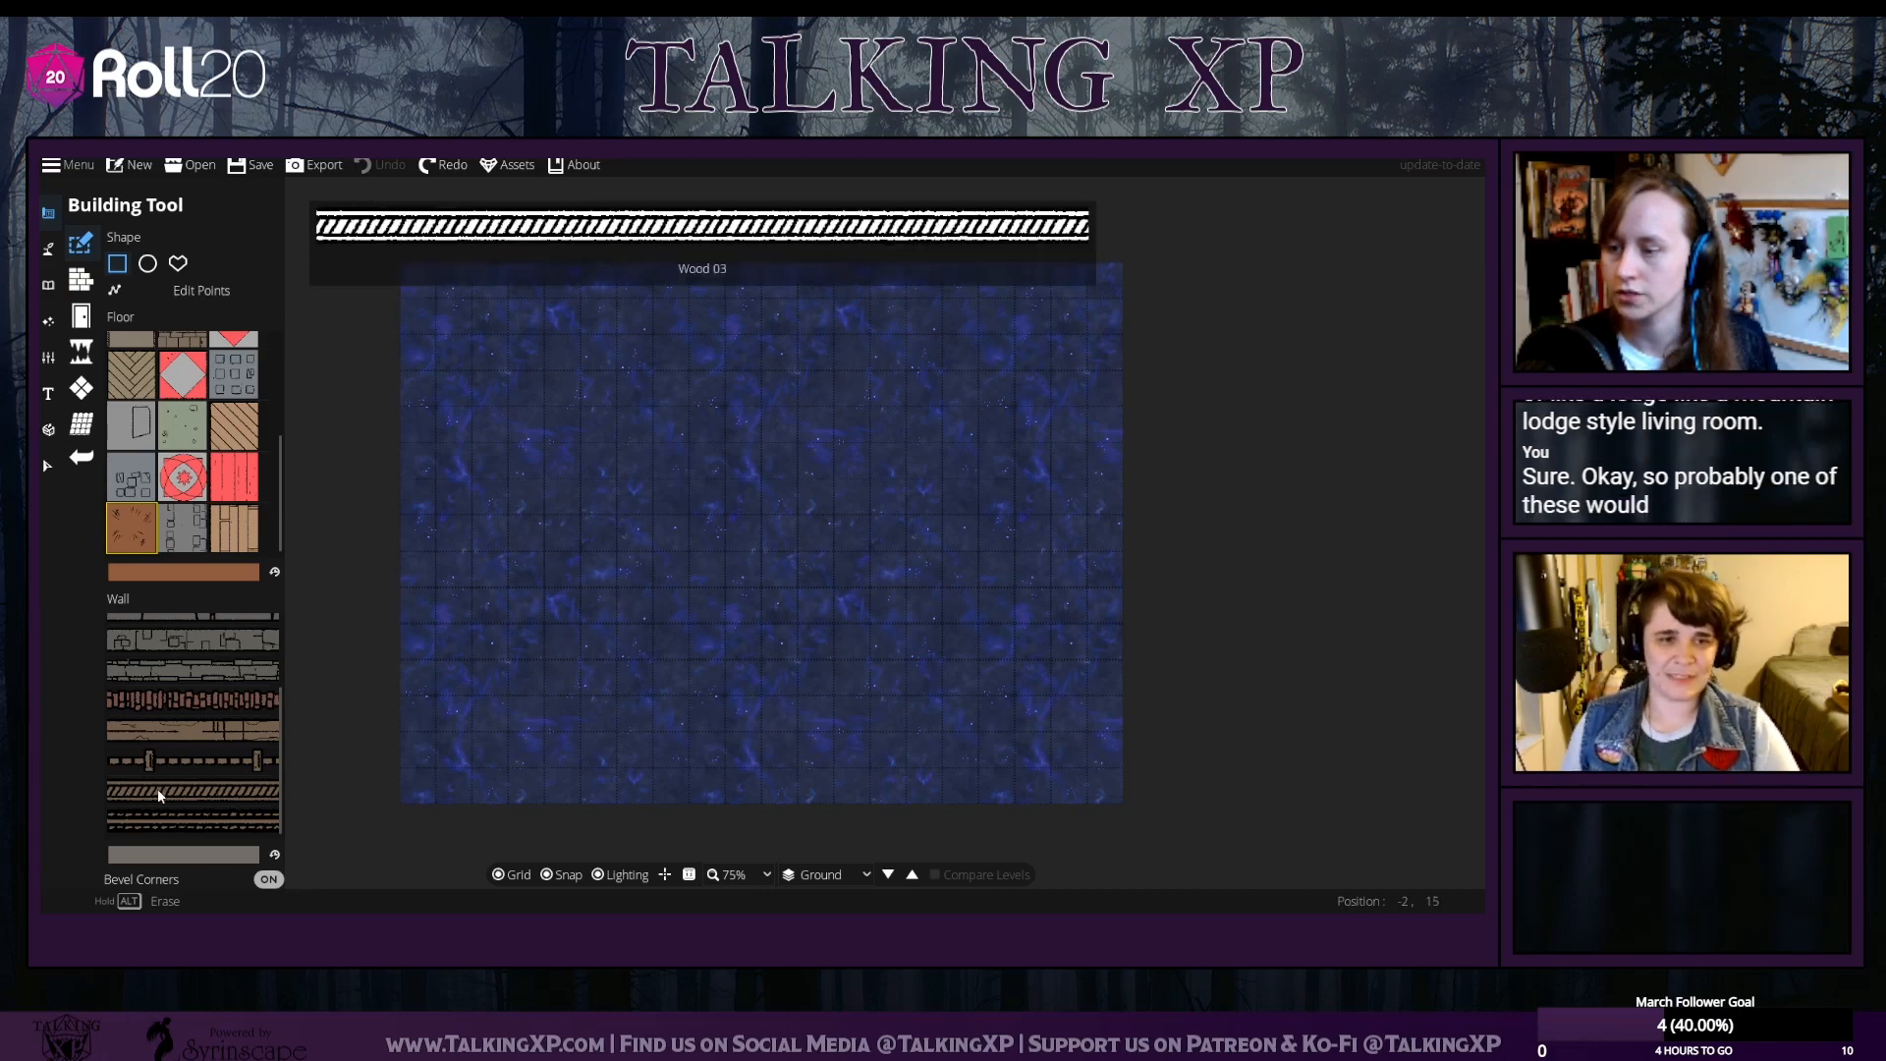
left_click(183, 812)
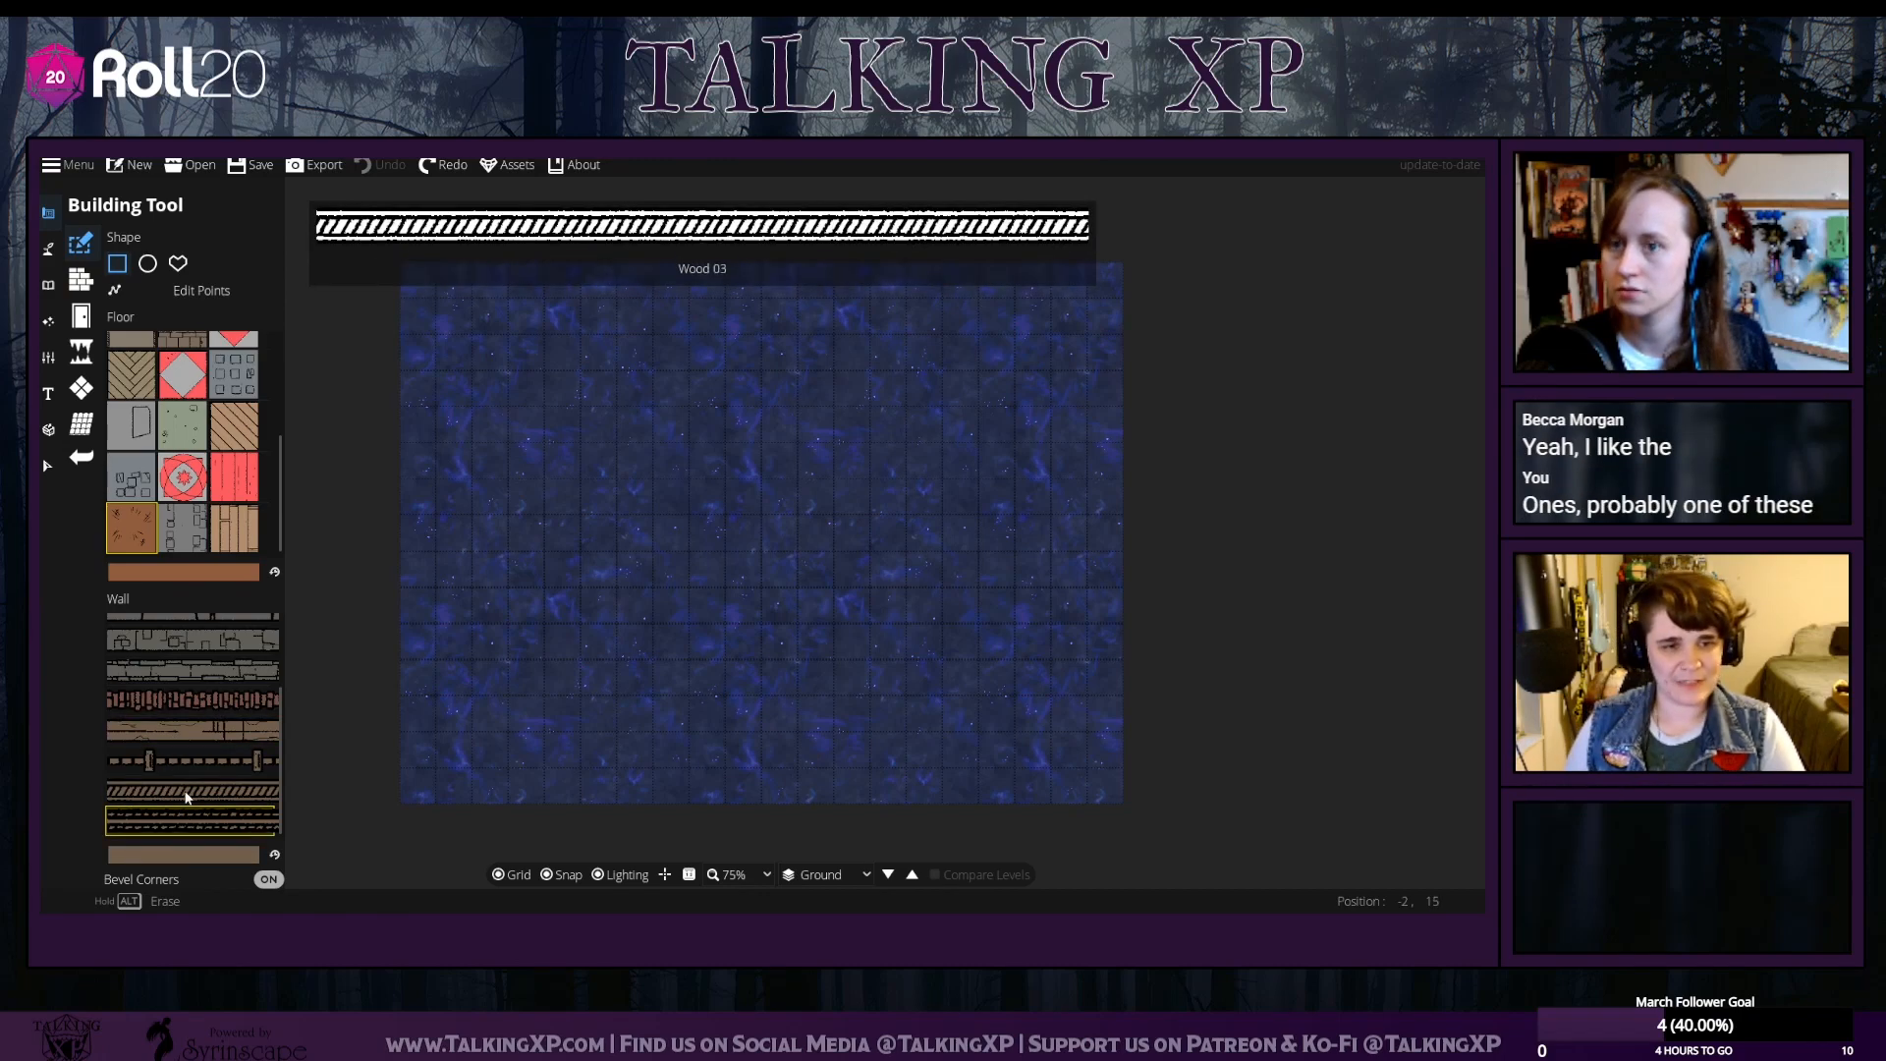
left_click(187, 794)
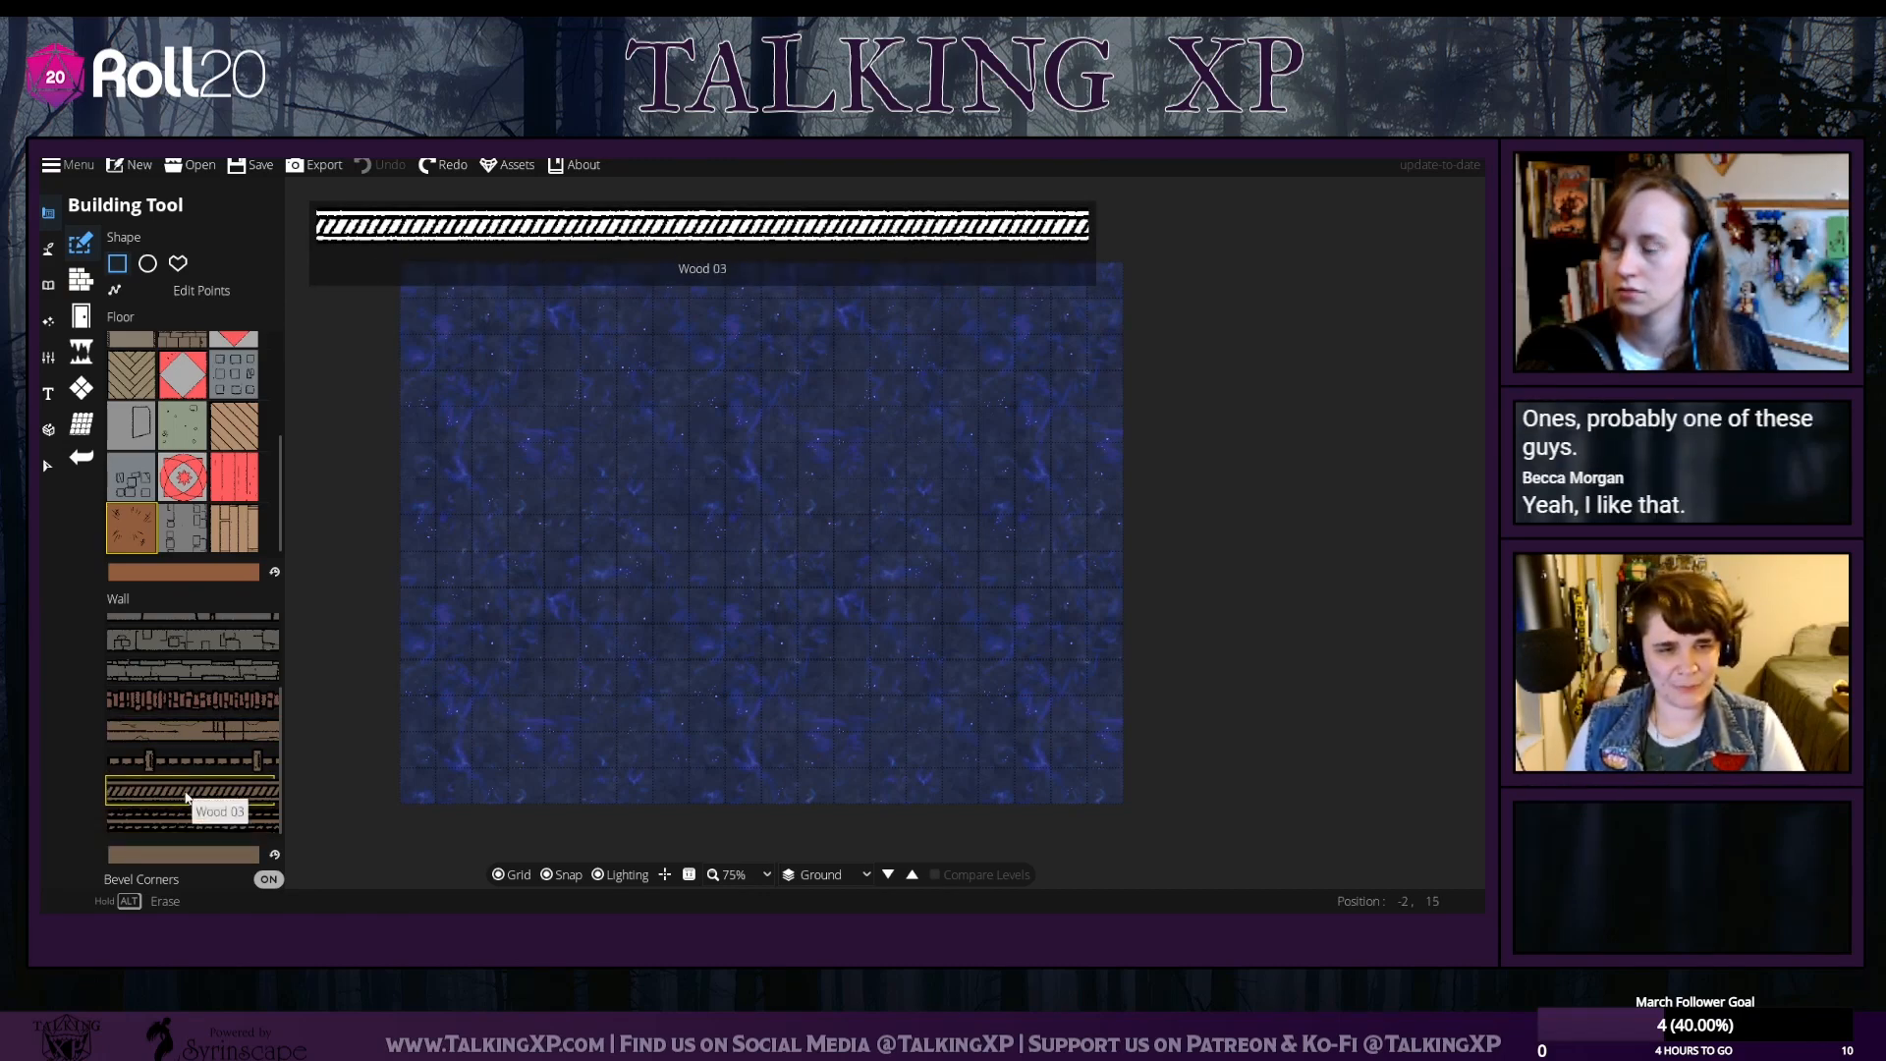
Set the wall color to a dark ash brown, about hex 453626, and make Wood the active wall style
left_click(251, 853)
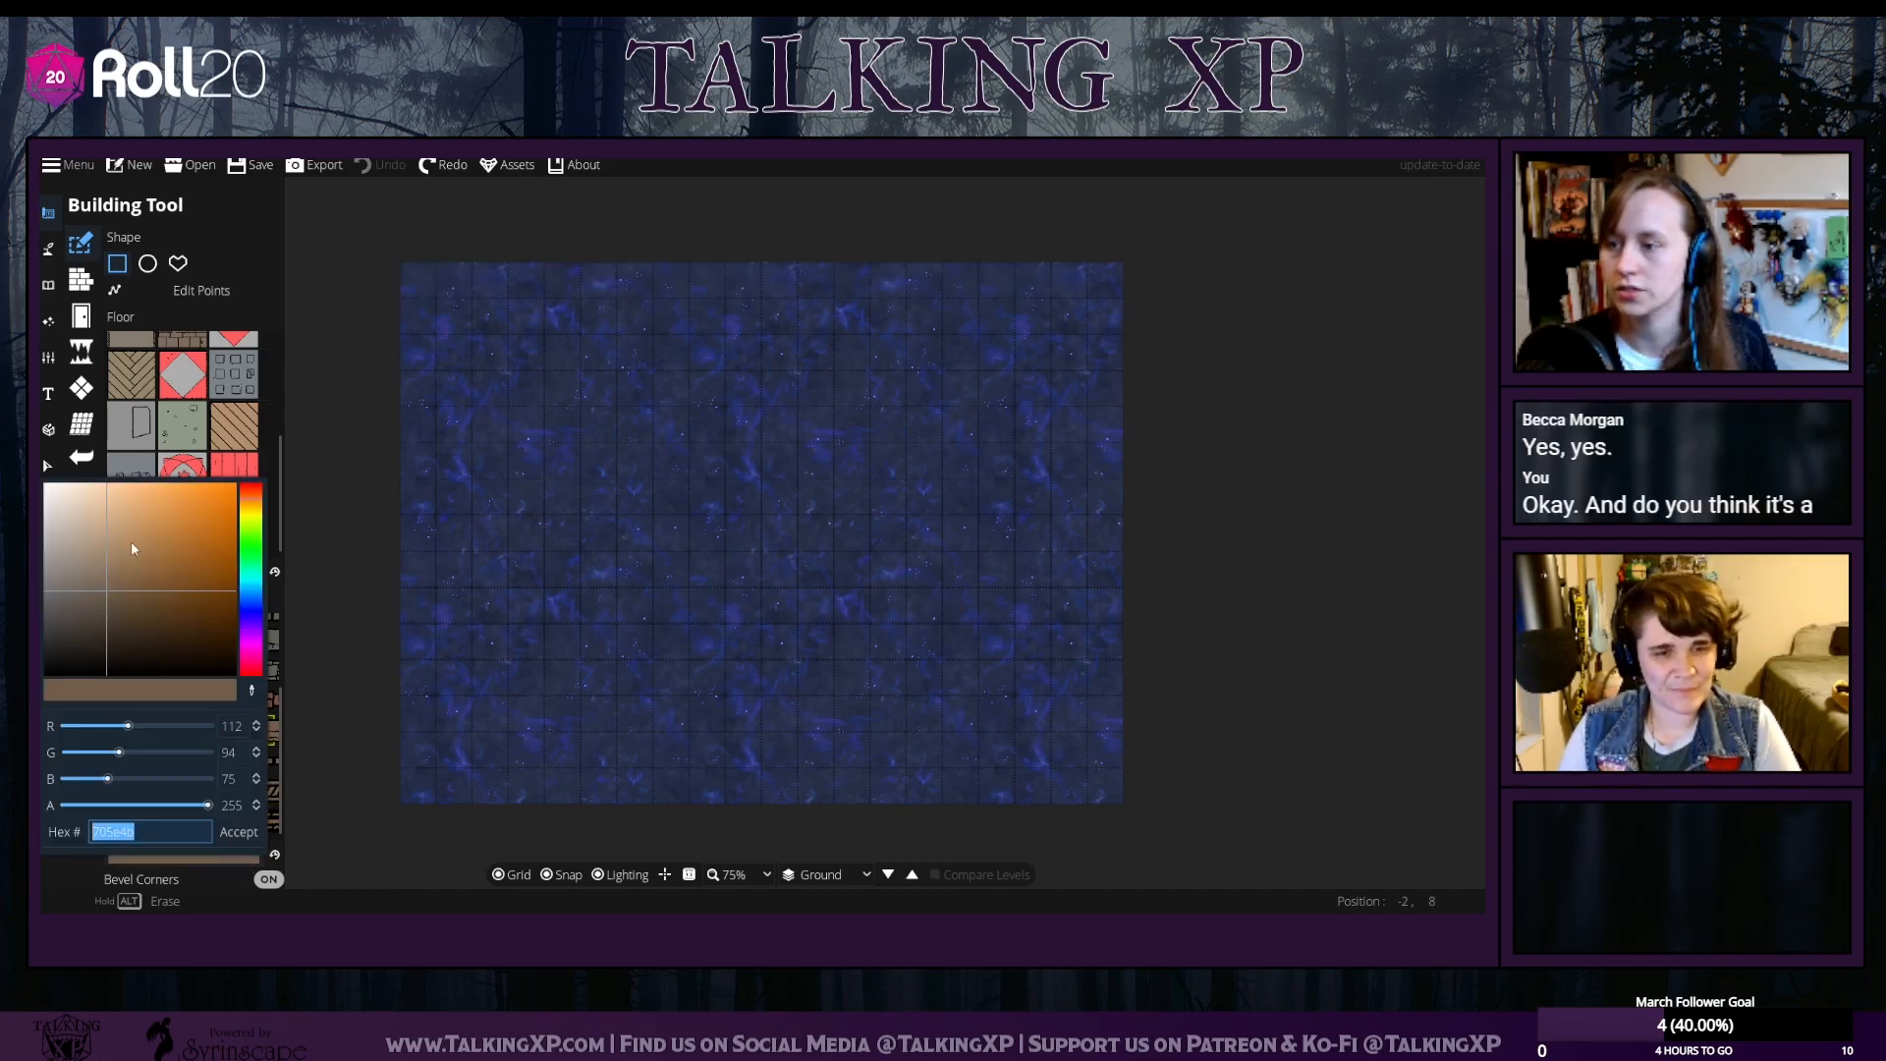
left_click_drag(132, 546, 145, 630)
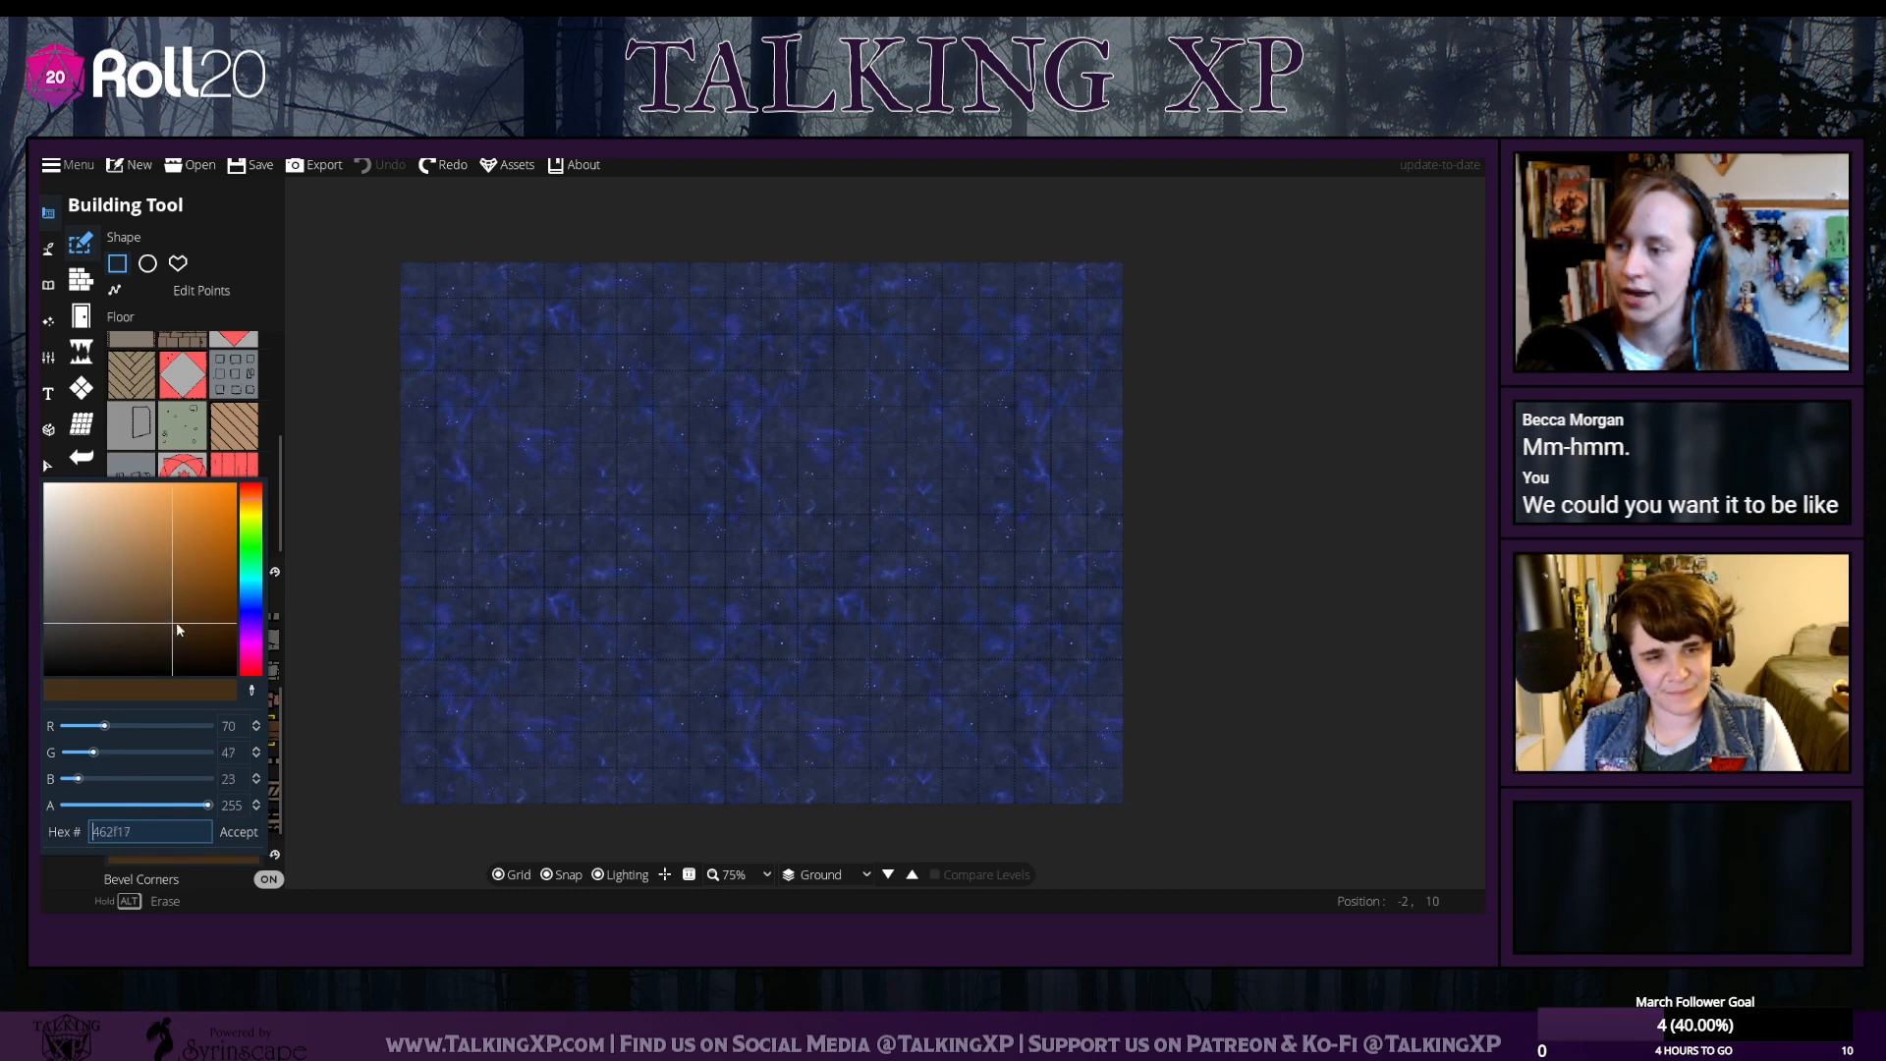
left_click(186, 625)
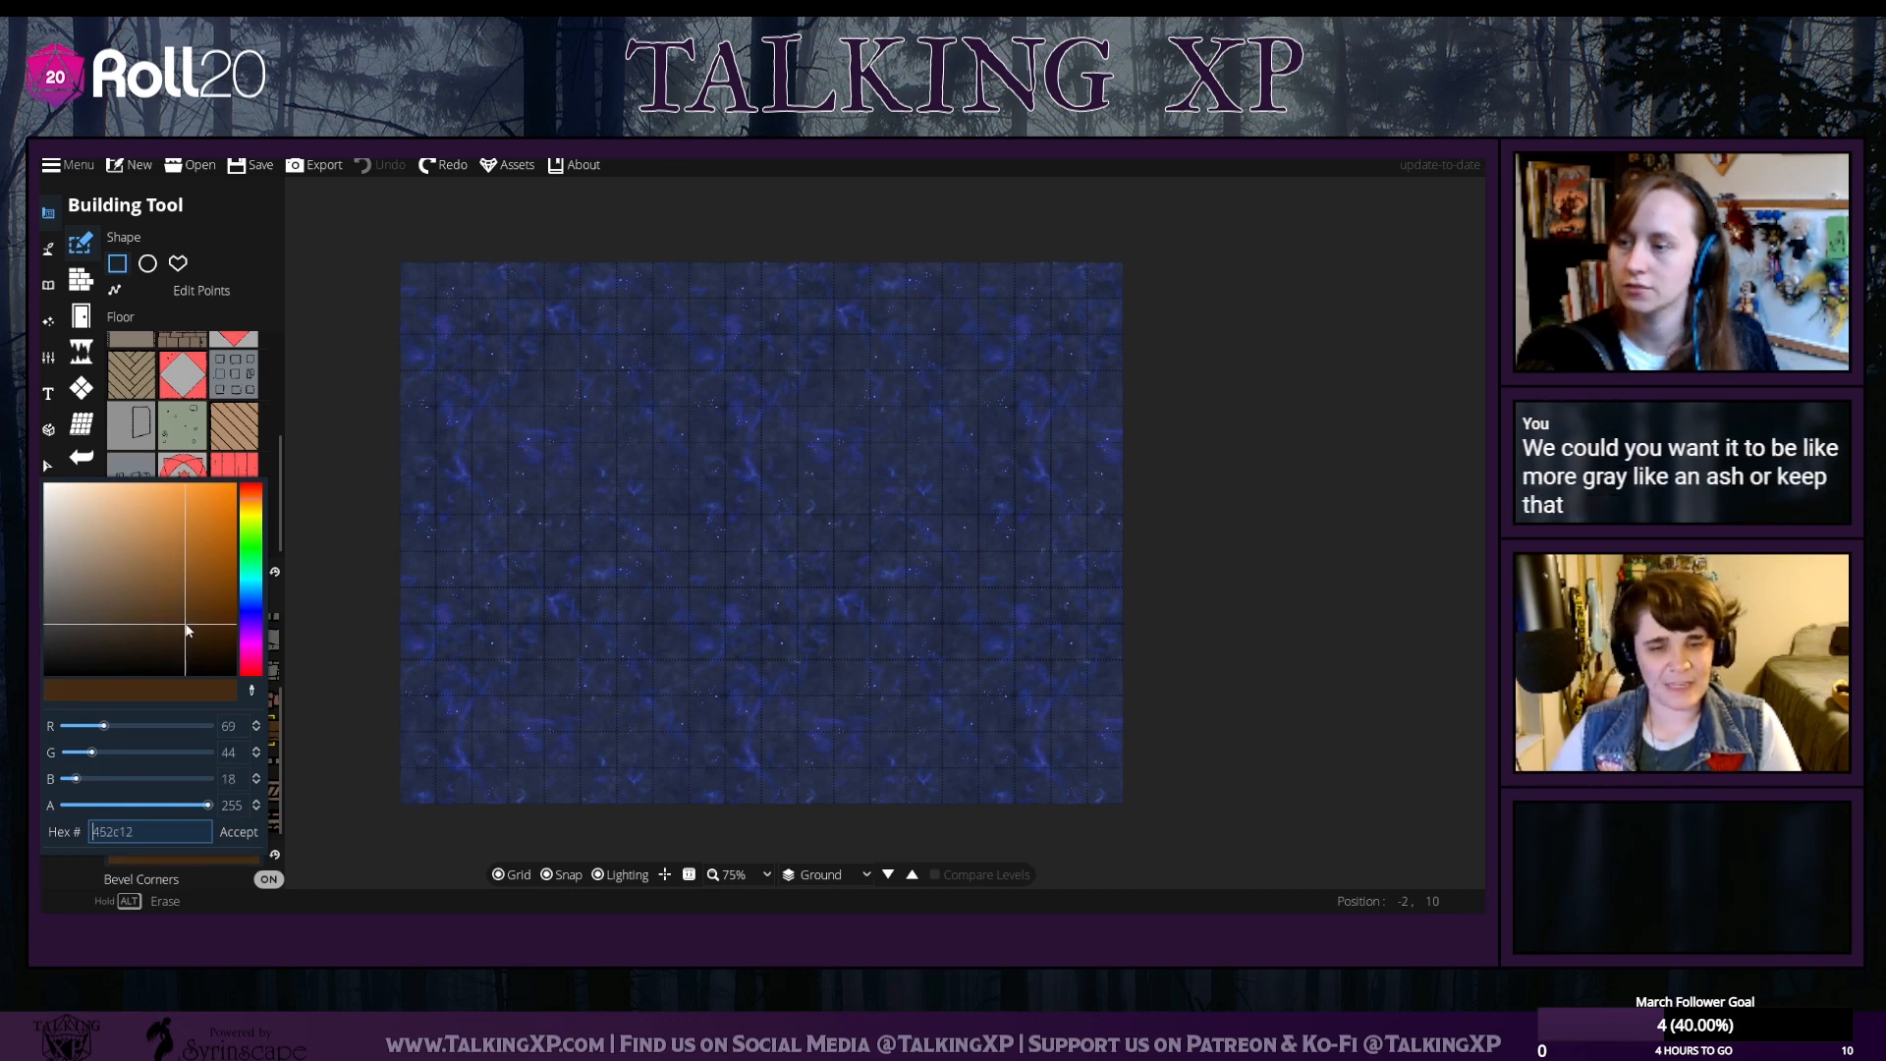
left_click(154, 625)
left_click_drag(155, 631, 137, 629)
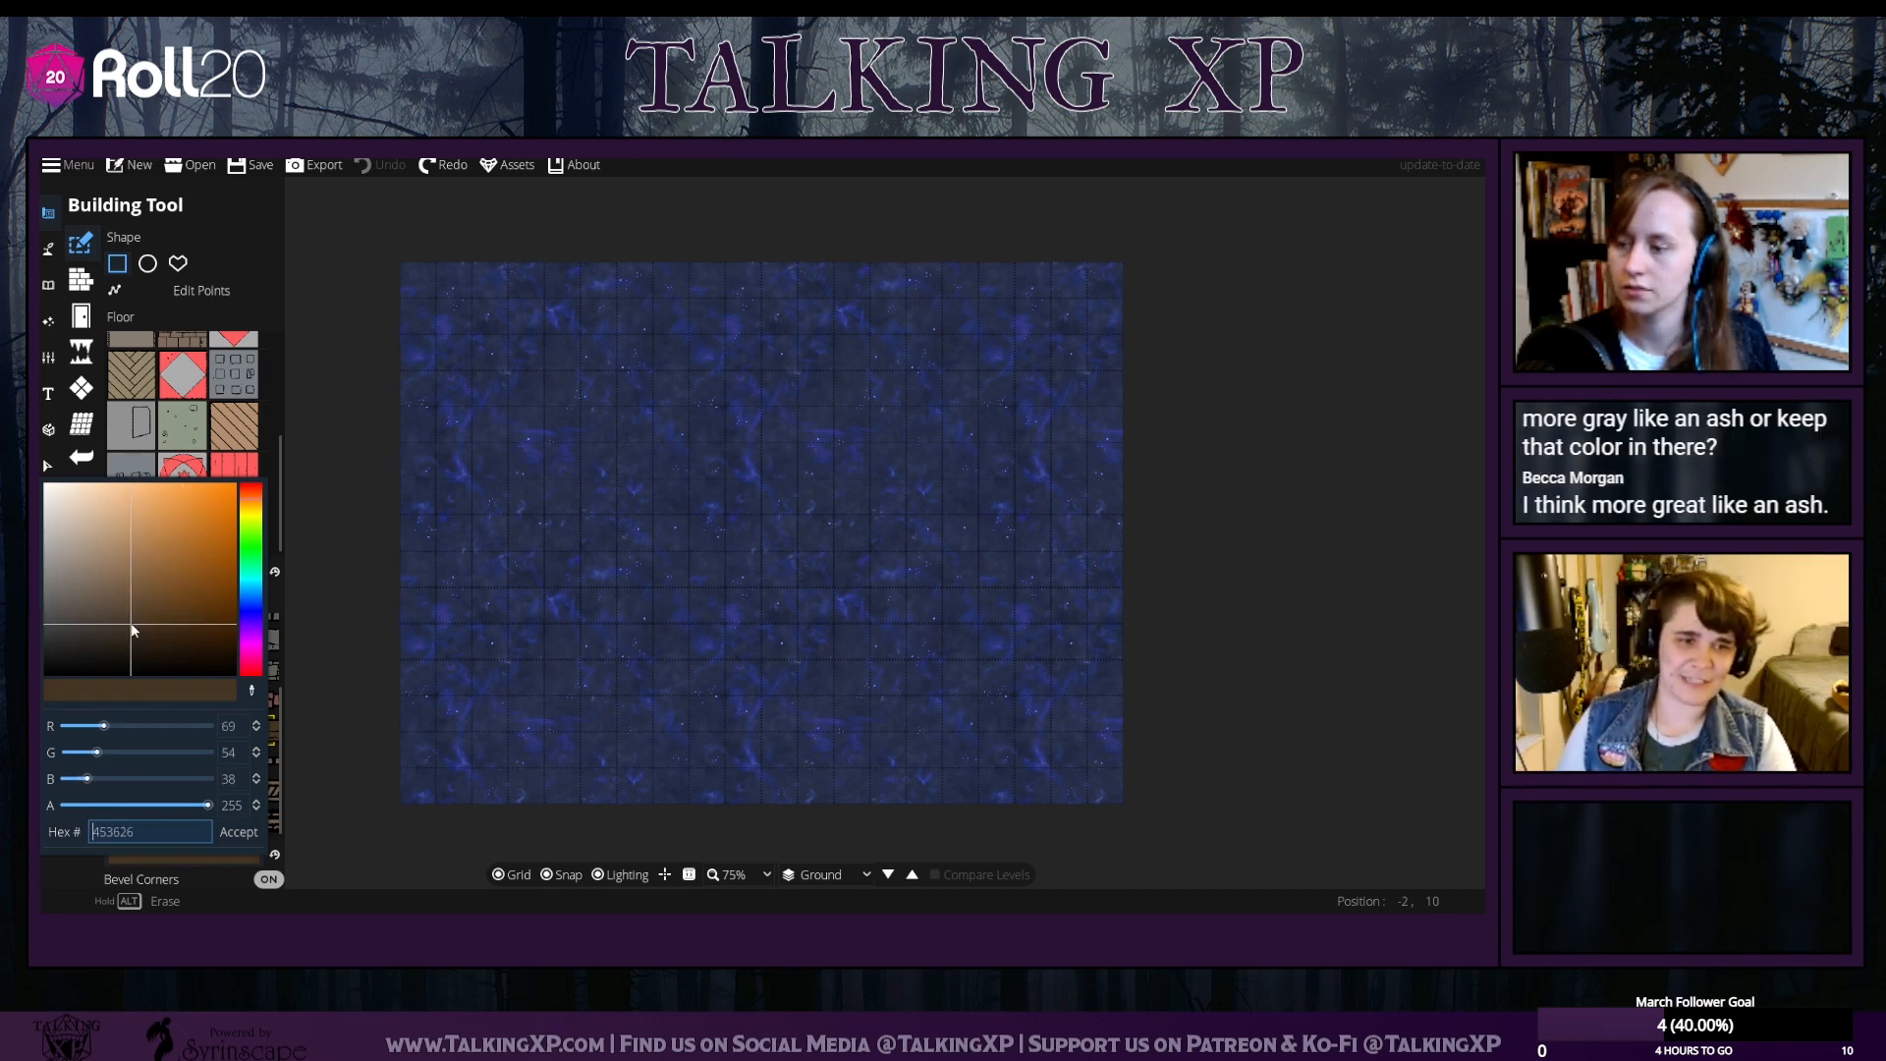
left_click(239, 832)
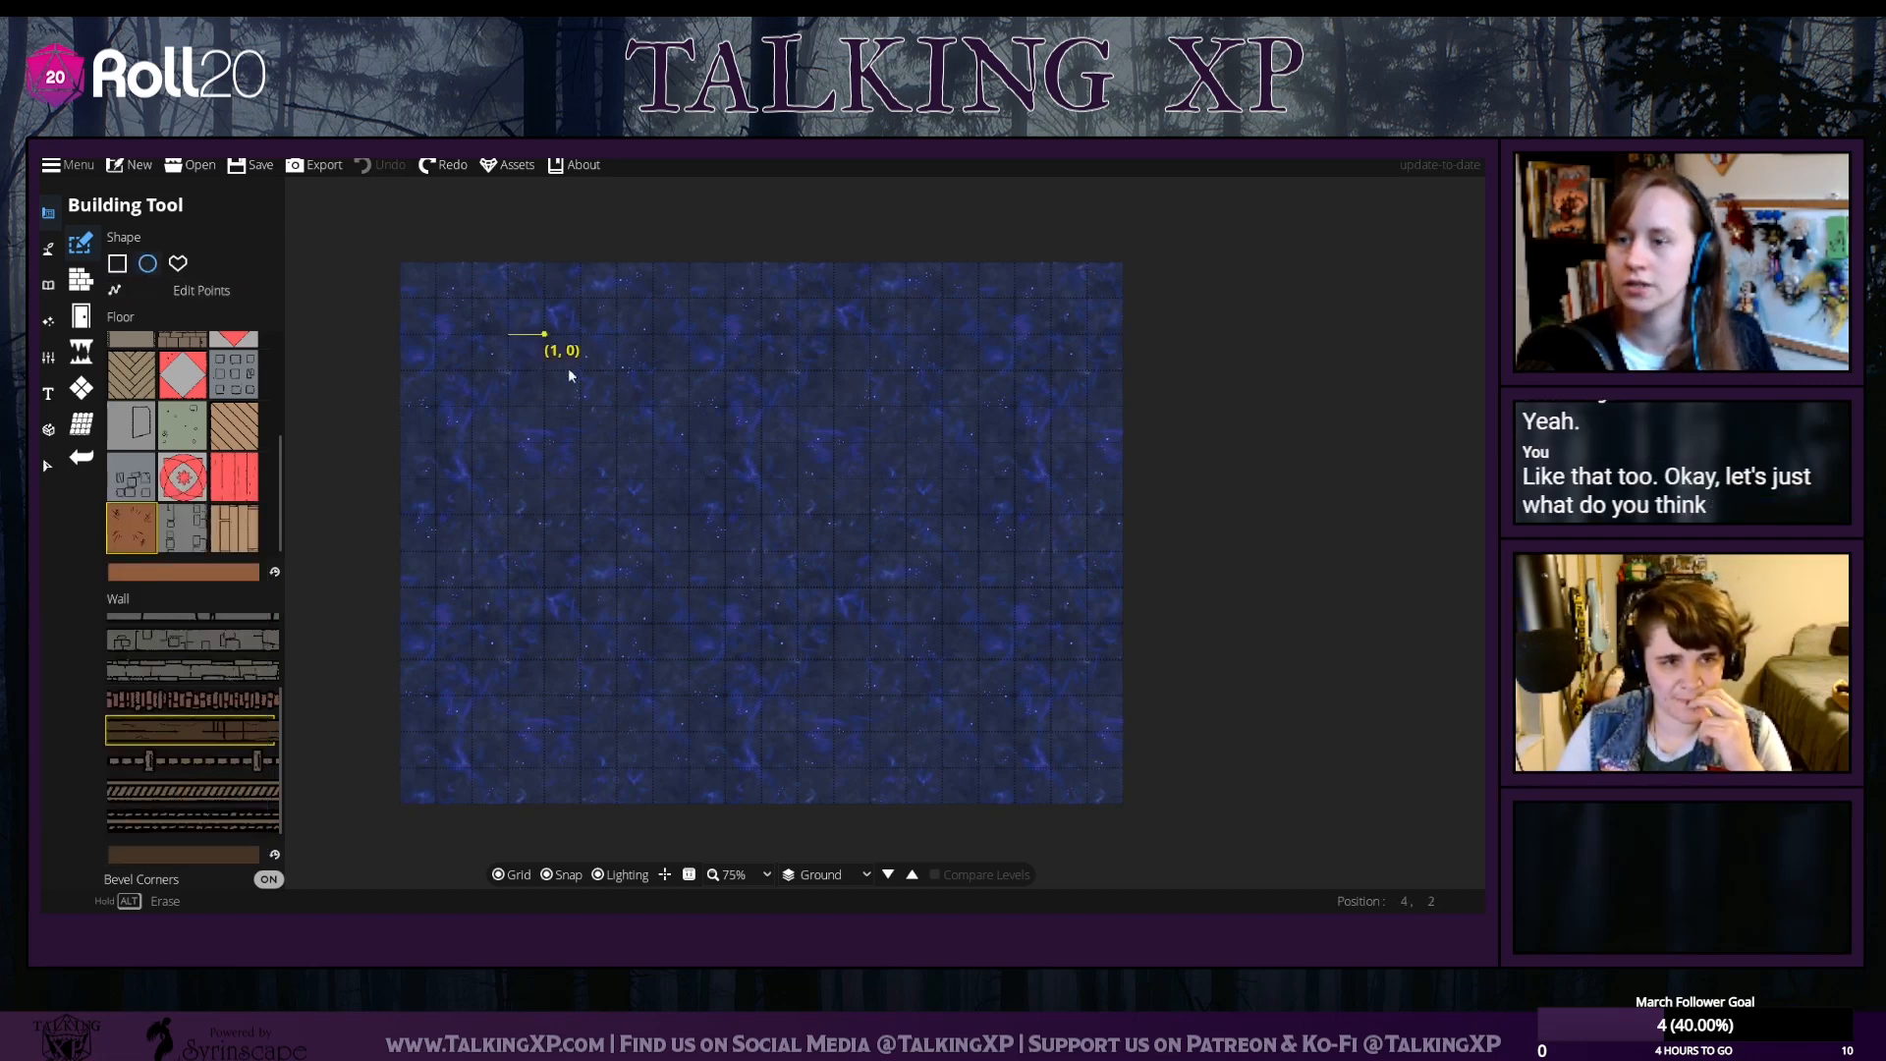
Try a circular brown-floored room about 10 tiles across in the west-central part of the map and undo it
left_click_drag(508, 334, 878, 704)
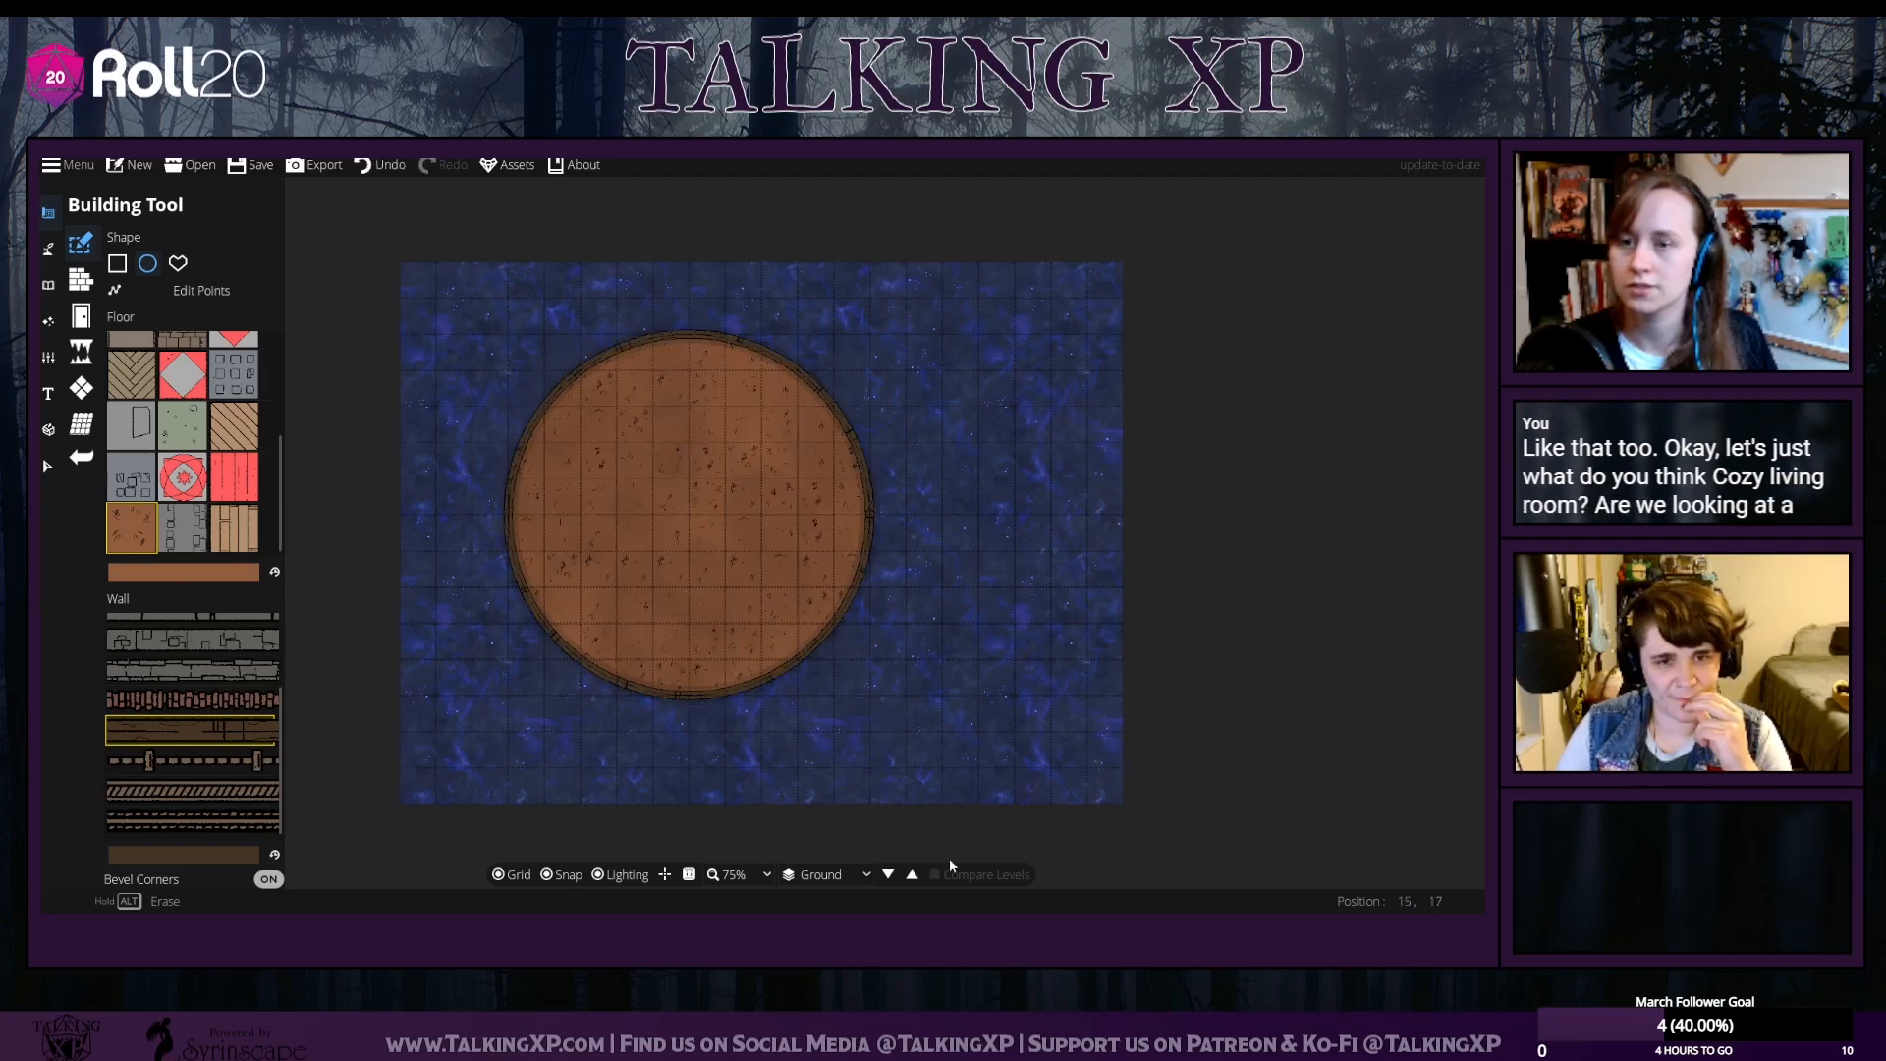
left_click(383, 166)
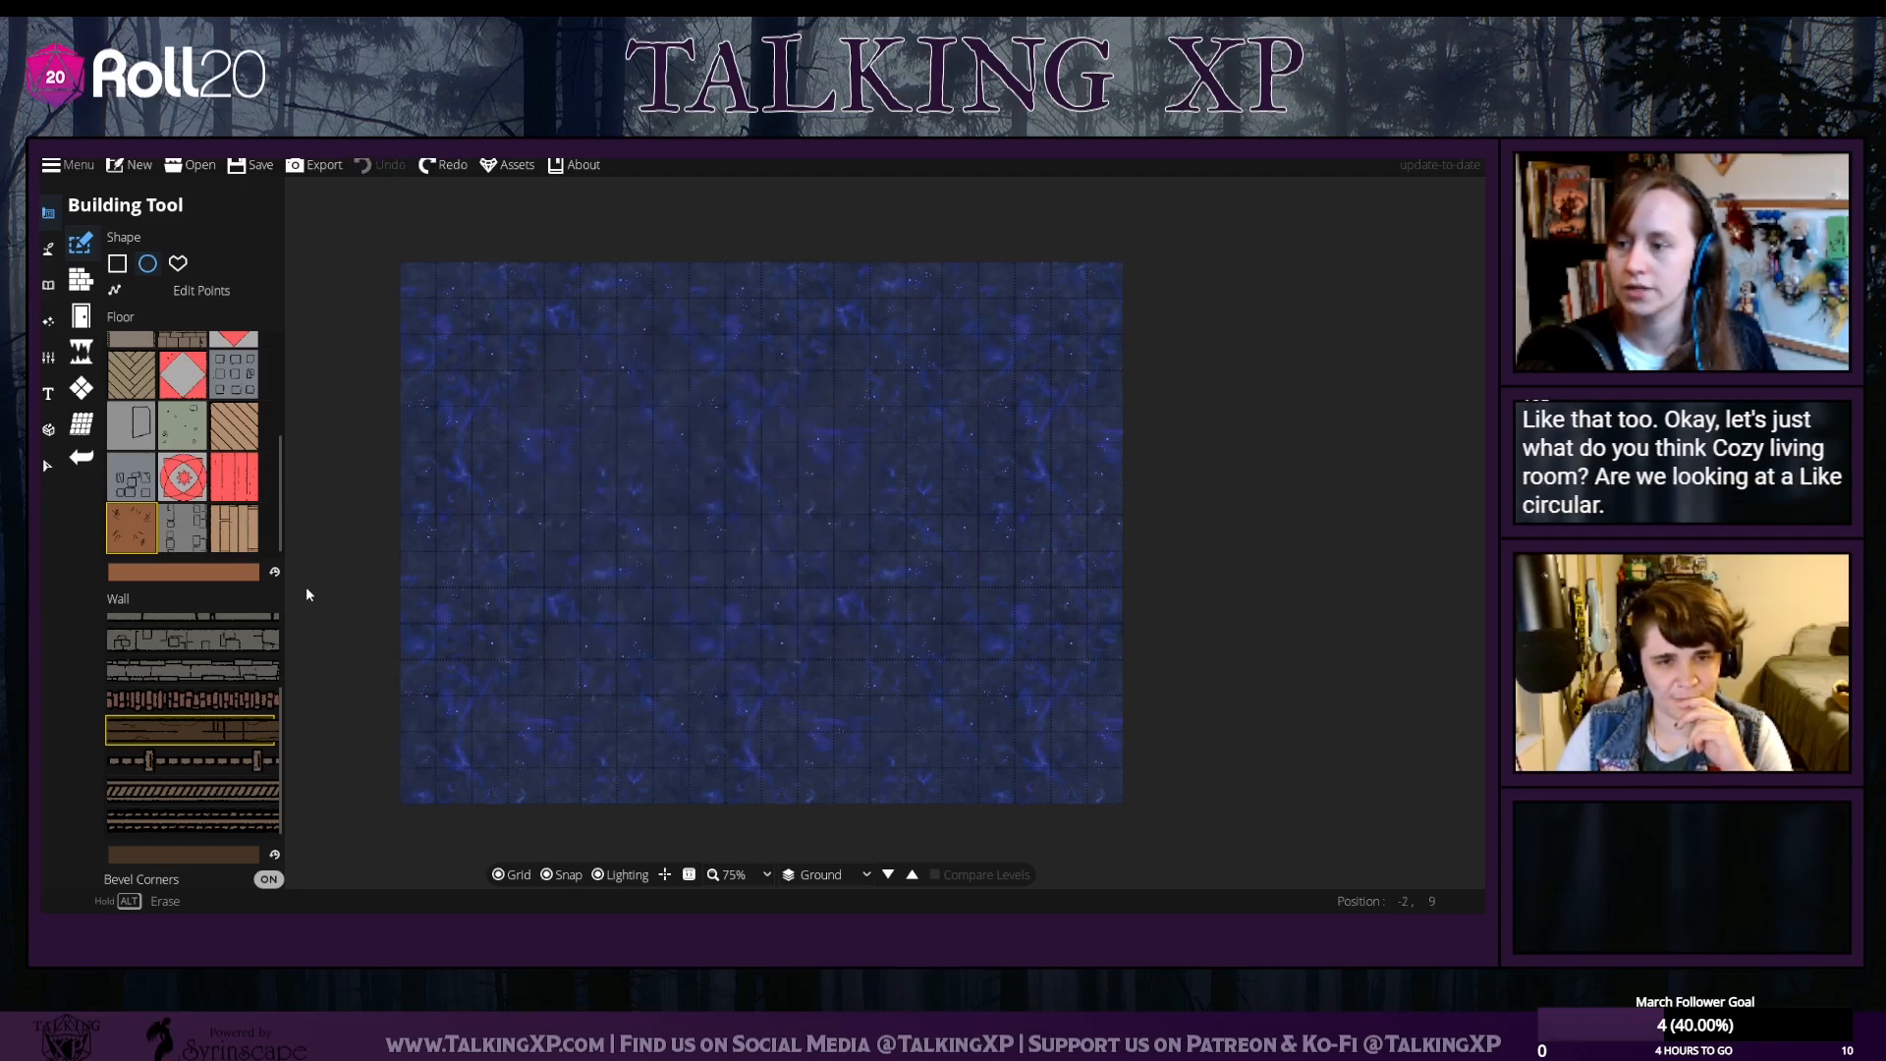
Change the speckled floor texture's color to a soft blue, hex 7485bd
left_click(252, 580)
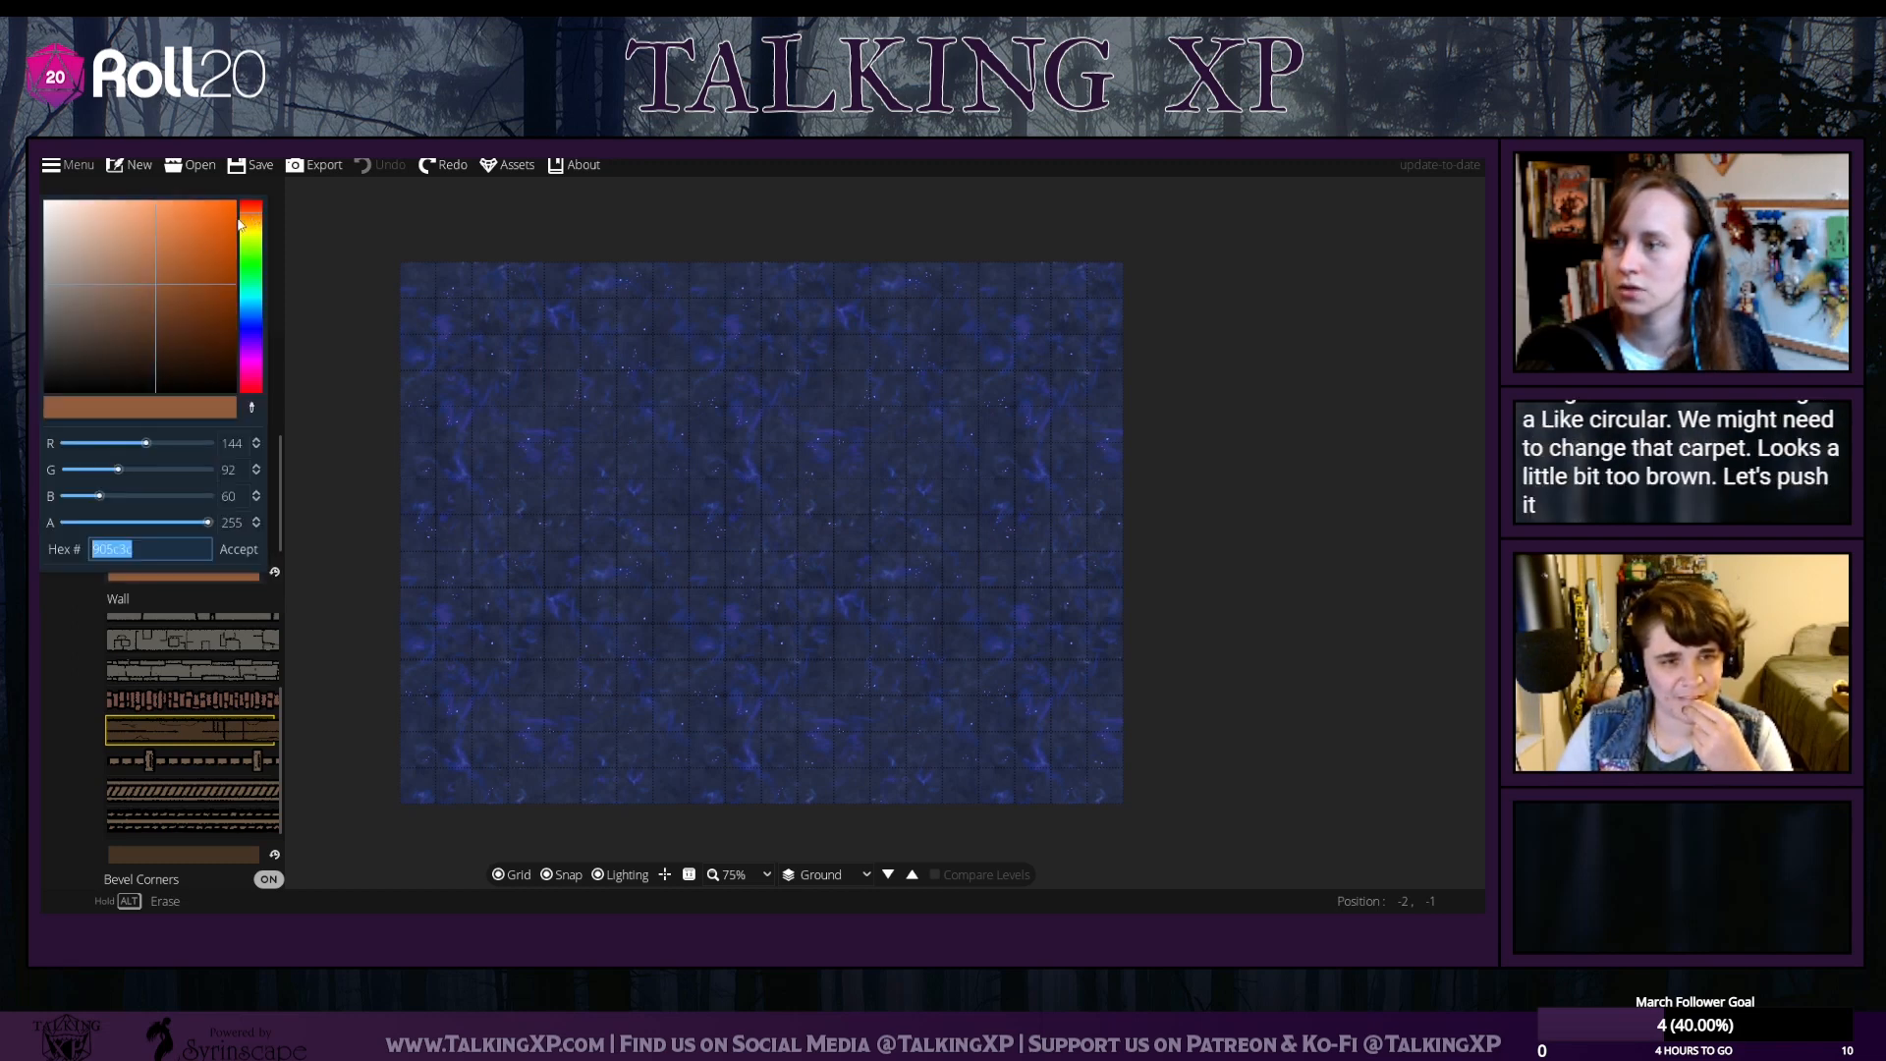
left_click_drag(247, 225, 249, 221)
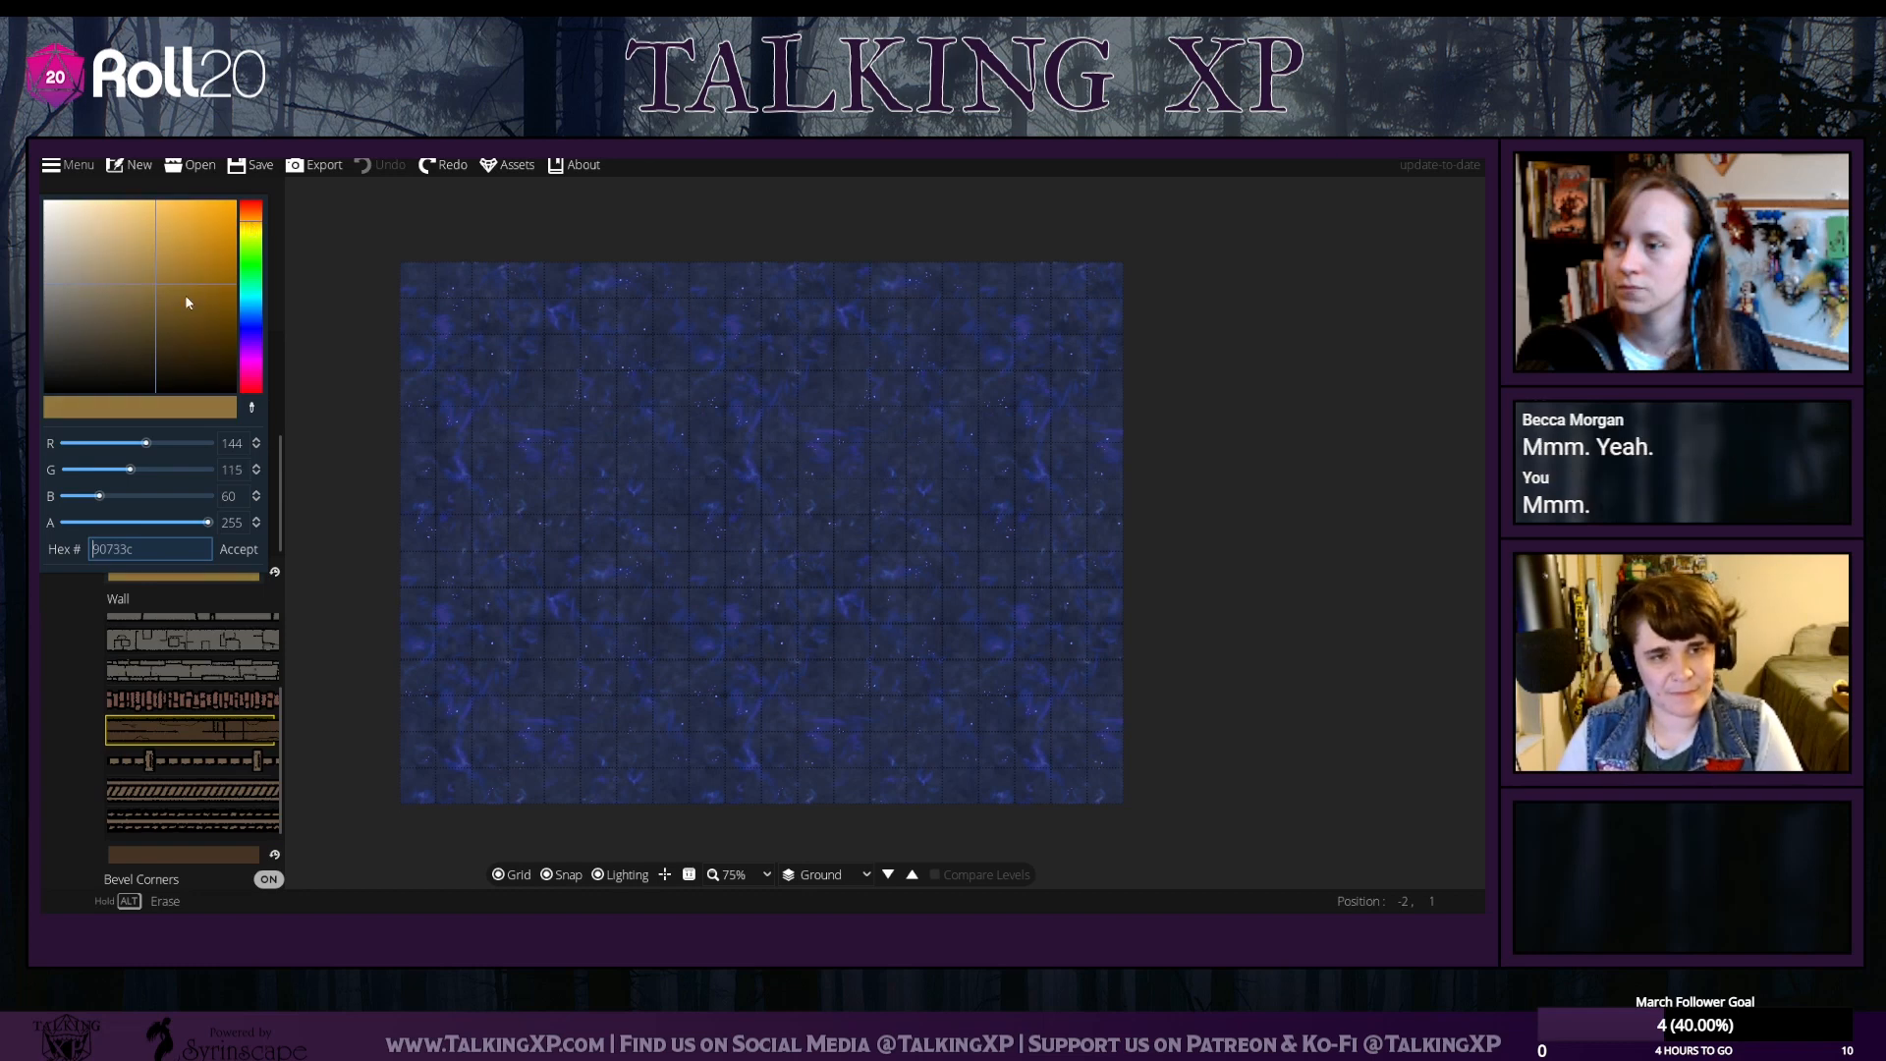
left_click_drag(187, 302, 195, 376)
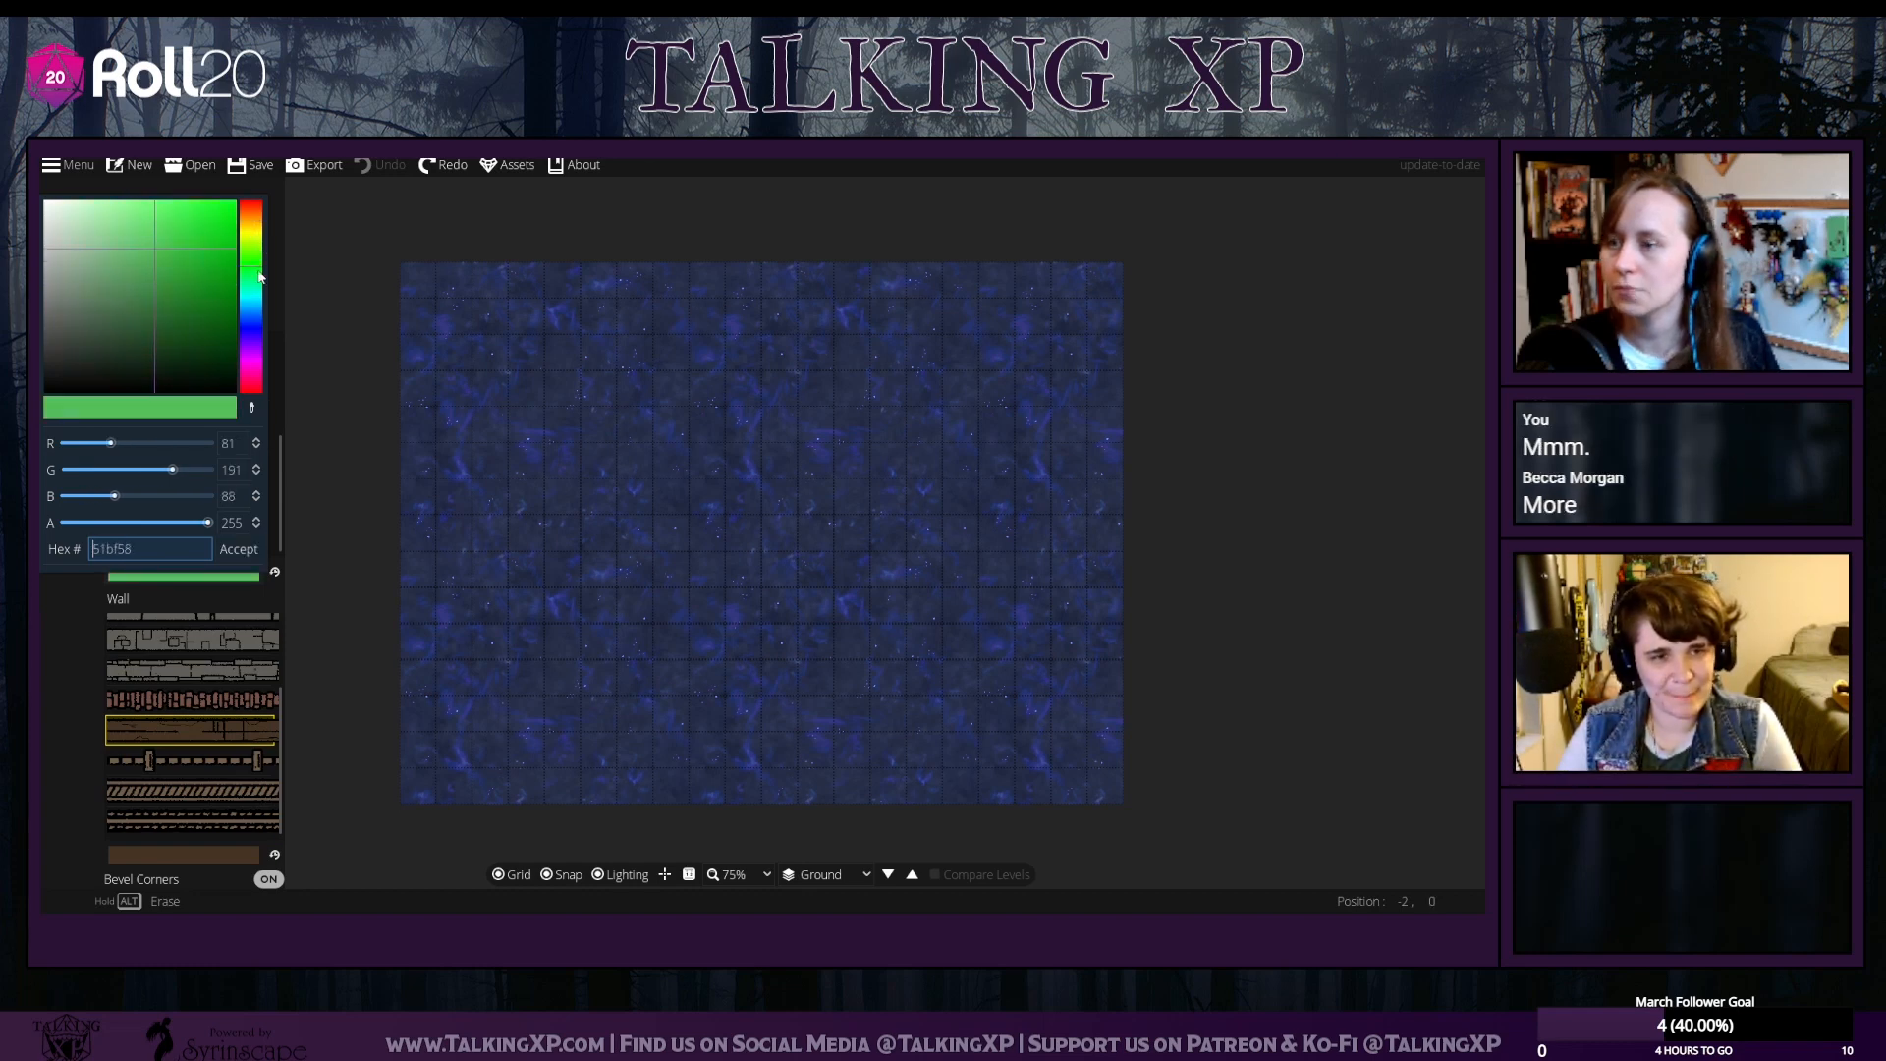
mouse_move(260, 277)
left_mouse_down()
mouse_move(252, 224)
mouse_move(164, 240)
mouse_move(252, 246)
mouse_move(260, 345)
mouse_move(257, 320)
left_mouse_up()
left_click(163, 253)
mouse_move(164, 241)
left_mouse_down()
mouse_move(129, 212)
mouse_move(124, 258)
left_mouse_up()
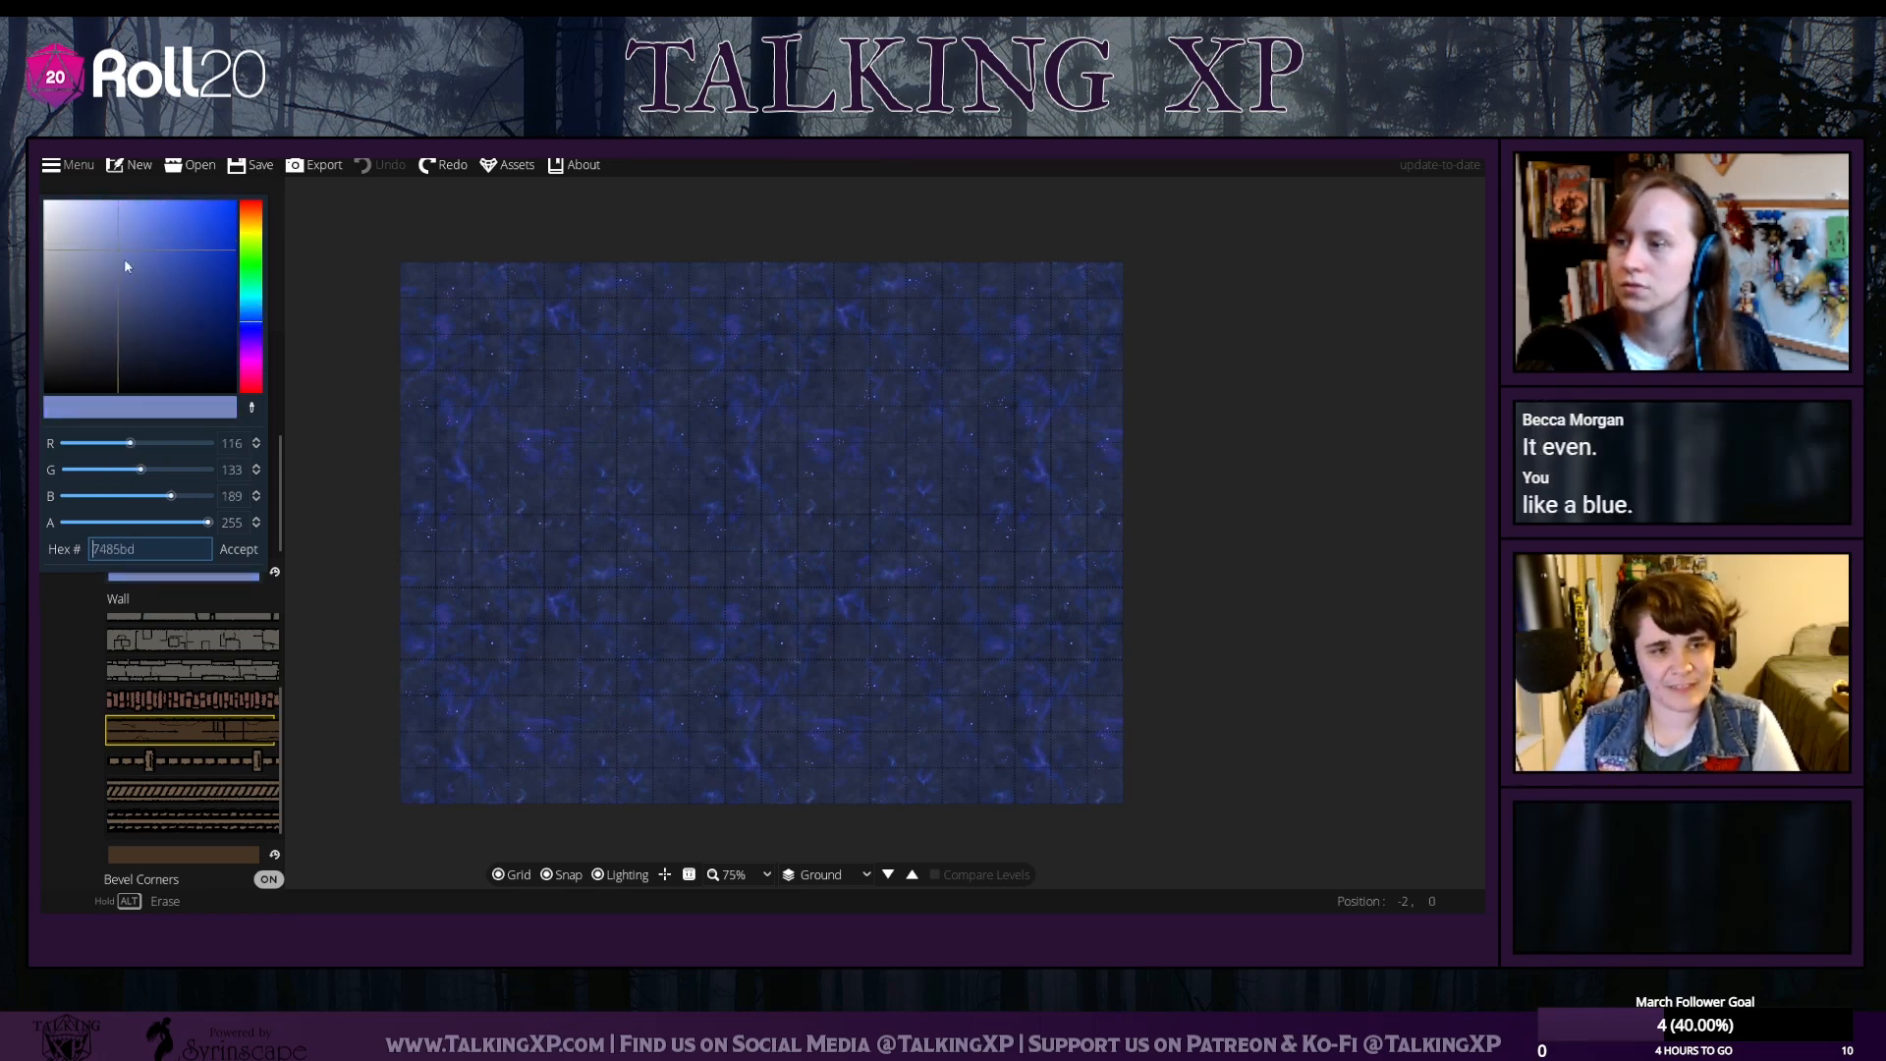
left_click(239, 549)
Try a blue-floored circular room about 10 tiles across at the map's center and undo it
left_click_drag(582, 334, 945, 700)
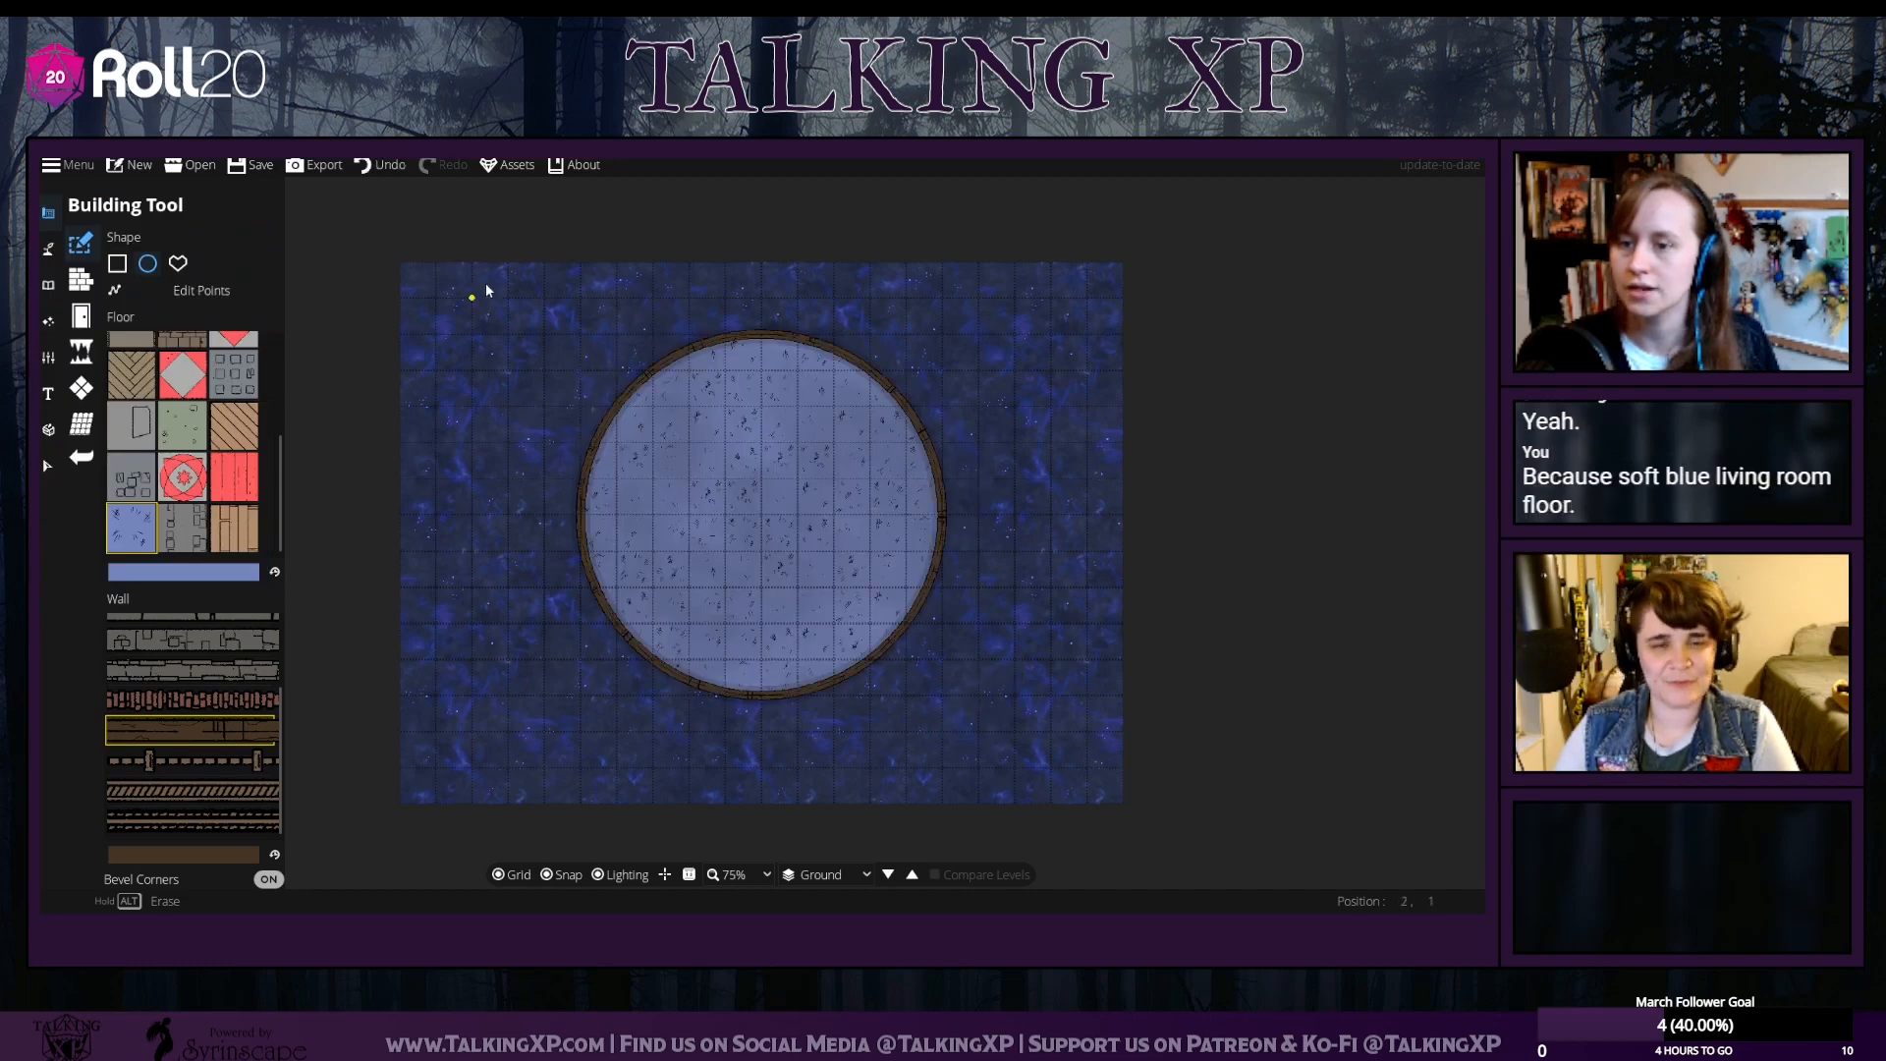
left_click(381, 165)
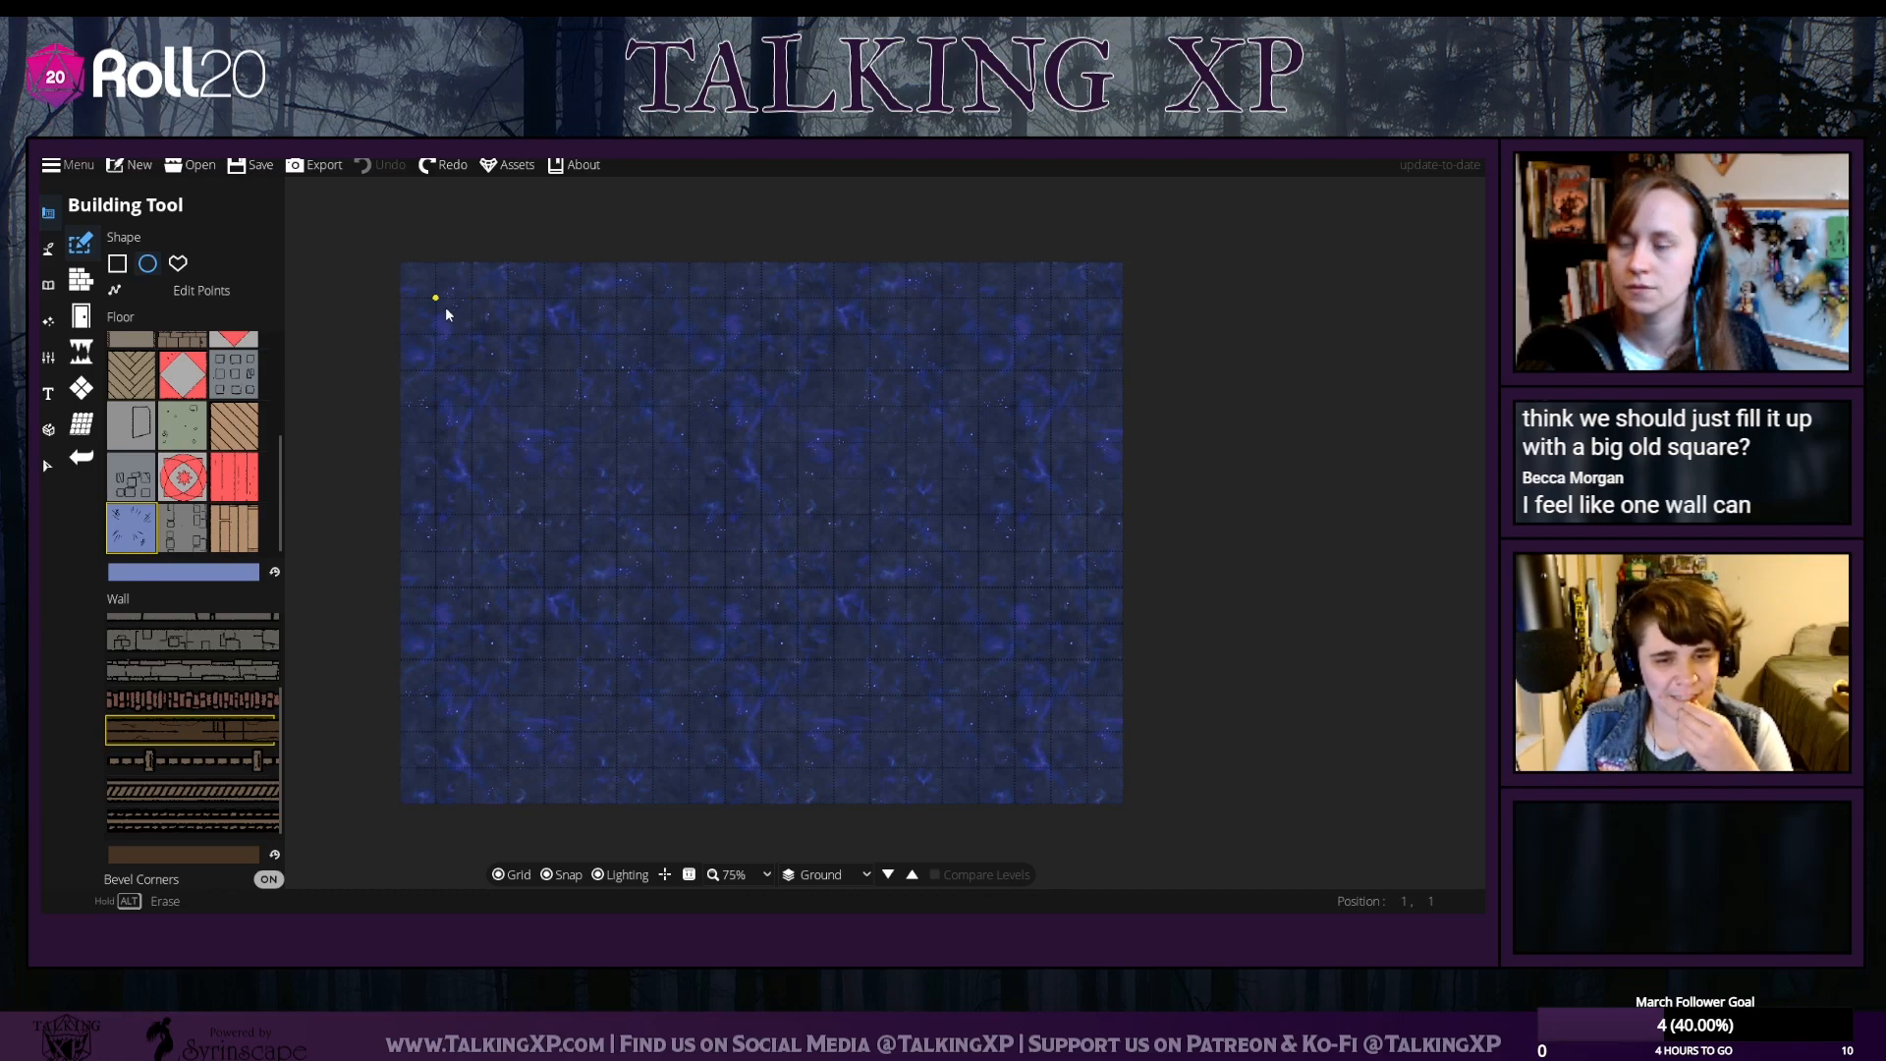
Build a room about 18 by 13 tiles with a rounded west end by merging a 13-tile circle with an overlapping rectangle to the east
left_click_drag(445, 310, 892, 767)
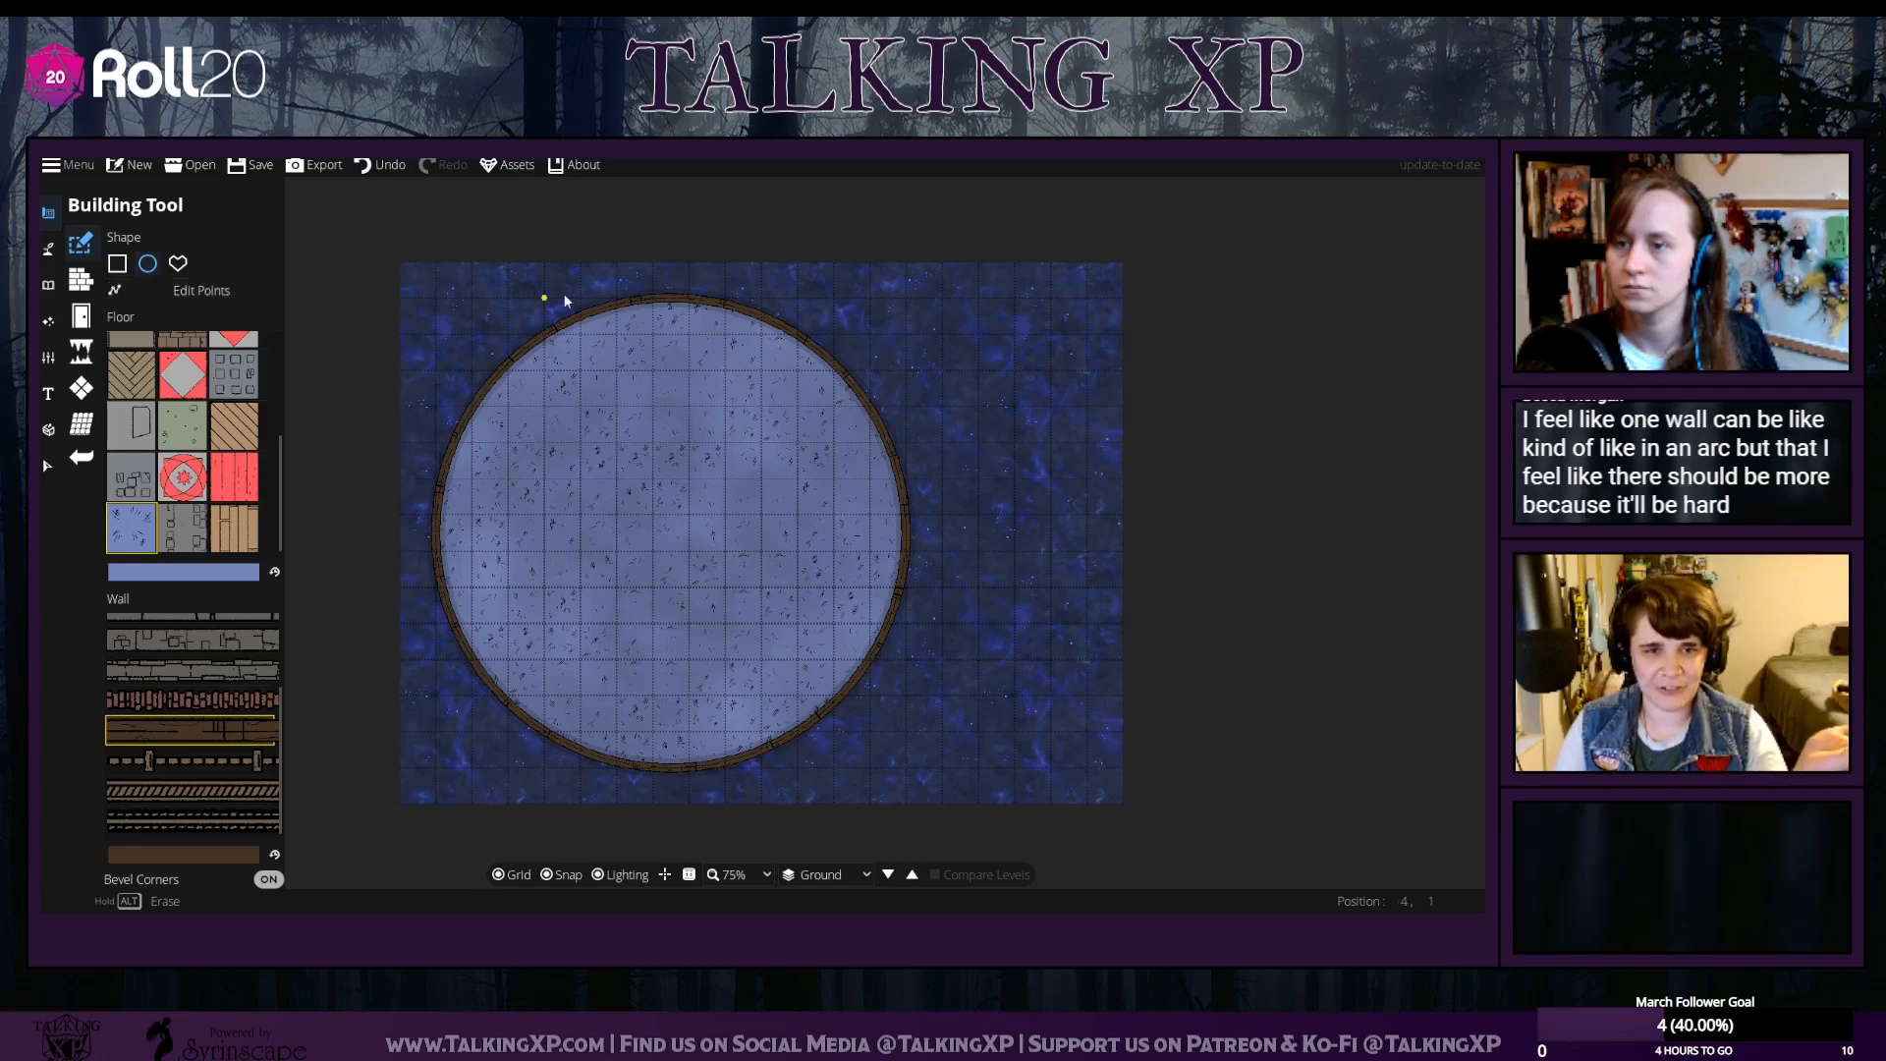
left_click_drag(973, 507, 971, 506)
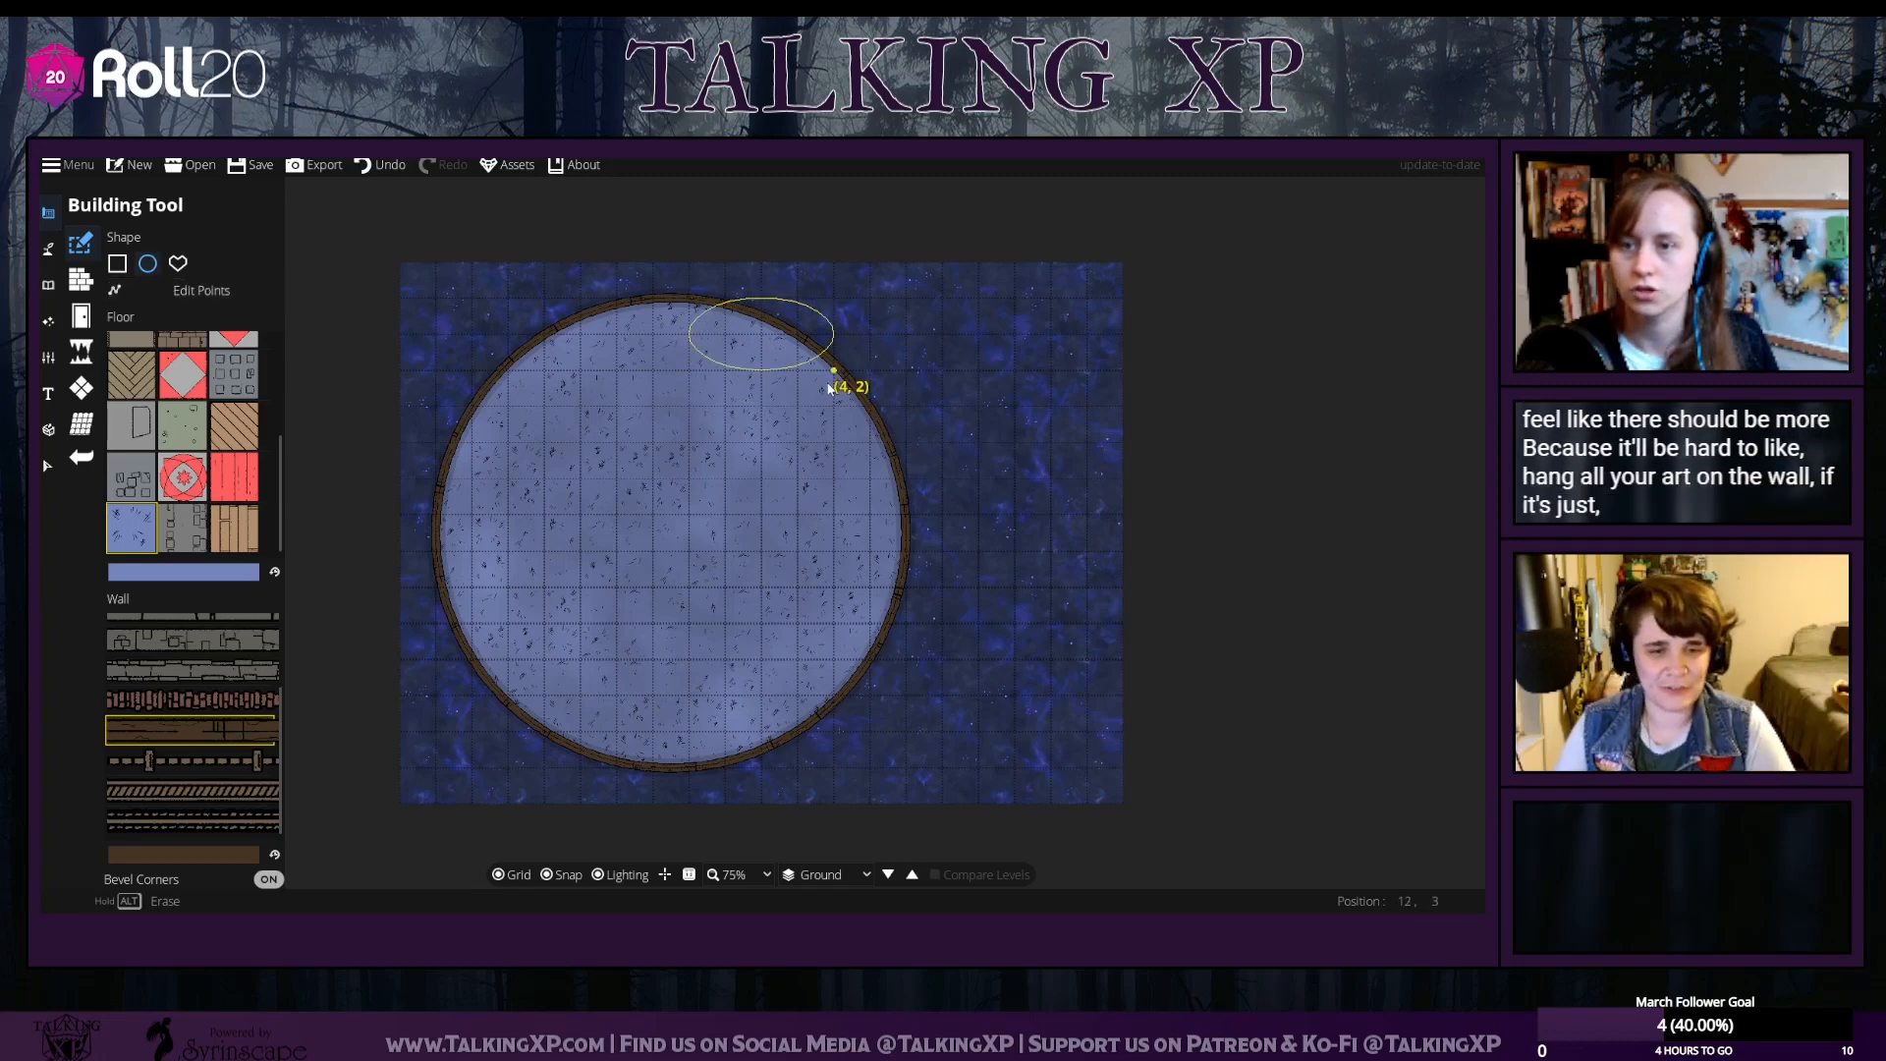
left_click(383, 165)
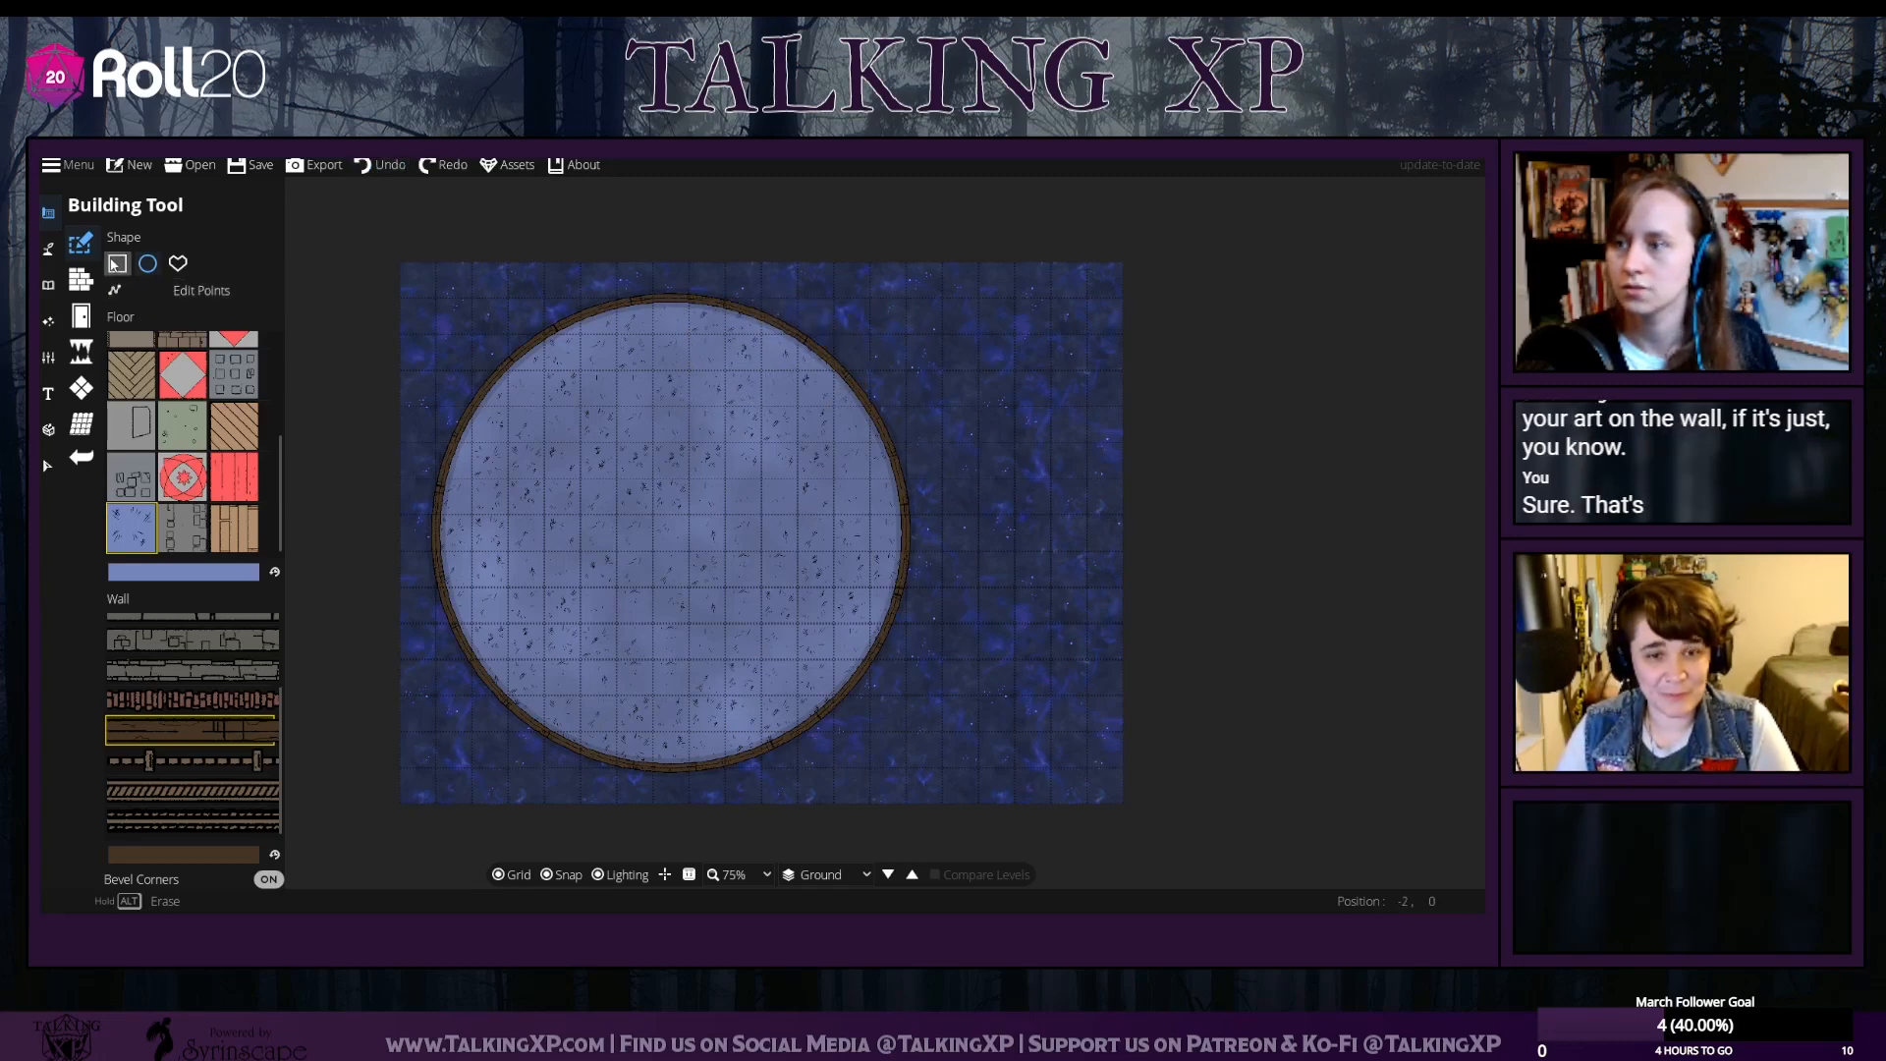
left_click_drag(697, 295, 1087, 767)
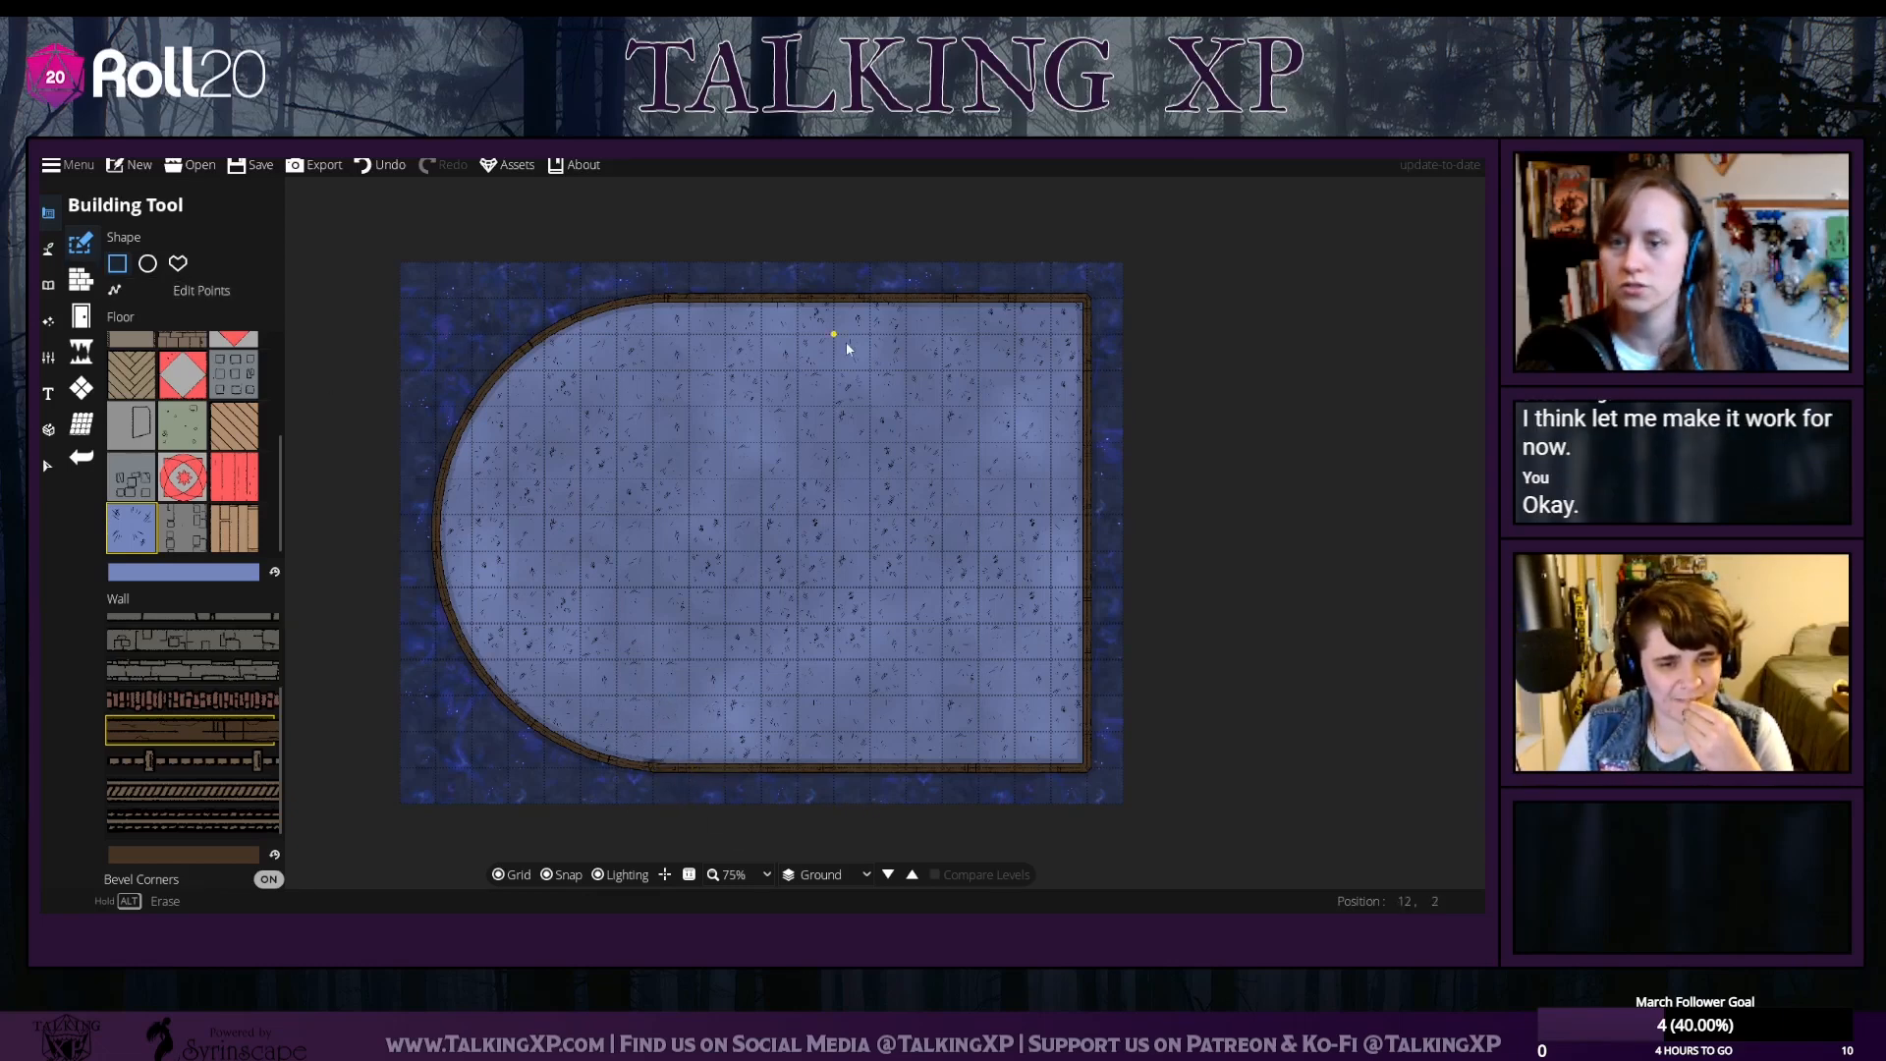
With the Portal Tool, compare the door and window styles and select the plain thin gray door listed just before Door 03
left_click(89, 322)
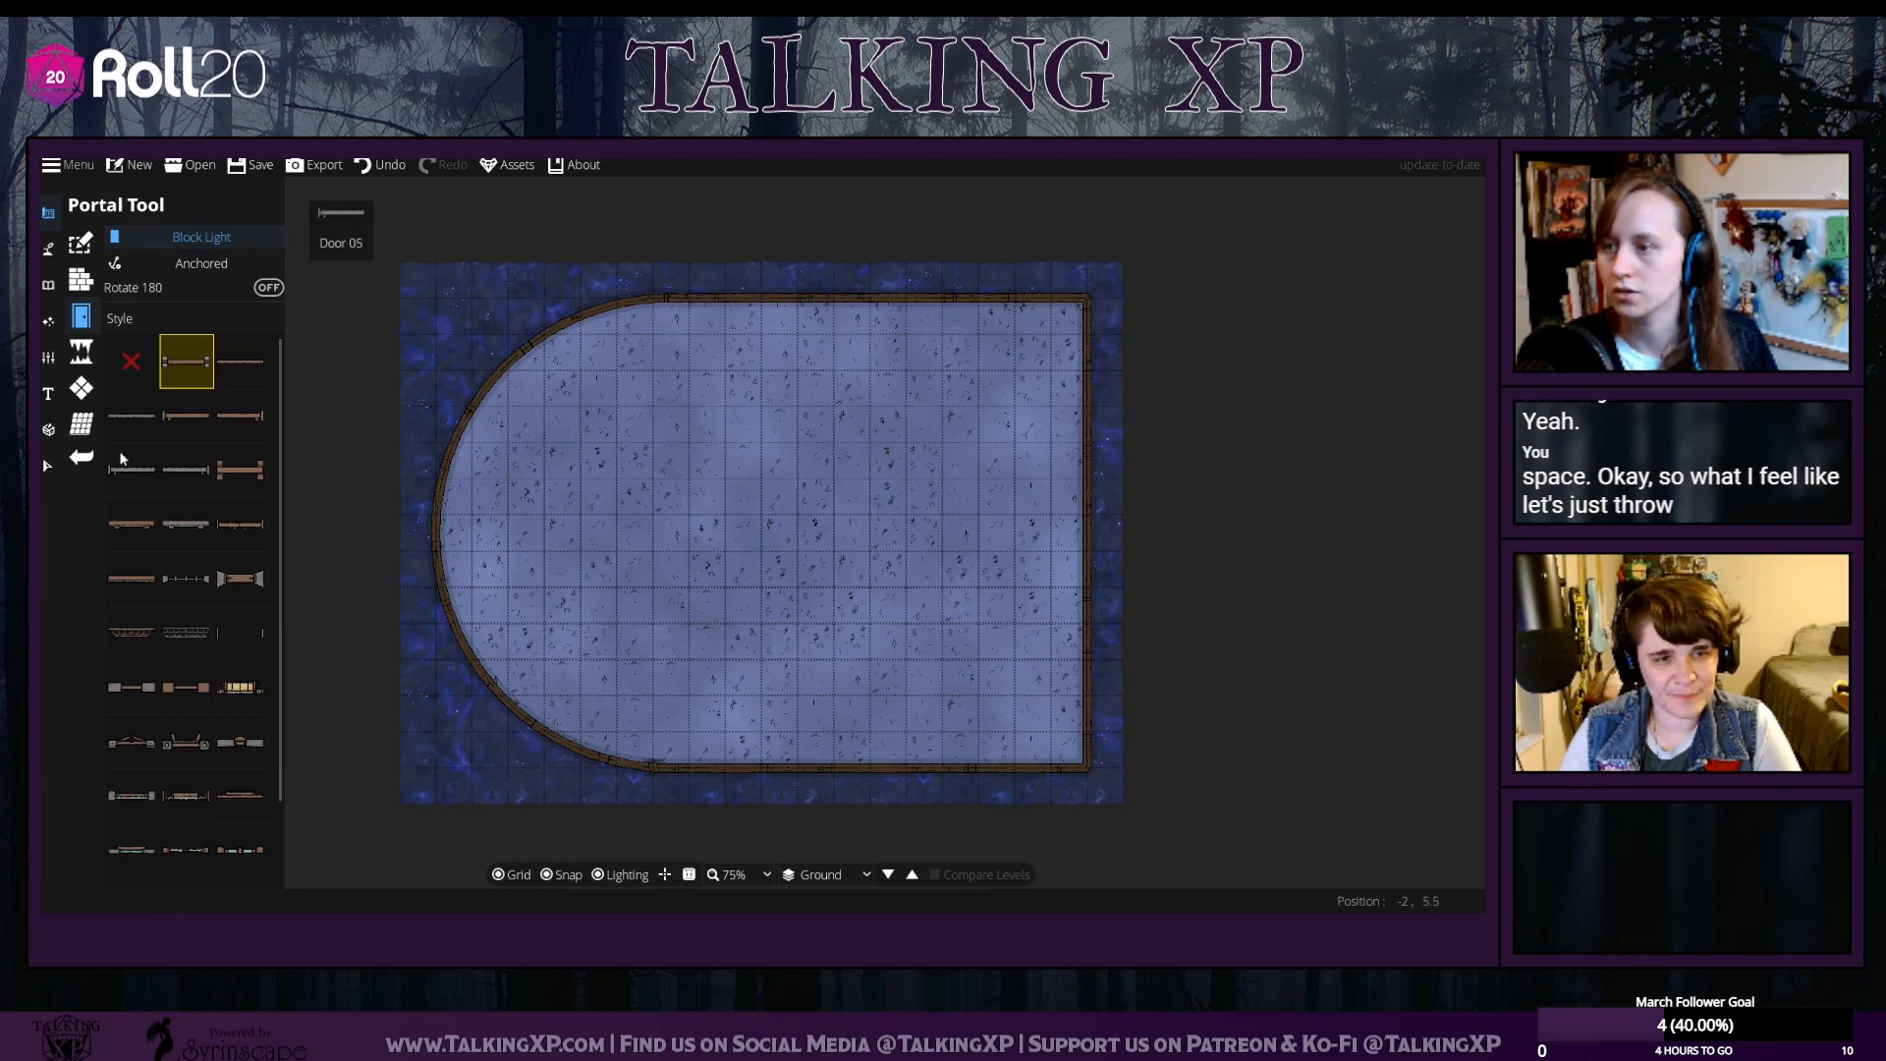
scroll(172, 757, "down", 1)
scroll(167, 761, "up", 1)
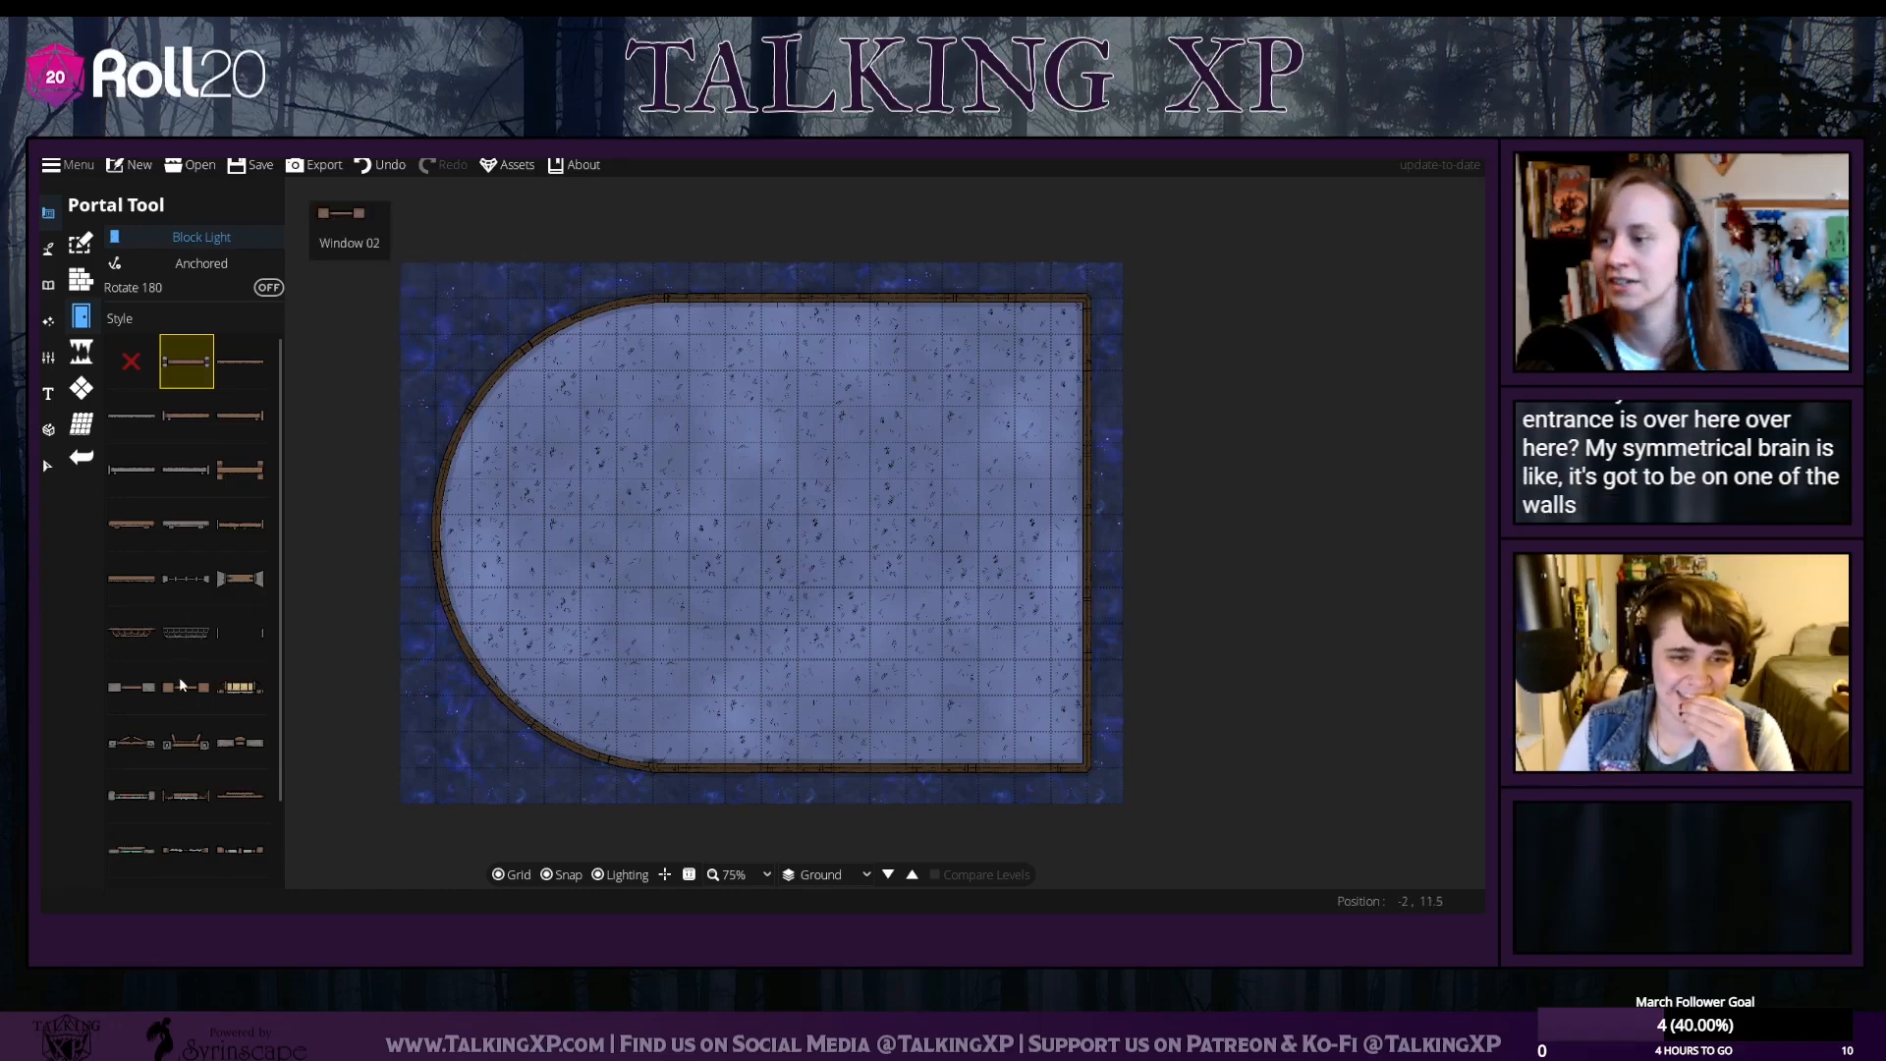
scroll(190, 758, "down", 1)
scroll(190, 757, "up", 2)
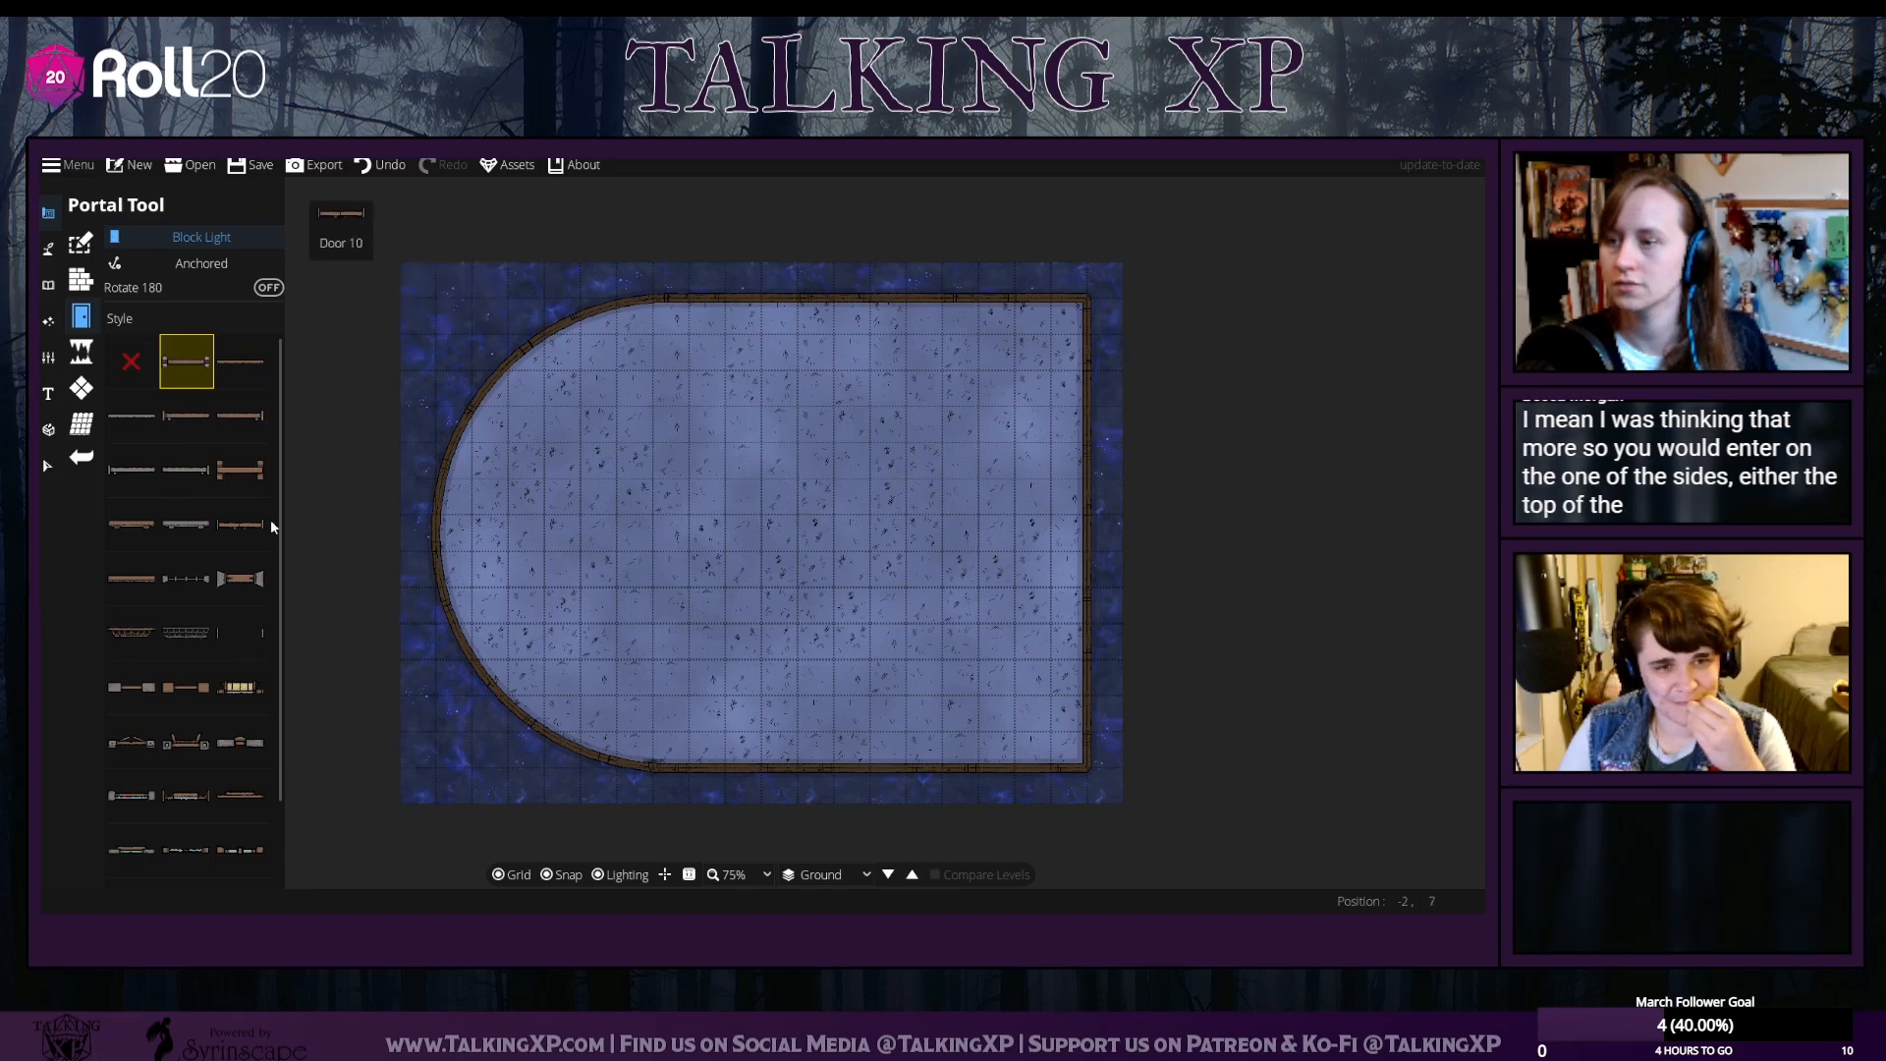
left_click(226, 521)
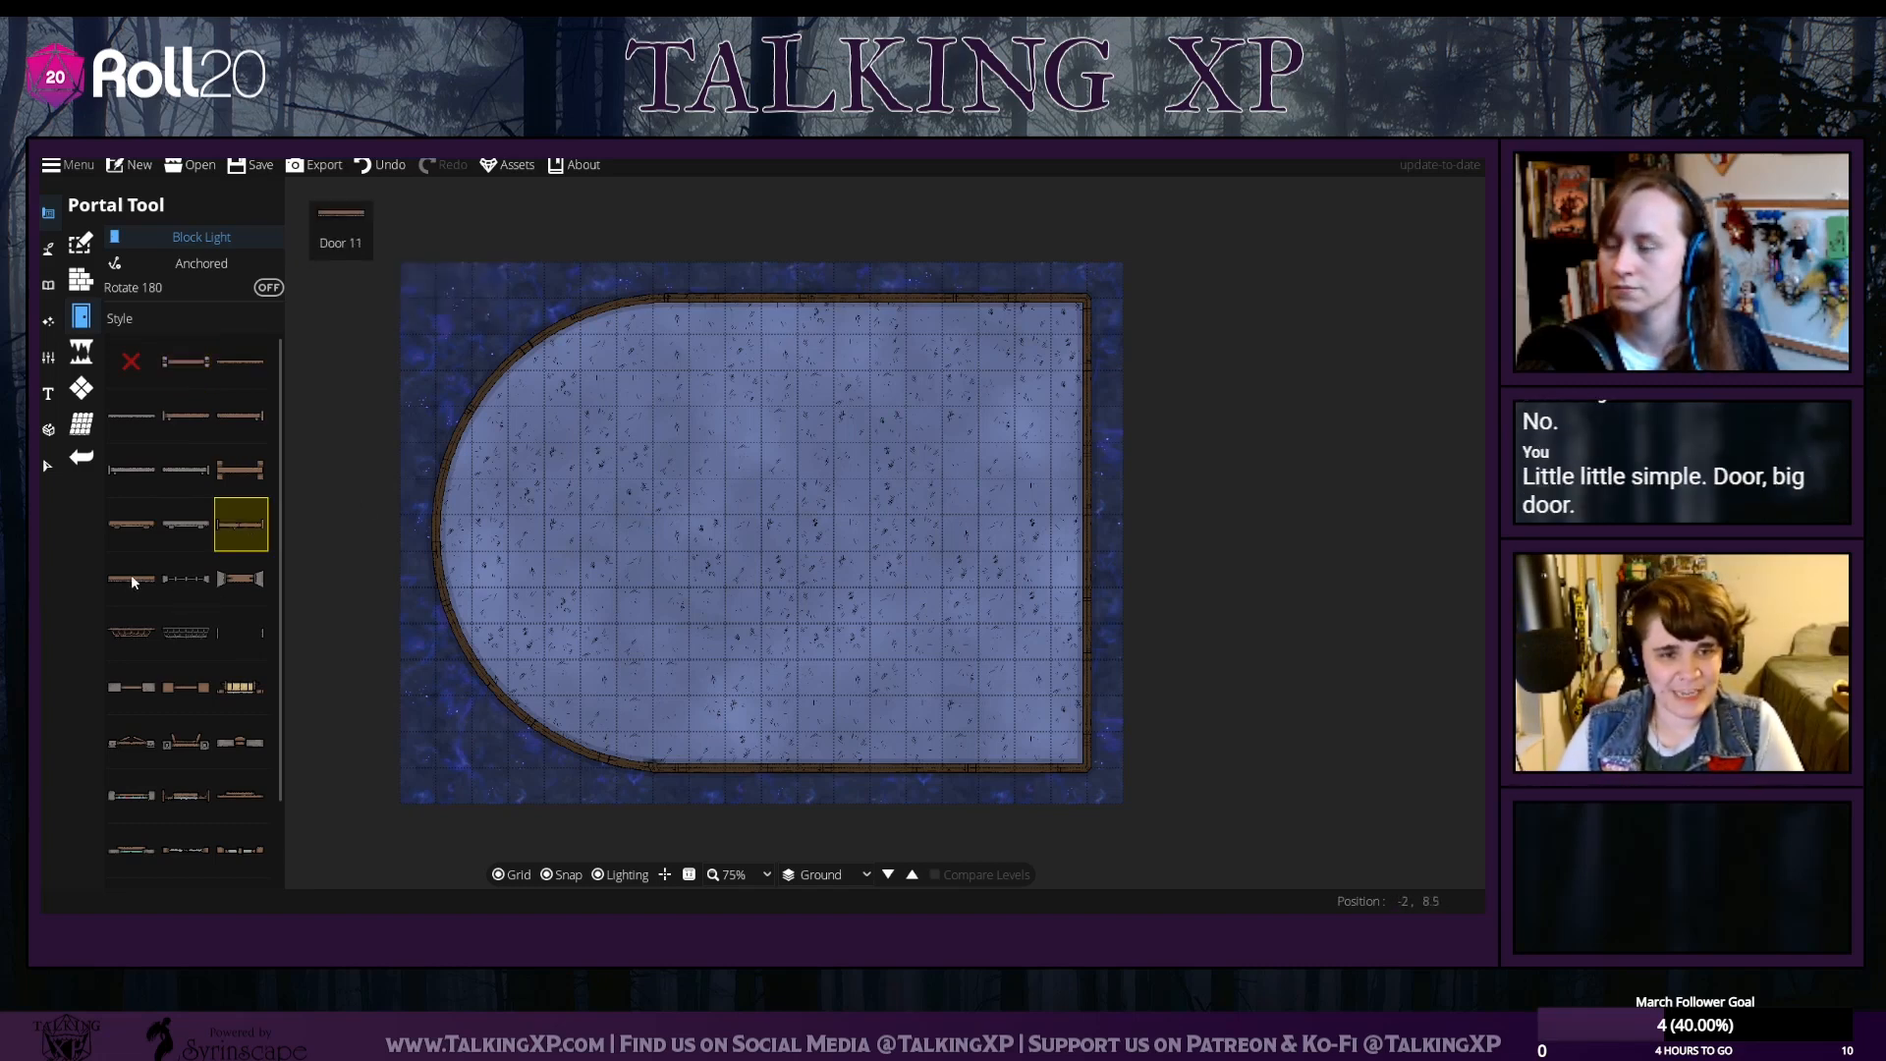
left_click(192, 364)
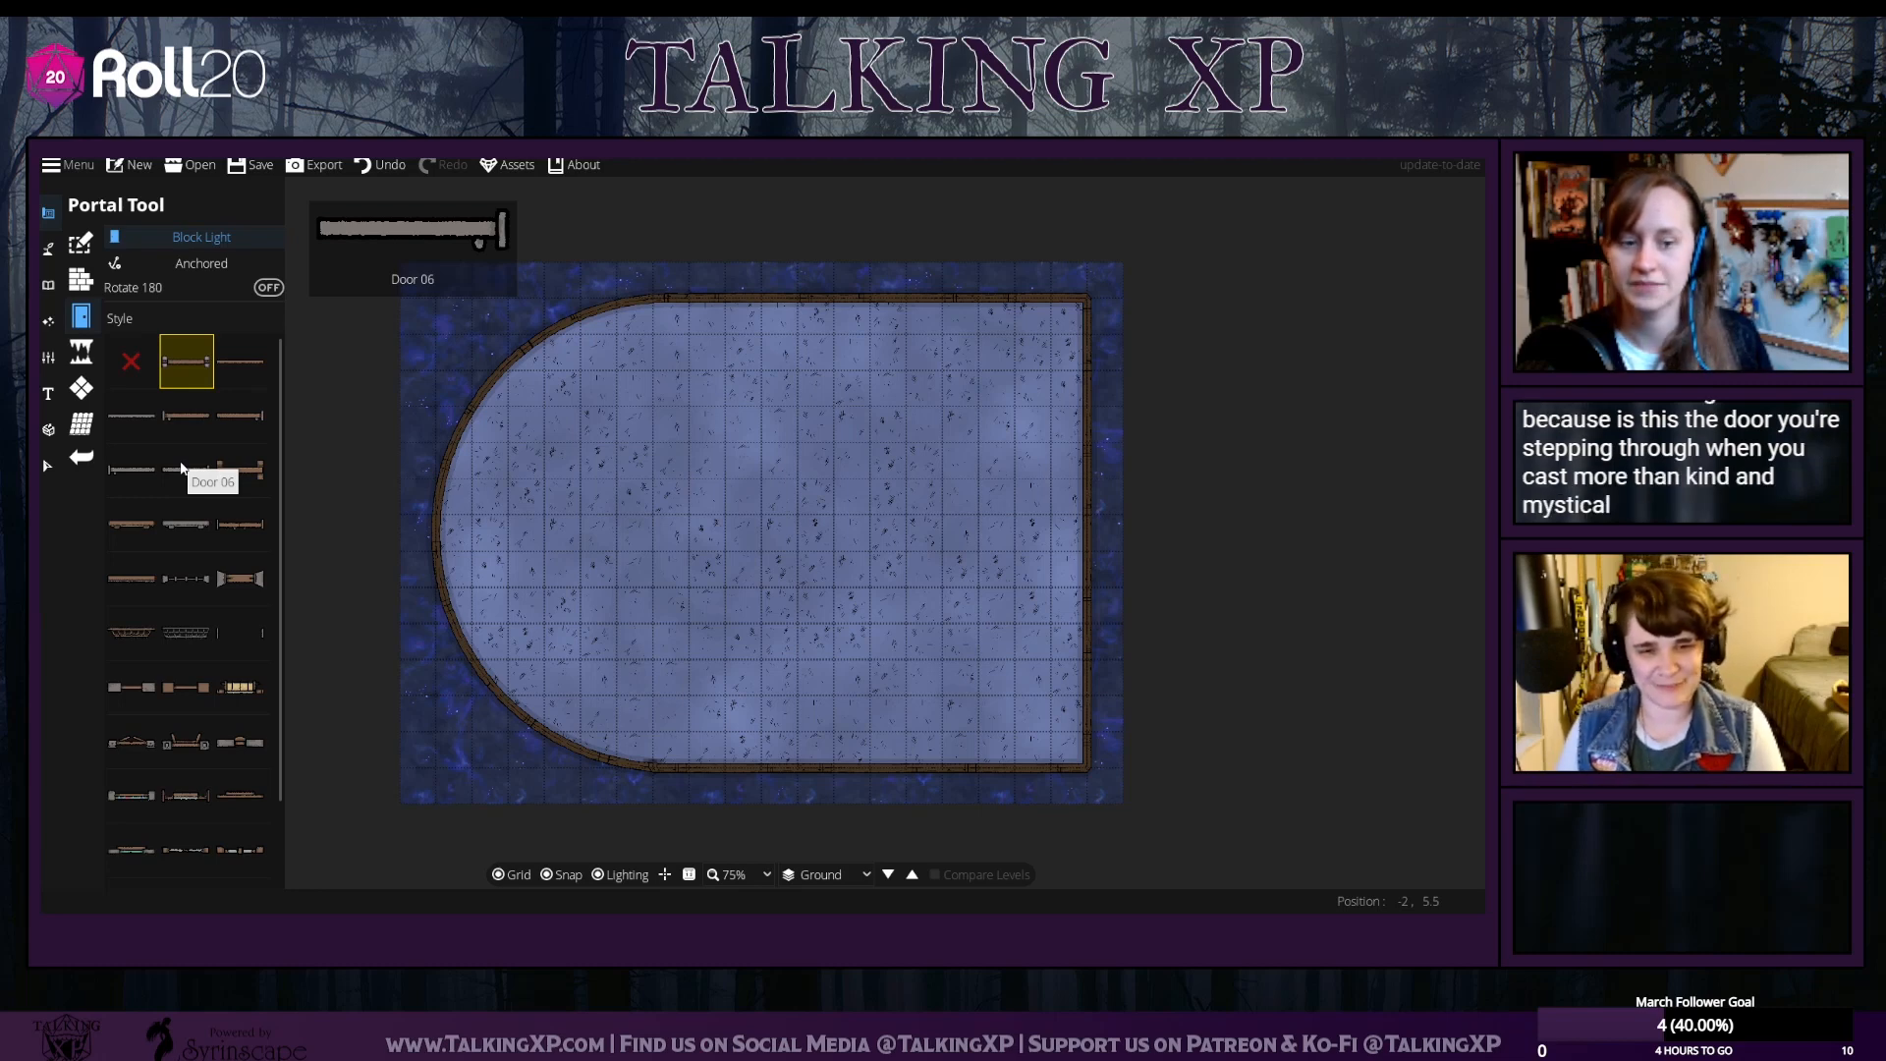
left_click(236, 362)
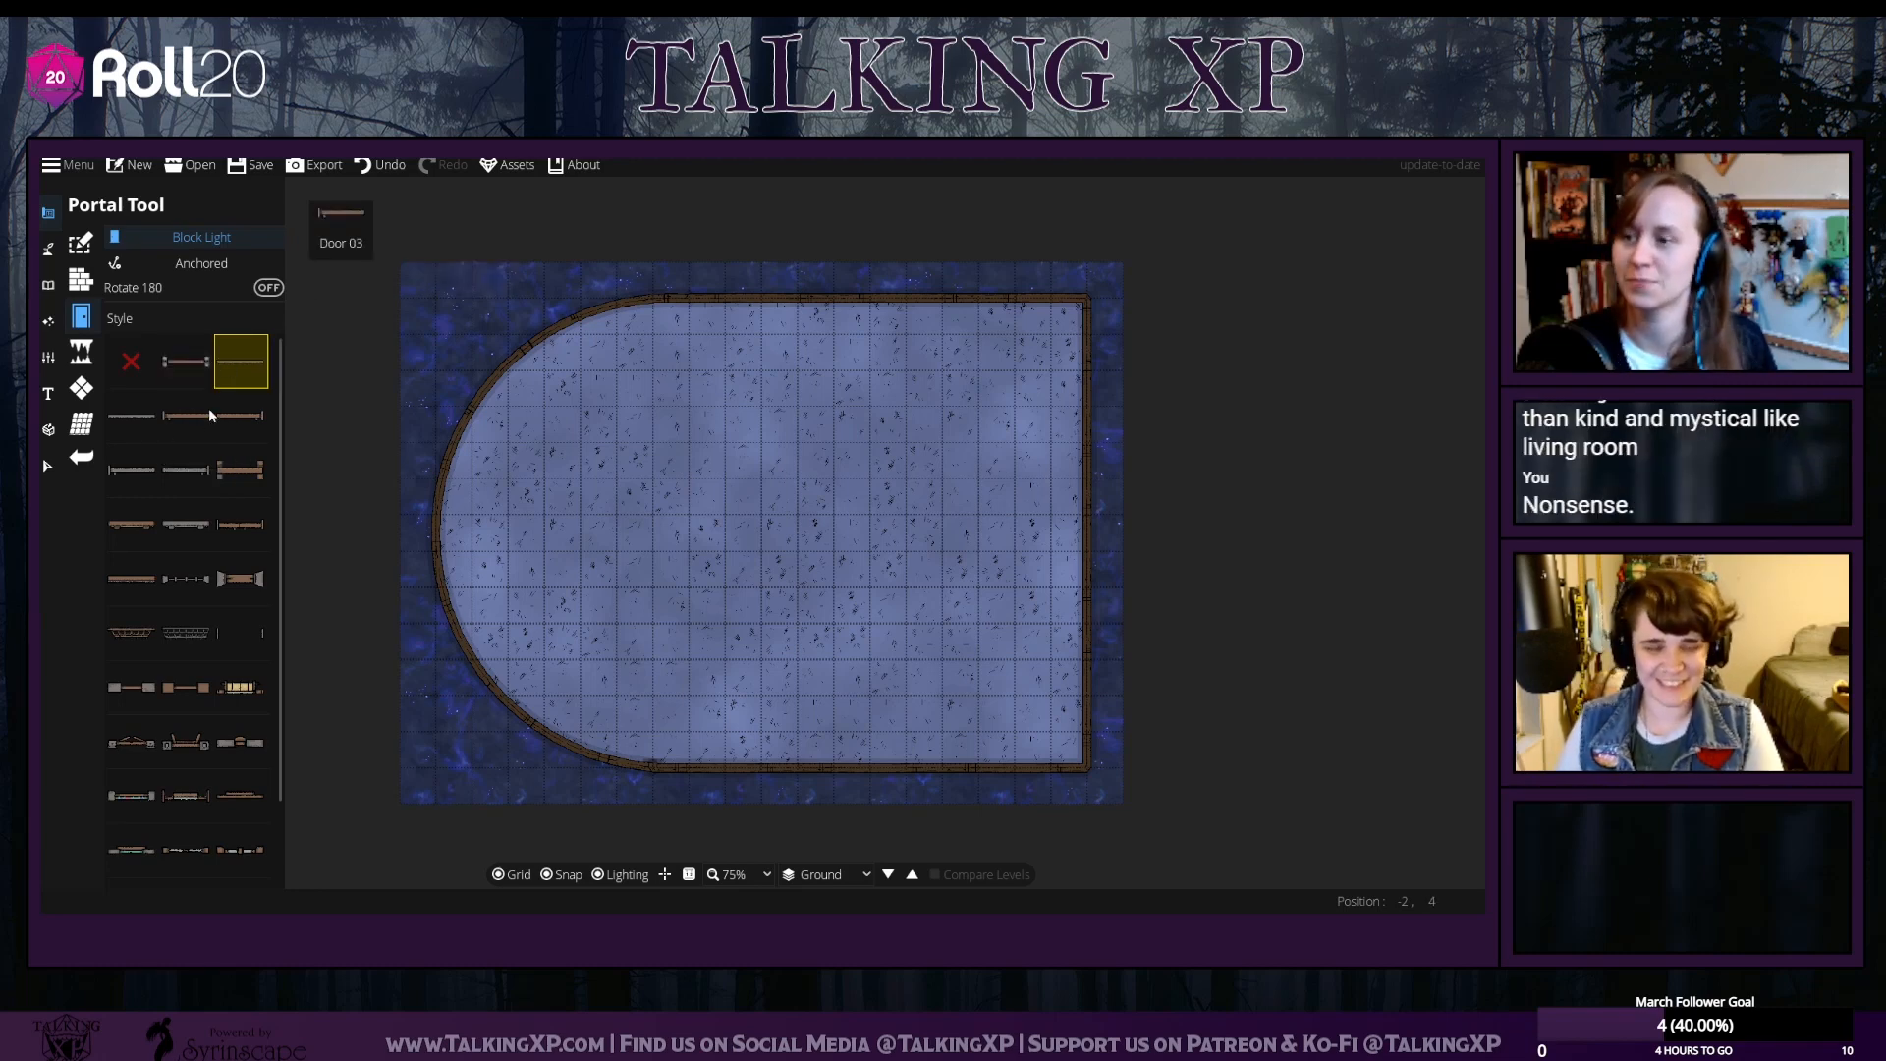
left_click(127, 417)
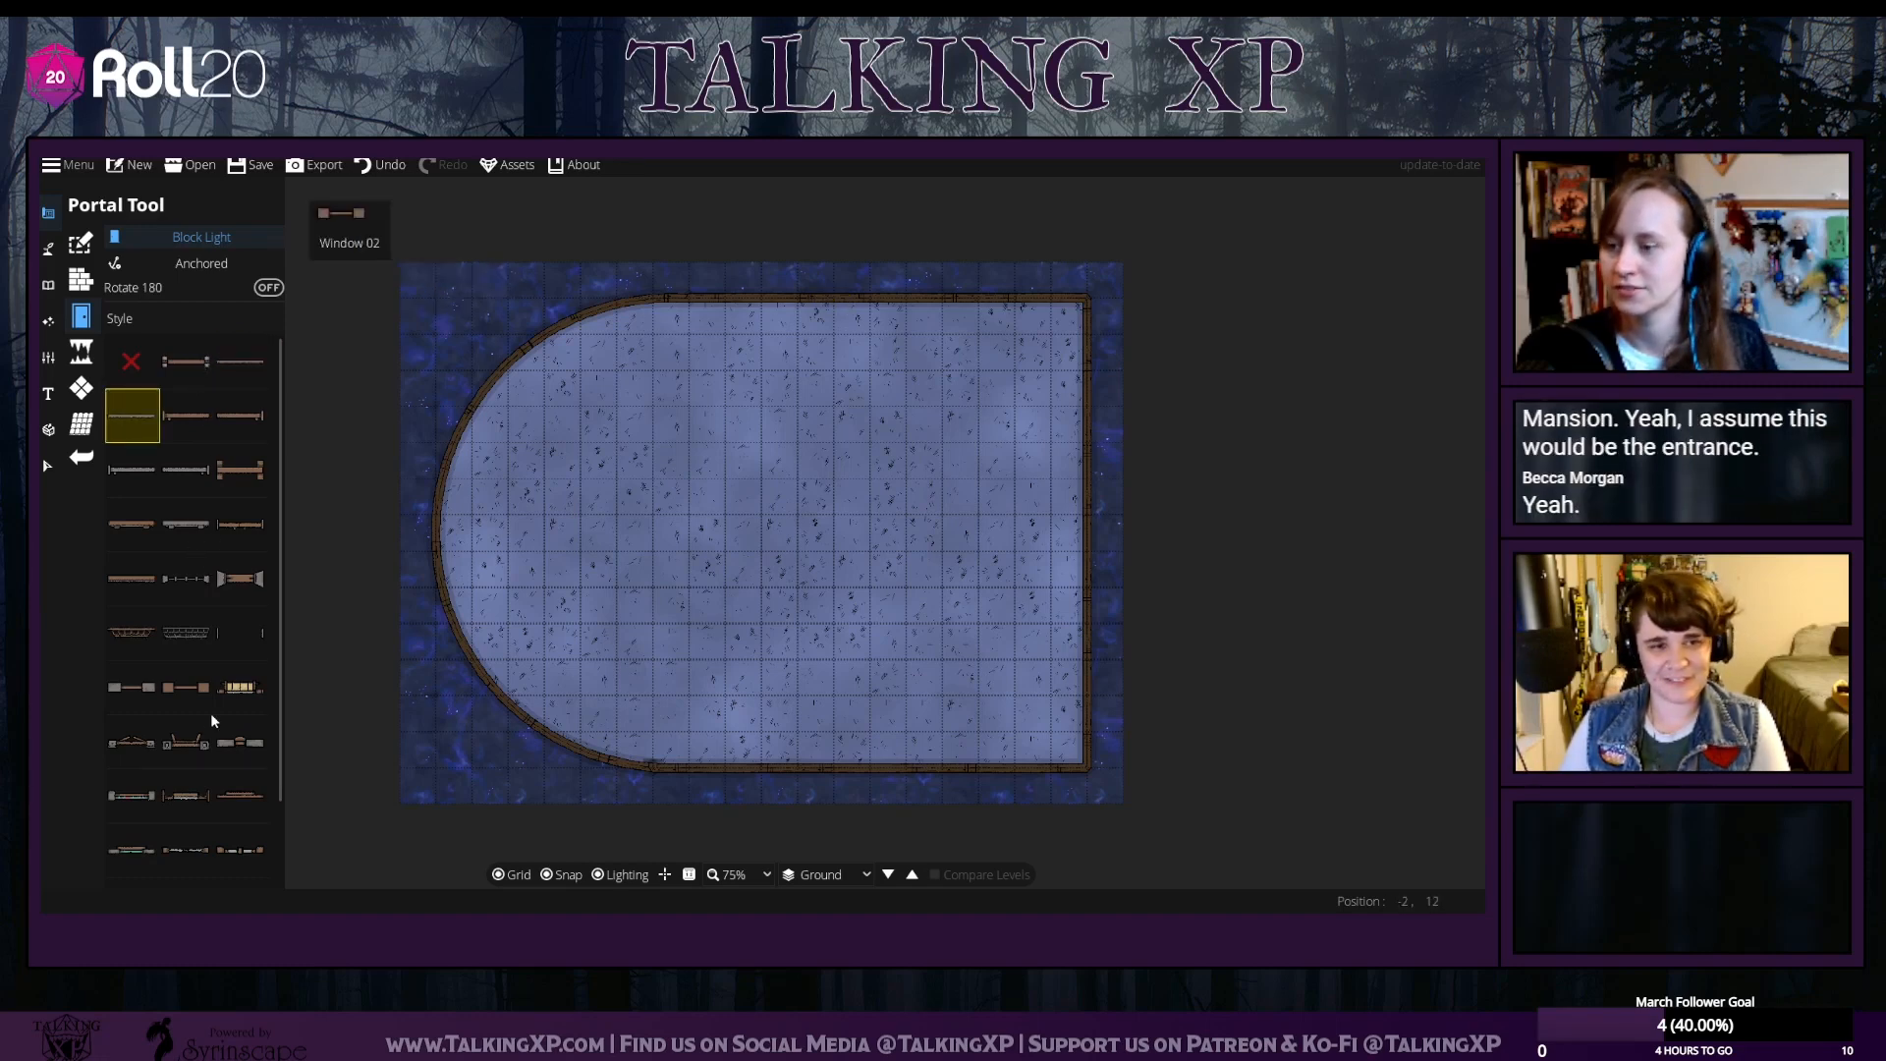
Choose the brown wooden door style directly below Door 05 and place it midway along the room's east wall
scroll(226, 744, "down", 2)
scroll(225, 744, "up", 2)
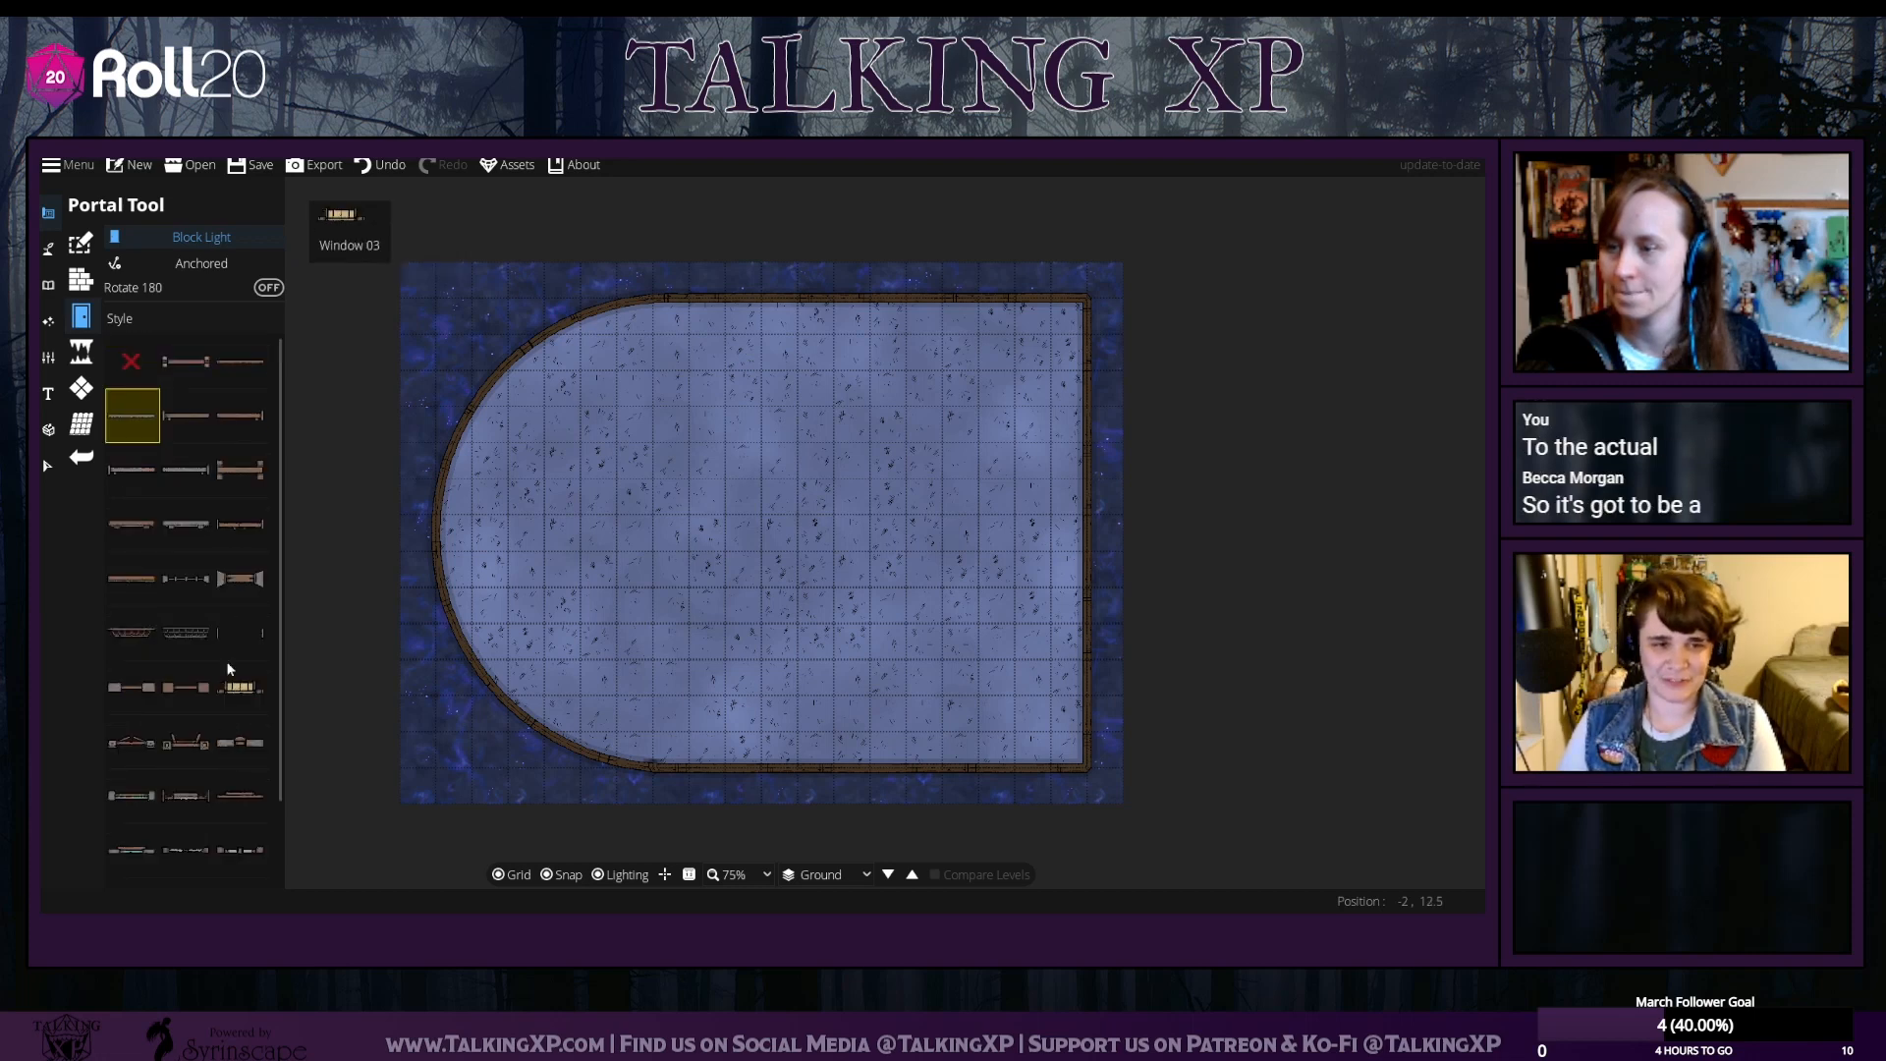
left_click(128, 579)
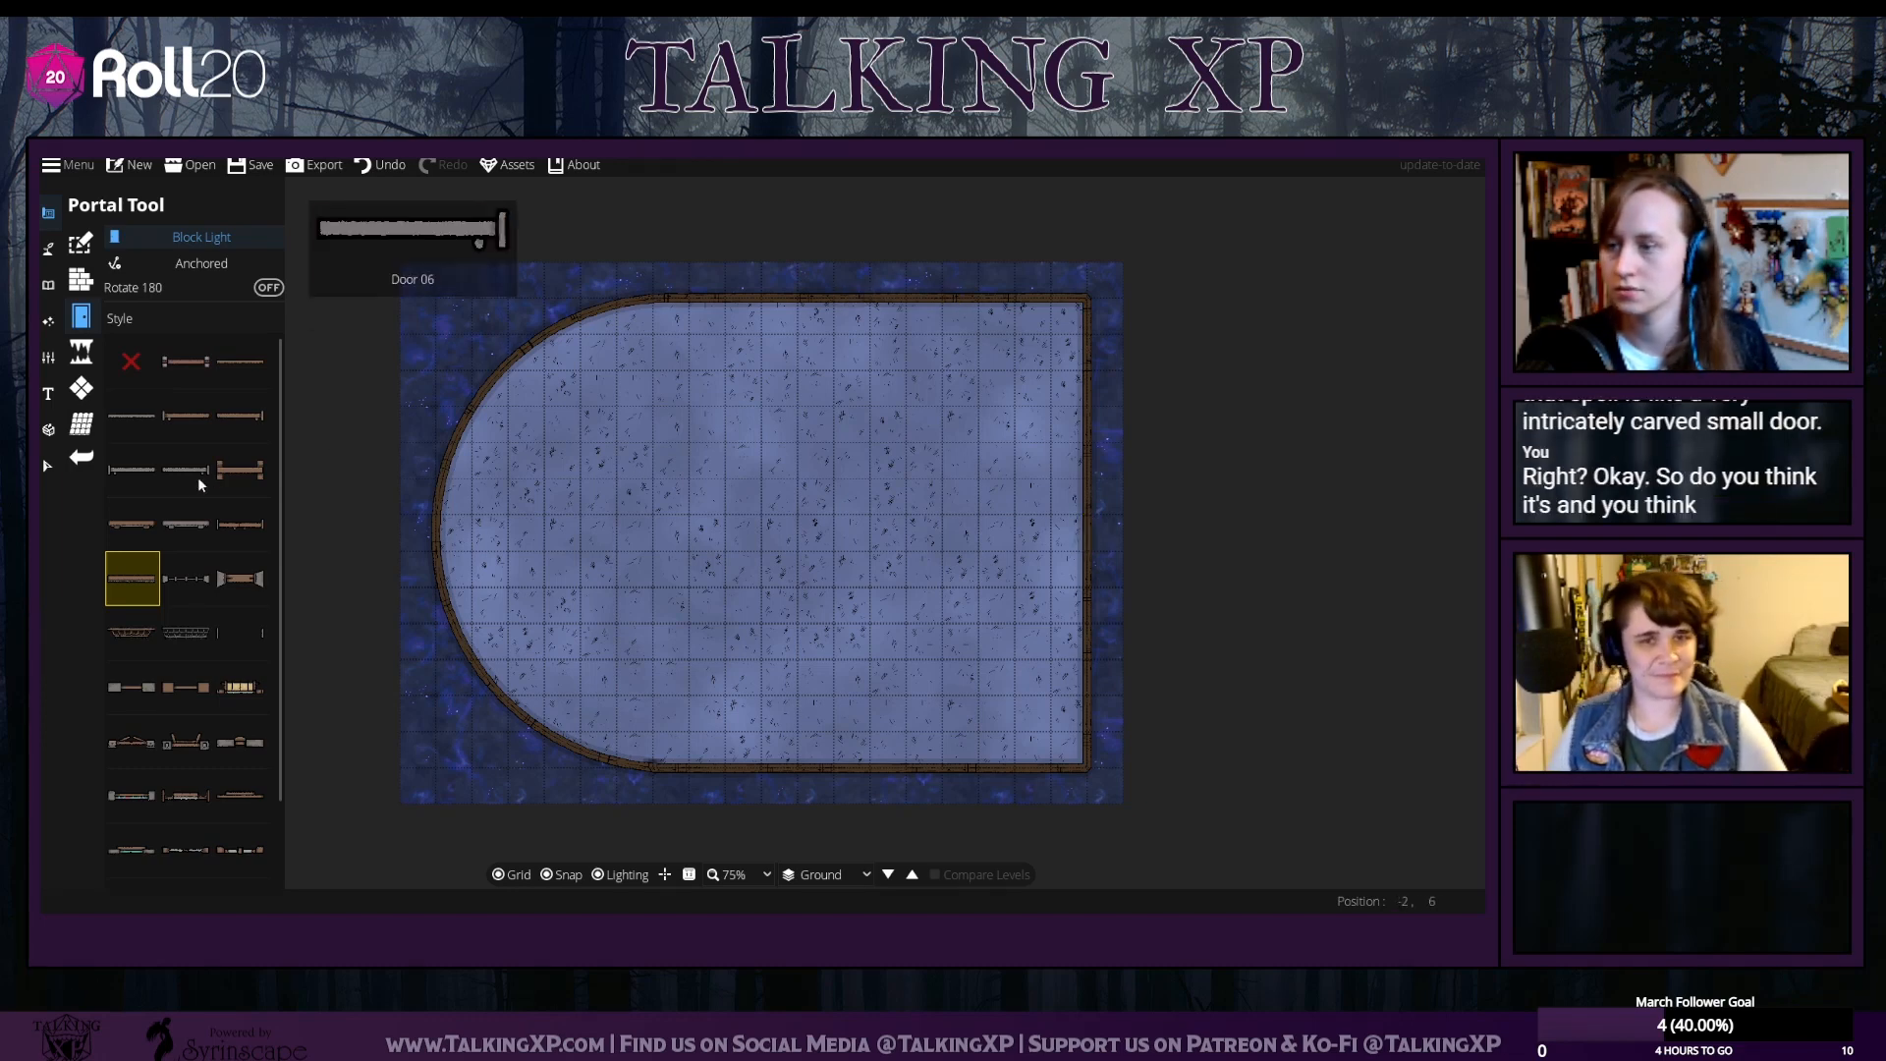
left_click(154, 526)
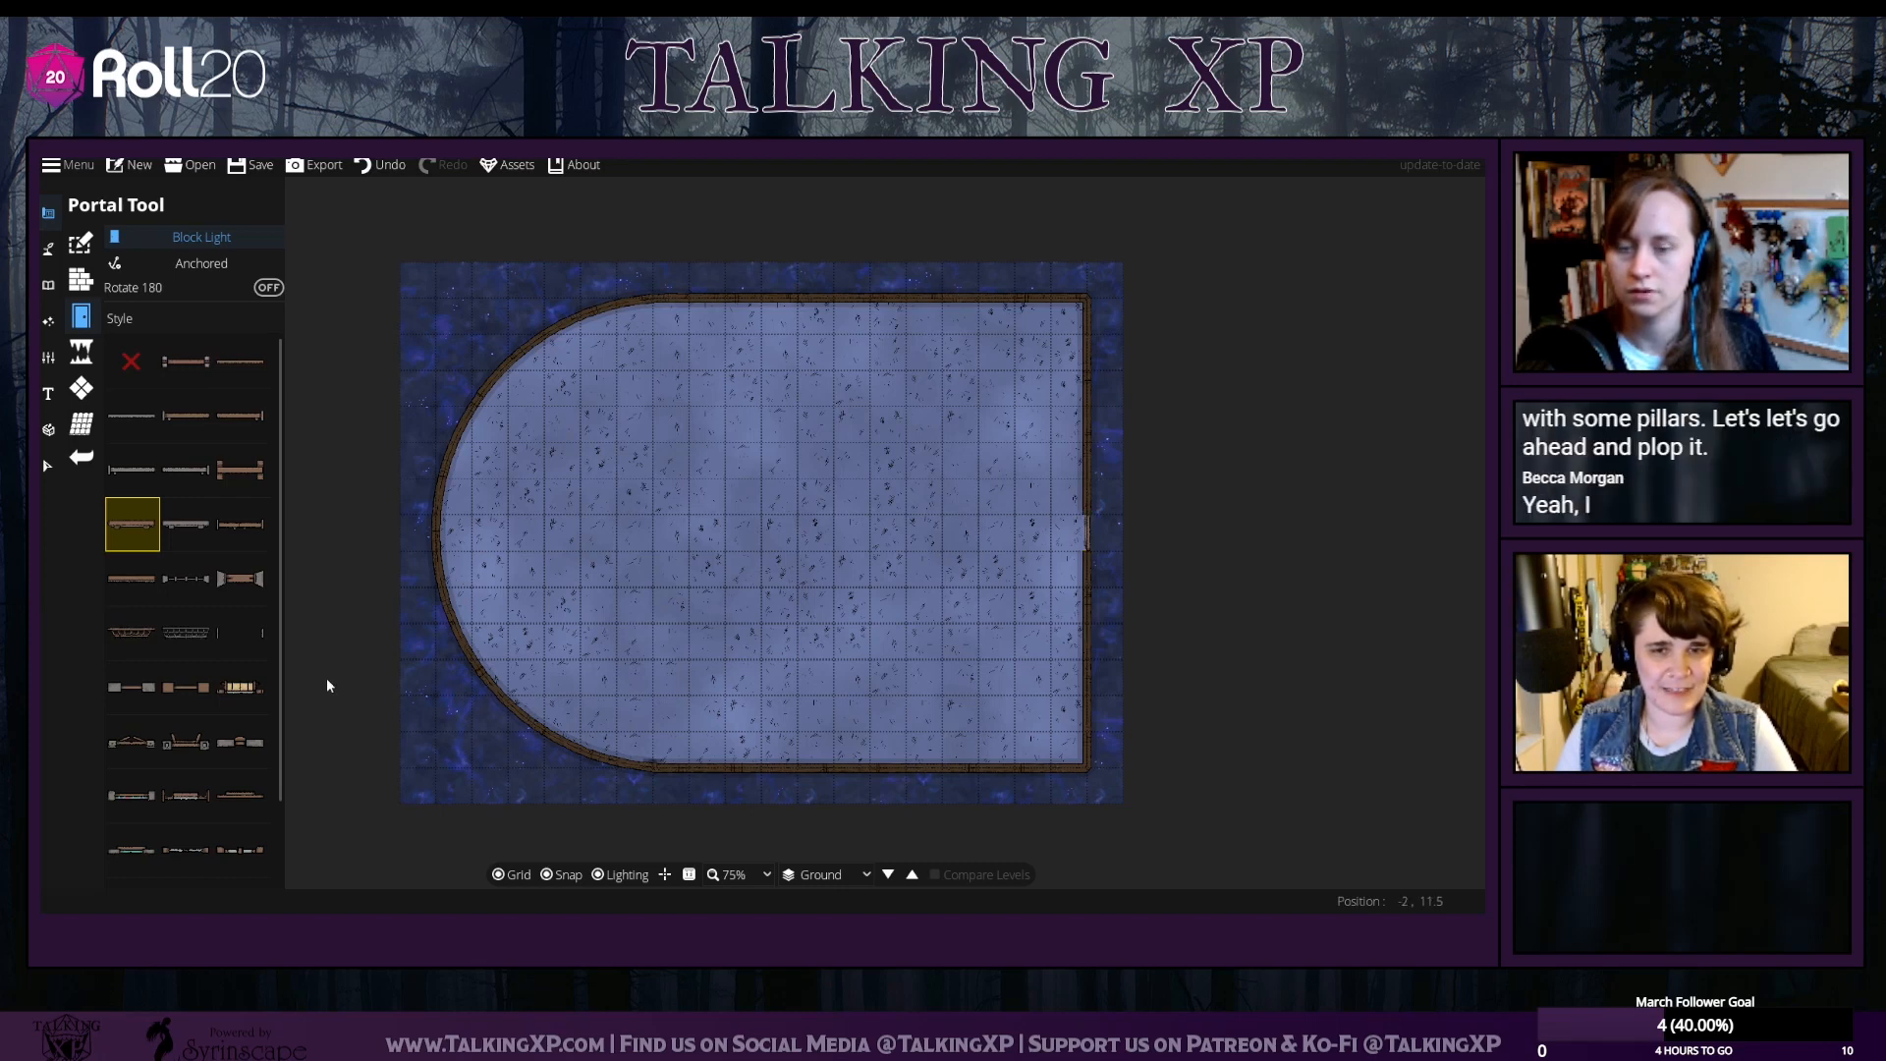
mouse_move(269, 670)
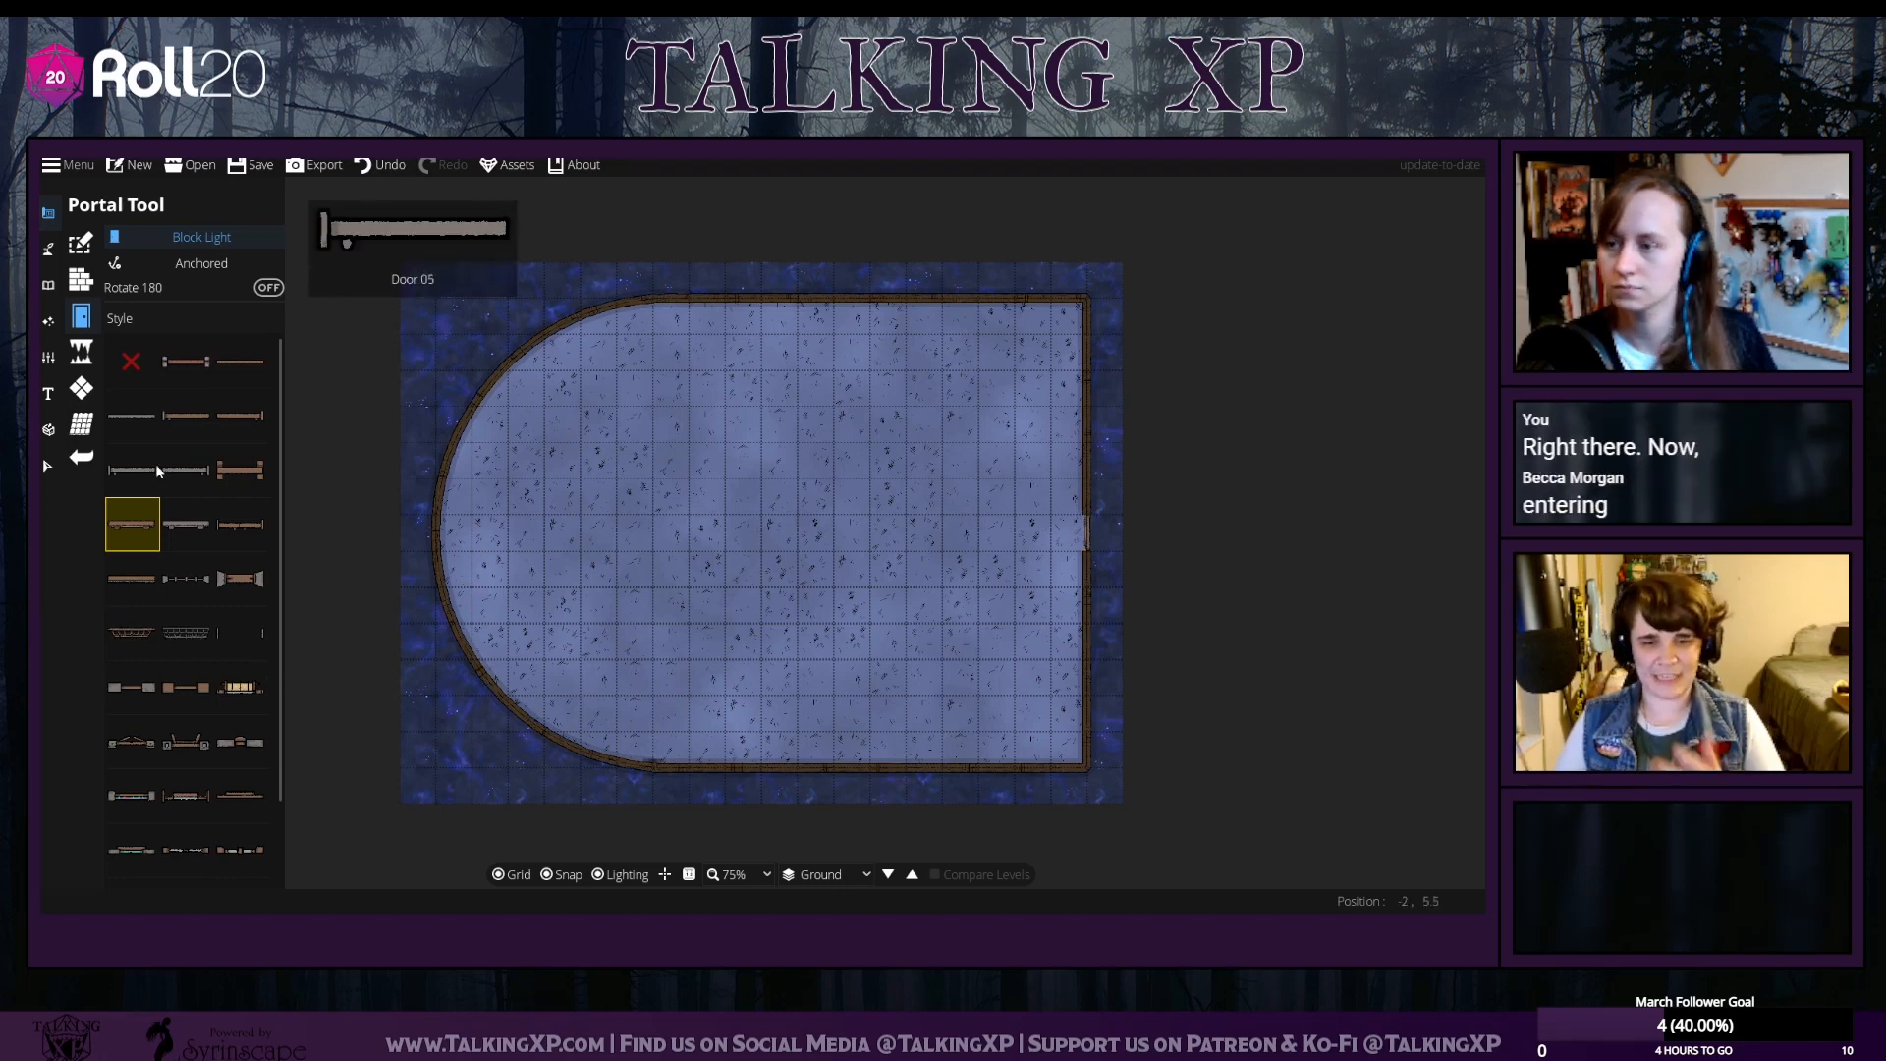
Search the object library for pillars and select Pillar Wood 15 with the Object Tool
left_click(48, 284)
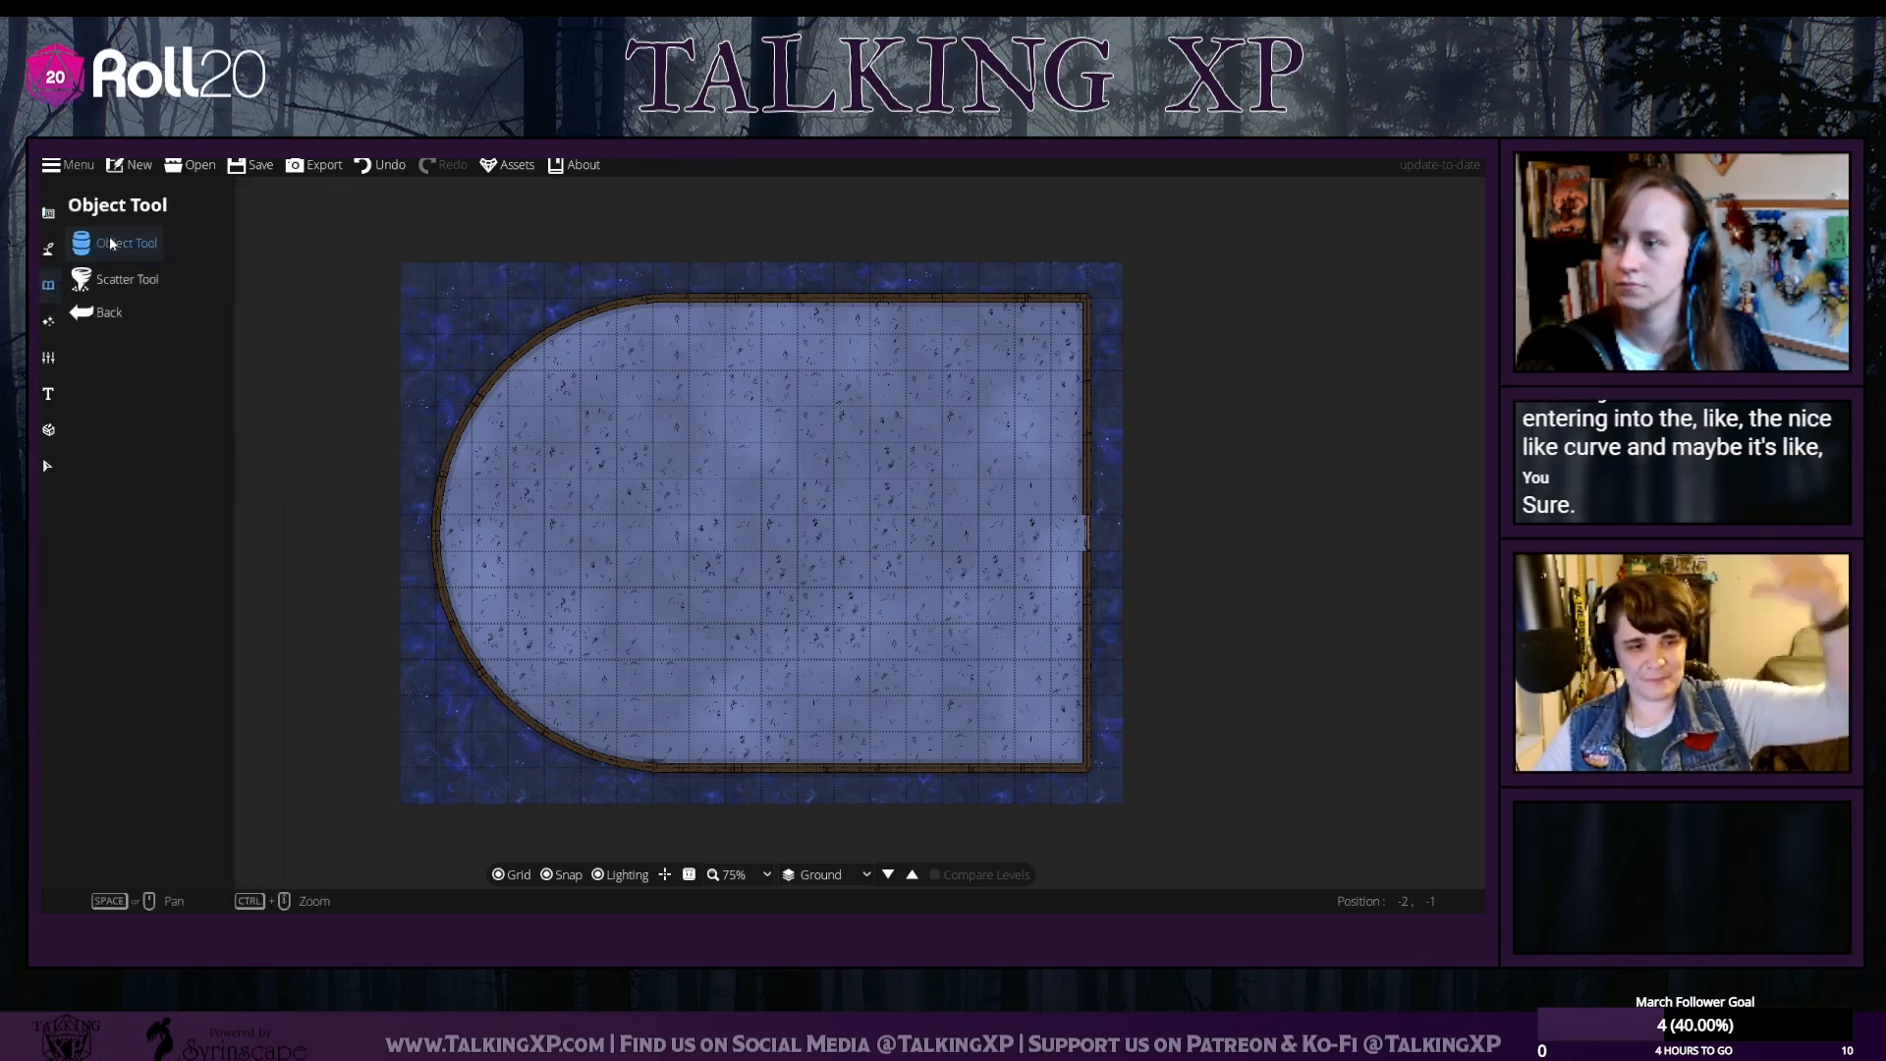
left_click(1351, 256)
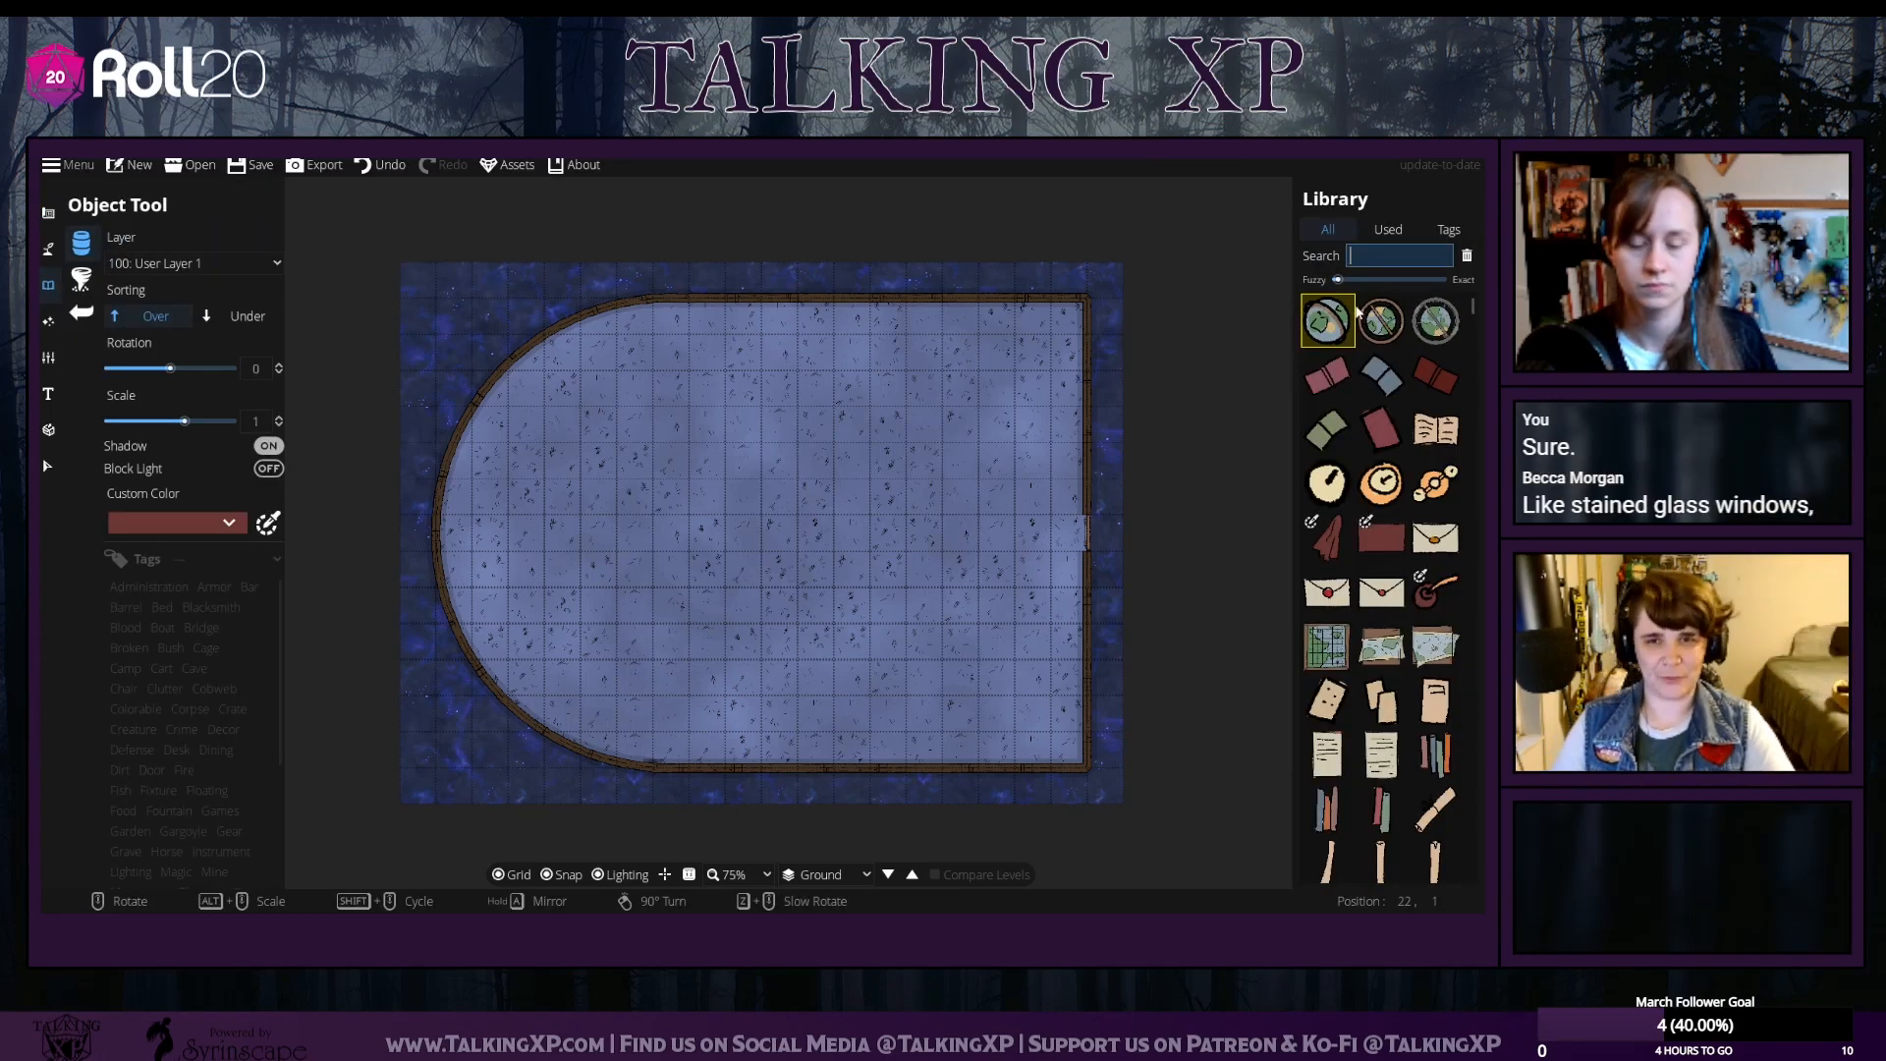
type("pila")
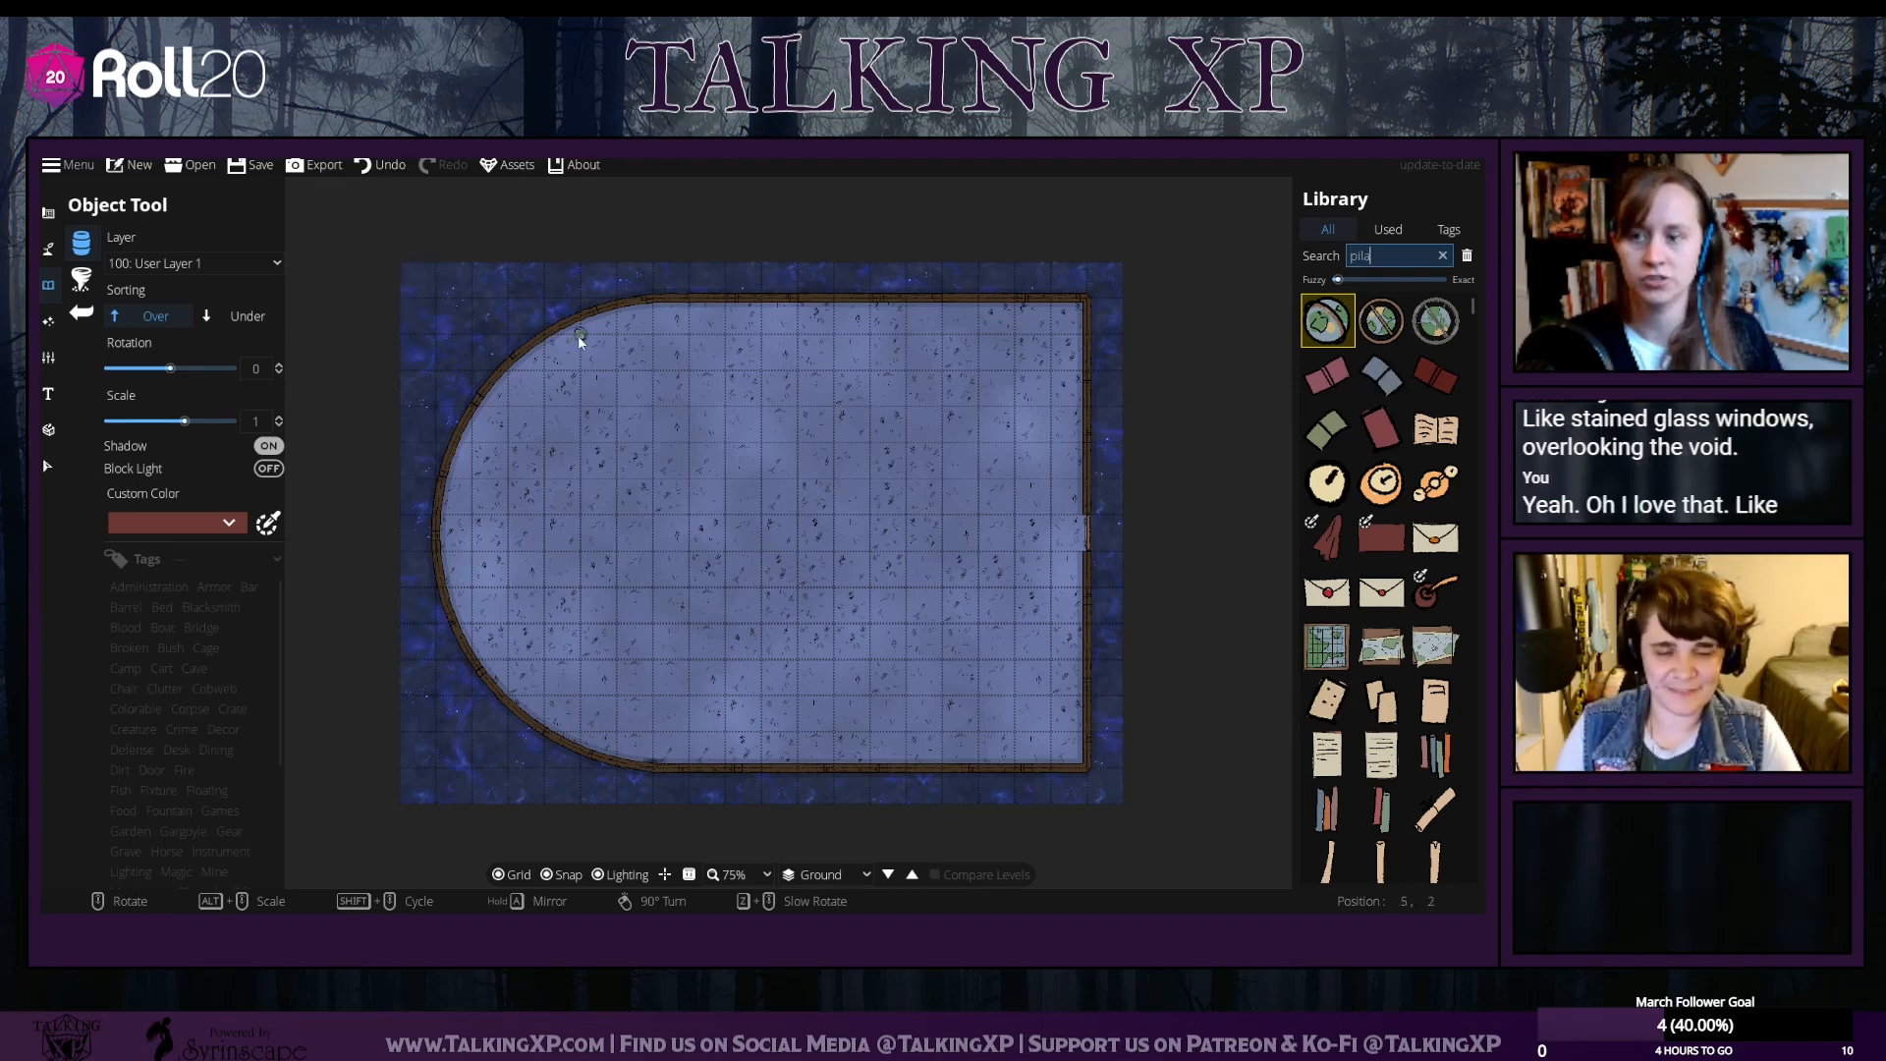
type("r")
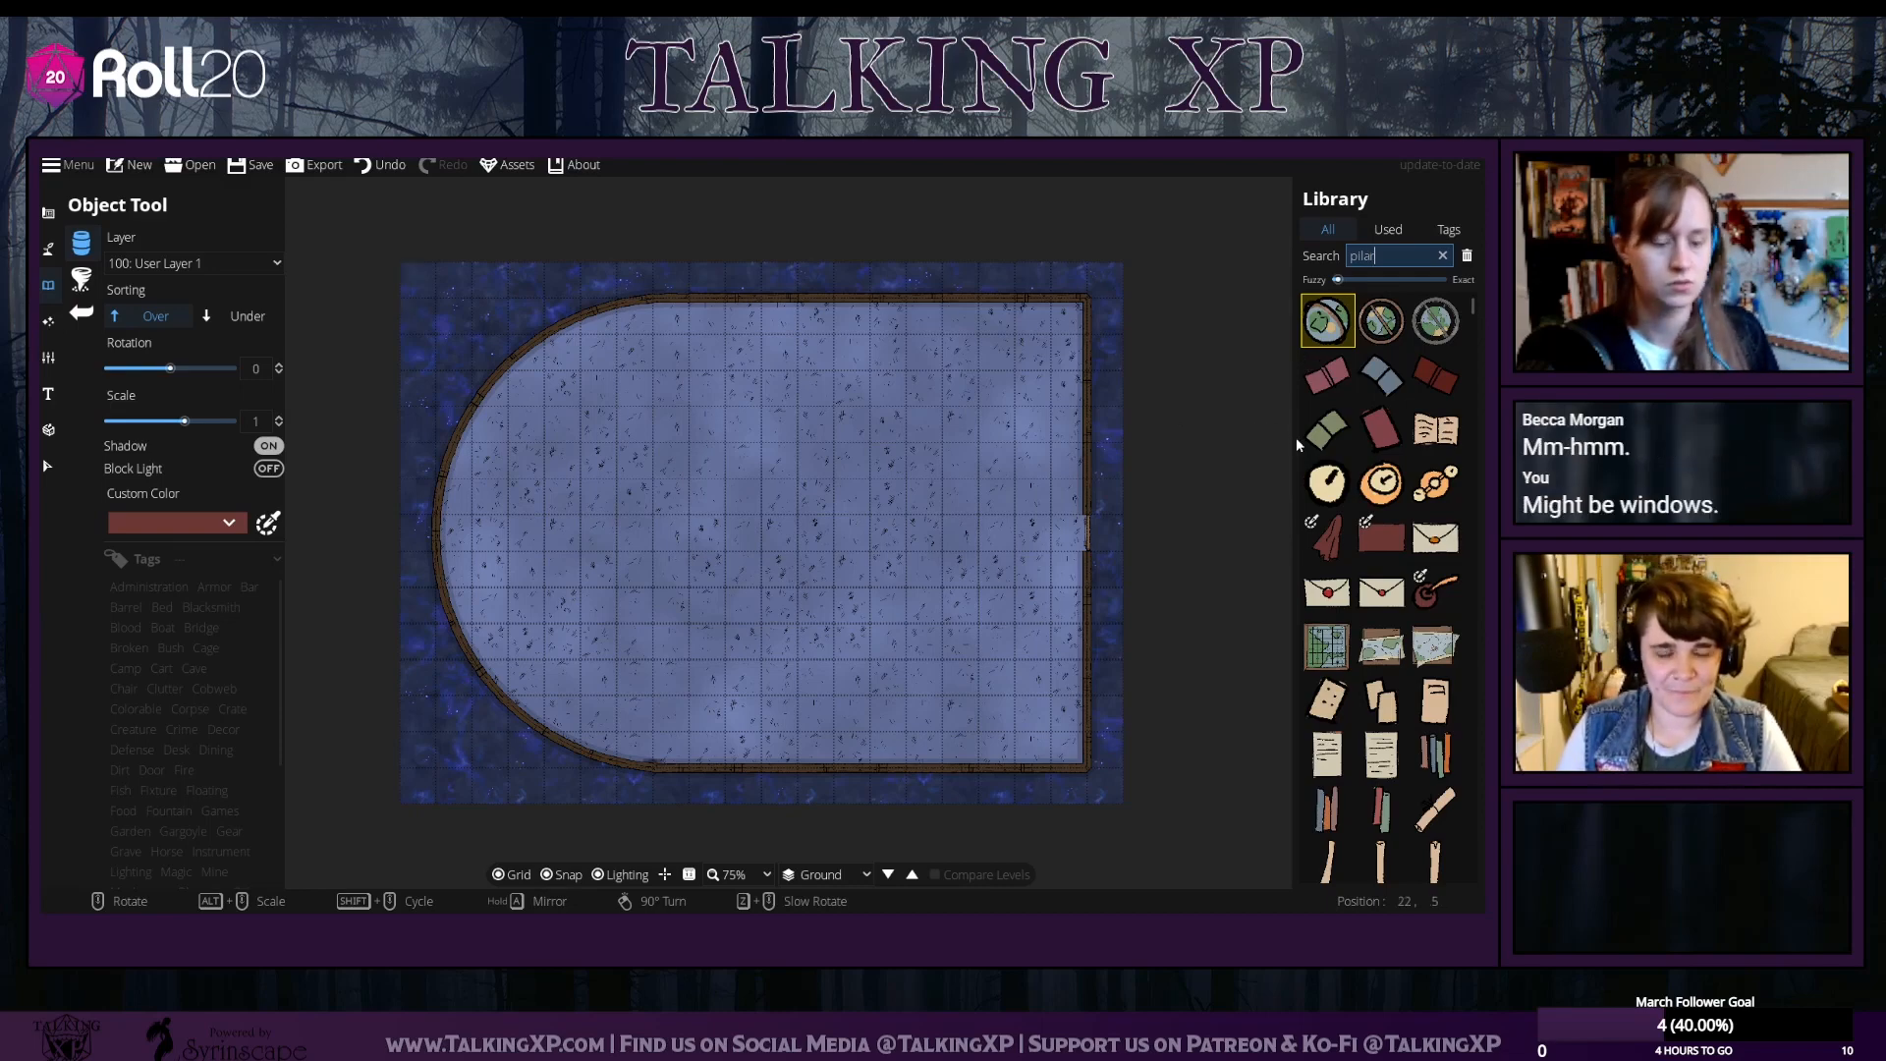
key("Return")
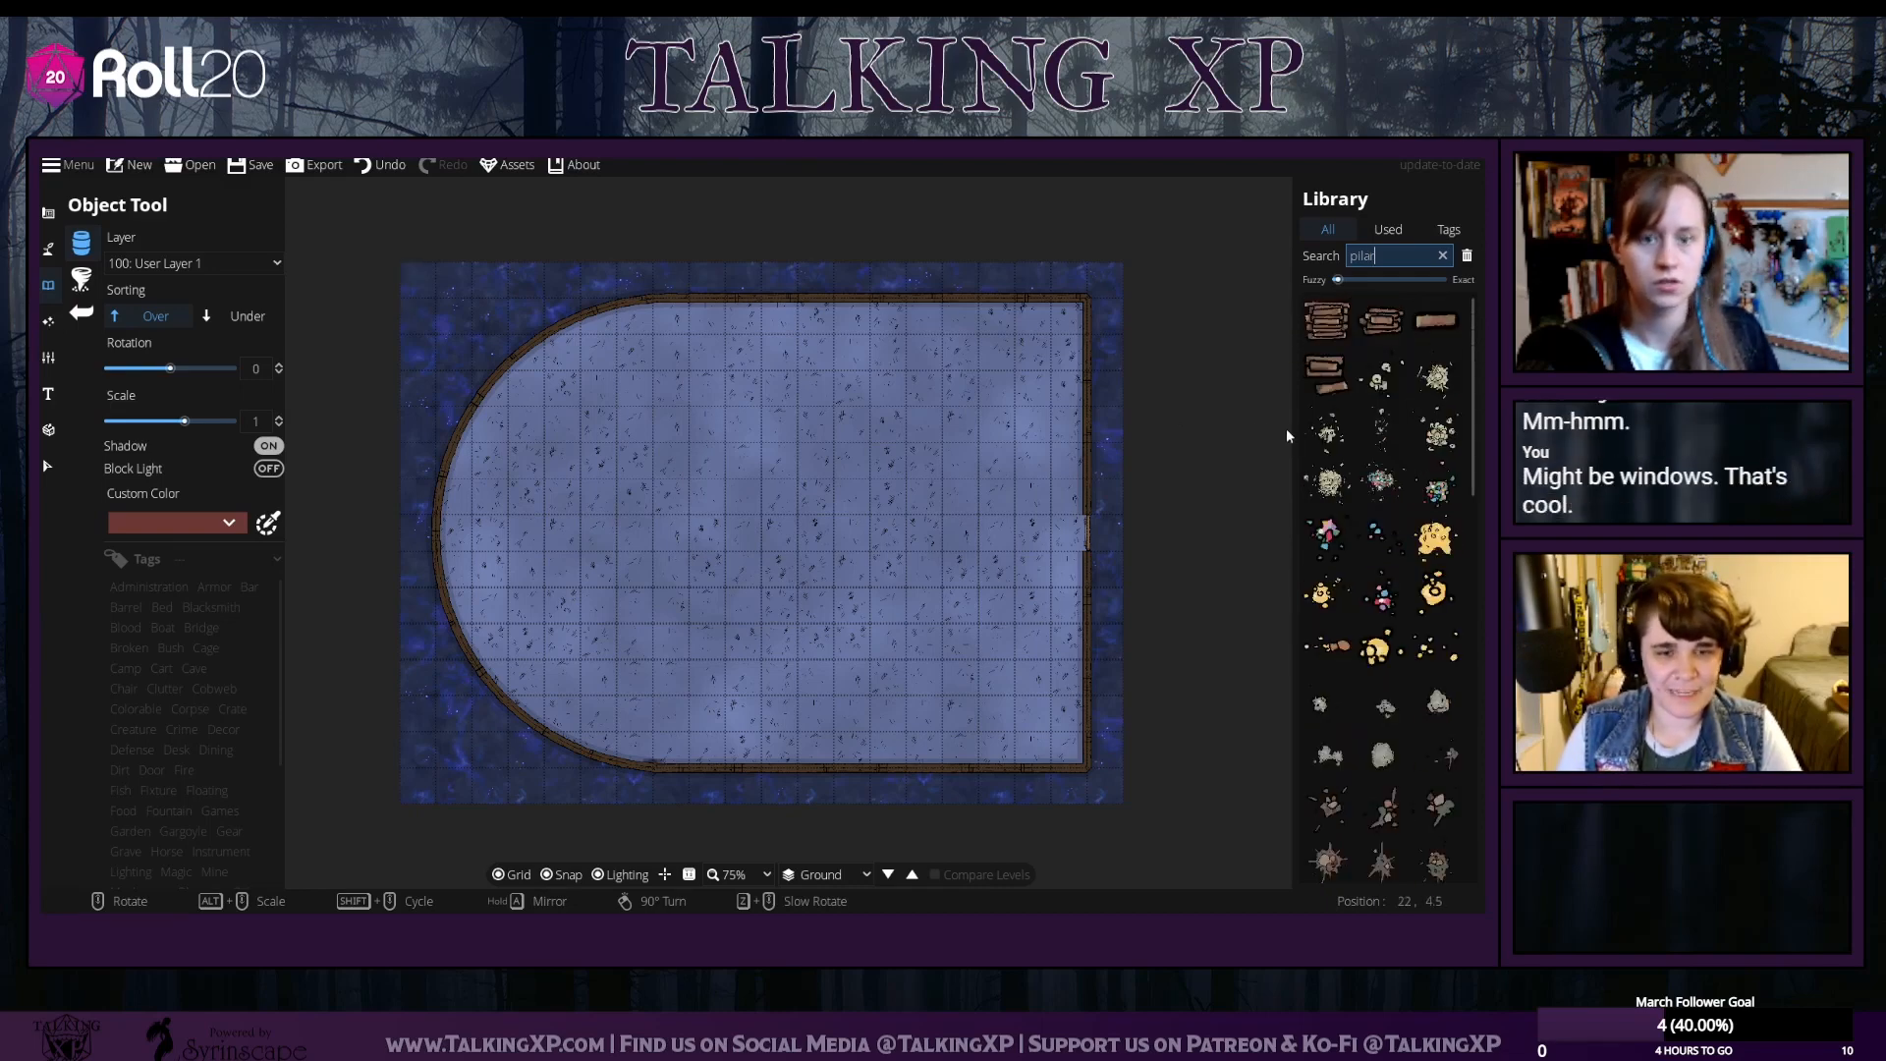
scroll(1415, 606, "down", 4)
scroll(1412, 607, "down", 10)
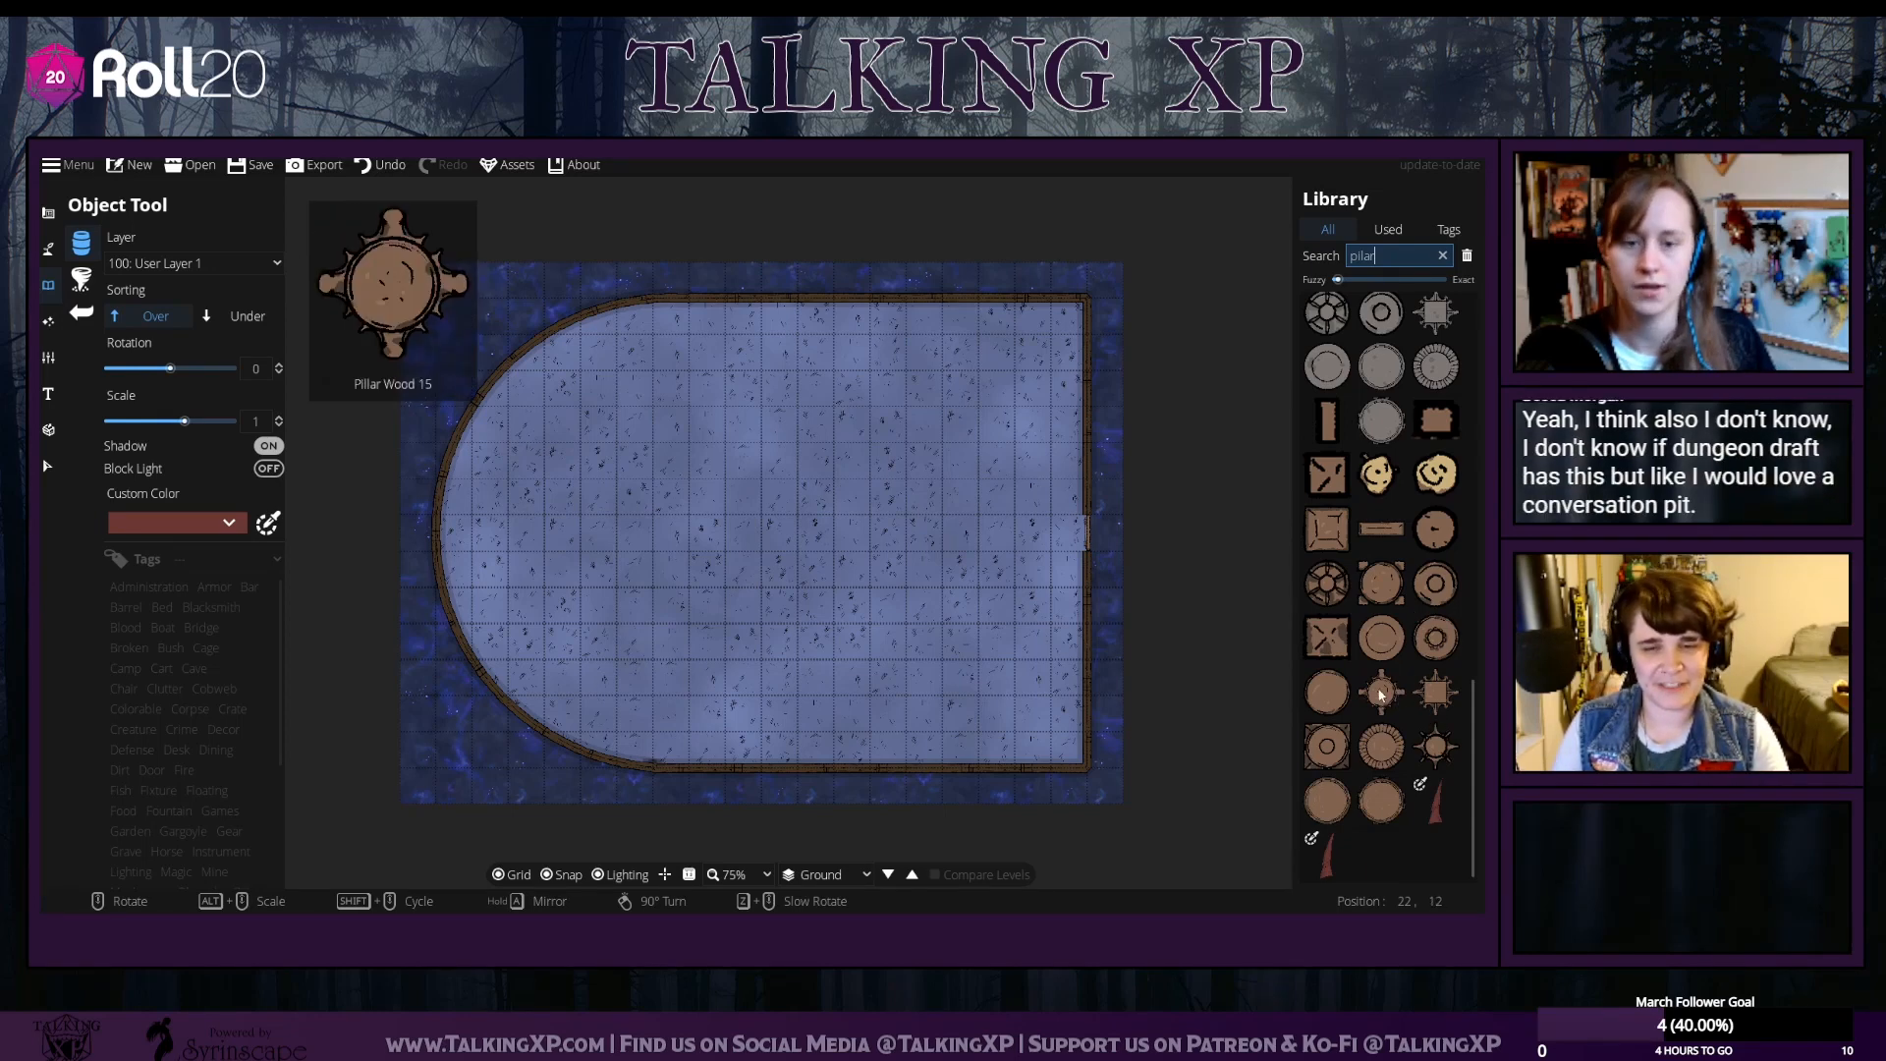
left_click(1381, 690)
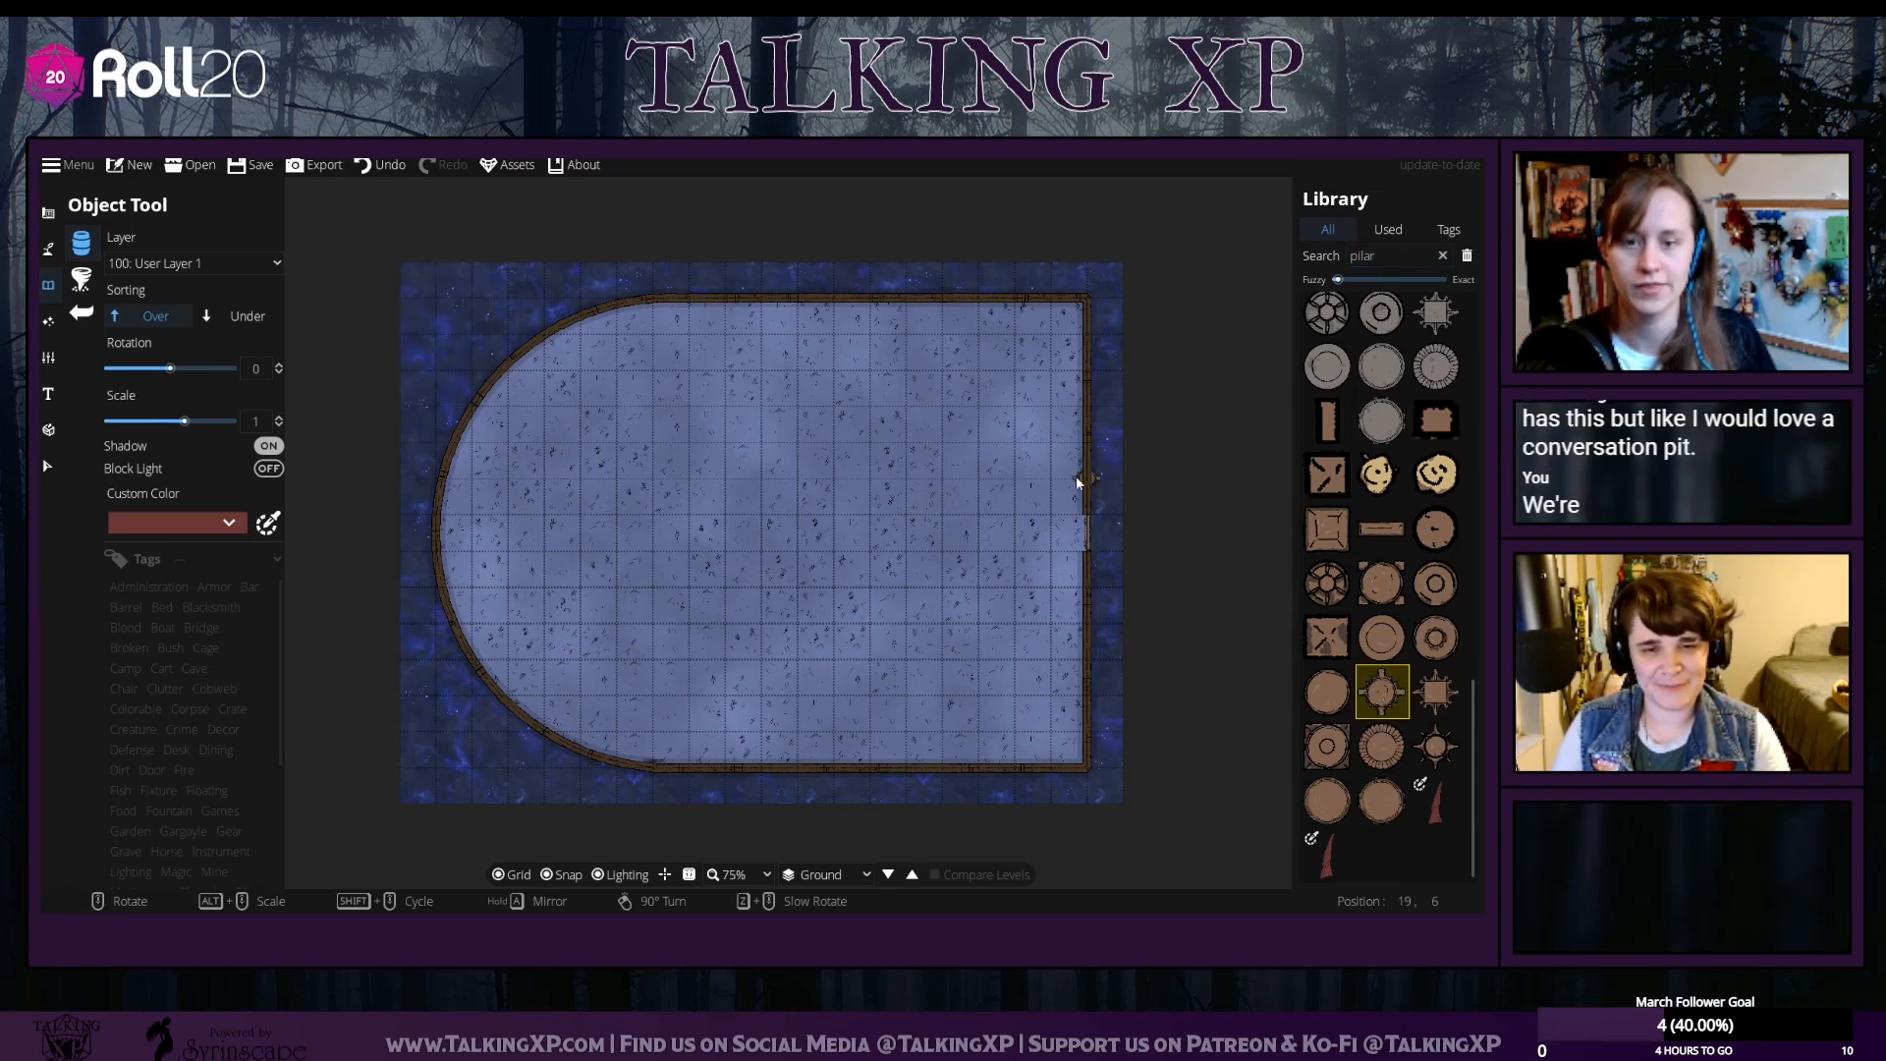
Set the pillar's layer to 700: Above Walls and its rotation to -45 degrees
left_click(256, 262)
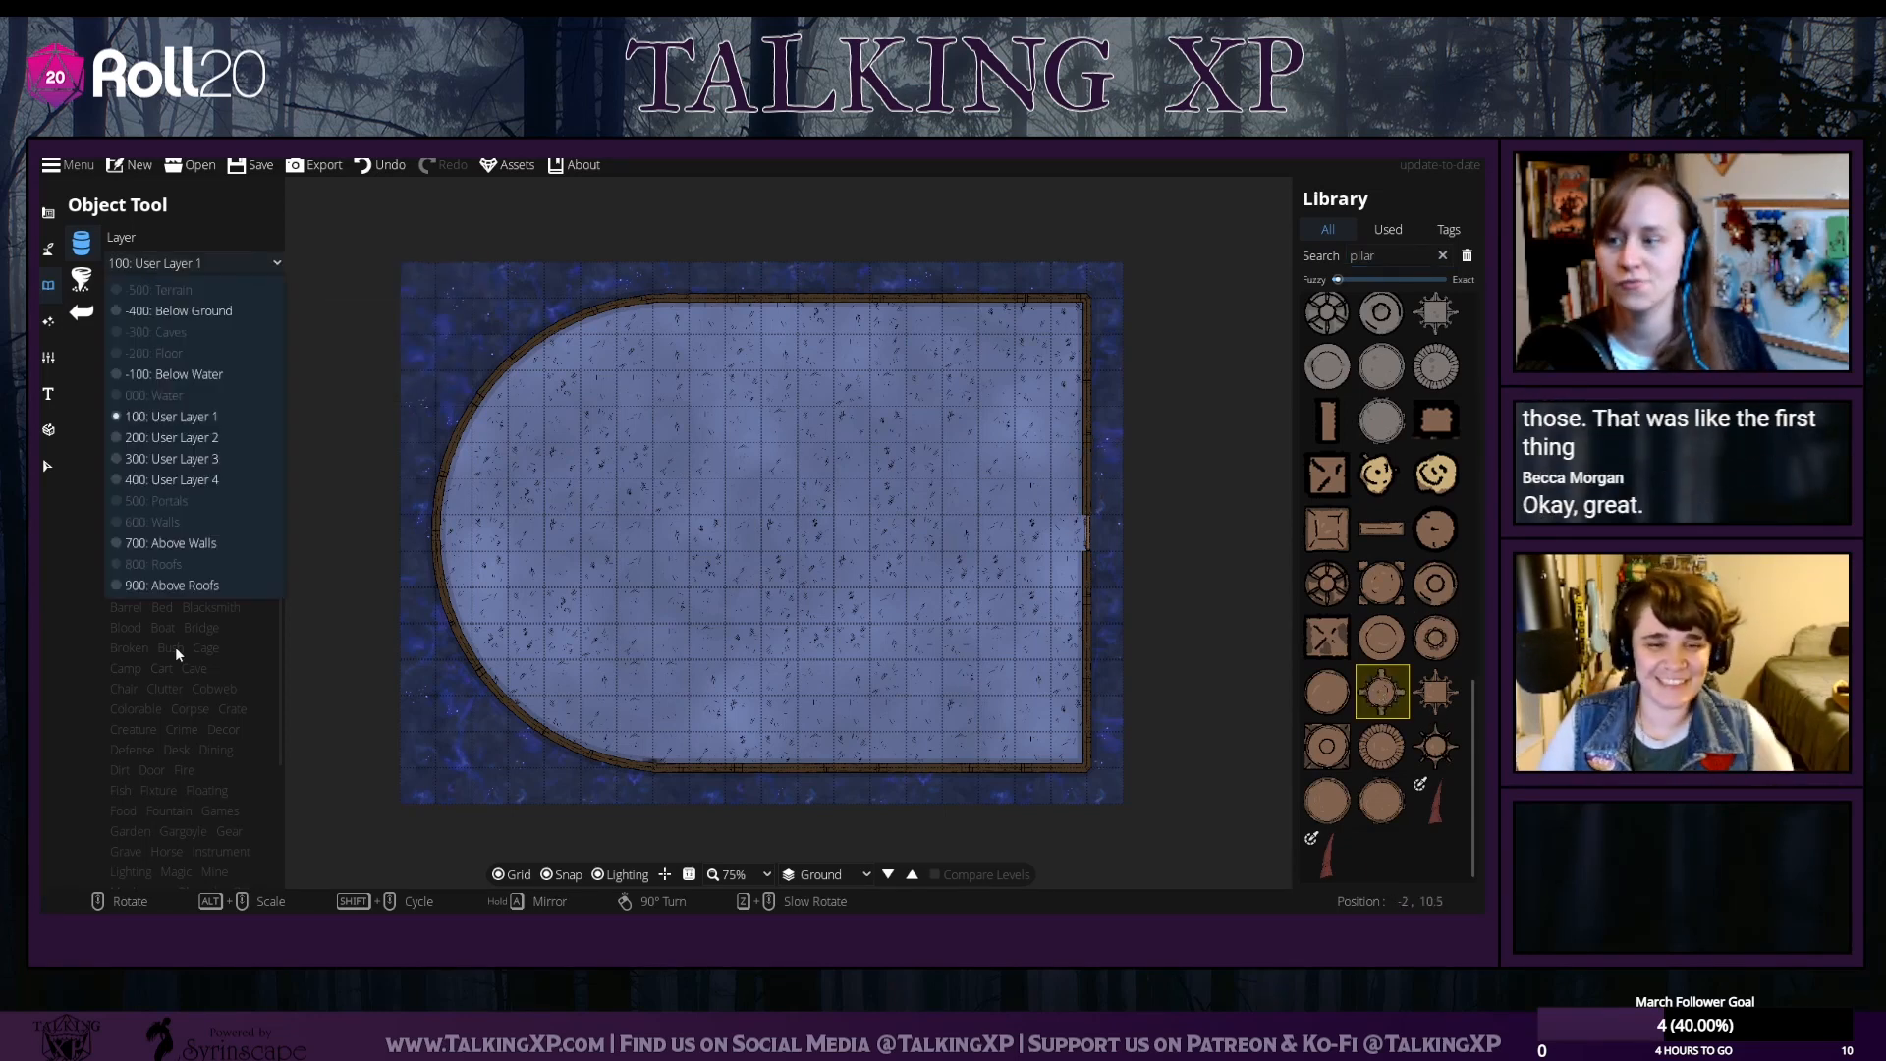
left_click(193, 585)
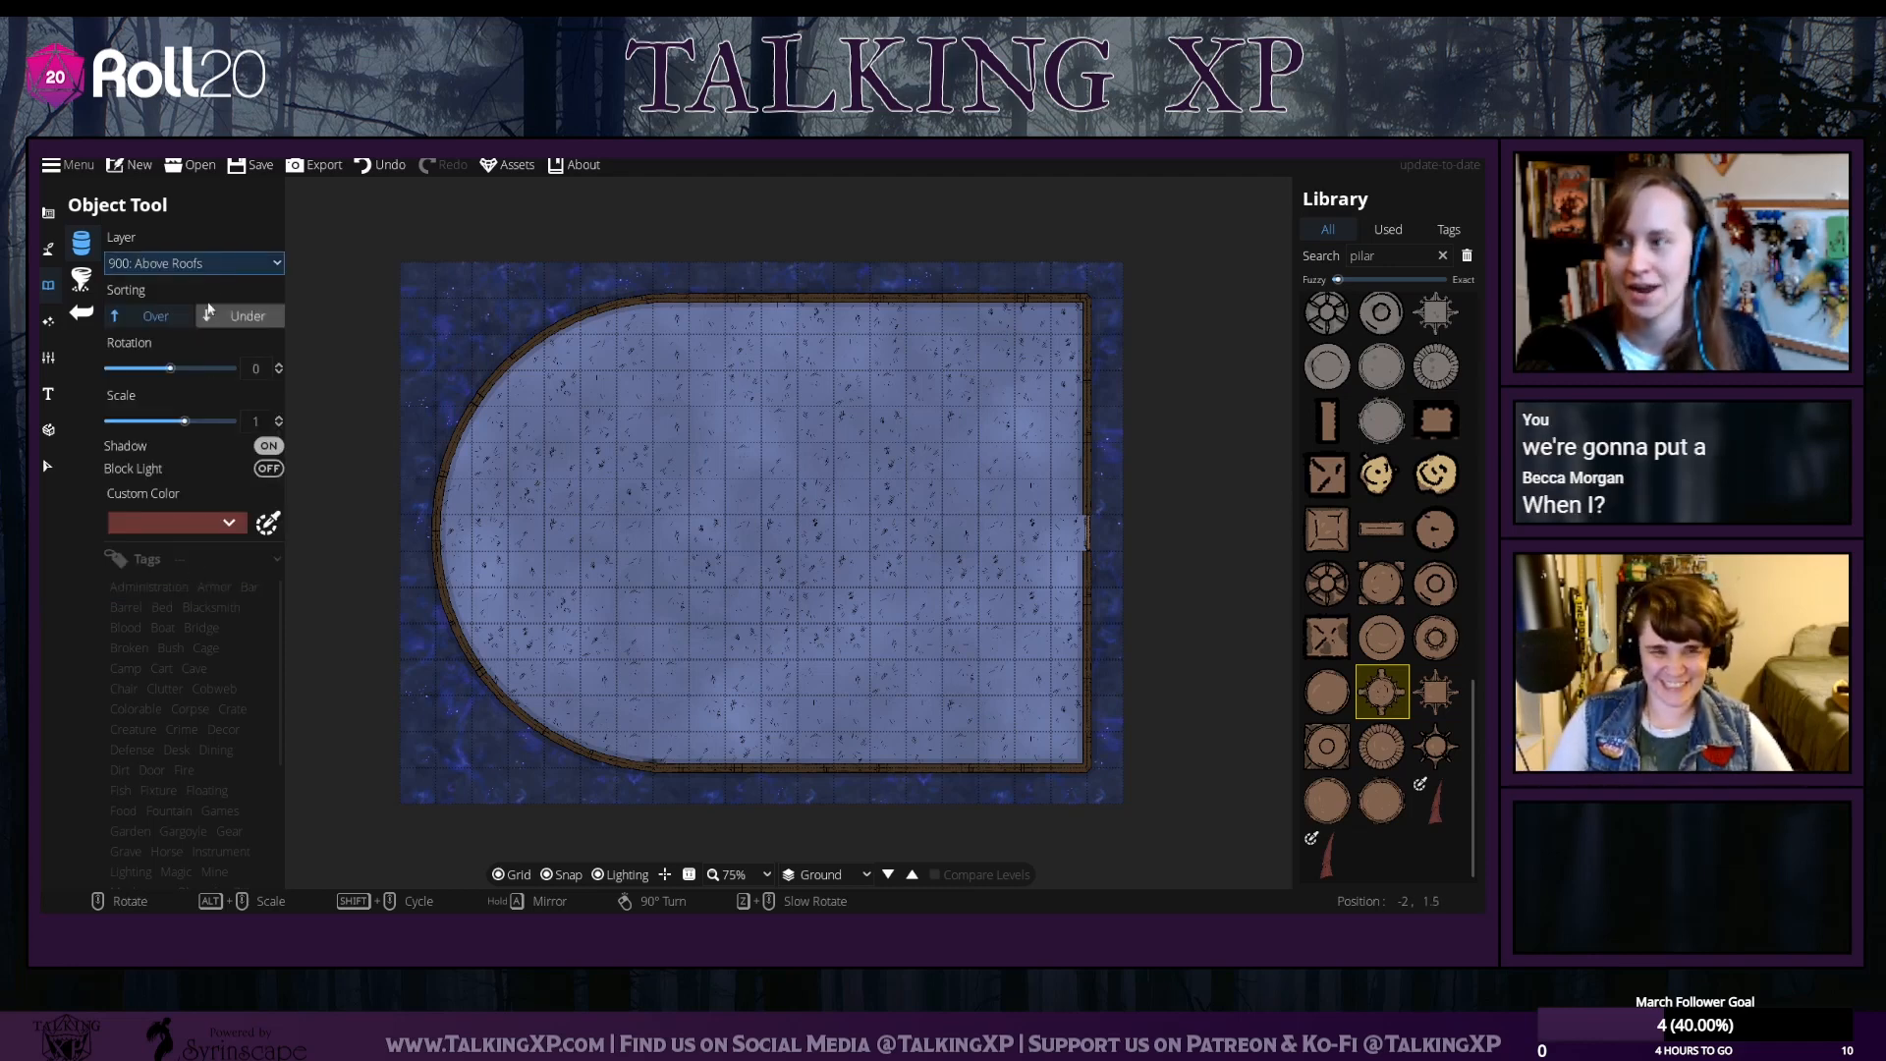
left_click(215, 255)
left_click(181, 543)
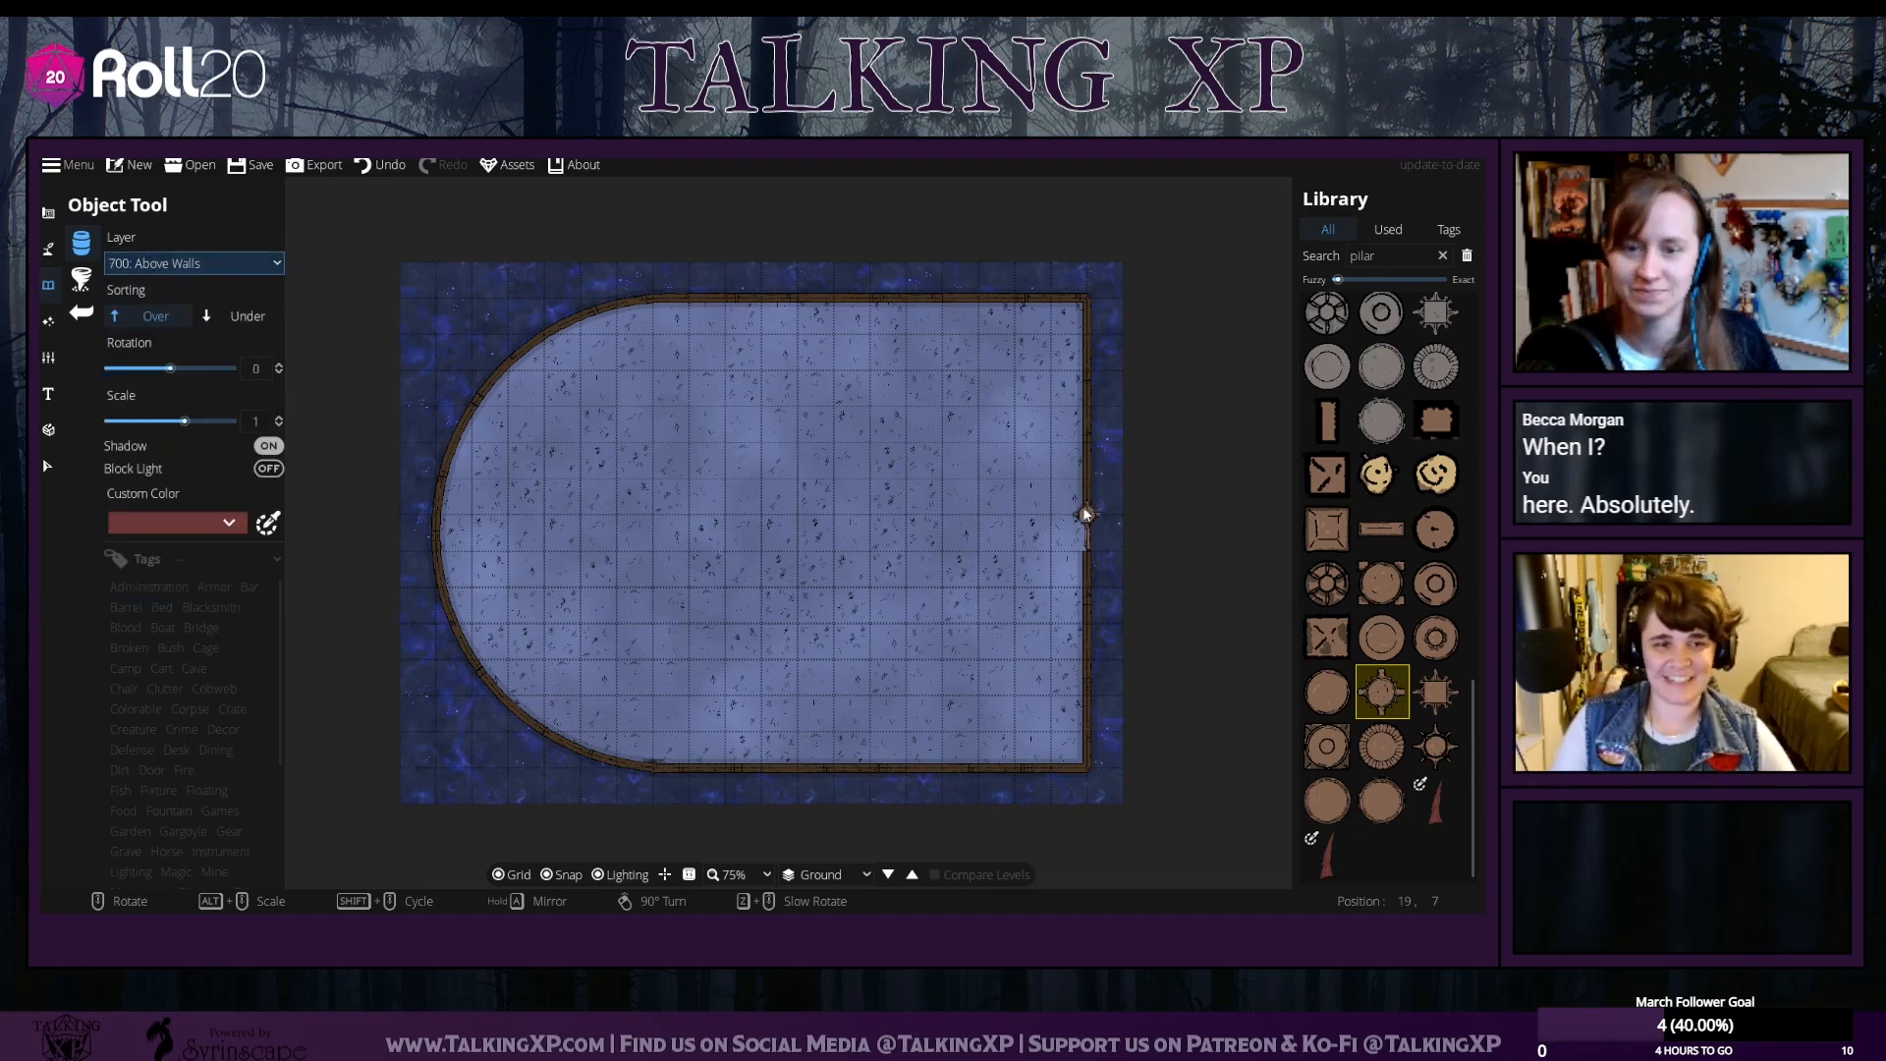
scroll(1088, 508, "down", 3)
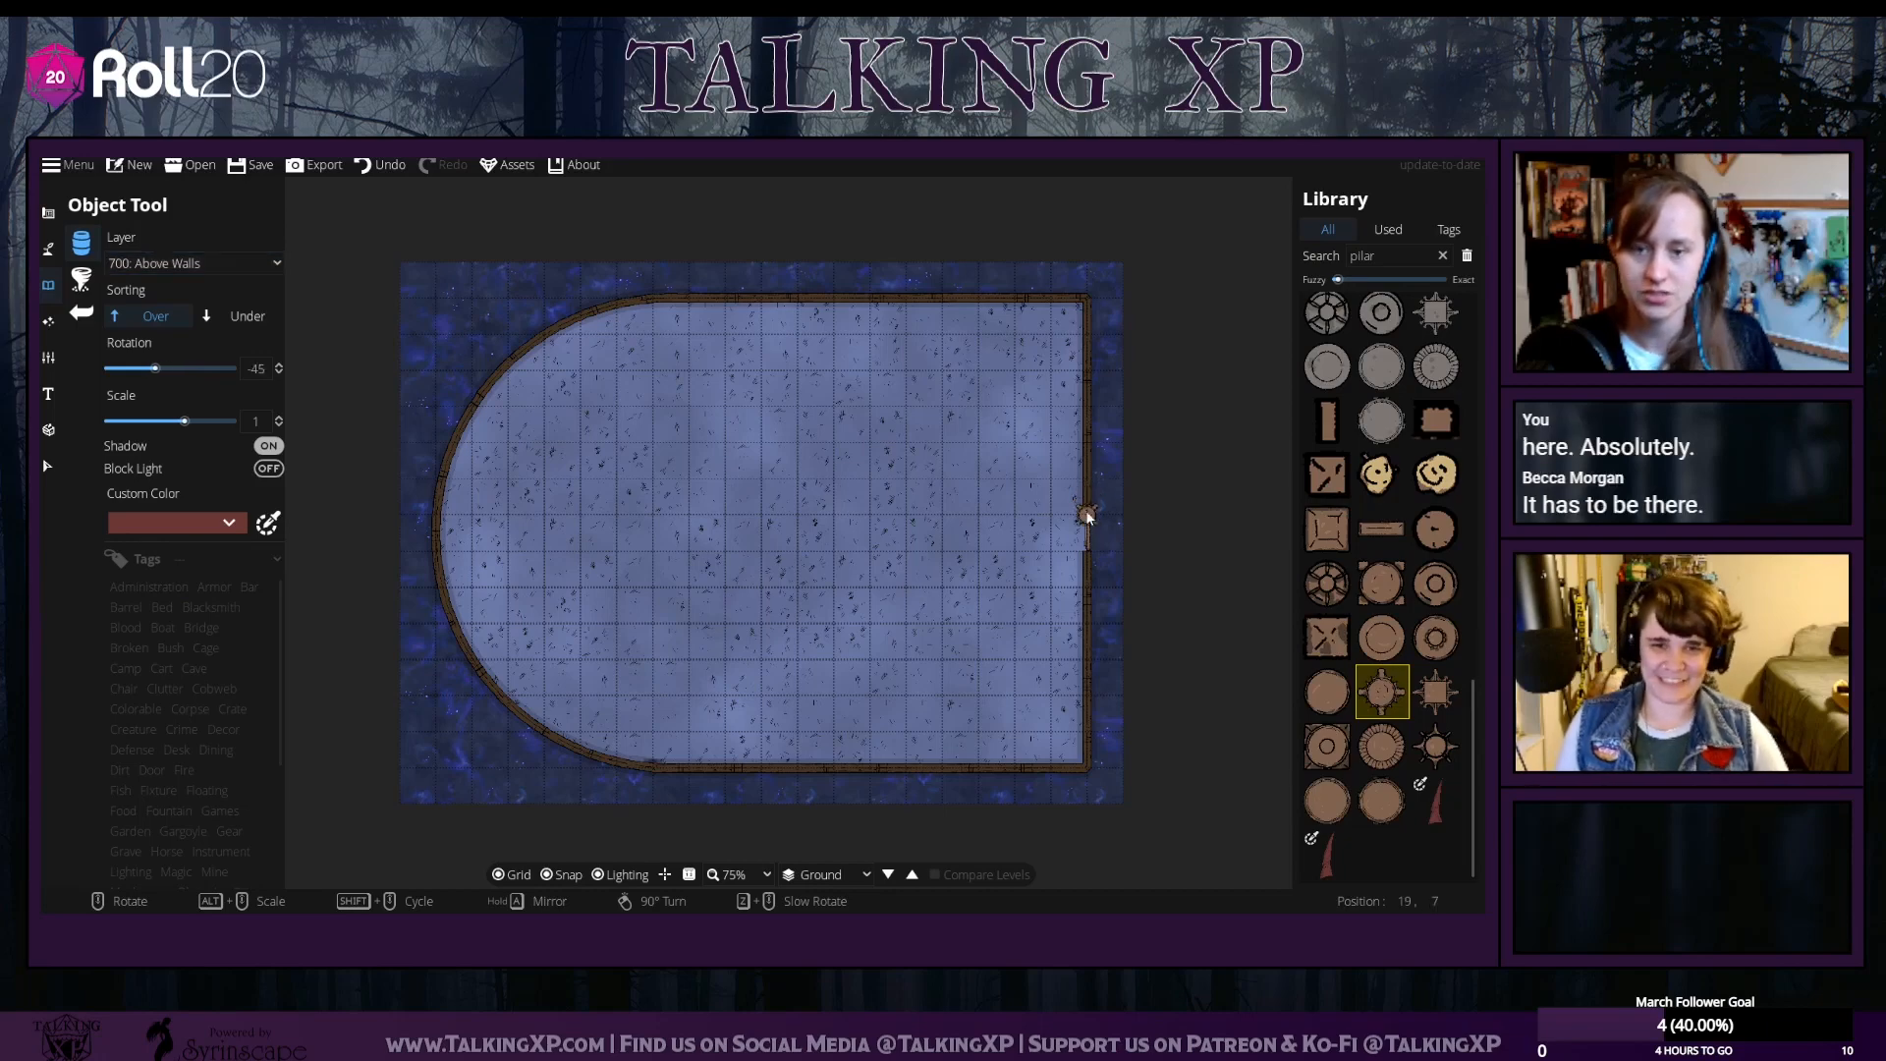
Place a Pillar Wood 15 at scale 0.5 at each end of the east door, with snapping off for the second
scroll(1088, 511, "up", 3)
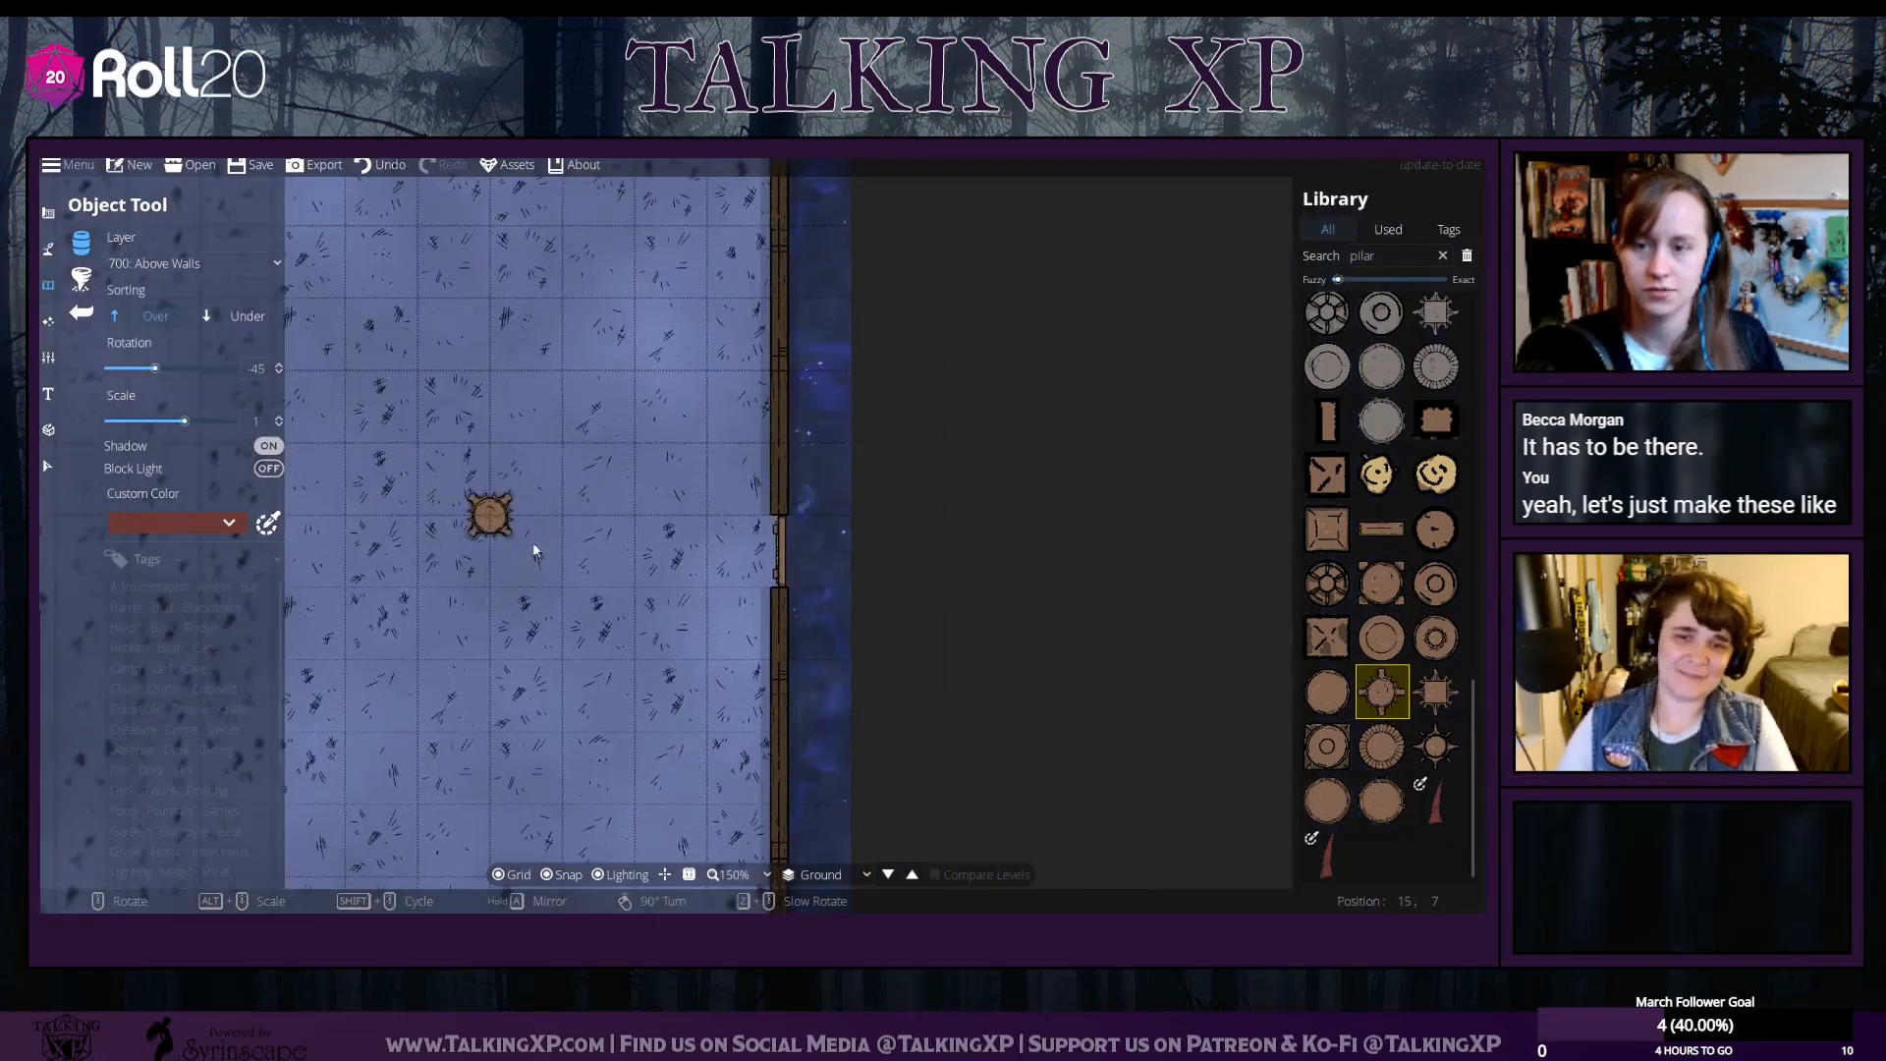
scroll(783, 521, "down", 2)
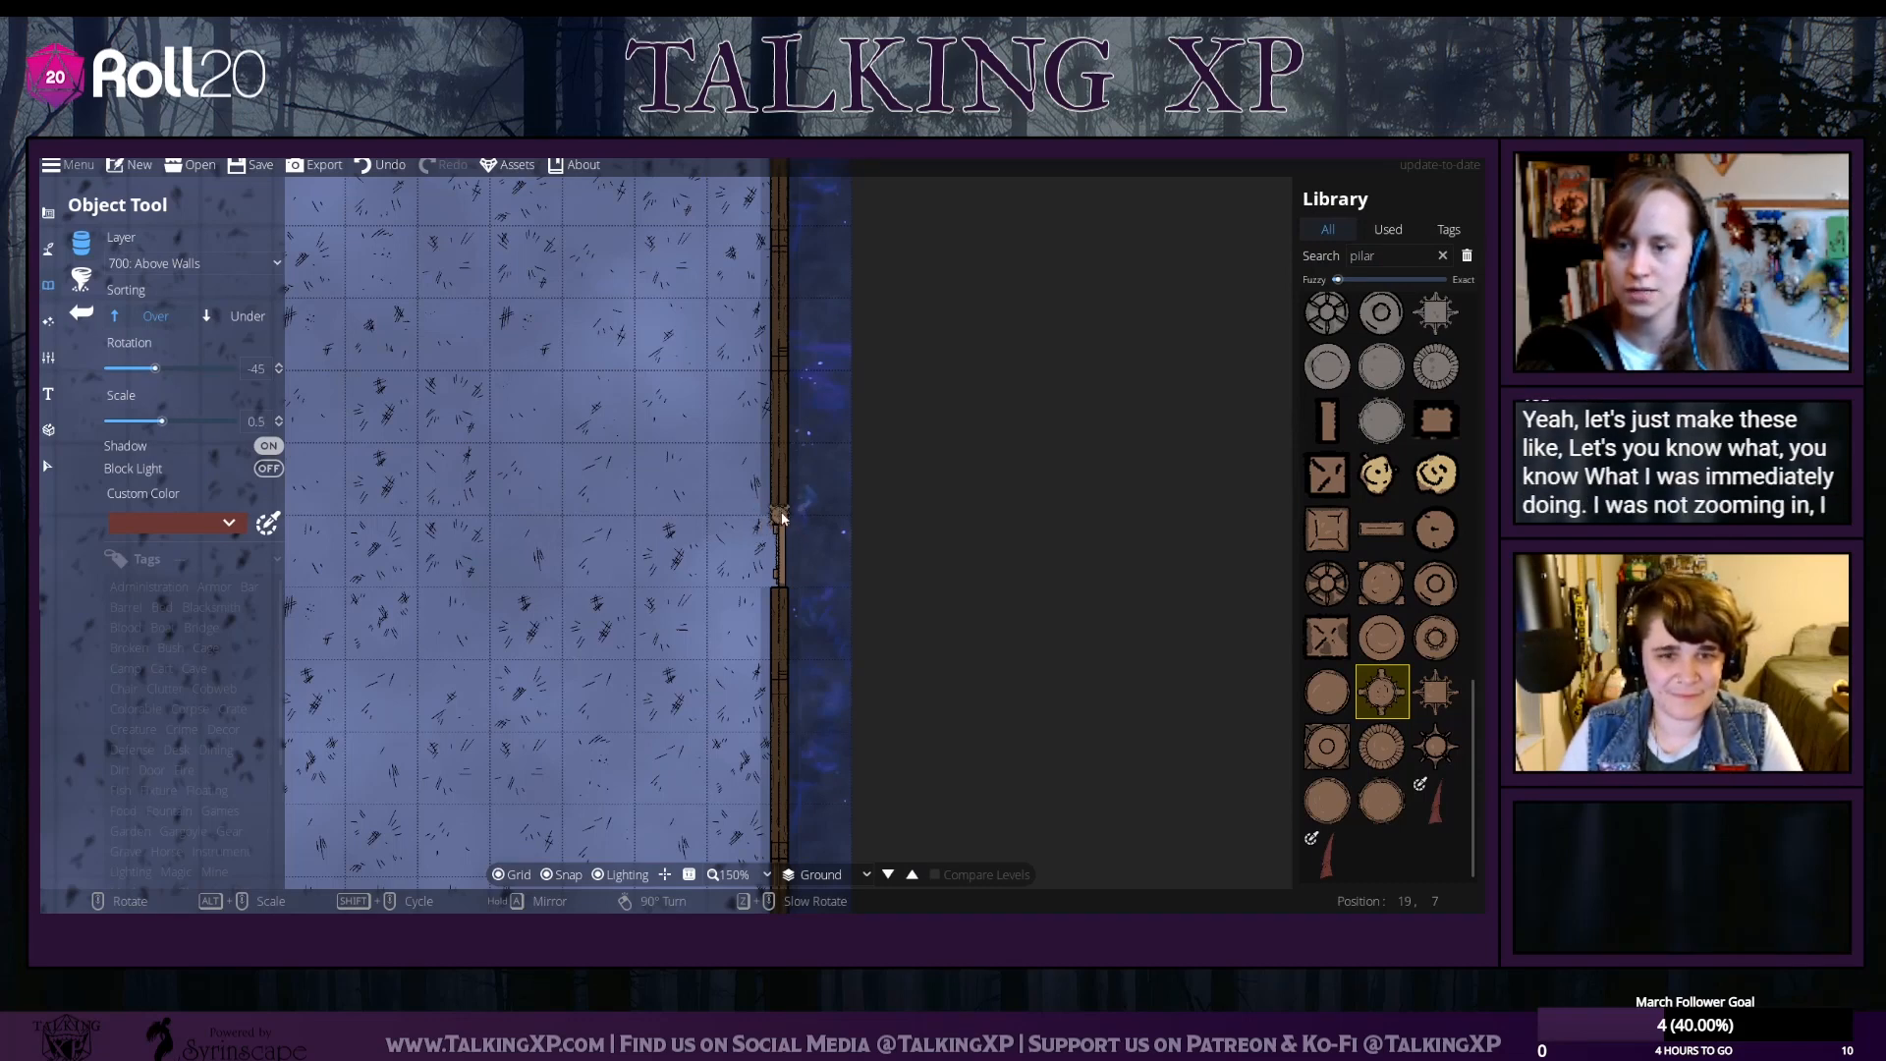
left_click(783, 518)
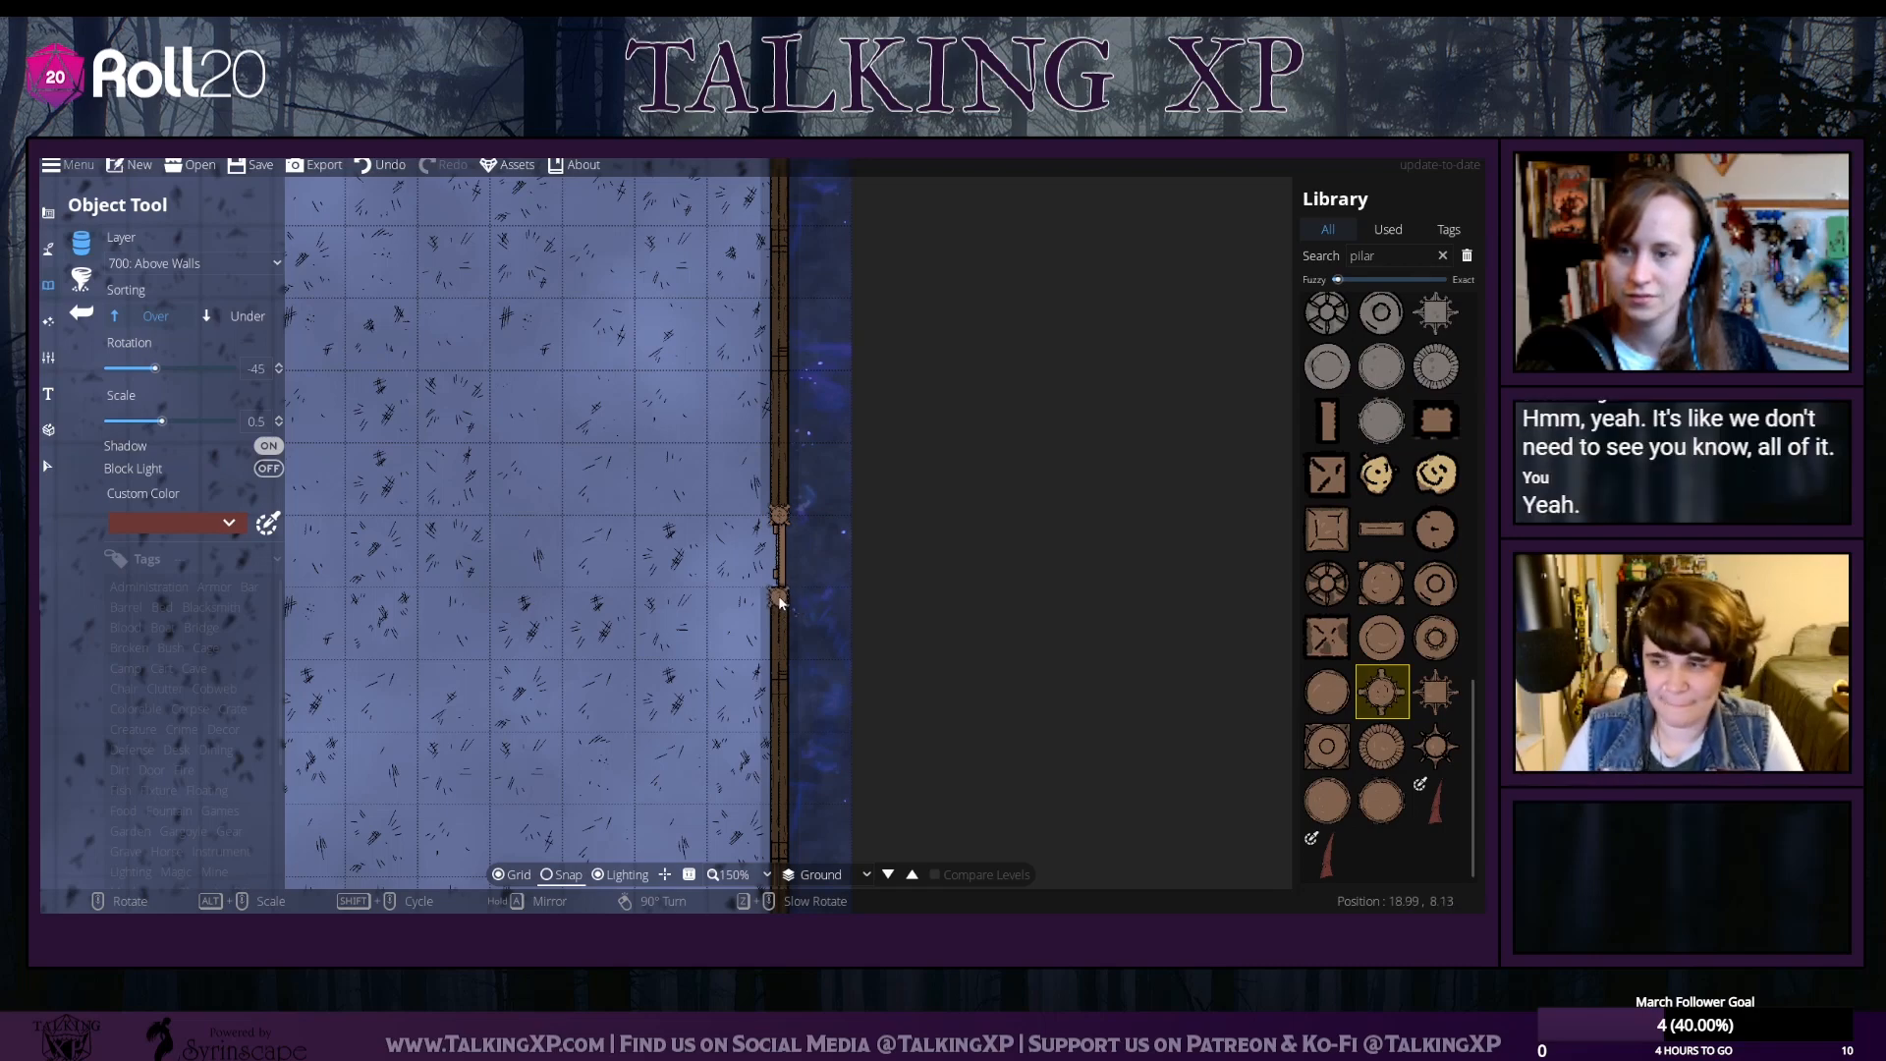
scroll(720, 732, "down", 5)
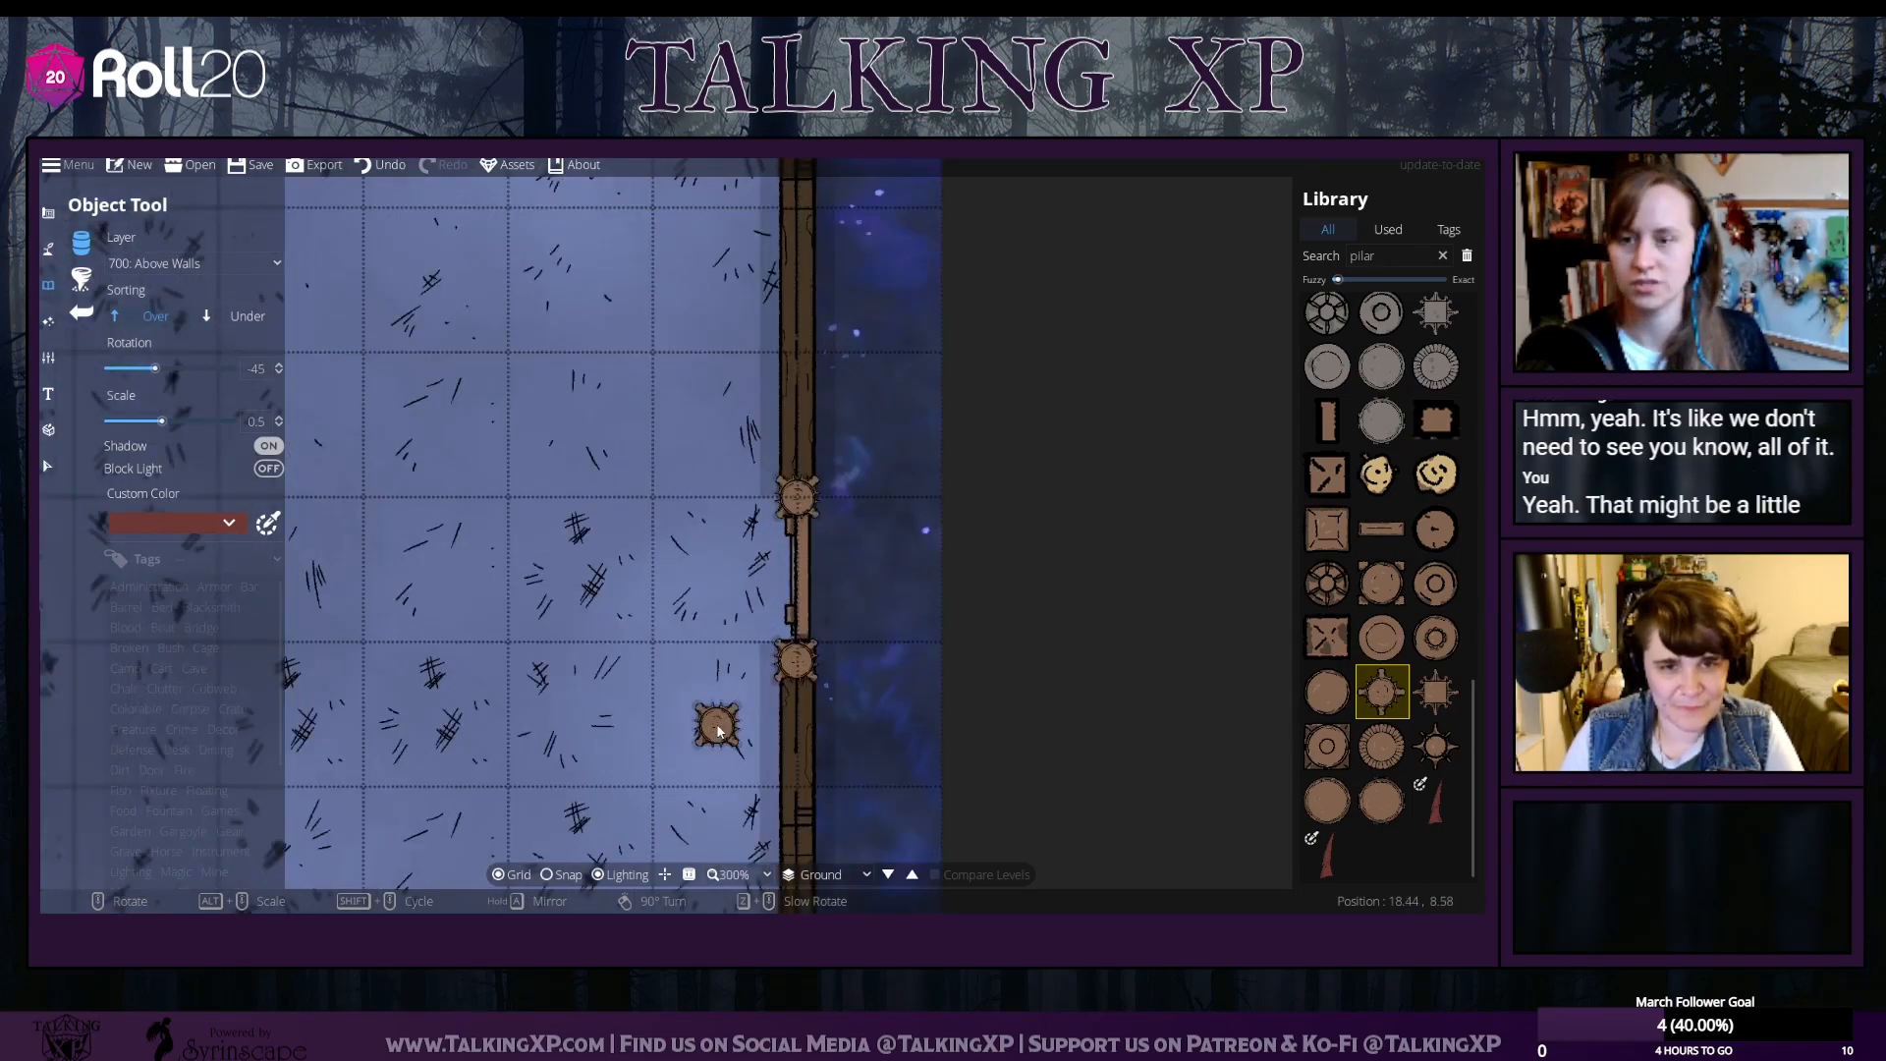
scroll(715, 721, "up", 2)
scroll(639, 686, "down", 4)
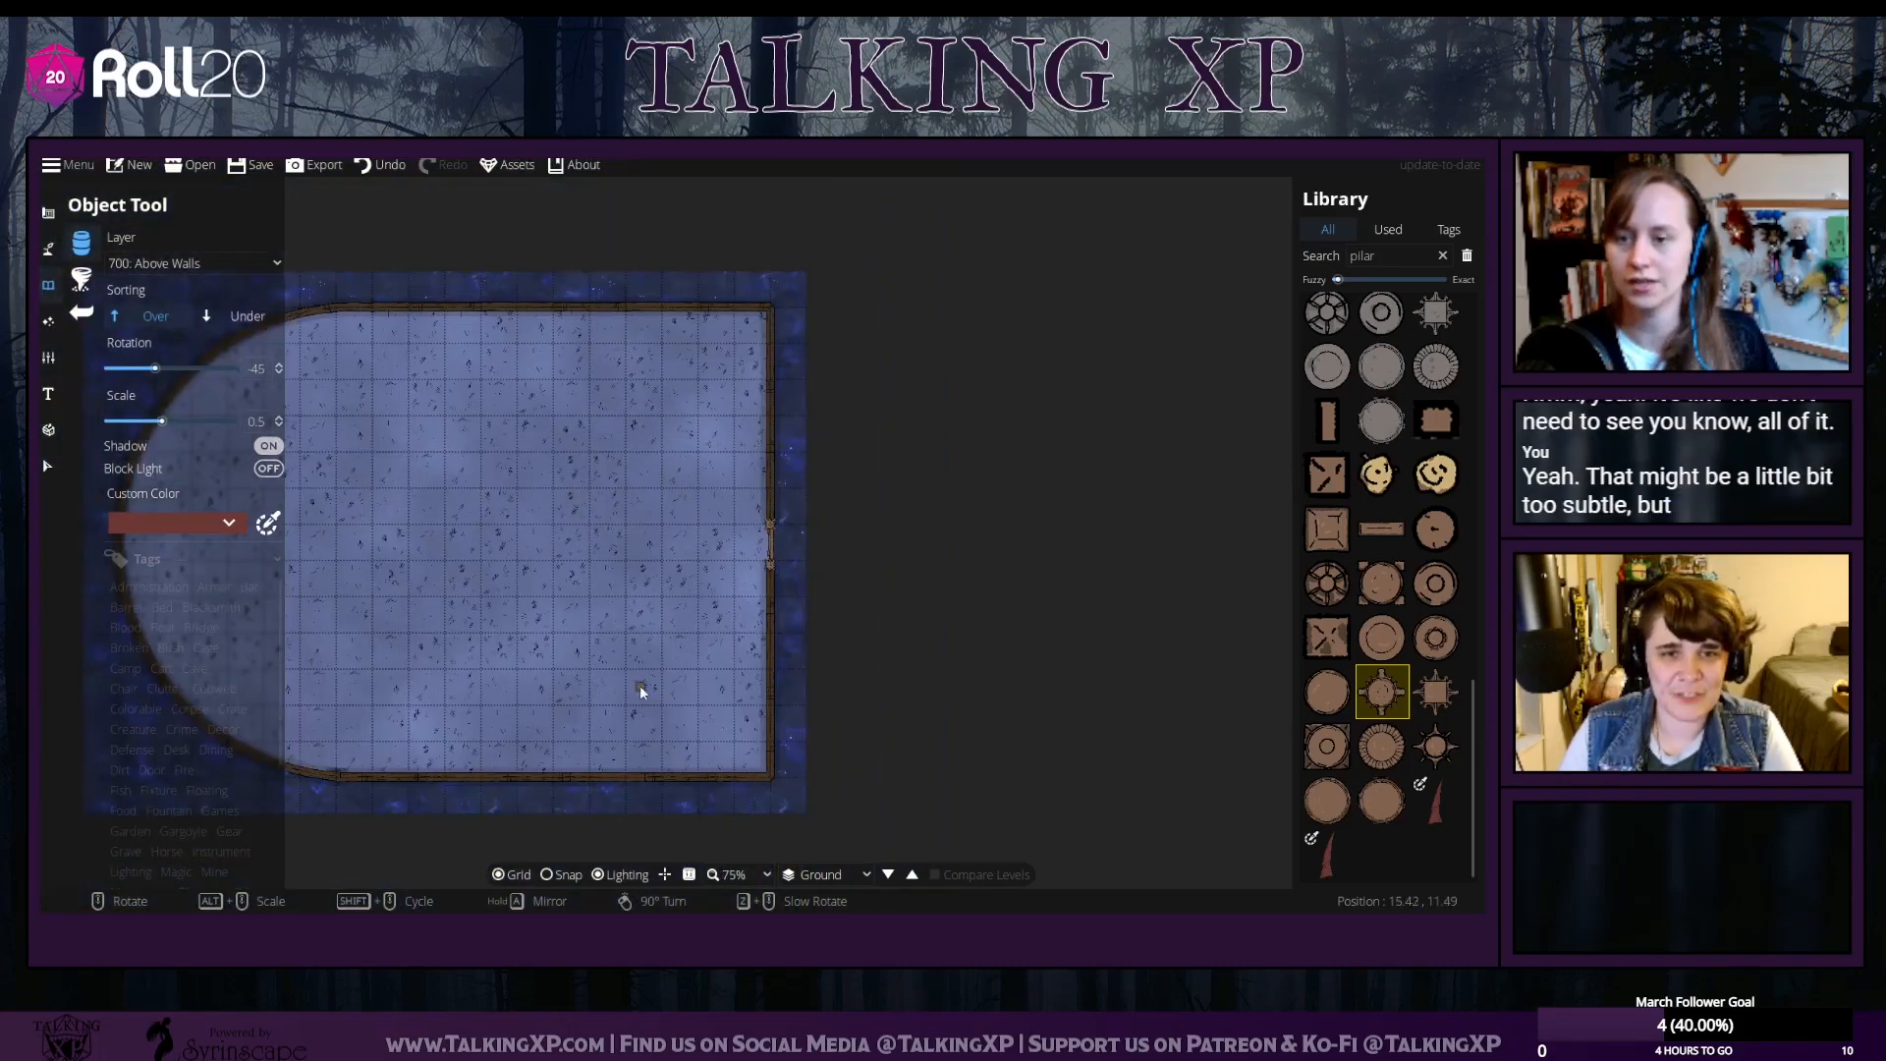
scroll(758, 687, "up", 5)
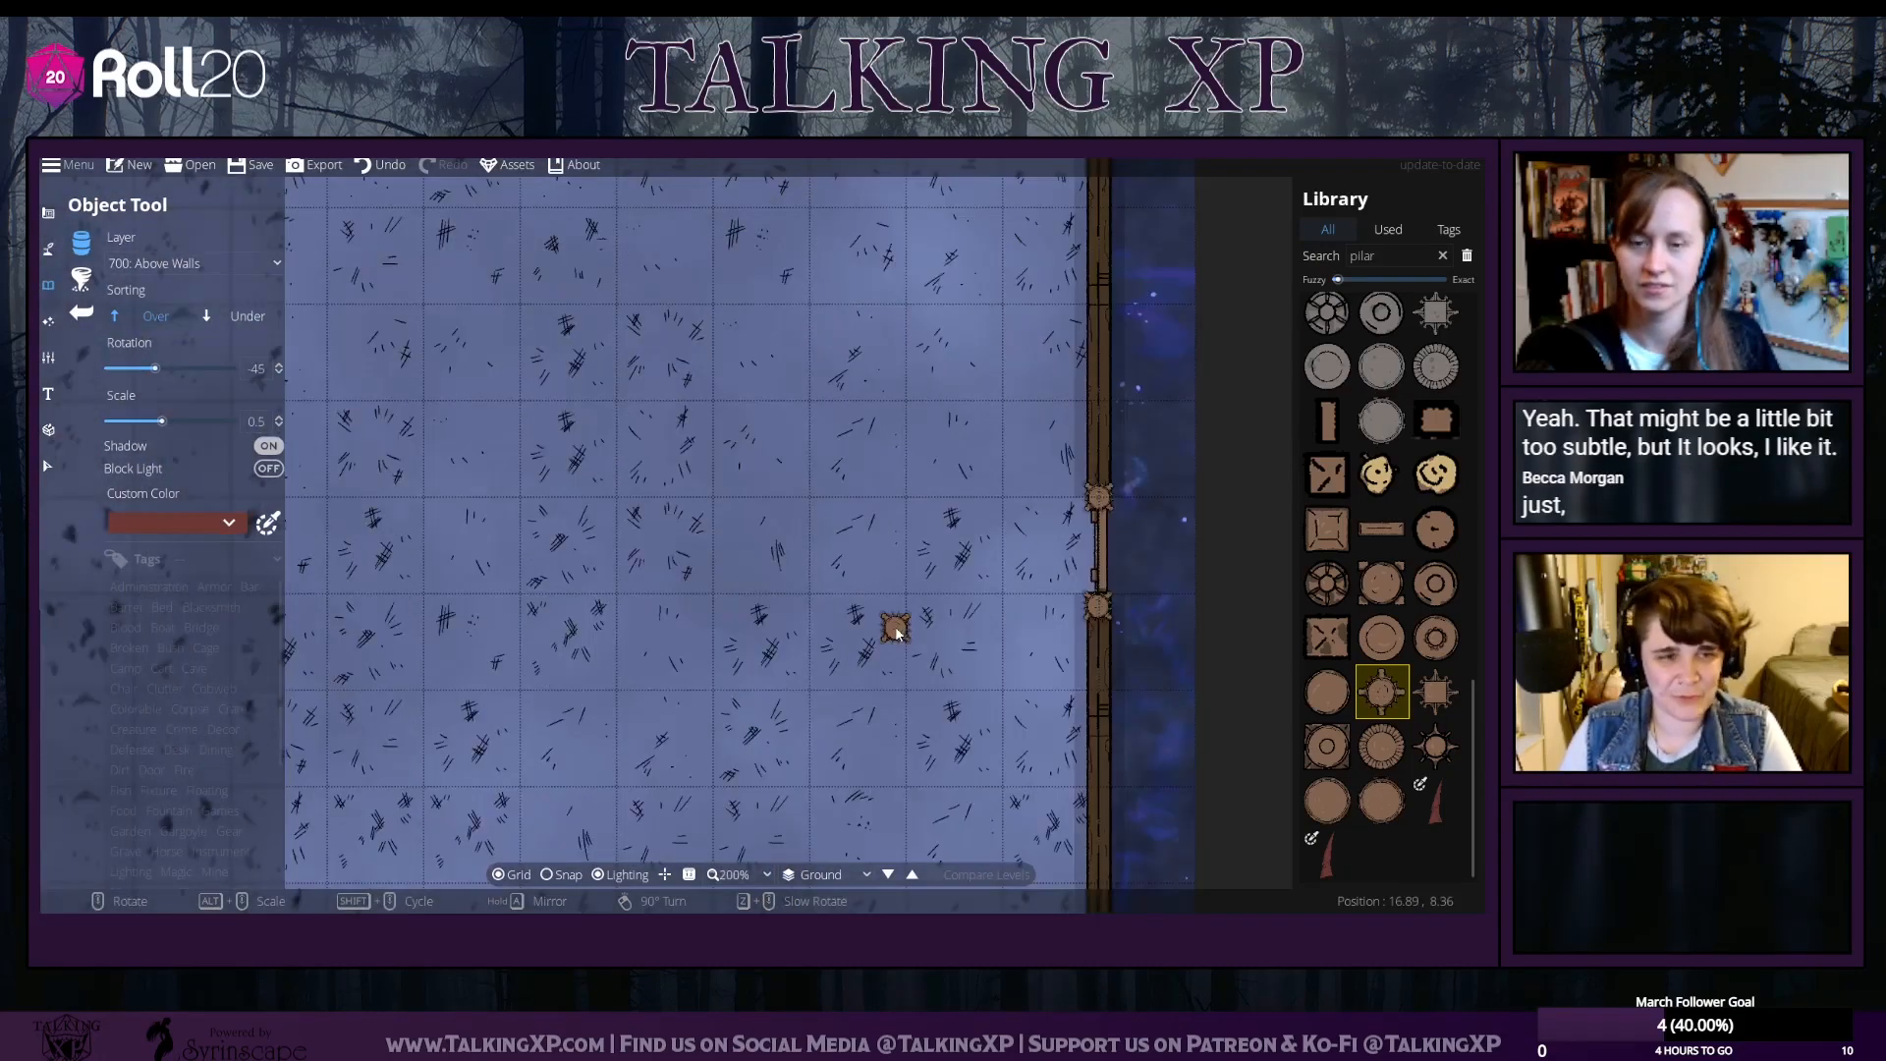
Select the square wooden pillar with the beveled frame and set its sorting to Under
left_click(1335, 639)
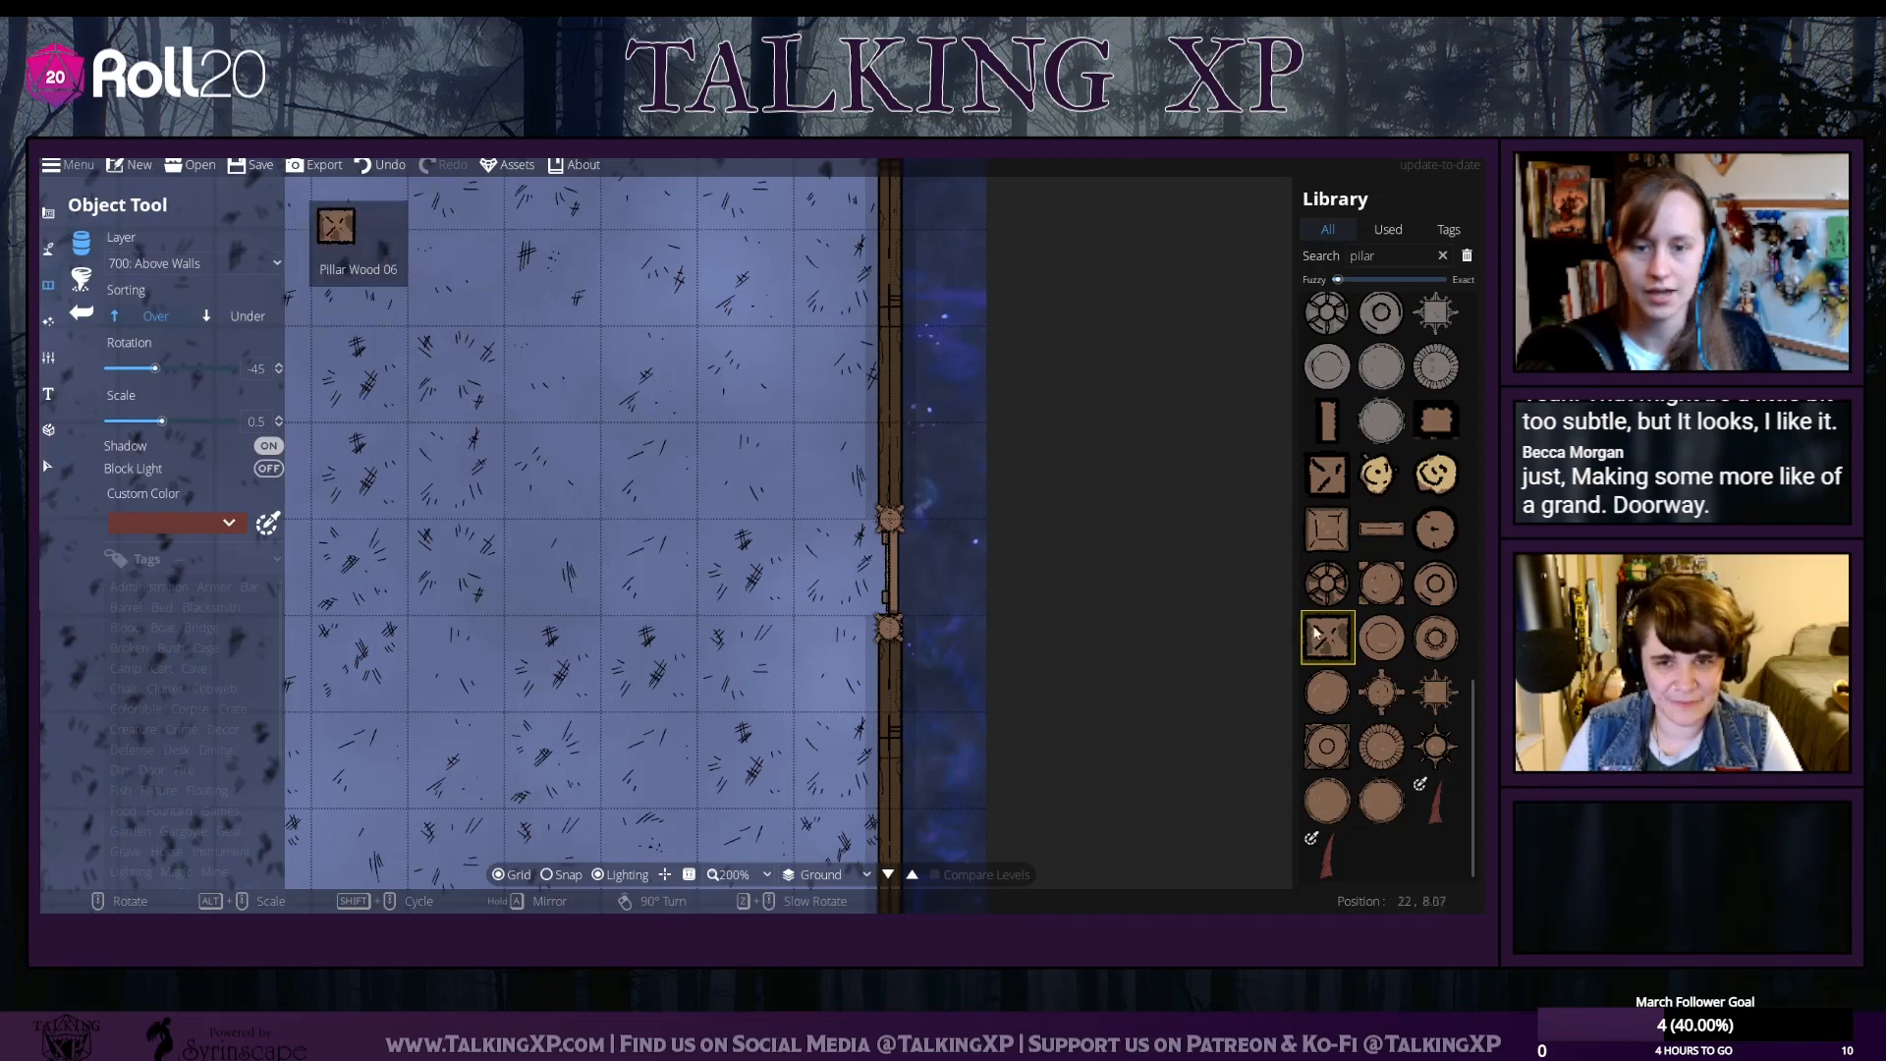
left_click(1315, 521)
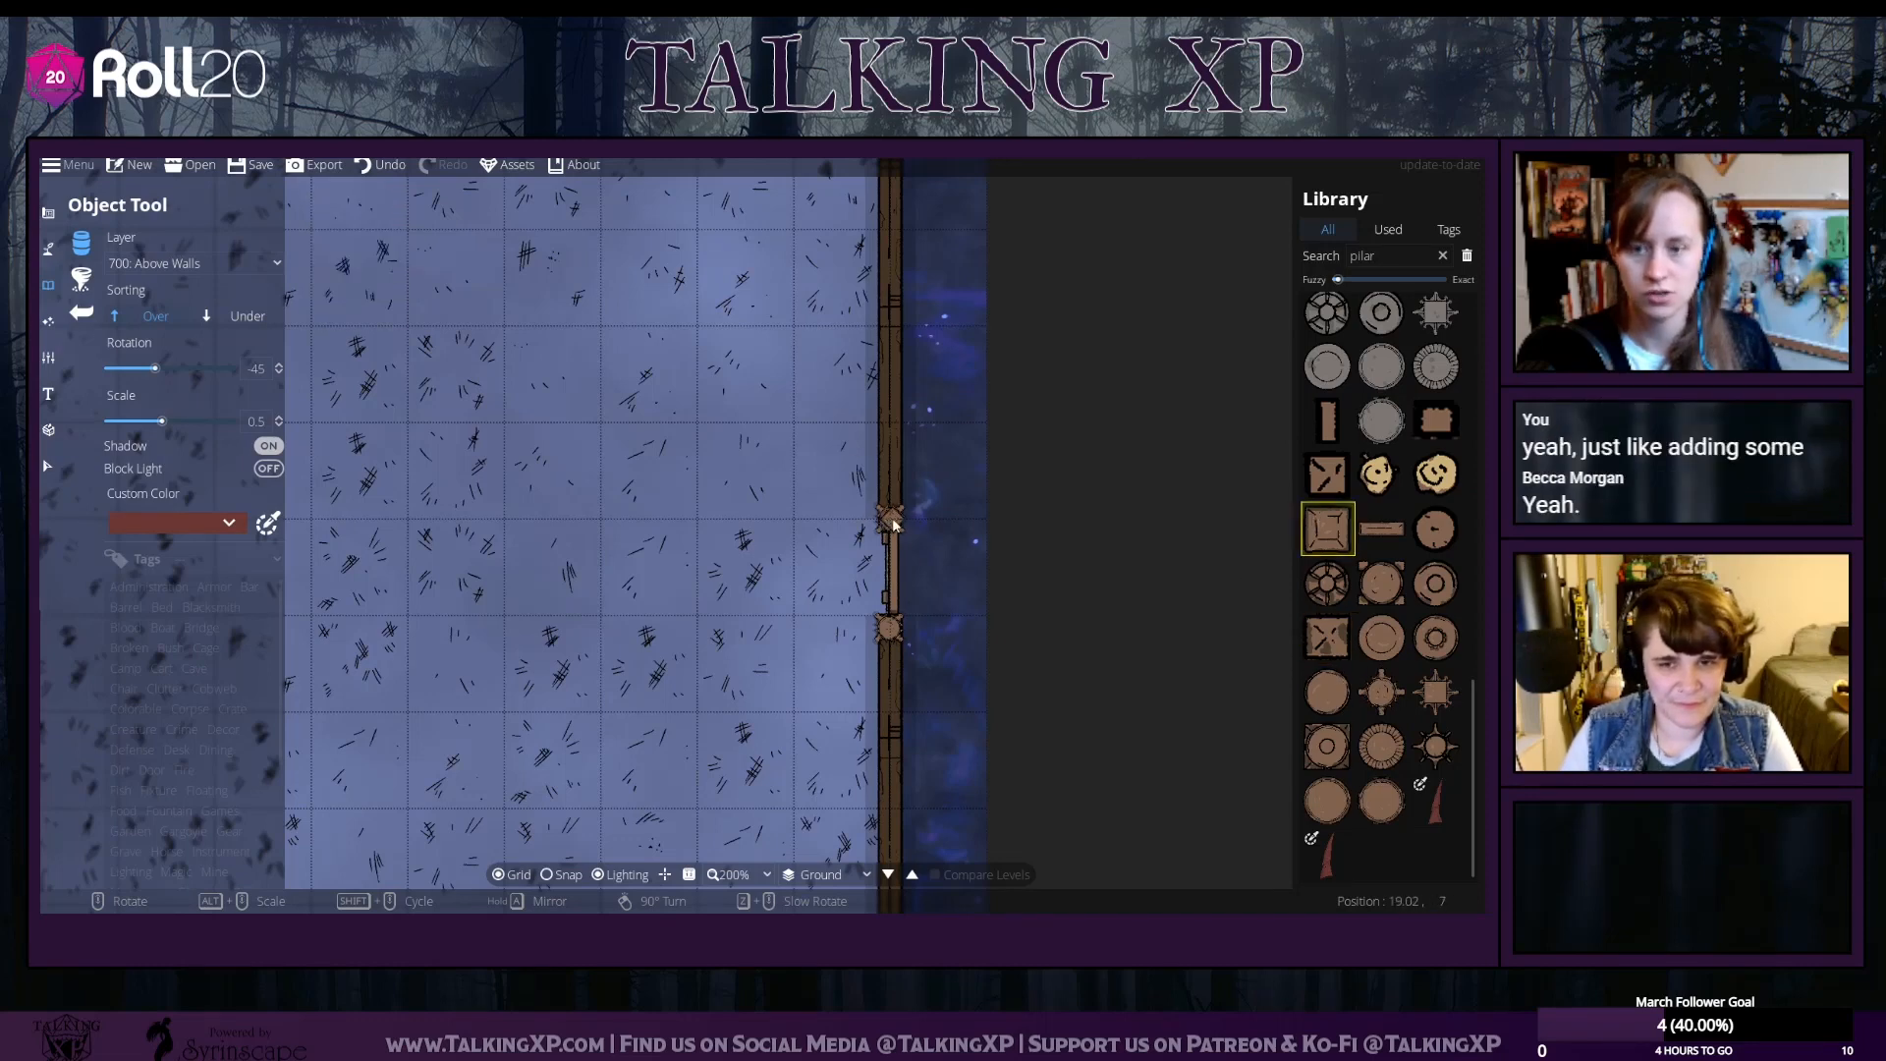
scroll(893, 523, "up", 2)
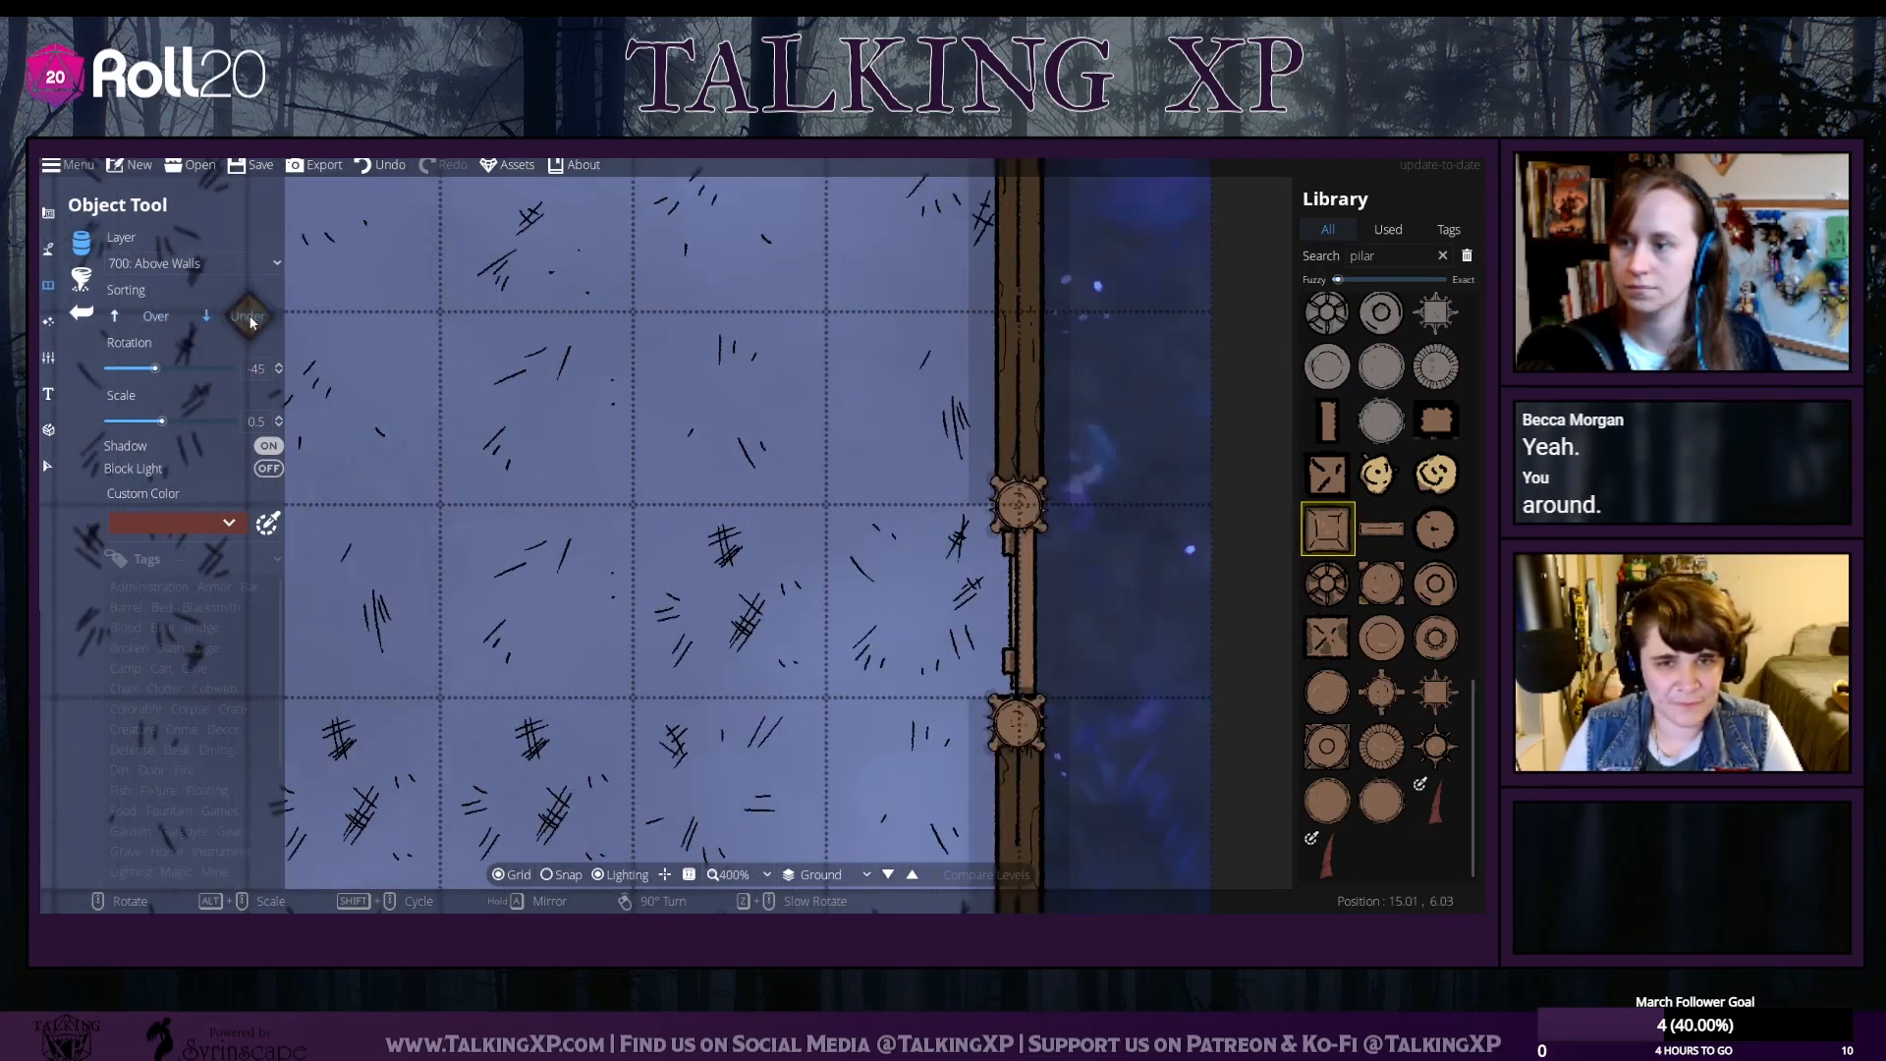
Place the square pillar, rotated -180 degrees at scale 1.1, beneath each round pillar beside the east door
scroll(1022, 508, "down", 4)
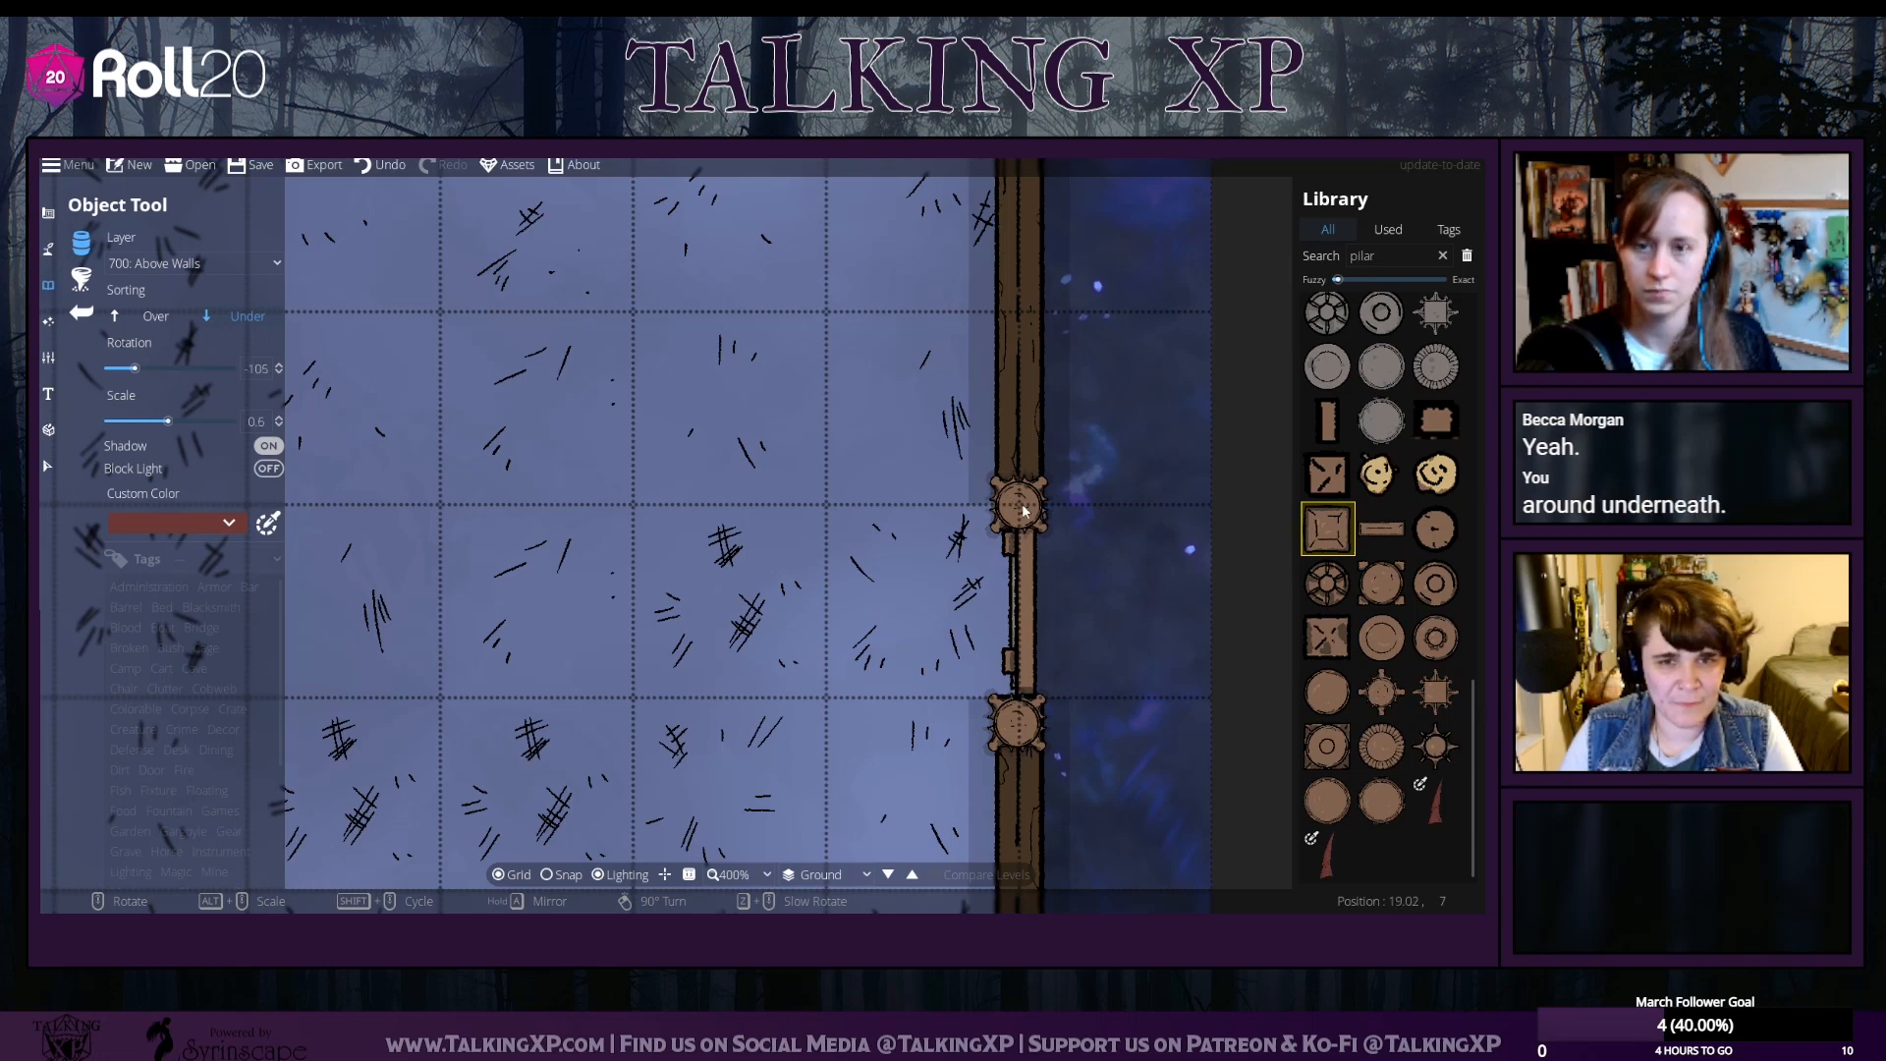
scroll(1023, 511, "up", 3)
scroll(1022, 511, "down", 3)
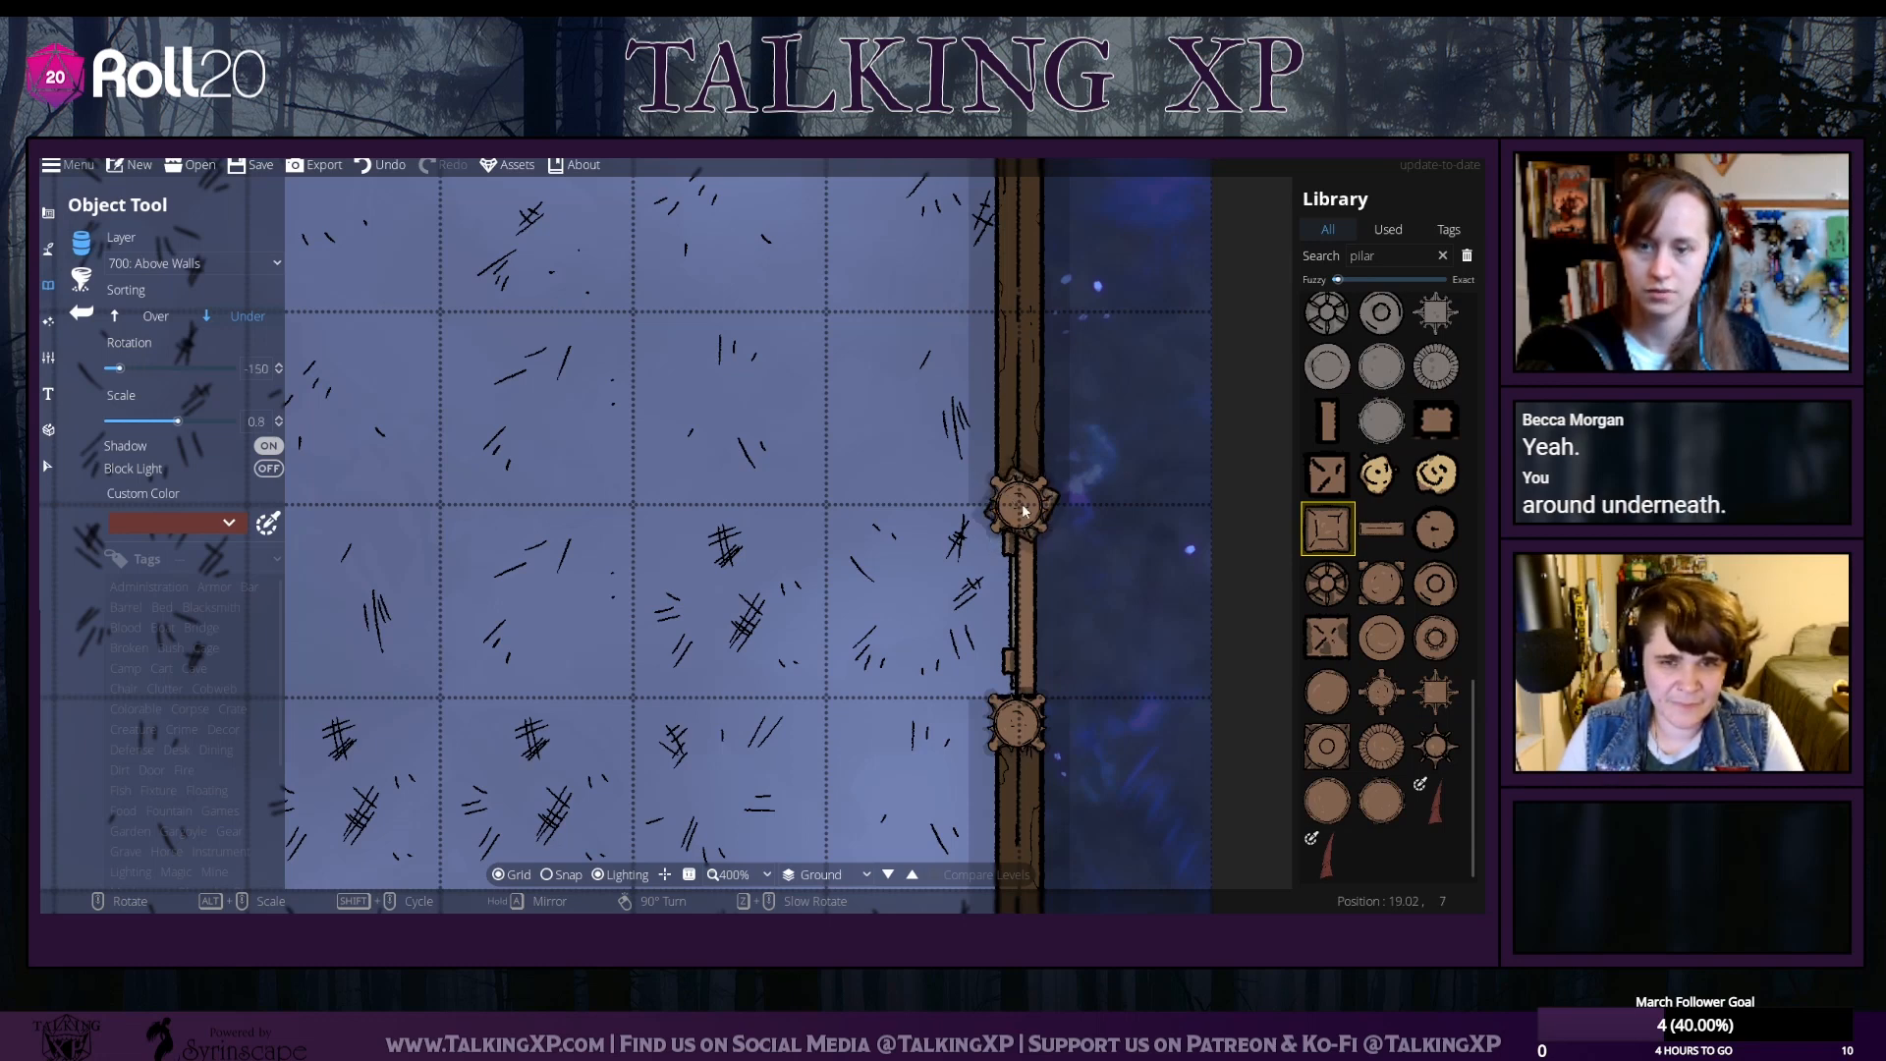
scroll(1023, 509, "down", 1)
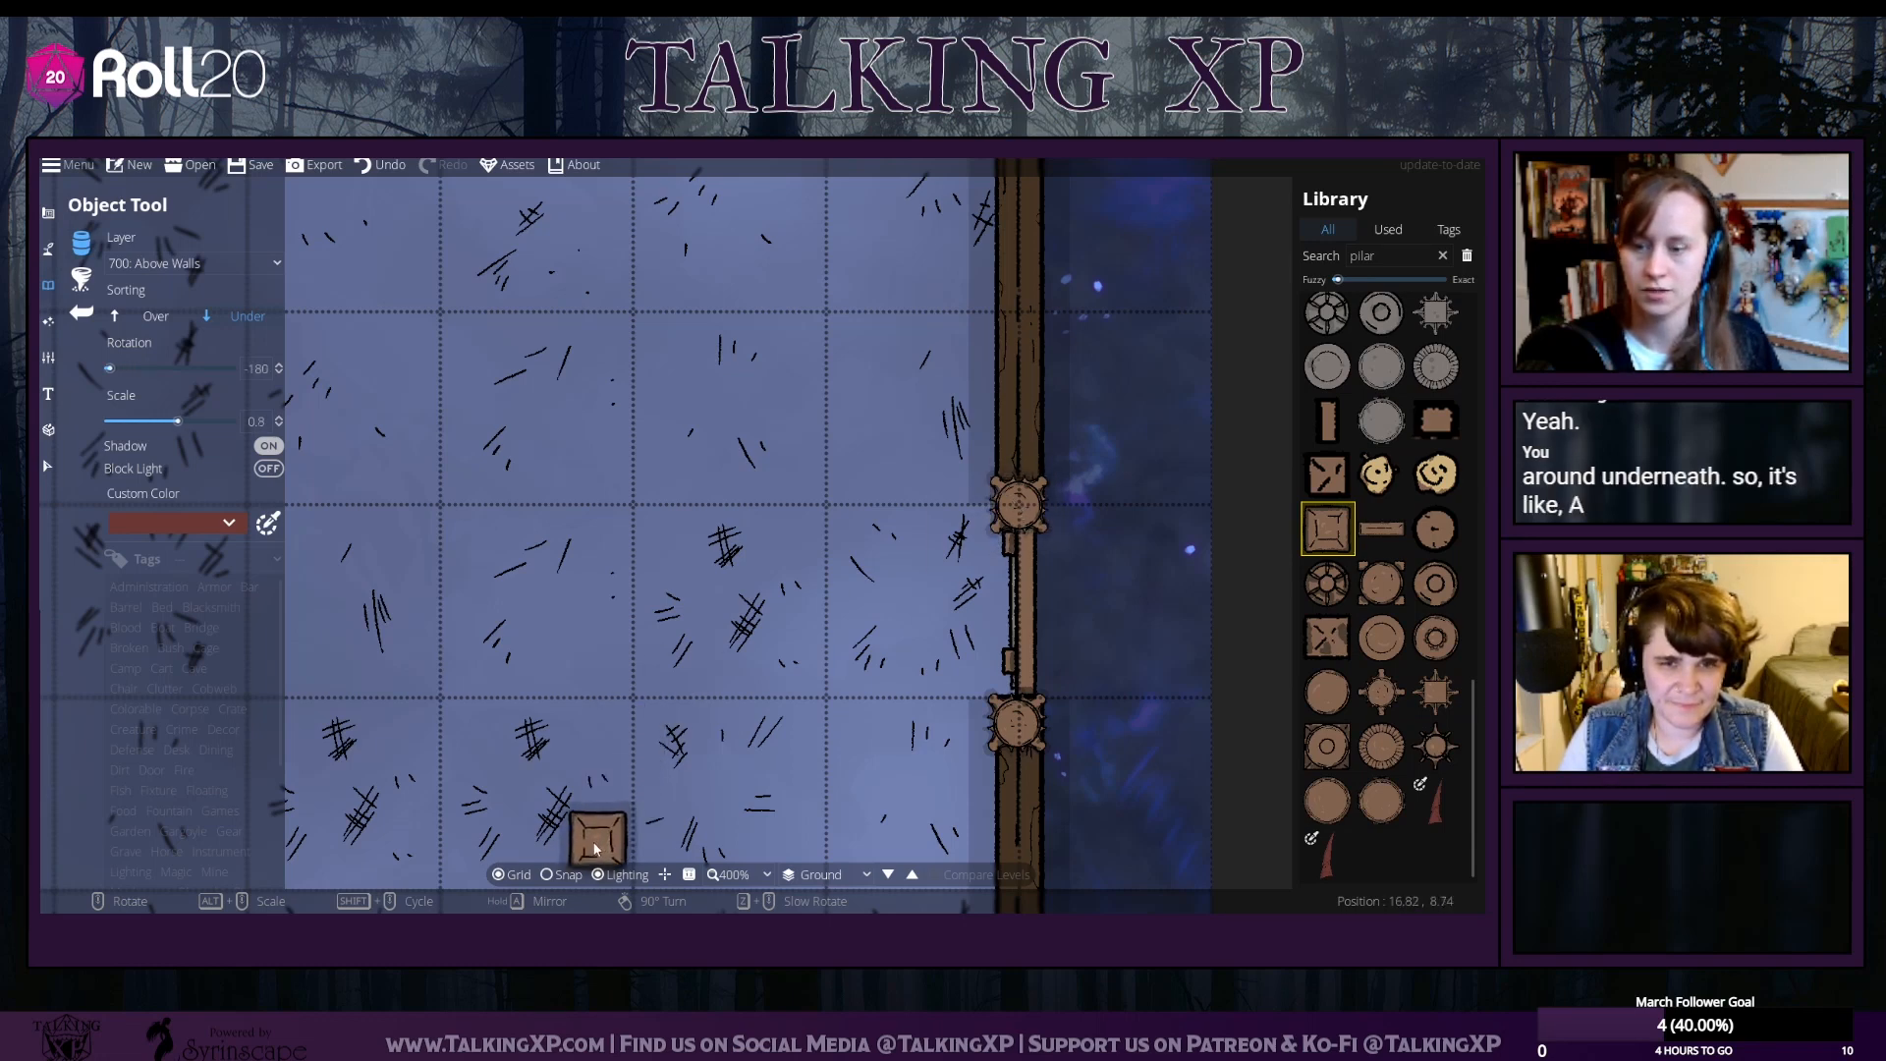
scroll(1010, 550, "up", 3)
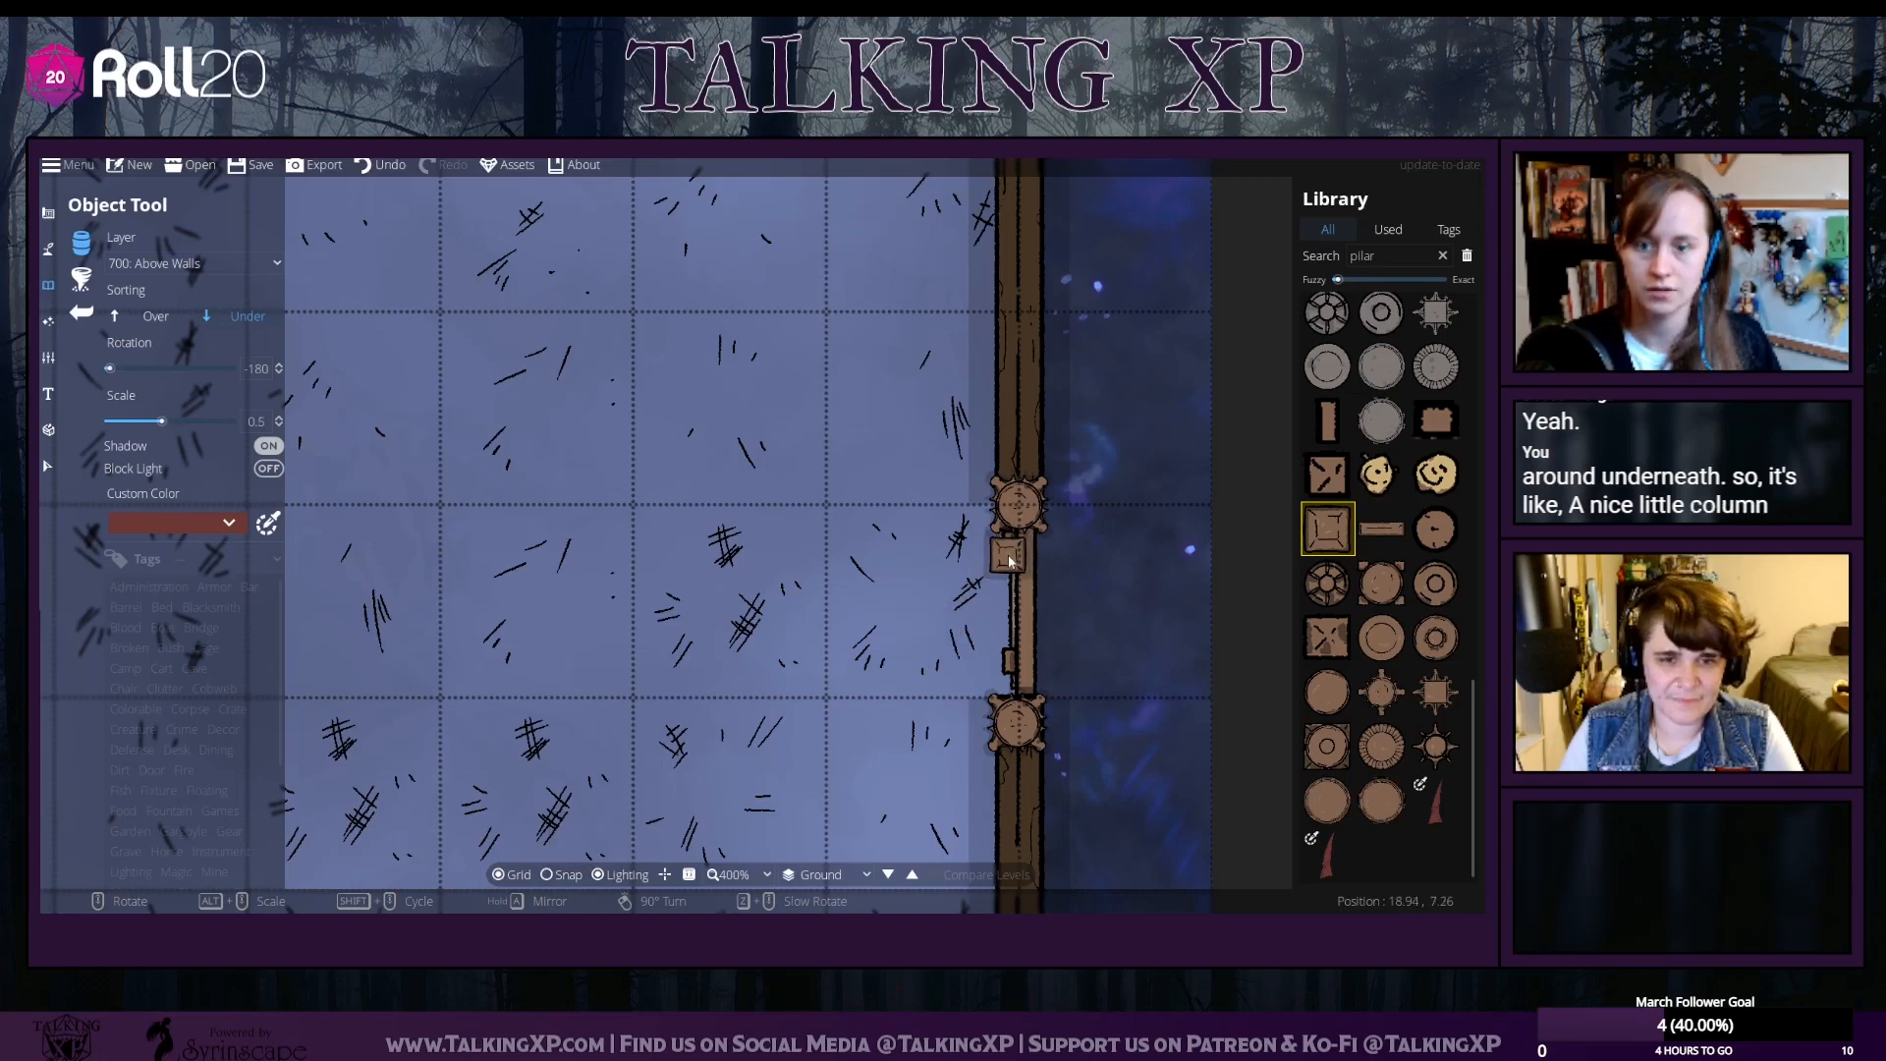
left_click(1019, 493)
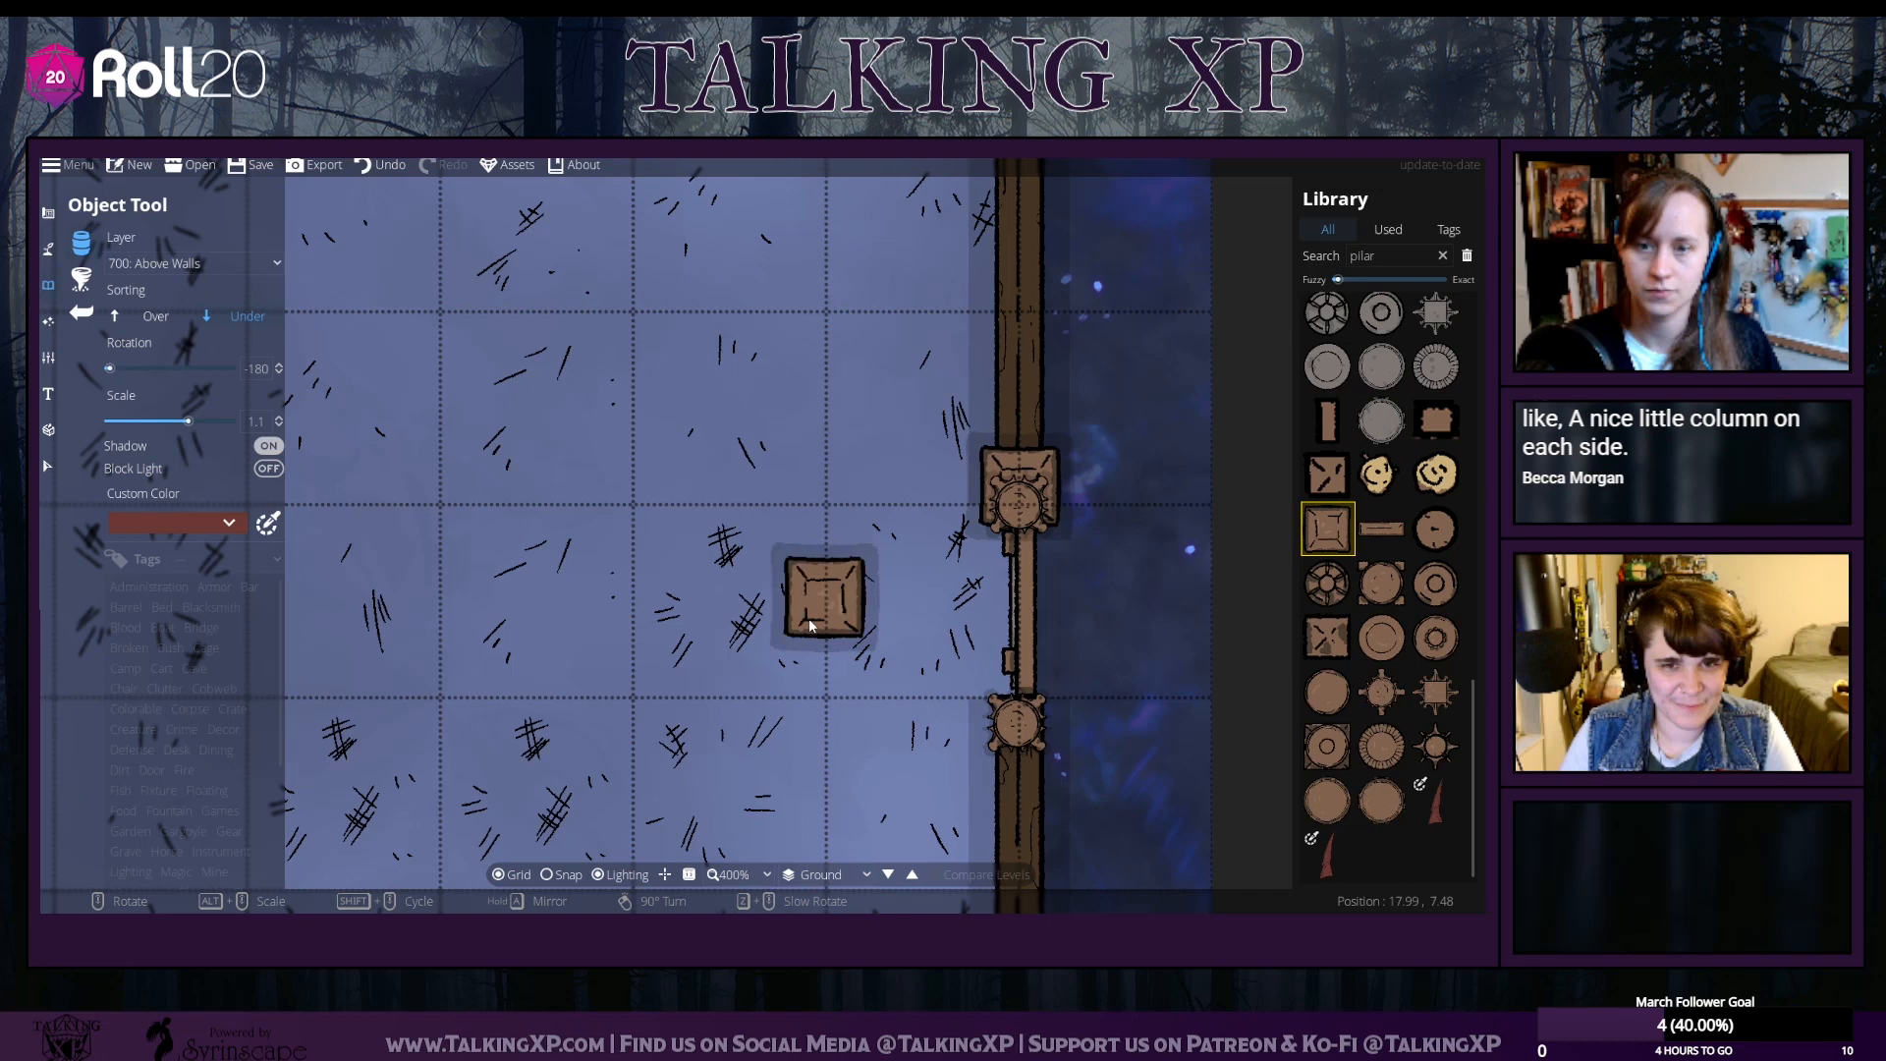
left_click(1017, 747)
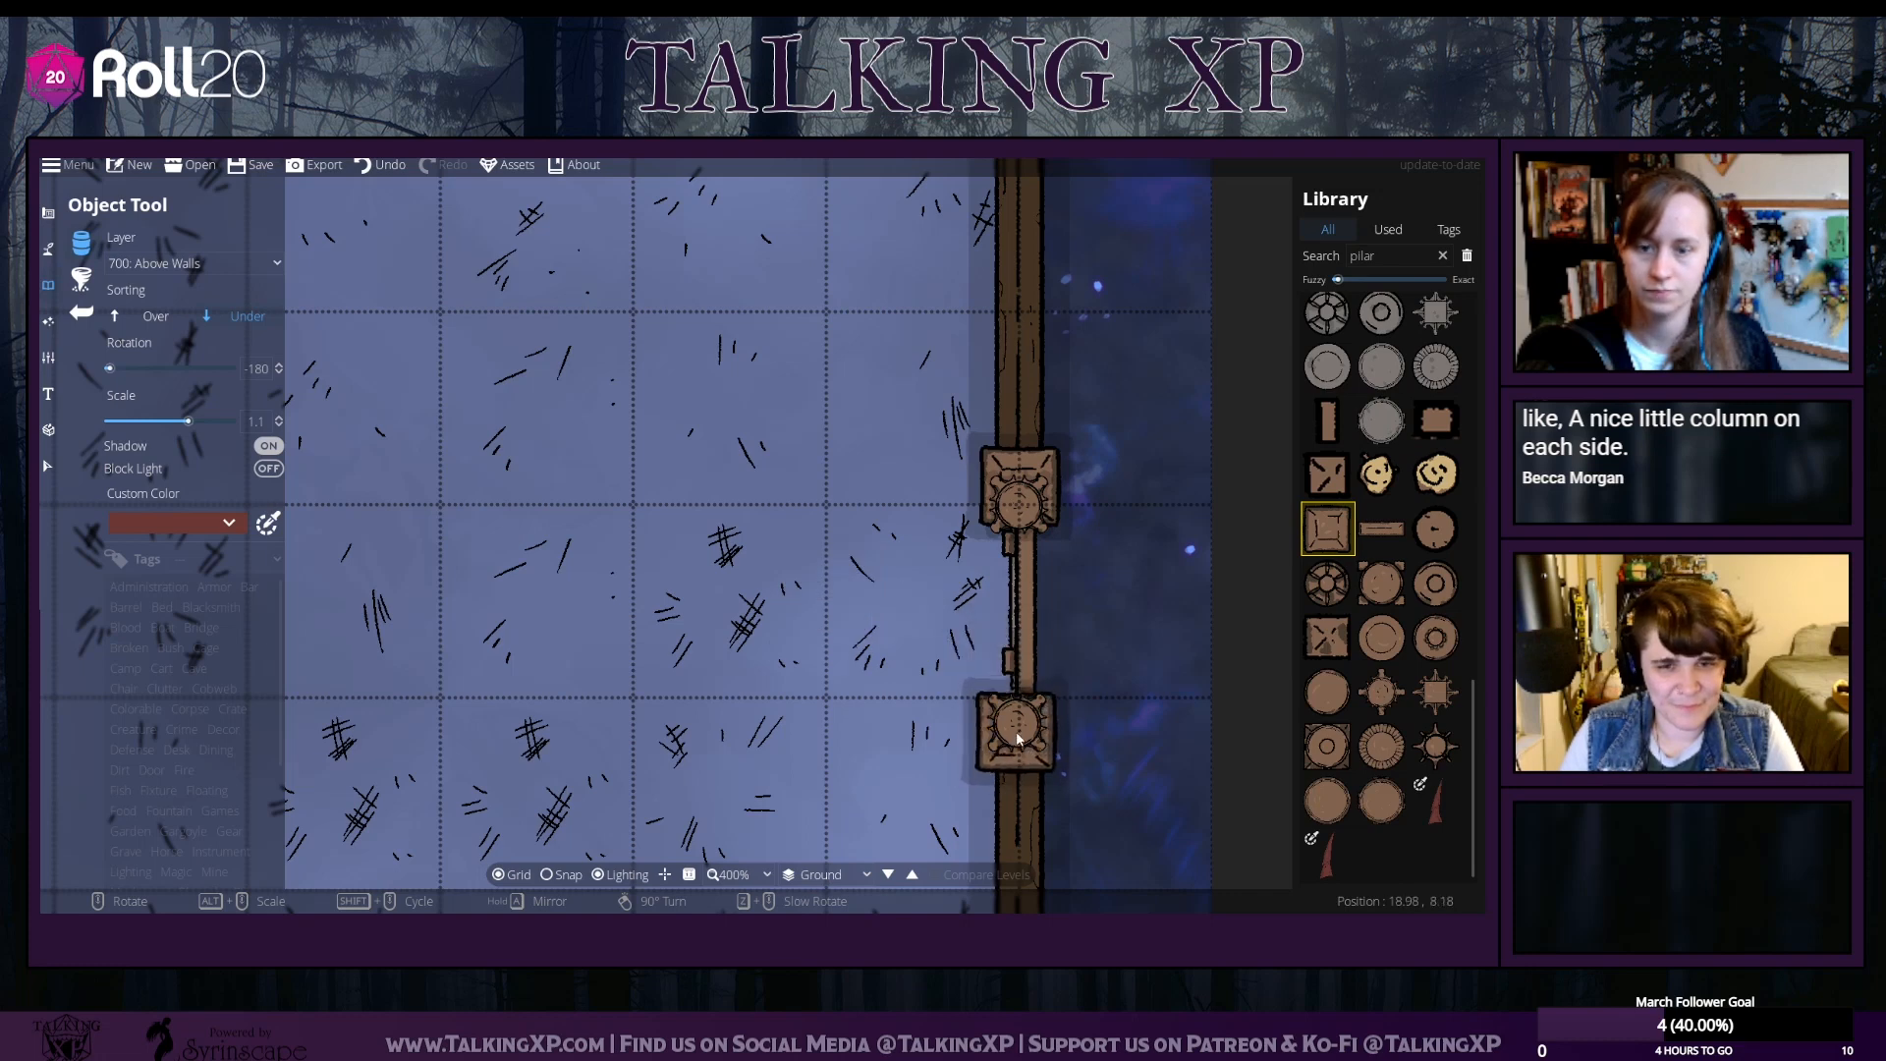
Move both round pillars to the centers of their square bases beside the east door
left_click(47, 471)
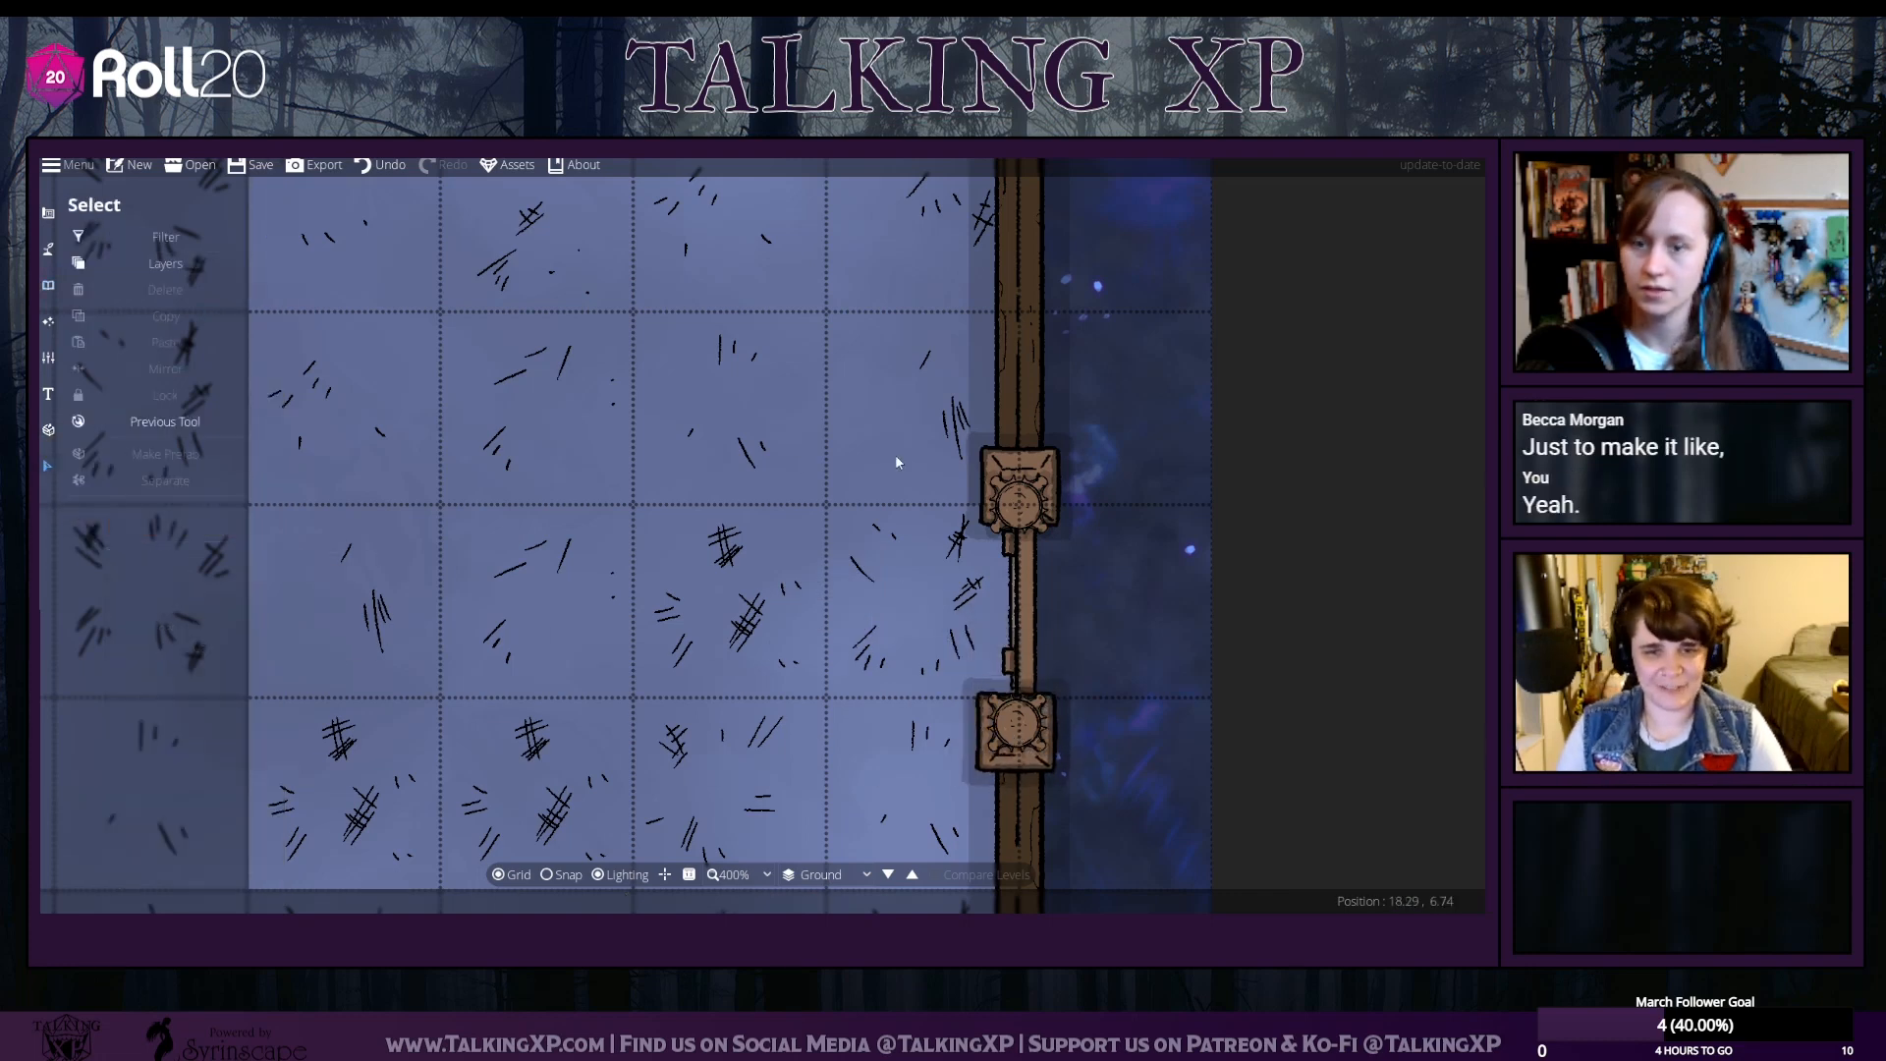
left_click(1022, 496)
left_click(1020, 737)
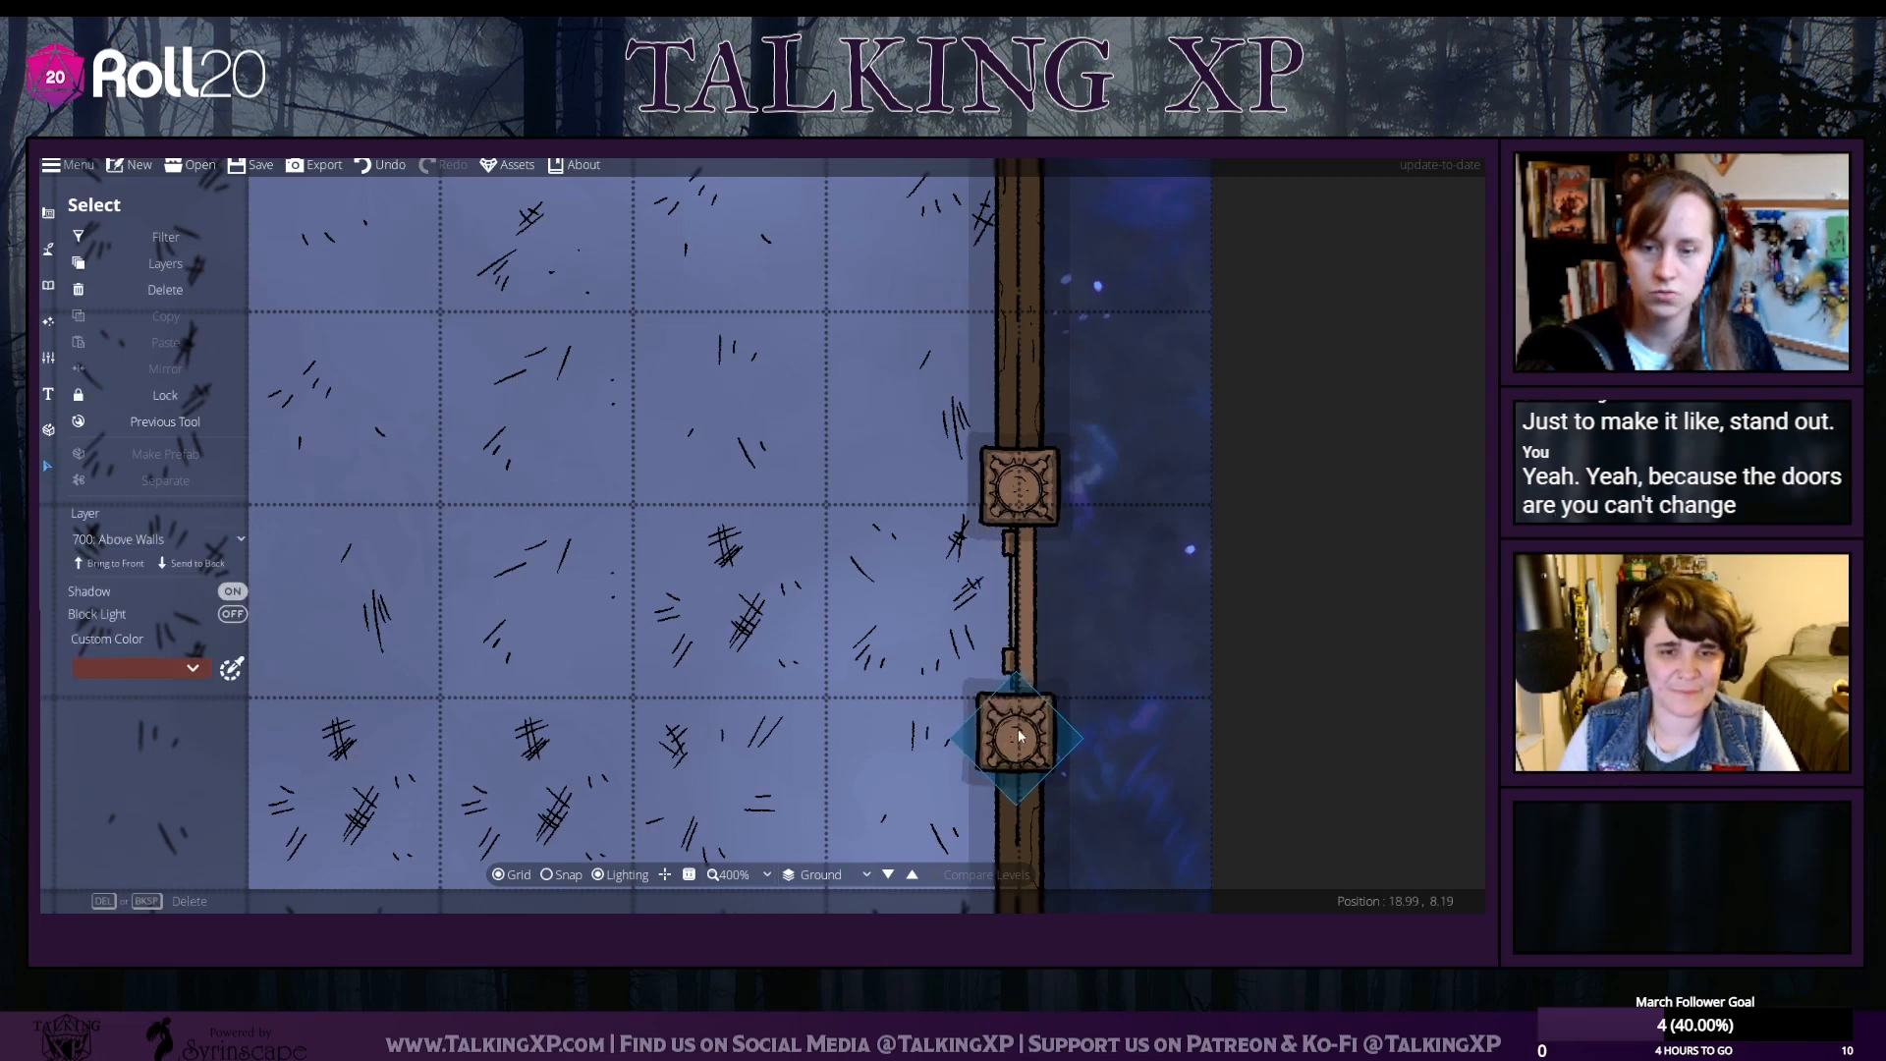
left_click(869, 703)
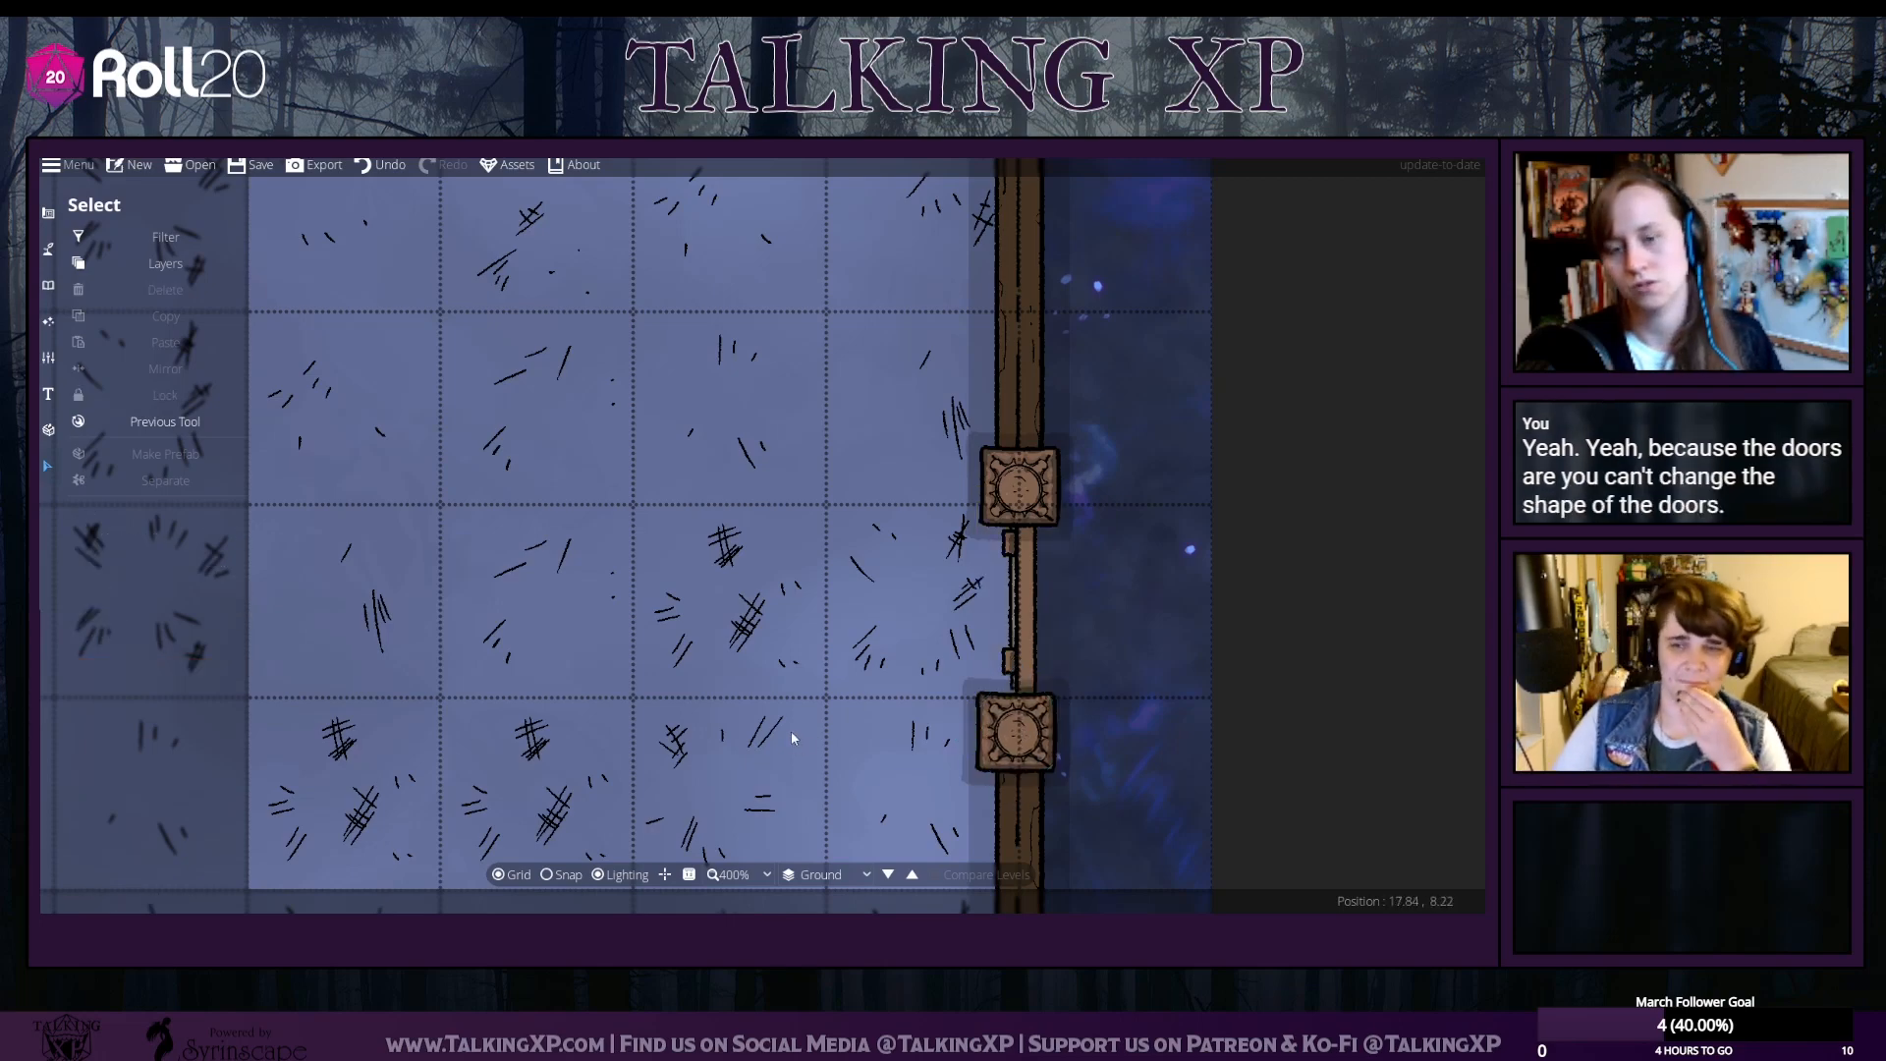
scroll(734, 669, "down", 3)
scroll(734, 670, "down", 5)
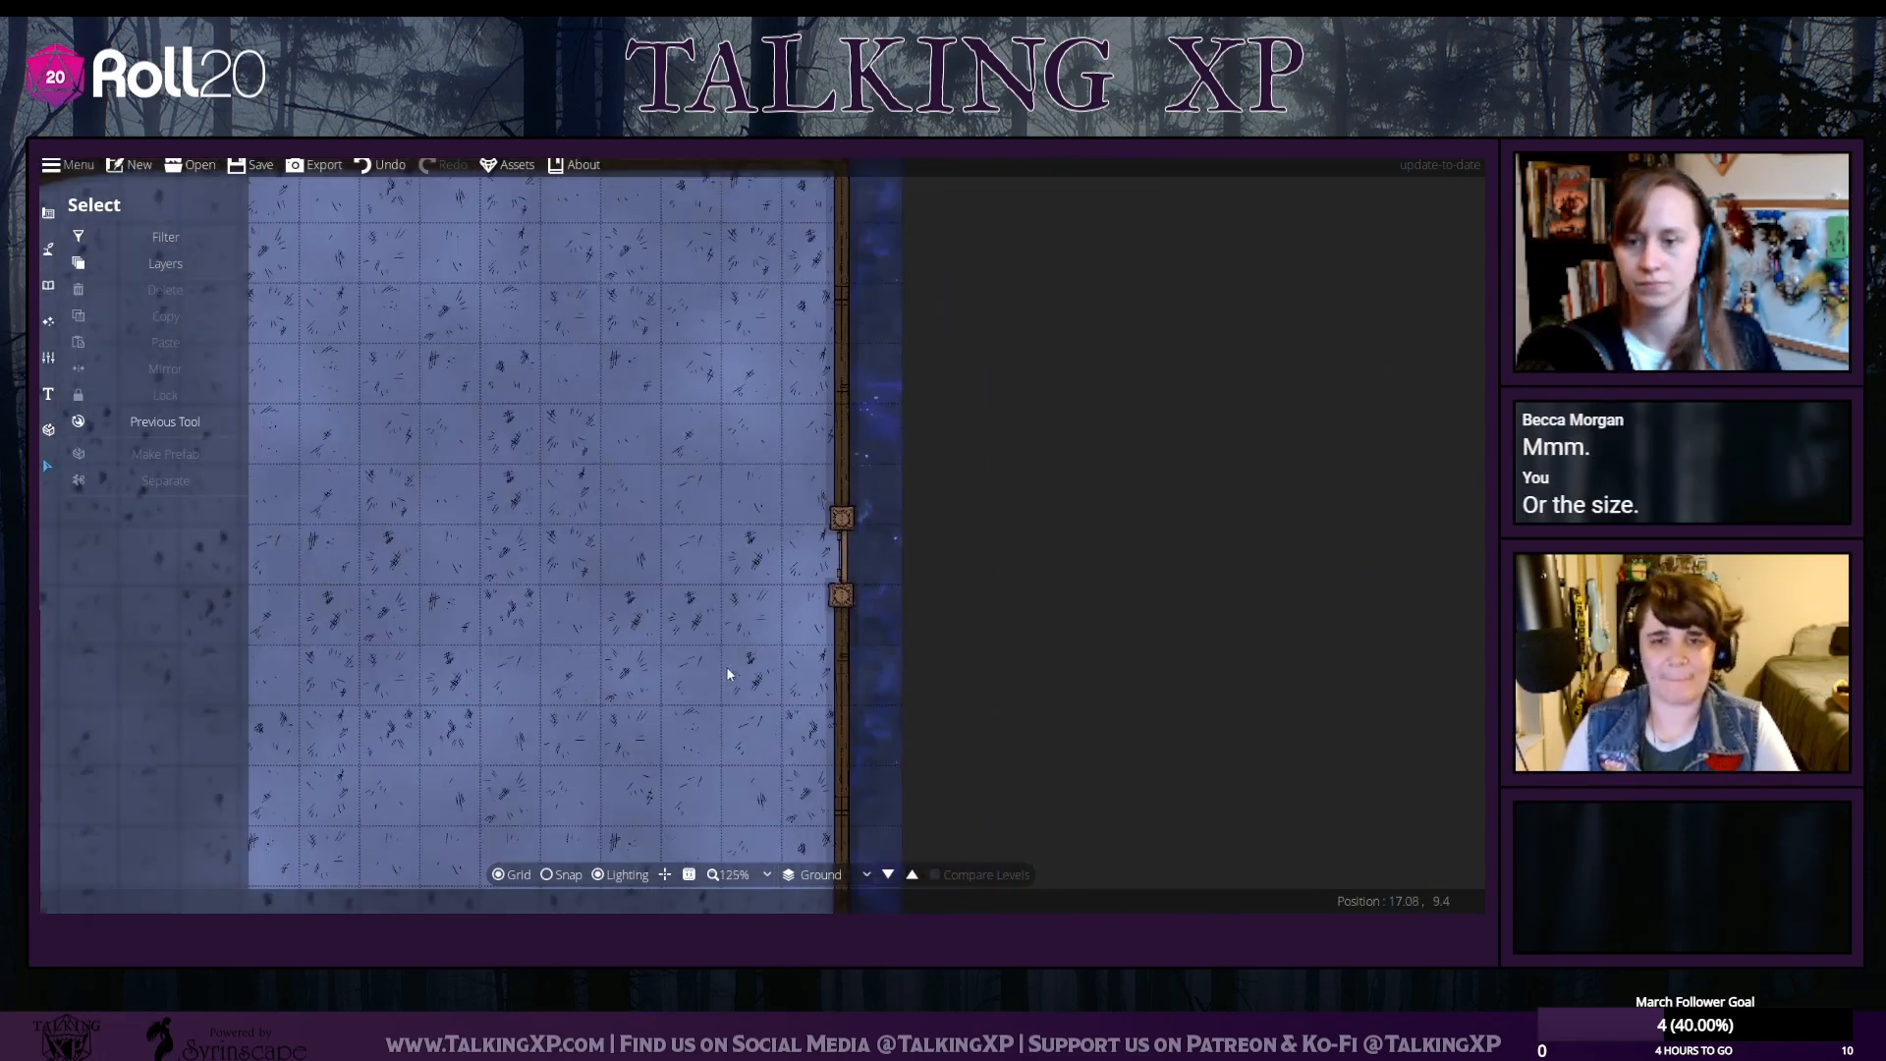
left_click_drag(869, 596, 960, 673)
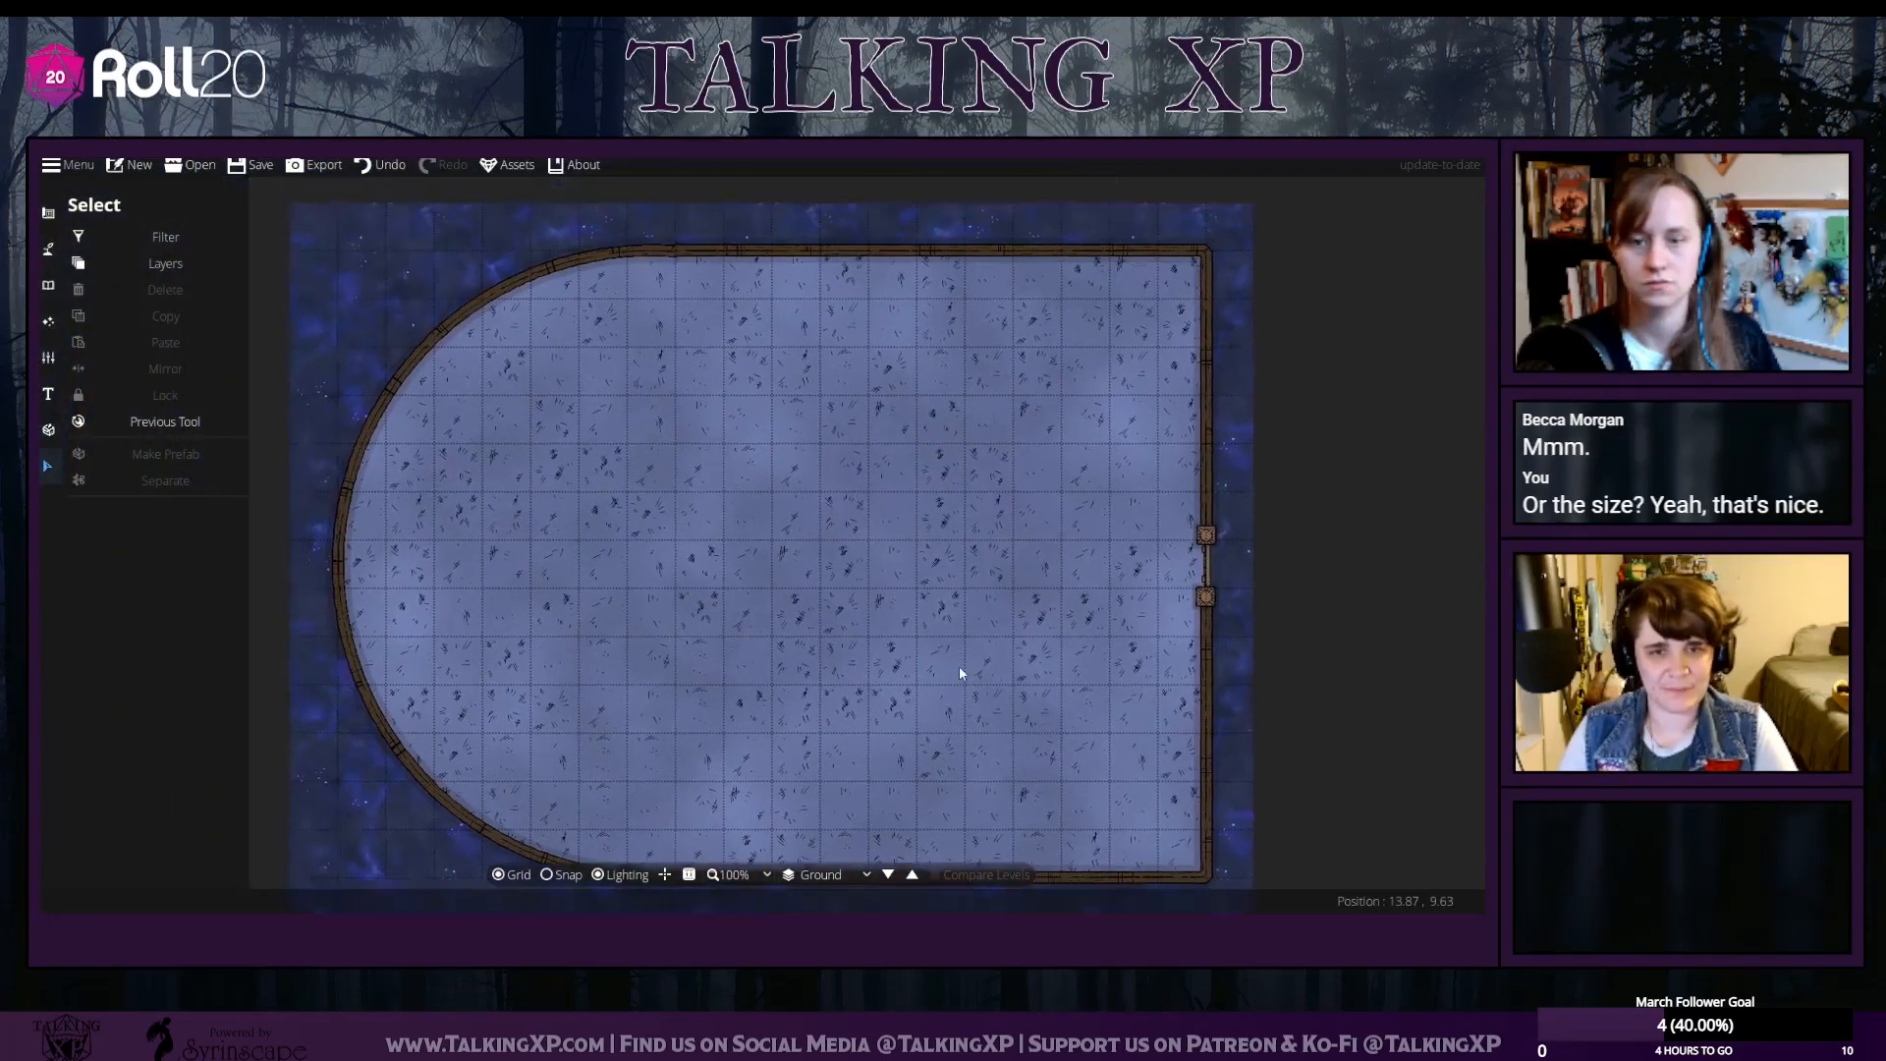
Choose the Window 07 style for the Portal tool
left_click(49, 285)
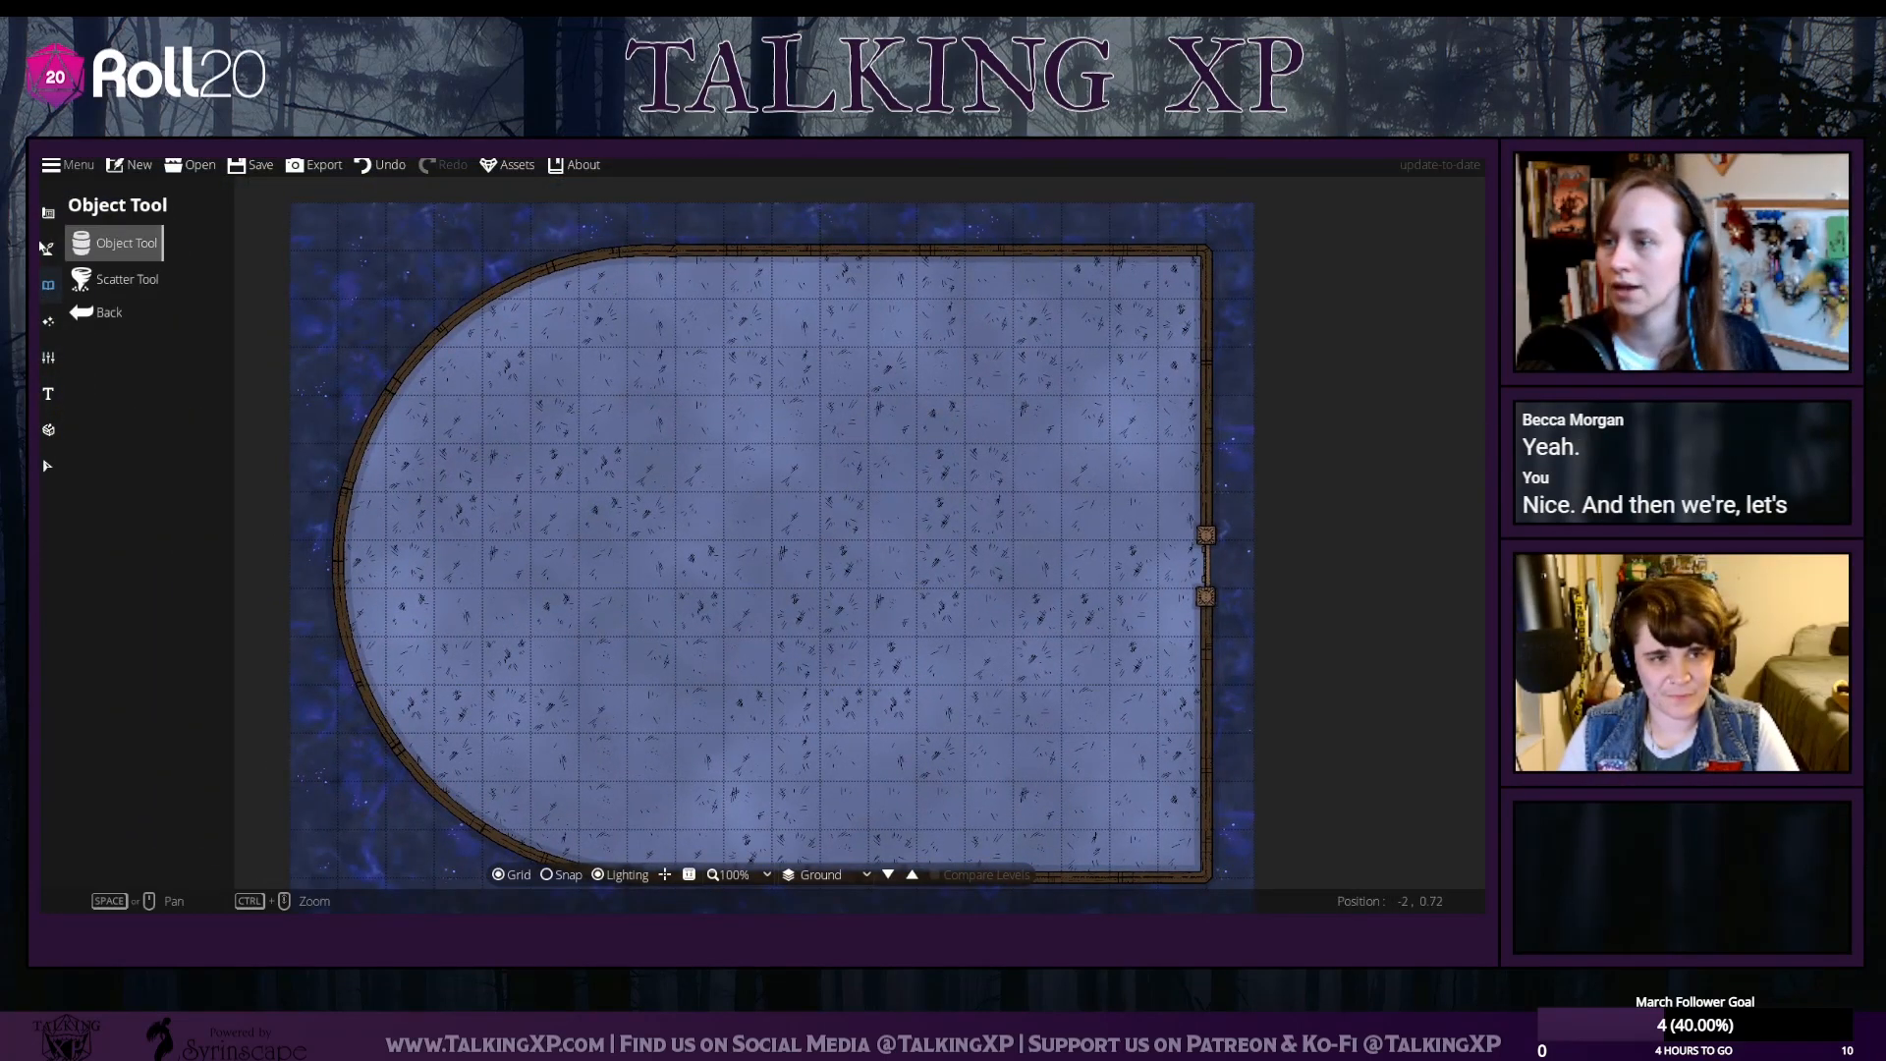
left_click(47, 248)
left_click(47, 212)
left_click(118, 242)
left_click(125, 314)
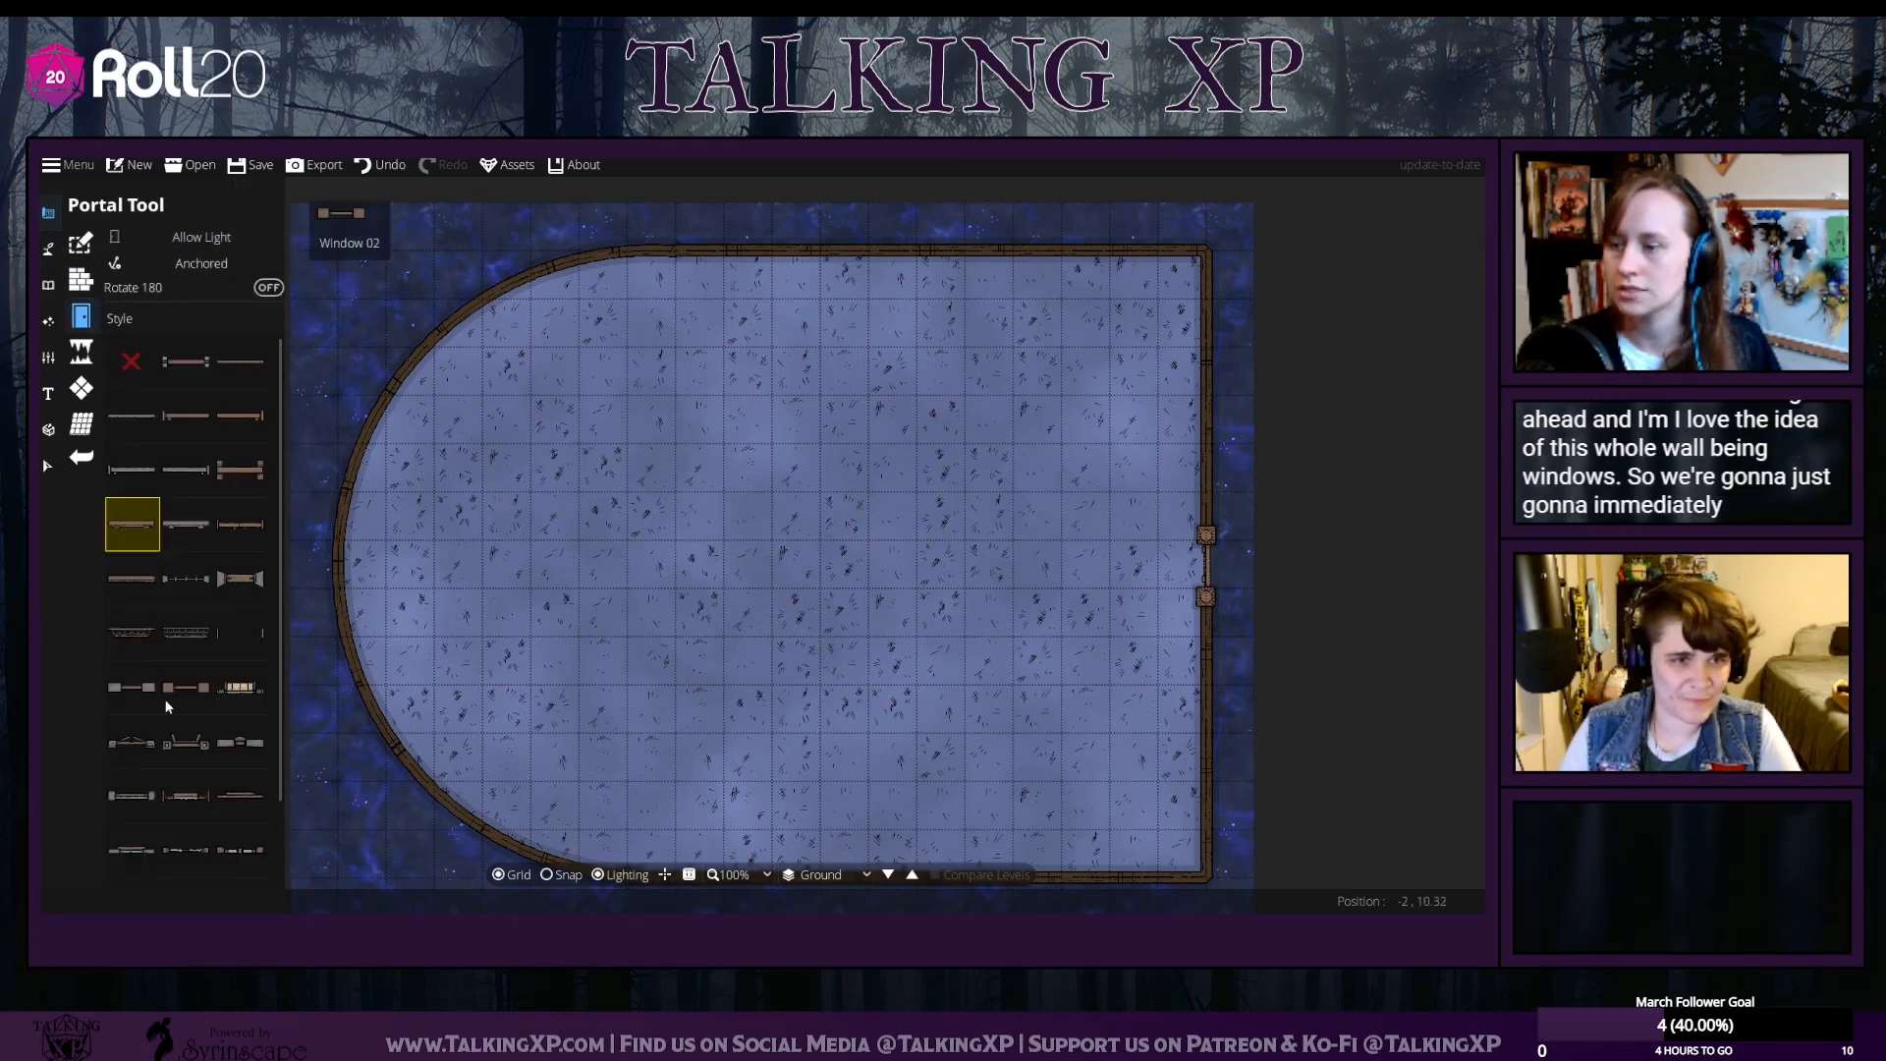
scroll(148, 747, "down", 2)
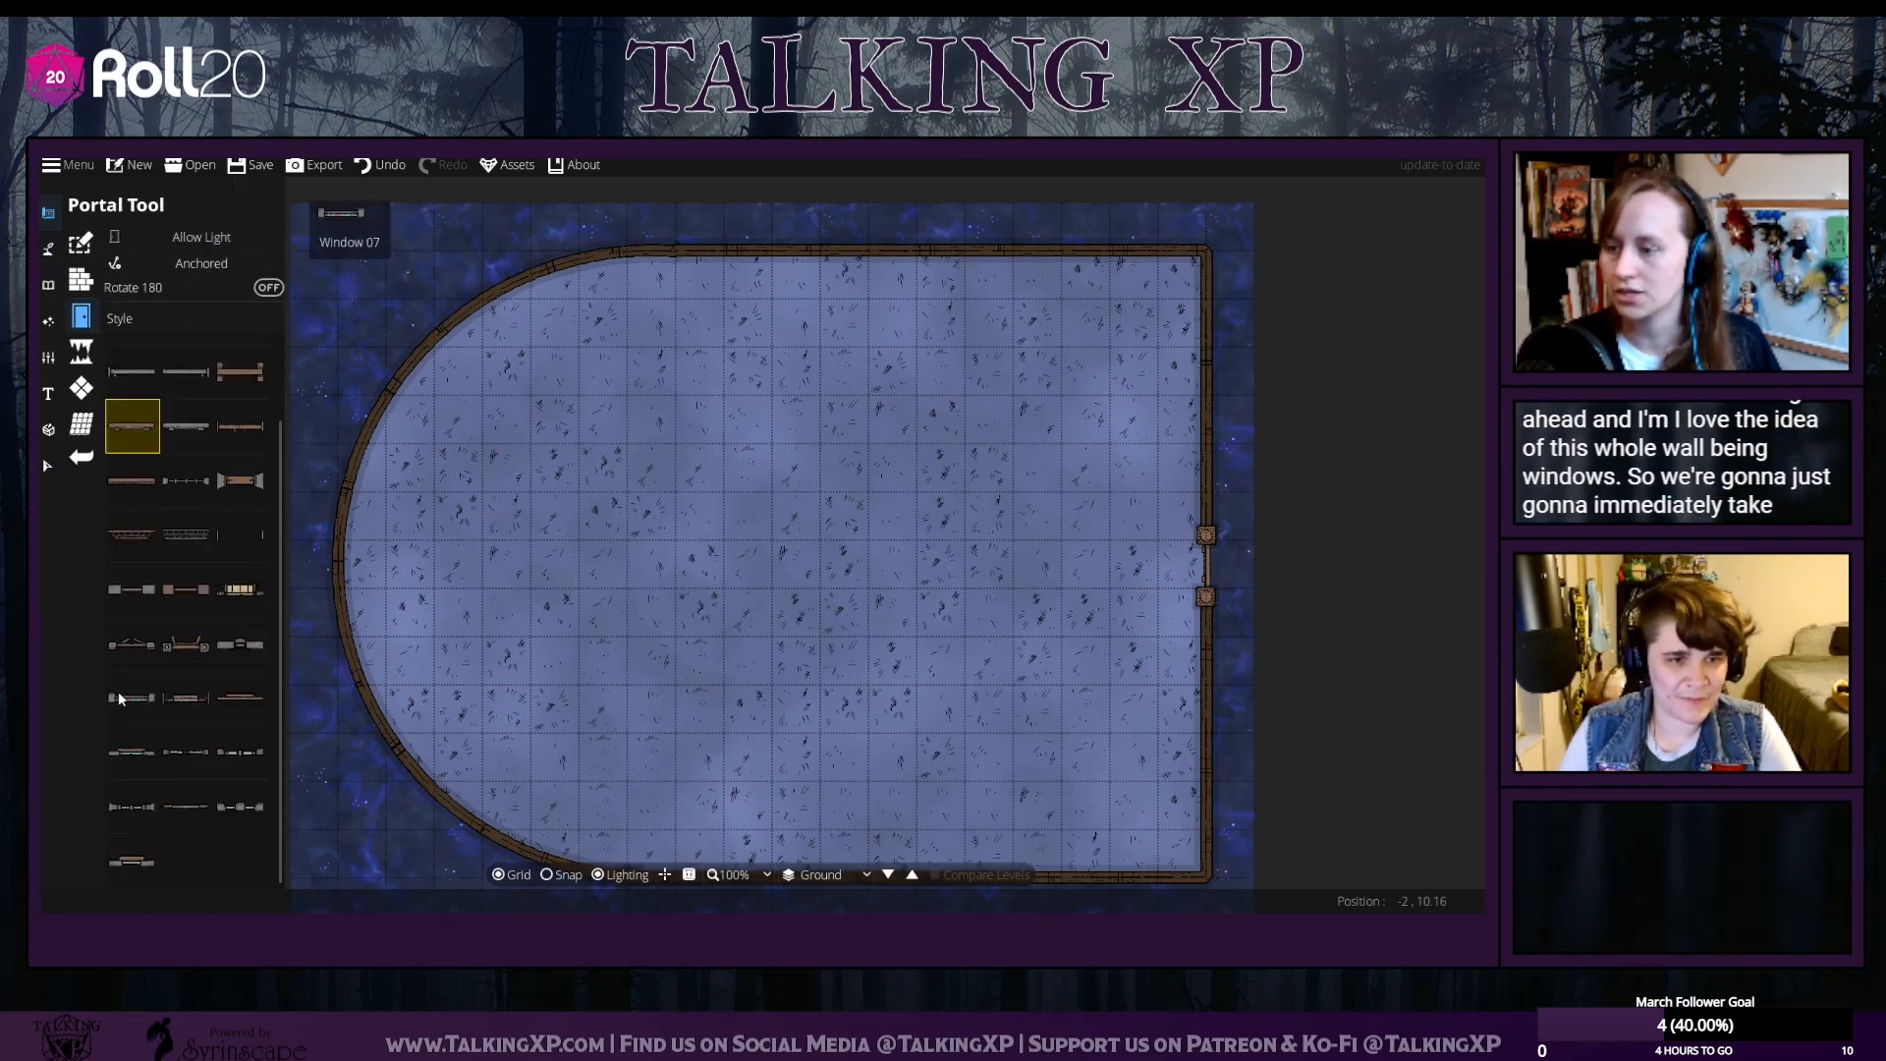
left_click(128, 756)
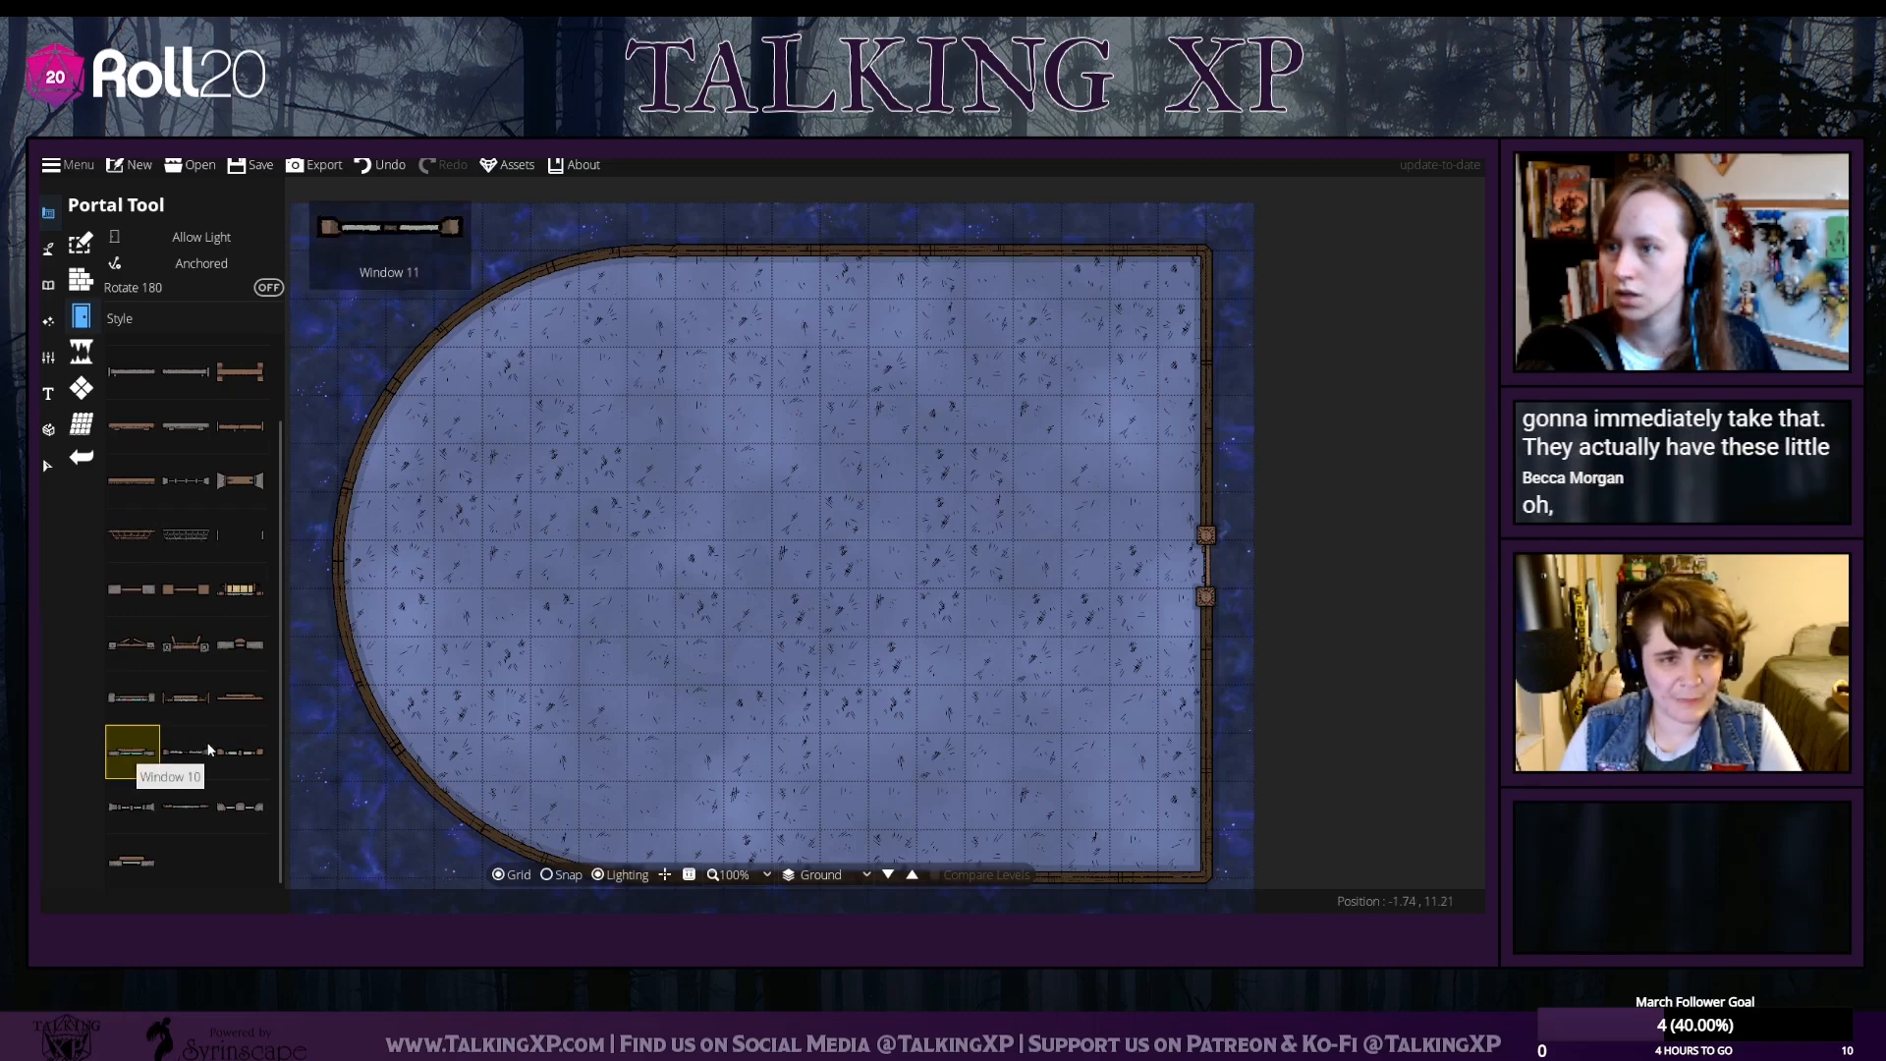
left_click(147, 698)
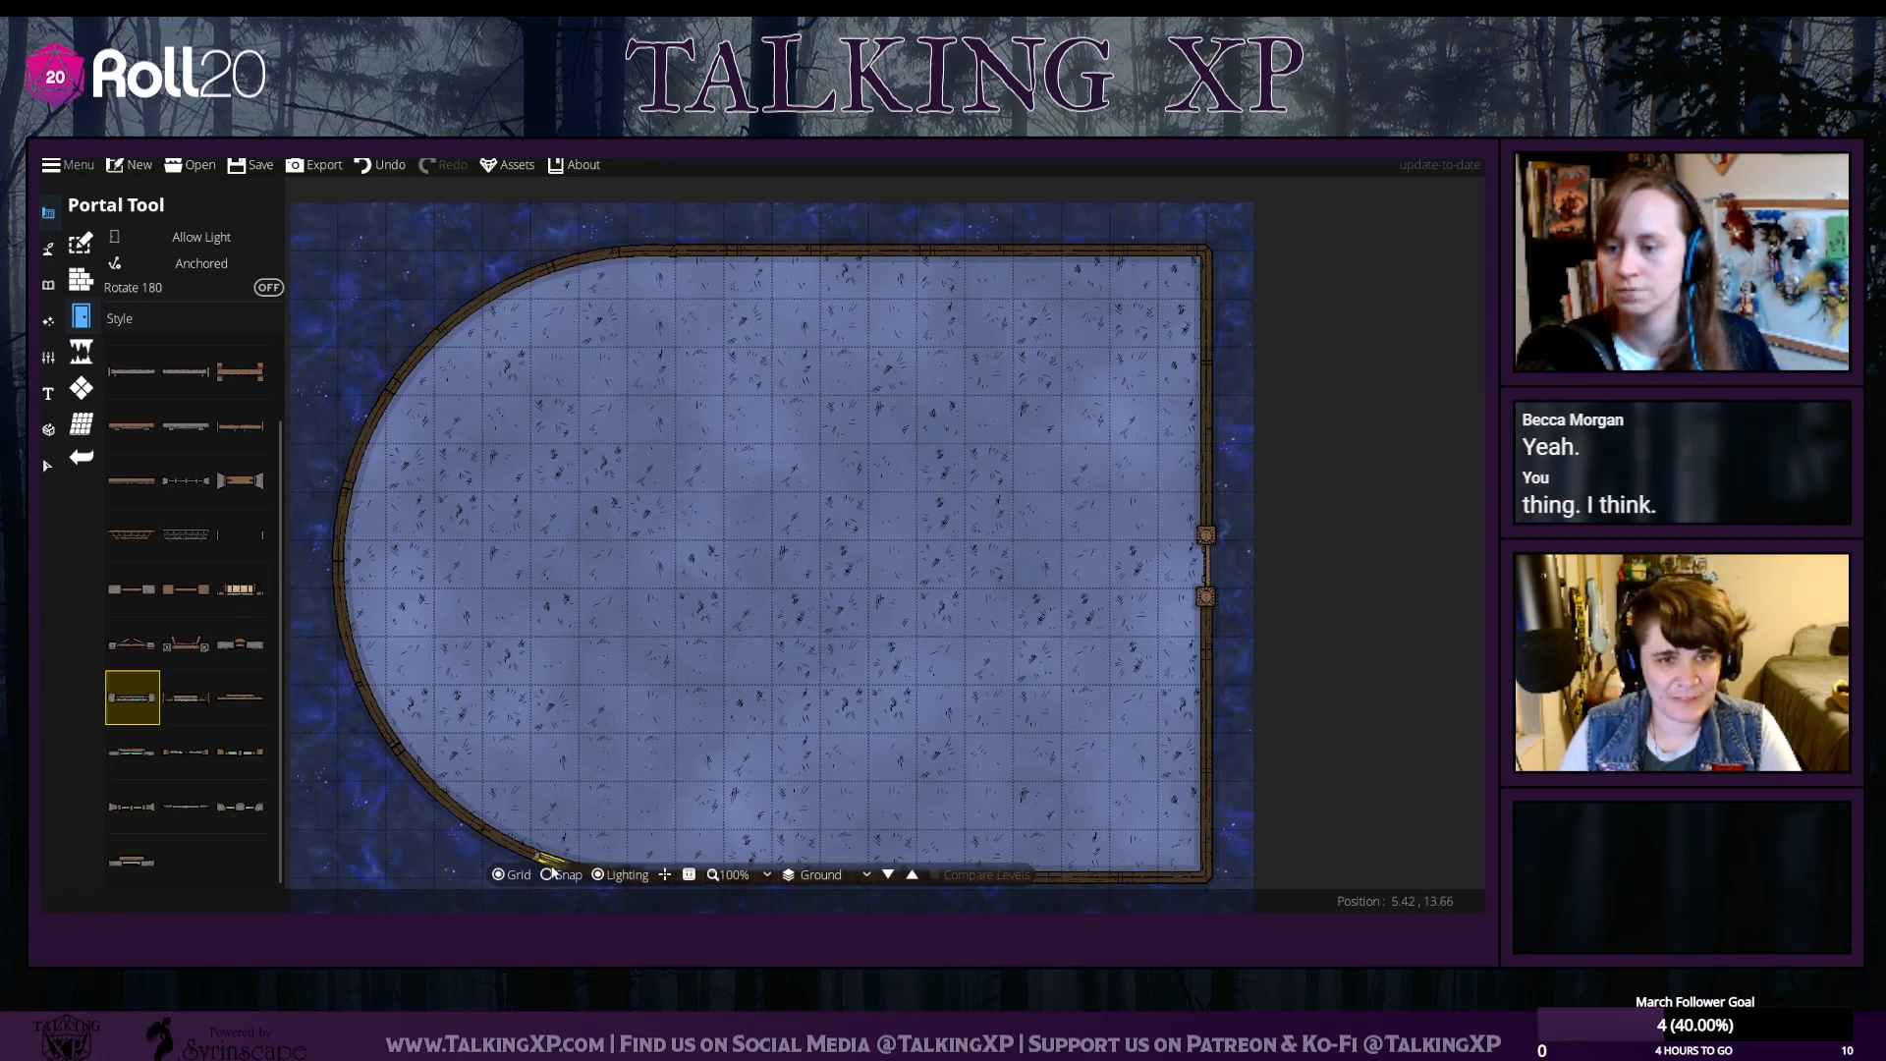
left_click(588, 257)
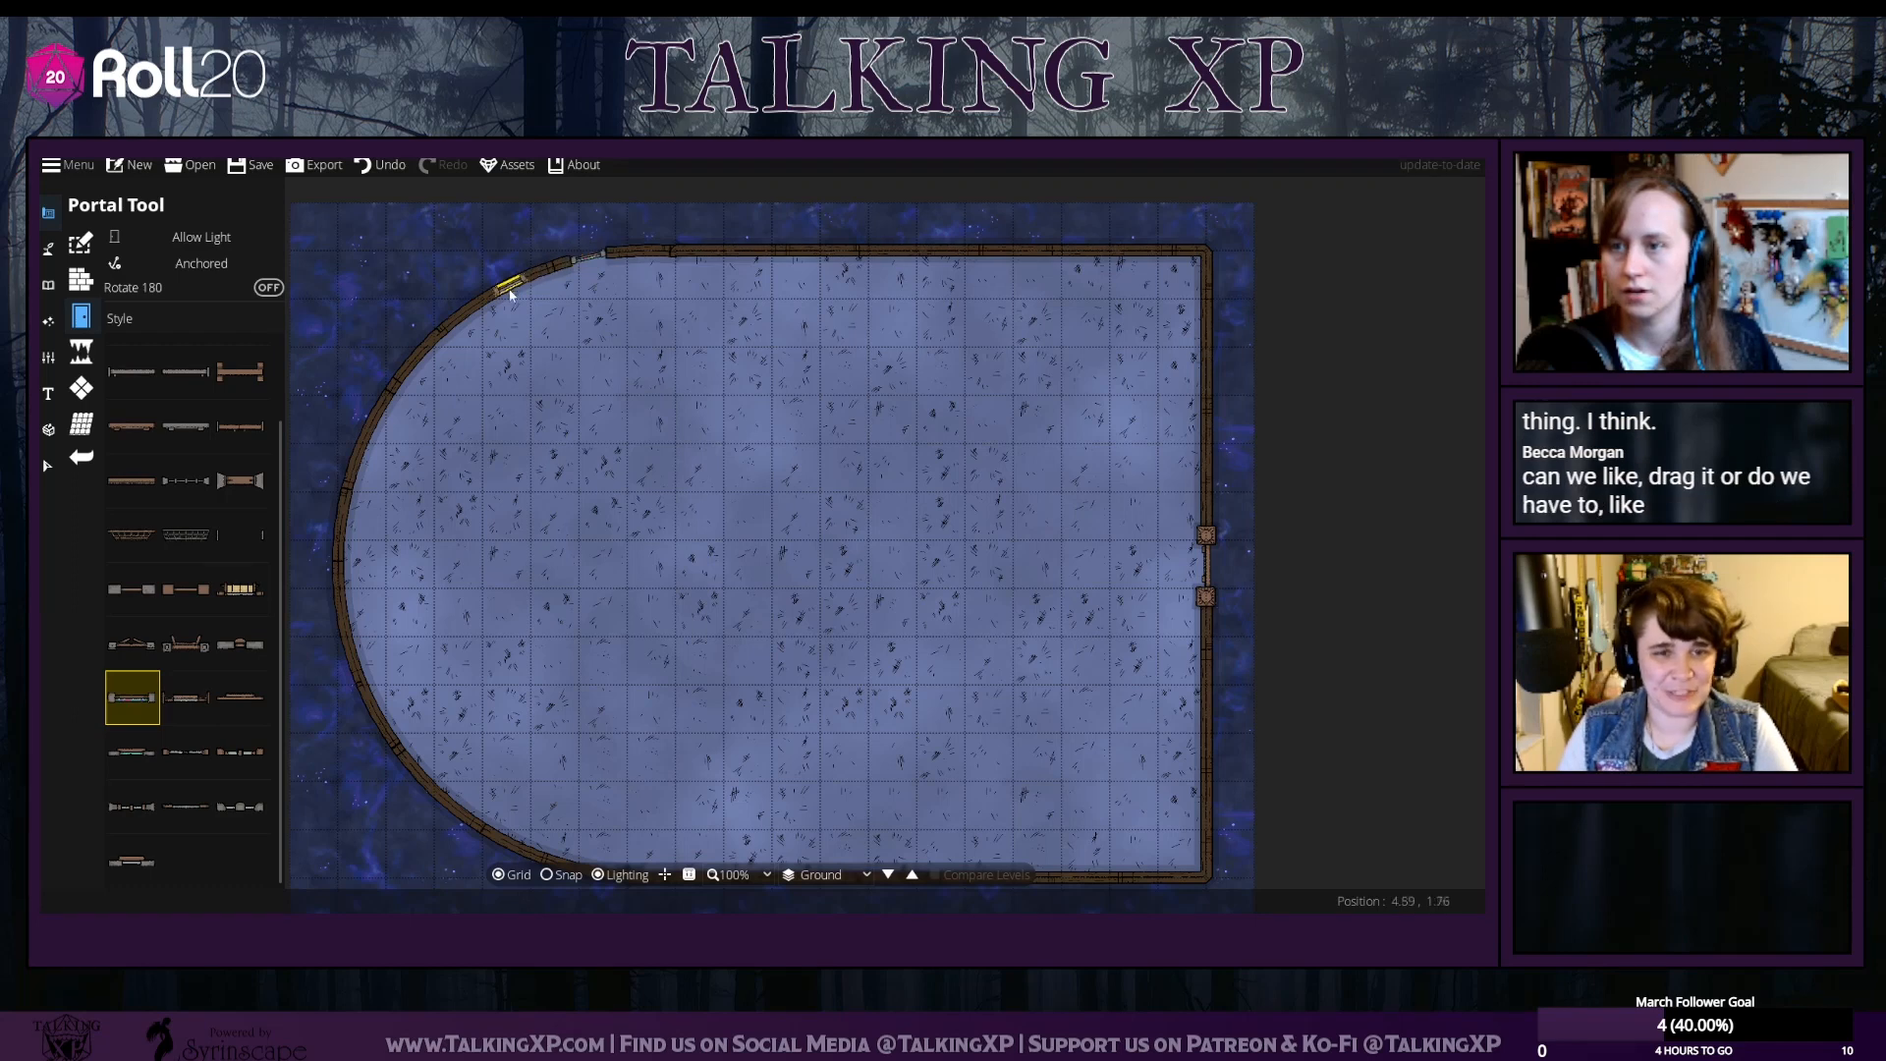
left_click(385, 163)
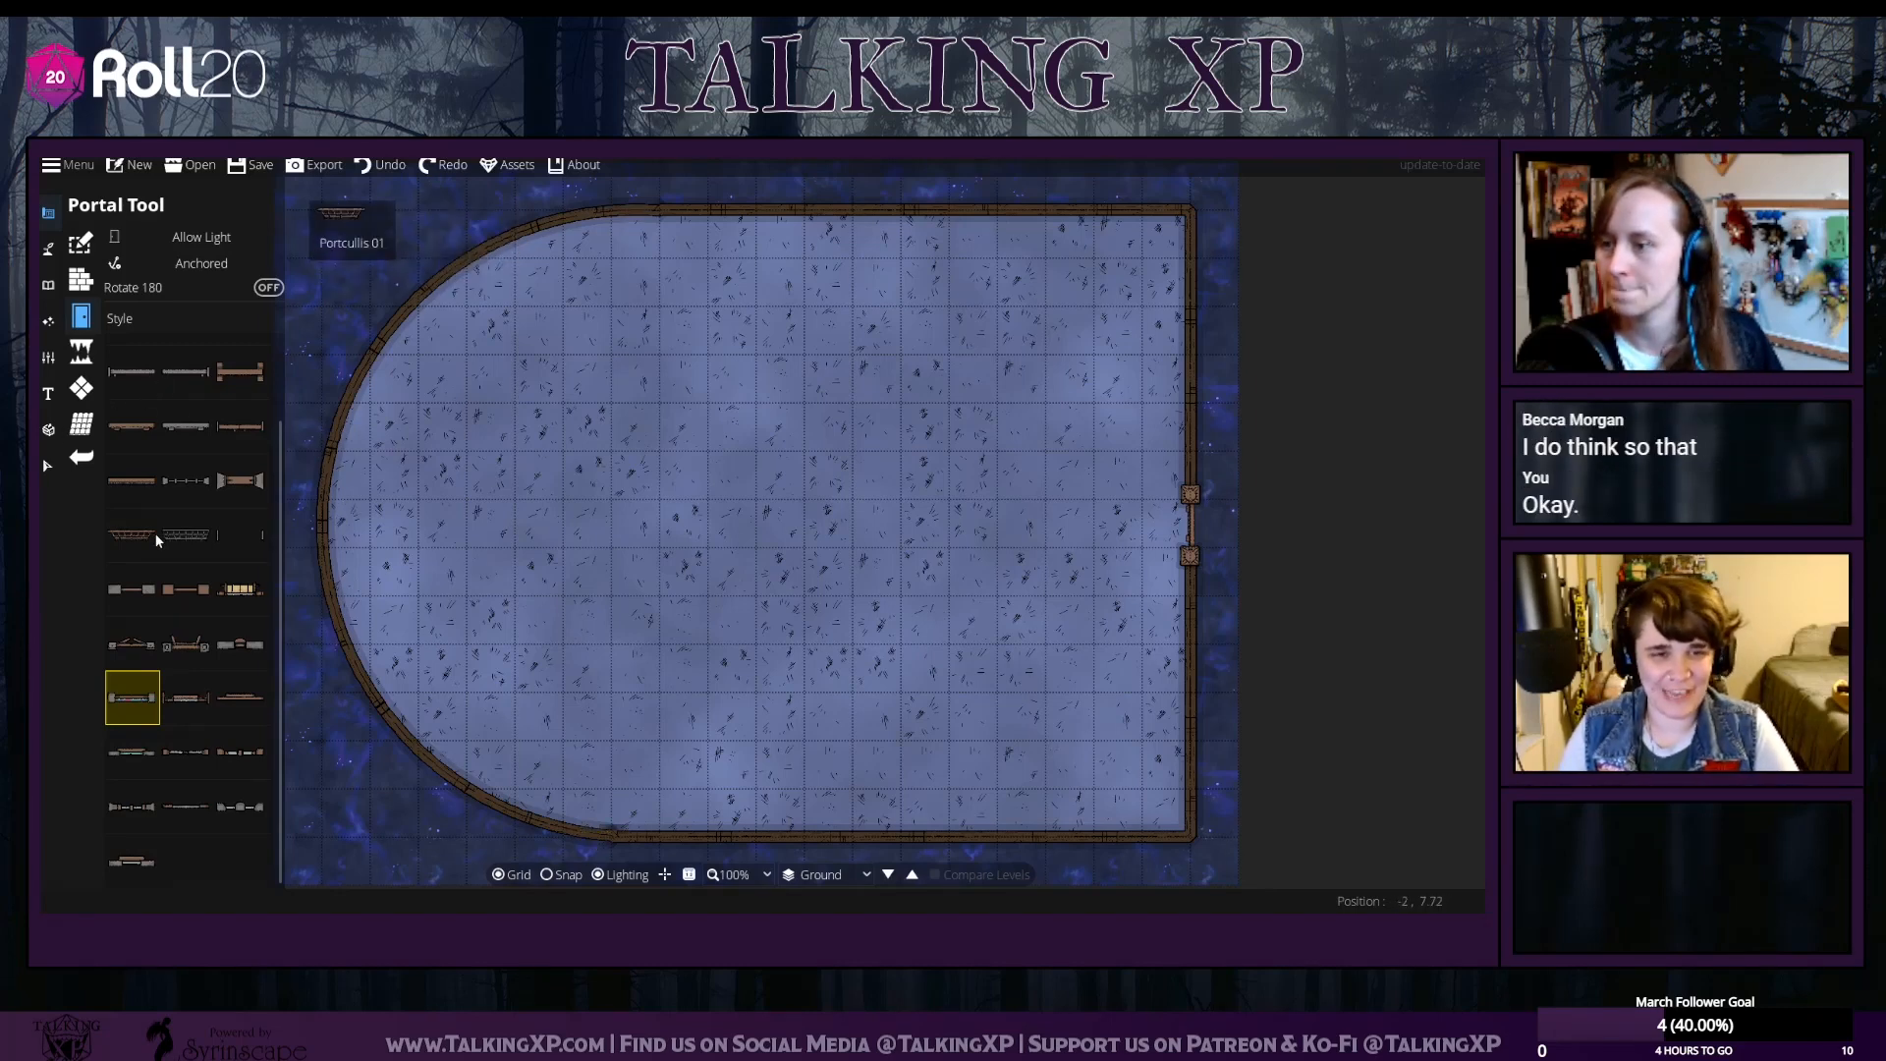
left_click(93, 383)
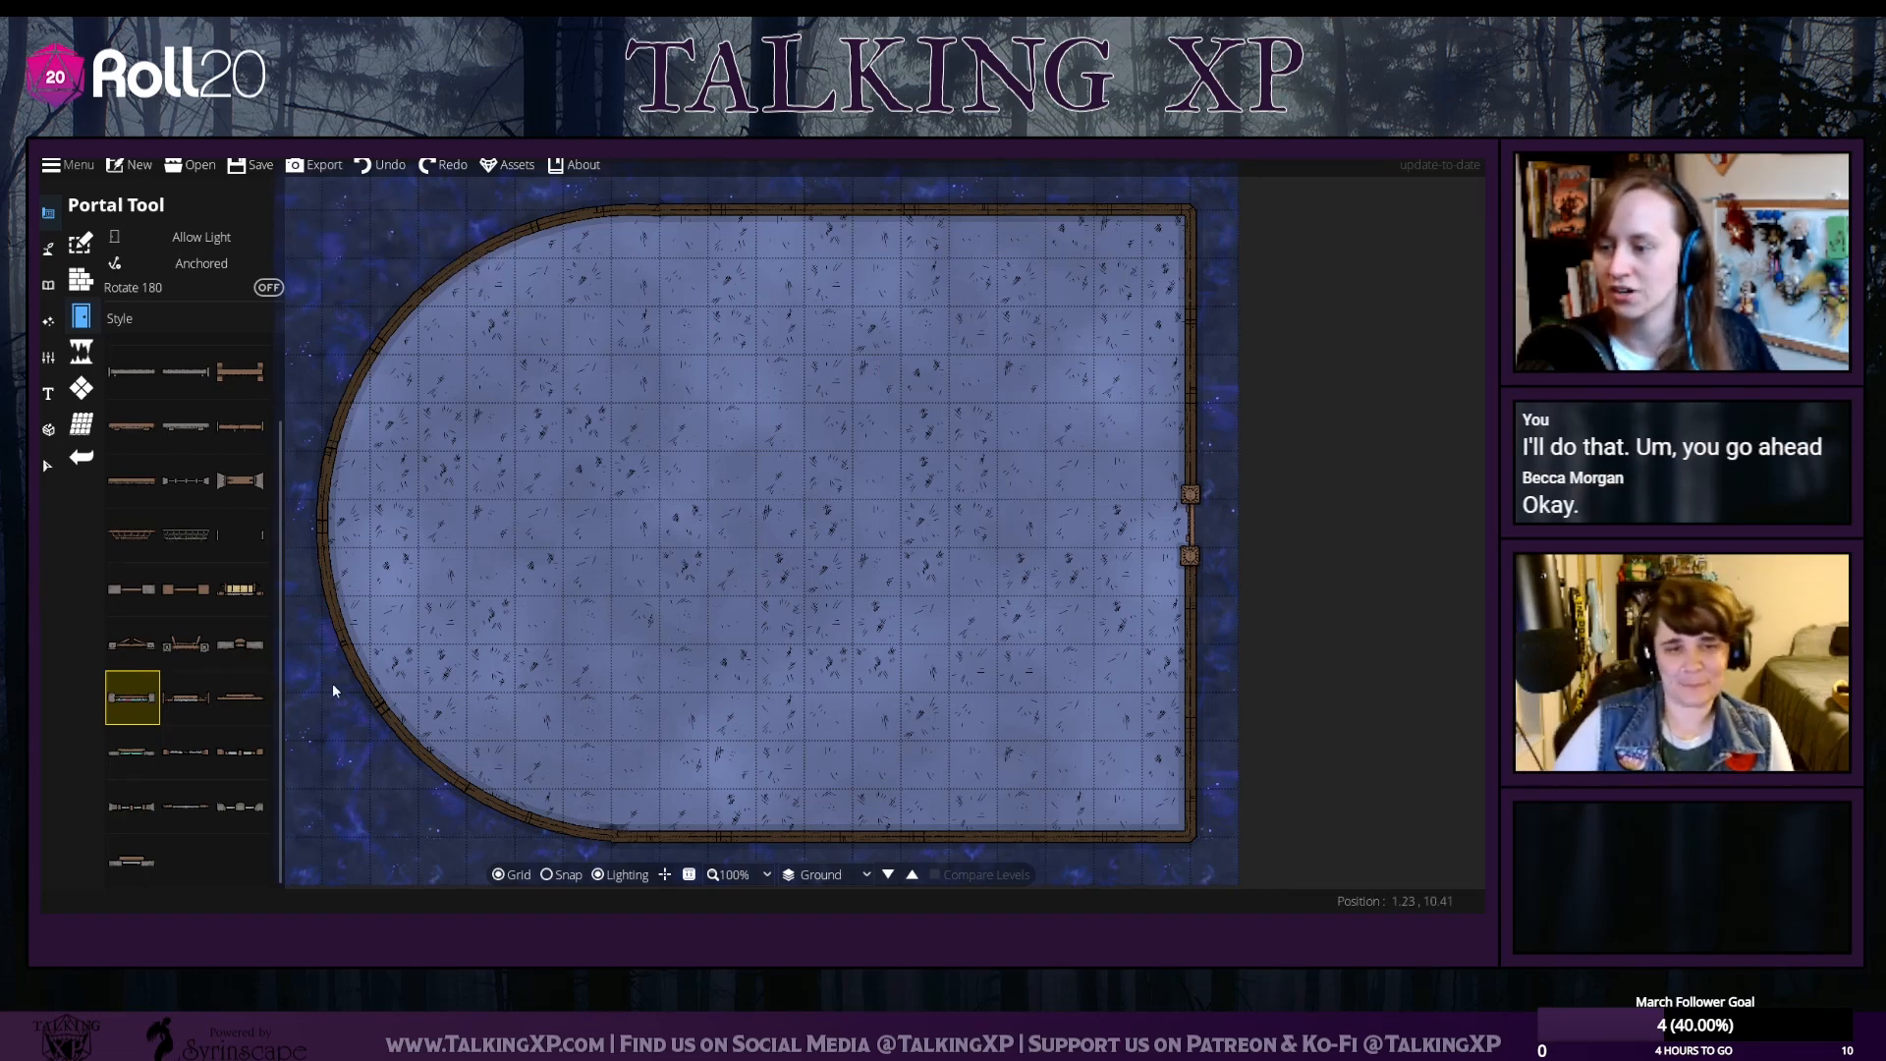
Line the whole curved west wall with Window 07 windows placed end to end
left_click(574, 224)
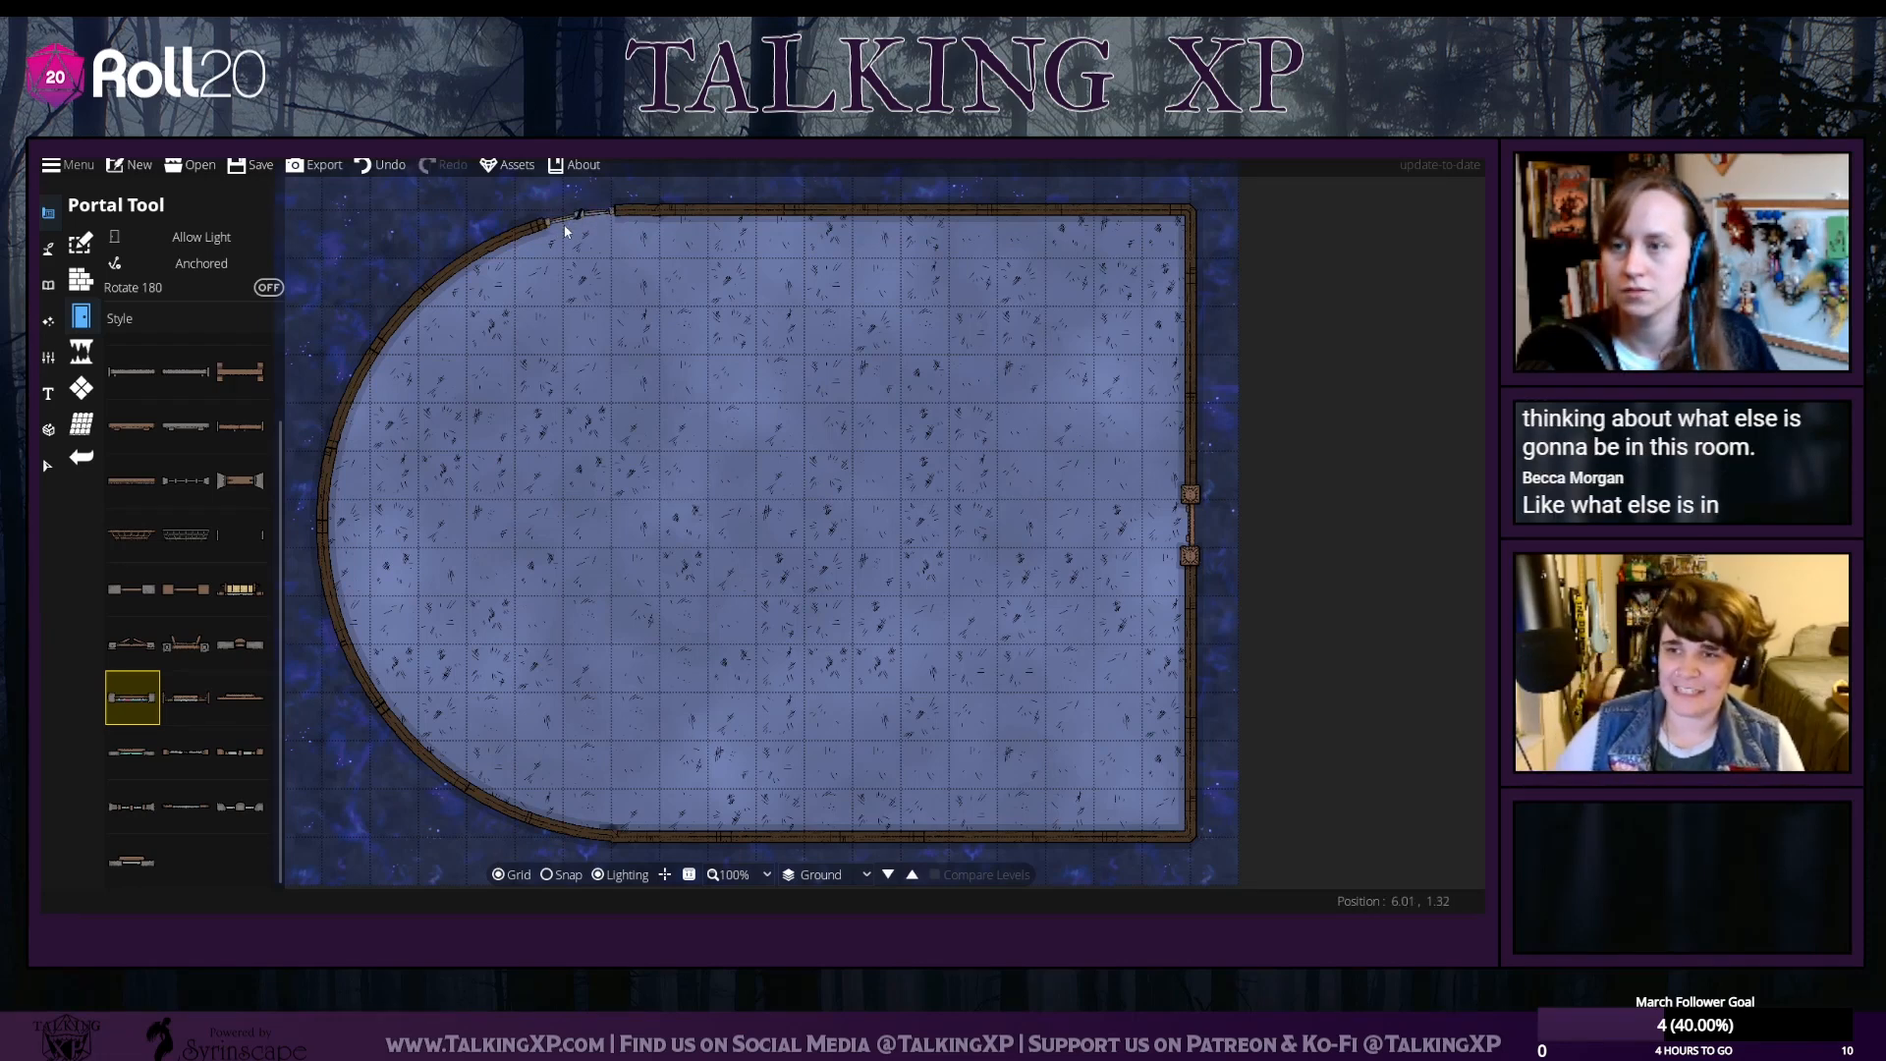
left_click(503, 254)
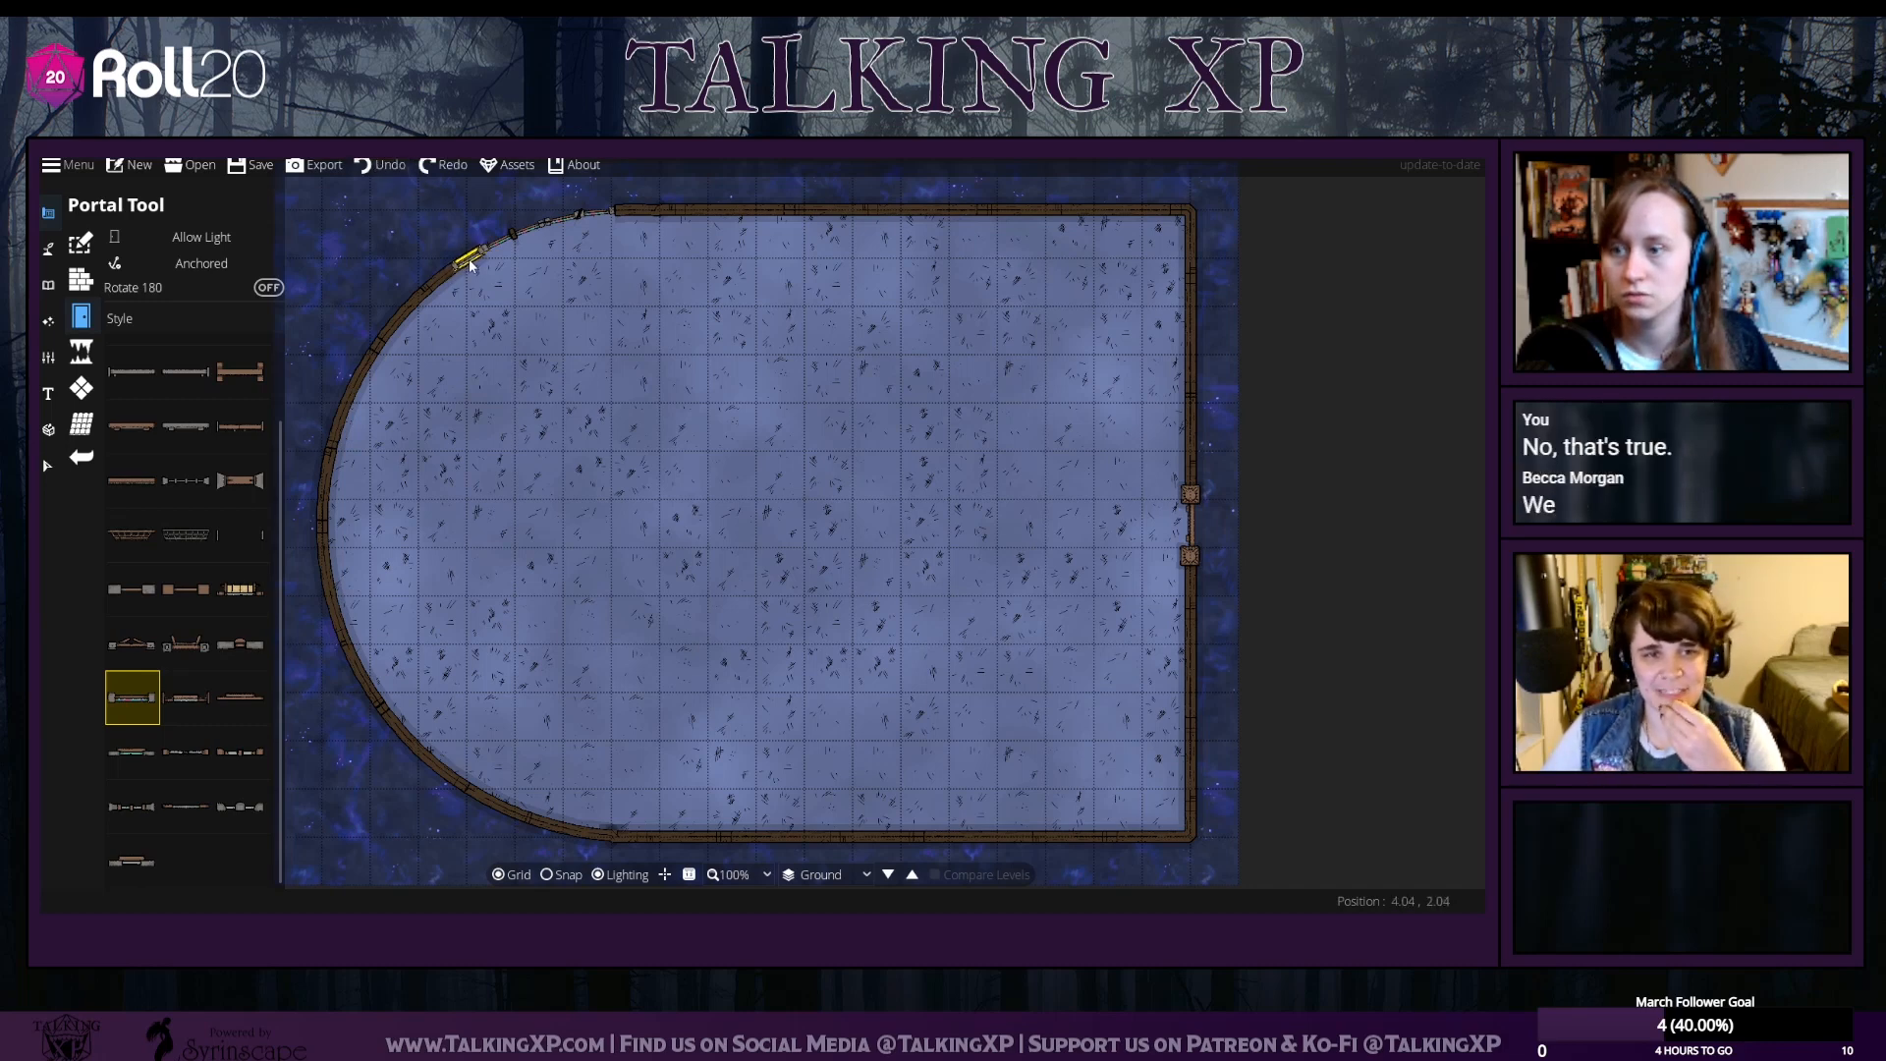
left_click(469, 262)
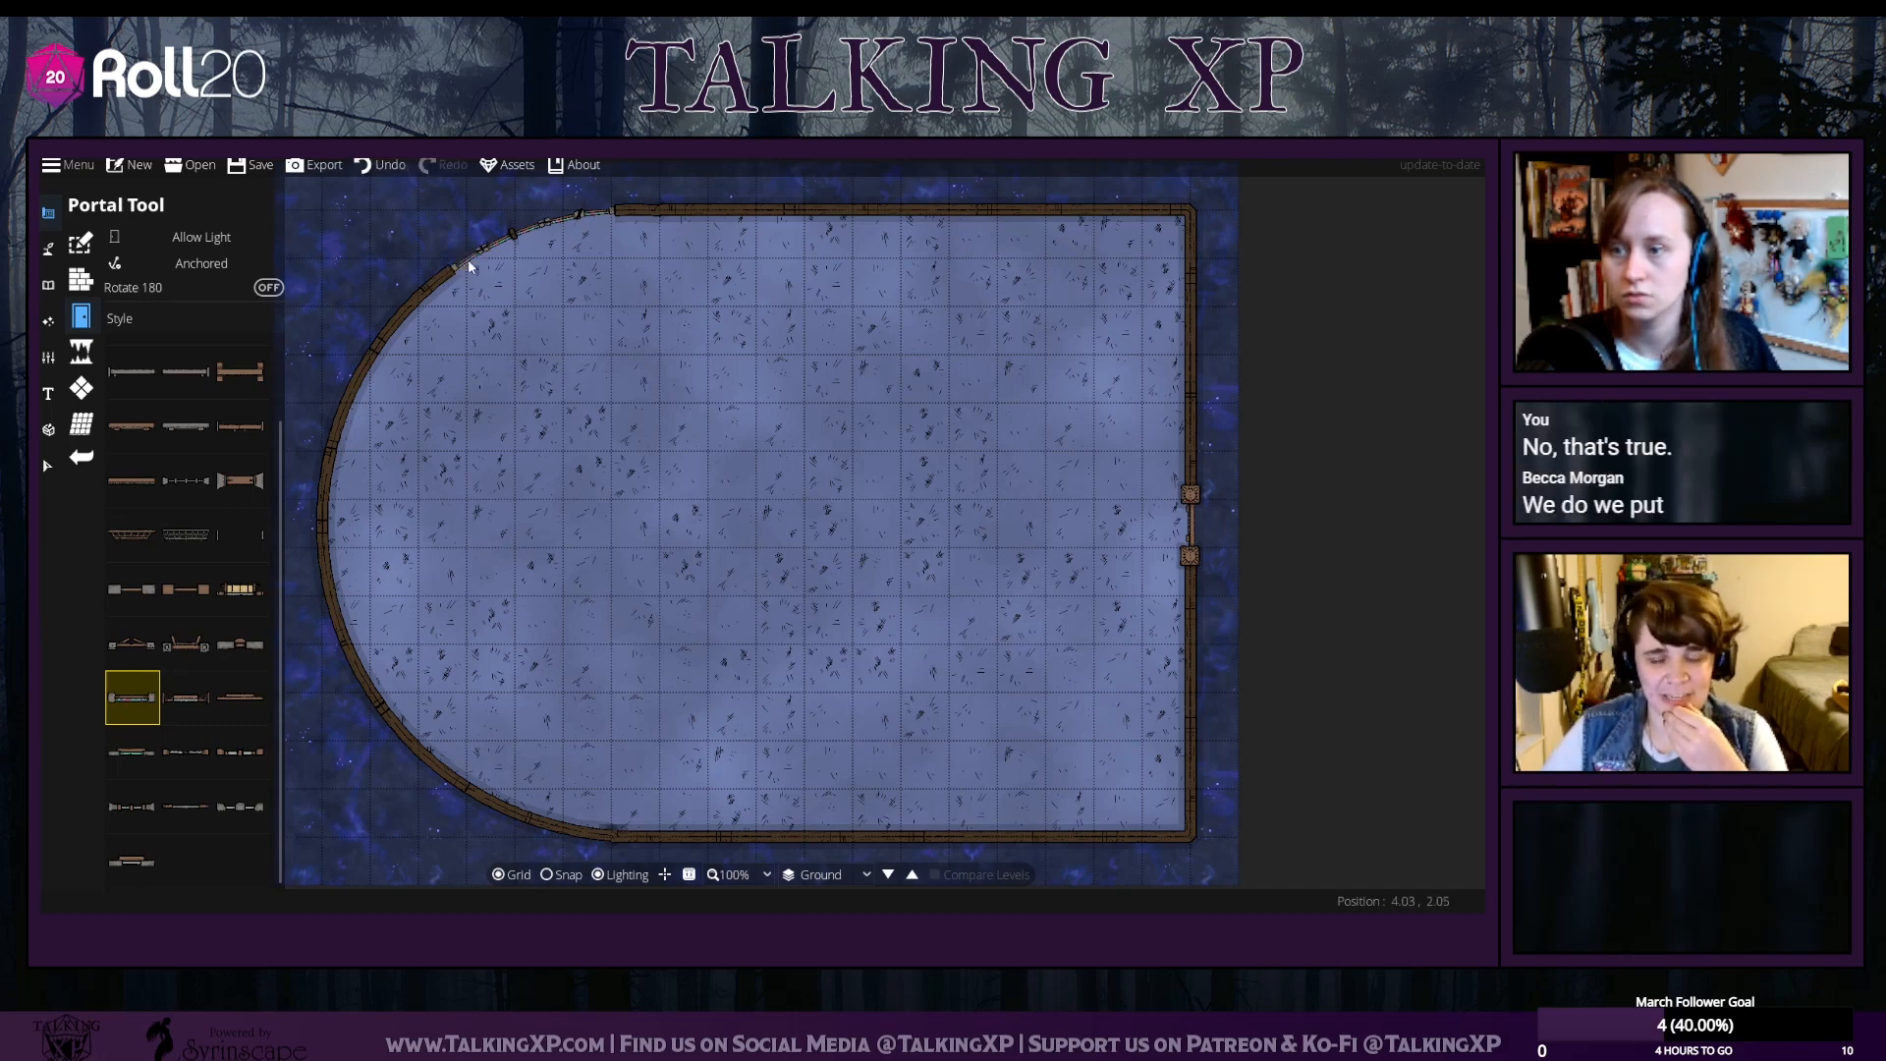
left_click(388, 334)
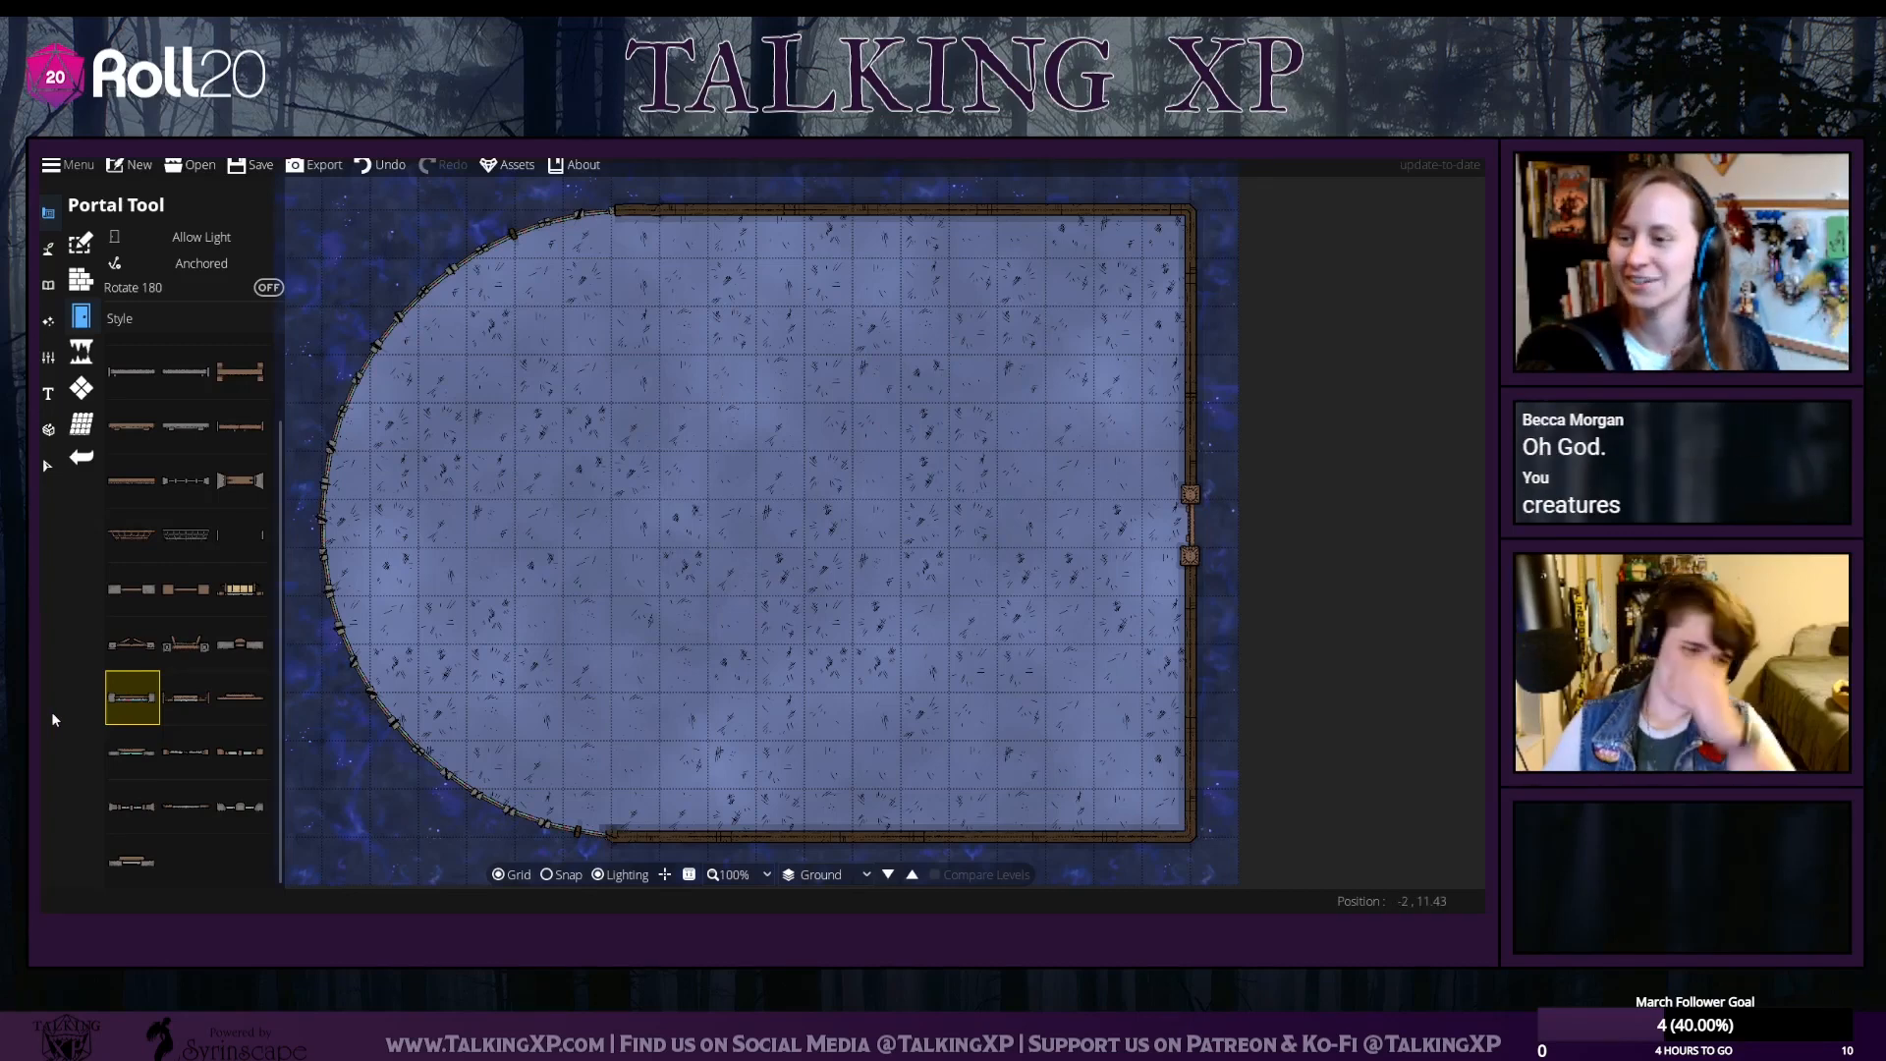
left_click(48, 287)
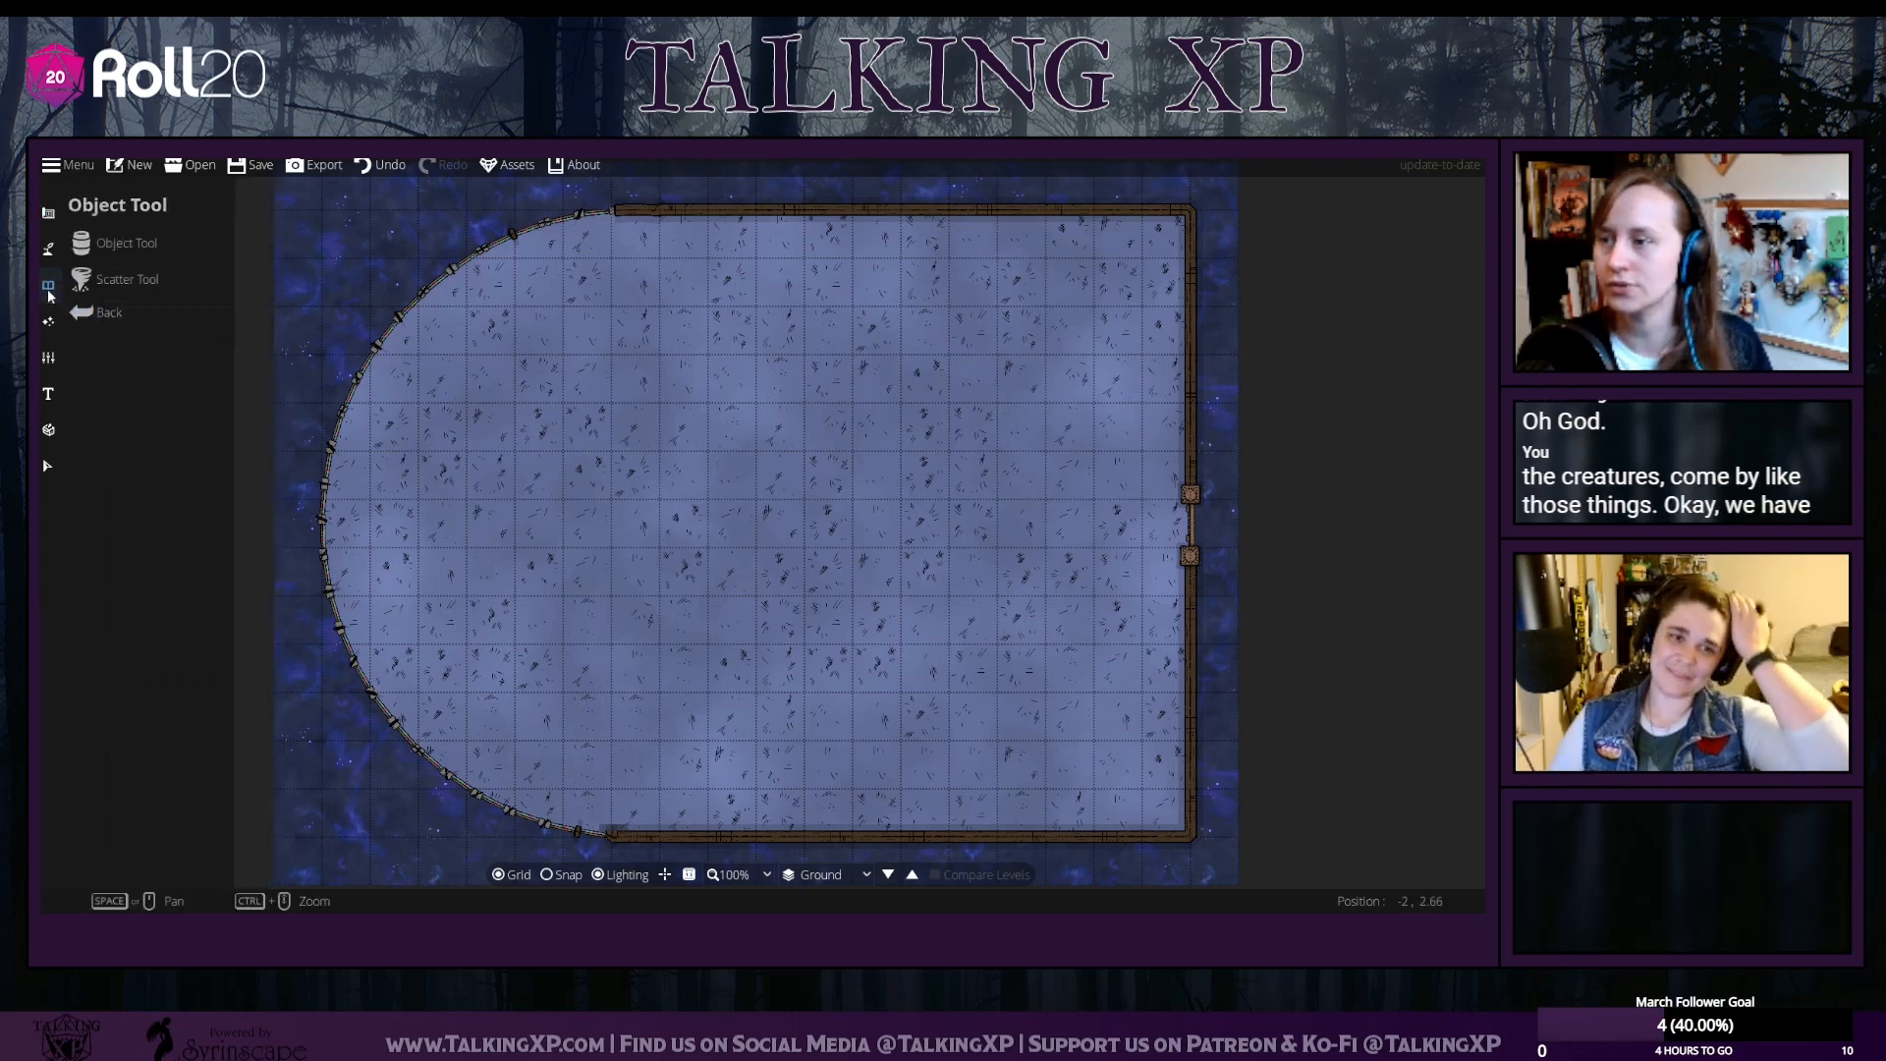
left_click(91, 245)
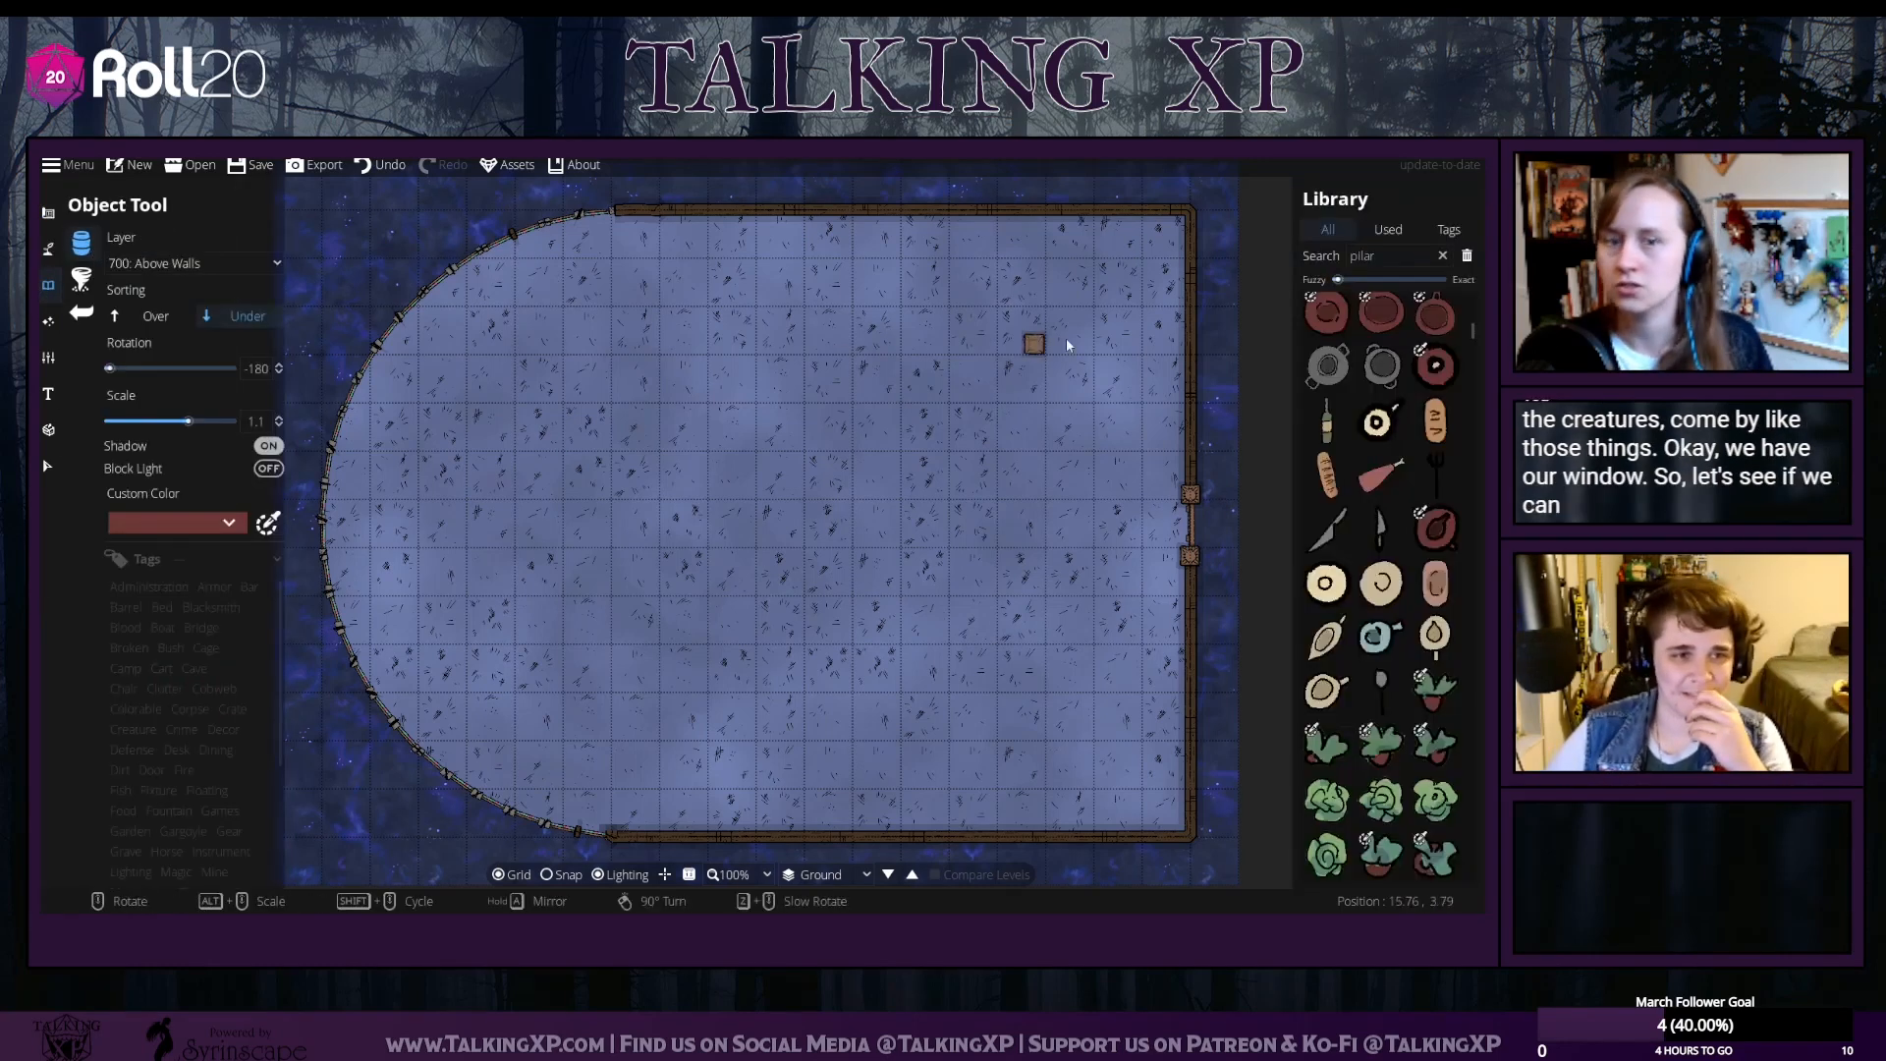
left_click(1391, 251)
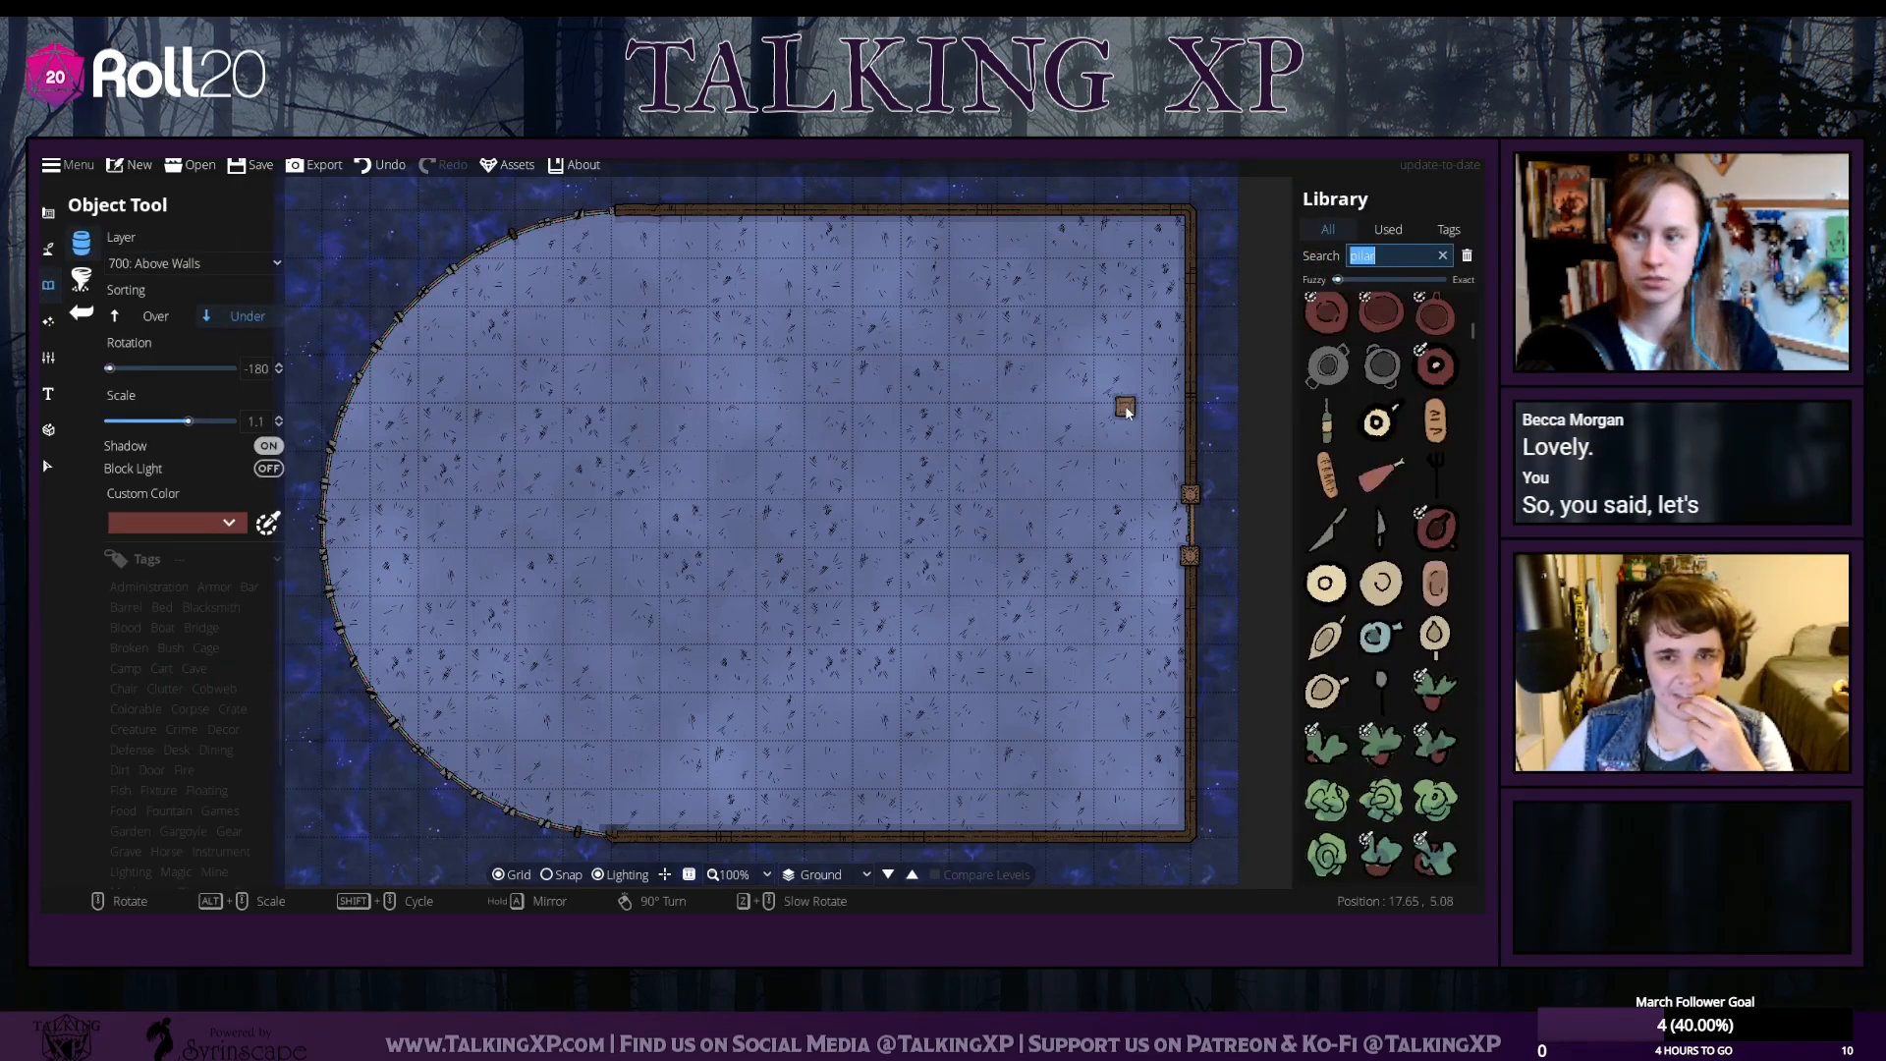
Set the text color to white (ffffff) and write the note "wet bar, micro, convo pit," in the map's northwest corner
left_click(47, 393)
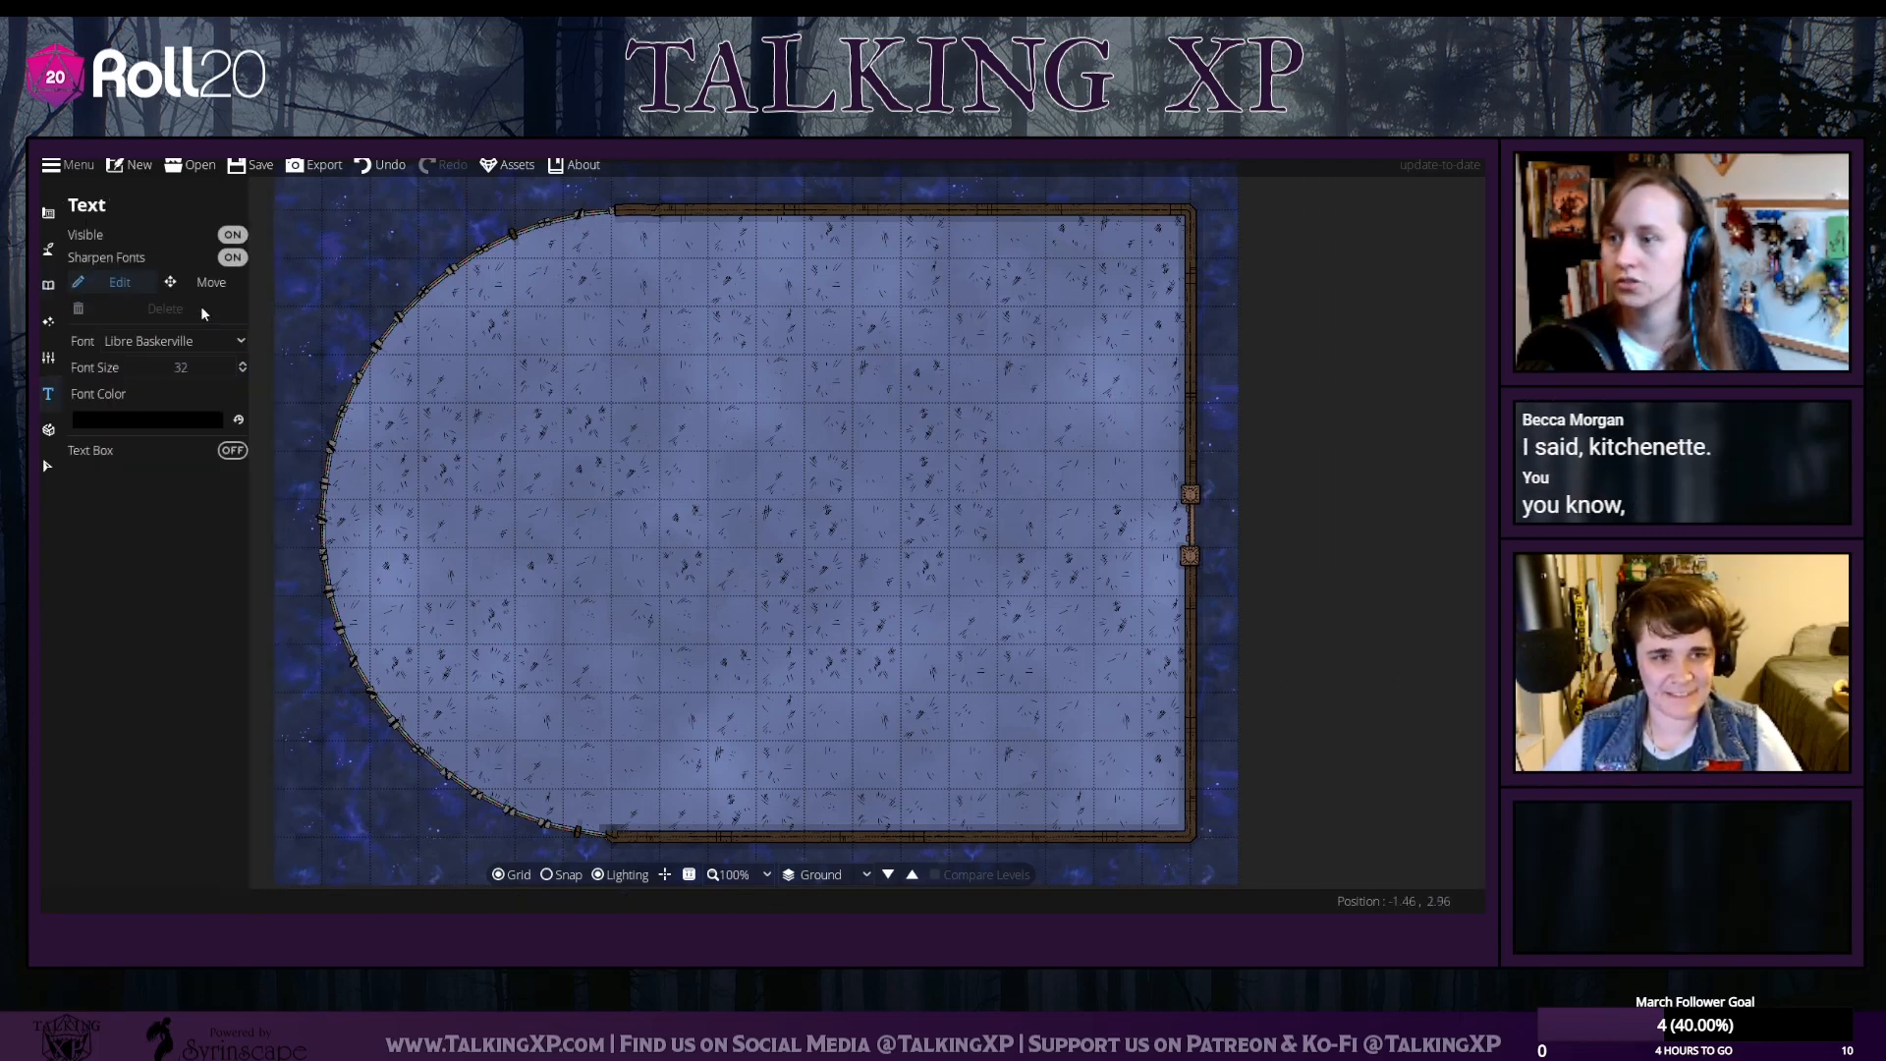
left_click(168, 420)
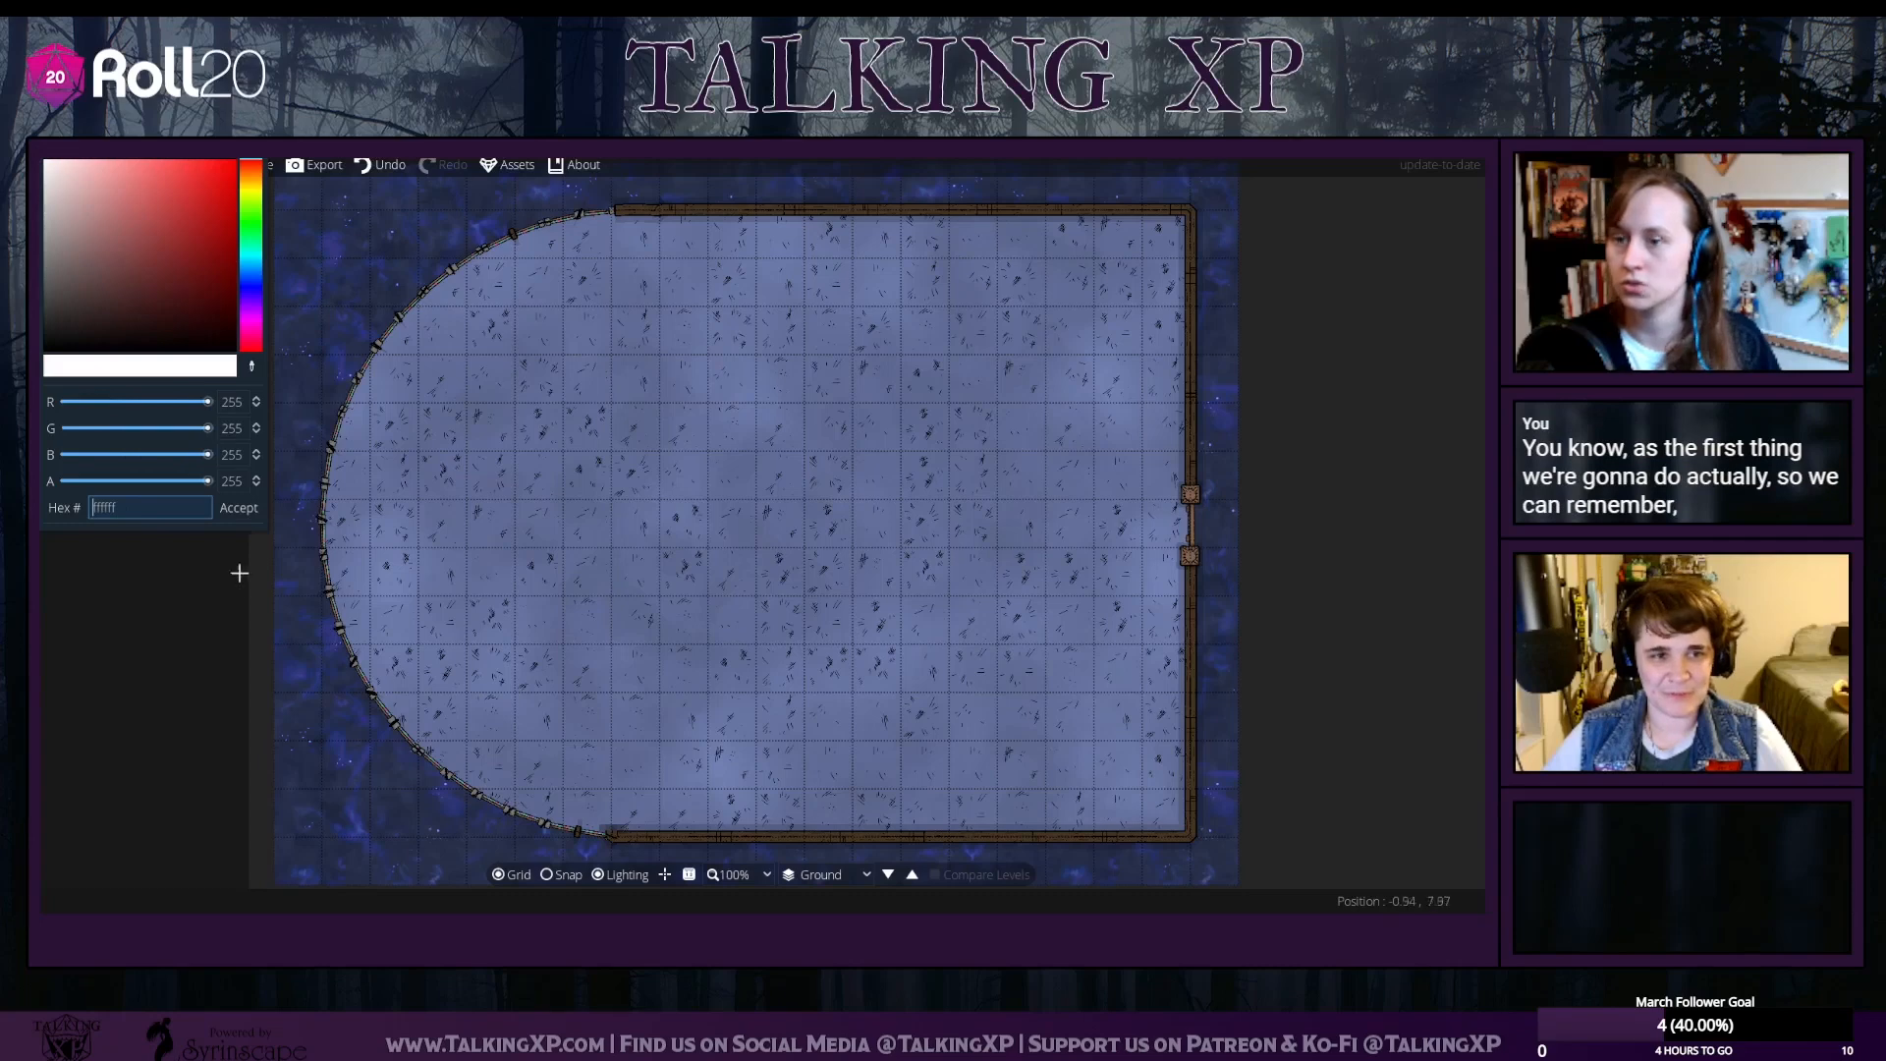
left_click(239, 508)
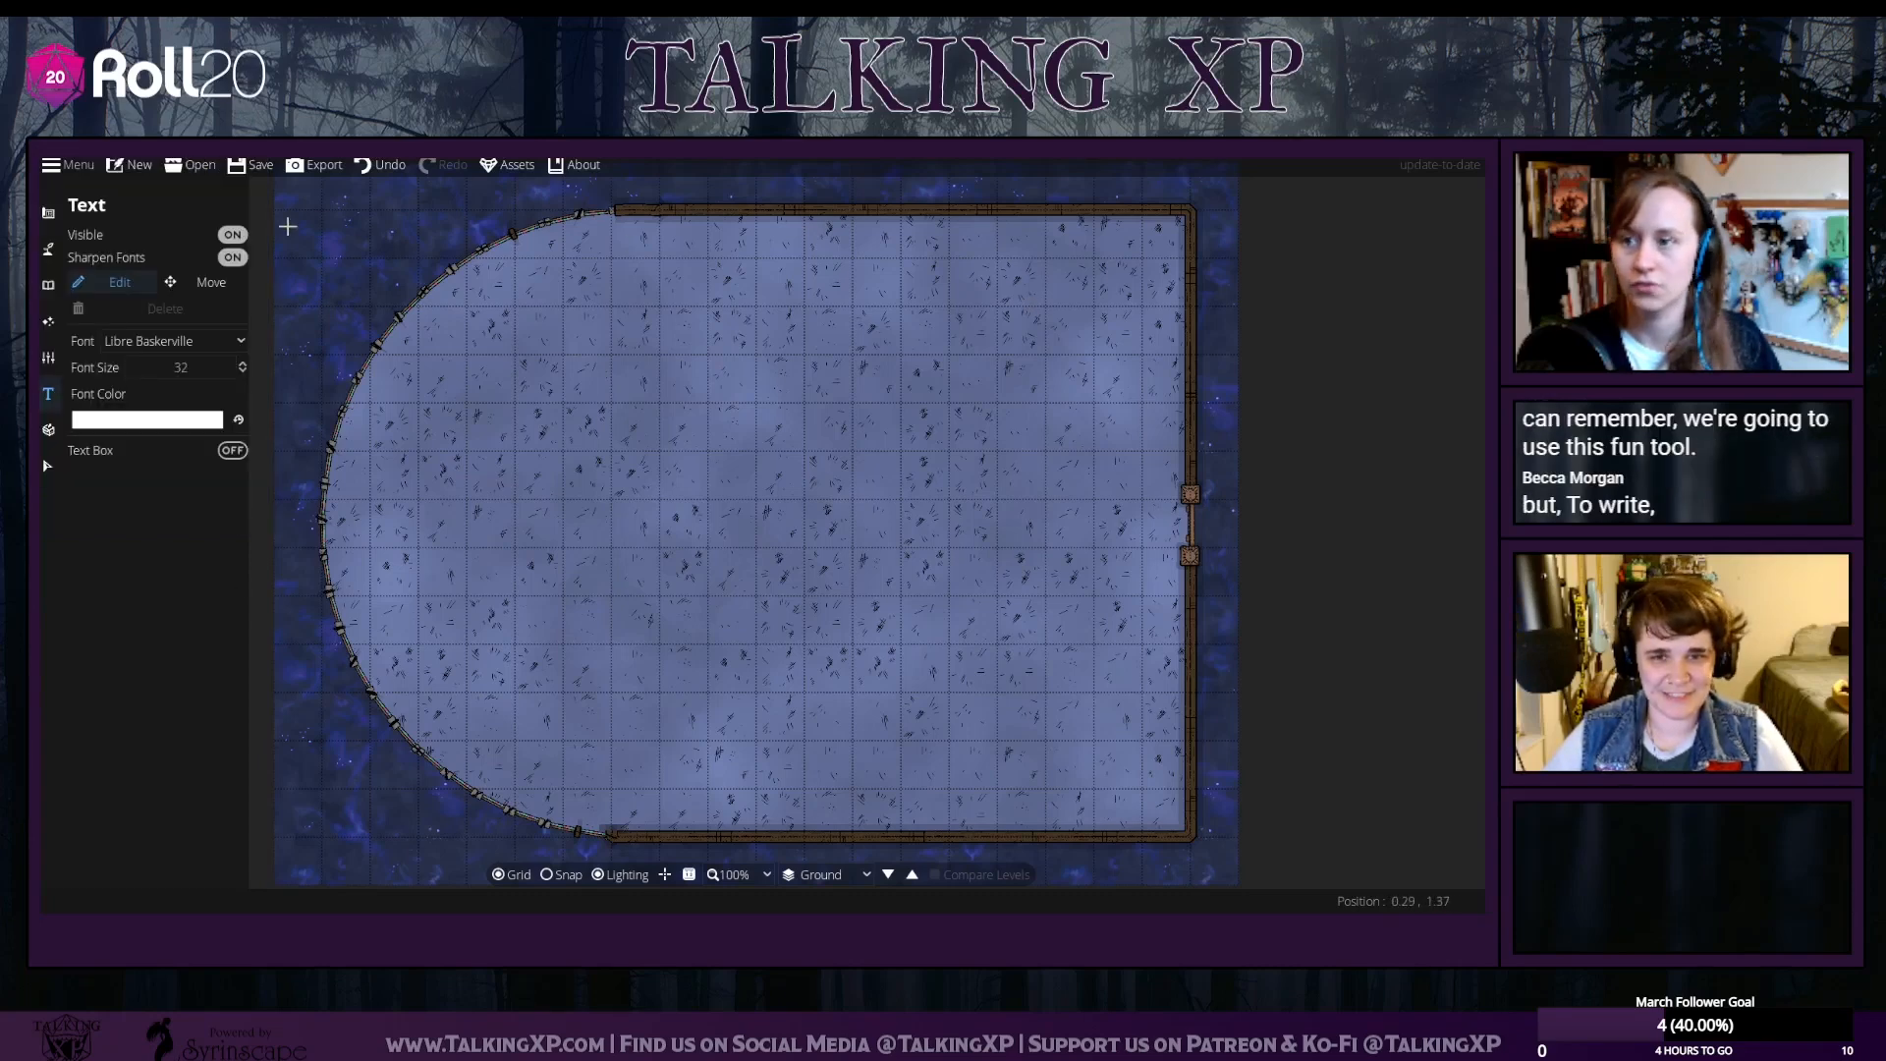
left_click(288, 200)
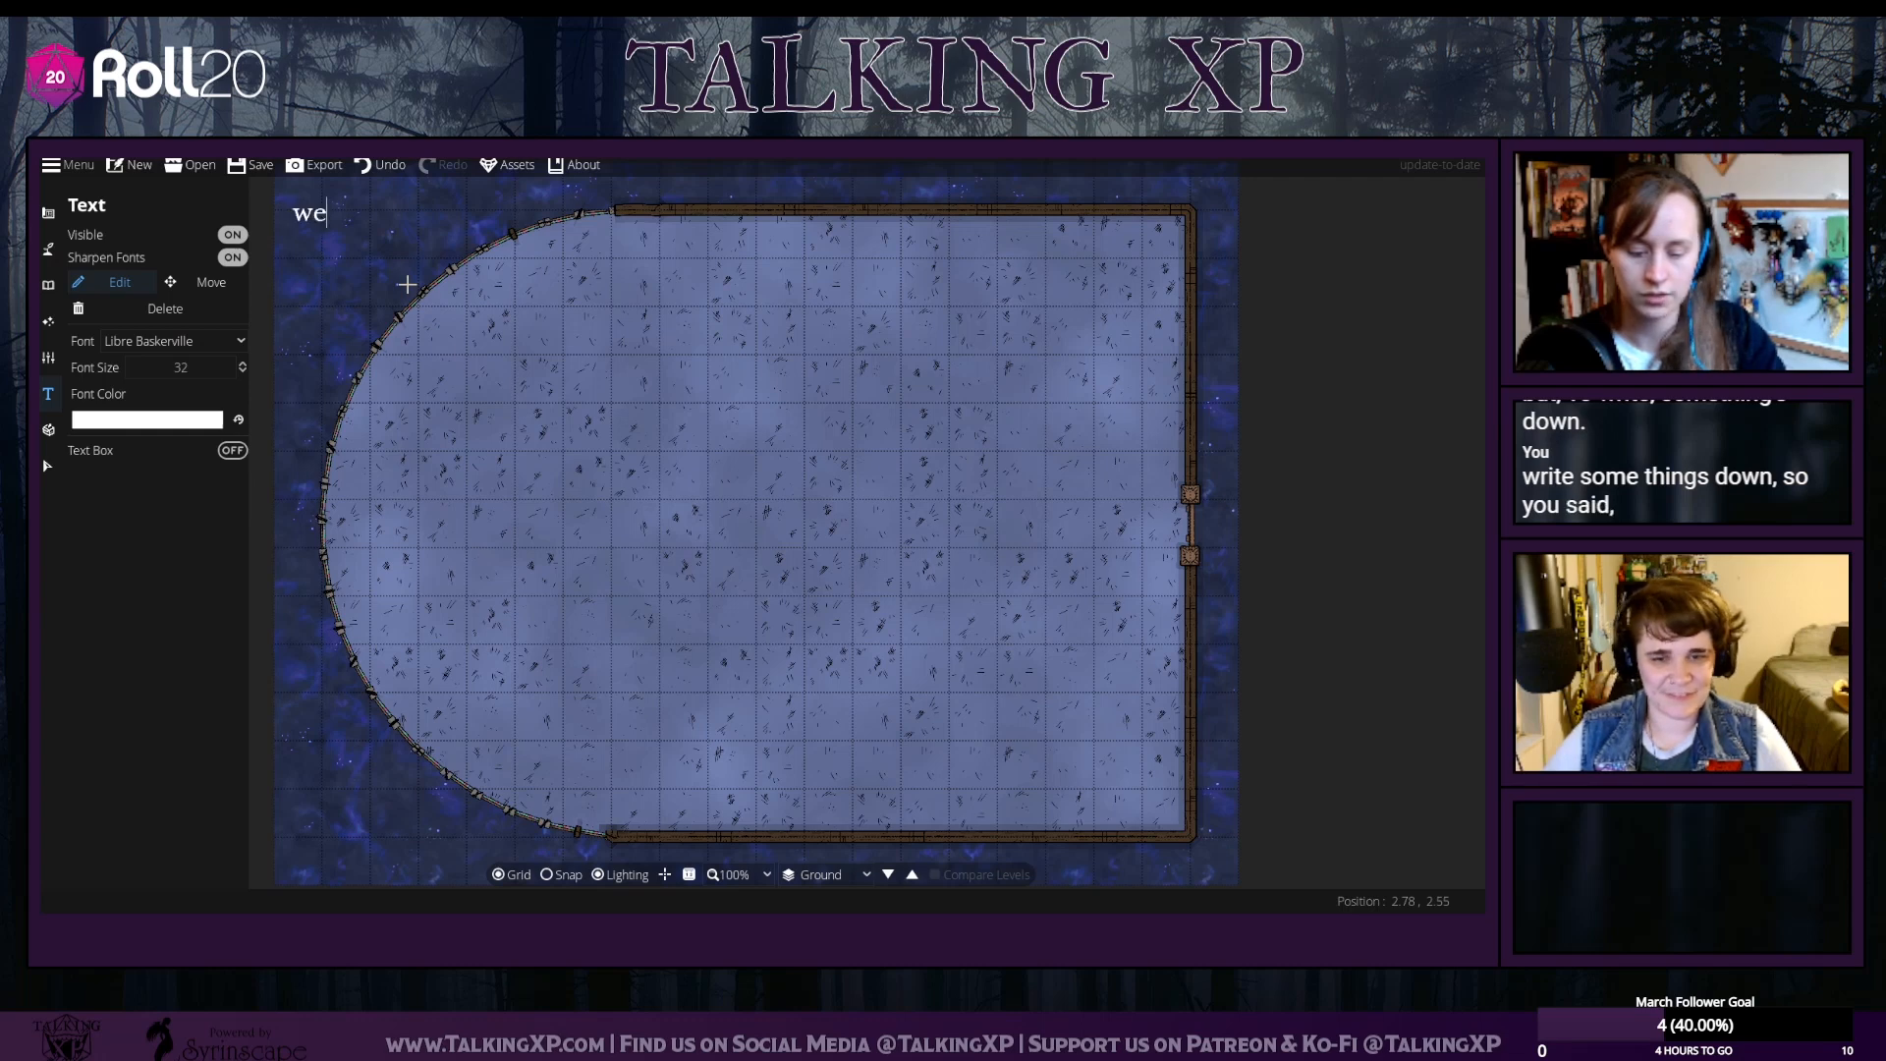
type("wet bar, micro,")
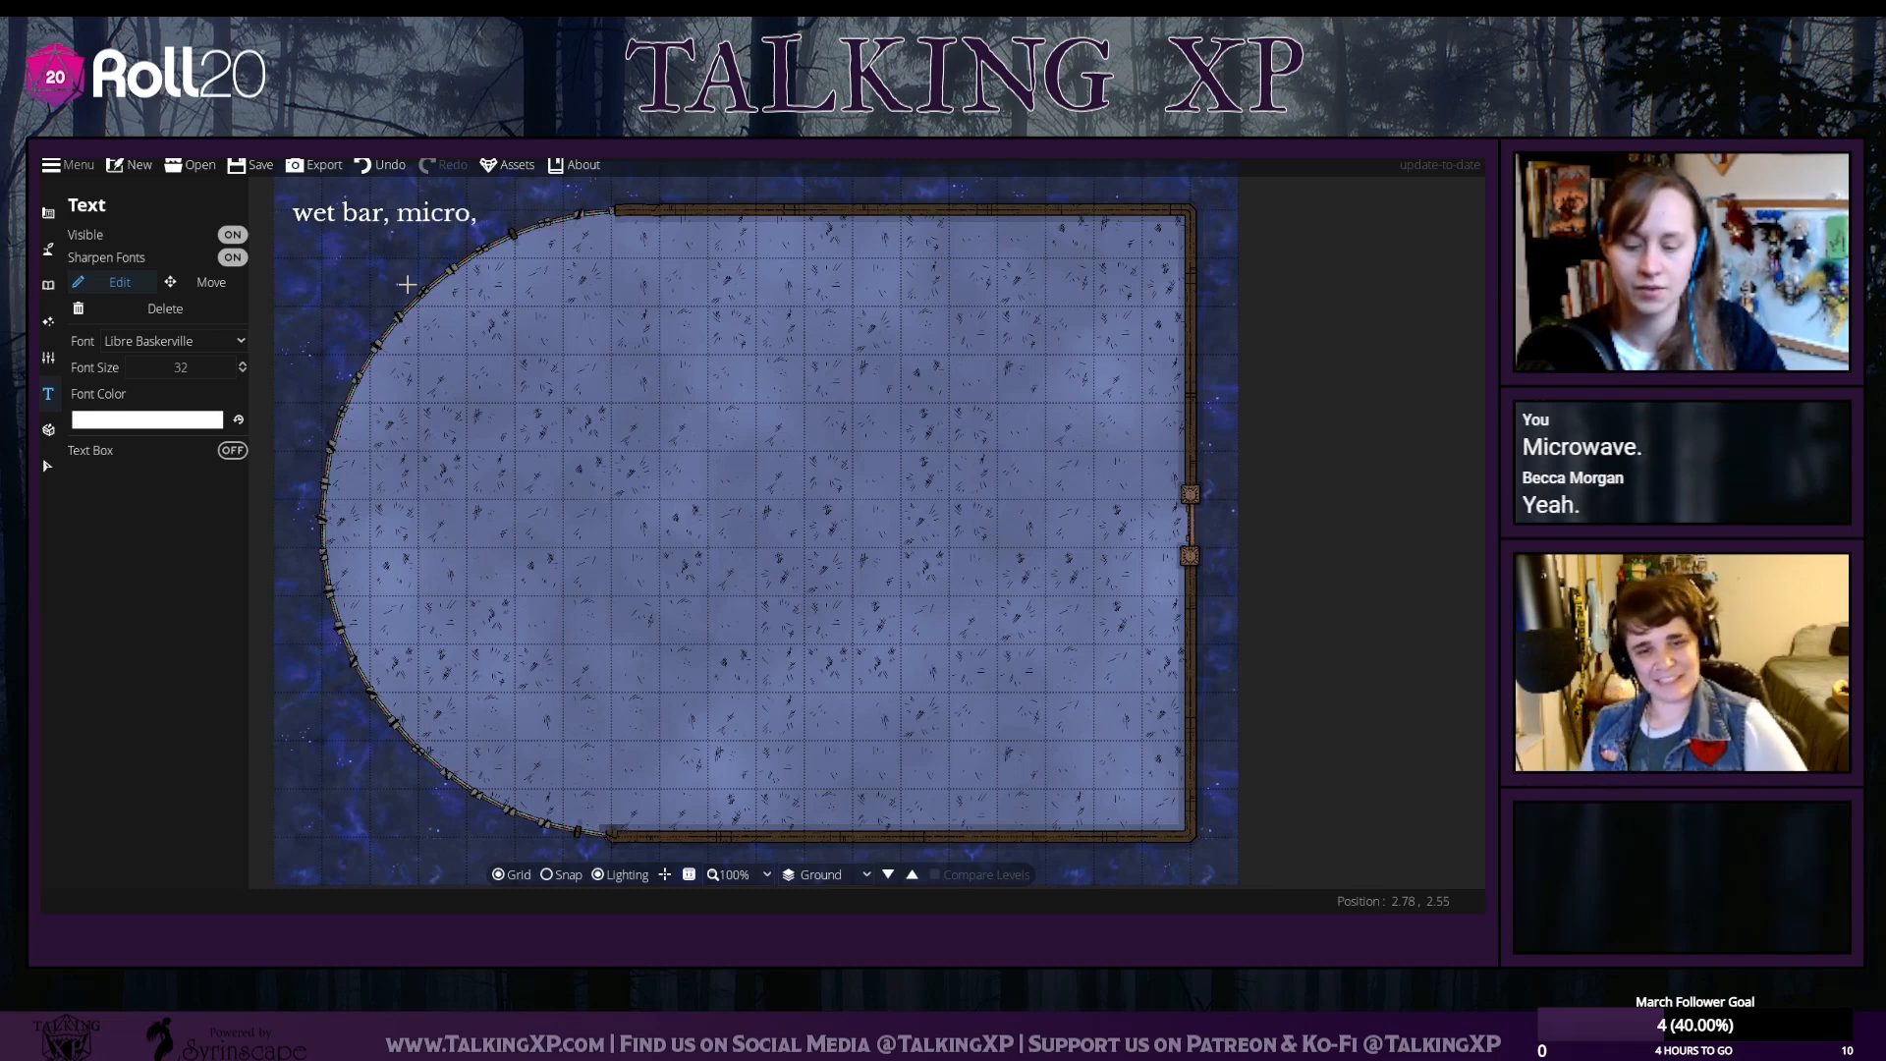
type("o pit,")
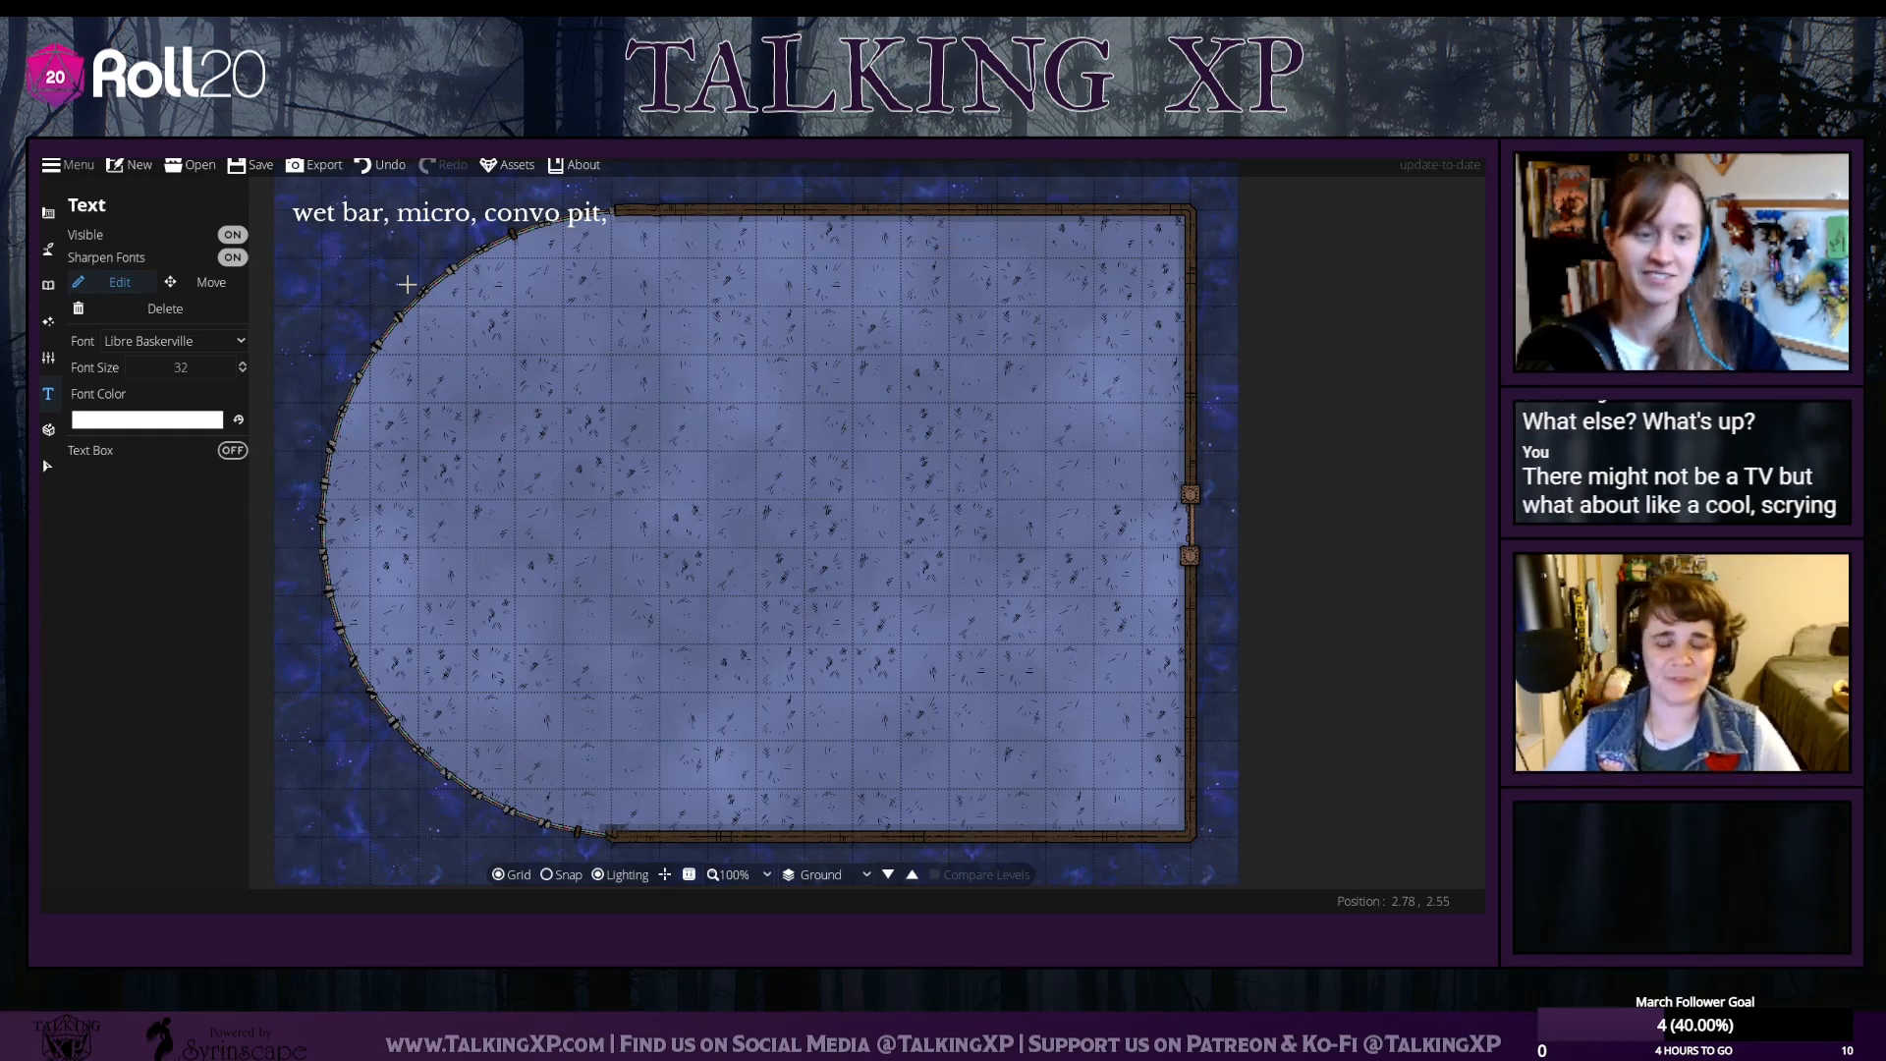
Add "scry," to the end of the note, correcting its spelling
type("skyur")
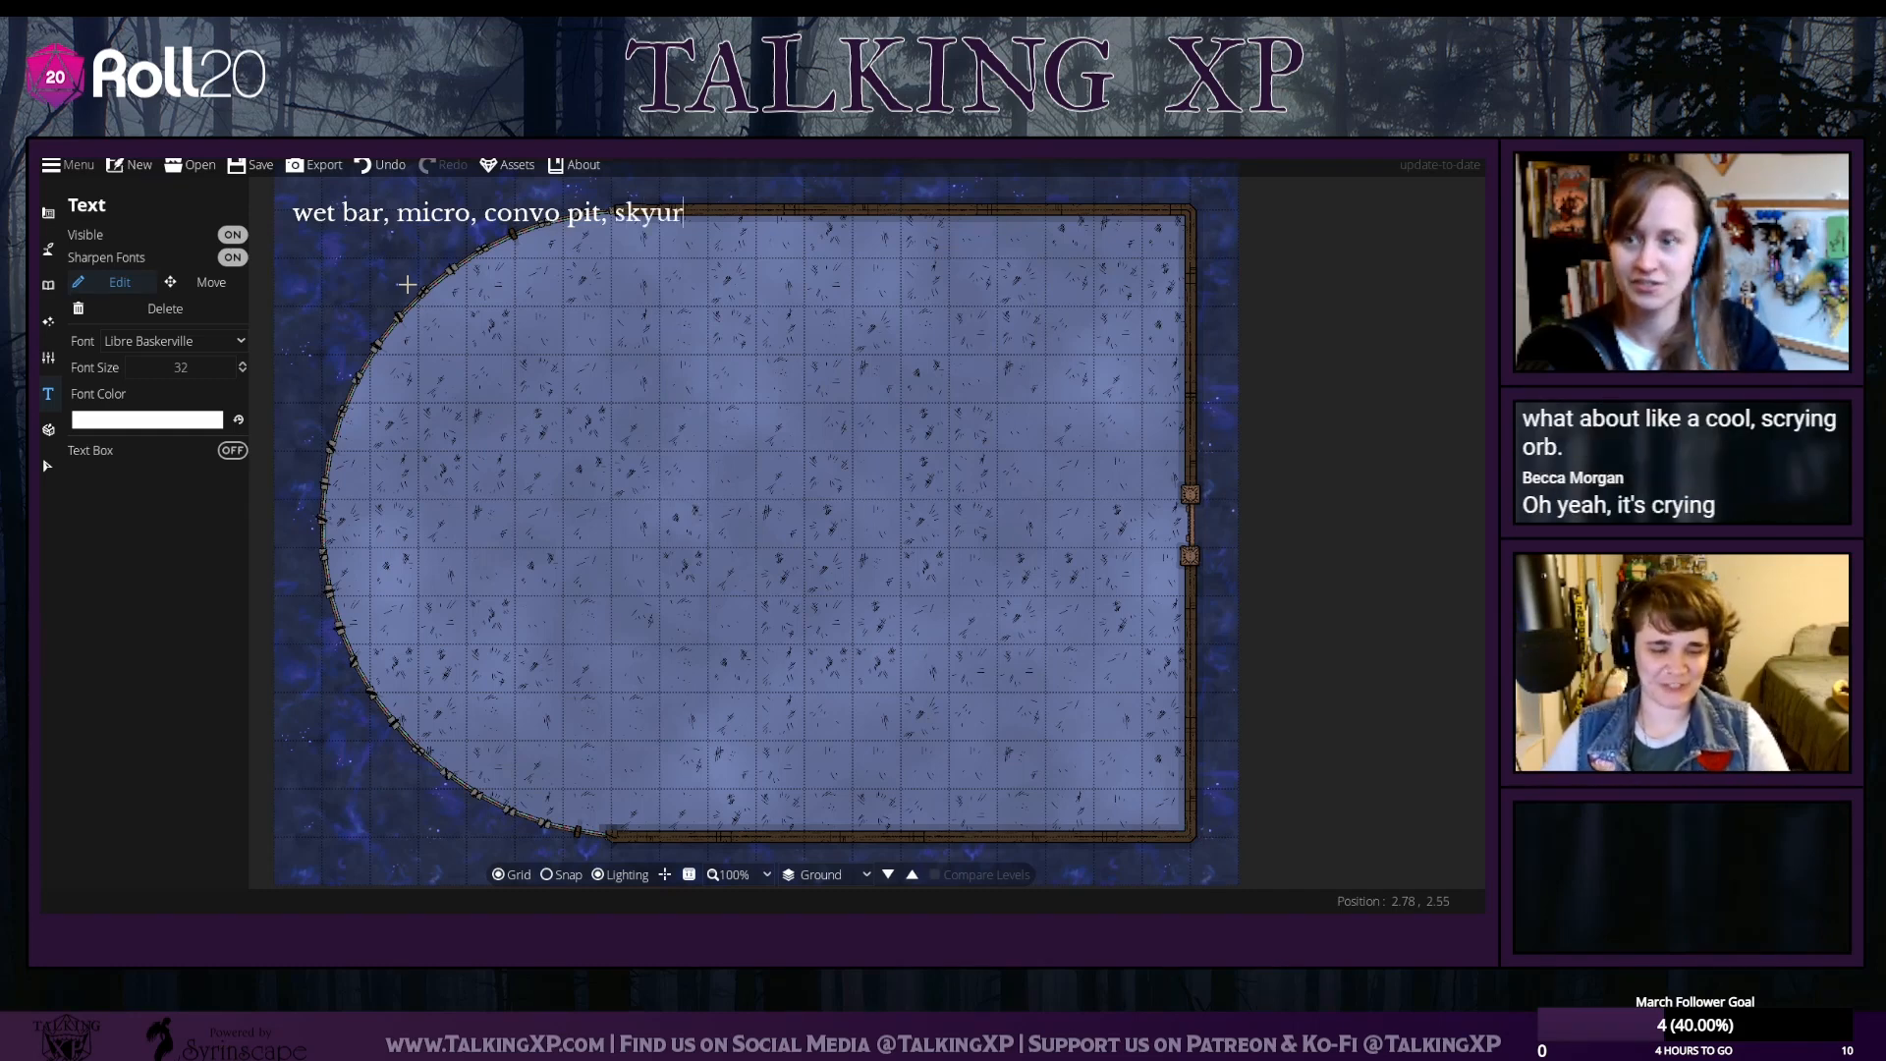
key("BackSpace")
key("BackSpace")
key("BackSpace")
key("BackSpace")
type("kr")
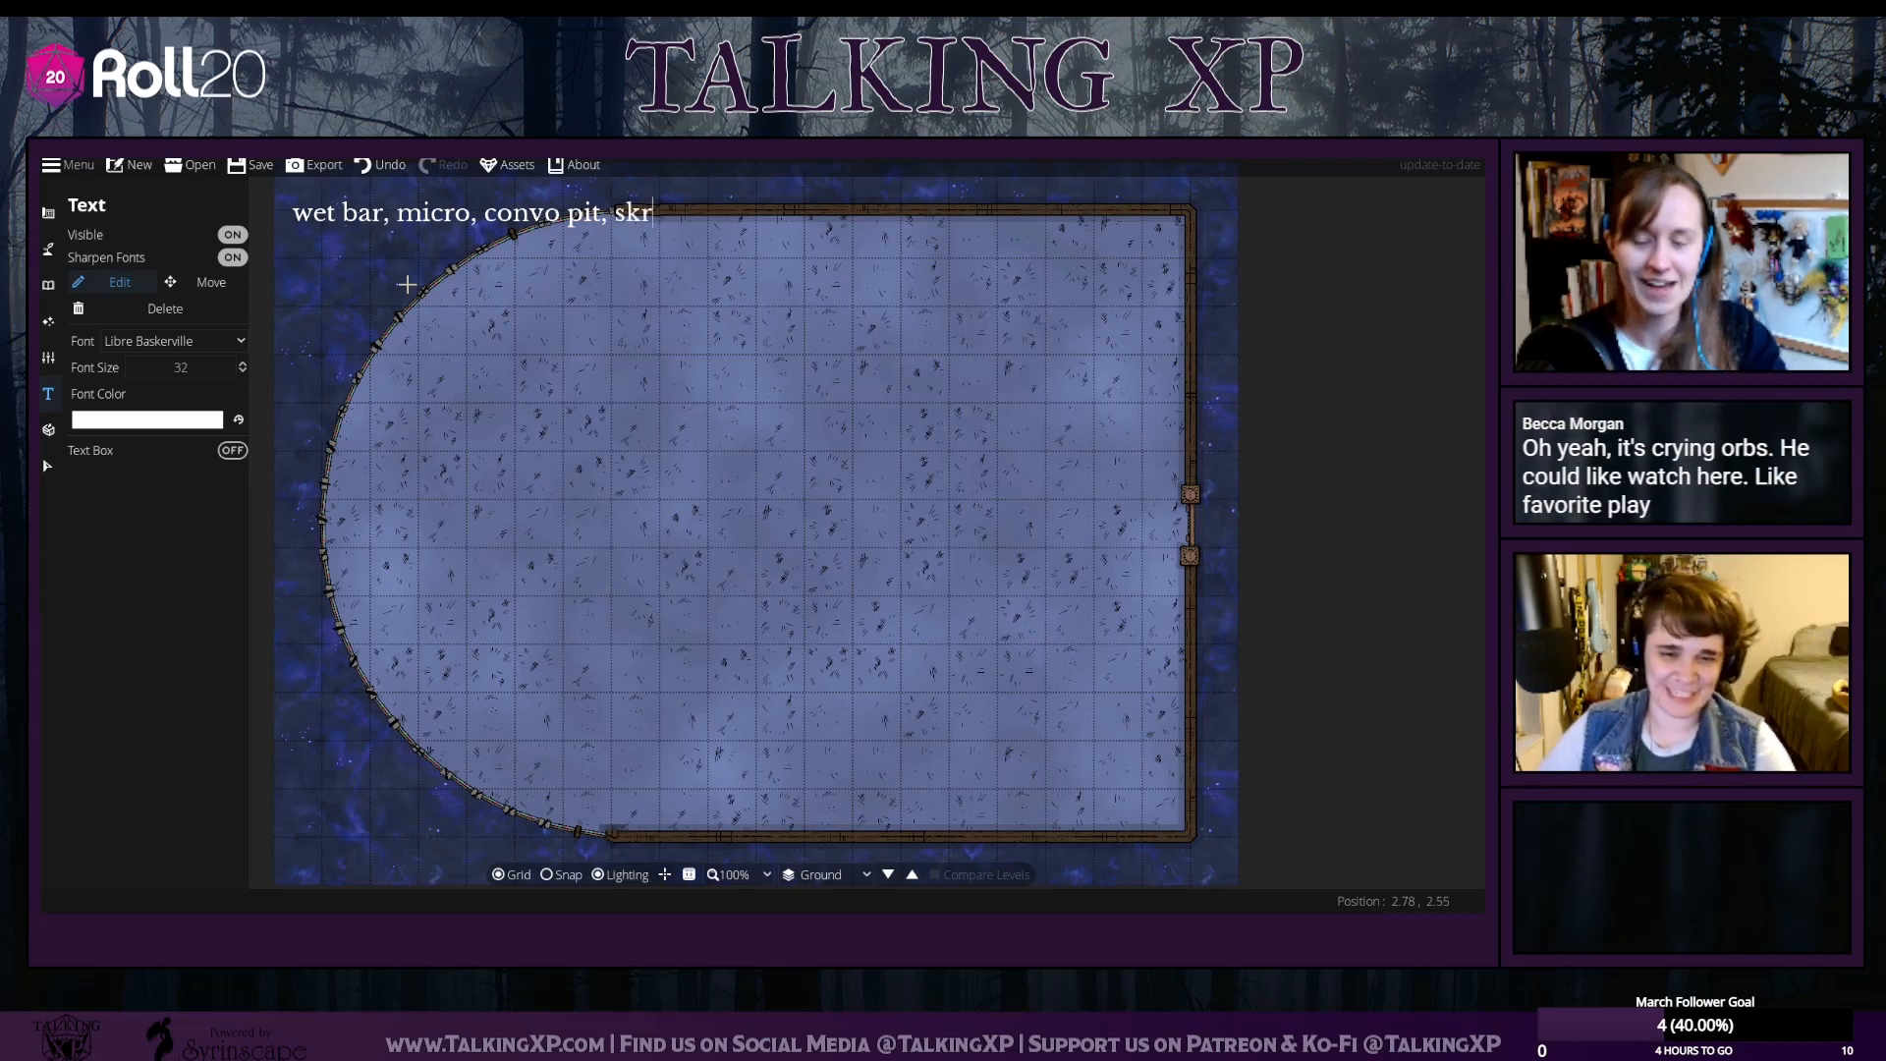
type("y")
key("BackSpace")
key("BackSpace")
type("yre")
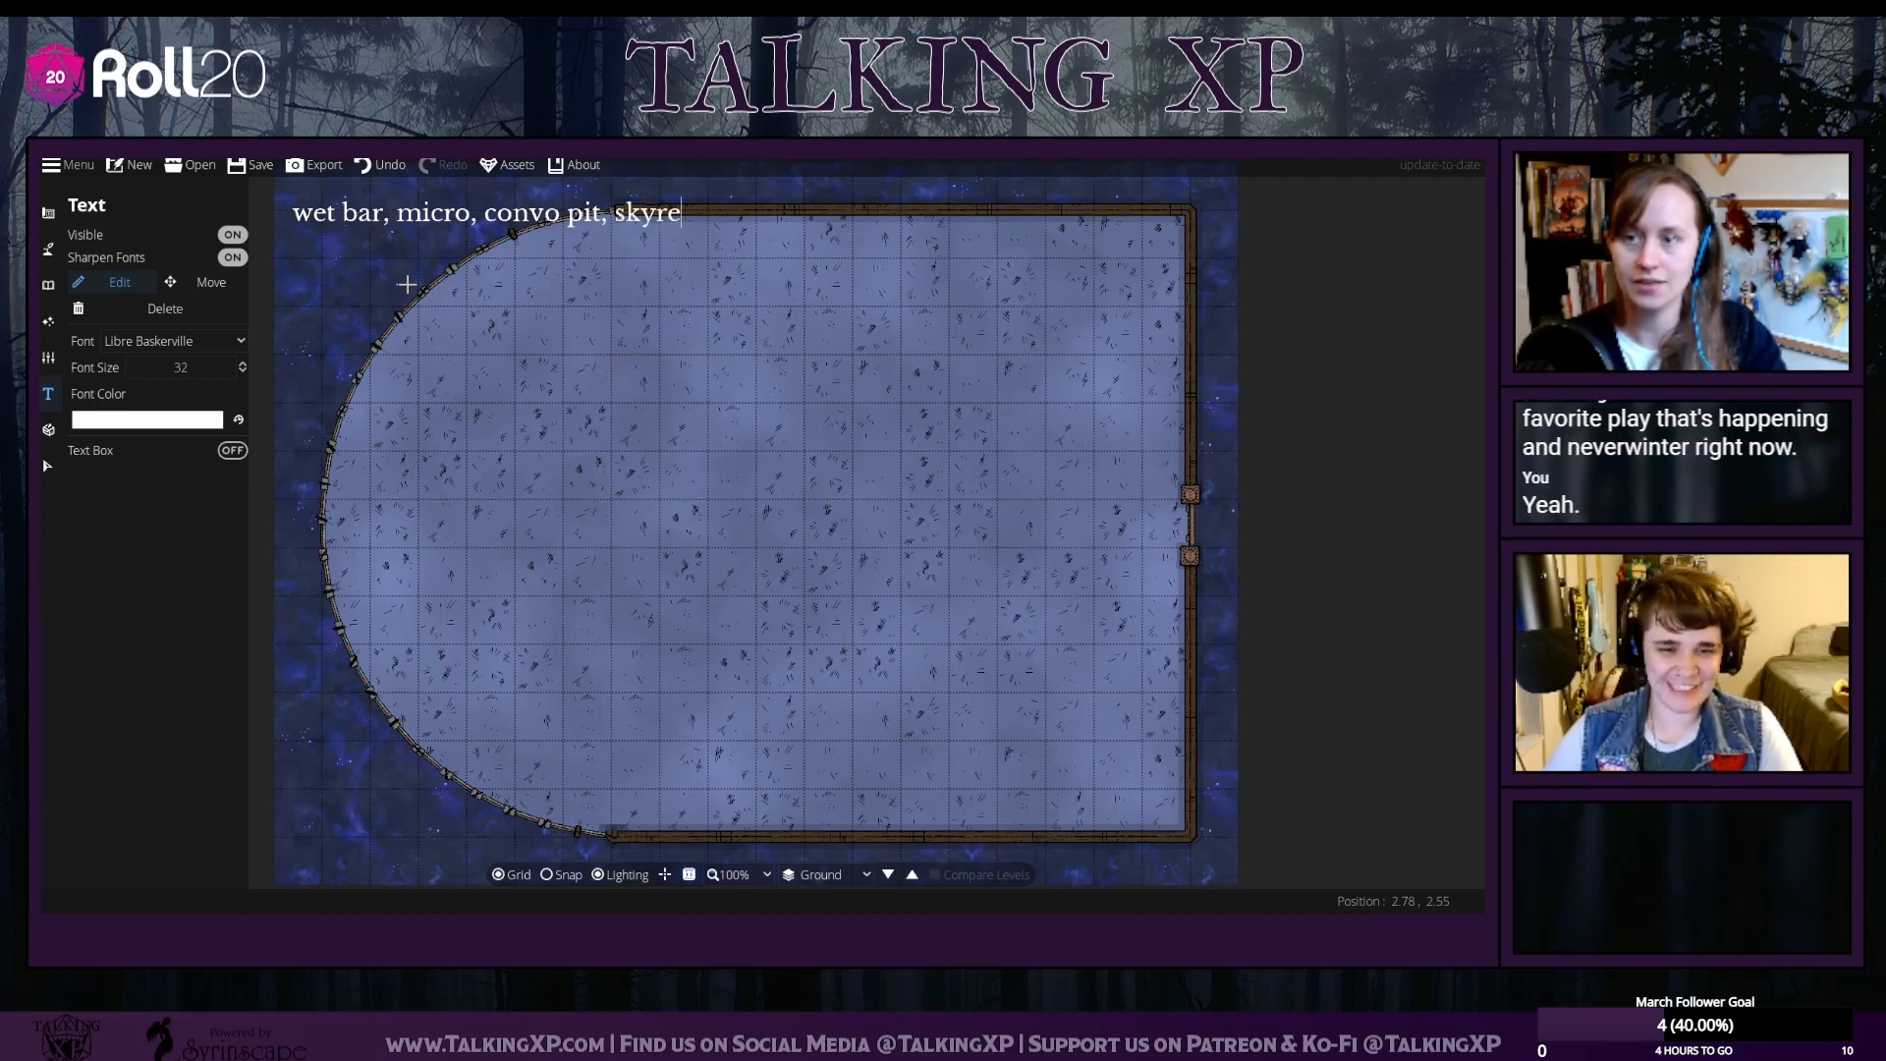
key("BackSpace")
key("BackSpace")
key("BackSpace")
key("BackSpace")
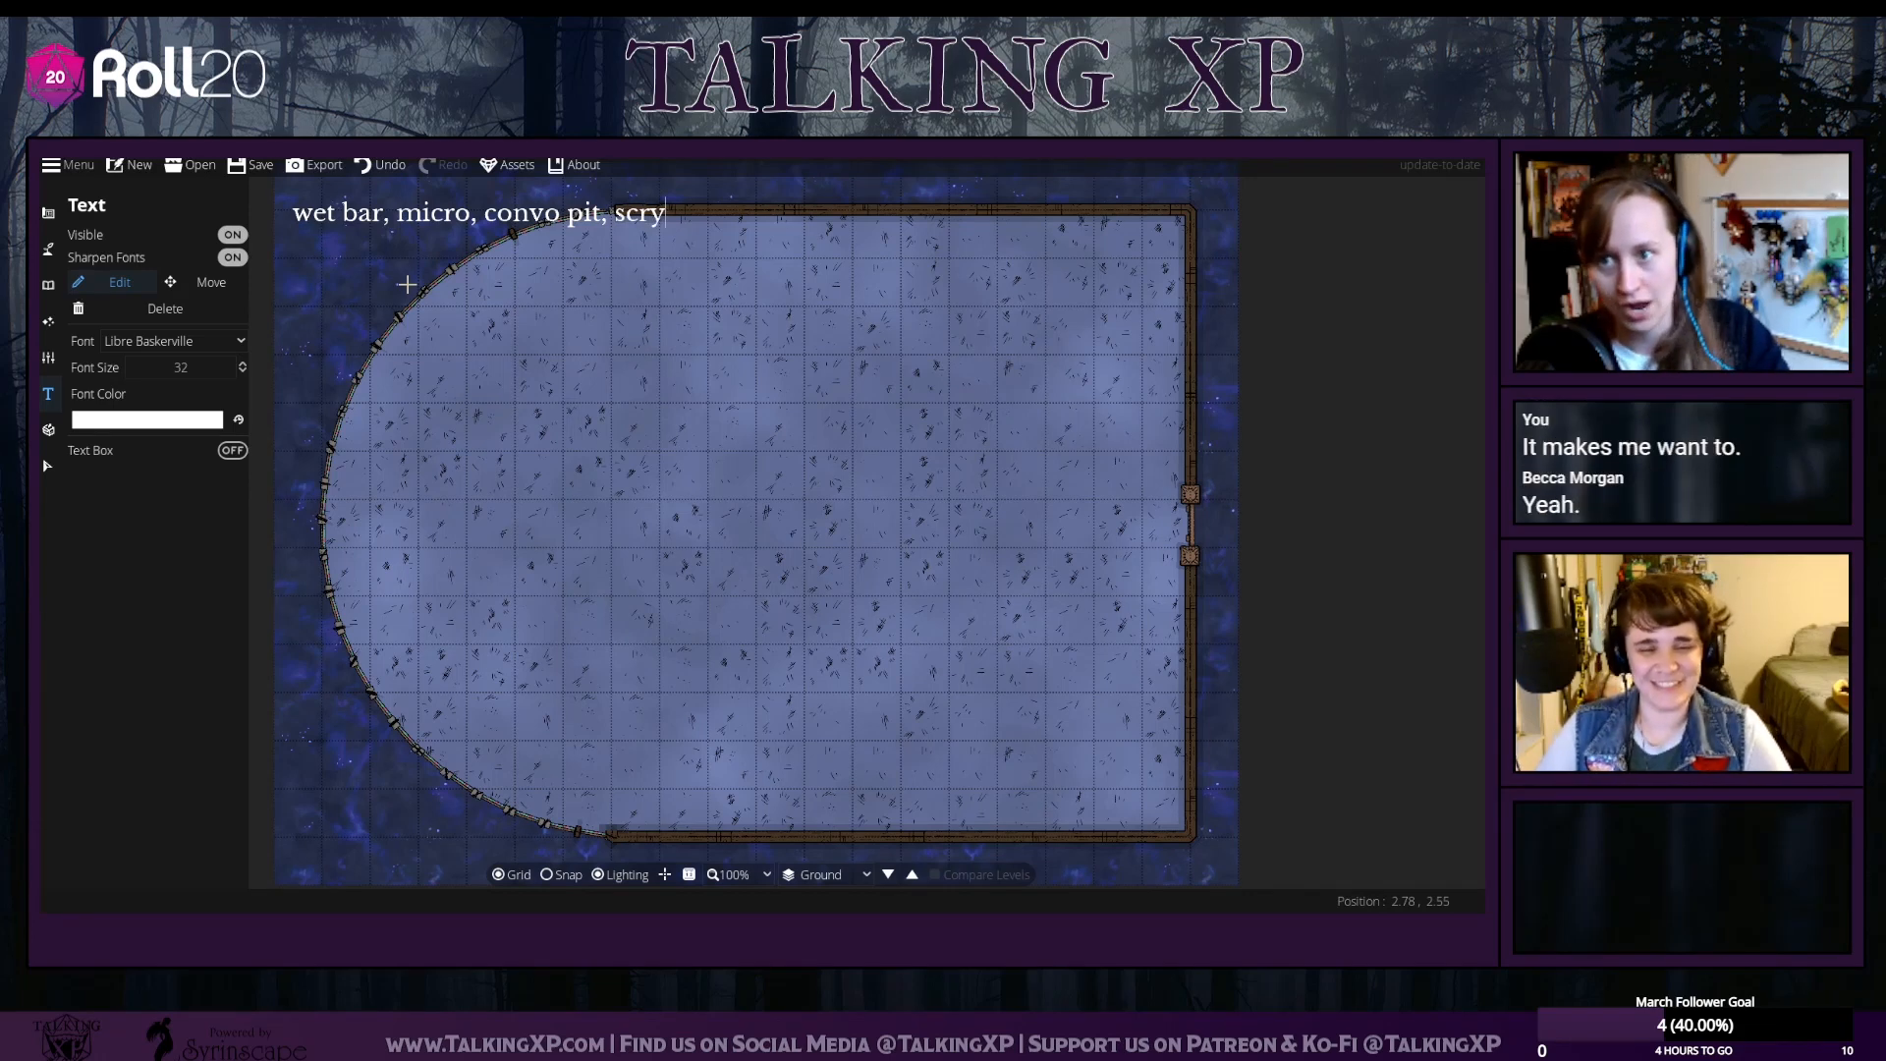
type(",")
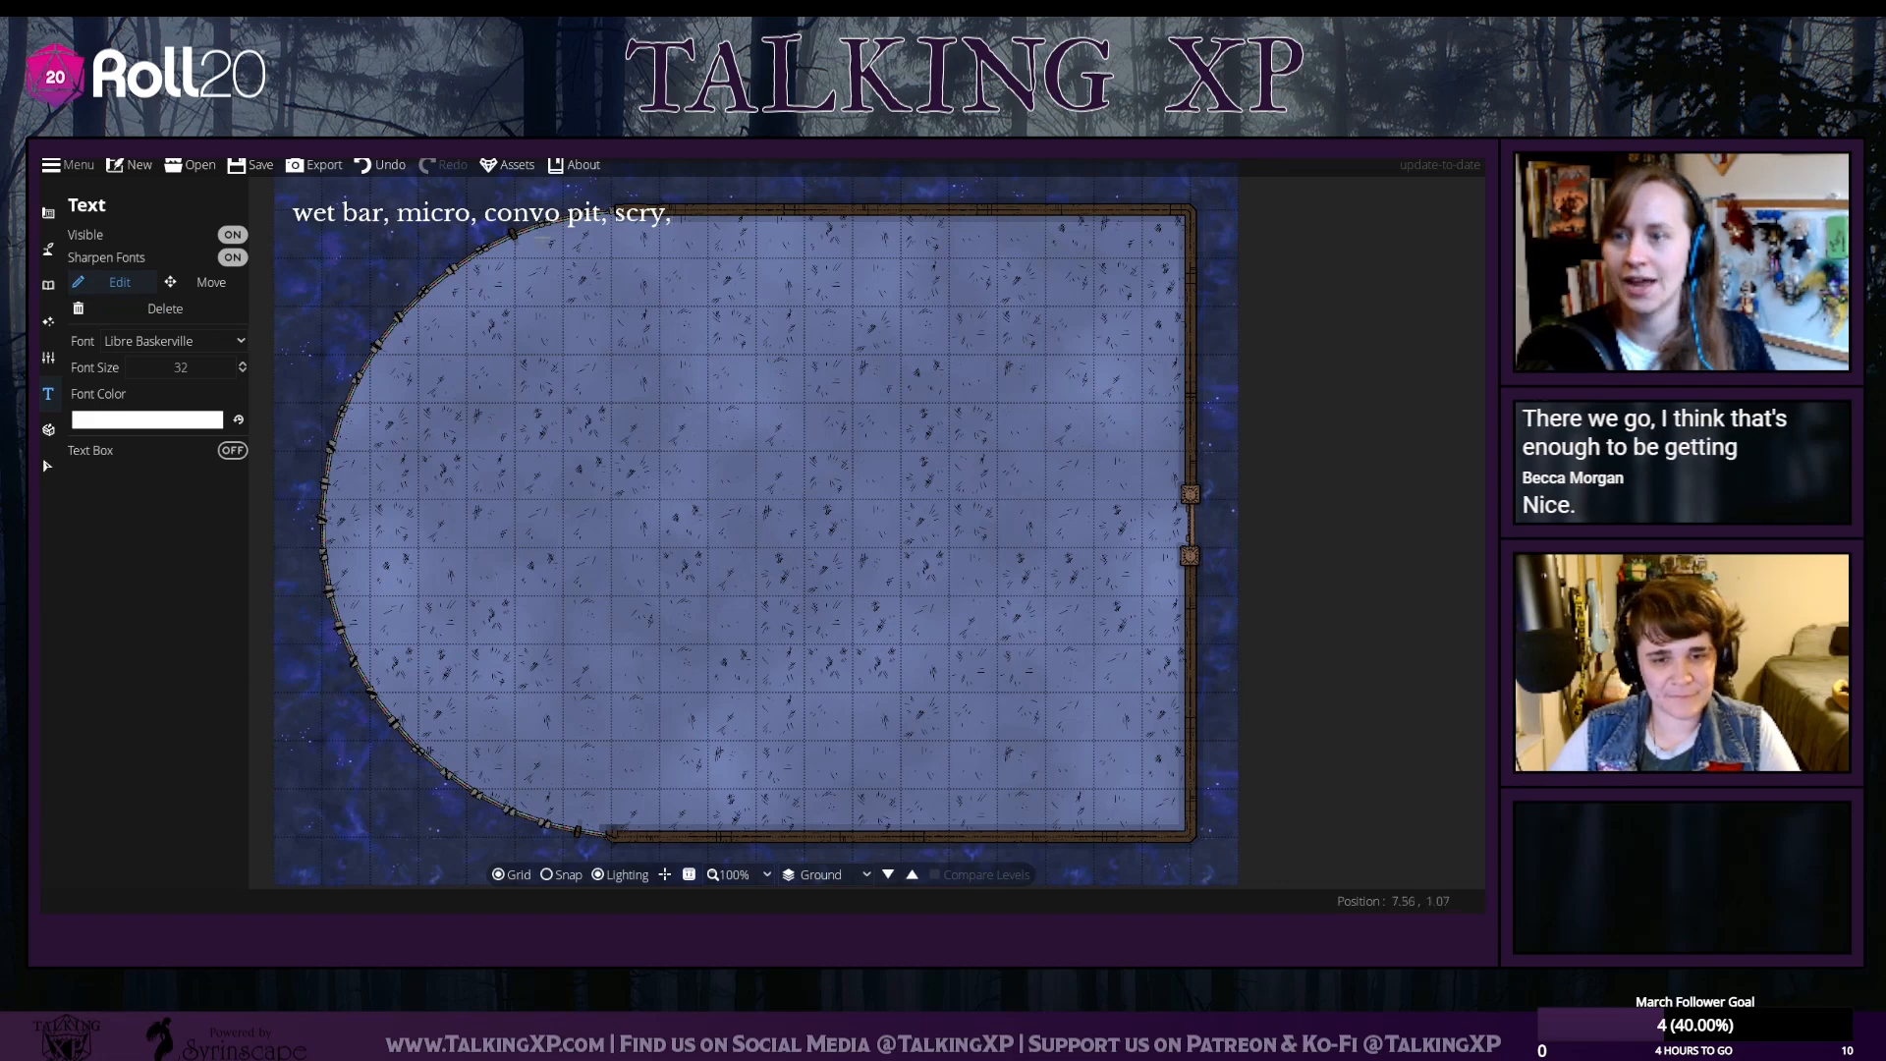
Search the object library for "sofa" with the Object Tool
left_click(44, 283)
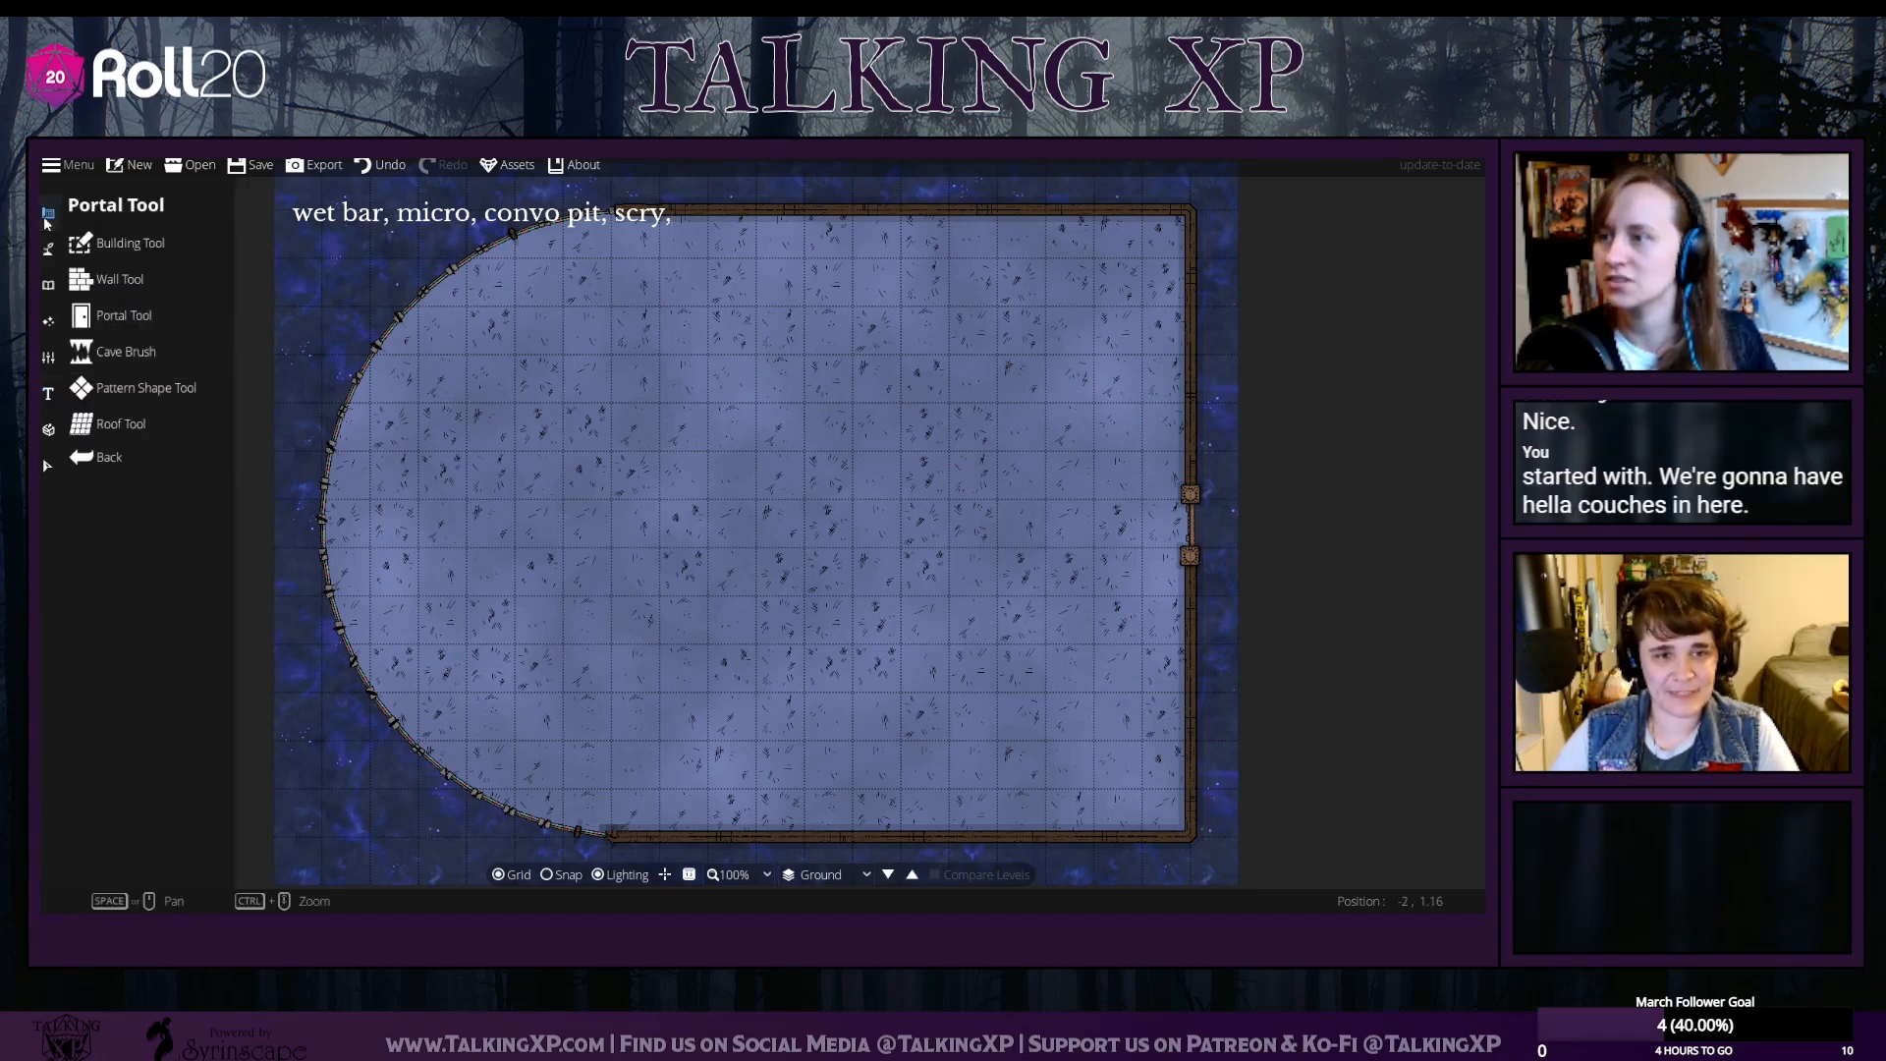
left_click(44, 287)
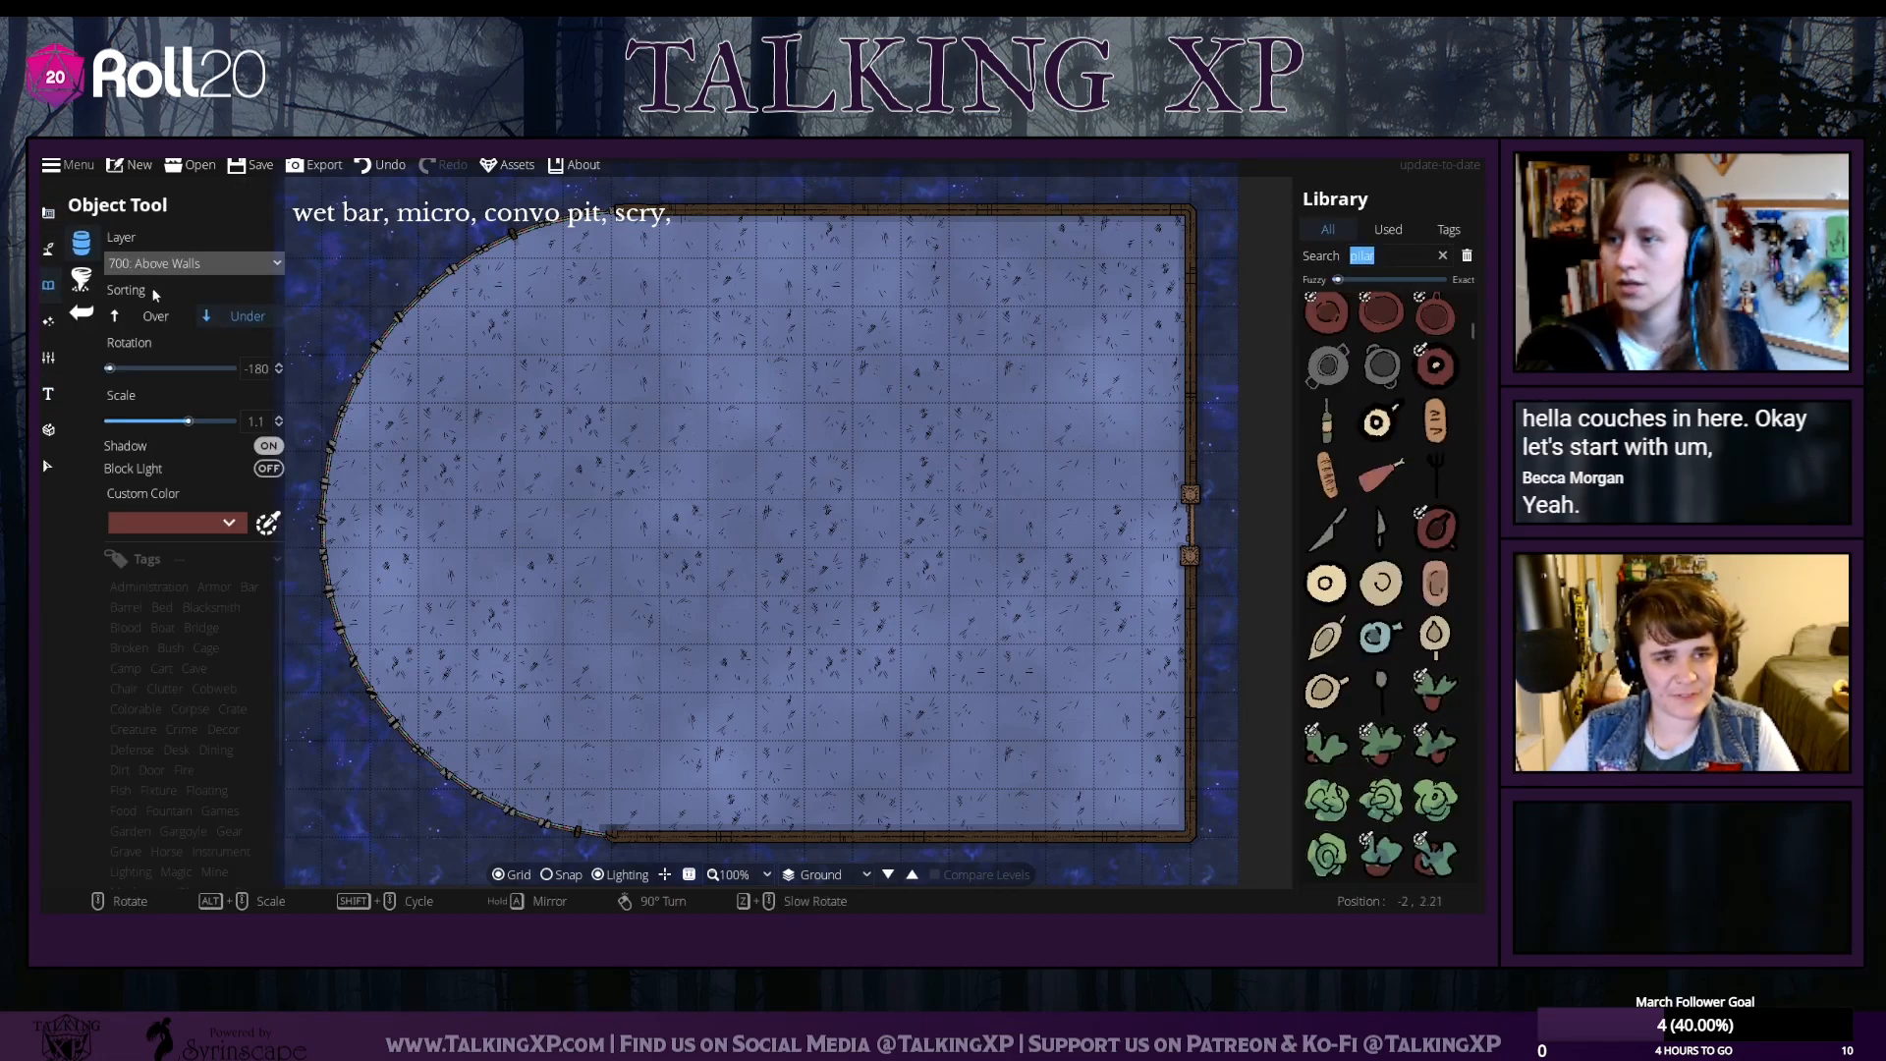
left_click(132, 251)
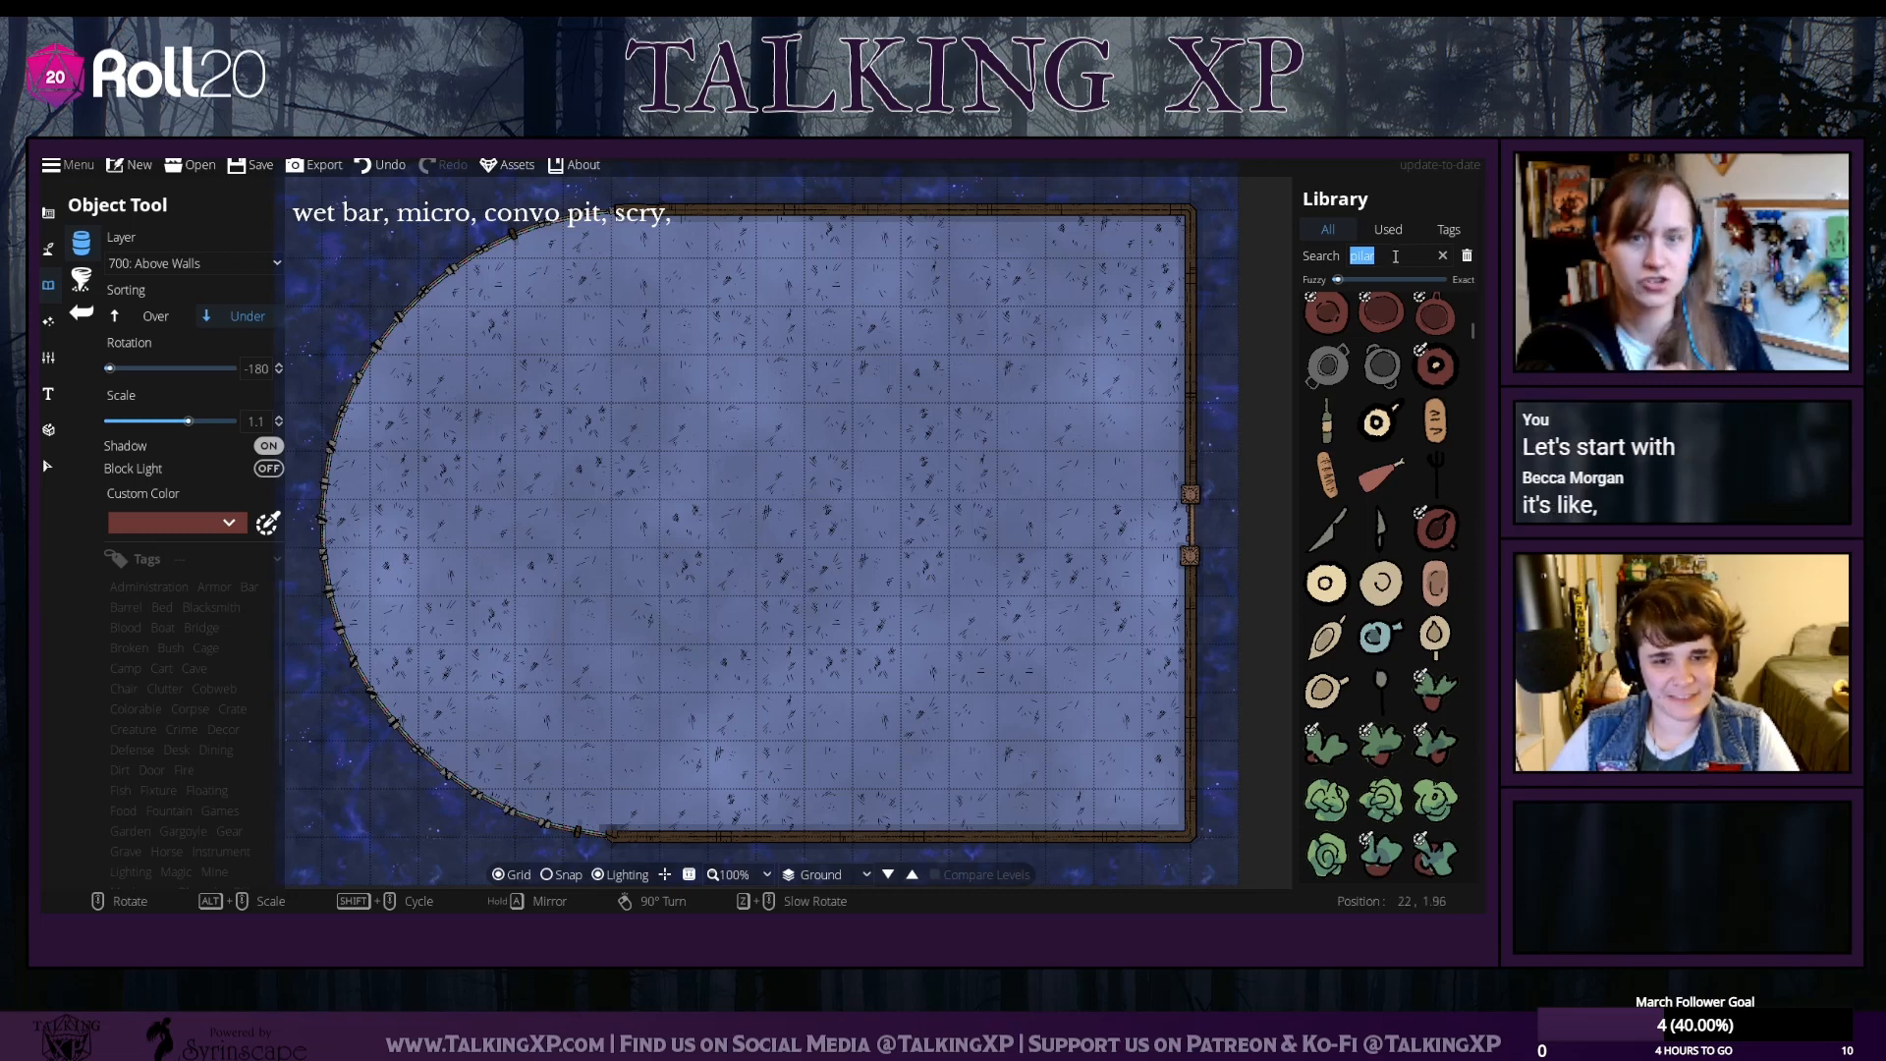
left_click_drag(1391, 257, 1356, 257)
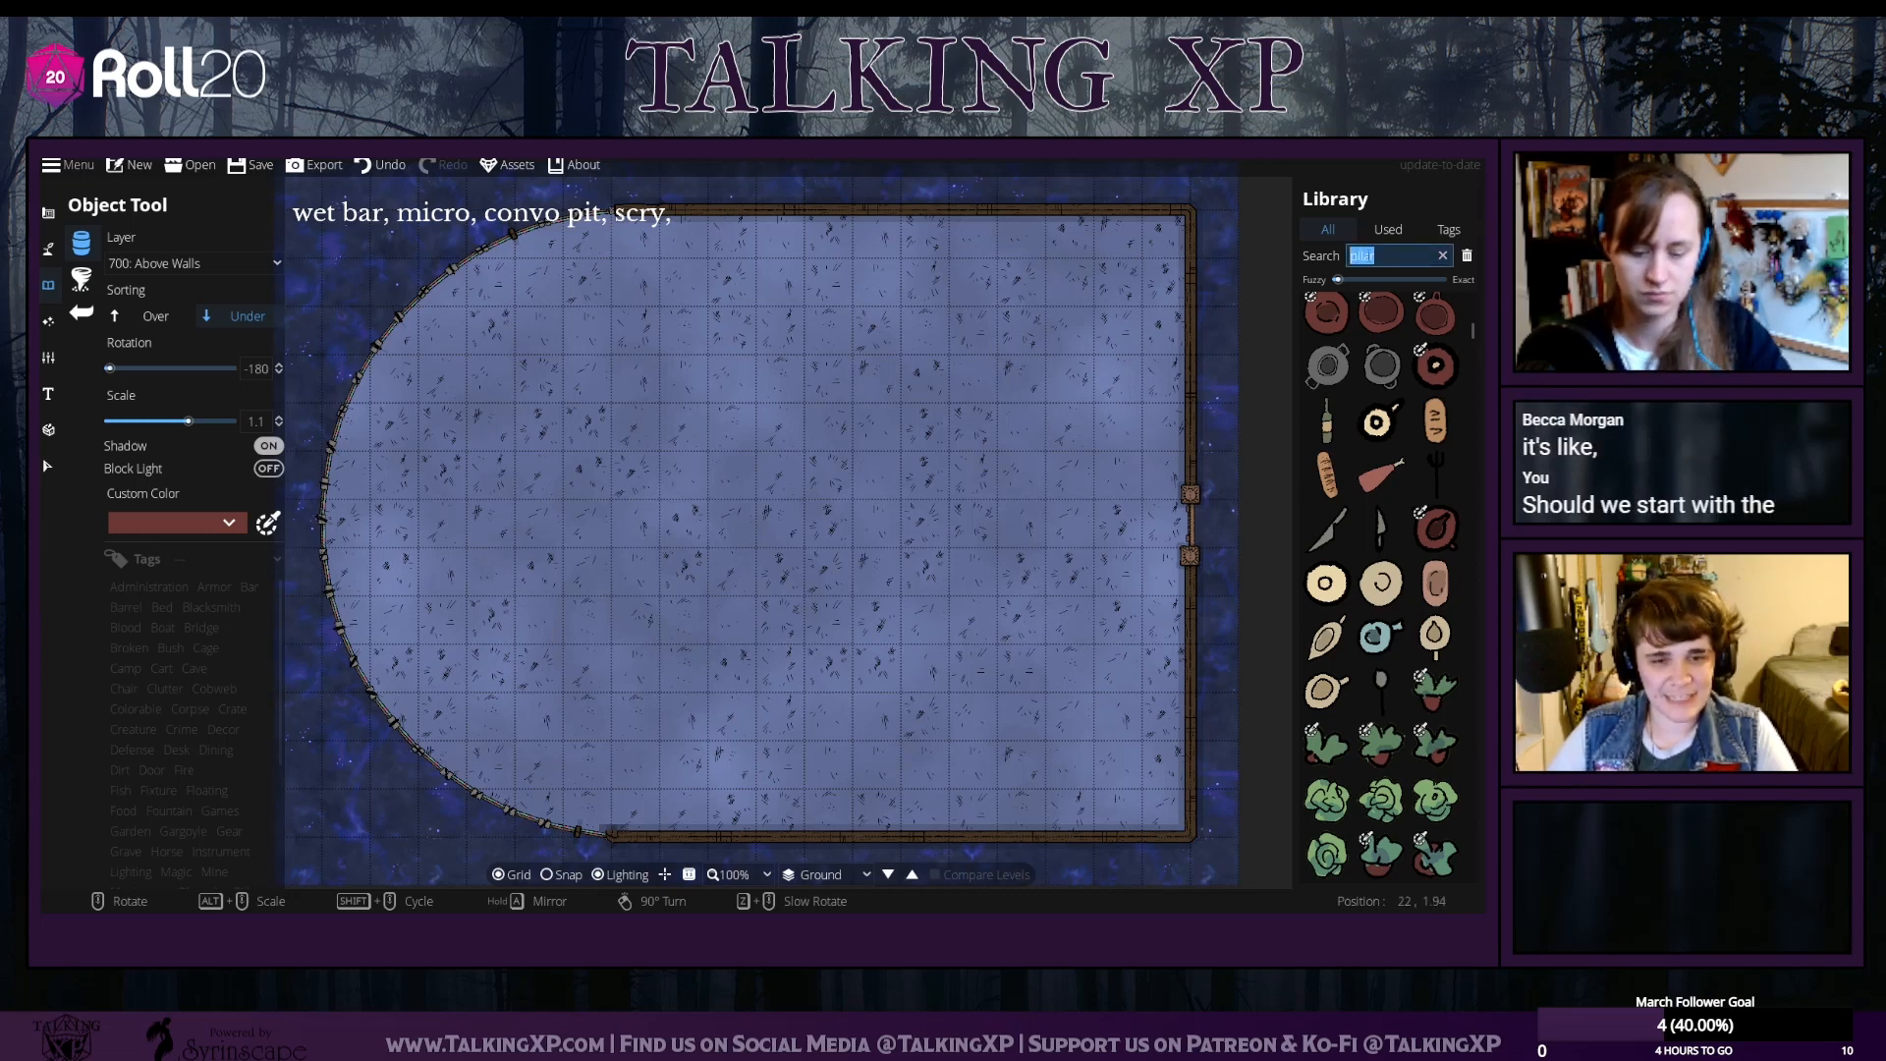
type("sofa")
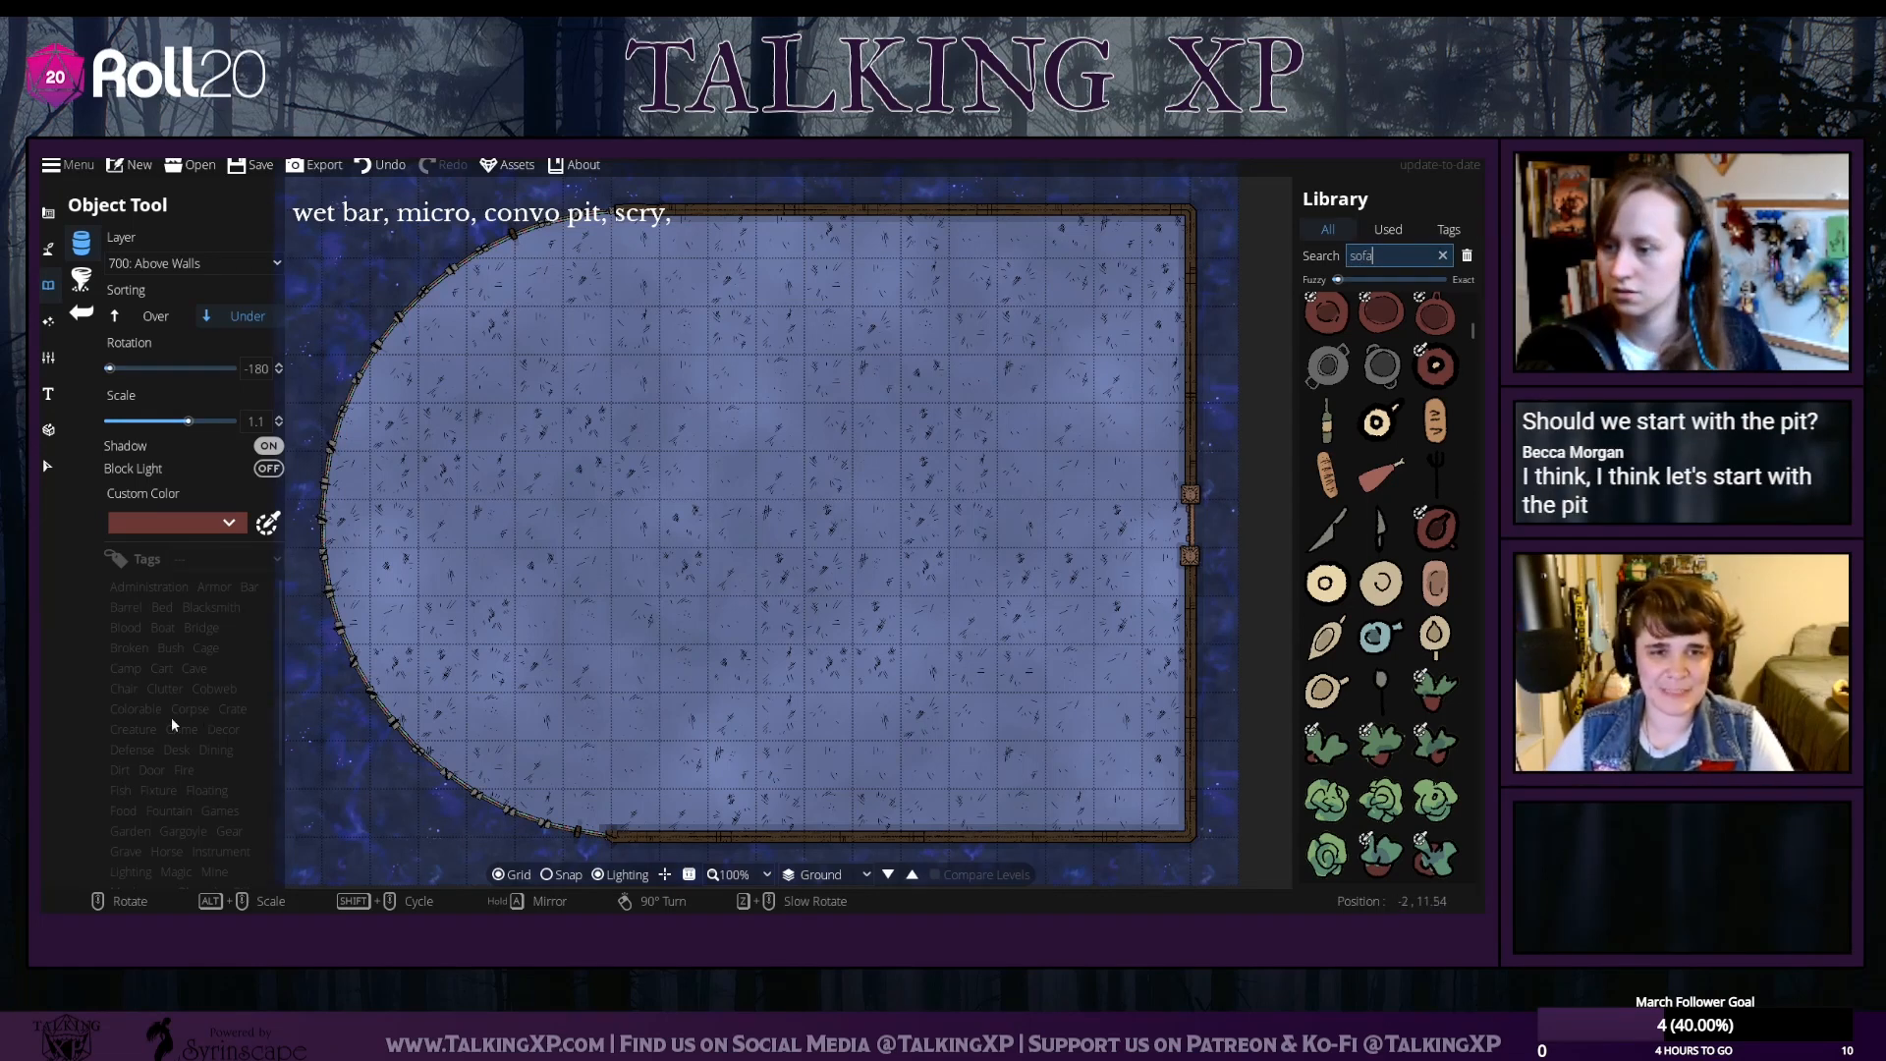
Look through the object tags for furniture and filter the library by the Fountain tag
left_click(172, 720)
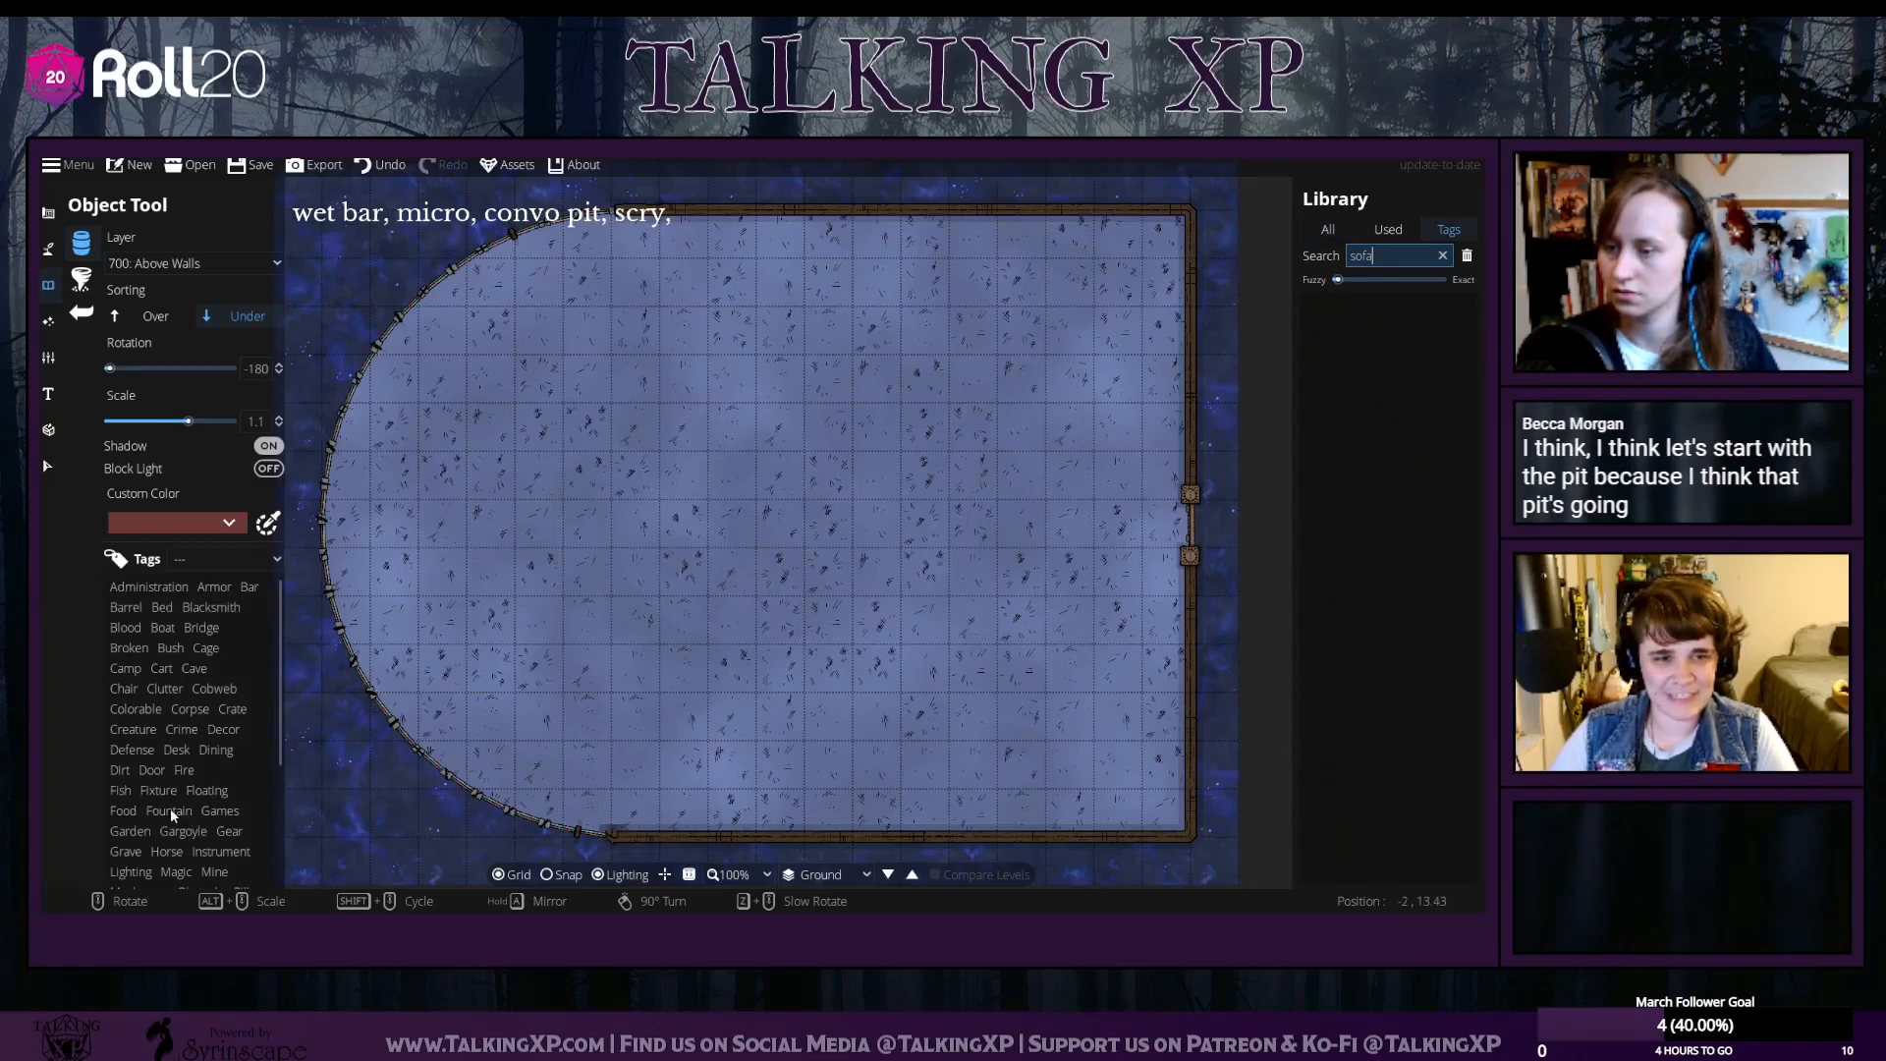
scroll(157, 803, "down", 5)
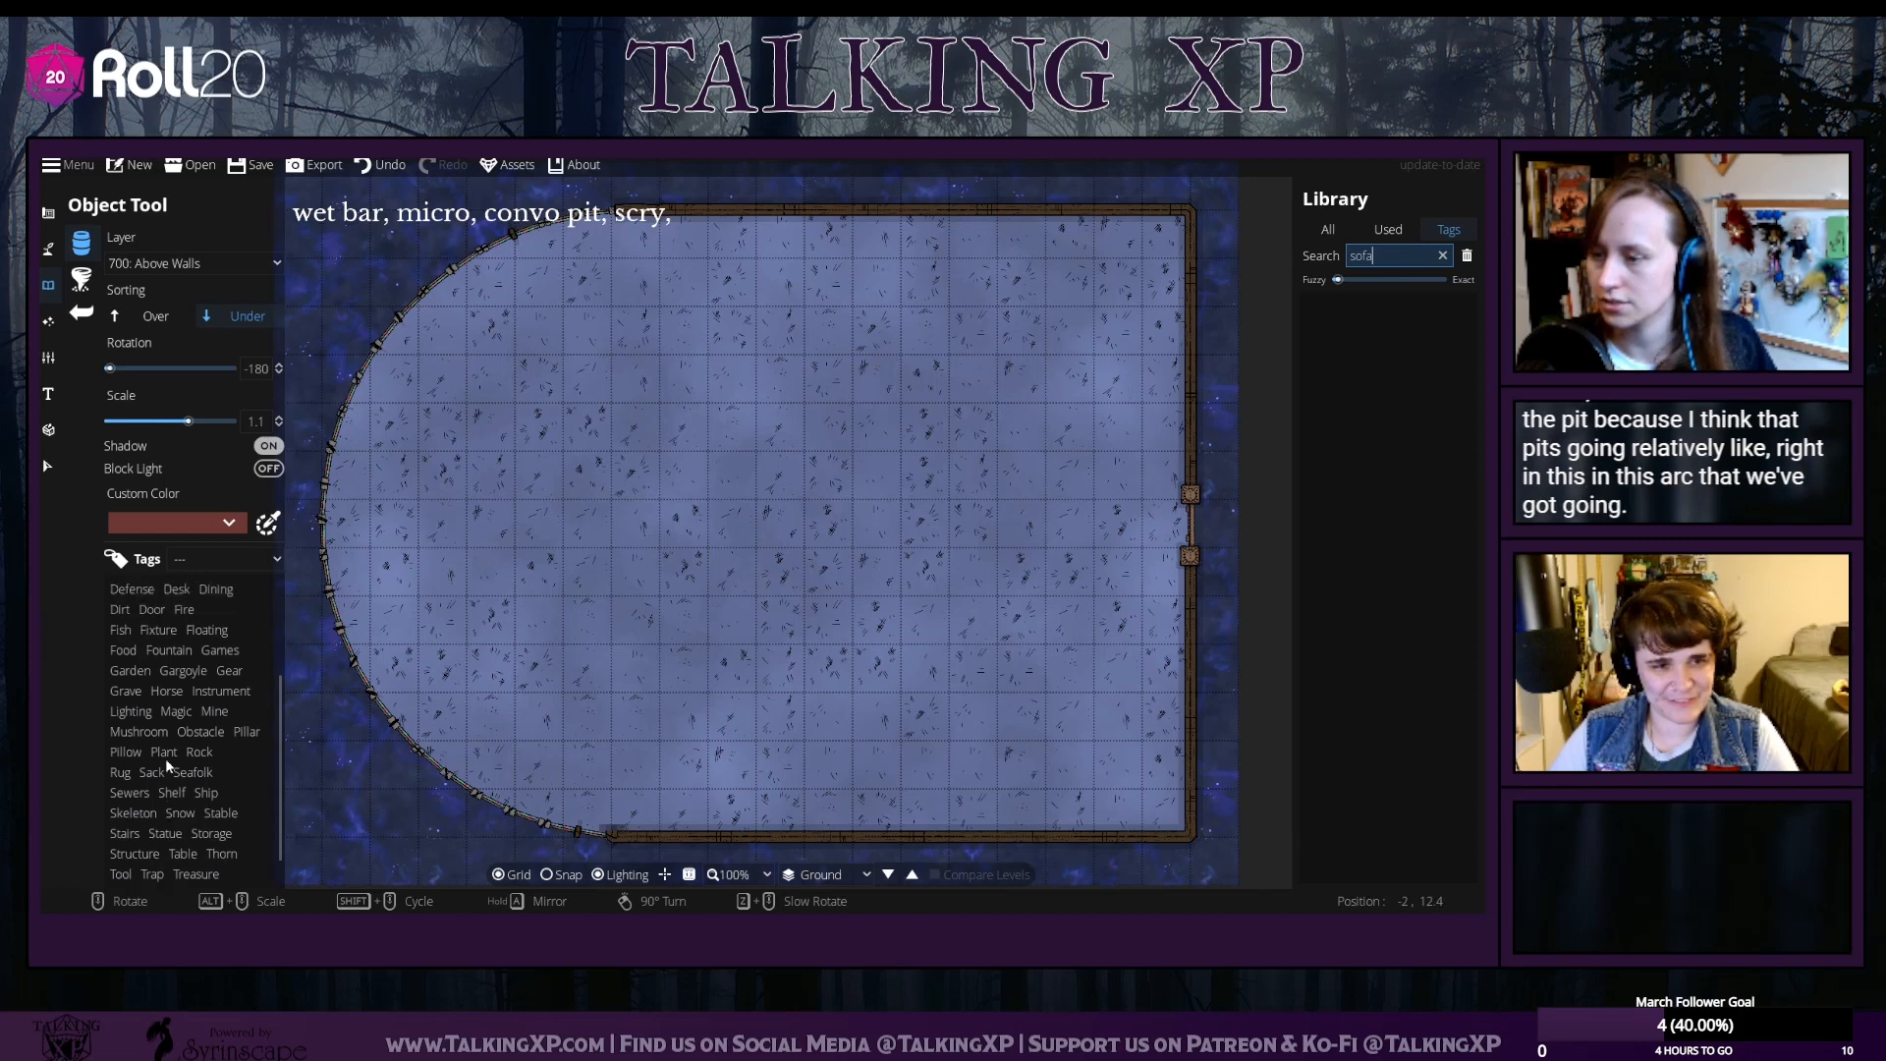
scroll(165, 761, "up", 5)
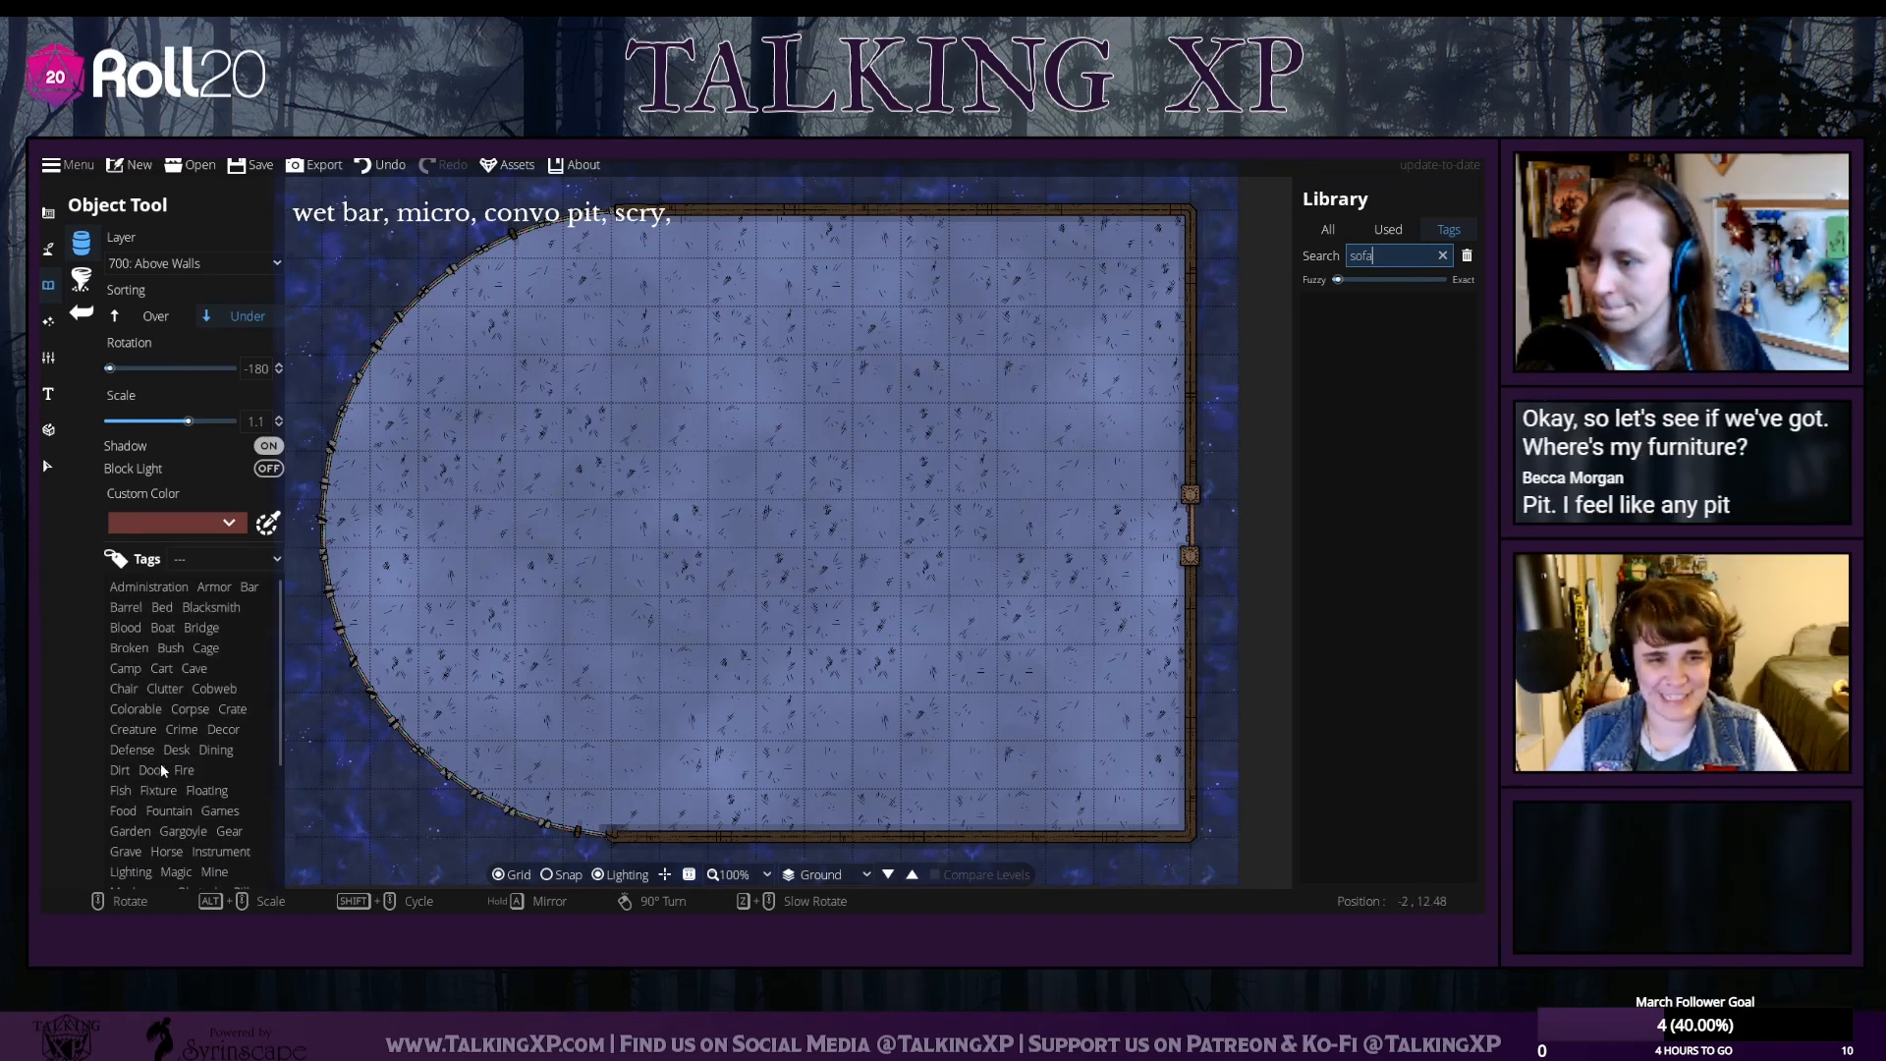
left_click(206, 790)
left_click(214, 811)
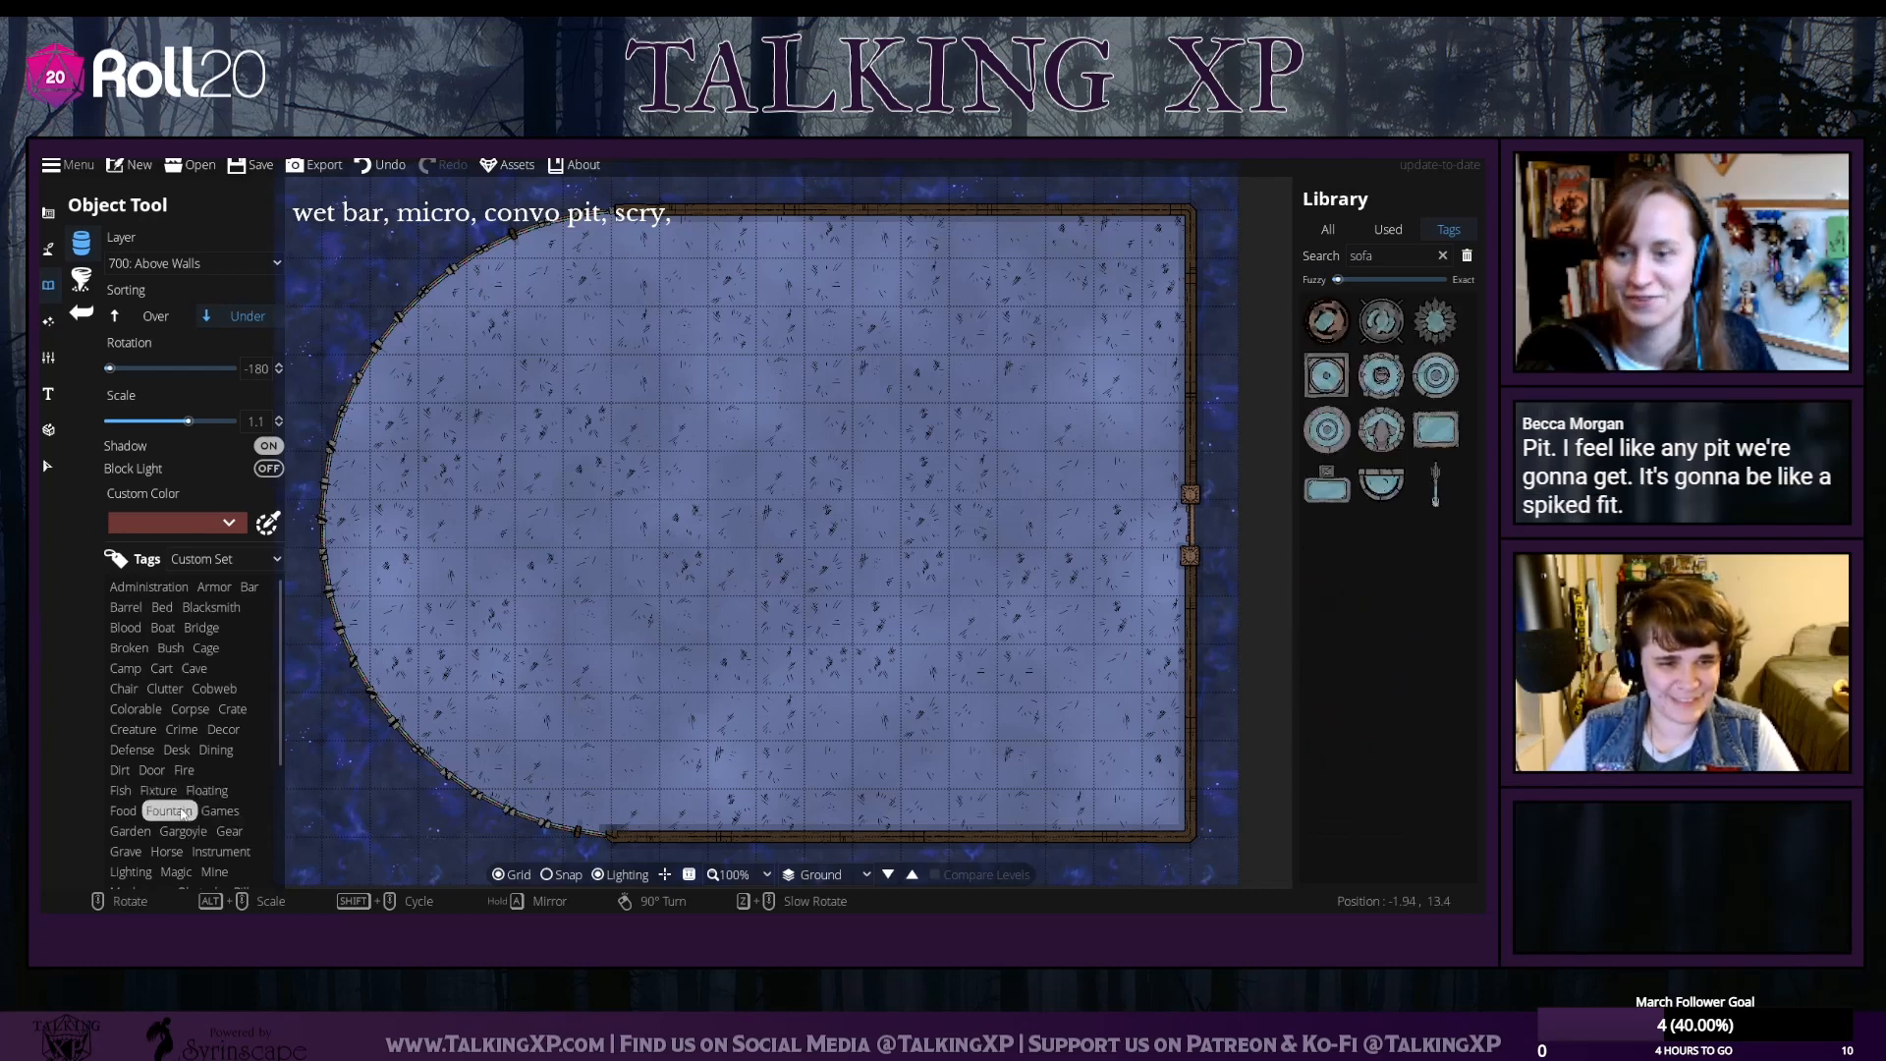
Look for living room furniture under the Food, Garden, Gargoyle, Gear, Obstacle, Pillar, Treasure and Structure object tags
left_click(126, 811)
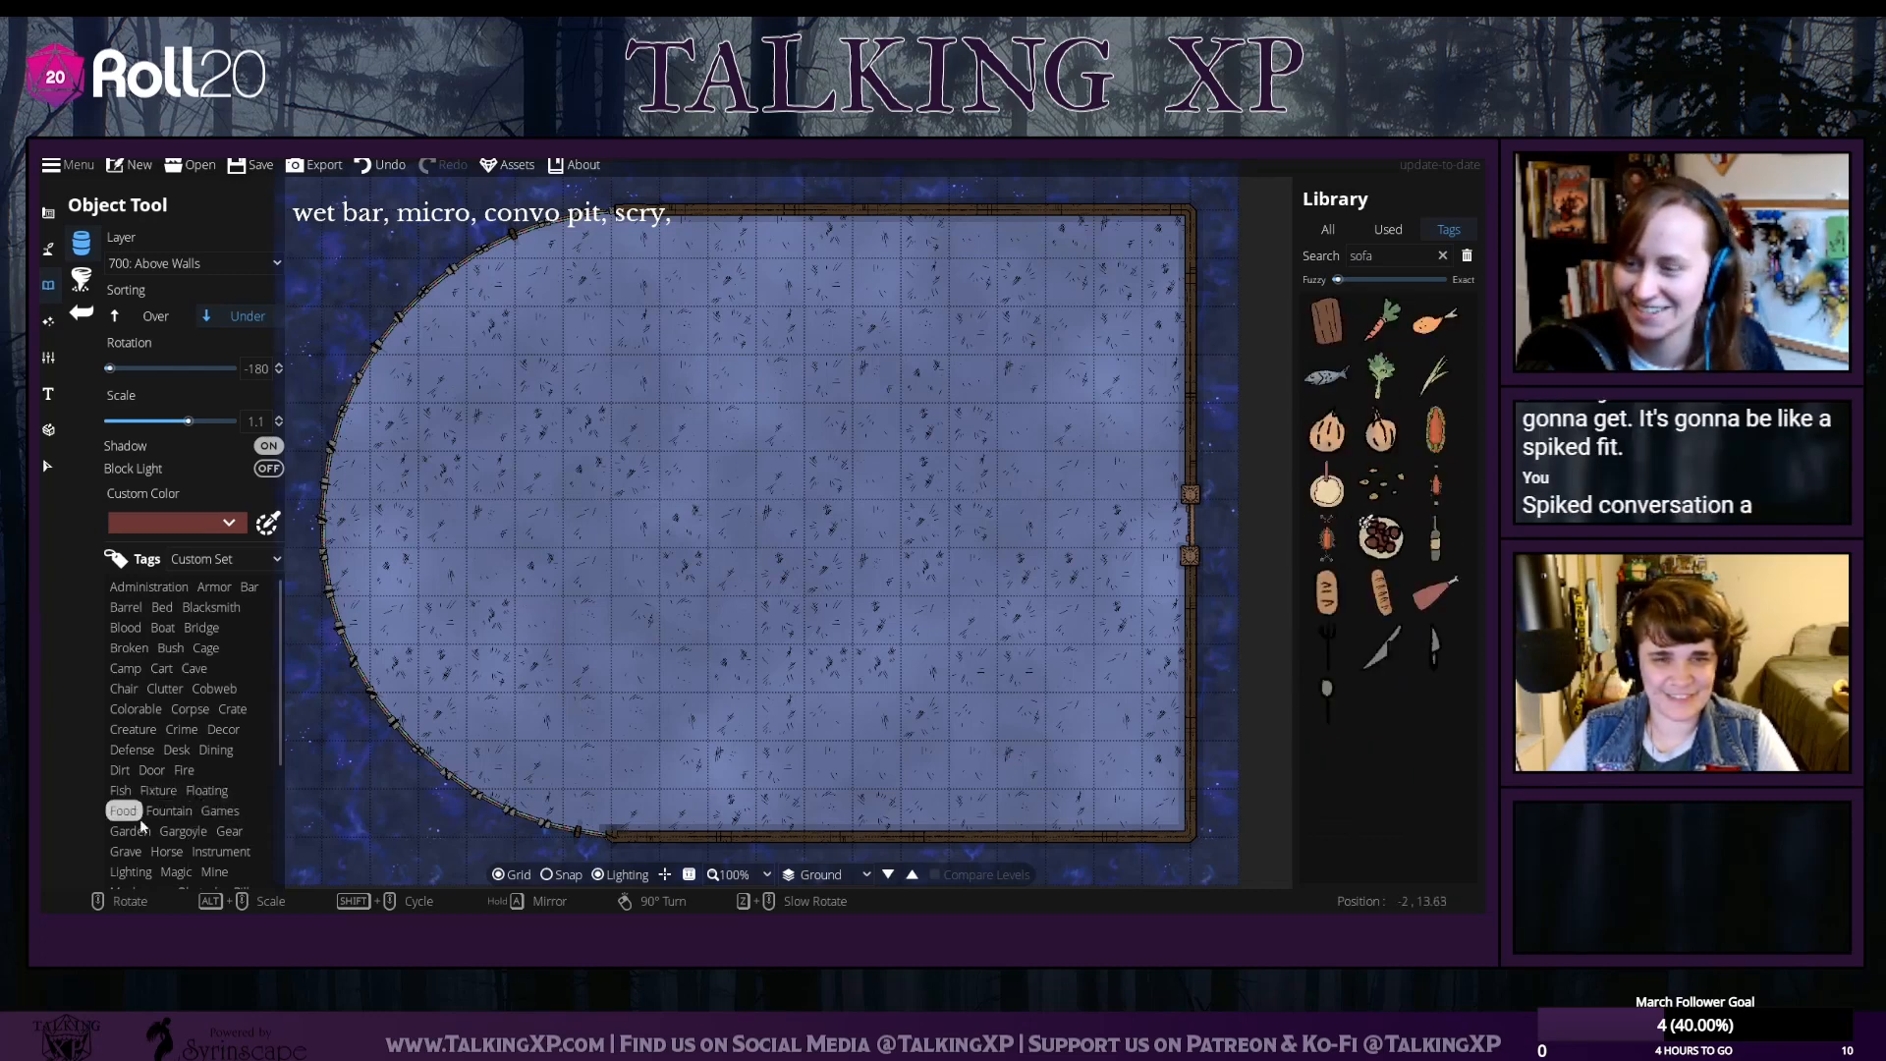
left_click(138, 831)
left_click(184, 831)
left_click(225, 828)
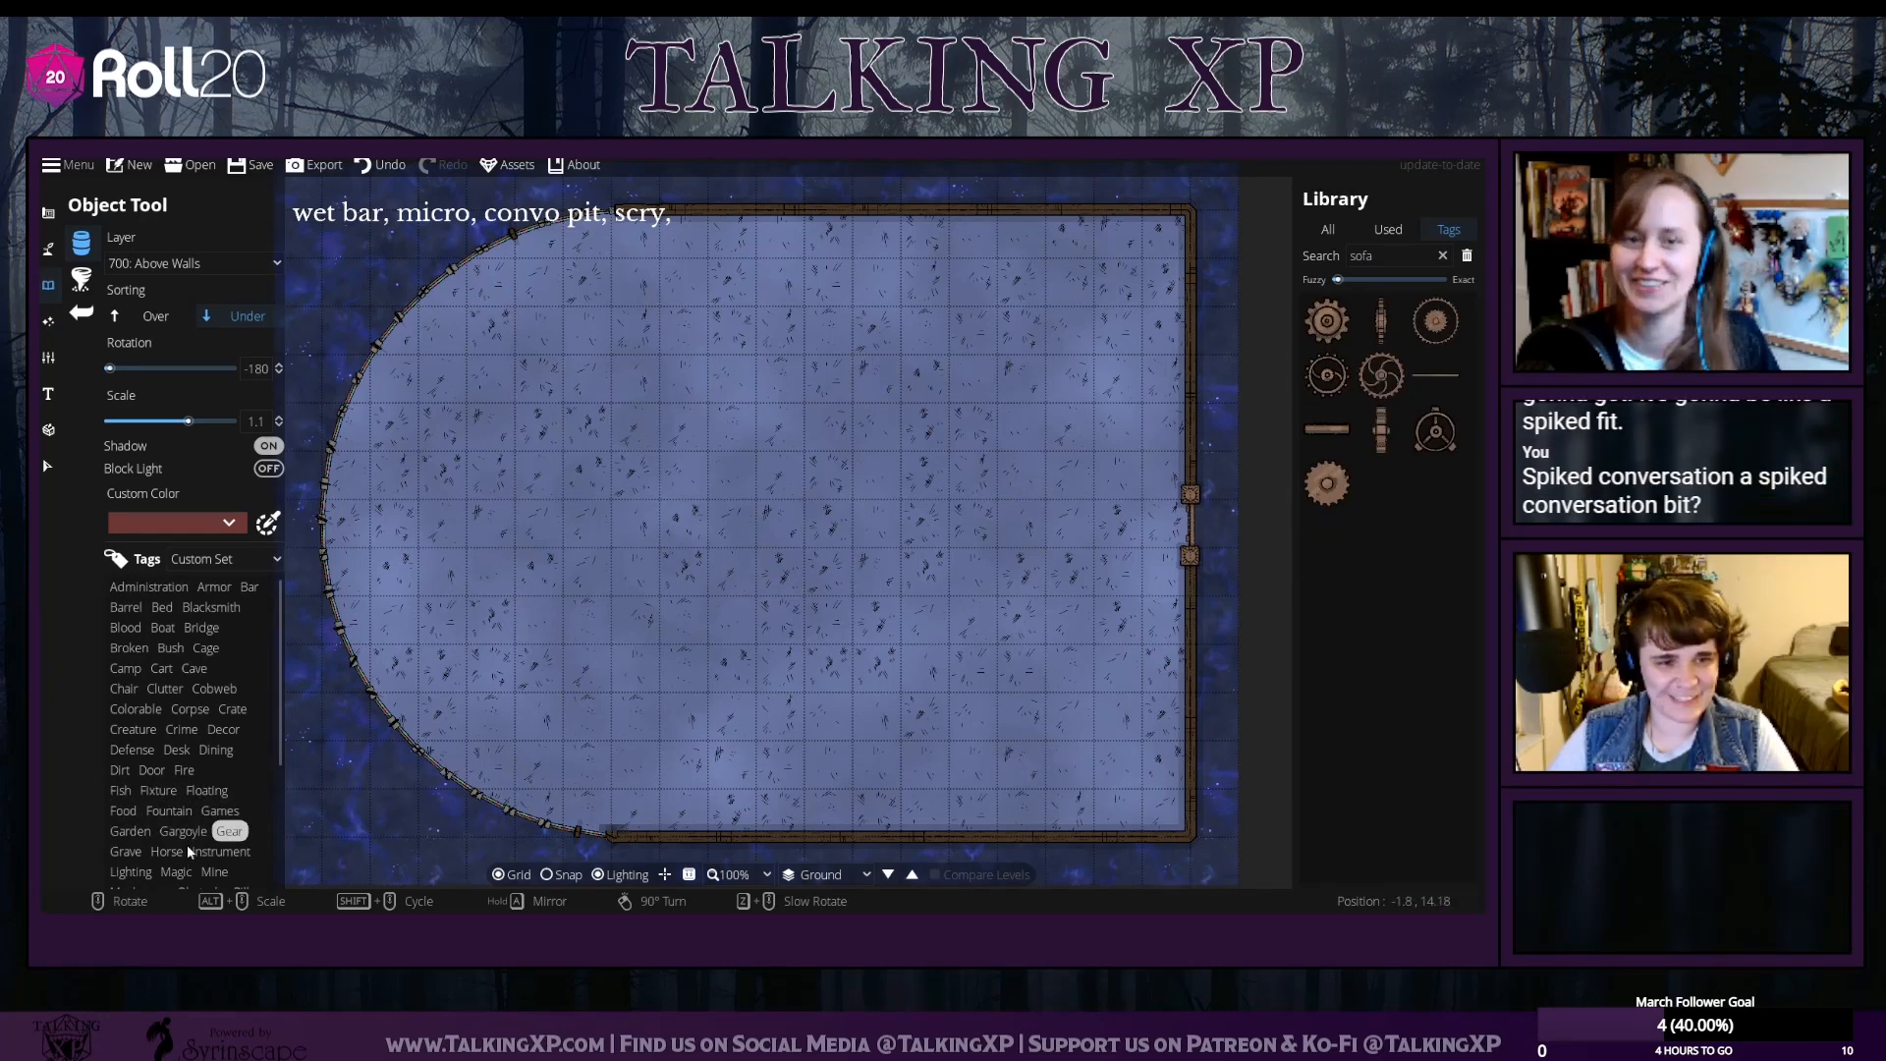
scroll(187, 845, "down", 1)
left_click(192, 817)
left_click(247, 815)
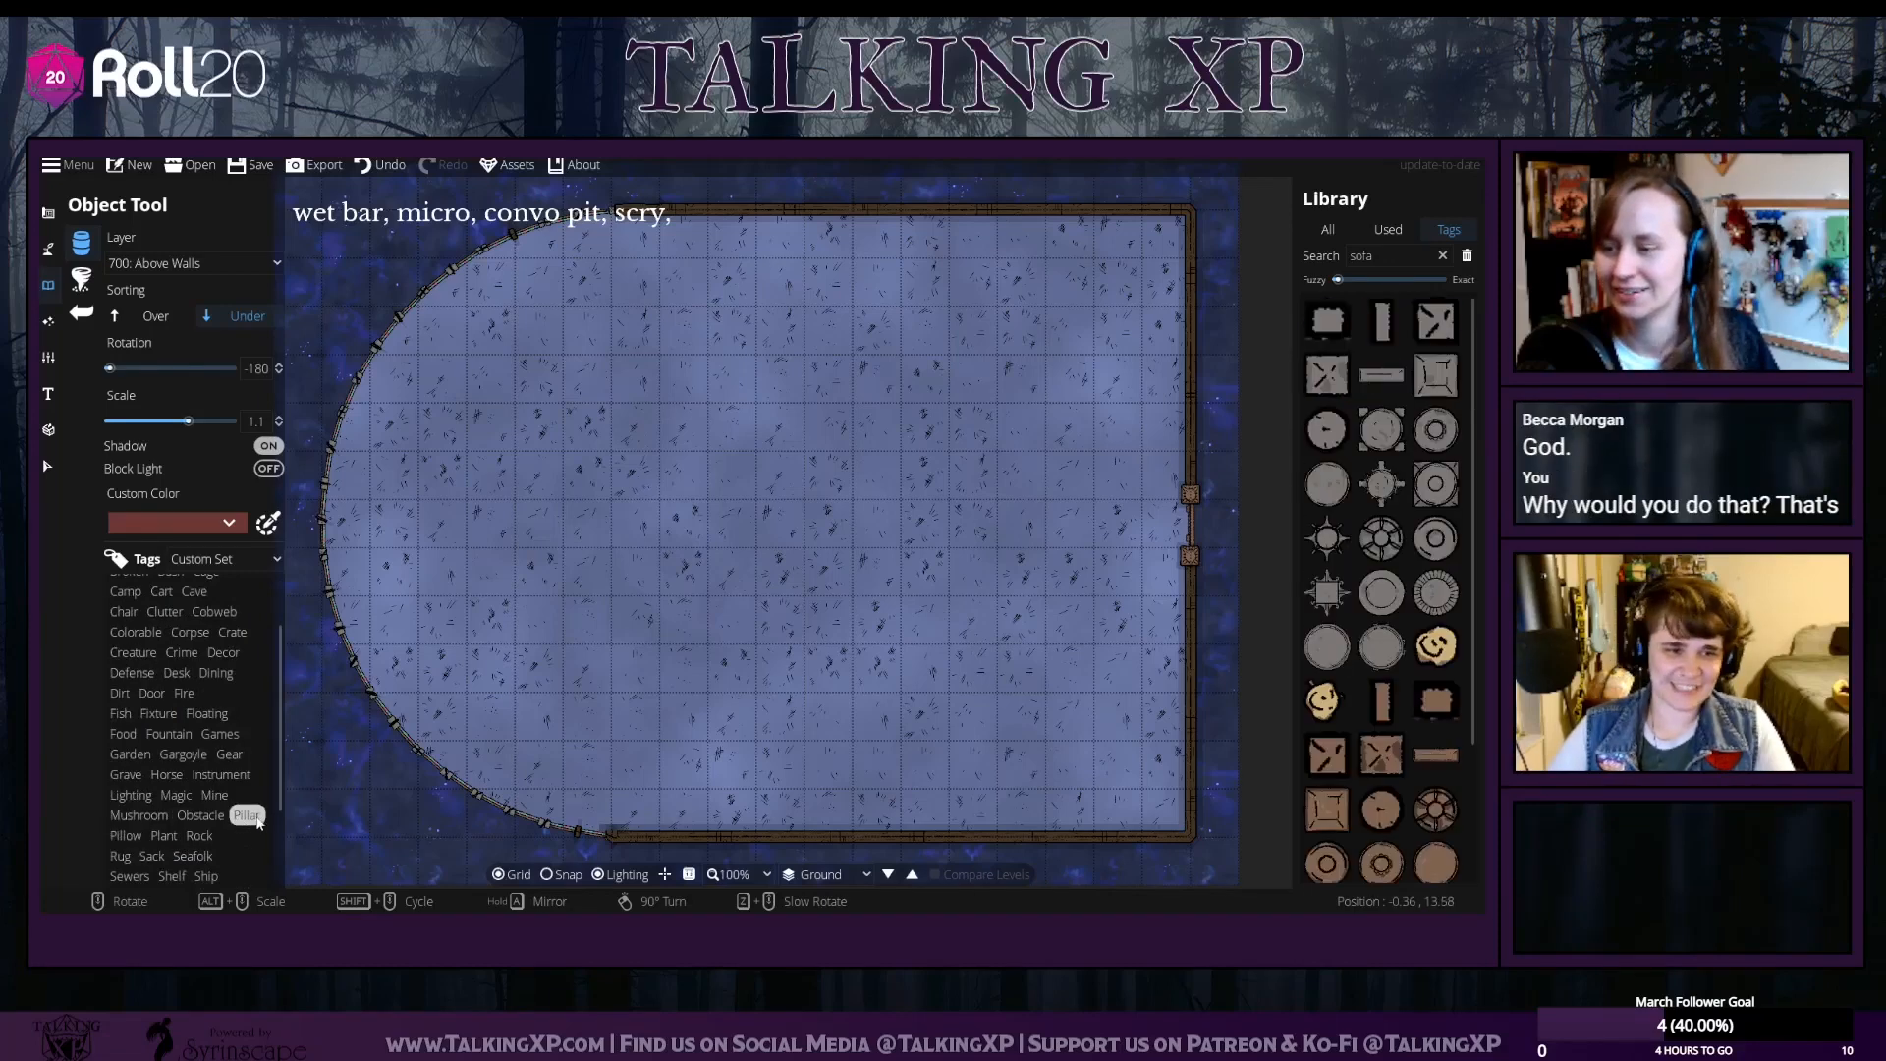
scroll(169, 835, "down", 3)
left_click(157, 856)
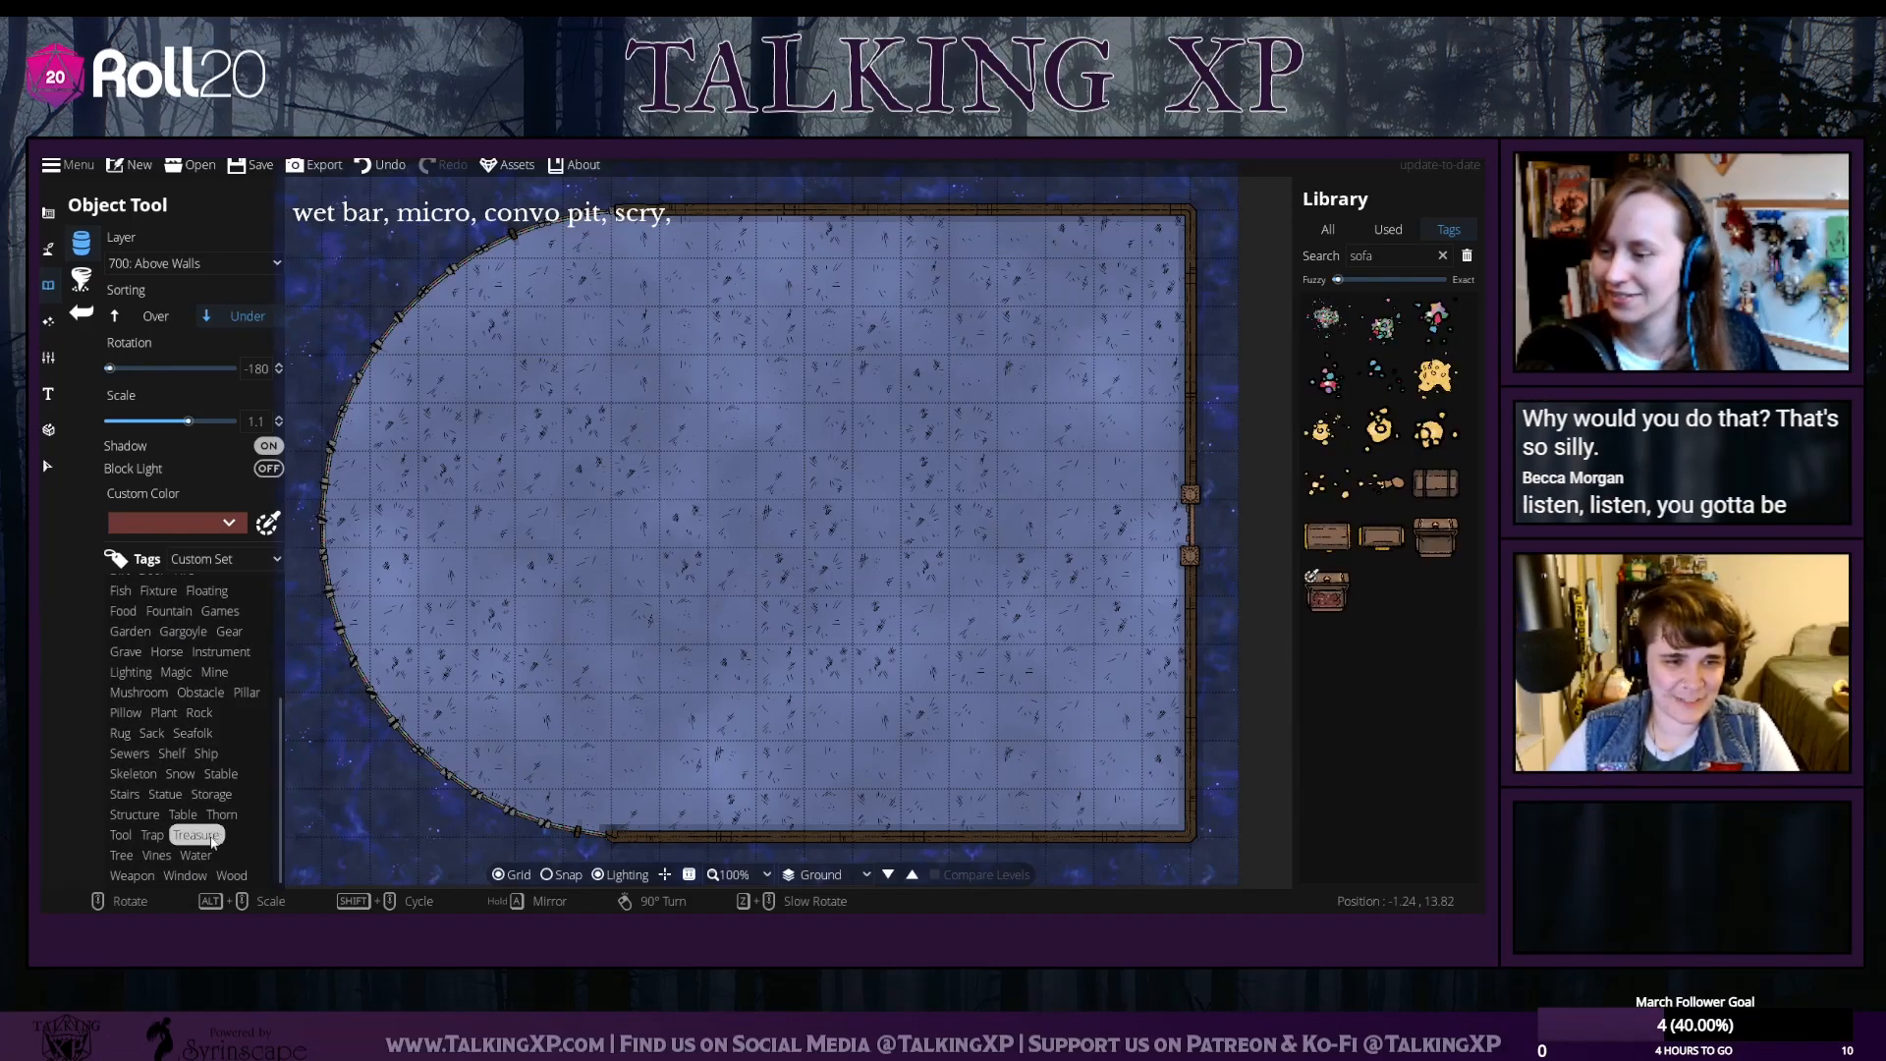
left_click(135, 814)
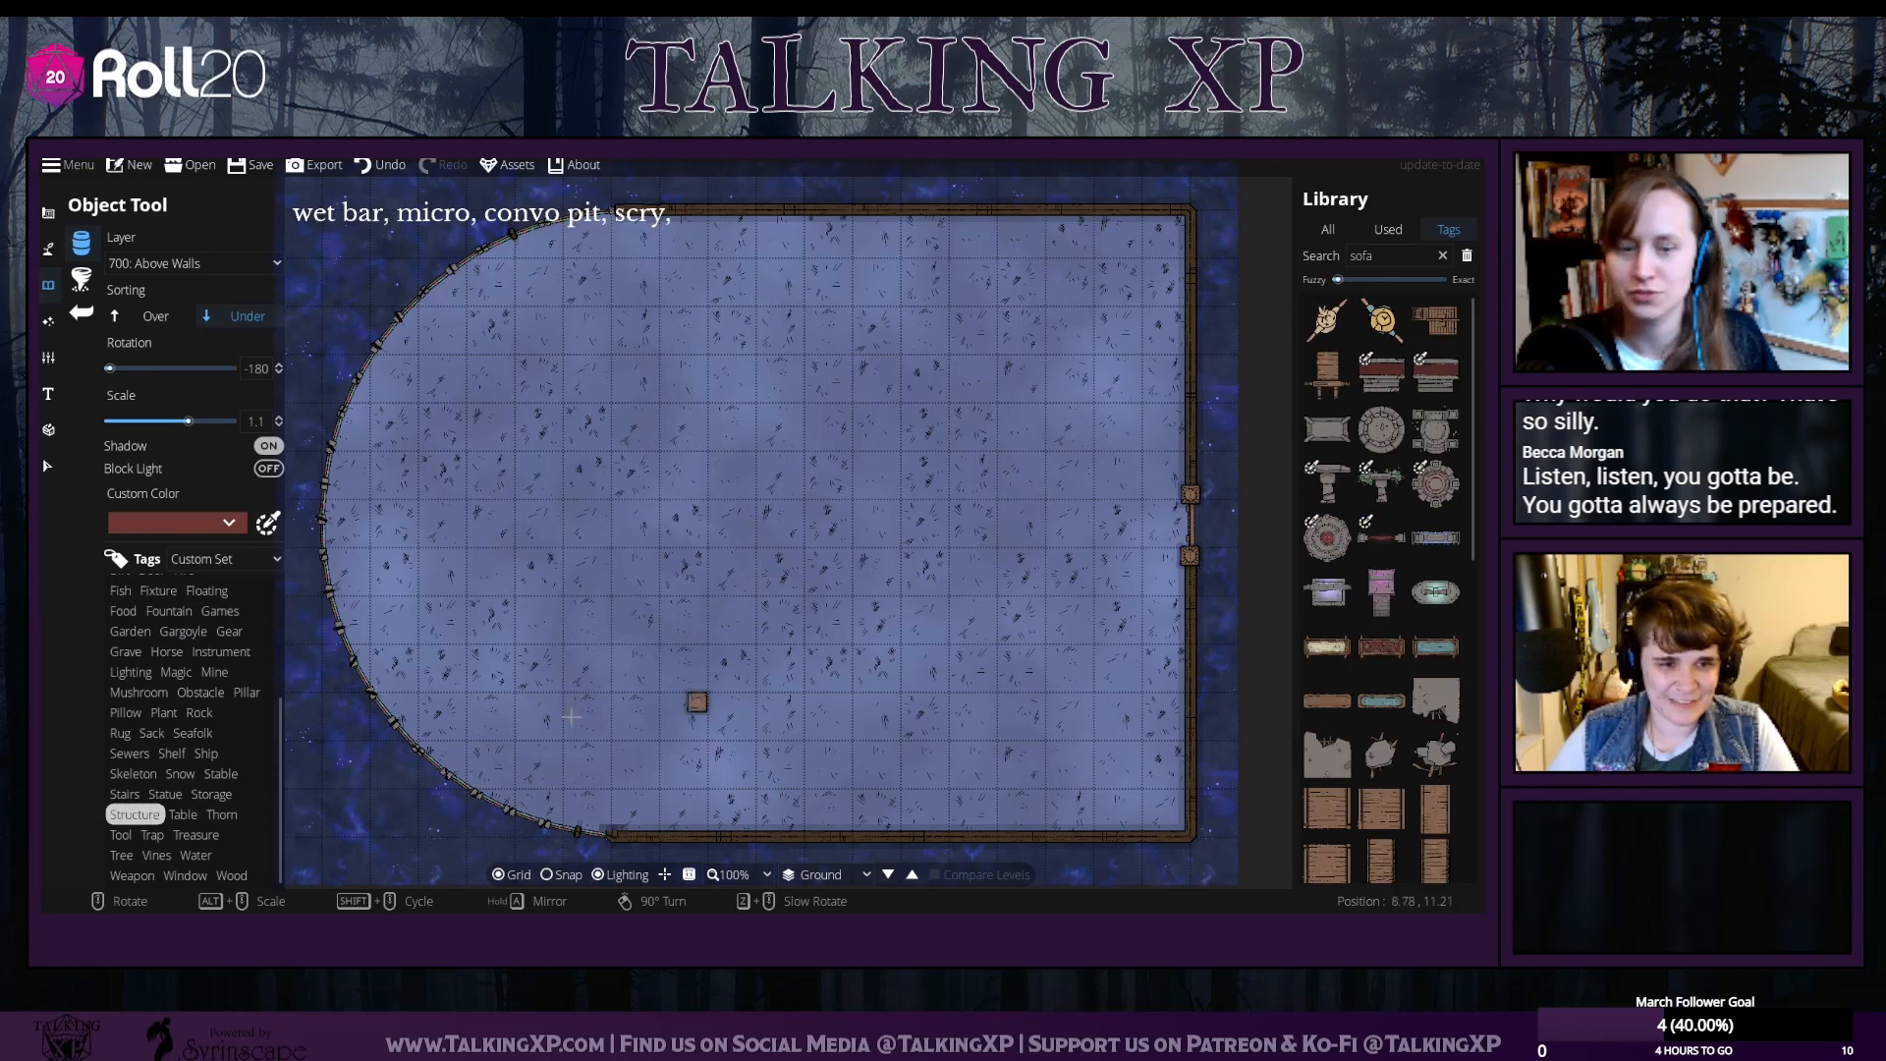
Filter the object library by the Furniture tag set instead of the custom set
scroll(157, 736, "up", 3)
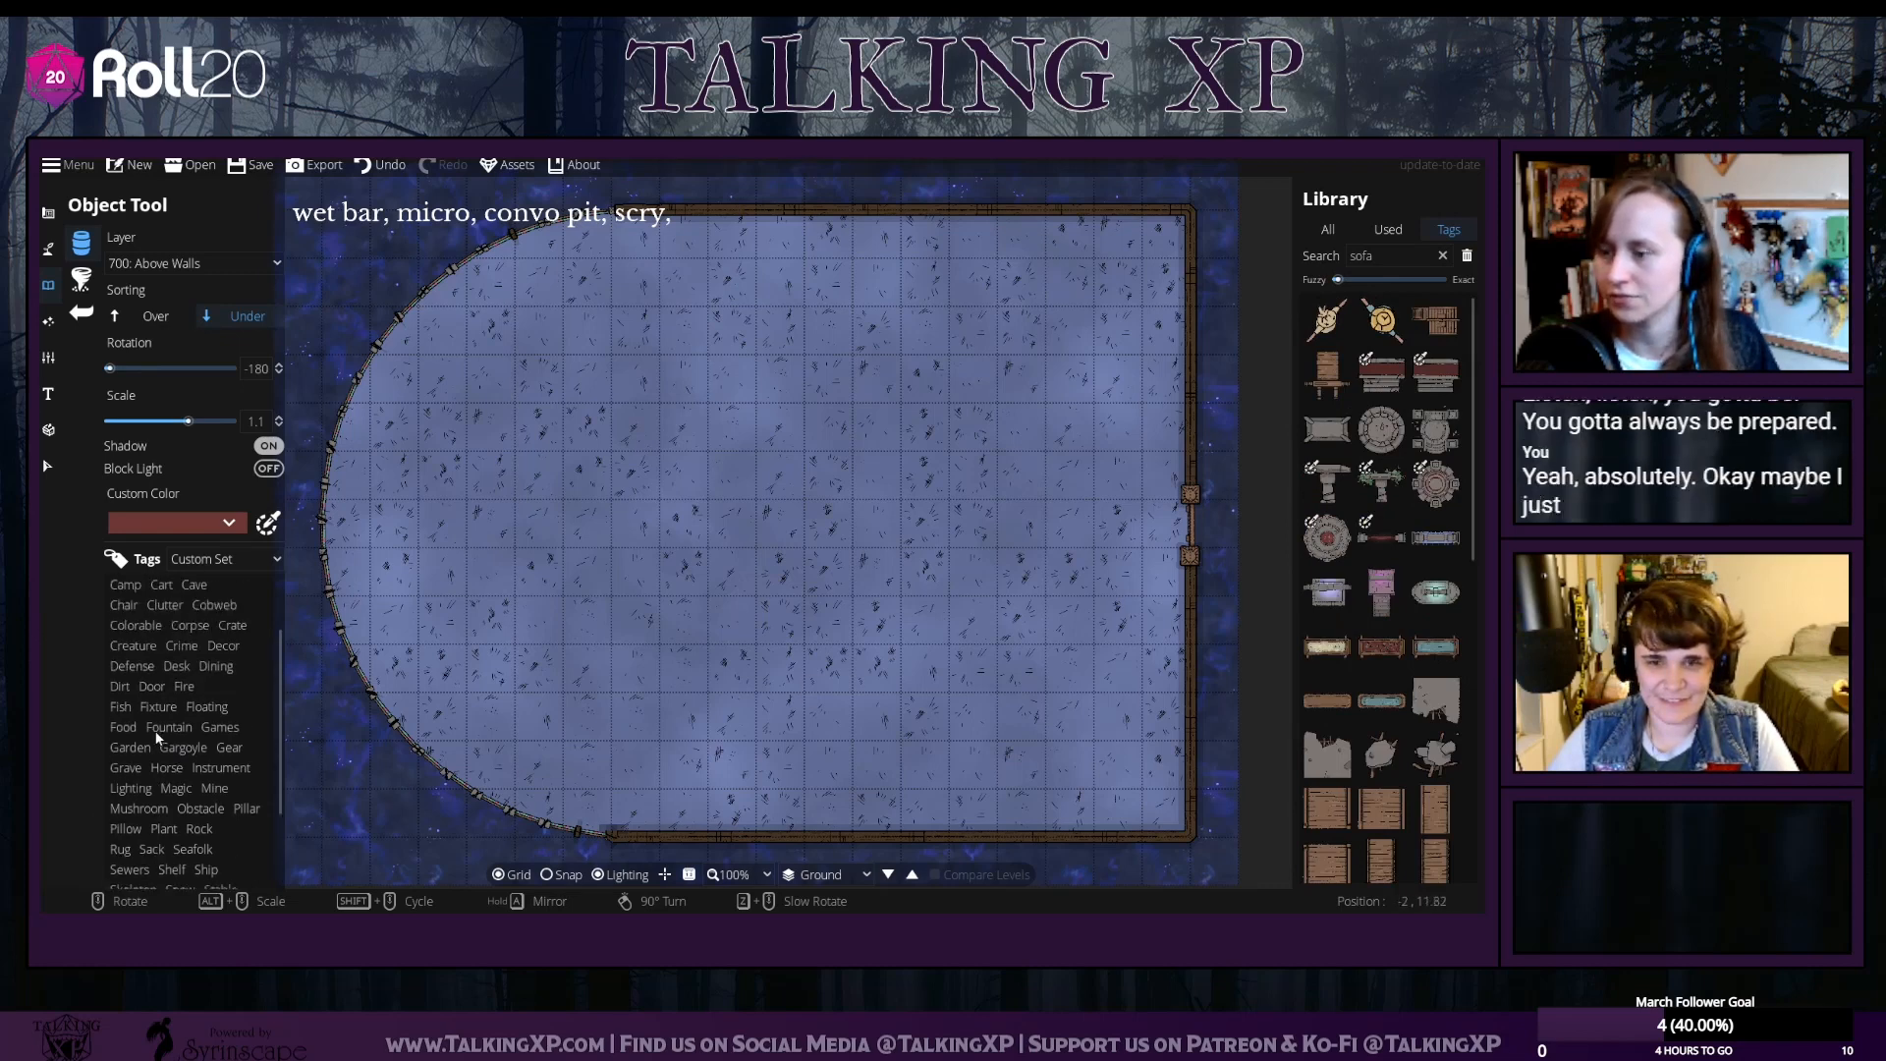
left_click(218, 560)
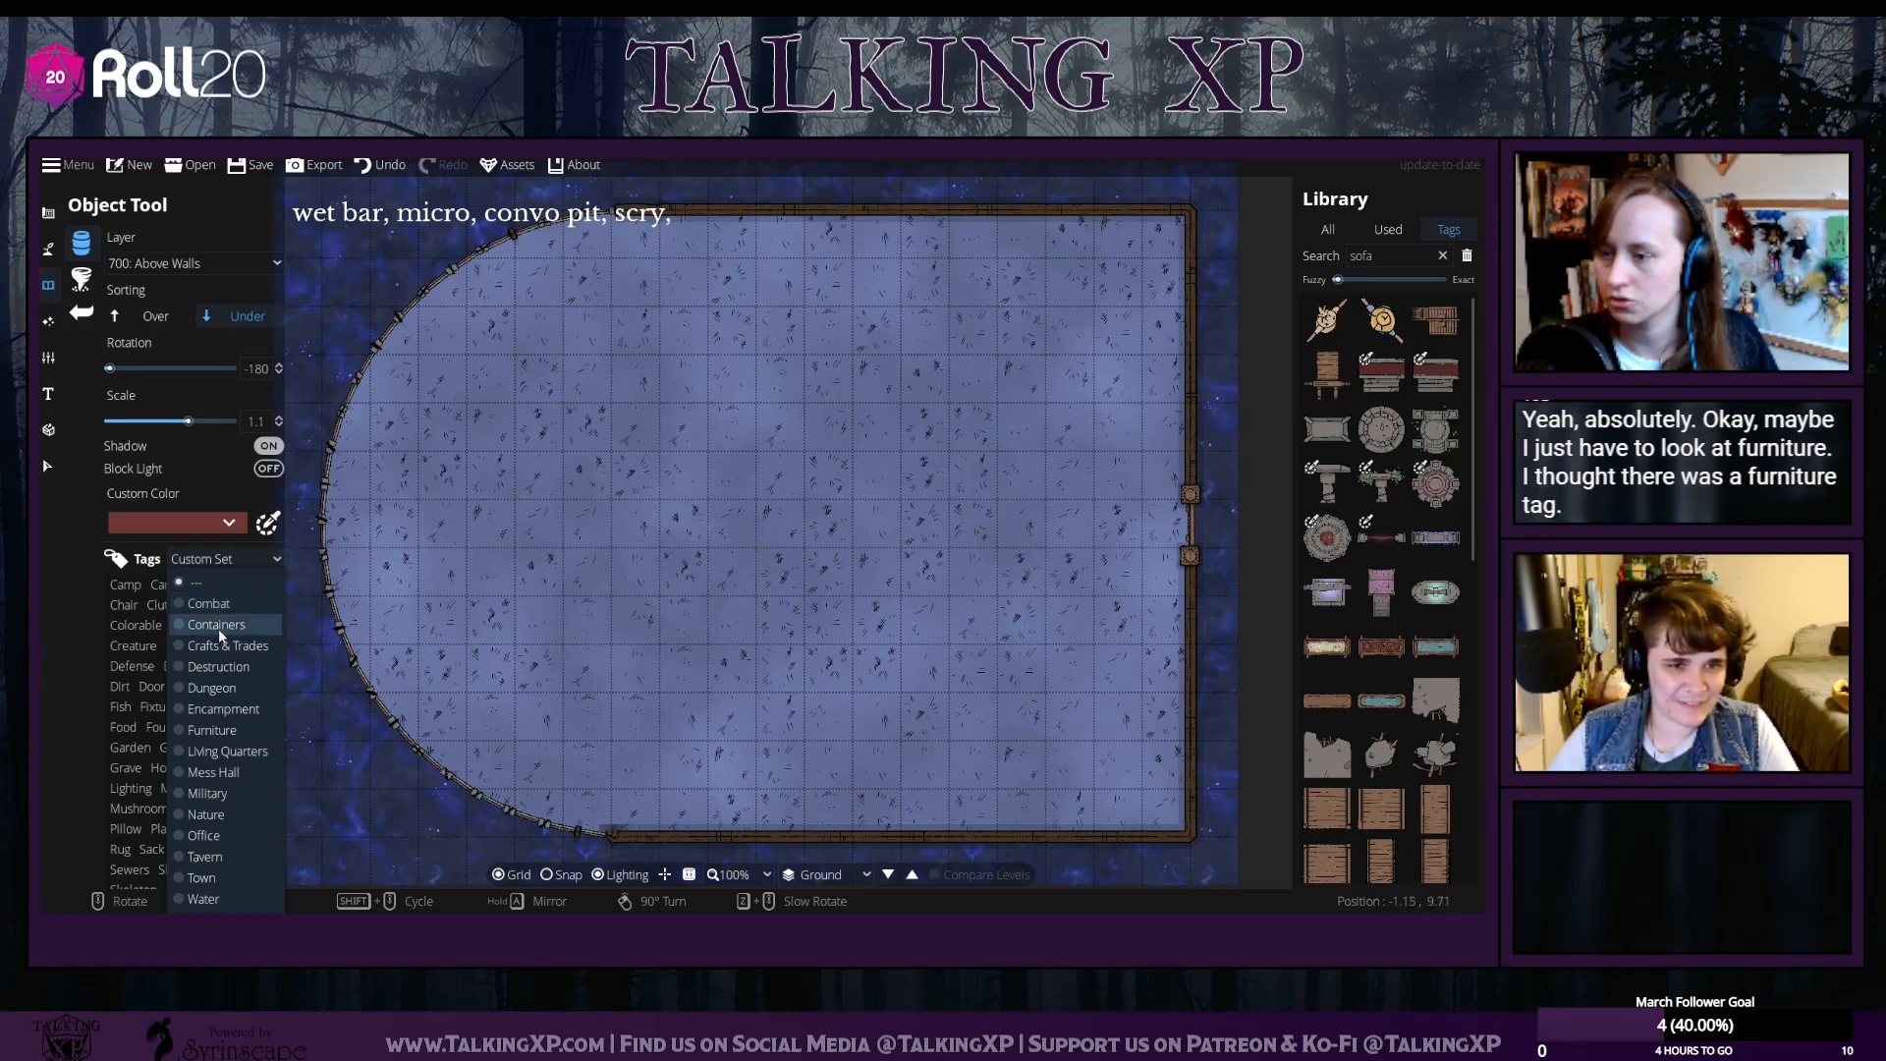
left_click(211, 730)
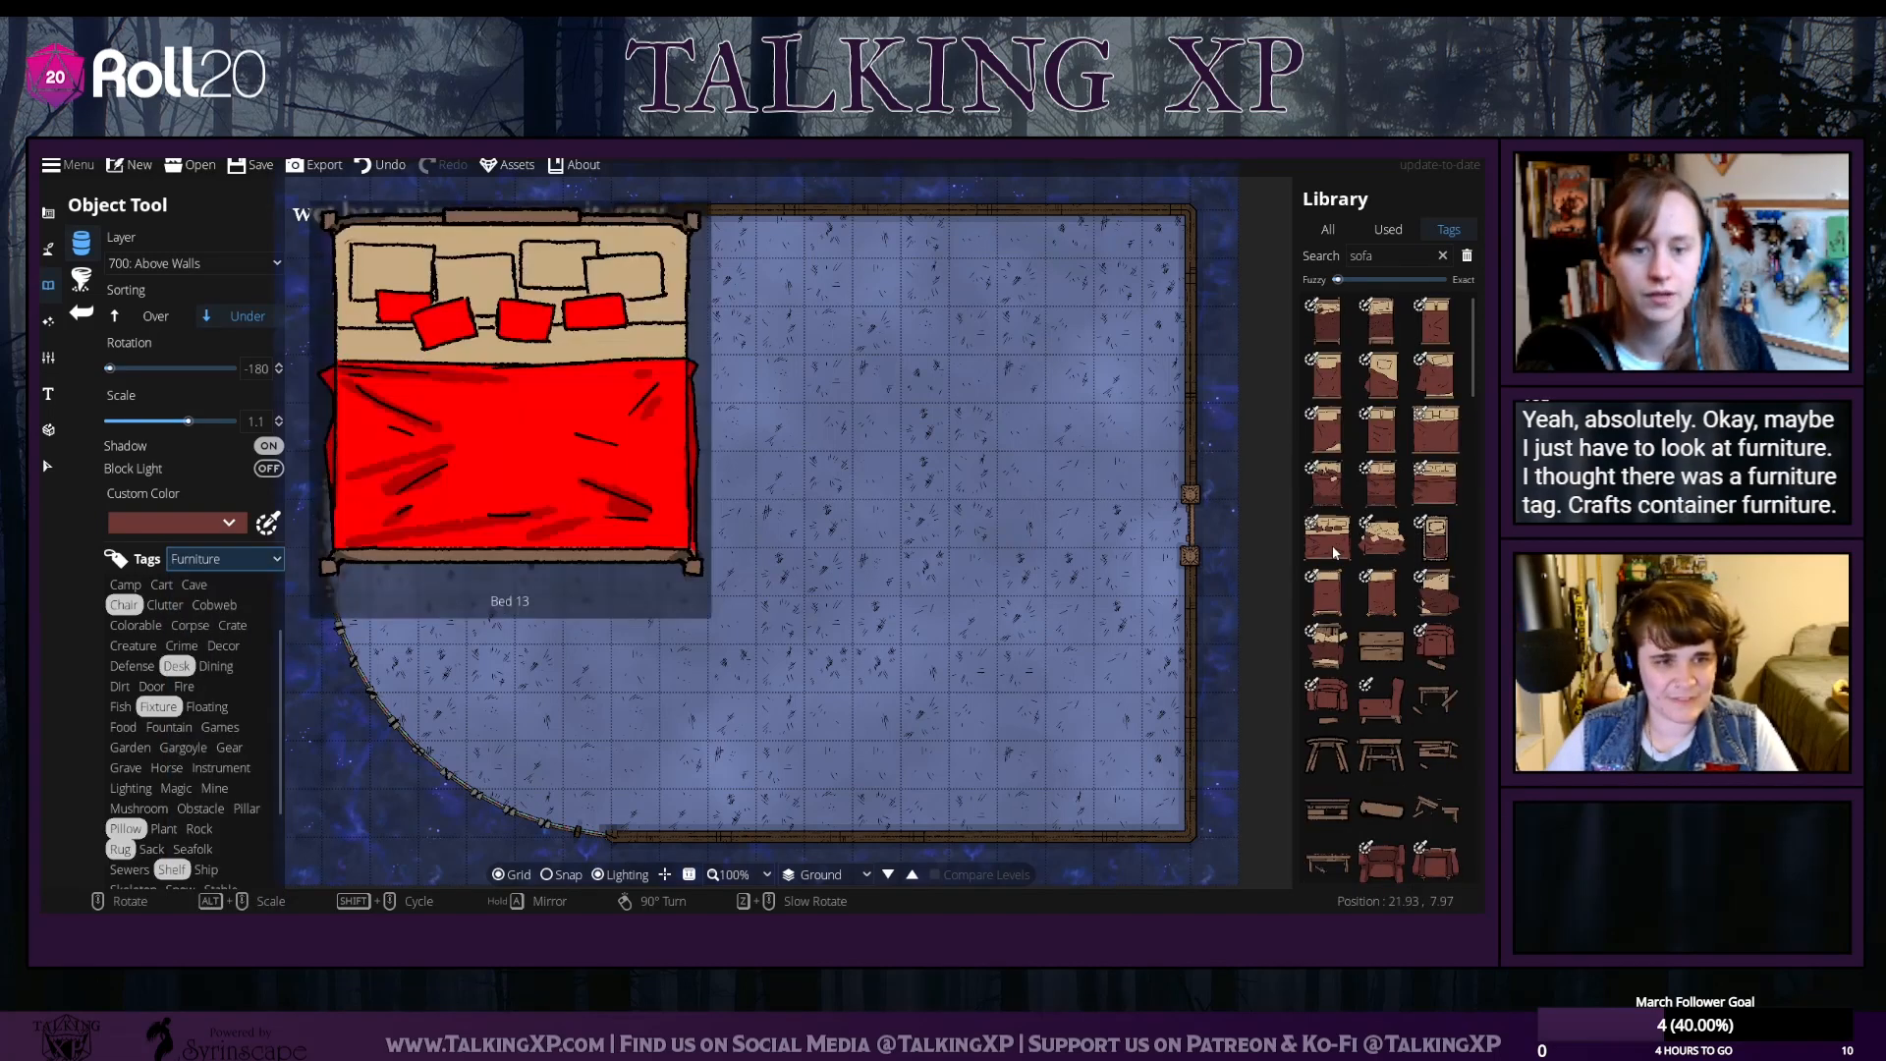
Examine the furniture objects for sofas, benches and other seating suited to a conversation pit
scroll(1405, 551, "down", 5)
scroll(1411, 557, "up", 1)
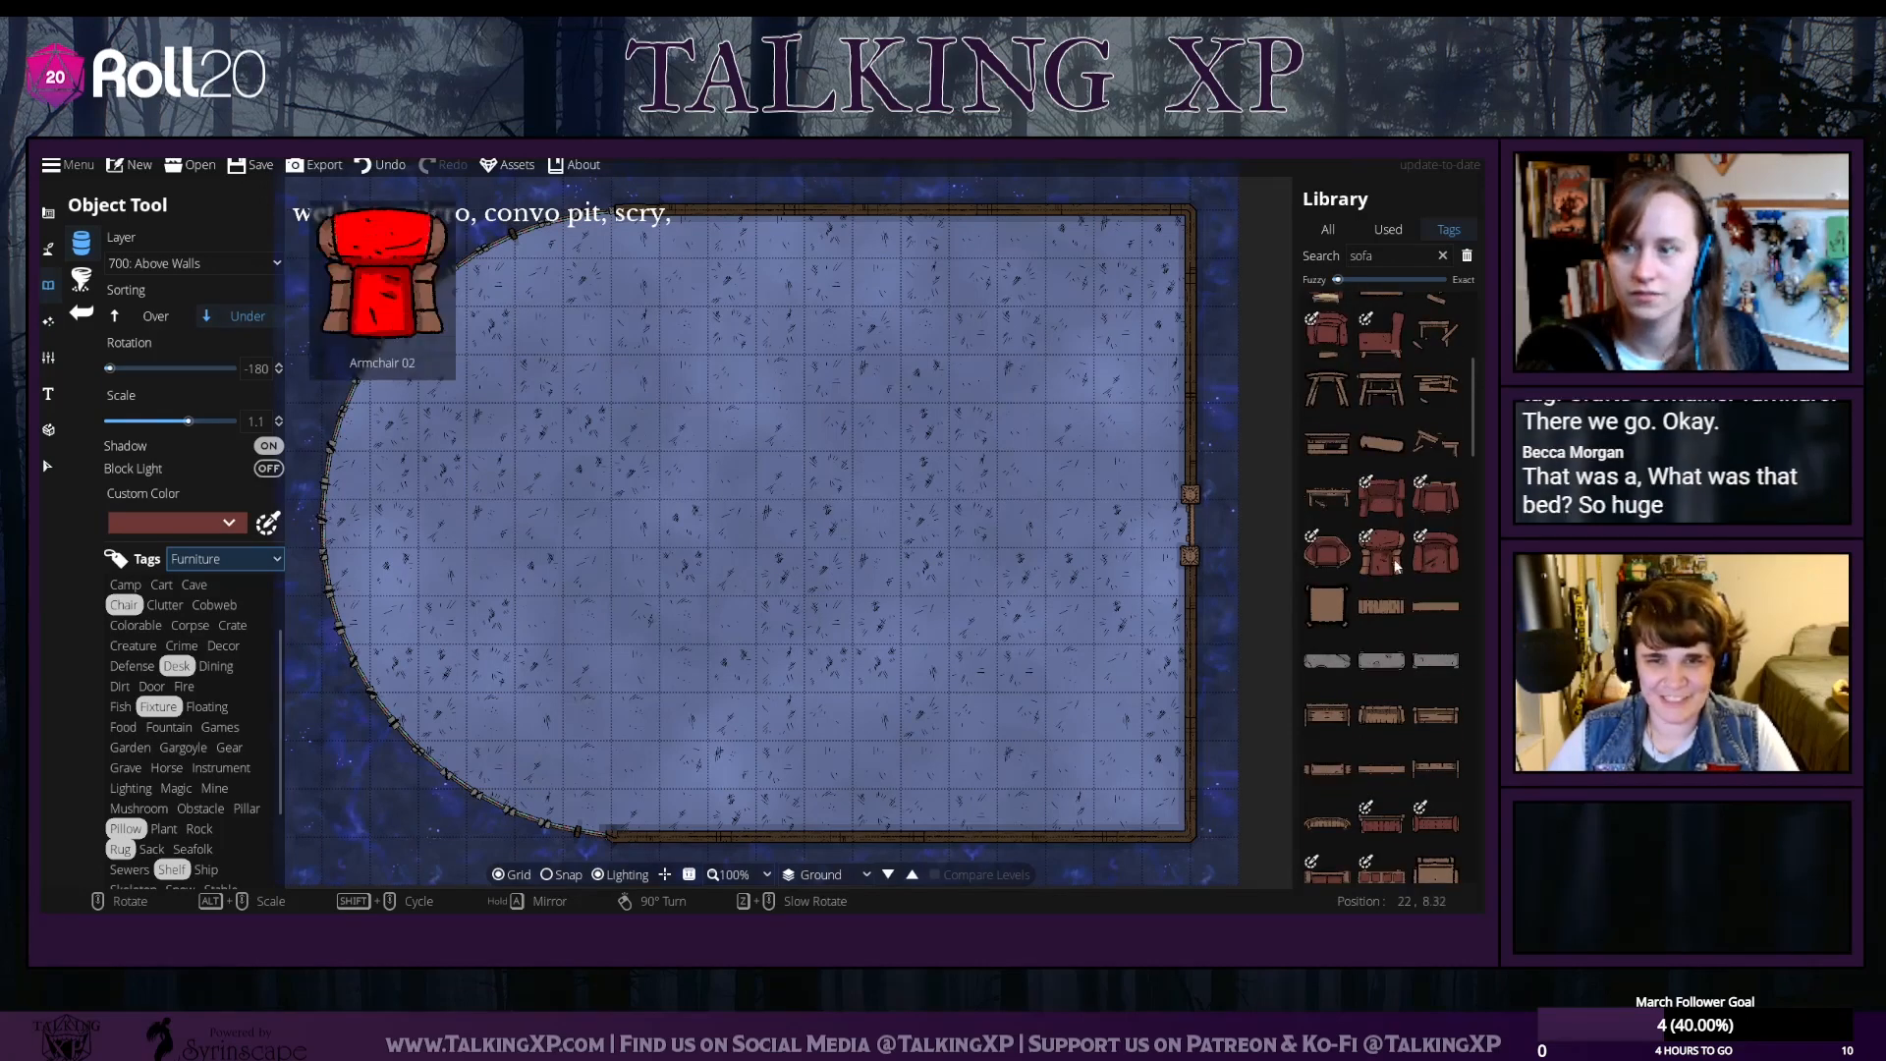
scroll(1395, 343, "up", 3)
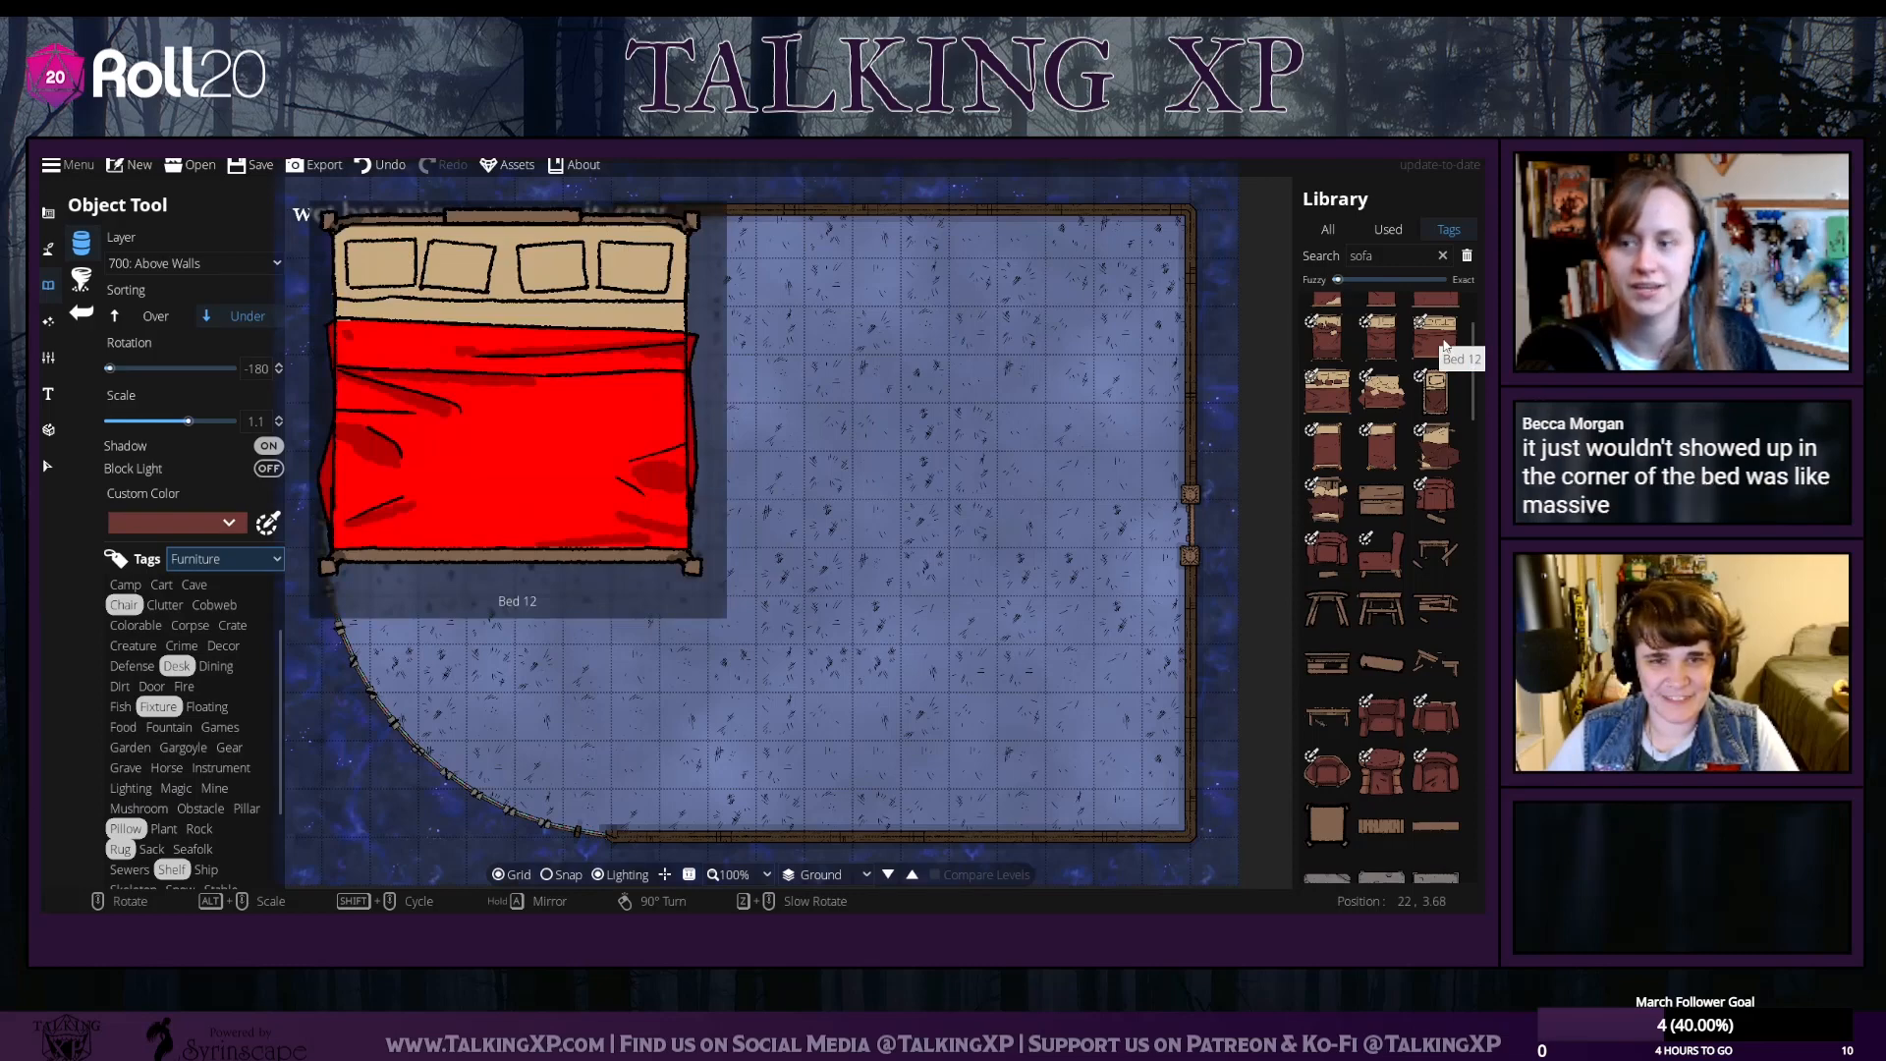
scroll(1376, 491, "down", 5)
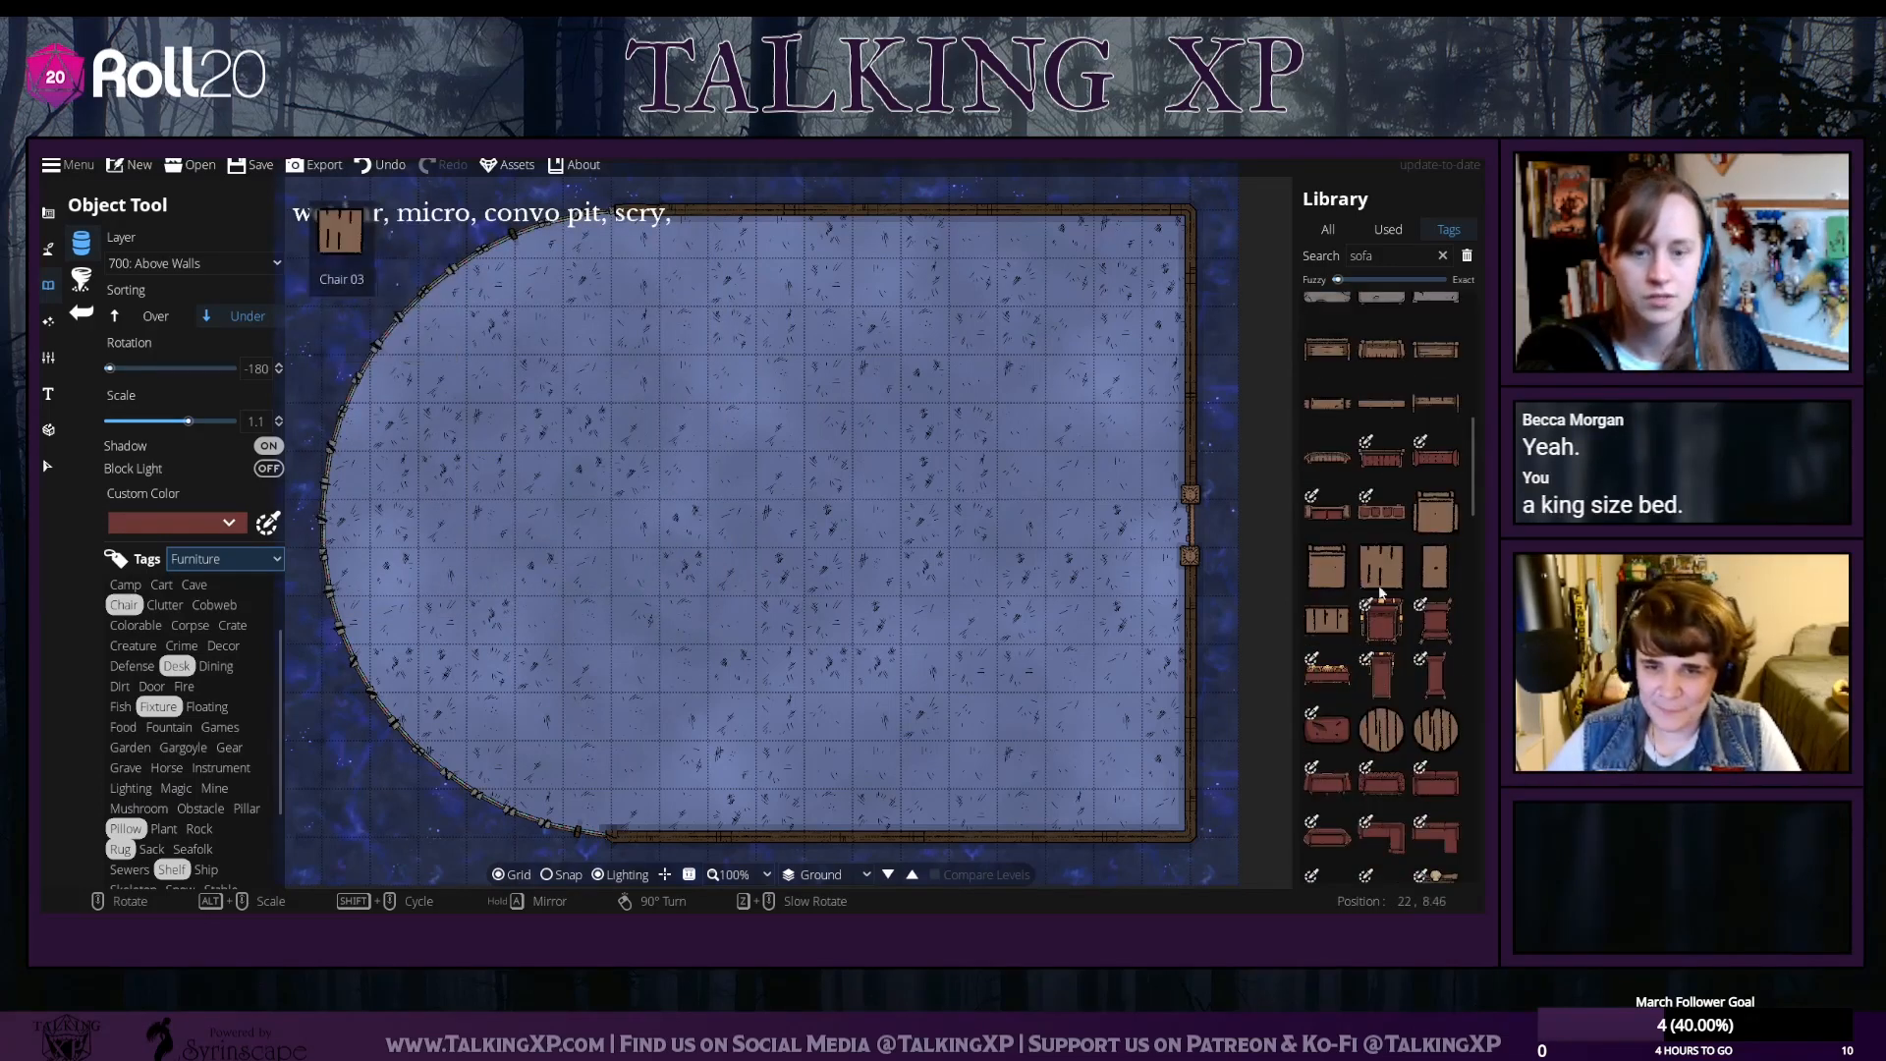
scroll(1385, 590, "down", 4)
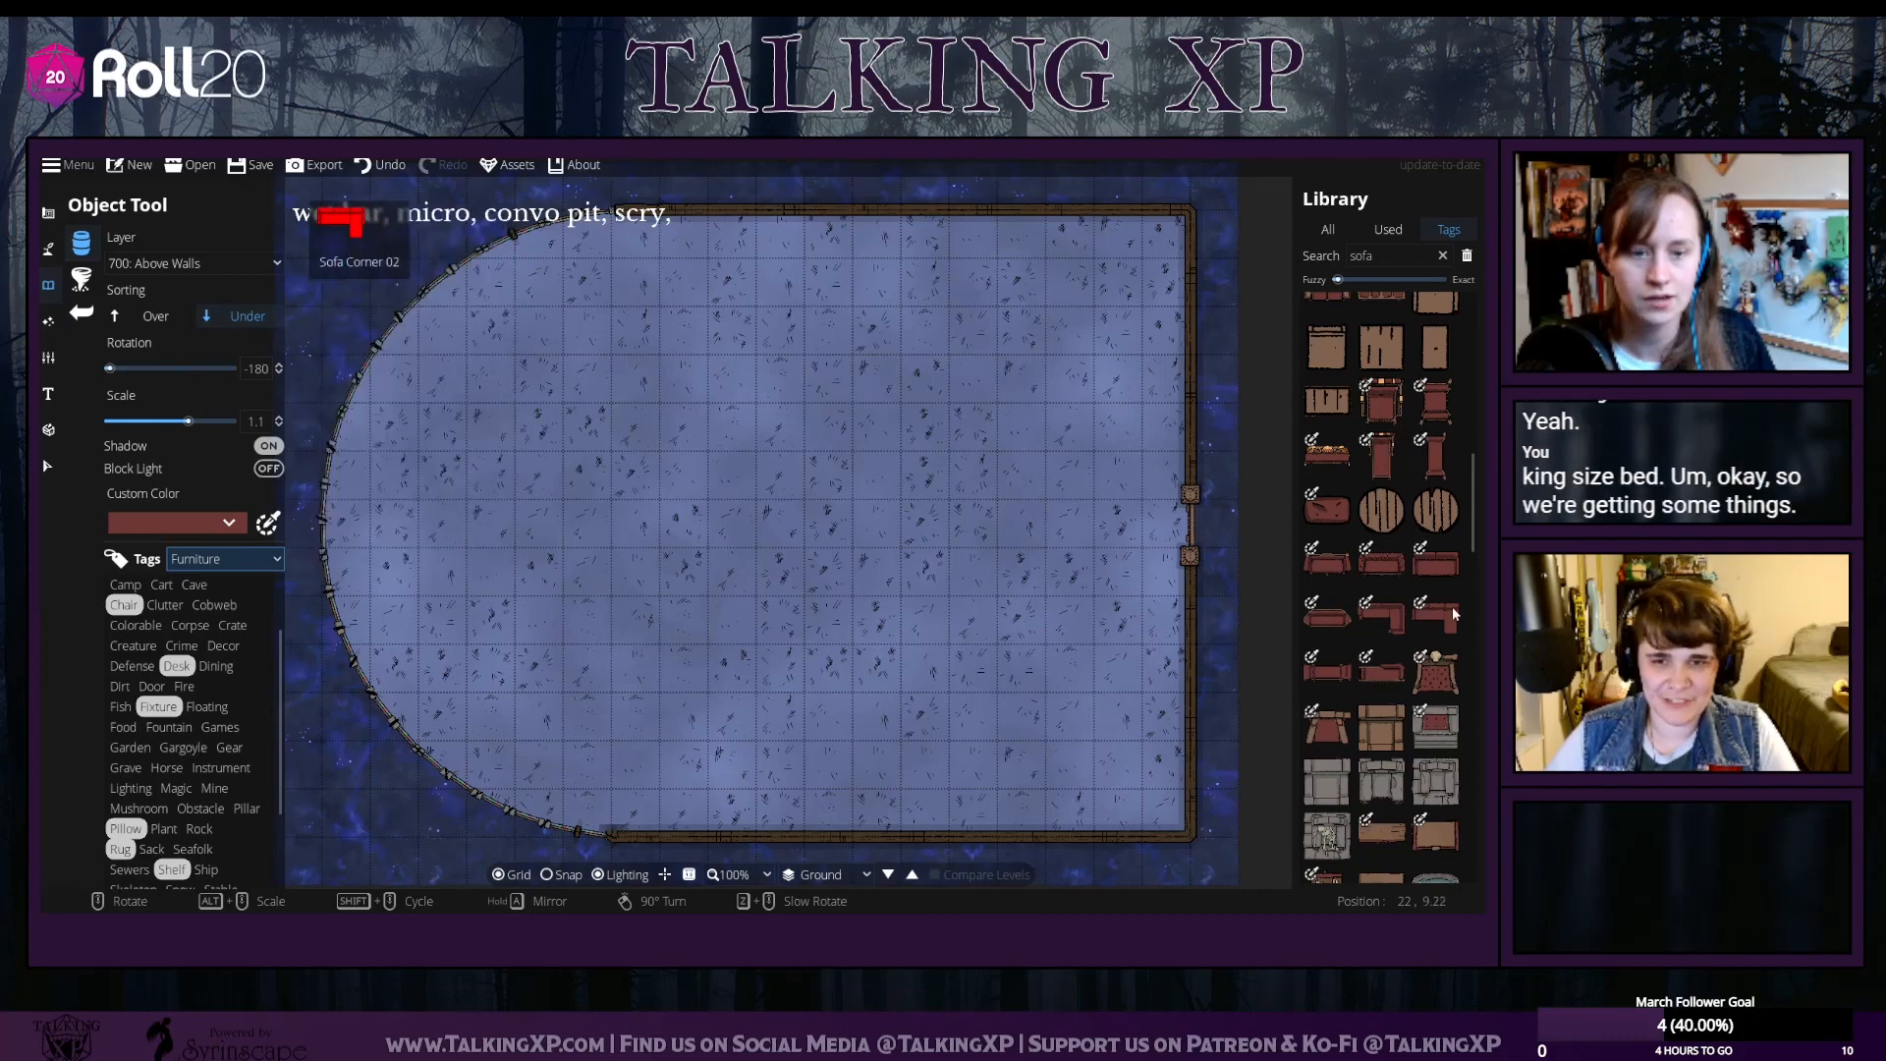
scroll(1390, 678, "down", 5)
scroll(1394, 705, "down", 6)
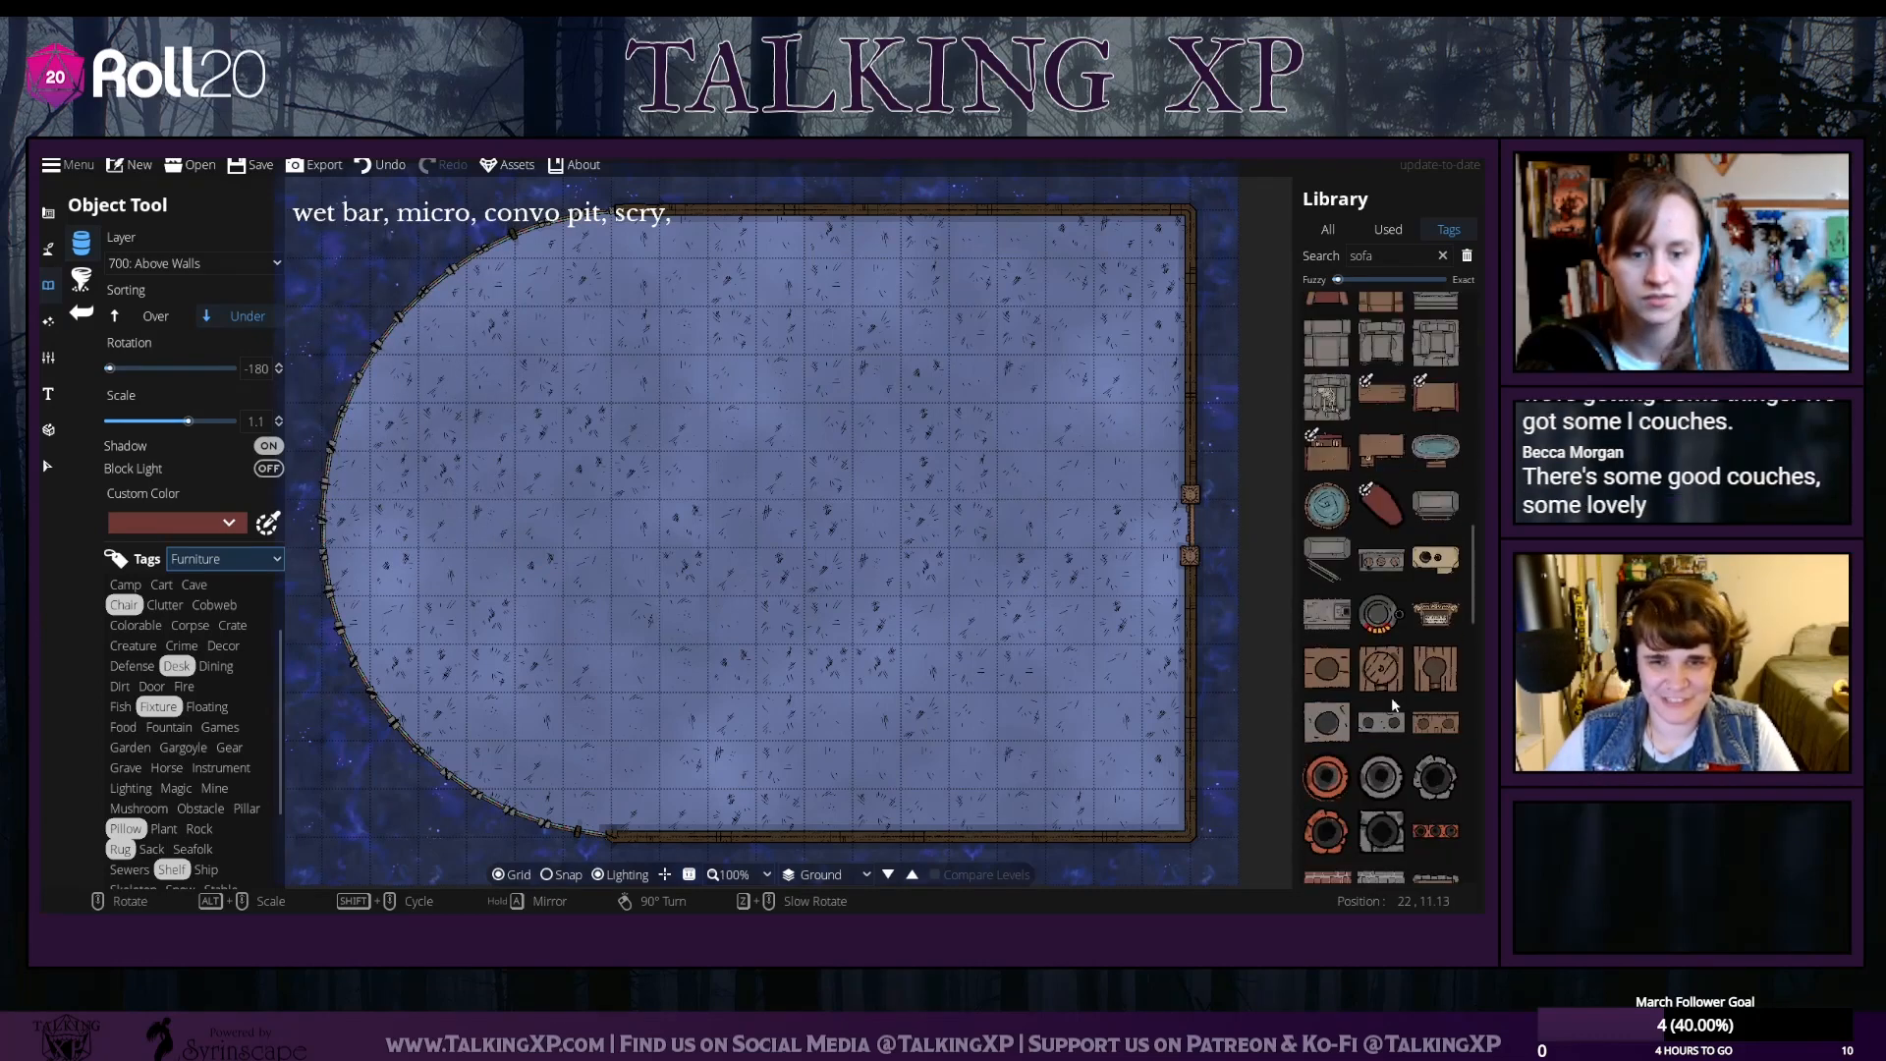
scroll(1394, 704, "down", 8)
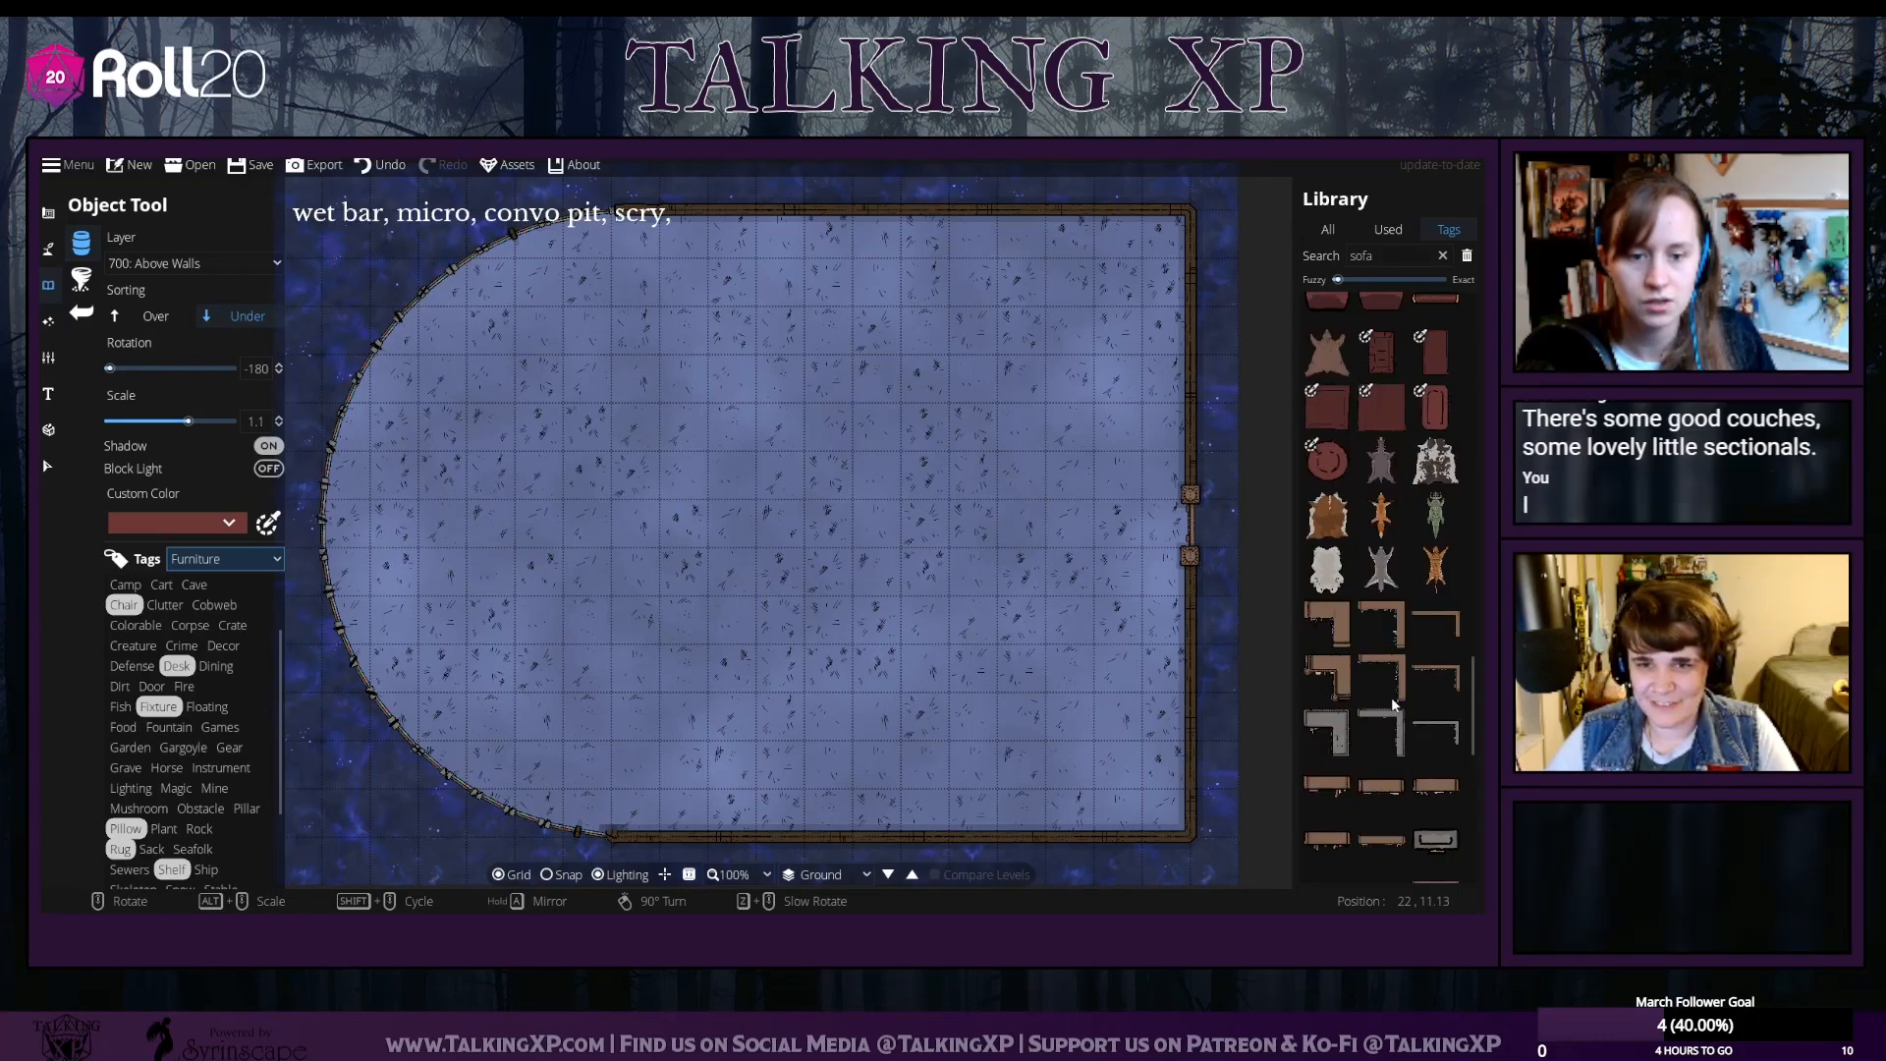
scroll(1394, 705, "up", 6)
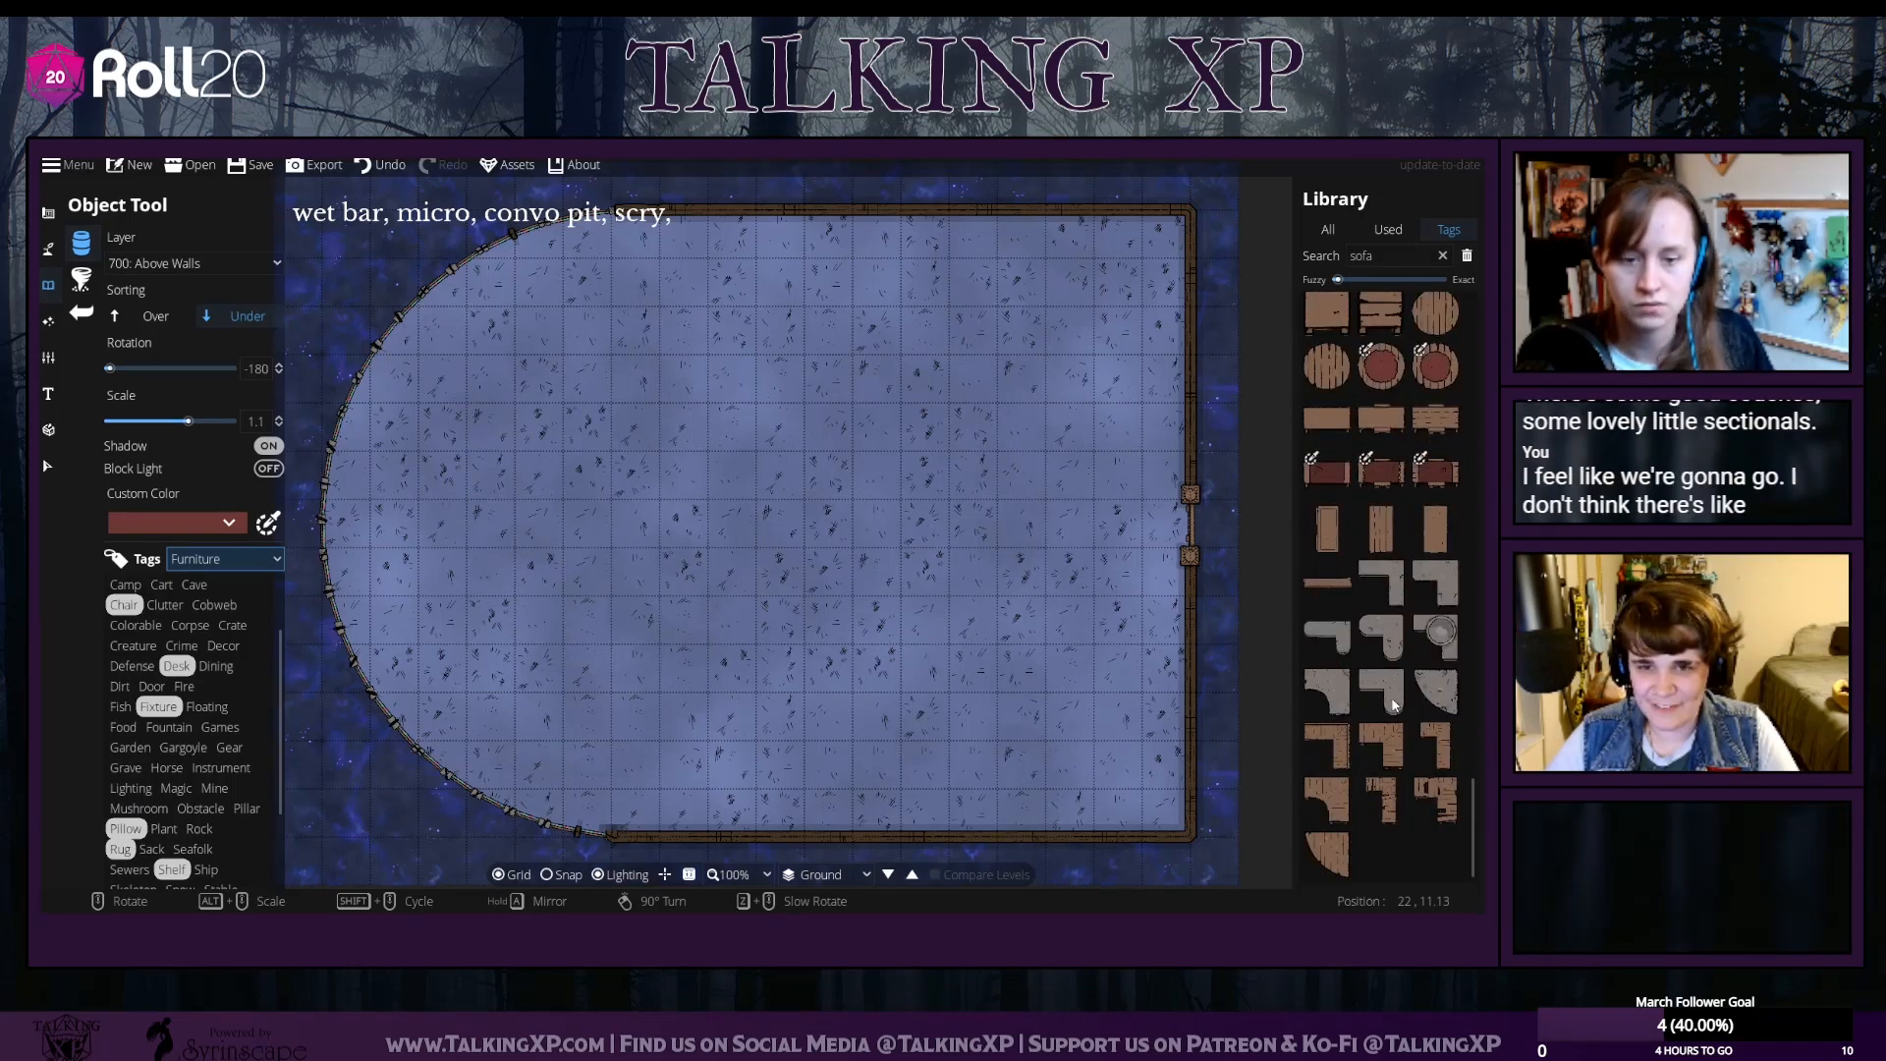
scroll(1394, 704, "up", 8)
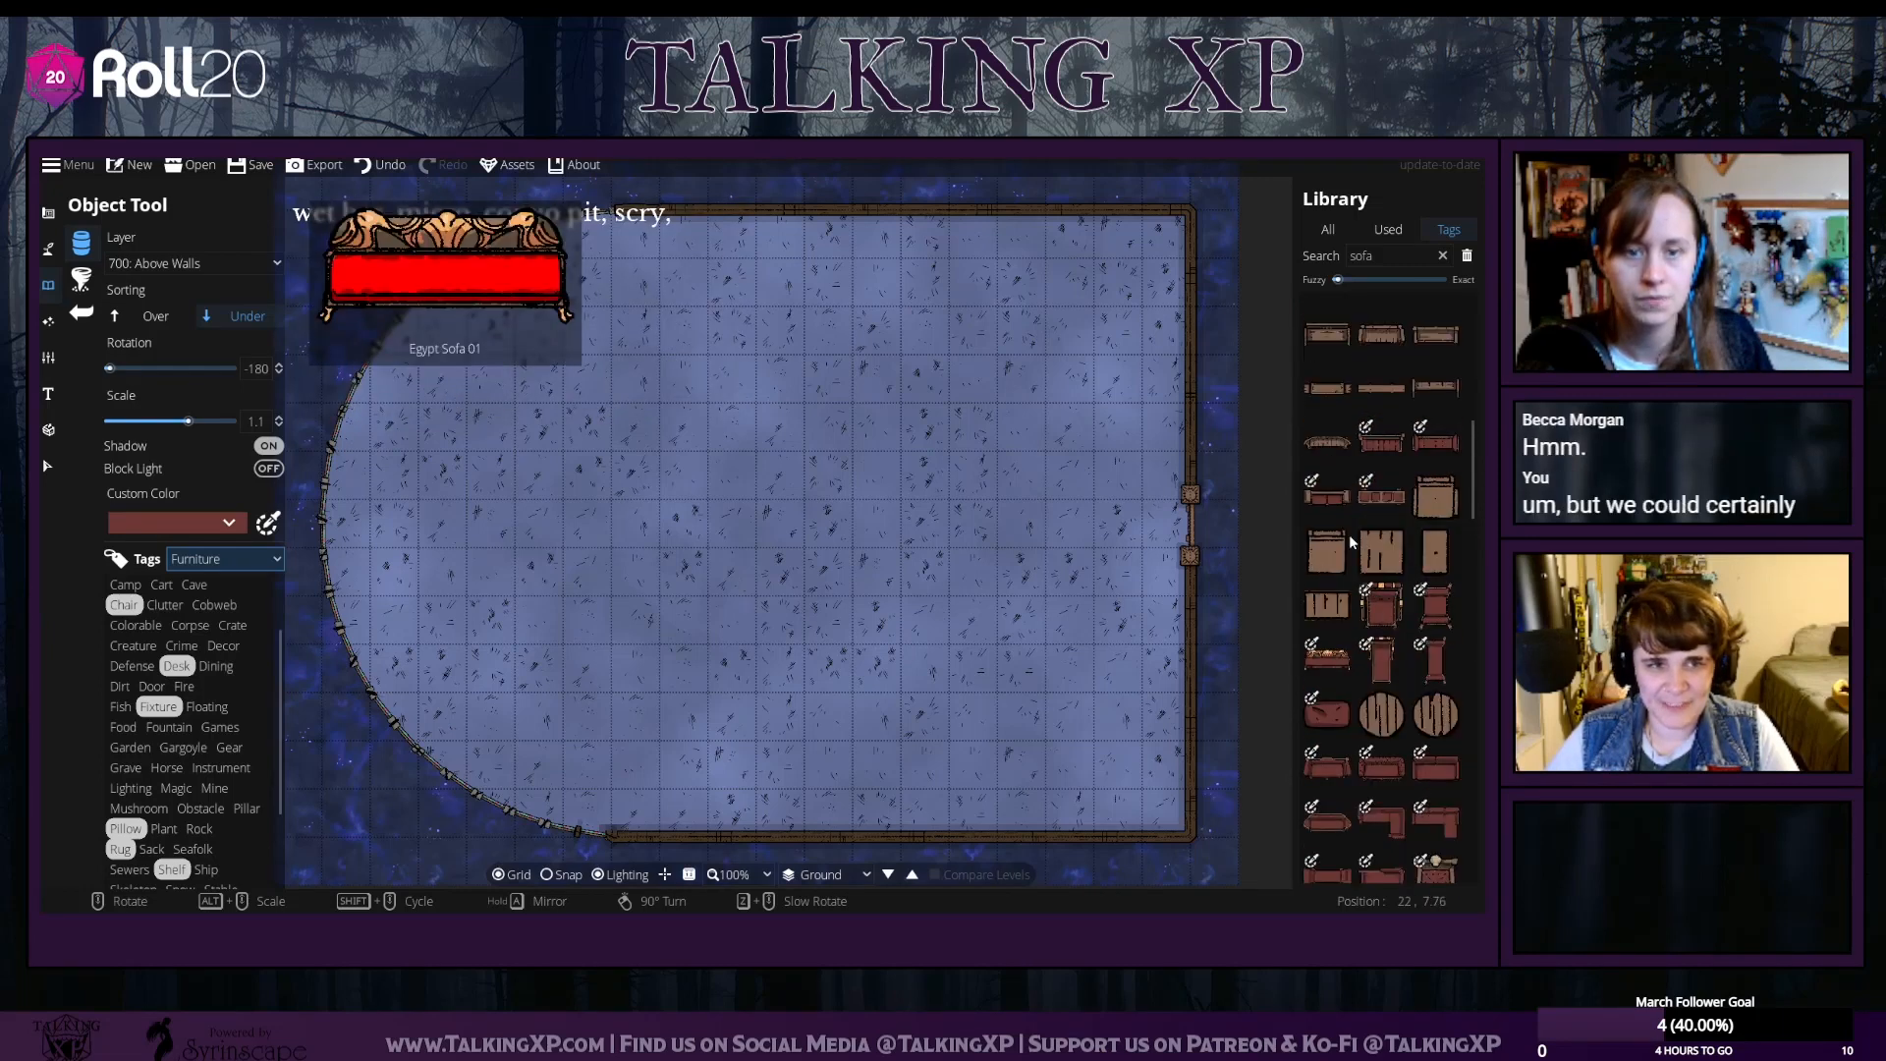
scroll(1351, 541, "up", 3)
Try an L-shaped seat mid-room from two curved wooden benches at scale 2.8, and undo both placements
left_click(1327, 515)
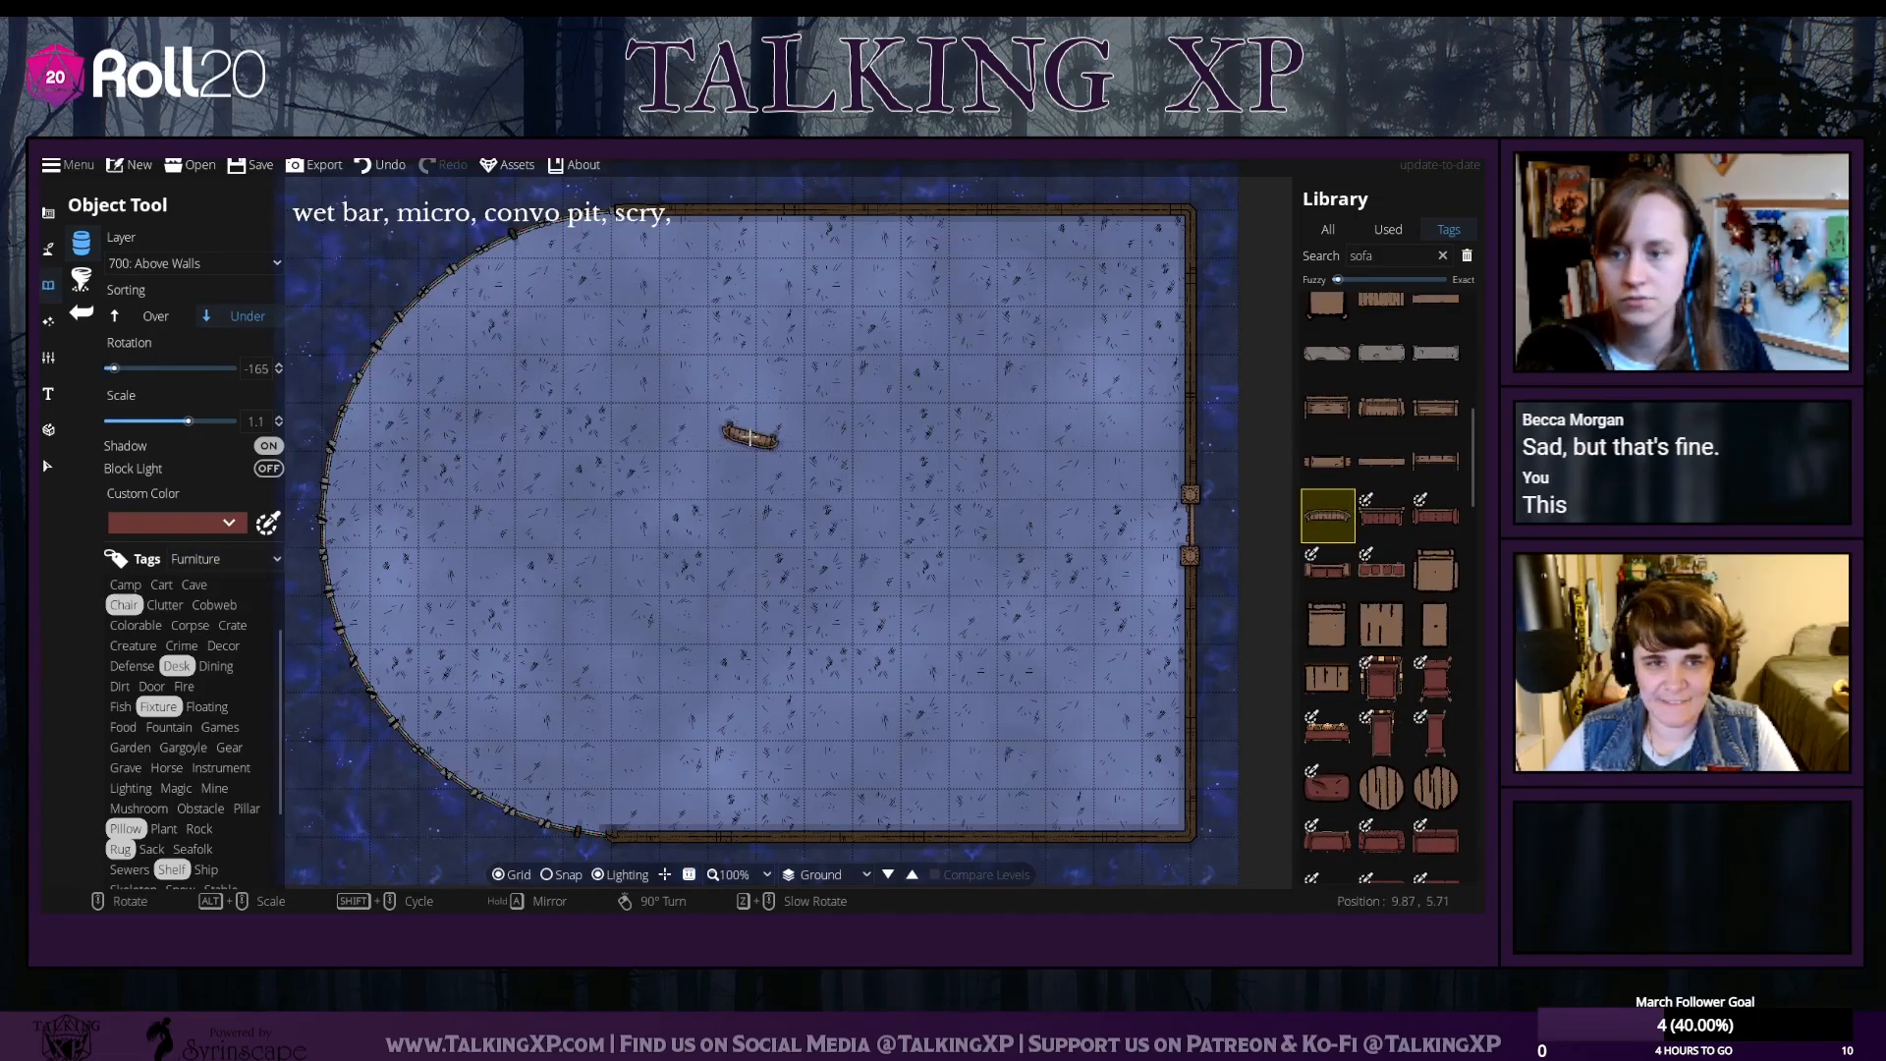
scroll(749, 437, "down", 4)
scroll(749, 439, "up", 2)
scroll(748, 439, "up", 13)
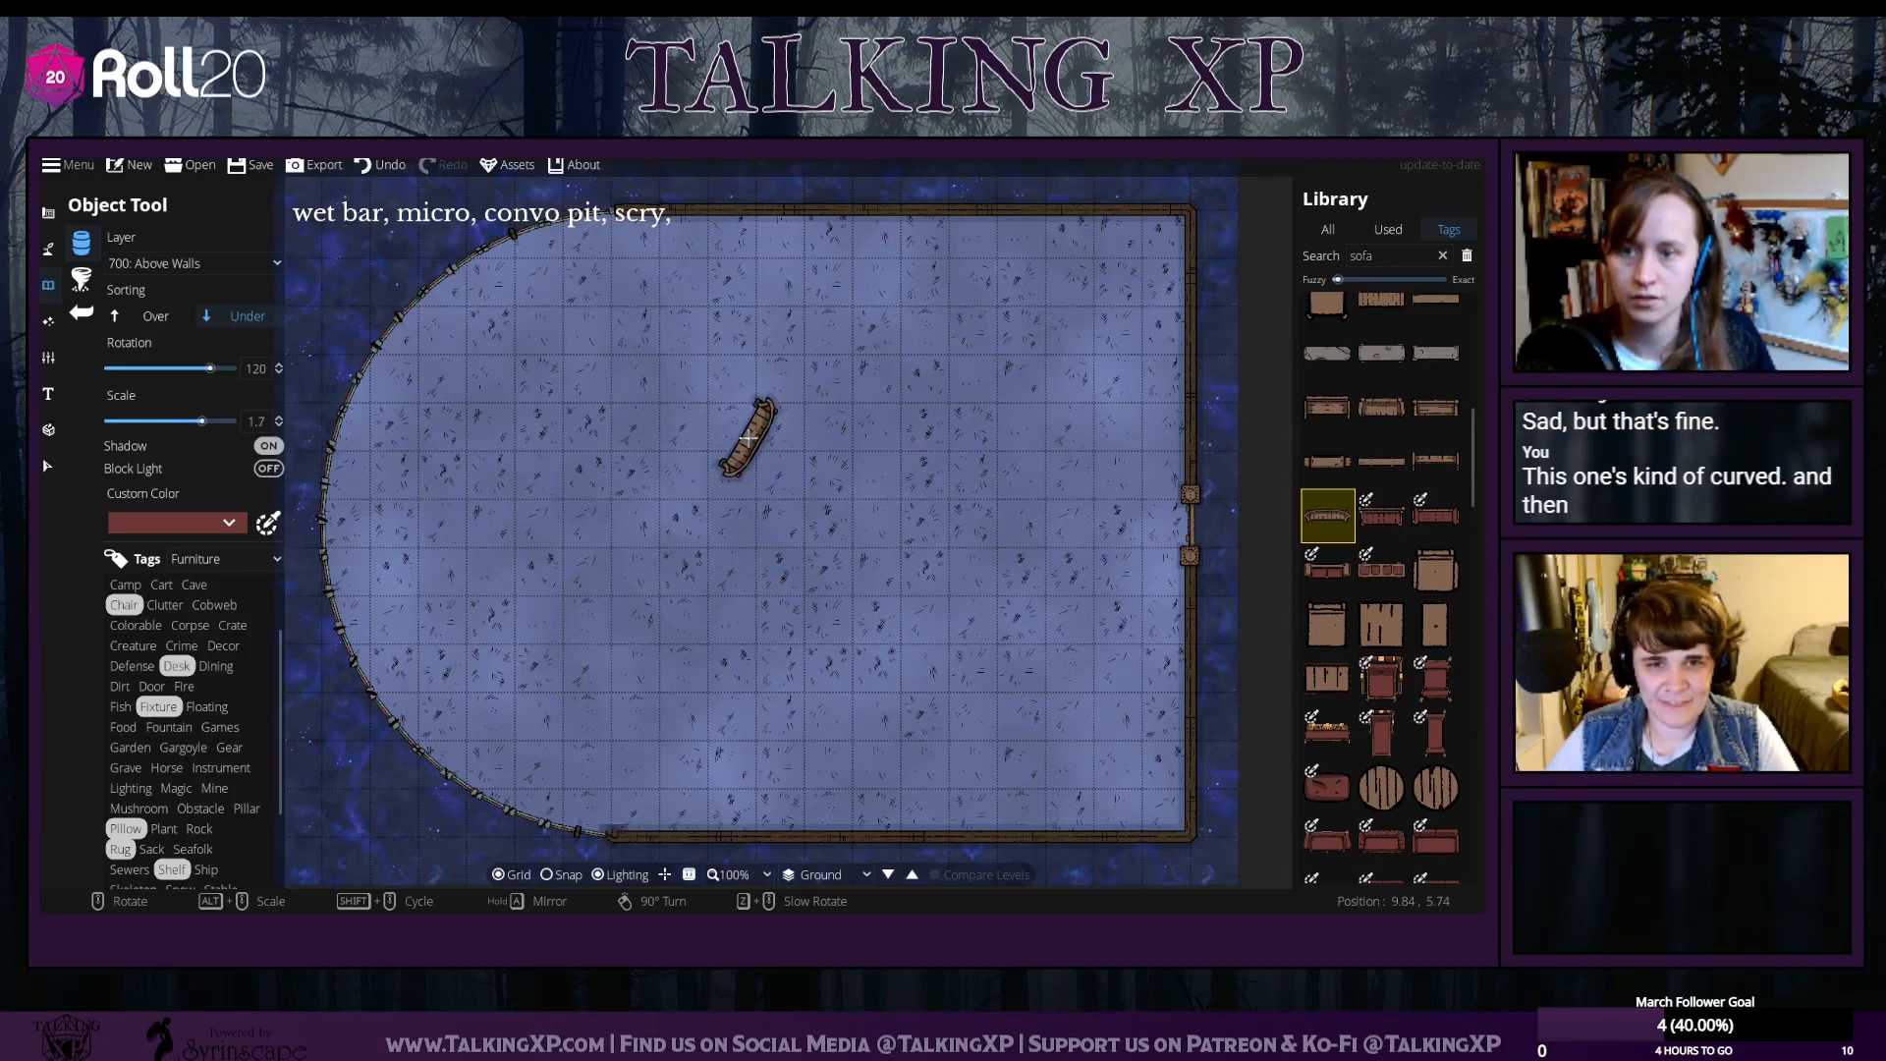
scroll(859, 550, "down", 2)
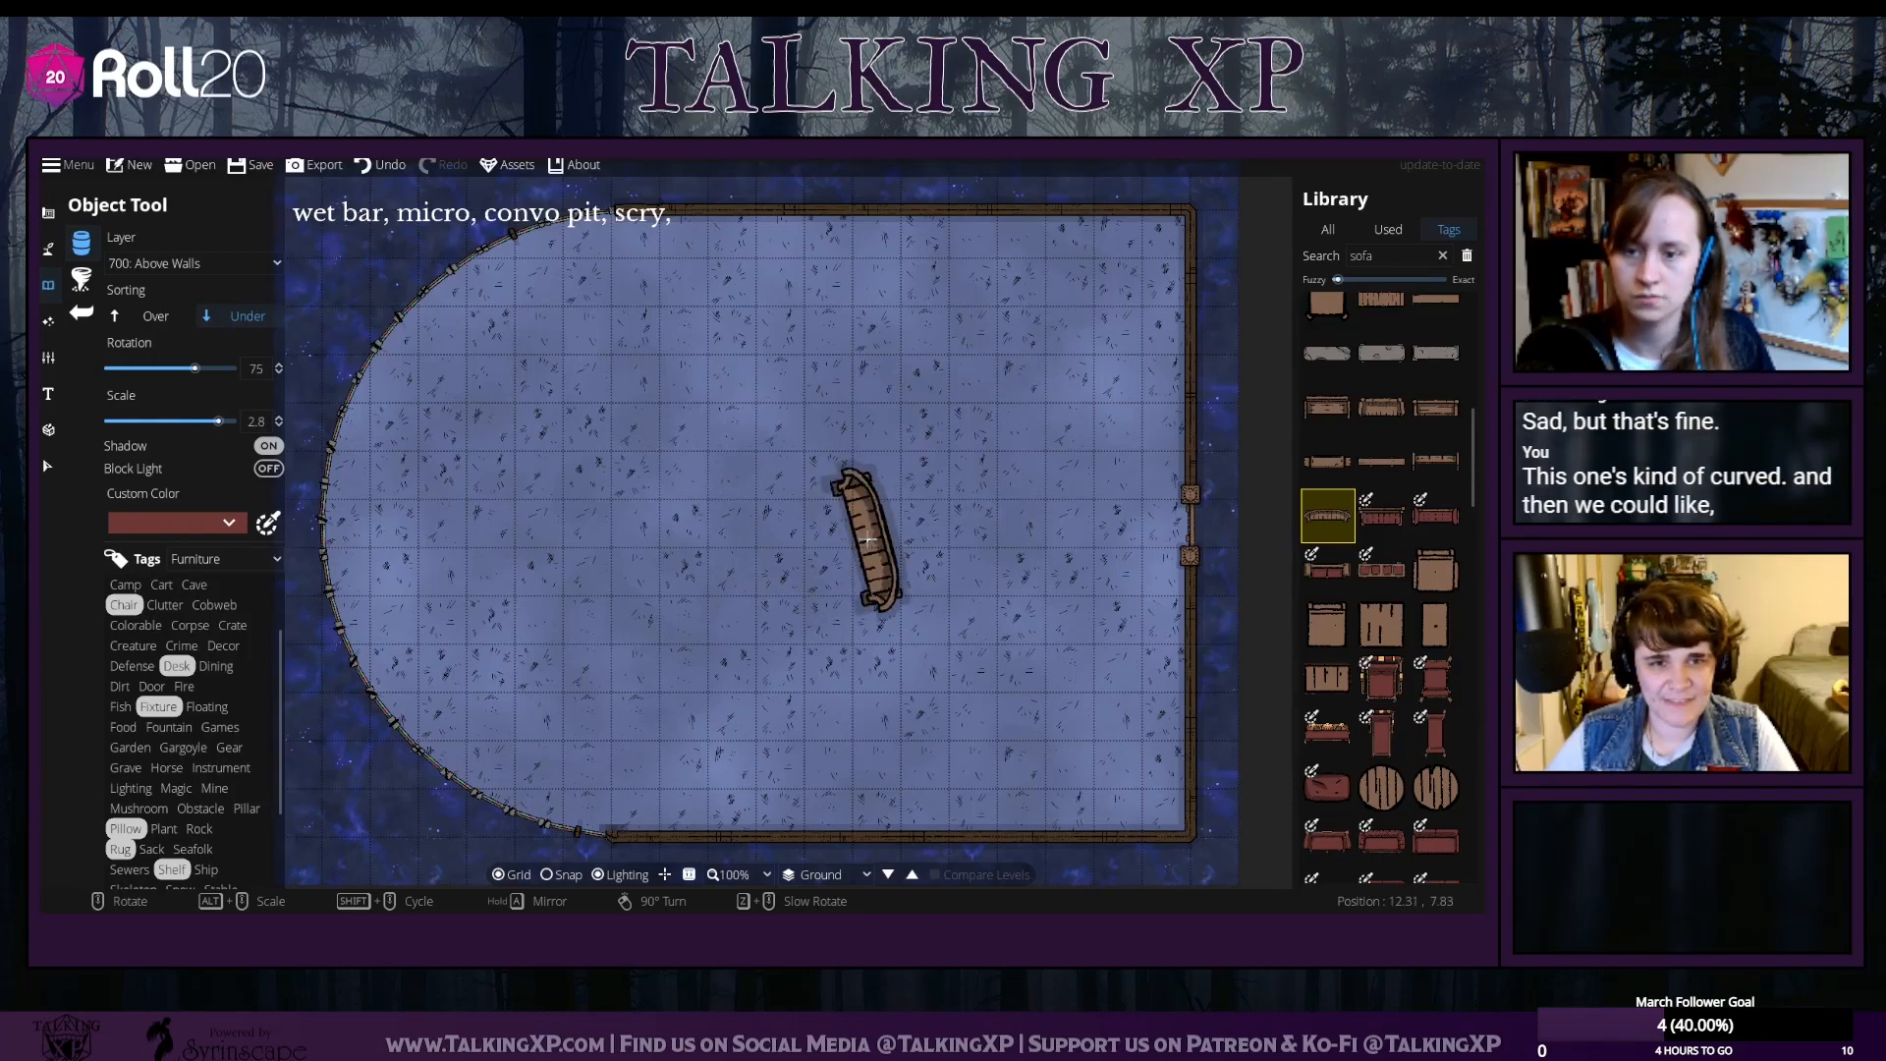
left_click(868, 533)
scroll(802, 496, "down", 4)
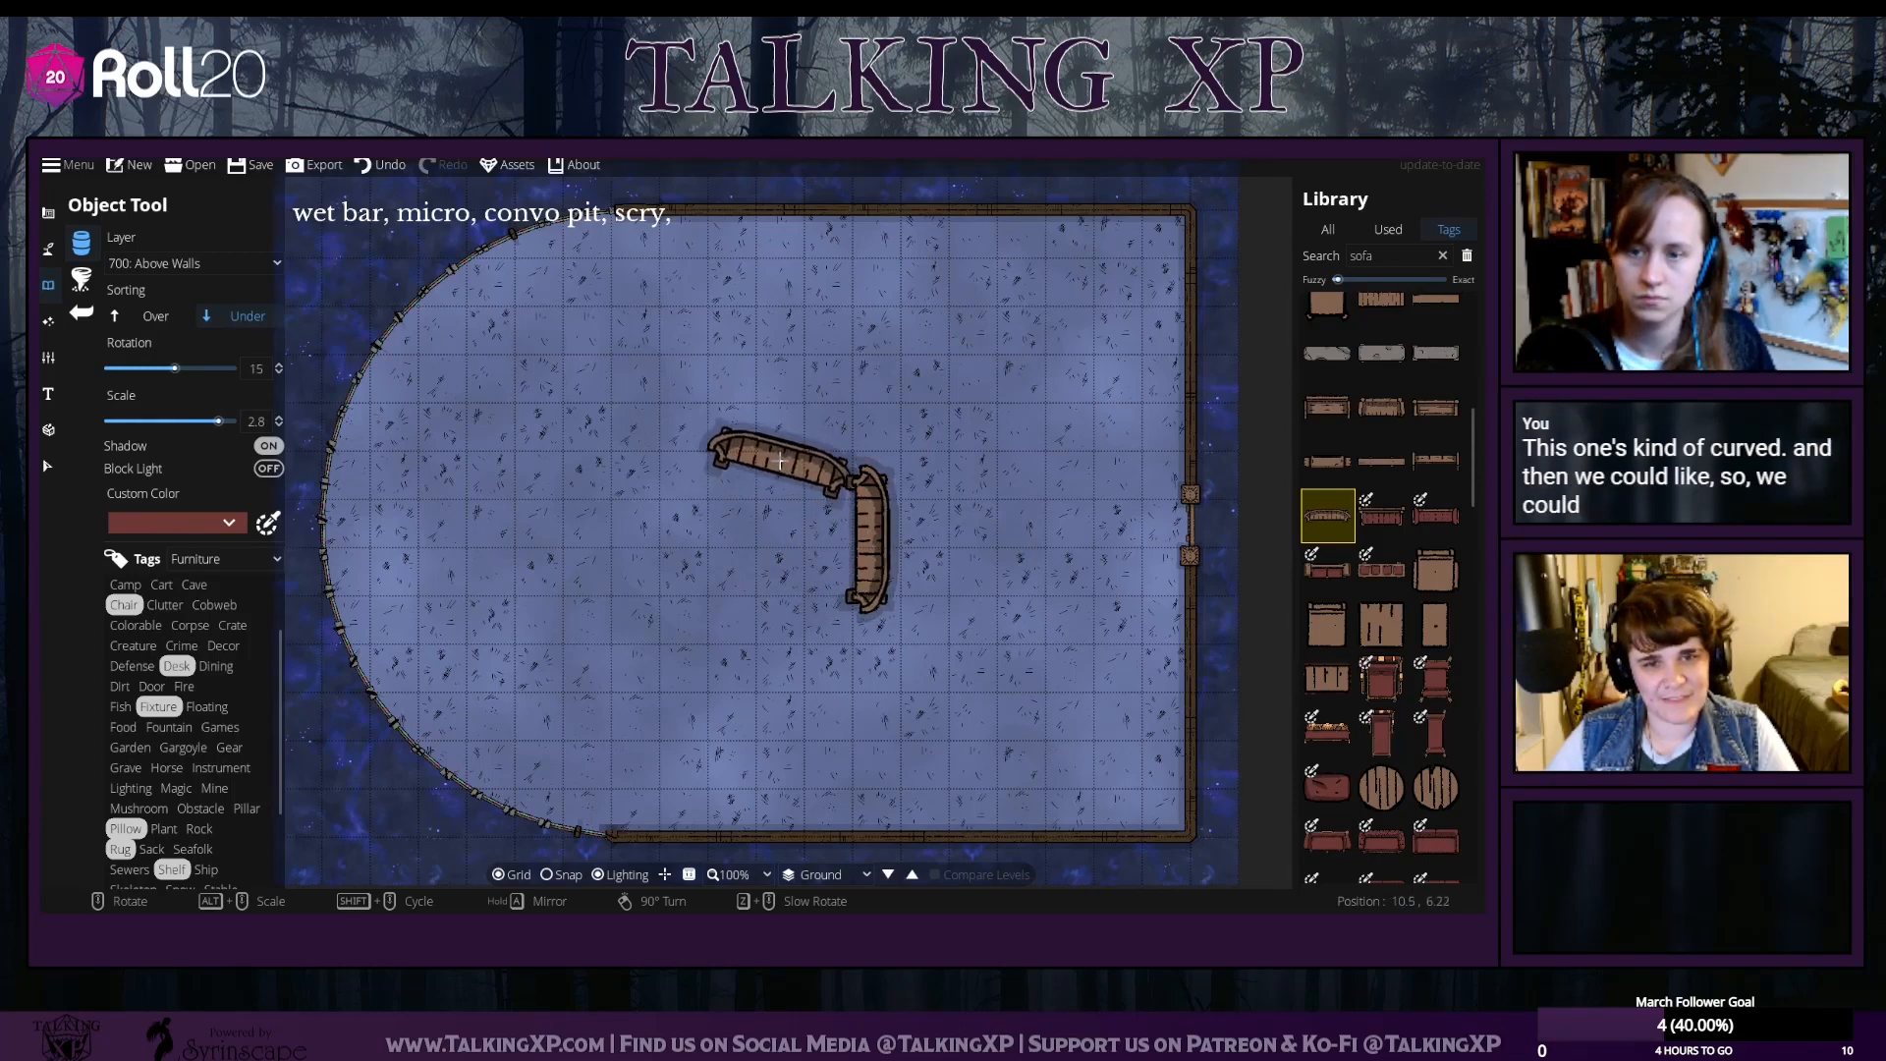
scroll(785, 455, "down", 2)
left_click(785, 454)
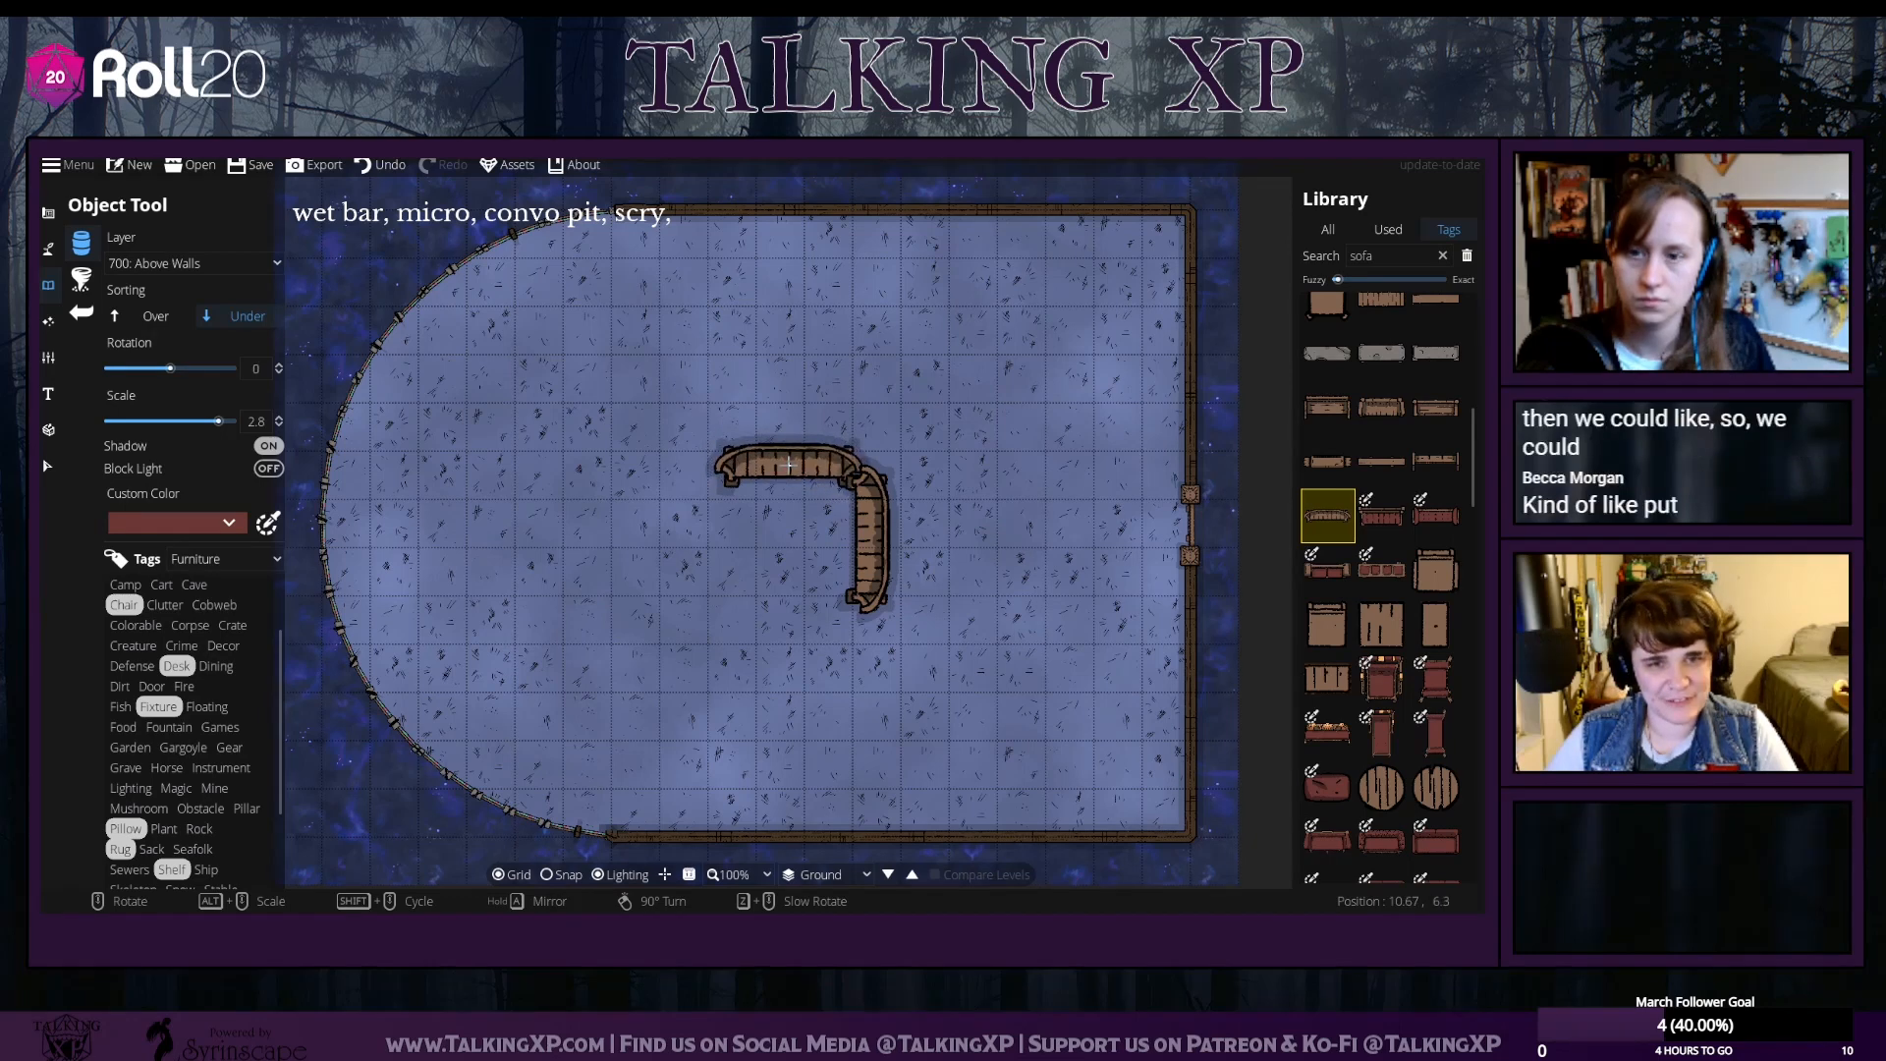
left_click(378, 177)
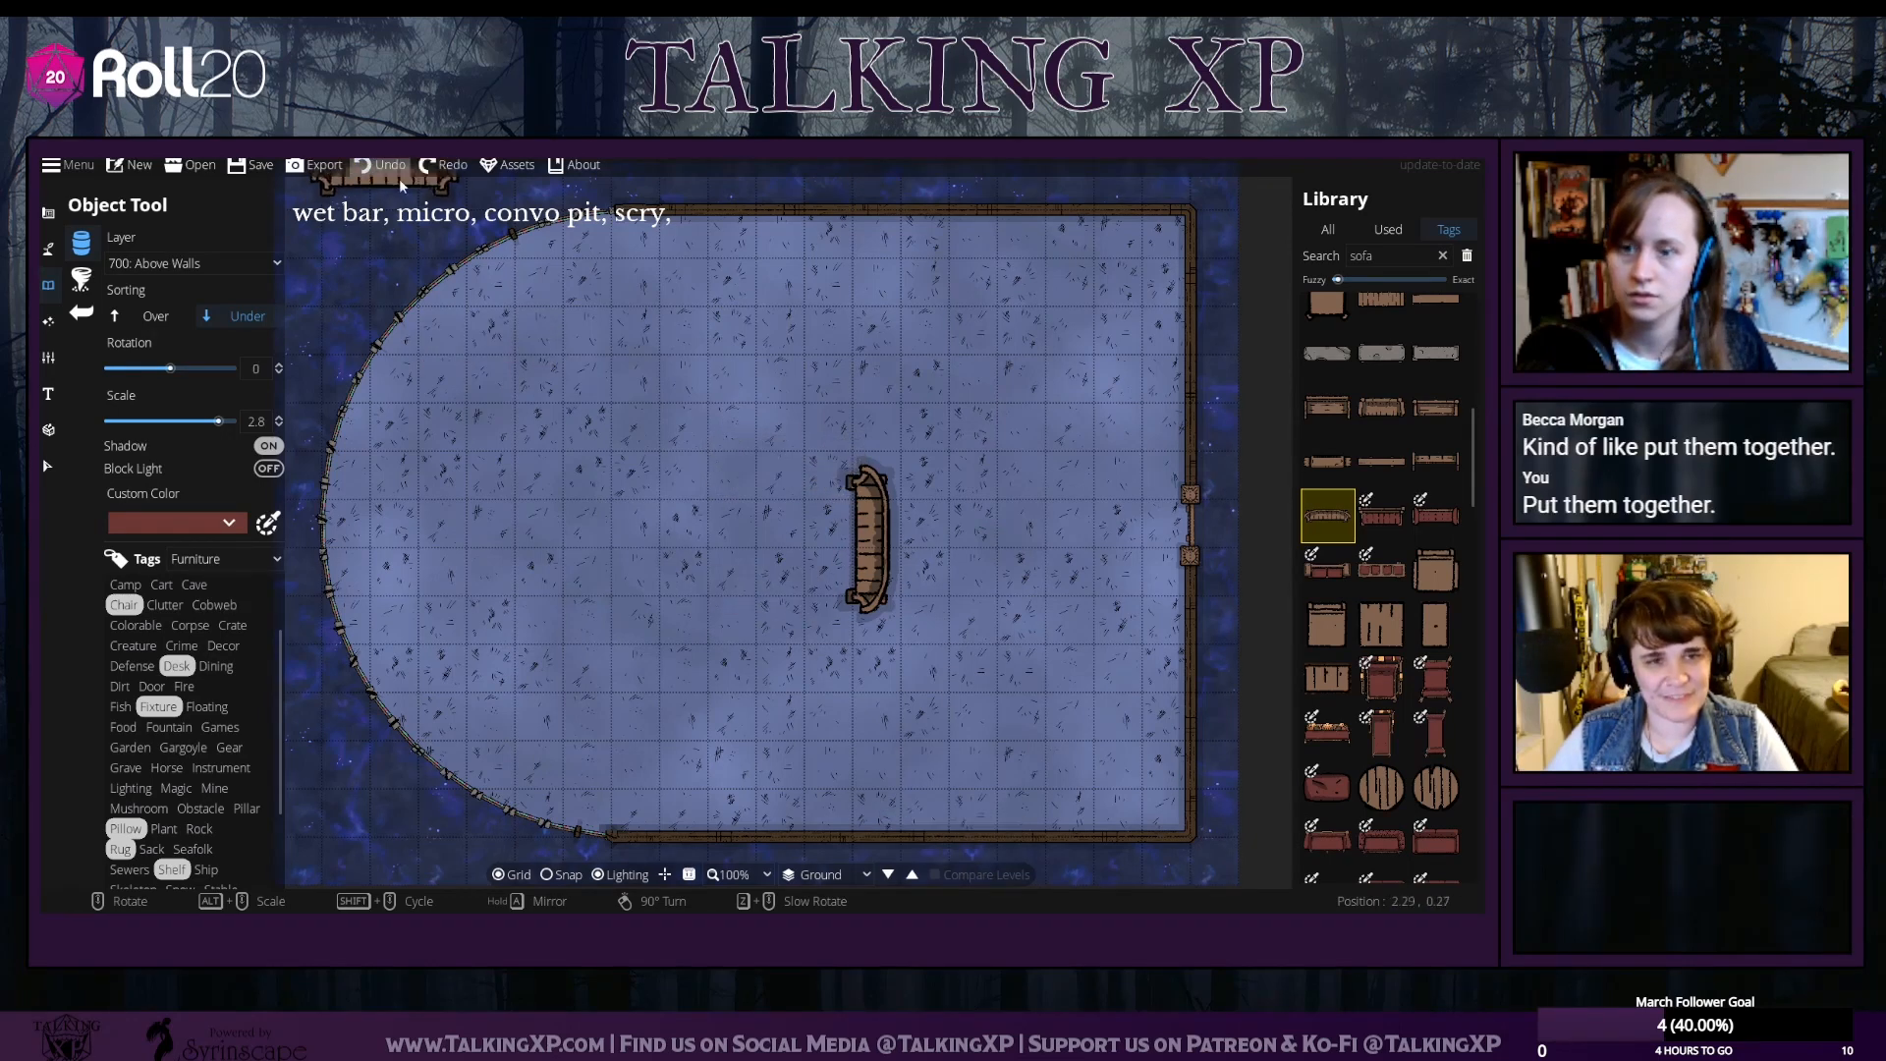
left_click(379, 177)
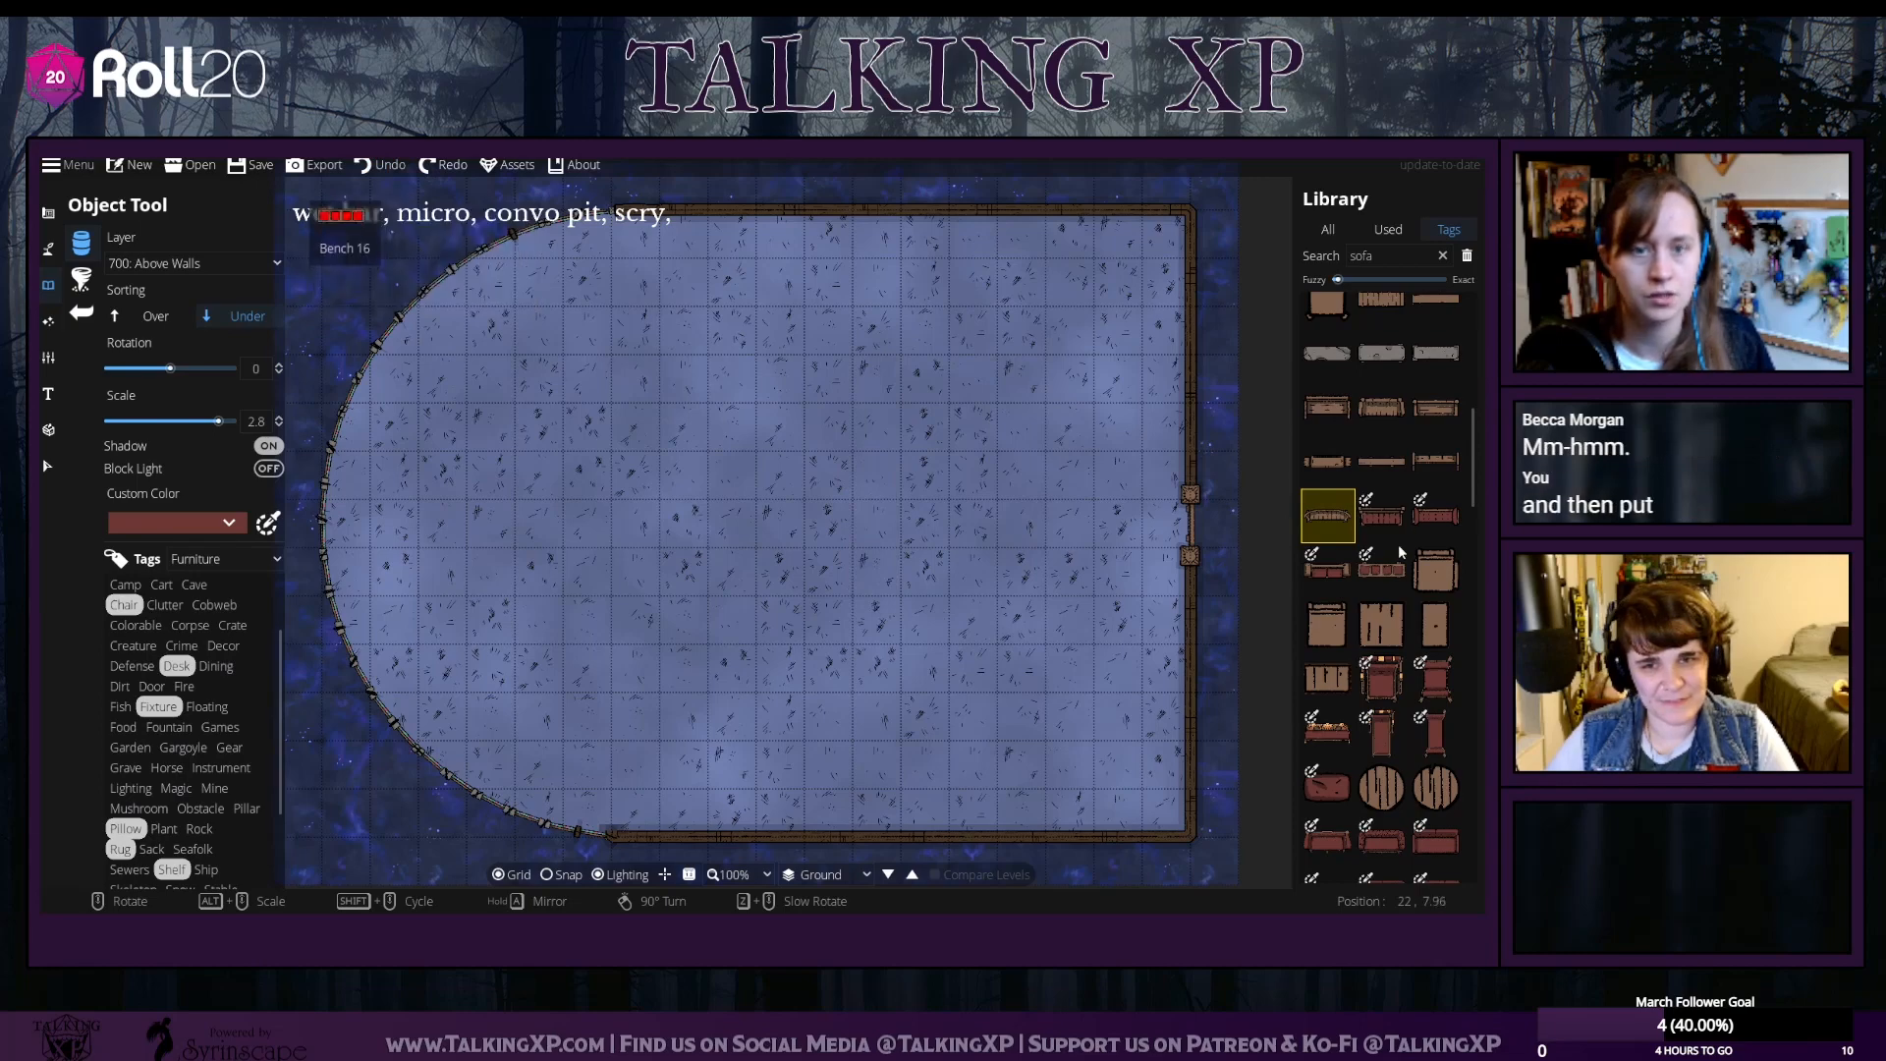
Look through the furniture objects again for pieces to combine into pit seating with pillows
scroll(1407, 553, "up", 5)
scroll(1402, 553, "up", 2)
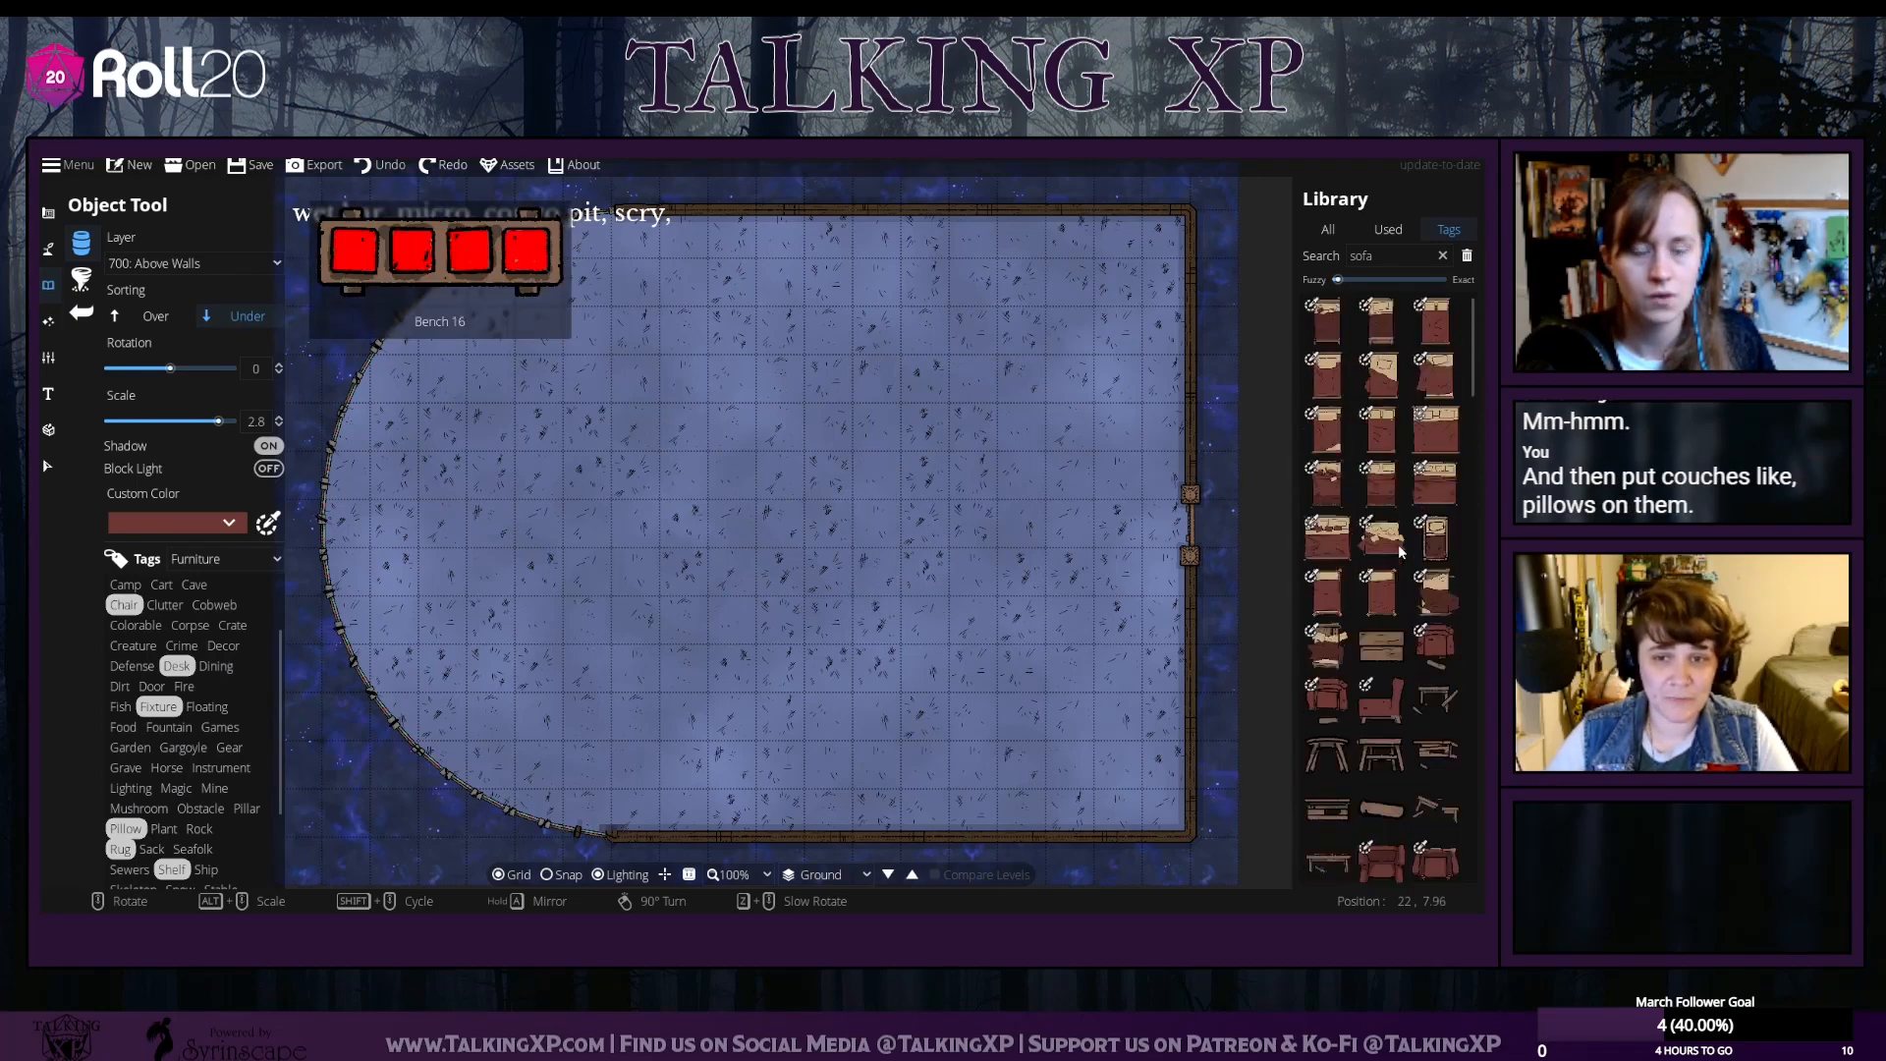
scroll(1405, 638, "down", 5)
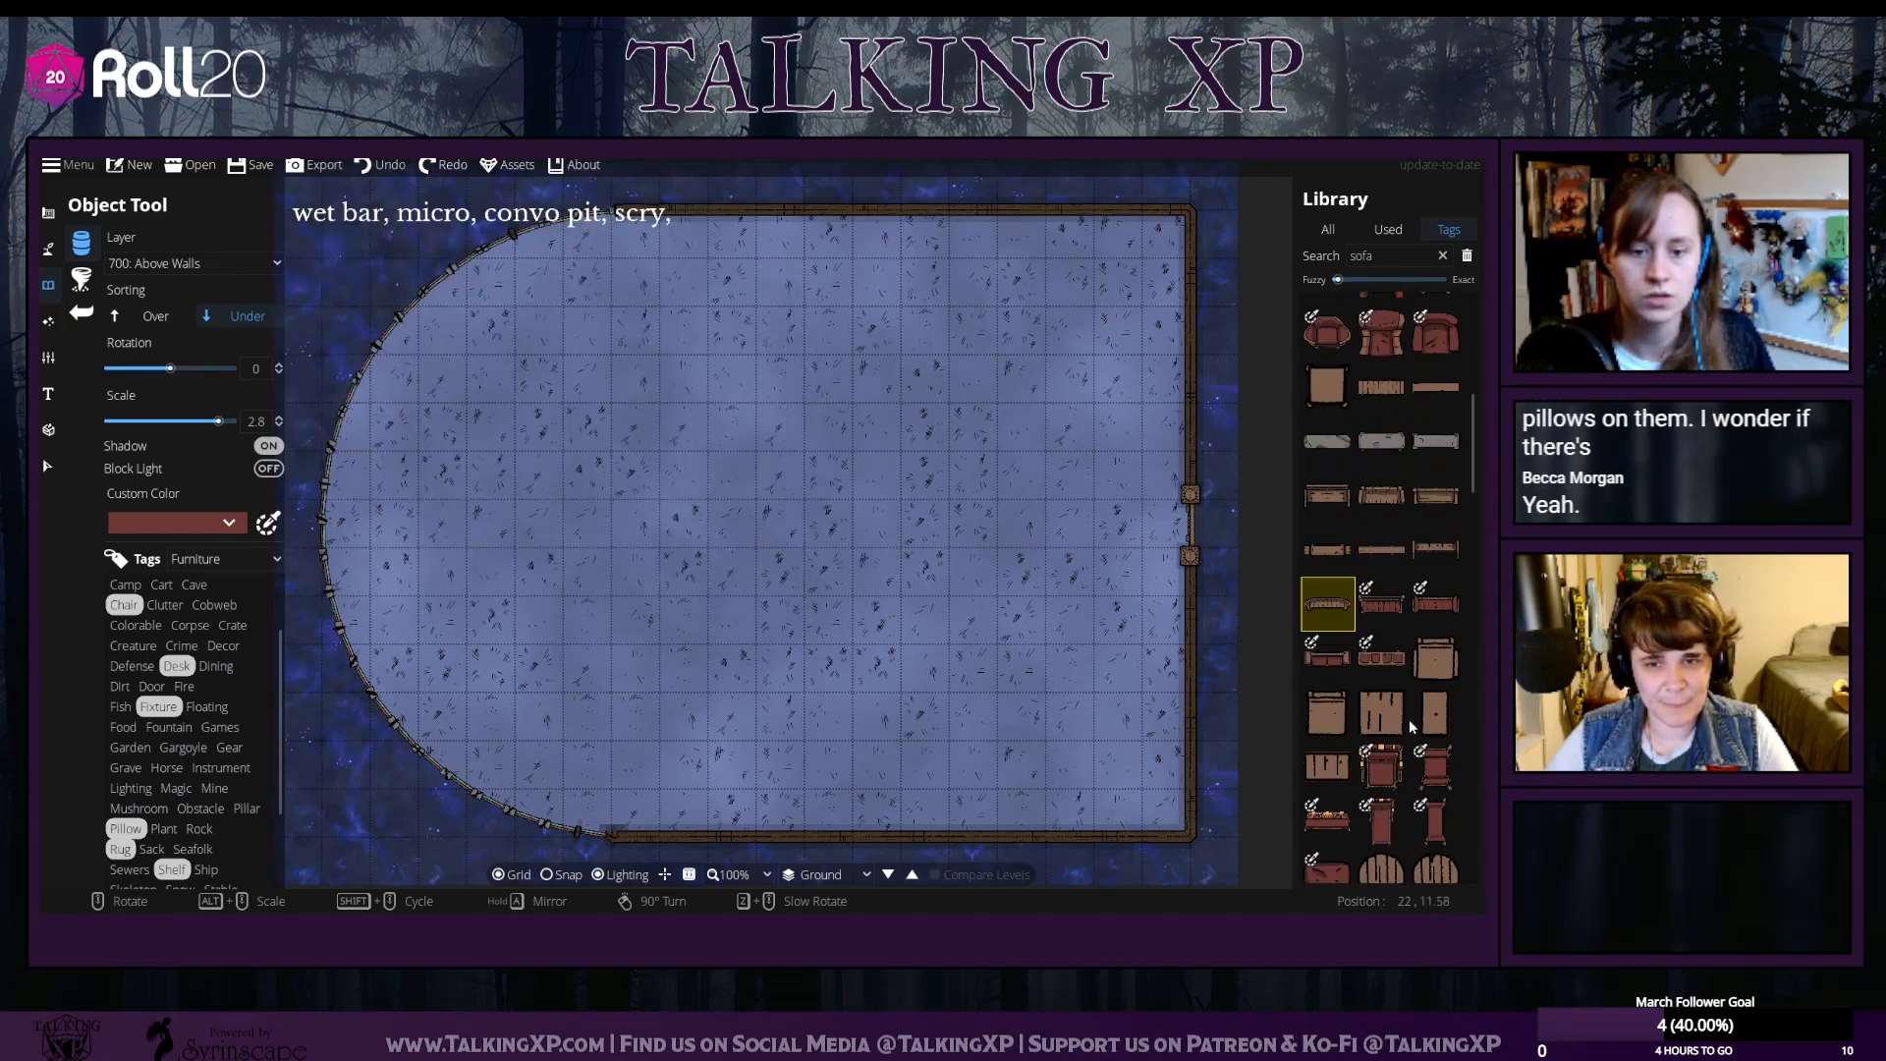
scroll(1410, 726, "down", 10)
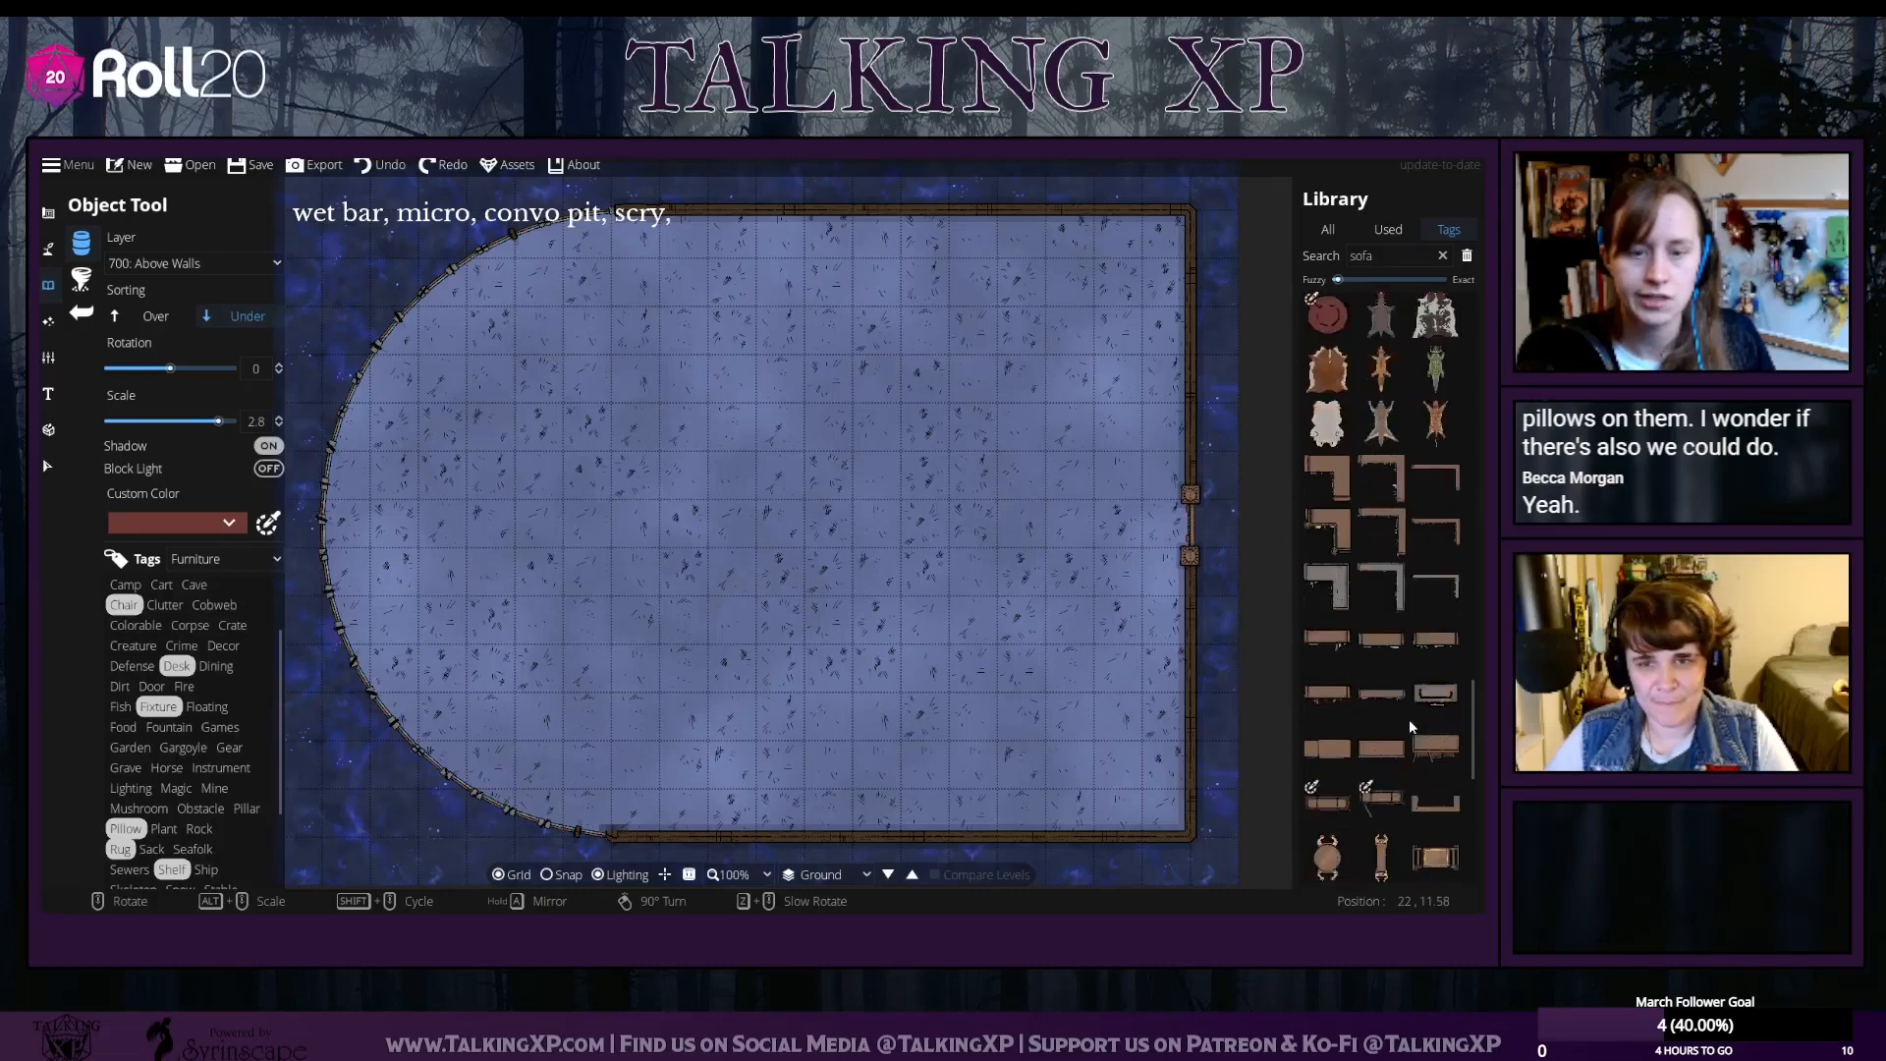
scroll(1411, 726, "down", 3)
scroll(1412, 728, "down", 2)
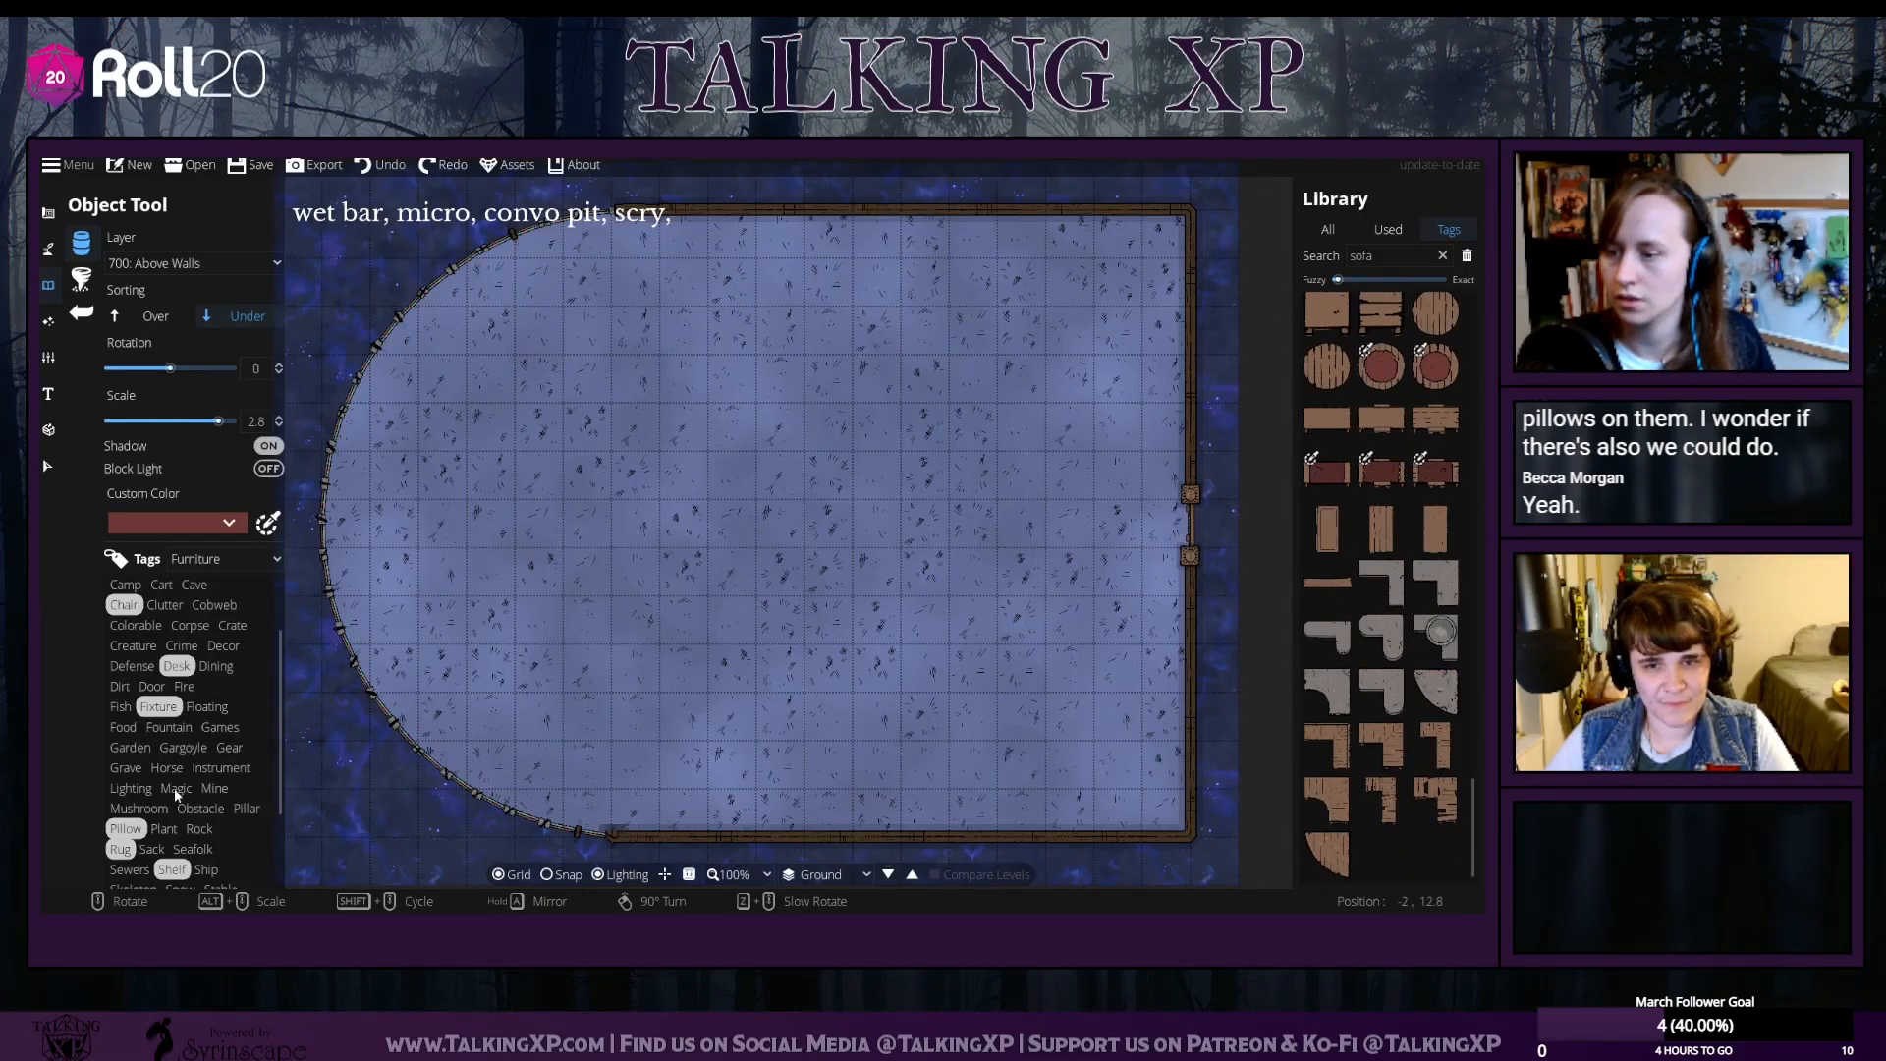
left_click(49, 252)
left_click(112, 351)
left_click(115, 316)
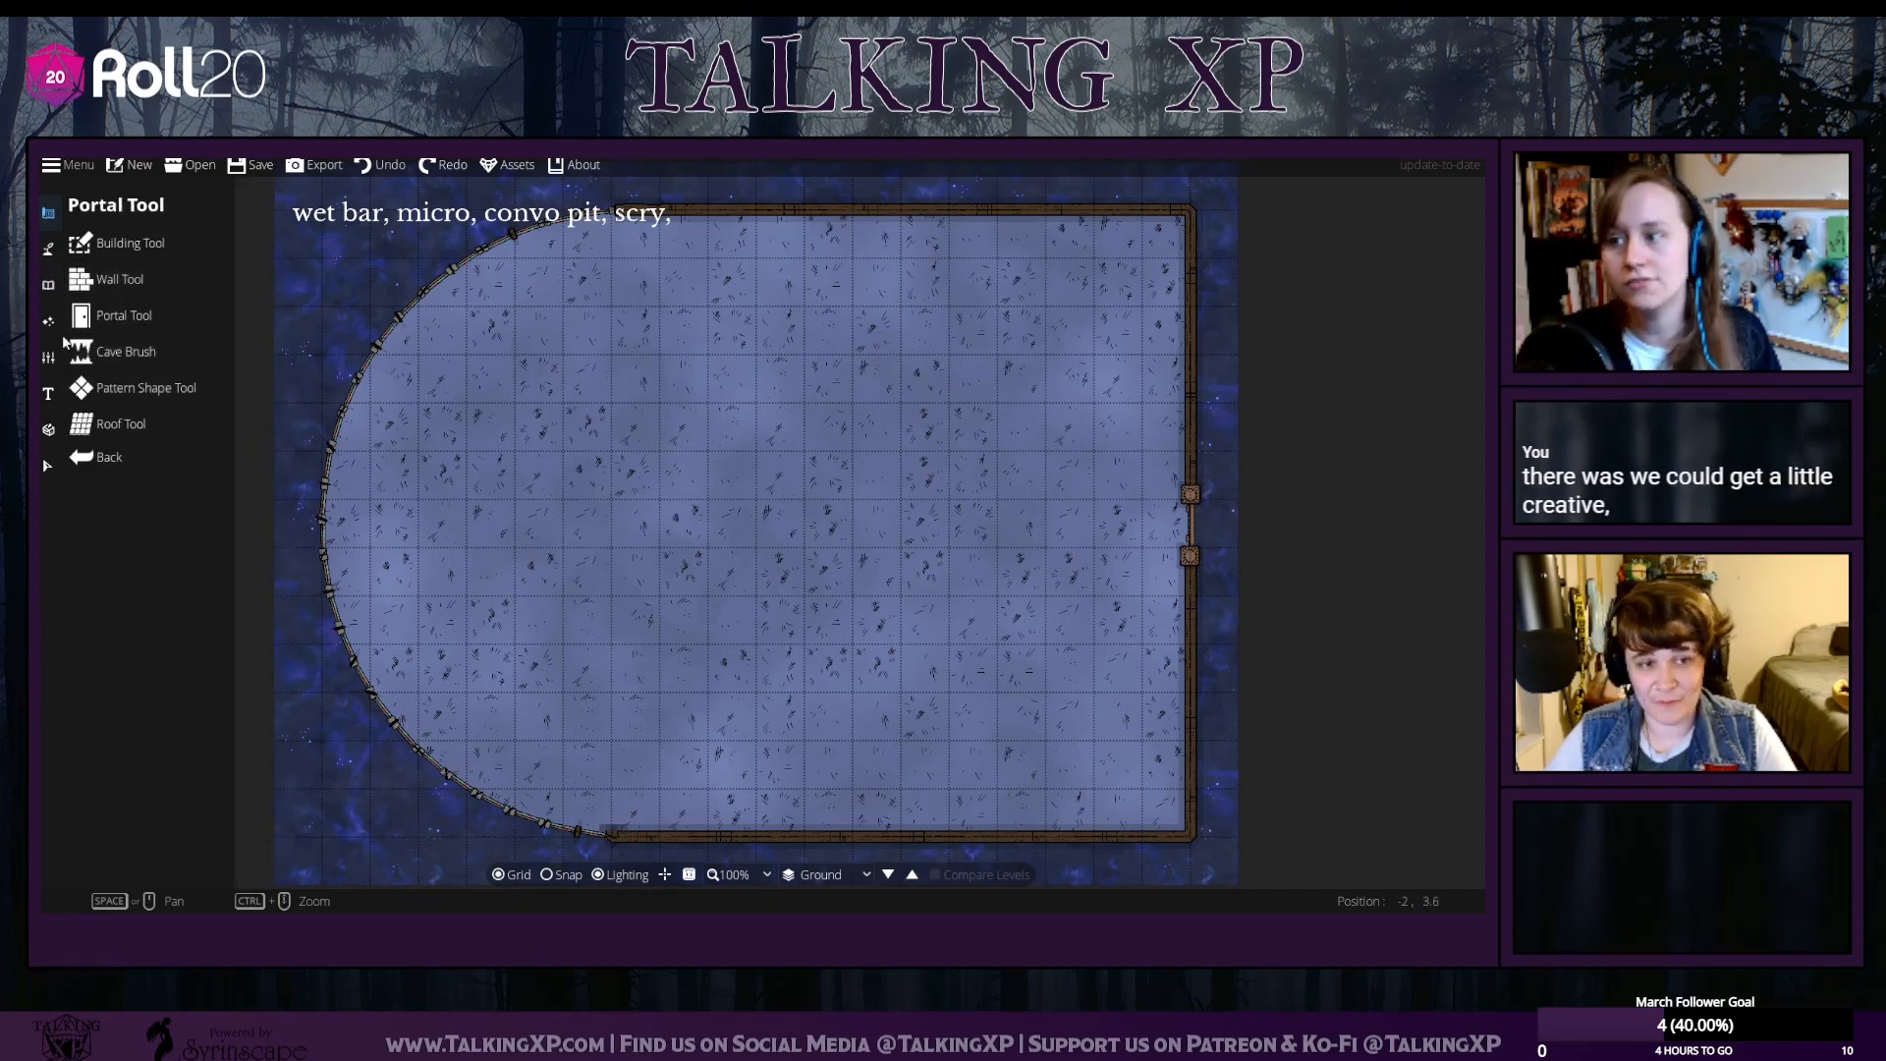
Set up the Path Tool with the lower of the two brown wooden plank paths and turn on snapping
left_click(48, 248)
left_click(117, 351)
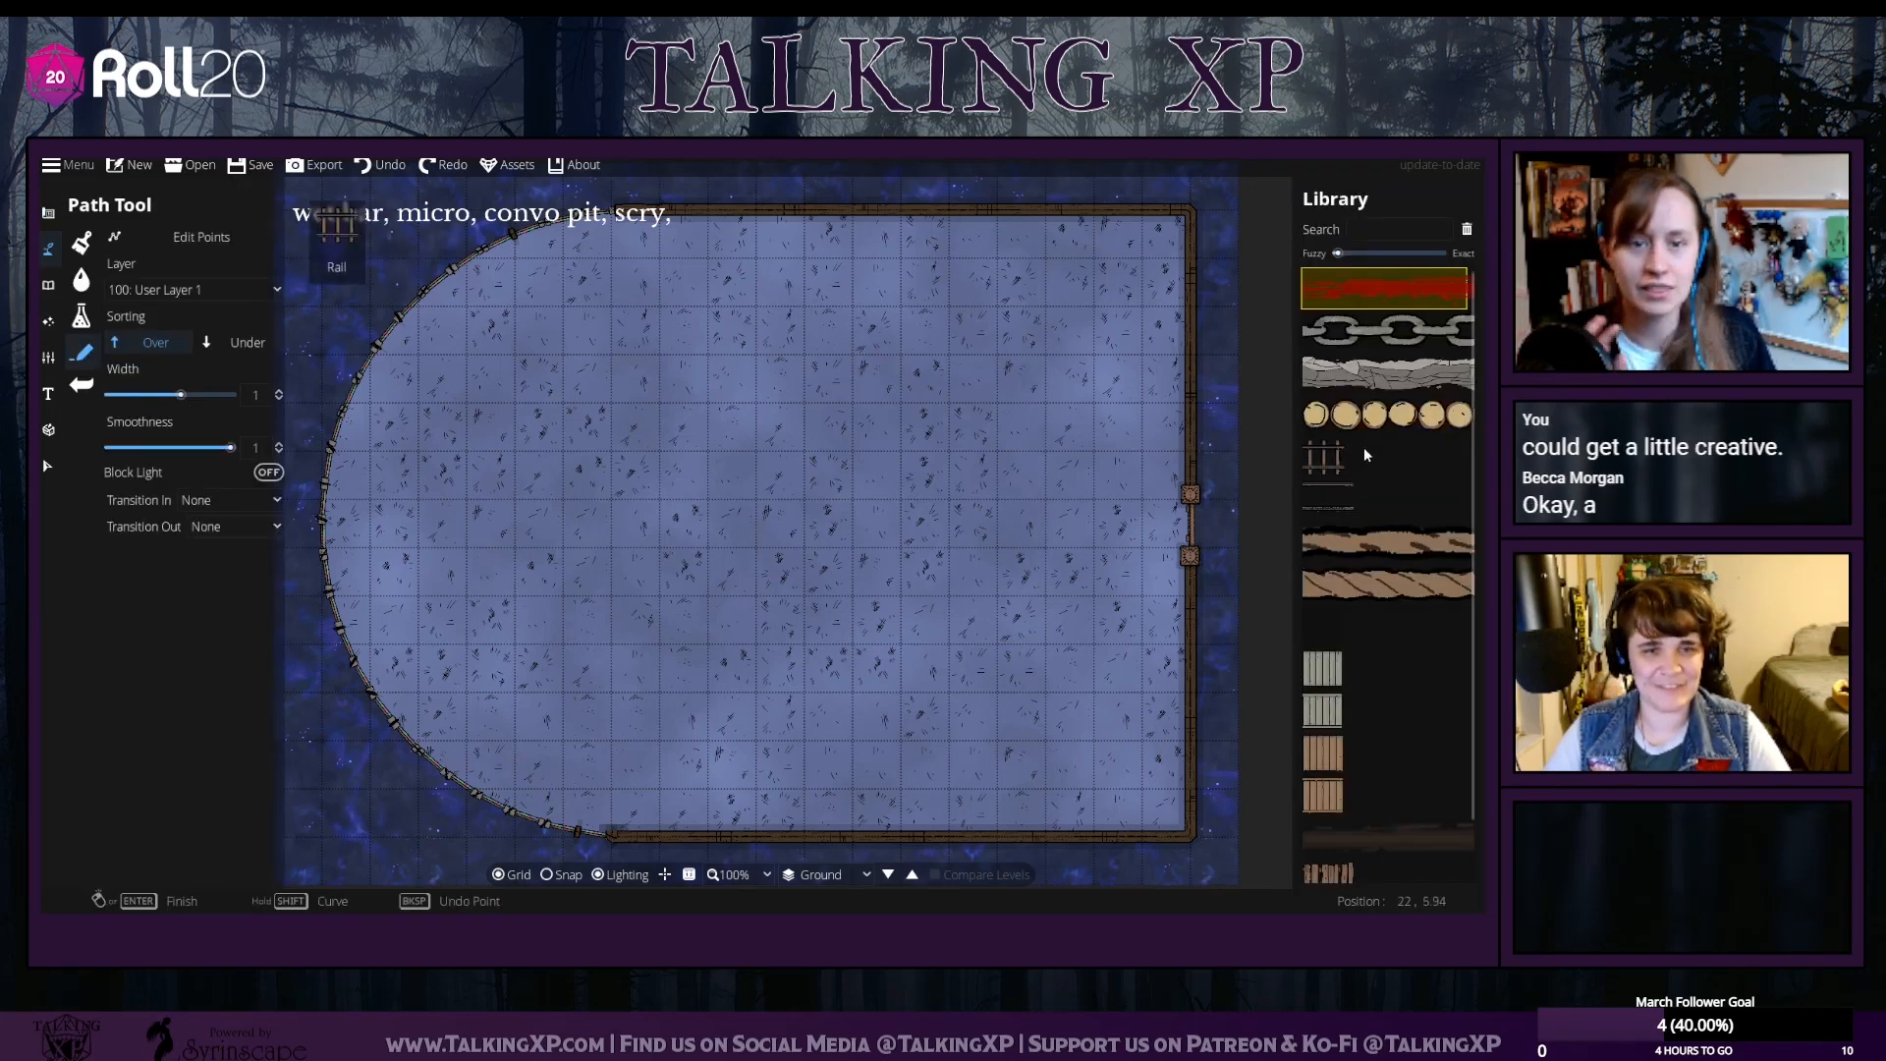
left_click(1324, 794)
left_click(641, 336)
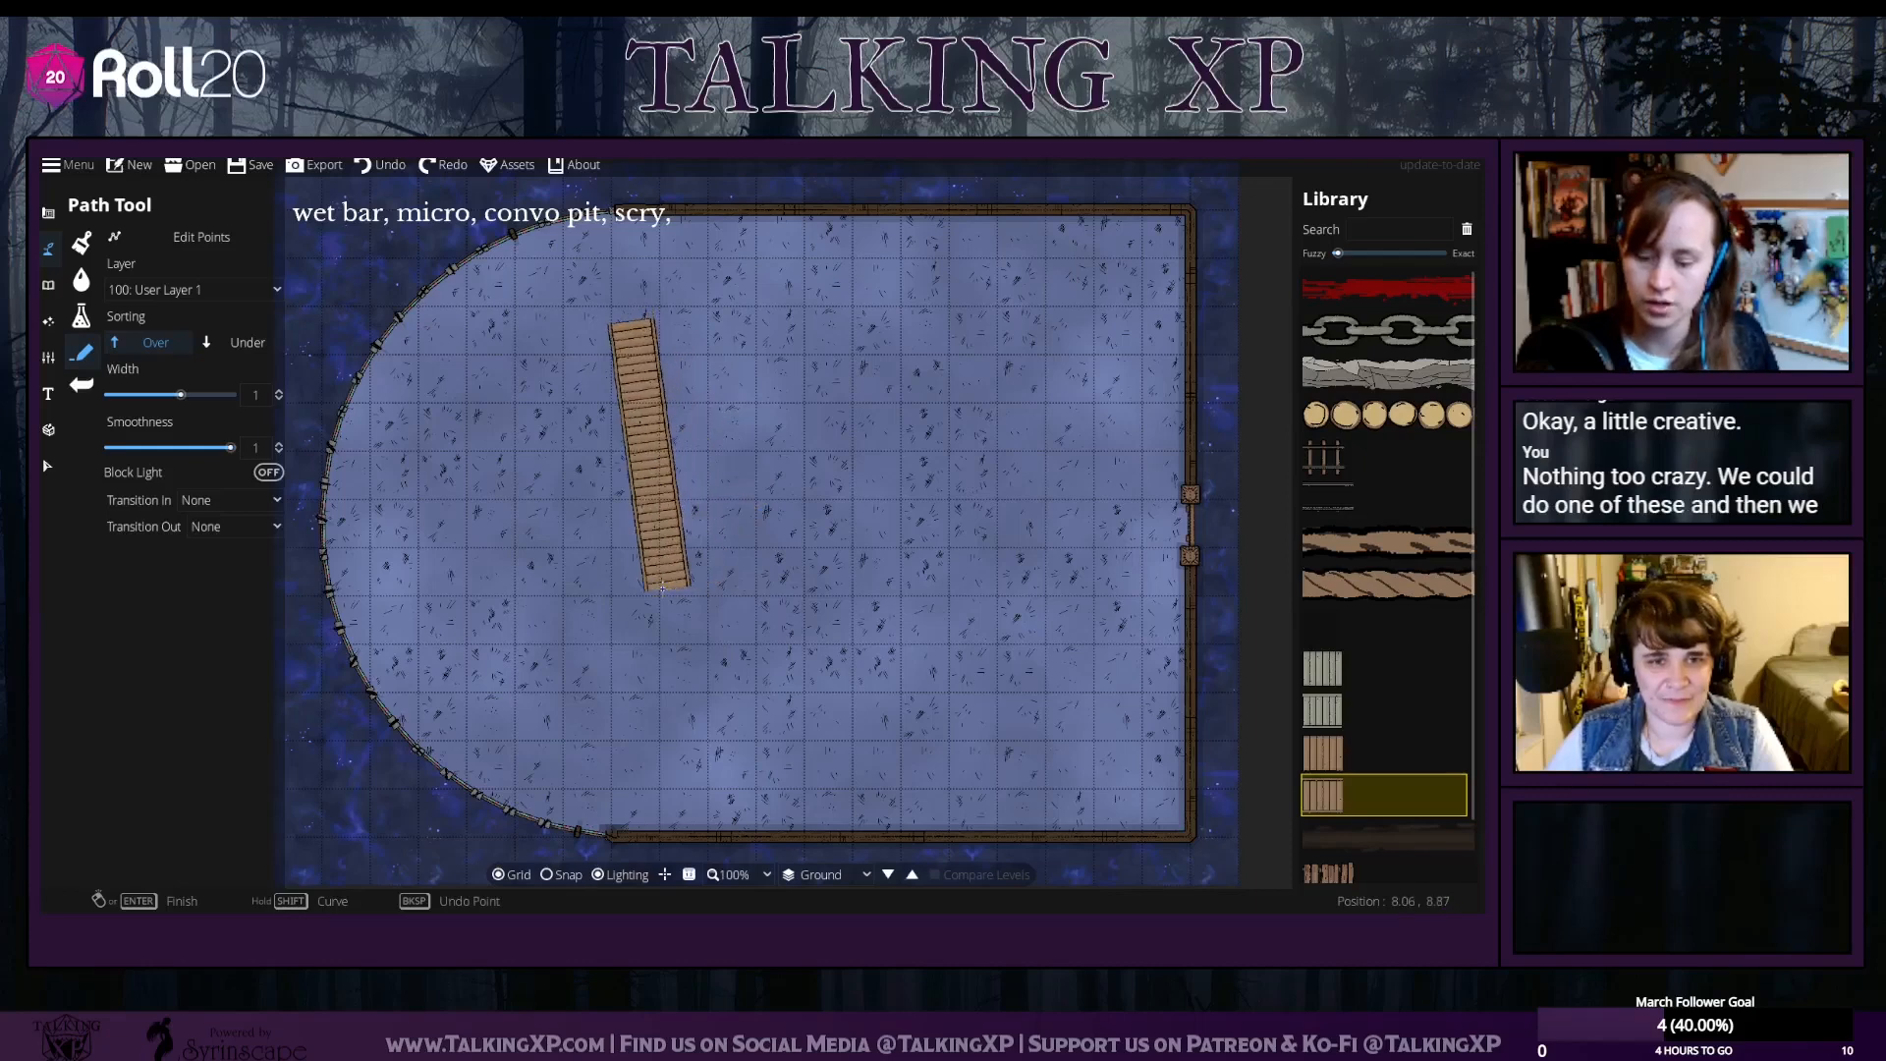
left_click(565, 874)
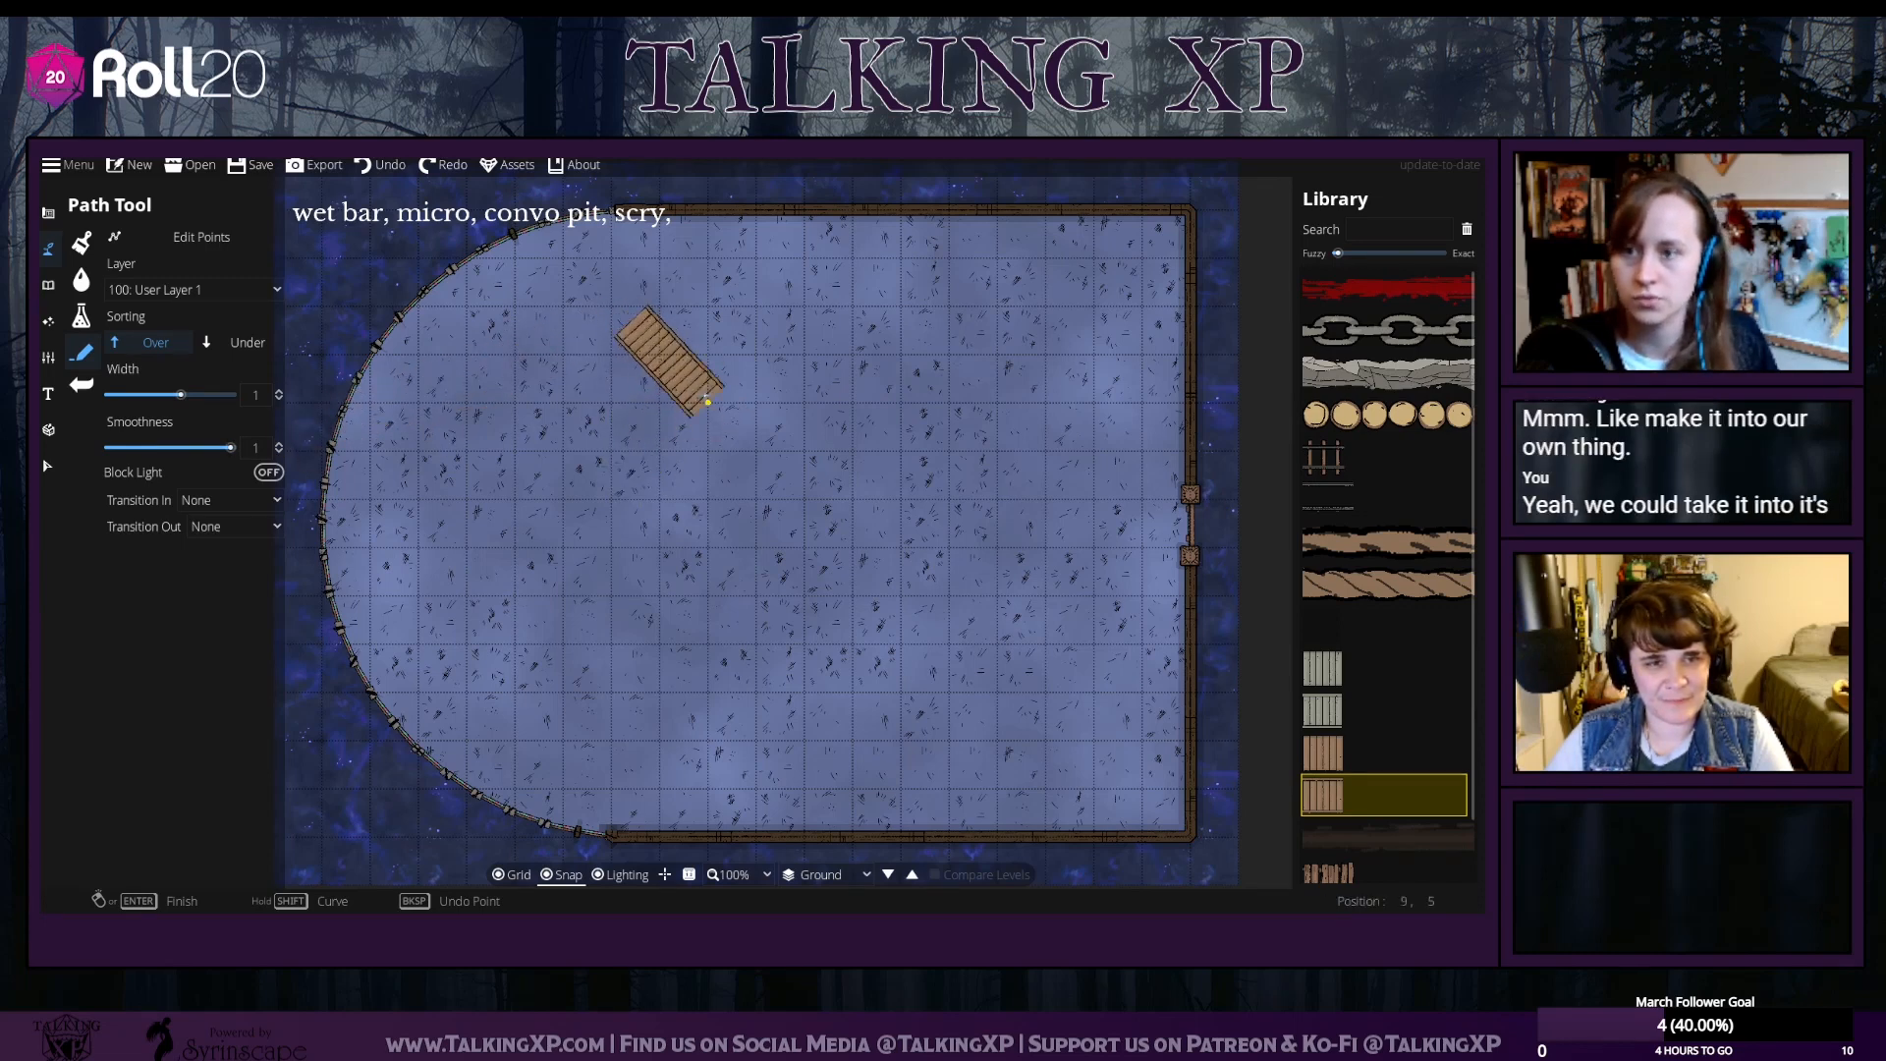
Try a curved plank seat bulging east through grid position 9, 5 and ending at 7, 8.5, and undo it
left_click(707, 401)
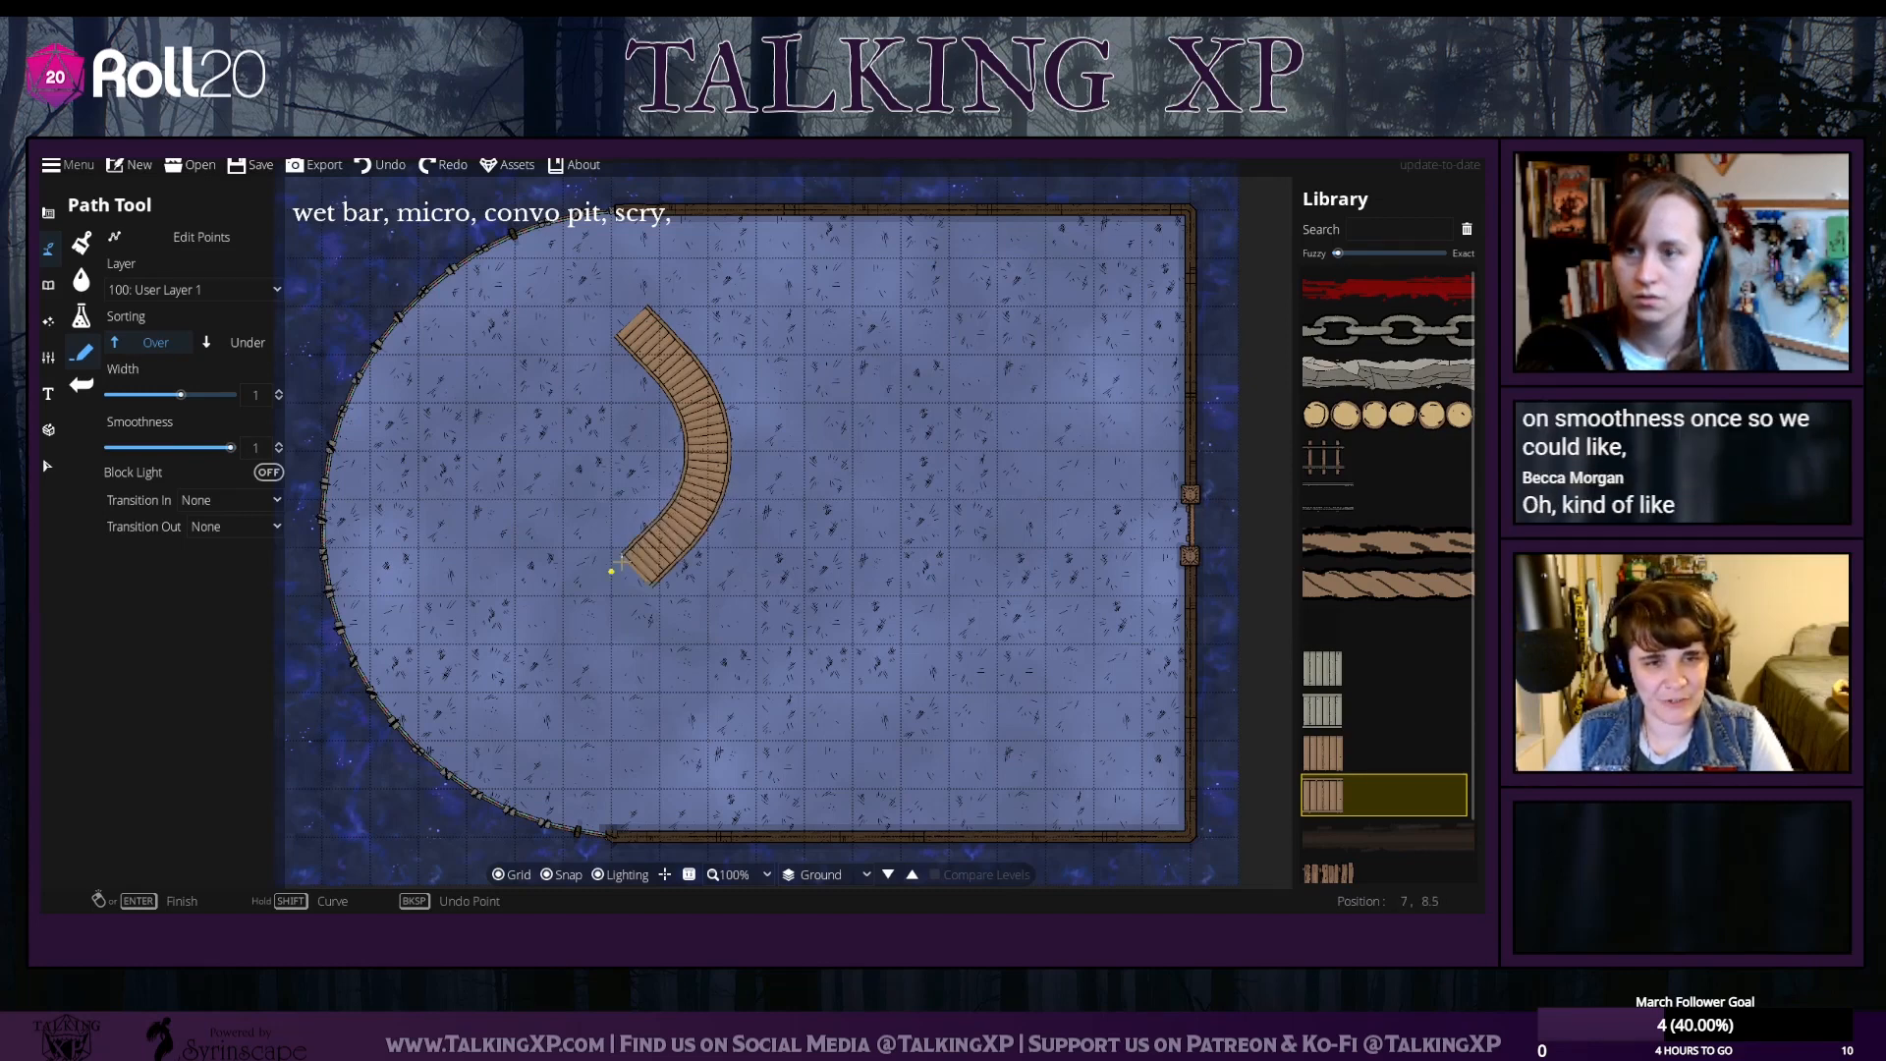
left_click(610, 568)
right_click(610, 568)
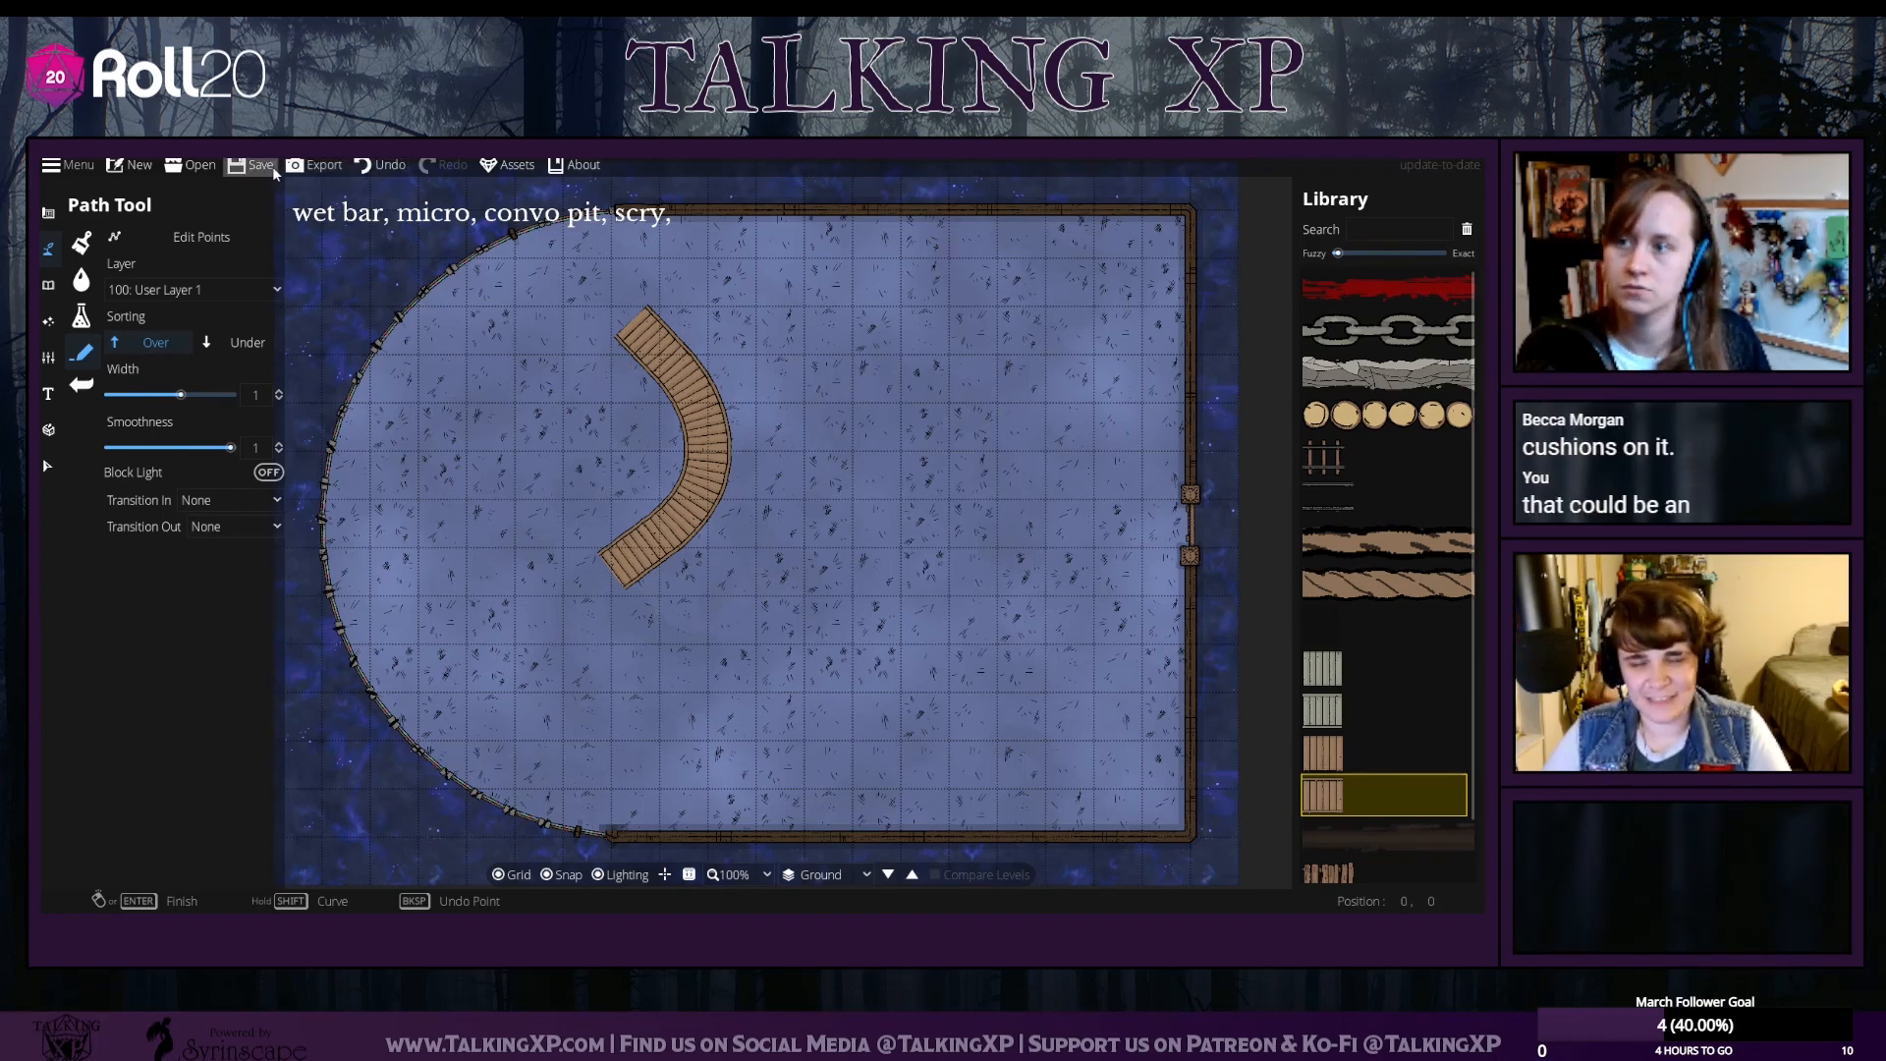
left_click(393, 165)
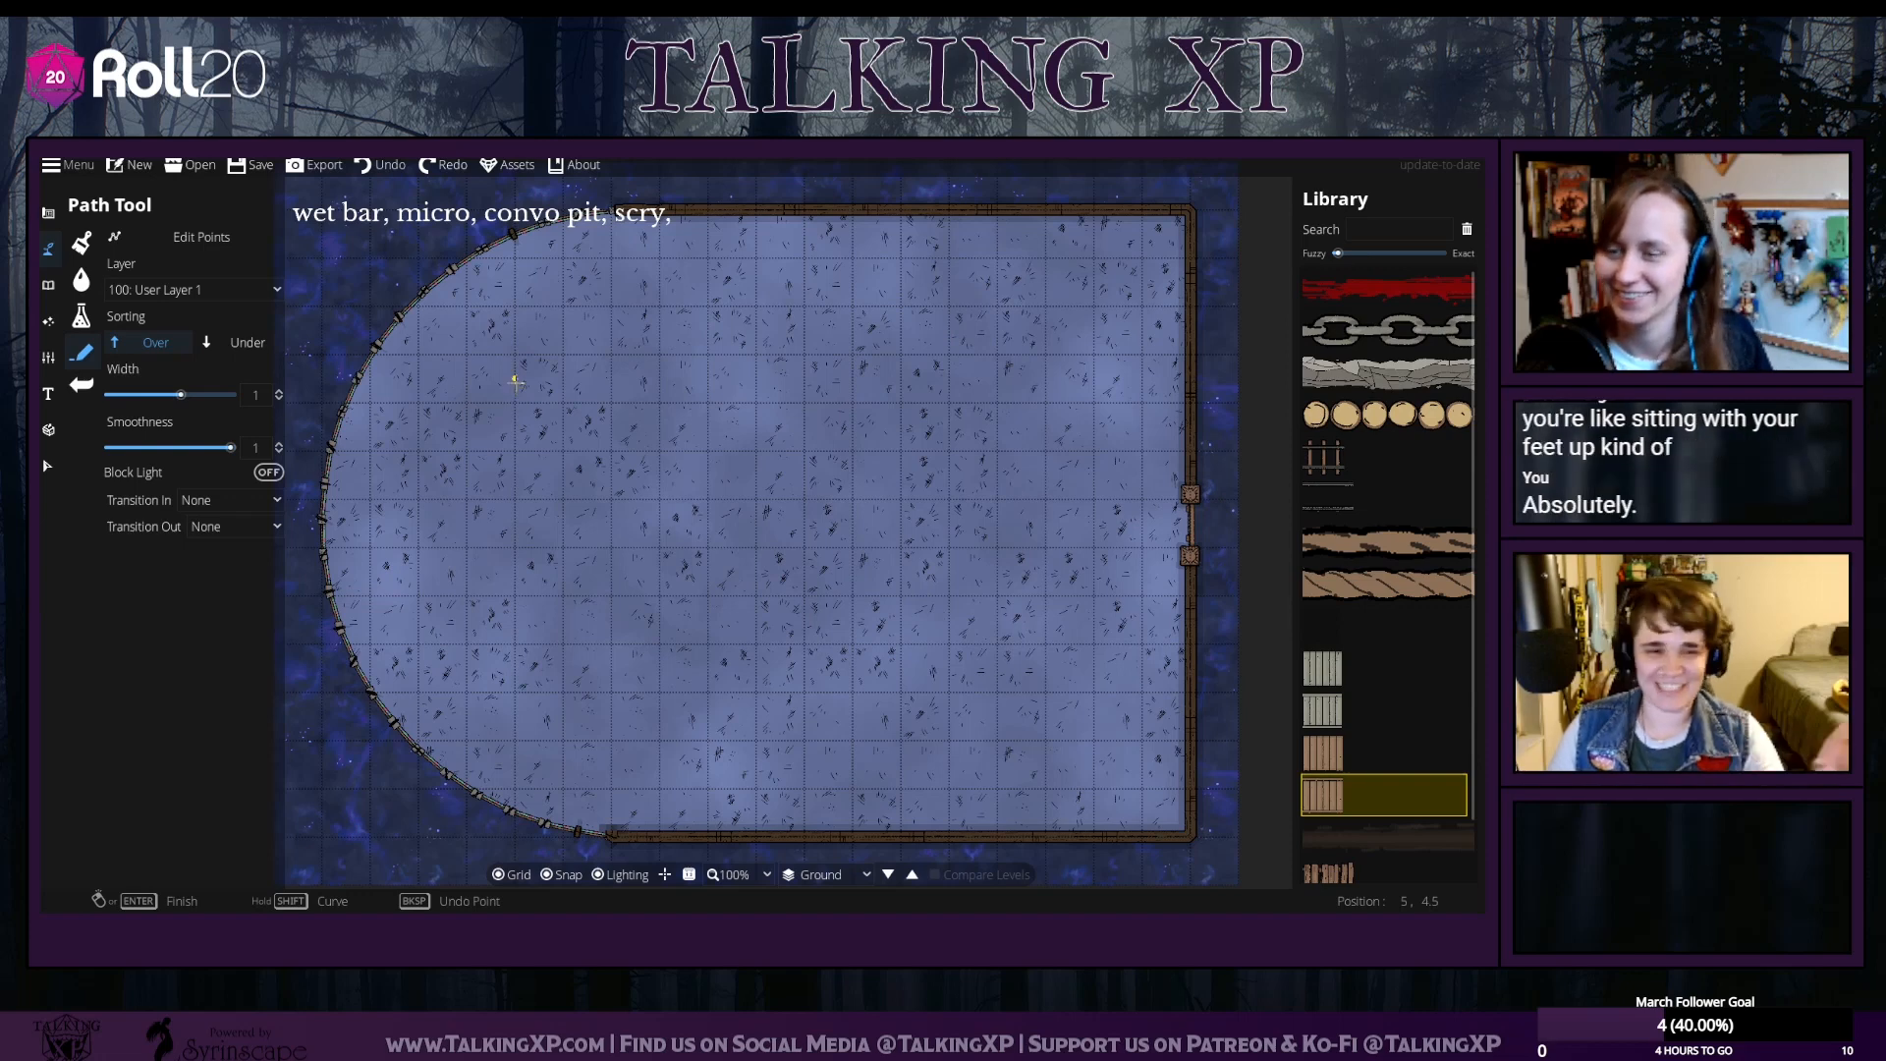
Draw a U-shaped plank seat bulging east from grid position 5, 4.5 to 5, 8.5, and move it one tile south
left_click(515, 378)
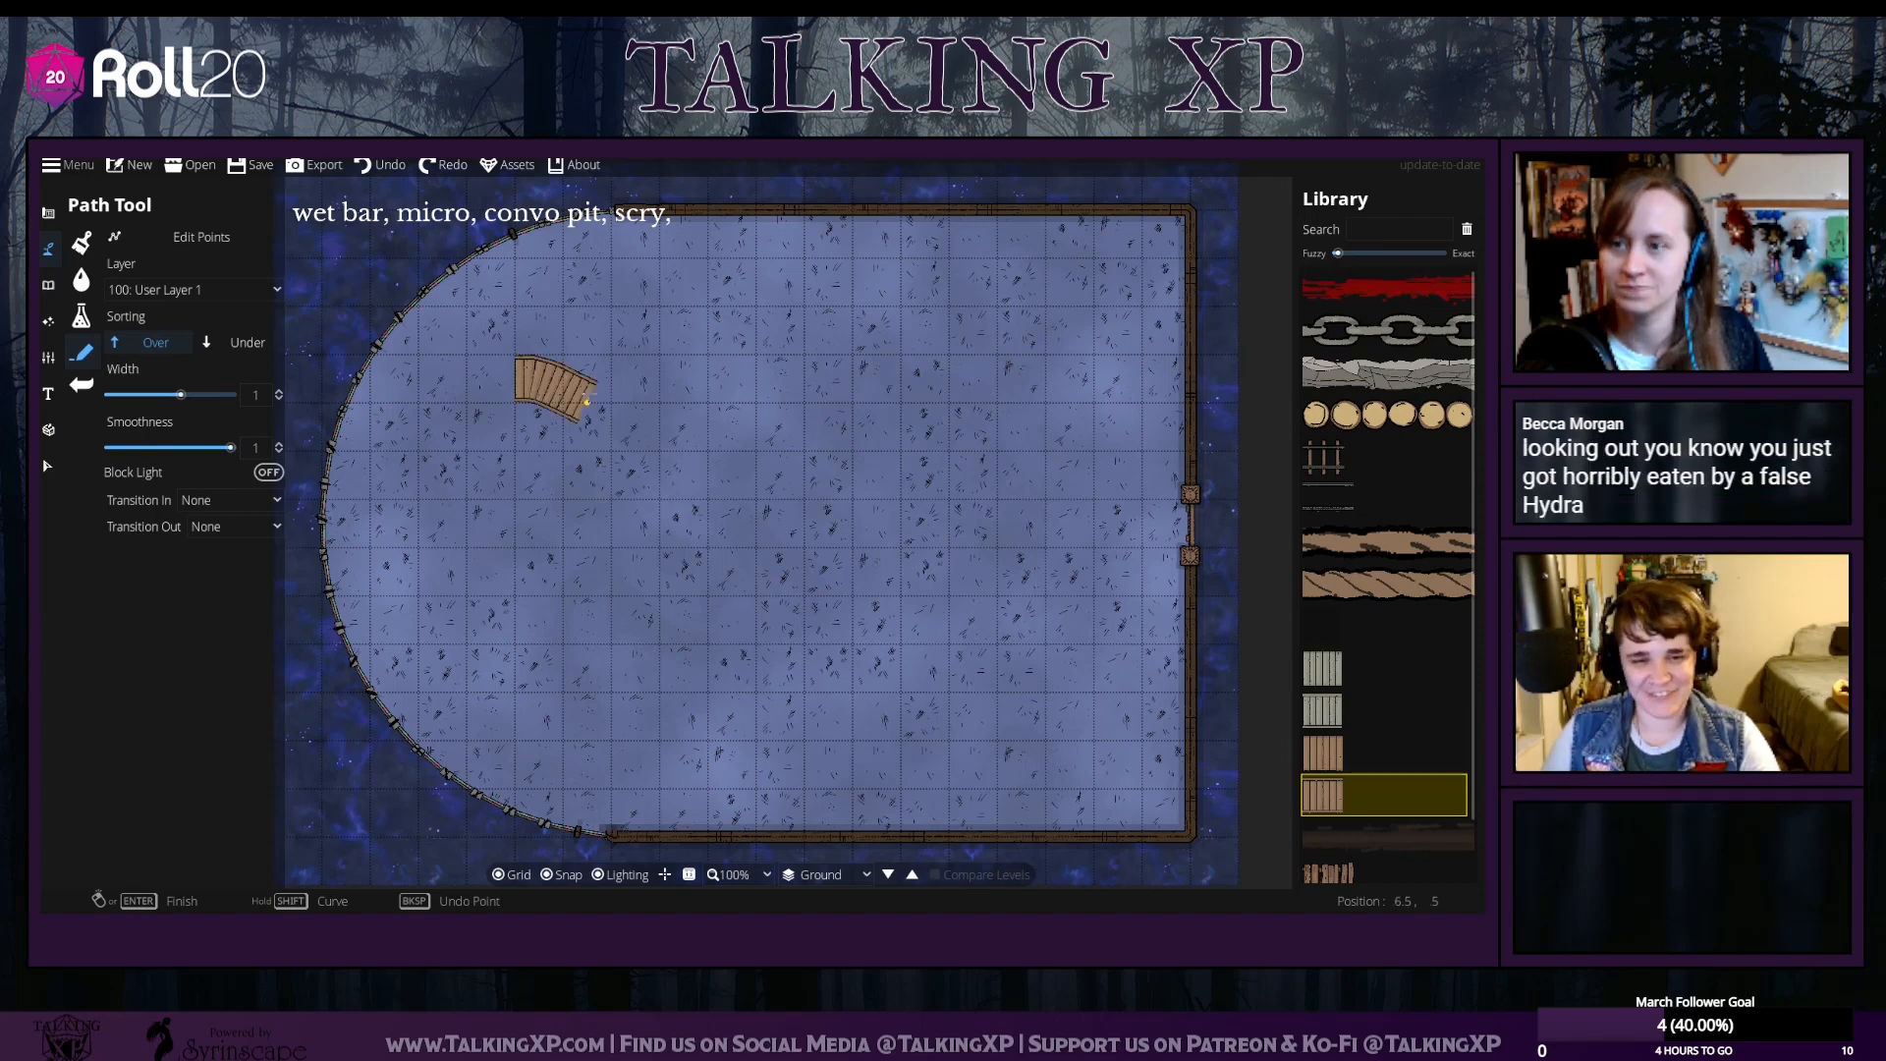
left_click(563, 380)
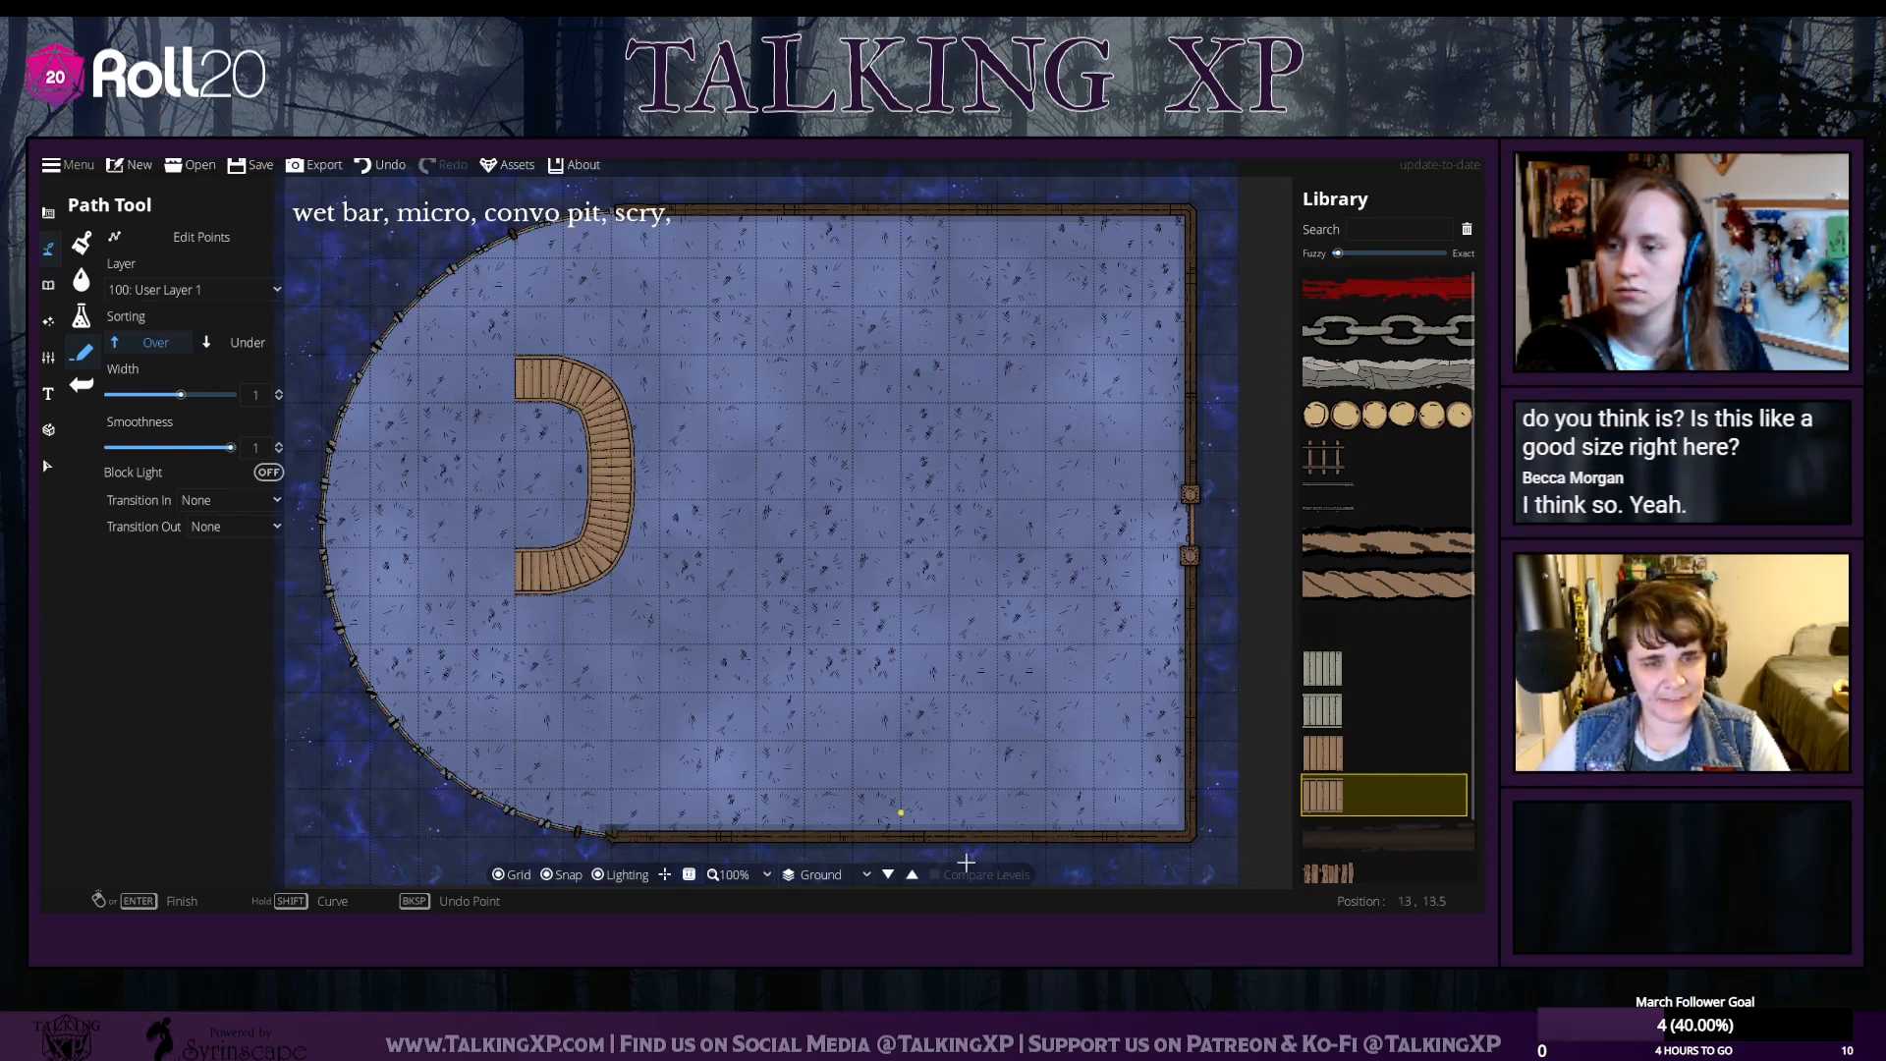
left_click(46, 464)
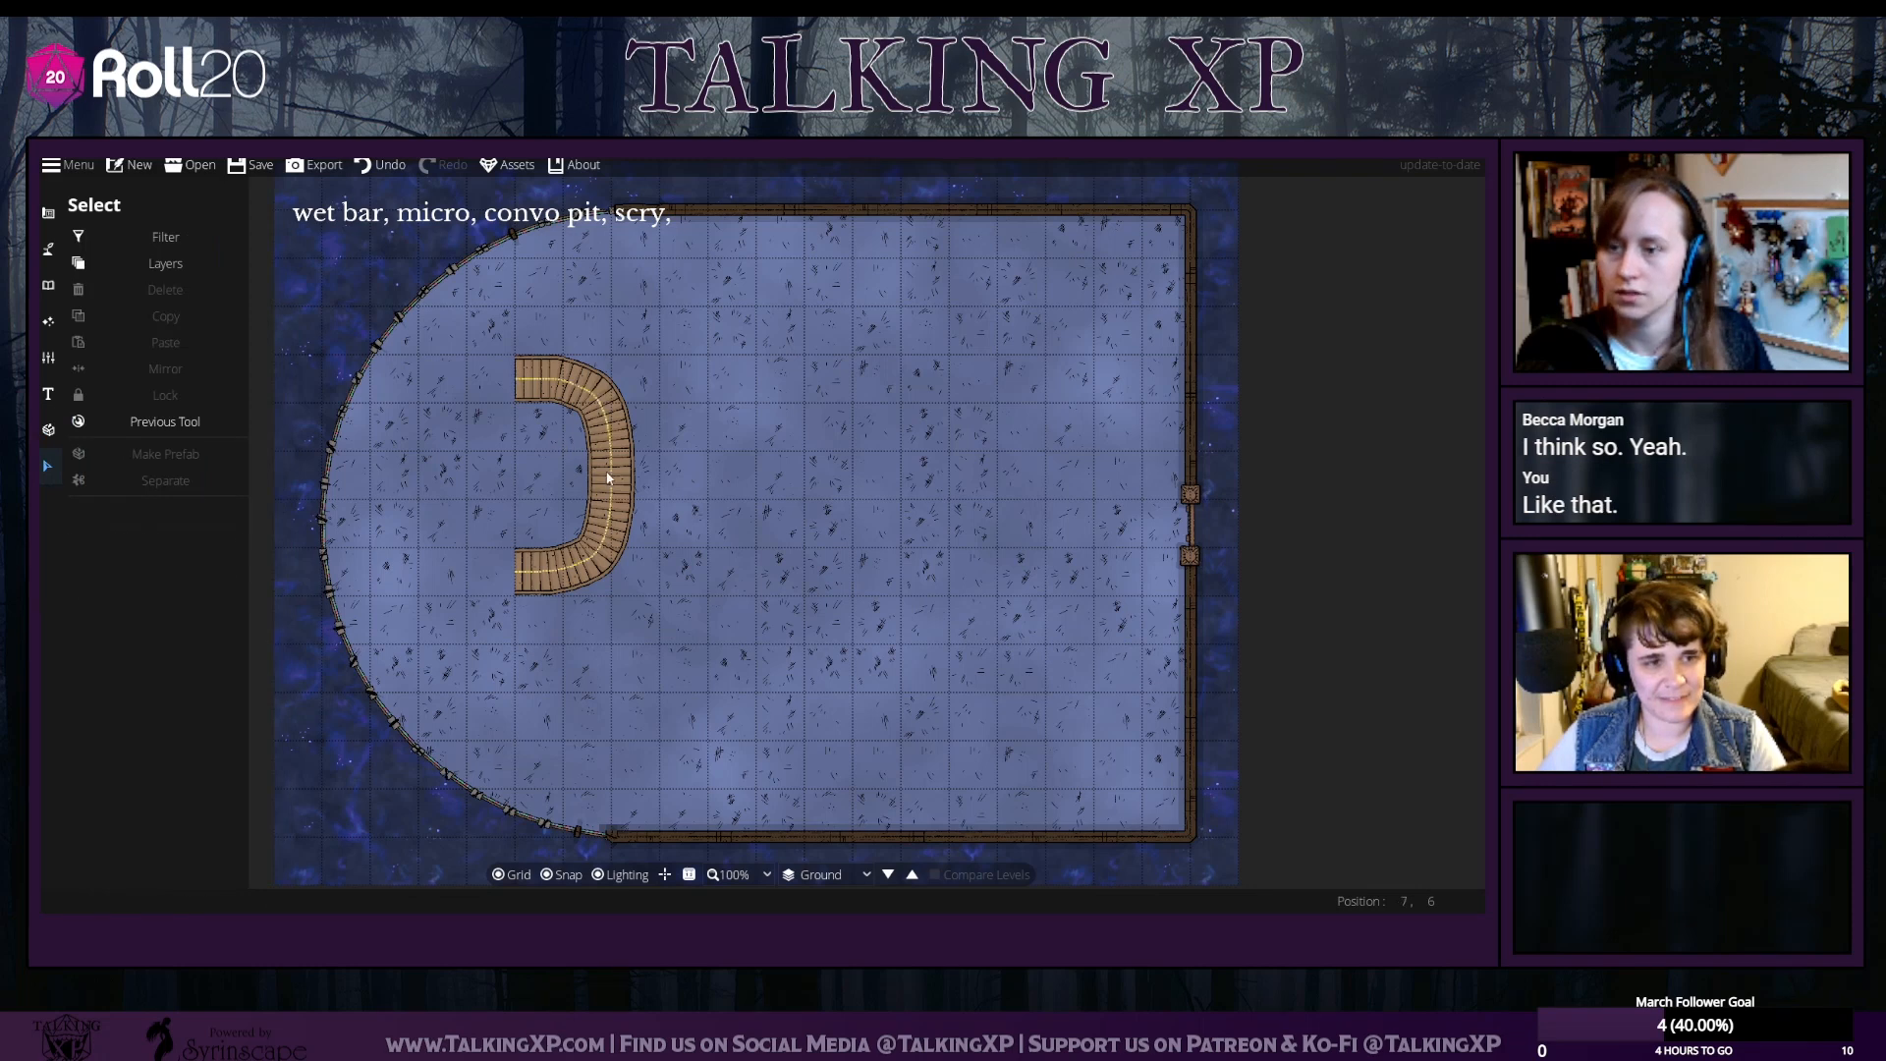
left_click_drag(607, 478, 605, 528)
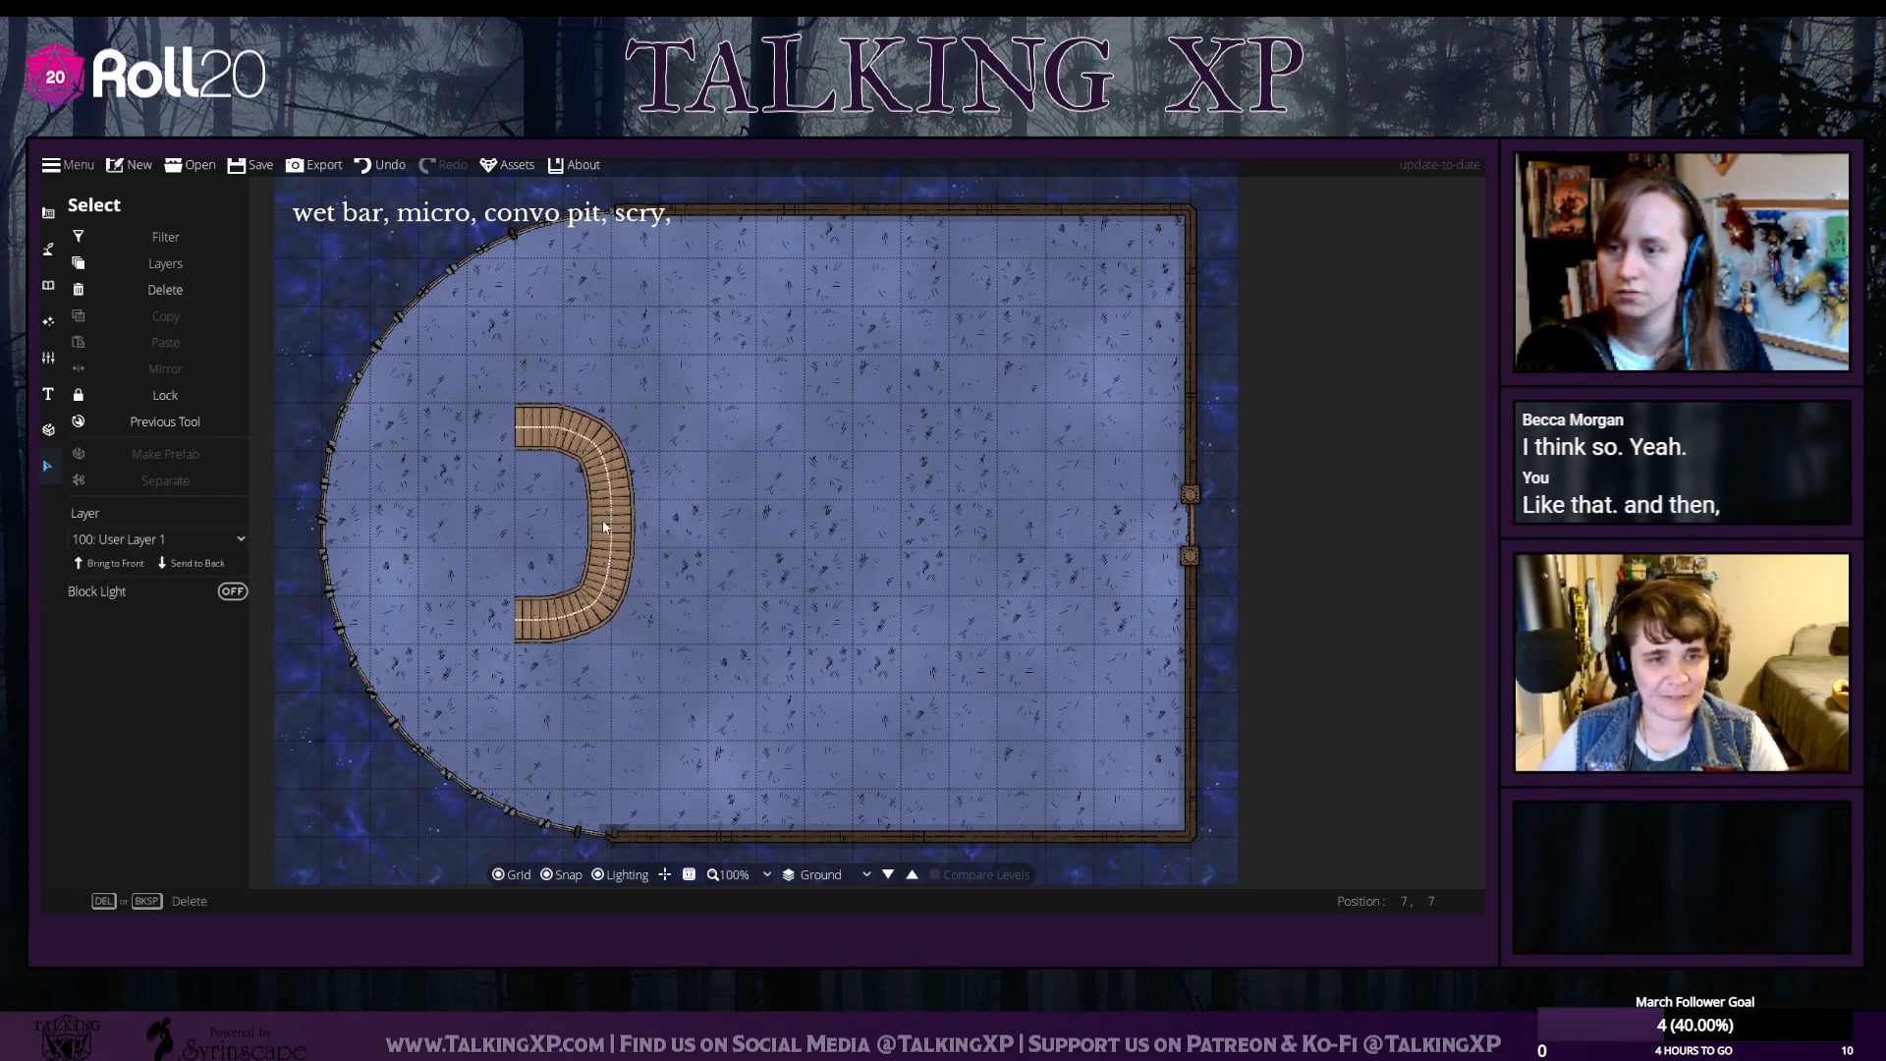
left_click(890, 685)
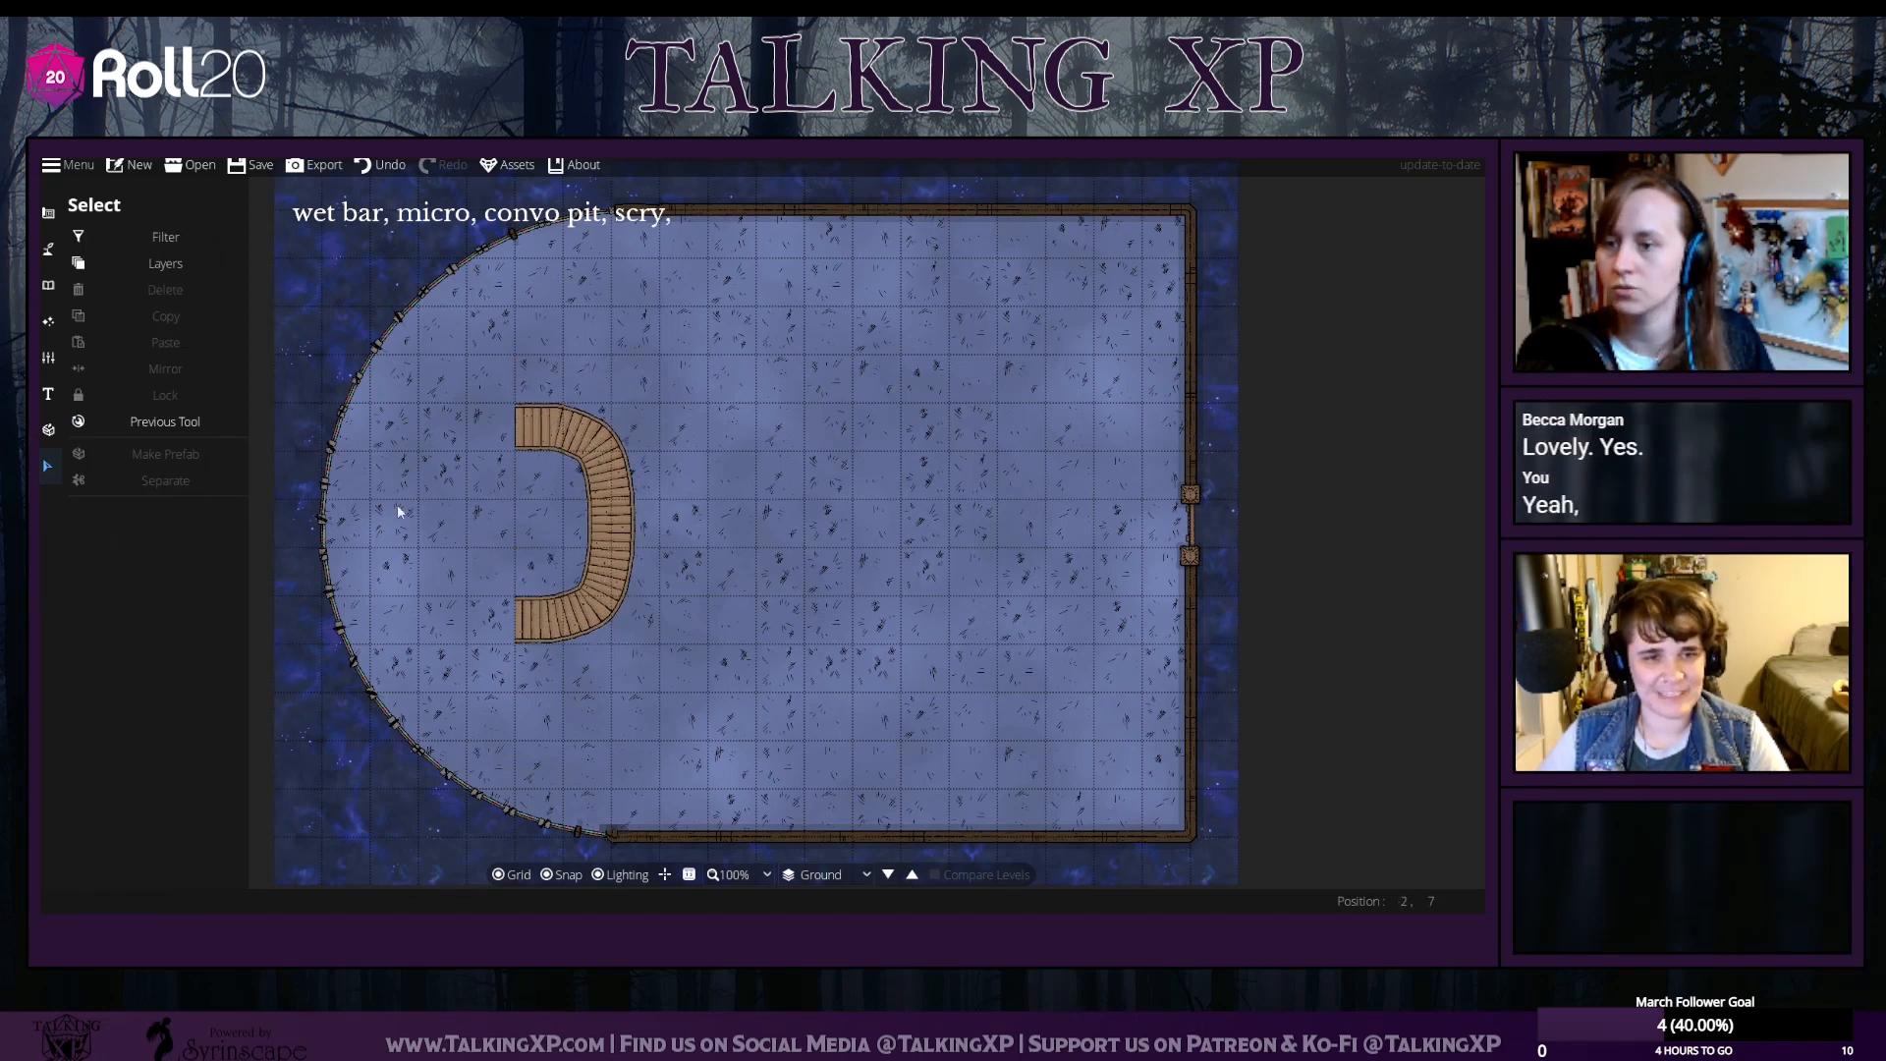
Look through the Decor objects for rugs or cushions to dress the plank seat
left_click(47, 285)
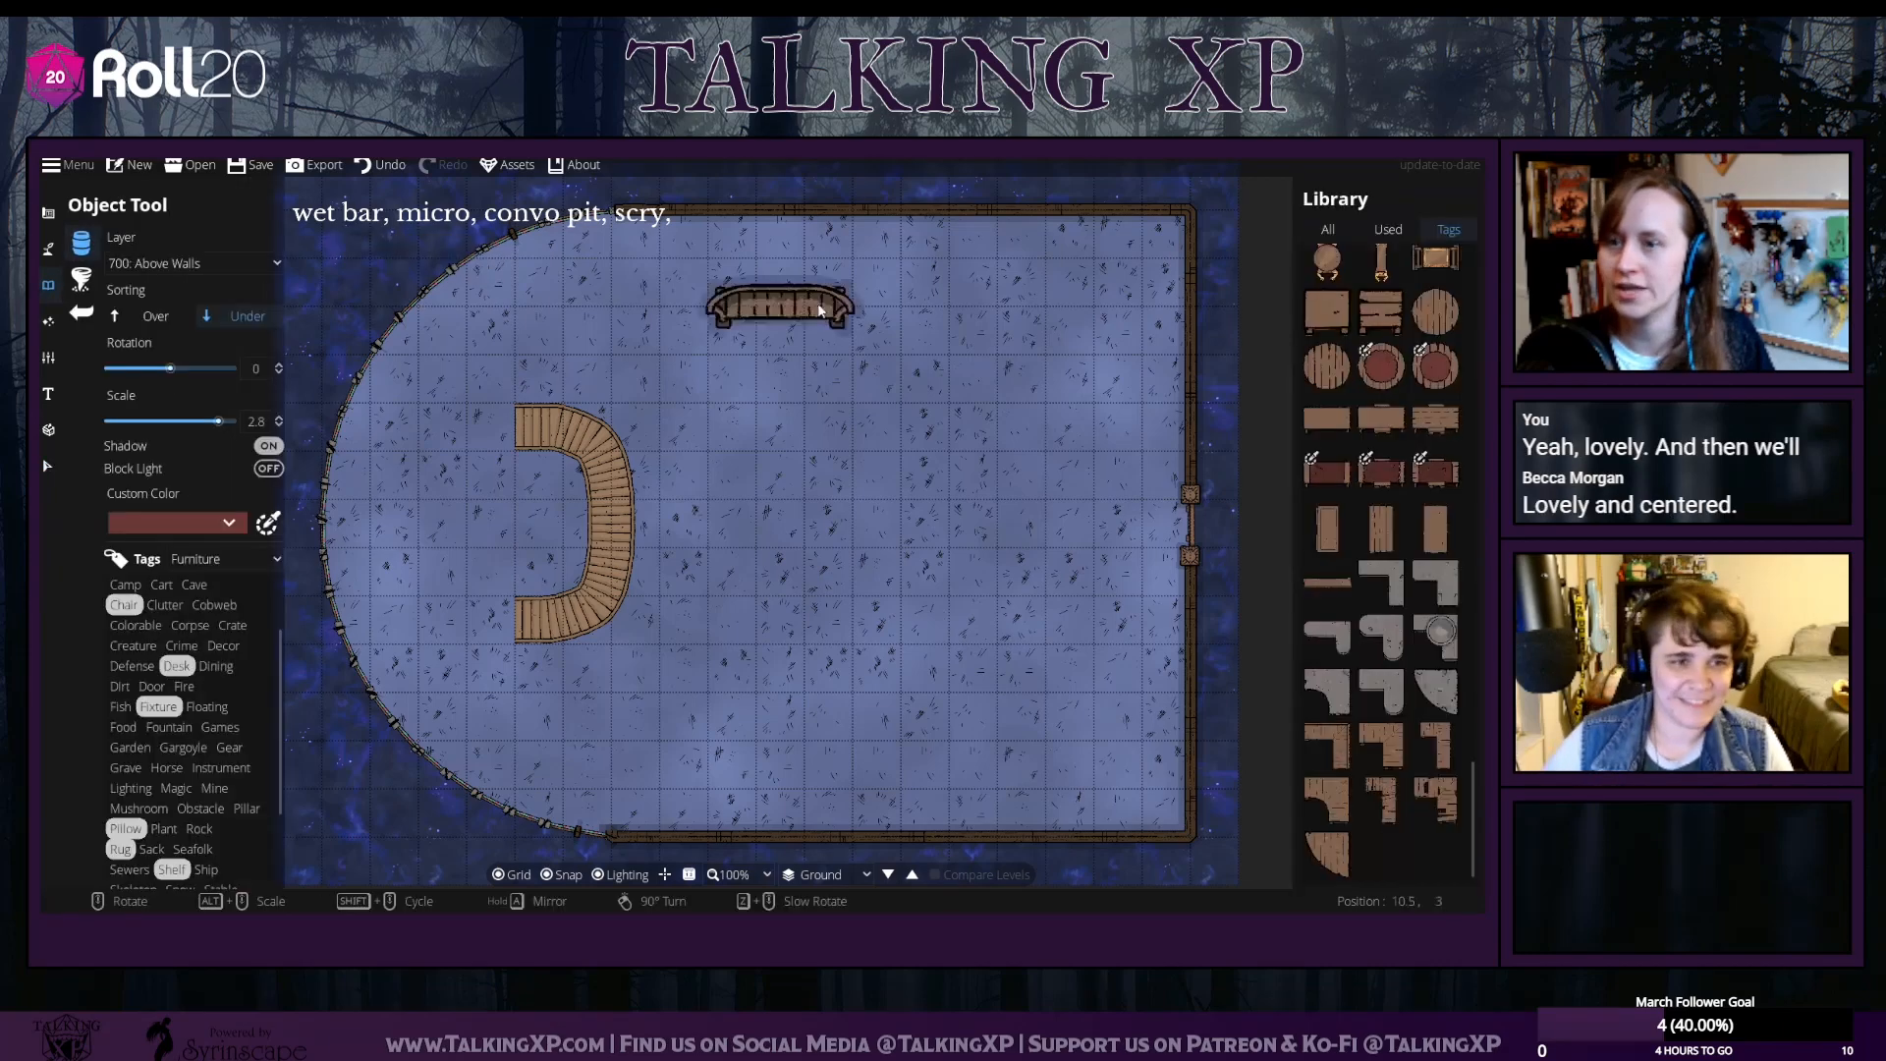
scroll(579, 438, "up", 2)
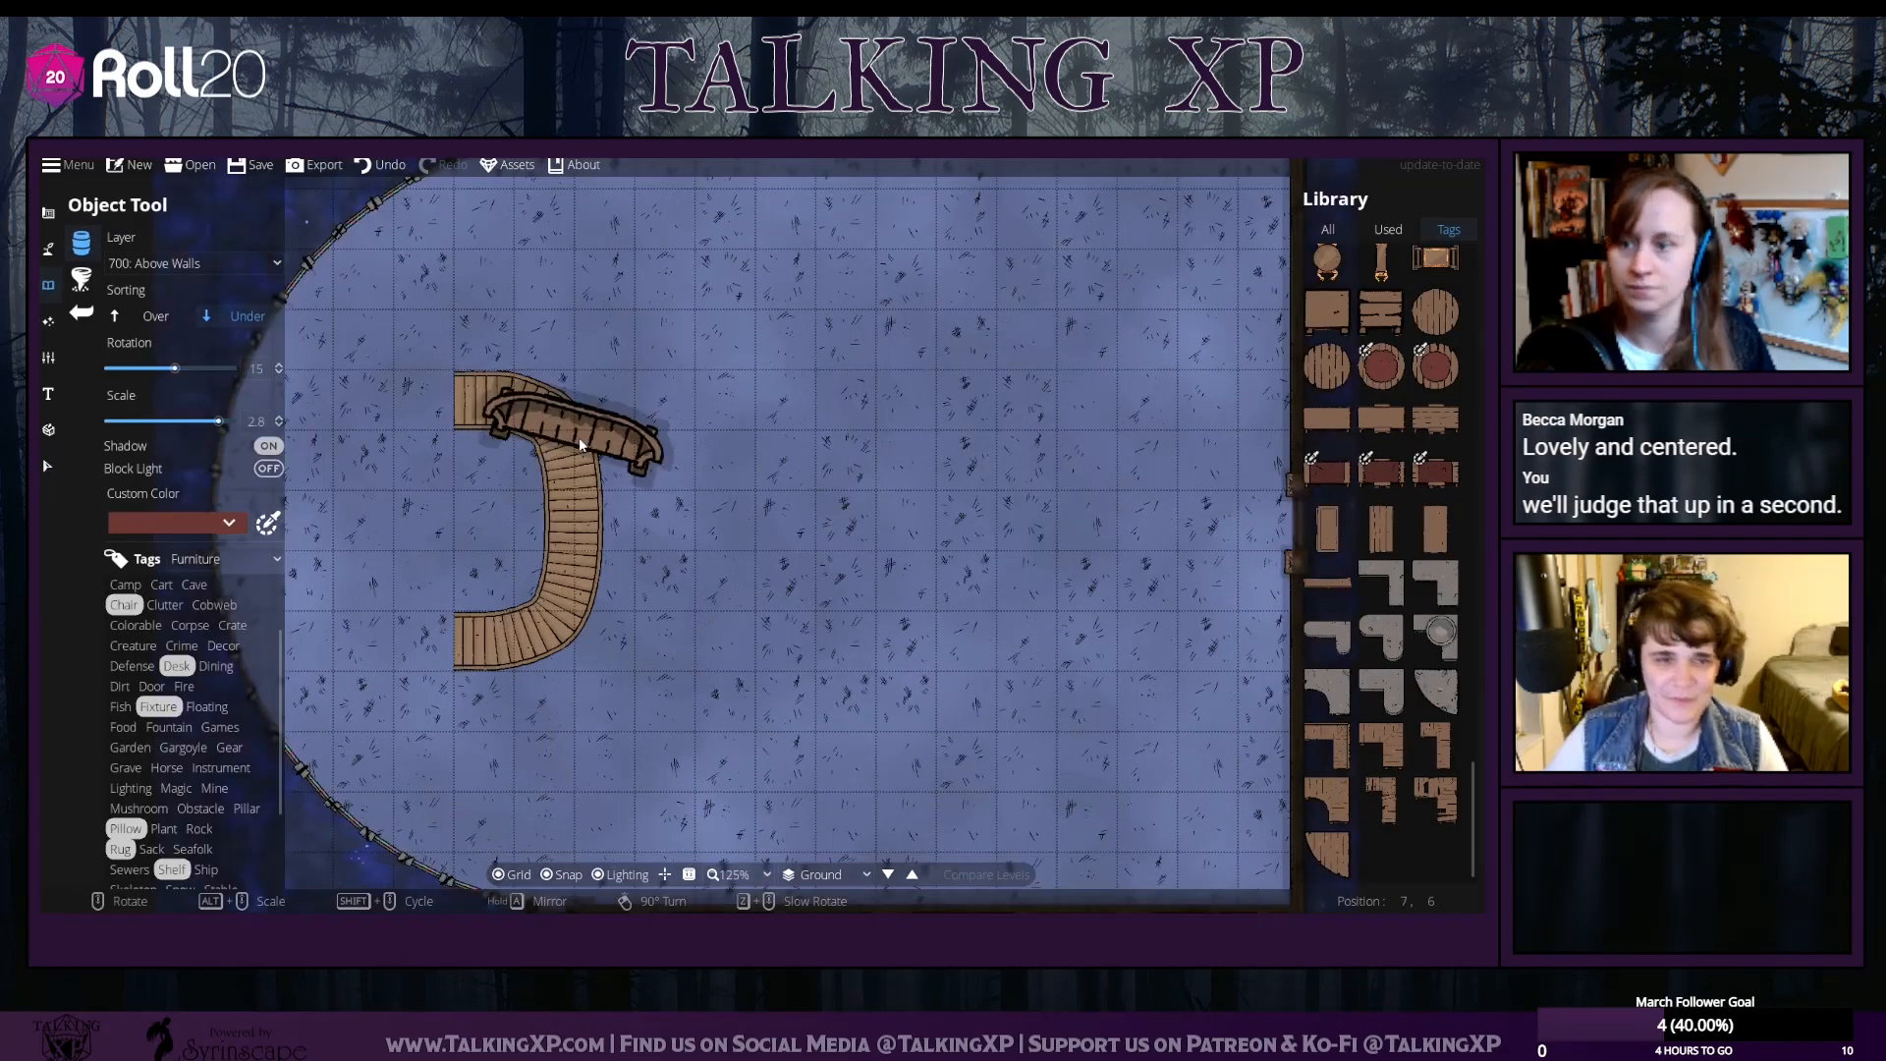
left_click_drag(580, 438, 816, 402)
scroll(799, 403, "up", 1)
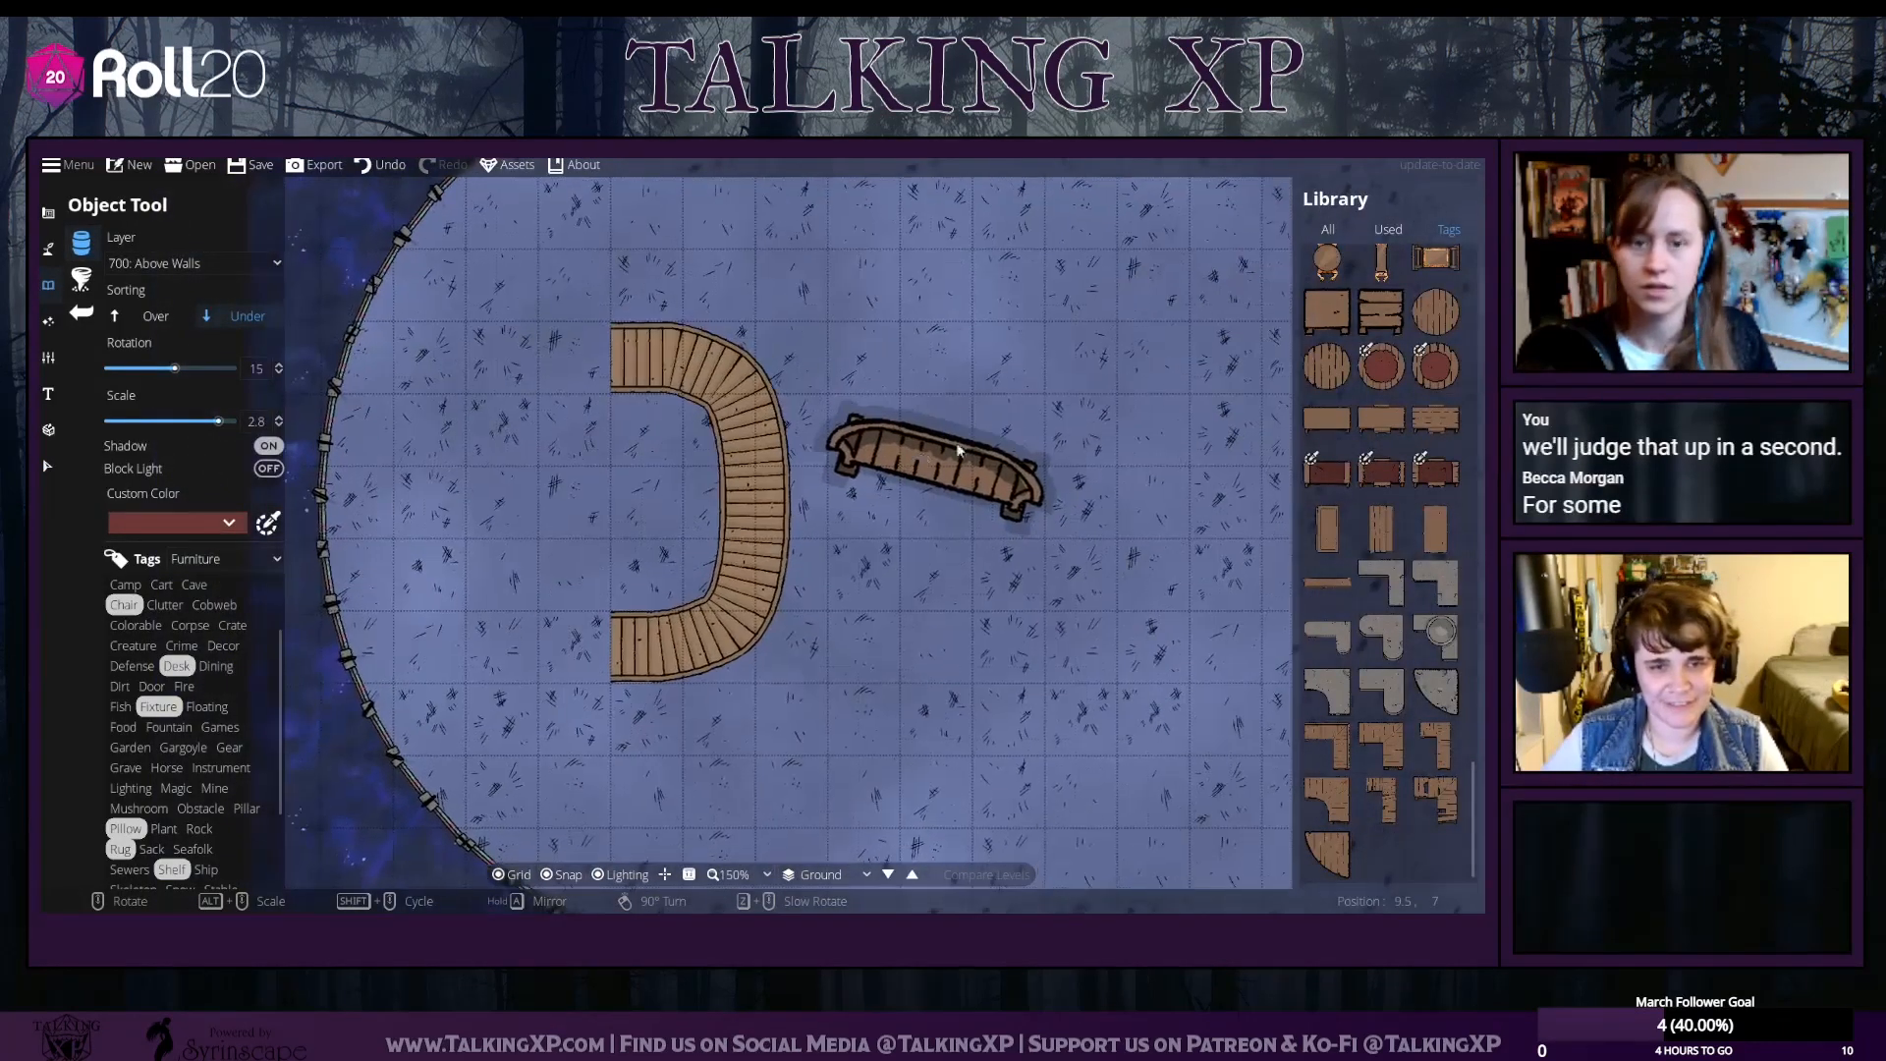
left_click(223, 645)
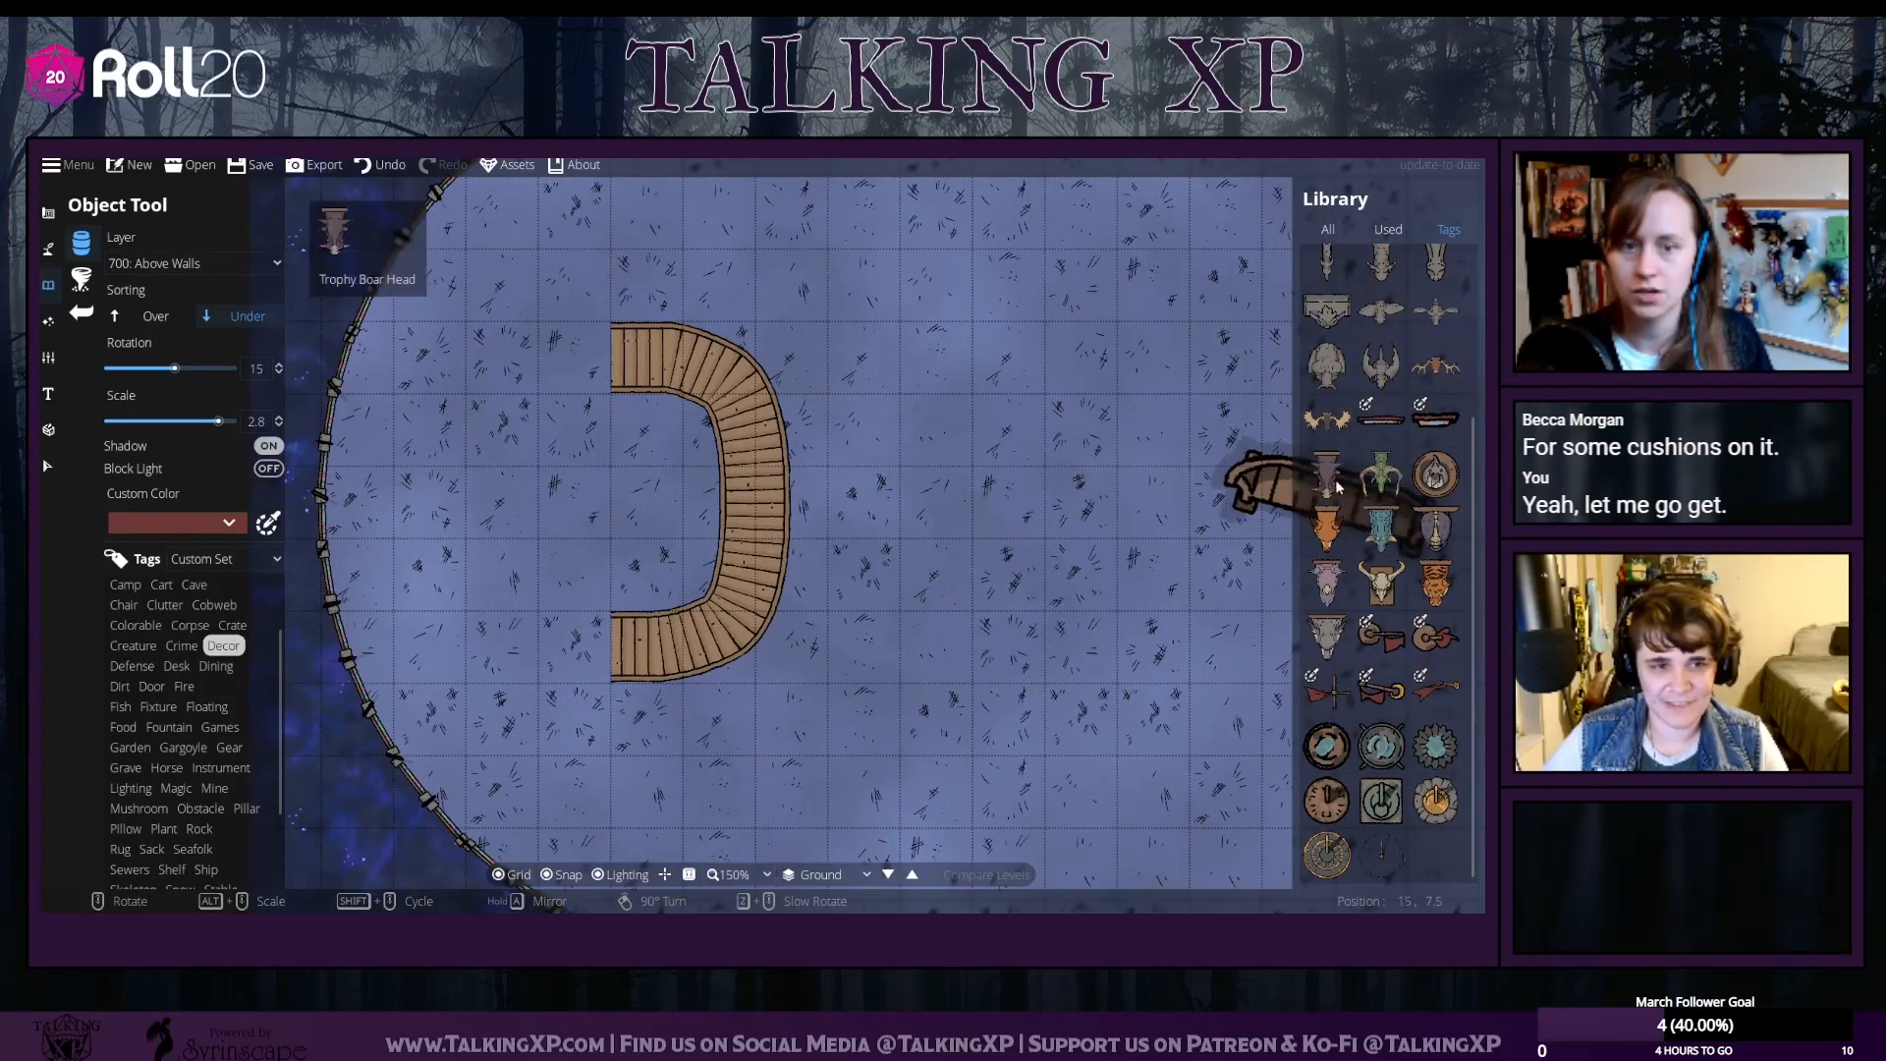
scroll(1363, 489, "down", 1)
scroll(1420, 403, "down", 1)
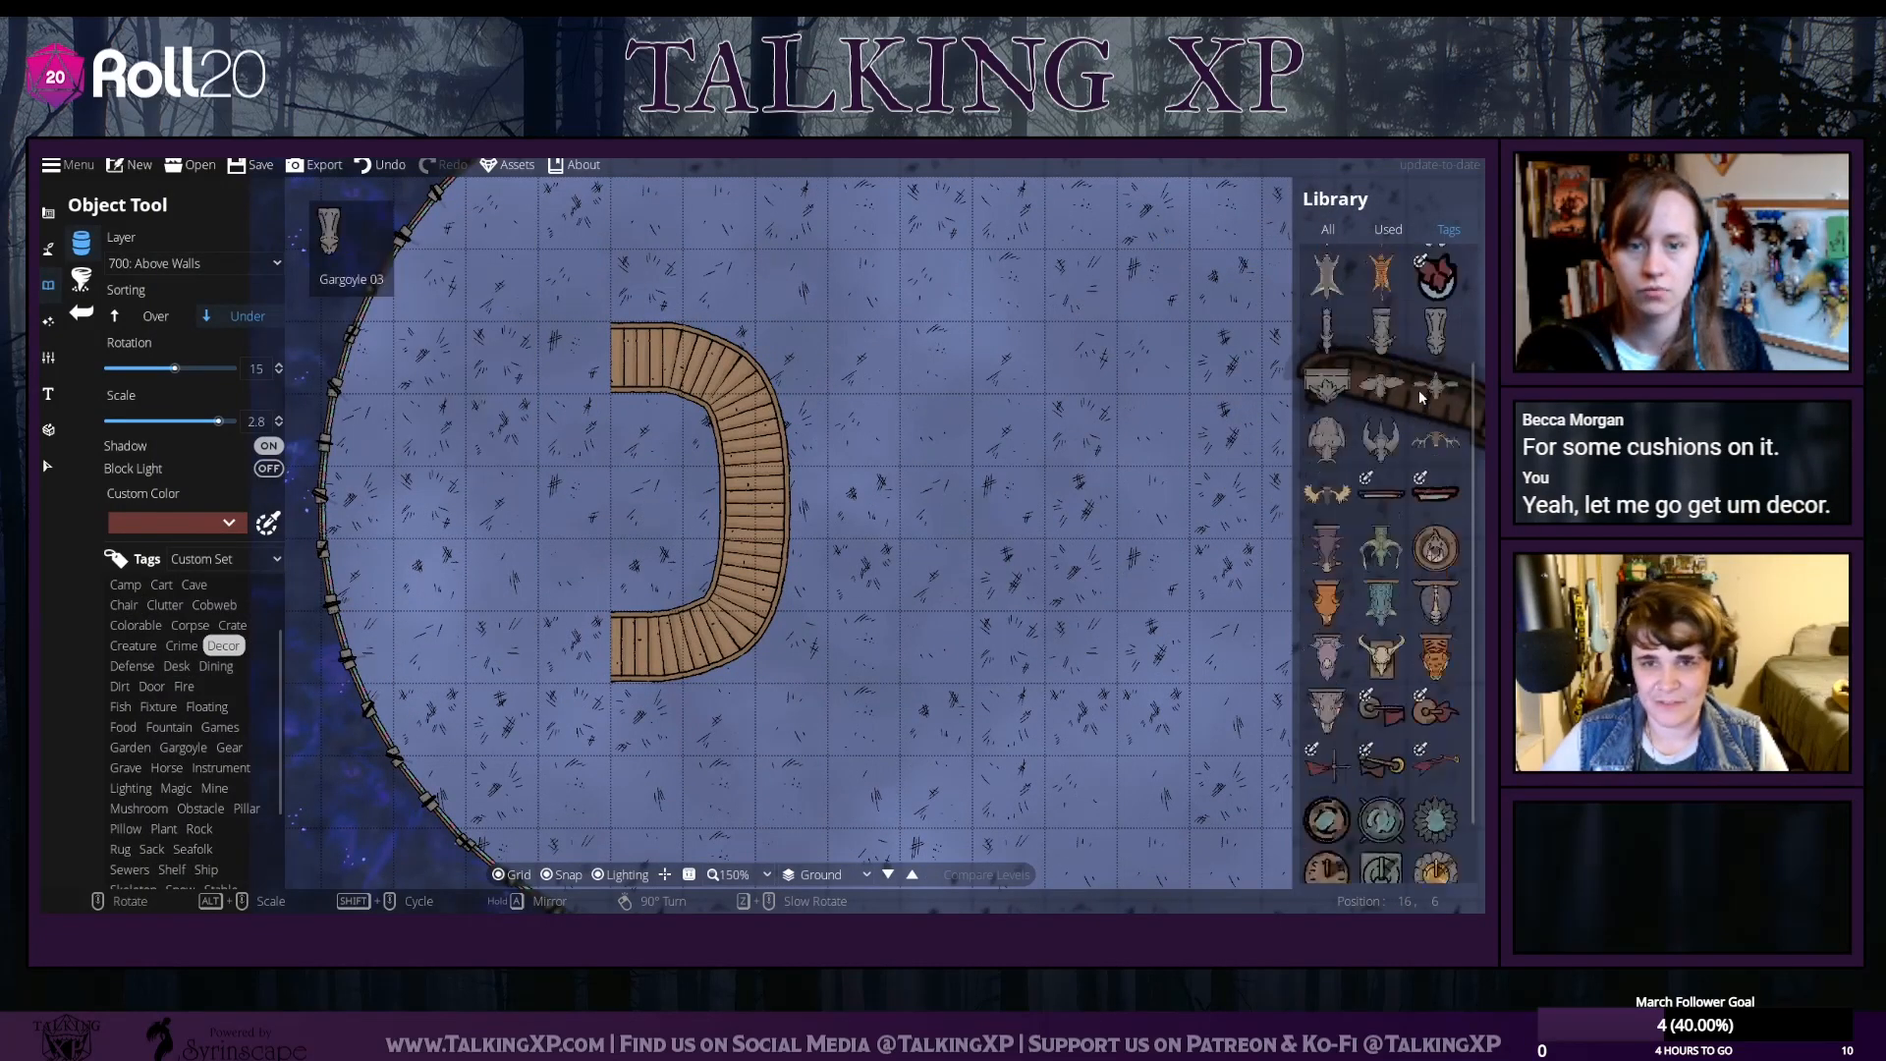
scroll(1420, 401, "up", 4)
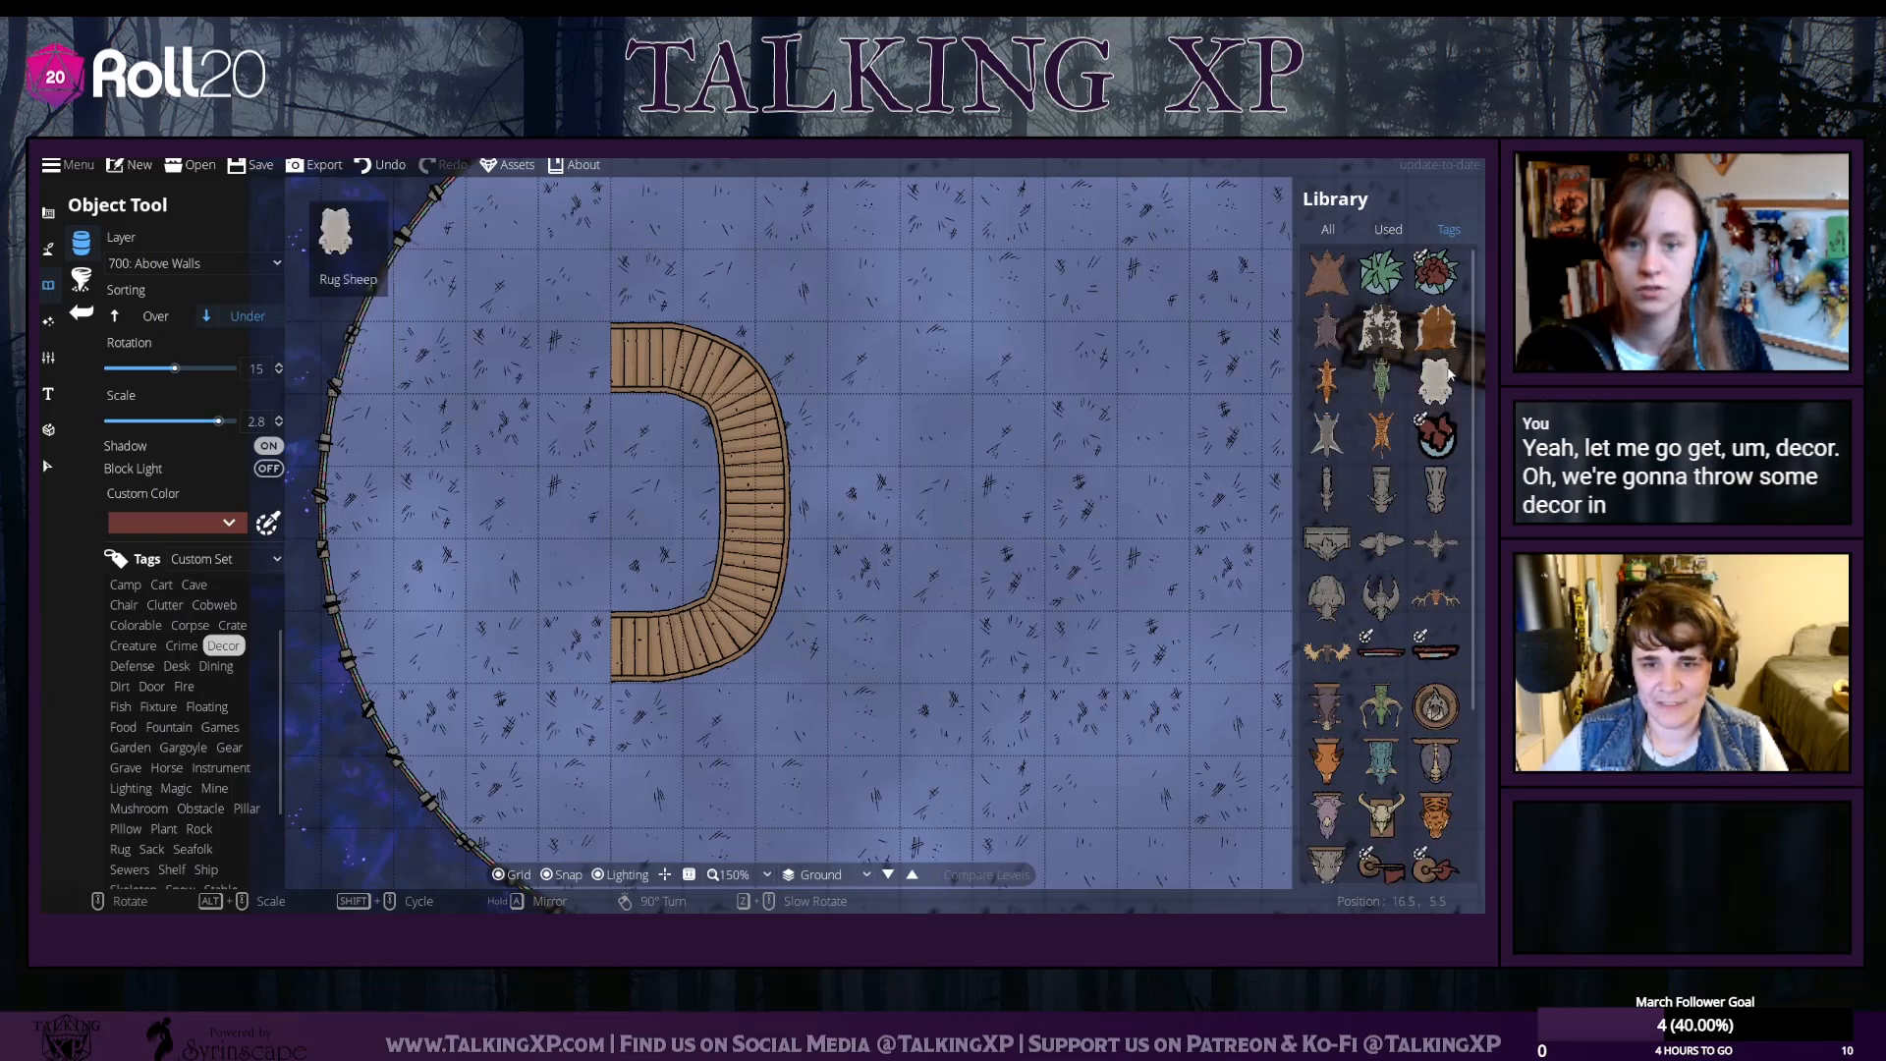
Turn off object shadows and try the sheep rug over the seat's east side, shrunk to between scale 0.9 and 1.2
left_click(1436, 380)
scroll(716, 472, "up", 1)
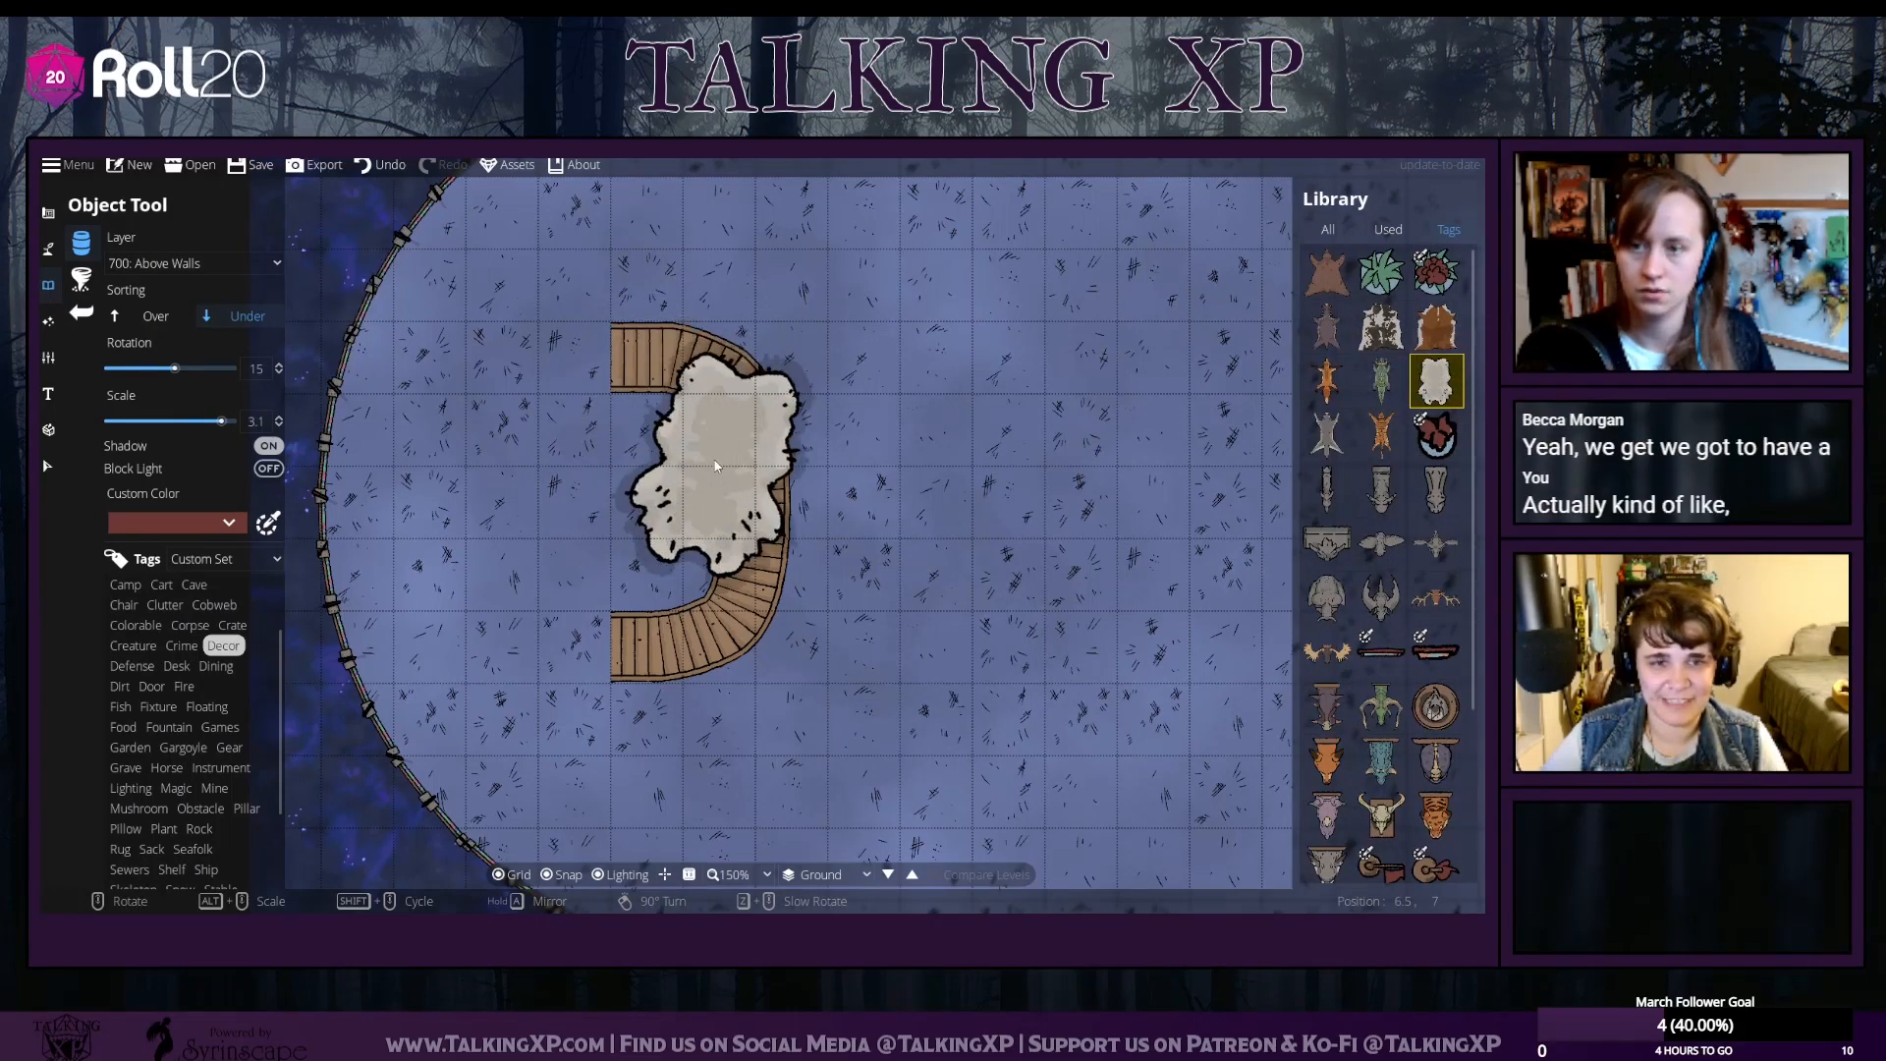
scroll(716, 472, "down", 3)
scroll(716, 472, "down", 9)
left_click(269, 445)
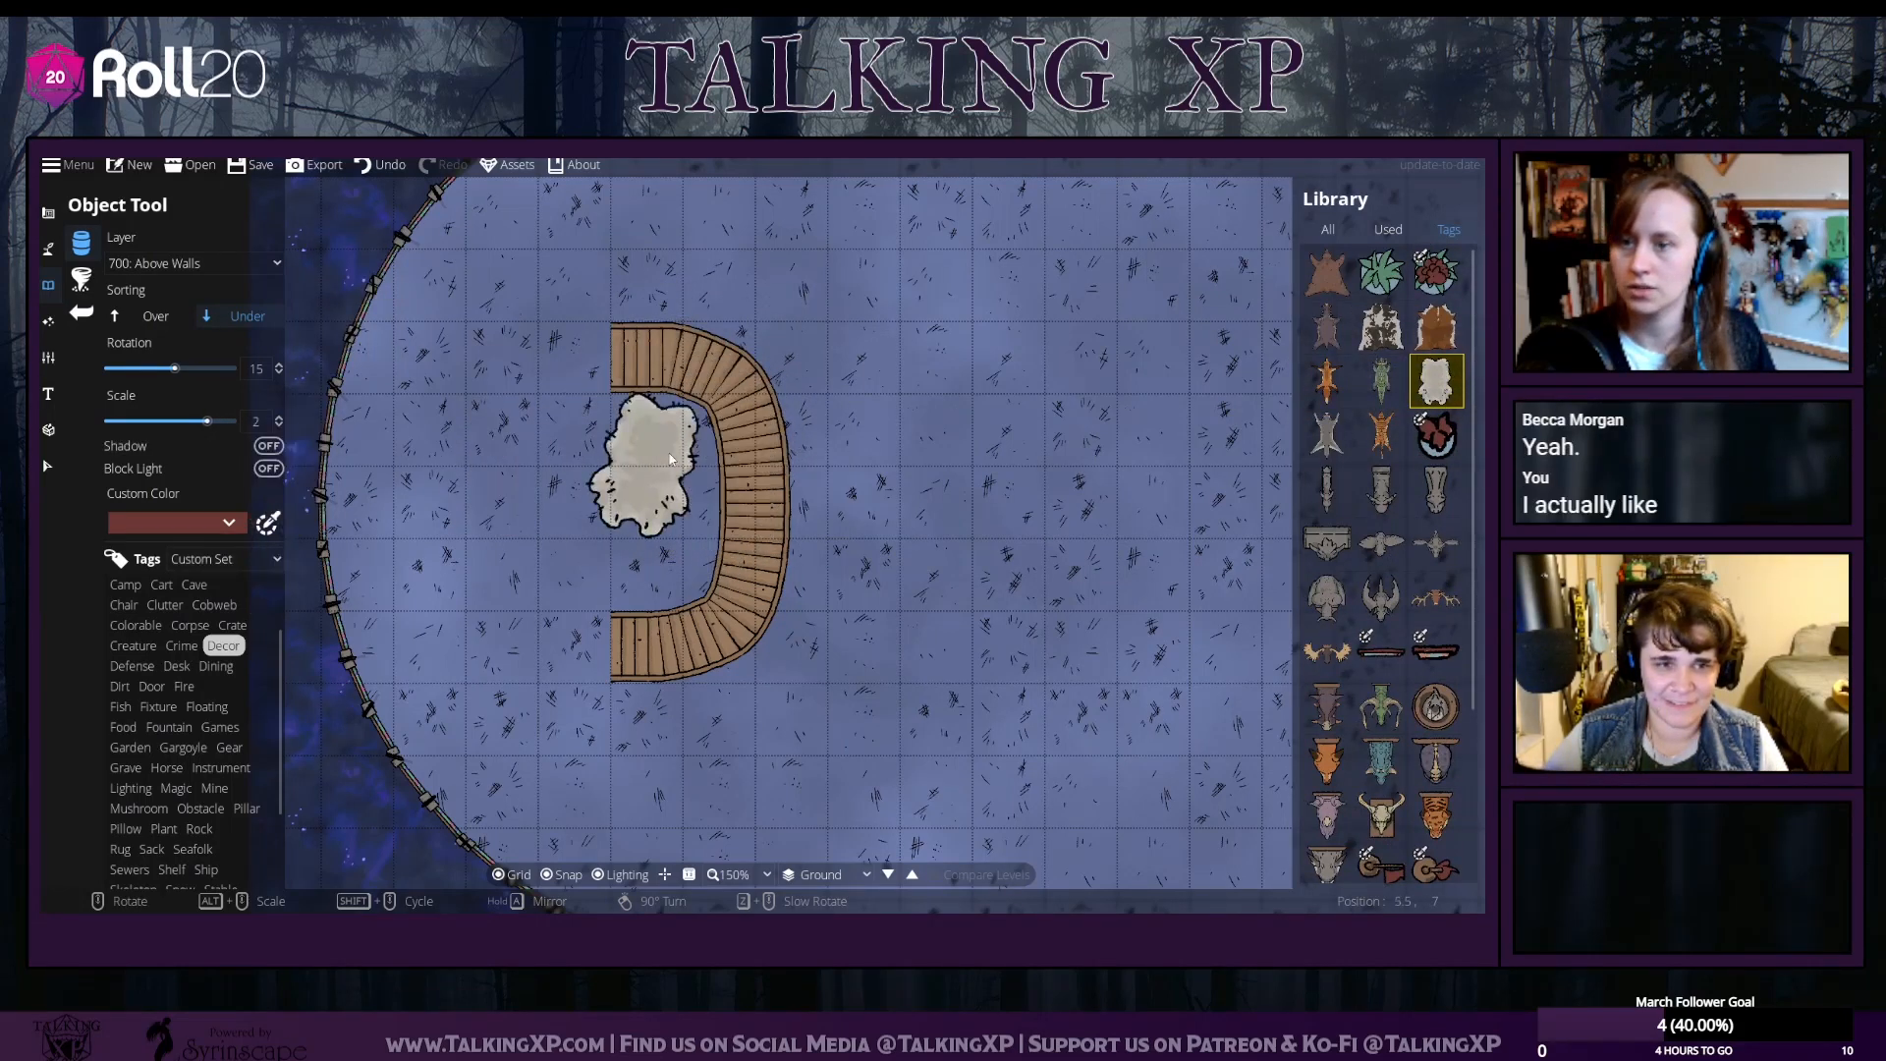
scroll(737, 483, "down", 8)
scroll(787, 495, "up", 8)
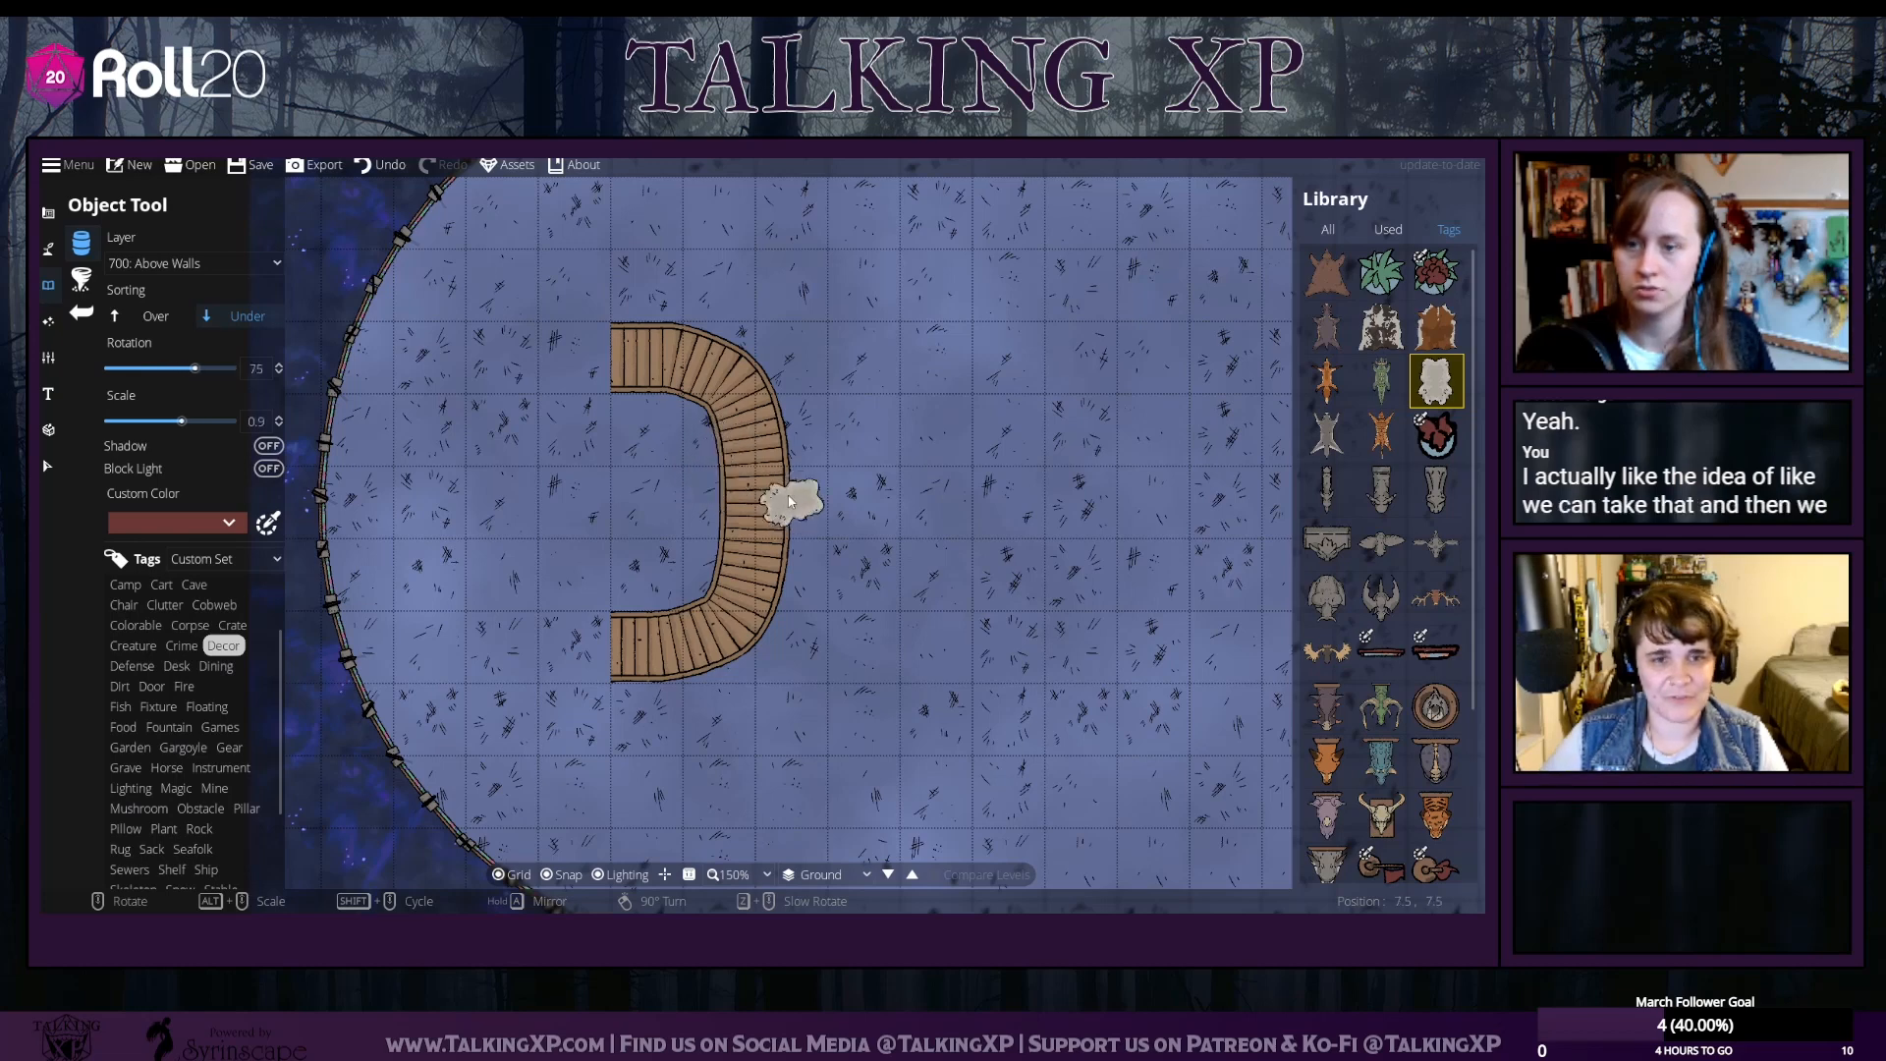
scroll(753, 506, "up", 3)
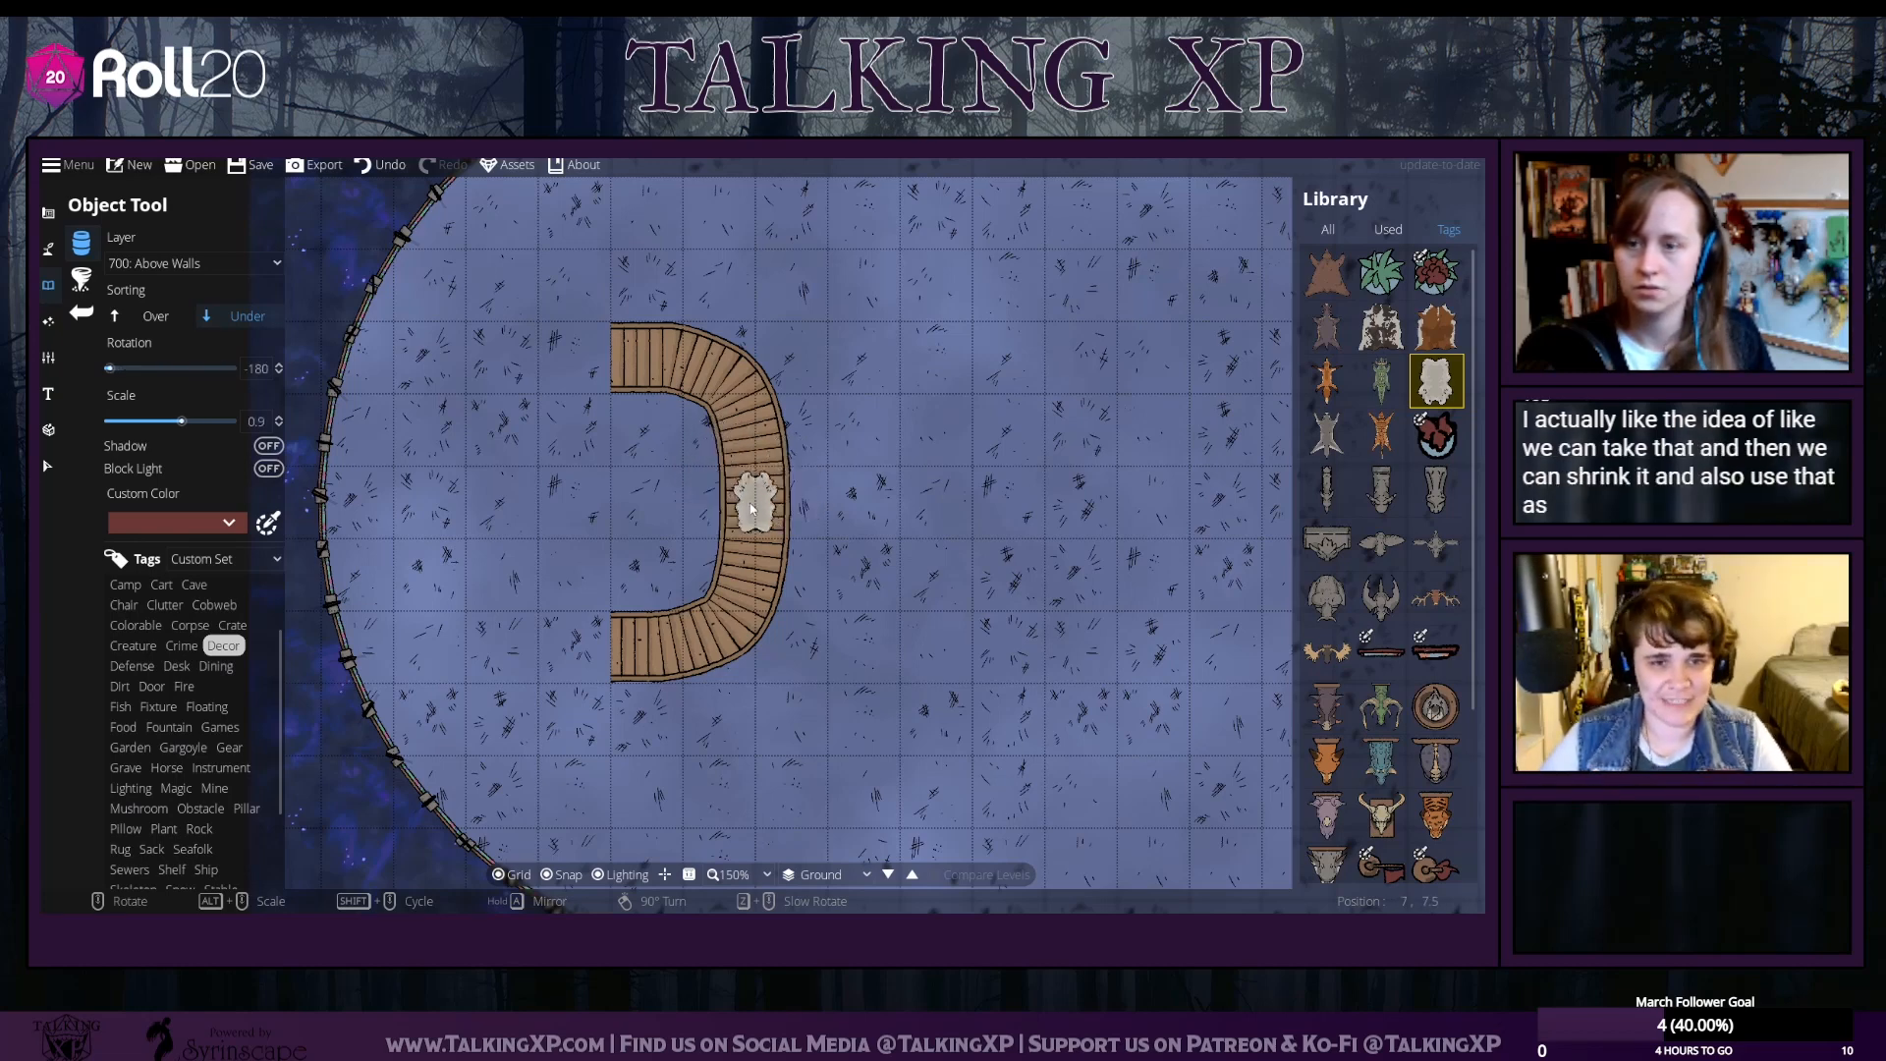
scroll(752, 509, "up", 3)
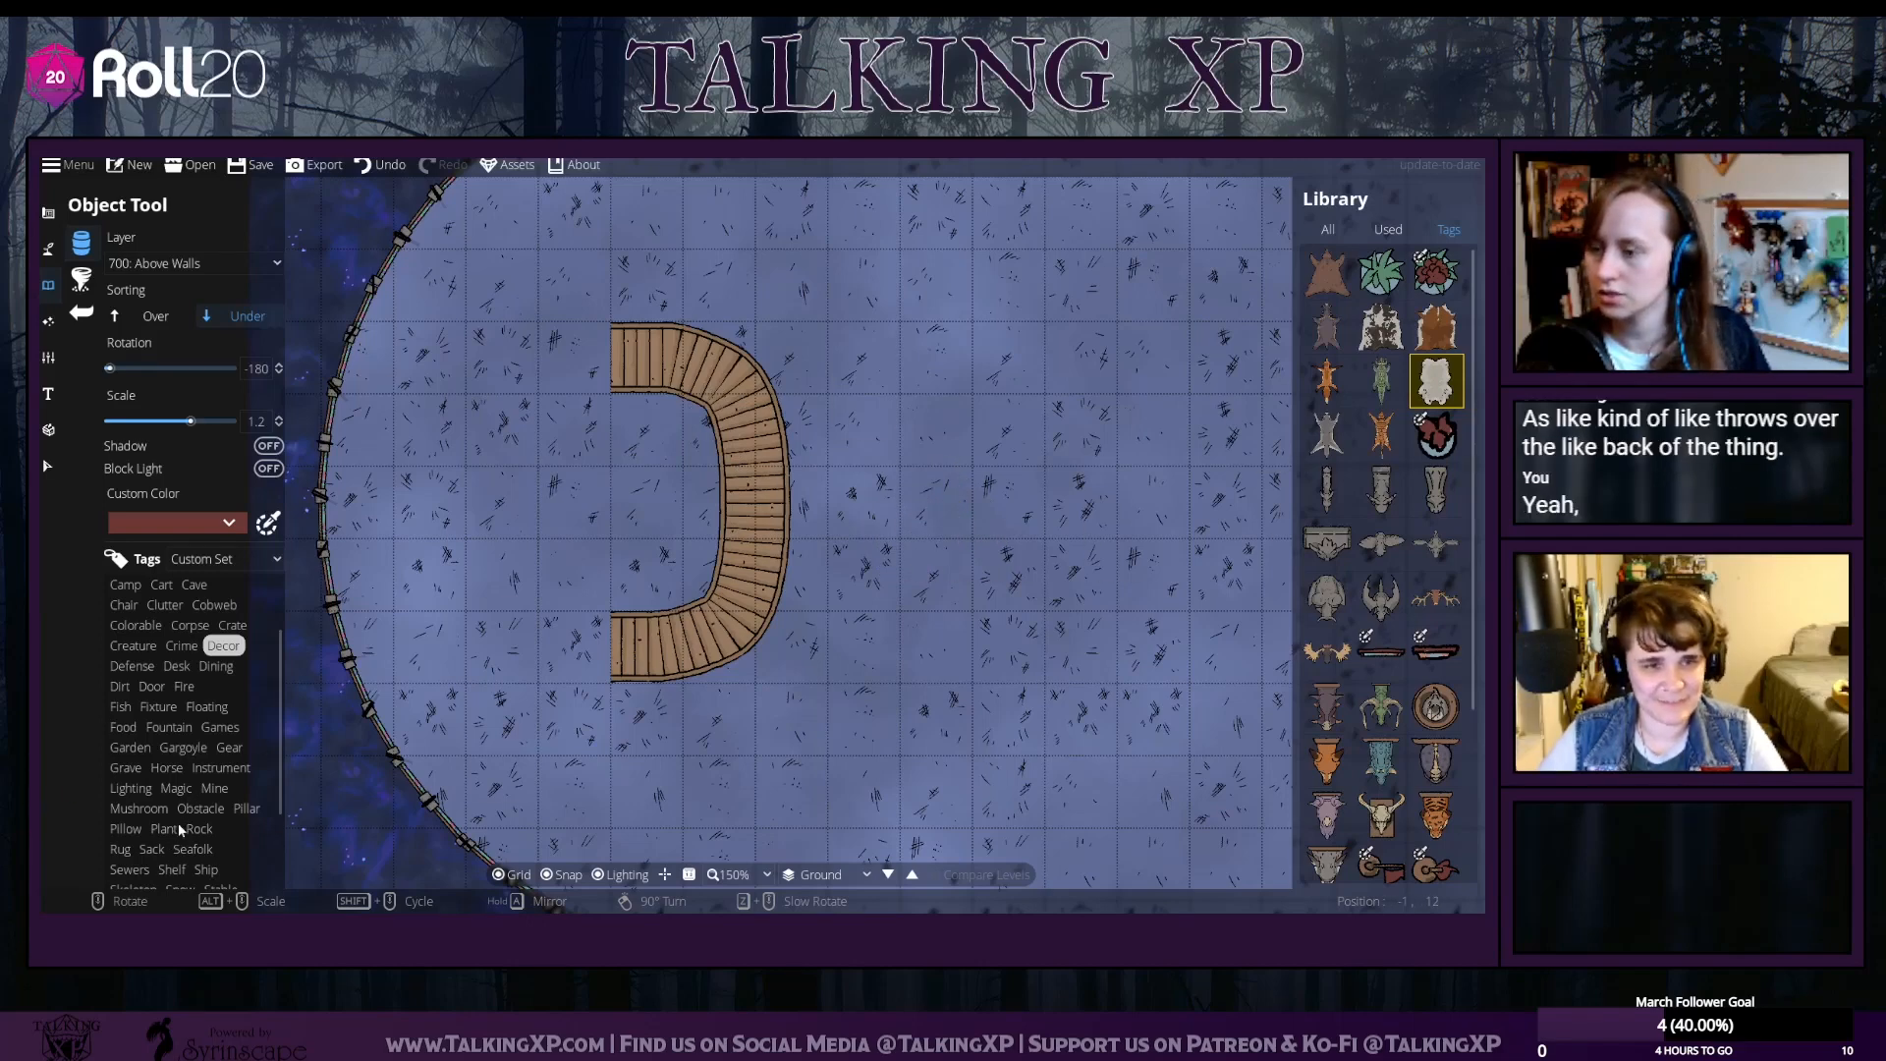
Filter the objects to the Pillow tag and try the square tufted pillow on the seat, enlarged to scale 2.2
scroll(163, 716, "down", 2)
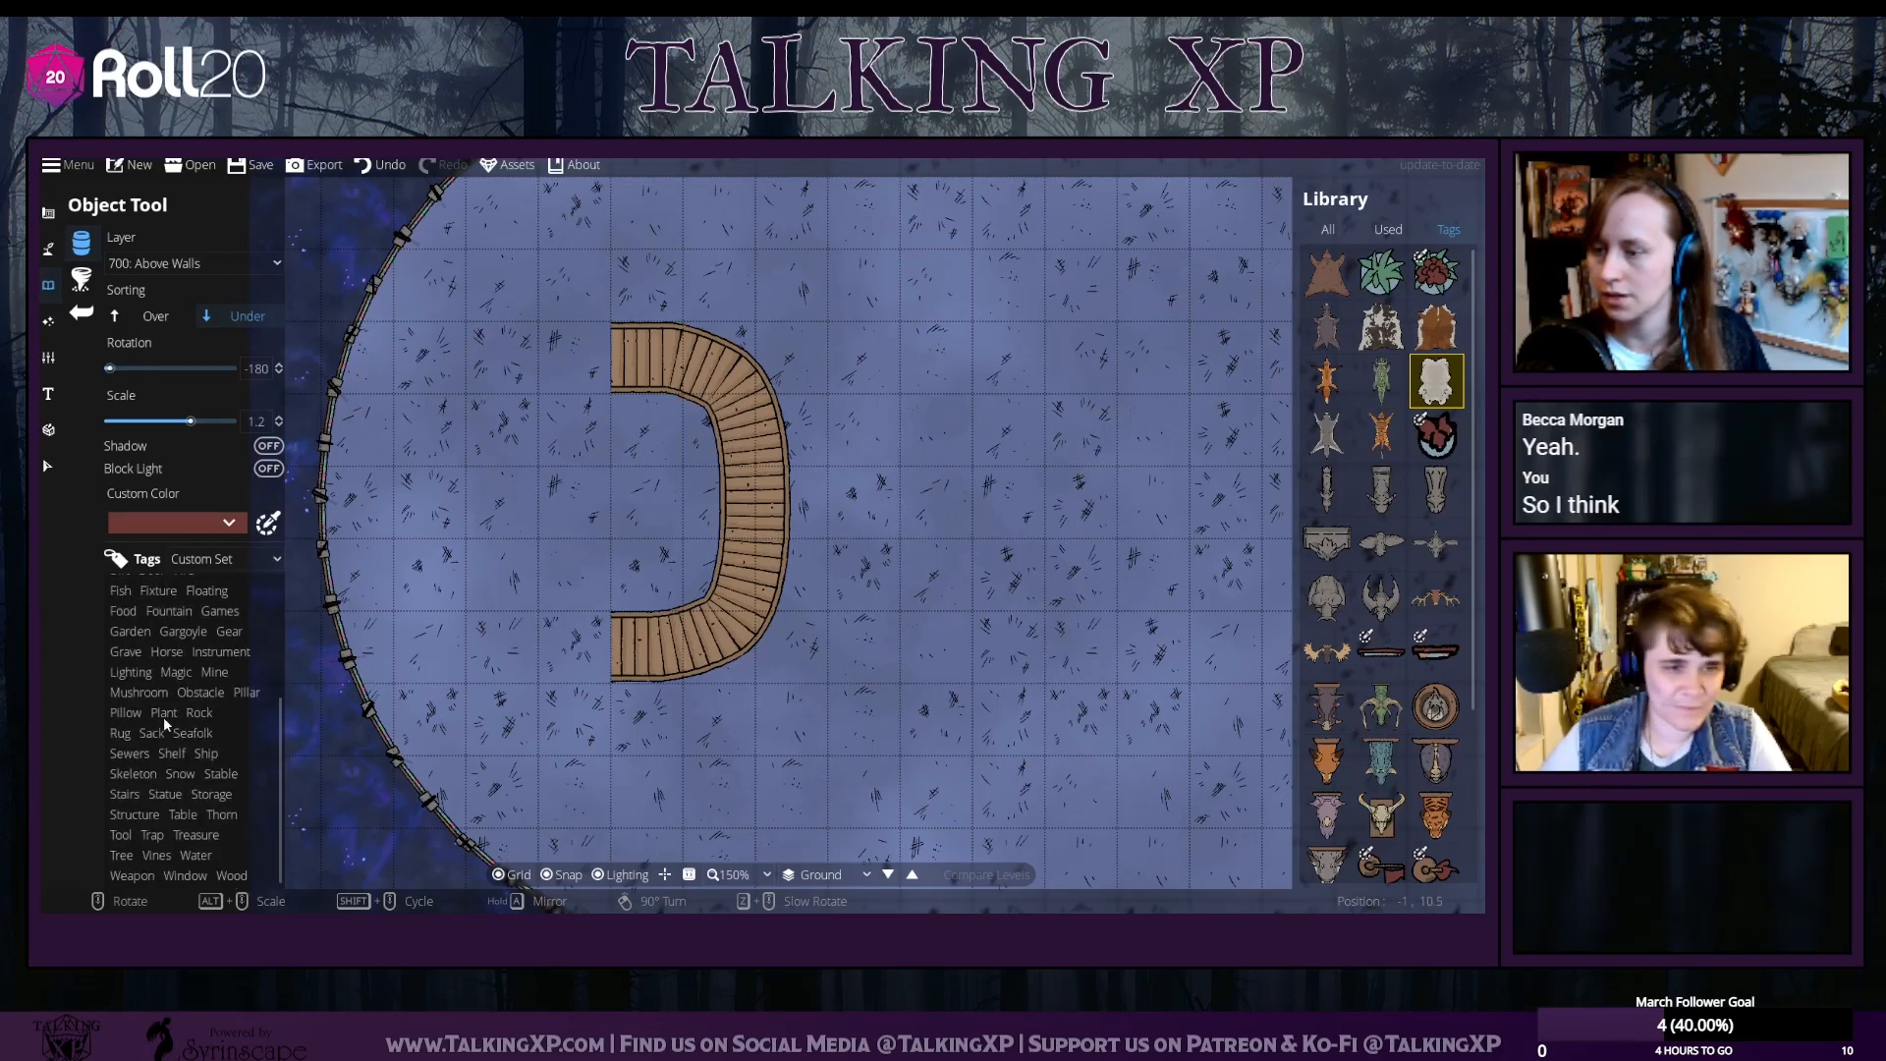
left_click(124, 713)
left_click(1326, 327)
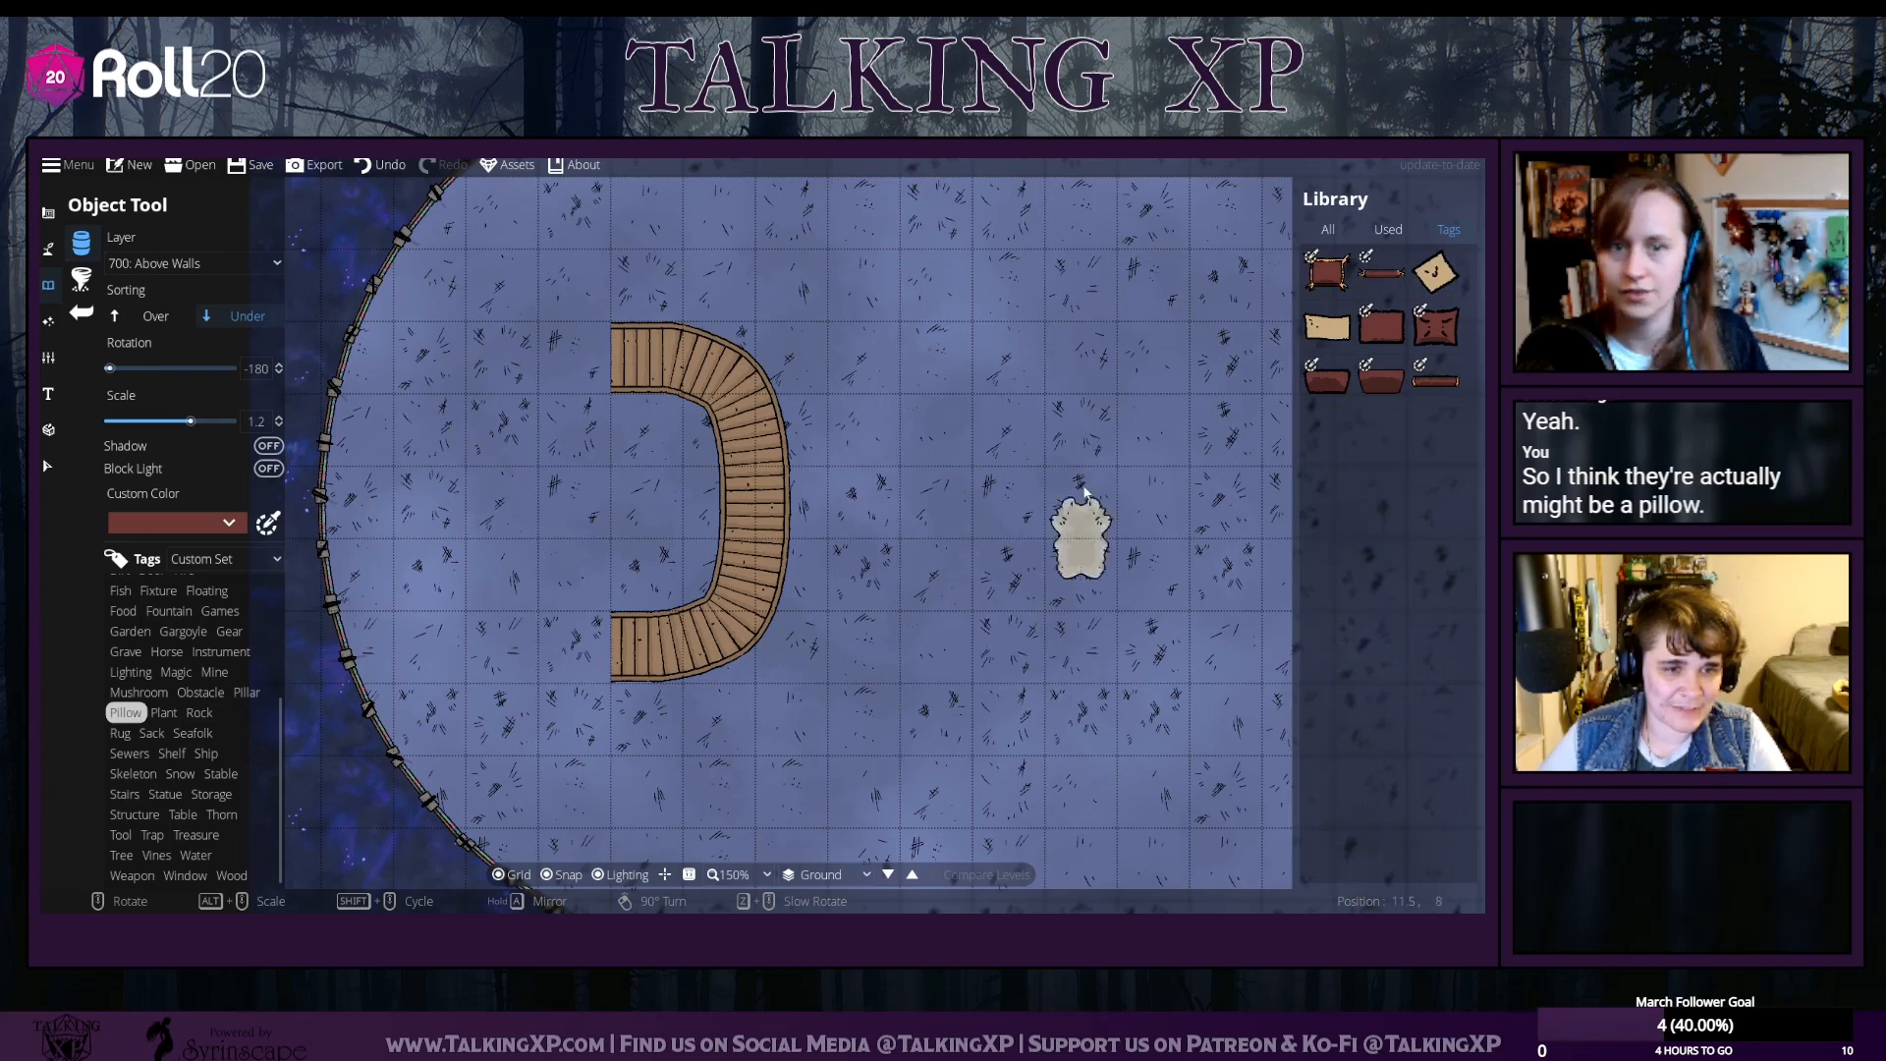
left_click(1385, 334)
left_click(1435, 328)
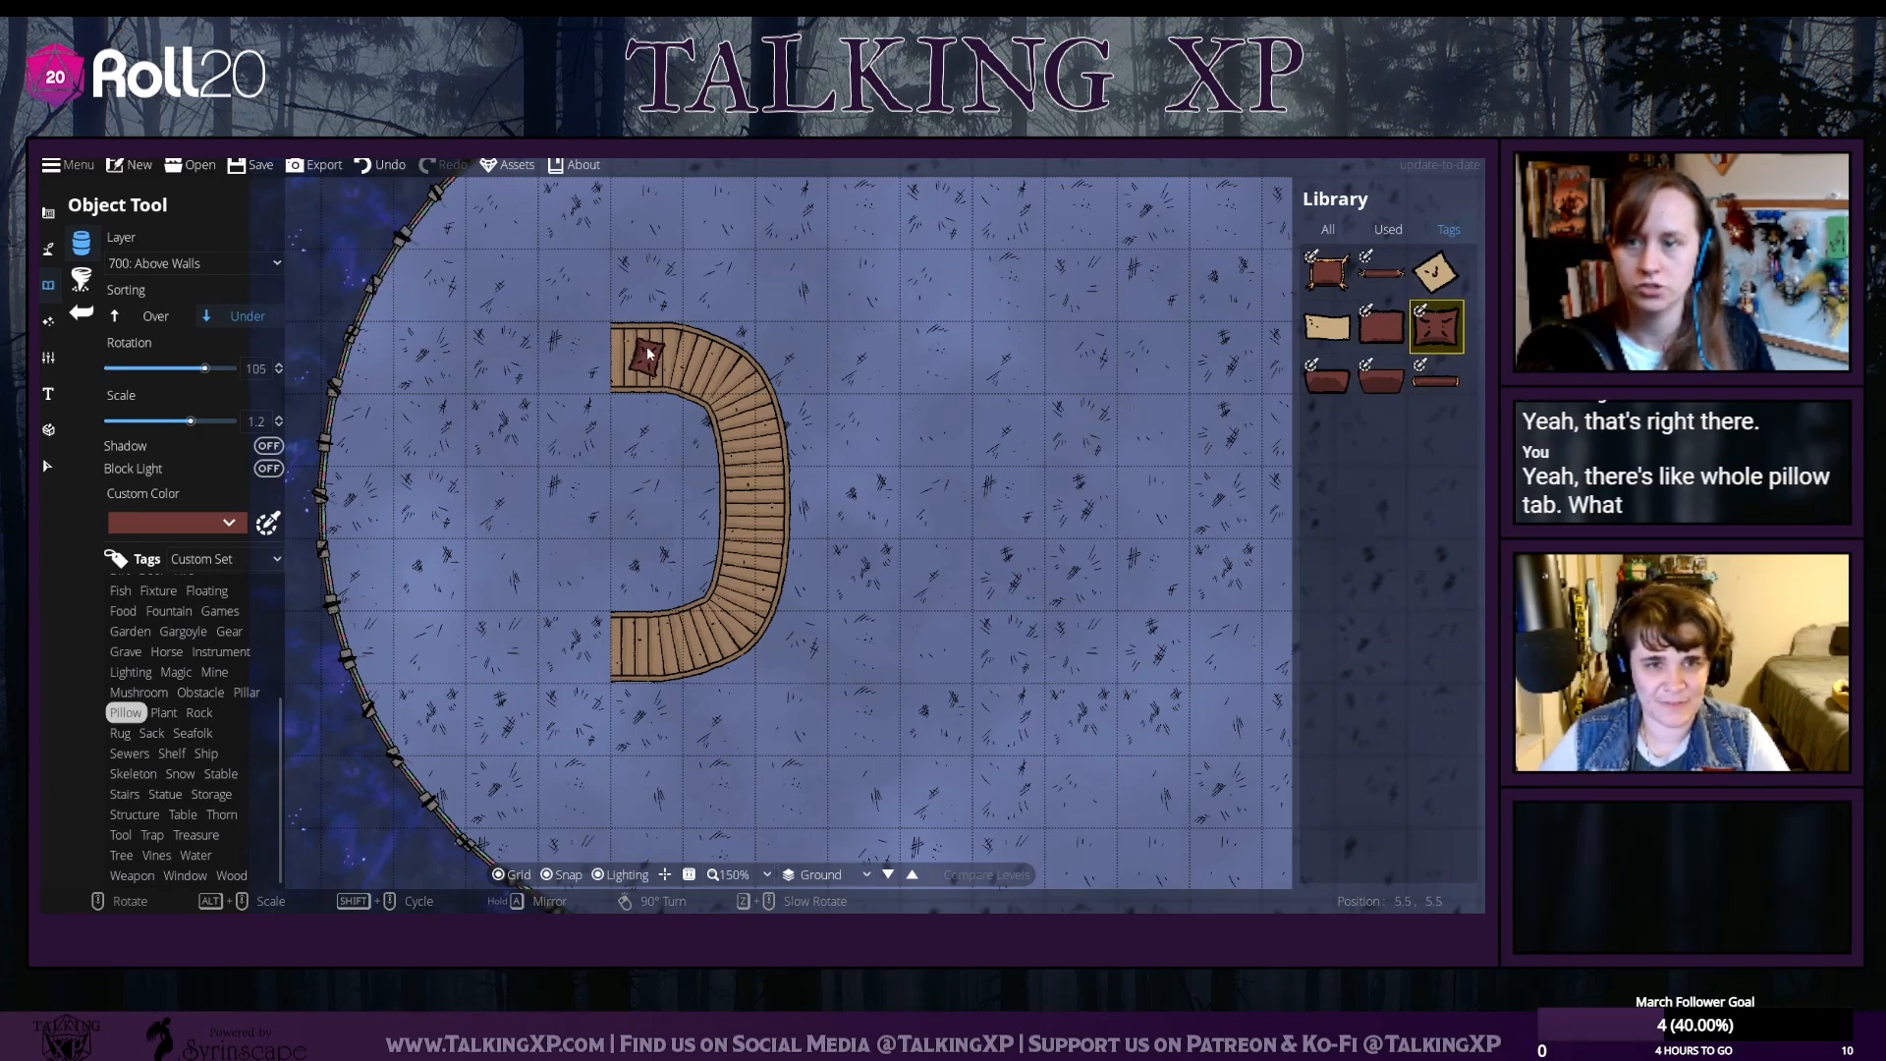
scroll(646, 346, "down", 1)
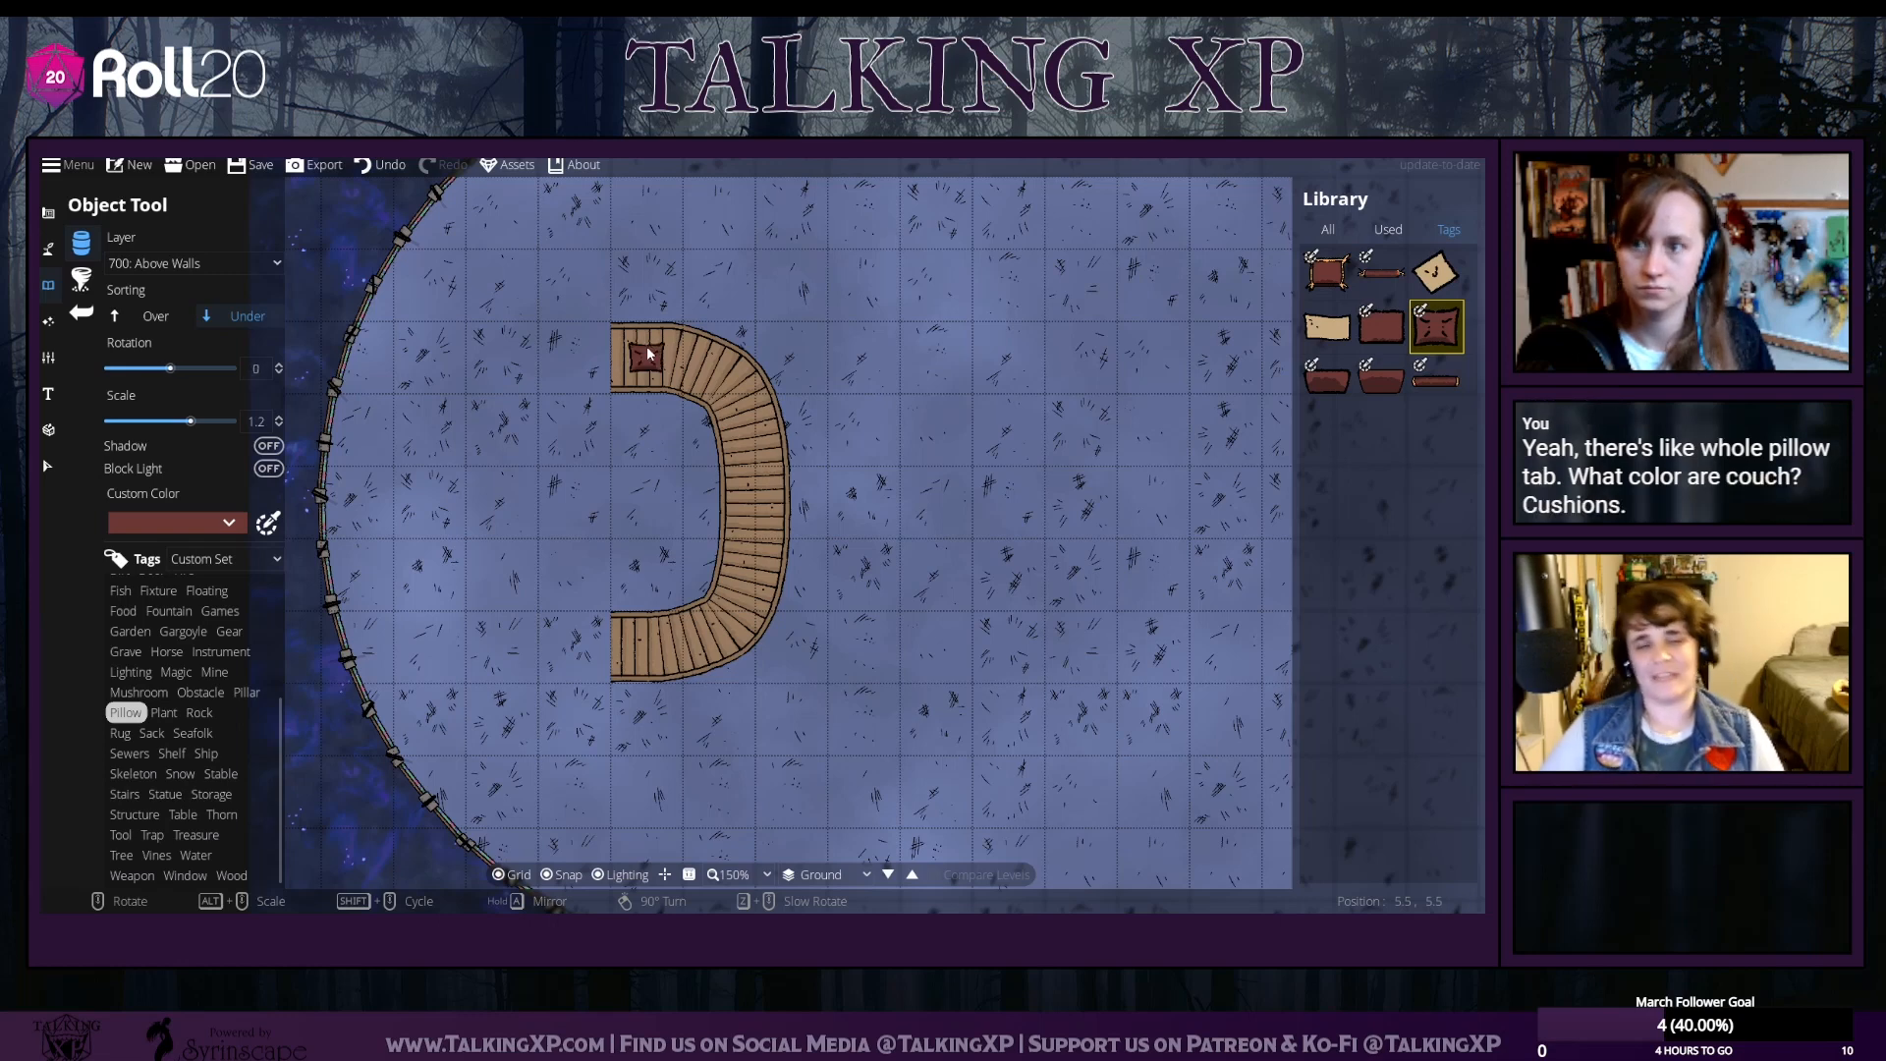
scroll(649, 352, "up", 4, "alt")
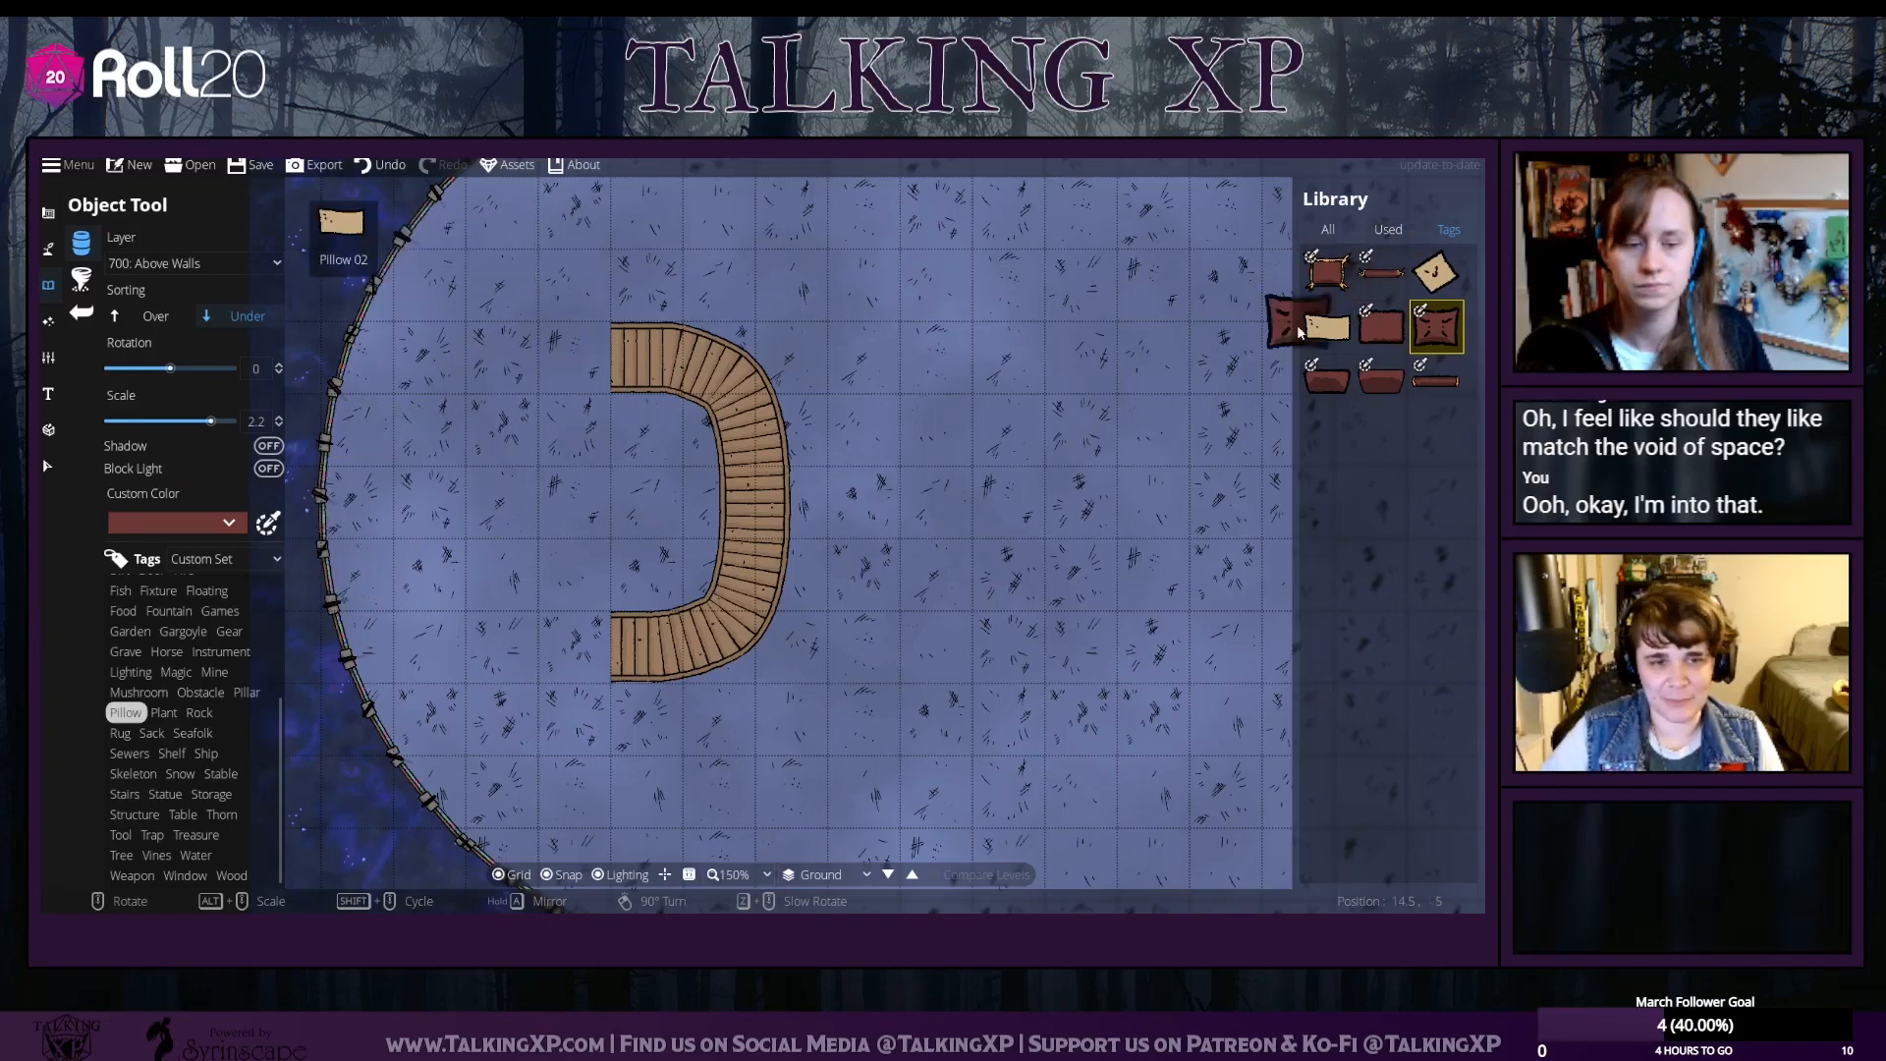
scroll(709, 481, "up", 5)
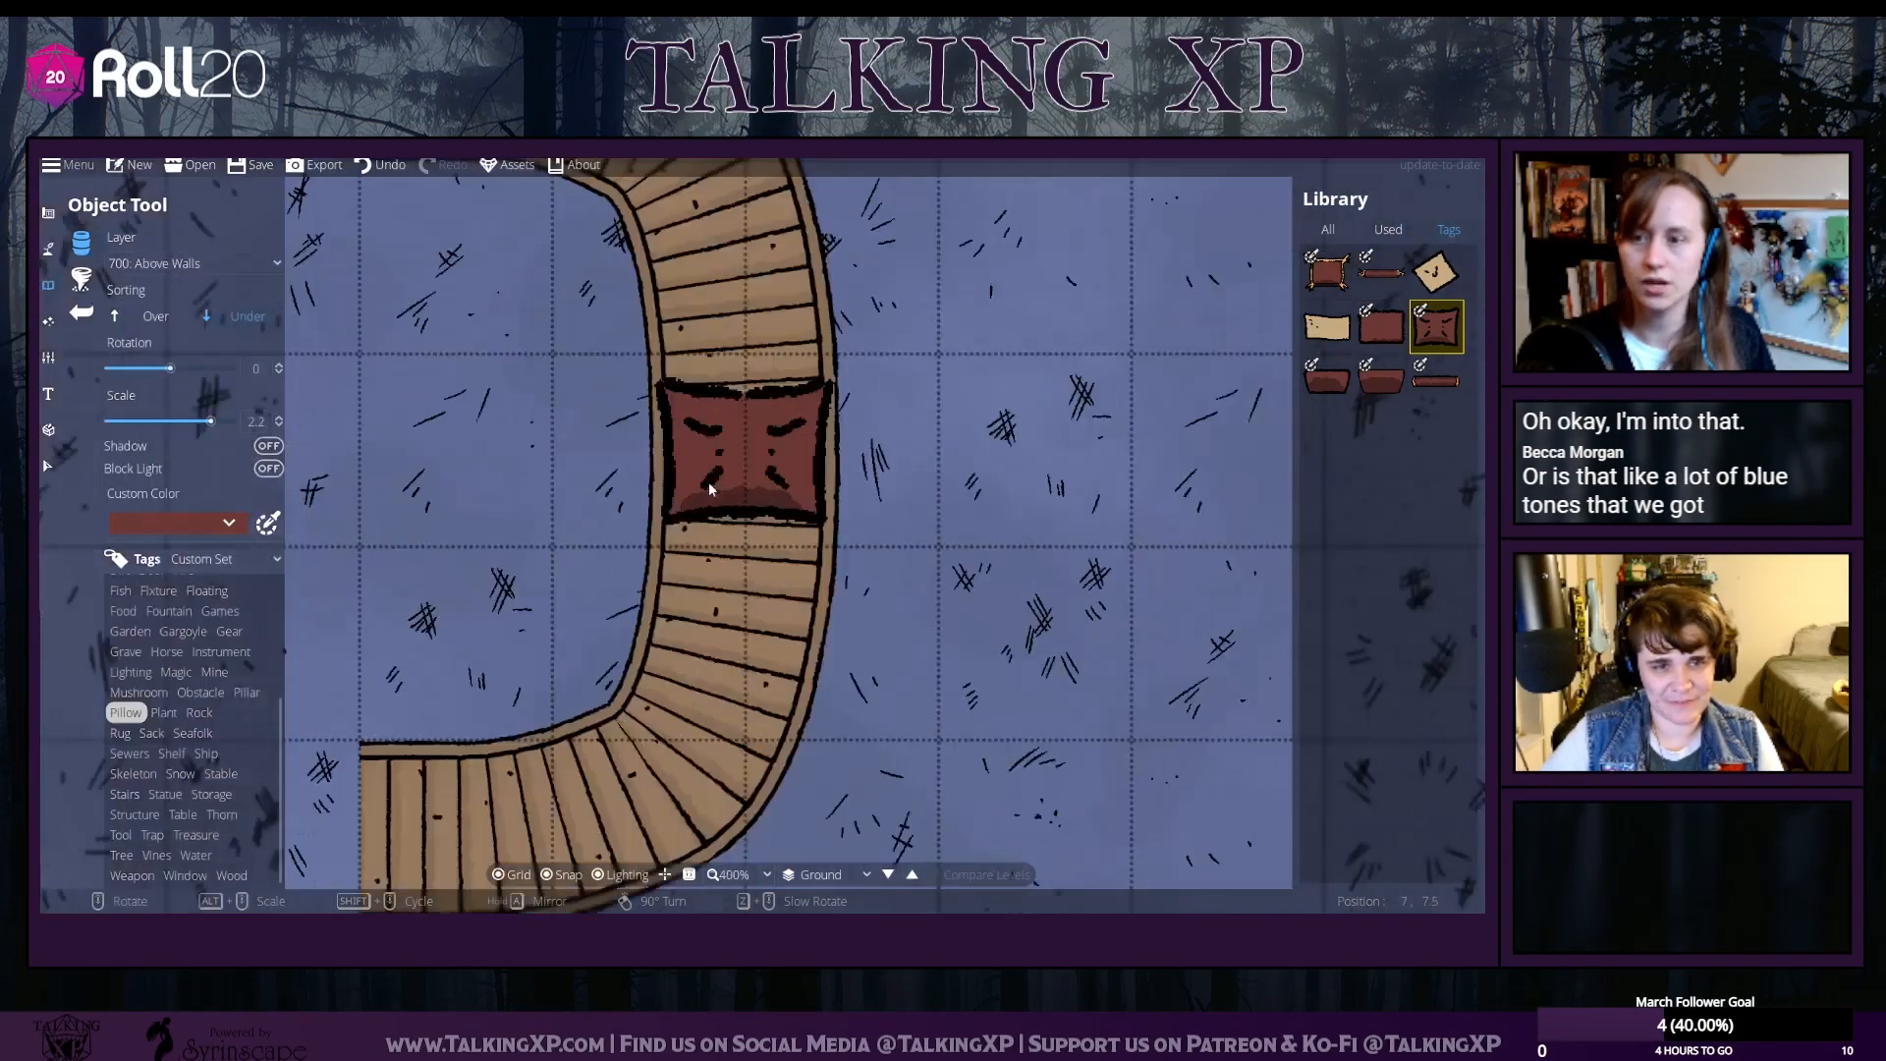
scroll(709, 481, "down", 6)
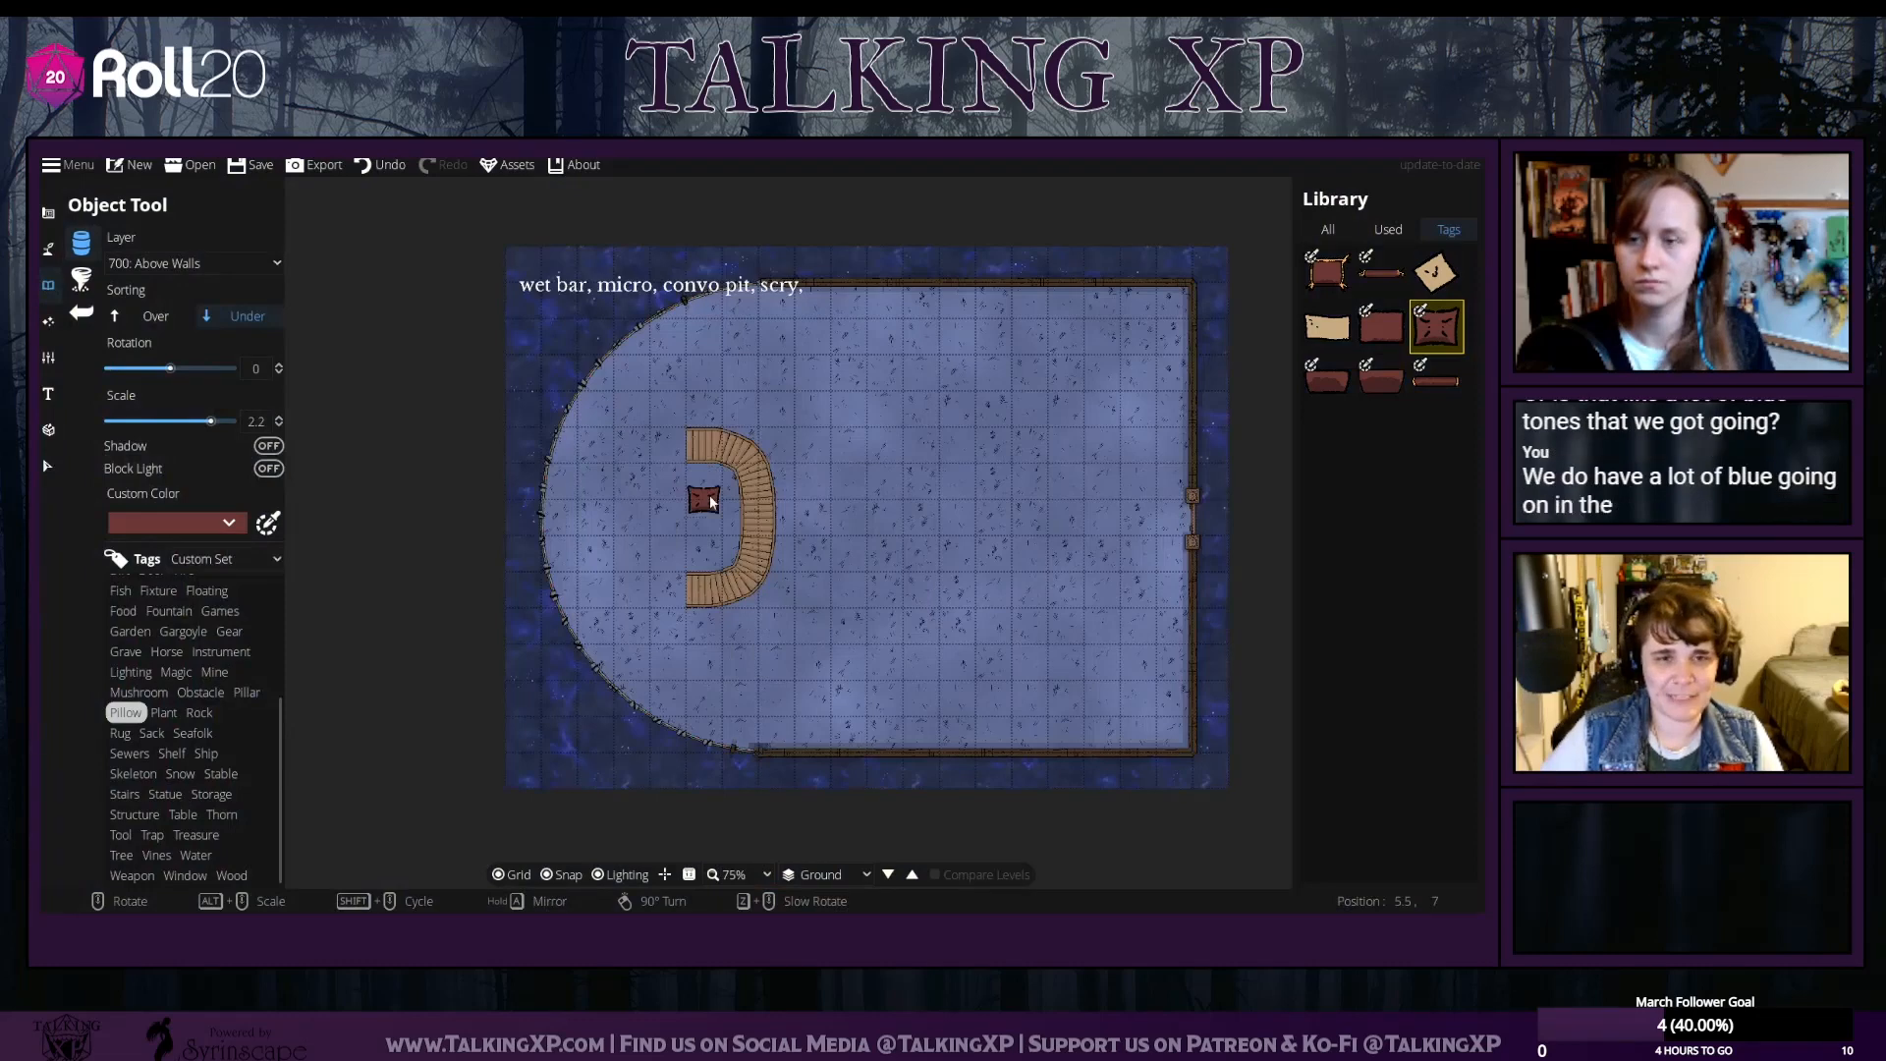
scroll(709, 496, "up", 3)
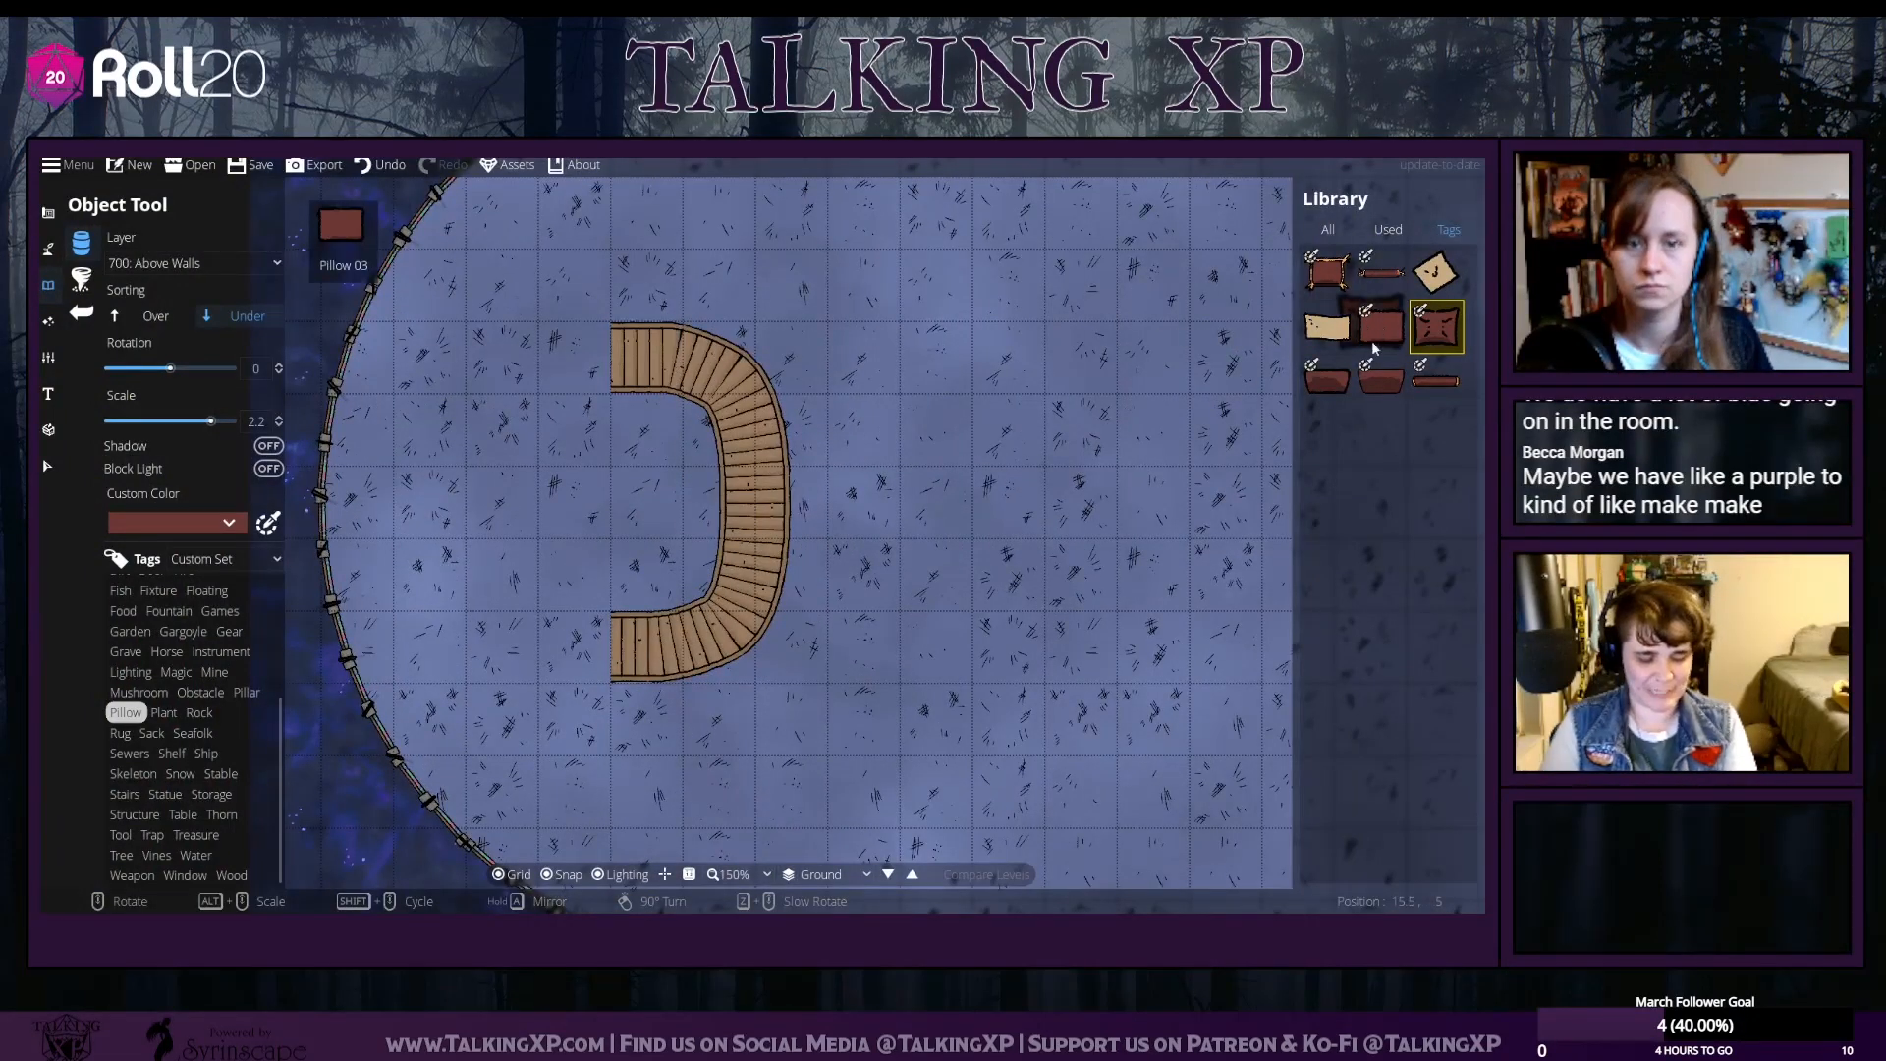
Choose the plain tapered pillow and size it to scale 1 with rotation 0 as a back cushion for the seat
left_click(1381, 378)
scroll(652, 349, "up", 2)
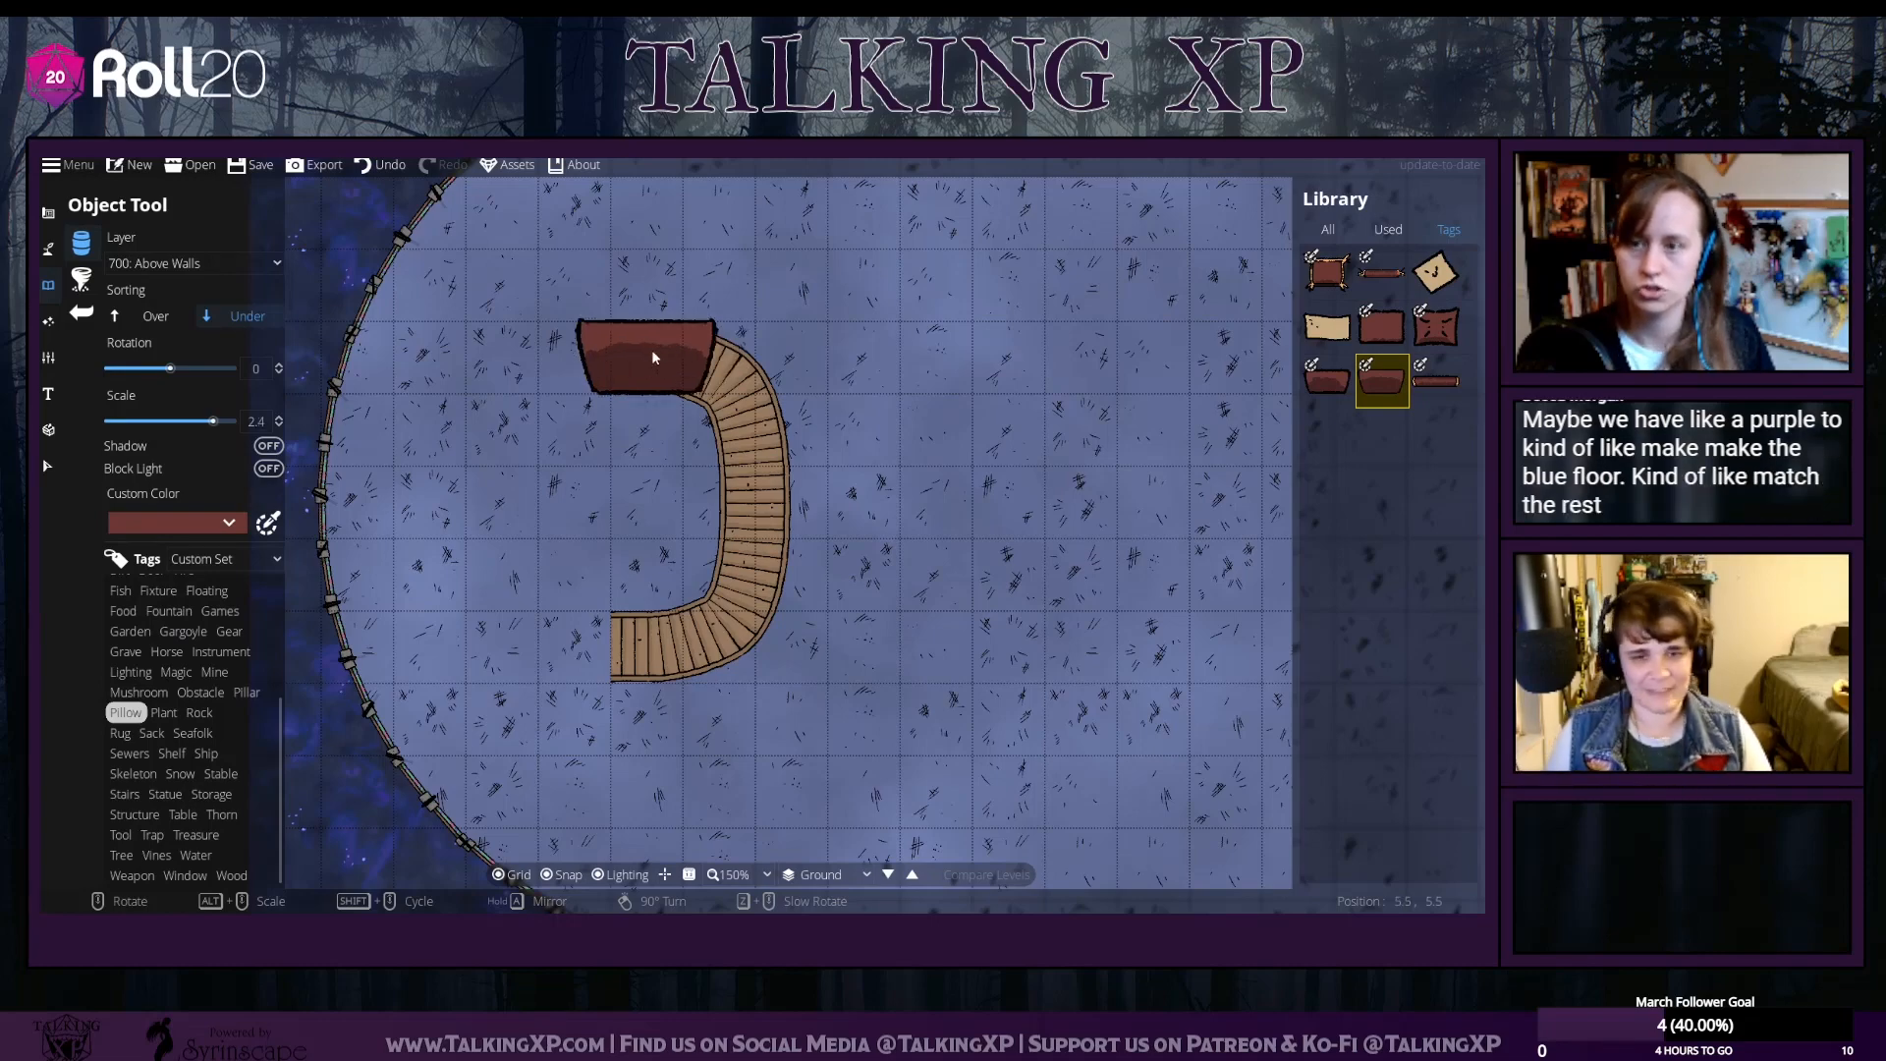
scroll(653, 354, "down", 11)
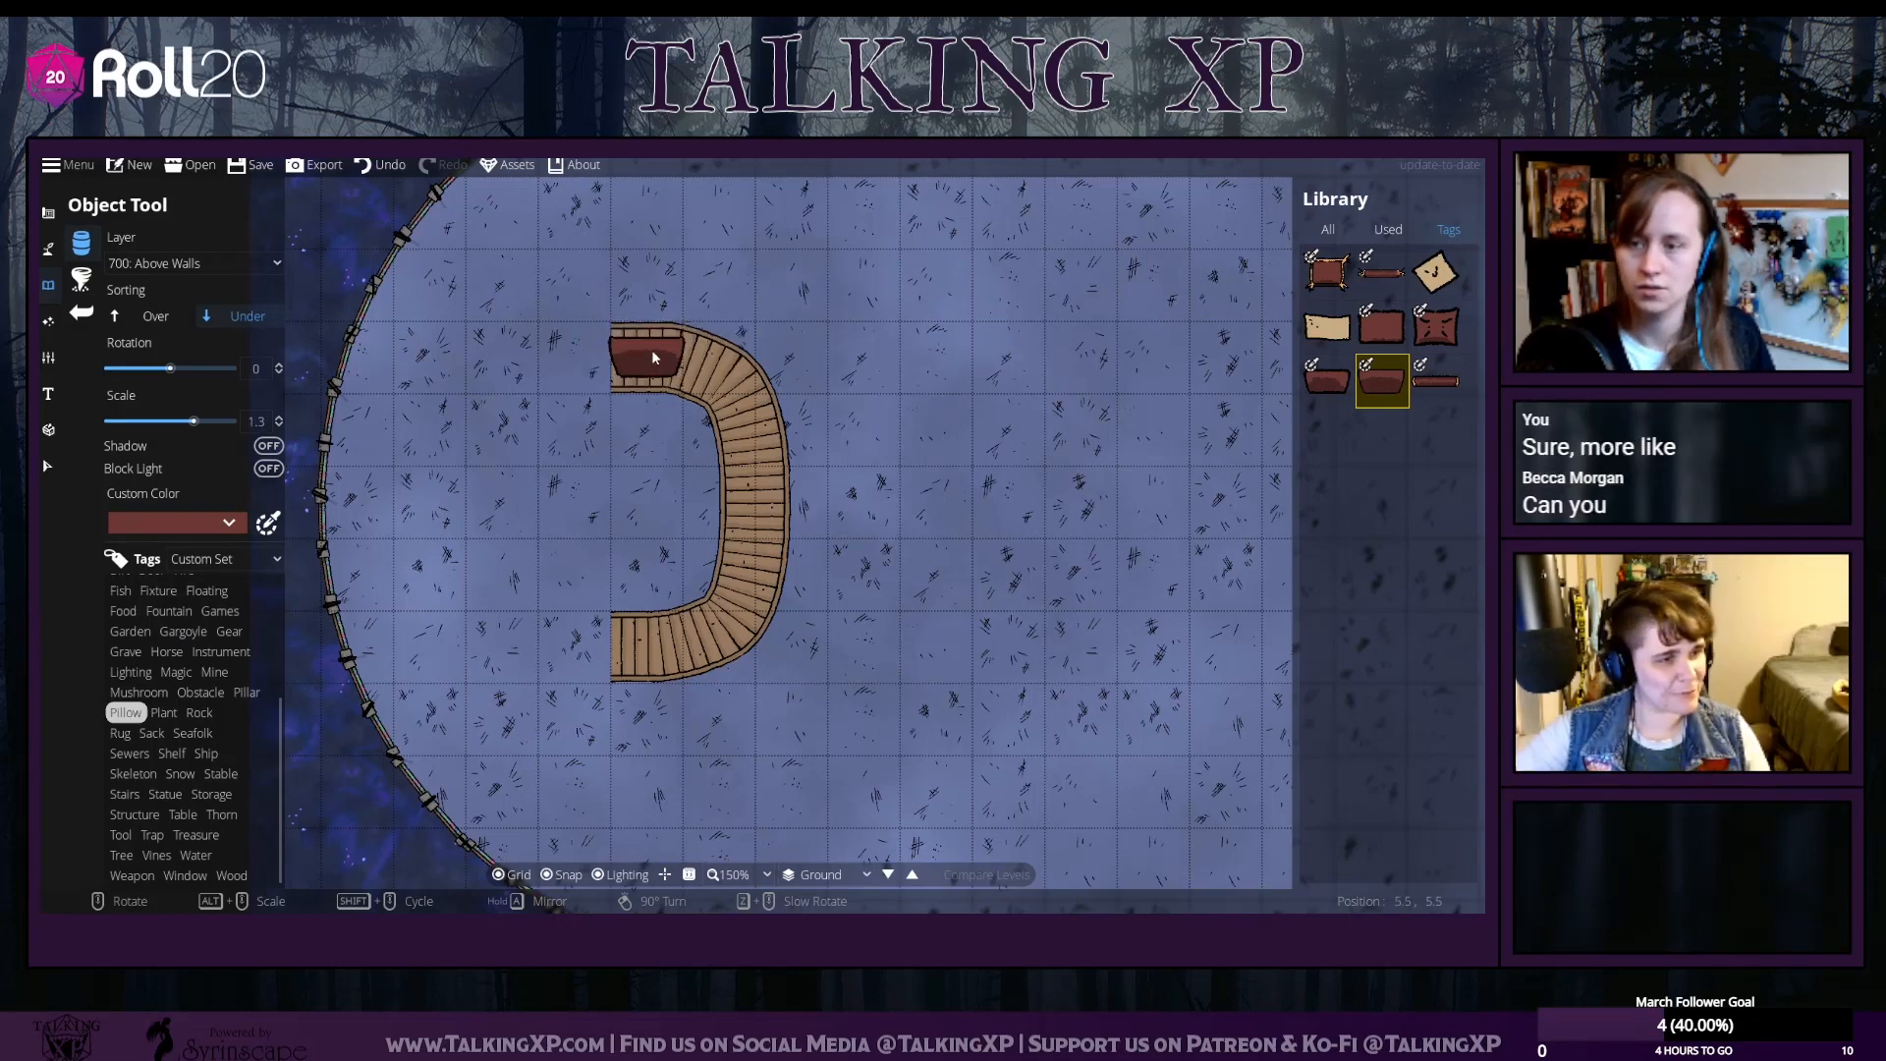
scroll(654, 358, "down", 3)
scroll(654, 357, "up", 5)
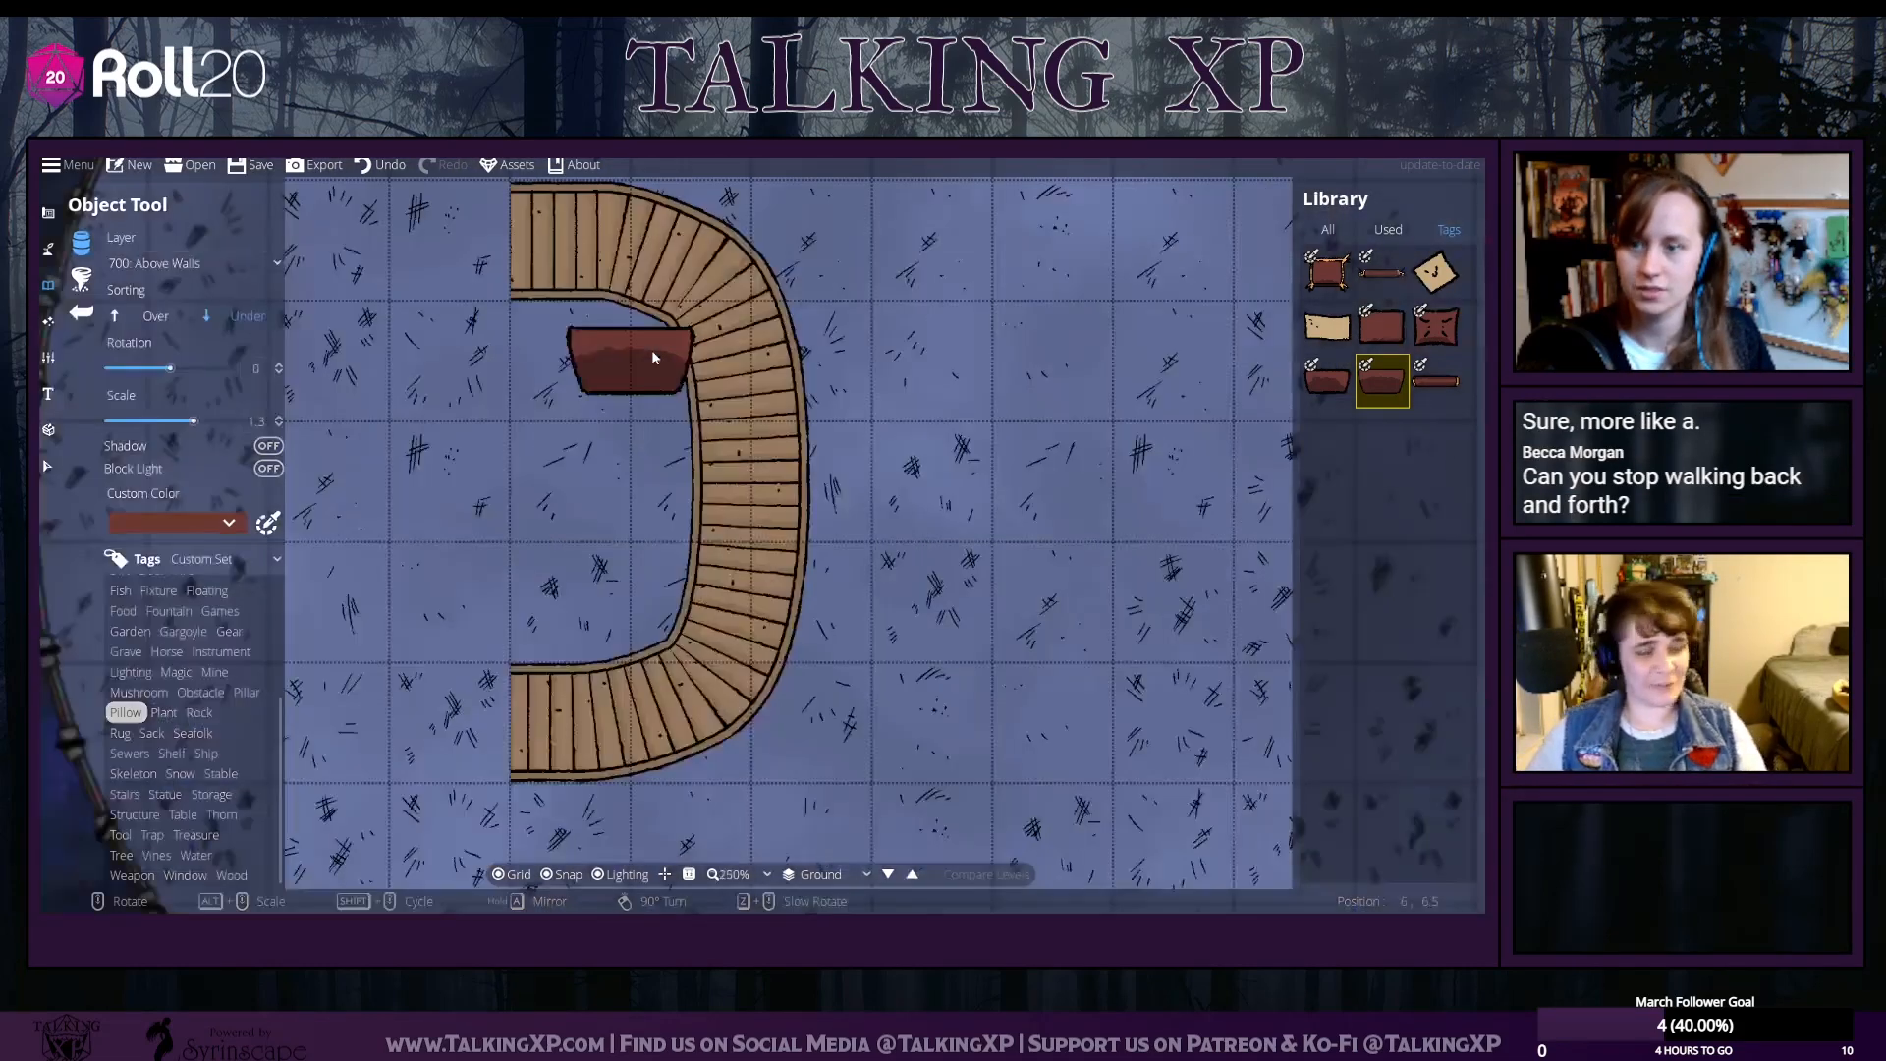
key("Up")
key("Left")
scroll(613, 339, "up", 1)
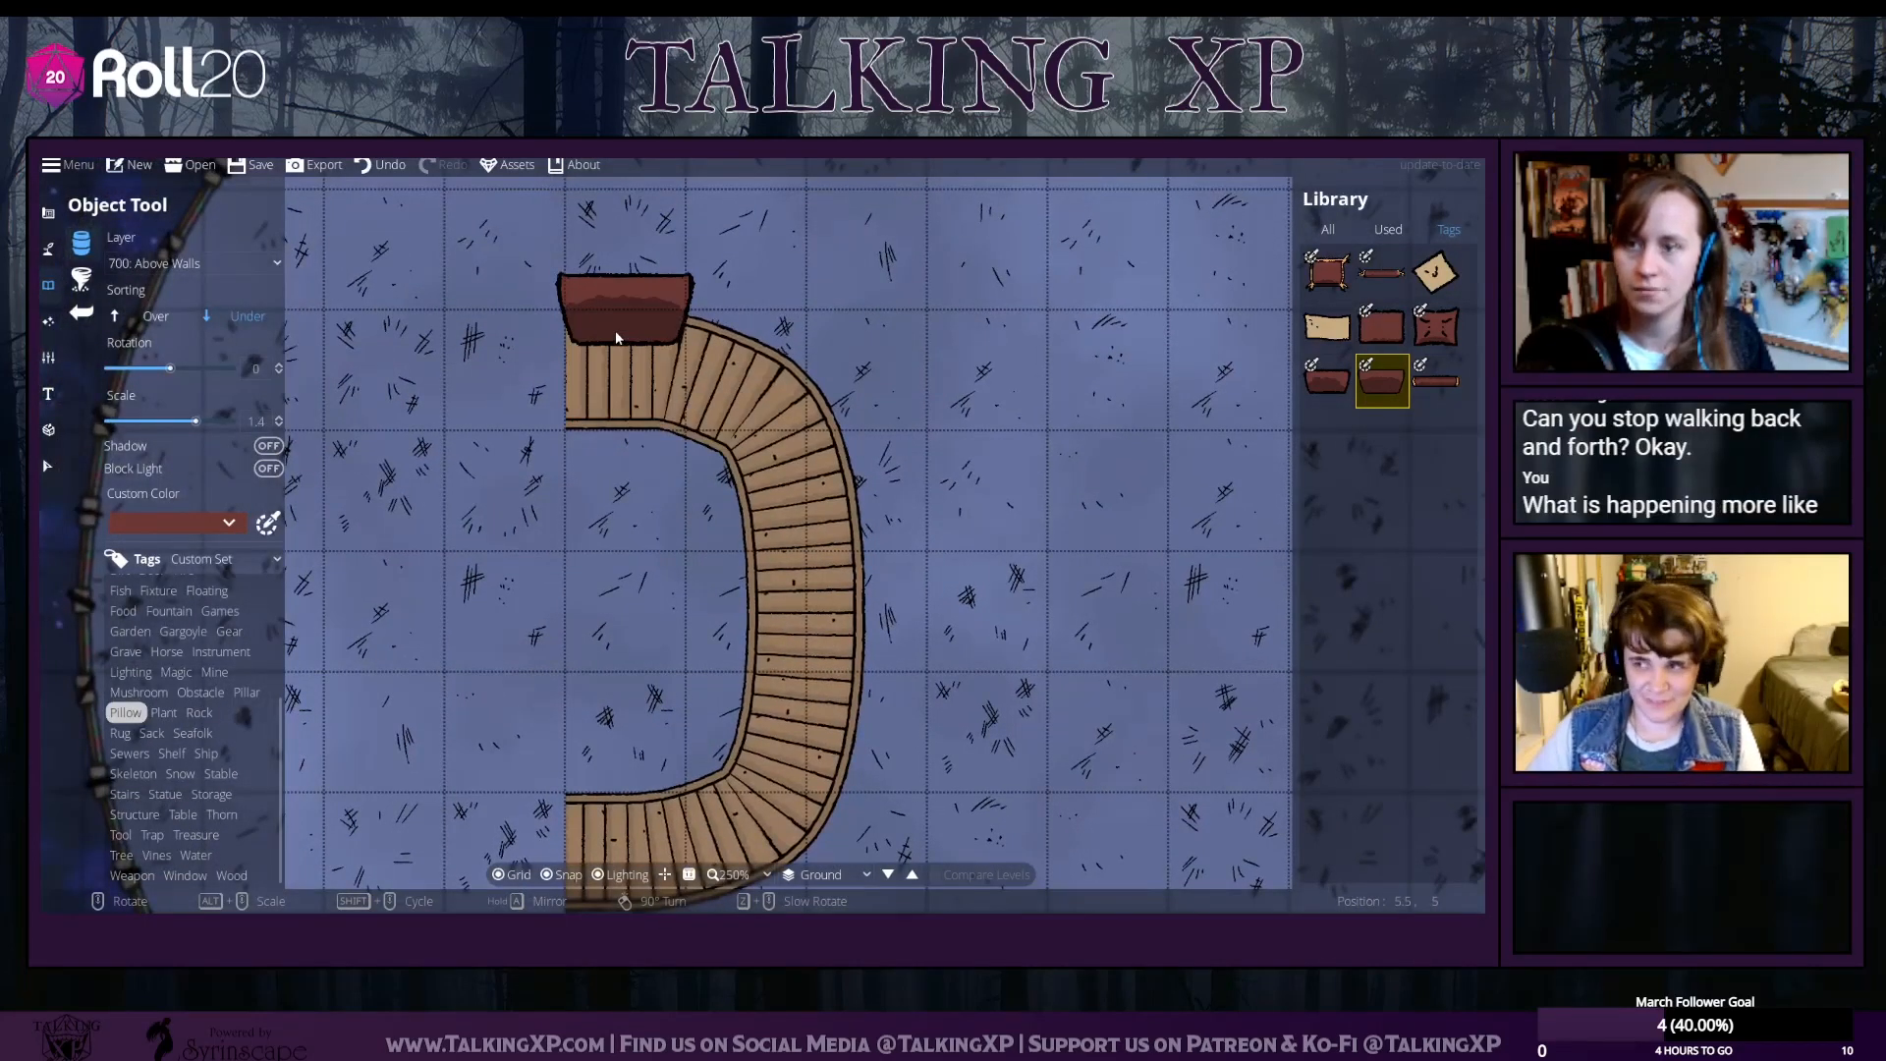
scroll(615, 330, "down", 5)
scroll(615, 334, "up", 1)
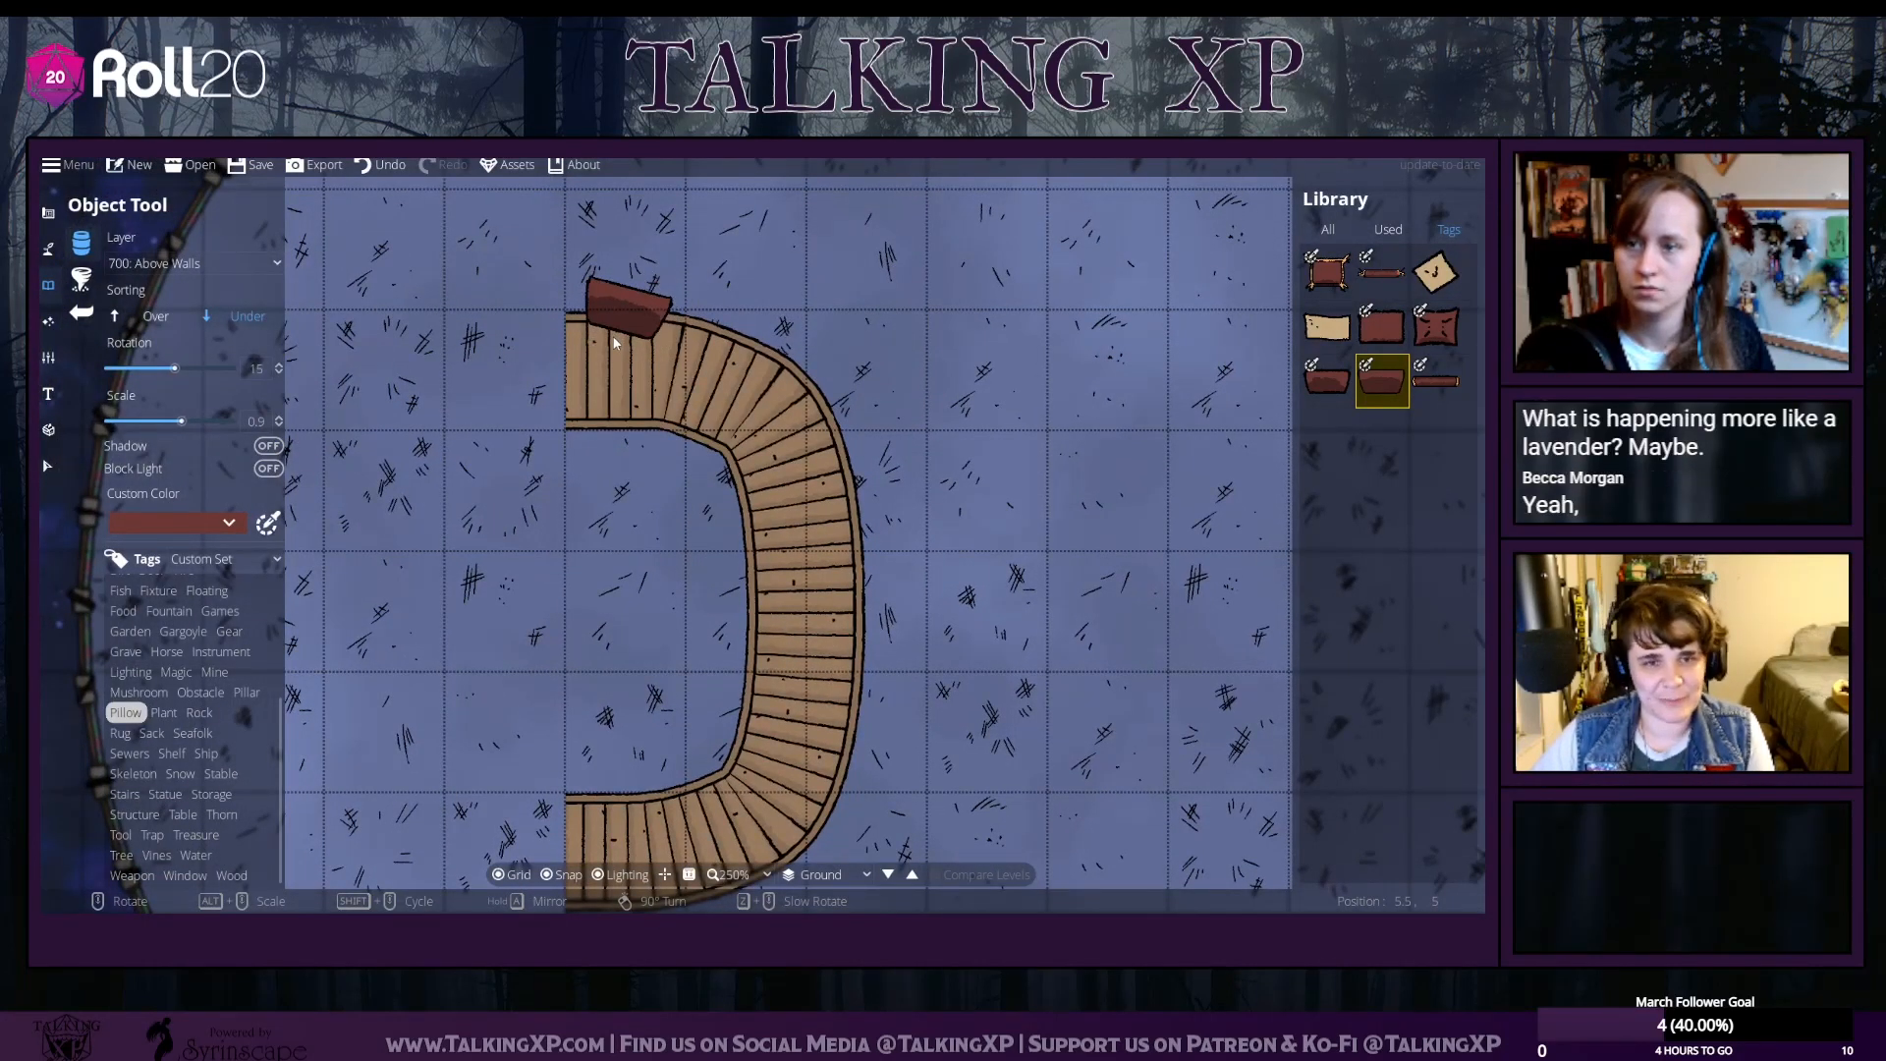
scroll(615, 343, "down", 1)
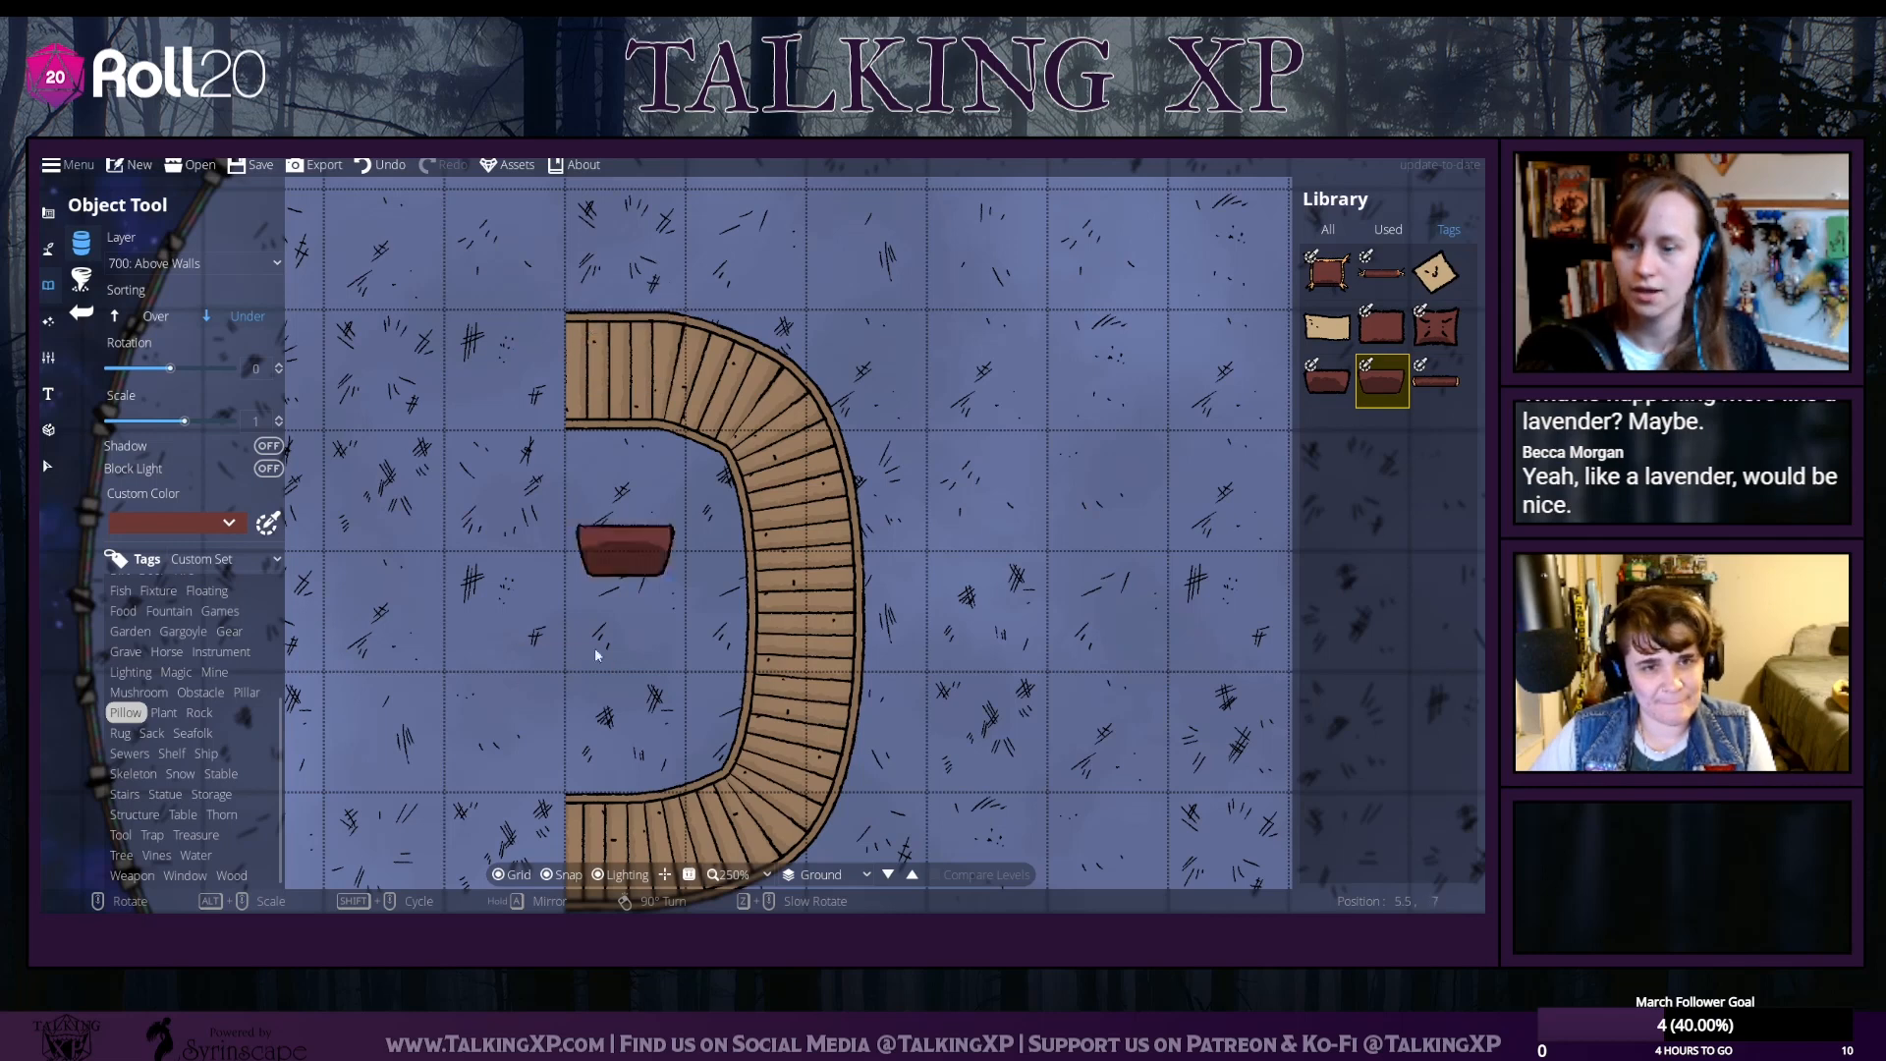
Turn off snapping and set the objects' custom color to a lavender of about hex a468cd
left_click(547, 874)
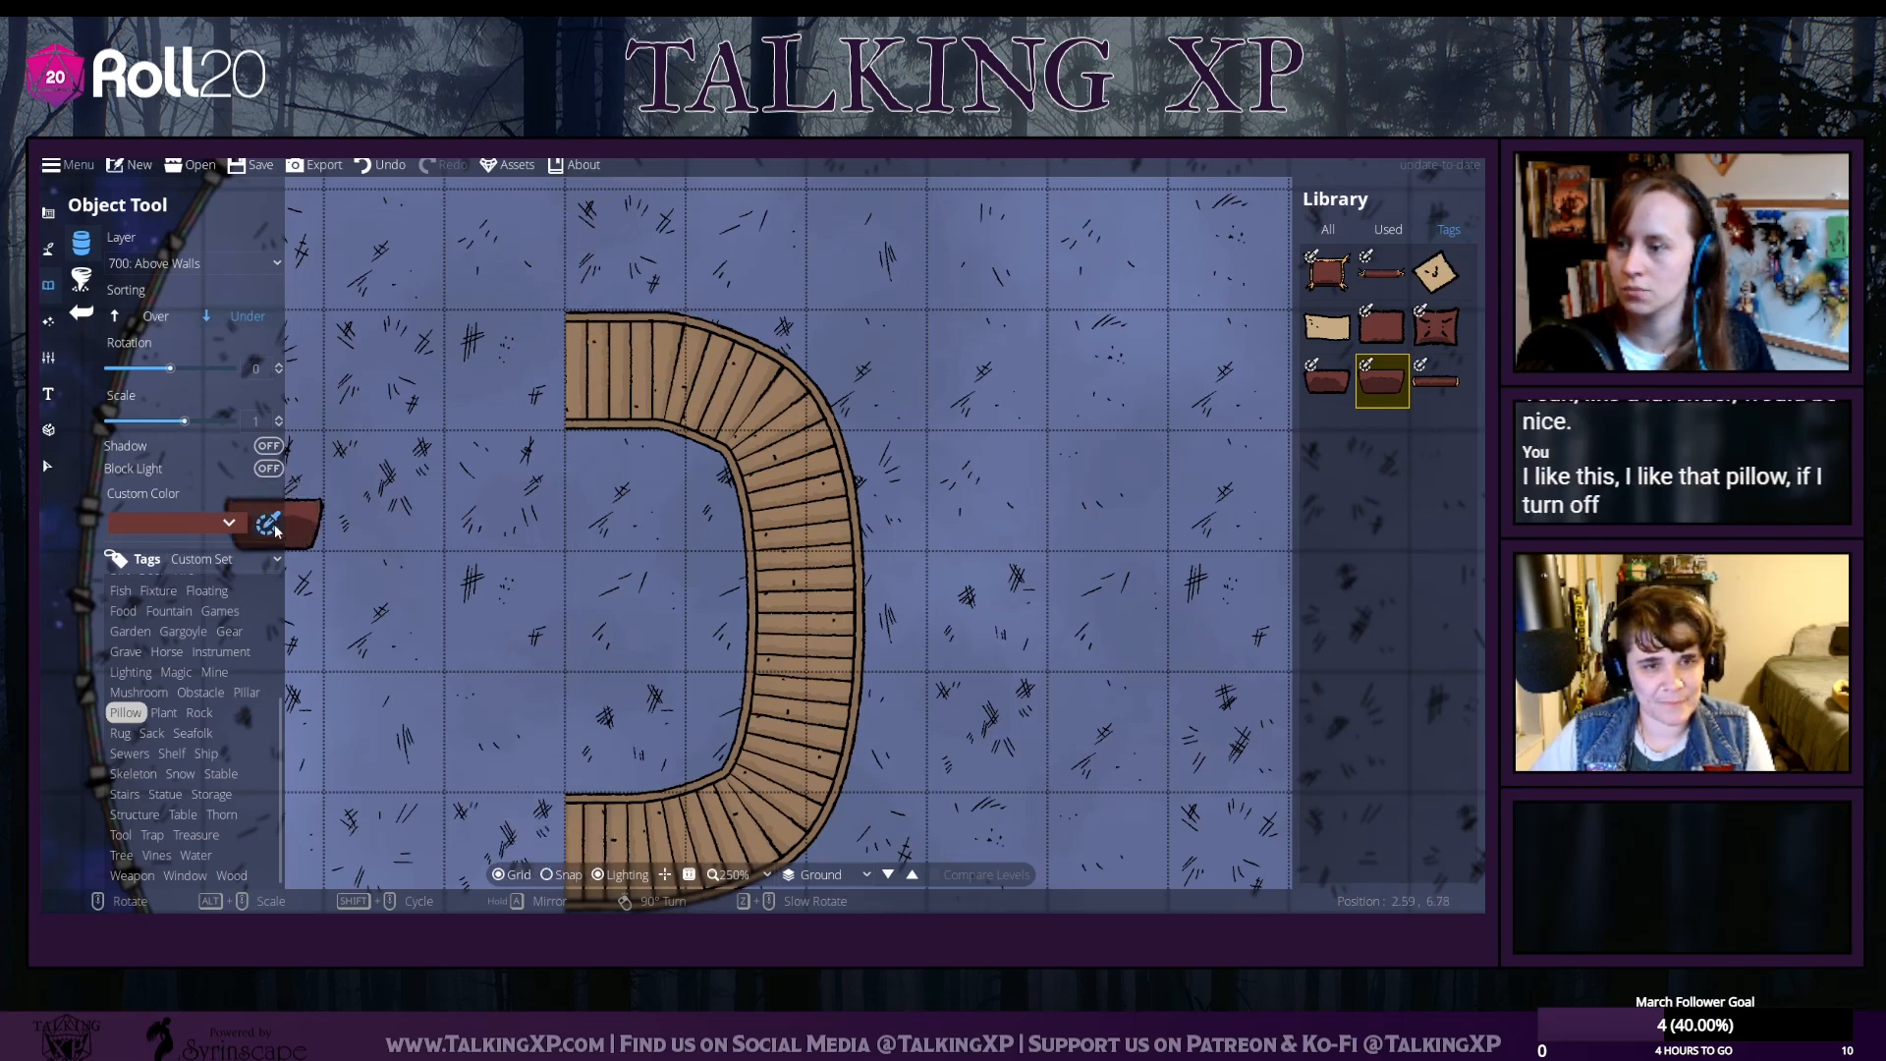
left_click(229, 521)
left_click(253, 292)
left_click_drag(253, 297, 255, 311)
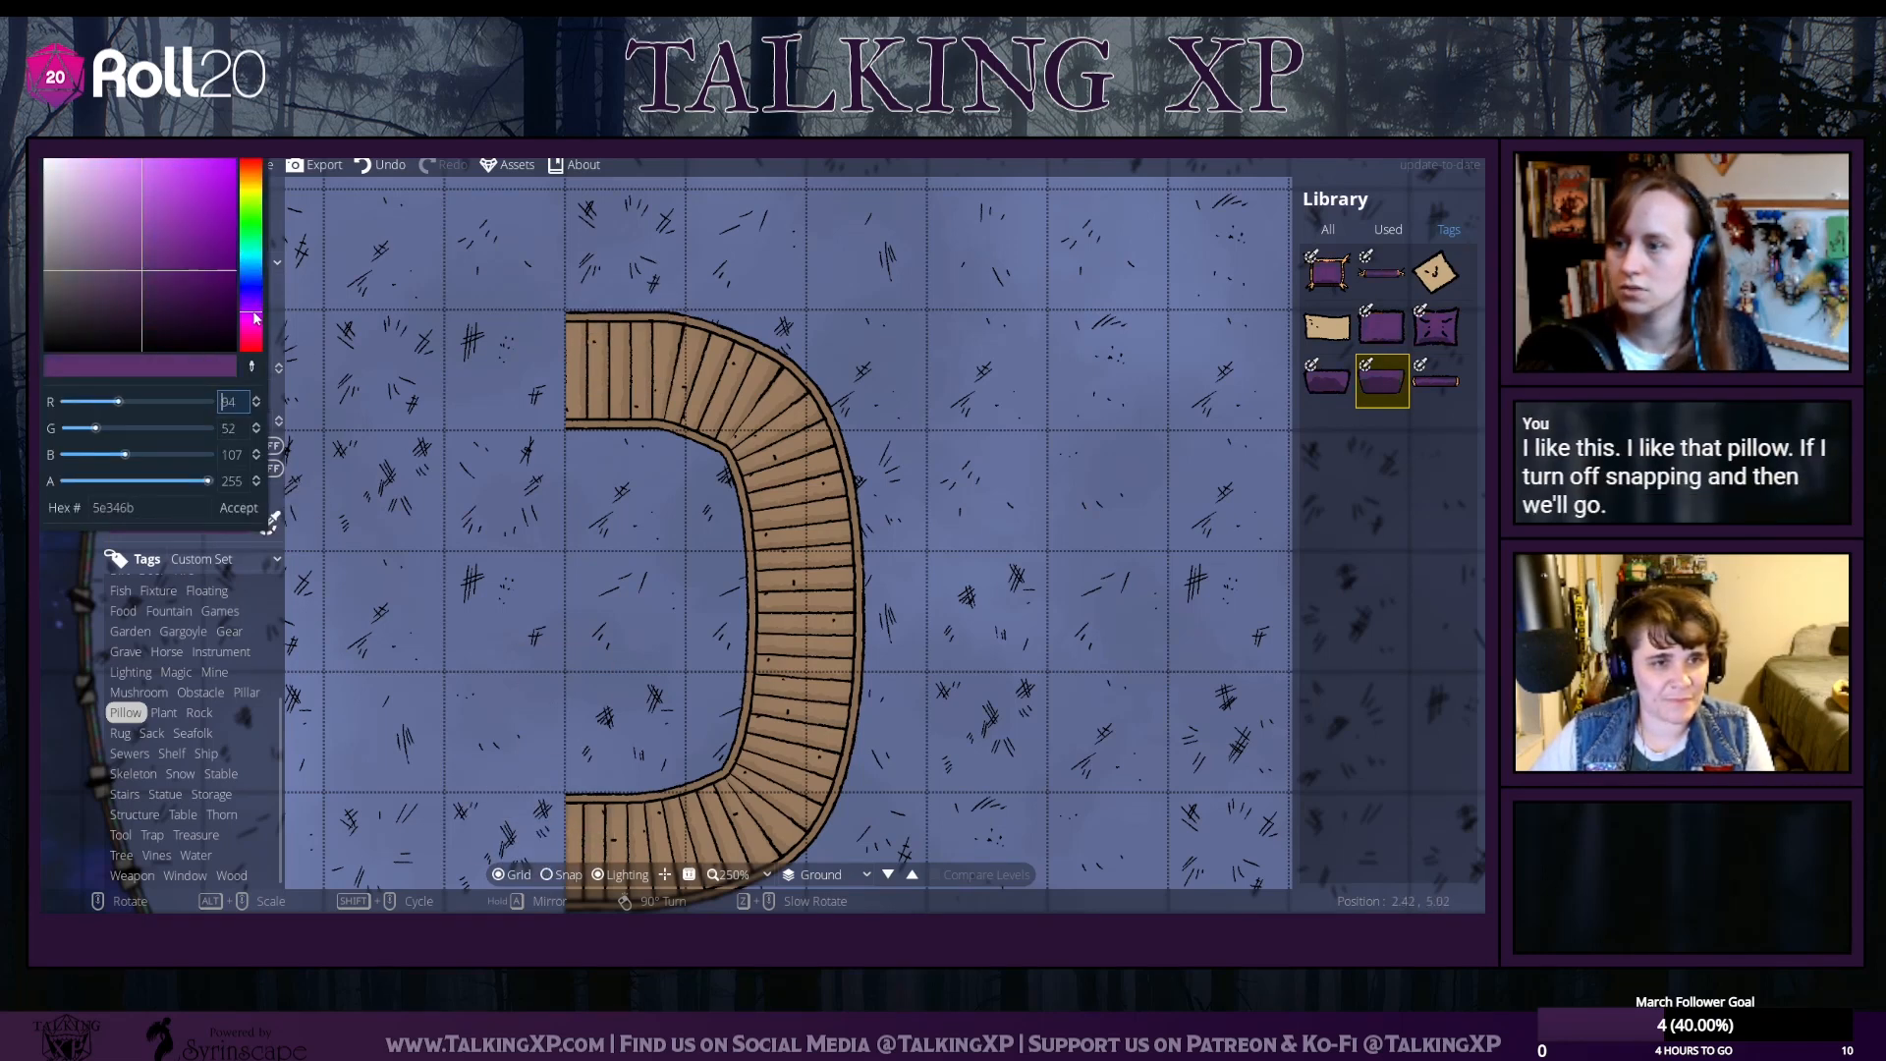
left_click_drag(142, 270, 138, 190)
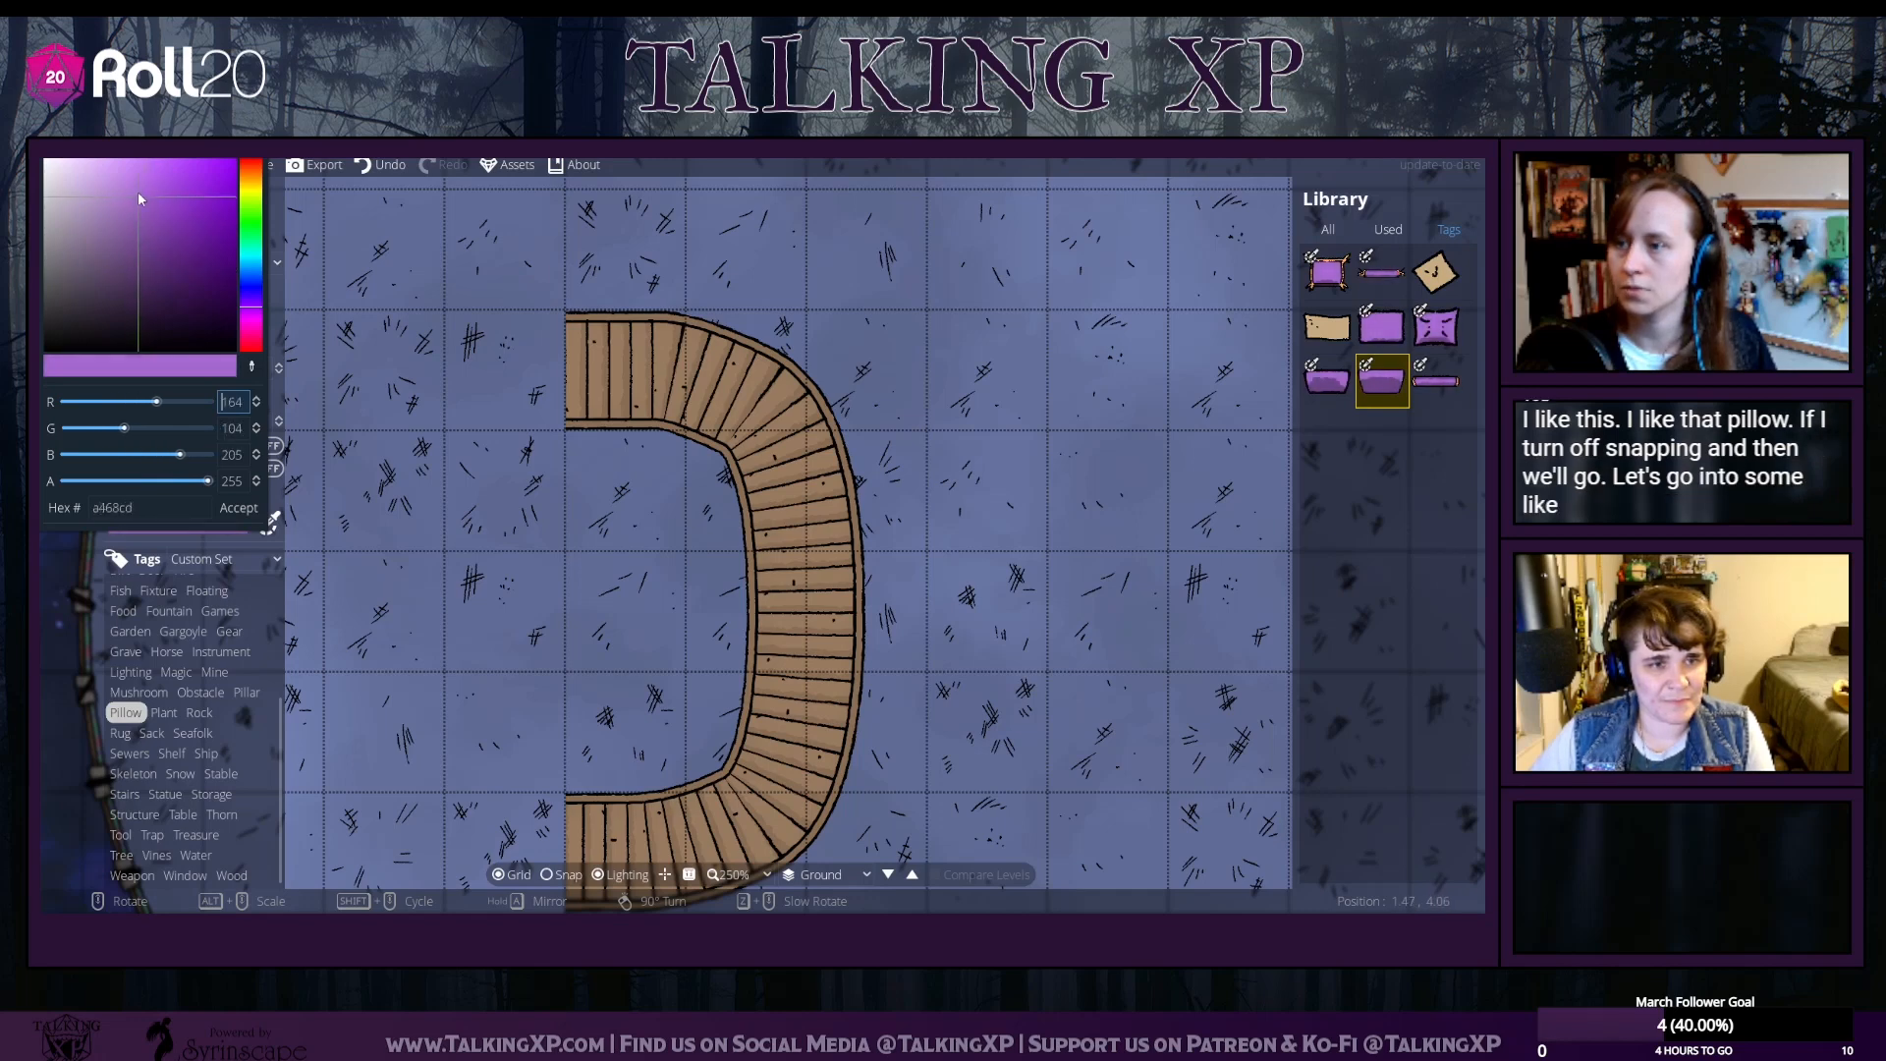
left_click(239, 507)
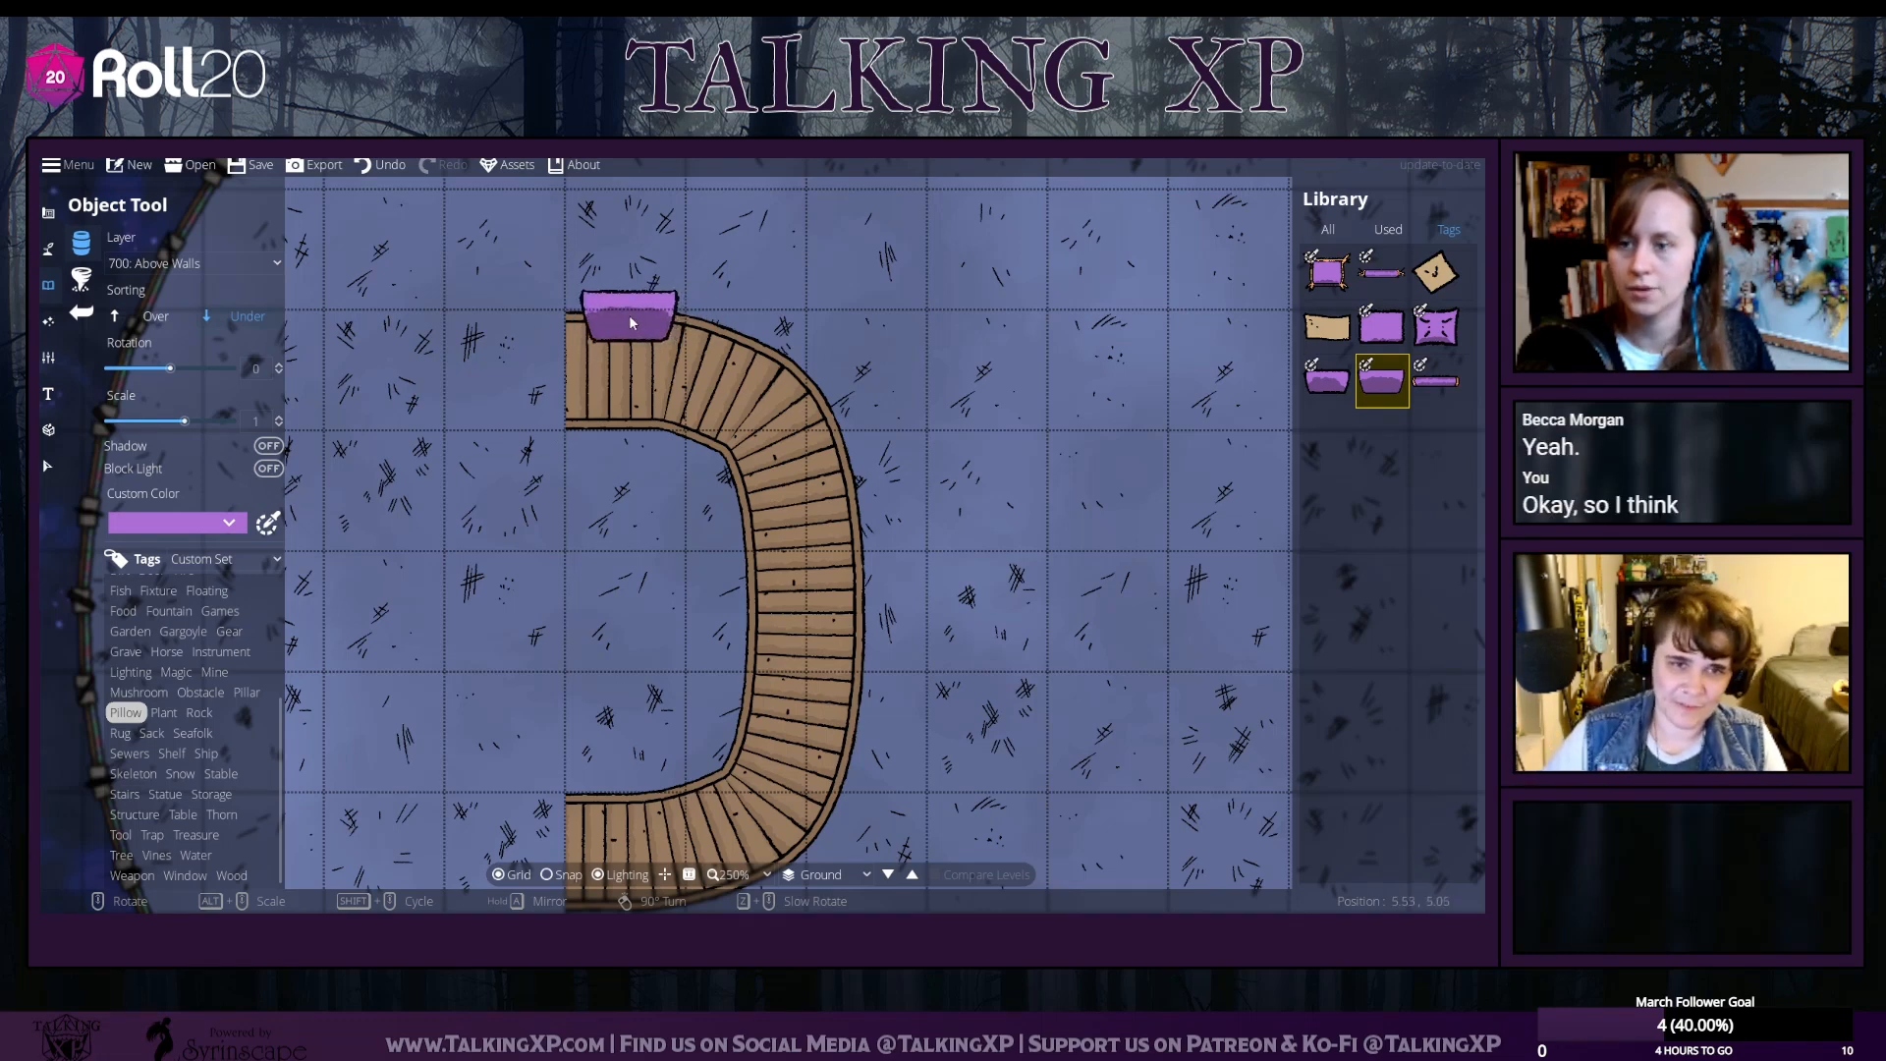
Place the tapered pillow as a back cushion over the seat's north edge near its open west end
left_click(631, 322)
Try a second pillow rotated to -90 as an armrest on the seat's open northwest end and undo it
left_click(1327, 380)
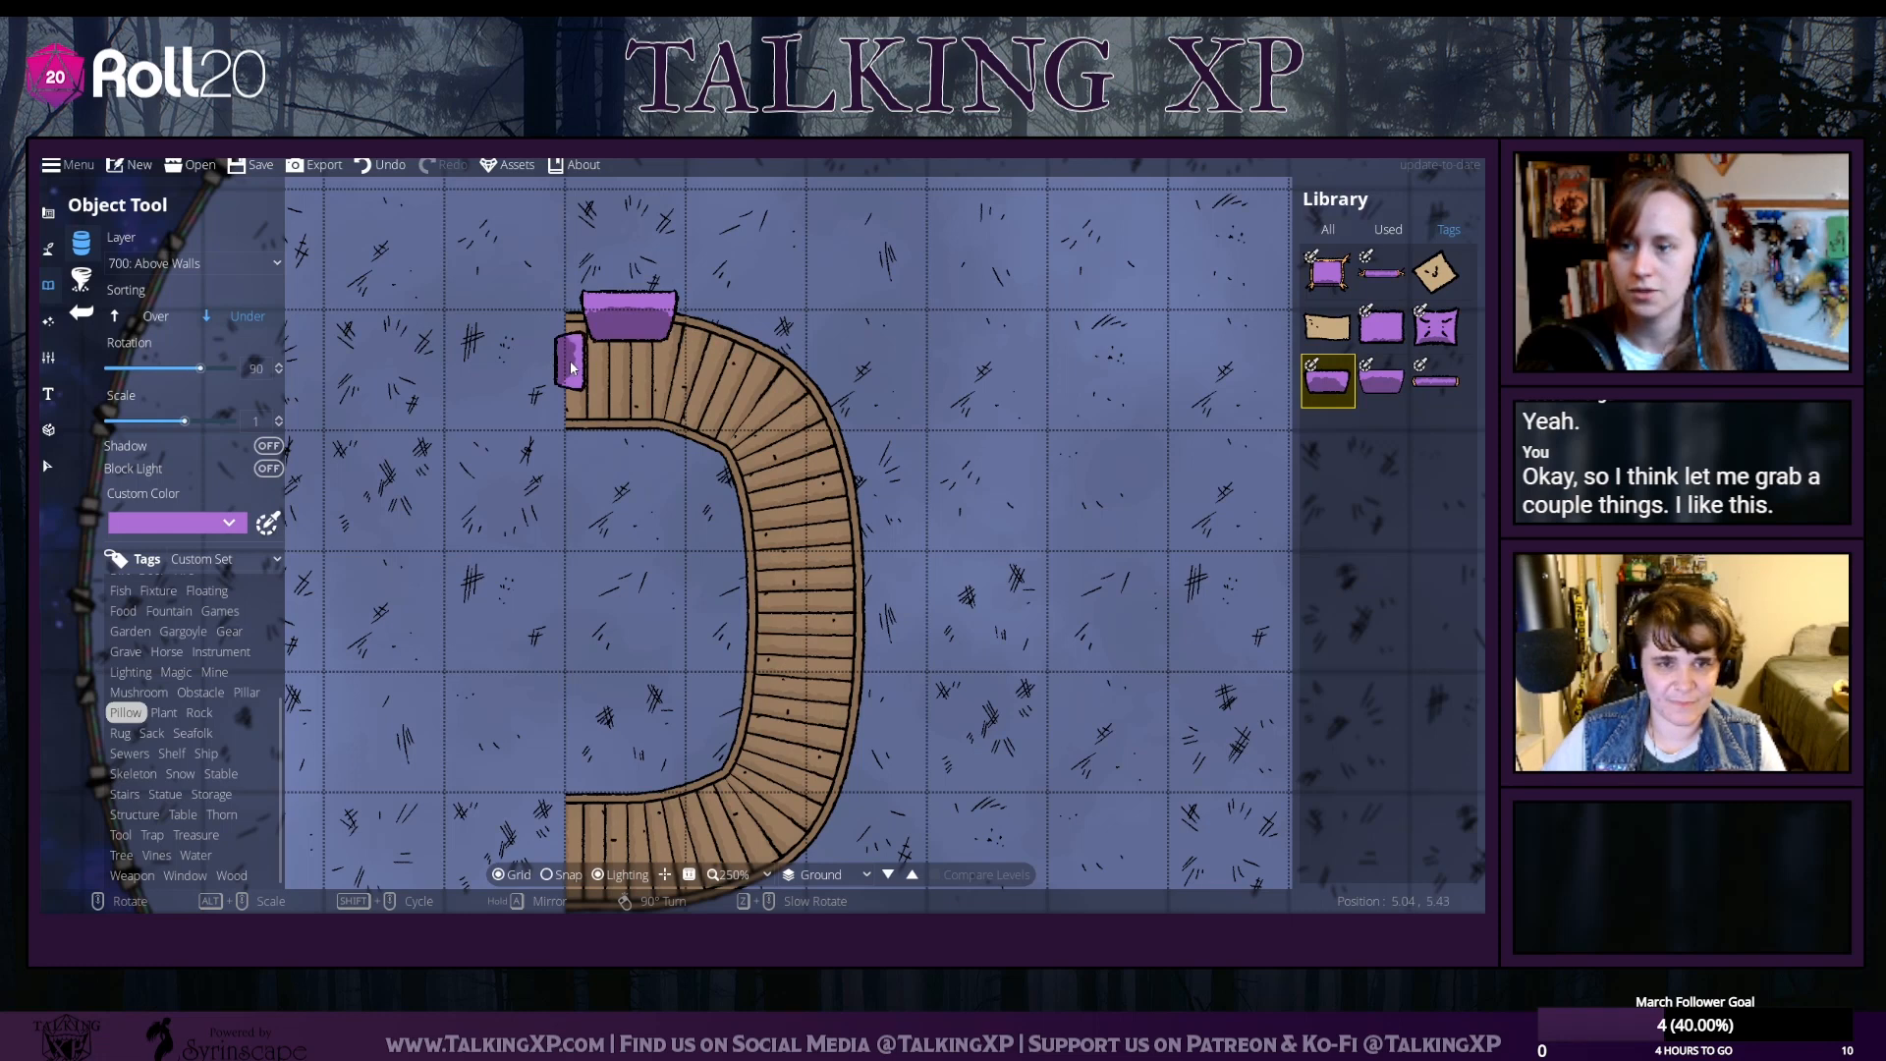
scroll(572, 368, "down", 3)
scroll(572, 367, "down", 3)
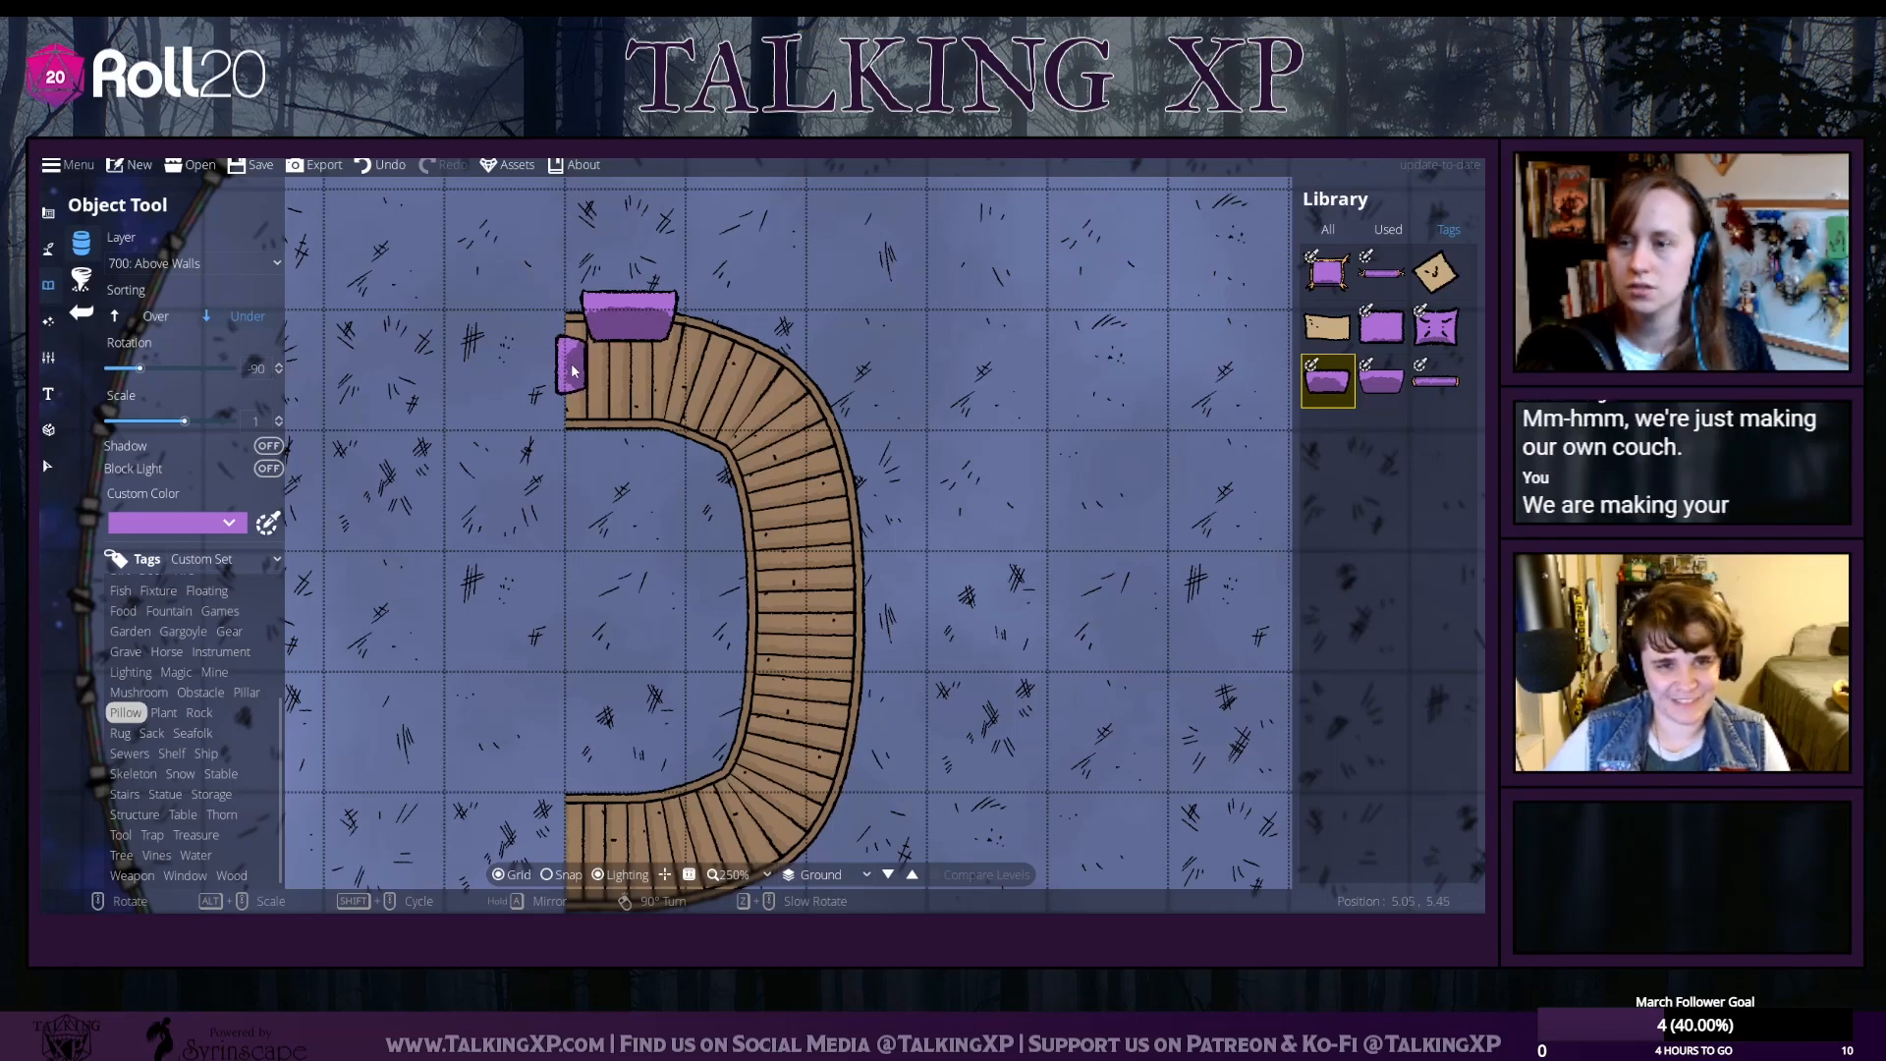
left_click(572, 368)
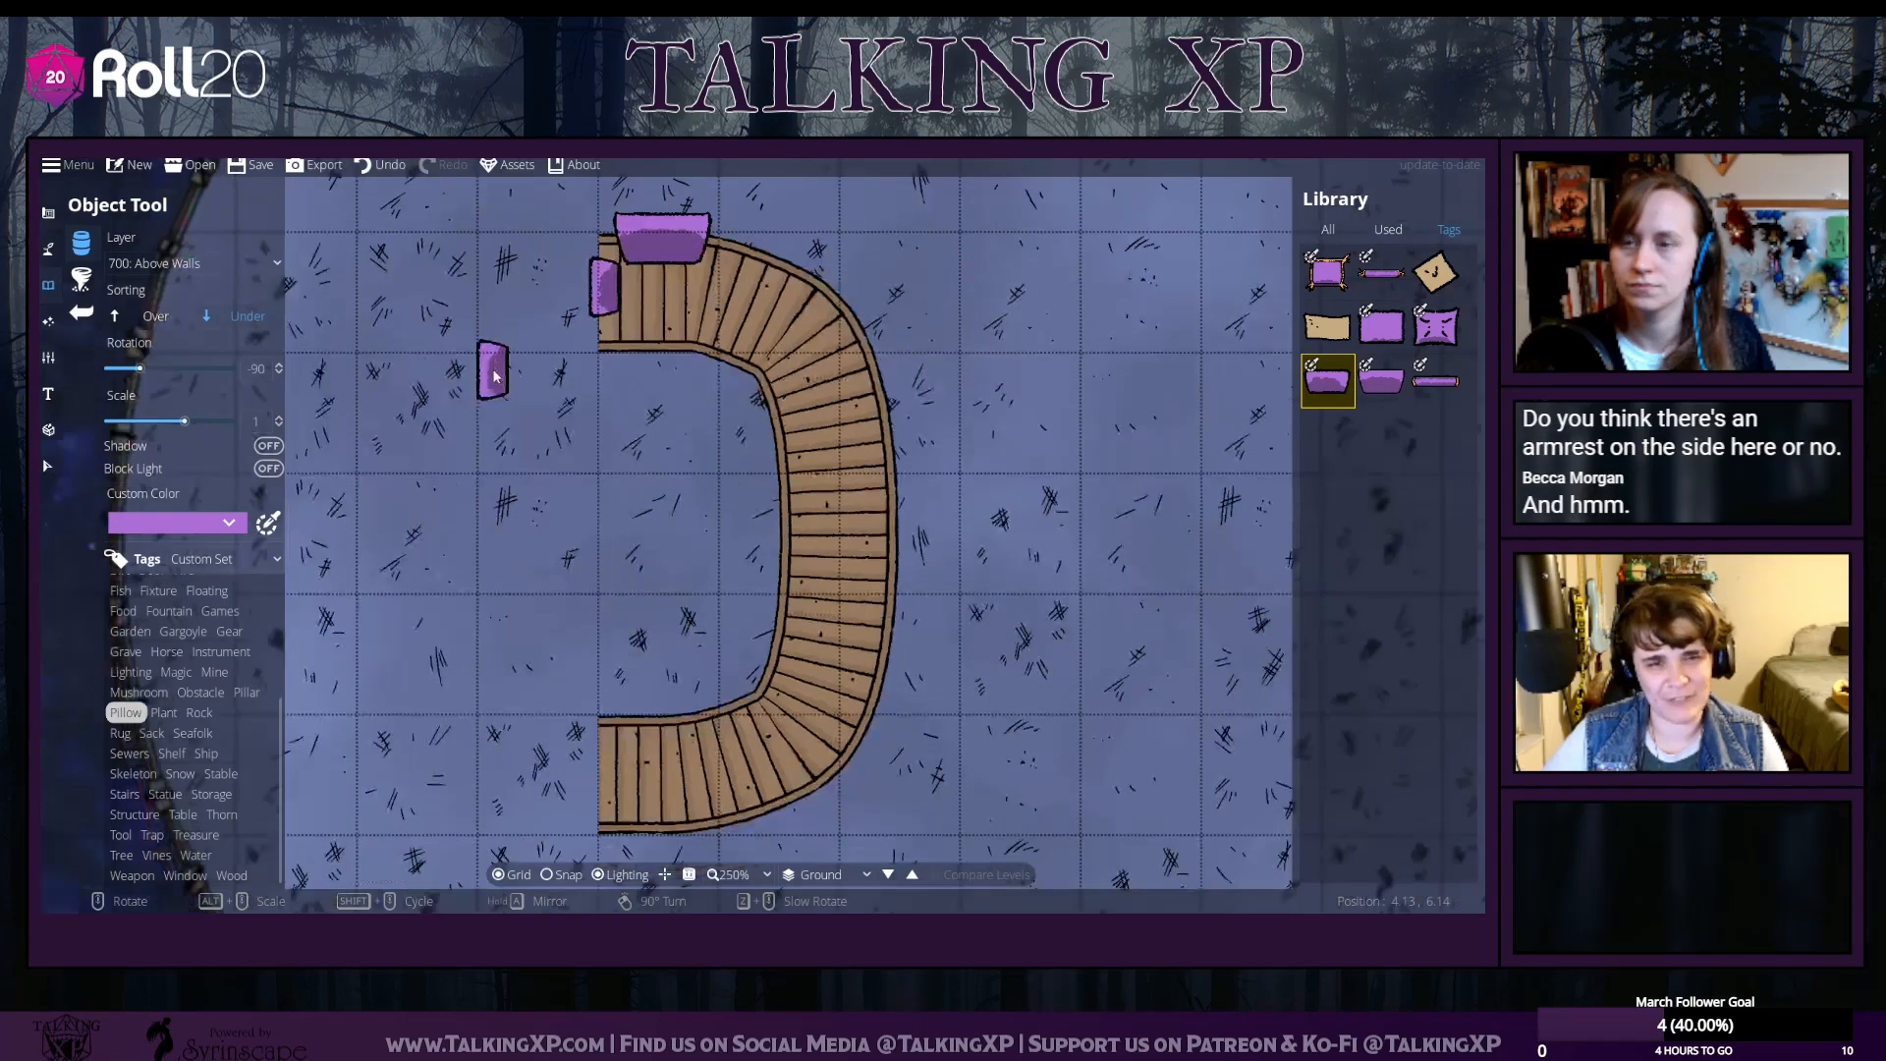
left_click(705, 351)
left_click(383, 164)
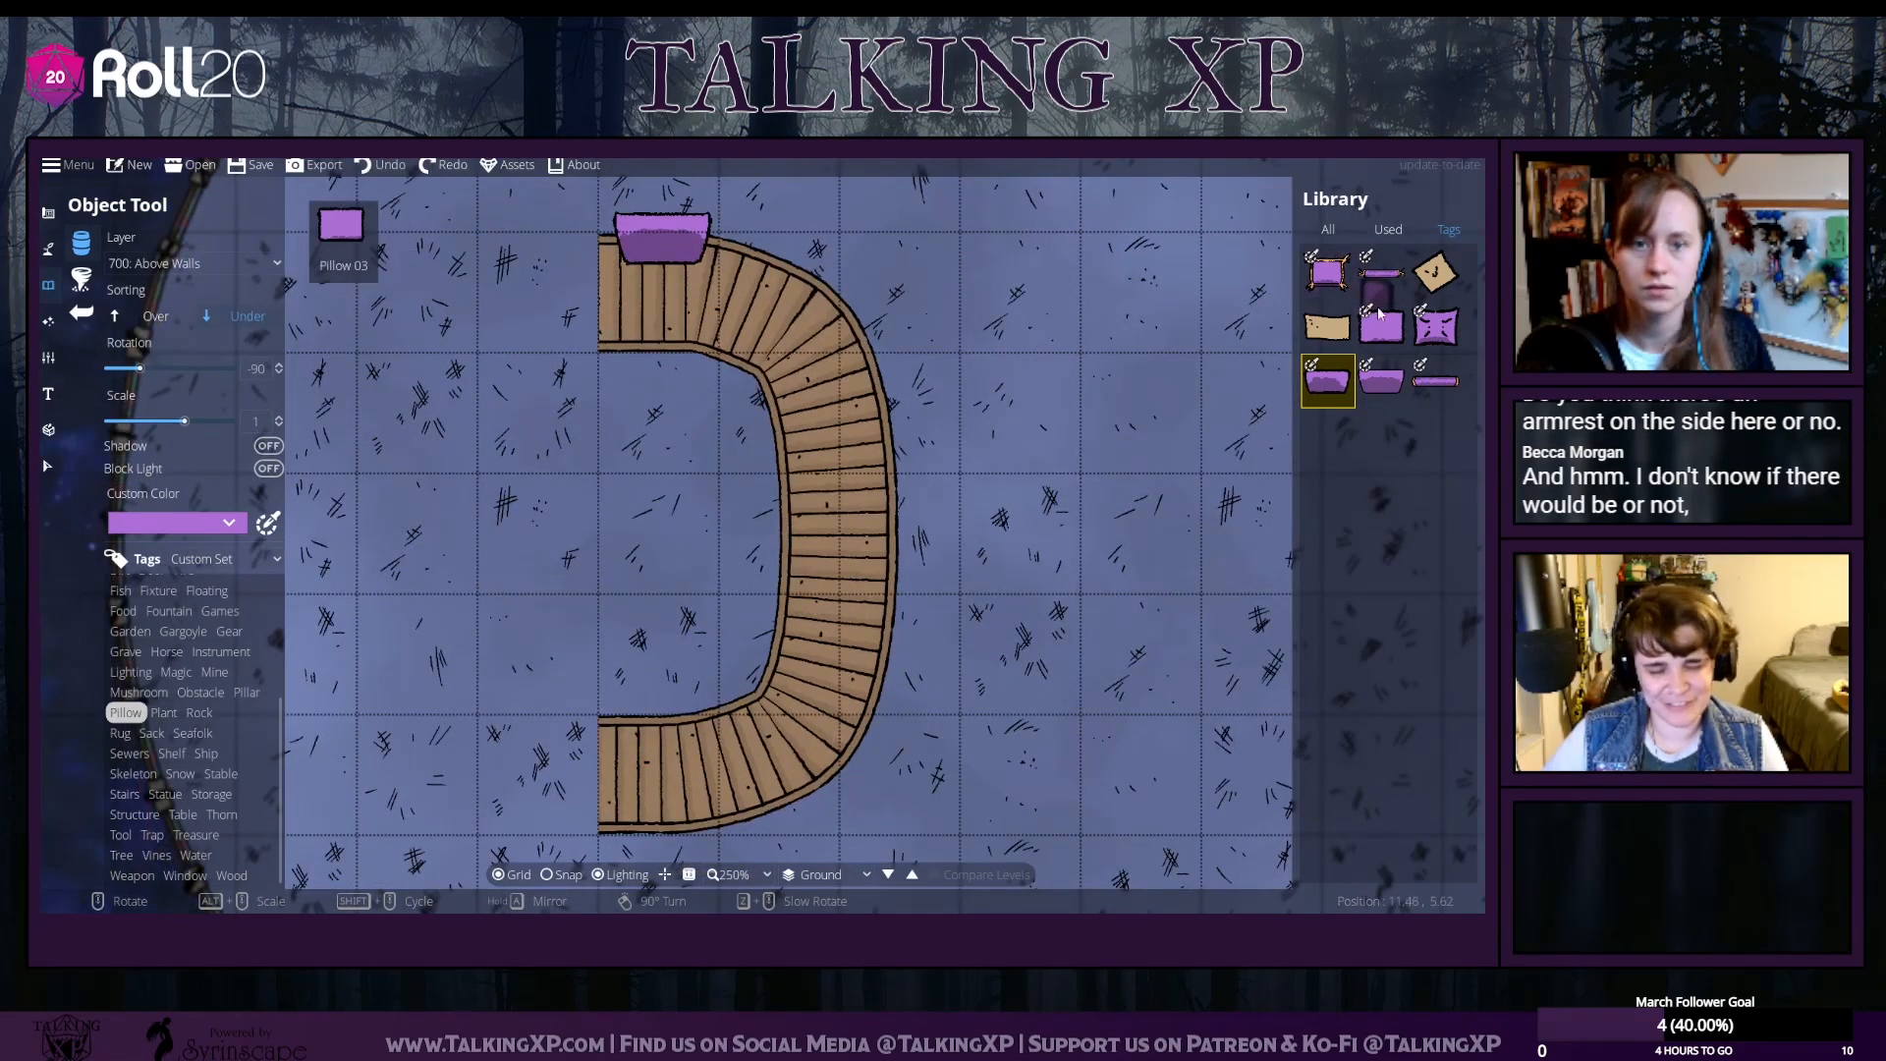
Search all library objects for "rug"
left_click(1433, 334)
scroll(657, 307, "up", 5)
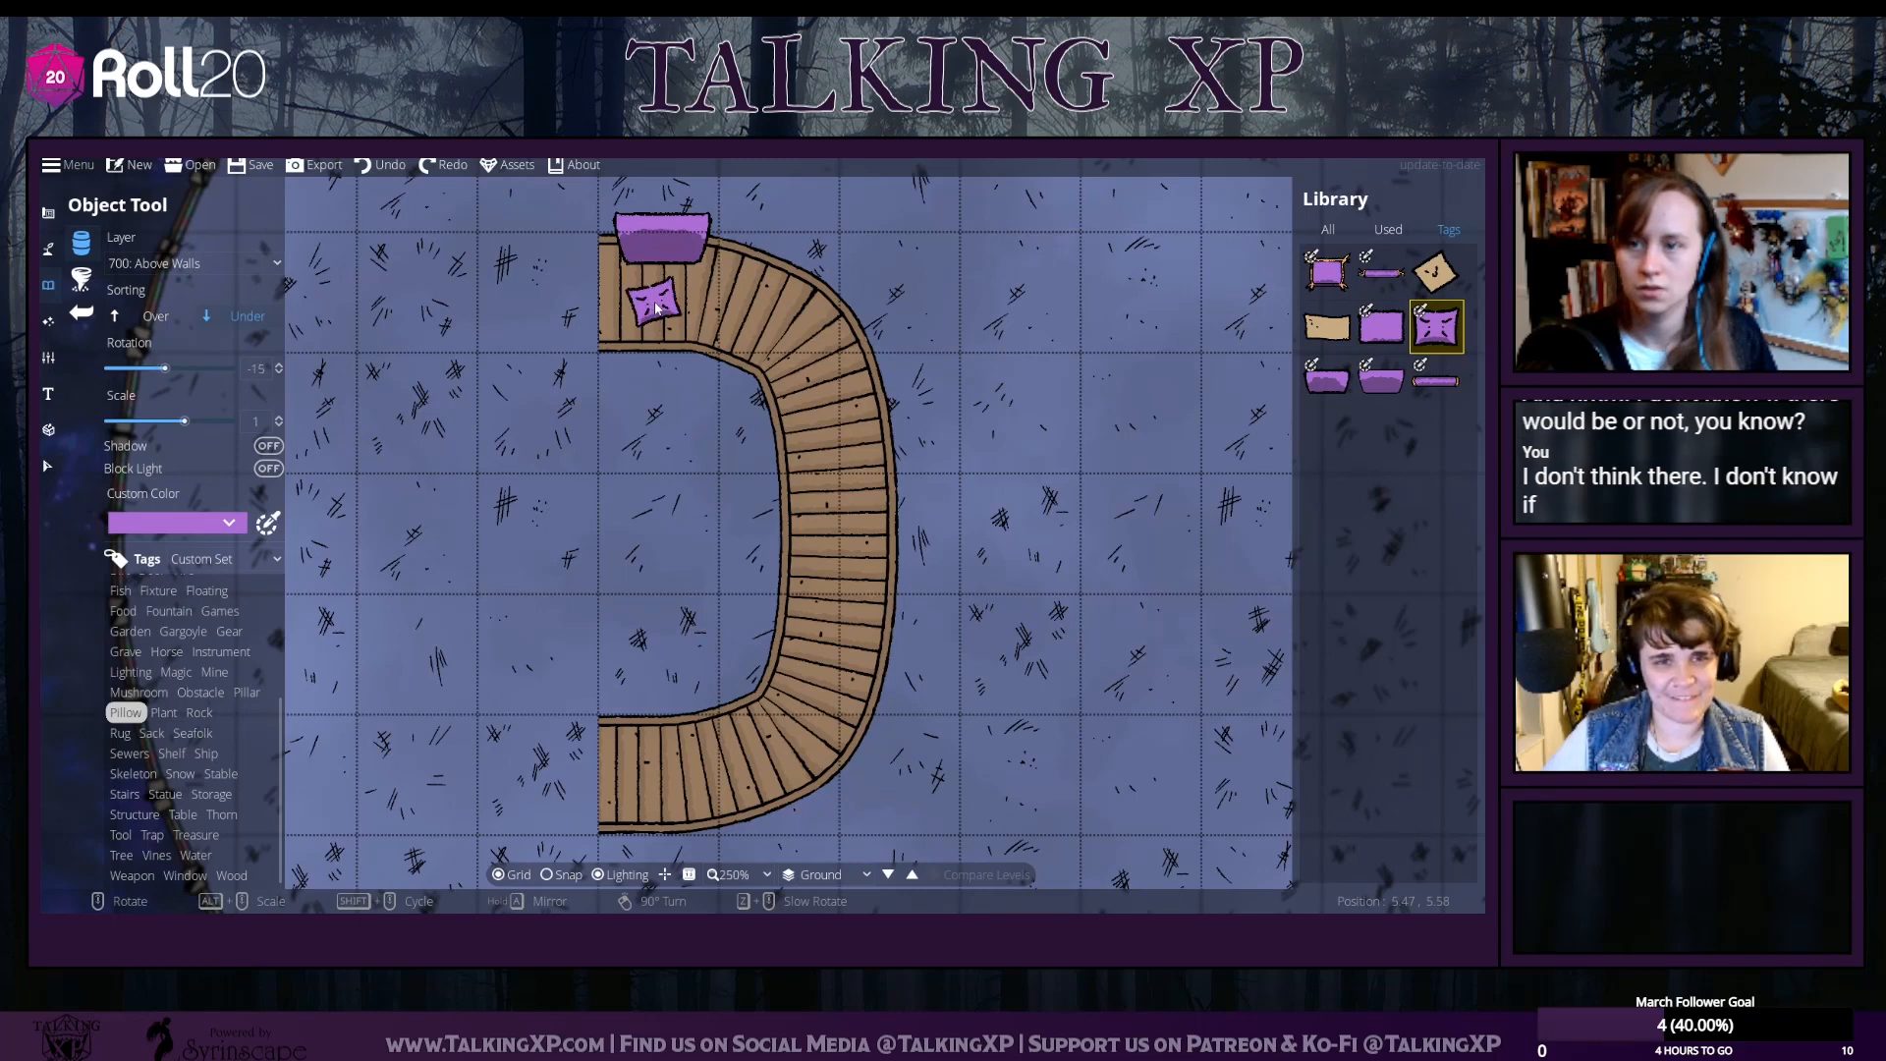
left_click(1327, 229)
double_click(1364, 257)
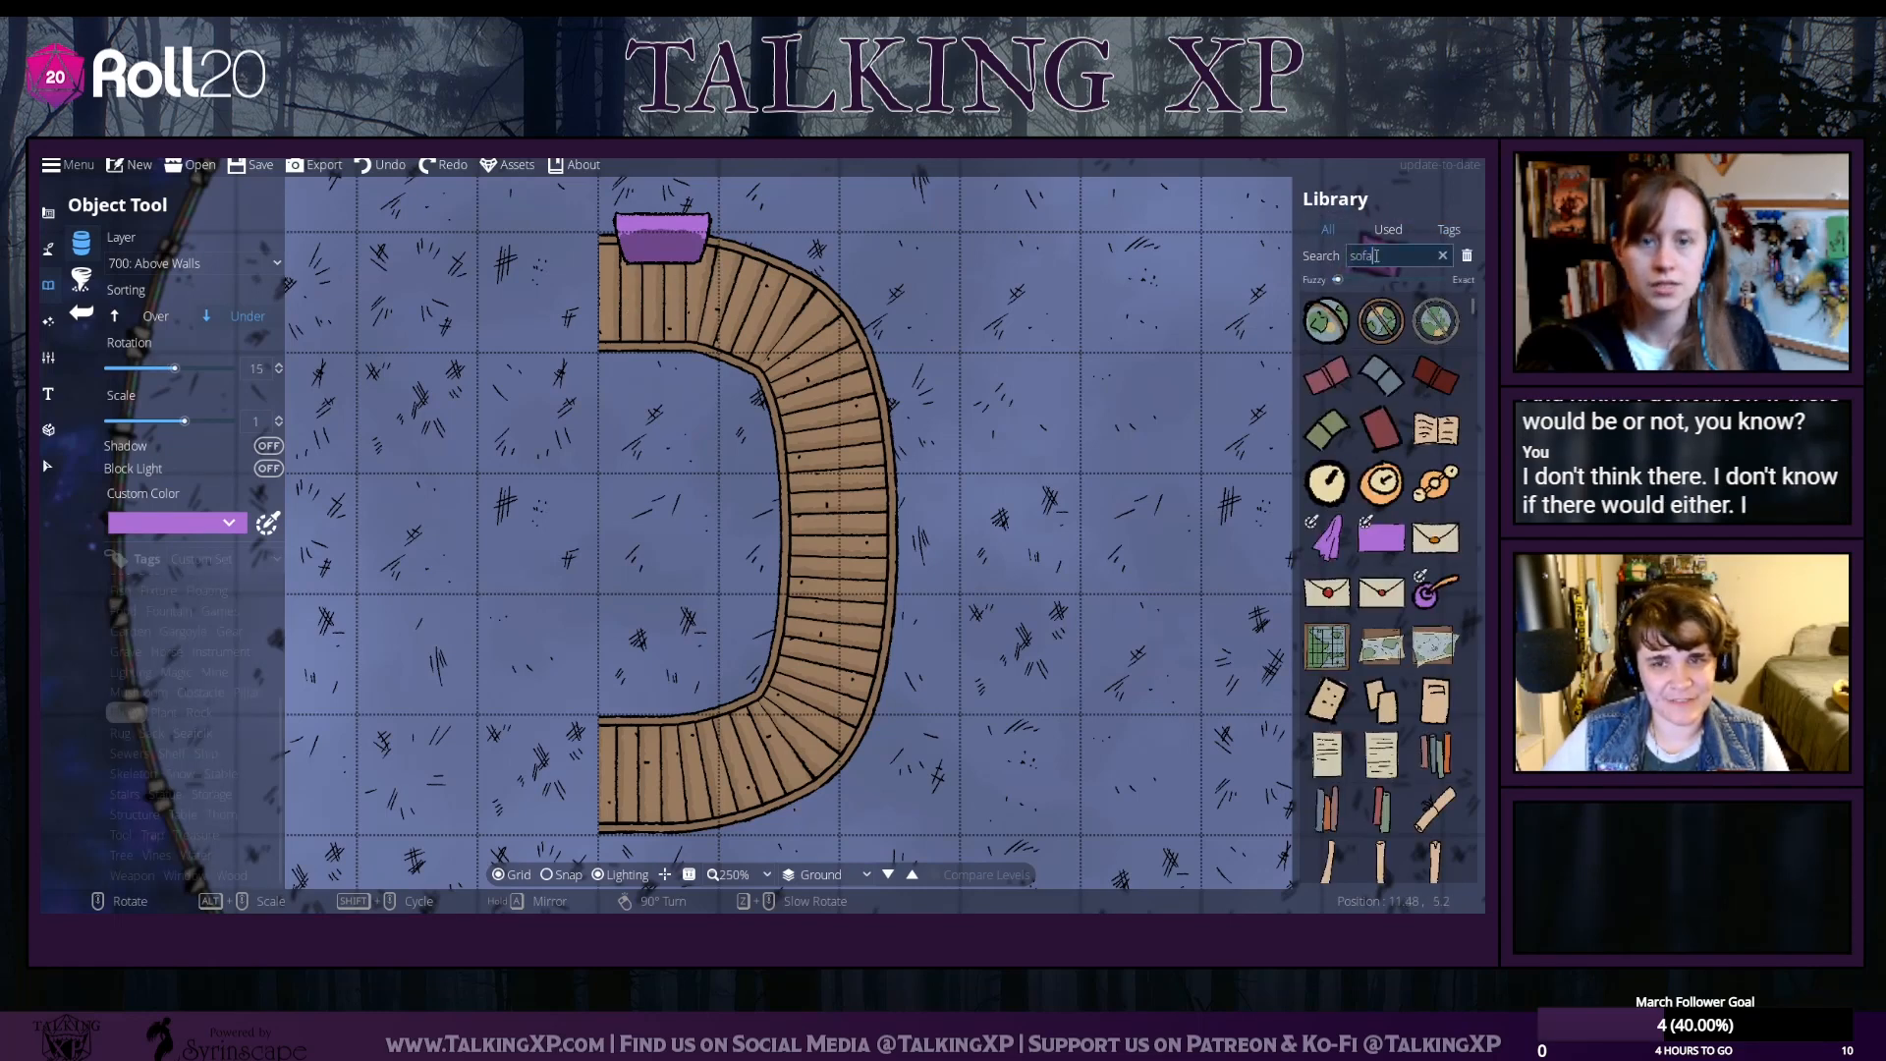
type("rug")
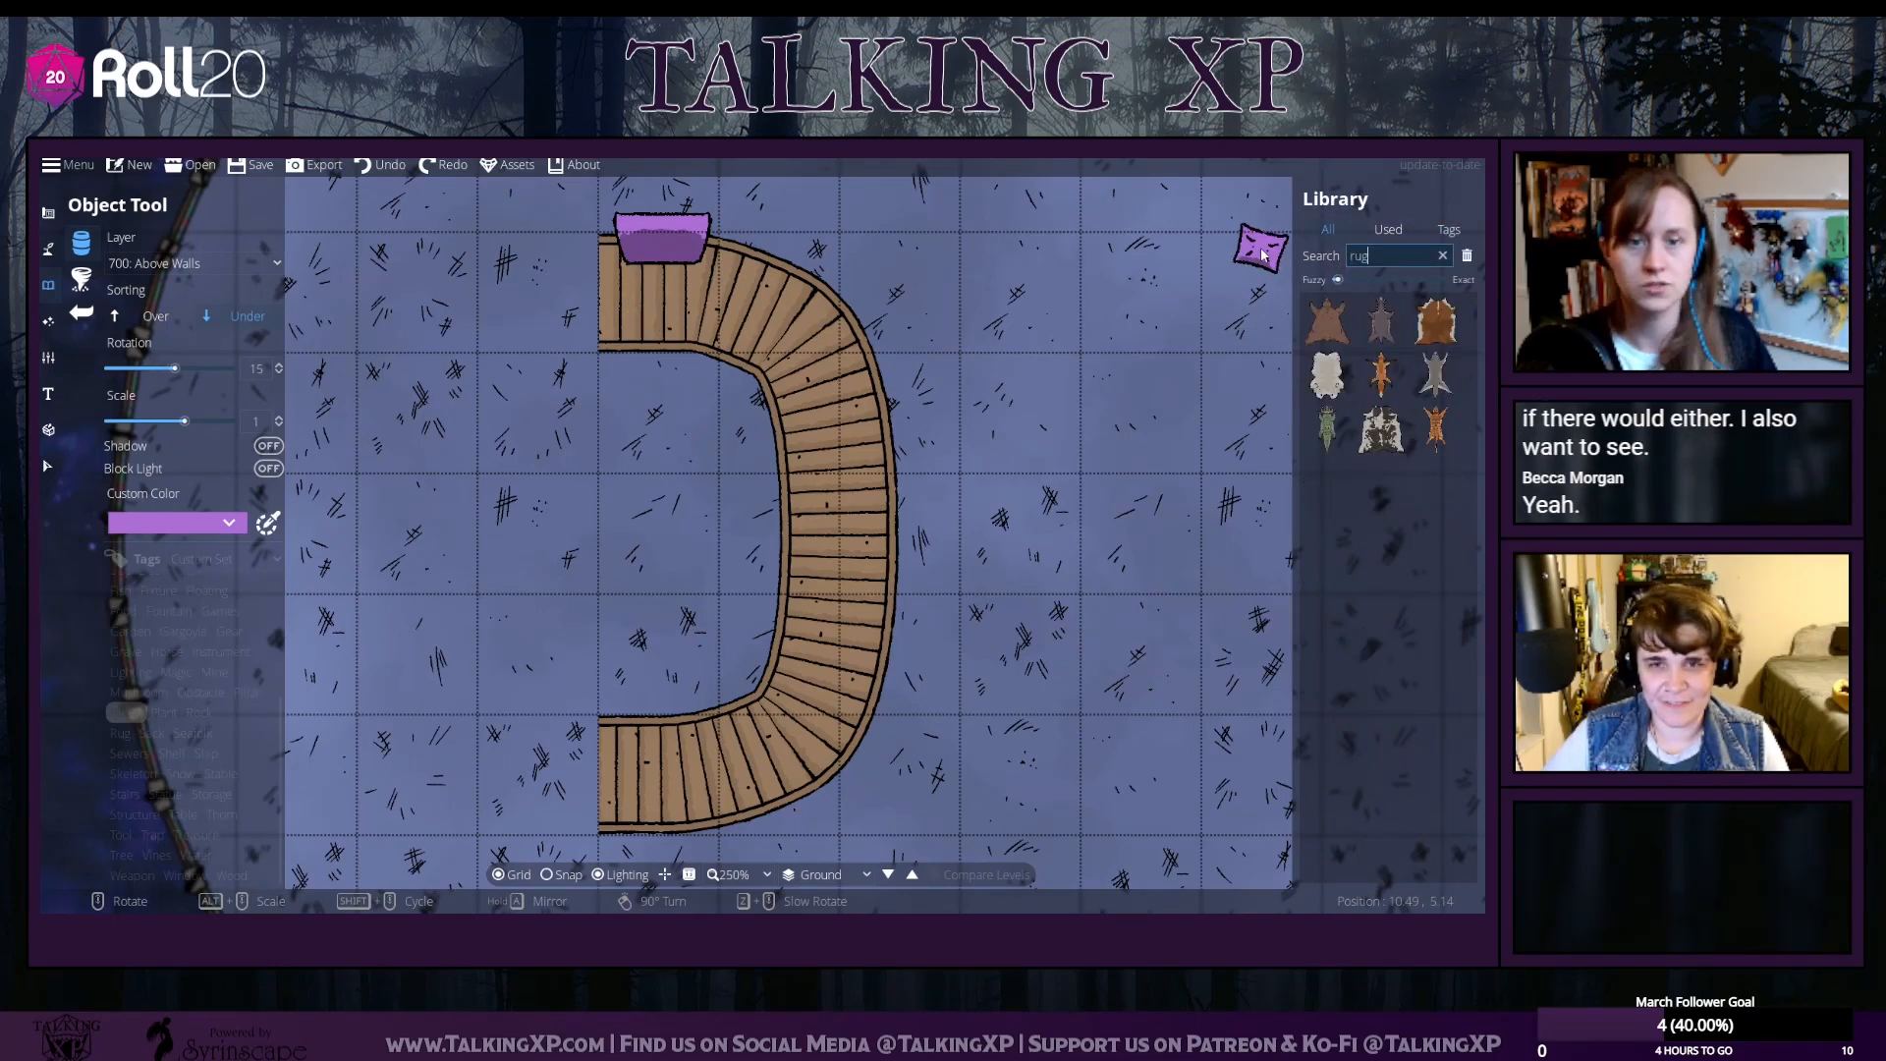
Filter the library objects to the Decor tag and look through them for rugs
left_click(169, 786)
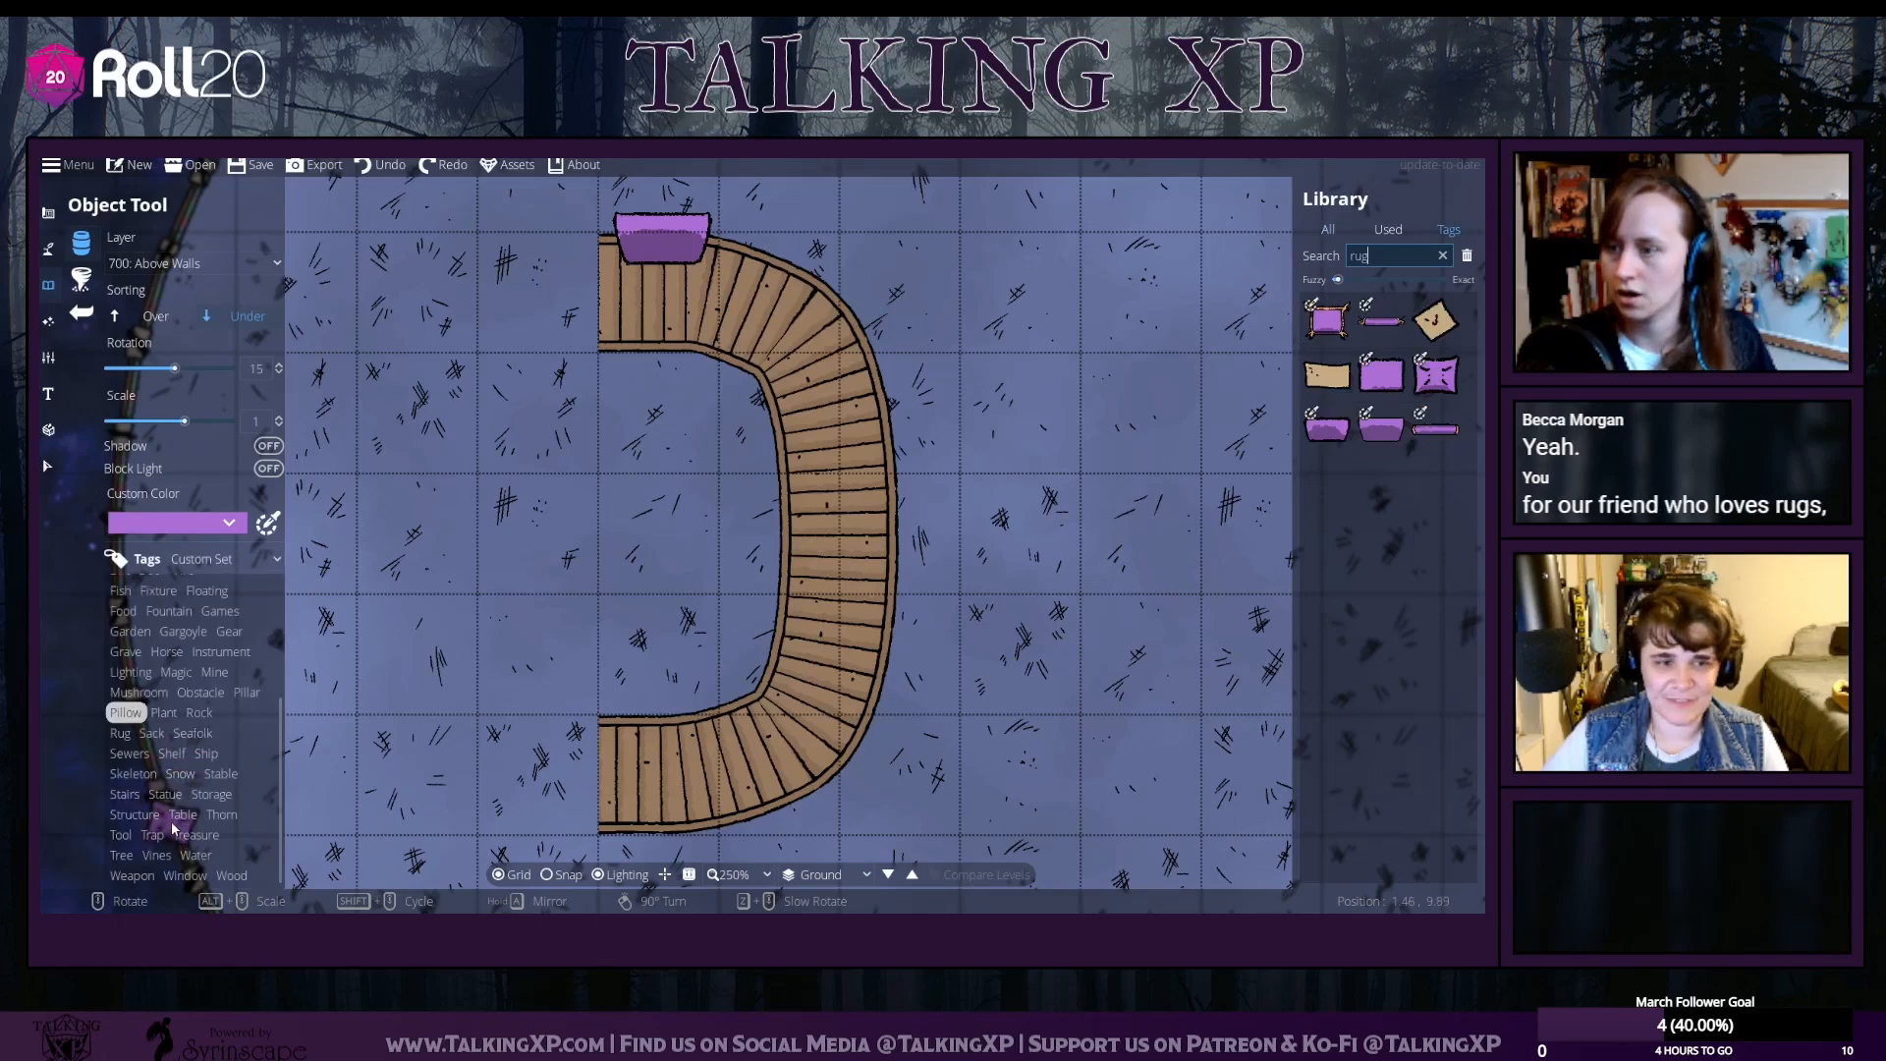
scroll(180, 815, "up", 3)
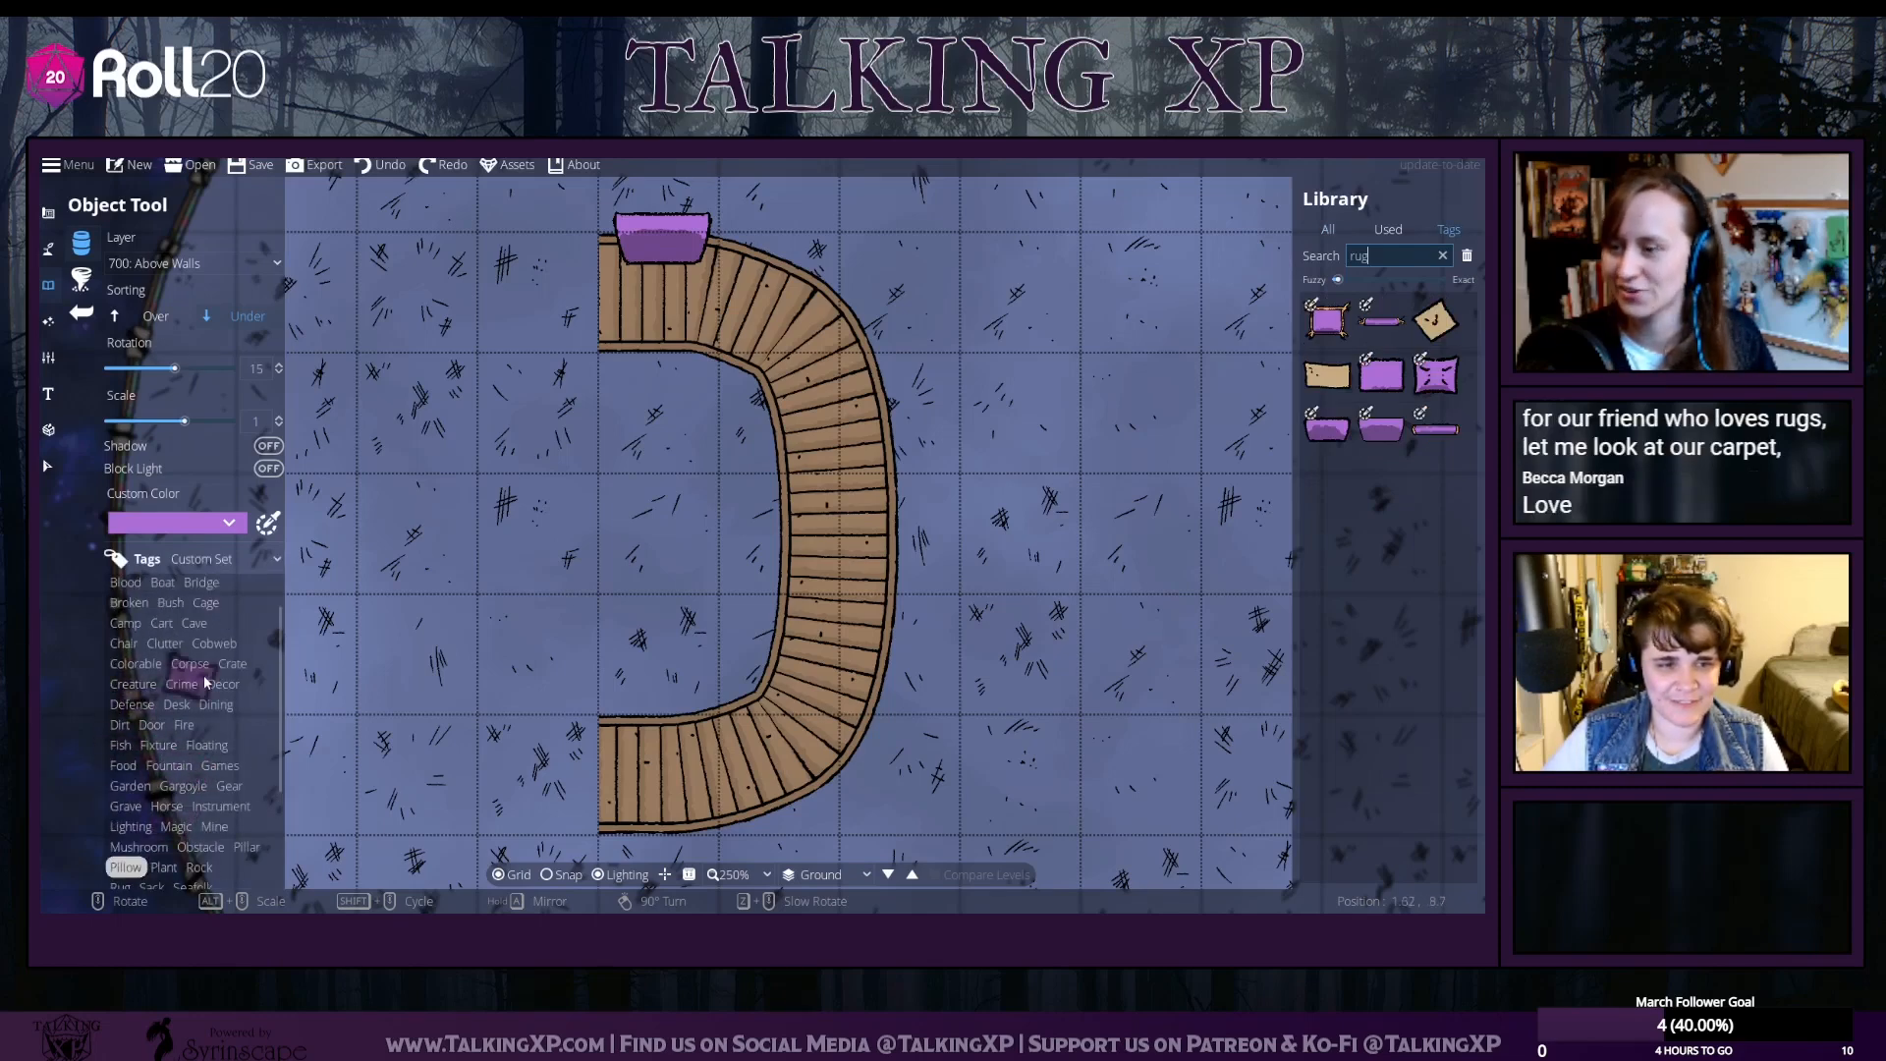
left_click(201, 559)
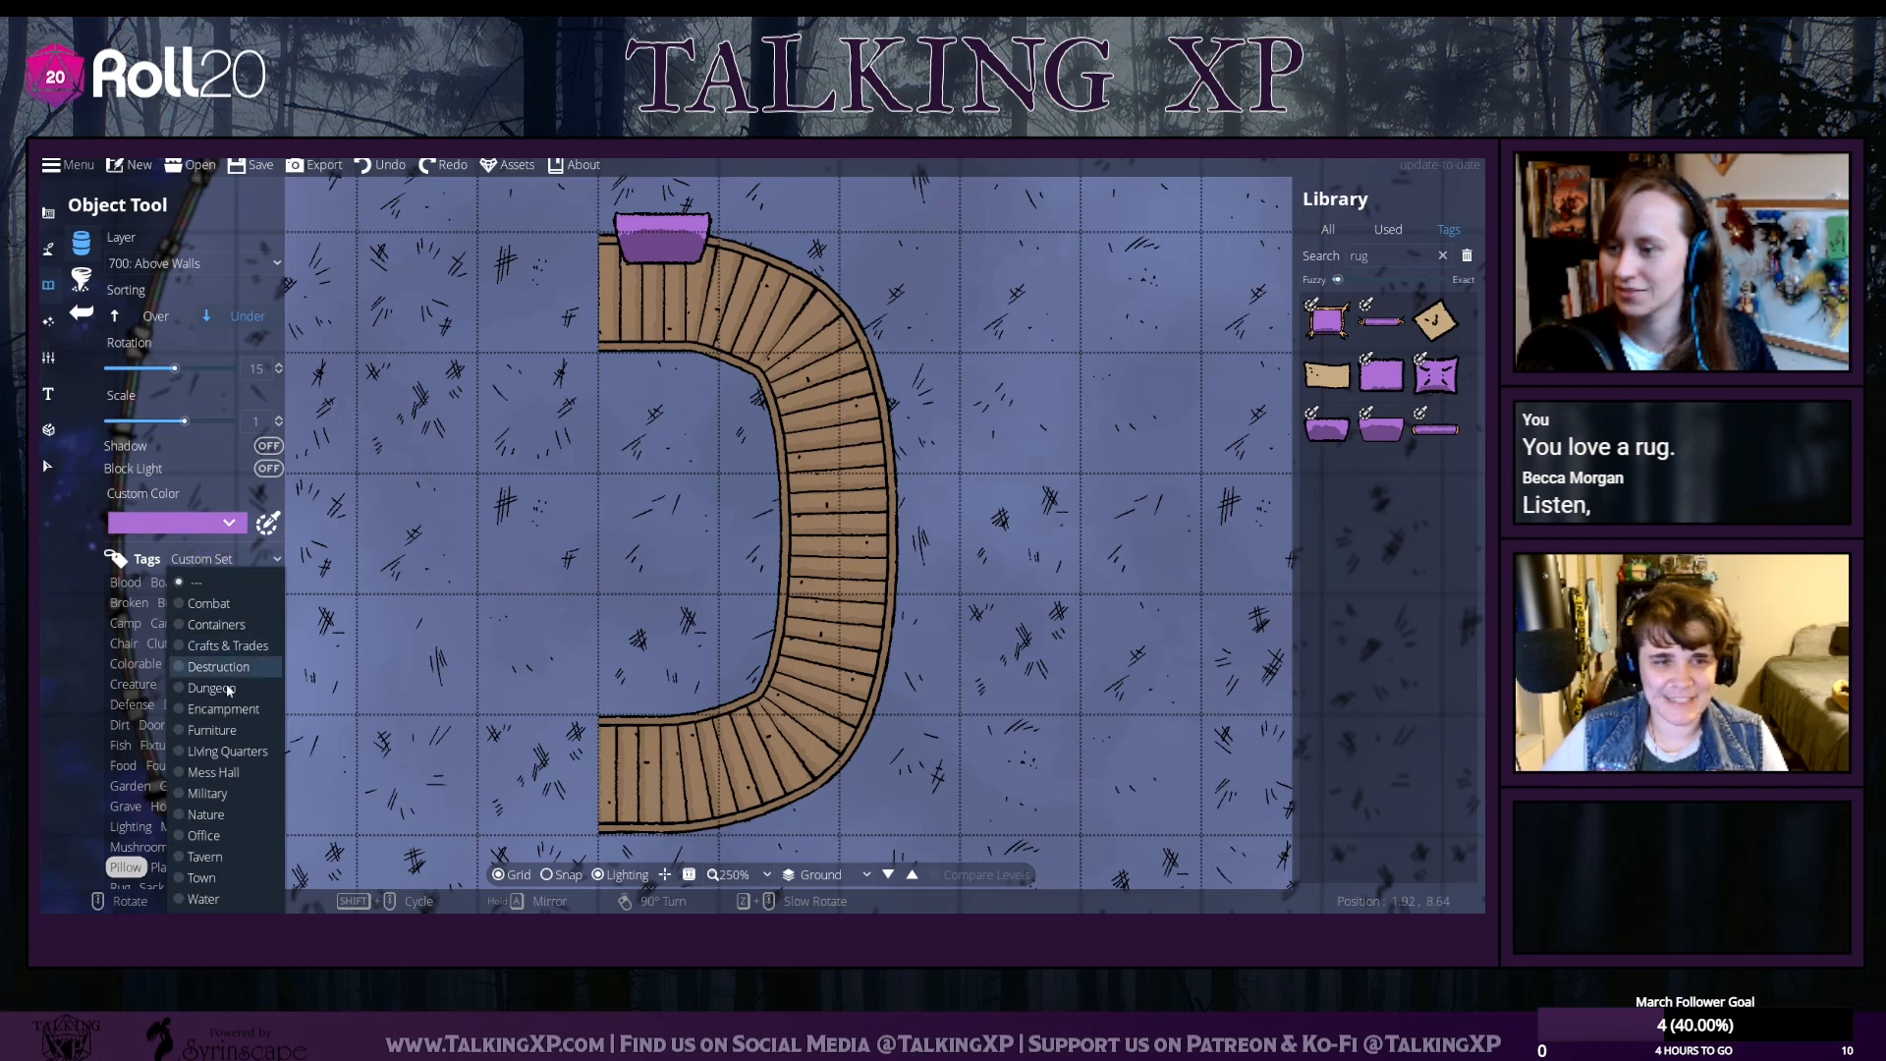
left_click(157, 650)
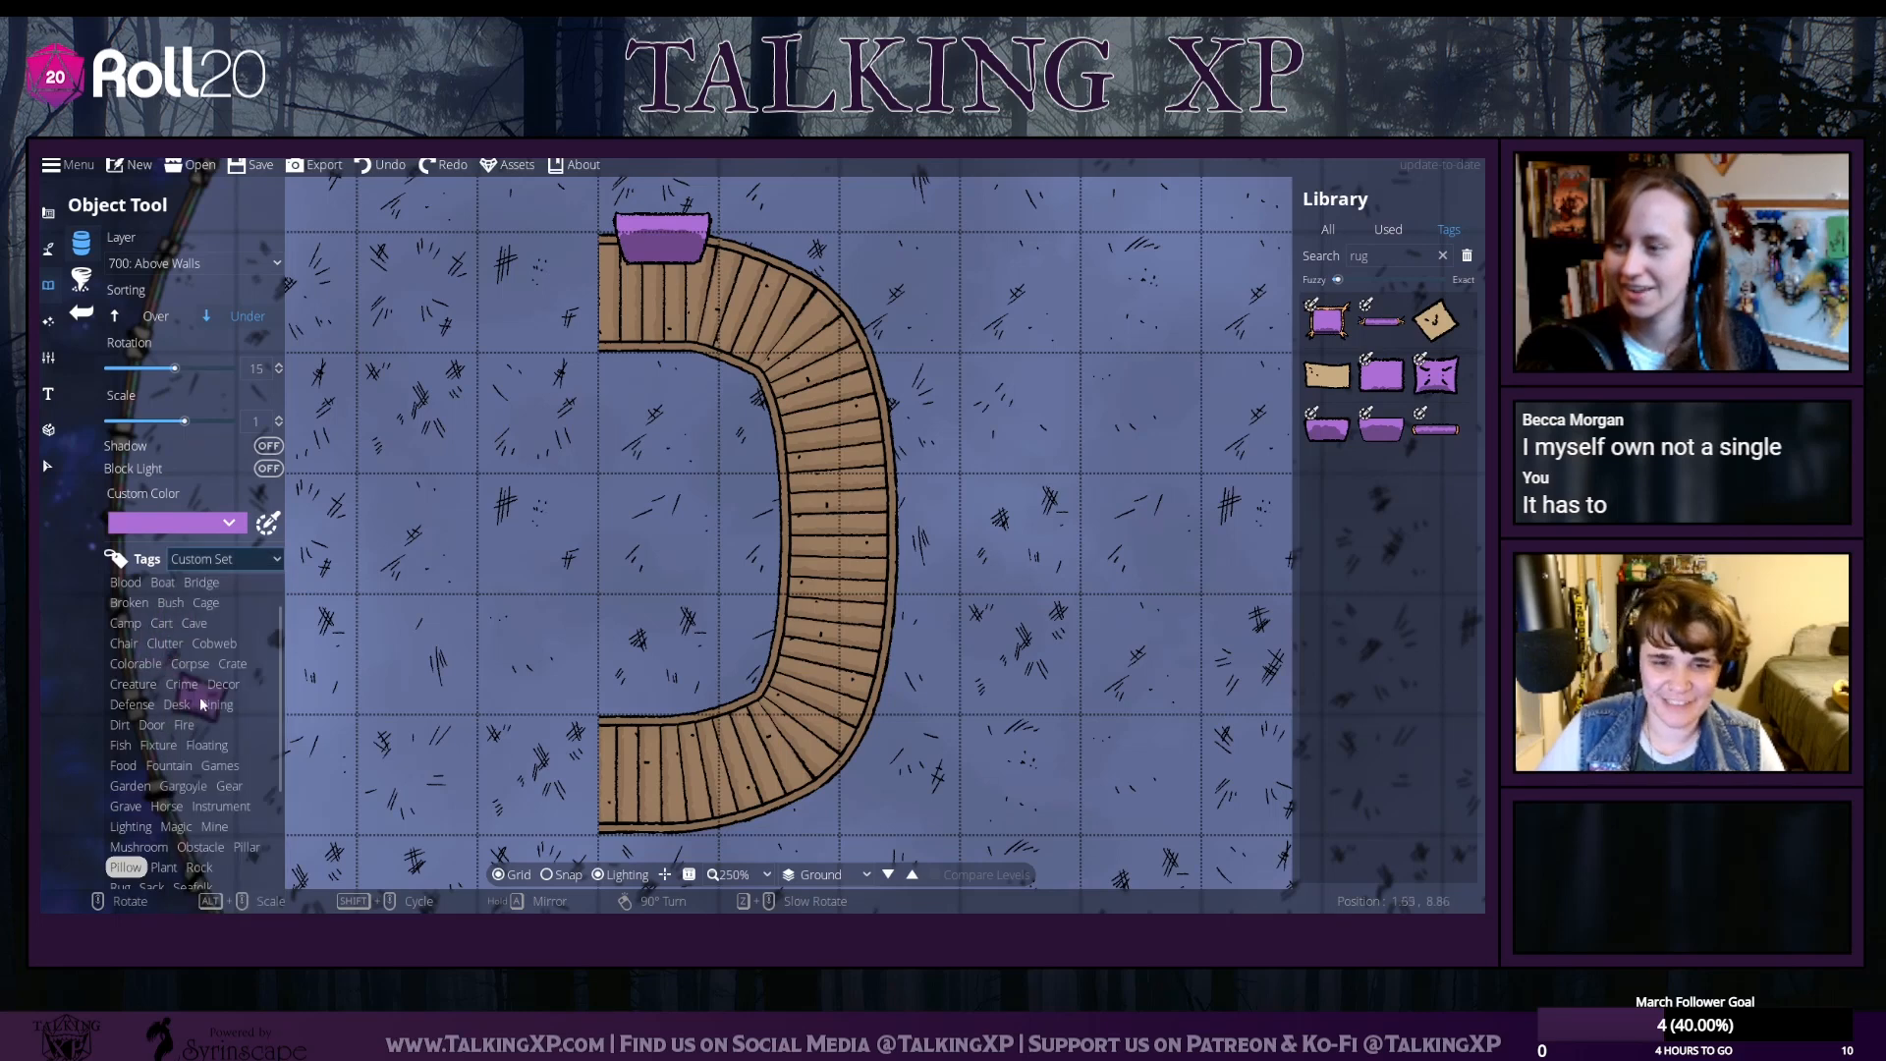
left_click(222, 685)
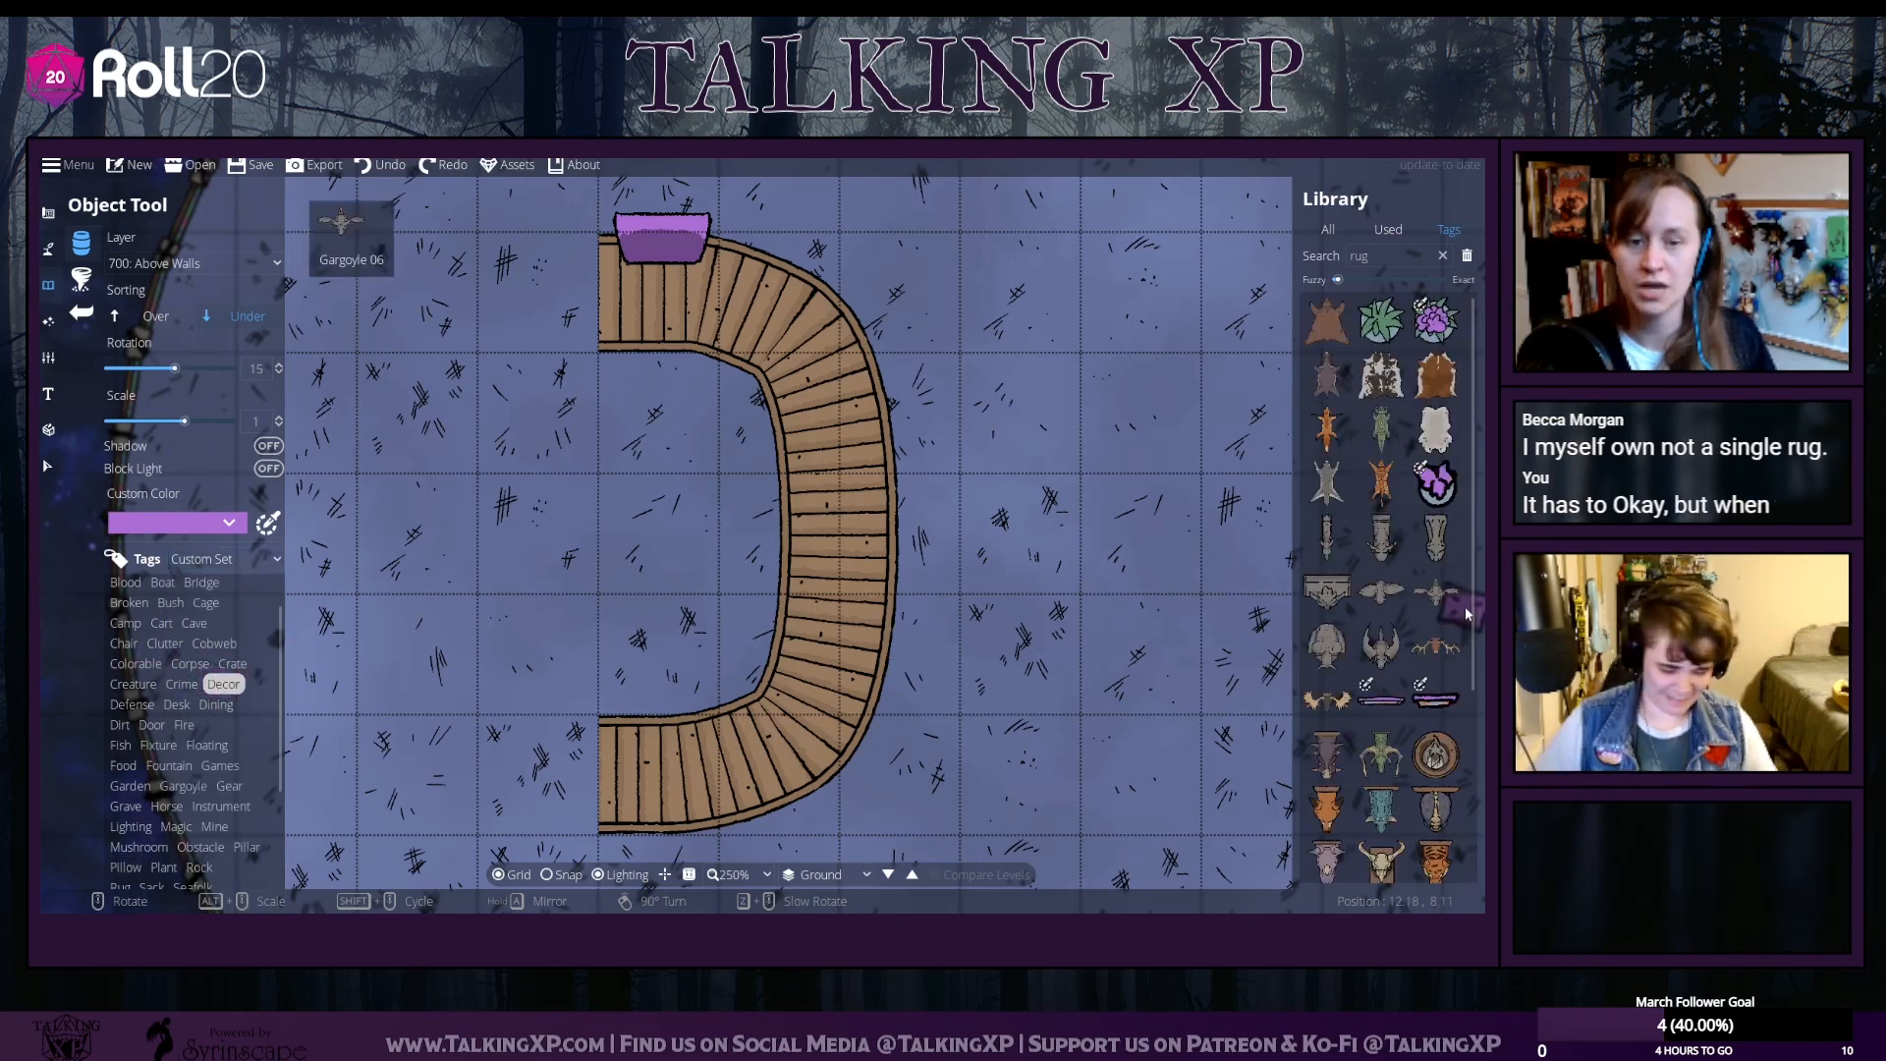
scroll(1356, 696, "down", 3)
scroll(1356, 695, "up", 3)
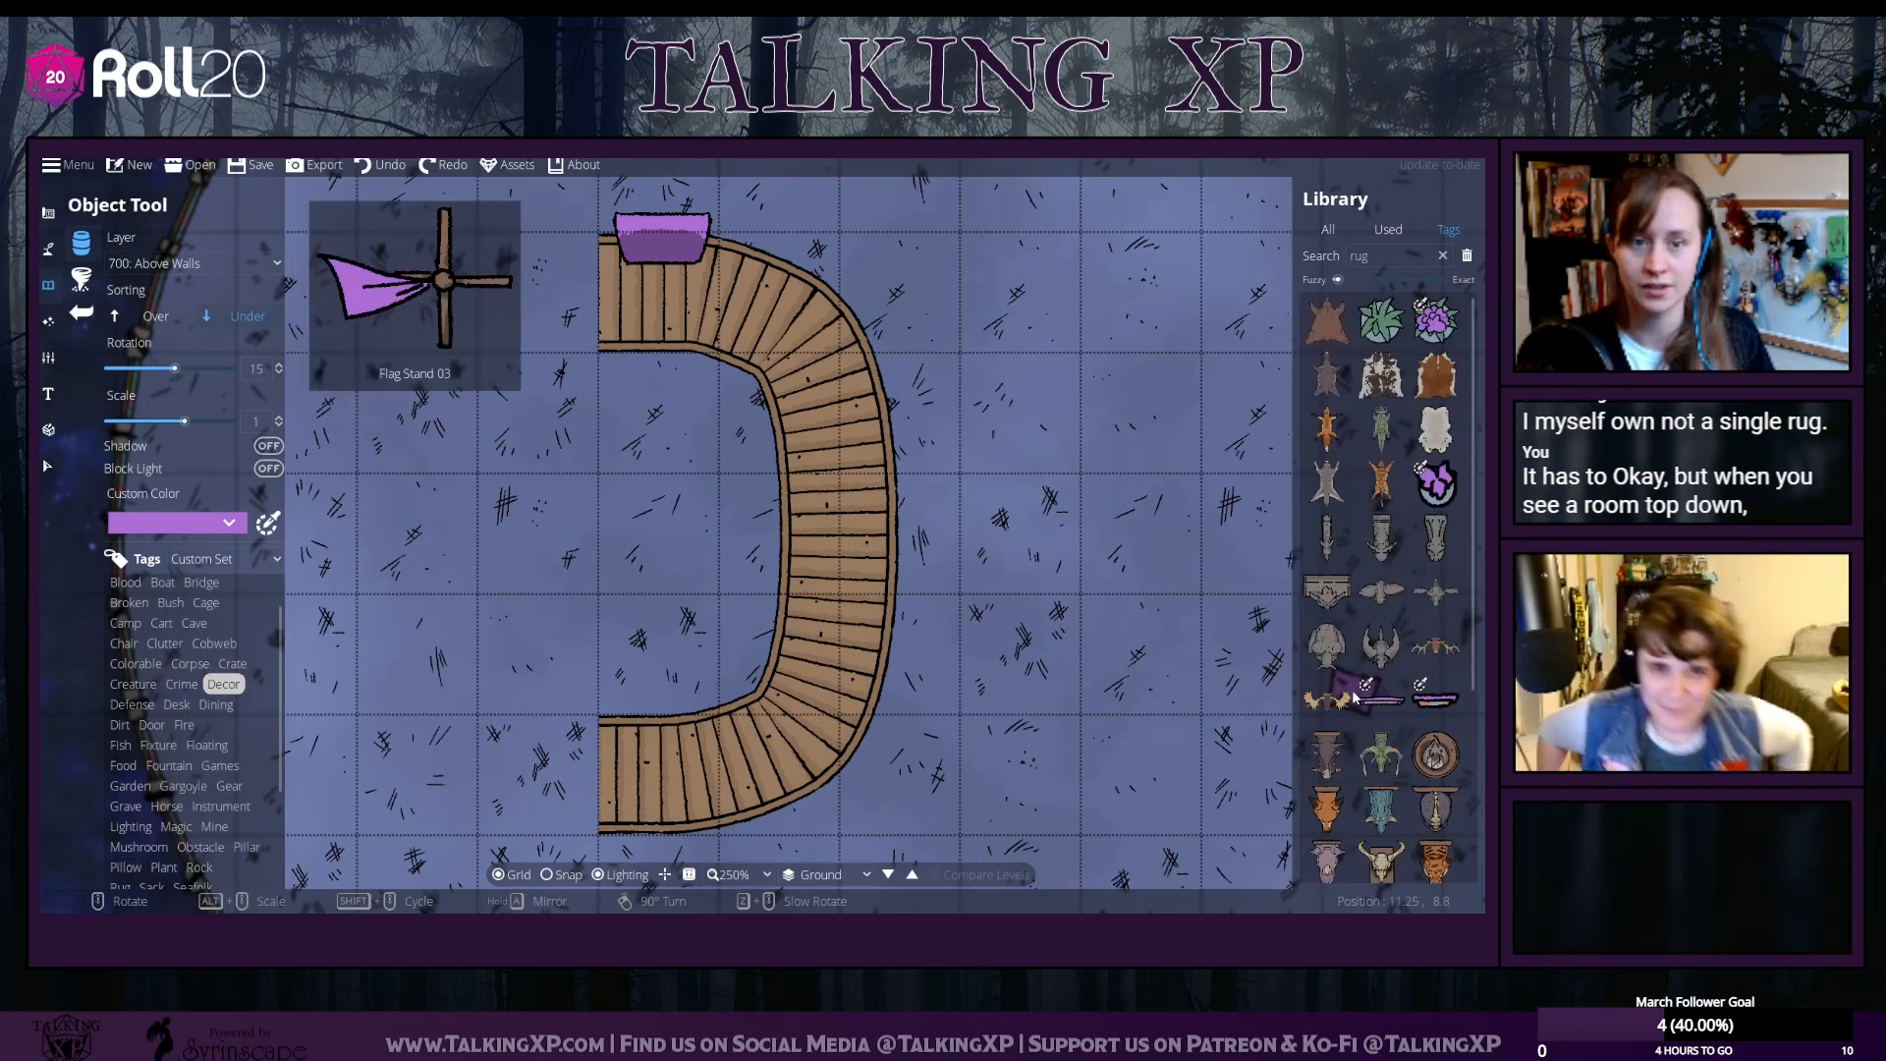
Search the Decor objects for "carpet" and try the plain rectangular Carpet 02 over the seat
double_click(1376, 257)
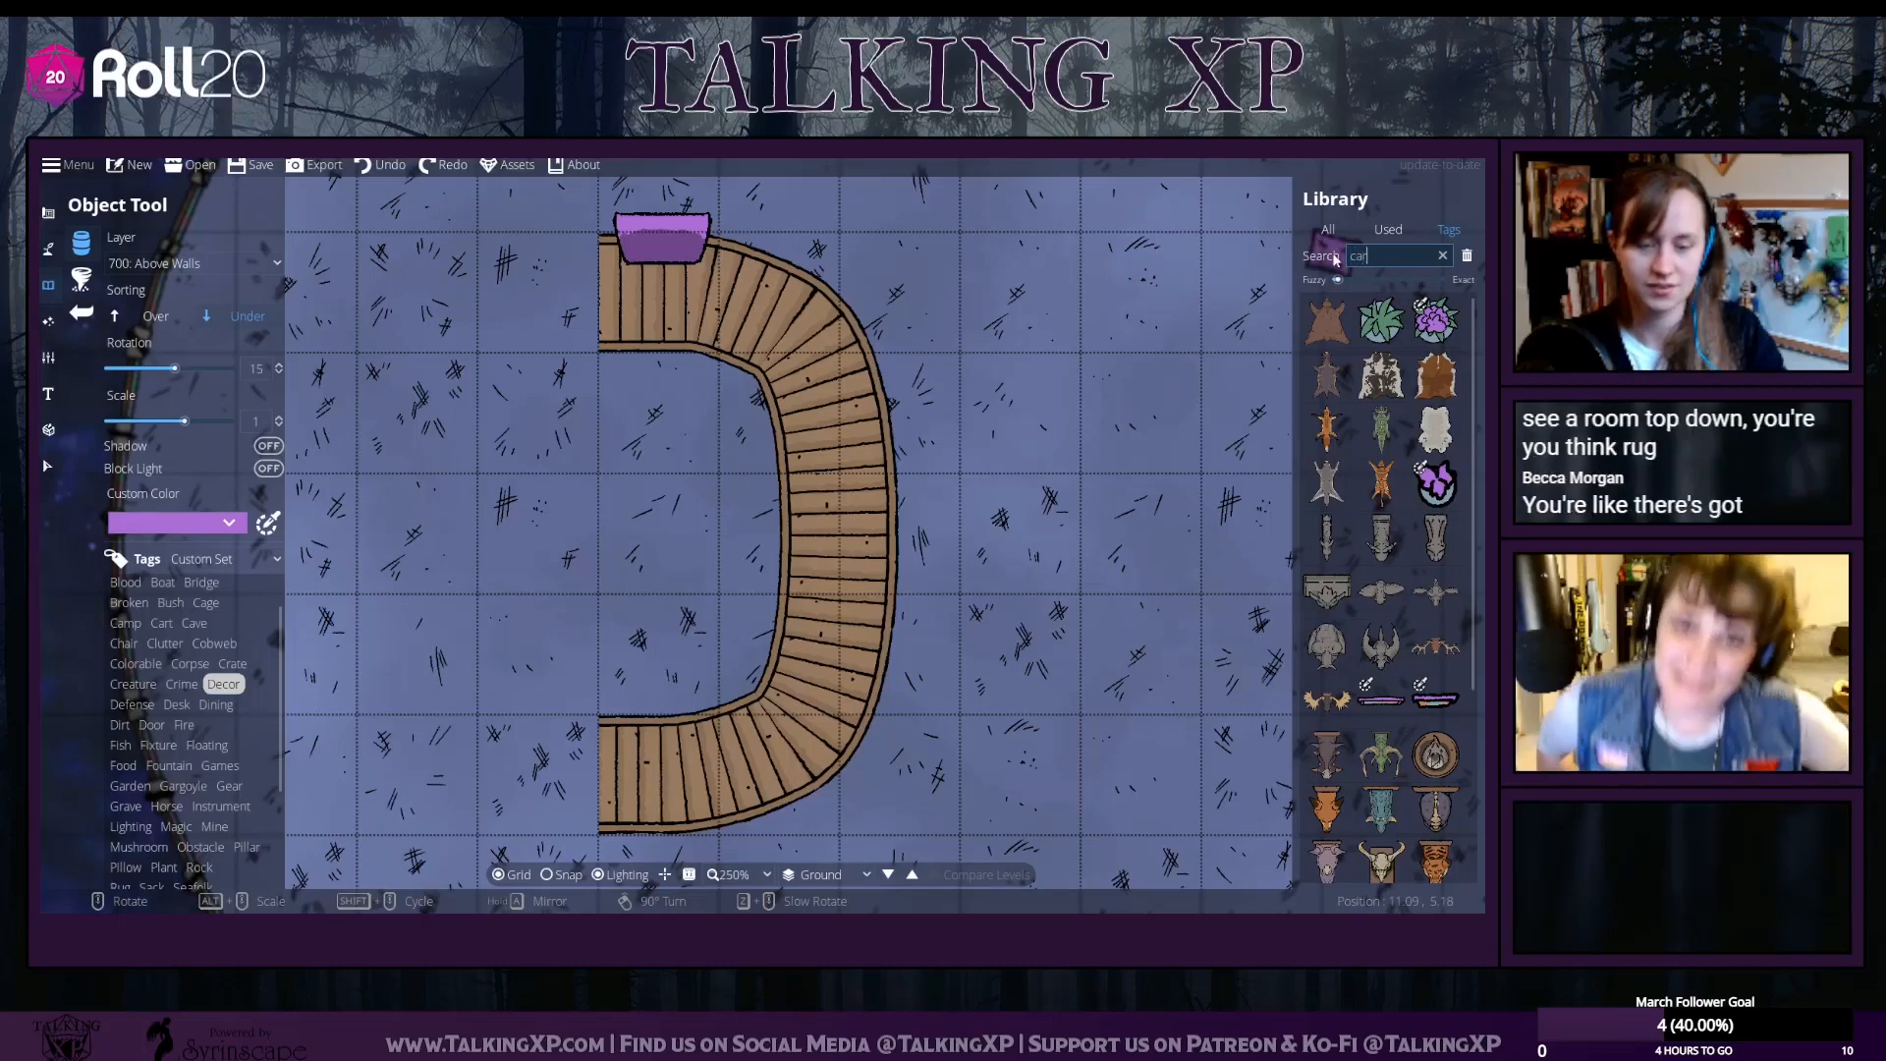
type("carpet")
left_click(1436, 375)
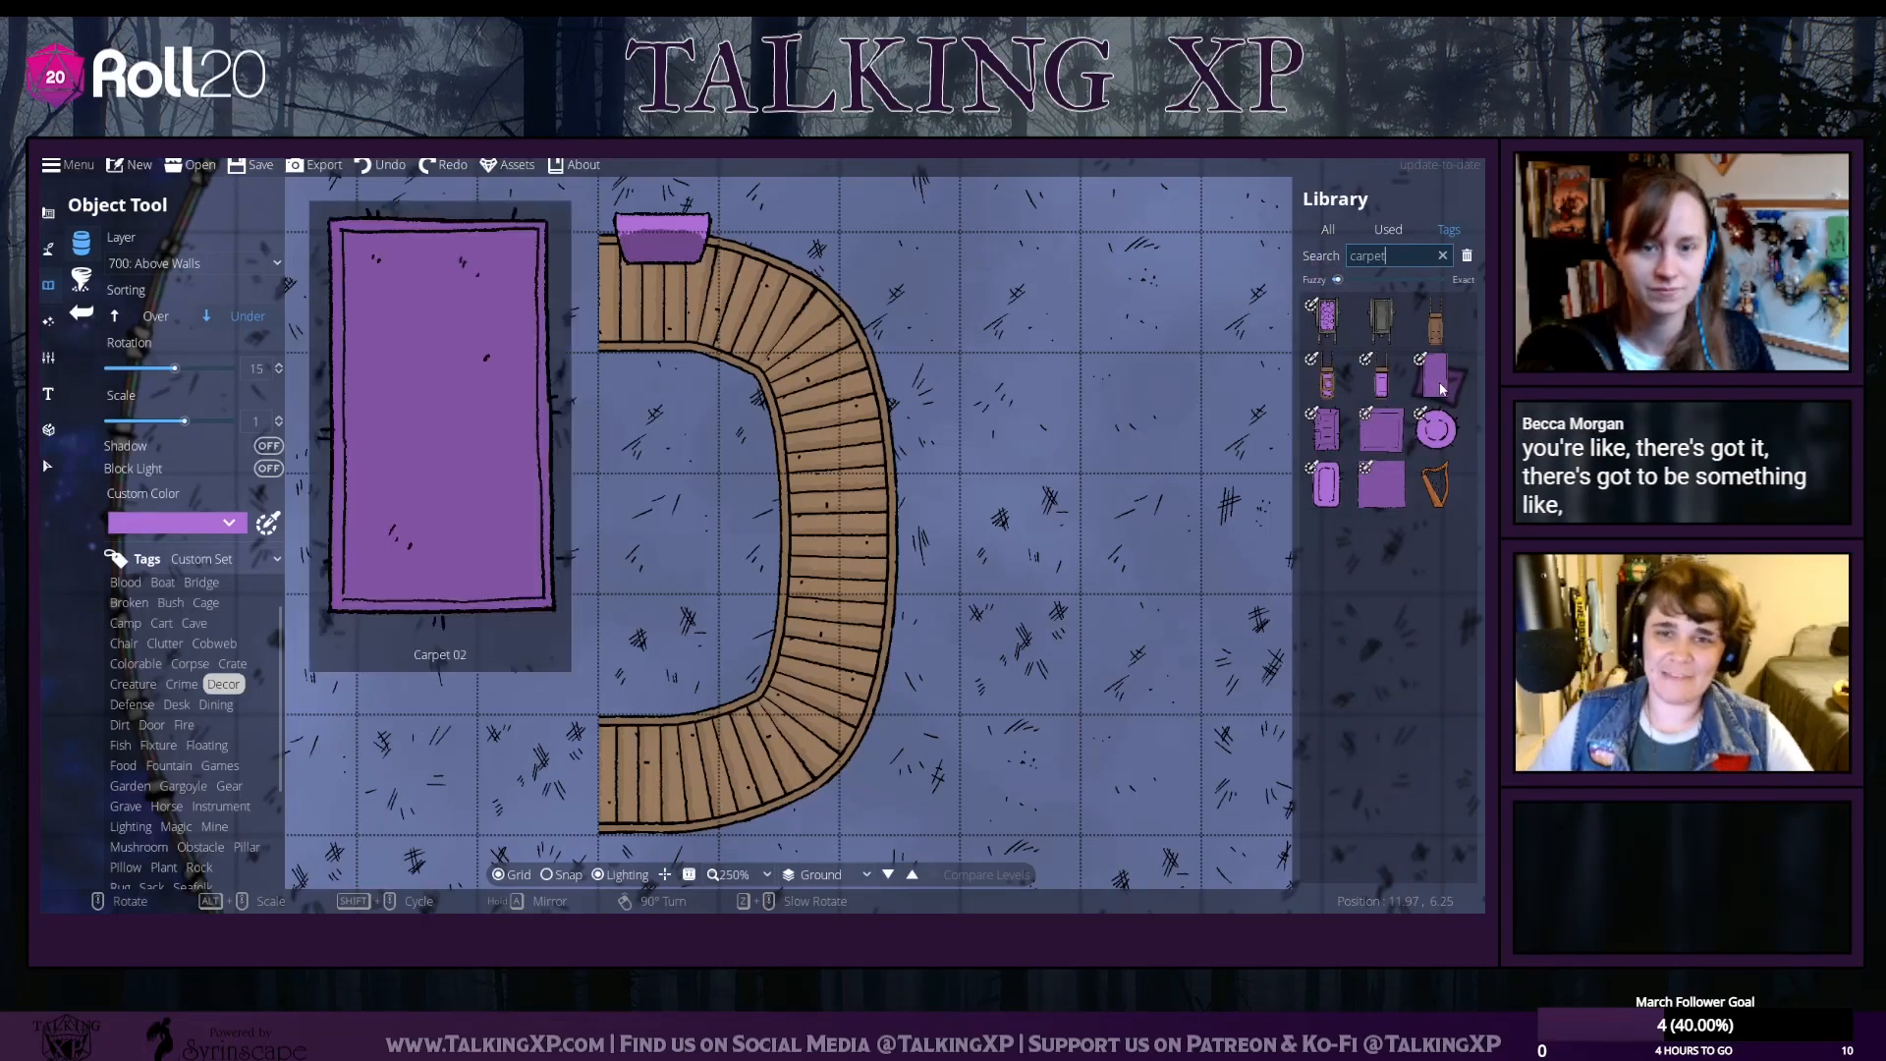
scroll(983, 391, "up", 1)
scroll(792, 357, "up", 4)
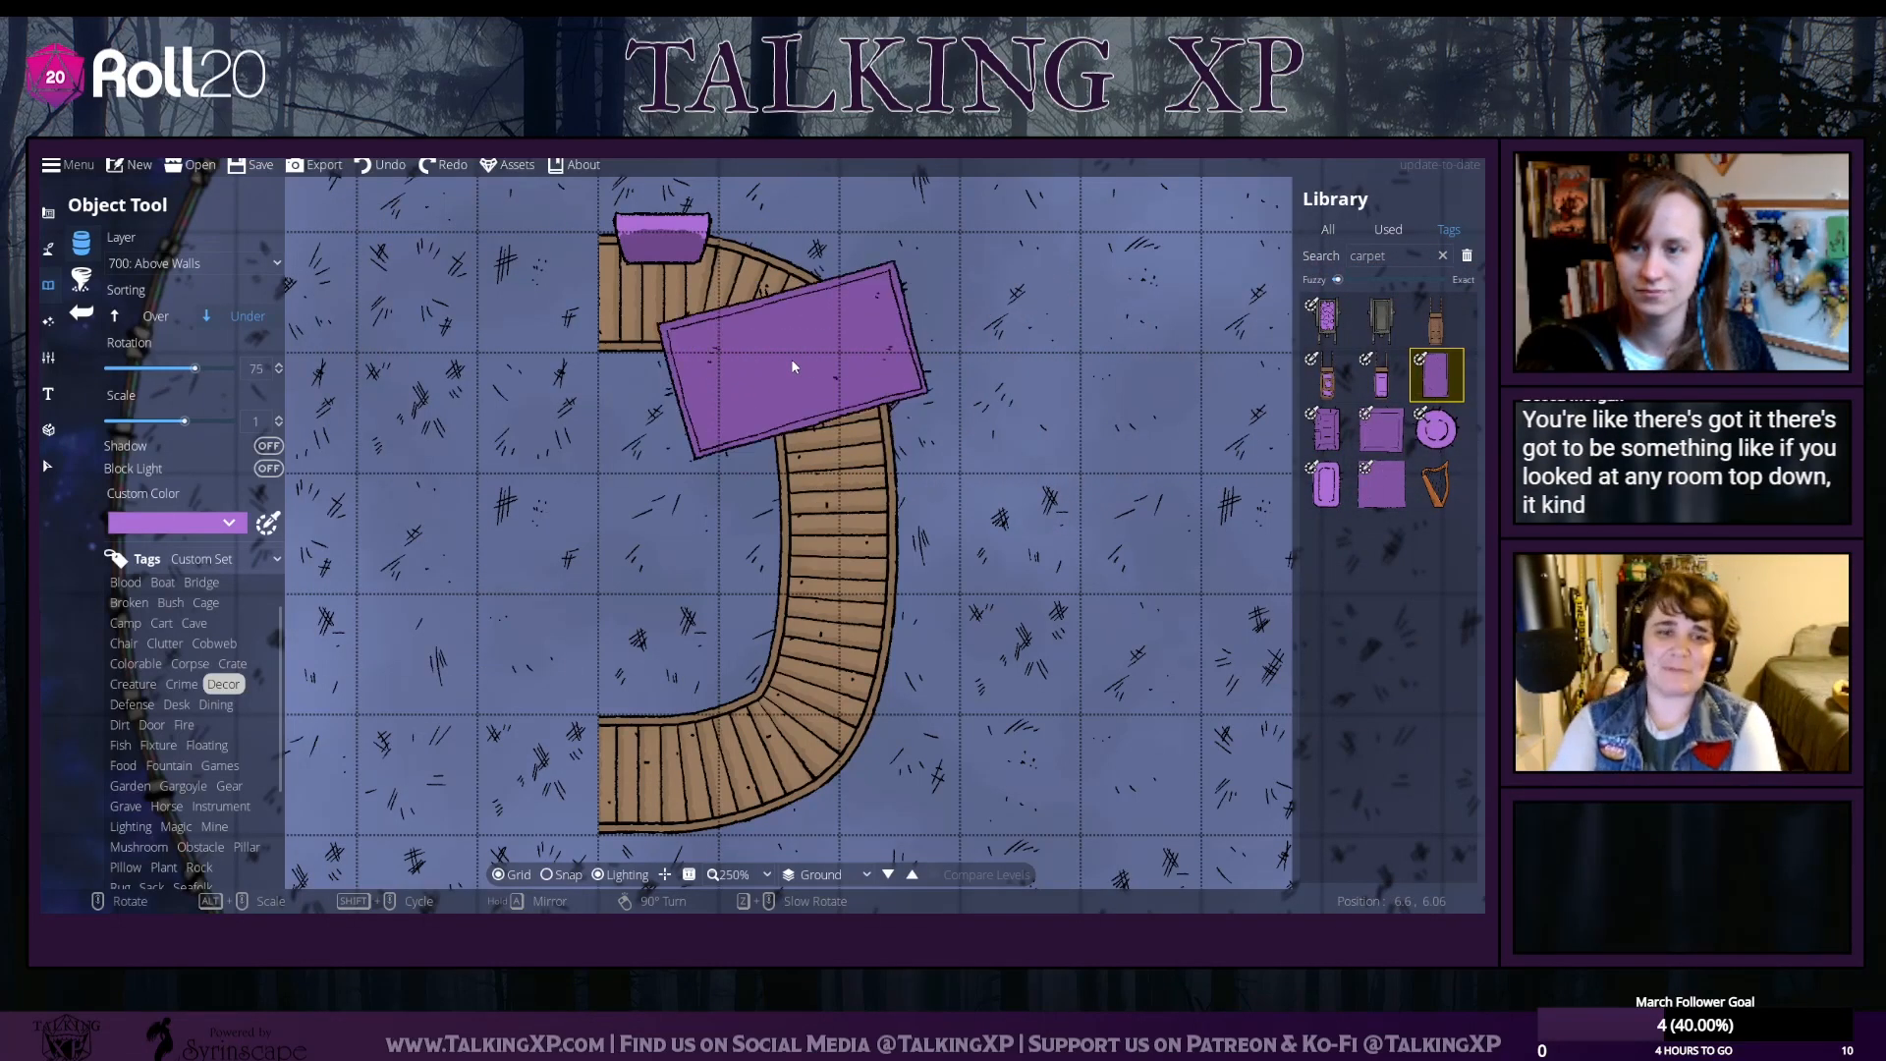
Try the rounded Carpet 05 as a seat cushion below the back pillow, rotated to 90 and shrunk to scale 0.7
left_click(1325, 481)
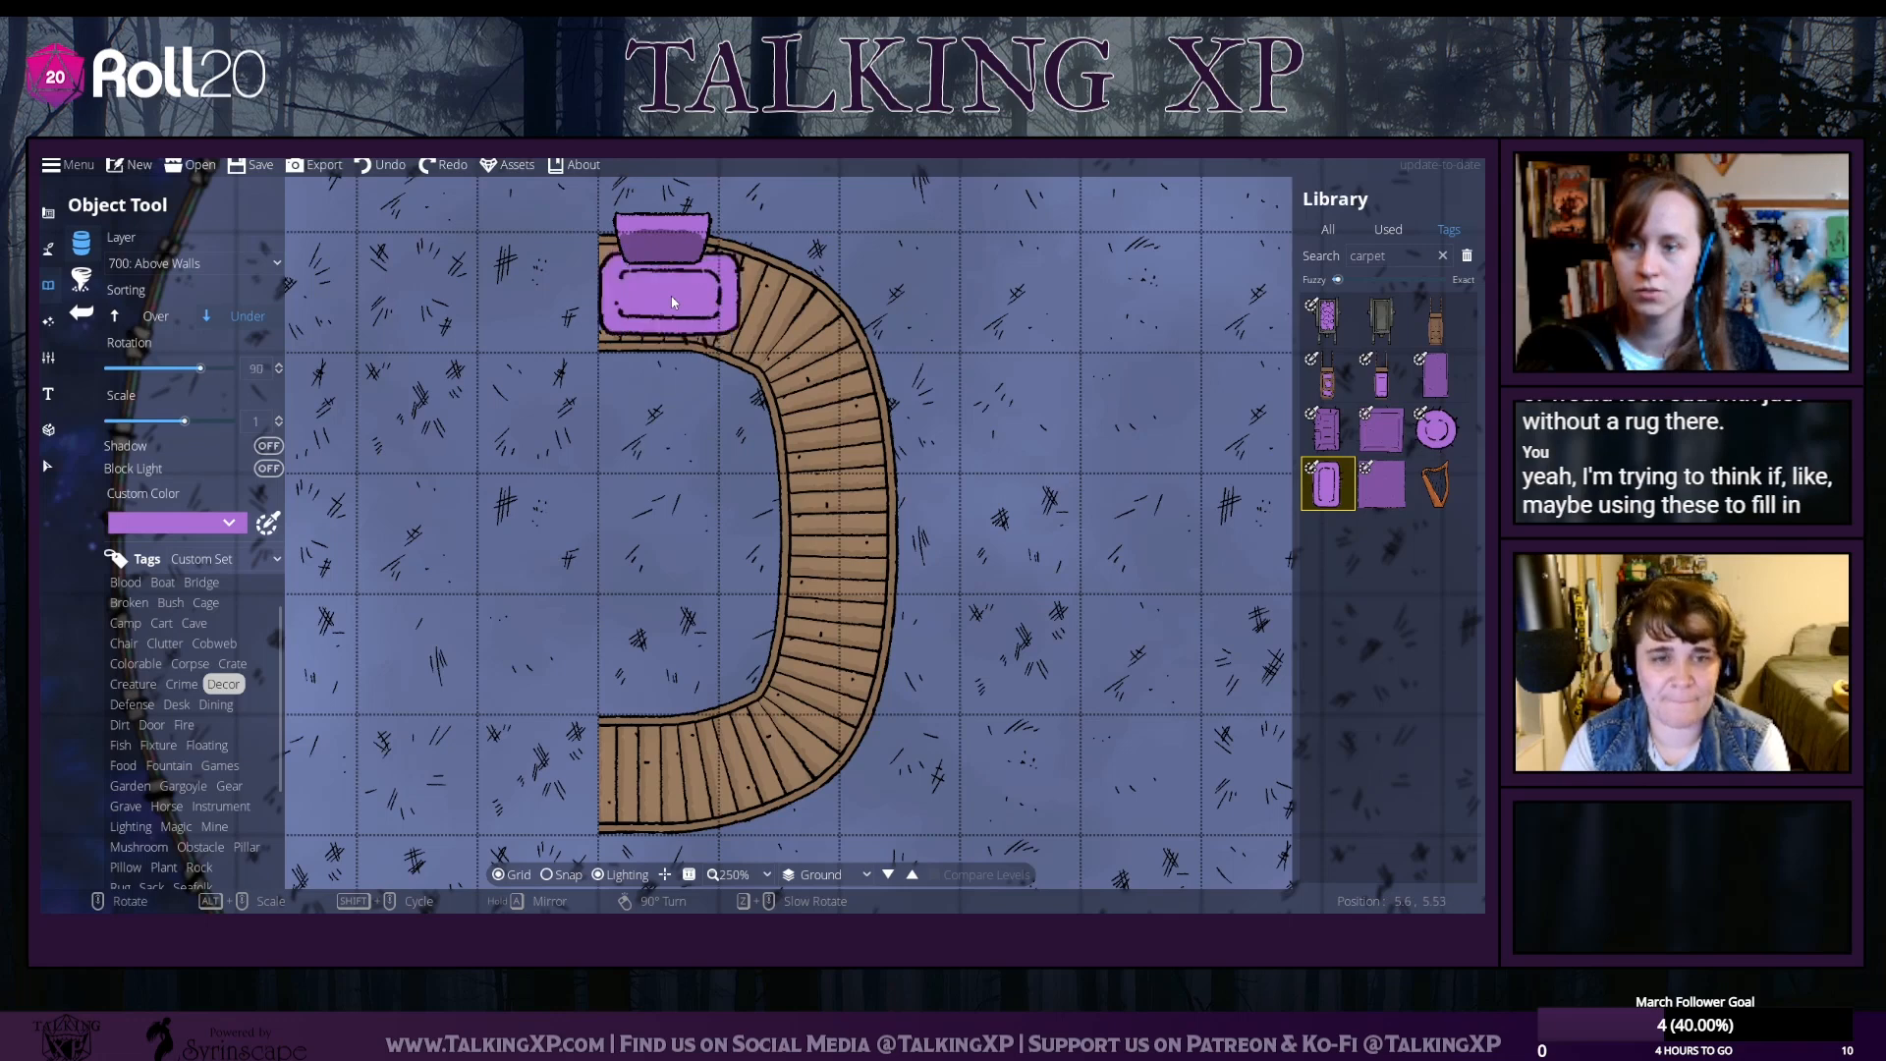
left_click(1436, 373)
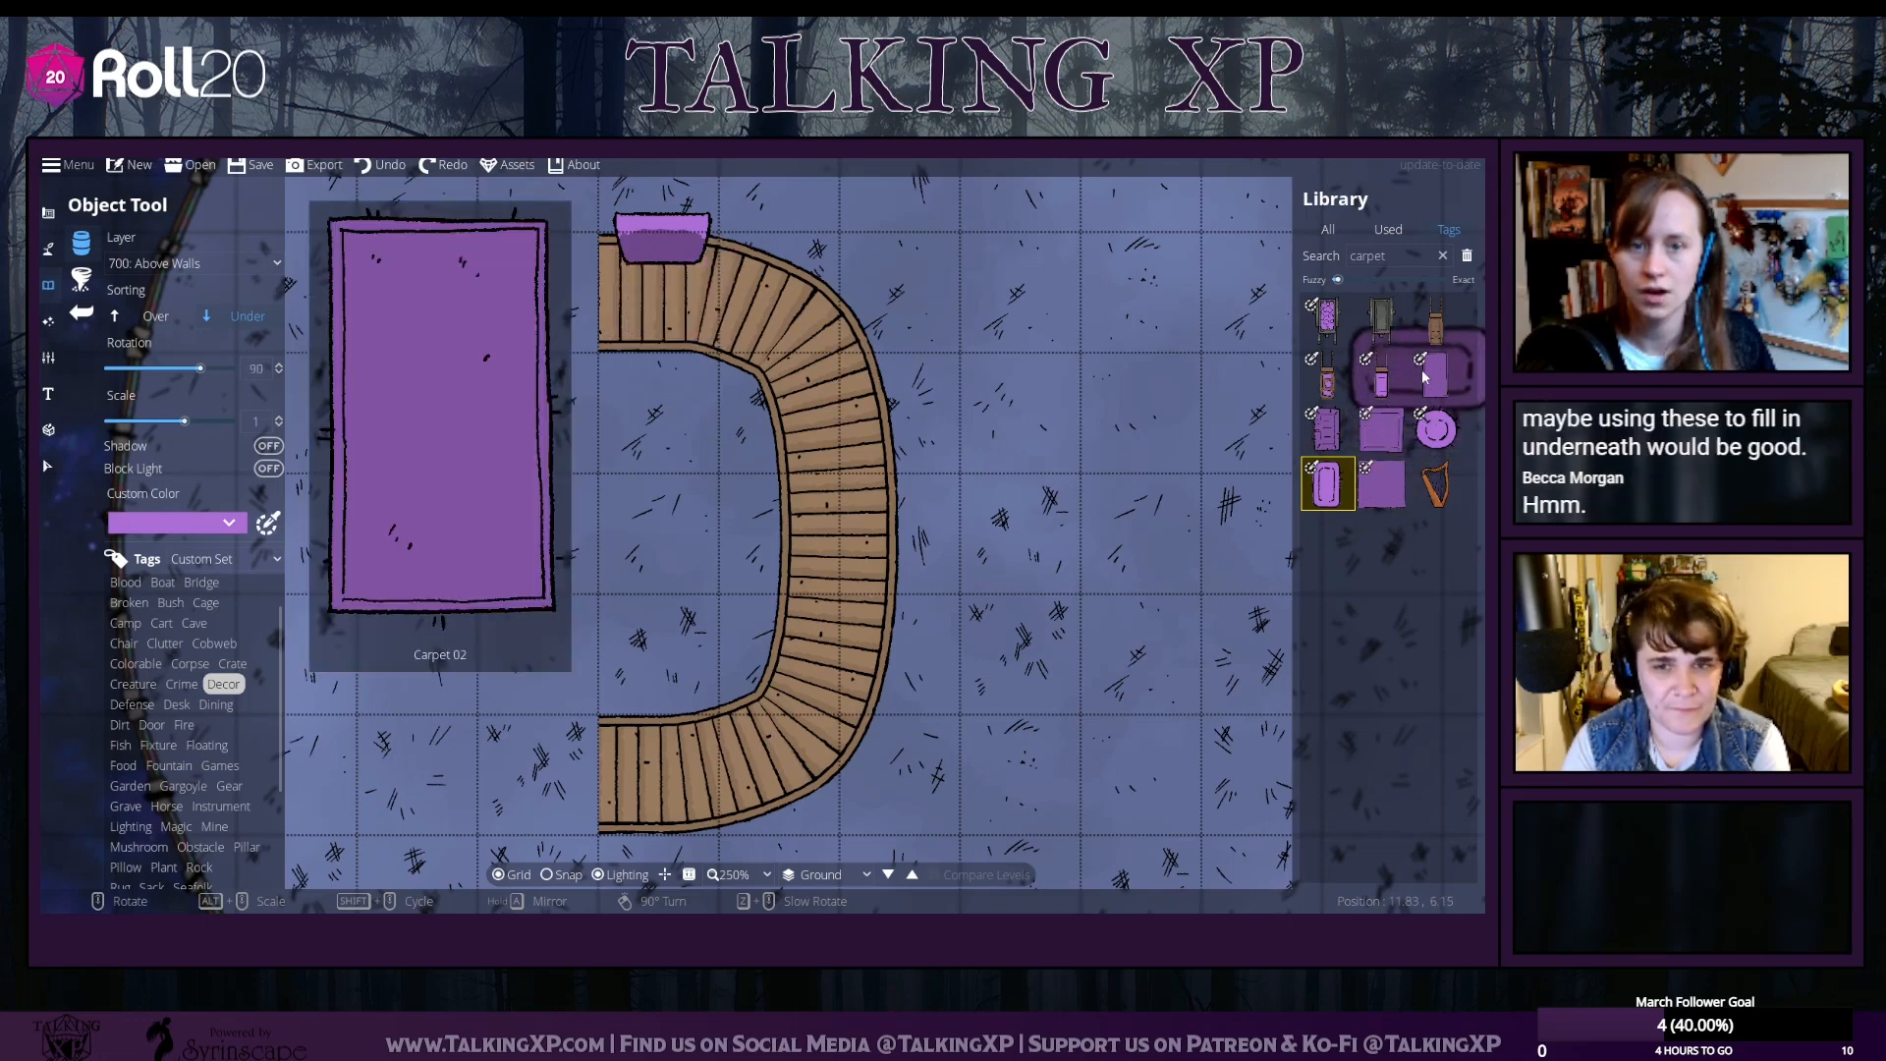
left_click(1327, 482)
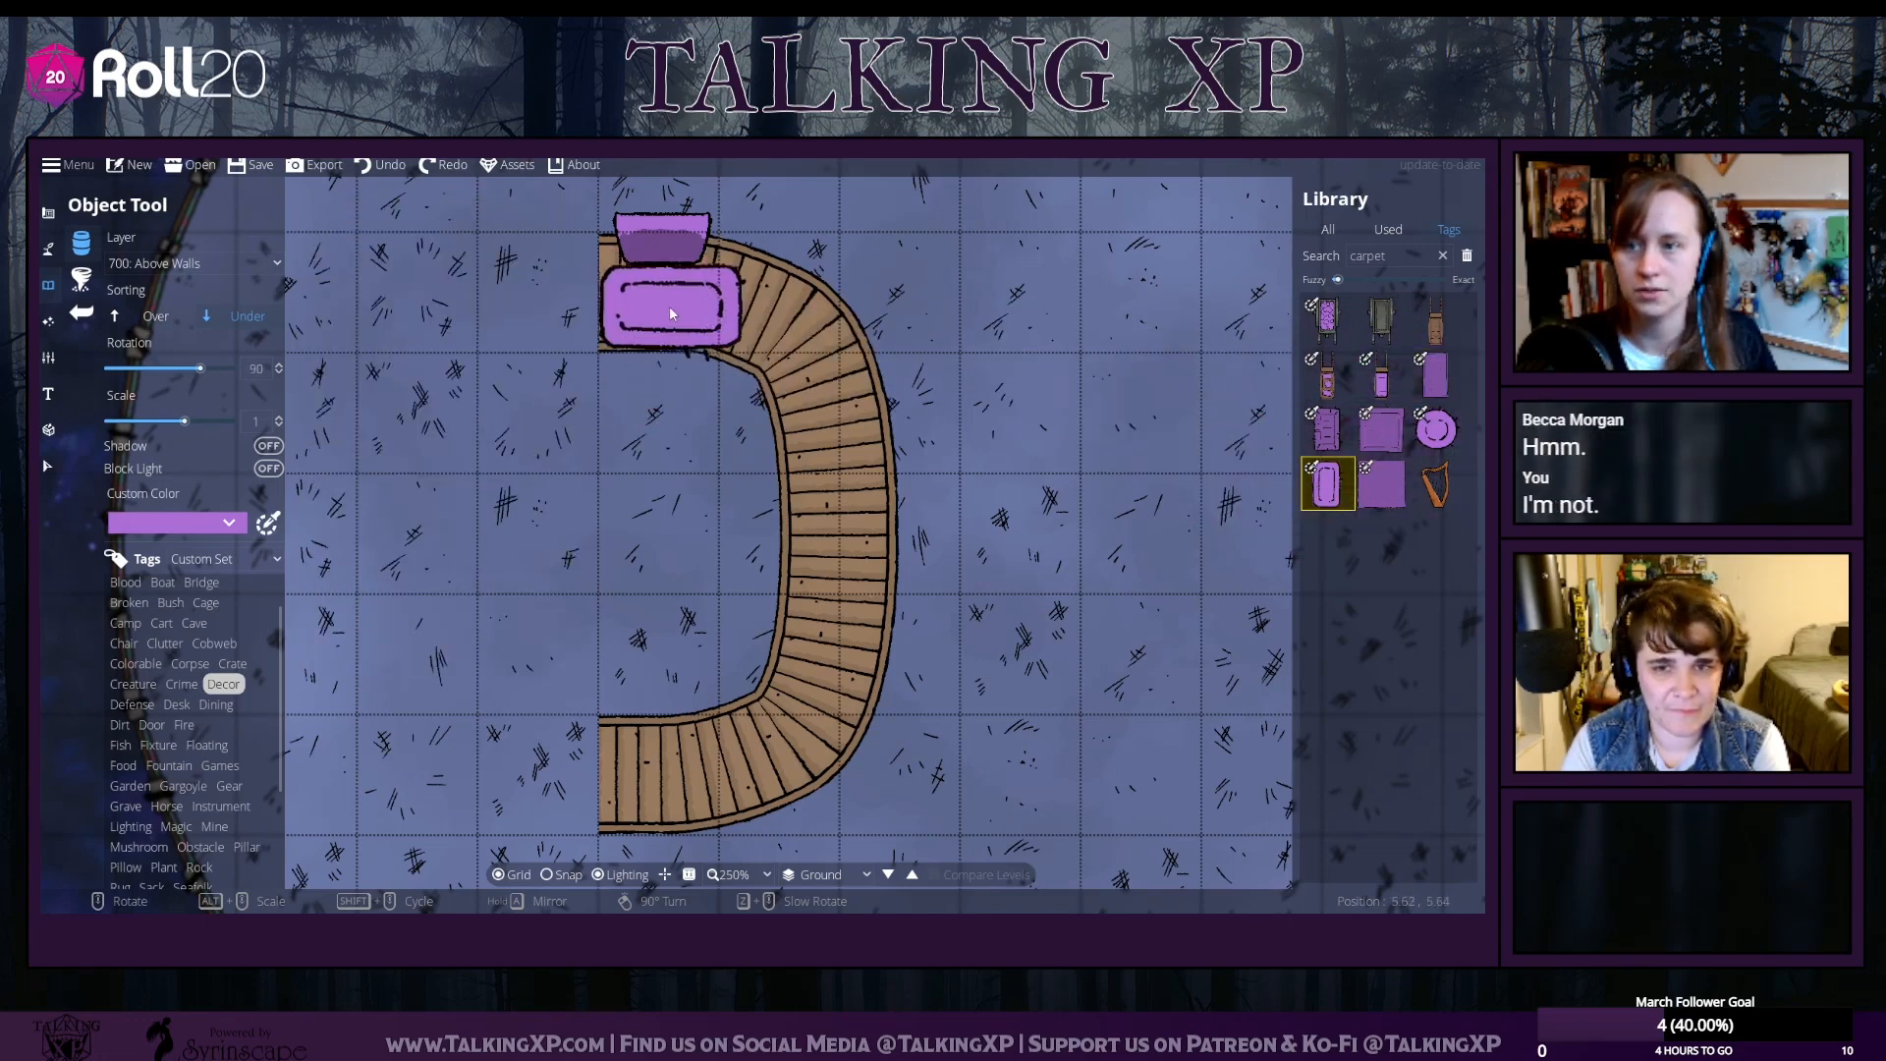
scroll(639, 309, "down", 2, "alt")
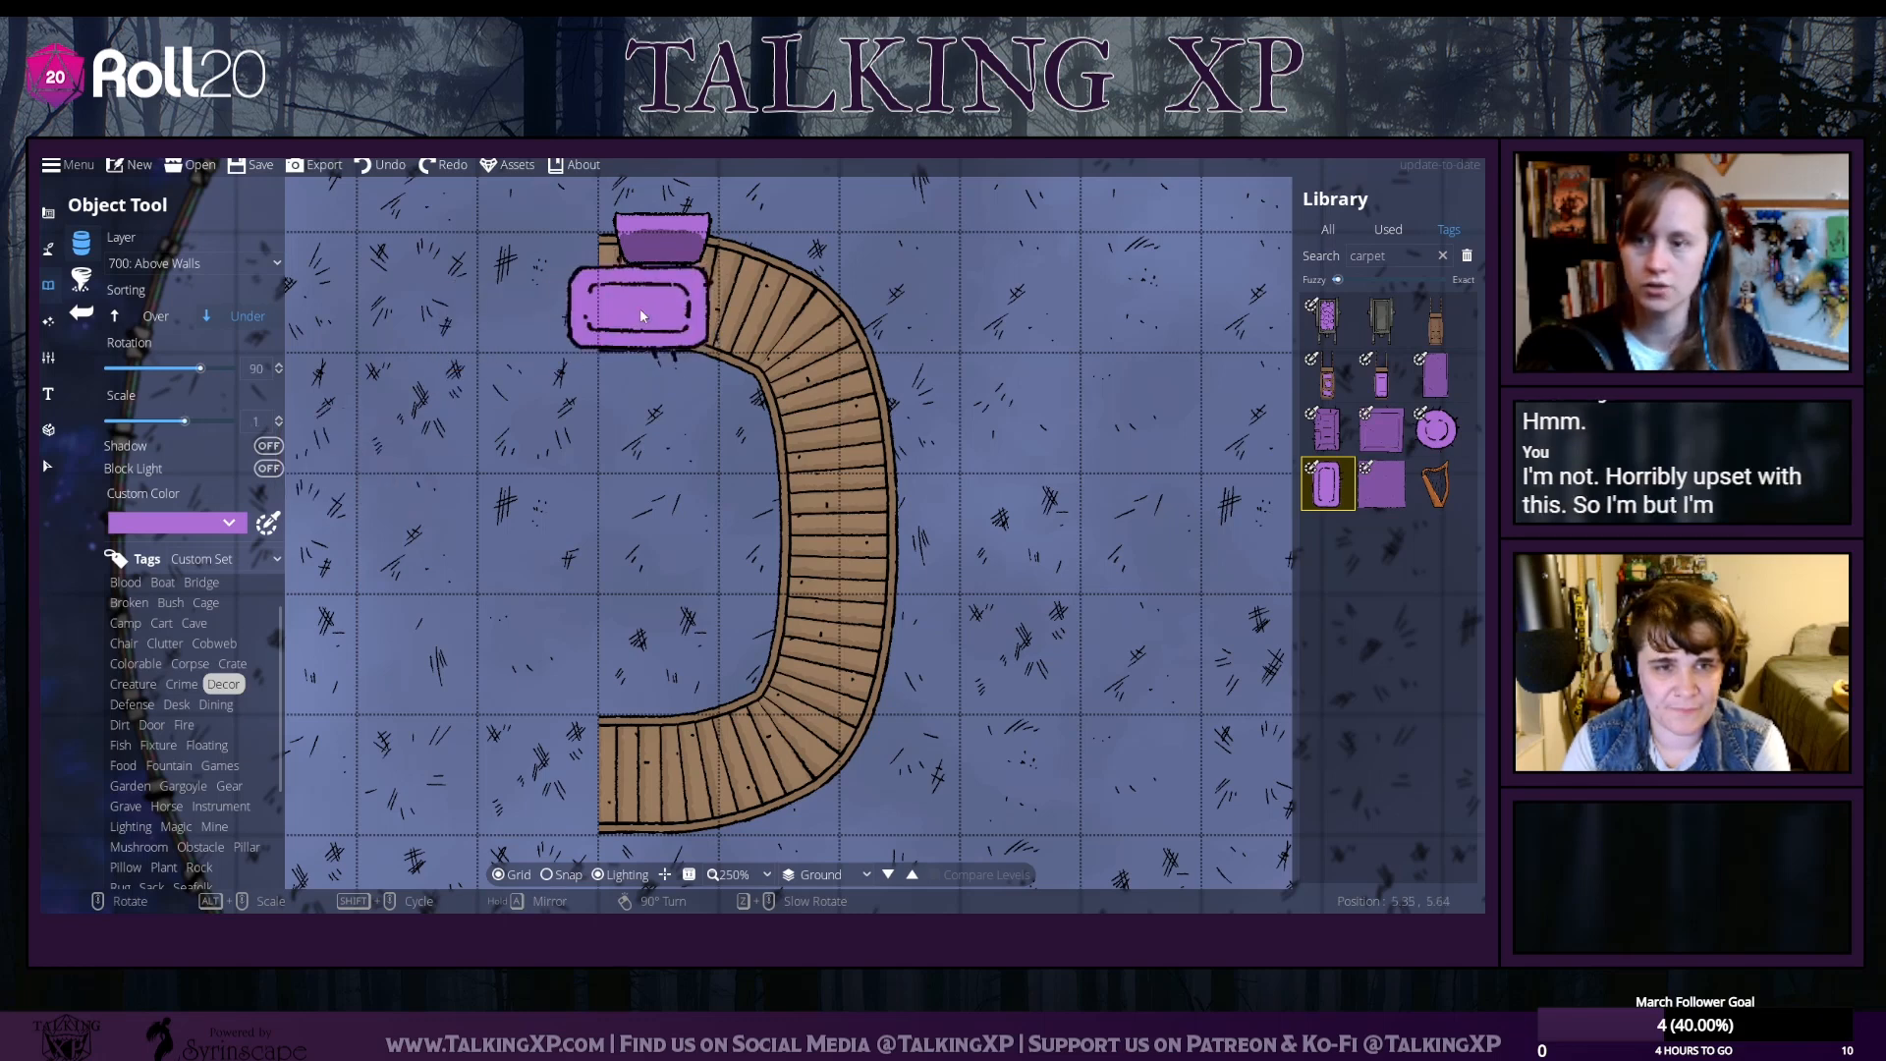
scroll(656, 298, "down", 1, "alt")
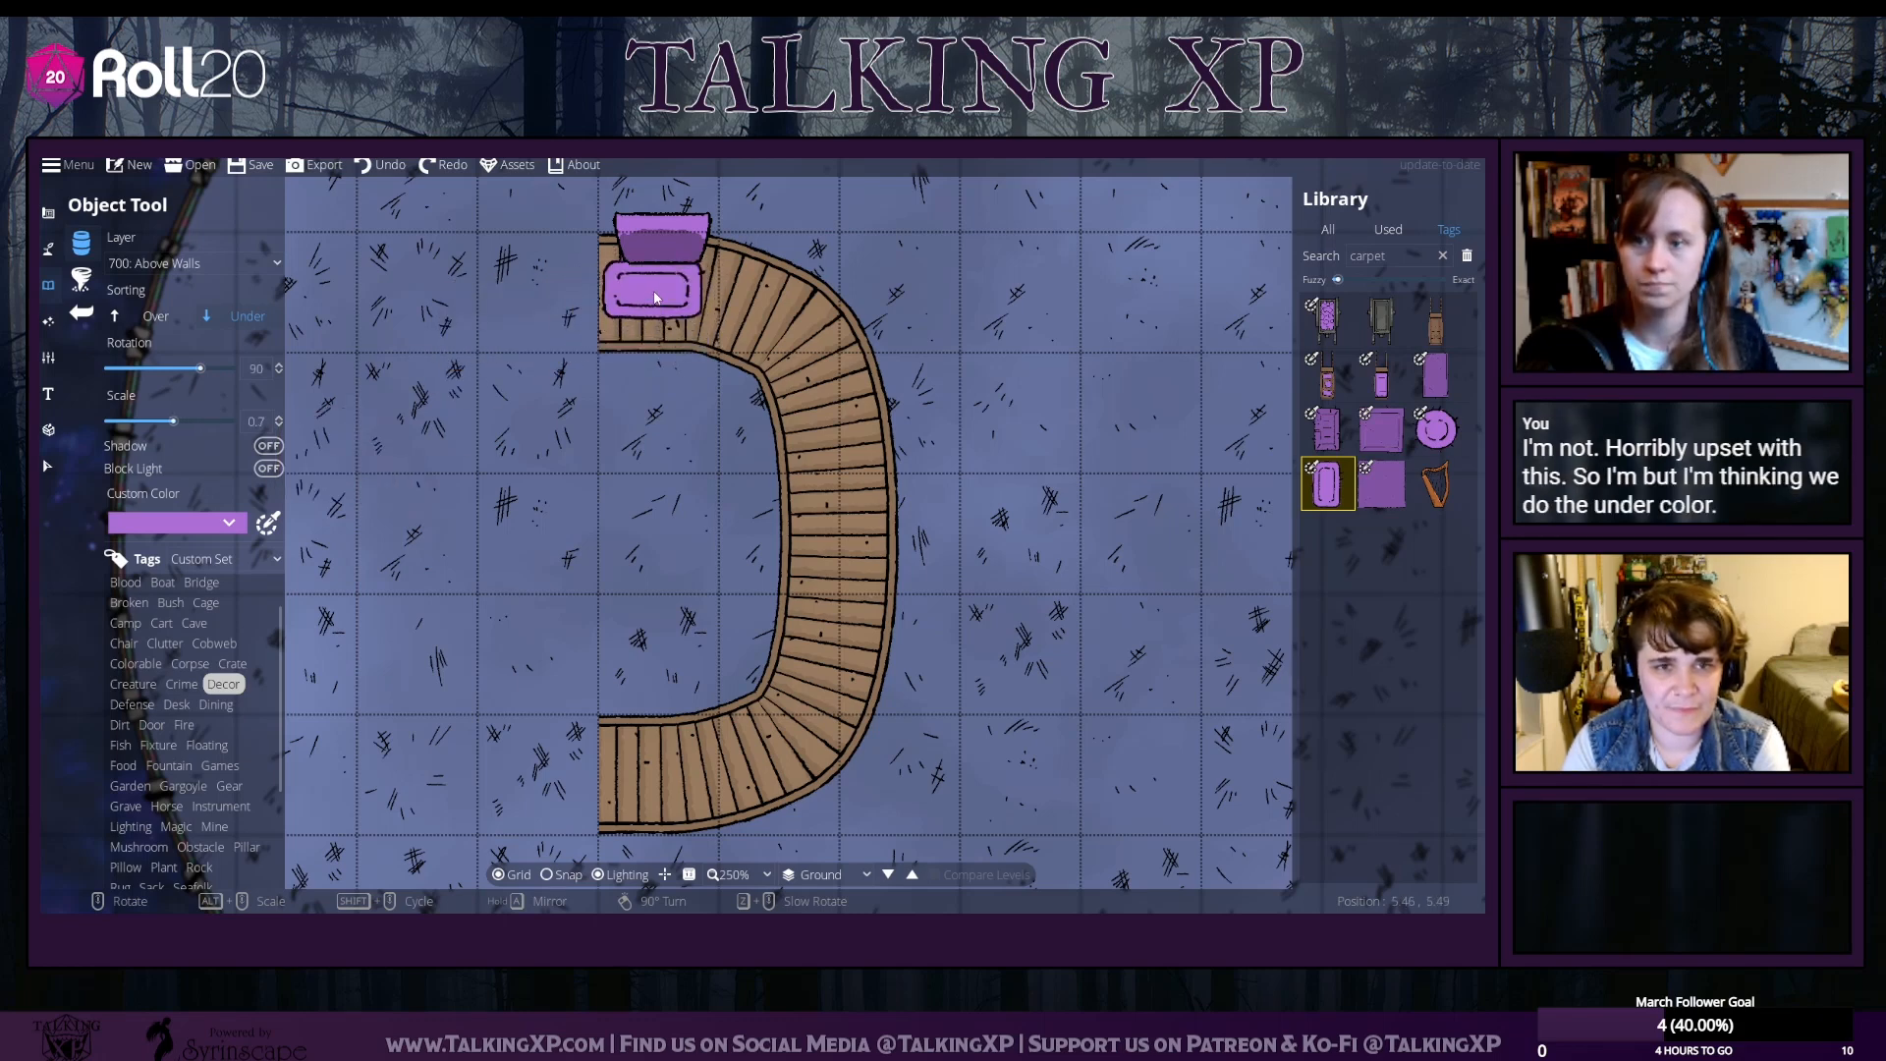
scroll(657, 298, "down", 1)
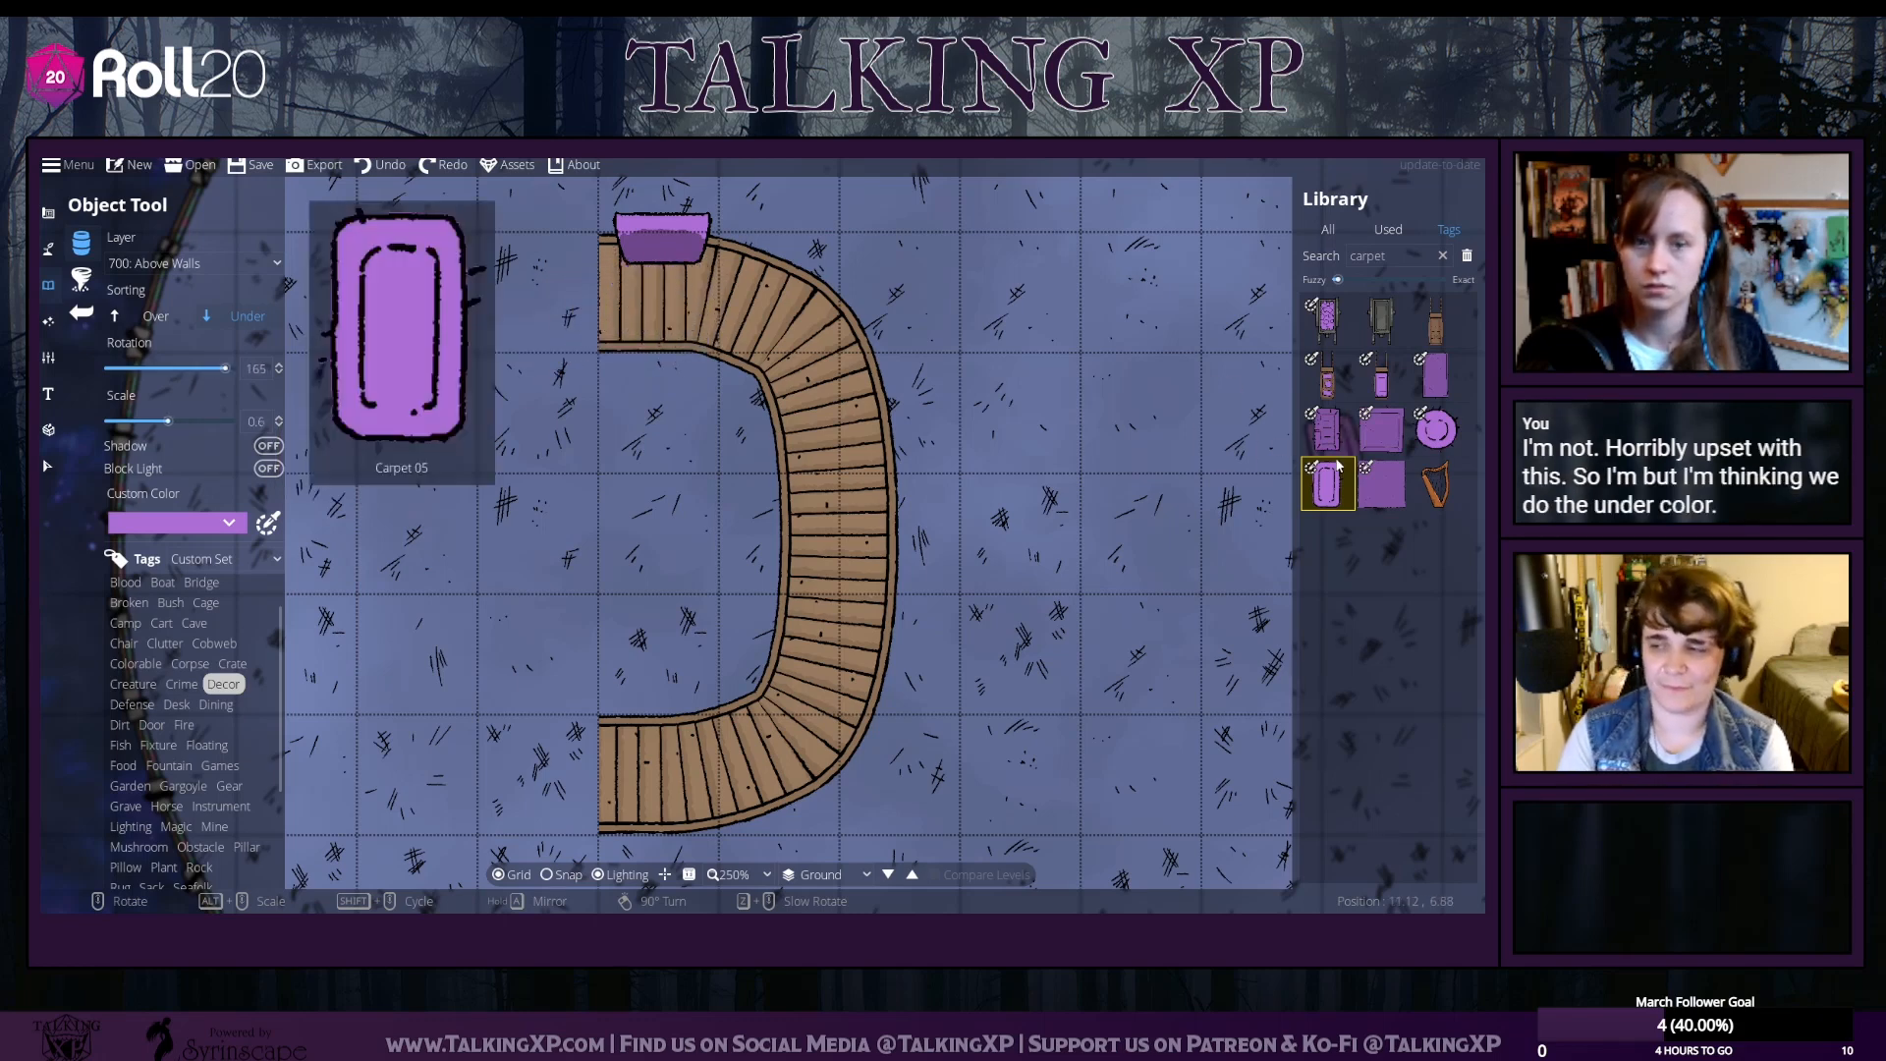
Try the plain borderless square carpet as a seat cushion below the back pillow, squared to the seat and shrunk to scale 0.3
left_click(1382, 484)
scroll(717, 309, "down", 2)
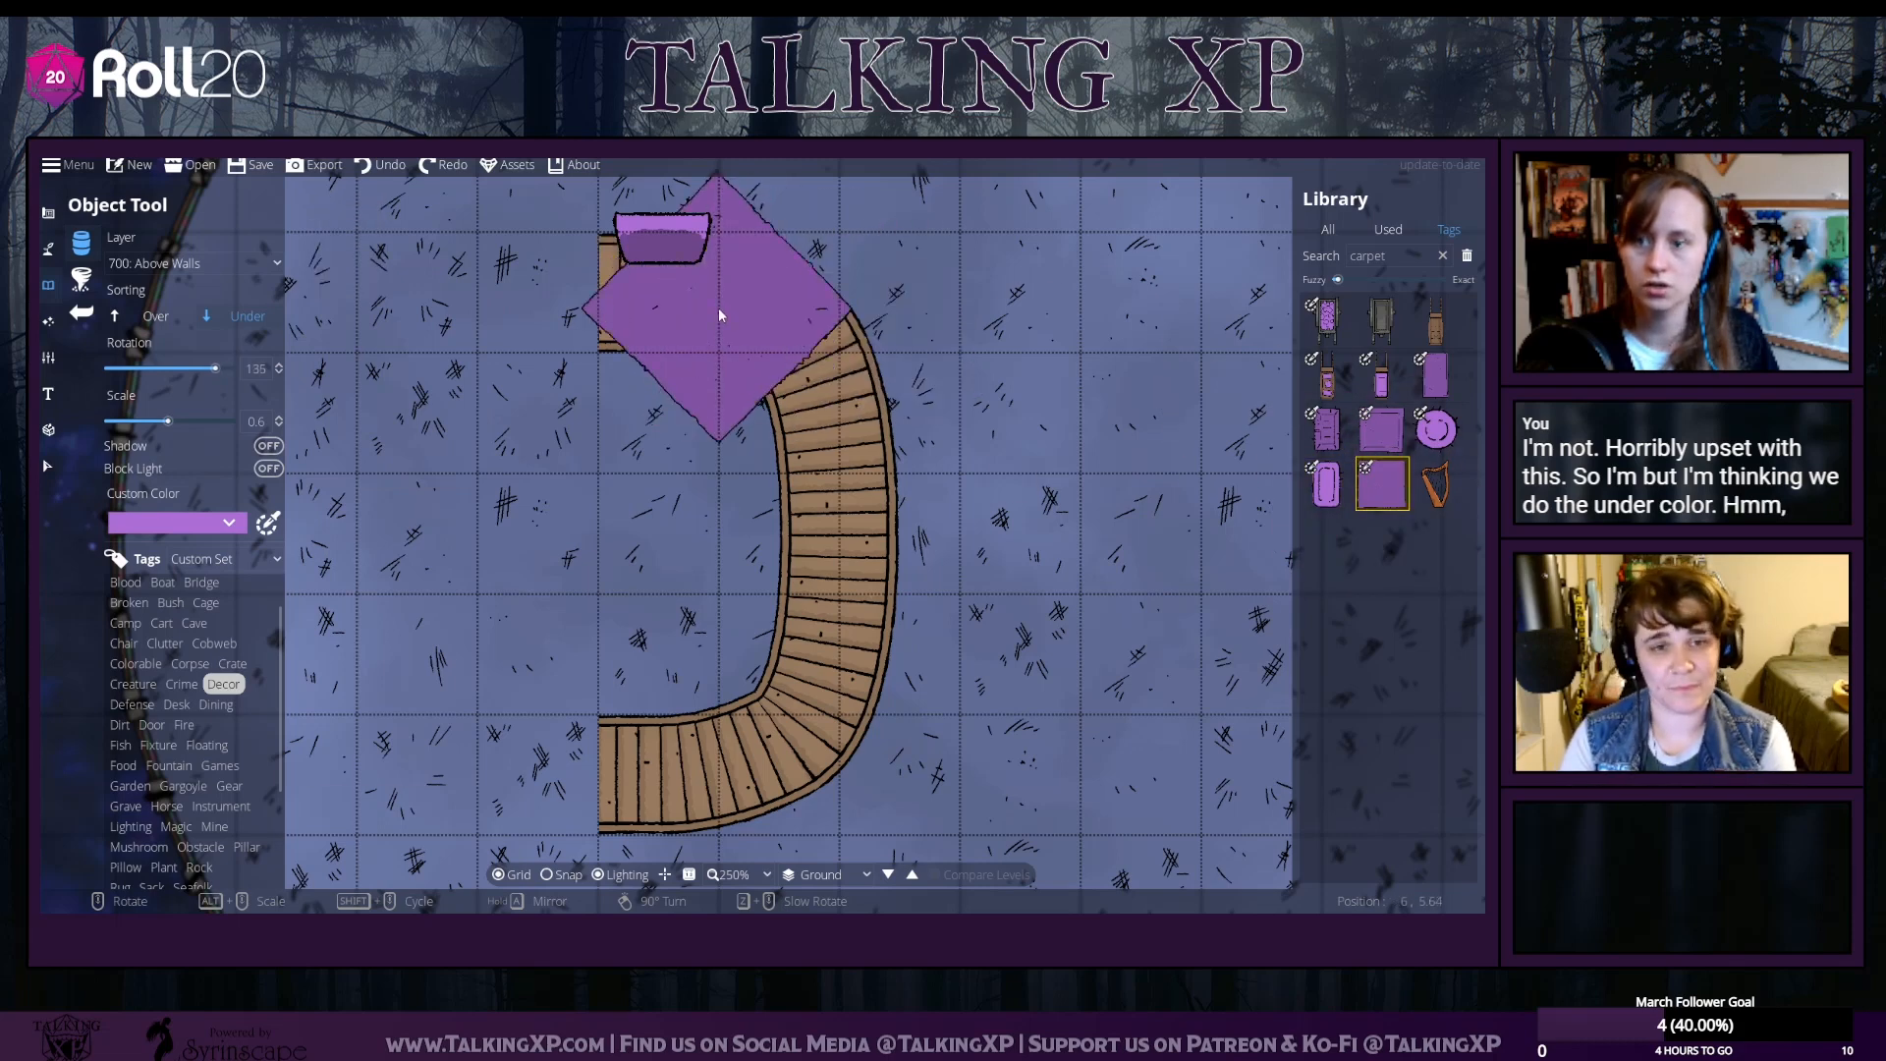
scroll(717, 308, "up", 3)
scroll(717, 308, "up", 1, "alt")
scroll(686, 310, "down", 4, "alt")
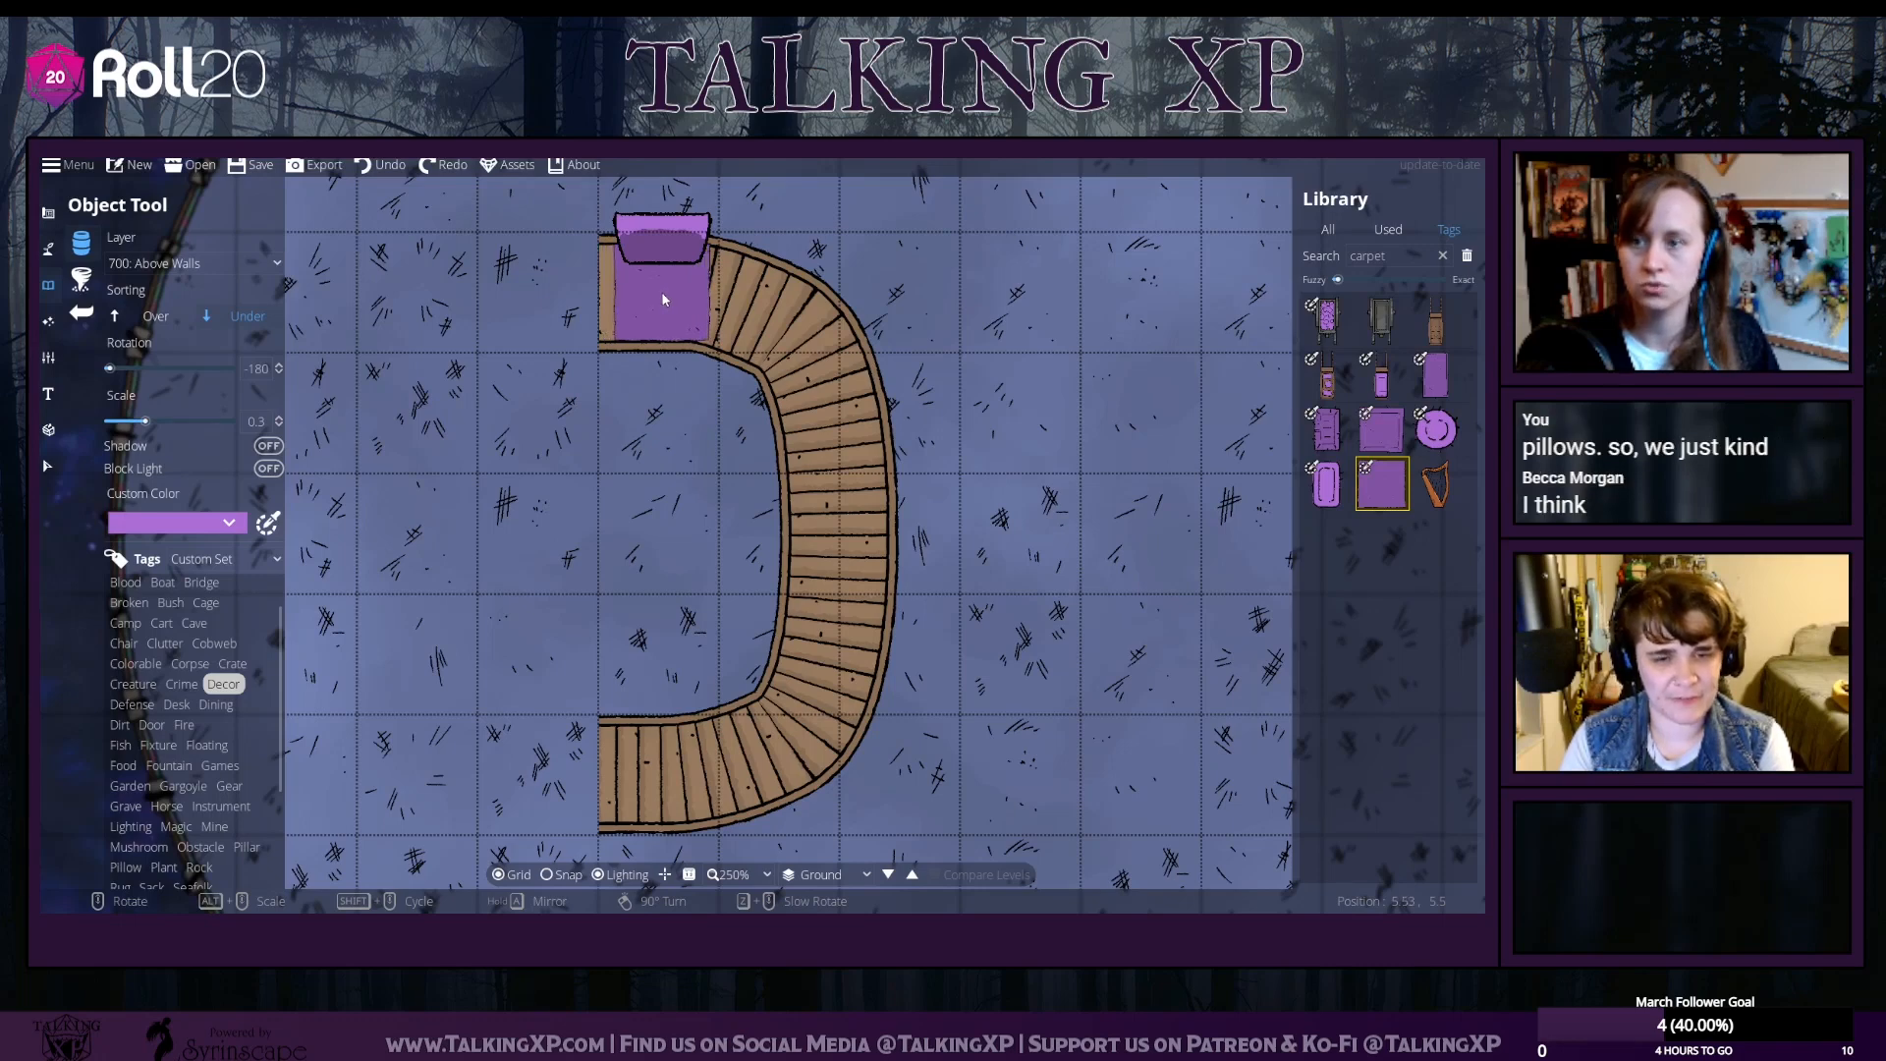
Try the rectangular Carpet 02 under the back pillow, enlarged to scale 0.6 and turned to rotation 90
left_click(1446, 386)
scroll(669, 298, "down", 2)
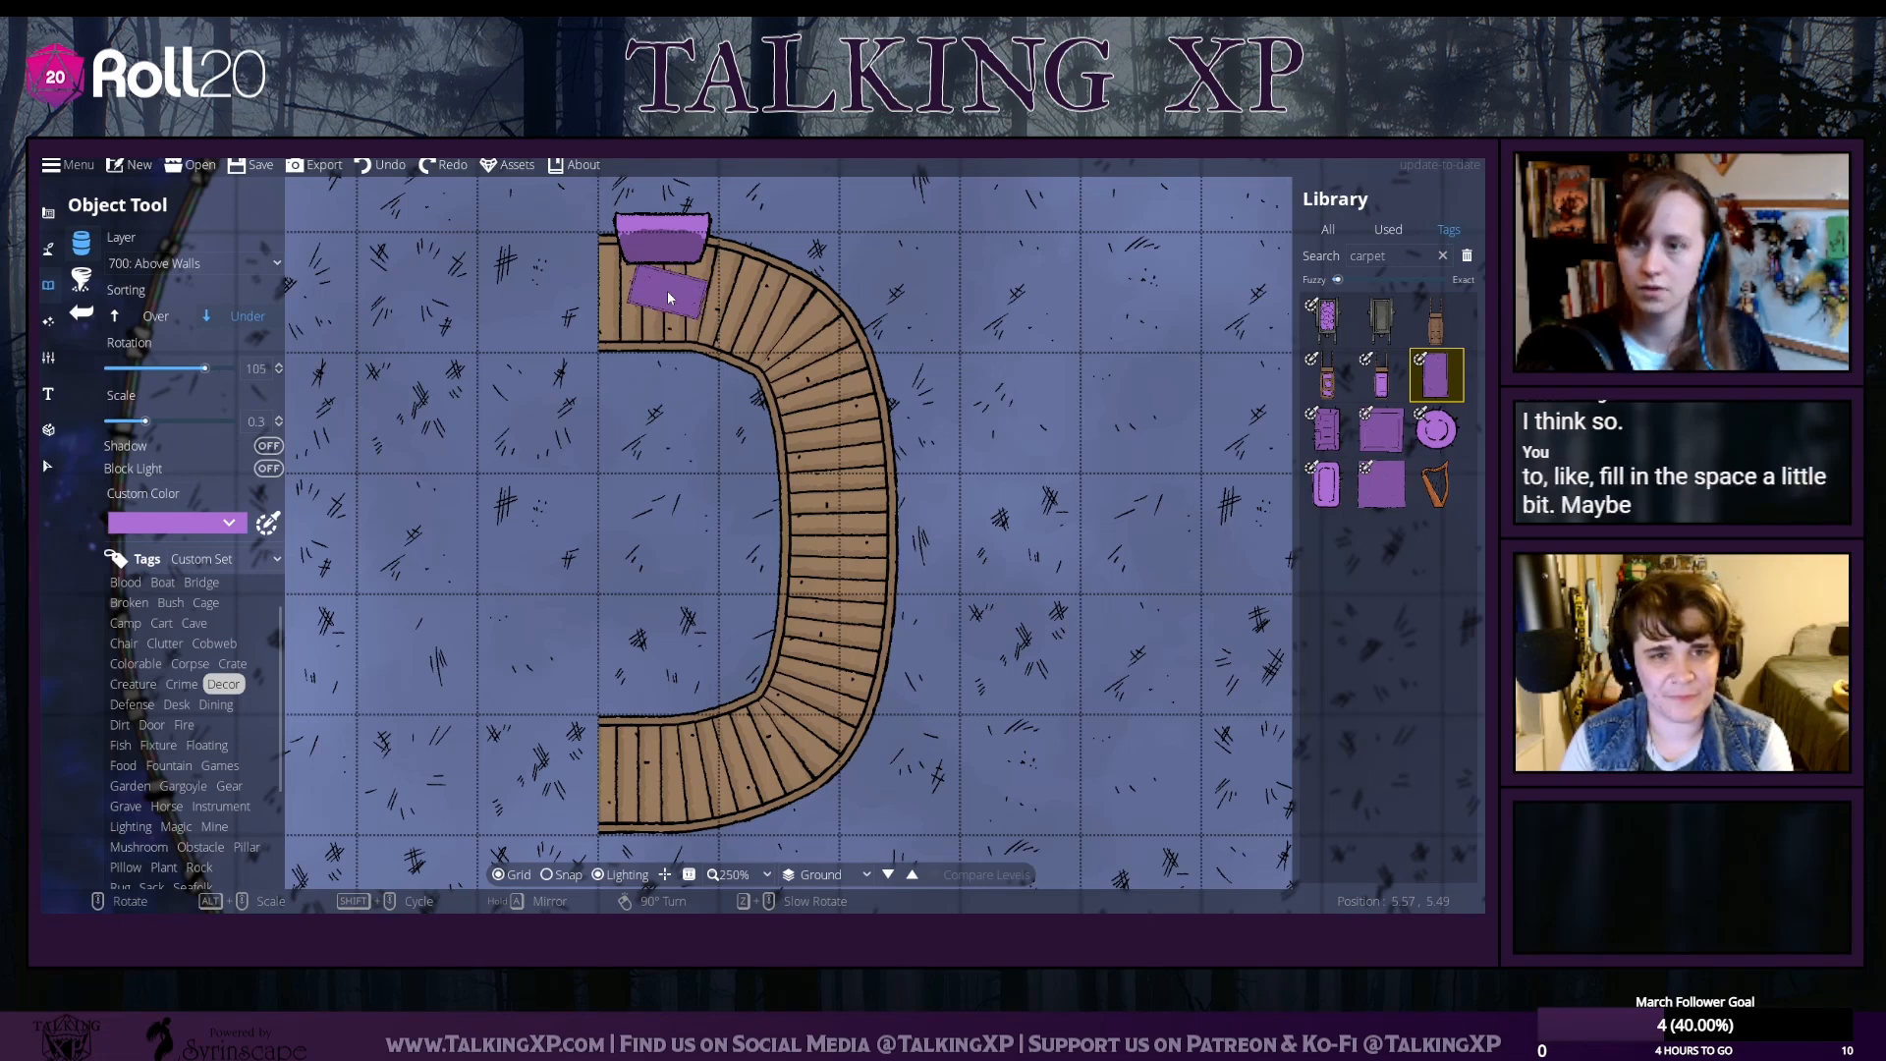
scroll(668, 291, "up", 4)
scroll(668, 291, "down", 1)
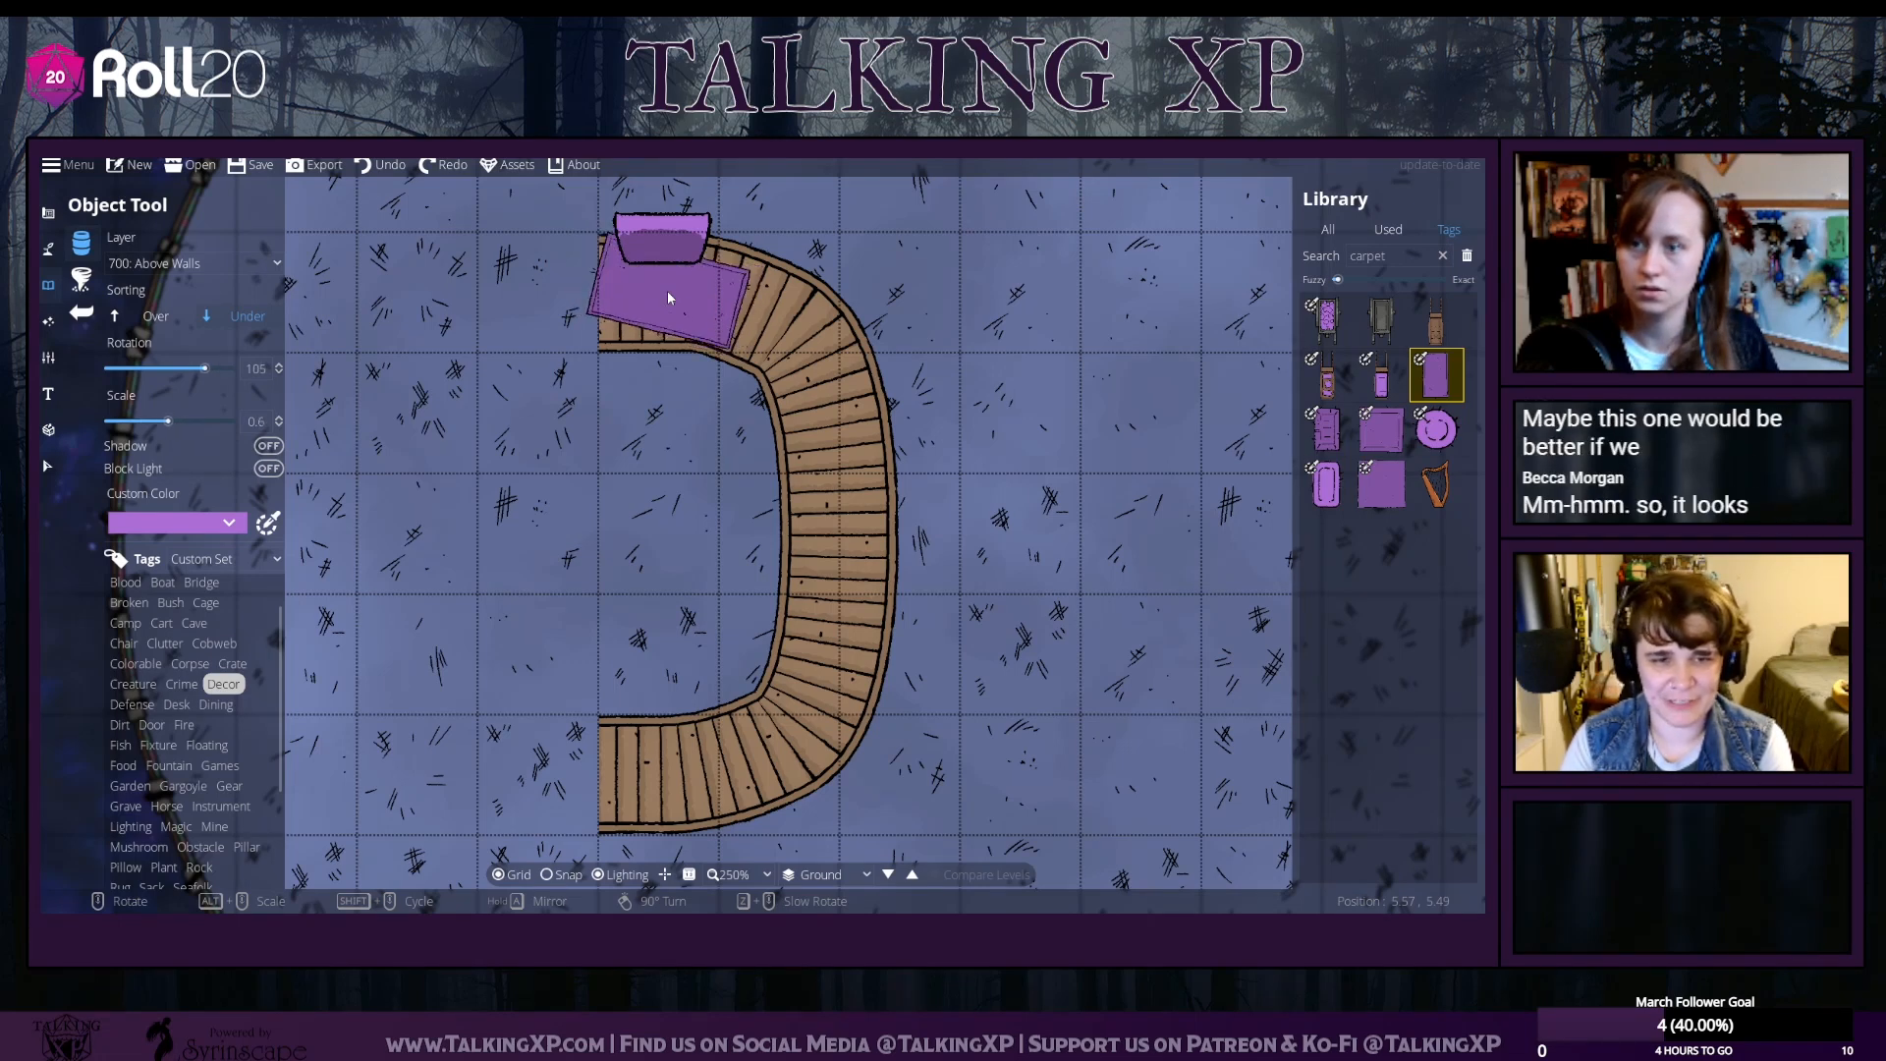
scroll(668, 291, "down", 1)
scroll(668, 298, "down", 1)
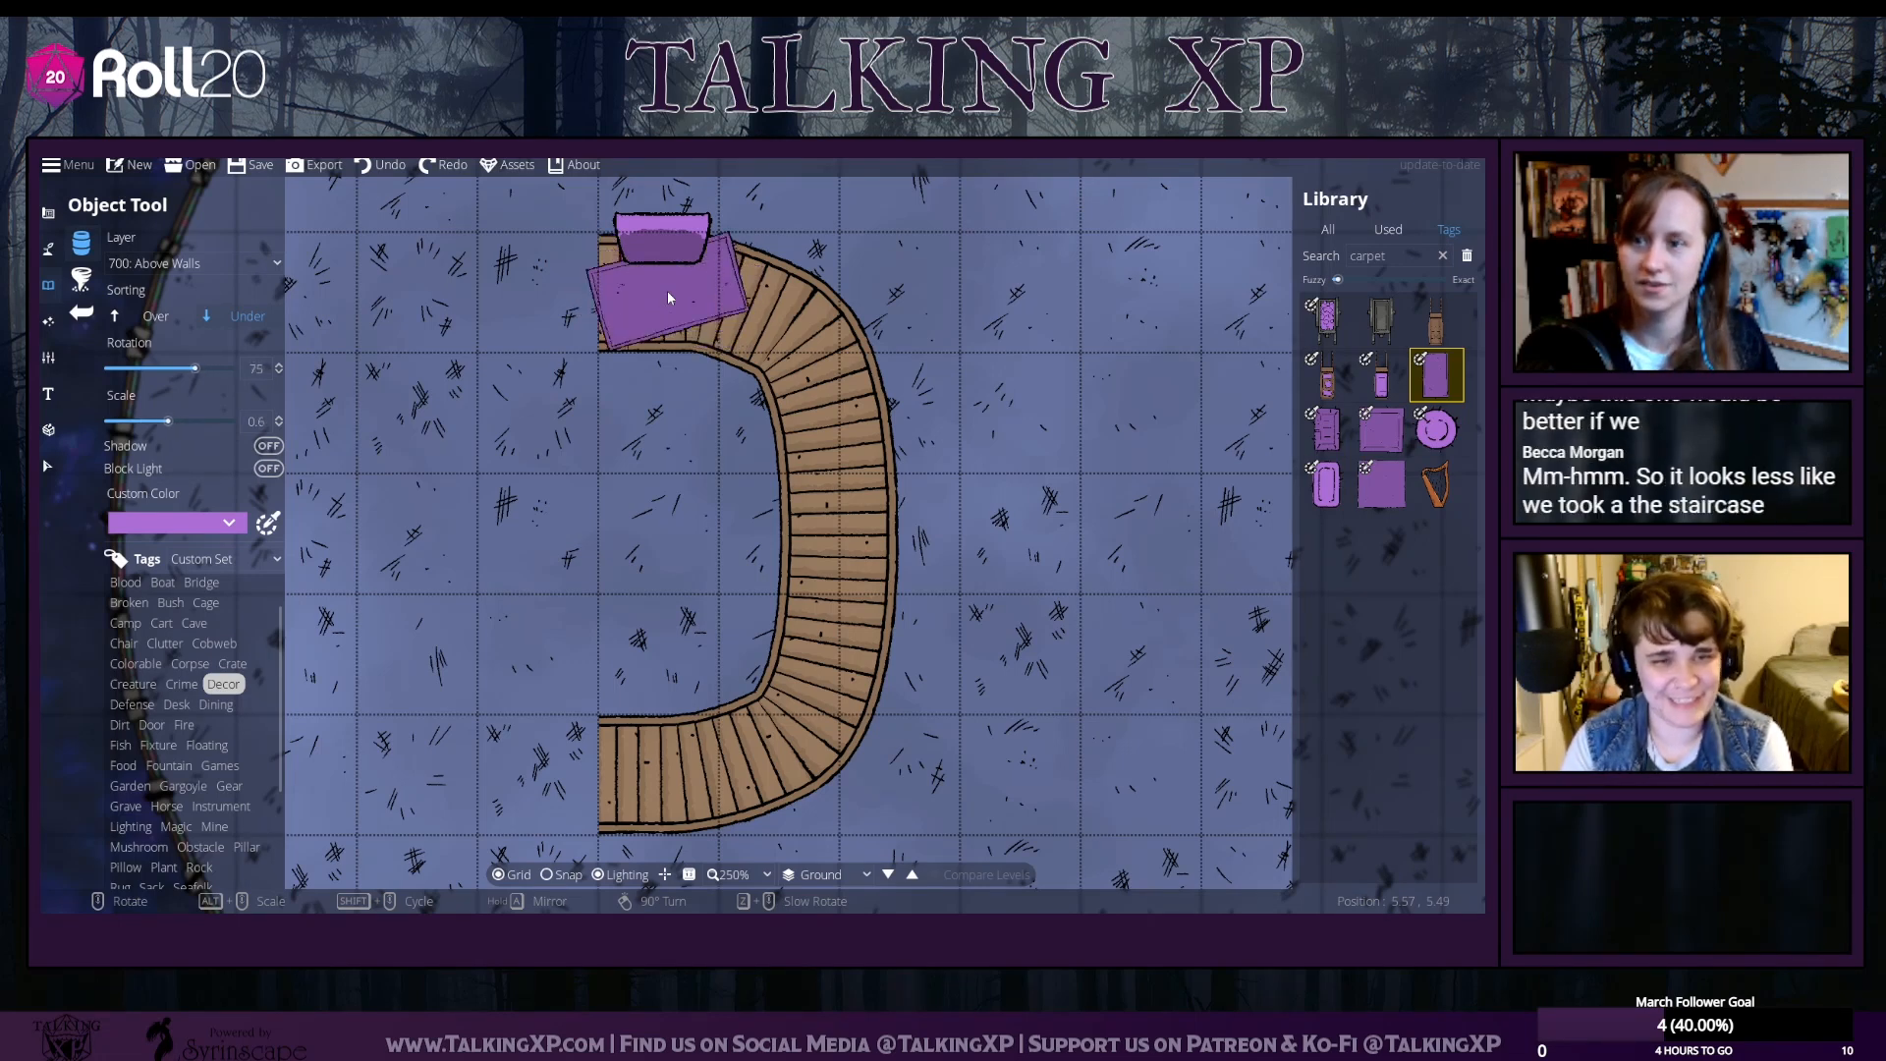
scroll(668, 298, "up", 1)
Choose the plain borderless square carpet at scale 0.3 and set the custom color to a bright blue of about hex 83ecf7
left_click(1381, 478)
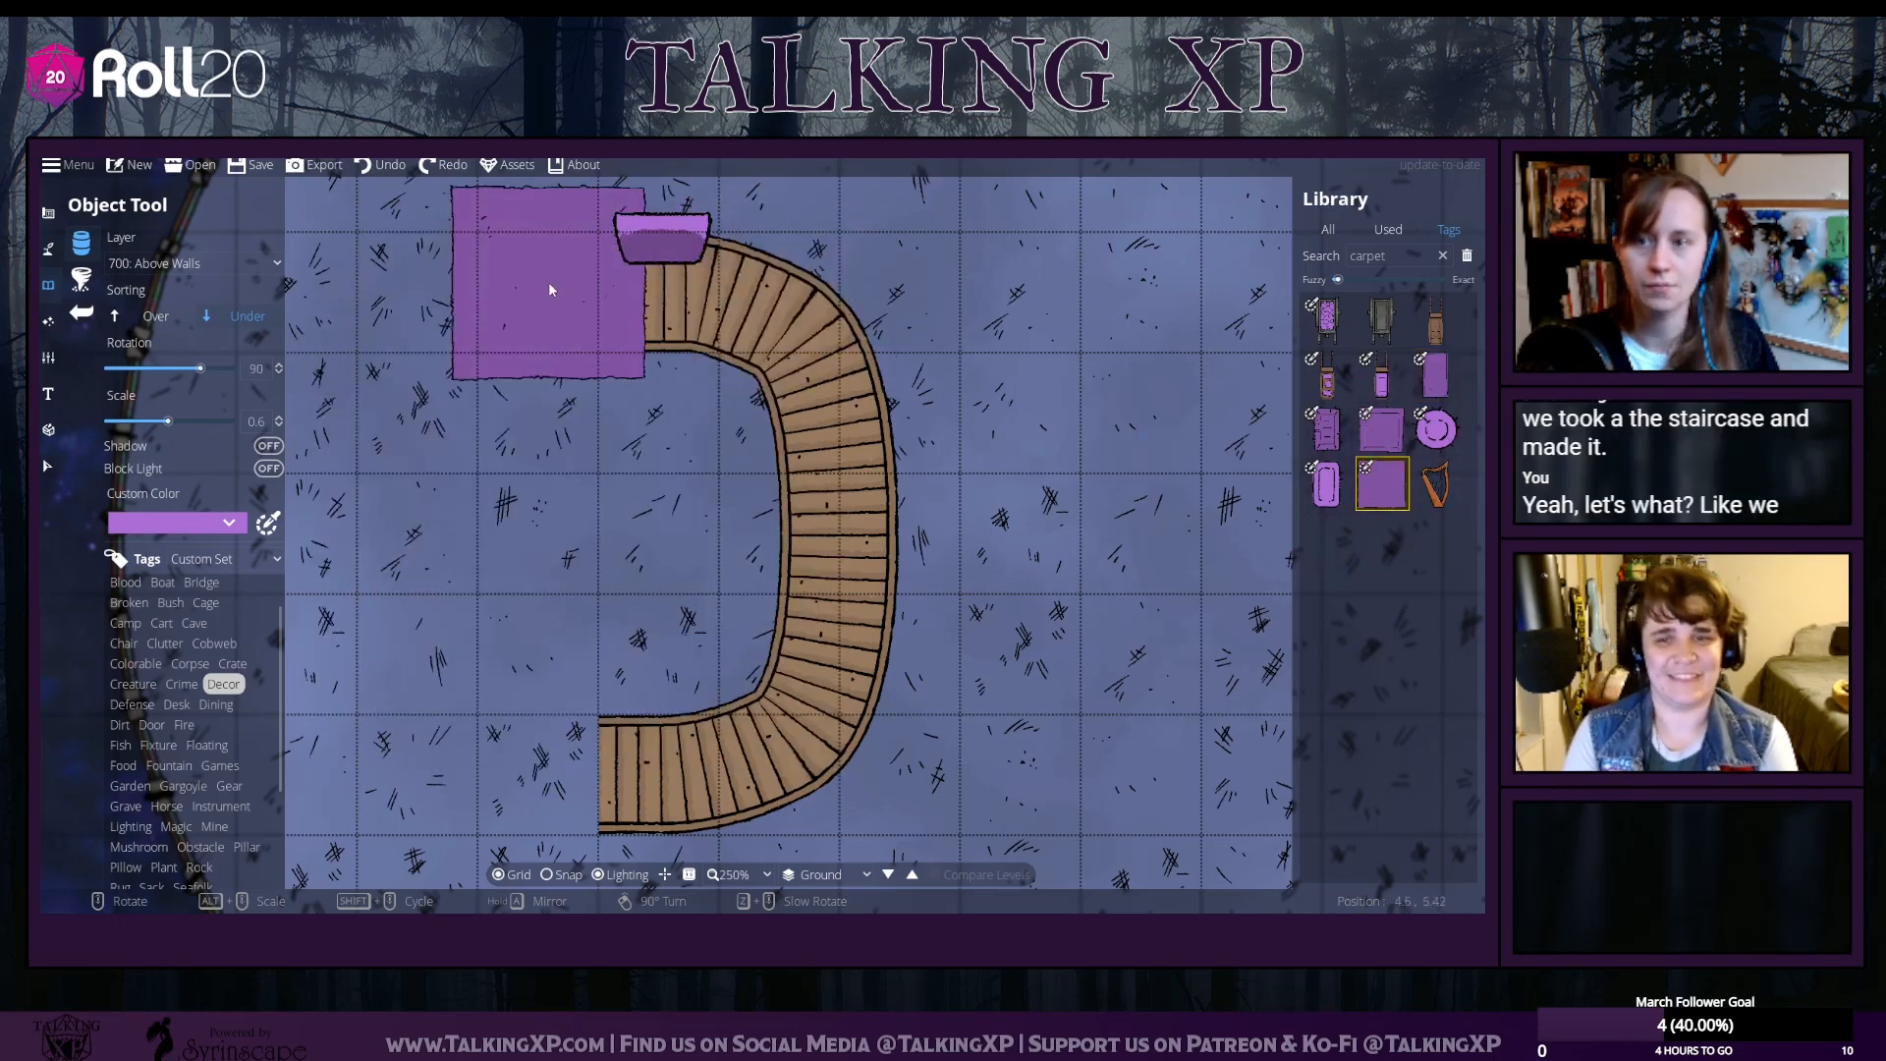
scroll(657, 309, "down", 3)
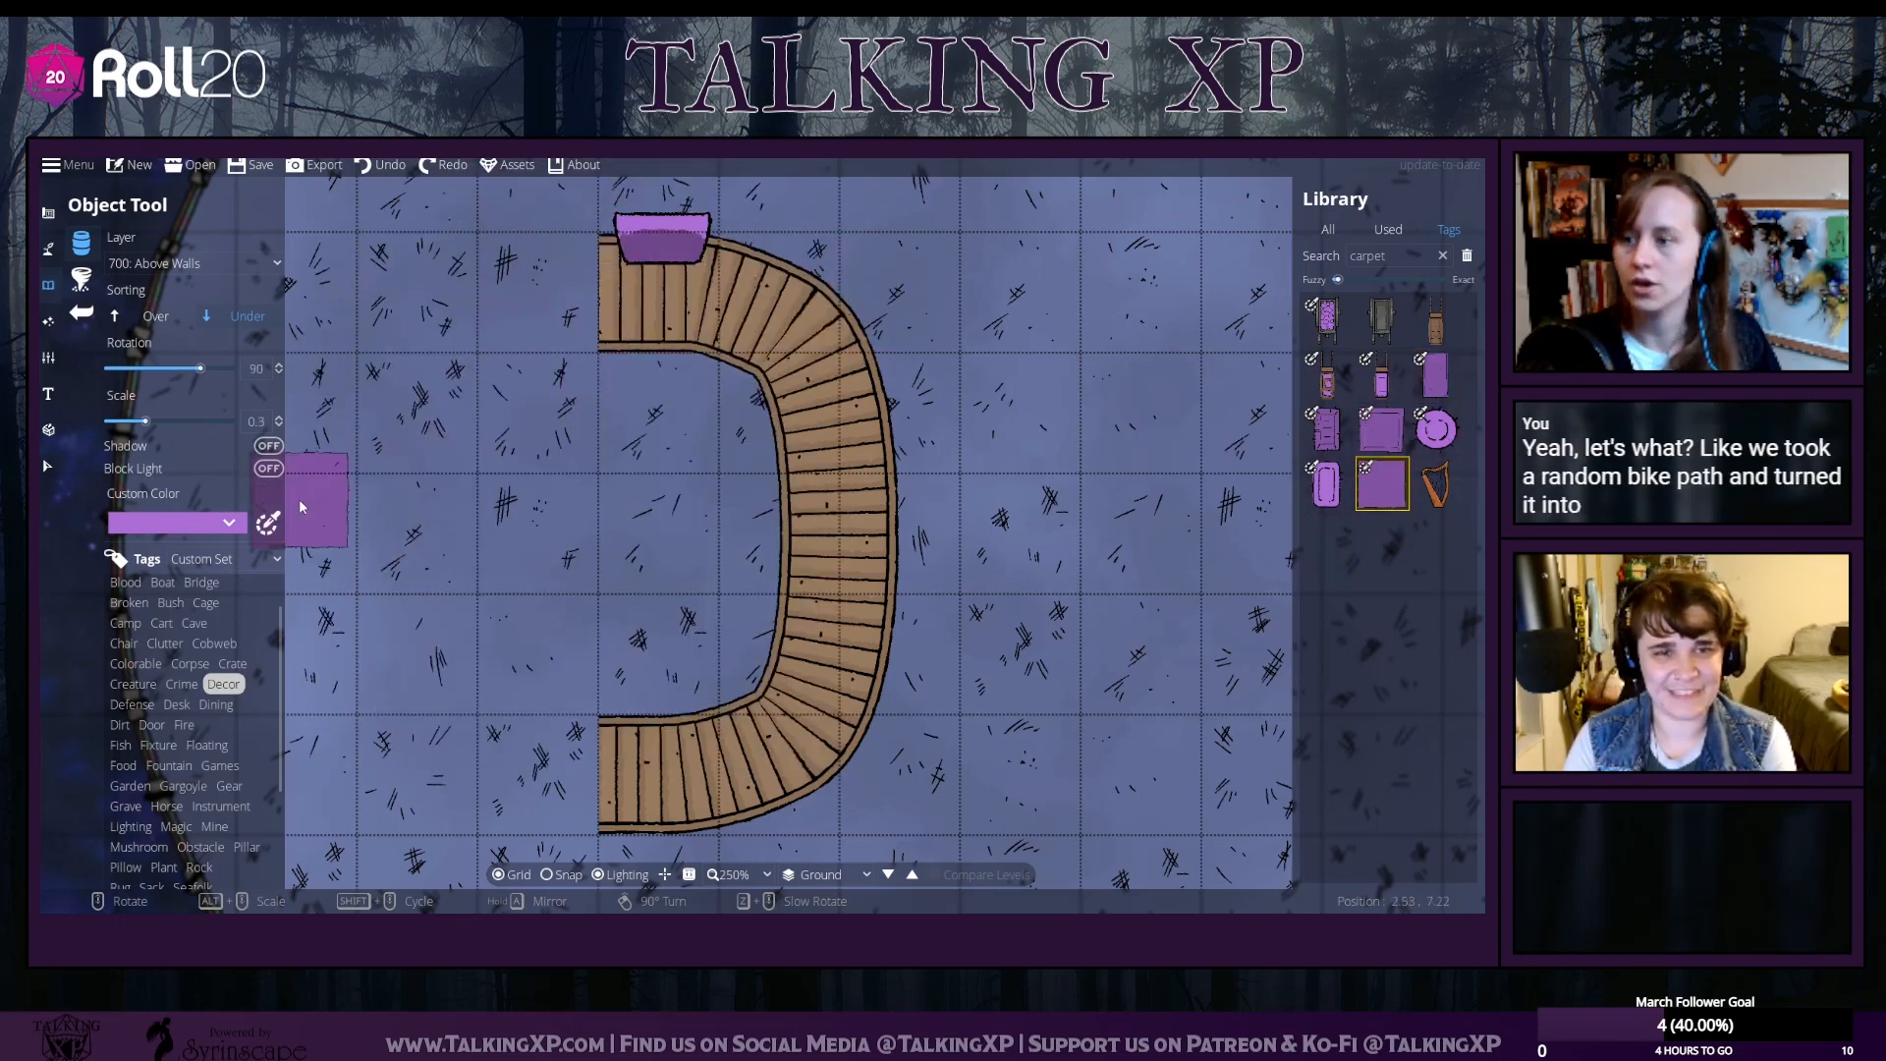
left_click(267, 523)
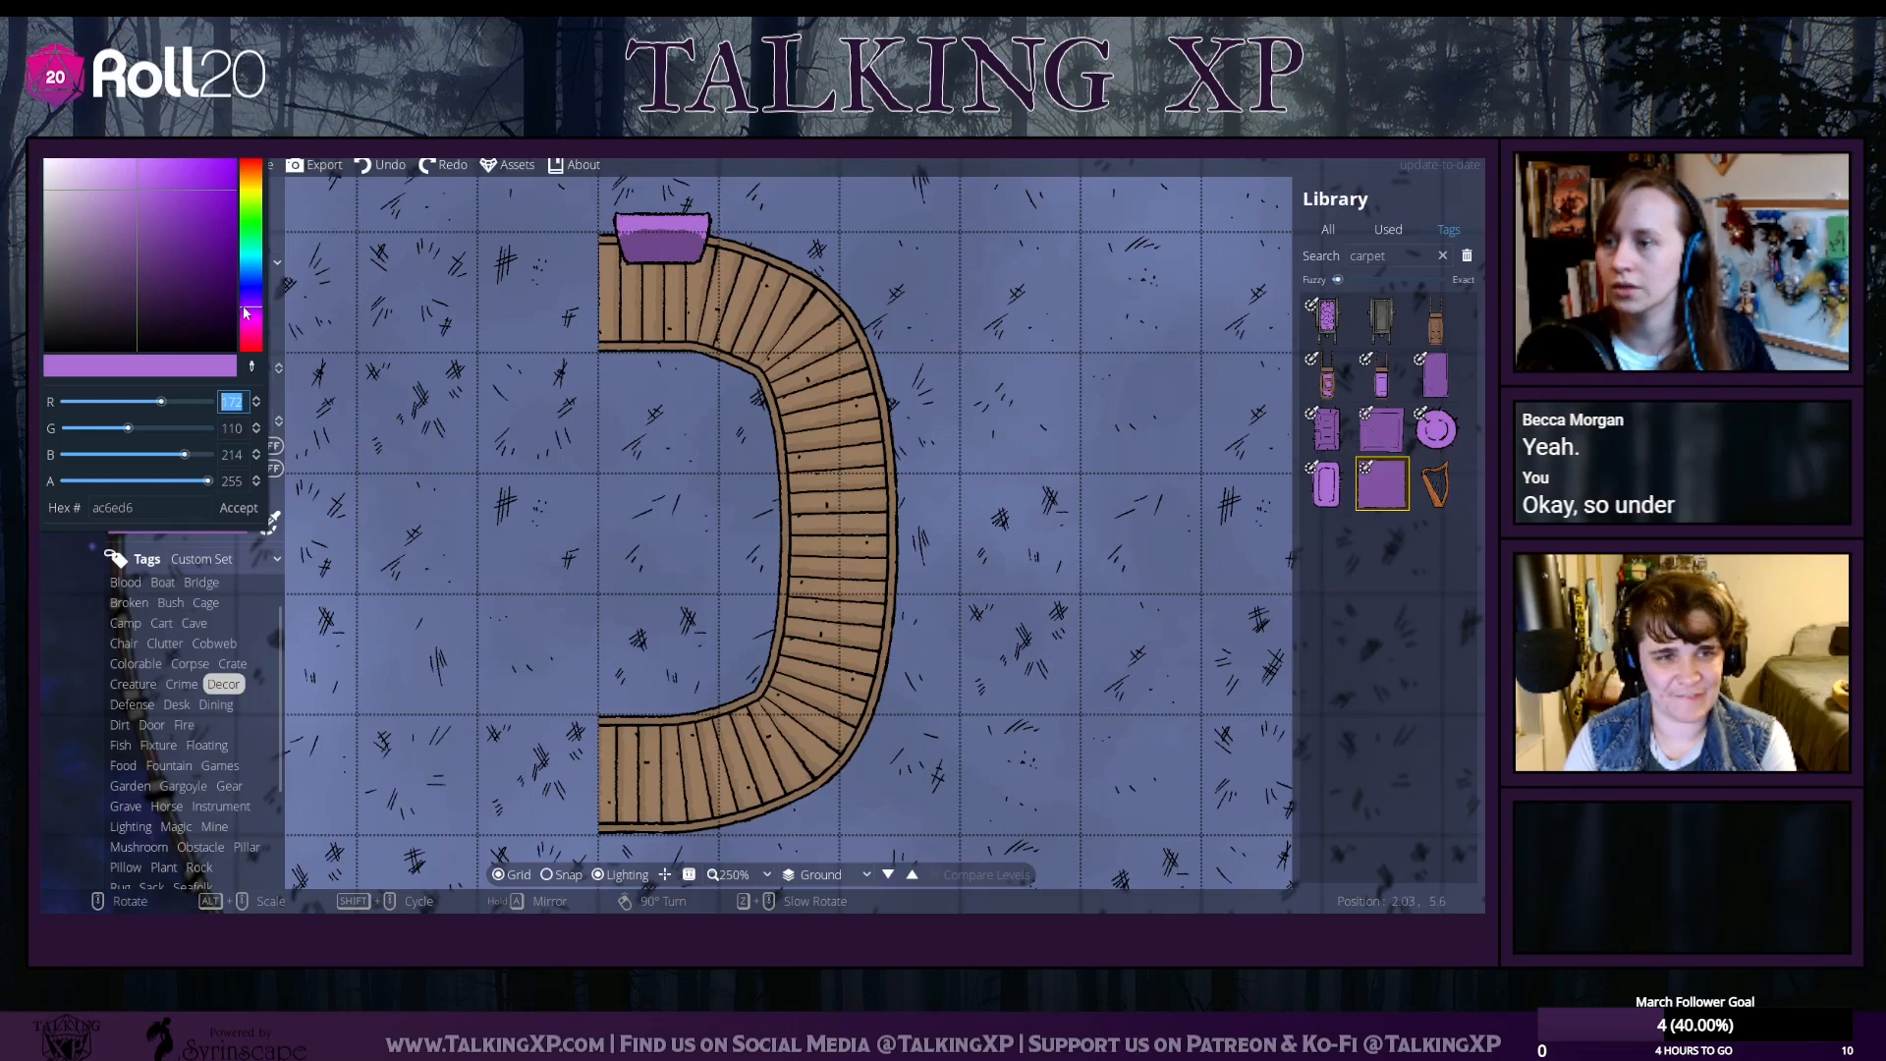
left_click_drag(246, 313, 257, 263)
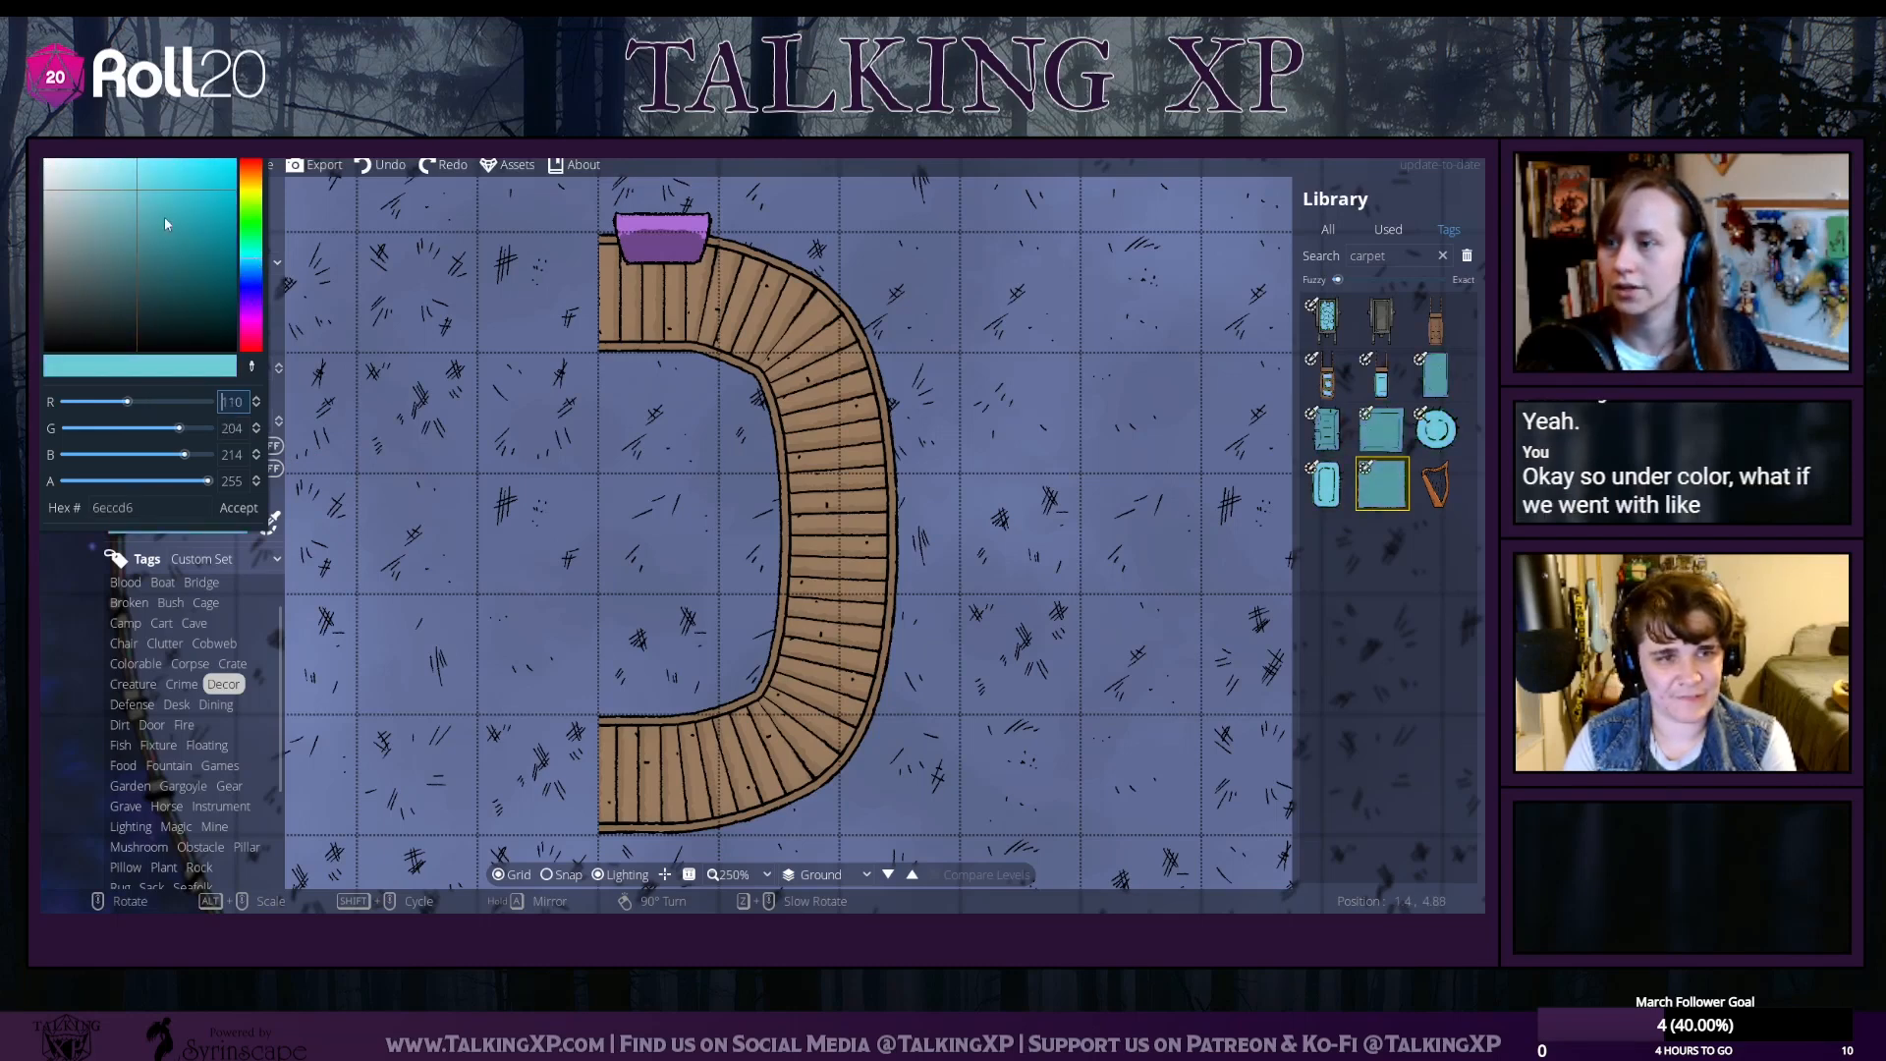
left_click_drag(165, 224, 138, 170)
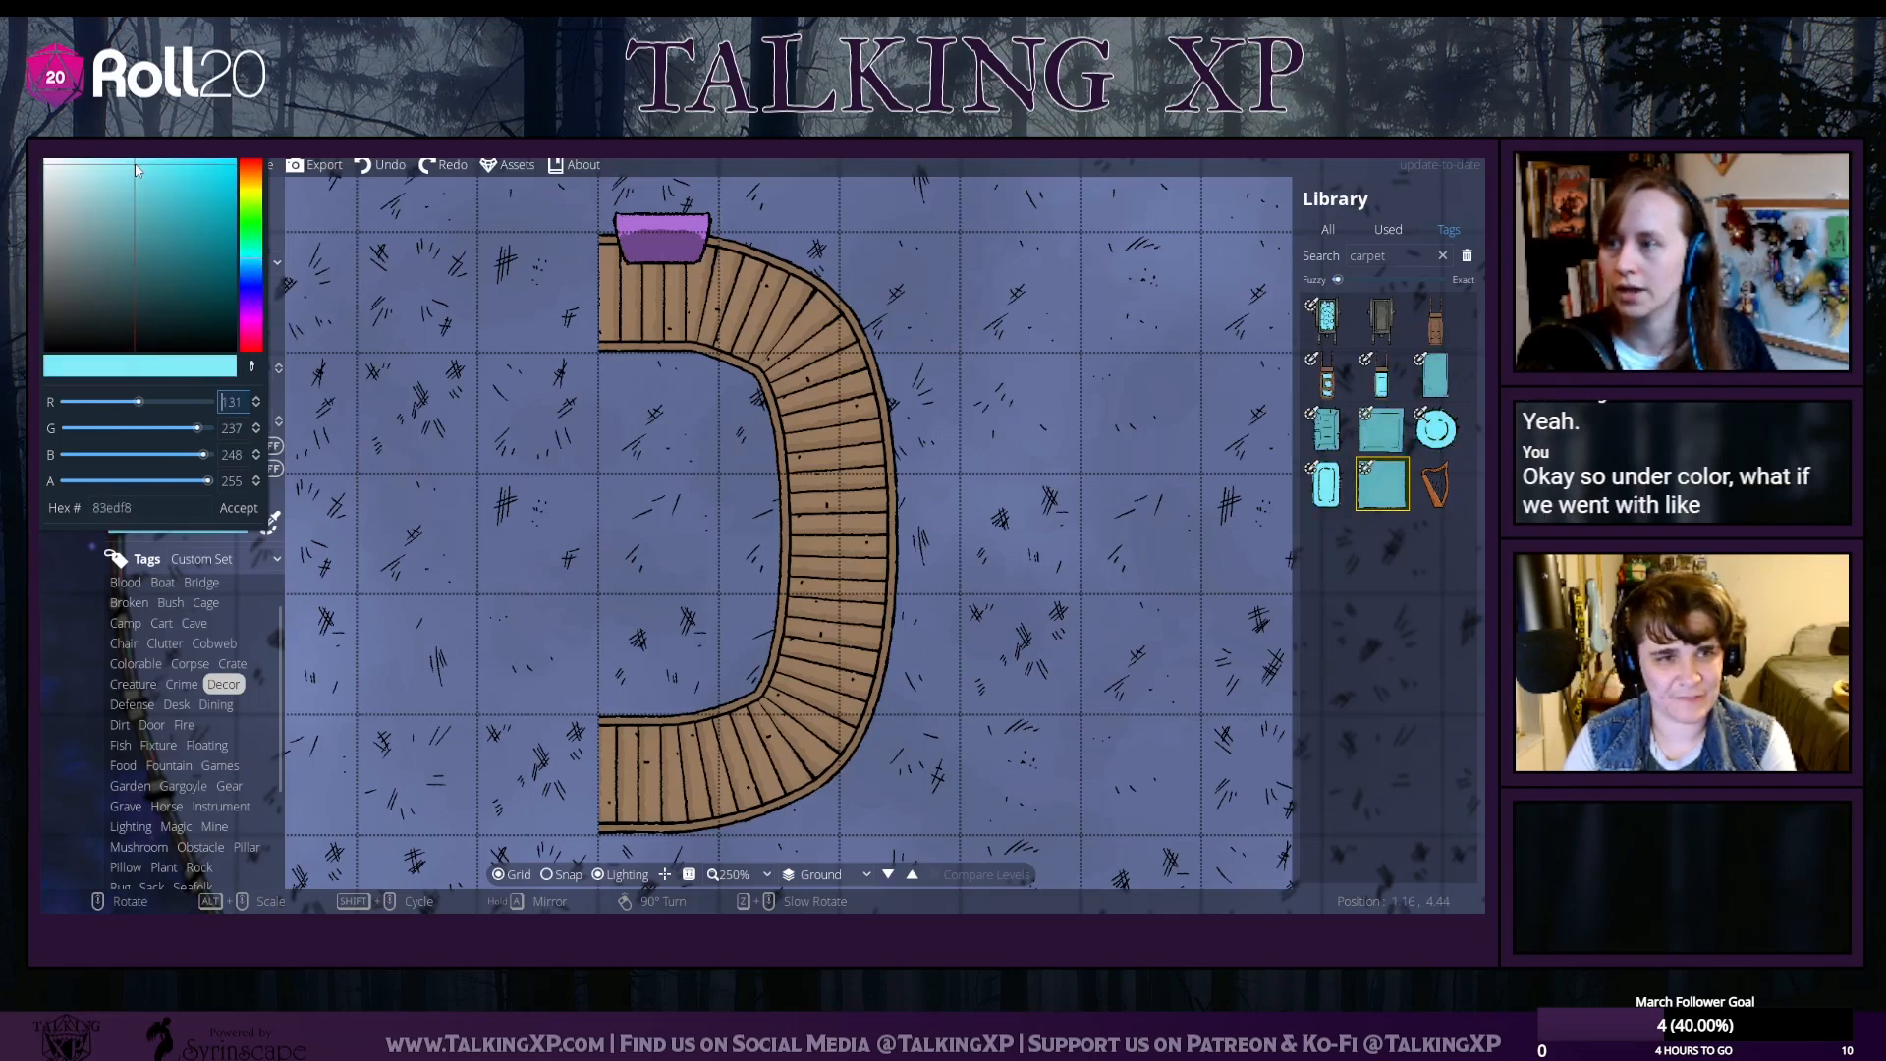
left_click(238, 507)
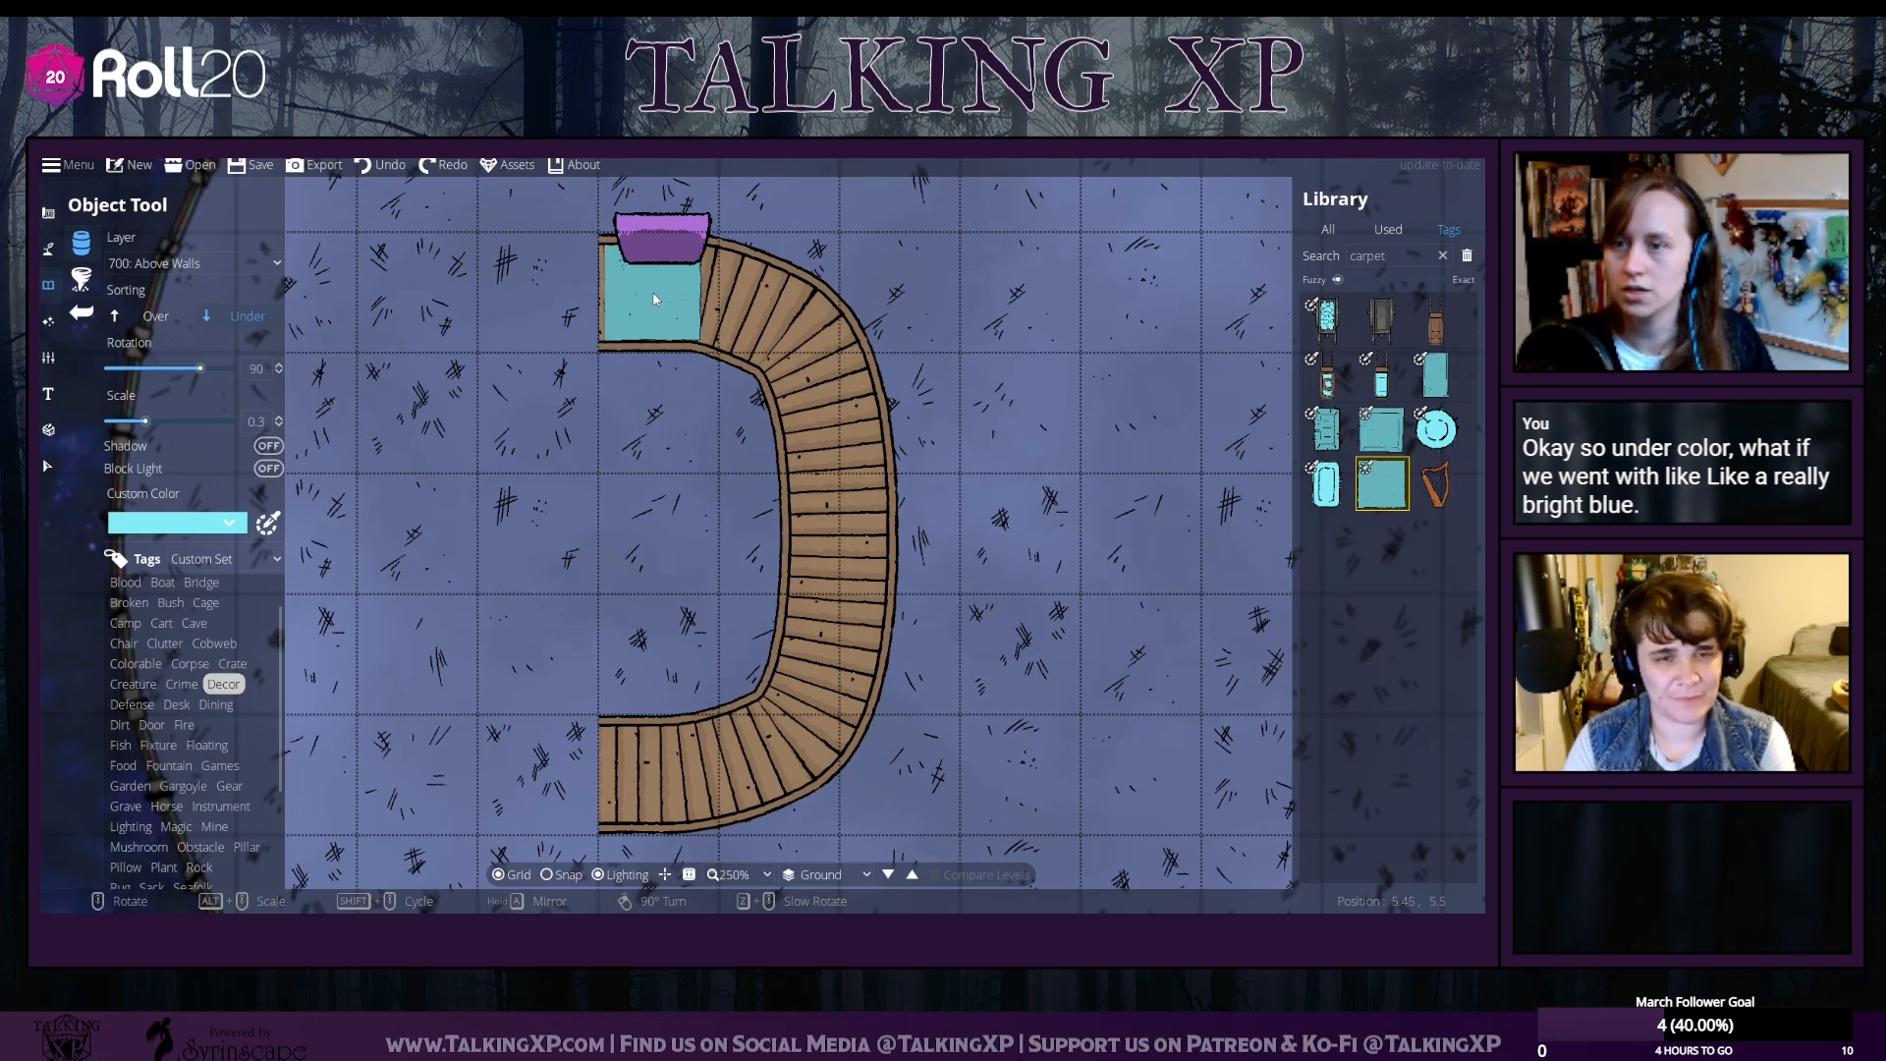
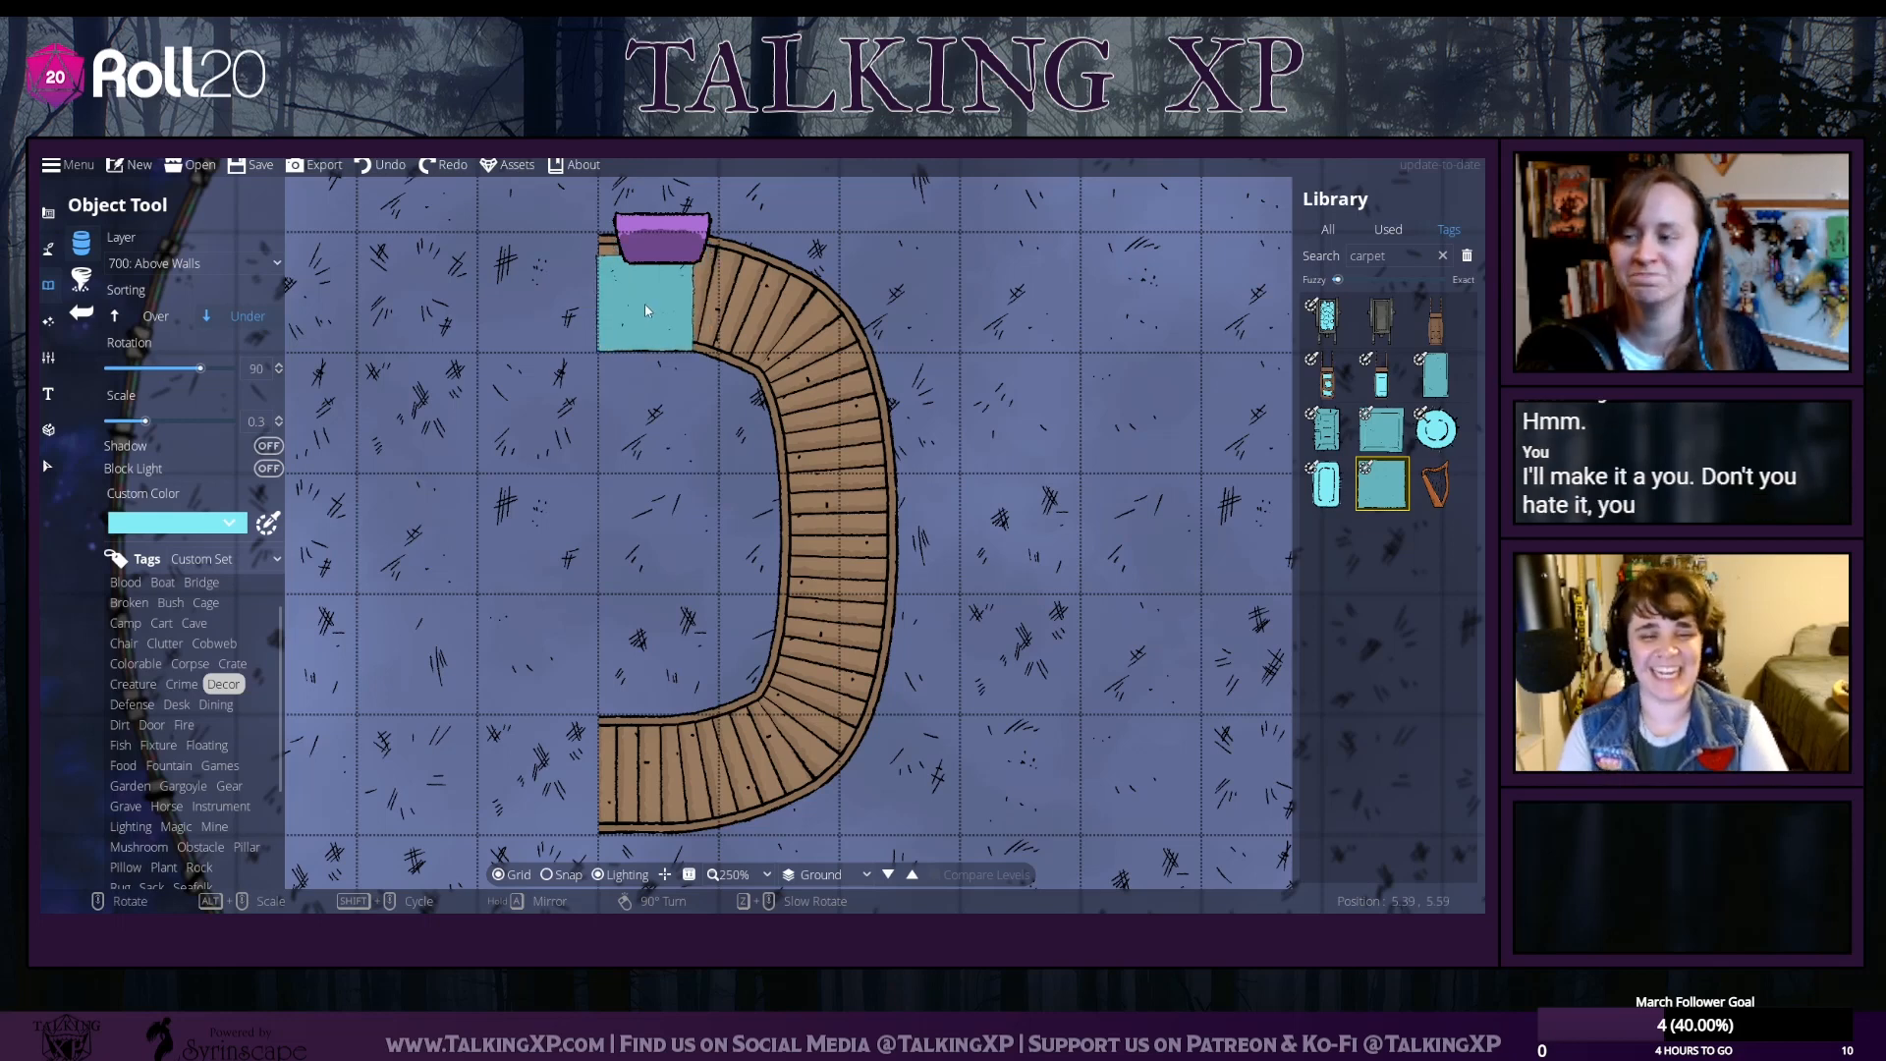
Darken the custom color for the square carpet cushion to a muted teal of about hex 58a3aa
left_click(275, 528)
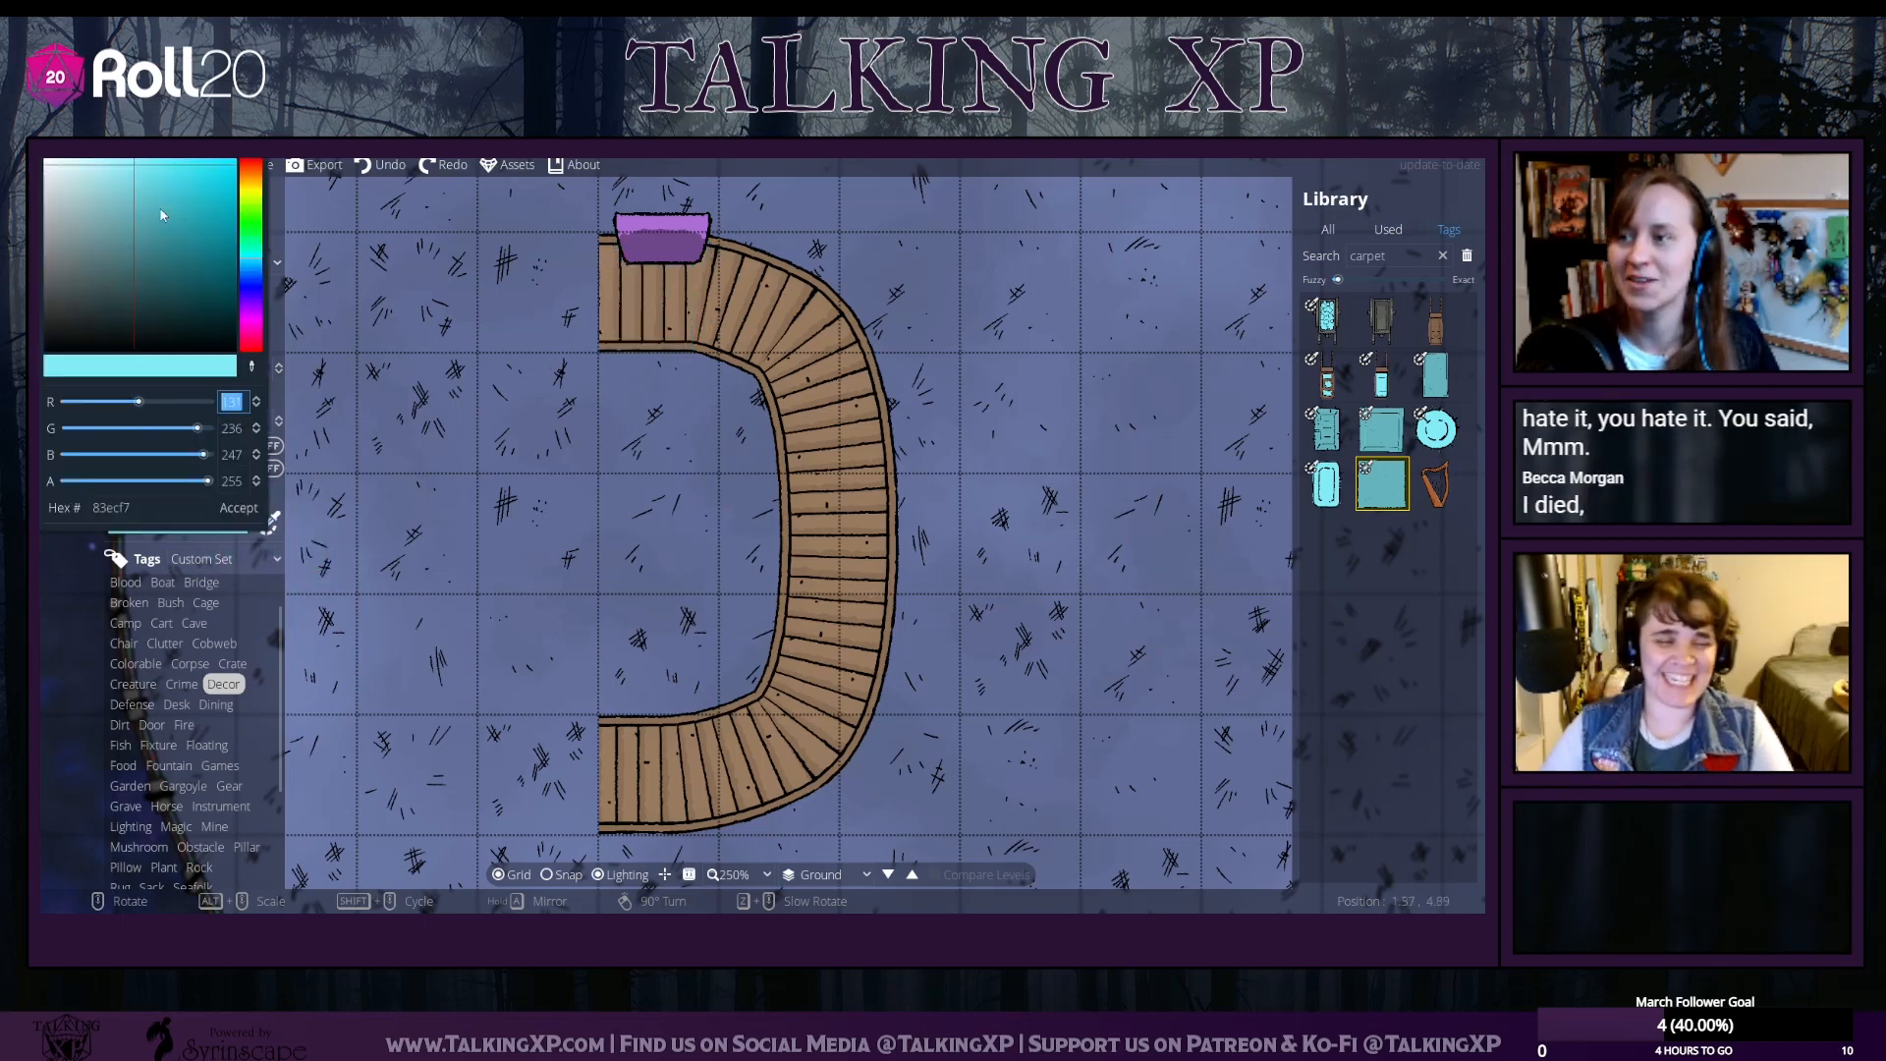
left_click_drag(143, 178, 136, 222)
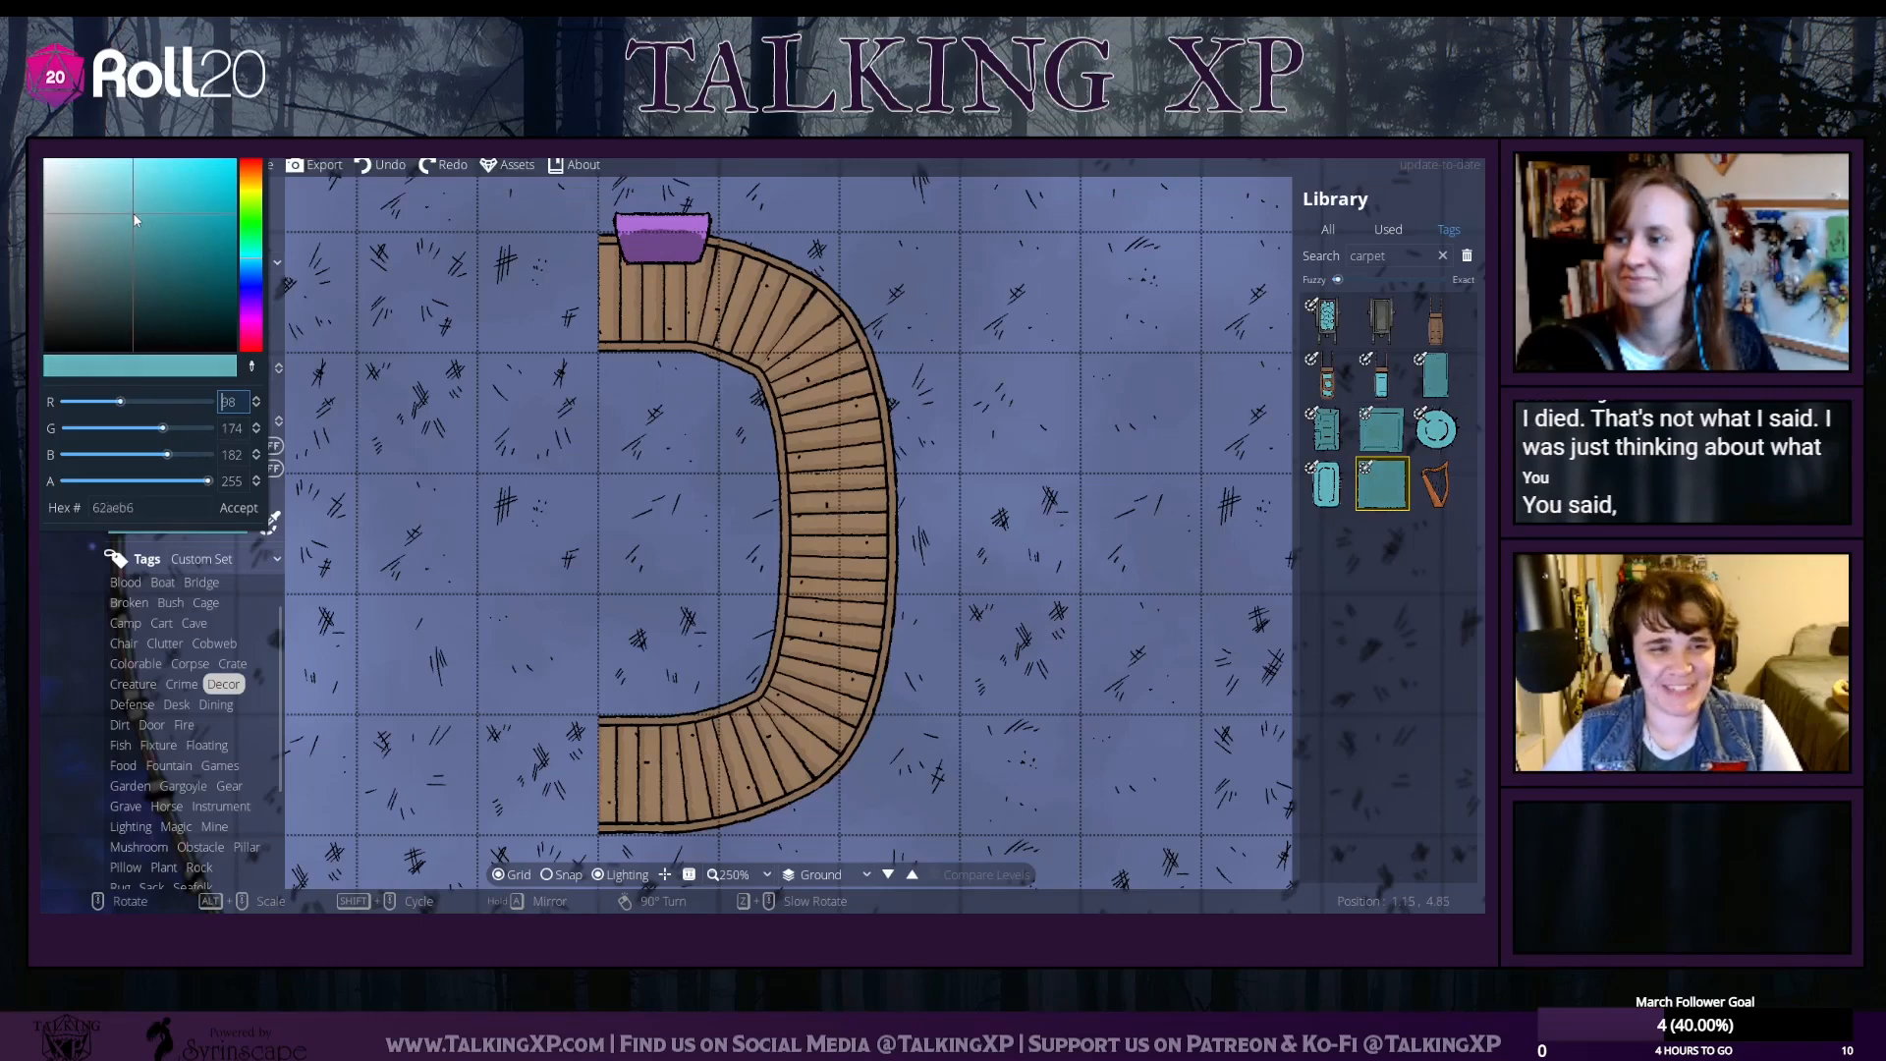
left_click(239, 508)
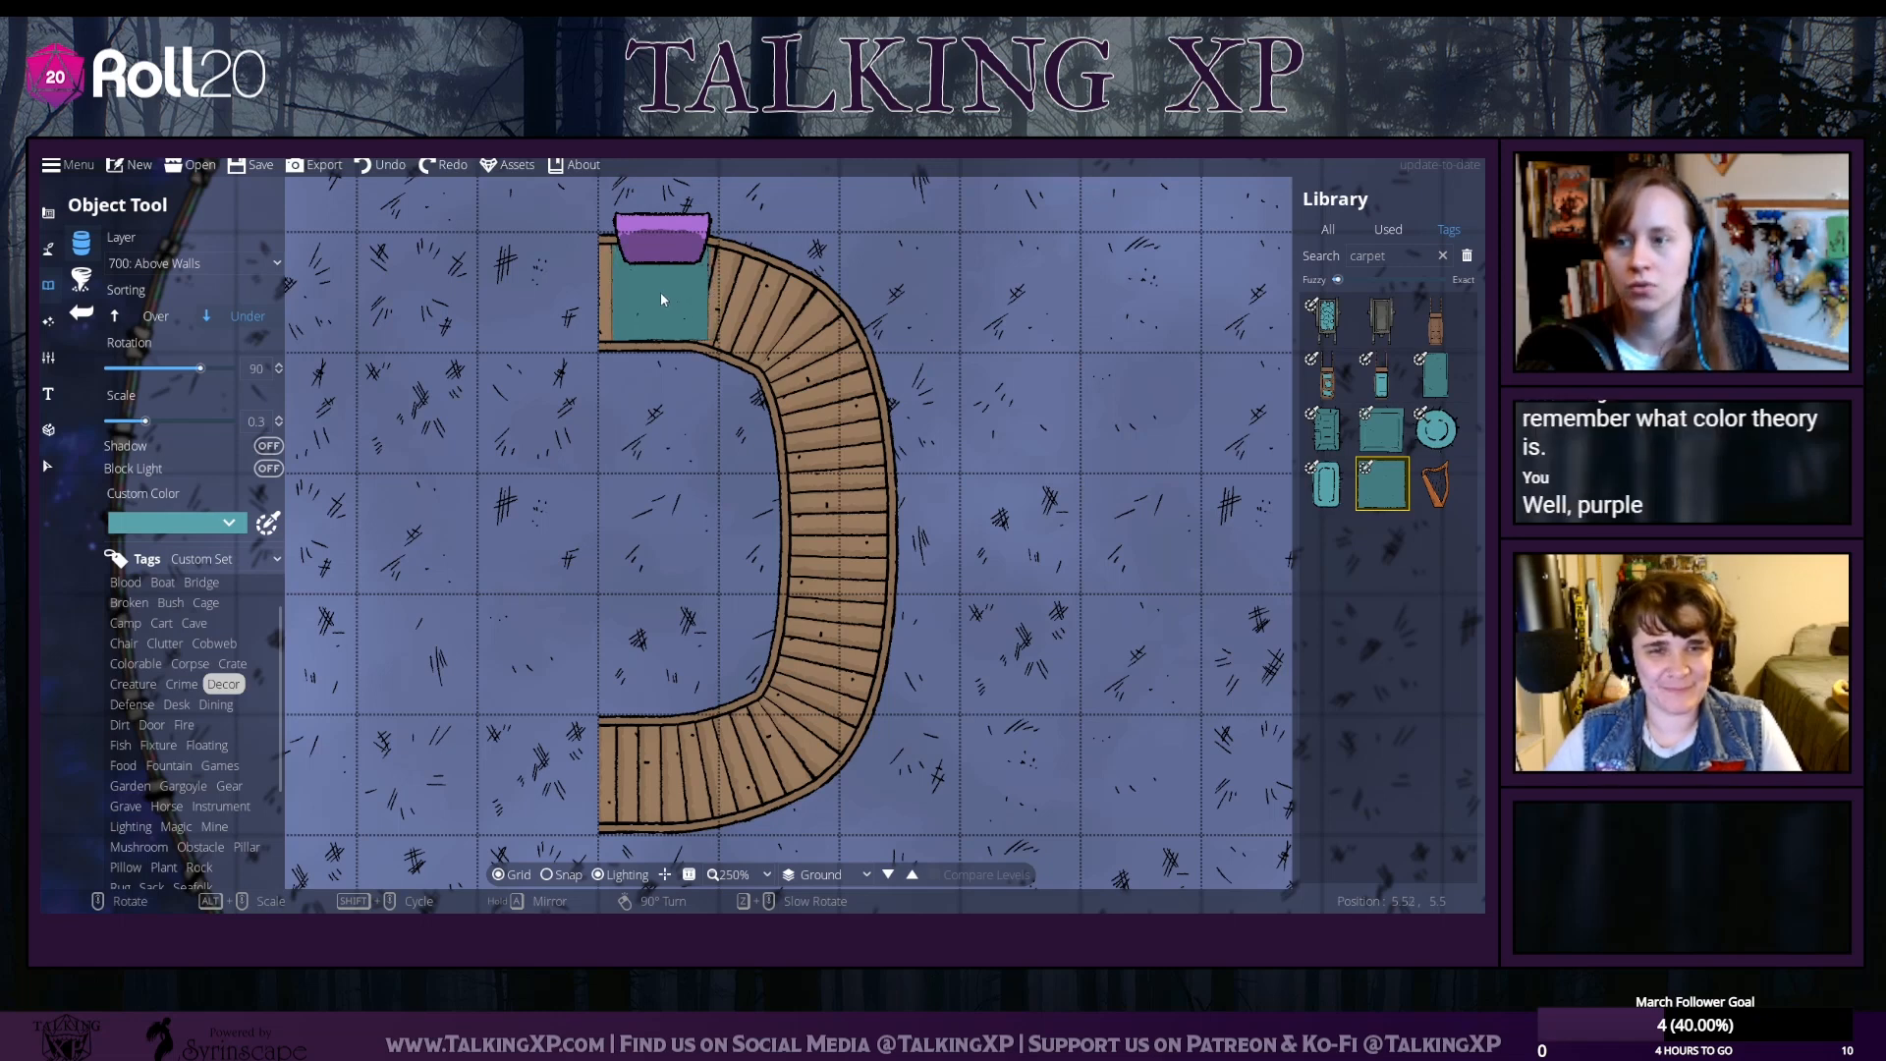
Place four teal square cushions along the bench's upper curve, starting below the back pillow, at rotations 90, 120, 150 and 165
left_click(661, 295)
scroll(688, 307, "down", 2)
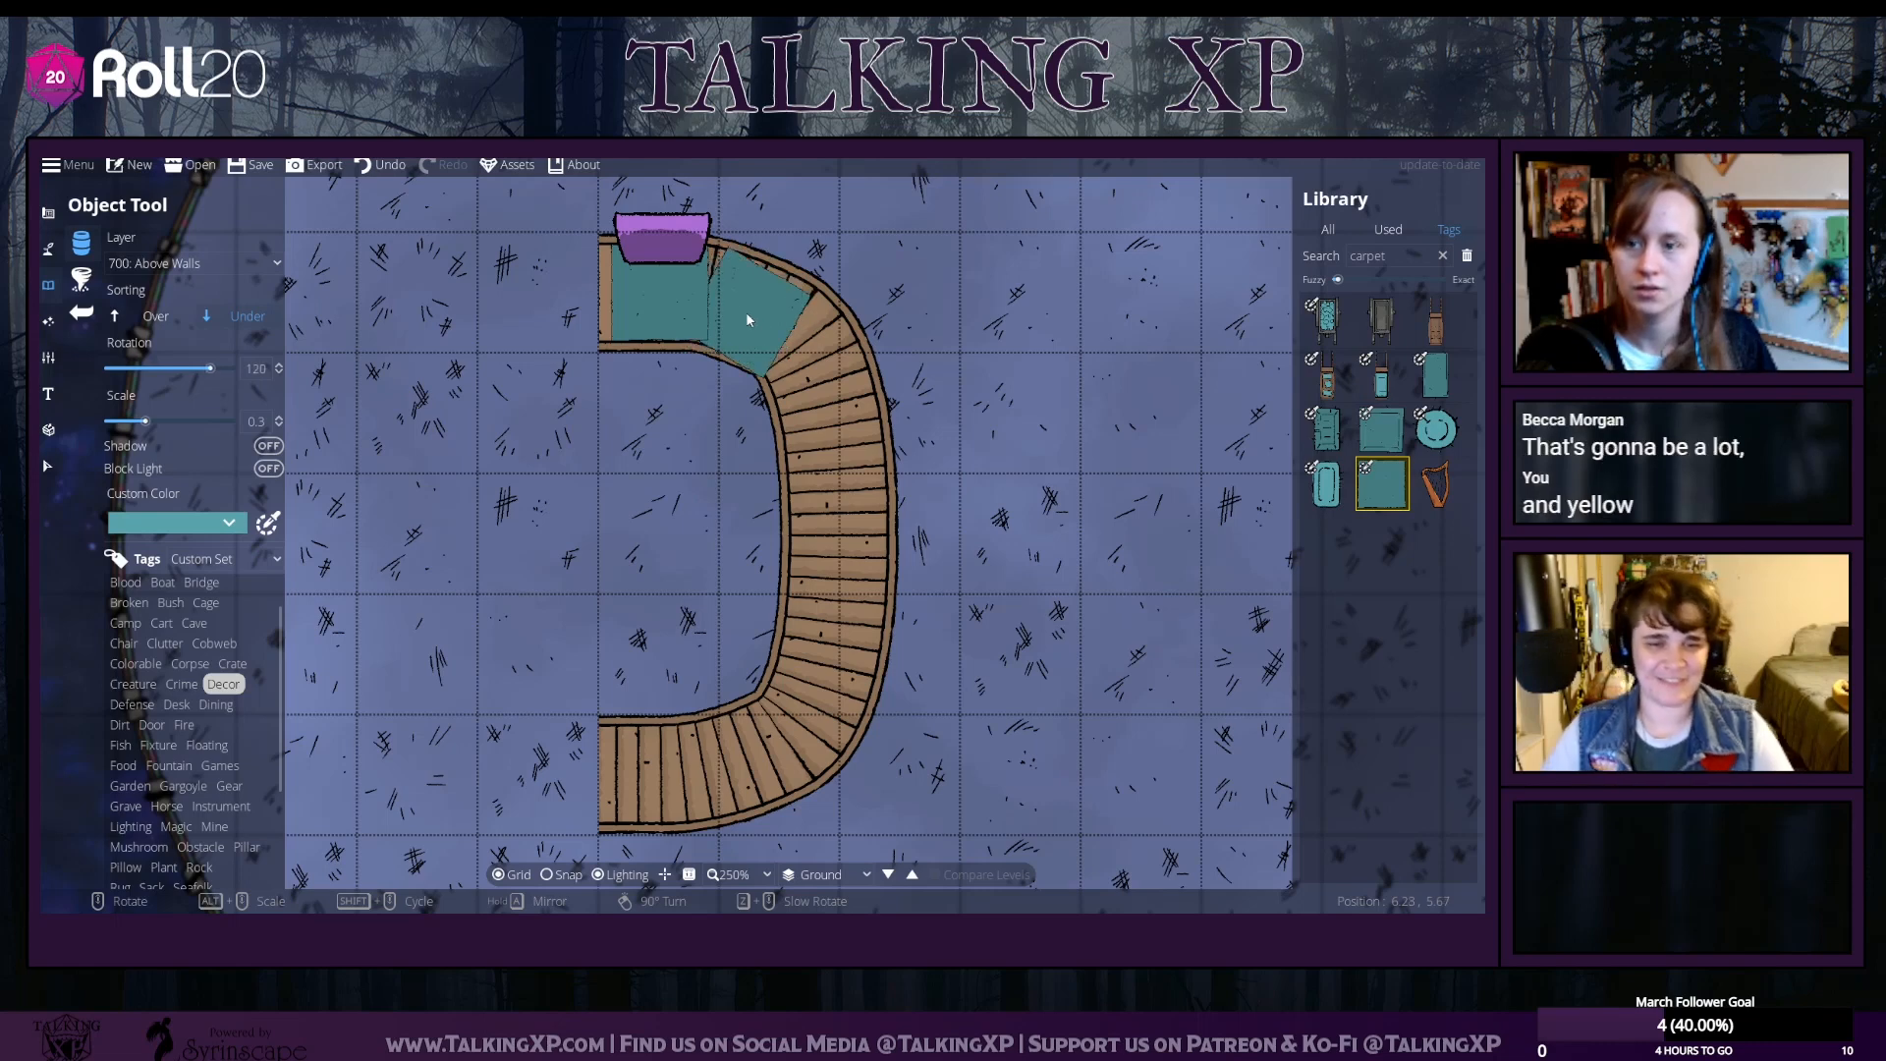
left_click(751, 314)
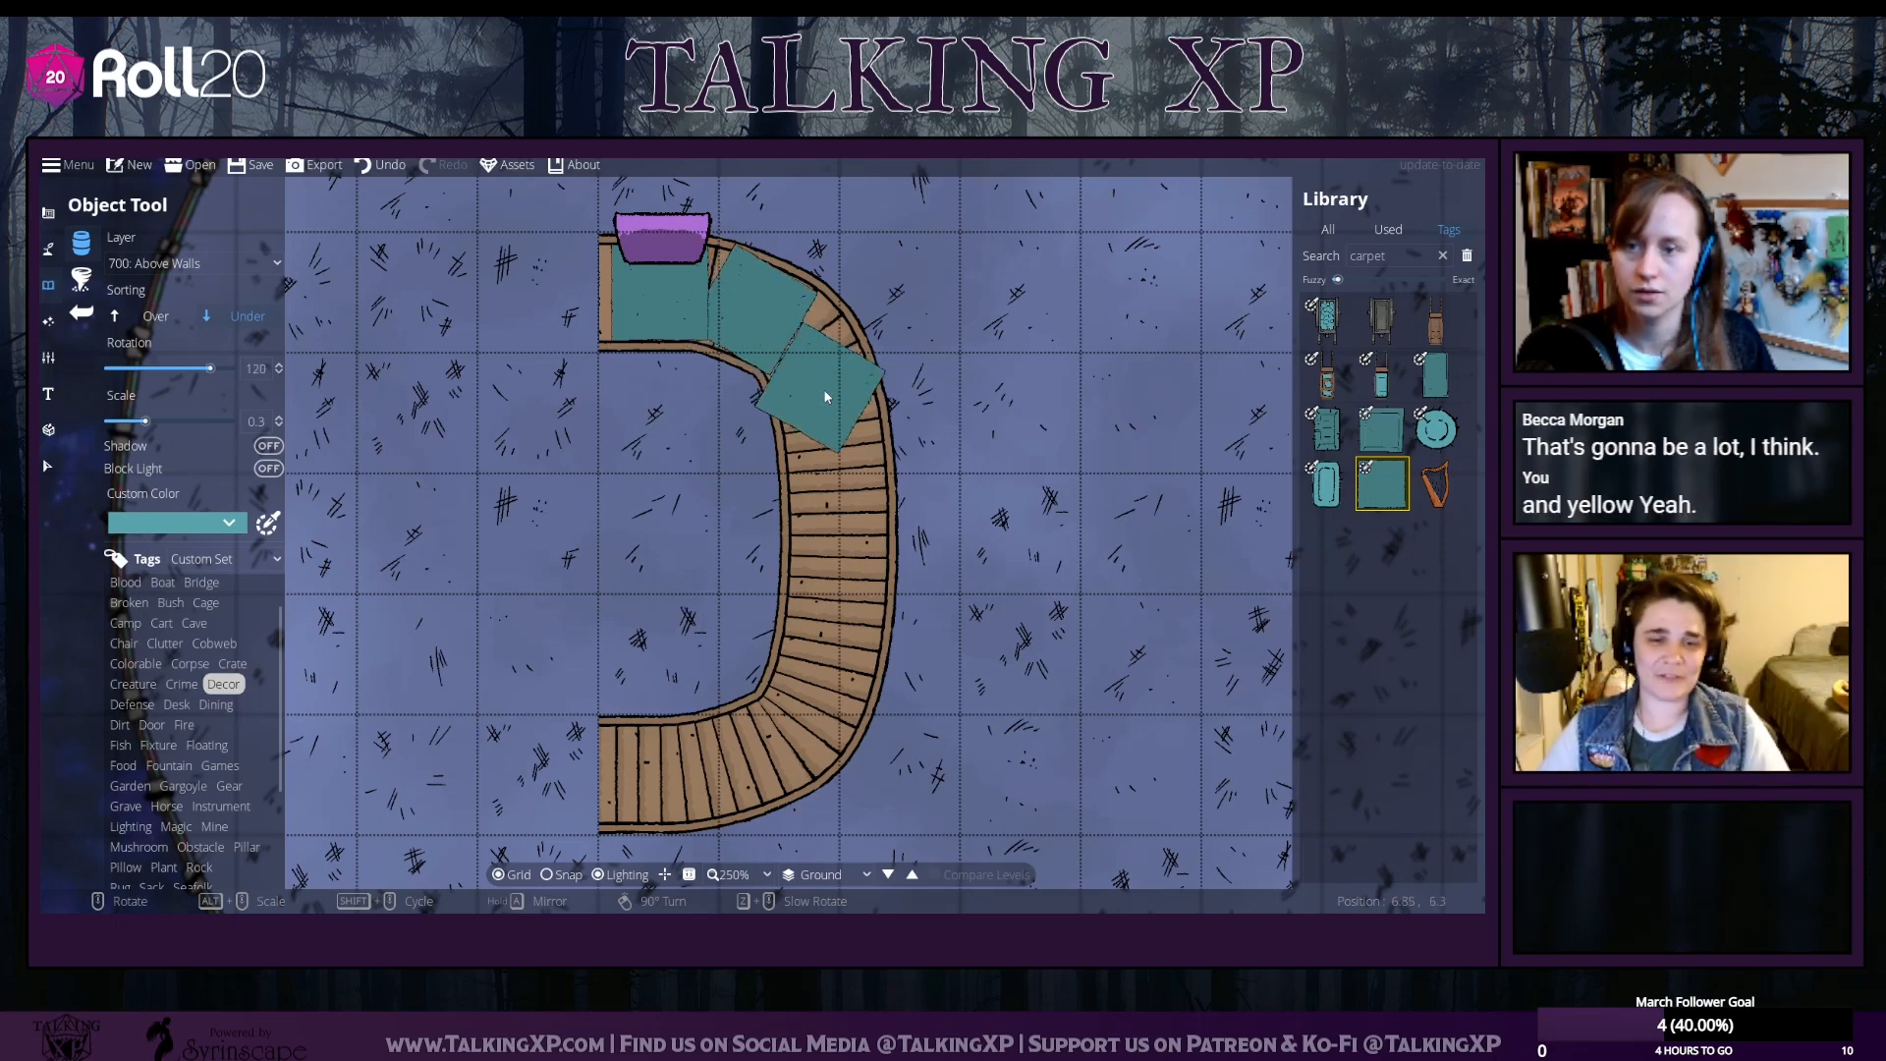
scroll(825, 396, "down", 1)
scroll(824, 385, "down", 1)
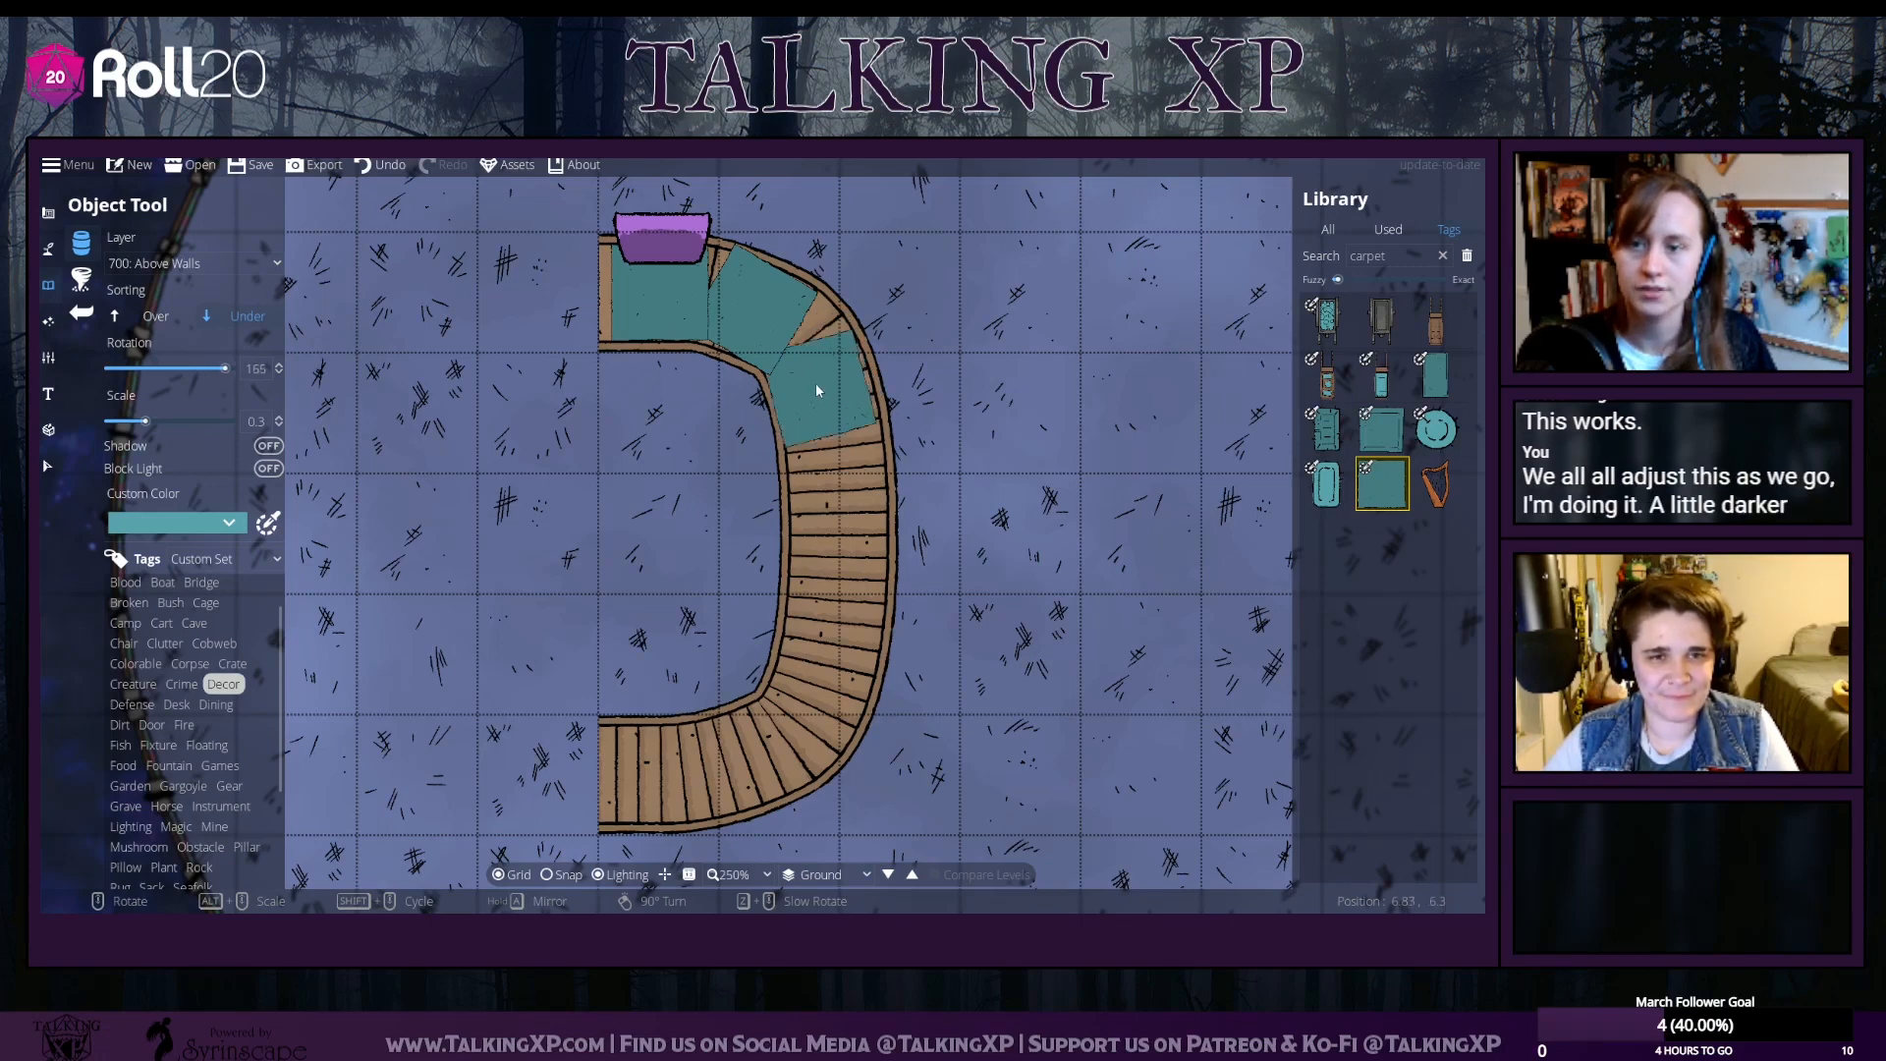
scroll(816, 382, "up", 1)
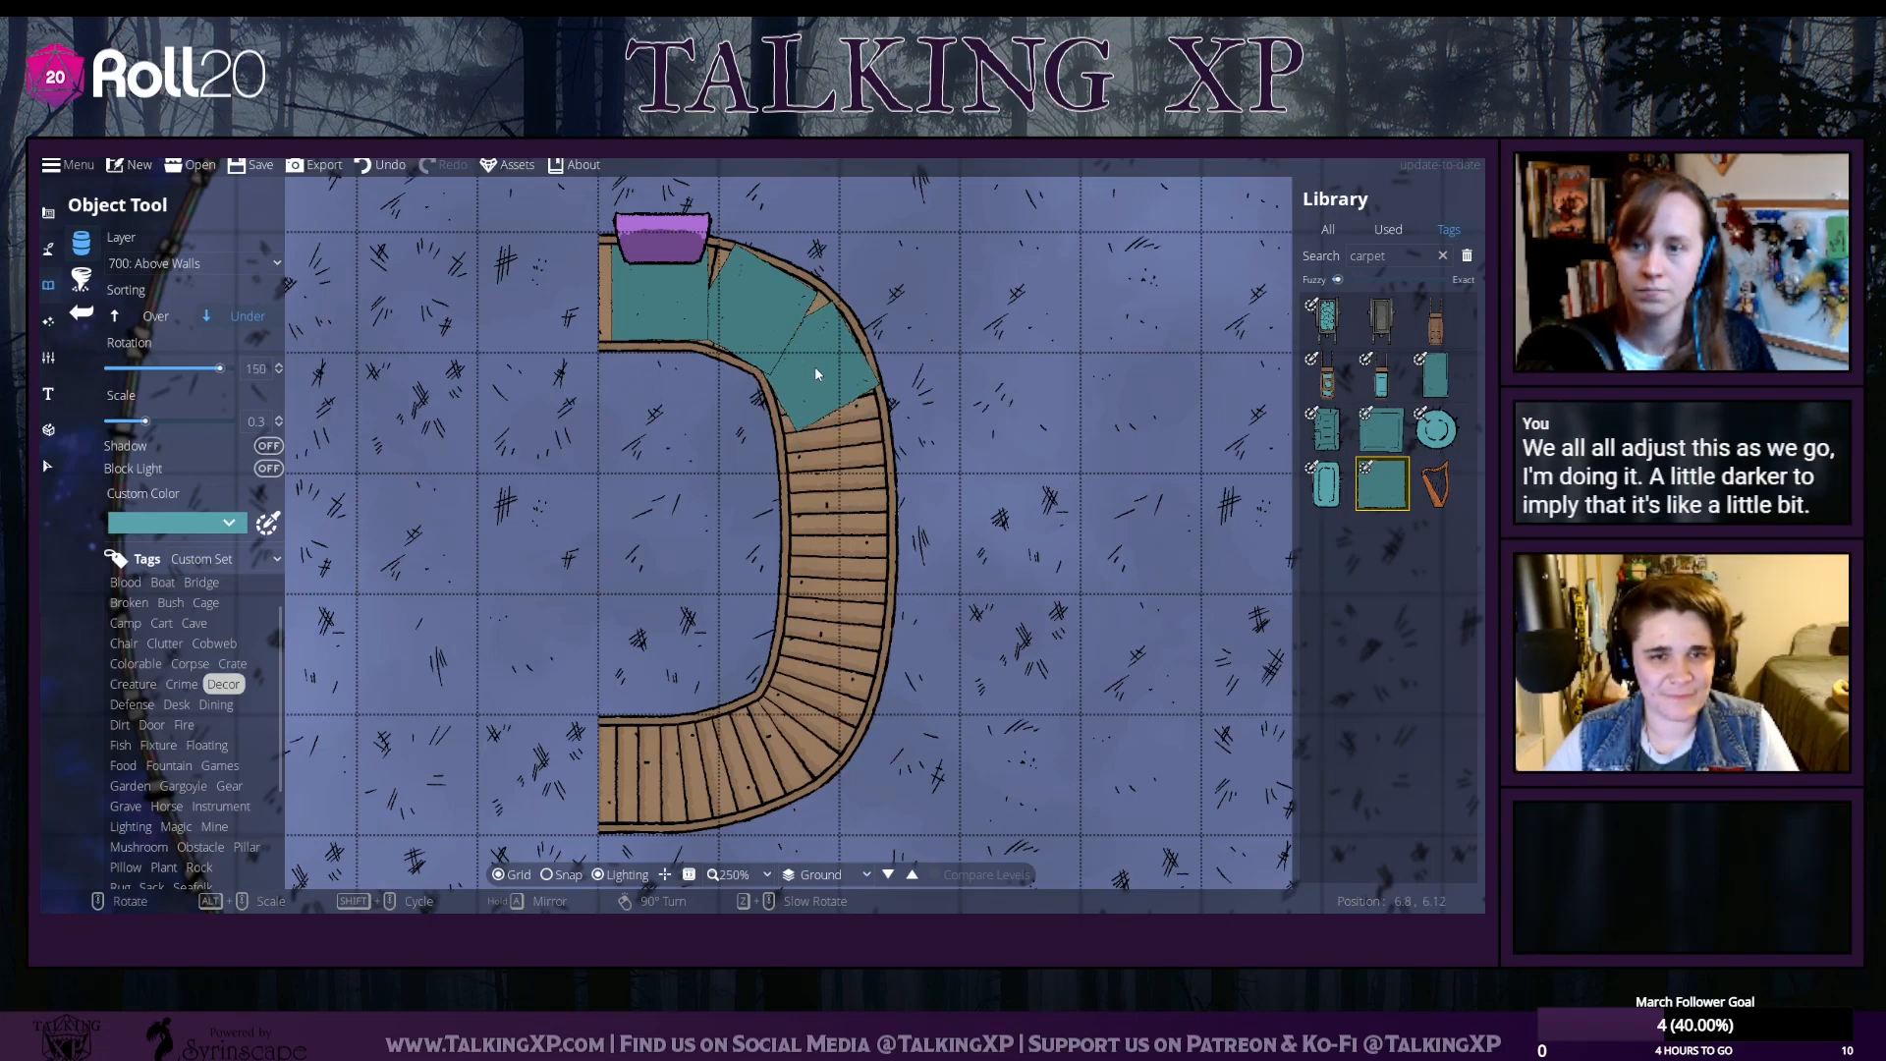
scroll(828, 437, "up", 1)
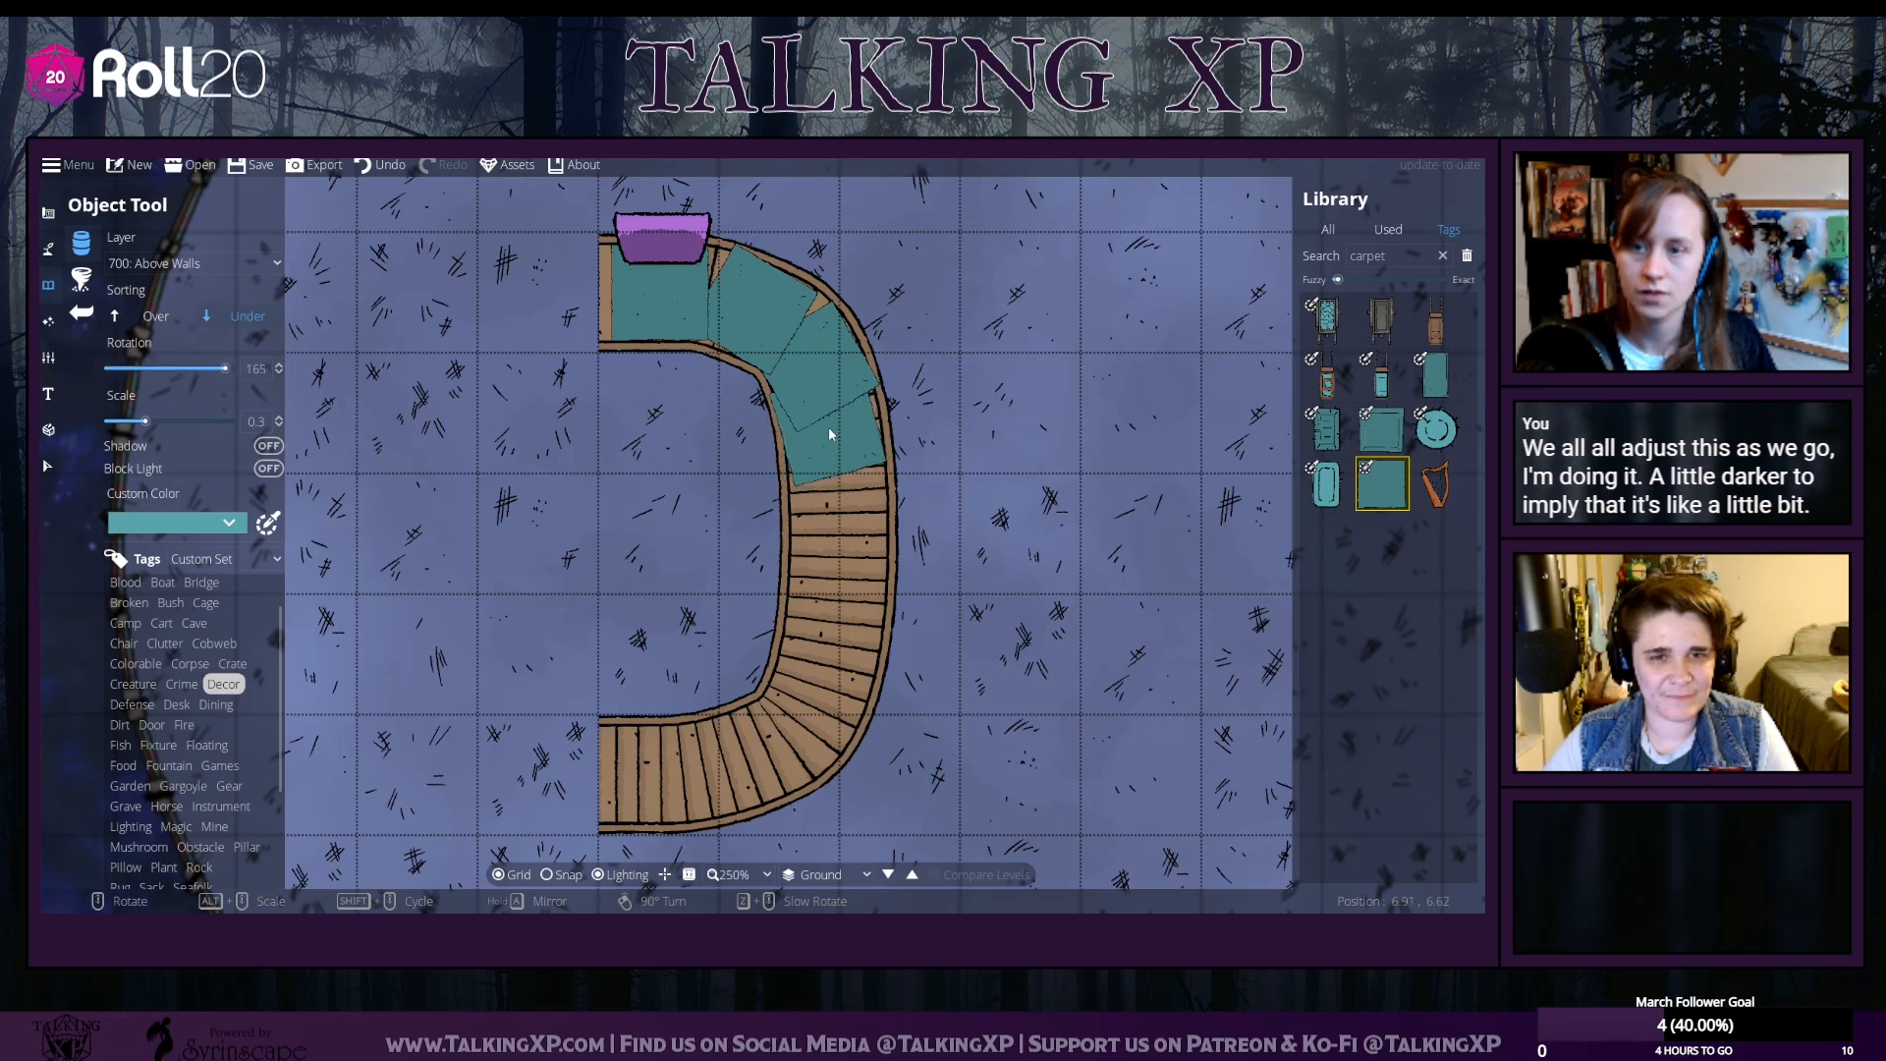
scroll(831, 432, "up", 1)
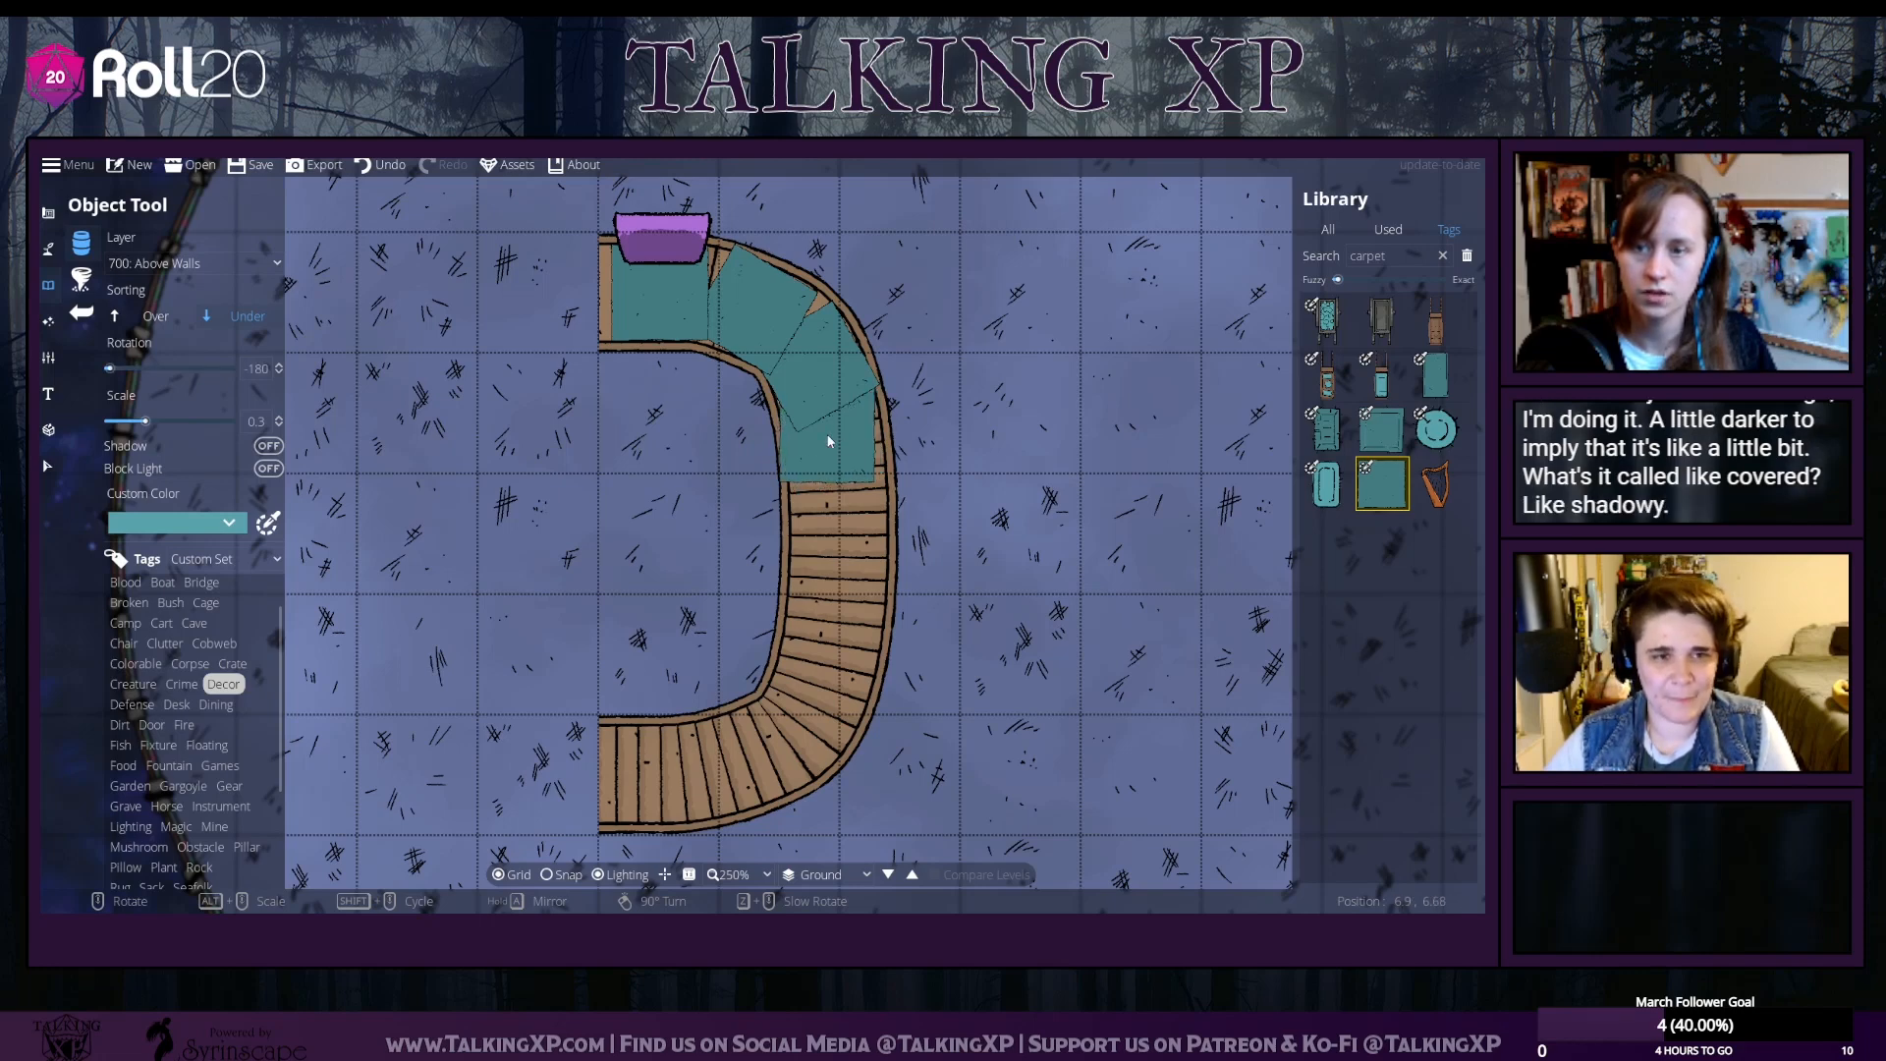
scroll(829, 437, "up", 1)
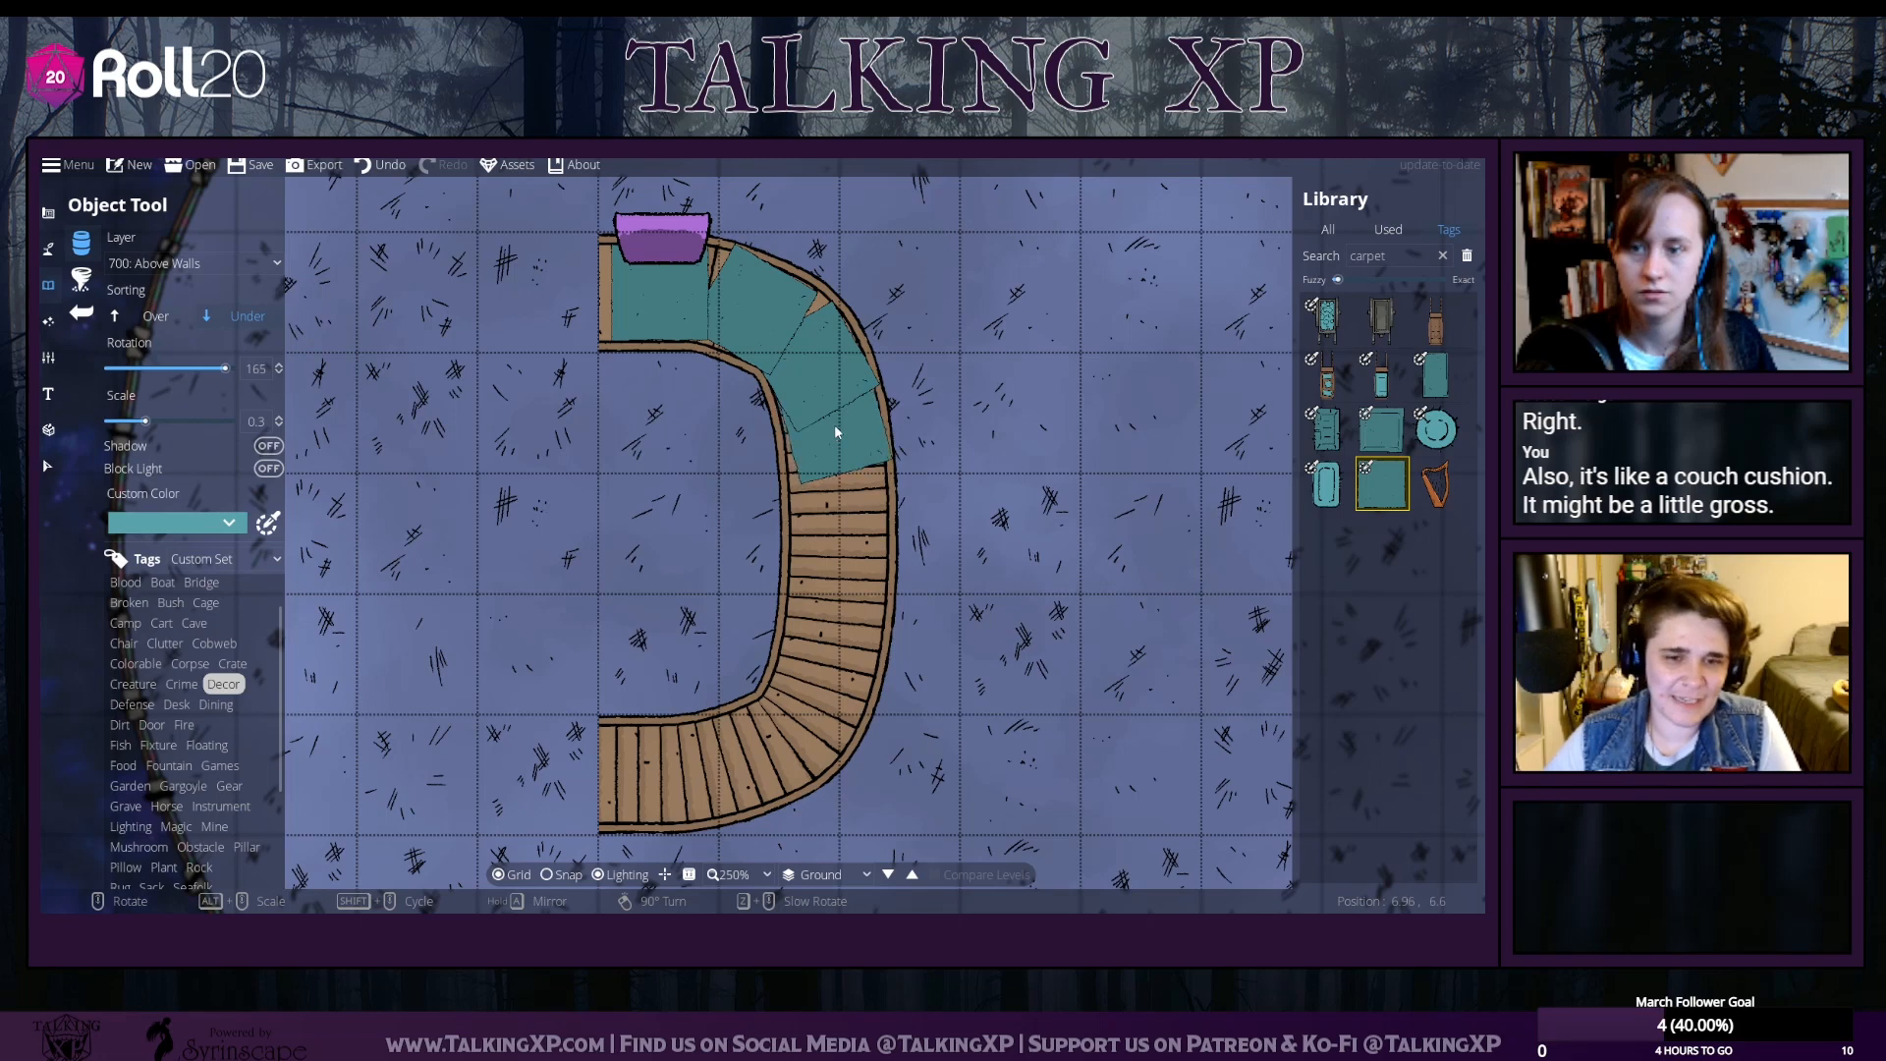
left_click(831, 424)
Continue the seat cushions down the bench's straight side with two at rotation -180 and one at -165
scroll(840, 487, "down", 2)
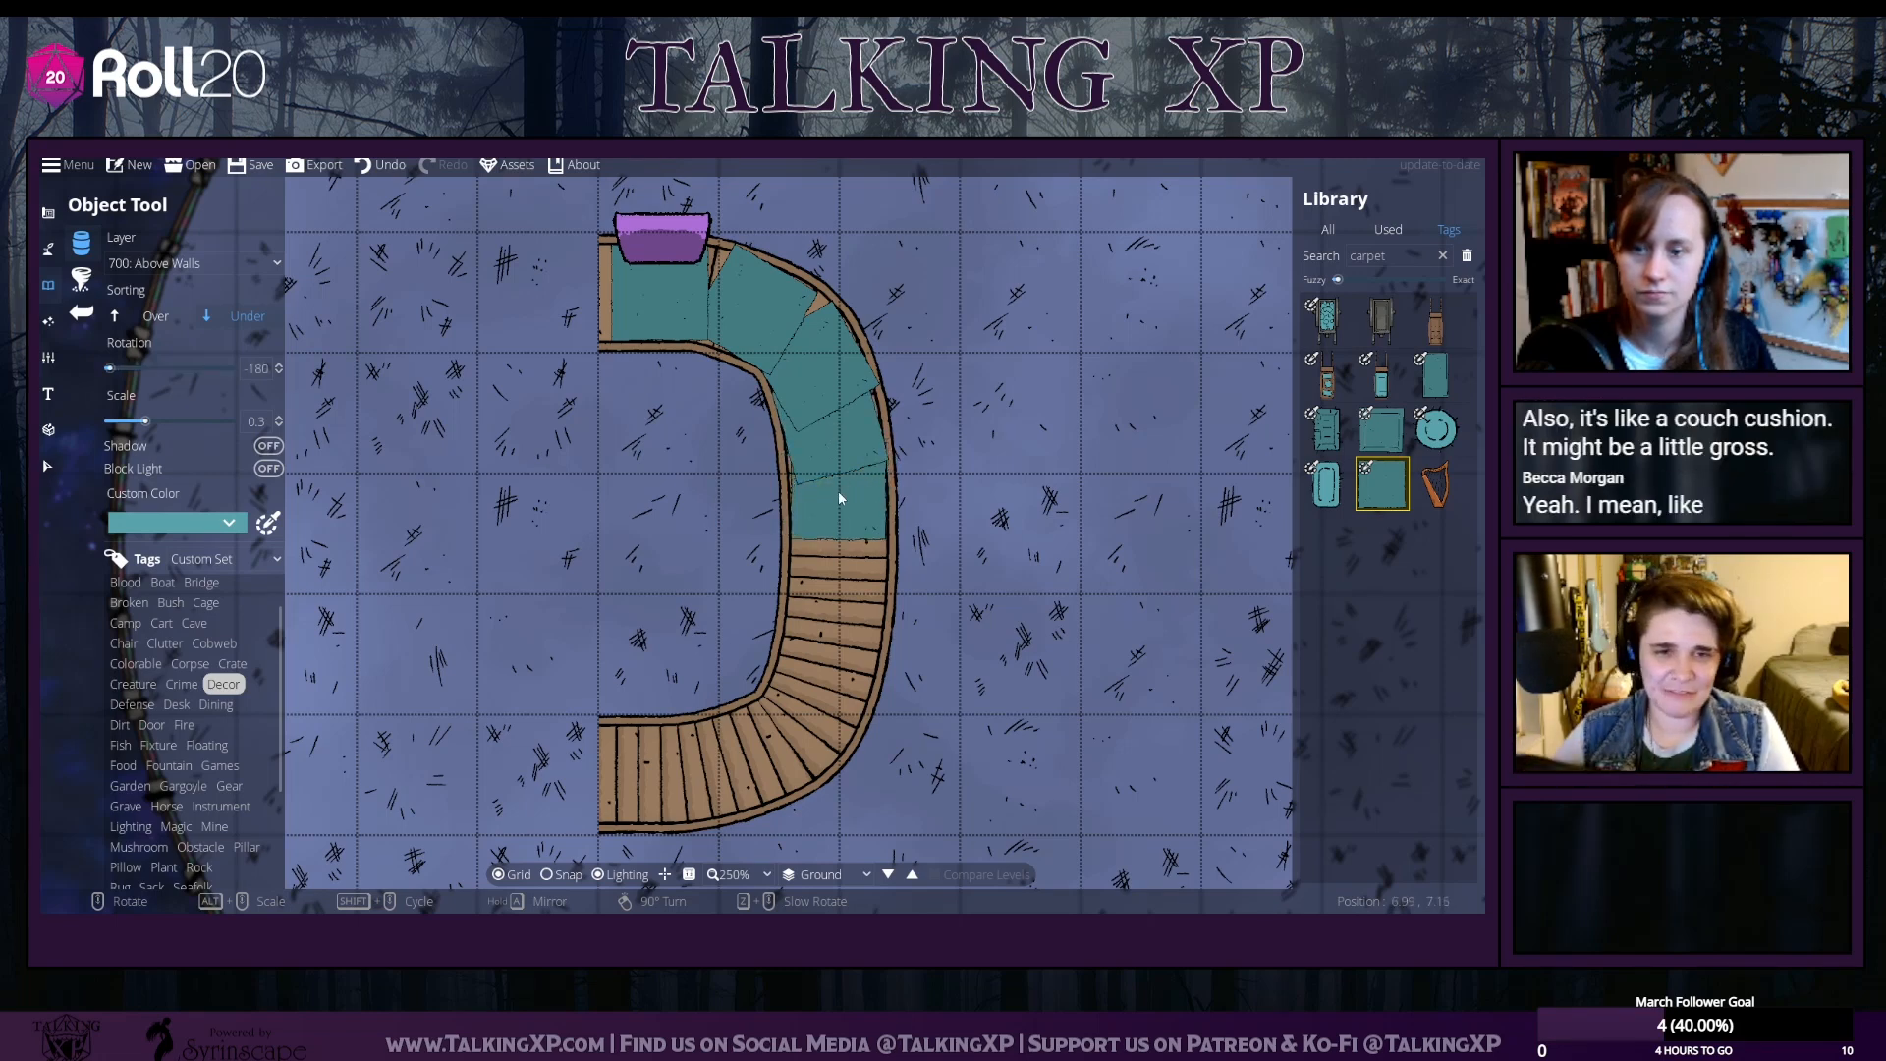
left_click(836, 507)
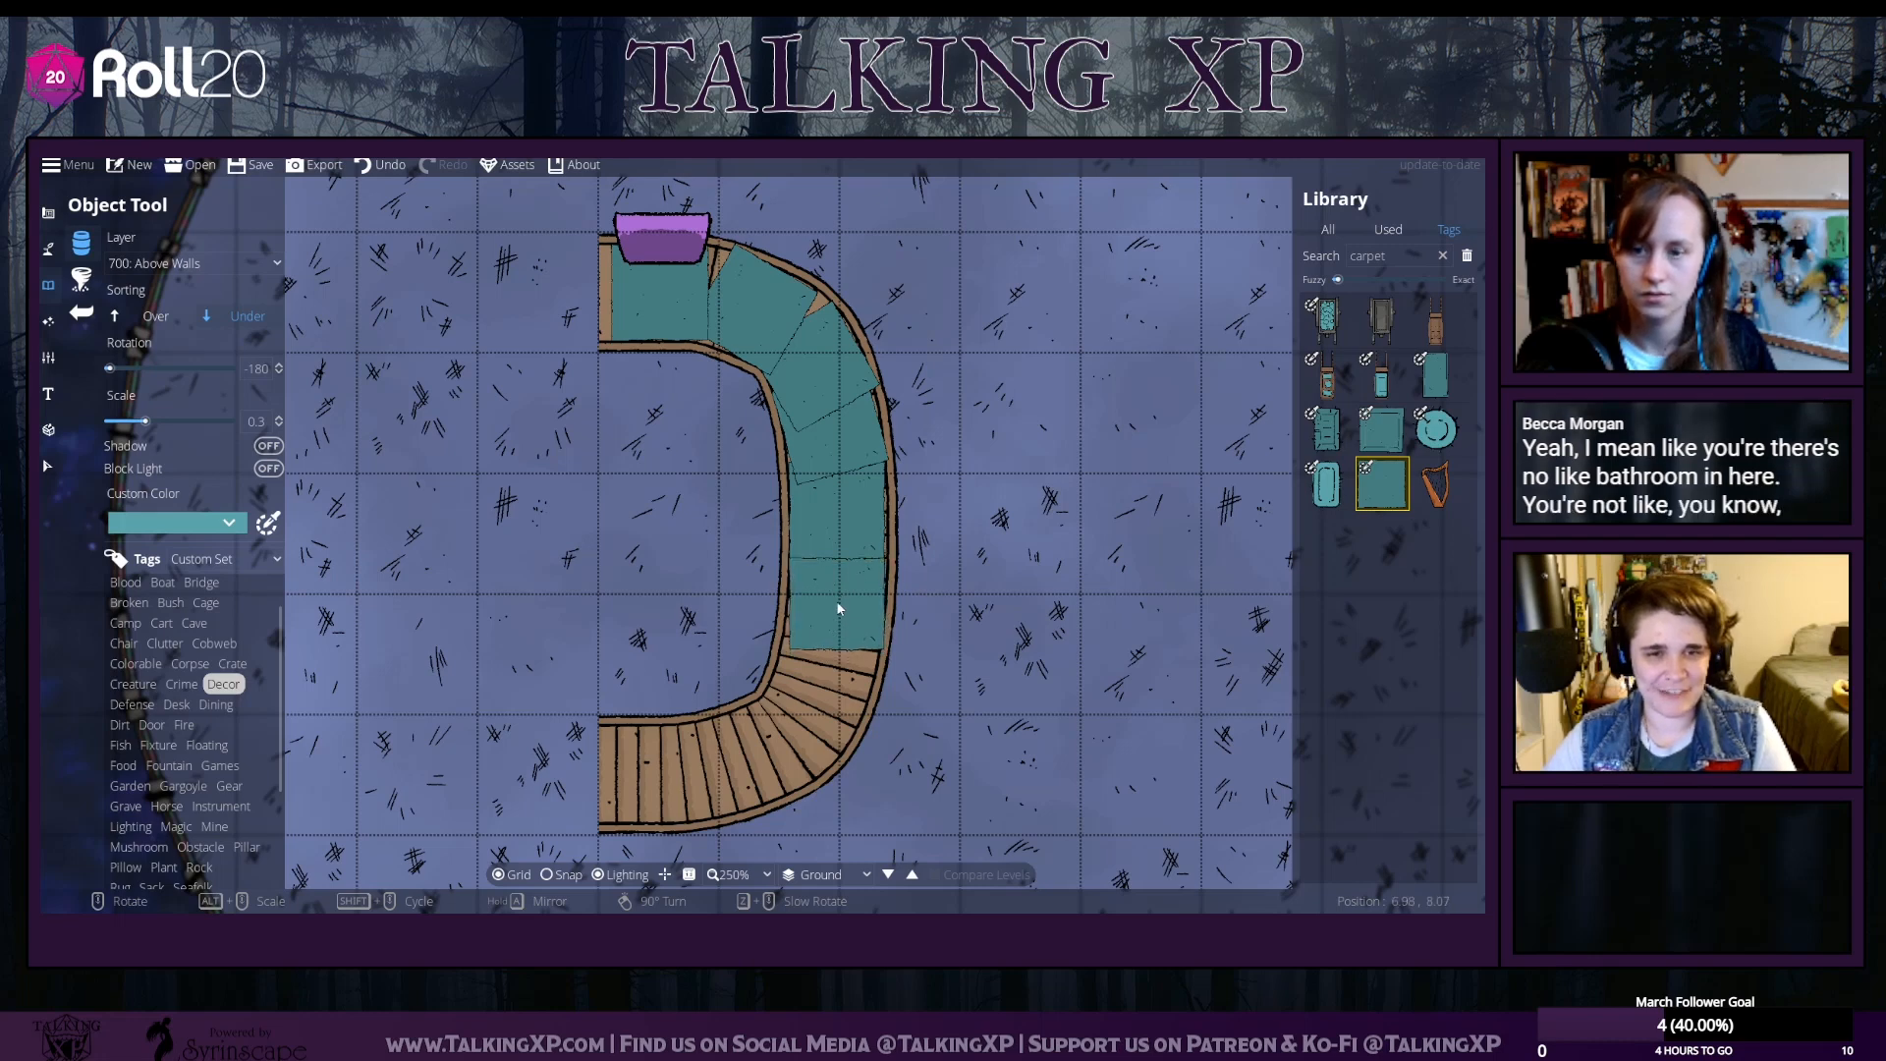
left_click(835, 599)
scroll(817, 657, "down", 1)
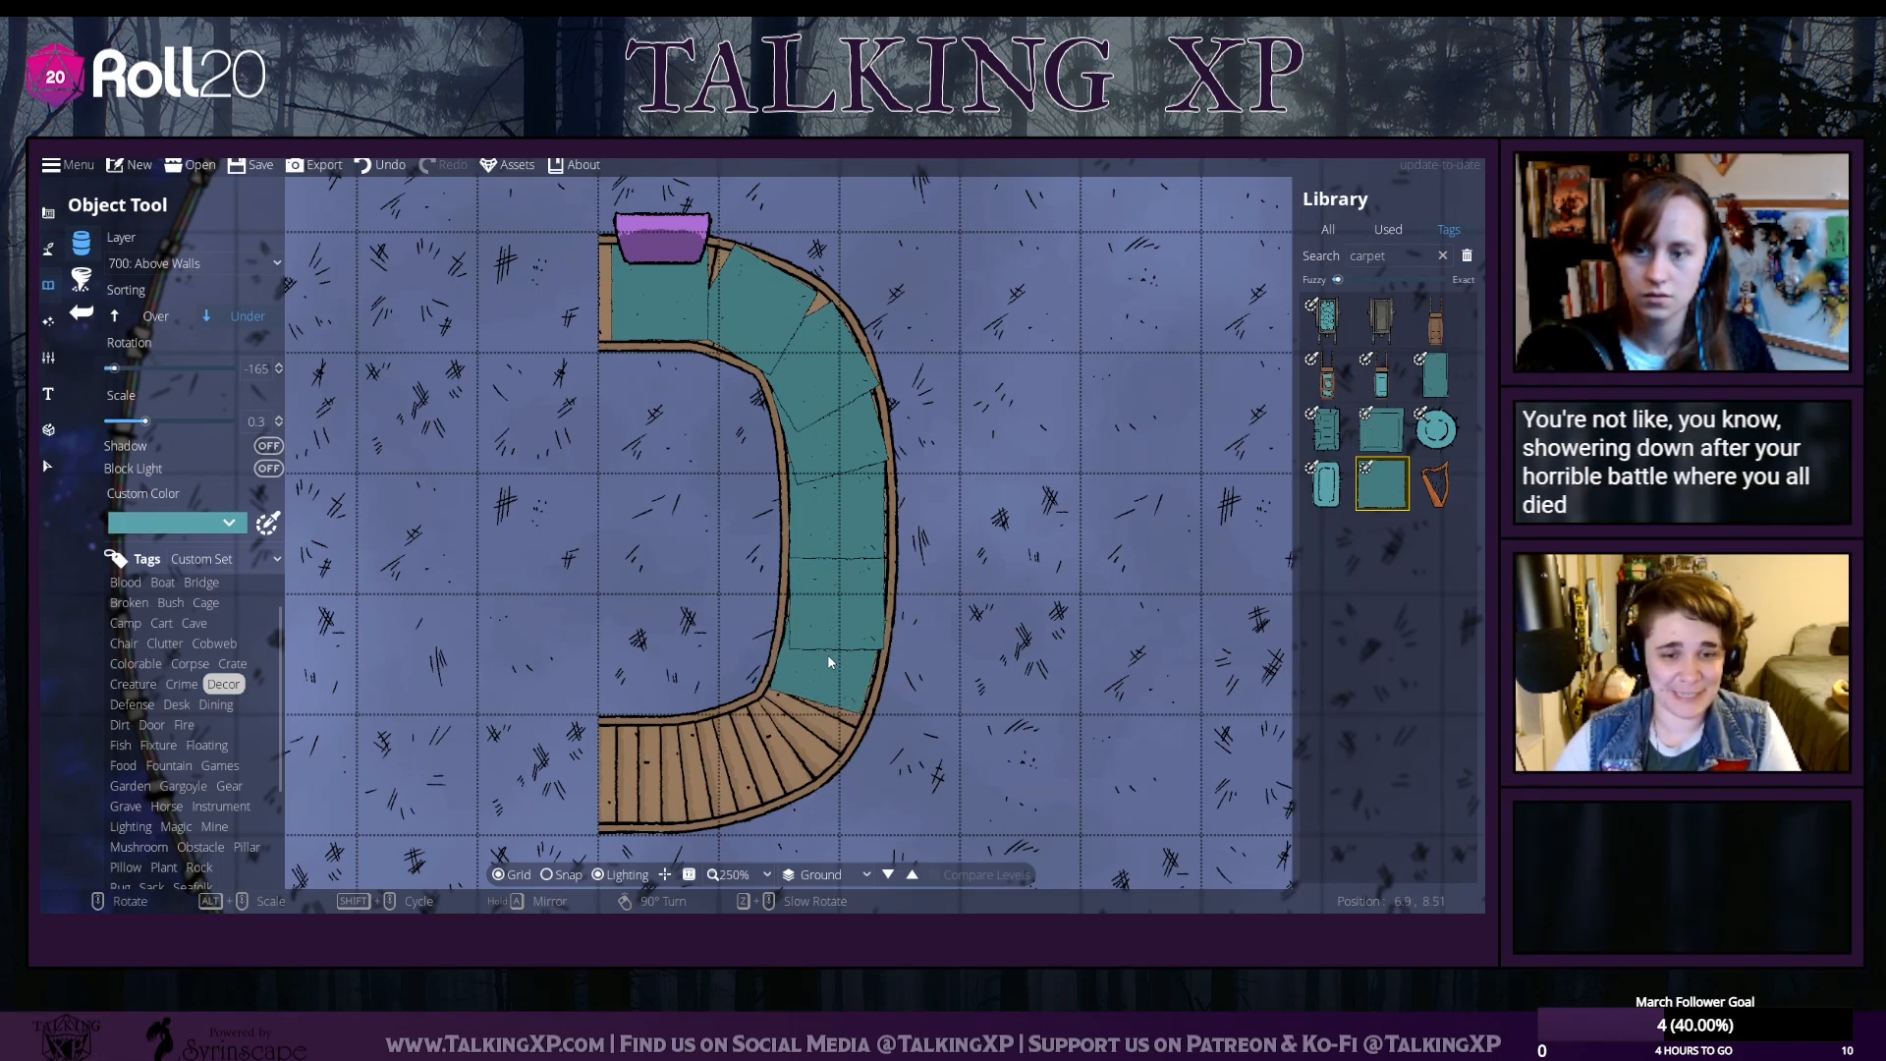
left_click(827, 654)
Fill the bench's lower curve to its end with seat cushions at rotations -150, -120, -105 and -90
scroll(804, 727, "down", 1)
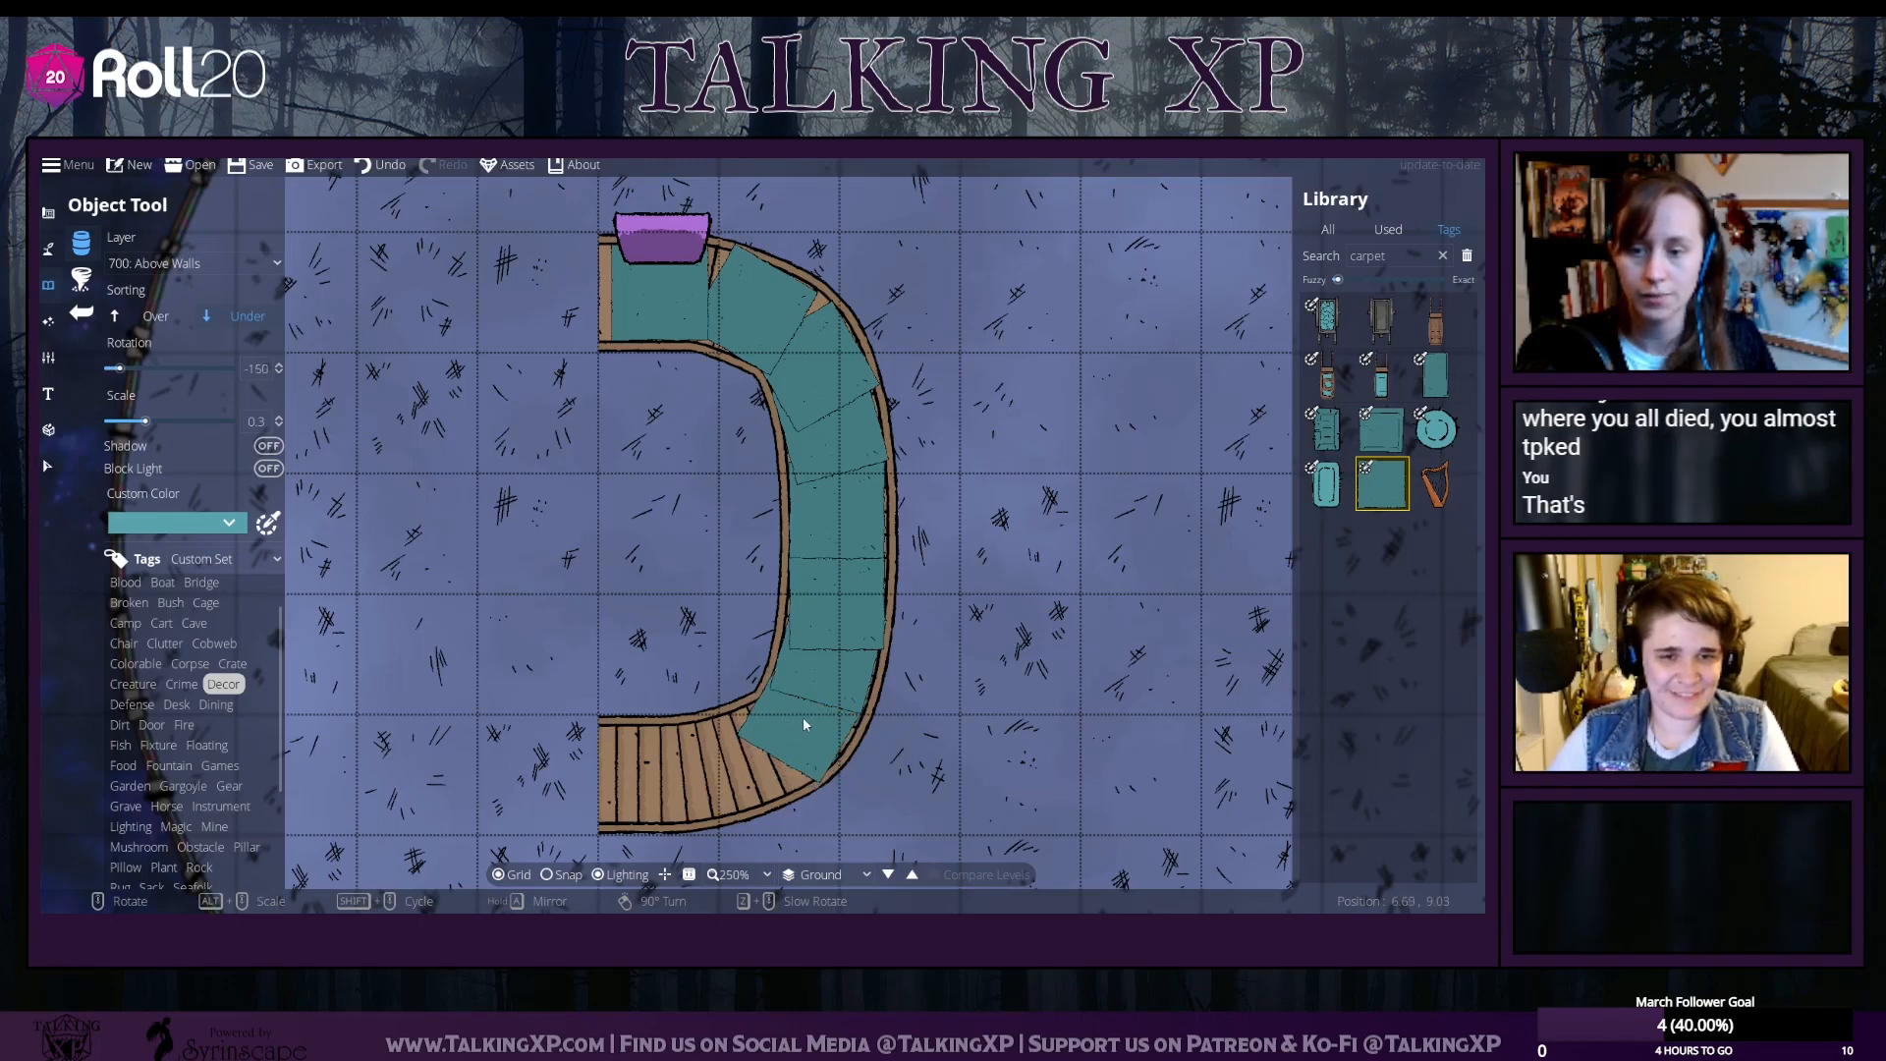
scroll(784, 754, "down", 2)
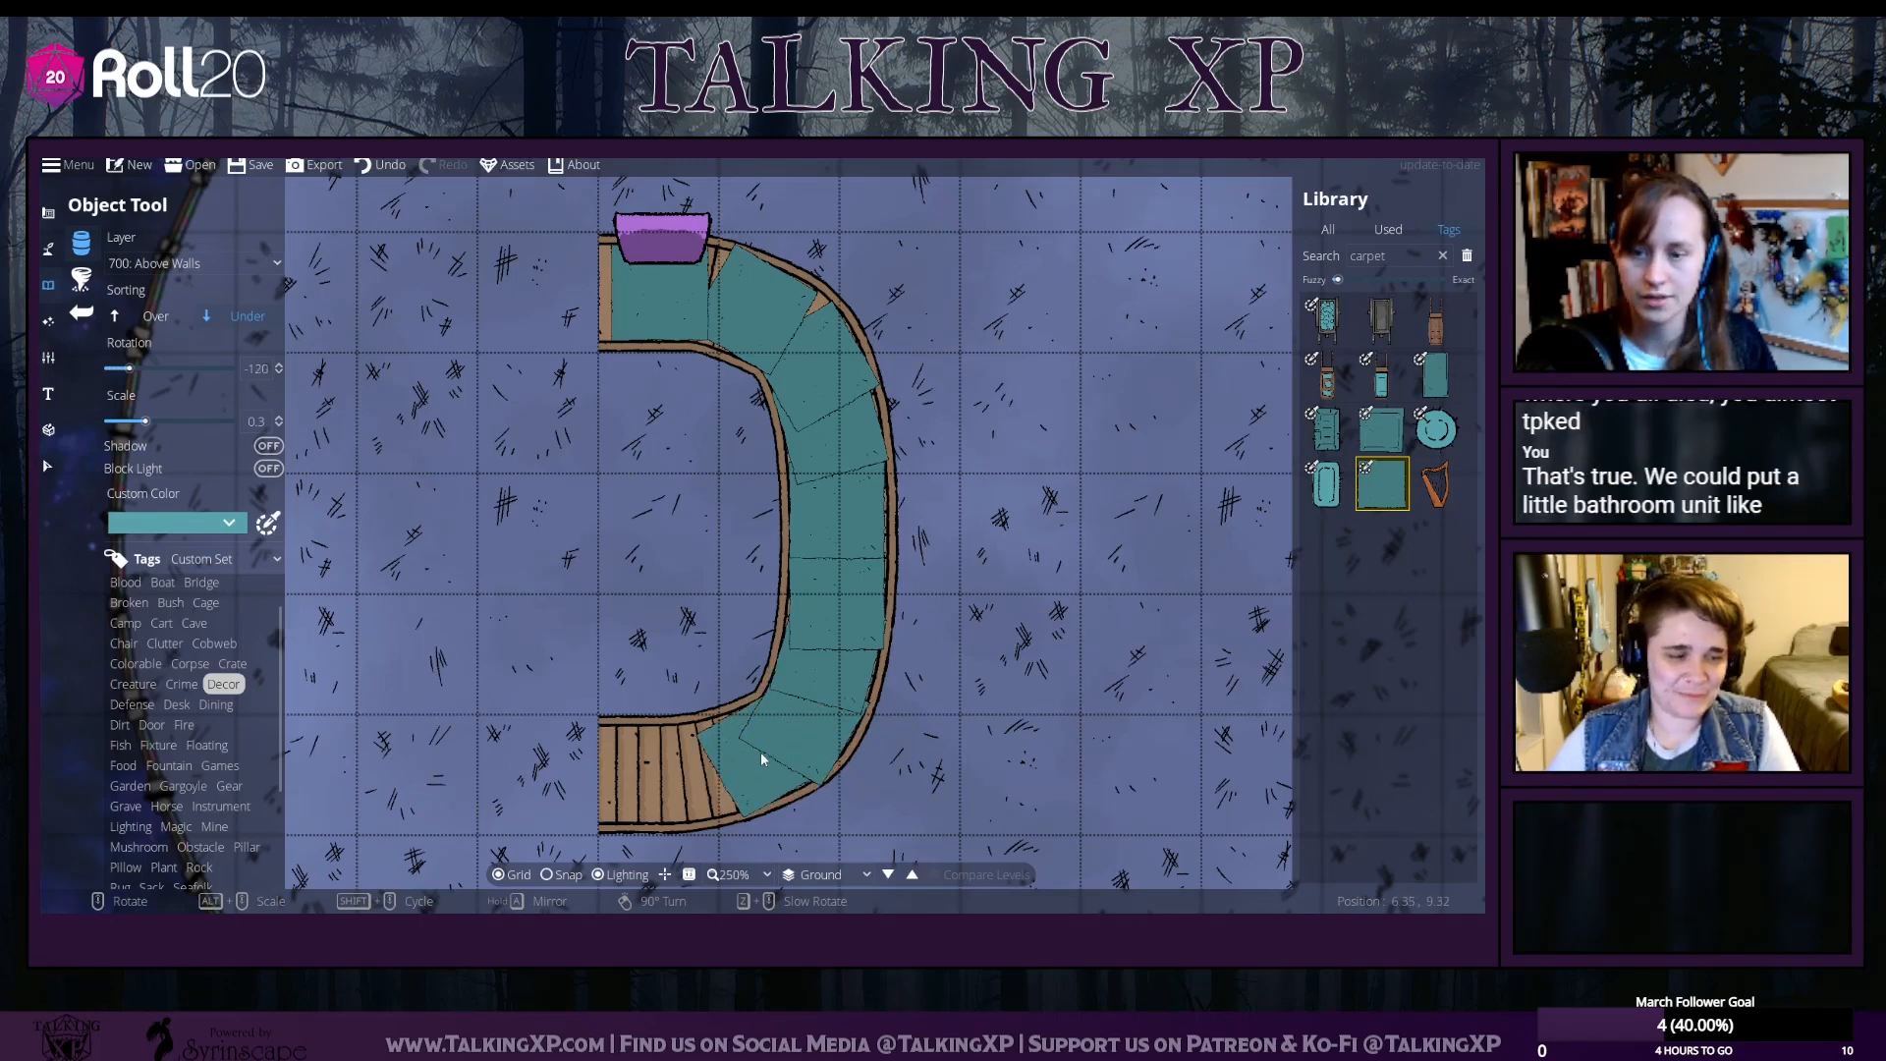
scroll(703, 772, "down", 2)
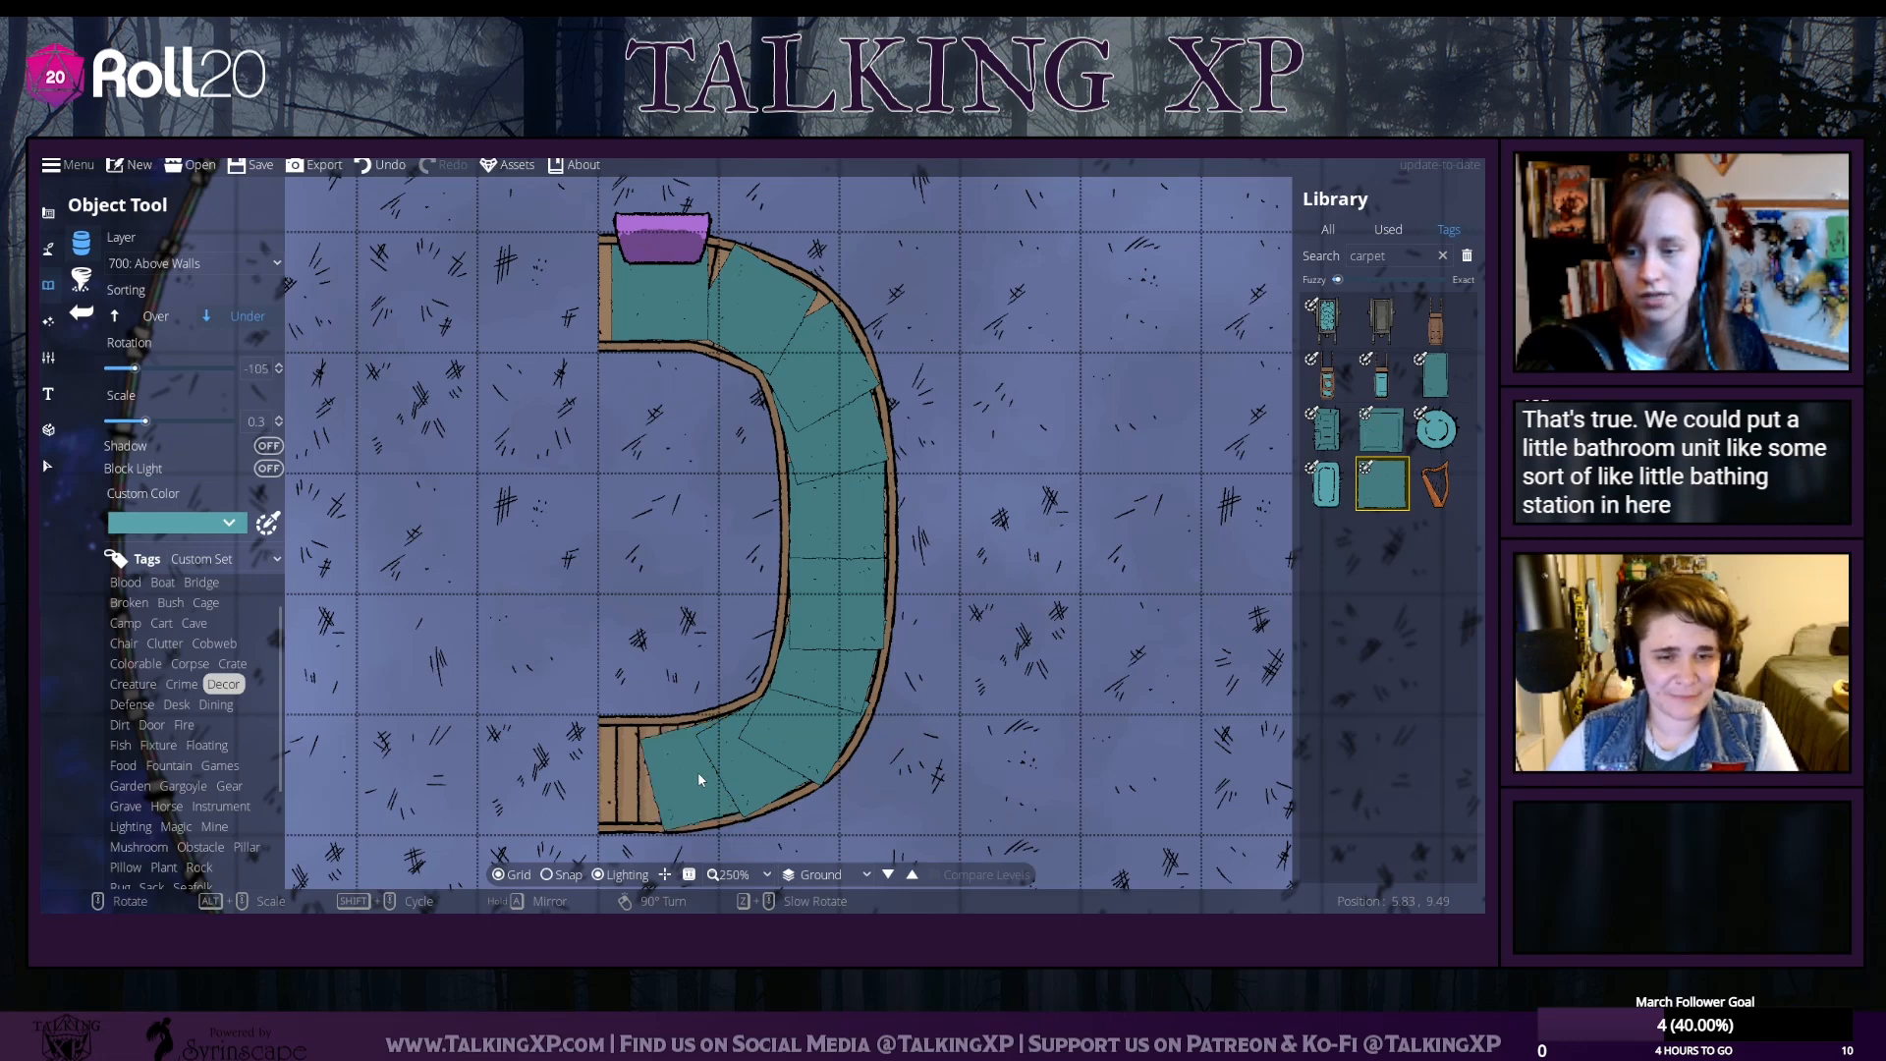
scroll(697, 770, "down", 1)
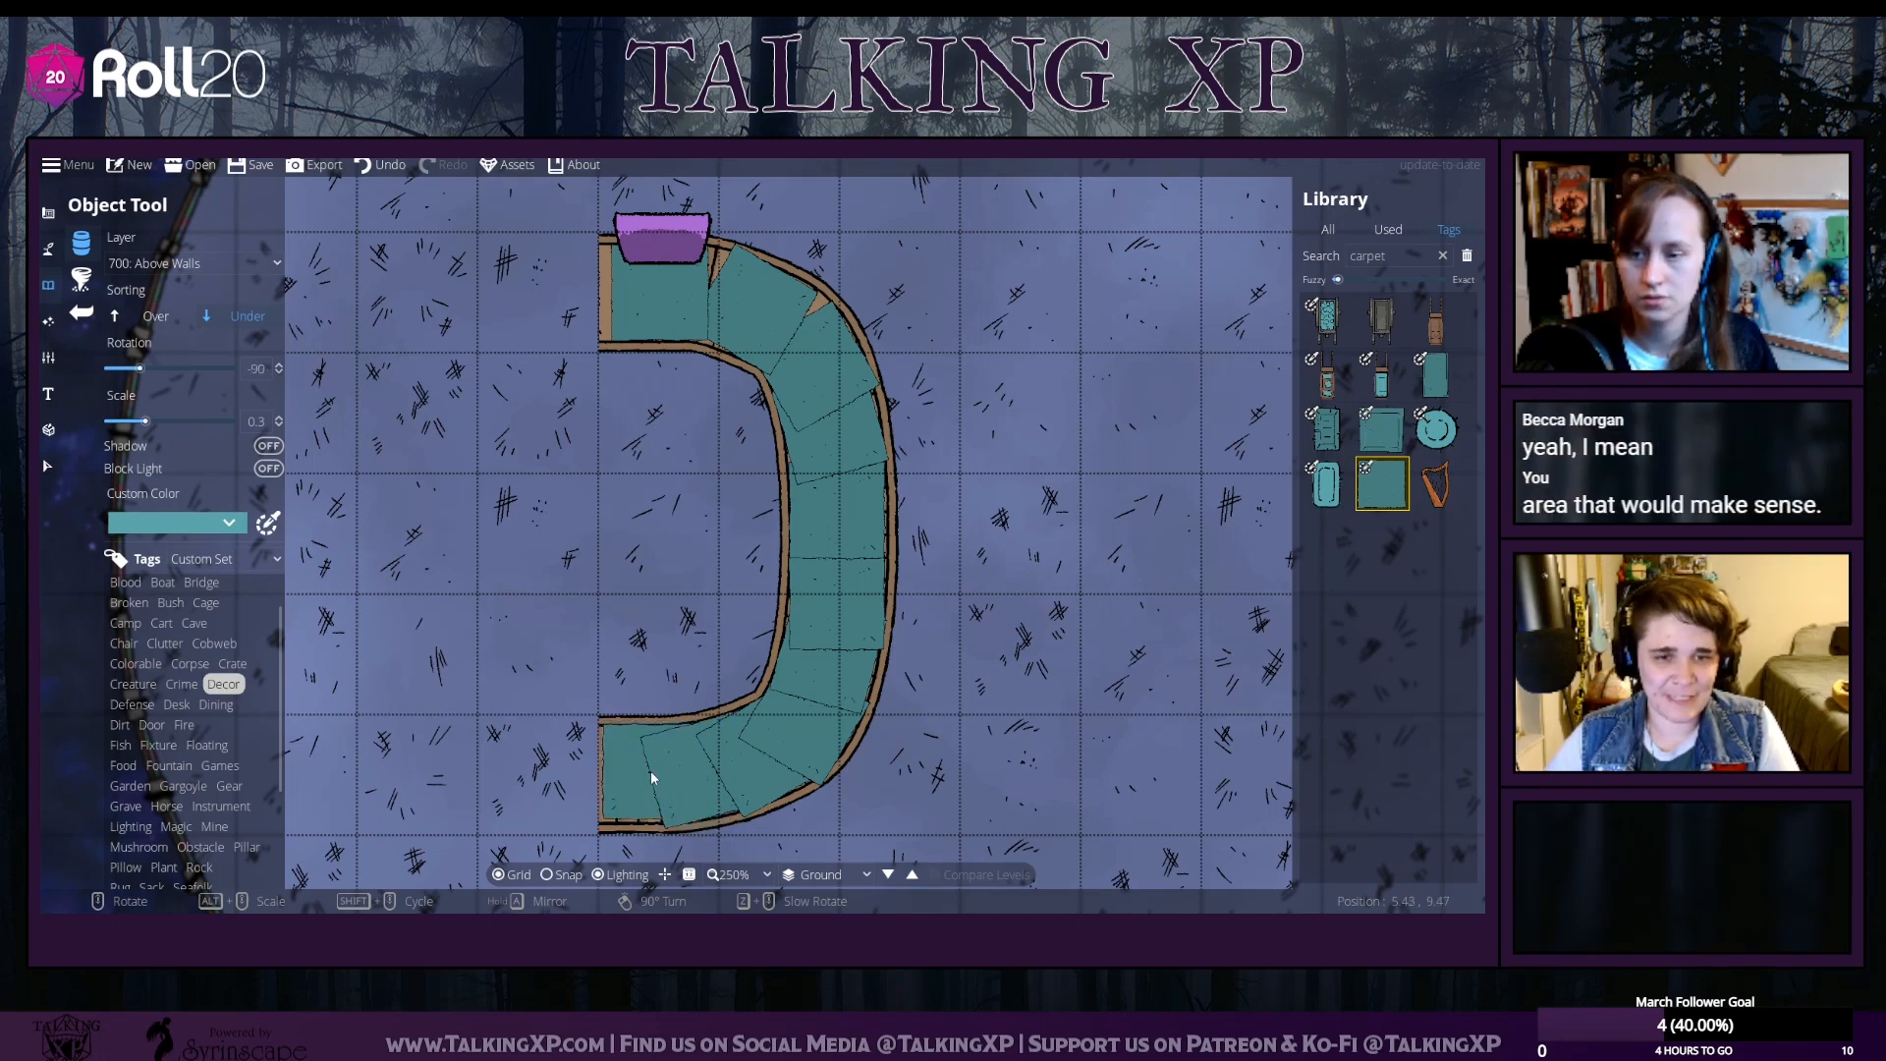
left_click(648, 779)
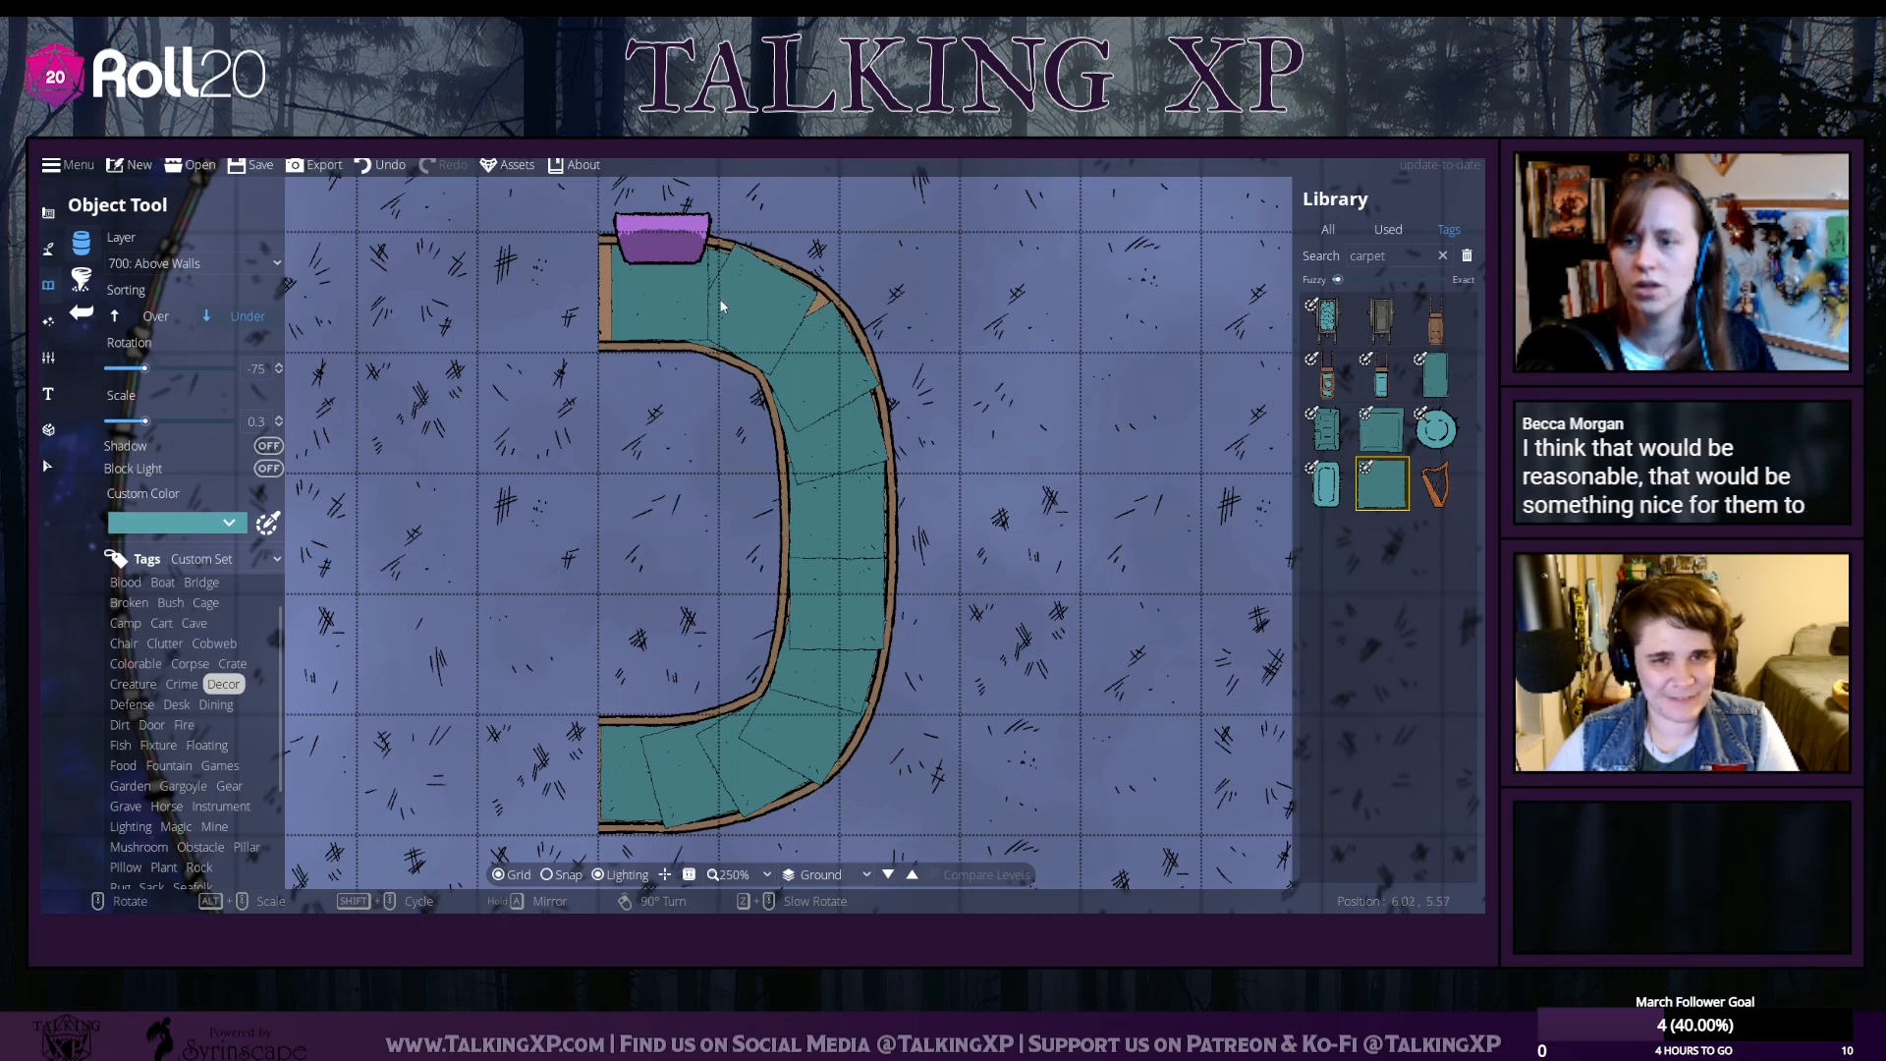
Shift the first two seat cushions at the bench's upper end to cover the exposed wood gaps
left_click(48, 465)
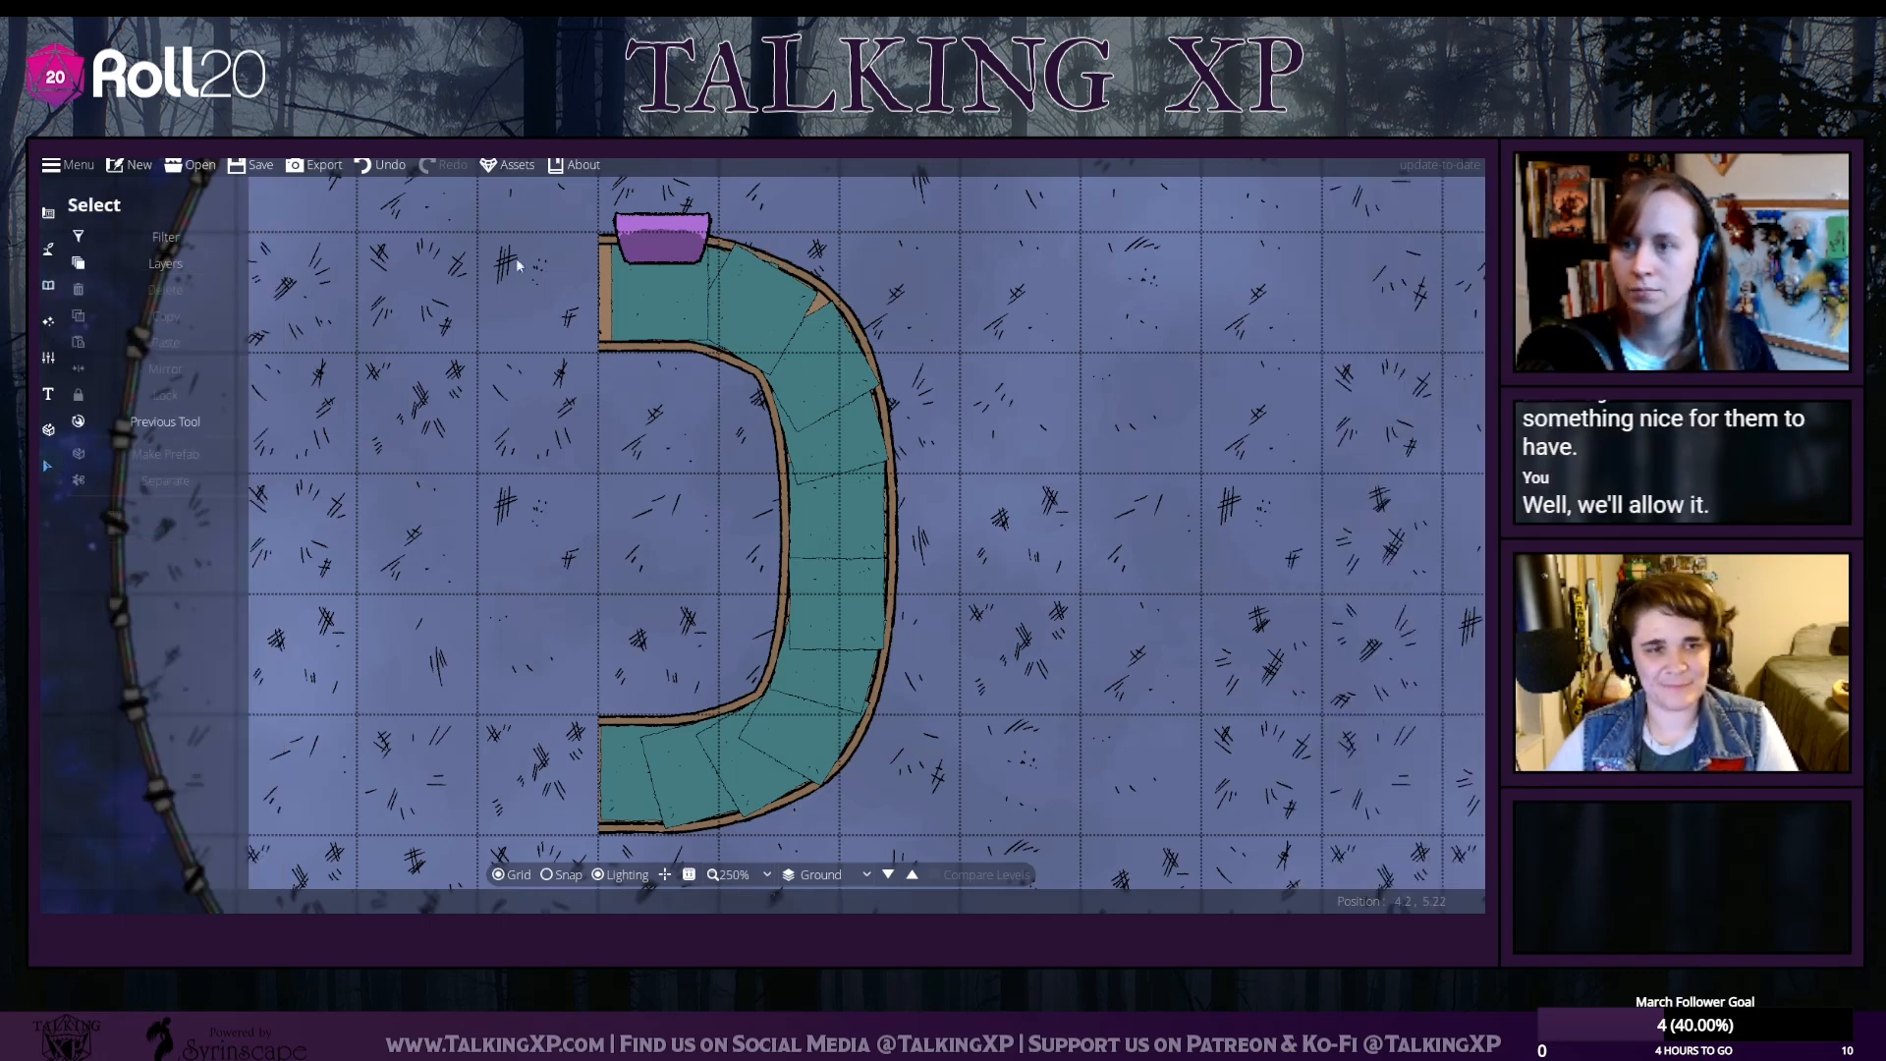
left_click(619, 296)
left_click(741, 303)
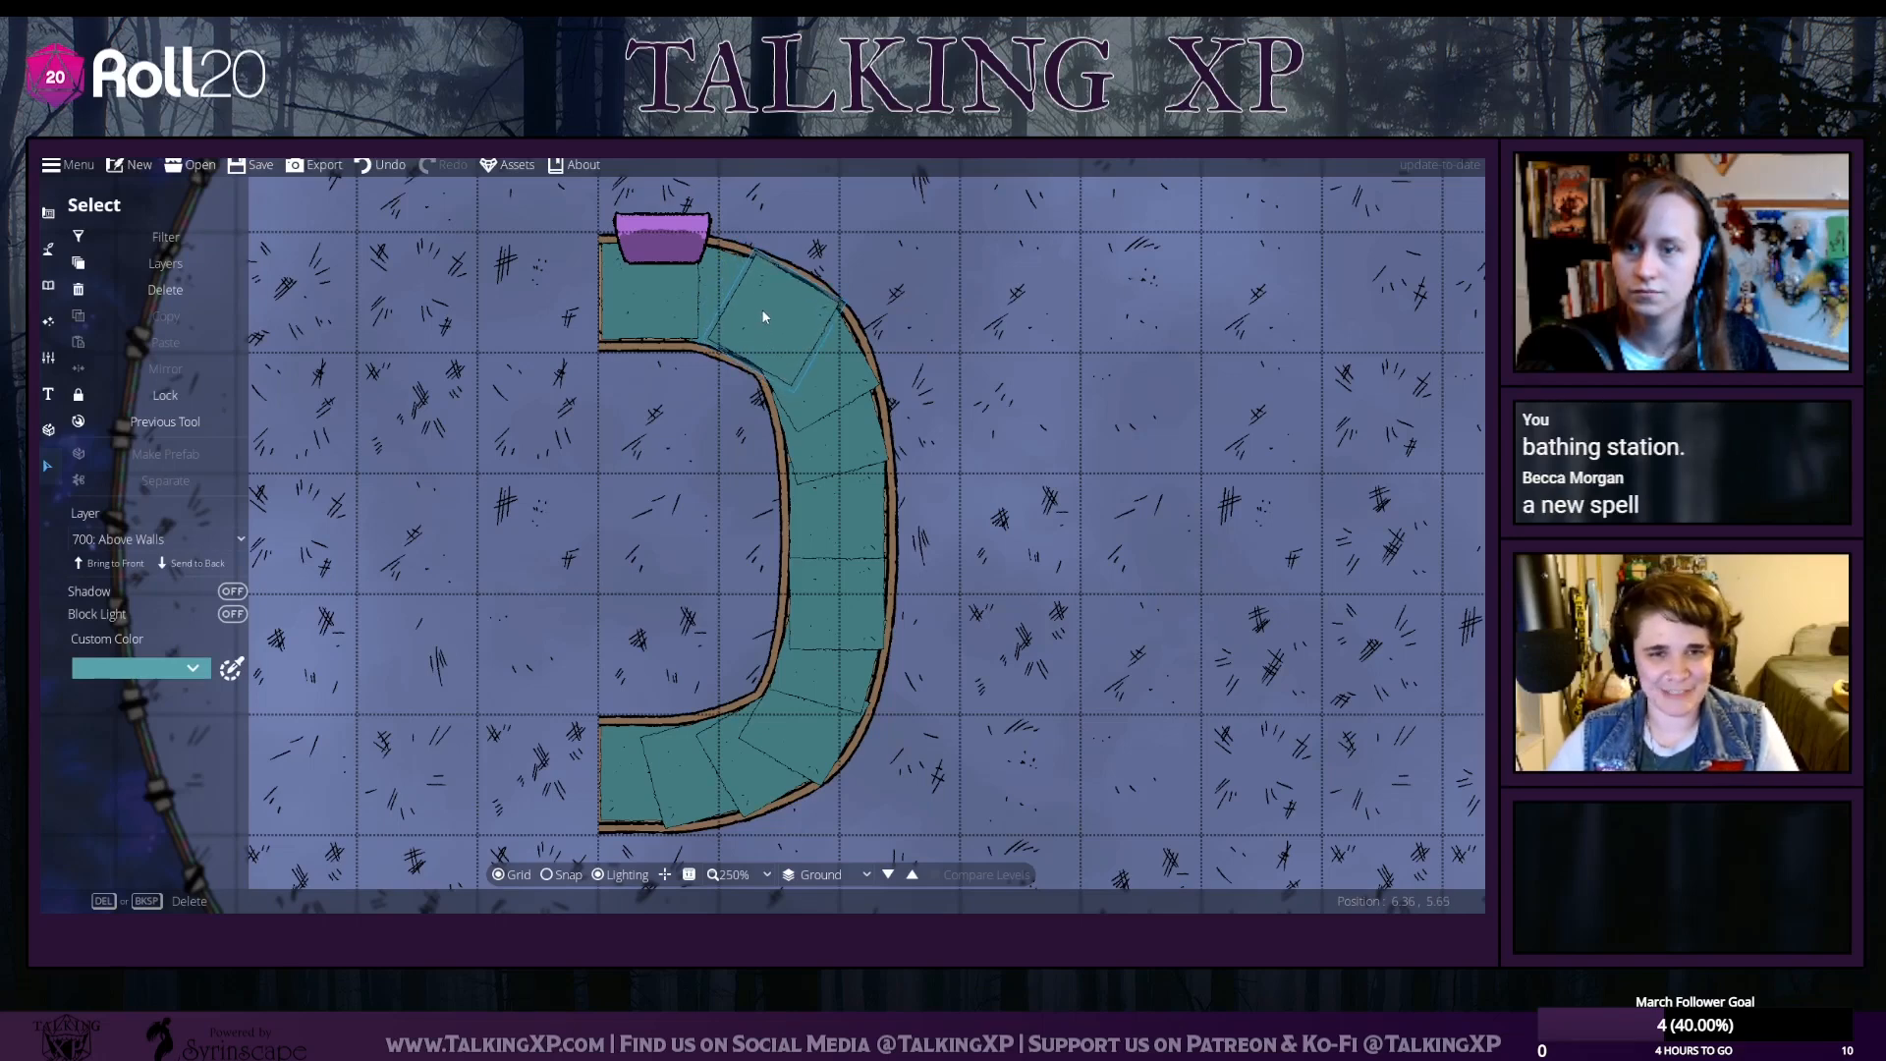
Turn on the shadow for the purple back pillow
left_click(678, 672)
left_click(658, 236)
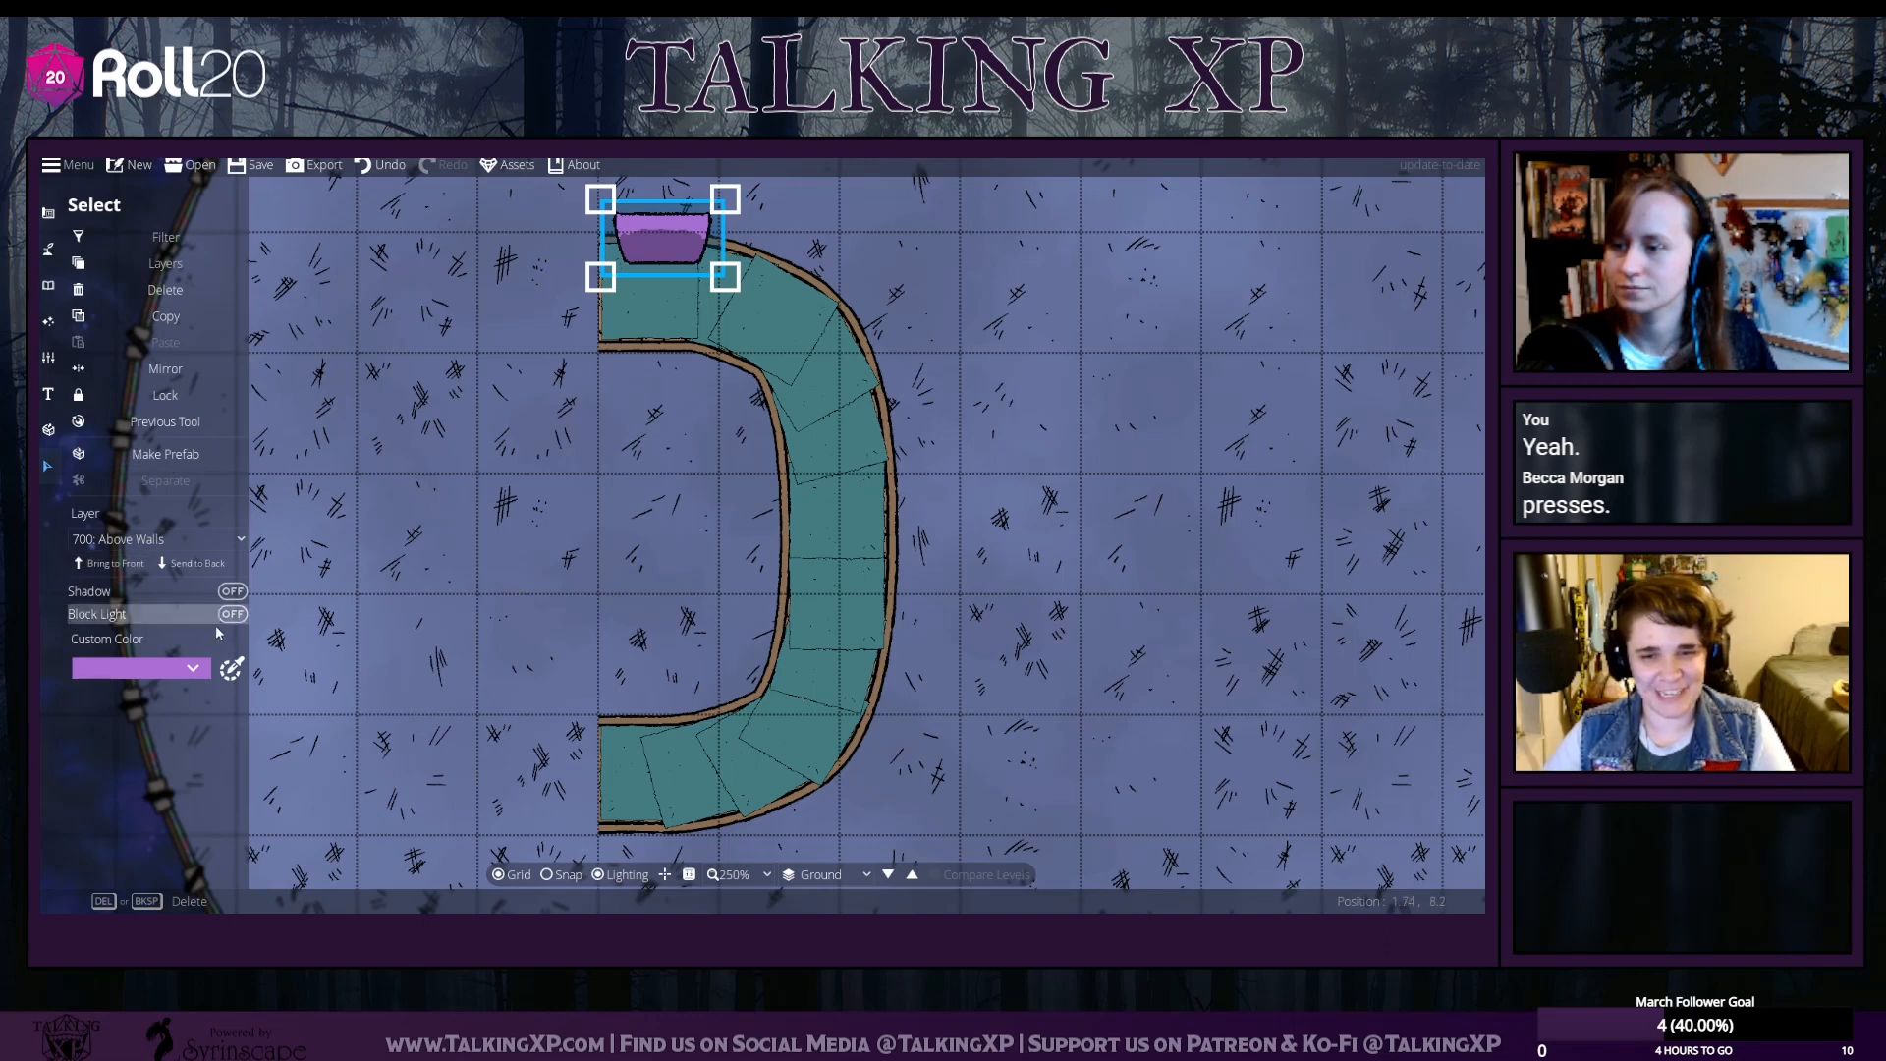
left_click(234, 593)
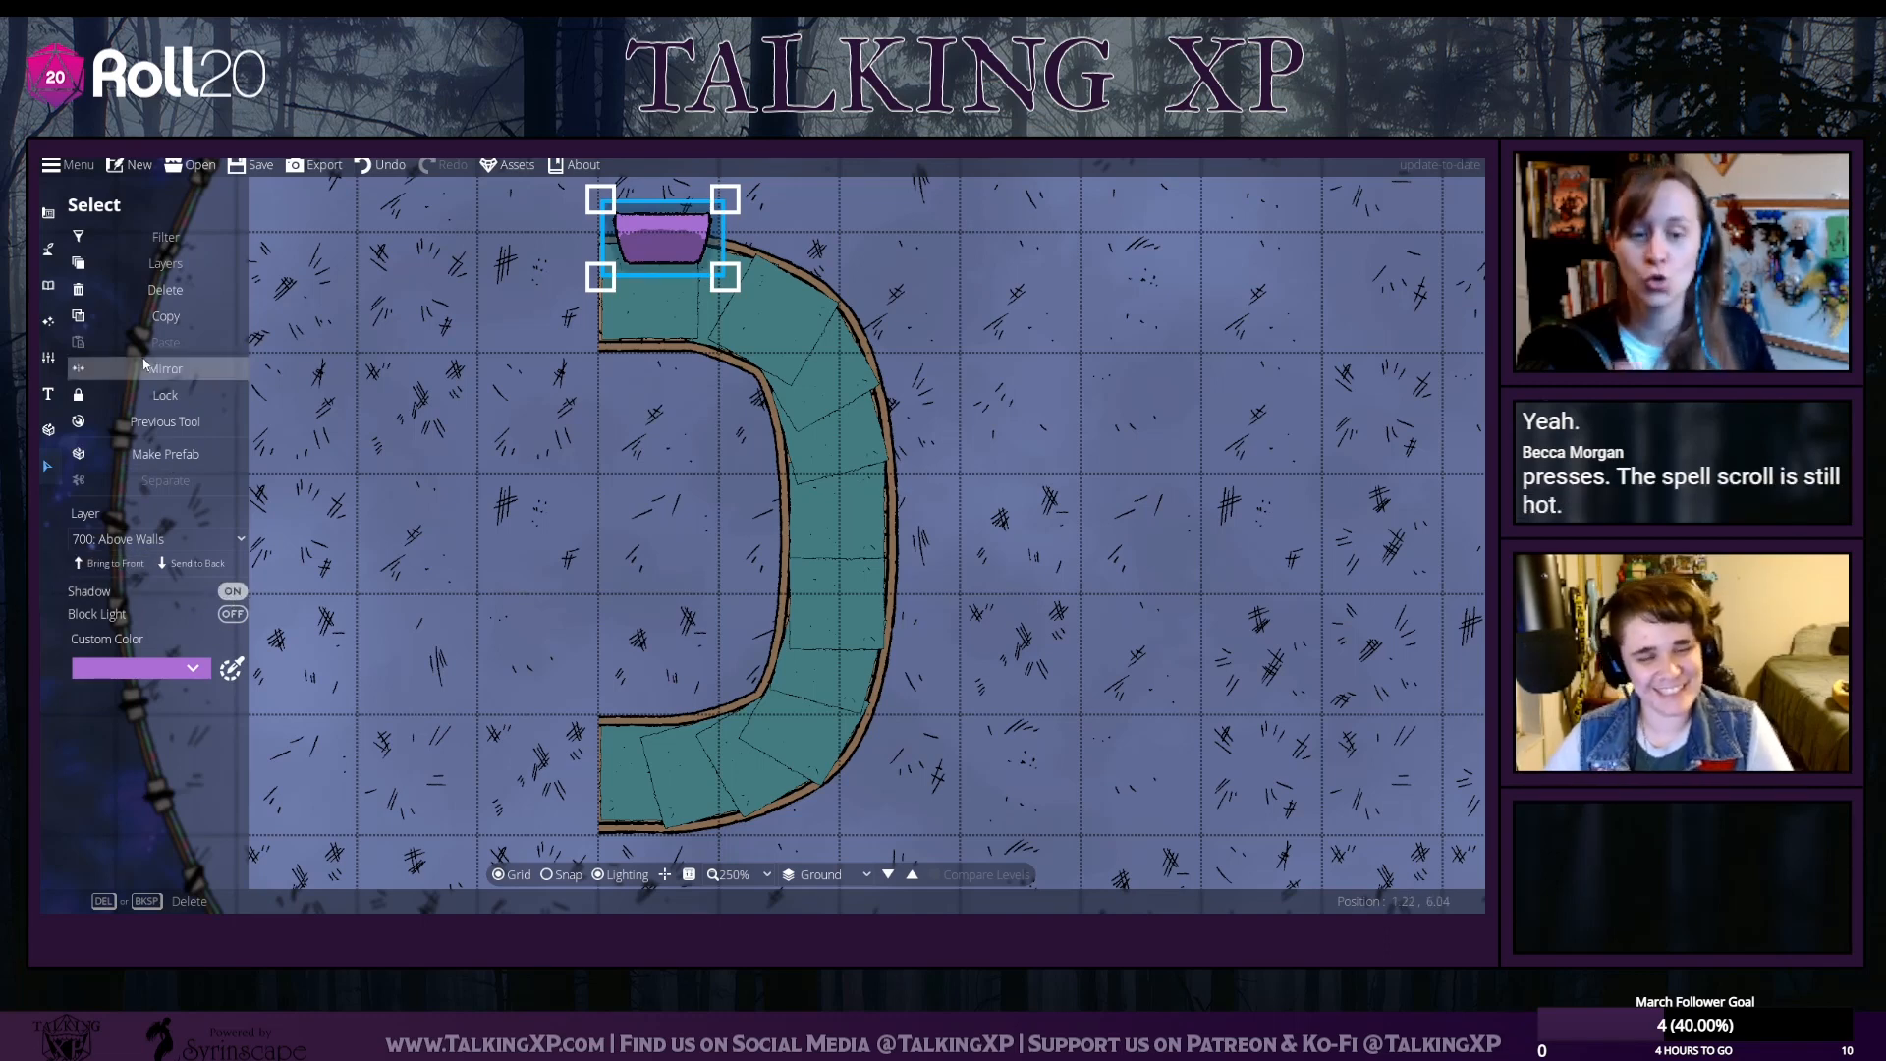
Filter the object library by the Pillow tag and choose Pillow 06 for placement
left_click(47, 285)
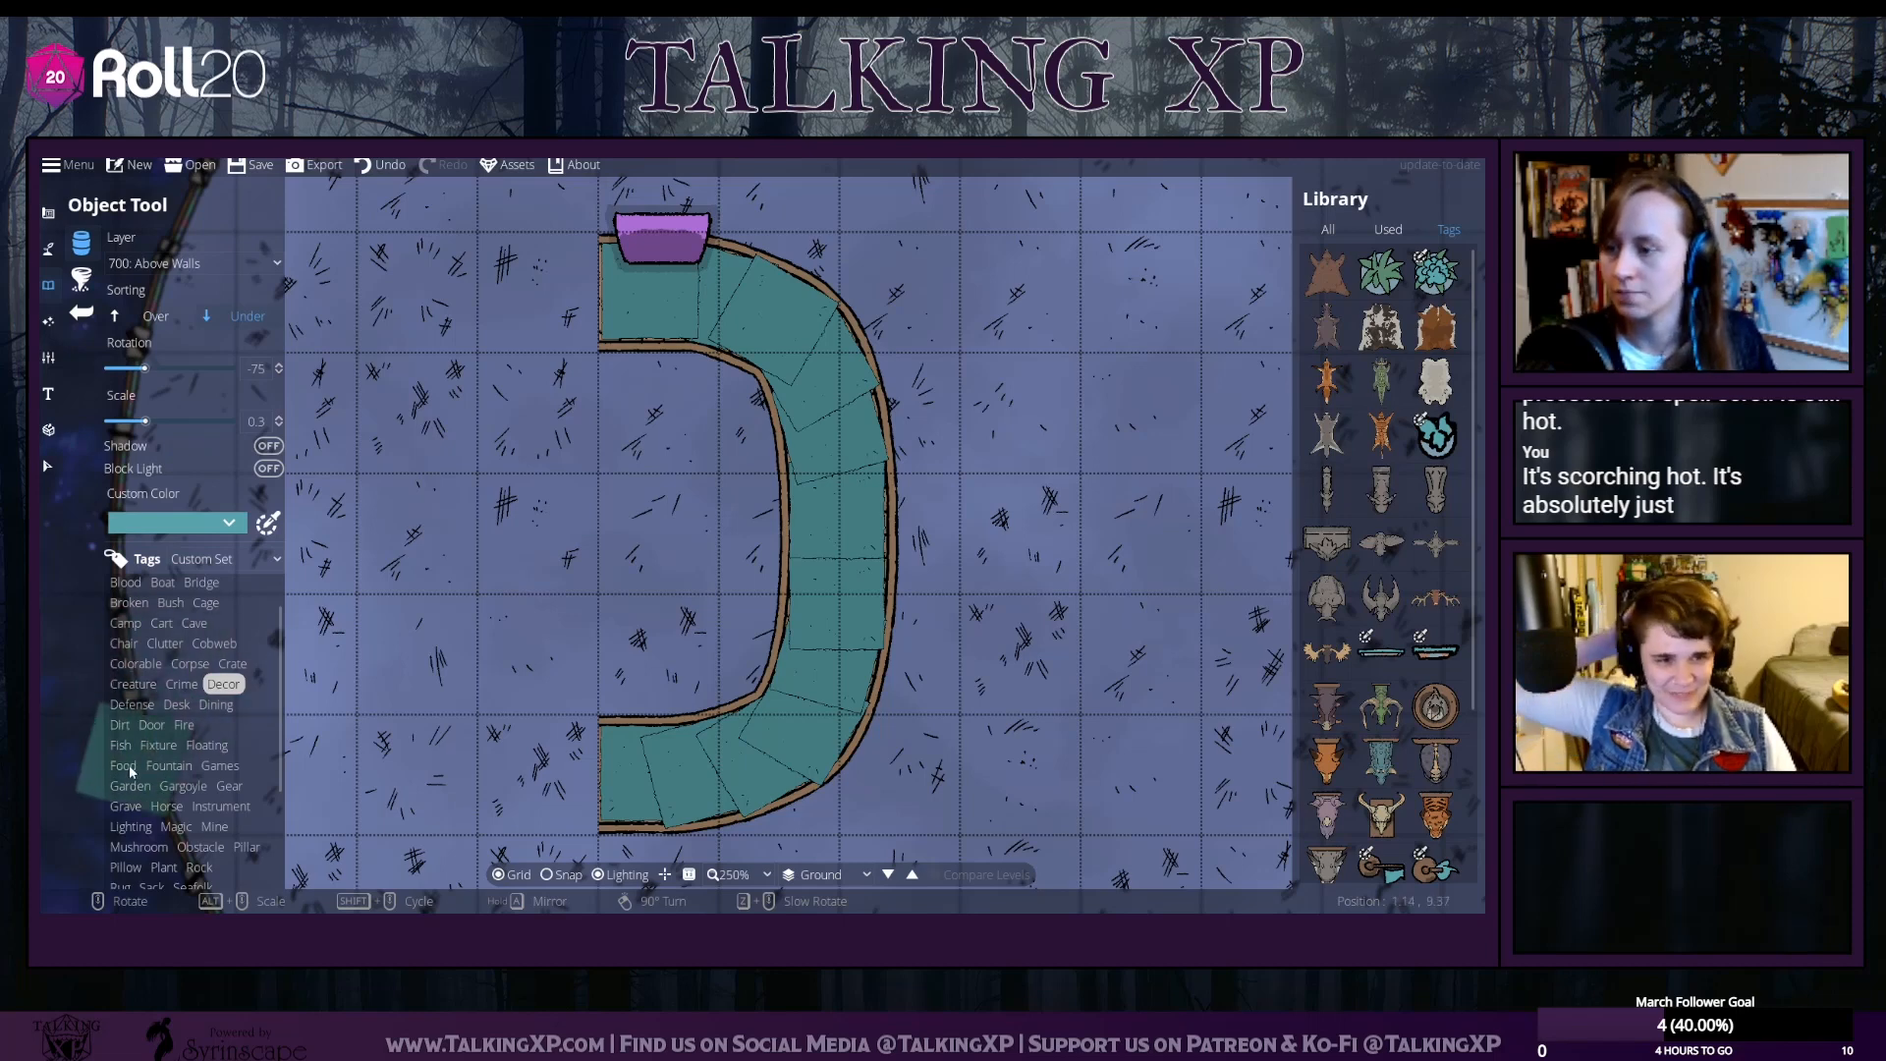
scroll(120, 761, "up", 2)
scroll(119, 762, "down", 6)
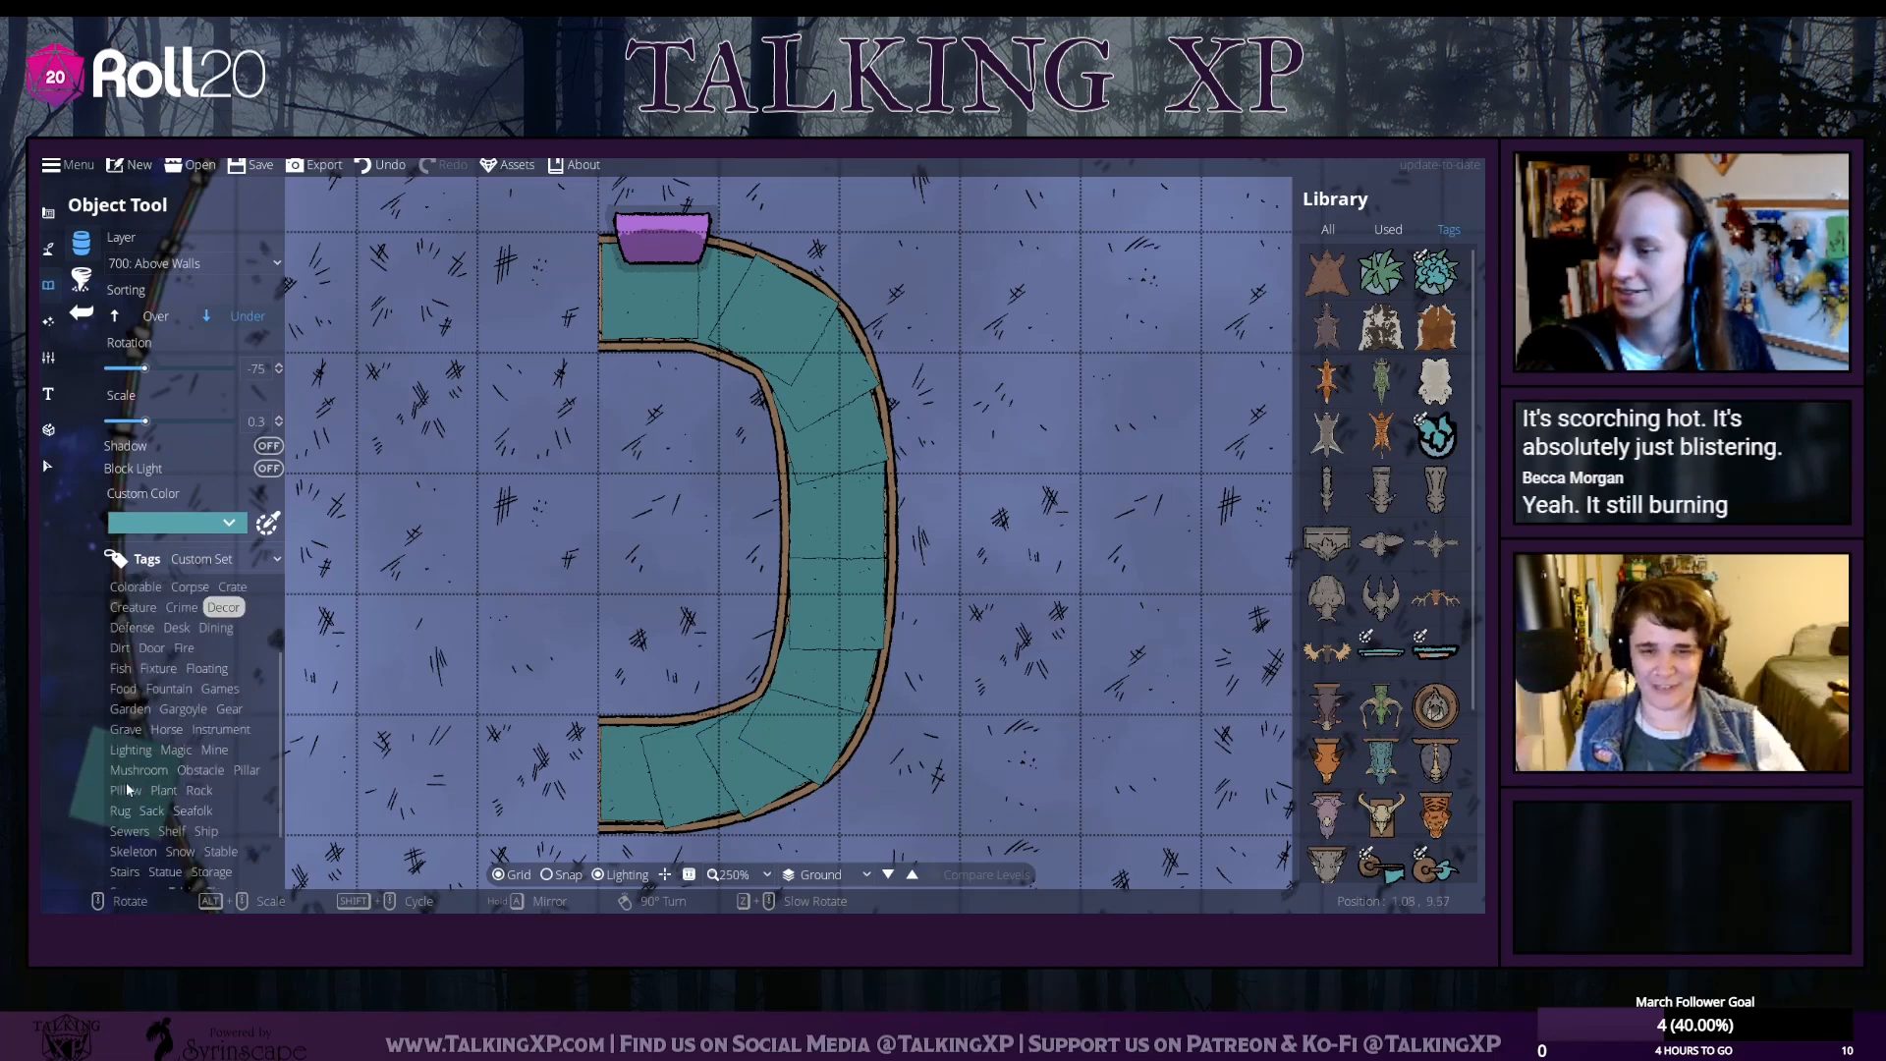
left_click(125, 791)
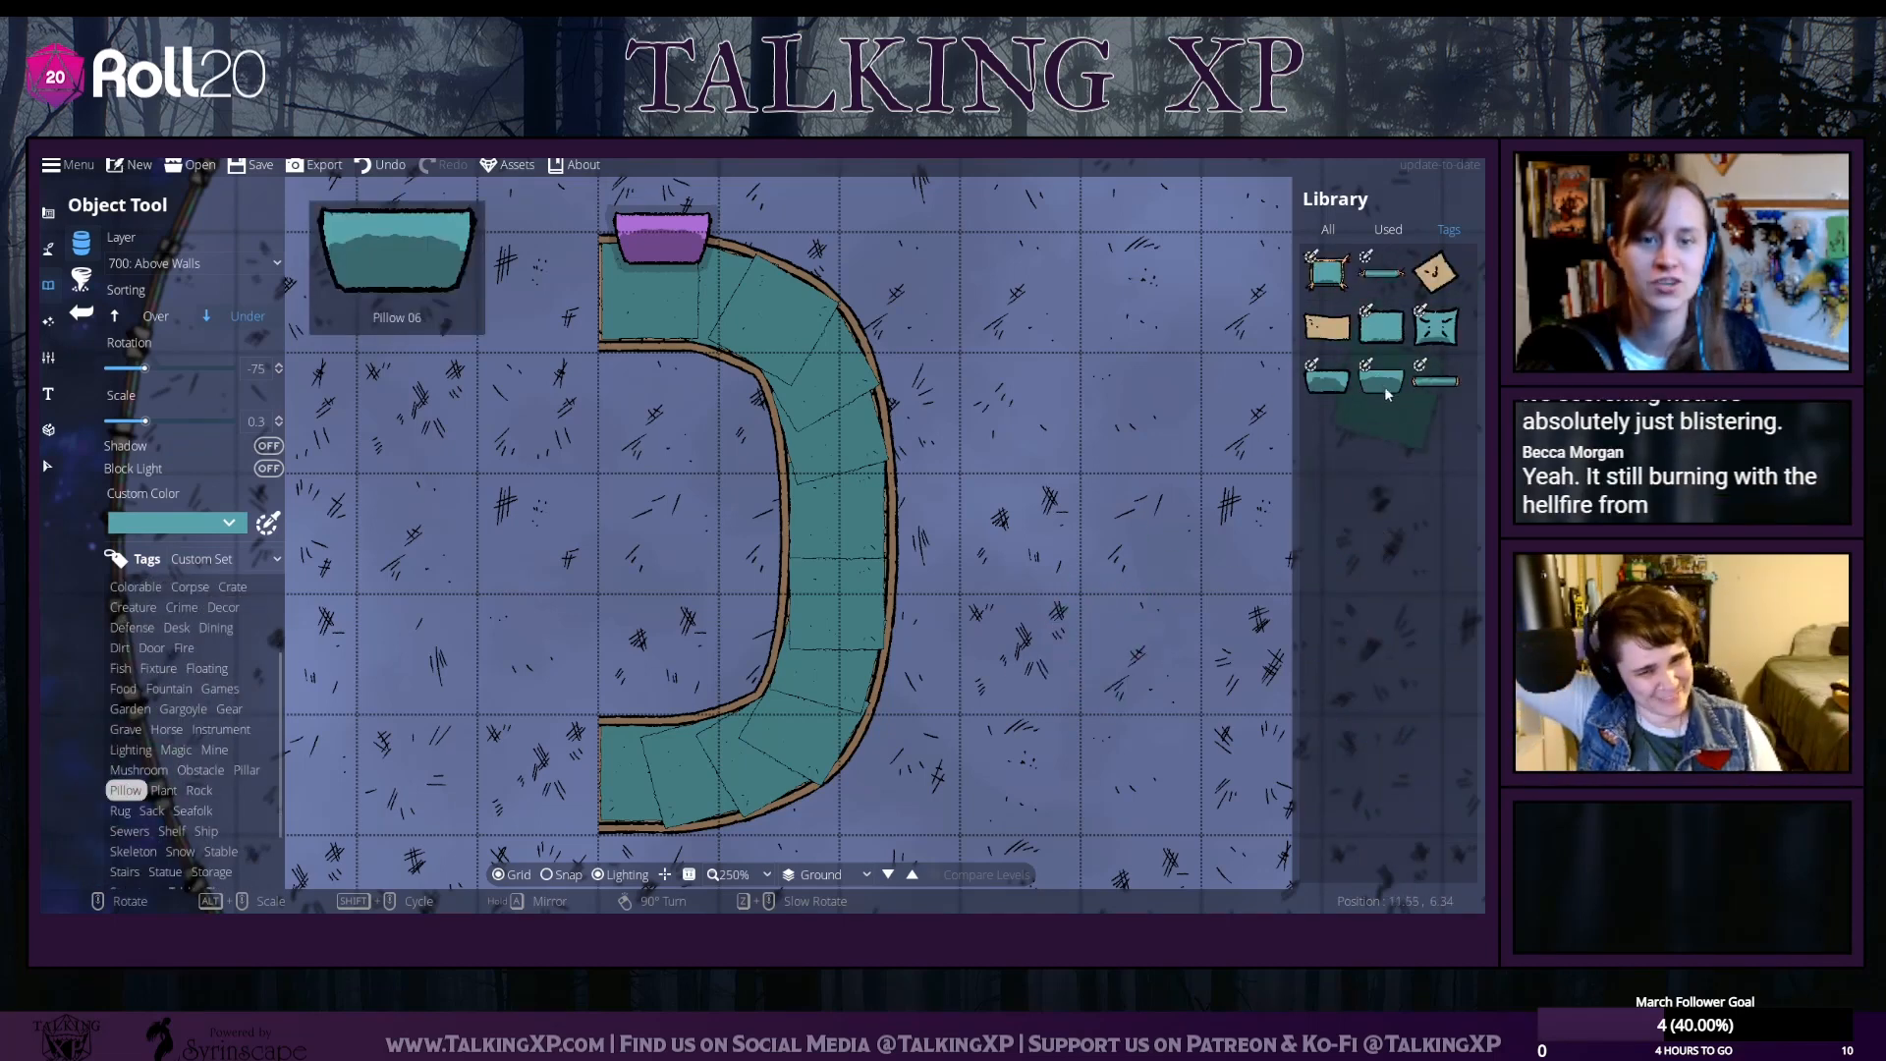
left_click(1387, 386)
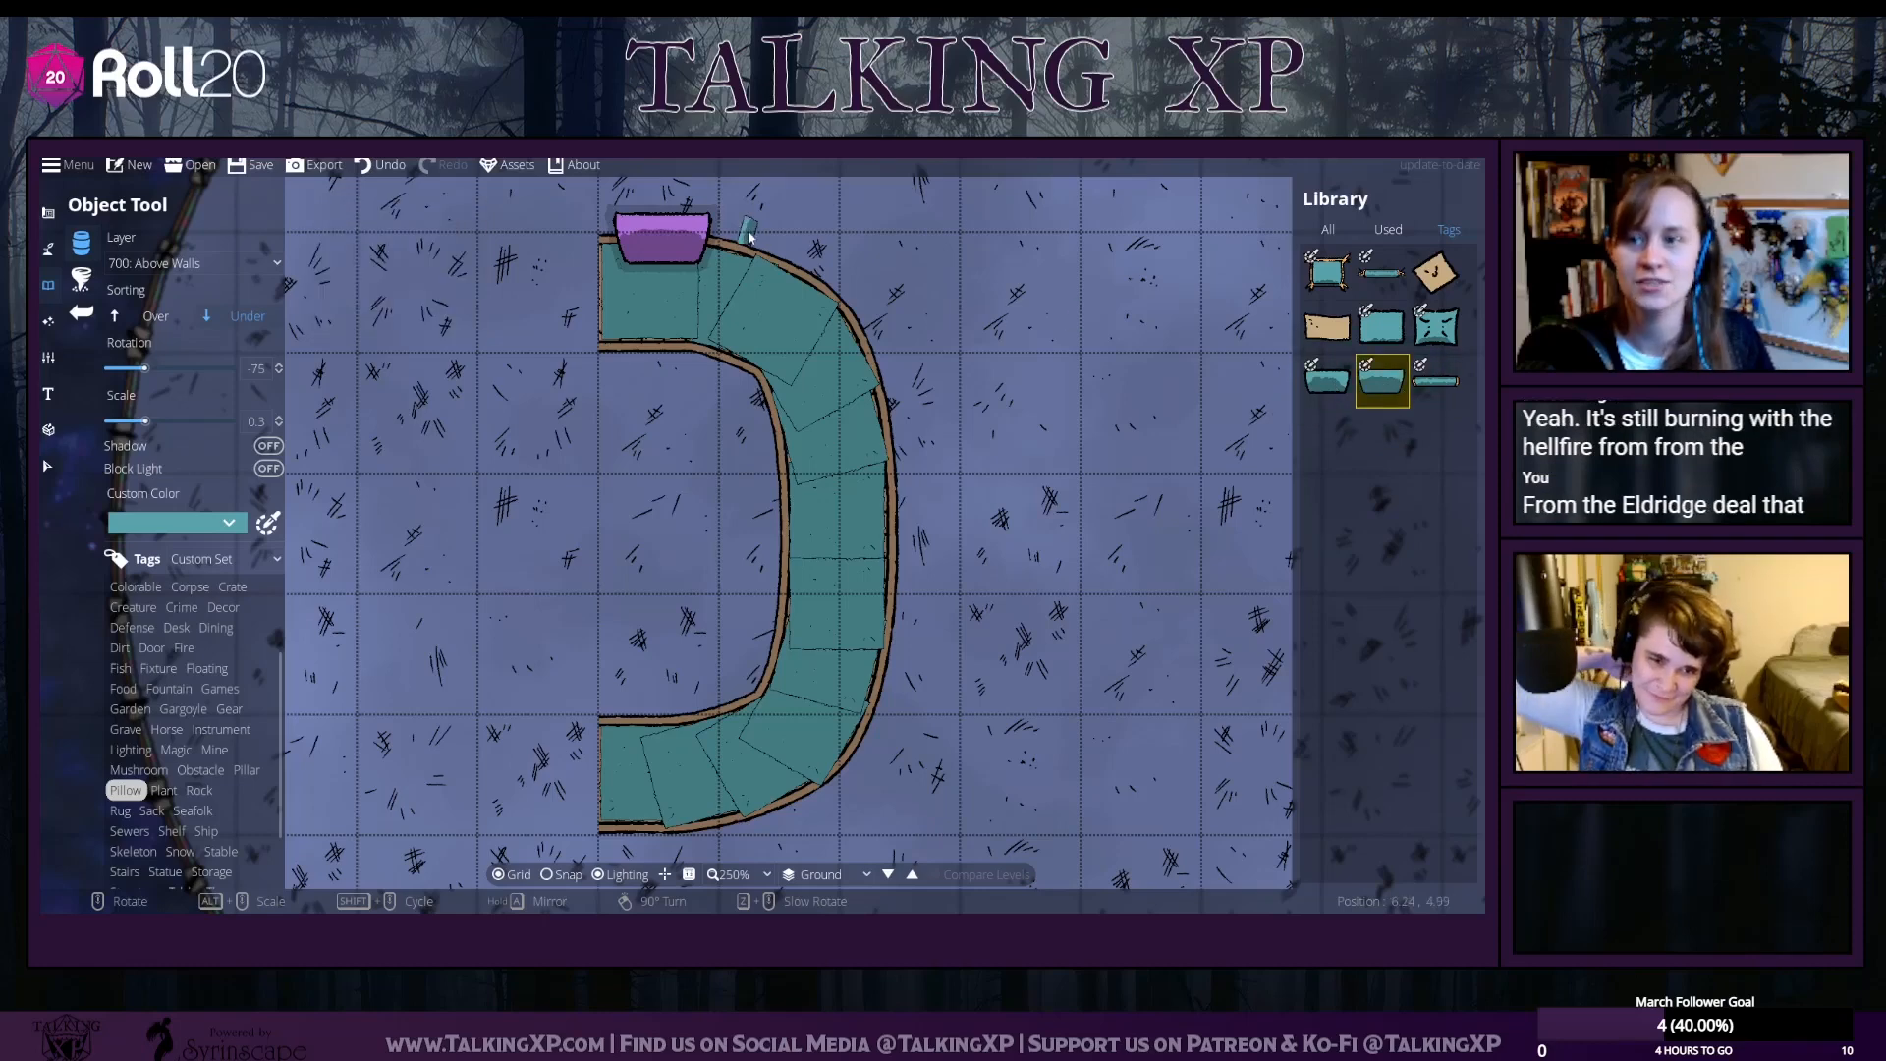
Set the custom color to purple ac6ed6 by sampling it from the existing back pillow
left_click(275, 532)
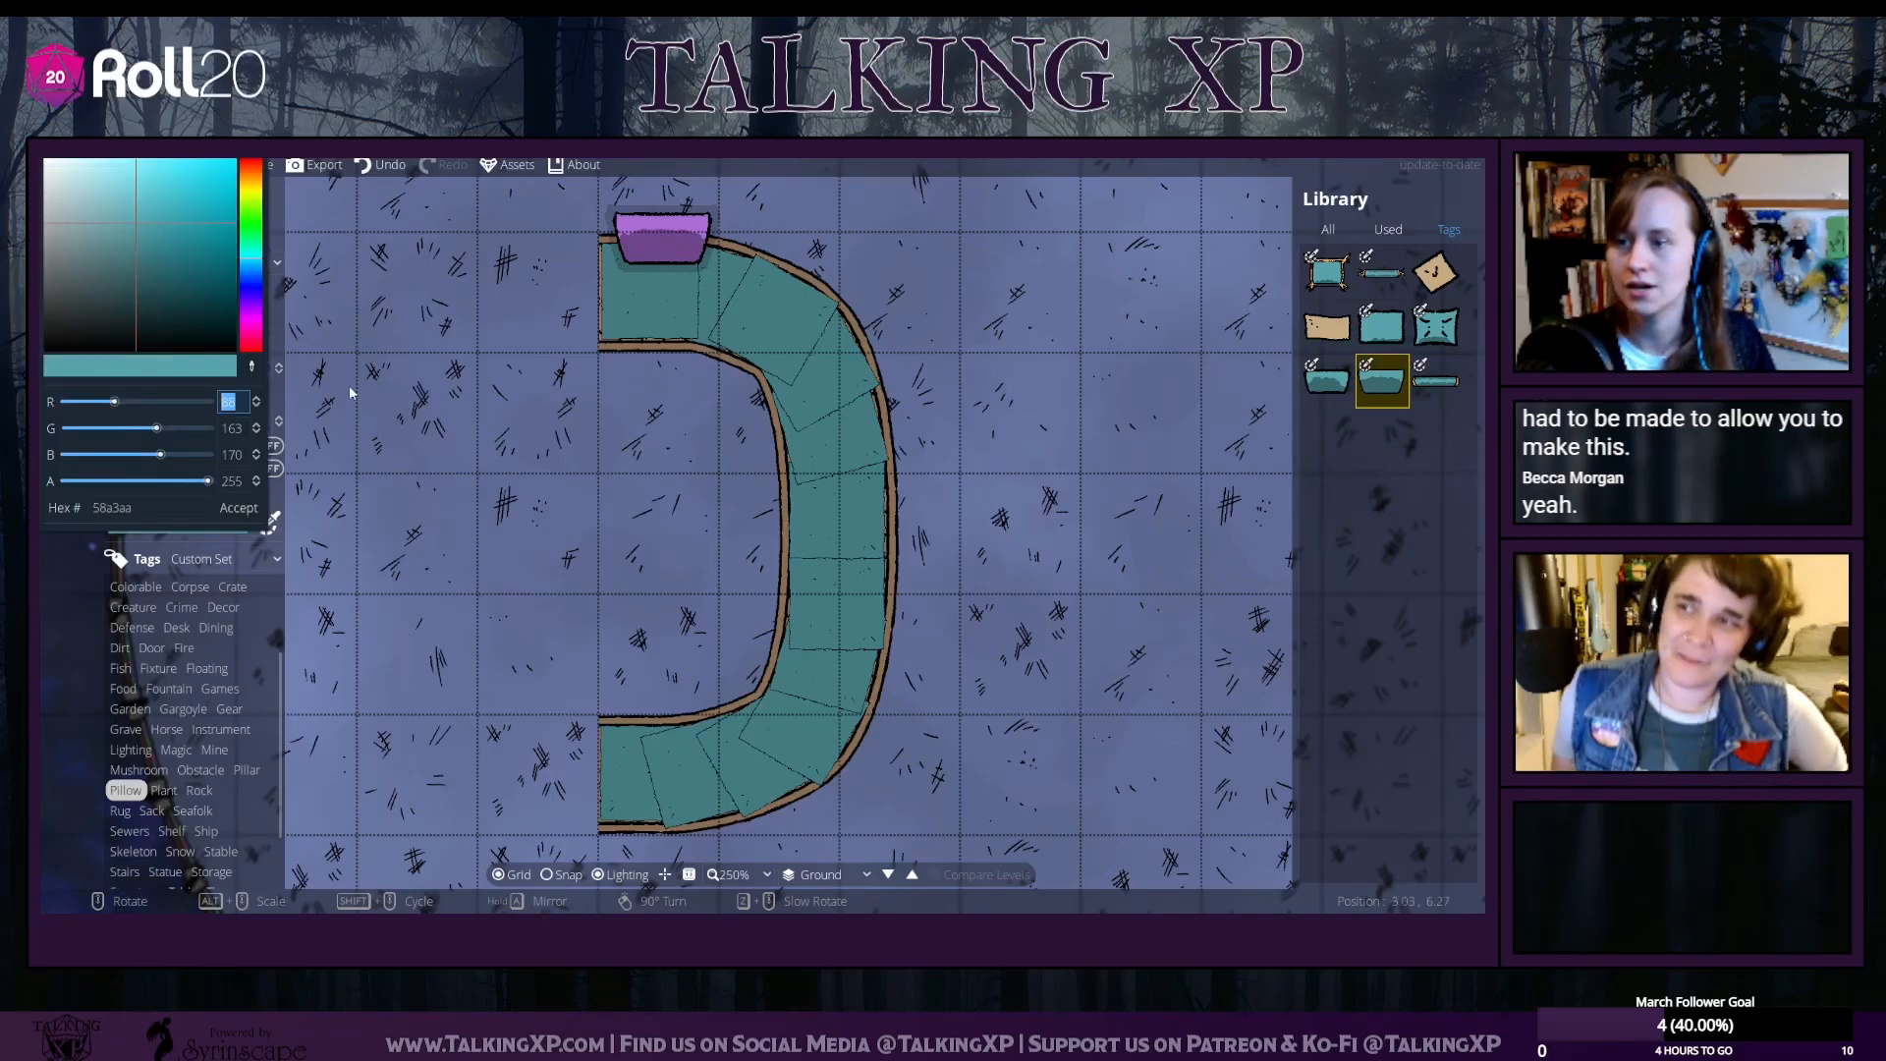
left_click(248, 368)
left_click(634, 226)
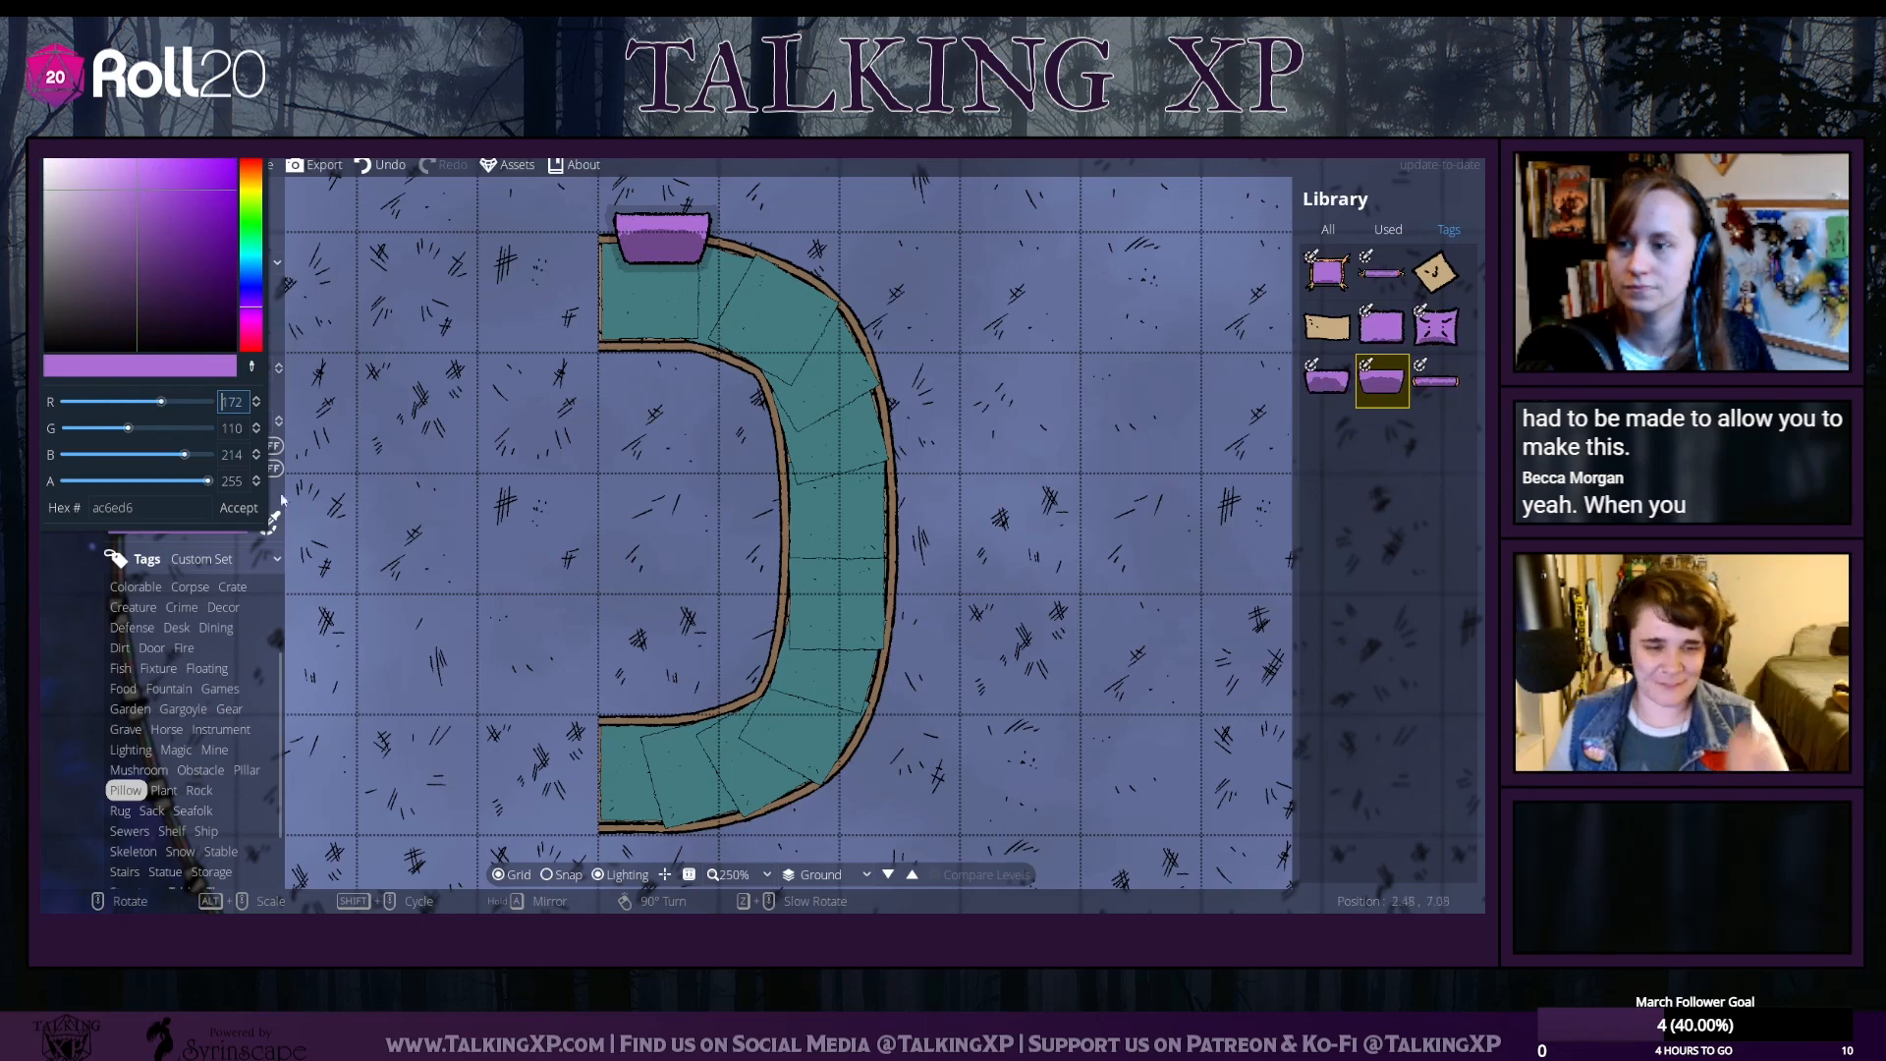
left_click(238, 508)
Enlarge the pillow to scale 1.1 and place it beside the first back pillow at rotation 15, sorted over and without a shadow
scroll(425, 402, "up", 3)
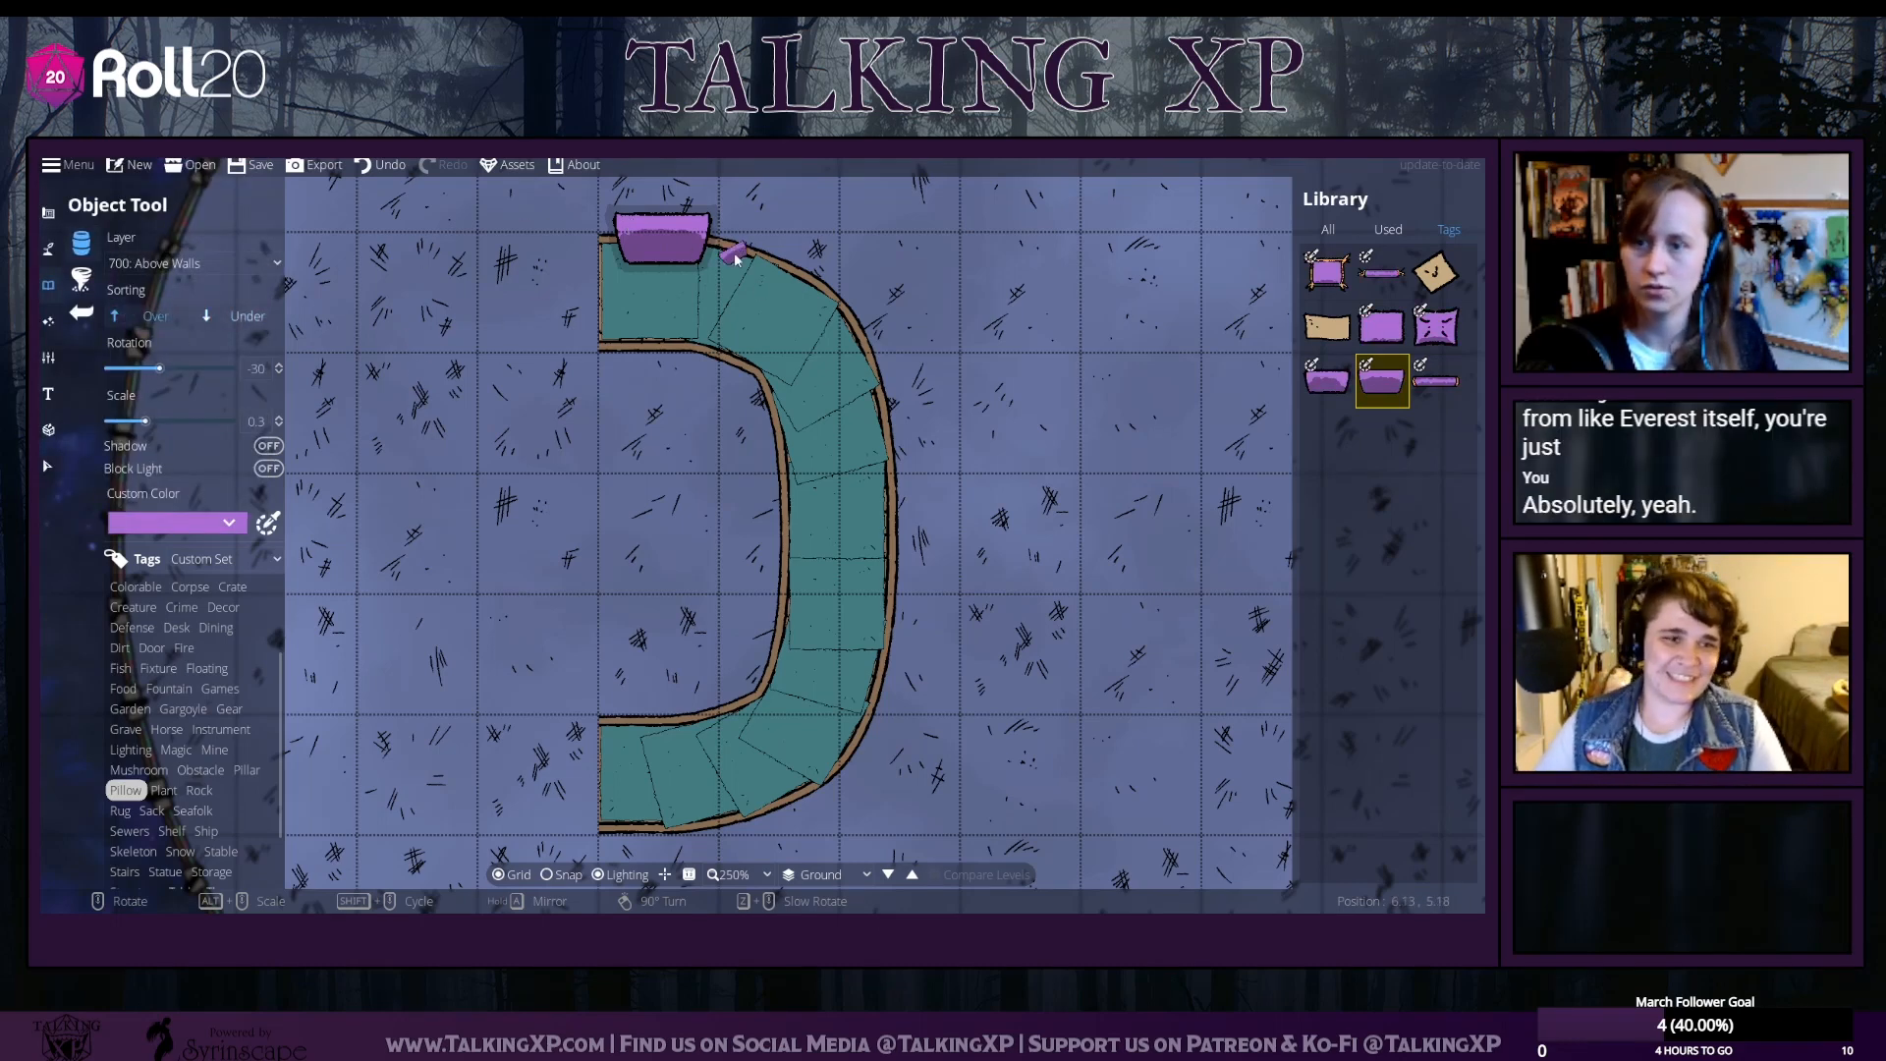
scroll(734, 257, "up", 5, "alt")
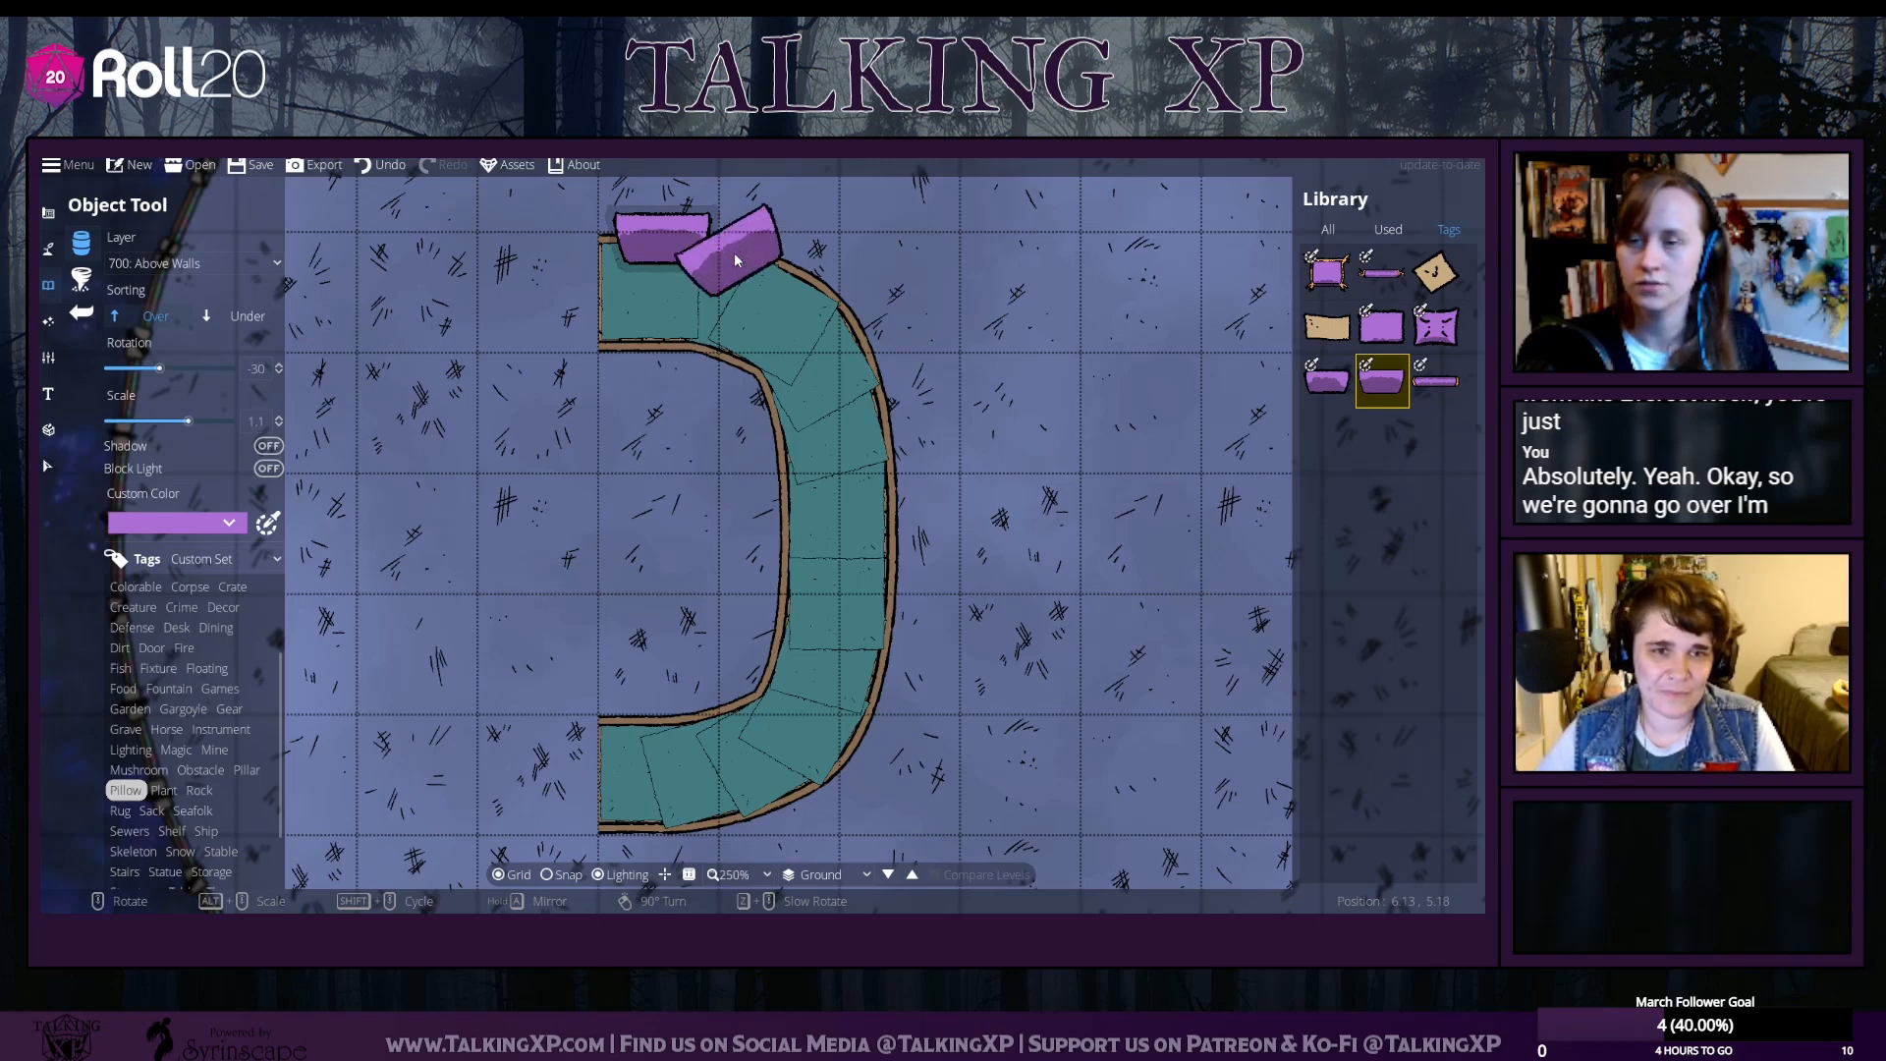
scroll(734, 252, "up", 4)
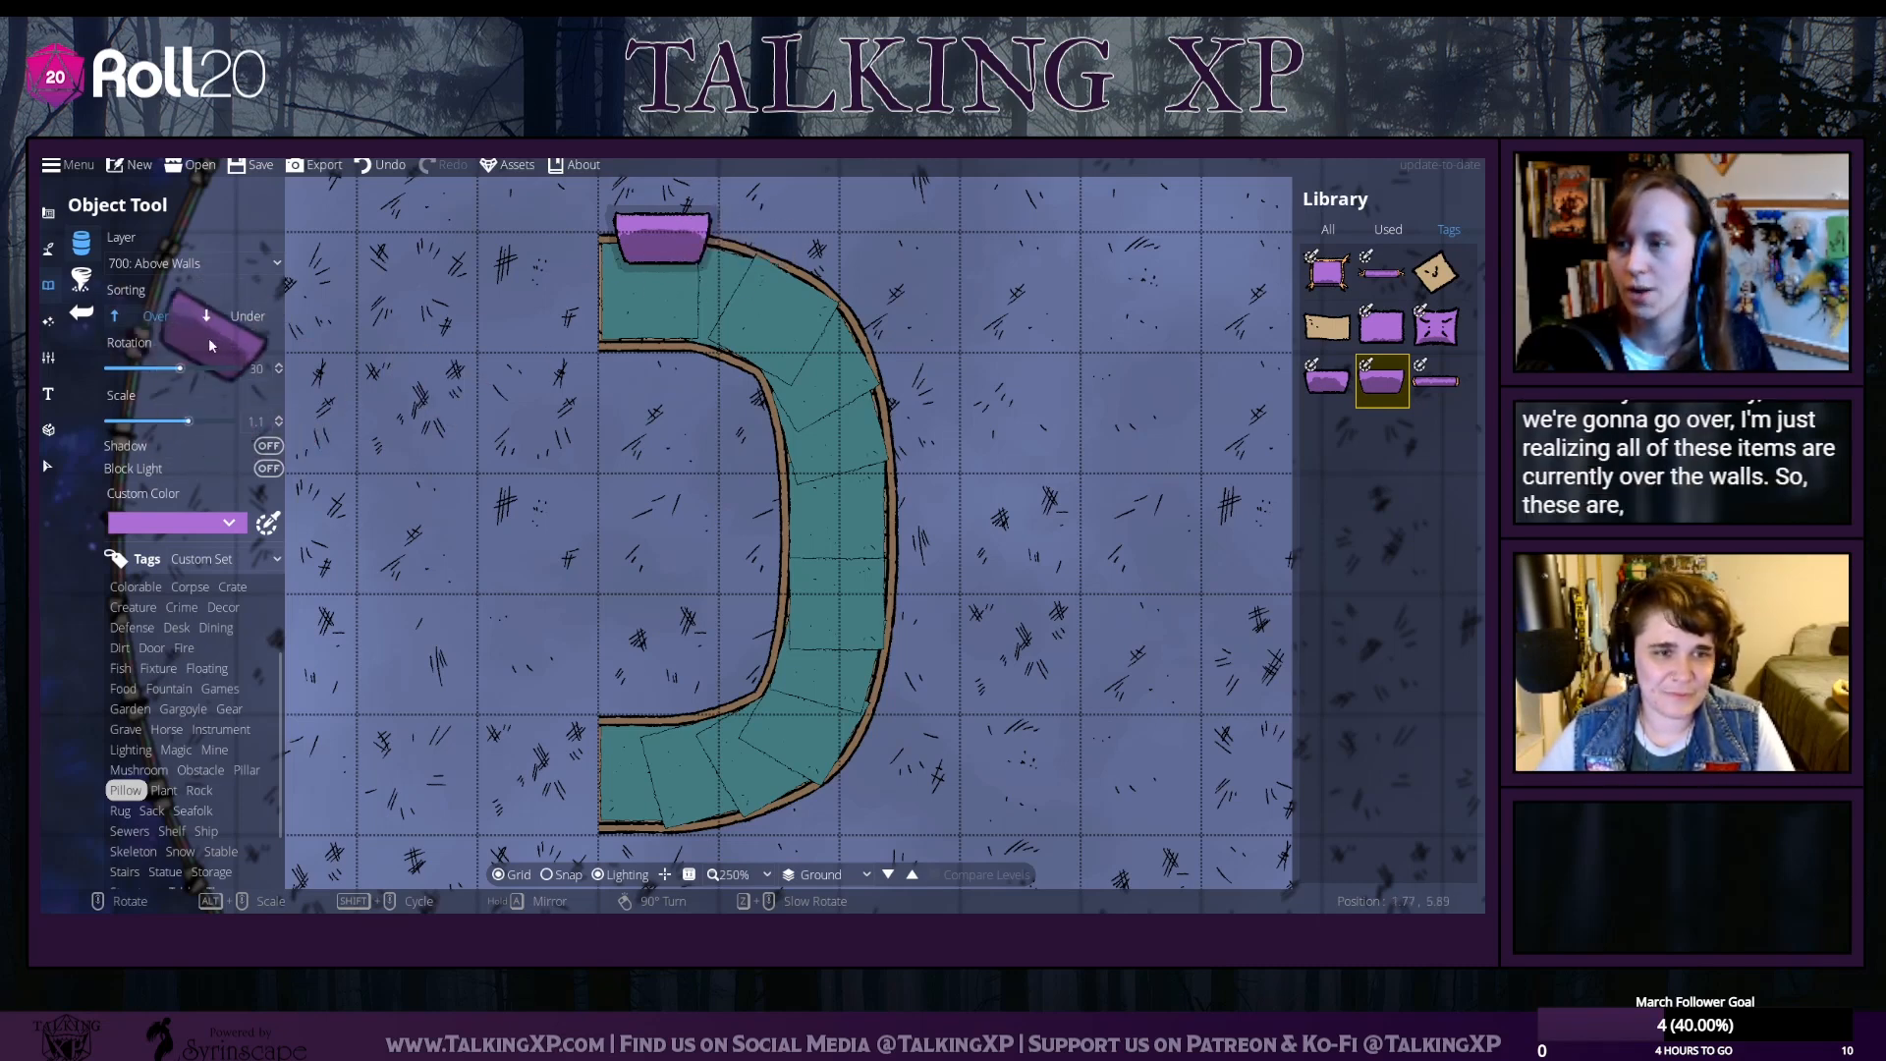
left_click(269, 448)
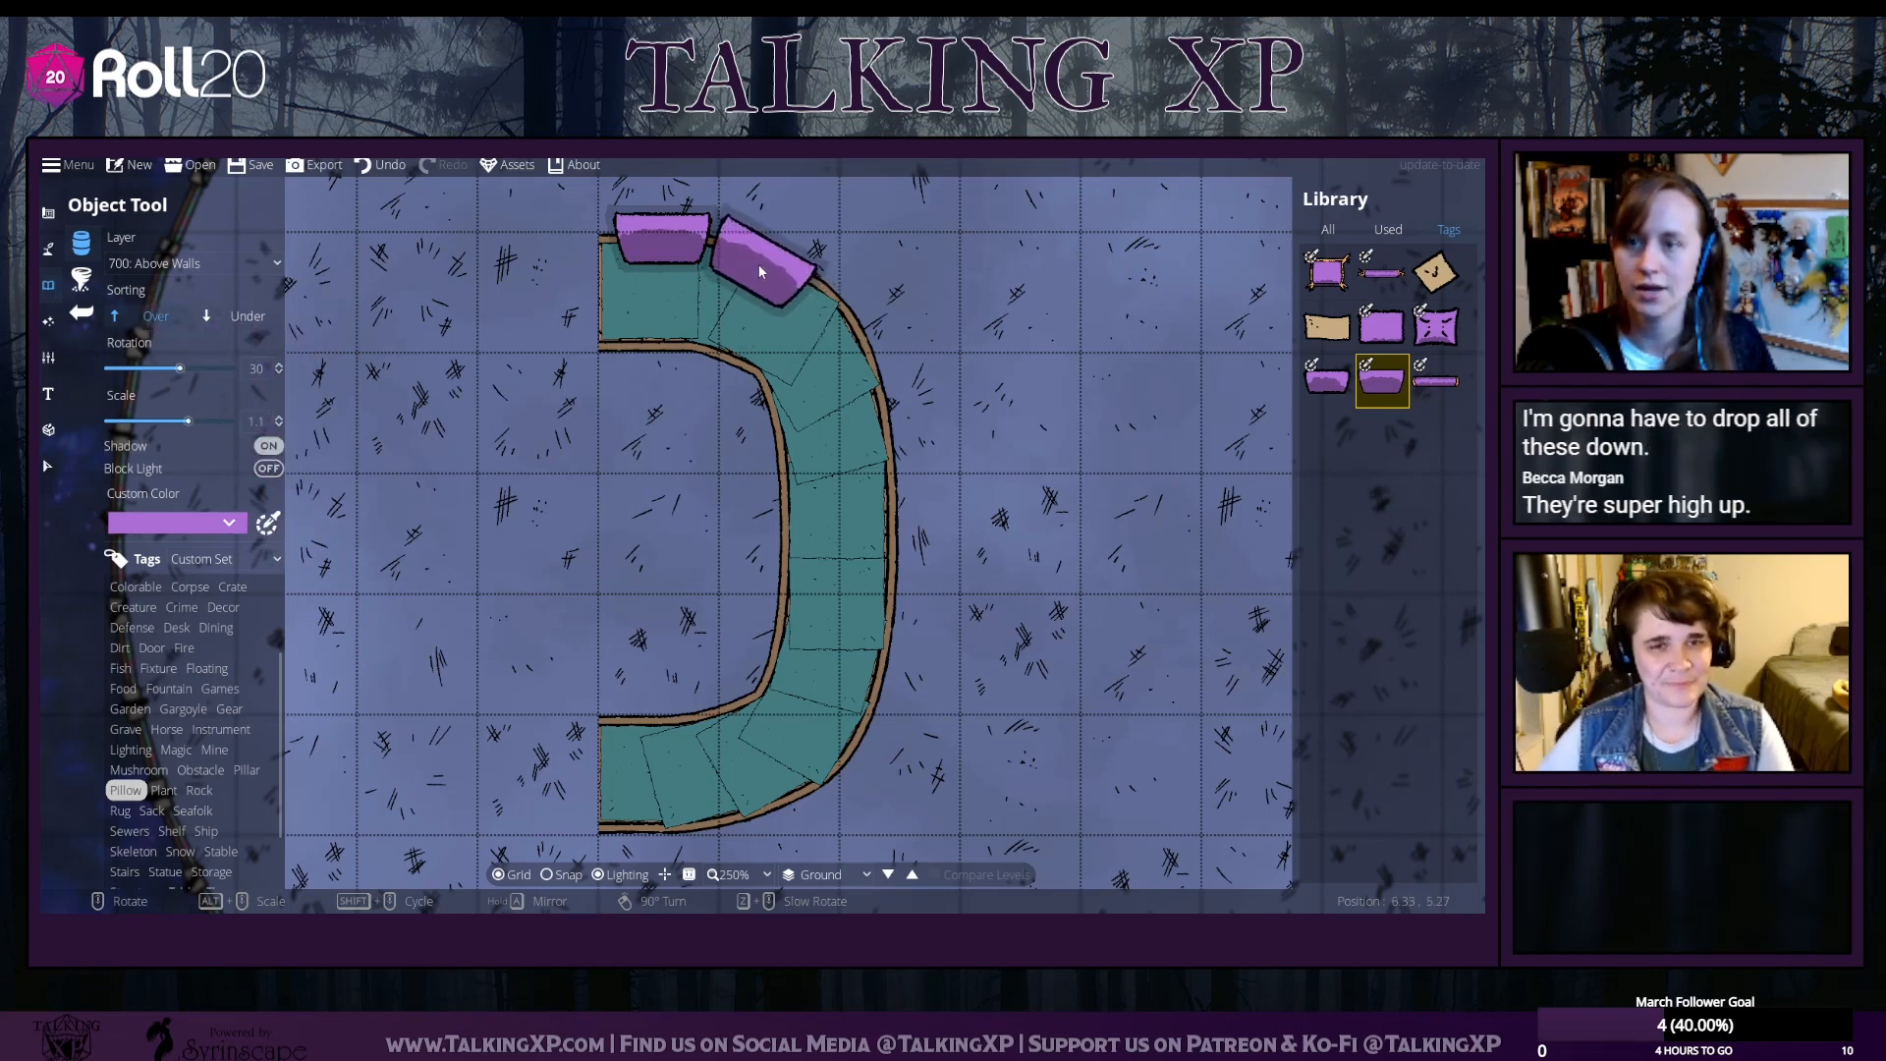
left_click(270, 448)
scroll(772, 275, "down", 1)
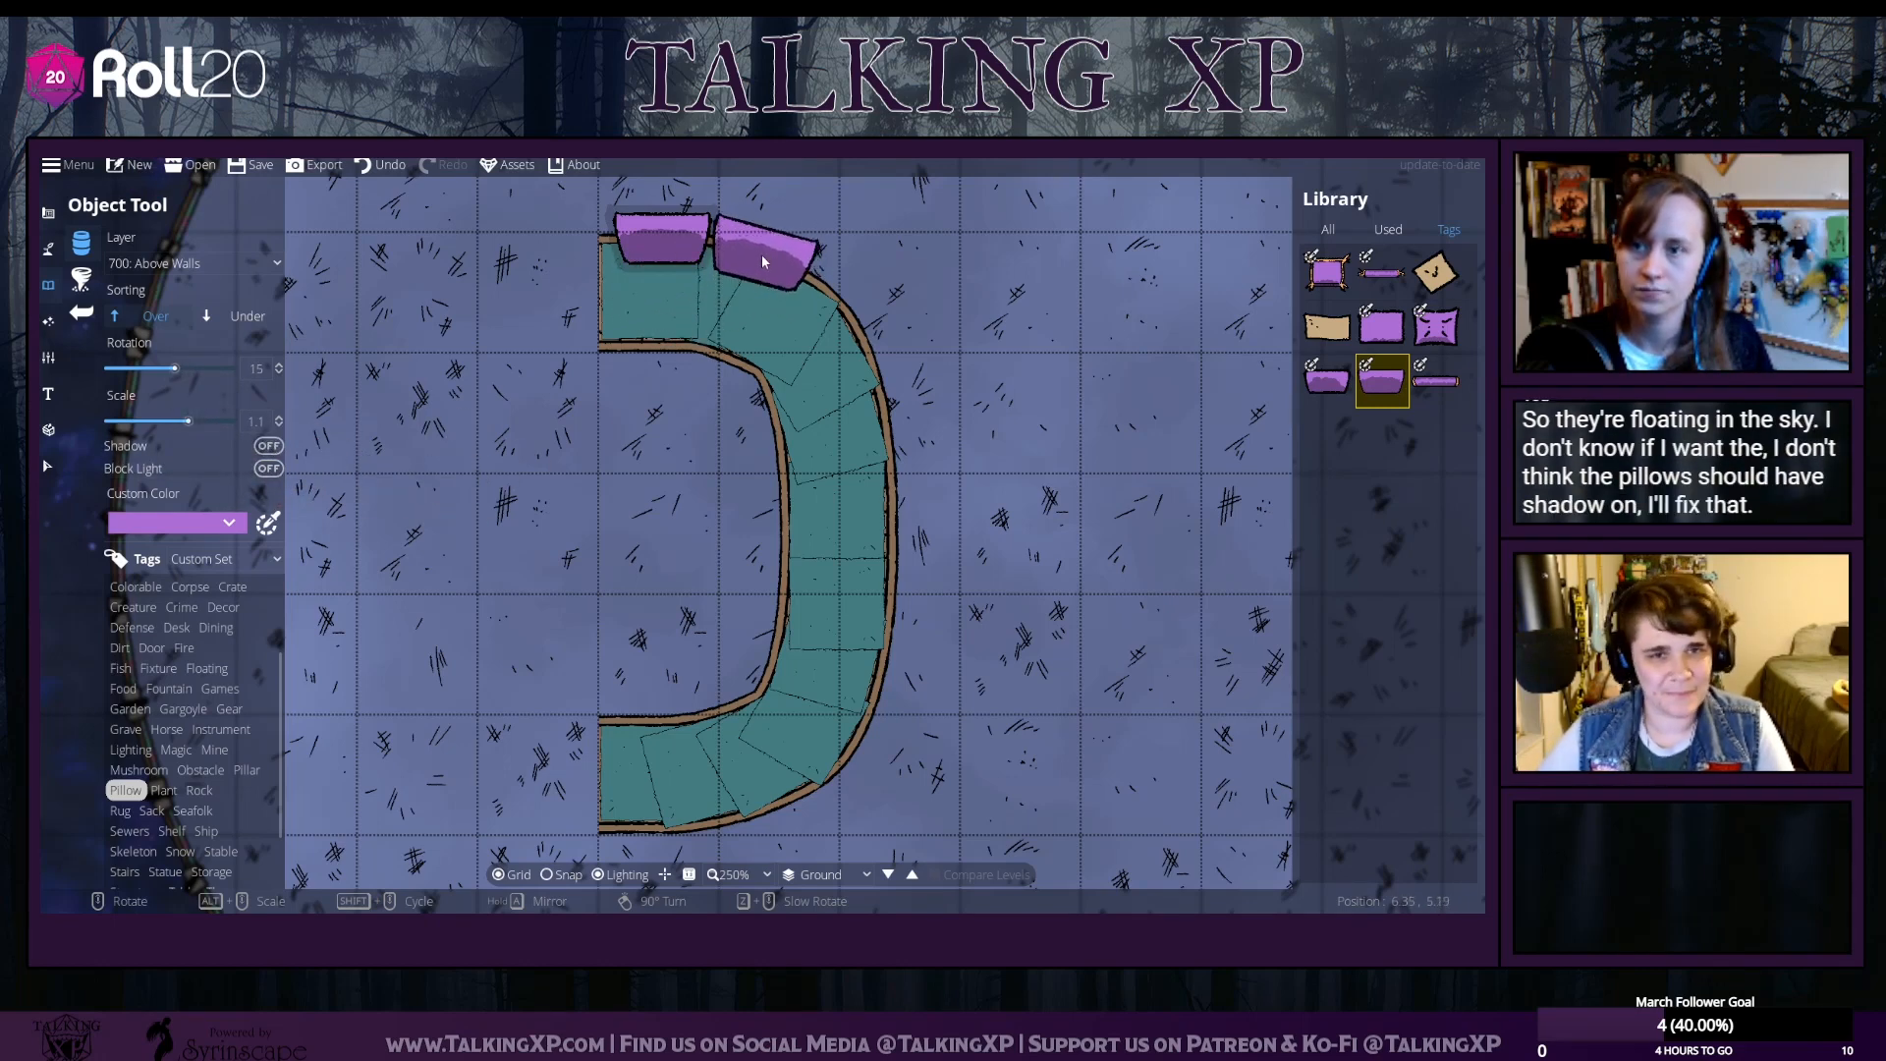
left_click(763, 253)
Place purple back pillows around the couch's upper outer curve at rotations 45, 75 and 90
scroll(843, 316, "up", 1)
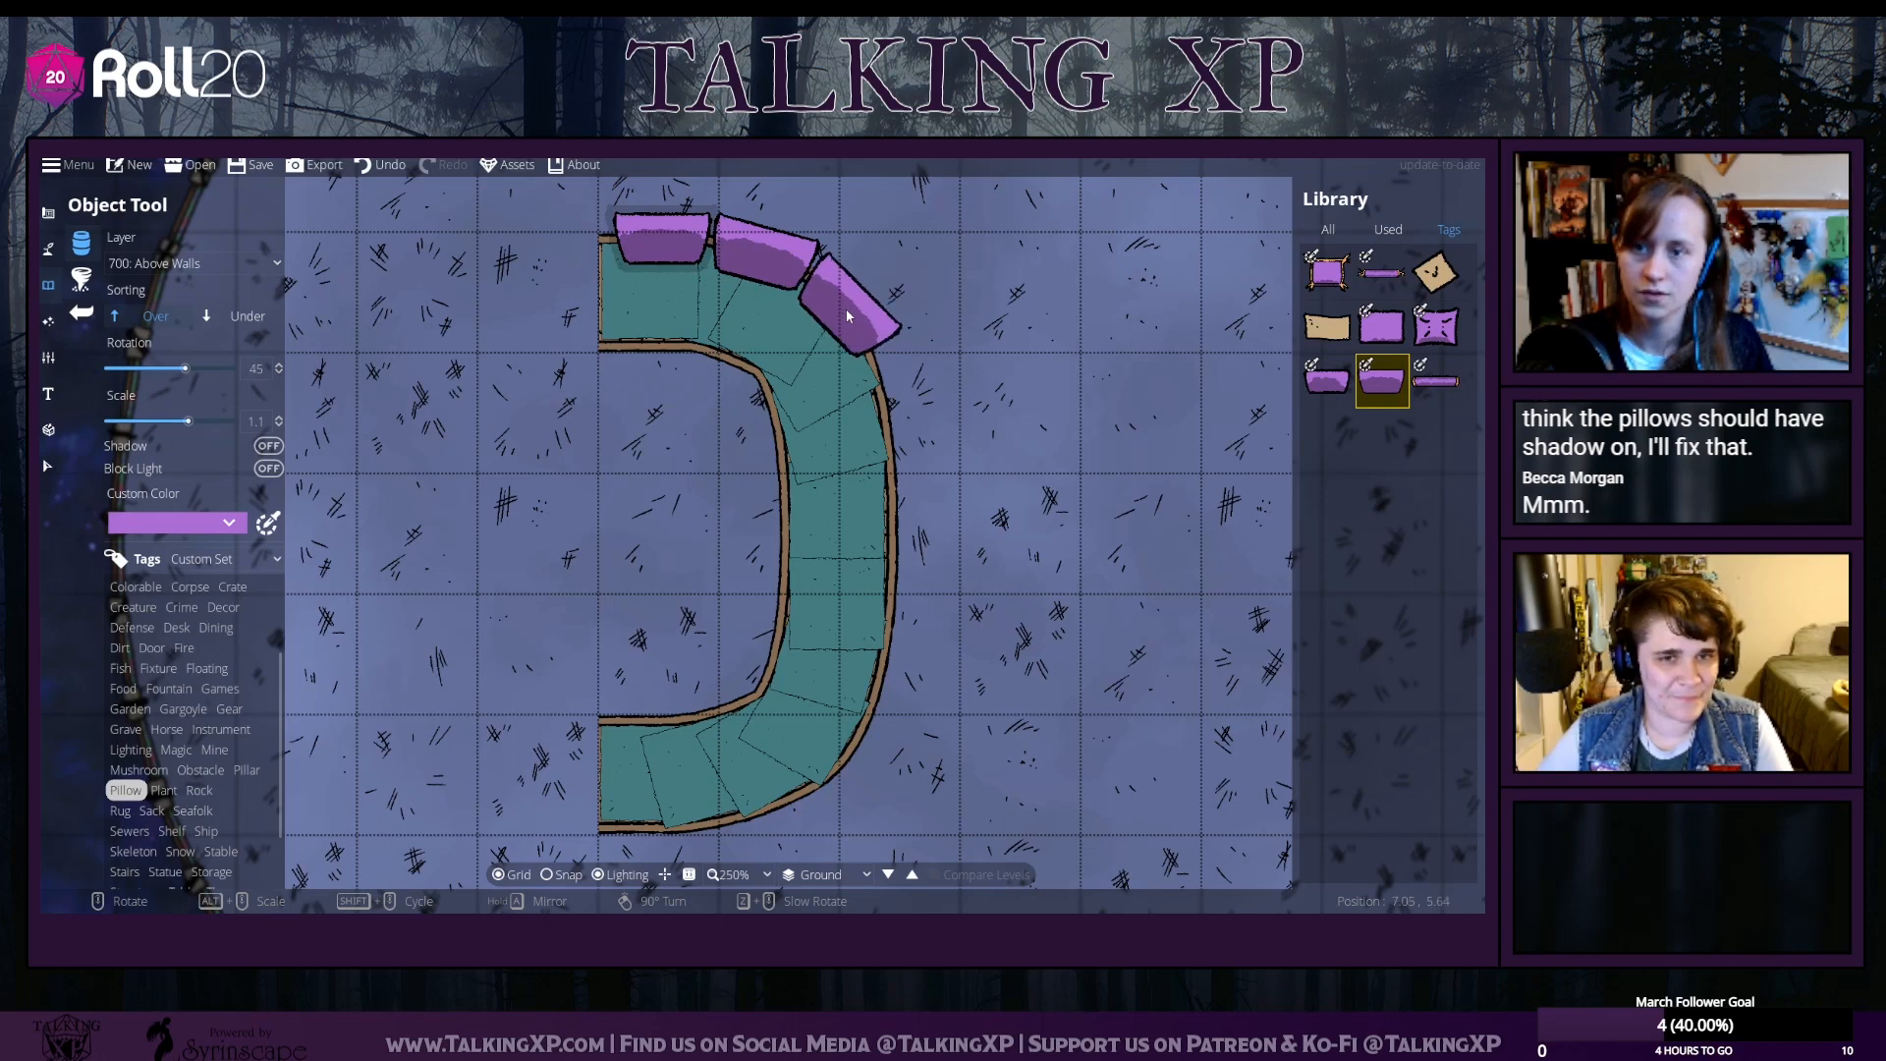
scroll(890, 419, "up", 2)
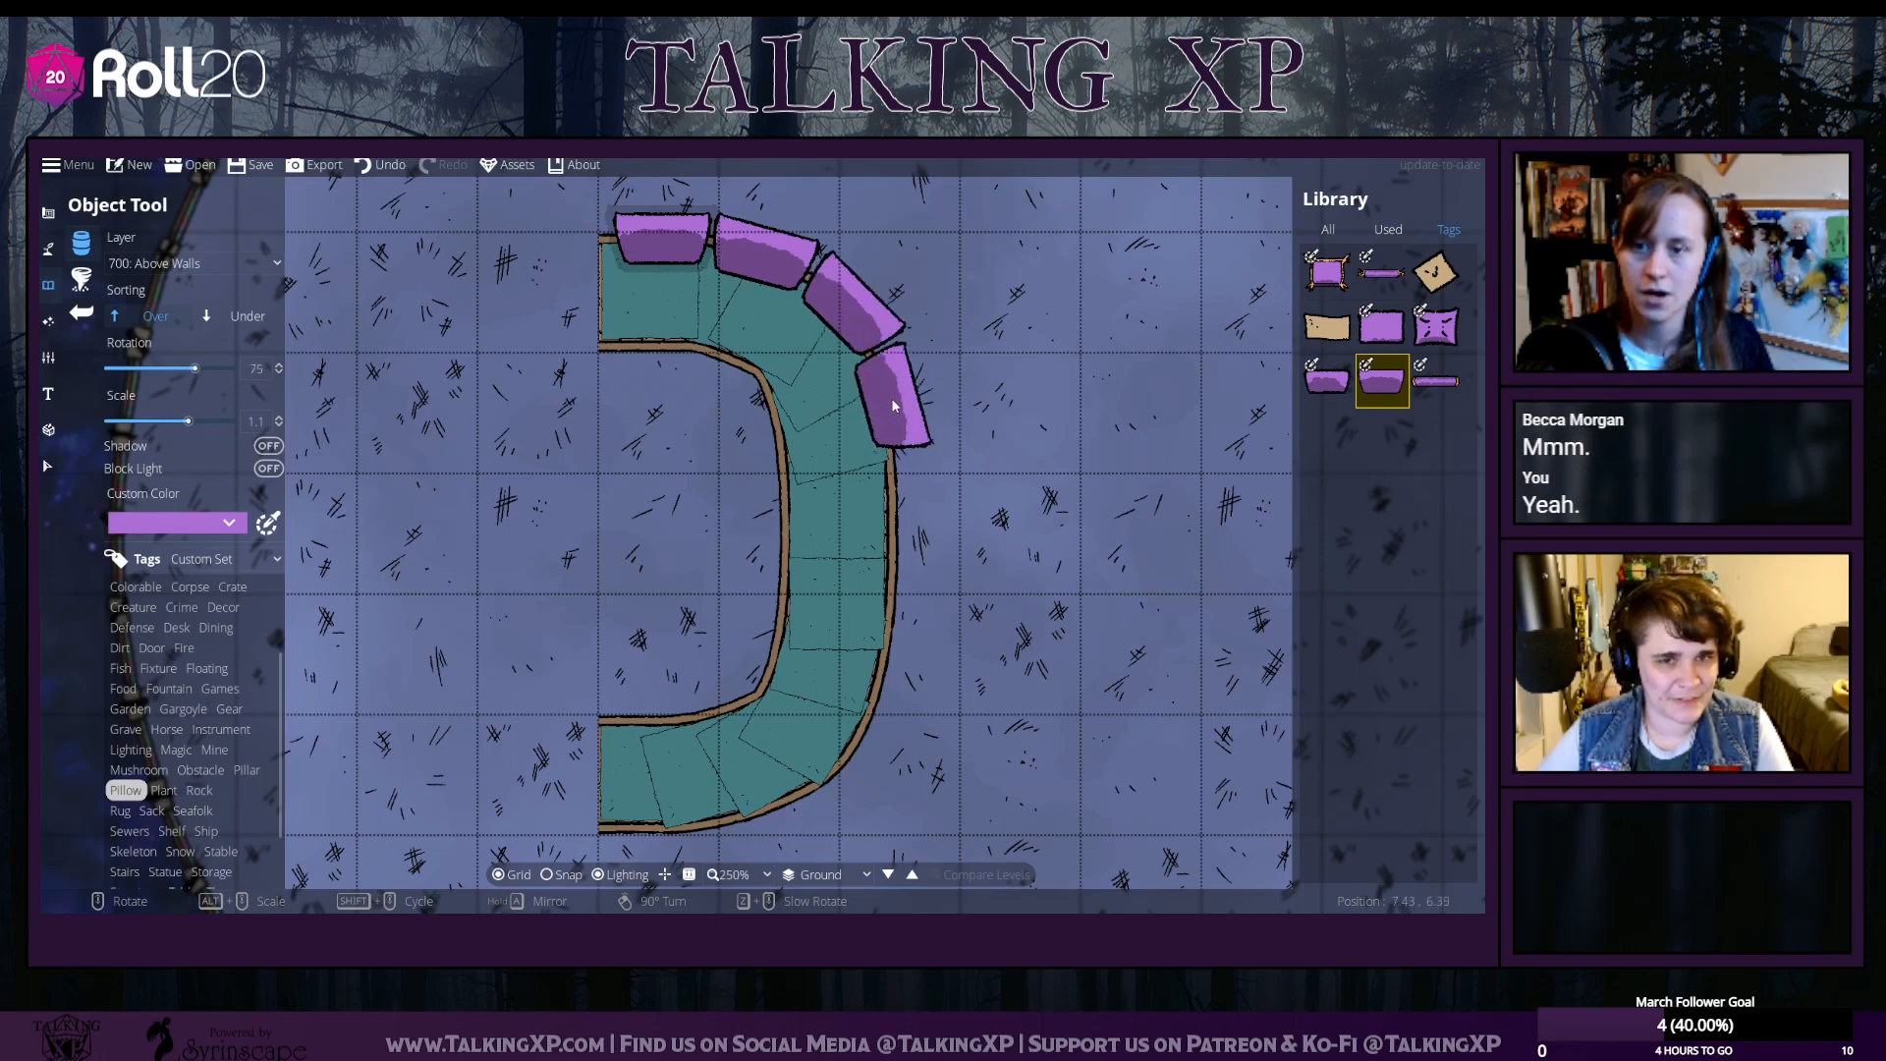
left_click(894, 399)
scroll(890, 518, "up", 1)
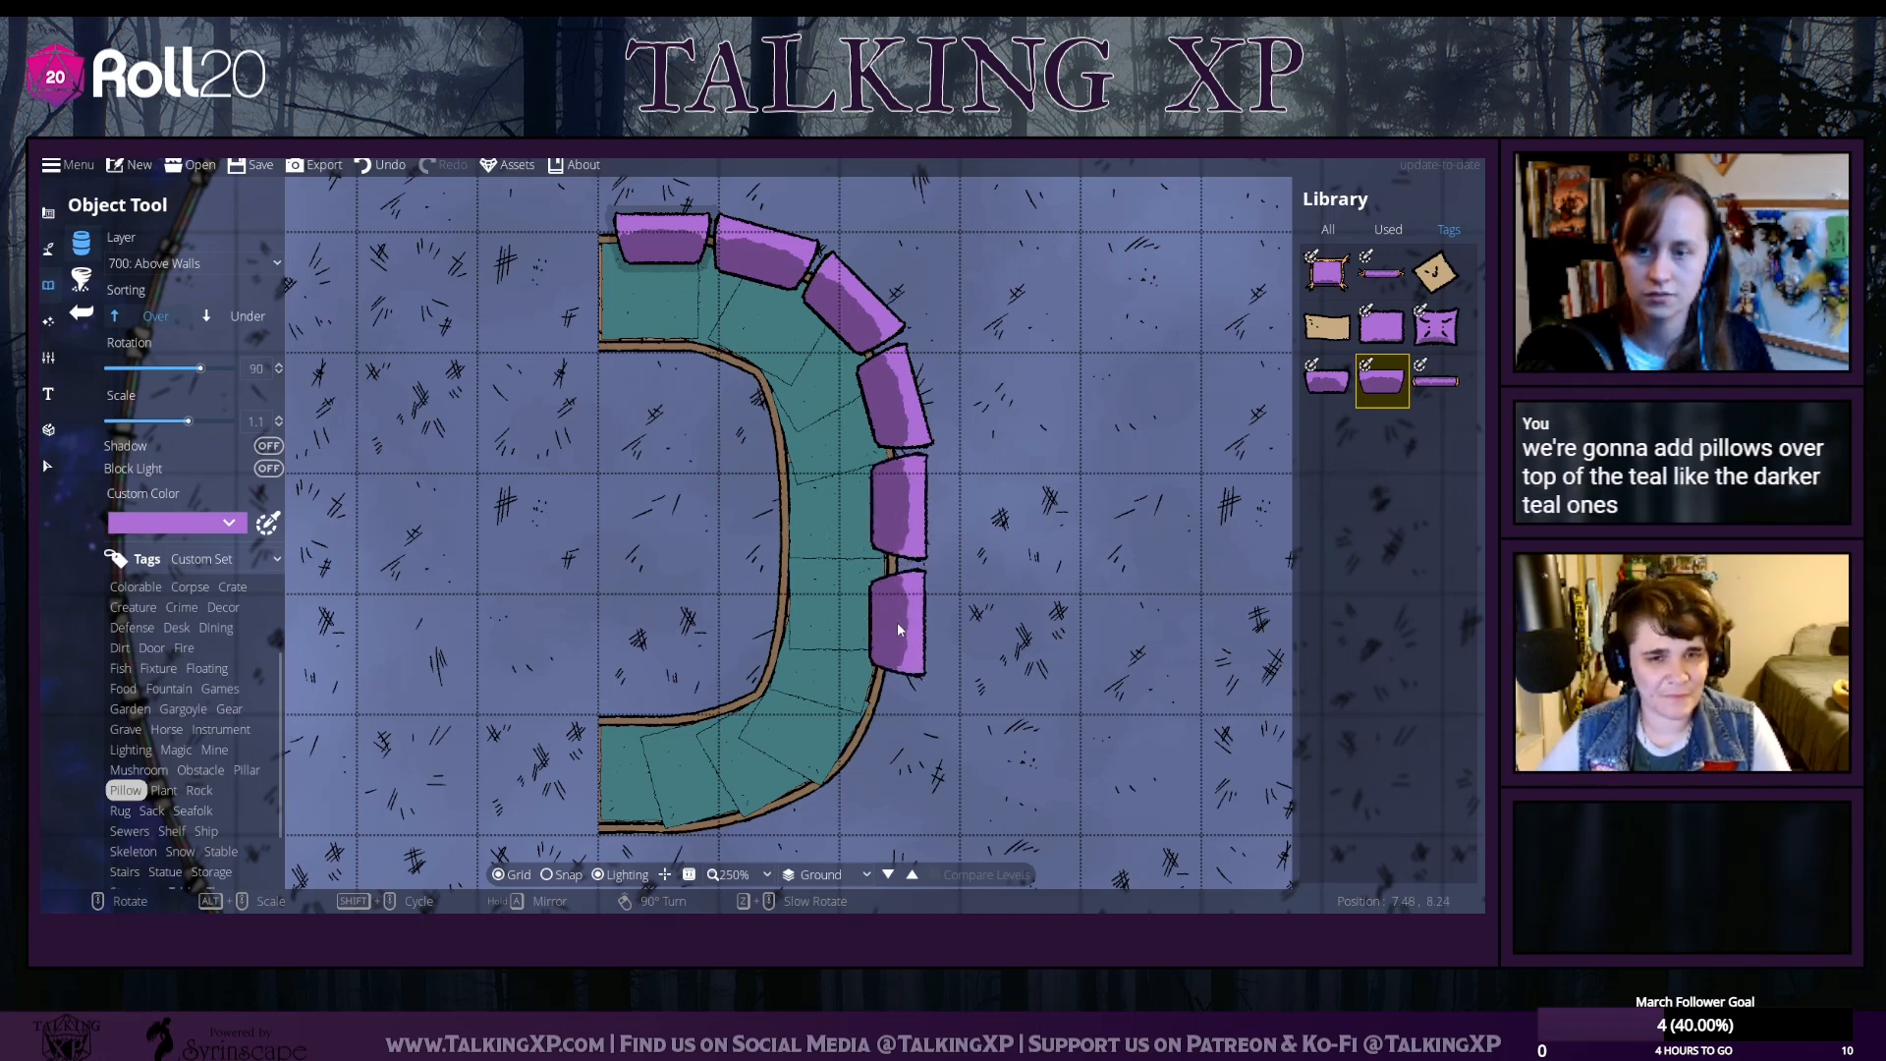
Place another purple back pillow on the couch's straight outer side, below the previous one, at rotation 90
scroll(898, 622, "up", 1)
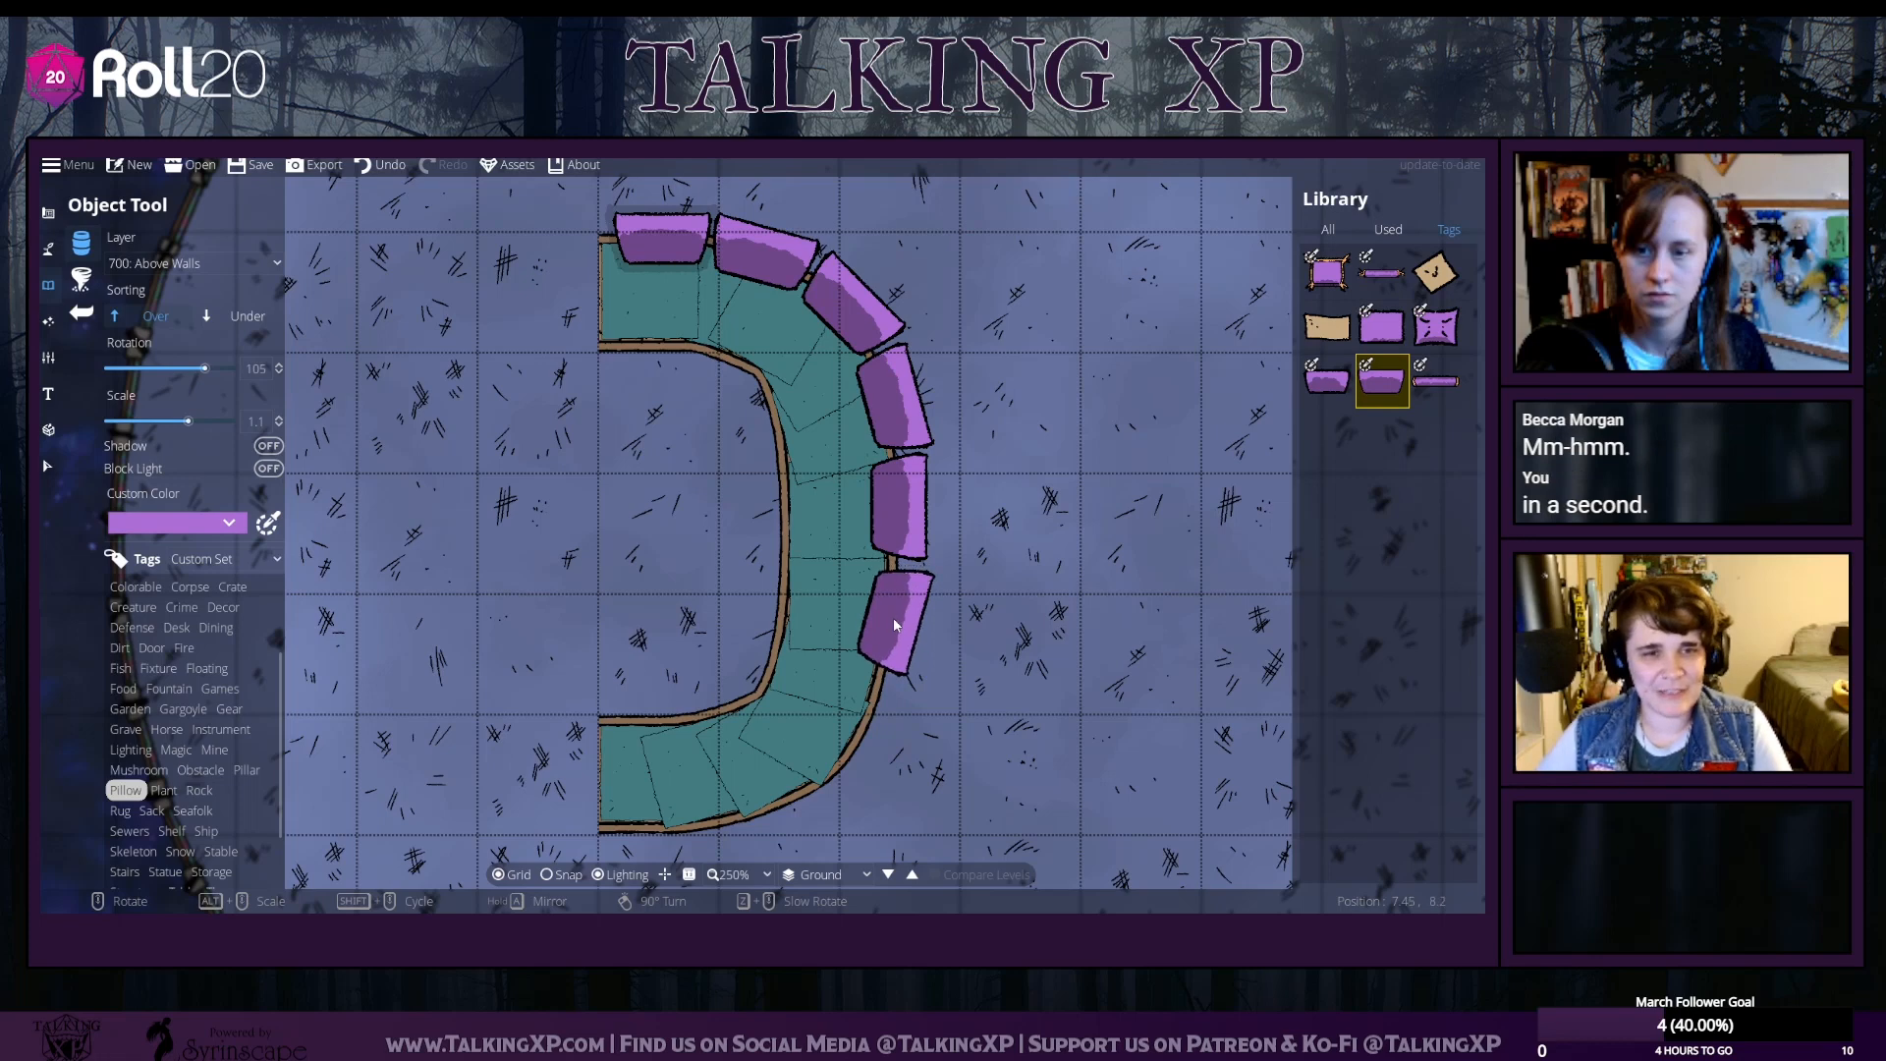
scroll(894, 622, "down", 1)
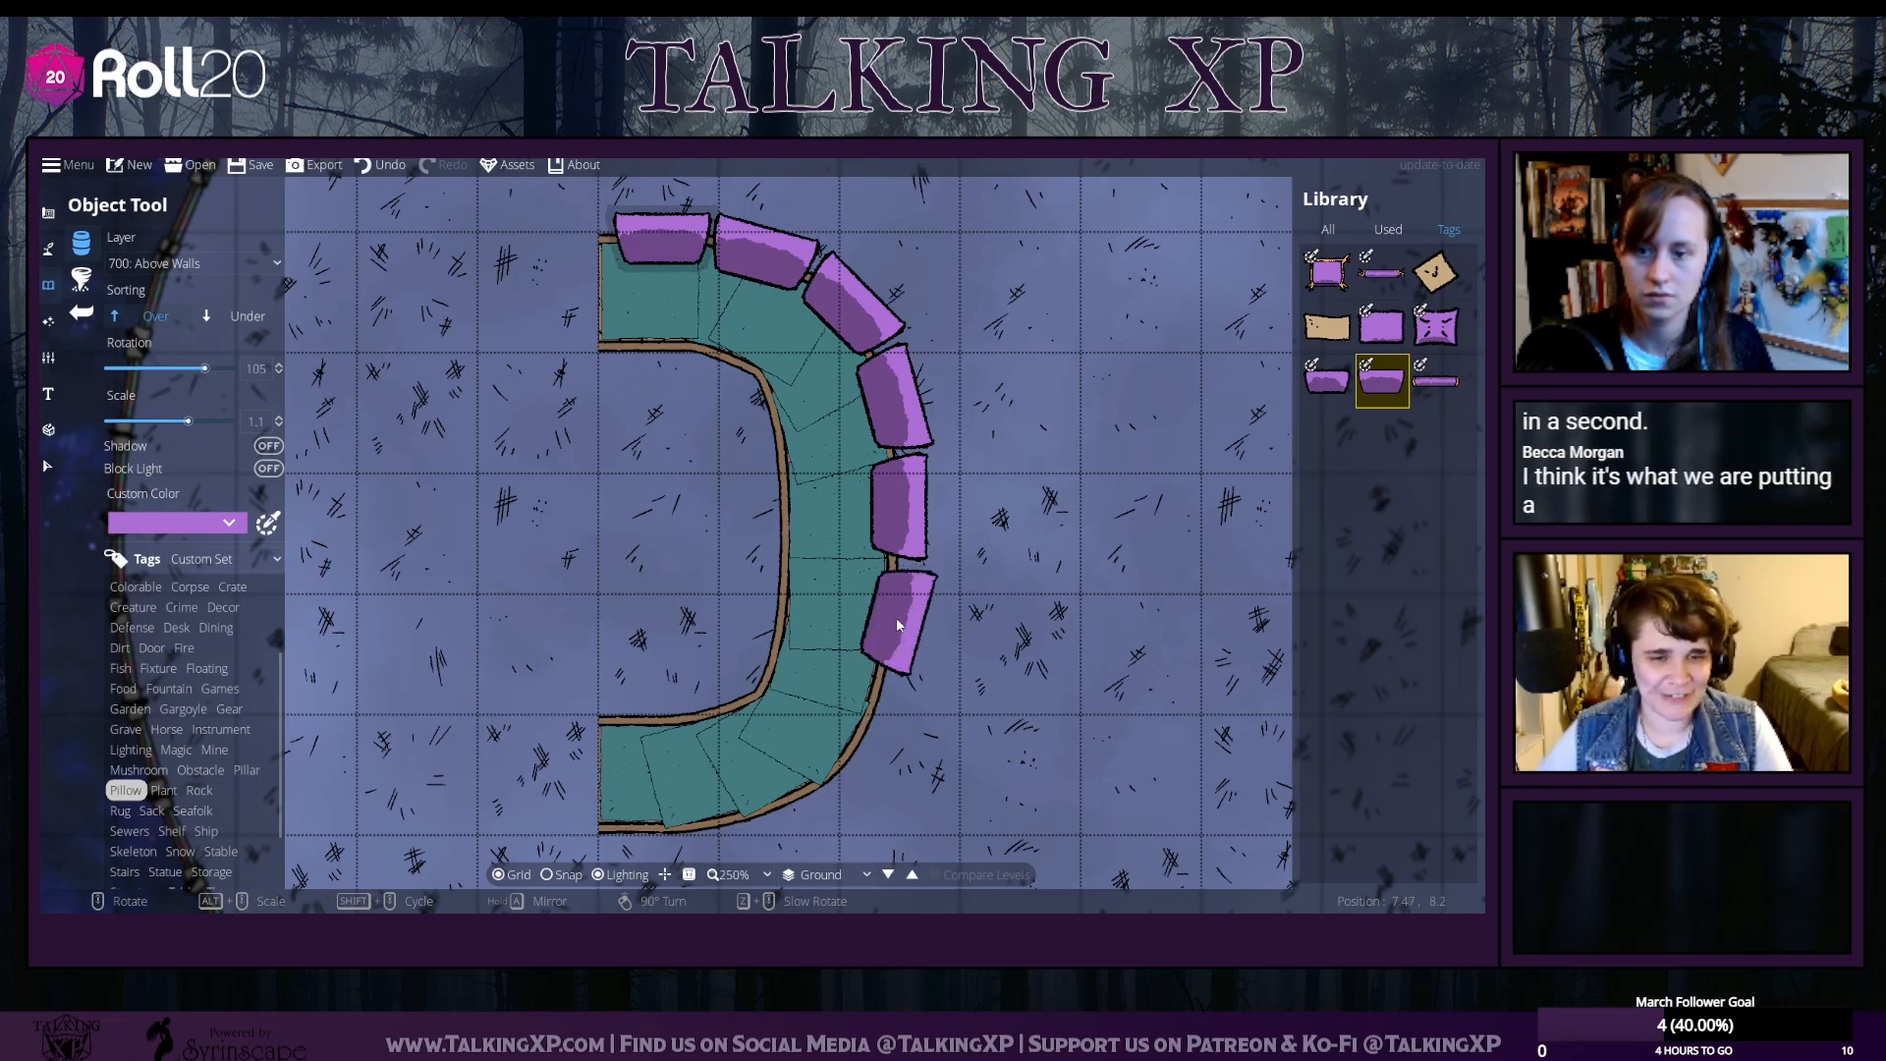
scroll(897, 622, "up", 1)
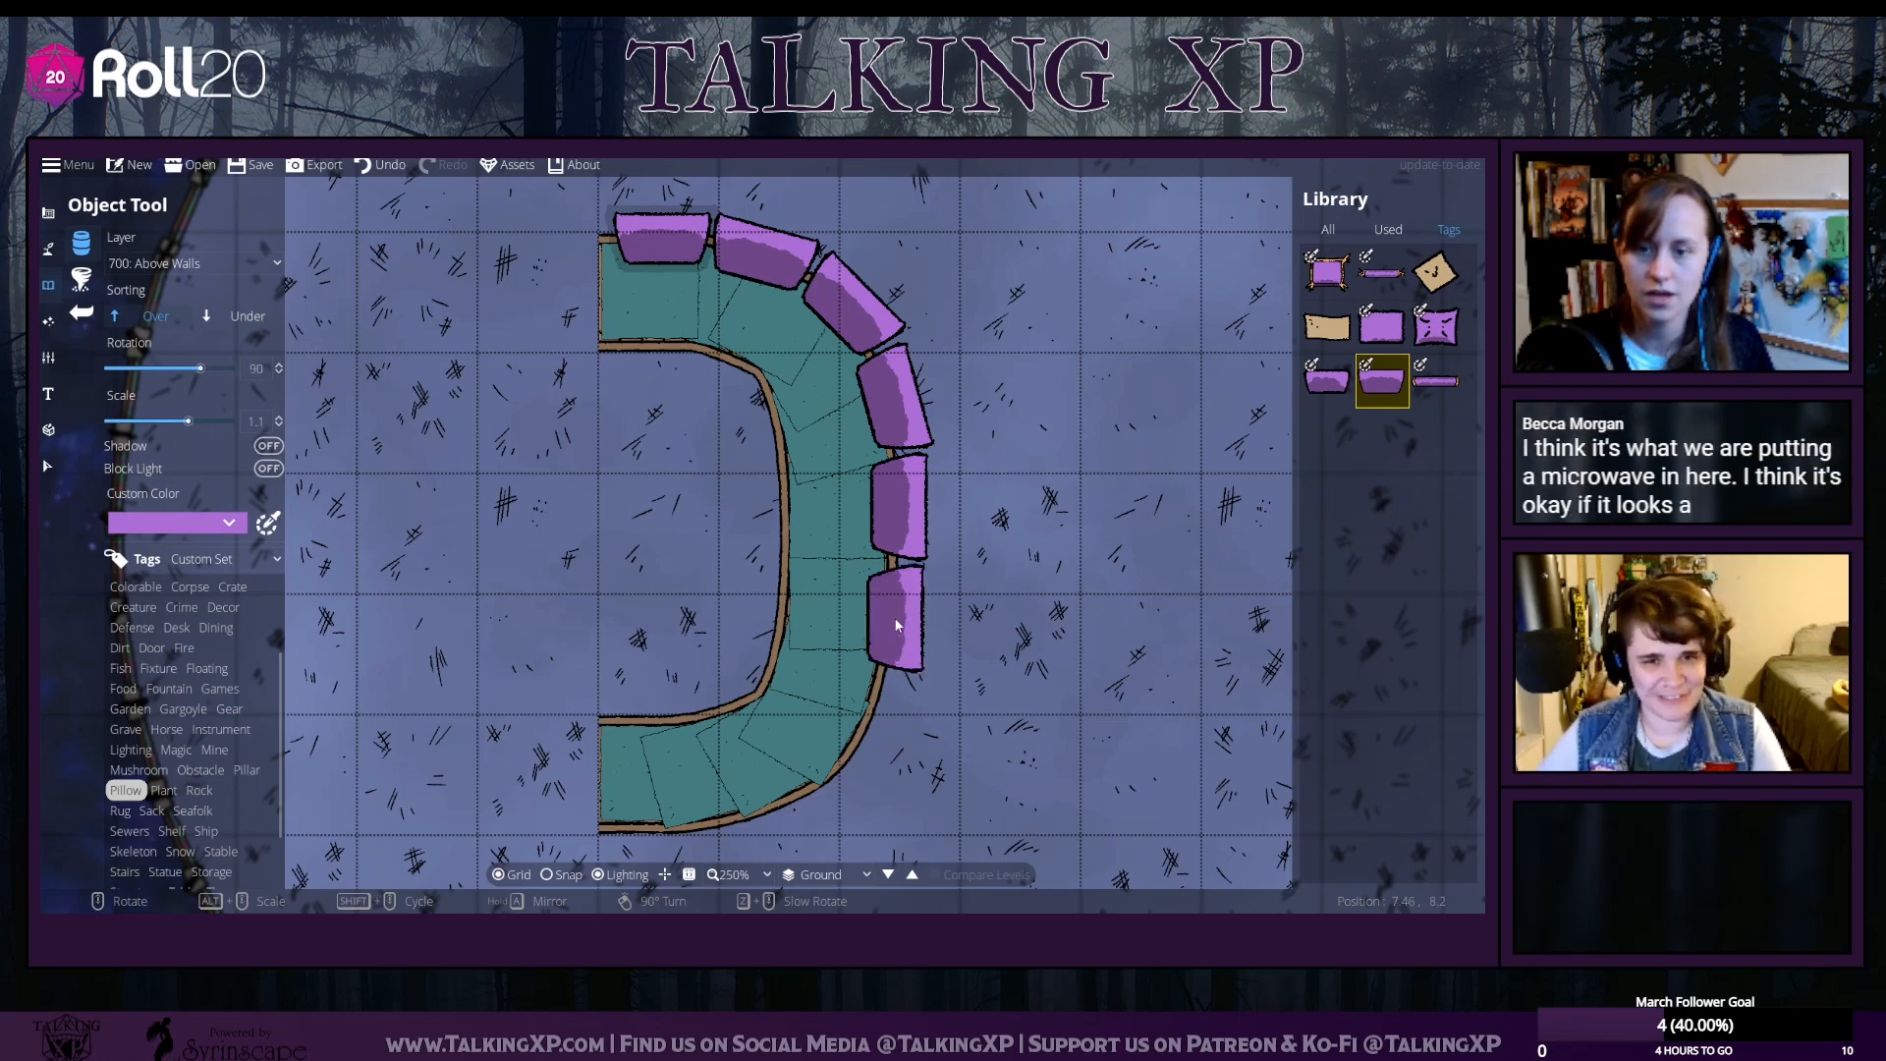
left_click(895, 625)
Continue the back pillows around the lower outer curve starting at rotation 120, ending with one at rotation -180 along the bottom edge
scroll(867, 712, "up", 2)
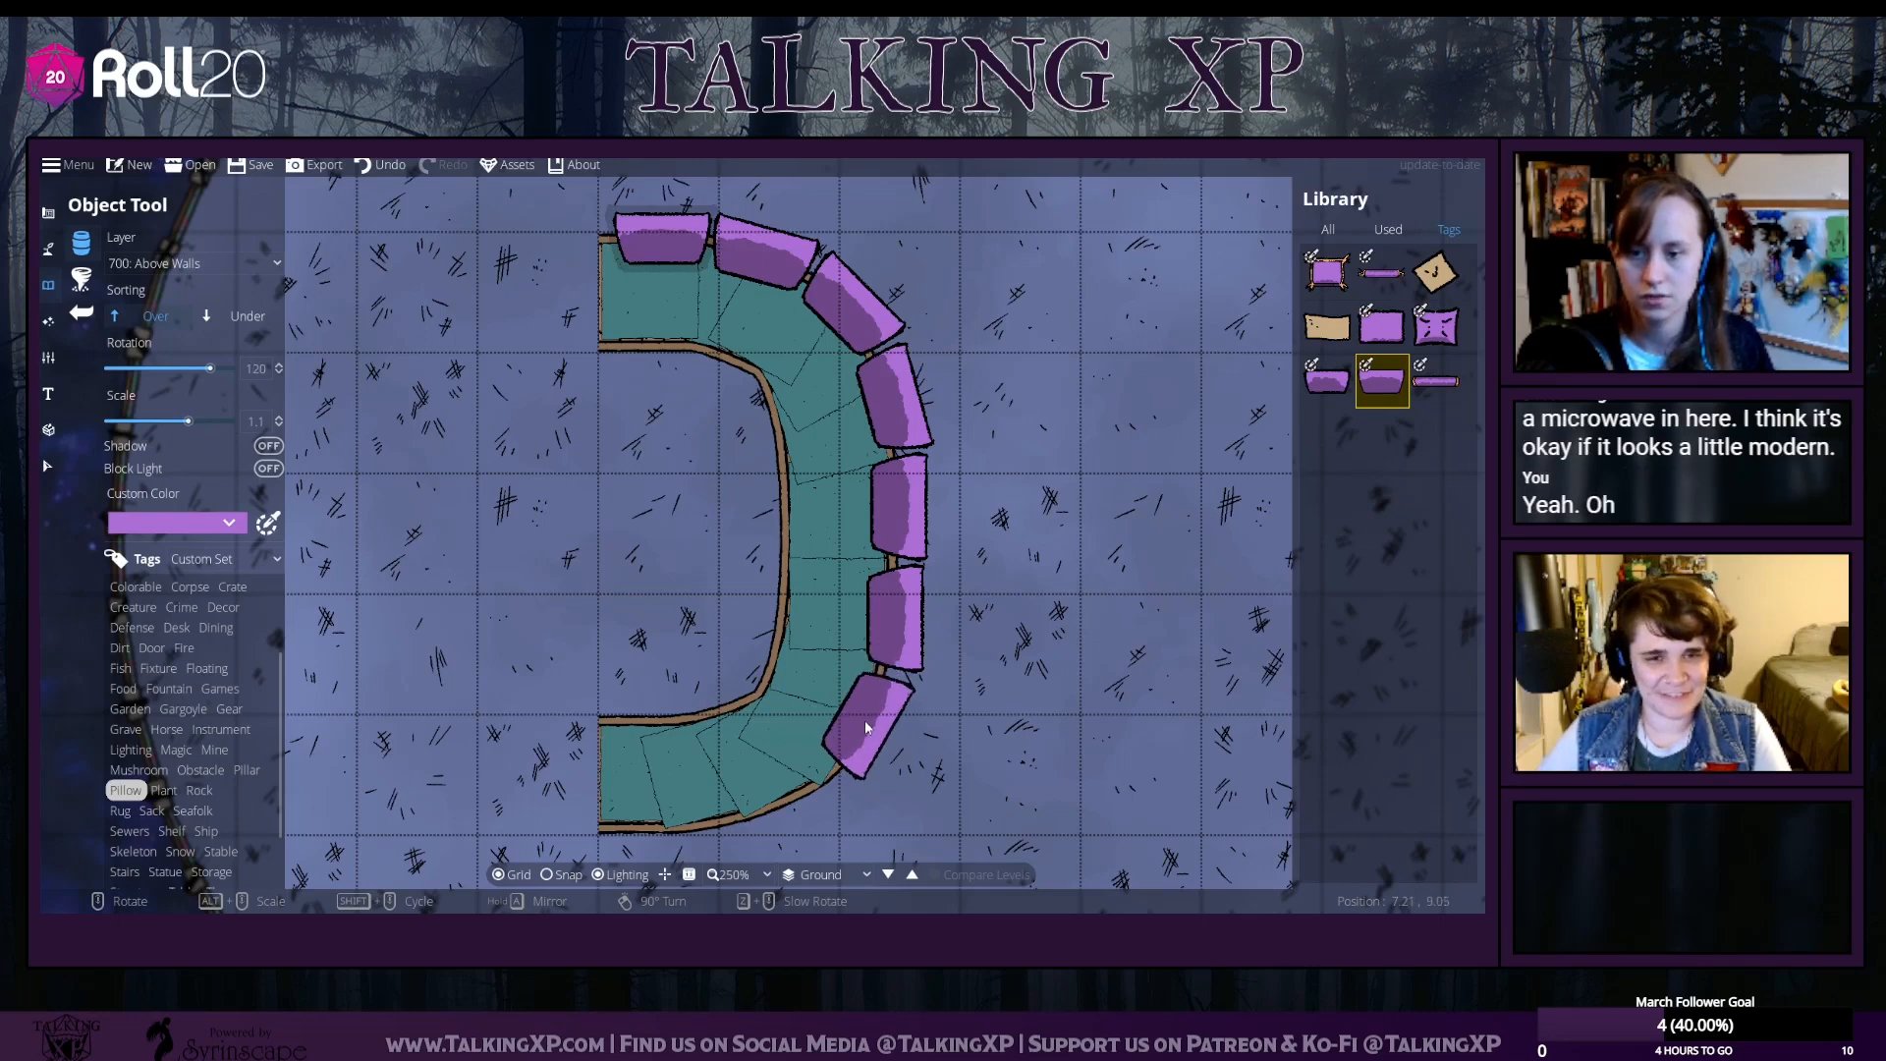
left_click(865, 721)
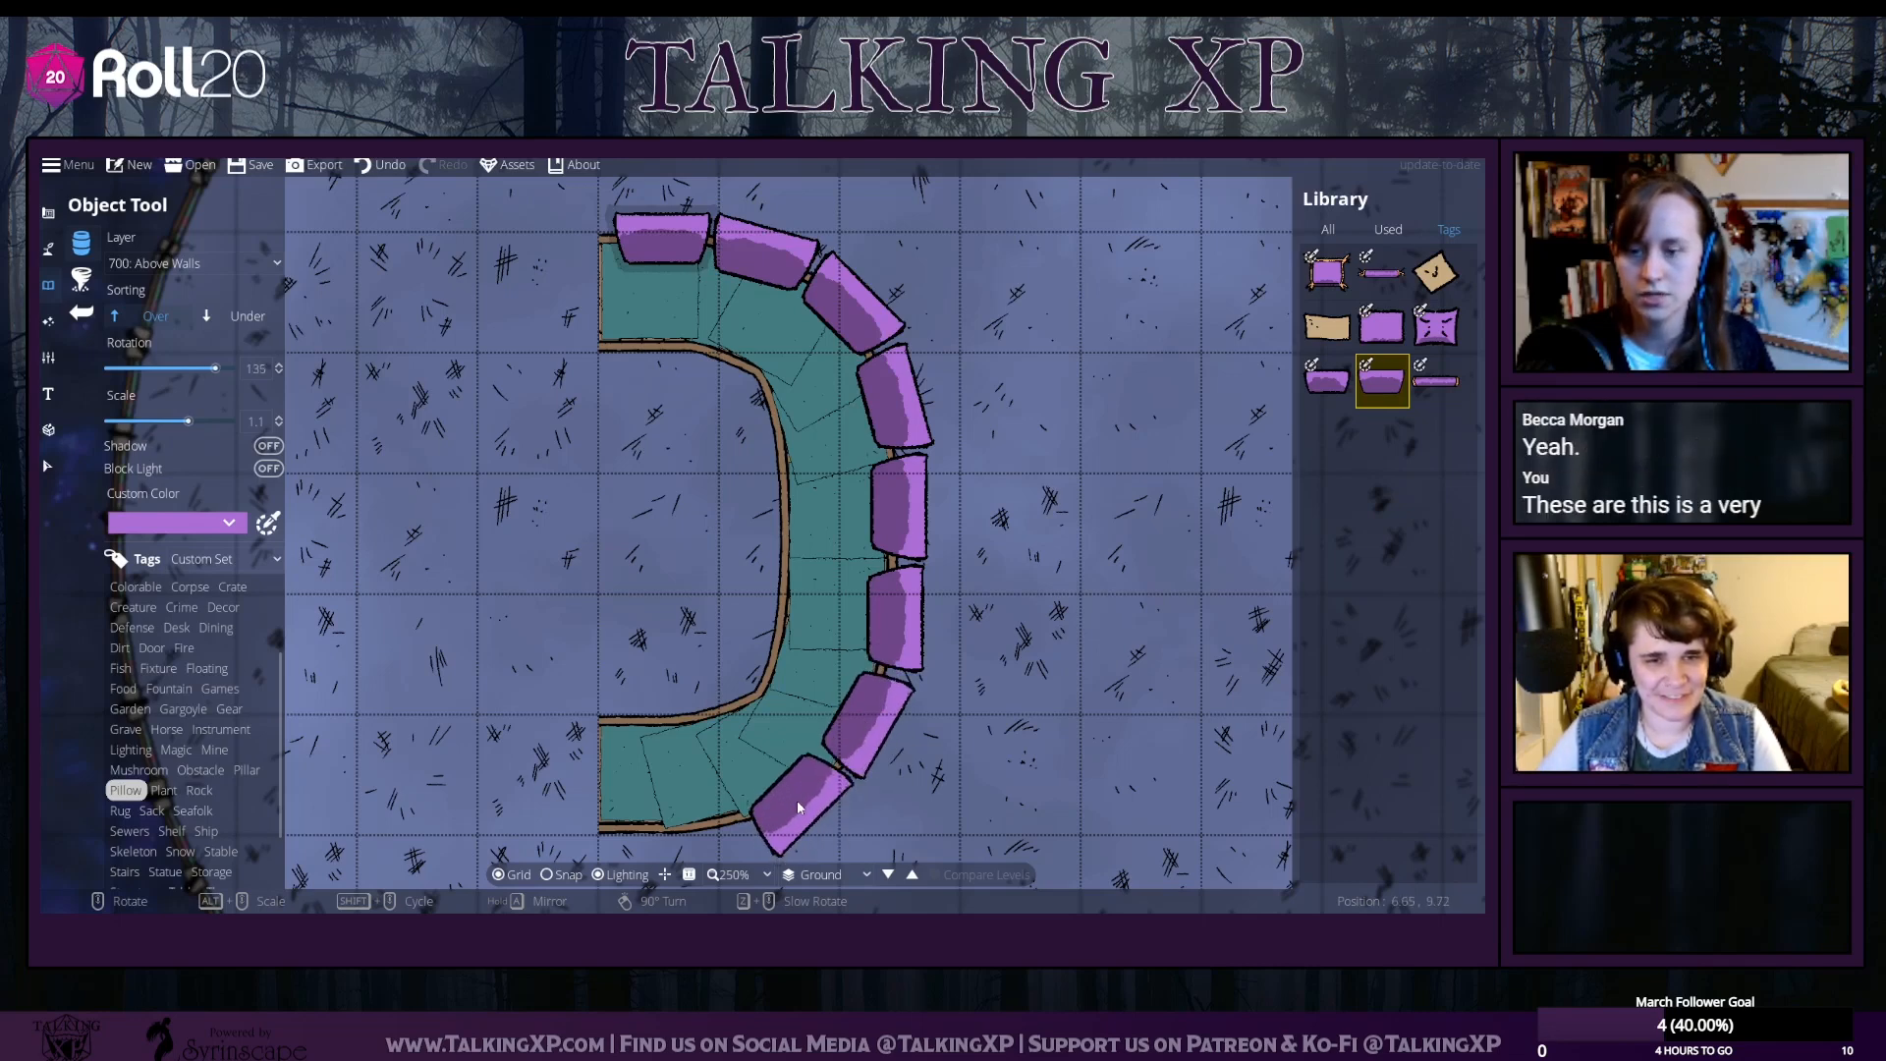
scroll(798, 801, "up", 1)
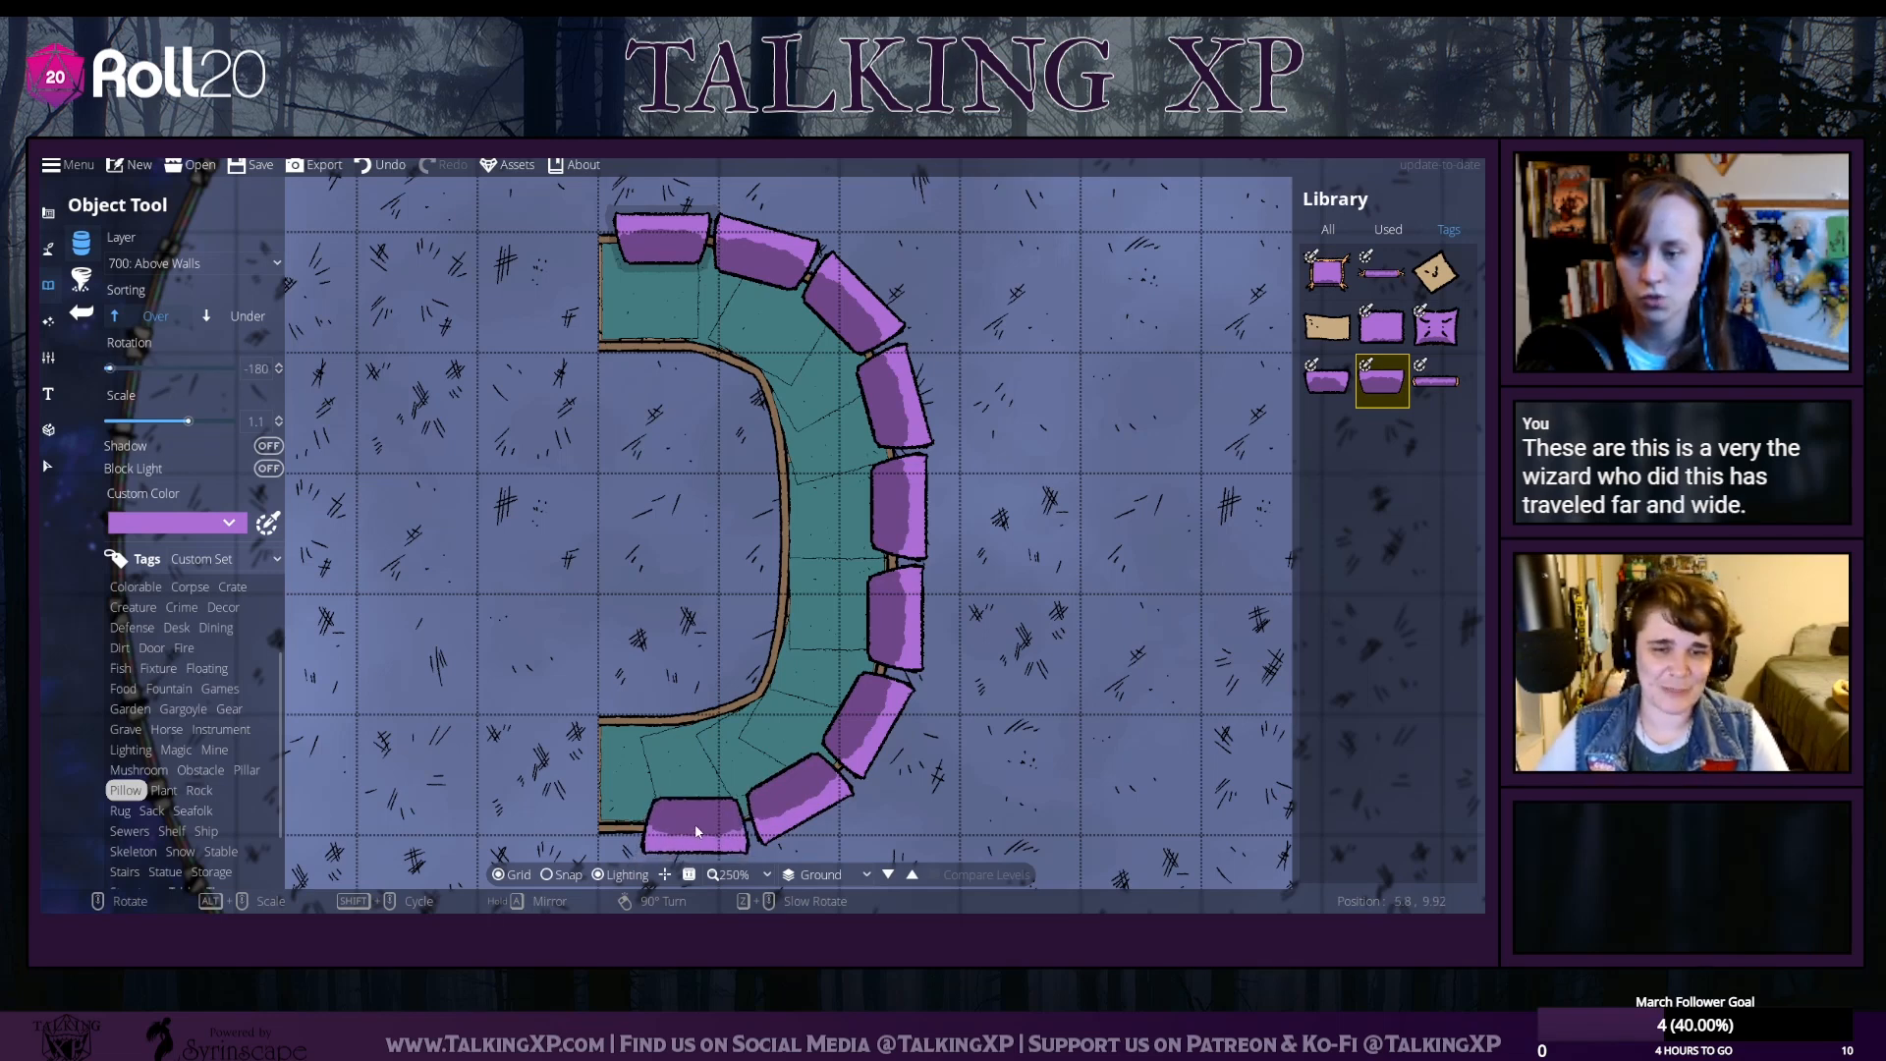
left_click(663, 826)
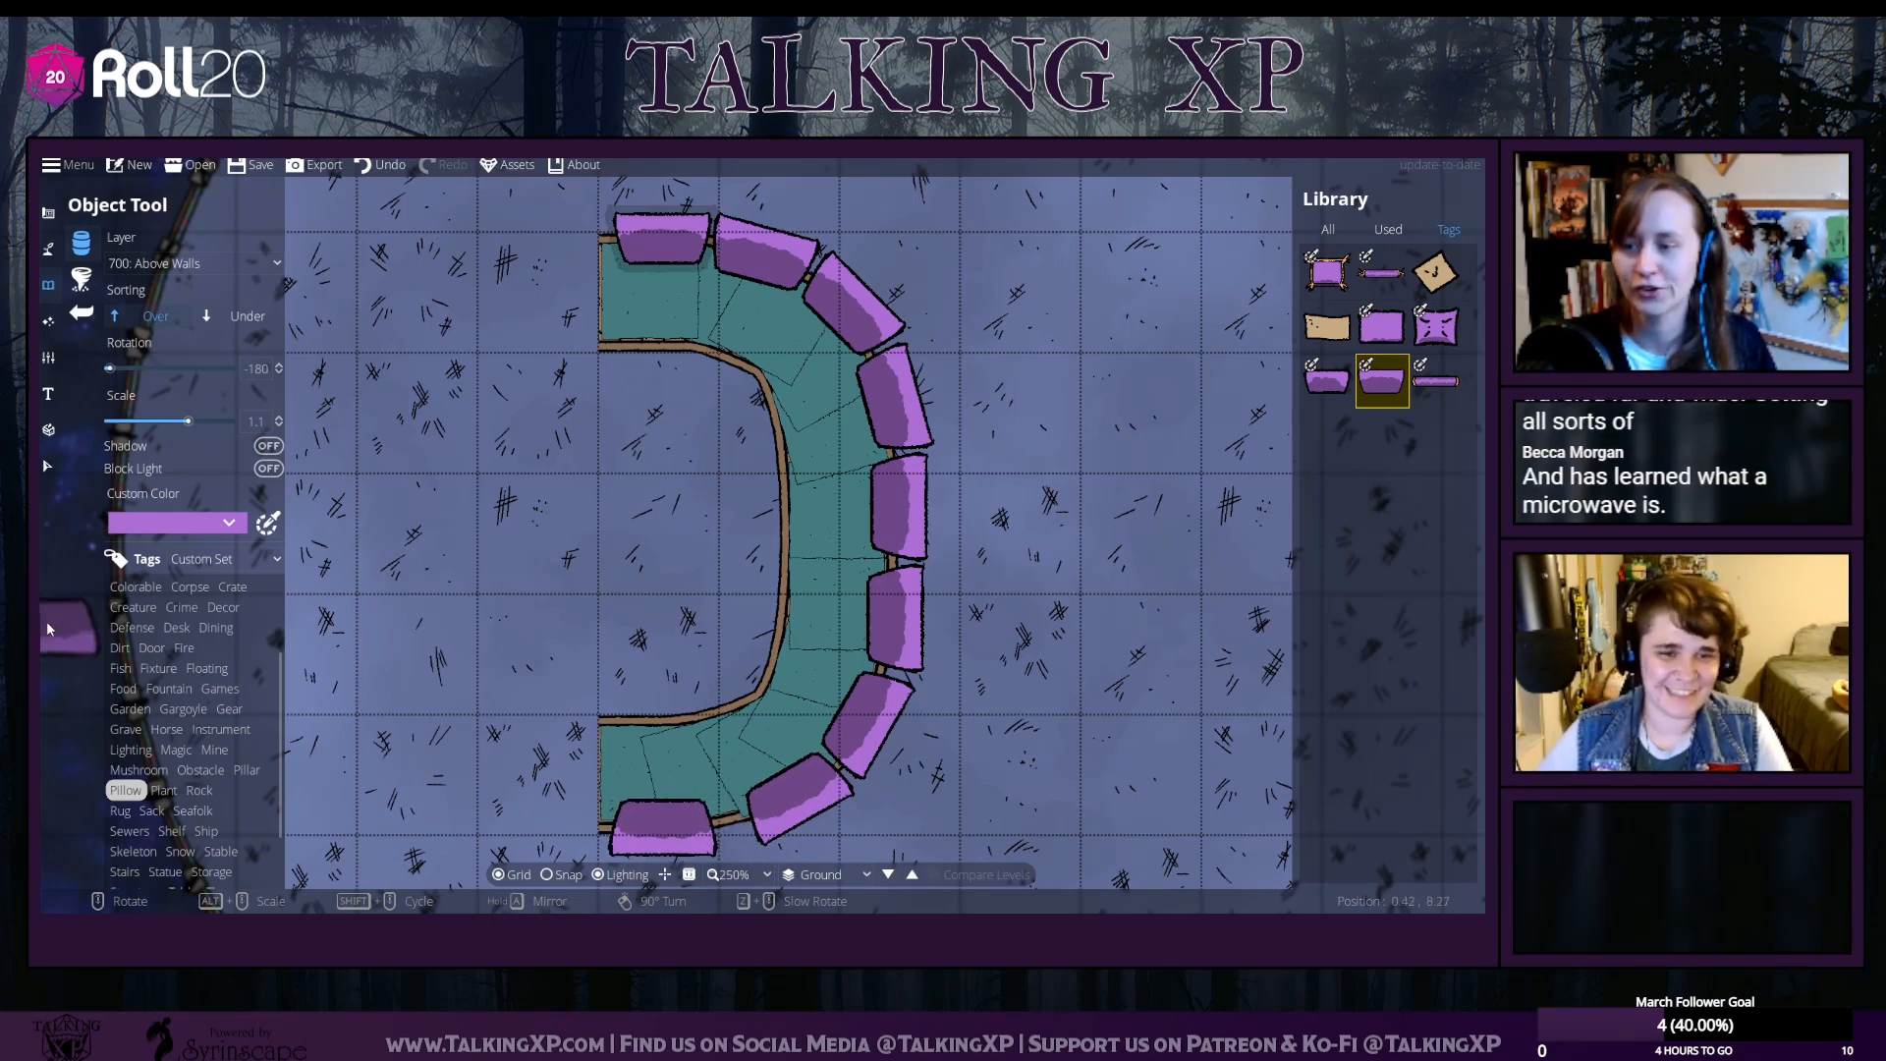
Nudge the purple back pillows along the couch's outer edge so they follow the curve with even gaps
left_click(54, 487)
left_click(783, 813)
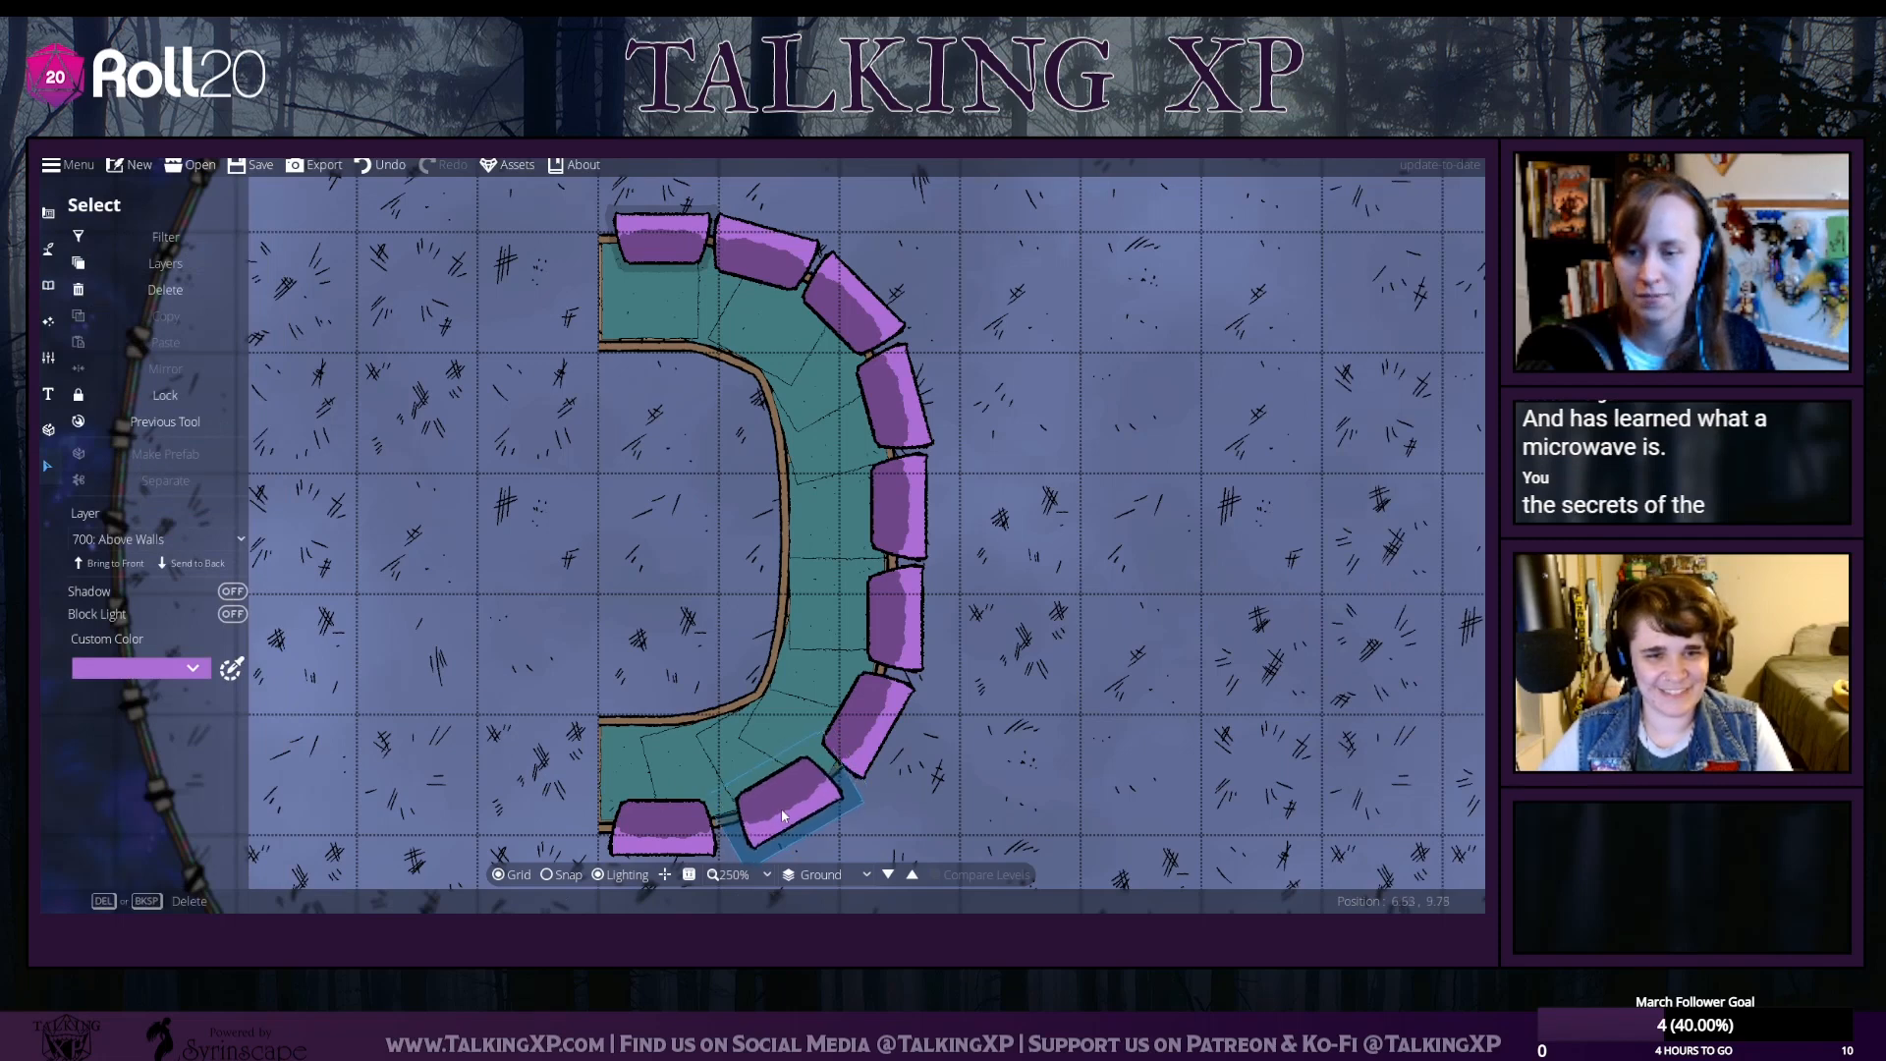
left_click_drag(767, 812, 778, 814)
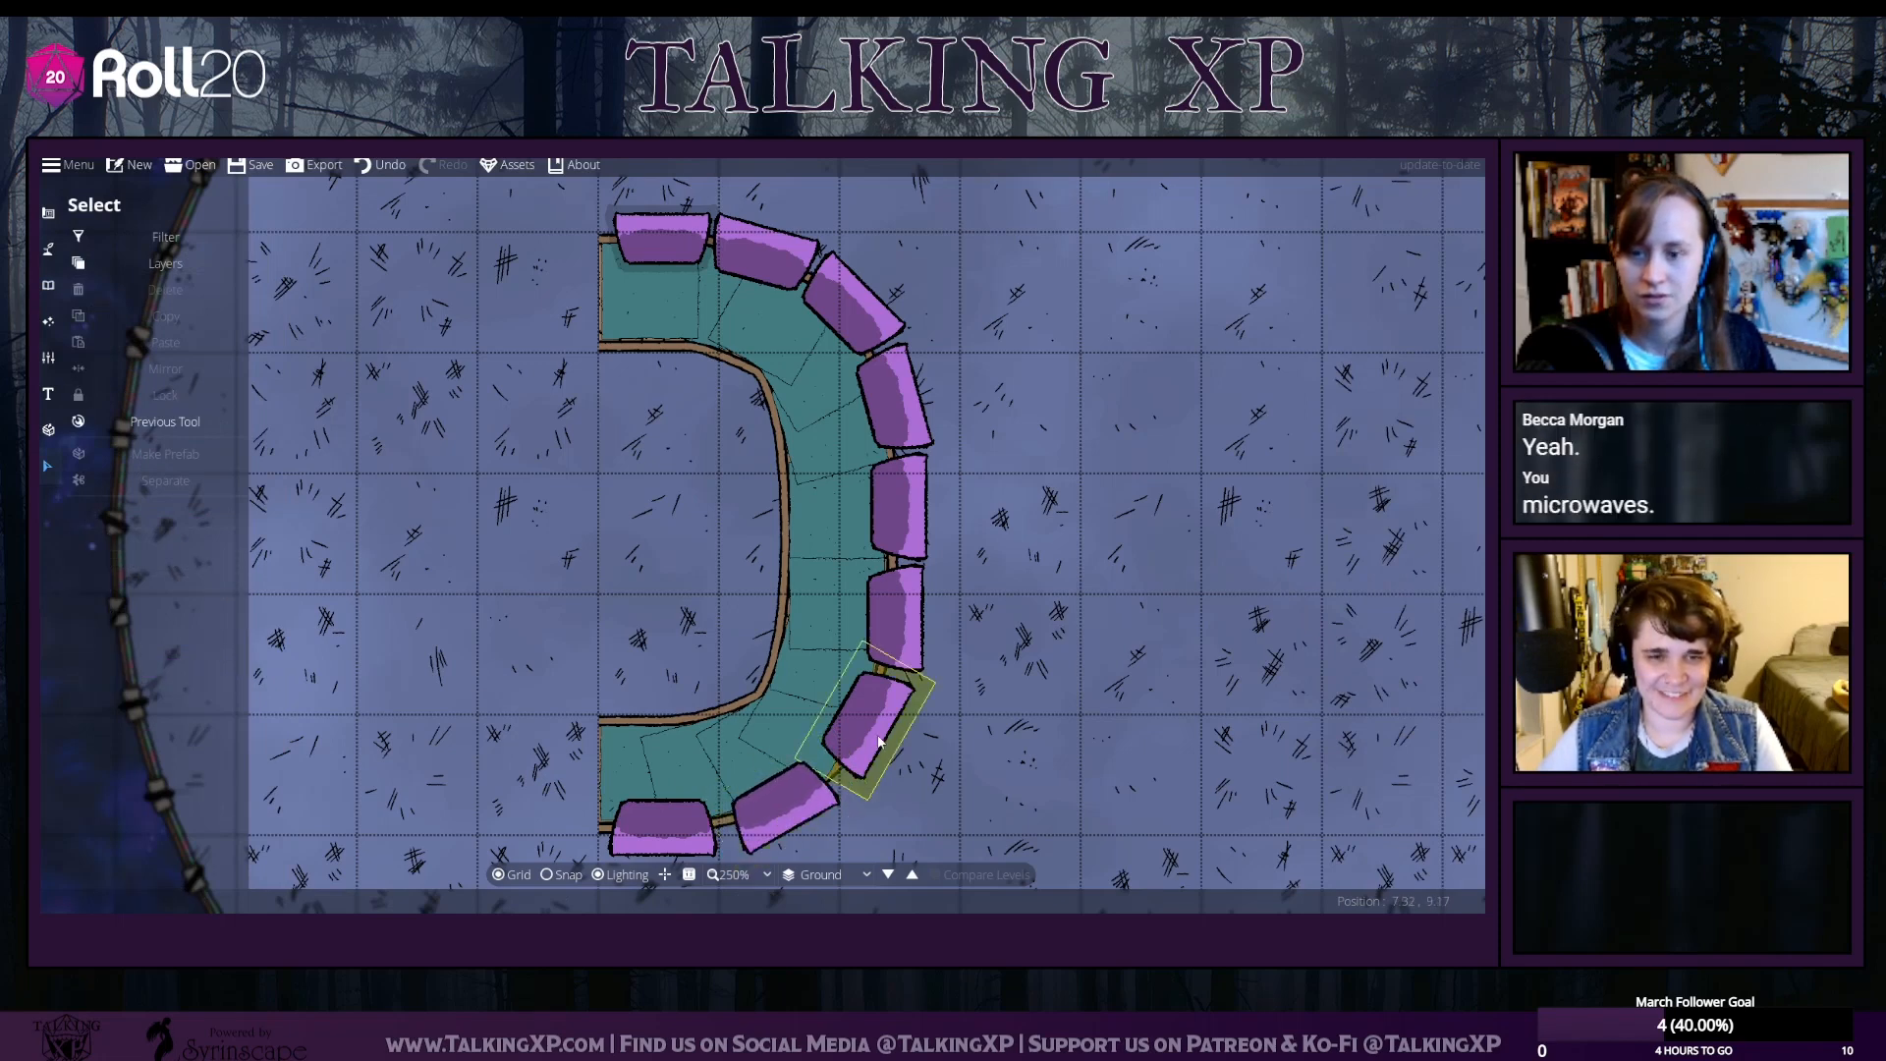
left_click_drag(878, 737, 868, 743)
left_click_drag(886, 635, 879, 628)
left_click_drag(894, 521, 889, 530)
left_click_drag(891, 422, 888, 431)
left_click_drag(843, 317, 845, 322)
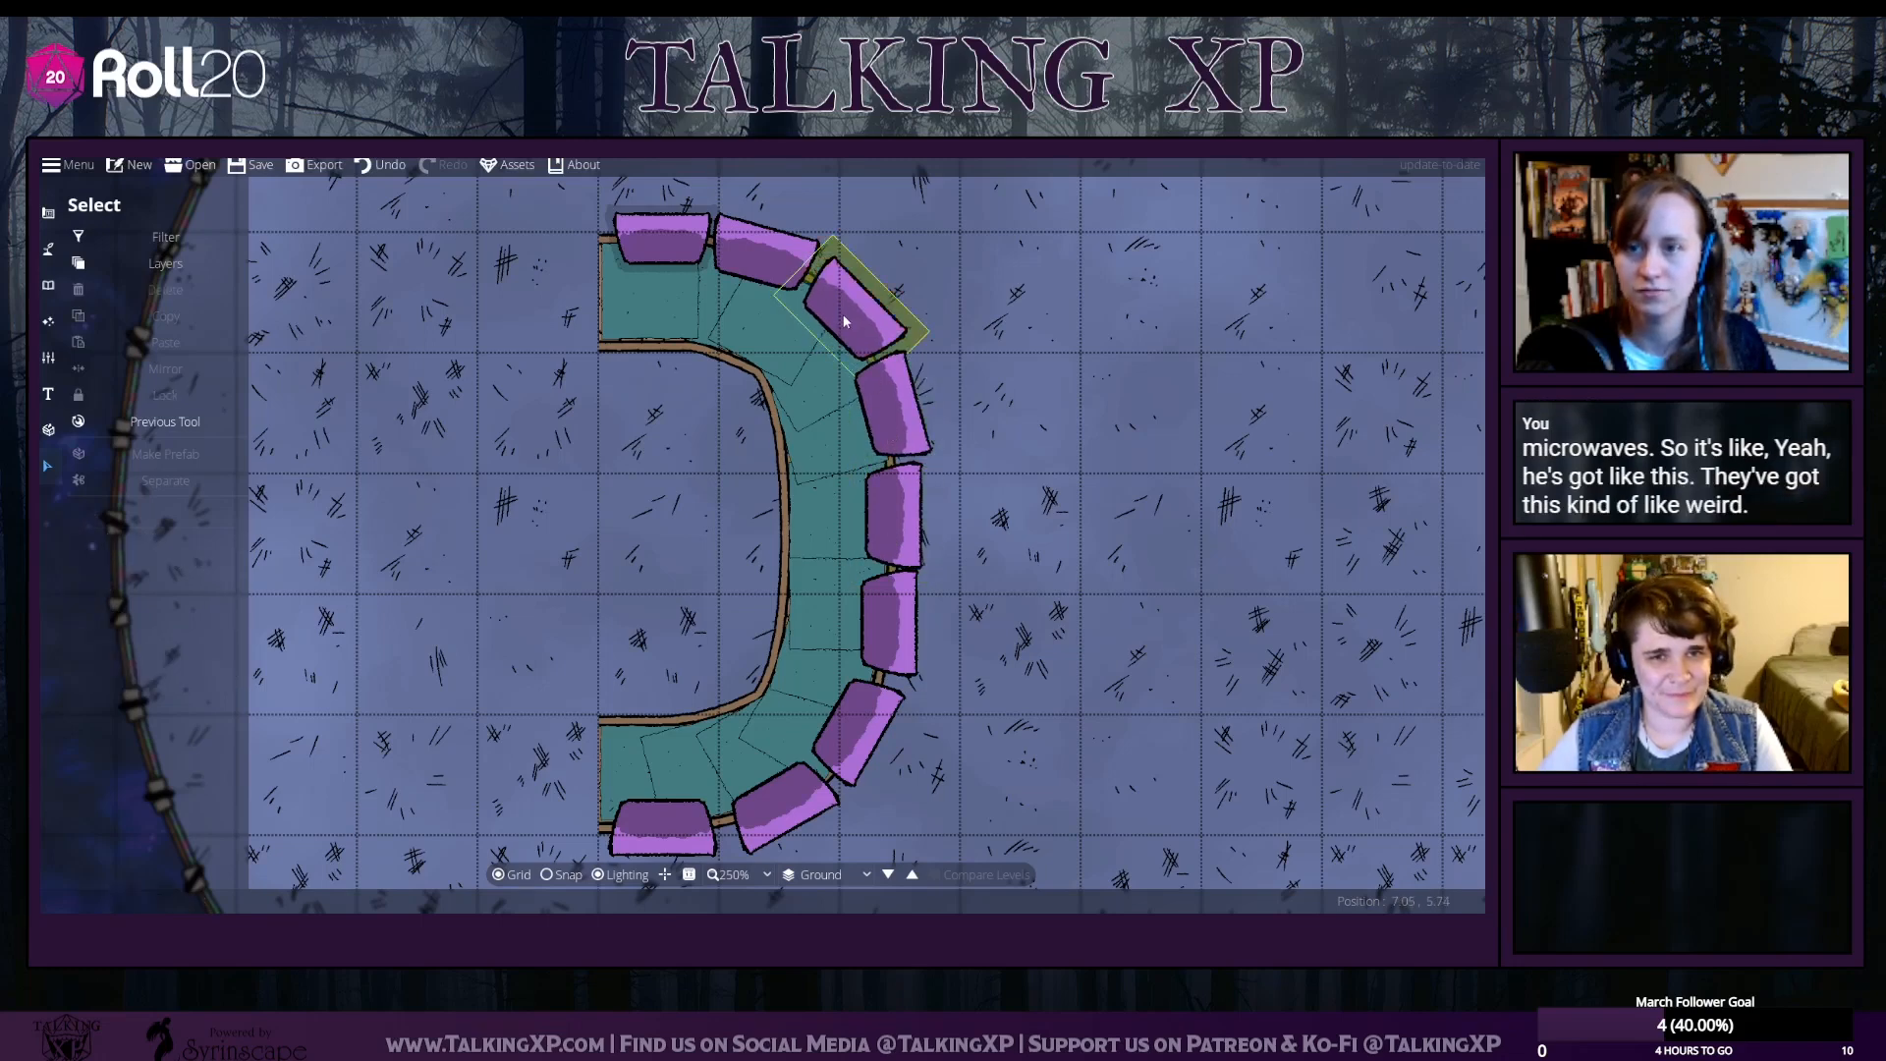
left_click_drag(779, 263, 780, 263)
left_click_drag(896, 616, 894, 621)
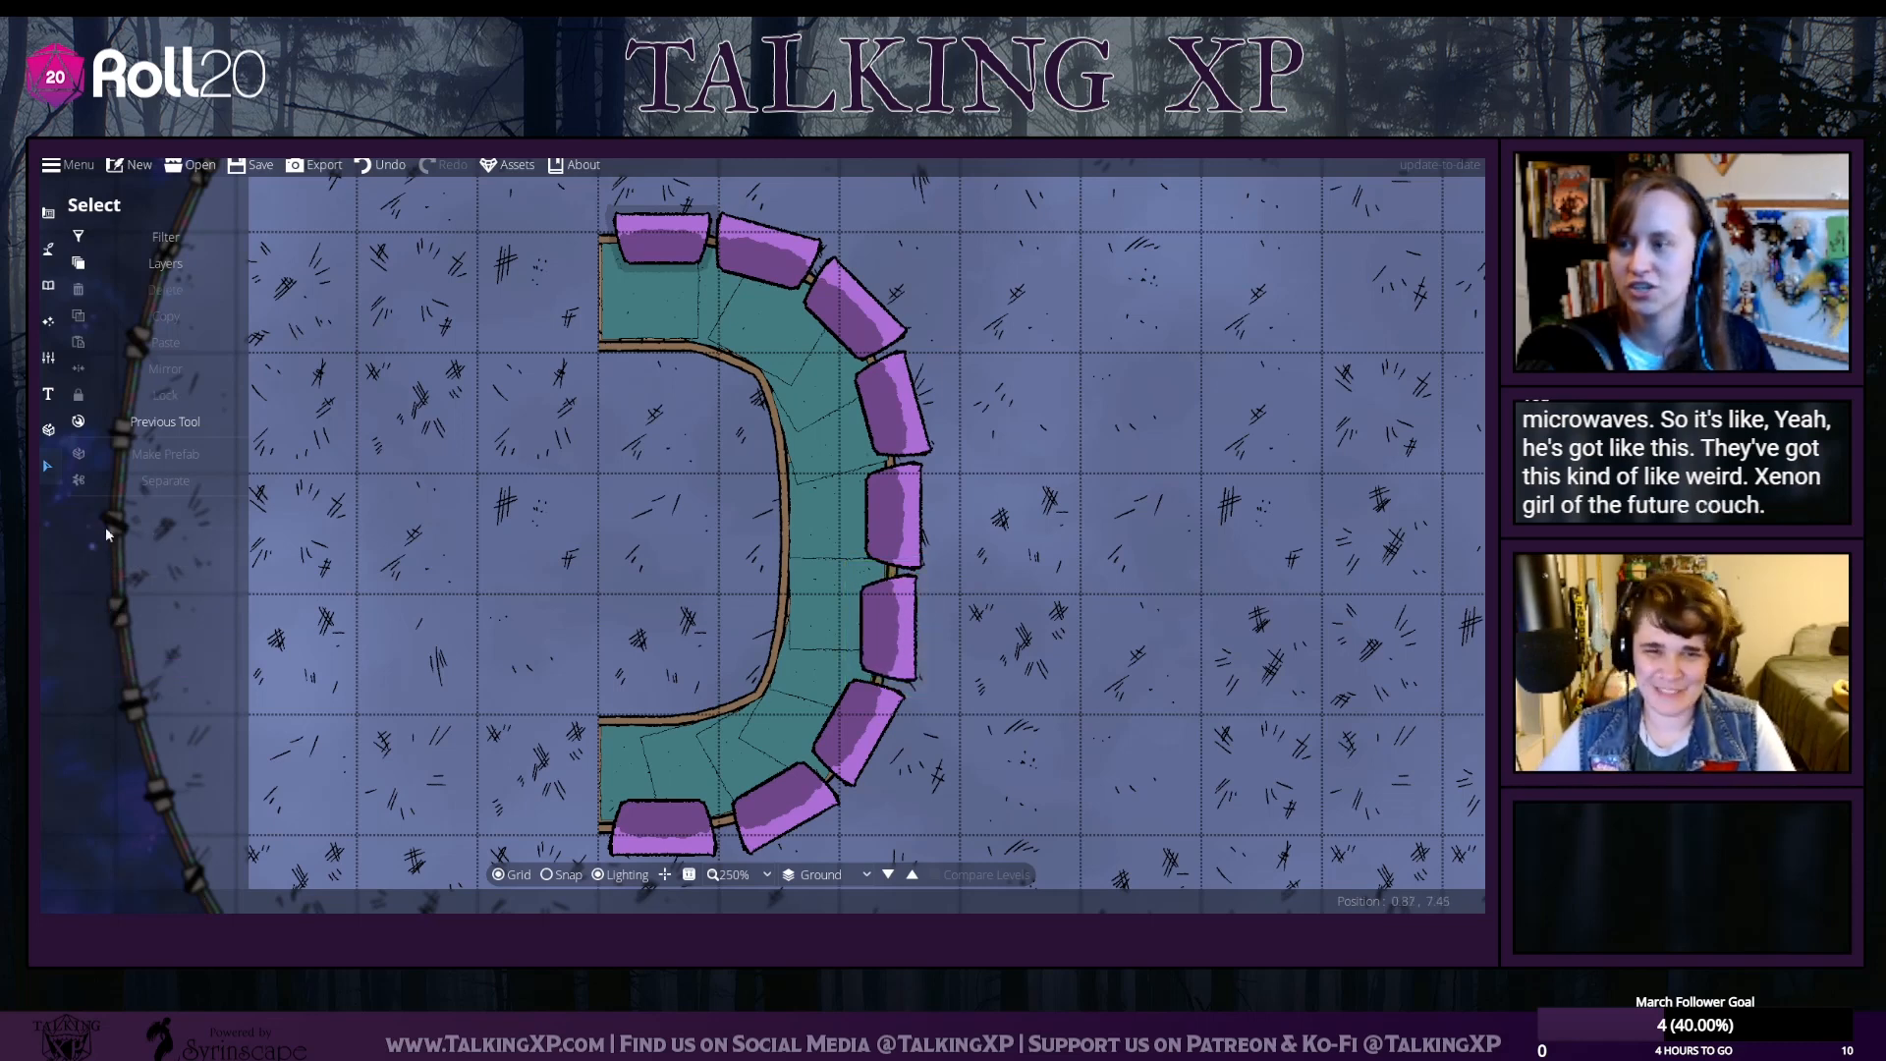
Try different pillow designs as seat cushions and set the plain rectangular pillow to scale 1.6 with Under sorting
left_click(48, 285)
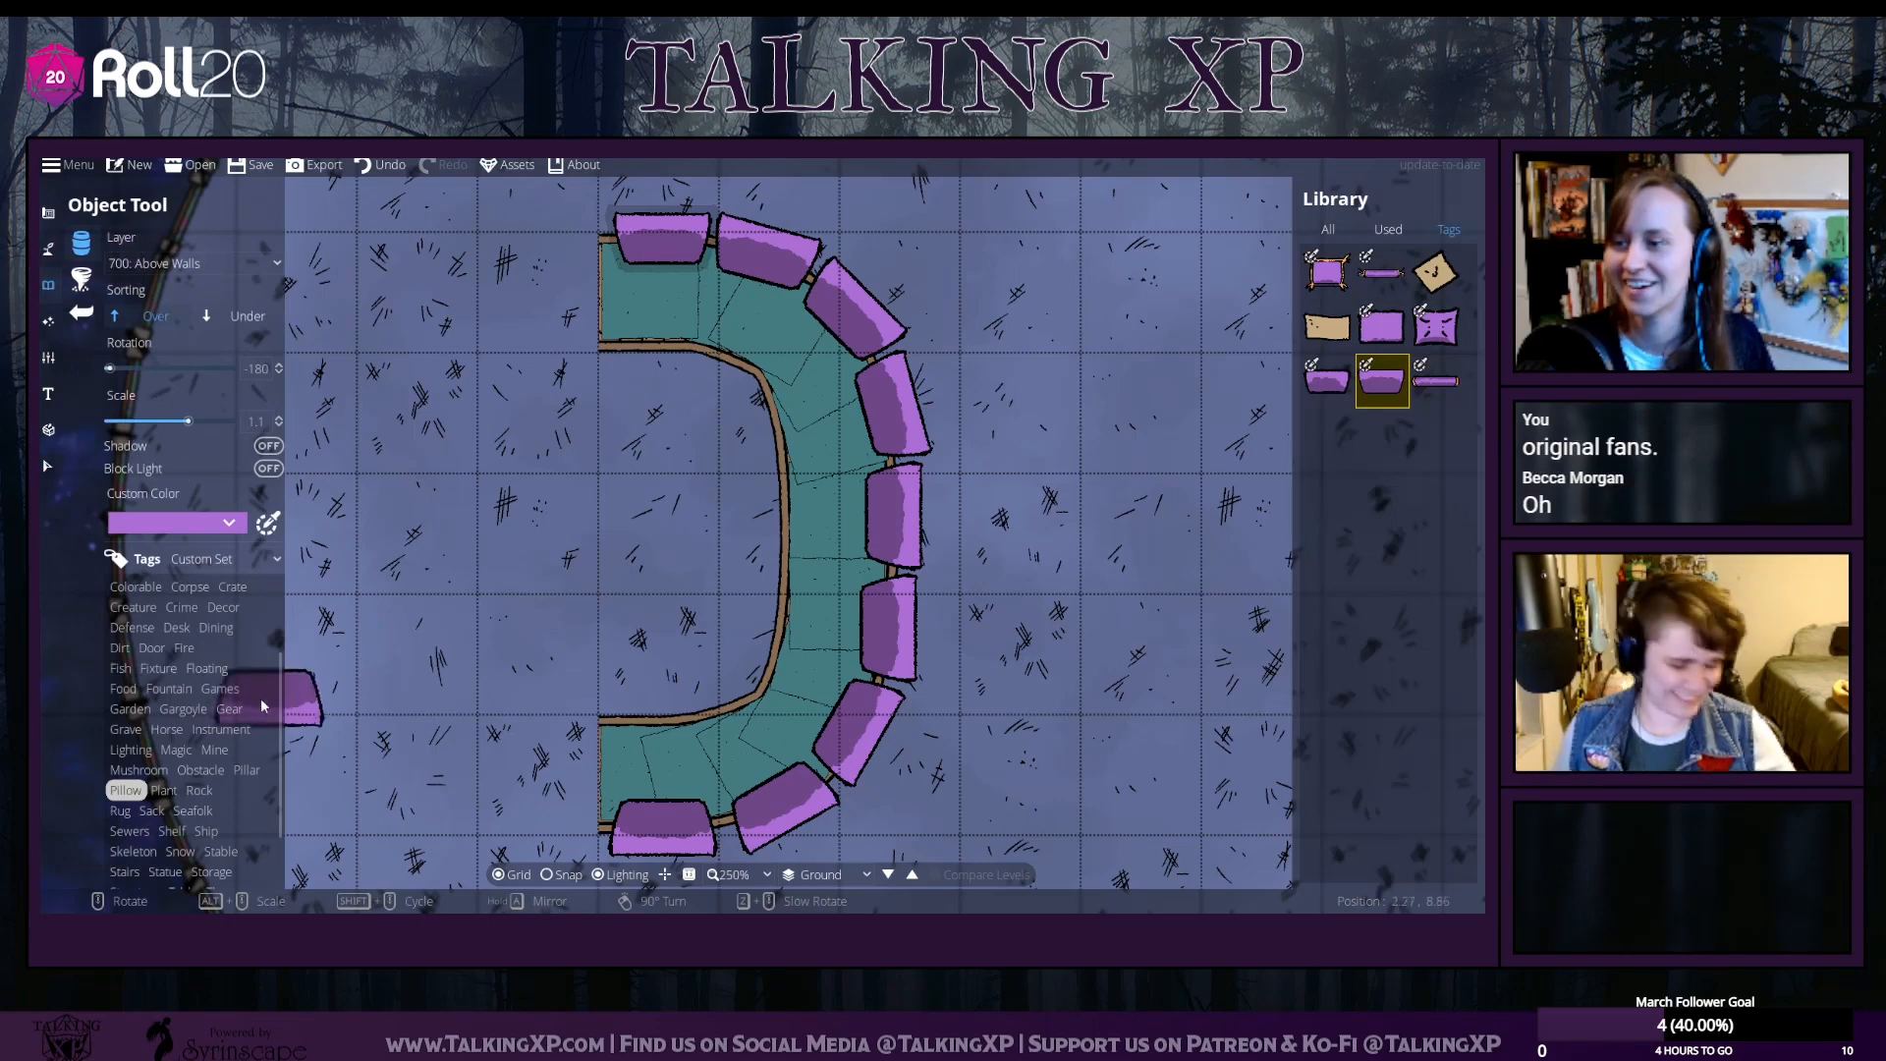
left_click(1327, 272)
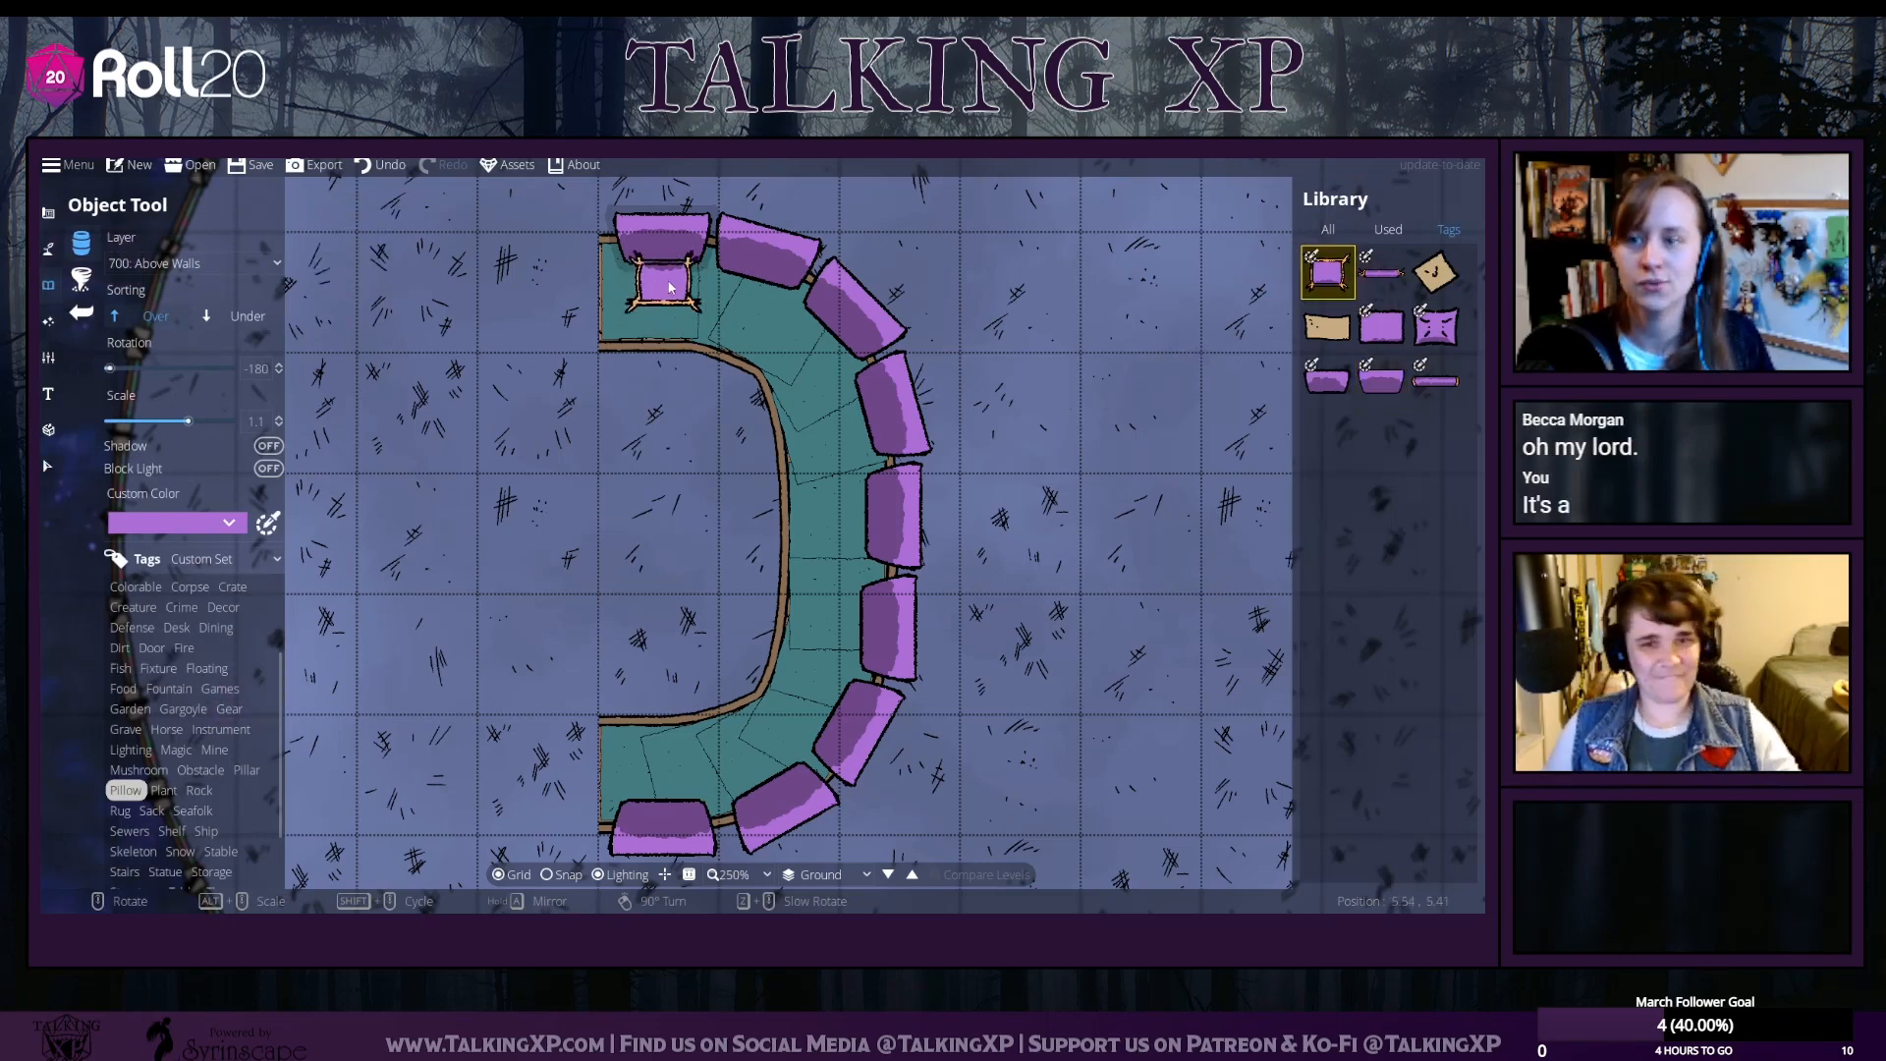
left_click(1432, 332)
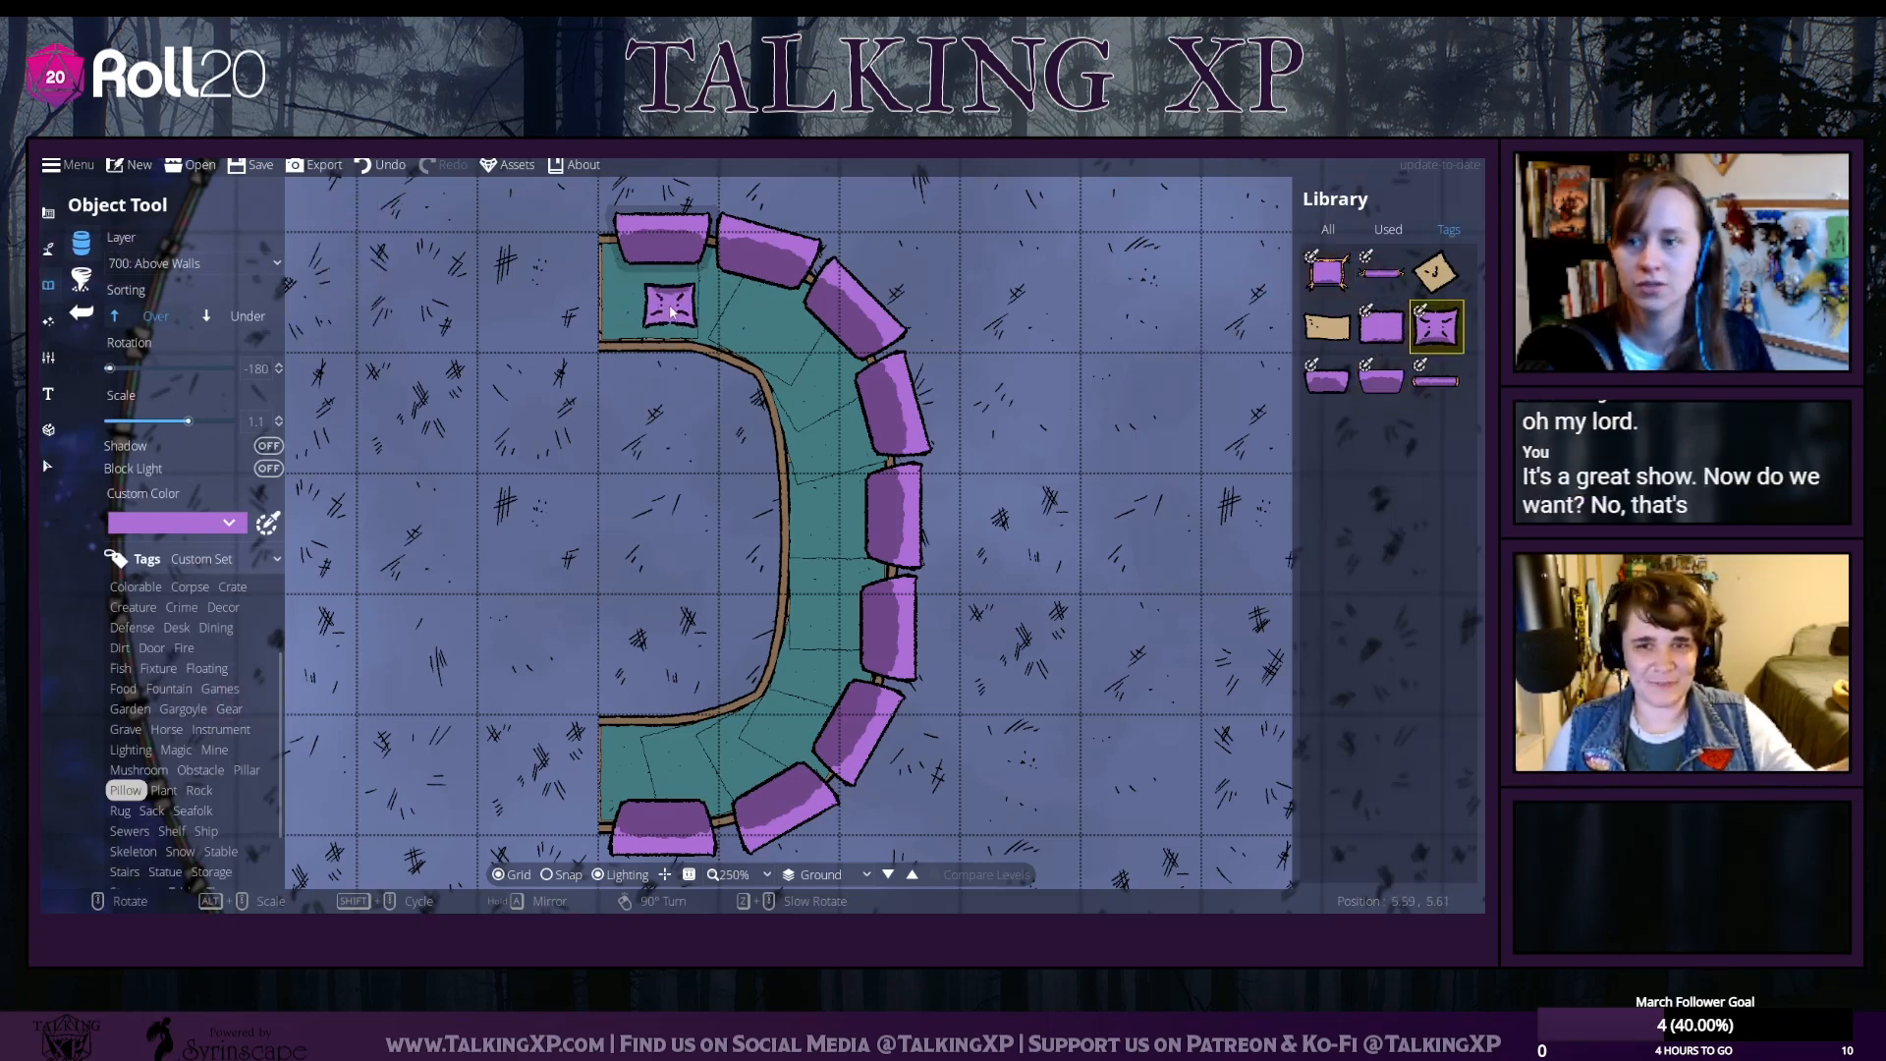
left_click(1381, 326)
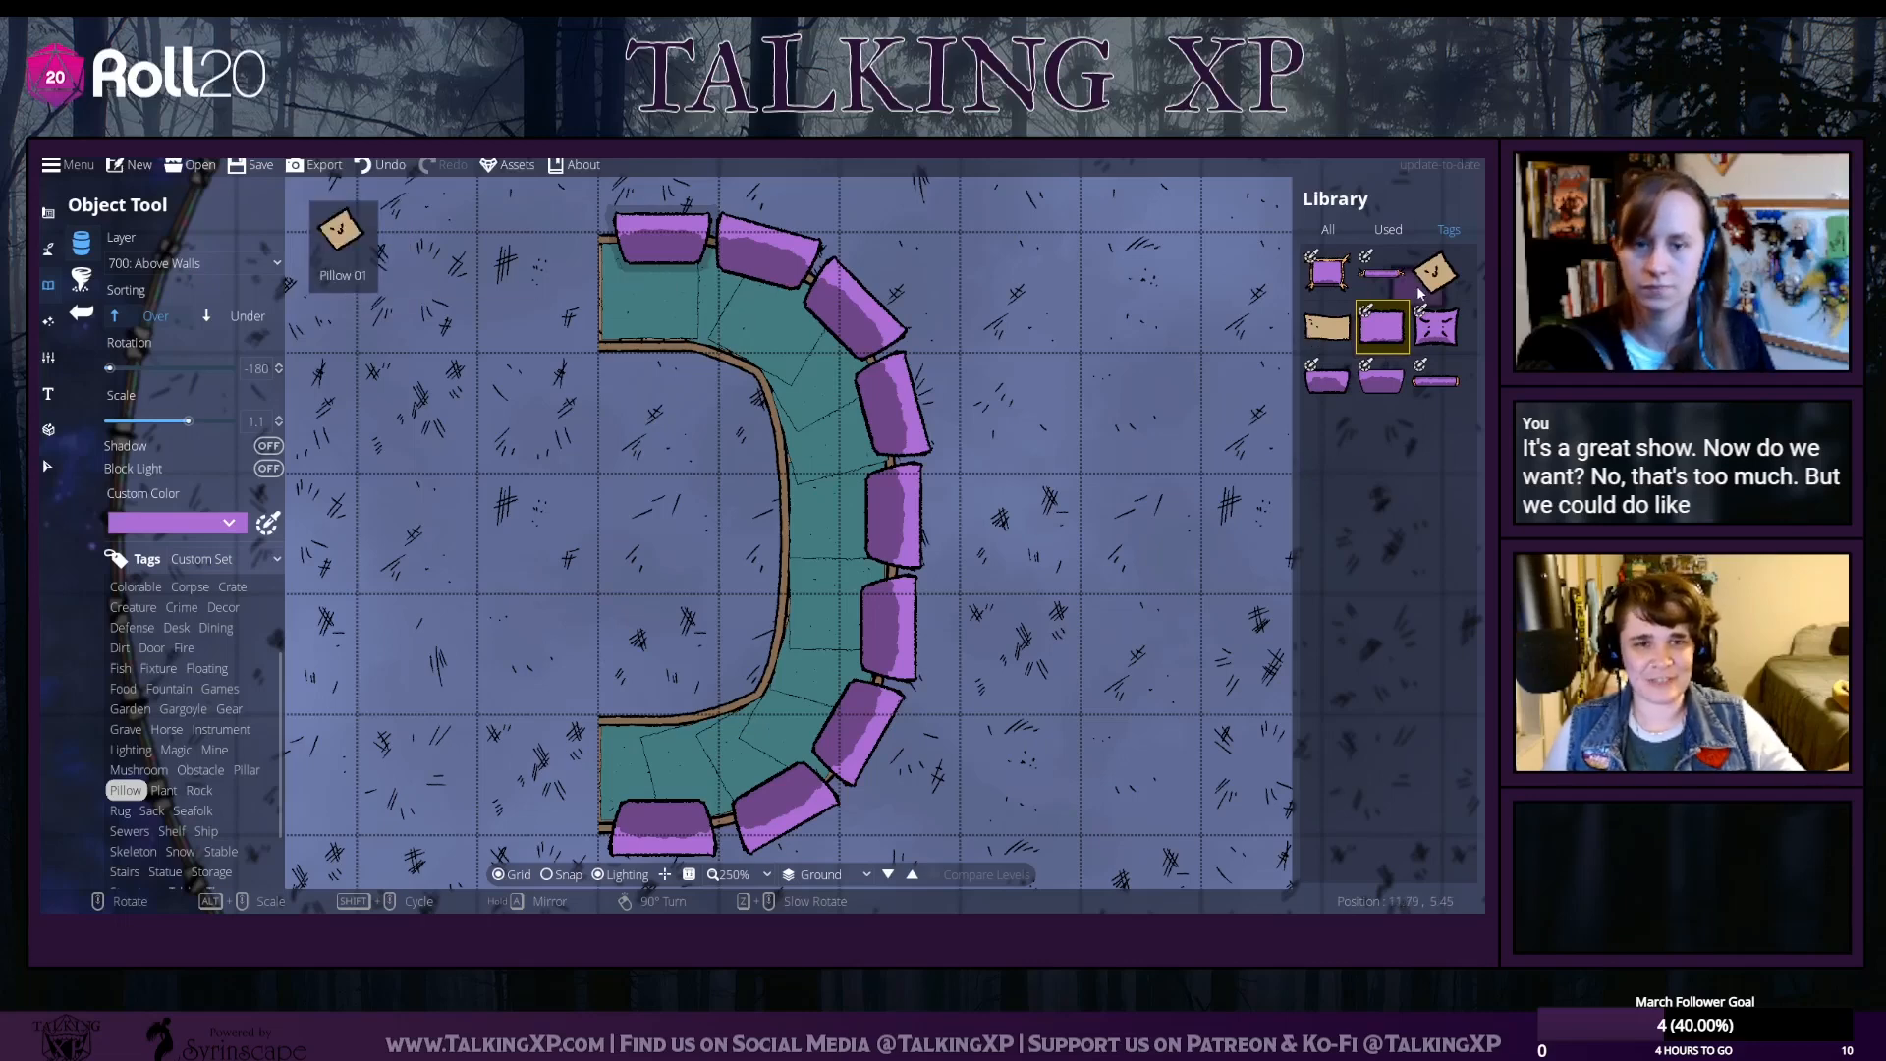
left_click(1435, 326)
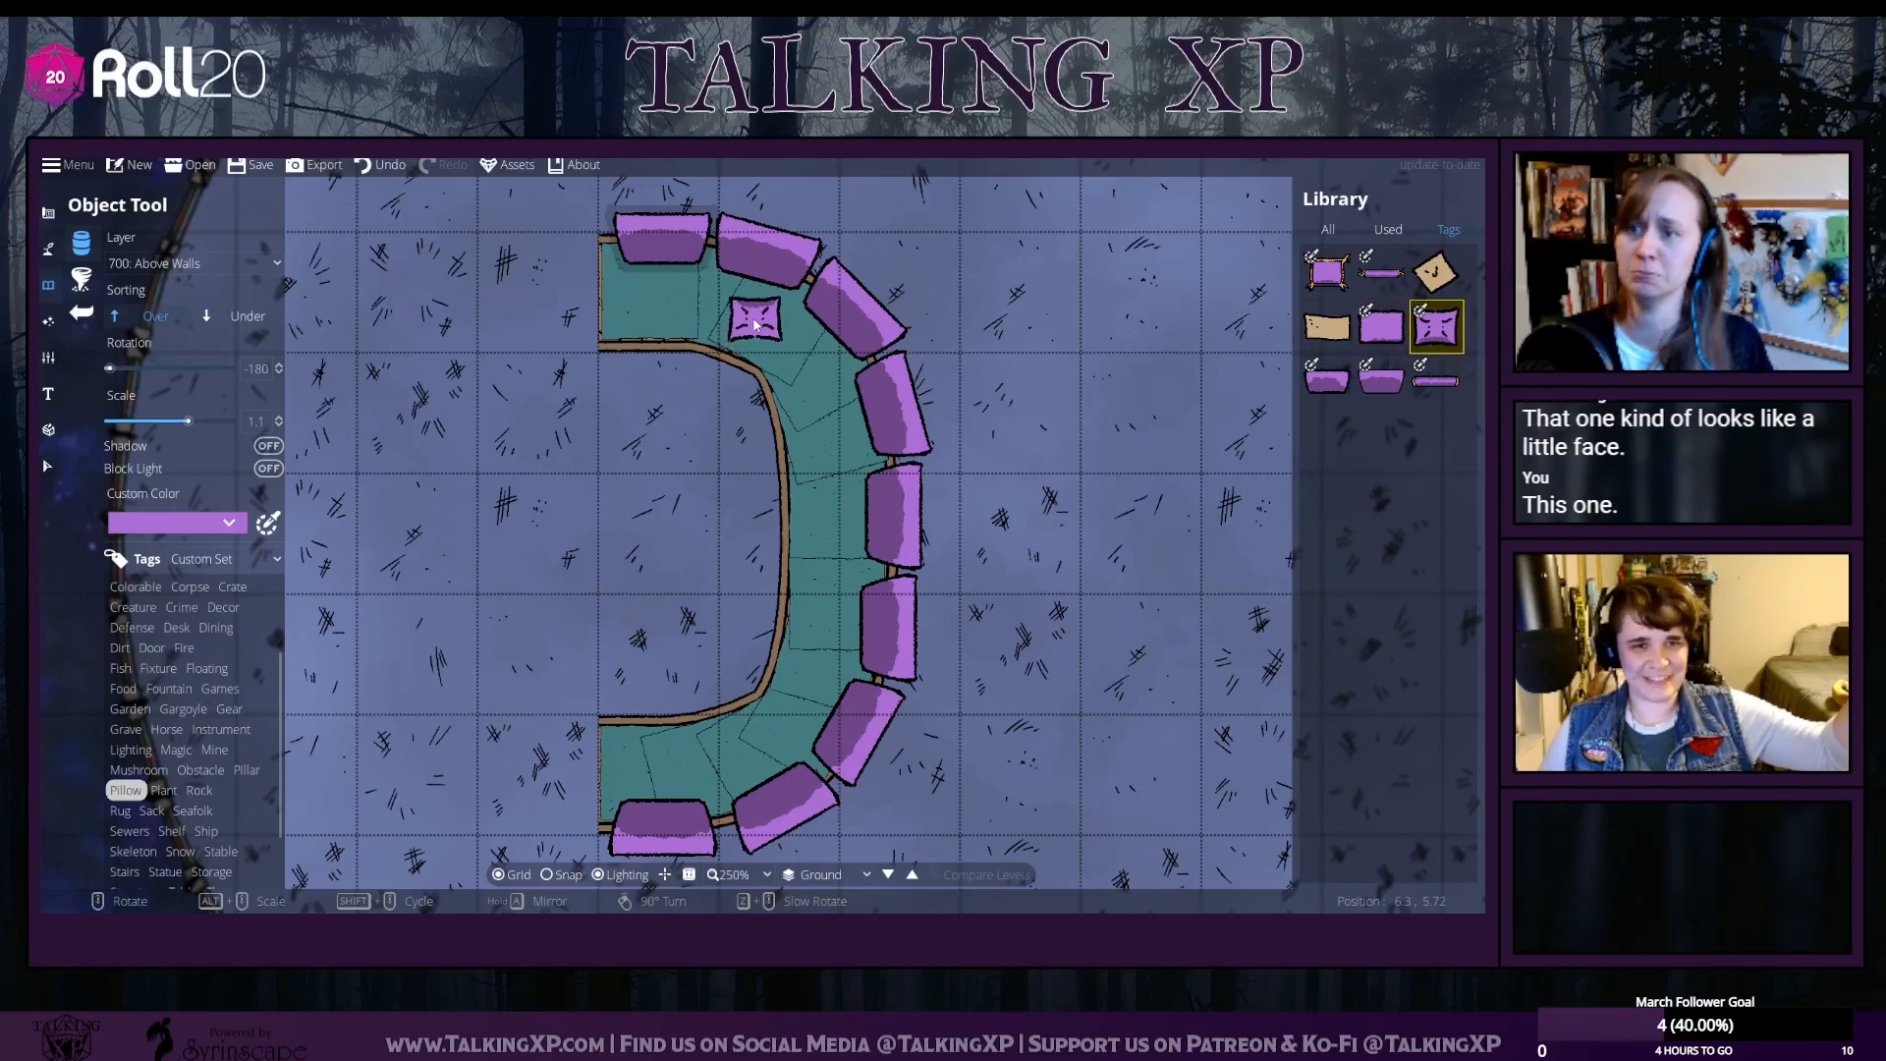
left_click(1381, 326)
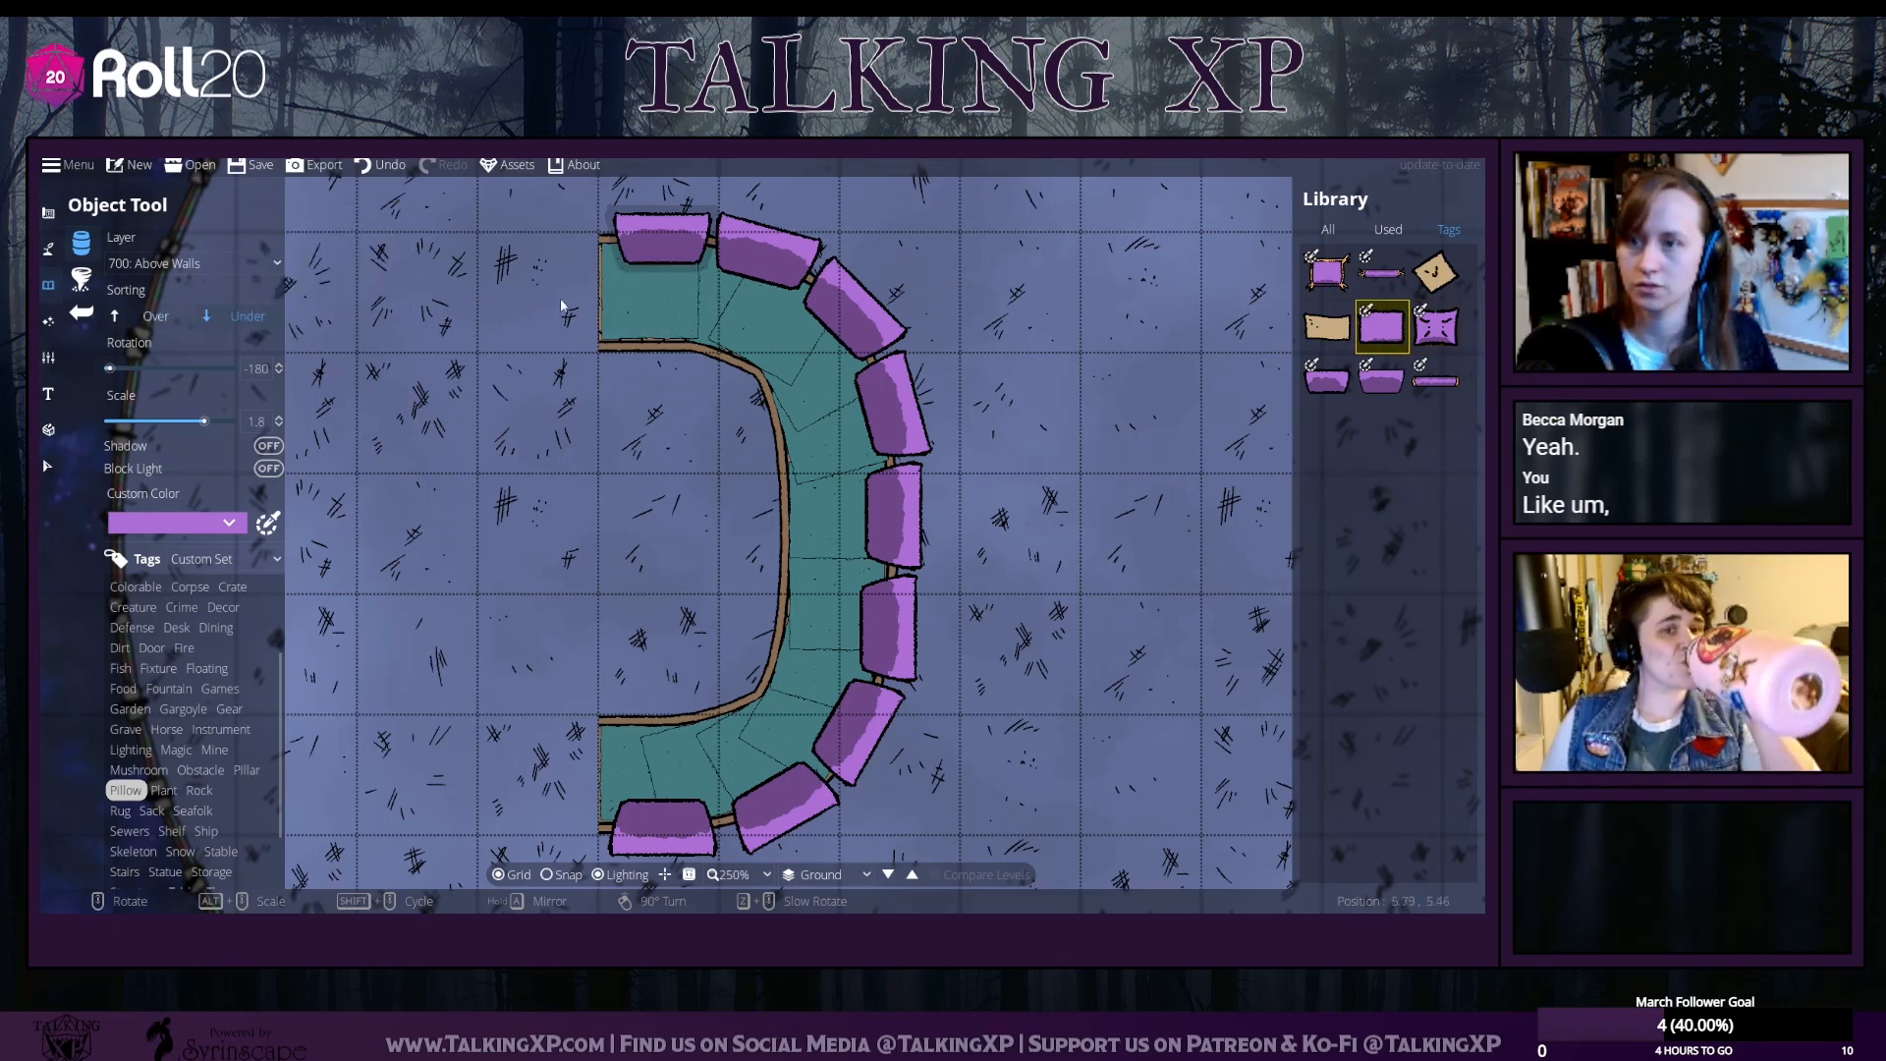
scroll(450, 305, "down", 2)
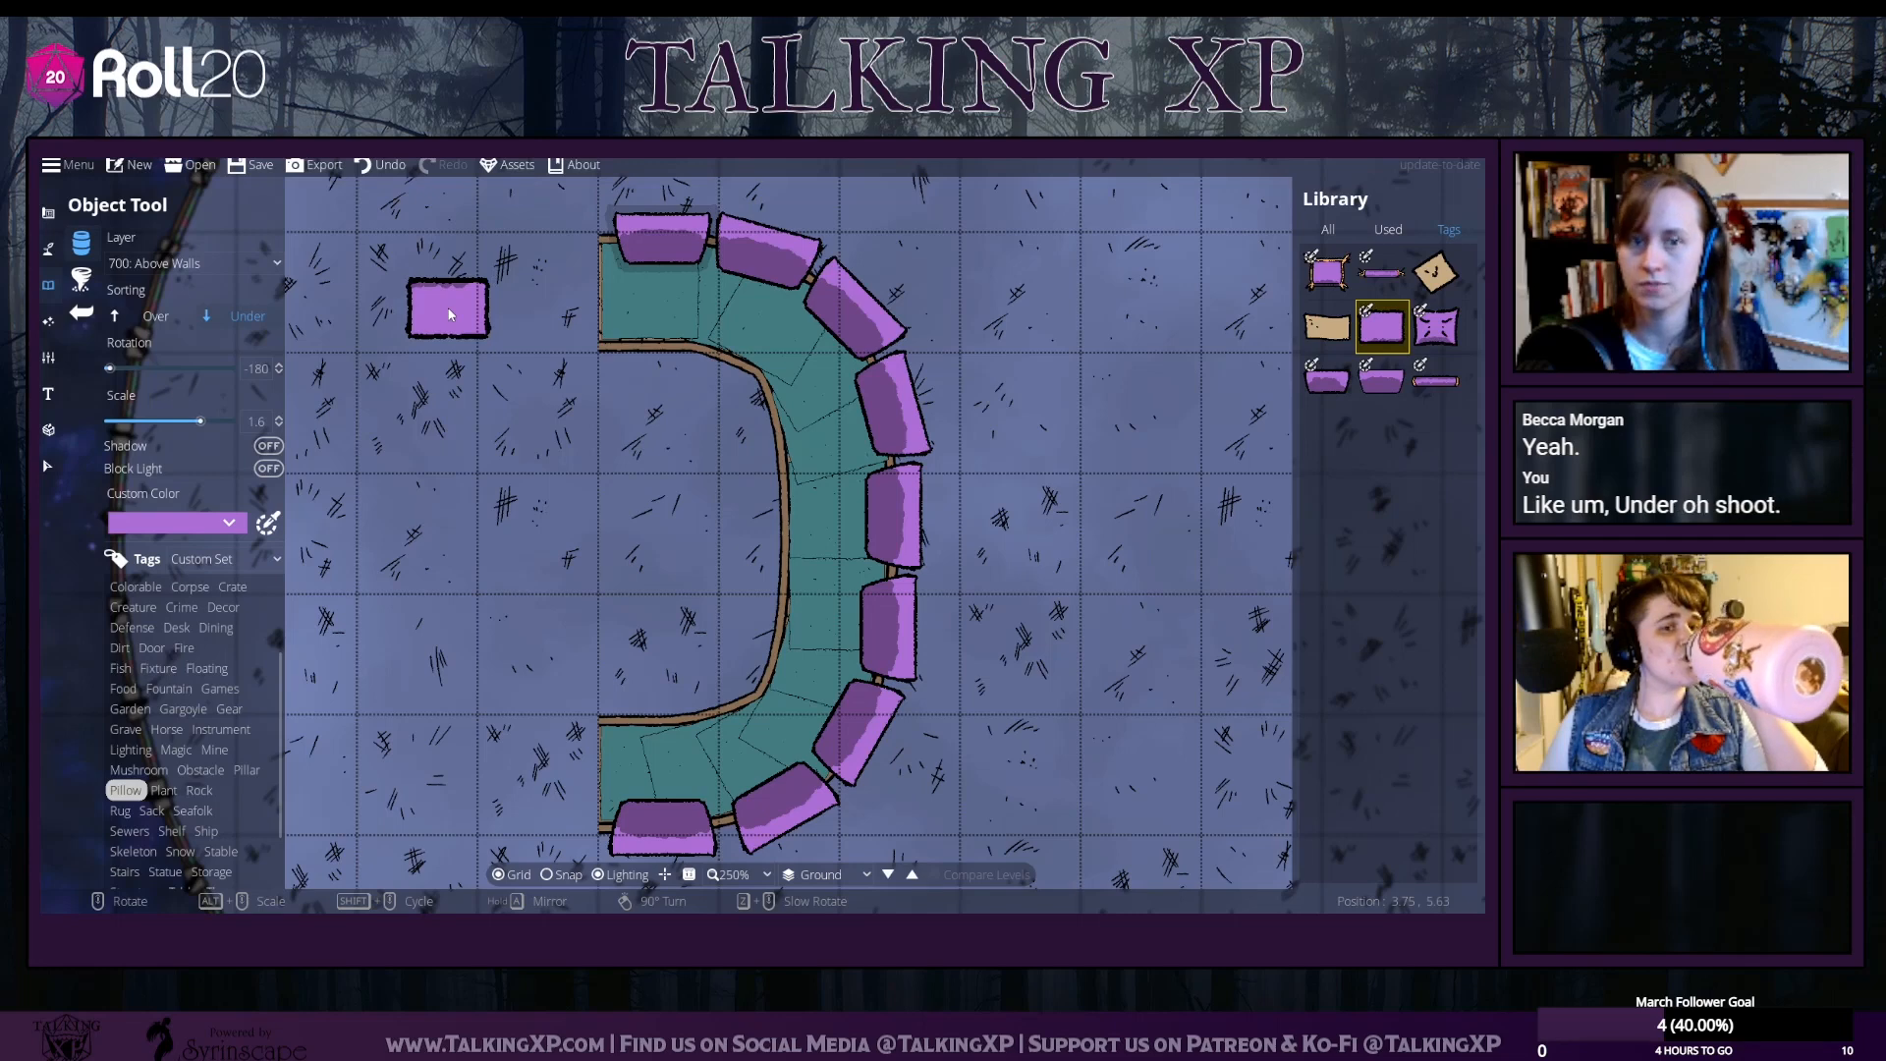
left_click(47, 466)
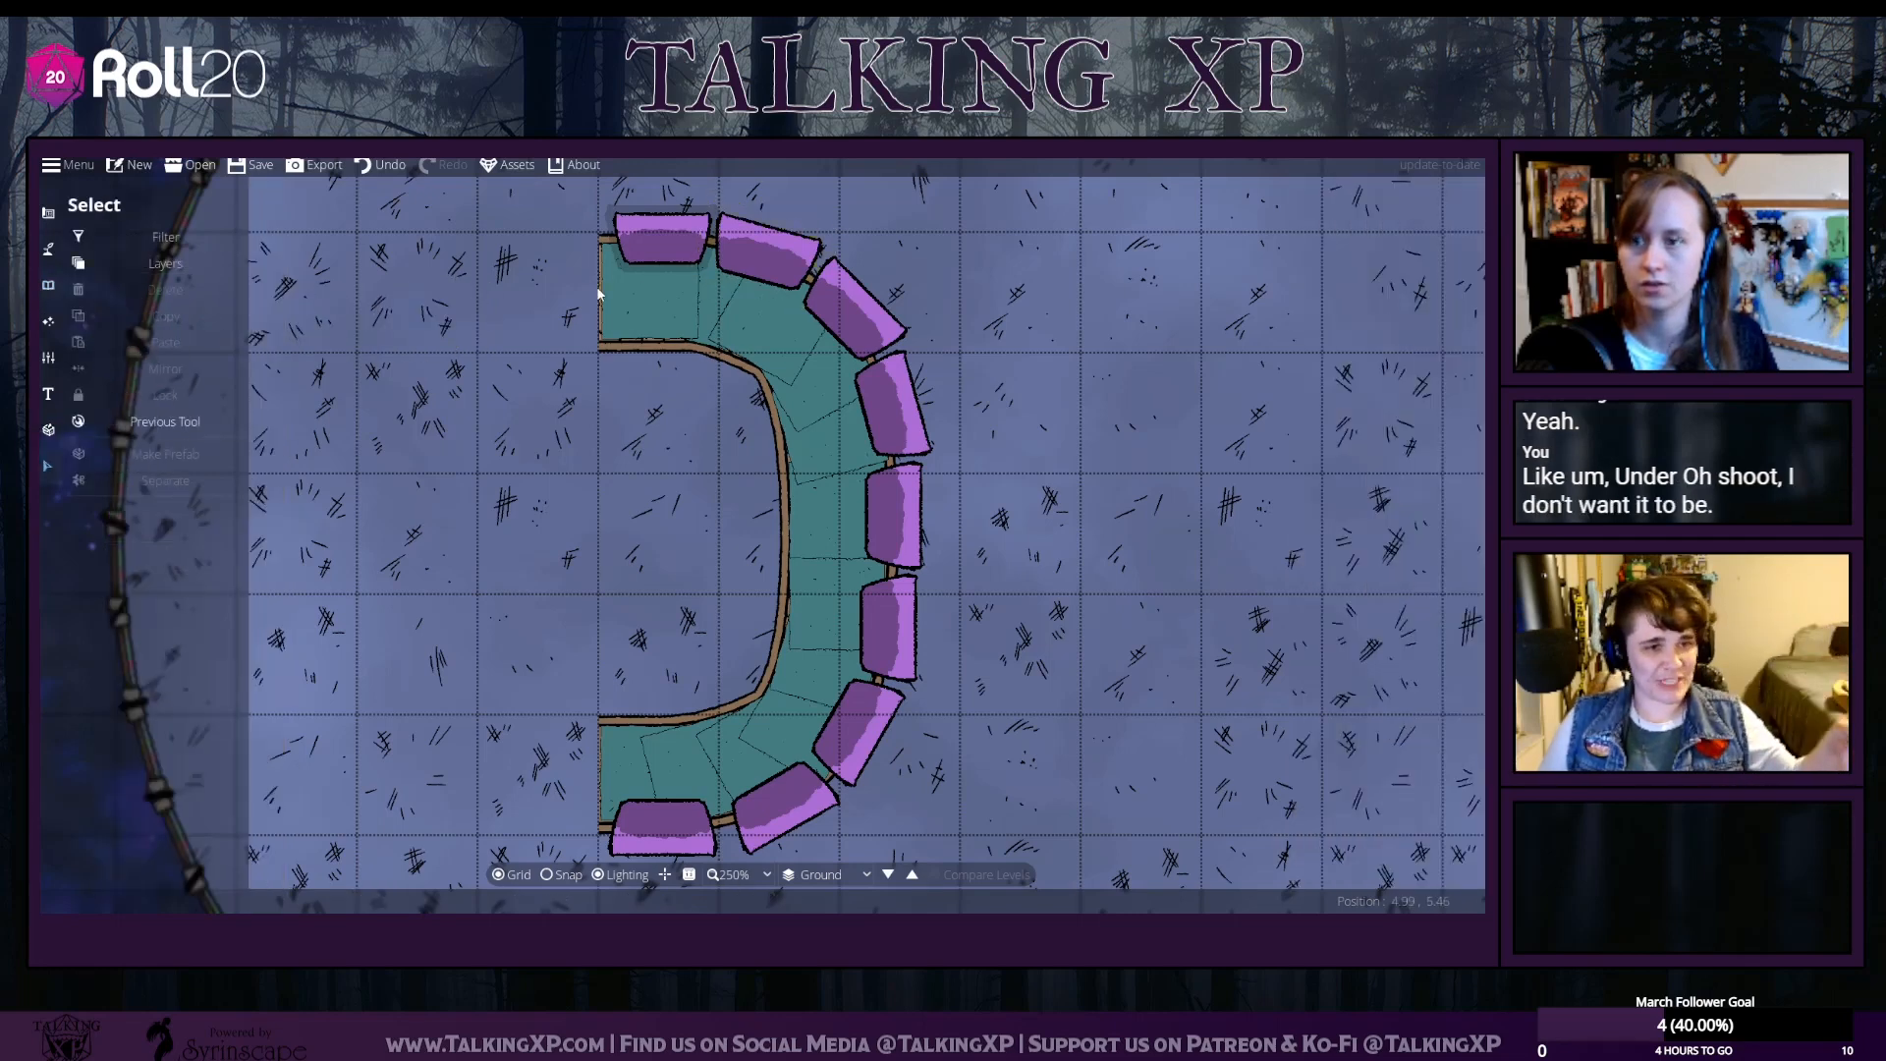
left_click(645, 238)
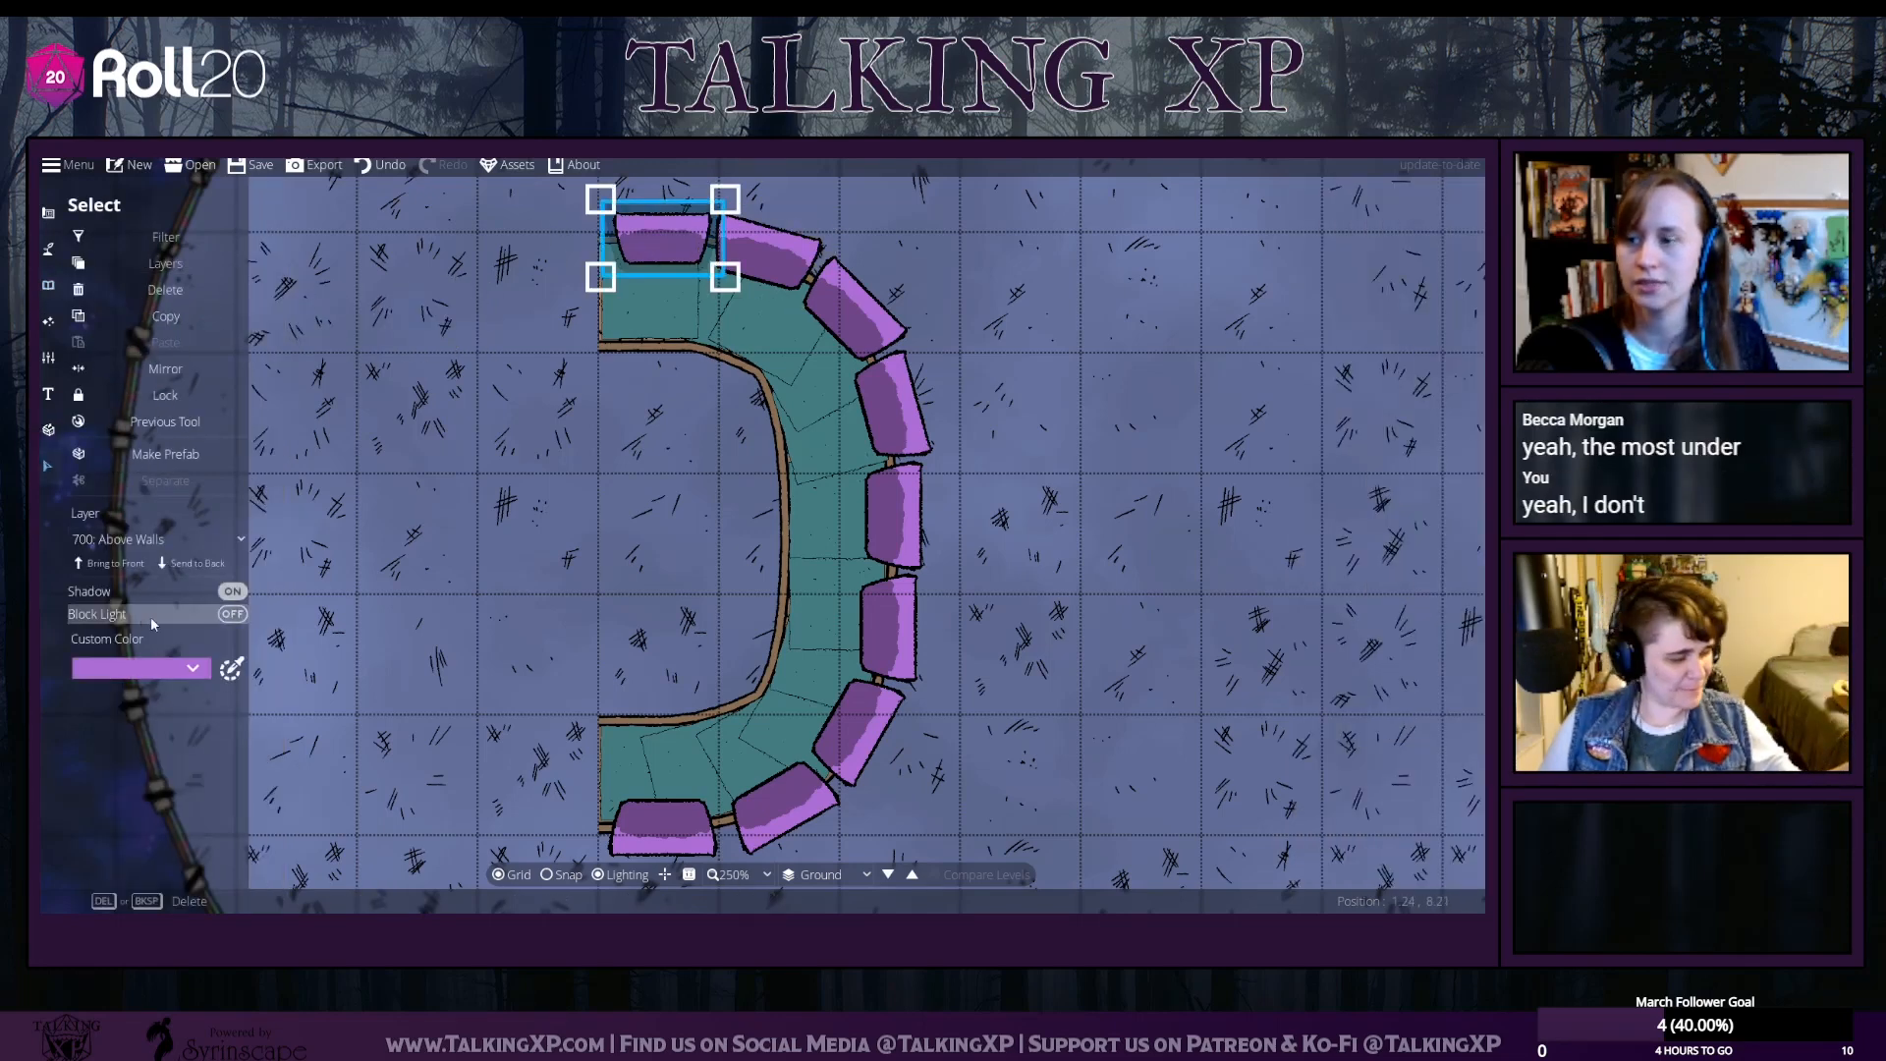
left_click(524, 386)
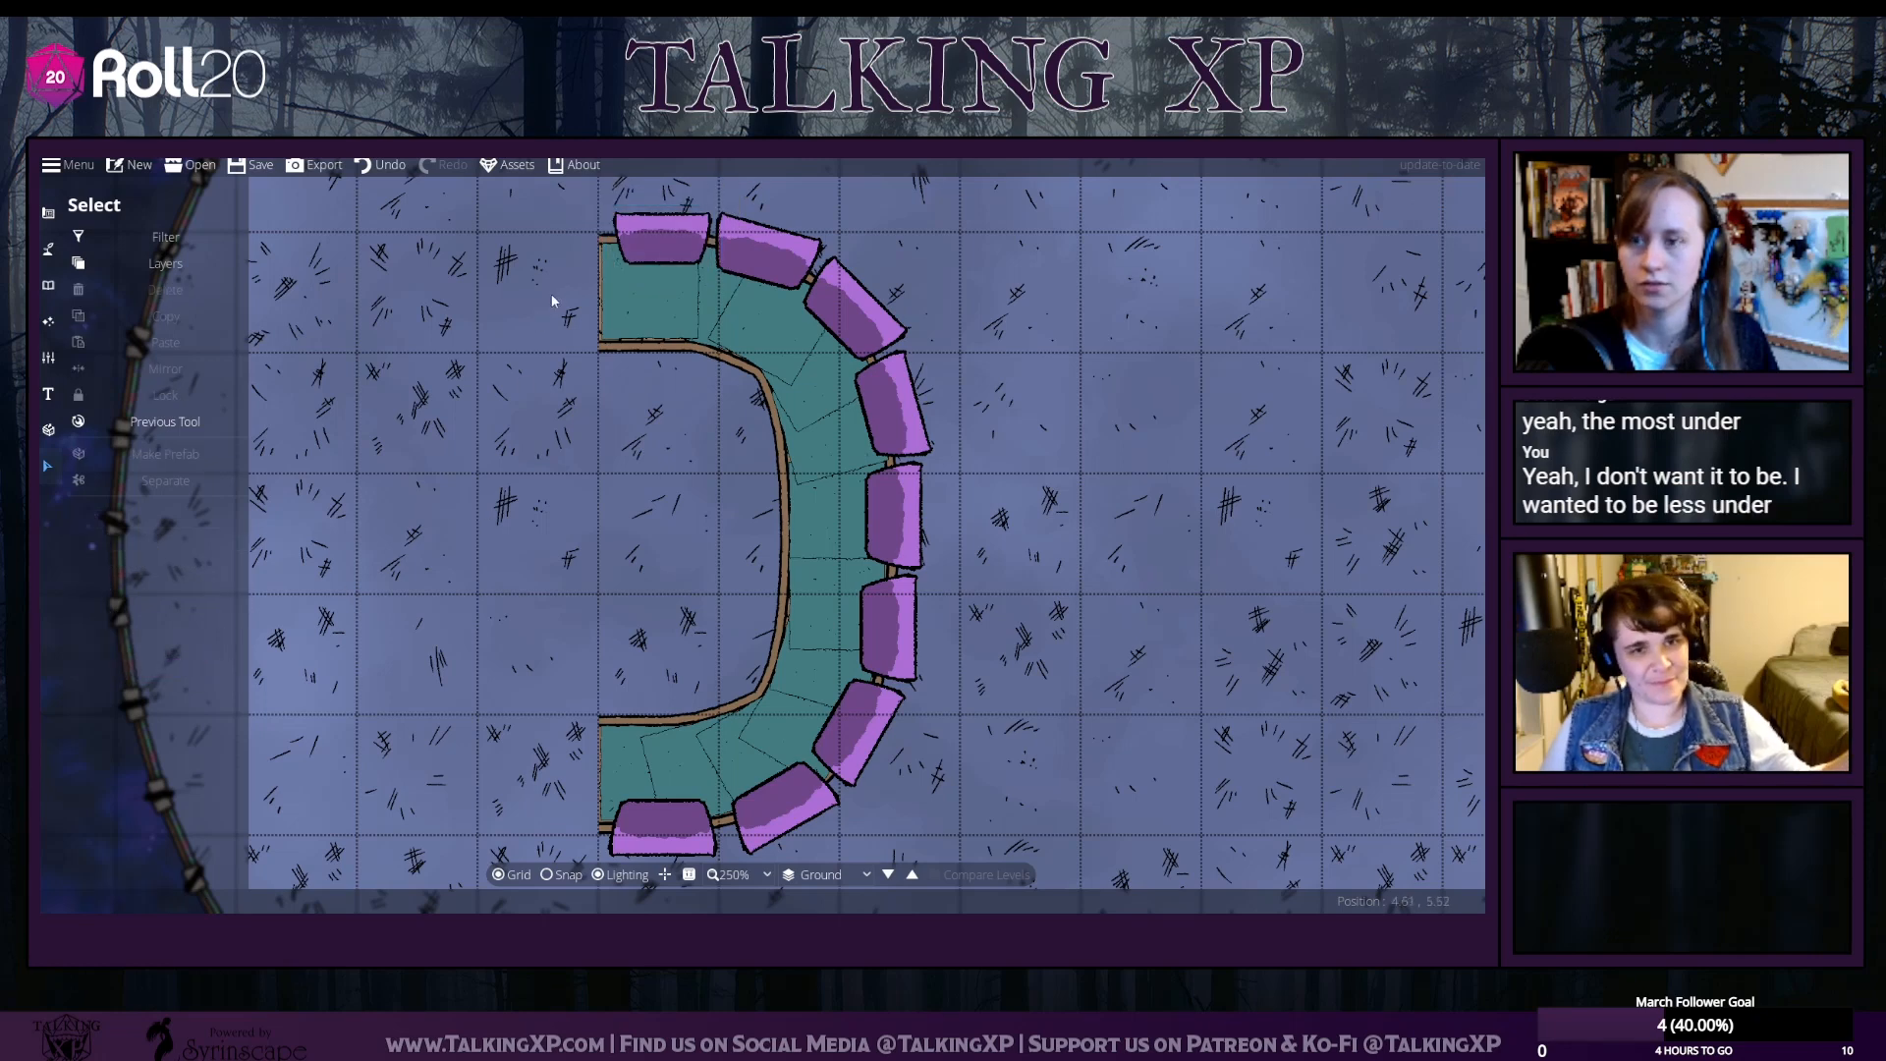
left_click_drag(545, 194, 531, 373)
left_click_drag(557, 285, 831, 732)
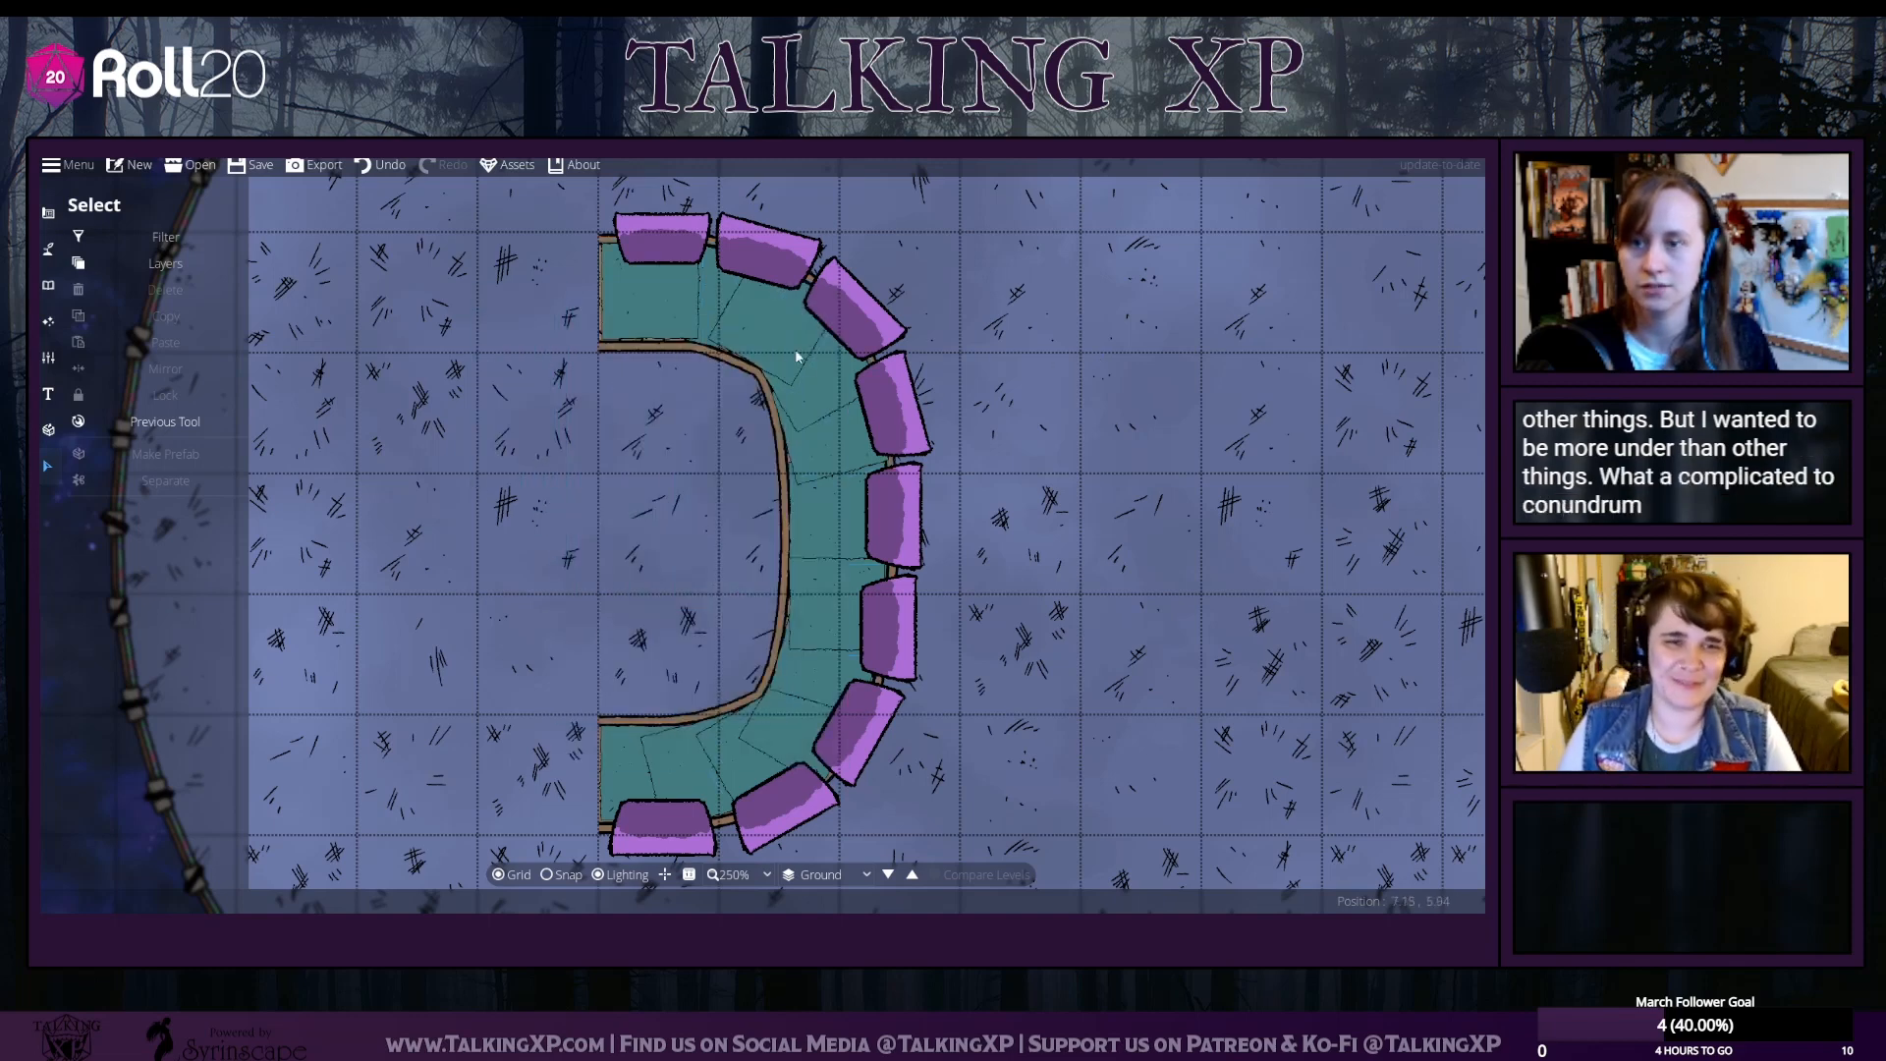
left_click_drag(542, 280, 533, 481)
left_click_drag(550, 194, 1024, 869)
left_click(904, 420)
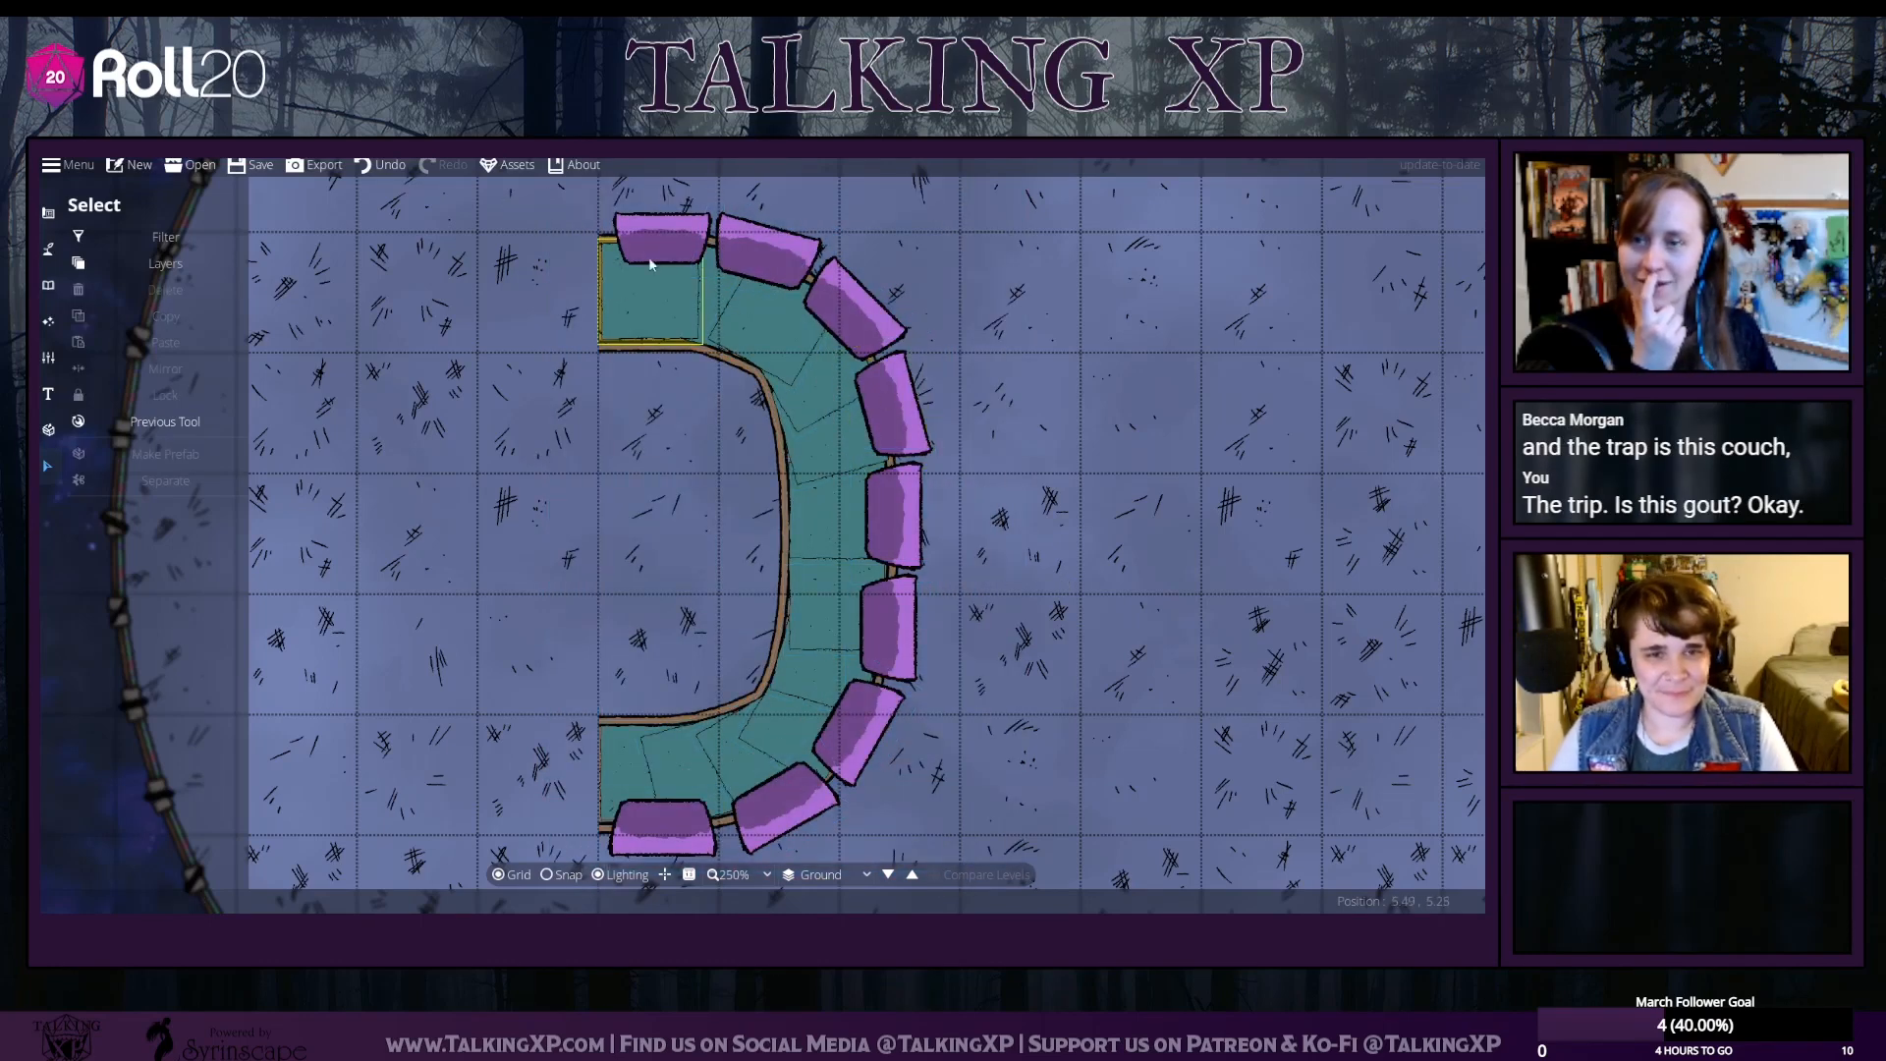
left_click(668, 329)
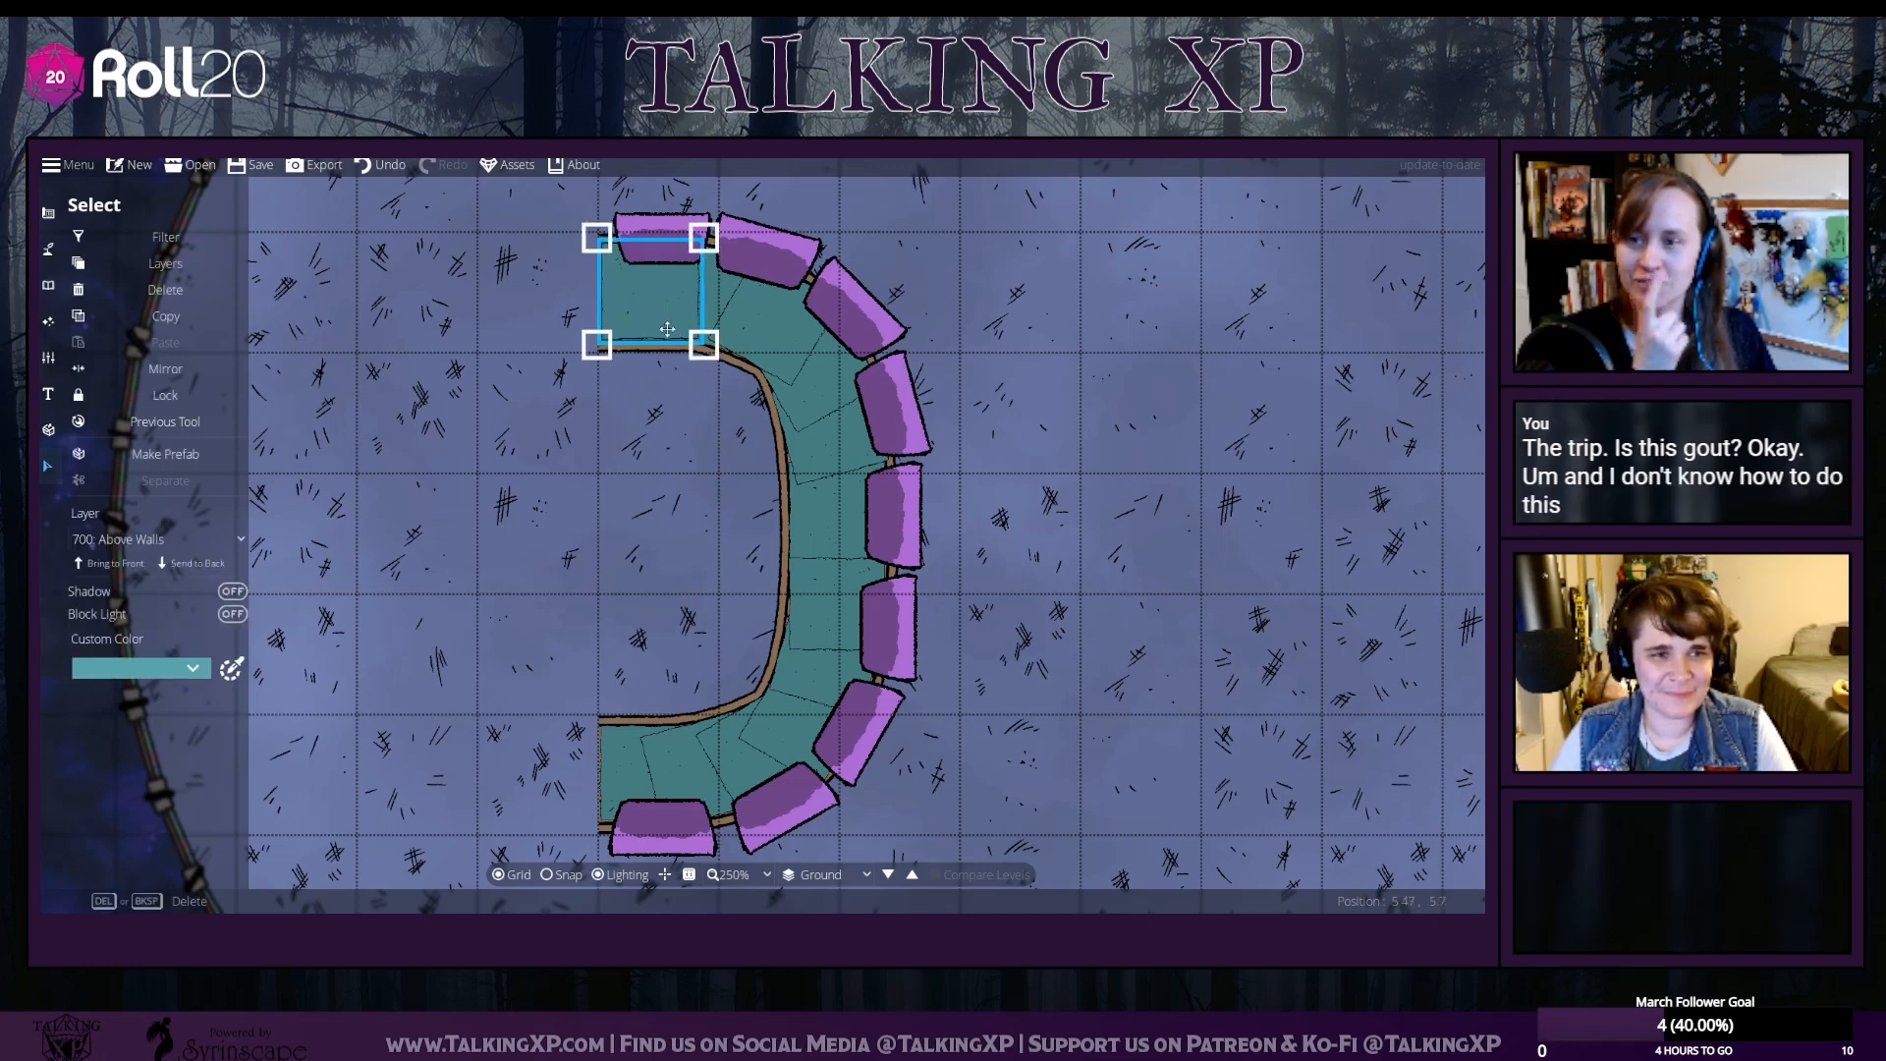
left_click(661, 362)
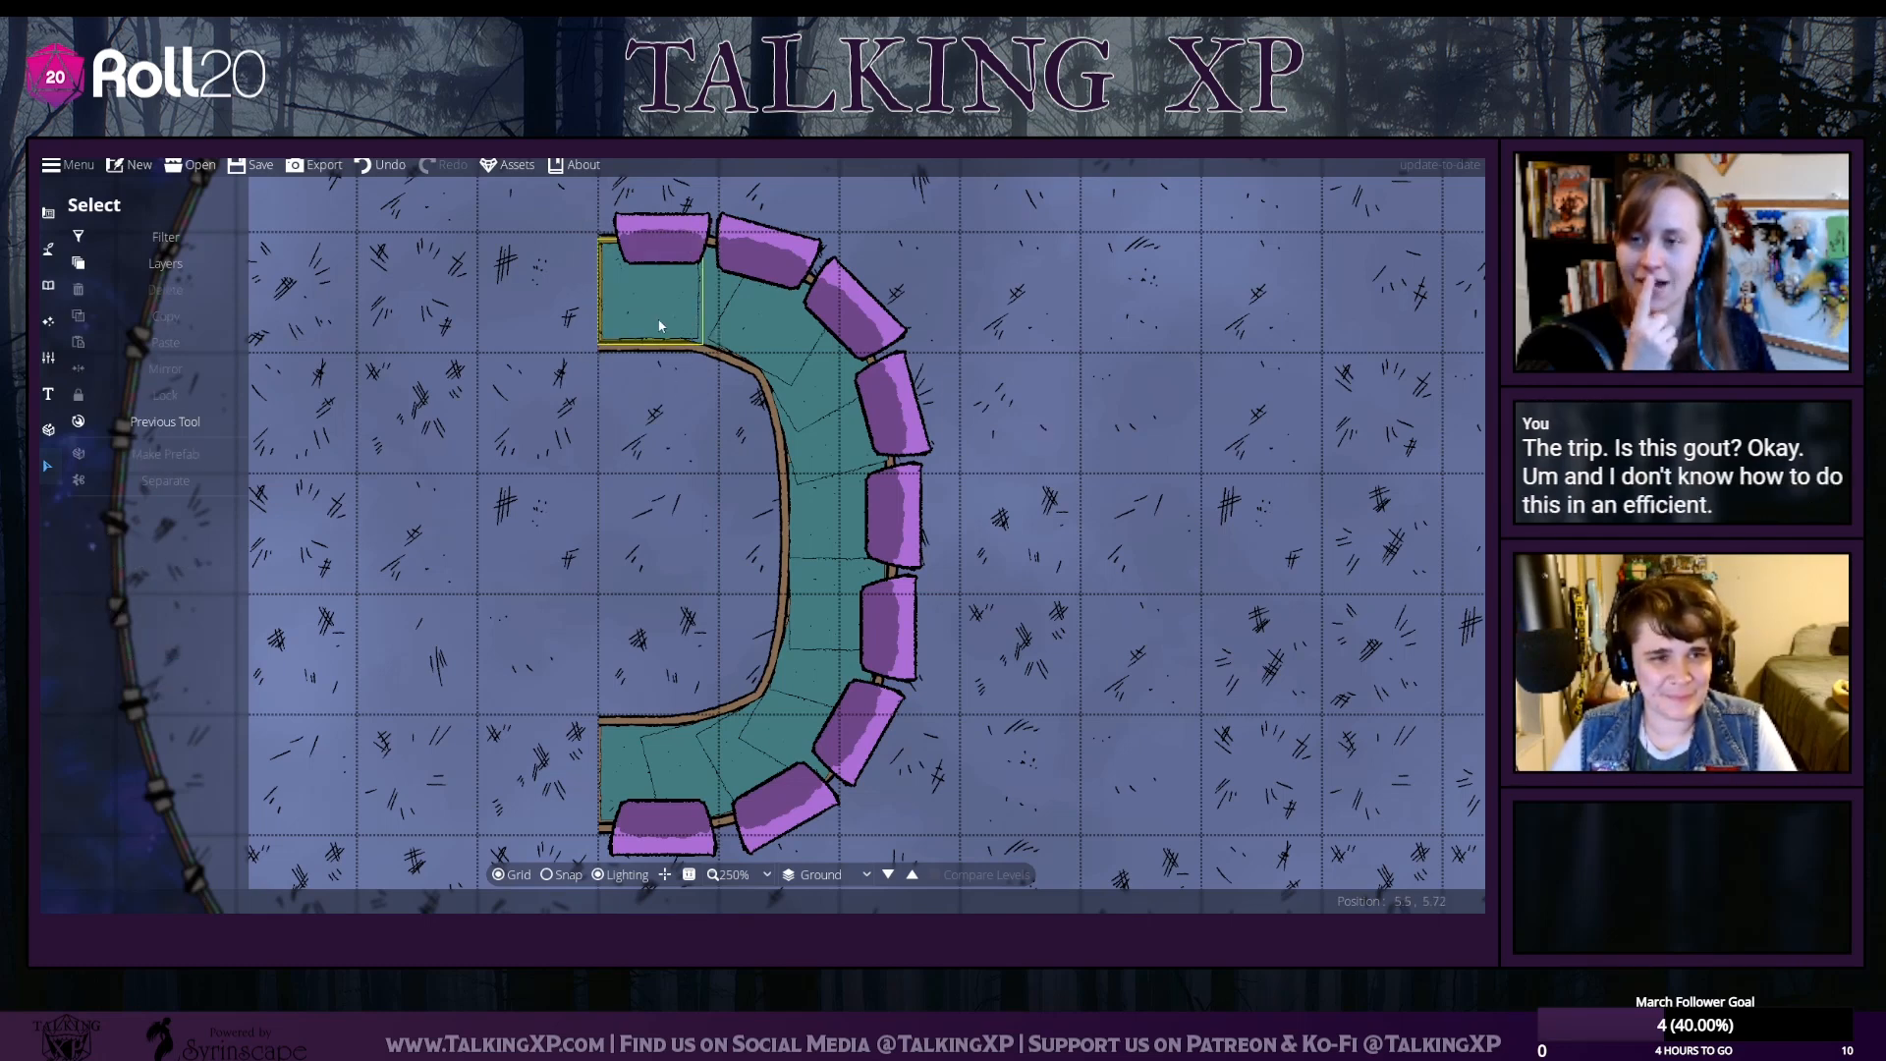
Delete all the teal seat cushions from the curved couch, leaving its wooden base and the purple back pillows
left_click(653, 316)
left_click_drag(653, 316, 740, 336)
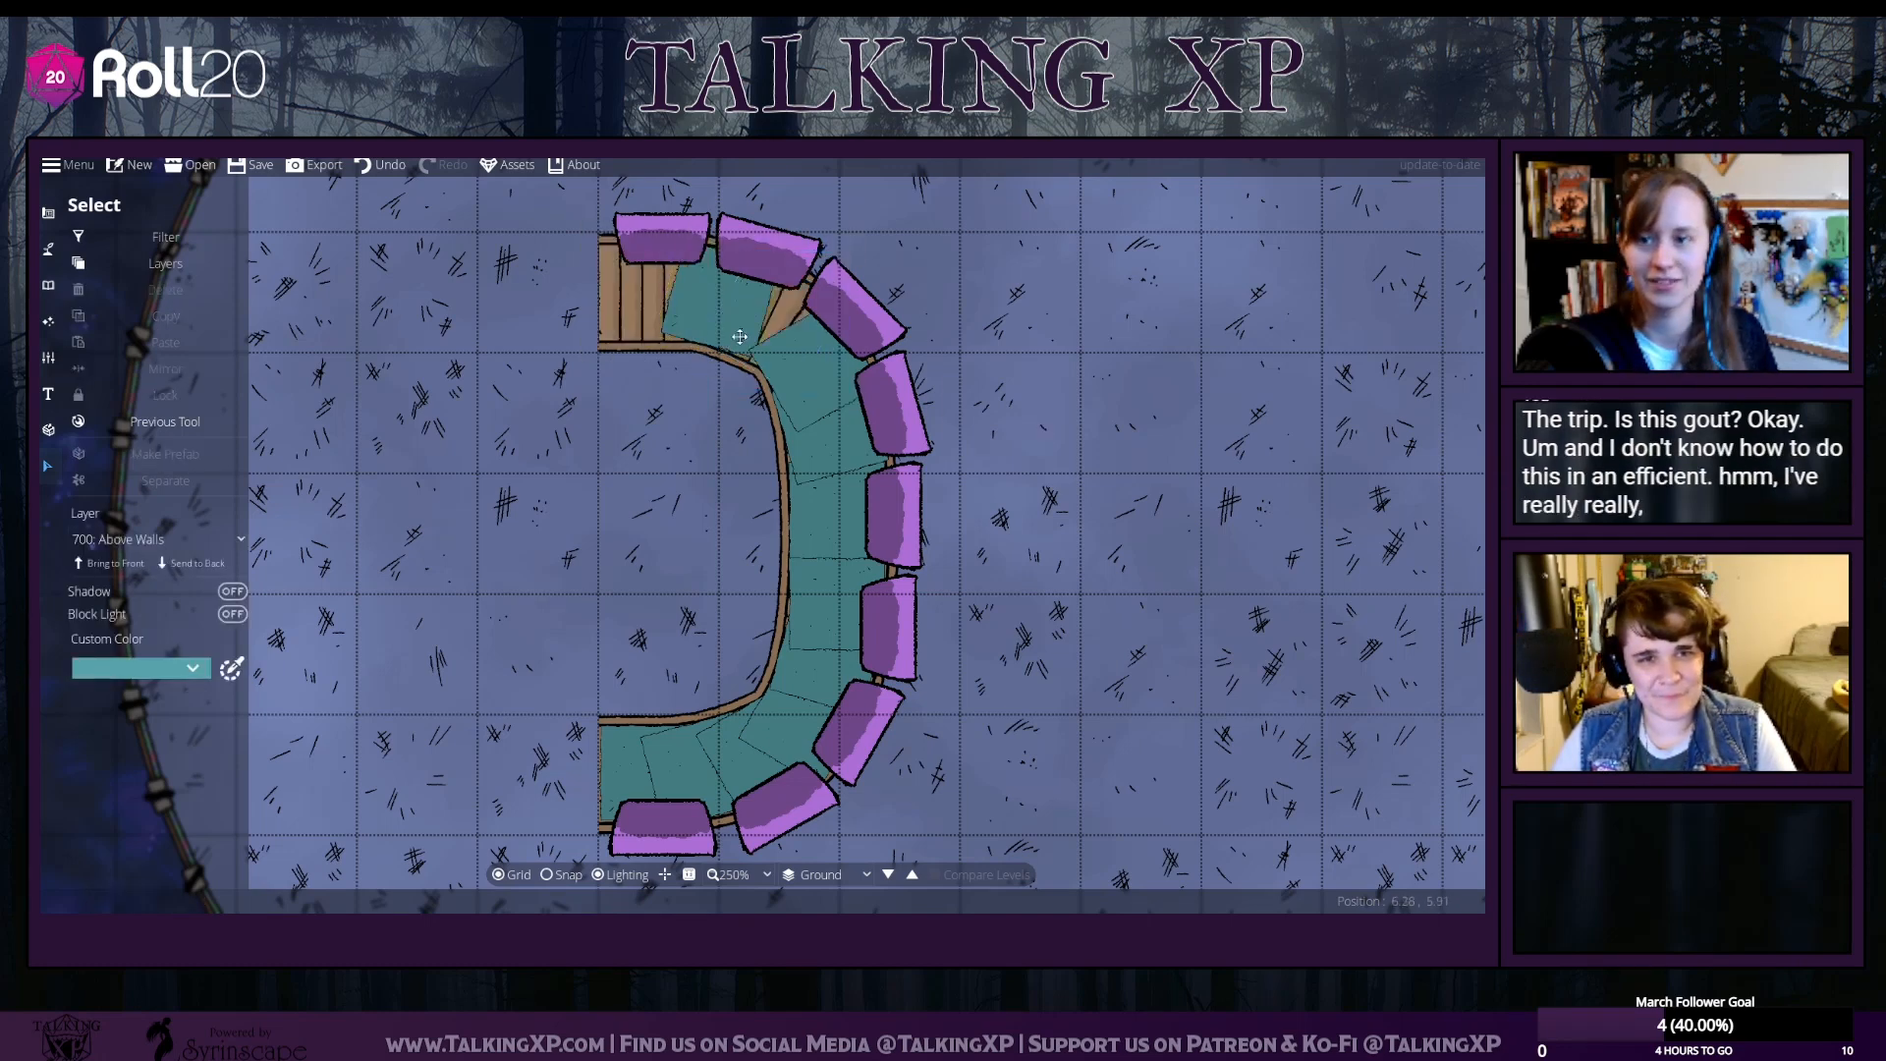
left_click(788, 395)
key("Delete")
left_click(815, 435)
key("Delete")
left_click(823, 573)
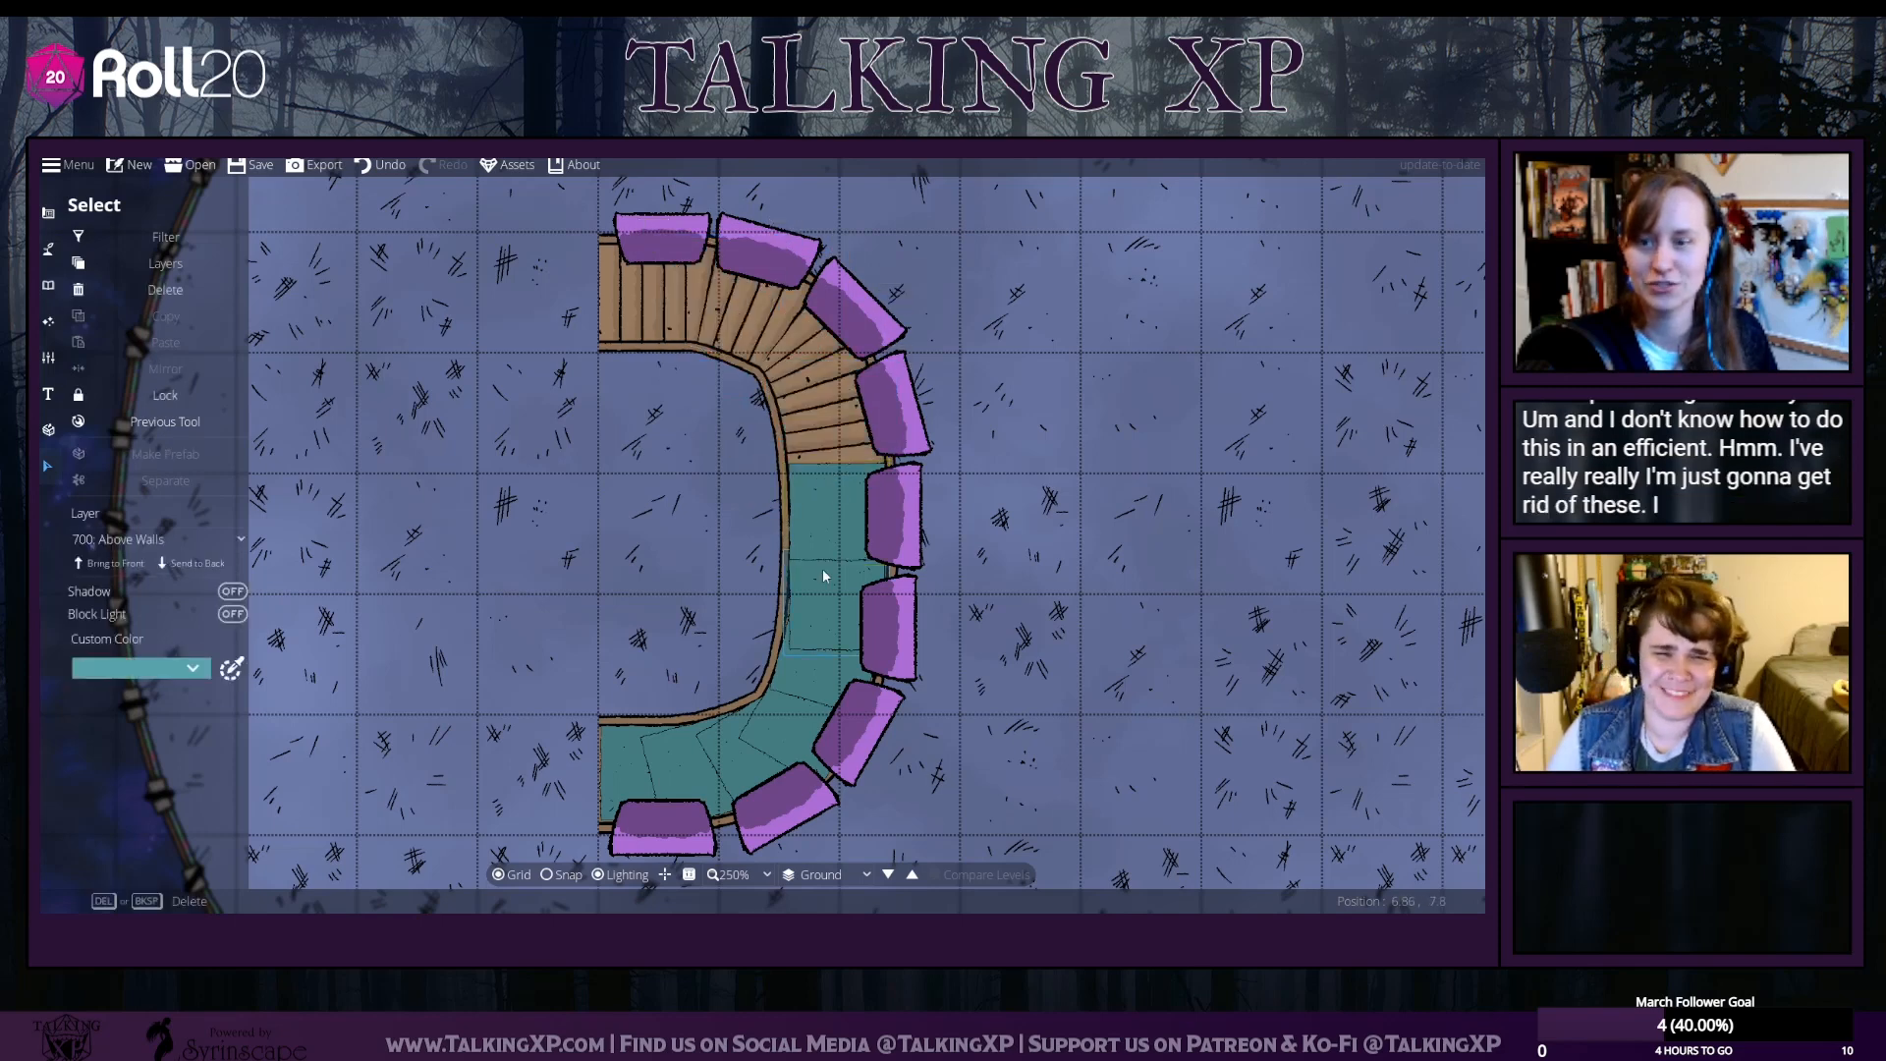
key("Delete")
left_click(833, 534)
key("Delete")
left_click(820, 619)
key("Delete")
left_click(798, 667)
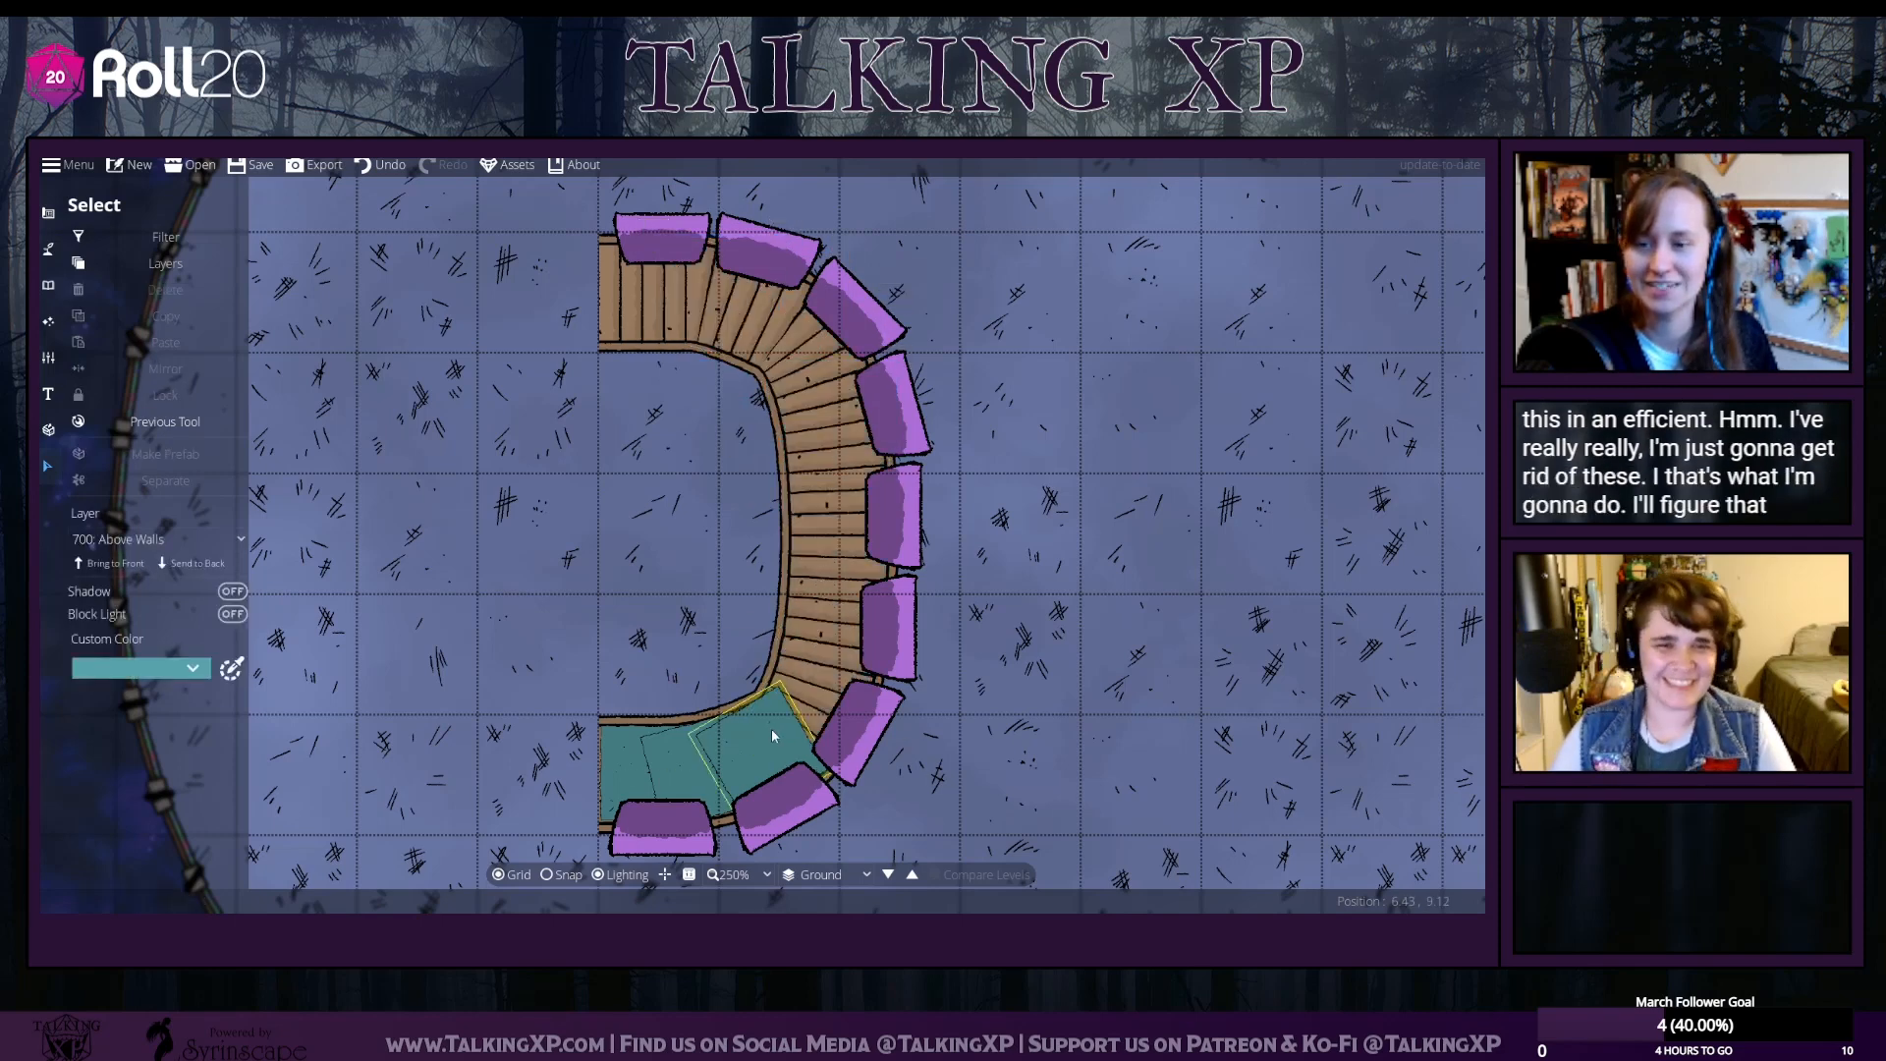
key("Delete")
left_click(674, 748)
key("Delete")
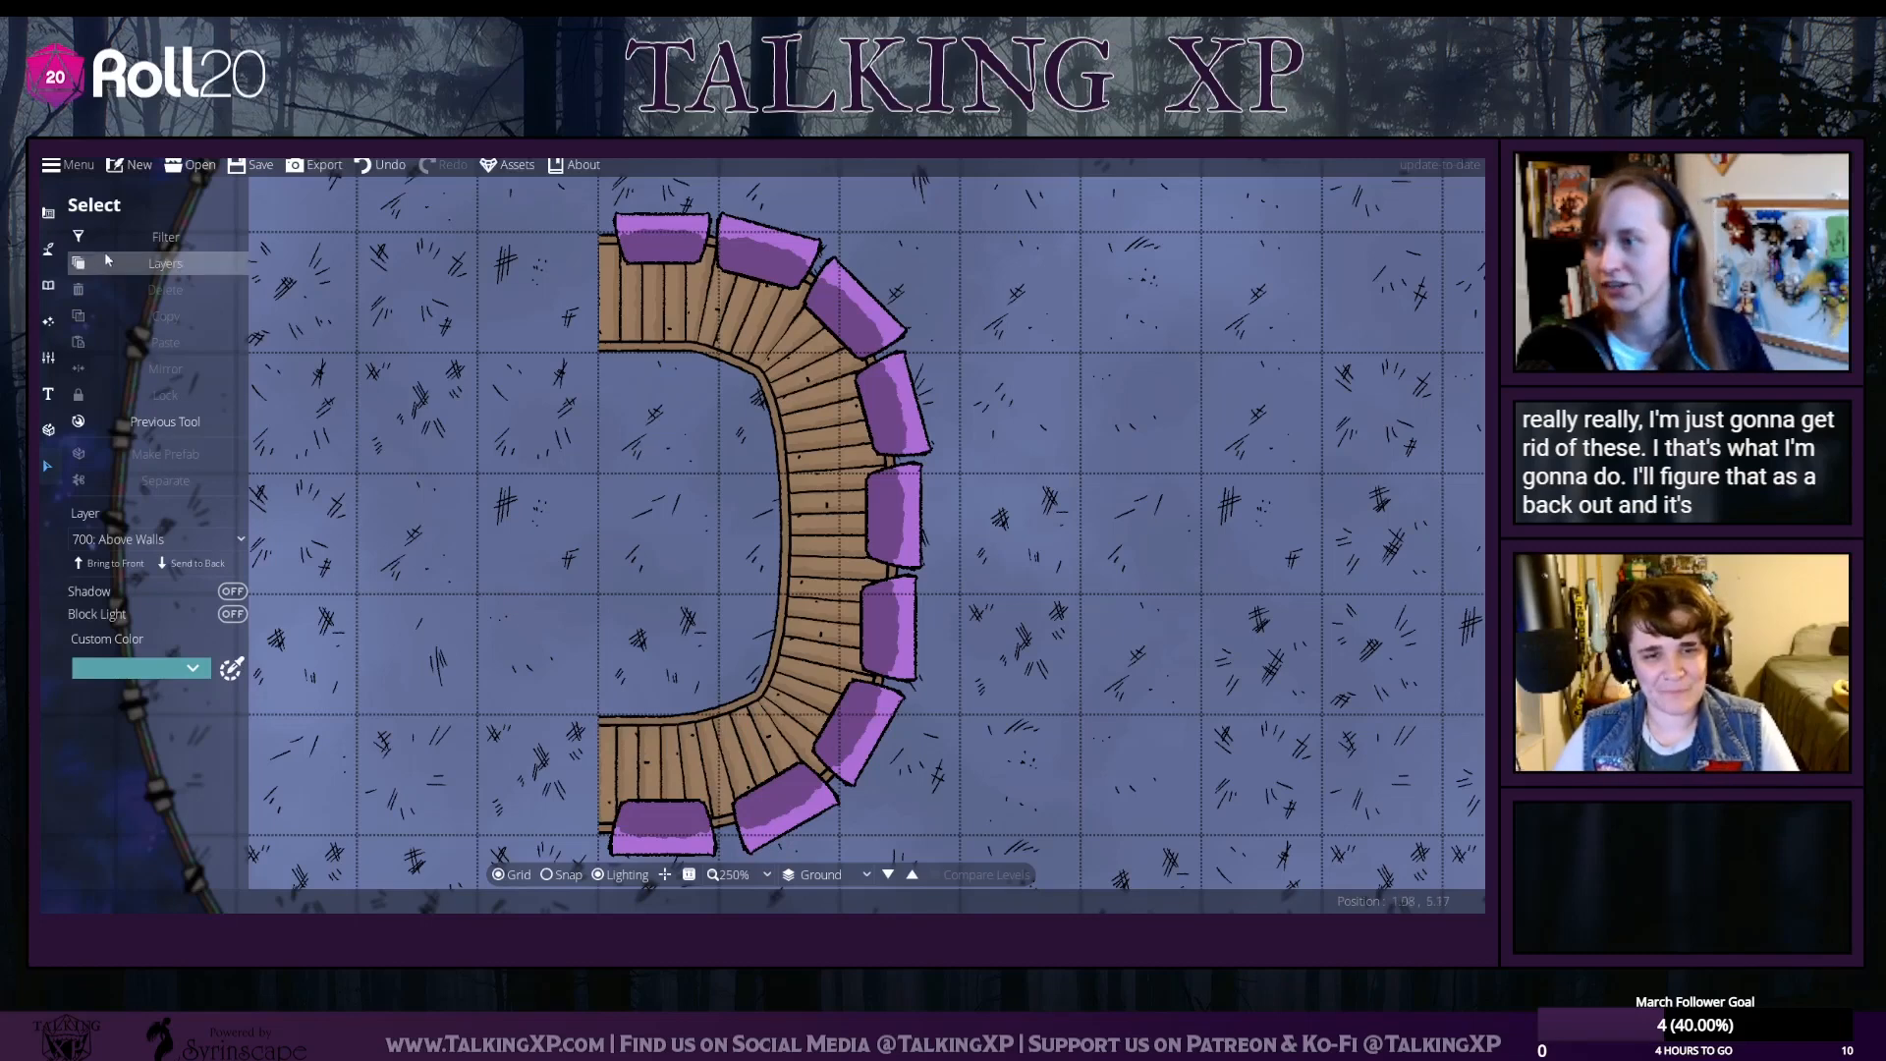
Try the Pillow 04 design as a seat cushion at the couch's upper end, scaled down to 1.3
left_click(47, 285)
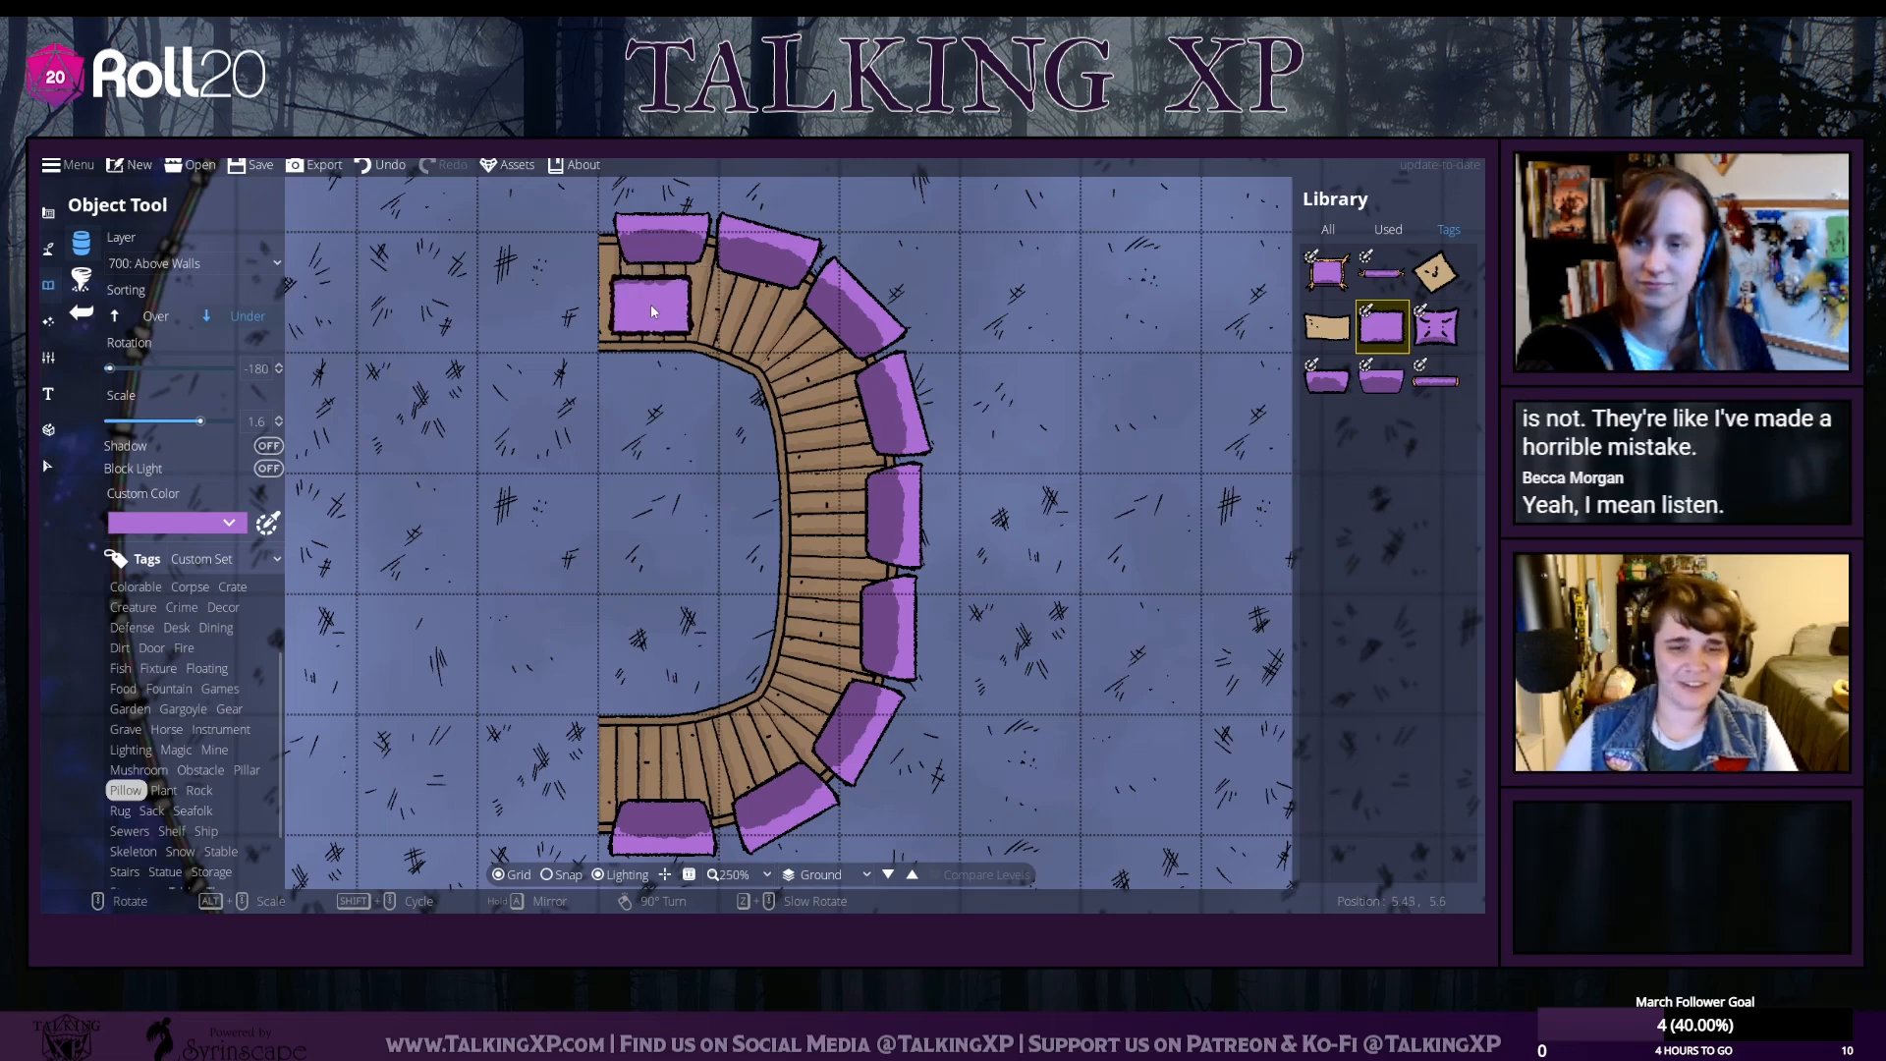
left_click(1436, 327)
scroll(660, 302, "up", 1)
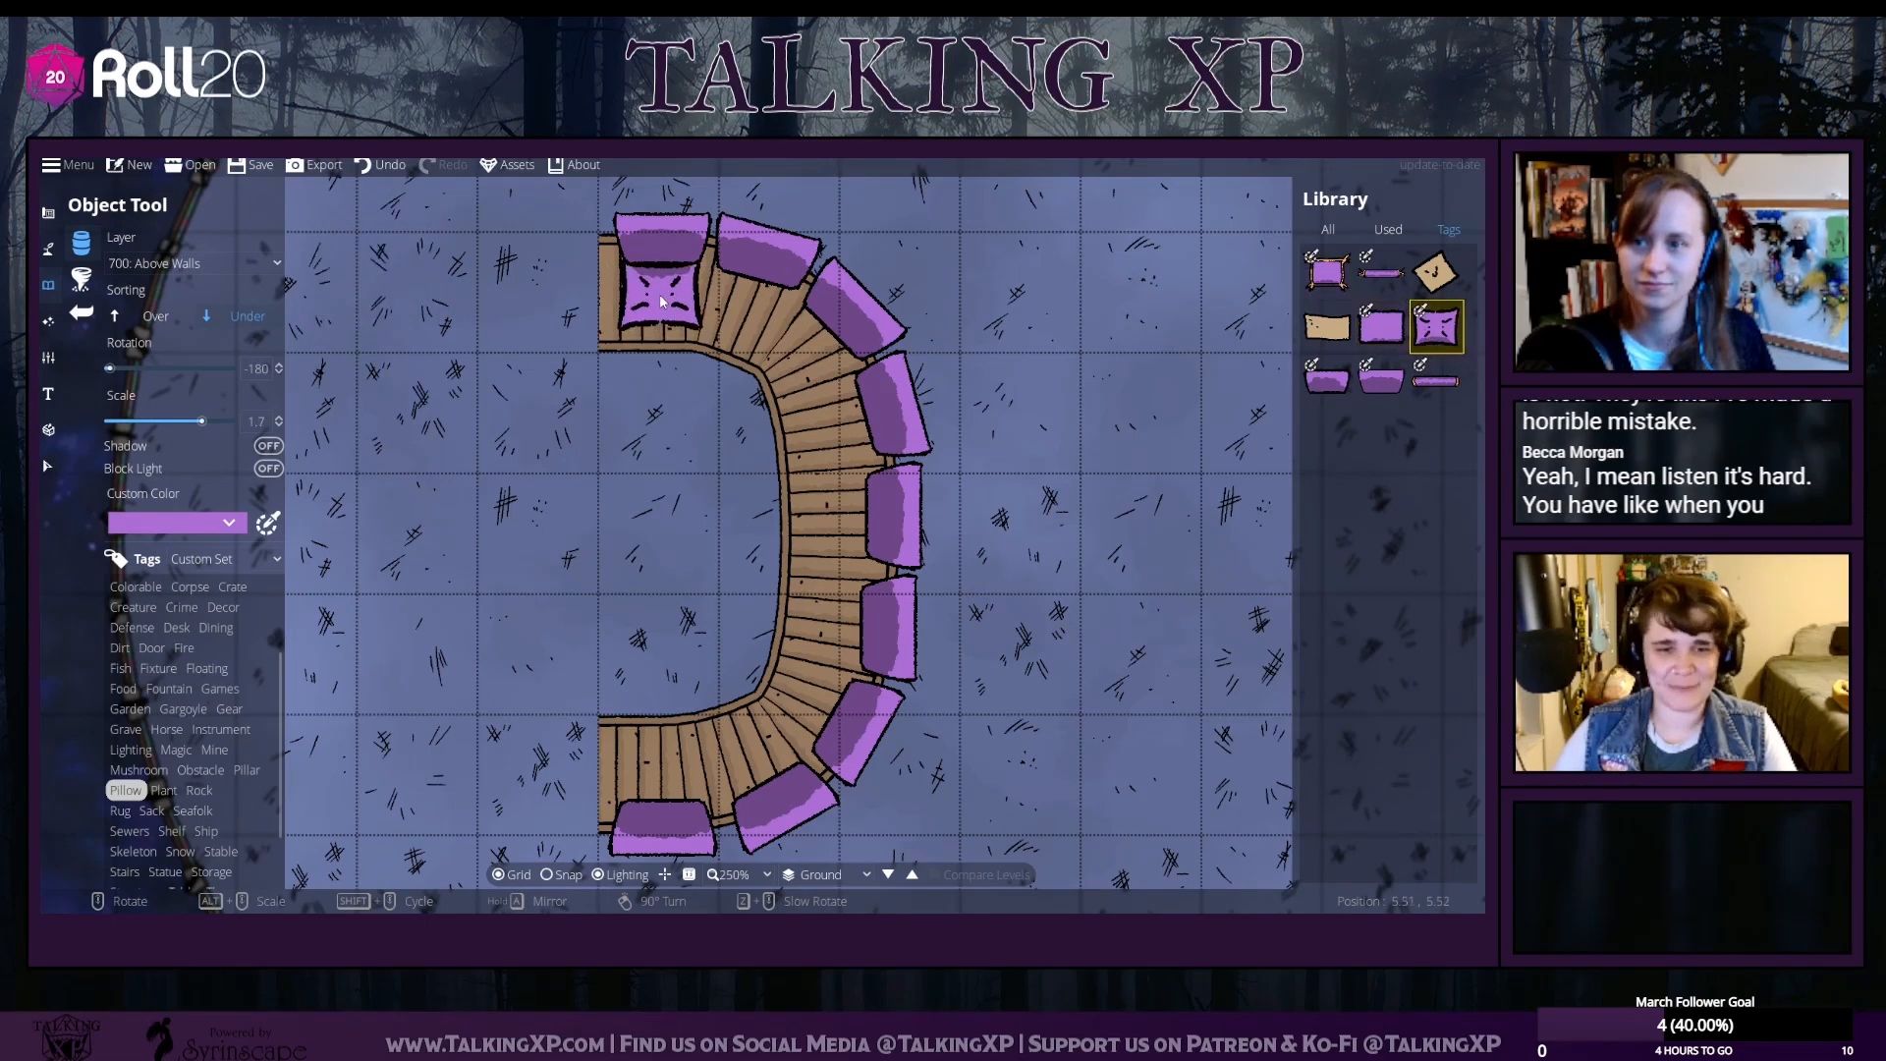
scroll(660, 301, "down", 2)
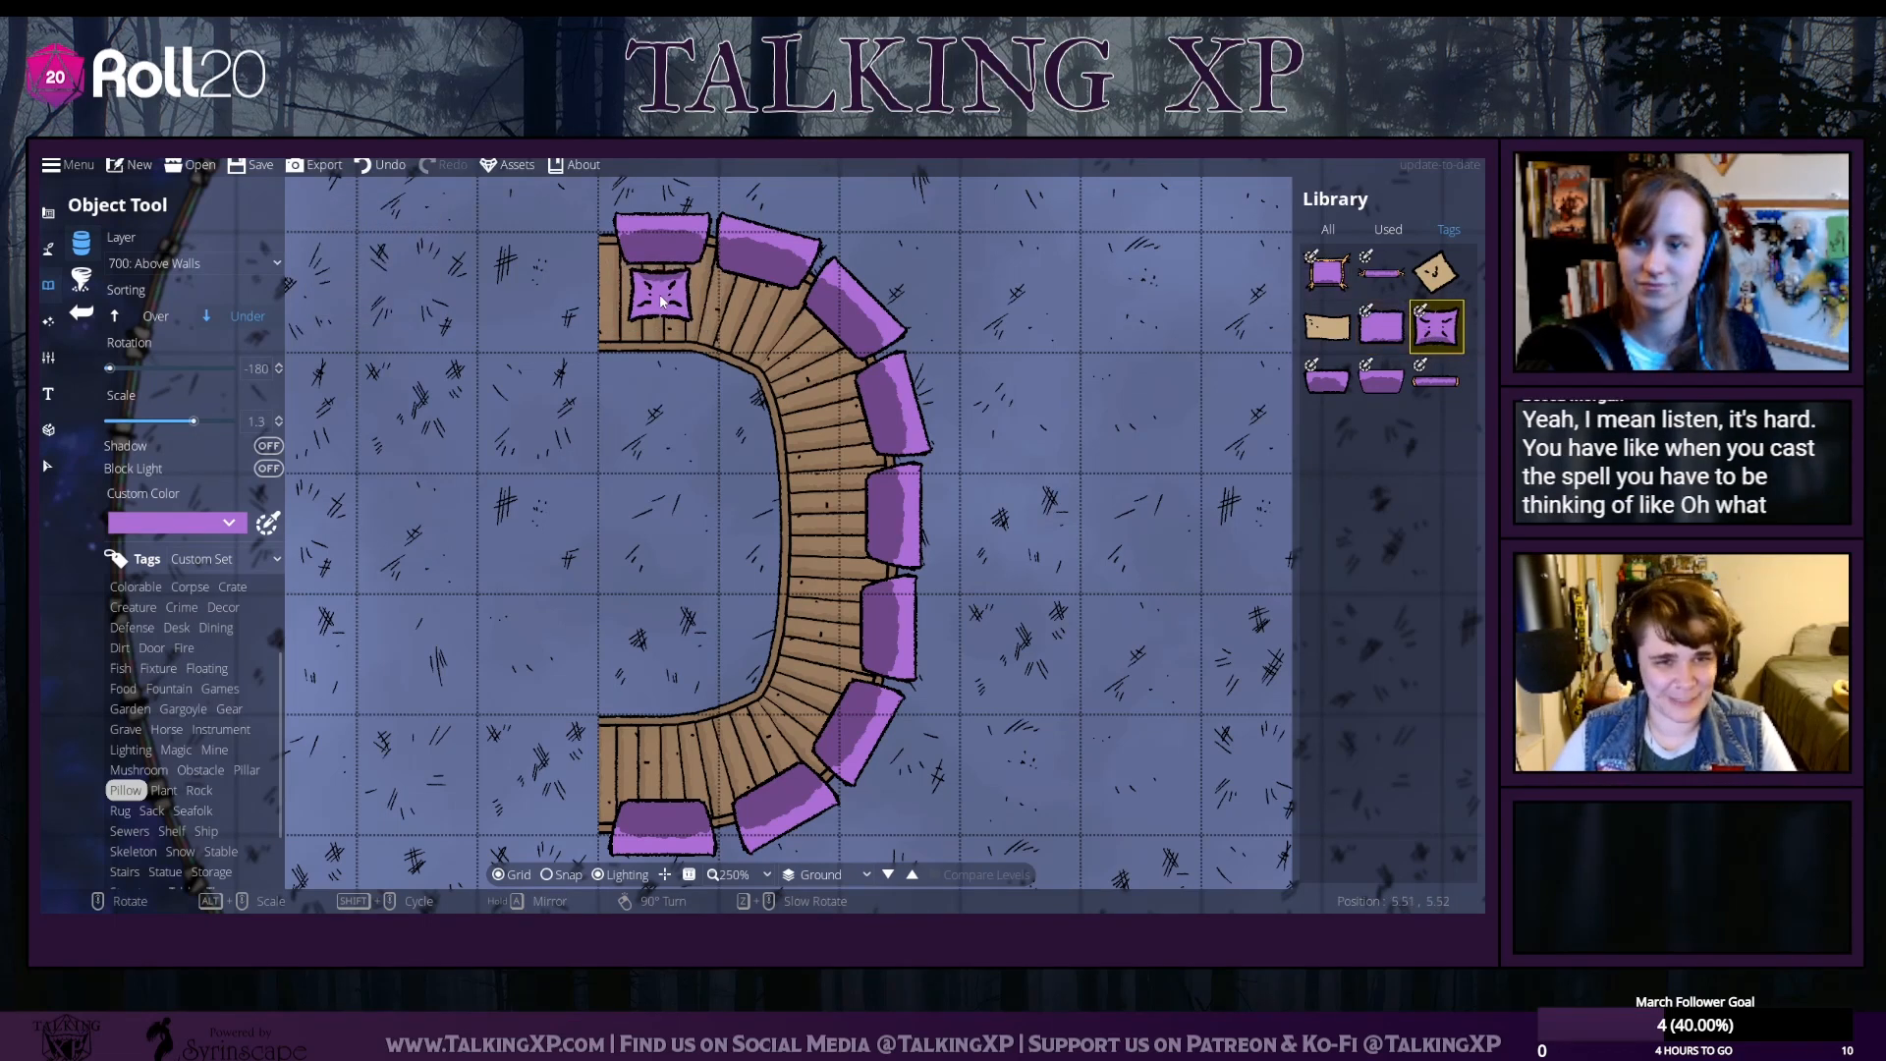
scroll(662, 301, "down", 4)
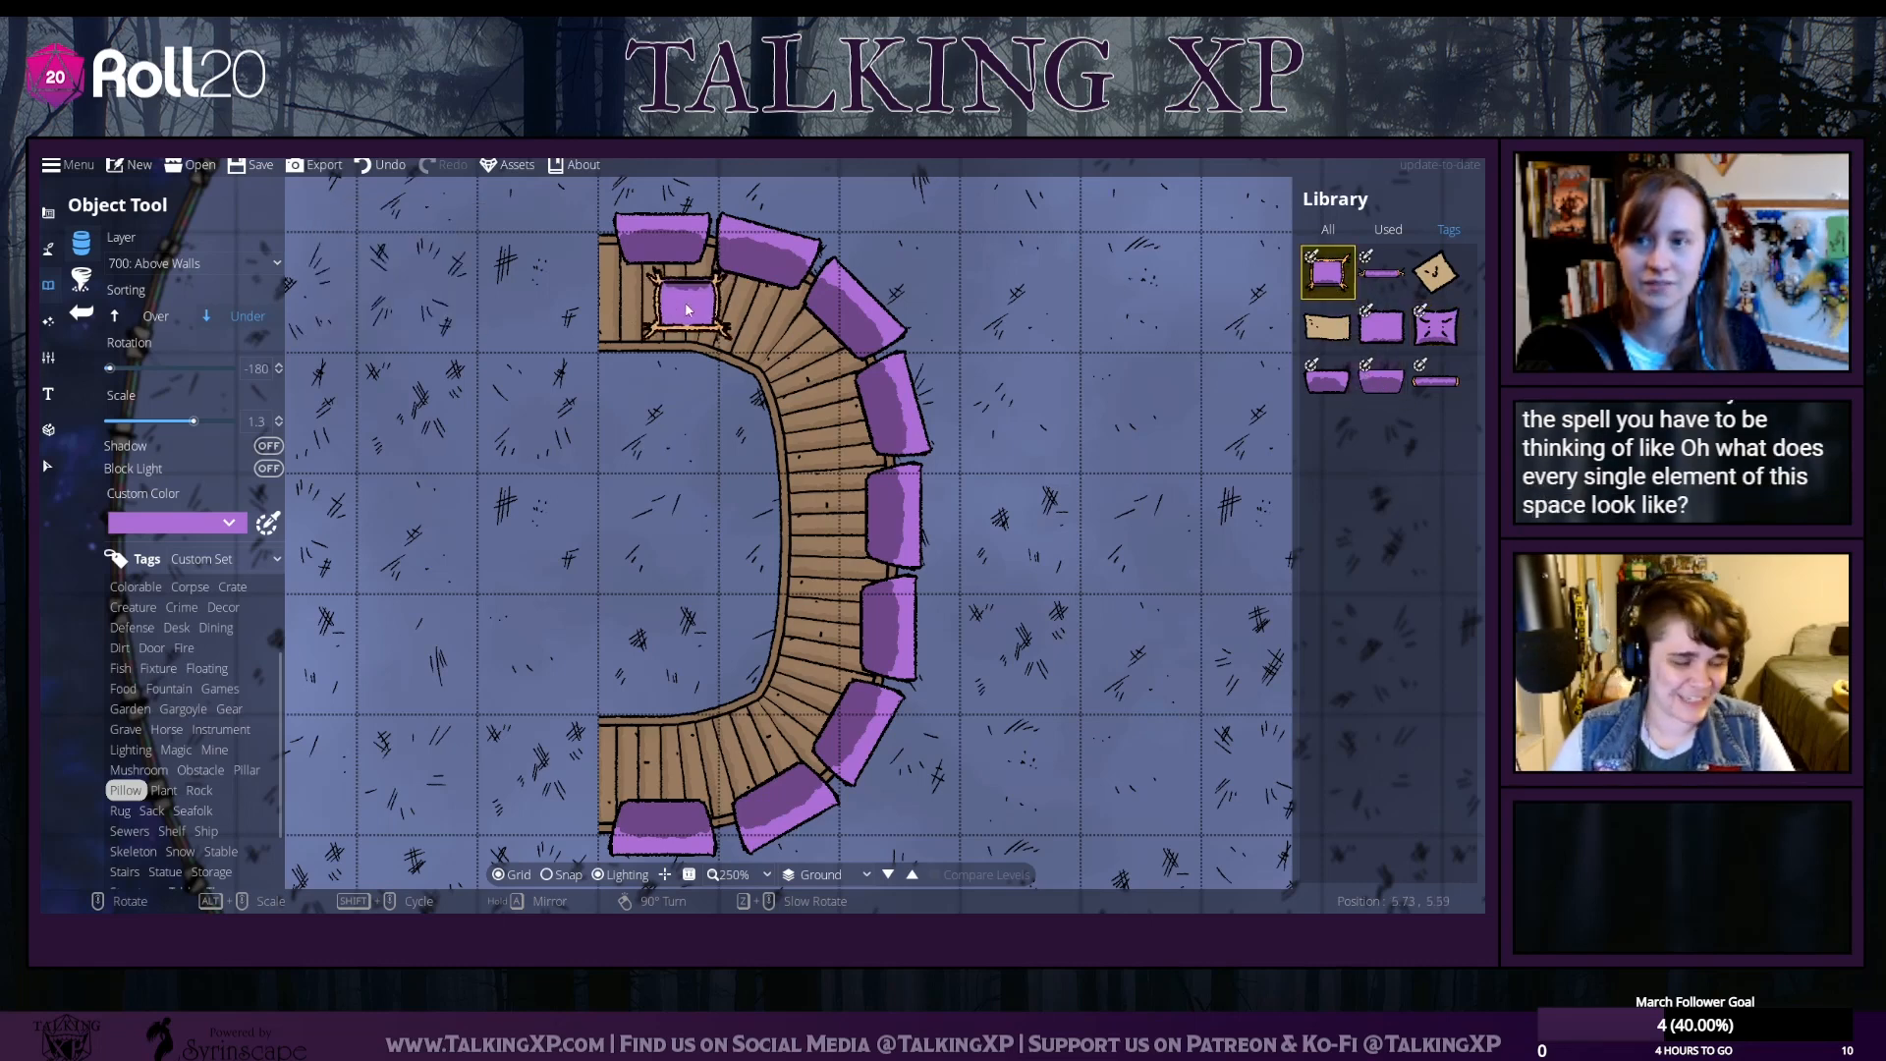
Place long bolster pillows as armrests across both ends of the curved couch at rotation -90 and scale 1.3
left_click(1432, 393)
scroll(623, 299, "up", 2)
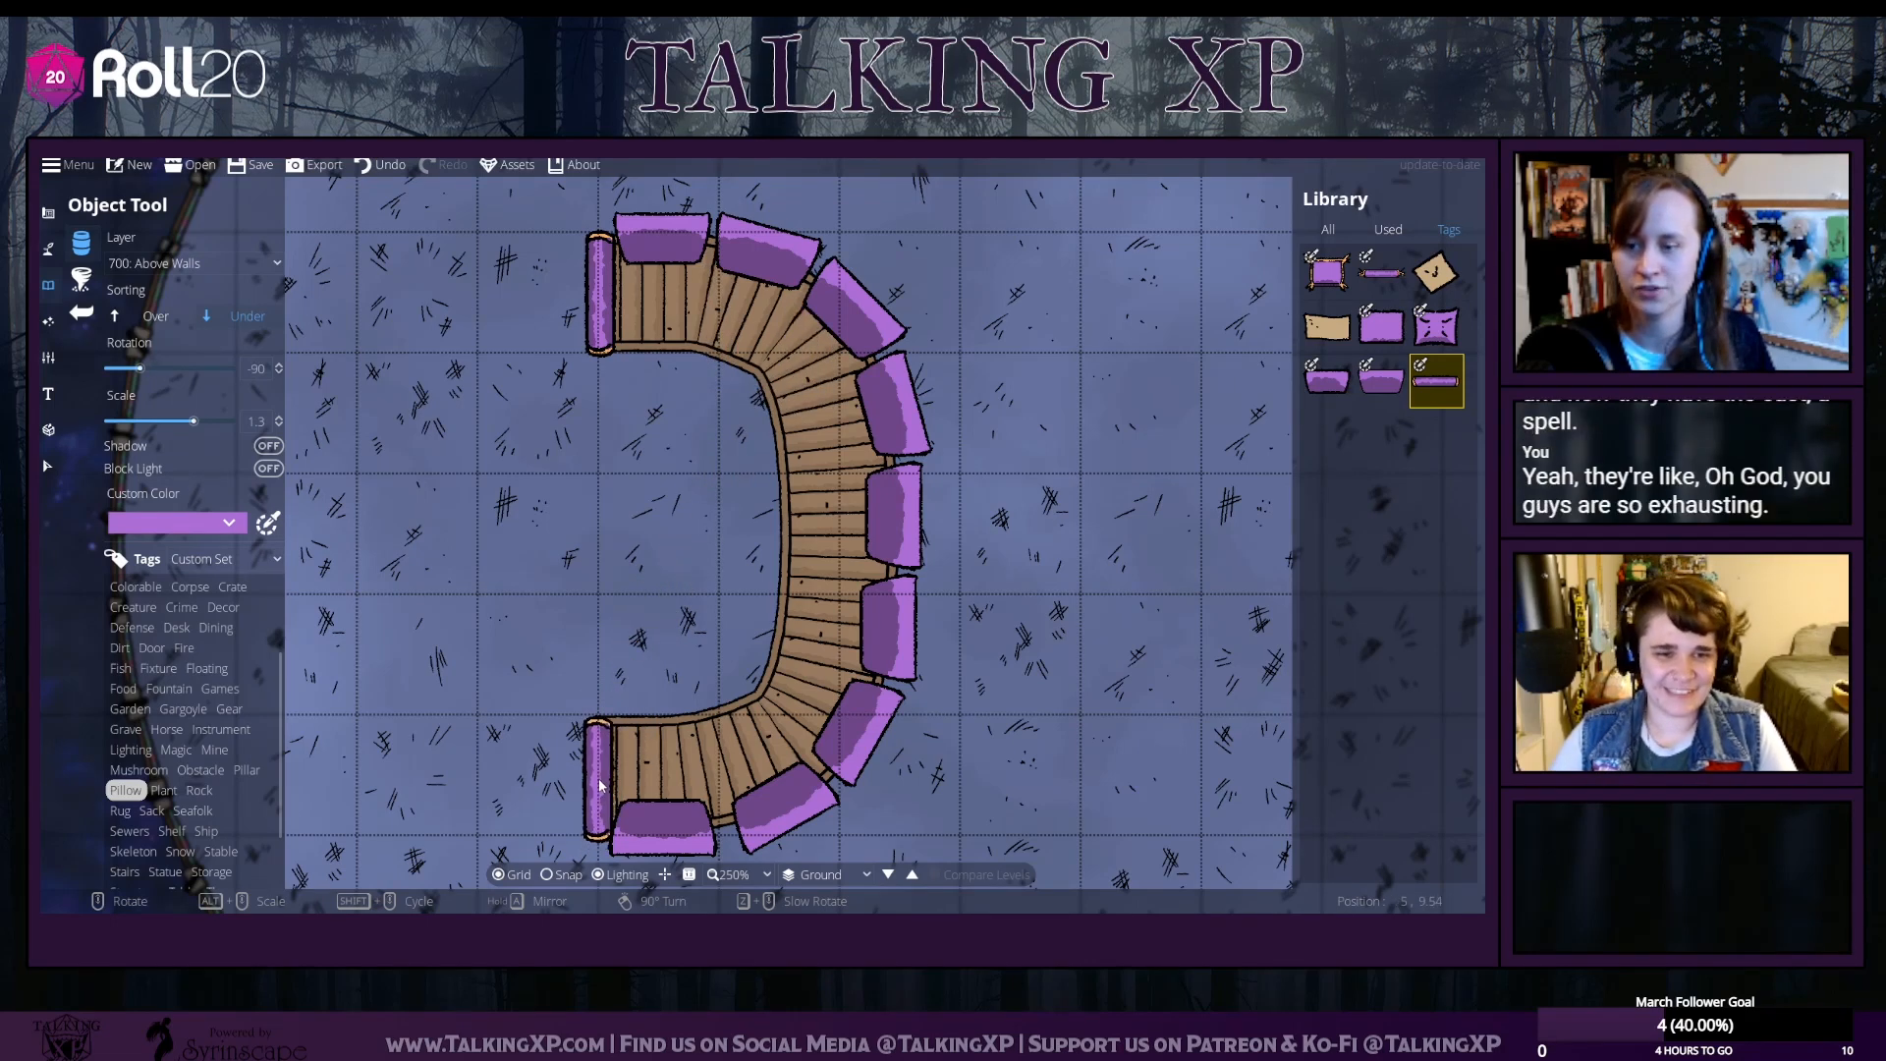
left_click(598, 786)
Place two bolster pillows as dividers across the couch seat, at rotation -30 on the upper bend and 15 on the lower bend
scroll(845, 594, "up", 6)
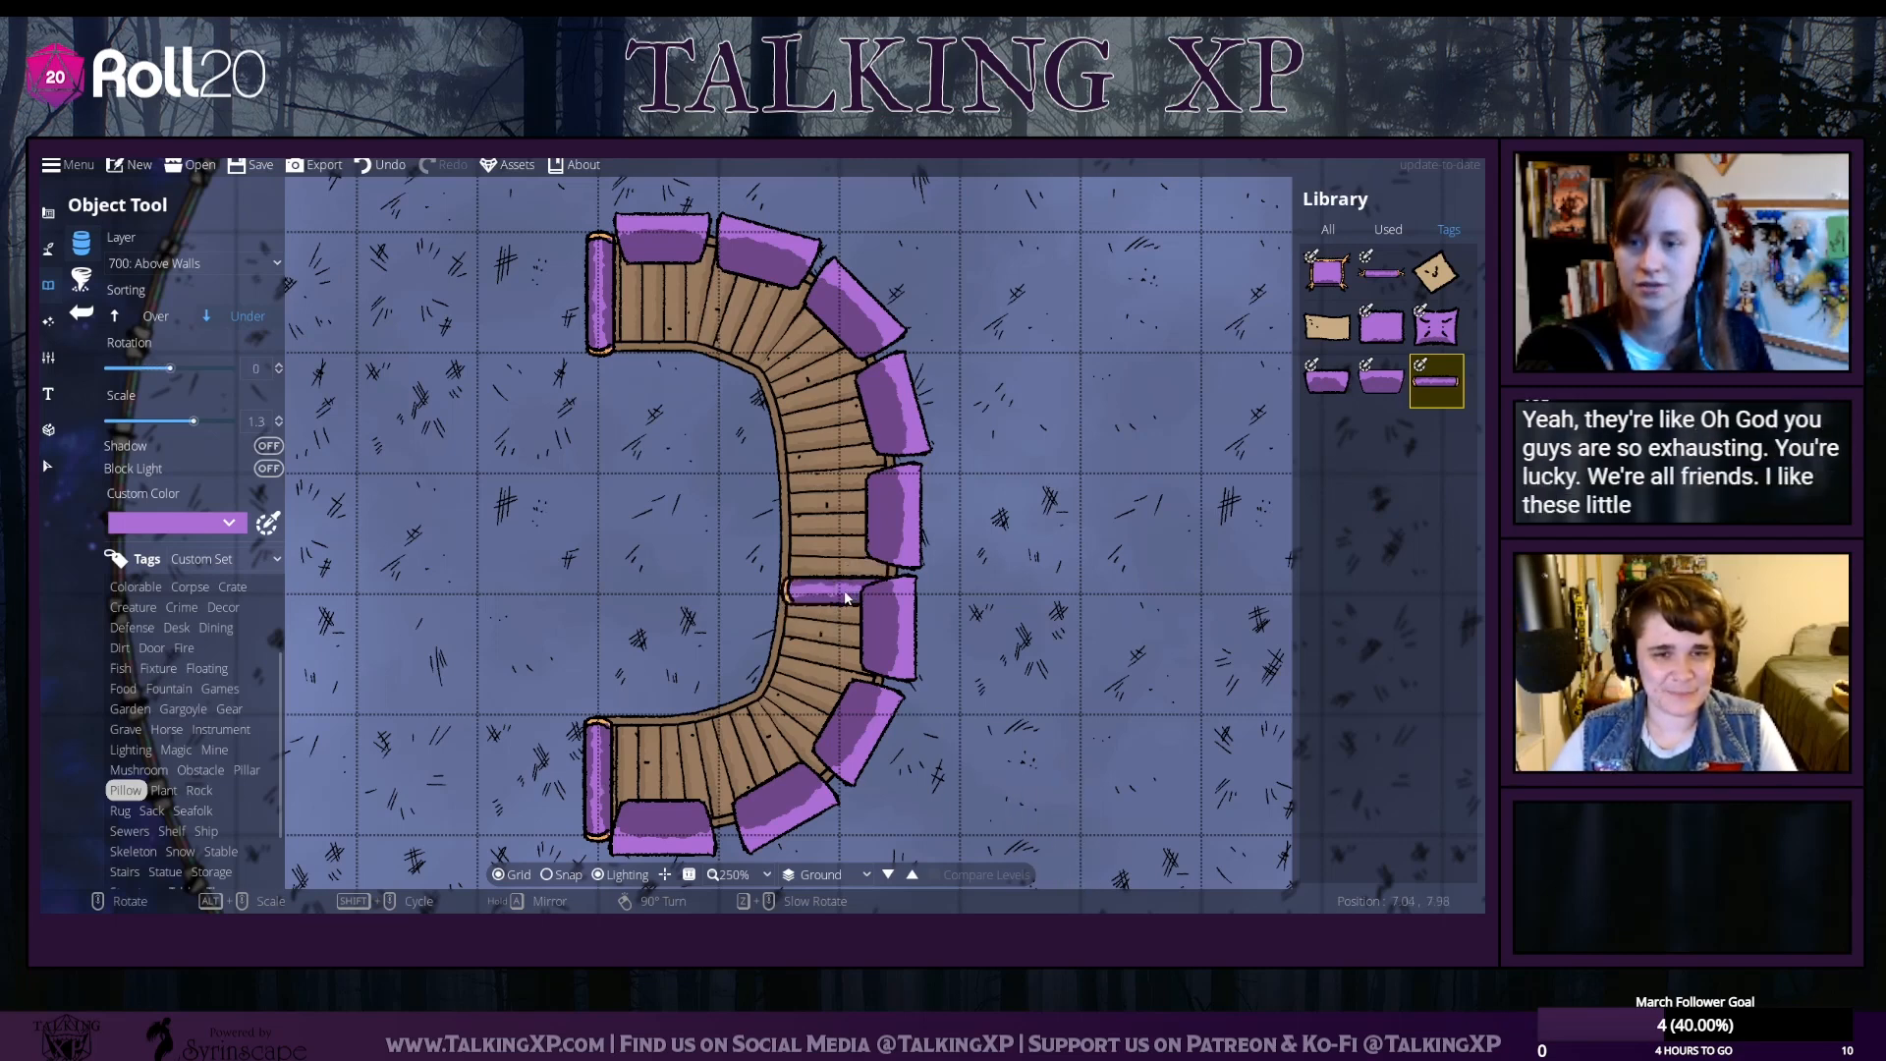
scroll(830, 638, "up", 2)
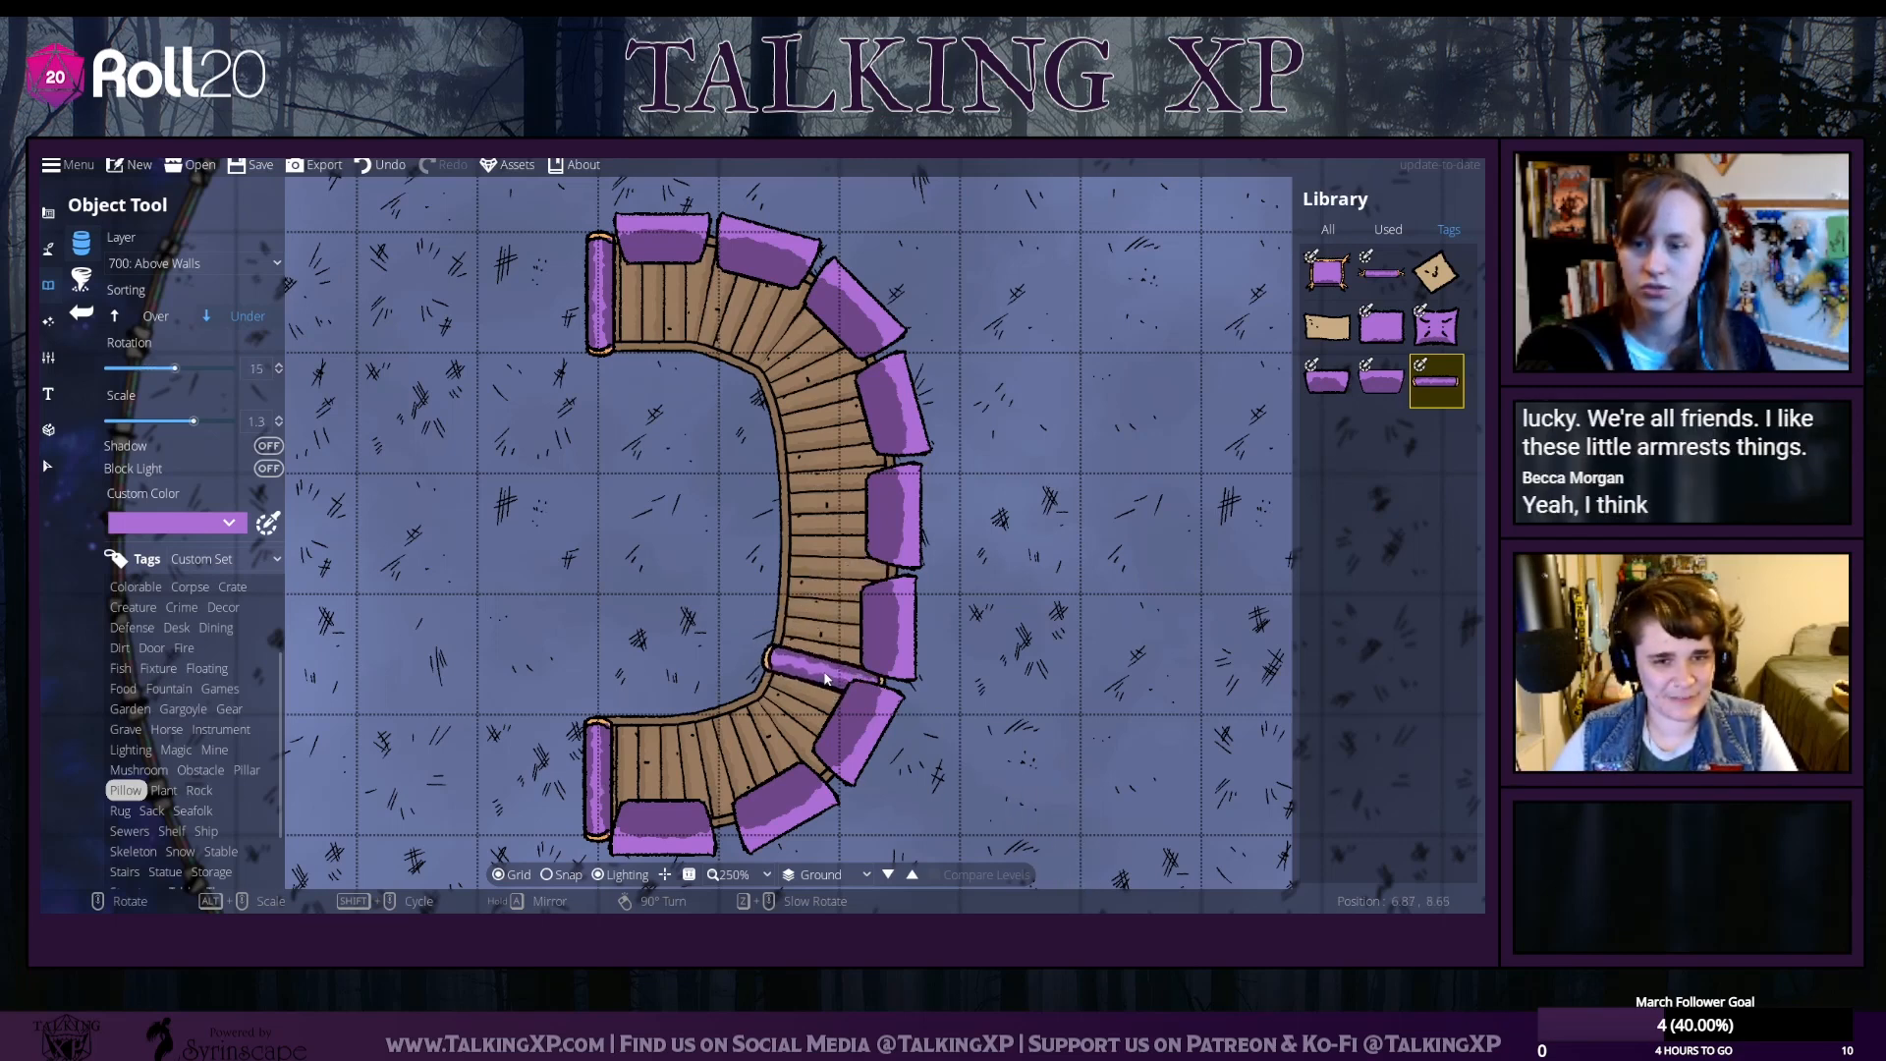
scroll(825, 678, "down", 2)
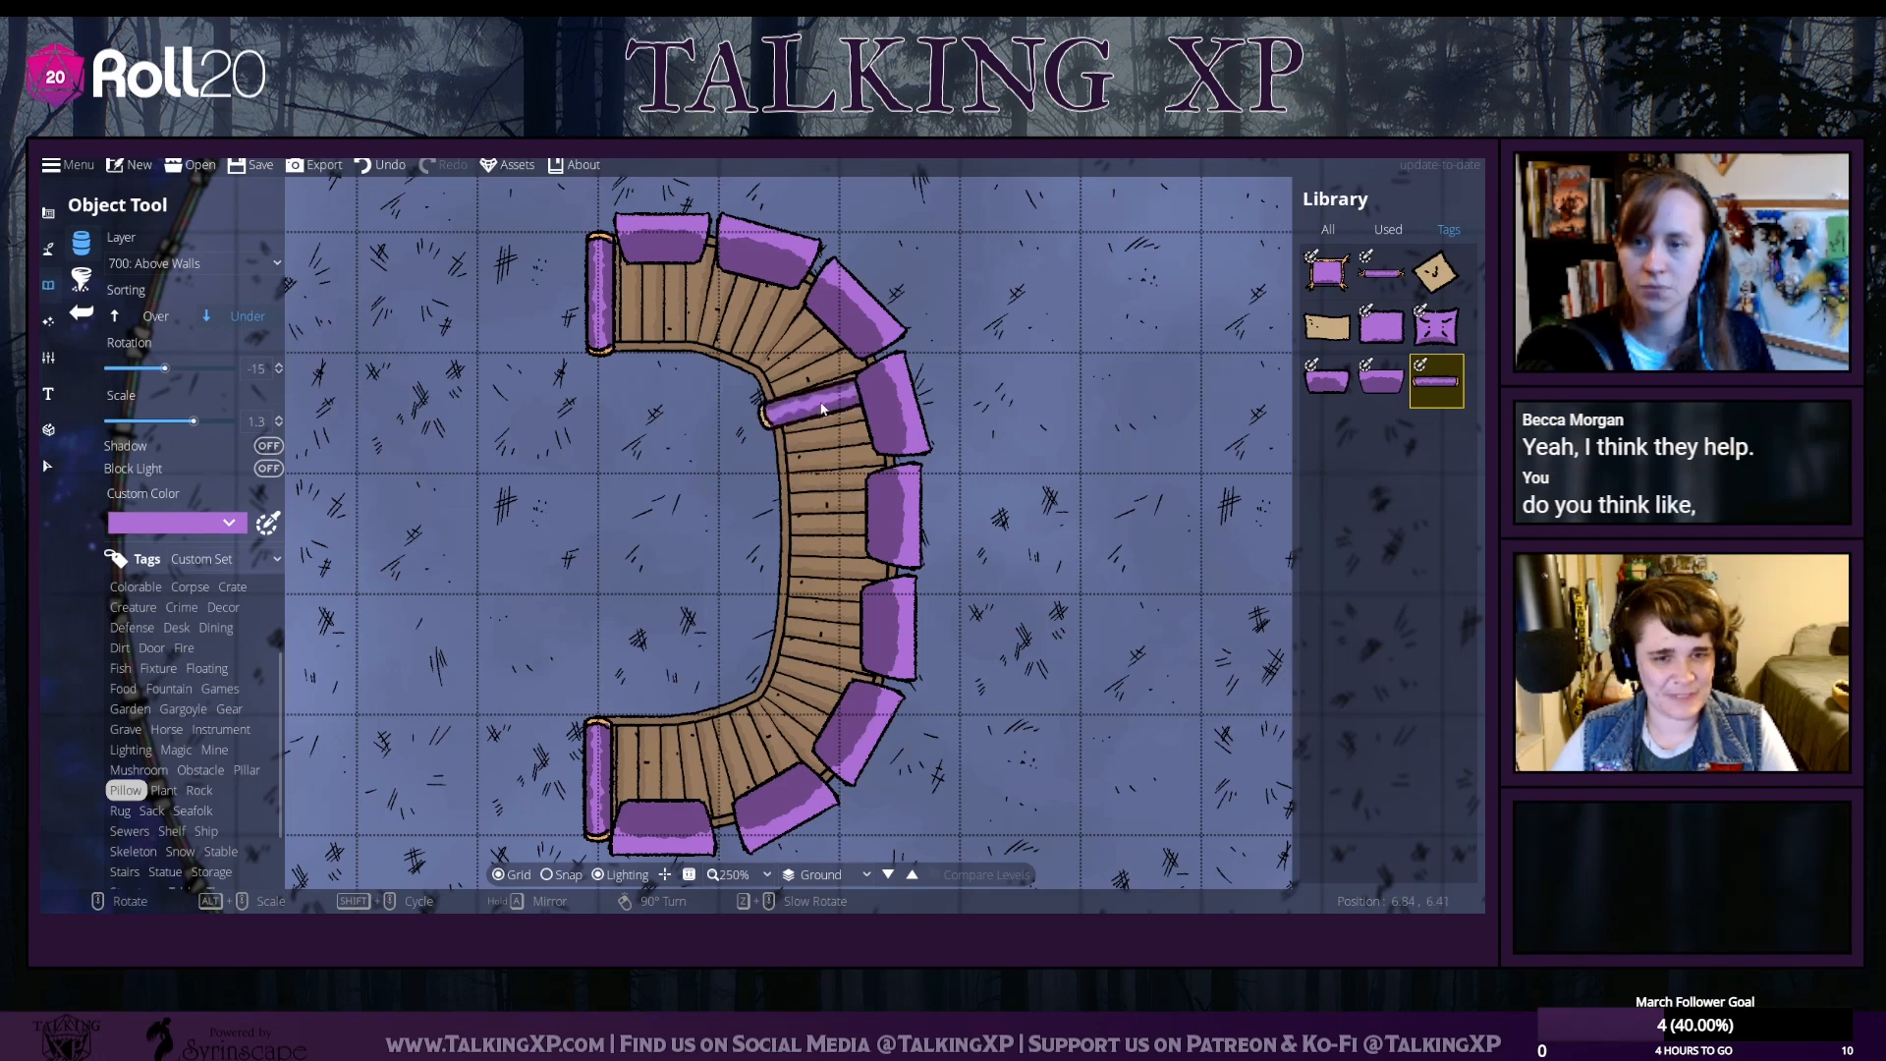
scroll(822, 402, "down", 1)
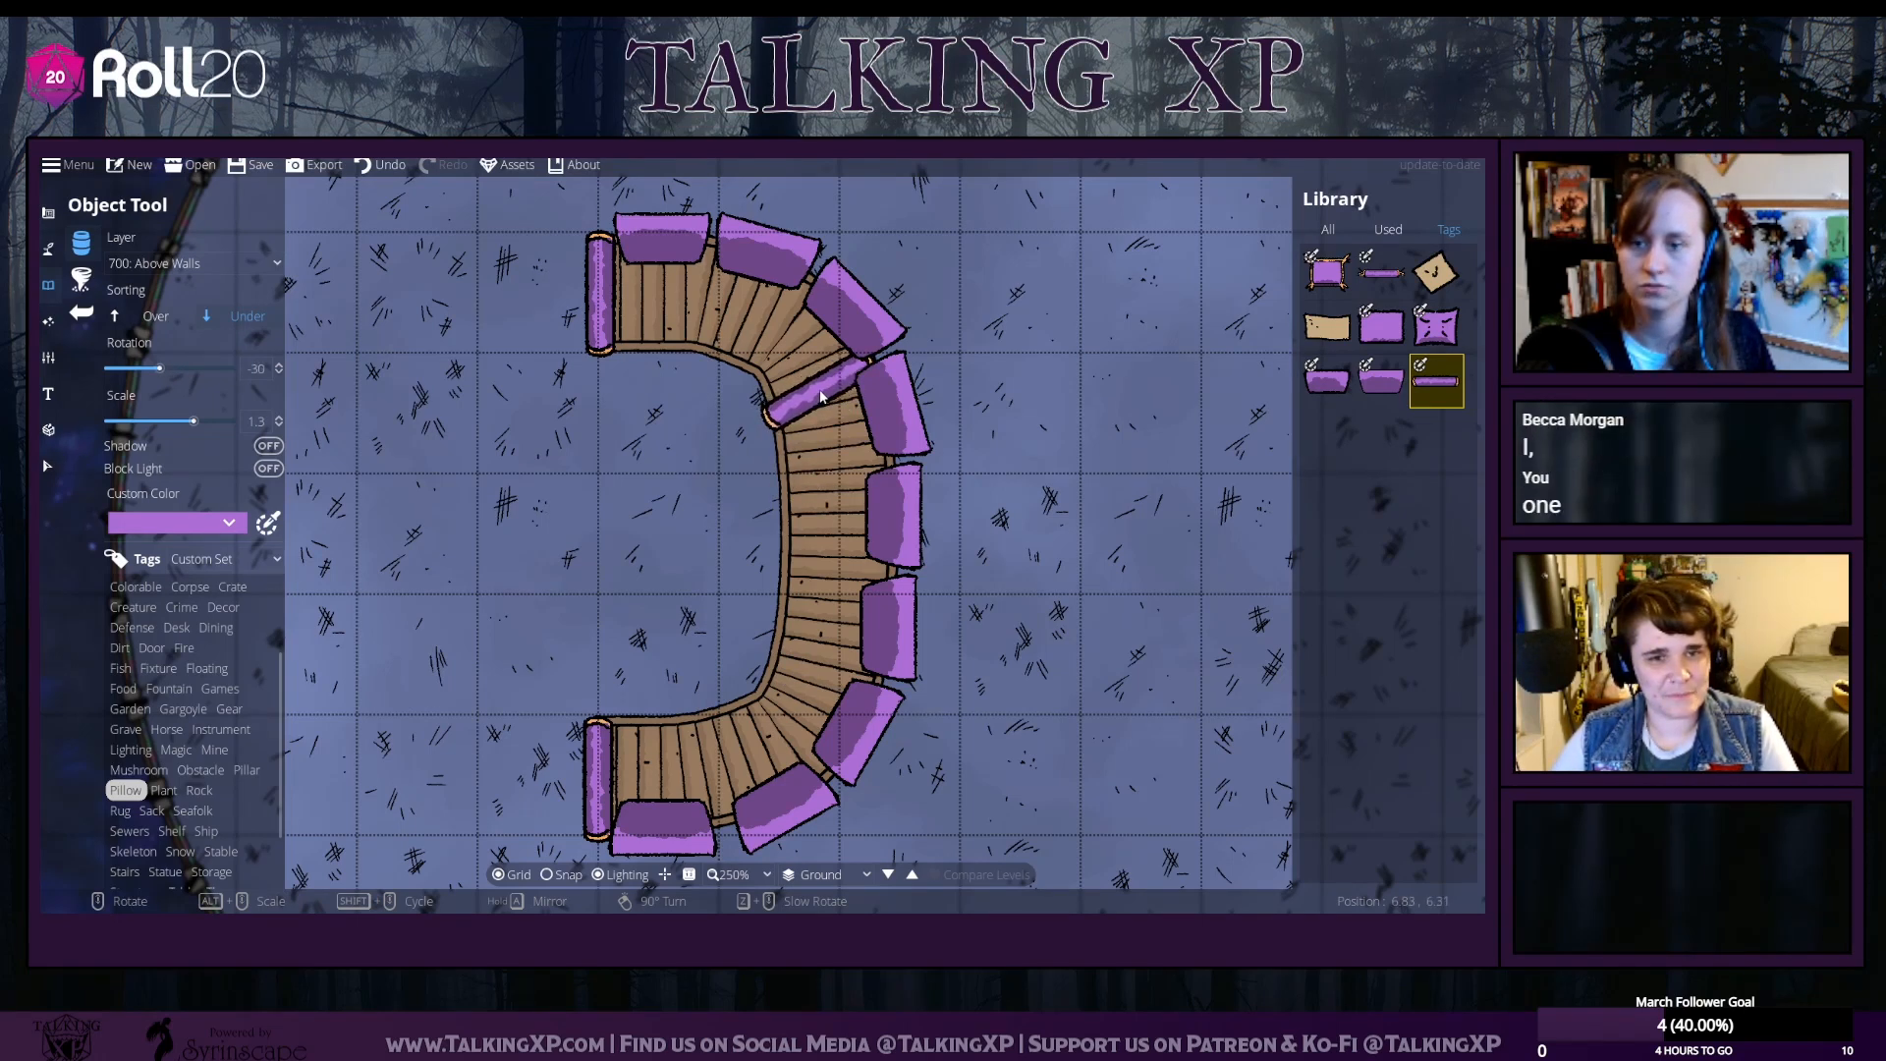
scroll(861, 820, "up", 3)
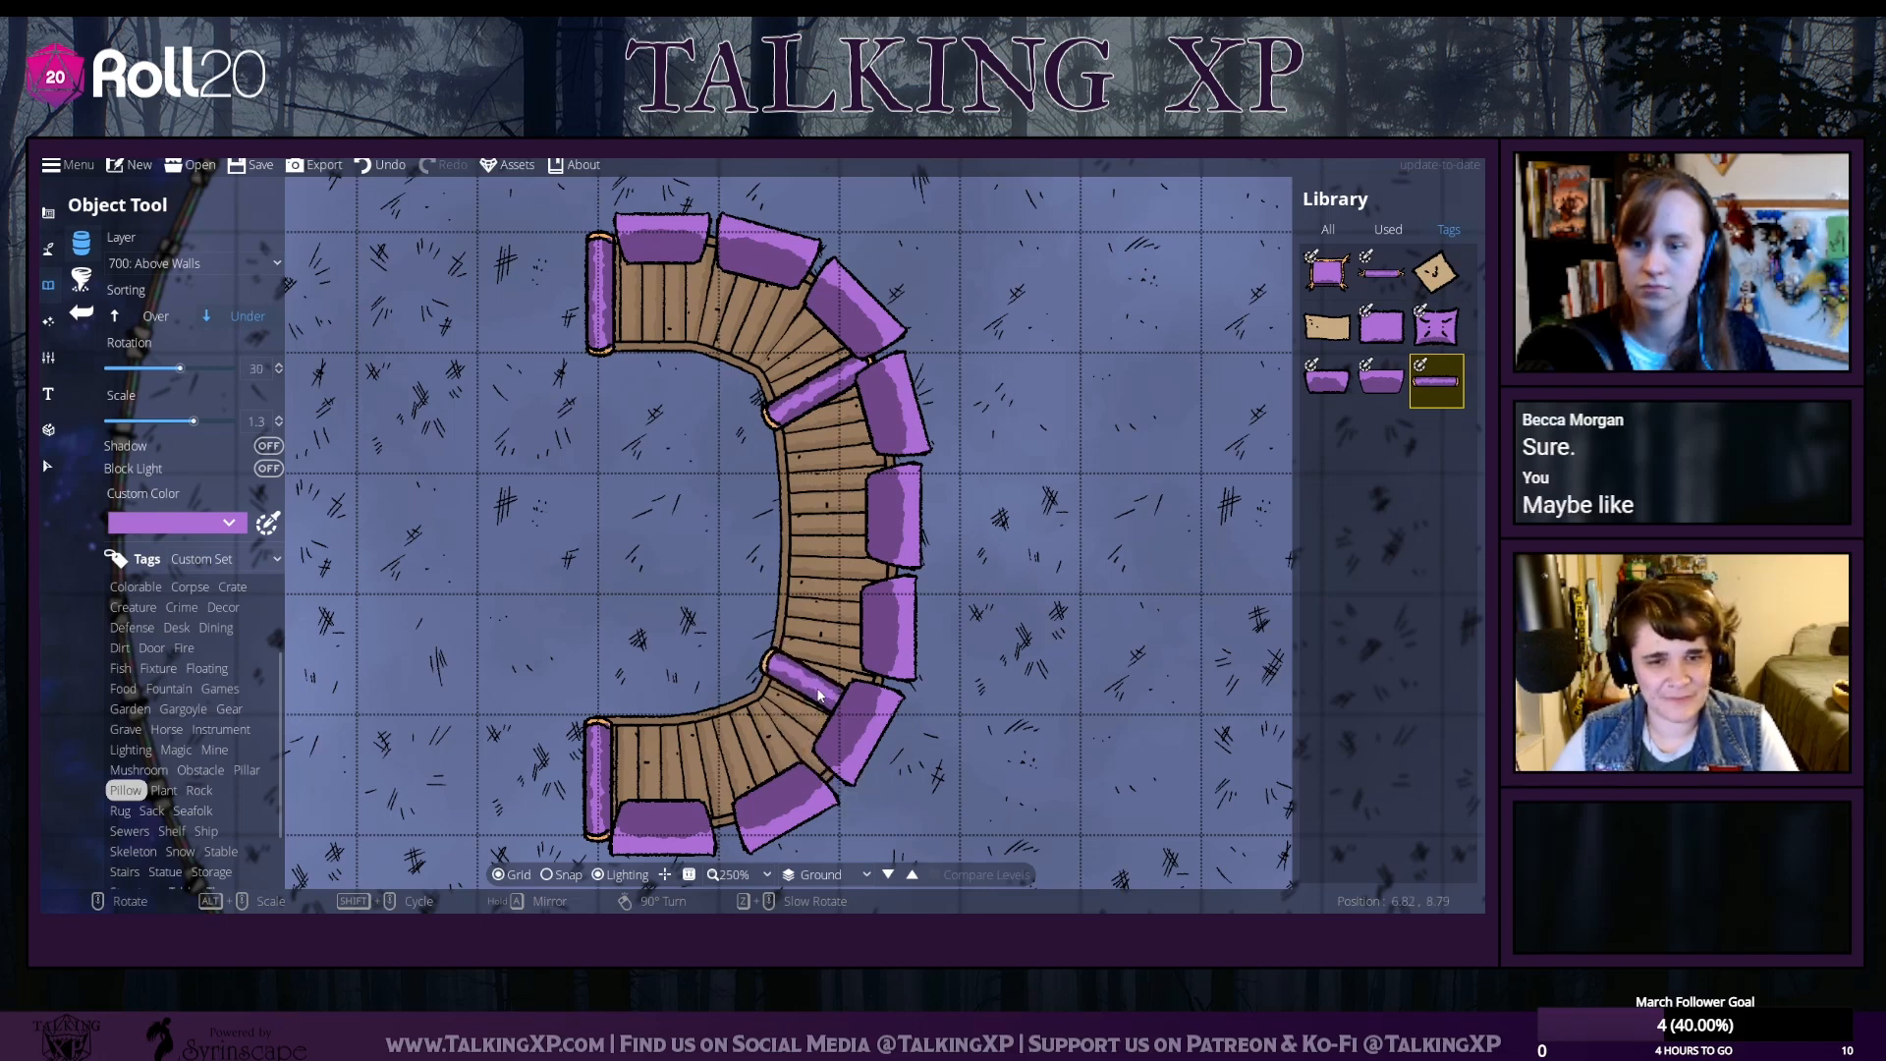
scroll(831, 676, "down", 1)
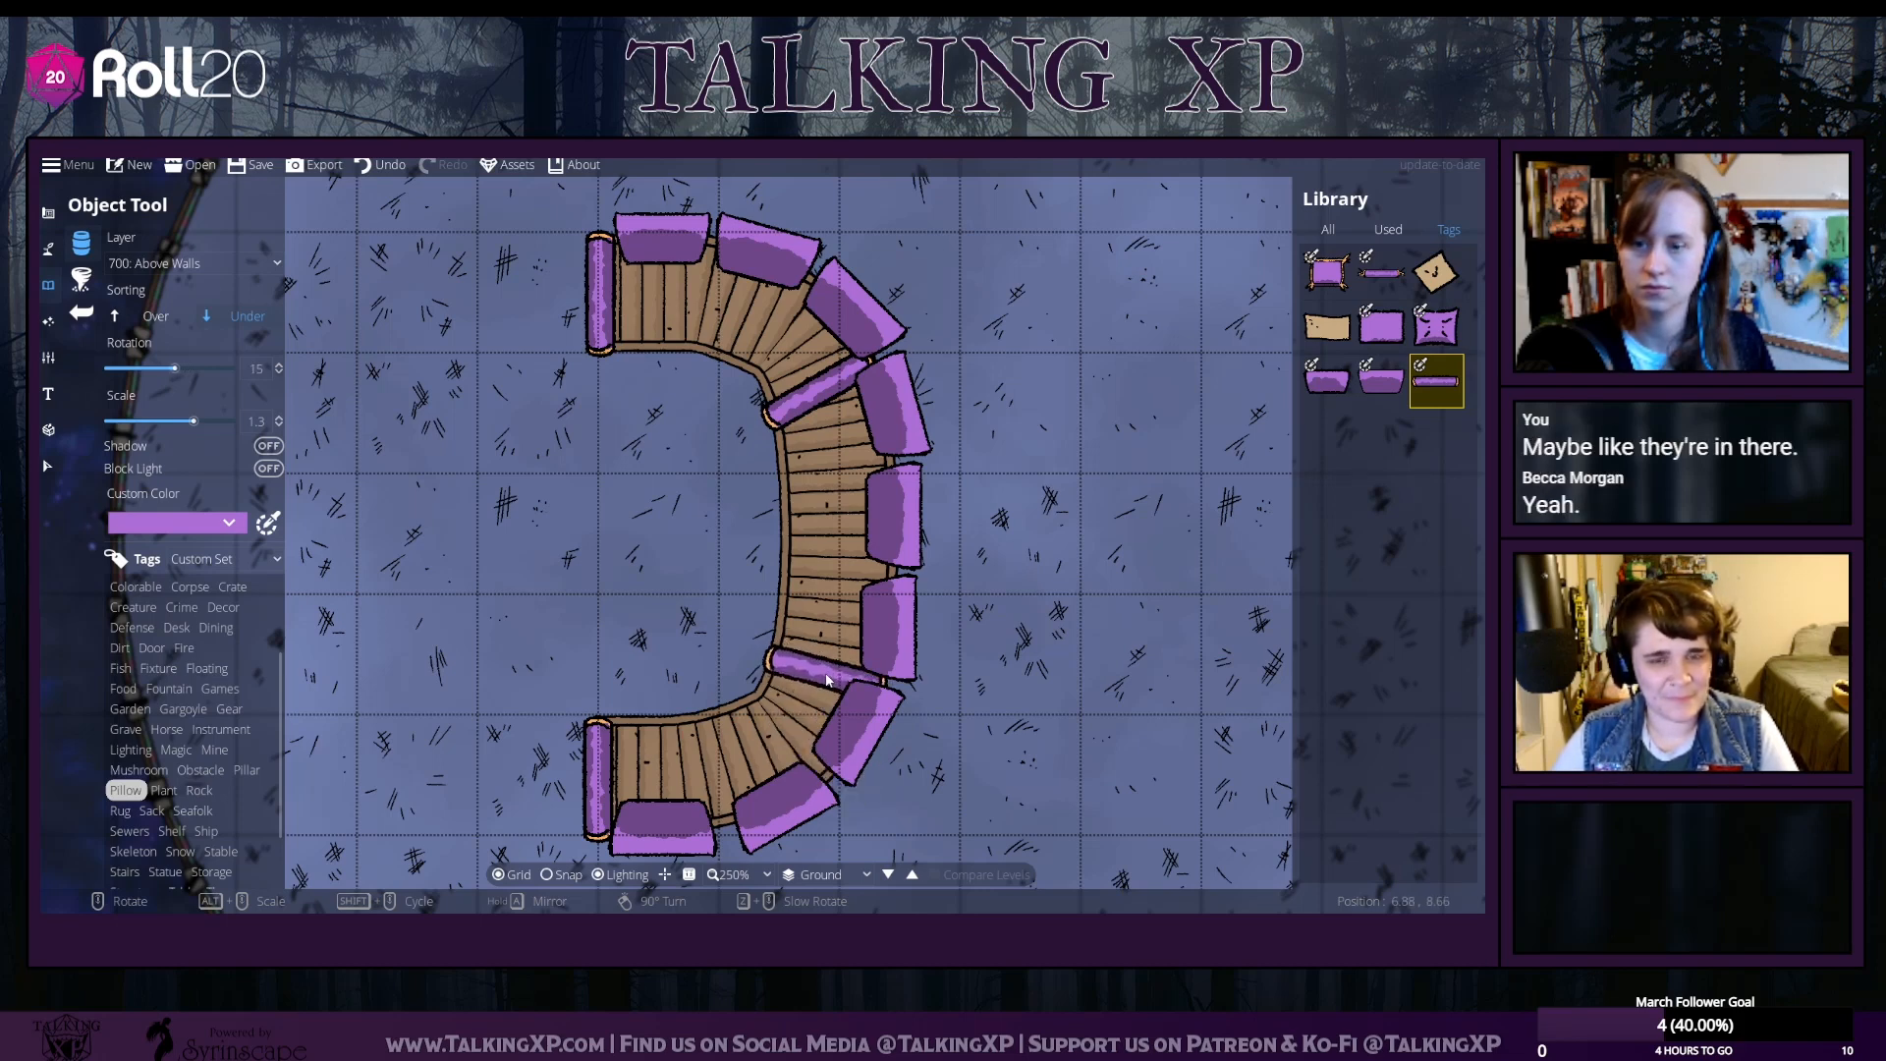
left_click(826, 678)
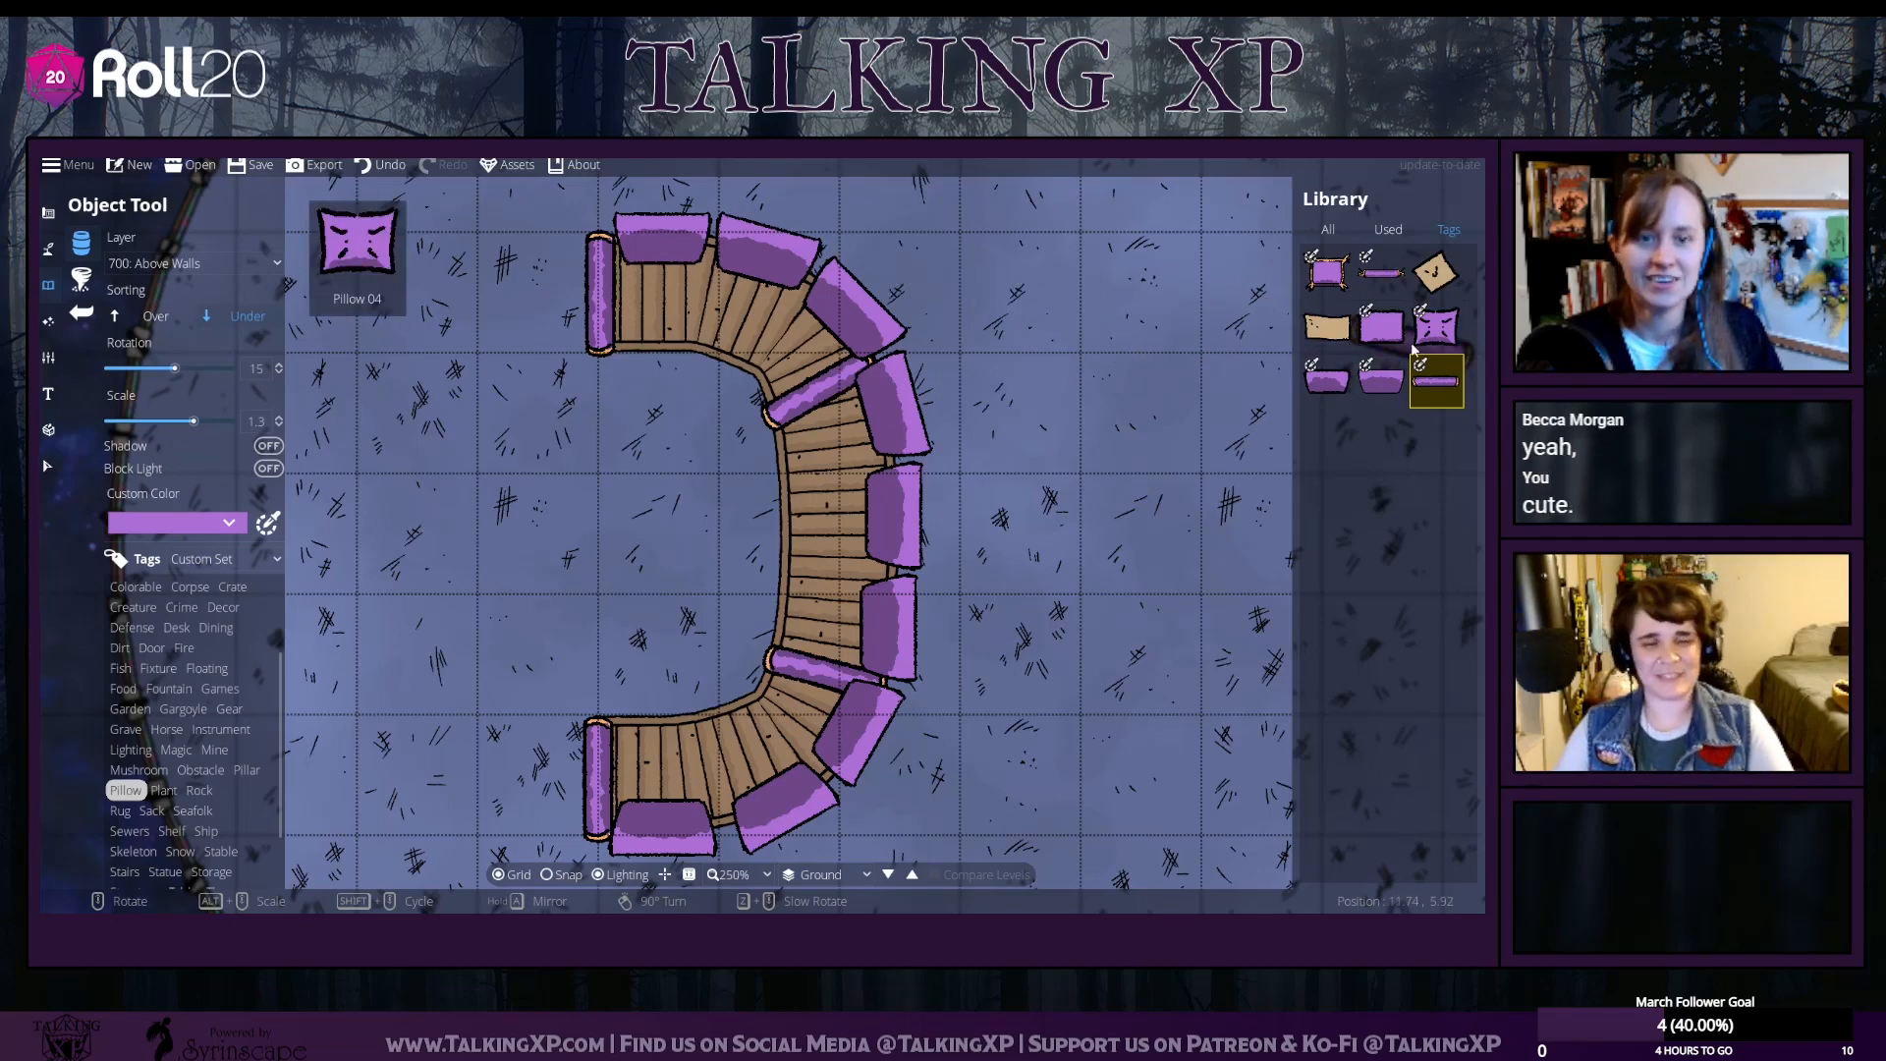
Try the plain rectangular pillow as a seat cushion at the couch's upper end with rotation 90 and scale 1.5
left_click(1381, 326)
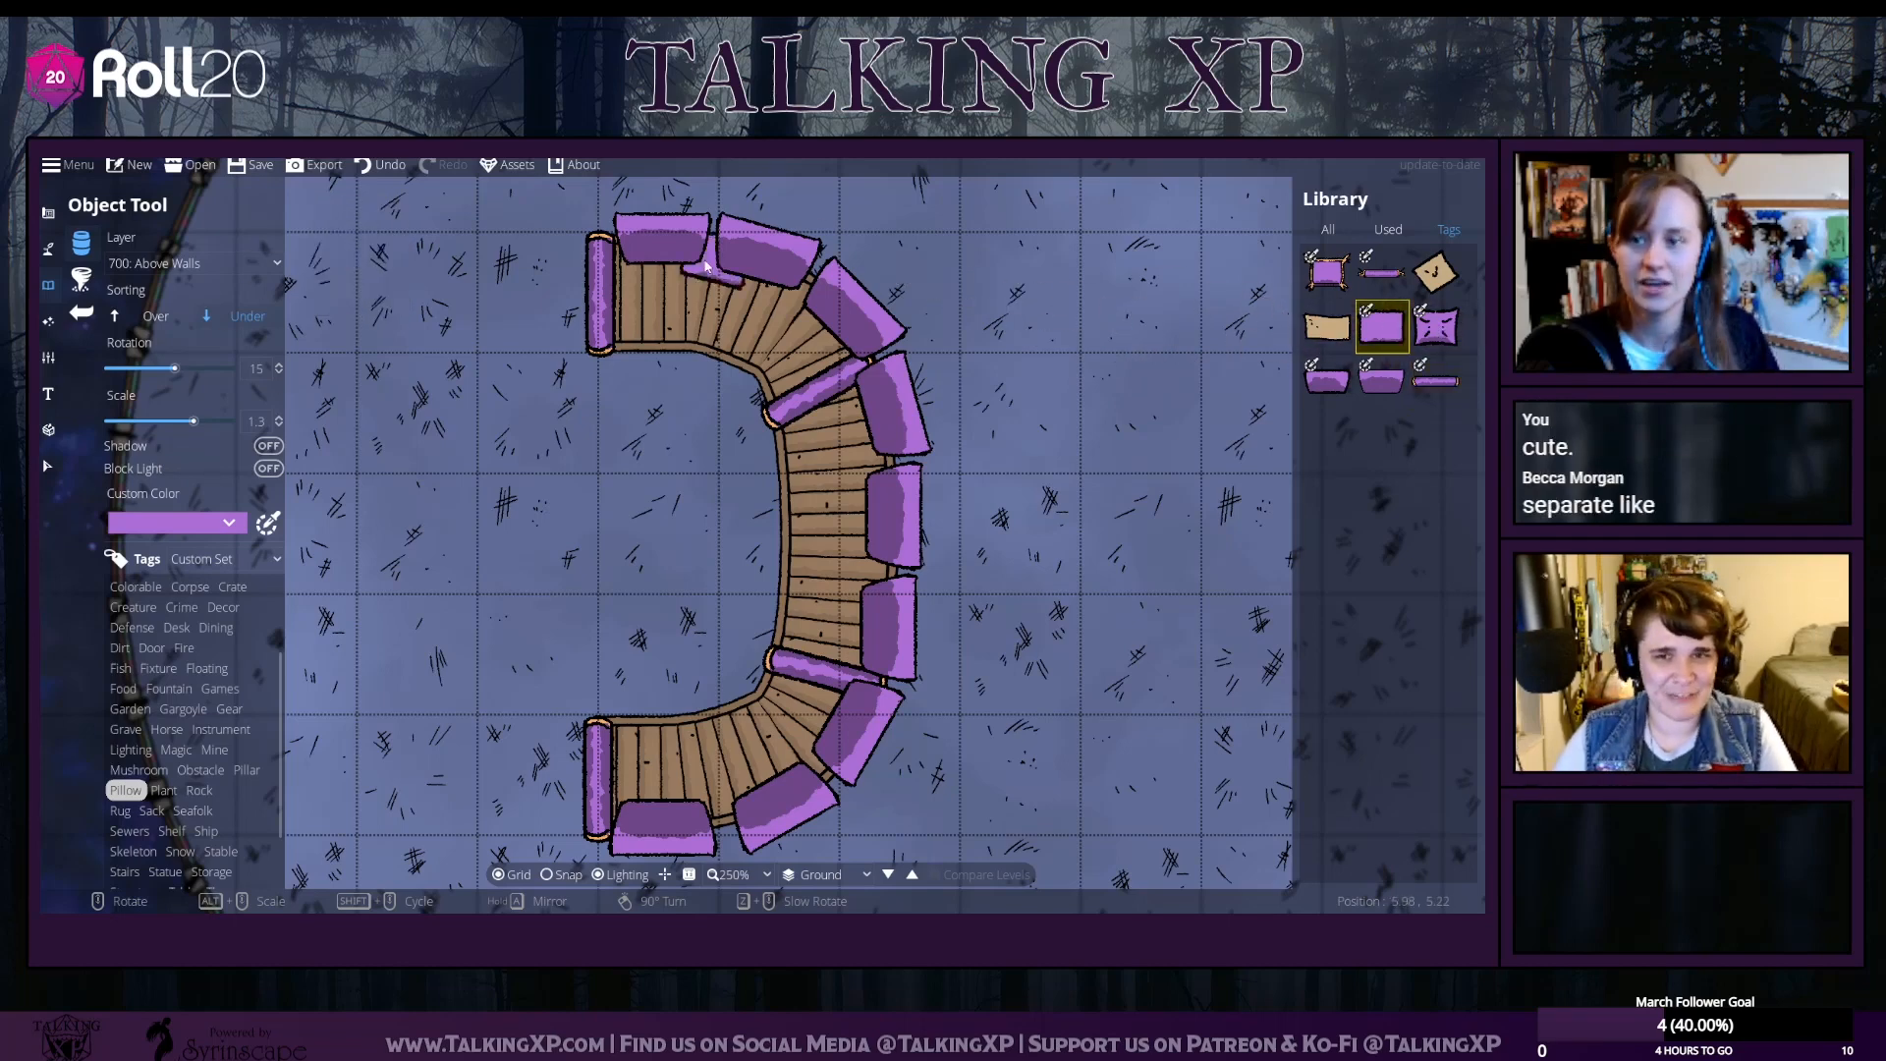
scroll(666, 295, "down", 1)
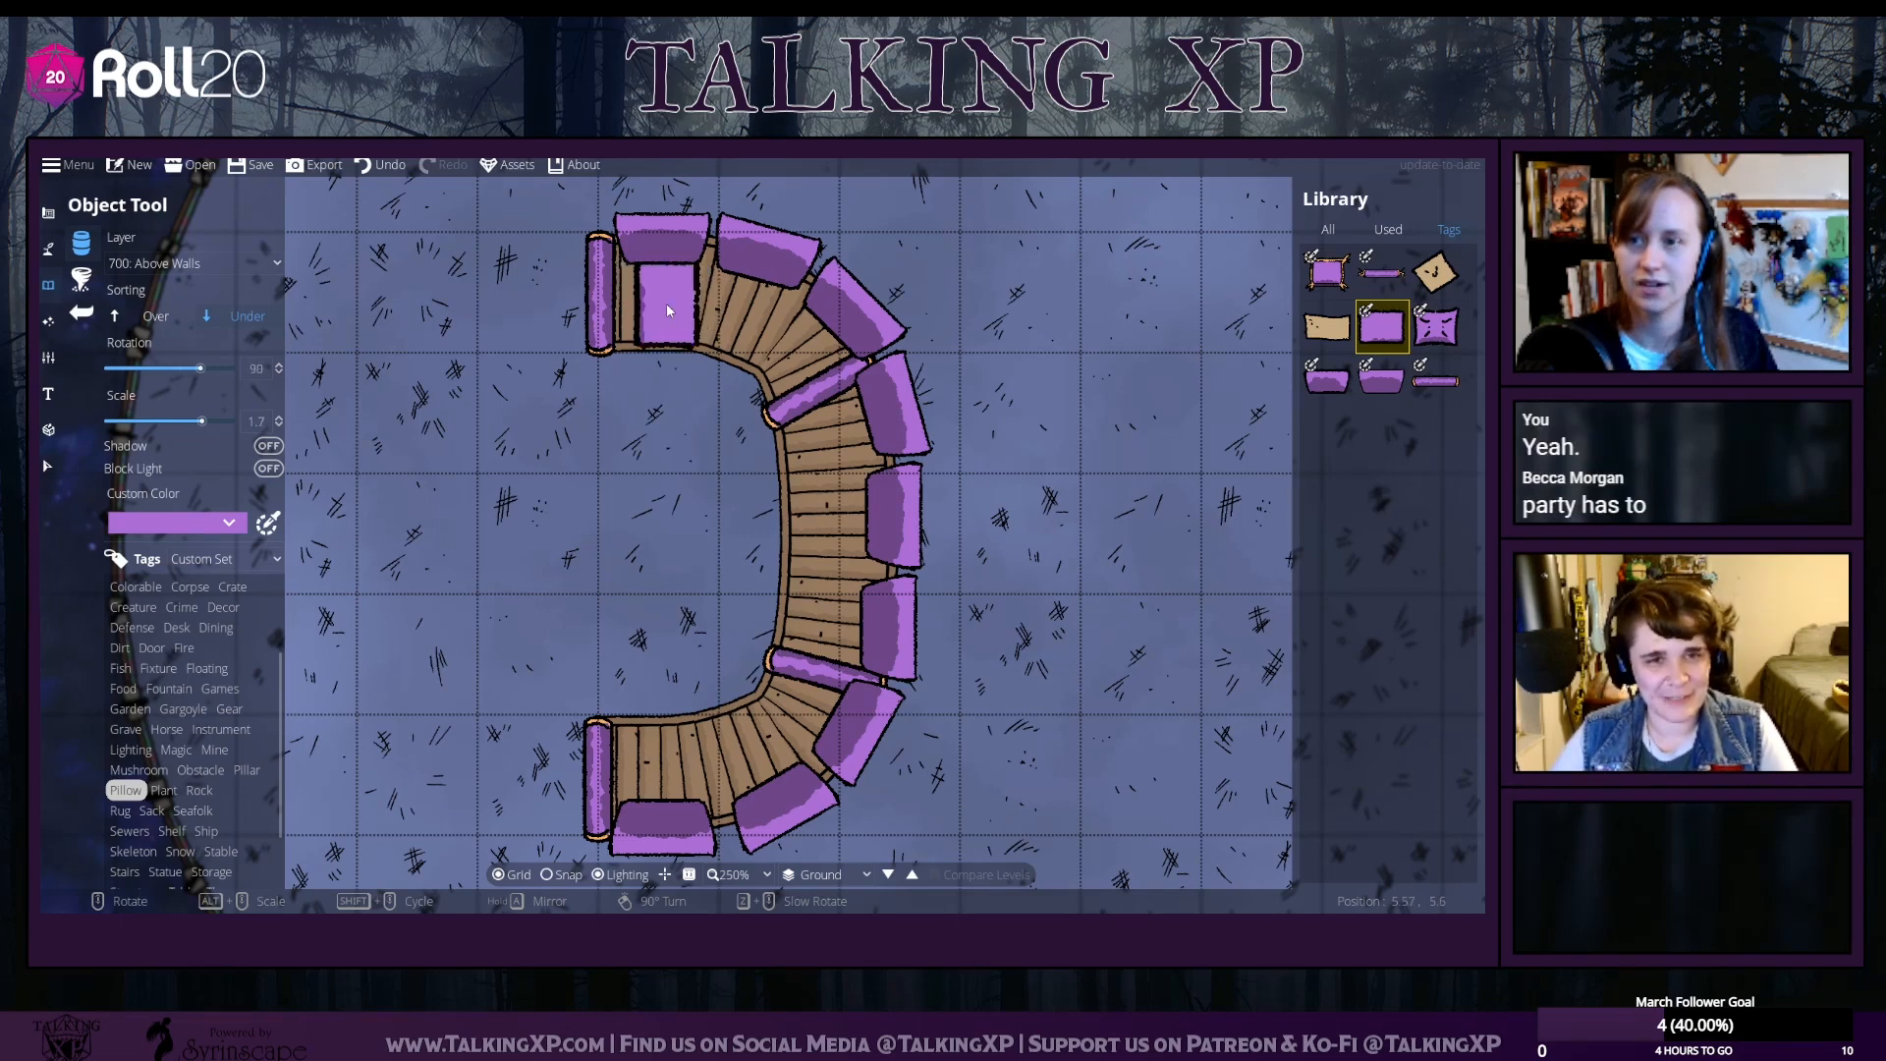
scroll(666, 307, "down", 2)
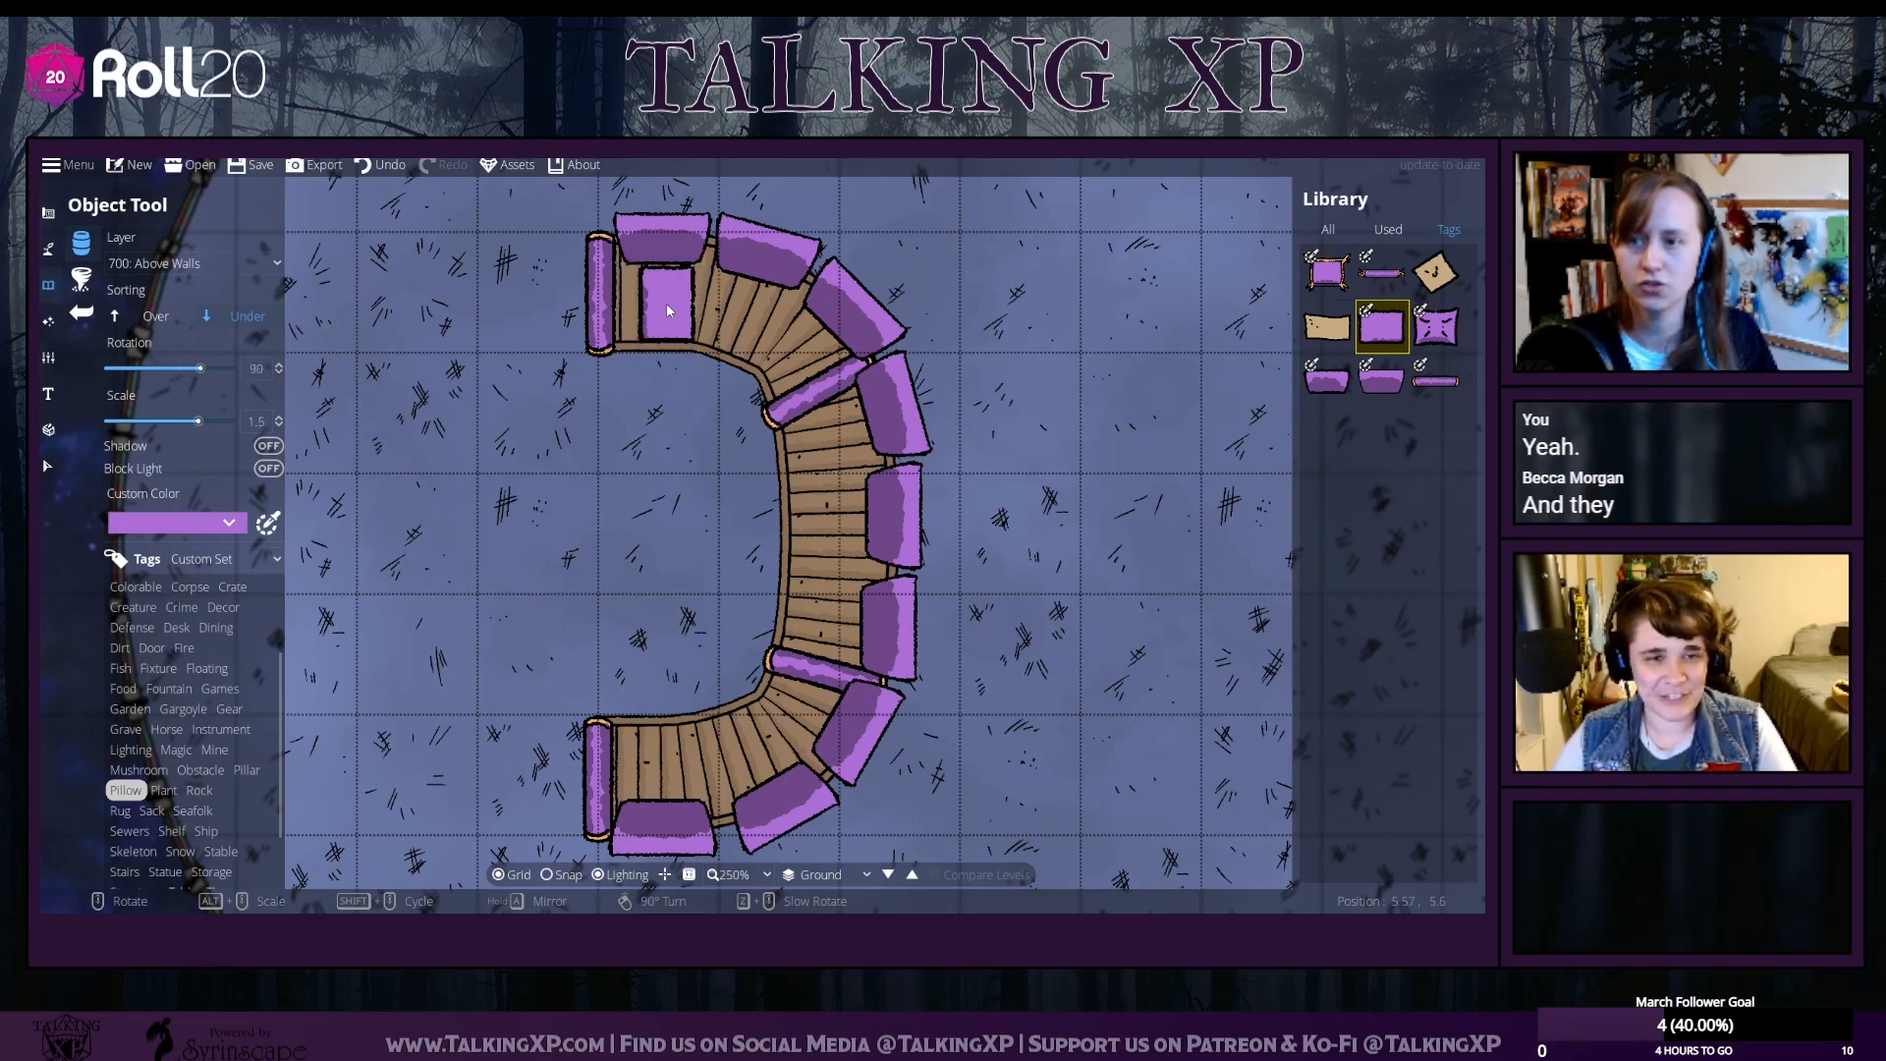
Place three tasselled pillows at scale 1.7 as seat cushions around the upper curve, starting at rotation -180 and ending at -135
left_click(1327, 272)
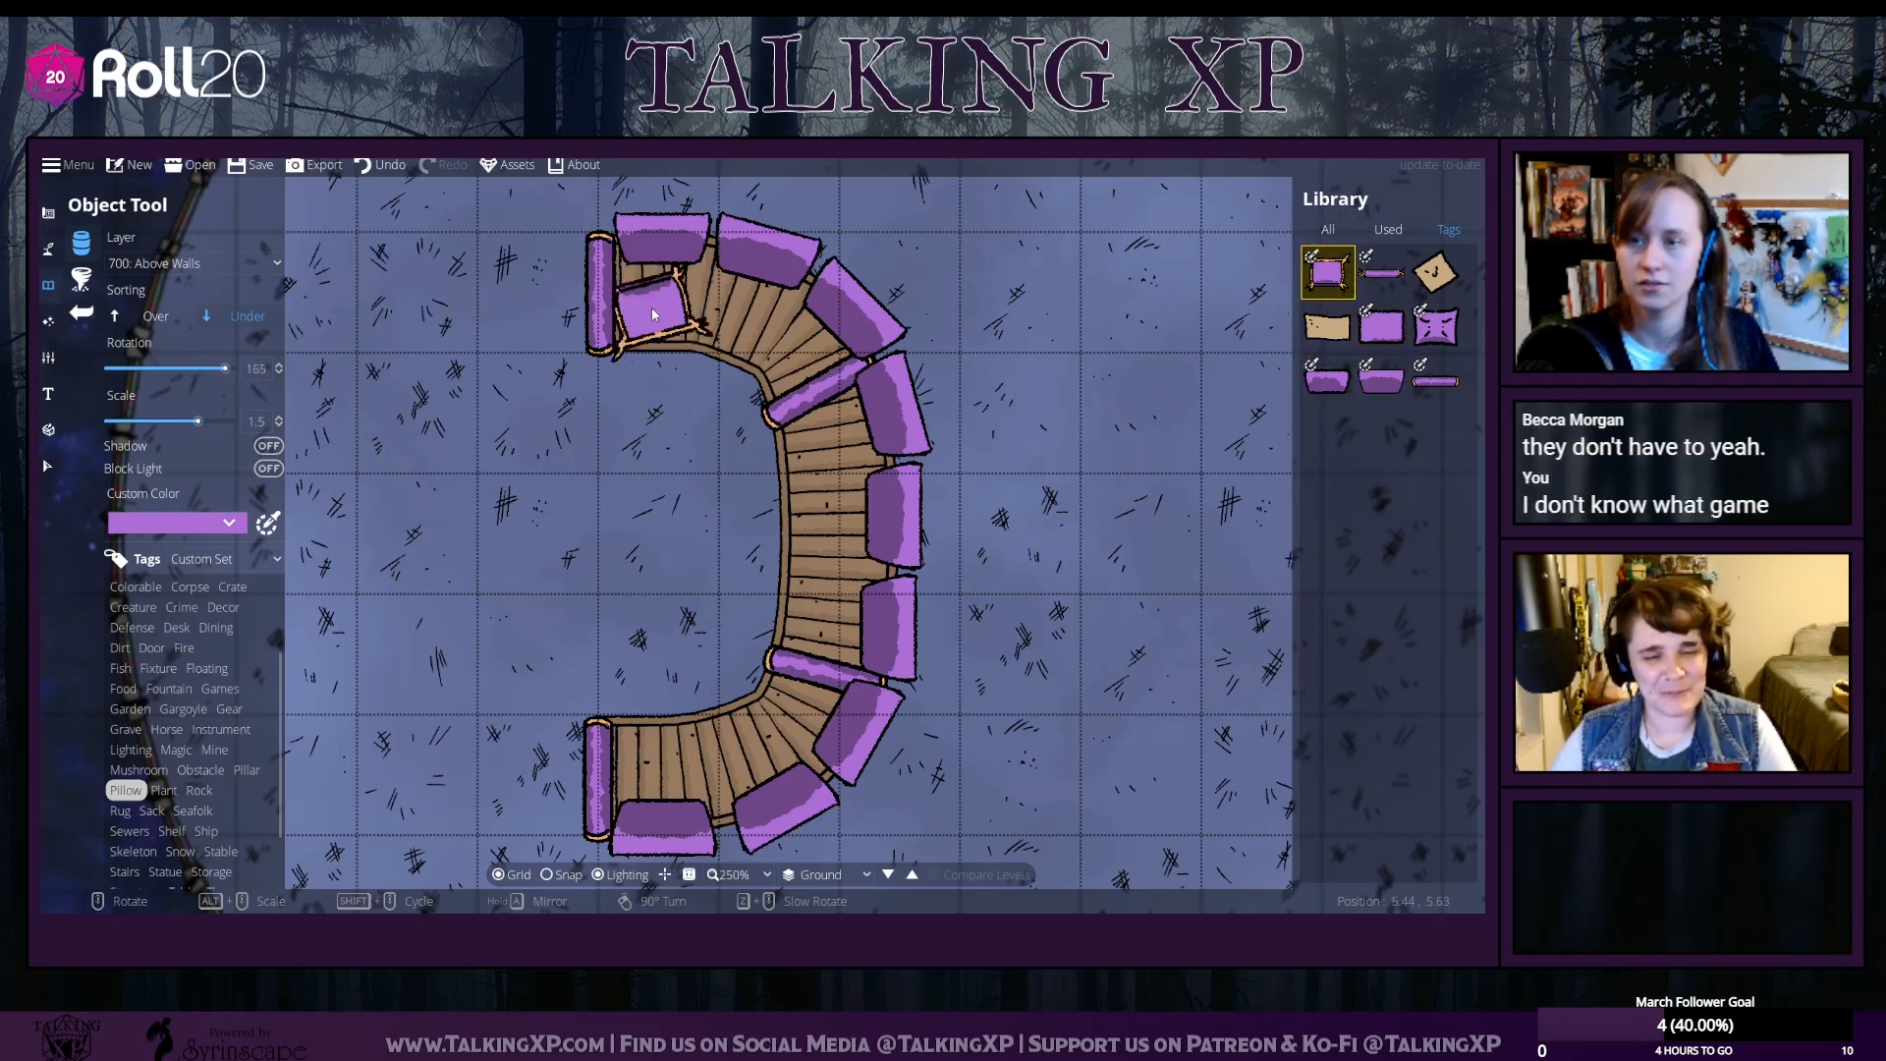
scroll(662, 297, "up", 7)
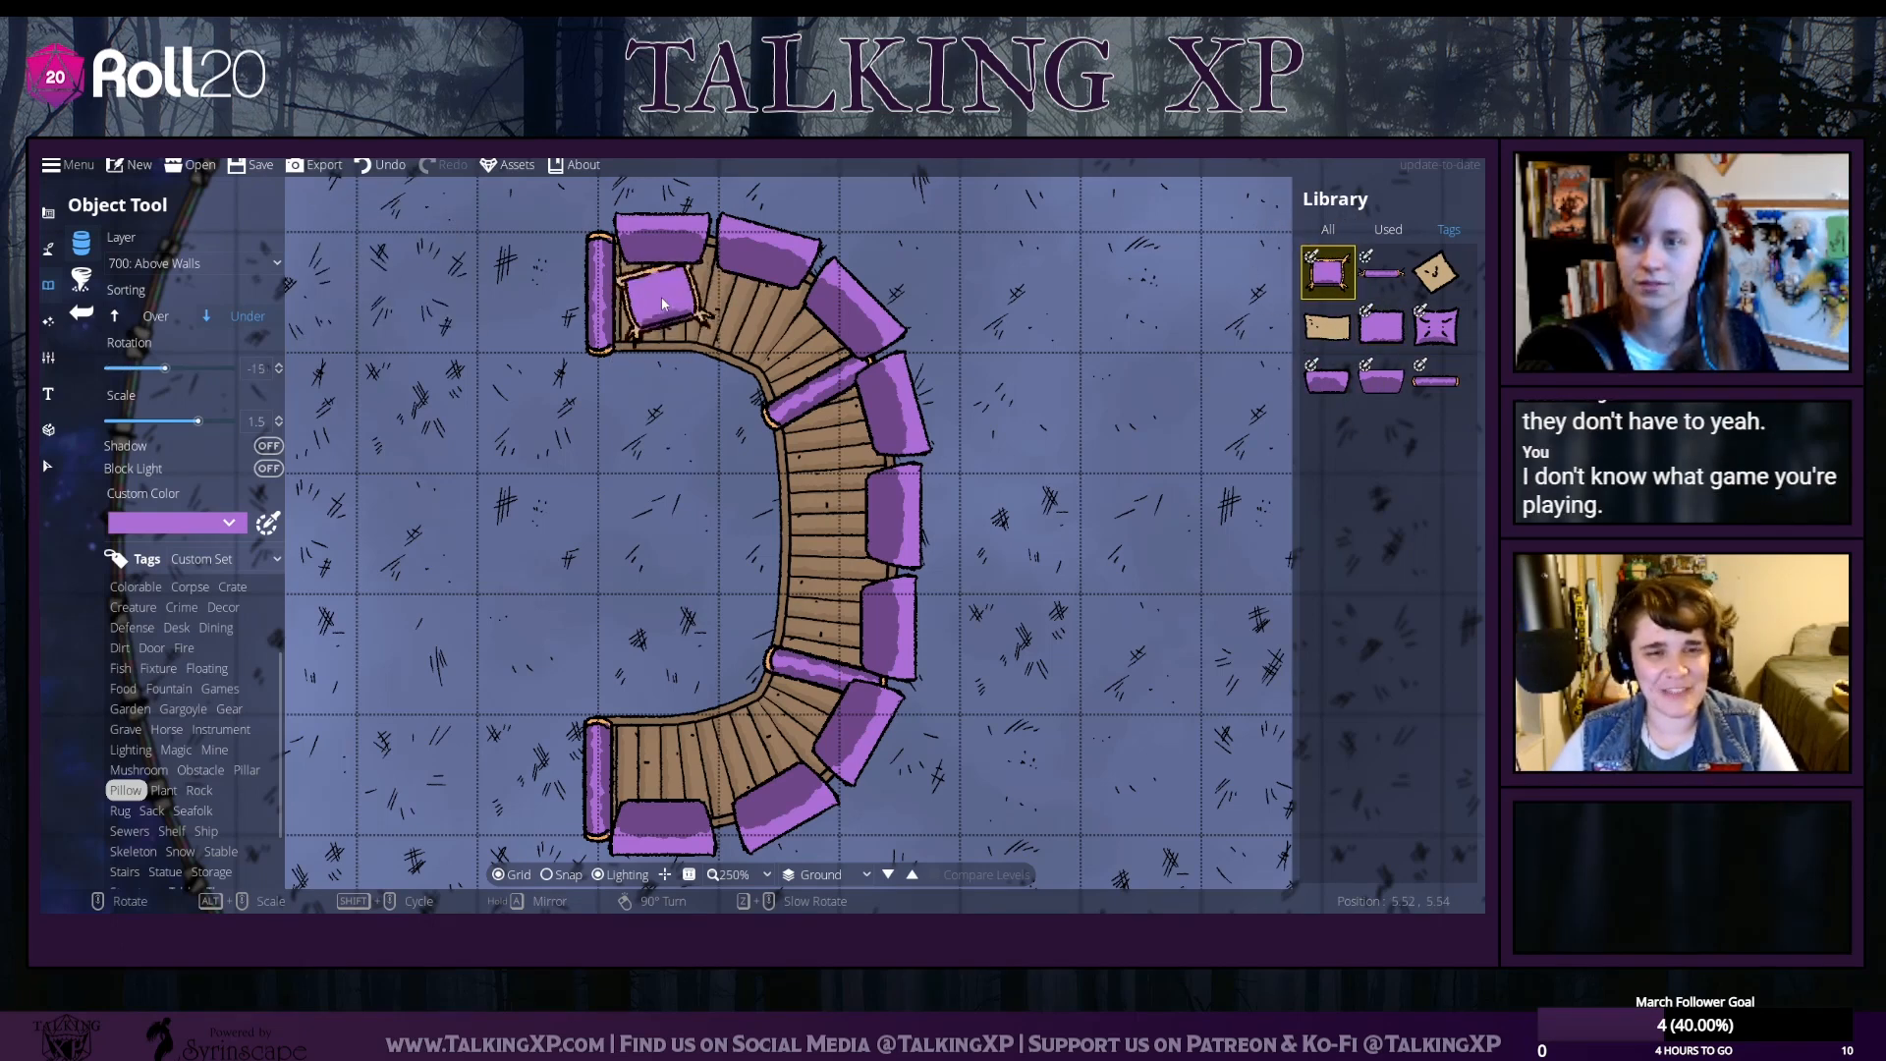
scroll(662, 296, "up", 1)
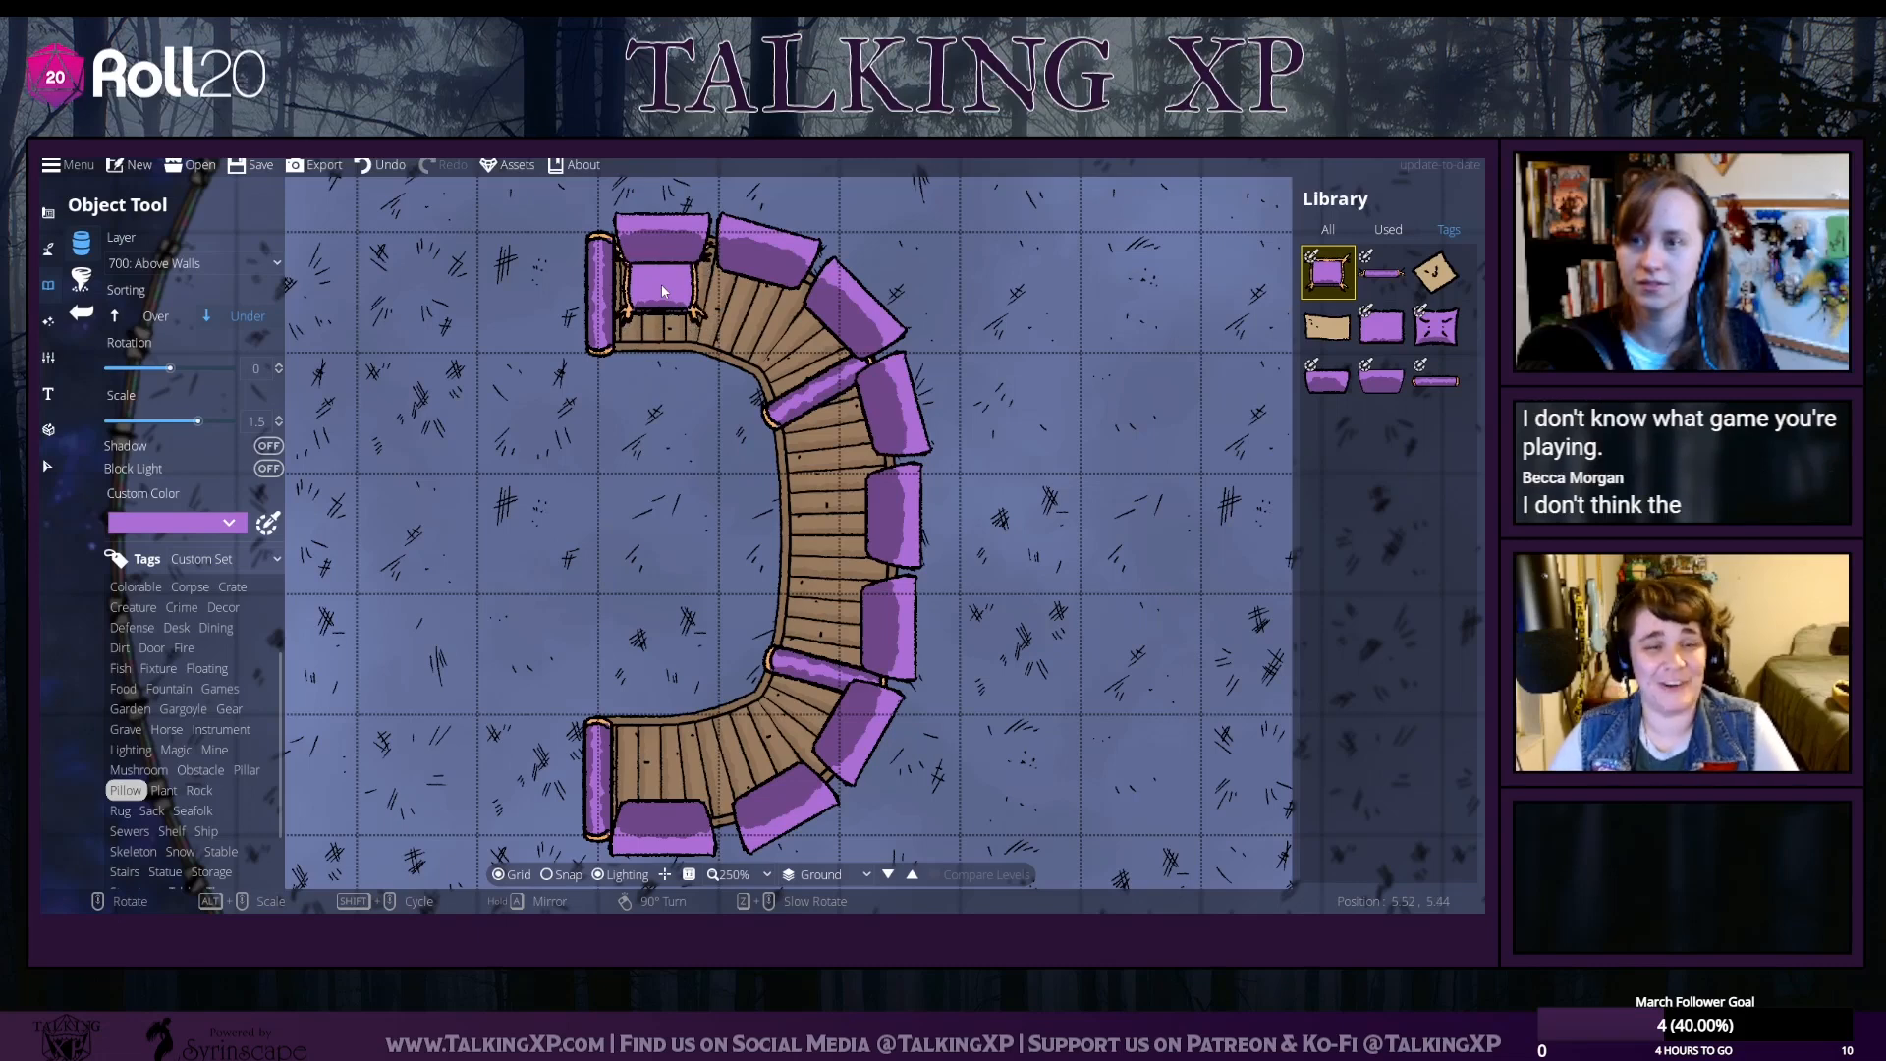
scroll(664, 313, "down", 13)
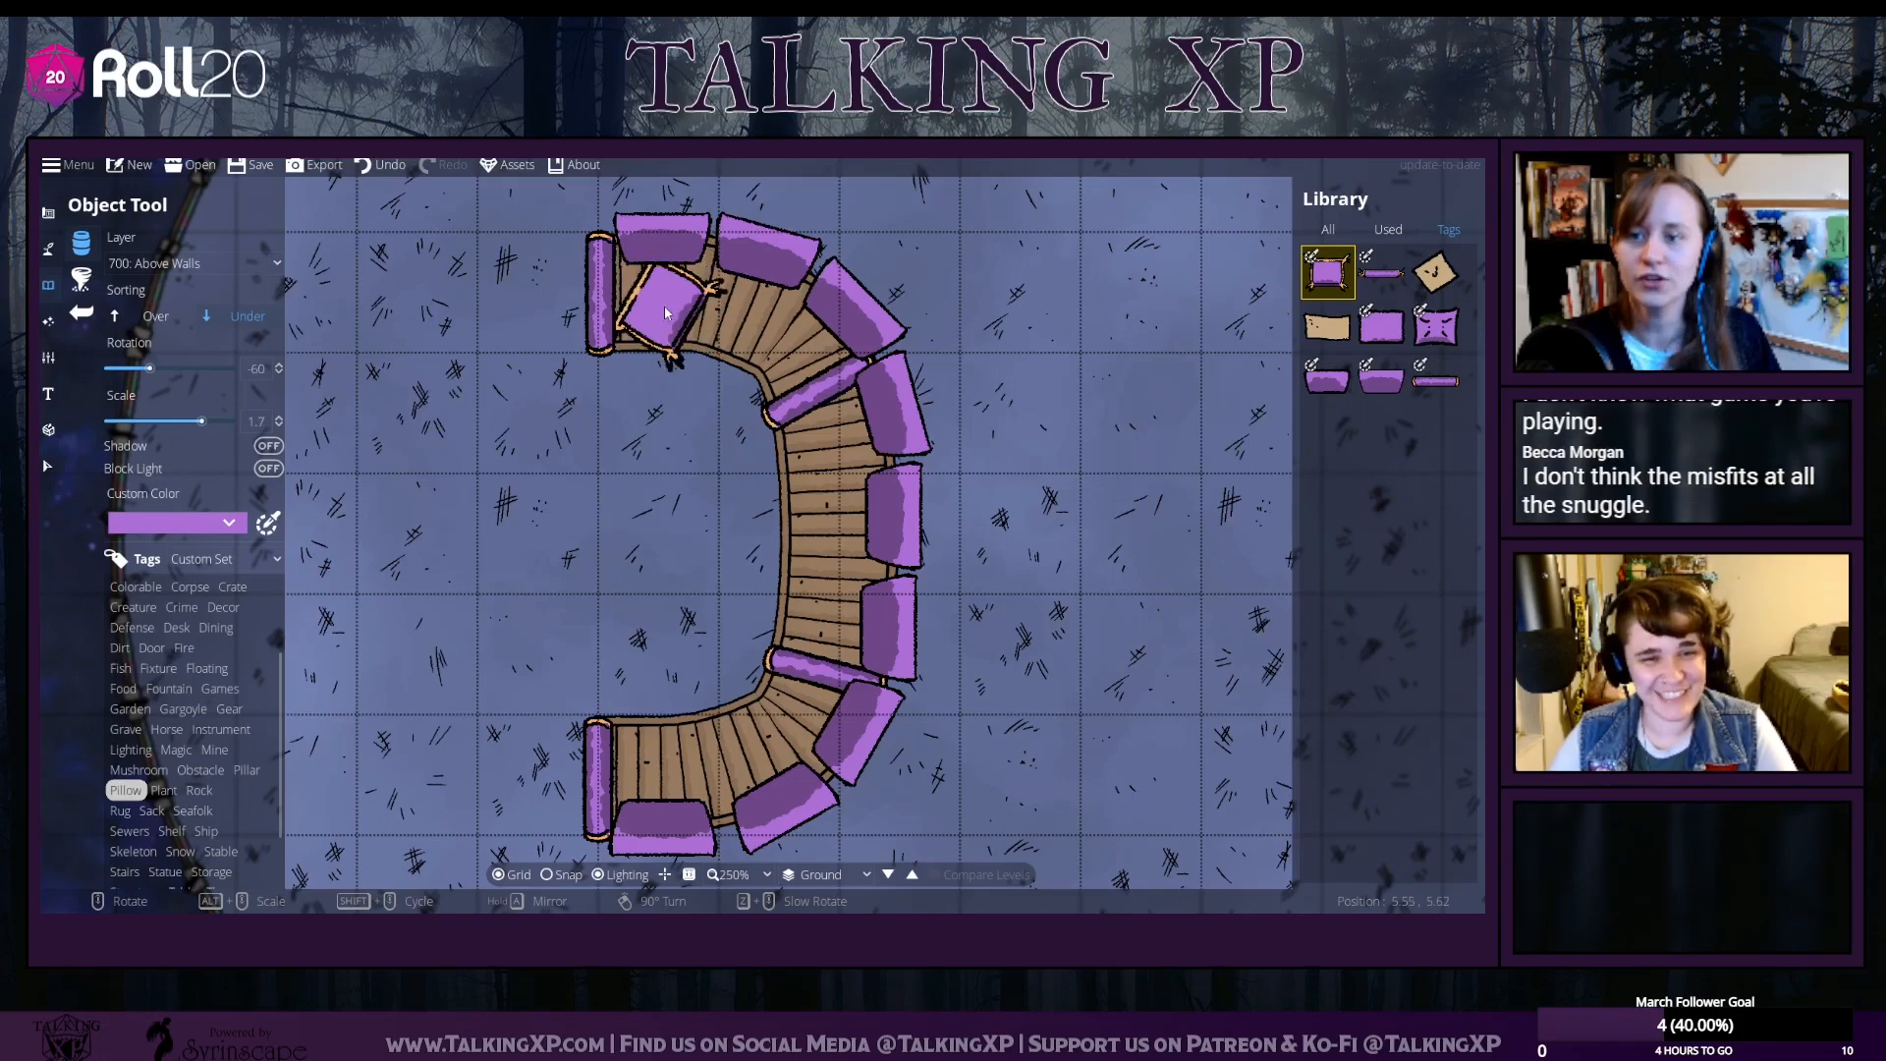
scroll(664, 313, "down", 2)
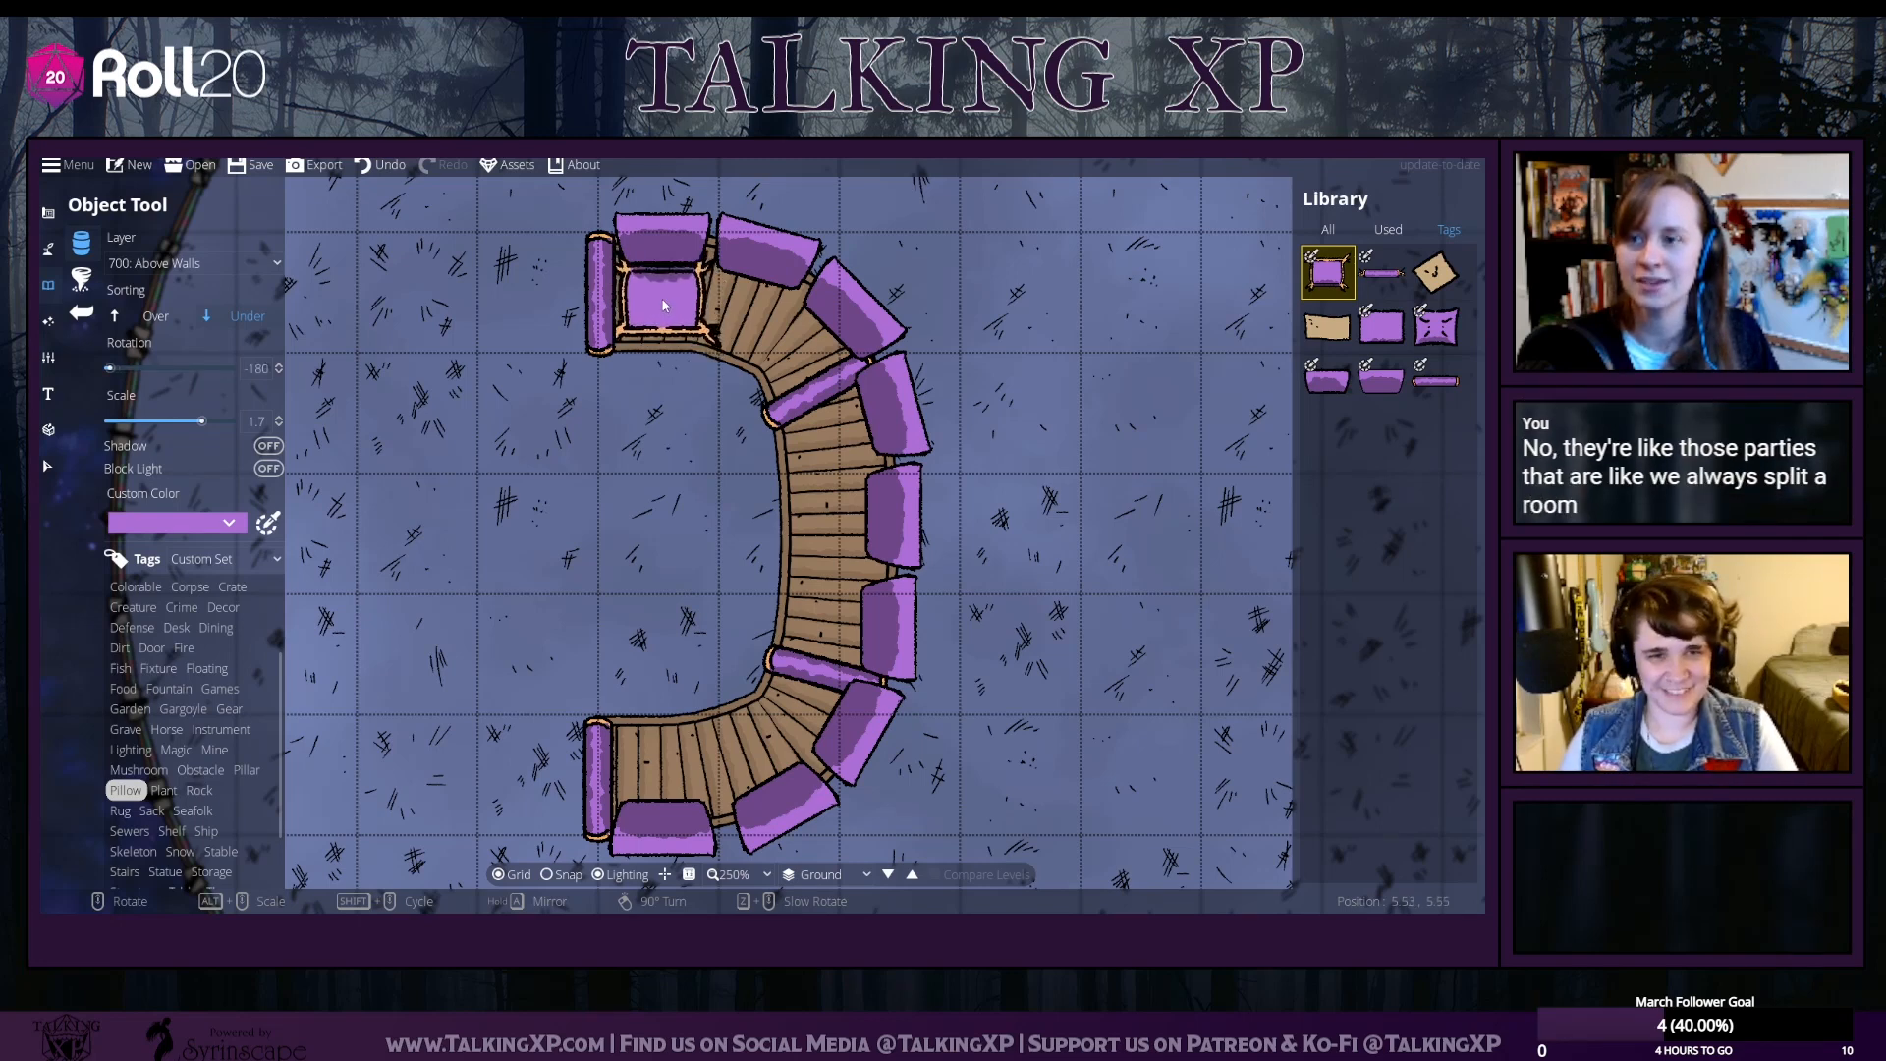
left_click(661, 298)
scroll(752, 315, "down", 1)
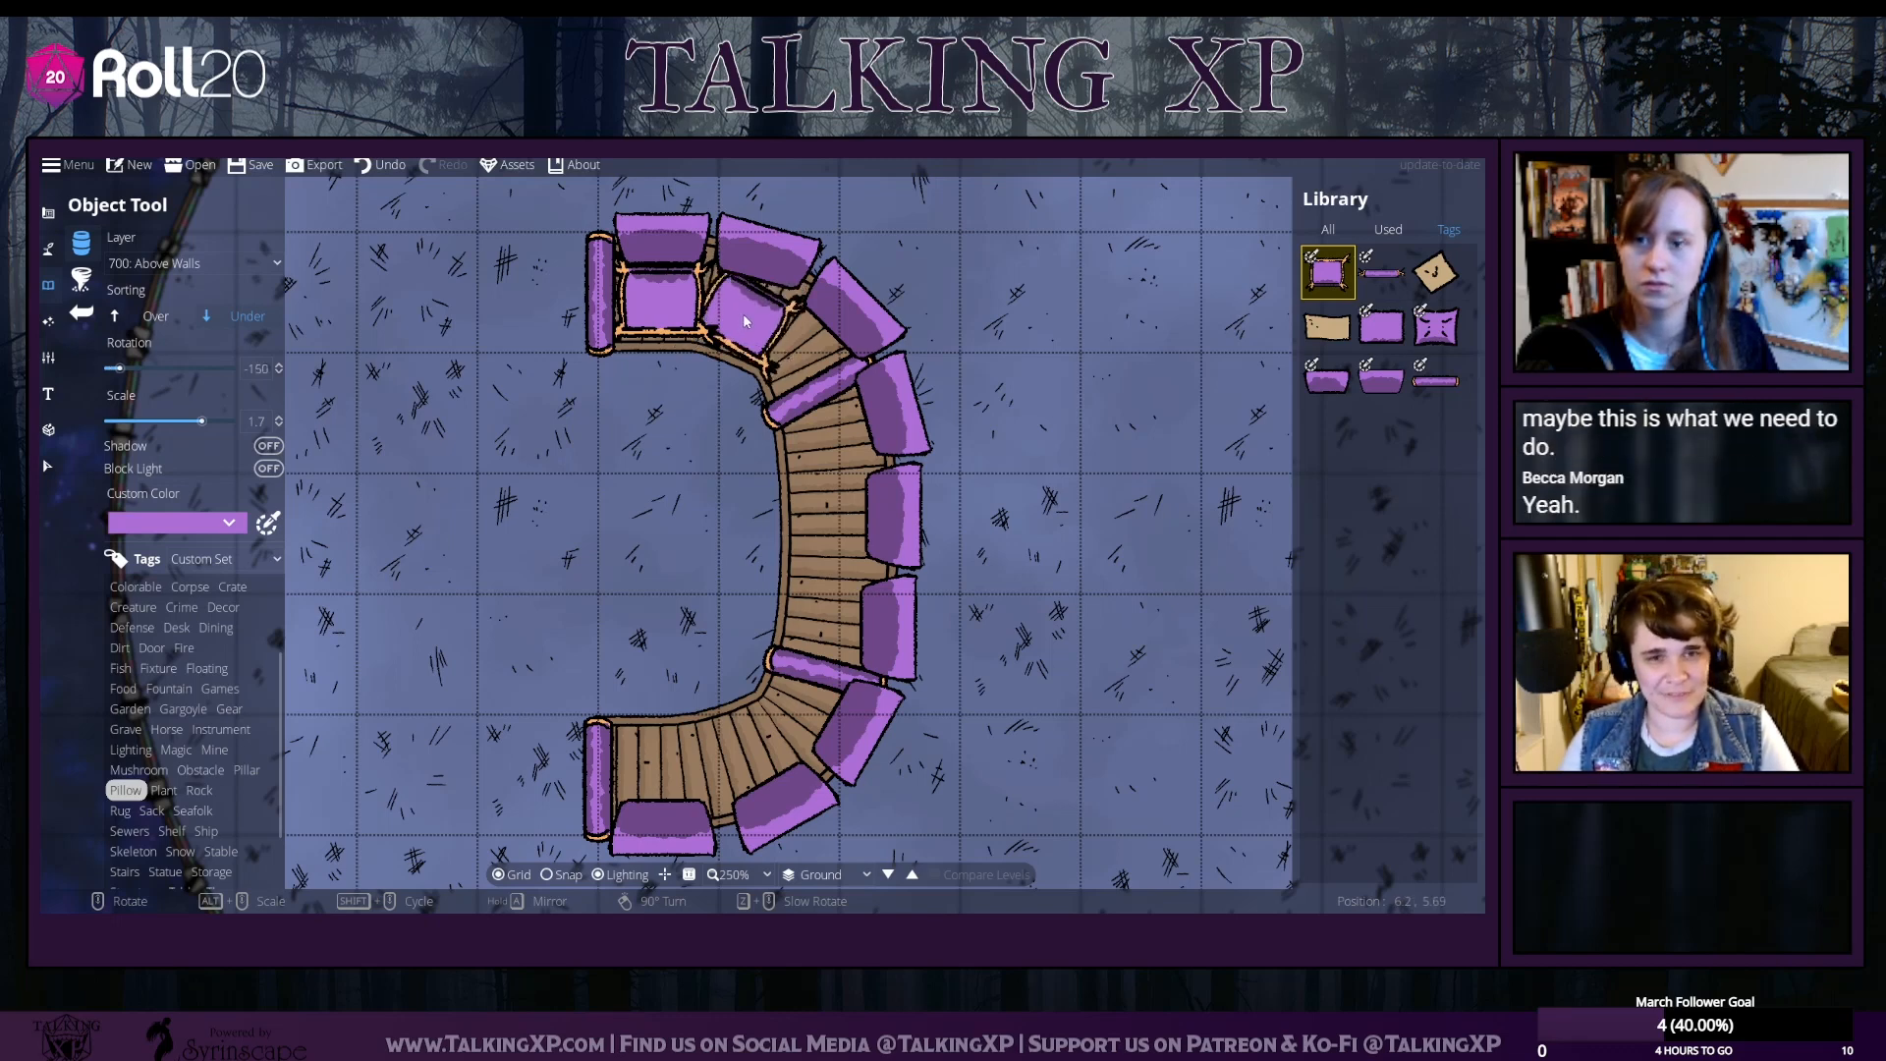
left_click(745, 316)
scroll(761, 329, "down", 1)
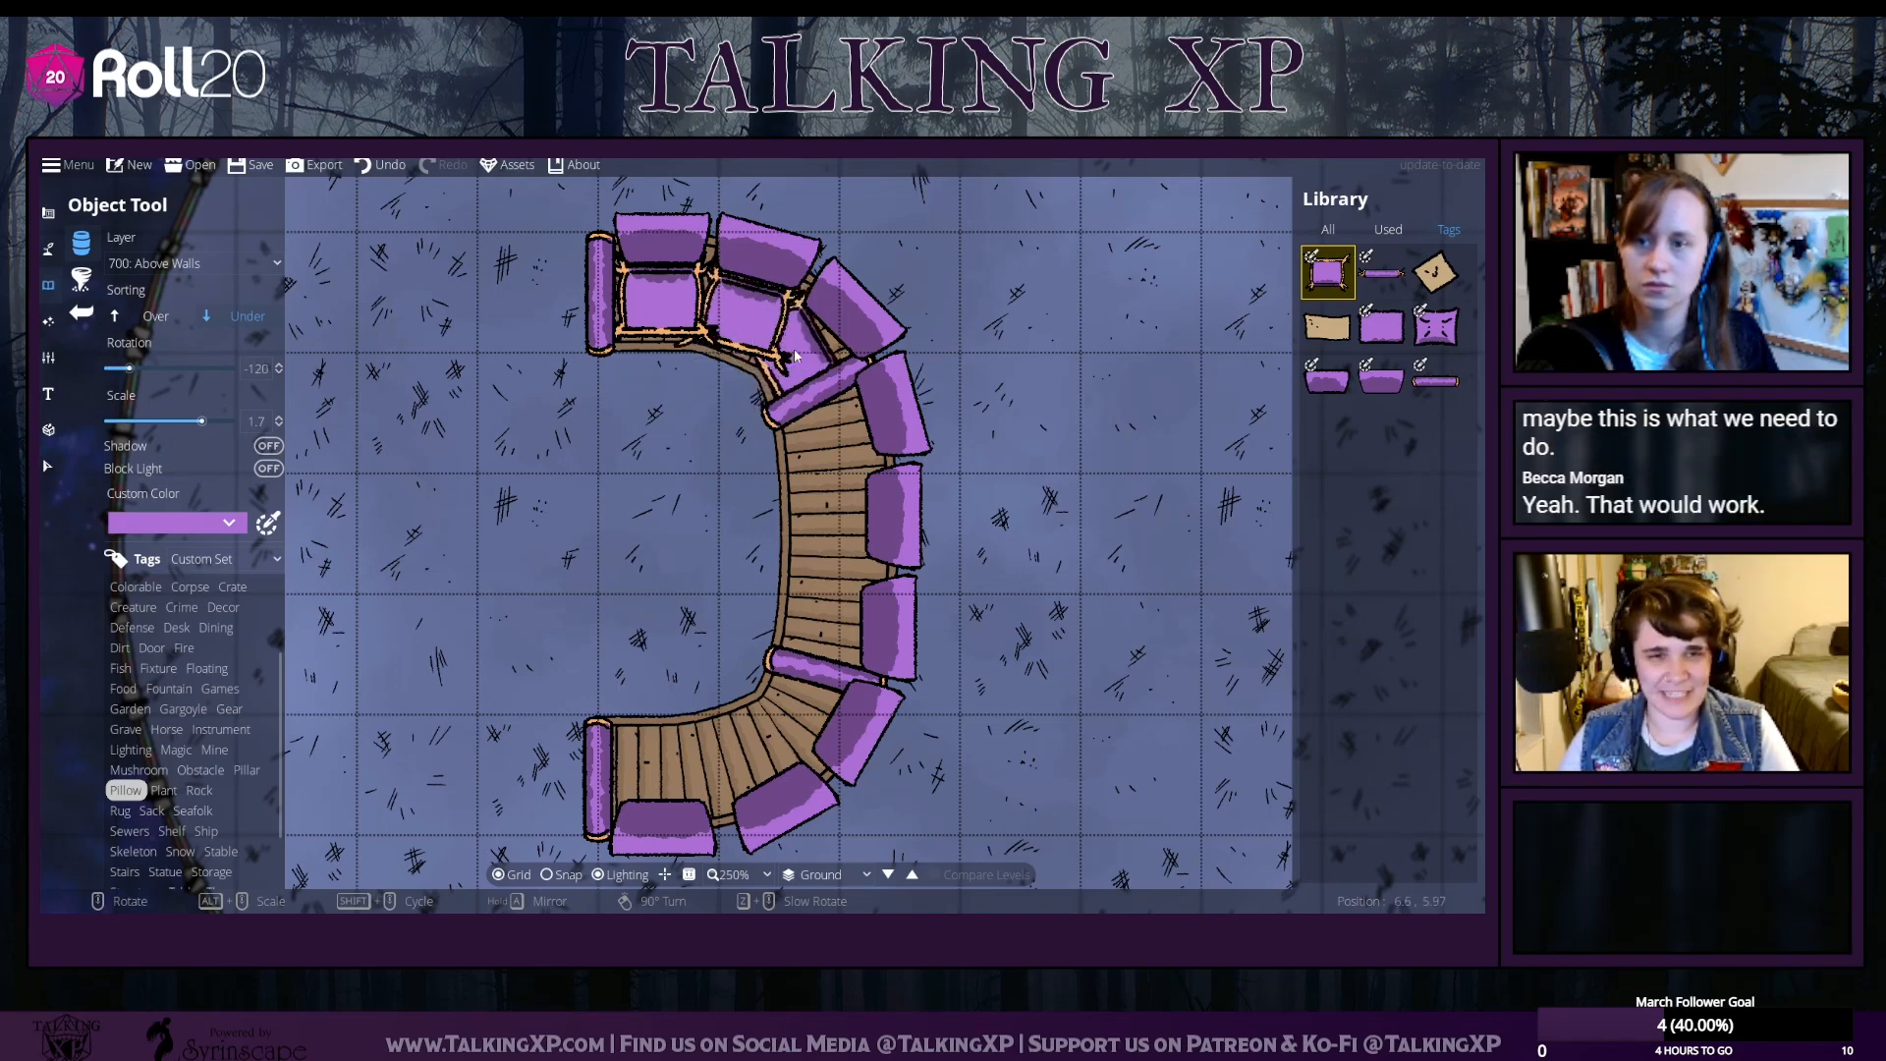
scroll(798, 352, "down", 1)
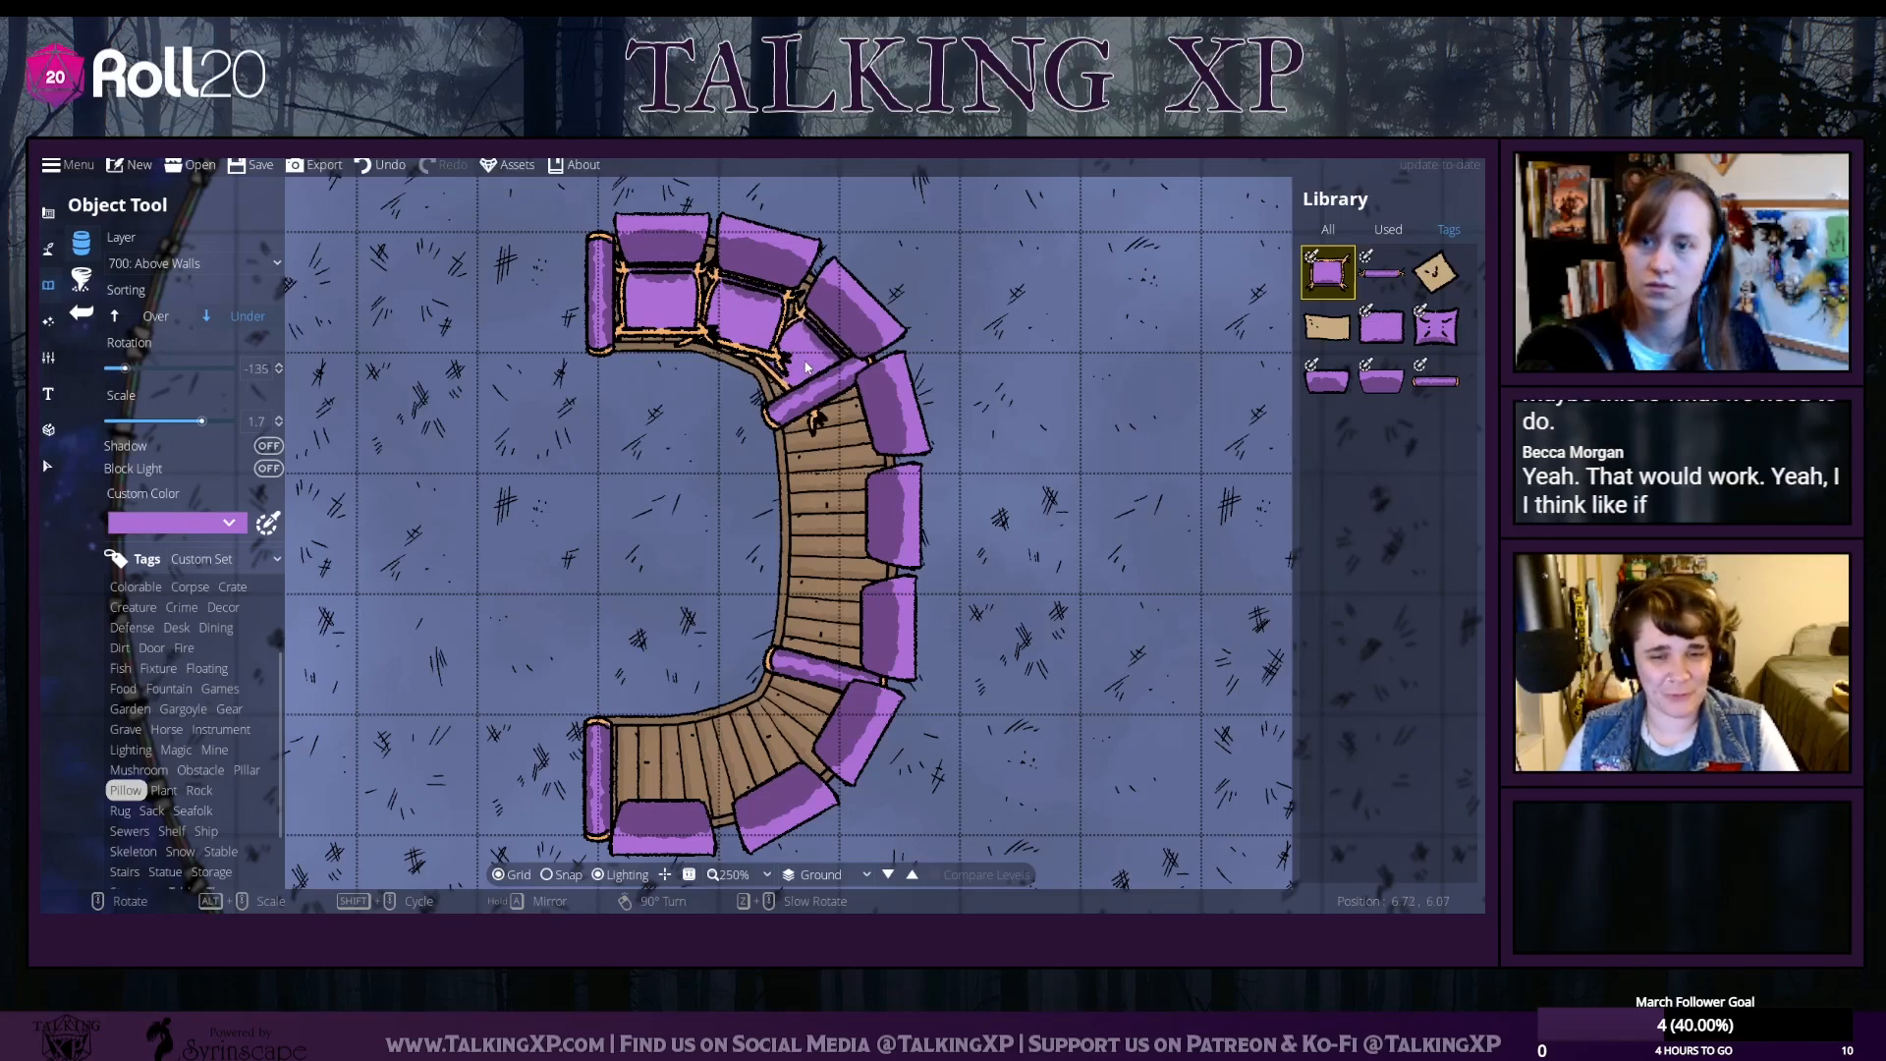
left_click(806, 363)
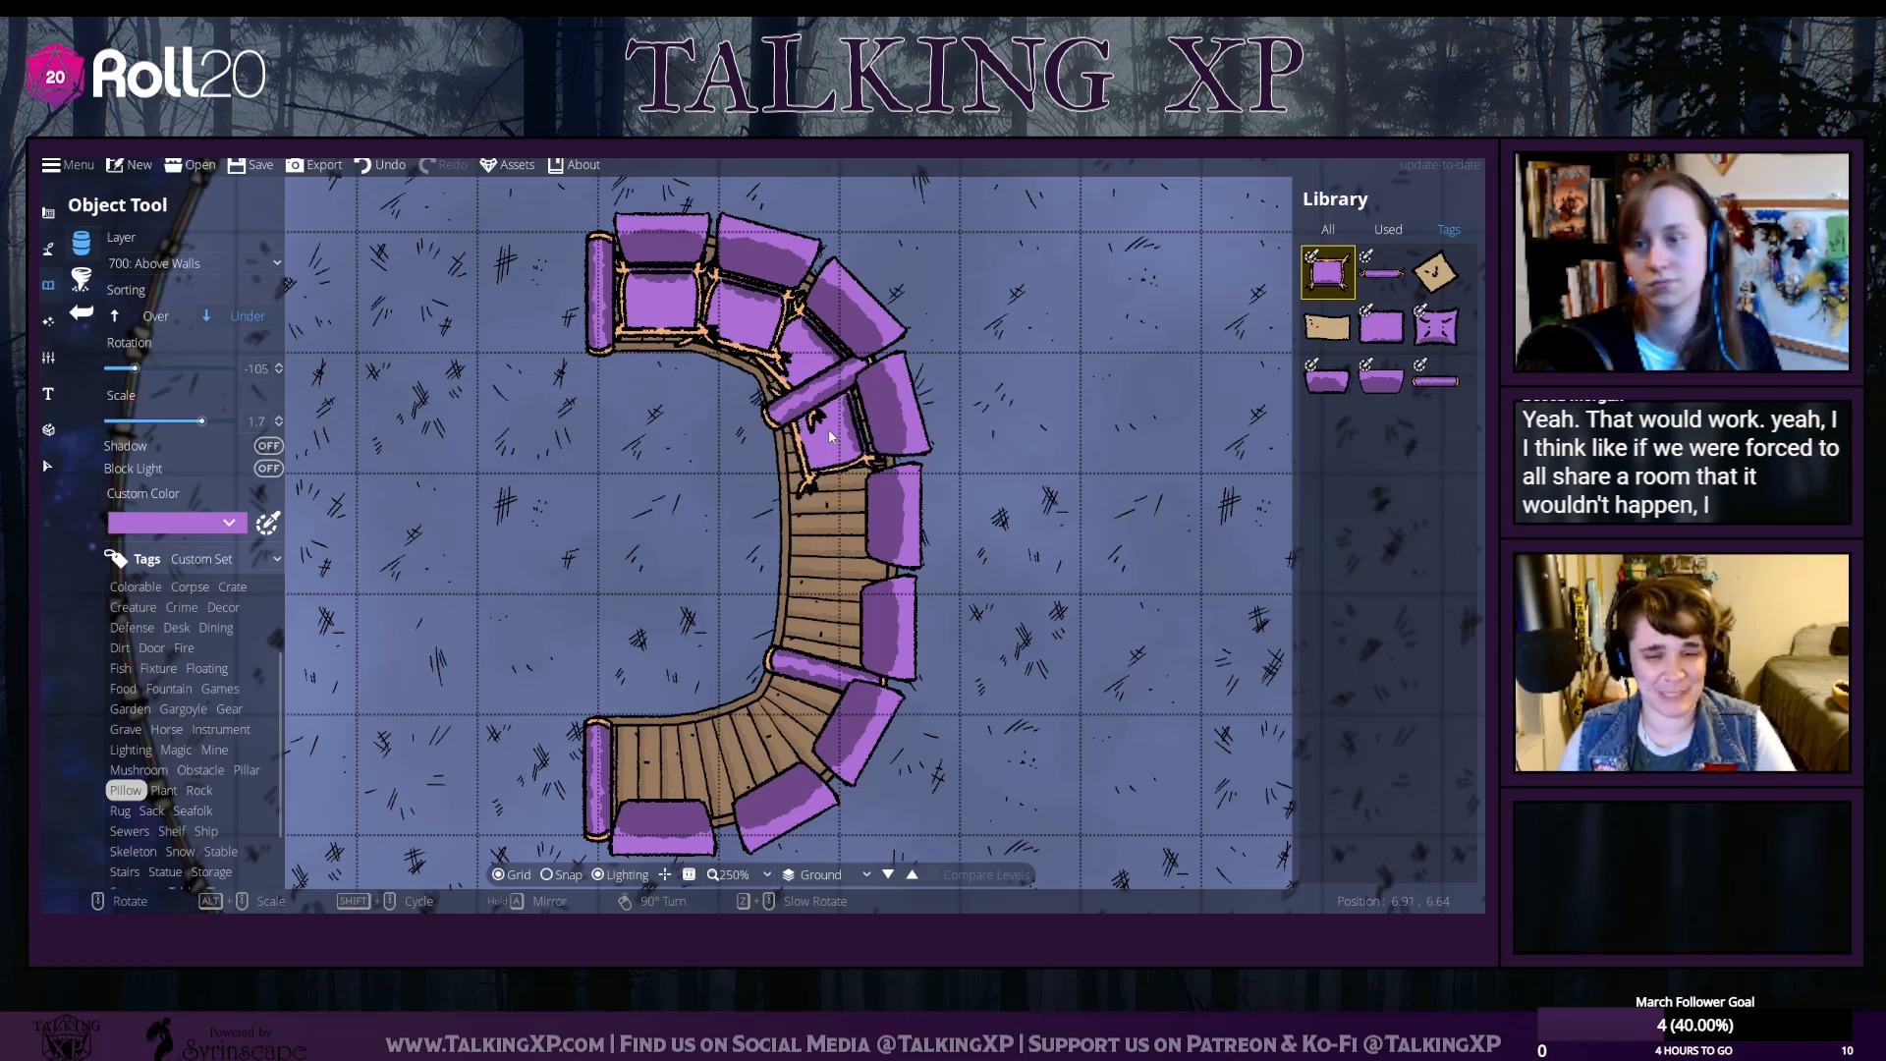
Undo the three tasselled seat cushions on the couch's upper curve
left_click(385, 169)
left_click(385, 169)
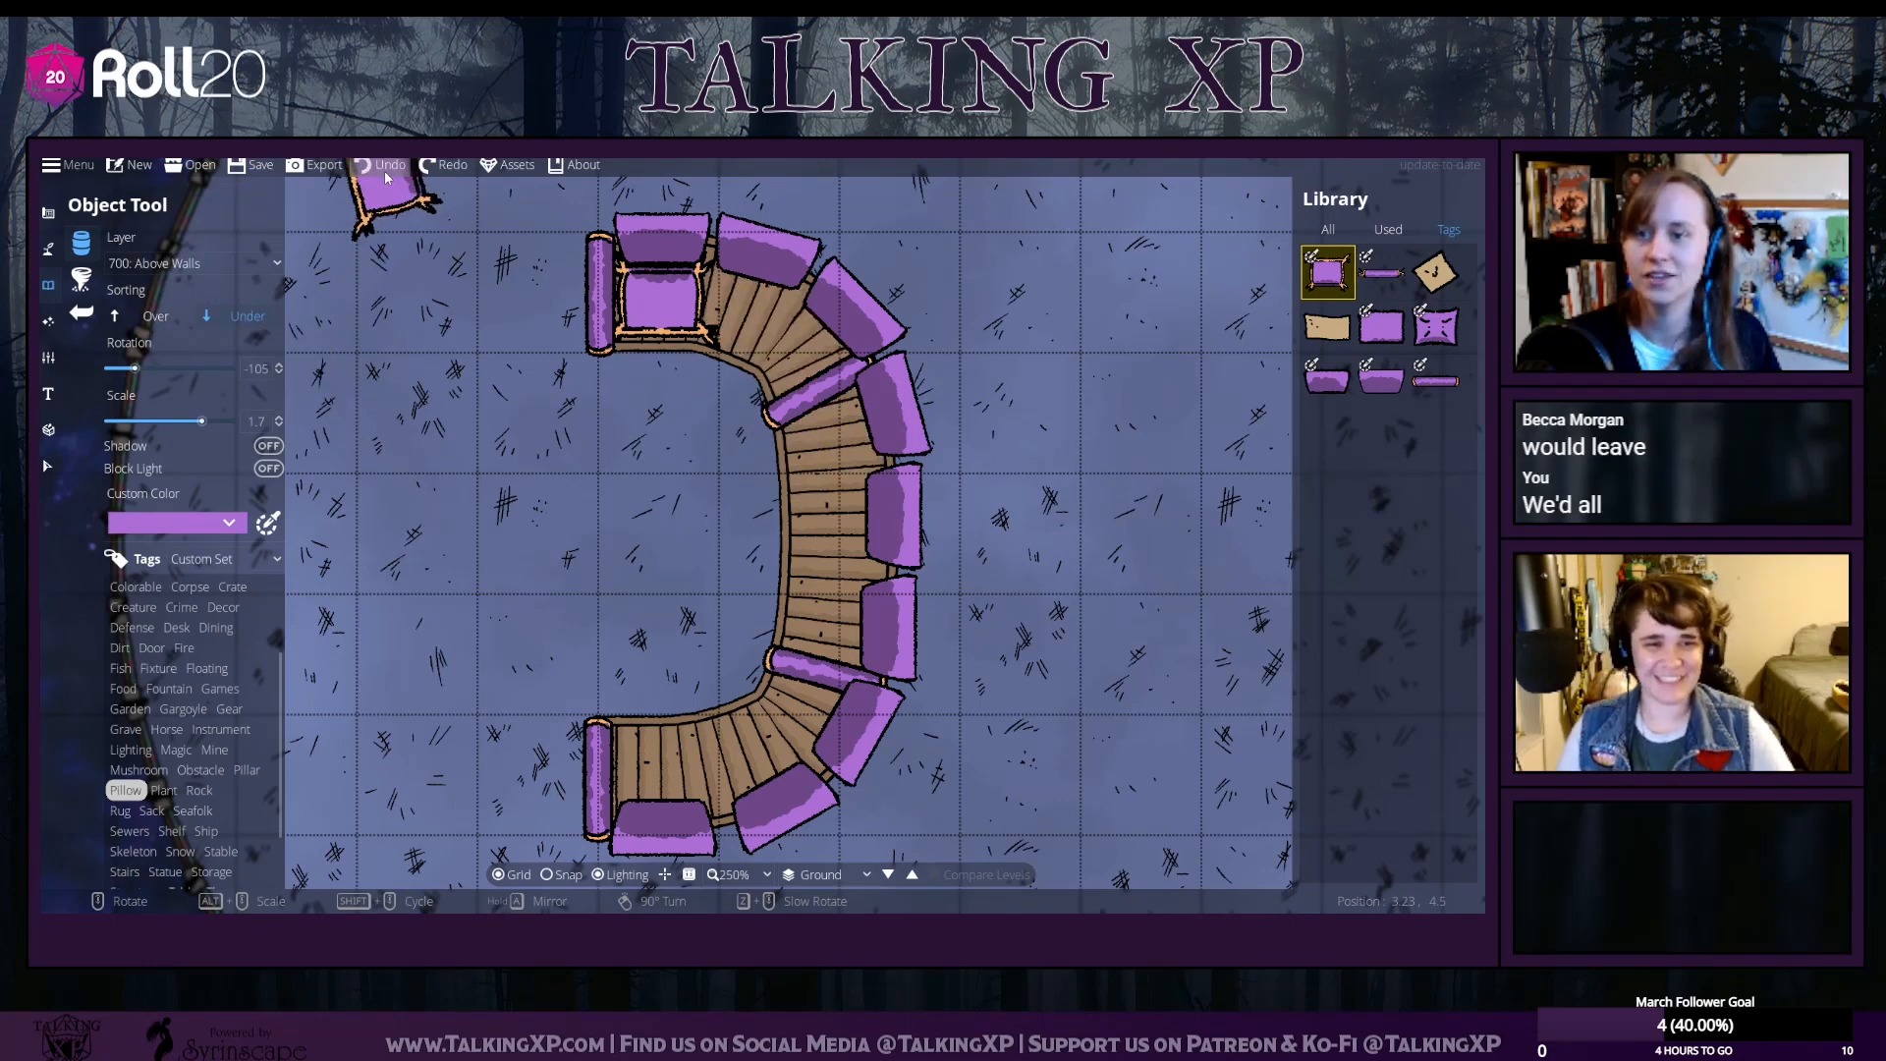
left_click(385, 169)
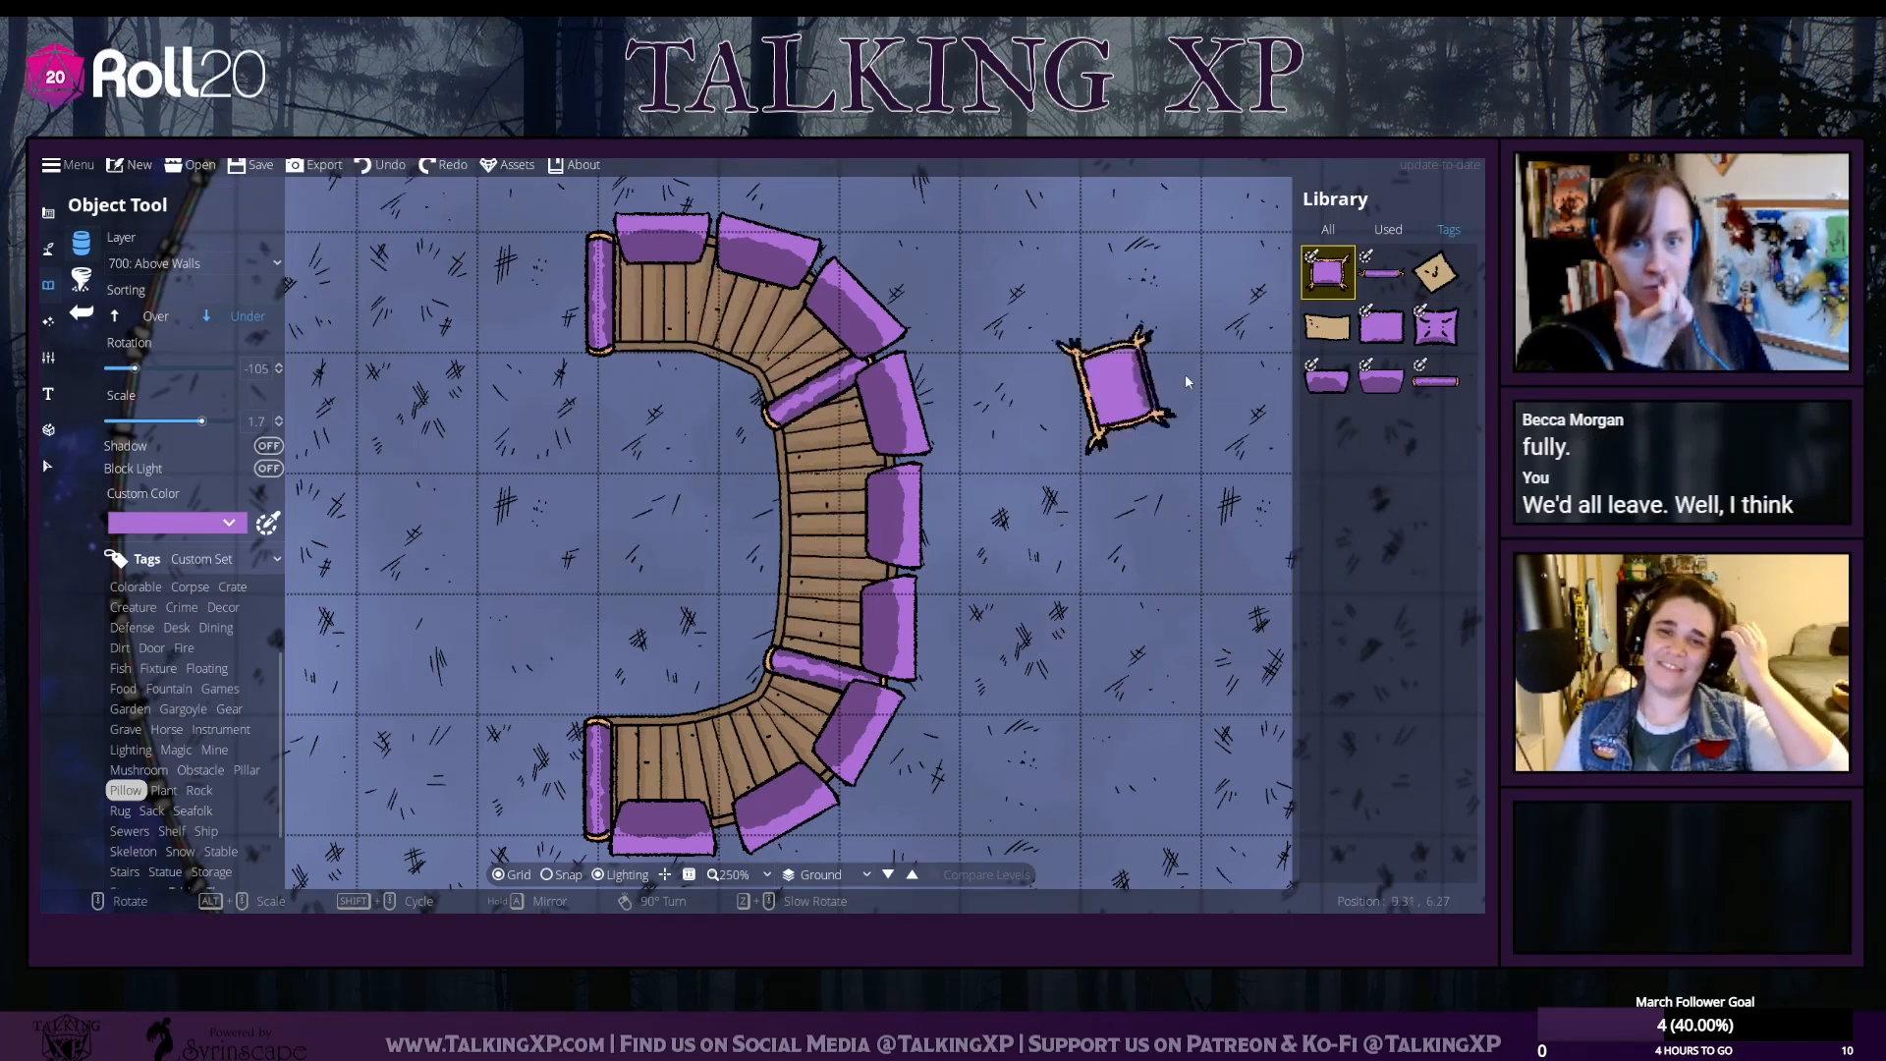
Place a white fur hide from the Decor objects on the couch's upper end seat at rotation -90 and scale 1.4
left_click(223, 607)
left_click(1424, 393)
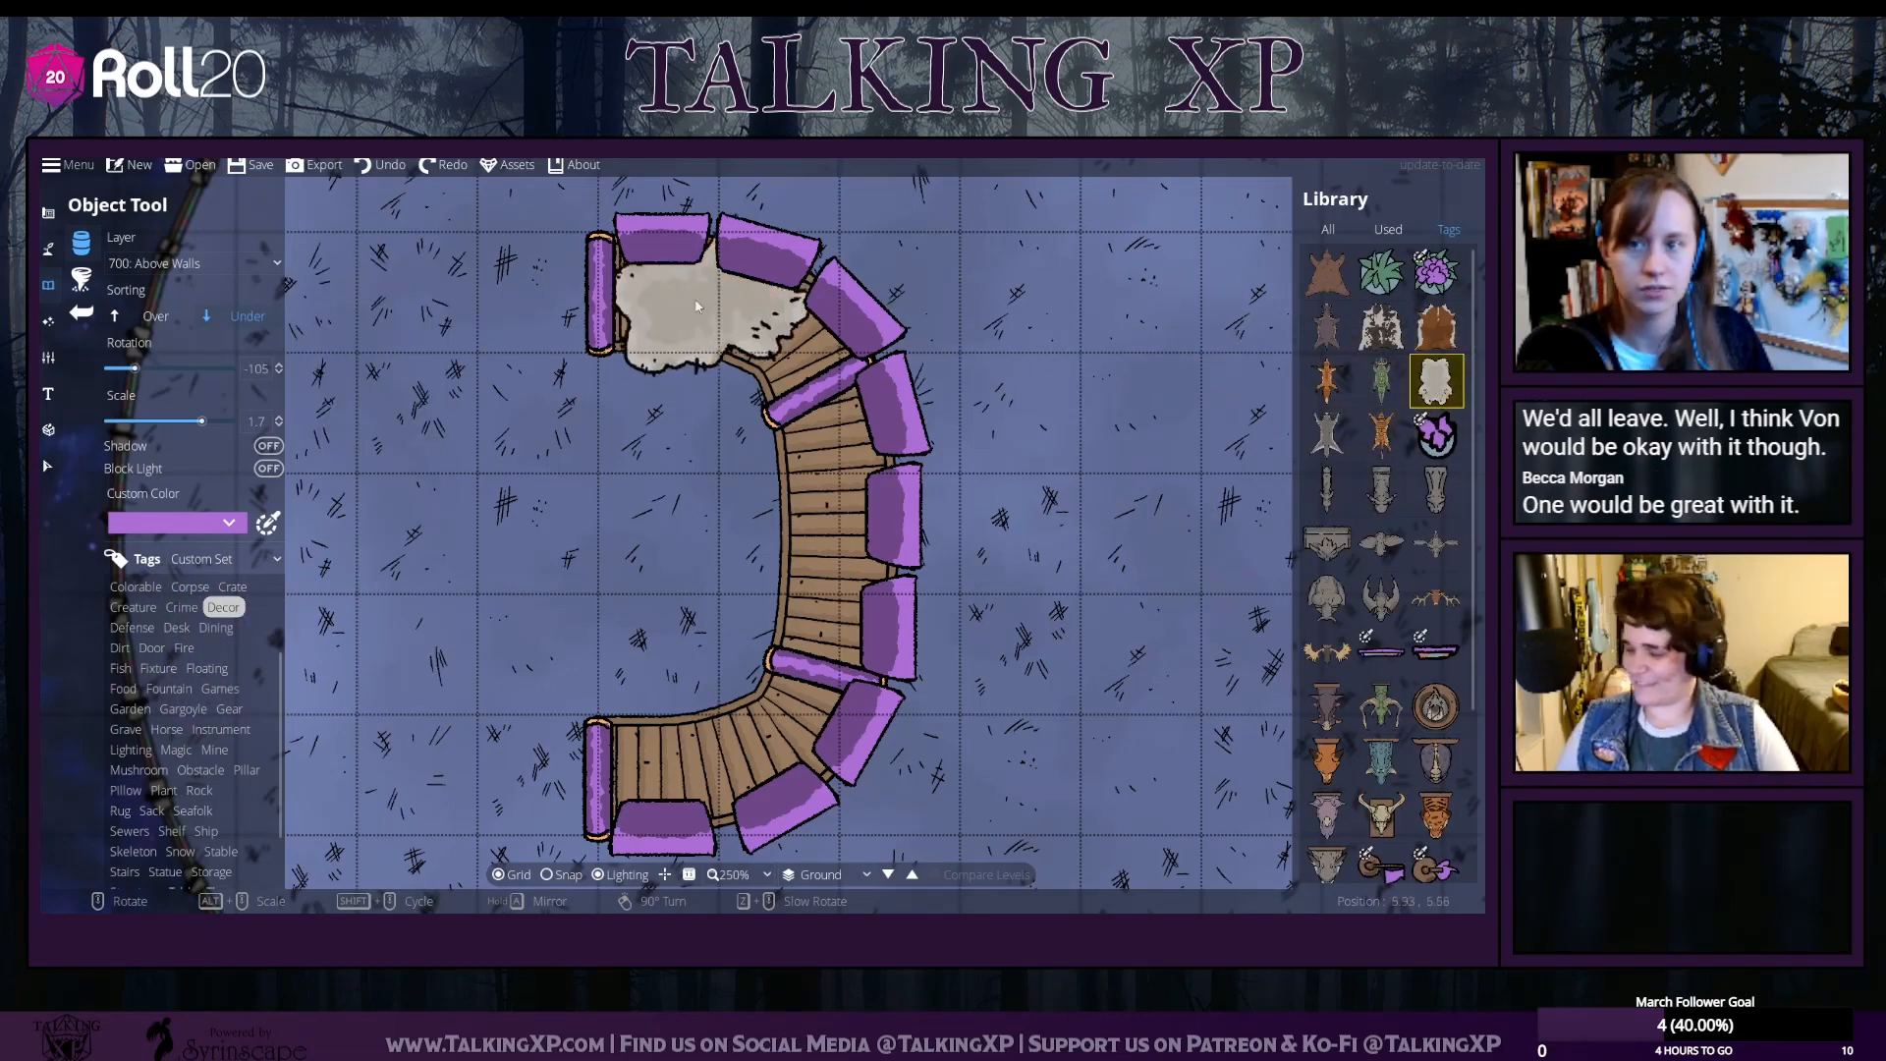
scroll(686, 315, "up", 1)
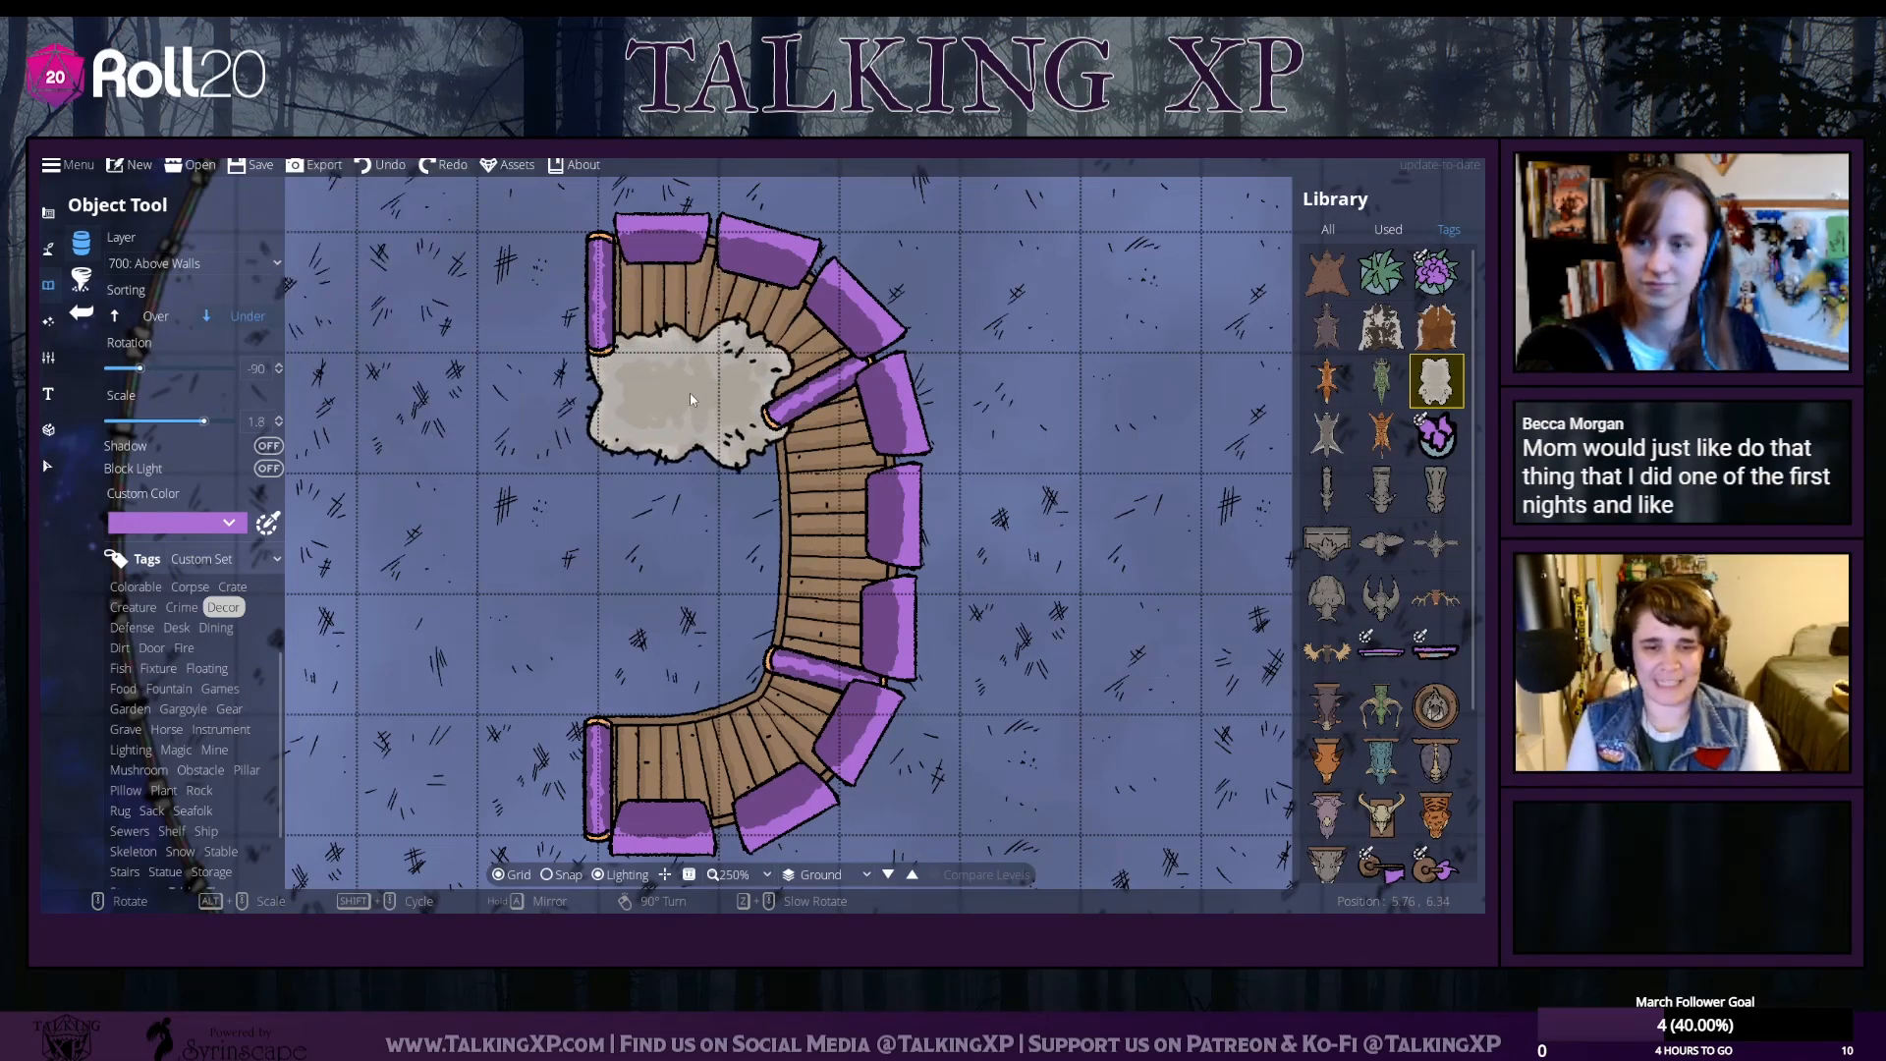
scroll(690, 398, "down", 1)
scroll(690, 393, "down", 2)
scroll(678, 304, "up", 1)
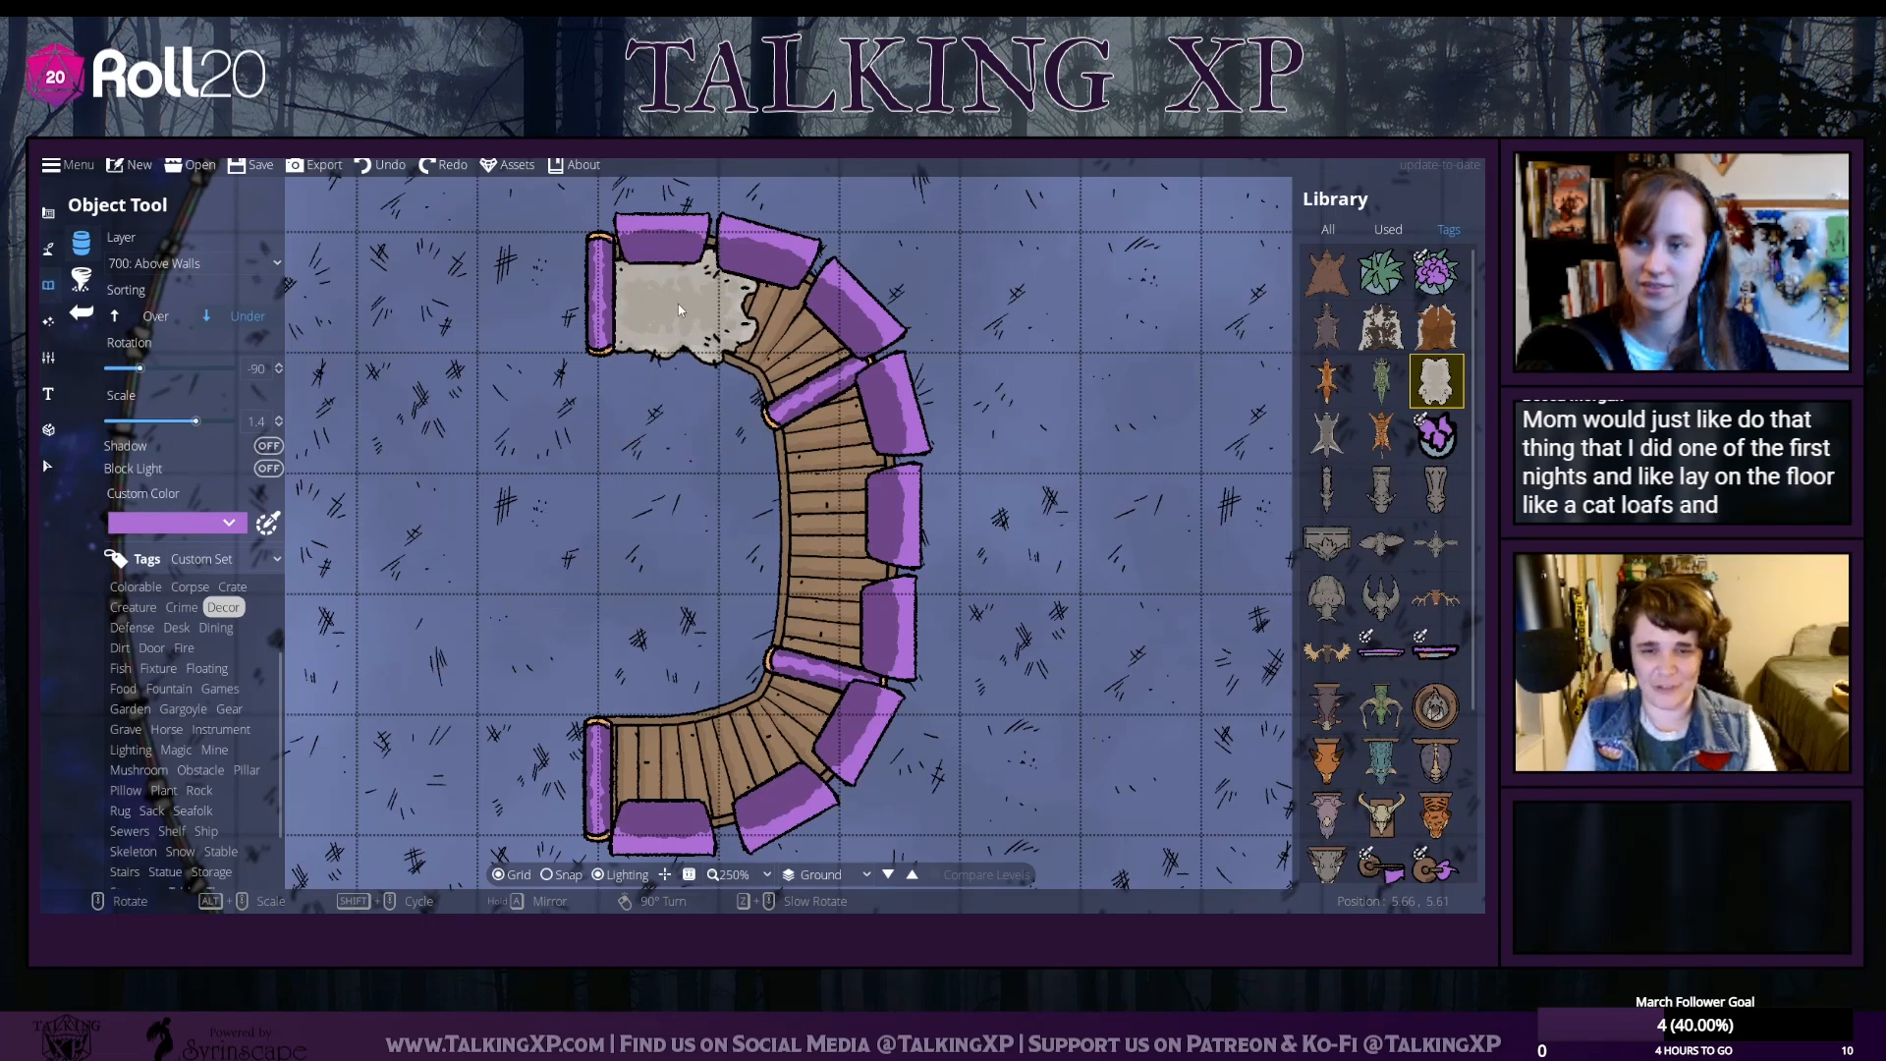
scroll(681, 298, "down", 5)
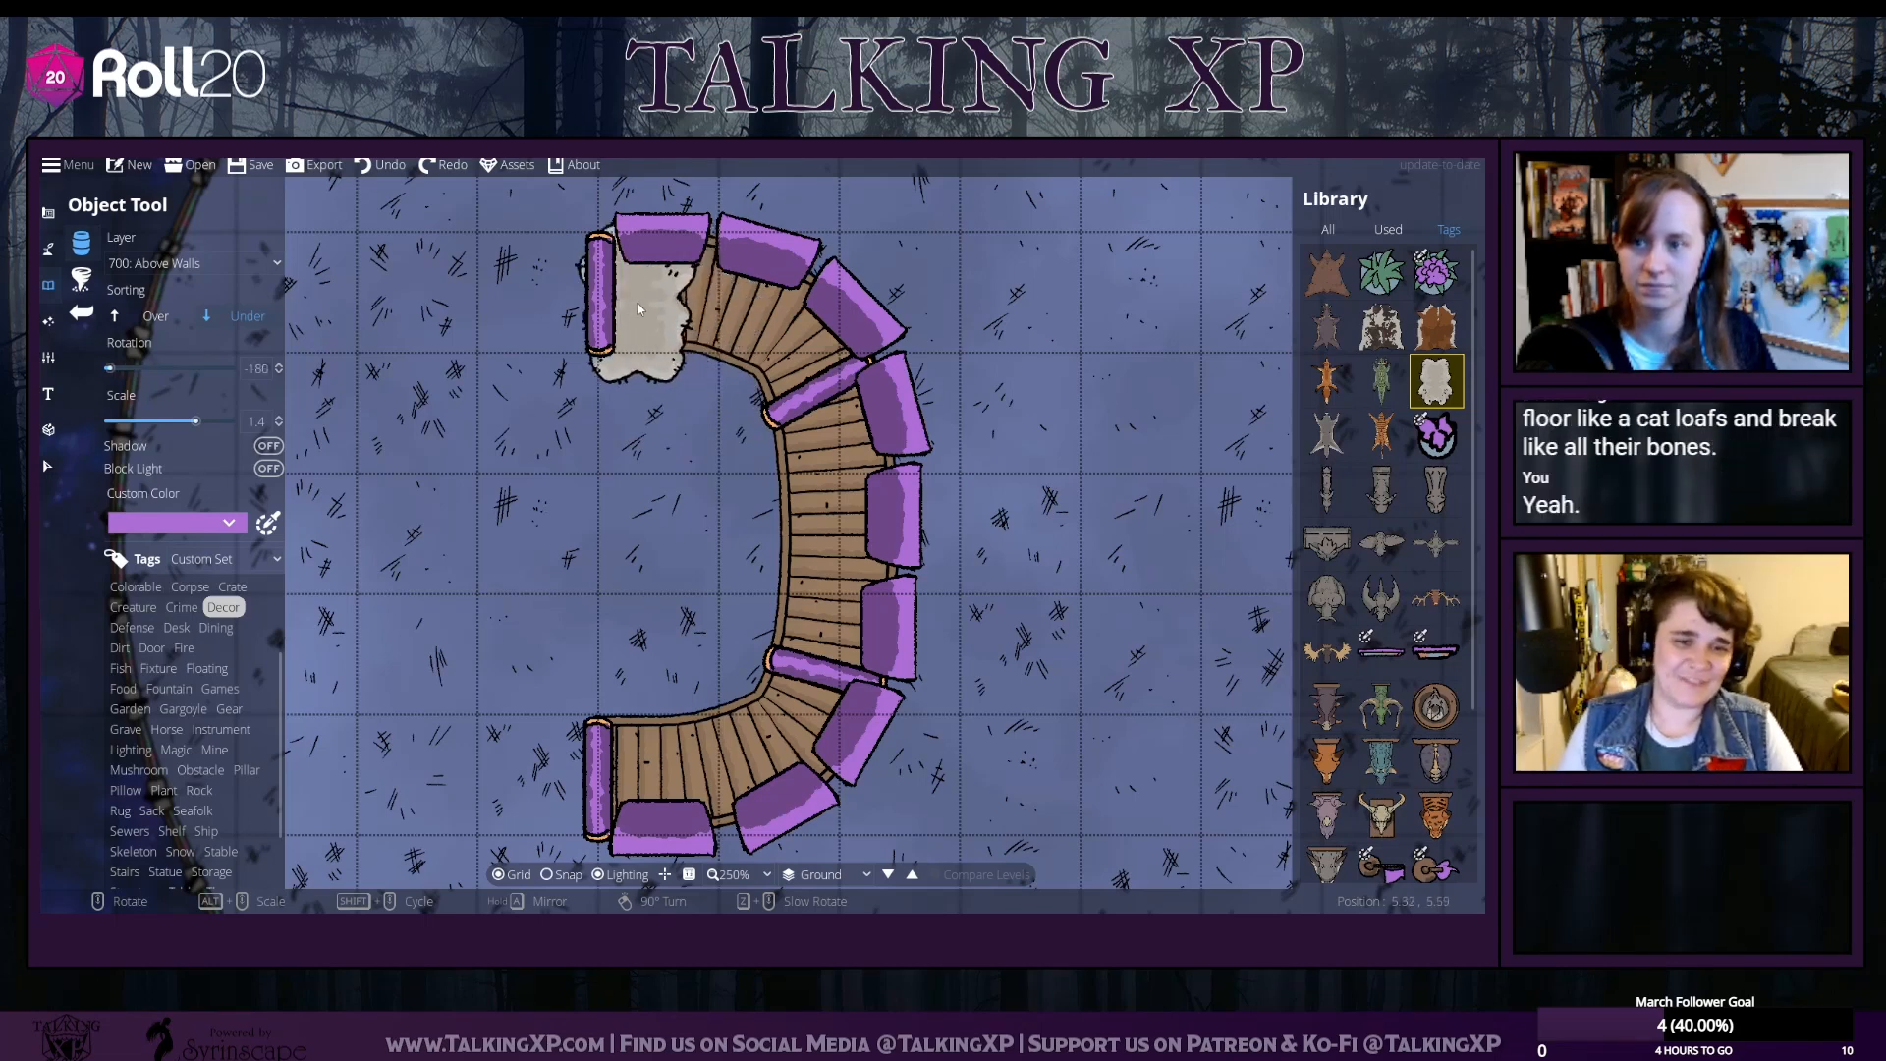
scroll(658, 304, "up", 4)
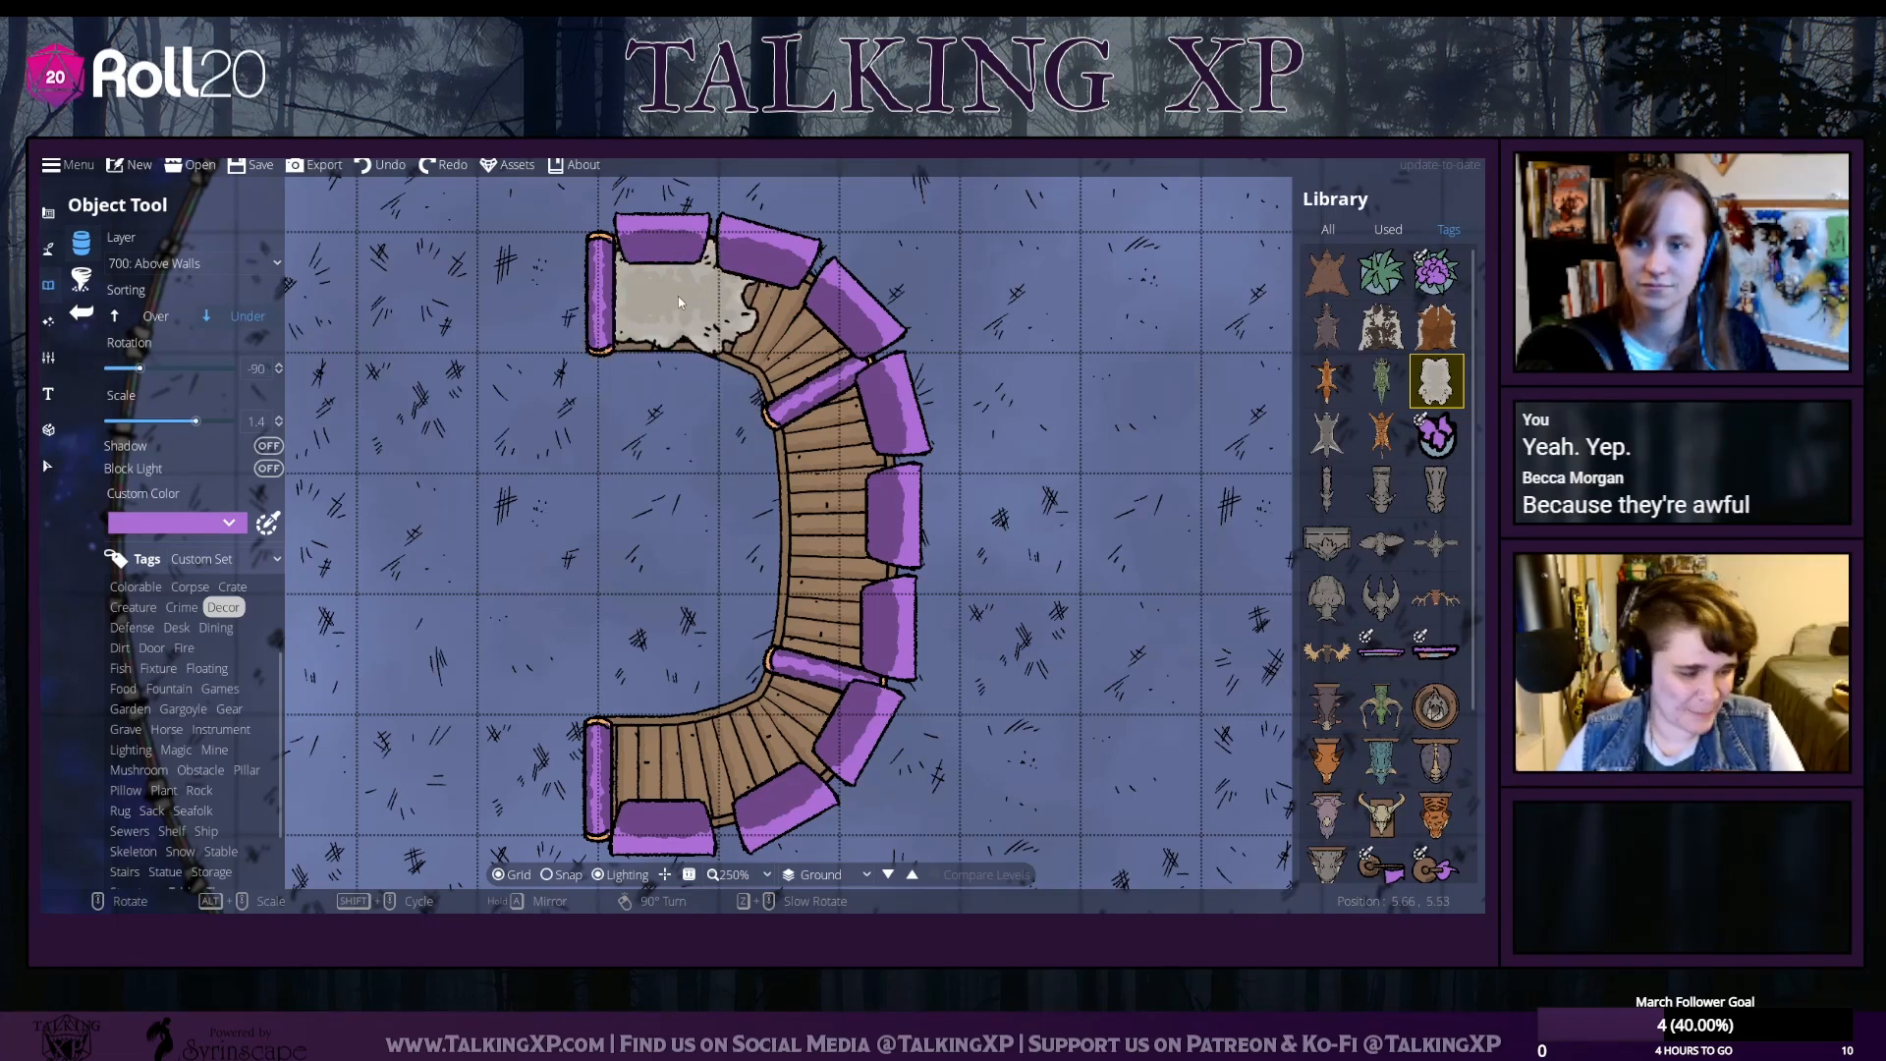
left_click(678, 302)
Continue the white fur hides around the couch seat to the lower bend, turning them from rotation -45 through 0 to 45
scroll(786, 347, "up", 3)
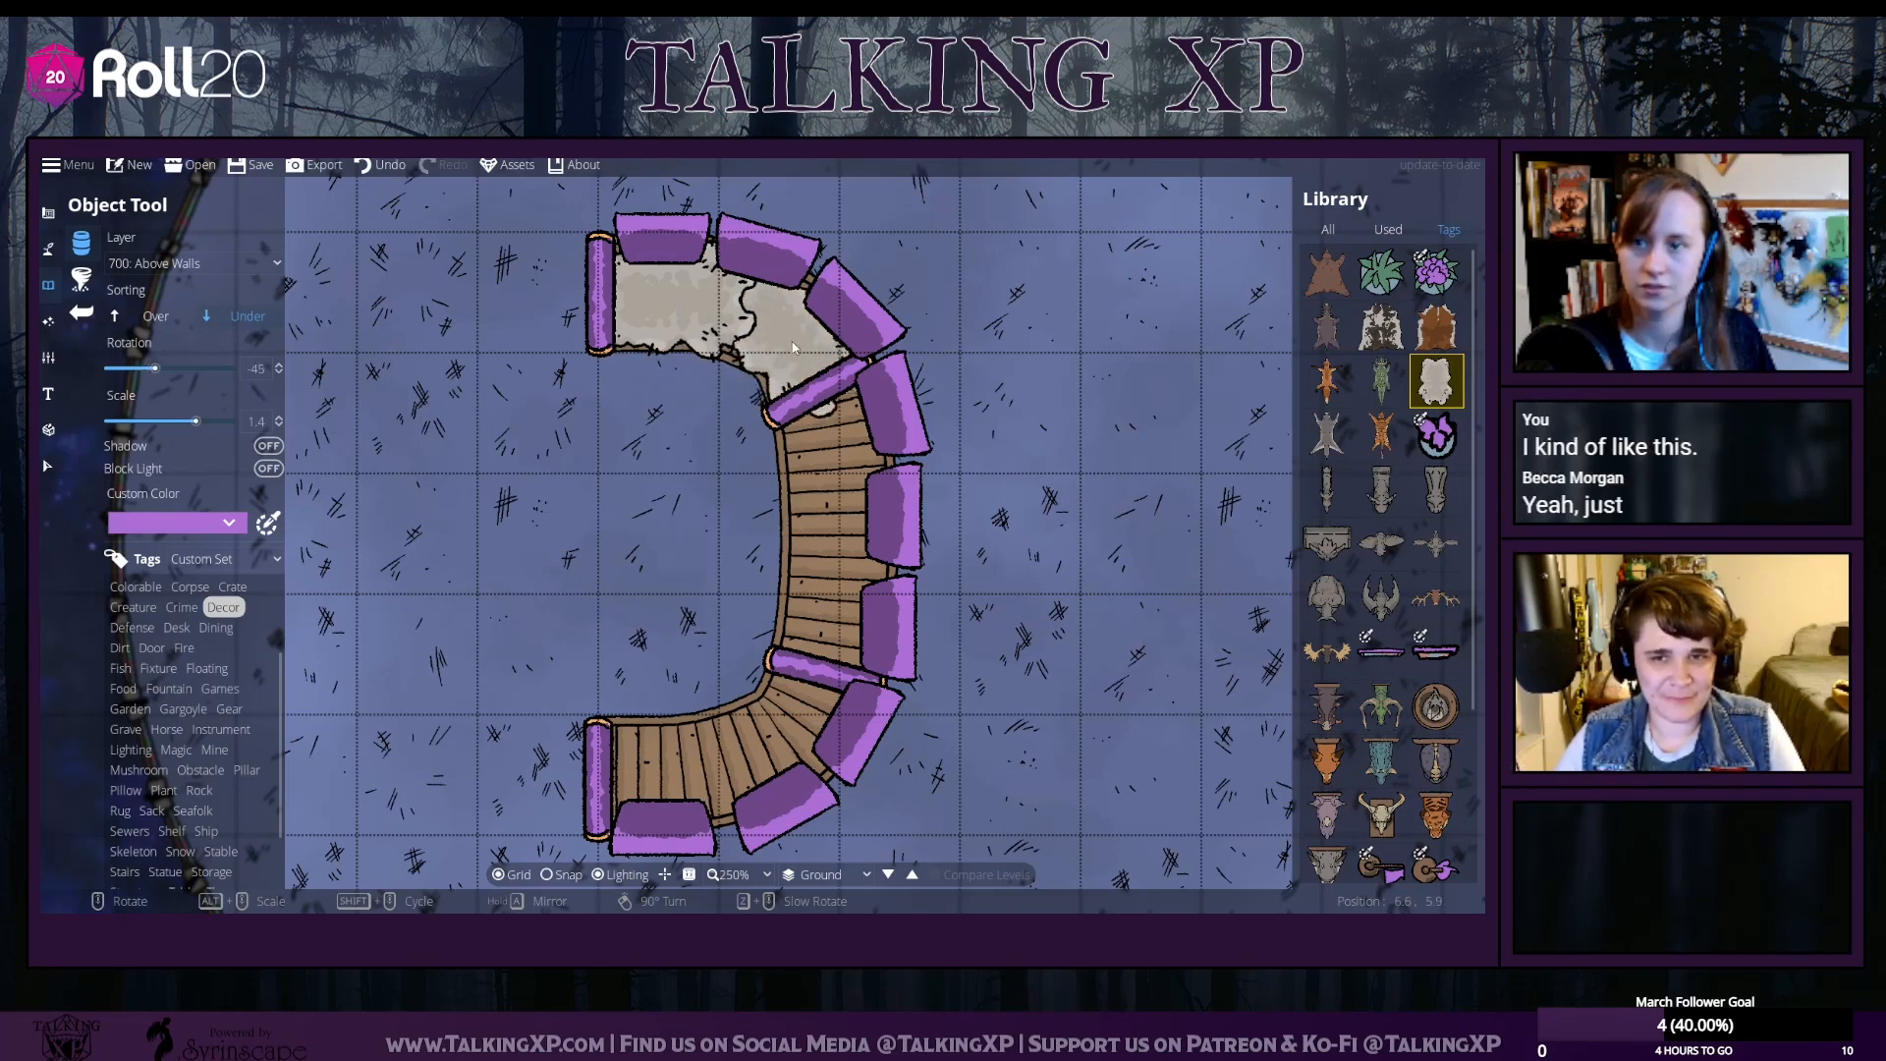
left_click(790, 341)
scroll(832, 470, "up", 2)
scroll(838, 475, "up", 1)
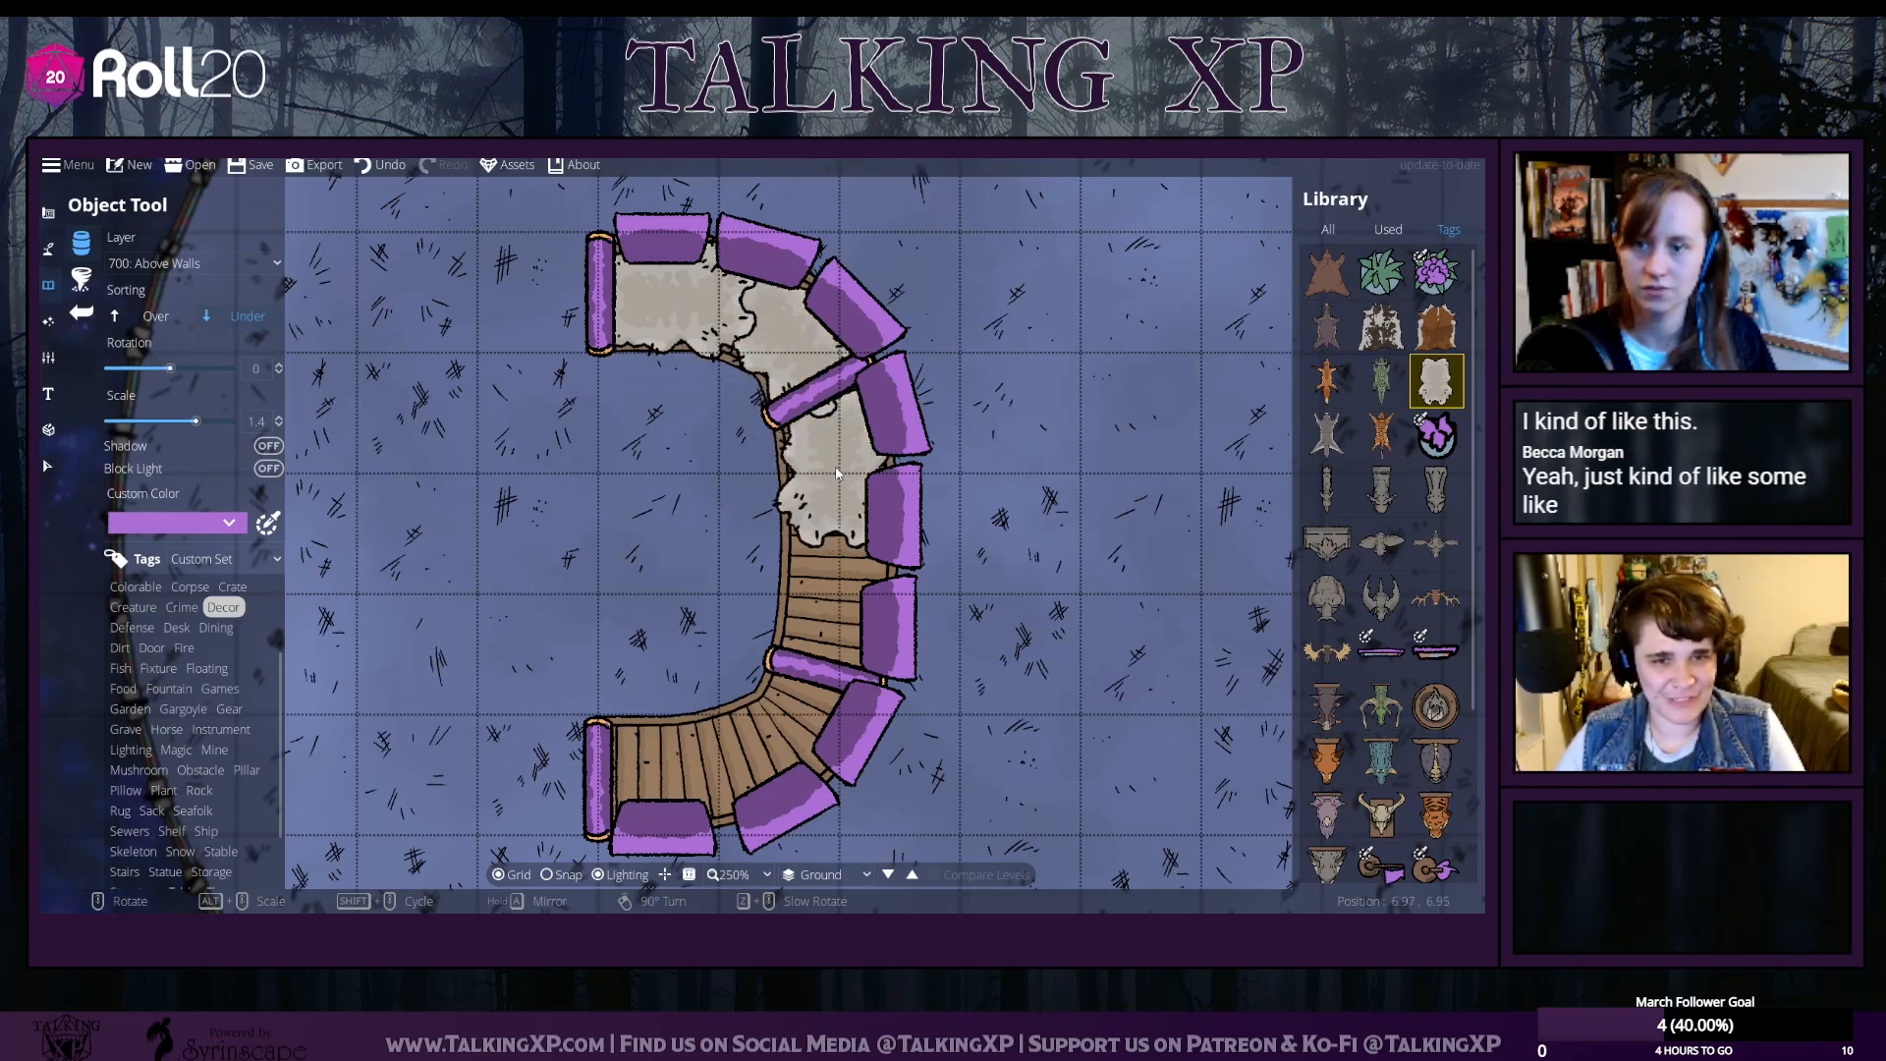
left_click(838, 497)
left_click(840, 599)
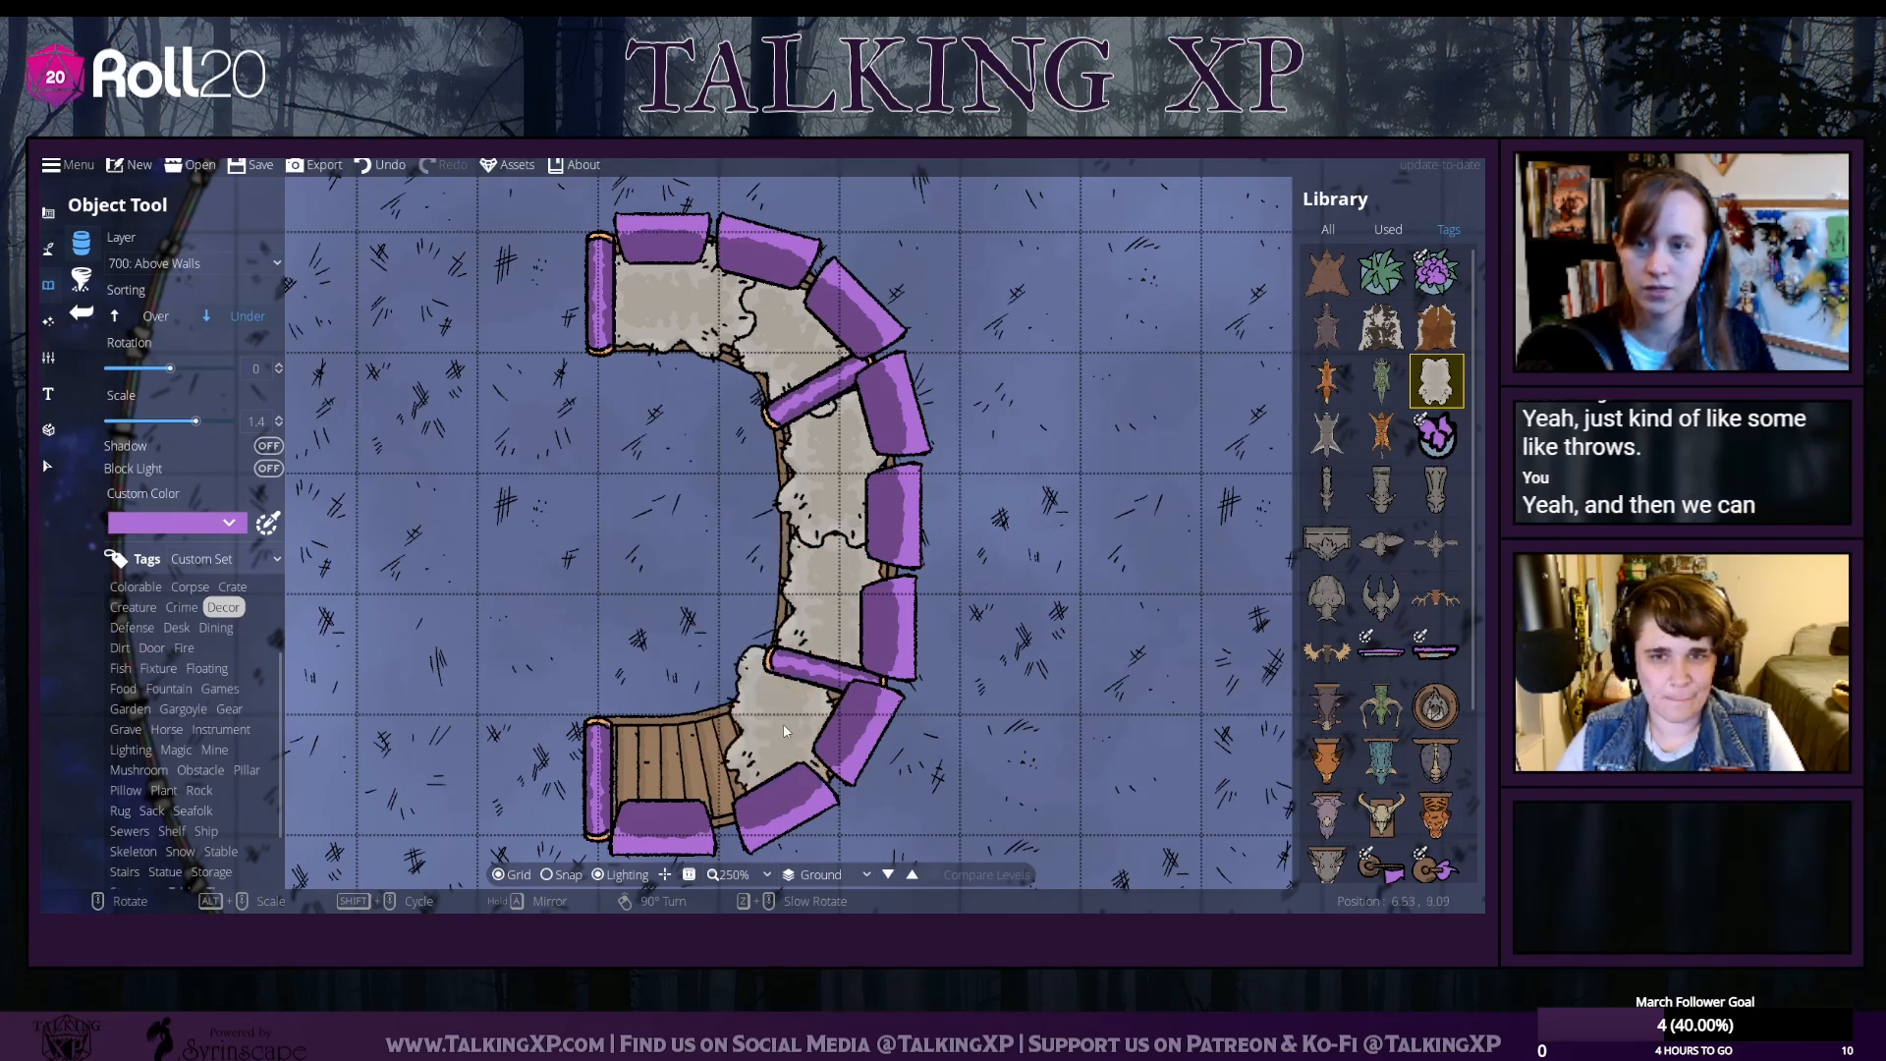
scroll(787, 712, "up", 2)
left_click(784, 722)
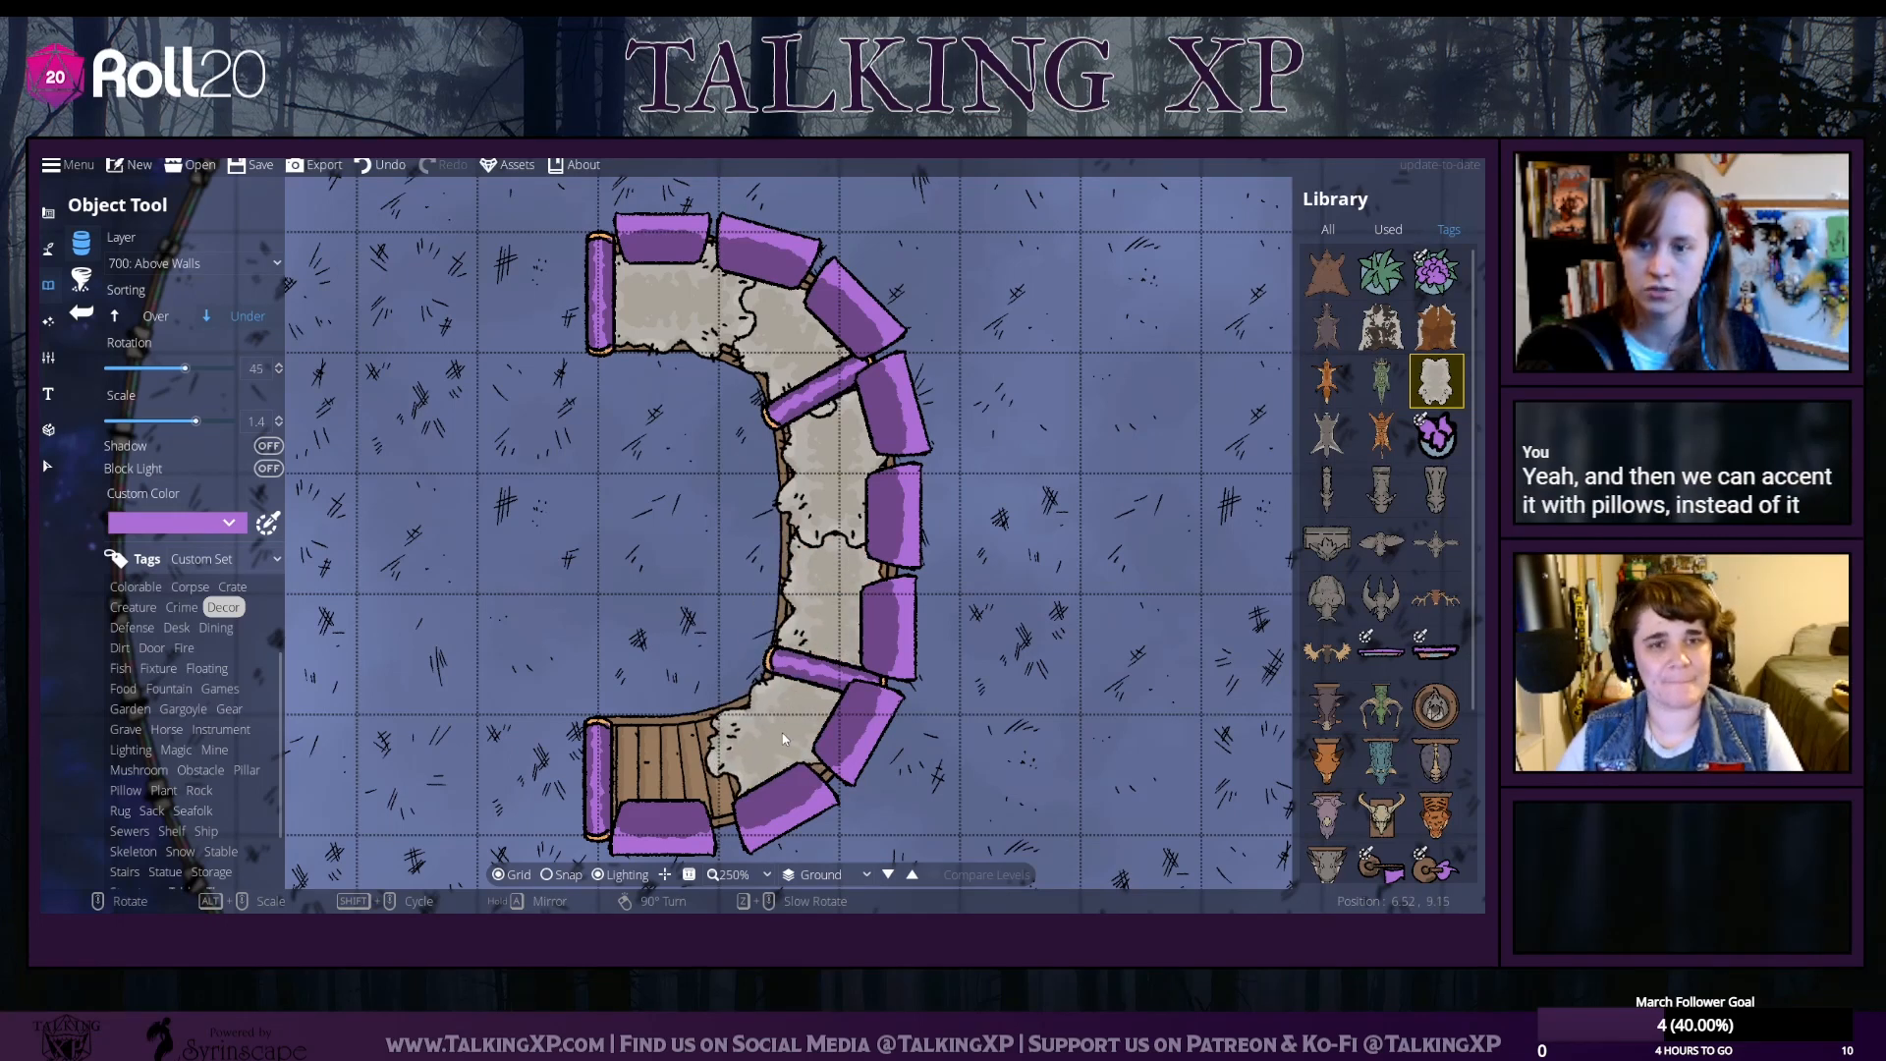
Place the last white fur hide on the couch's lower end seat at rotation 75 and scale 1.4
scroll(688, 766, "up", 2)
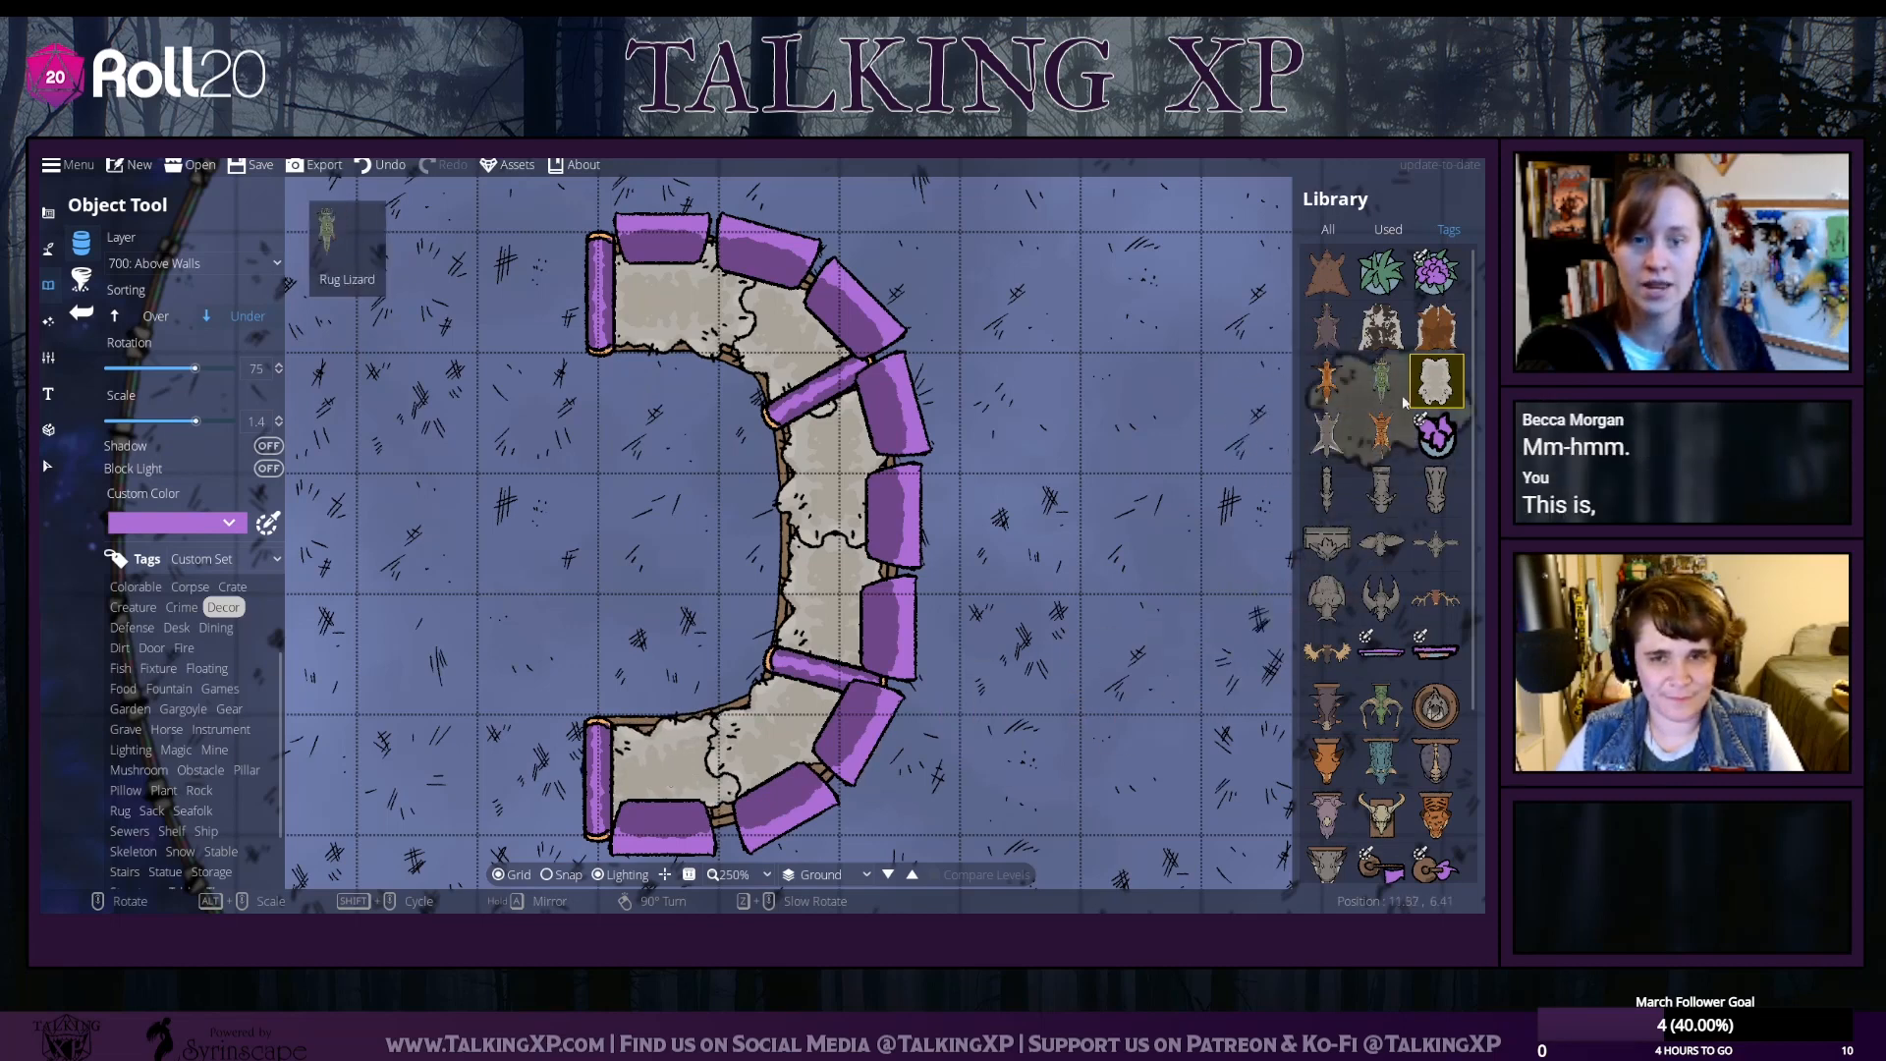
mouse_move(1381, 744)
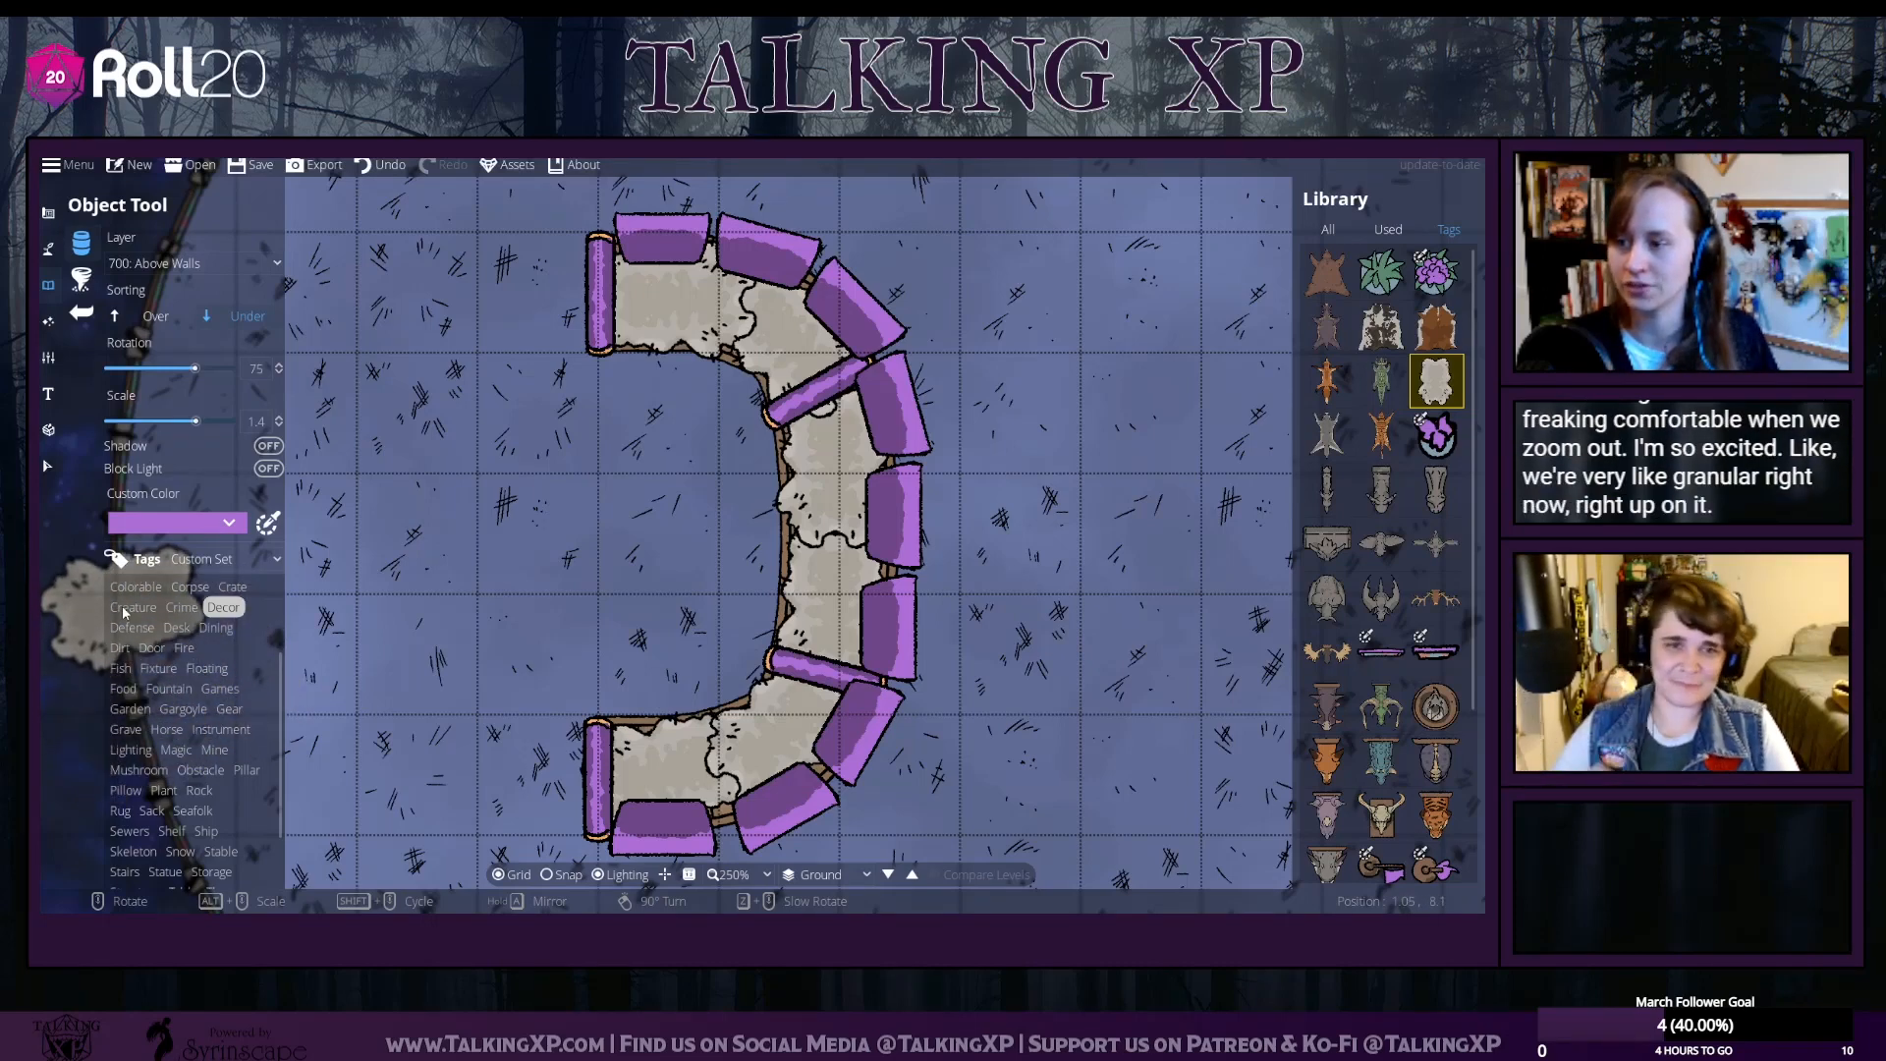
Place a tasselled throw pillow from the Pillow objects on the couch's upper bend, sorted Over, at rotation 45 and scale 1.1
scroll(121, 605, "up", 1)
scroll(128, 688, "down", 1)
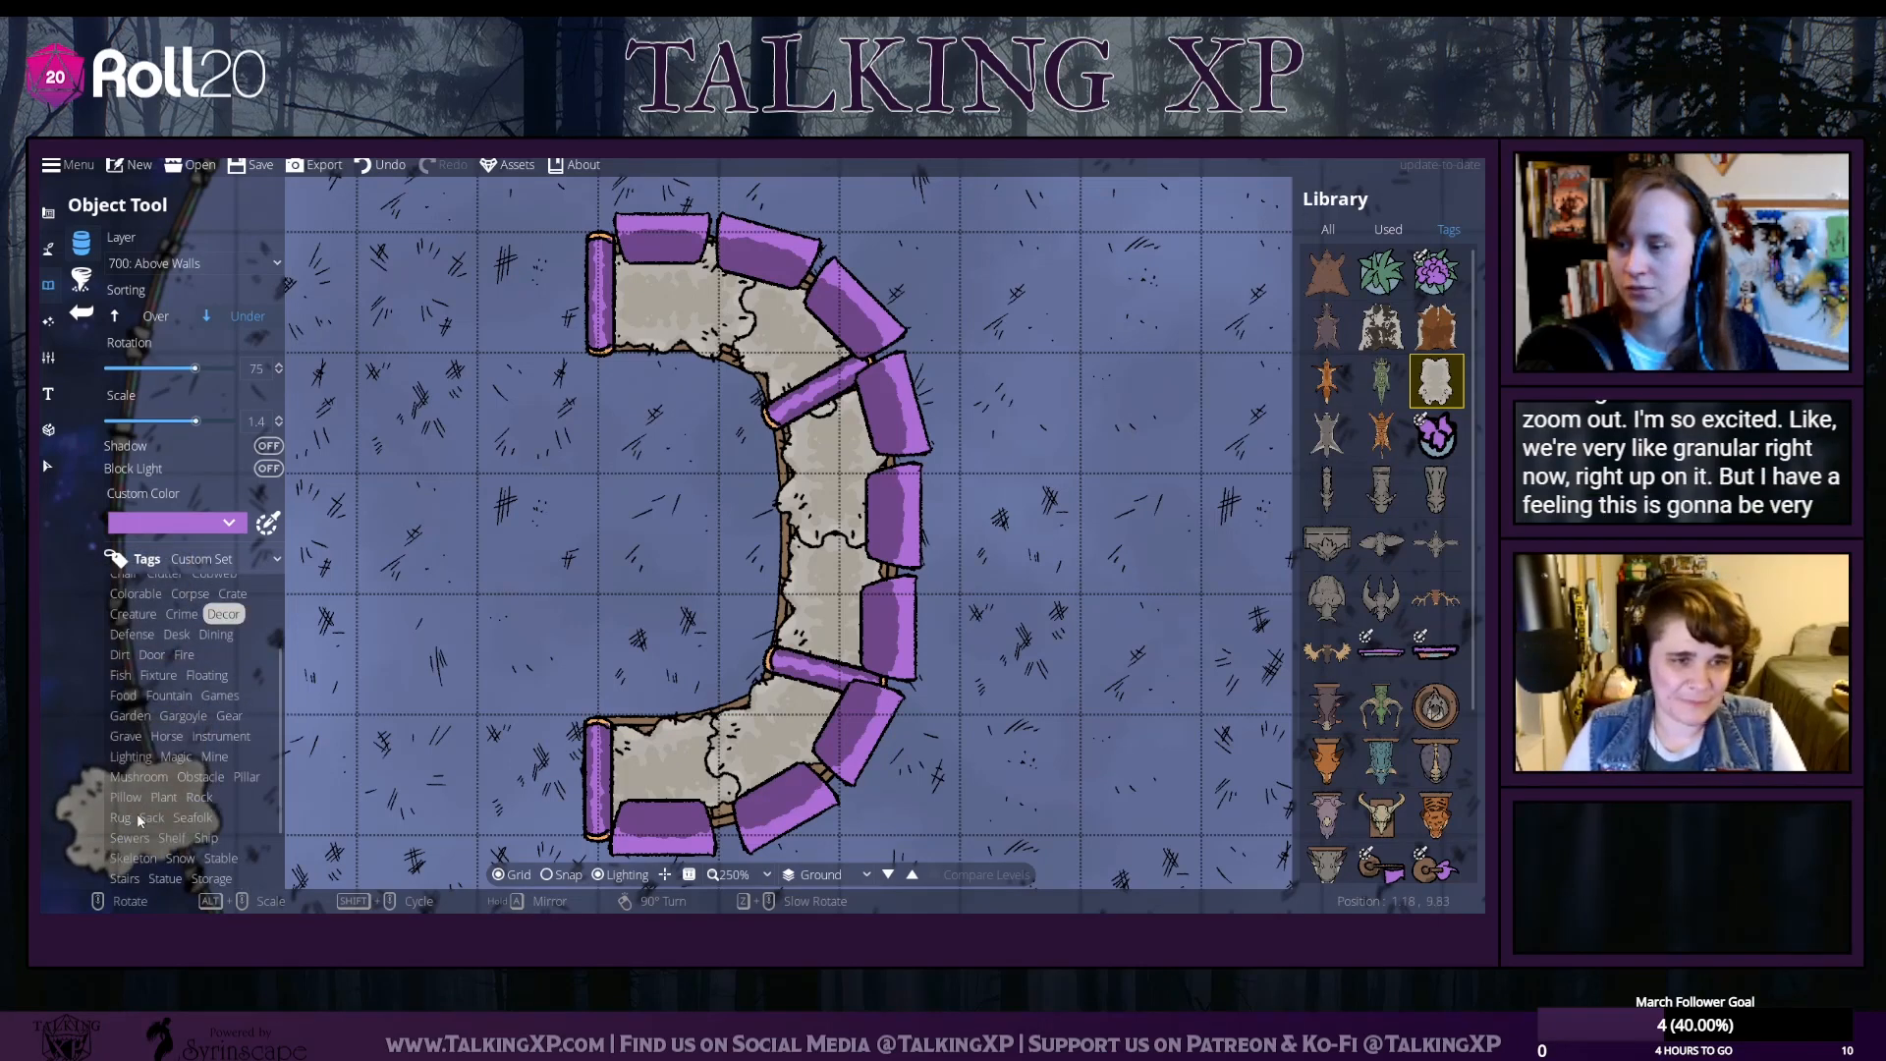
left_click(126, 797)
left_click(1327, 273)
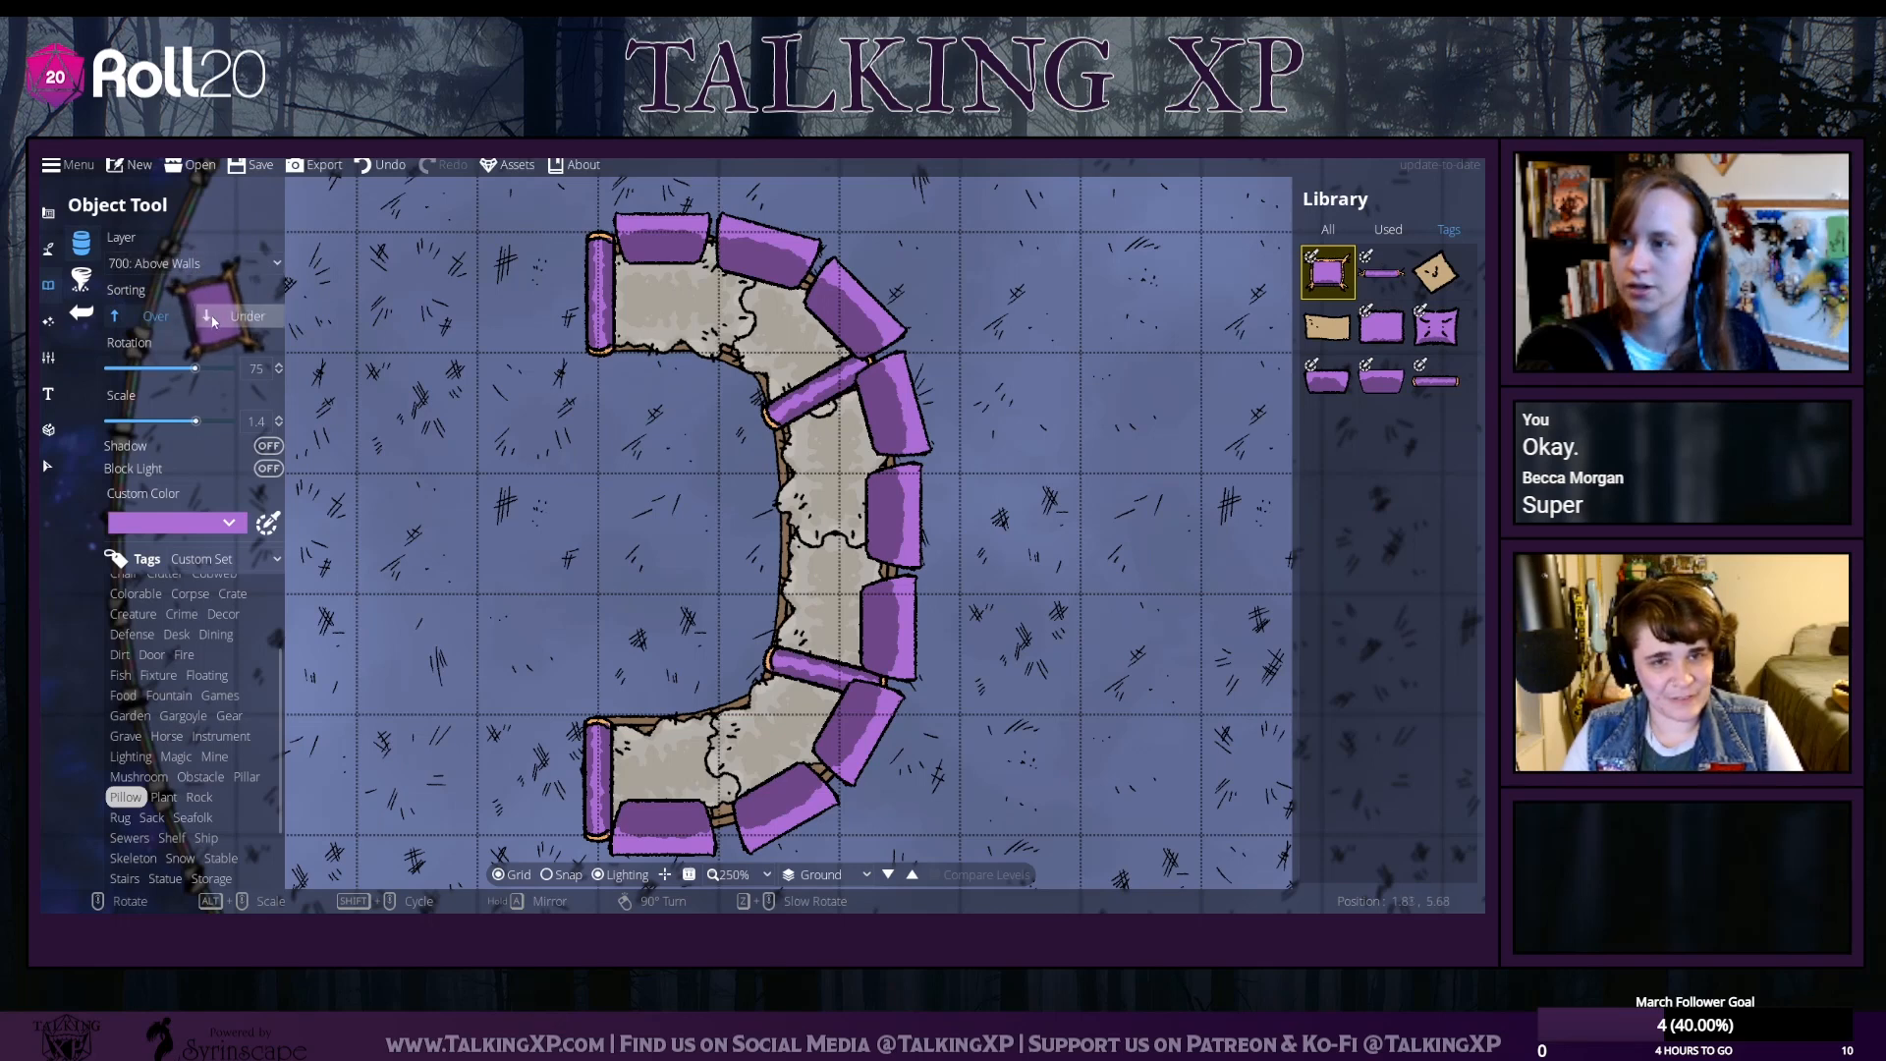
scroll(709, 348, "up", 3)
scroll(718, 344, "down", 6)
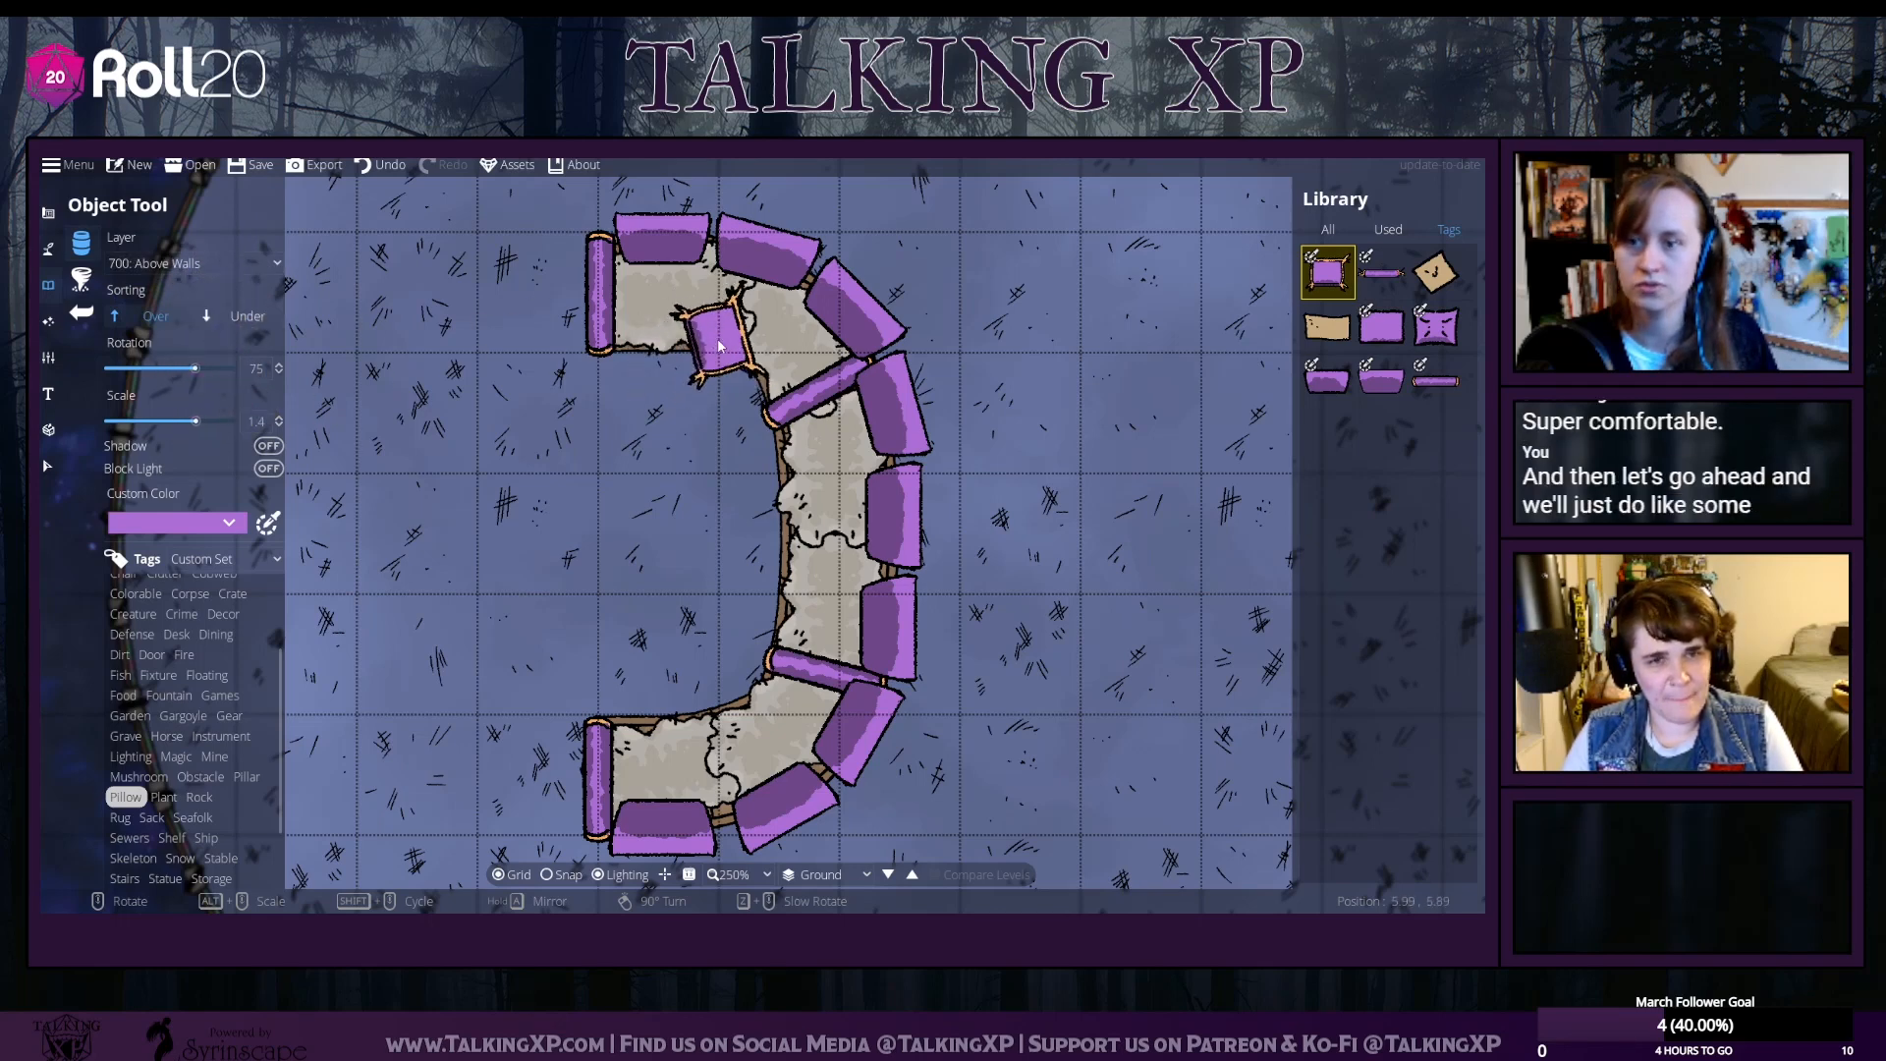
scroll(721, 282, "down", 2)
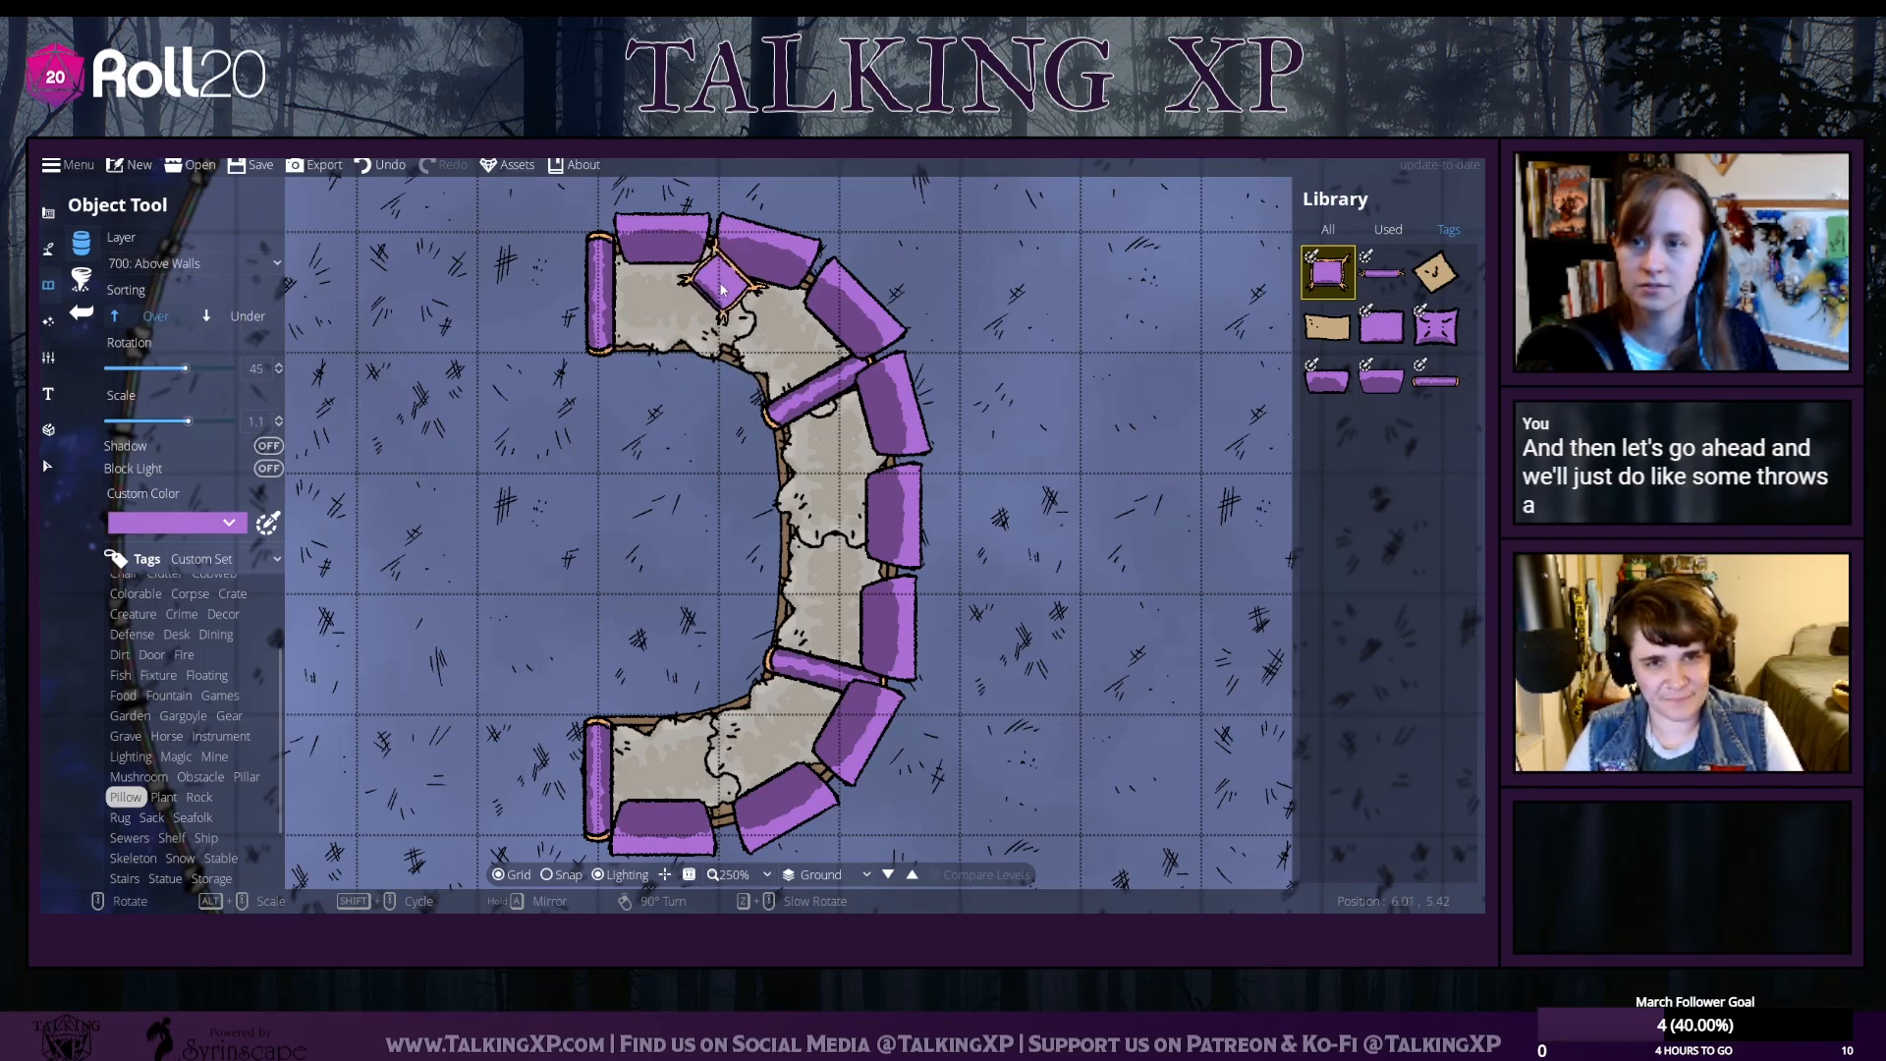
left_click(715, 283)
Scatter three more tasselled throw pillows at scale 1.1 along the couch's middle and lower seats, varying the rotation and ending at -165
scroll(845, 478, "up", 5)
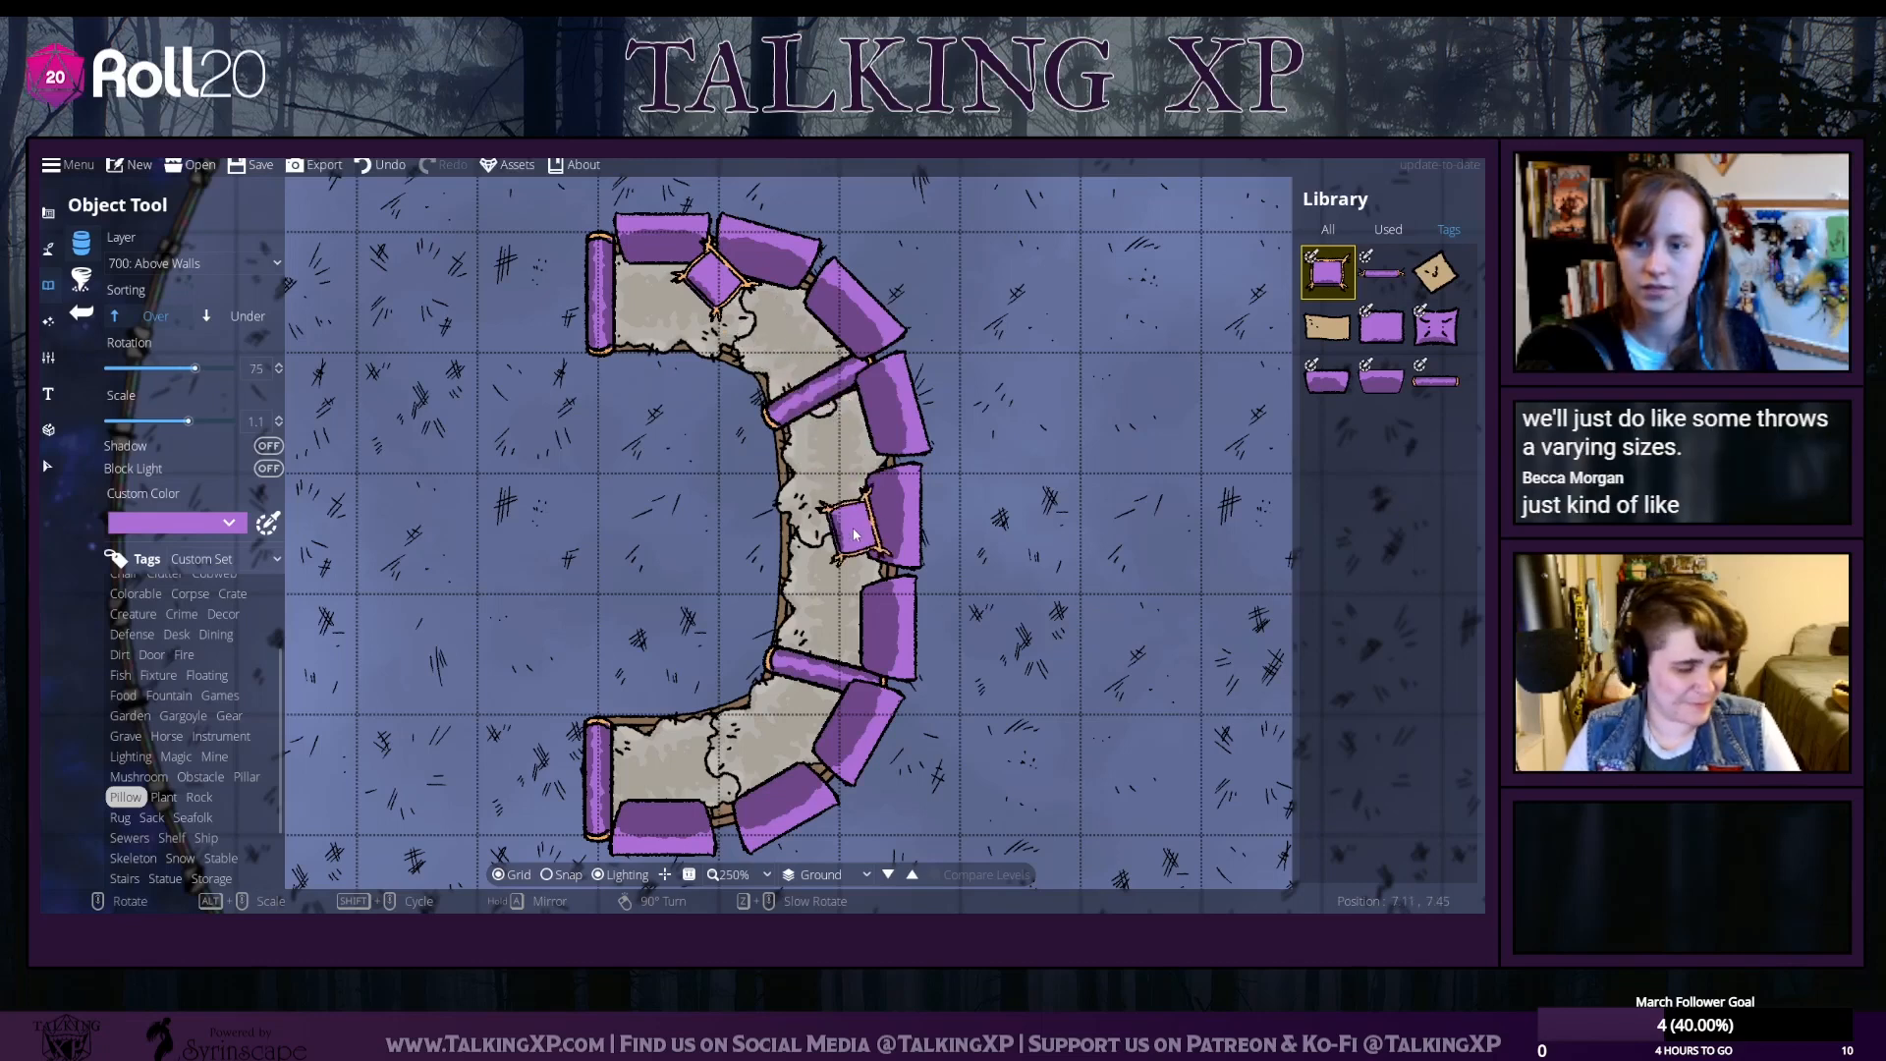
left_click(853, 490)
scroll(864, 583, "down", 1)
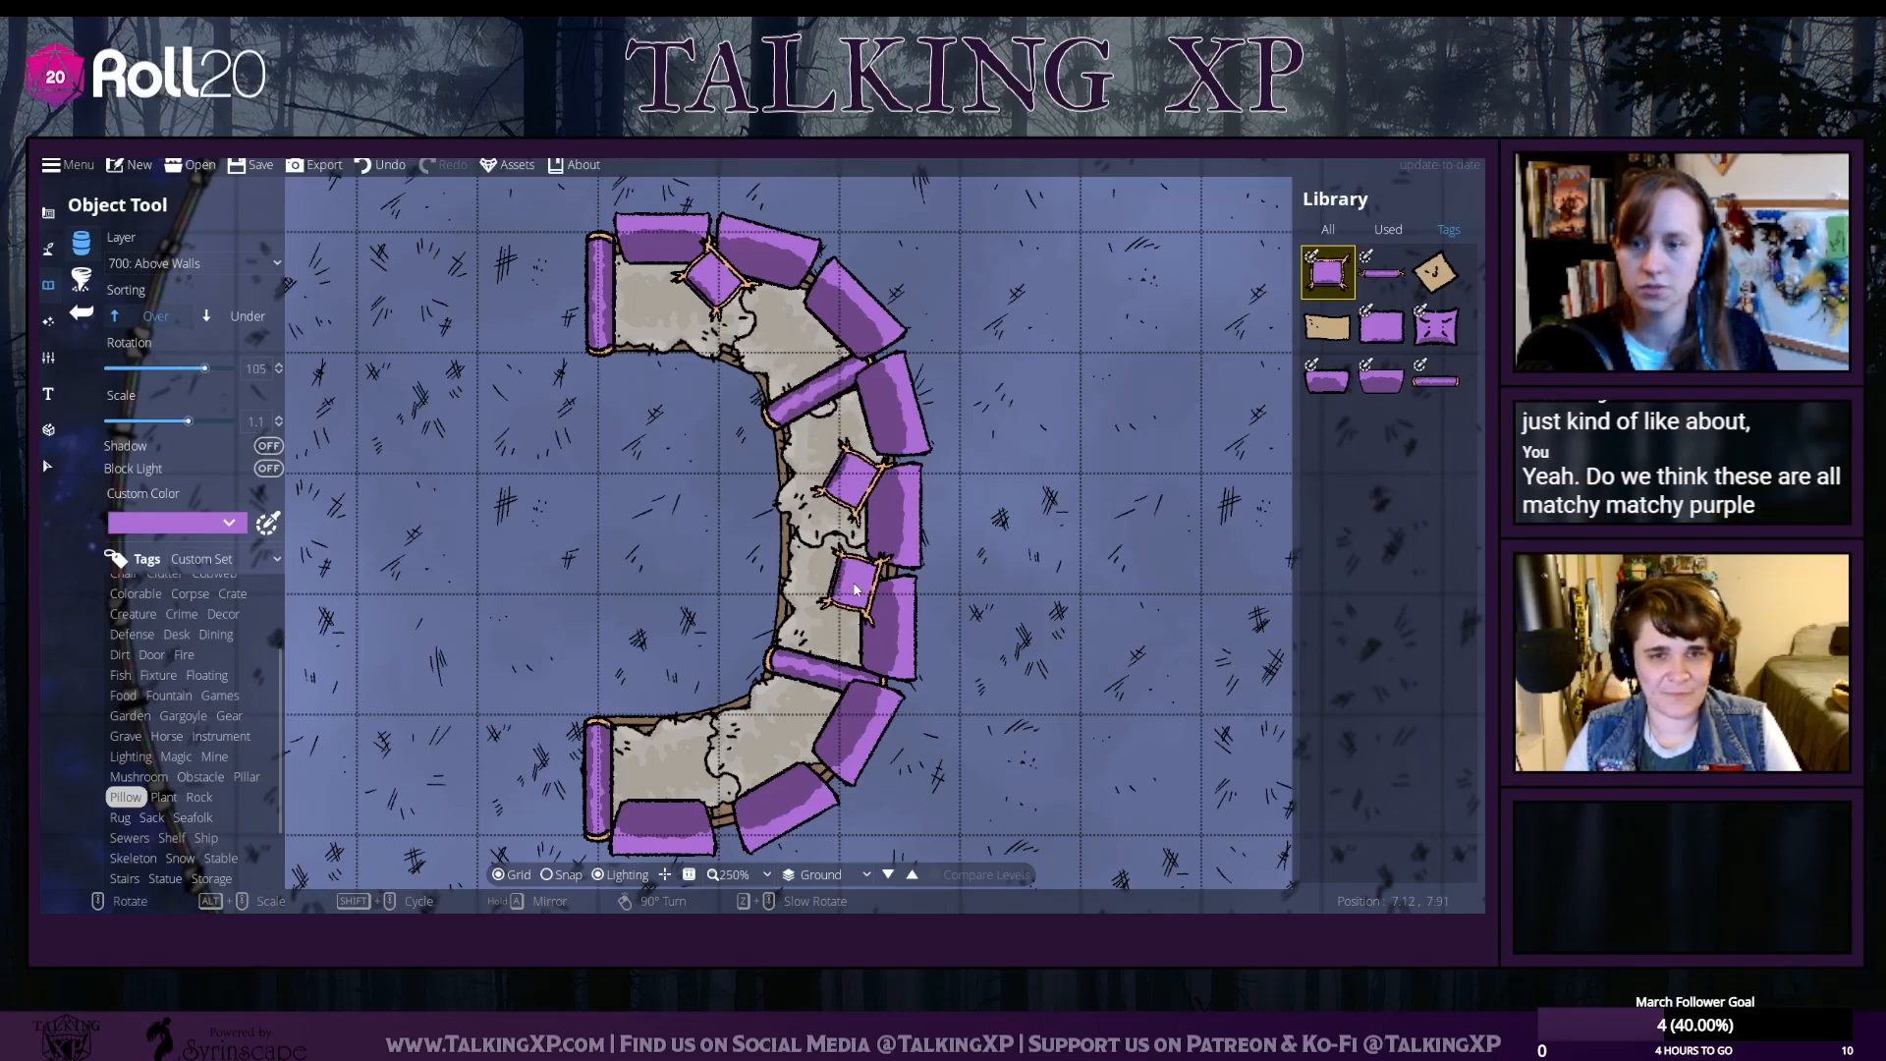
left_click(846, 661)
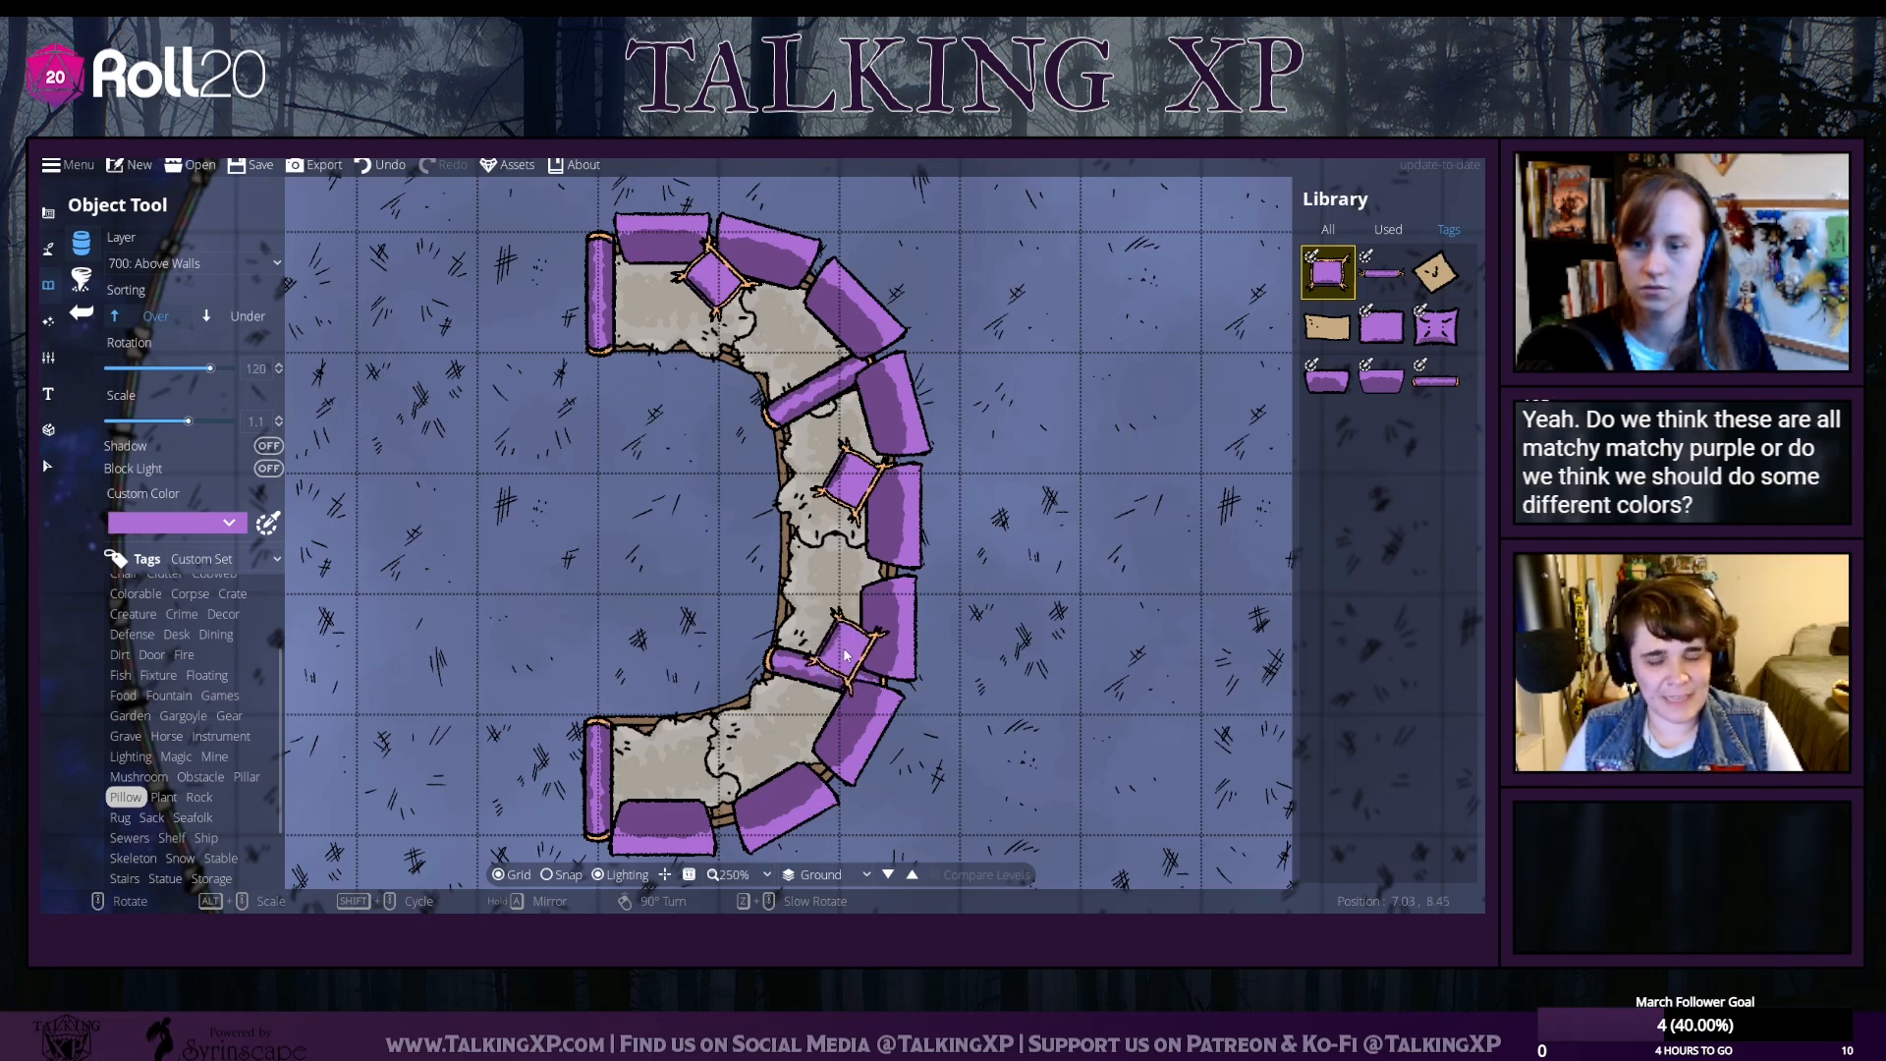
scroll(714, 789, "up", 3)
scroll(714, 789, "up", 3)
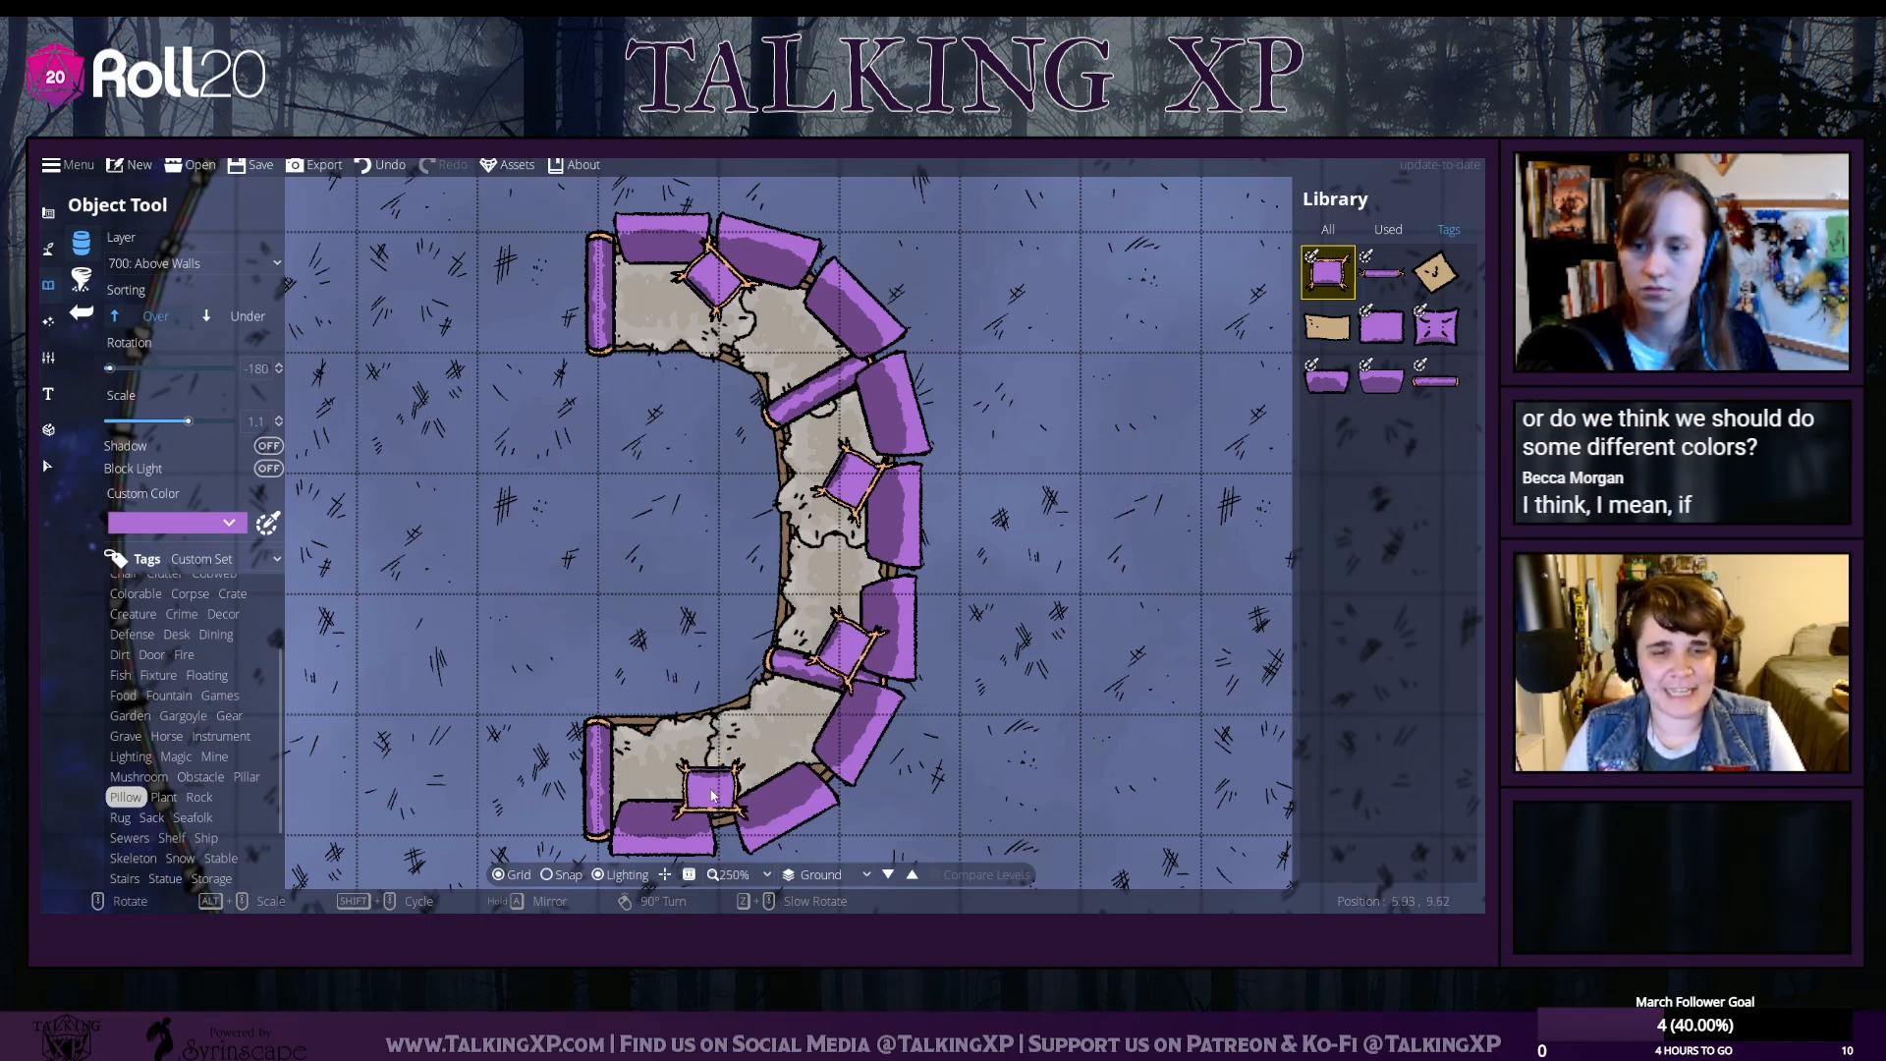
left_click(714, 789)
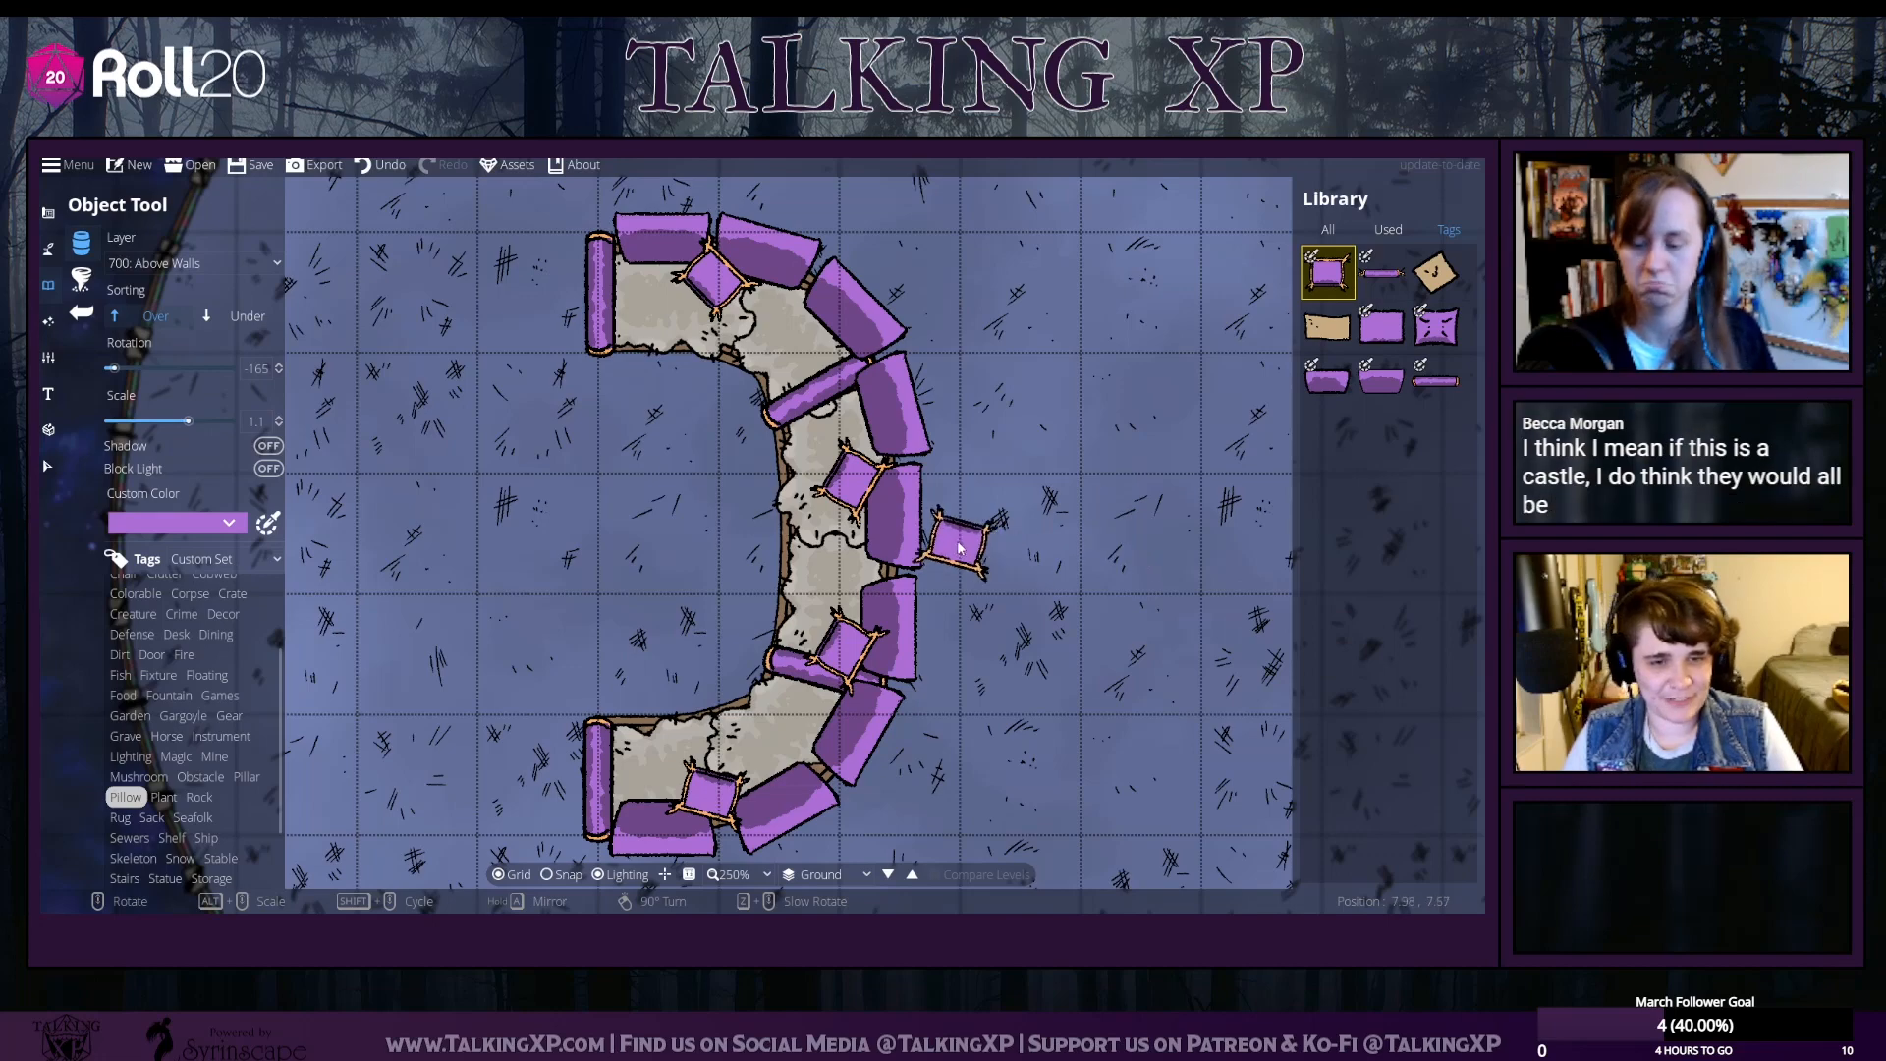
scroll(948, 535, "up", 2)
scroll(951, 534, "down", 5)
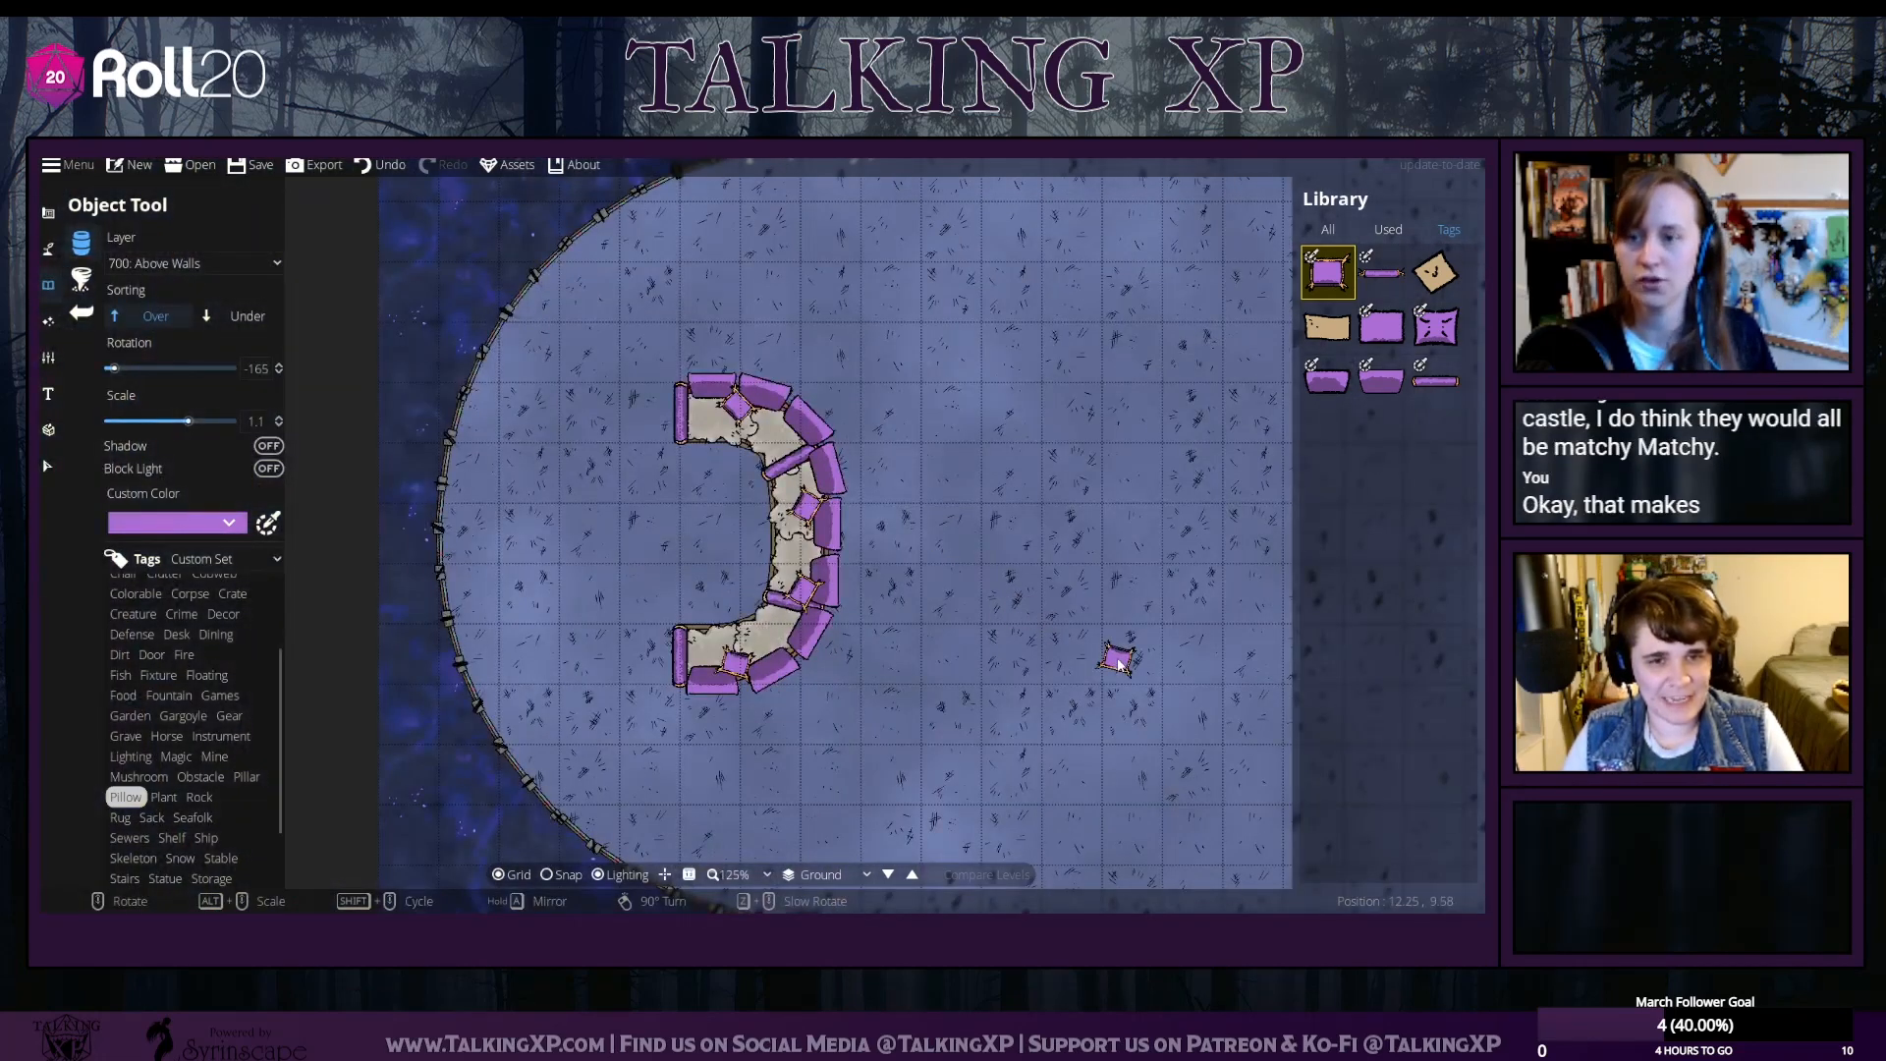
left_click(45, 463)
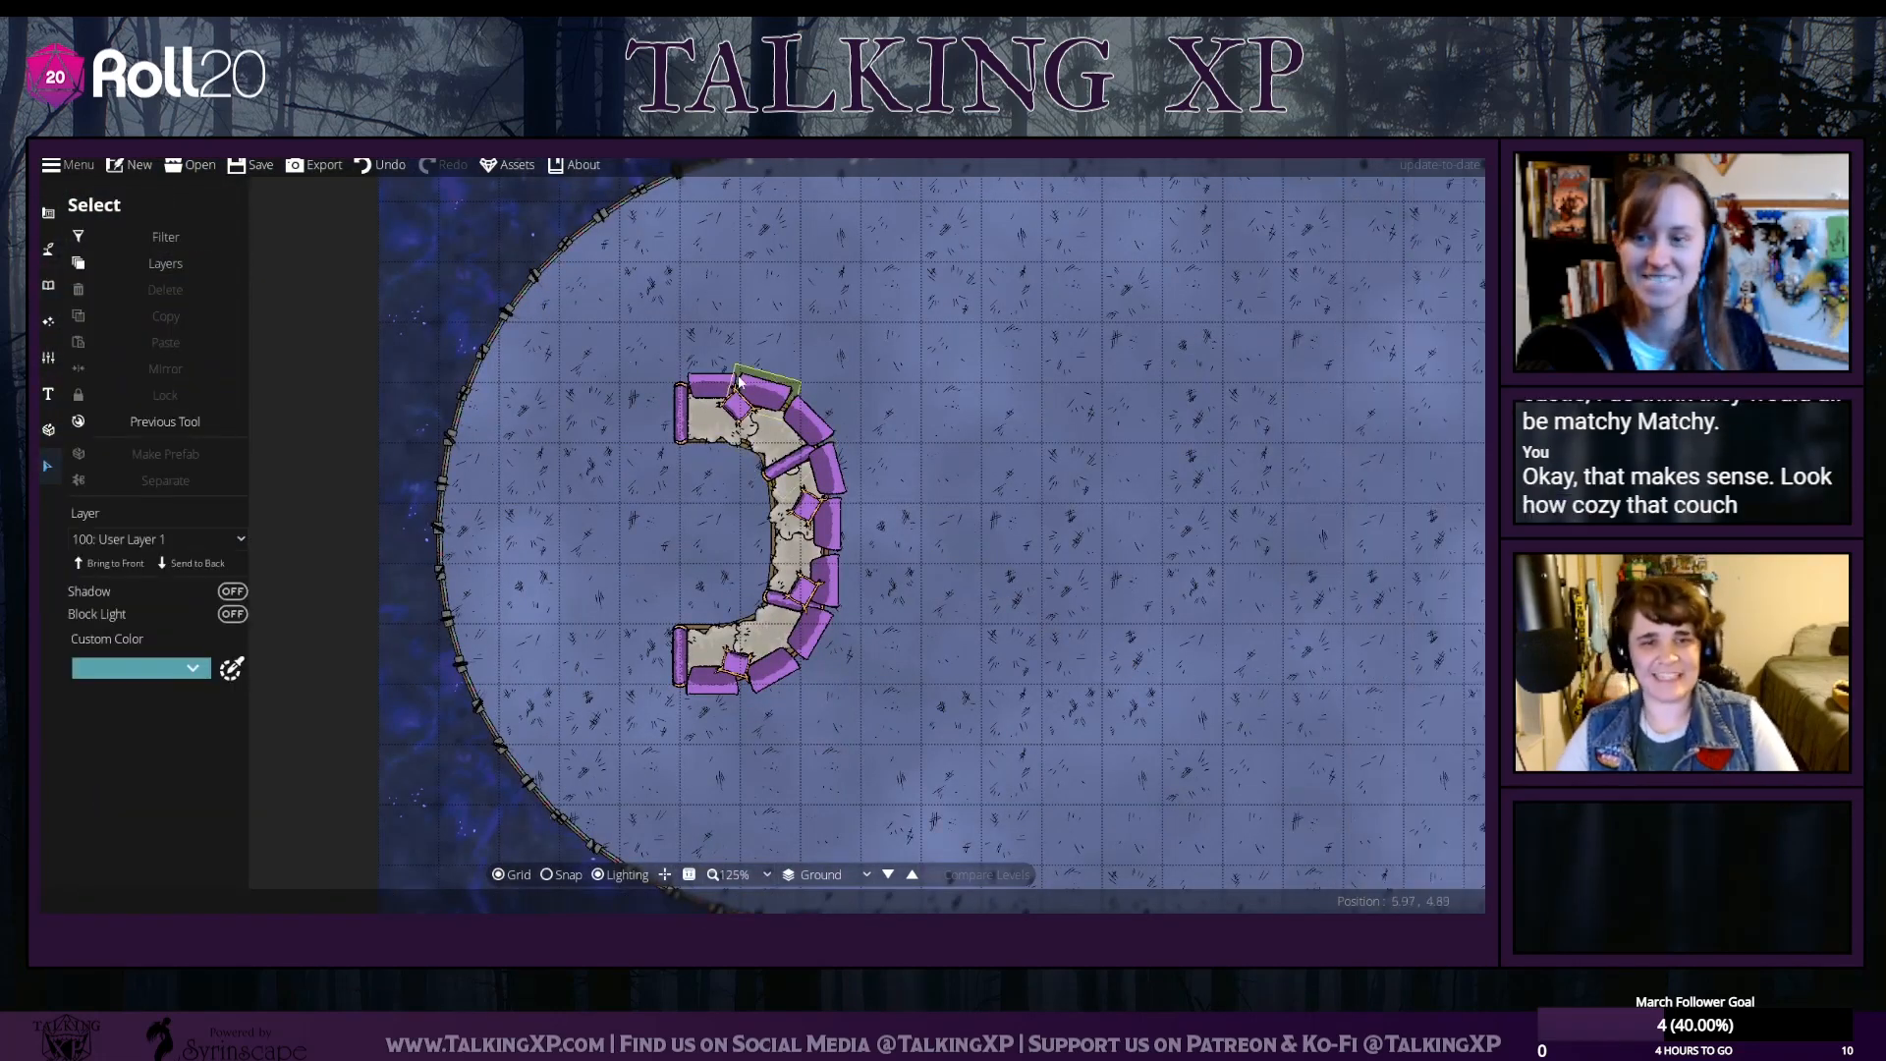
left_click_drag(625, 336, 911, 758)
left_click(896, 611)
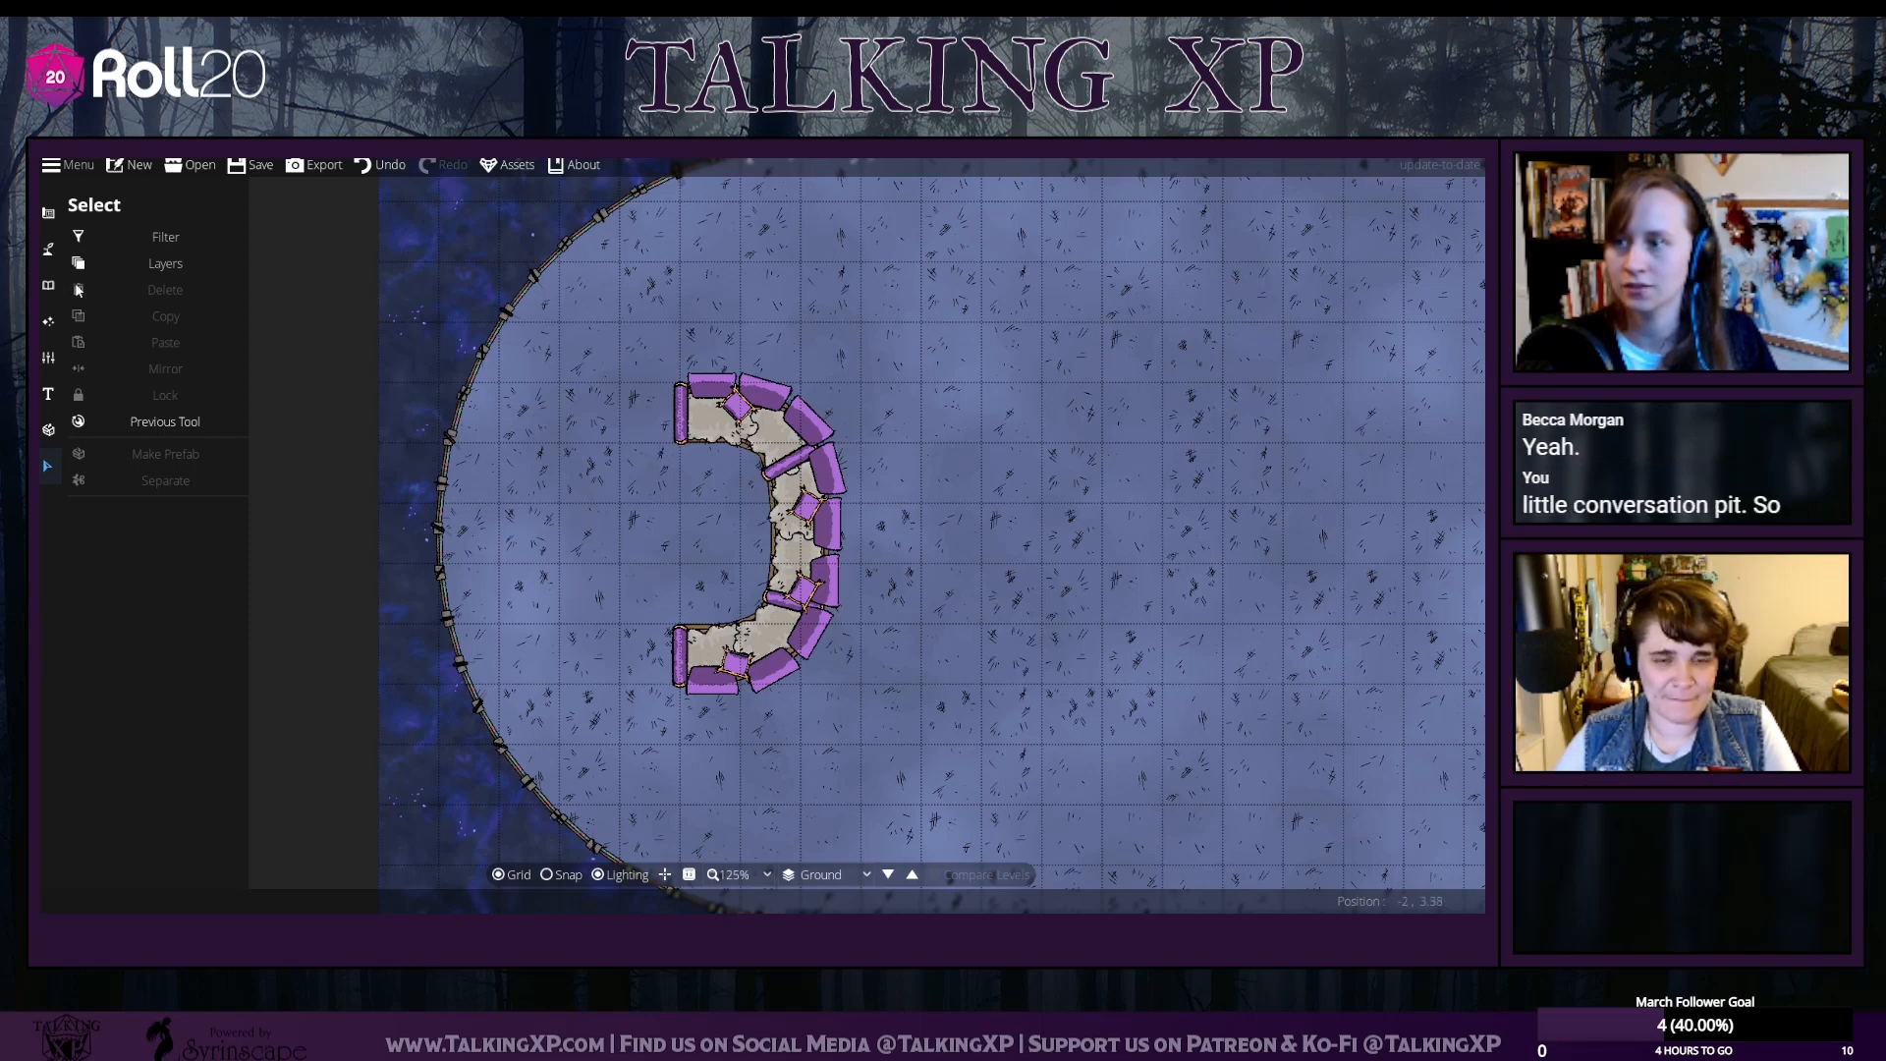
Switch to the Pattern Shape Tool and match its pattern colour to the blue floor by sampling it
left_click(49, 214)
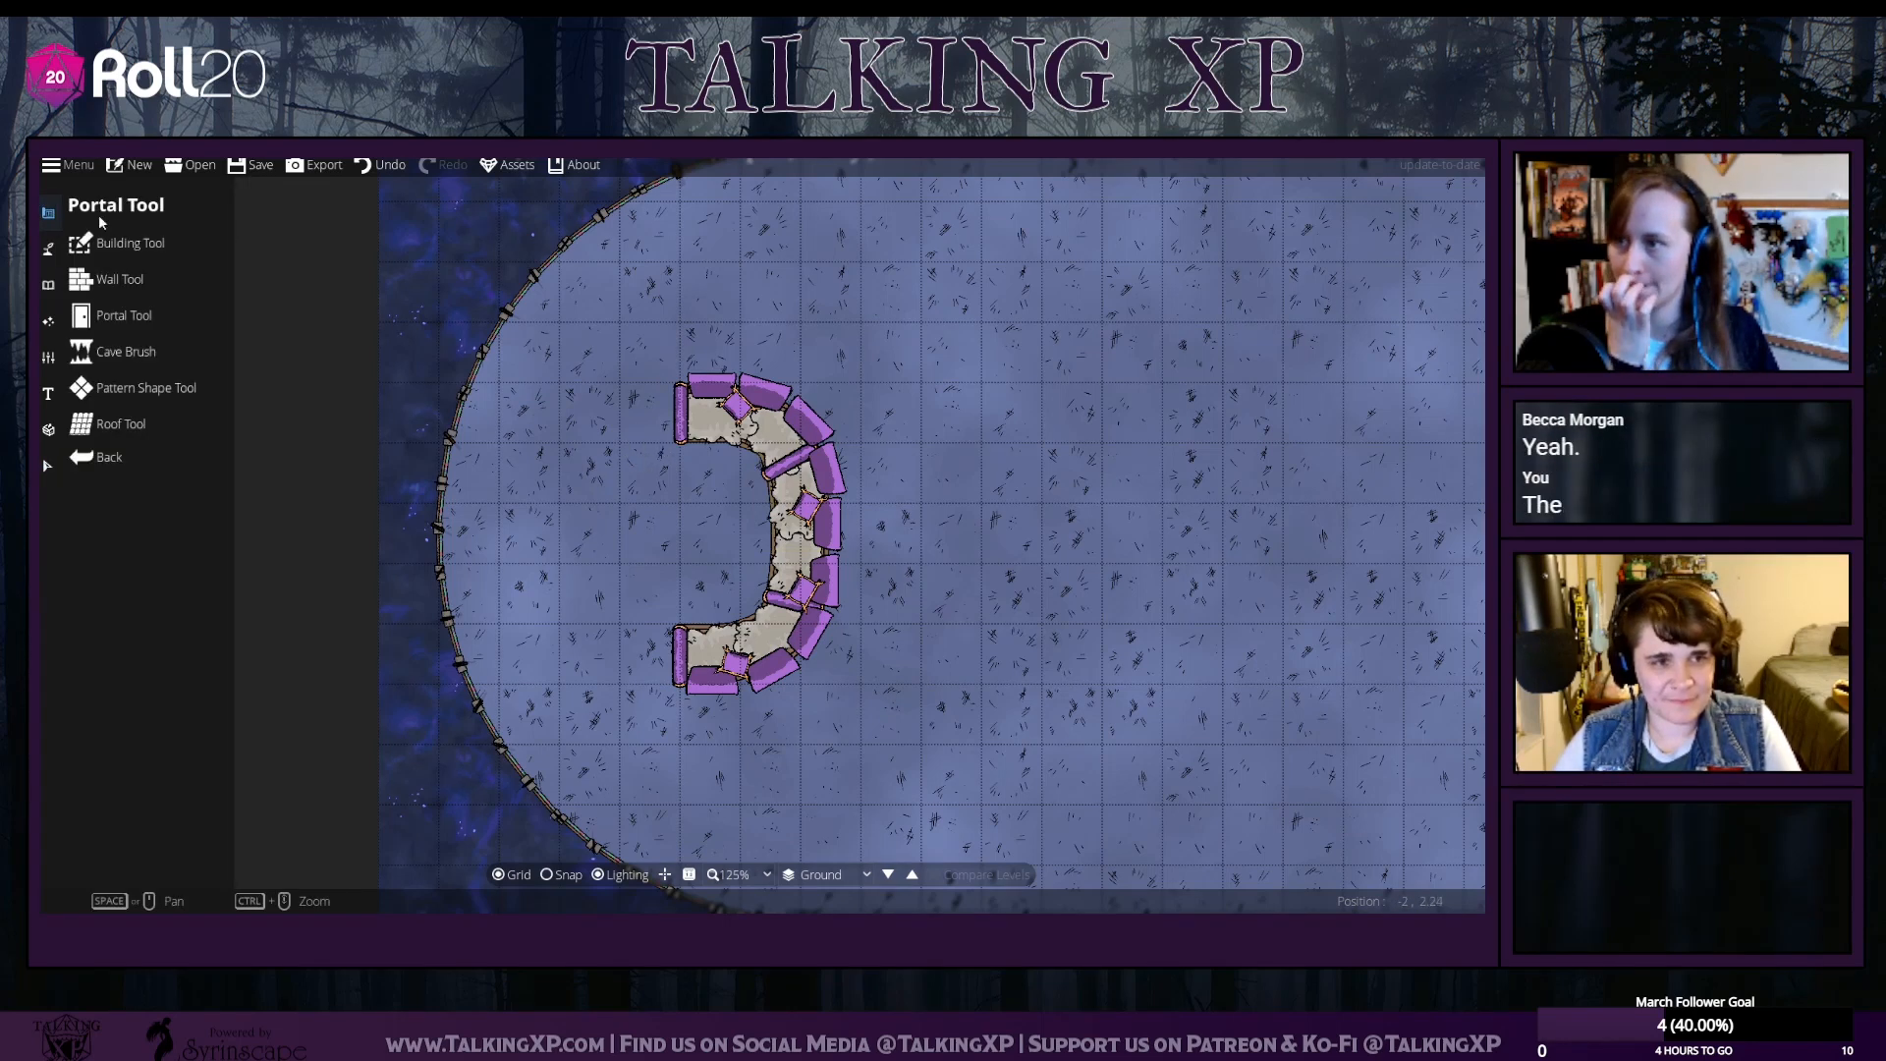
left_click(102, 403)
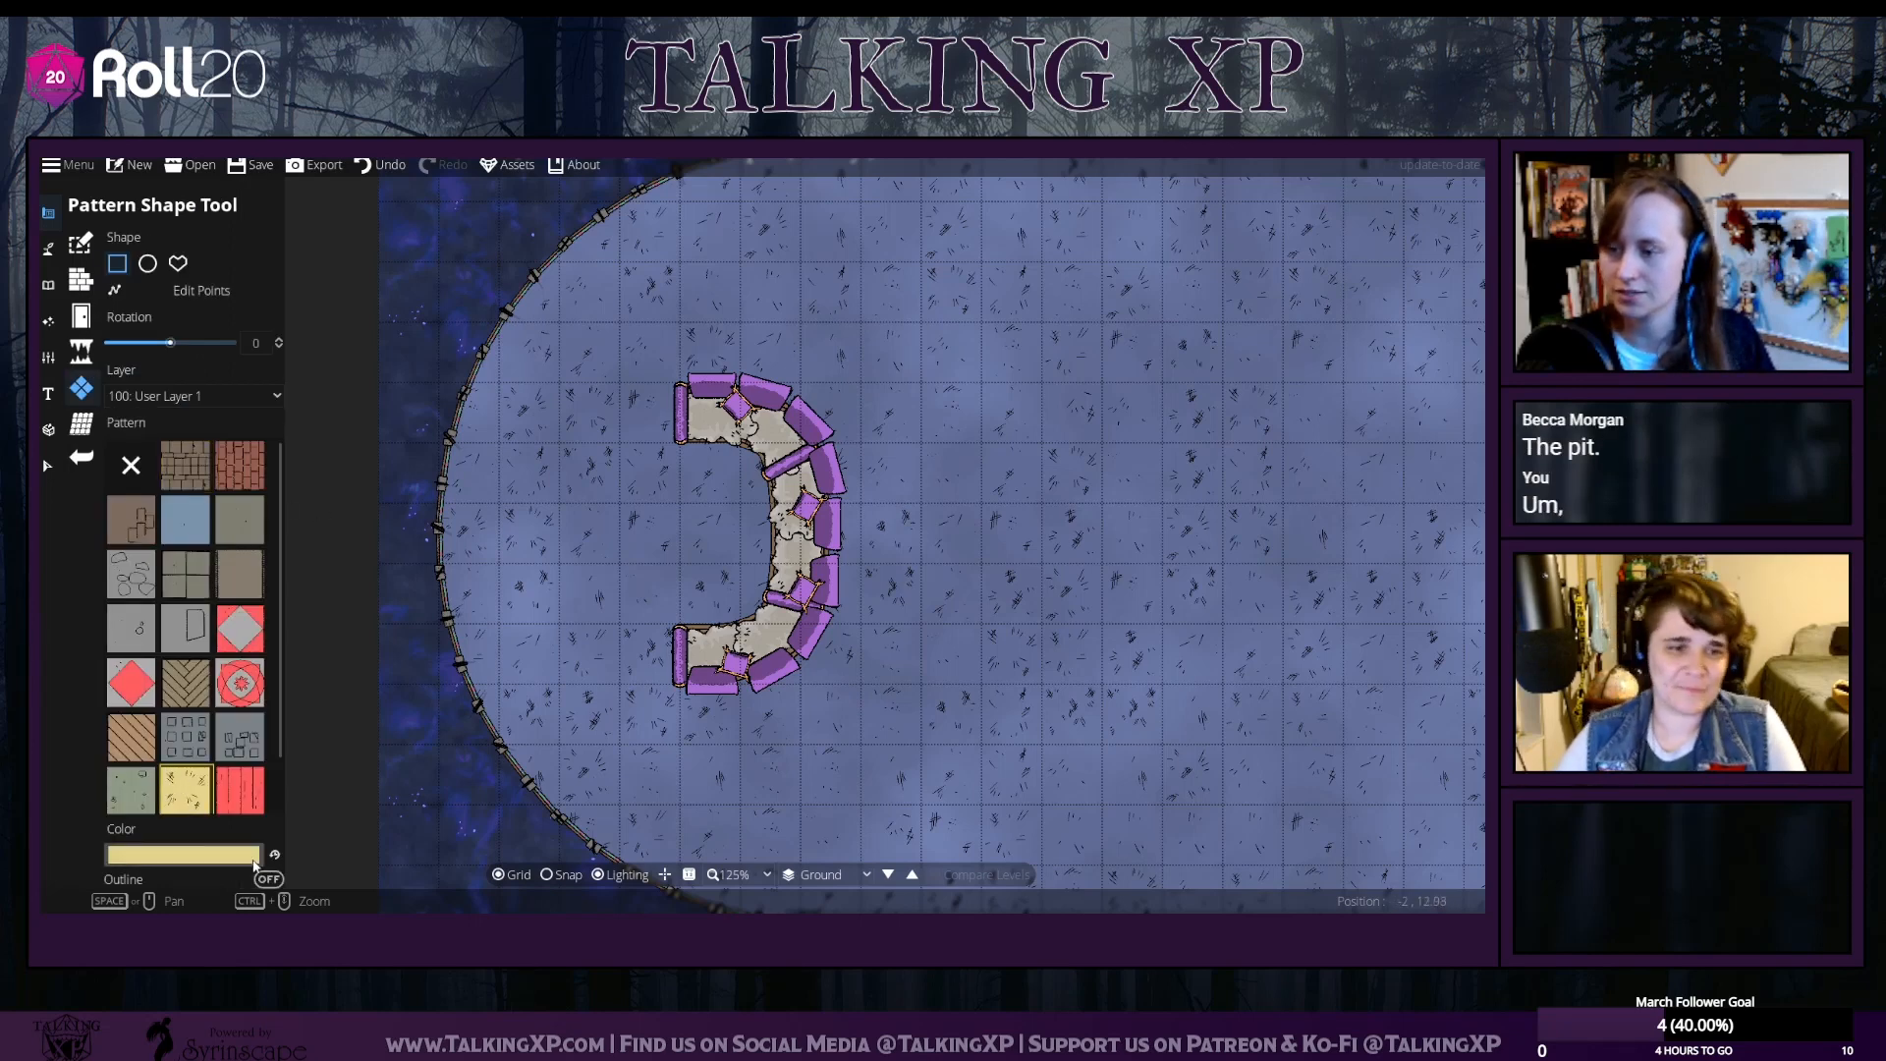
left_click(201, 850)
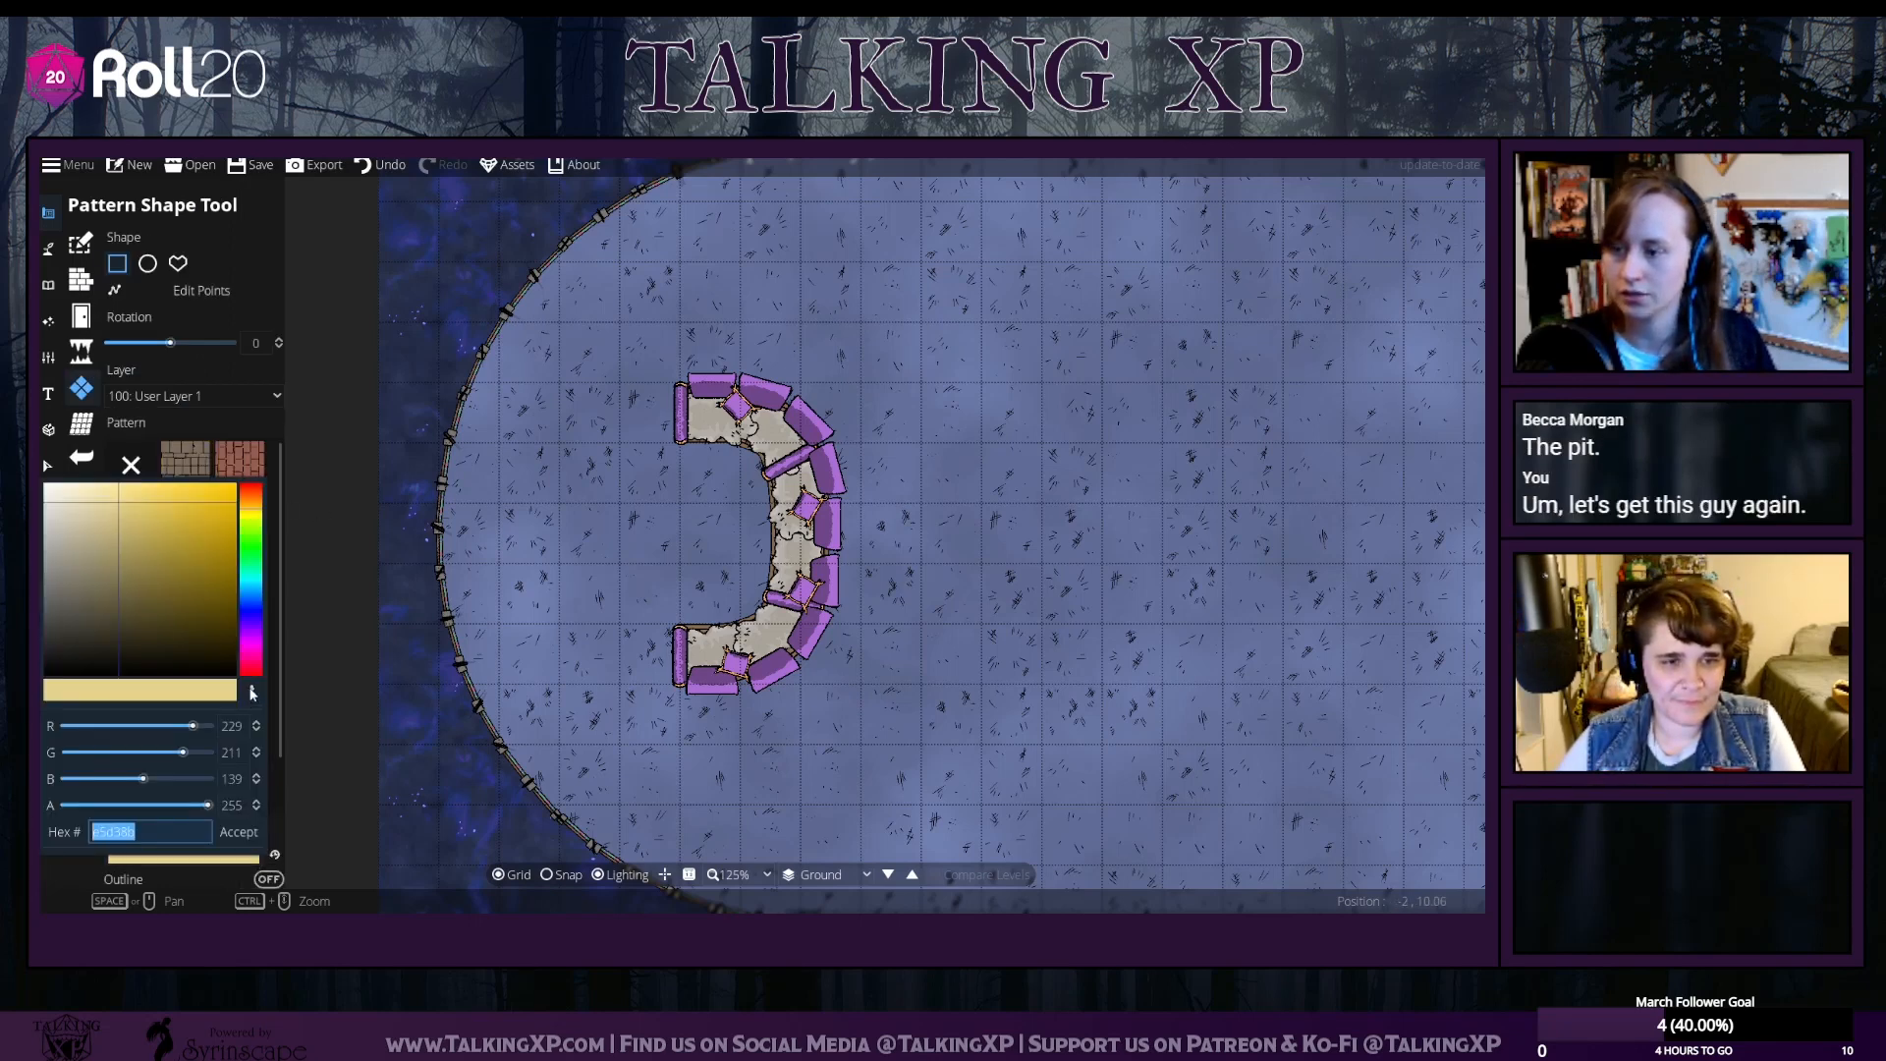
left_click(251, 692)
left_click(638, 547)
left_click(242, 832)
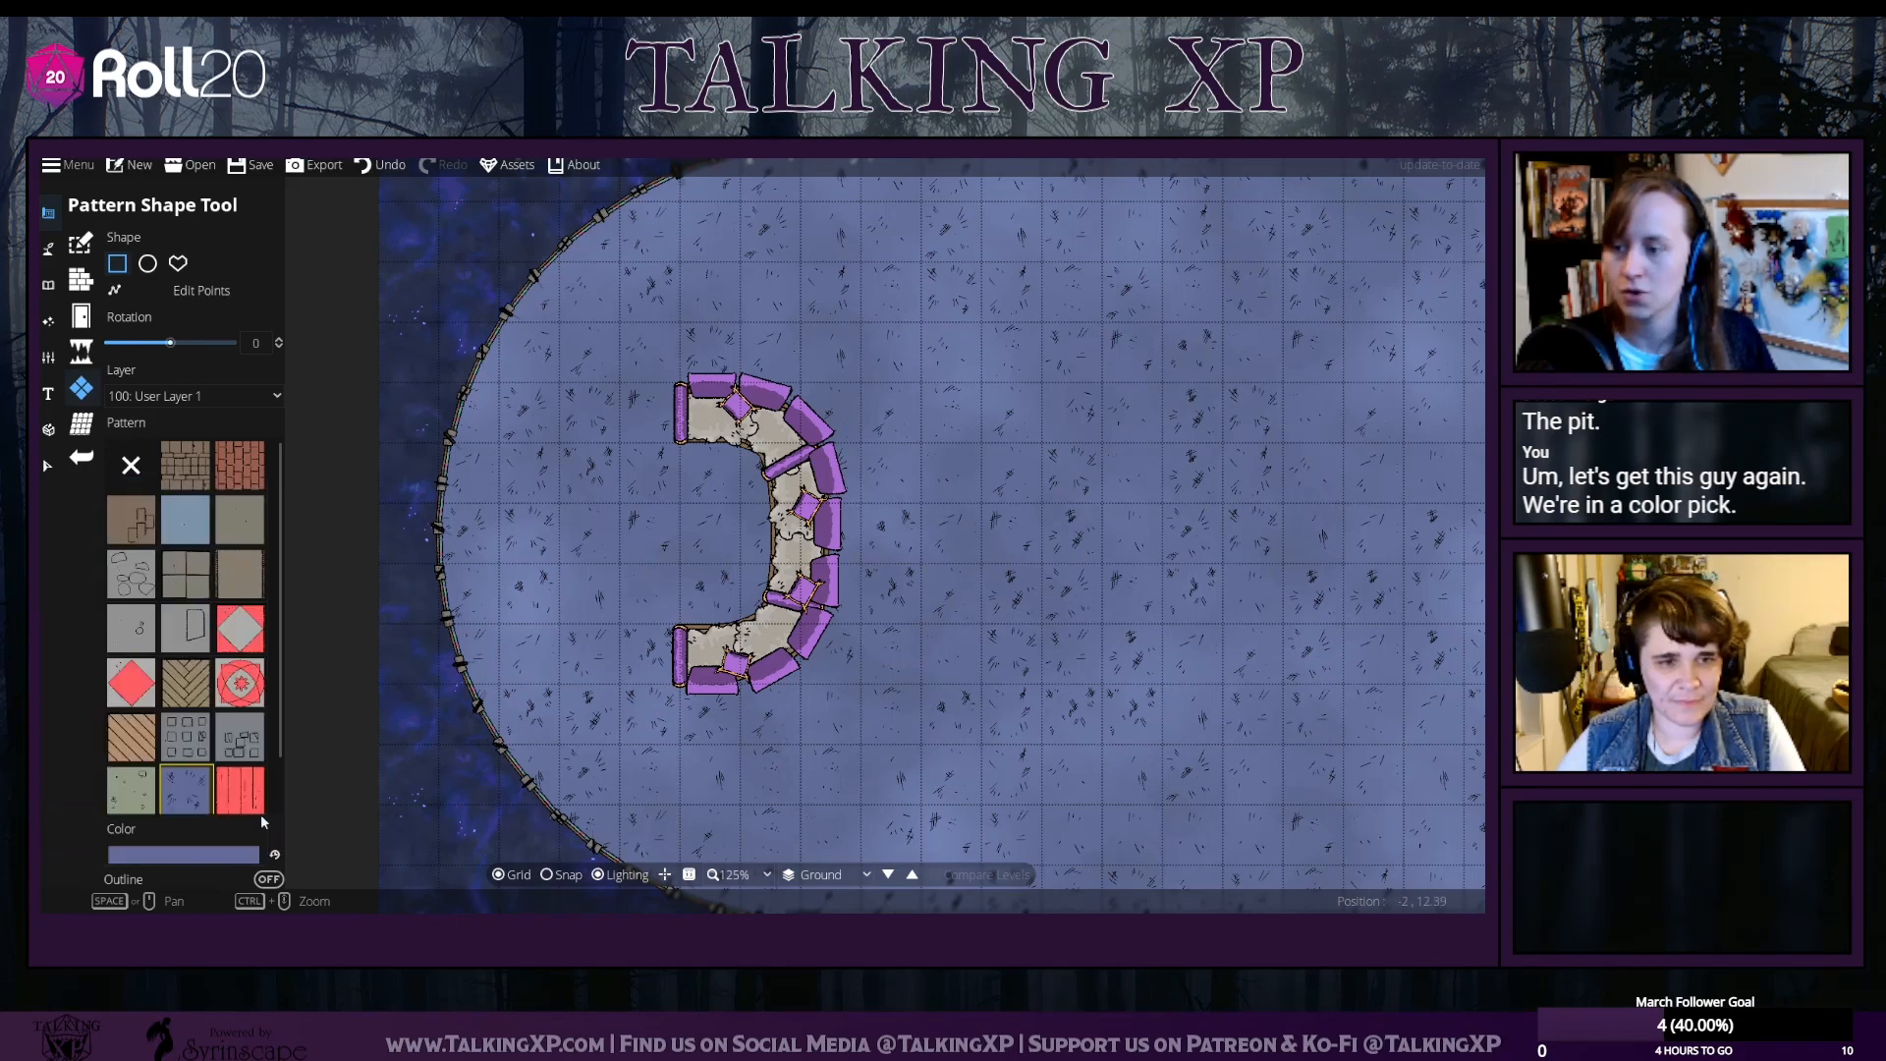
Choose the freeform pattern shape and set its colour to a darker shade of the sampled floor blue, hex 4e5779
left_click_drag(915, 541, 762, 465)
left_click_drag(865, 501, 862, 503)
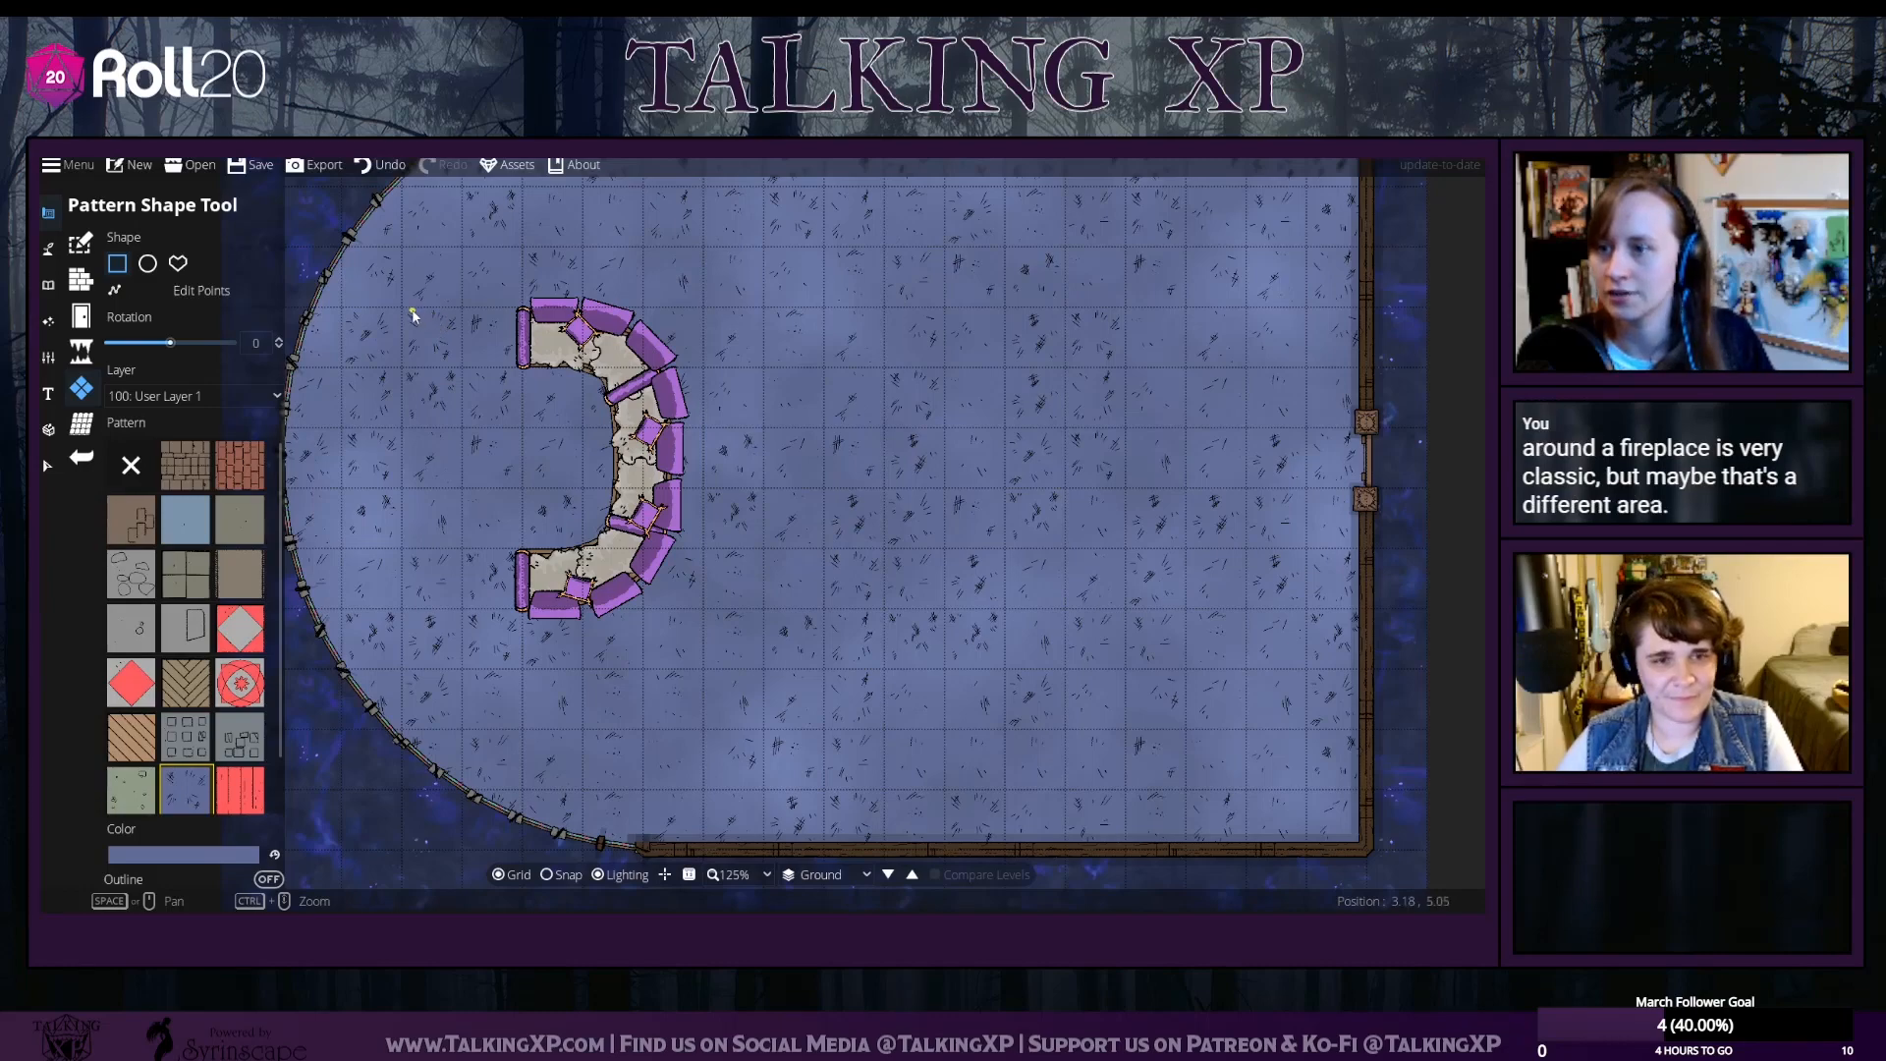
left_click_drag(530, 408, 648, 488)
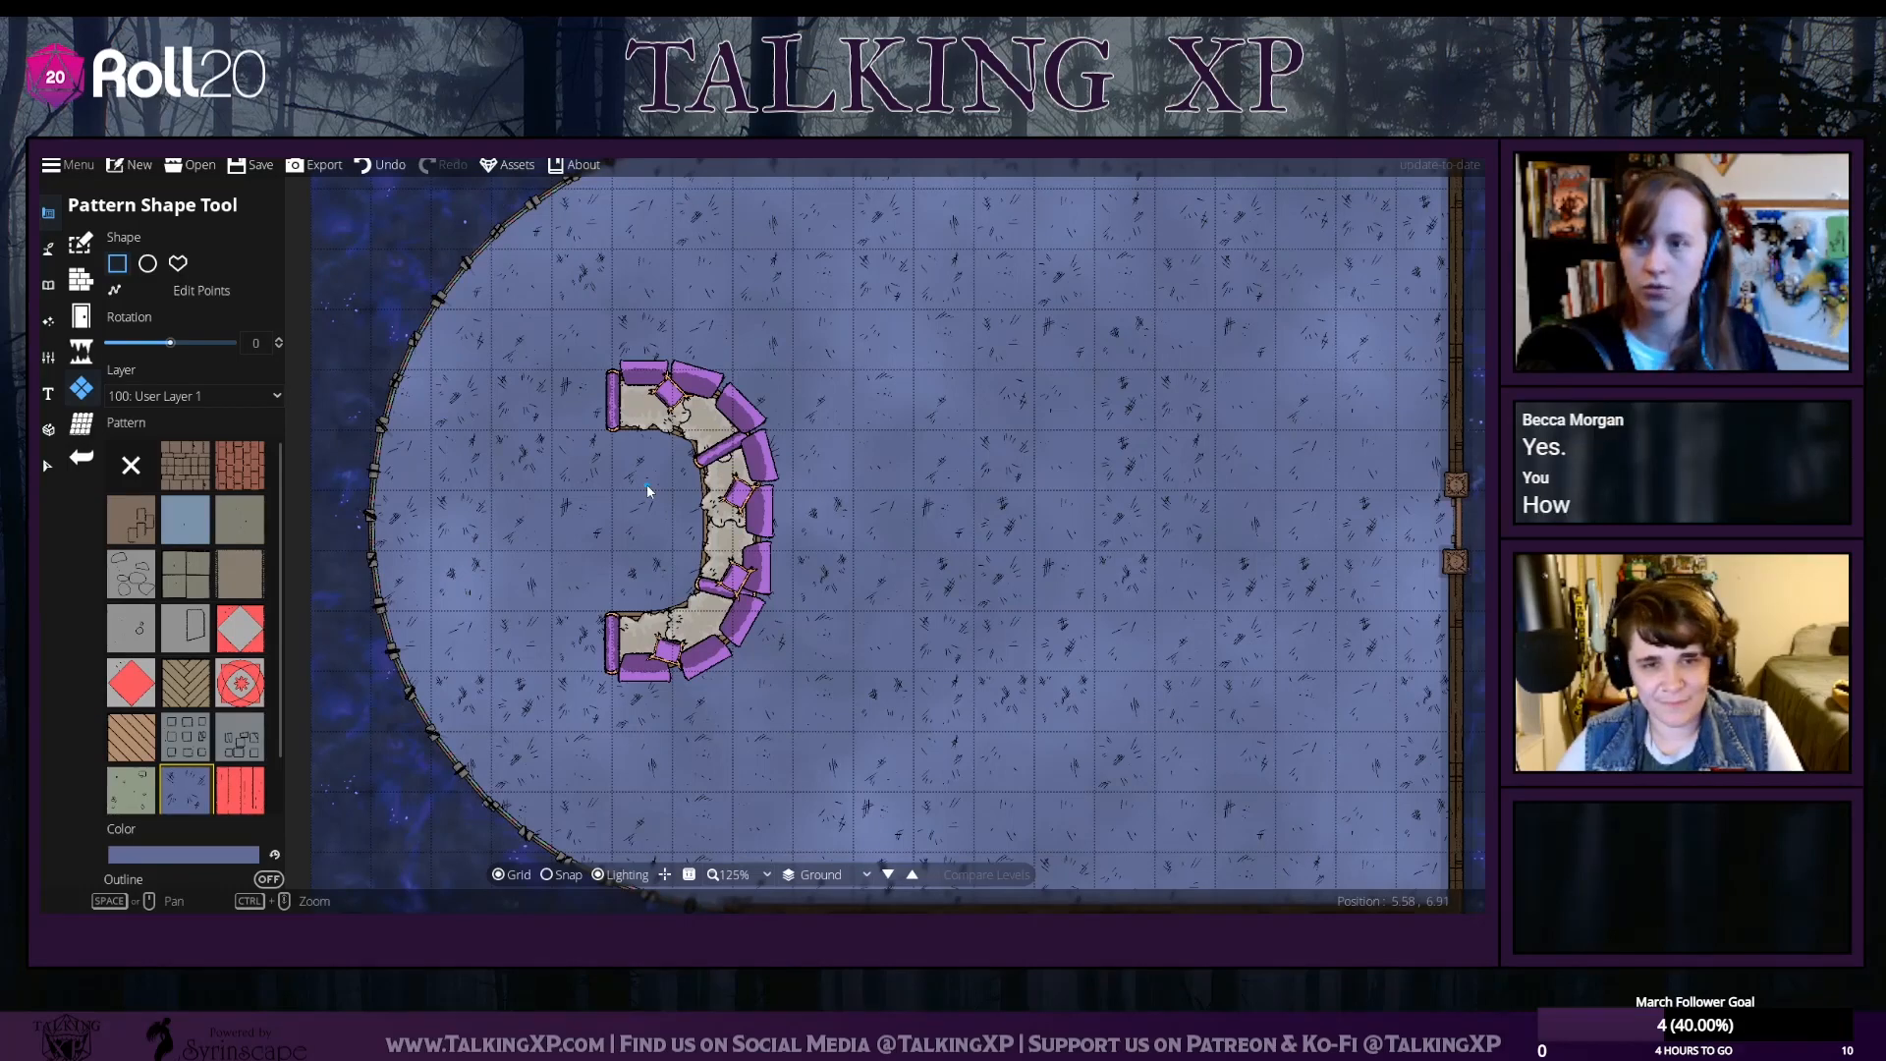
scroll(647, 488, "down", 1)
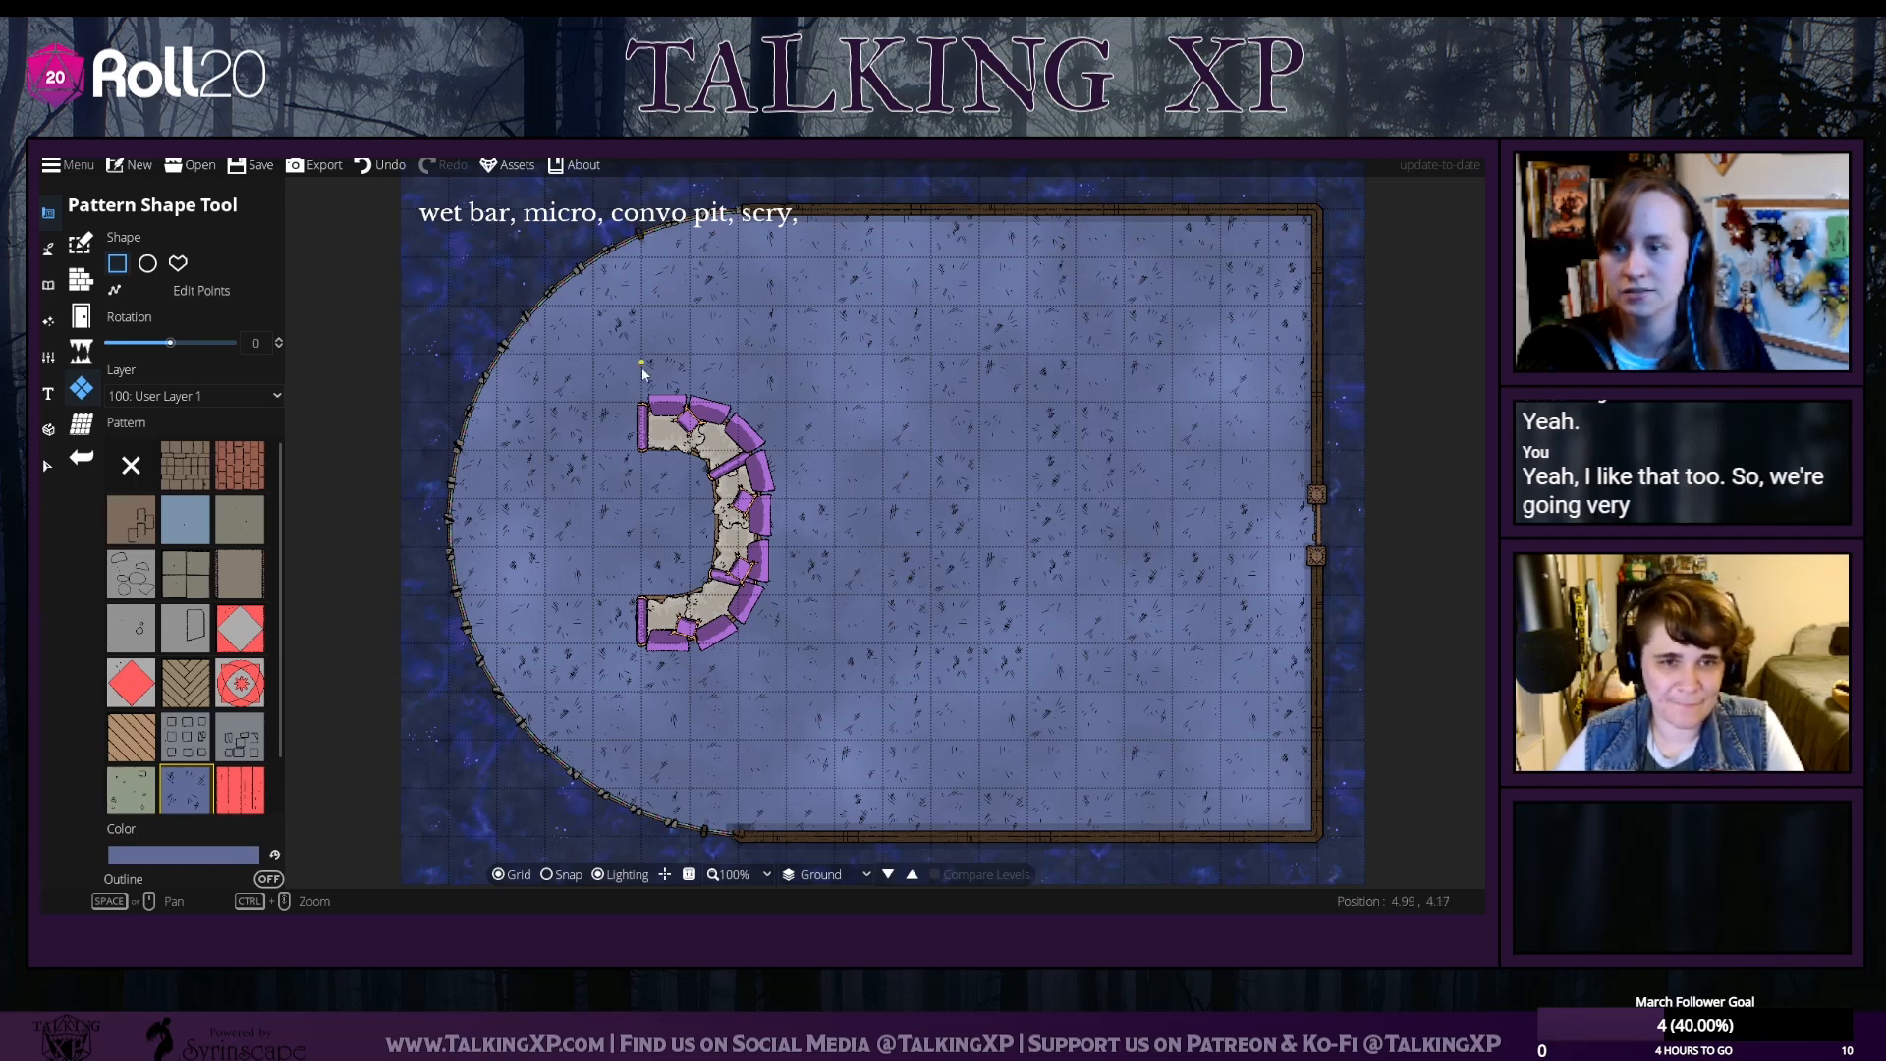
left_click(177, 263)
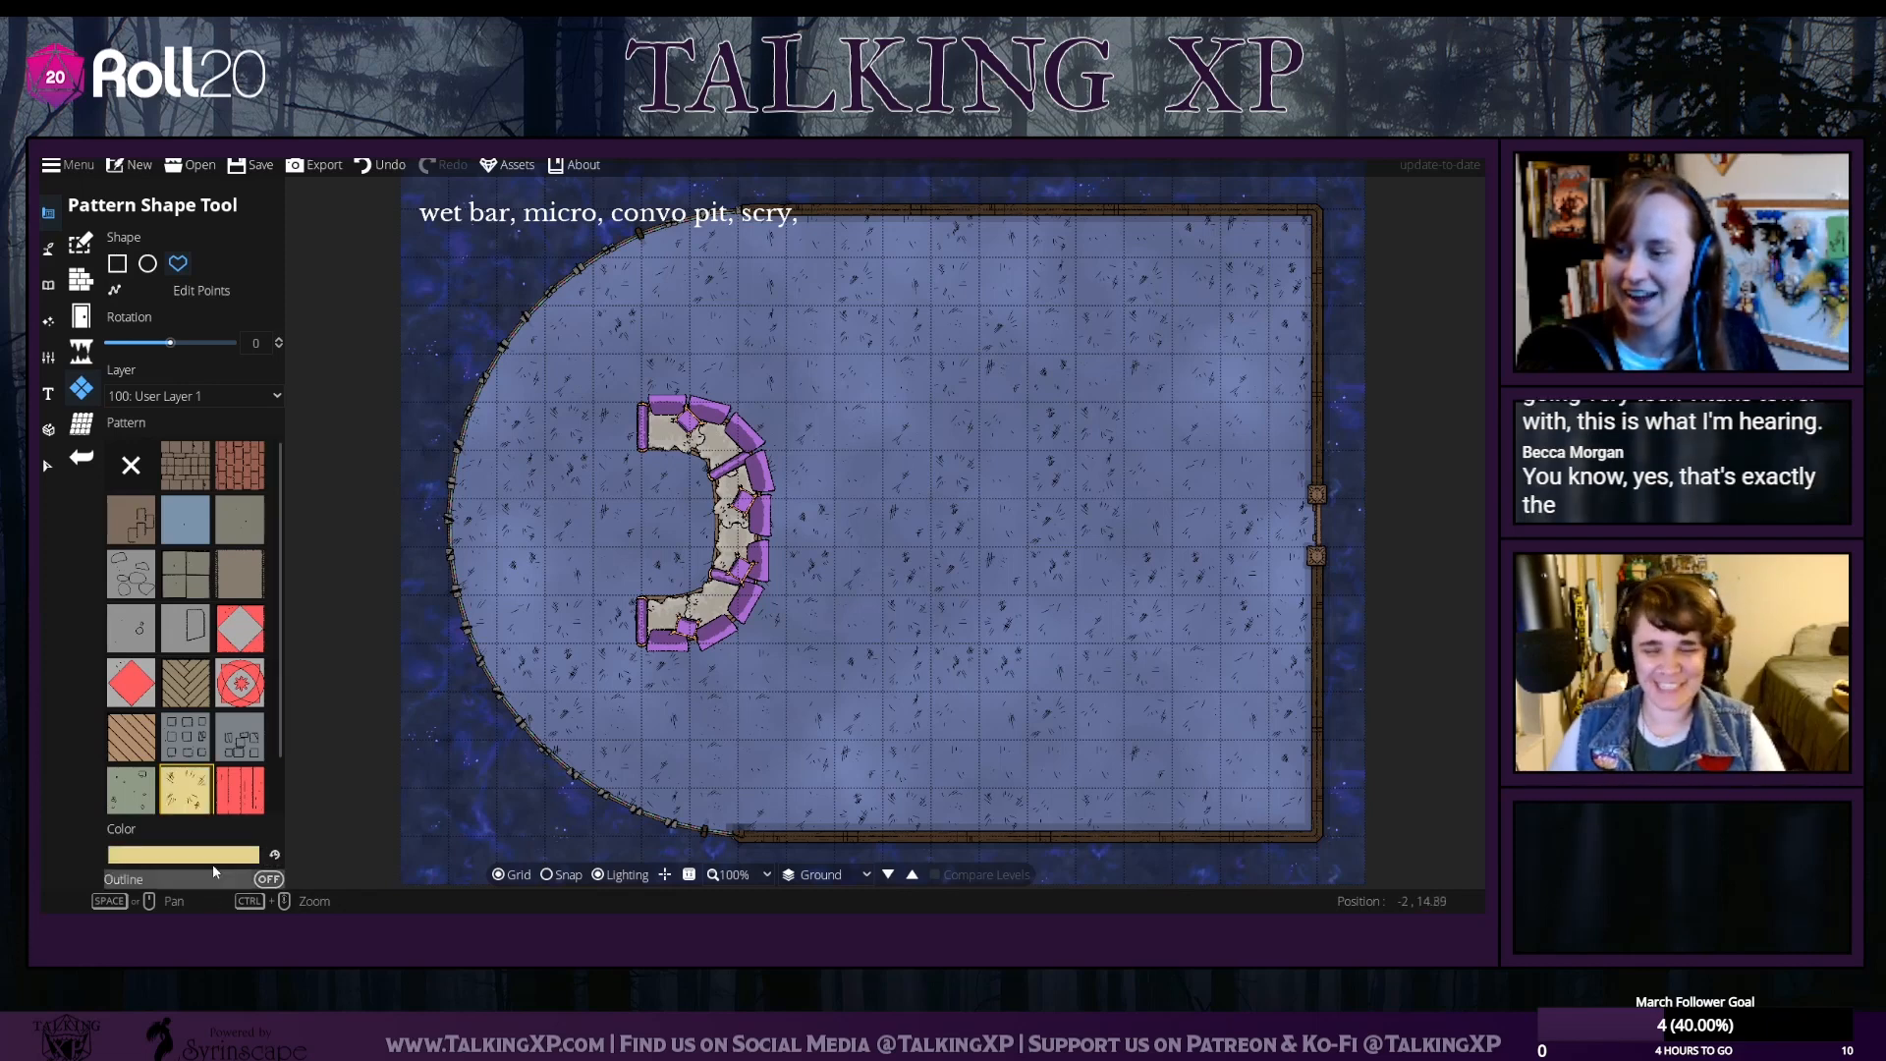
left_click(212, 864)
left_click(252, 691)
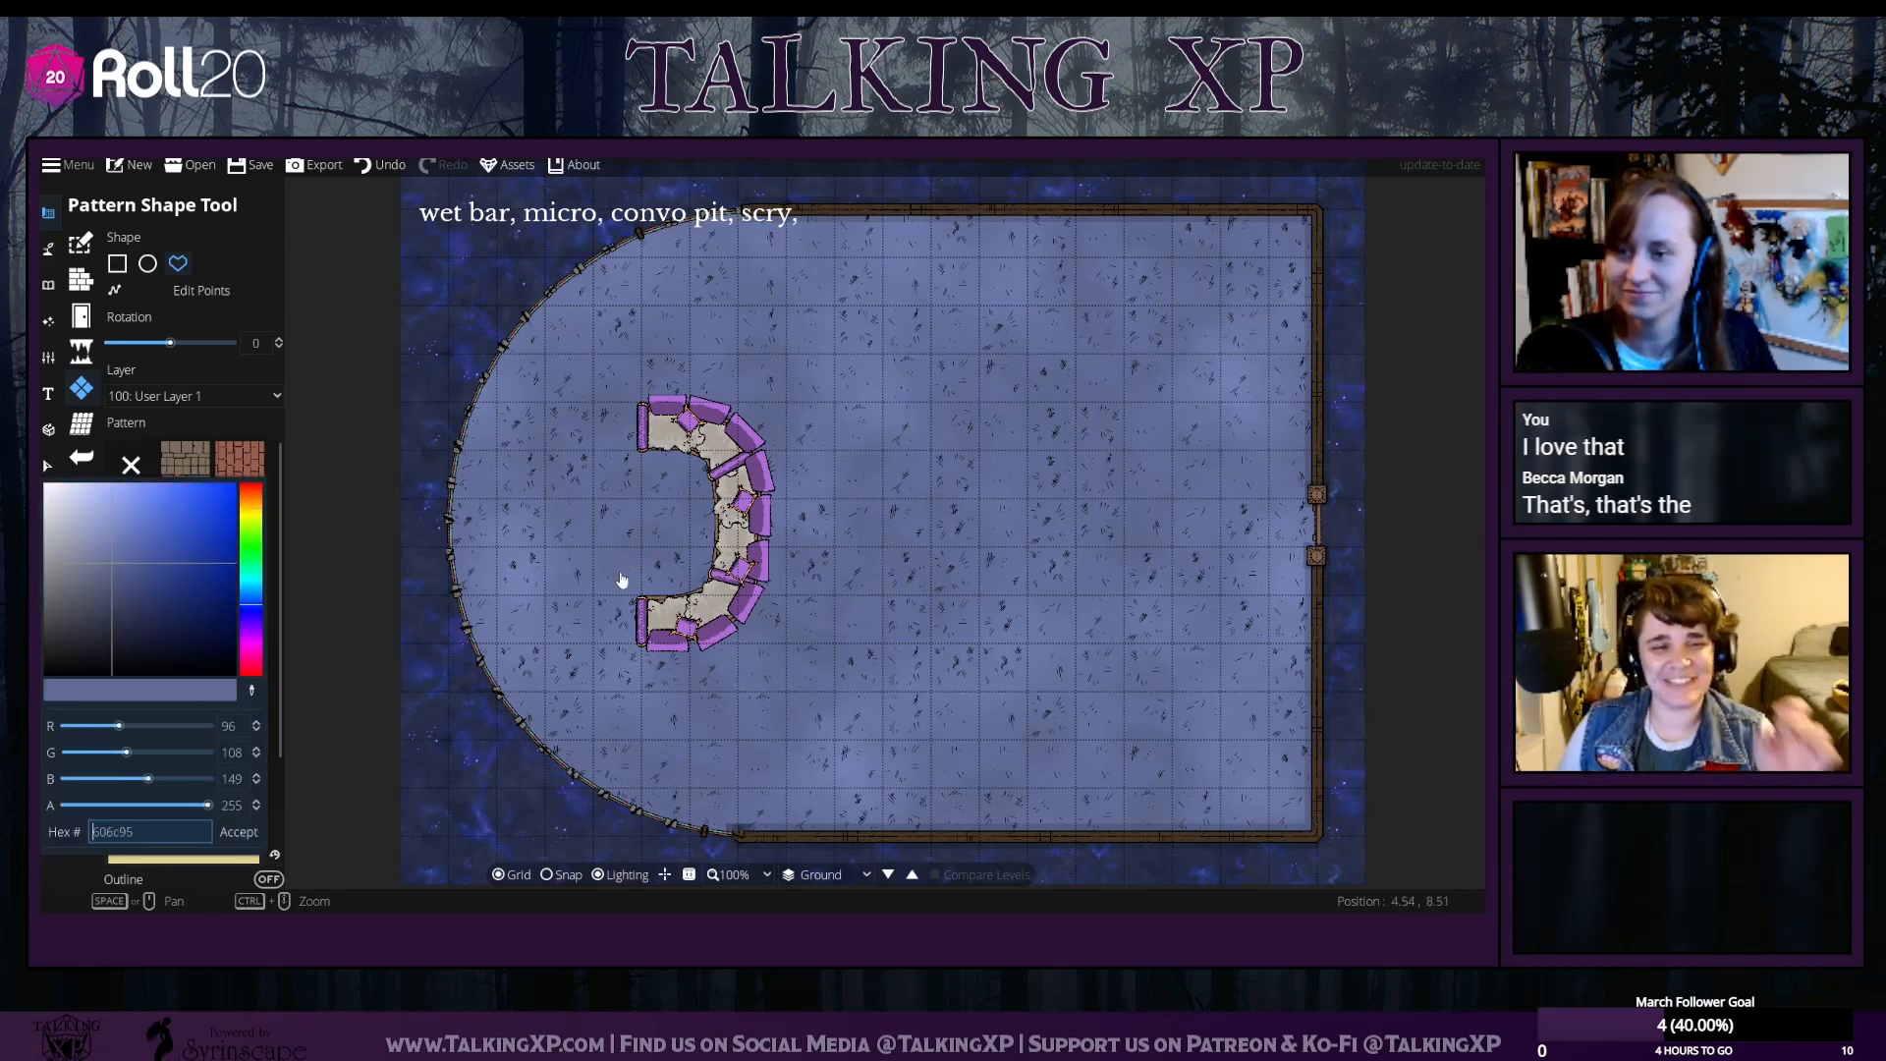
left_click(614, 565)
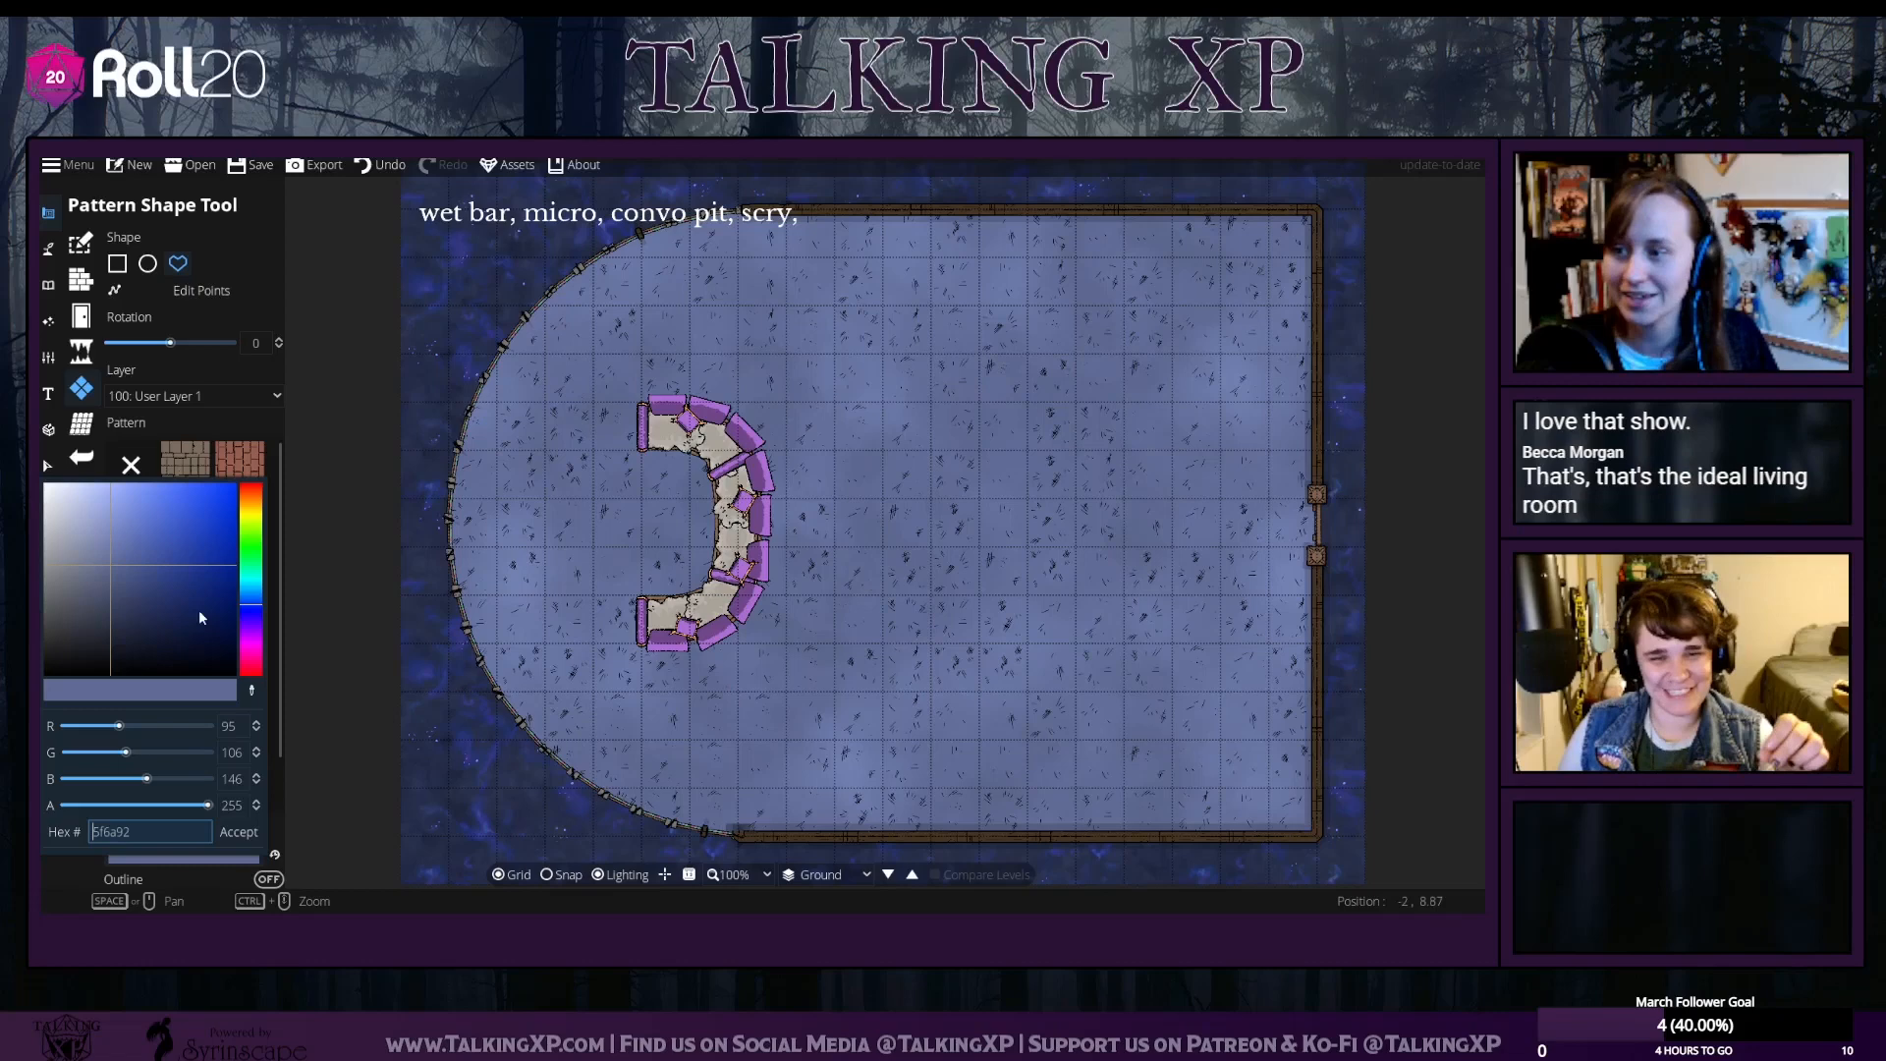
left_click(113, 581)
left_click(111, 585)
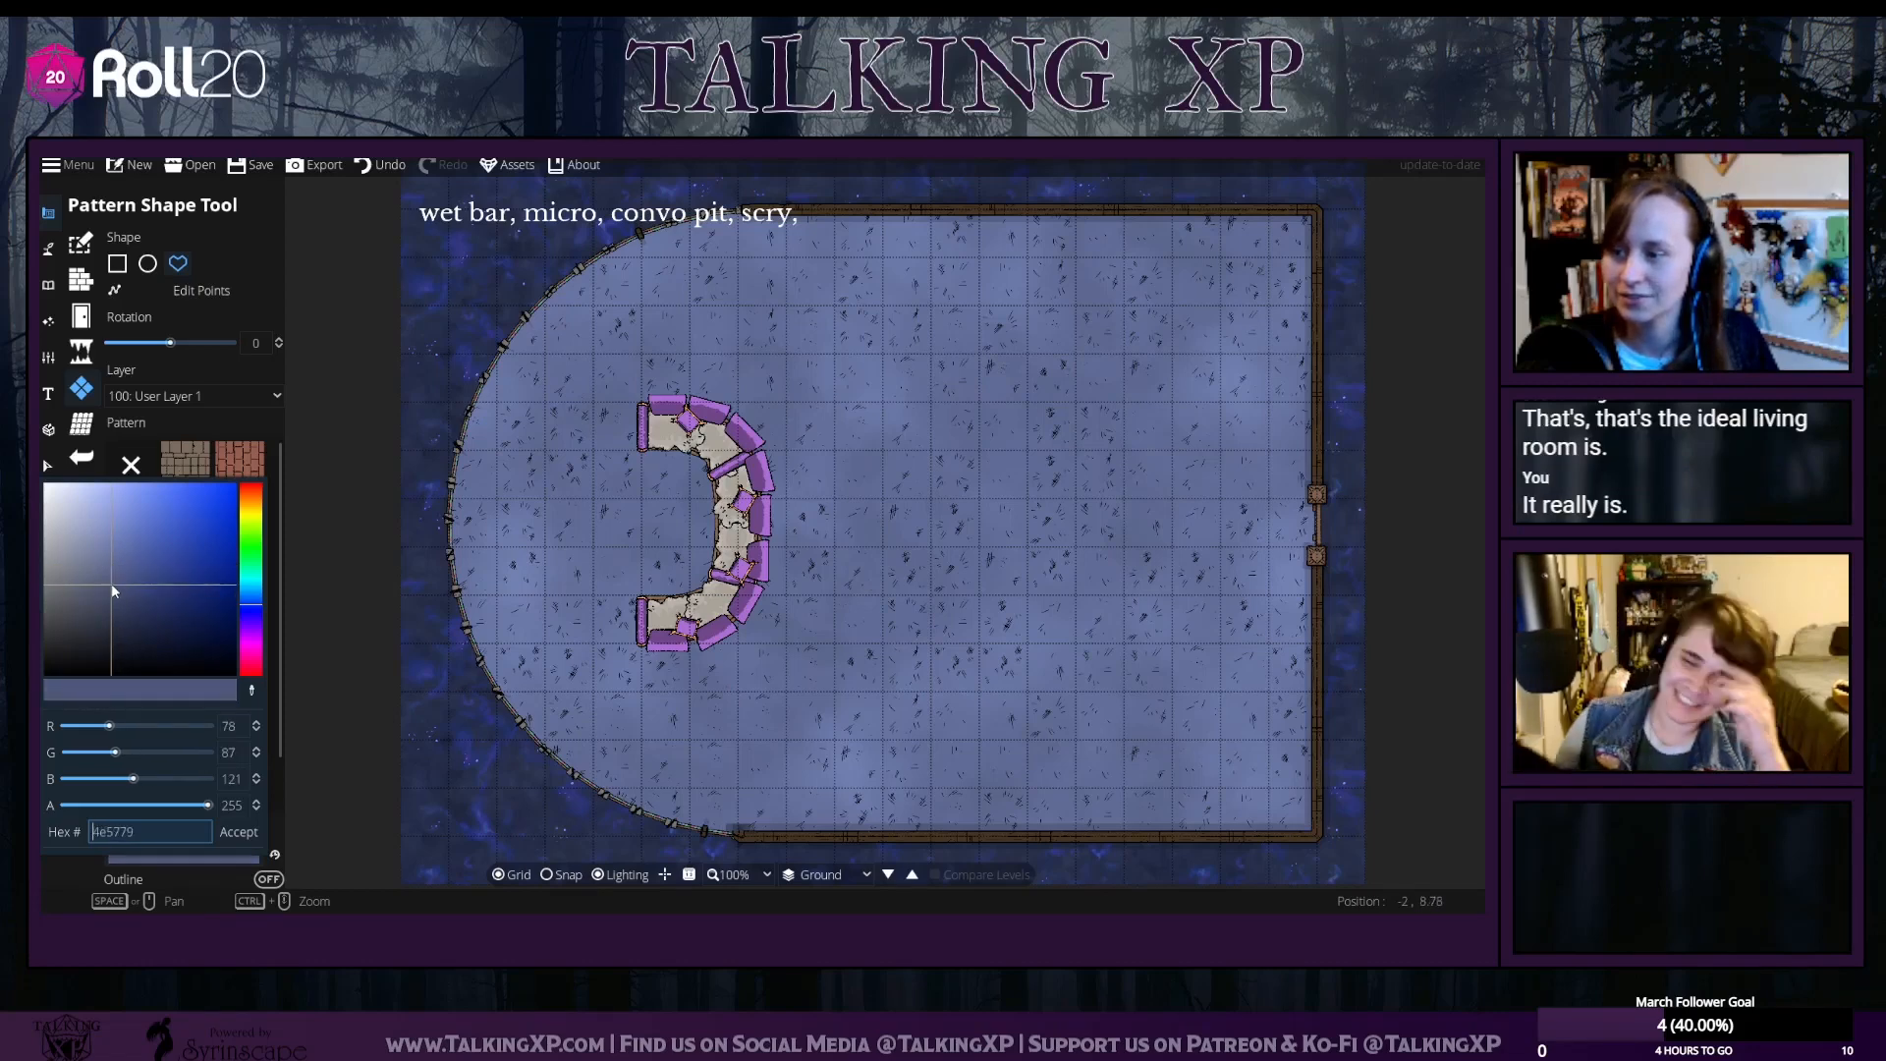
left_click(237, 833)
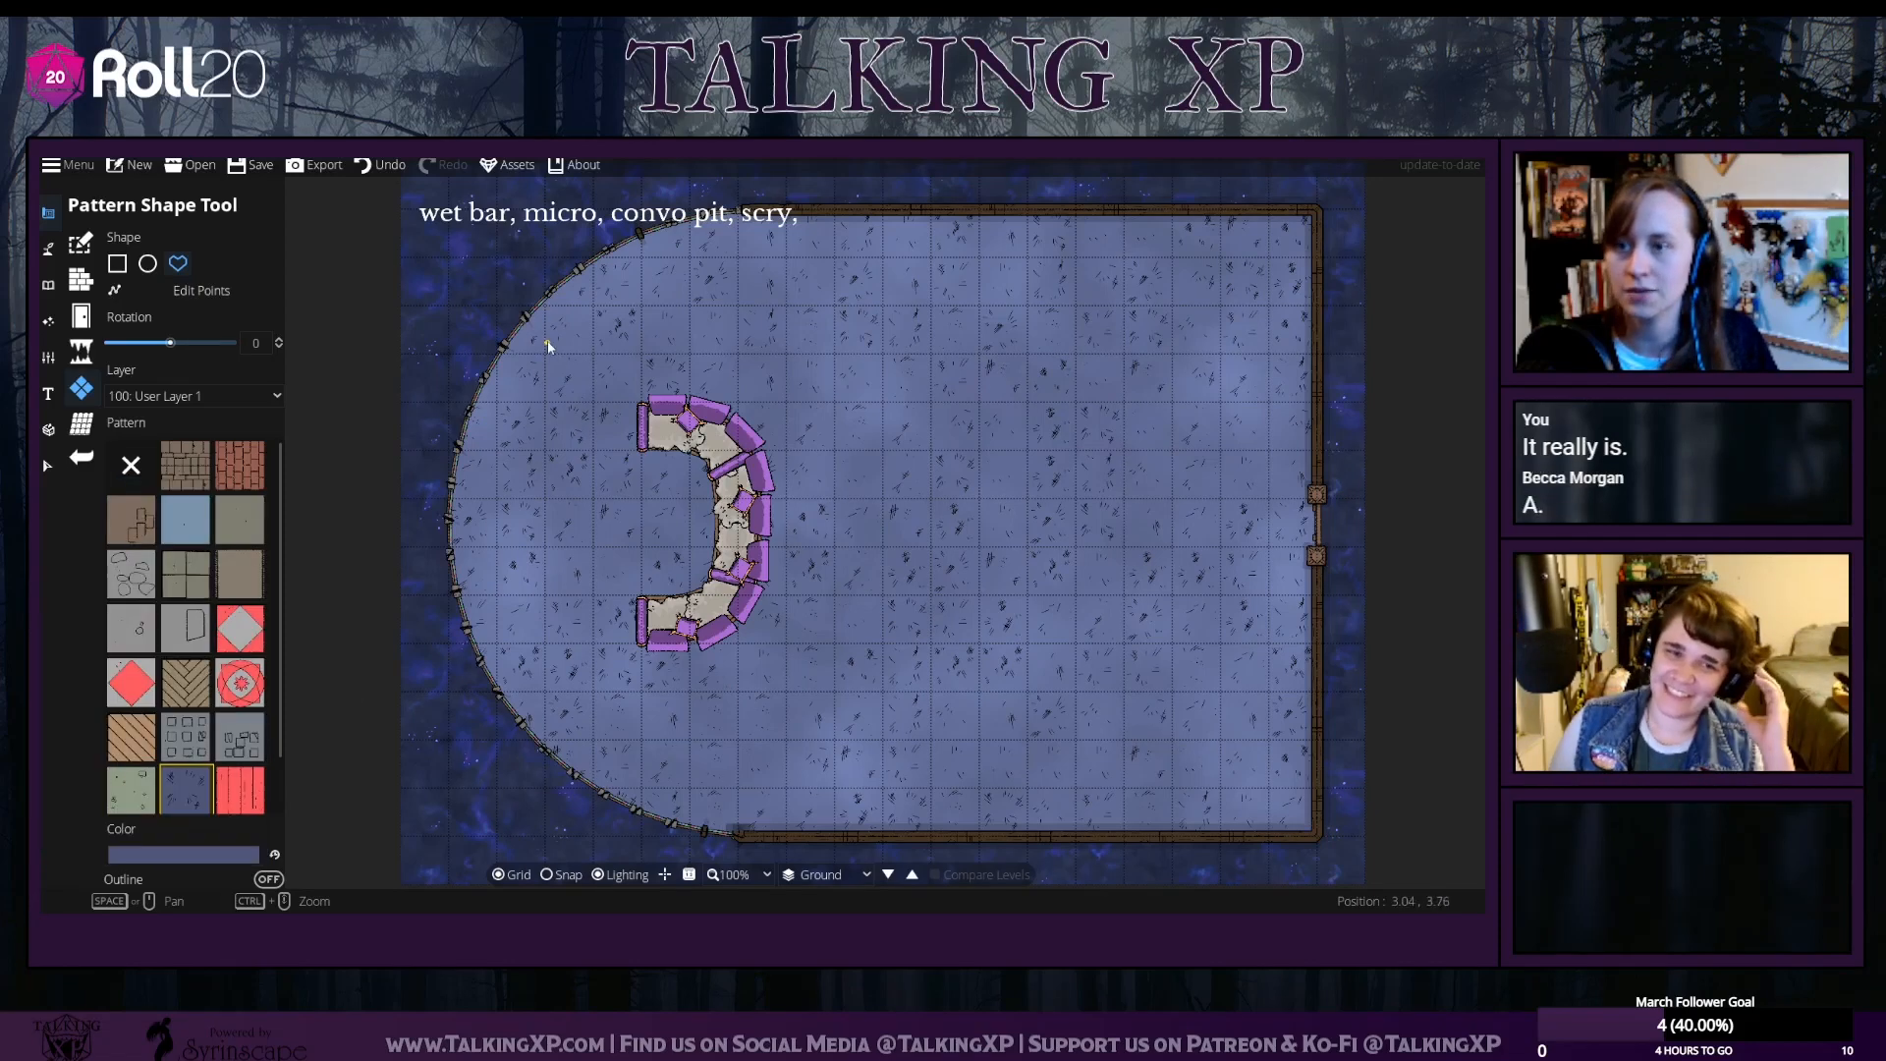
Draw the darker carpet shape over the room's rounded end, running along the couch's outer curve and out past the curved wall
left_click(640, 235)
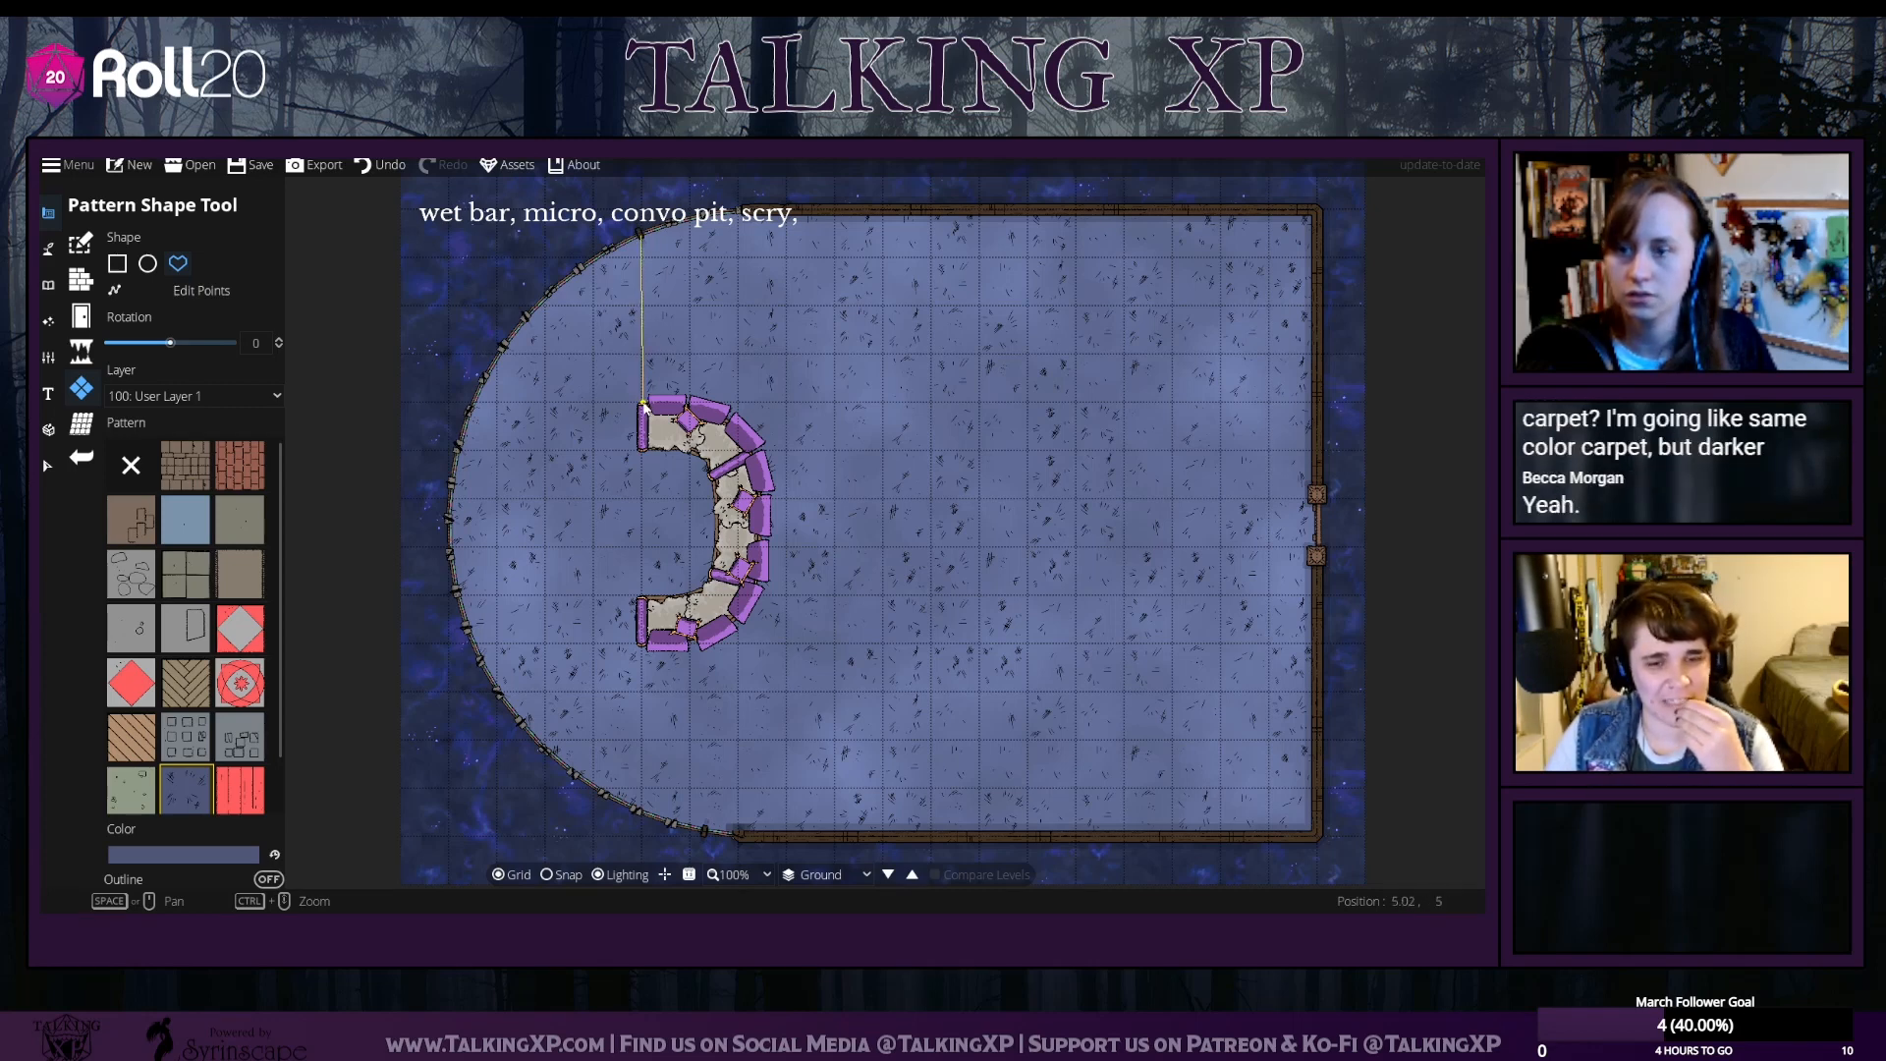
left_click(642, 399)
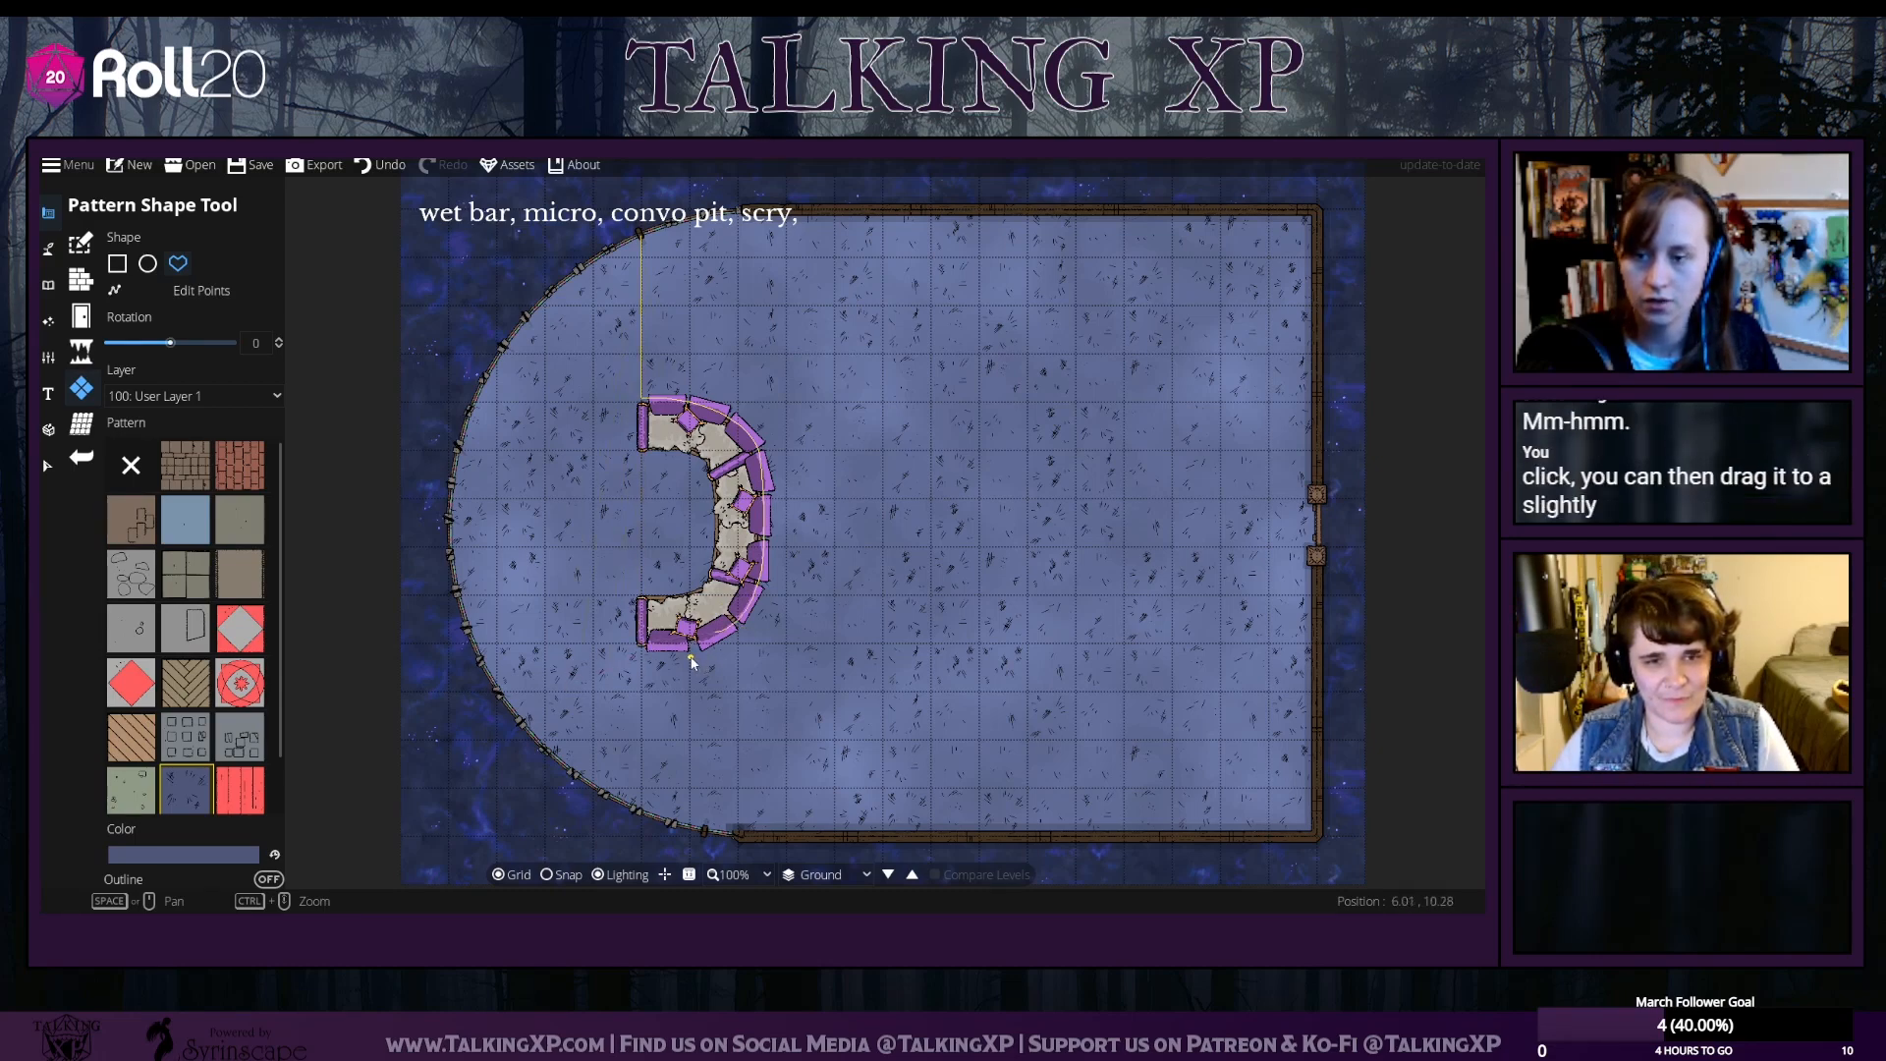
left_click(639, 809)
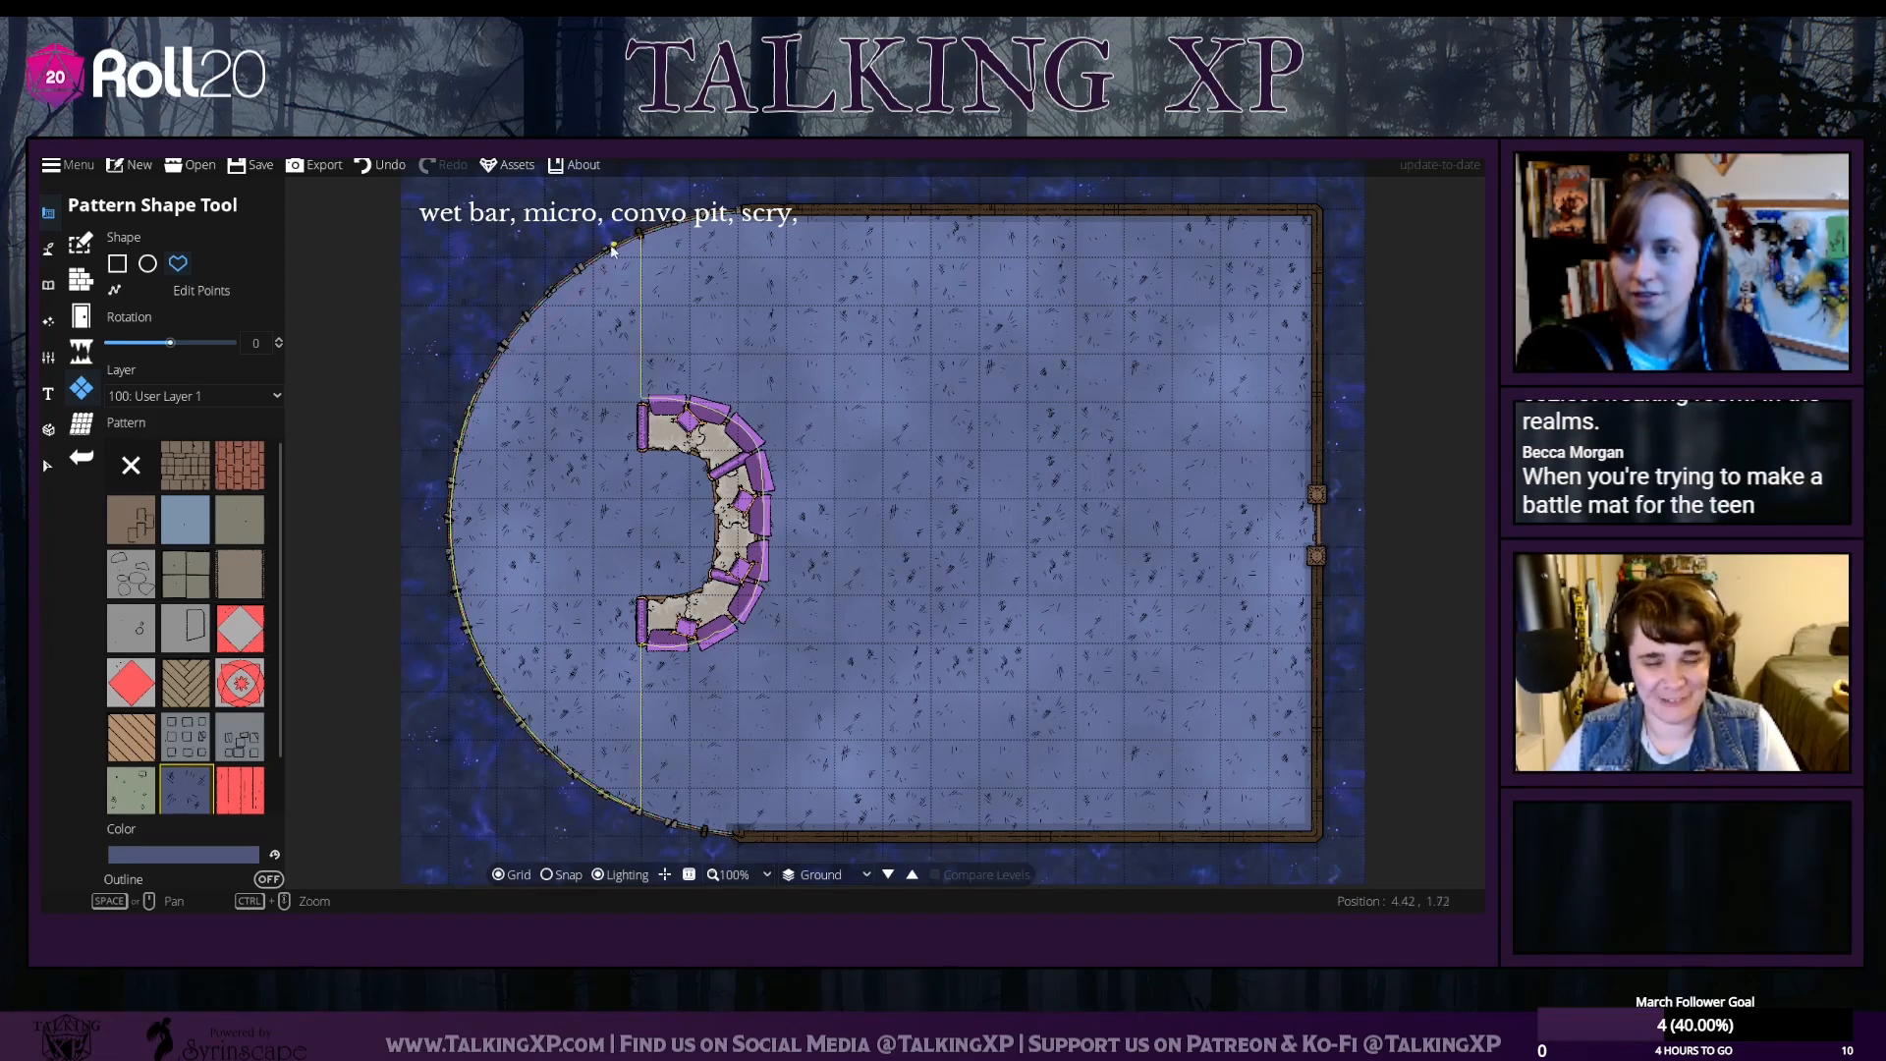
left_click(524, 279)
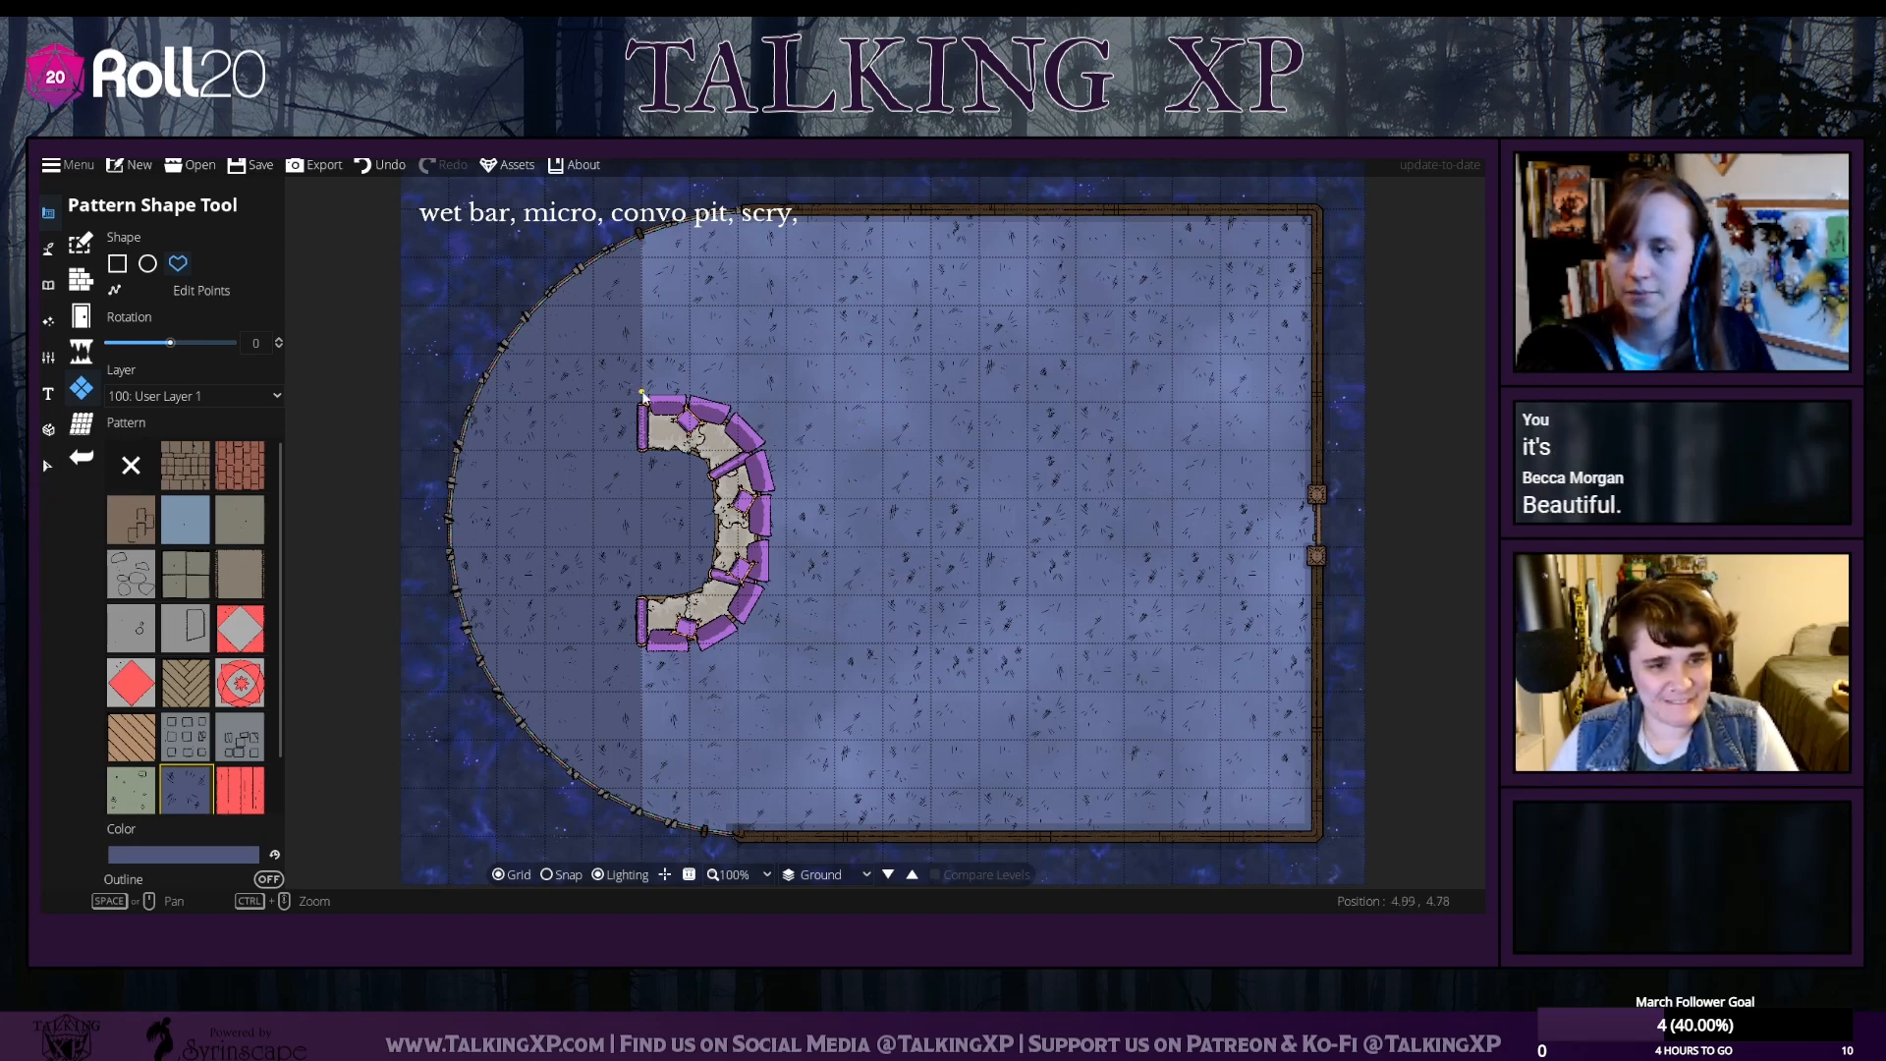
Start editing the points of the darker carpet shape along the couch's upper curve
left_click(177, 287)
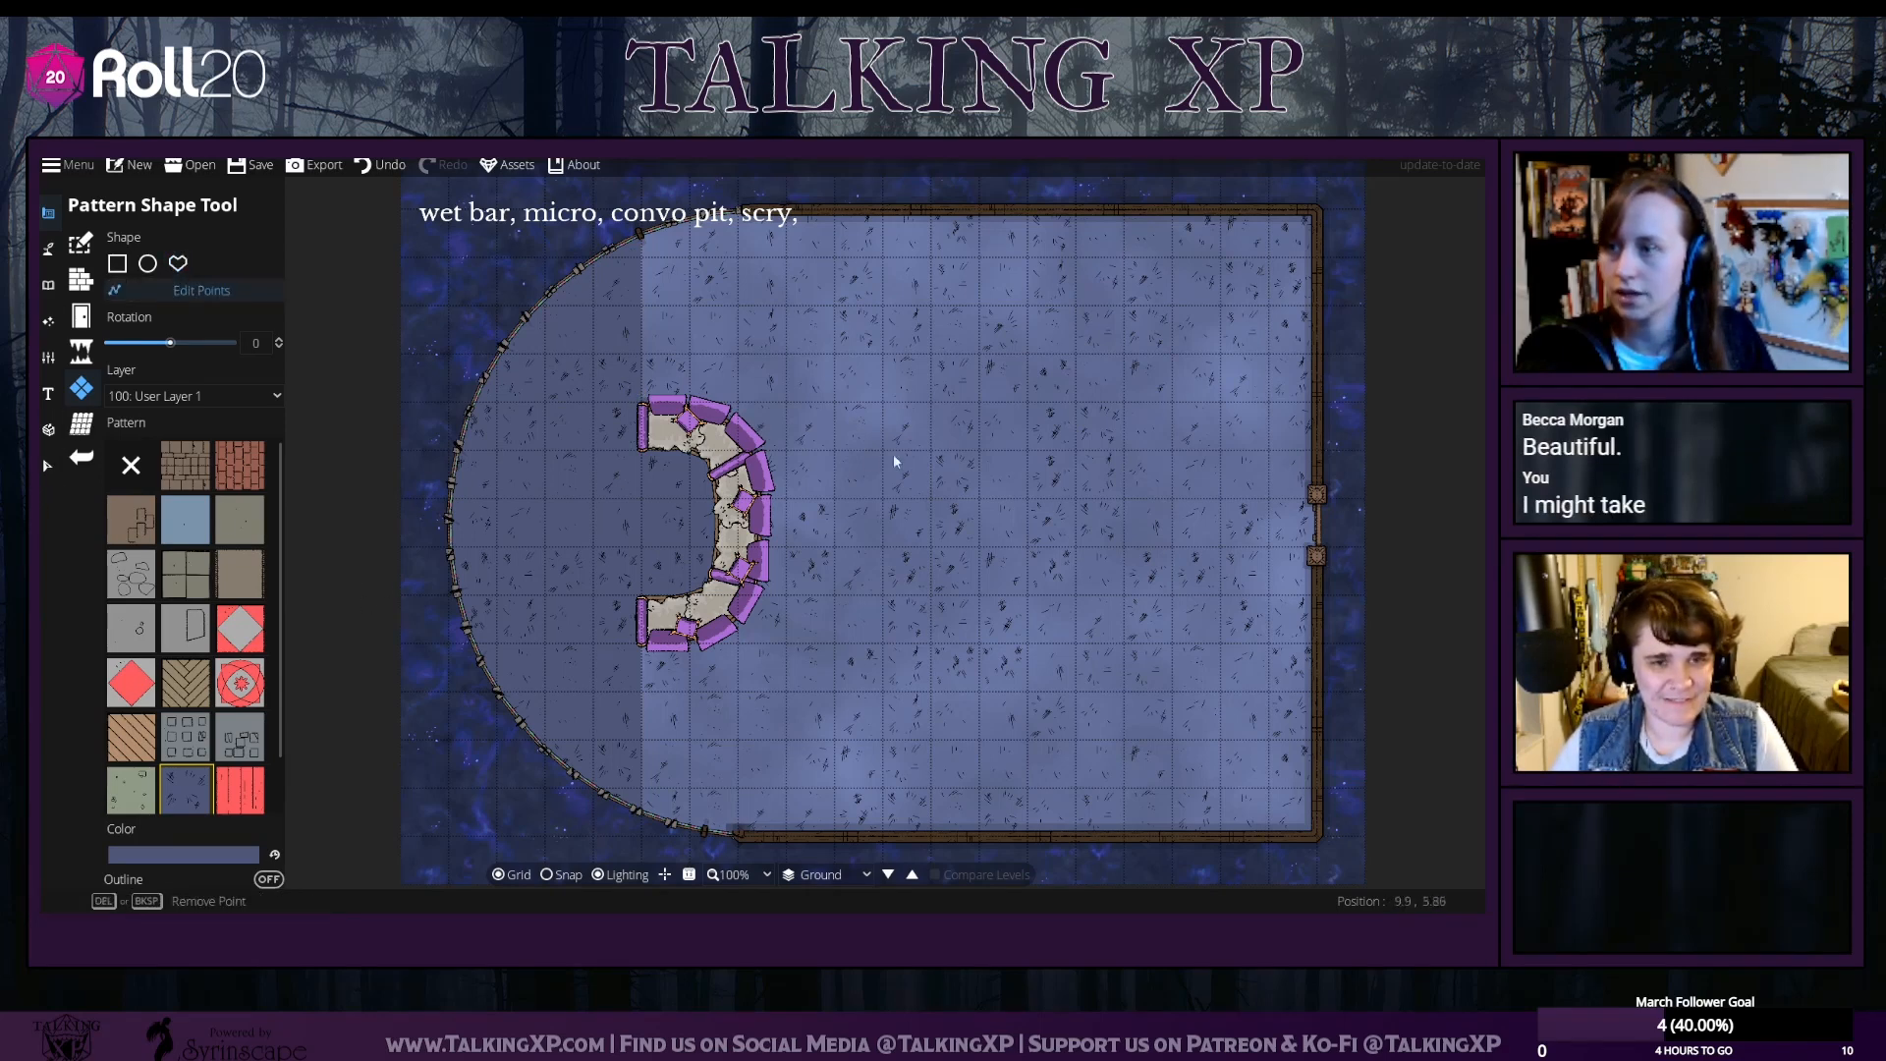
scroll(710, 481, "up", 5)
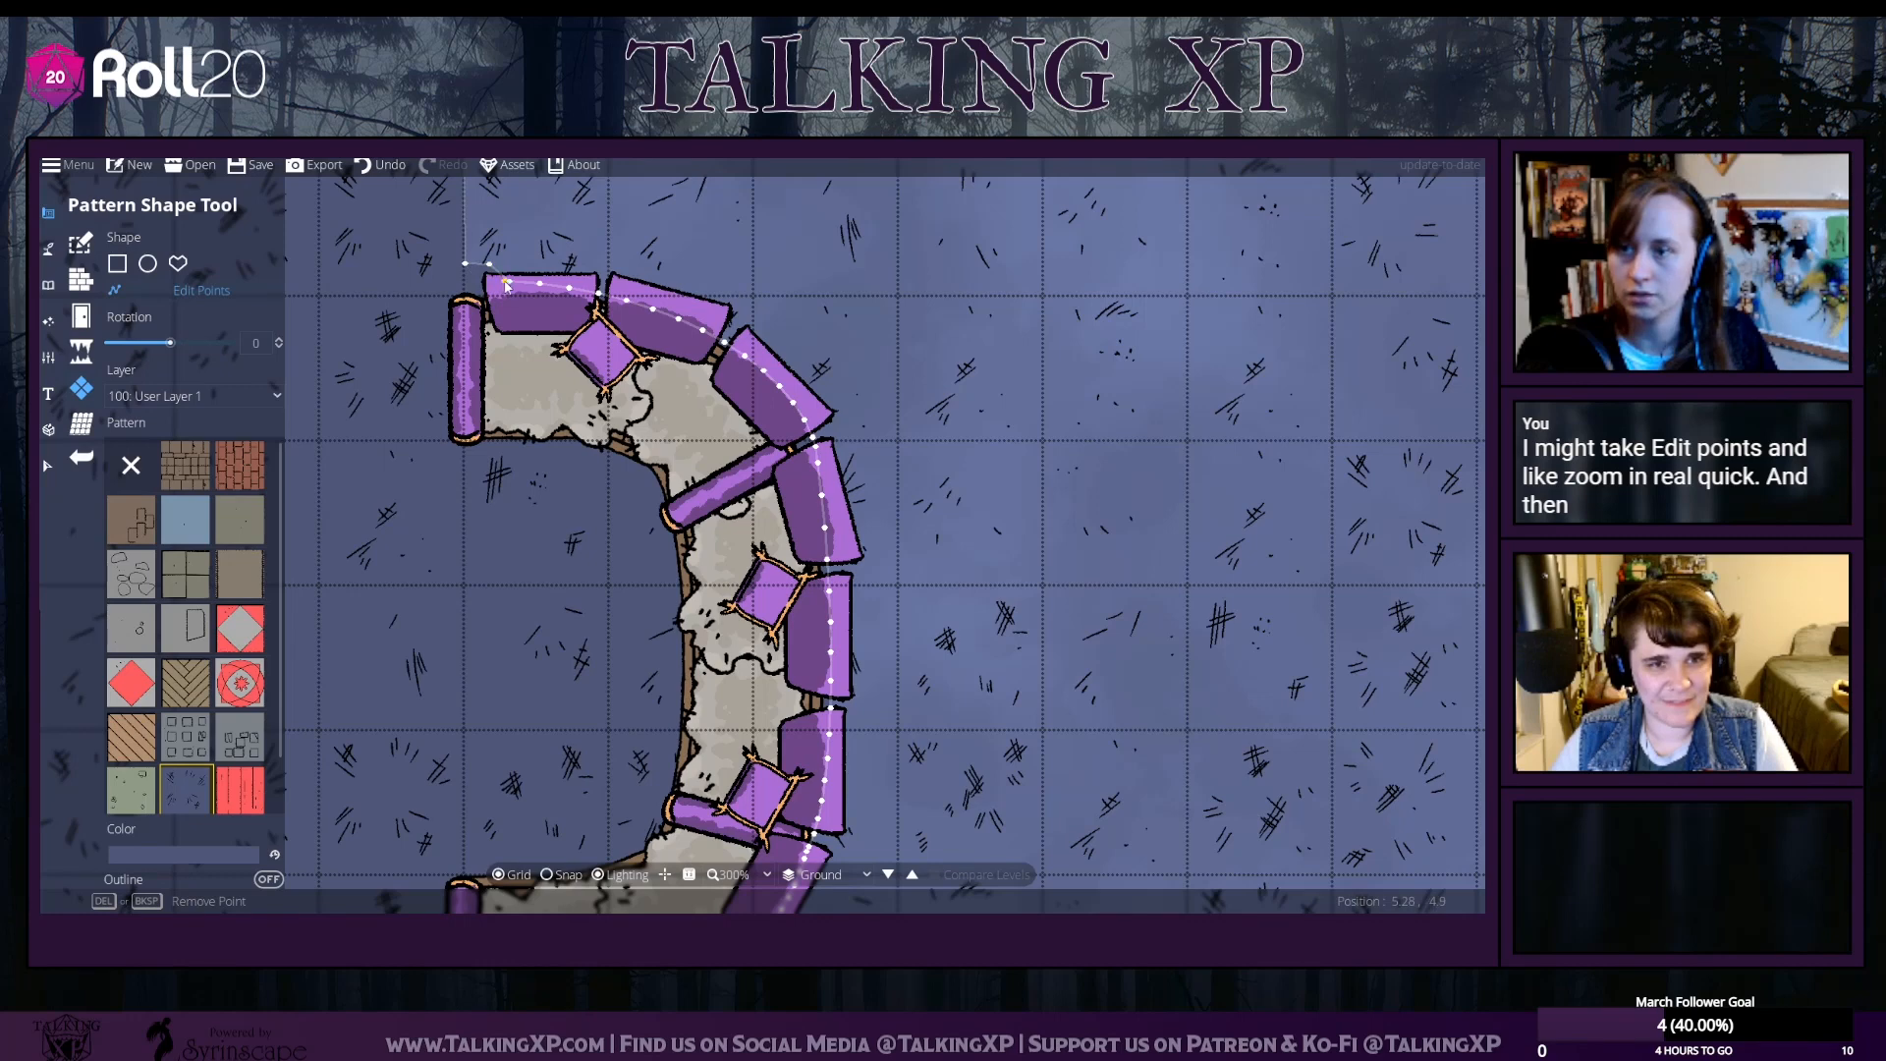
Reshape the floor pattern's edge so its points follow just outside the couch's upper curve and outer backrest
left_click_drag(505, 282, 603, 264)
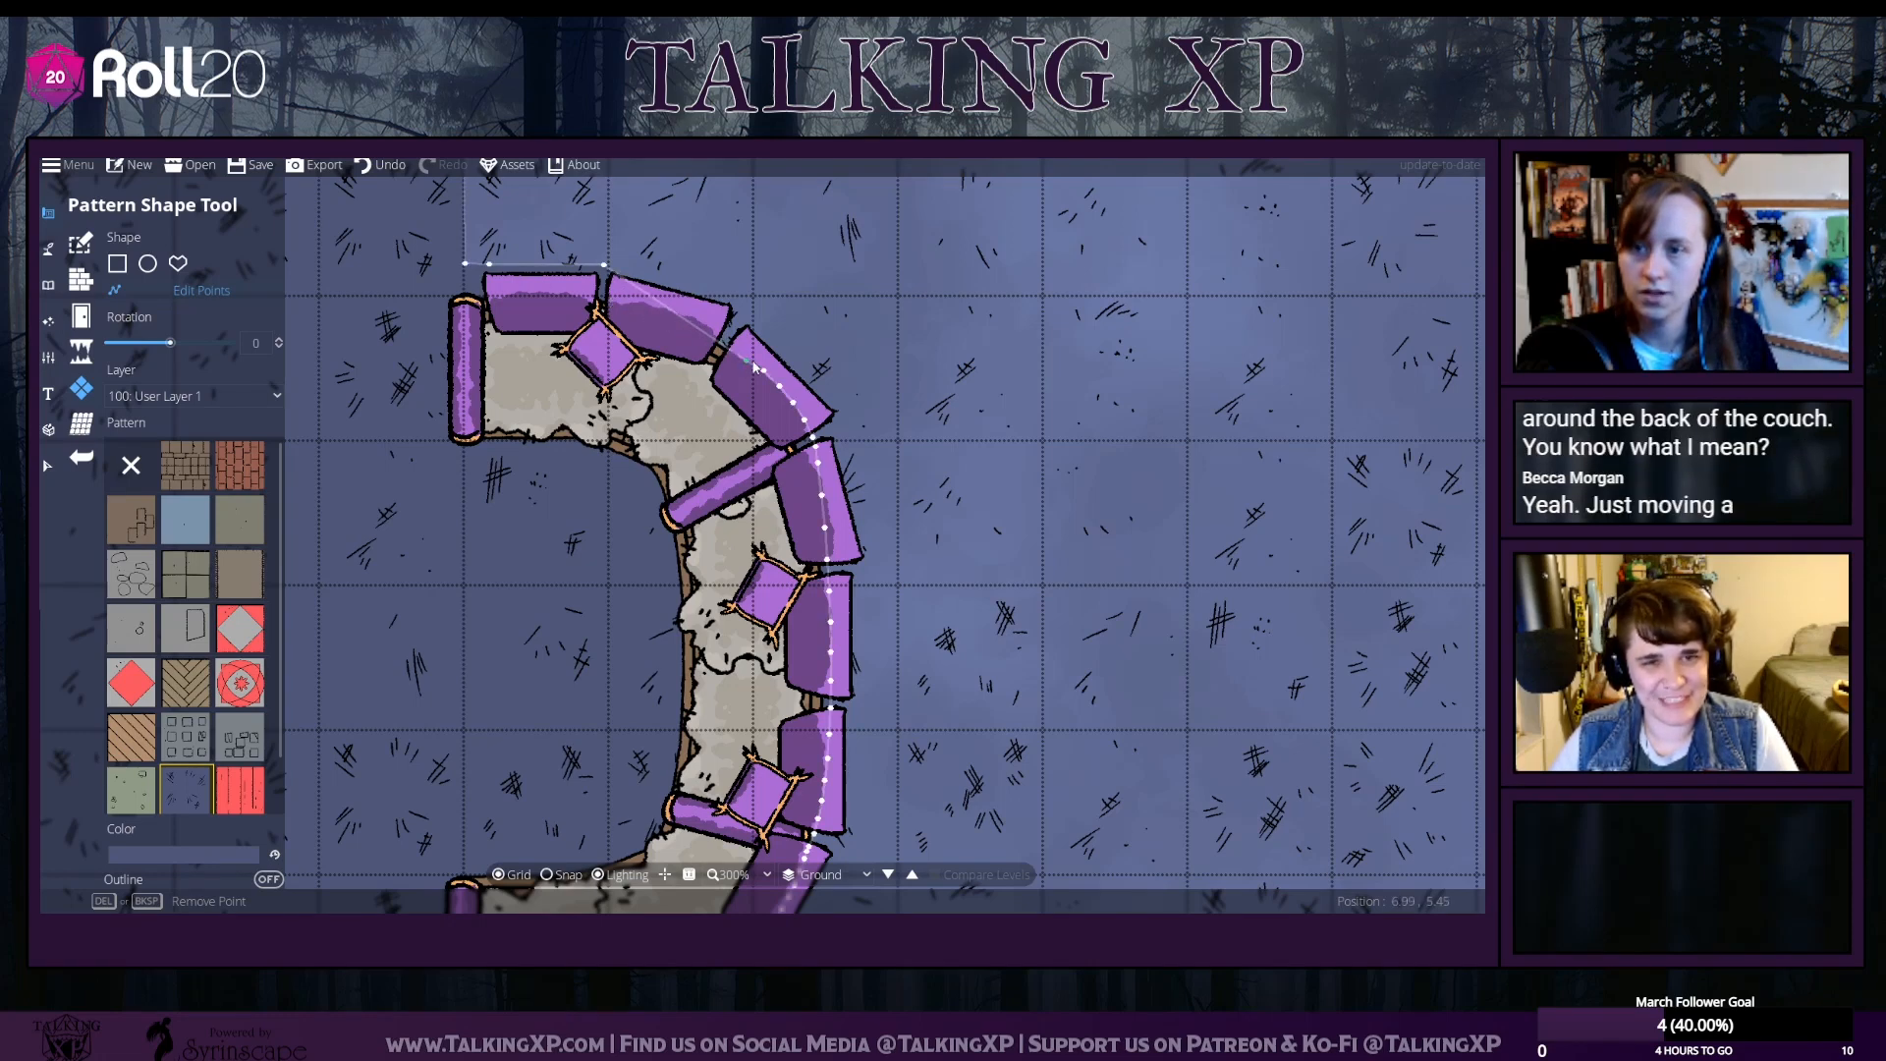
left_click_drag(749, 367, 740, 296)
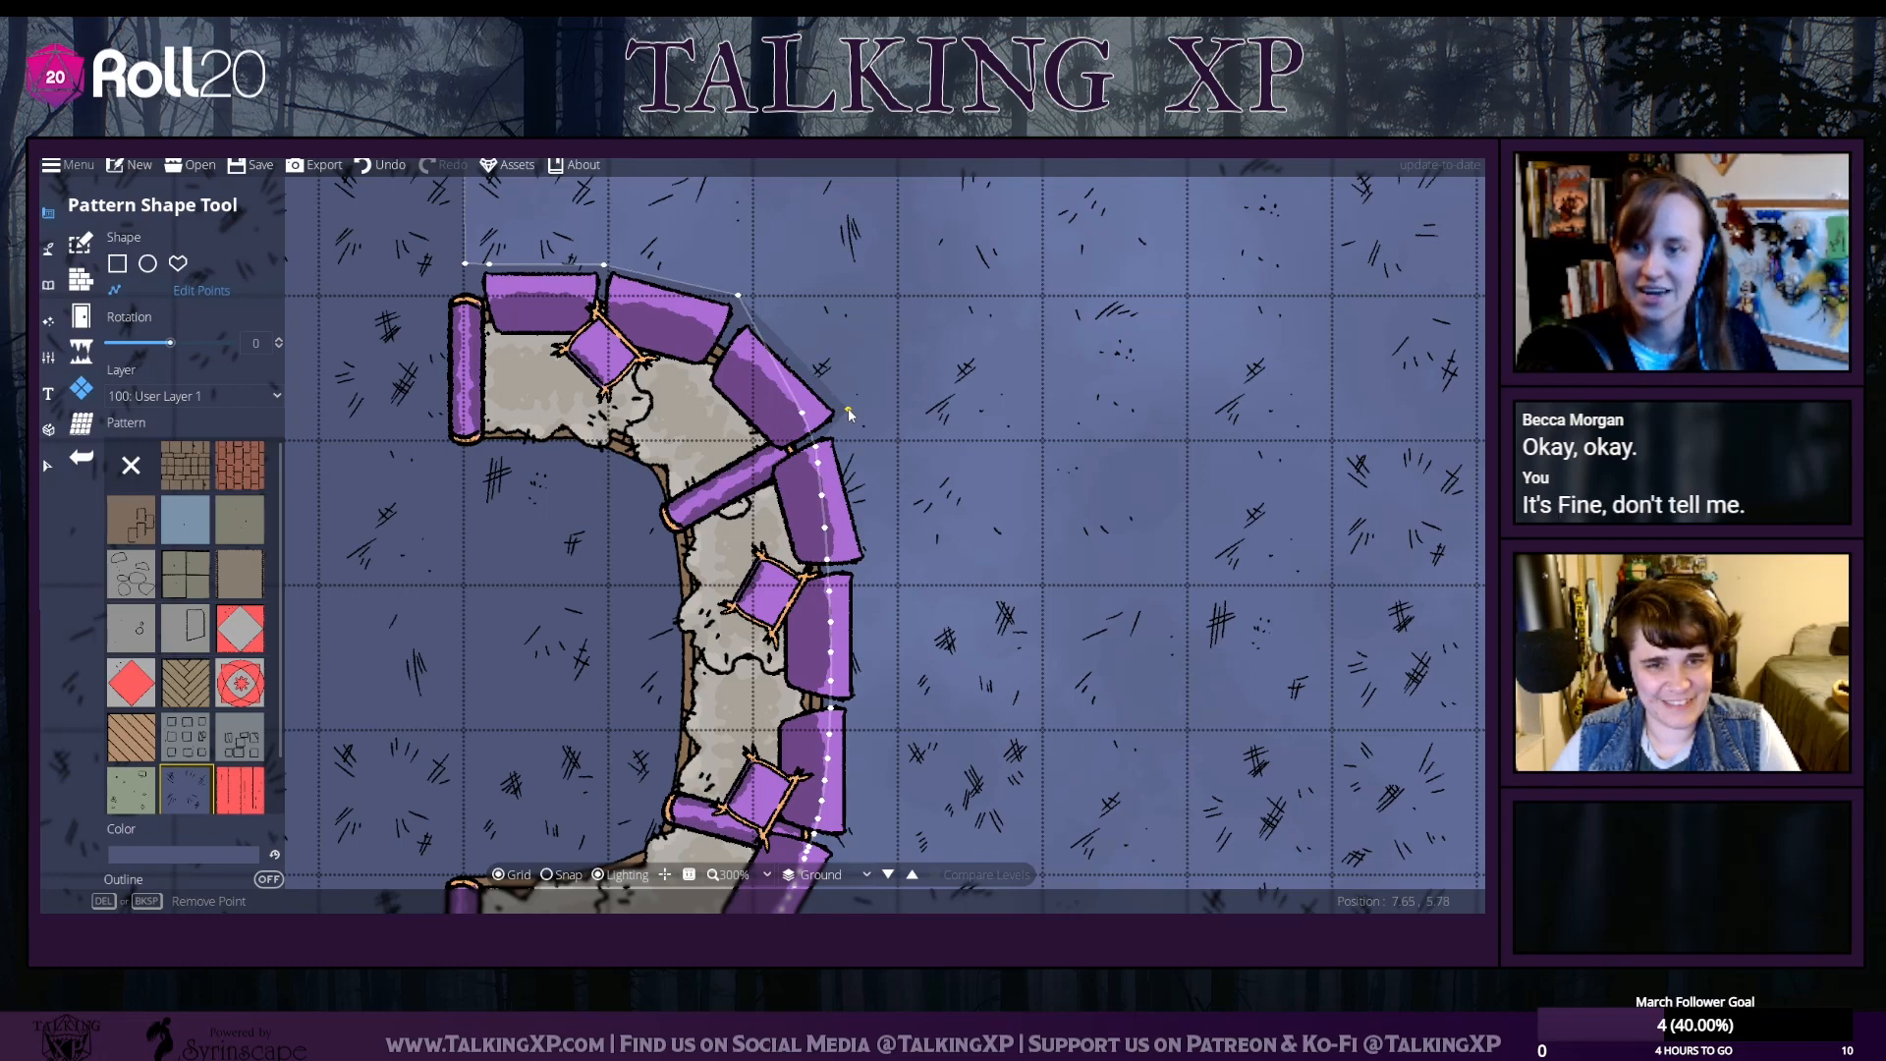
scroll(907, 493, "down", 3)
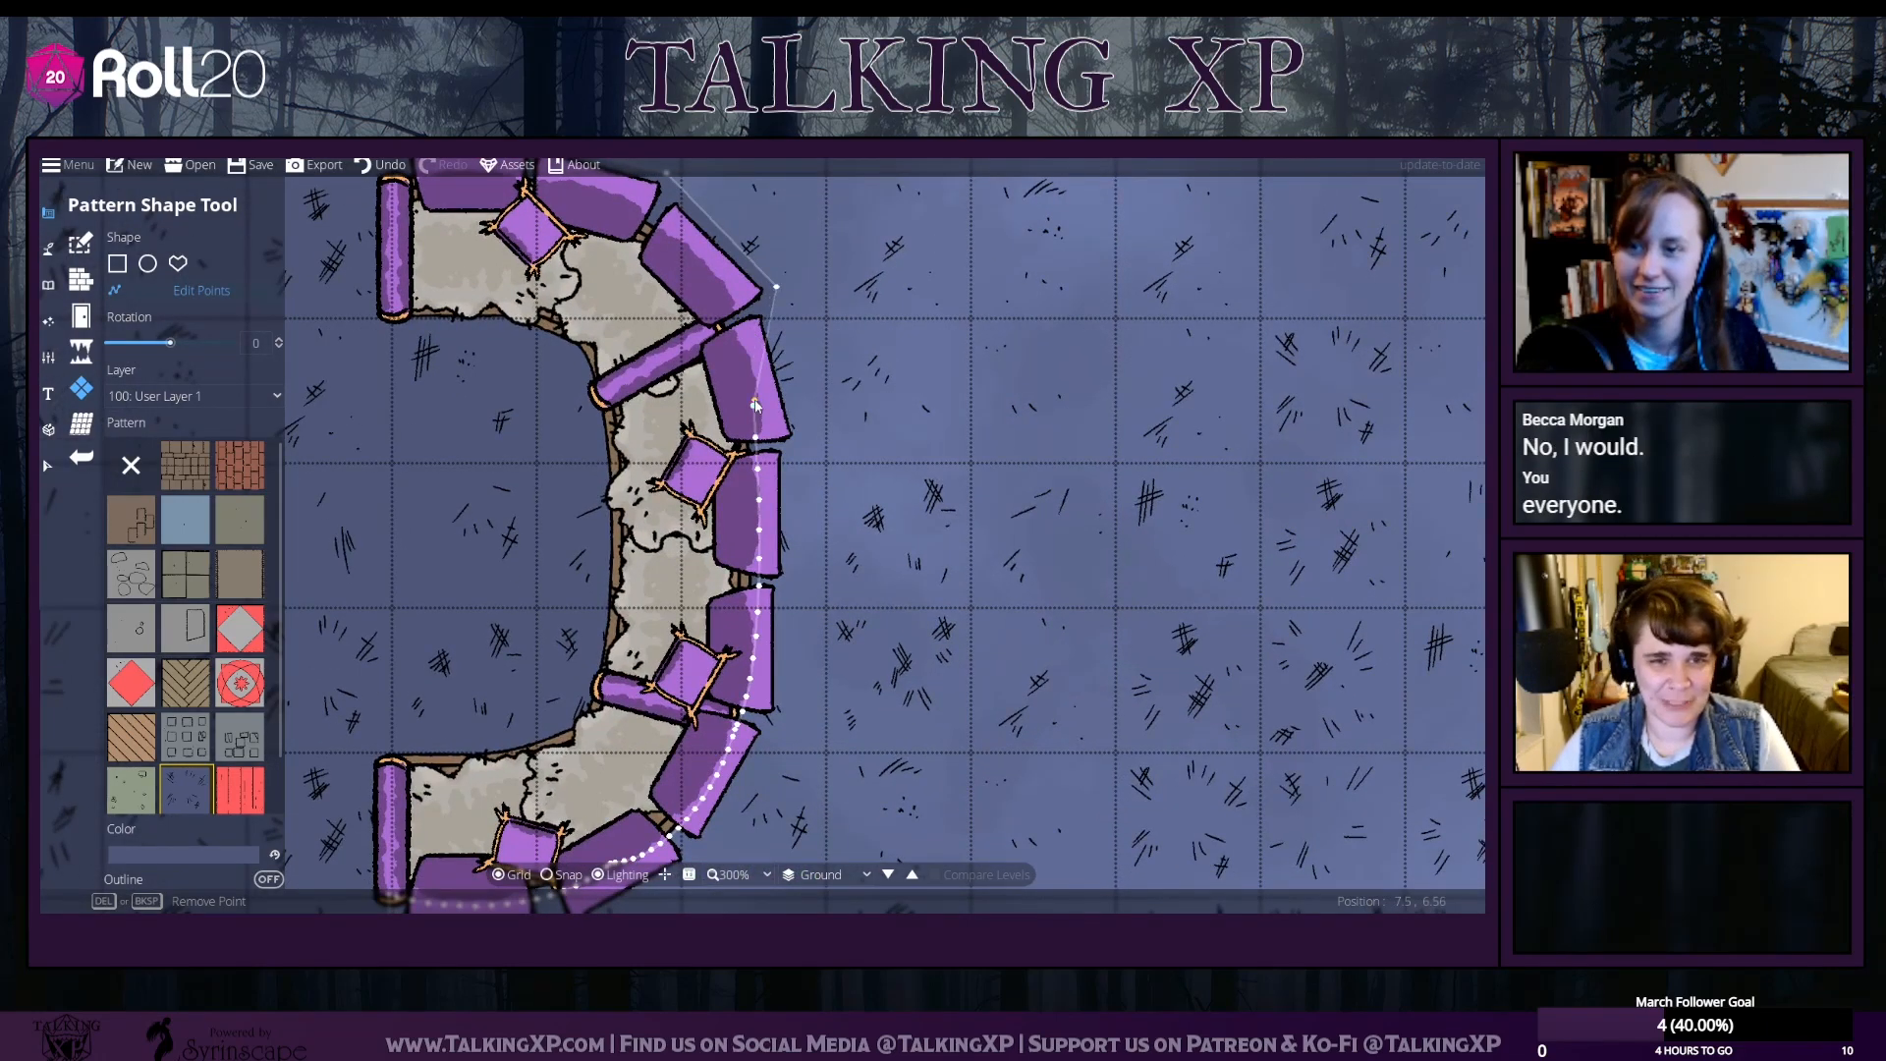
left_click_drag(755, 405, 808, 444)
scroll(808, 444, "down", 3)
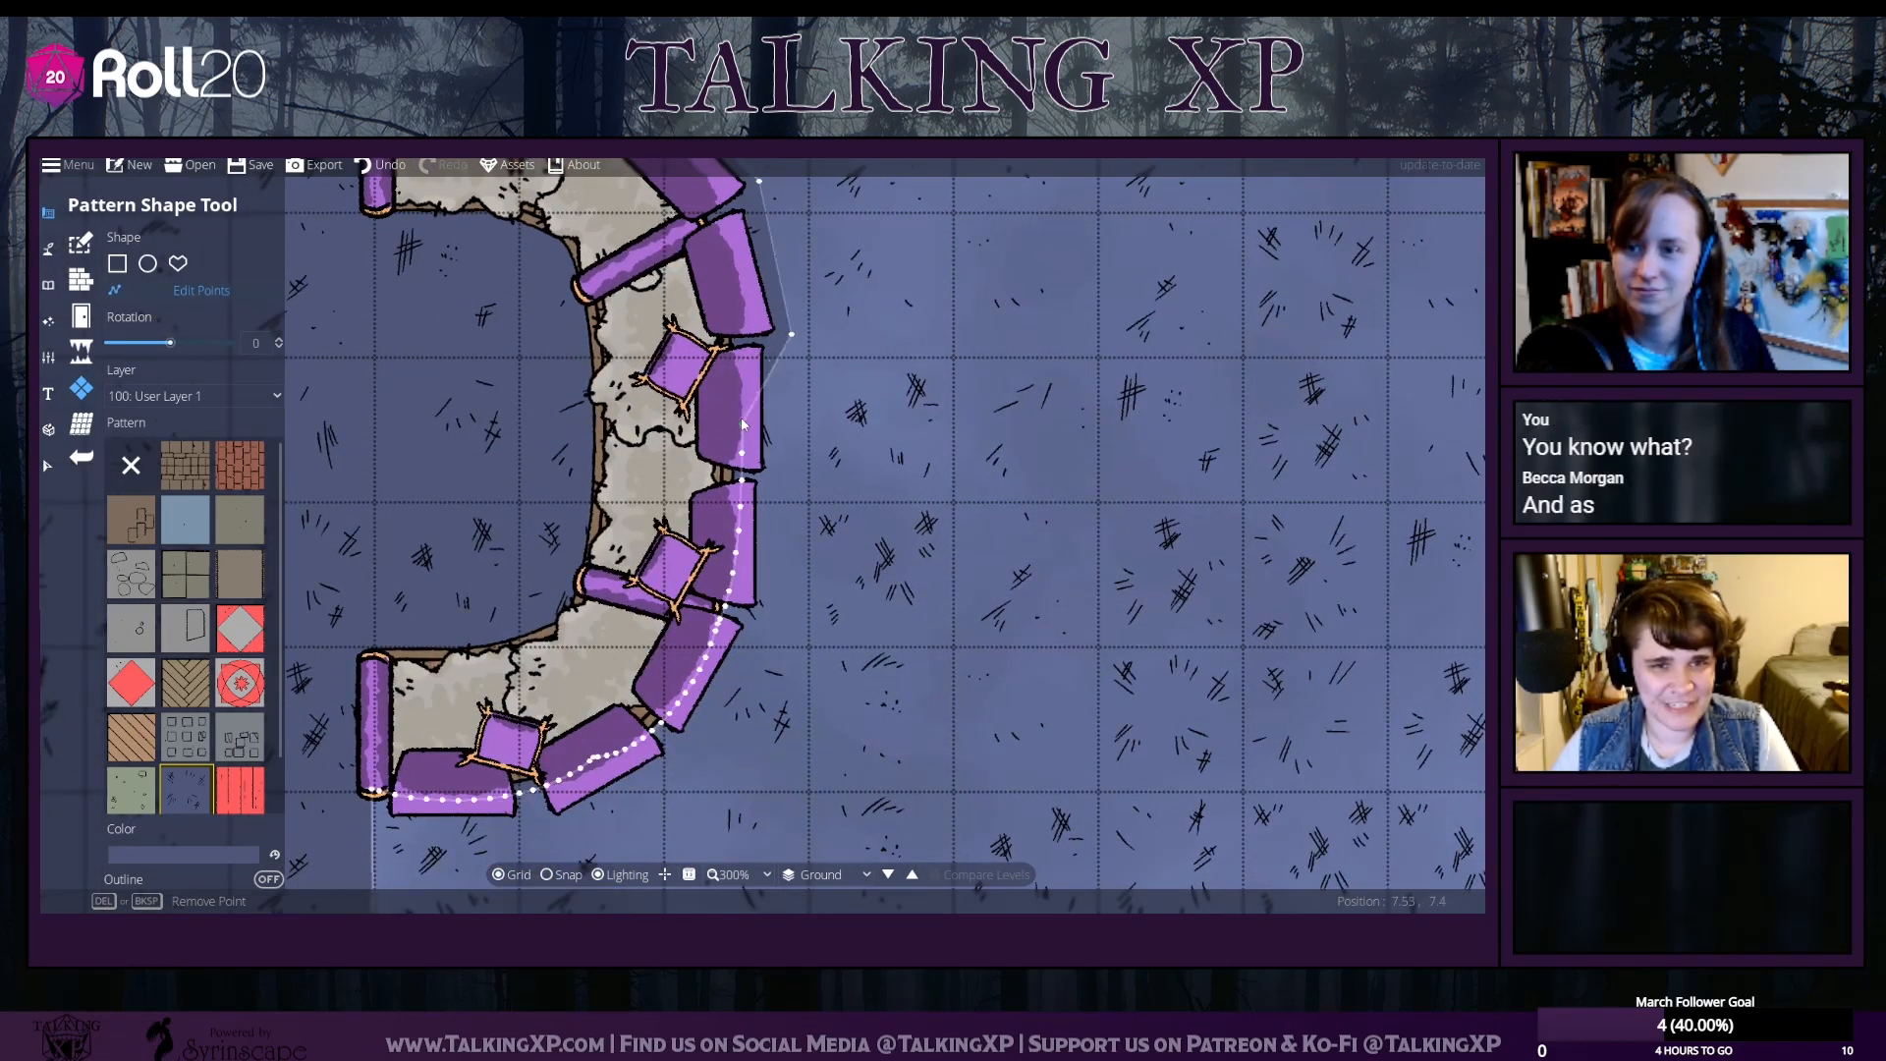
left_click_drag(745, 430, 784, 479)
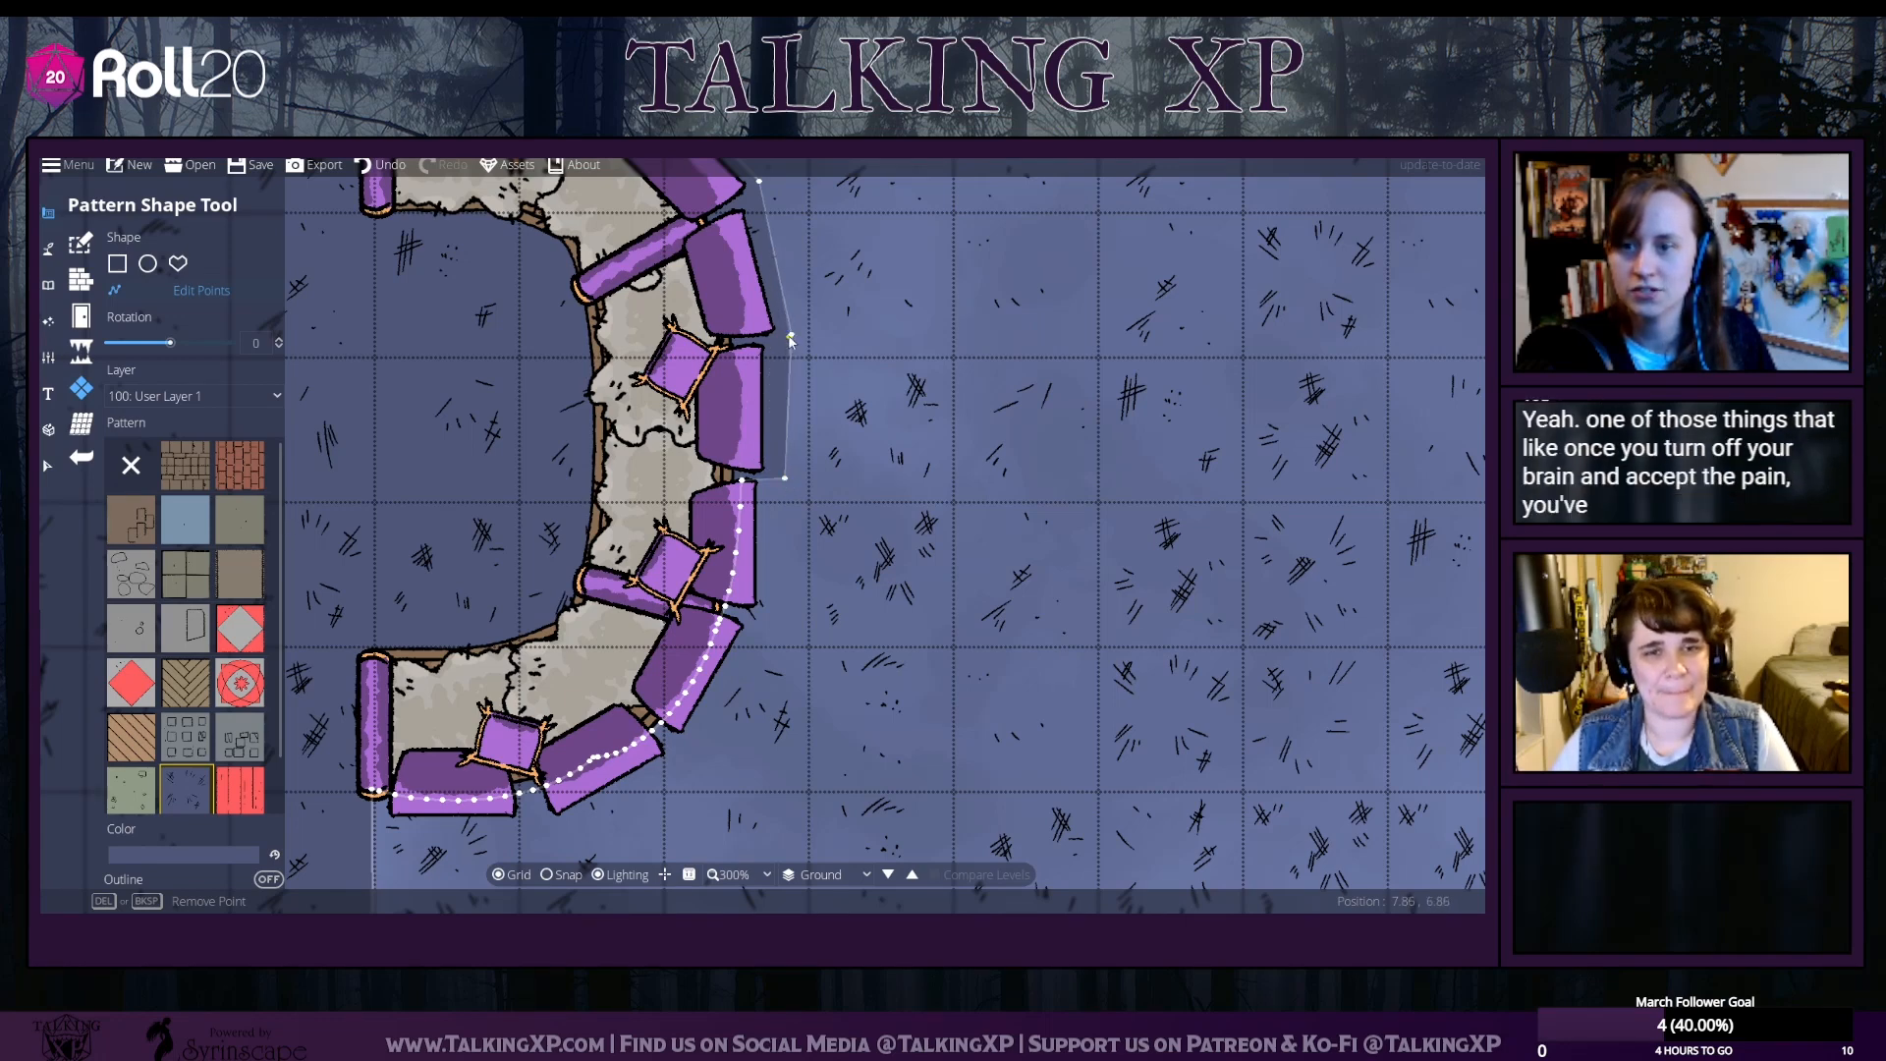
scroll(791, 388, "down", 1)
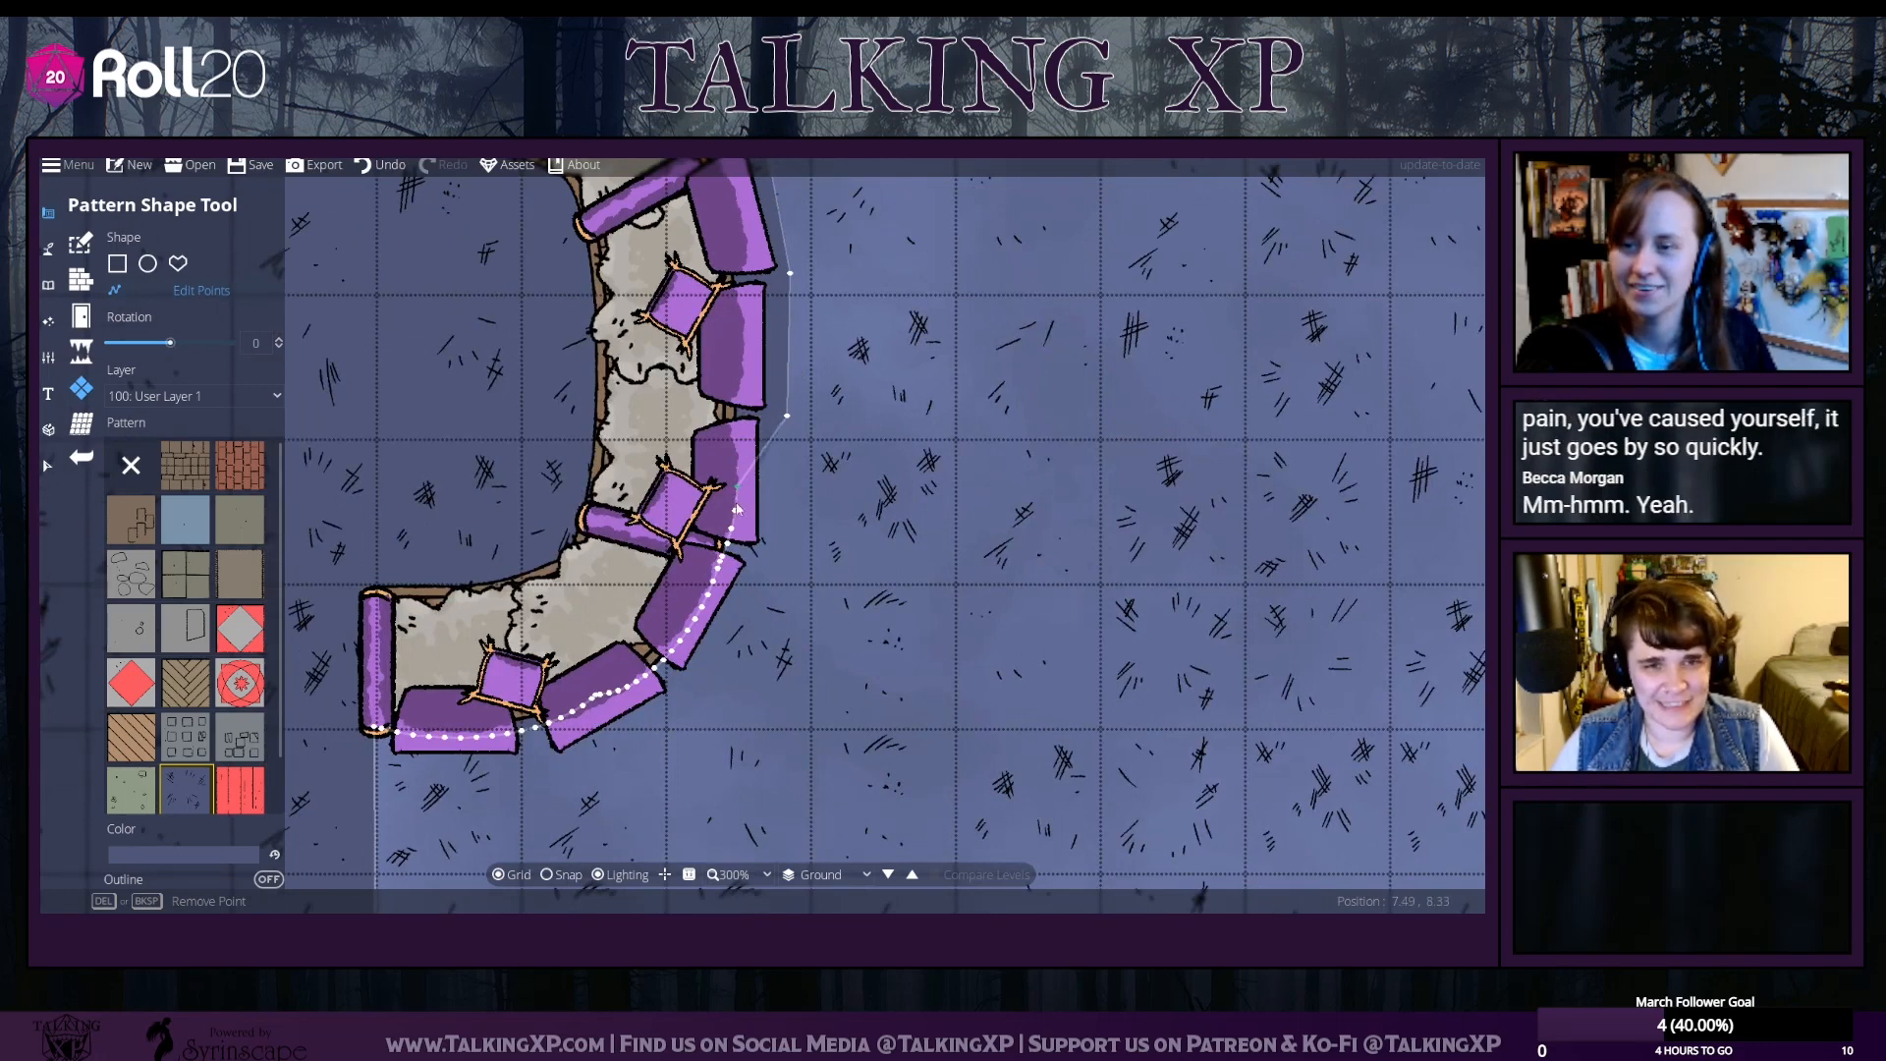
left_click_drag(738, 513, 777, 553)
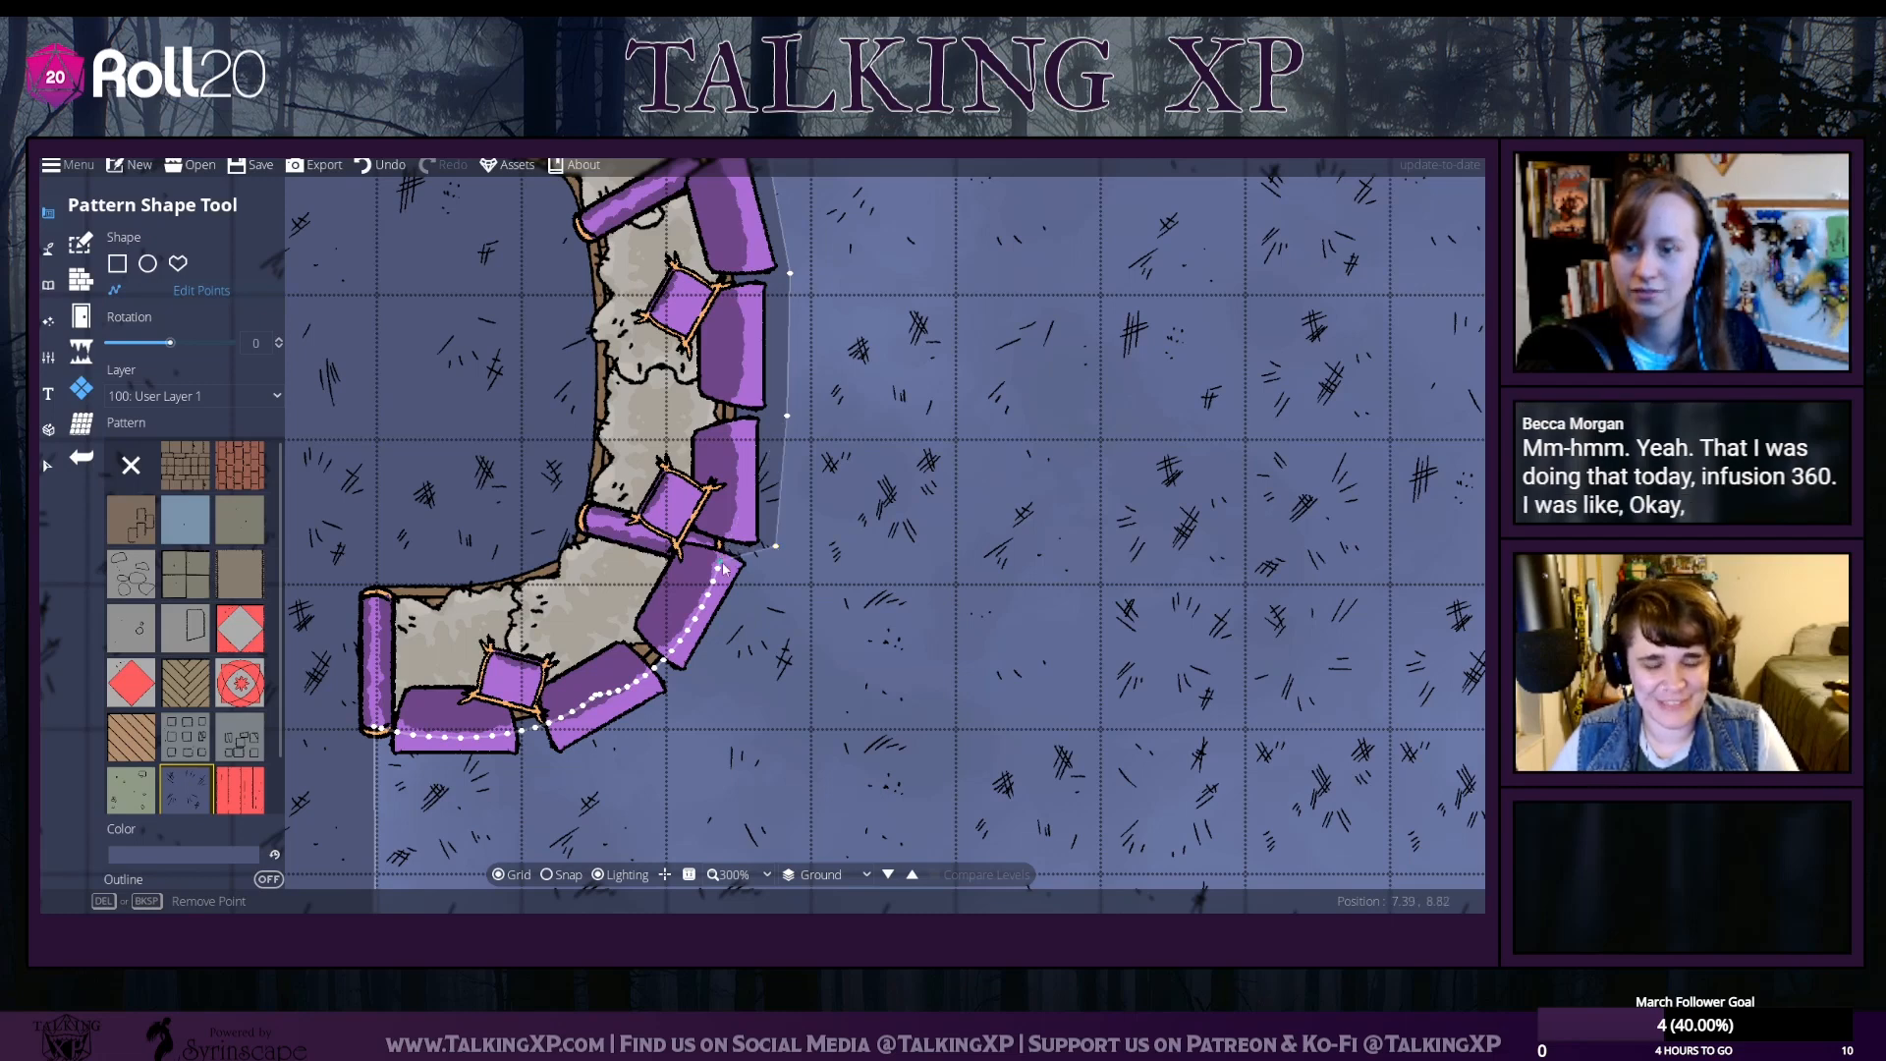
Move the remaining pattern points outside the couch's lower curve and square off the corner below its lower armrest
left_click(682, 603)
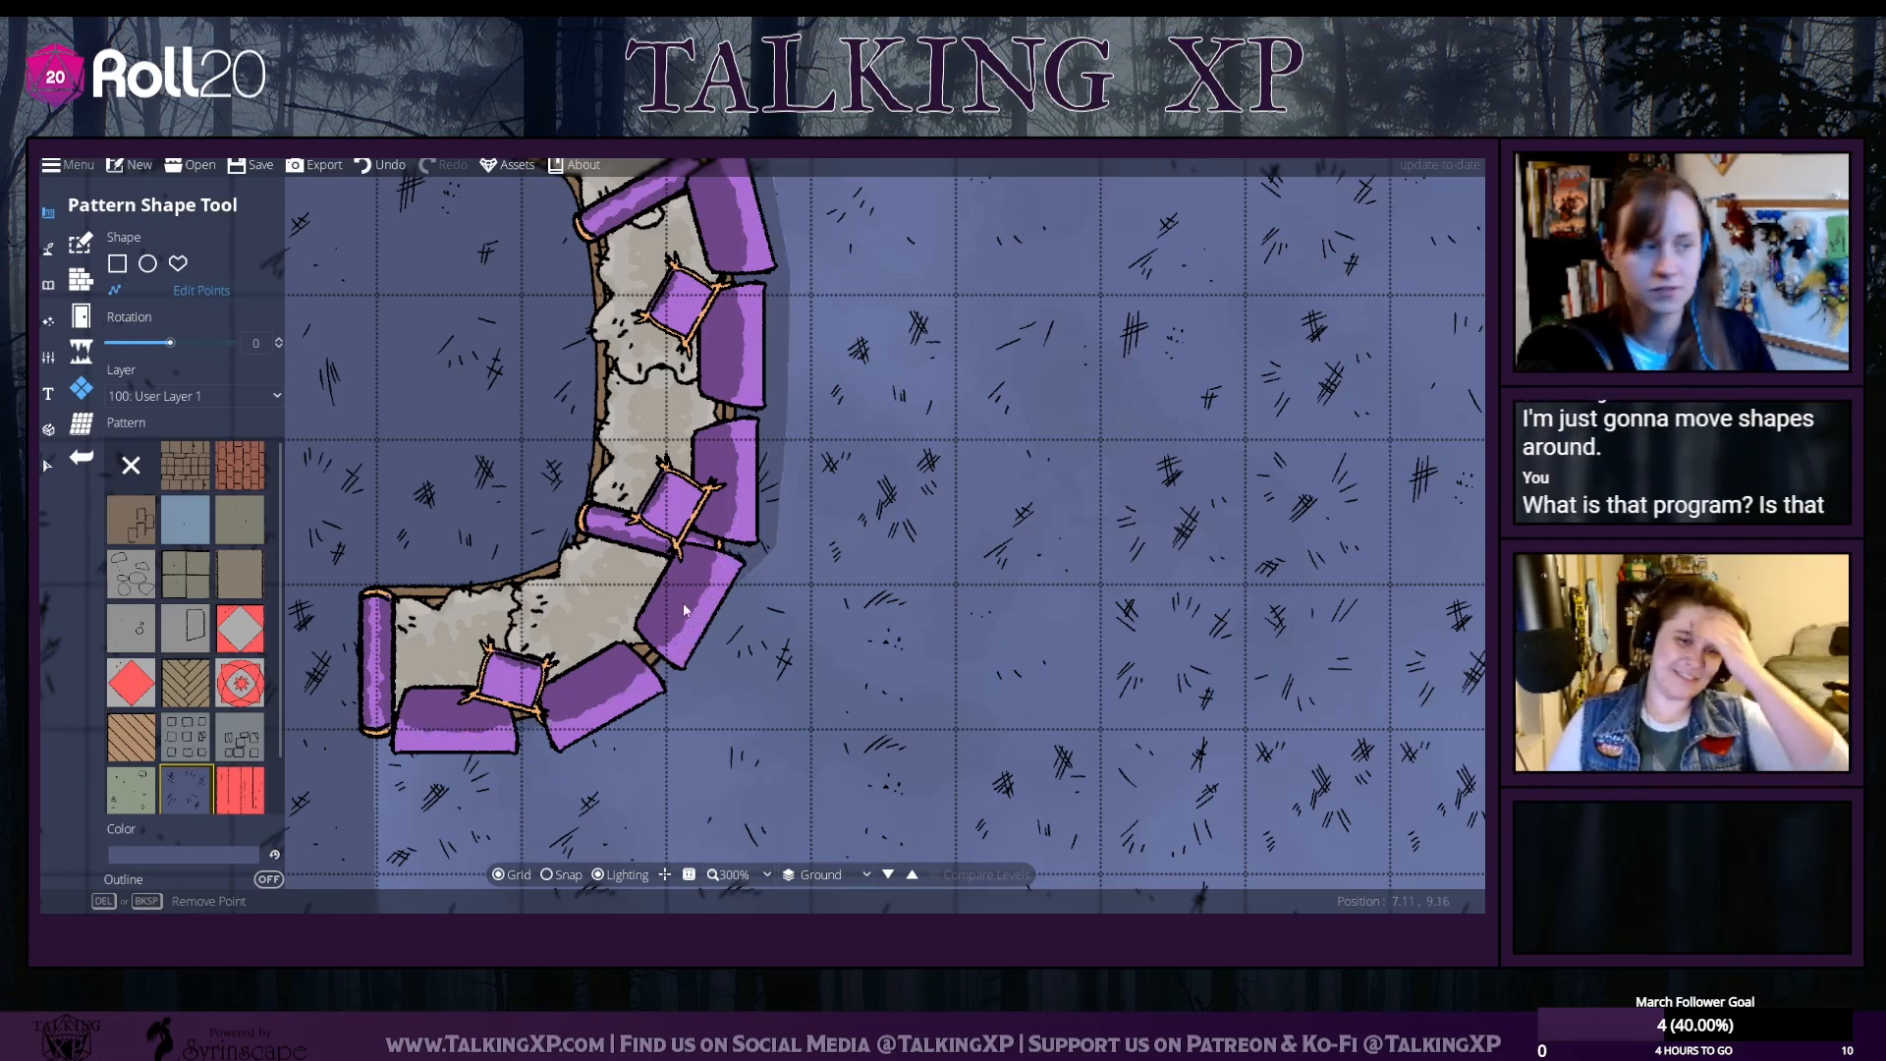
left_click(704, 643)
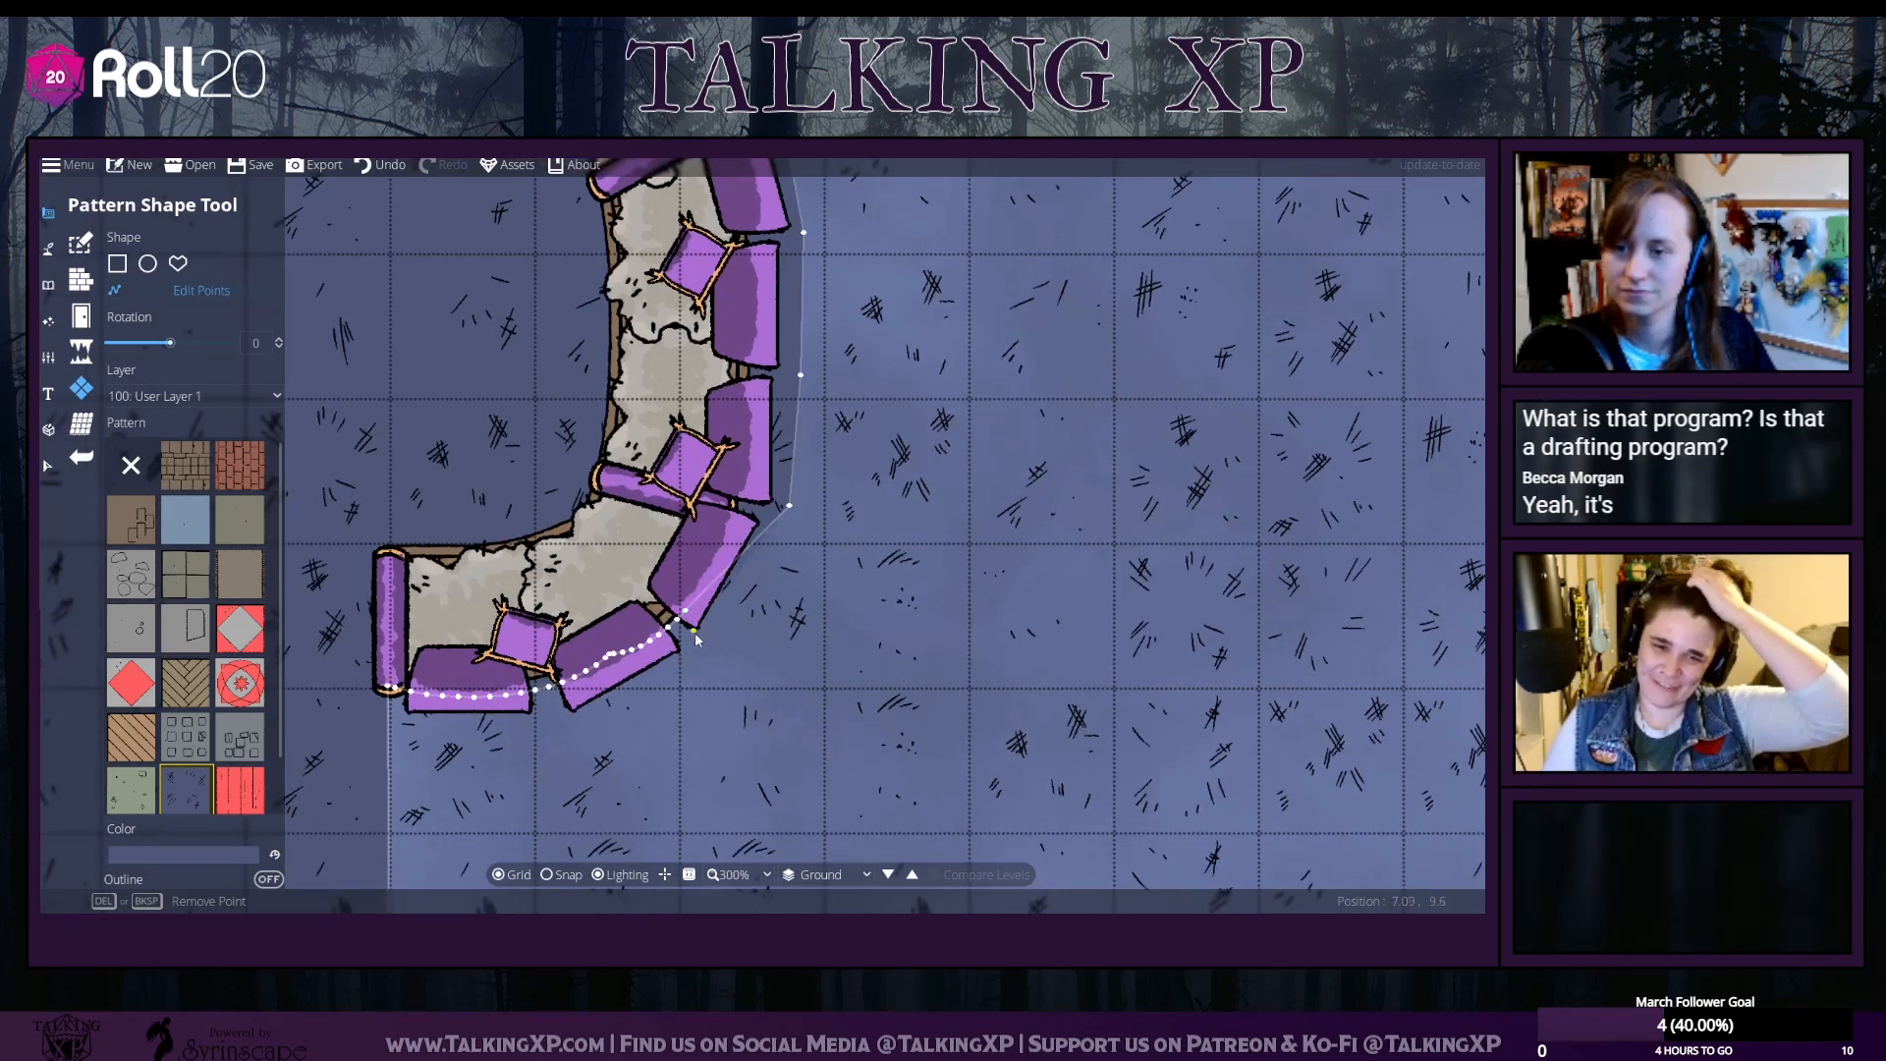
left_click(705, 646)
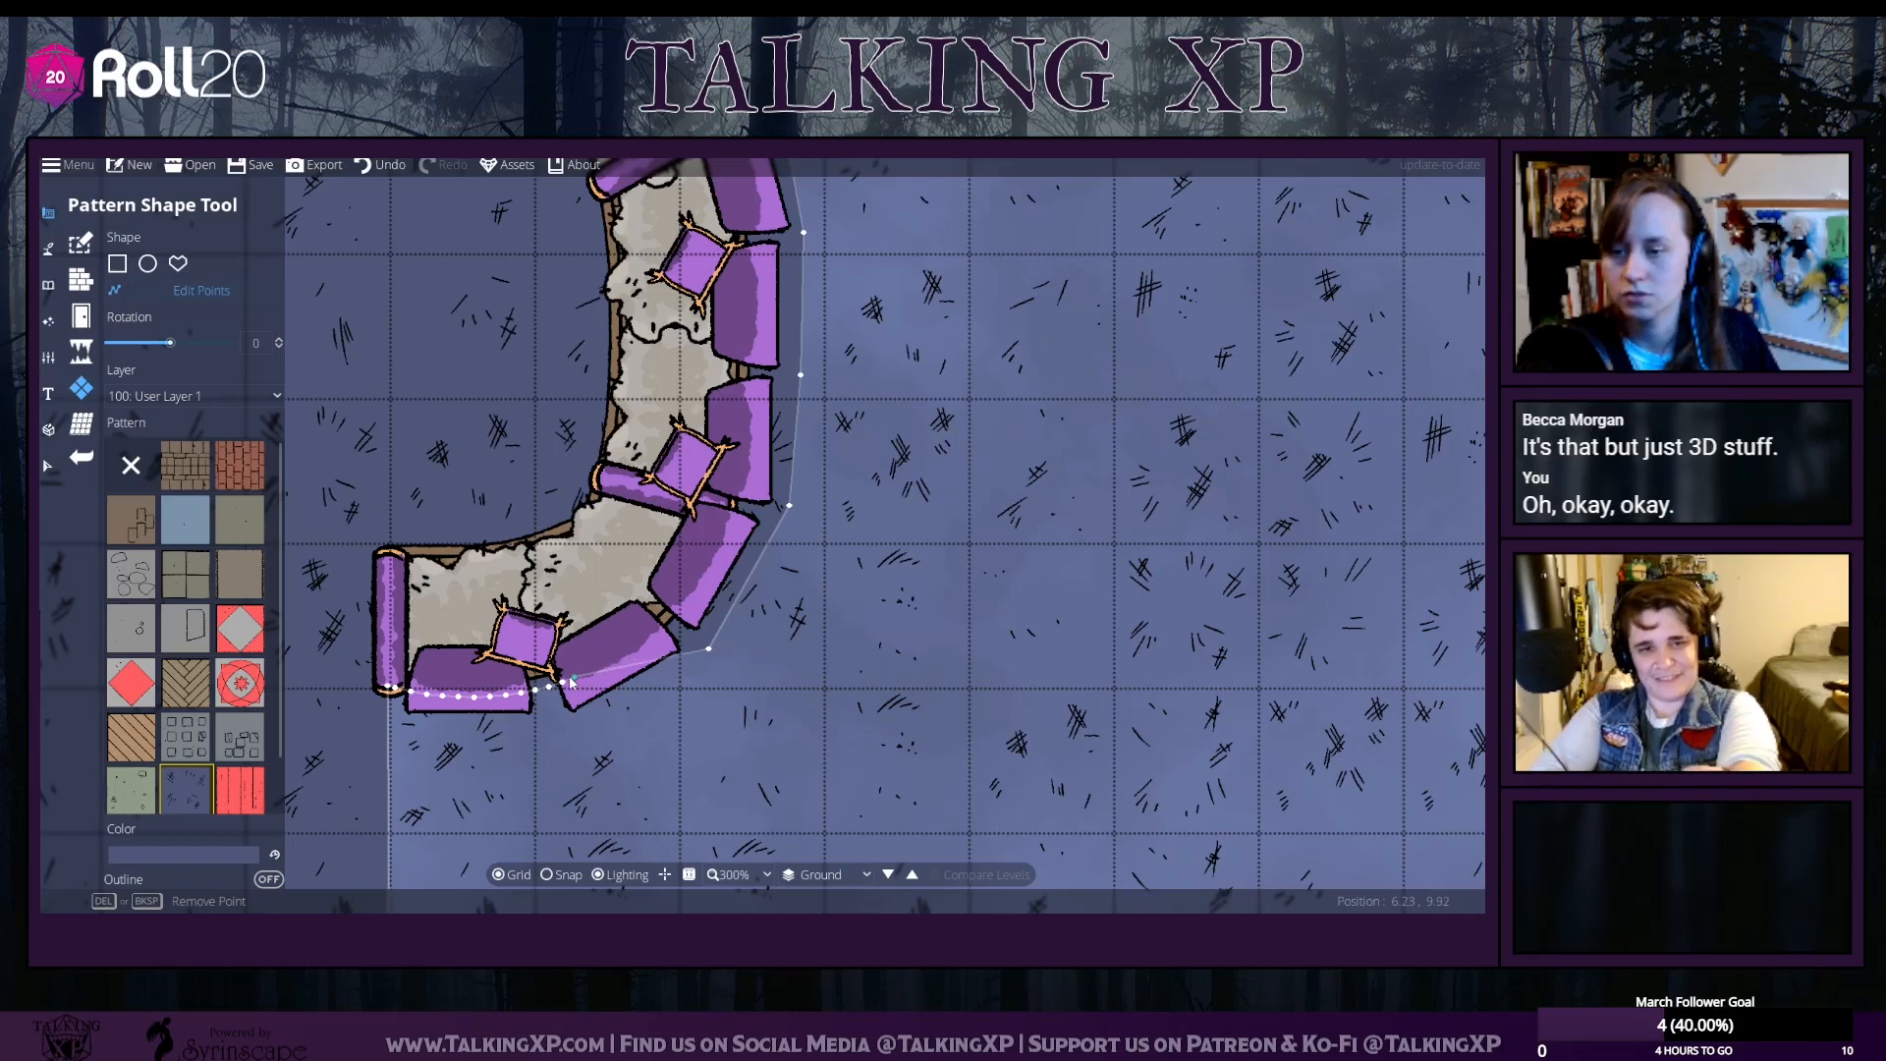
left_click(570, 733)
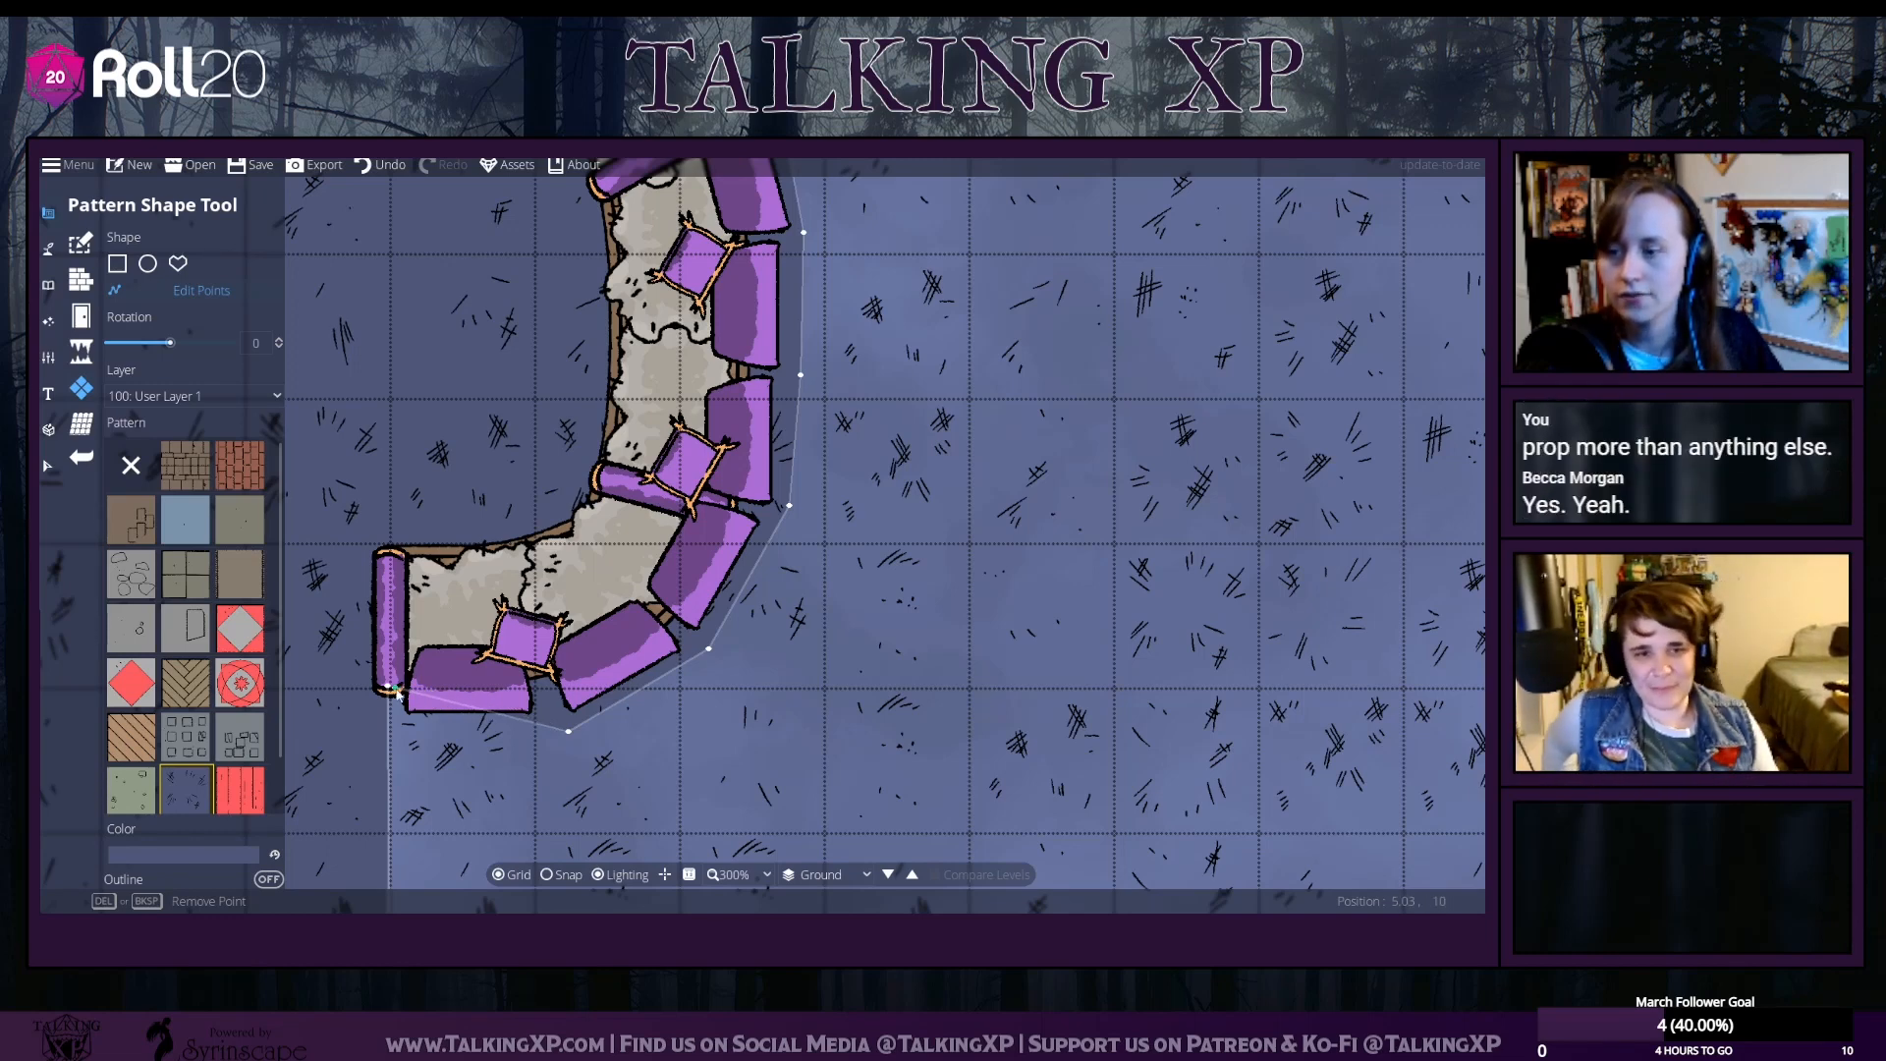
left_click_drag(388, 690, 388, 734)
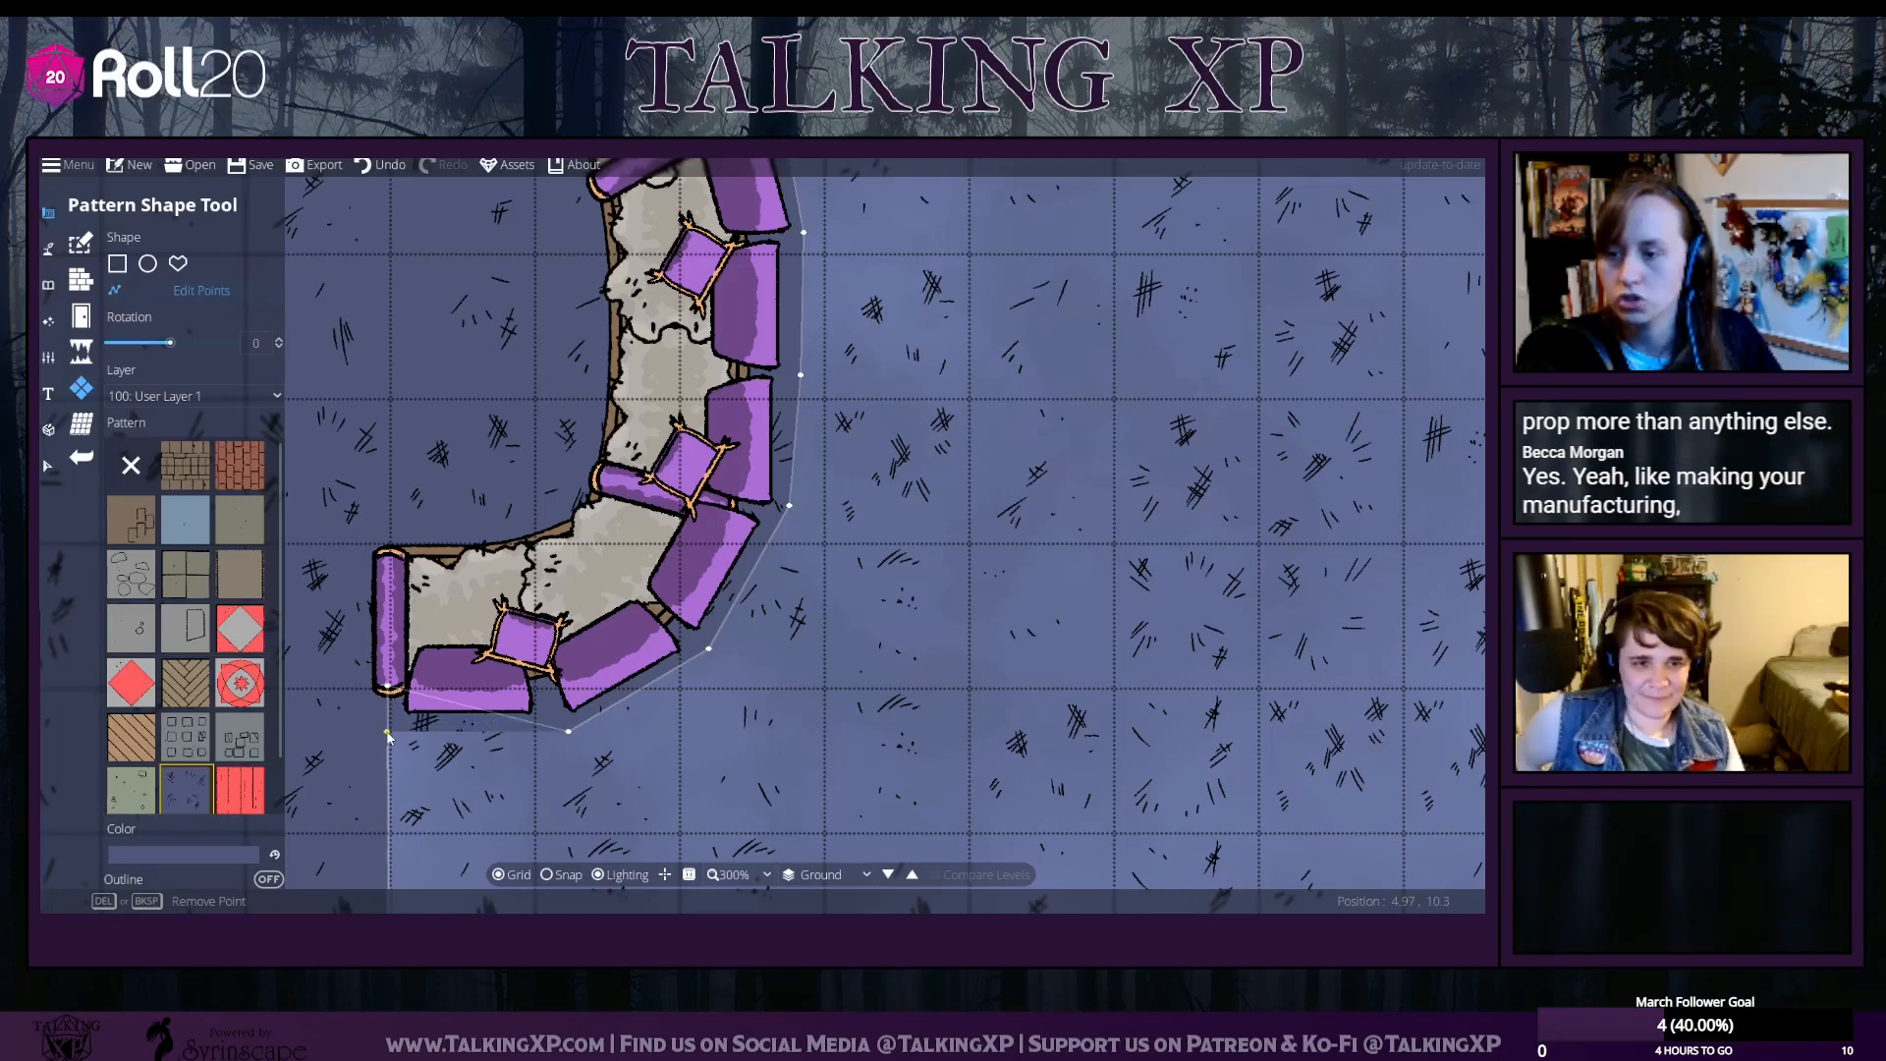
left_click_drag(489, 768, 550, 697)
scroll(551, 699, "up", 2)
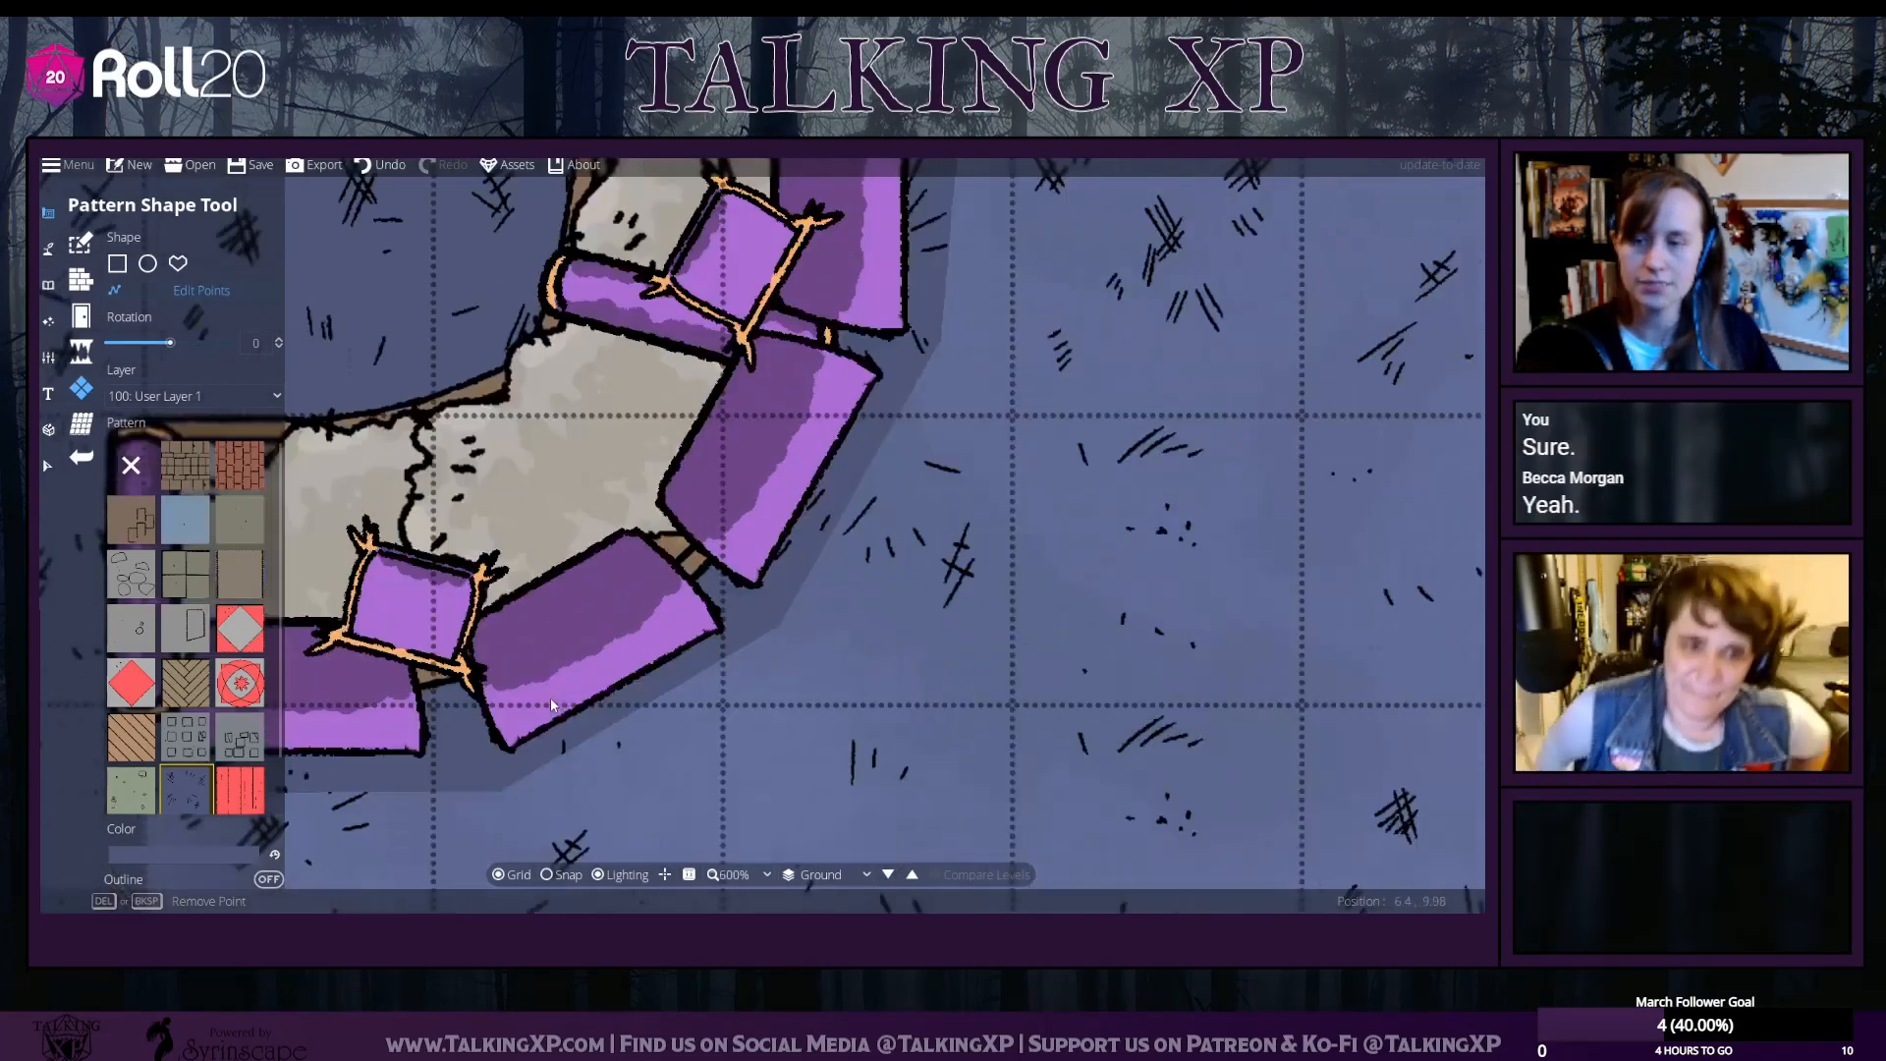
scroll(550, 699, "down", 1)
scroll(551, 704, "down", 3)
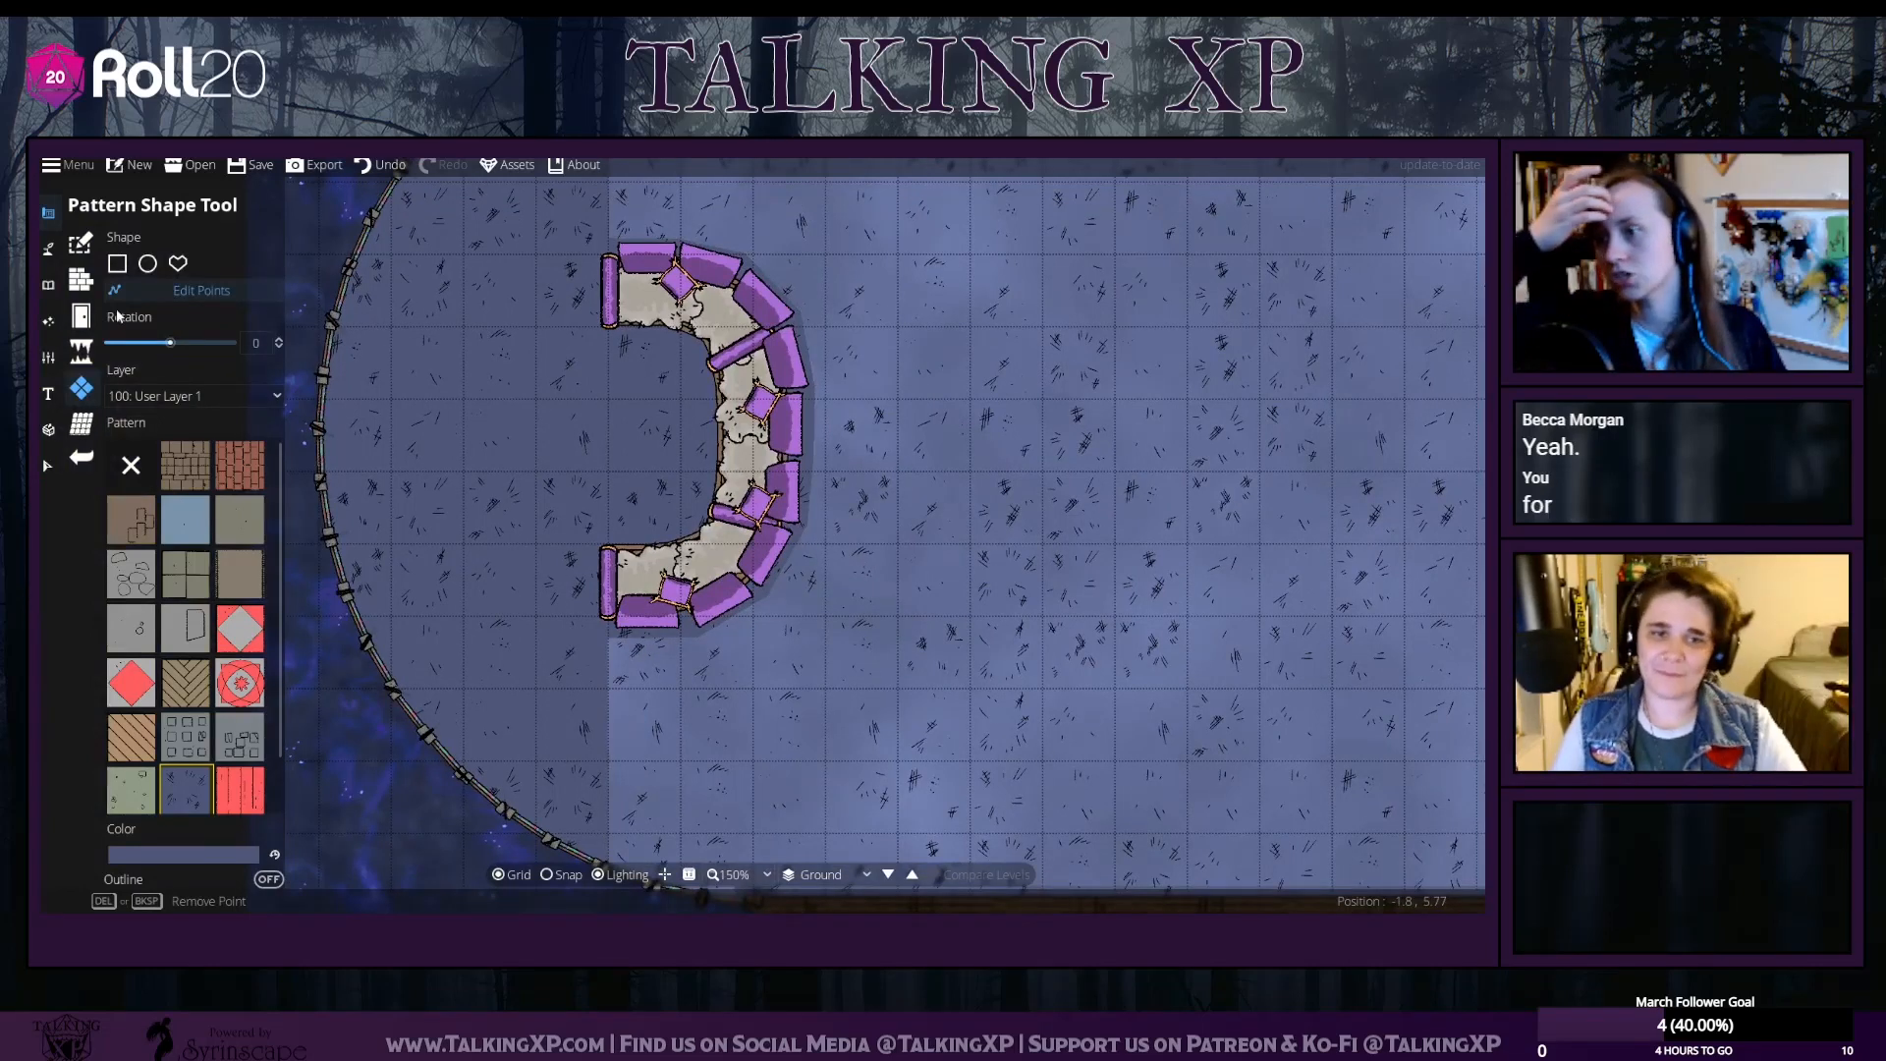
Switch to the Path Tool
left_click(81, 351)
left_click(49, 284)
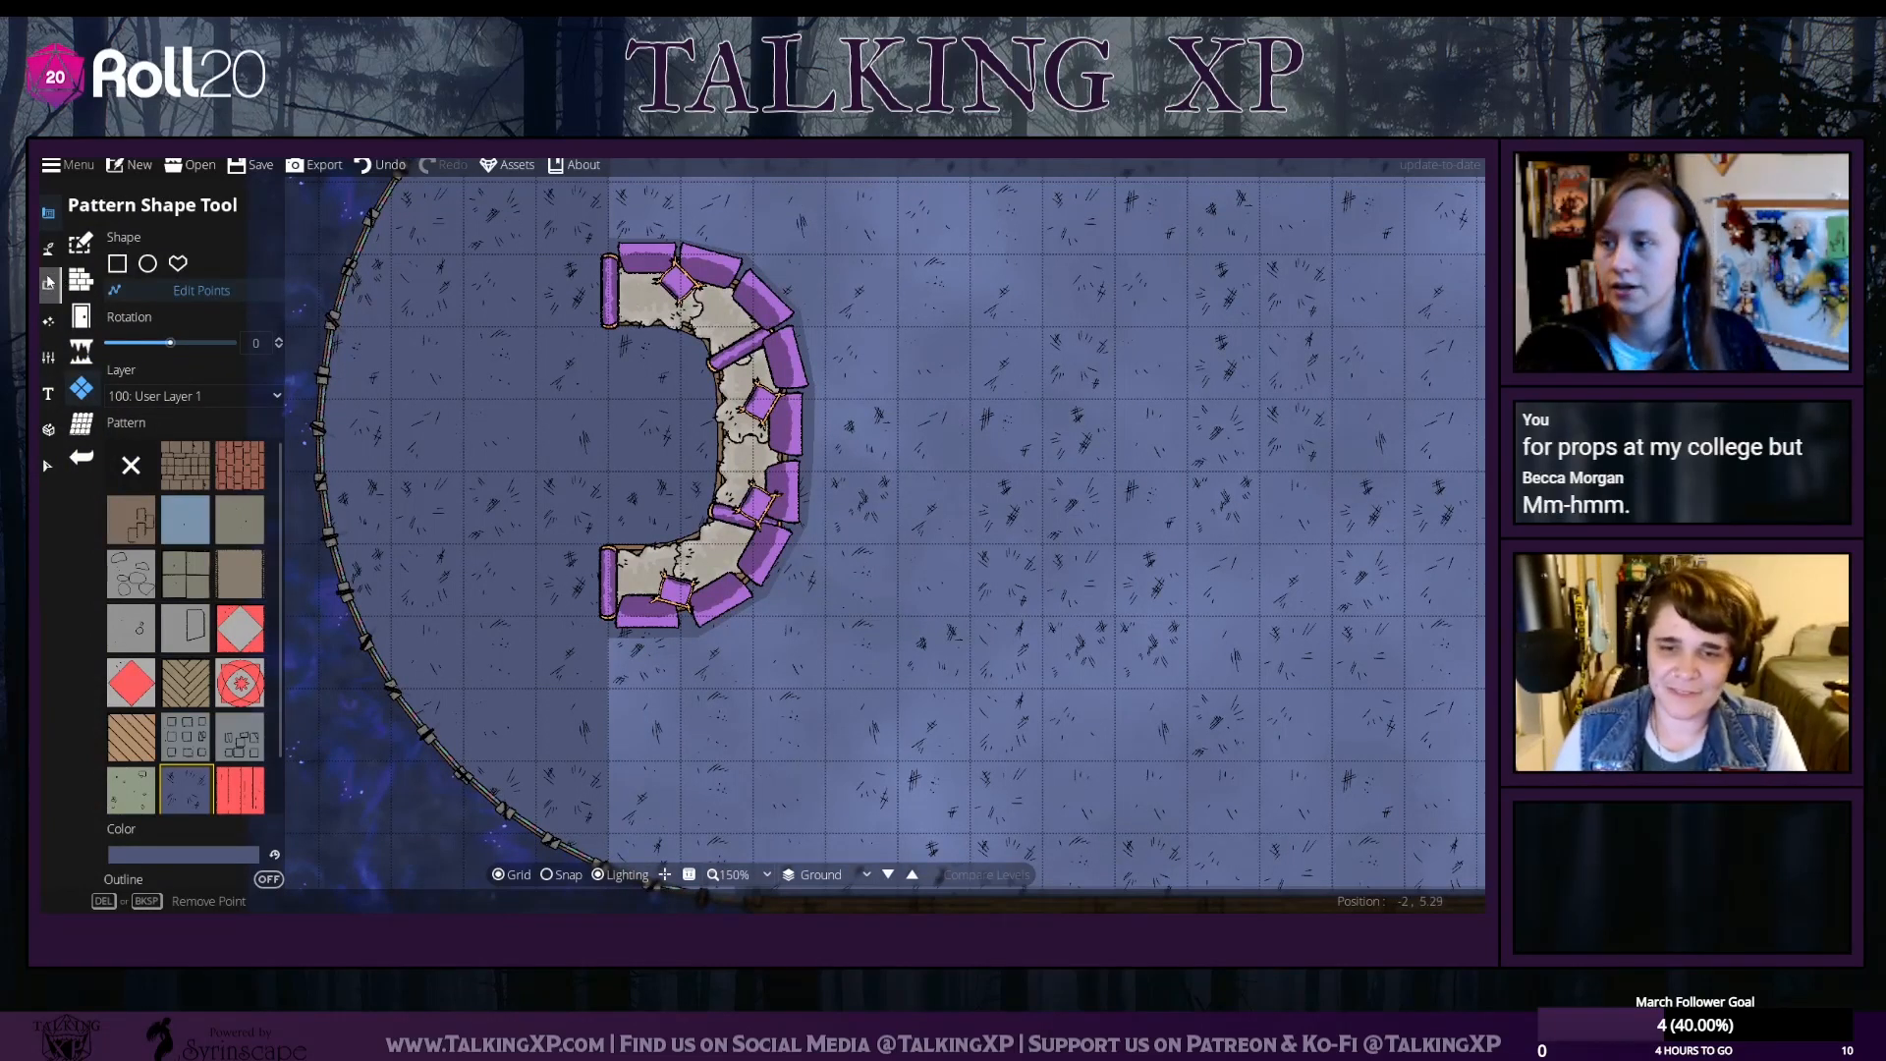
left_click(47, 249)
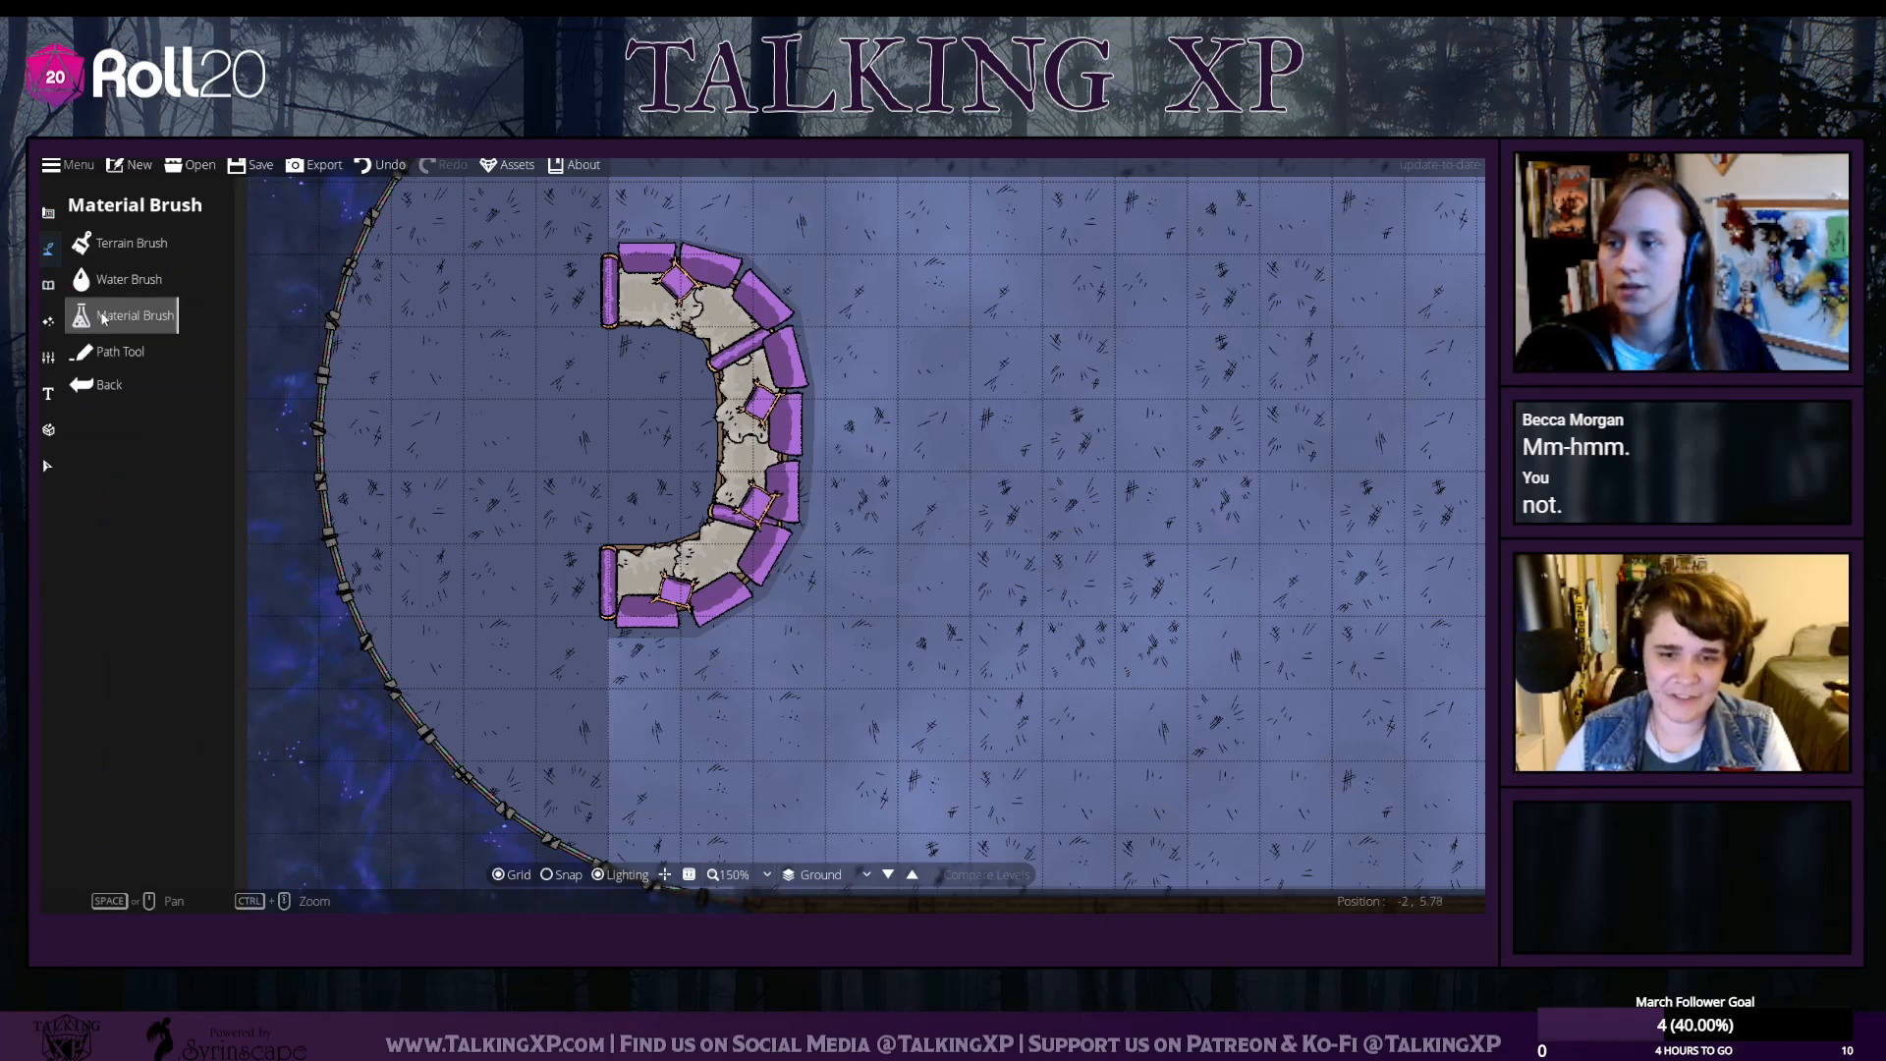
left_click(119, 352)
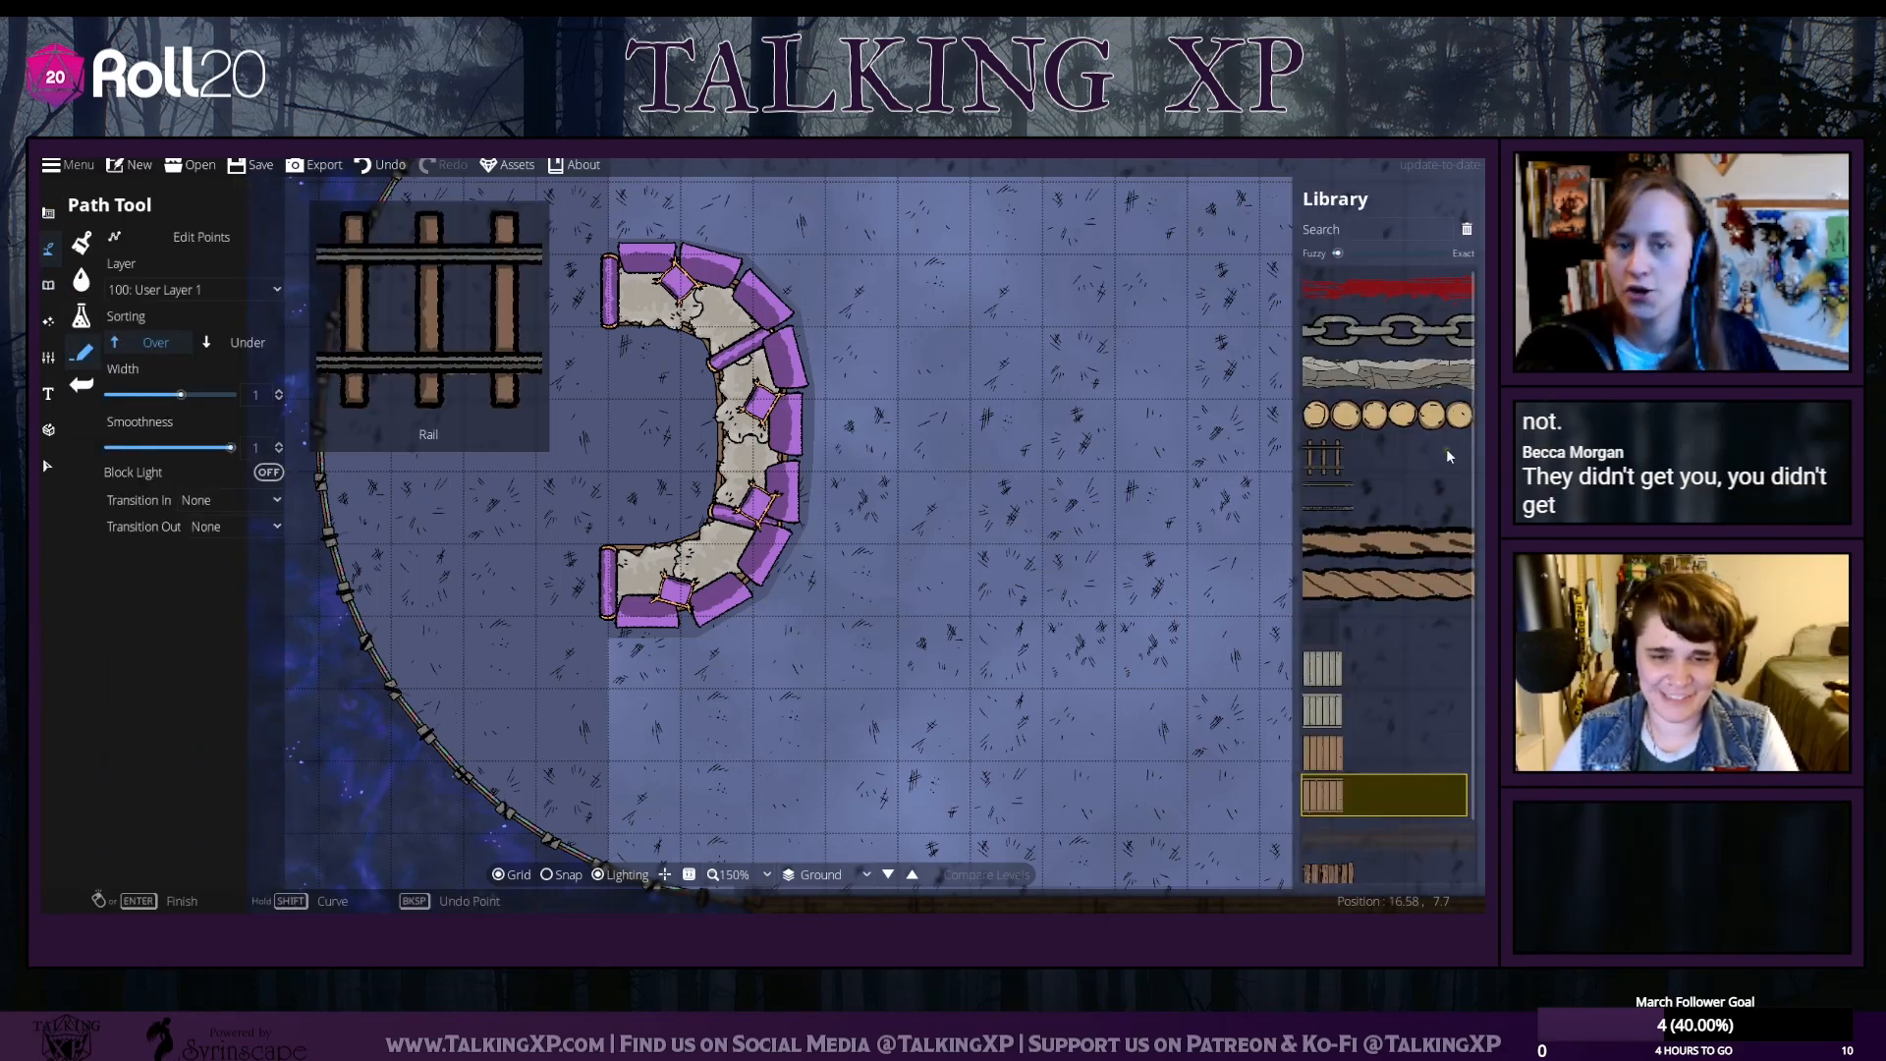
Try a Stairs Wood 2 path of width 1 above the couch's upper end and undo it
scroll(1419, 629, "down", 1)
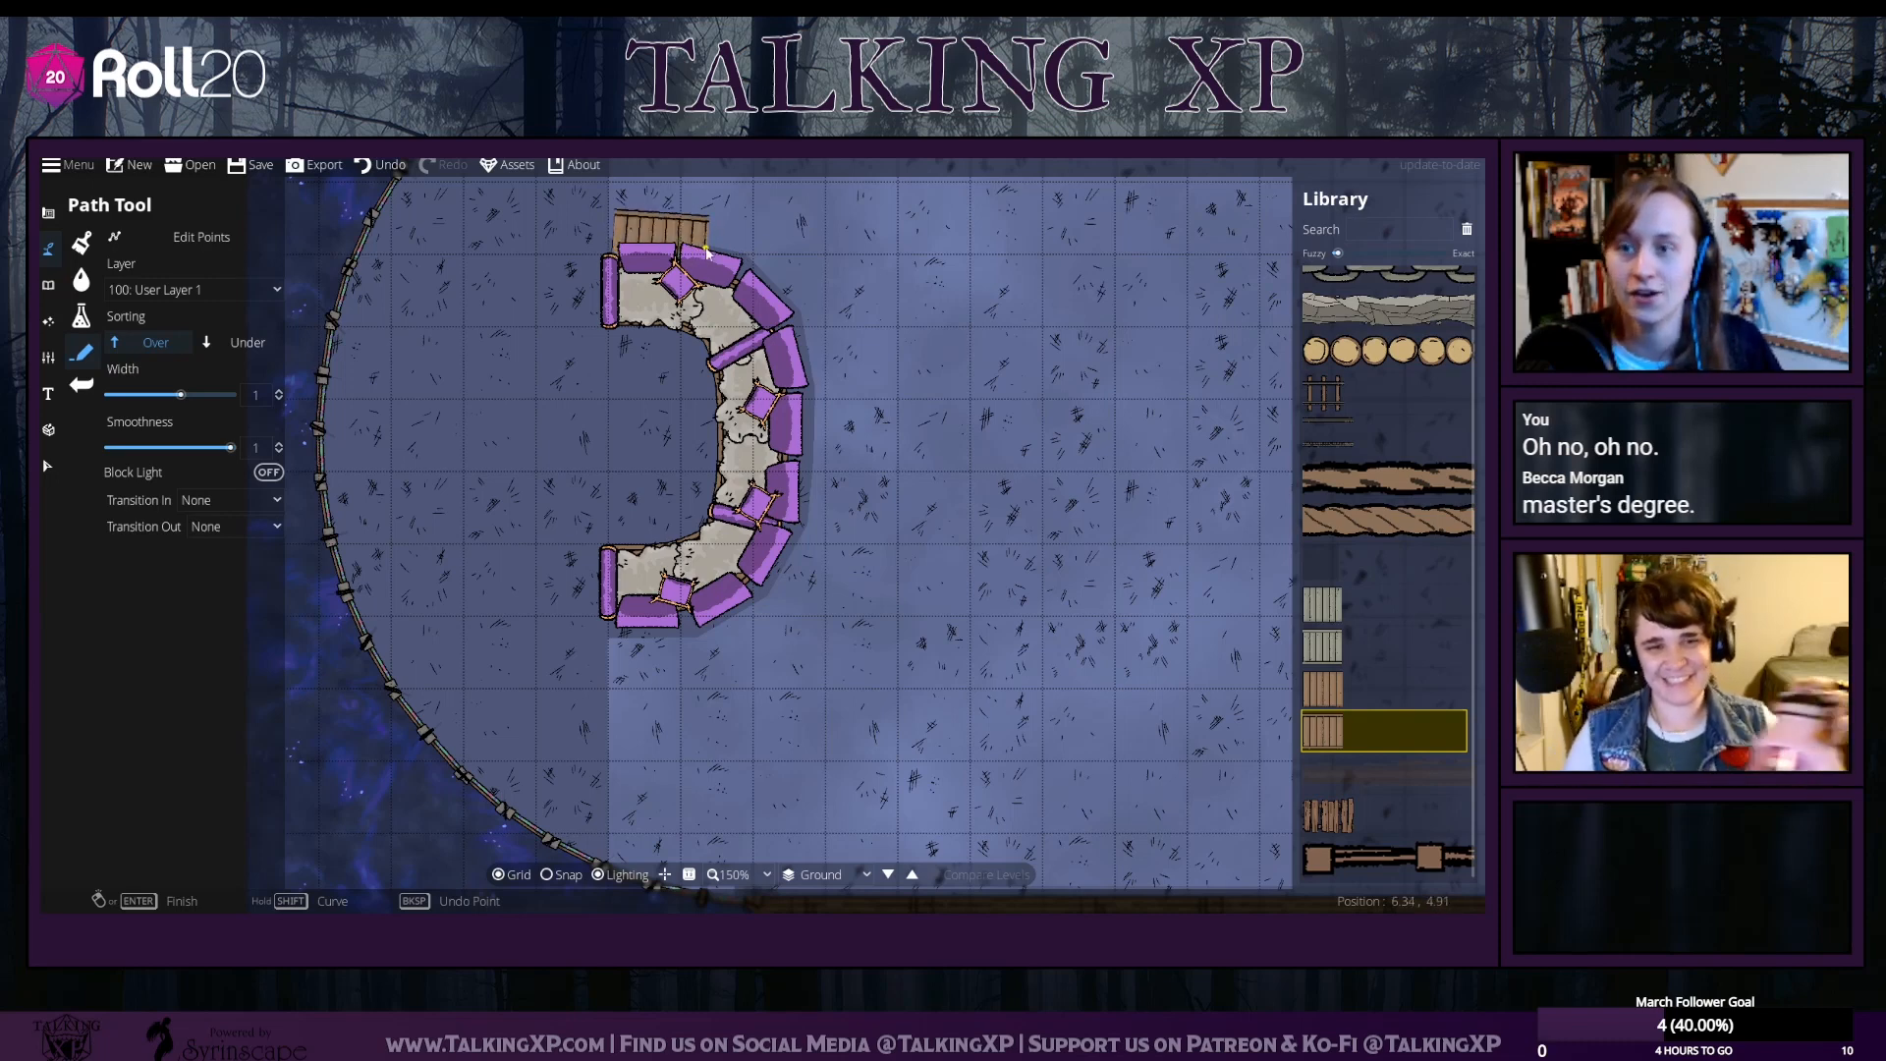
left_click(380, 165)
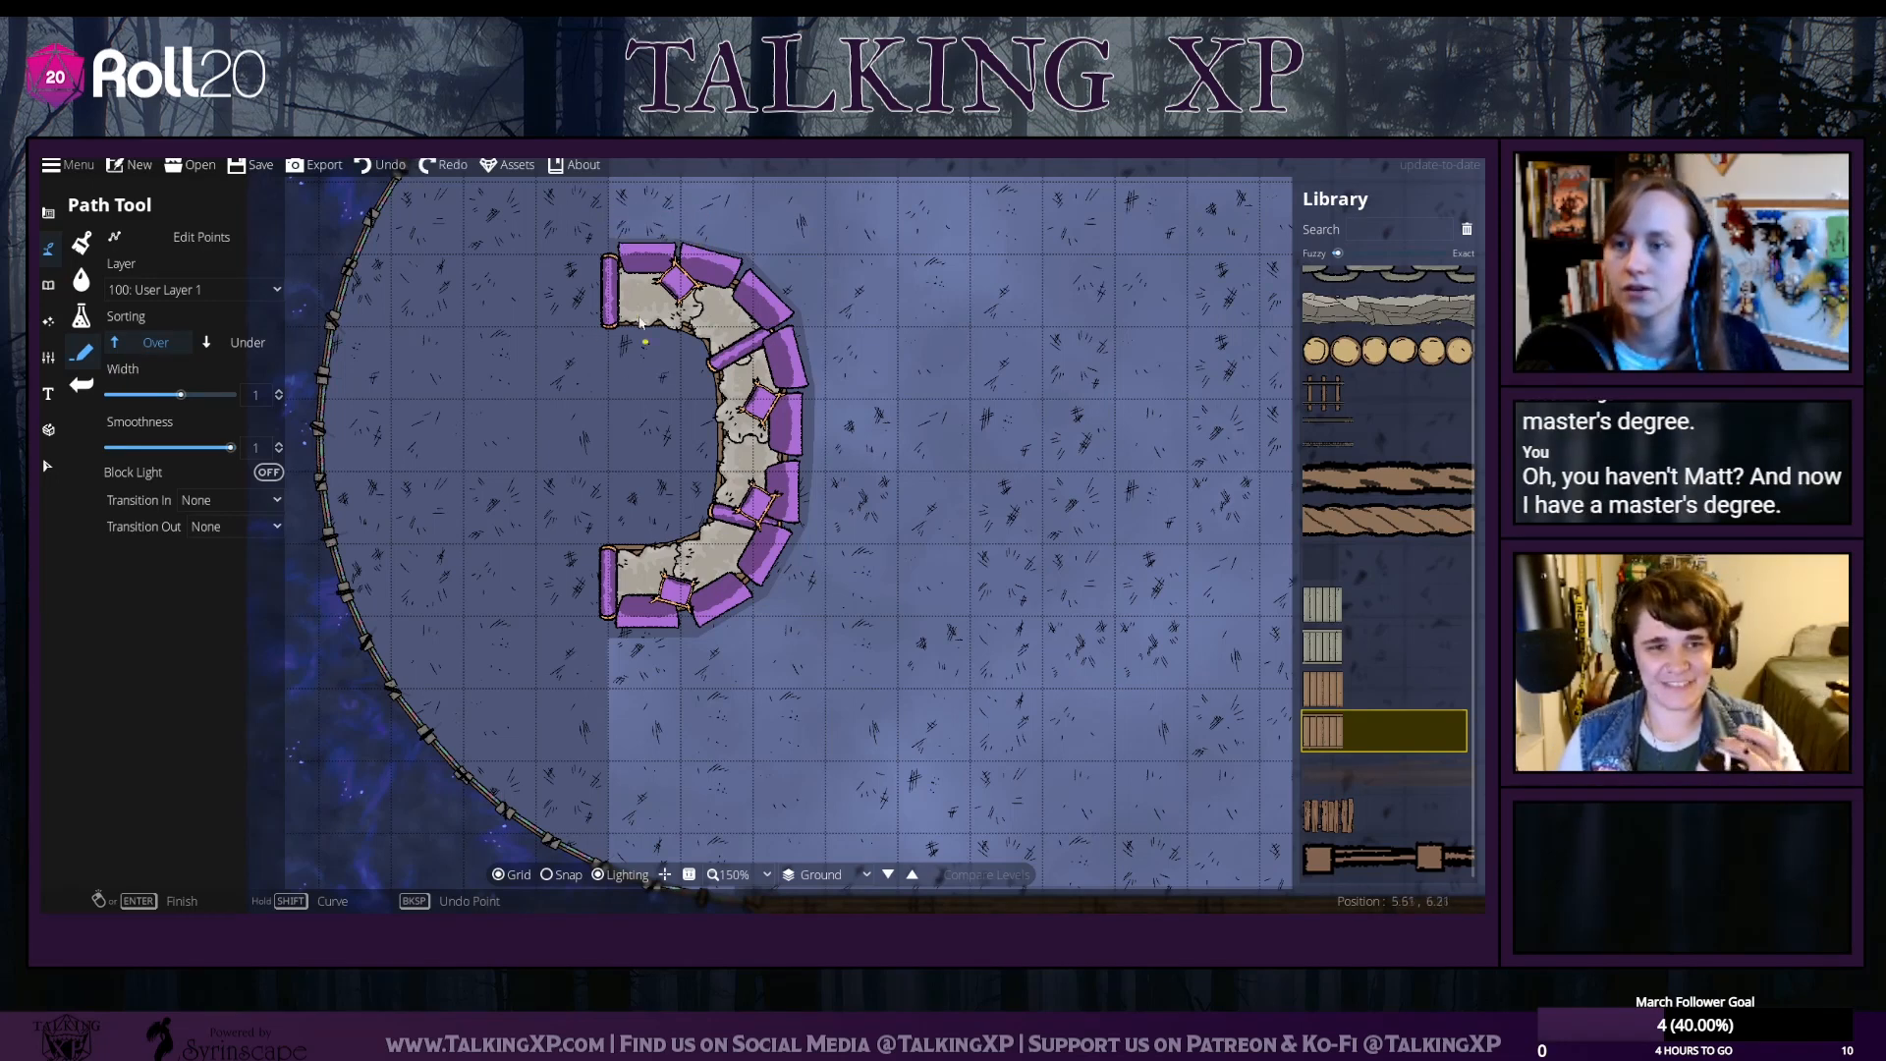
scroll(1360, 420, "up", 1)
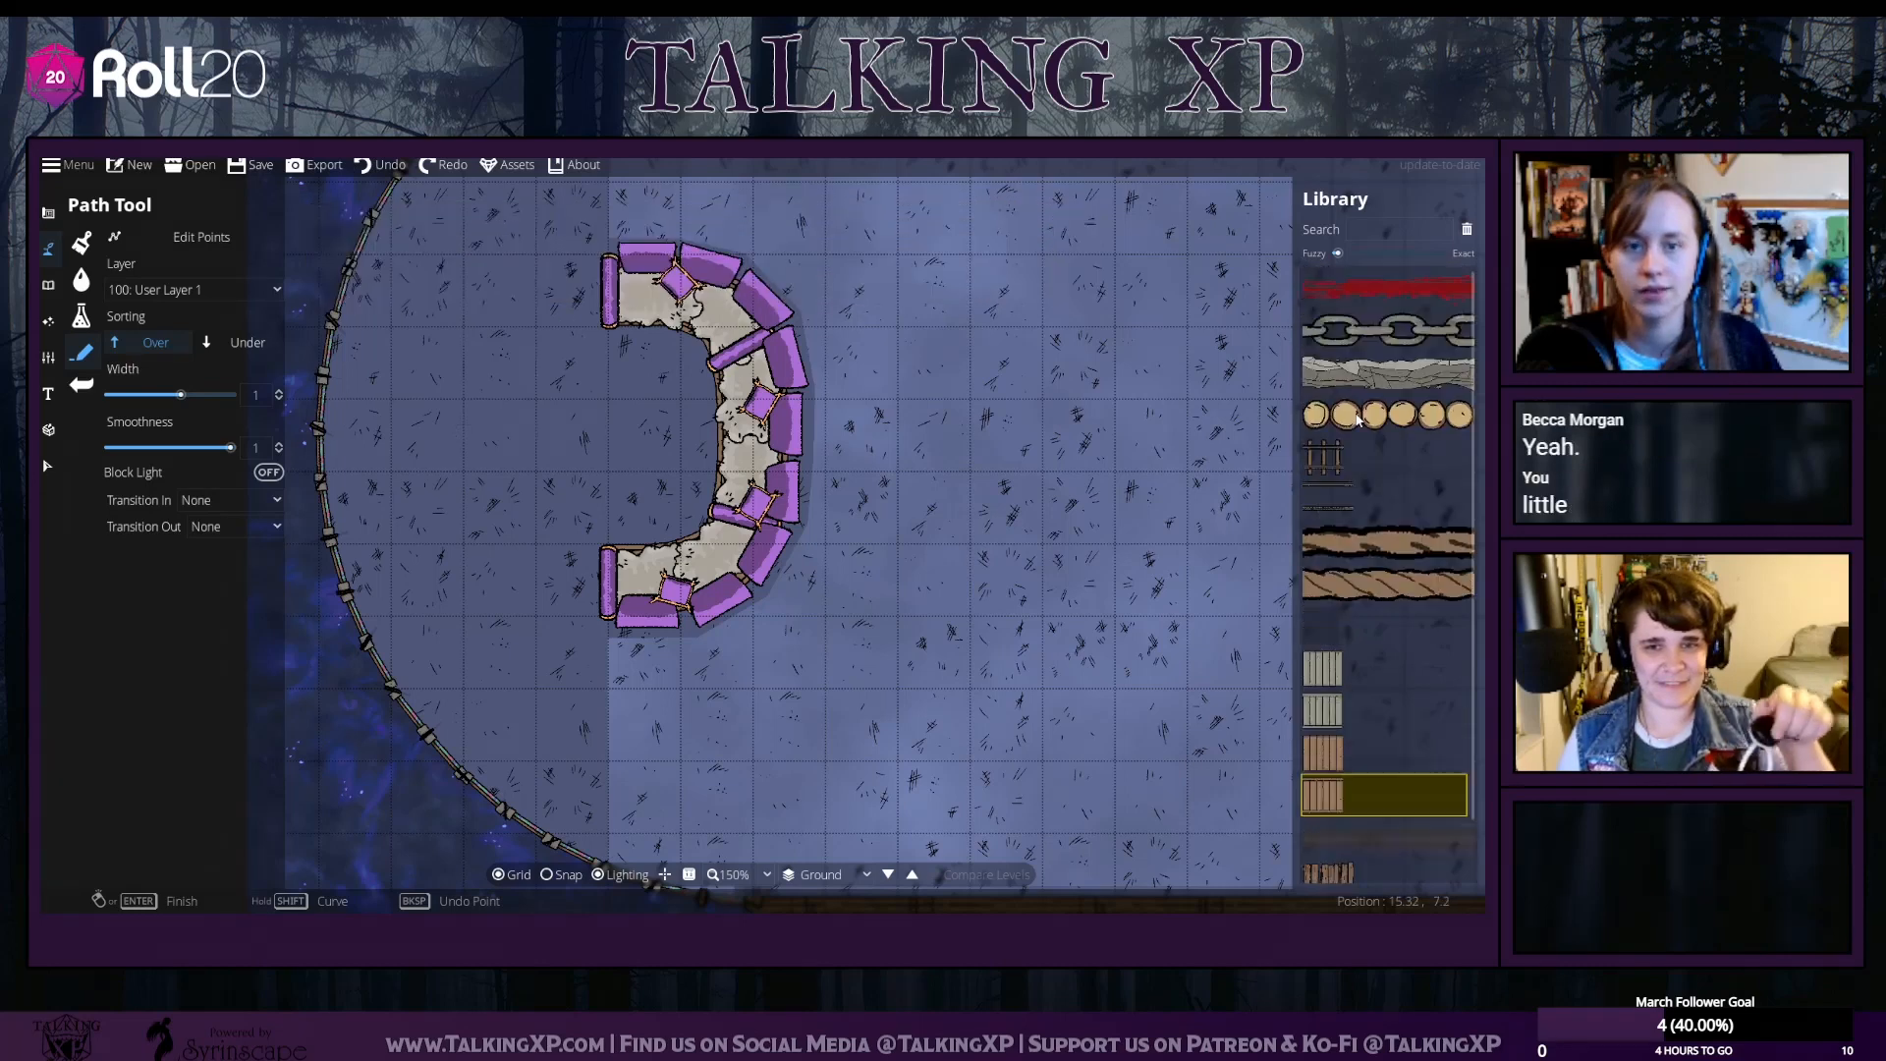
scroll(1359, 428, "down", 1)
Try a Stairs Wood 2 path of width 0.1 from the curved wall to the couch and undo it
left_click_drag(697, 280, 657, 364)
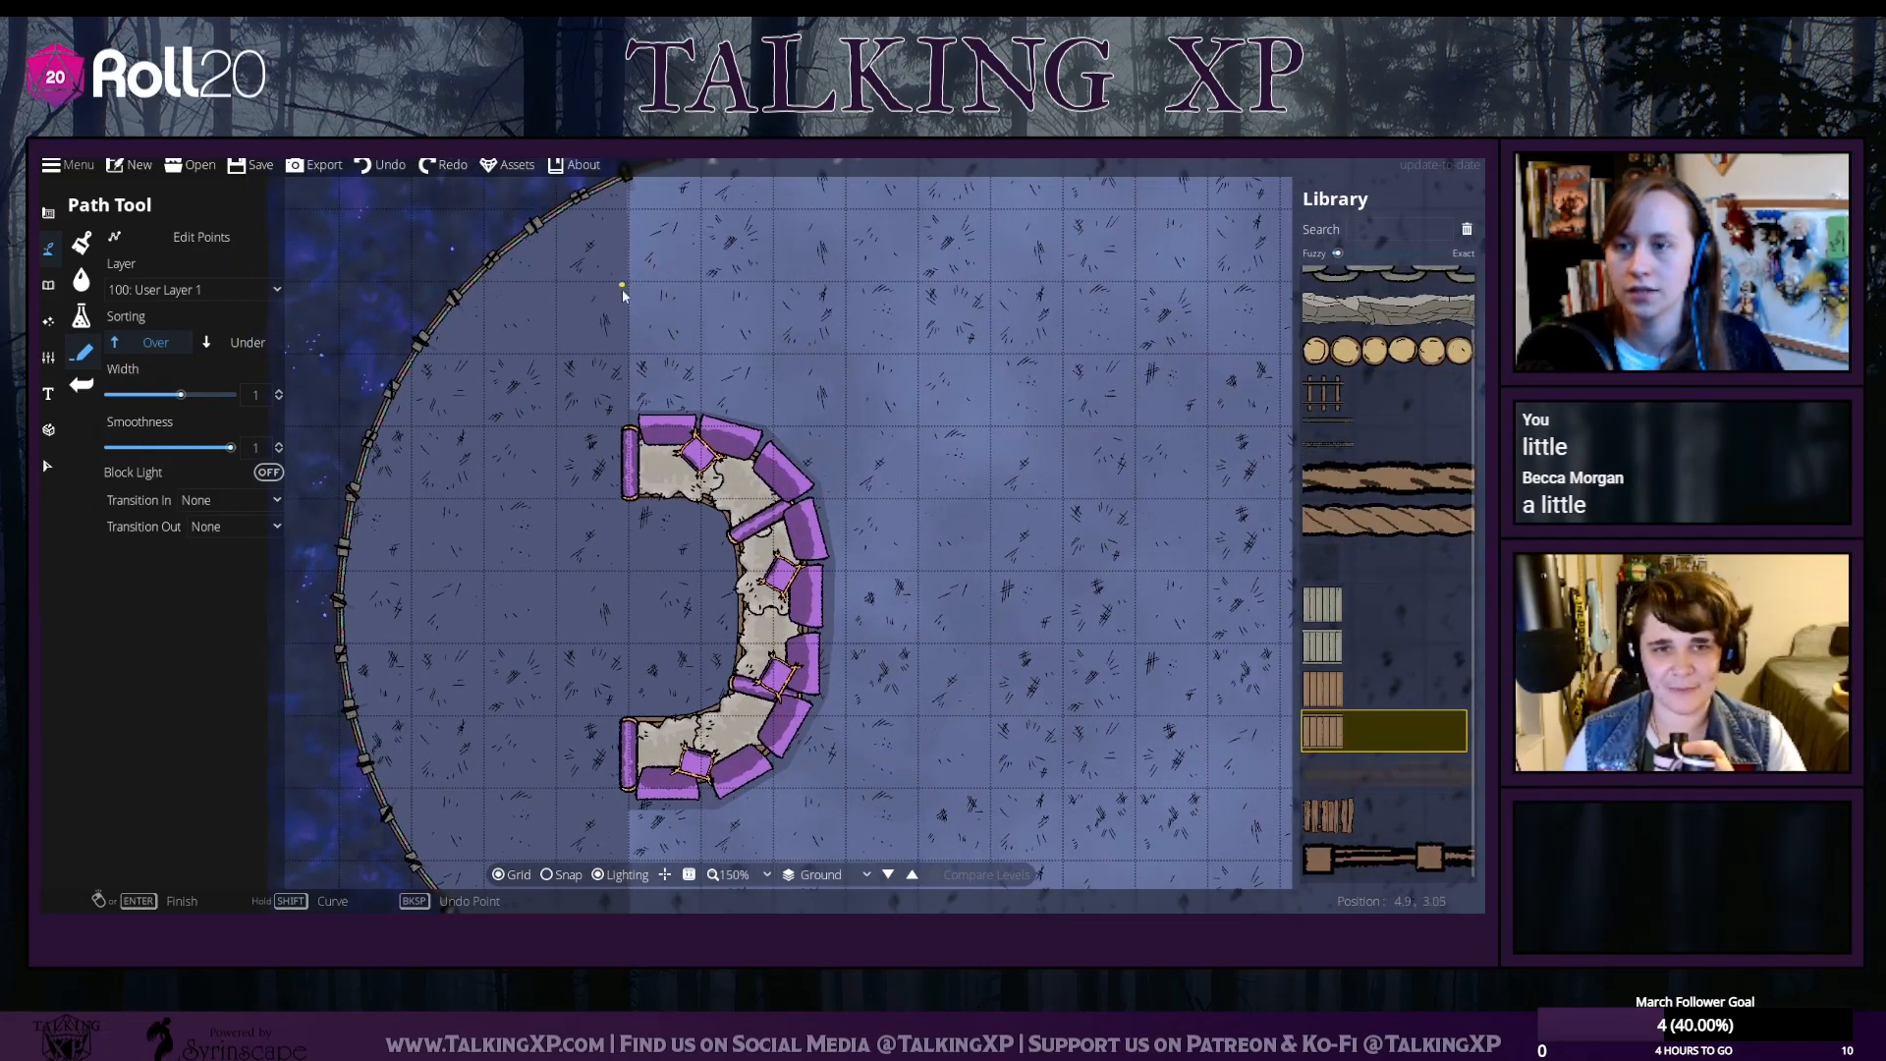
left_click_drag(181, 395, 61, 395)
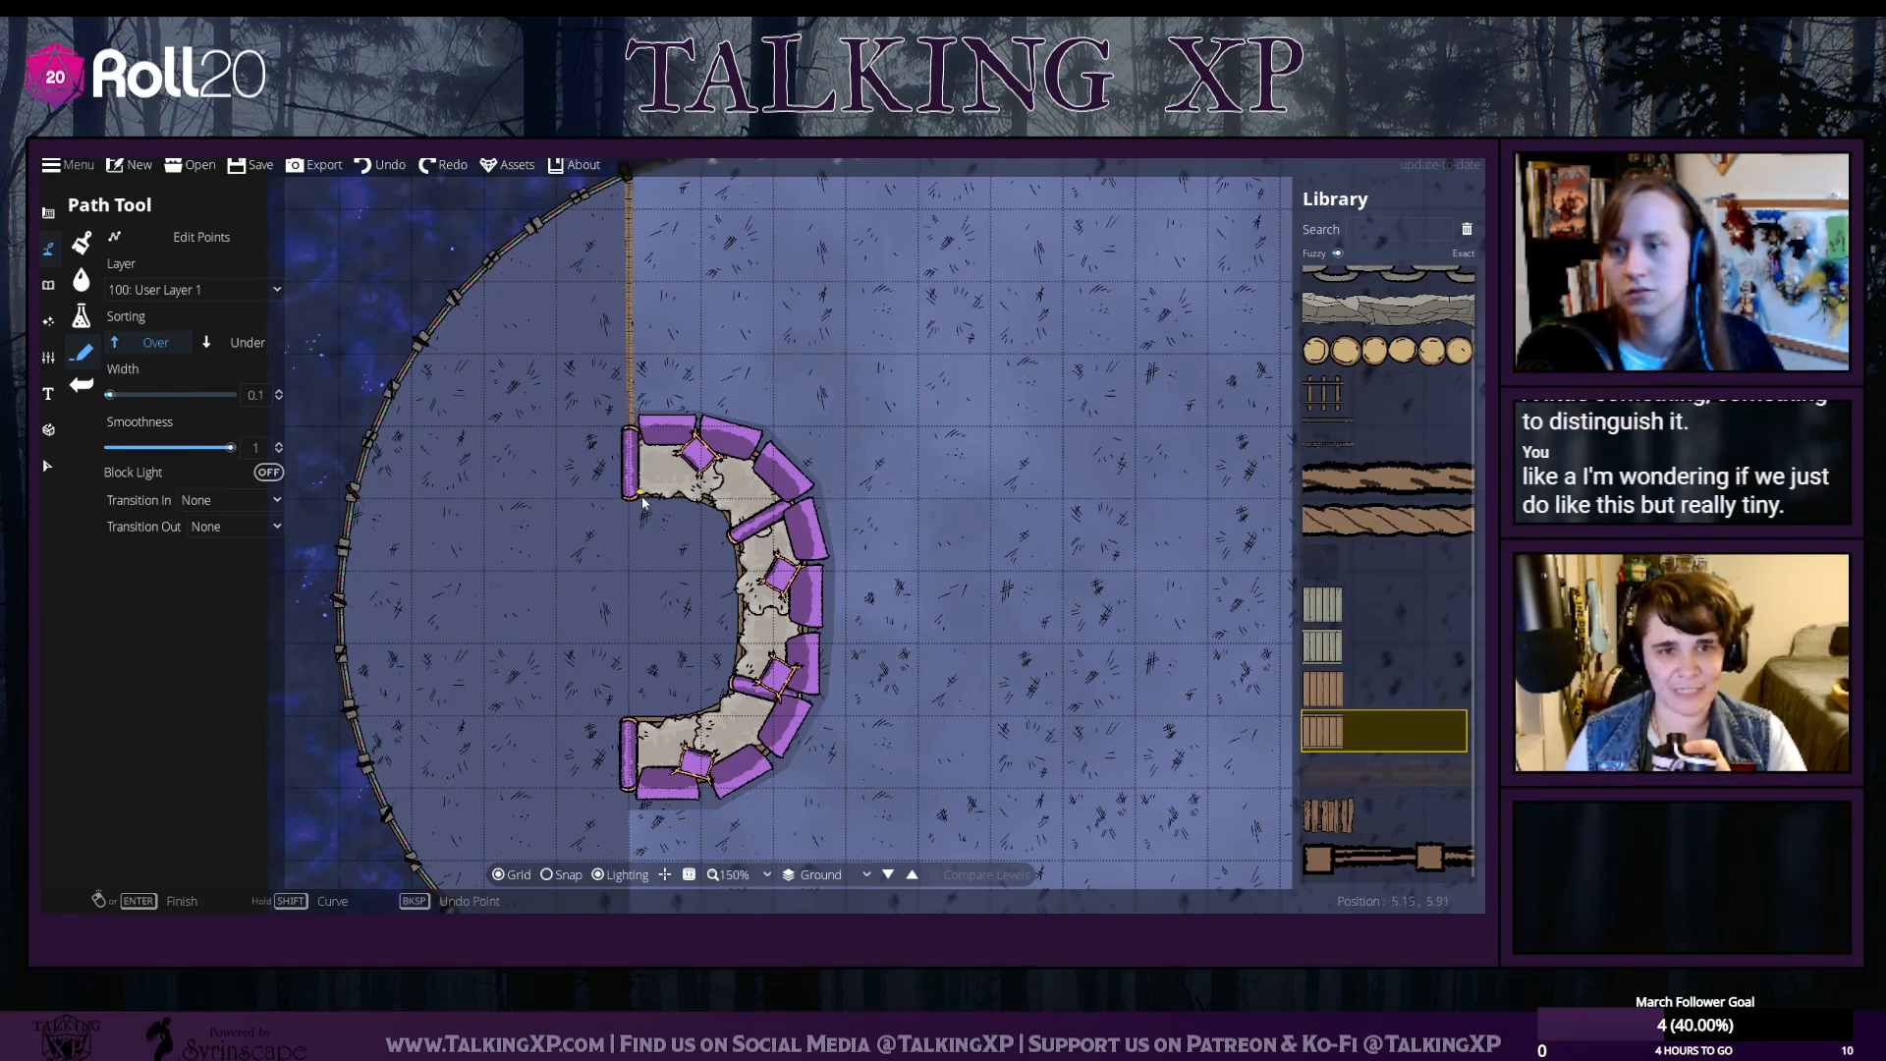
left_click(374, 169)
scroll(1302, 682, "up", 1)
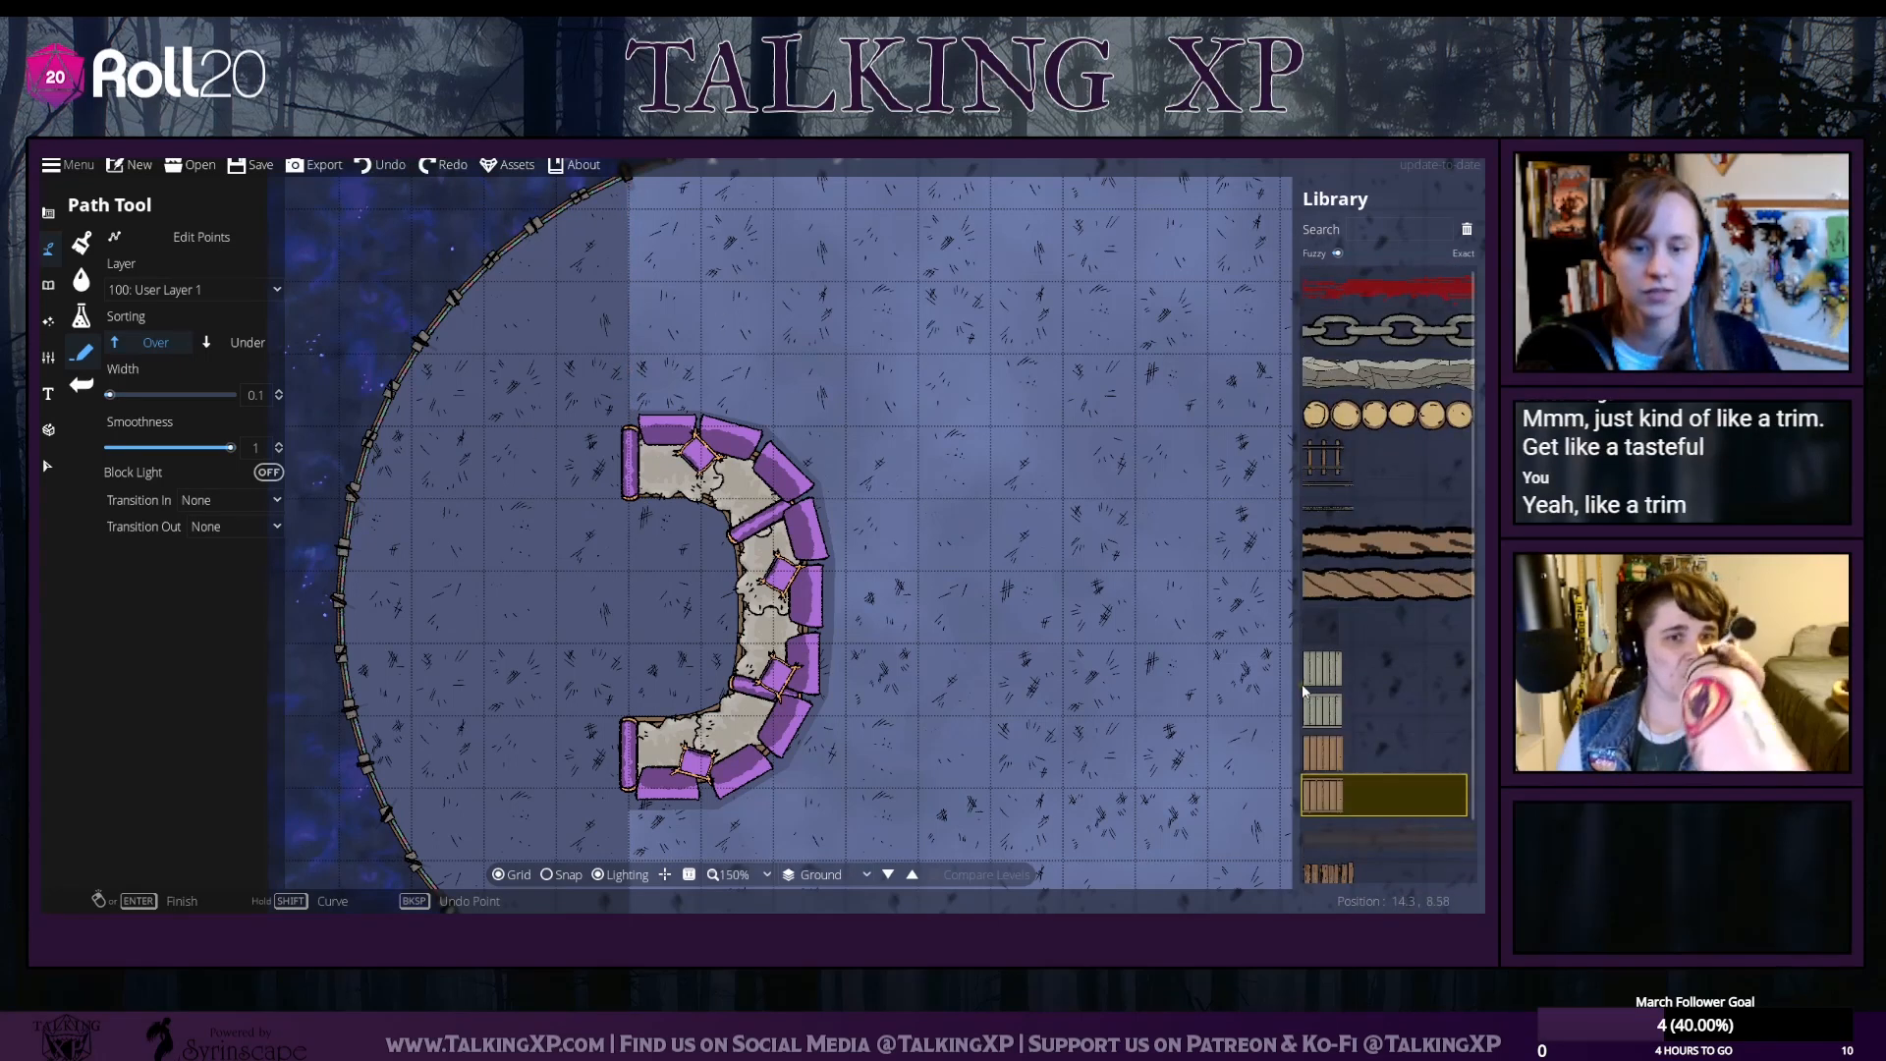
scroll(1307, 686, "down", 1)
scroll(1366, 822, "up", 1)
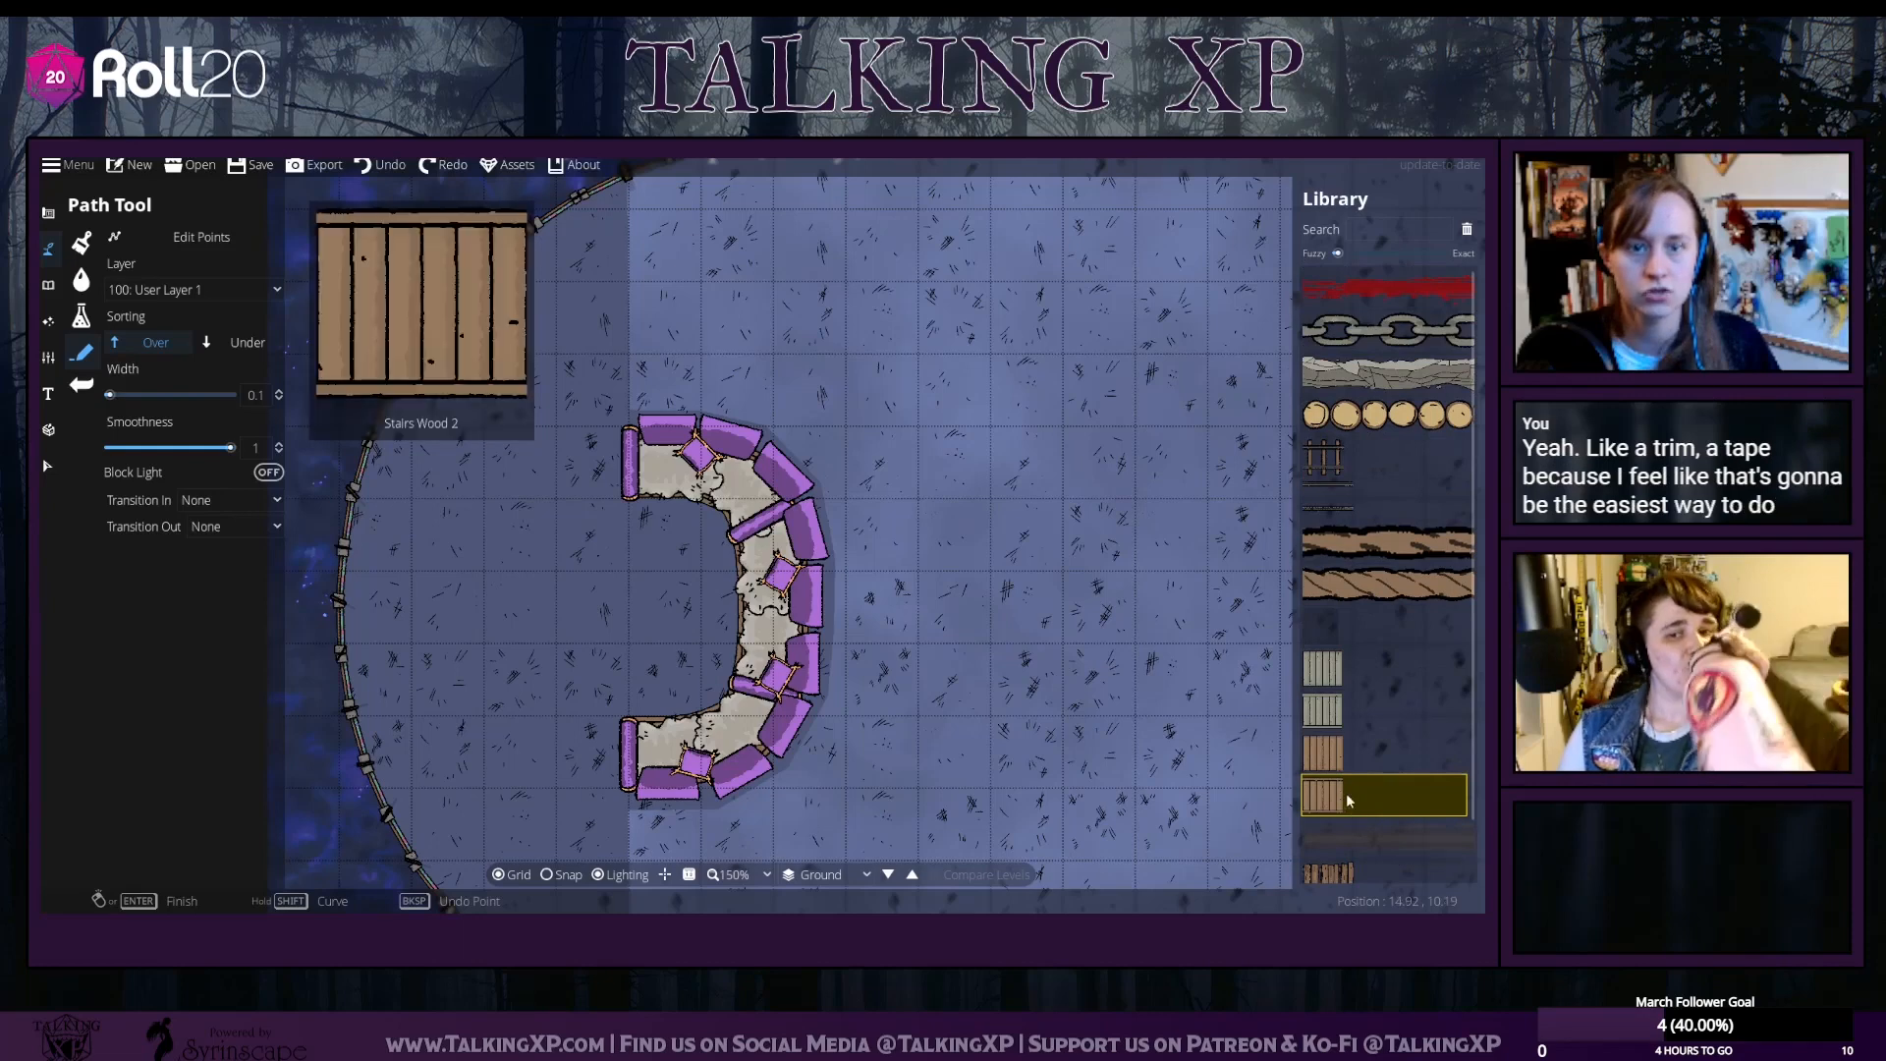
Start a Stairs Wood 2 path at the curved wall above the couch, with width 0.2 and smoothness 0
left_click(279, 447)
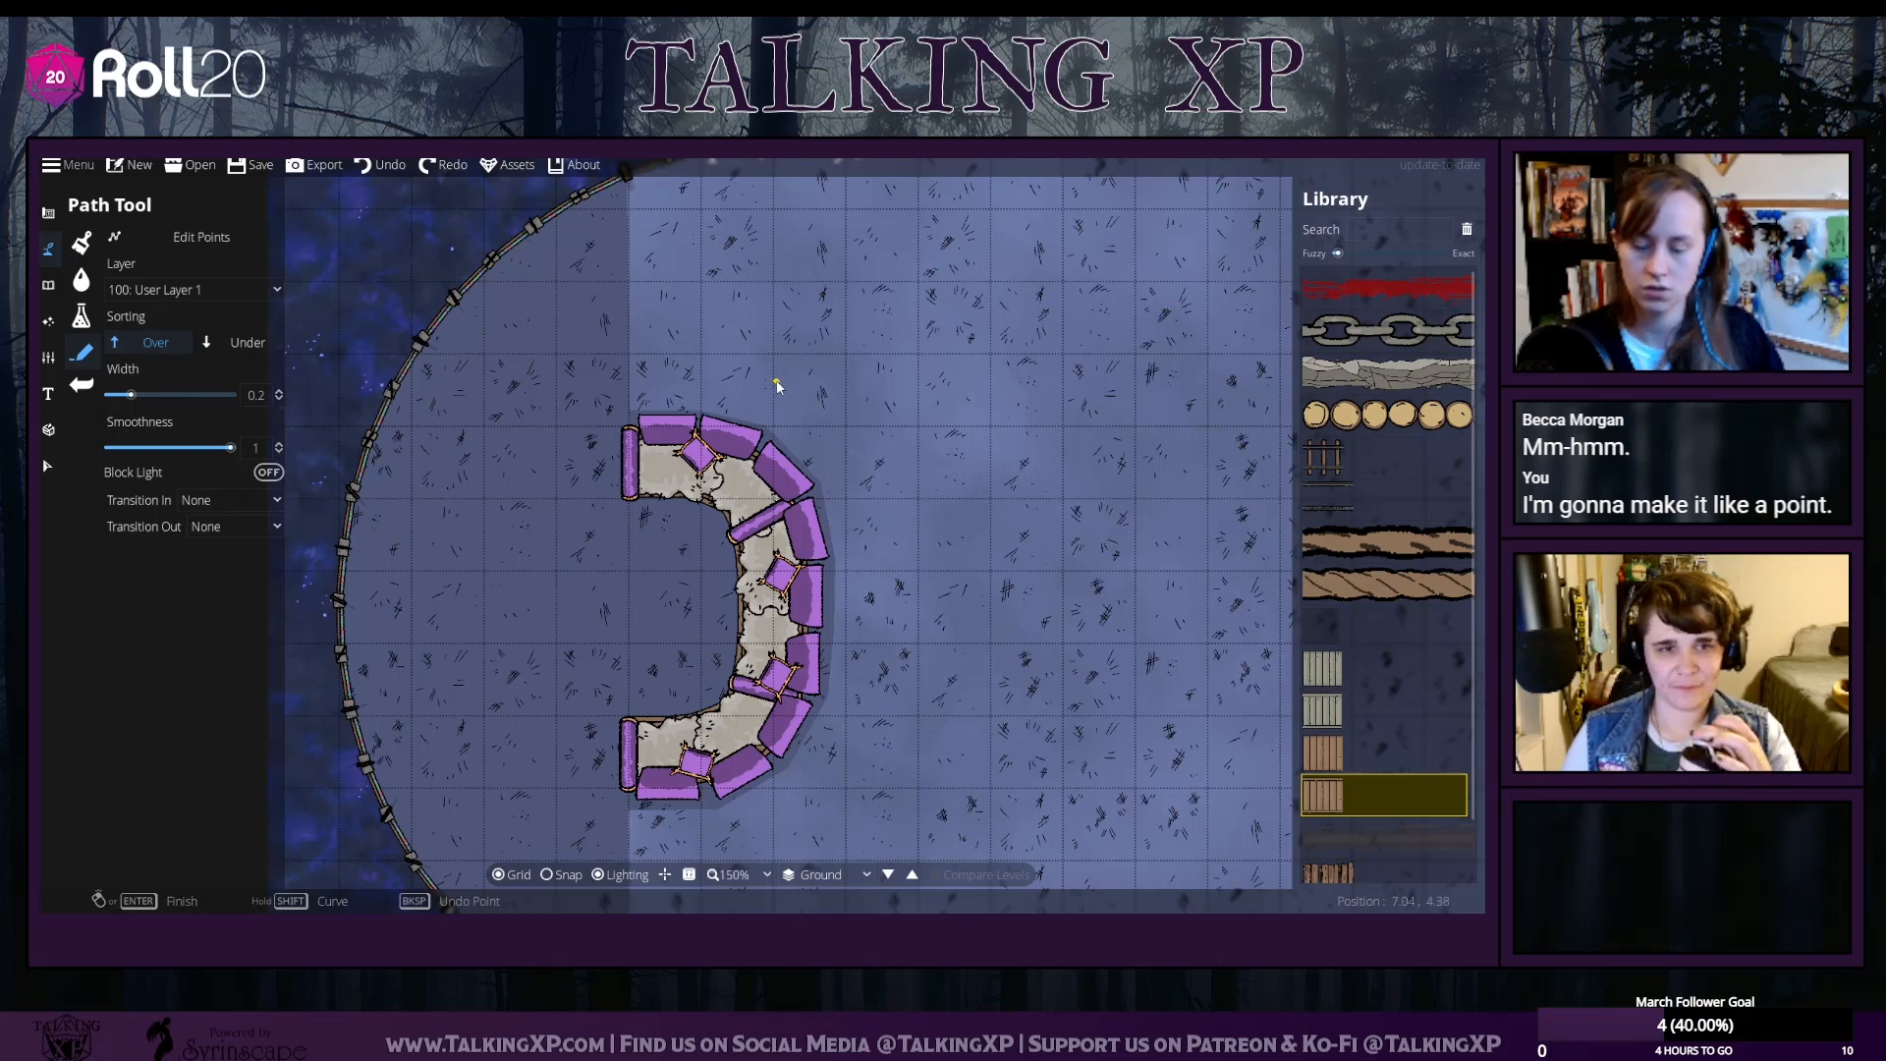
scroll(776, 386, "up", 5)
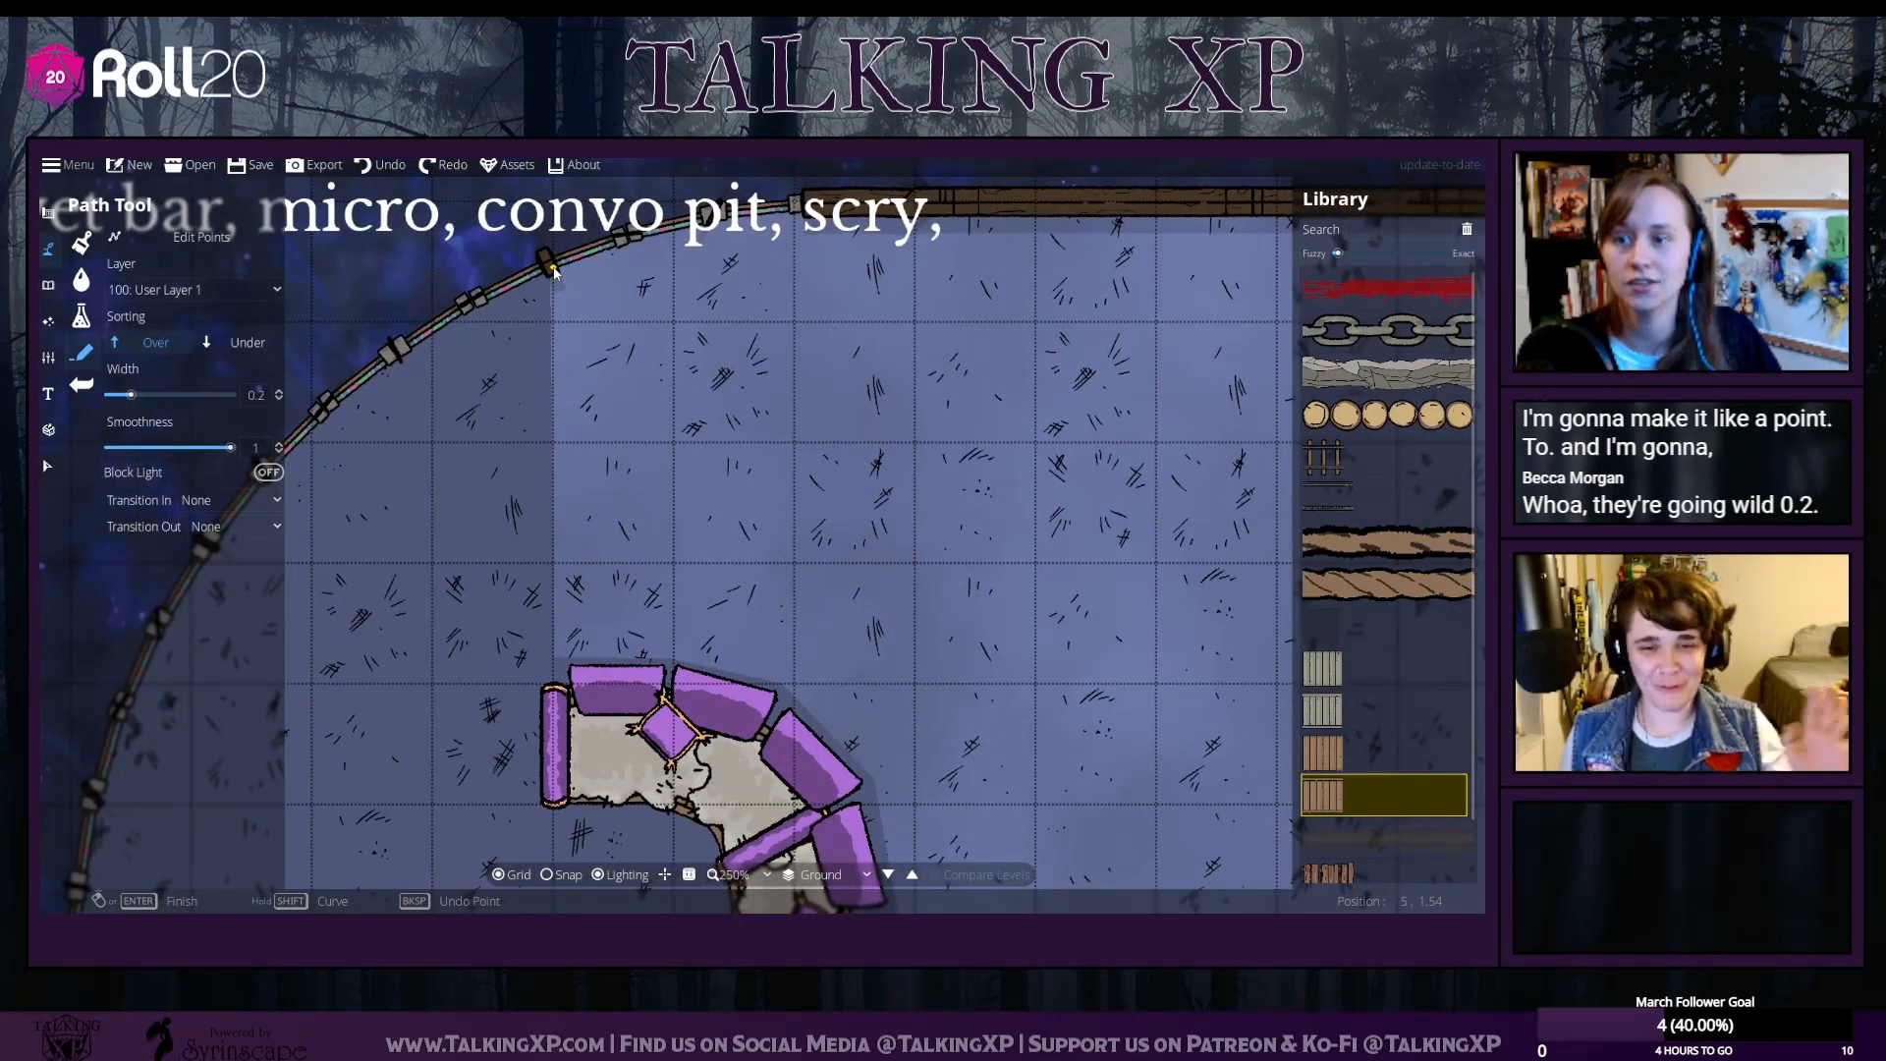
left_click(554, 272)
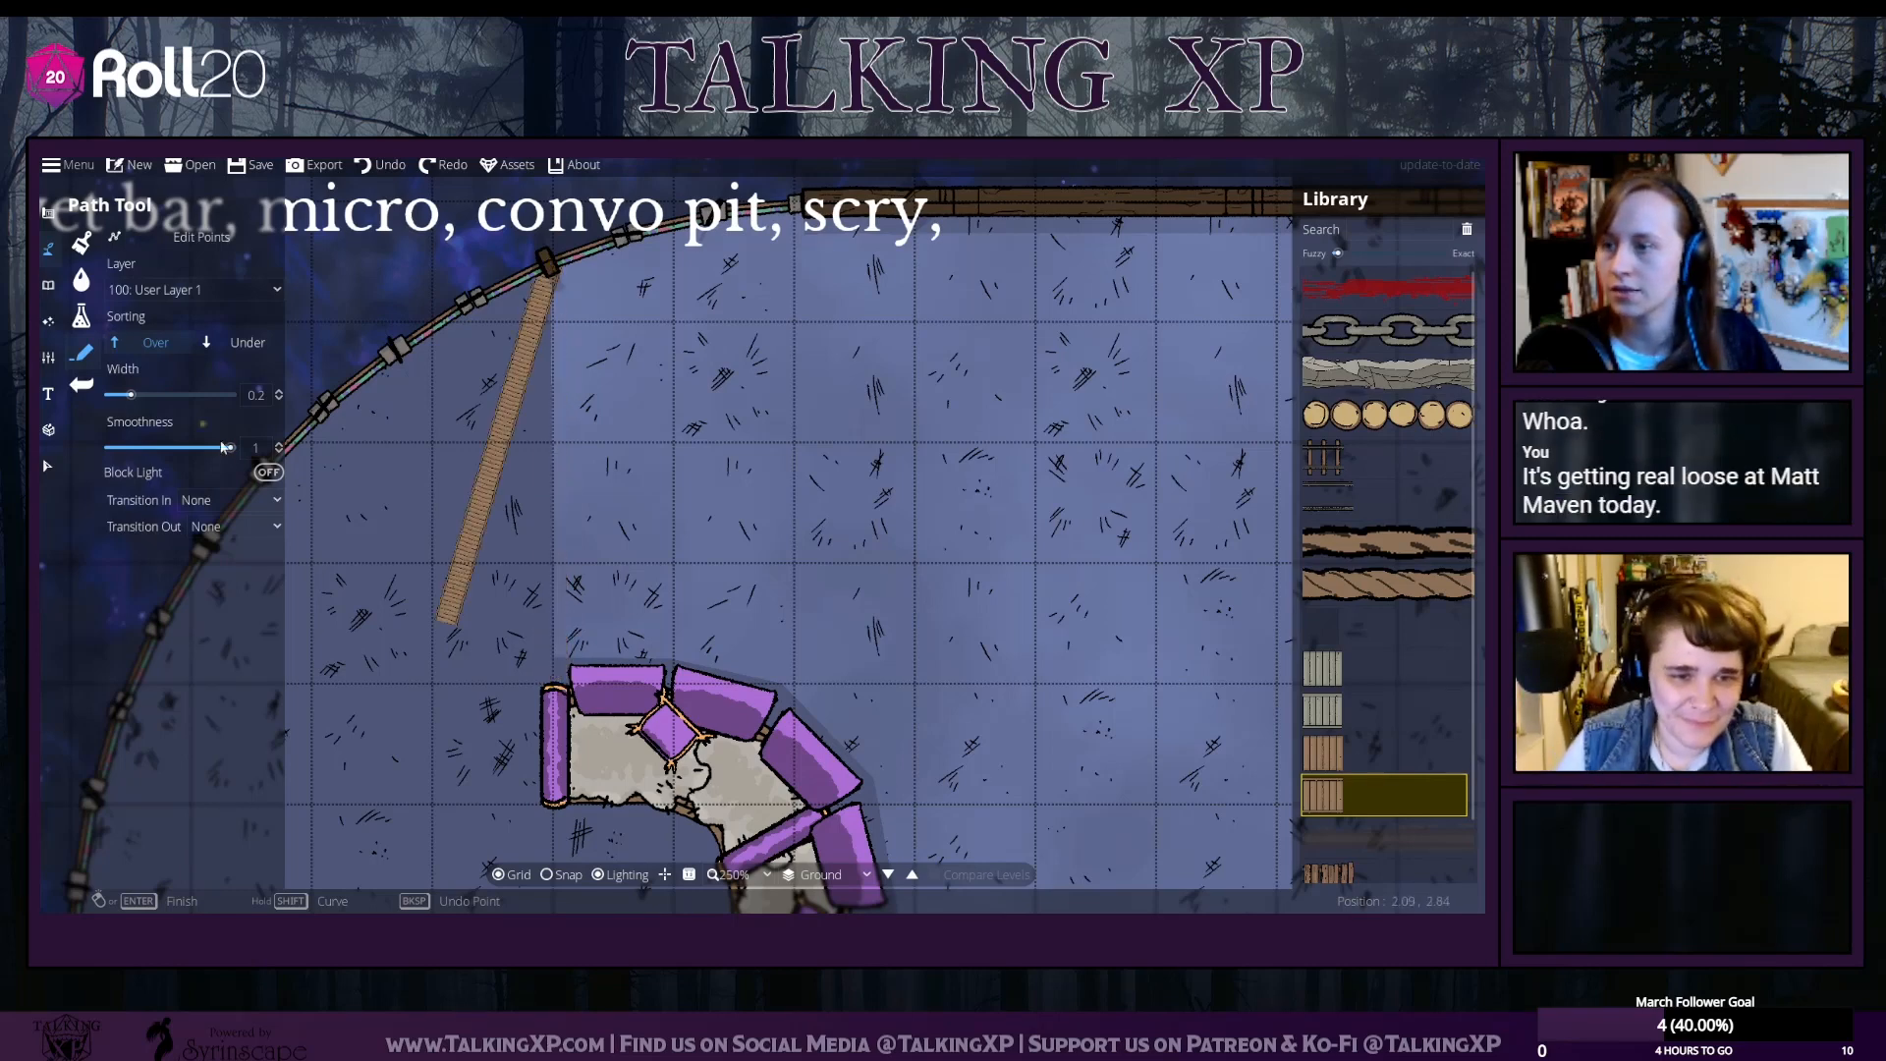
left_click_drag(230, 449, 74, 459)
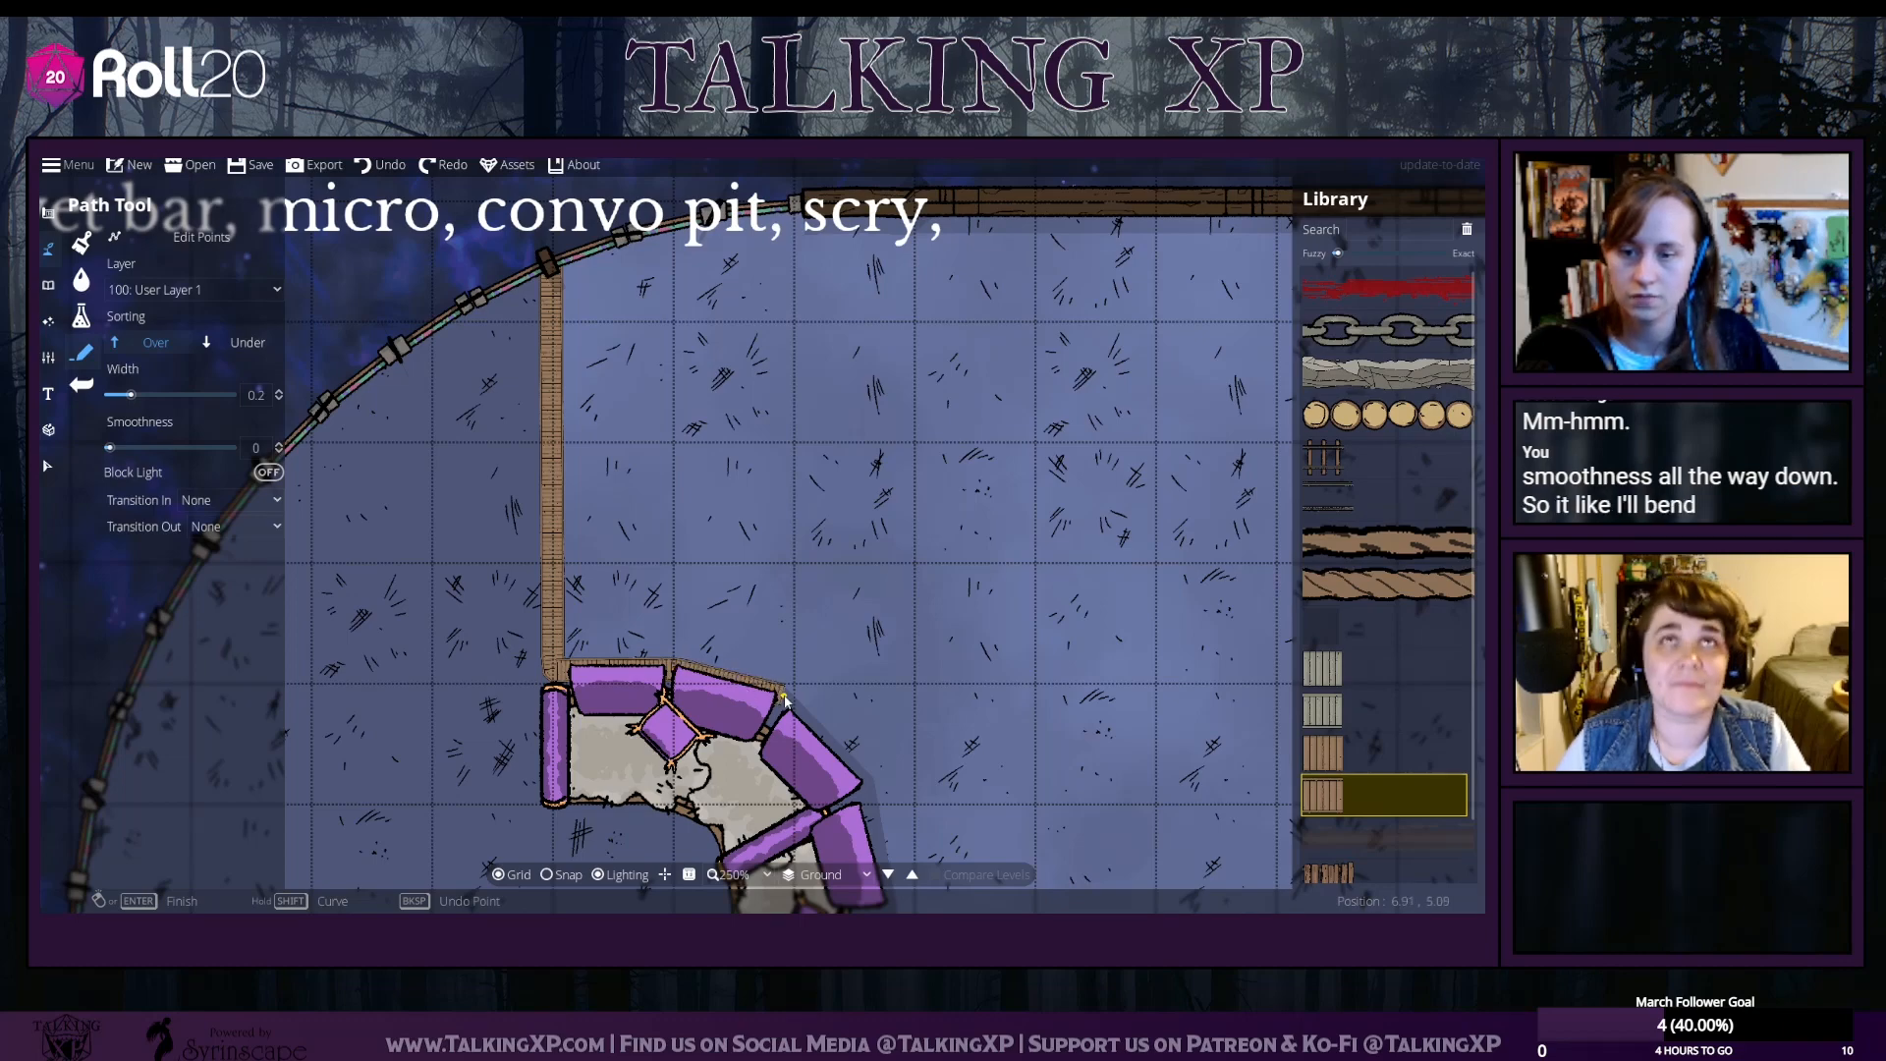
Continue the trim path around the couch's outer backrest and lower end, and finish it straight down at the curved wall
left_click_drag(903, 768, 666, 294)
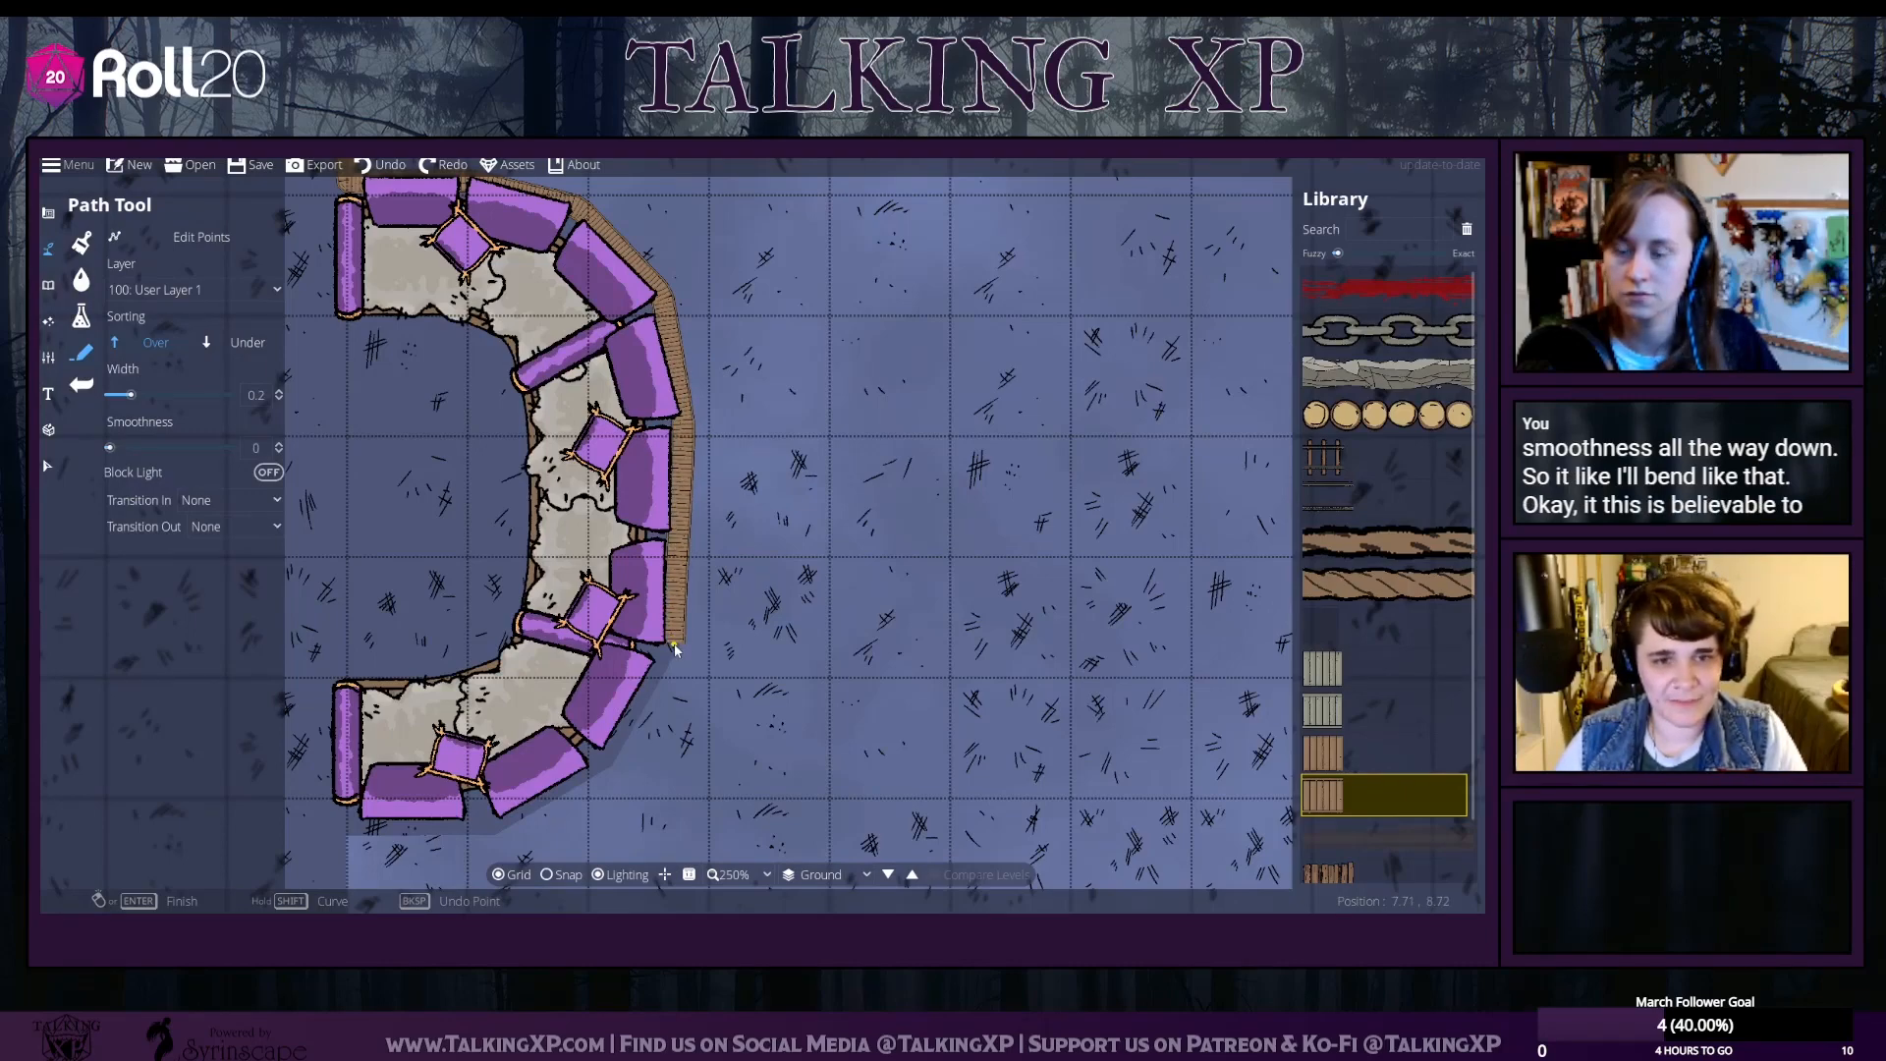
left_click_drag(628, 756, 756, 517)
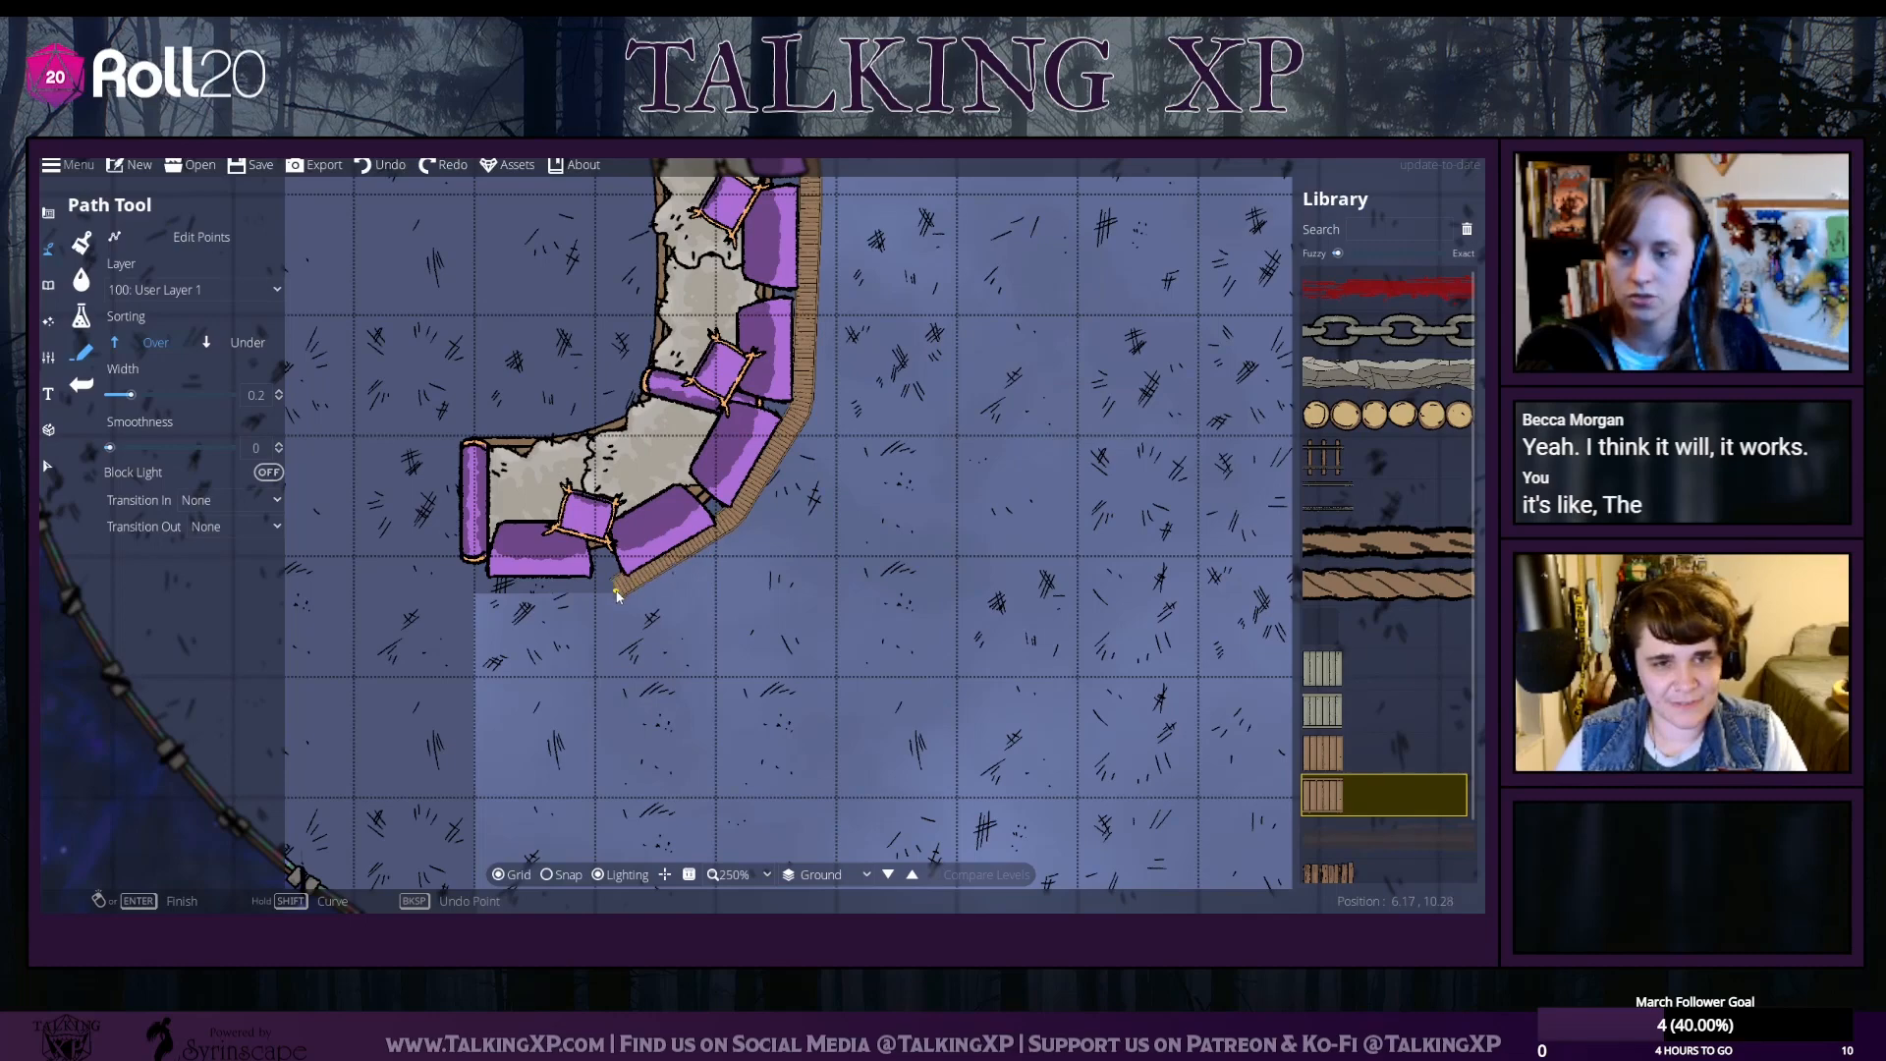
left_click(614, 590)
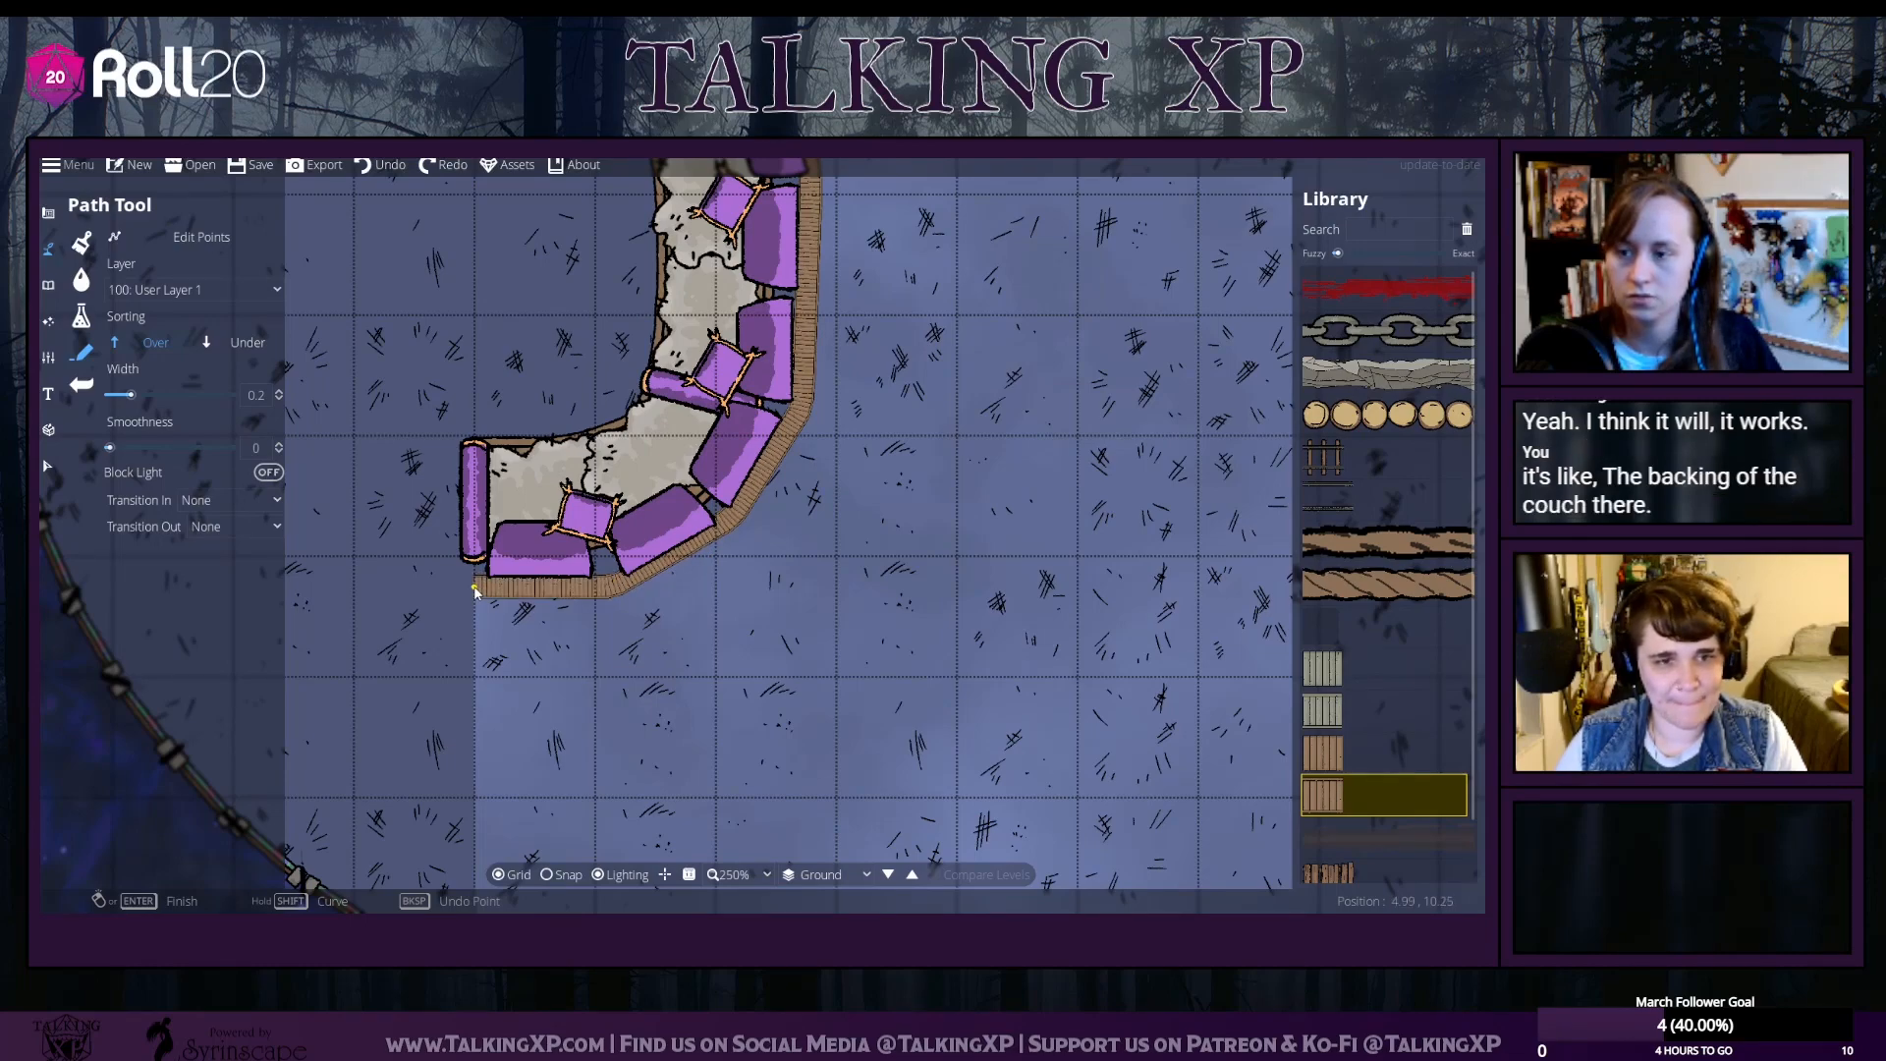
left_click(475, 589)
left_click_drag(487, 752, 532, 244)
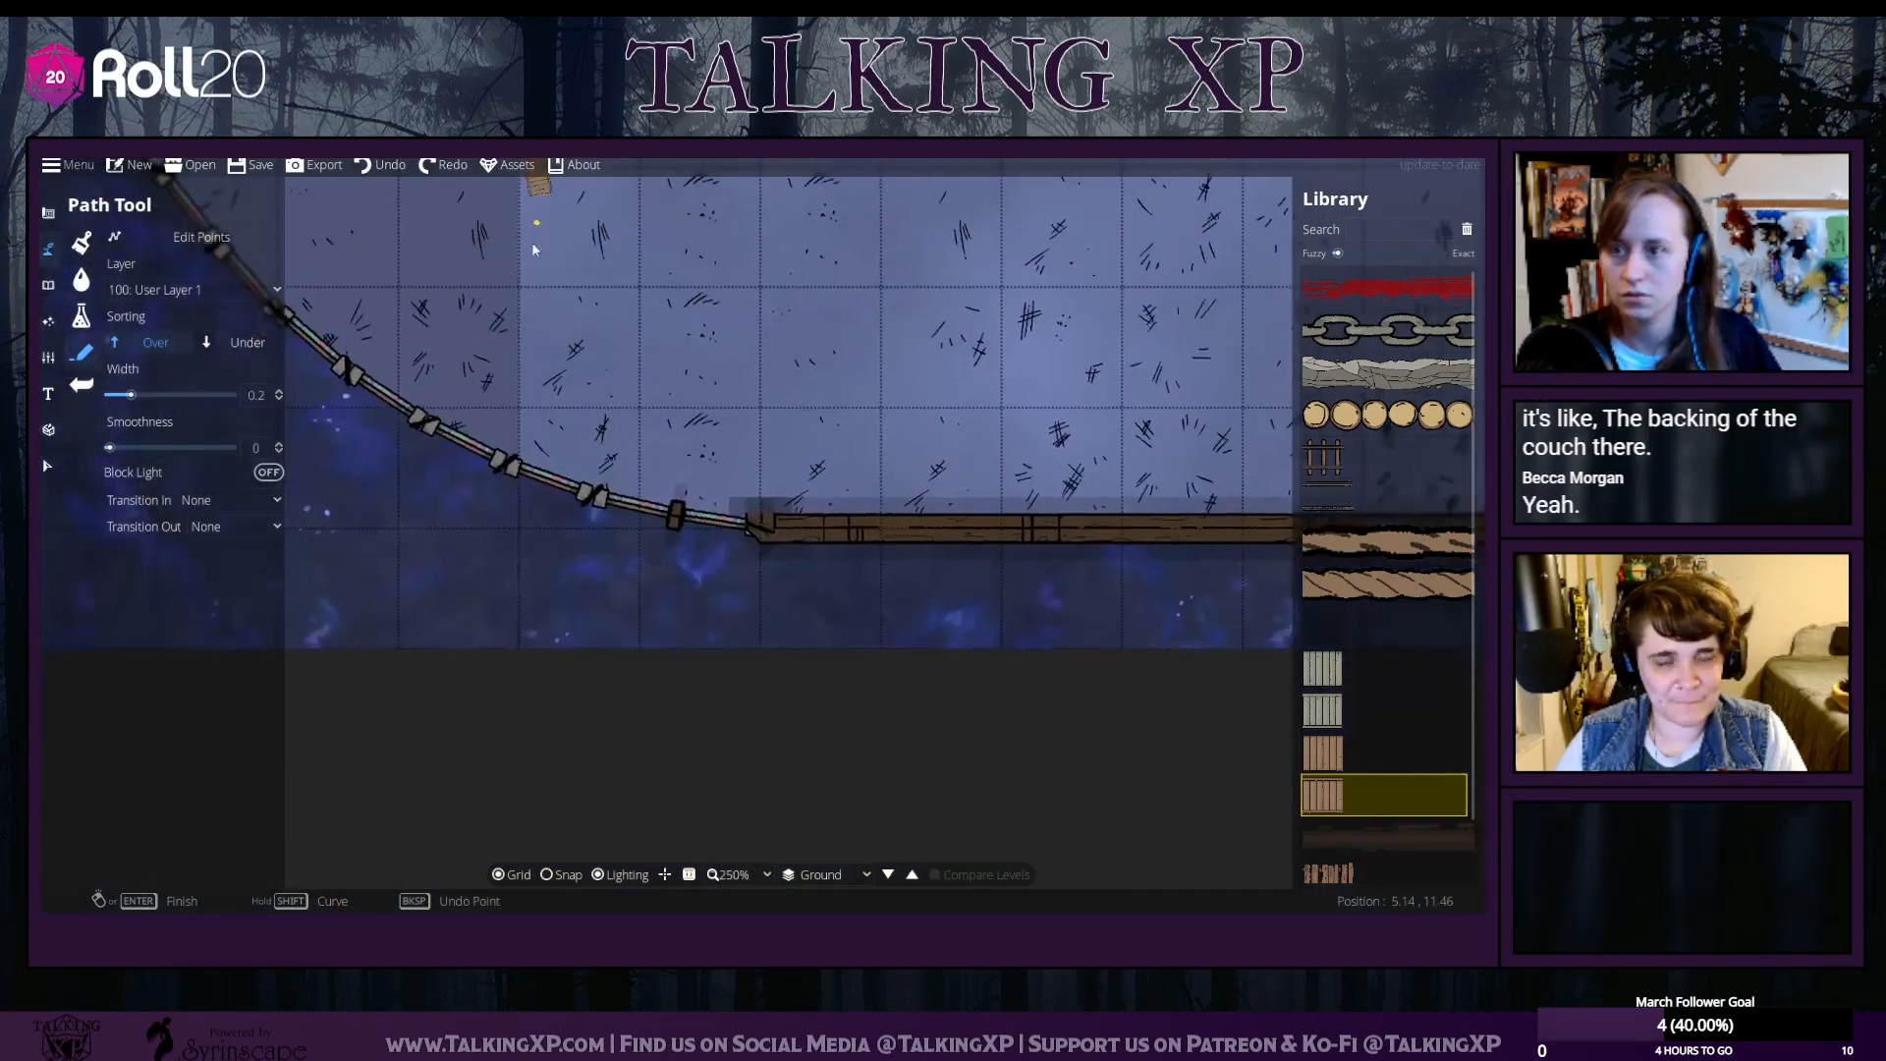
right_click(520, 473)
left_click_drag(696, 286, 712, 564)
scroll(711, 384, "up", 2)
scroll(710, 386, "down", 2)
scroll(711, 384, "down", 2)
left_click_drag(592, 246, 615, 383)
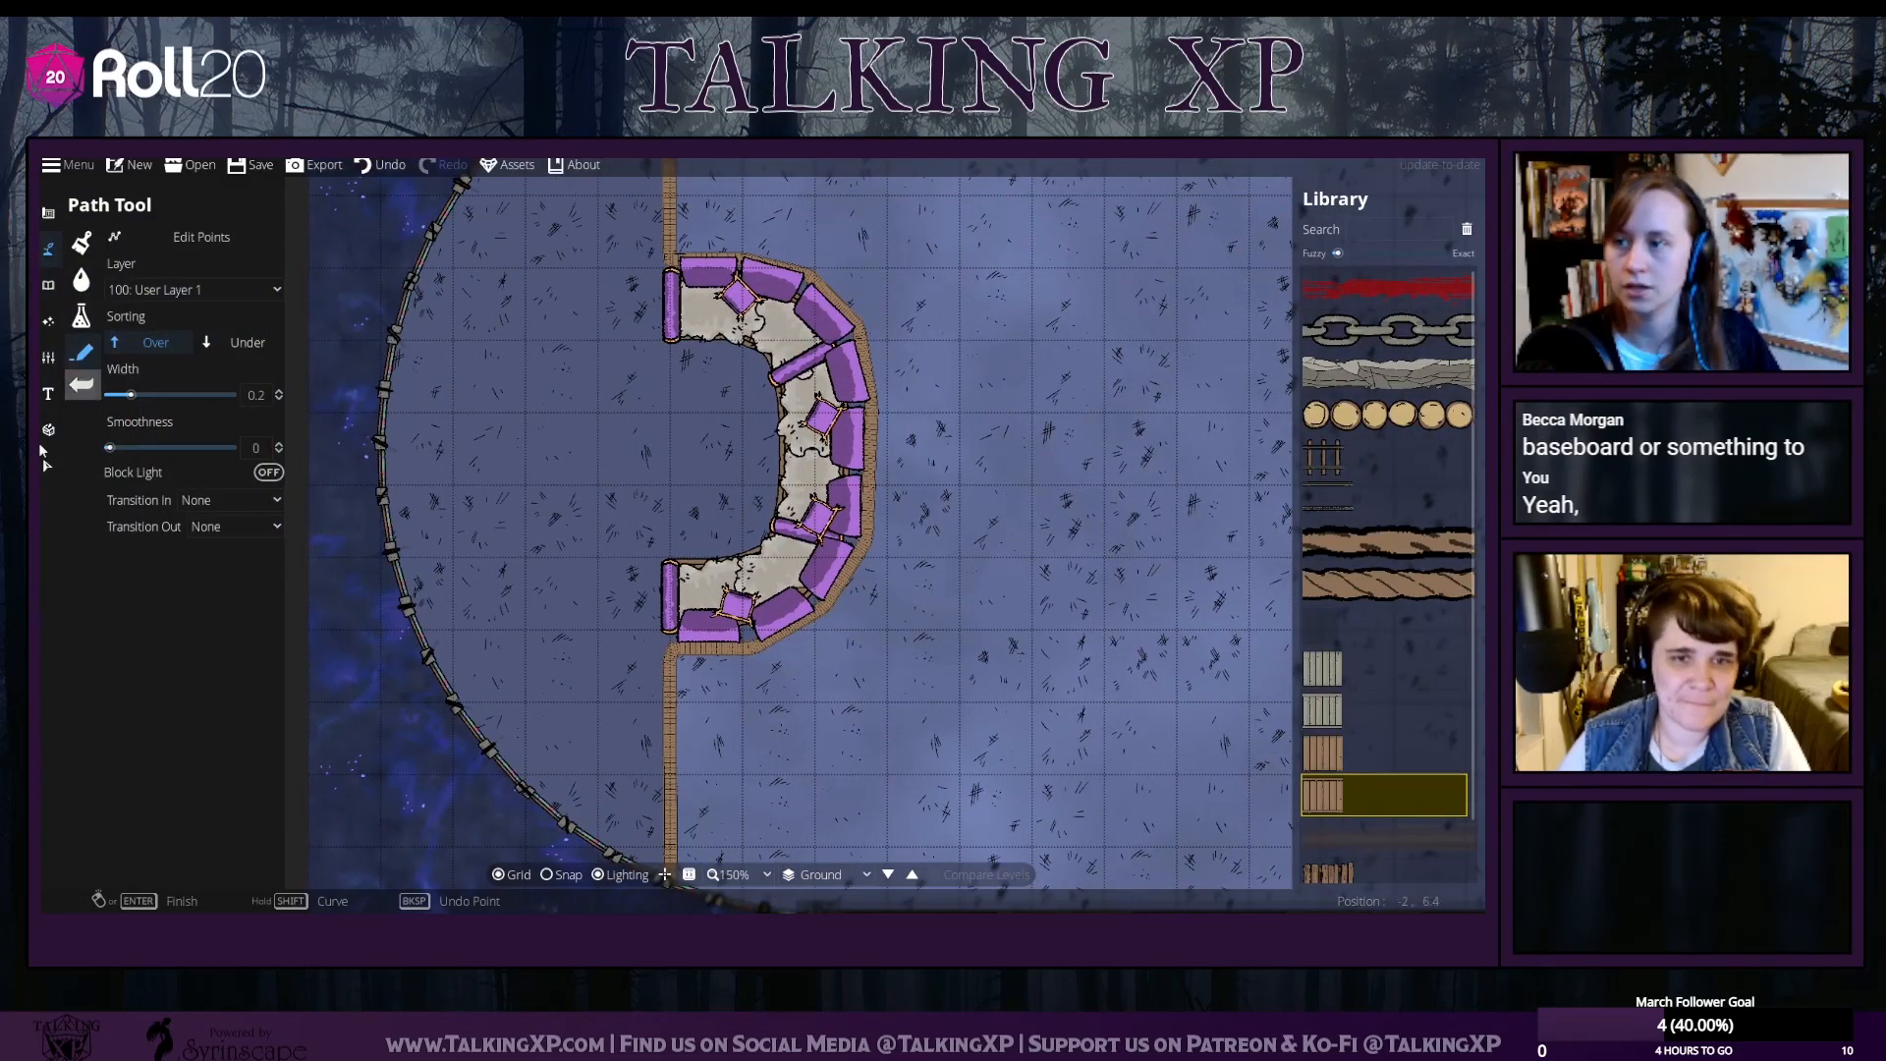
Select all the couch pieces together and shift them slightly back against the curved wooden trim
left_click(49, 470)
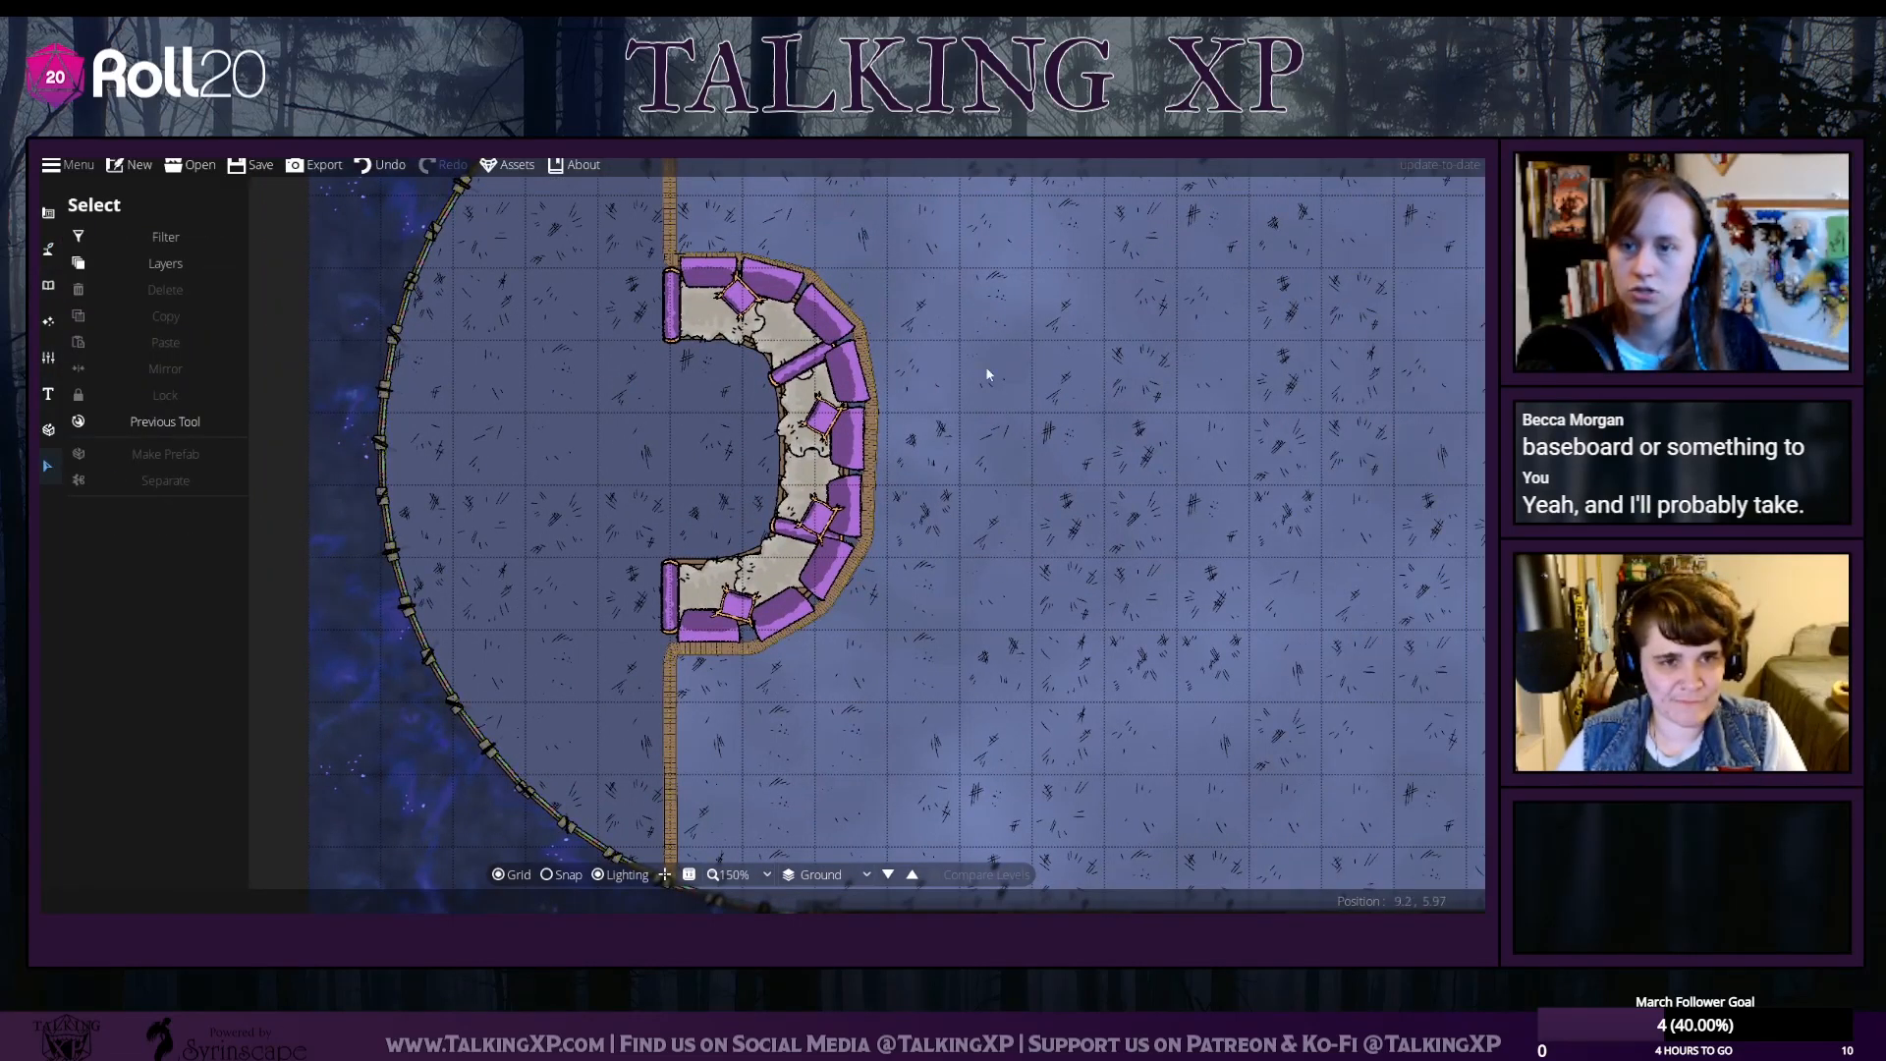
left_click_drag(918, 700, 570, 232)
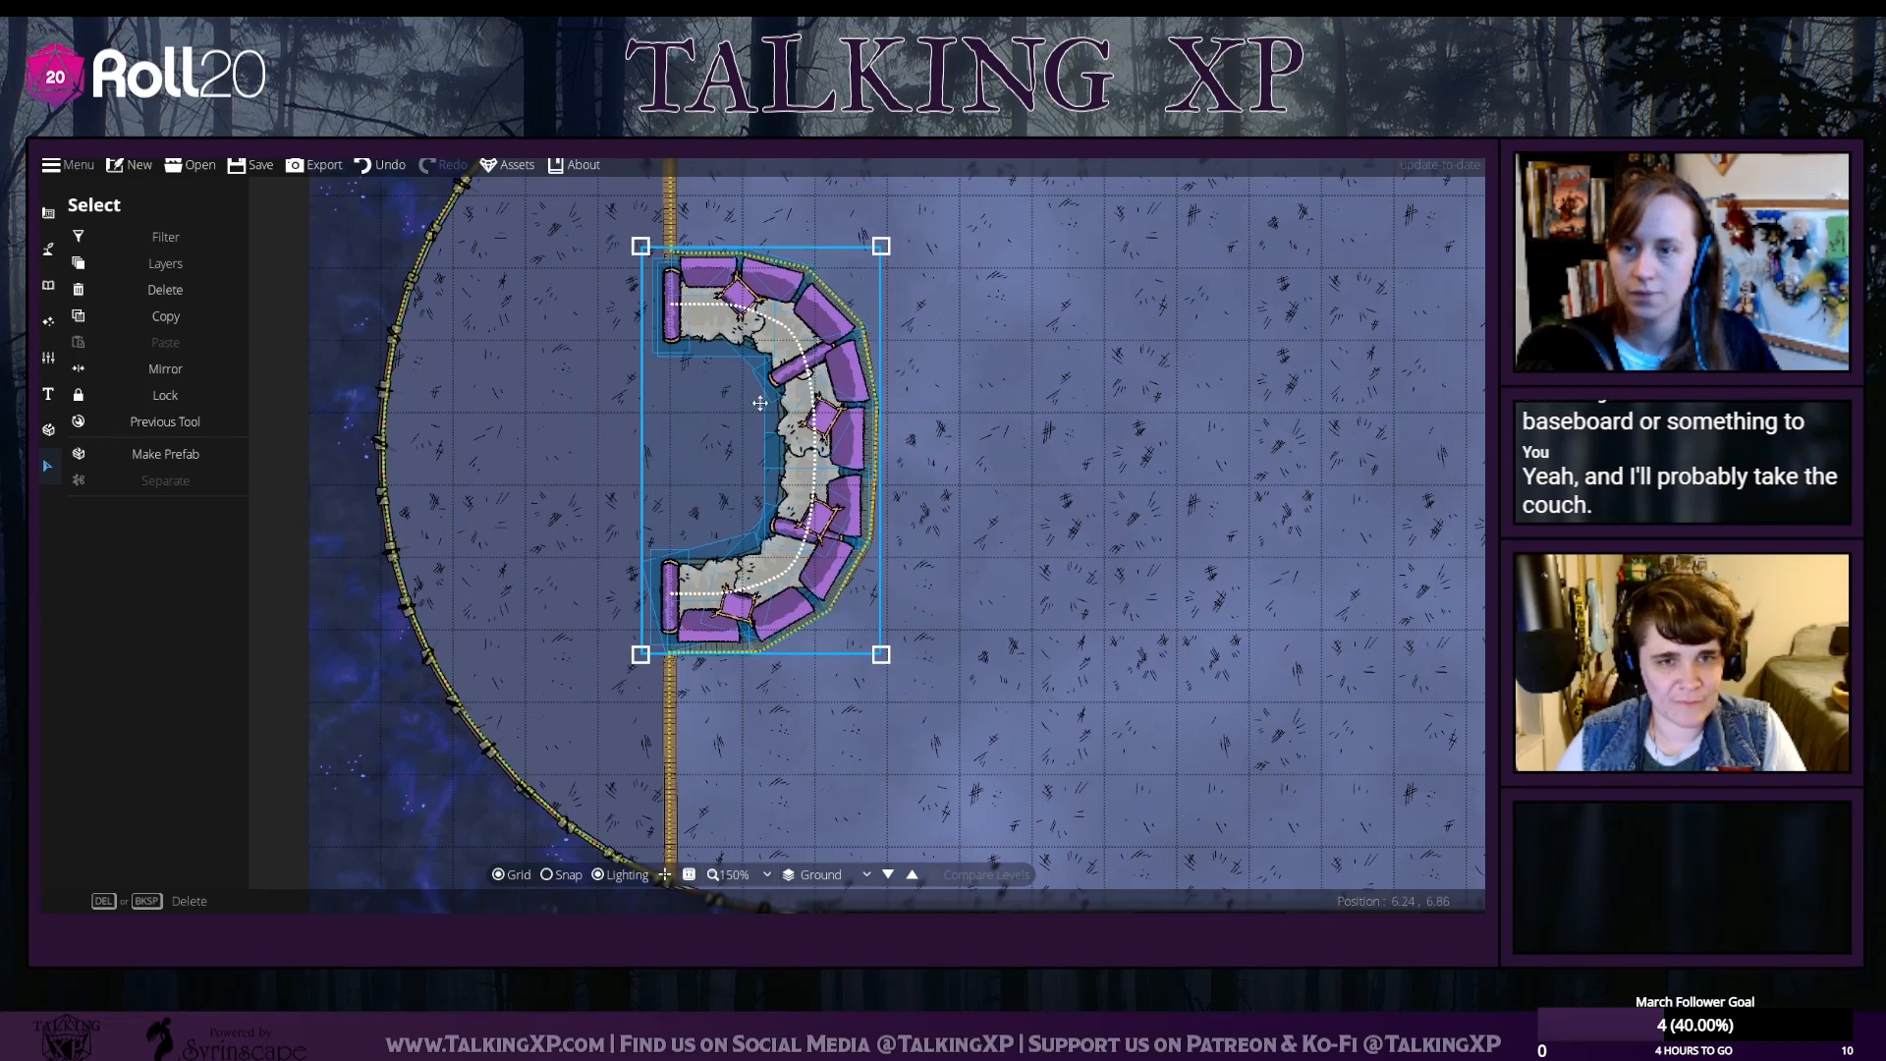
left_click_drag(760, 403, 766, 405)
left_click(1161, 536)
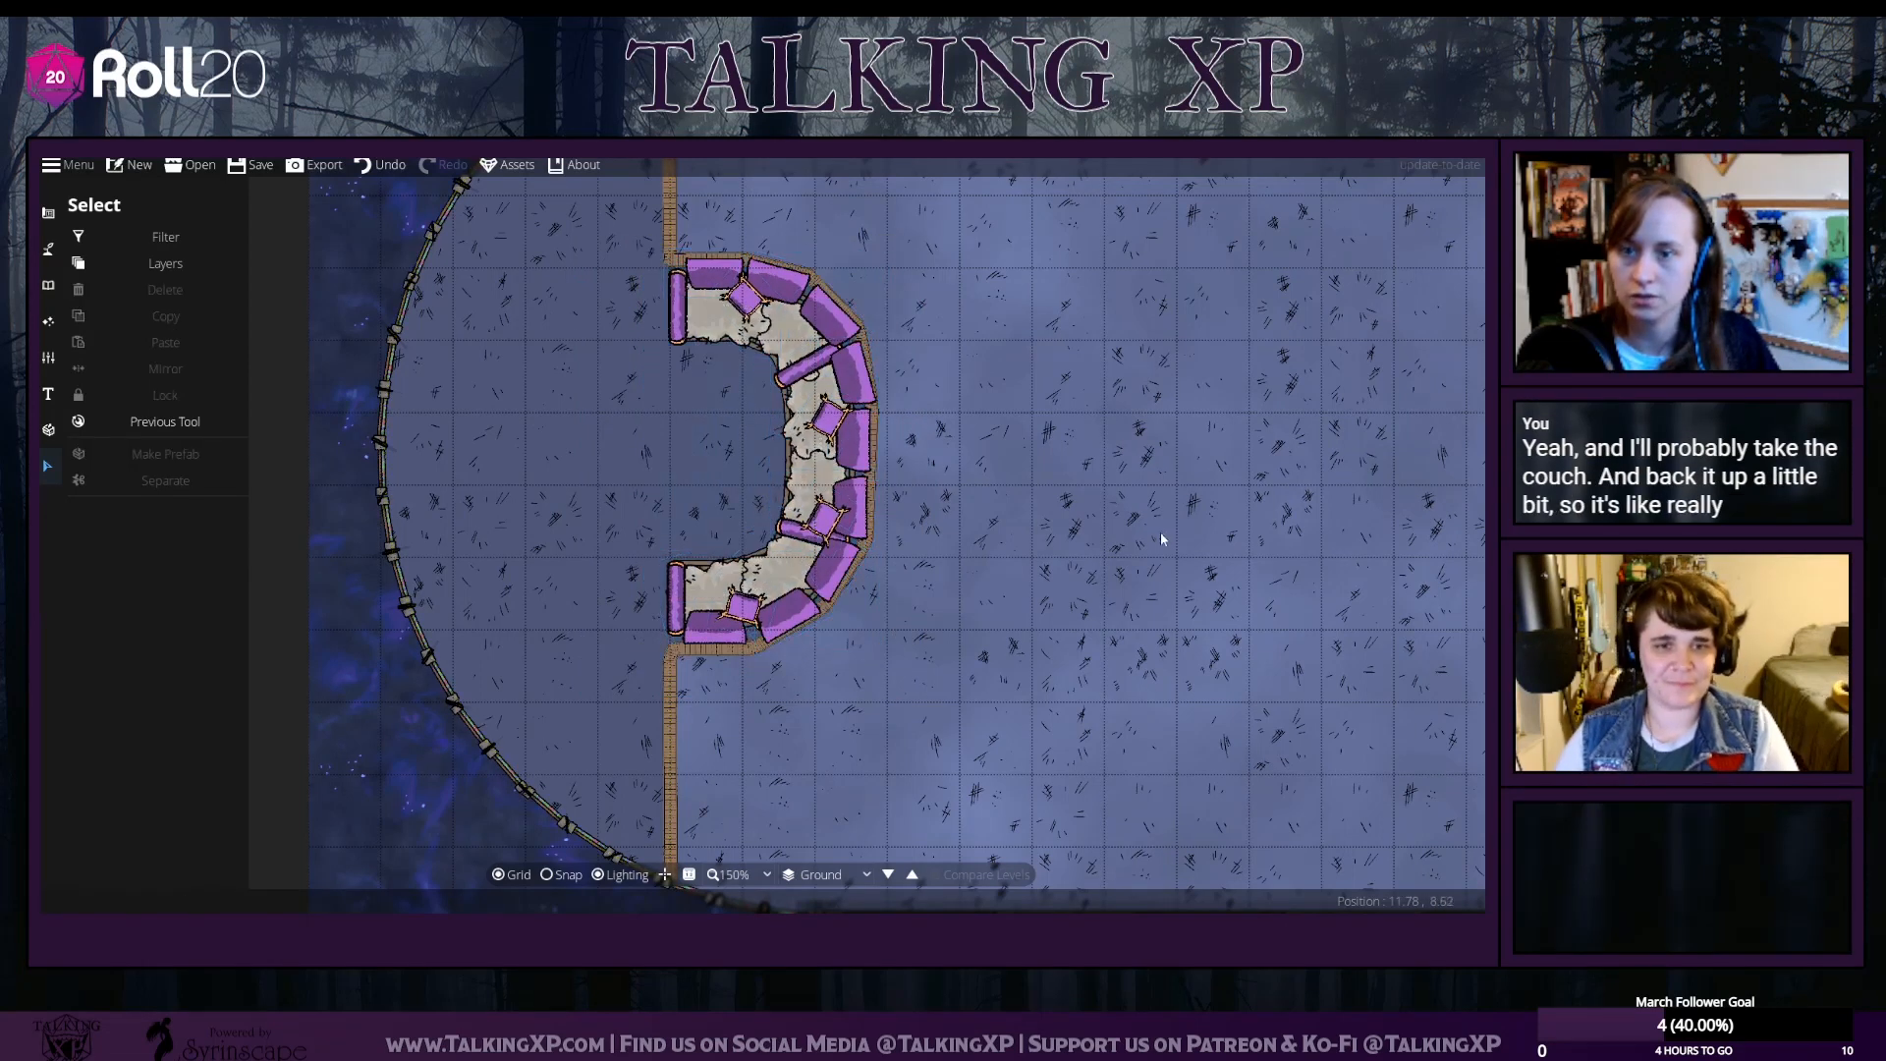
left_click_drag(1072, 635, 1042, 607)
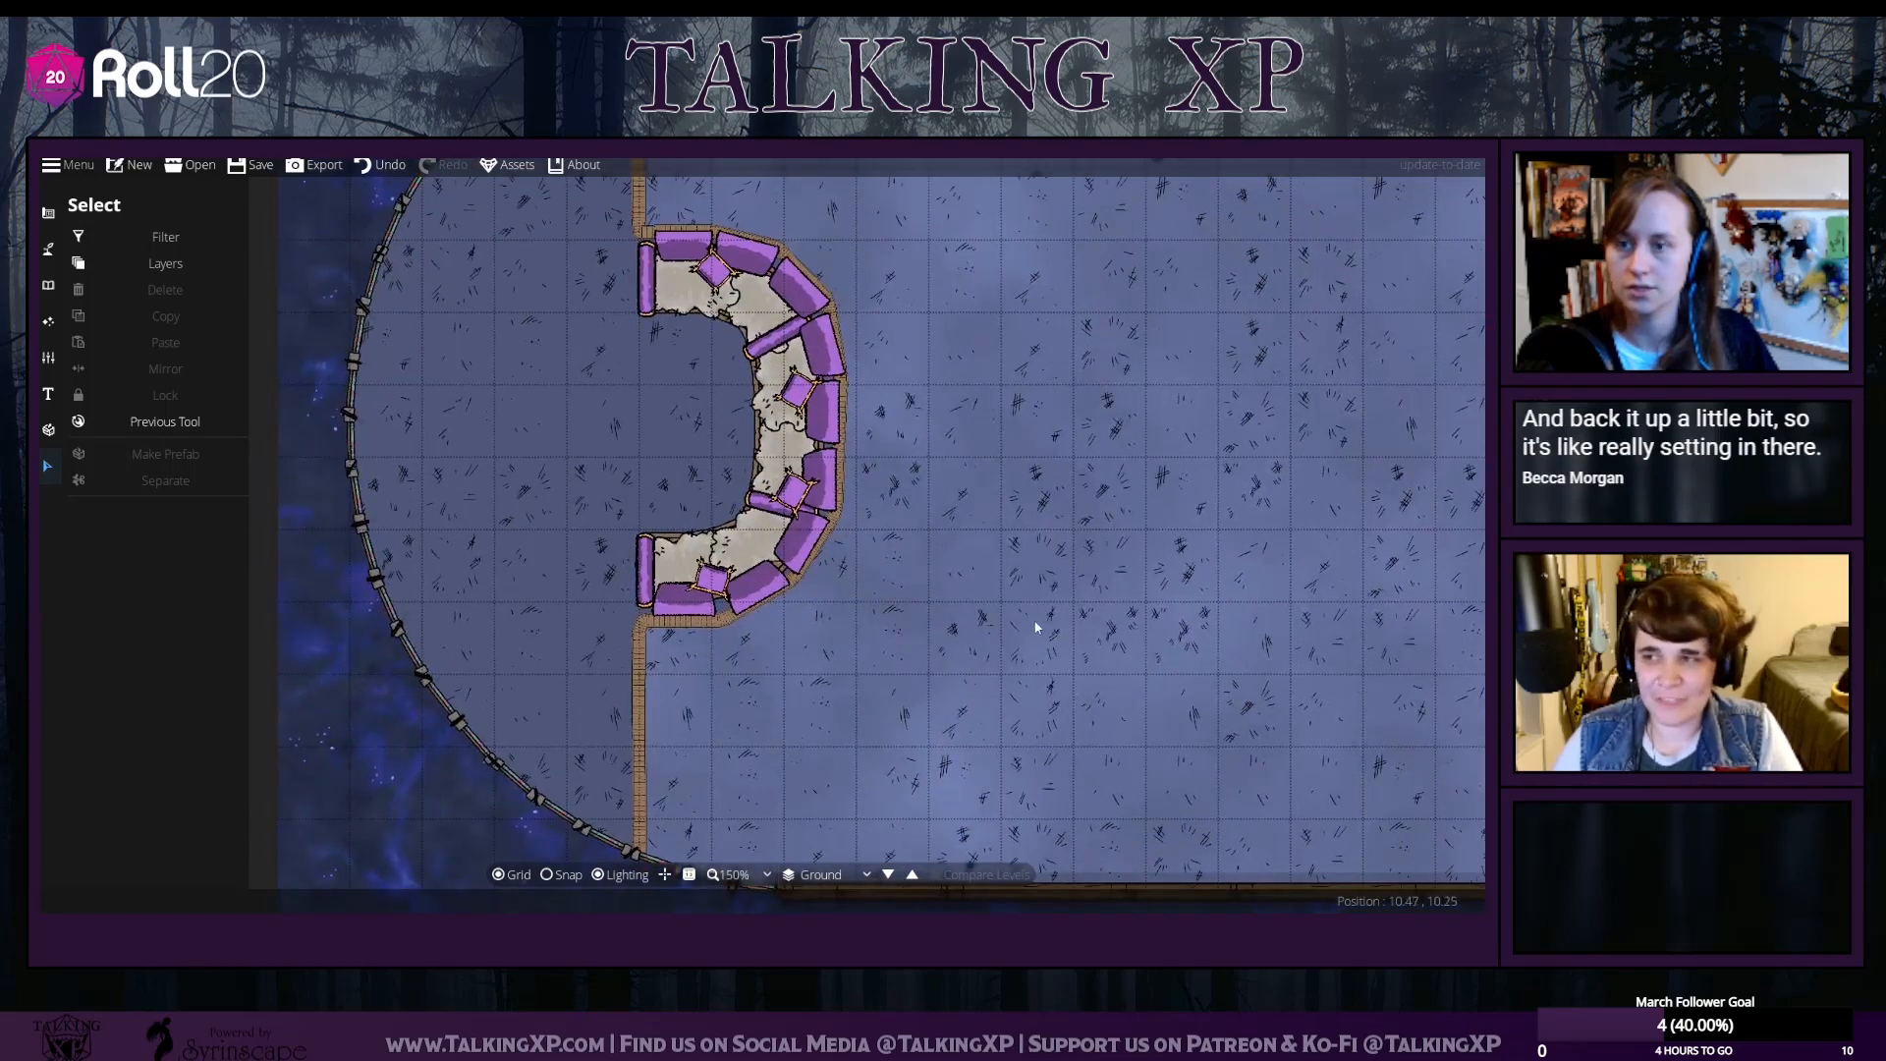
left_click_drag(922, 451, 888, 550)
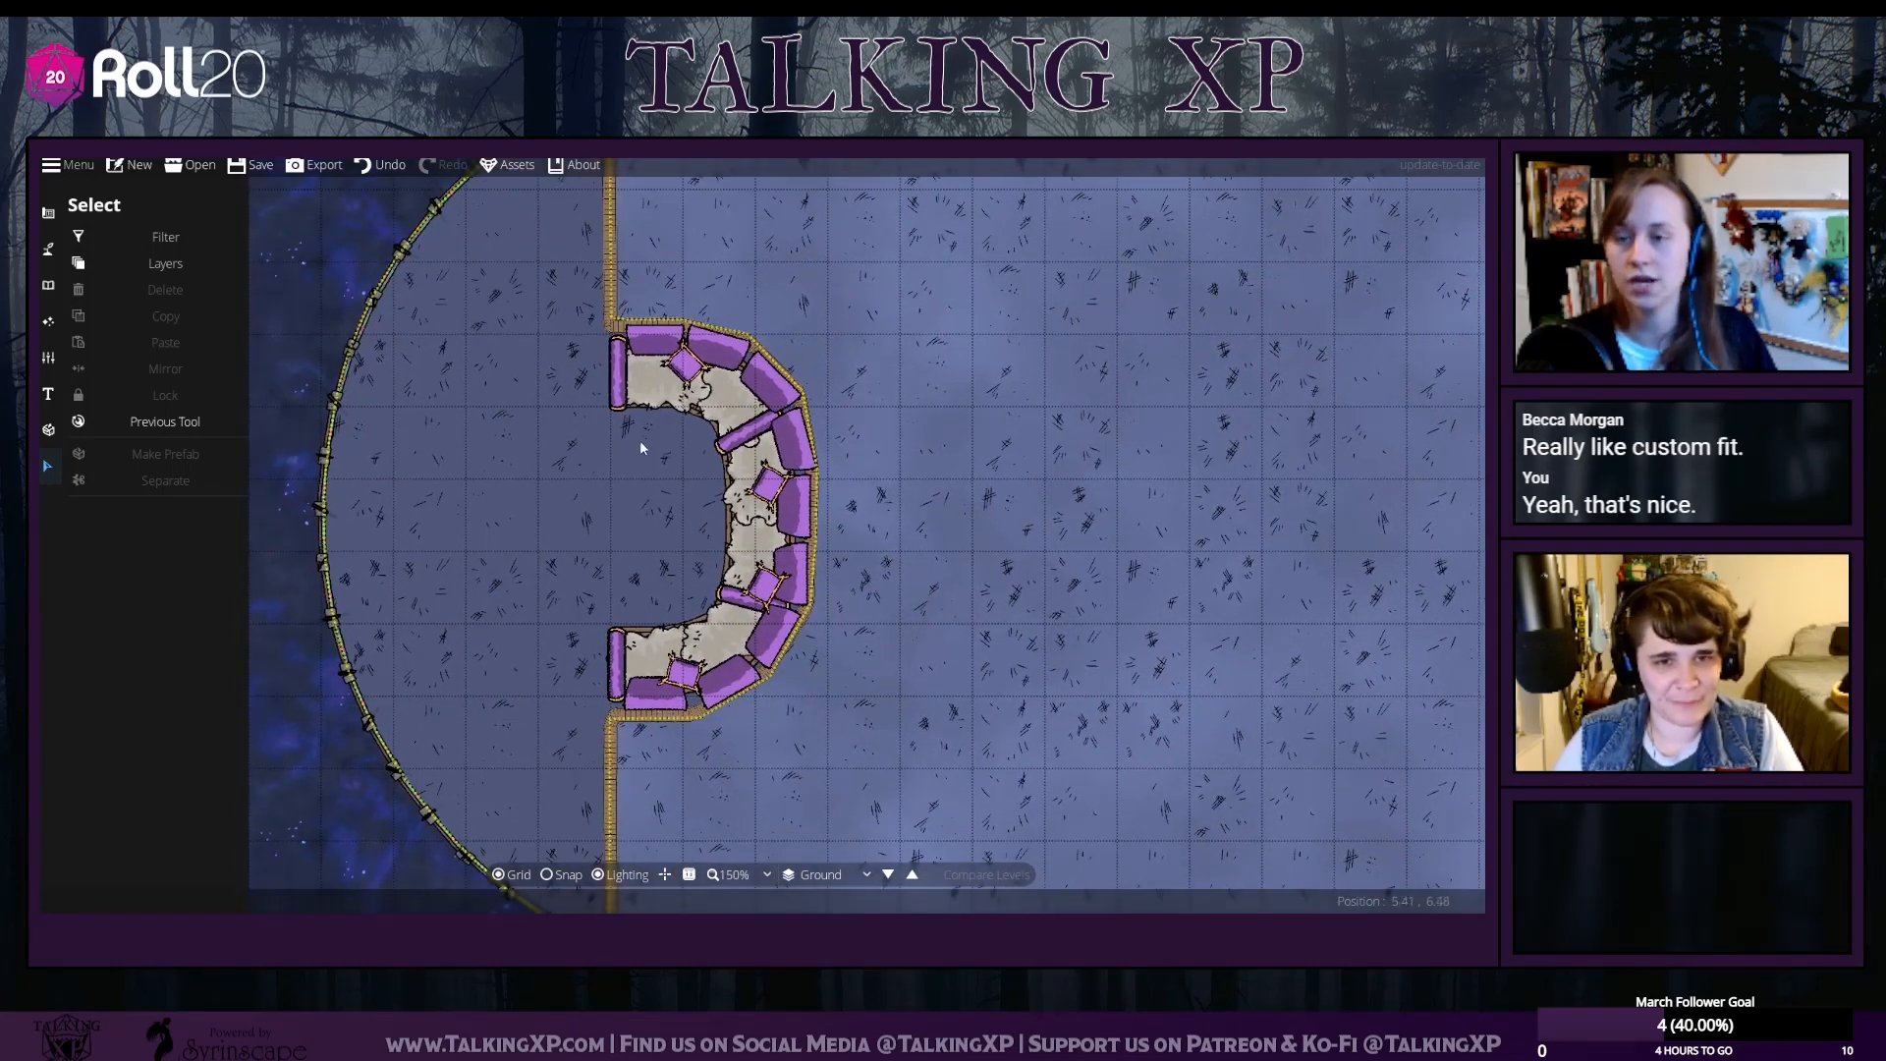
left_click_drag(892, 281, 874, 412)
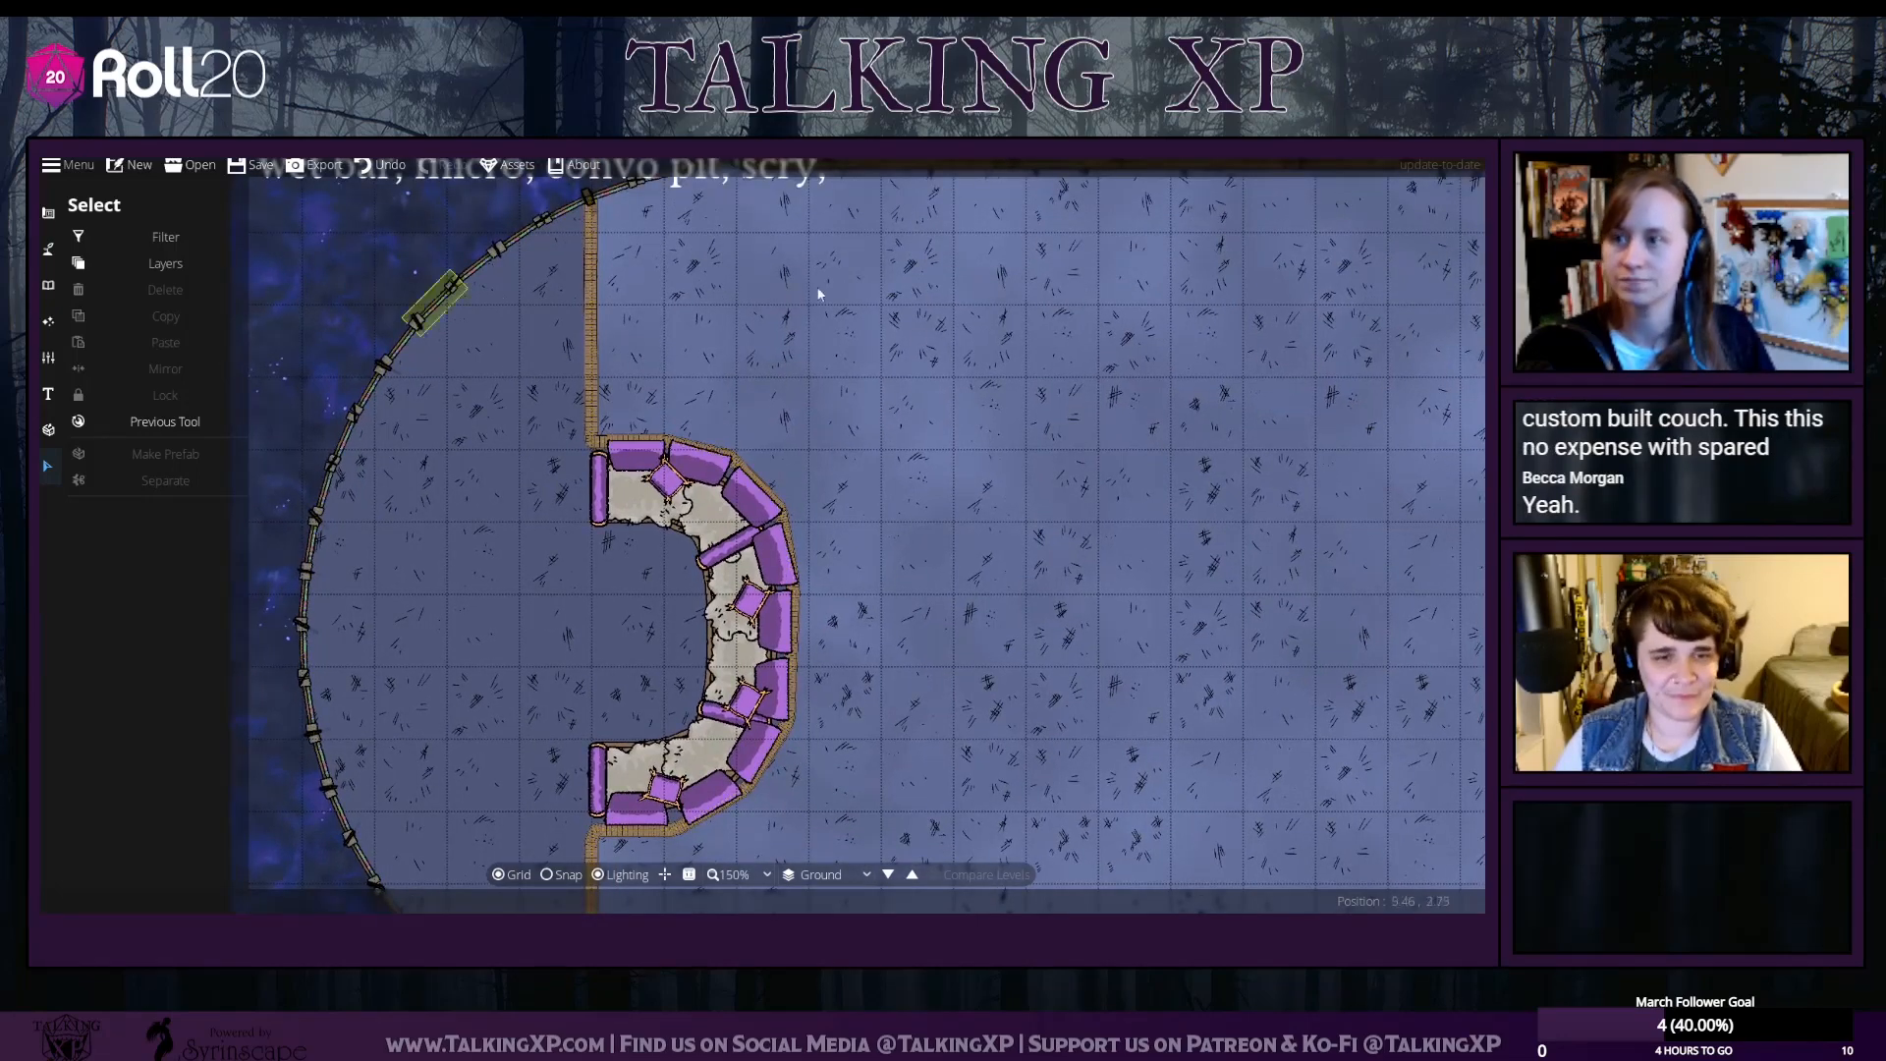
scroll(1016, 464, "down", 2)
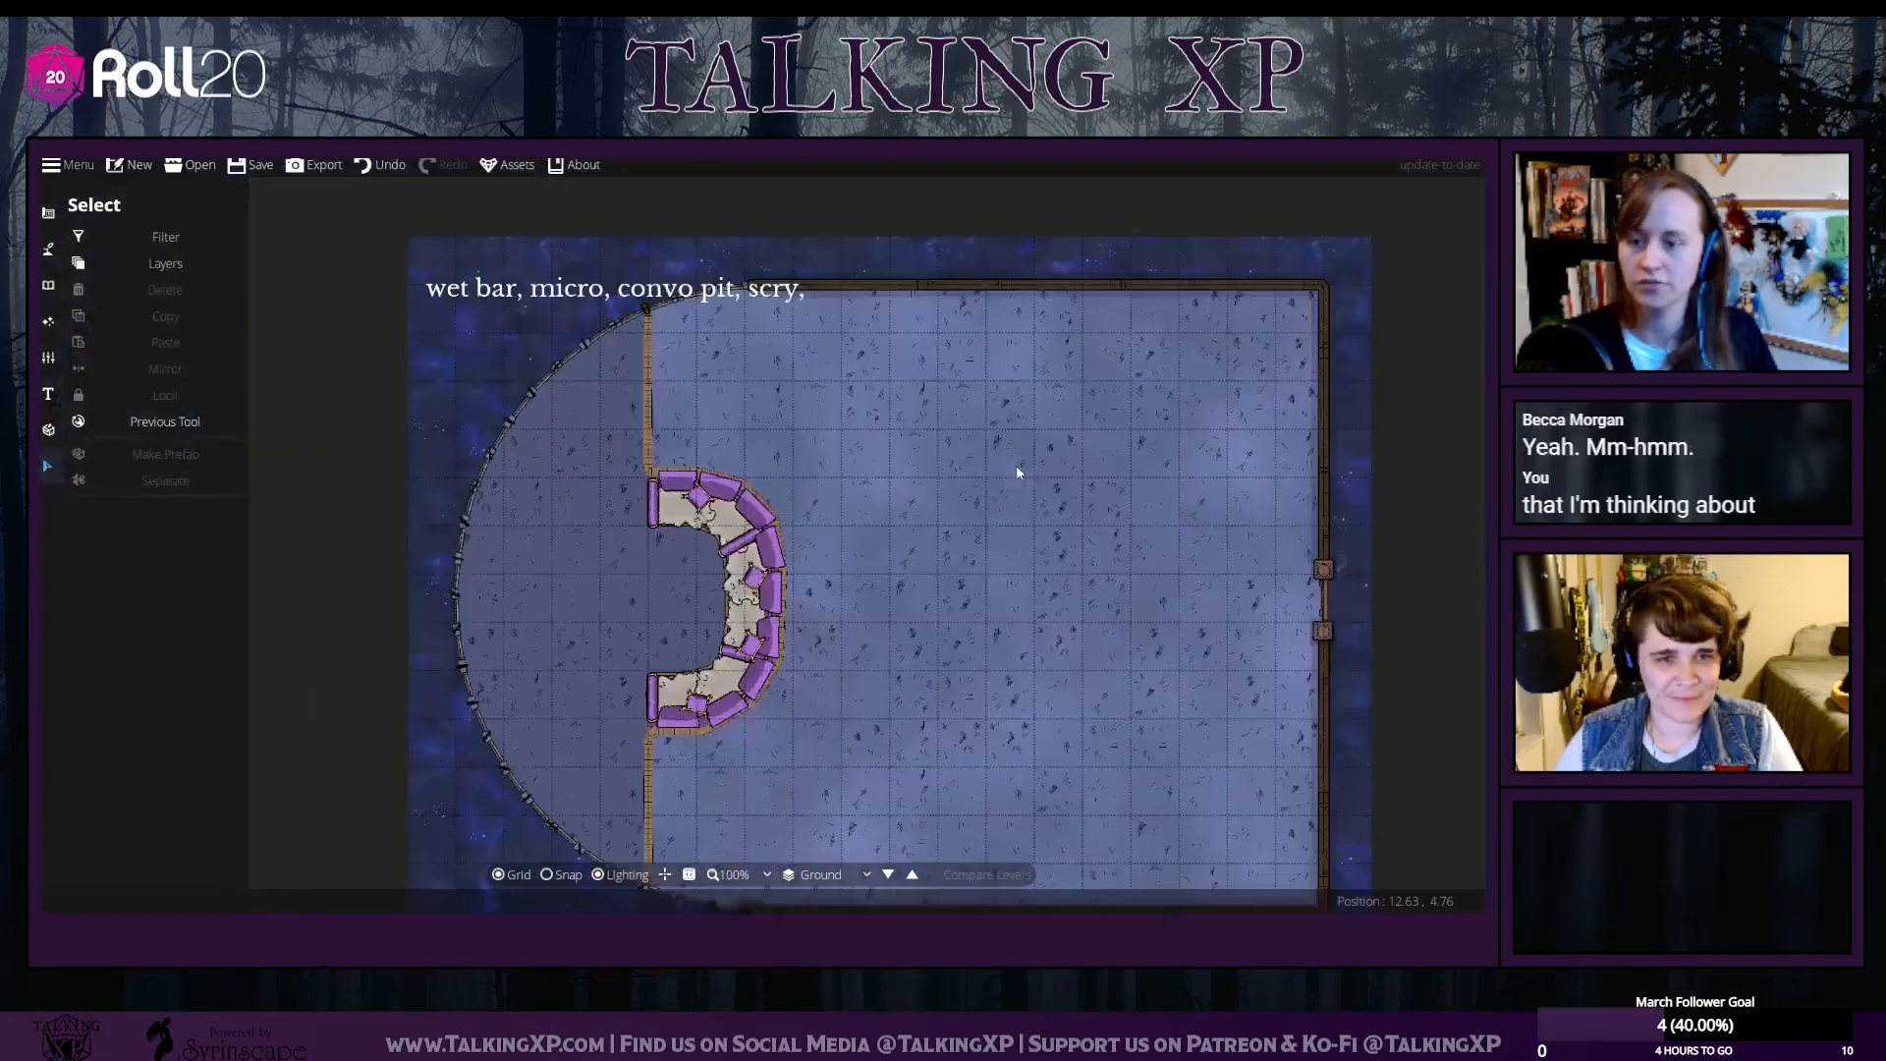
left_click_drag(1016, 464, 1014, 380)
left_click_drag(814, 843, 450, 194)
left_click(976, 394)
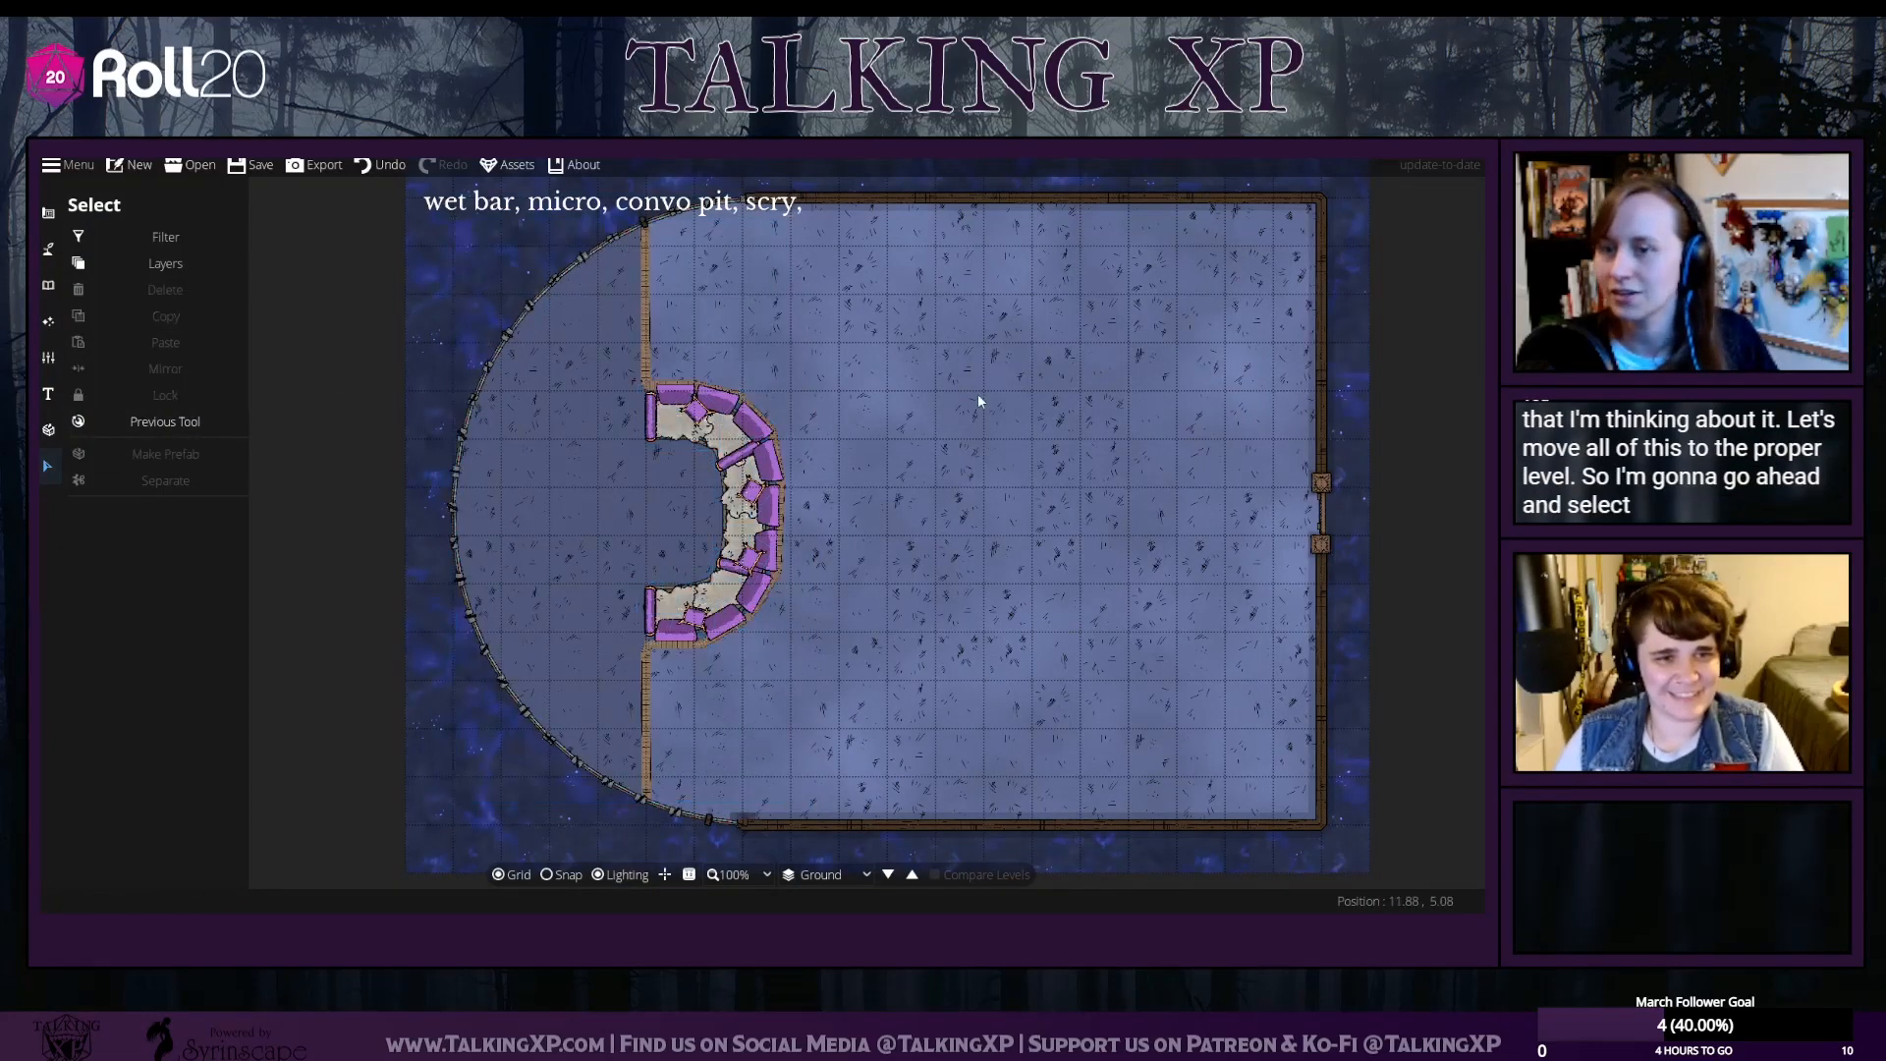
mouse_move(601, 366)
left_mouse_down()
mouse_move(814, 603)
mouse_move(607, 370)
left_mouse_up()
key("ctrl+z")
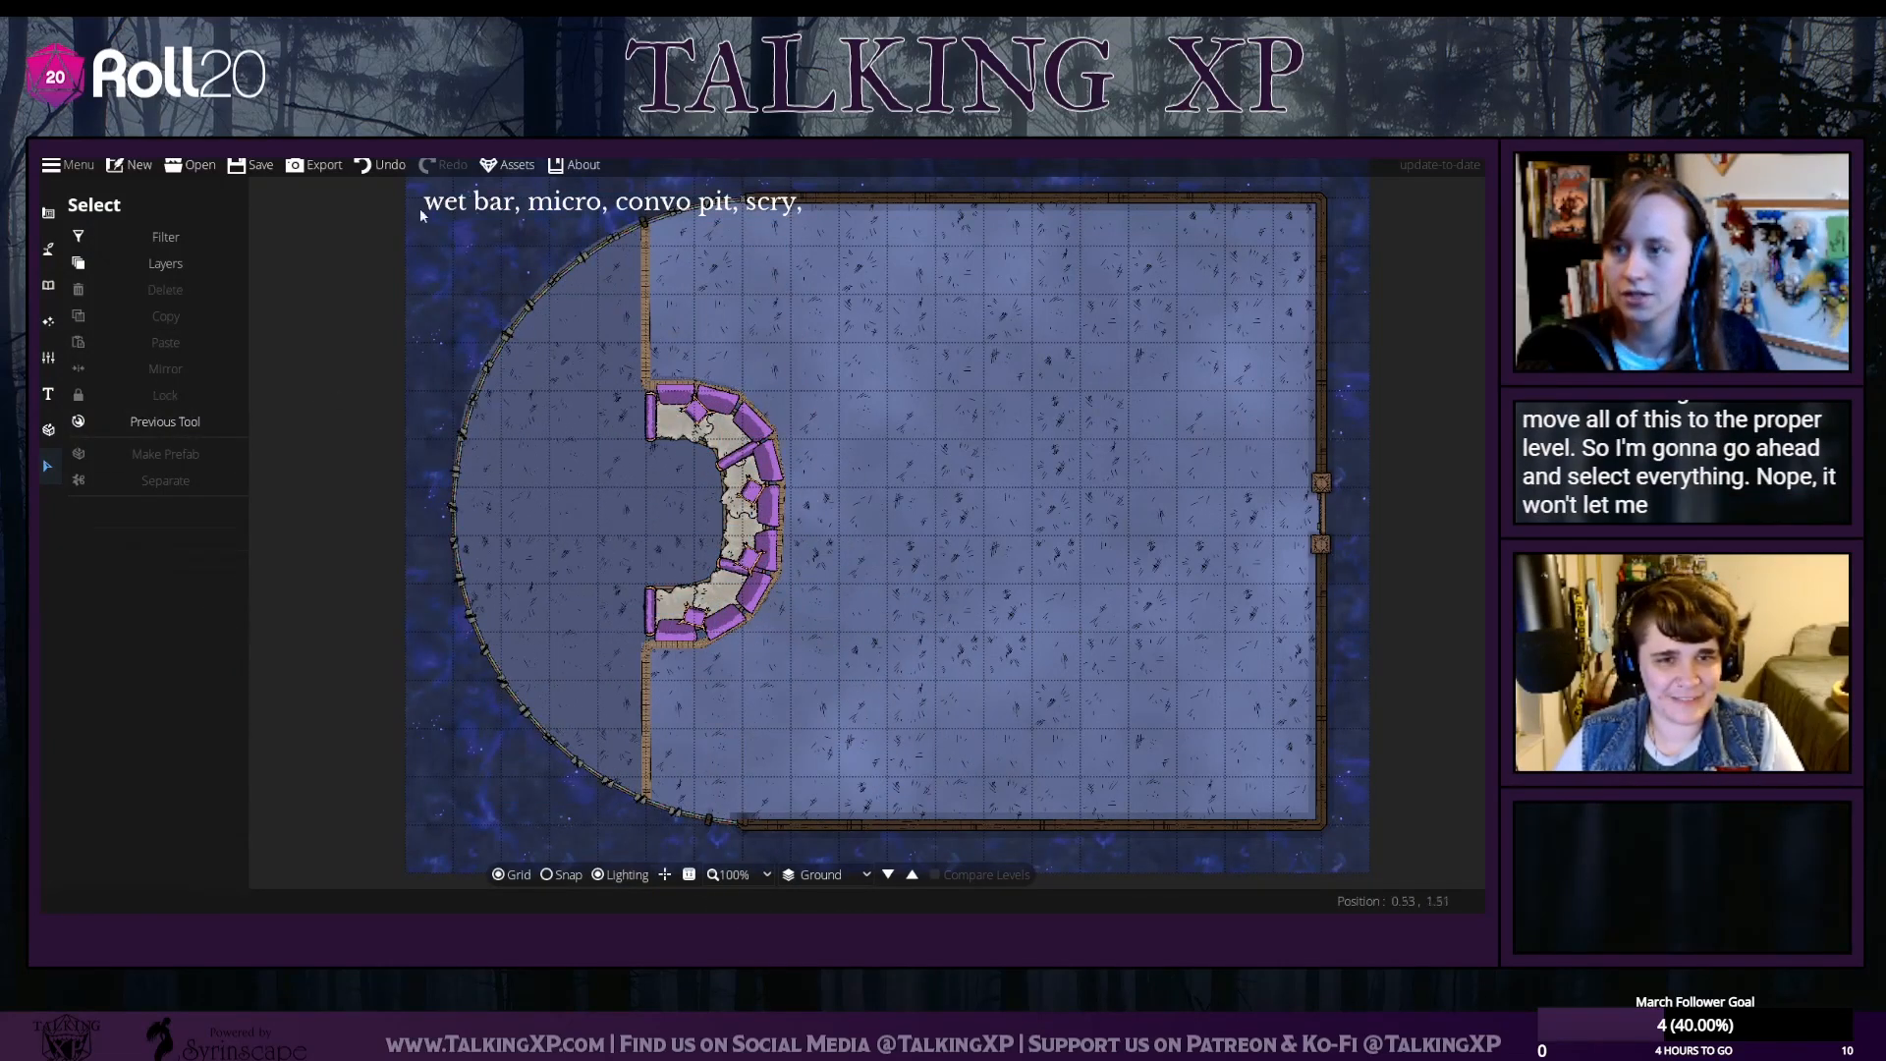
left_click_drag(869, 685, 594, 367)
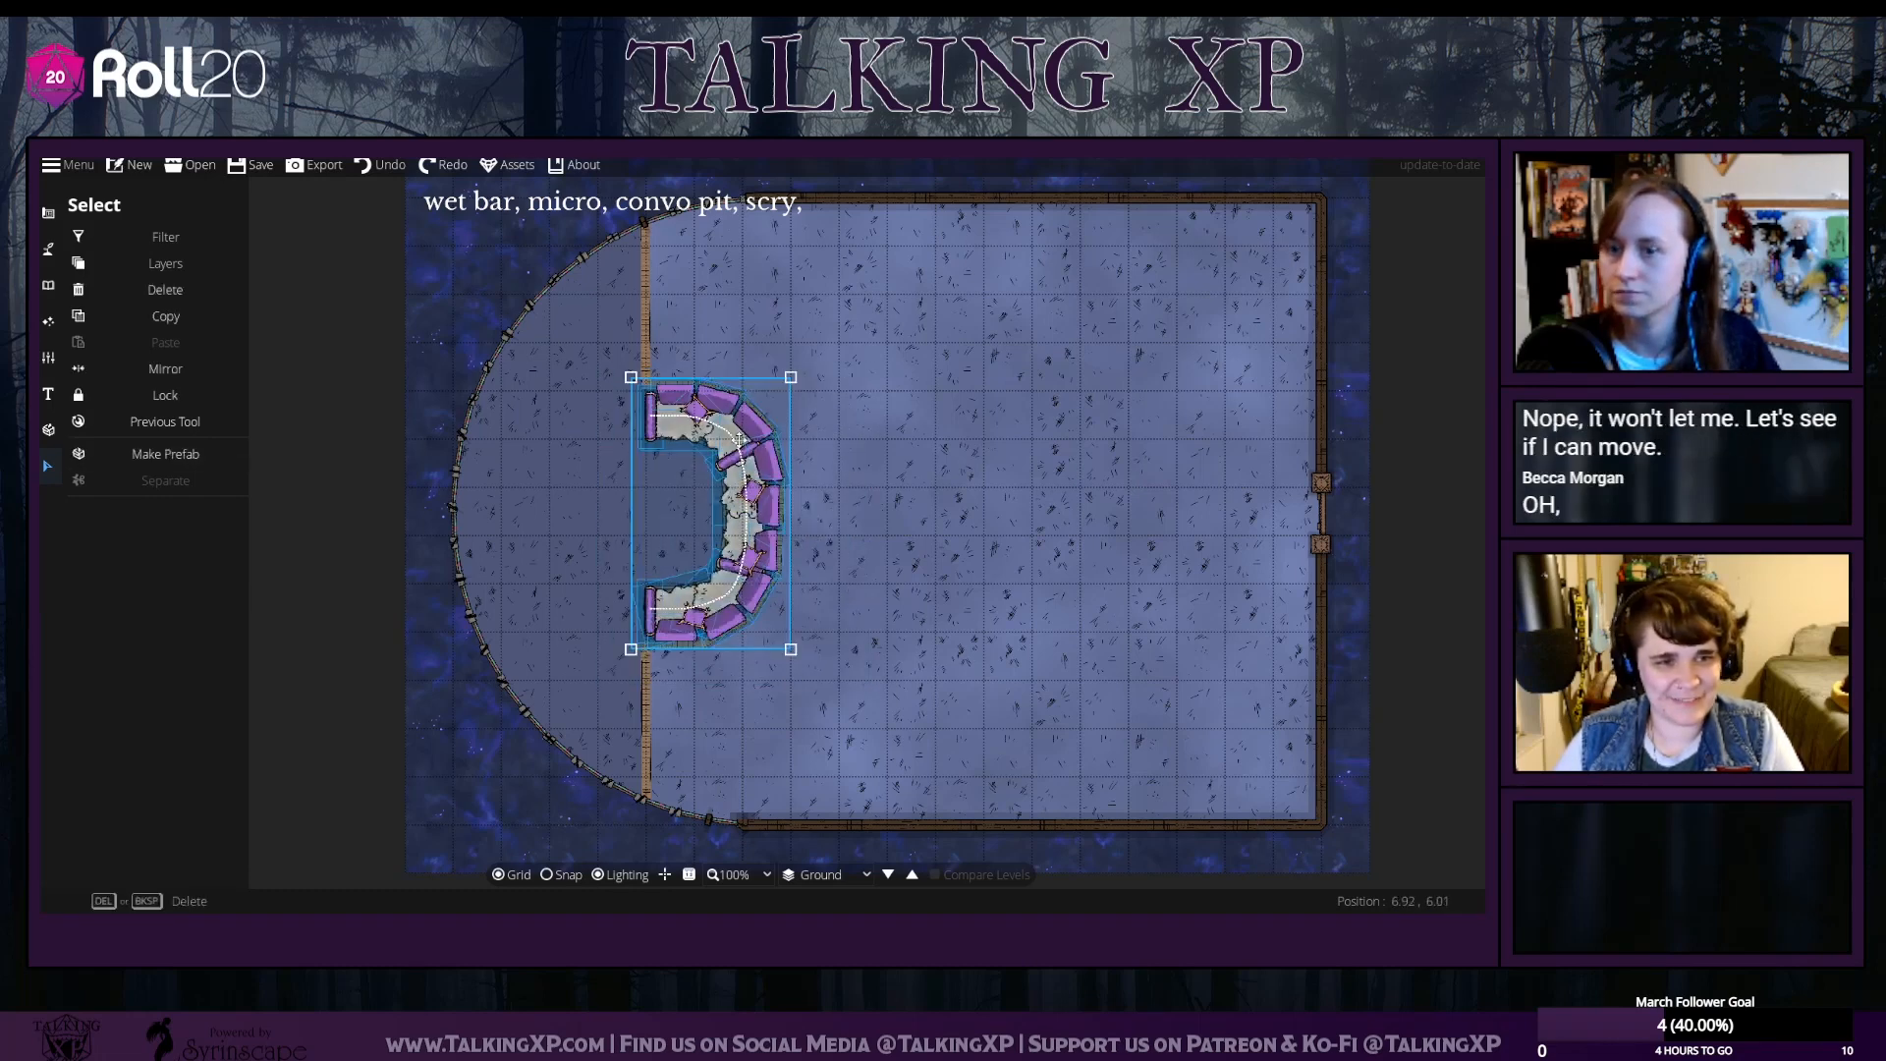
left_click(835, 429)
Move the couch pieces to layer 100: User Layer 1, first the lower section and then the remaining upper section
left_click_drag(801, 702, 627, 550)
left_click(179, 540)
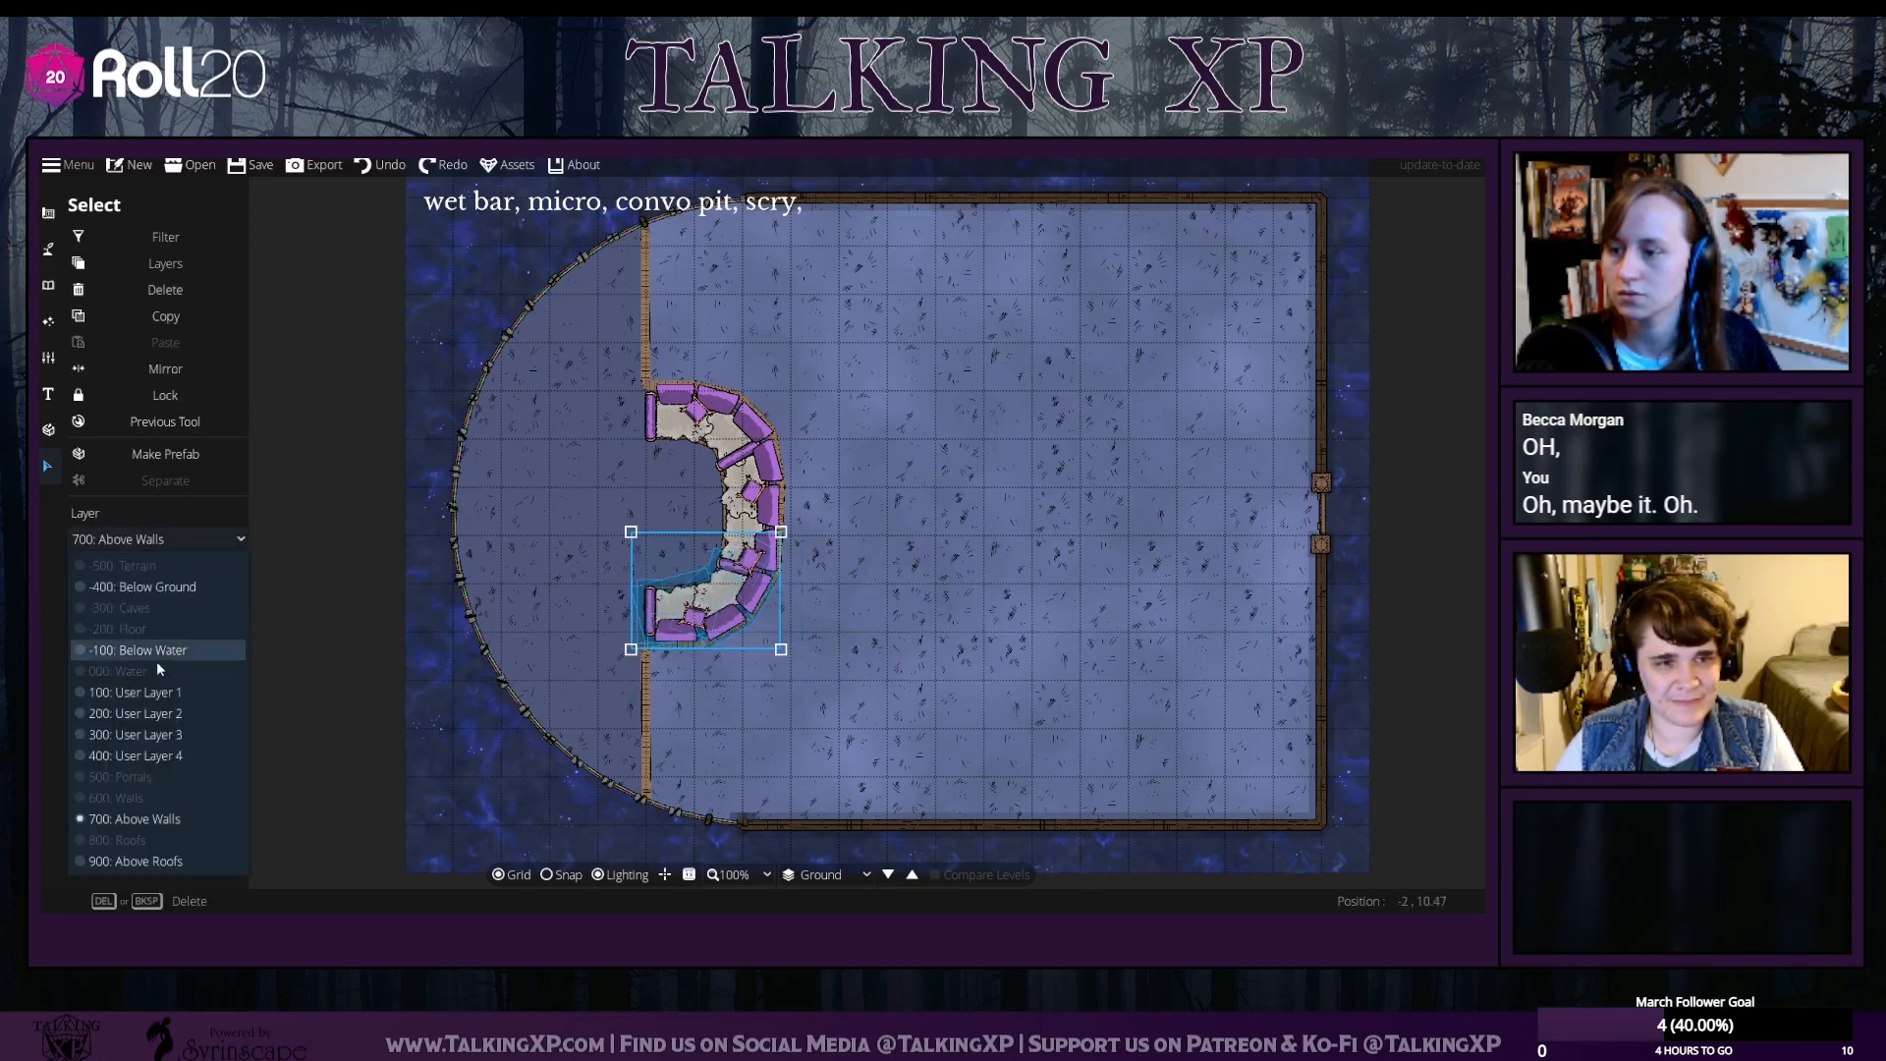
left_click(163, 692)
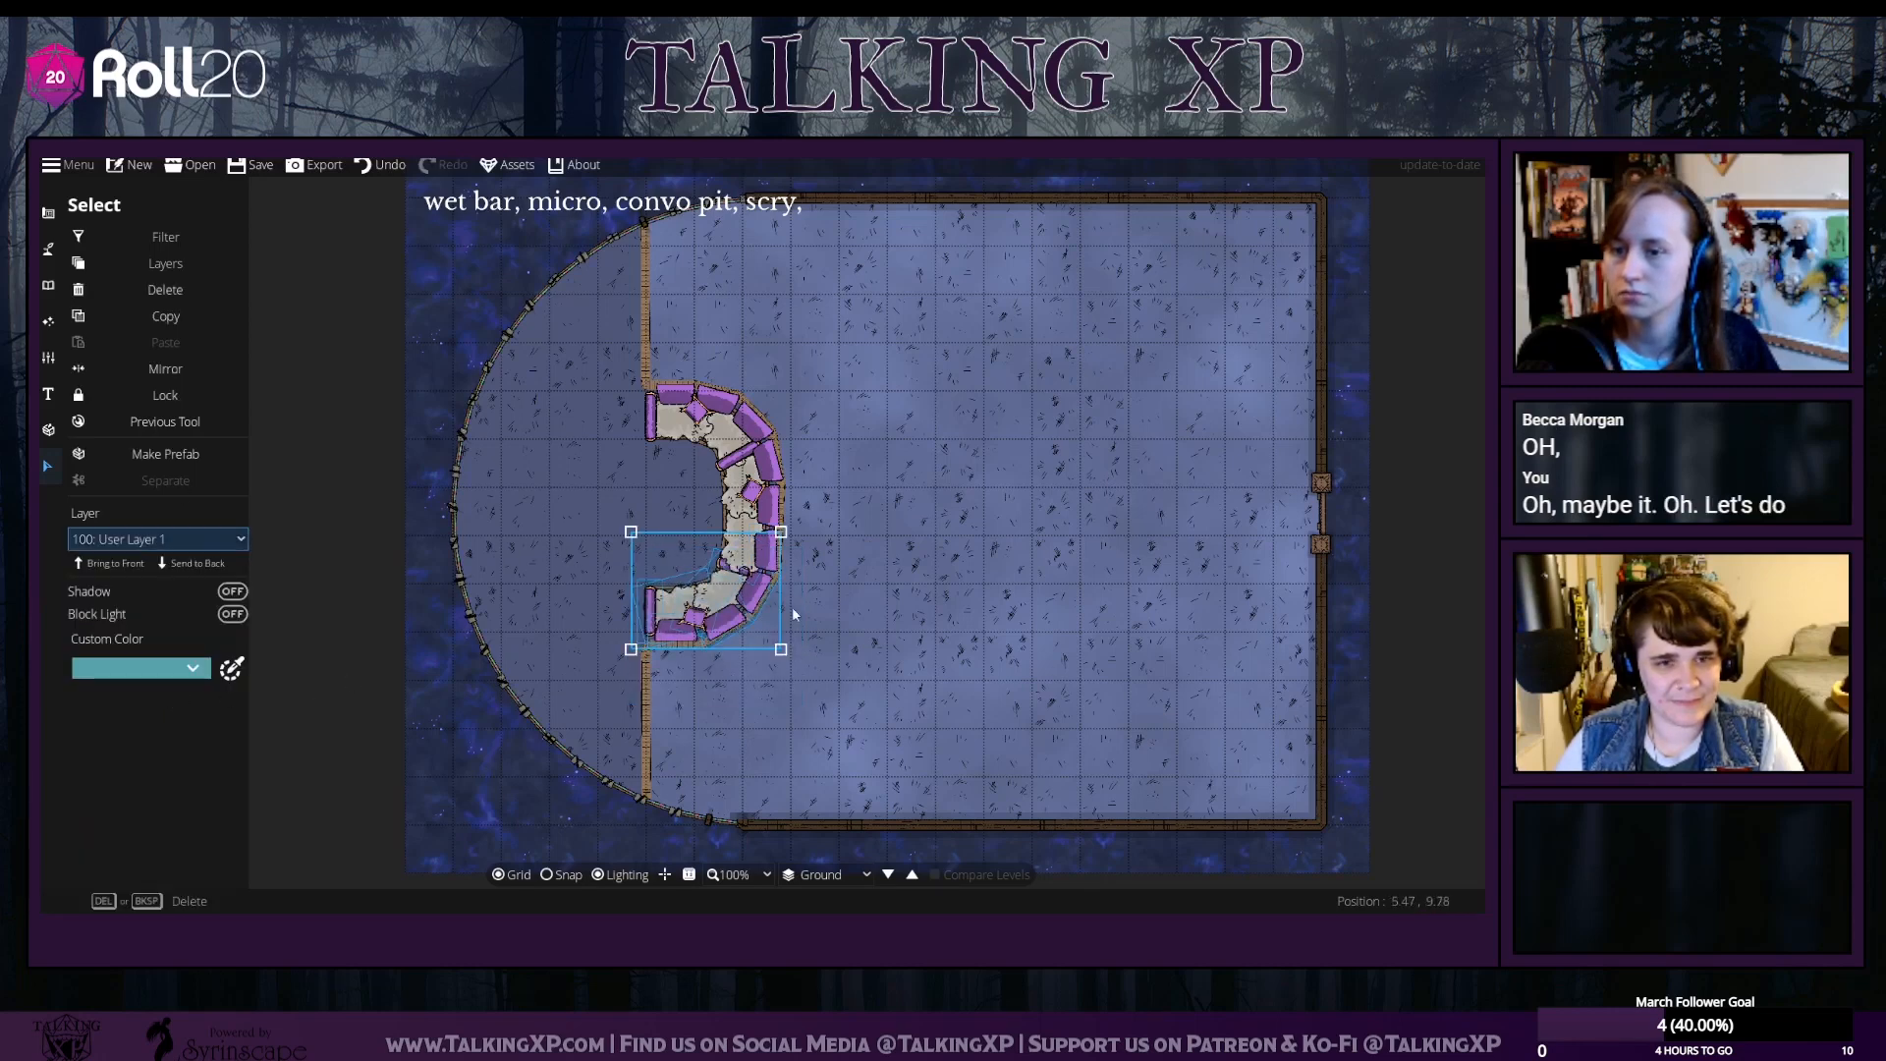
left_click(599, 310)
left_click_drag(884, 547, 546, 340)
left_click(221, 538)
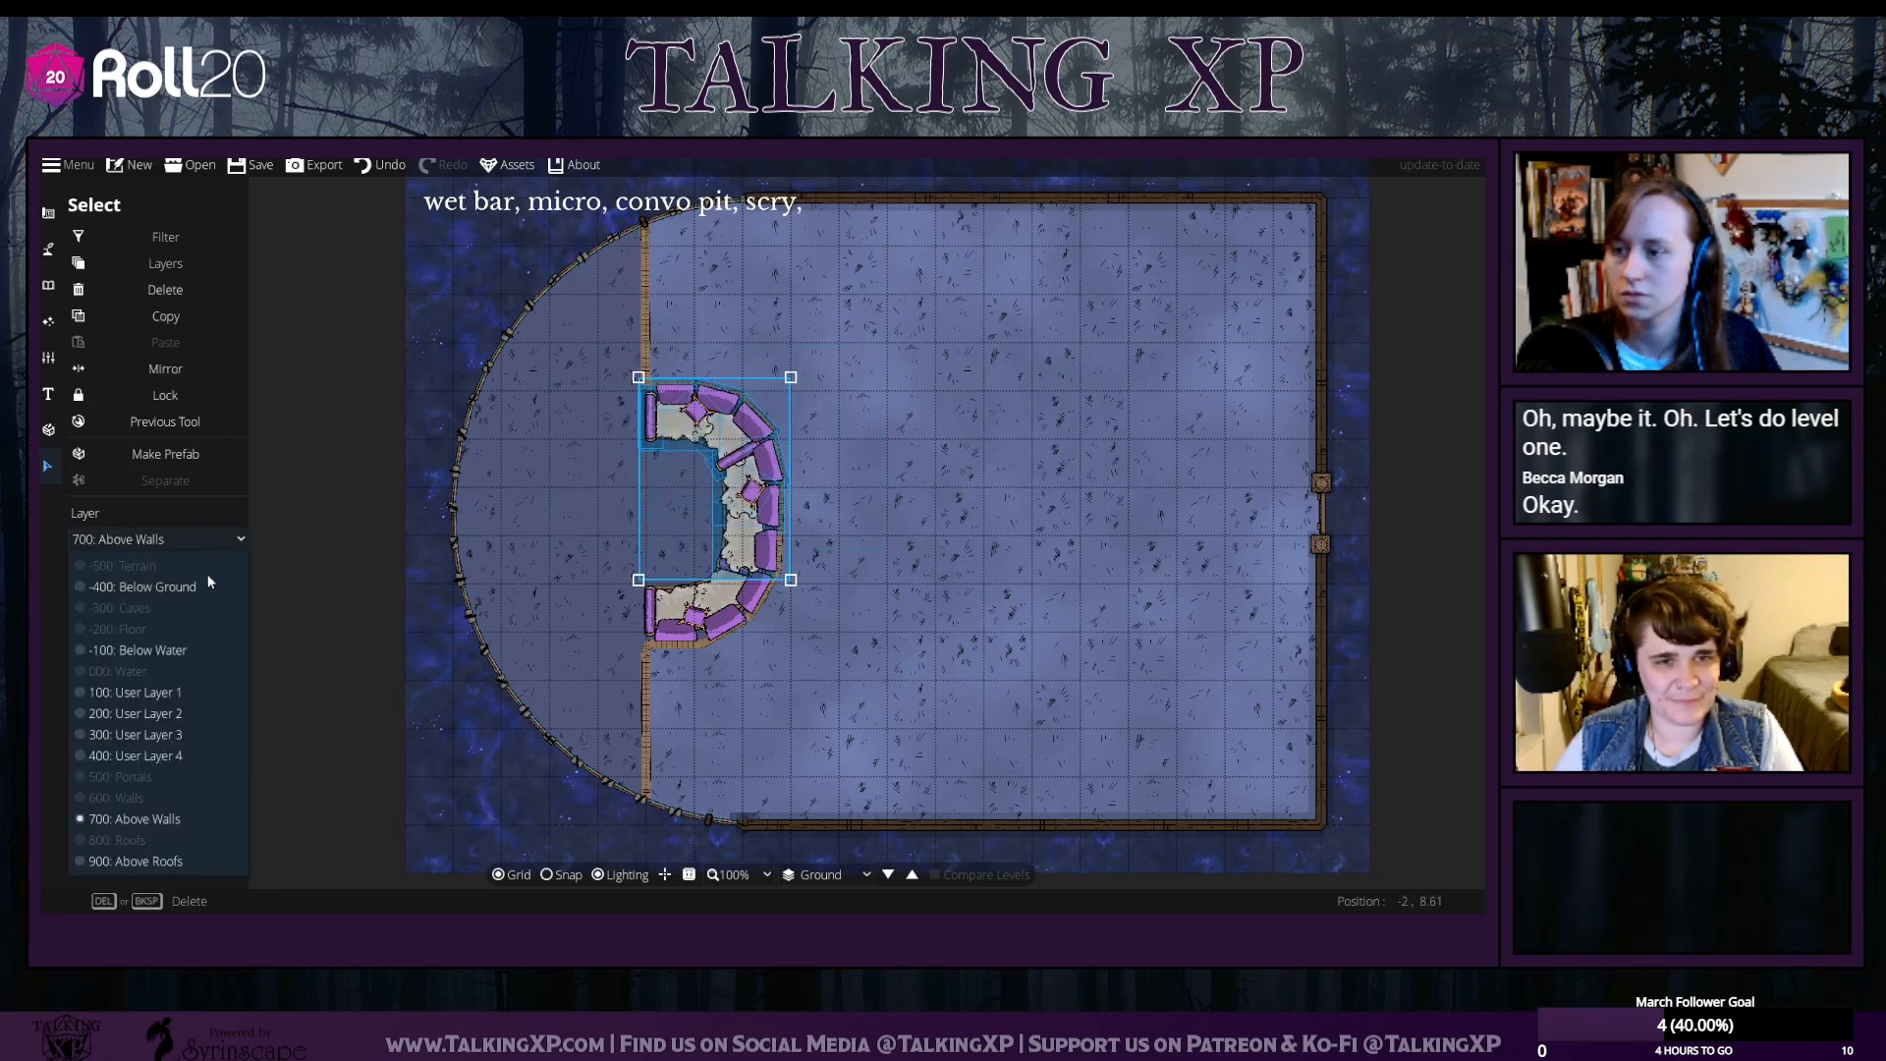
left_click(190, 695)
left_click(830, 812)
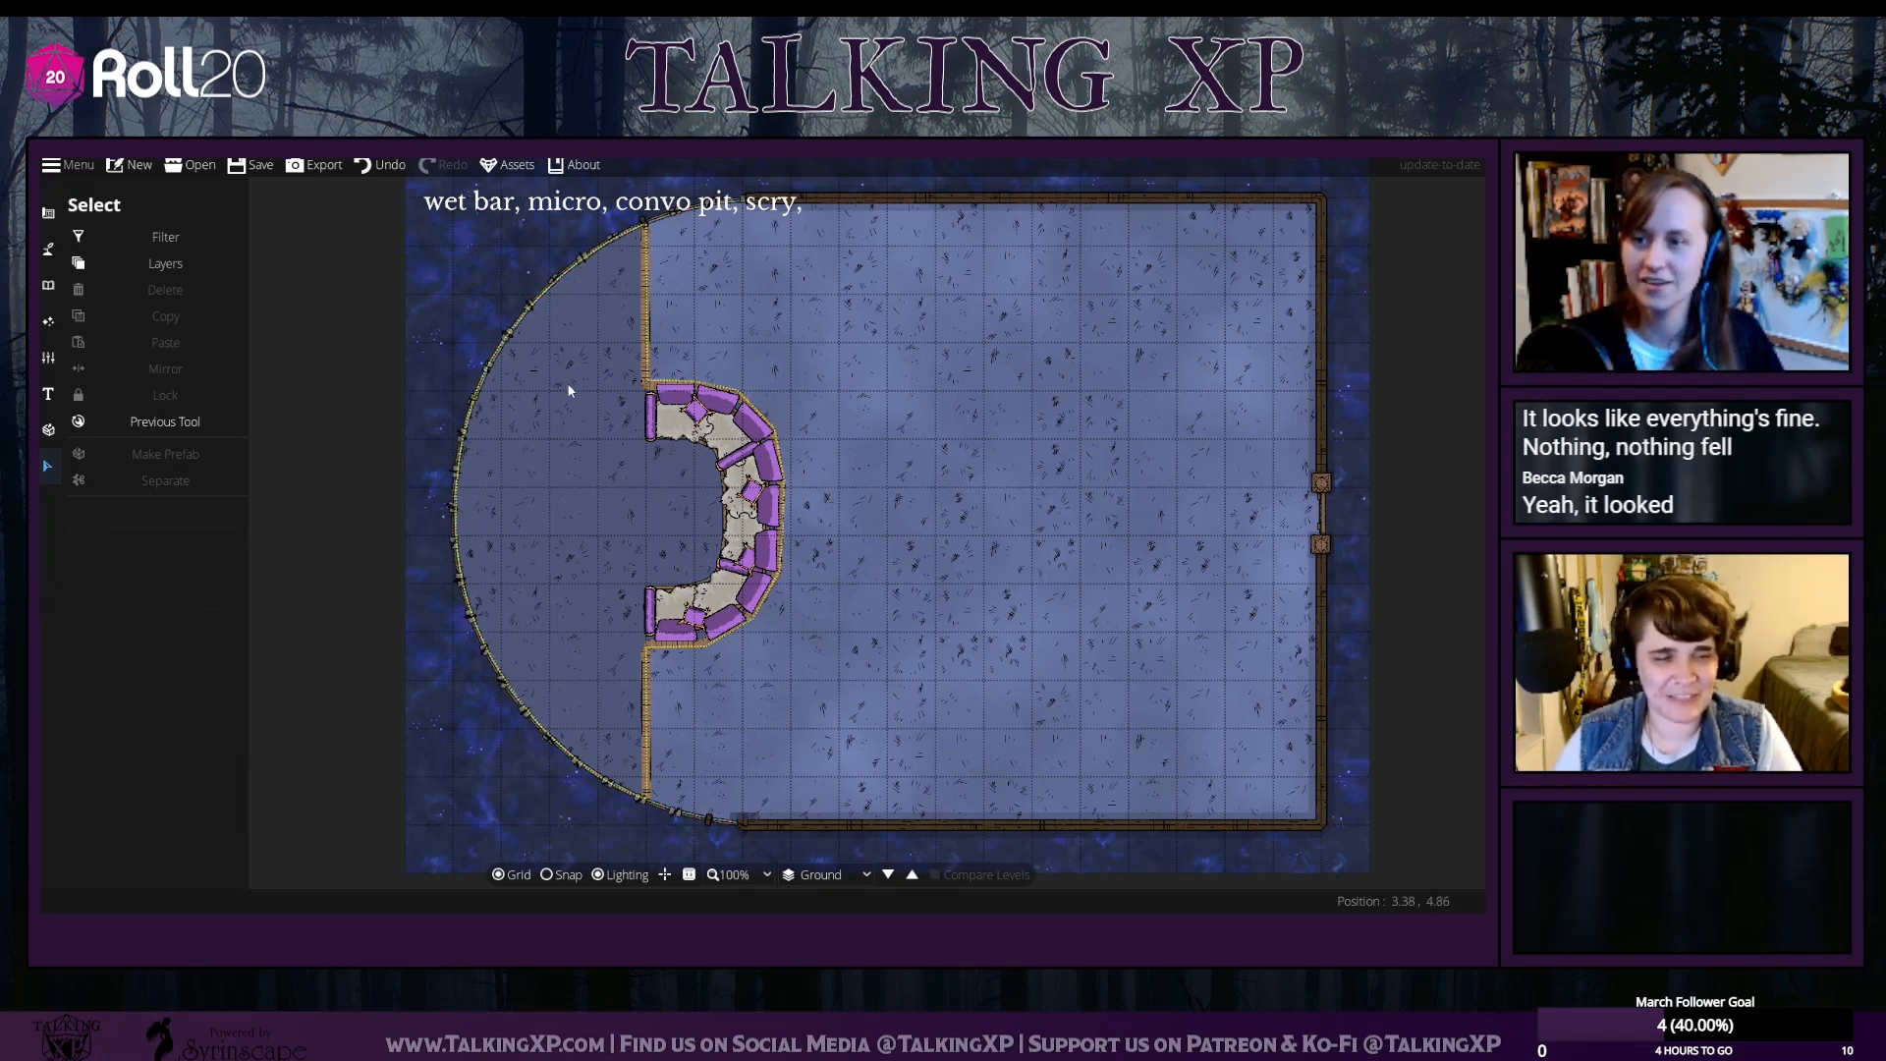
left_click(648, 354)
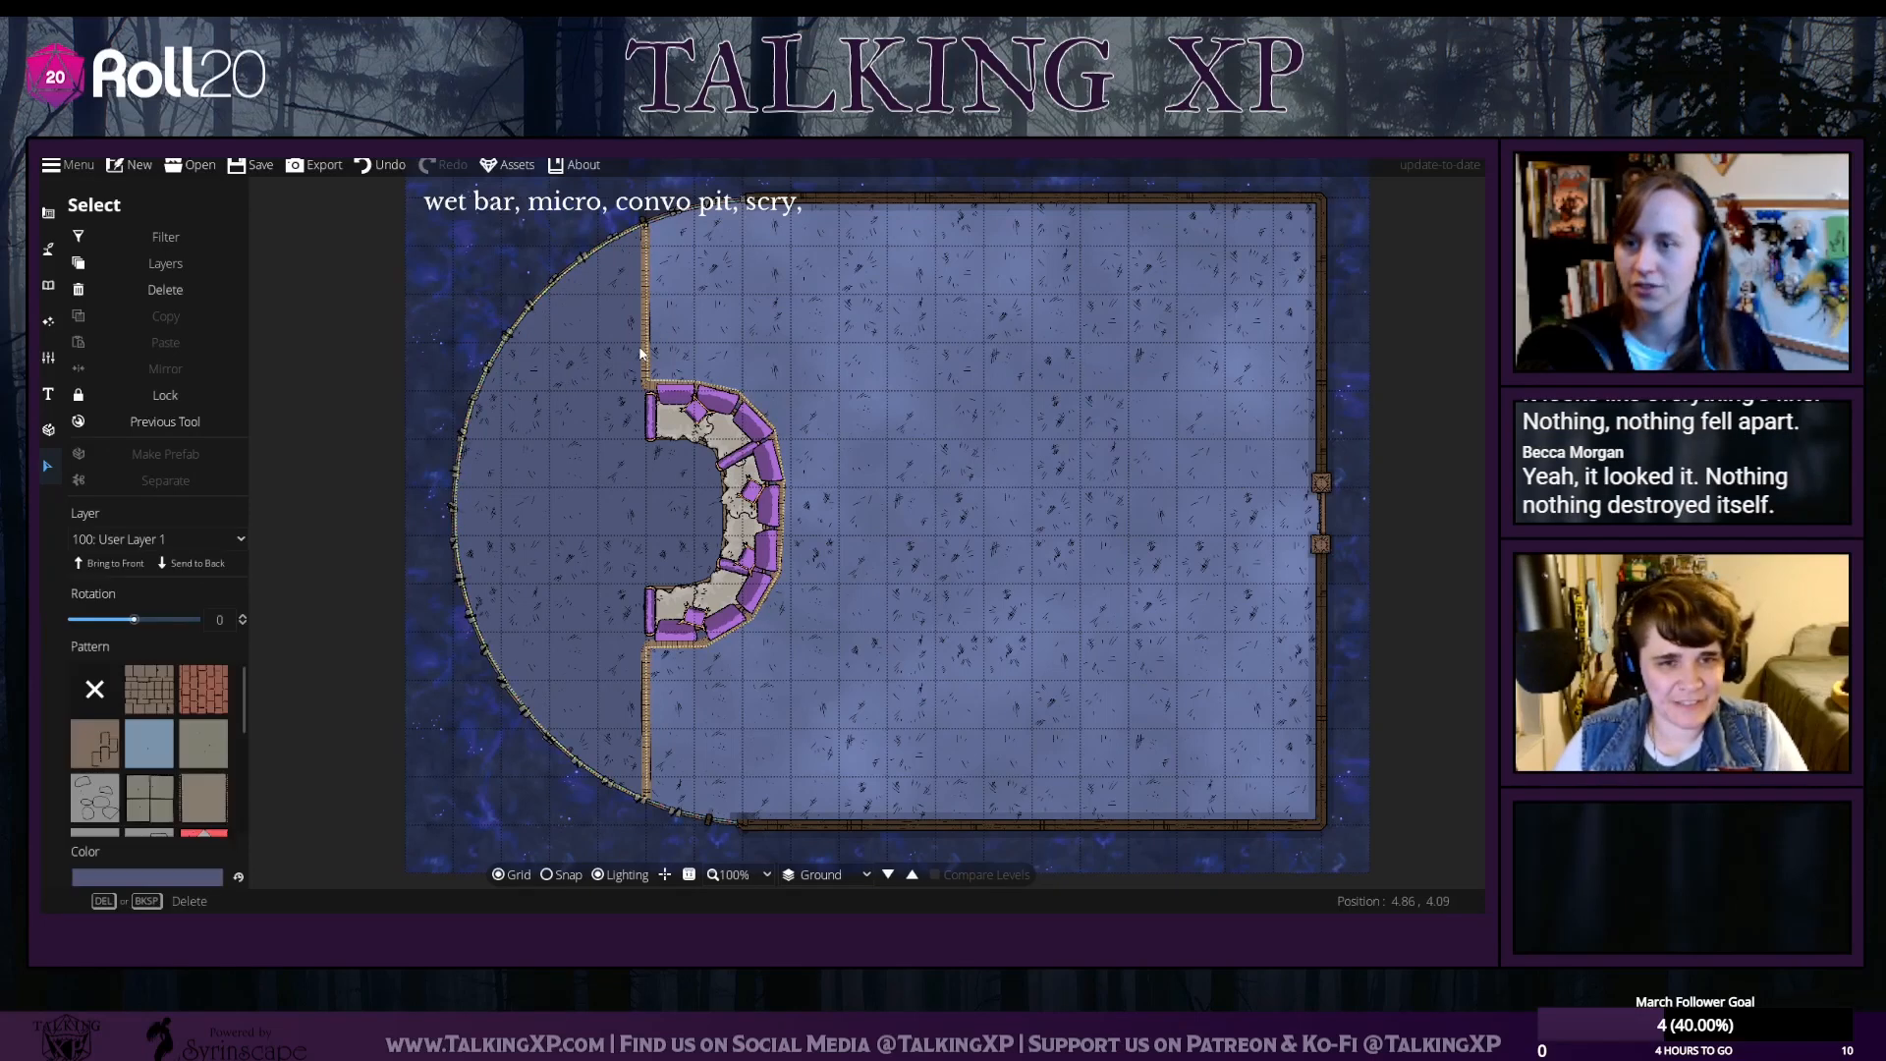
left_click(986, 361)
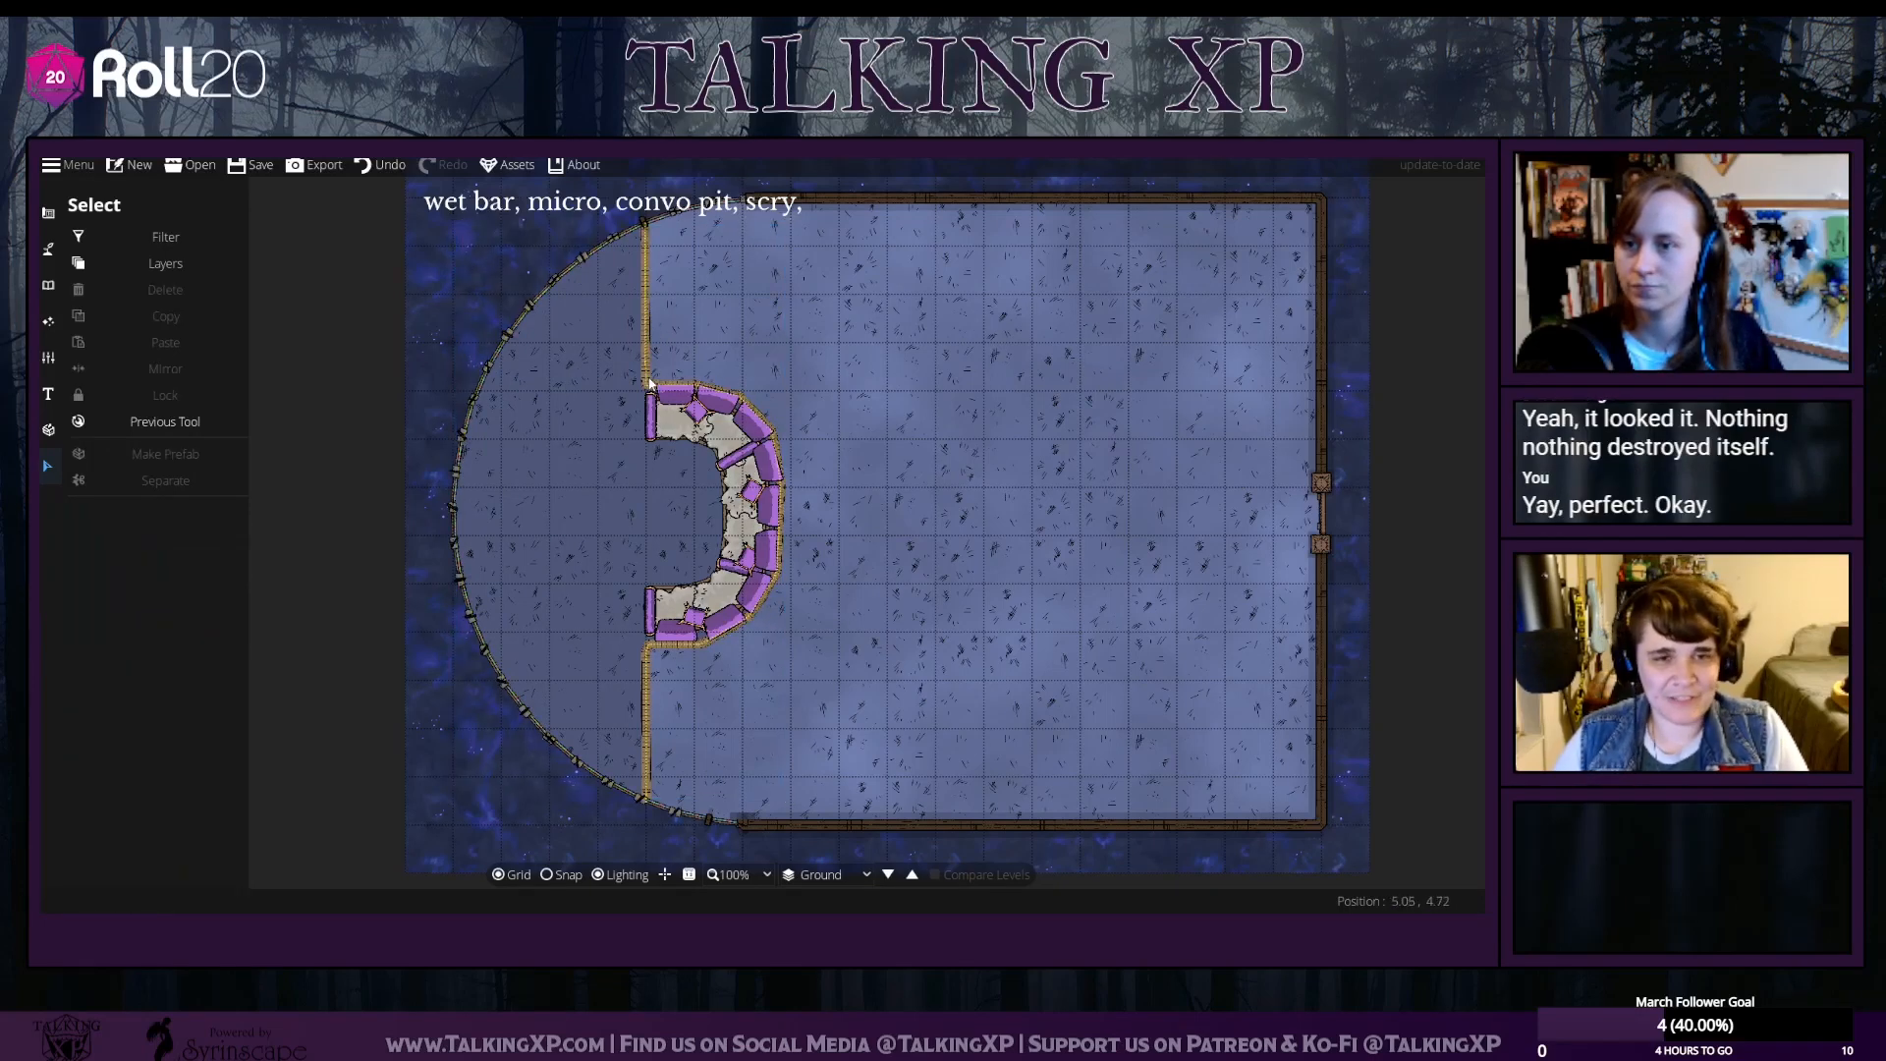
left_click(1028, 499)
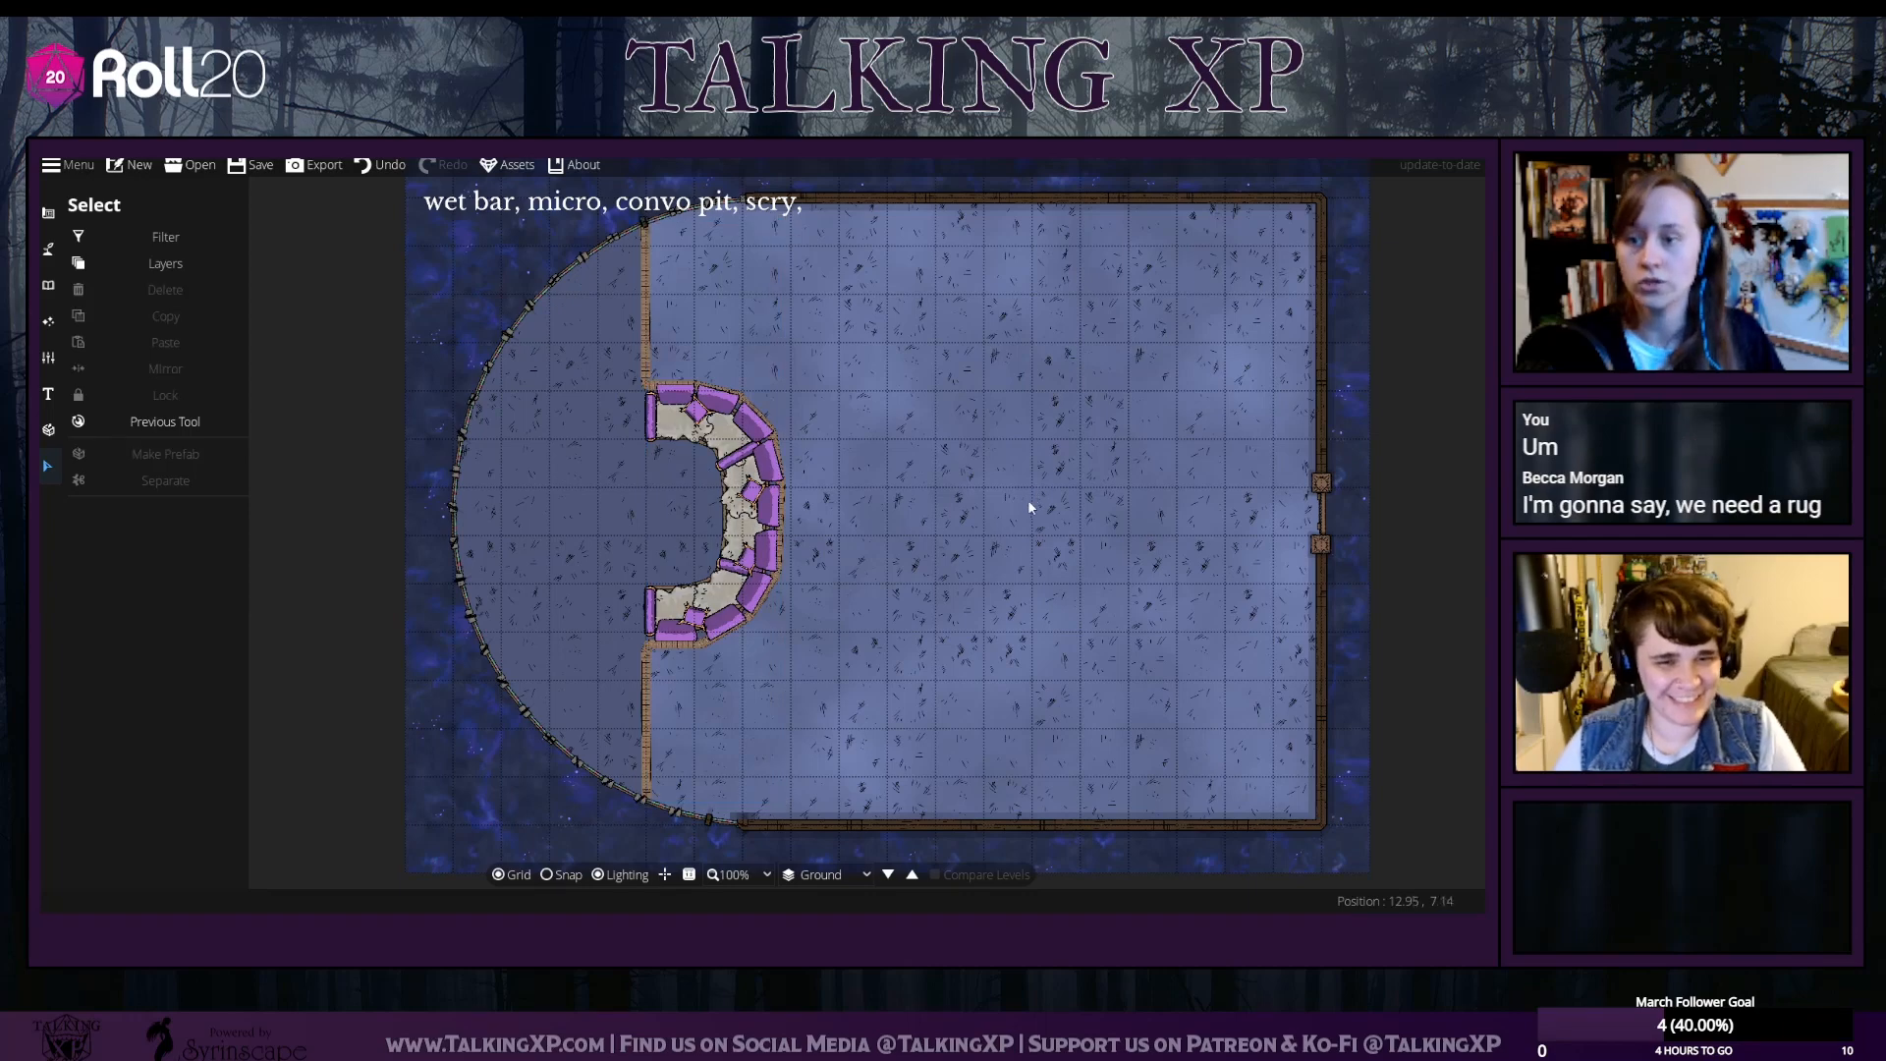
Search the object library for "rug", choose the brown bear rug and rotate it to -90
scroll(990, 550, "up", 5)
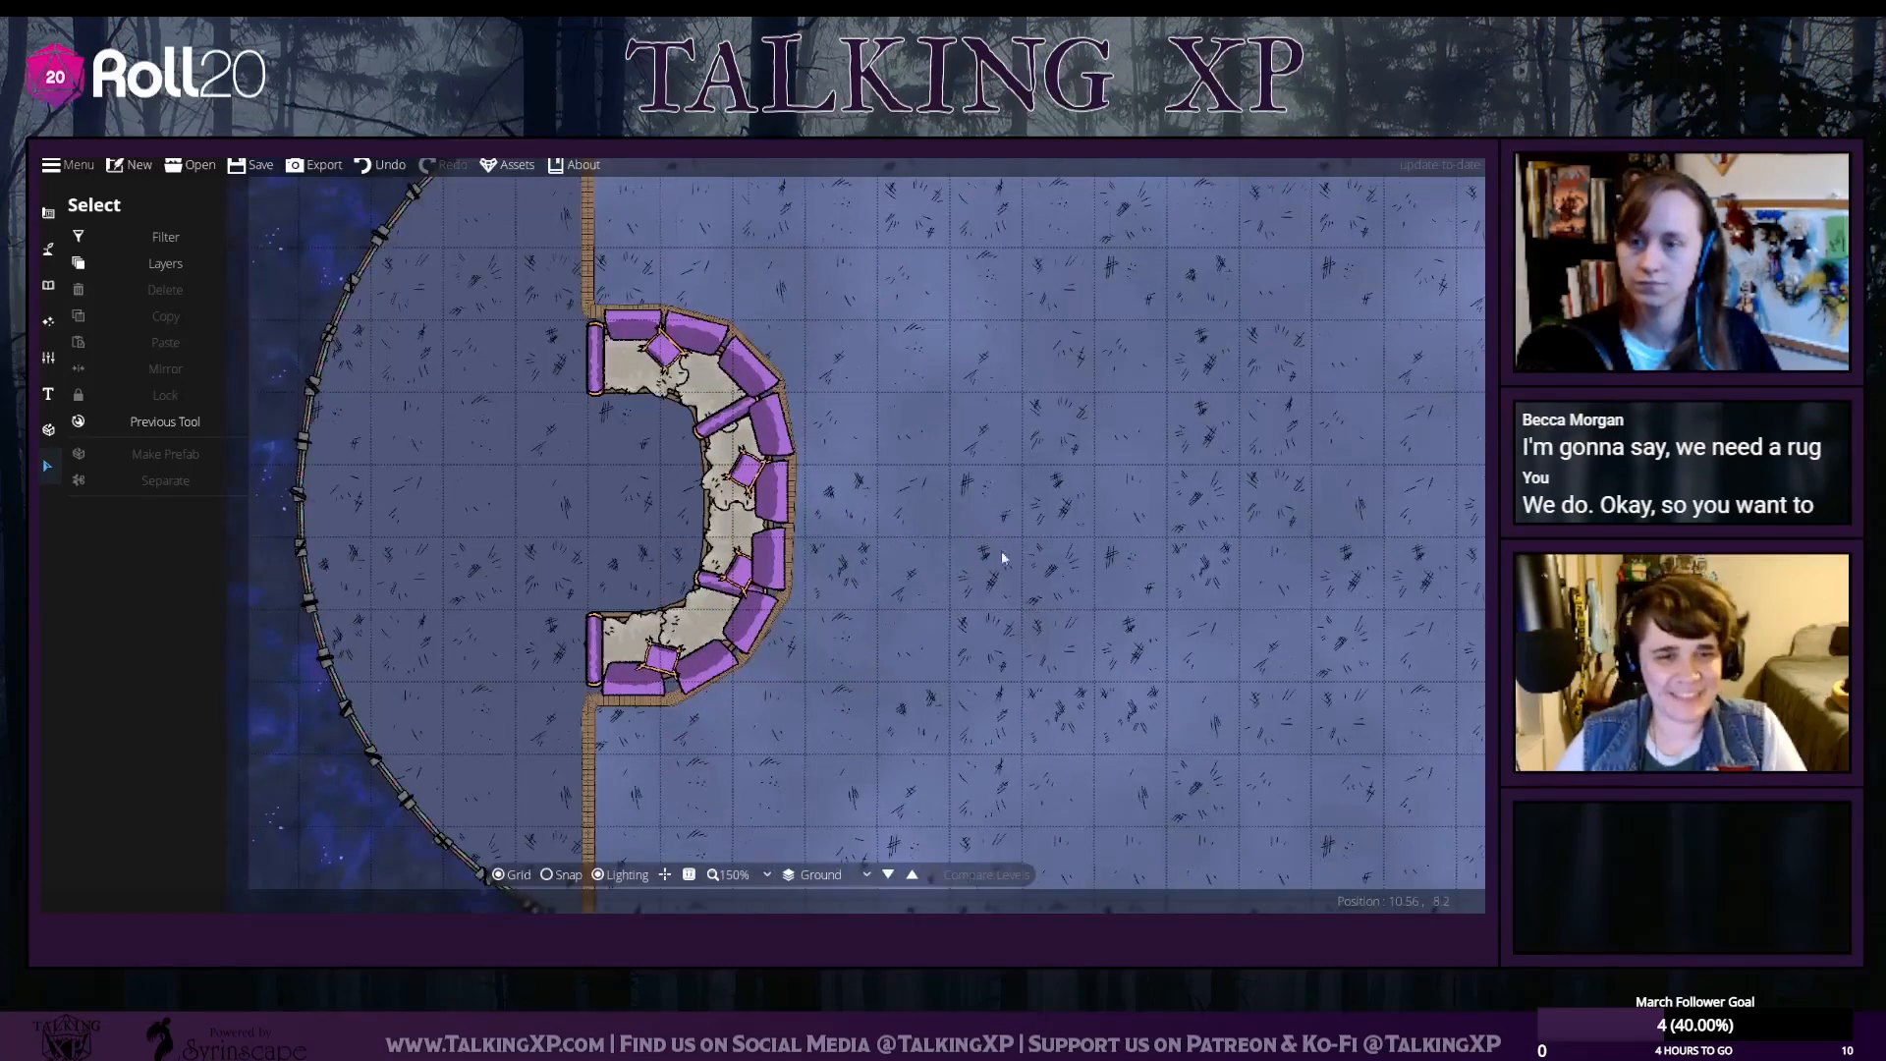
left_click_drag(1144, 603, 1130, 580)
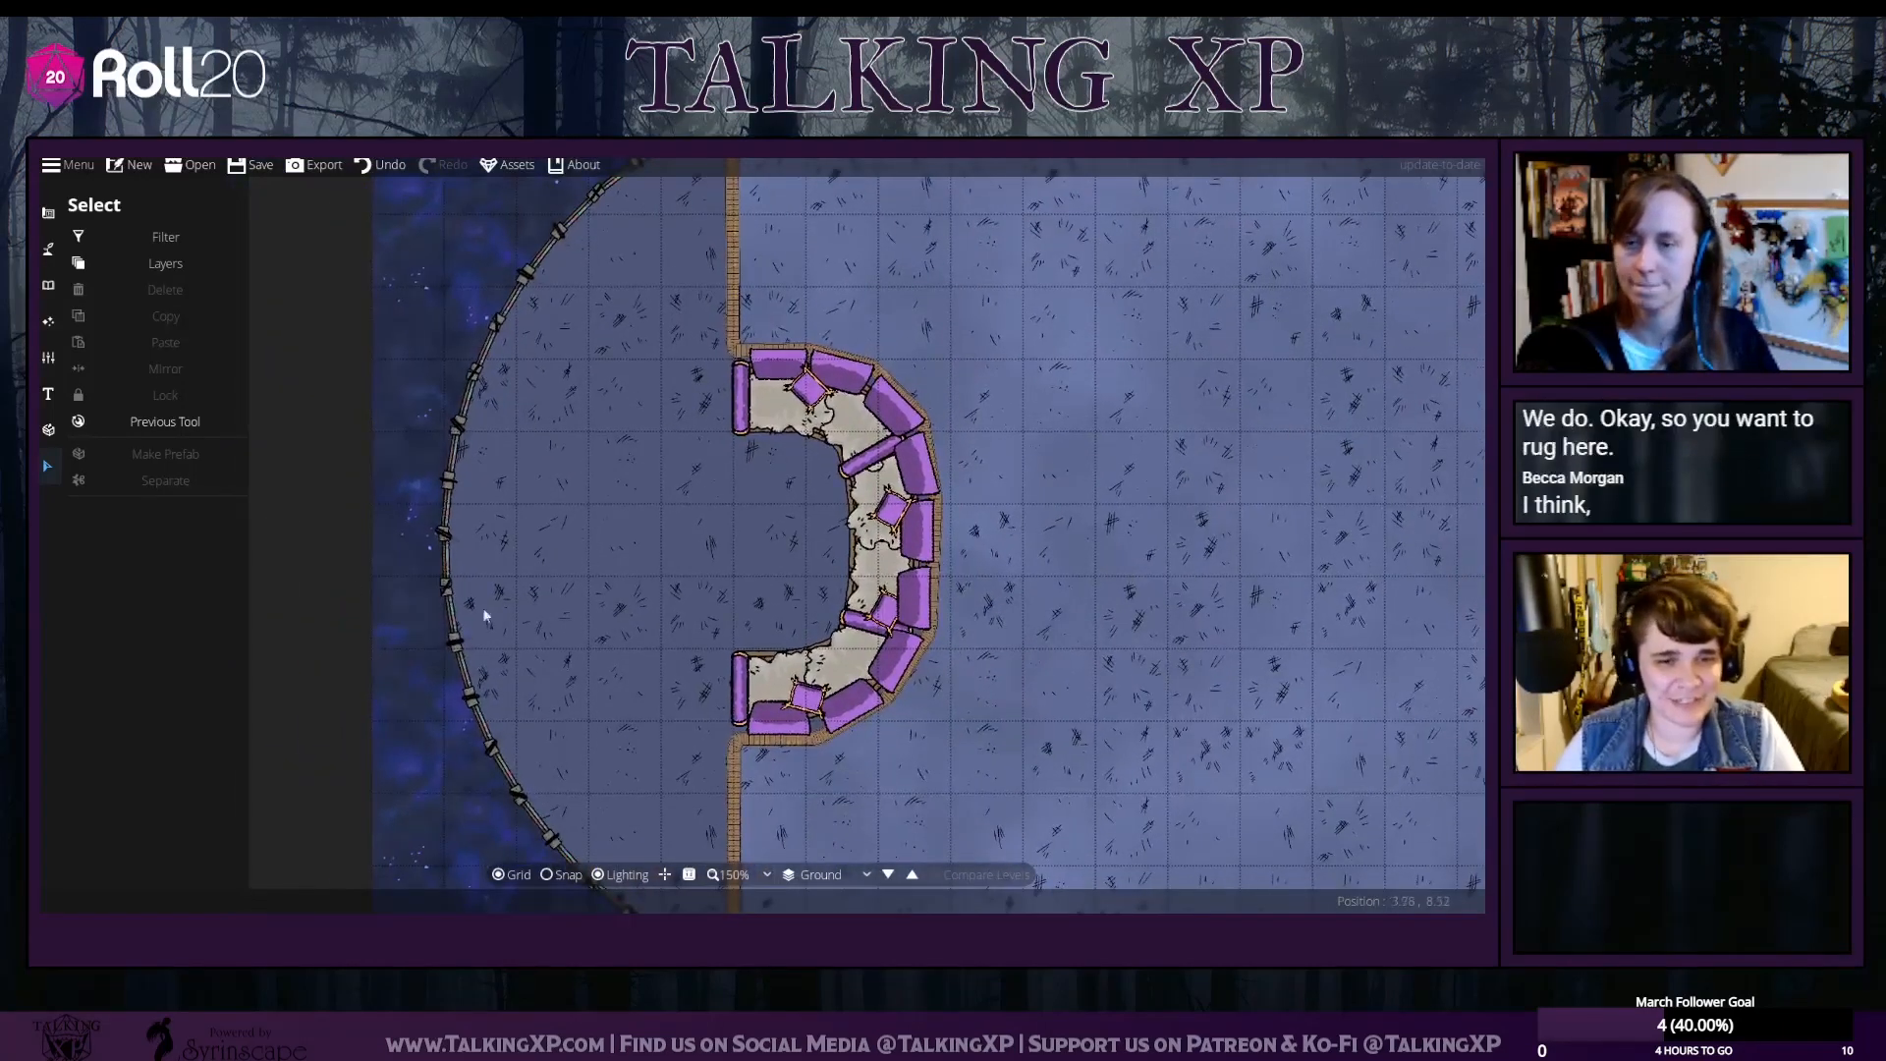
left_click(54, 285)
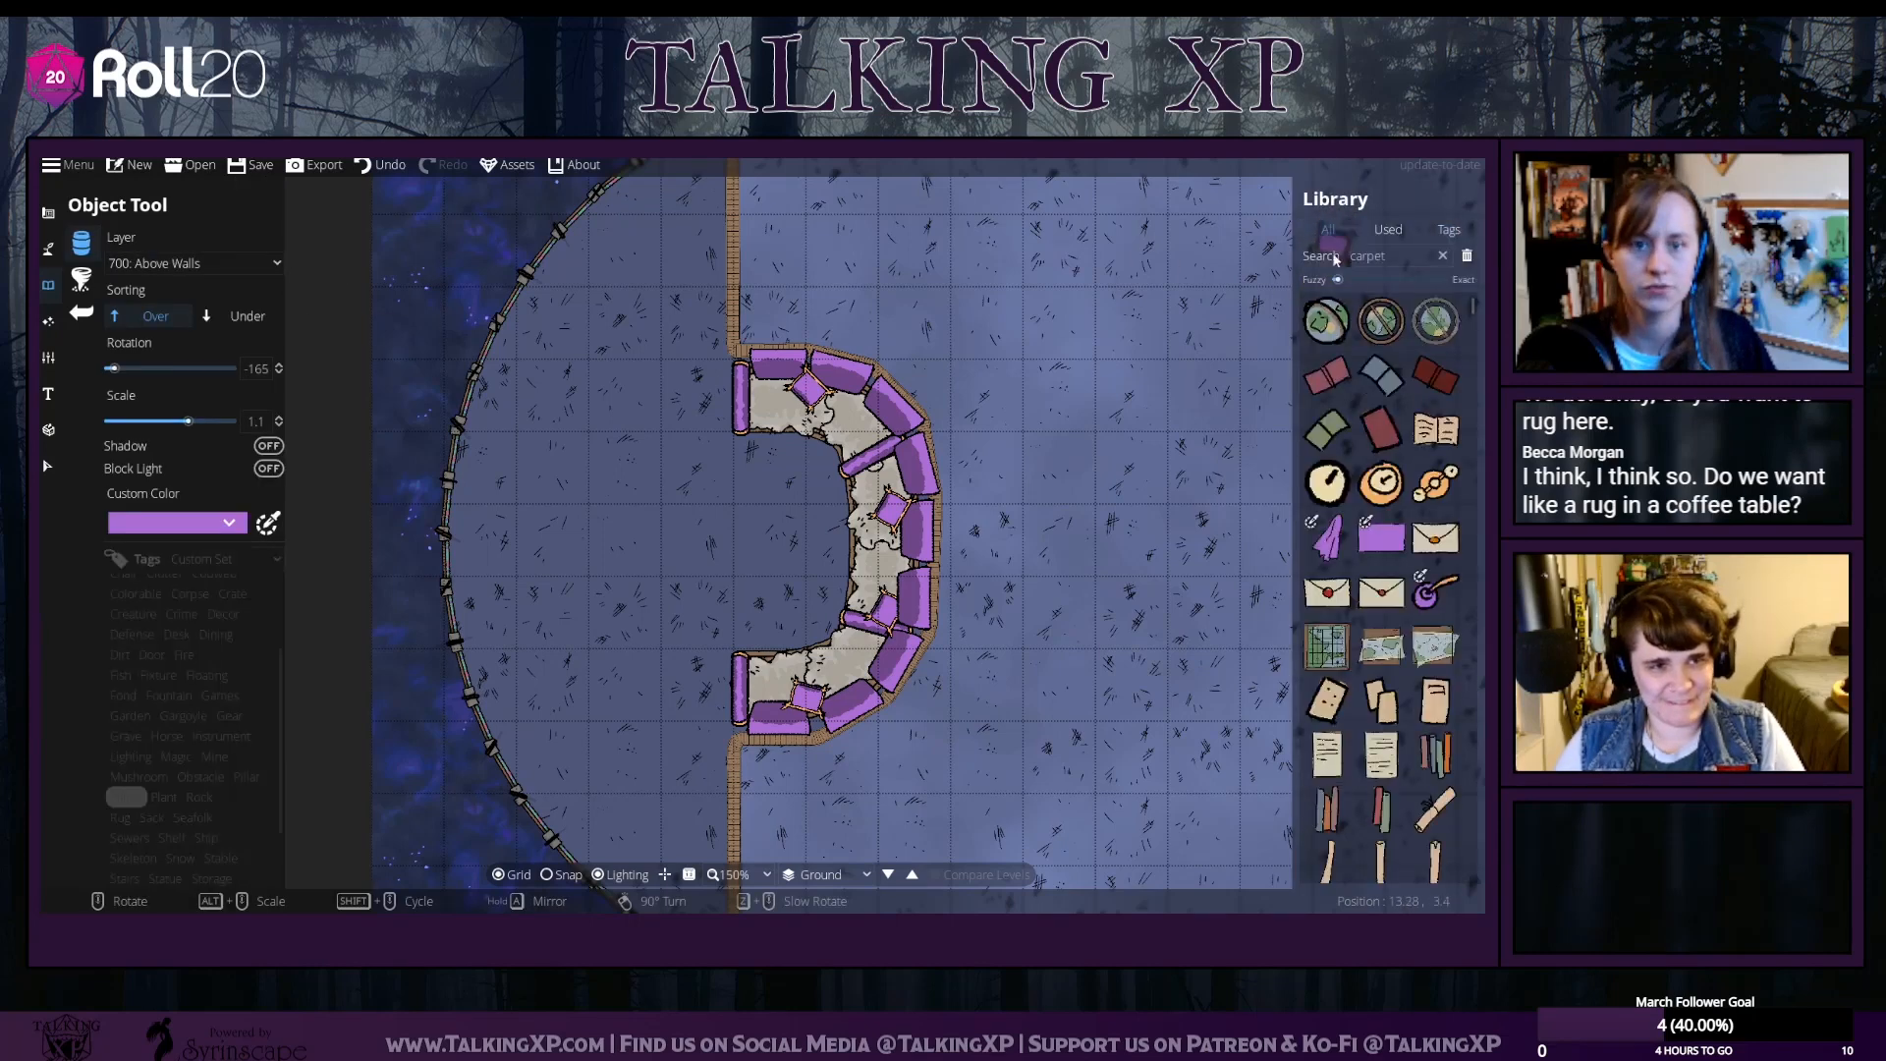
left_click(127, 797)
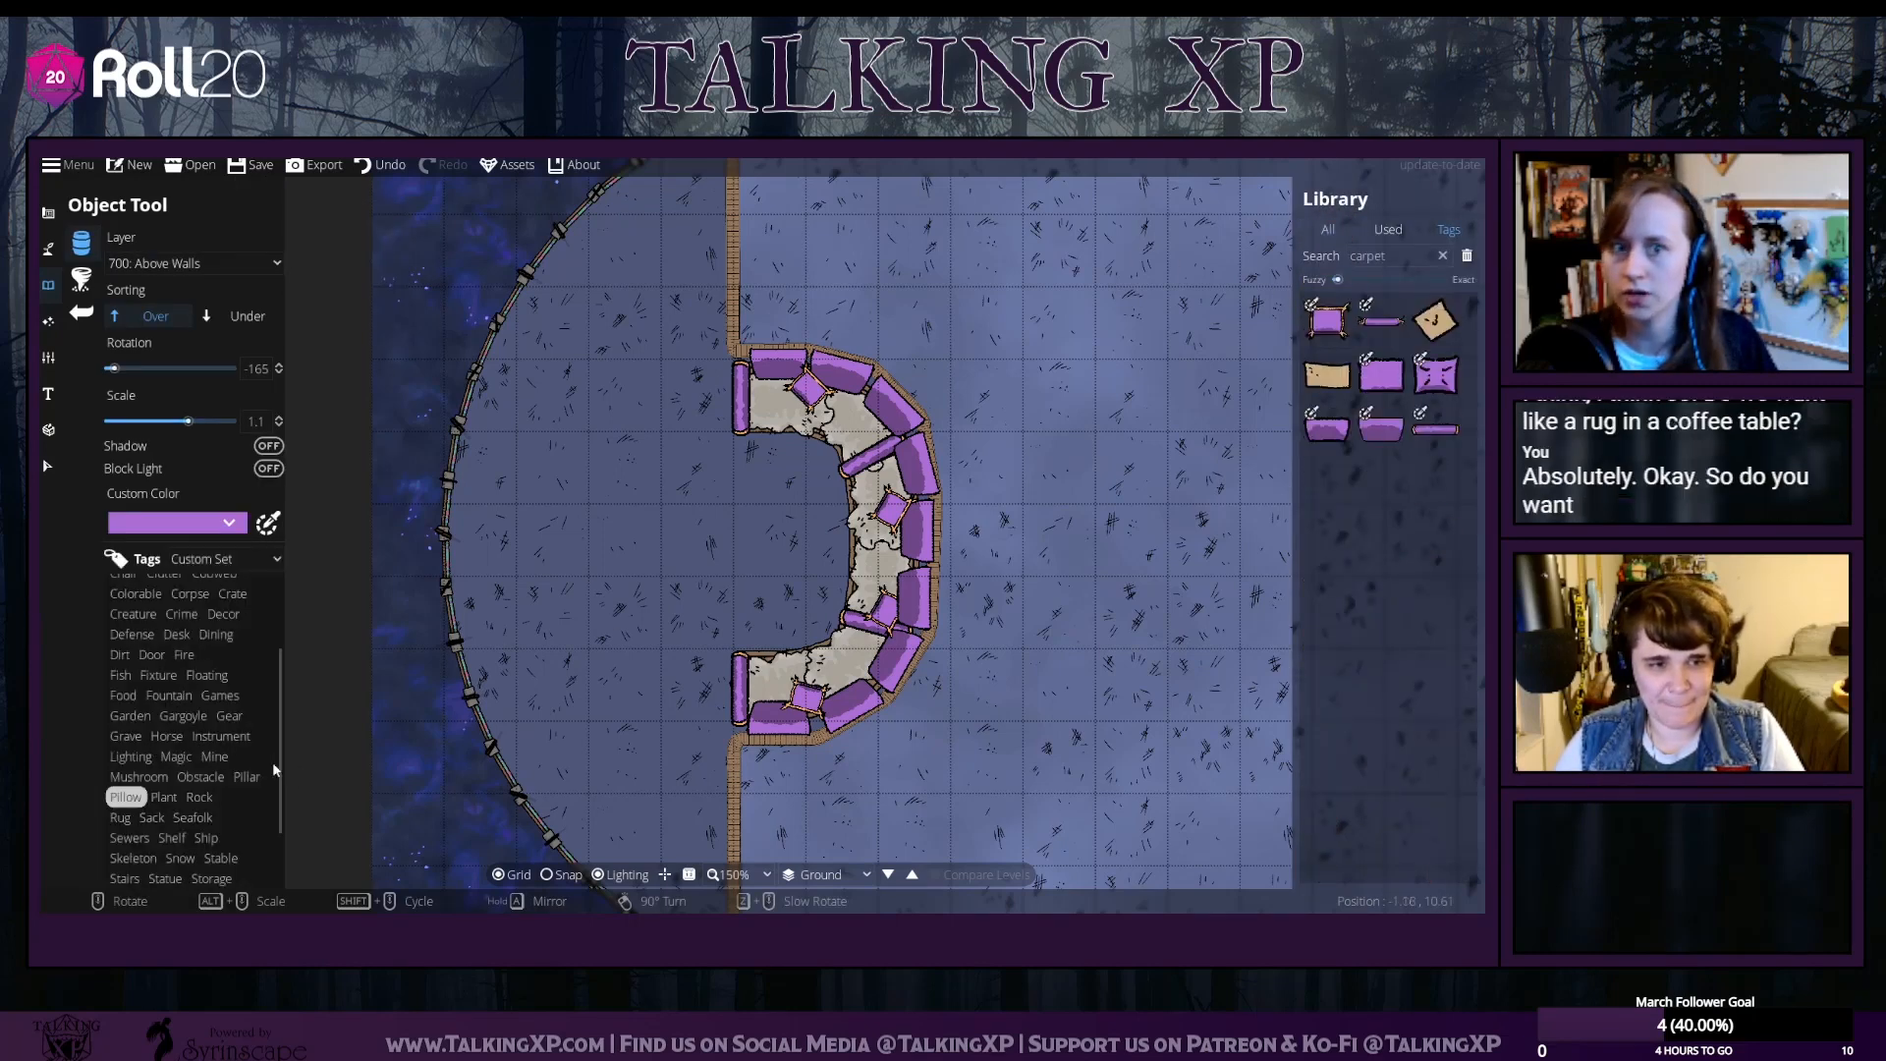
left_click(1390, 256)
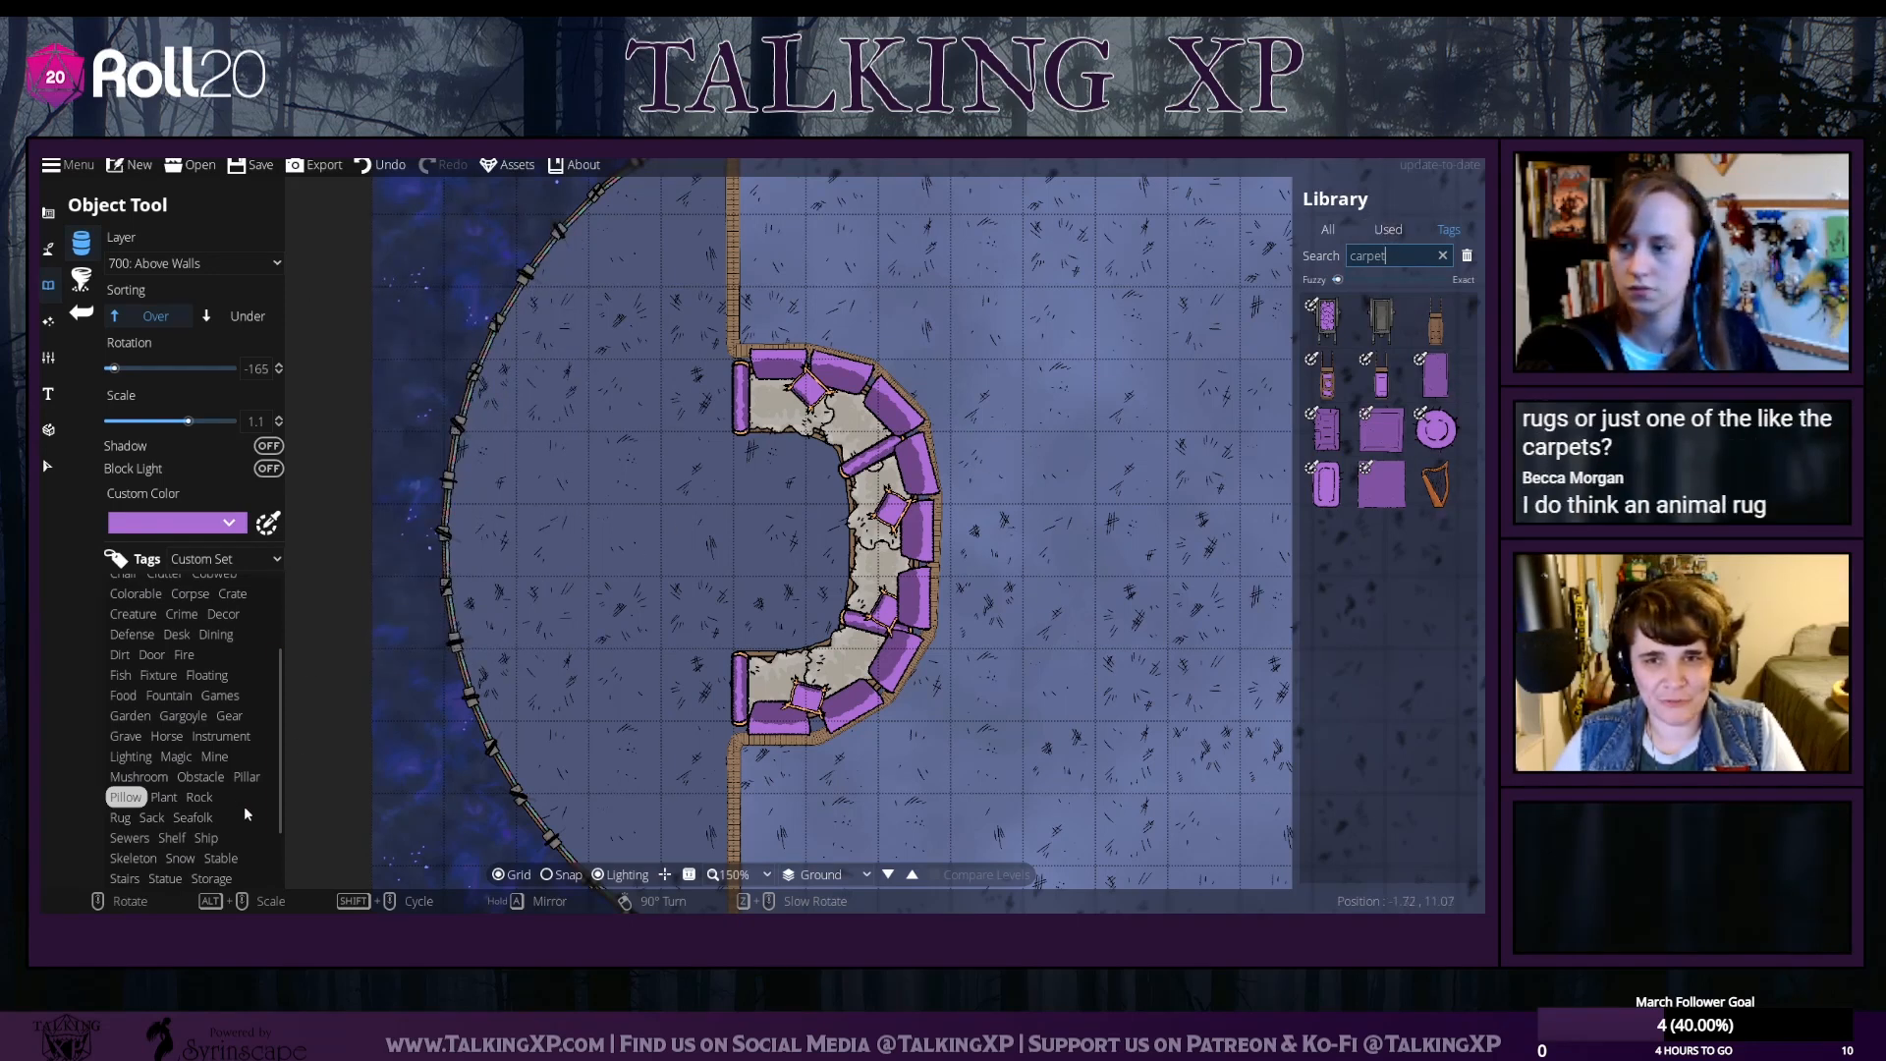
left_click_drag(1386, 255, 1340, 261)
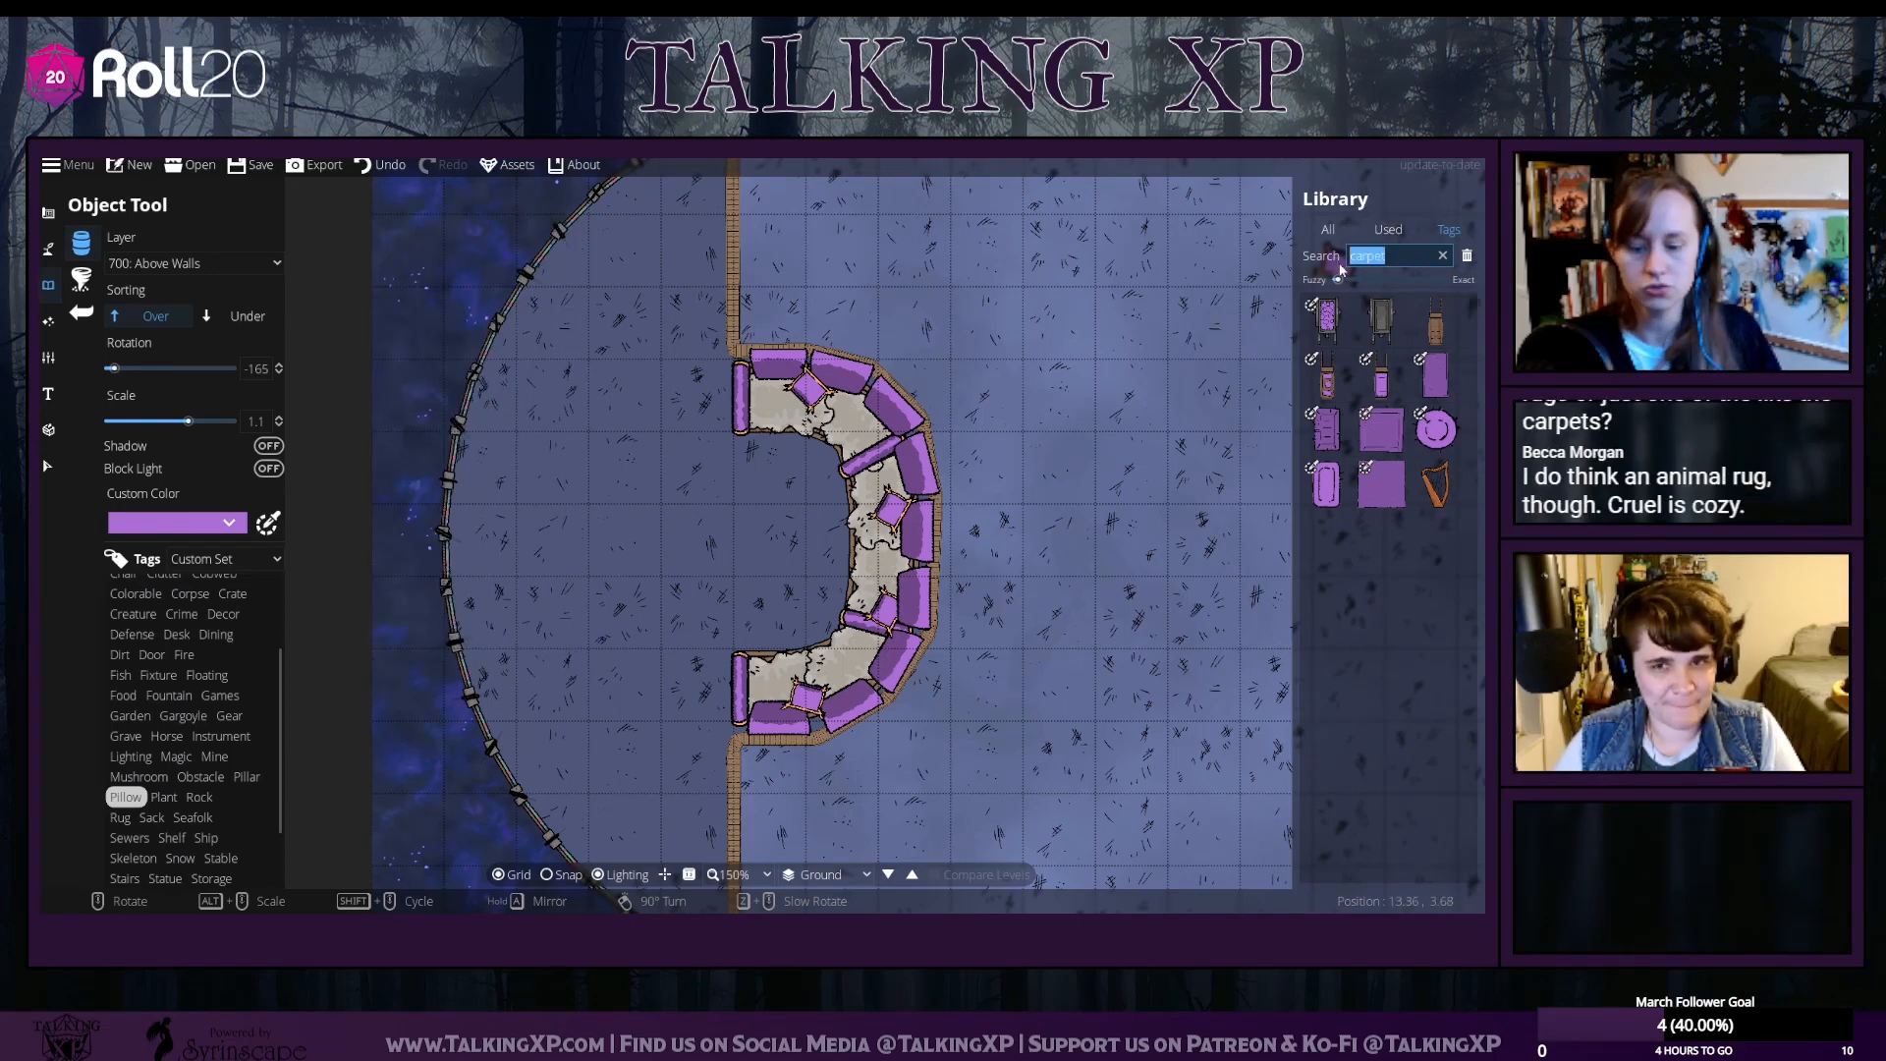
type("rug")
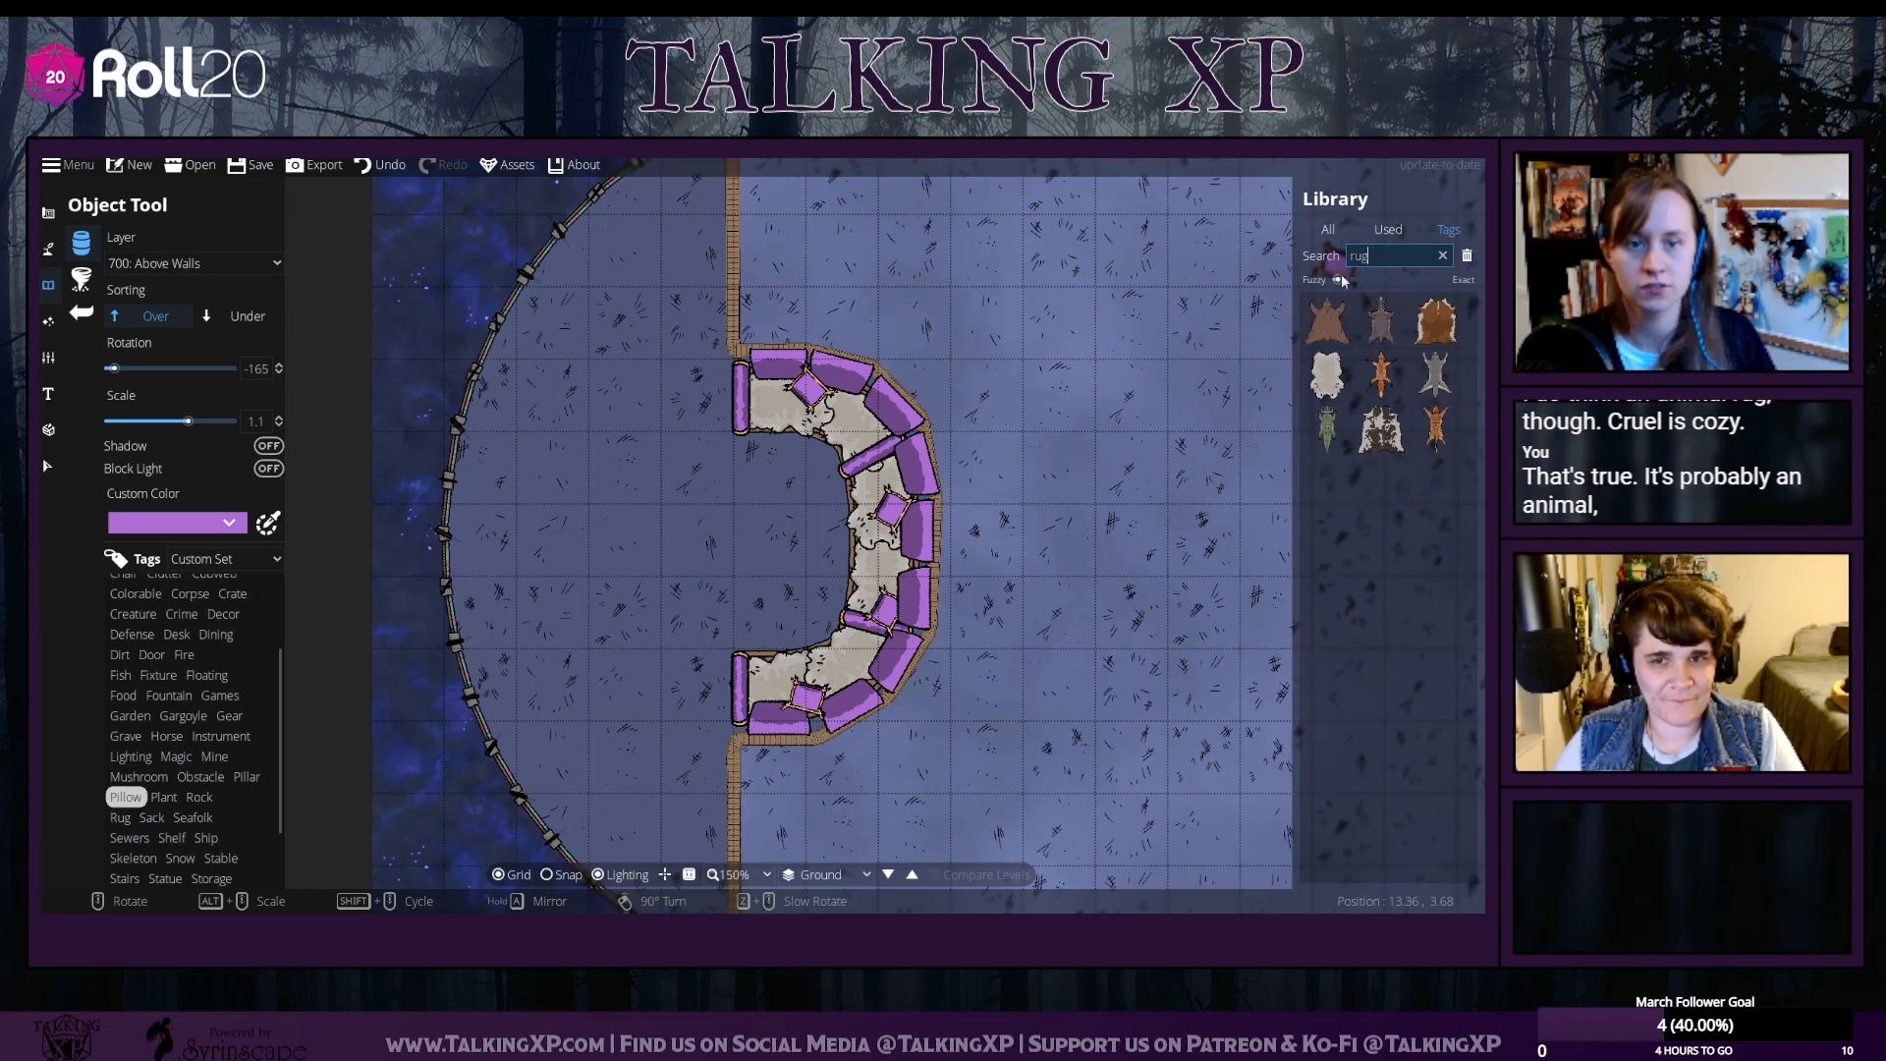
left_click(1330, 337)
scroll(688, 538, "up", 5)
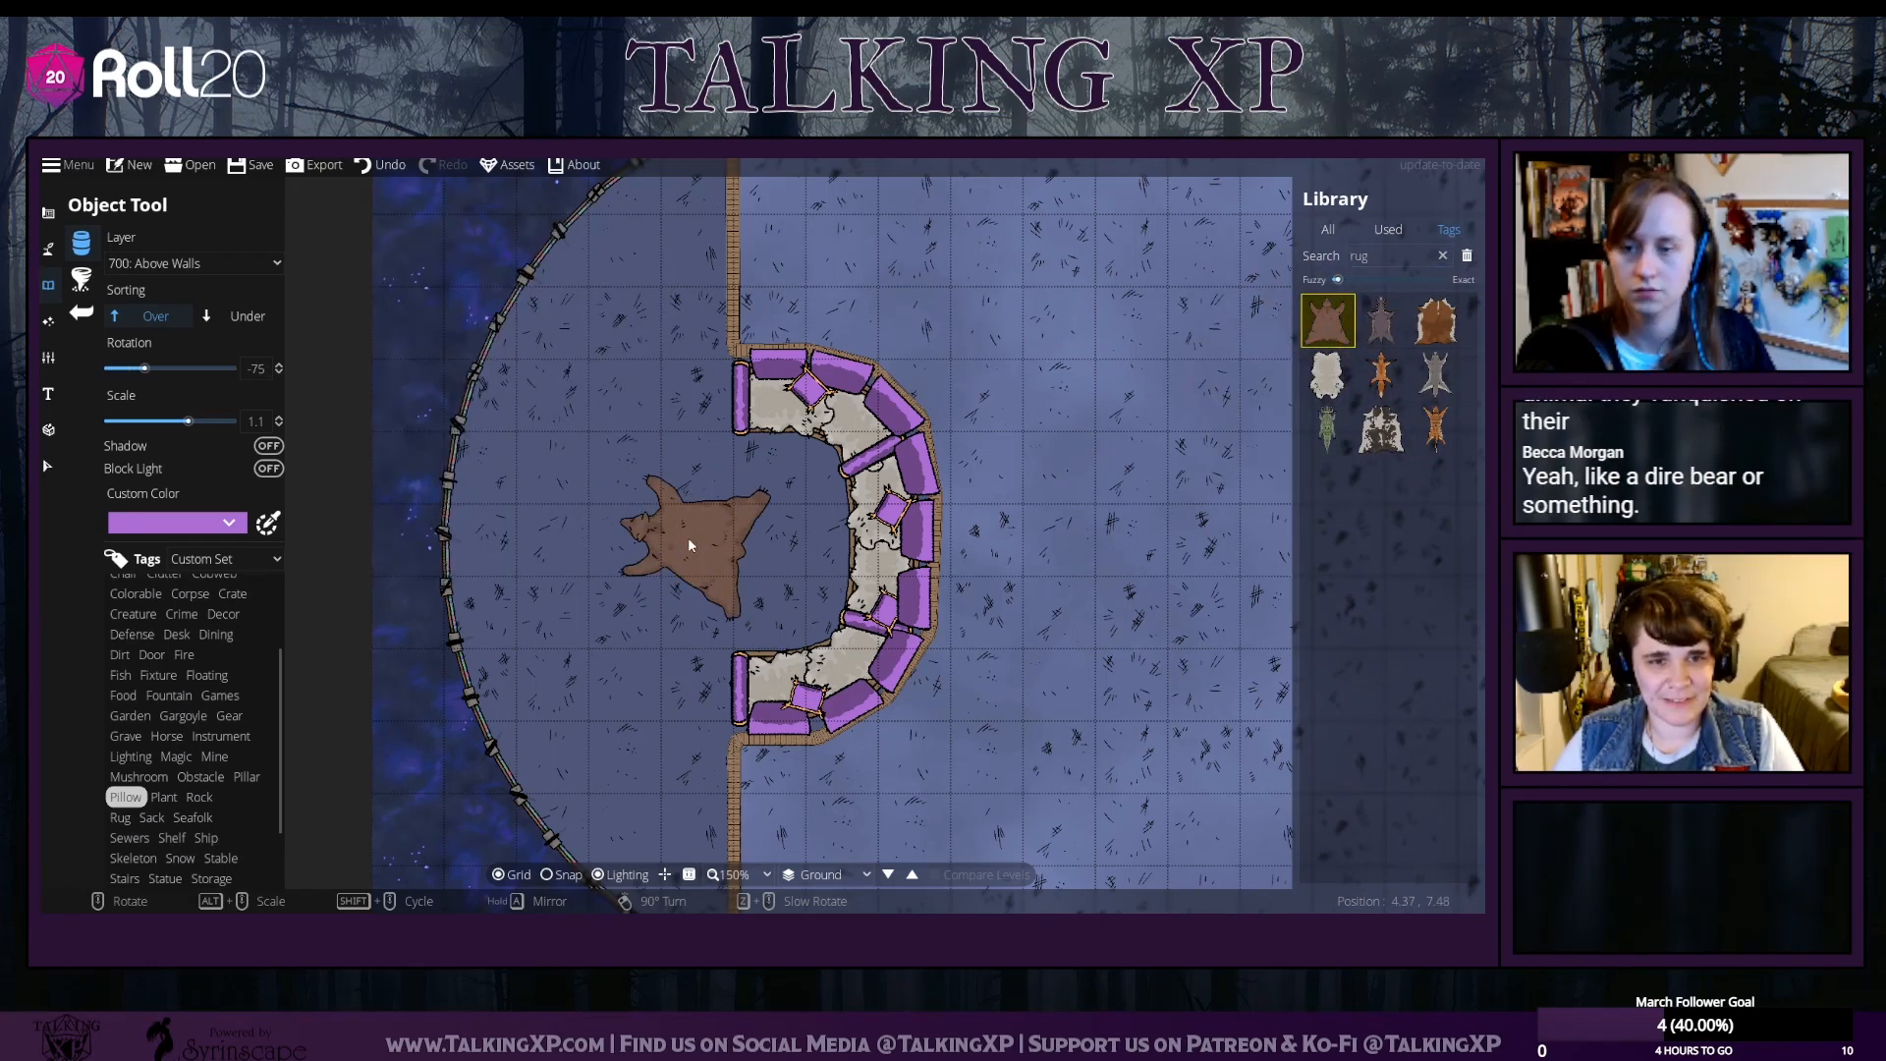
scroll(689, 546, "down", 6, "shift")
scroll(687, 540, "down", 3, "shift")
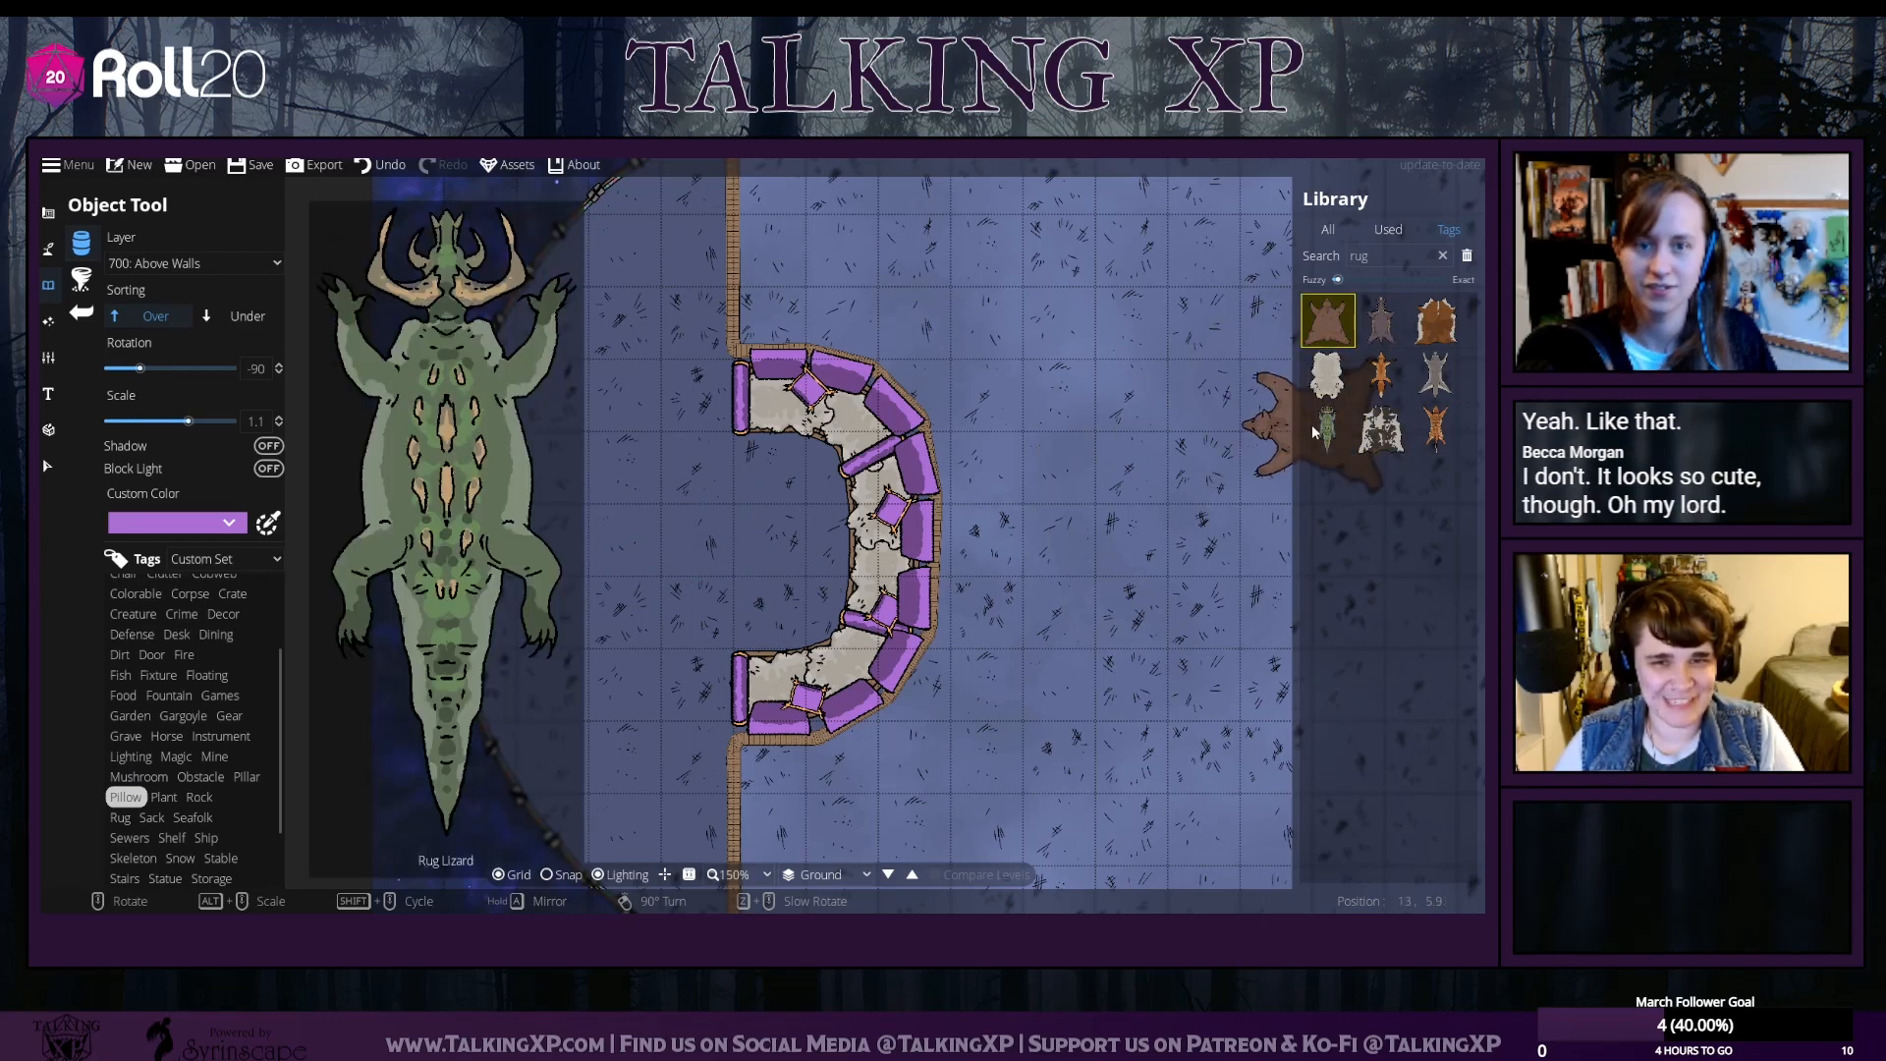
Try the Rug Lizard in the pit, enlarged to scale 2.1 and rotated to -135
left_click(1327, 430)
scroll(666, 532, "up", 10, "alt")
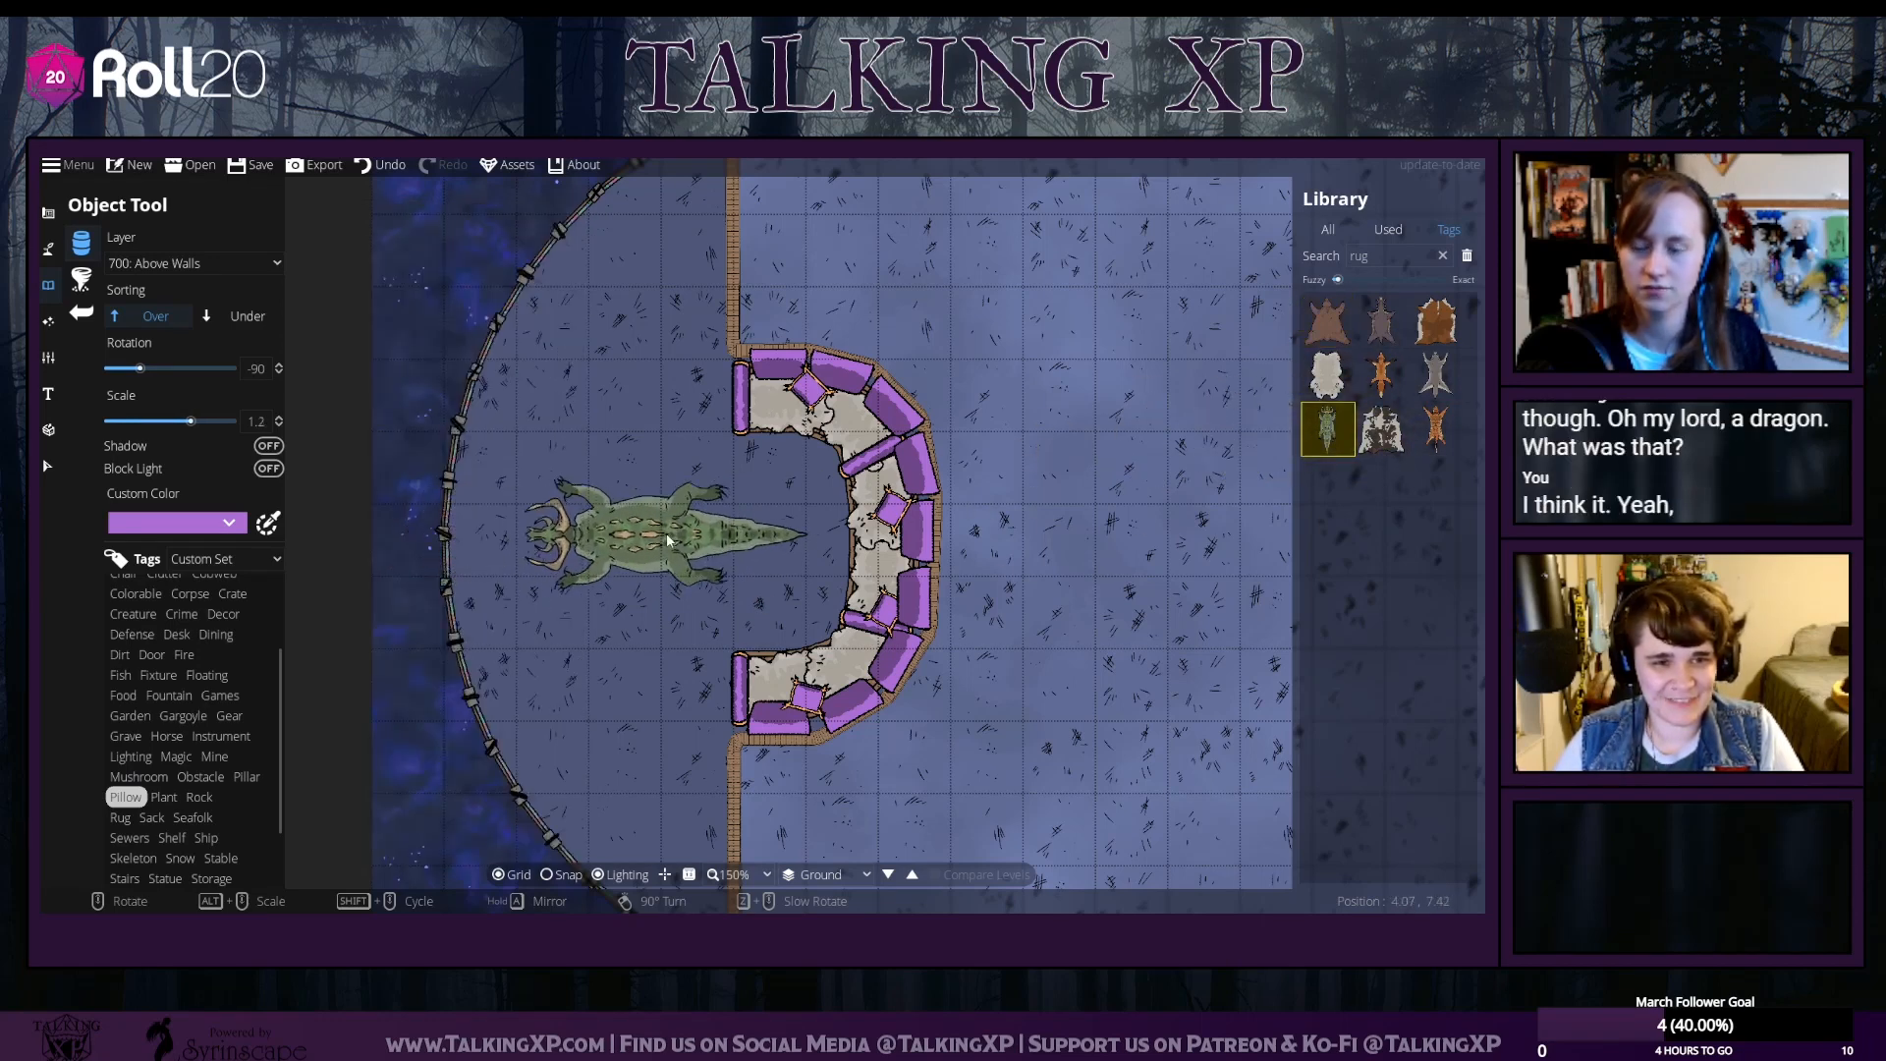
scroll(666, 532, "down", 1)
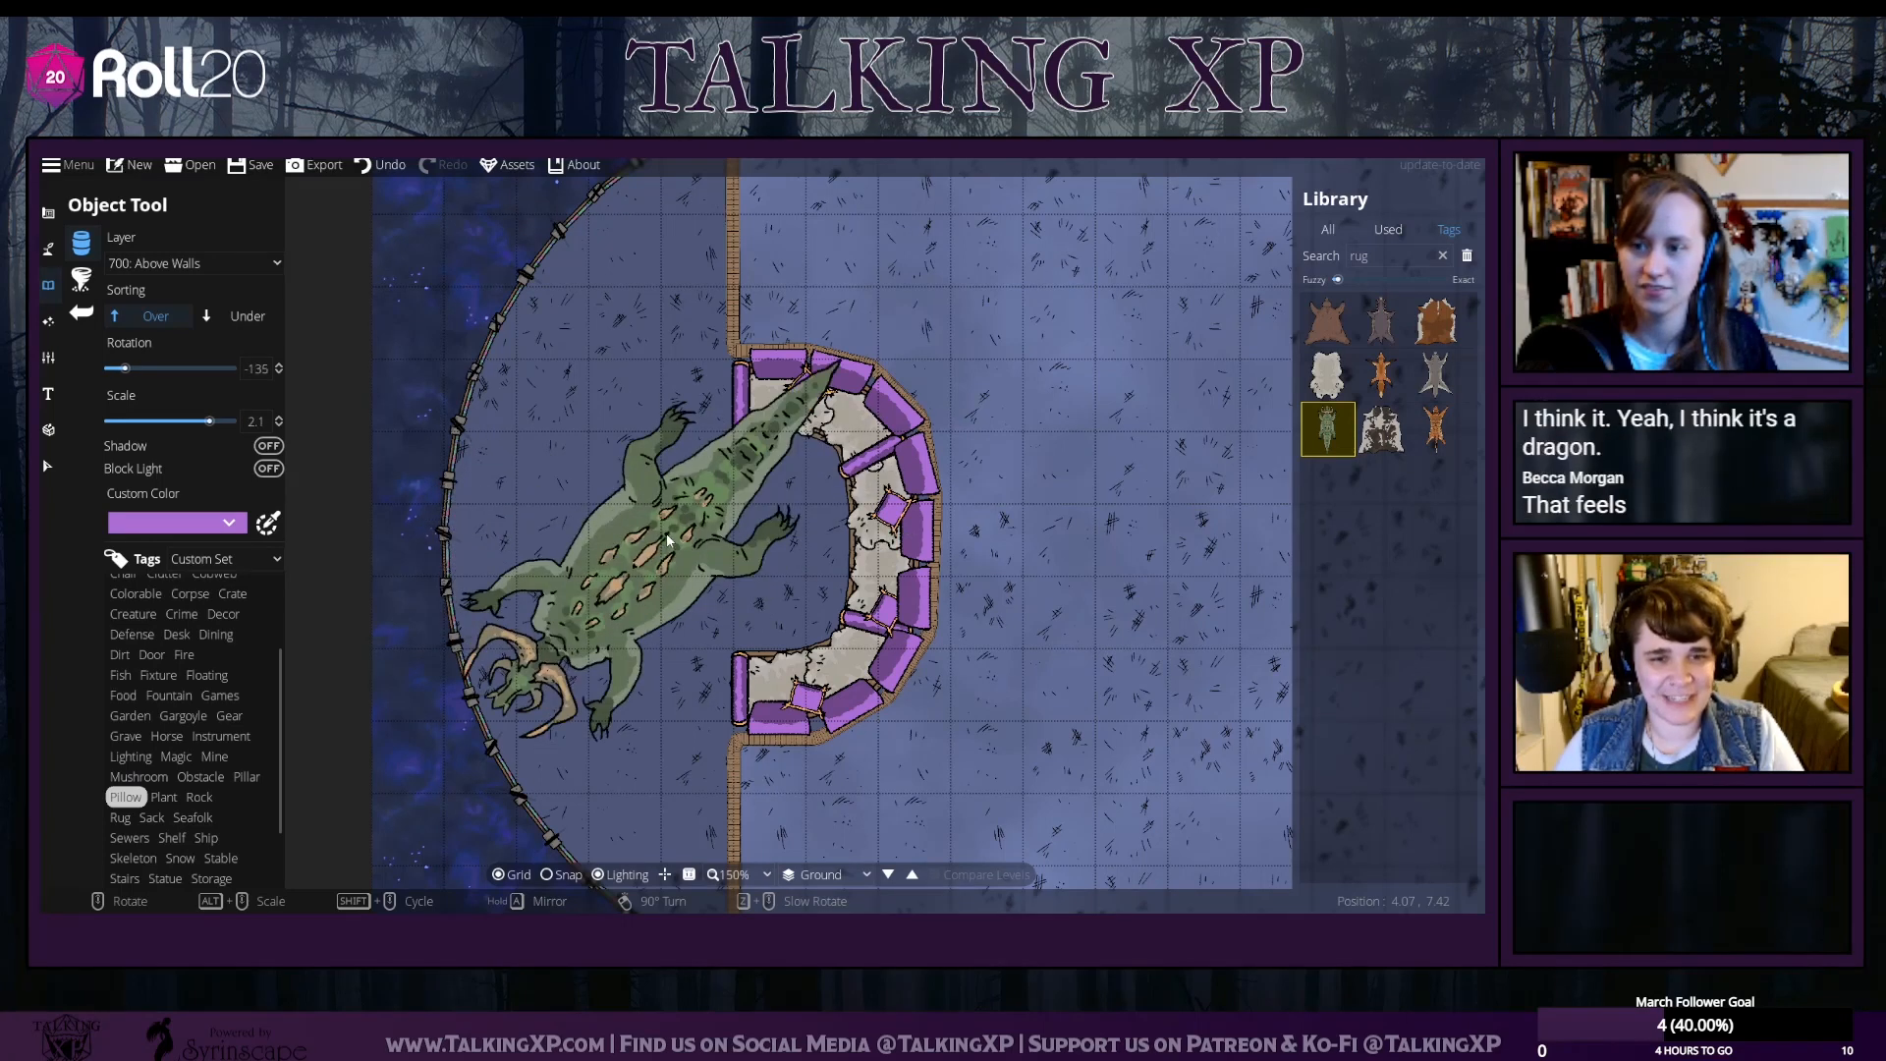
Place the brown bear rug inside the couch's curve on layer 100: User Layer 1, sorted Under, at rotation -90 and scale 2.1
left_click(1339, 334)
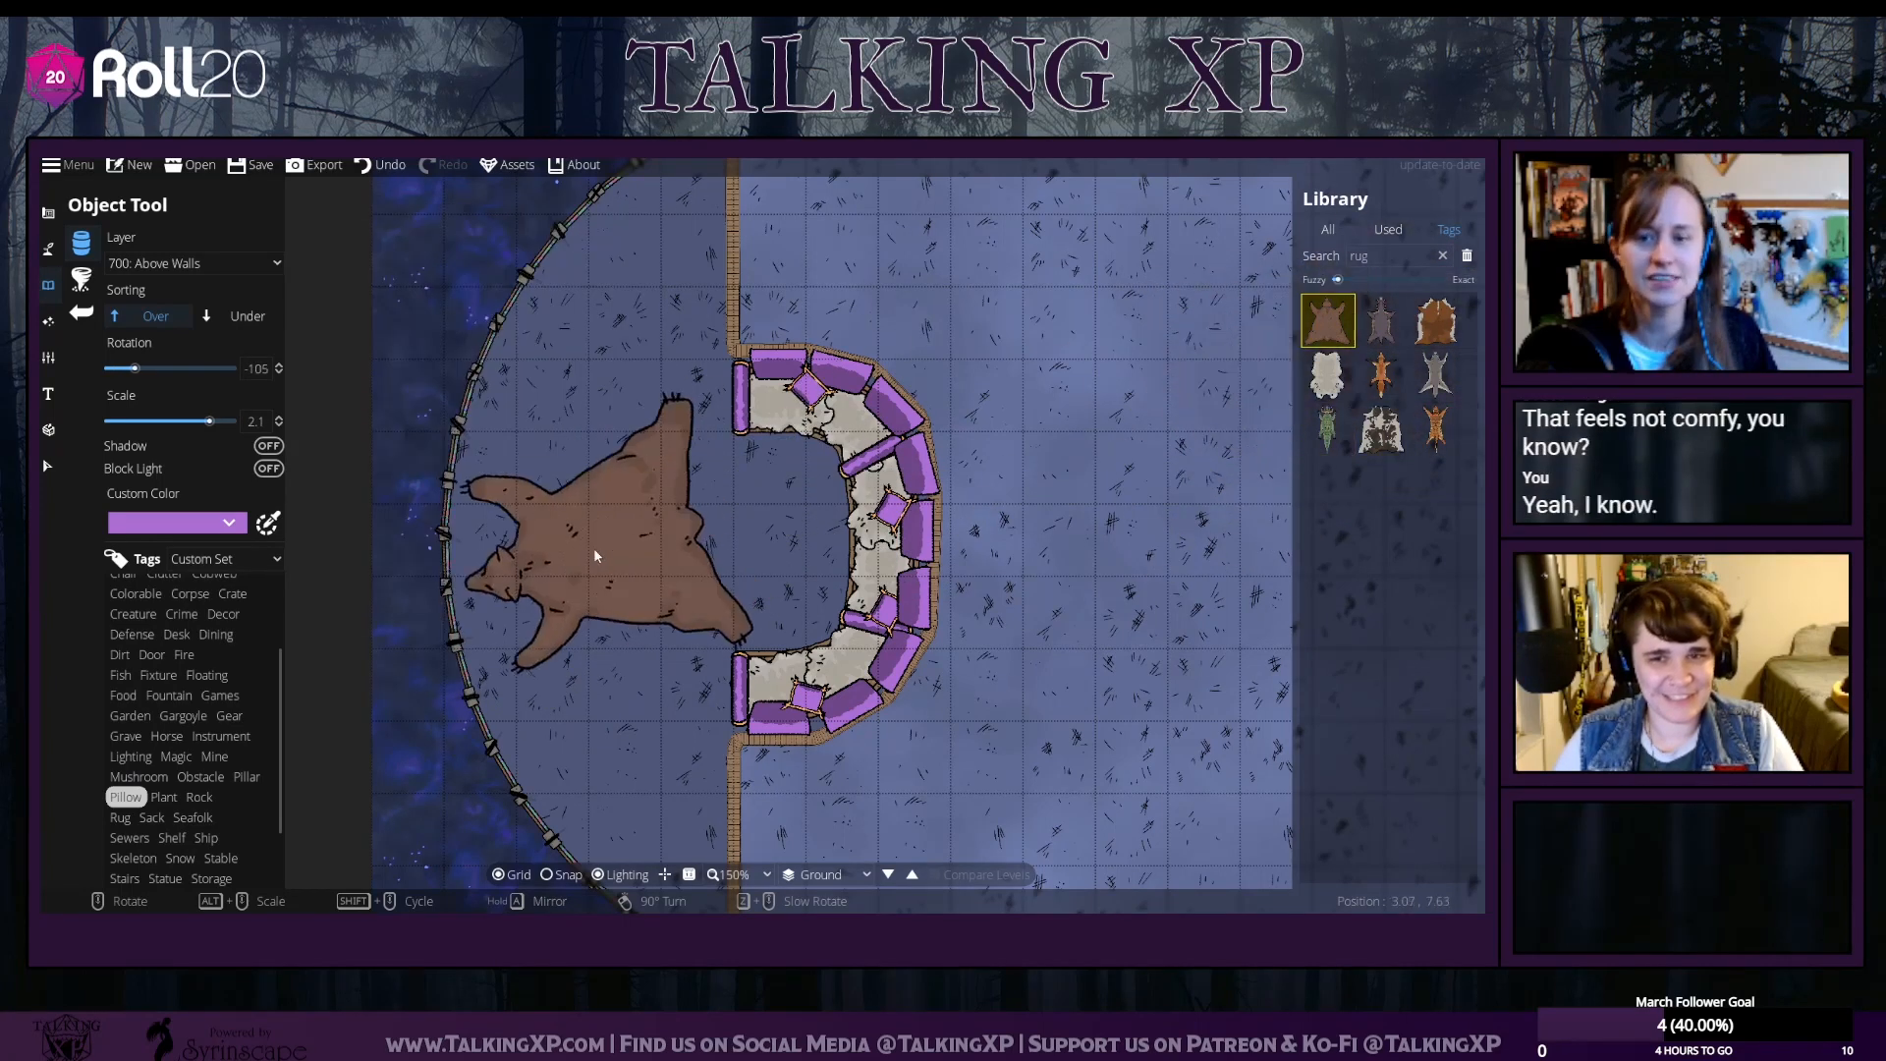
left_click(230, 265)
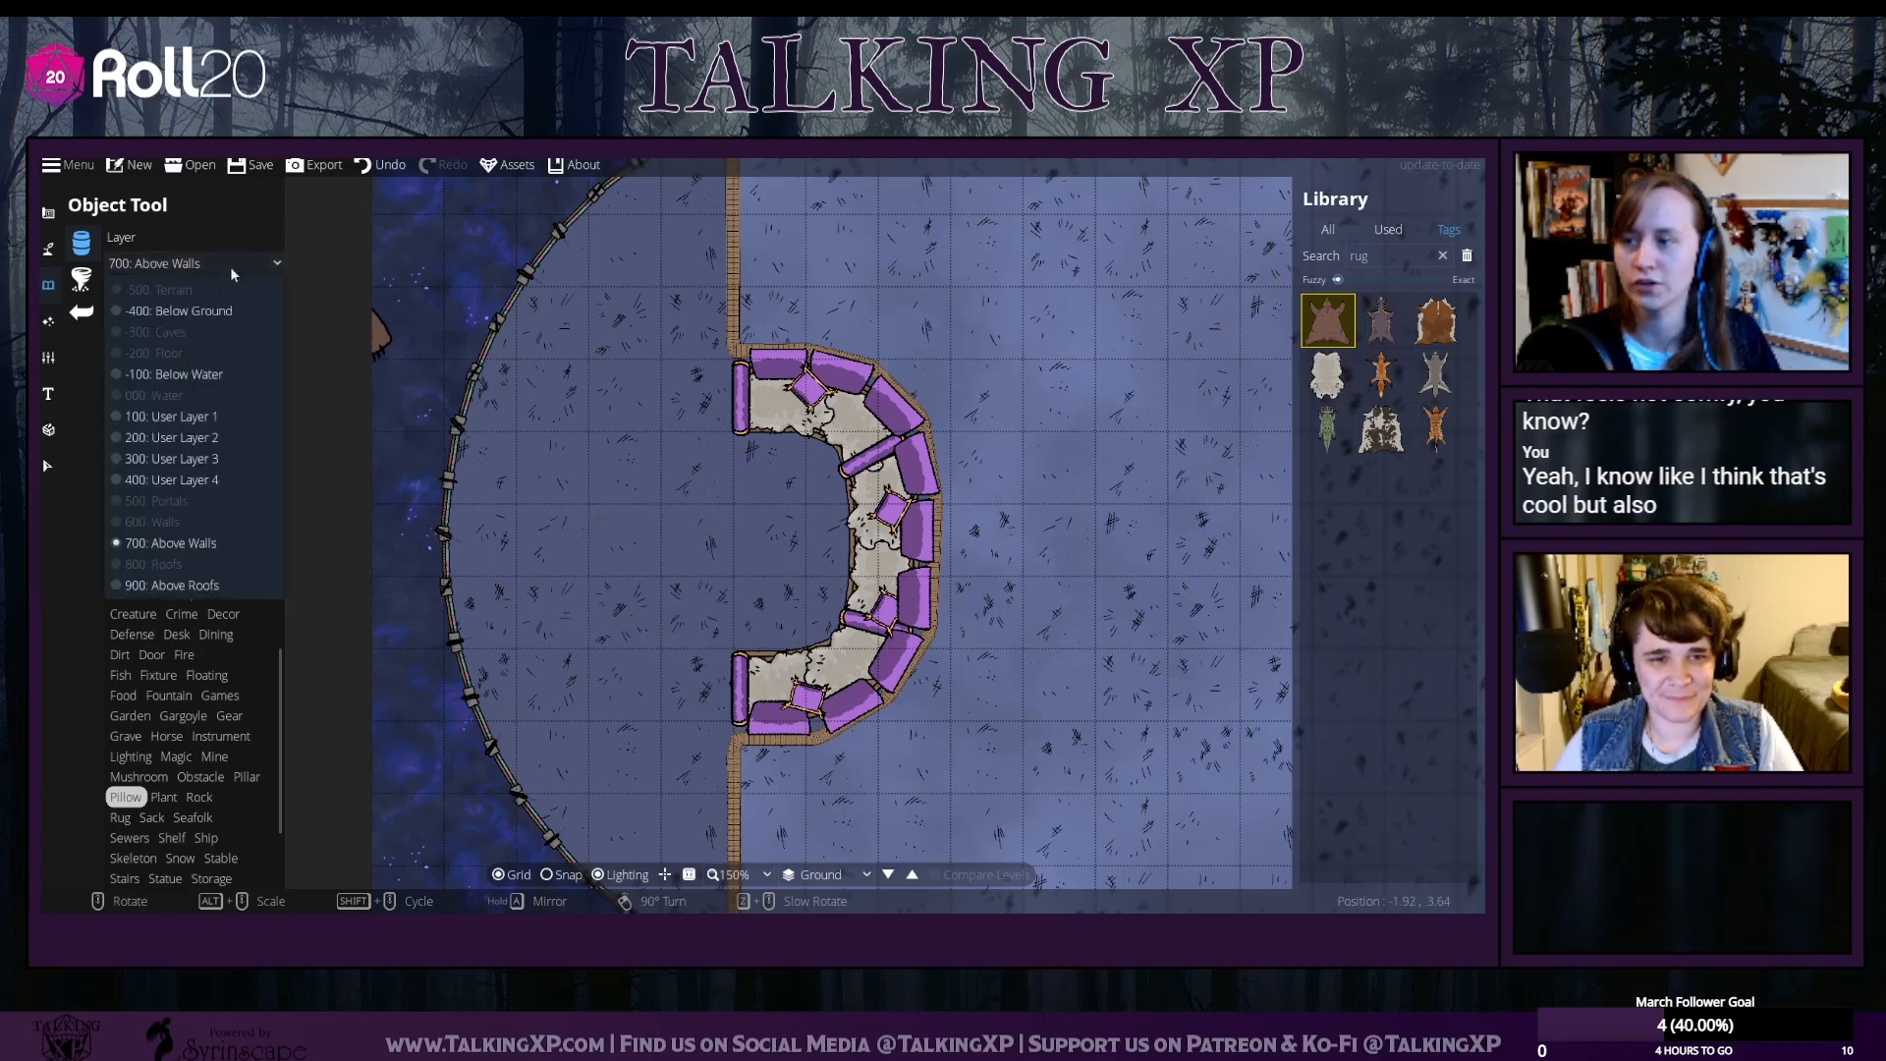
left_click(197, 416)
scroll(723, 594, "up", 1)
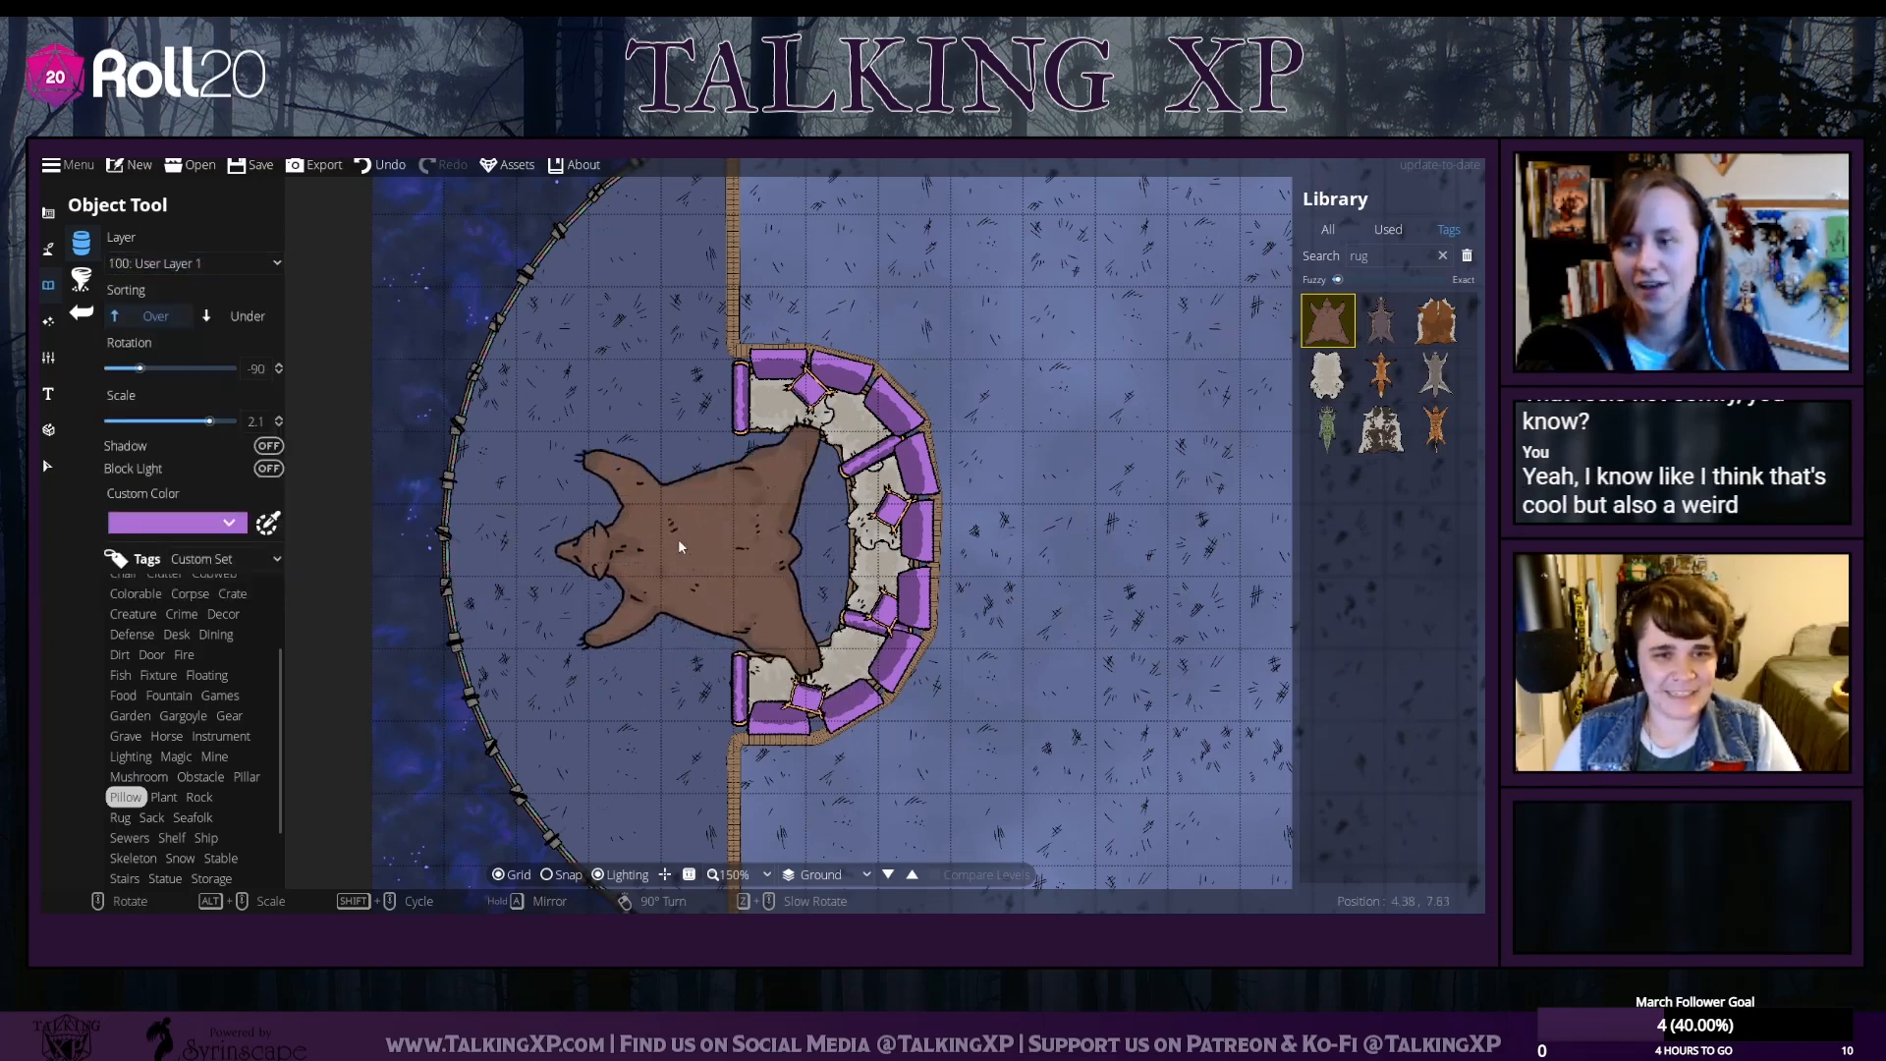
left_click(241, 316)
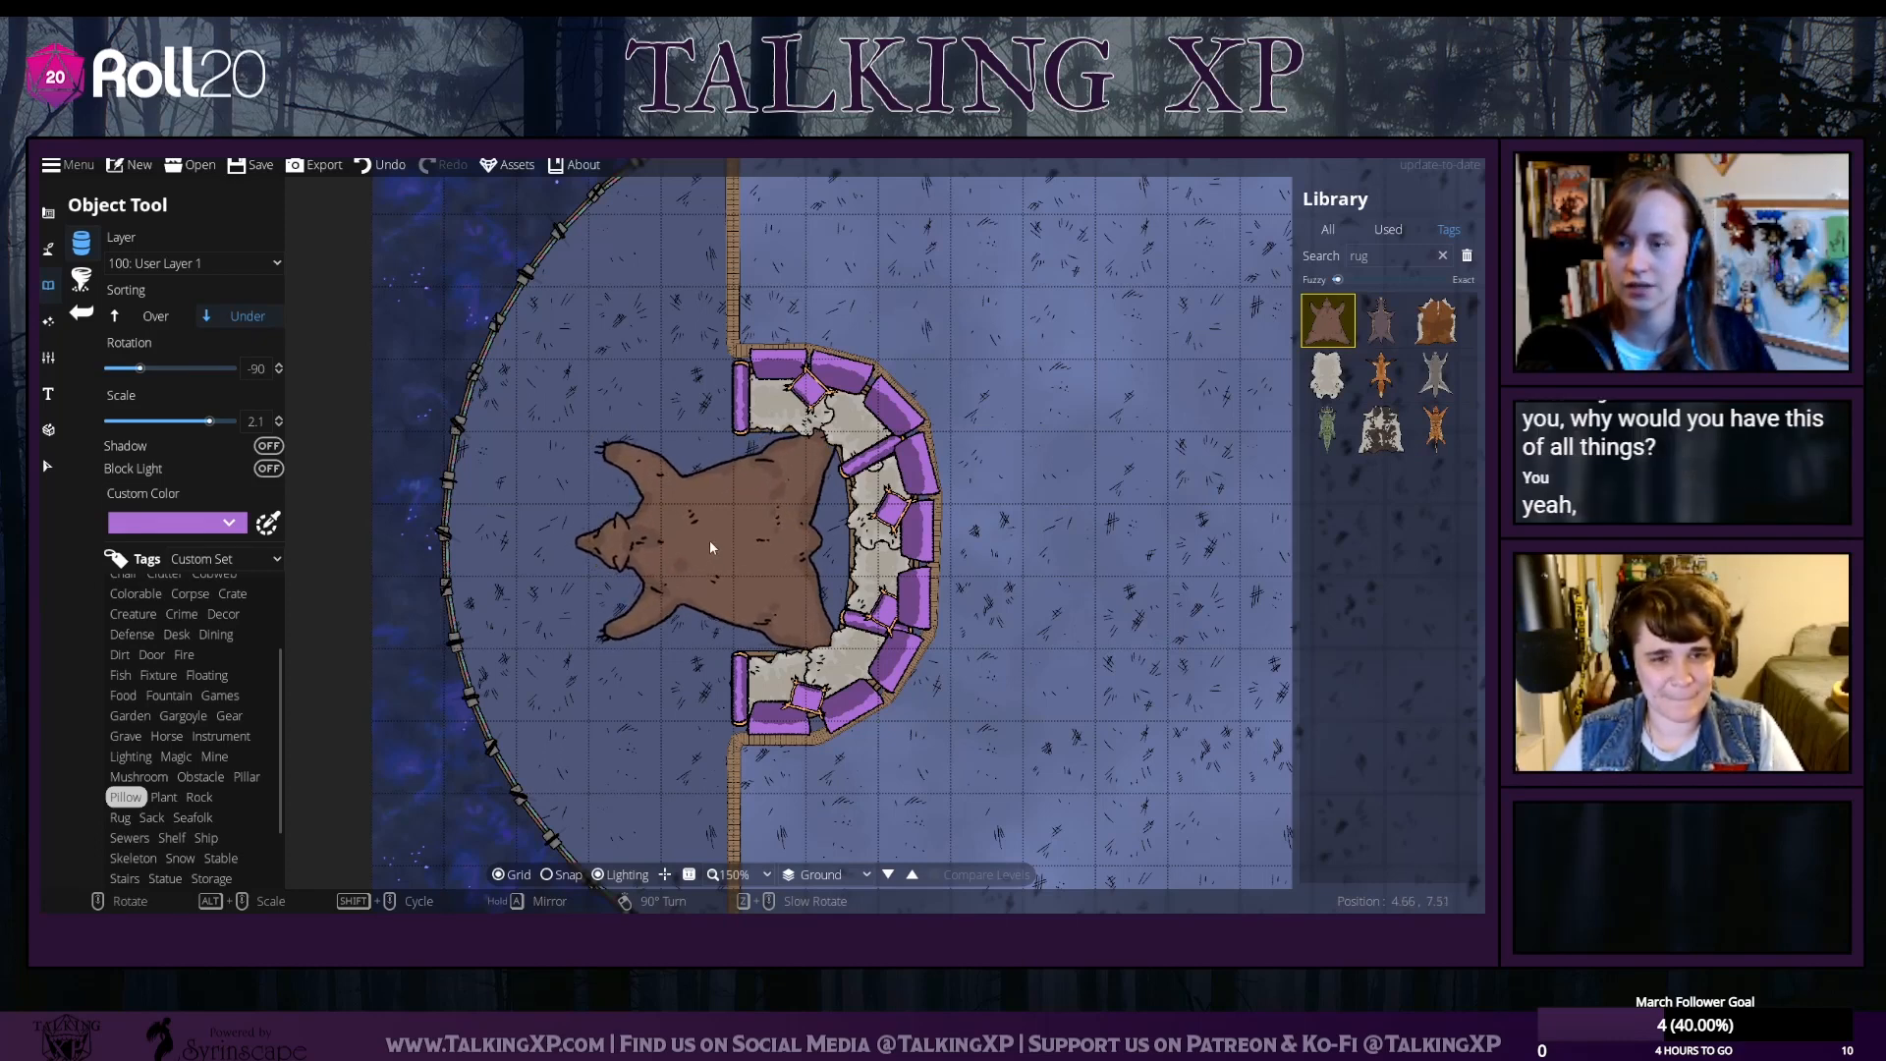
left_click(710, 546)
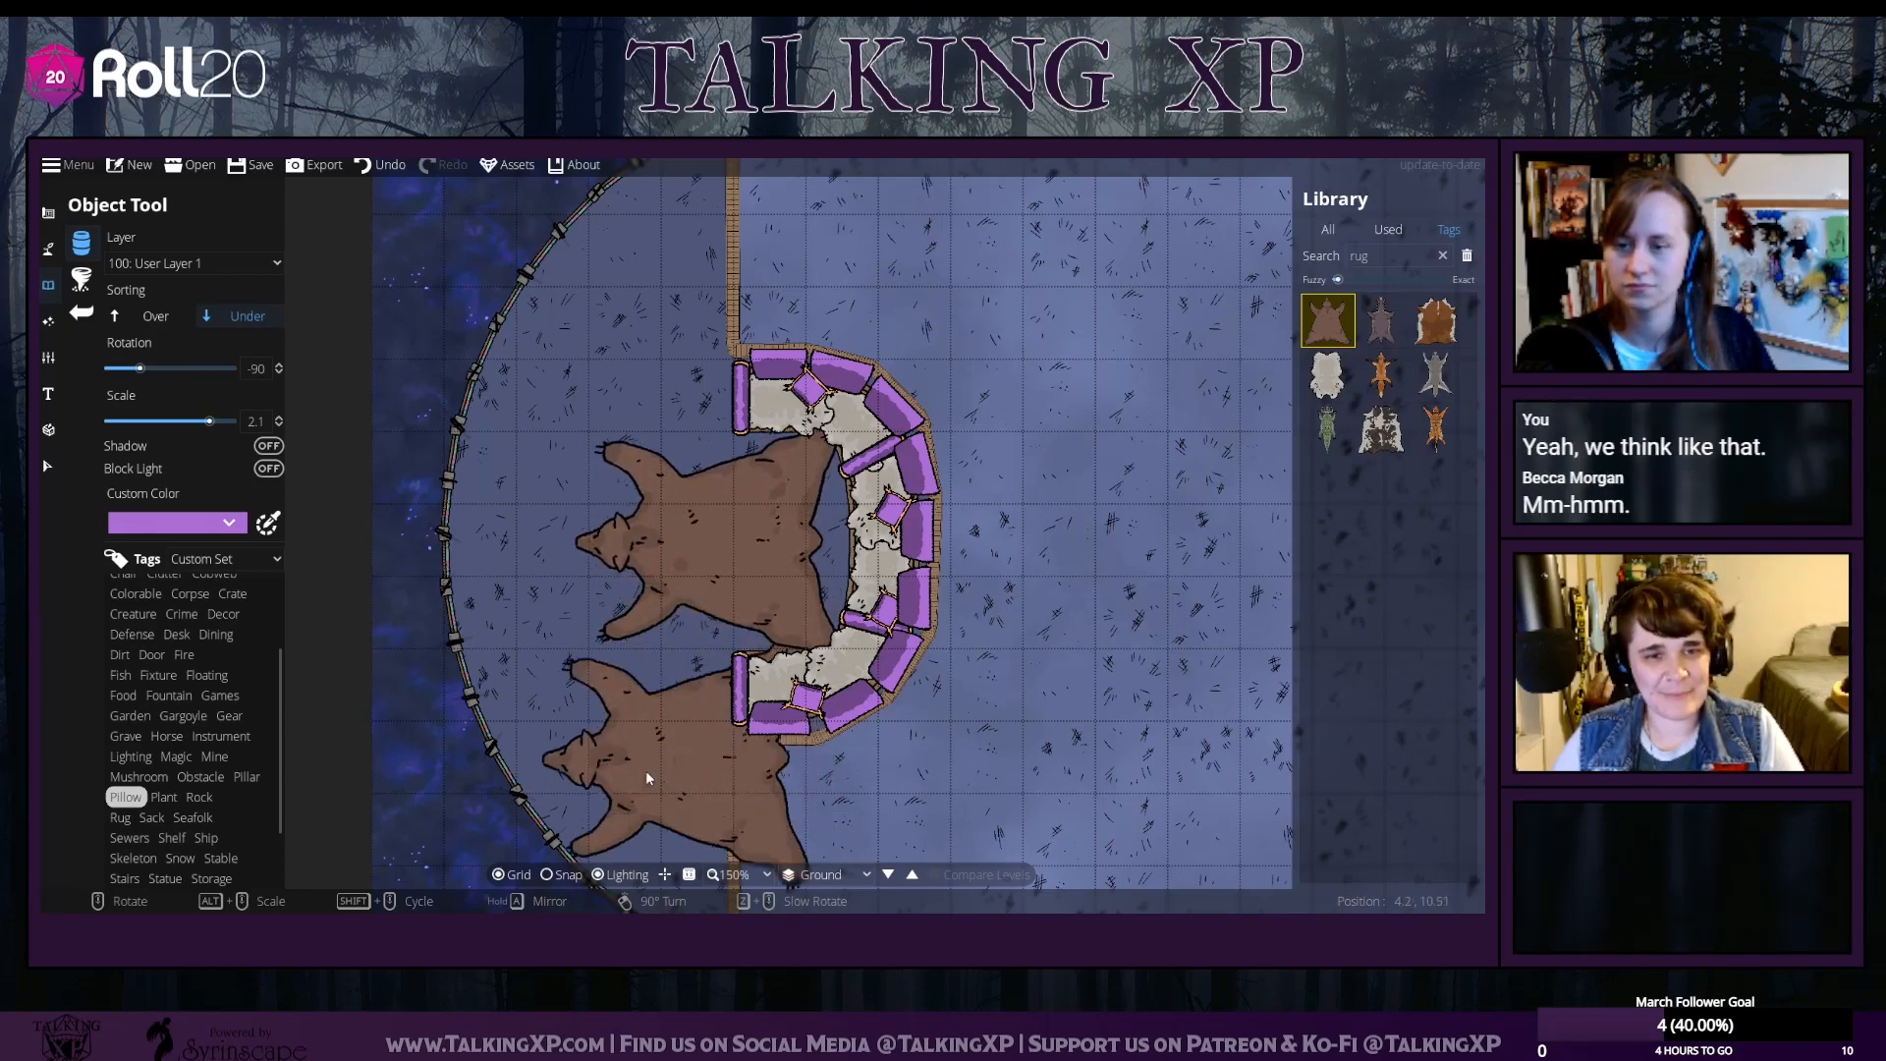
left_click(51, 470)
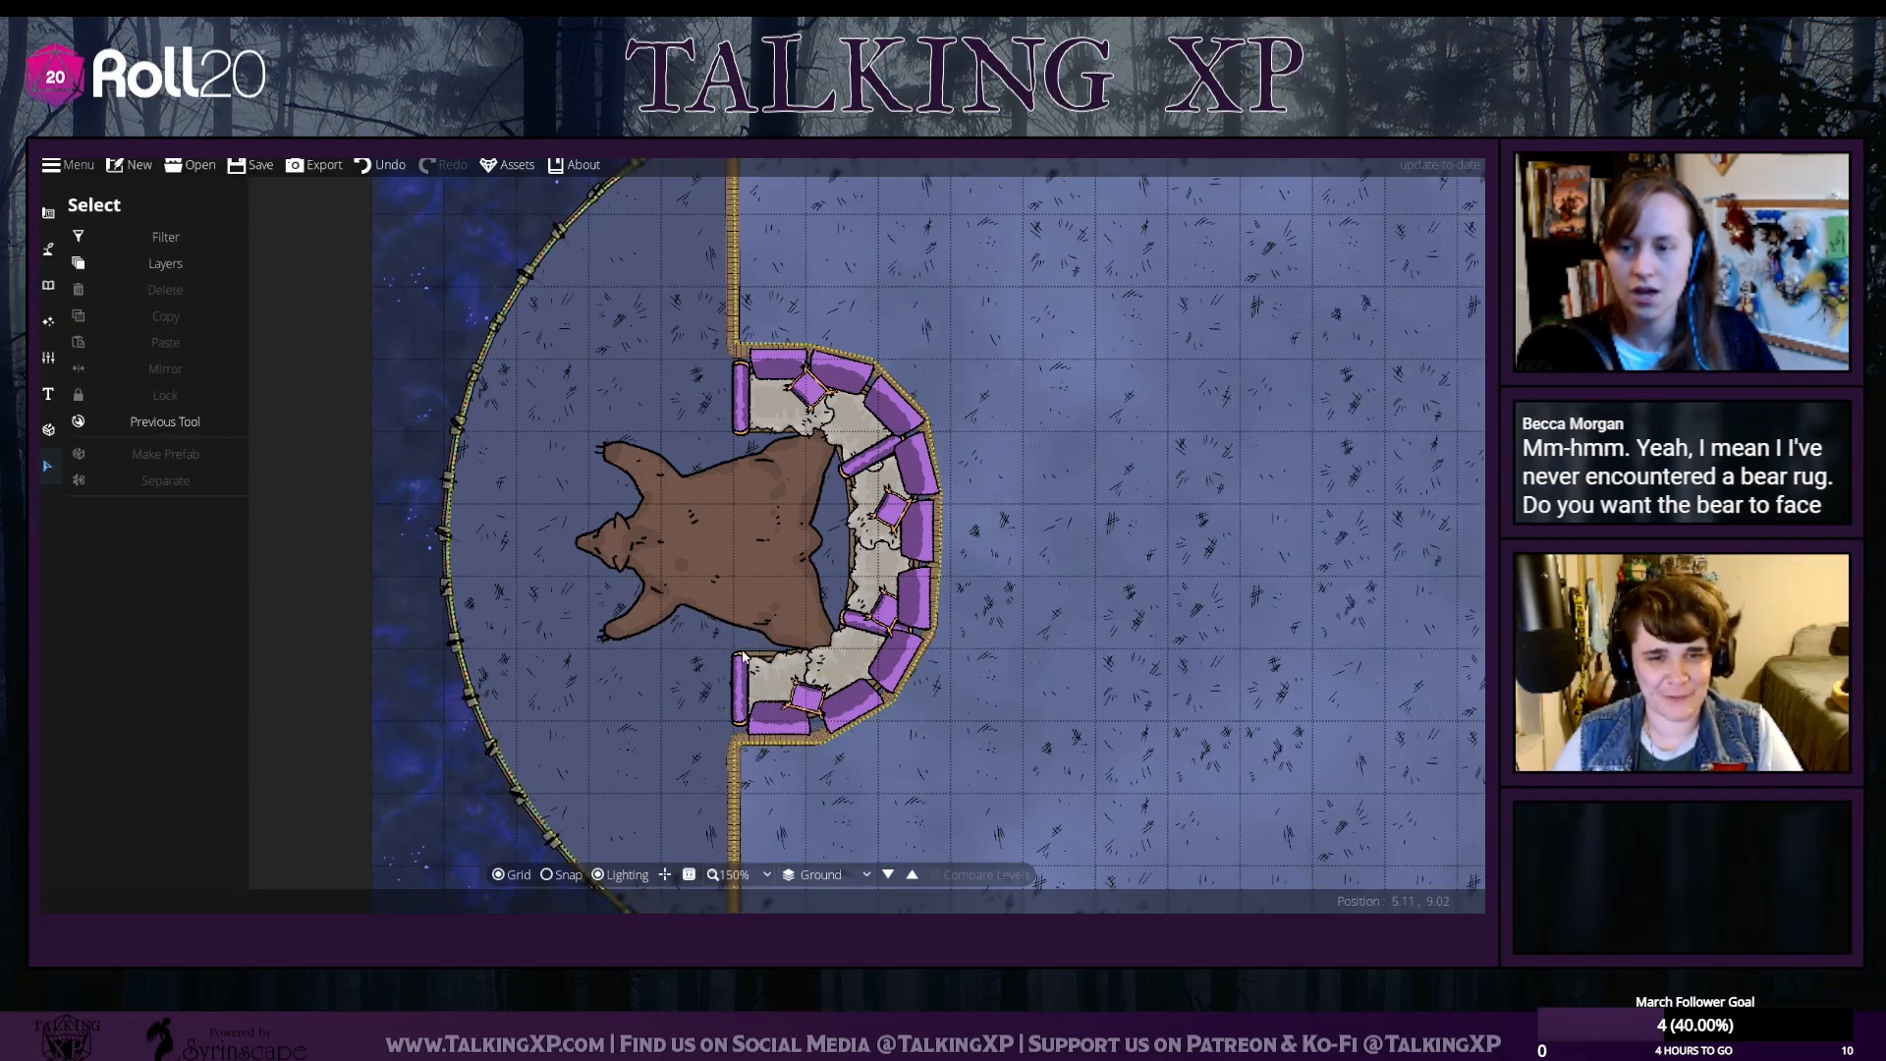
left_click(811, 435)
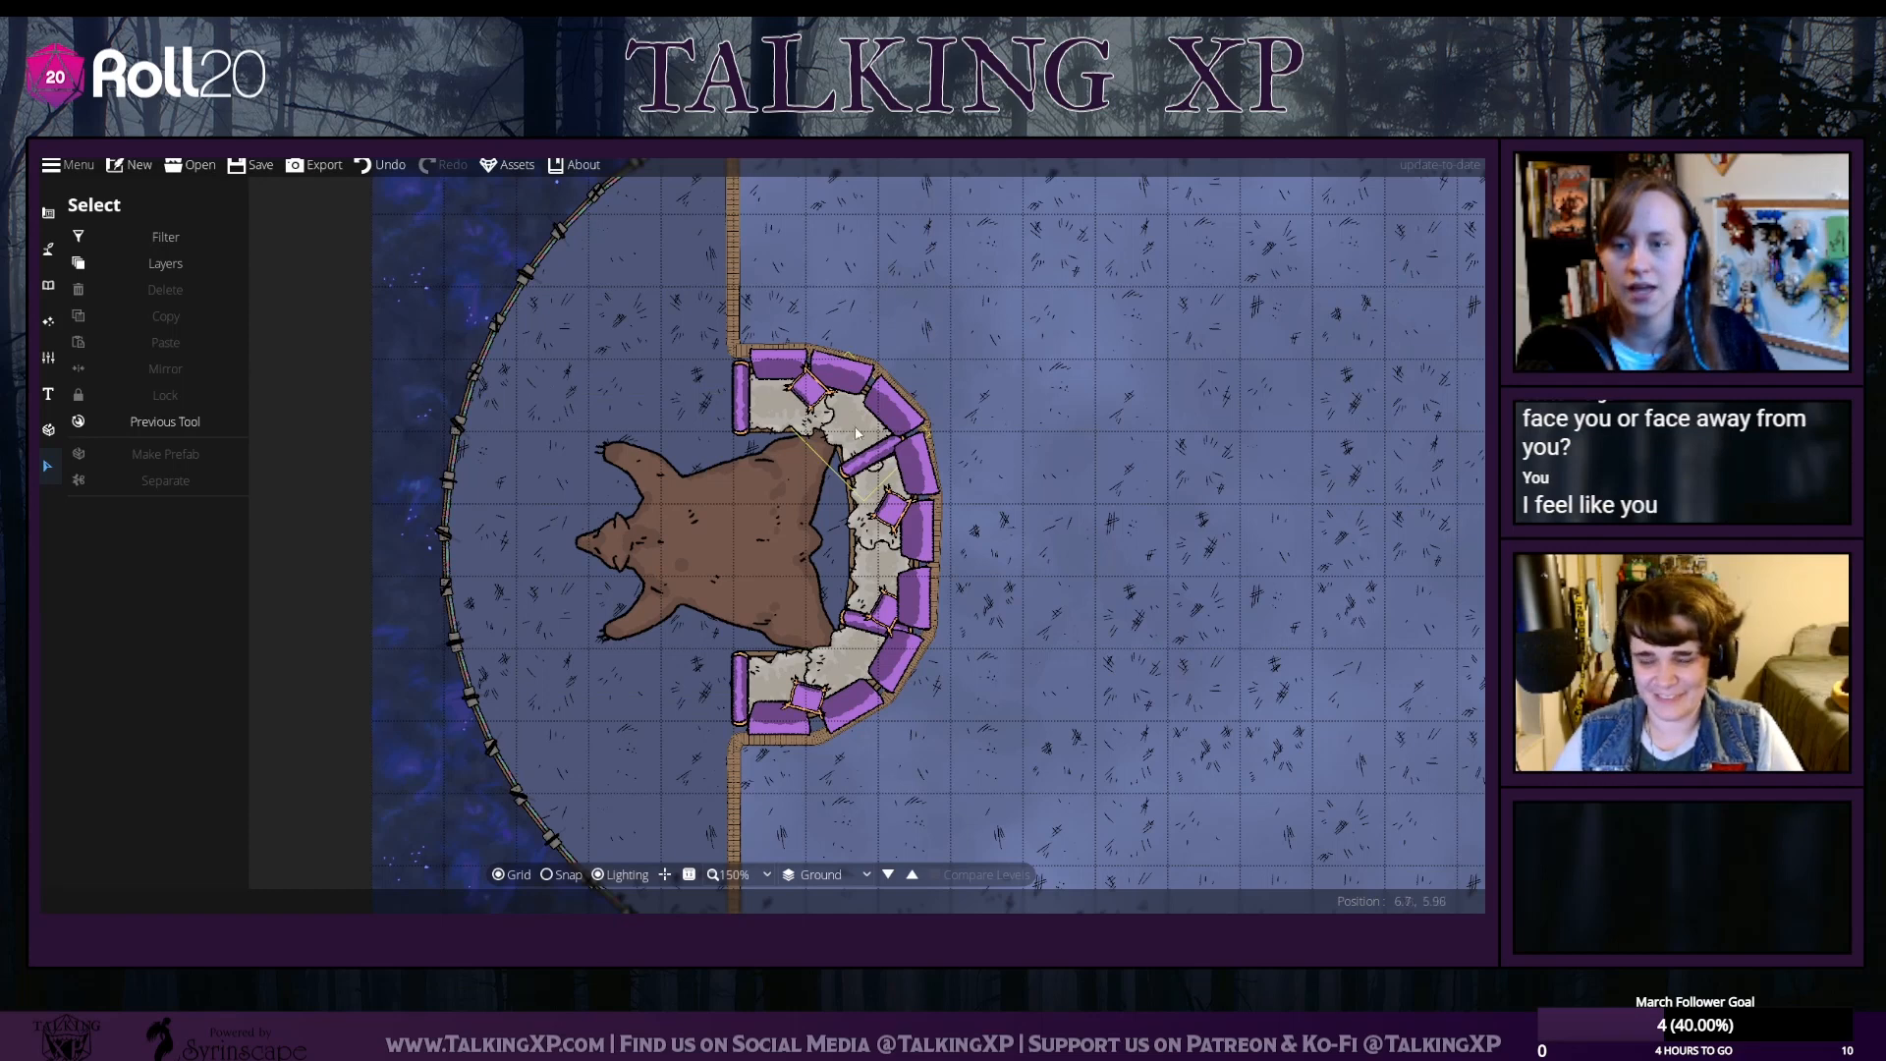
Move the white fur throw off the couch's upper bend and check the layer assigned to the wooden couch base
left_click_drag(851, 431, 1065, 399)
left_click(968, 412)
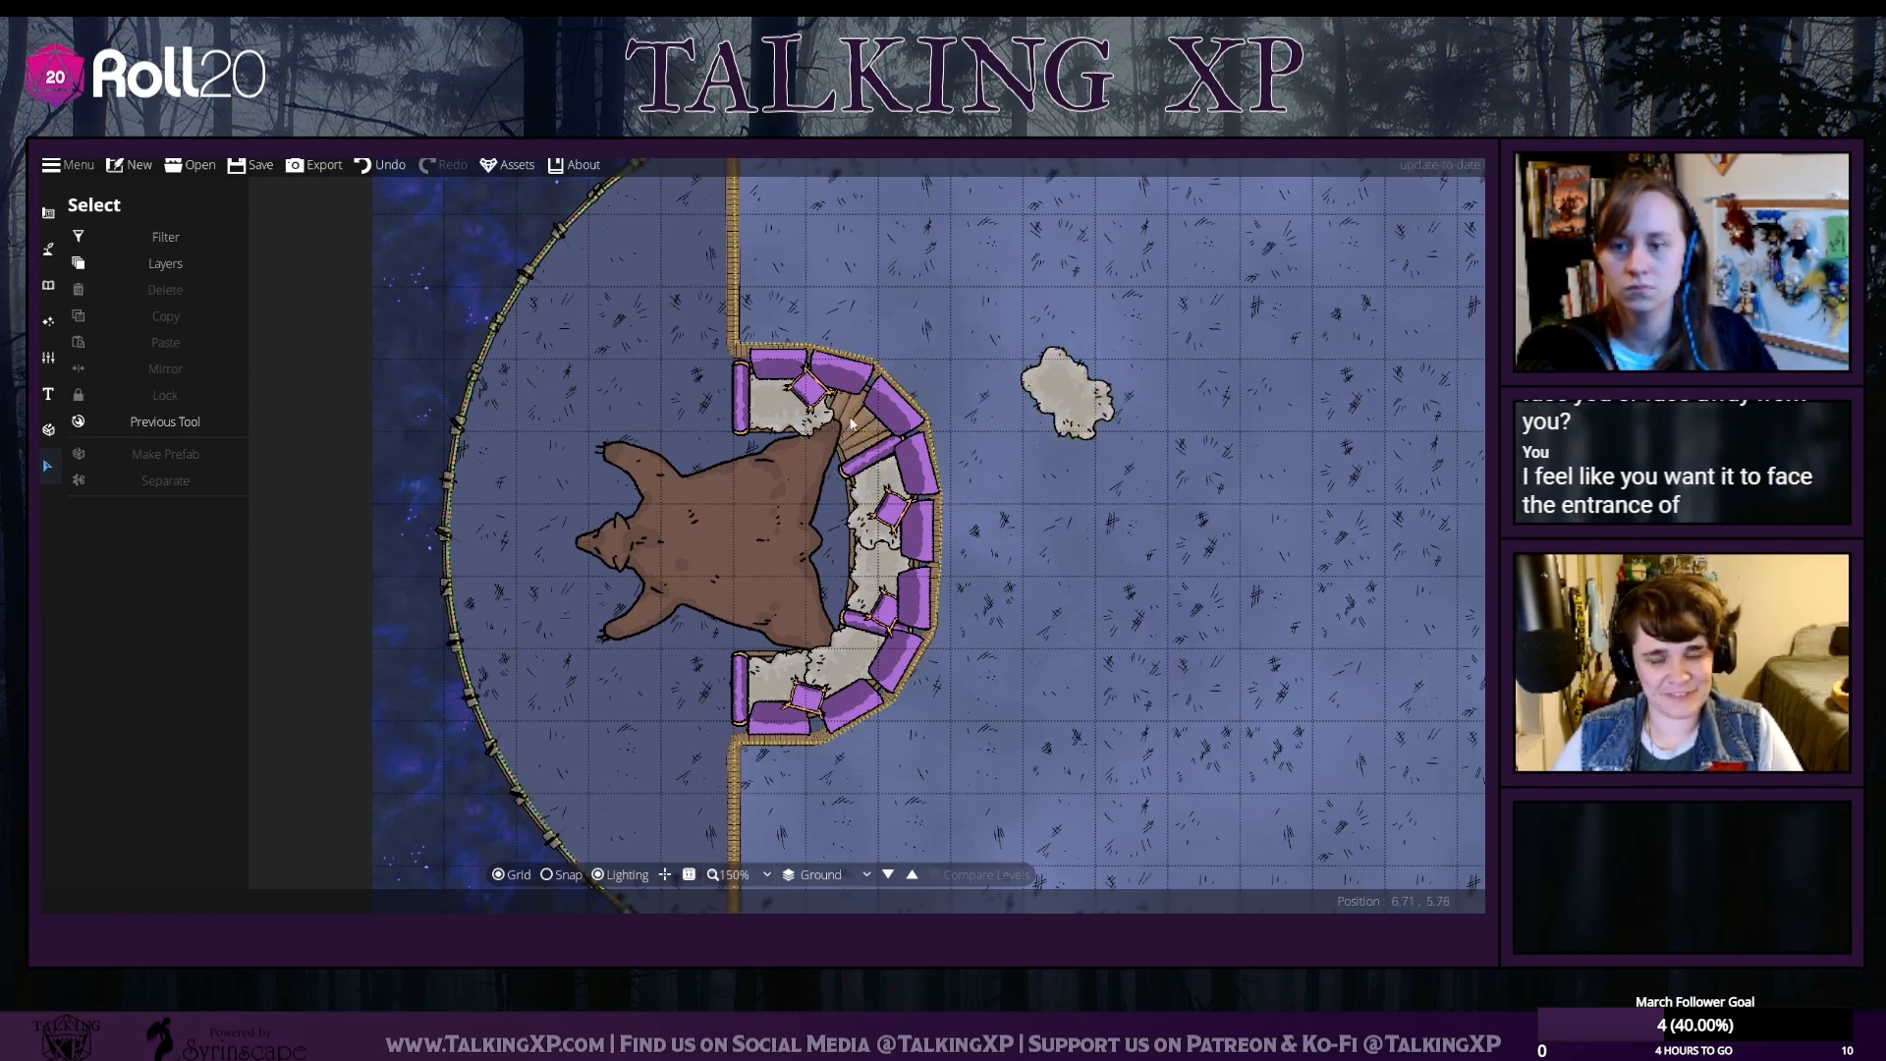
left_click(852, 423)
left_click(115, 542)
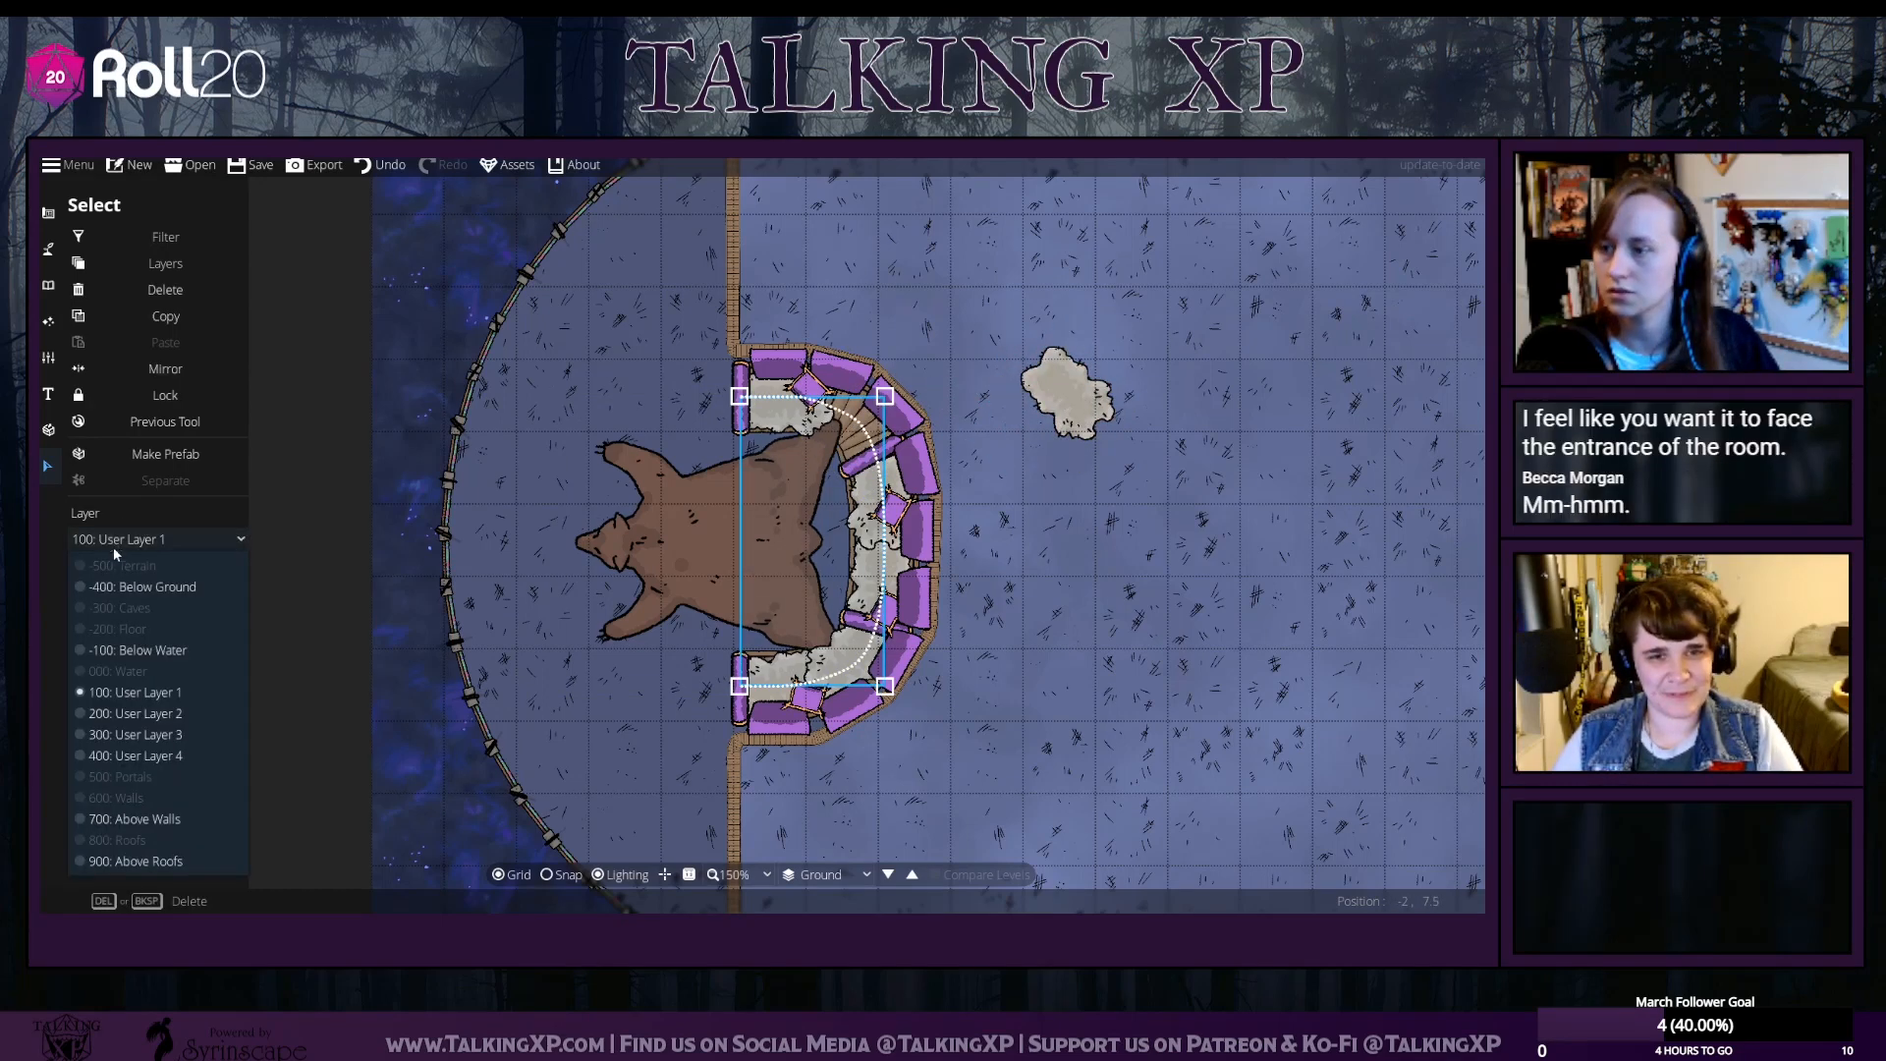
left_click(180, 530)
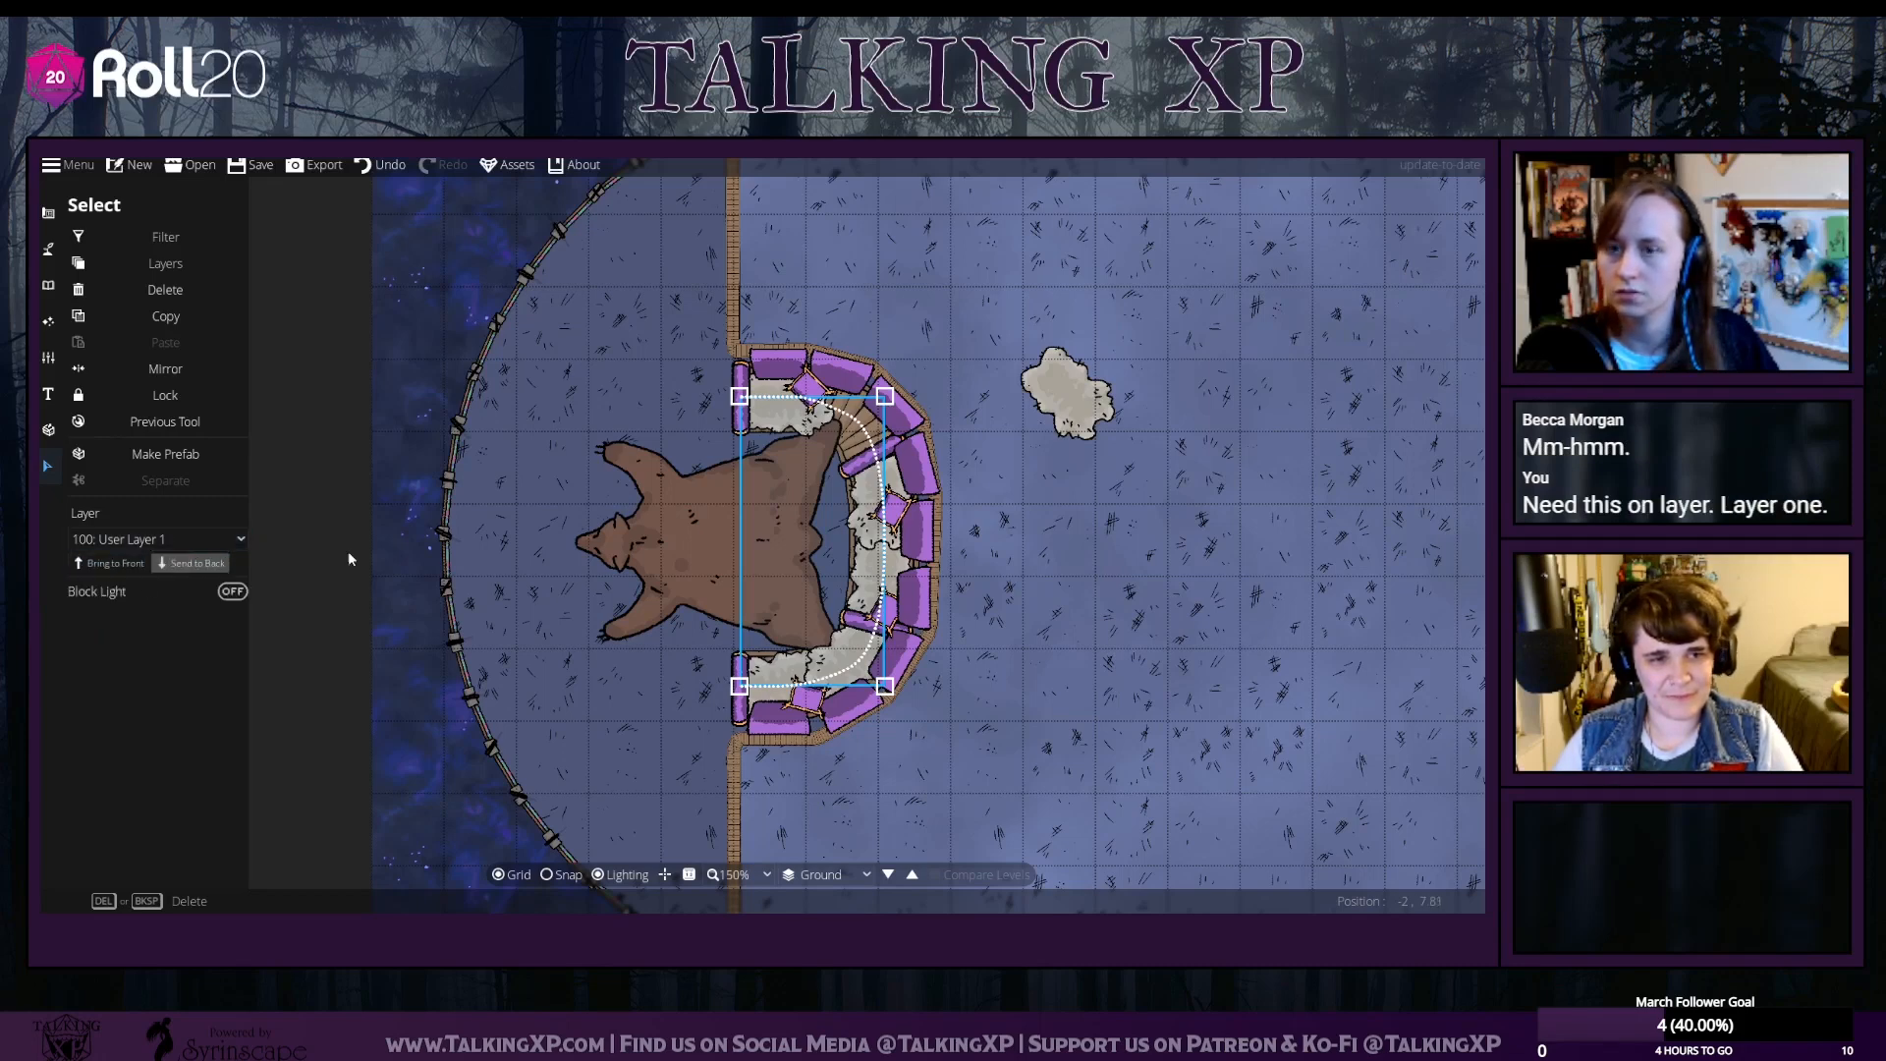
left_click(1065, 526)
Send the brown bear rug to the back of its layer and shift it slightly toward the couch
left_click(762, 535)
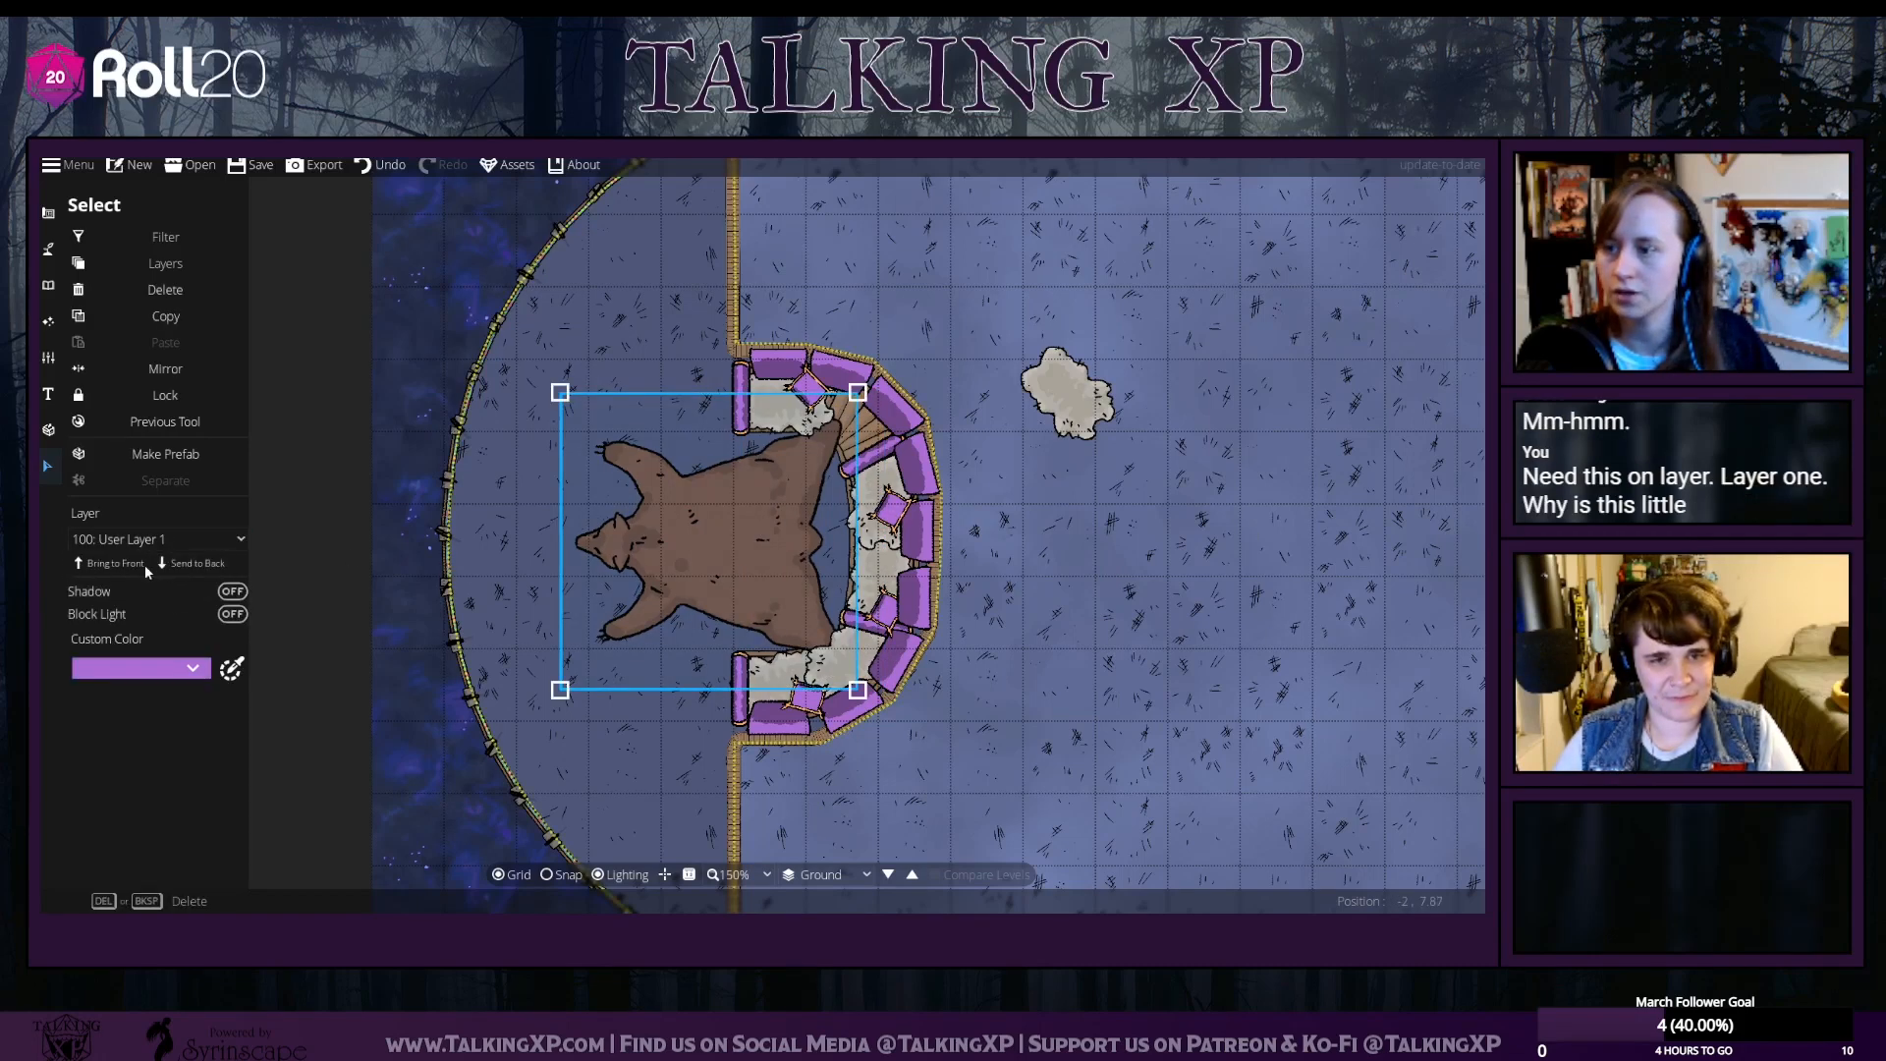
left_click(193, 564)
mouse_move(657, 512)
left_mouse_down()
mouse_move(619, 530)
mouse_move(682, 512)
left_mouse_up()
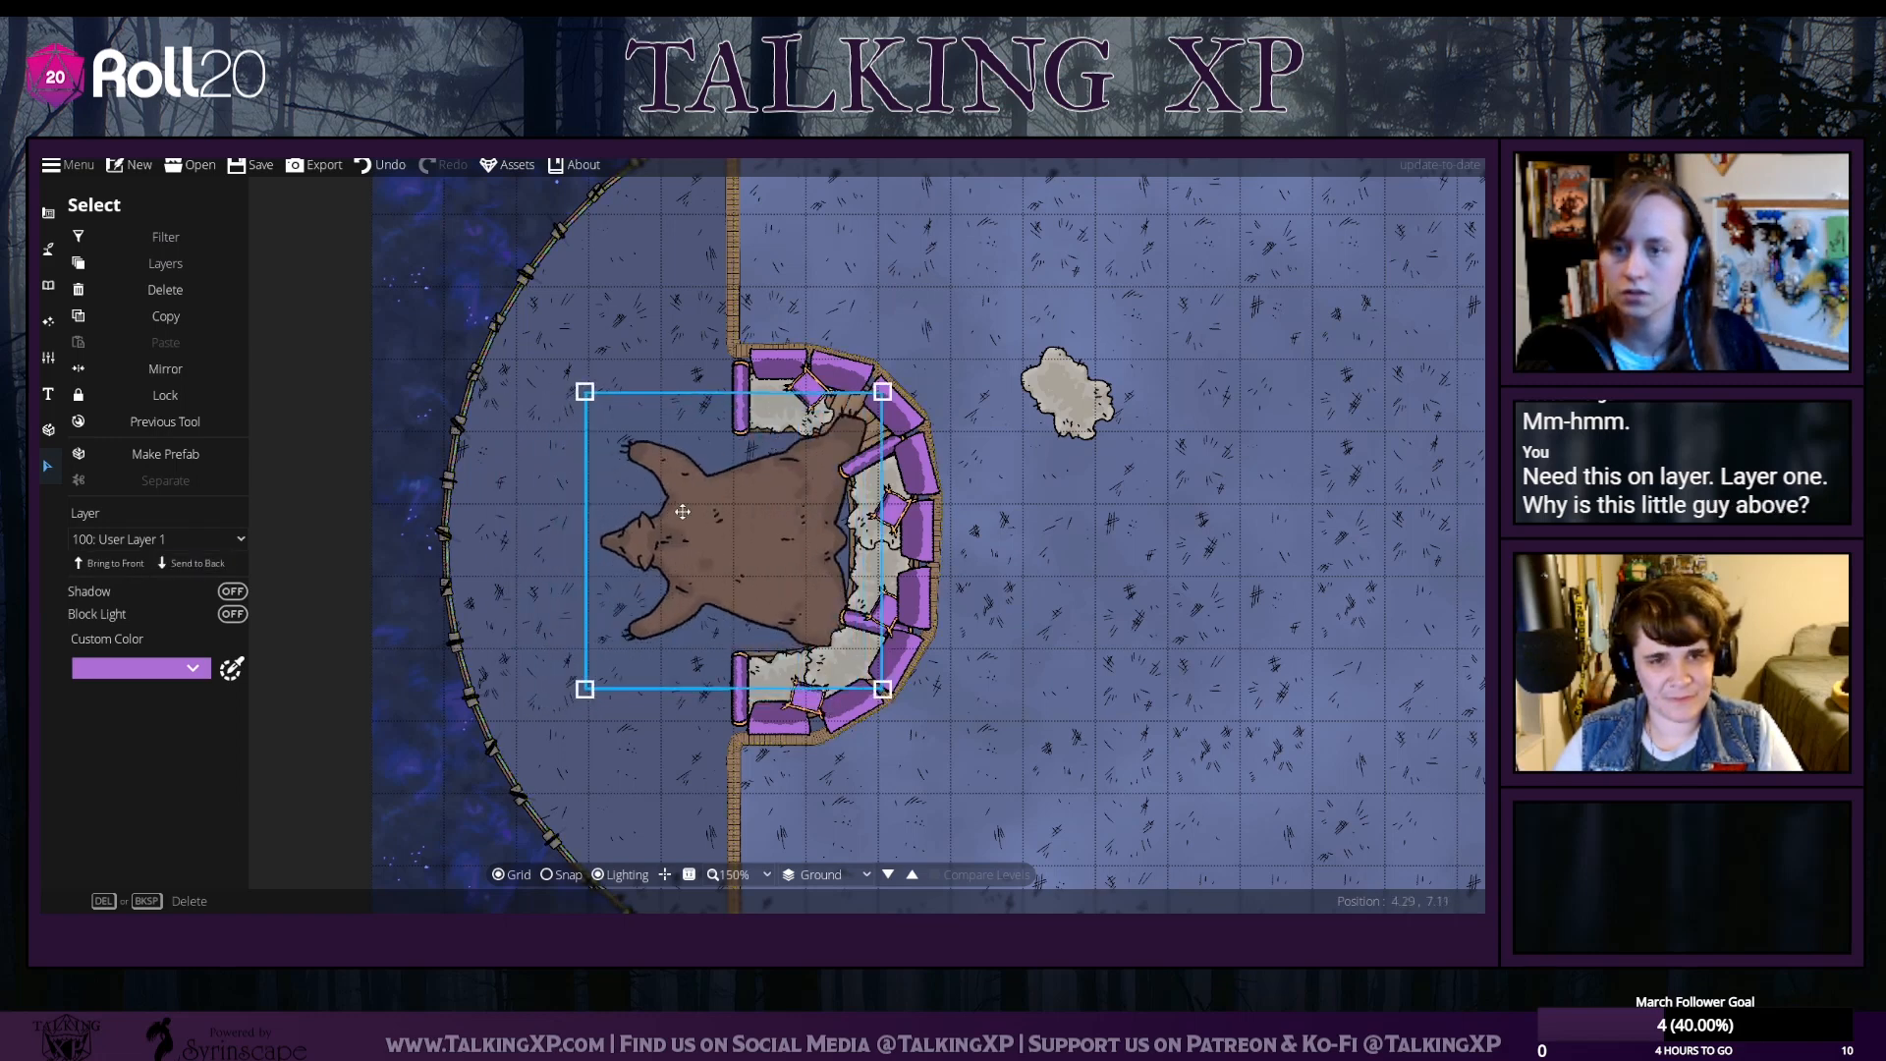
Try the bear rug on layer -100: Below Water, and return it to 100: User Layer 1
left_click(210, 540)
left_click(171, 693)
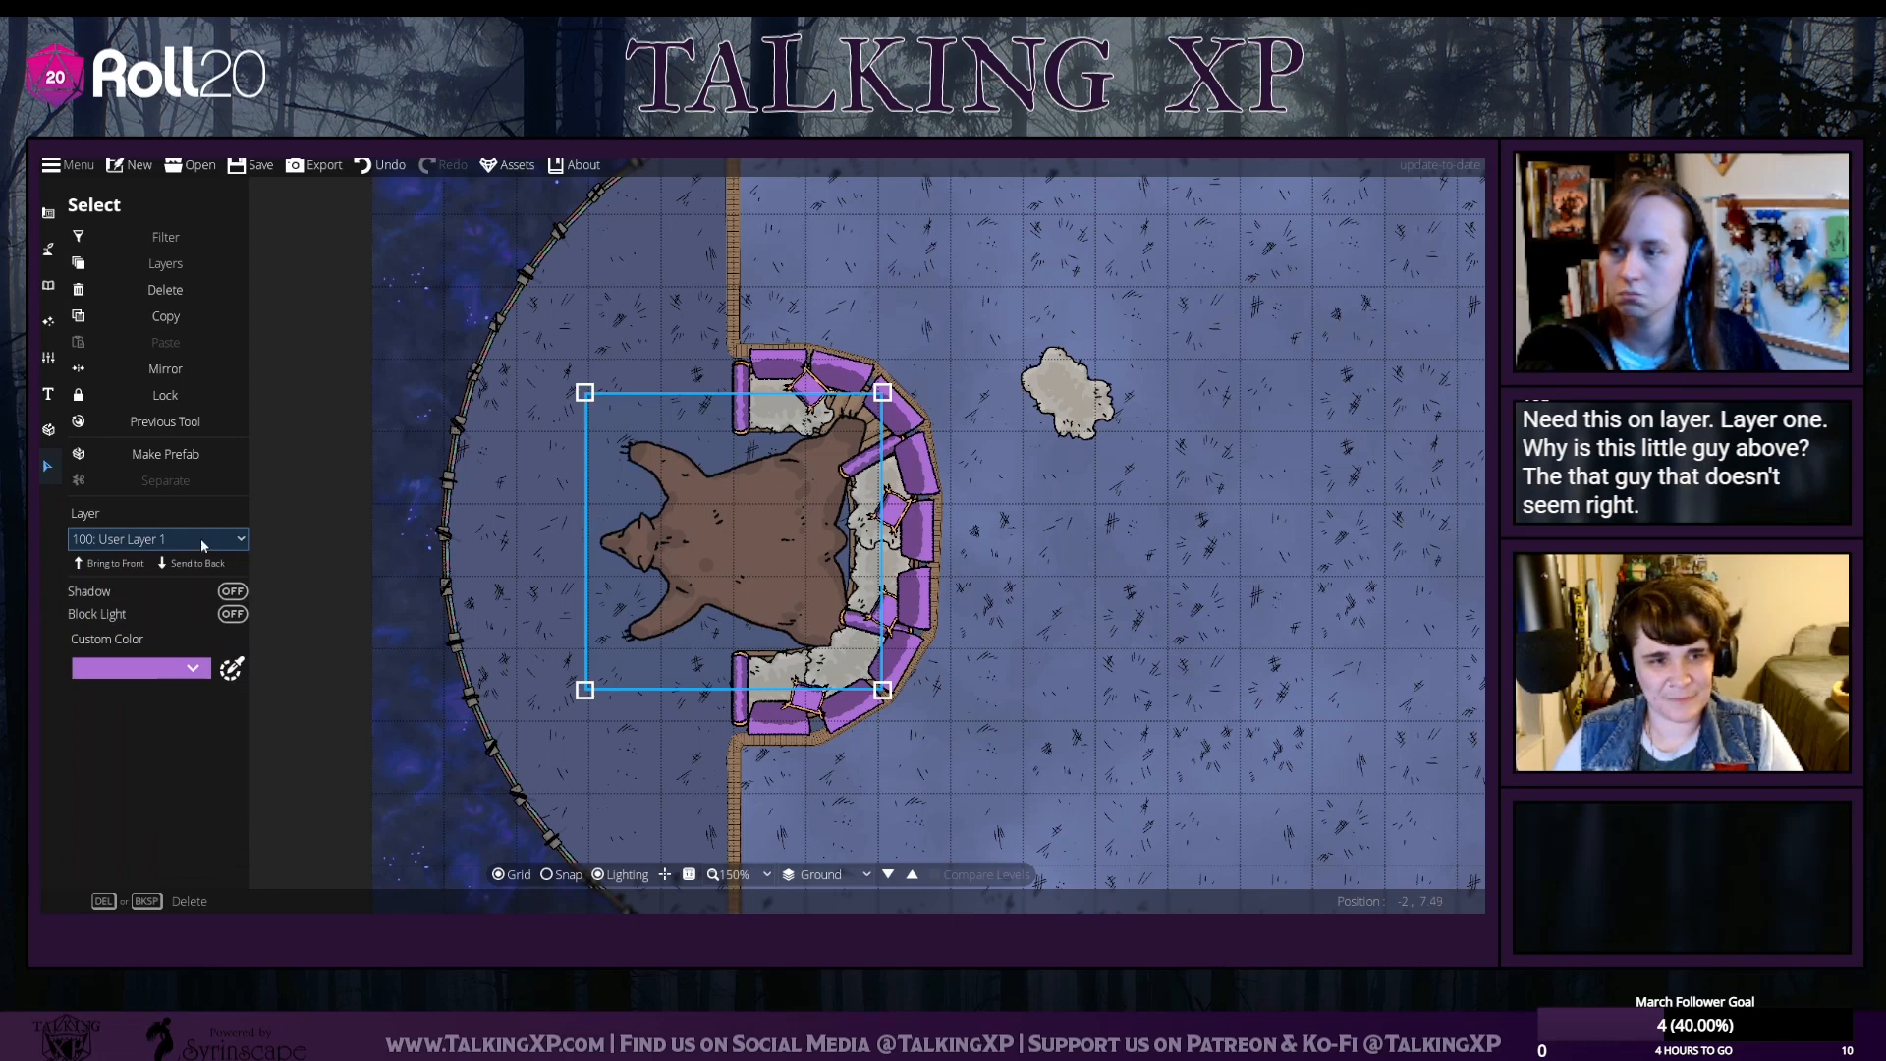
left_click(201, 538)
left_click(155, 650)
left_click(165, 540)
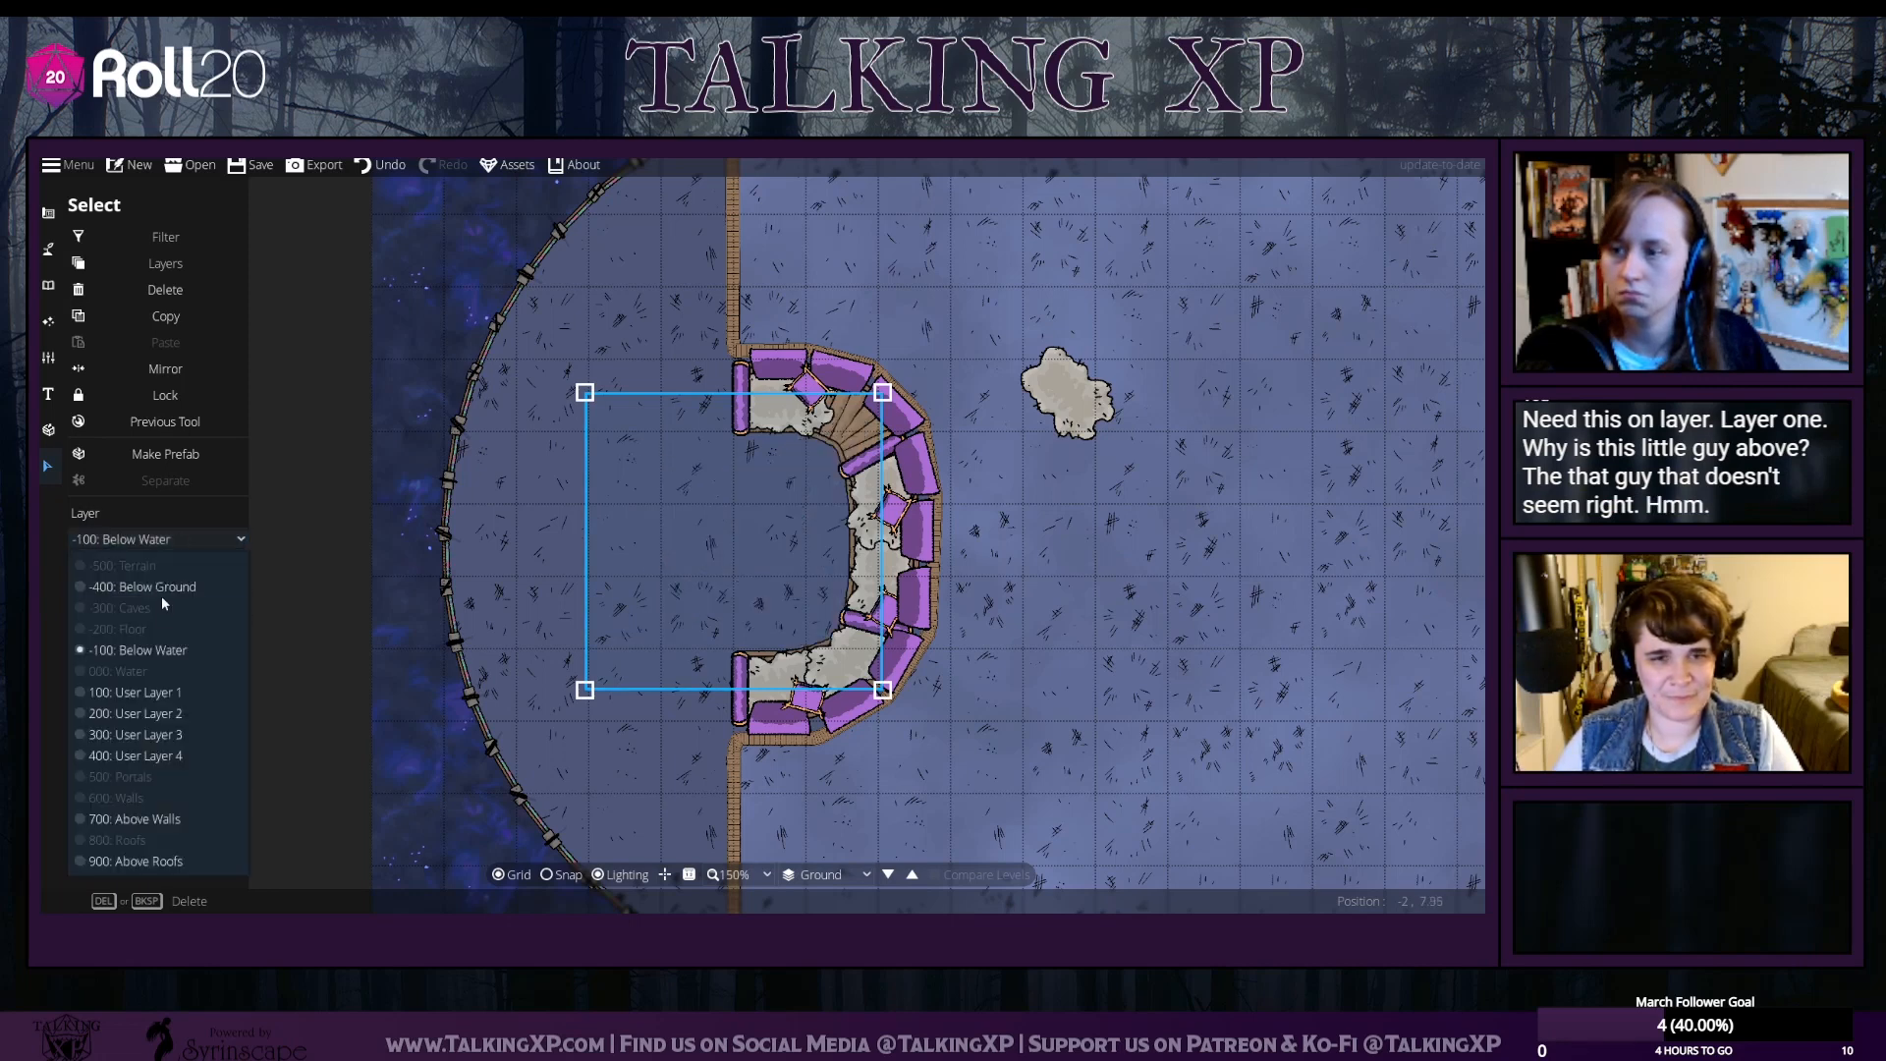
left_click(177, 693)
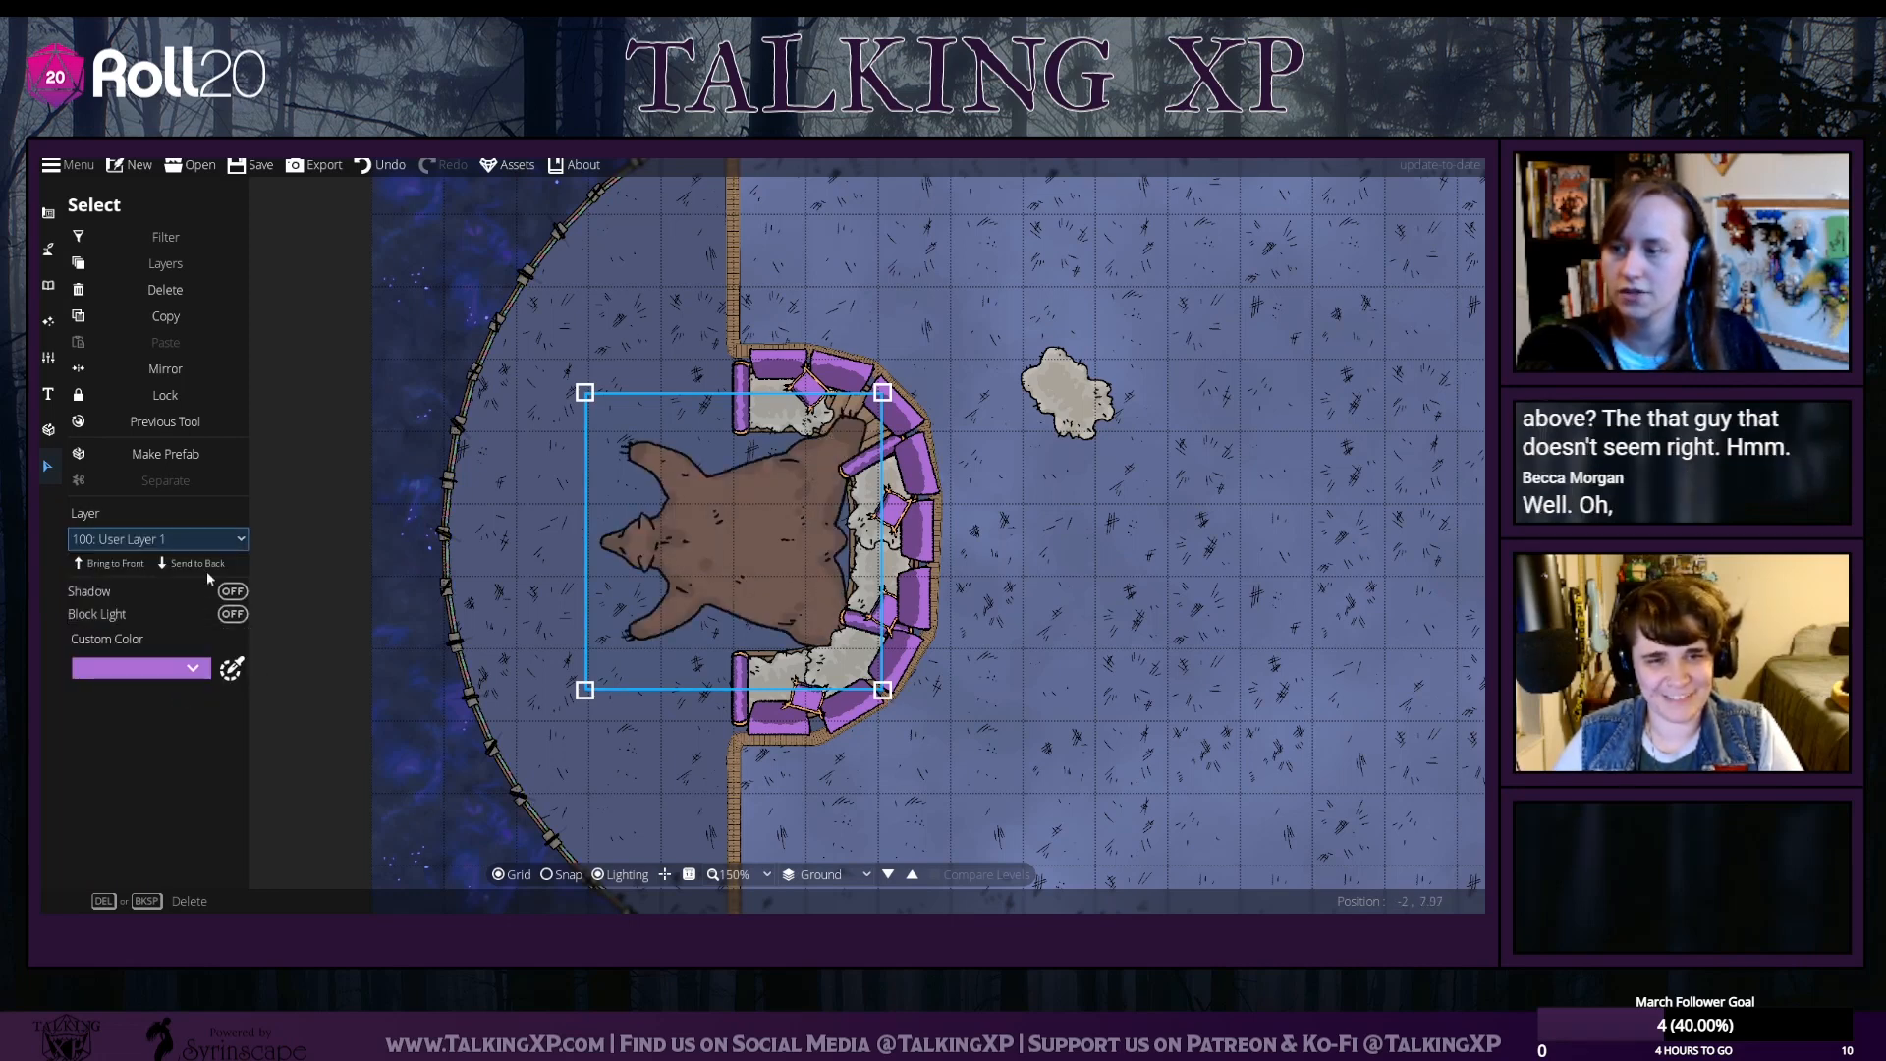
Try the wooden couch base on layer 200: User Layer 2, and return it to 100: User Layer 1
left_click(869, 429)
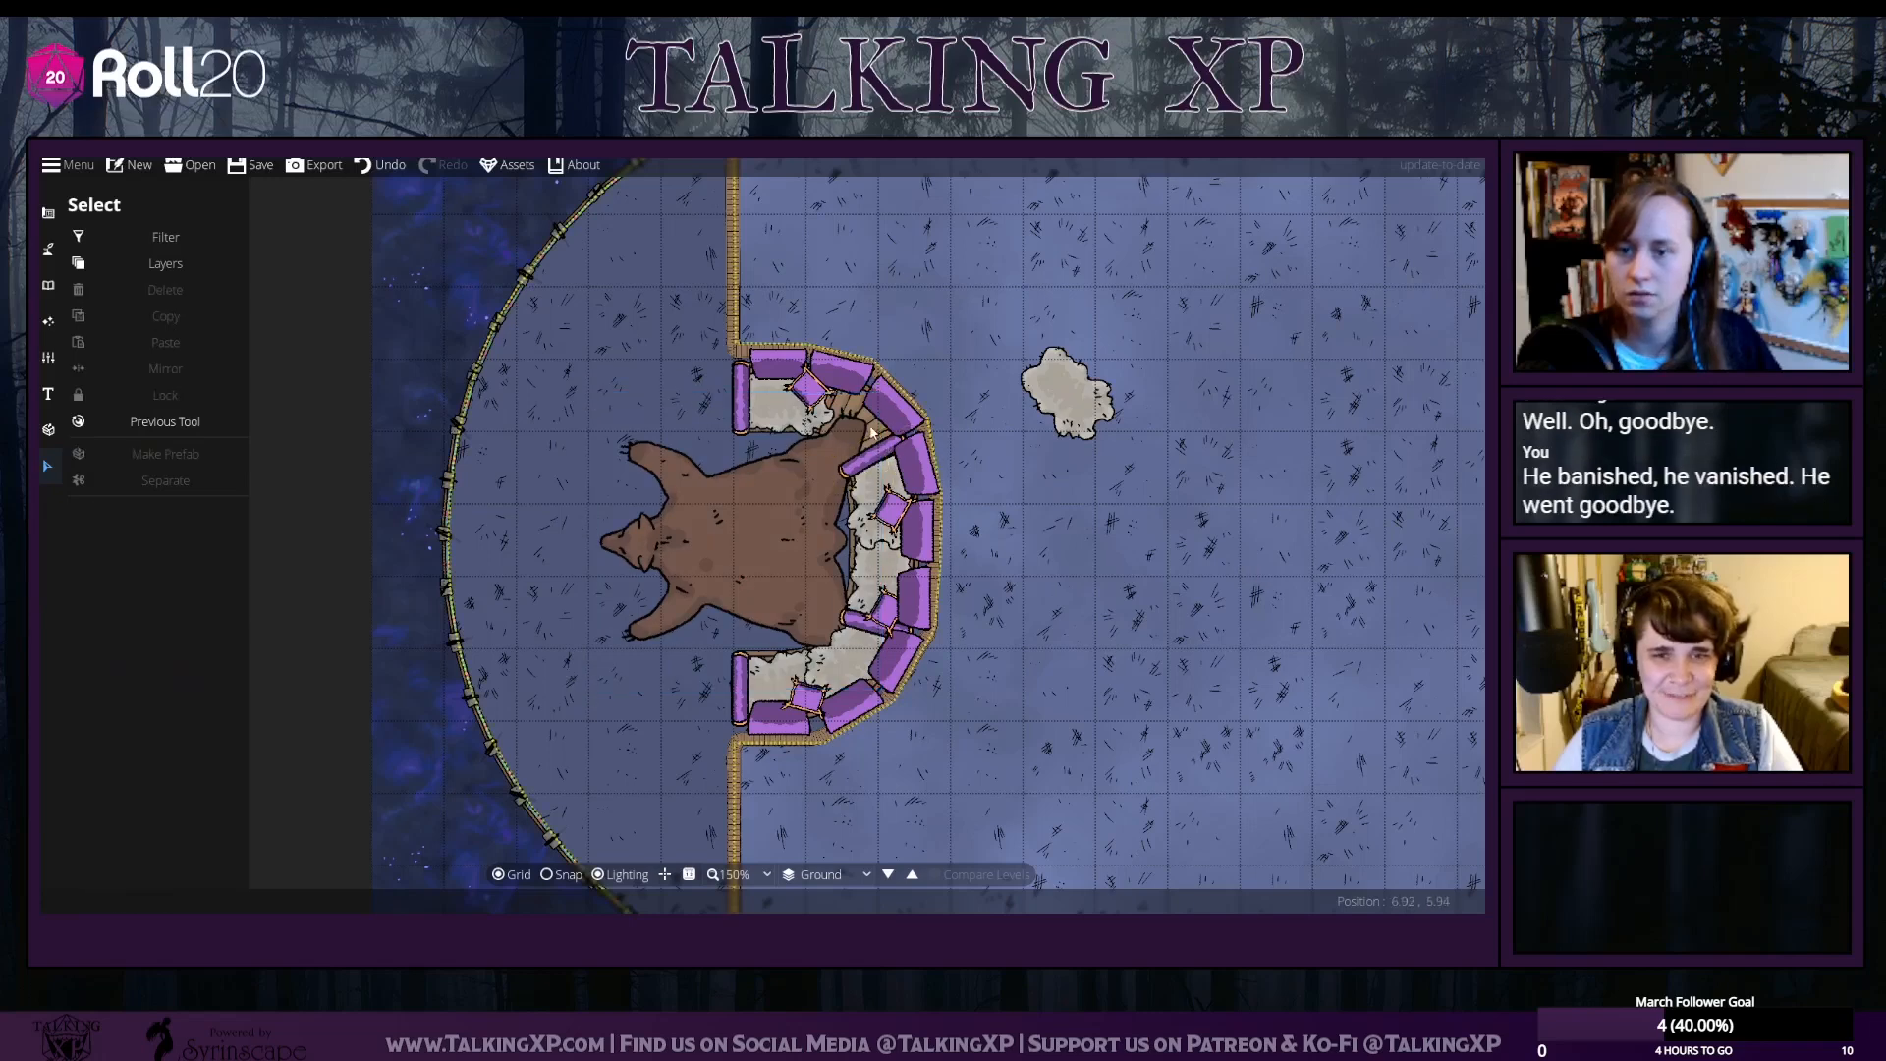
left_click(869, 429)
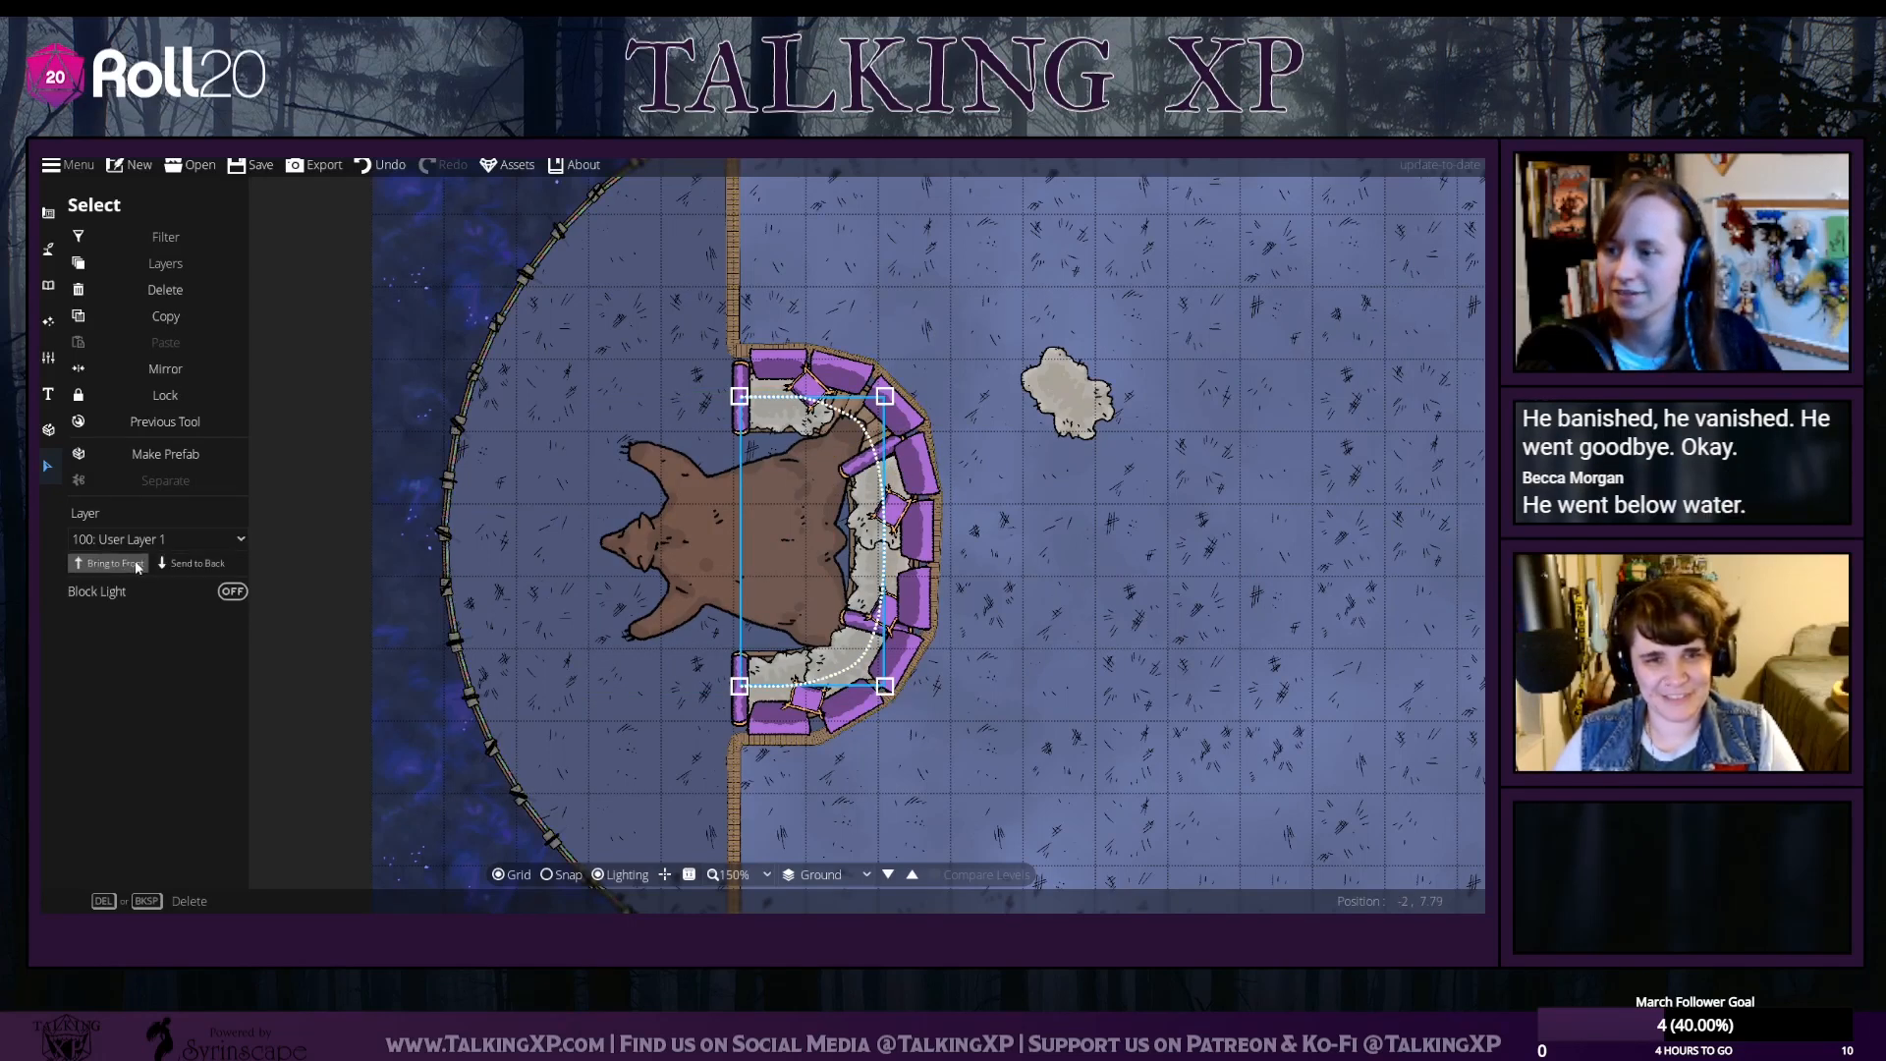
left_click(162, 538)
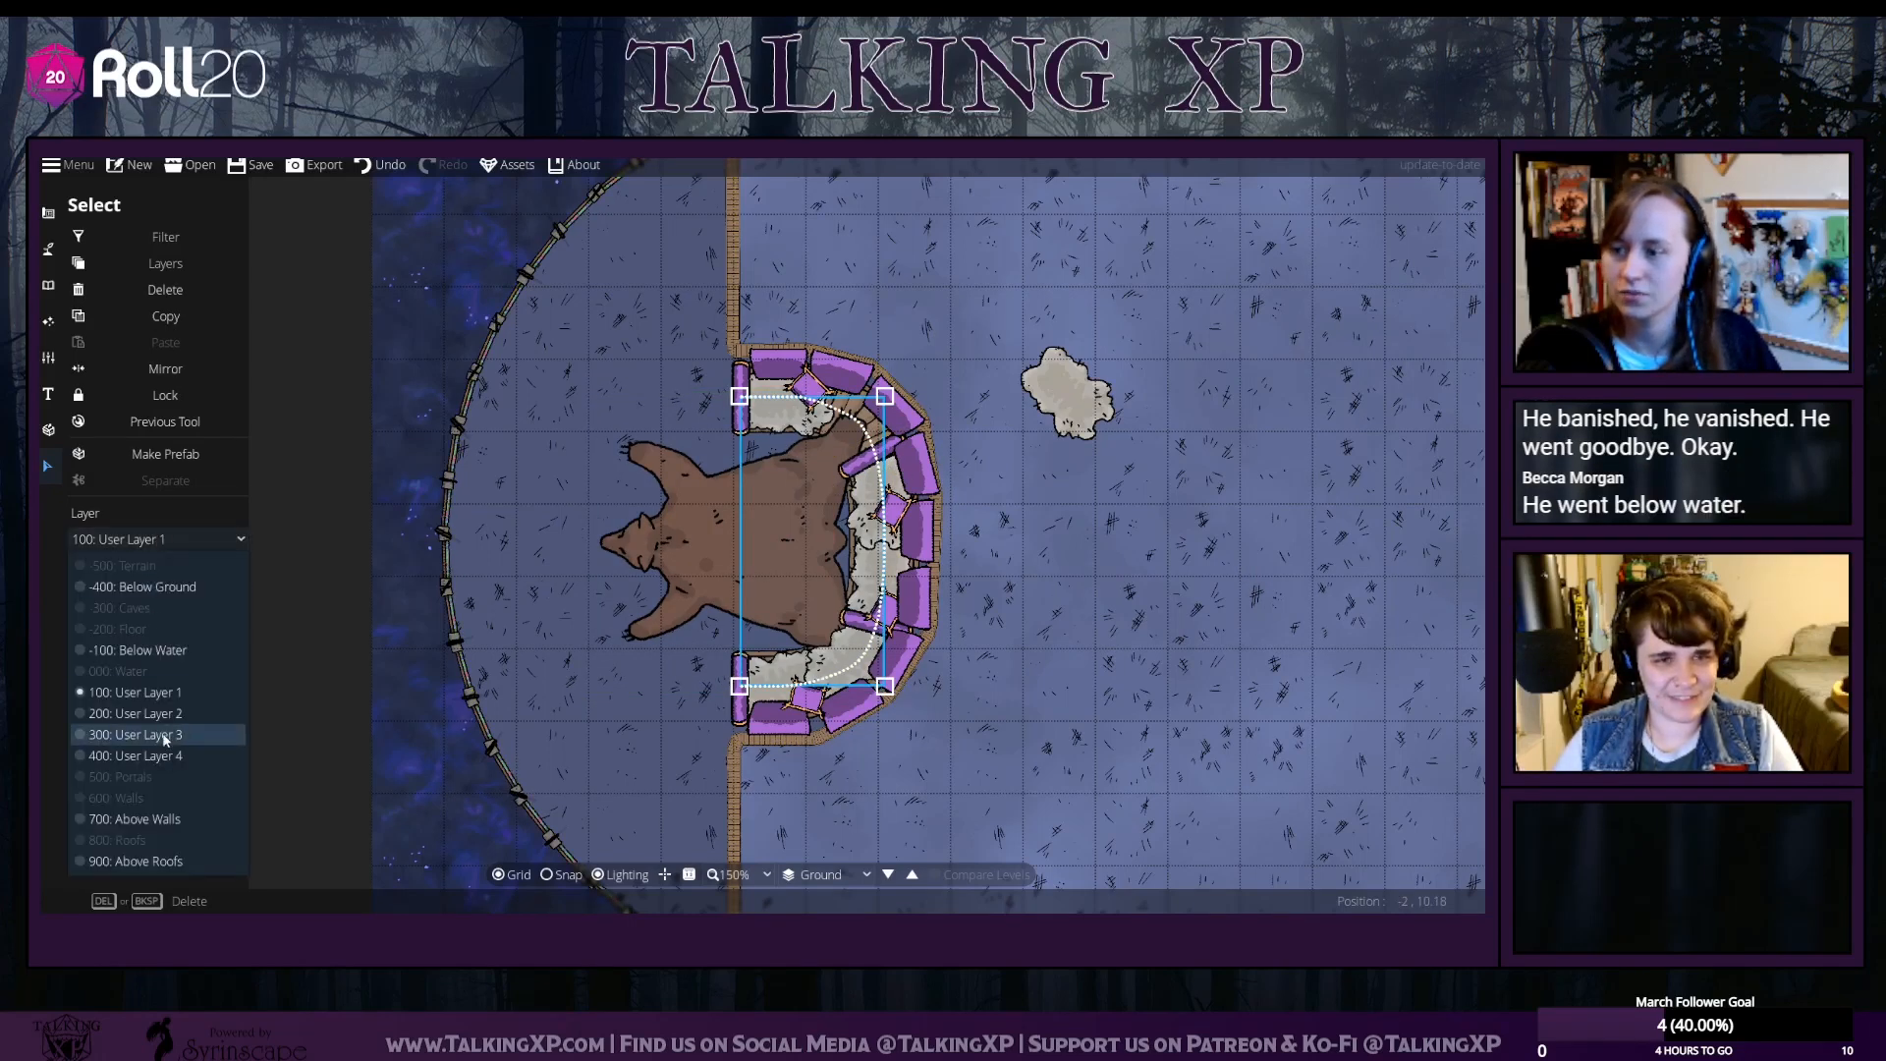
left_click(162, 712)
left_click(165, 537)
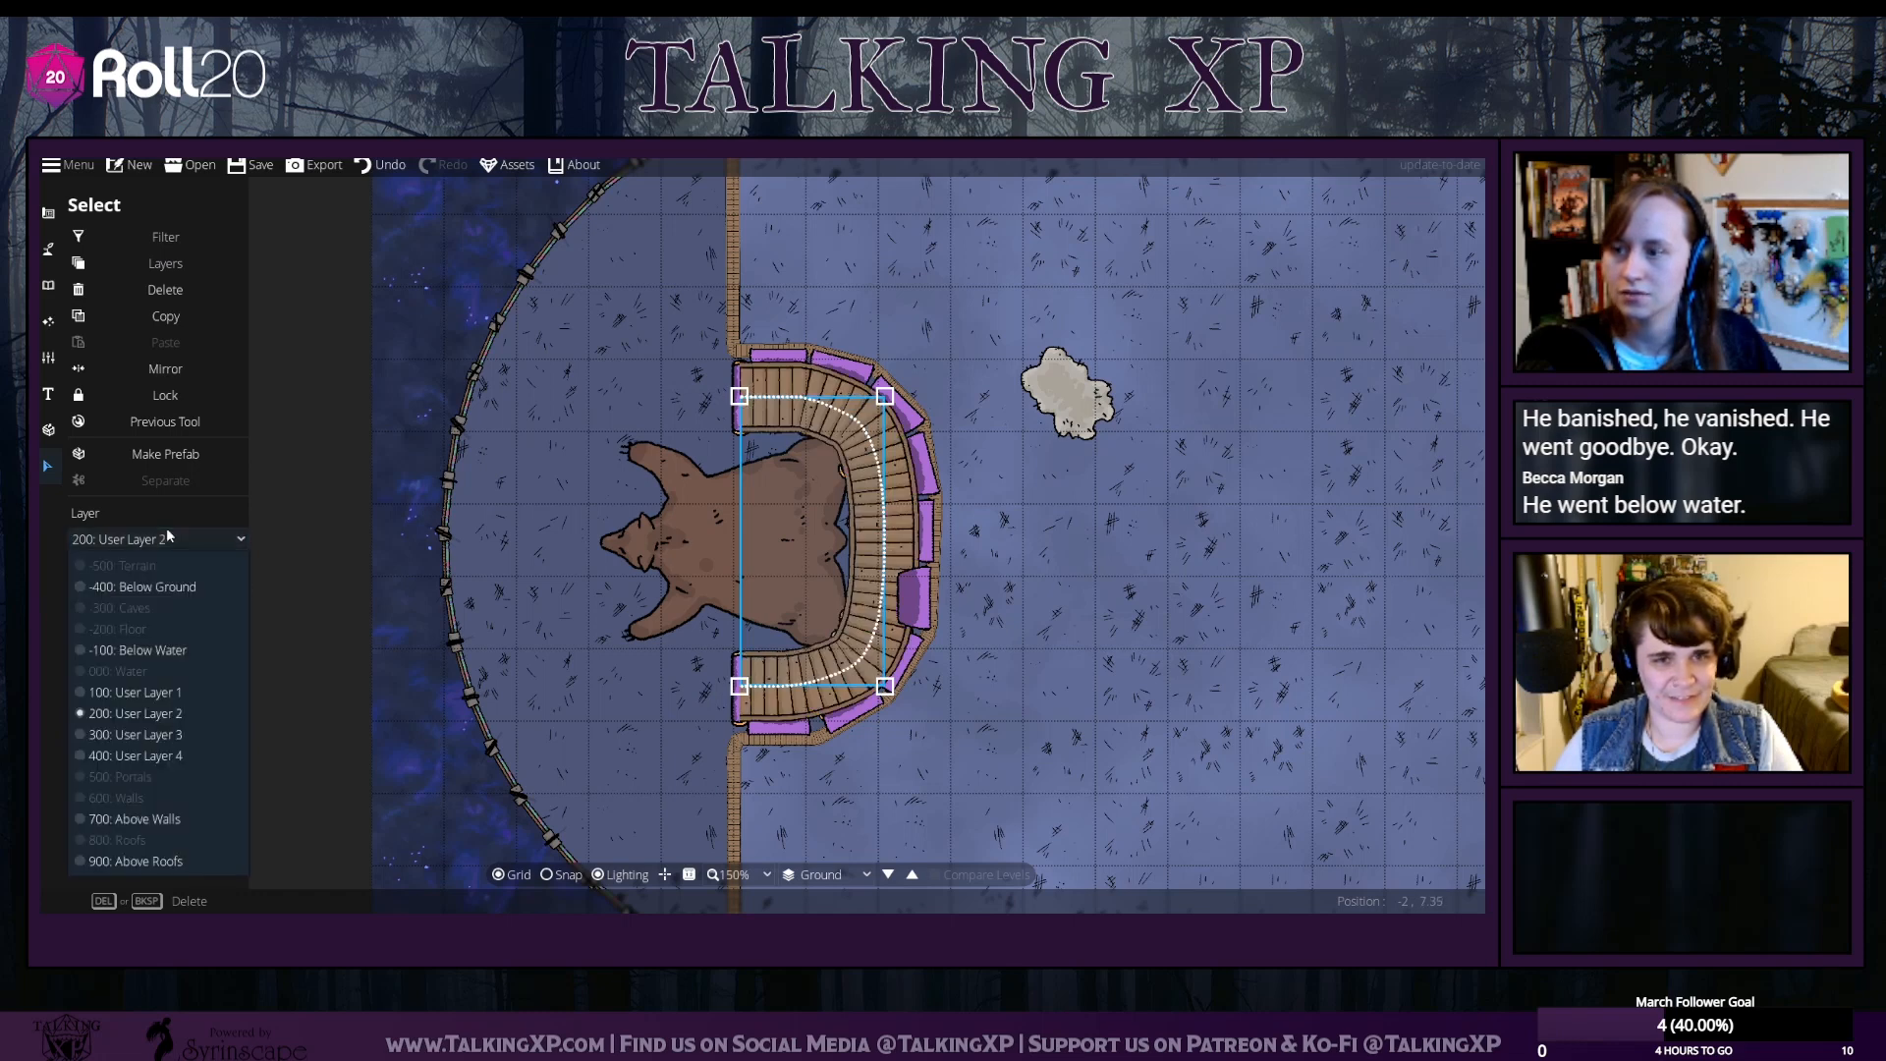
left_click(140, 686)
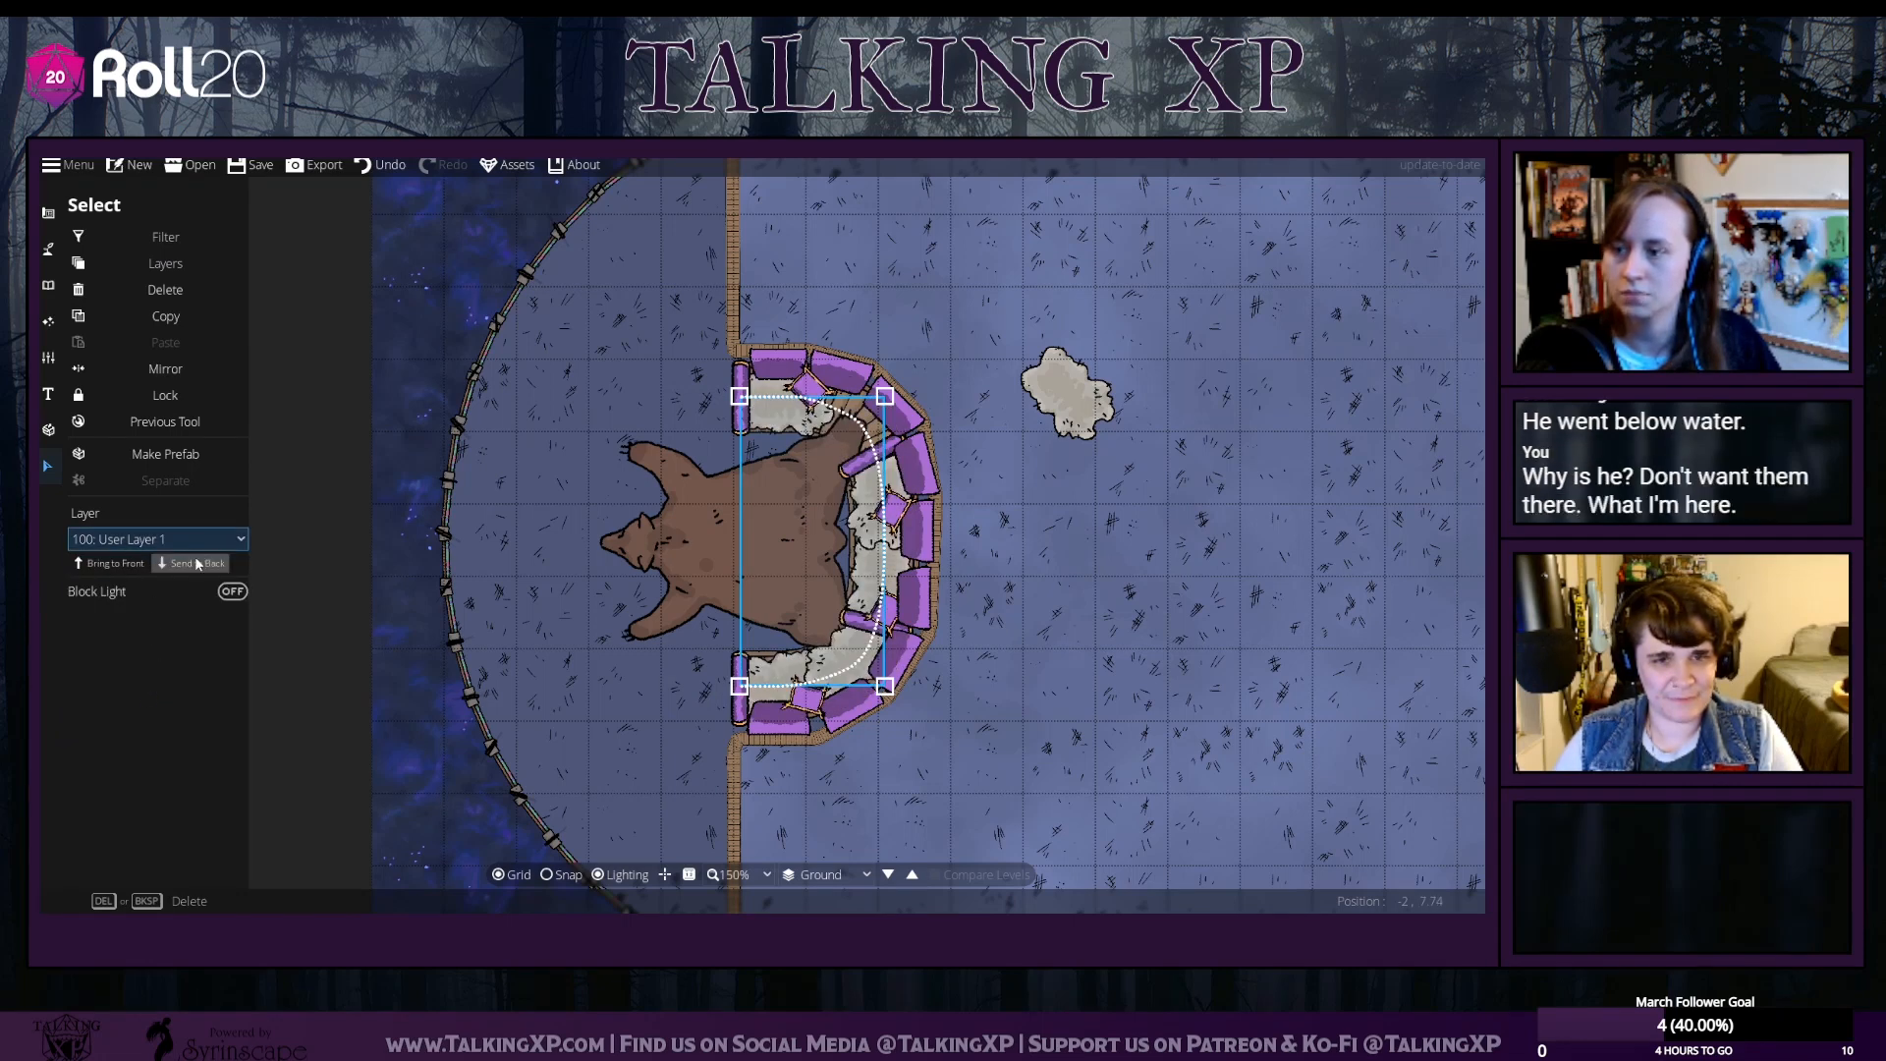
left_click(134, 564)
Delete the brown bear rug and move the white fur throw back onto the couch's upper bend
left_click_drag(638, 542, 1061, 570)
key("Delete")
left_click_drag(1065, 421, 833, 464)
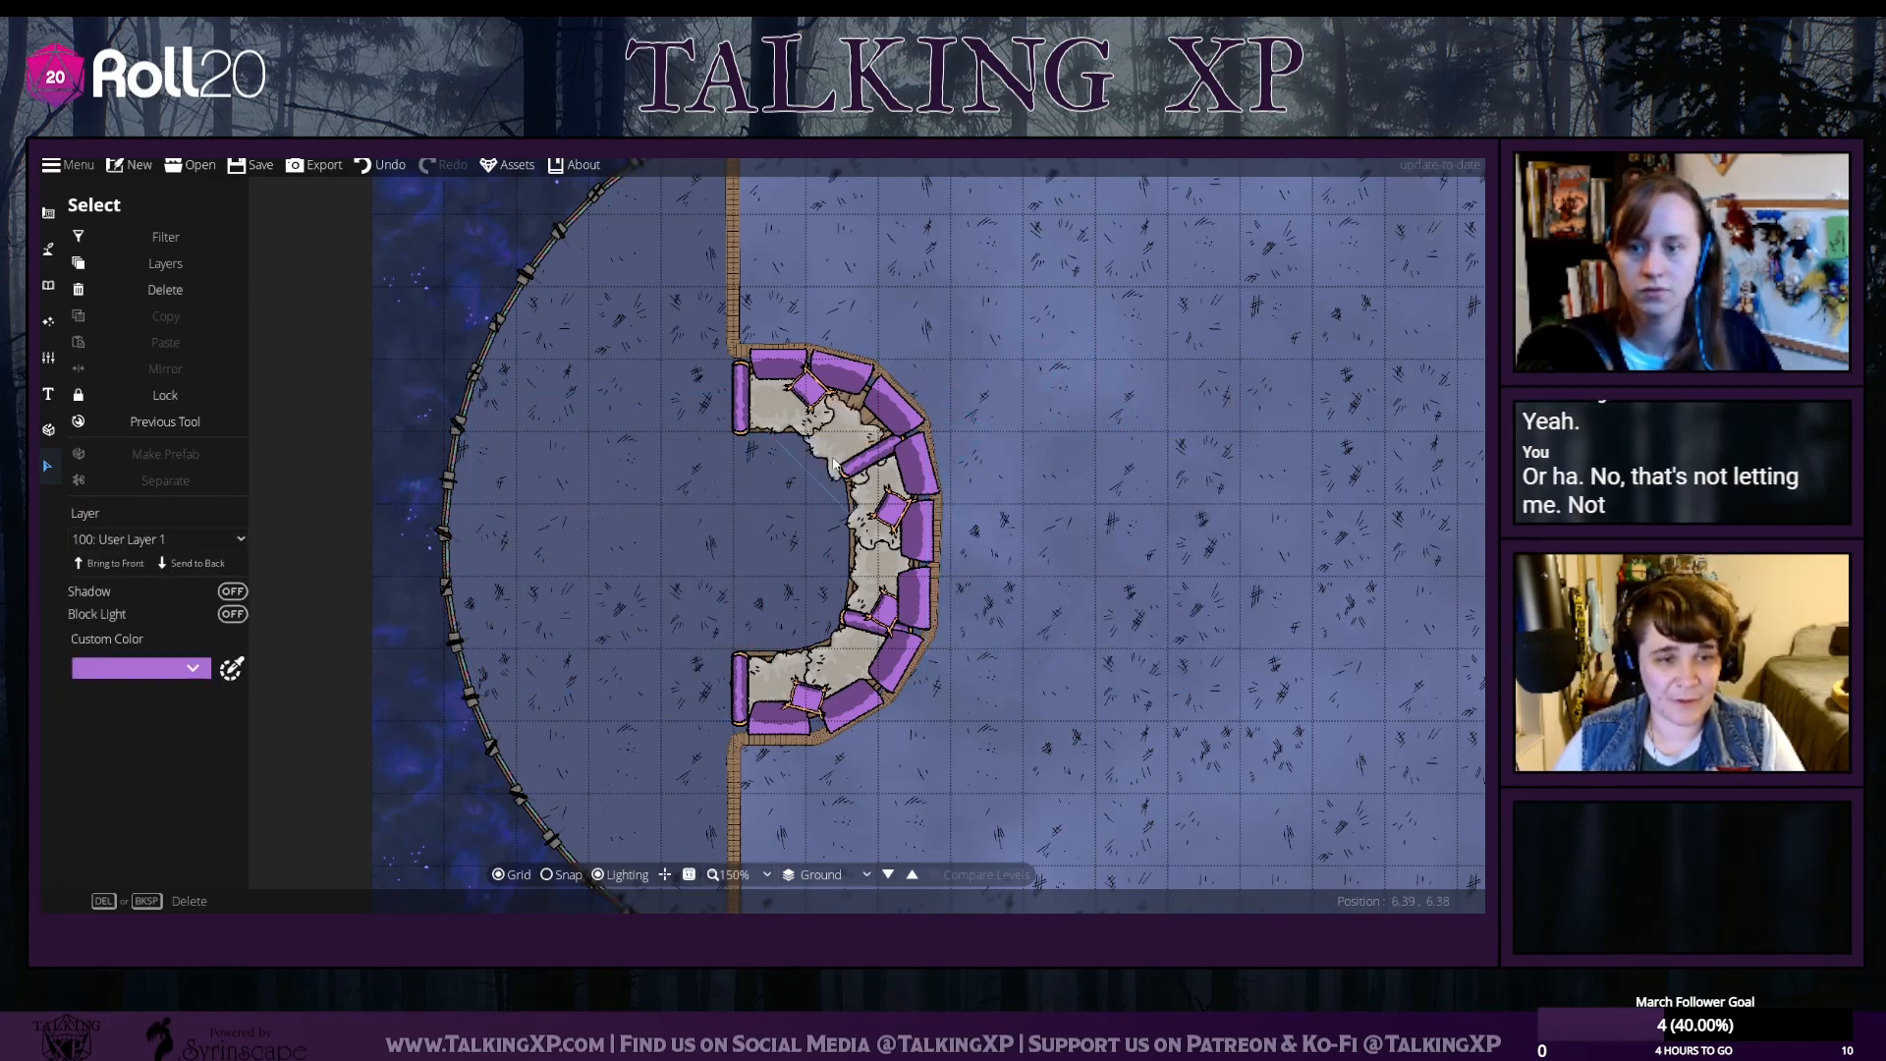
left_click(409, 495)
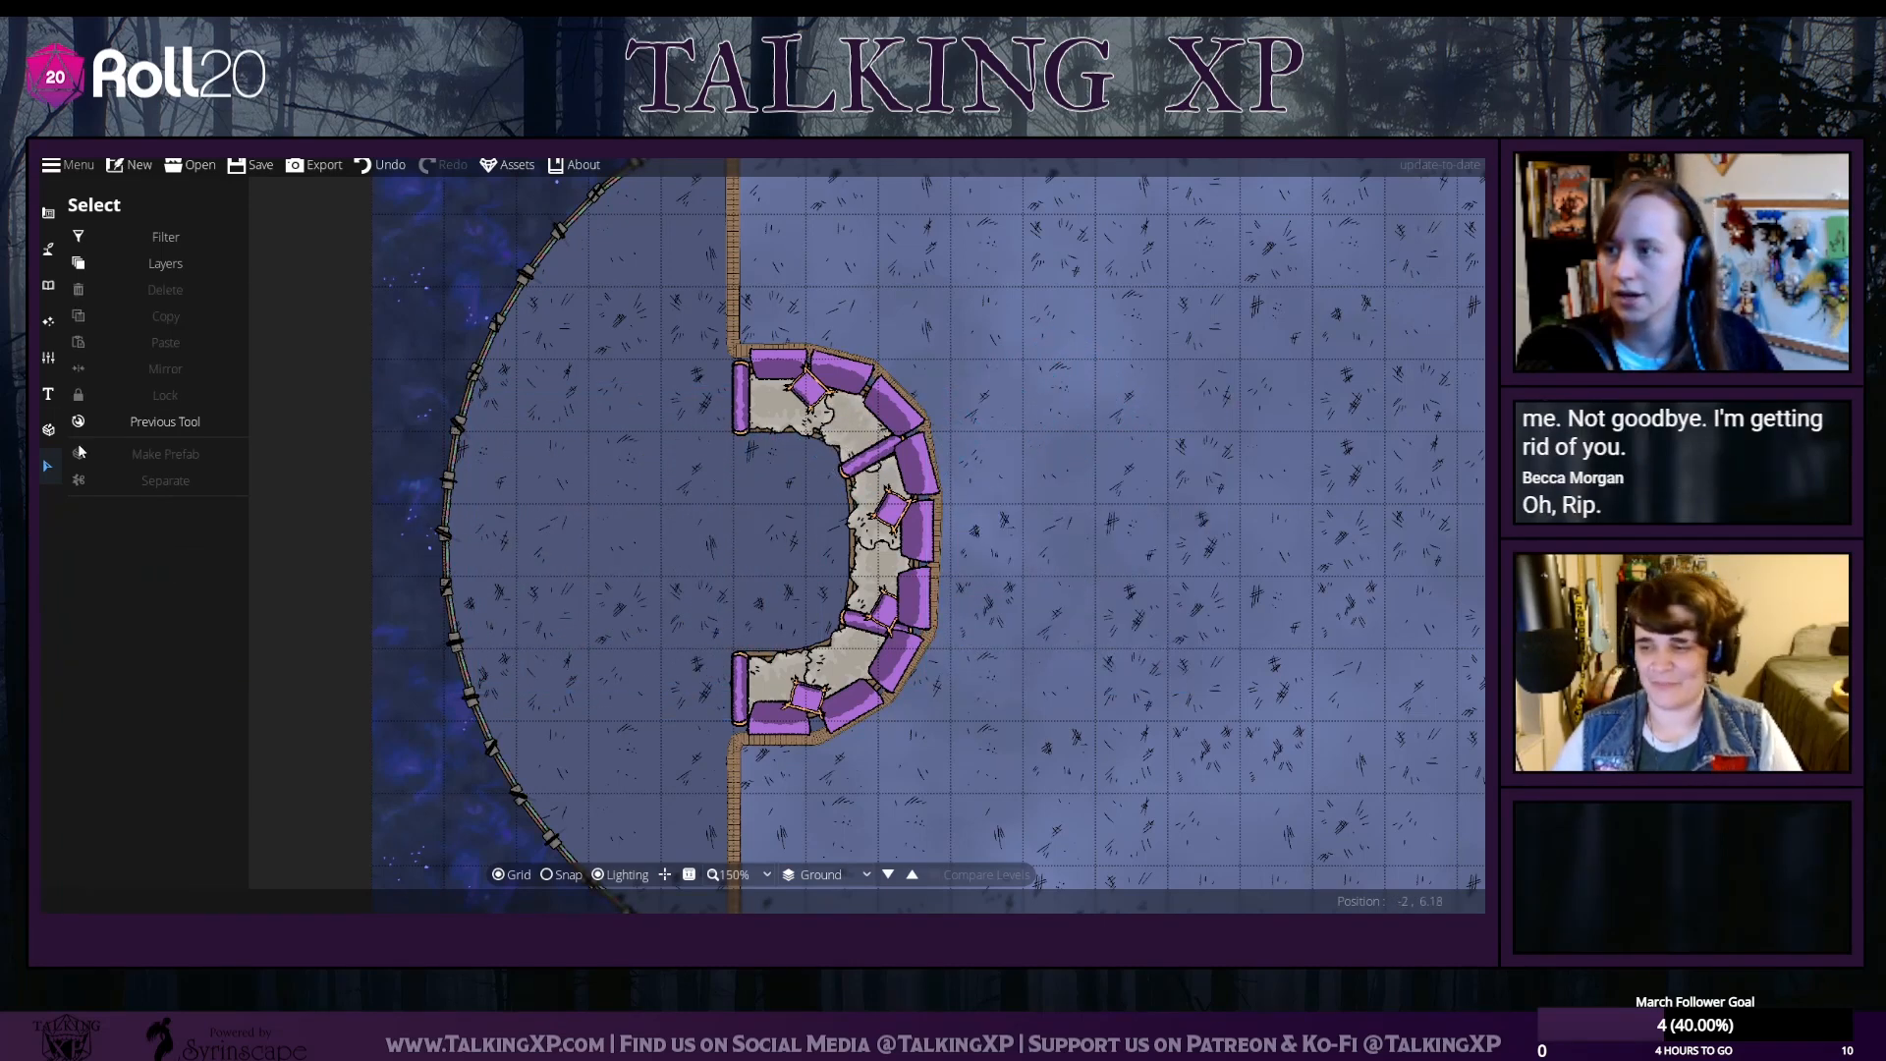
Try the brown bear rug inside the couch's curve again with the Object Tool on layer 100: User Layer 1, sorted Under
left_click(48, 284)
left_click(151, 243)
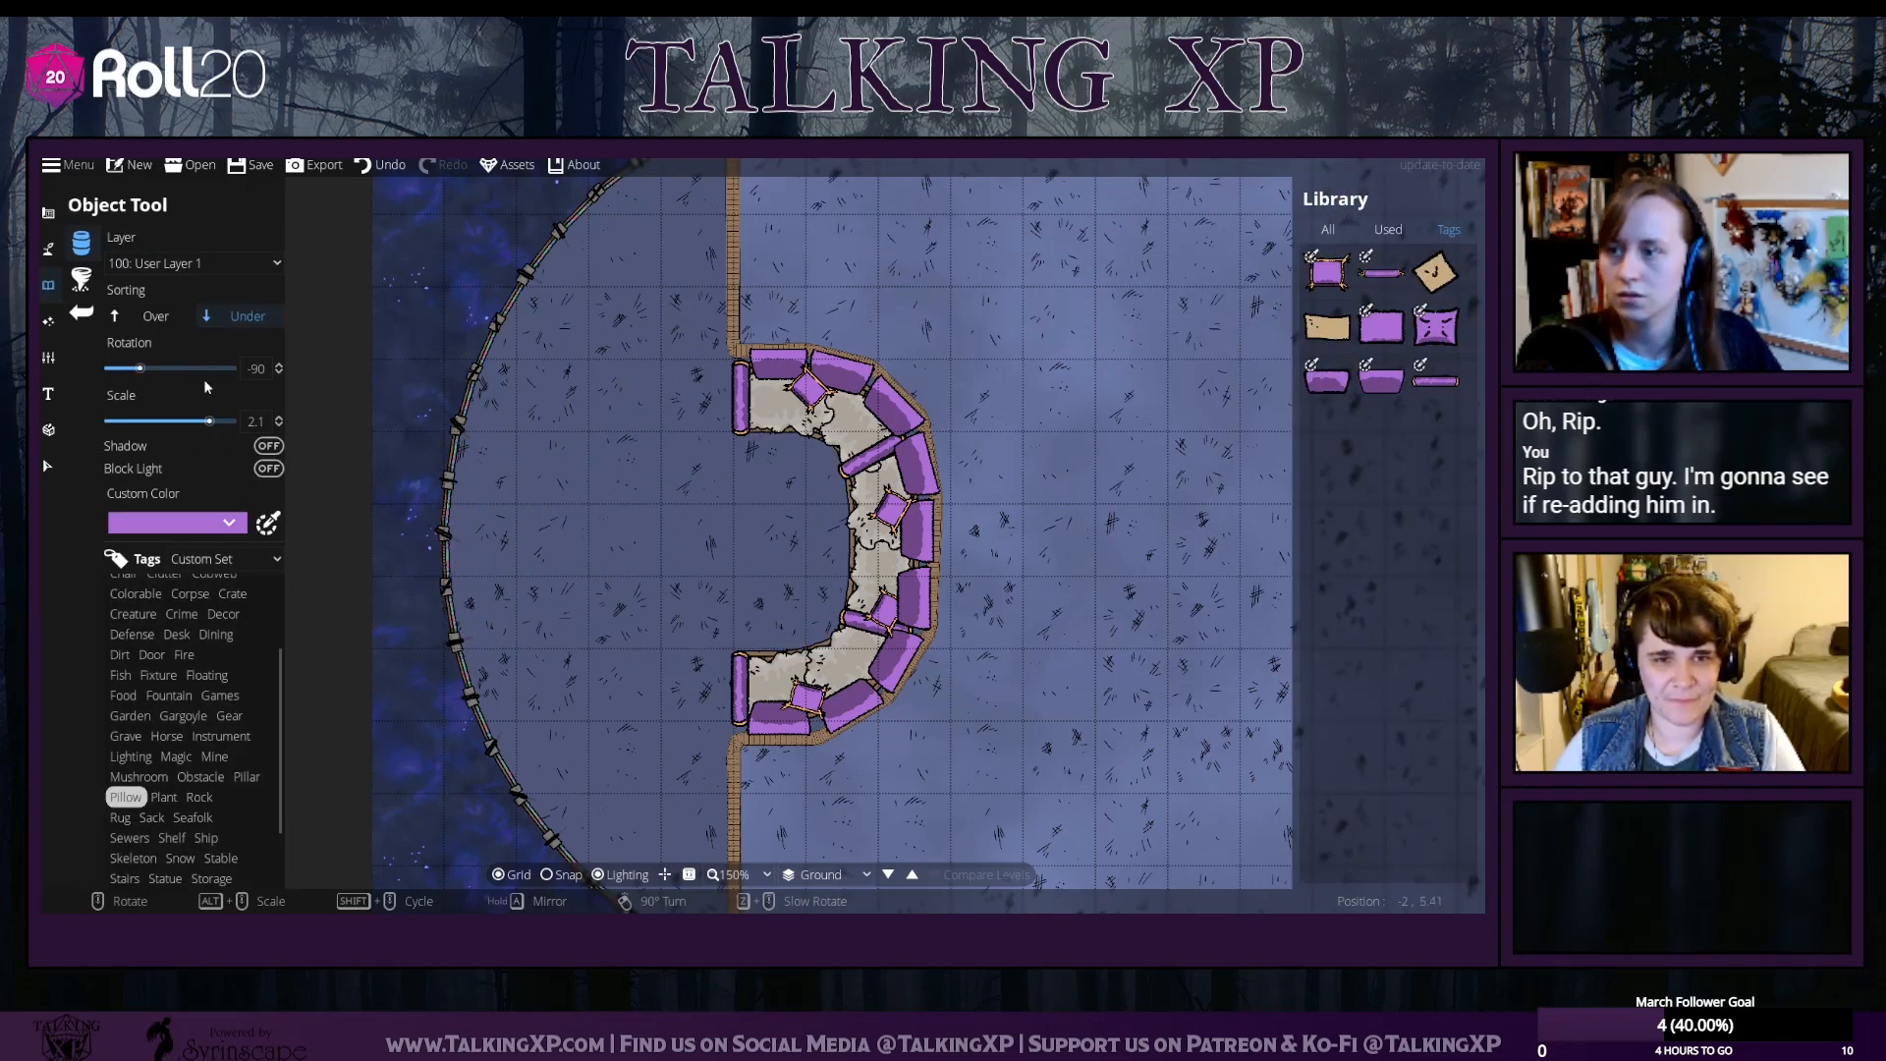
left_click(264, 263)
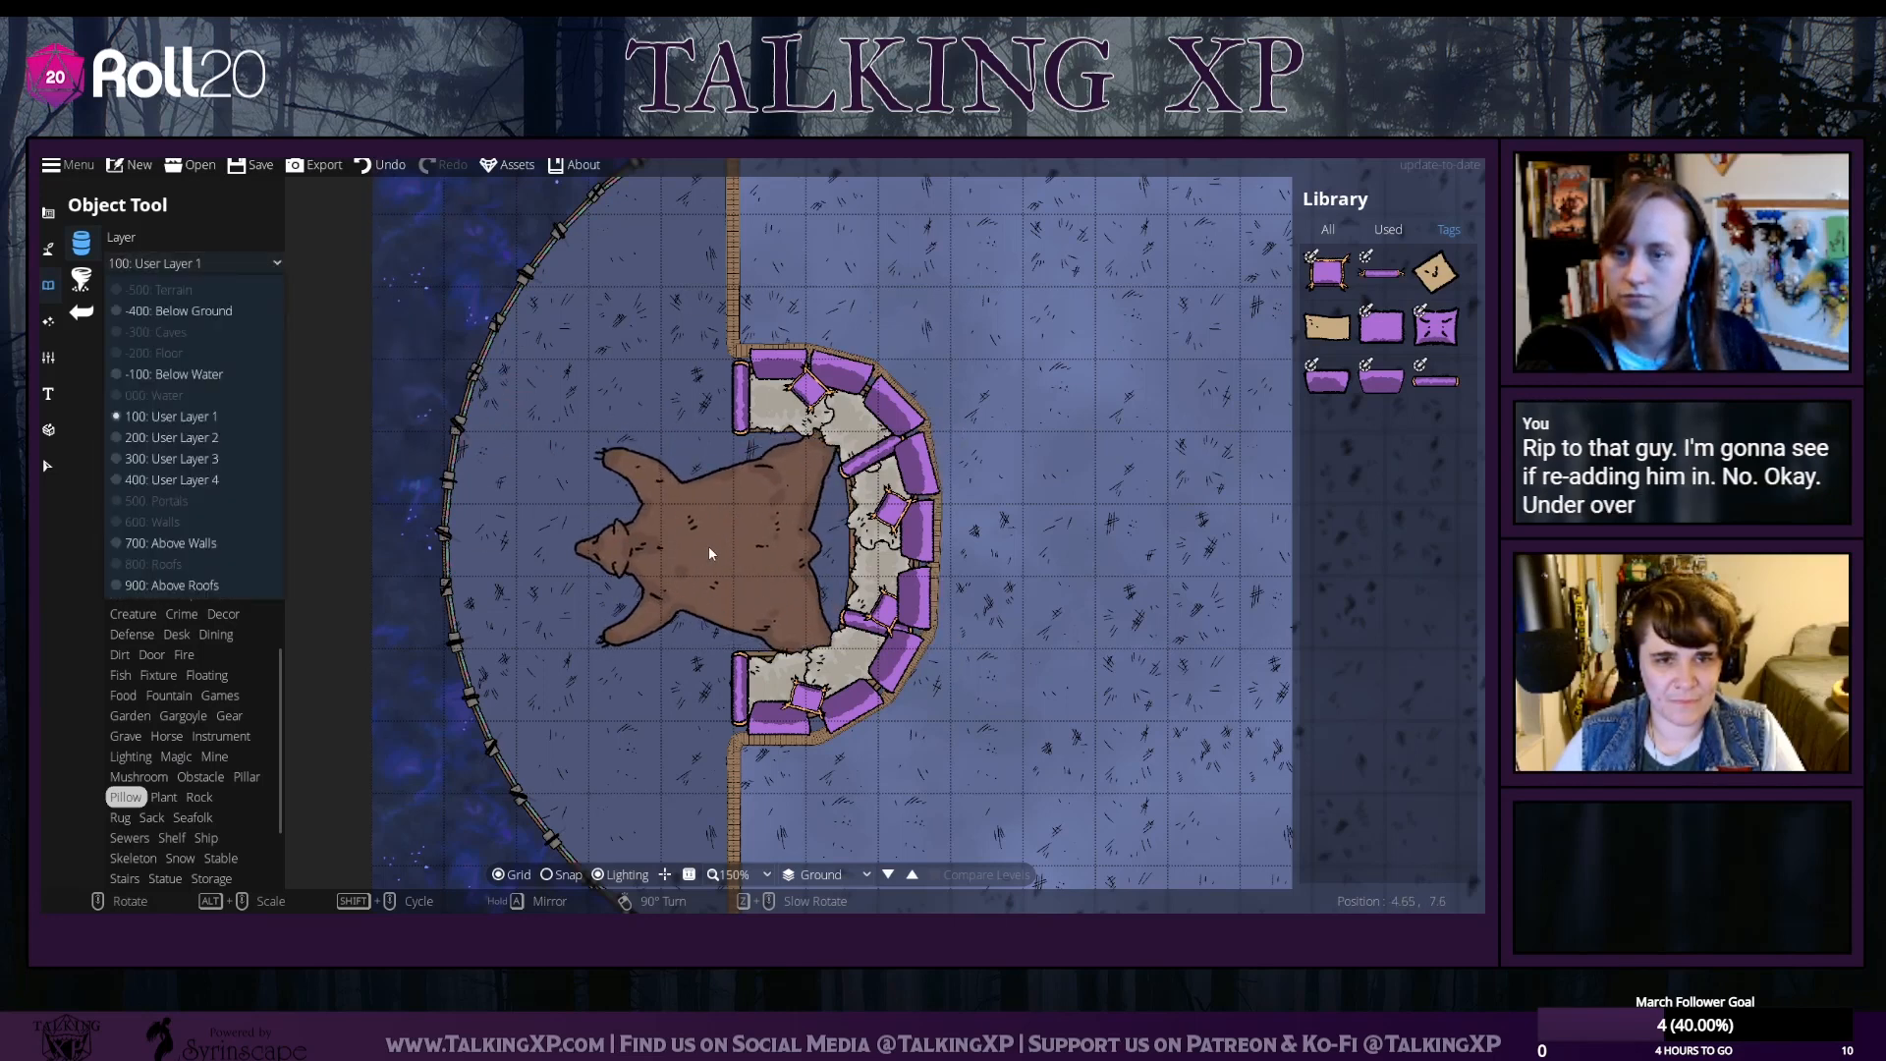
left_click(589, 547)
Select the lower half of the couch and move its pieces to layer 200: User Layer 2
left_click(48, 467)
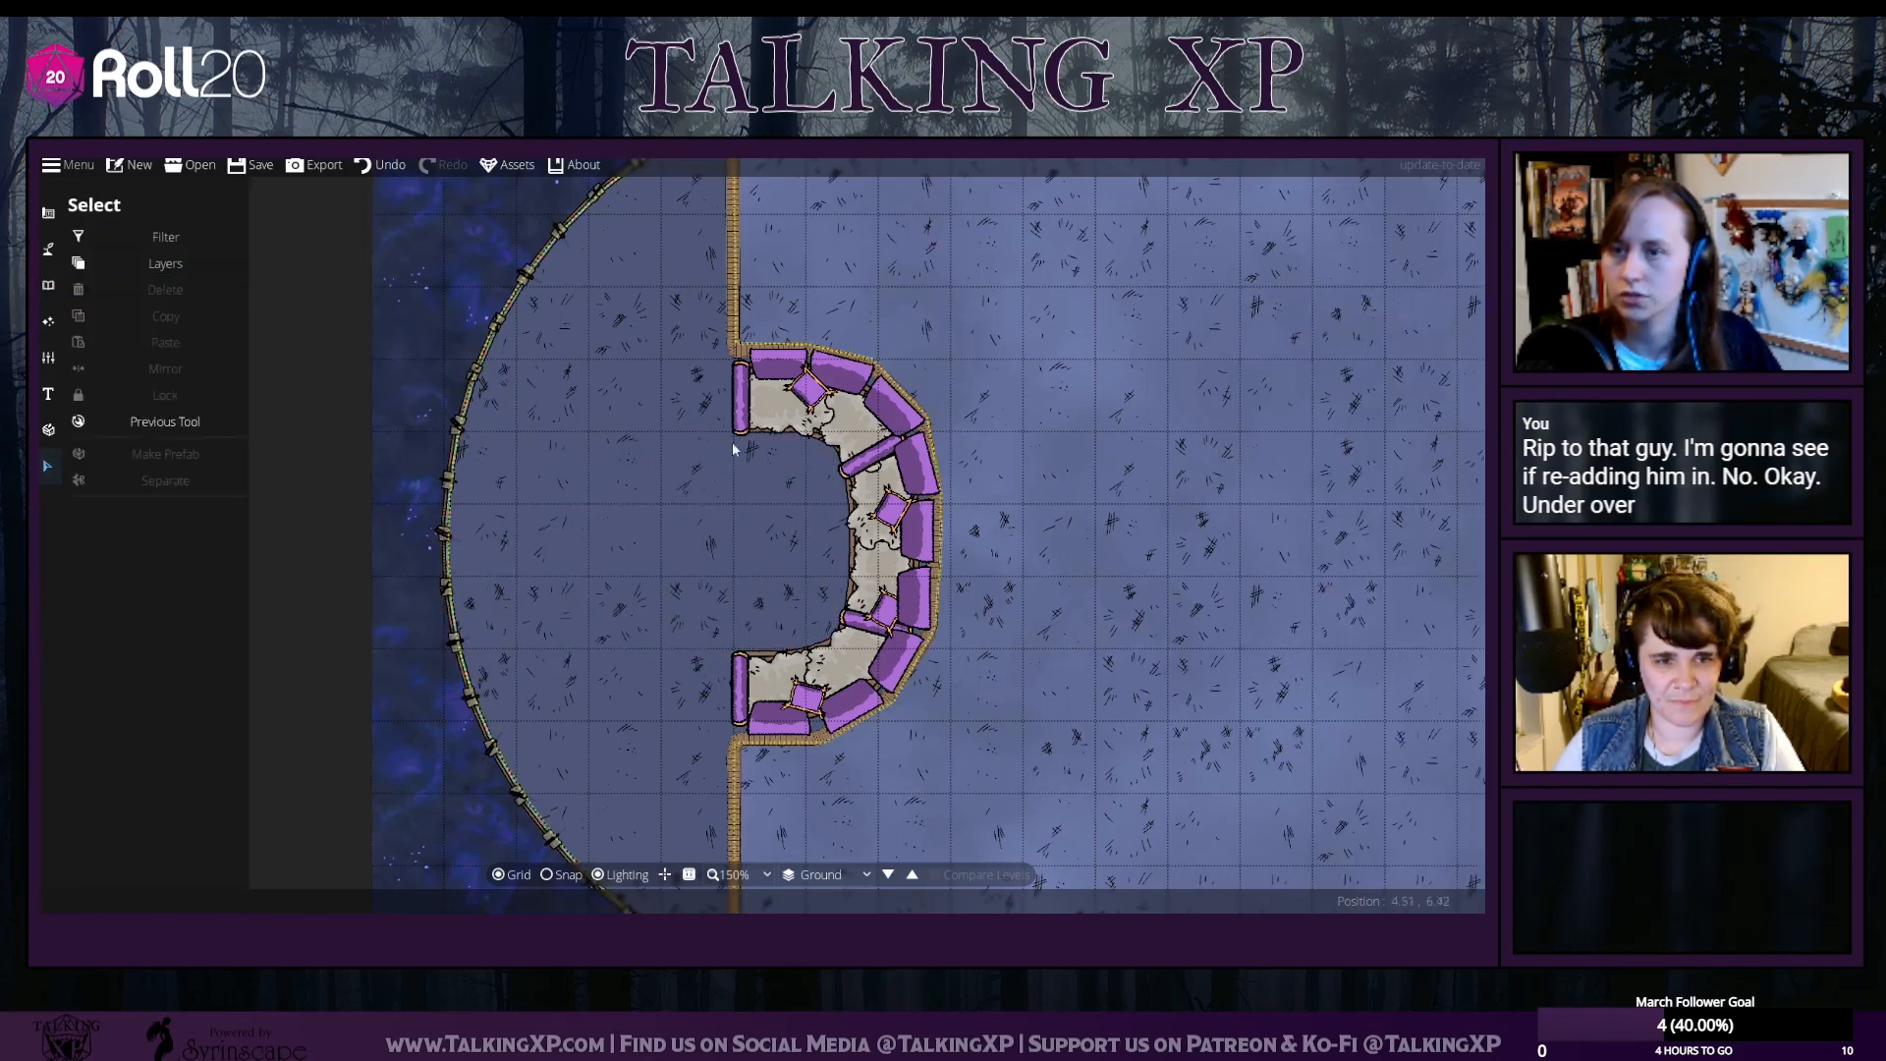
left_click_drag(1036, 810, 705, 309)
left_click(1100, 694)
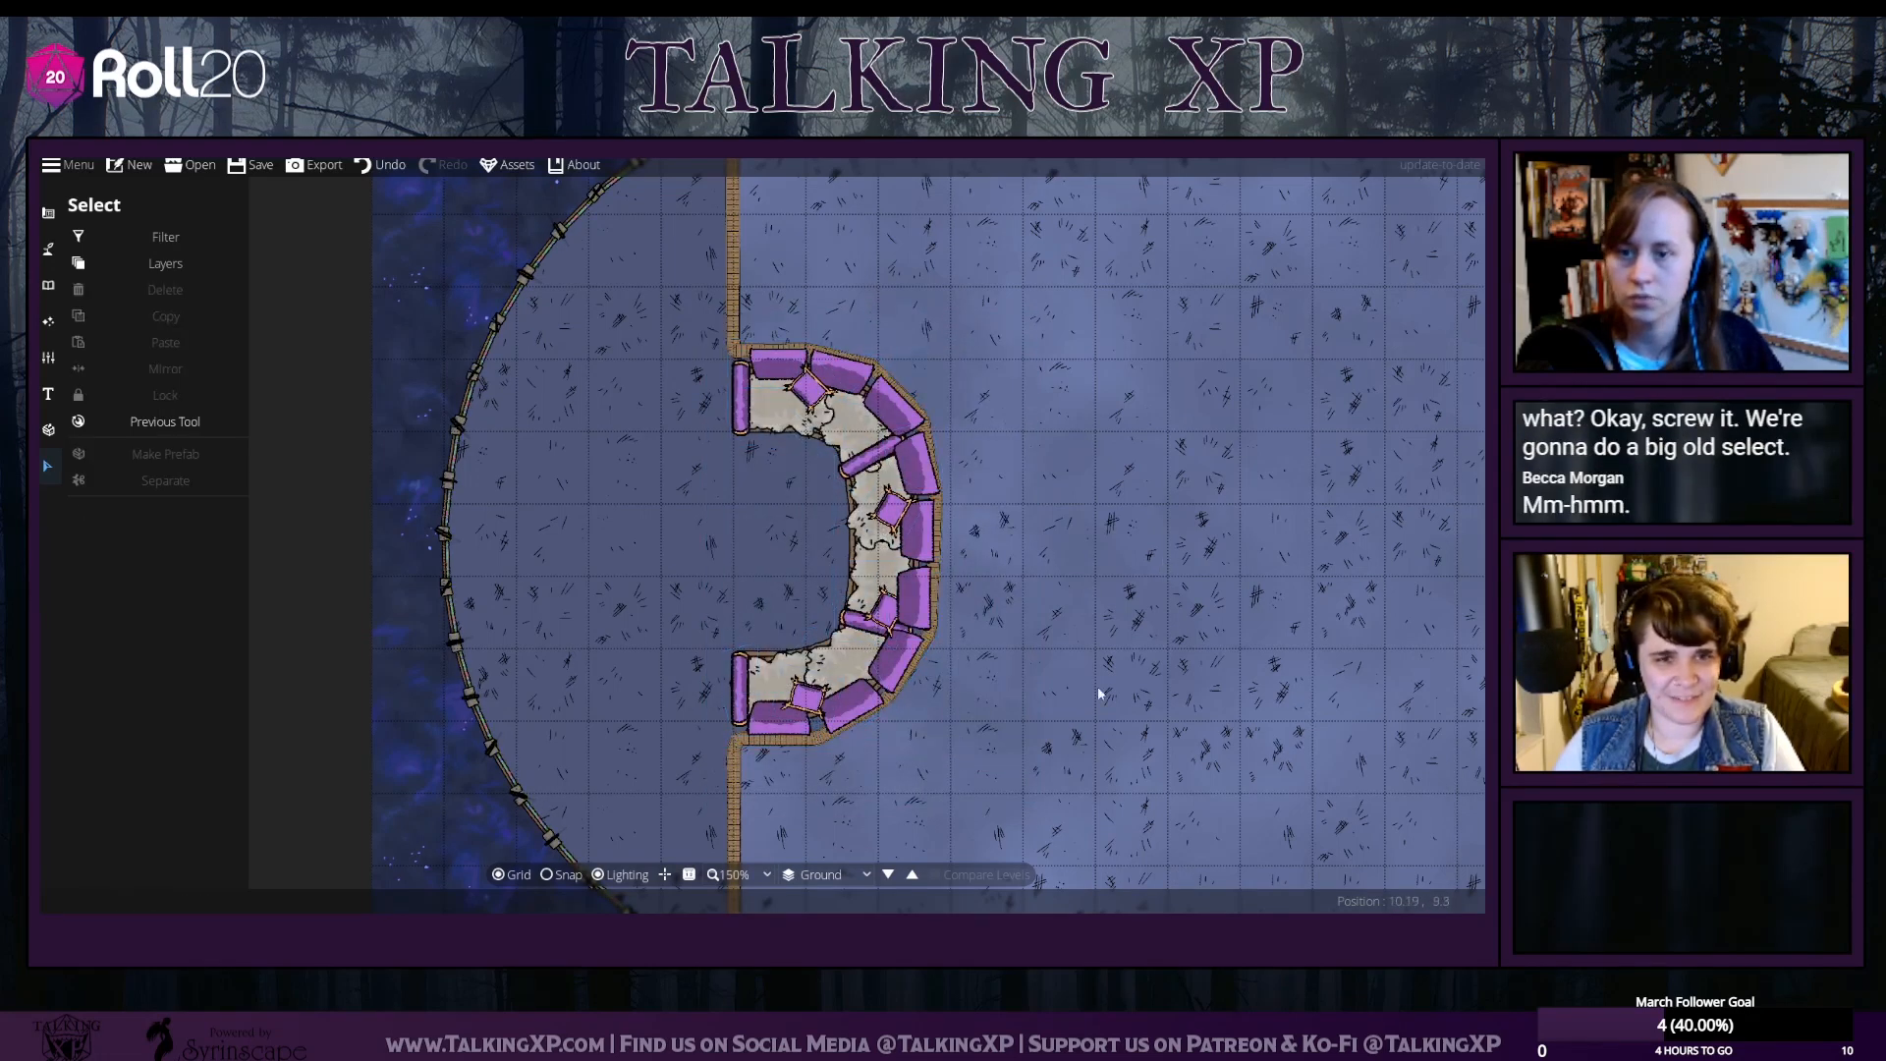
left_click_drag(1004, 769, 737, 579)
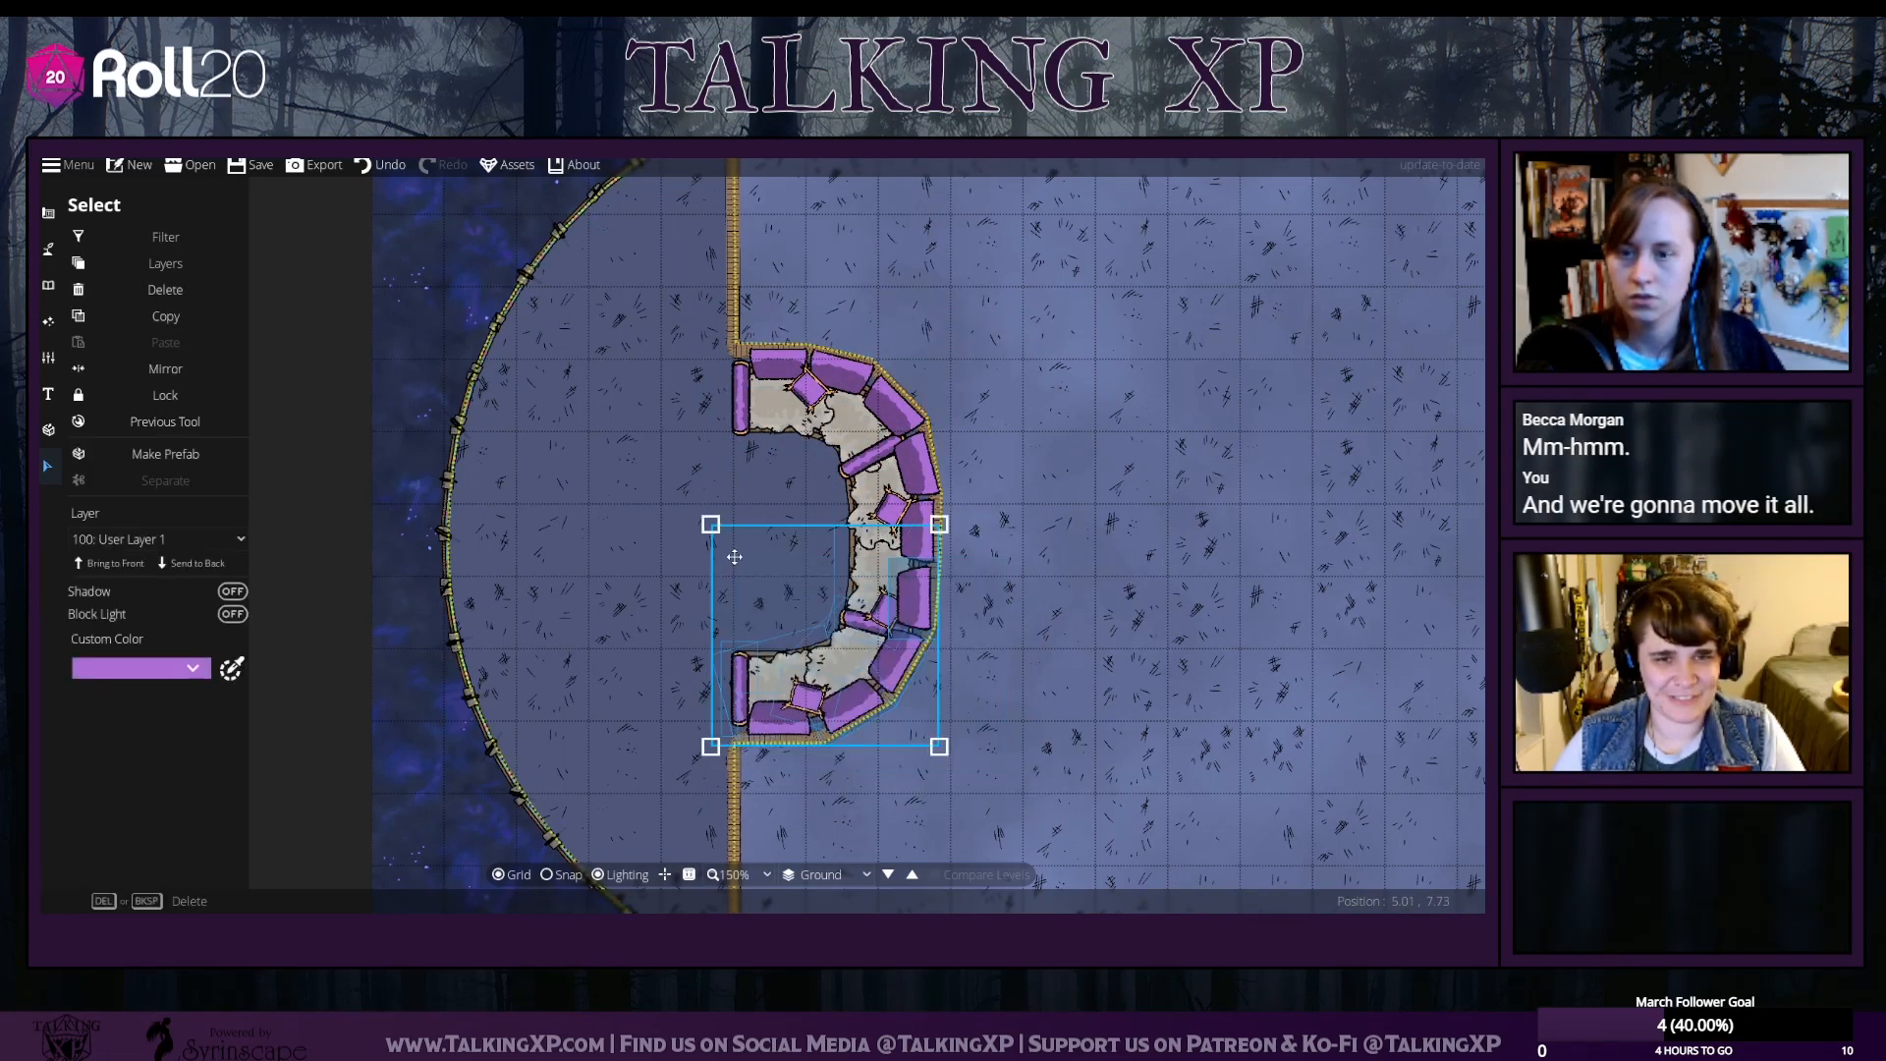
left_click(157, 538)
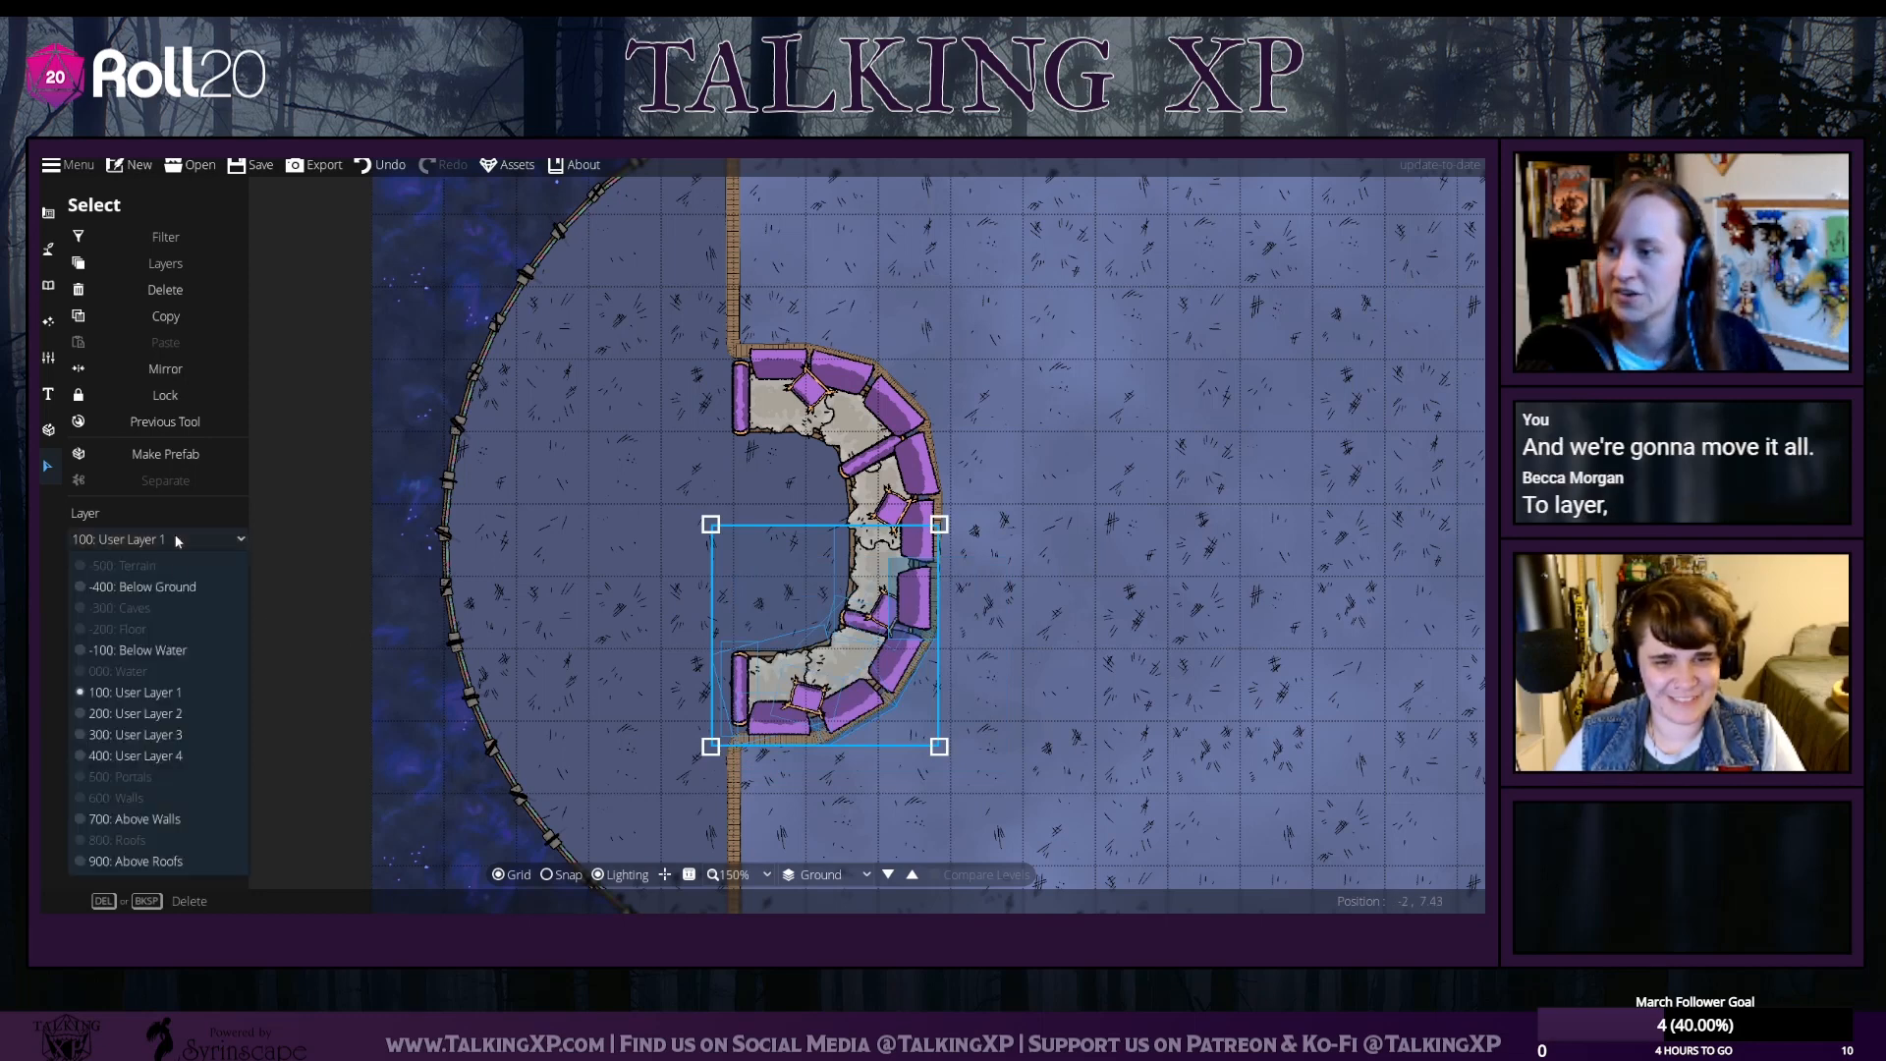
left_click(148, 722)
left_click(1117, 720)
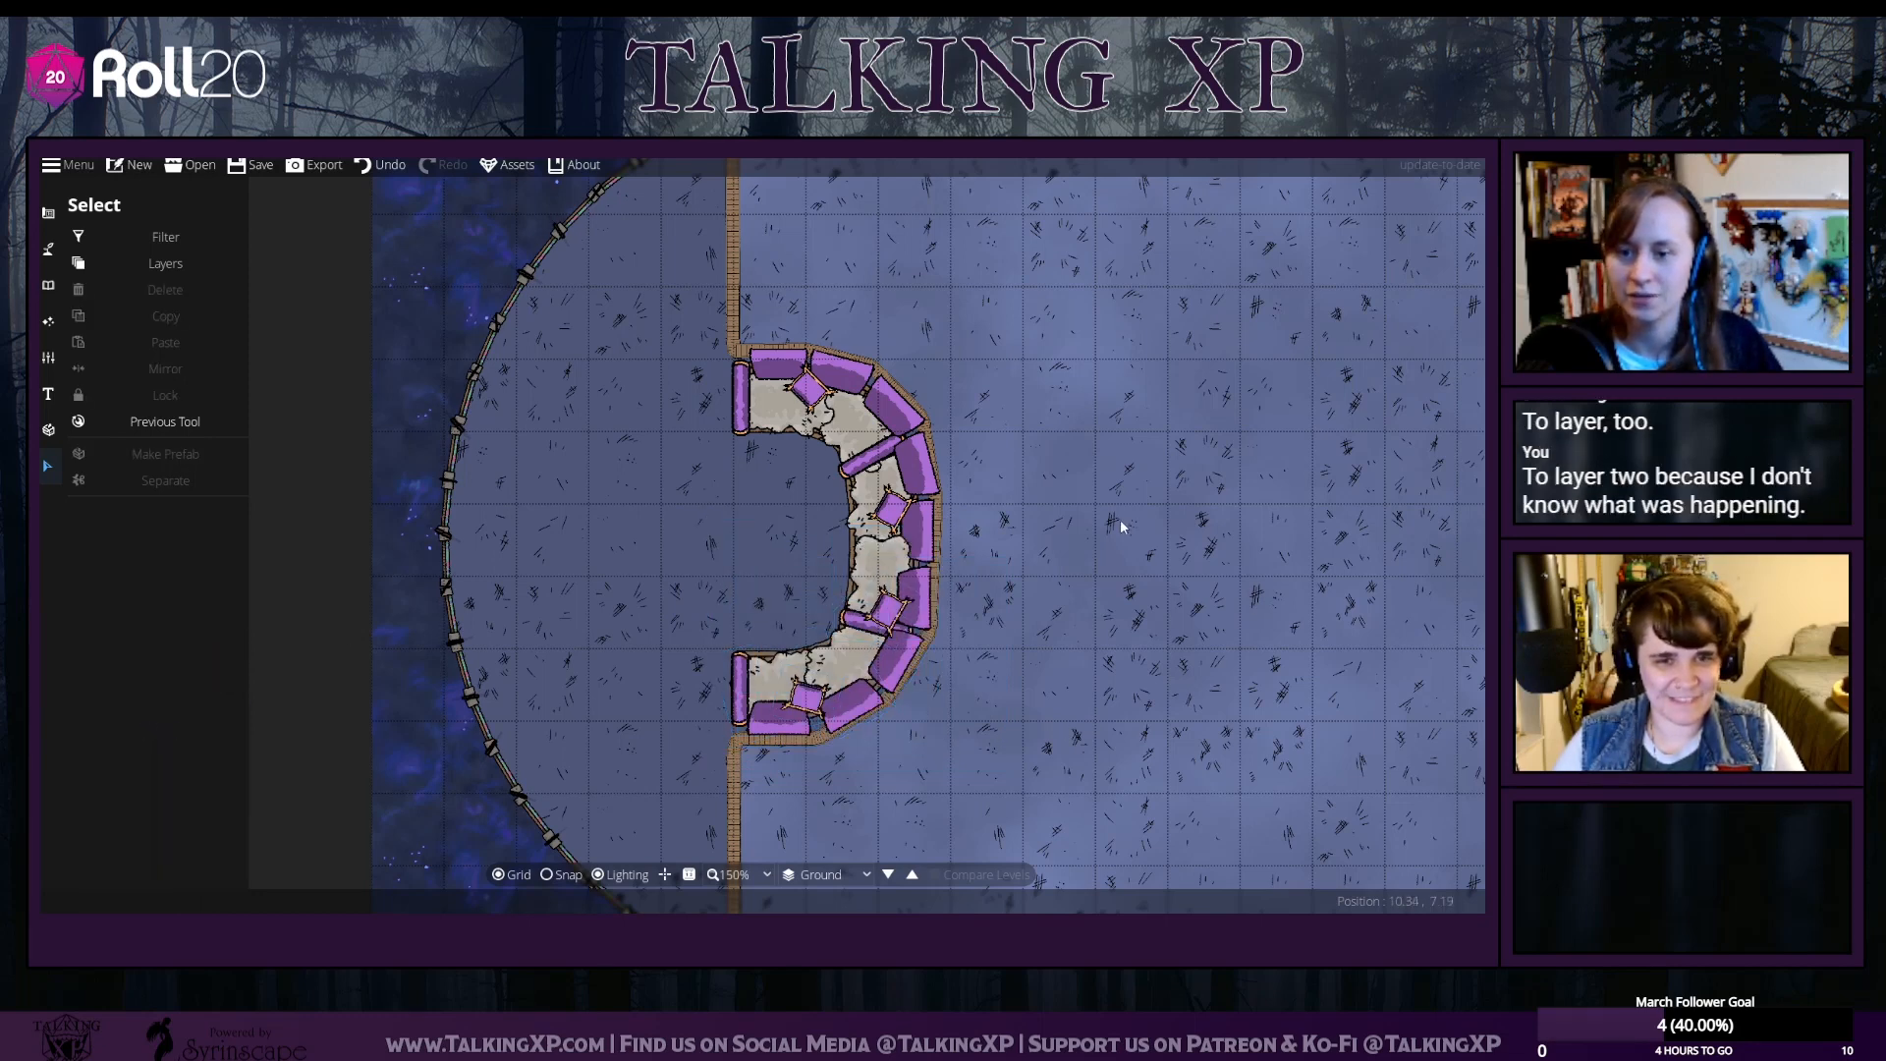
Try to assign the upper half of the couch to layer 200: User Layer 2 and reselect it to check the layer
left_click_drag(1131, 595, 634, 329)
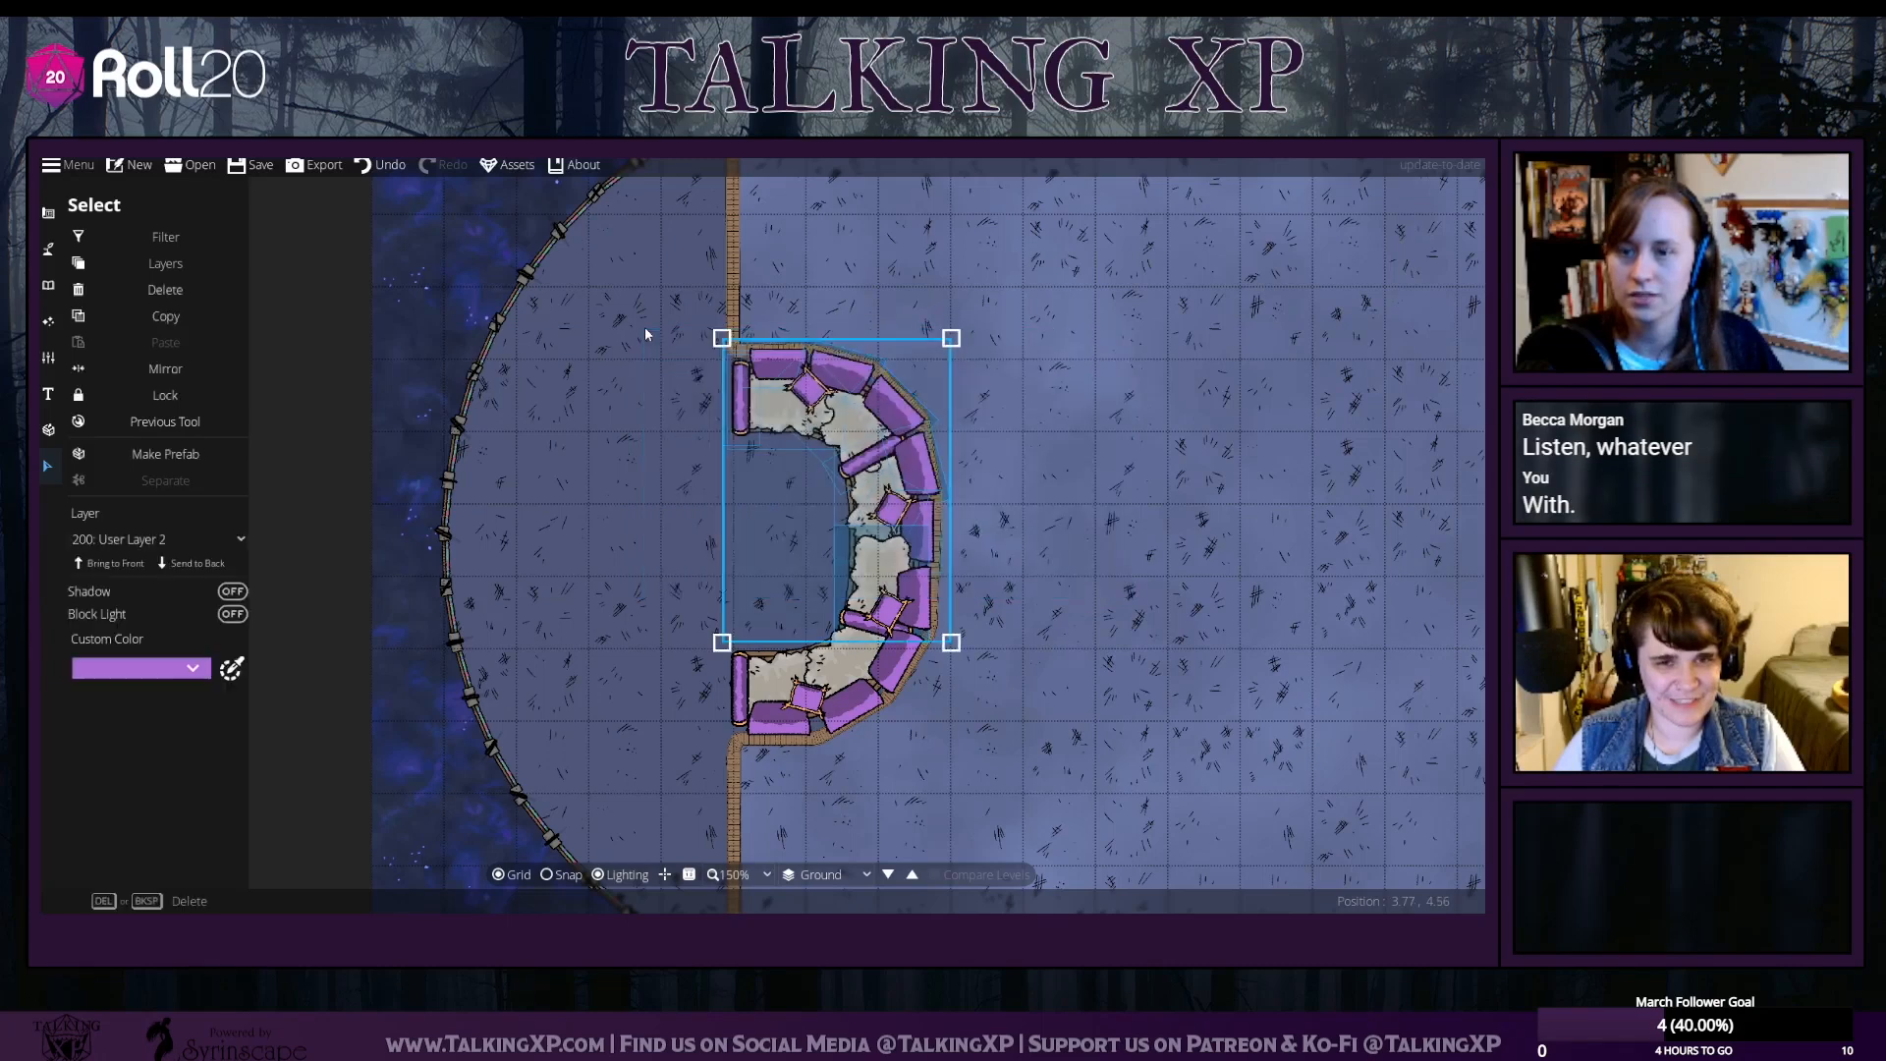
left_click(222, 539)
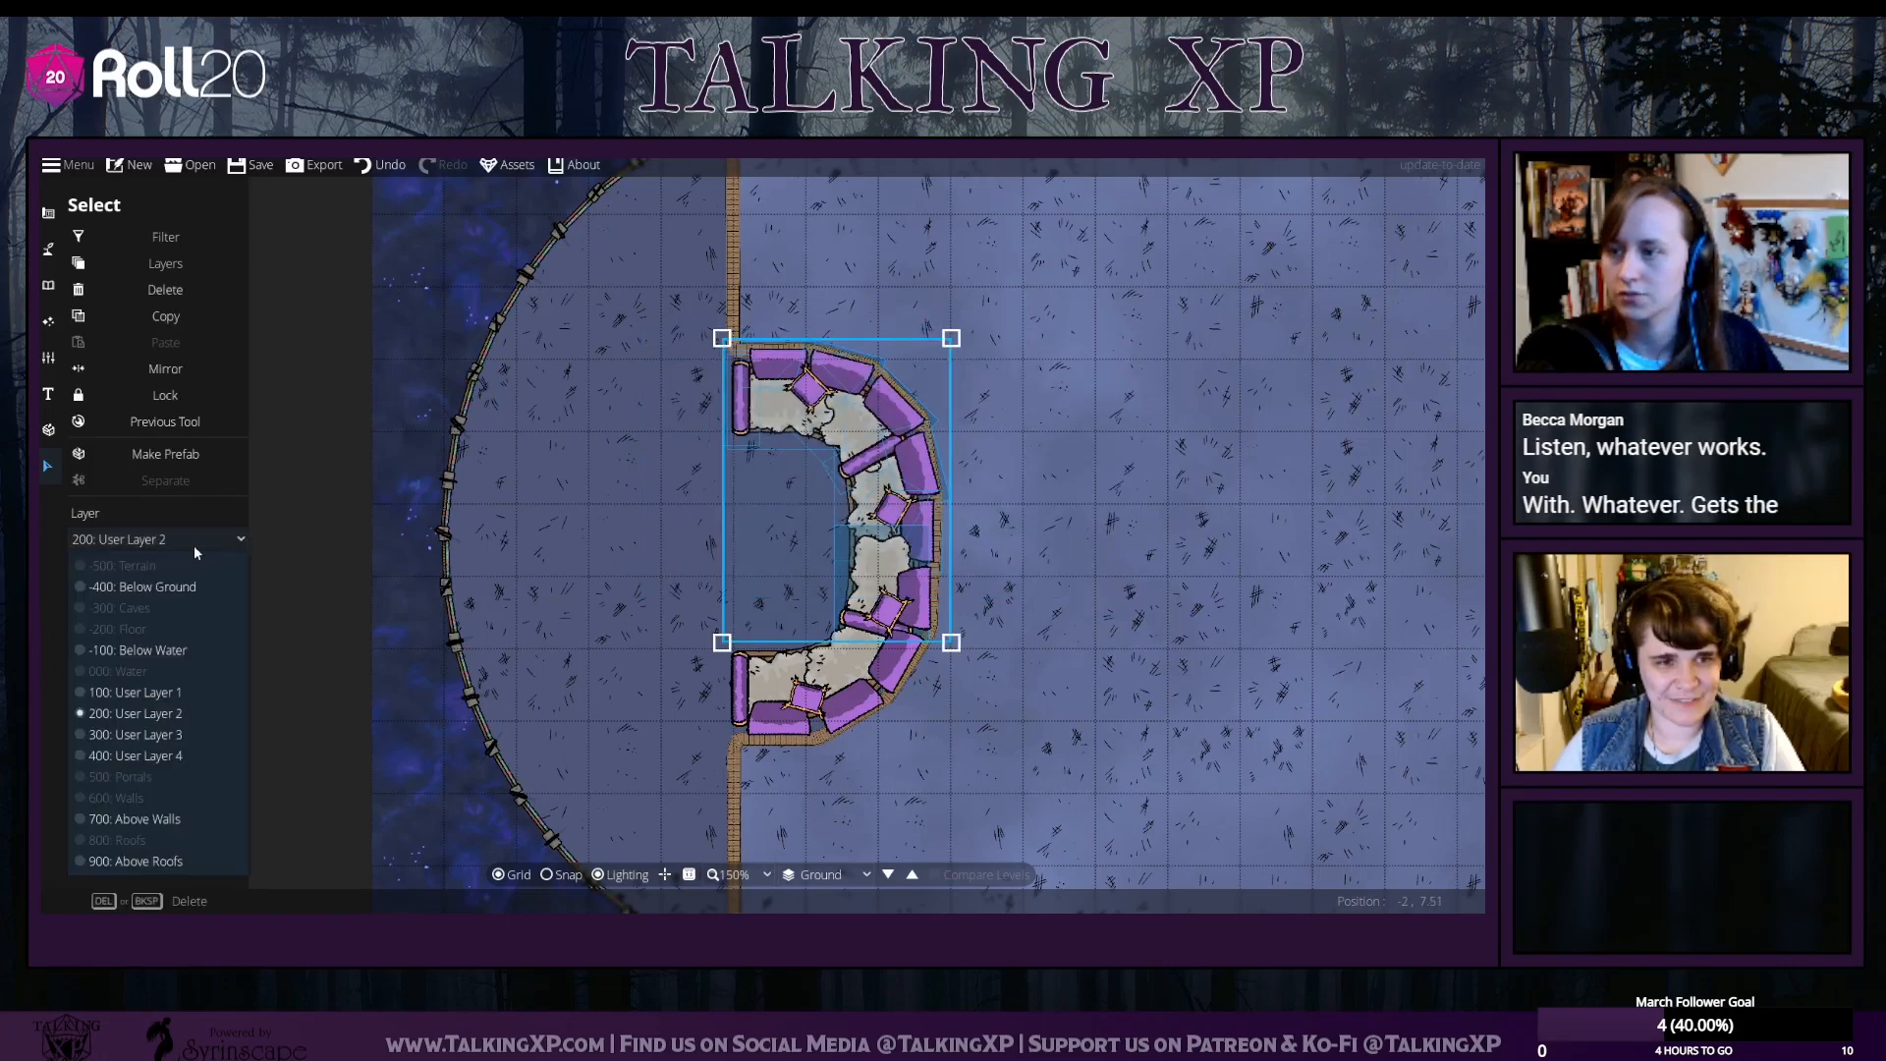
left_click(161, 720)
left_click(1135, 584)
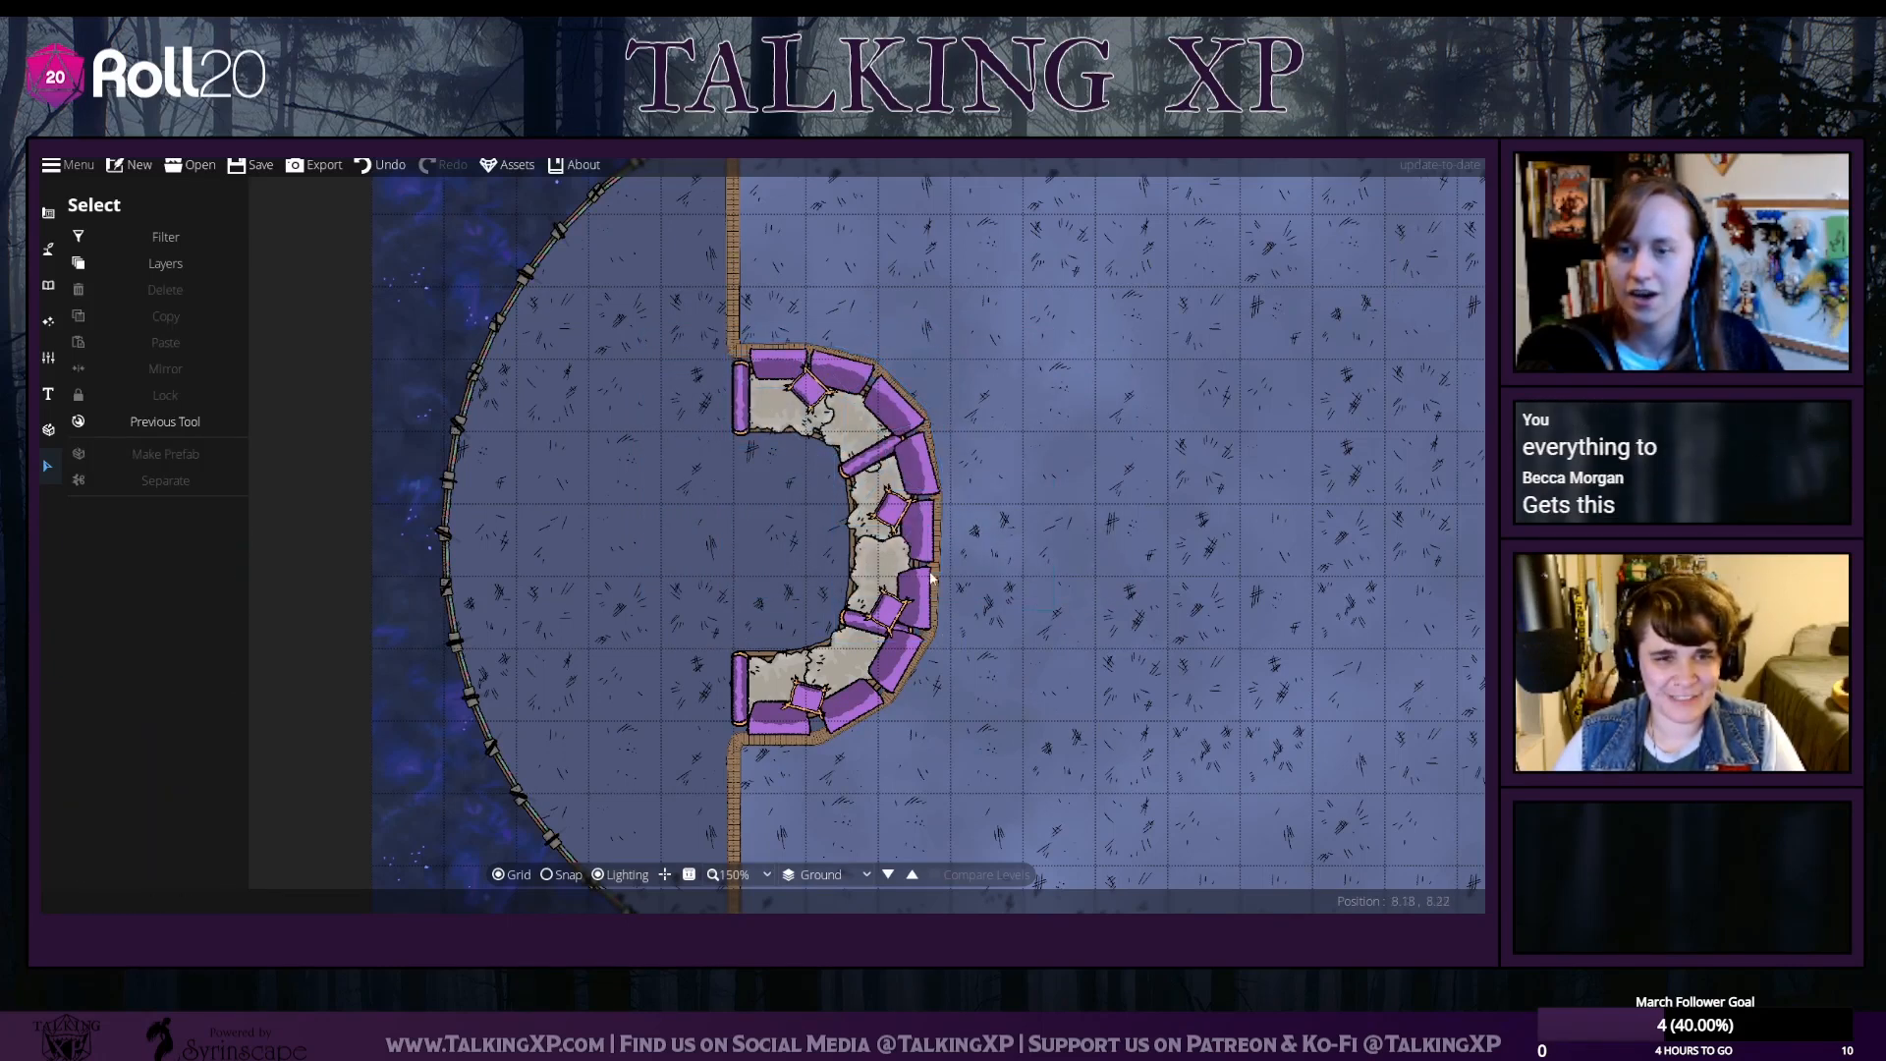
left_click_drag(1054, 610, 724, 317)
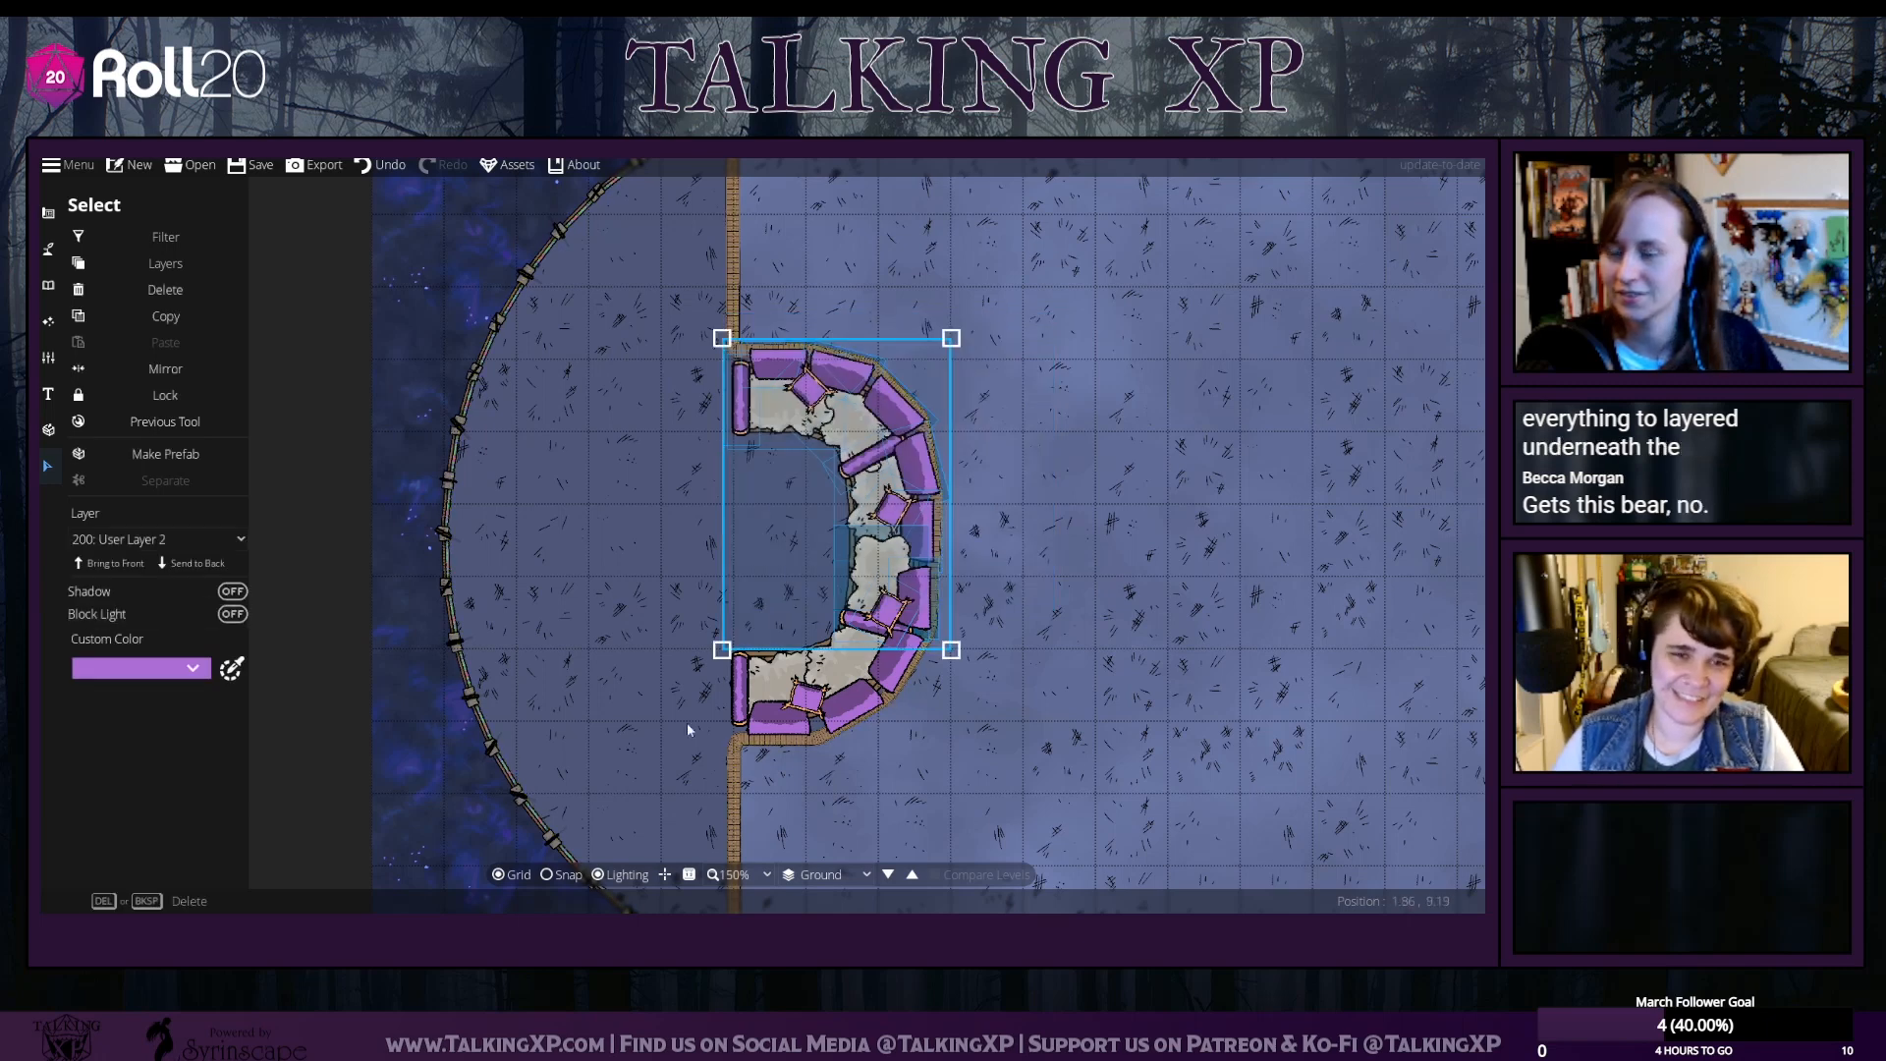
left_click(1056, 756)
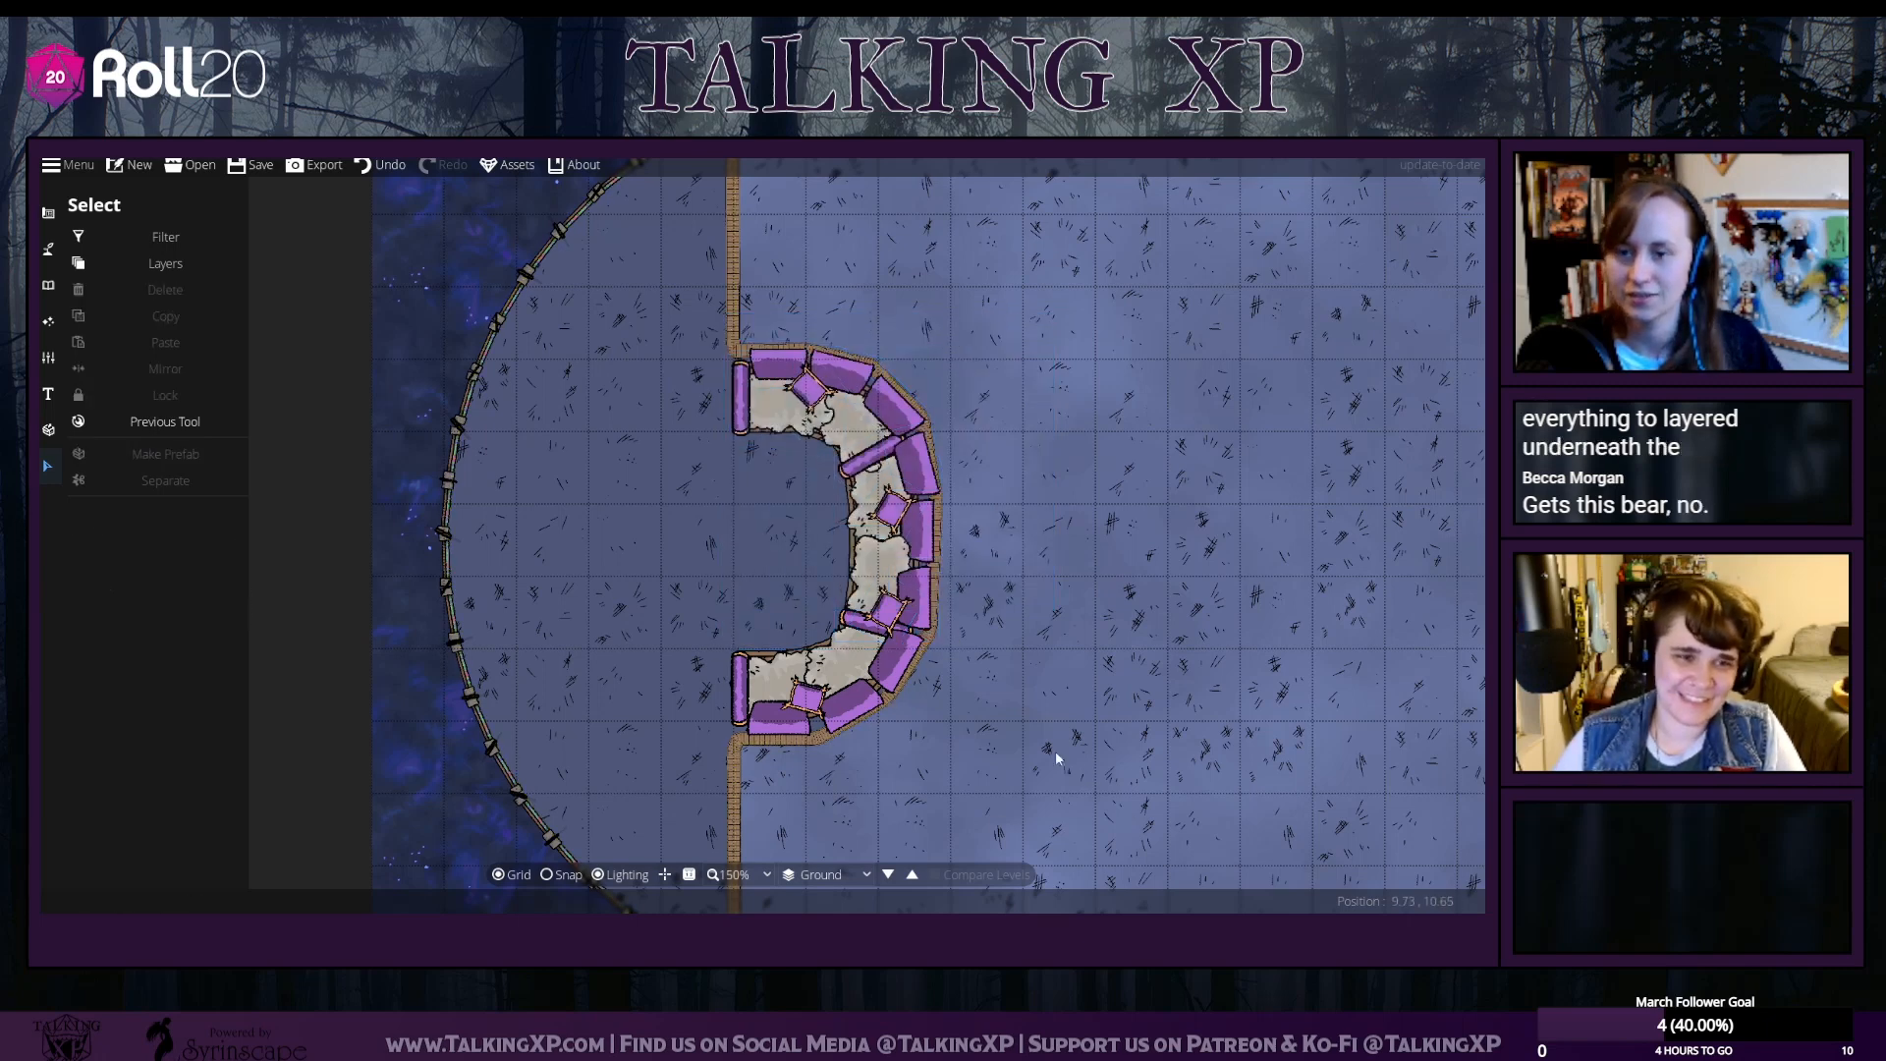
Move the white fur throw aside and put the wooden couch base on layer 200: User Layer 2
left_click_drag(862, 438, 1118, 385)
left_click(844, 426)
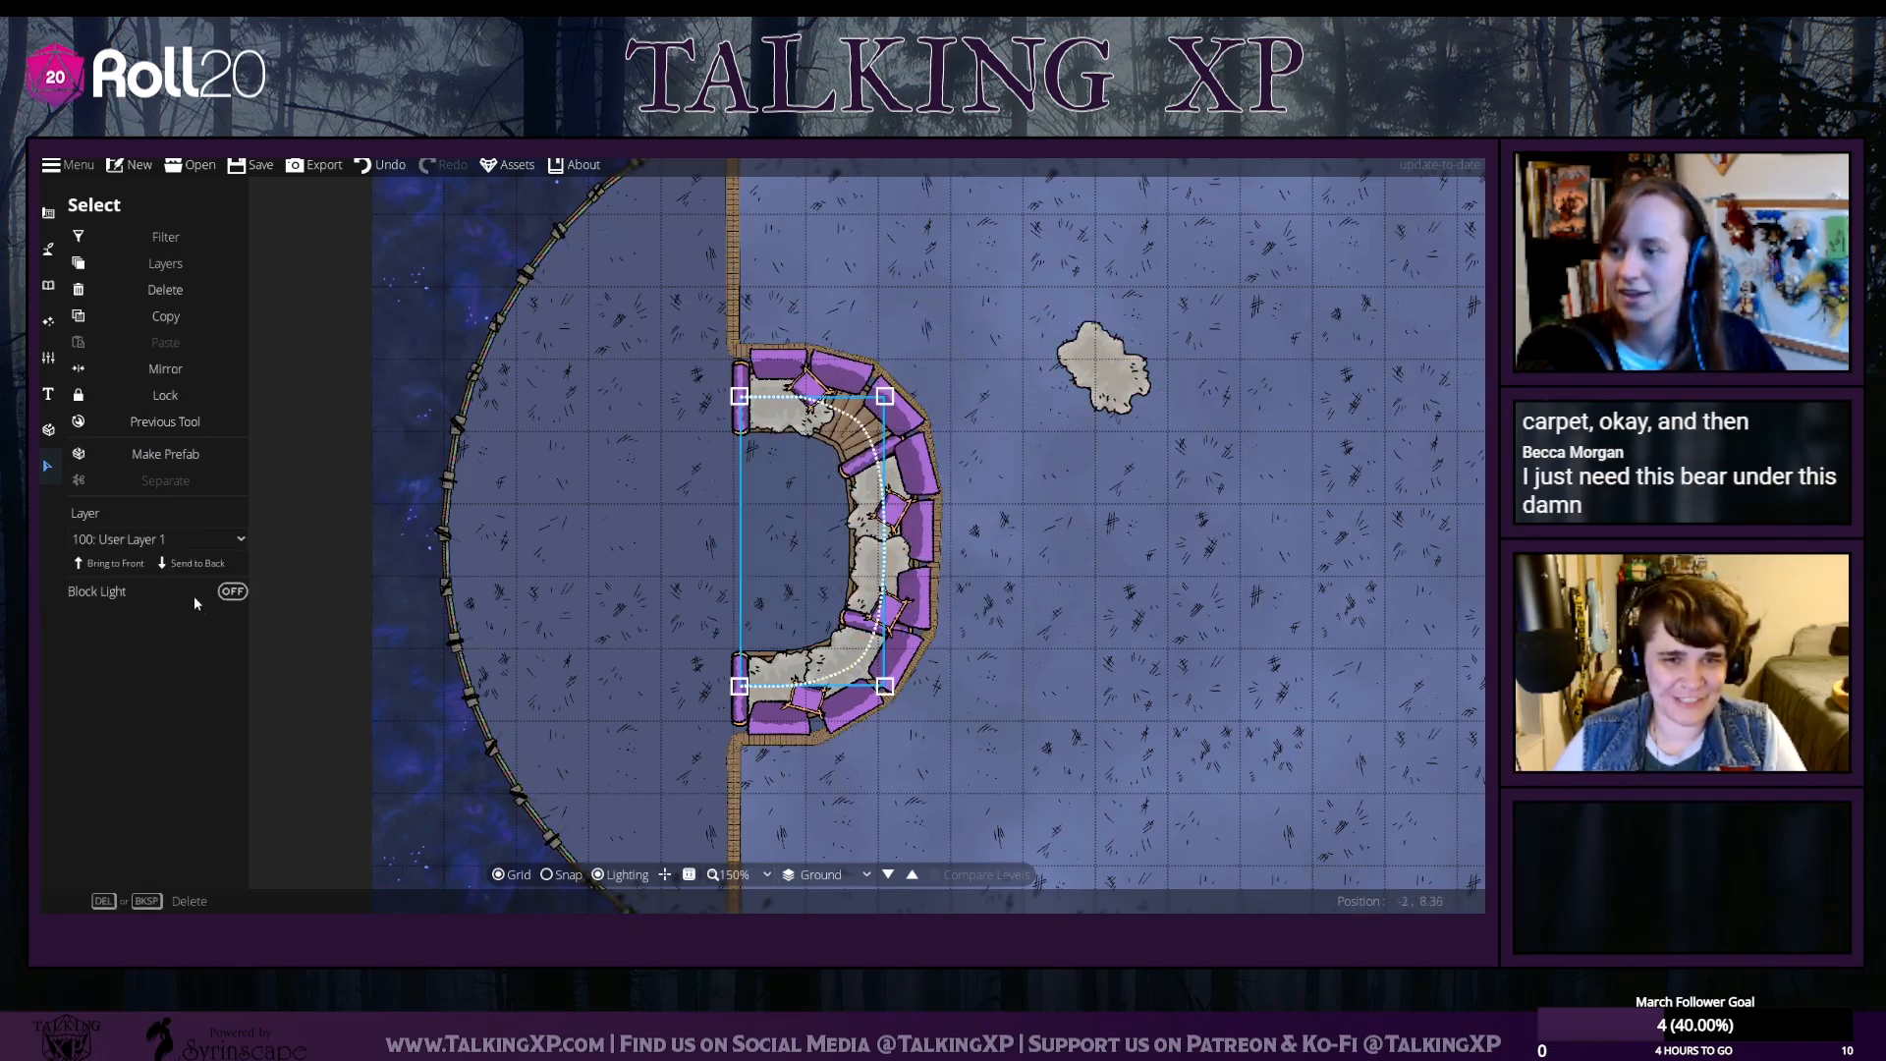
left_click(157, 539)
left_click(162, 716)
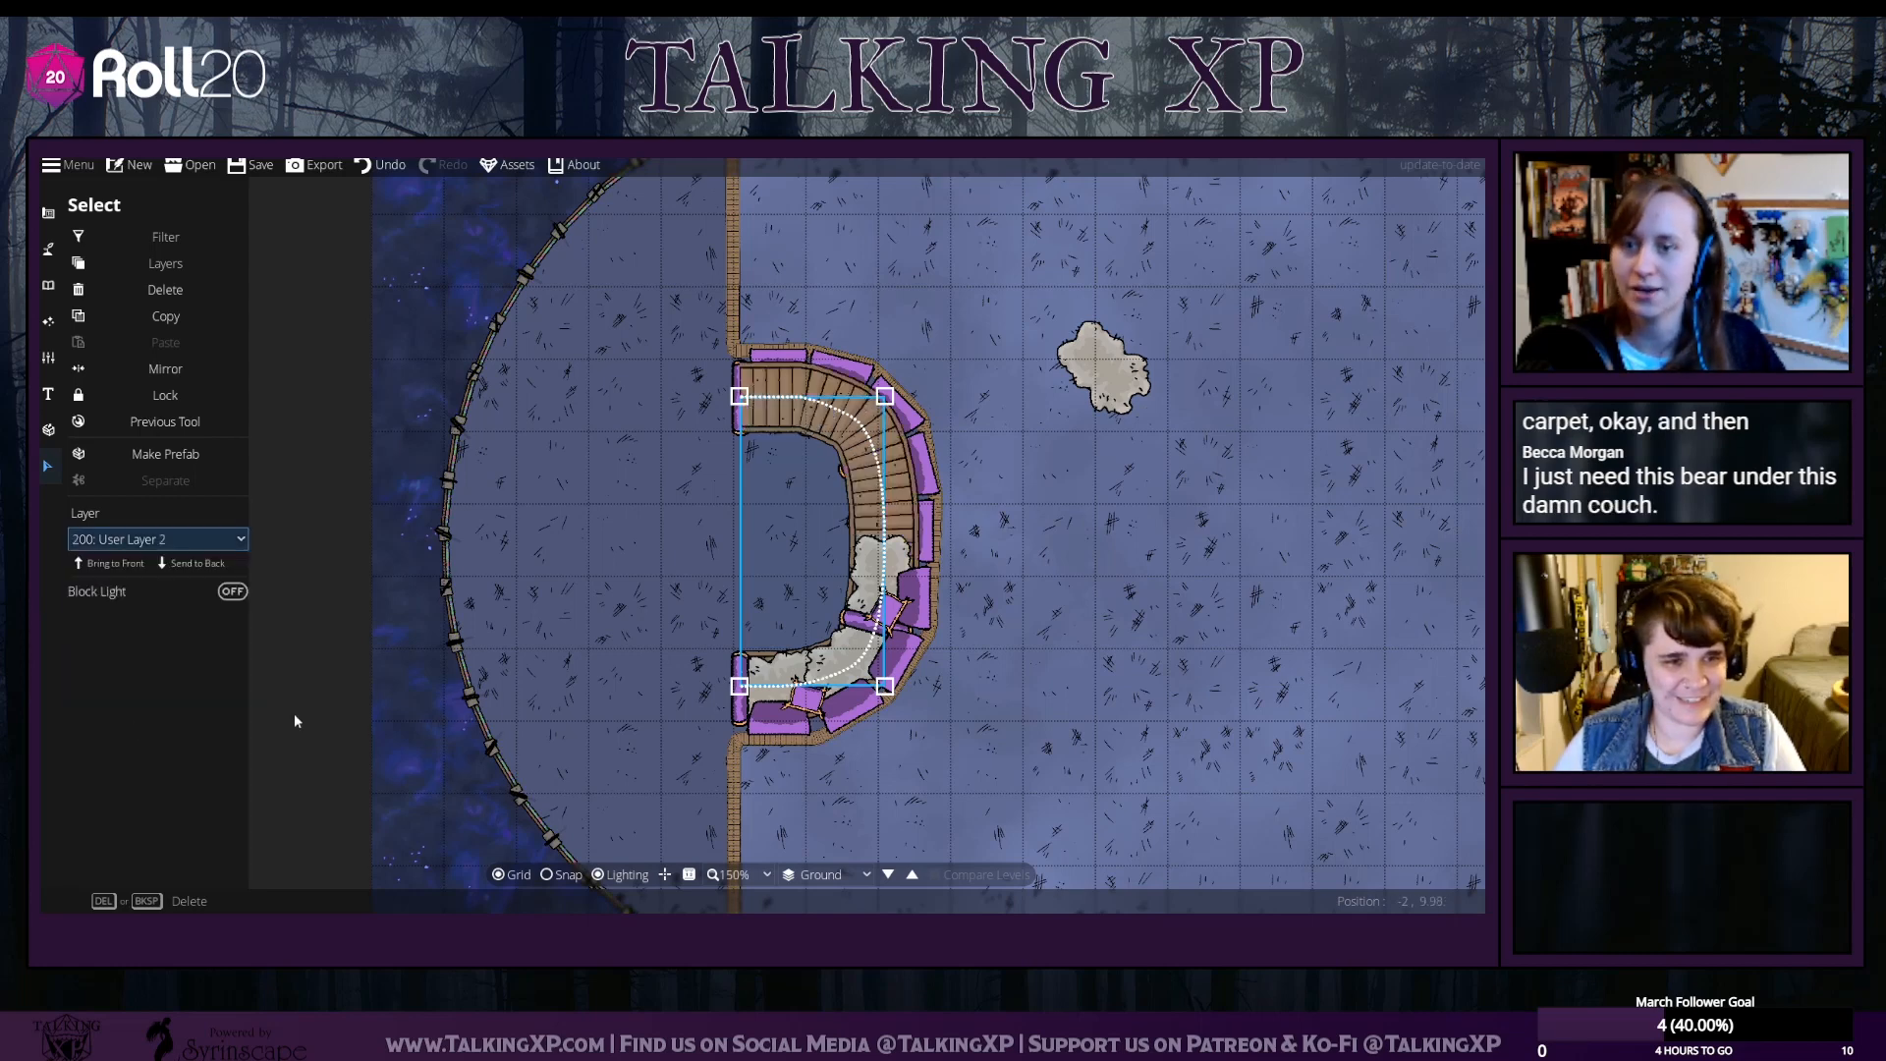
left_click(836, 571)
Move the upper couch pieces and fur throw to layer 200: User Layer 2, and return the throw to the couch's upper bend
left_click_drag(1111, 548, 725, 333)
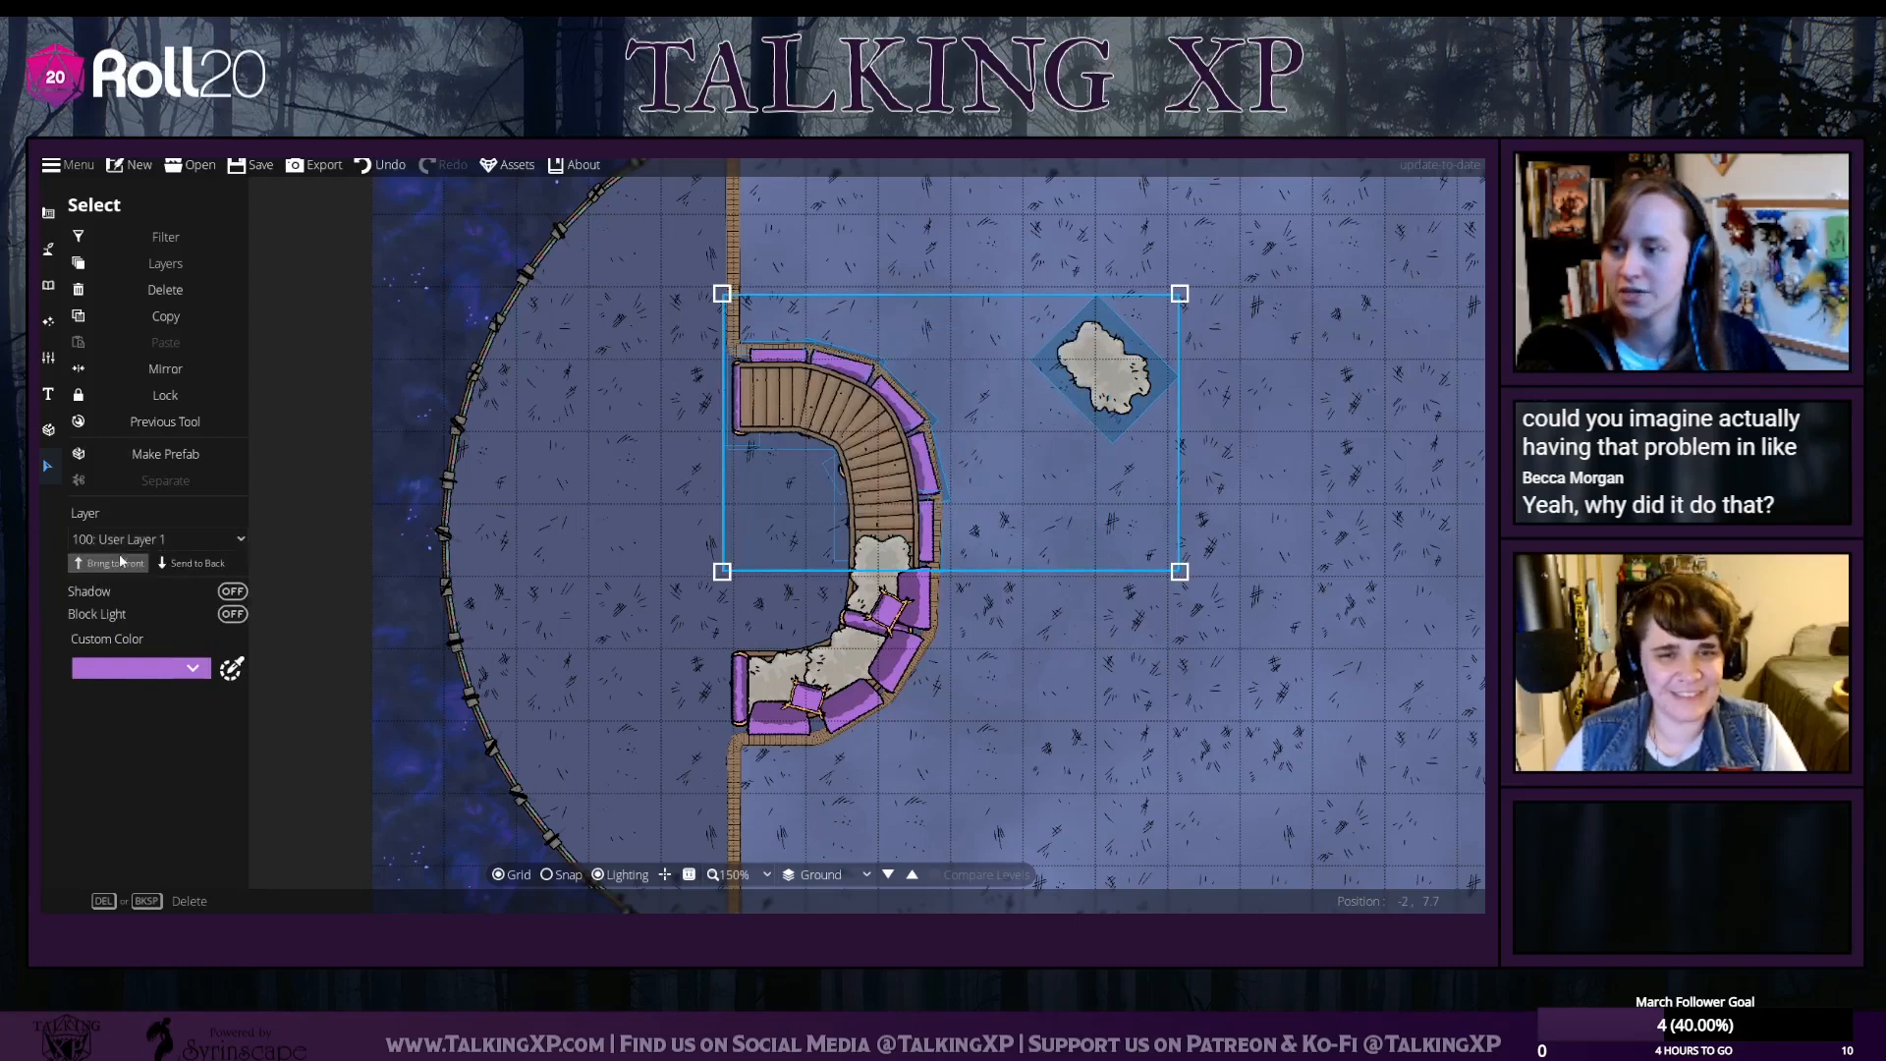
left_click(157, 539)
left_click(157, 716)
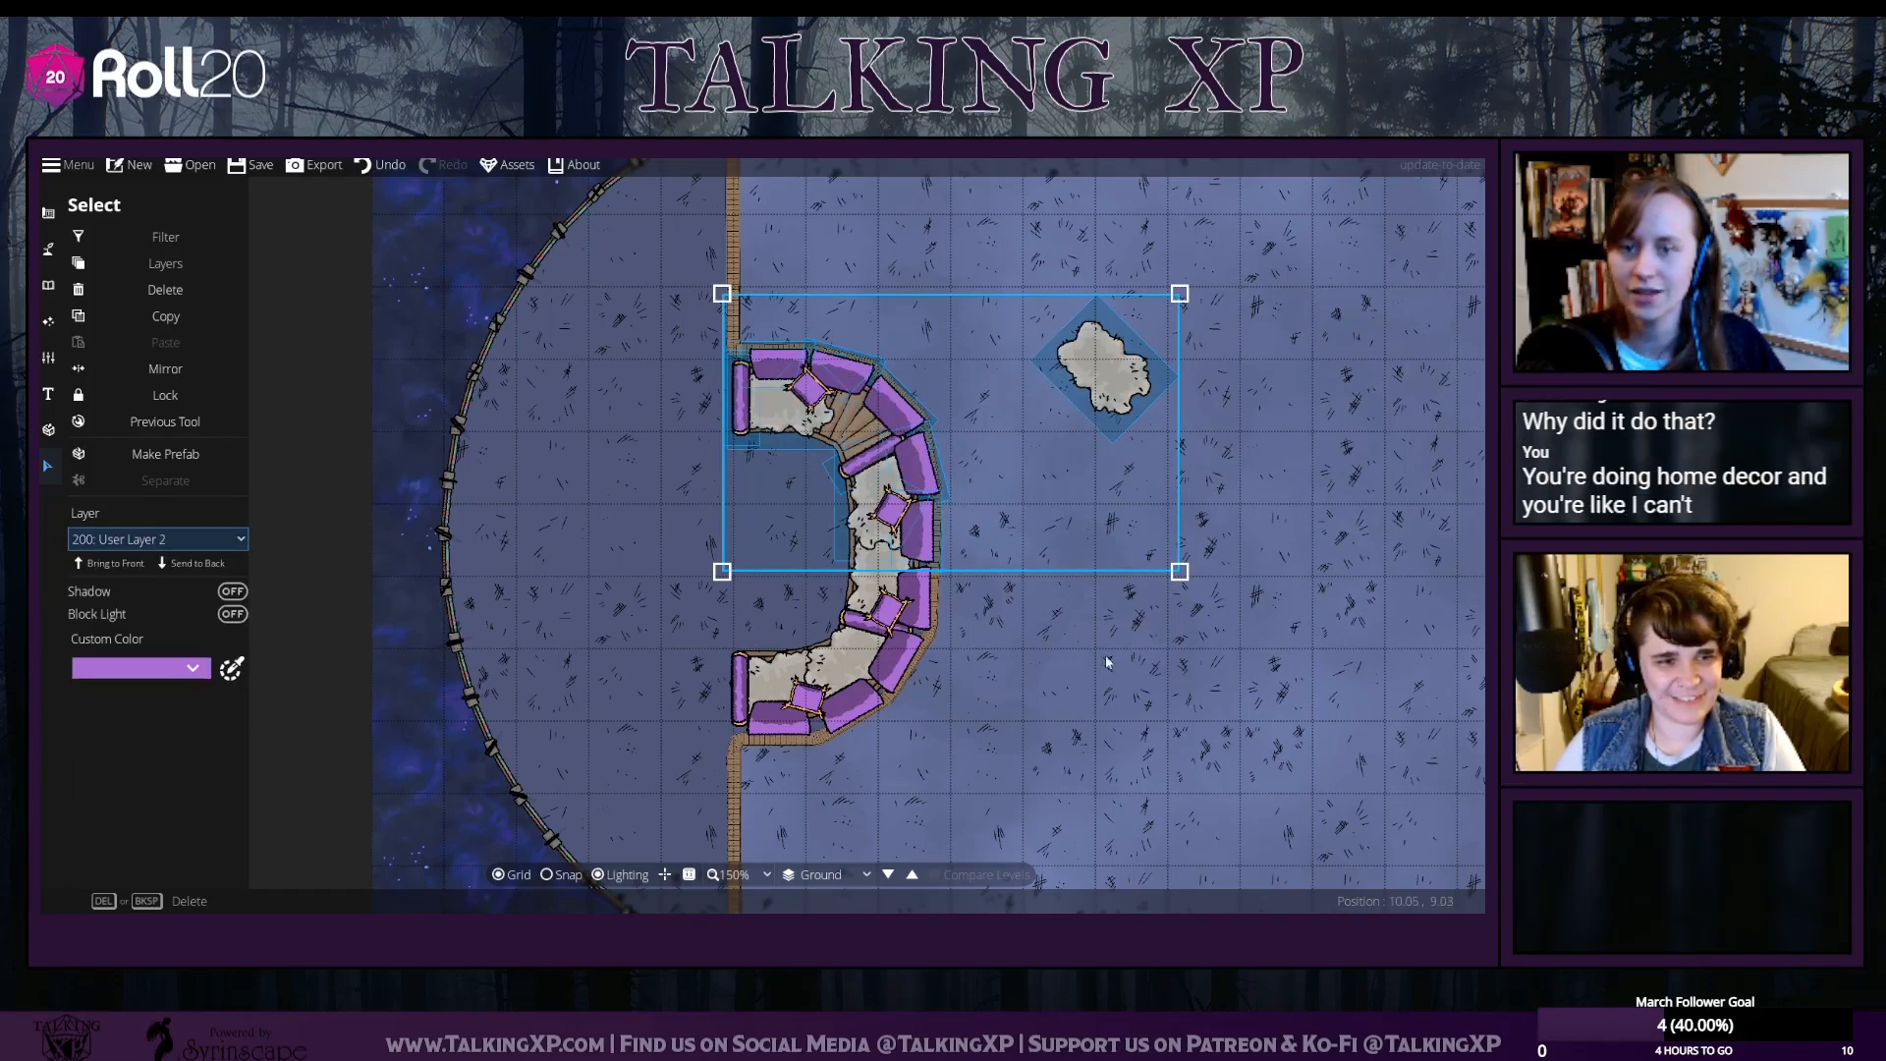
left_click(1236, 590)
left_click_drag(1068, 367, 825, 420)
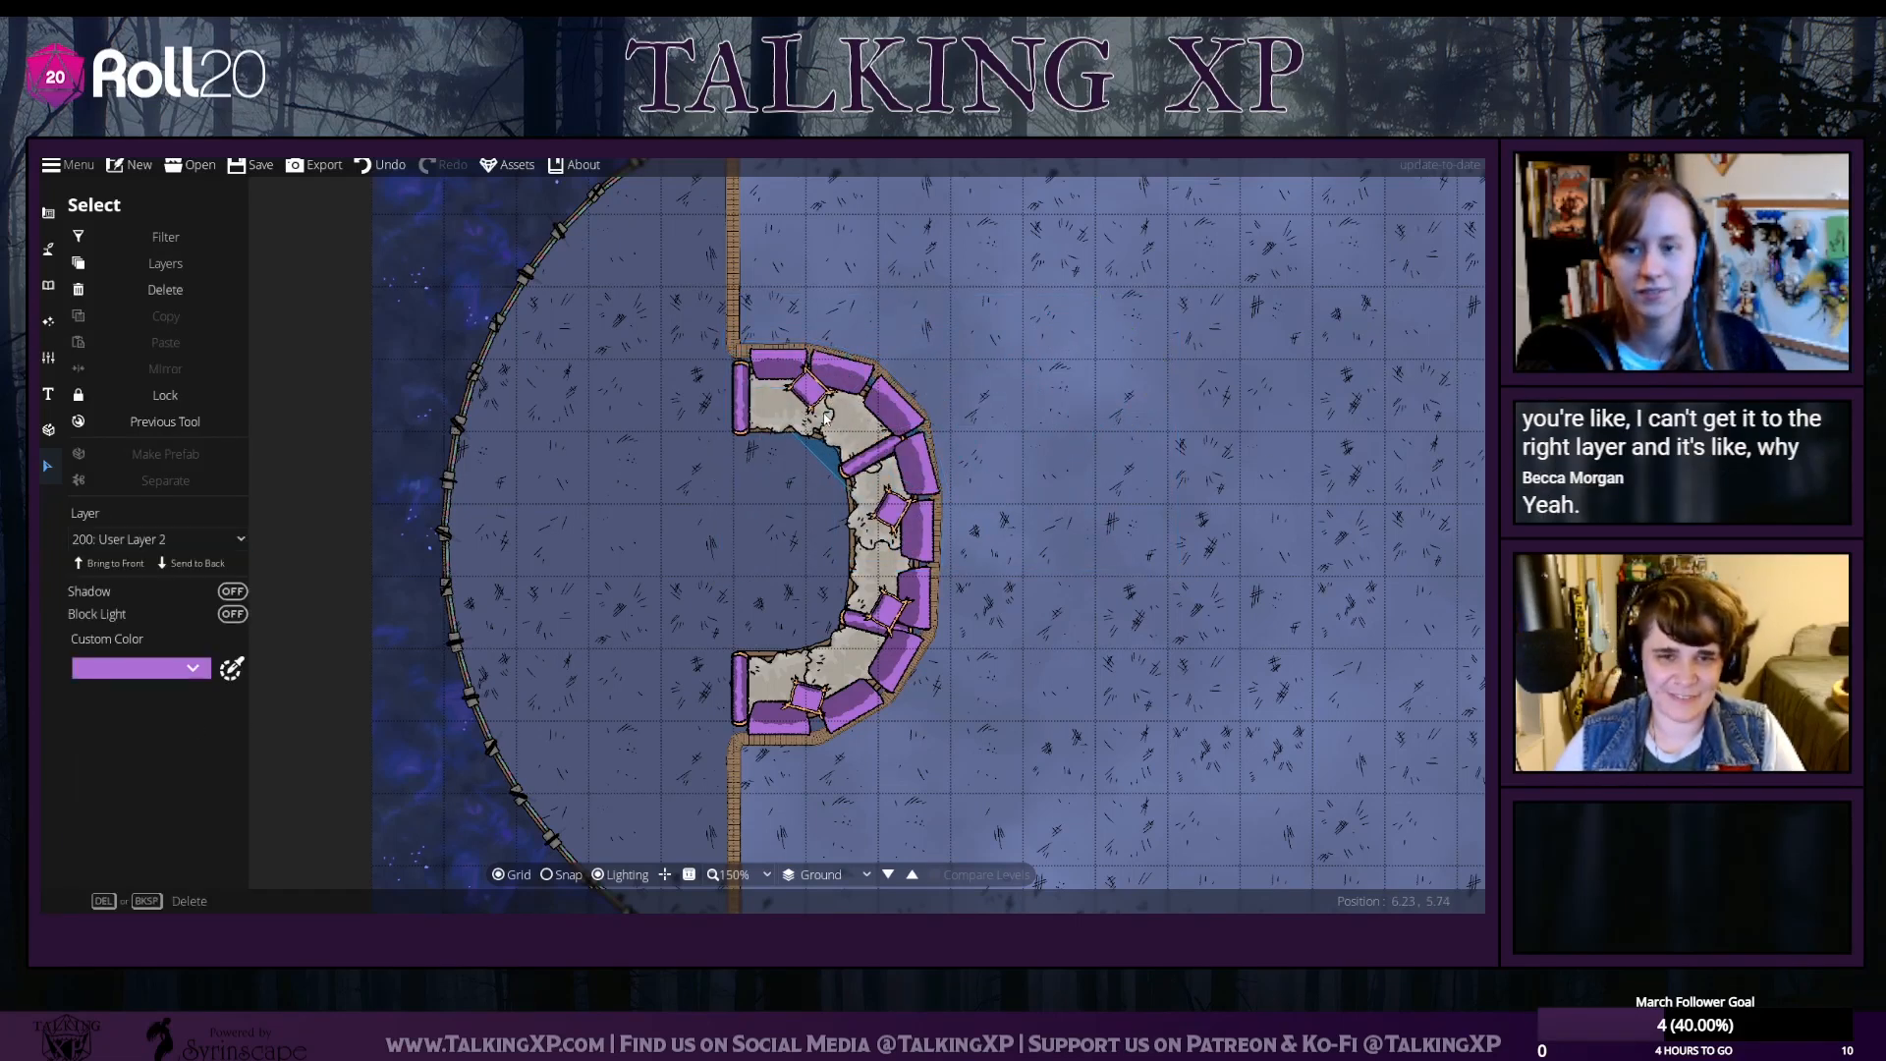
right_click(826, 420)
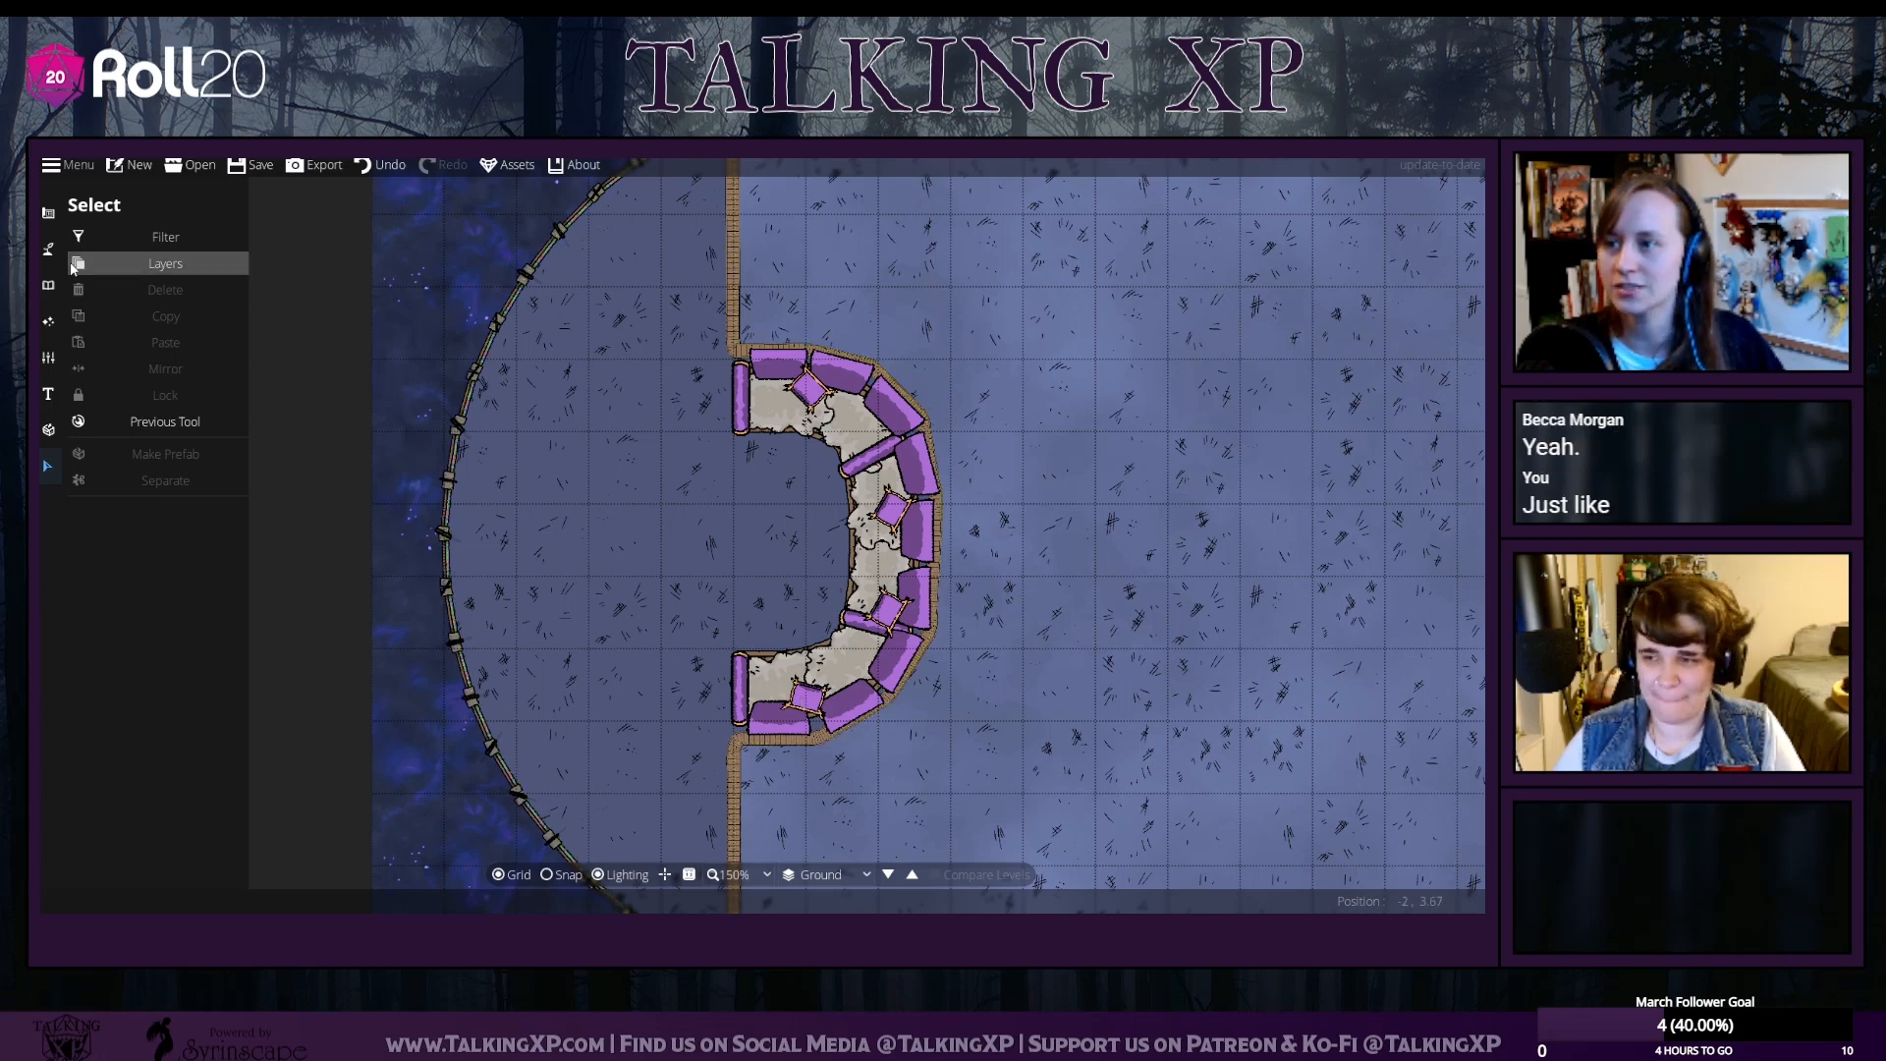
Place the brown bear rug inside the couch's curve on layer 100: User Layer 1, sorted Under, at rotation -90 and scale 2.1
left_click(48, 285)
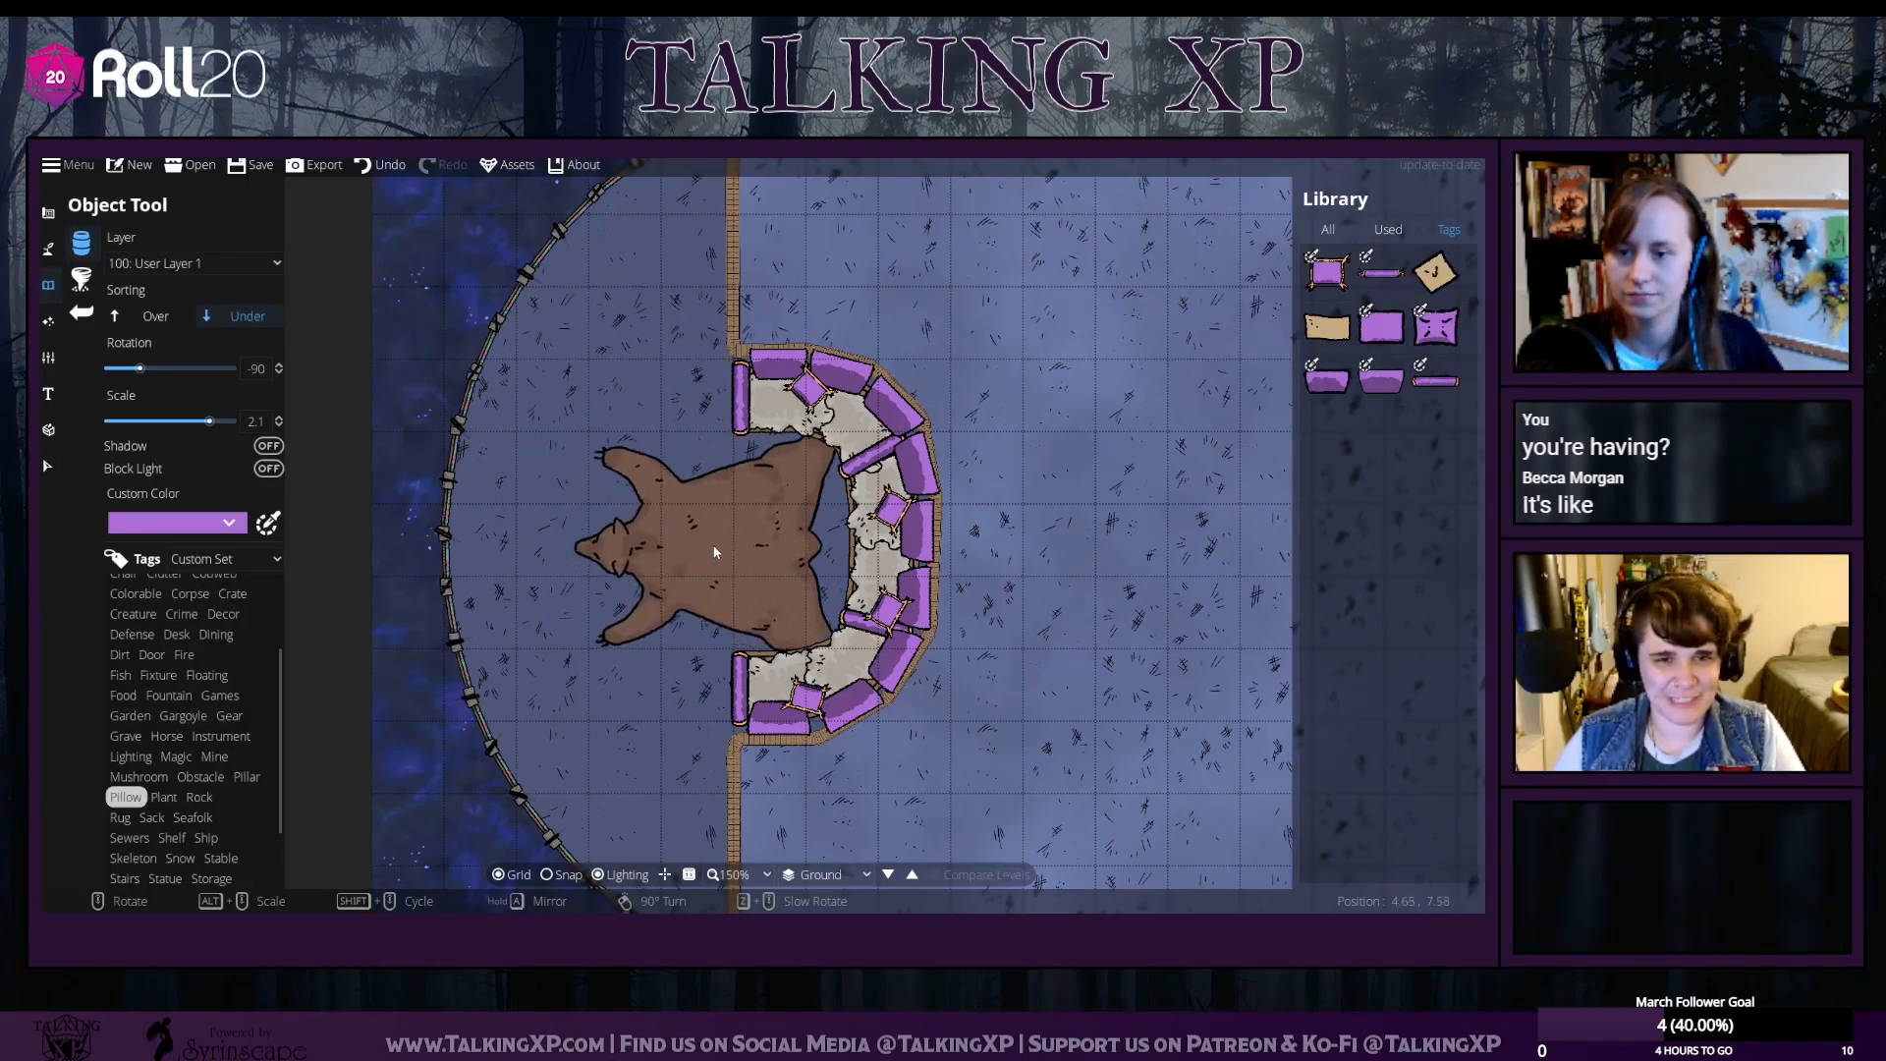
left_click(720, 543)
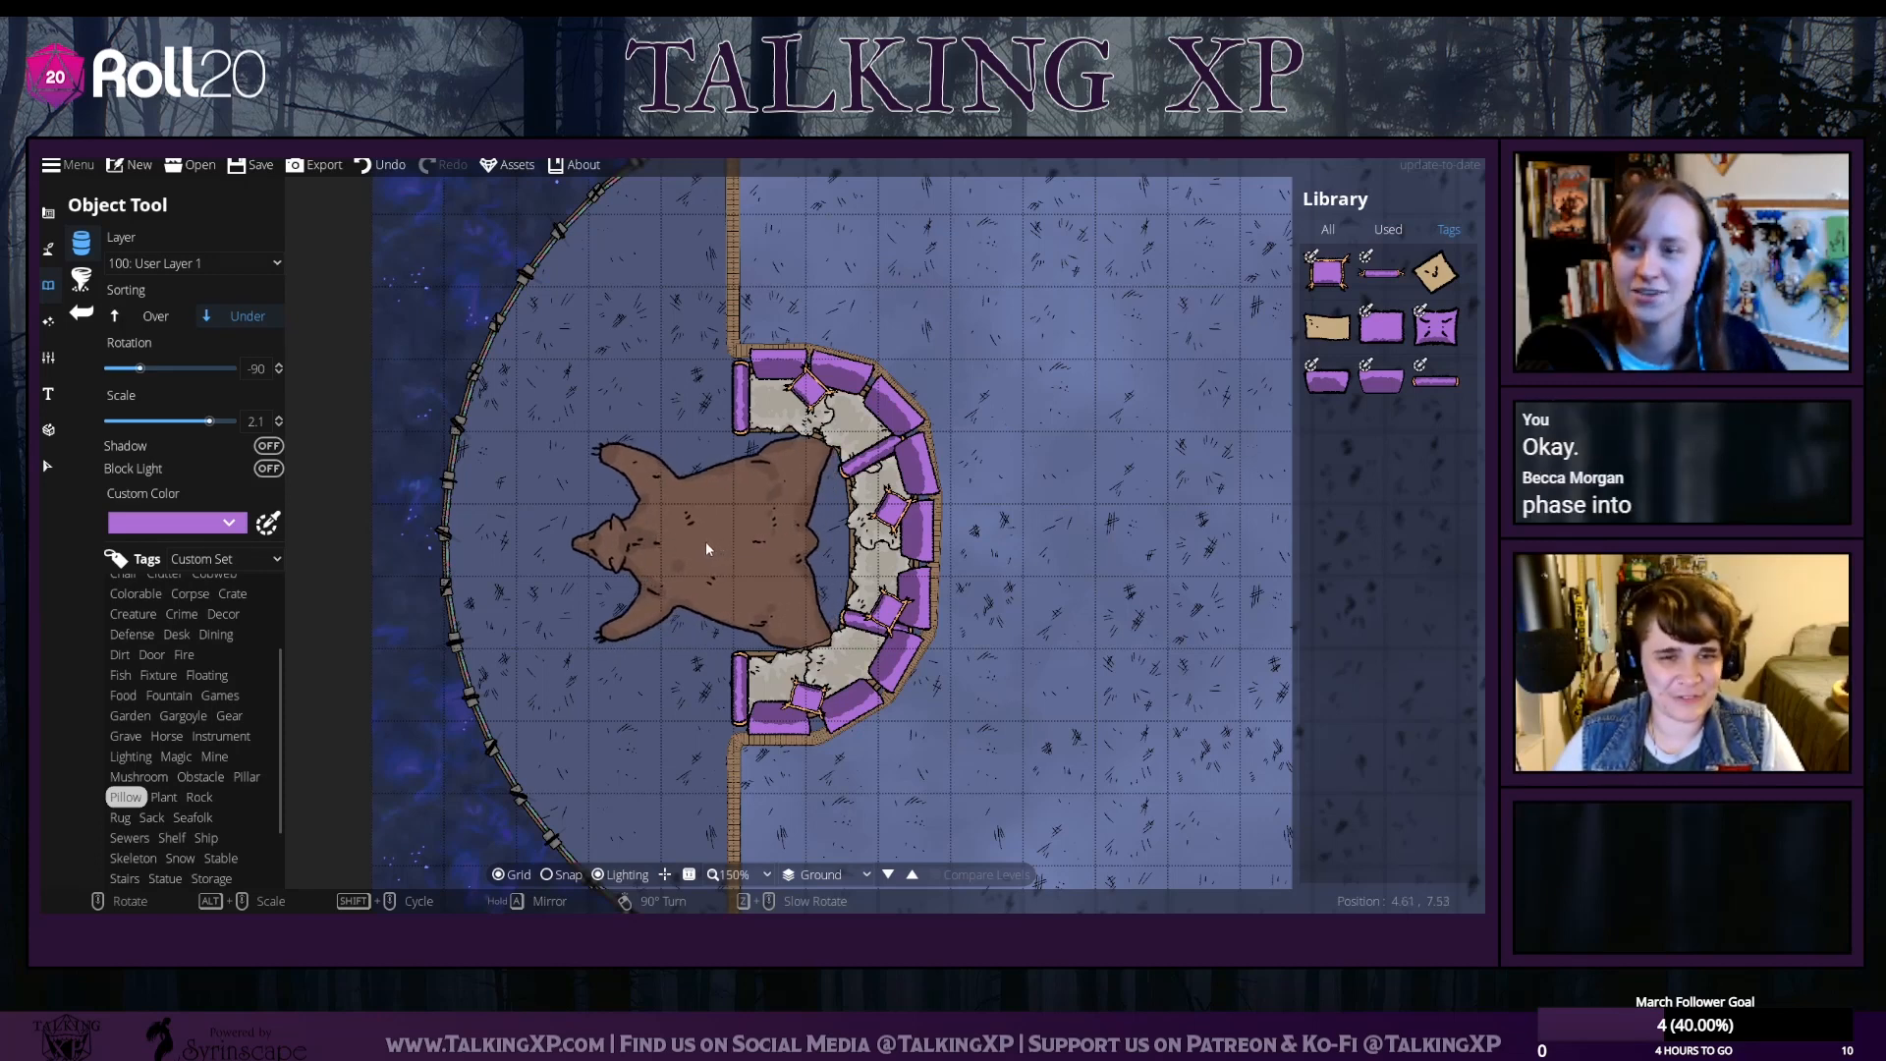
Search the full library for "table", set sorting to Over, and try the small round table with arm-like legs on the bear rug
left_click(1326, 230)
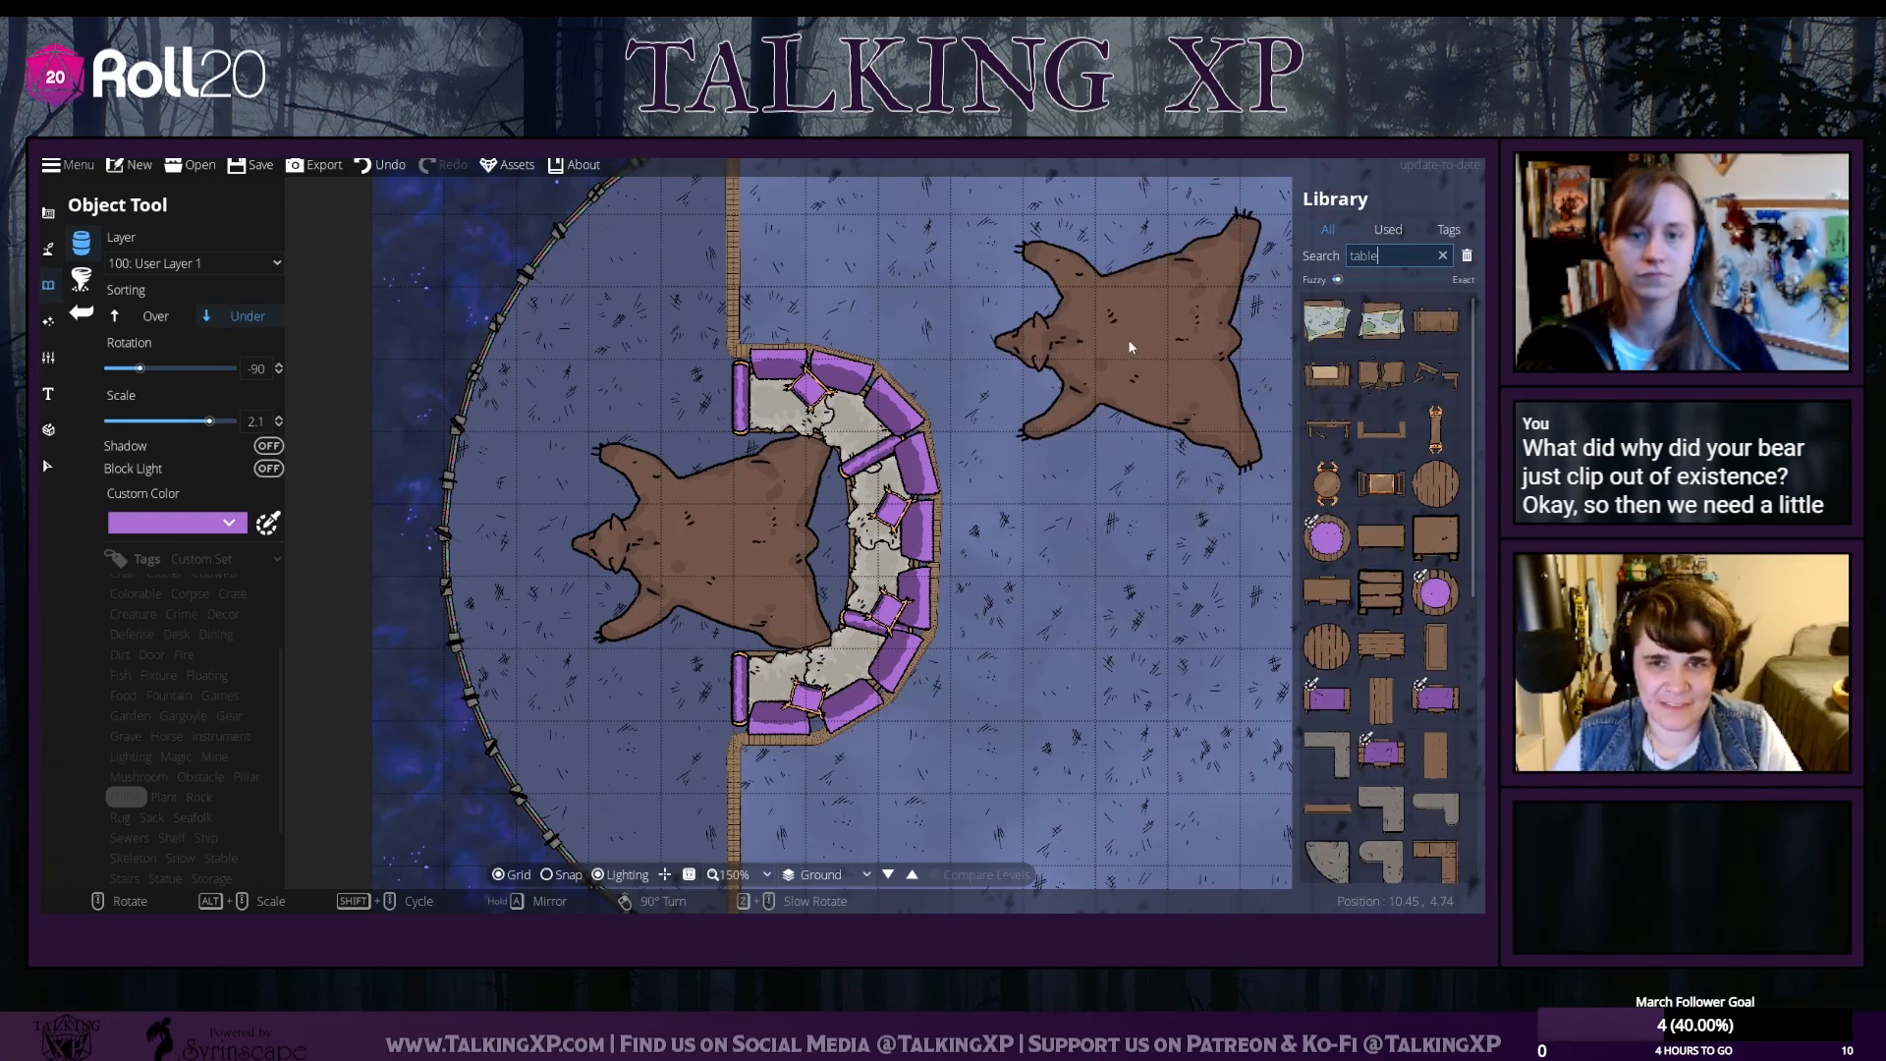
left_click(1328, 482)
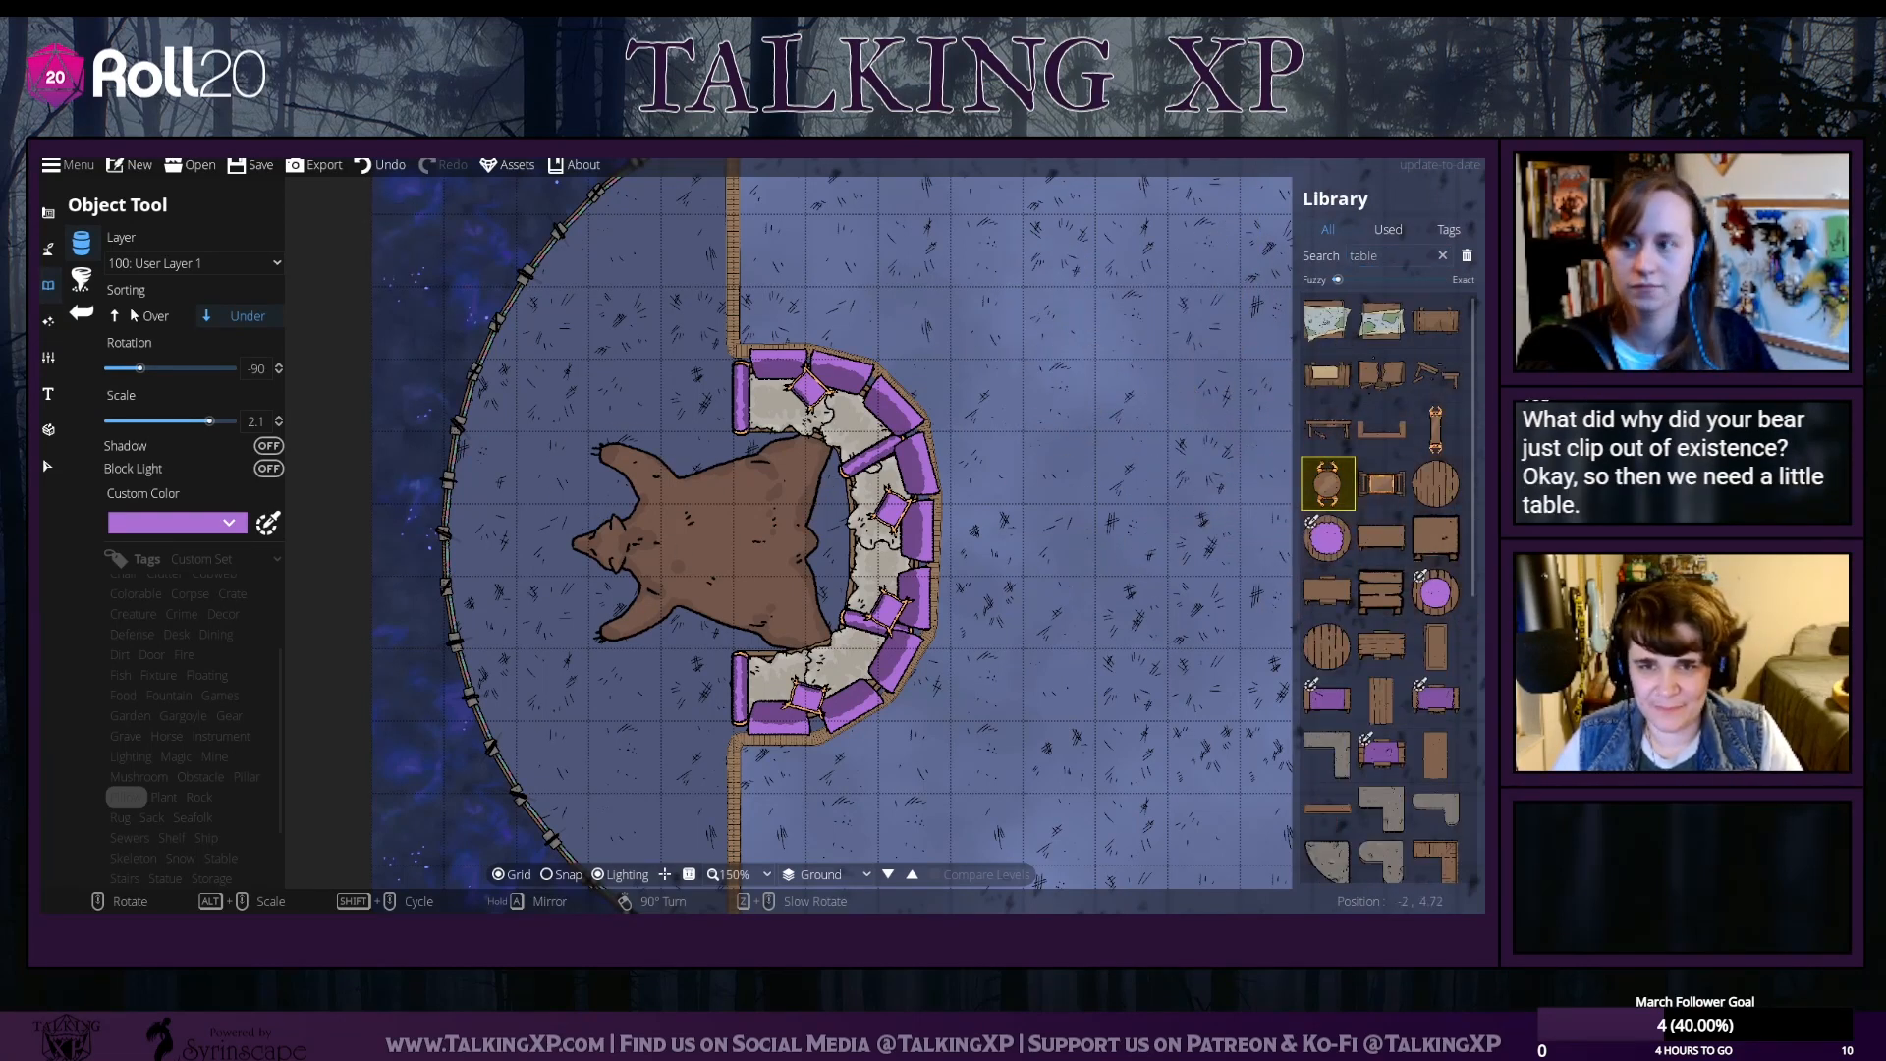
left_click(155, 315)
scroll(728, 558, "up", 5)
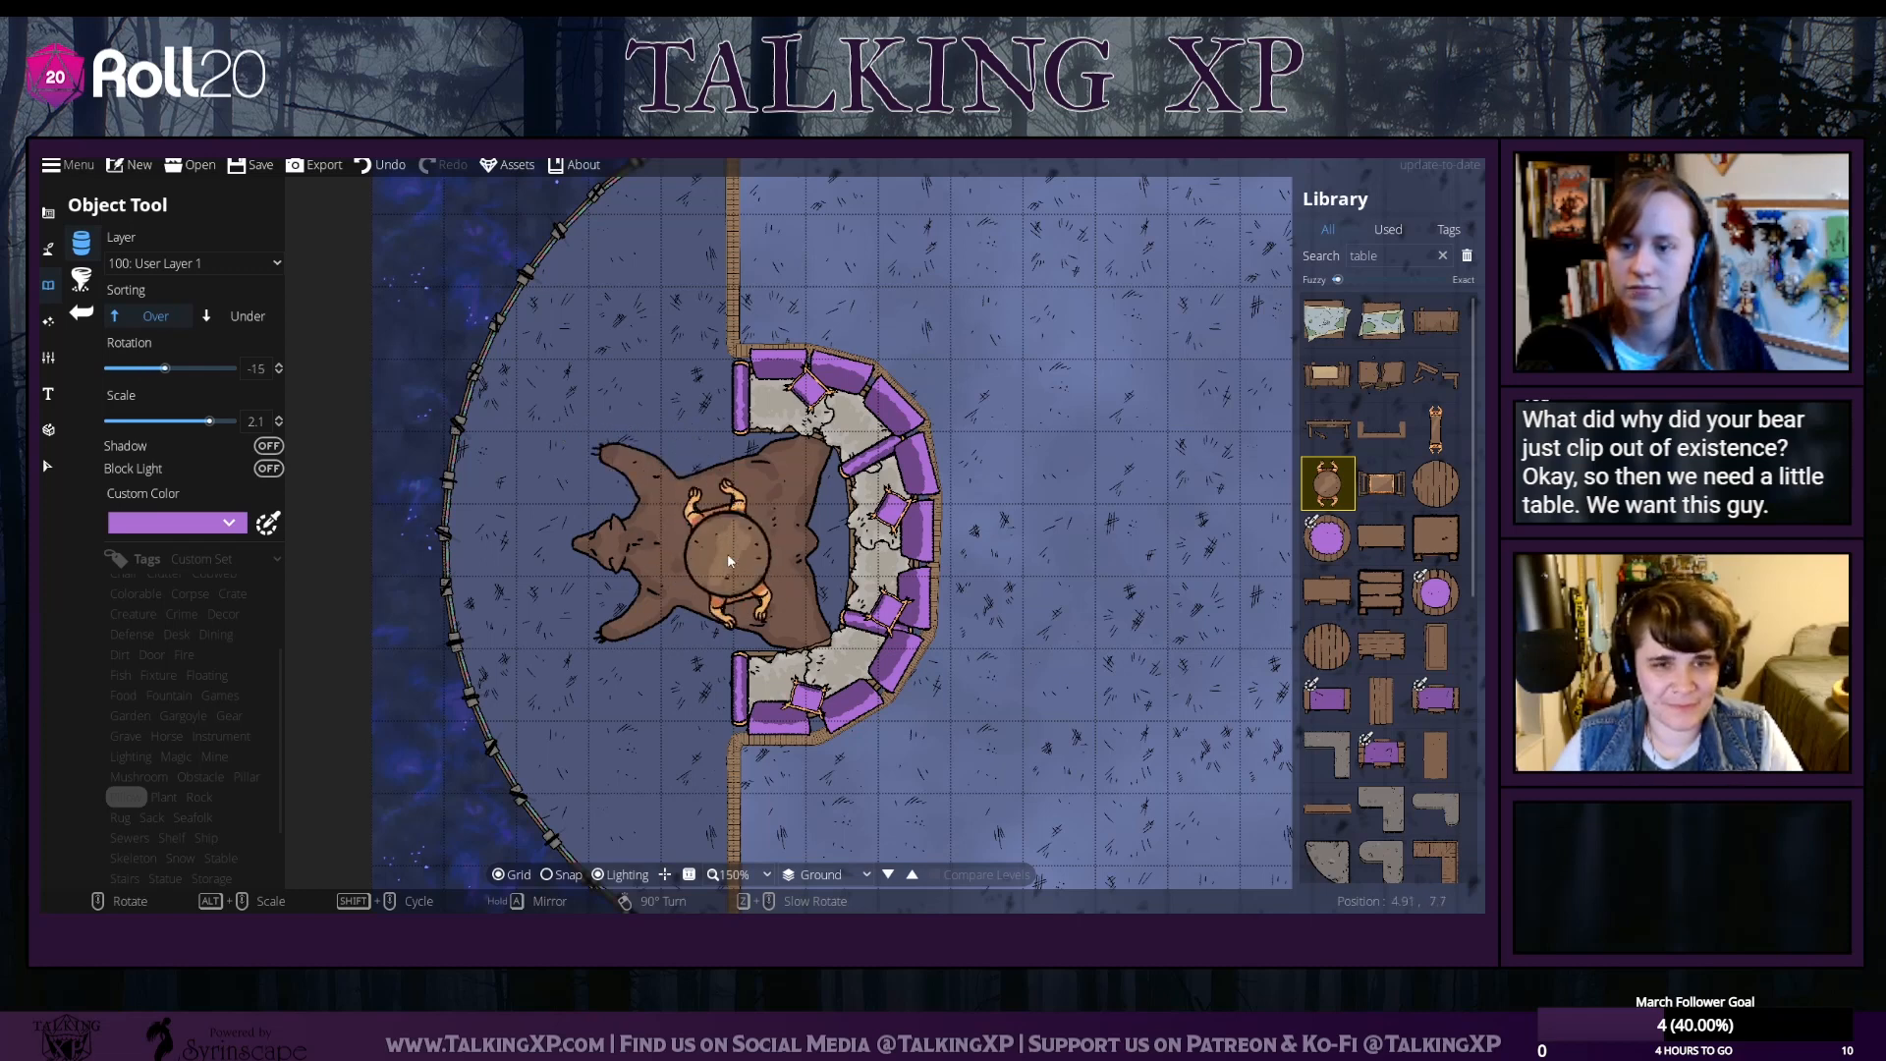
Try the rectangular table and the long table with arm-like legs on the rug, and reselect the small round one
left_click(1381, 482)
scroll(727, 551, "up", 3)
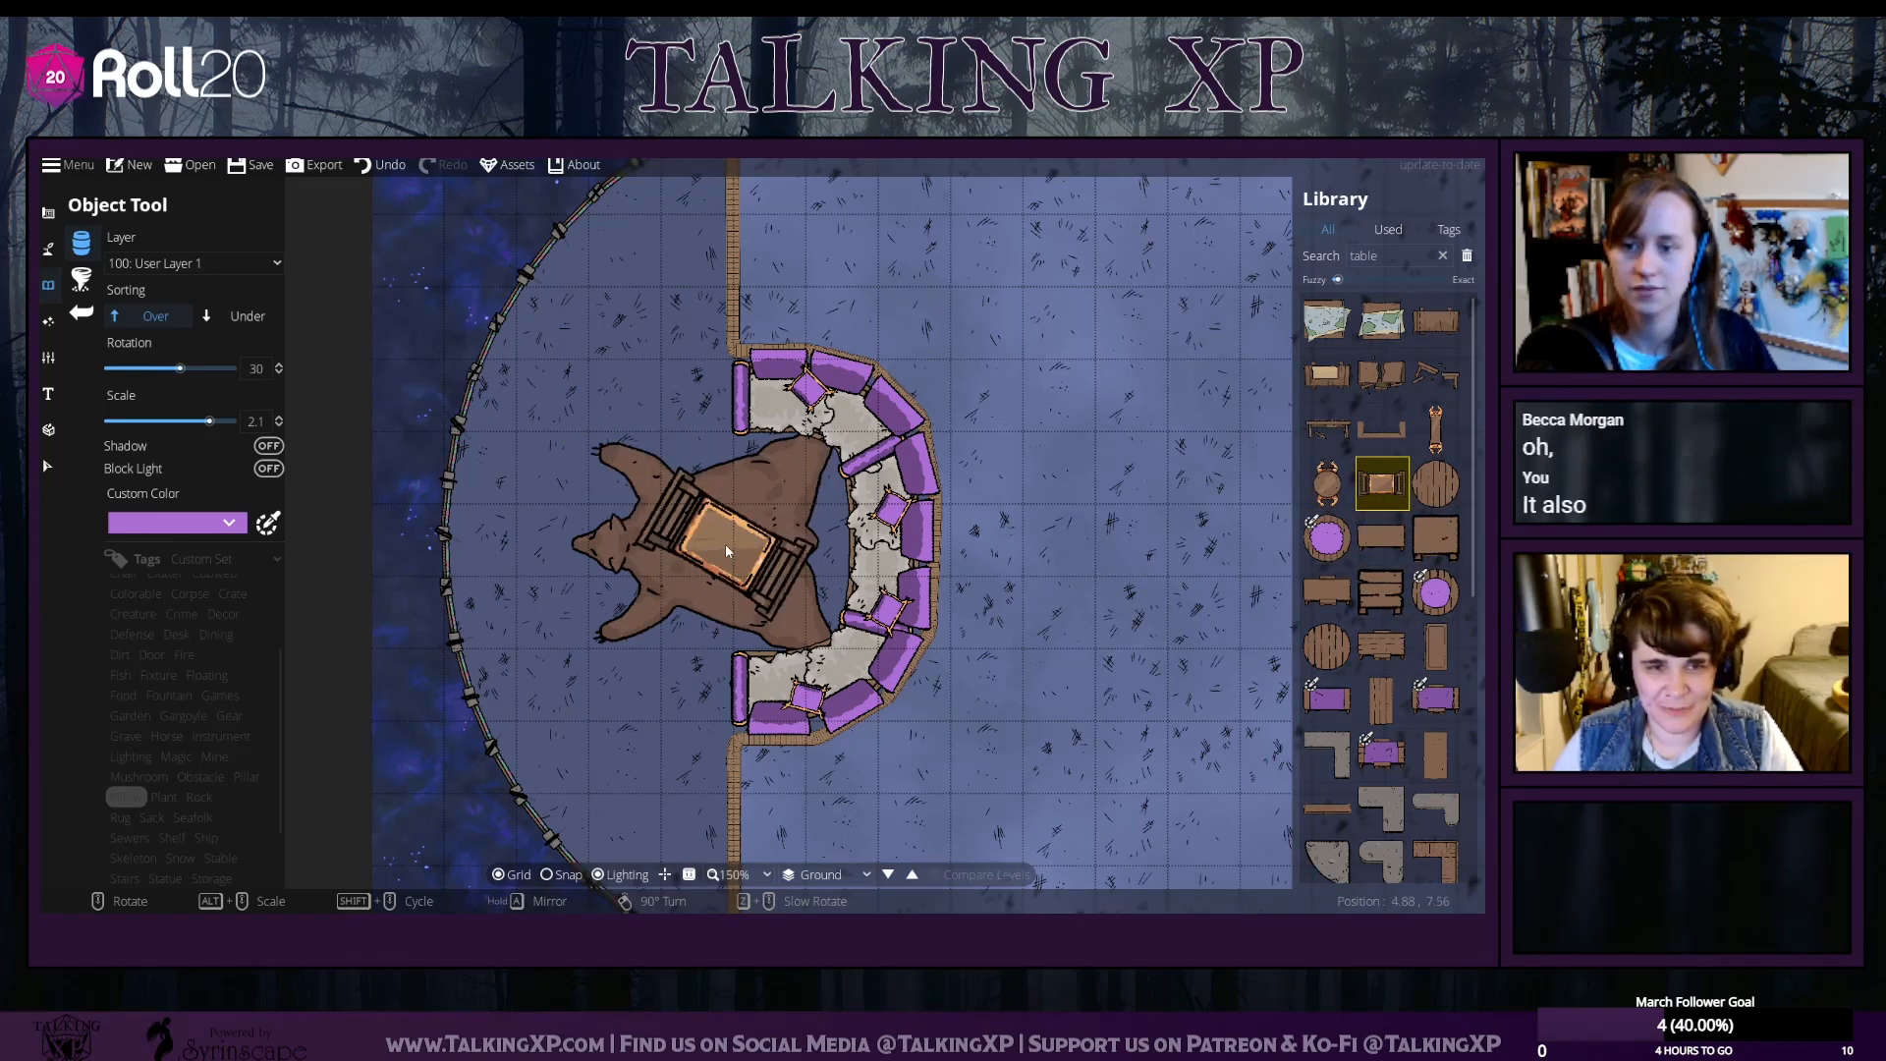
scroll(725, 544, "up", 5)
left_click(1436, 429)
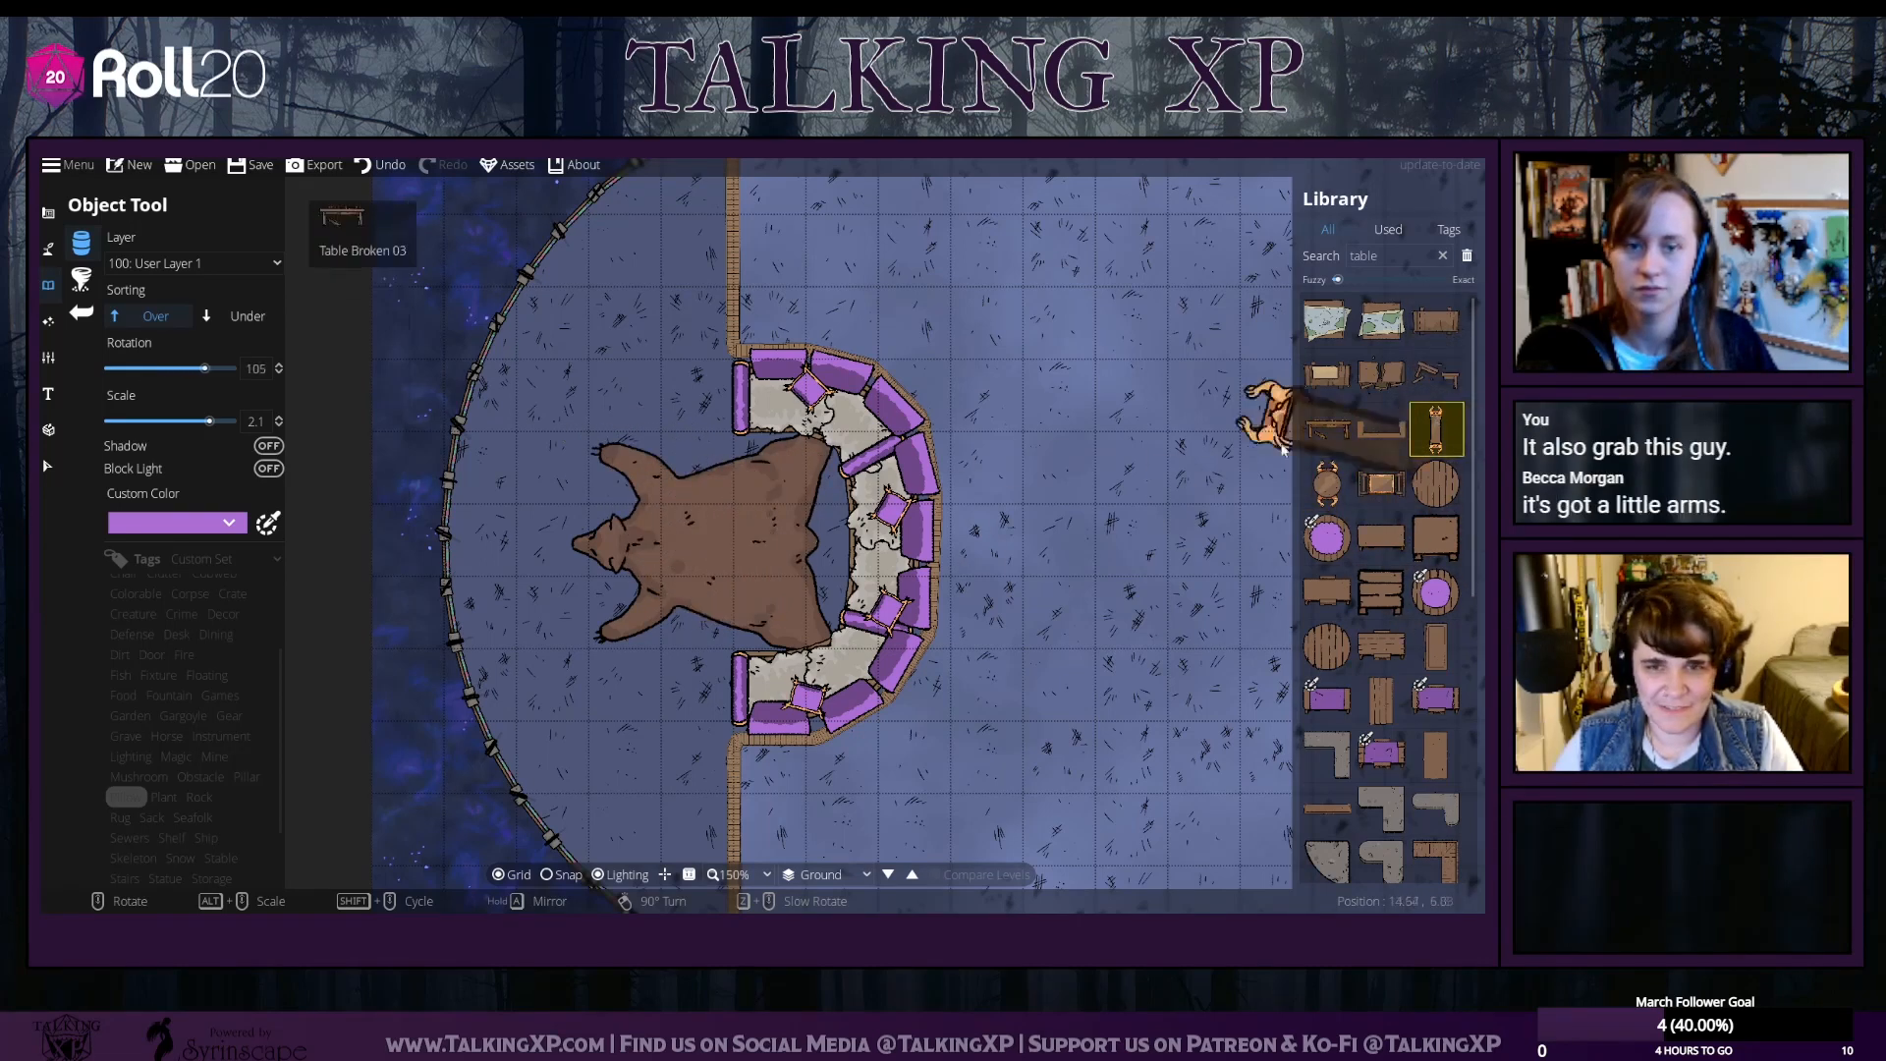
scroll(691, 543, "up", 5)
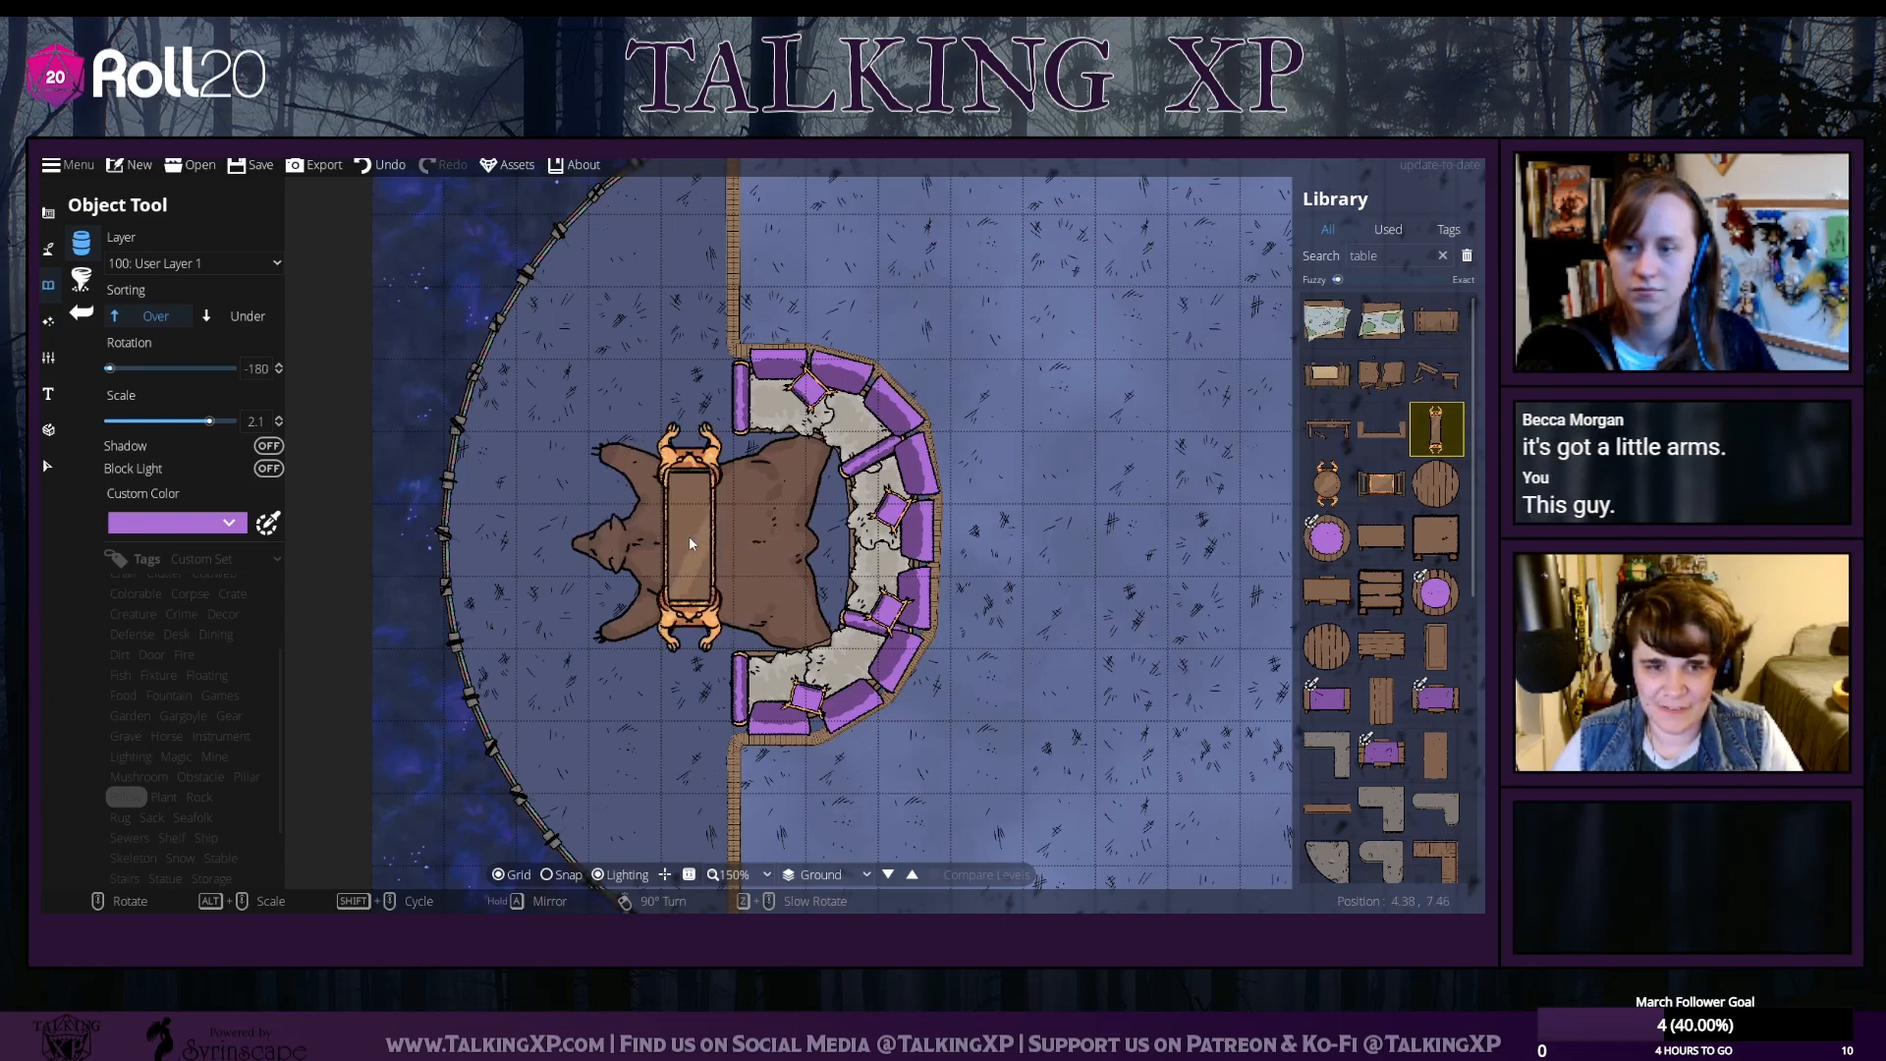
scroll(1339, 650, "down", 5)
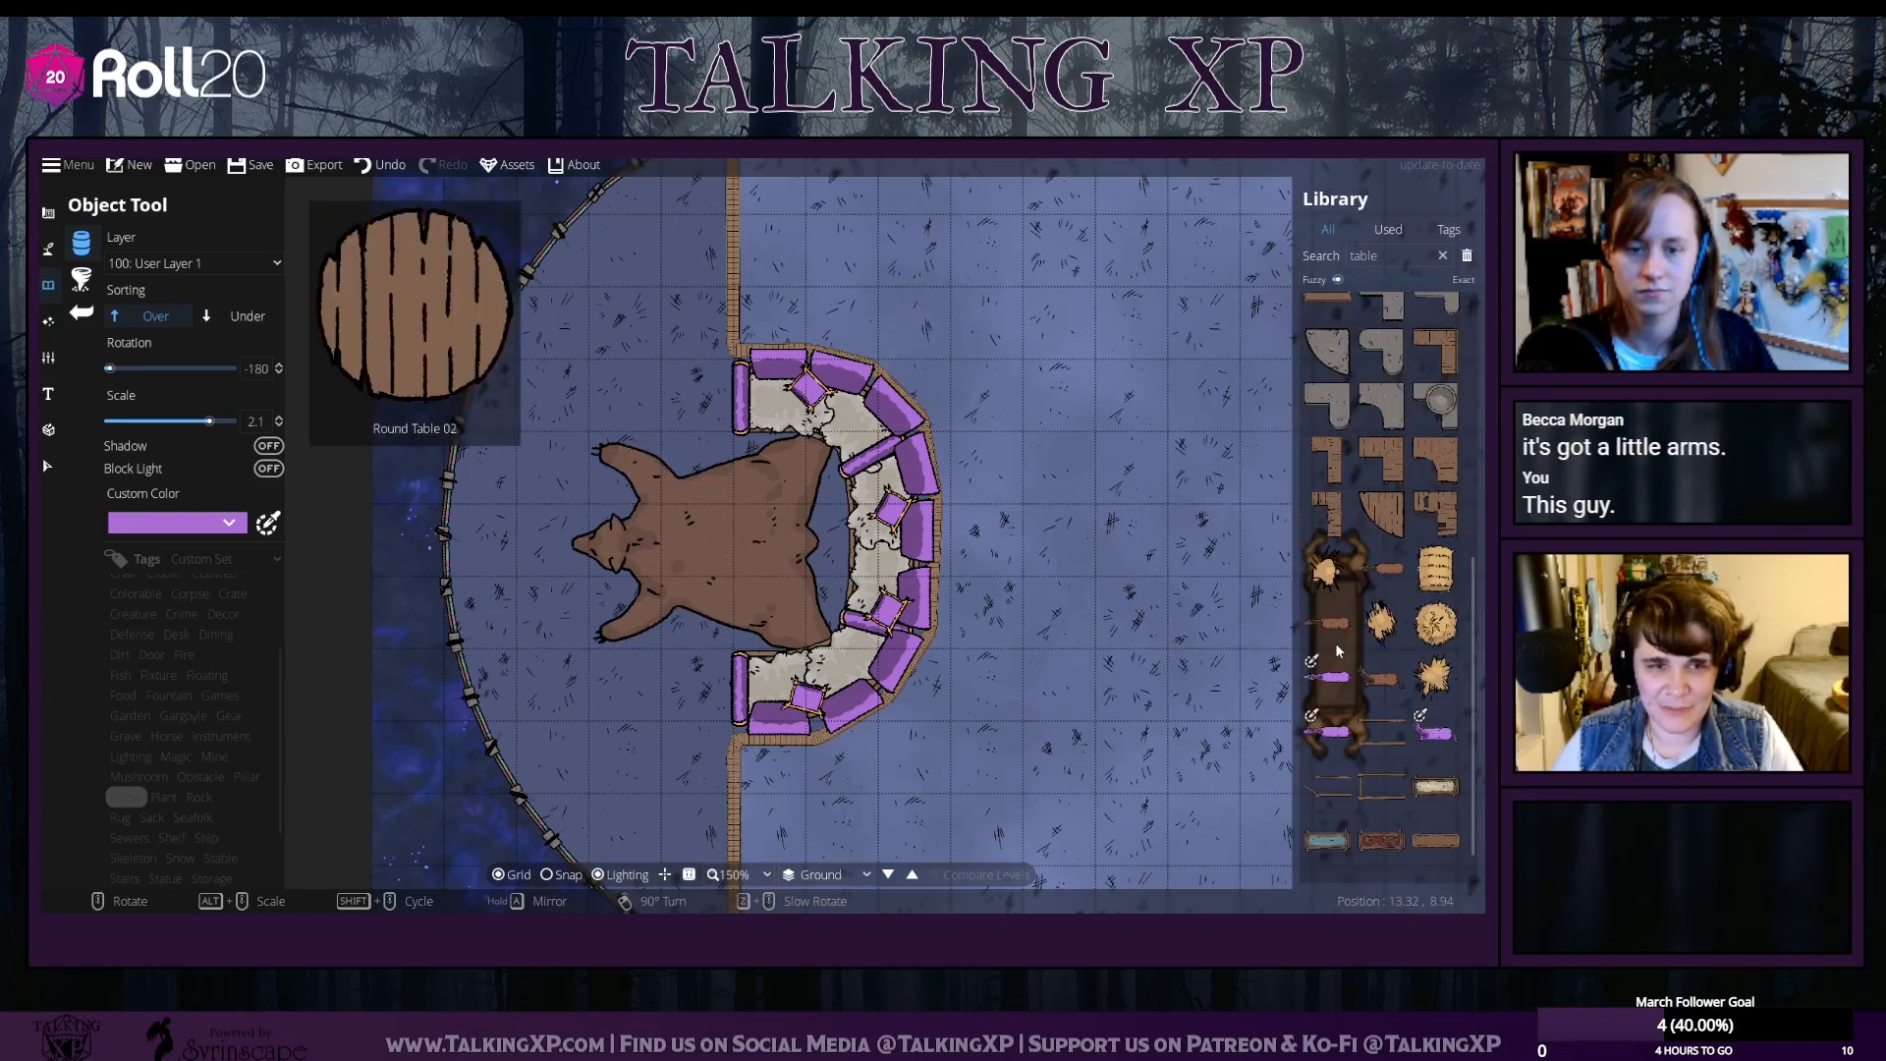
scroll(1338, 650, "up", 8)
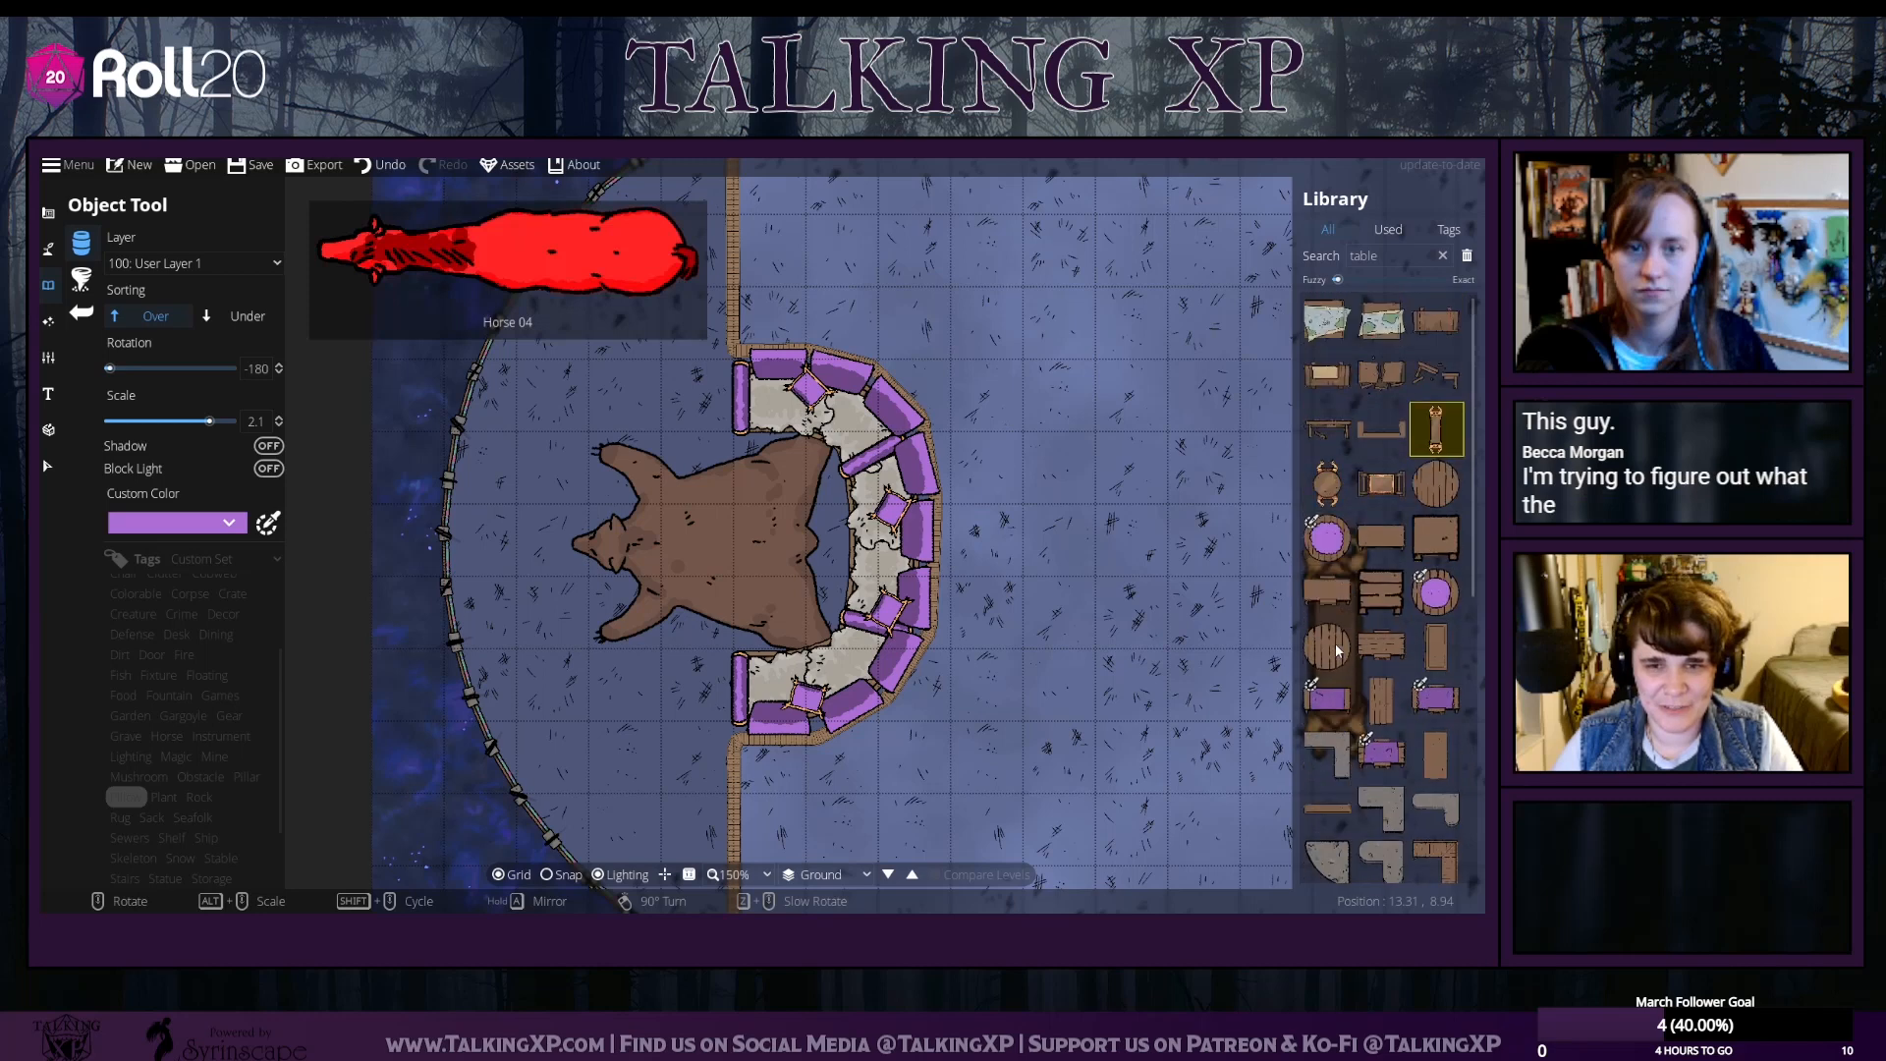
left_click(1327, 481)
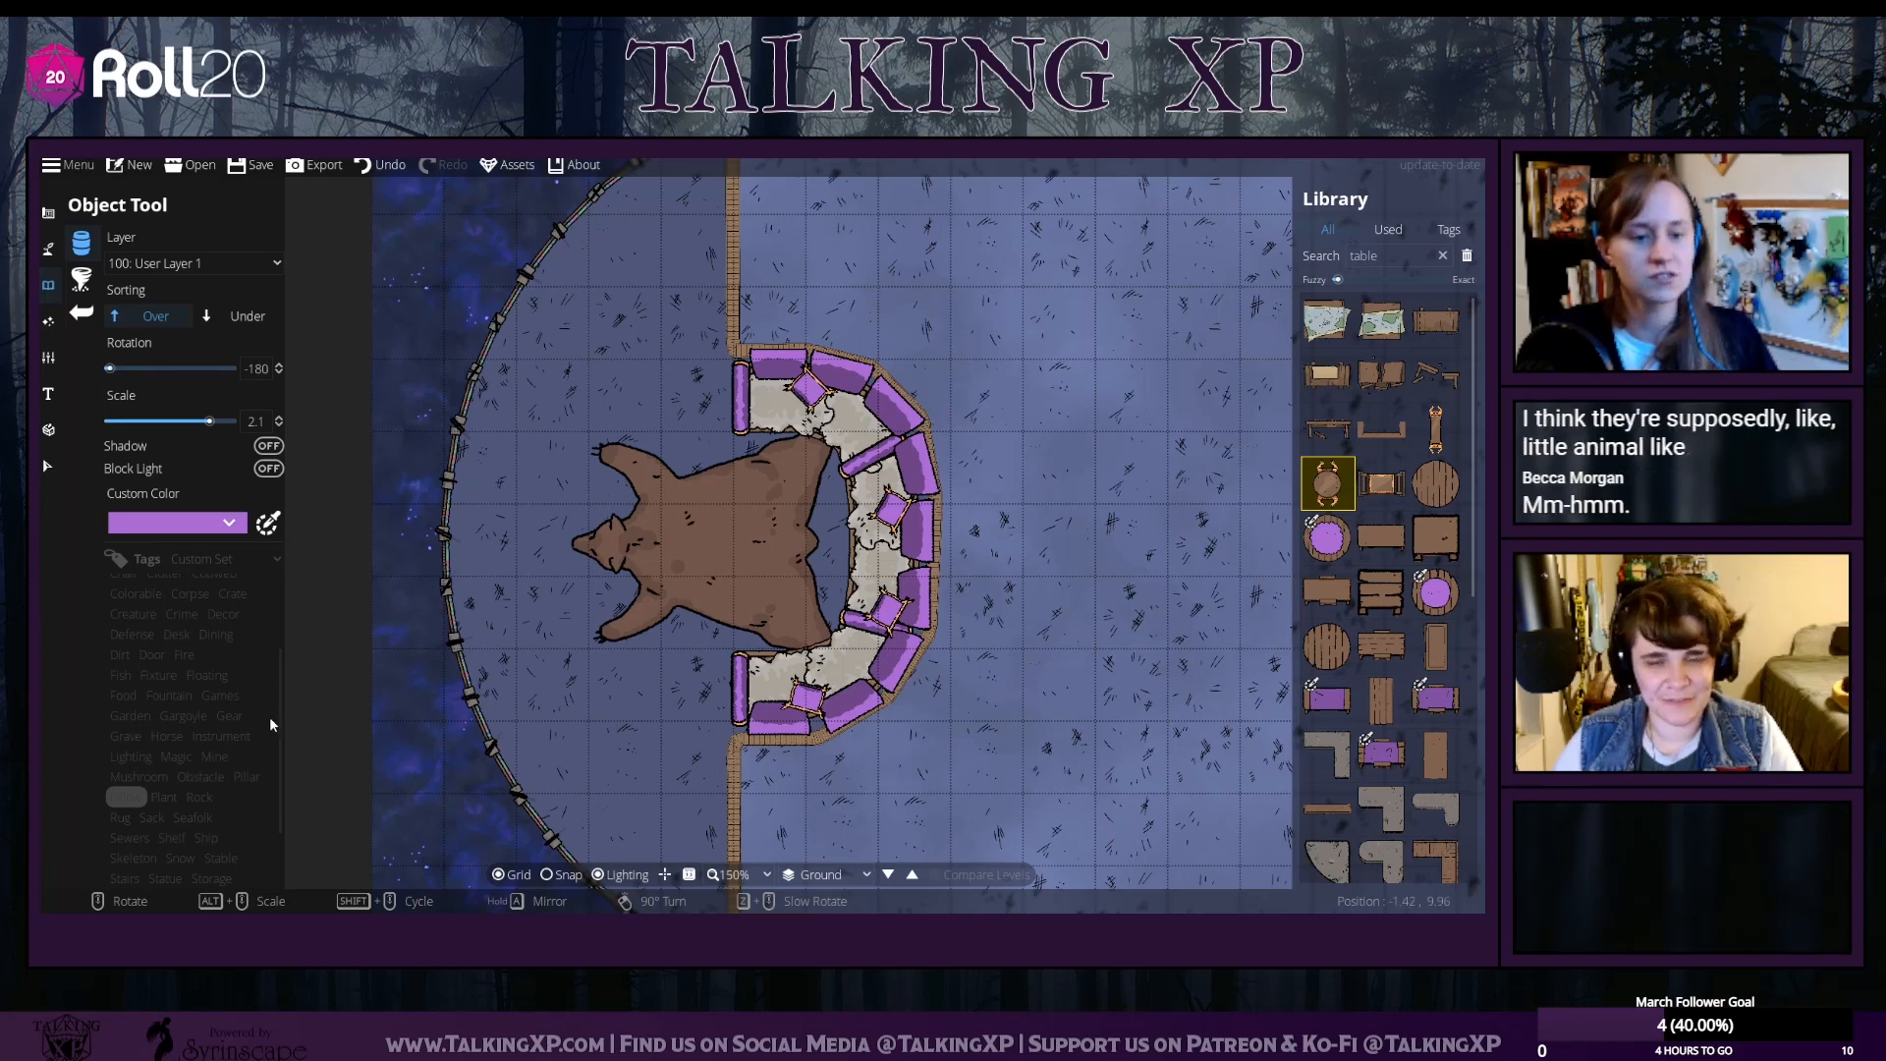
Browse the Living Quarters tag set for an alternative table for the seating area
left_click(181, 742)
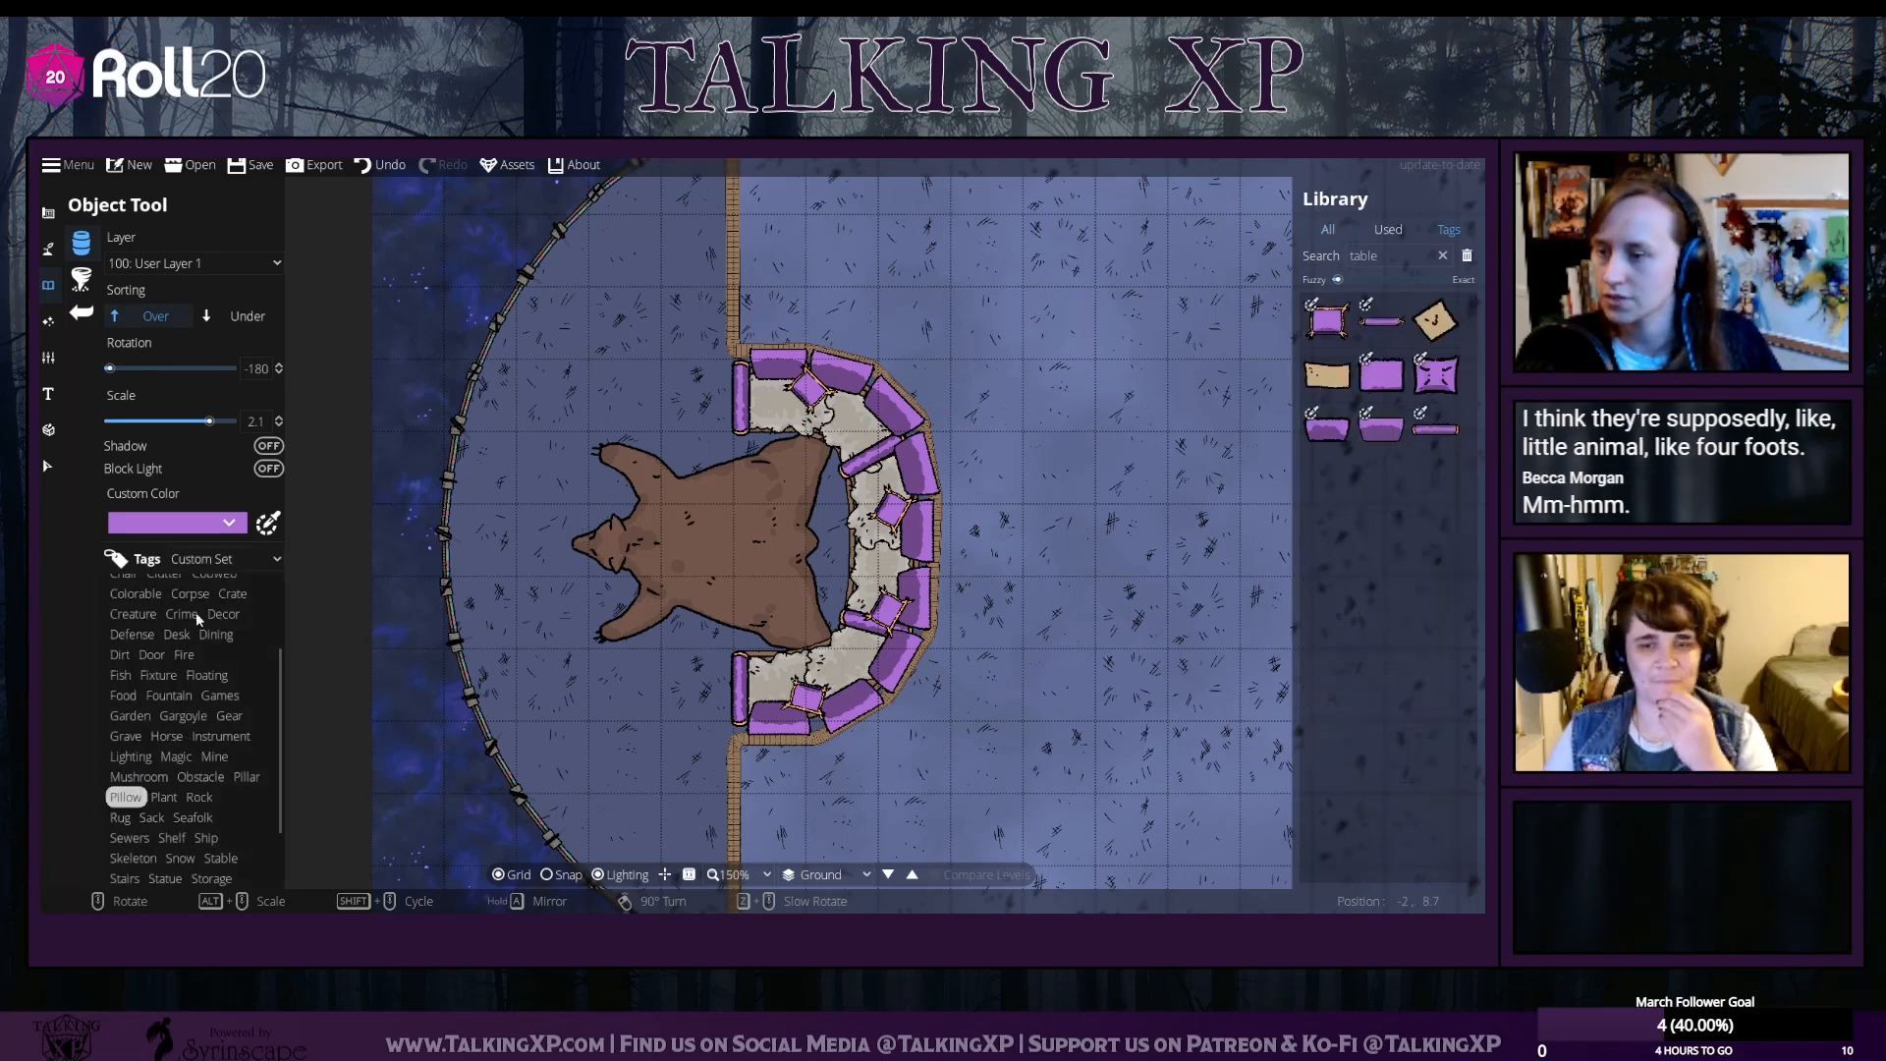
left_click(215, 559)
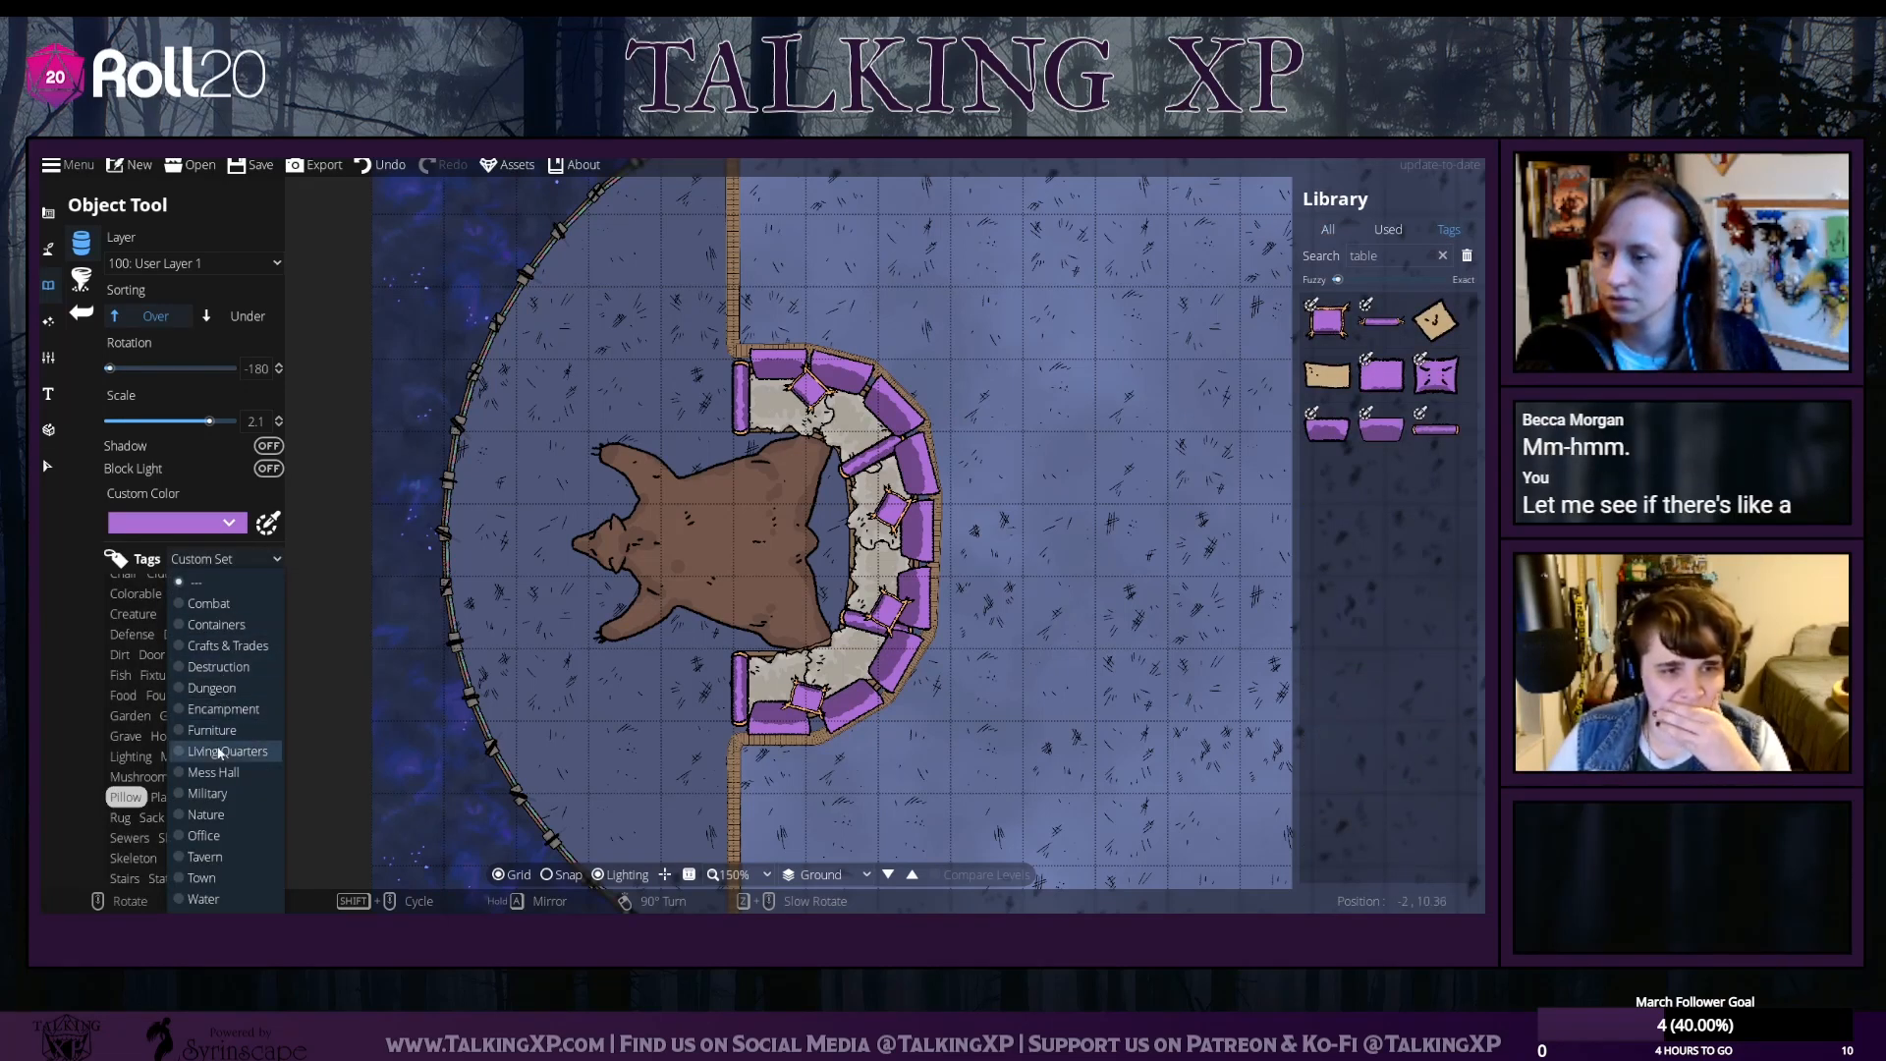
left_click(224, 752)
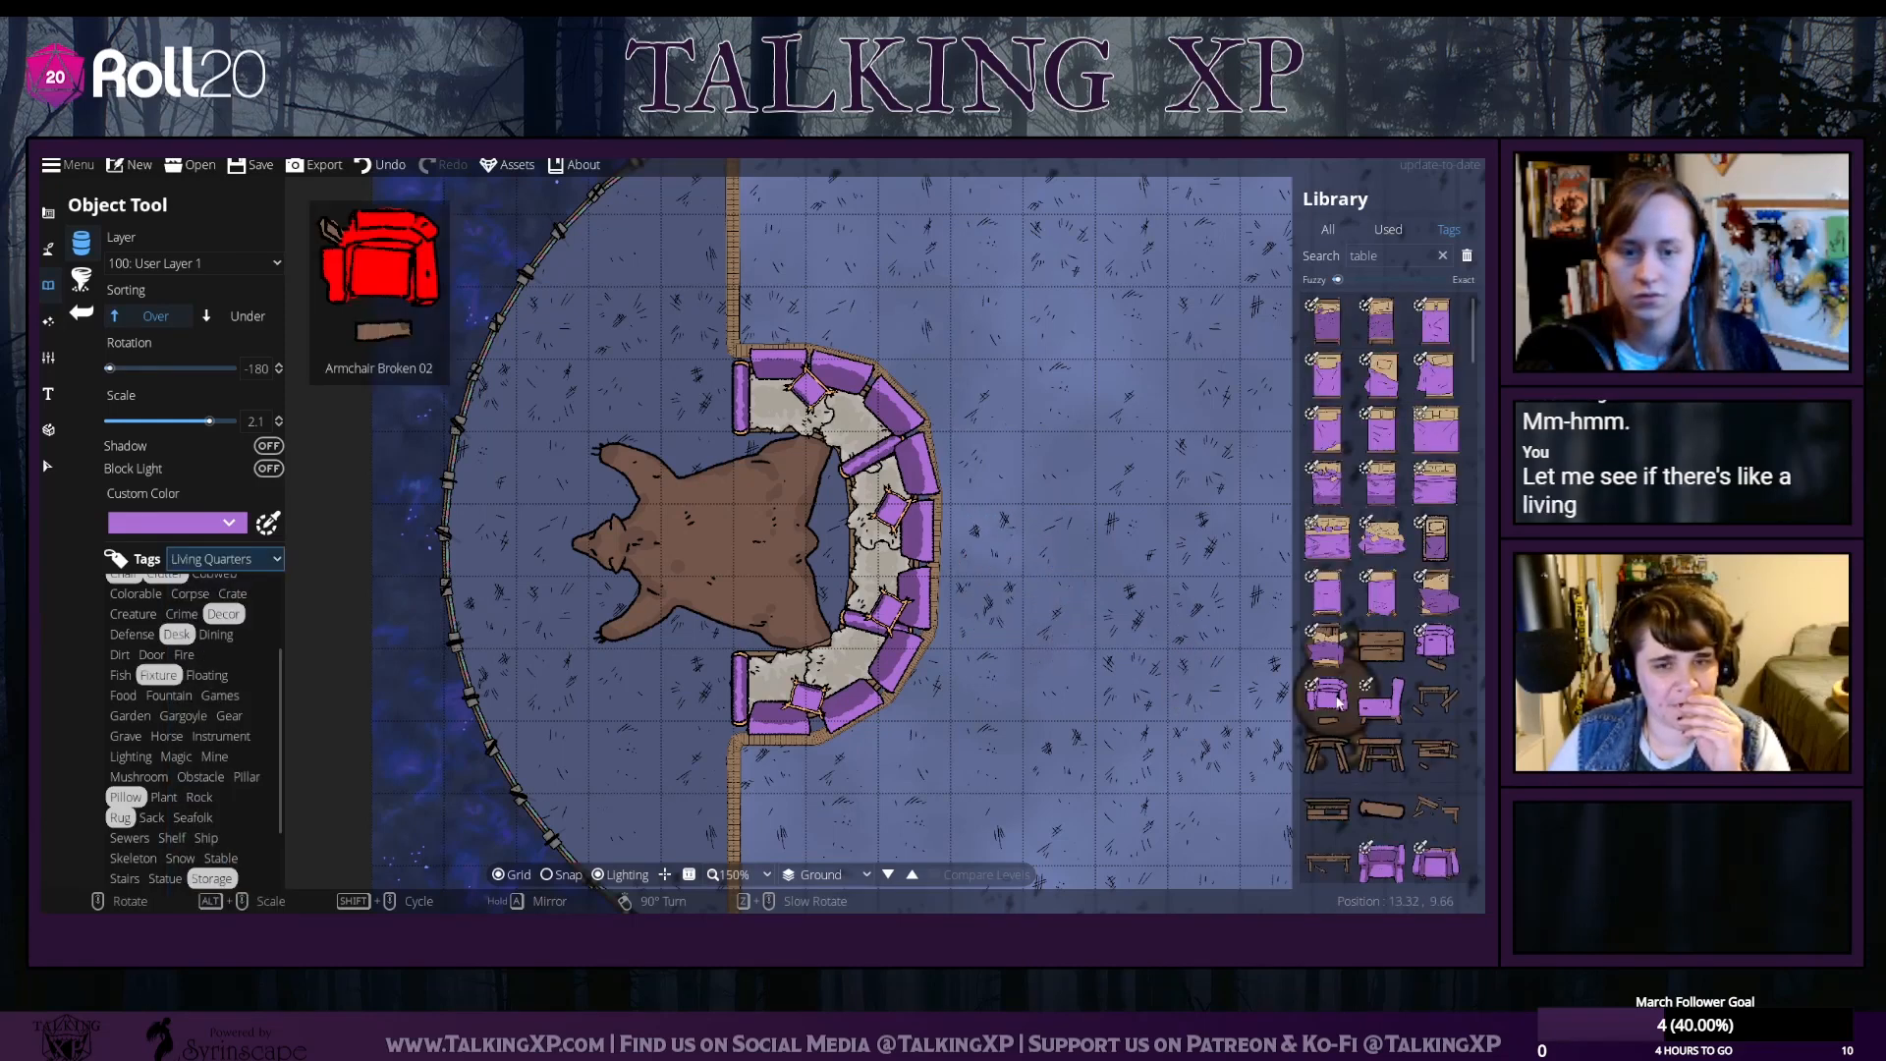
scroll(1338, 714, "down", 6)
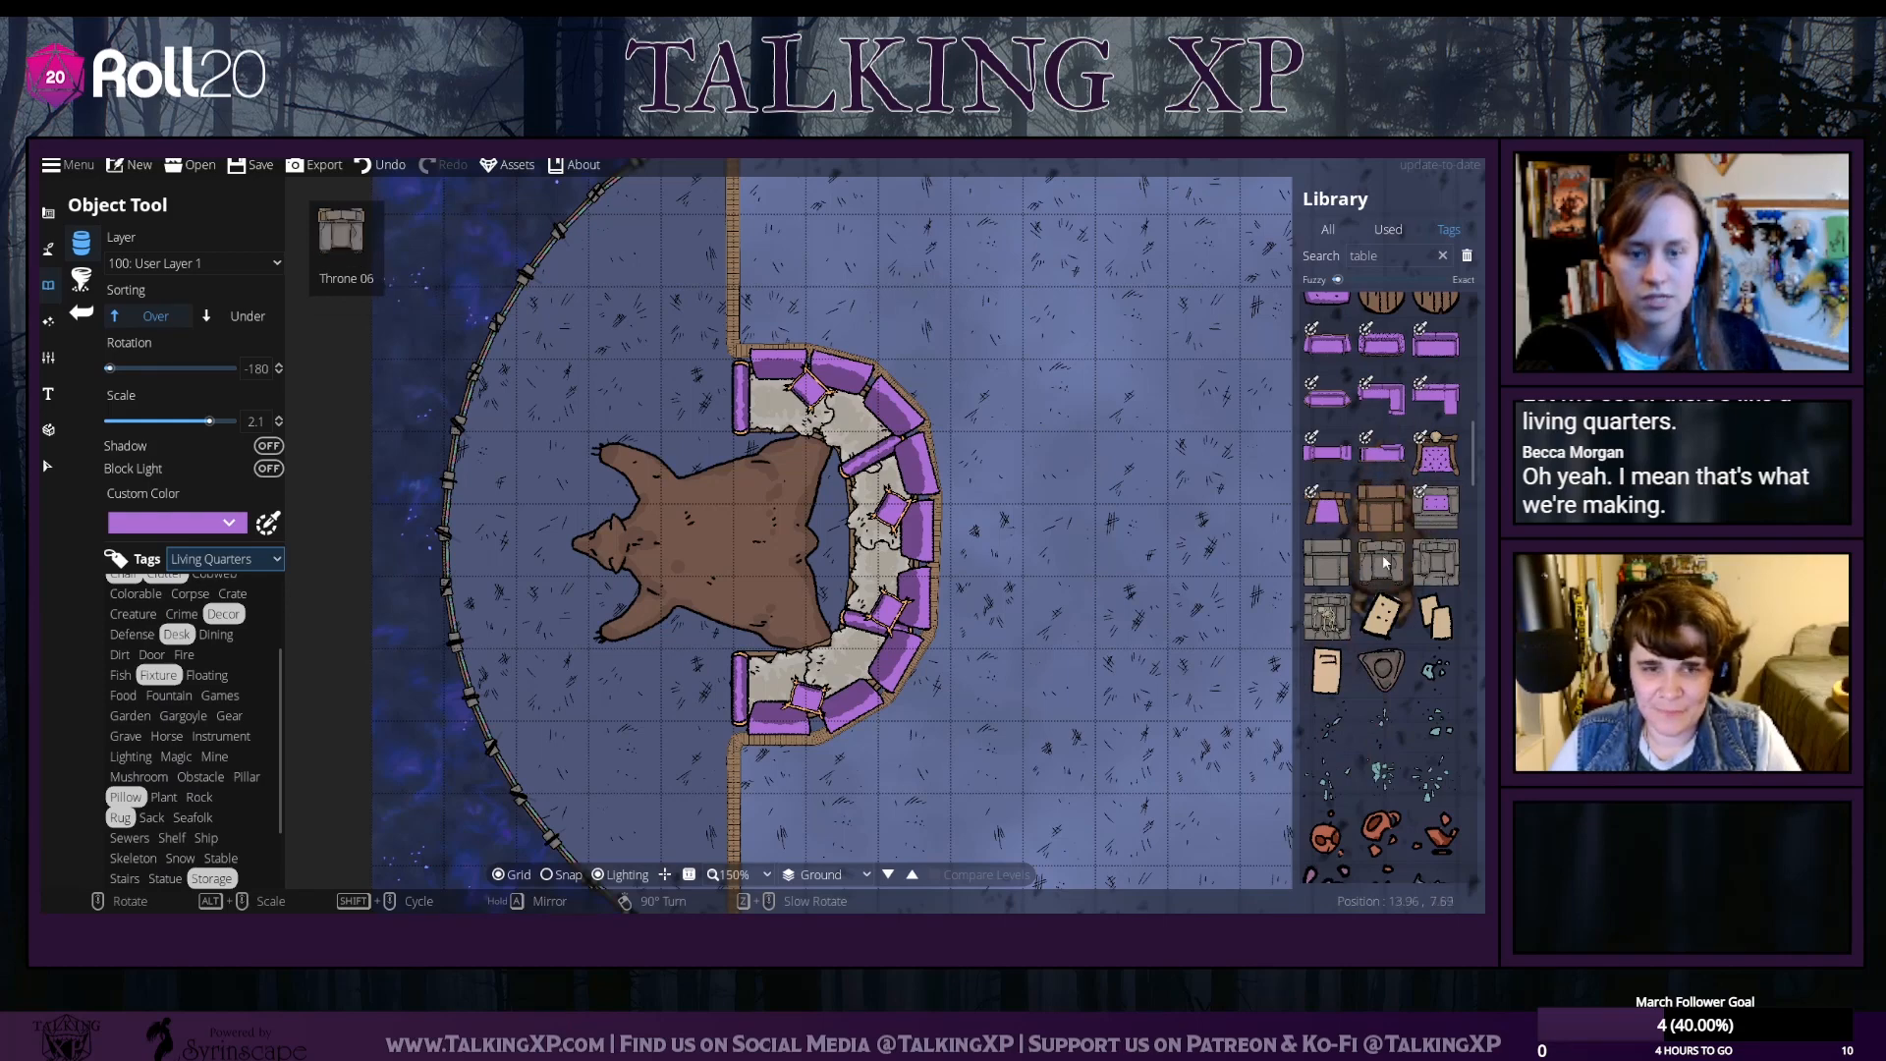
scroll(1403, 550, "down", 1)
scroll(1376, 738, "down", 8)
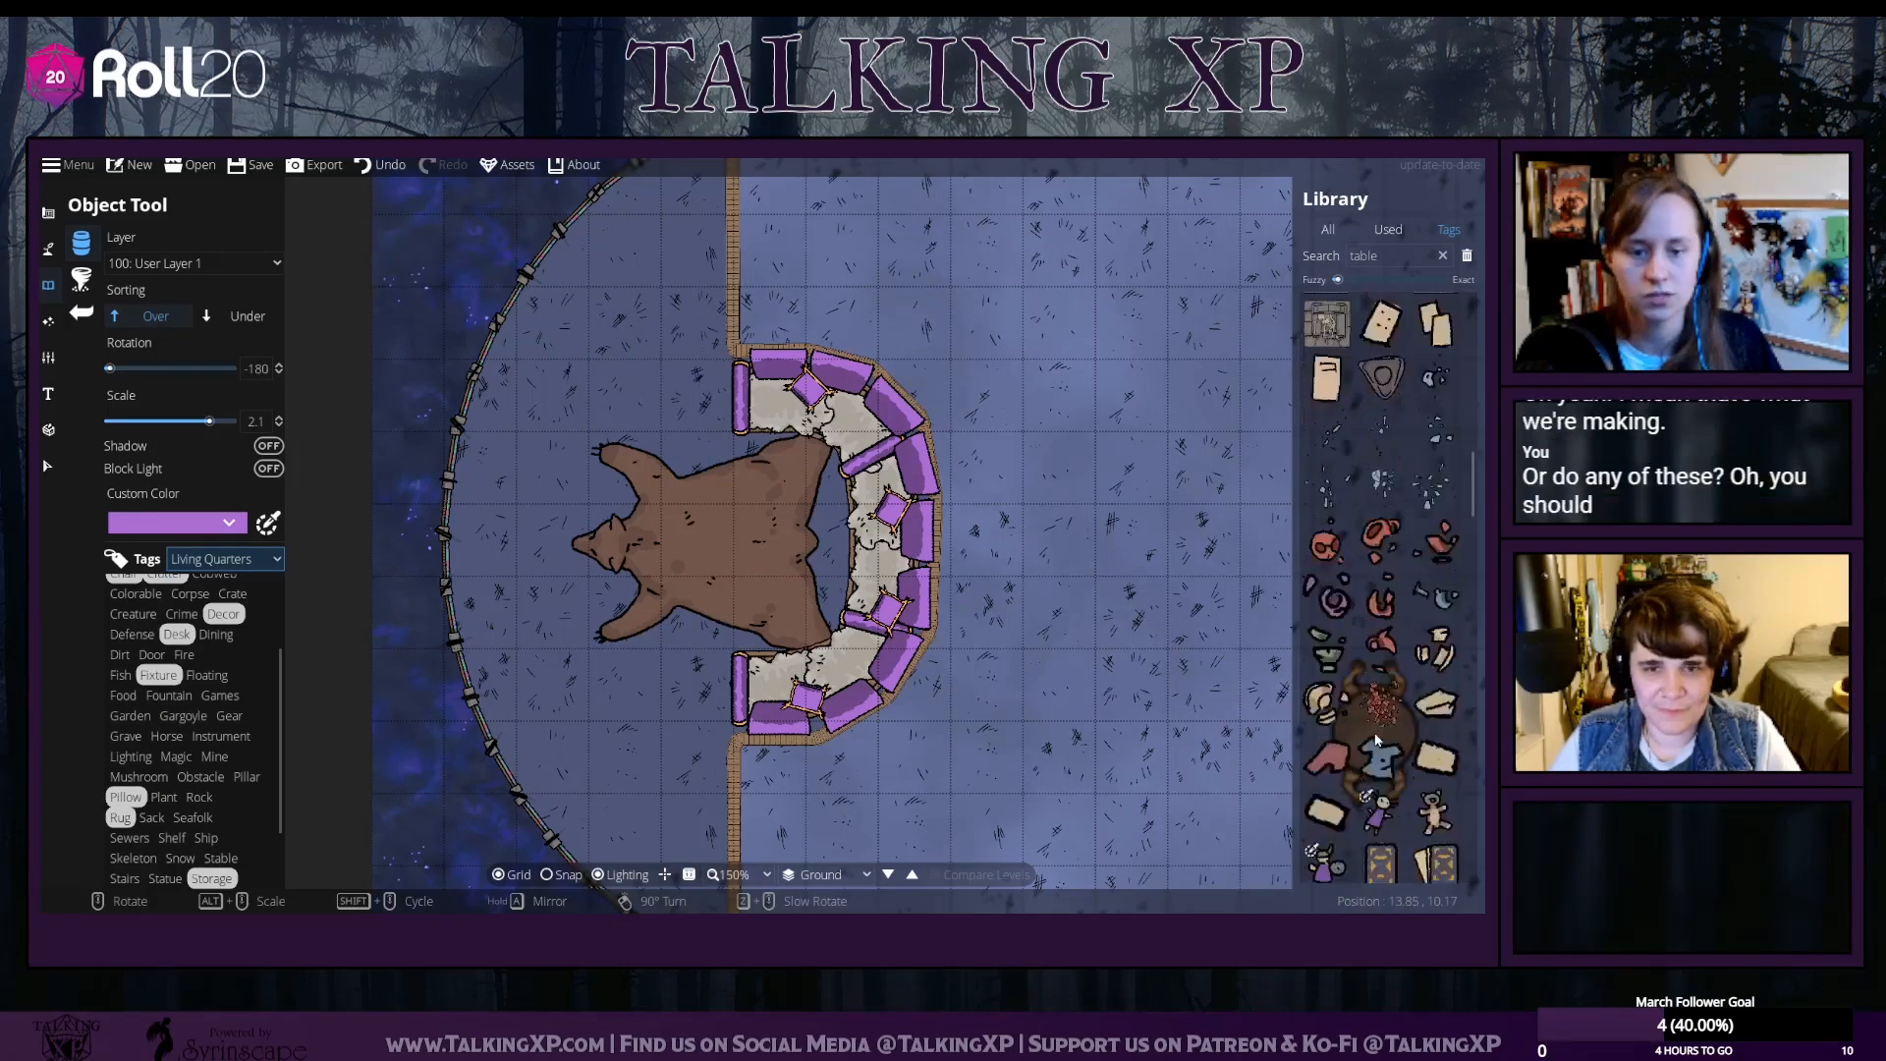
scroll(1376, 739, "down", 10)
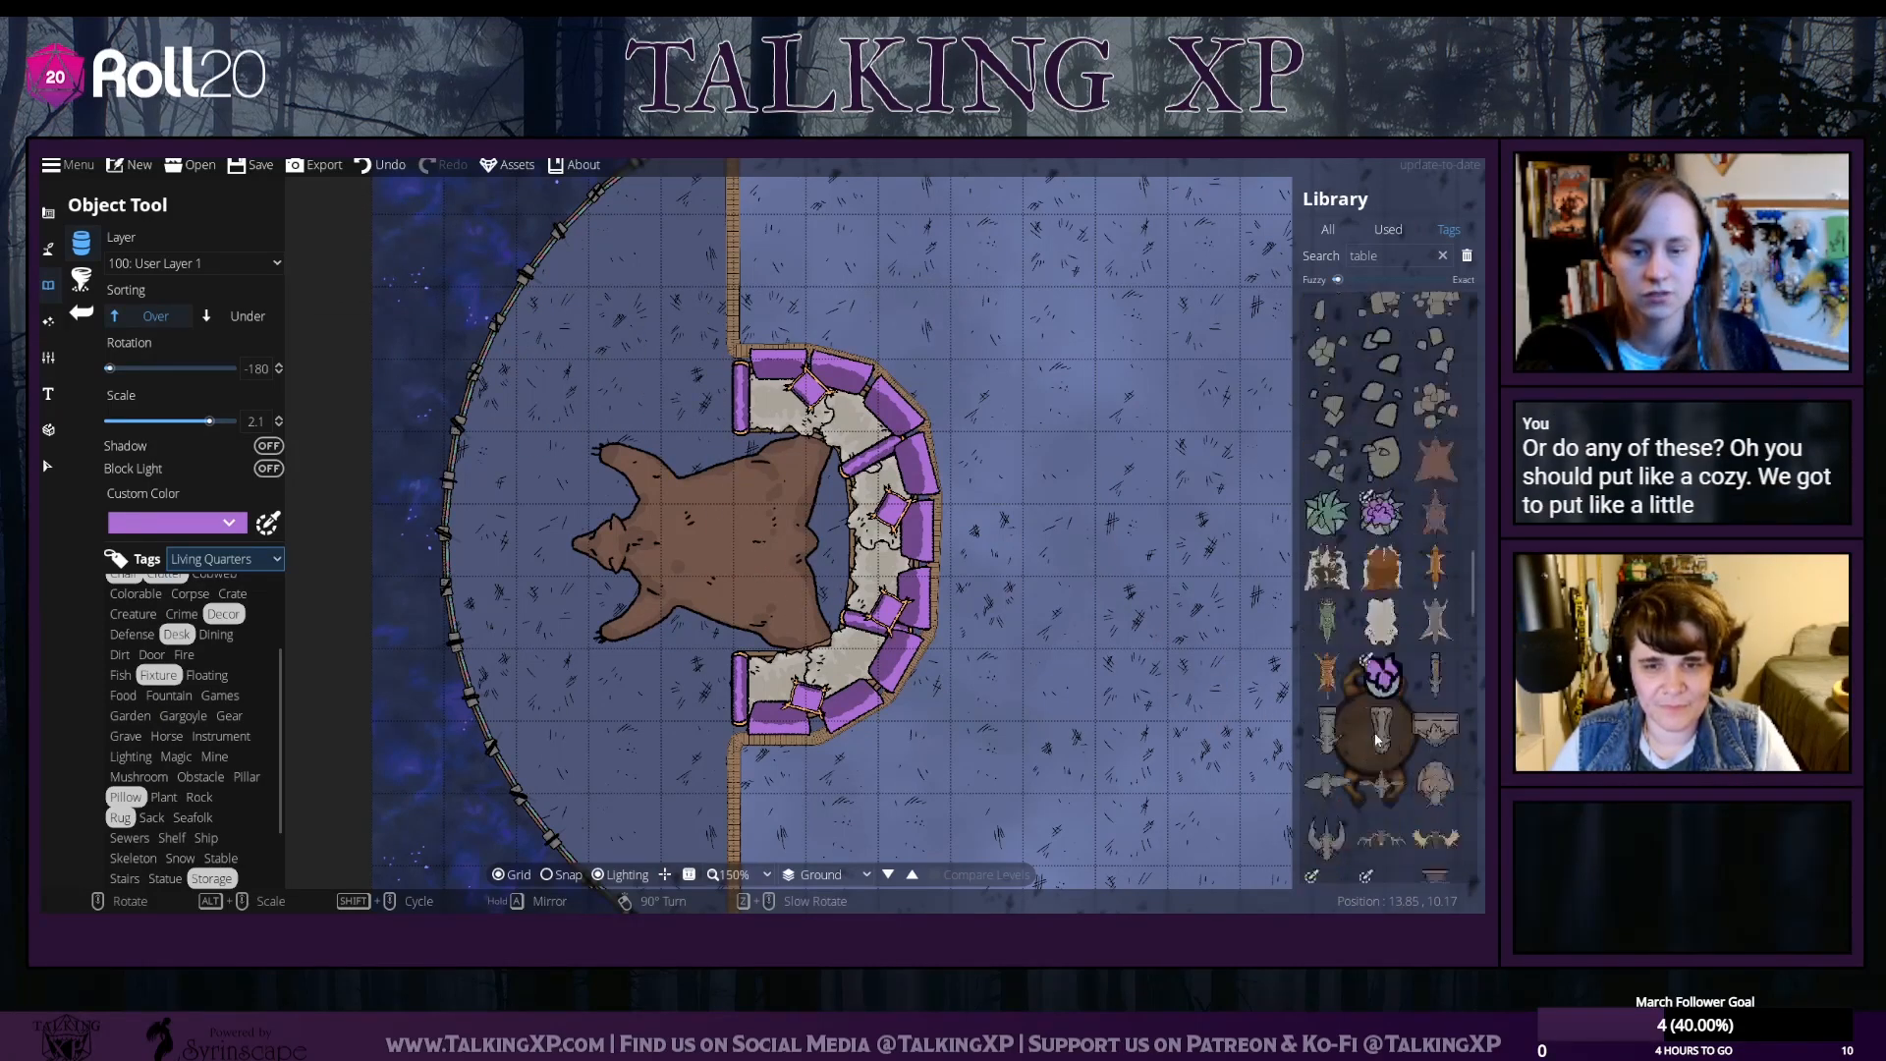
scroll(1376, 739, "down", 10)
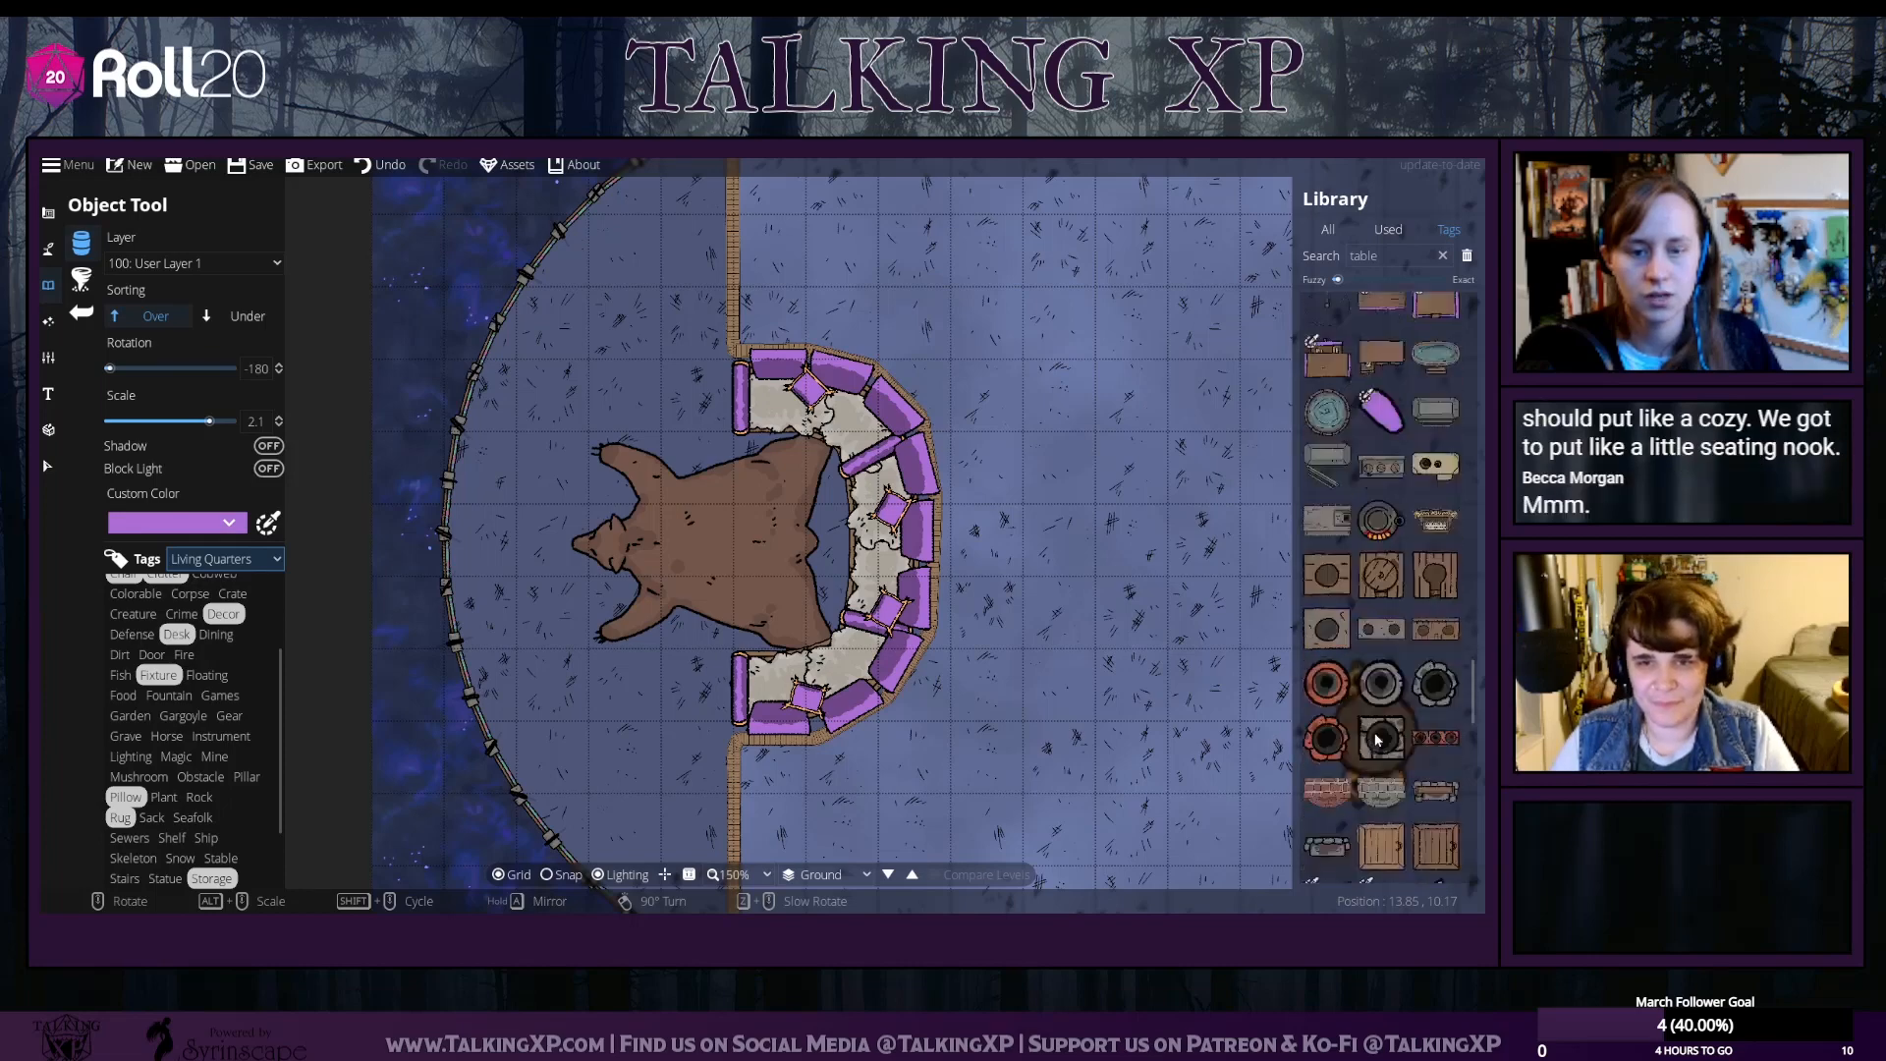
scroll(1376, 739, "down", 8)
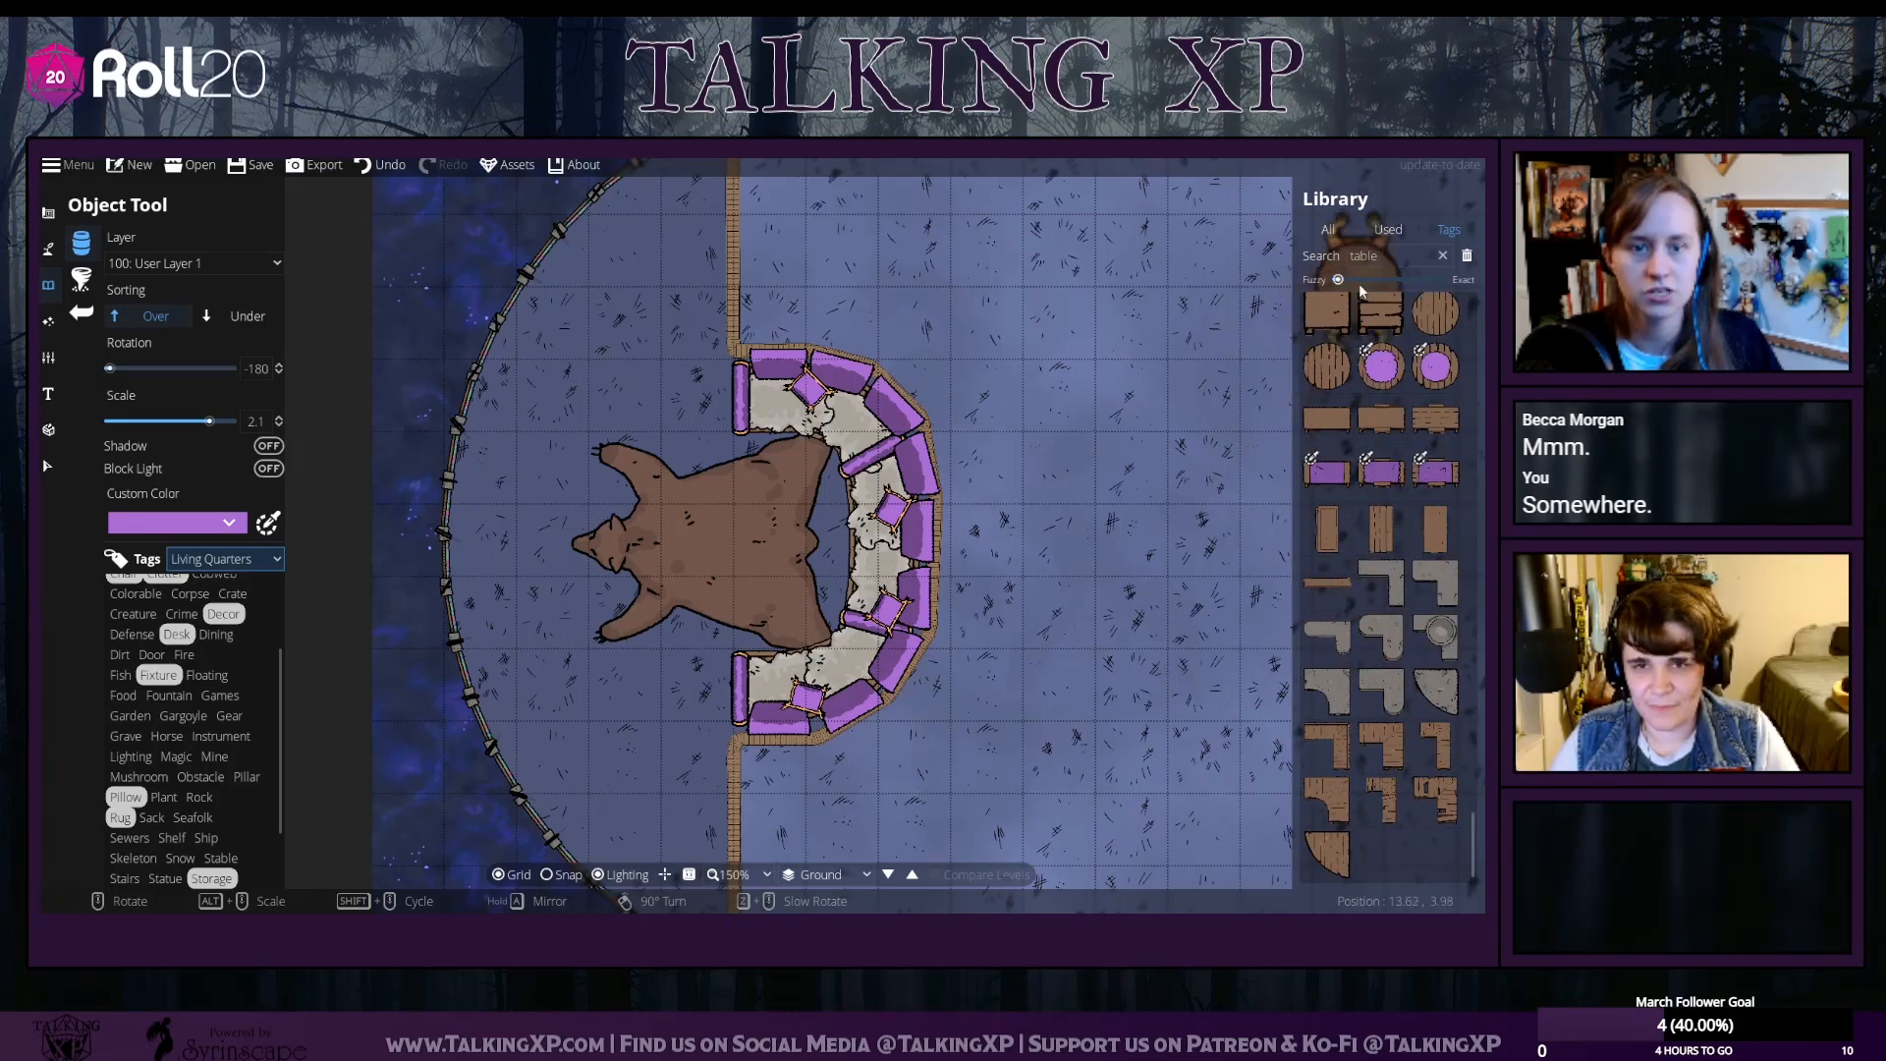
left_click_drag(1383, 262, 1326, 260)
key("Return")
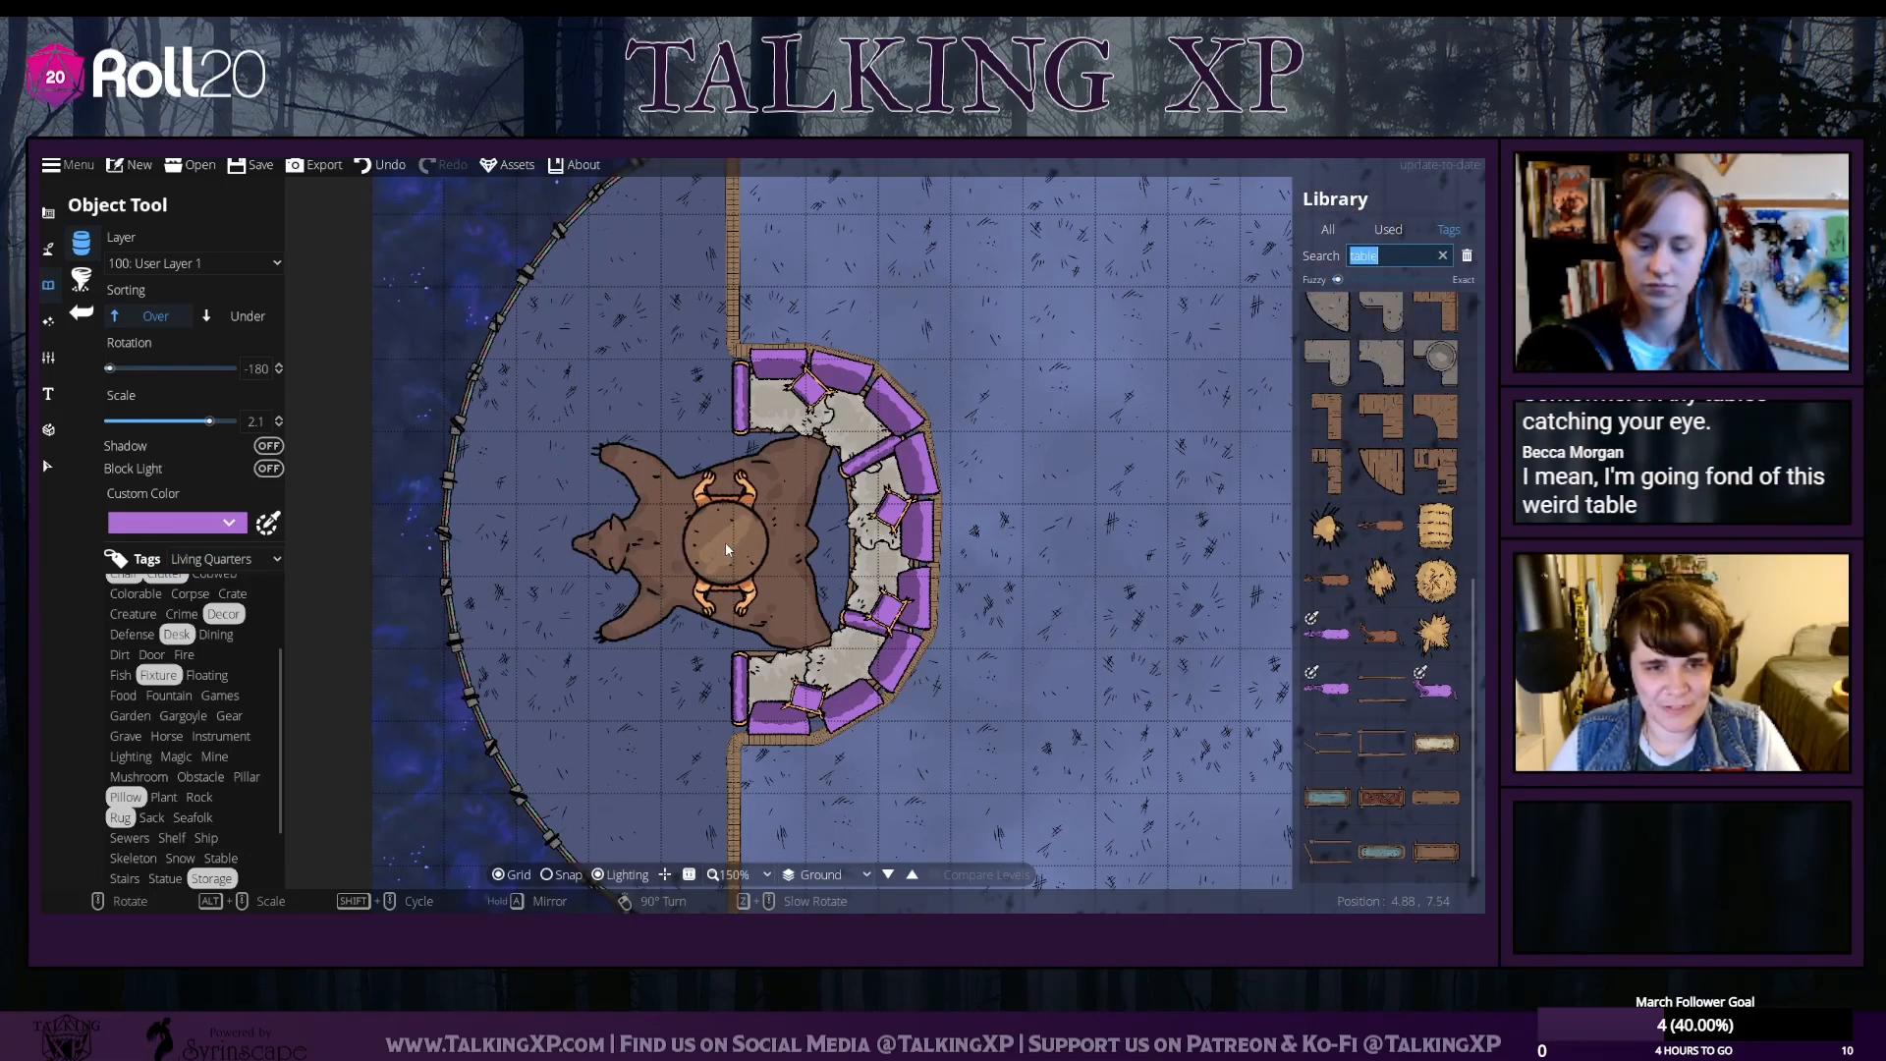
Place the round table with arm-like legs on the bear rug near the couch at rotation -180 and scale 1.7, undoing any stray copy
scroll(727, 550, "up", 3)
scroll(732, 551, "down", 4)
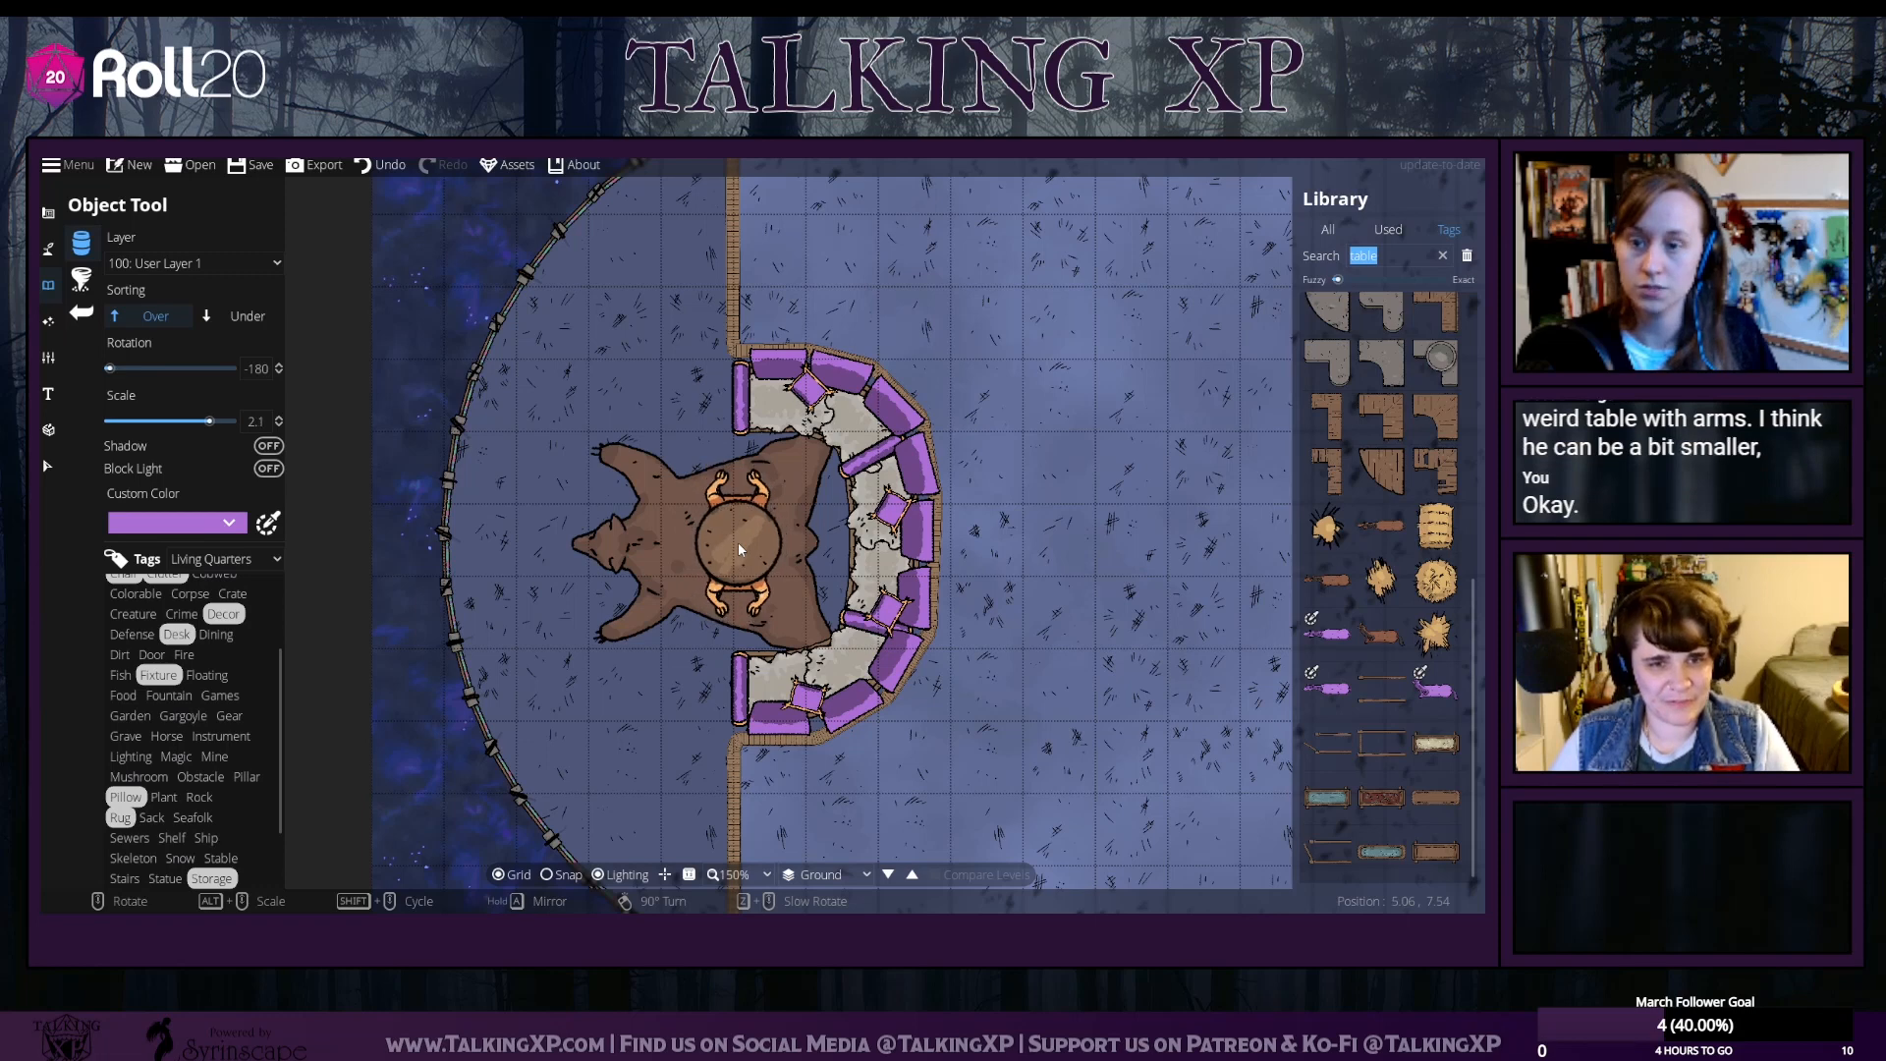
scroll(740, 551, "down", 1)
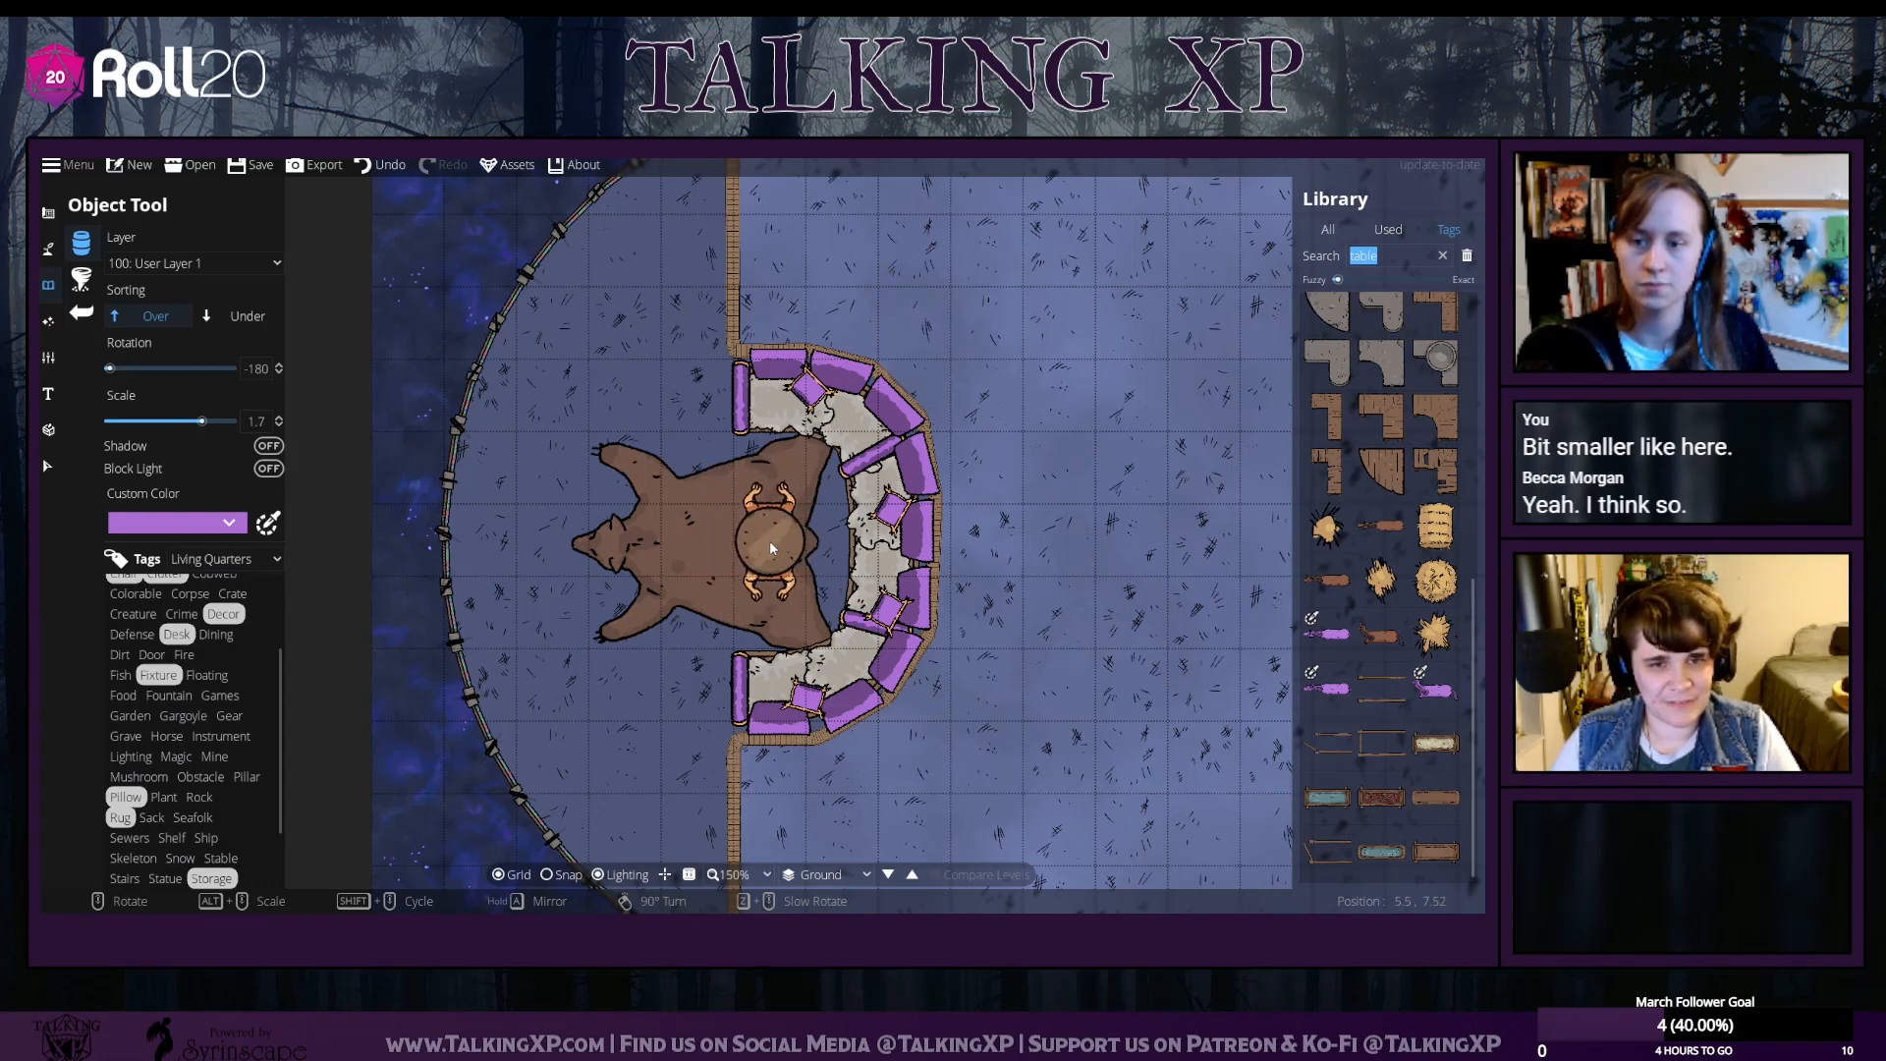
left_click(570, 859)
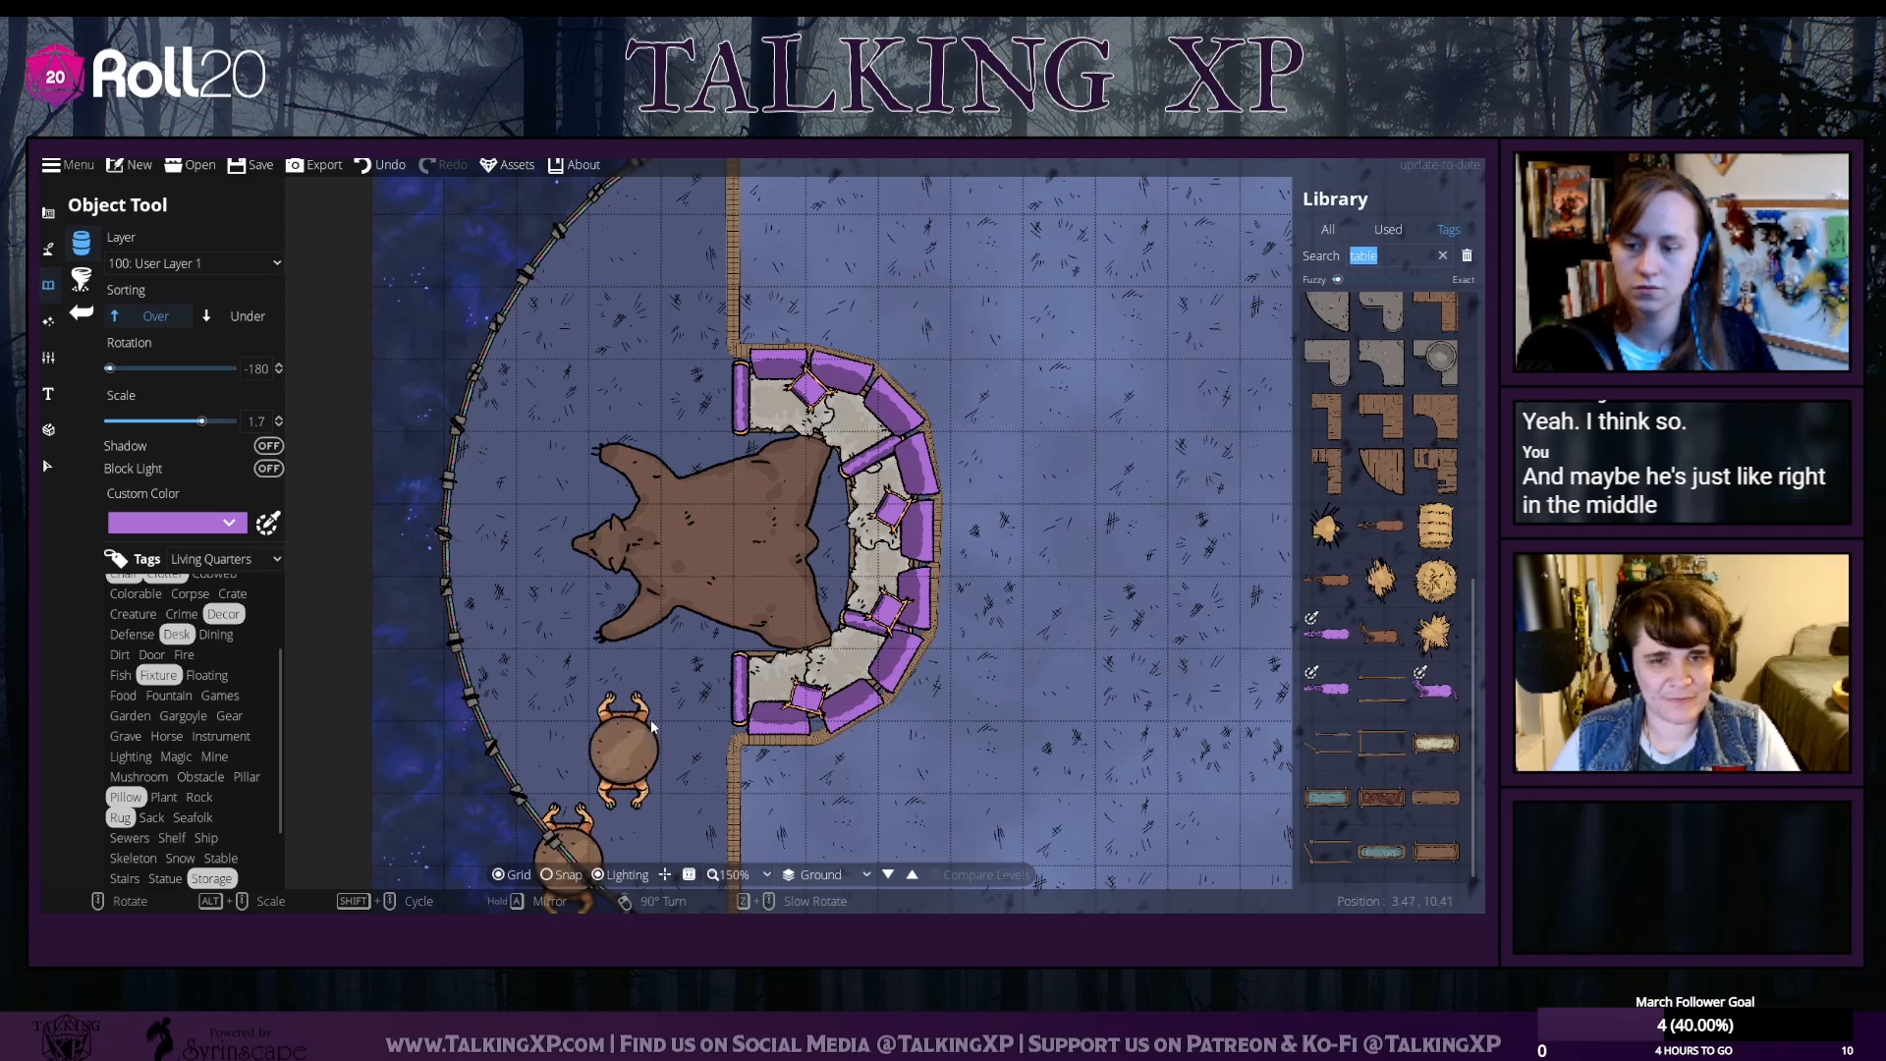
left_click(365, 171)
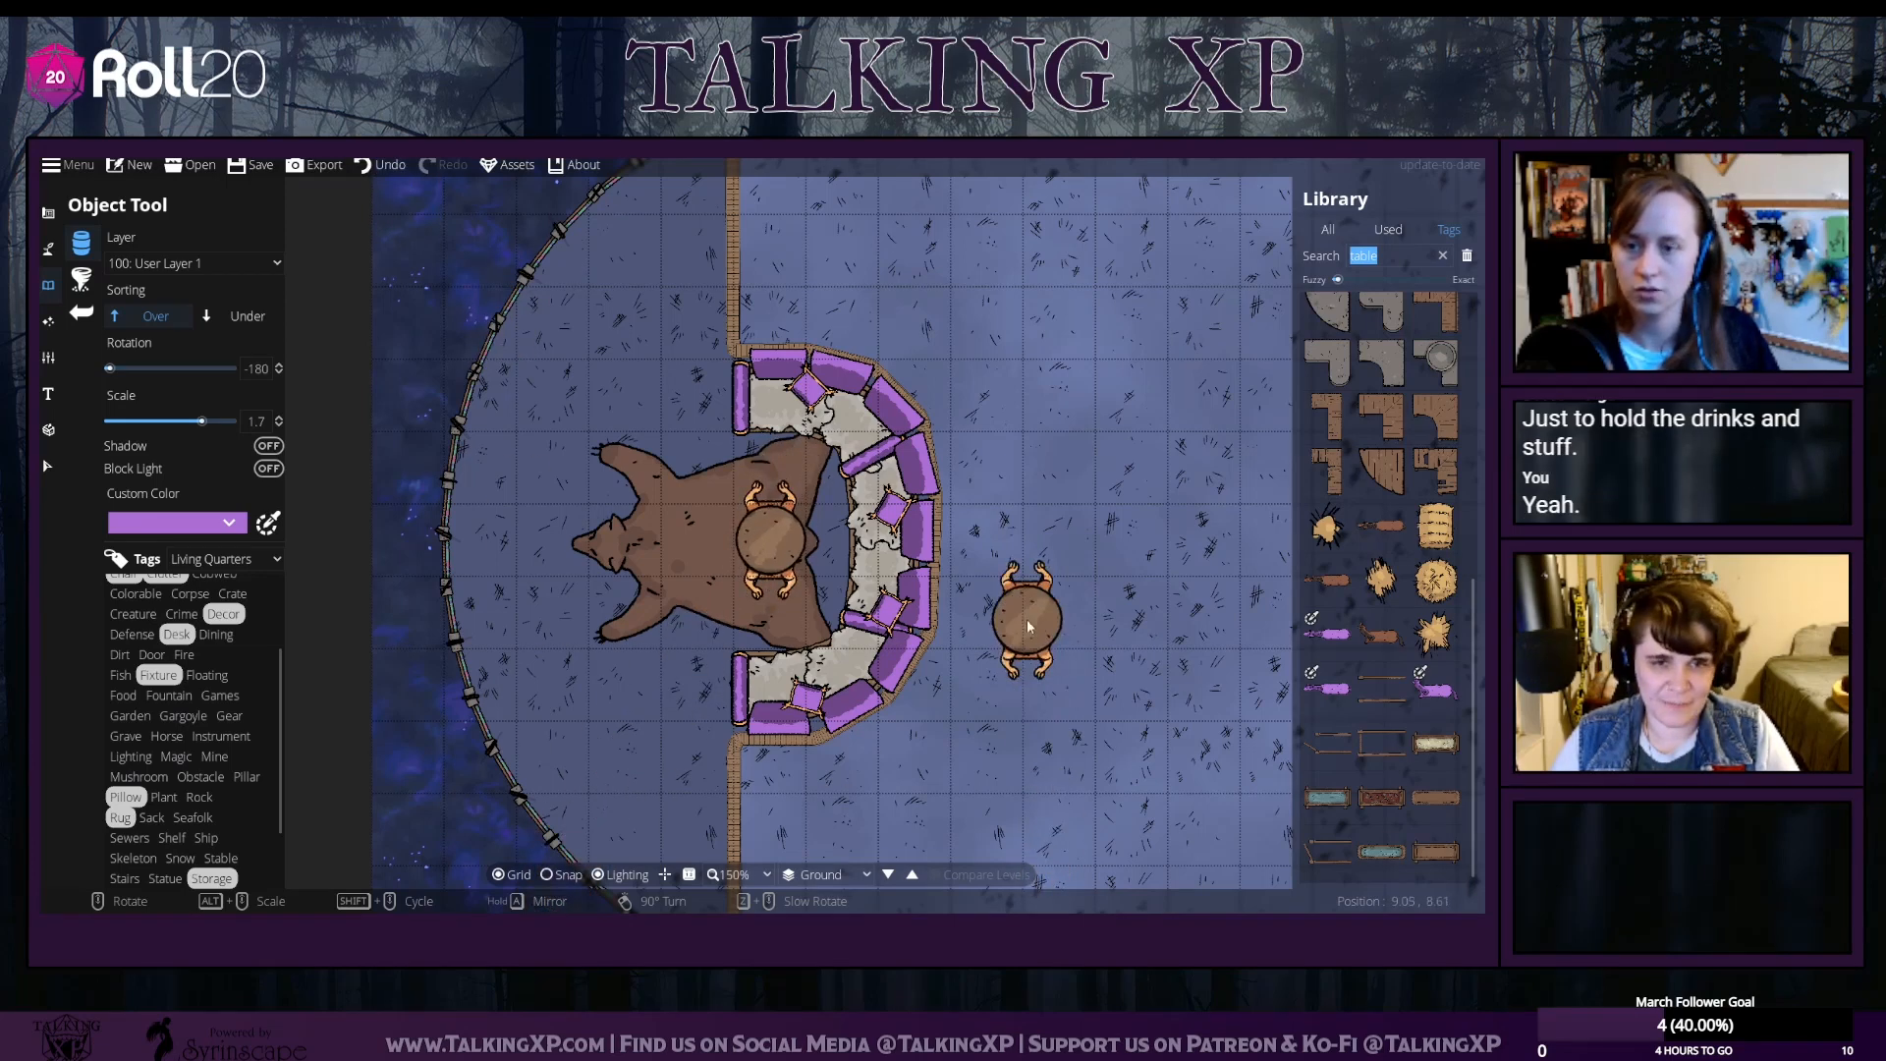
Clear the library search text and reset the Living Quarters tag set to none
scroll(968, 658, "down", 1)
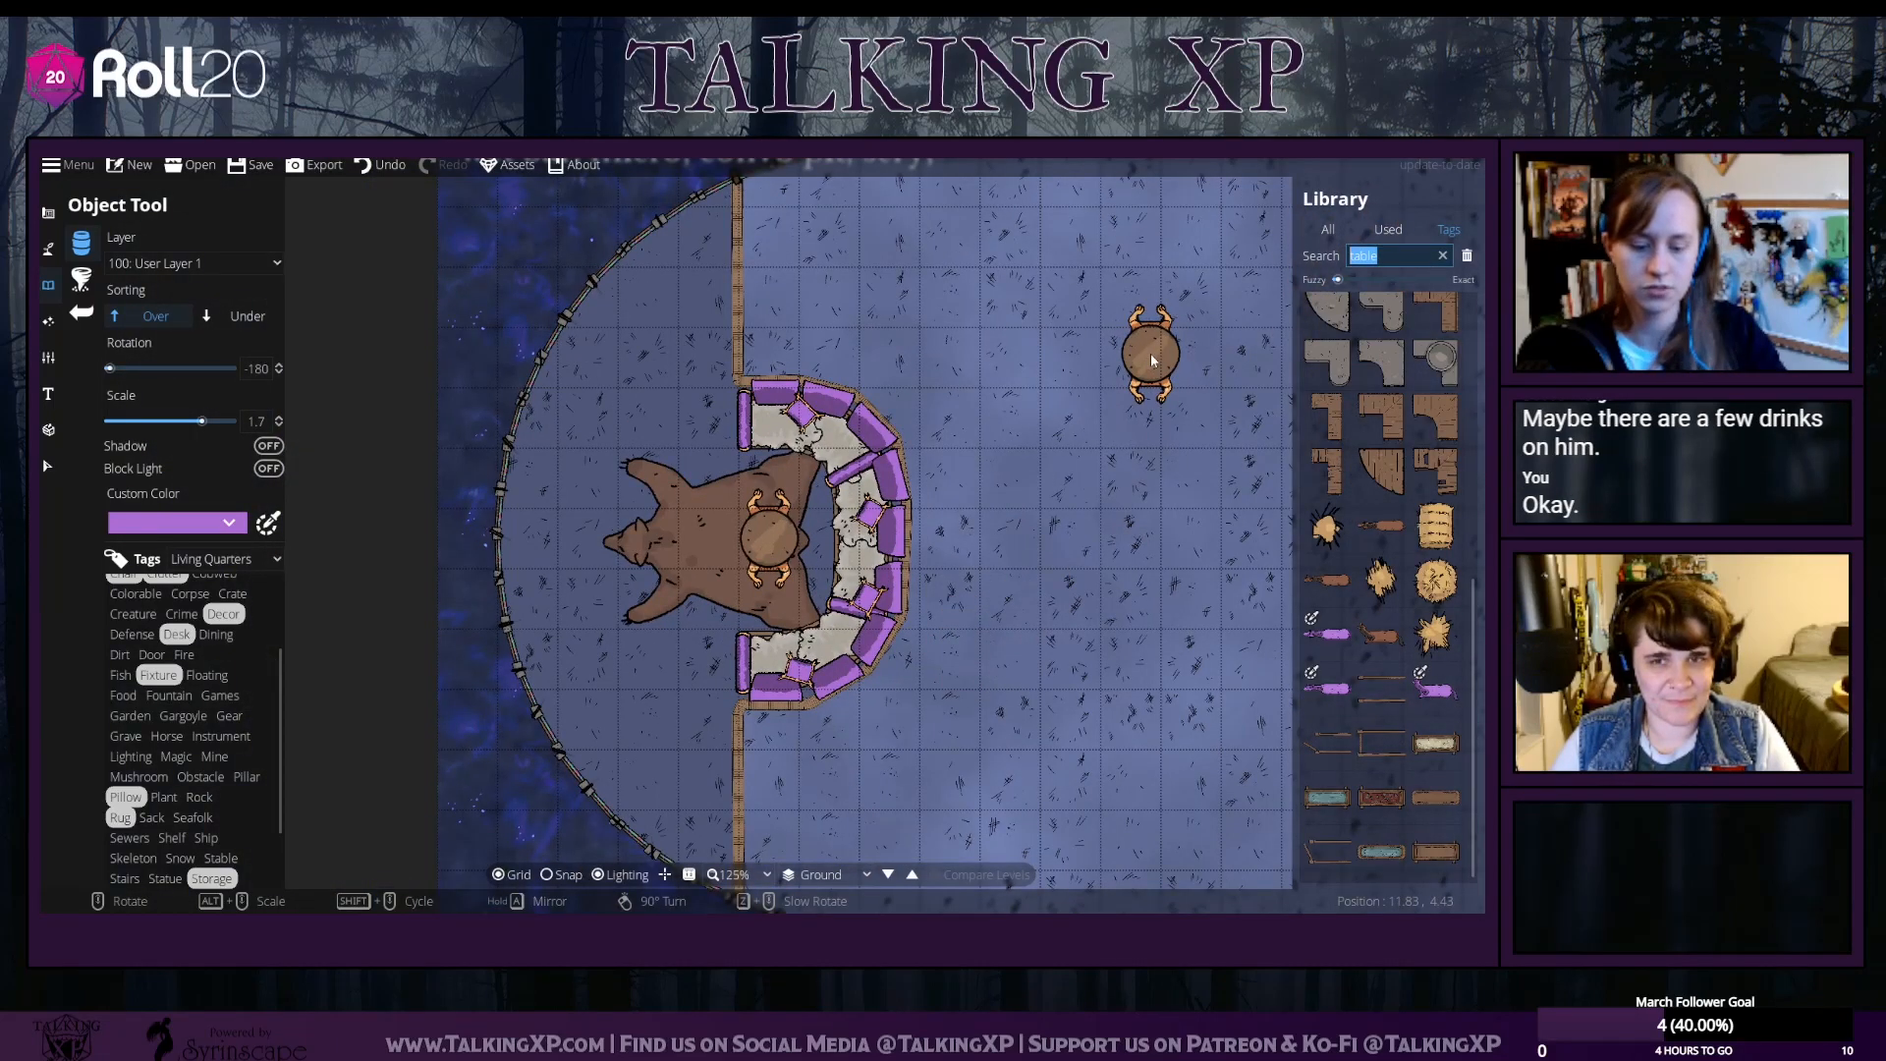
key("BackSpace")
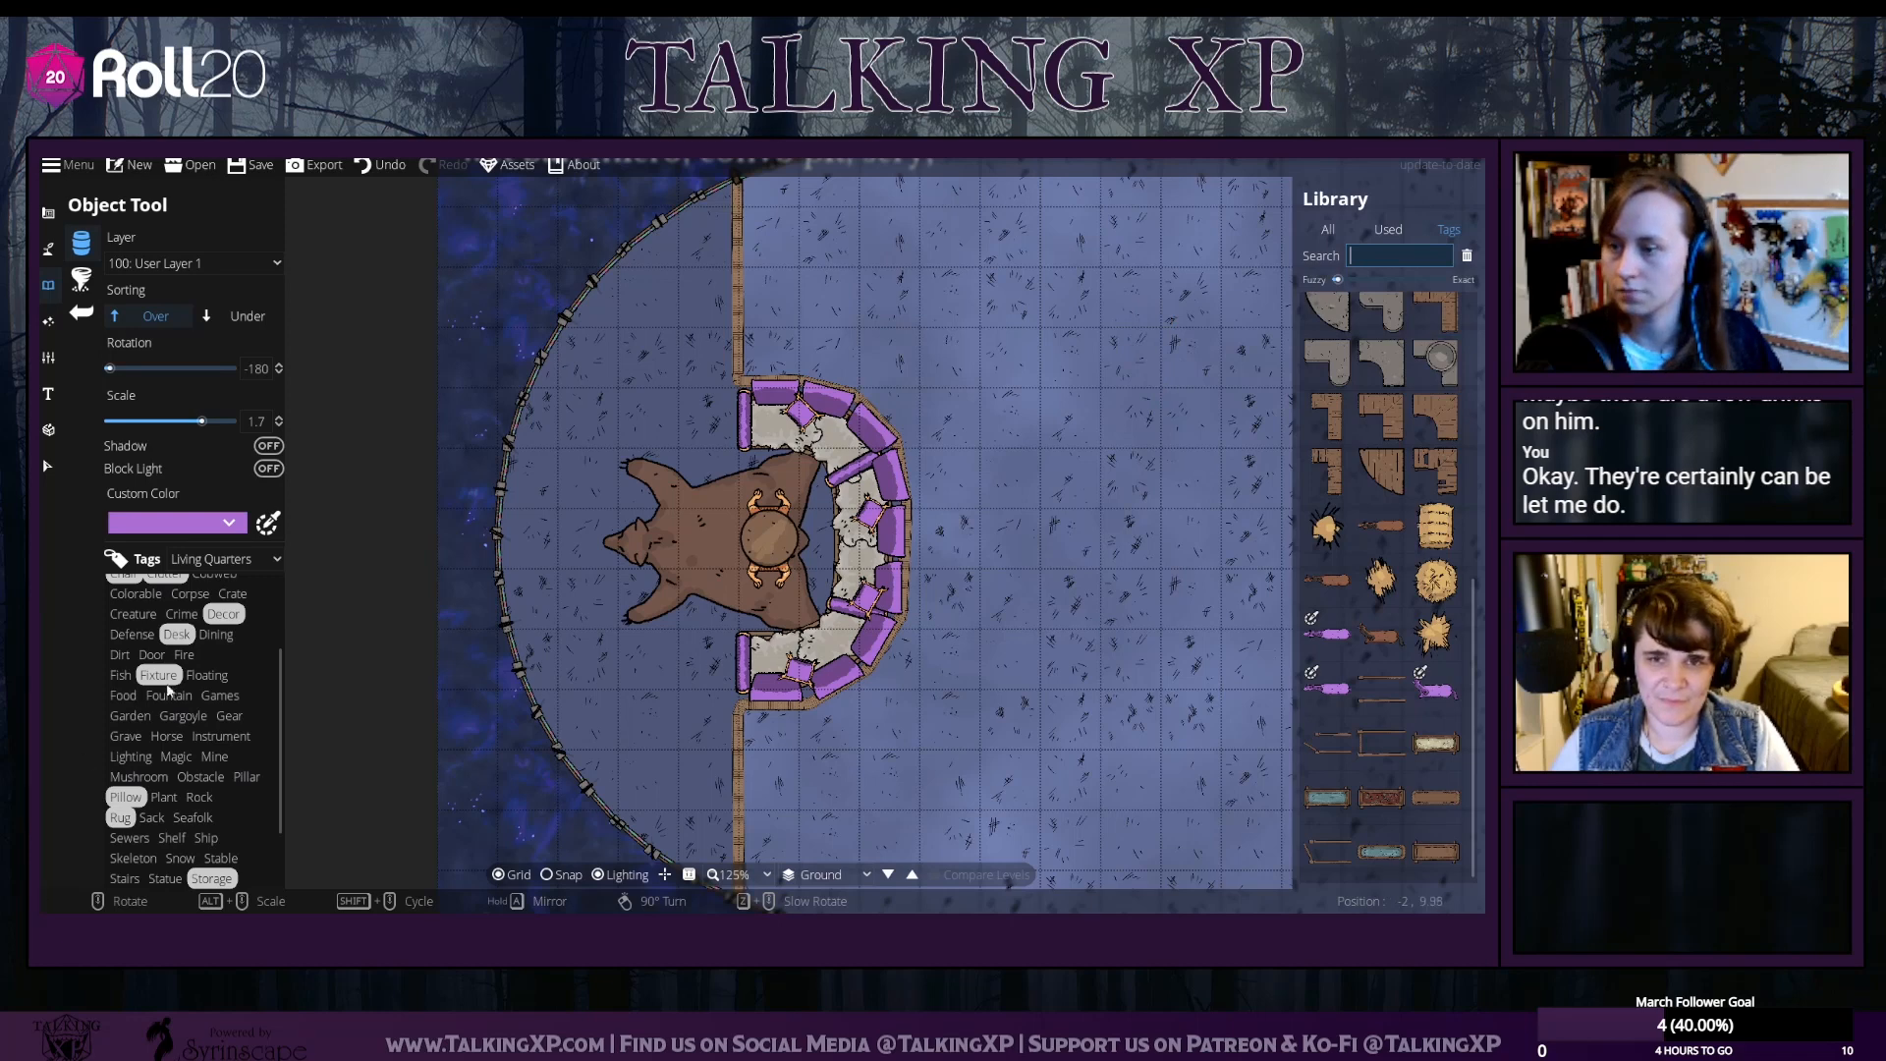
left_click(235, 559)
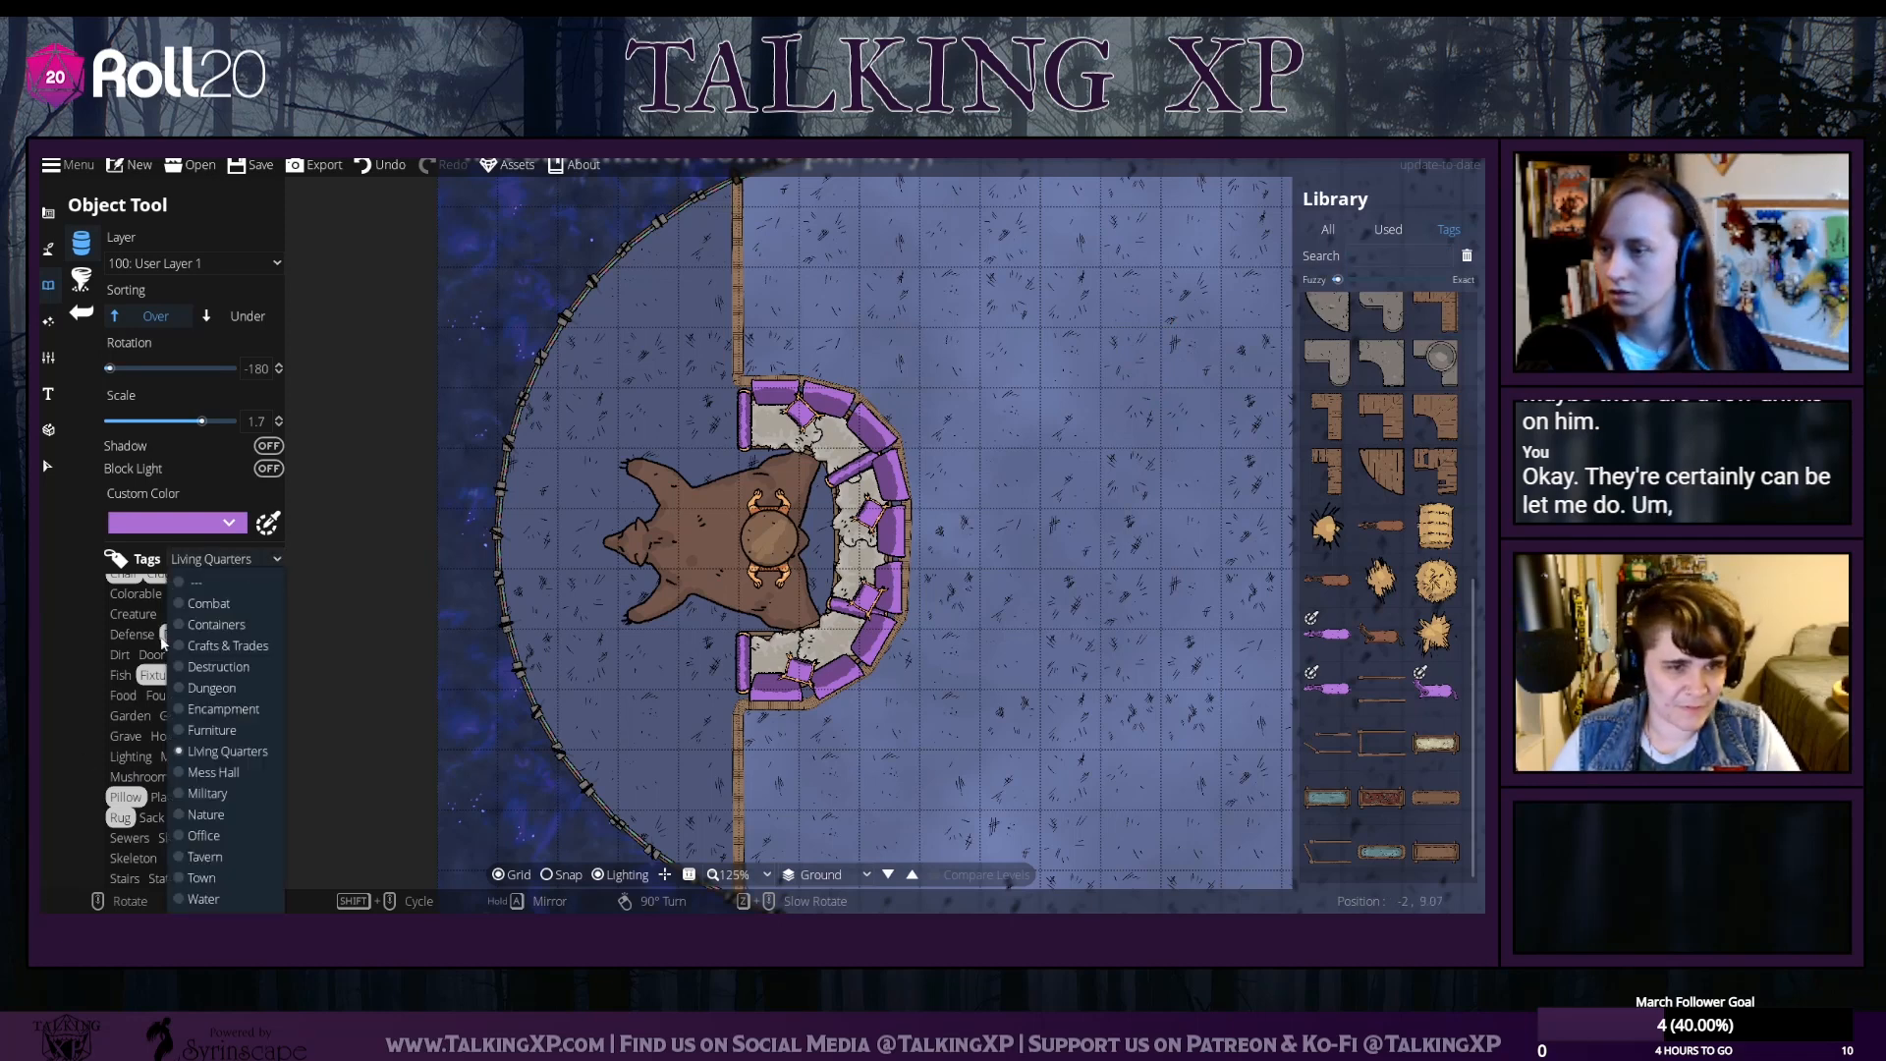
left_click(192, 756)
left_click(213, 560)
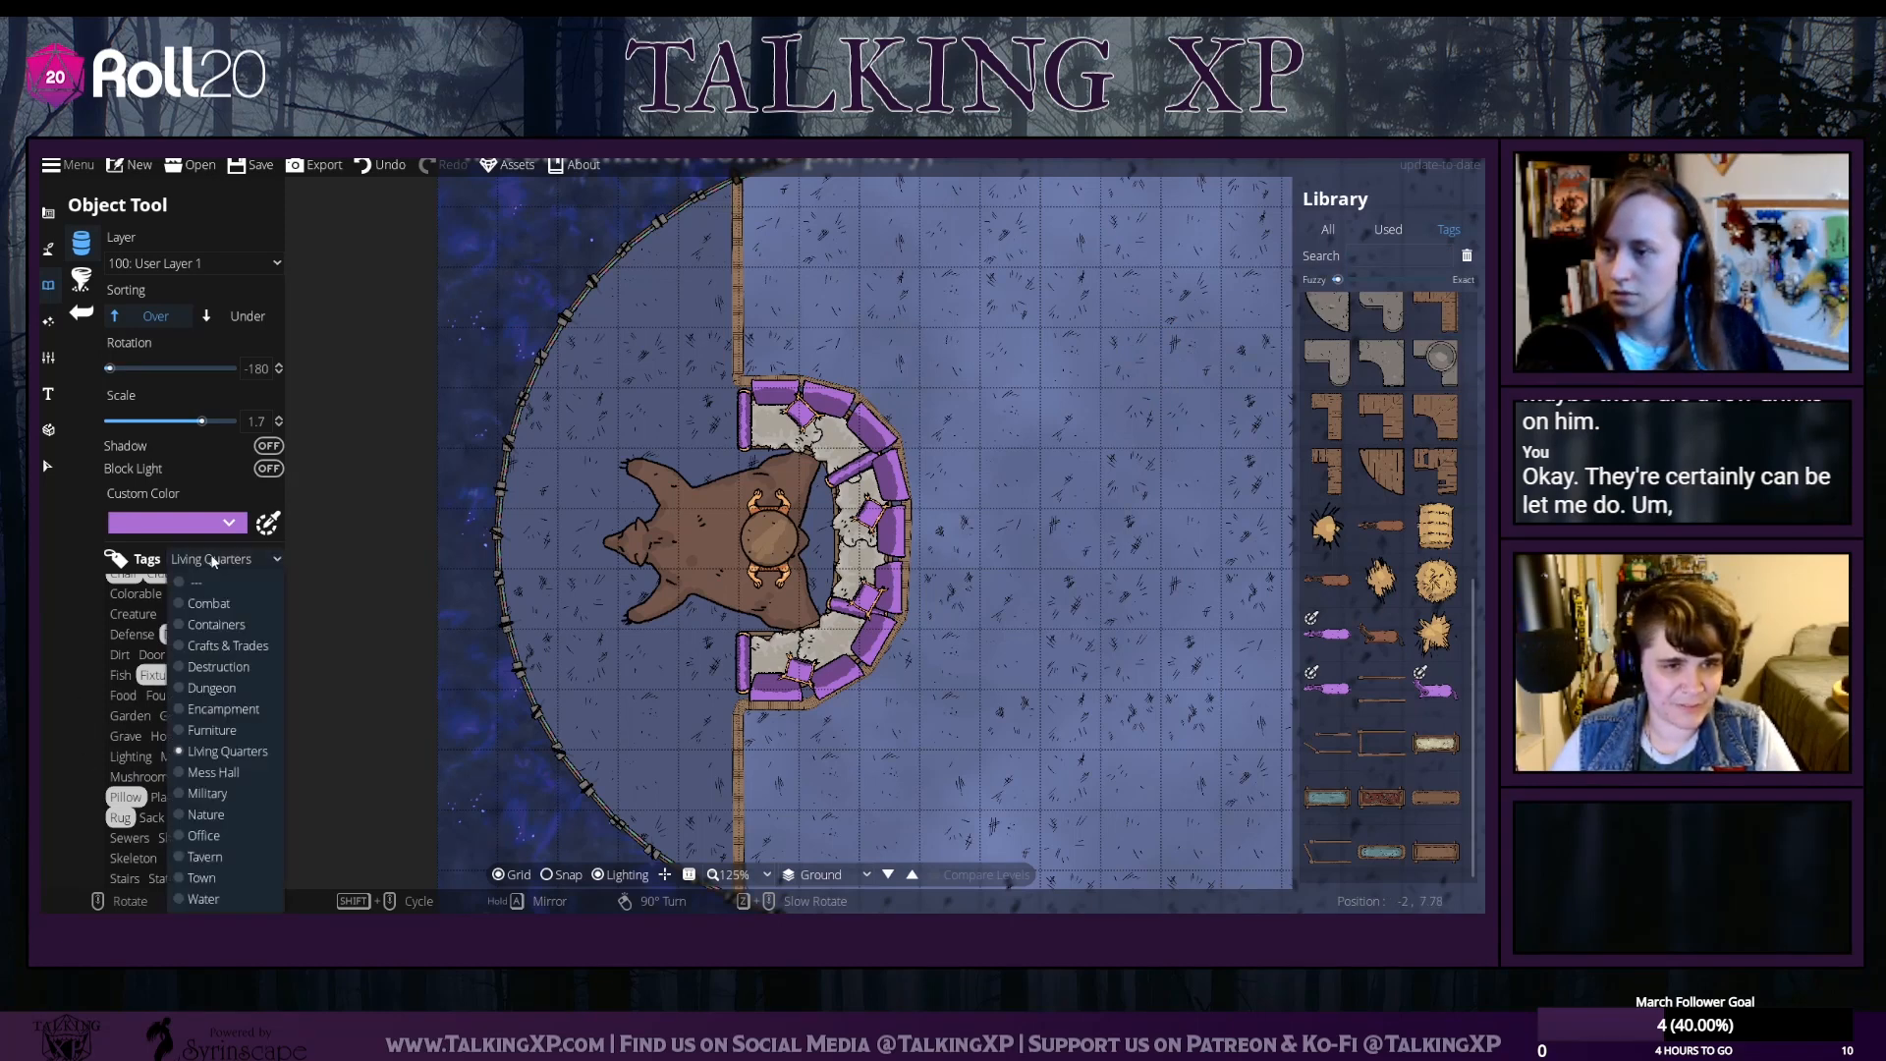
left_click(210, 570)
left_click(204, 556)
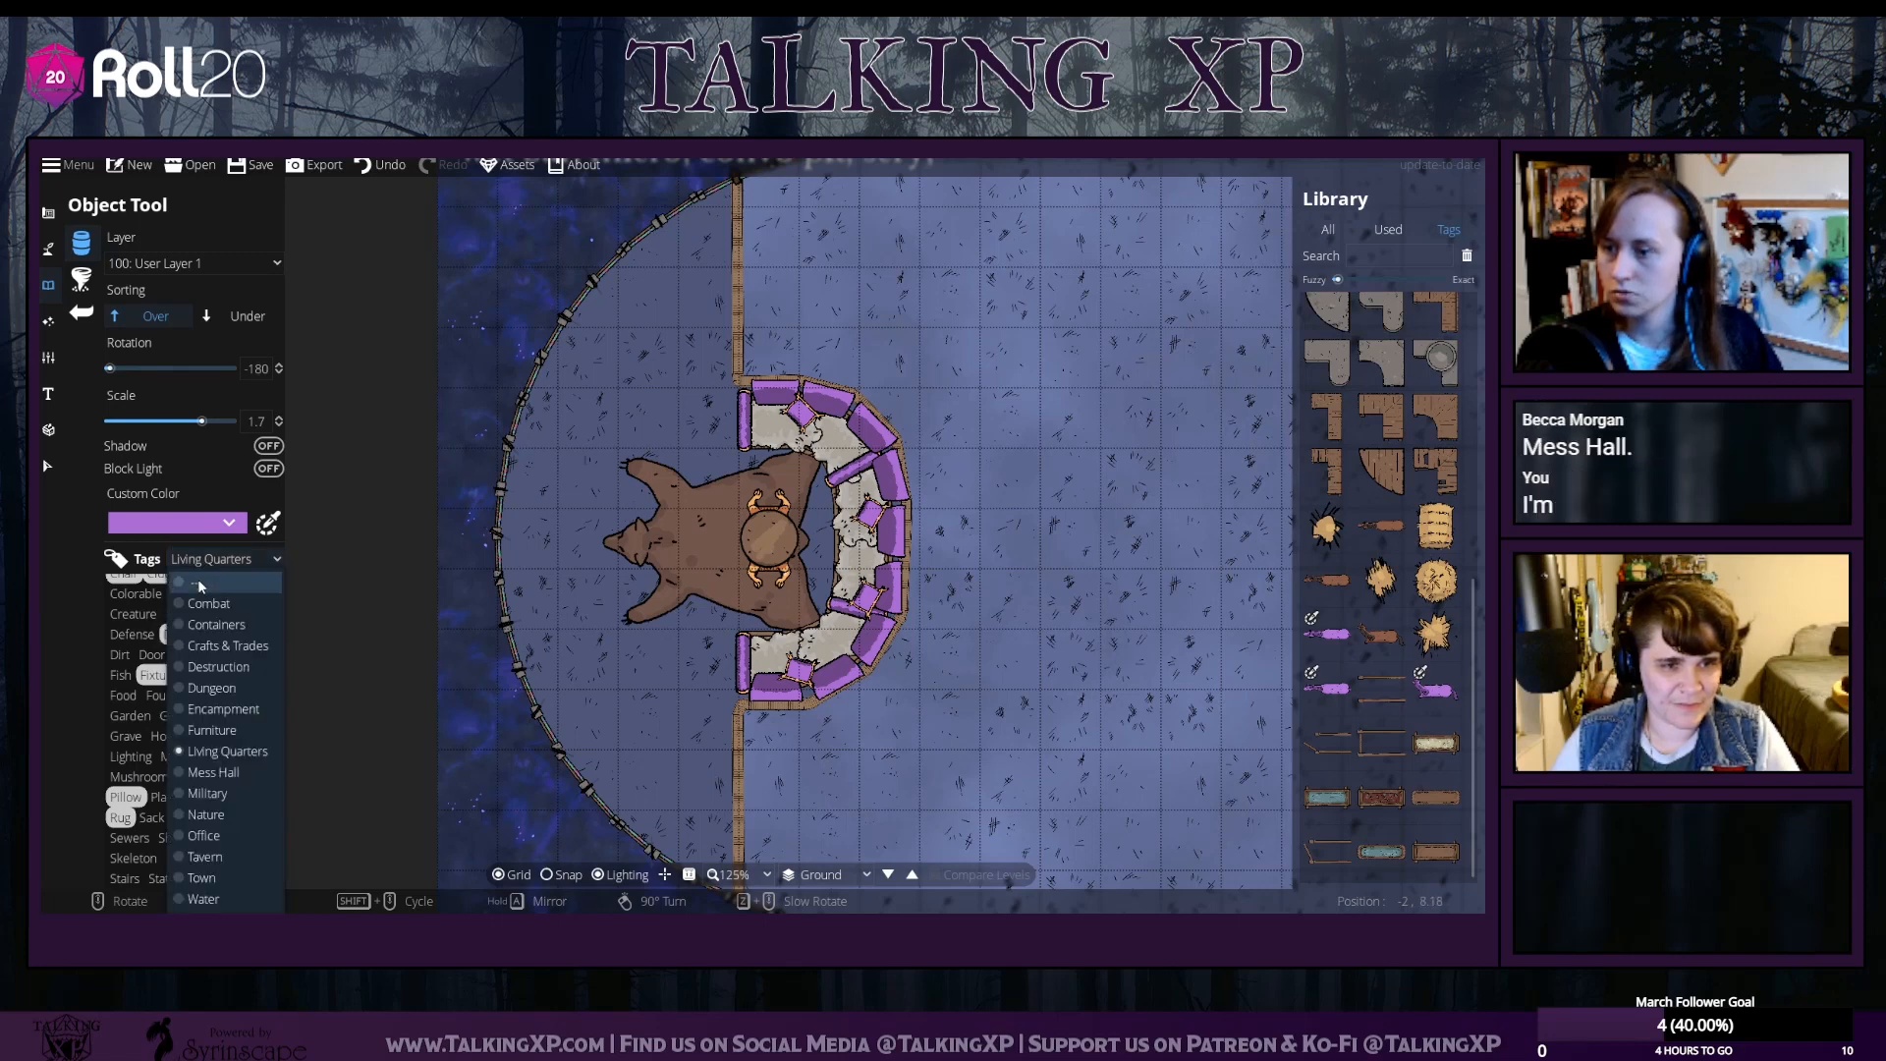
left_click(197, 580)
scroll(209, 737, "up", 2)
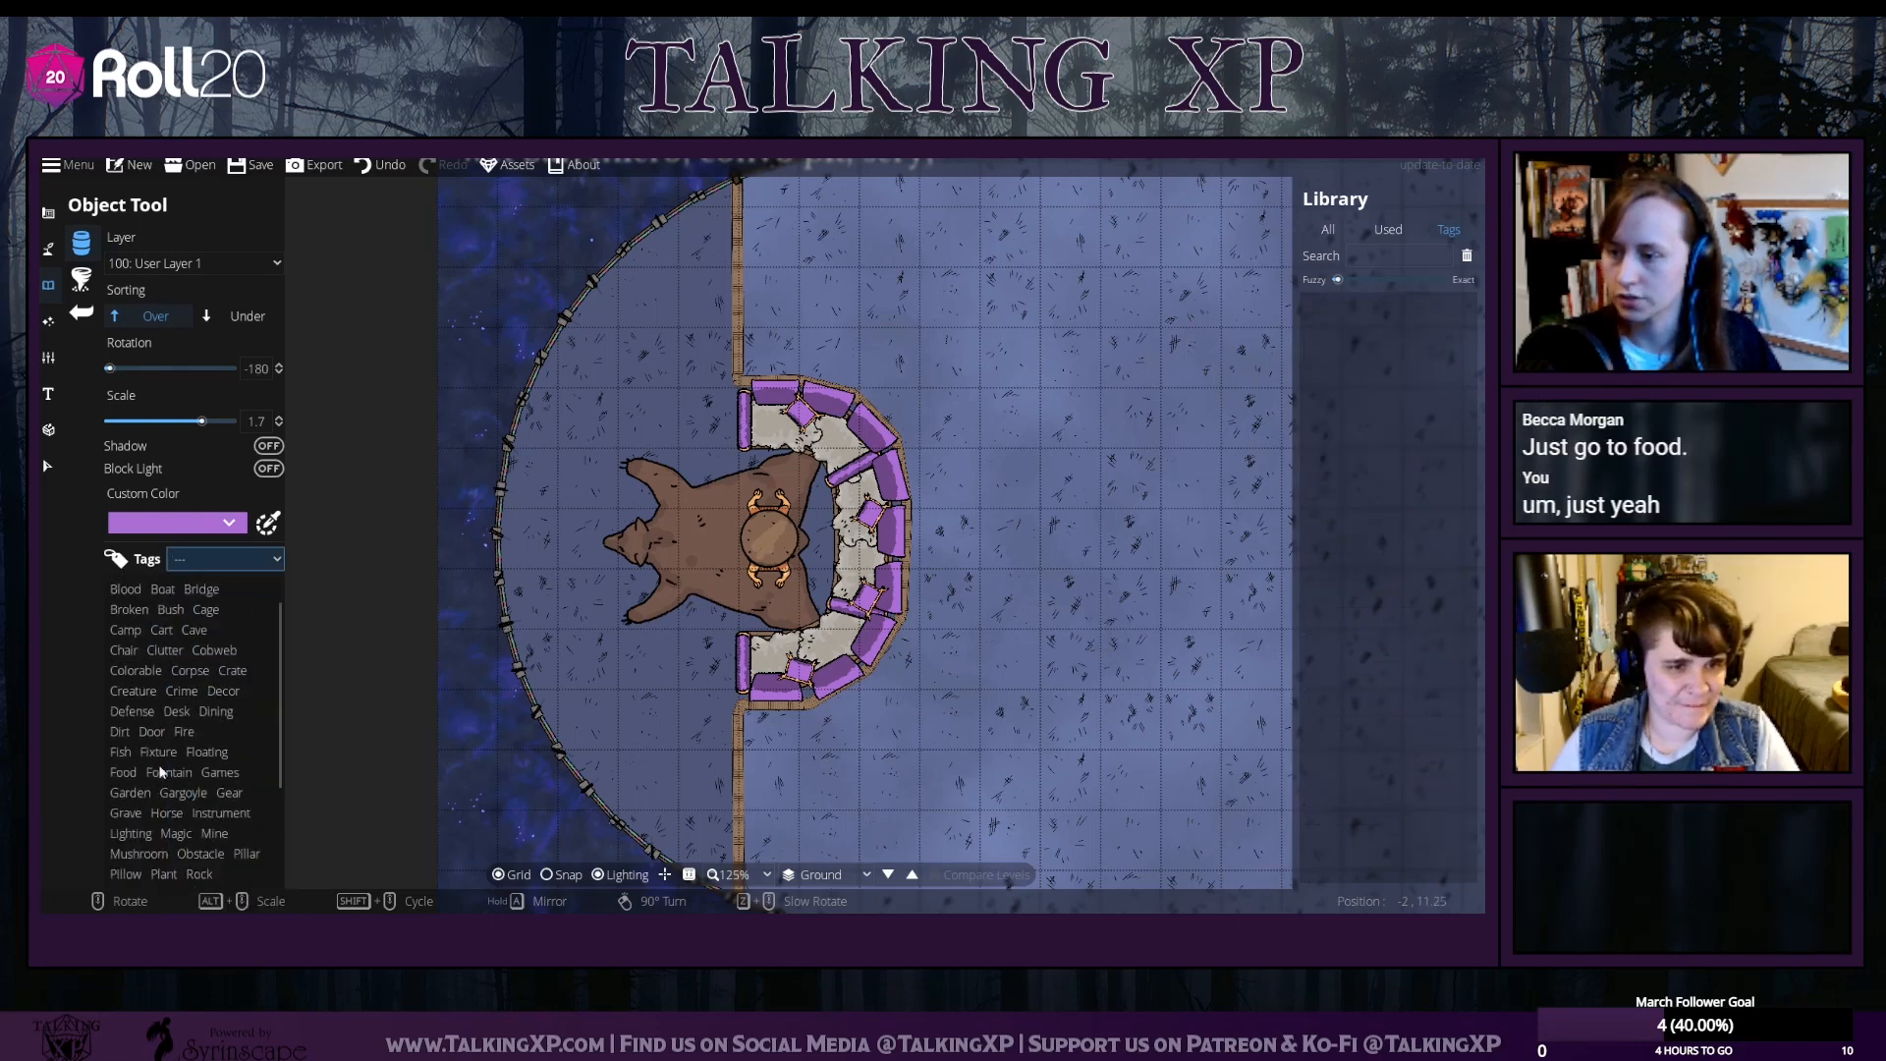
Look through the Food, Fountain, Fixture and Desk tags for drinks to put on the table
left_click(125, 772)
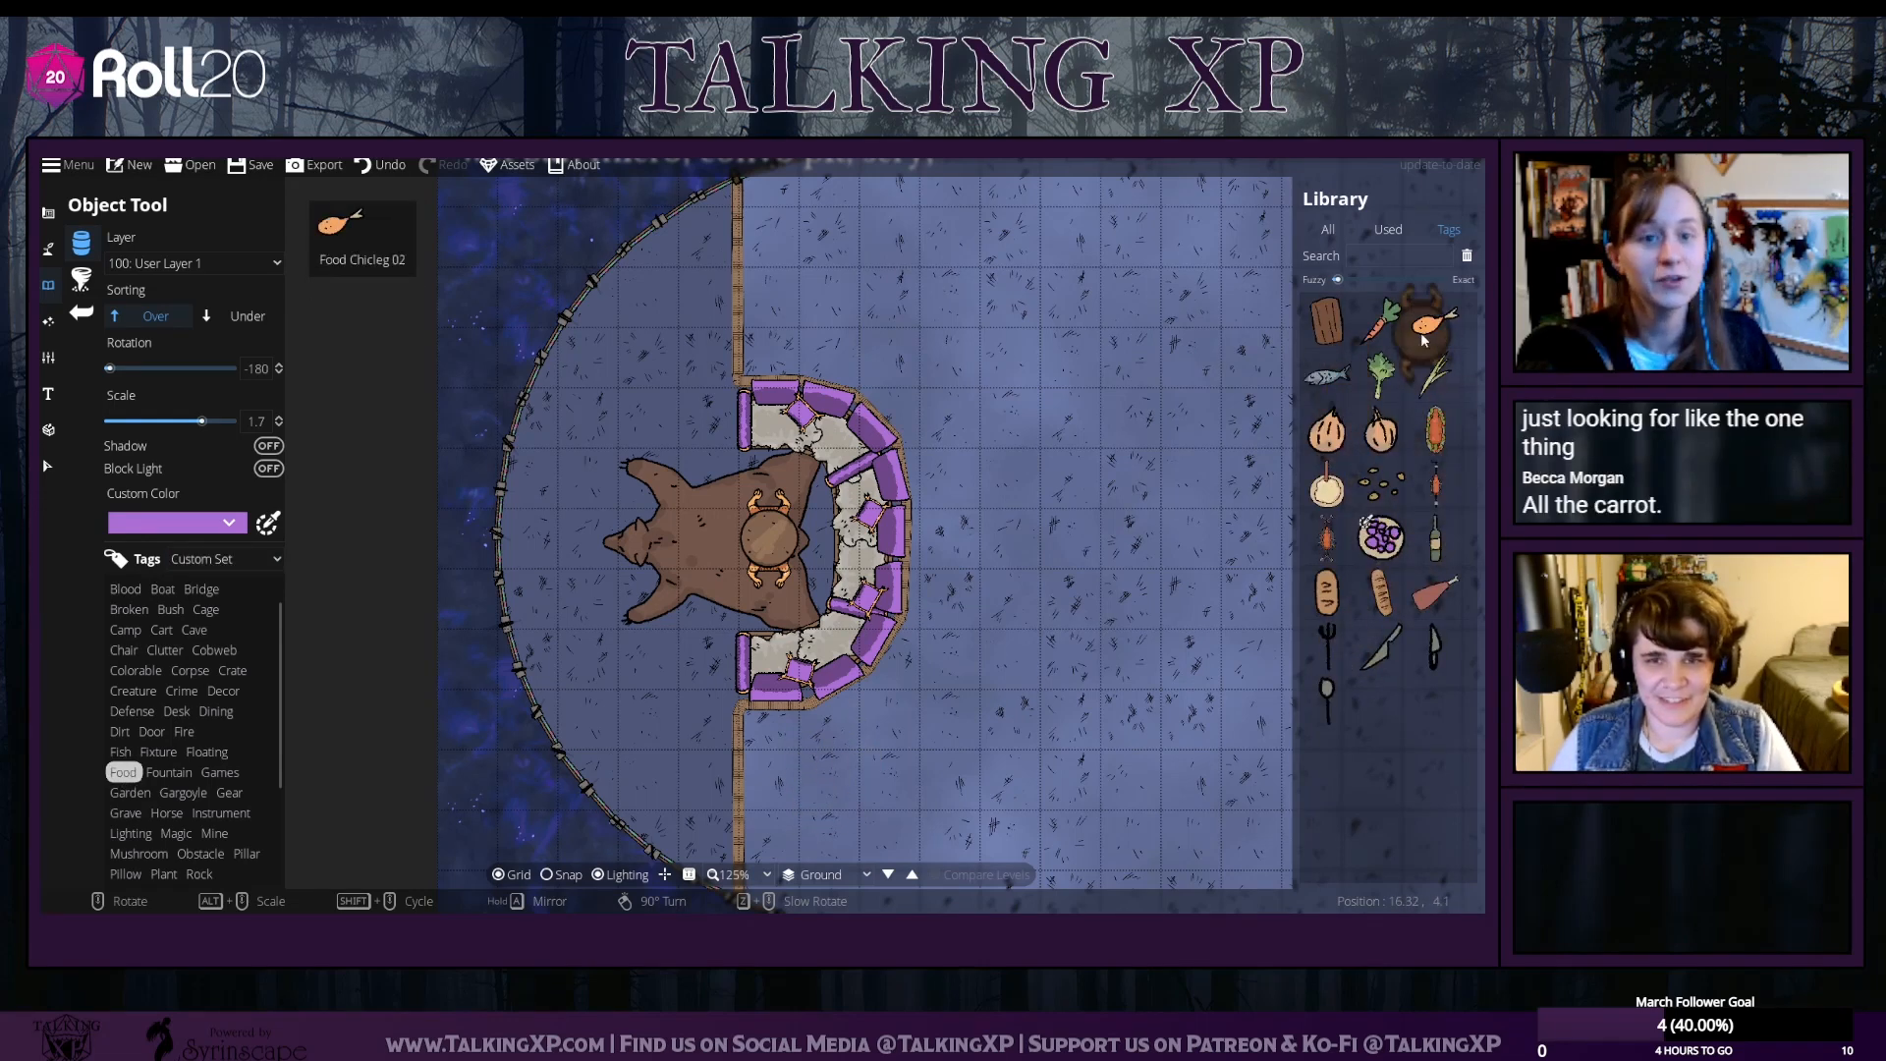
left_click(1382, 320)
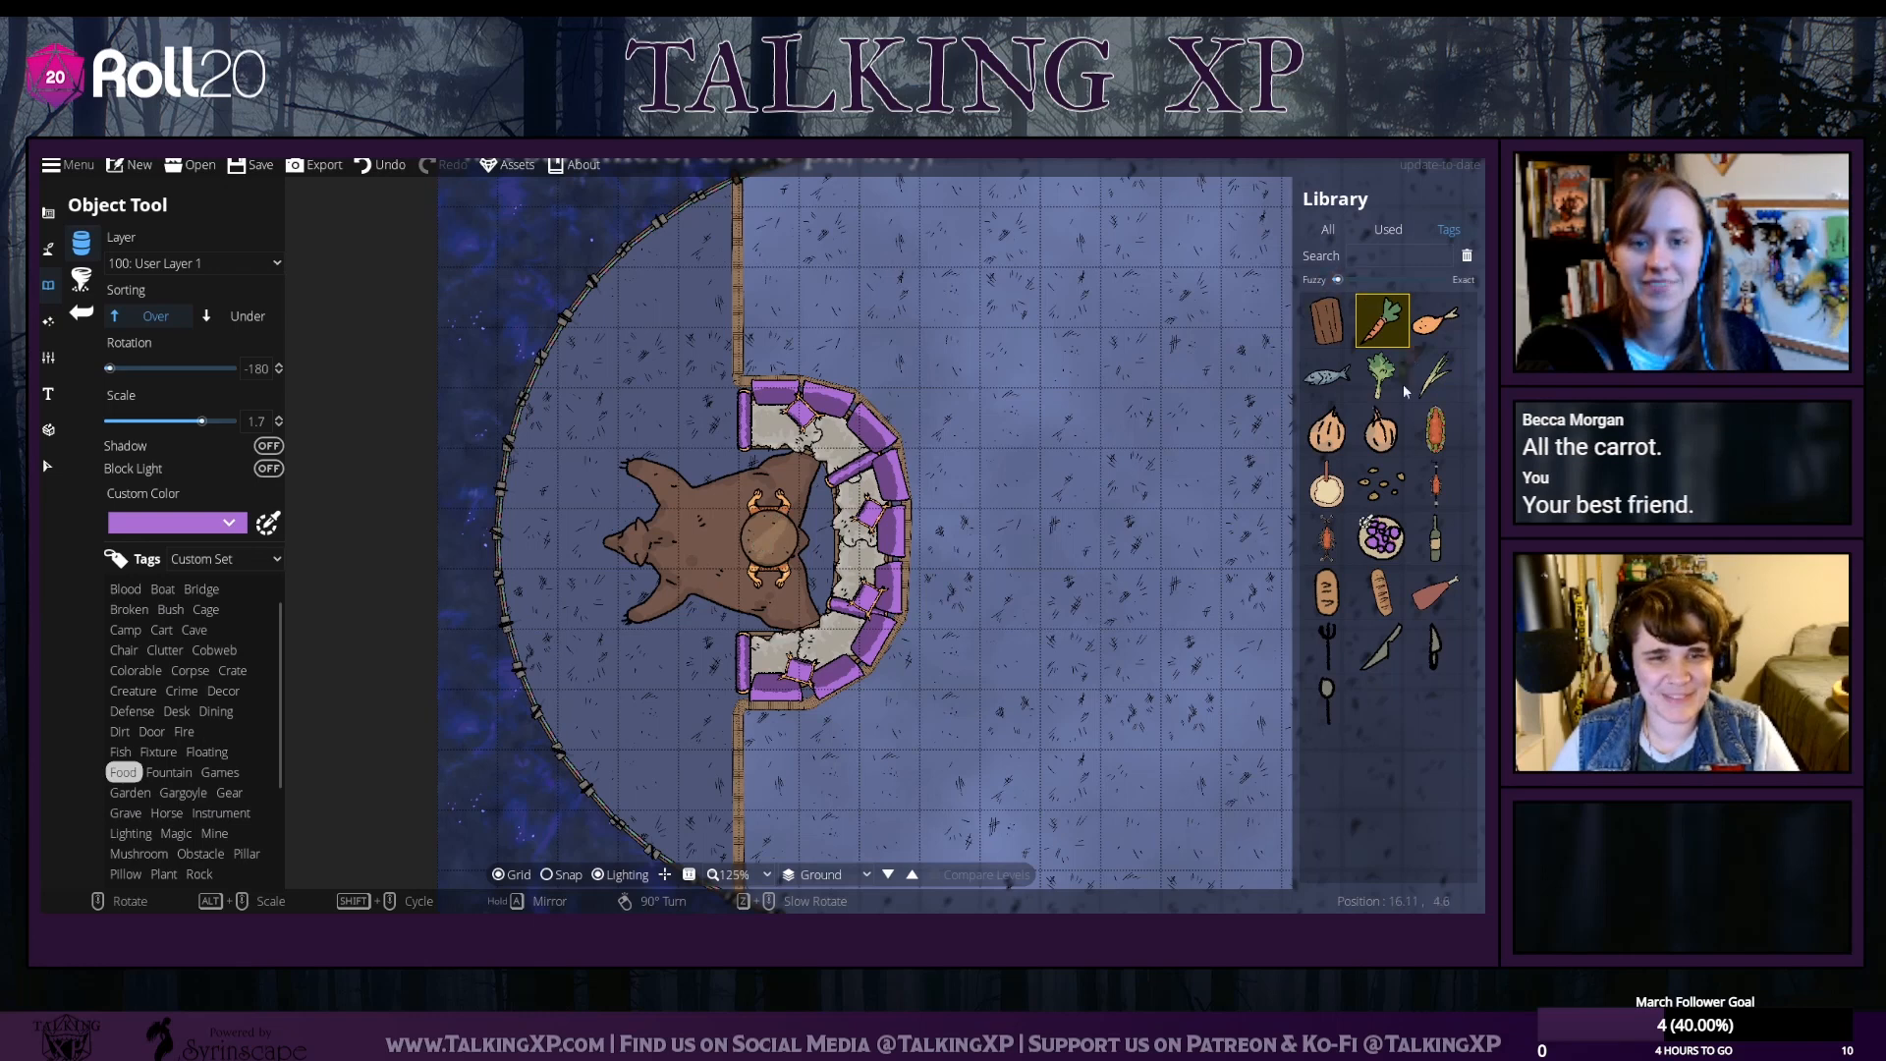
left_click(169, 772)
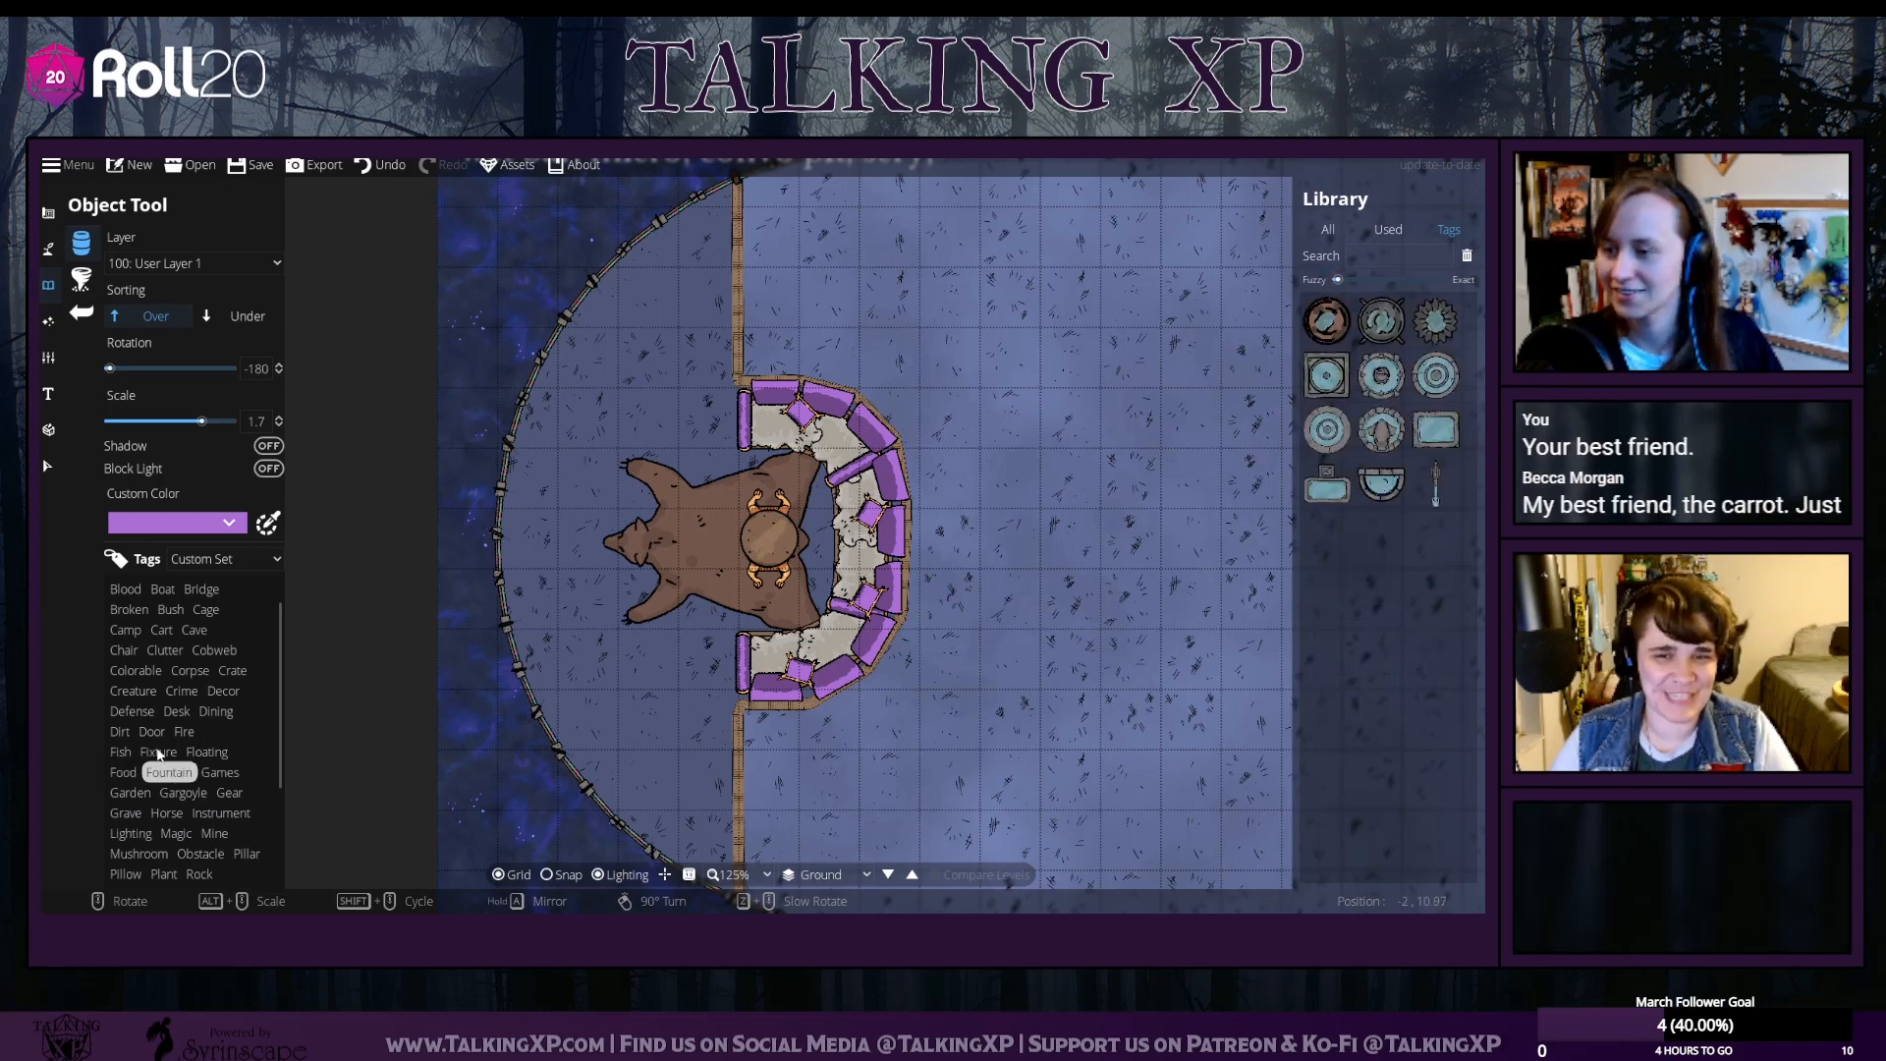
left_click(158, 752)
left_click(176, 713)
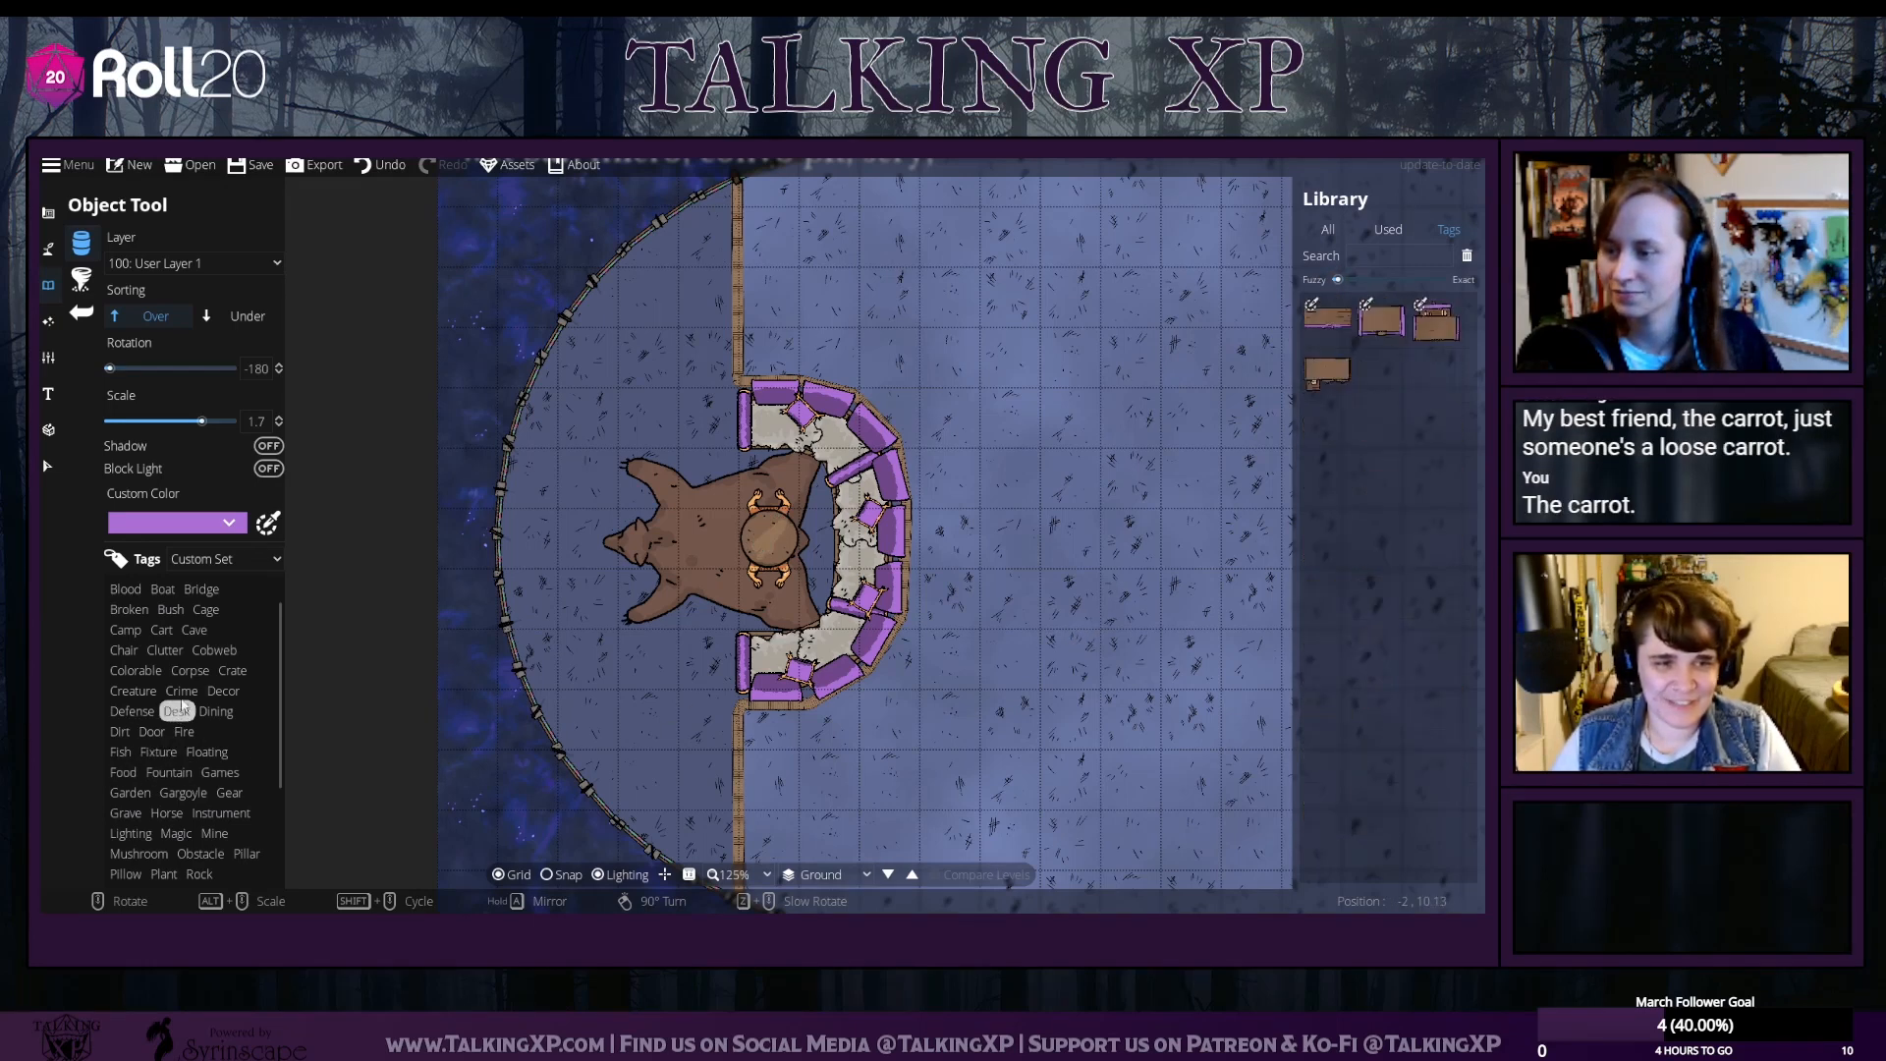
Using the Dining tag, place a blue cup at rotation -60 and a beige cup at rotation 15 on the round table, both at scale 1
left_click(215, 712)
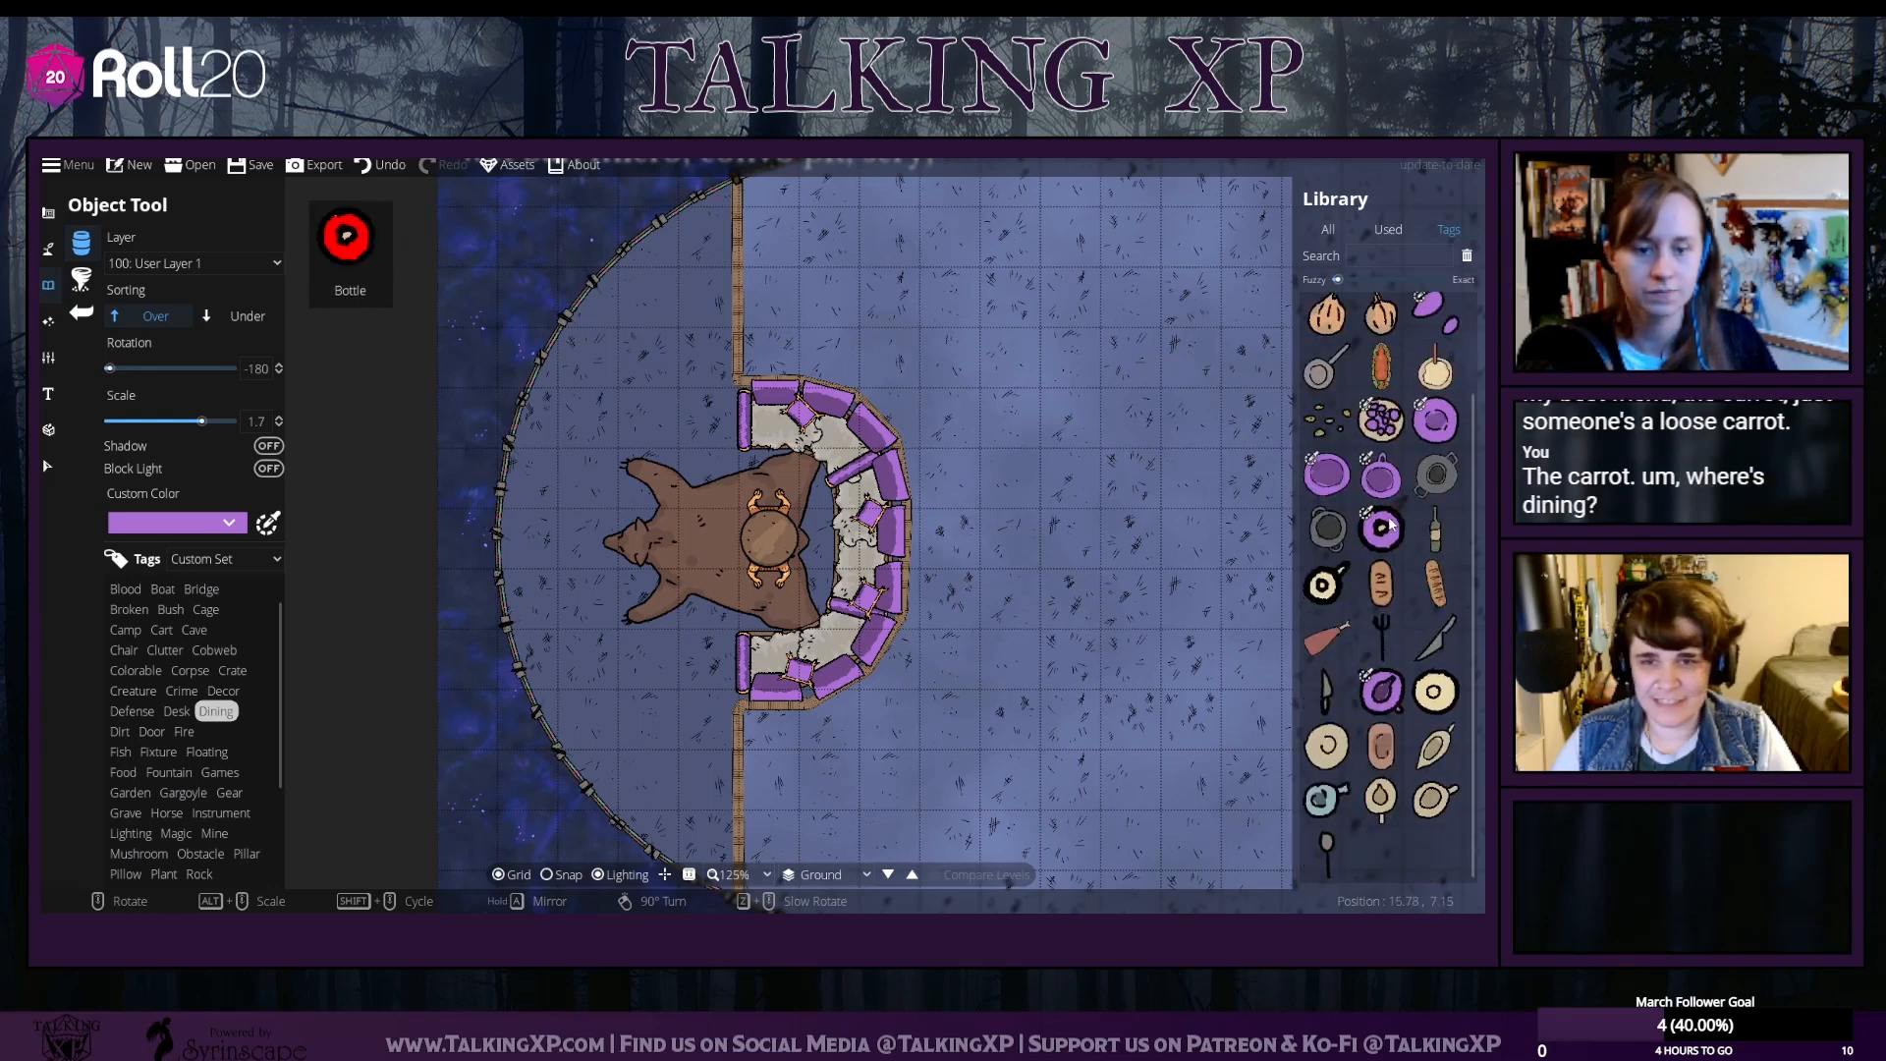
left_click(1327, 799)
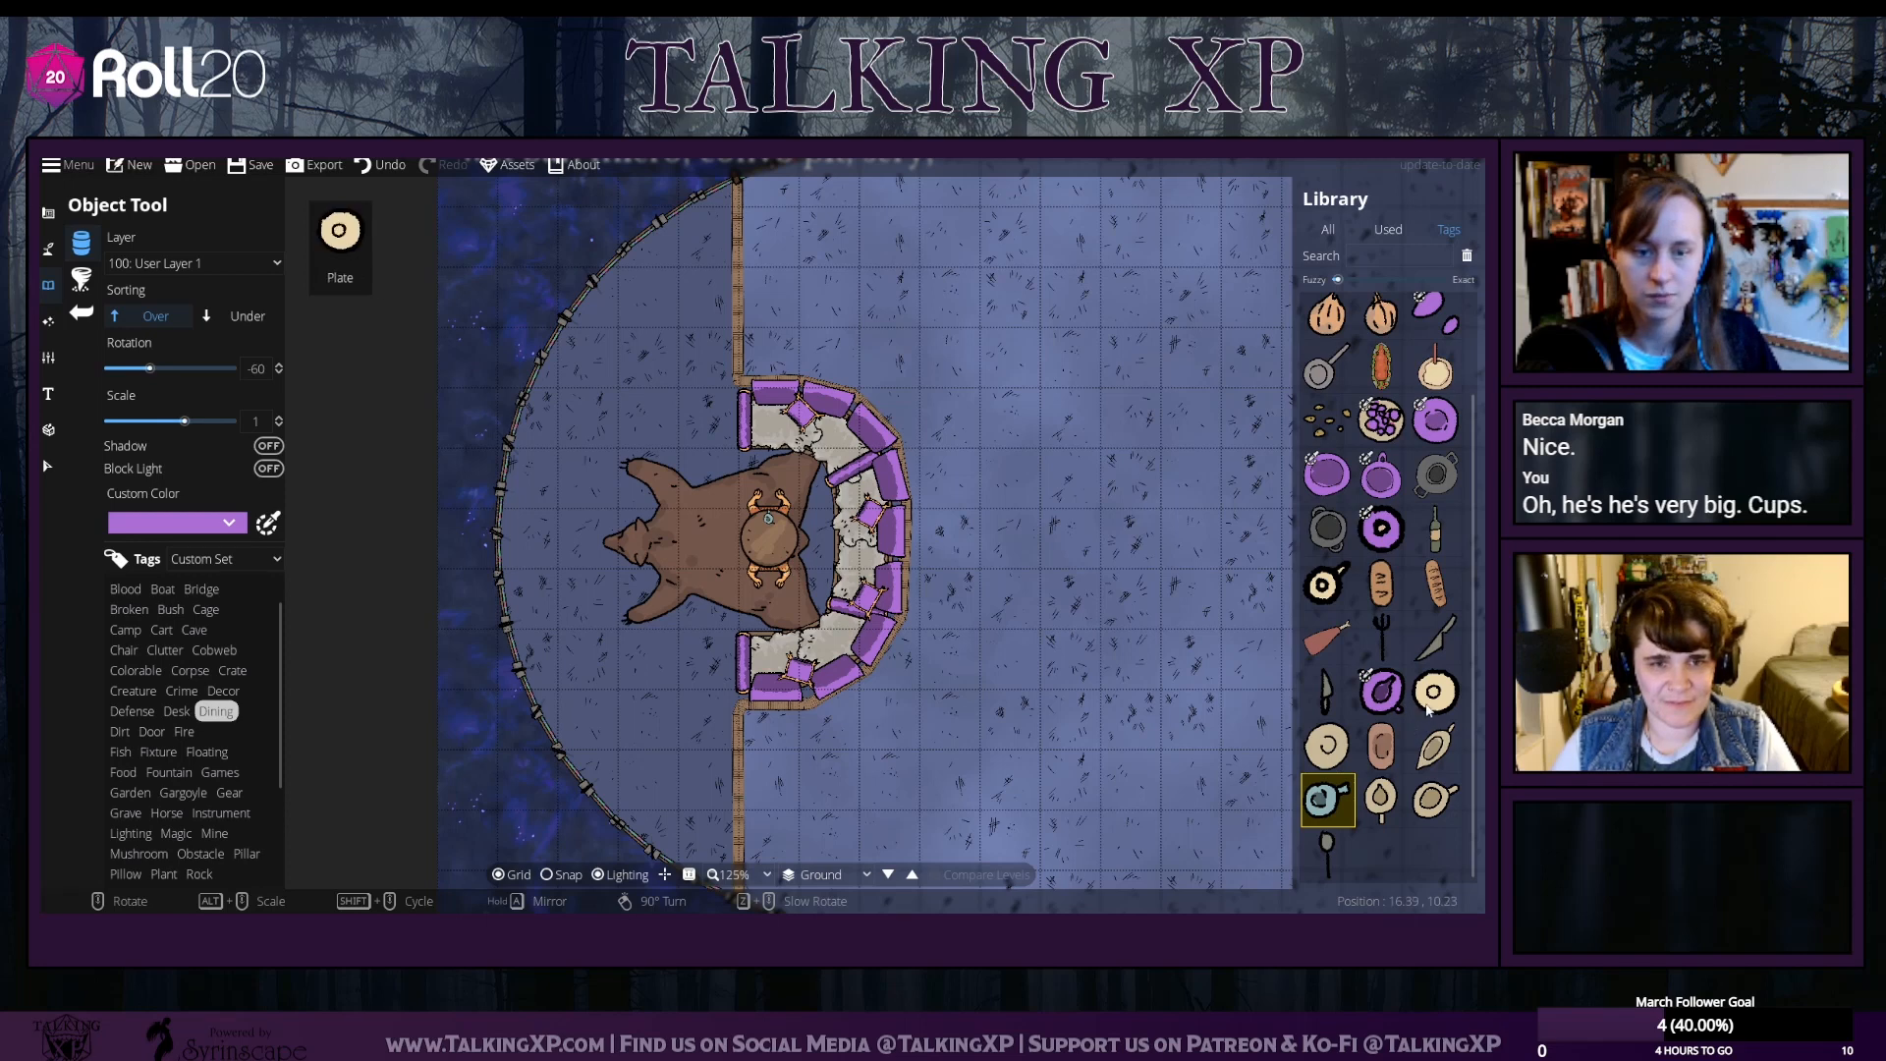
left_click(1435, 799)
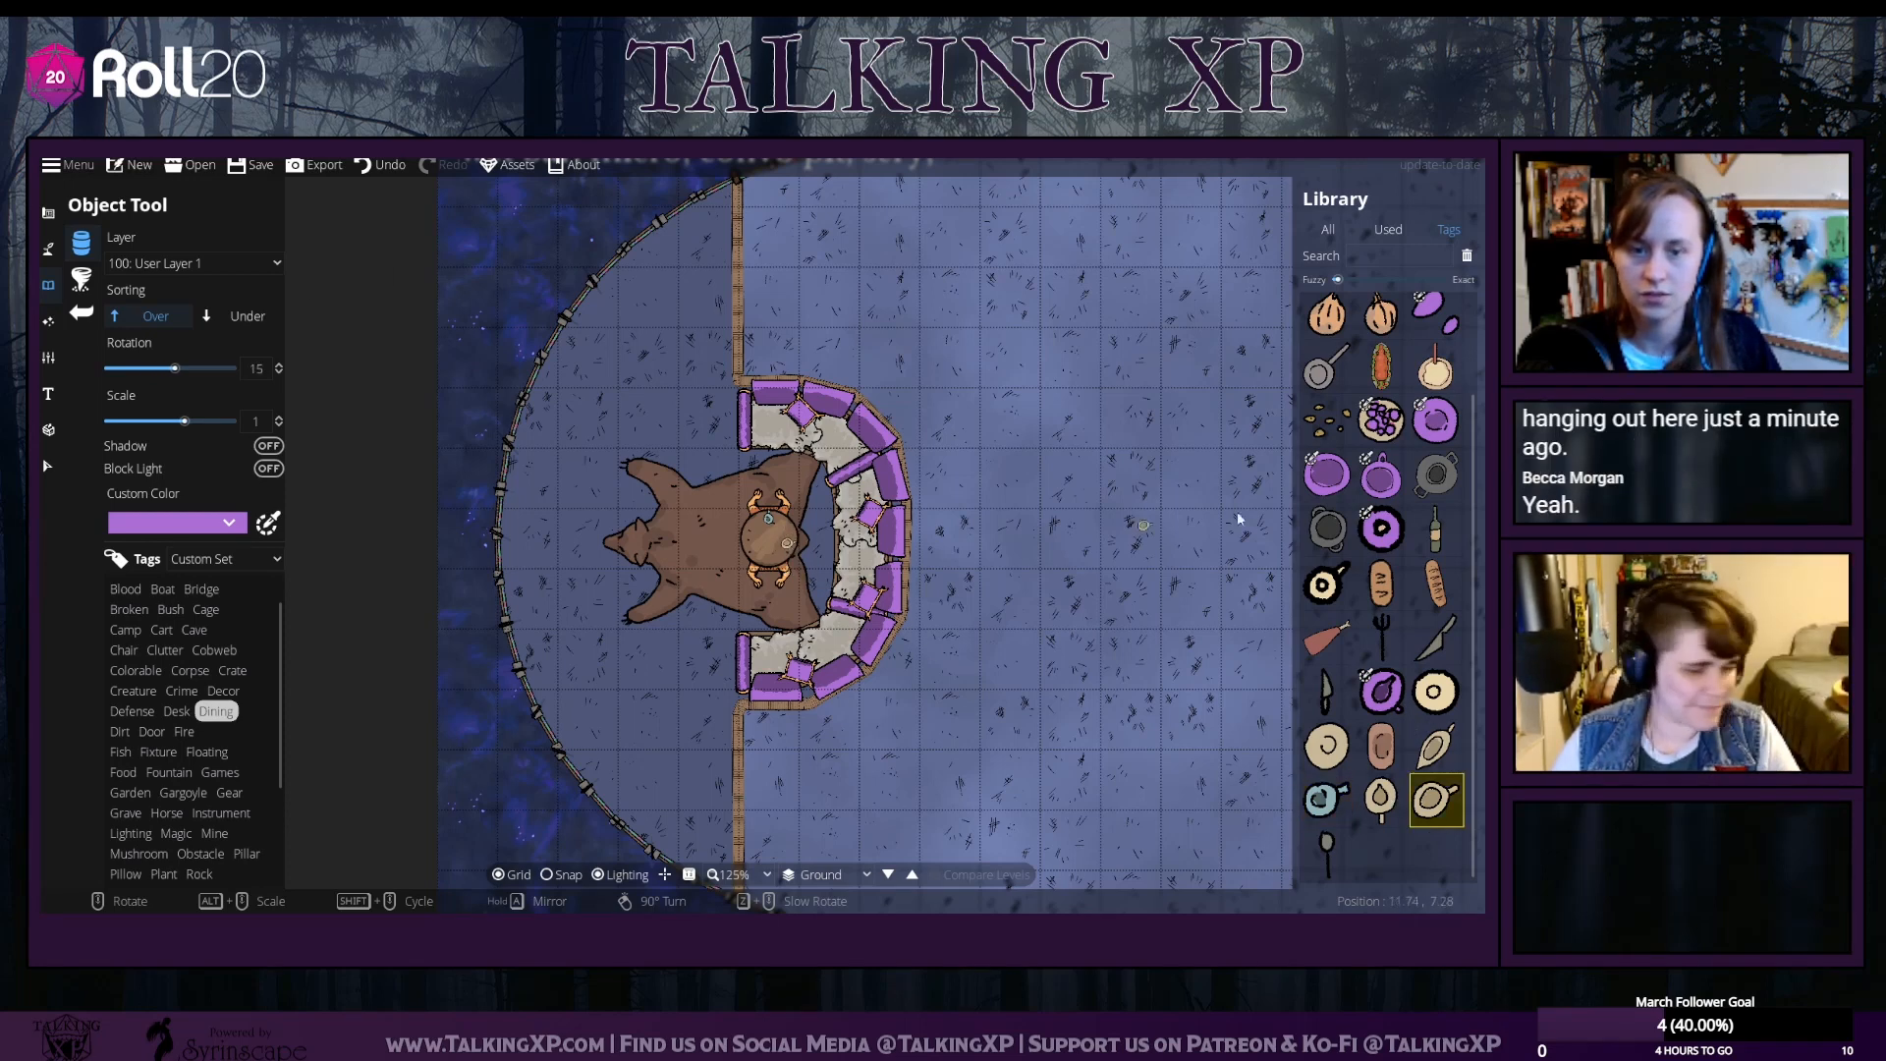
Give the Bottle a dark green custom color and place it on the round table at rotation 15 and scale 1
left_click(1381, 528)
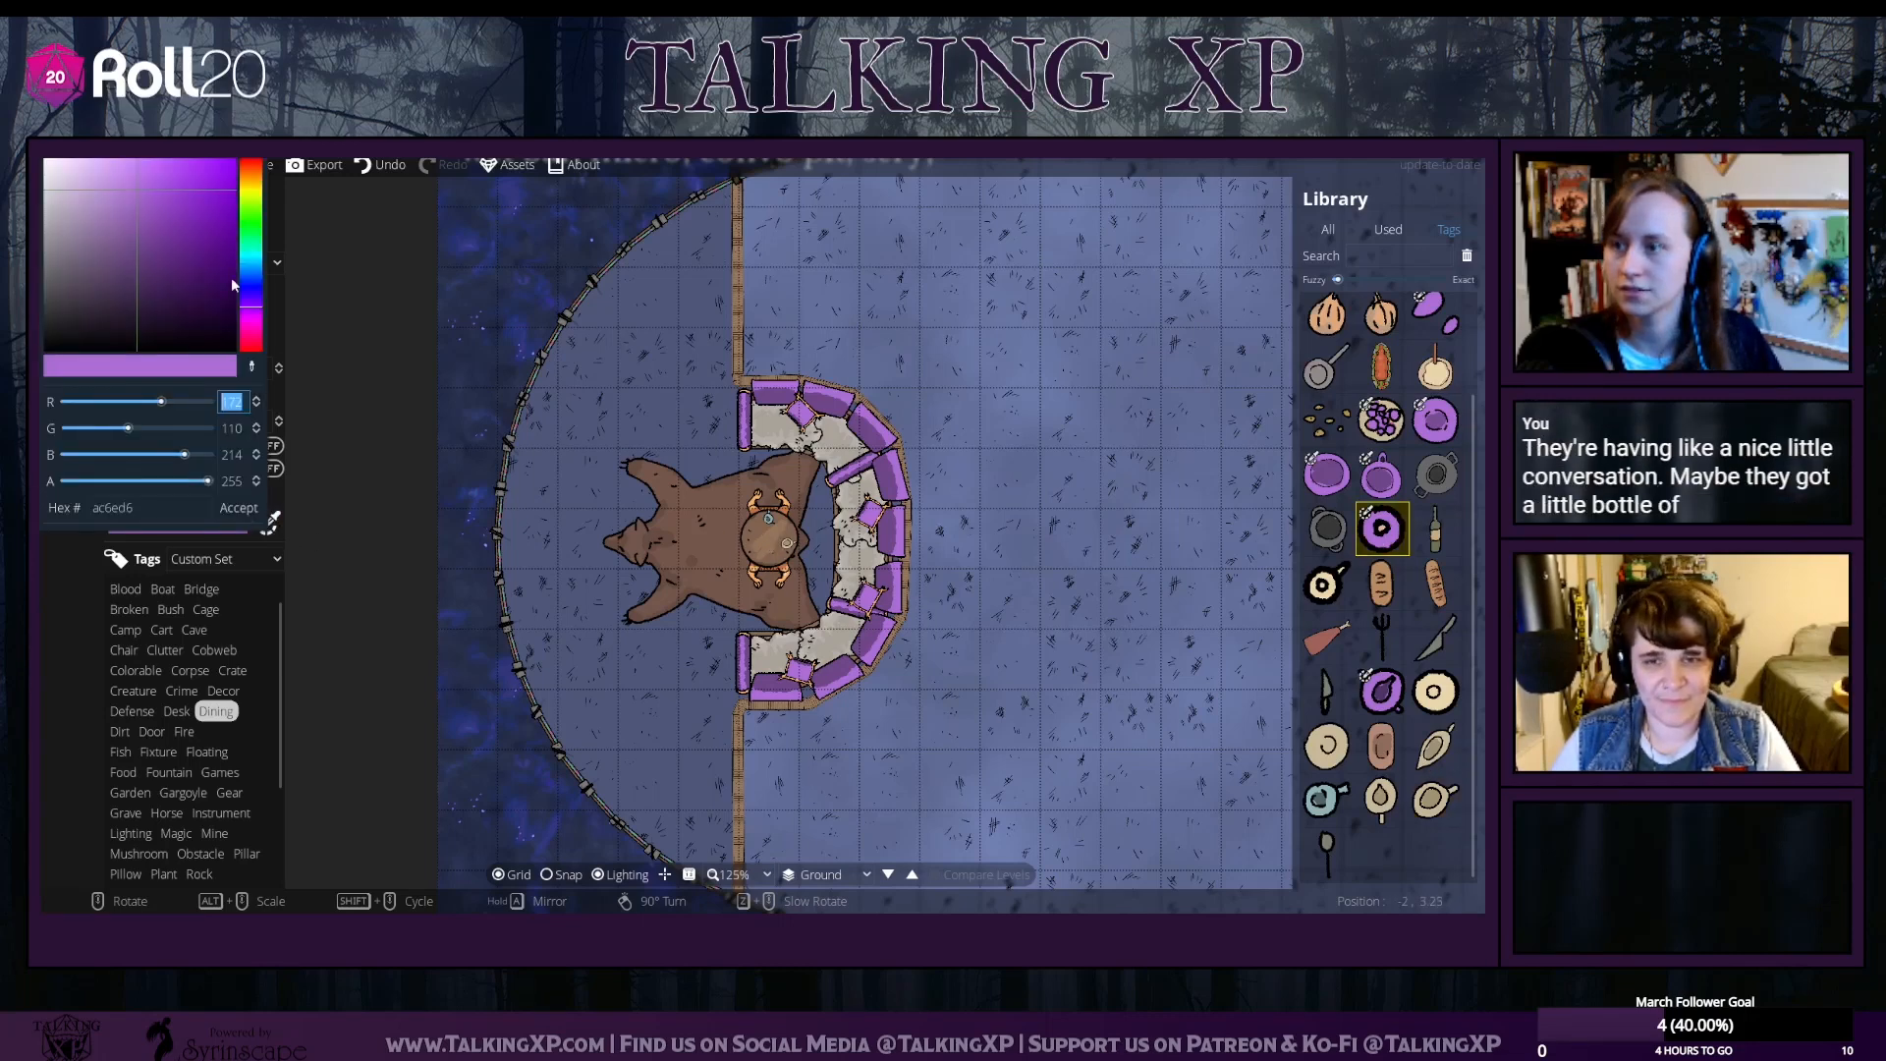
left_click_drag(251, 275, 159, 265)
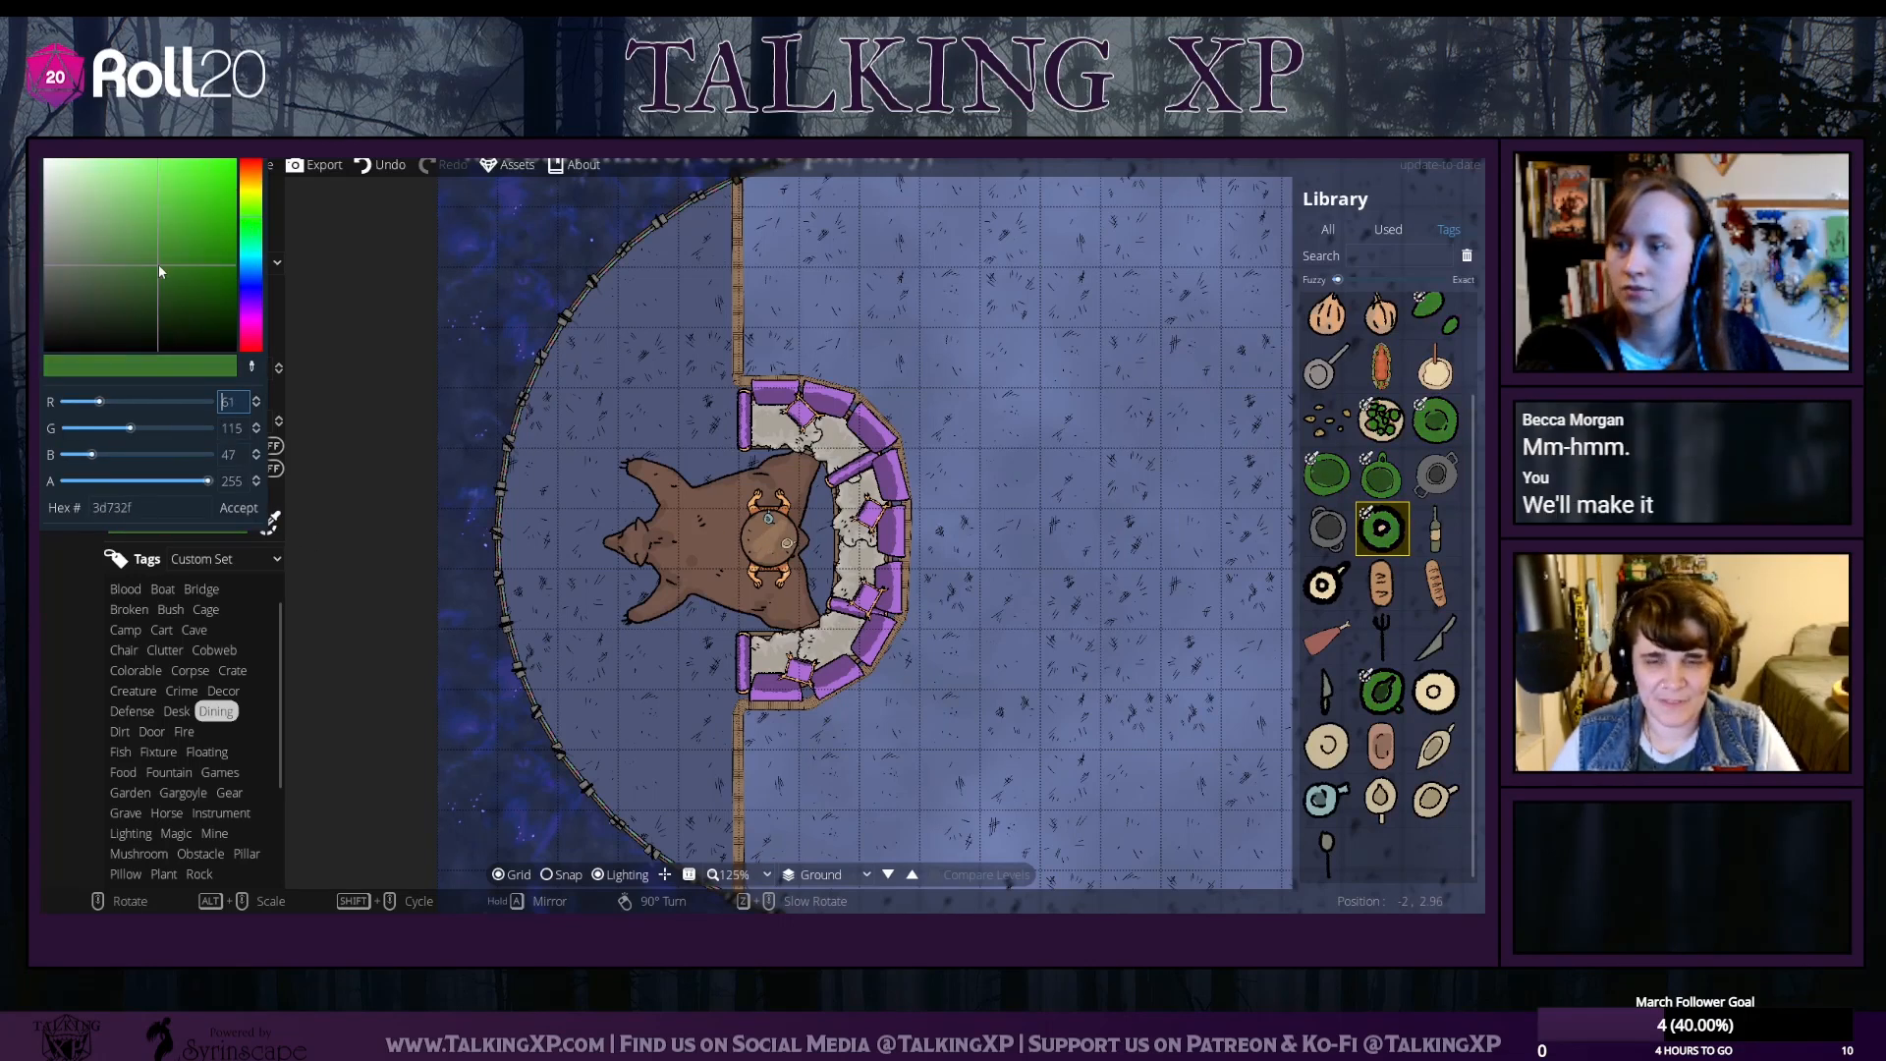
left_click(239, 507)
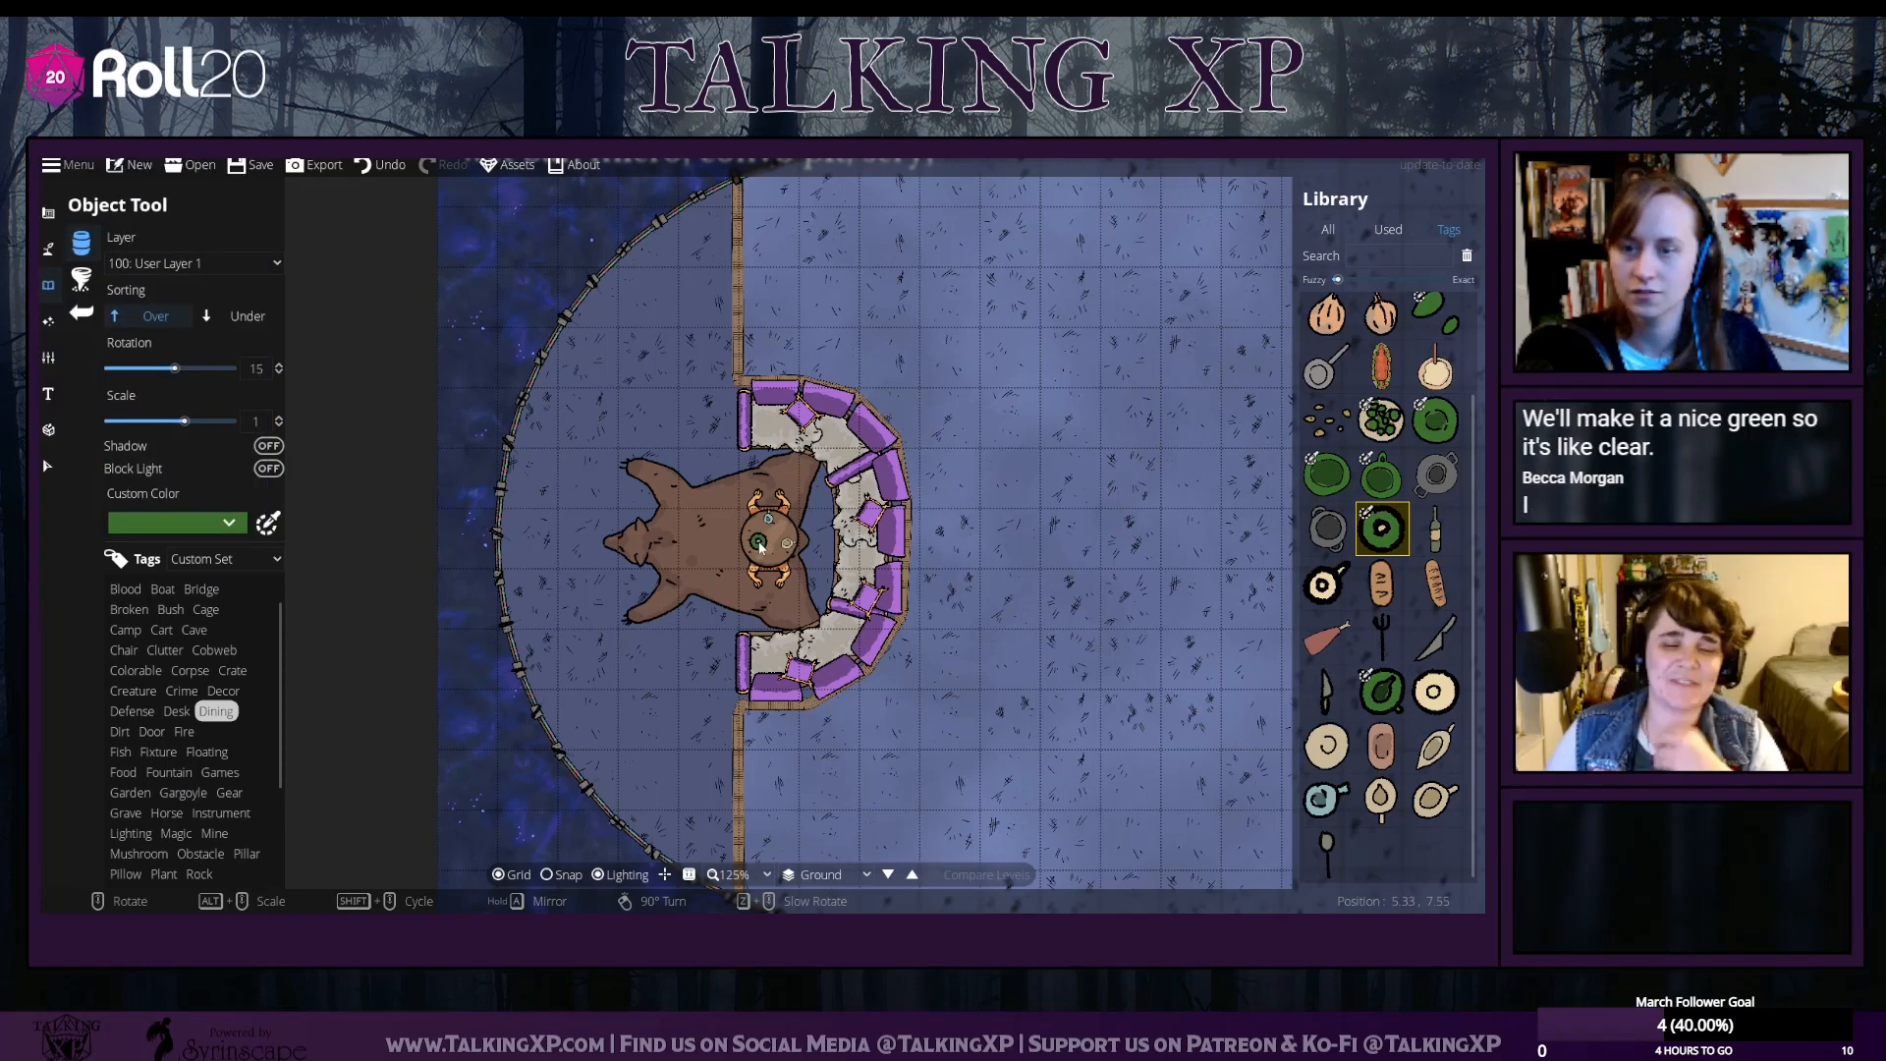
left_click(269, 525)
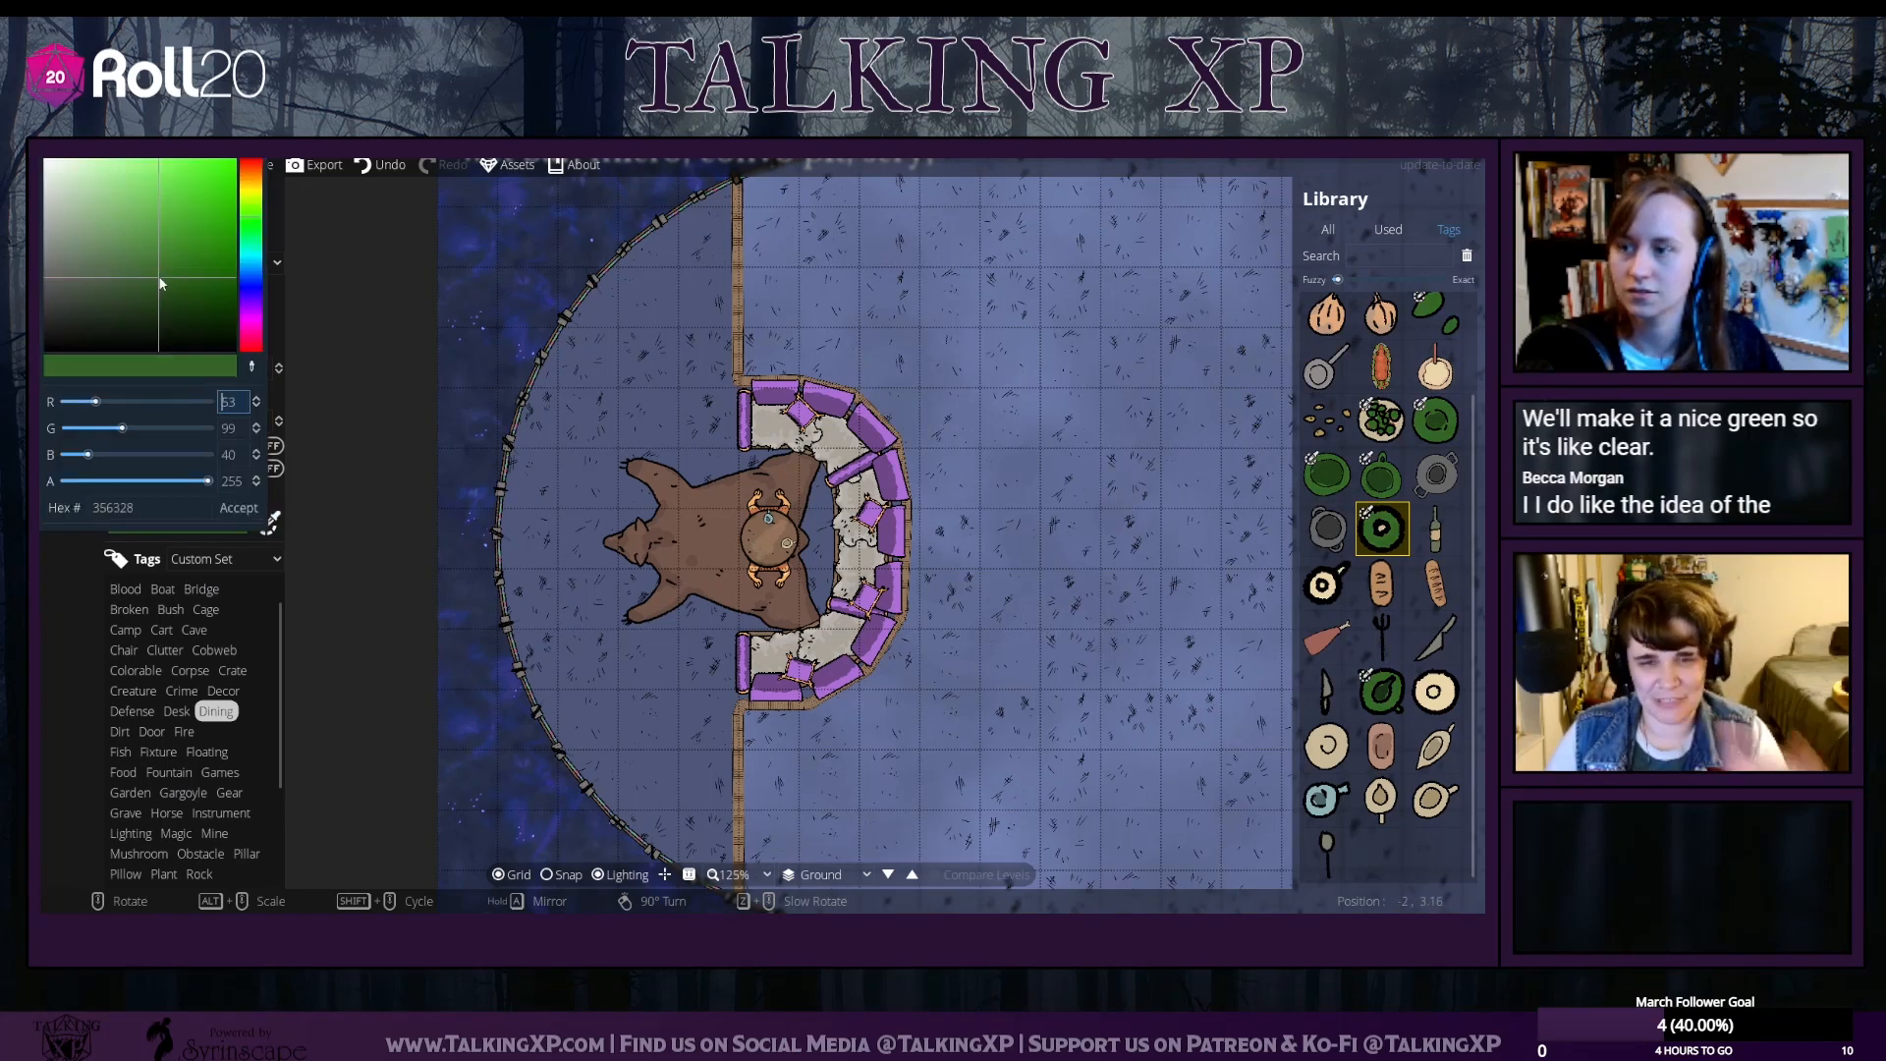
left_click(1427, 532)
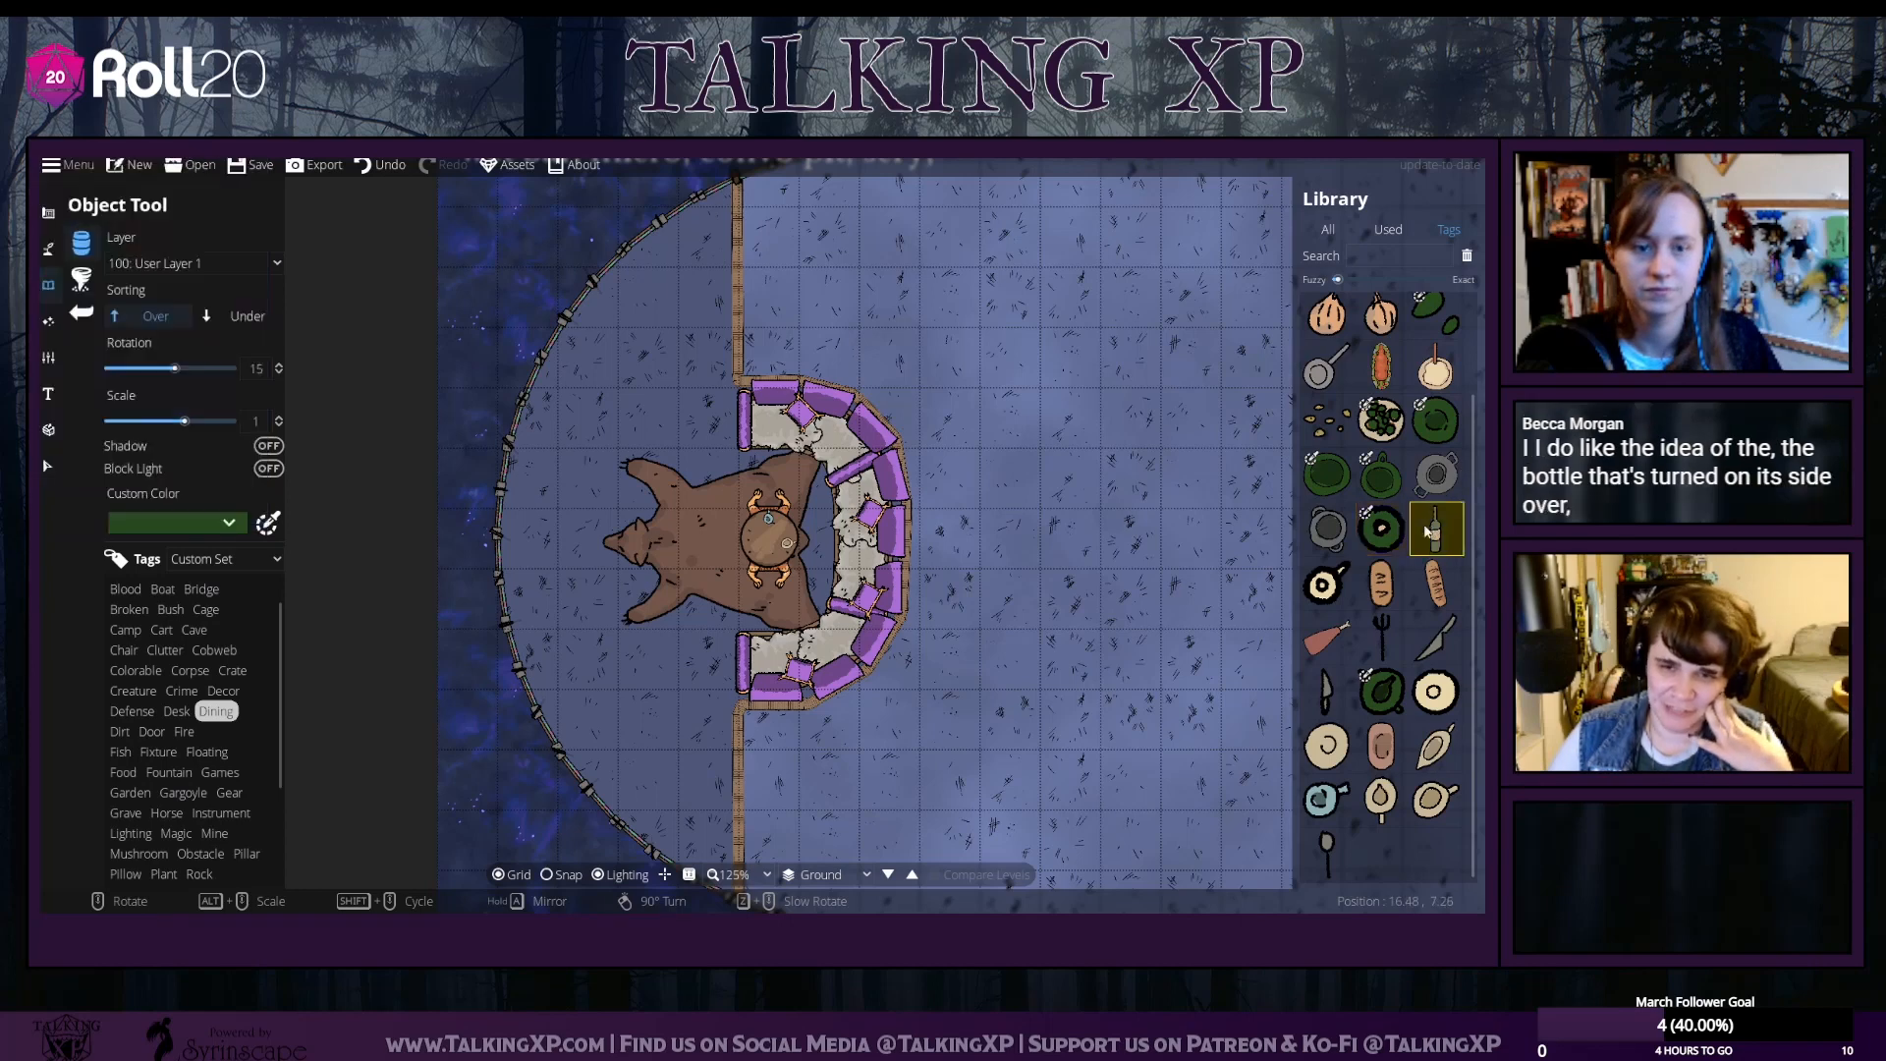
left_click(1381, 529)
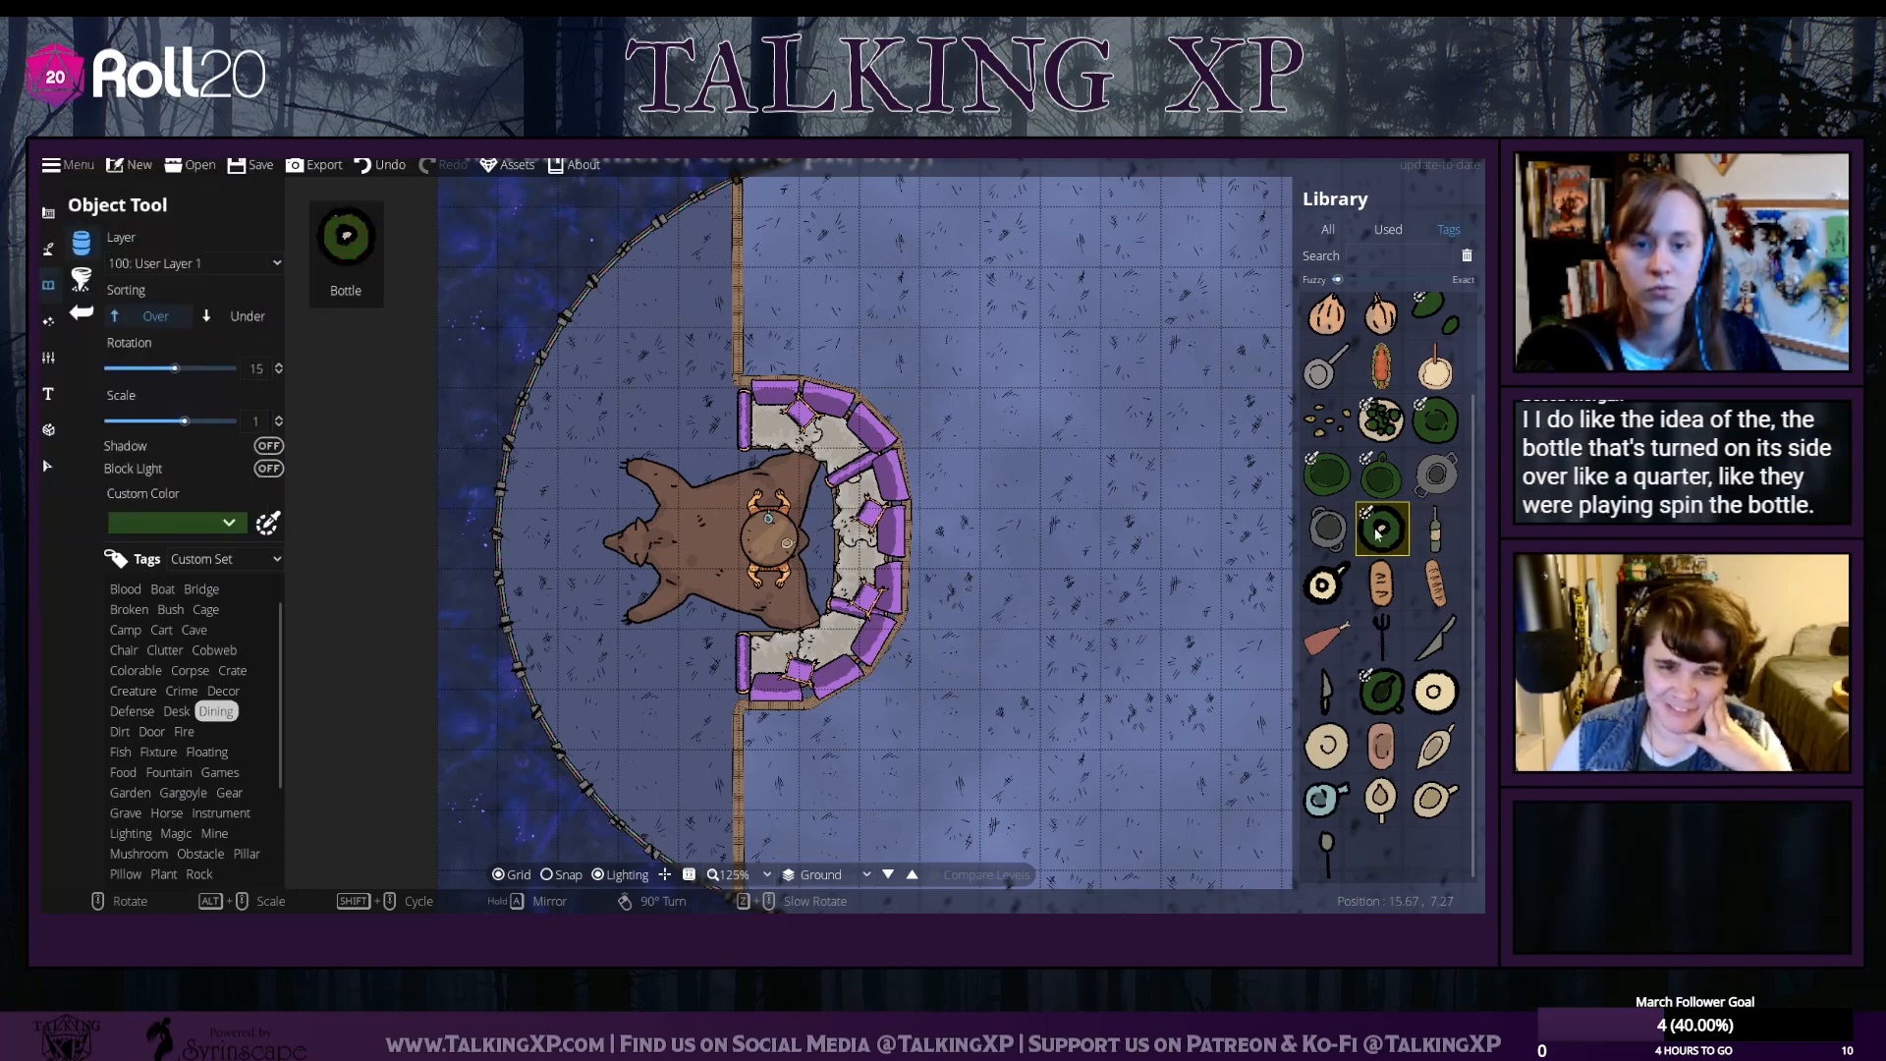
left_click(268, 525)
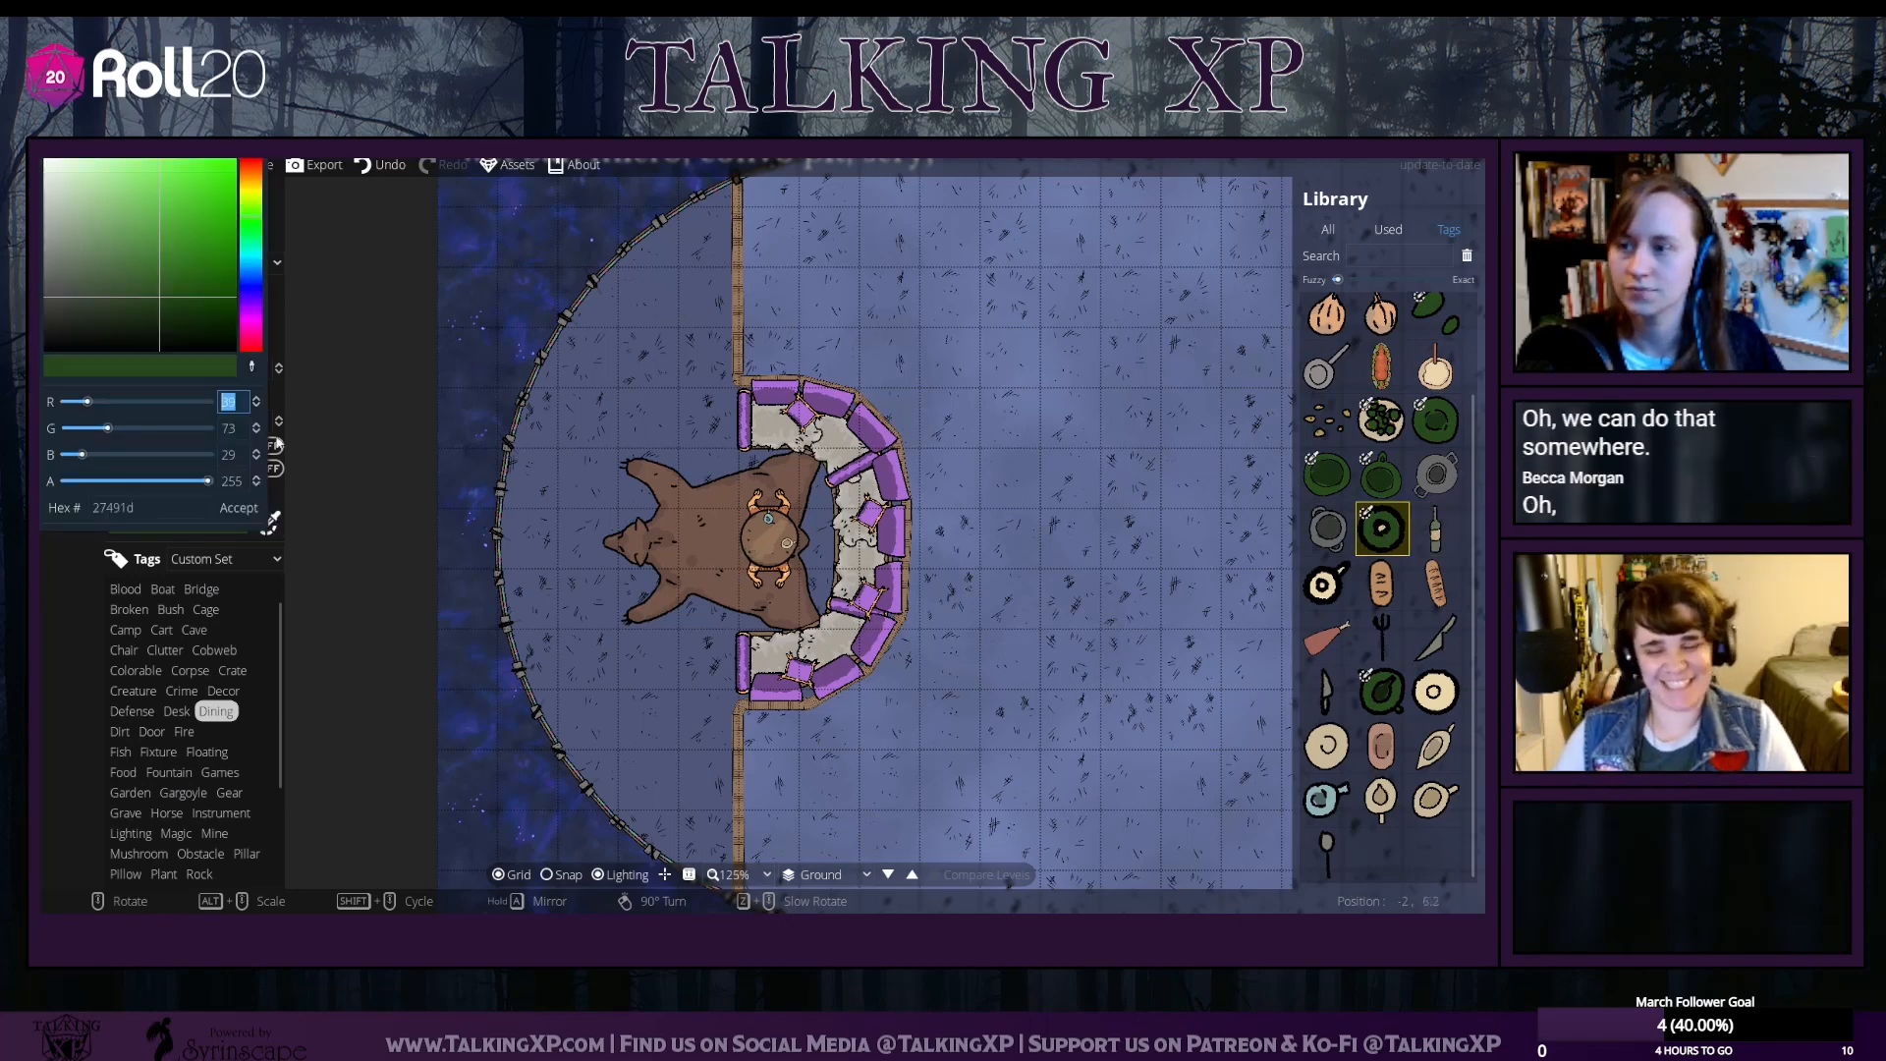
left_click(174, 317)
left_click(239, 507)
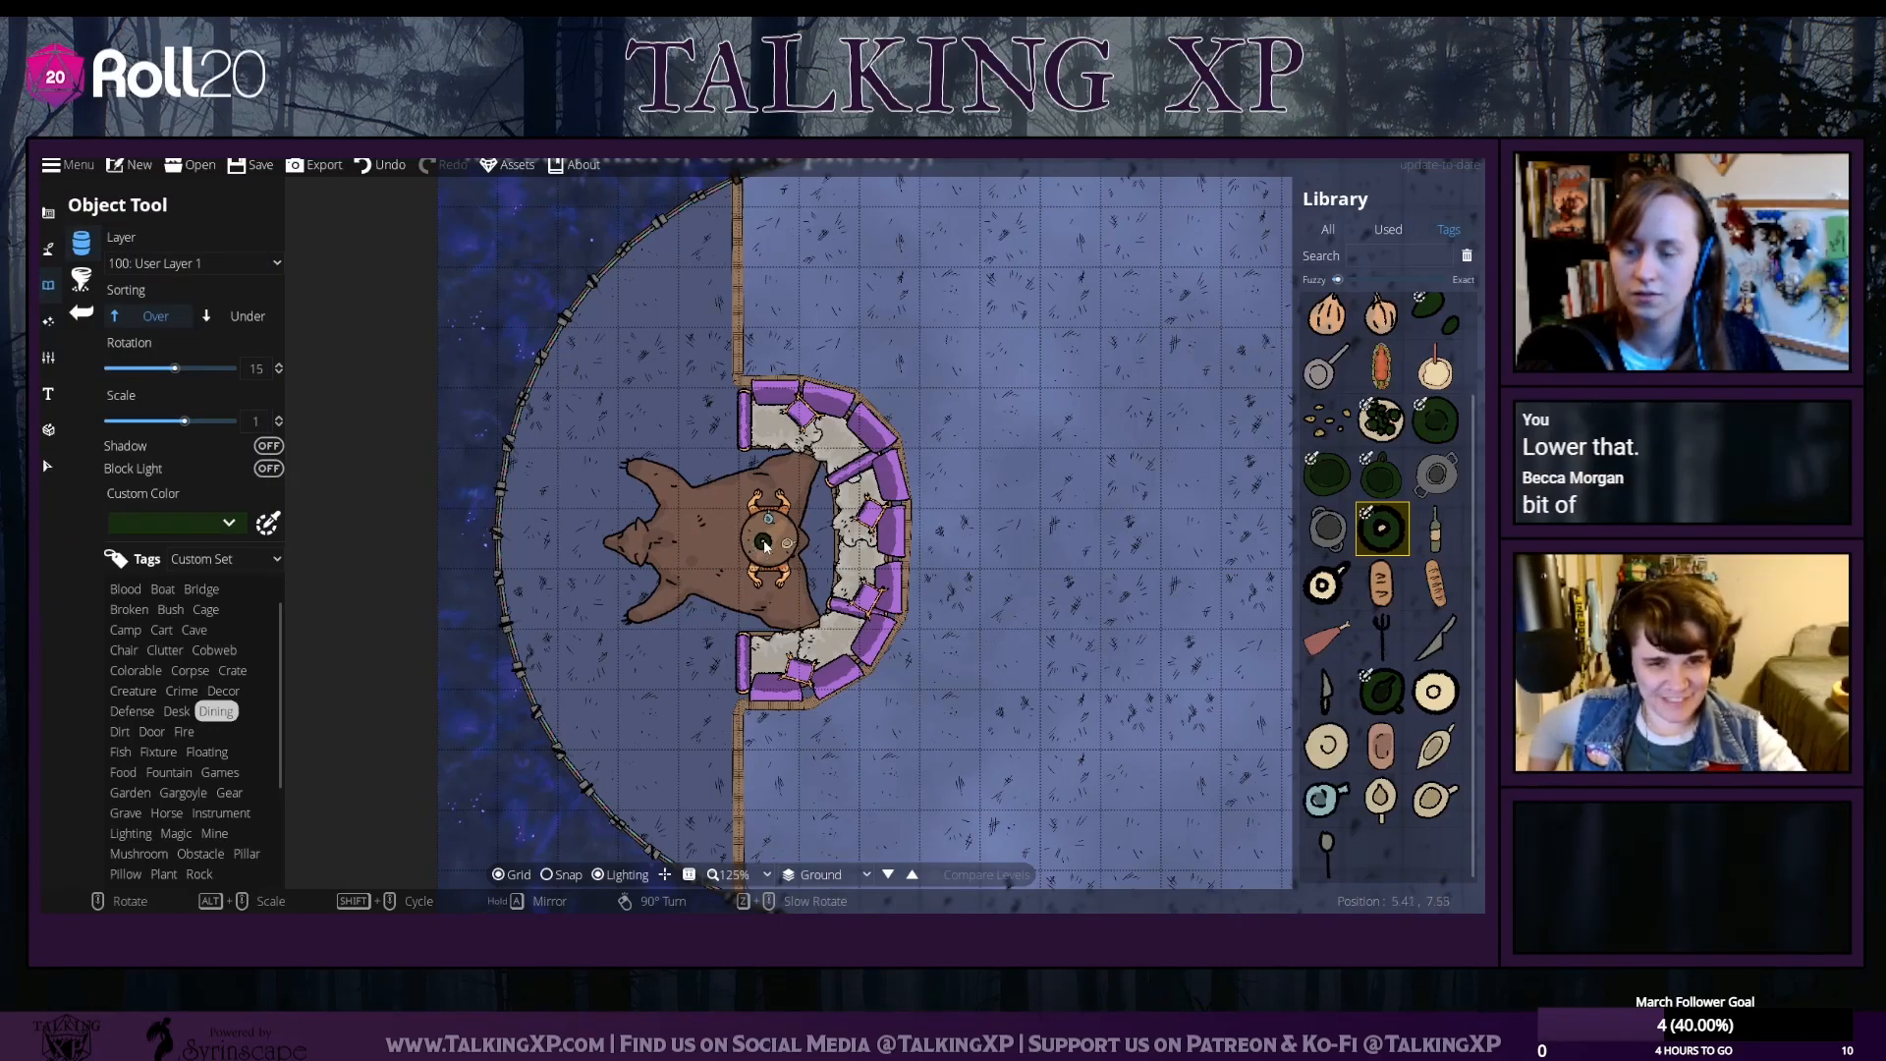
Search the object library for "stair", choose the narrow wooden plank steps and set their rotation to 90
left_click_drag(1011, 615, 910, 598)
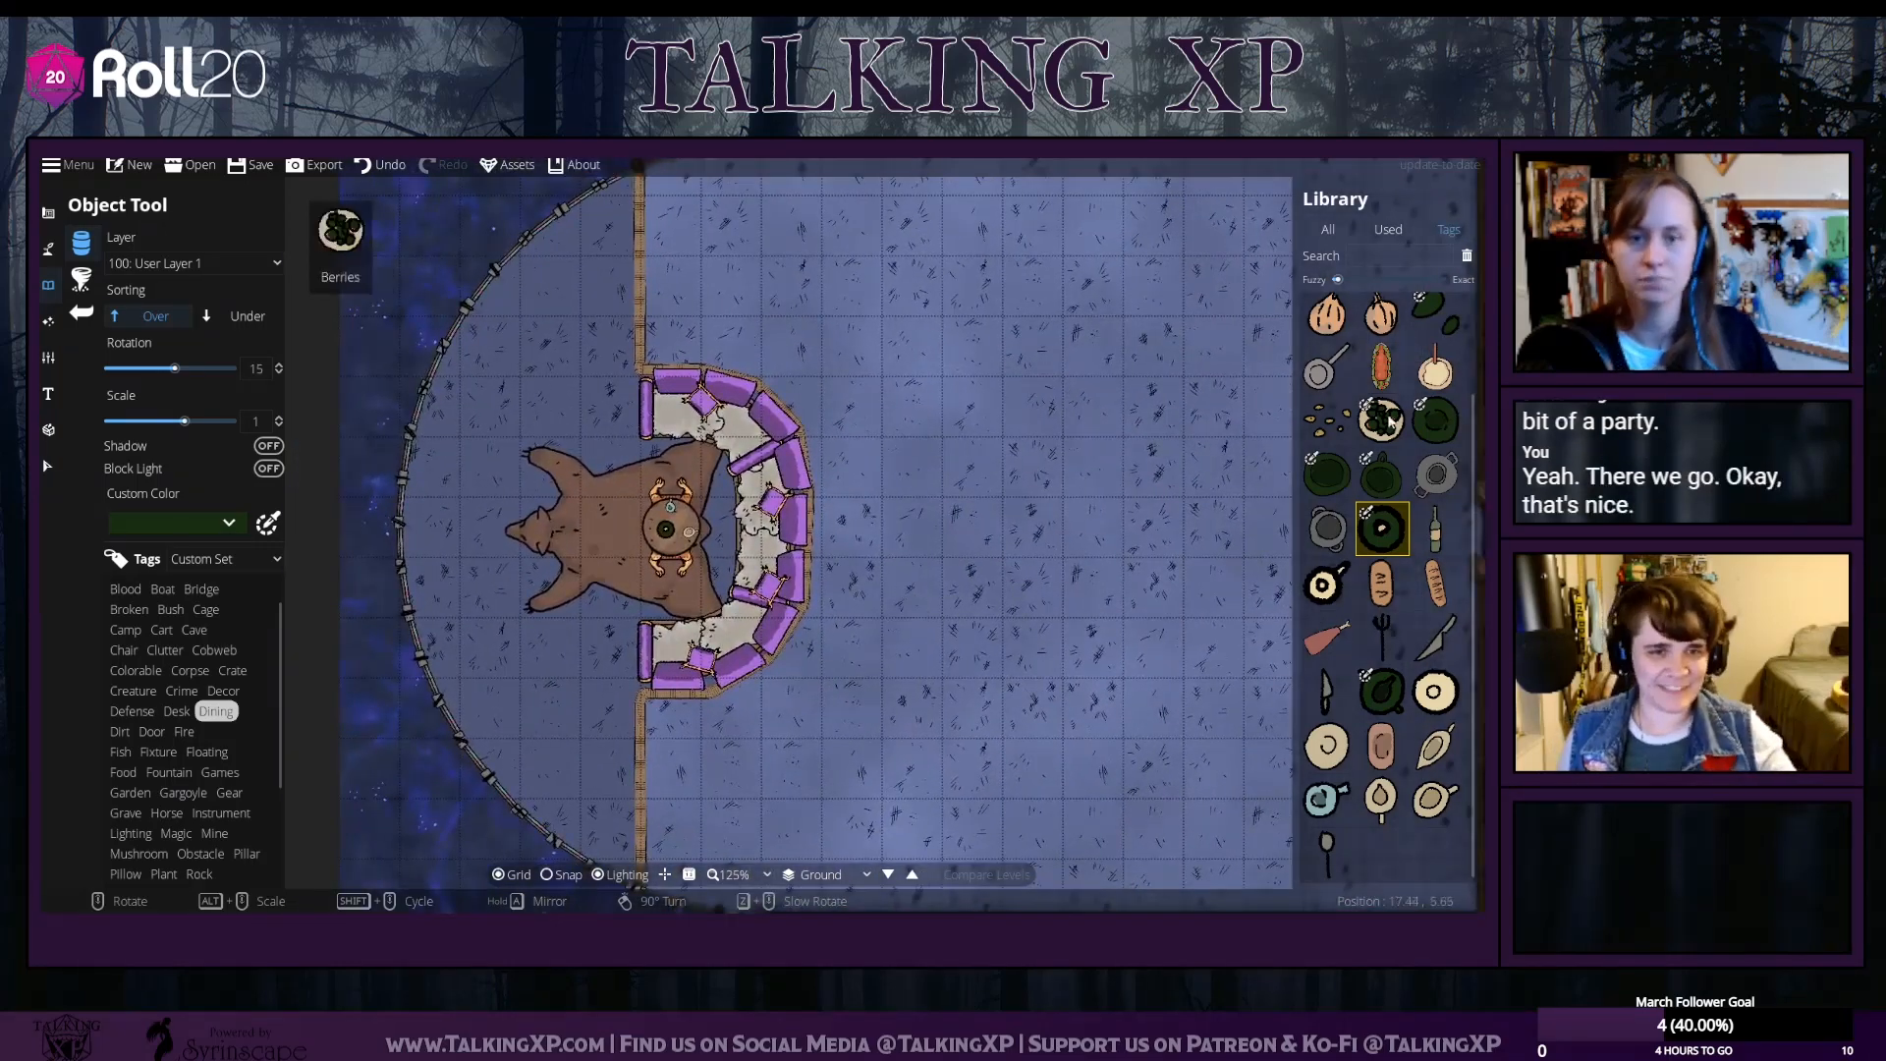
scroll(982, 617, "up", 1)
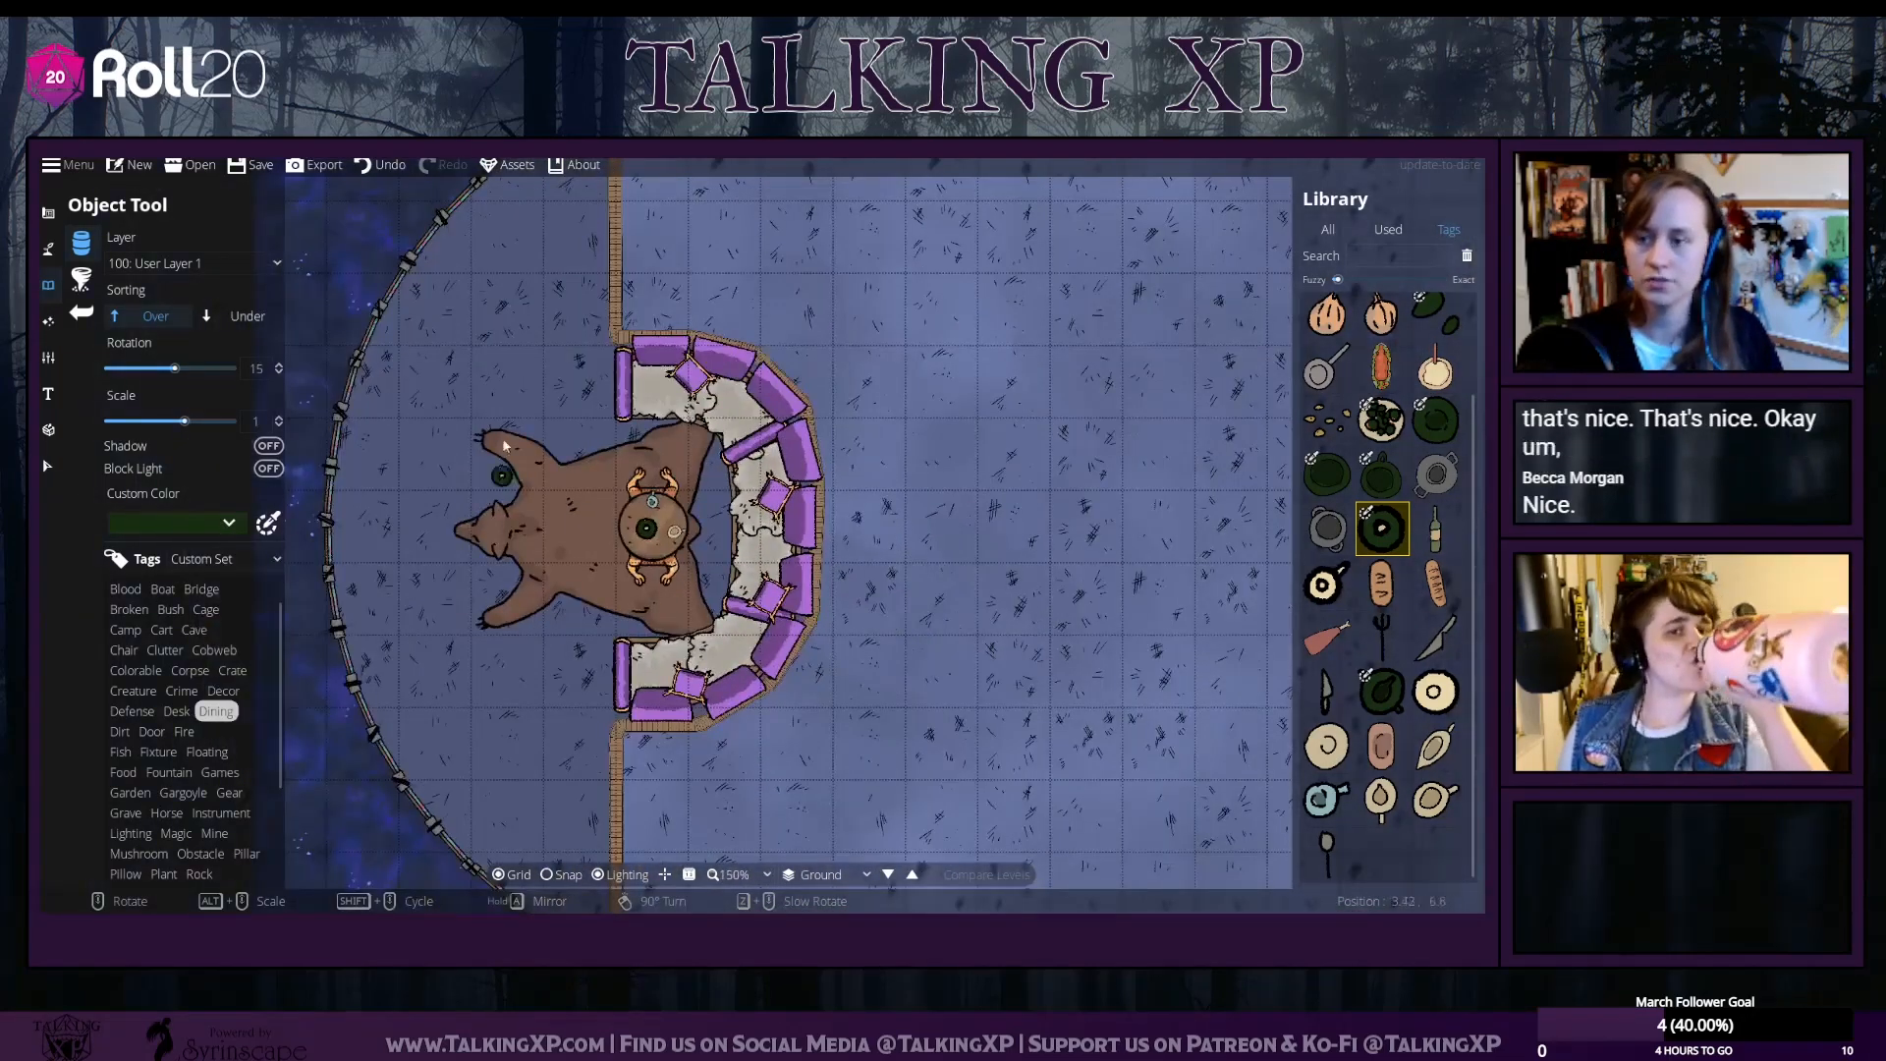
left_click_drag(530, 620, 589, 526)
scroll(599, 514, "up", 1)
scroll(600, 513, "down", 3)
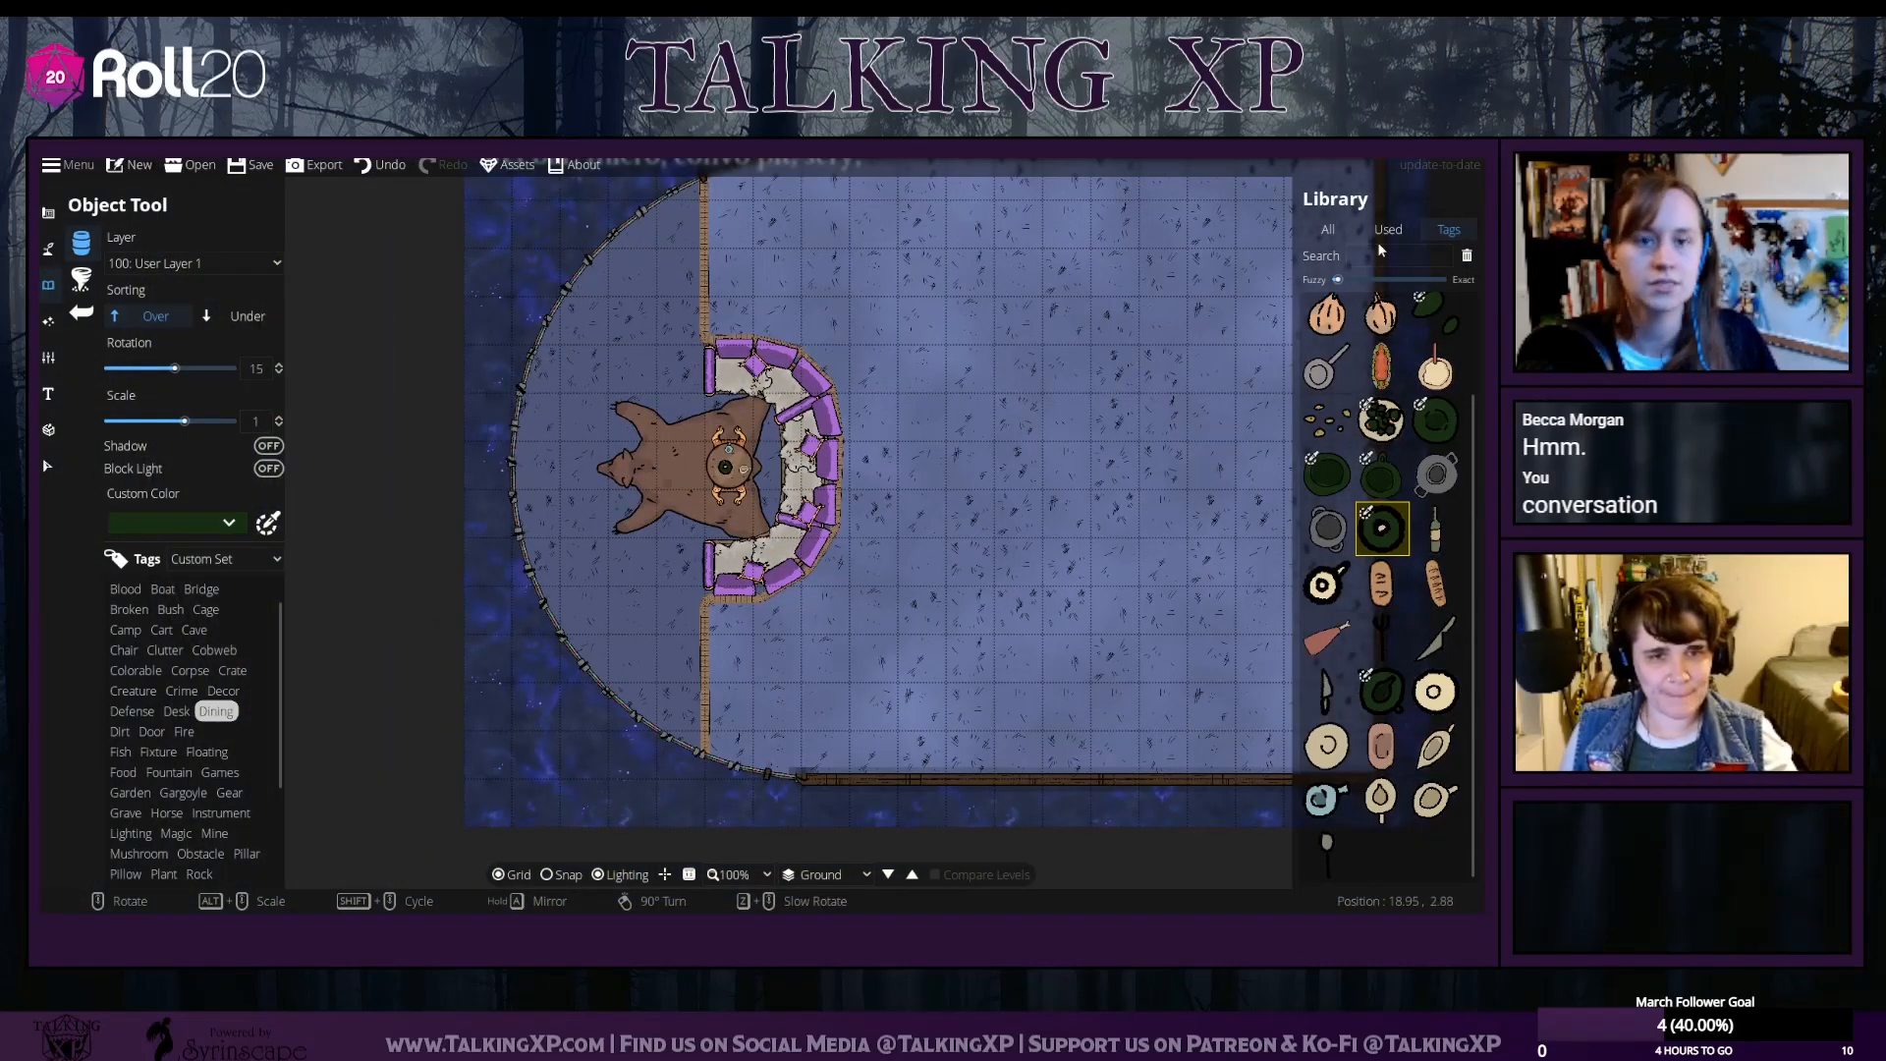
type("stair")
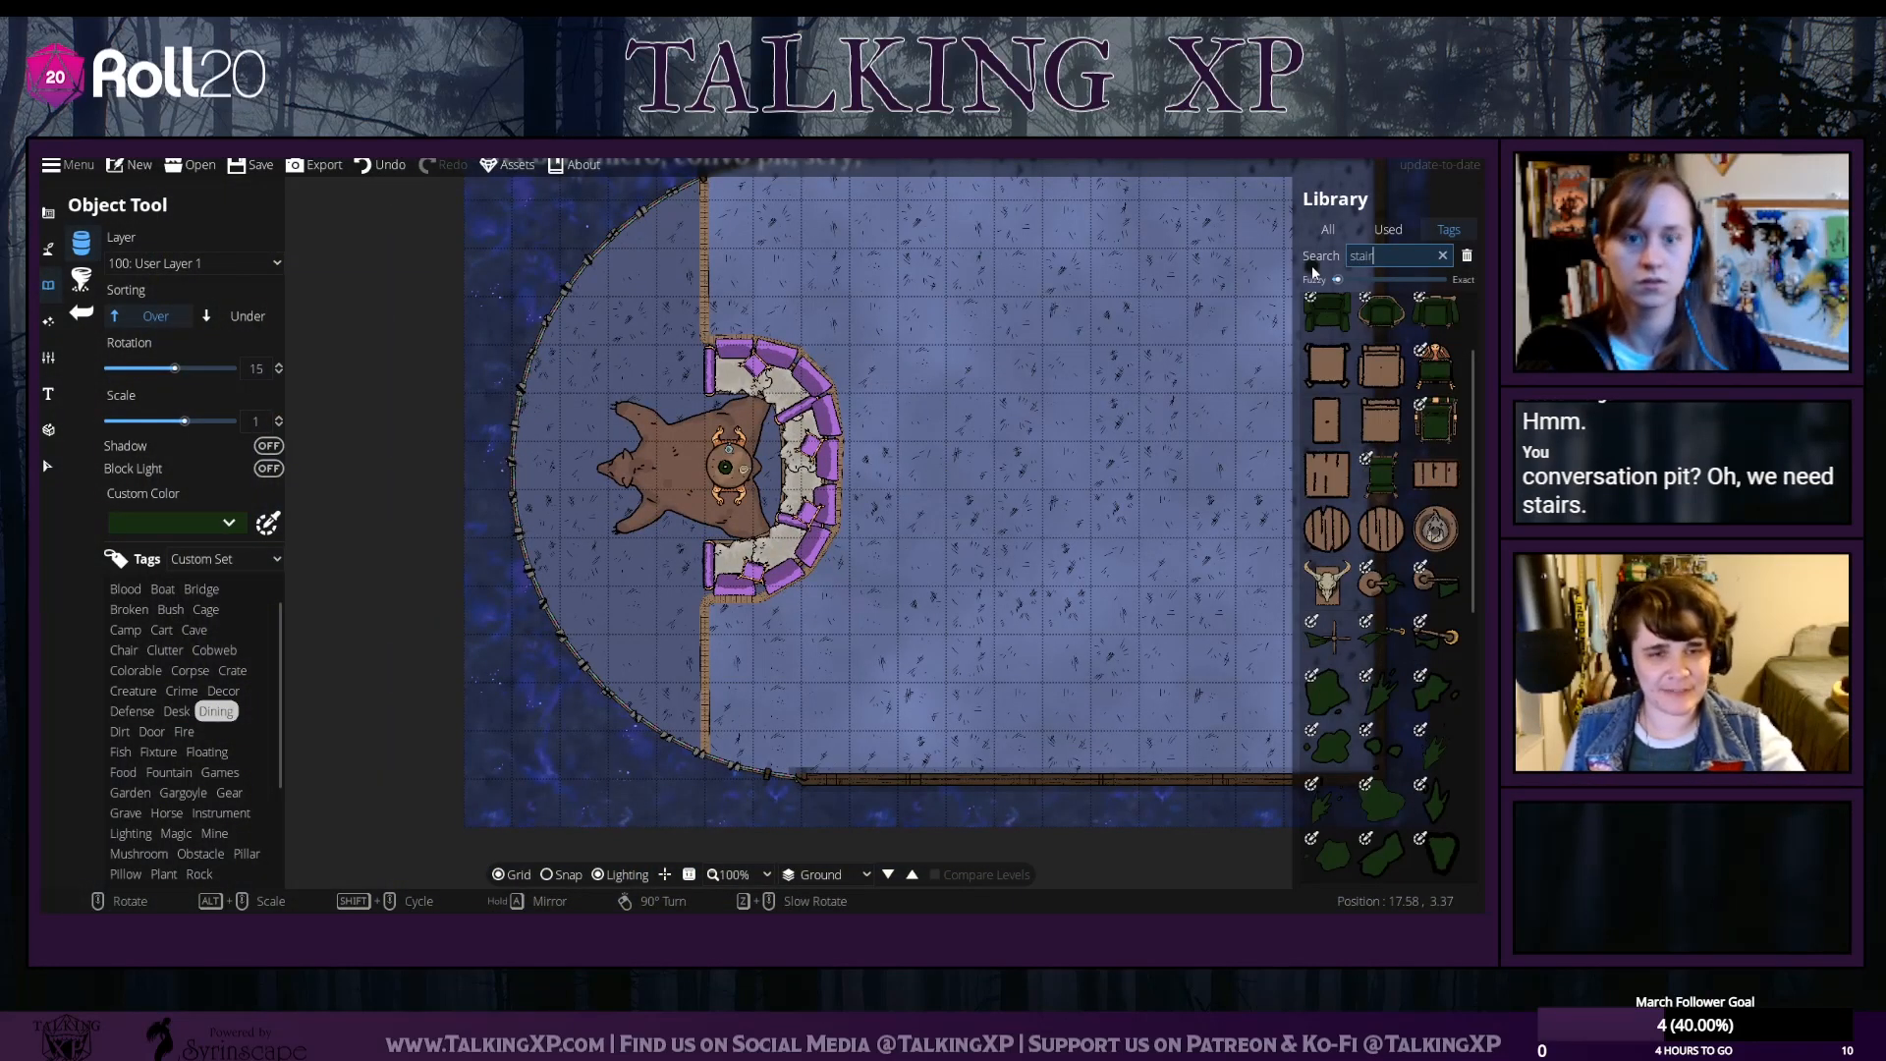
scroll(1360, 621, "down", 5)
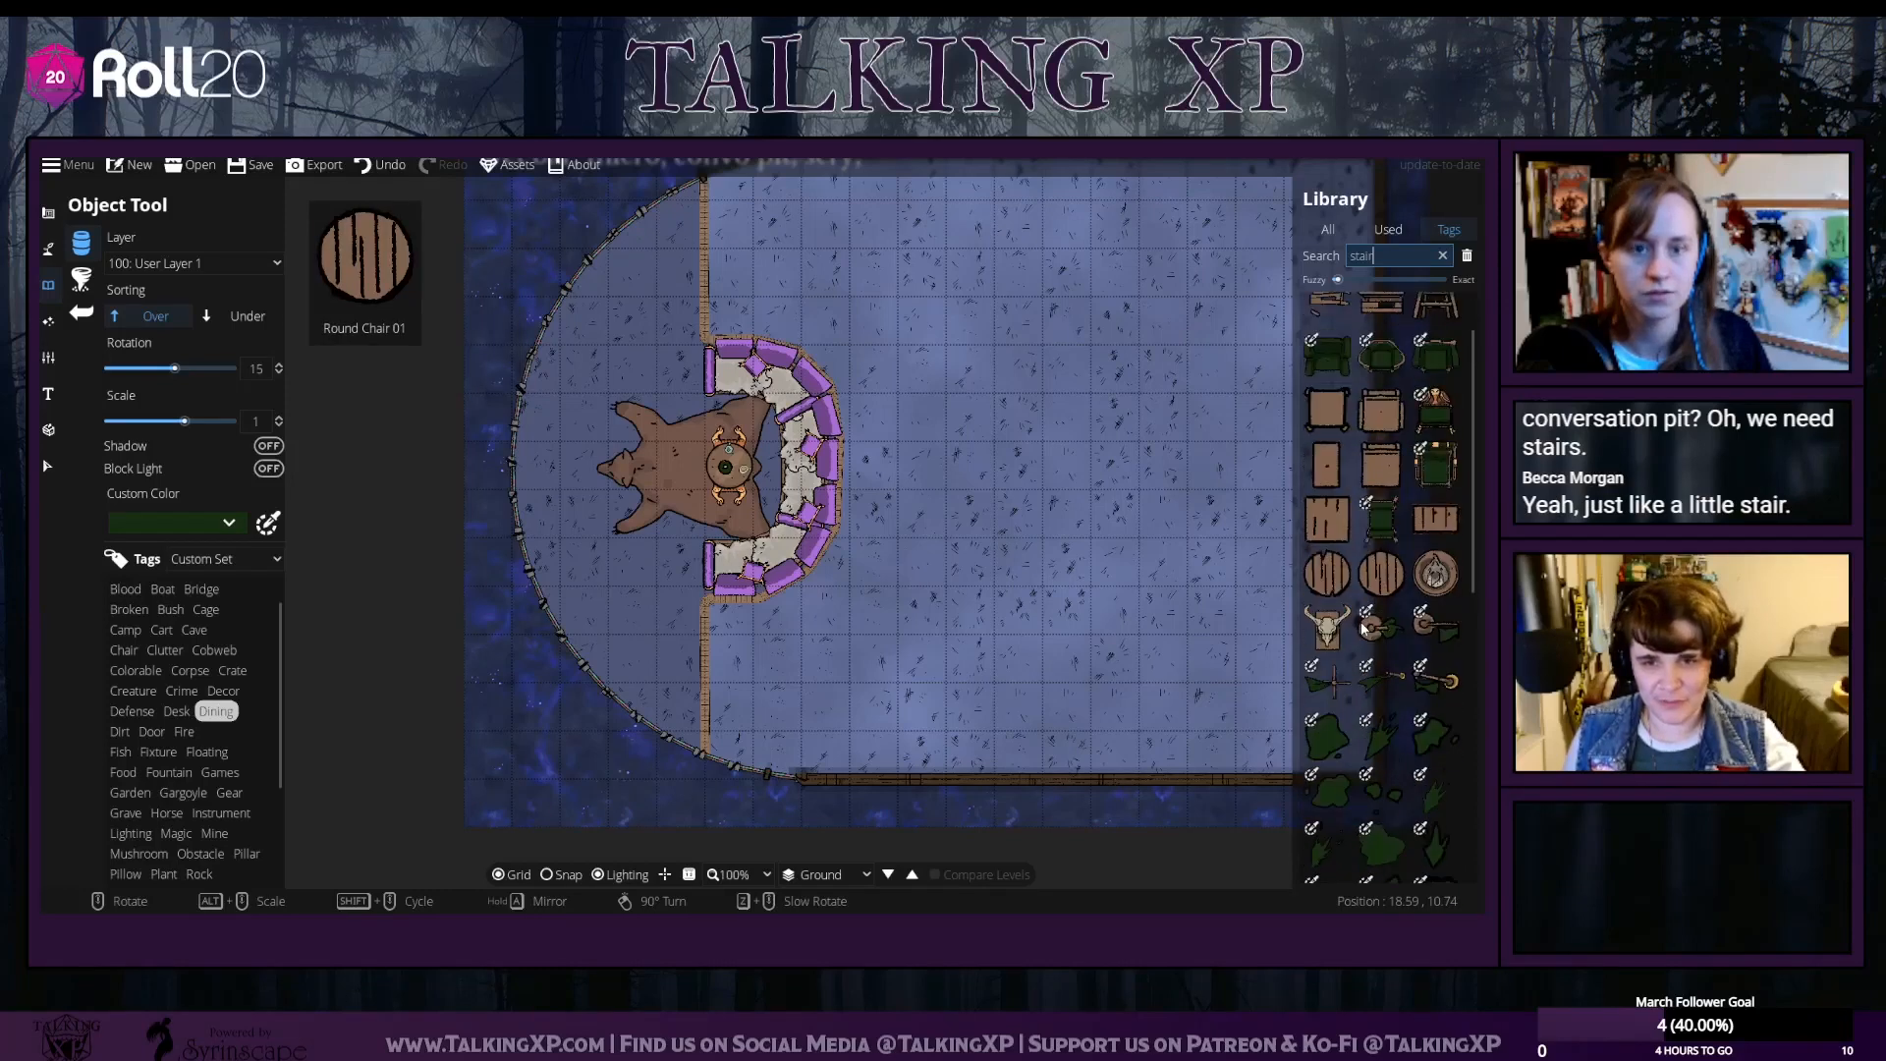
scroll(1361, 626, "down", 1)
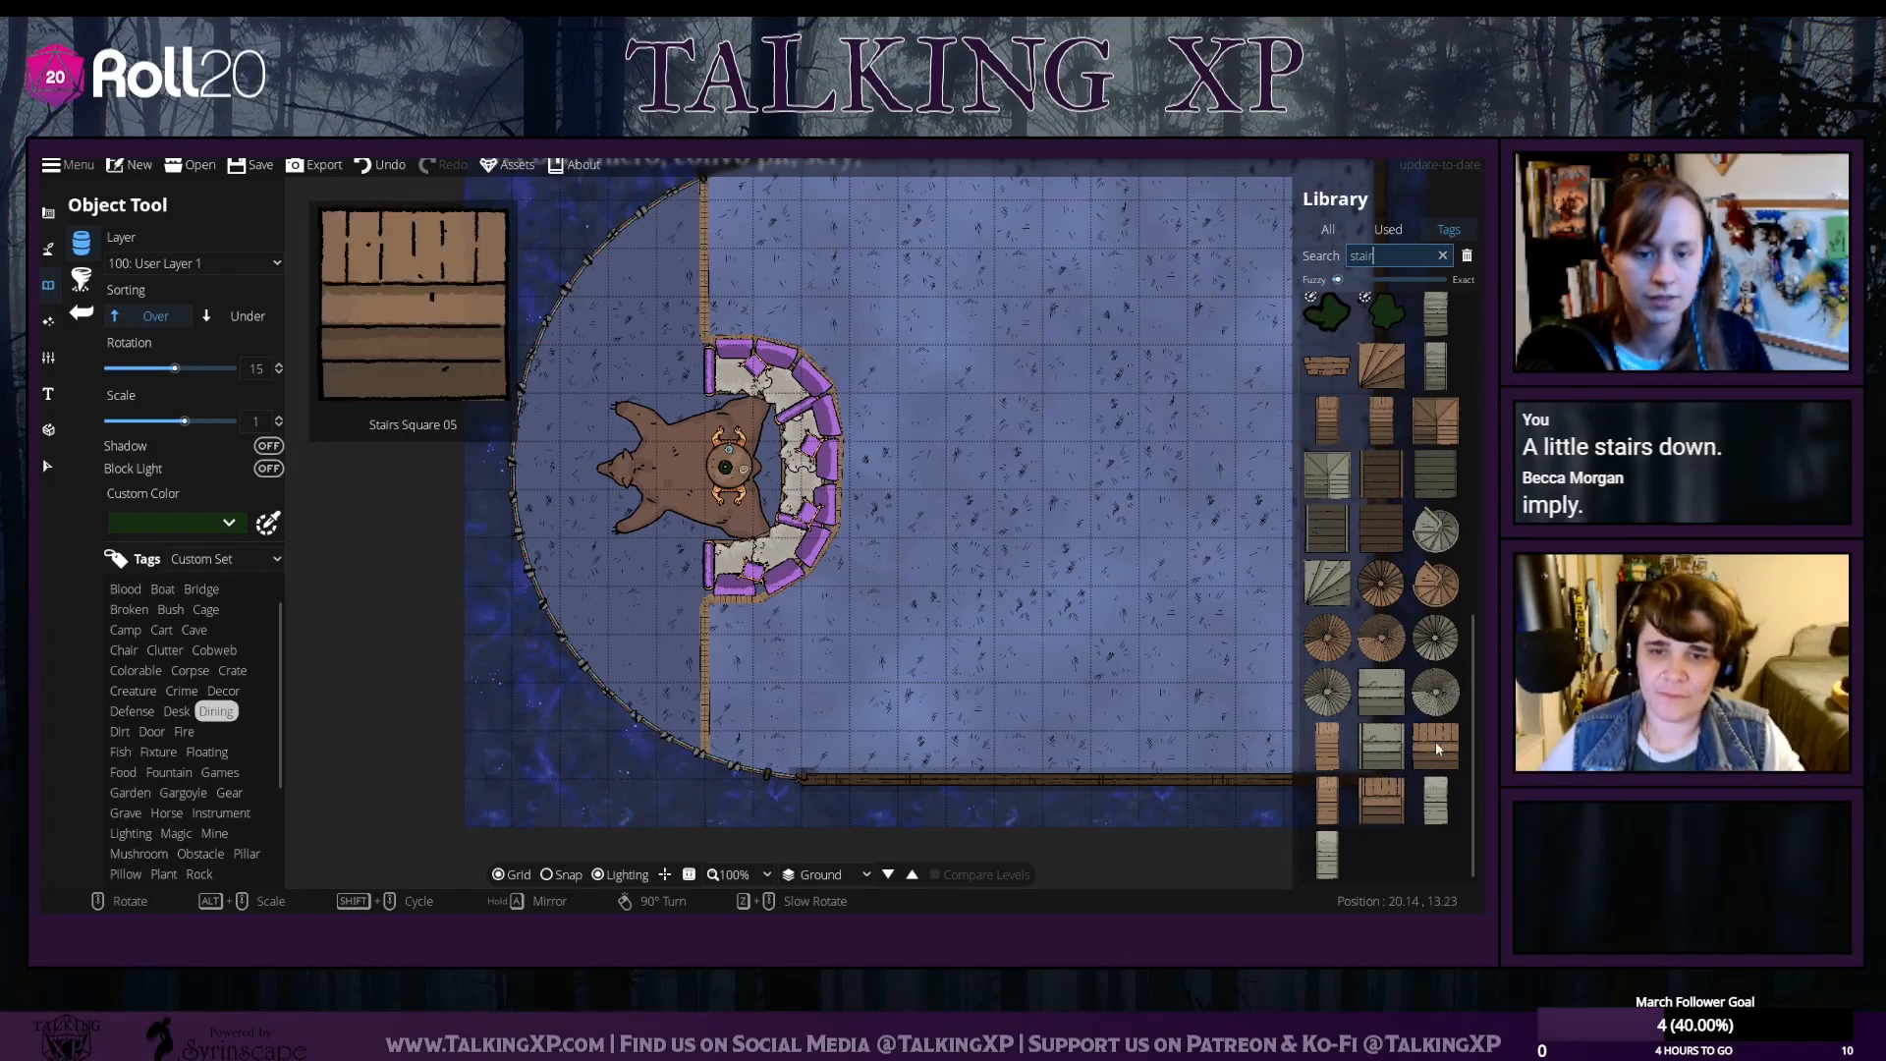
left_click(1327, 366)
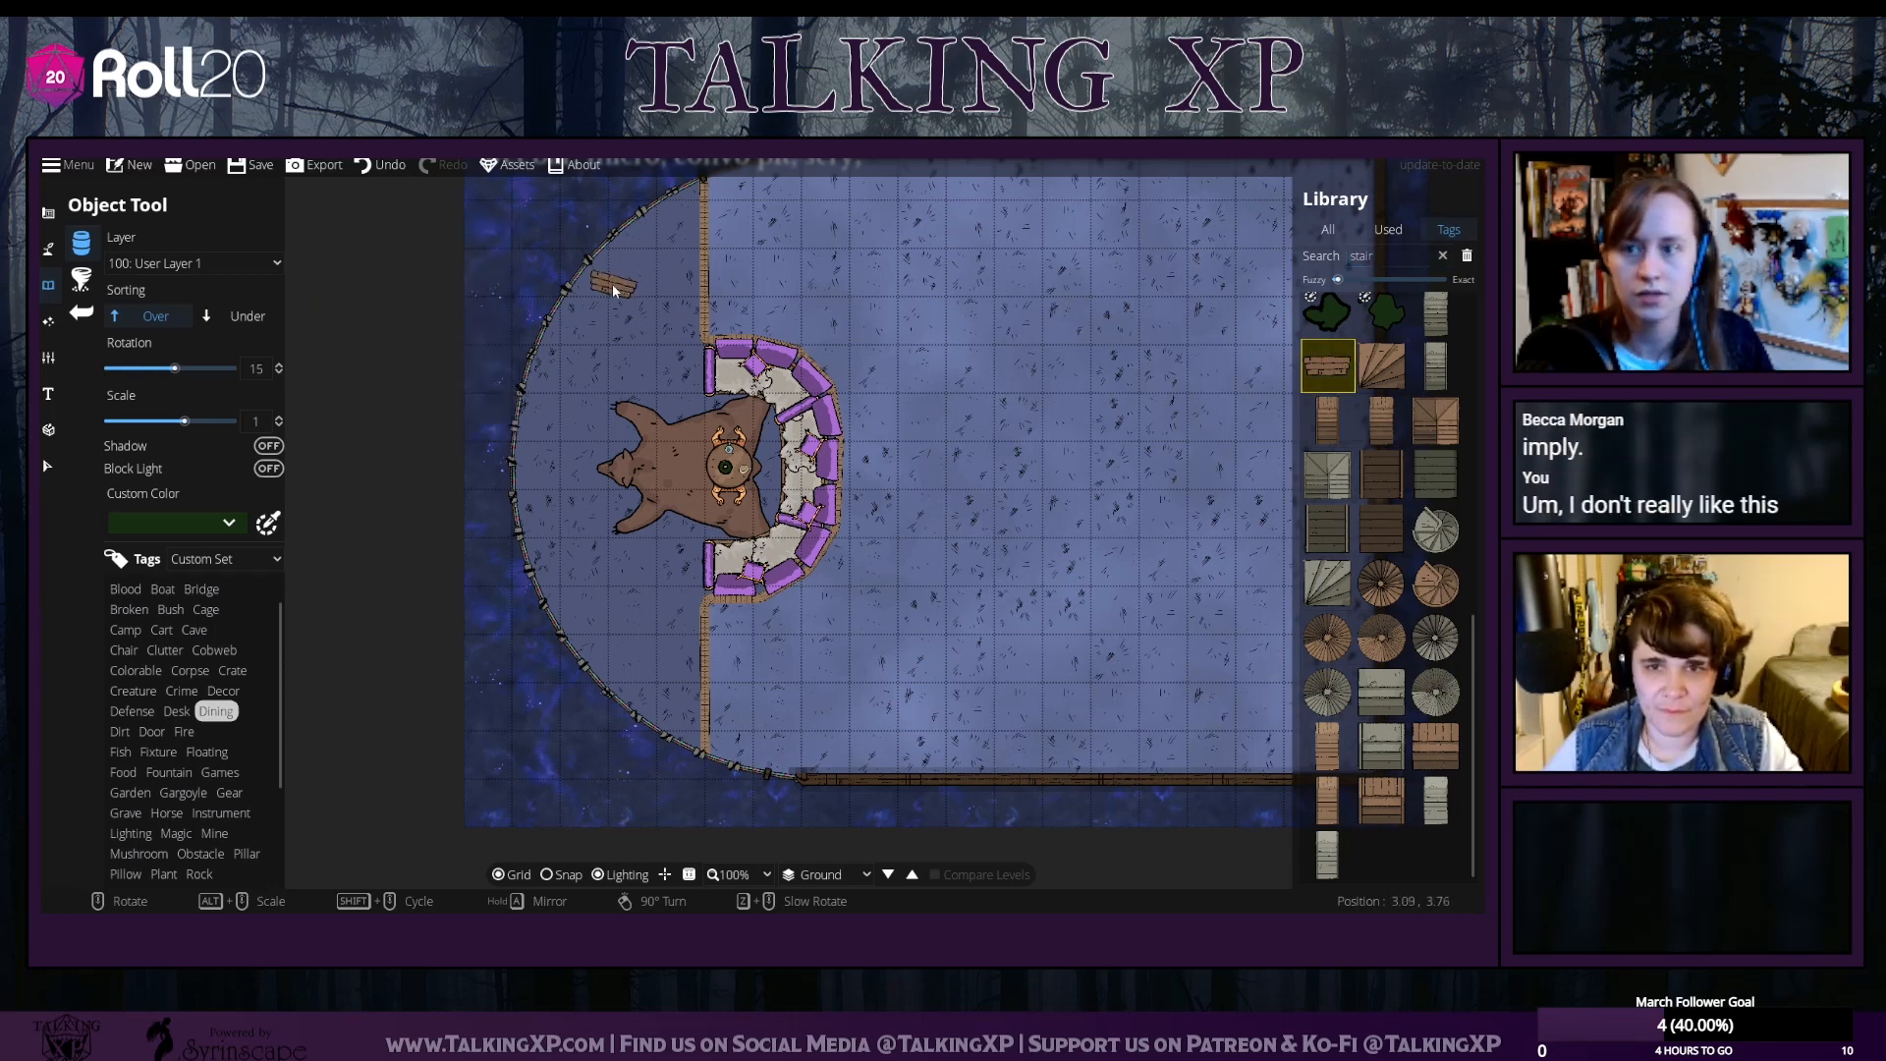
scroll(639, 283, "down", 2)
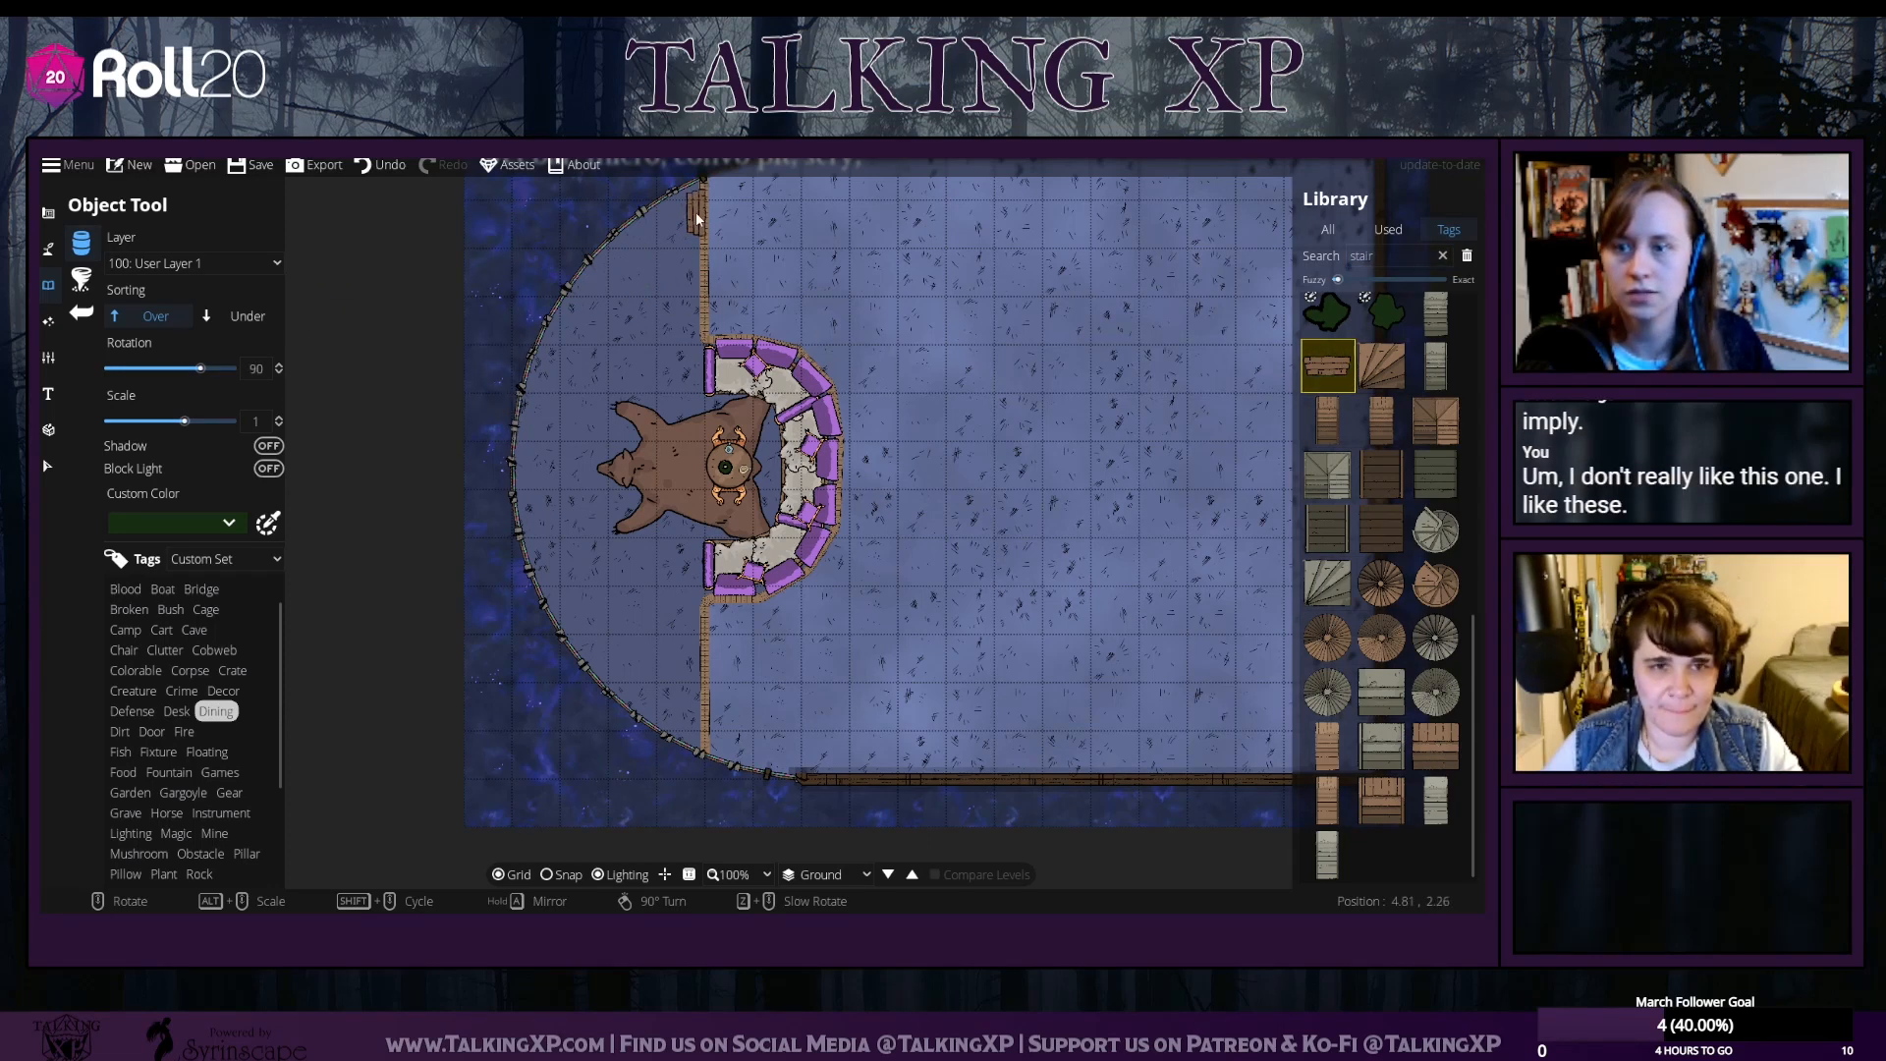
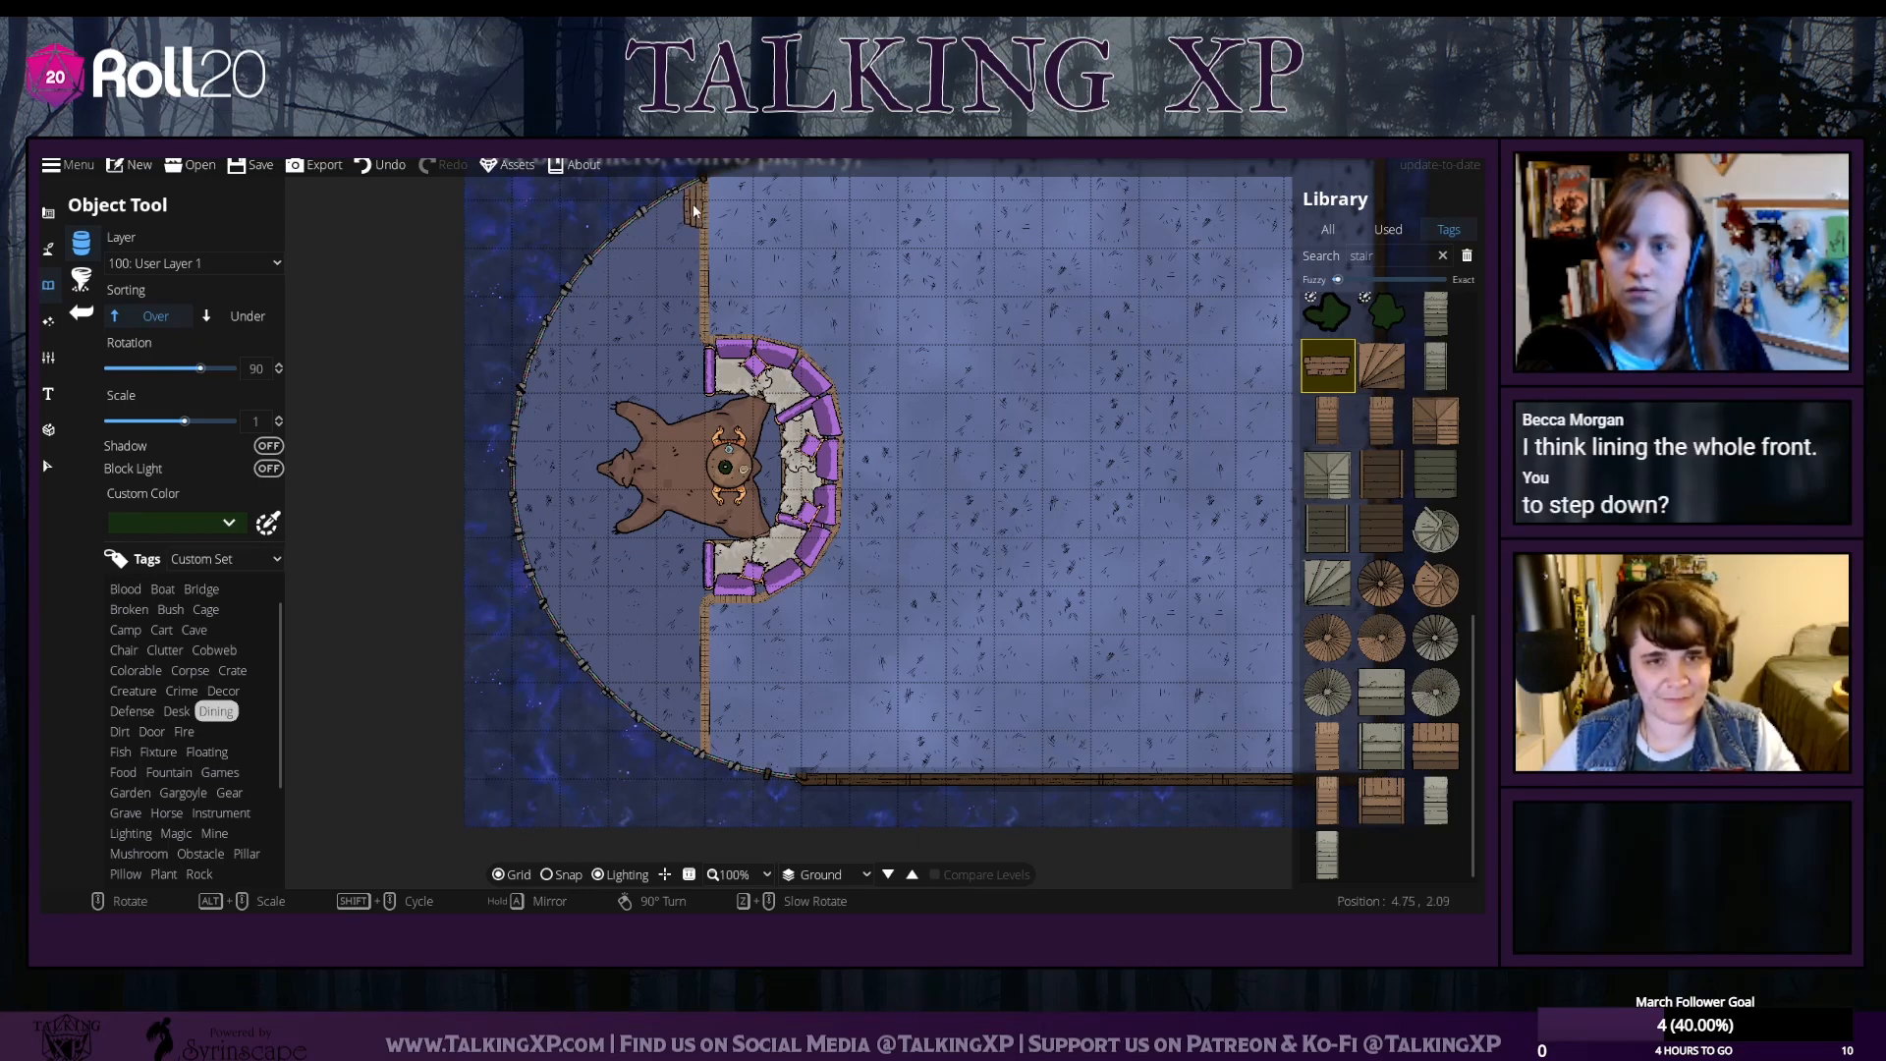
Undo the plank steps placed over the pit's upper edge and set sorting to Under on 100: User Layer 1
scroll(706, 300, "up", 4)
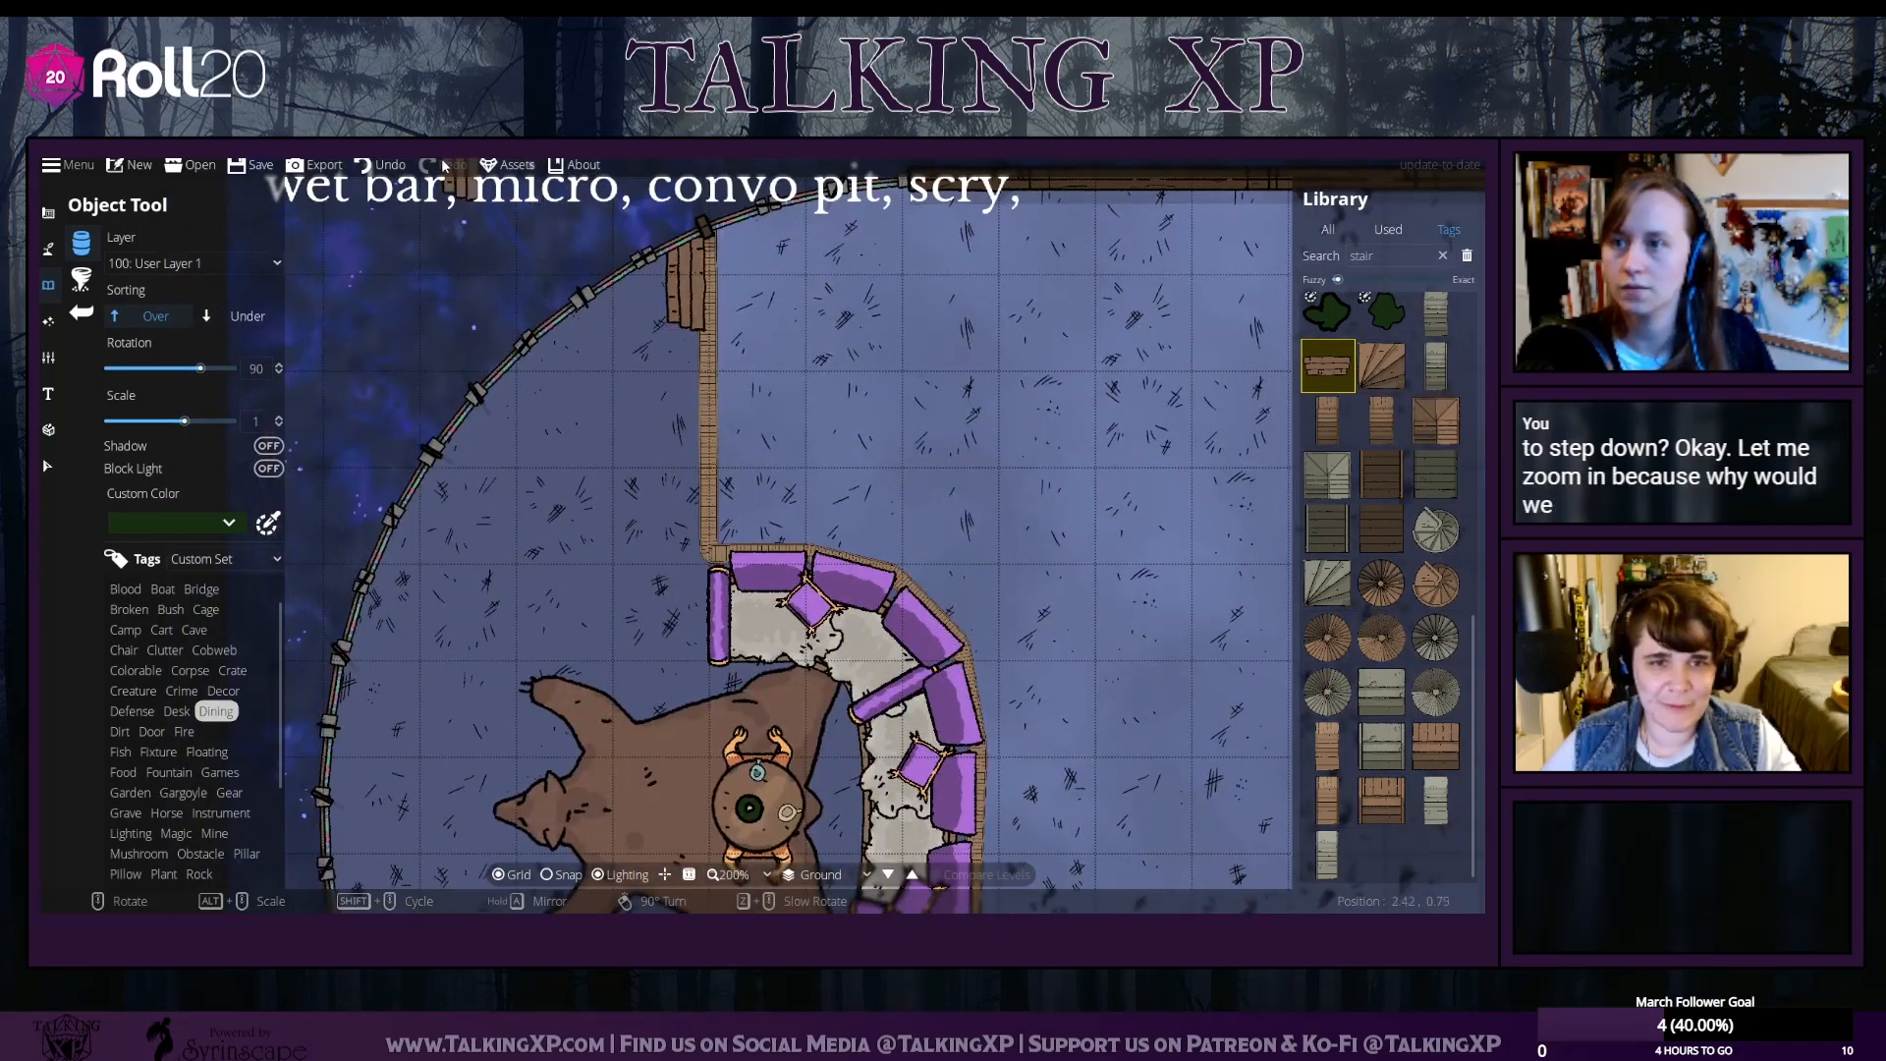
left_click(385, 168)
left_click(238, 318)
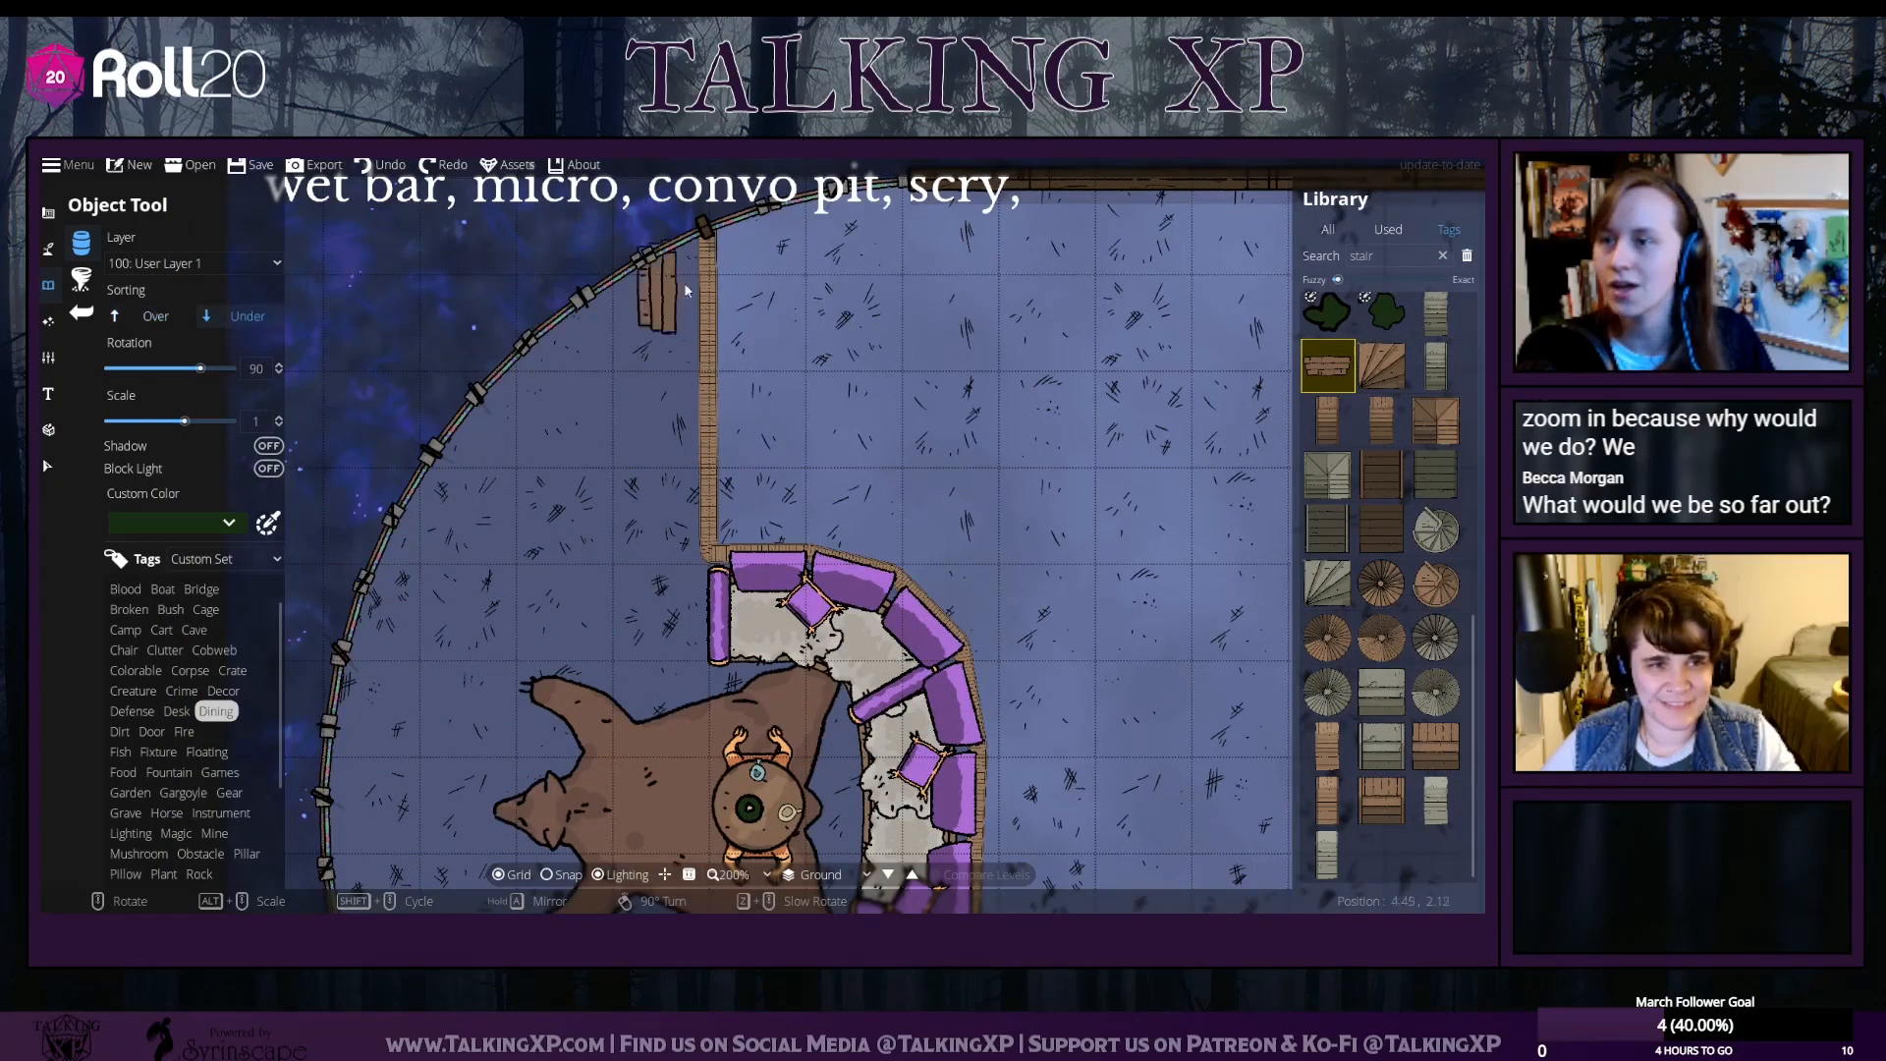
left_click(137, 263)
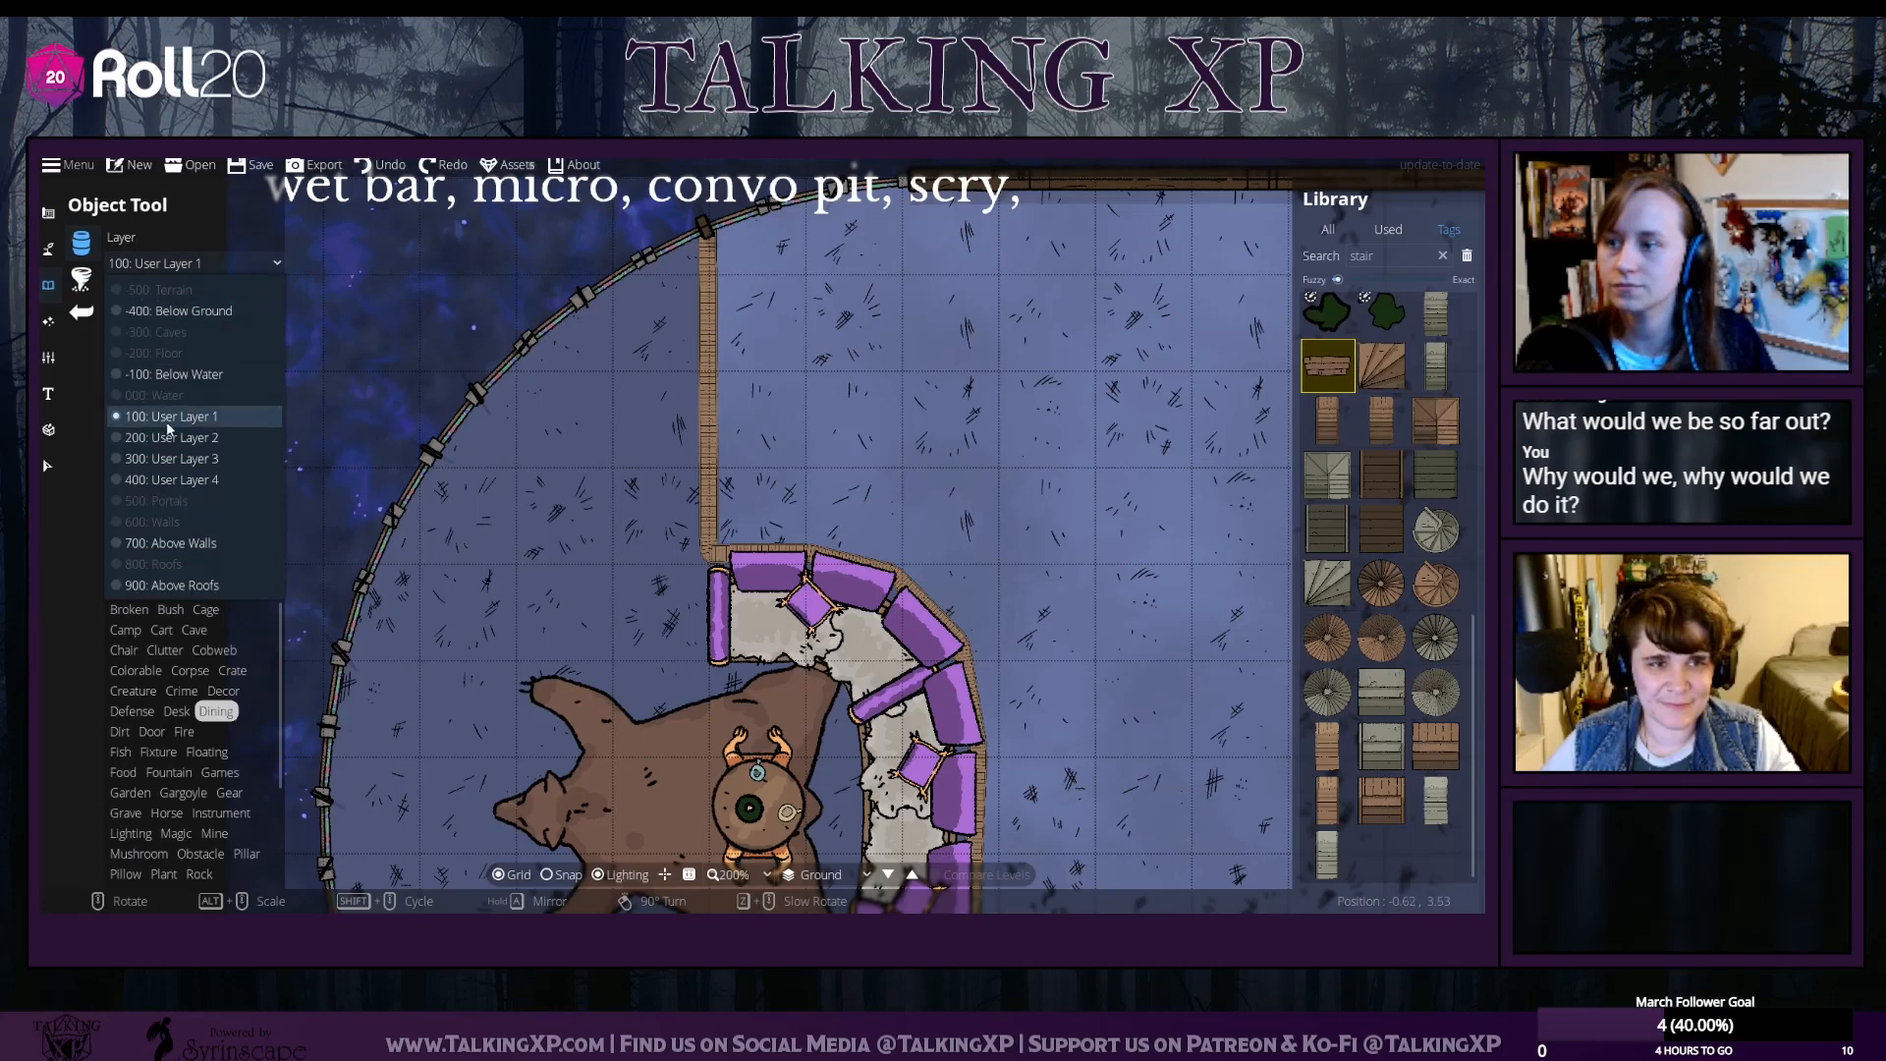
left_click(165, 420)
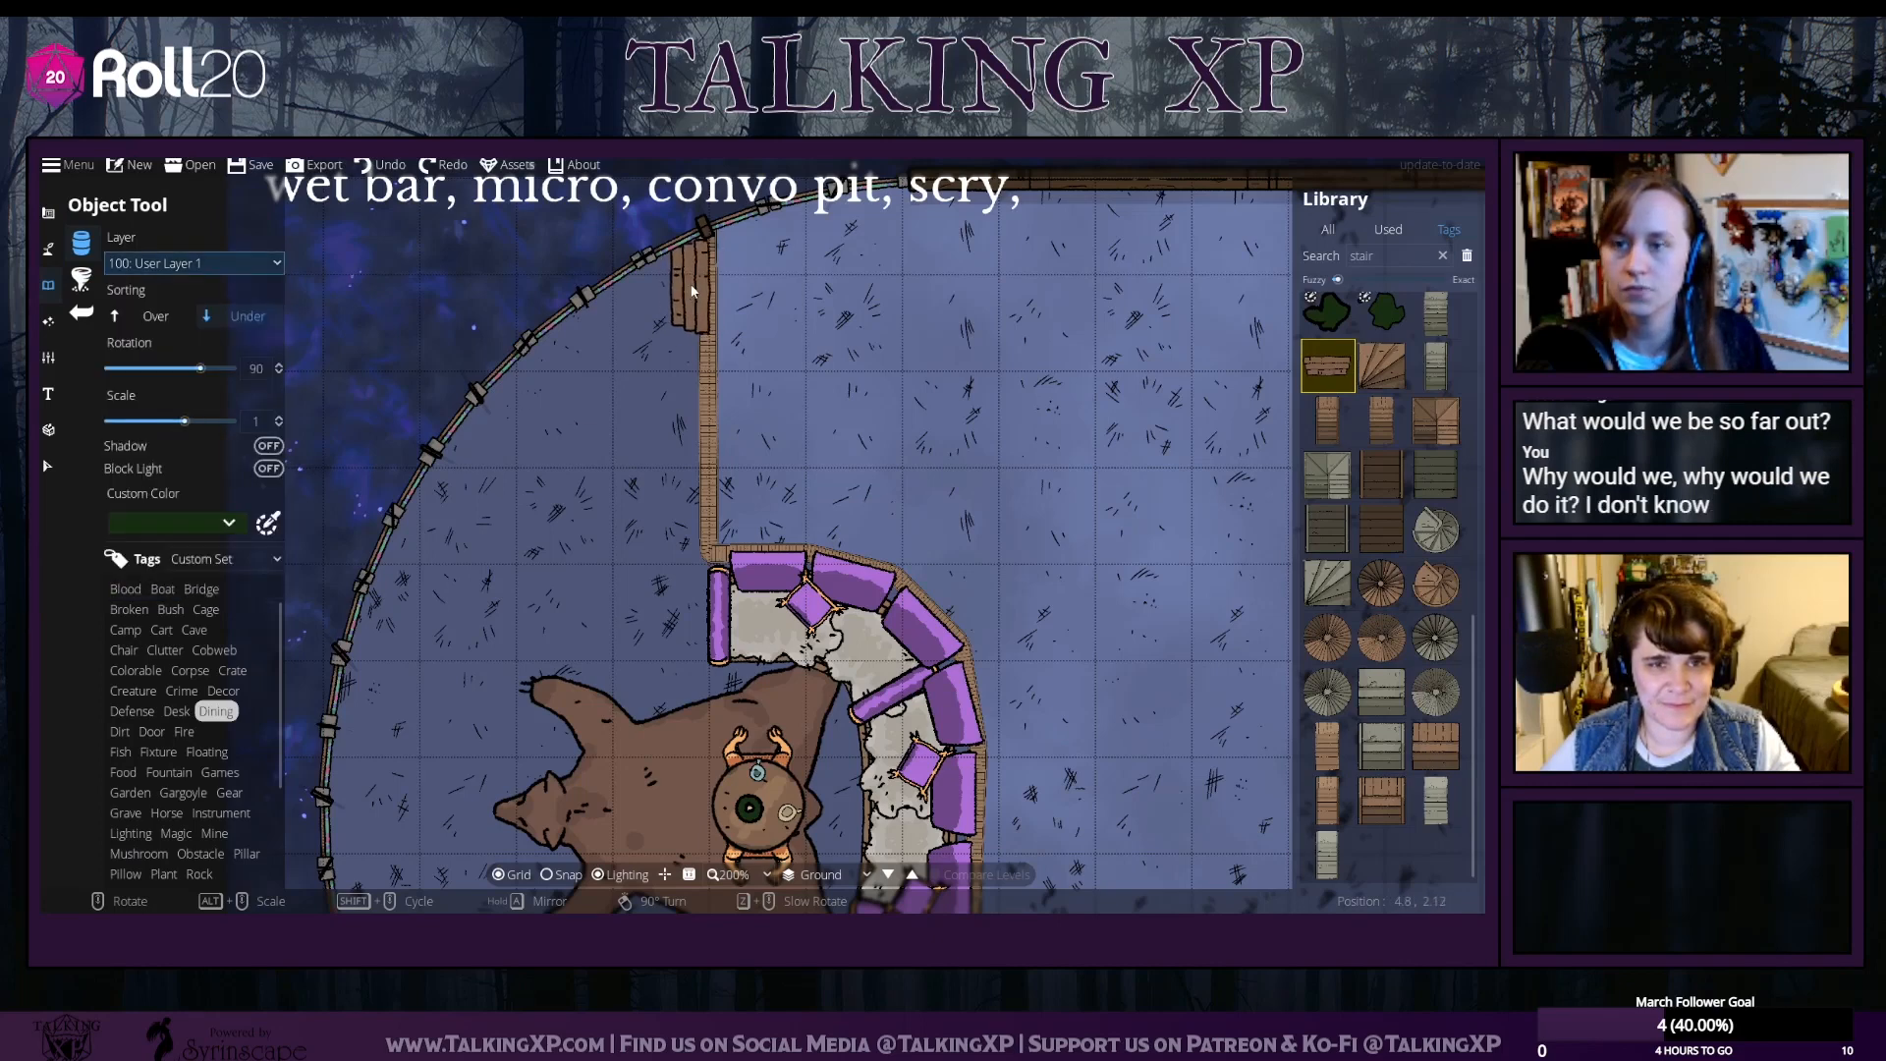
Move the wooden path edging the conversation pit to layer 200: User Layer 2
left_click(51, 466)
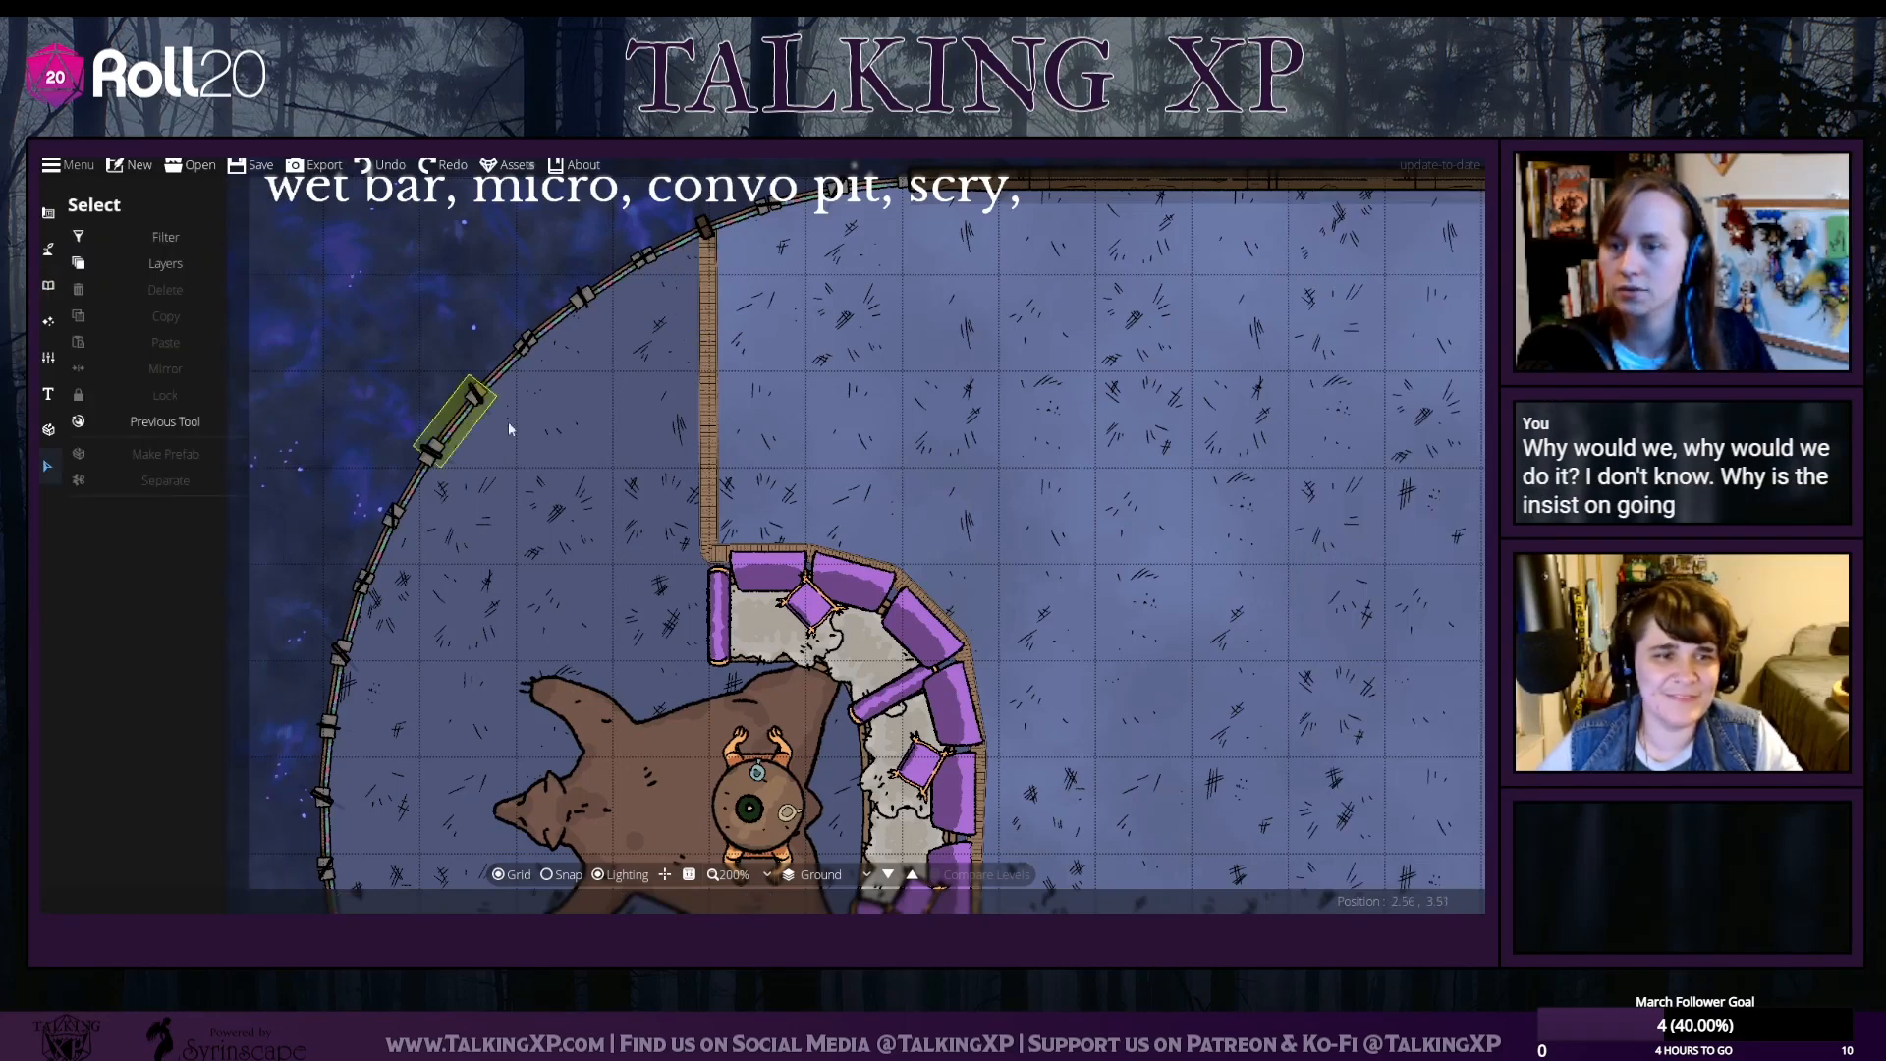
left_click(721, 395)
left_click(148, 539)
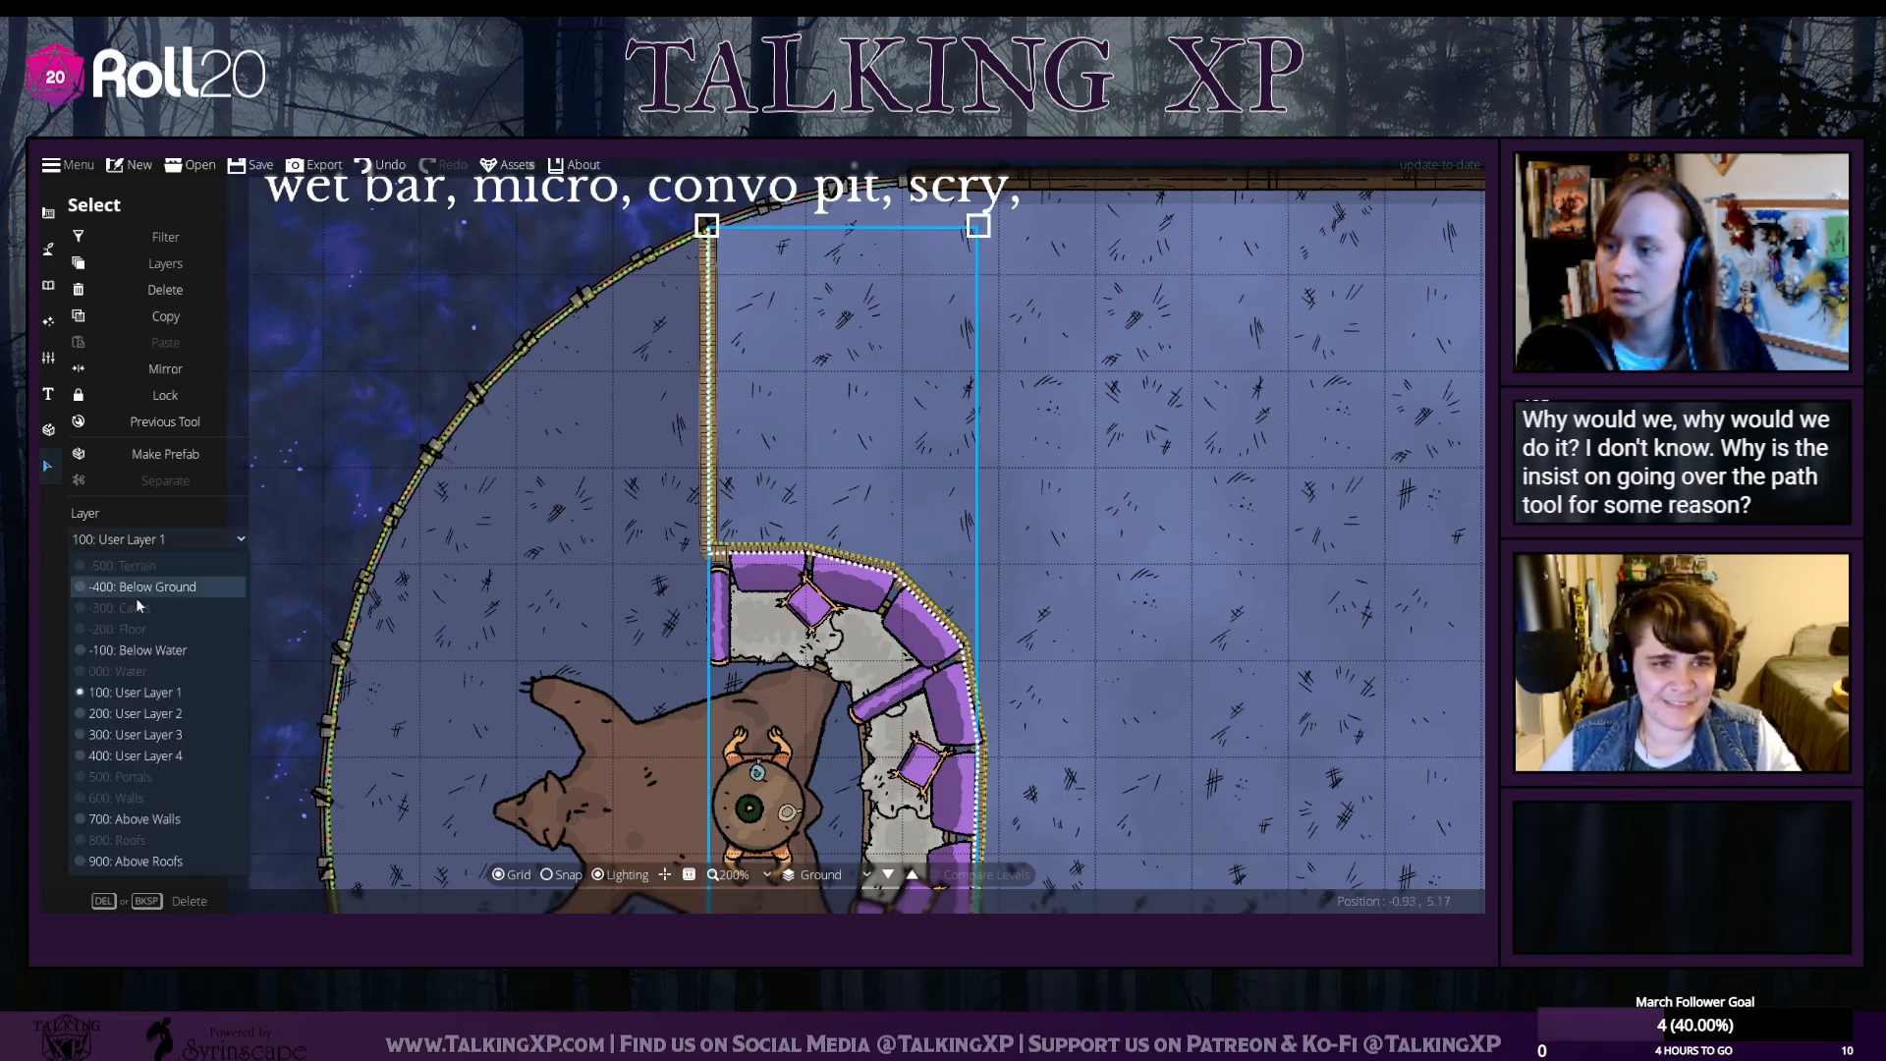
left_click(152, 722)
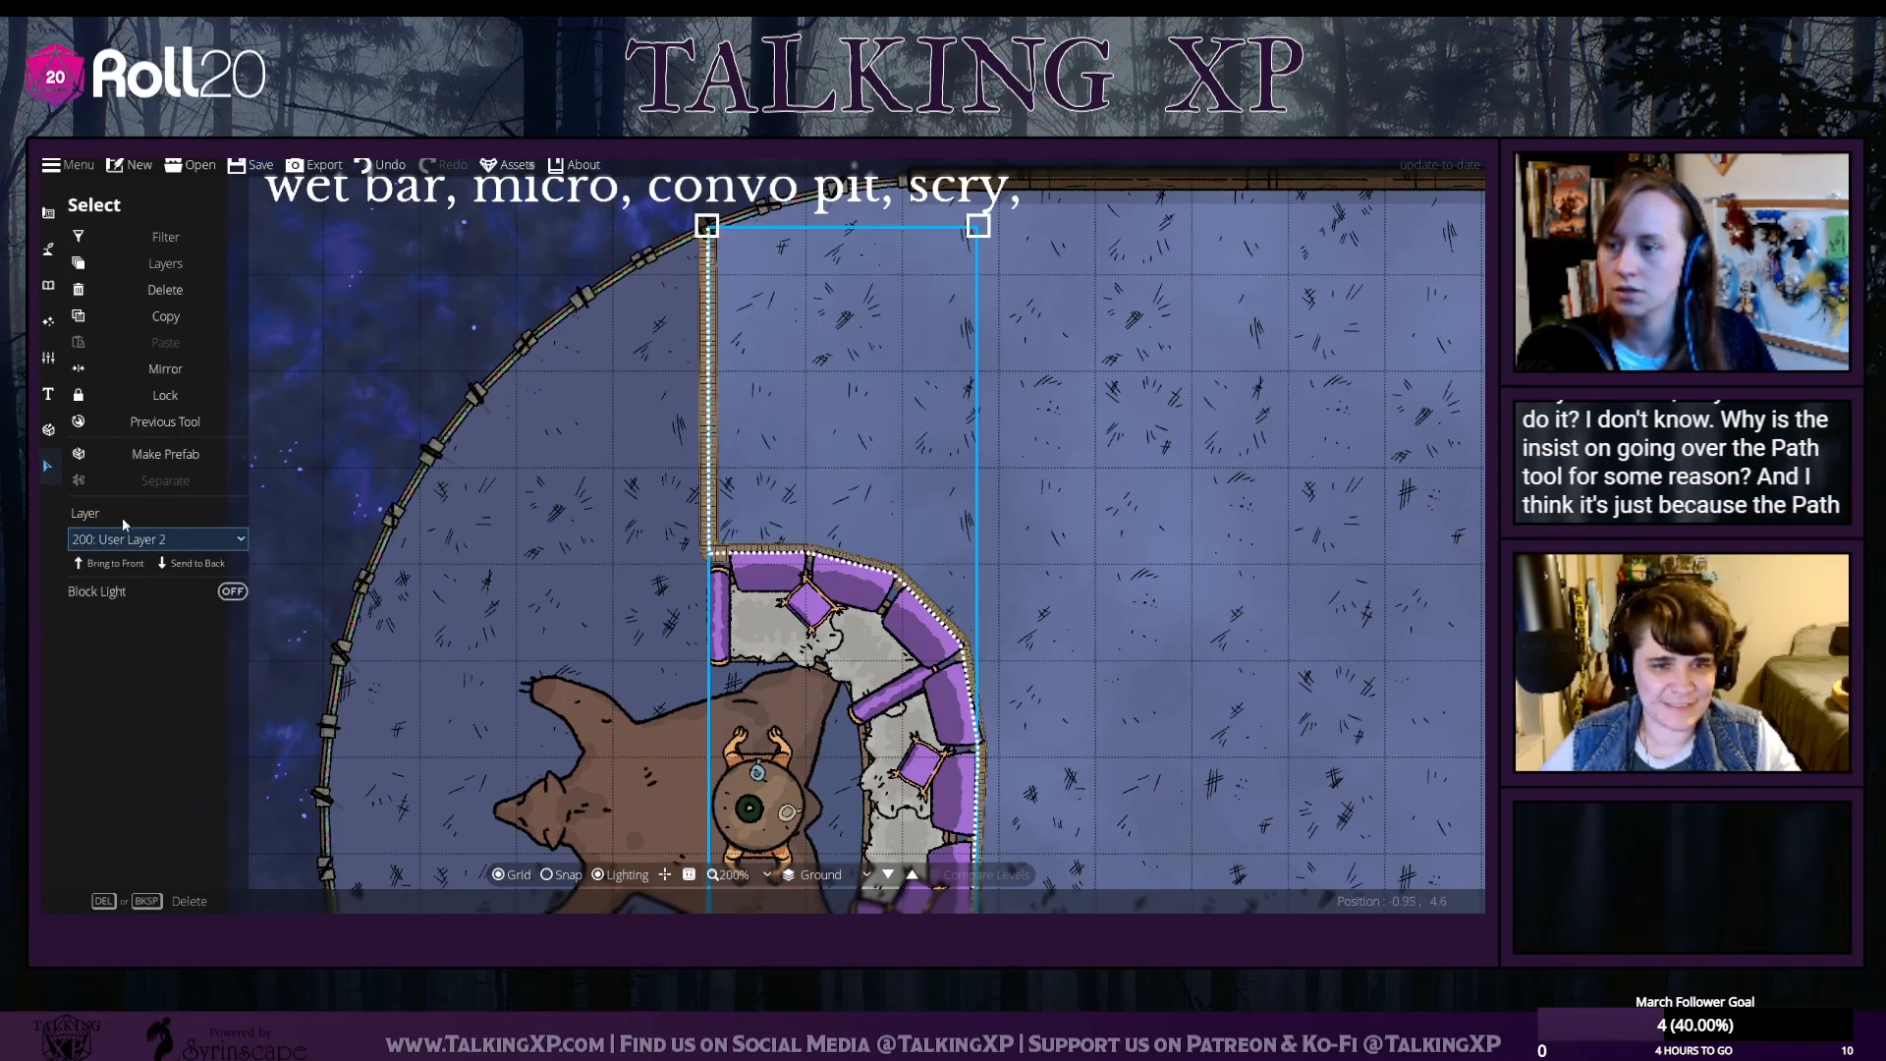
Line the straight wooden edge above the couch with plank steps at rotation 90 and scale 1, sorted Under
left_click(49, 250)
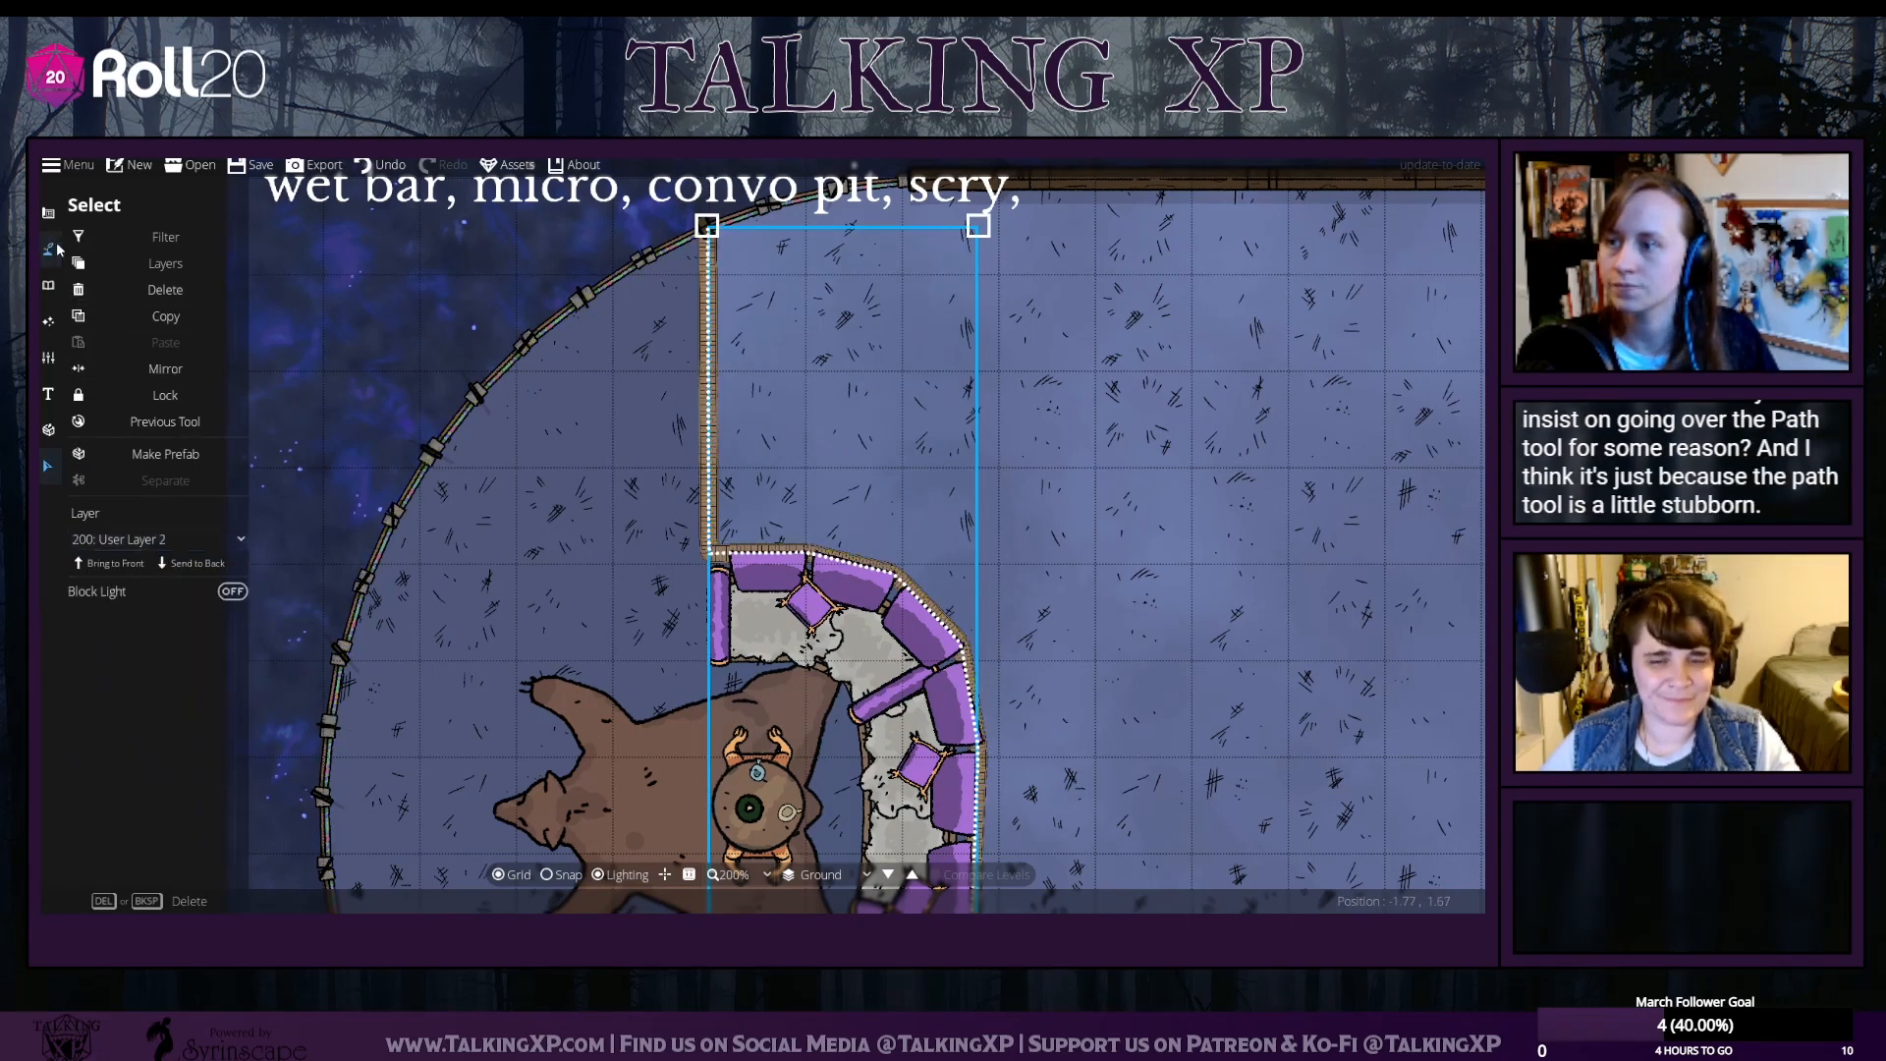
left_click(50, 213)
left_click(49, 285)
left_click(125, 243)
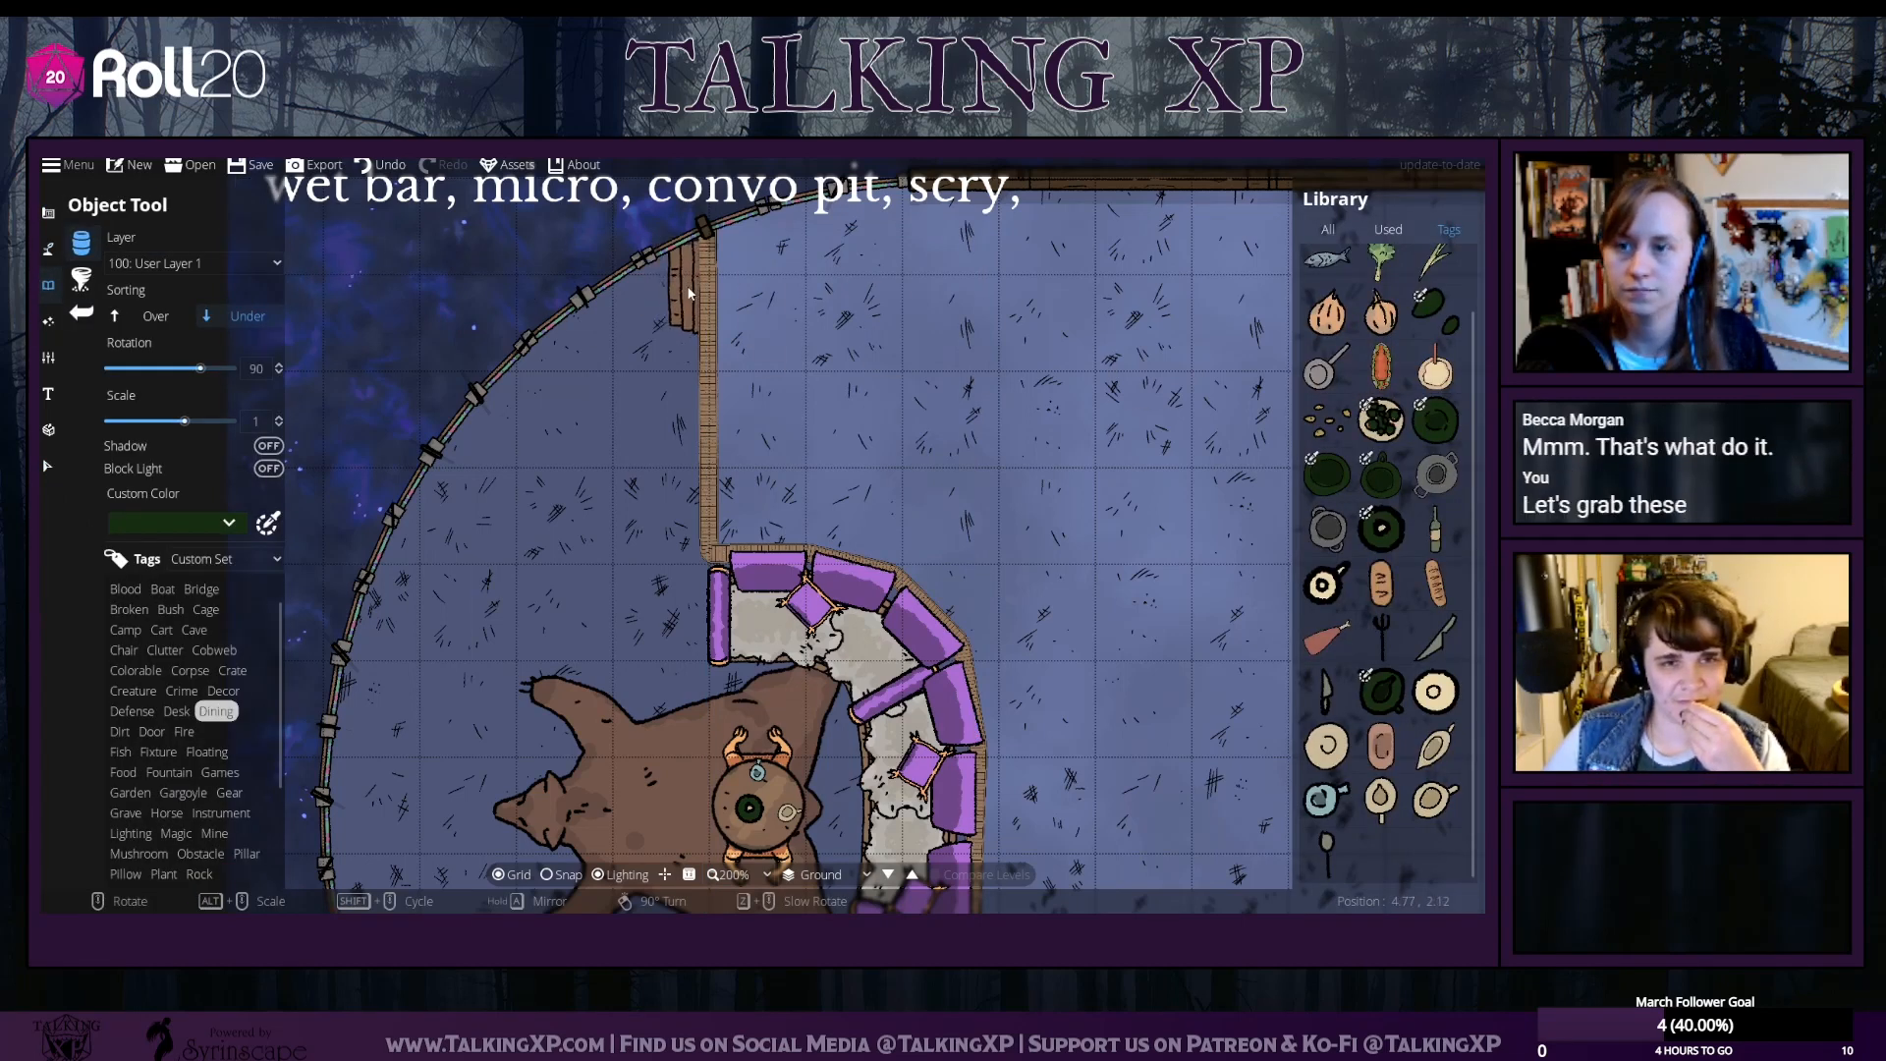
left_click(690, 292)
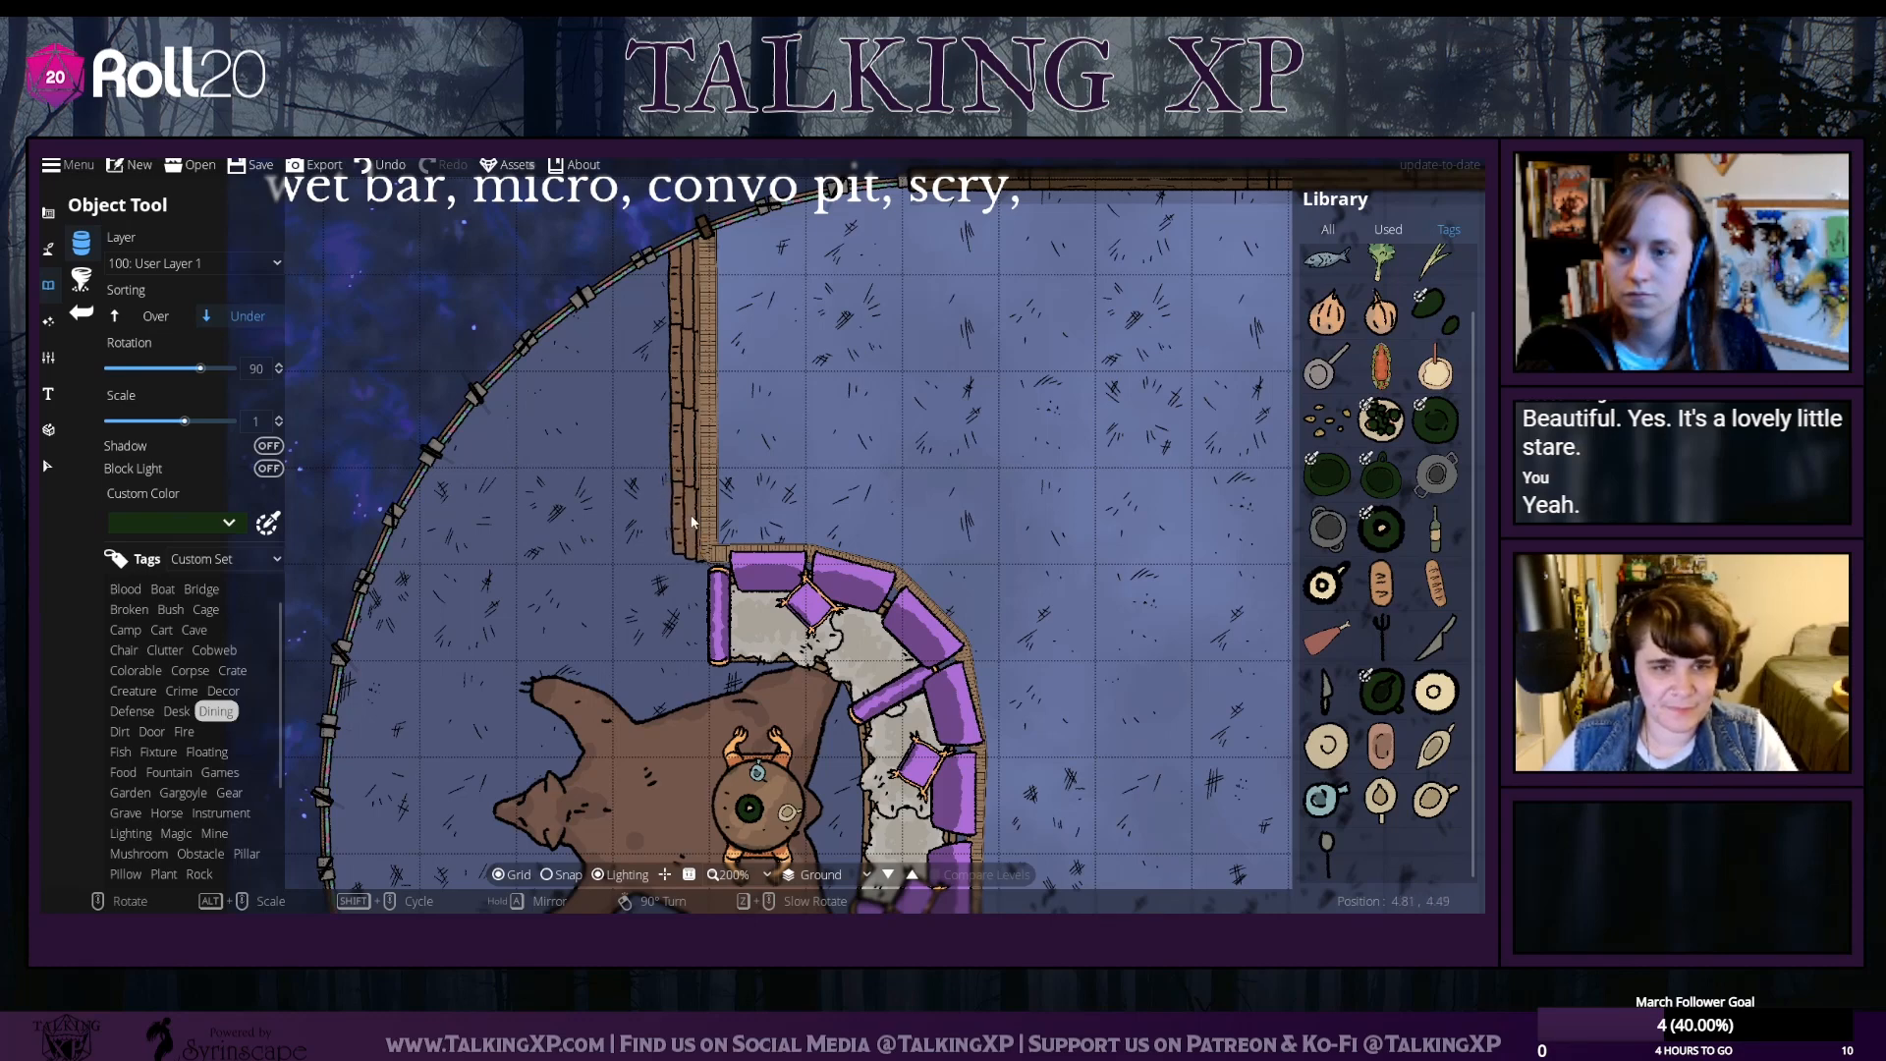
Line the straight wooden edge below the couch with overlapping plank steps at rotation 90, from the curved wall up to the couch
left_click_drag(709, 649, 727, 463)
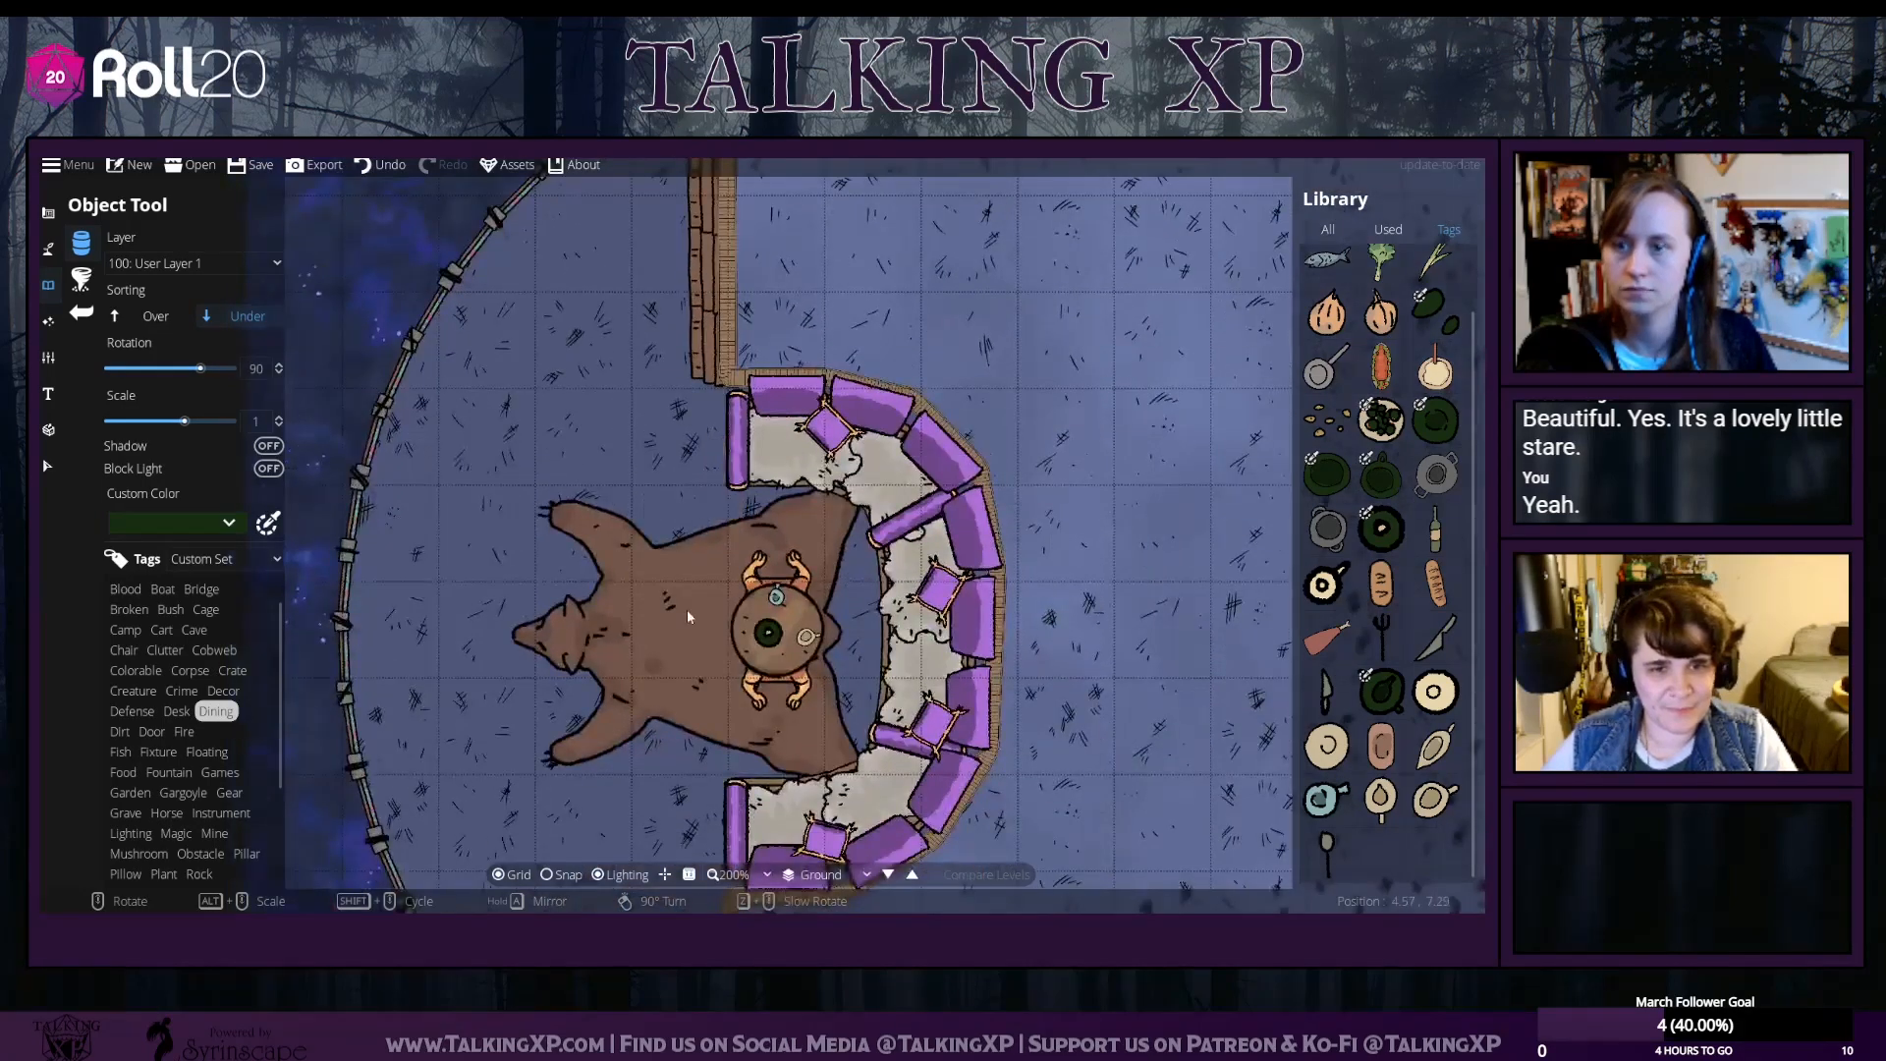
left_click_drag(687, 609, 609, 584)
left_click_drag(626, 759, 655, 508)
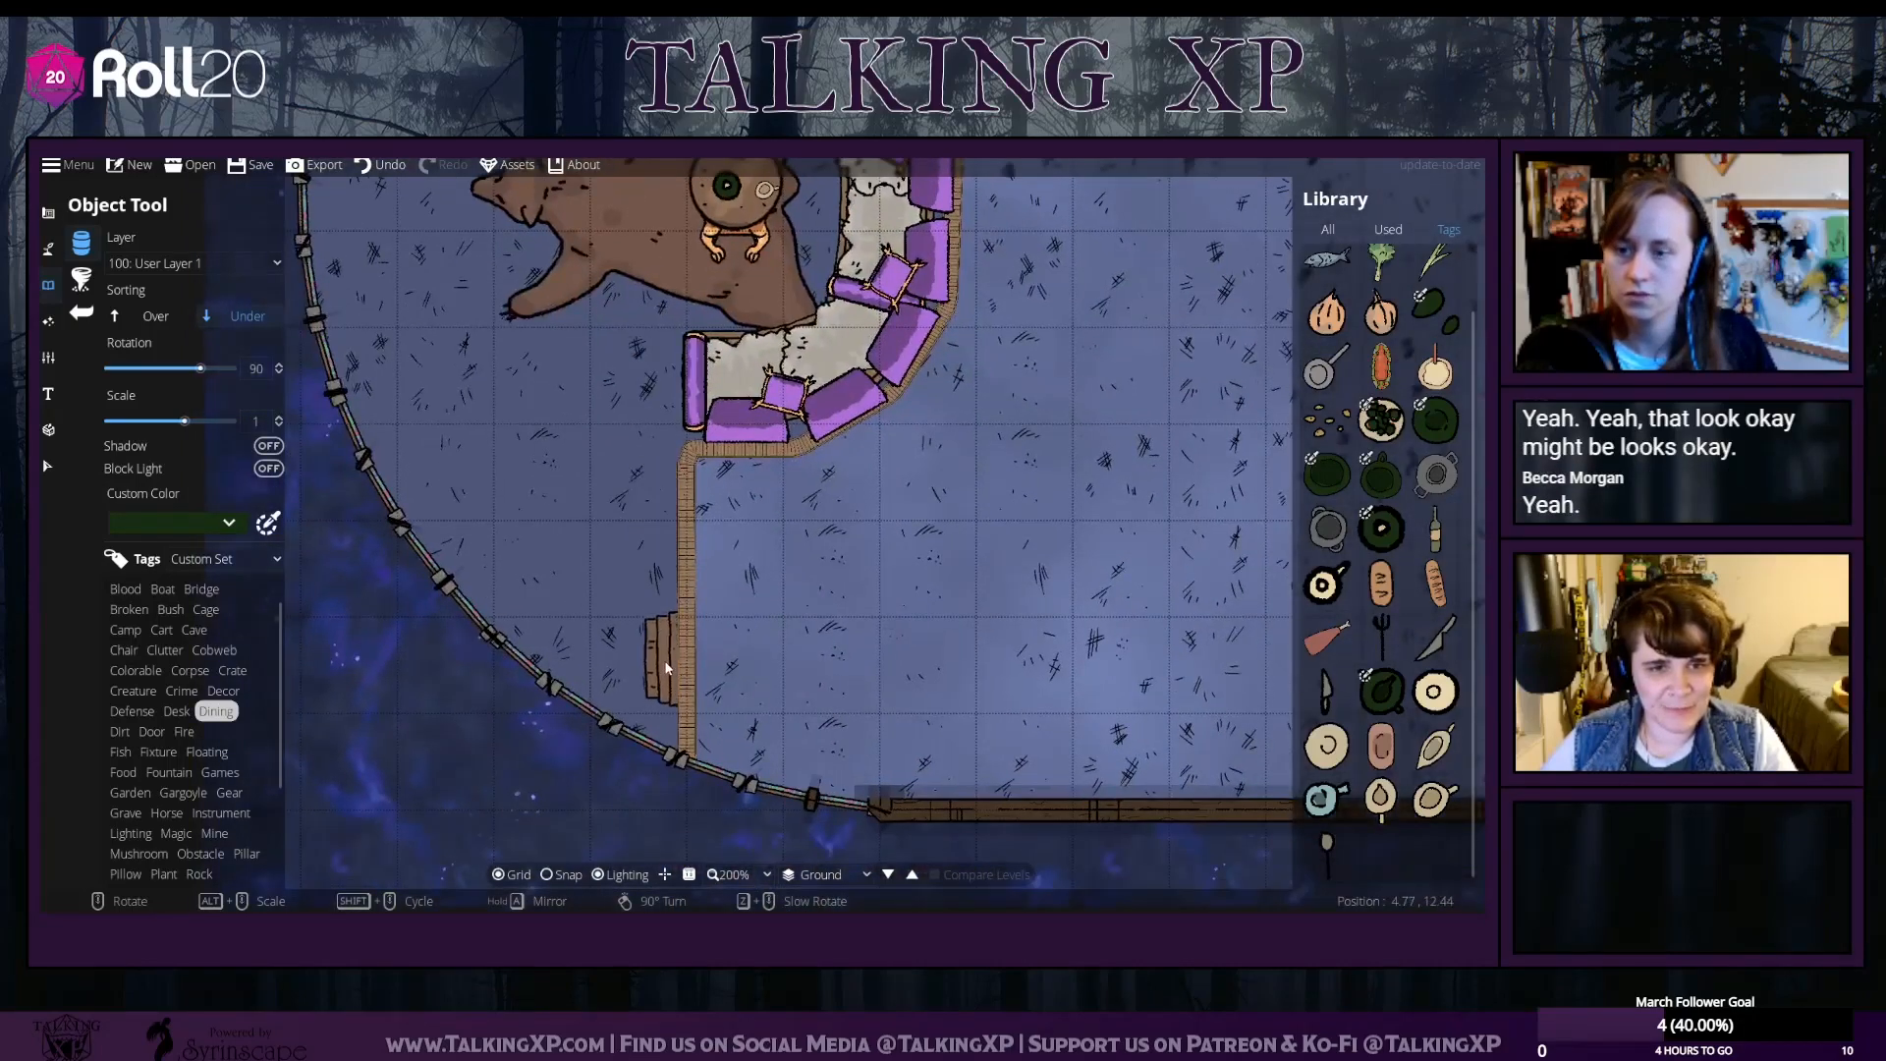
left_click(668, 705)
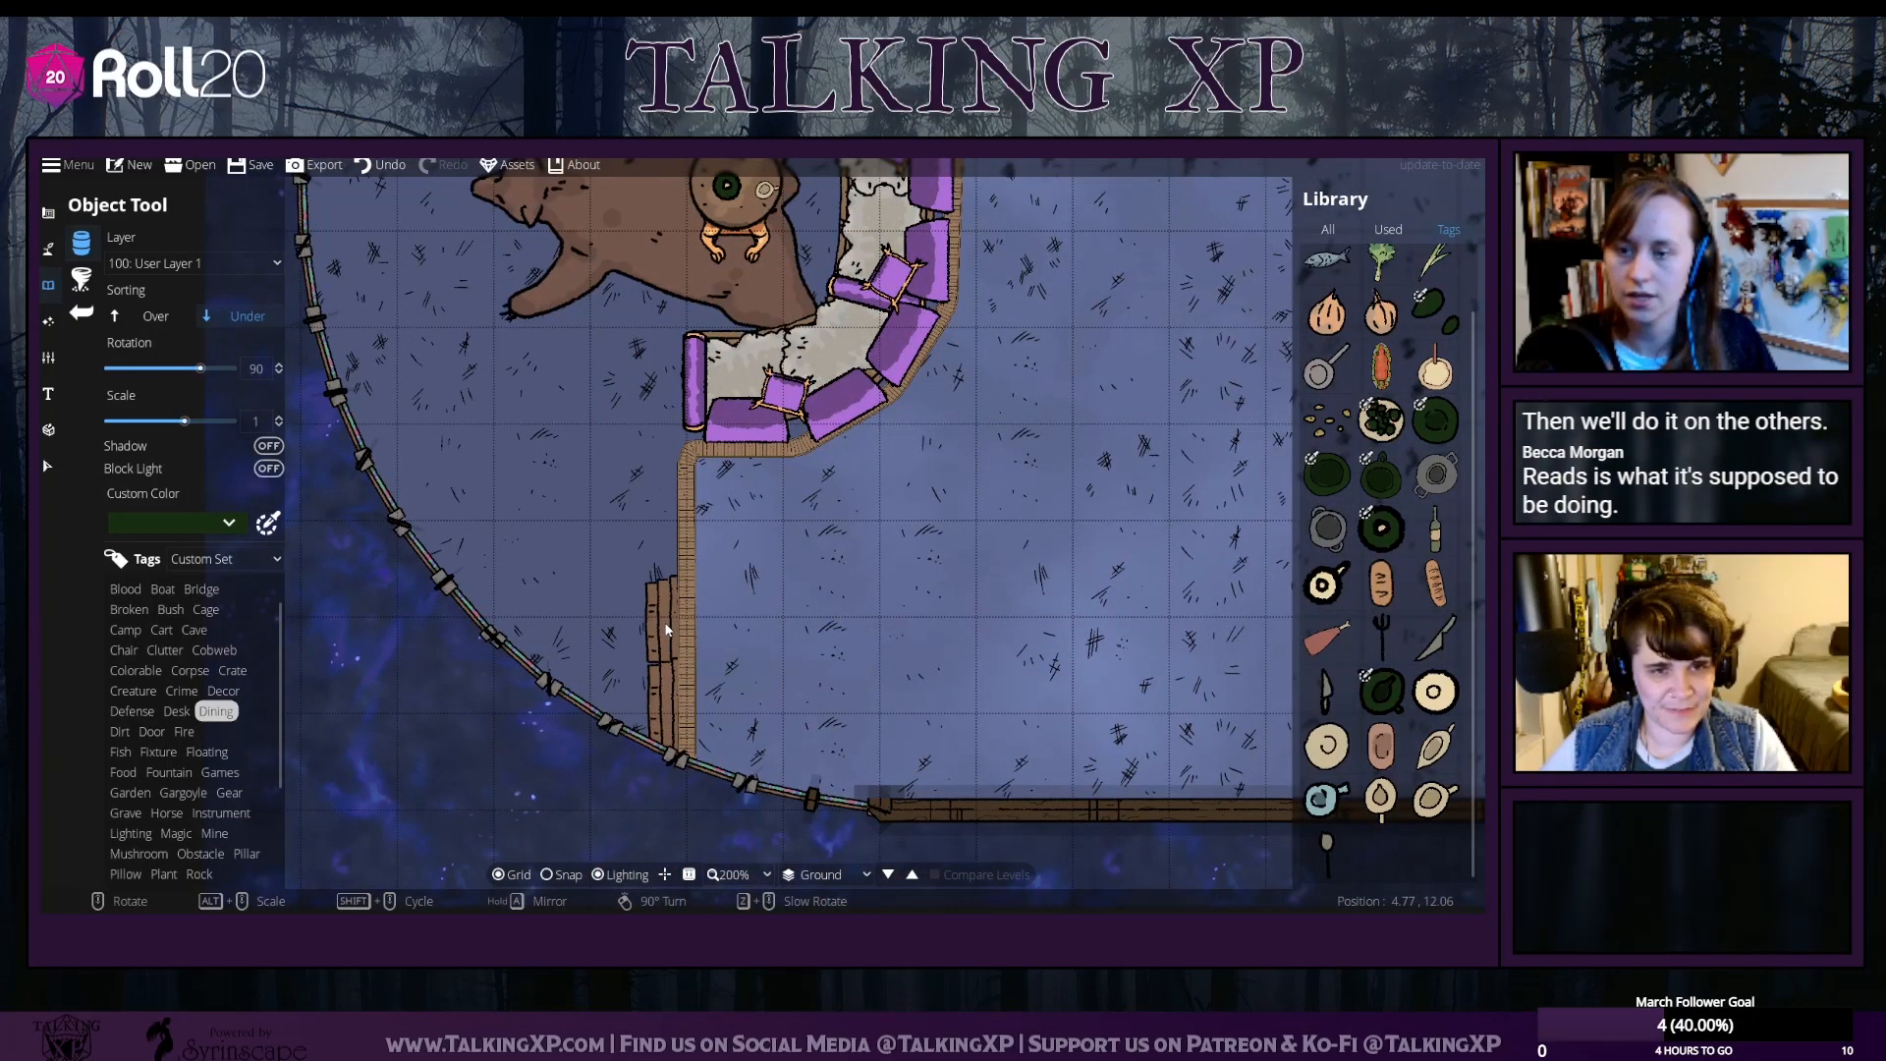
left_click(668, 630)
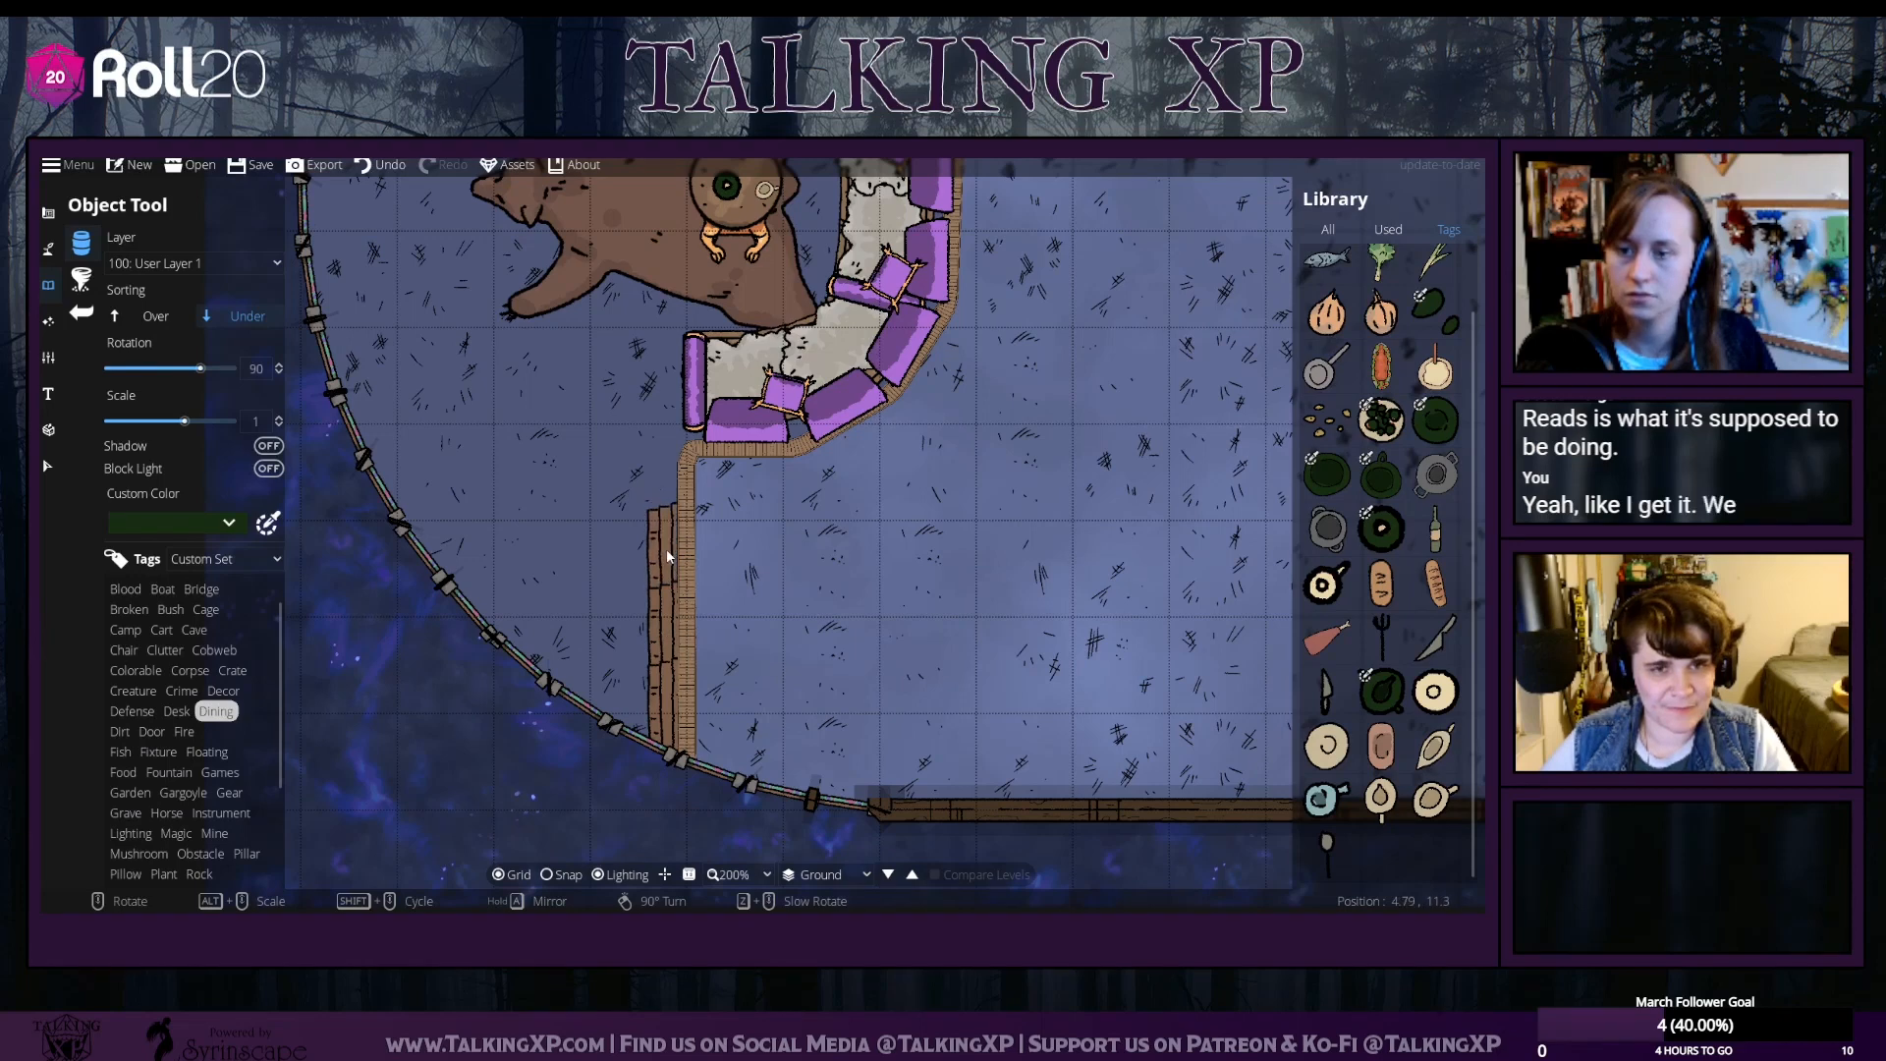
left_click(666, 546)
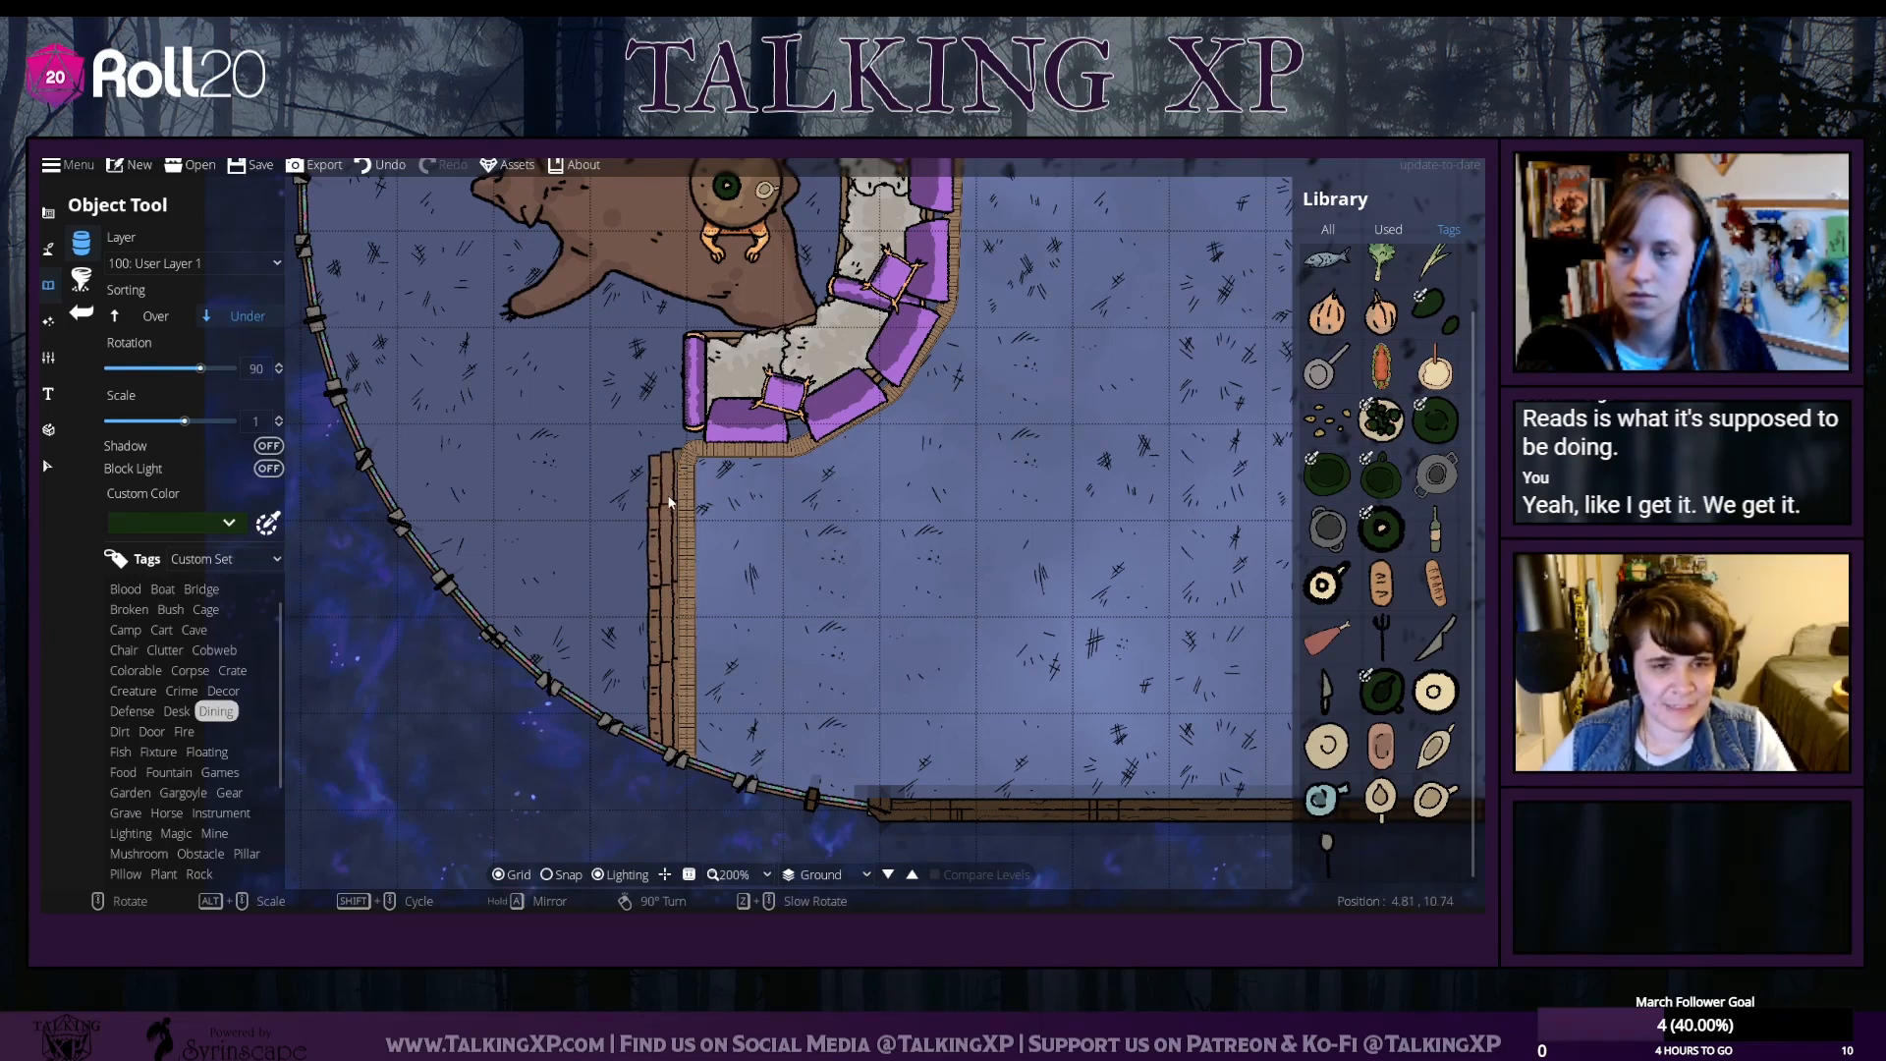
left_click(666, 490)
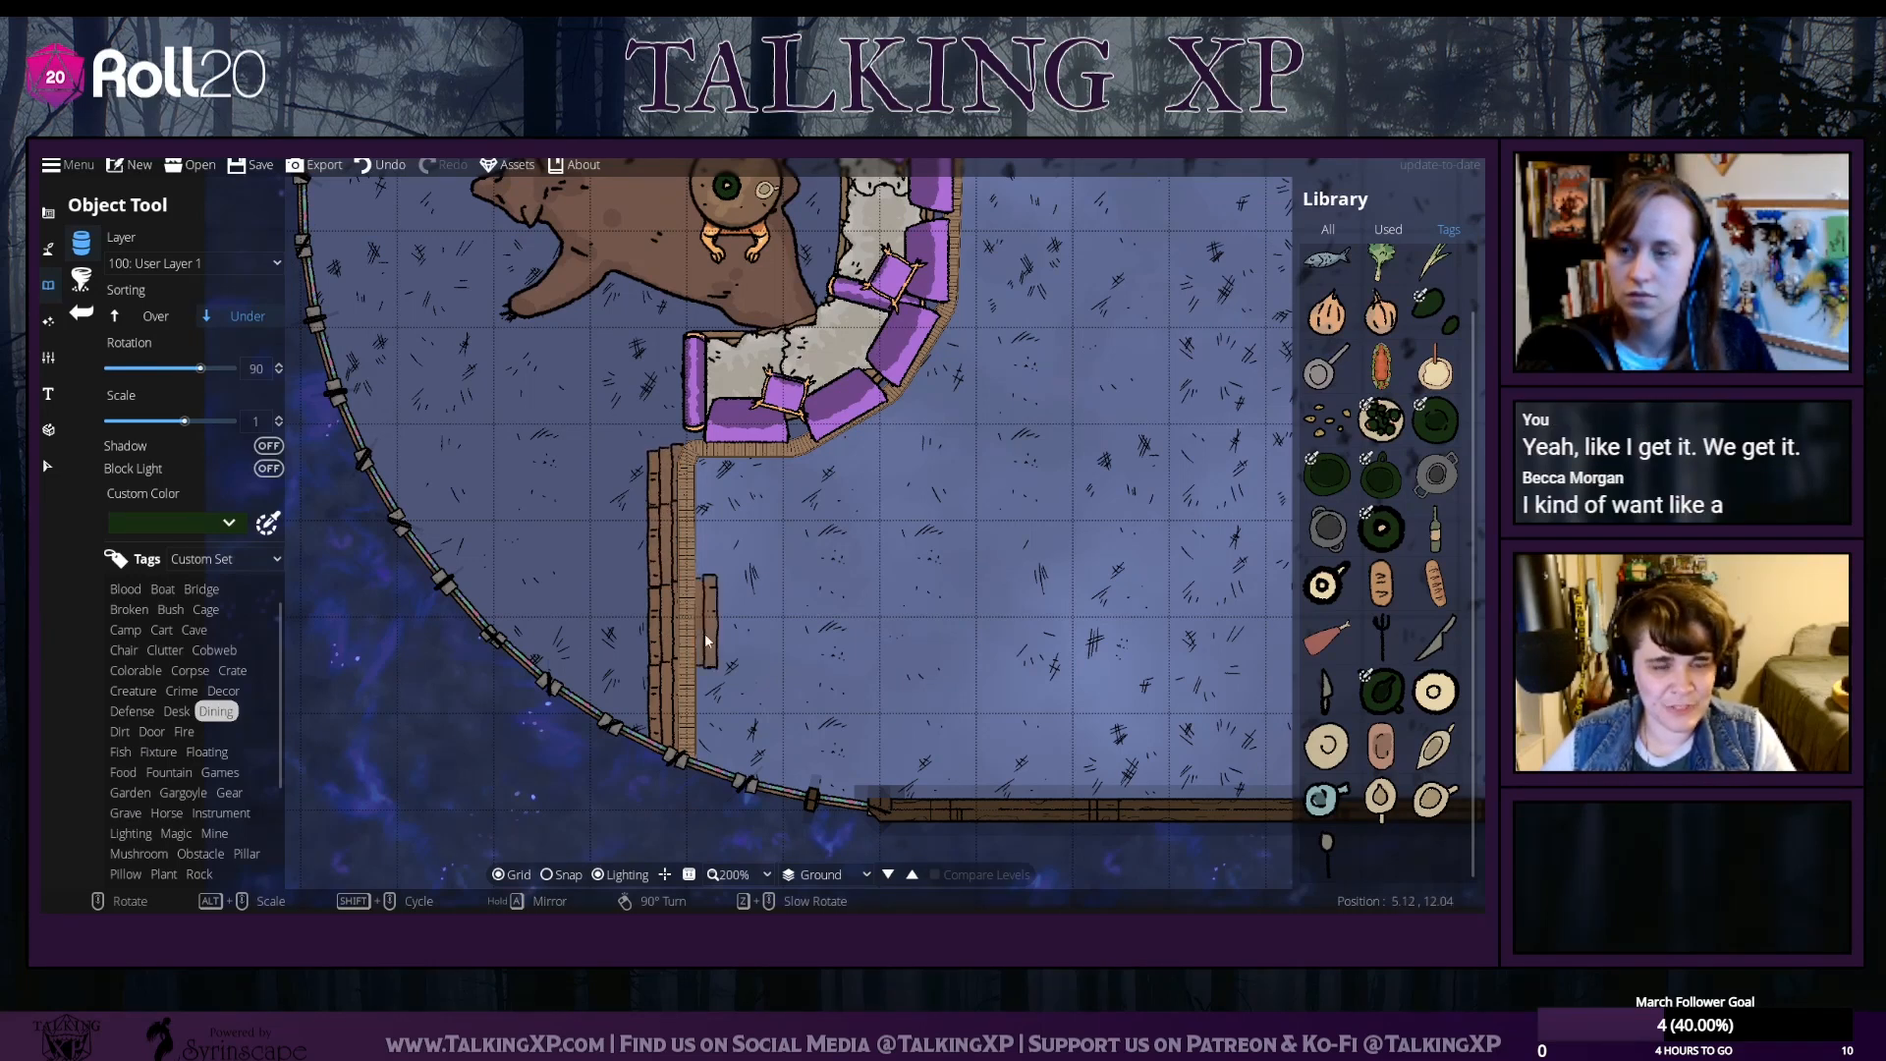
Place Book 03 at rotation 120 on the couch's lower cushions, on layer 200: User Layer 2, sorted Over
left_click_drag(895, 626, 946, 843)
left_click(1327, 229)
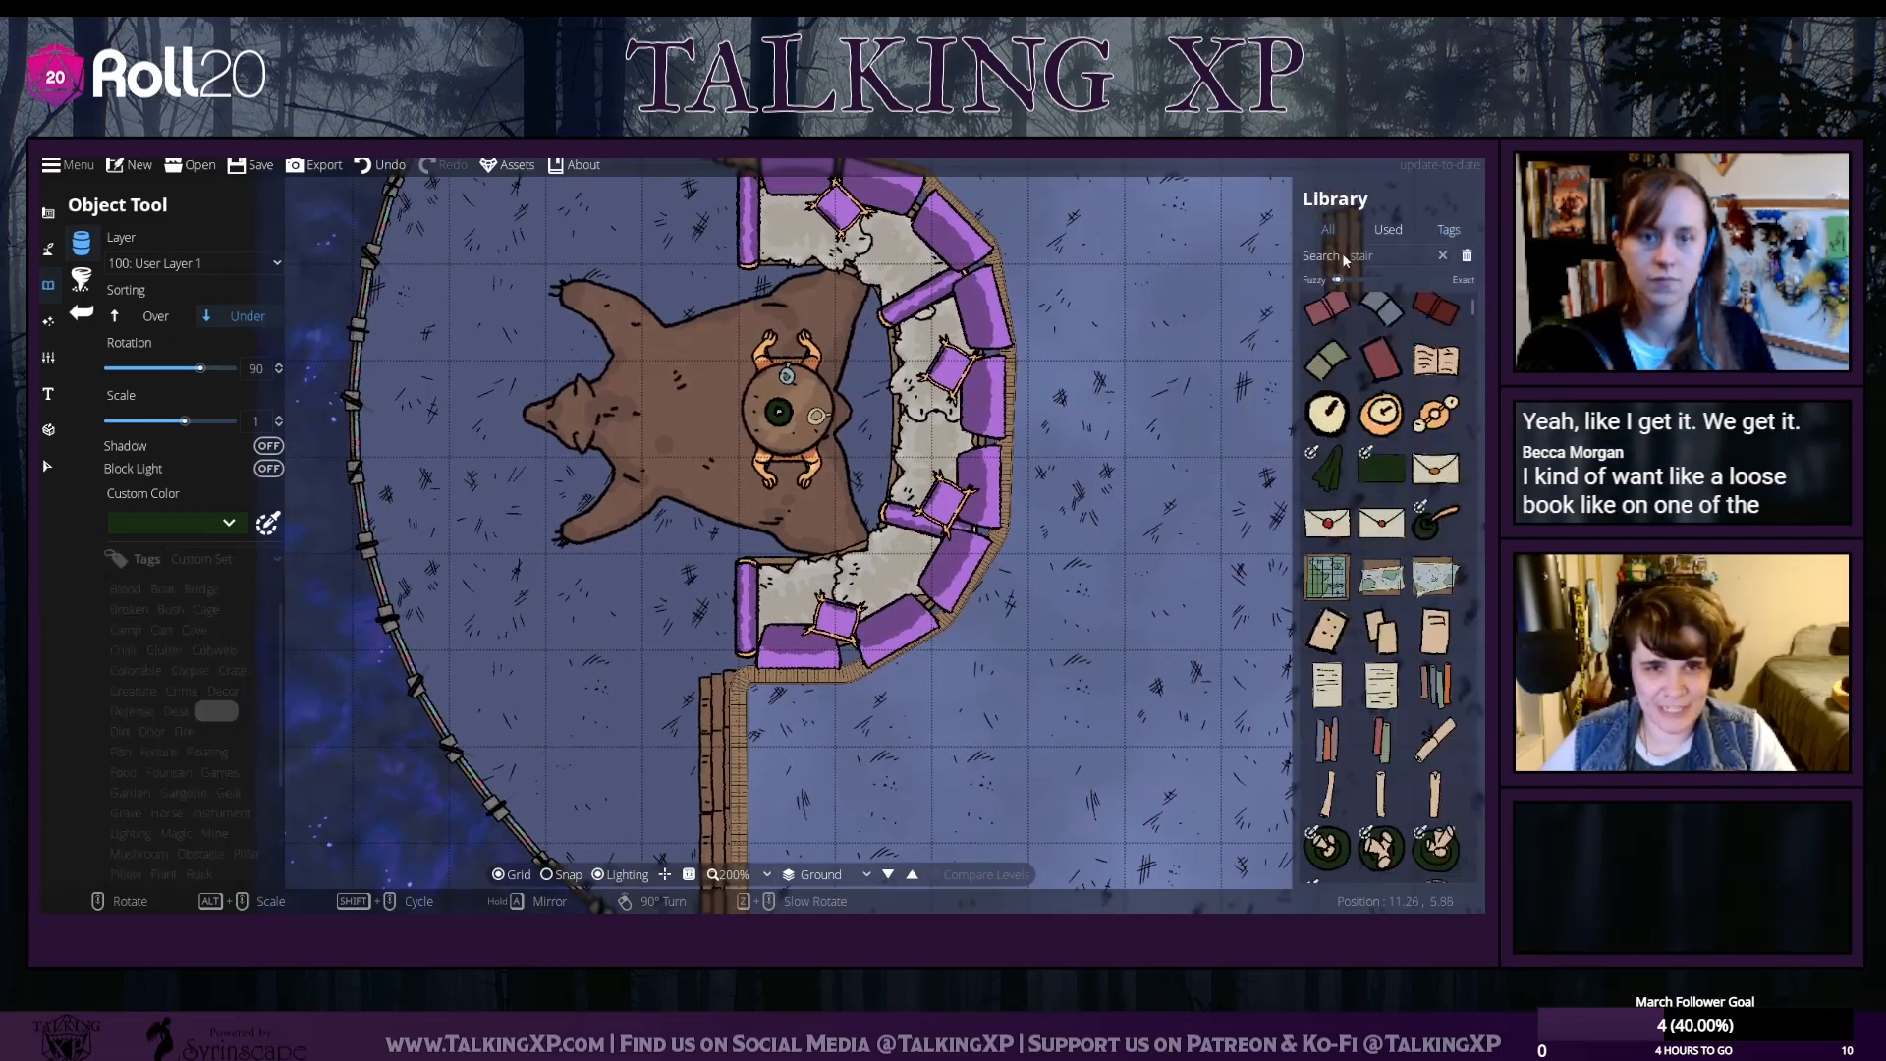
left_click(1383, 369)
left_click_drag(1122, 337, 1078, 403)
scroll(1383, 384, "up", 1)
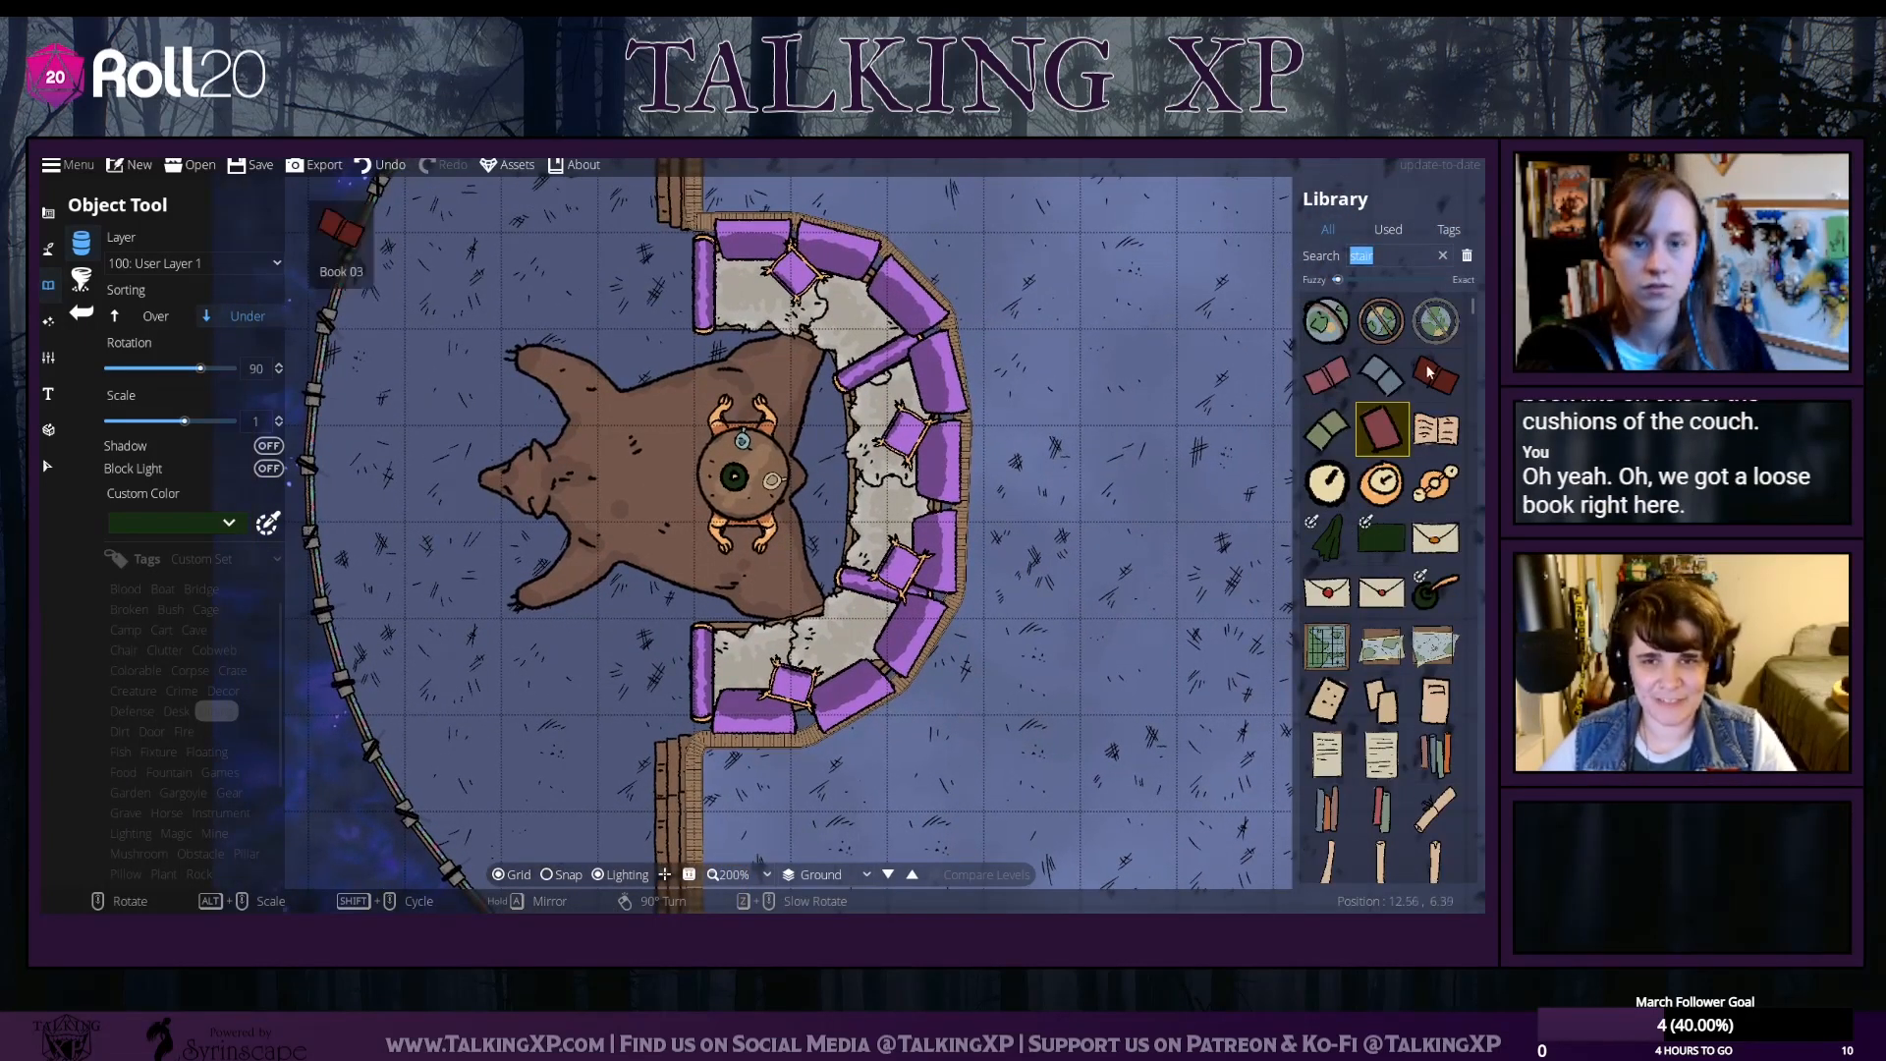
left_click(1436, 374)
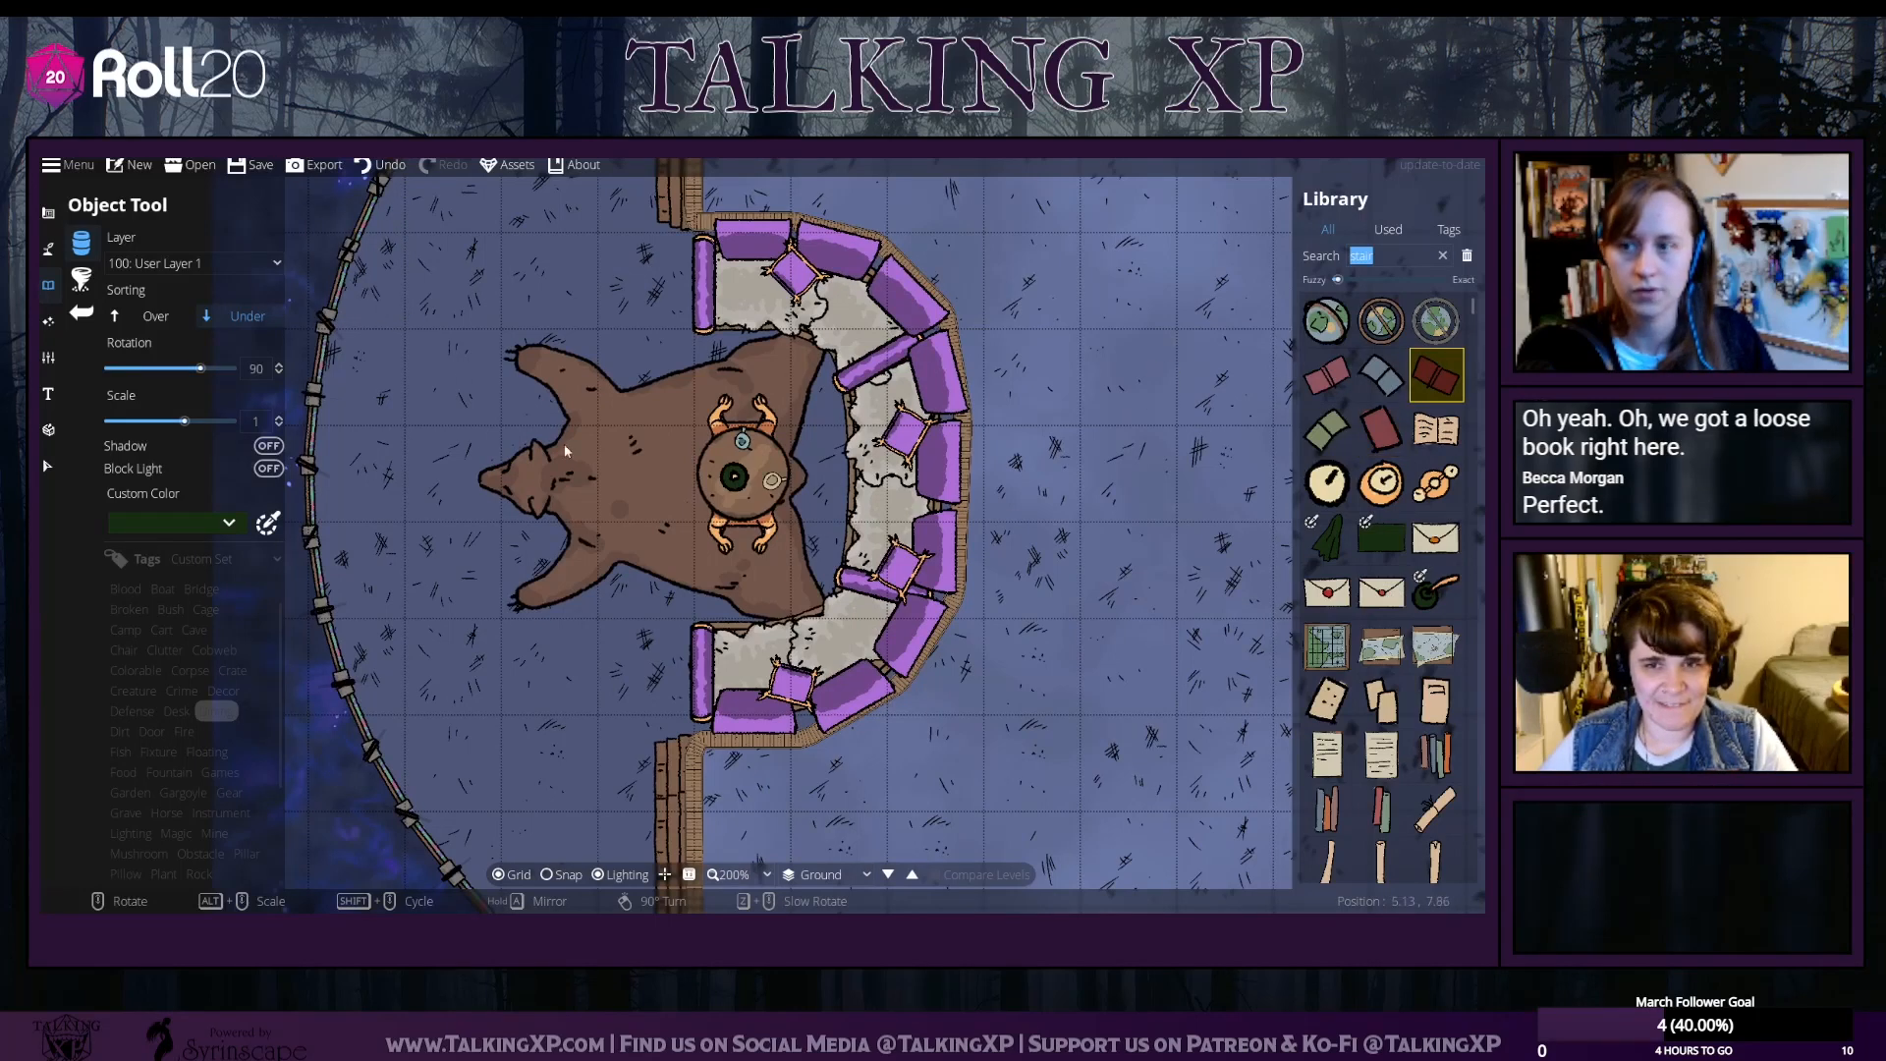
left_click(177, 263)
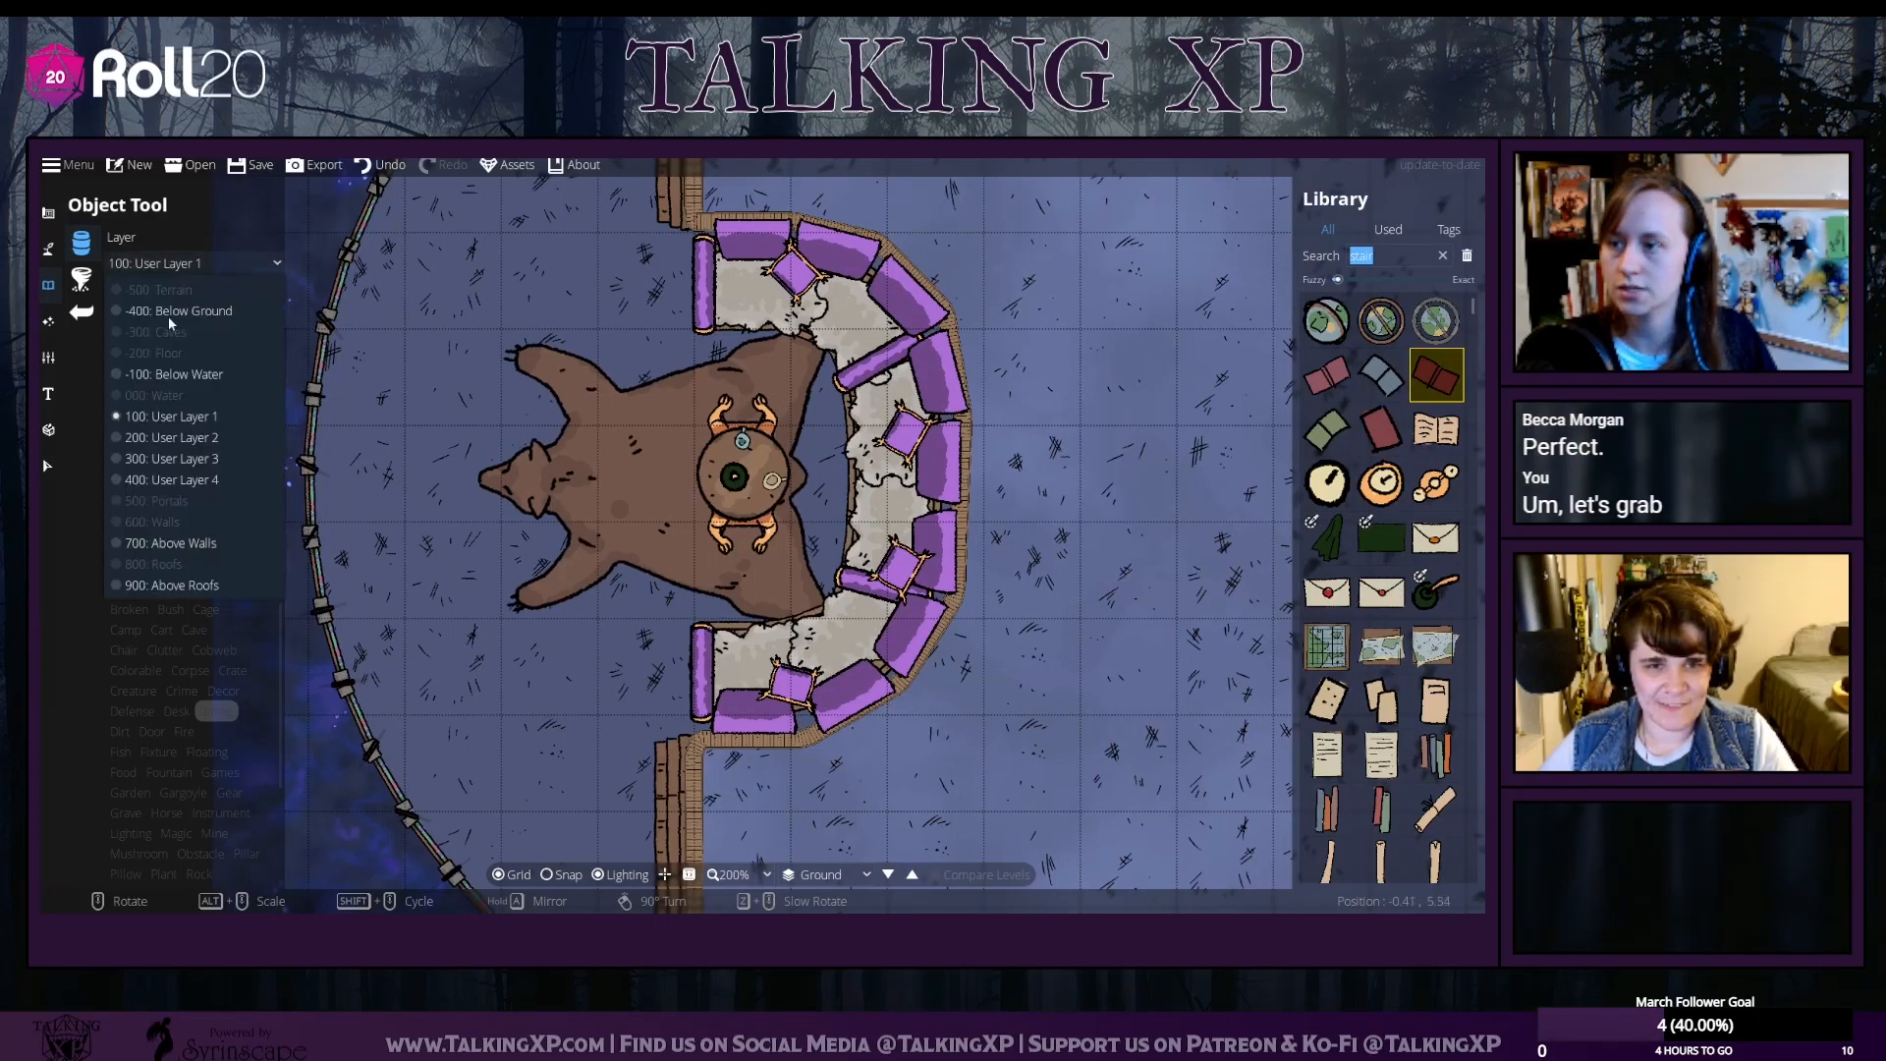
left_click(173, 437)
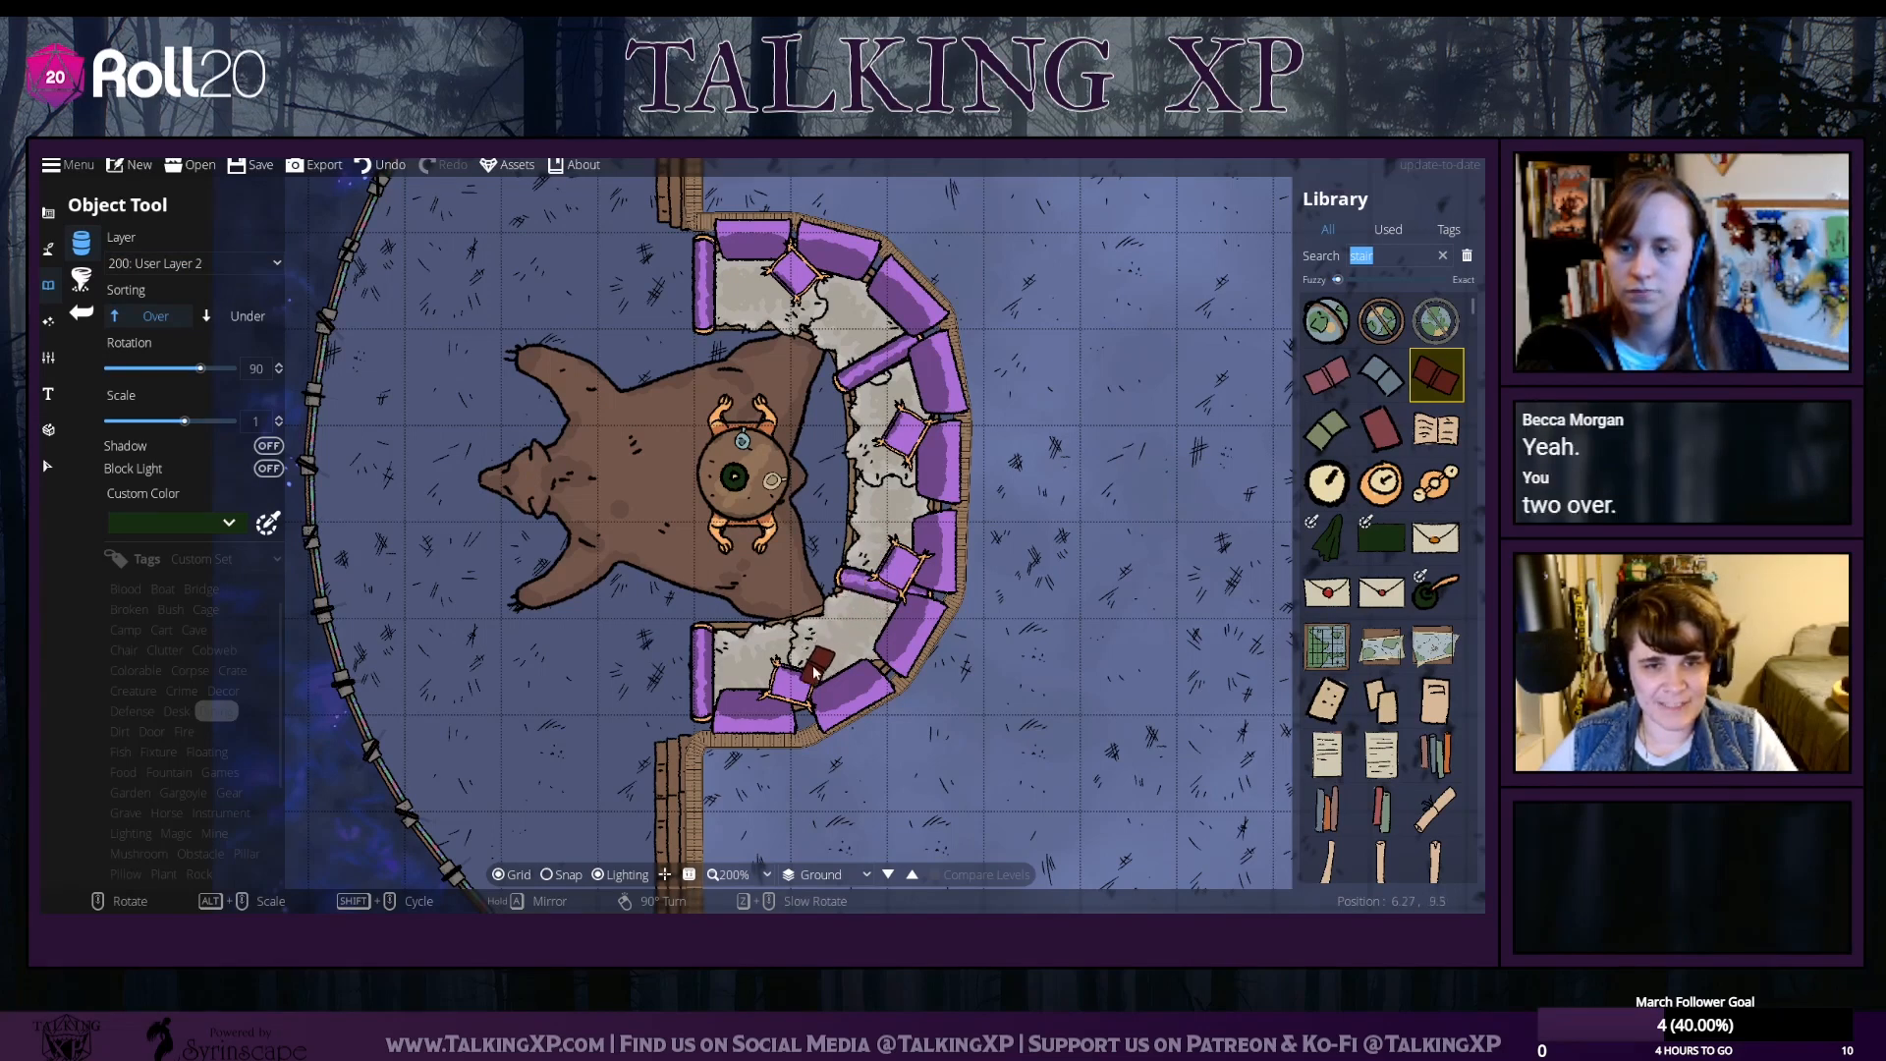
scroll(810, 672, "up", 2)
left_click(807, 668)
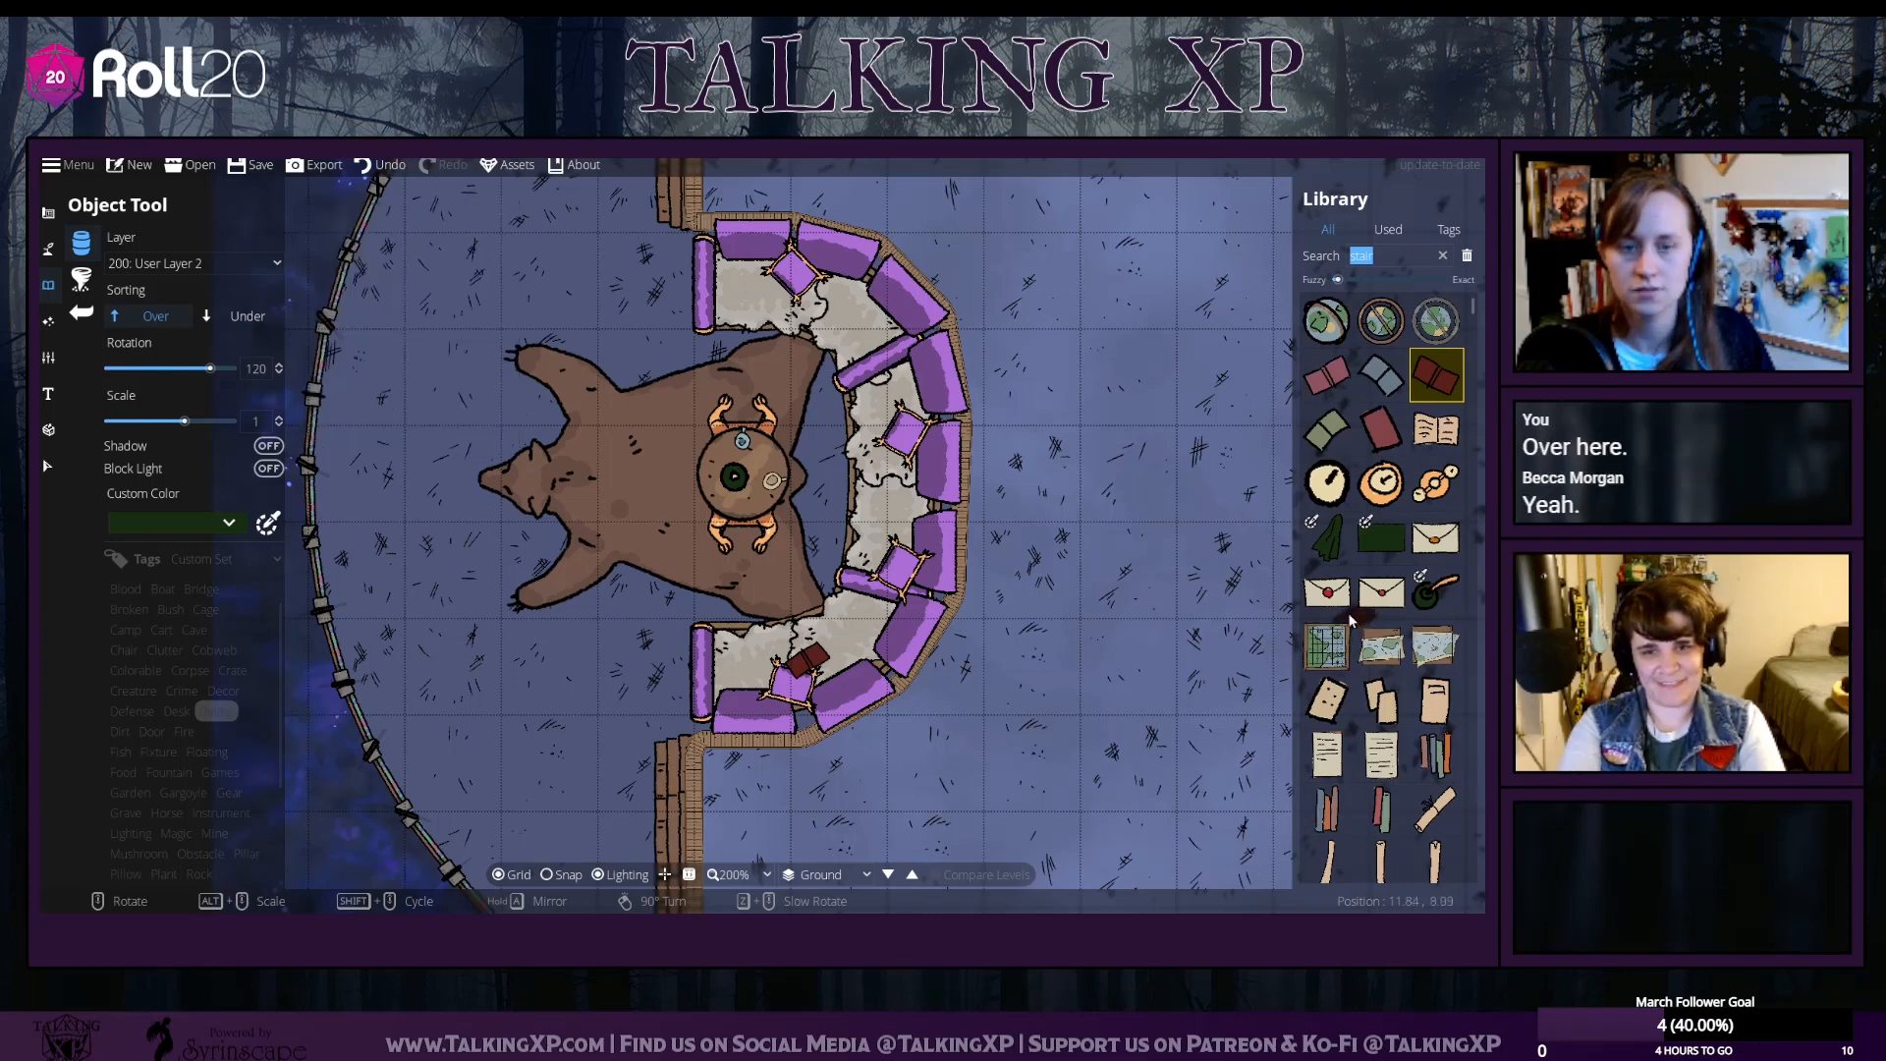
Search the object library for "bar"
left_click_drag(1094, 696, 1135, 590)
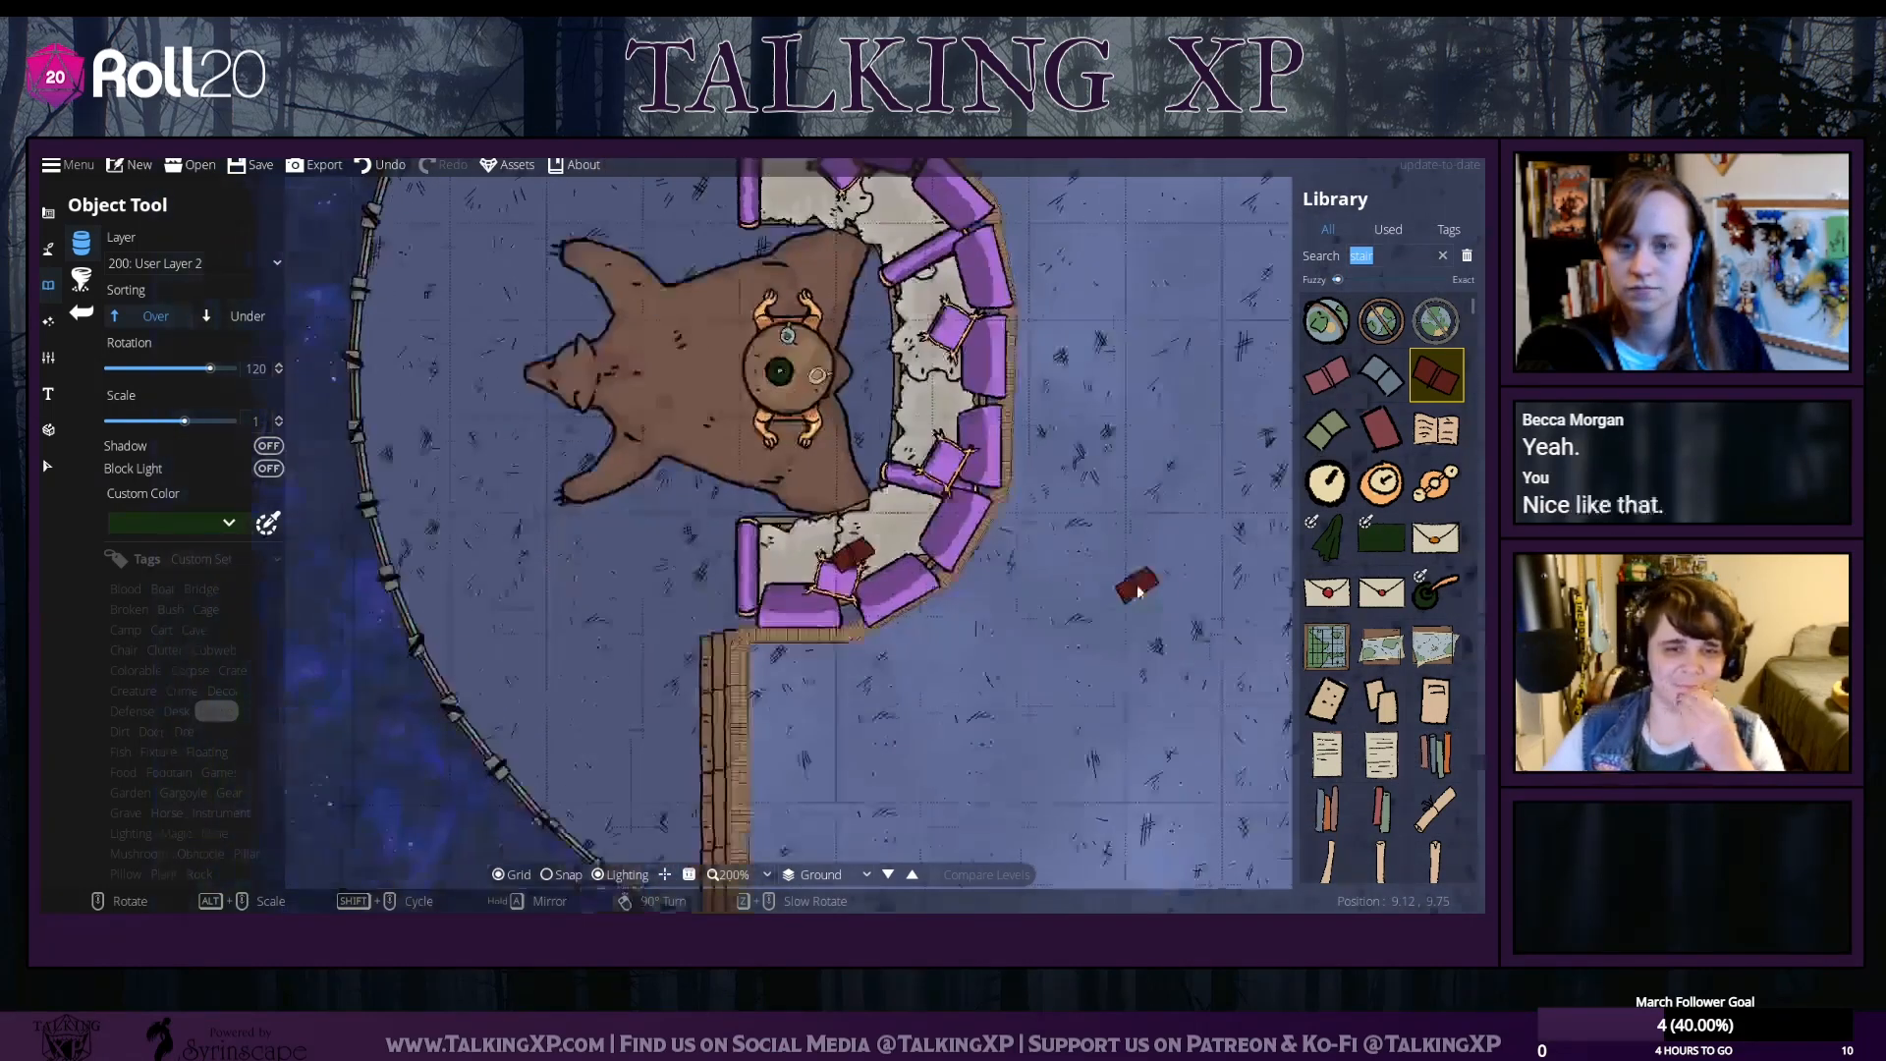
scroll(1038, 690, "down", 3)
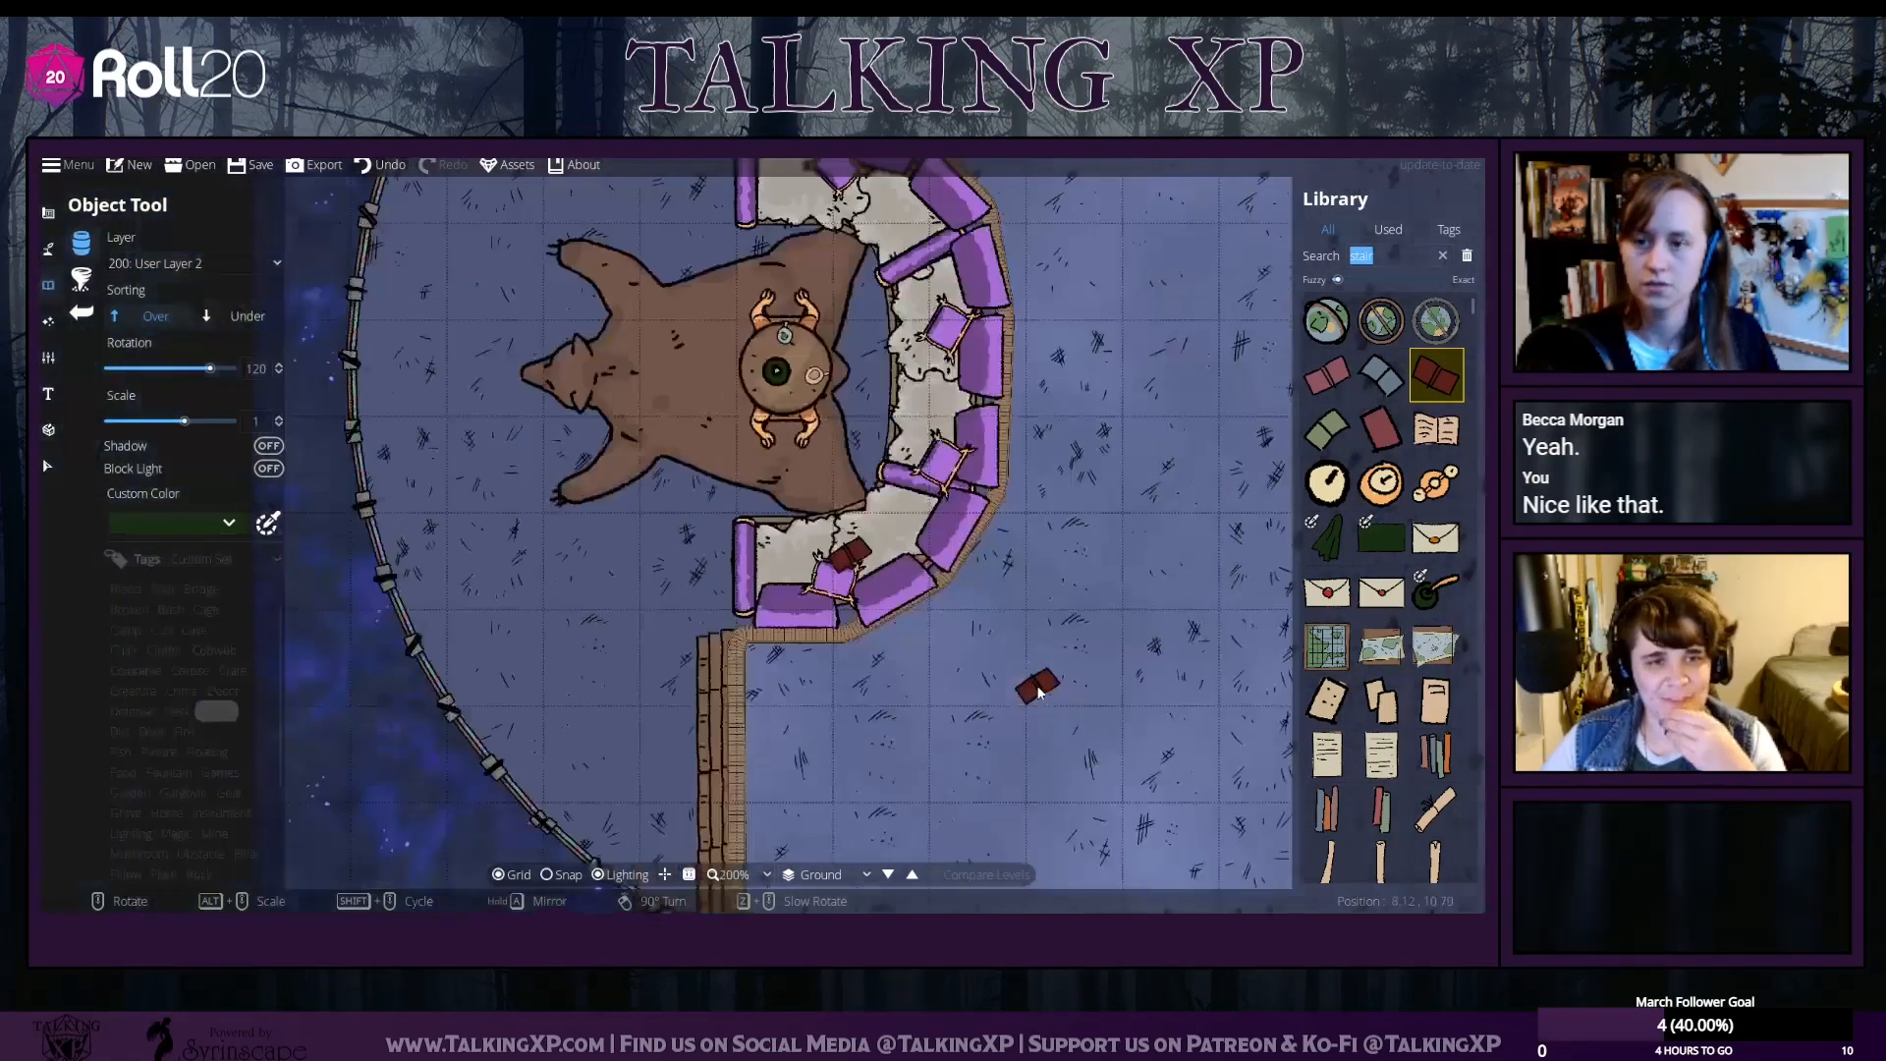
left_click_drag(1027, 555, 916, 598)
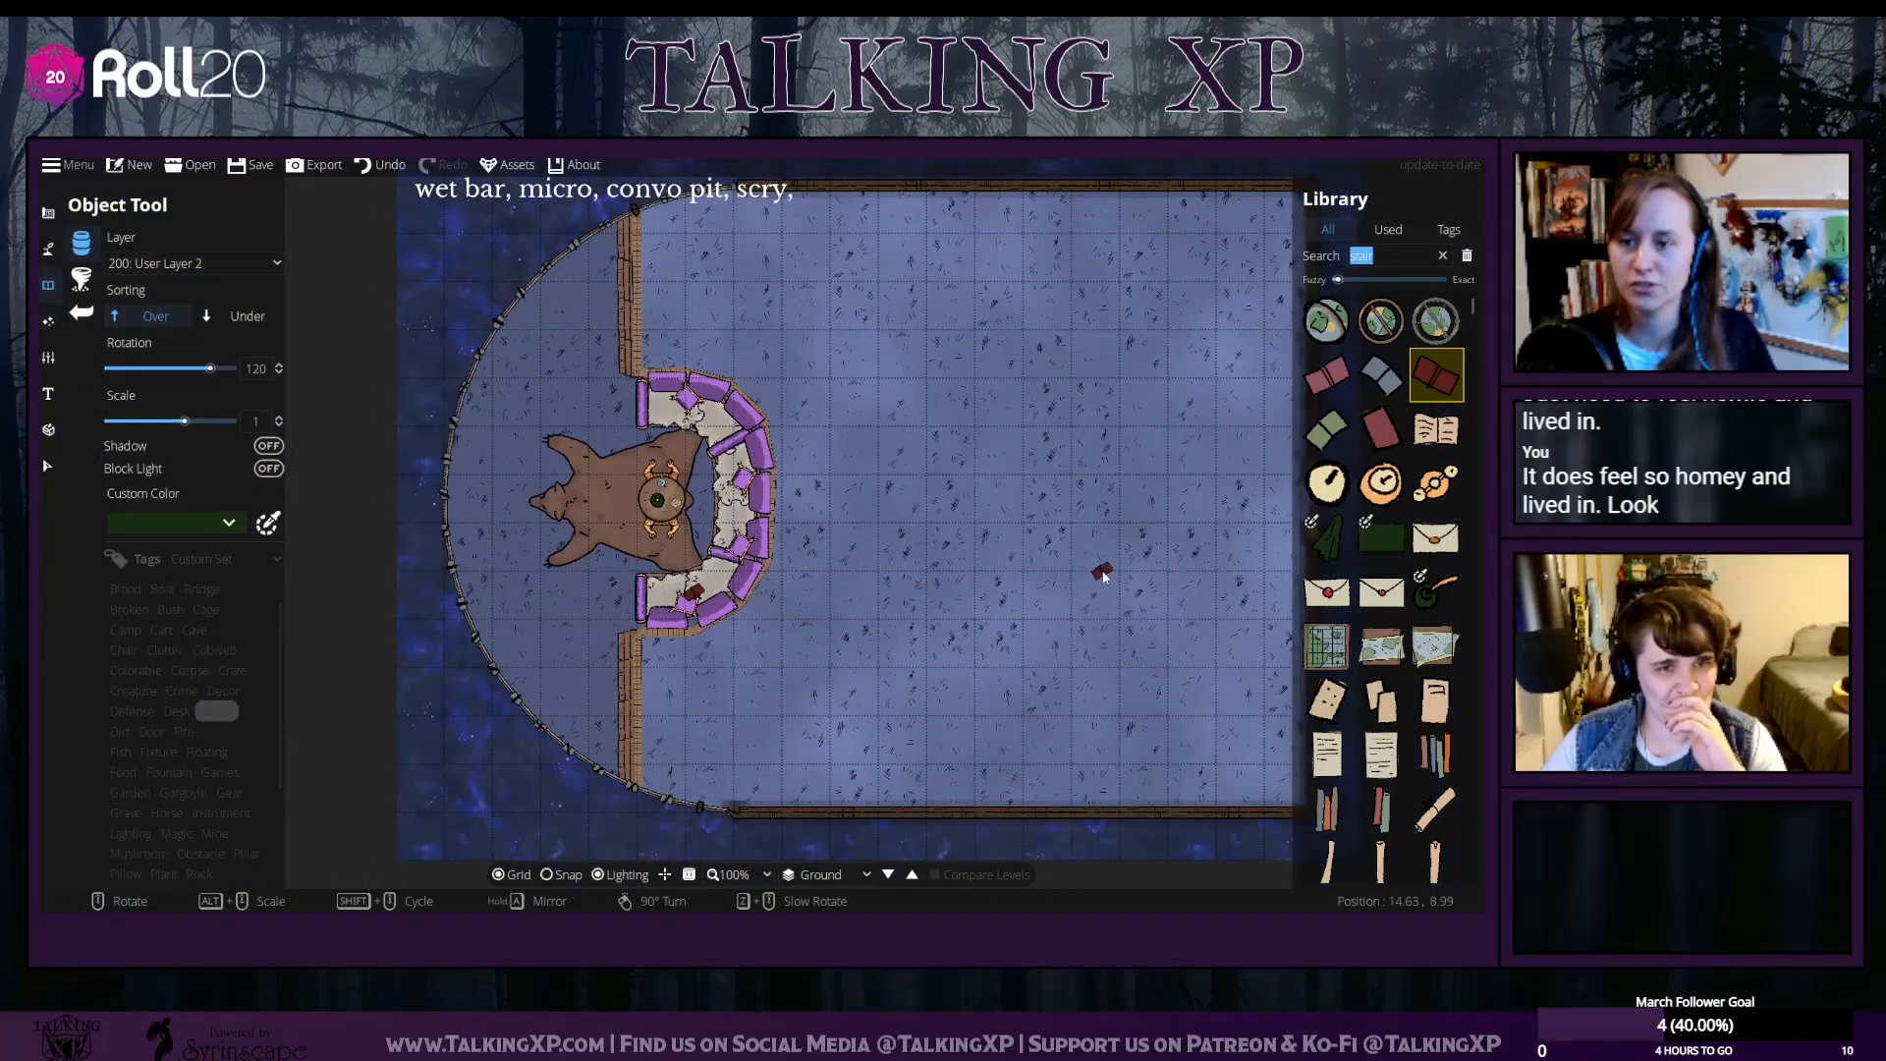
left_click_drag(1099, 573, 964, 630)
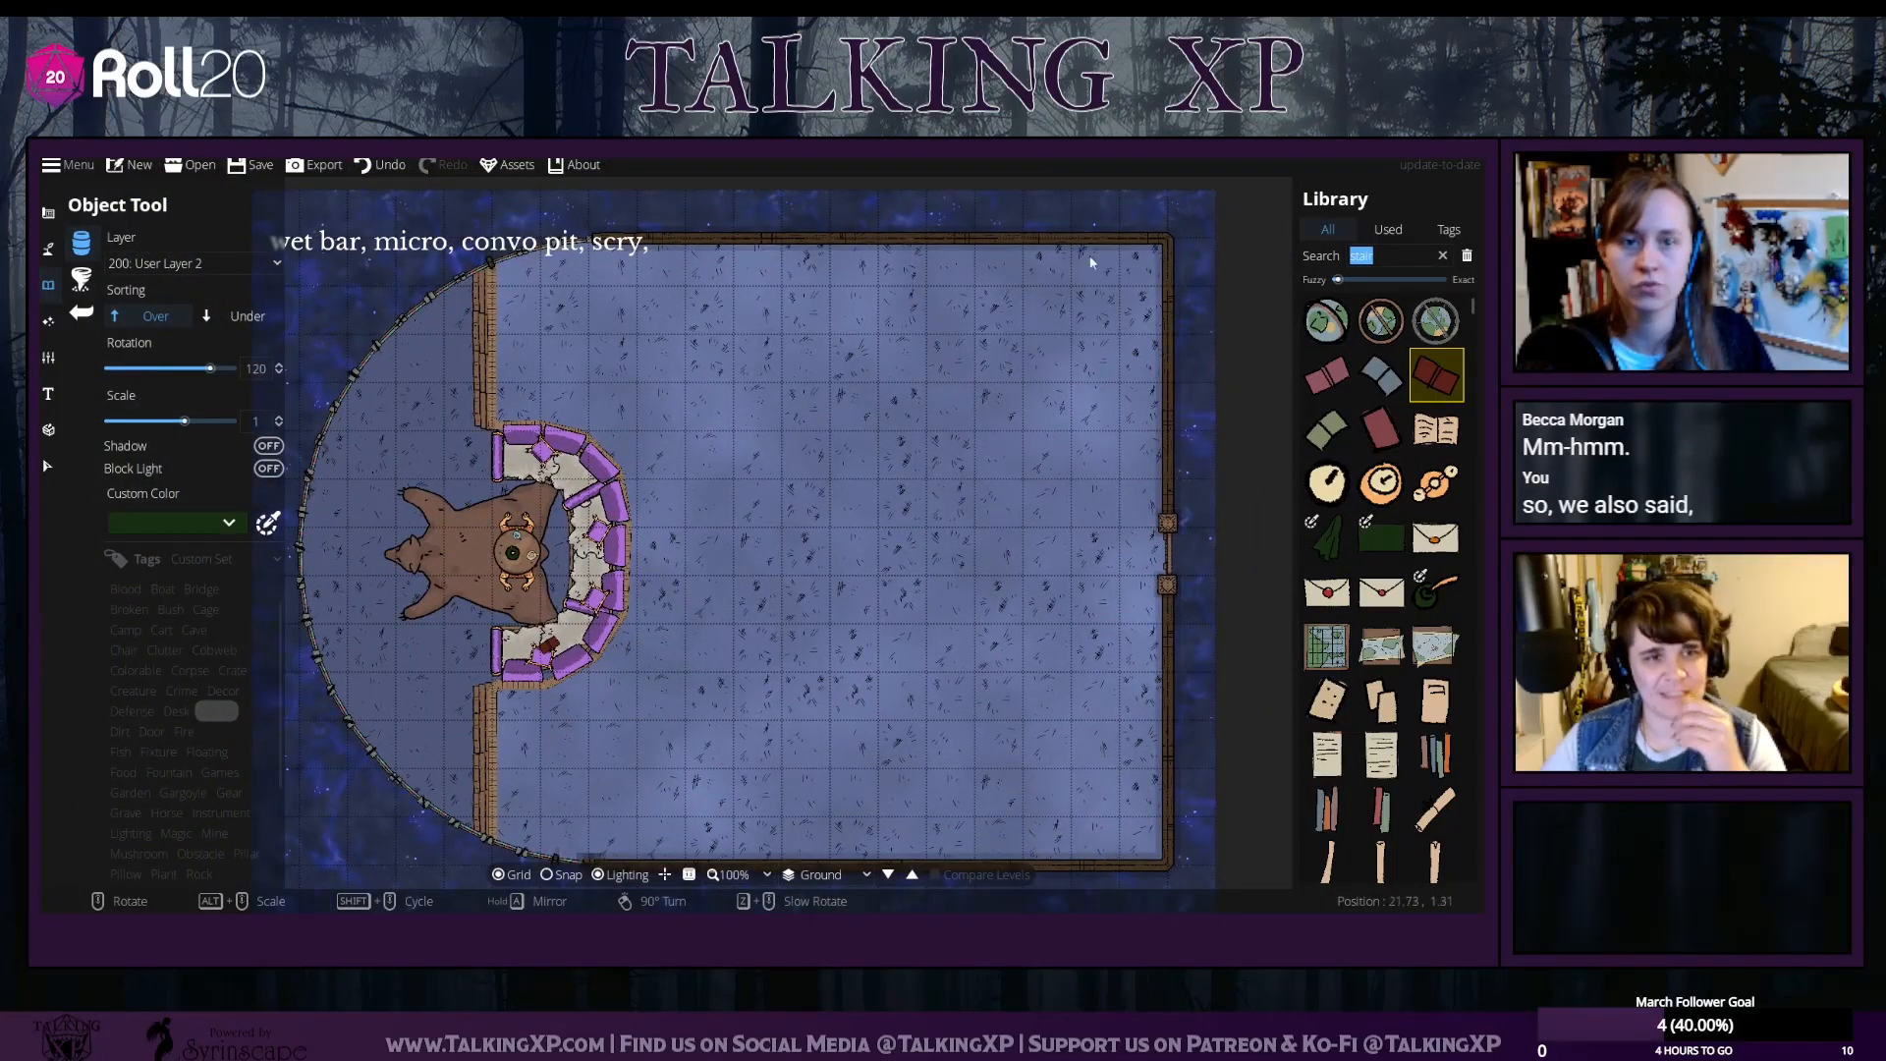
left_click(1390, 257)
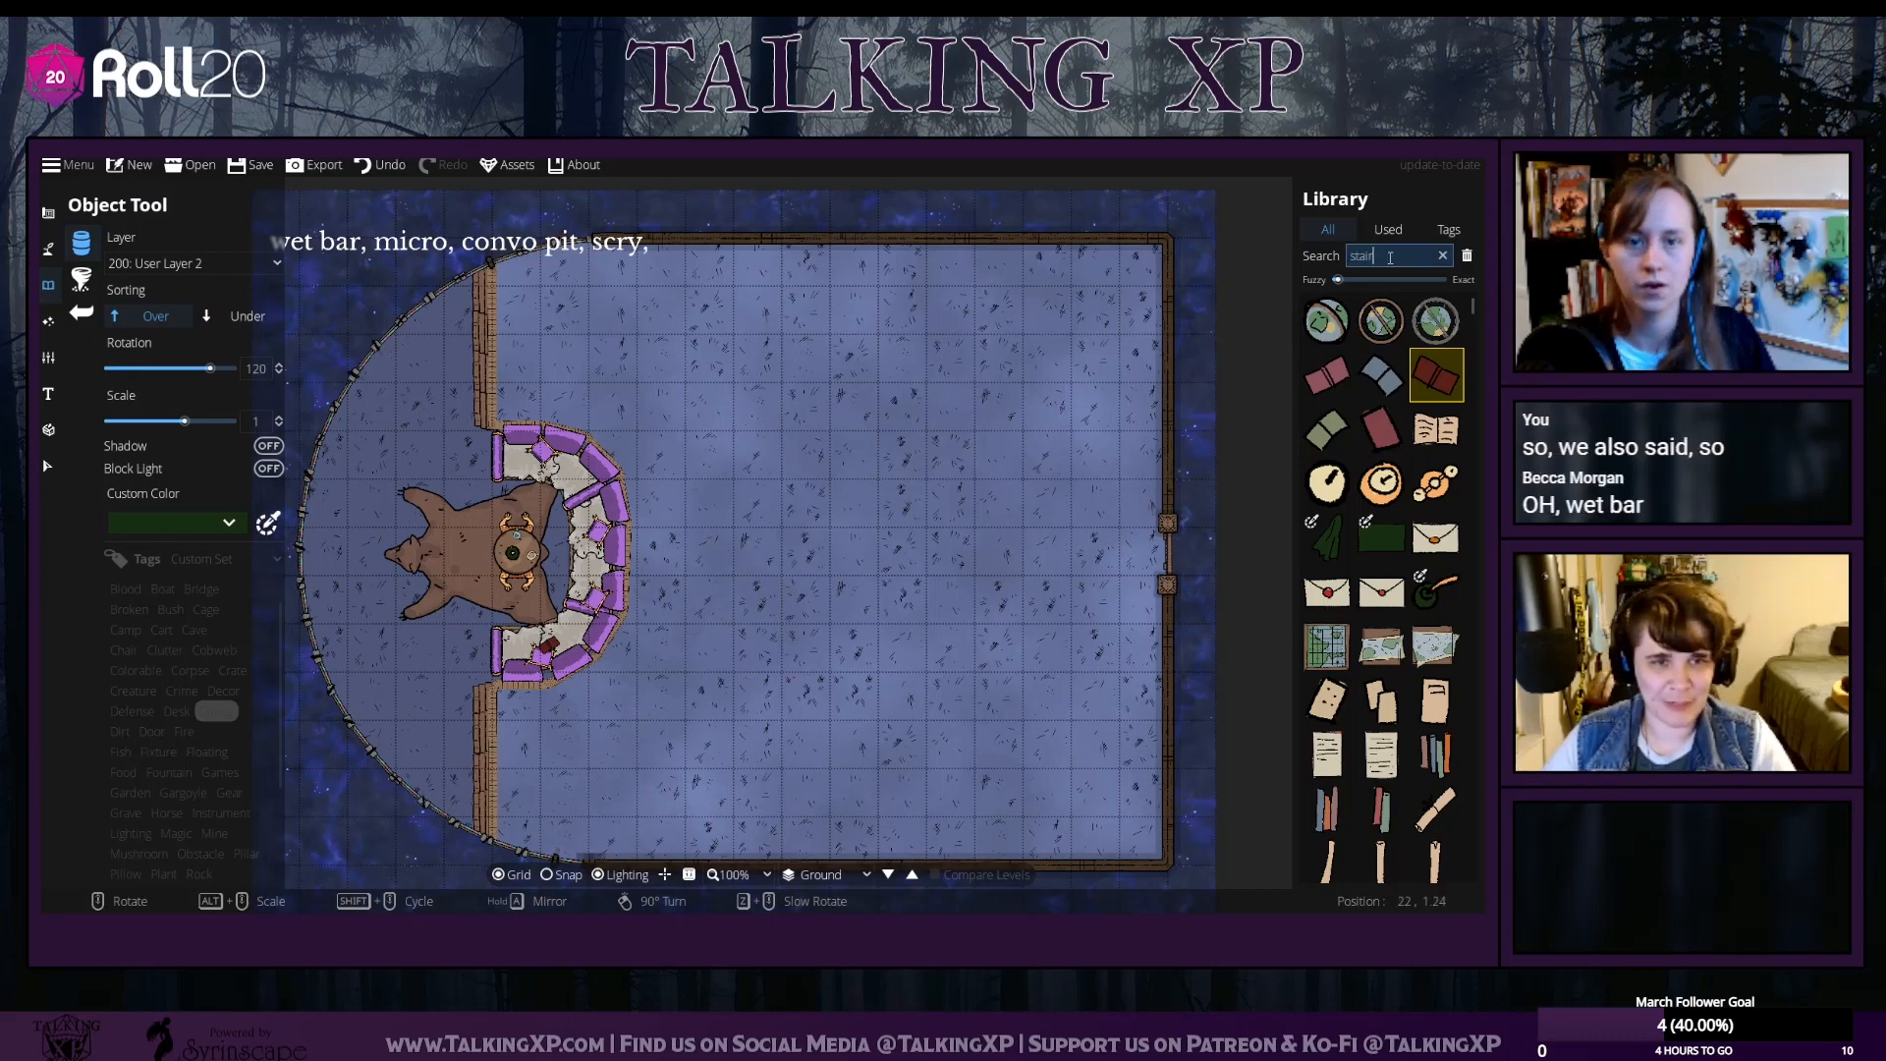
type("bar")
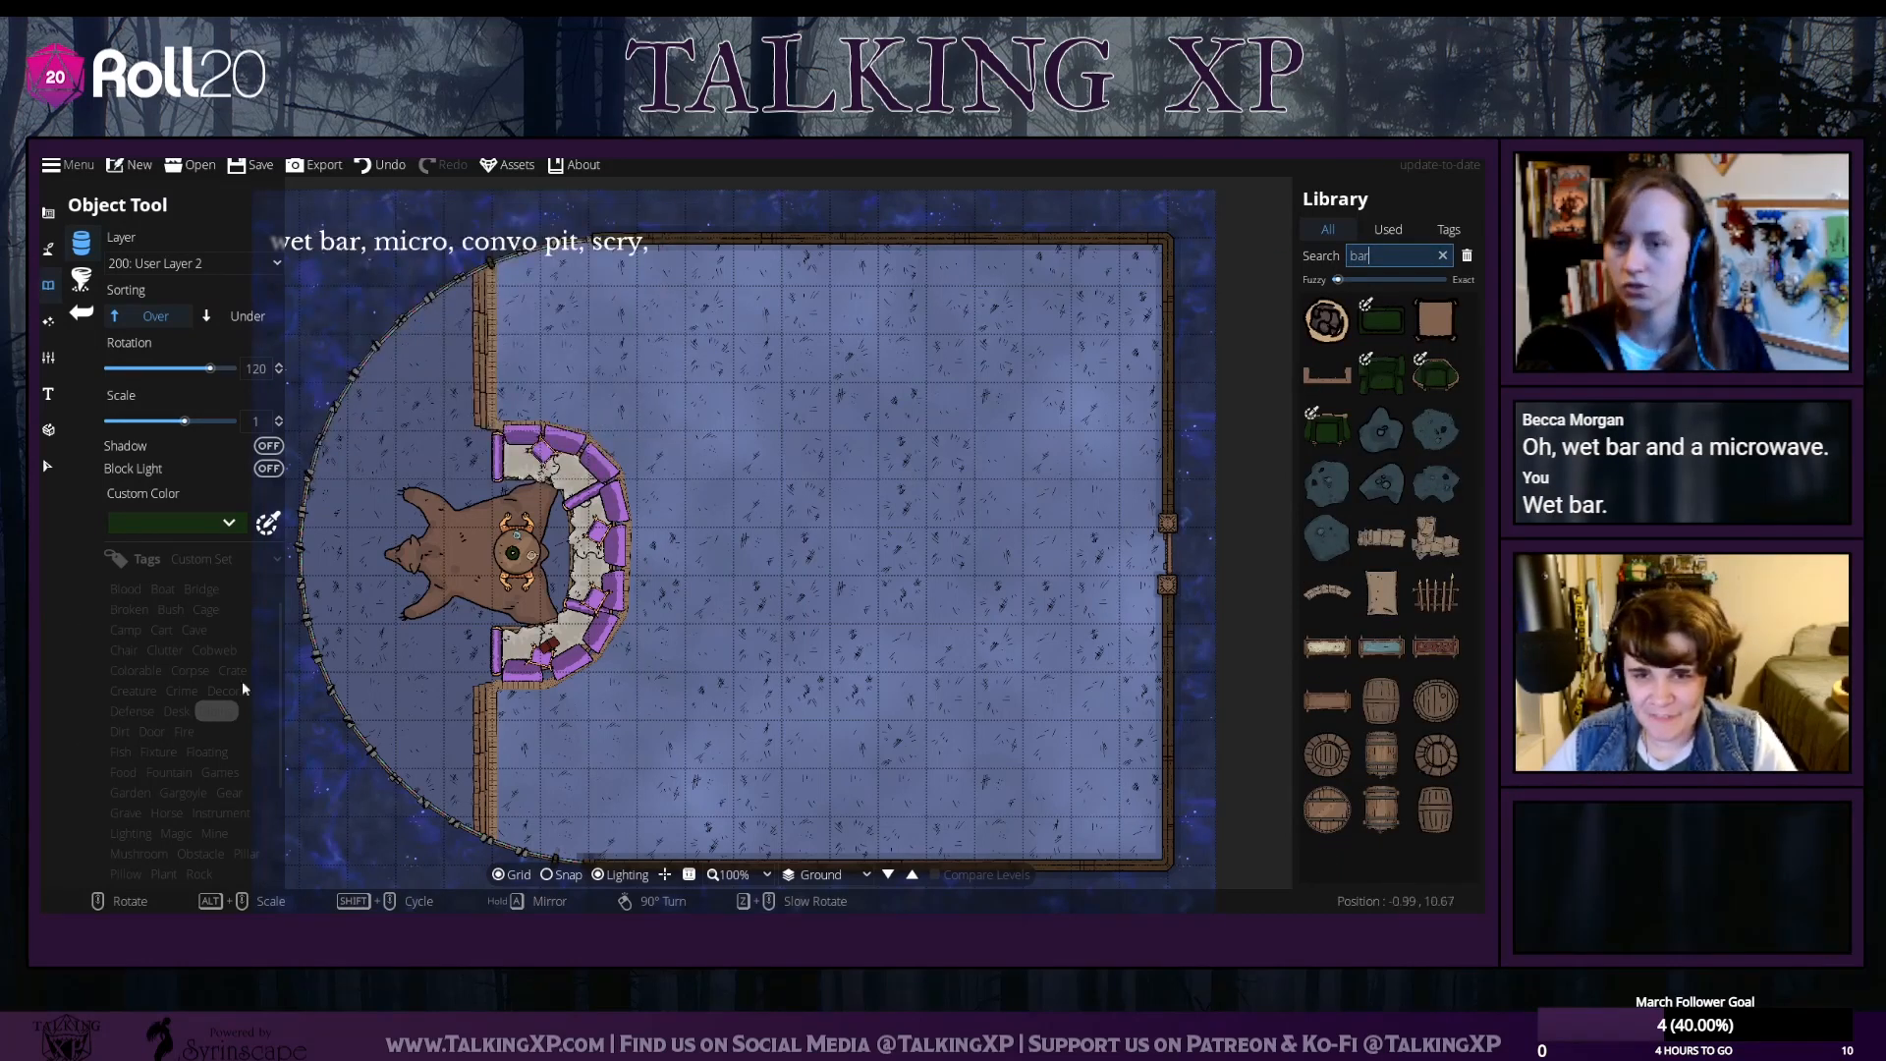
Check the Mess Hall, Town and Office tag sets and filter the object library to the Tavern set
left_click(188, 771)
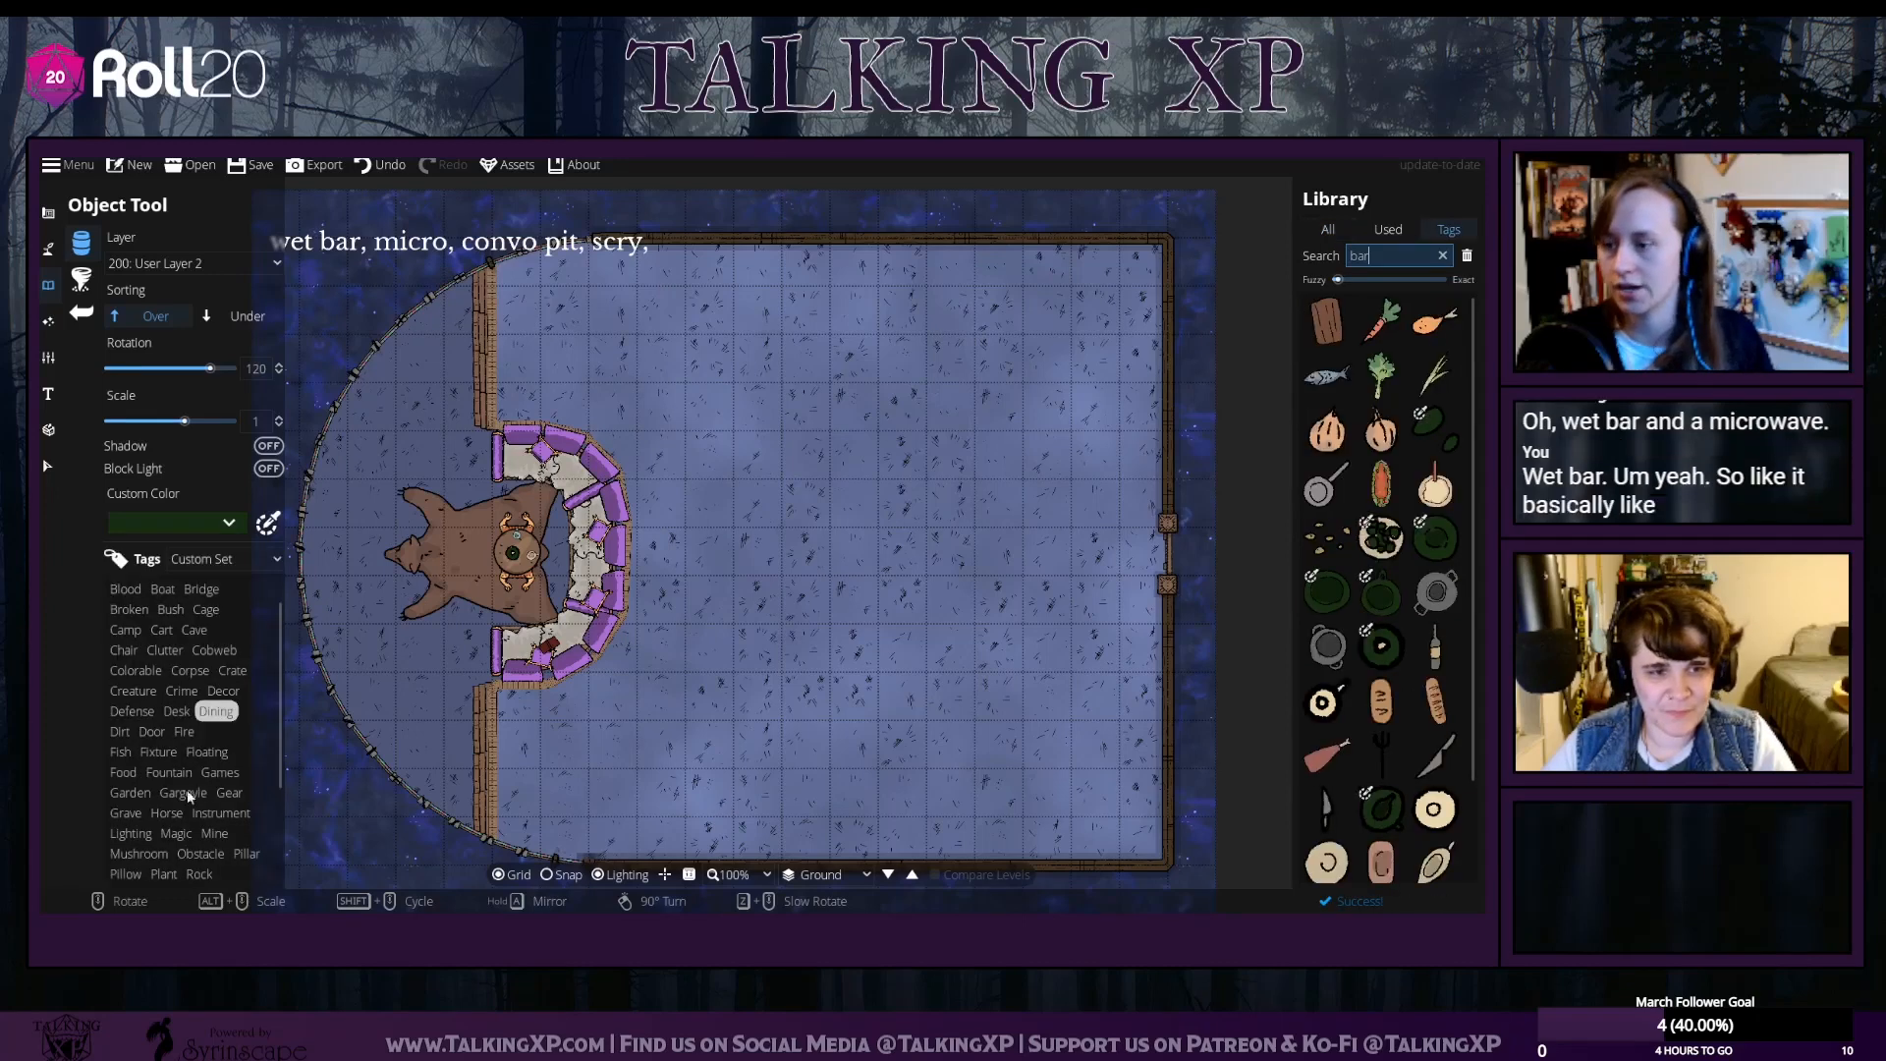
left_click(206, 558)
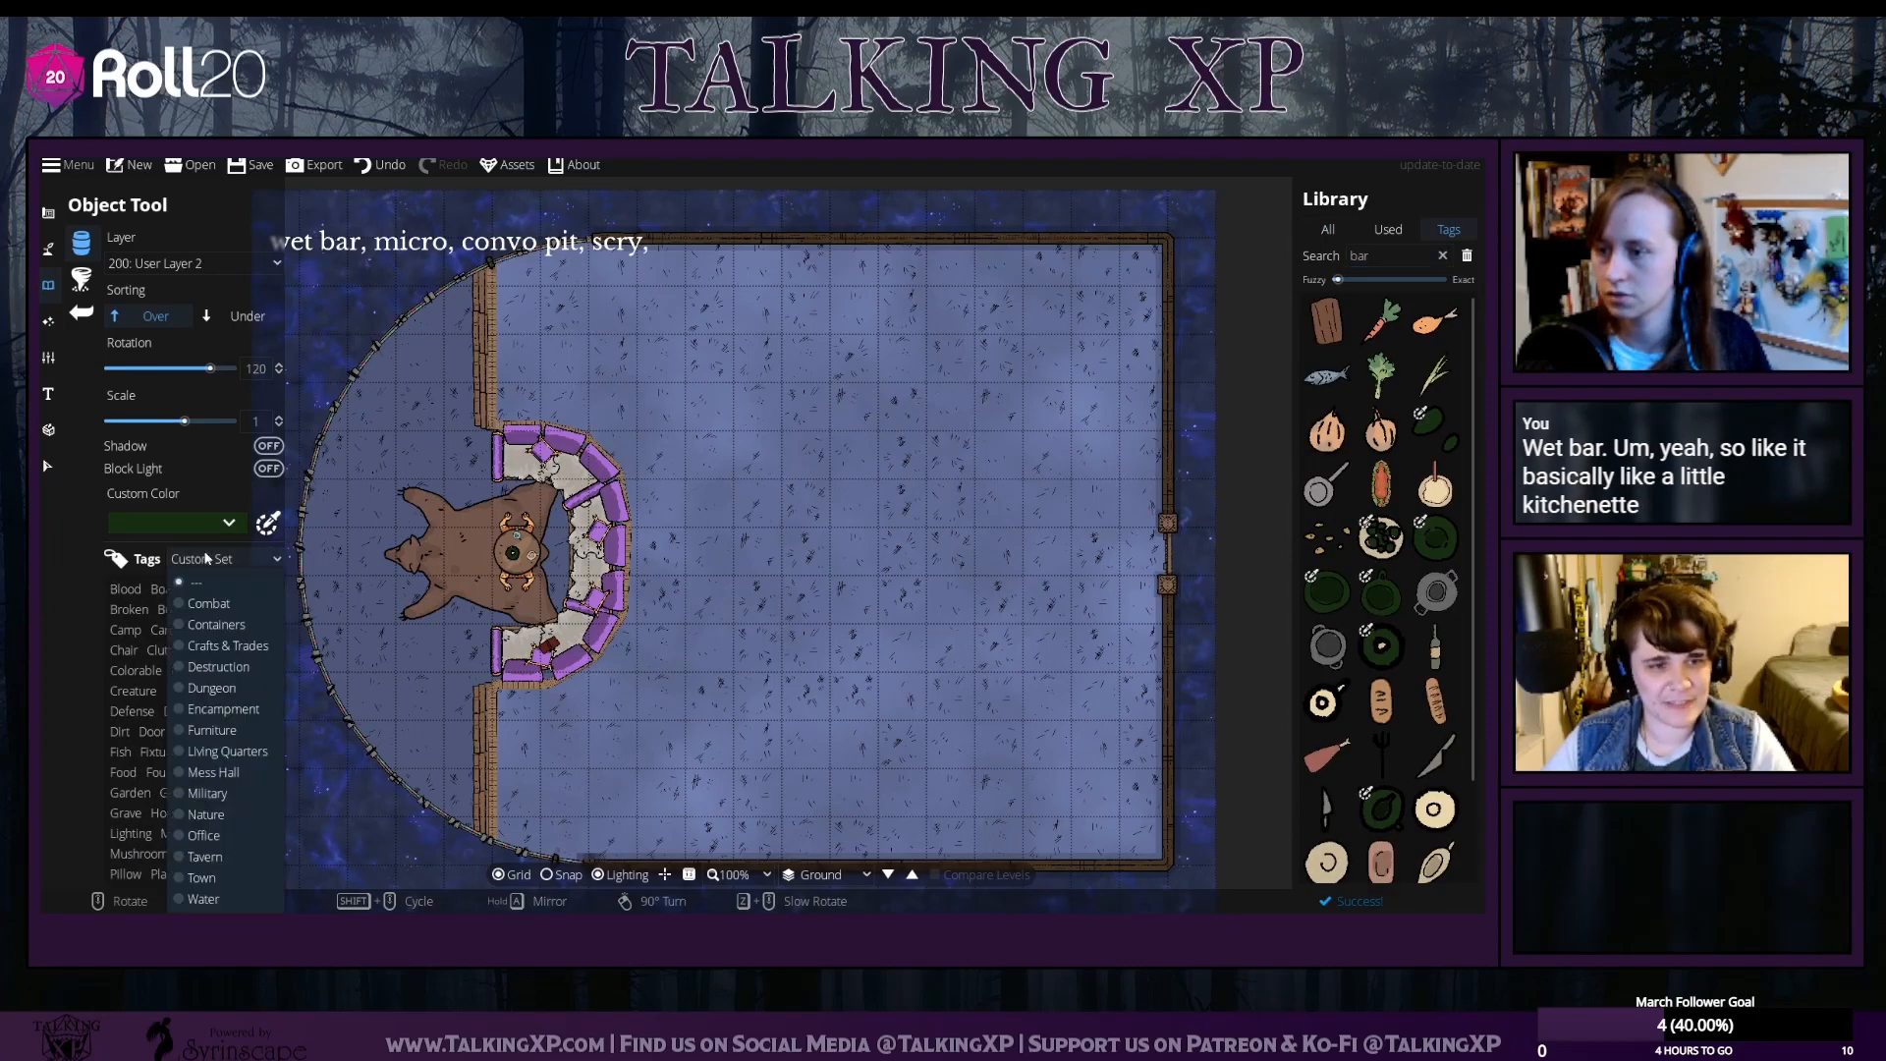
left_click(218, 774)
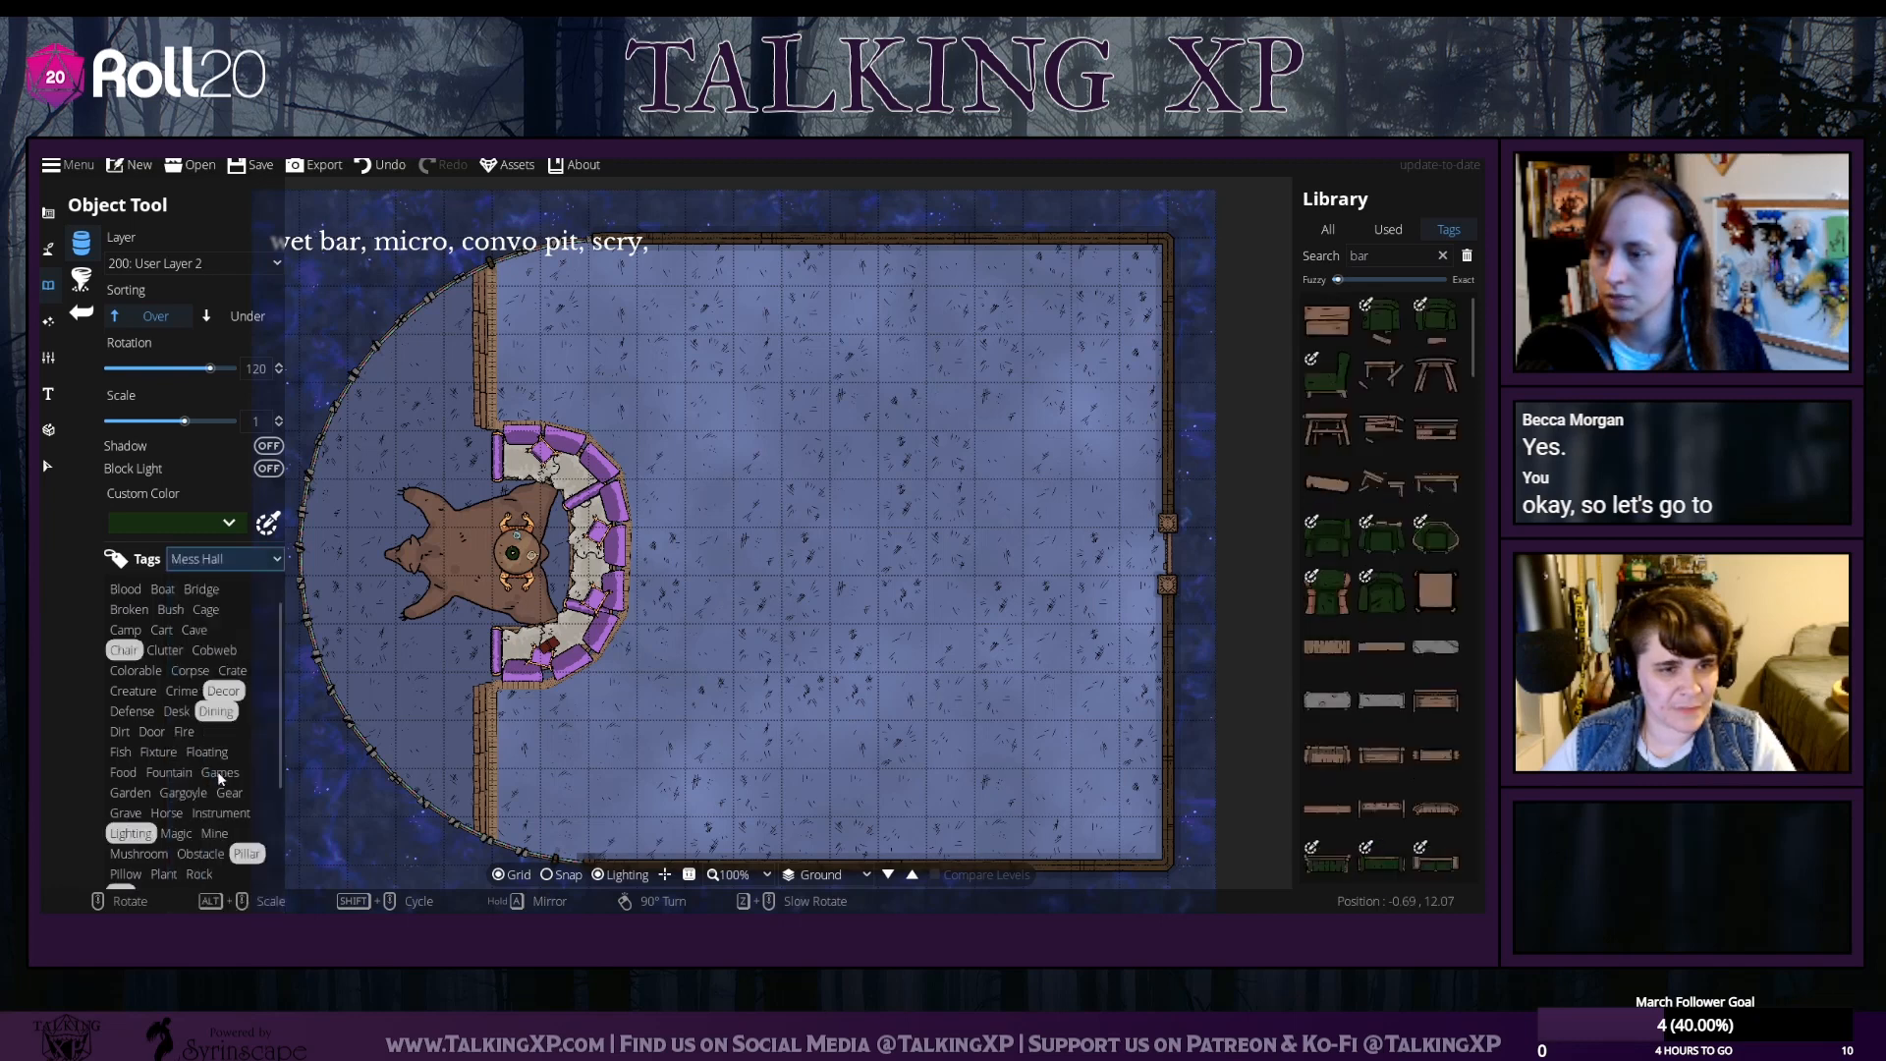
left_click(224, 560)
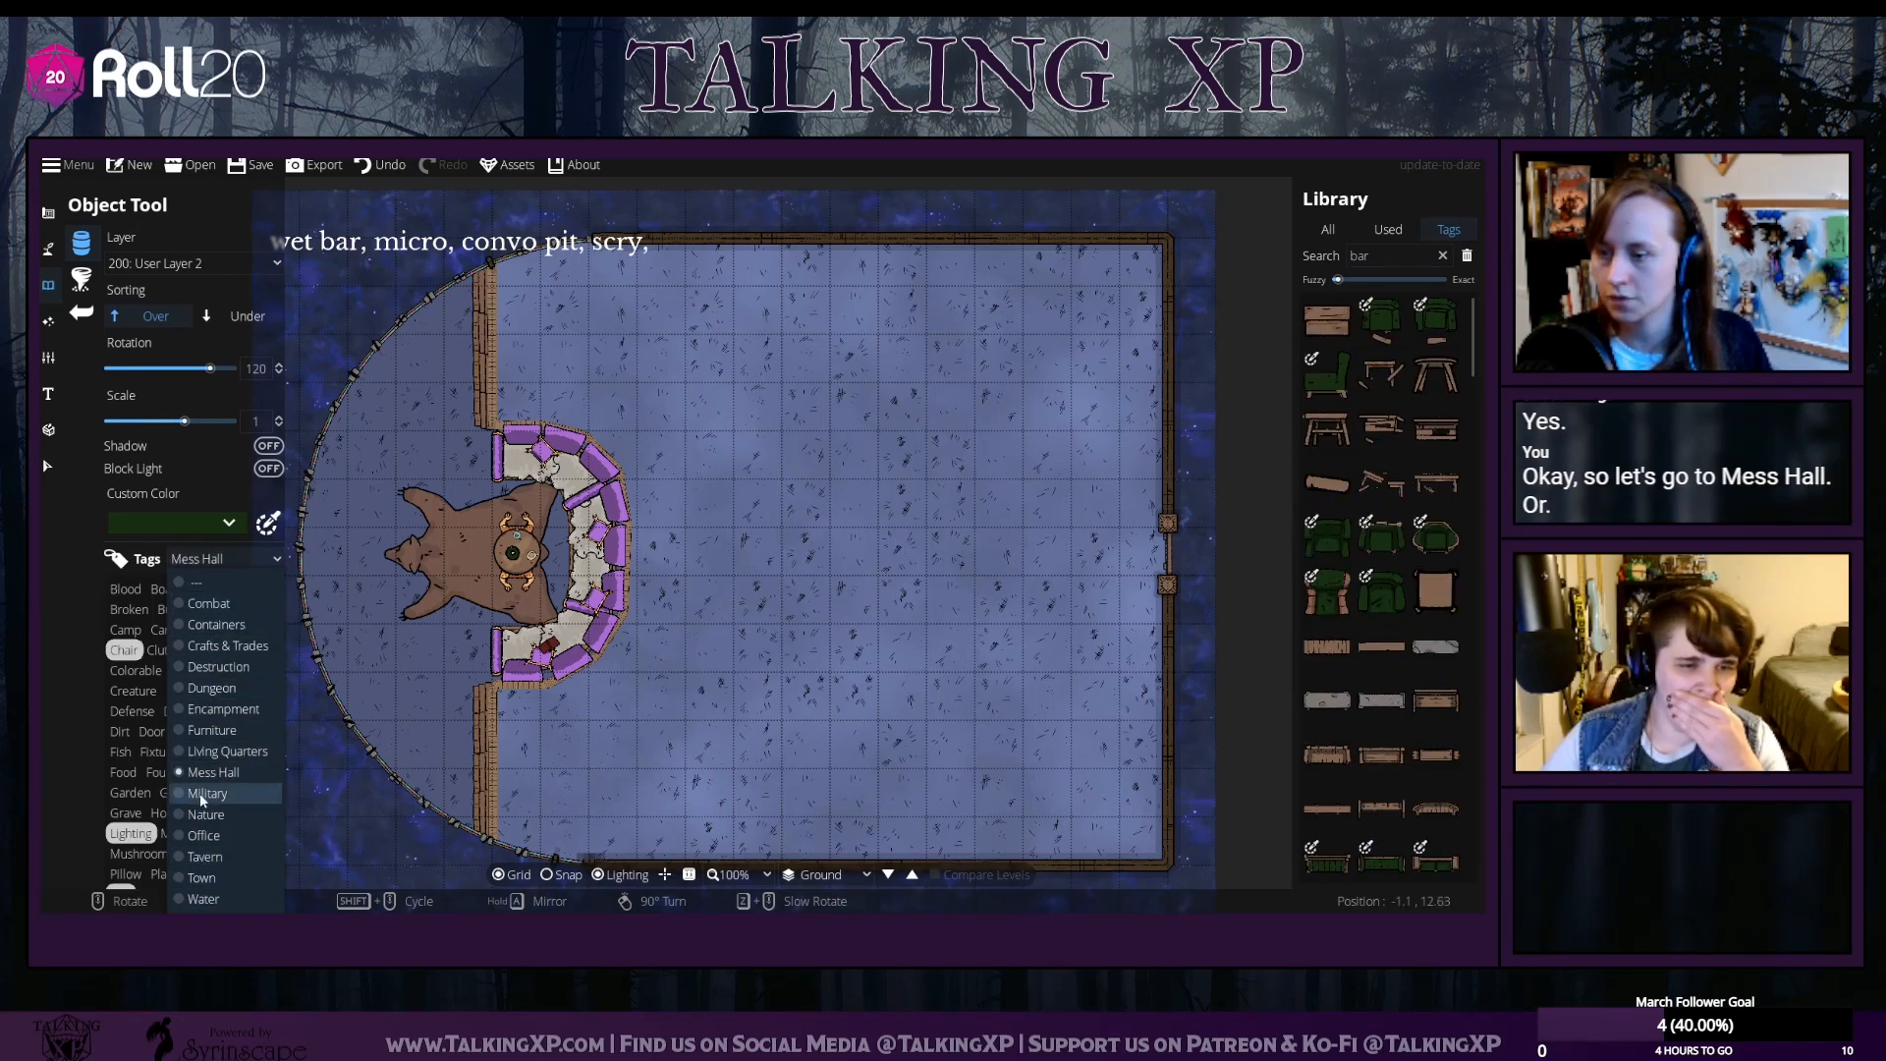
left_click(1436, 595)
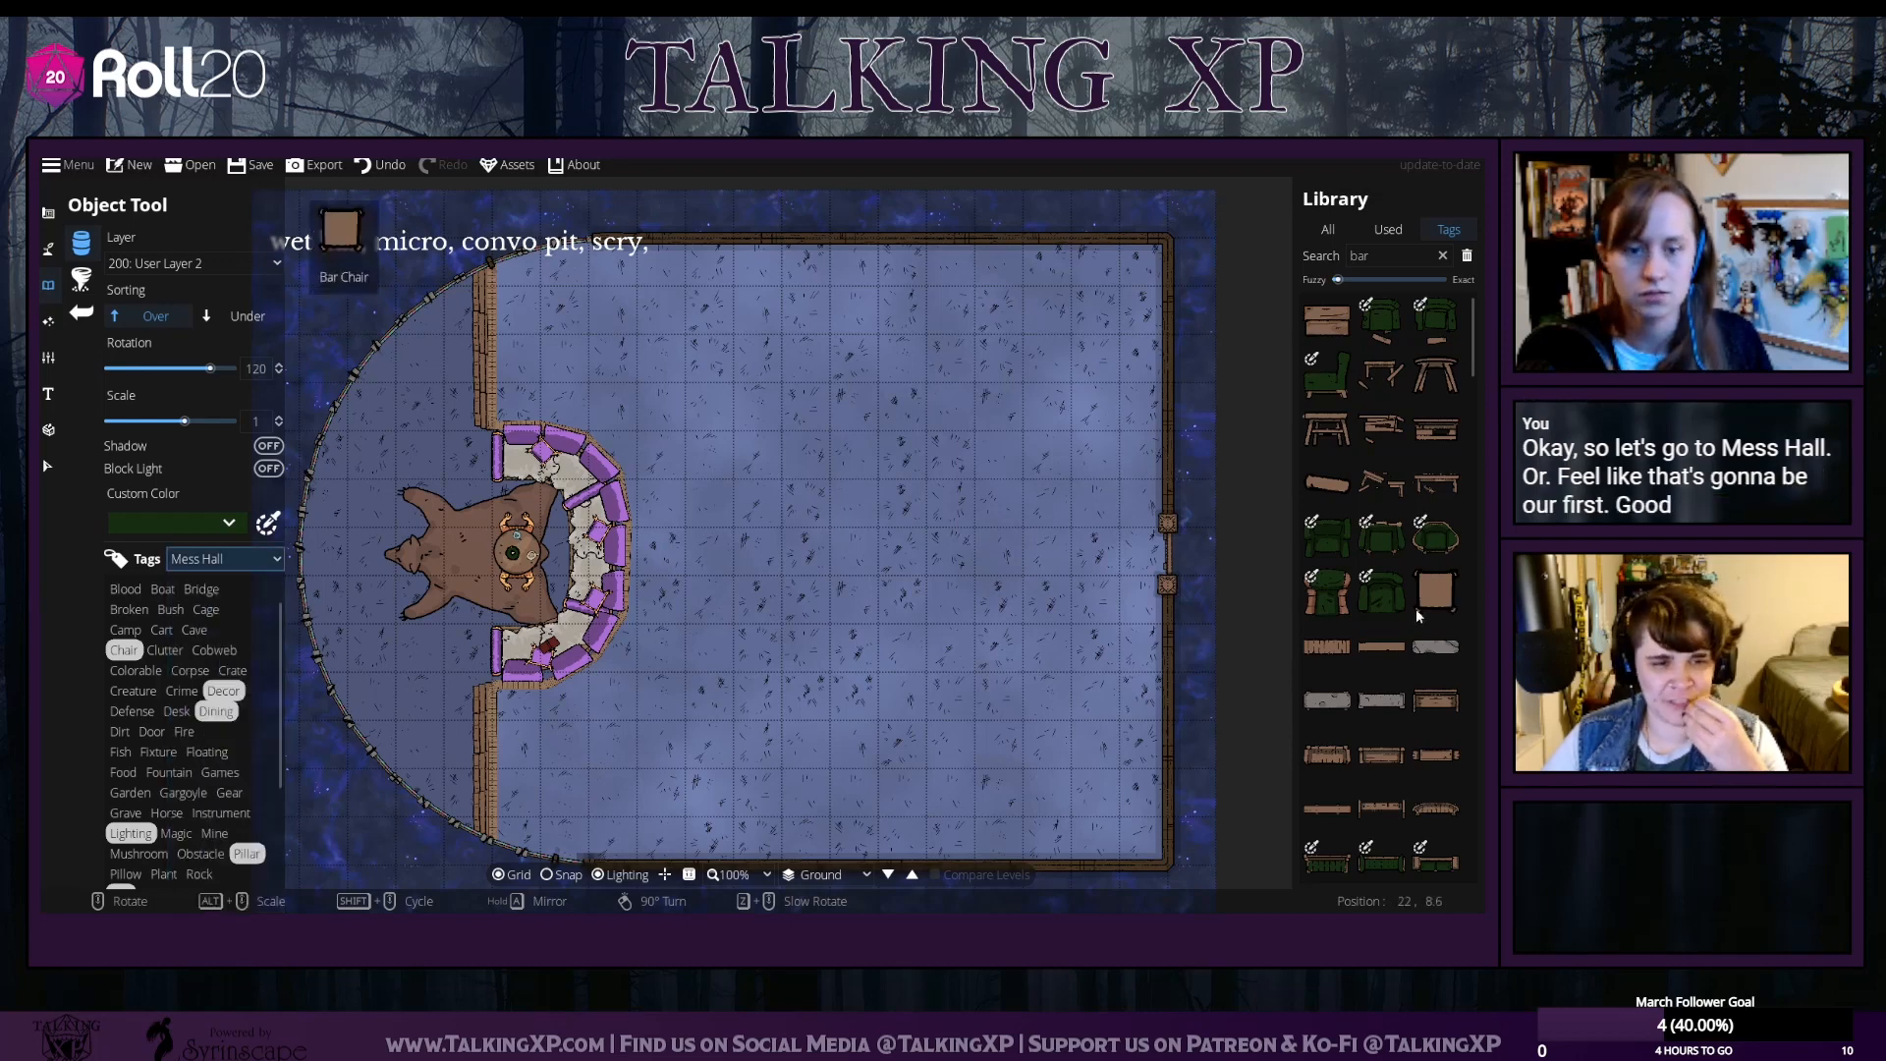
left_click(275, 562)
left_click(216, 863)
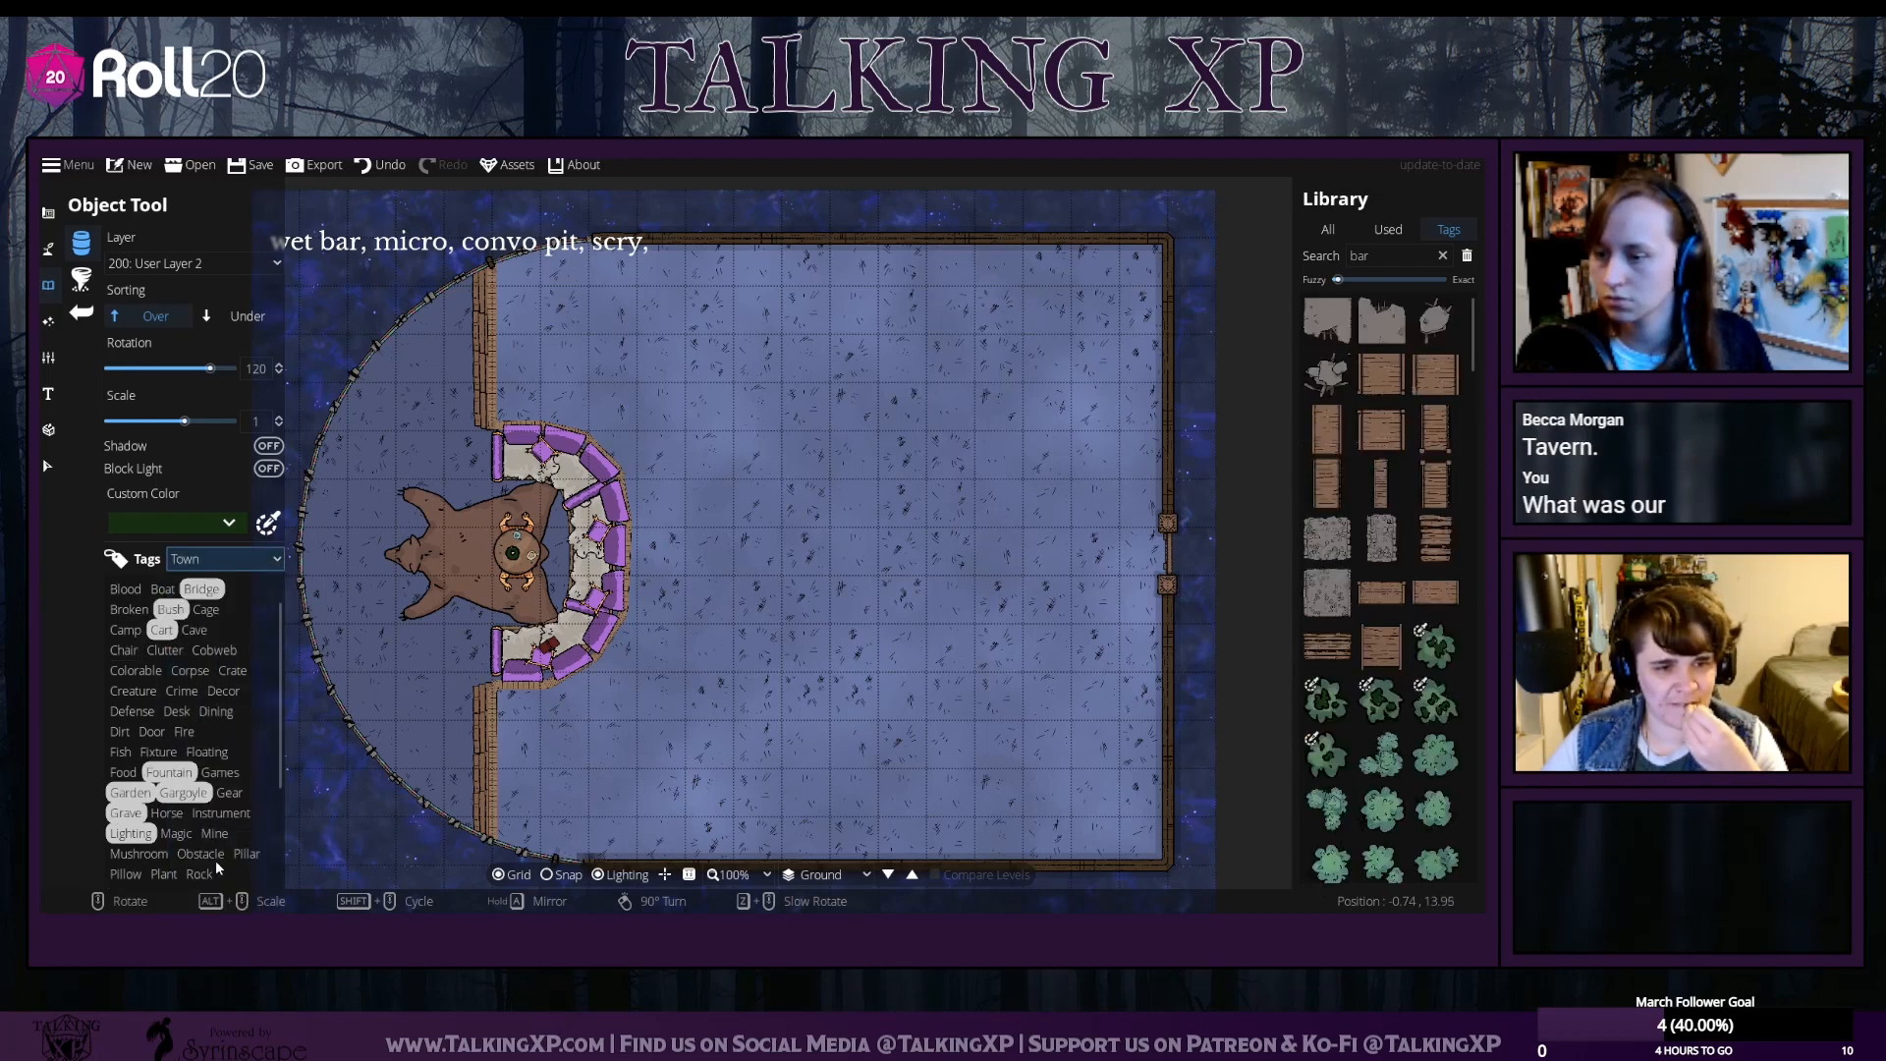
left_click(224, 563)
left_click(206, 854)
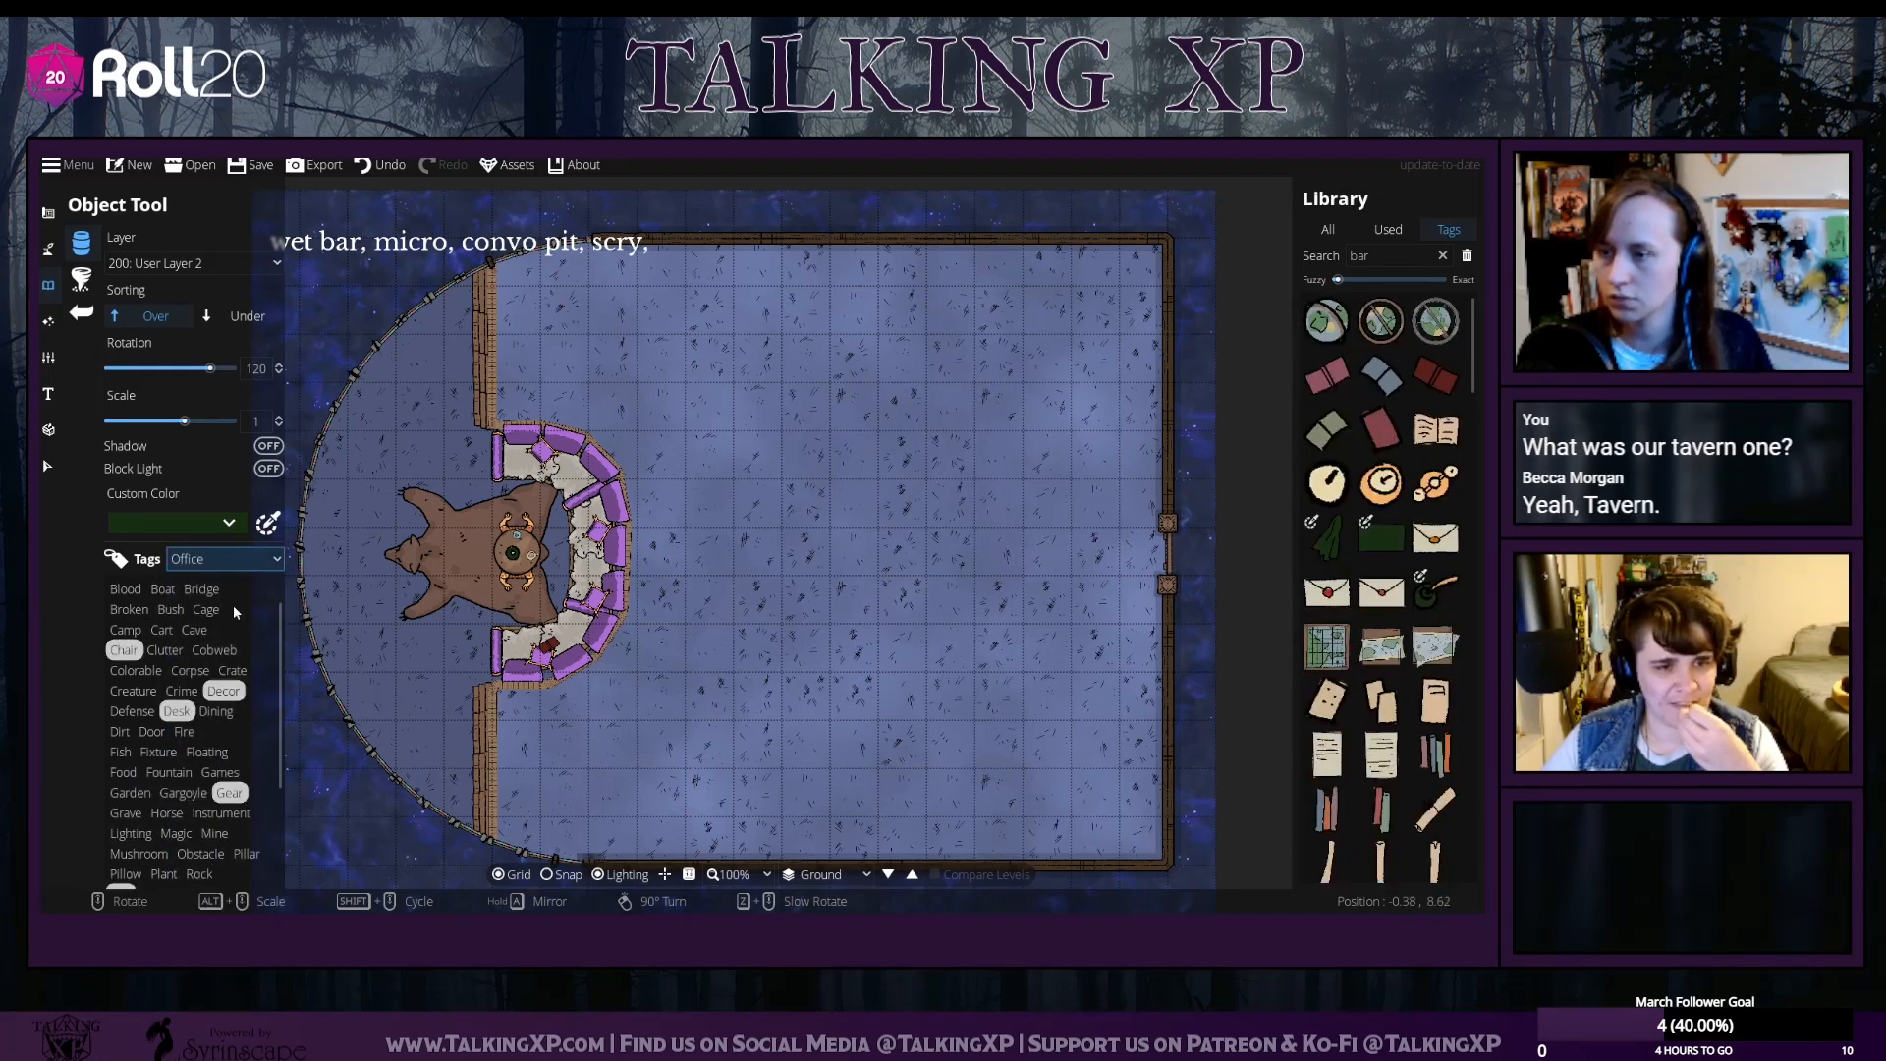
left_click(241, 562)
left_click(213, 863)
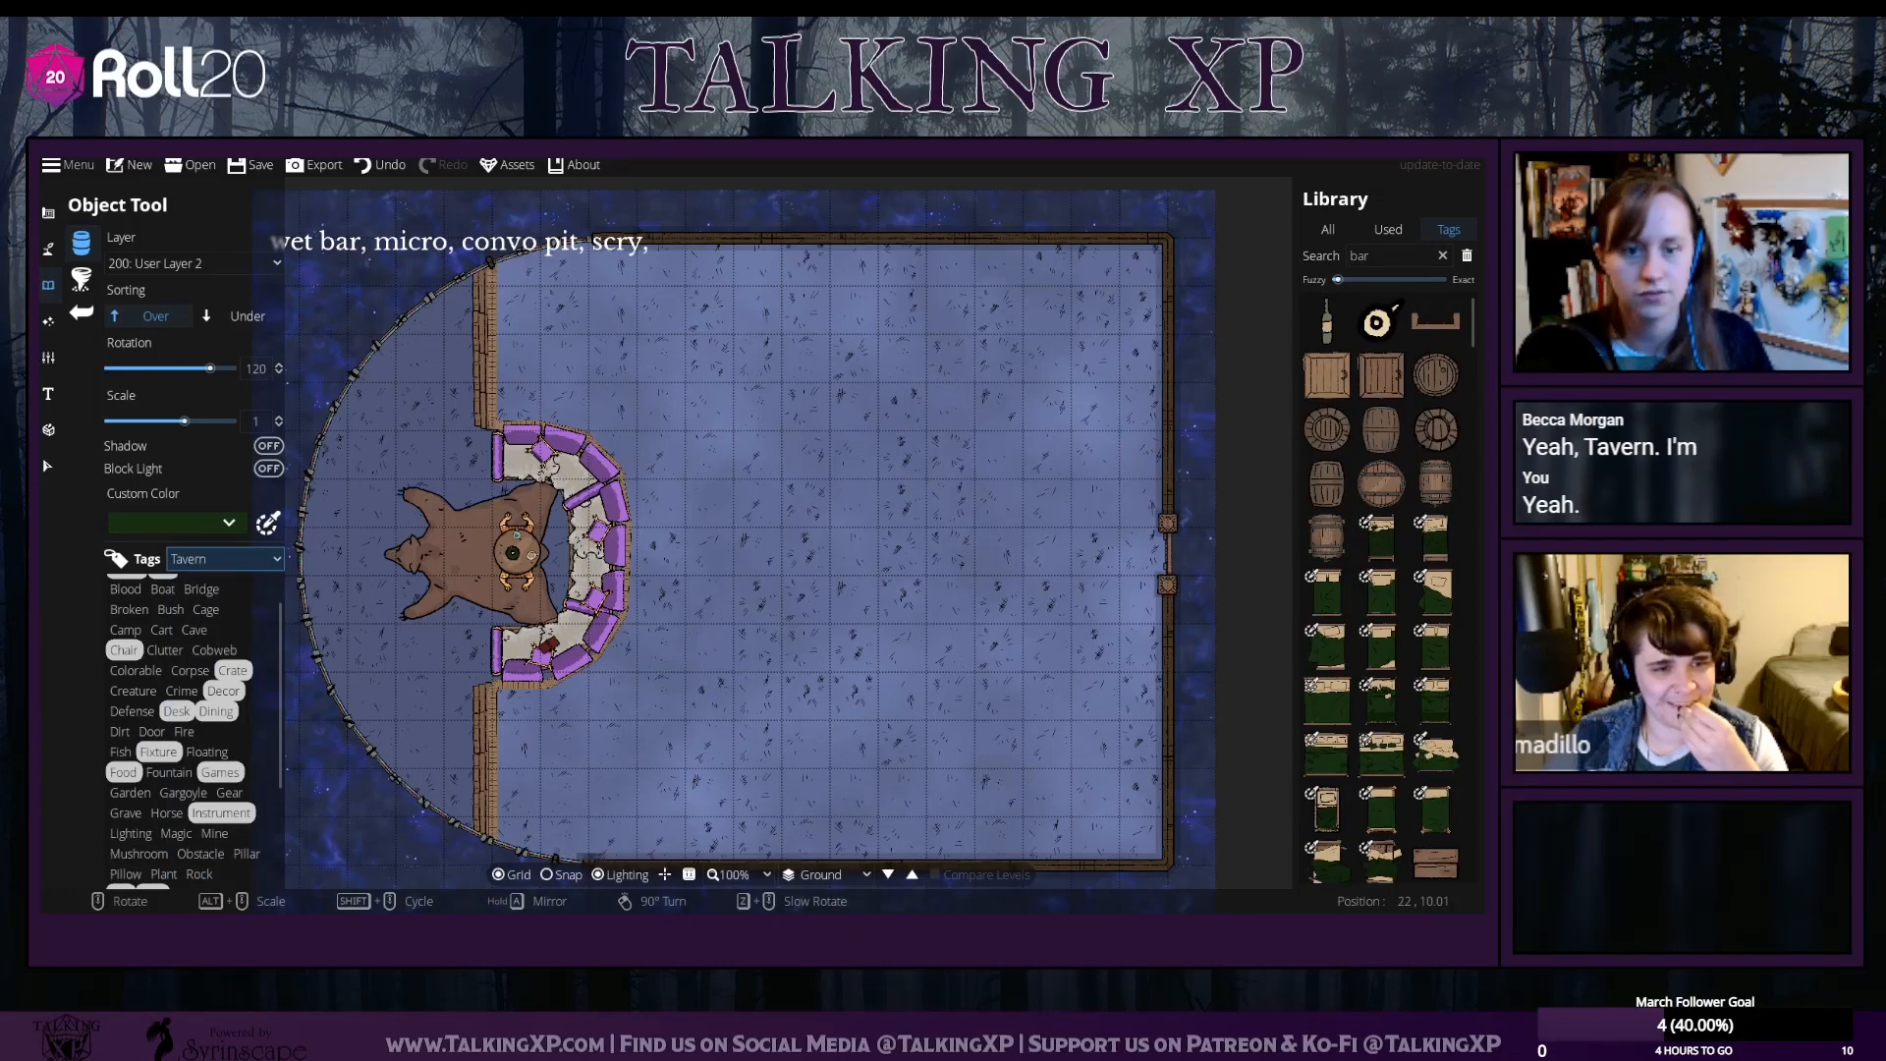
Look through the Tavern objects for wet bar furniture, kitchen fixtures, games, instruments and a fireplace
scroll(1397, 594, "down", 5)
mouse_move(1397, 593)
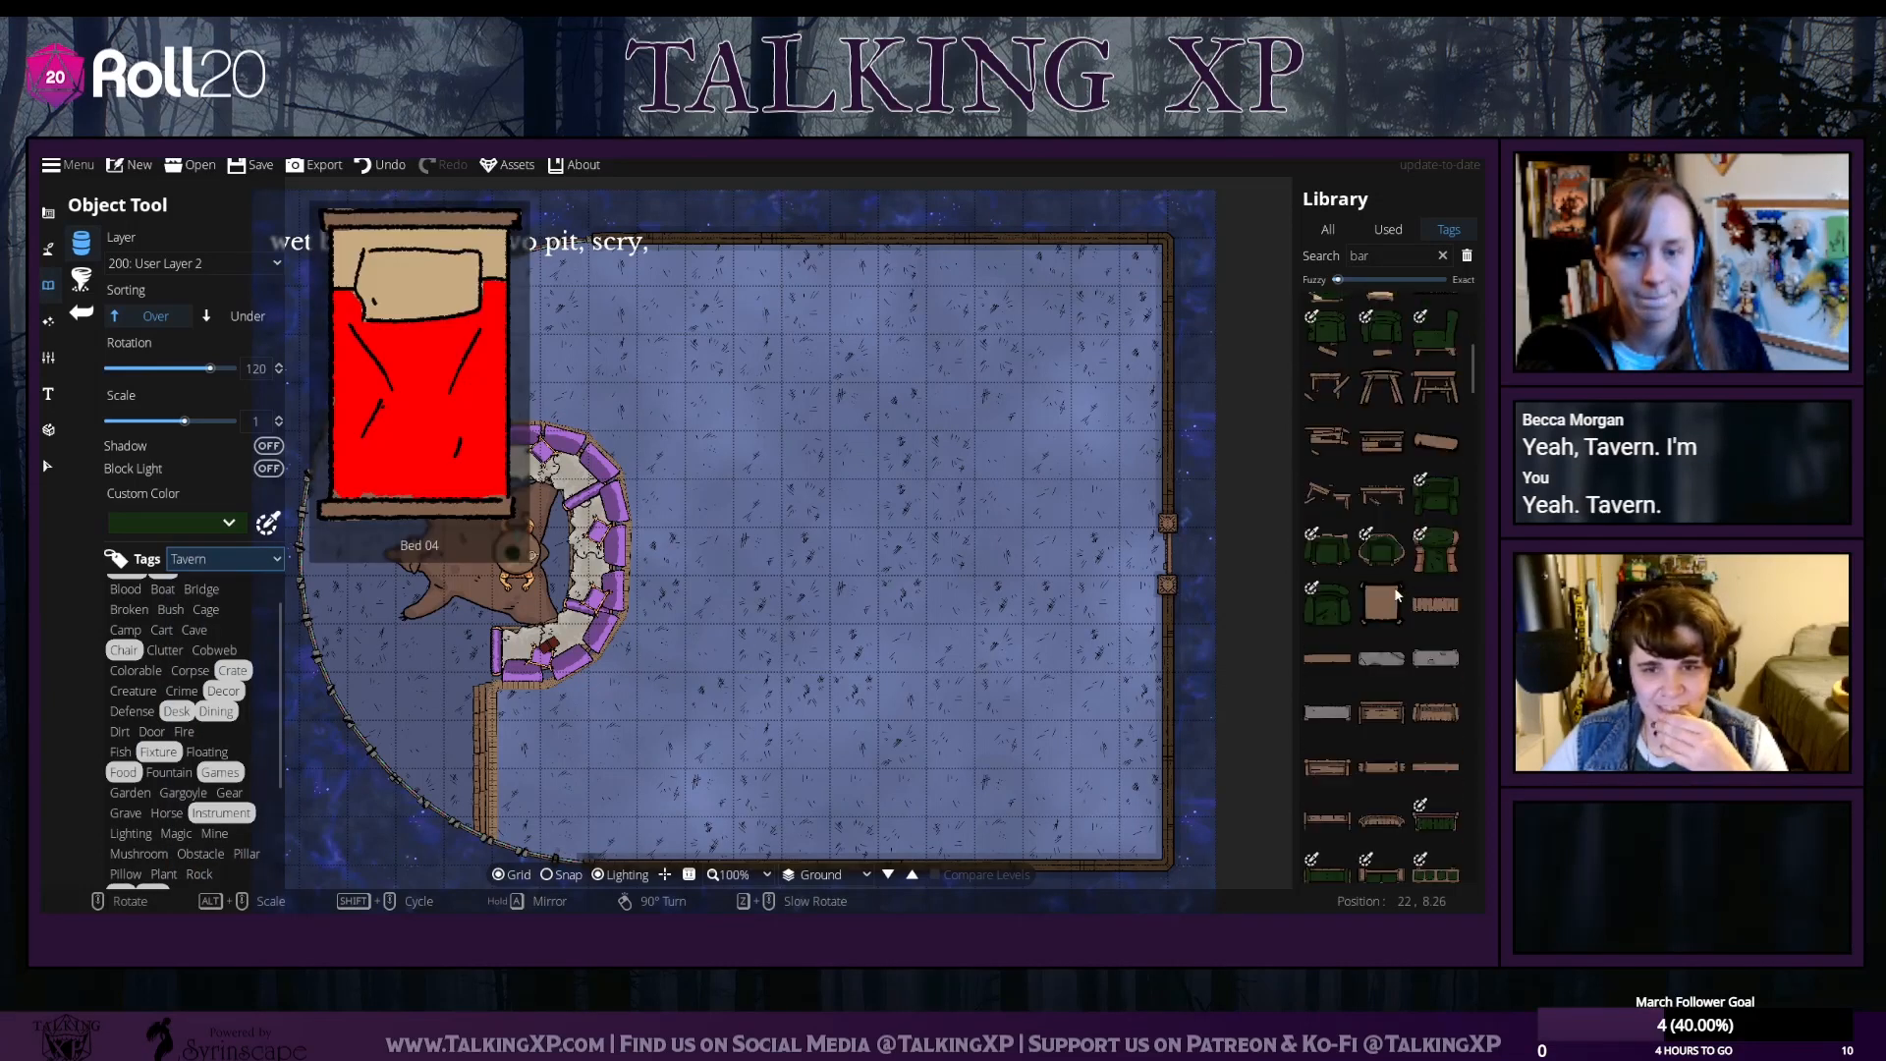
scroll(1397, 593, "down", 8)
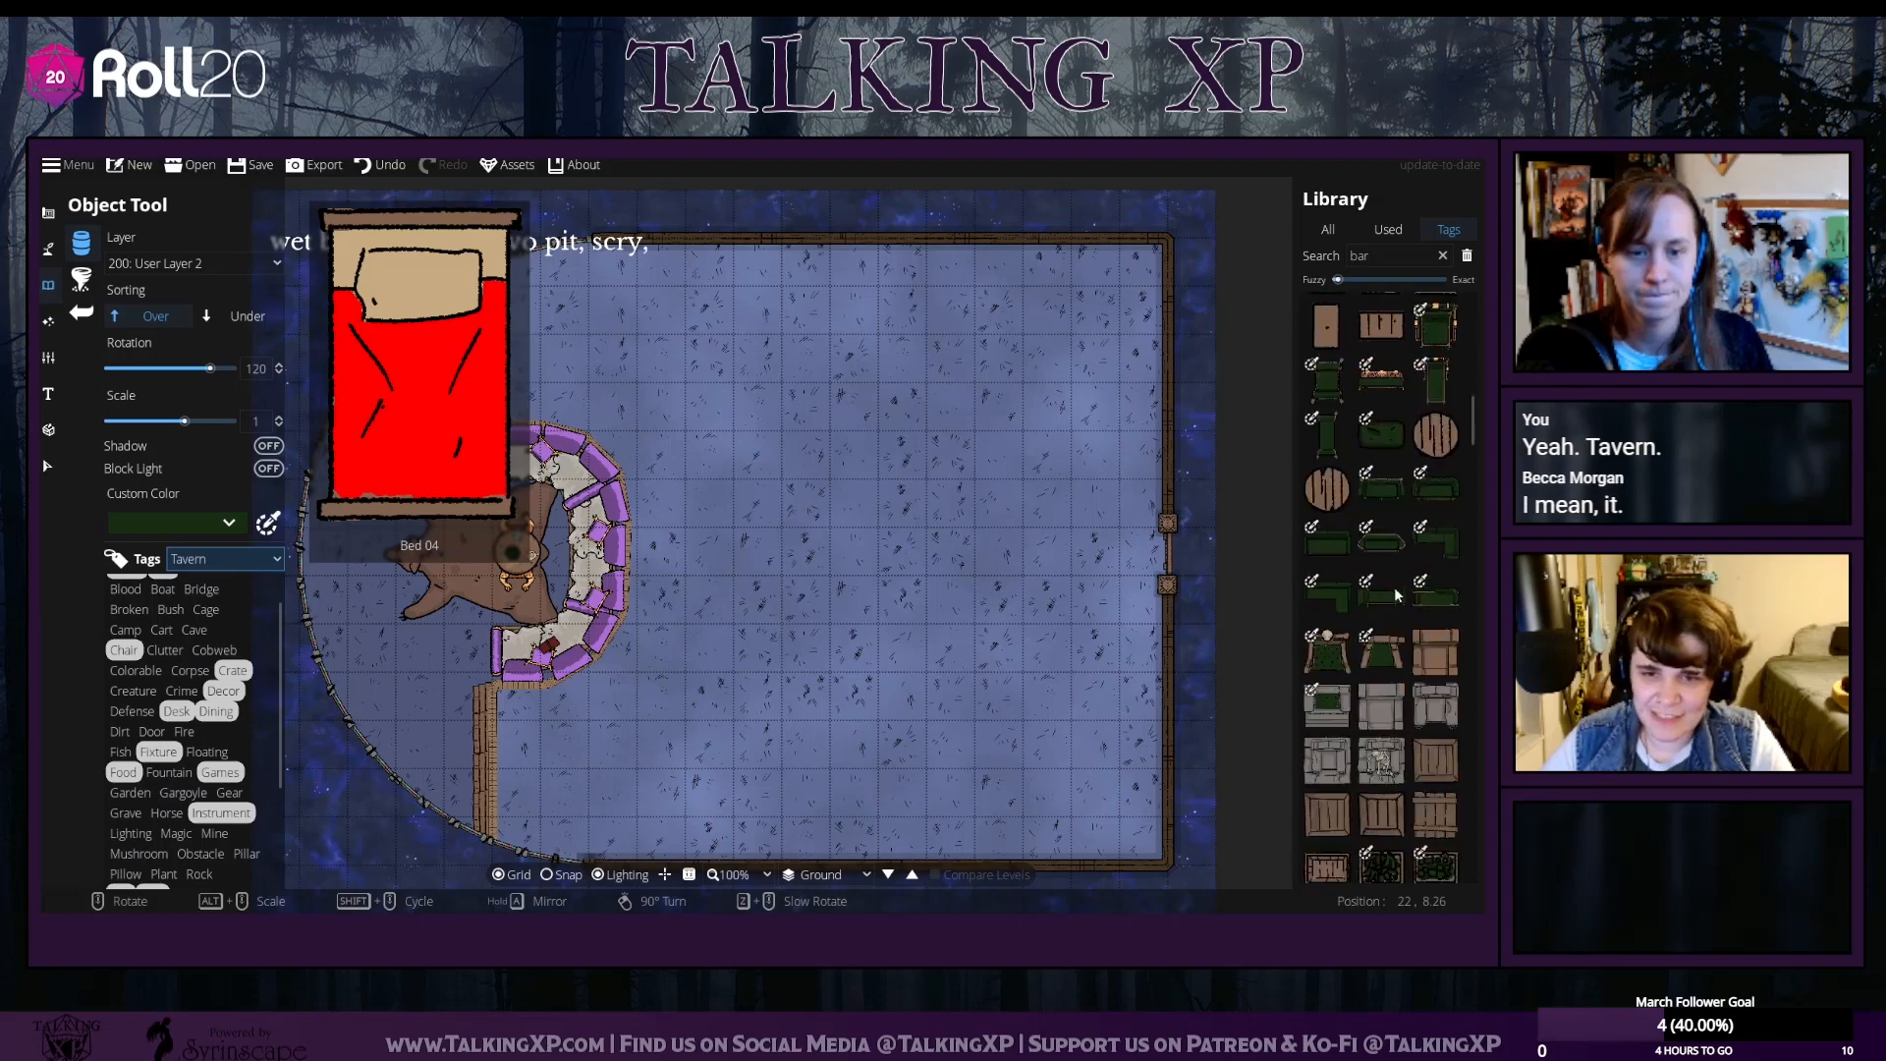
scroll(1395, 594, "down", 10)
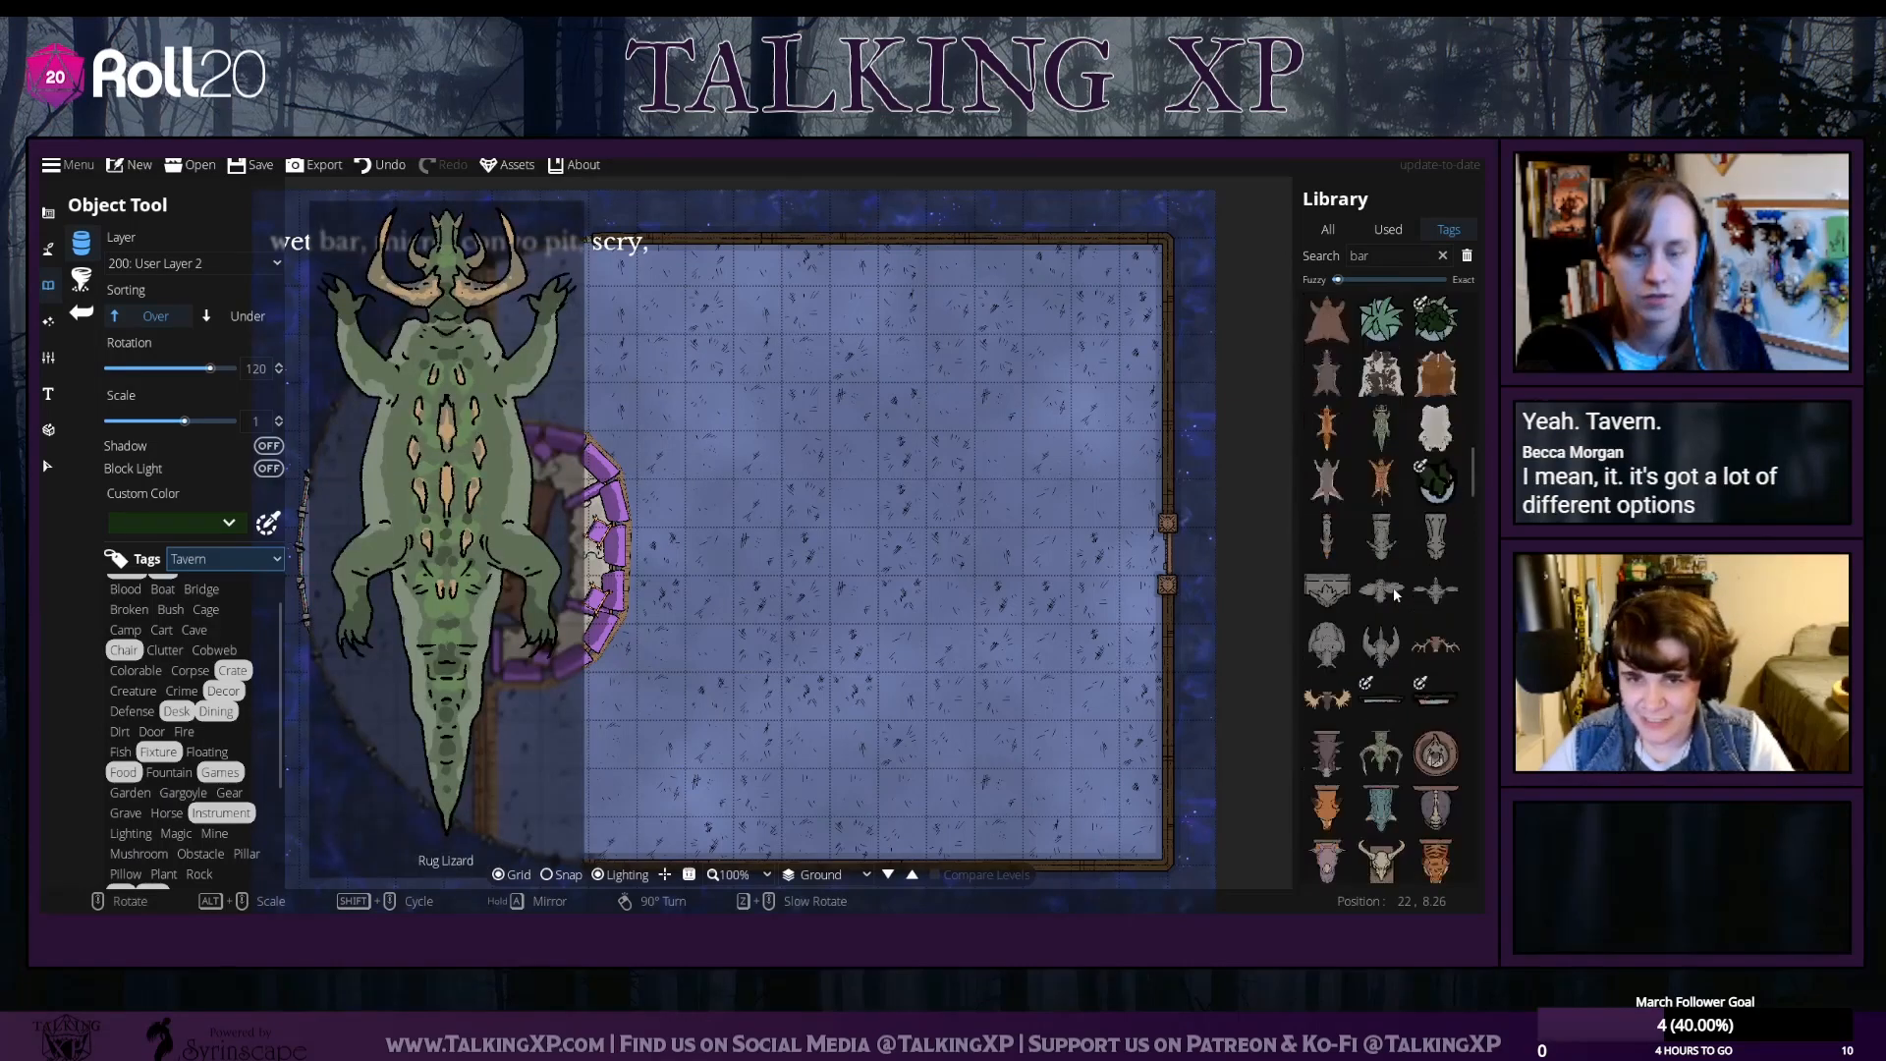
scroll(1395, 594, "down", 10)
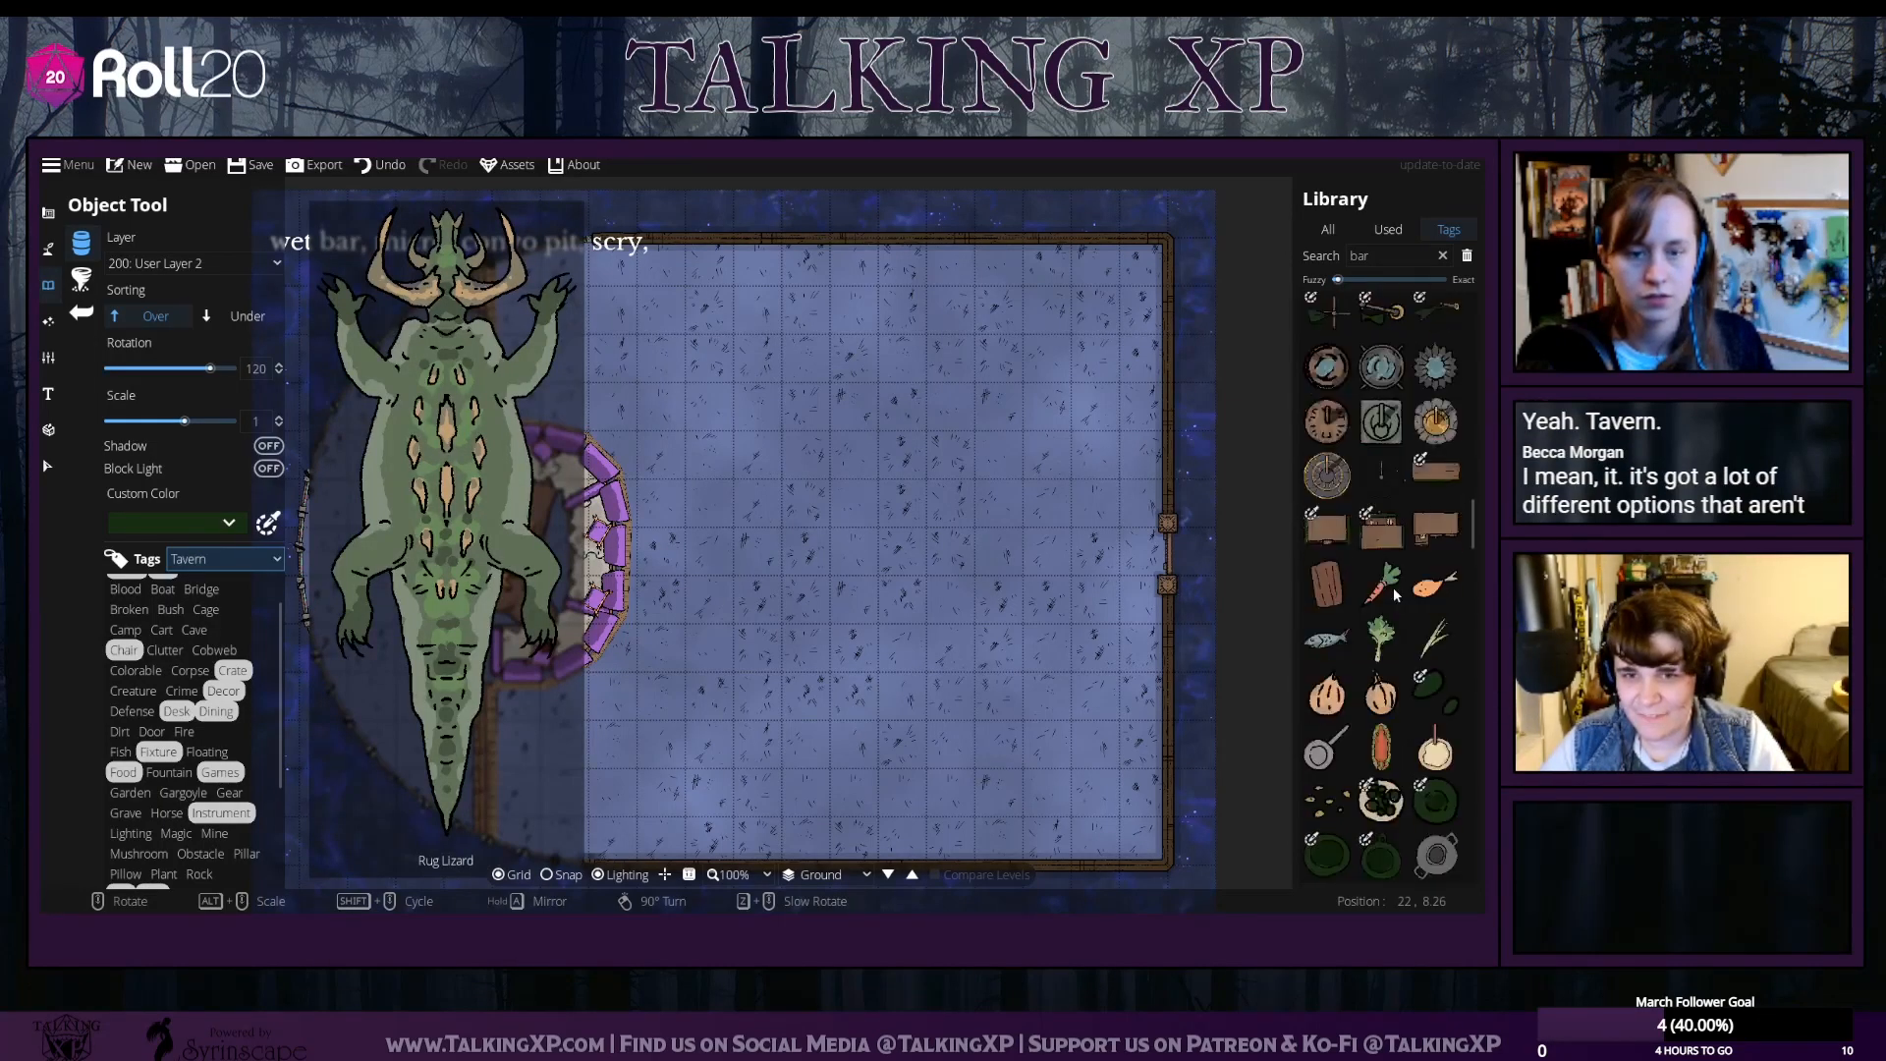
scroll(1414, 589, "down", 10)
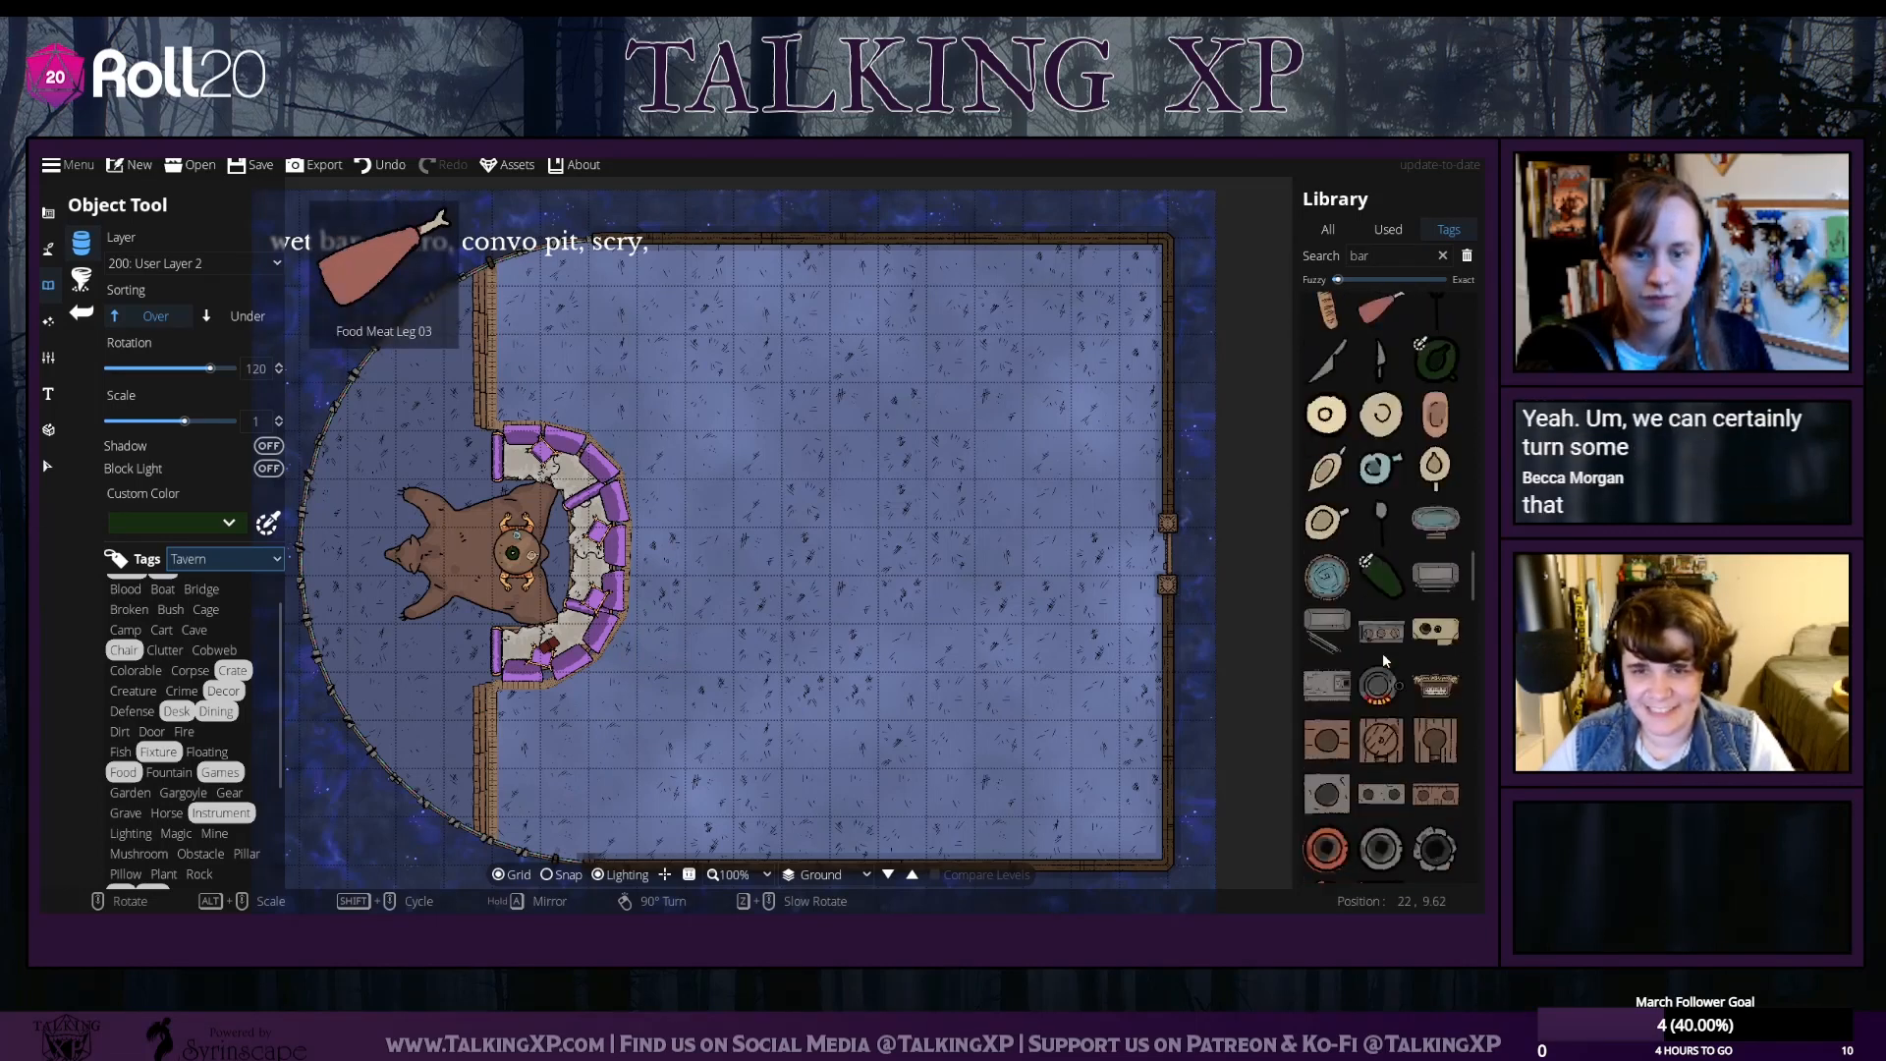
scroll(1385, 660, "down", 10)
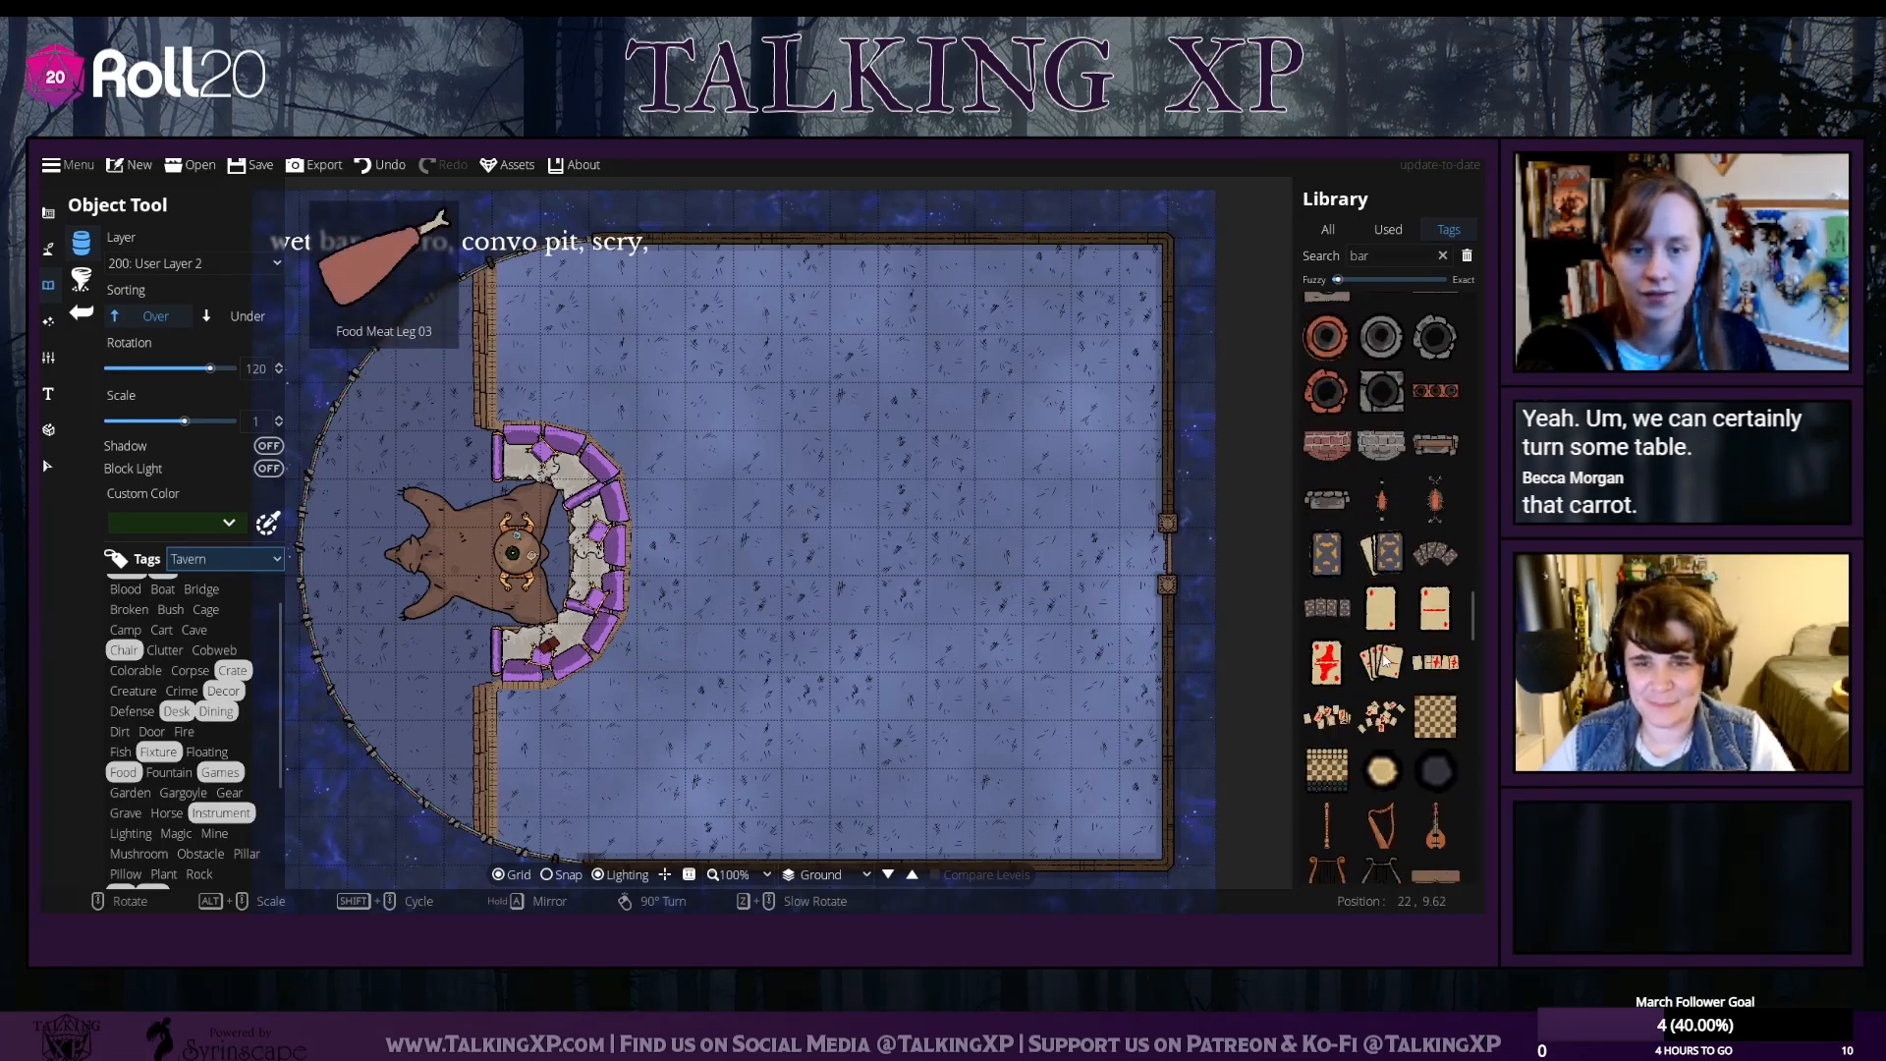
scroll(1385, 660, "down", 5)
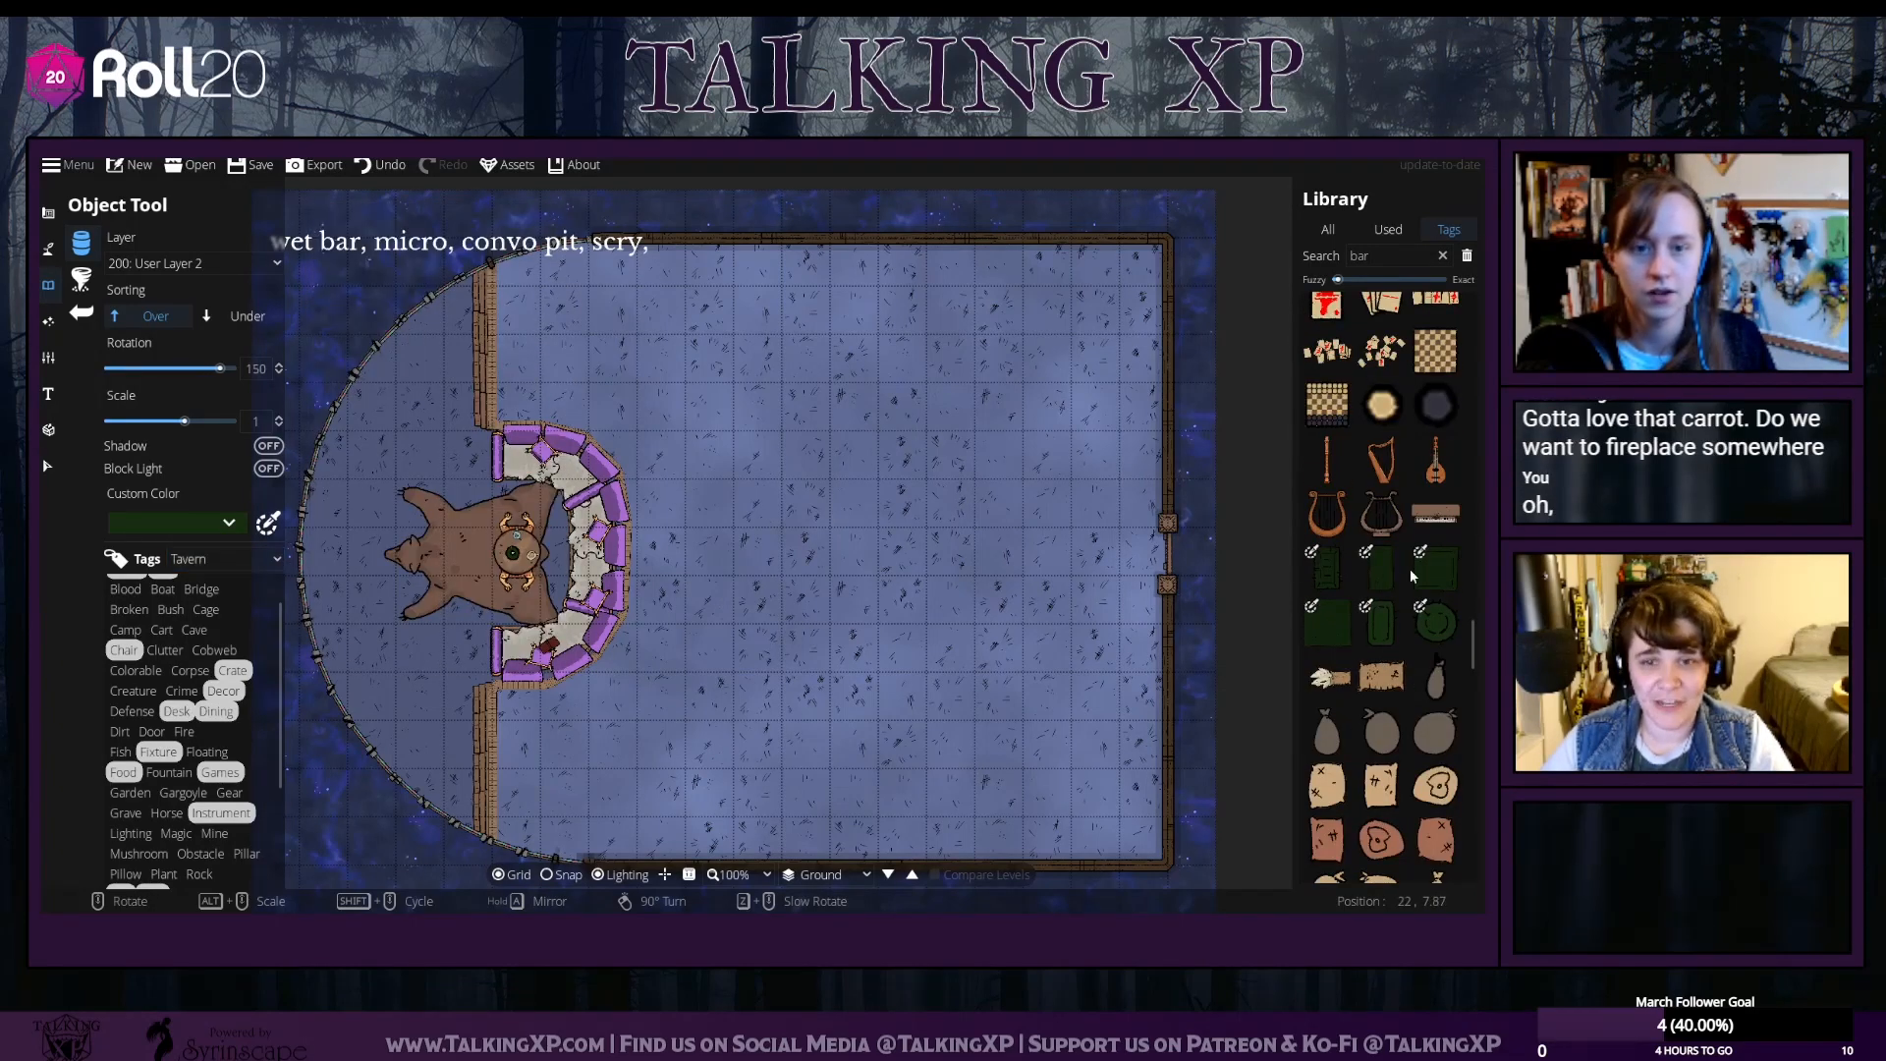
scroll(1412, 574, "up", 5)
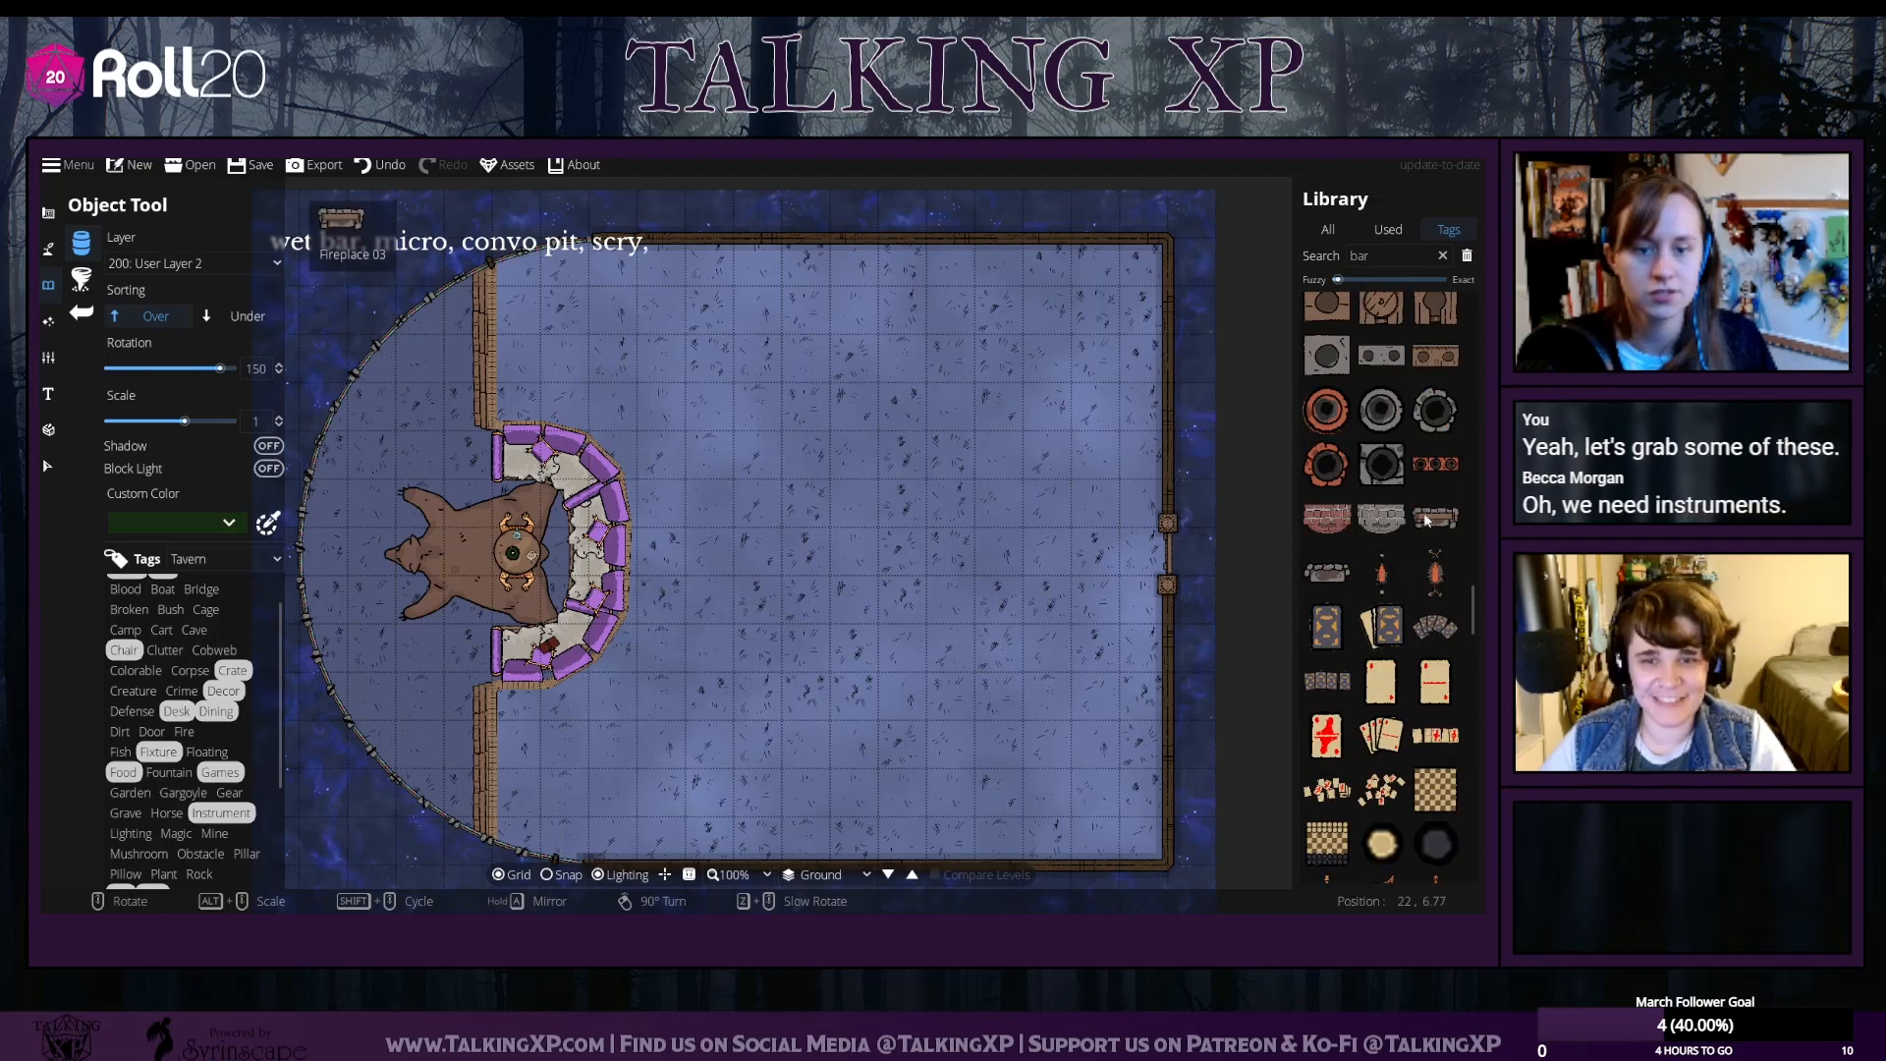
scroll(1395, 511, "down", 1)
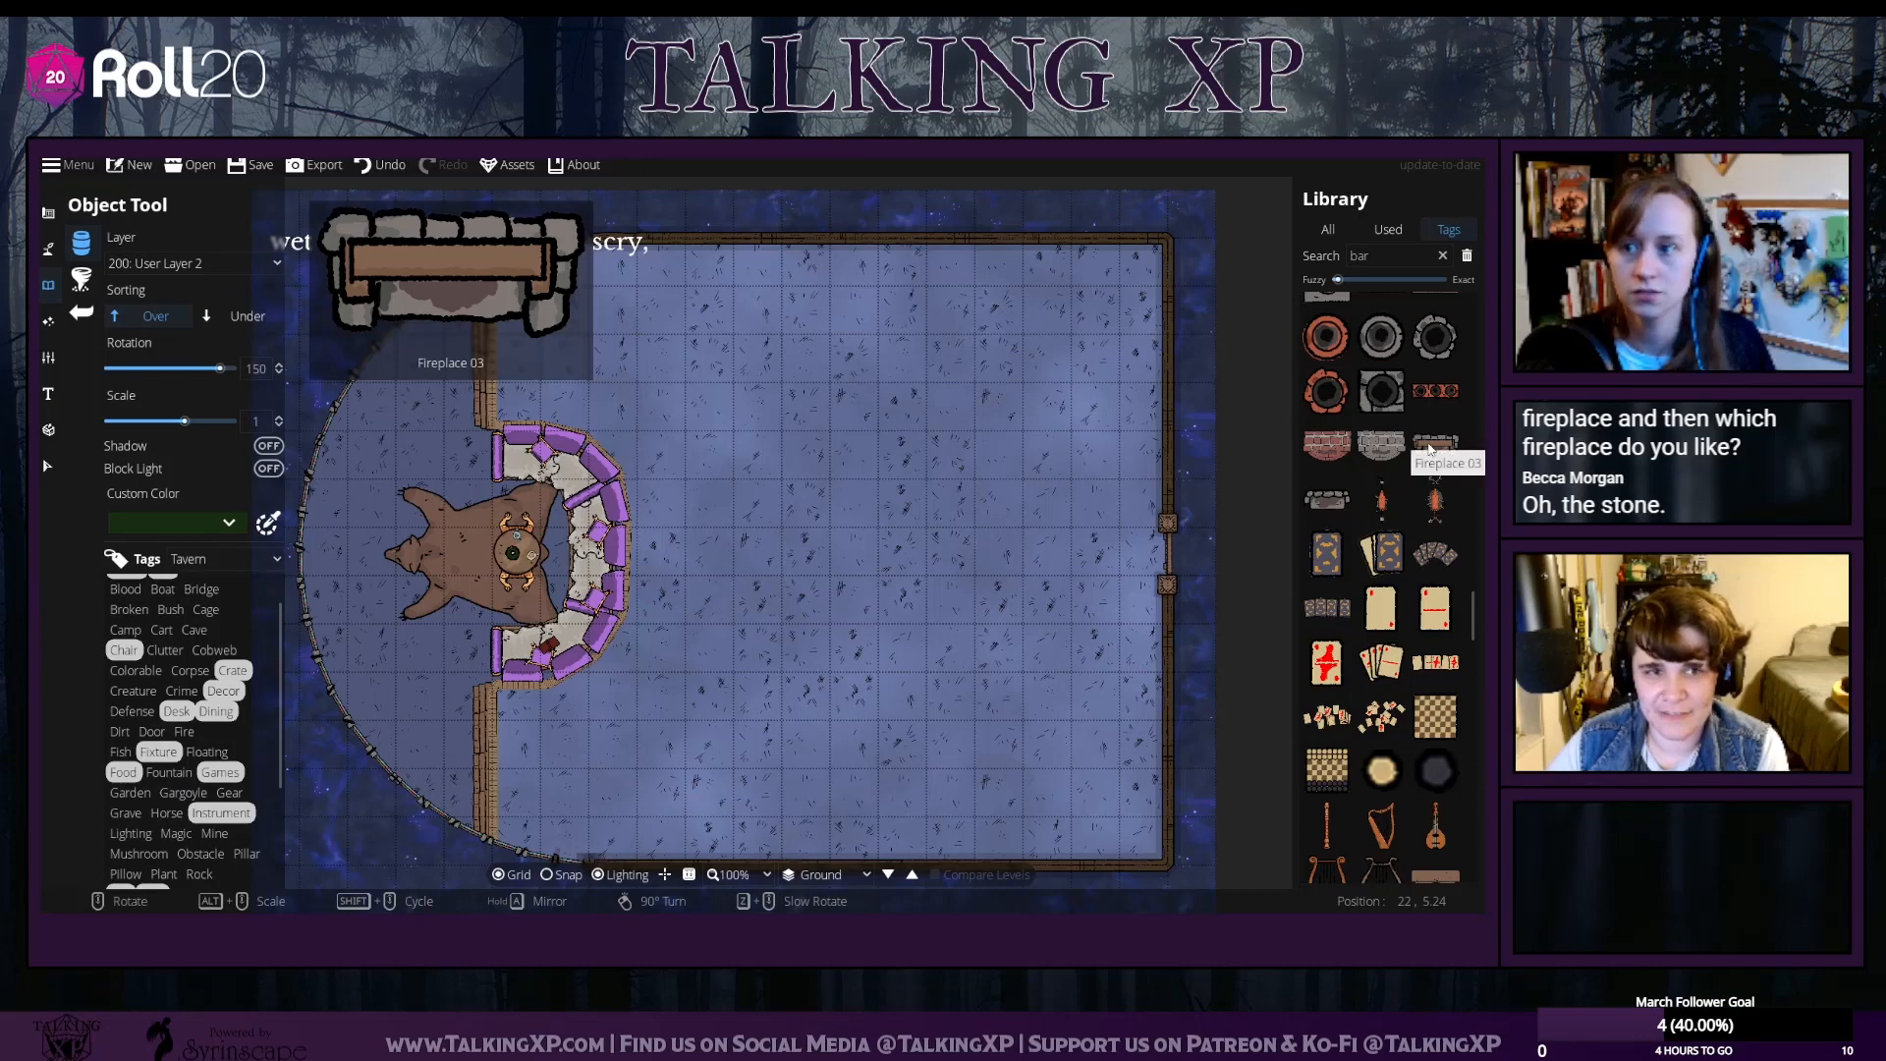
Choose the grey stone fireplace from the Tavern objects and set its rotation to 0
left_click(1381, 444)
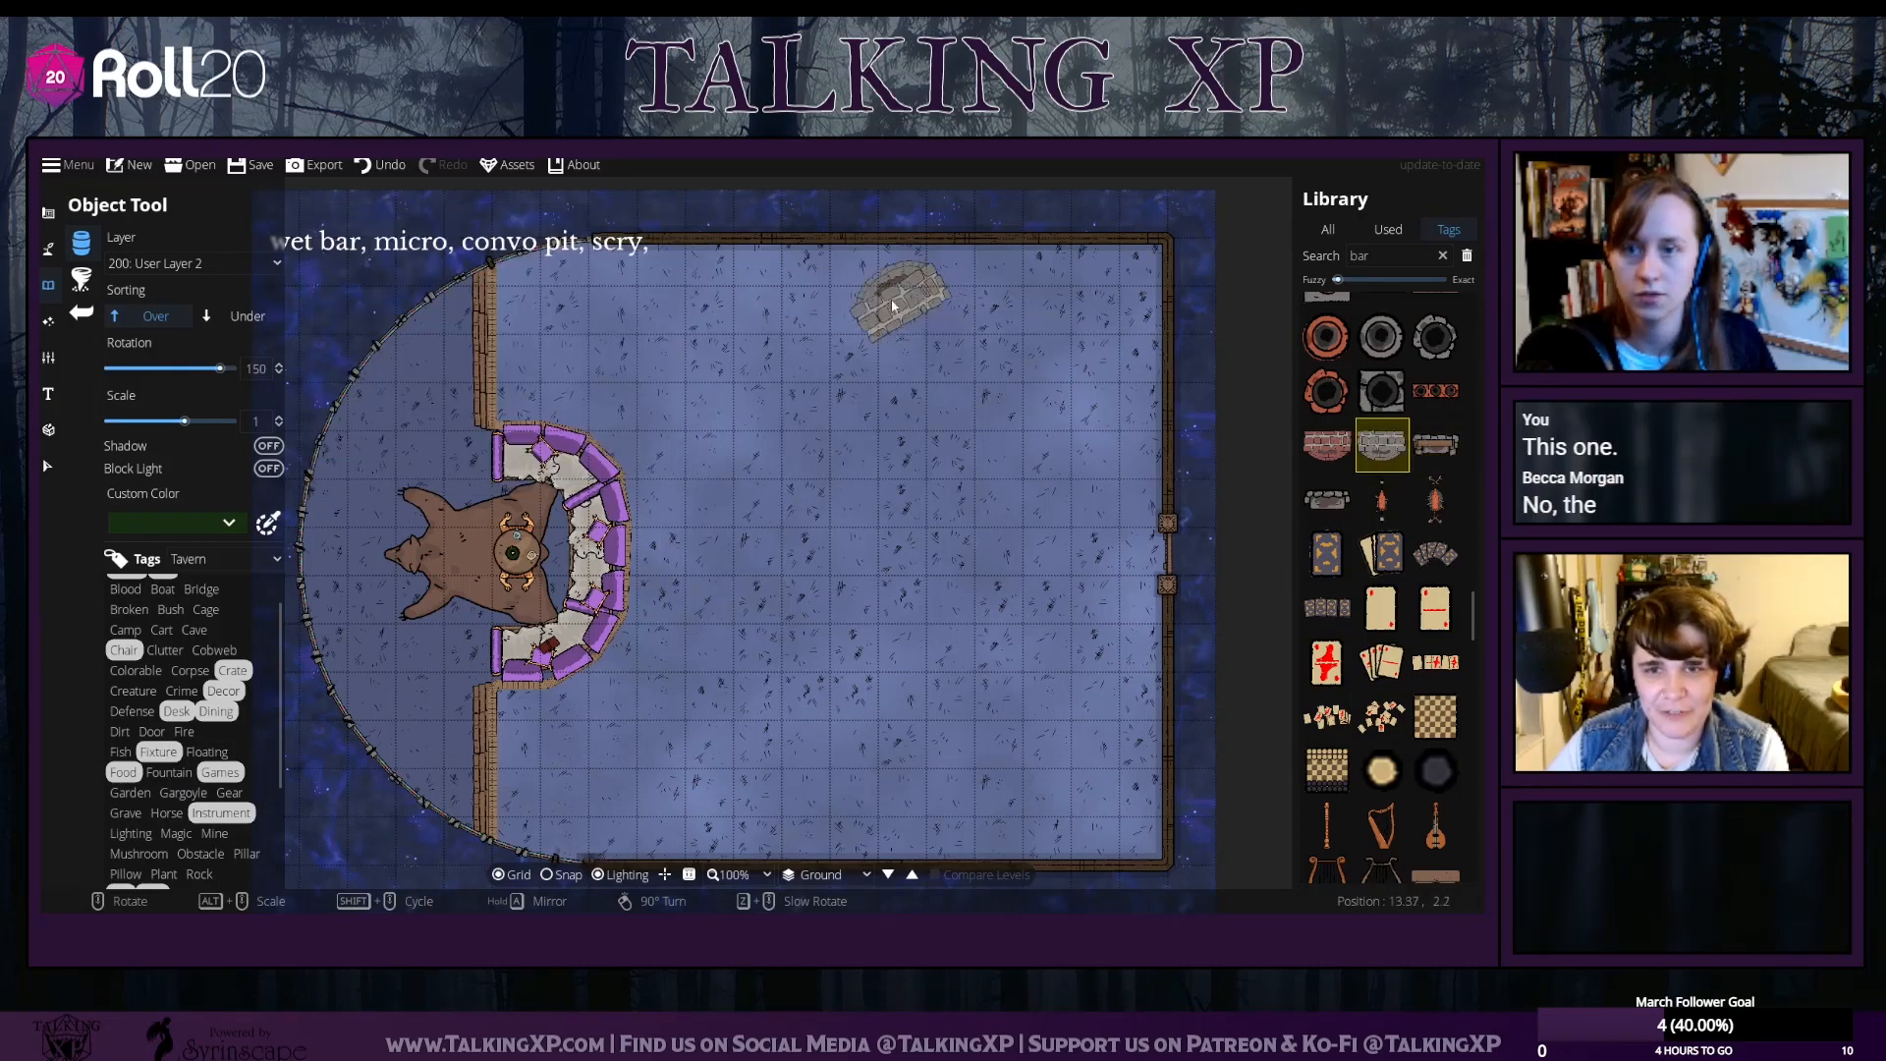
scroll(894, 307, "down", 10)
left_click_drag(813, 307, 763, 525)
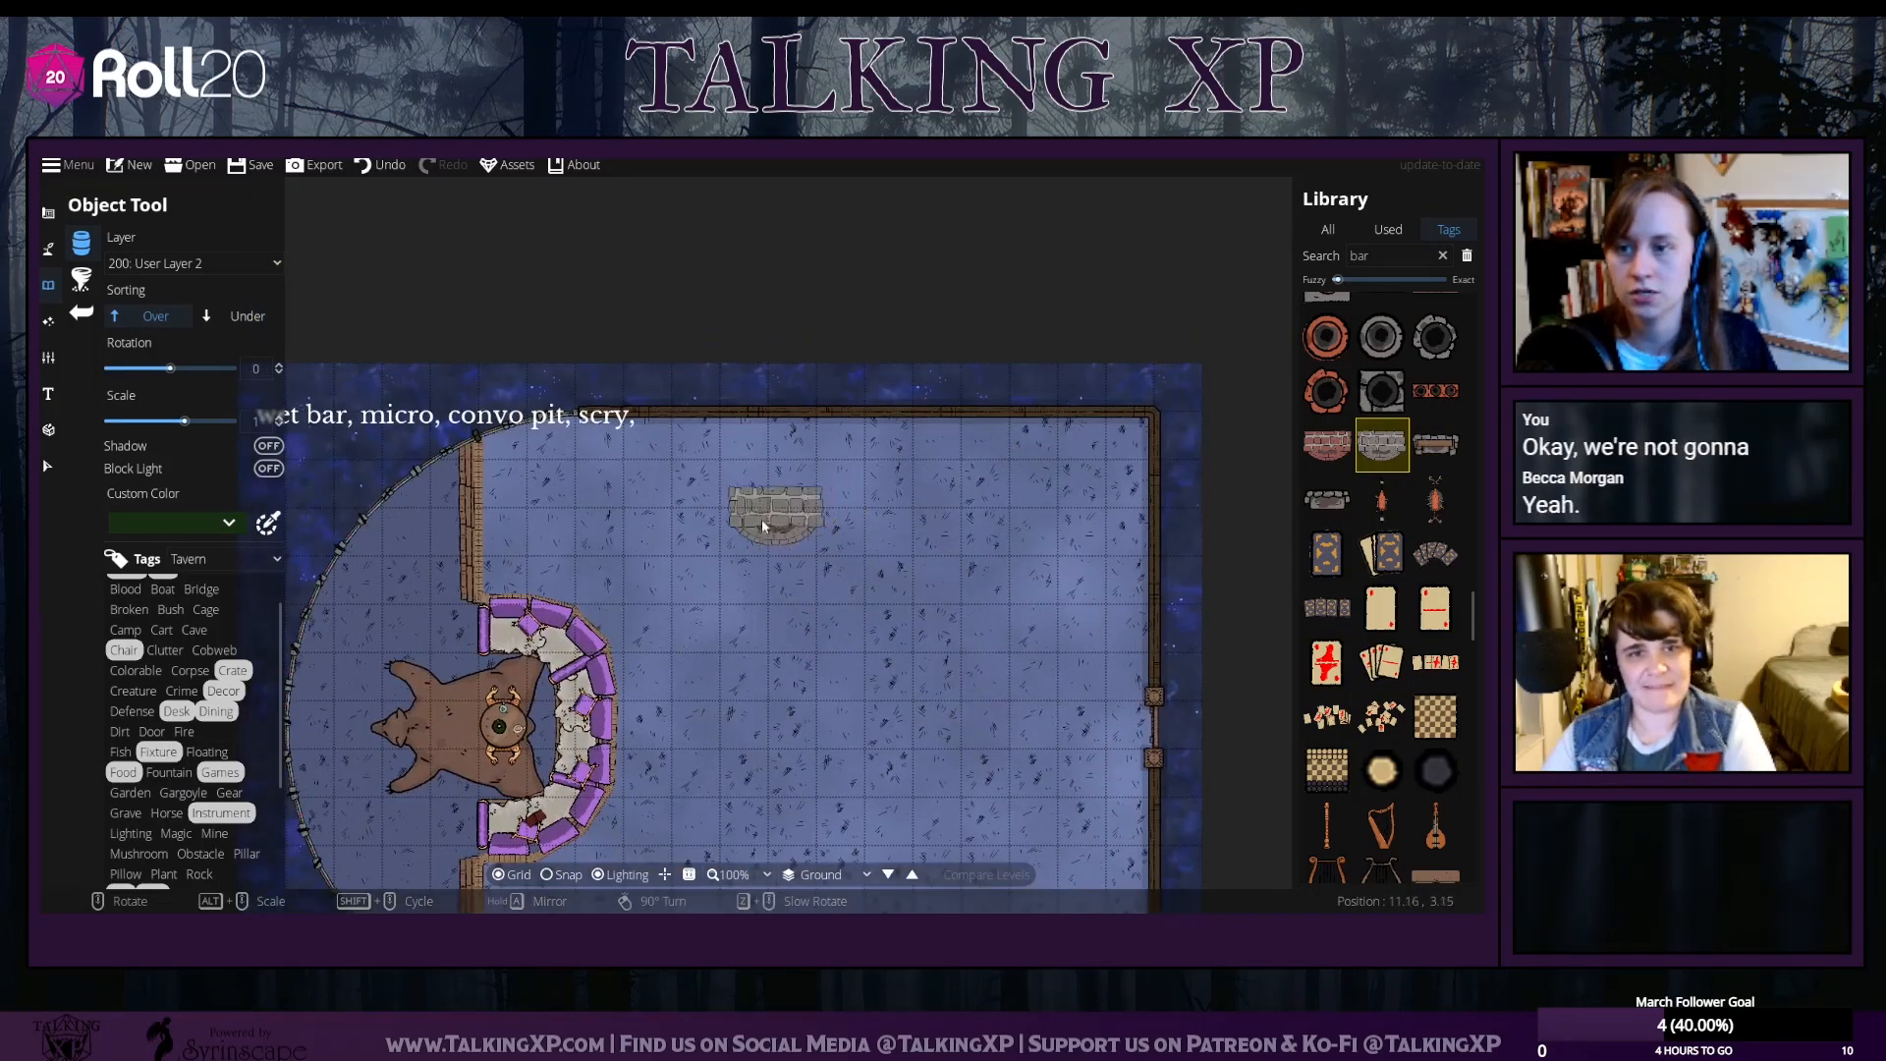
scroll(764, 526, "down", 3)
left_click(535, 339)
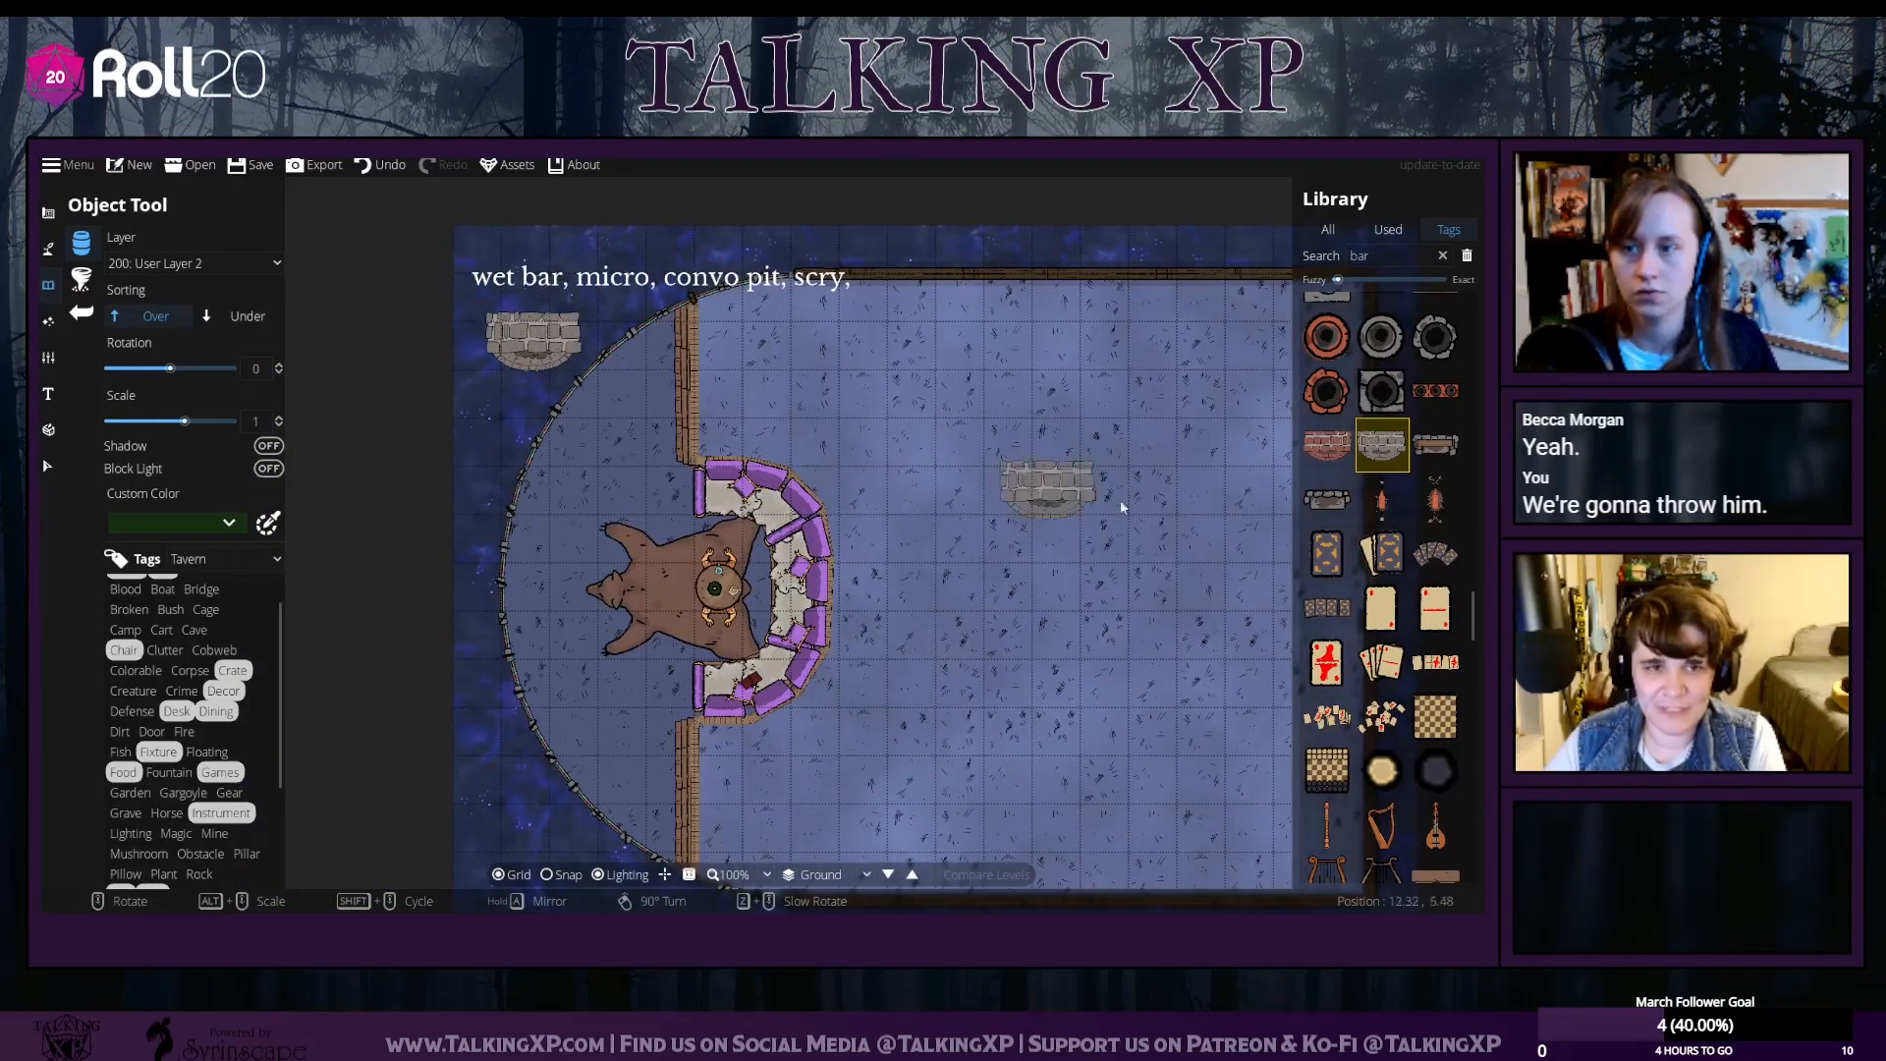
scroll(1381, 589, "down", 1)
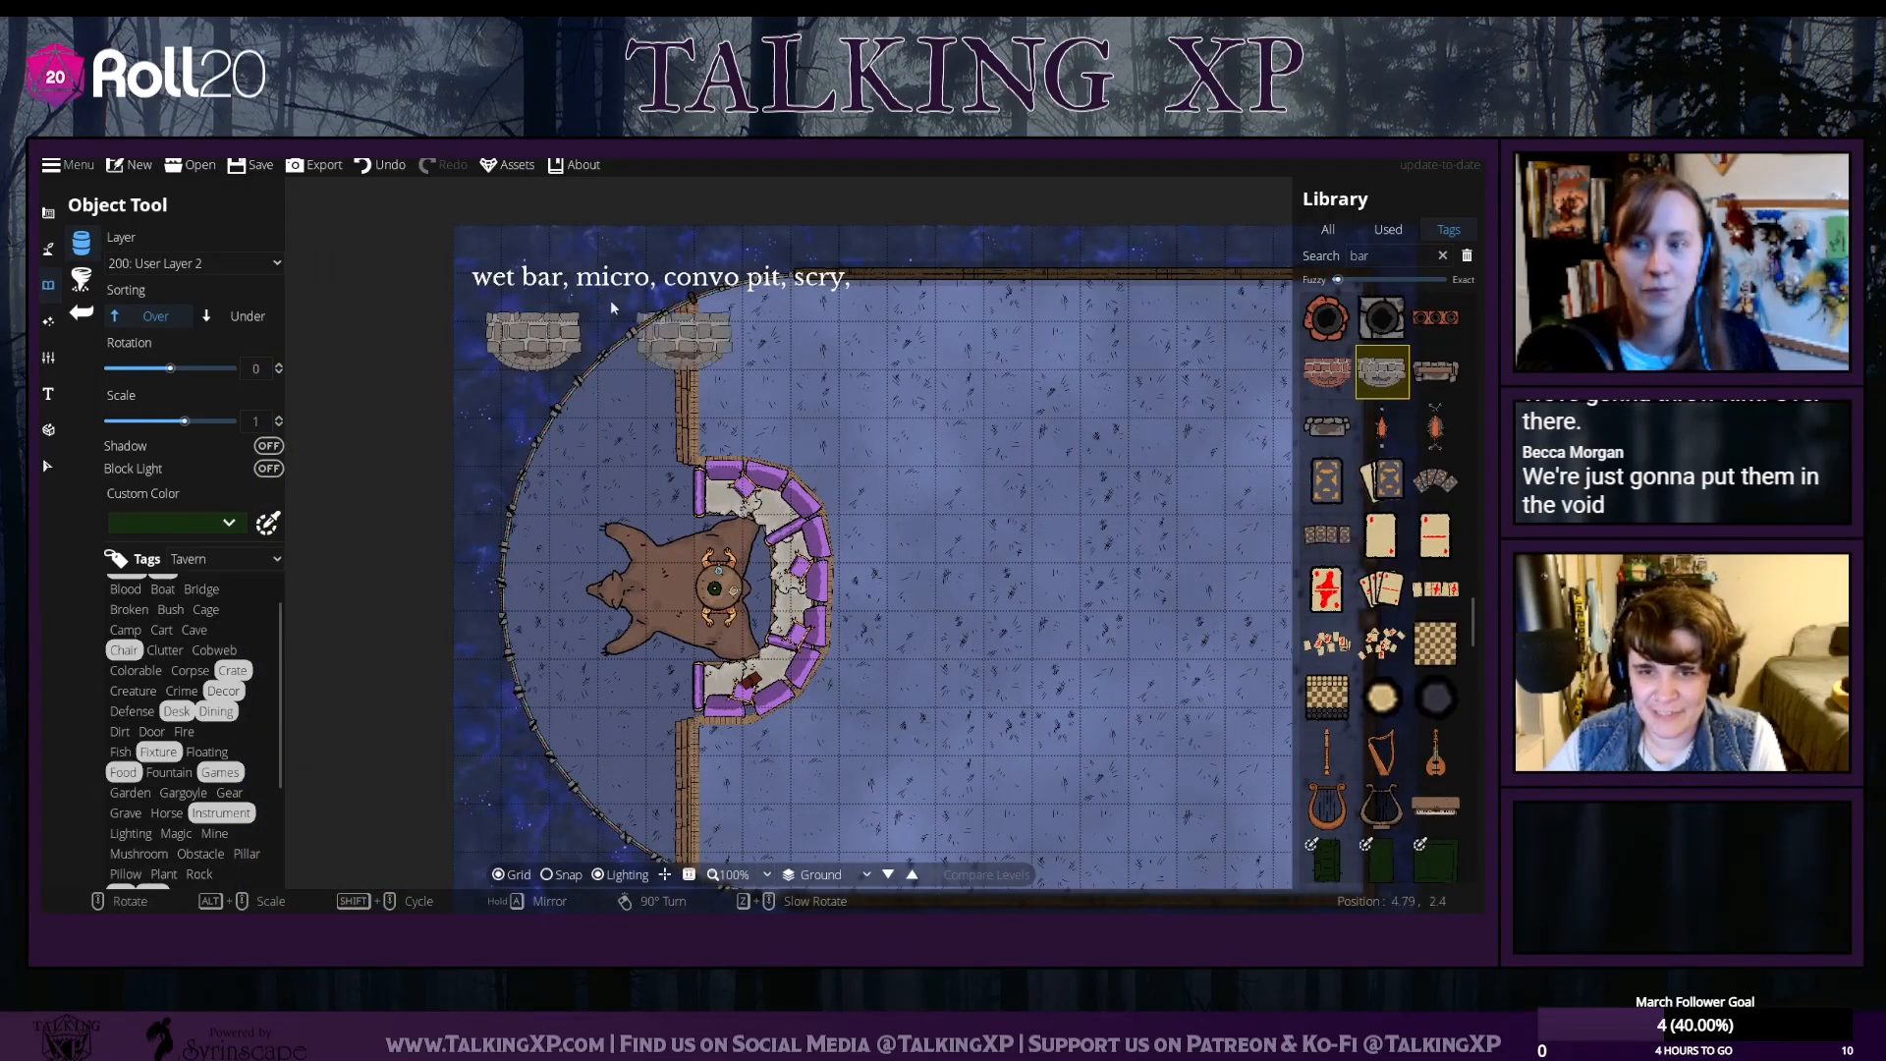
left_click(383, 165)
Place the grey stone fireplace on layer 100: User Layer 1 in the void outside the curved wall's upper part
left_click(226, 264)
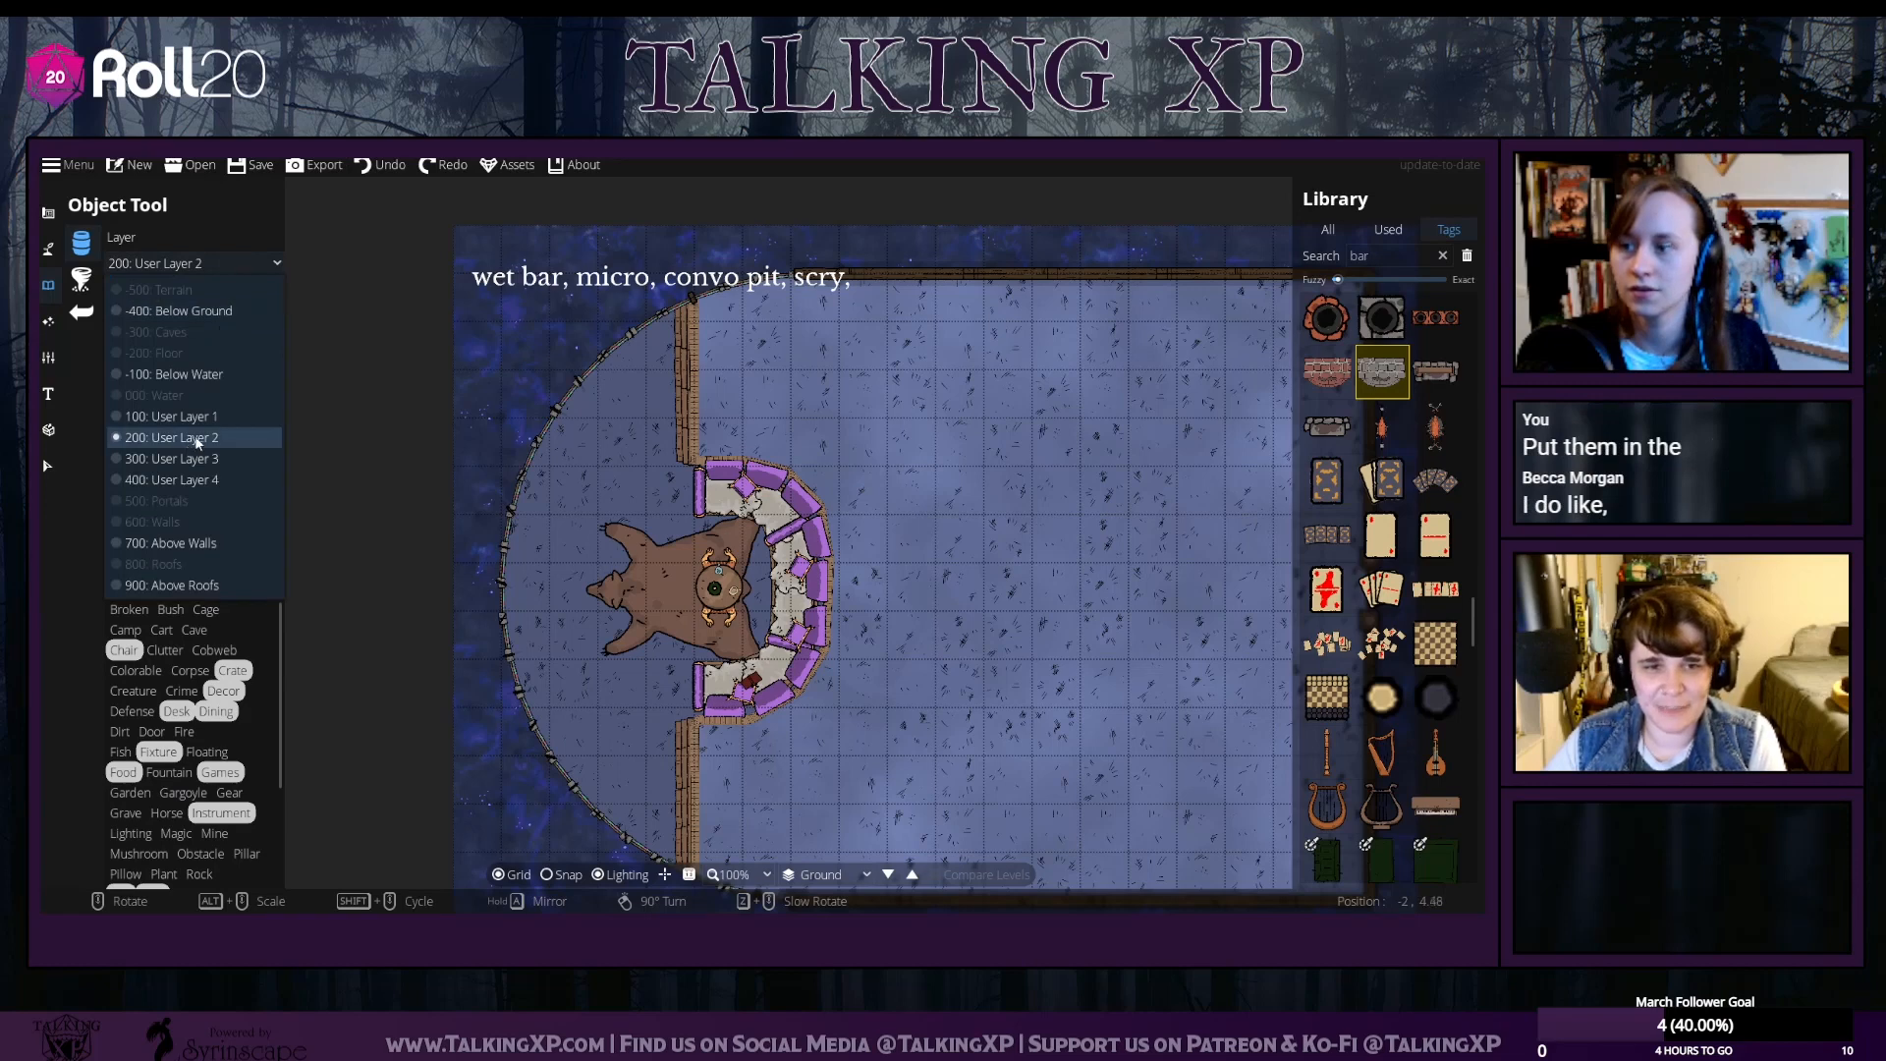
left_click(226, 416)
left_click(525, 329)
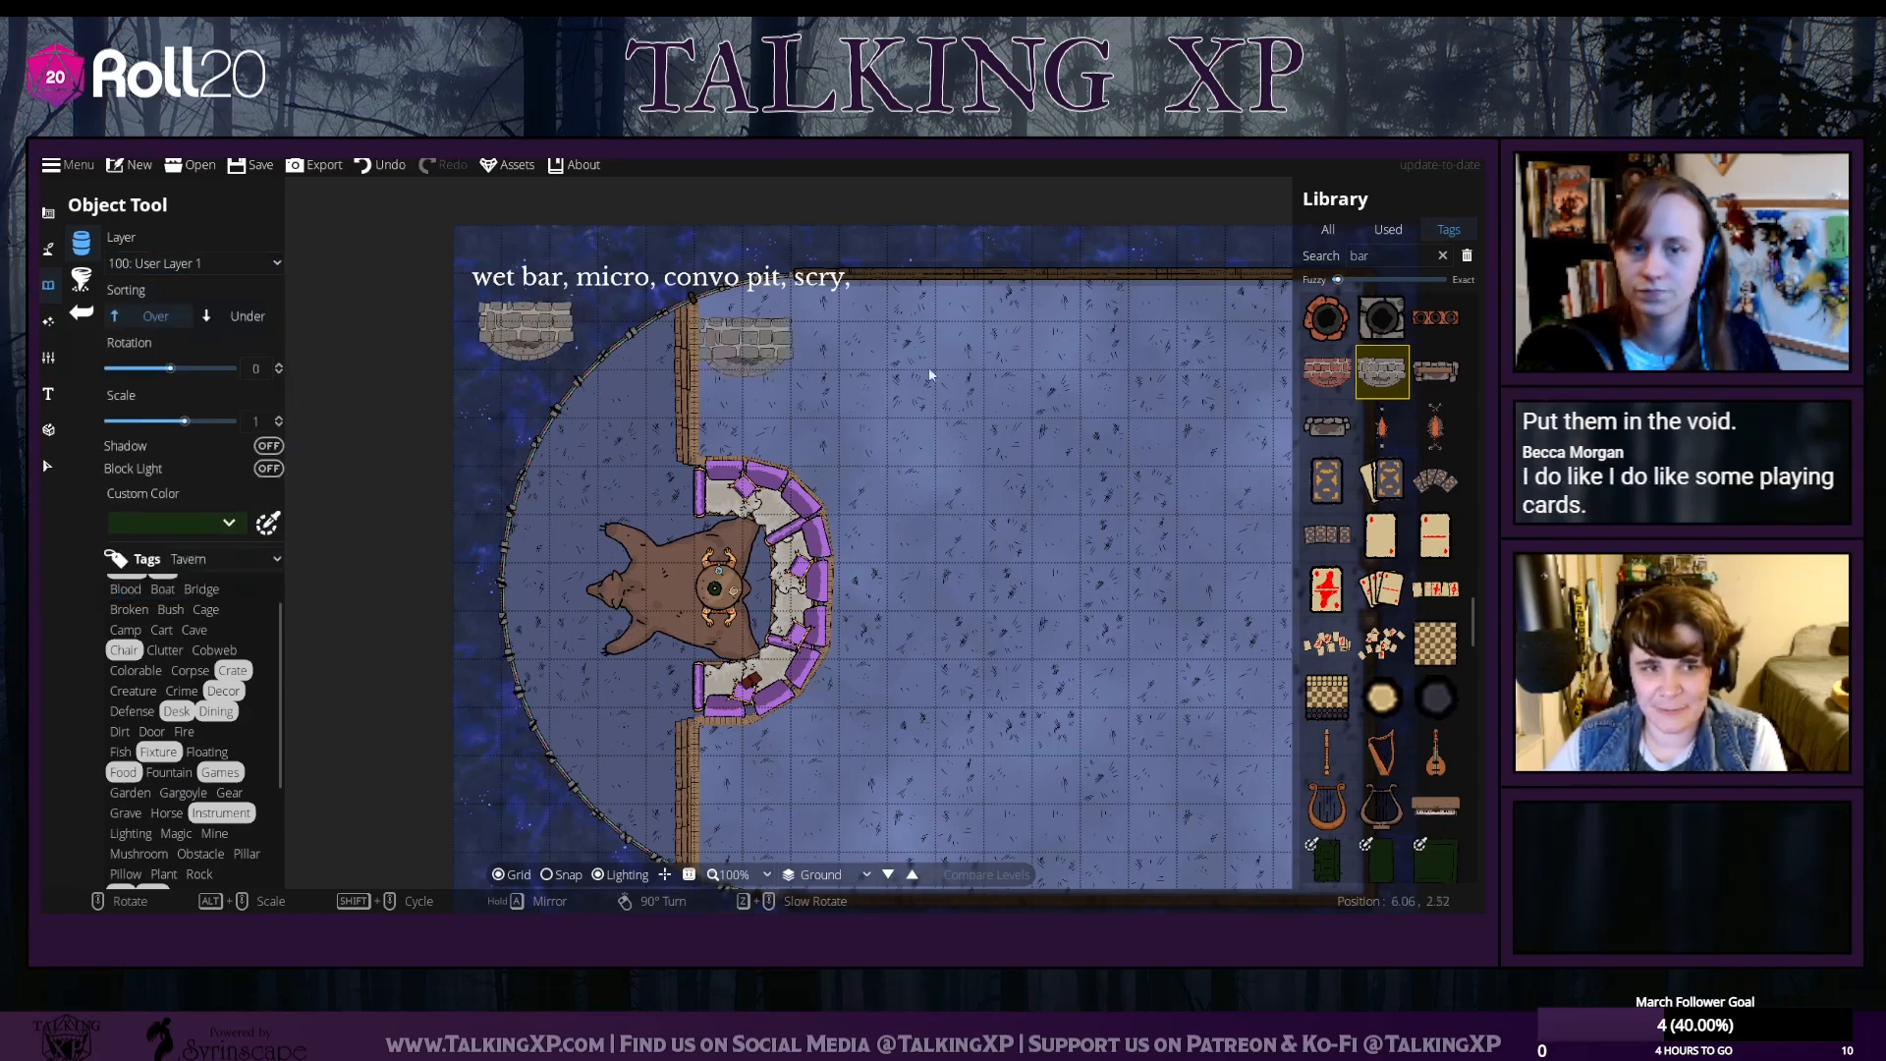
Place the scattered playing cards over the grey stone fireplace and a small chessboard just below it in the void
left_click(1327, 644)
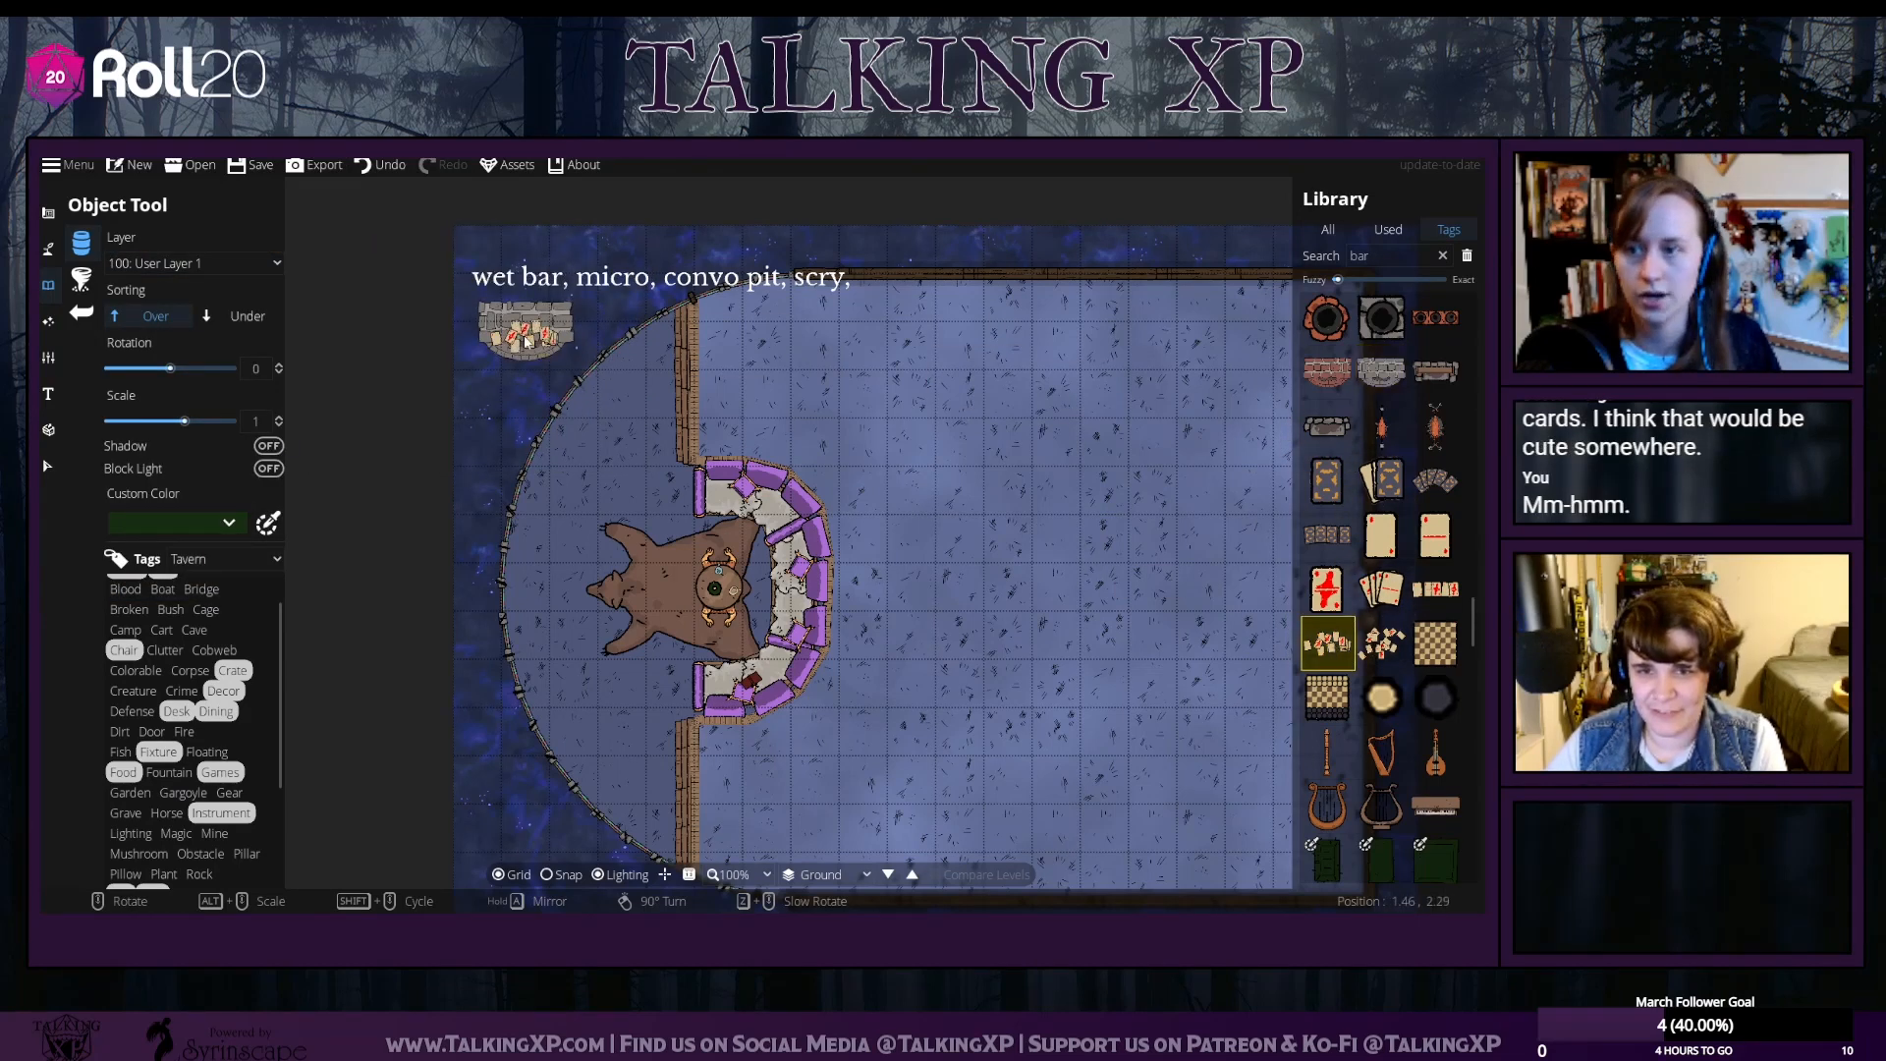
scroll(1353, 553, "down", 3)
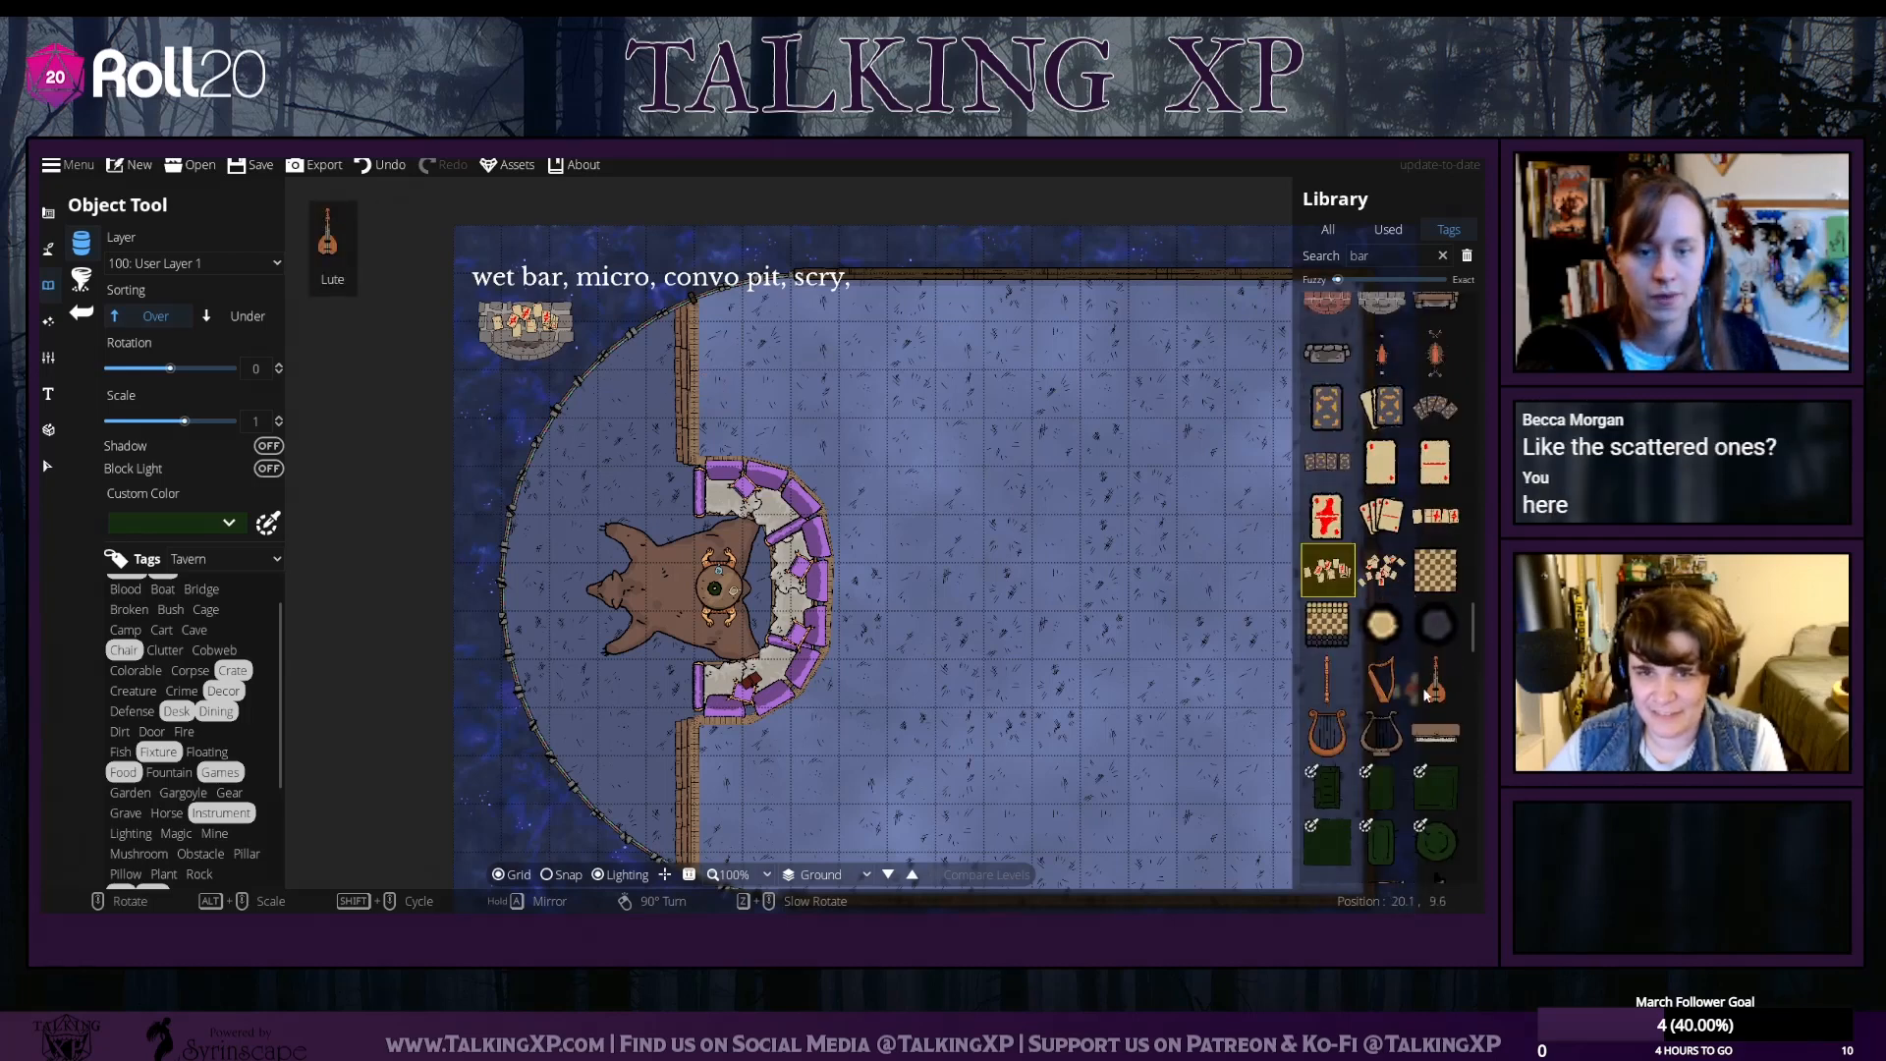
left_click(1349, 552)
left_click(511, 386)
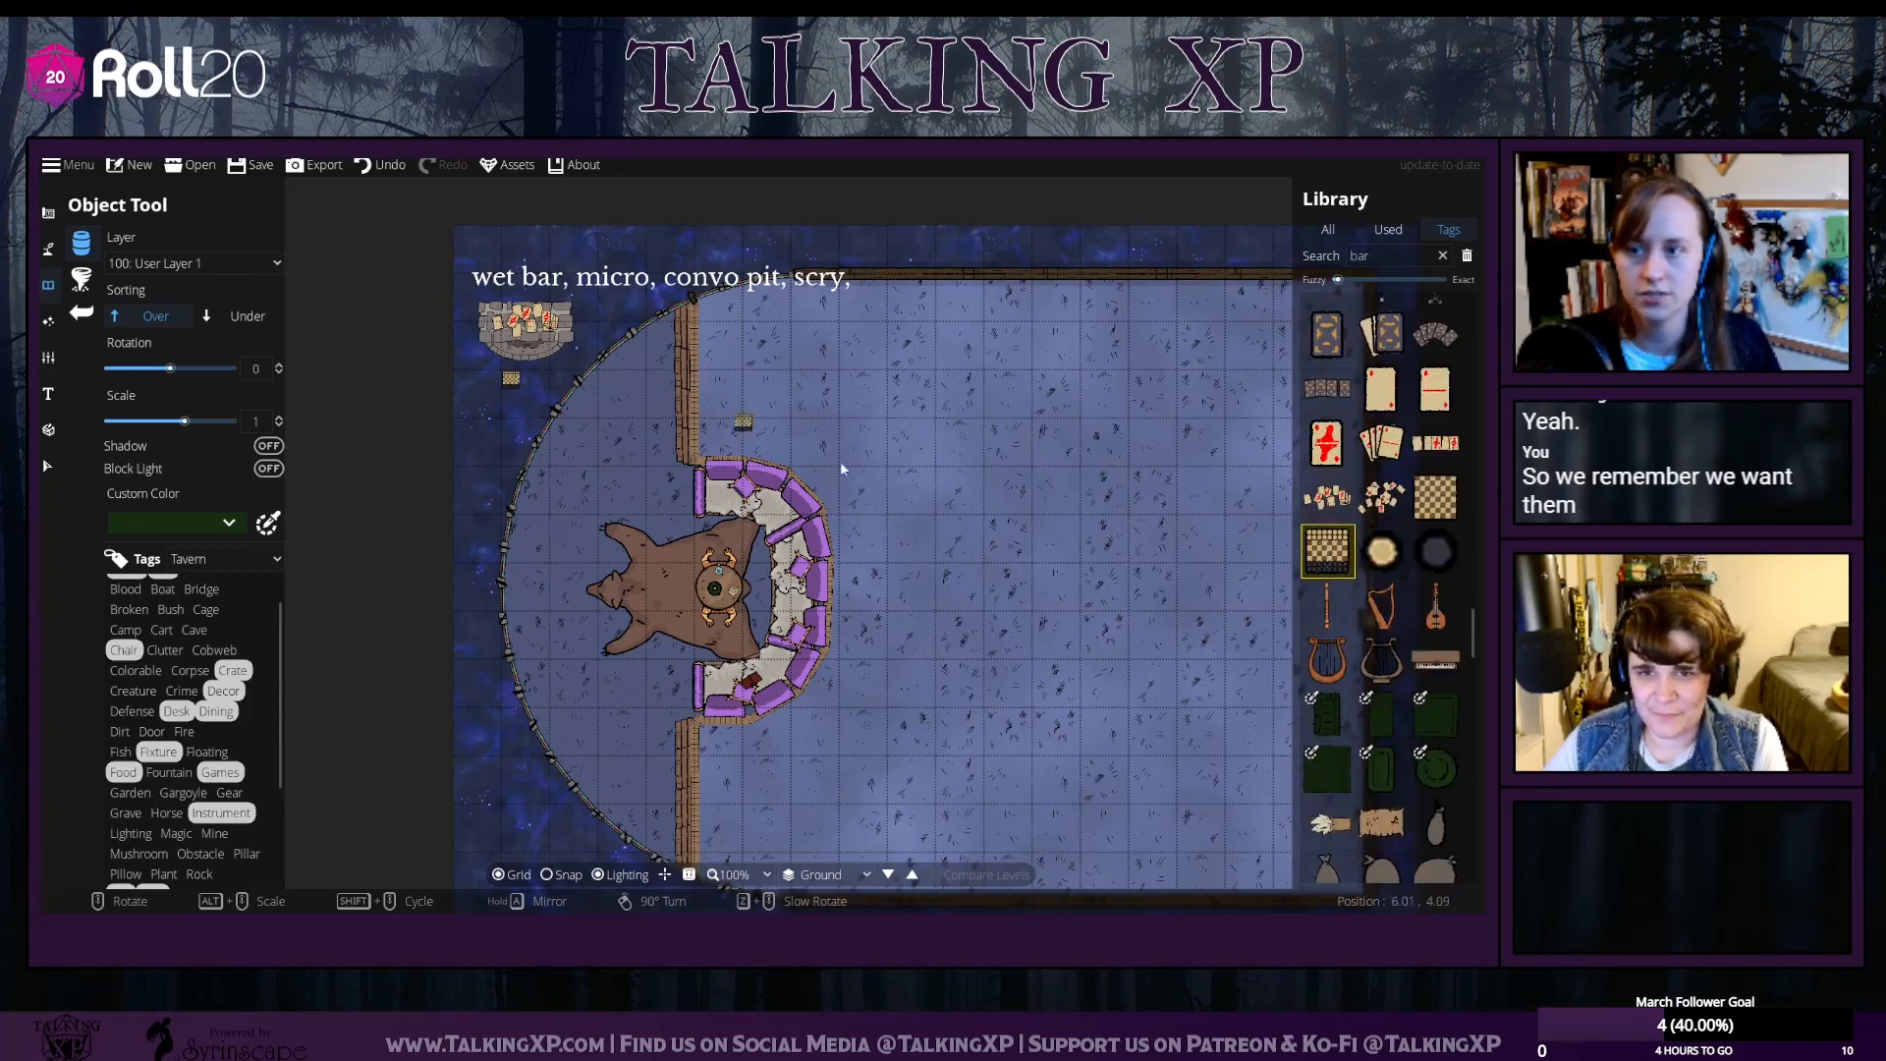
Choose the lute from the Tavern objects and place one beside the chessboard in the void
left_click(1381, 606)
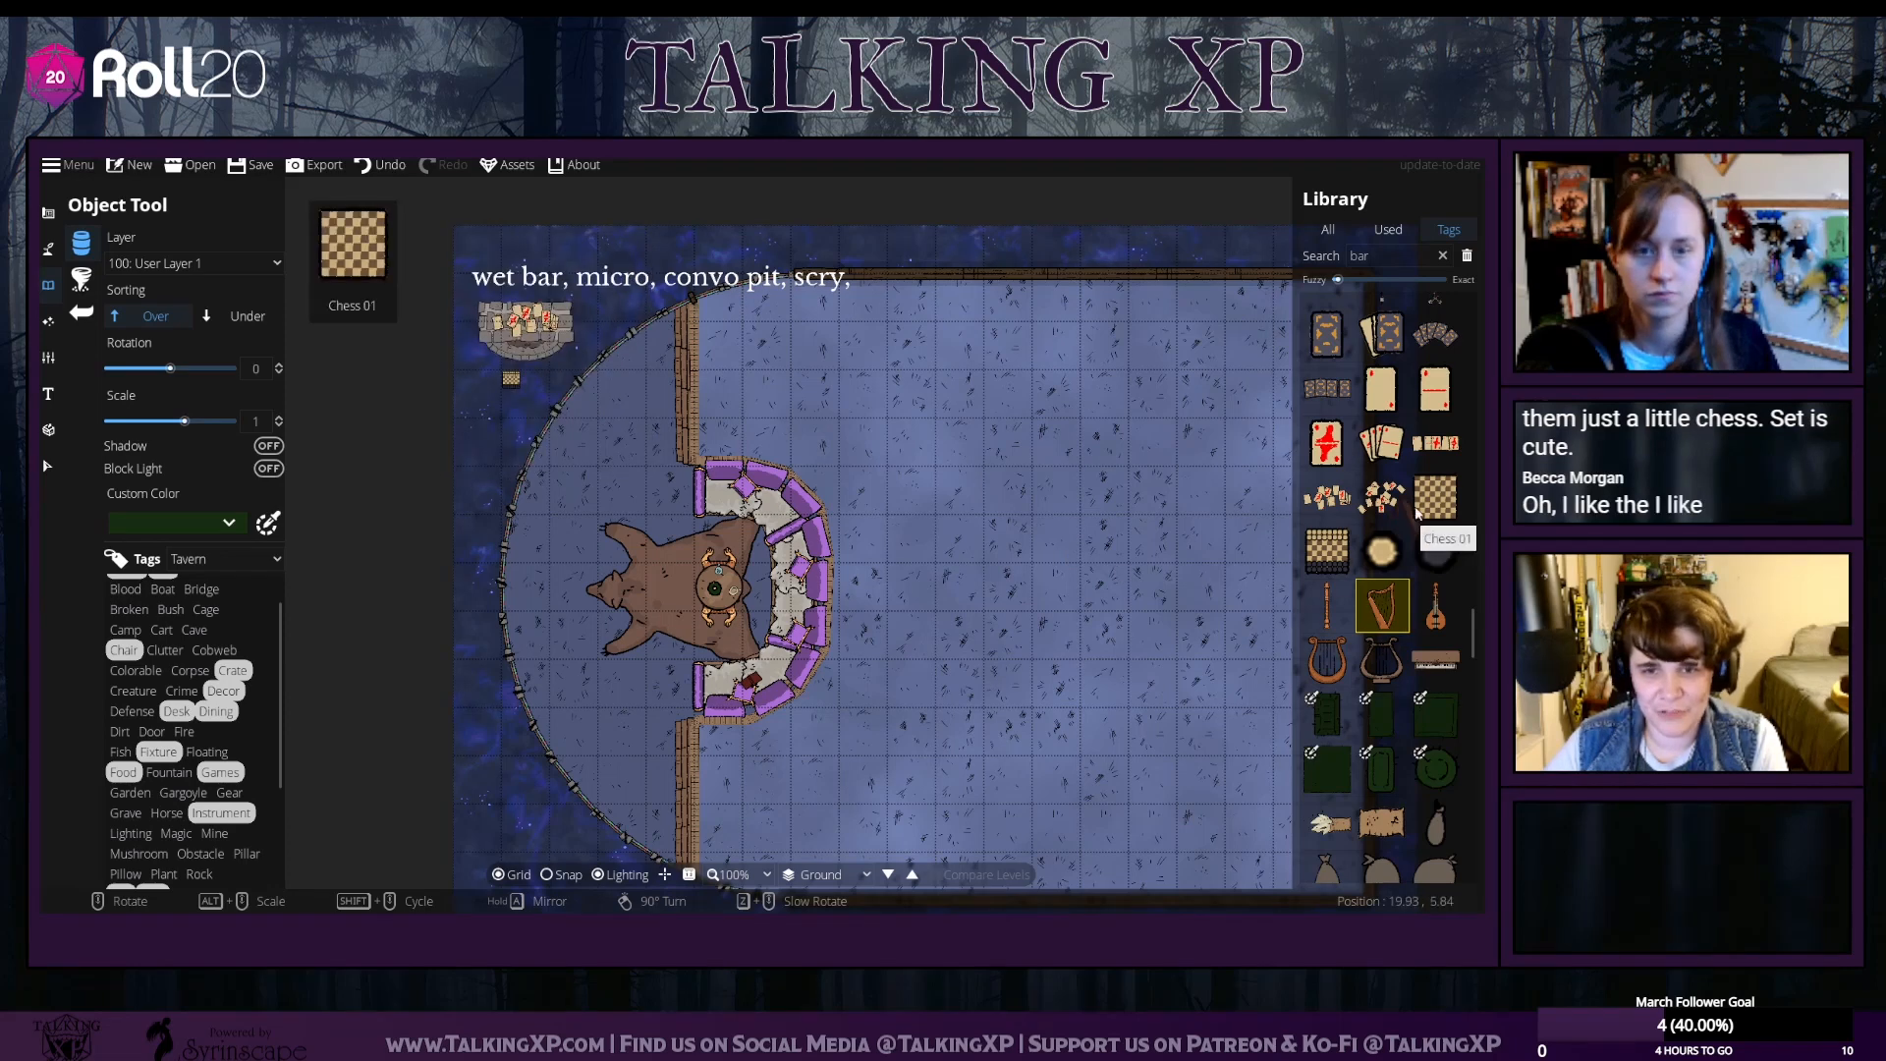
left_click(1435, 606)
left_click(488, 403)
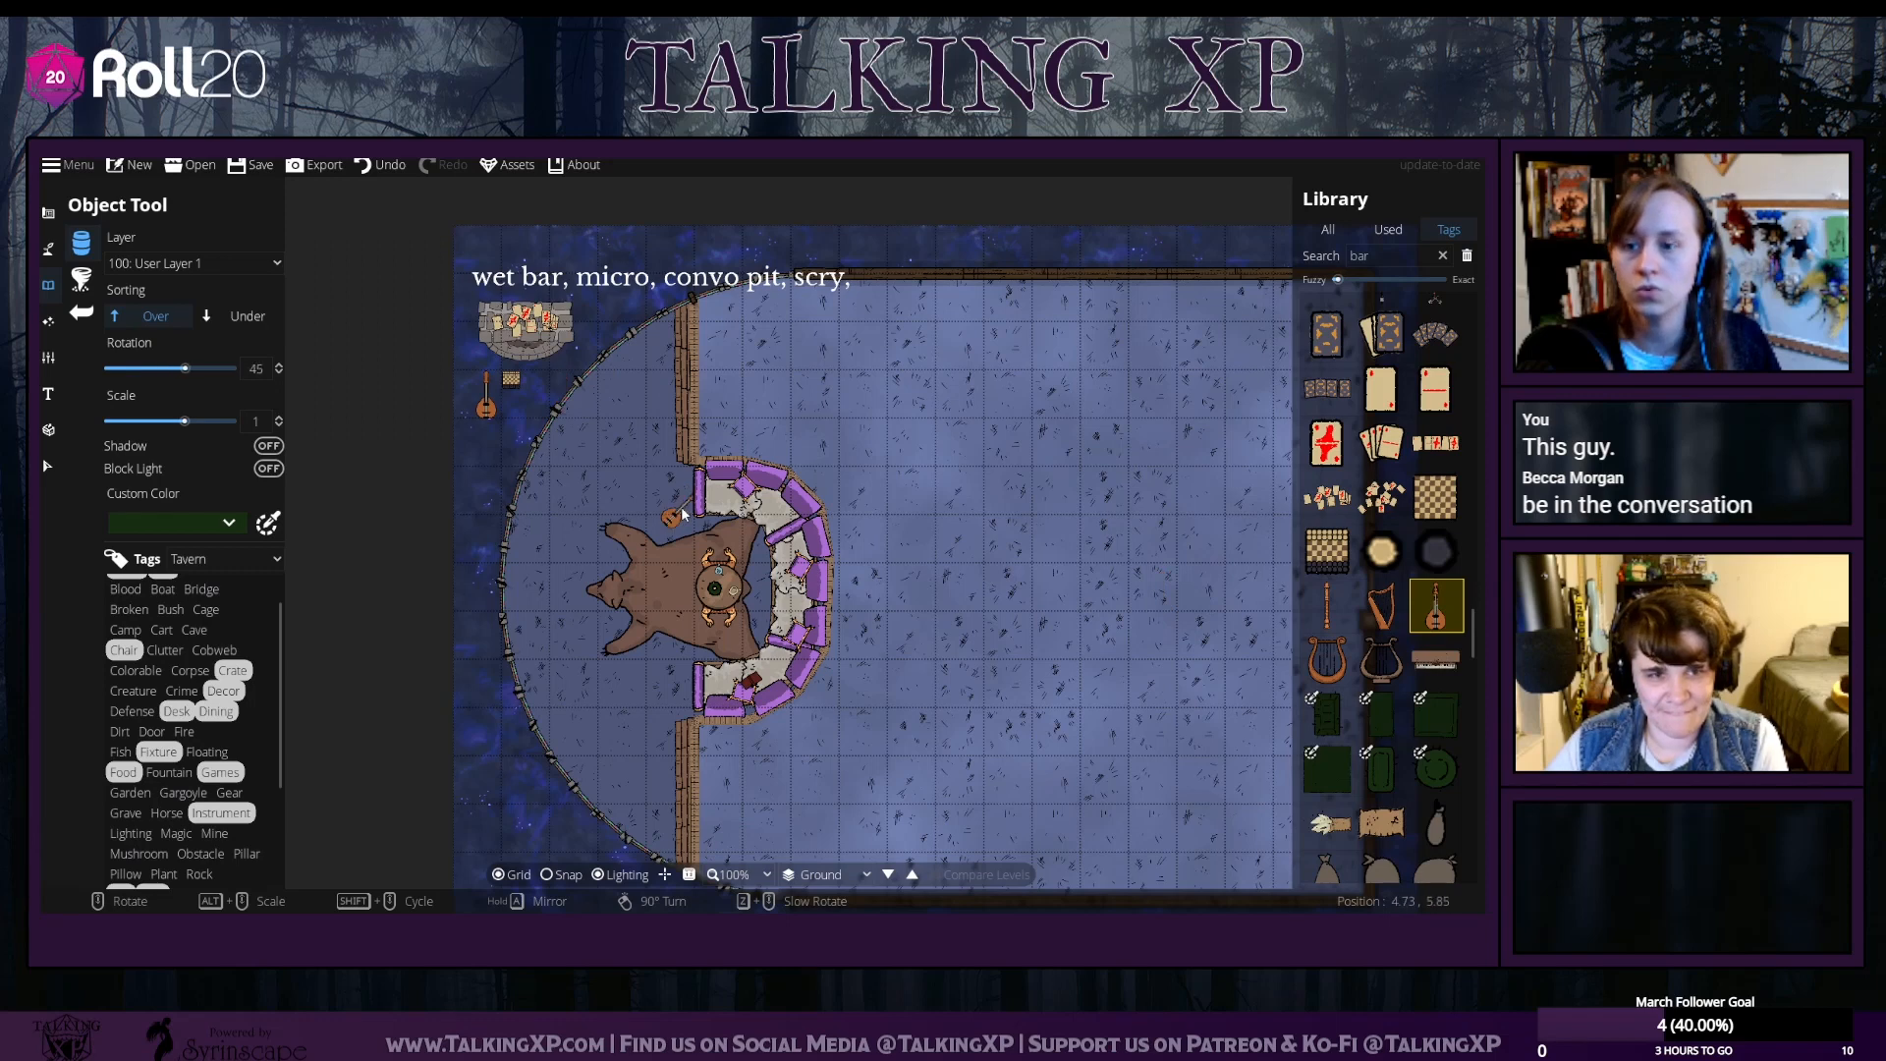
Place another lute, rotated to 135 on layer 200: User Layer 2, on the floor between the curved wall and the bearskin rug
left_click(187, 263)
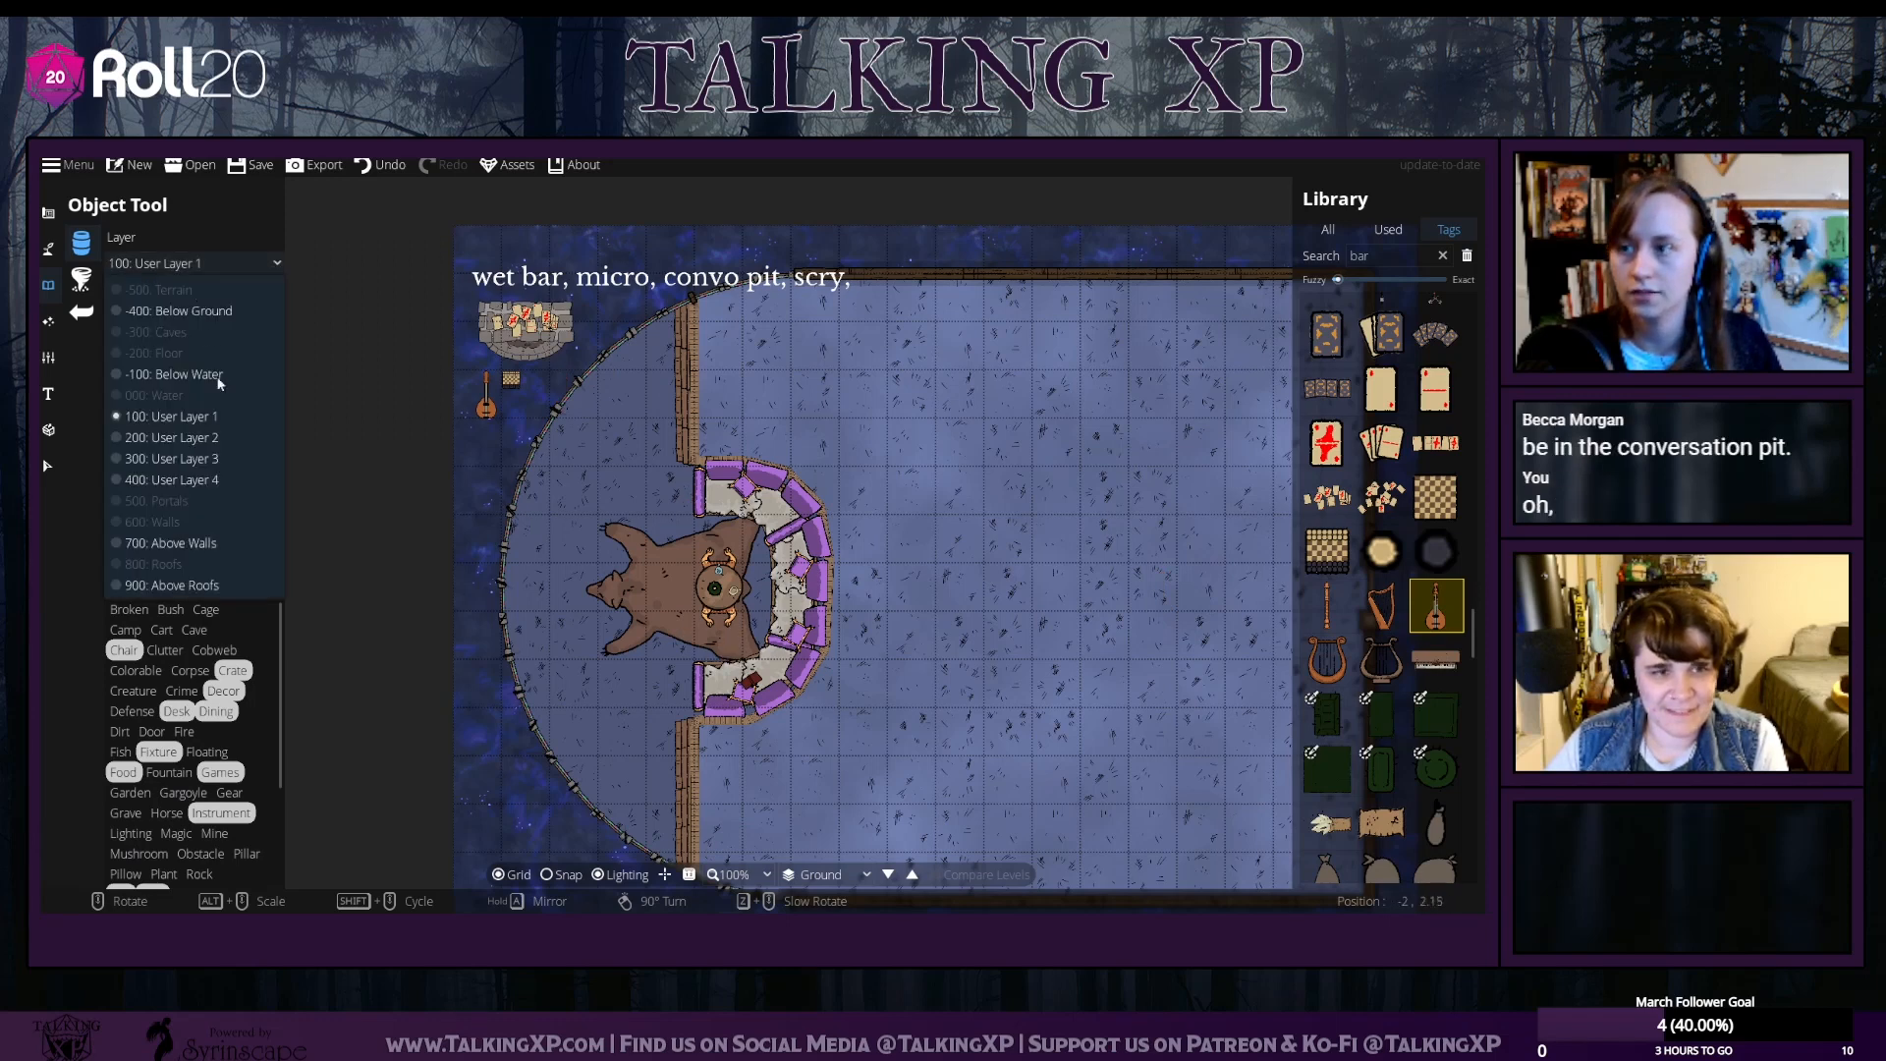
left_click(234, 458)
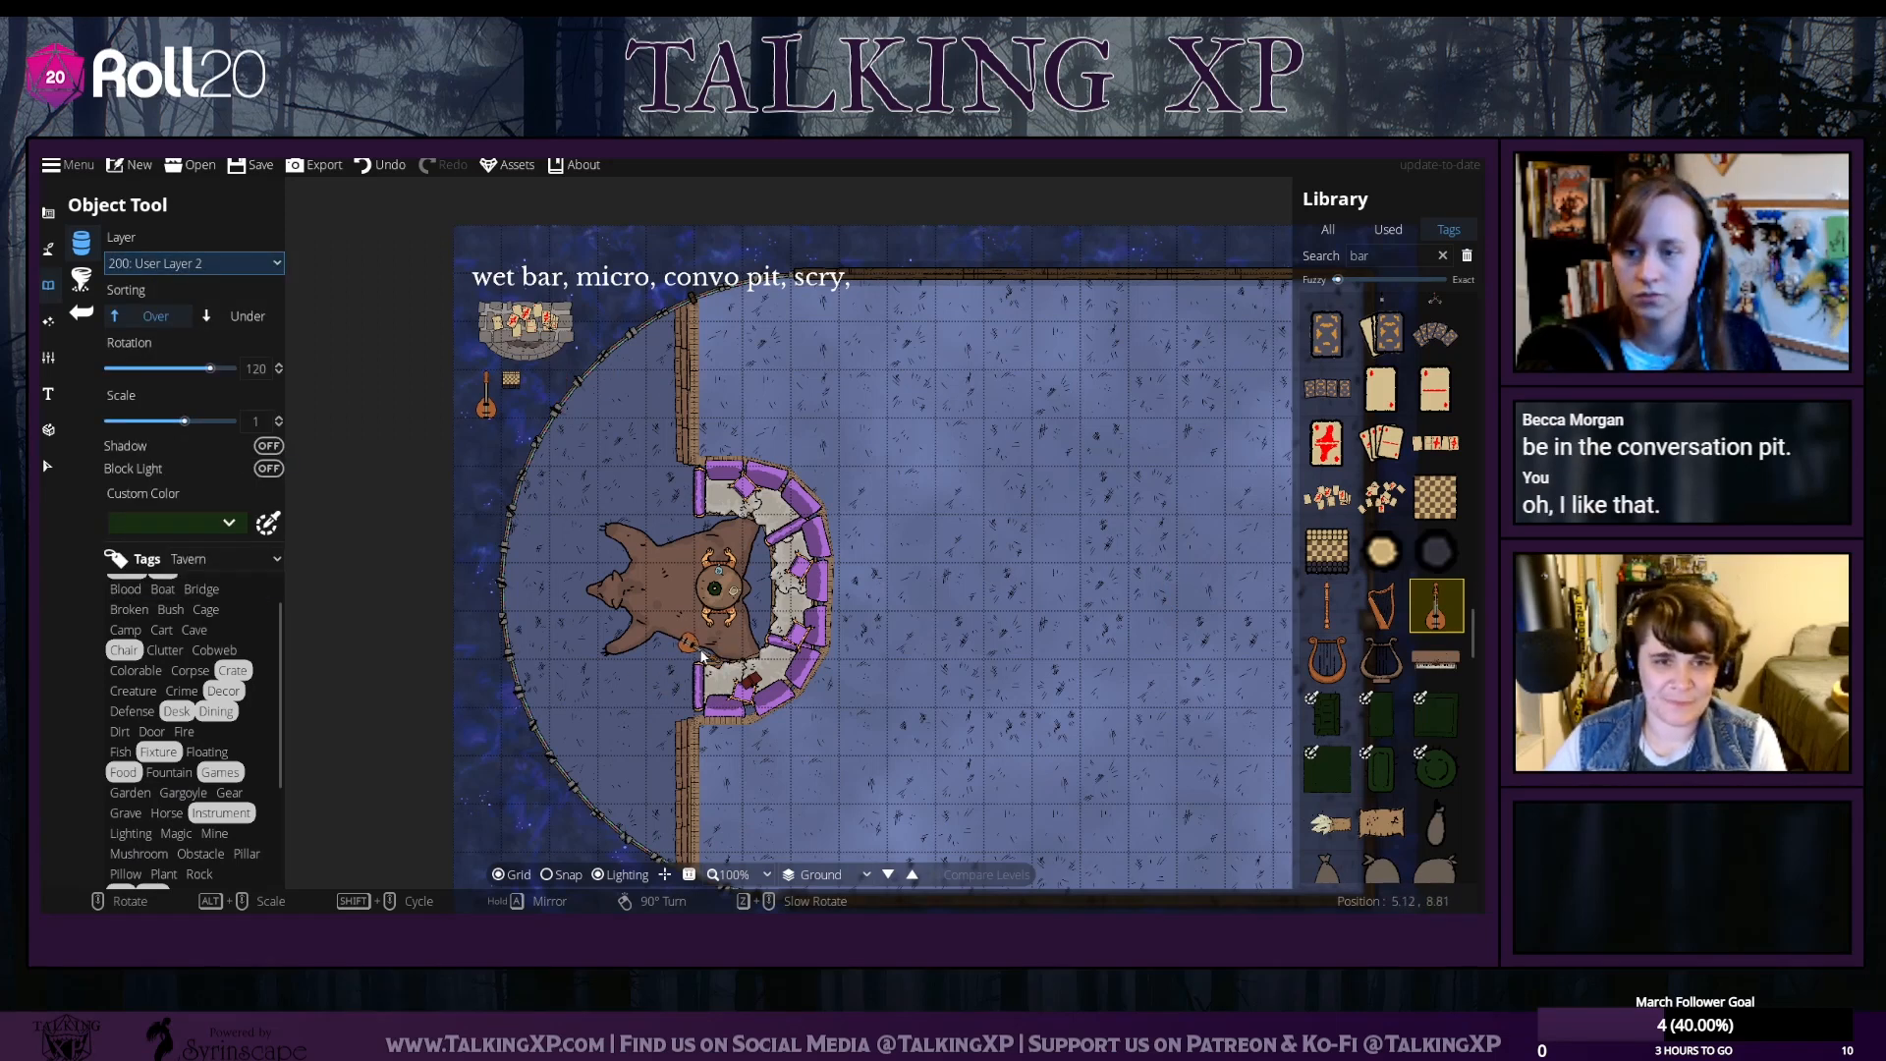
scroll(600, 671, "down", 1)
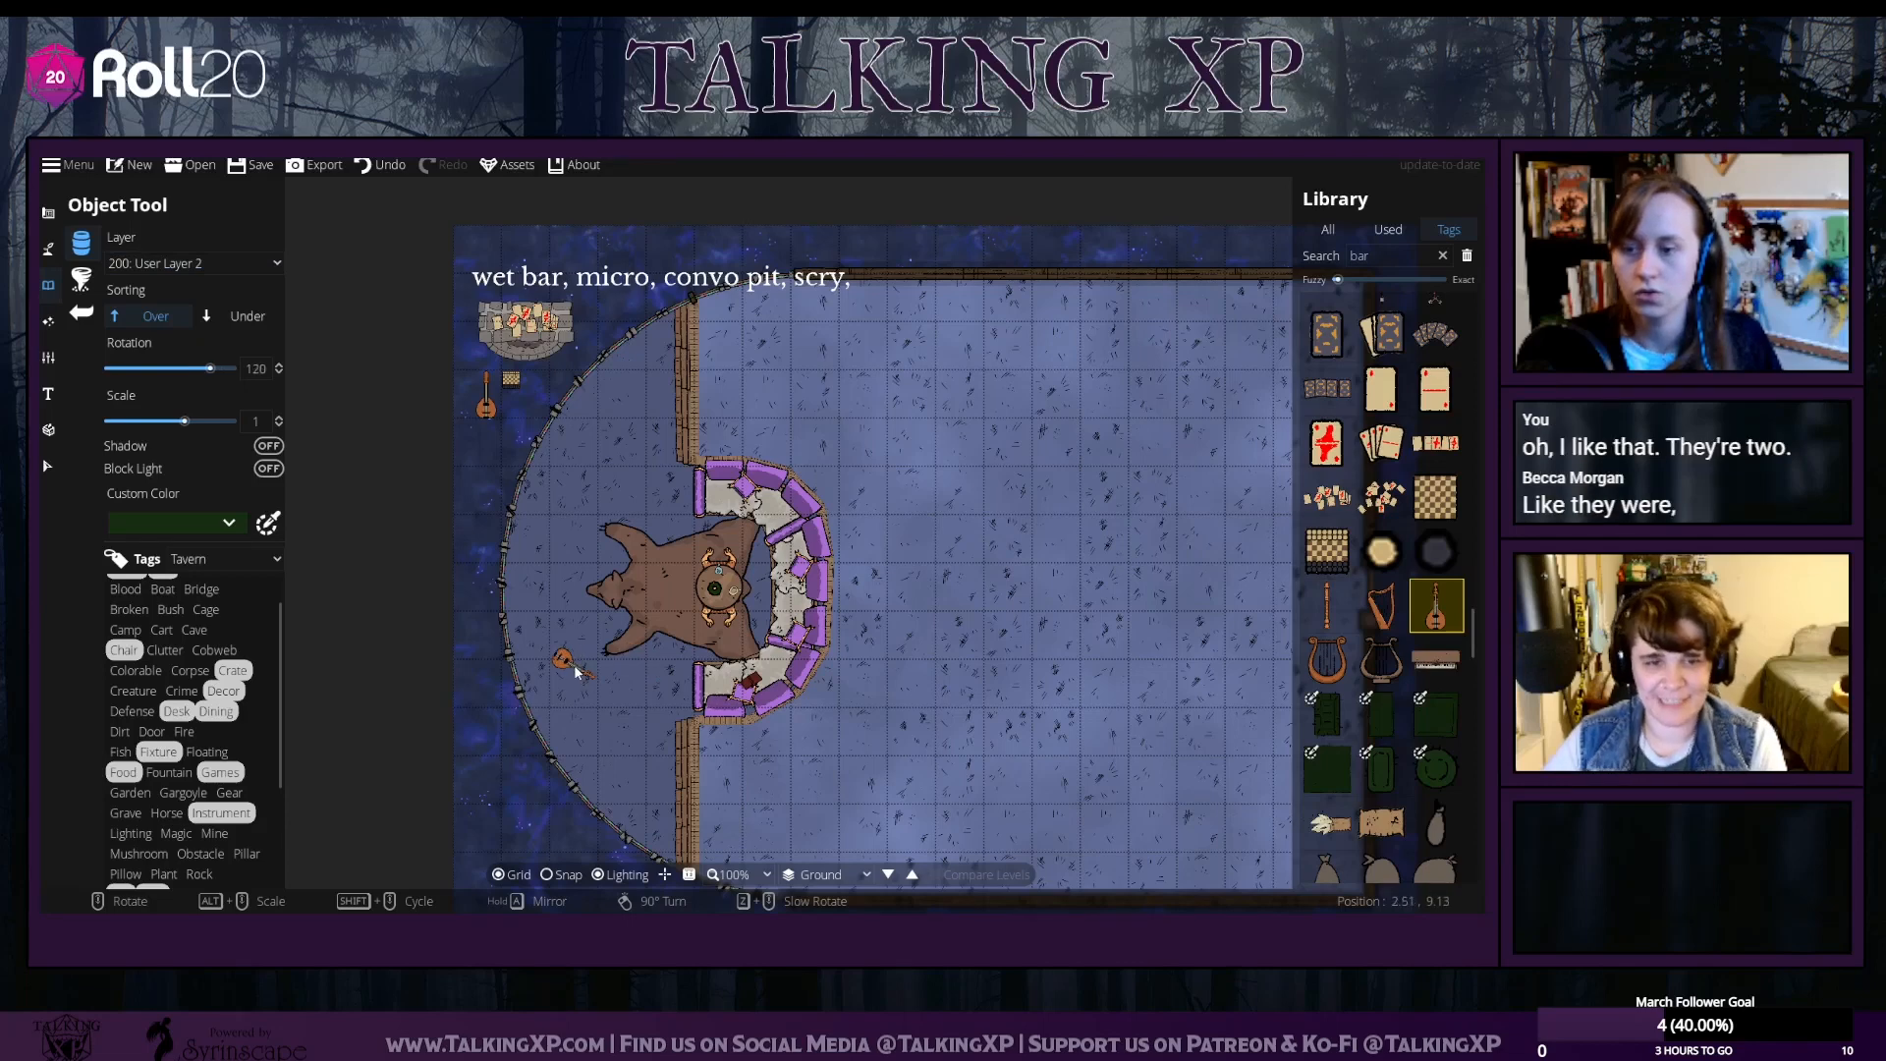
scroll(572, 667, "up", 1)
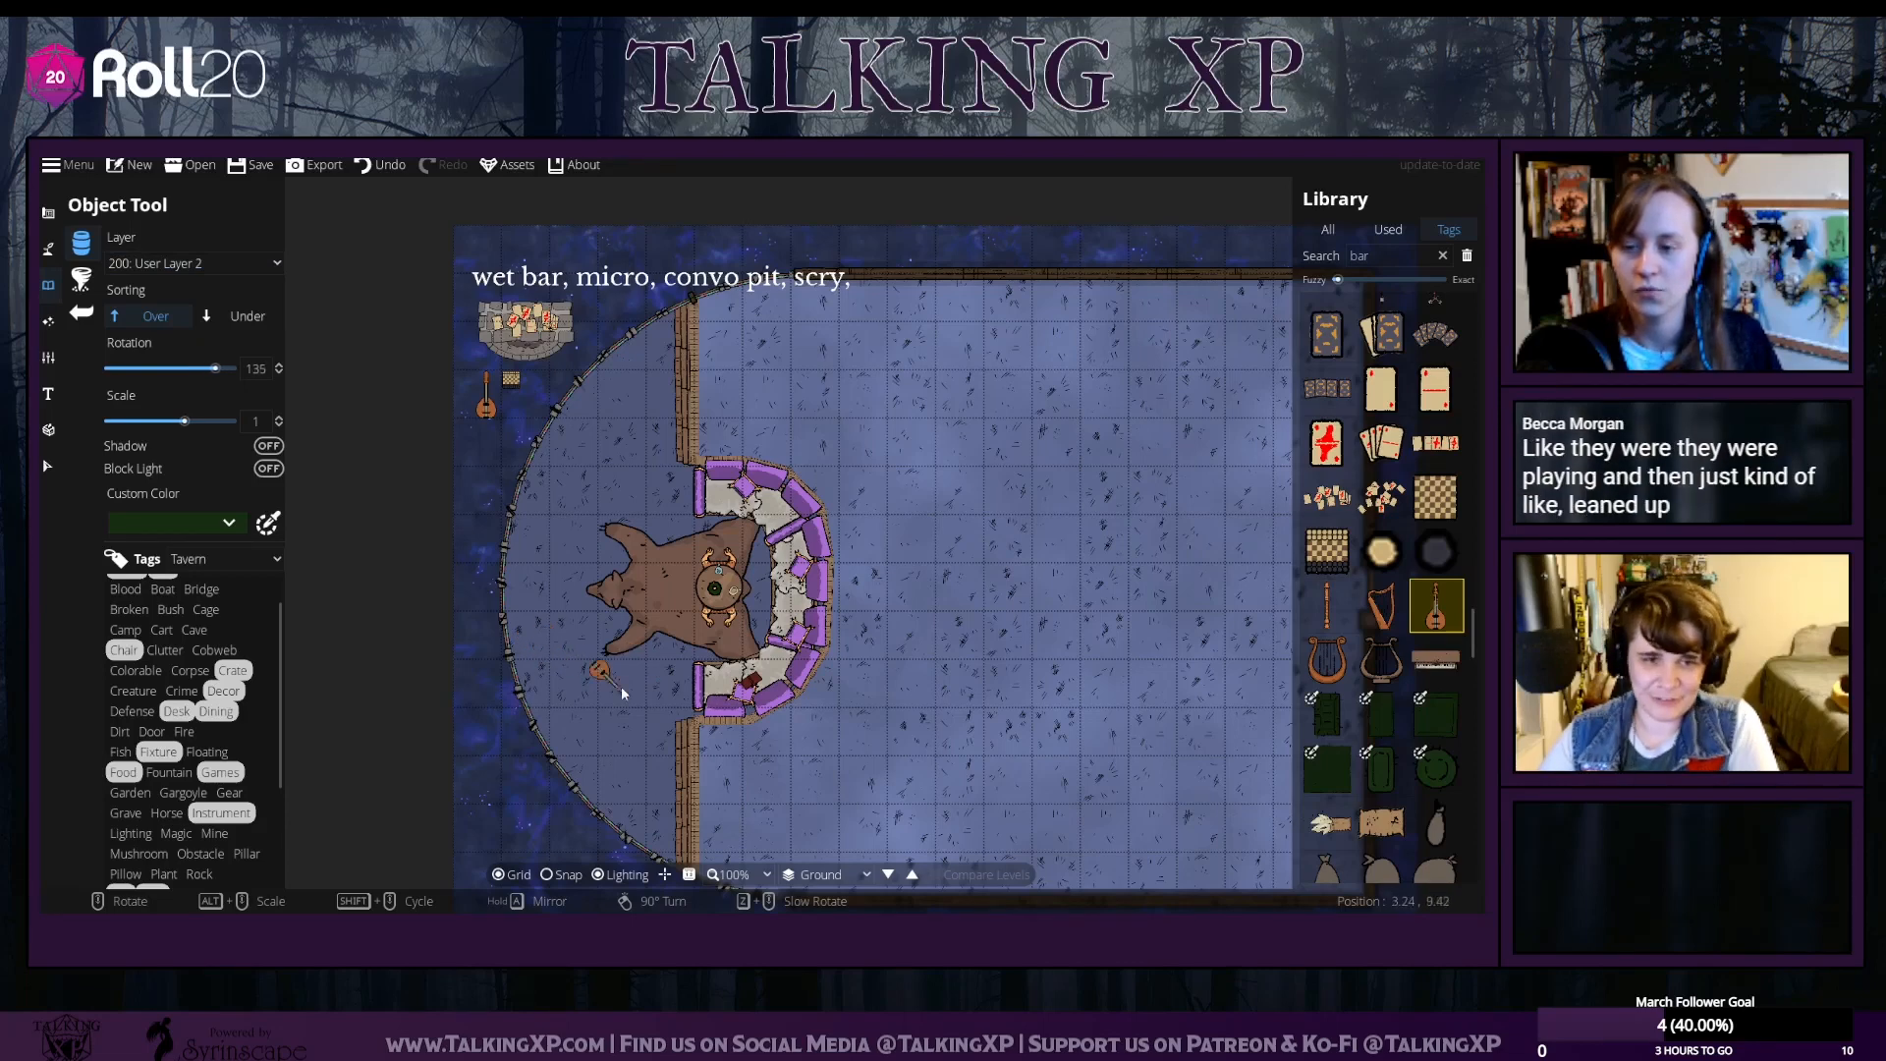
scroll(539, 643, "down", 1)
left_click(554, 630)
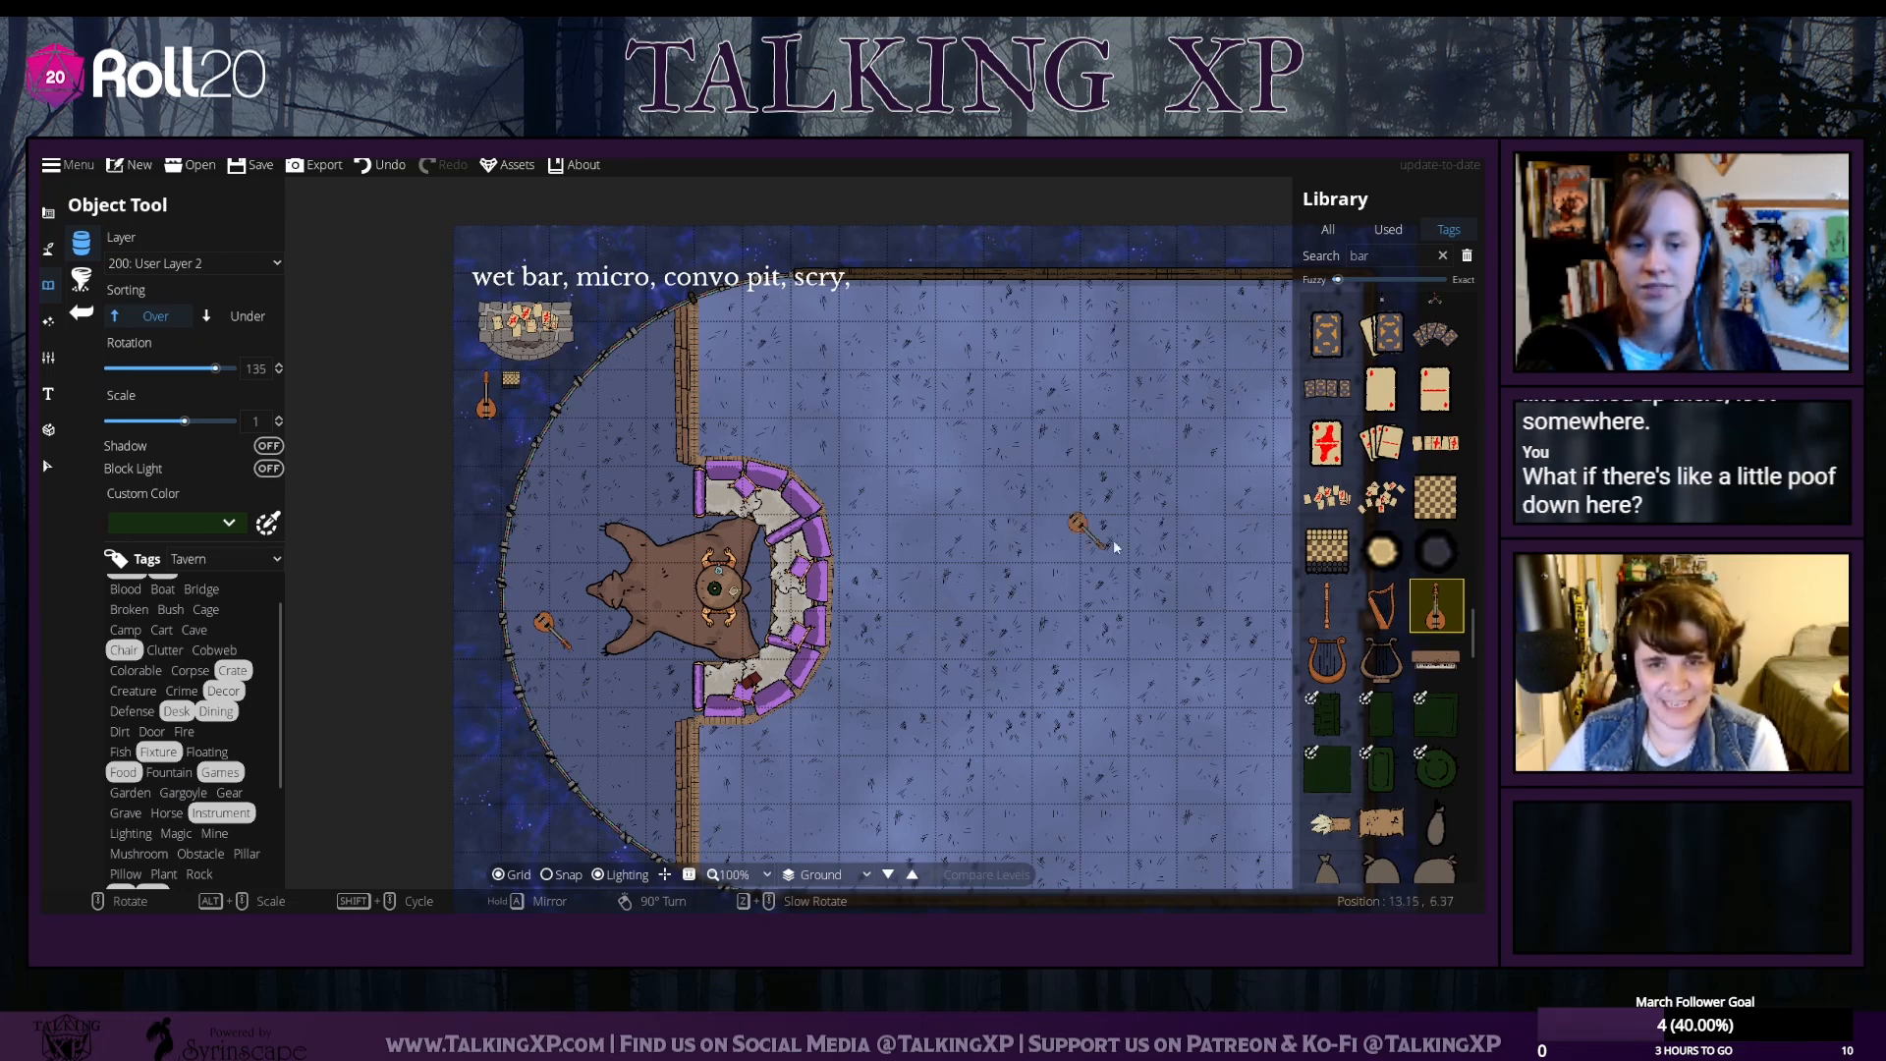
mouse_move(1331, 506)
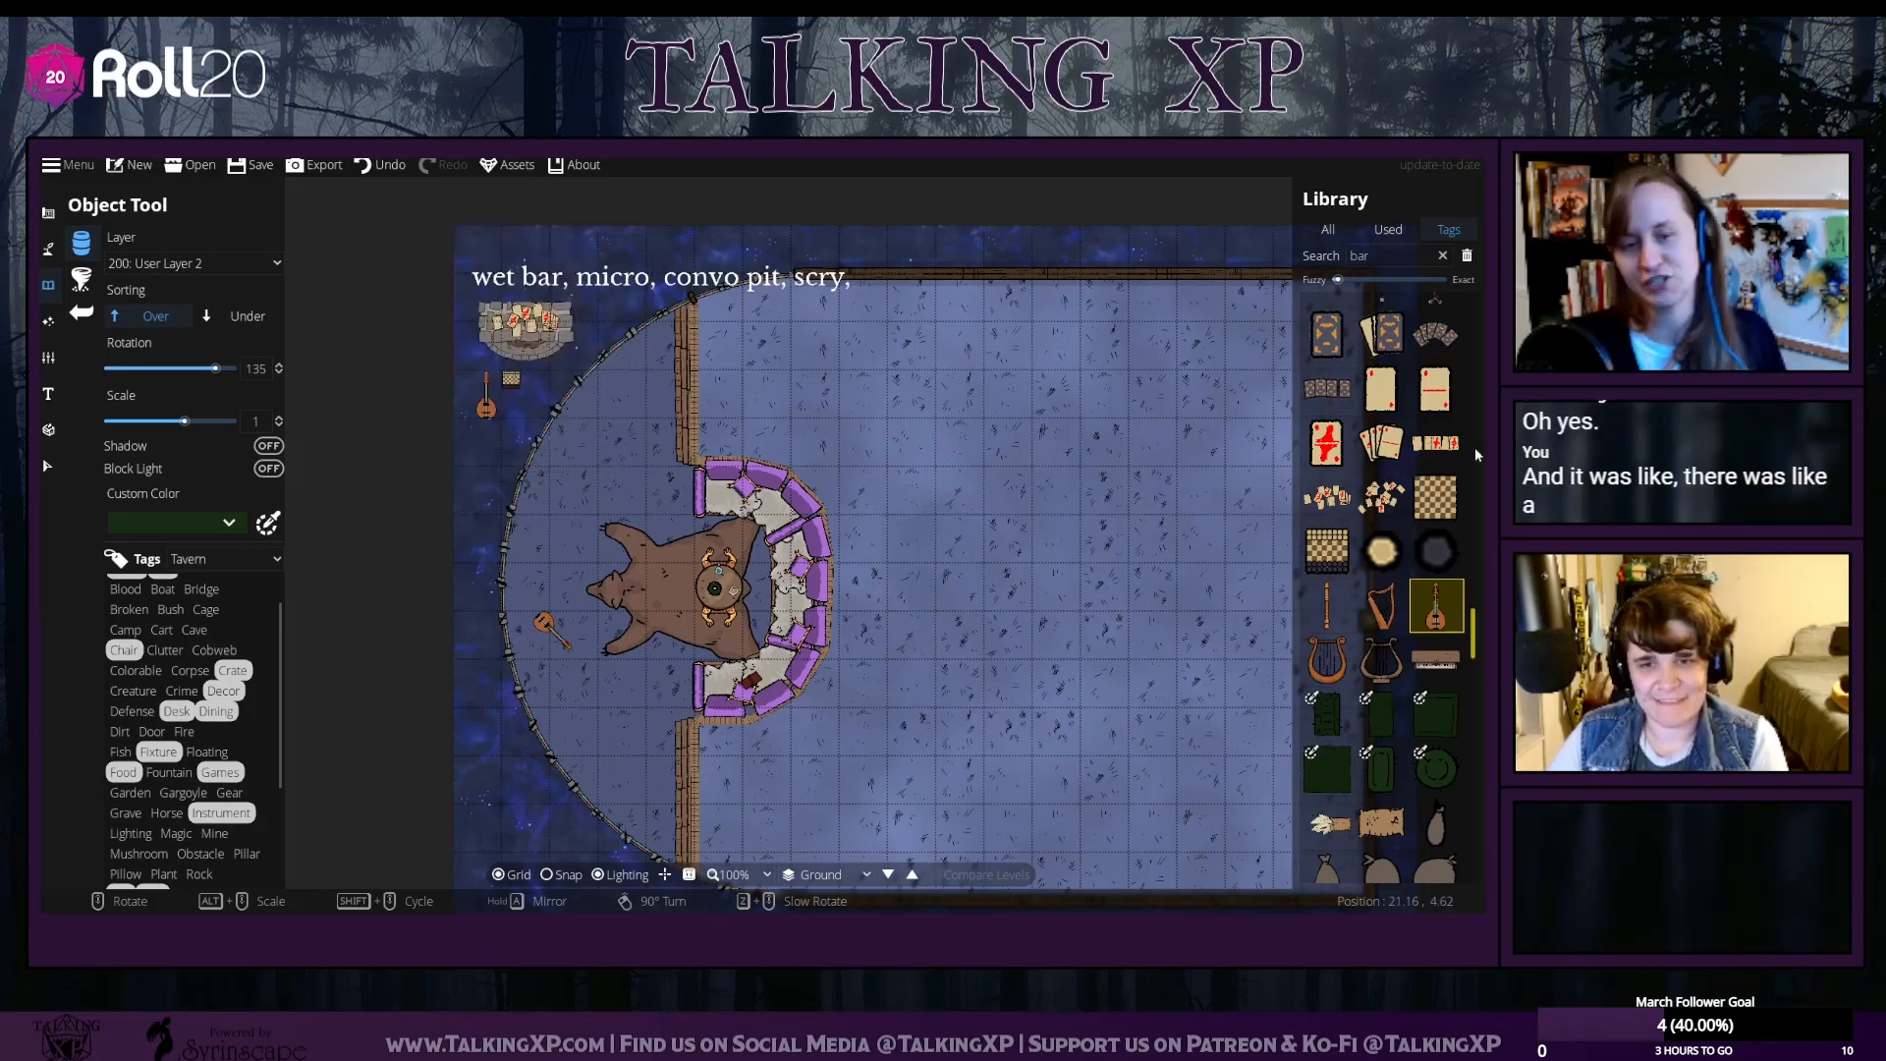
left_click(1434, 659)
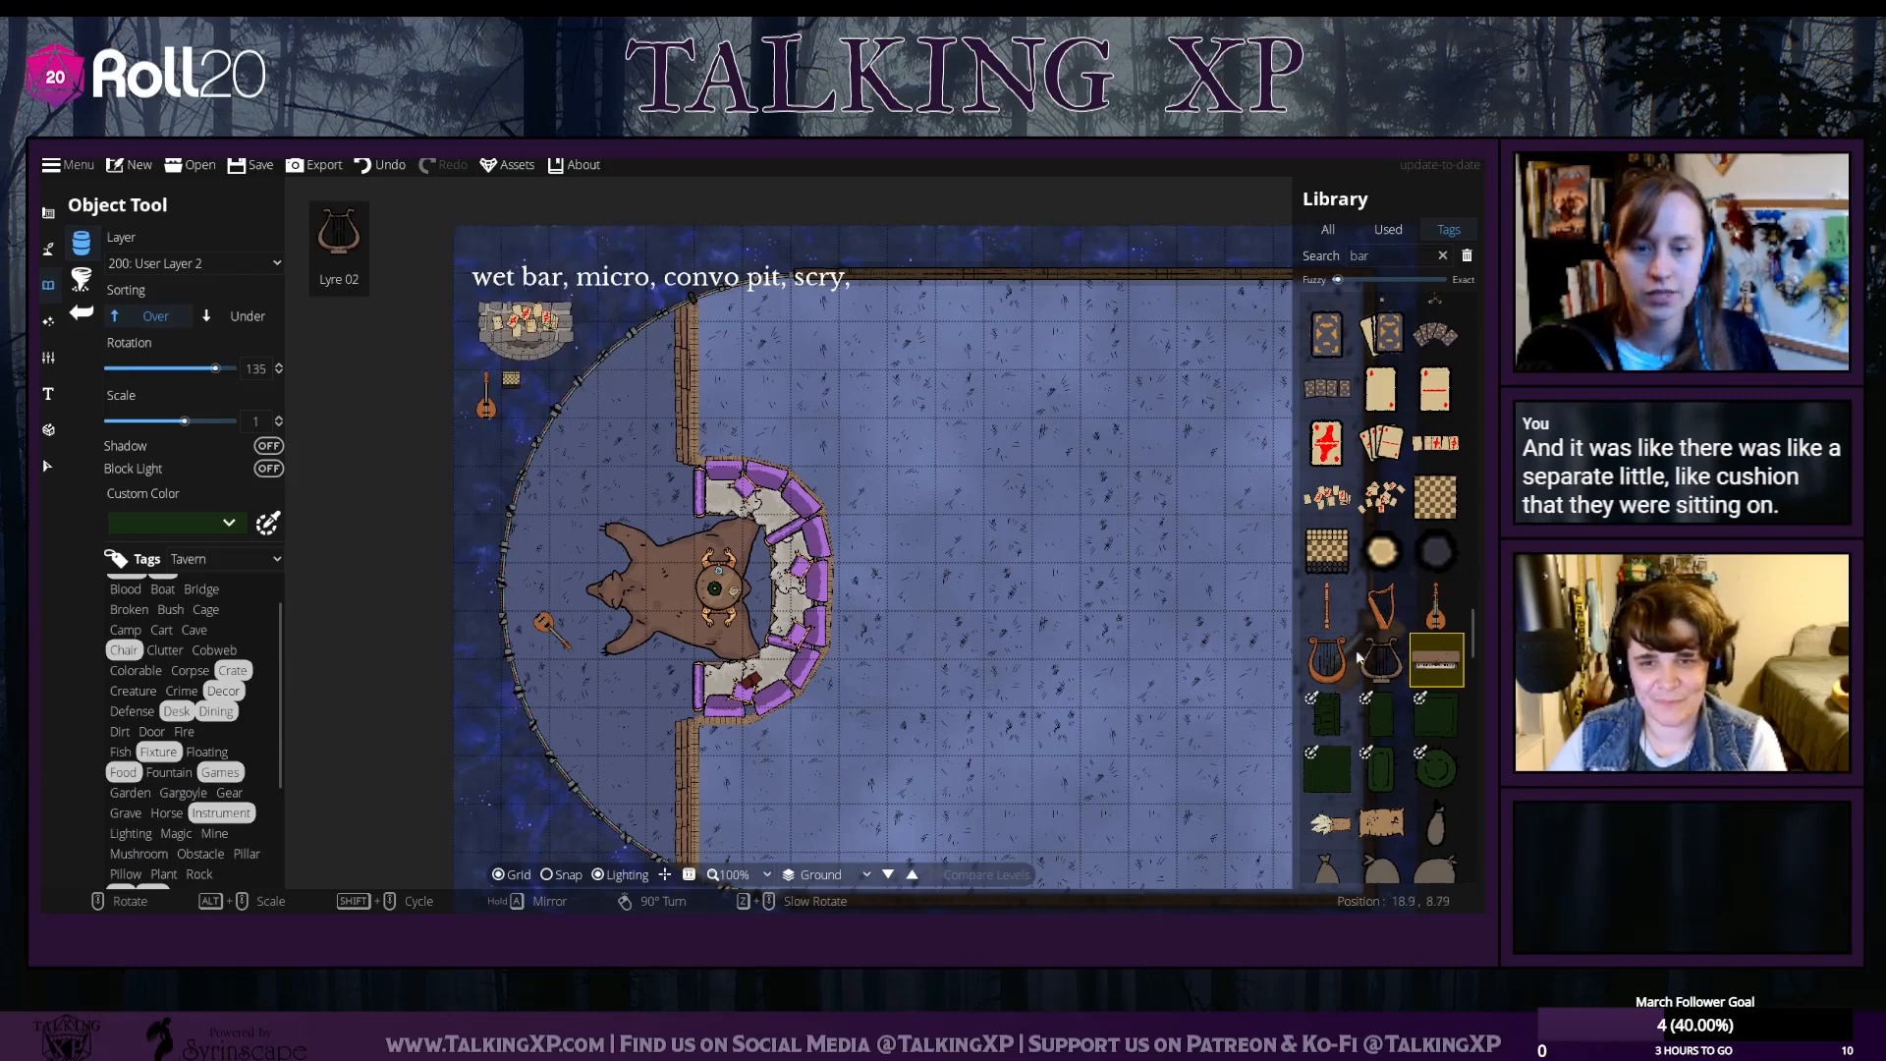
scroll(958, 481, "up", 2)
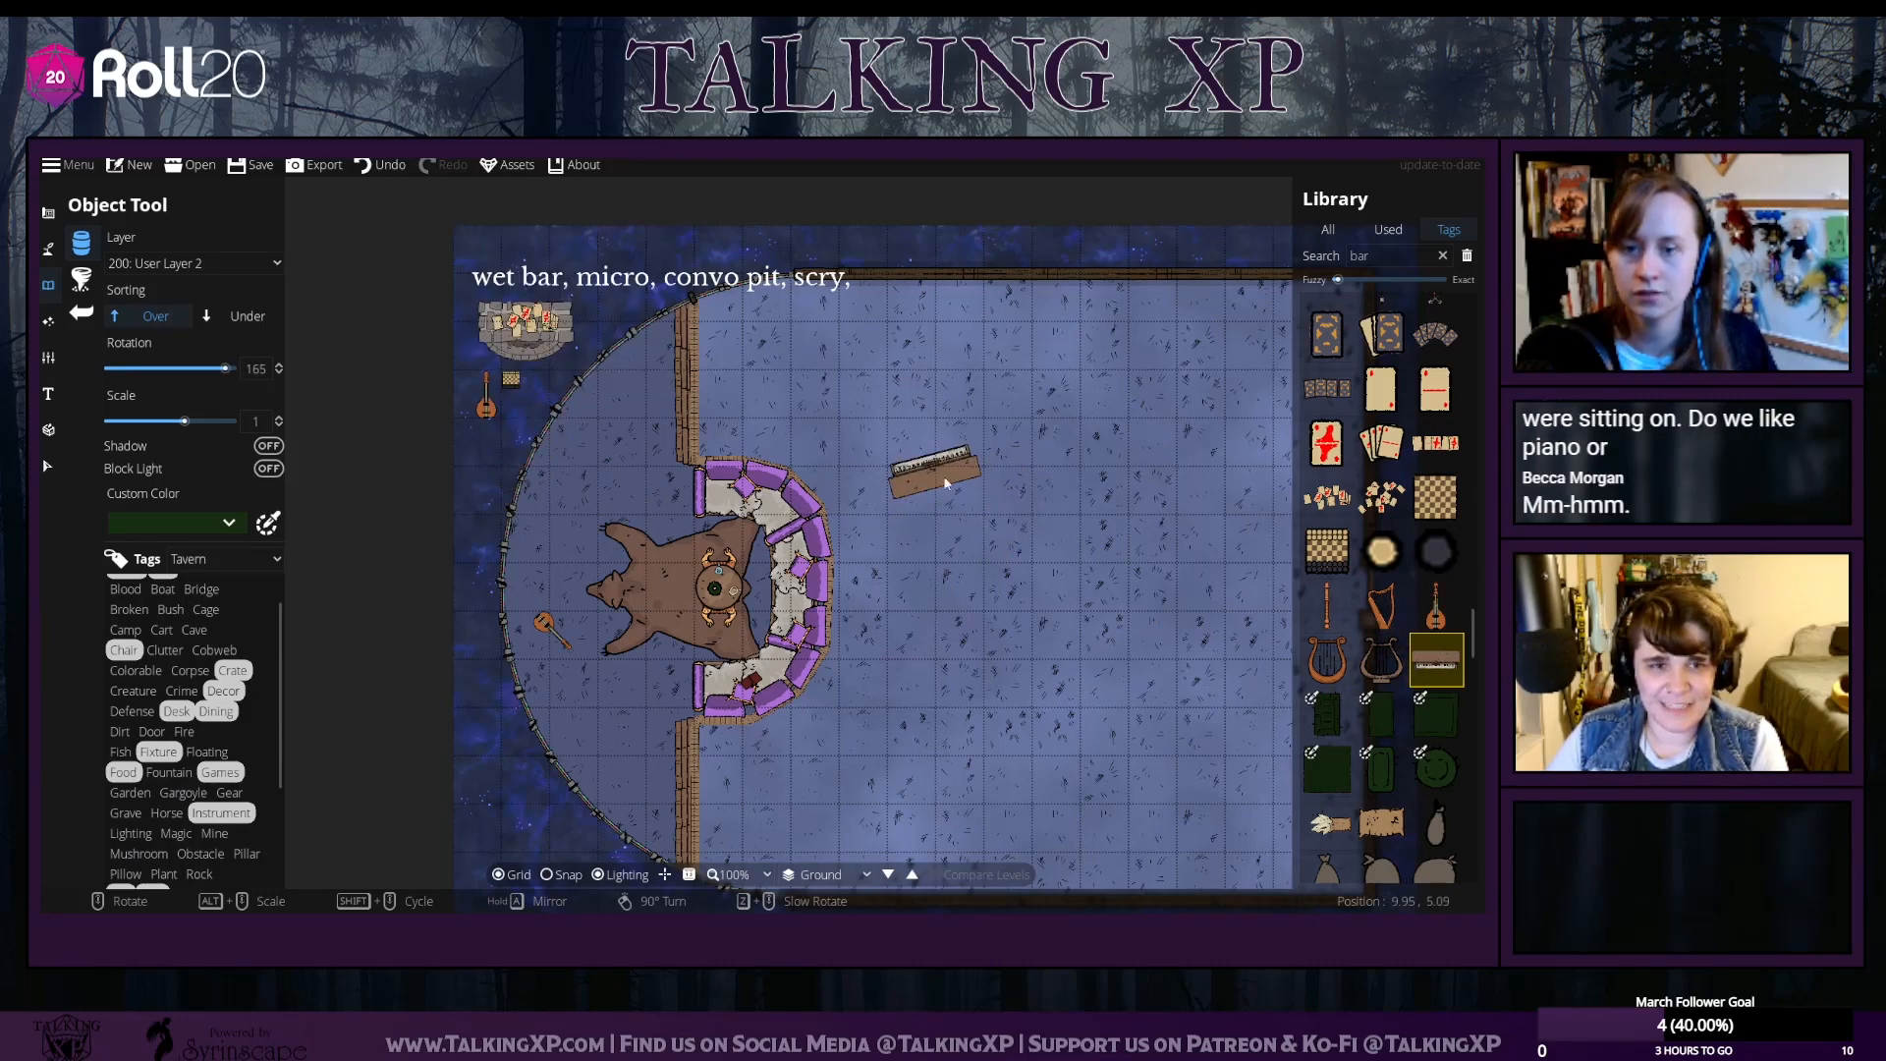
scroll(1253, 631, "down", 3)
mouse_move(1420, 666)
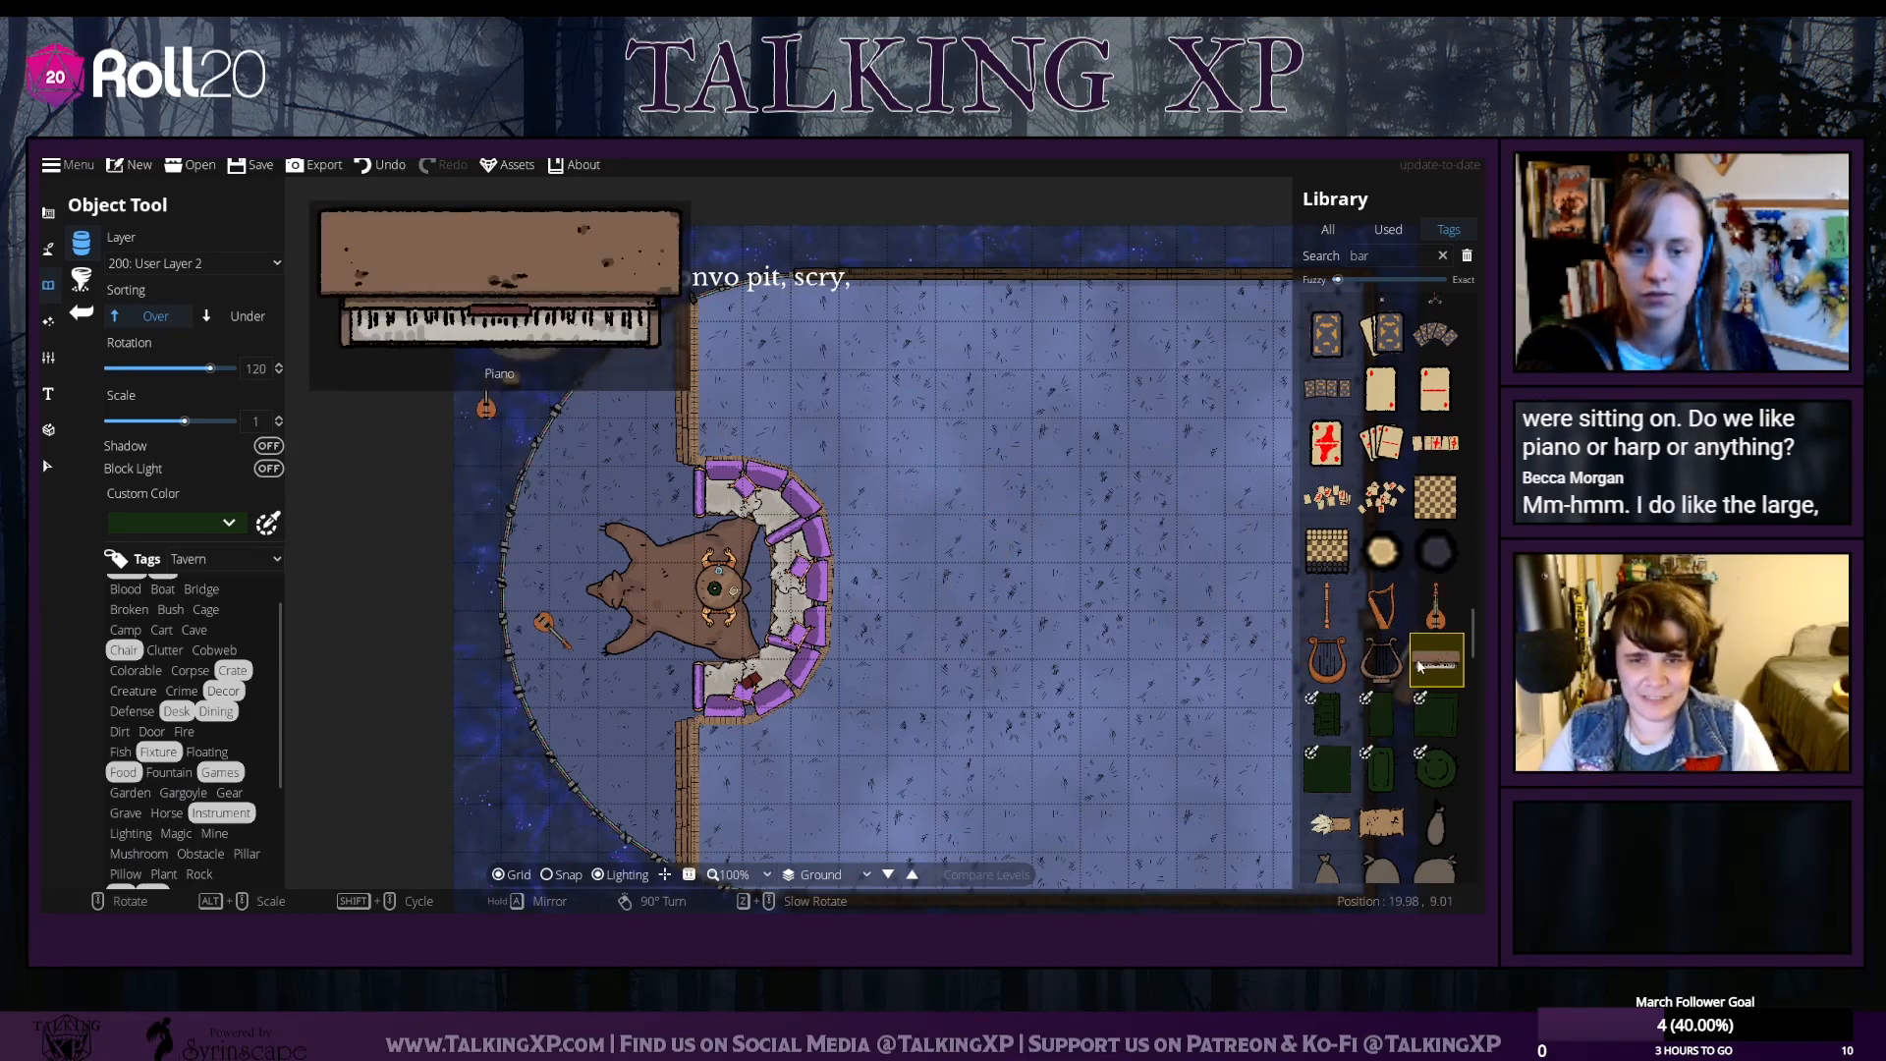
scroll(1418, 666, "down", 3)
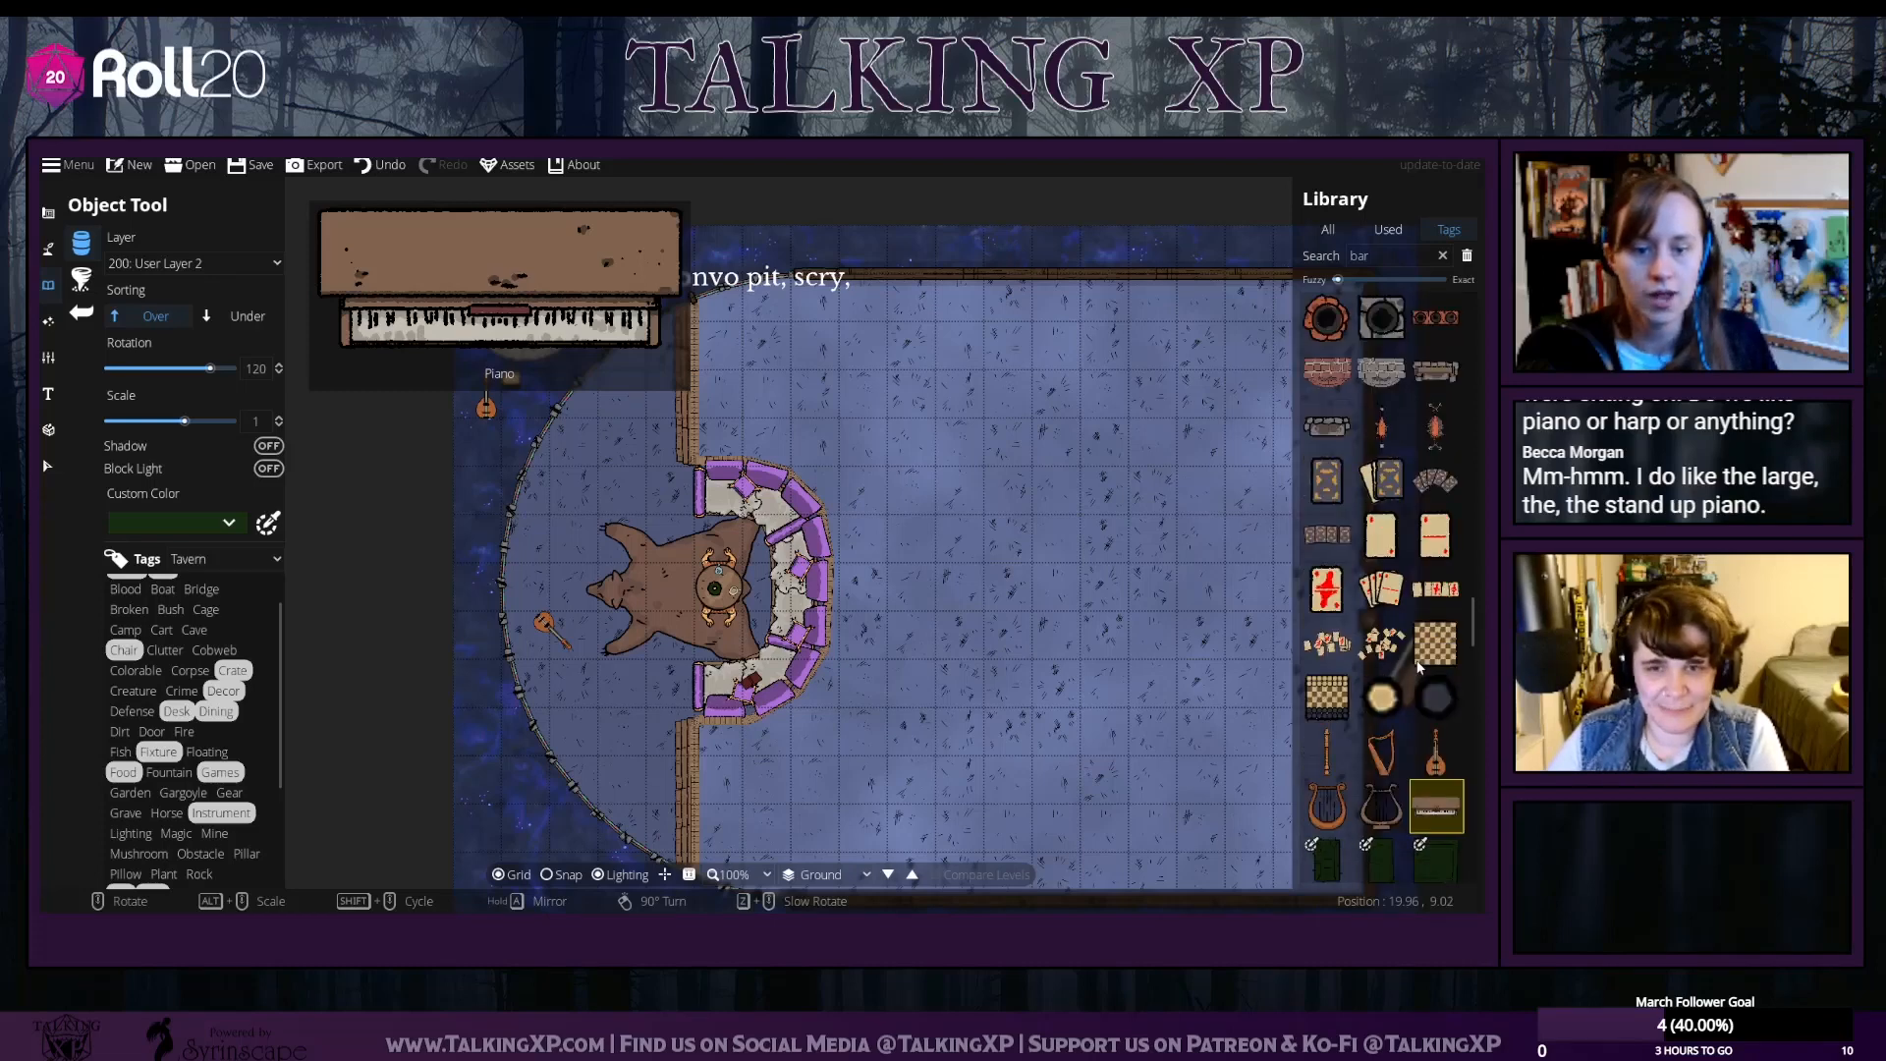
scroll(1415, 648, "up", 1)
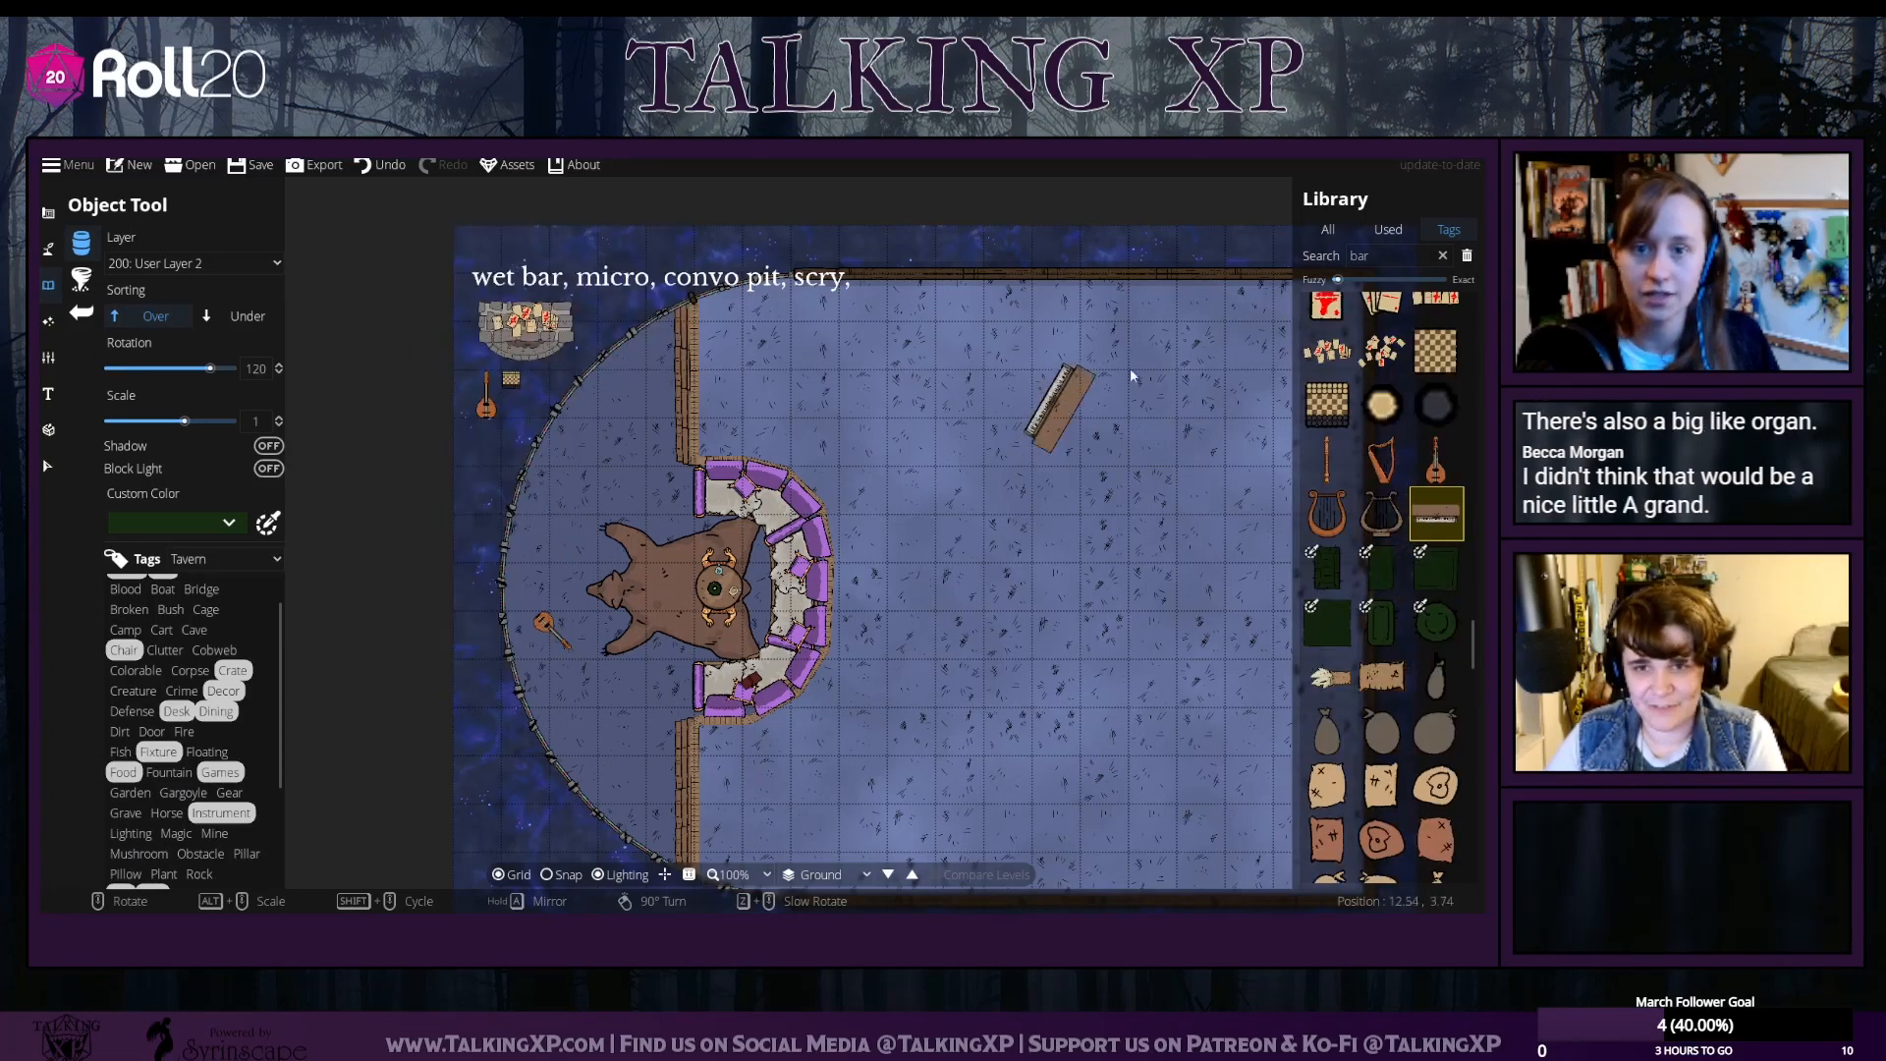
Search the object library for "organ" and choose the pipe organ
left_click_drag(1388, 257, 1329, 262)
type("org")
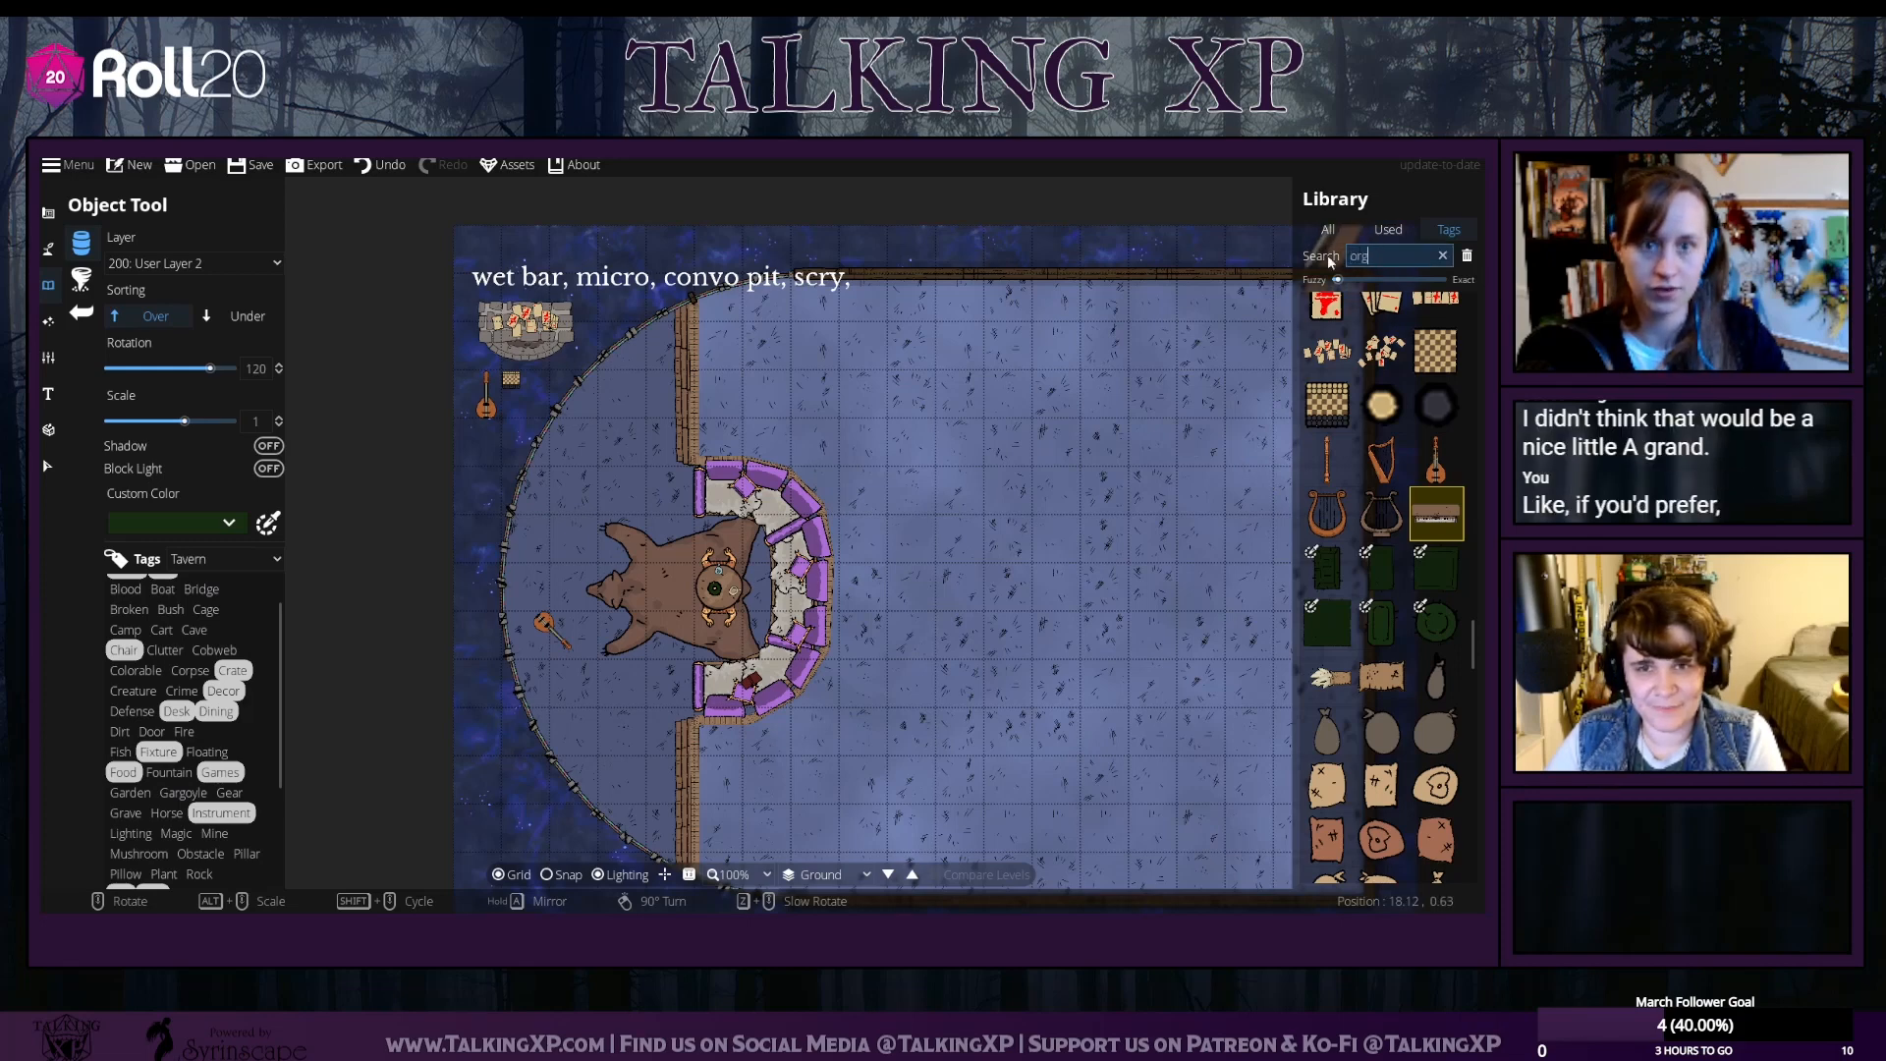
type("an")
left_click(1437, 320)
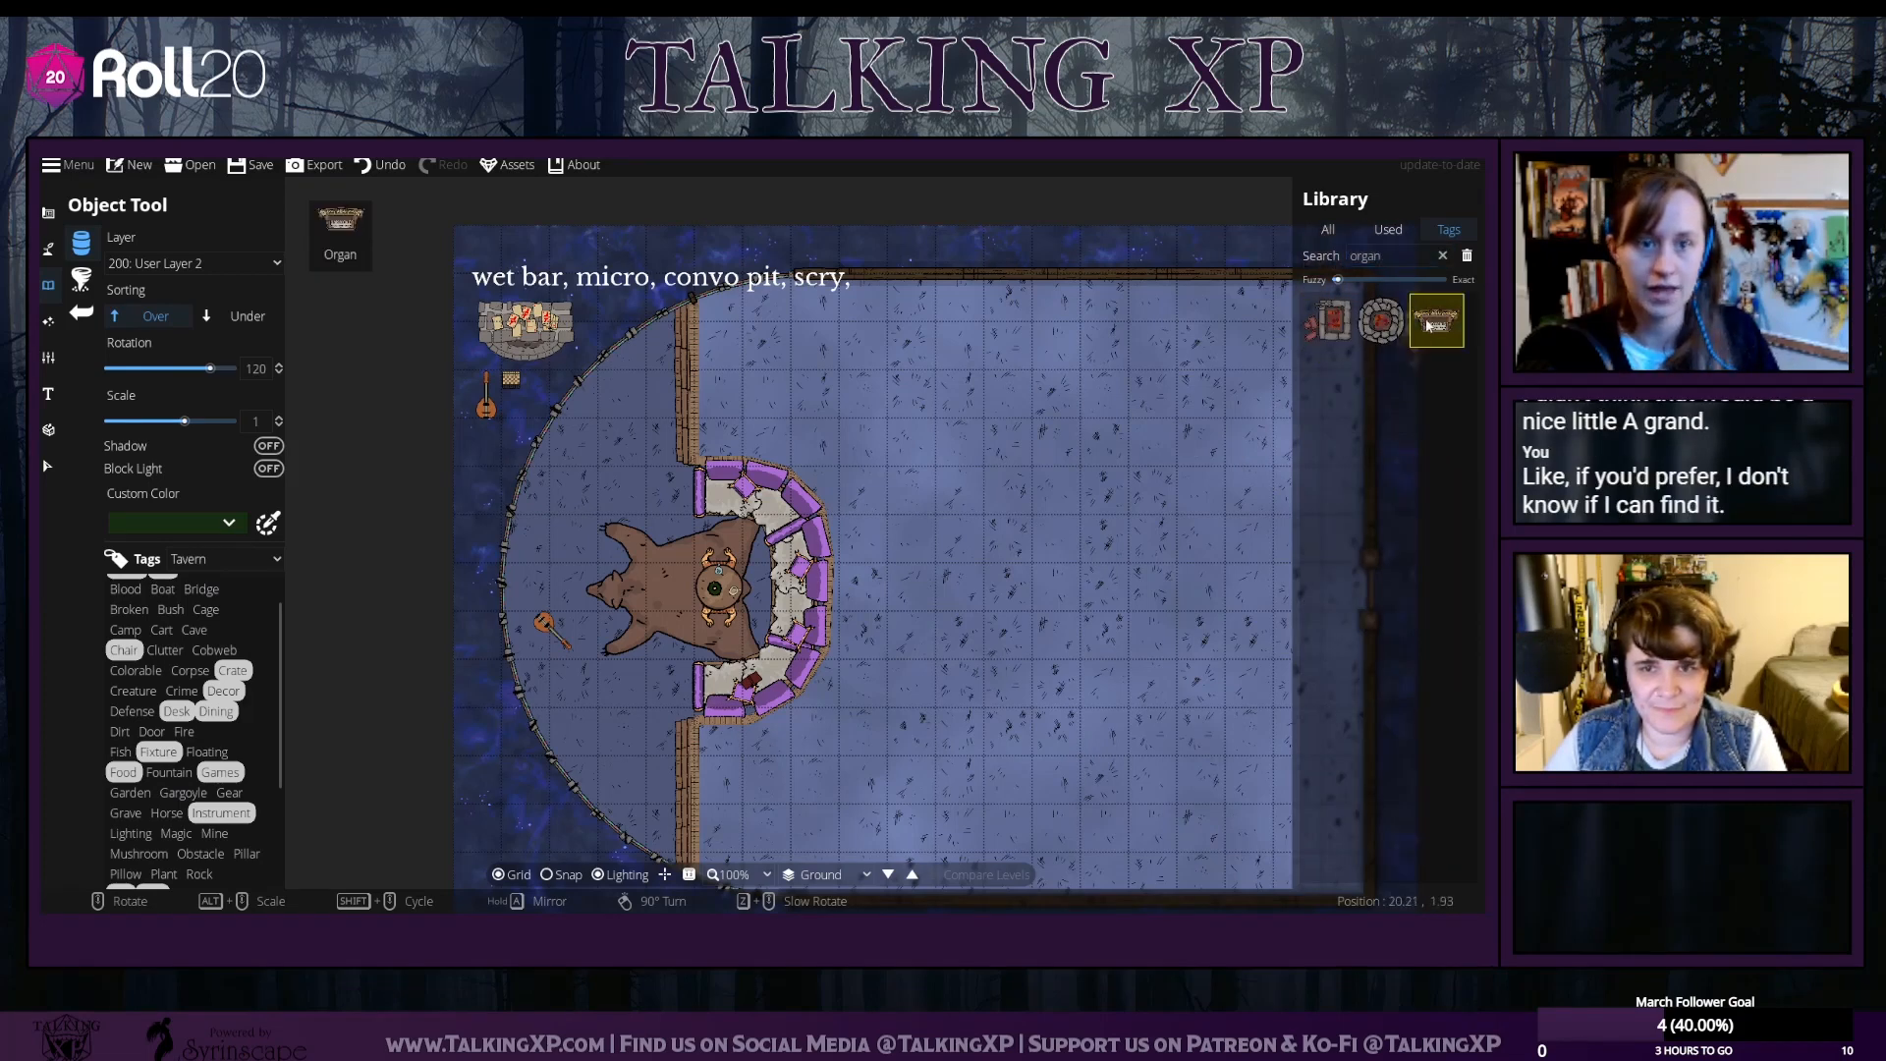
Set the organ's rotation to 0 and scale to 0.8, and place it in the void above the curved wall
scroll(908, 356, "down", 4)
scroll(913, 358, "down", 4)
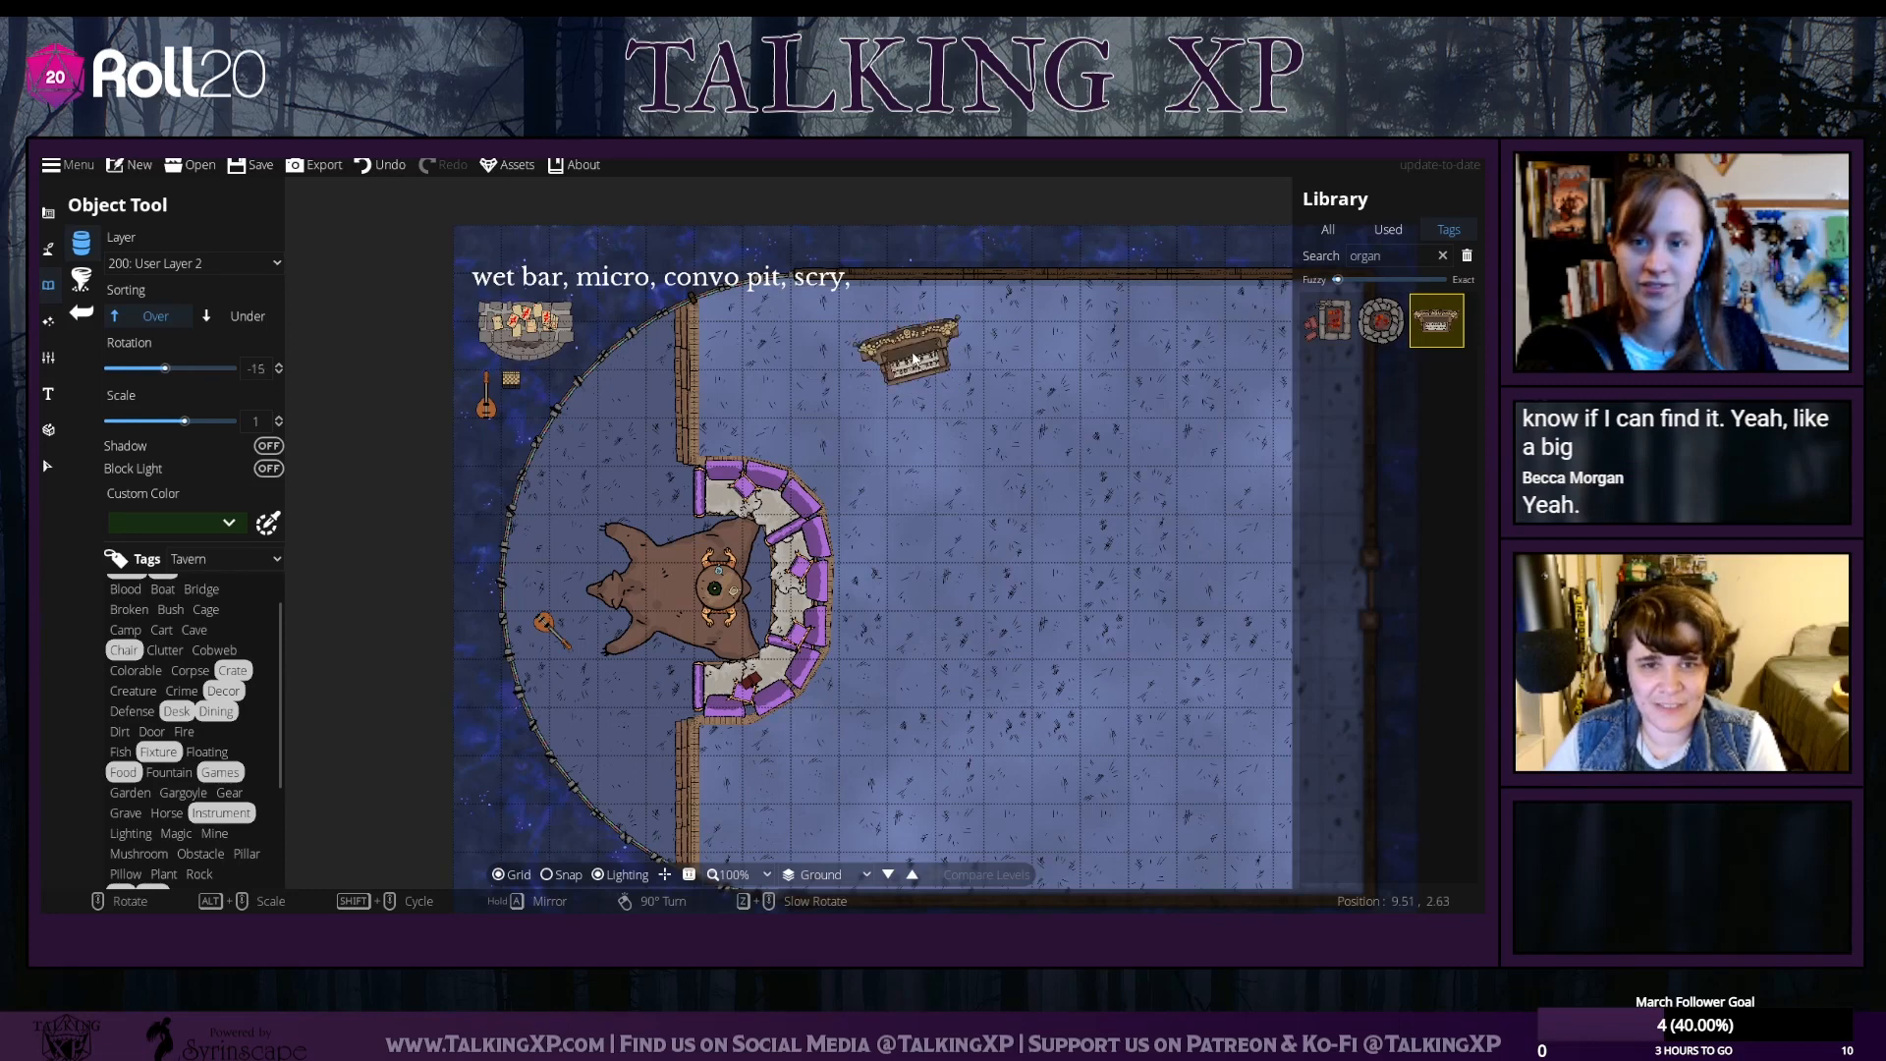
scroll(914, 358, "up", 10, "alt")
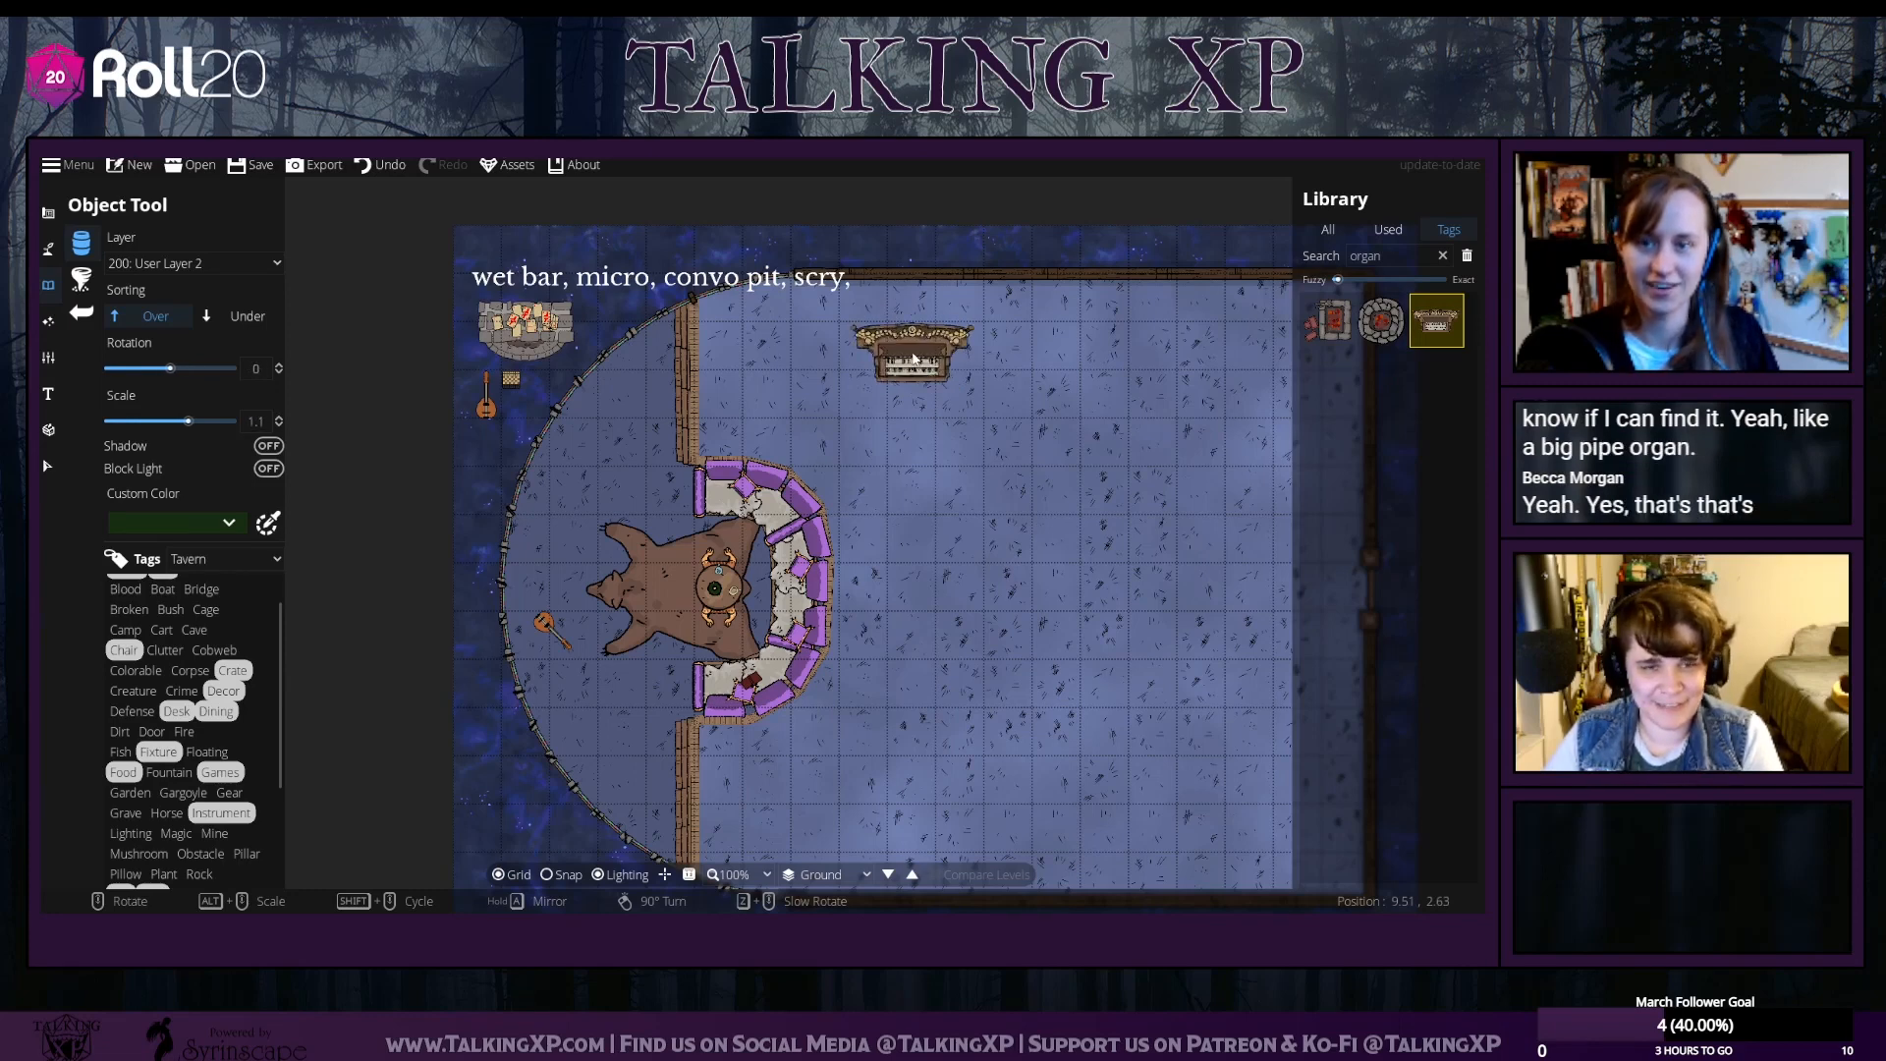
scroll(924, 343, "up", 2, "alt")
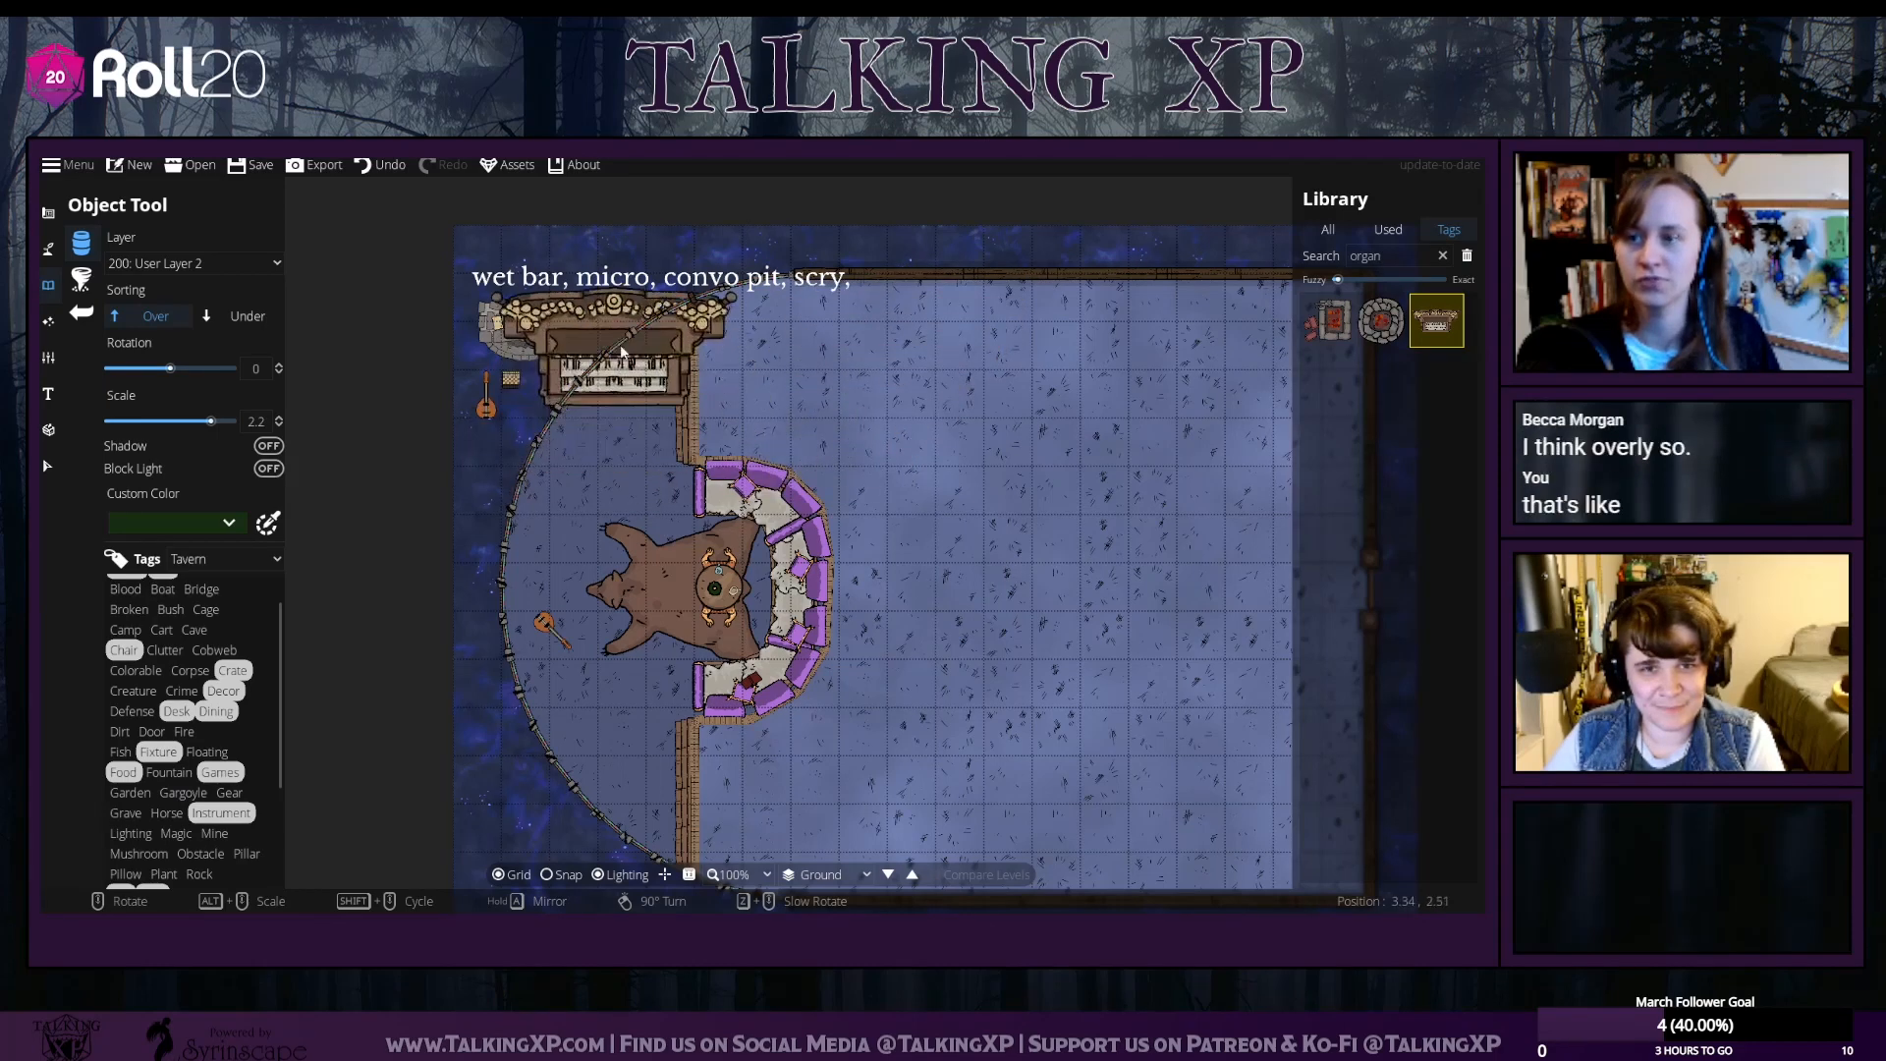
scroll(708, 341, "up", 1, "alt")
scroll(708, 341, "down", 16, "alt")
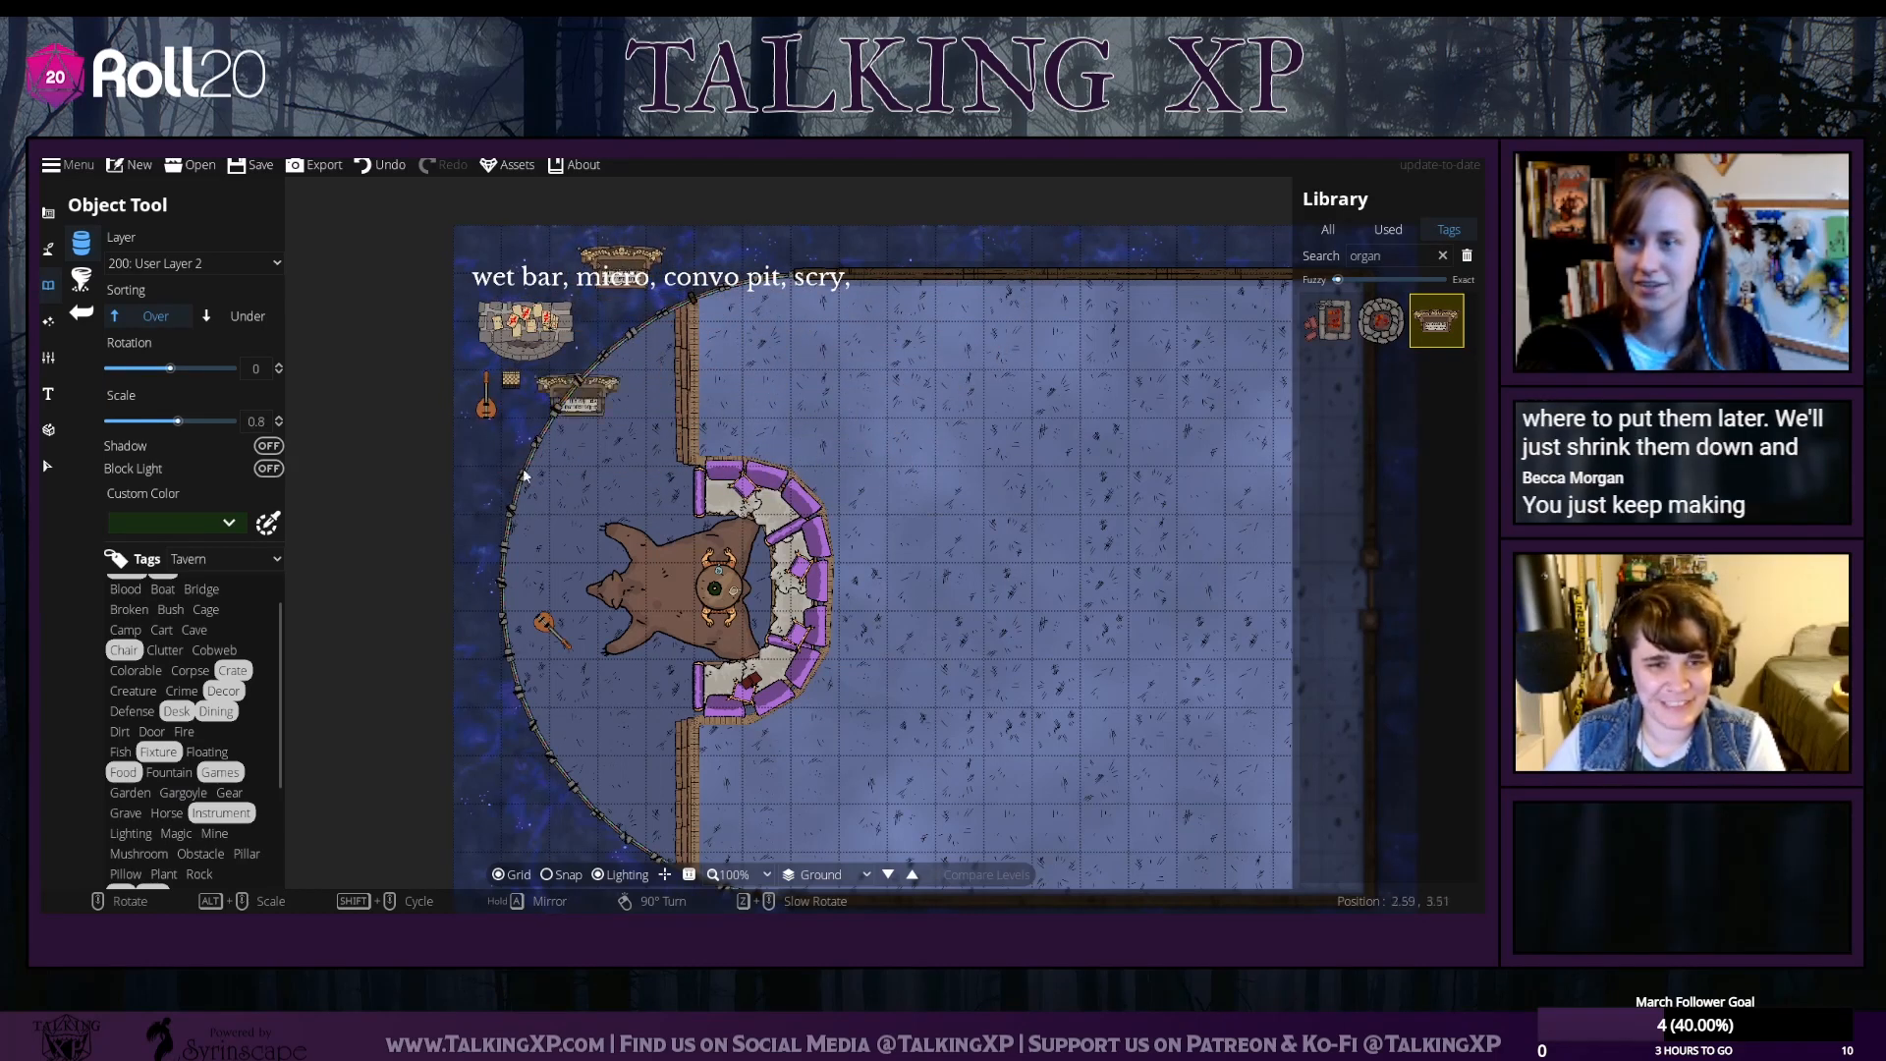
scroll(621, 263, "up", 1, "alt")
Delete the lute that lies in the void beside the chessboard
left_click(46, 463)
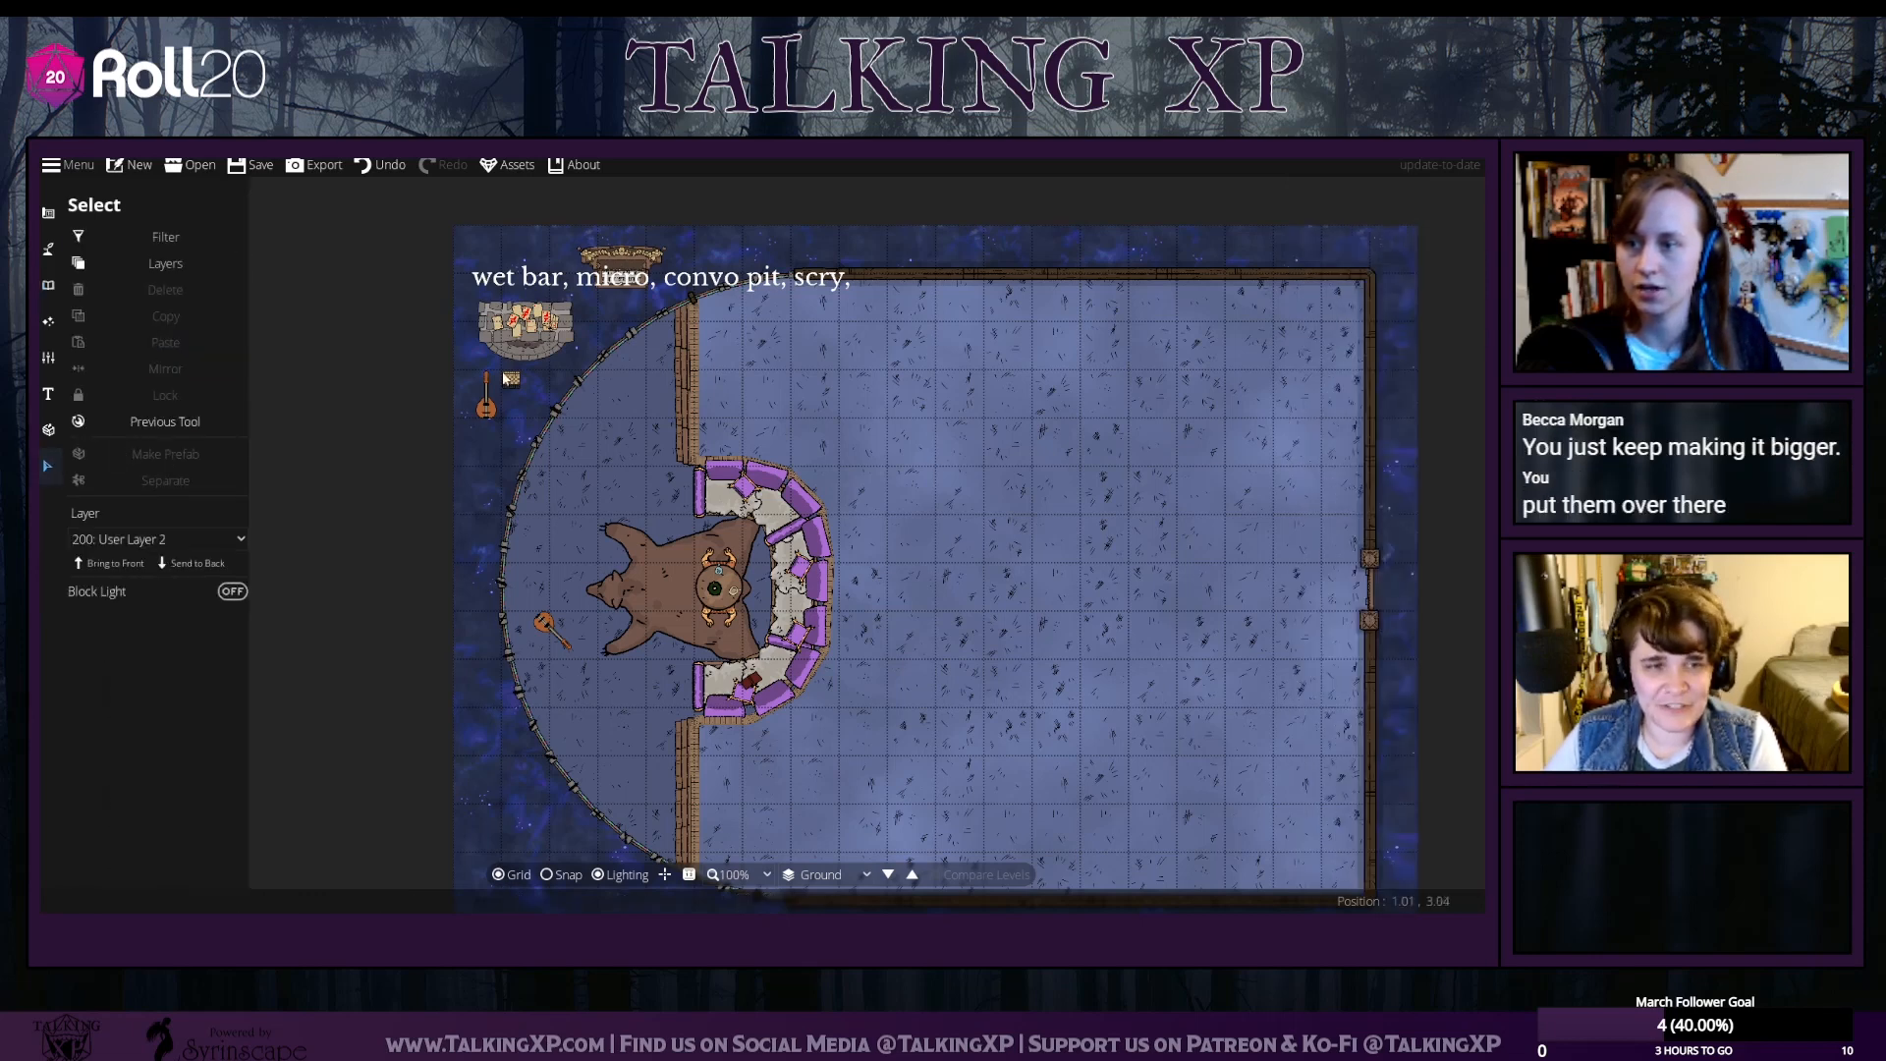
left_click(486, 409)
key("Delete")
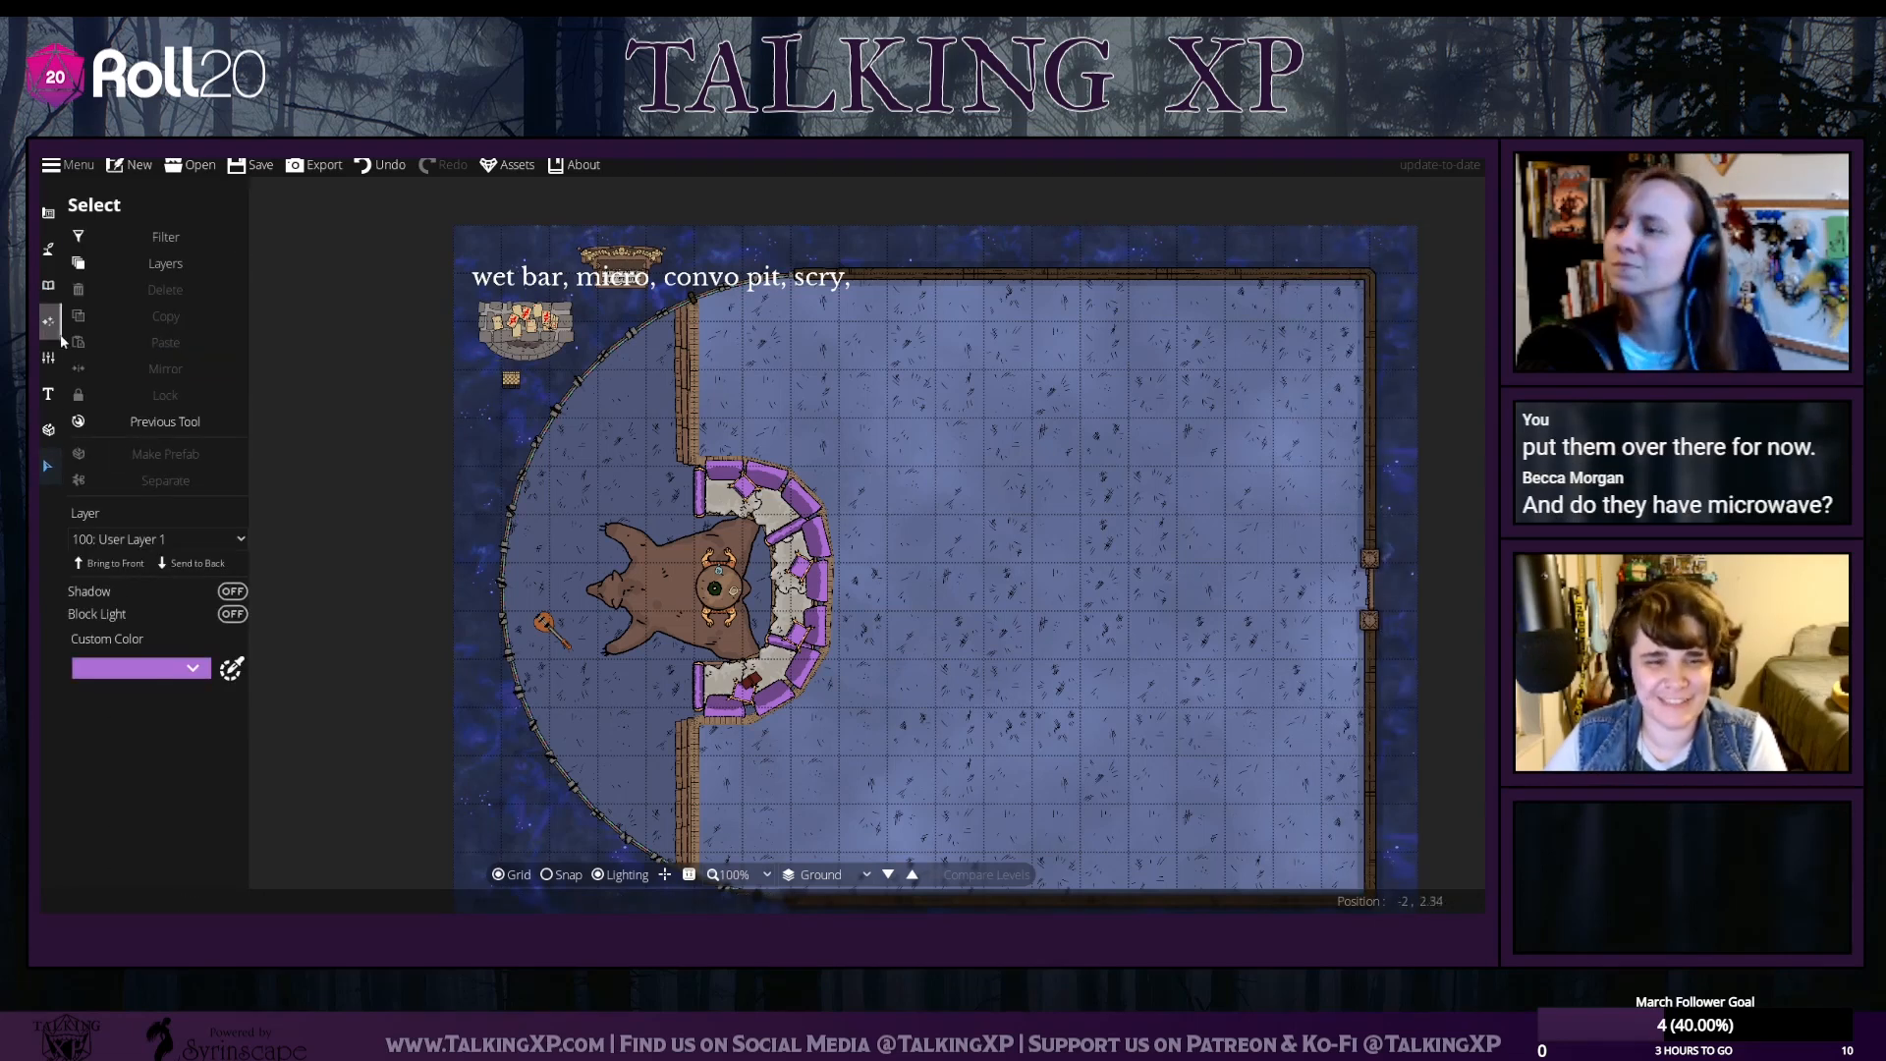
Return to placing objects, show the whole library instead of the Tavern set, and search it for "bar"
left_click(48, 284)
left_click(136, 242)
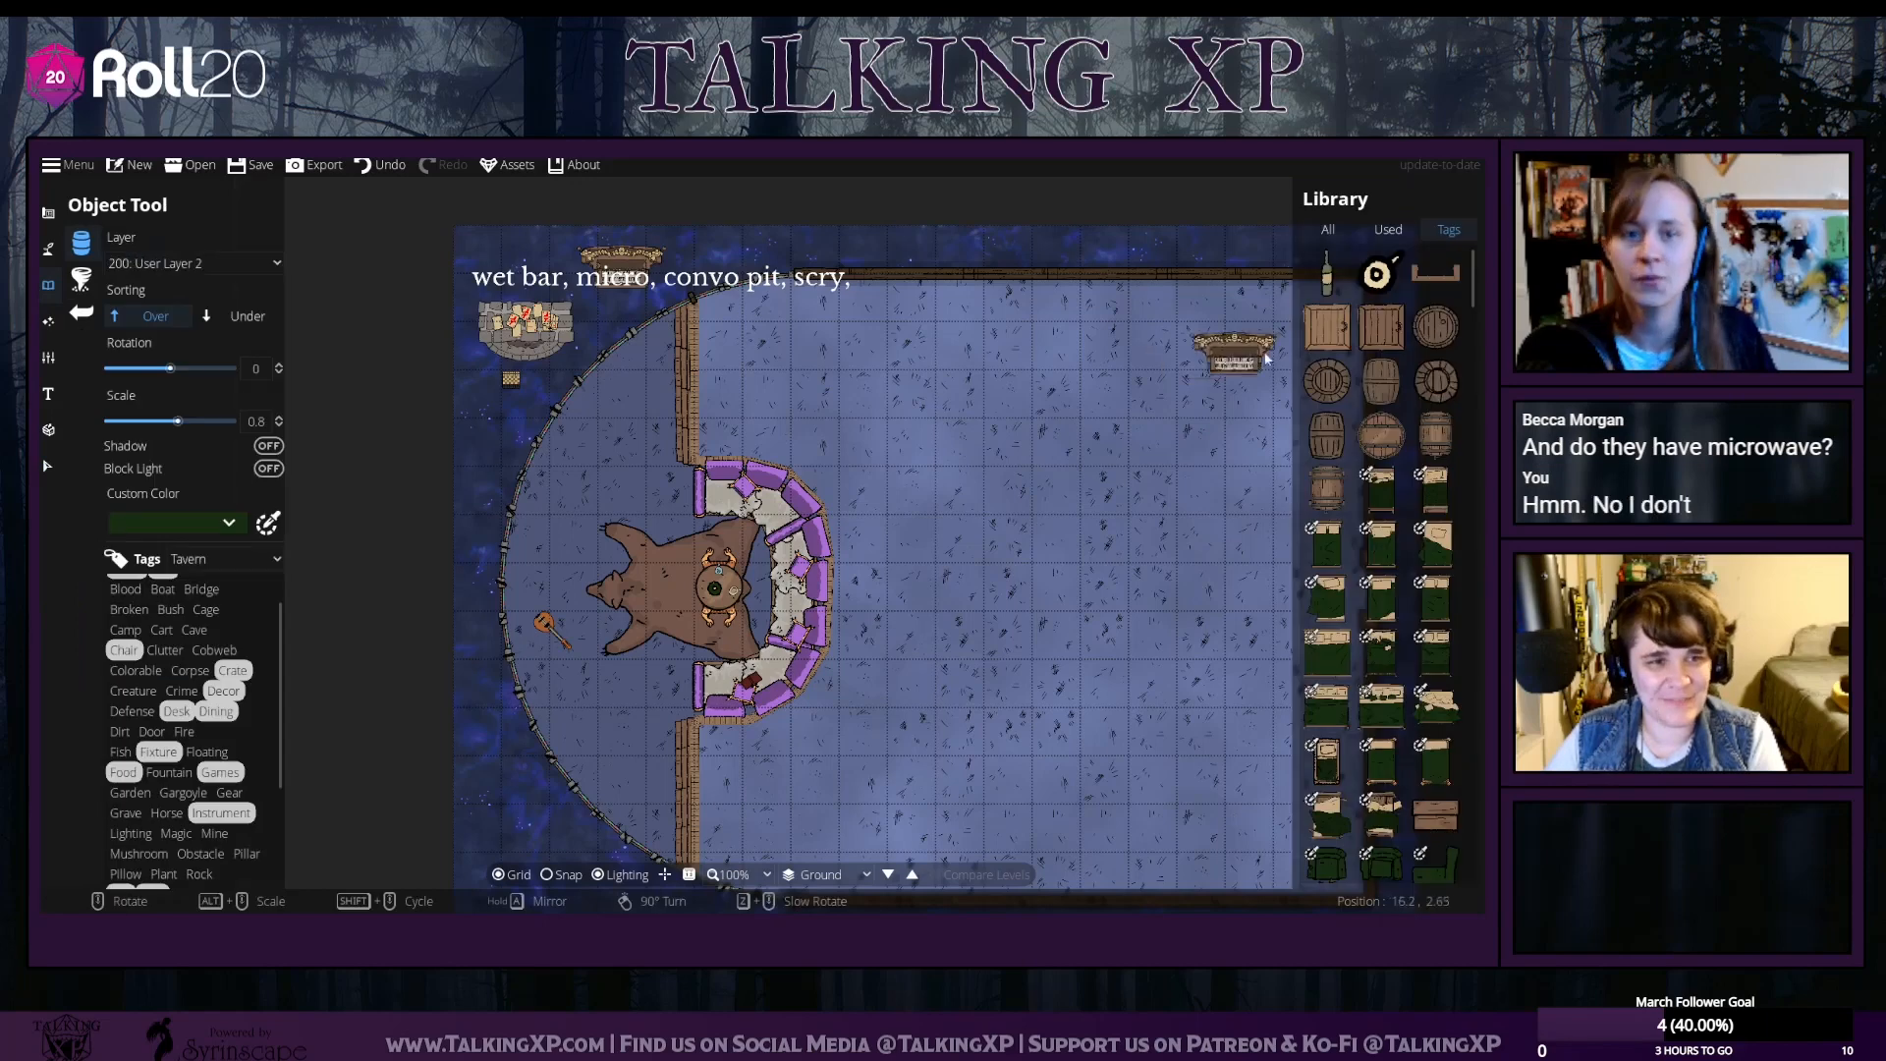
left_click(1328, 229)
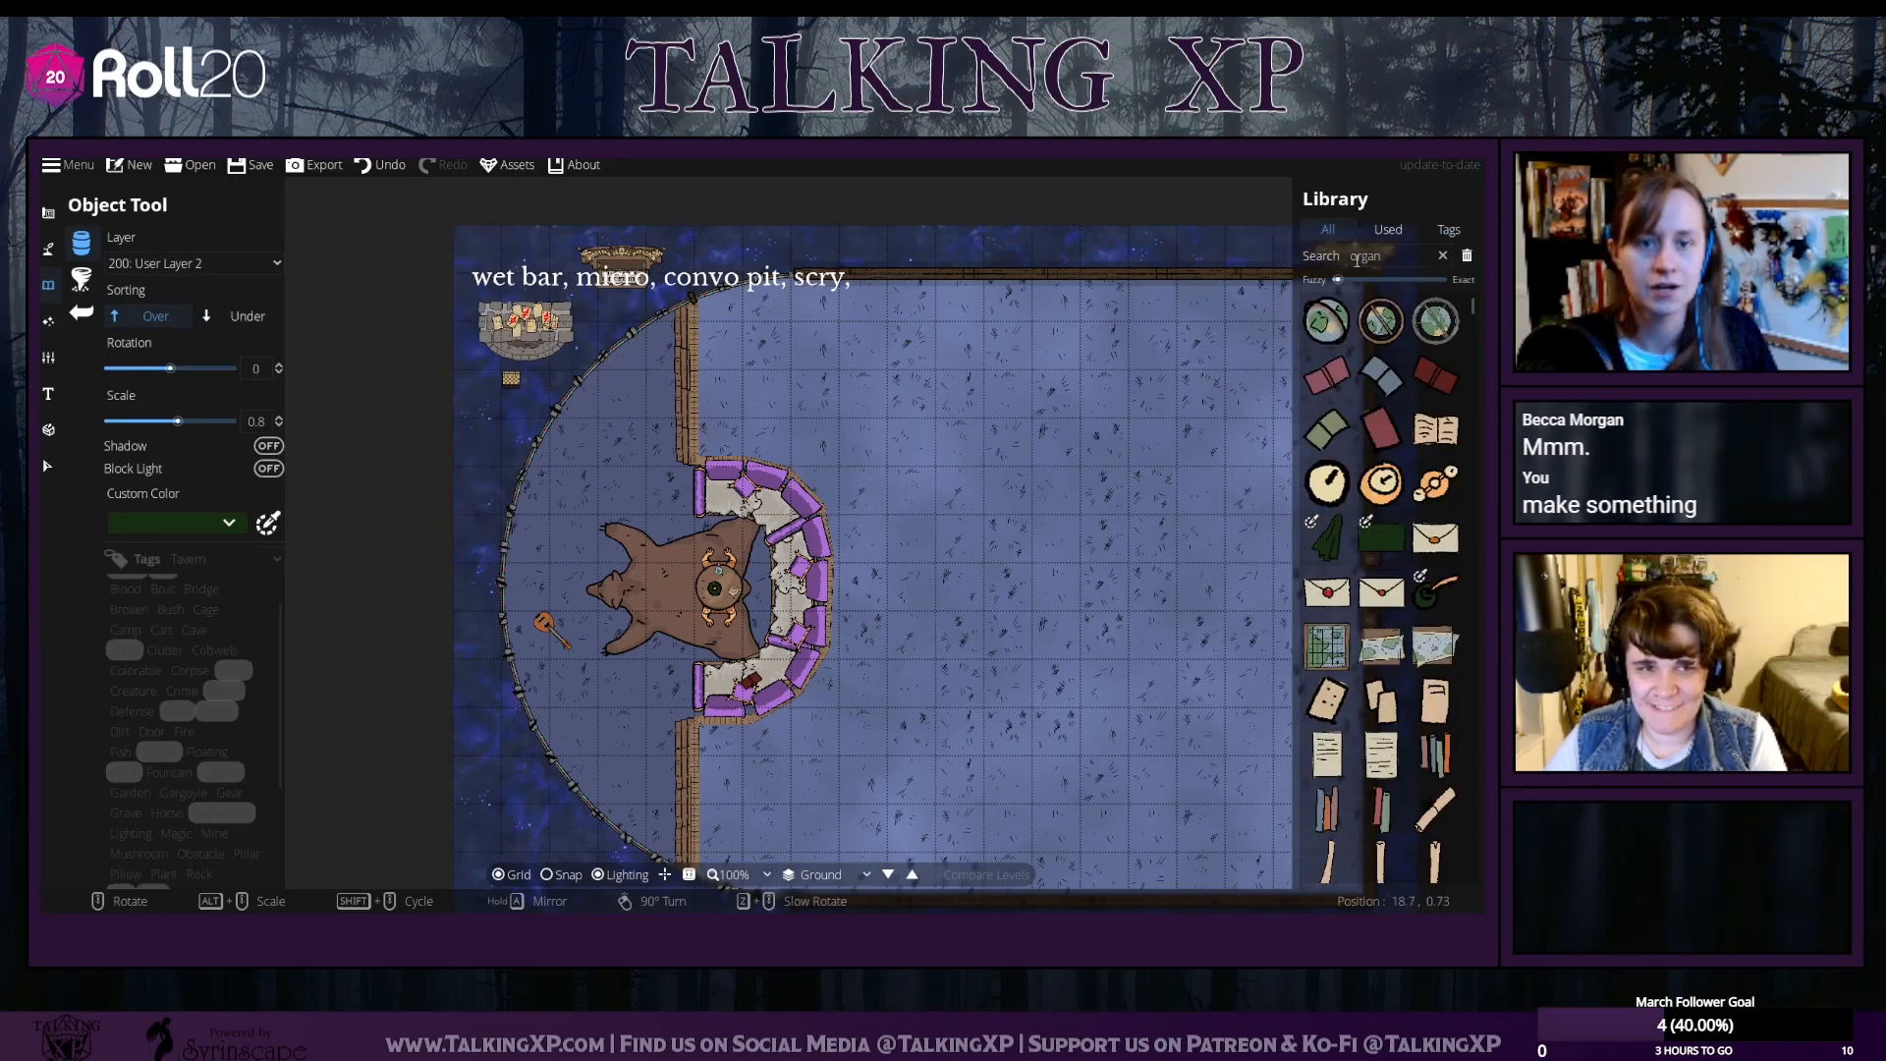
double_click(1403, 258)
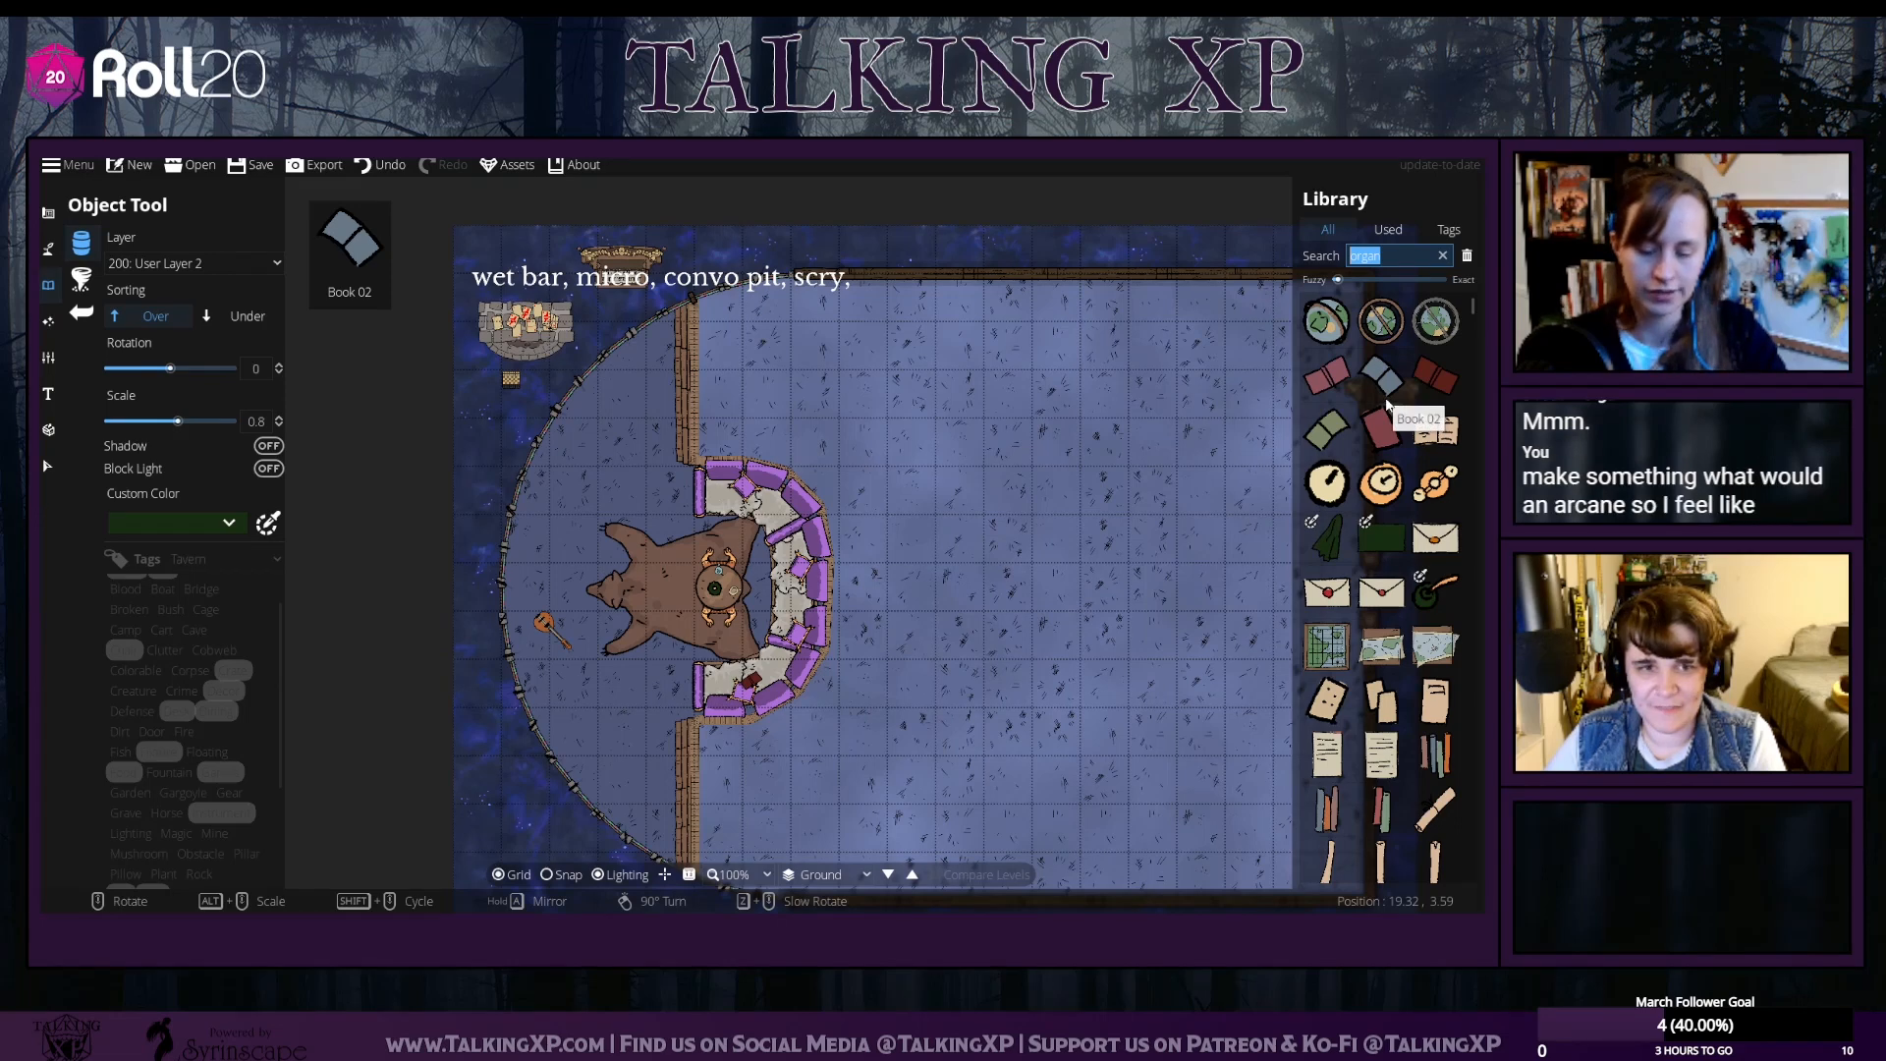
type("ch")
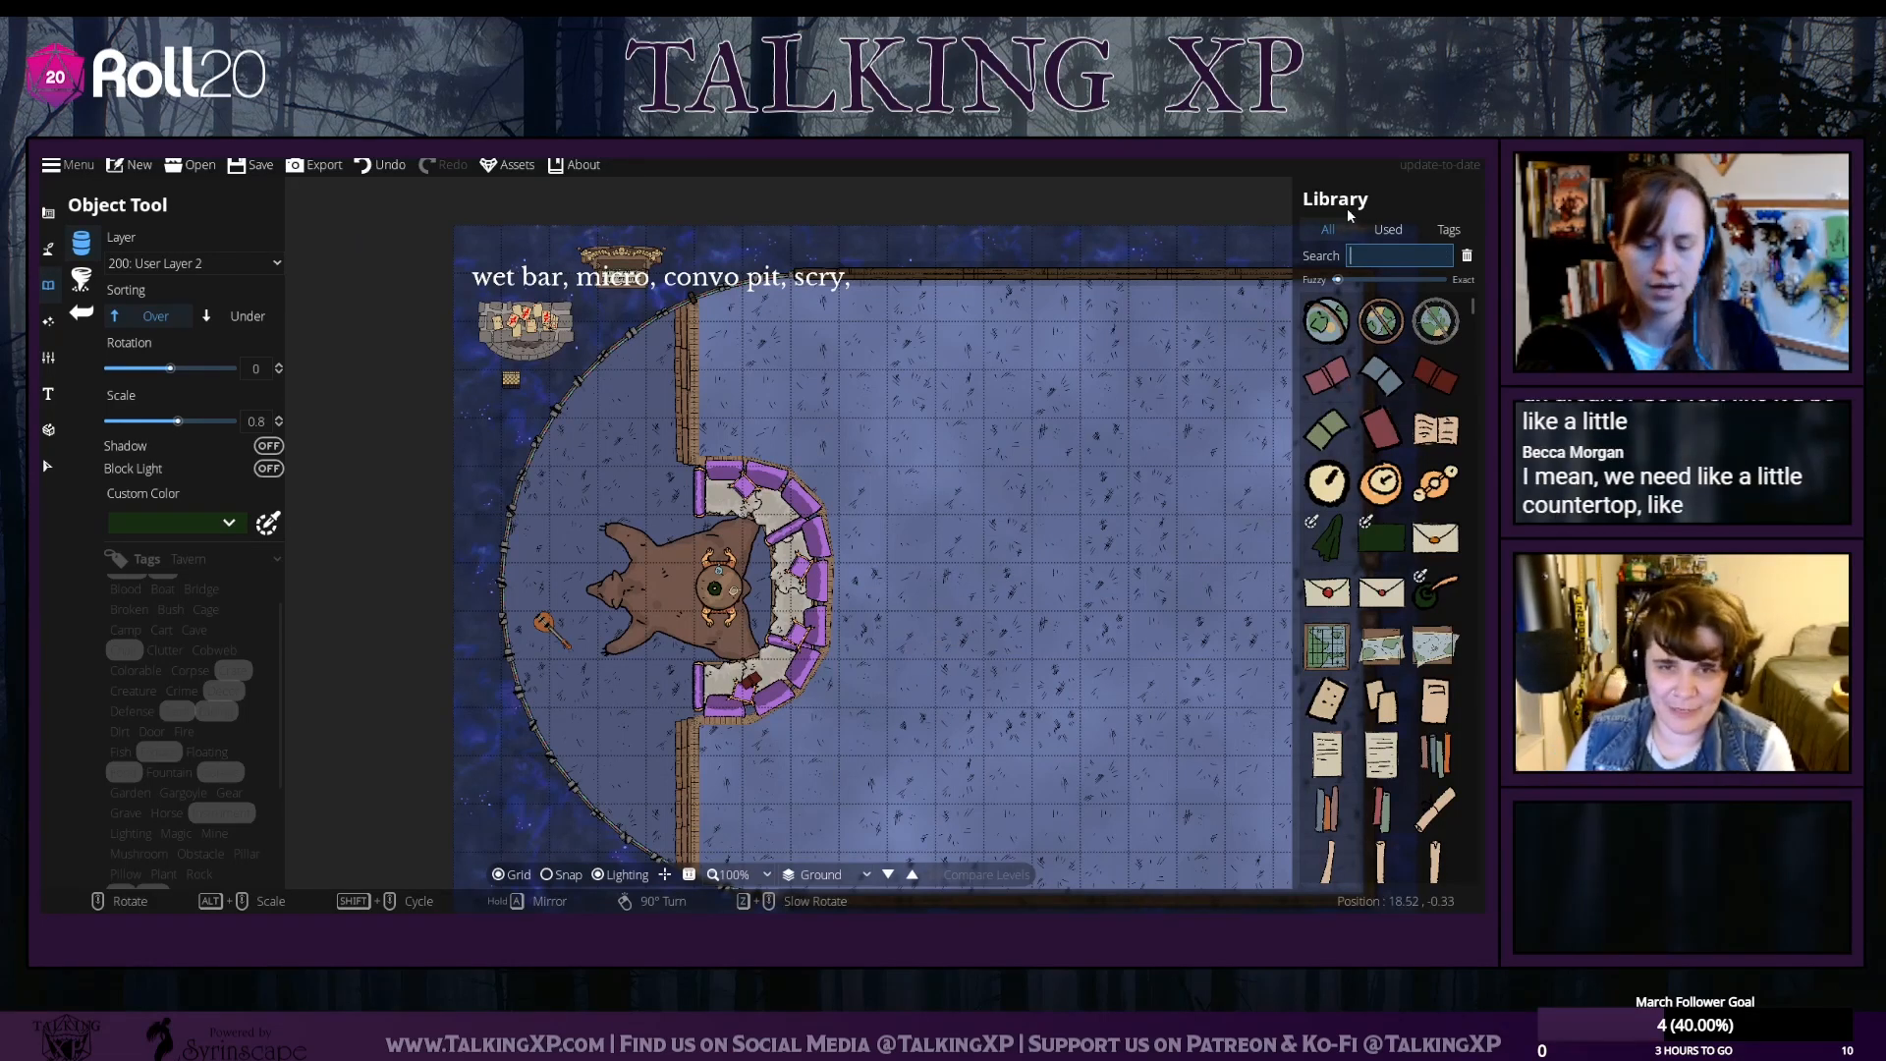
type("bar")
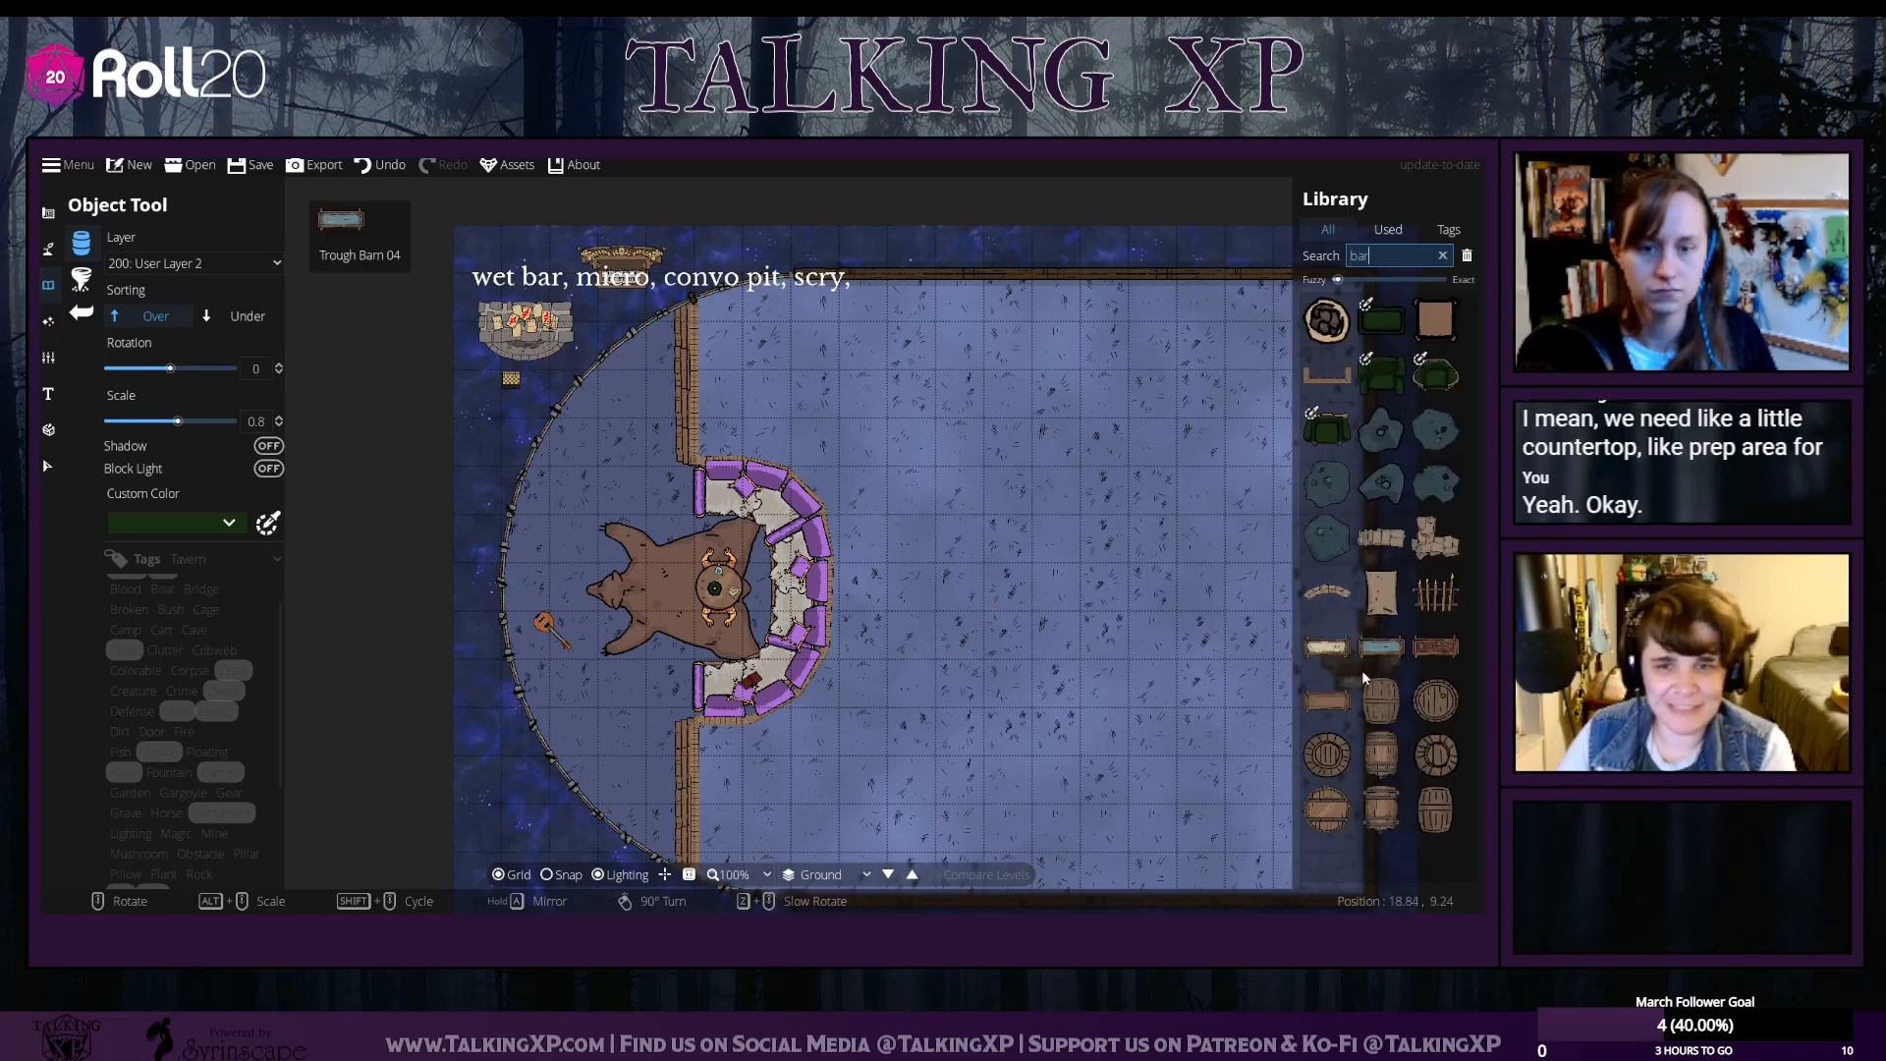
left_click(1327, 375)
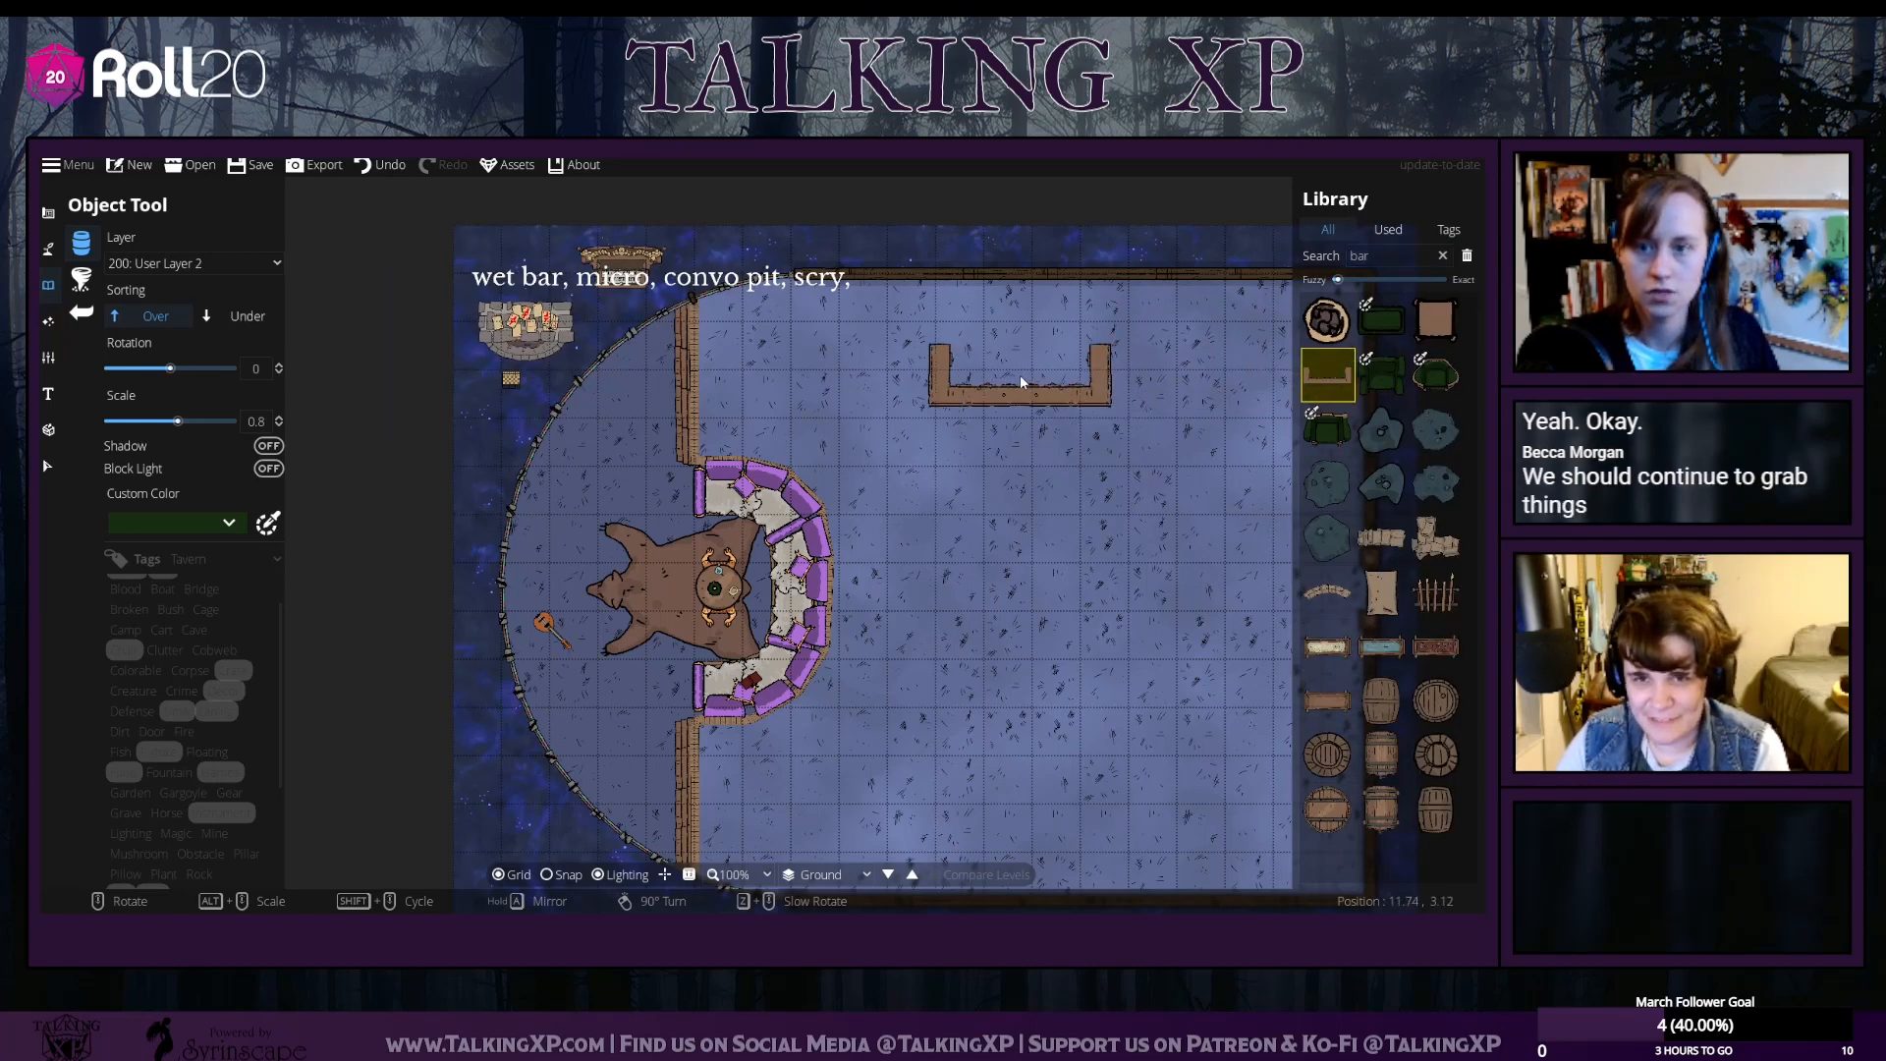
scroll(1017, 403, "down", 11)
left_click_drag(1010, 418, 885, 433)
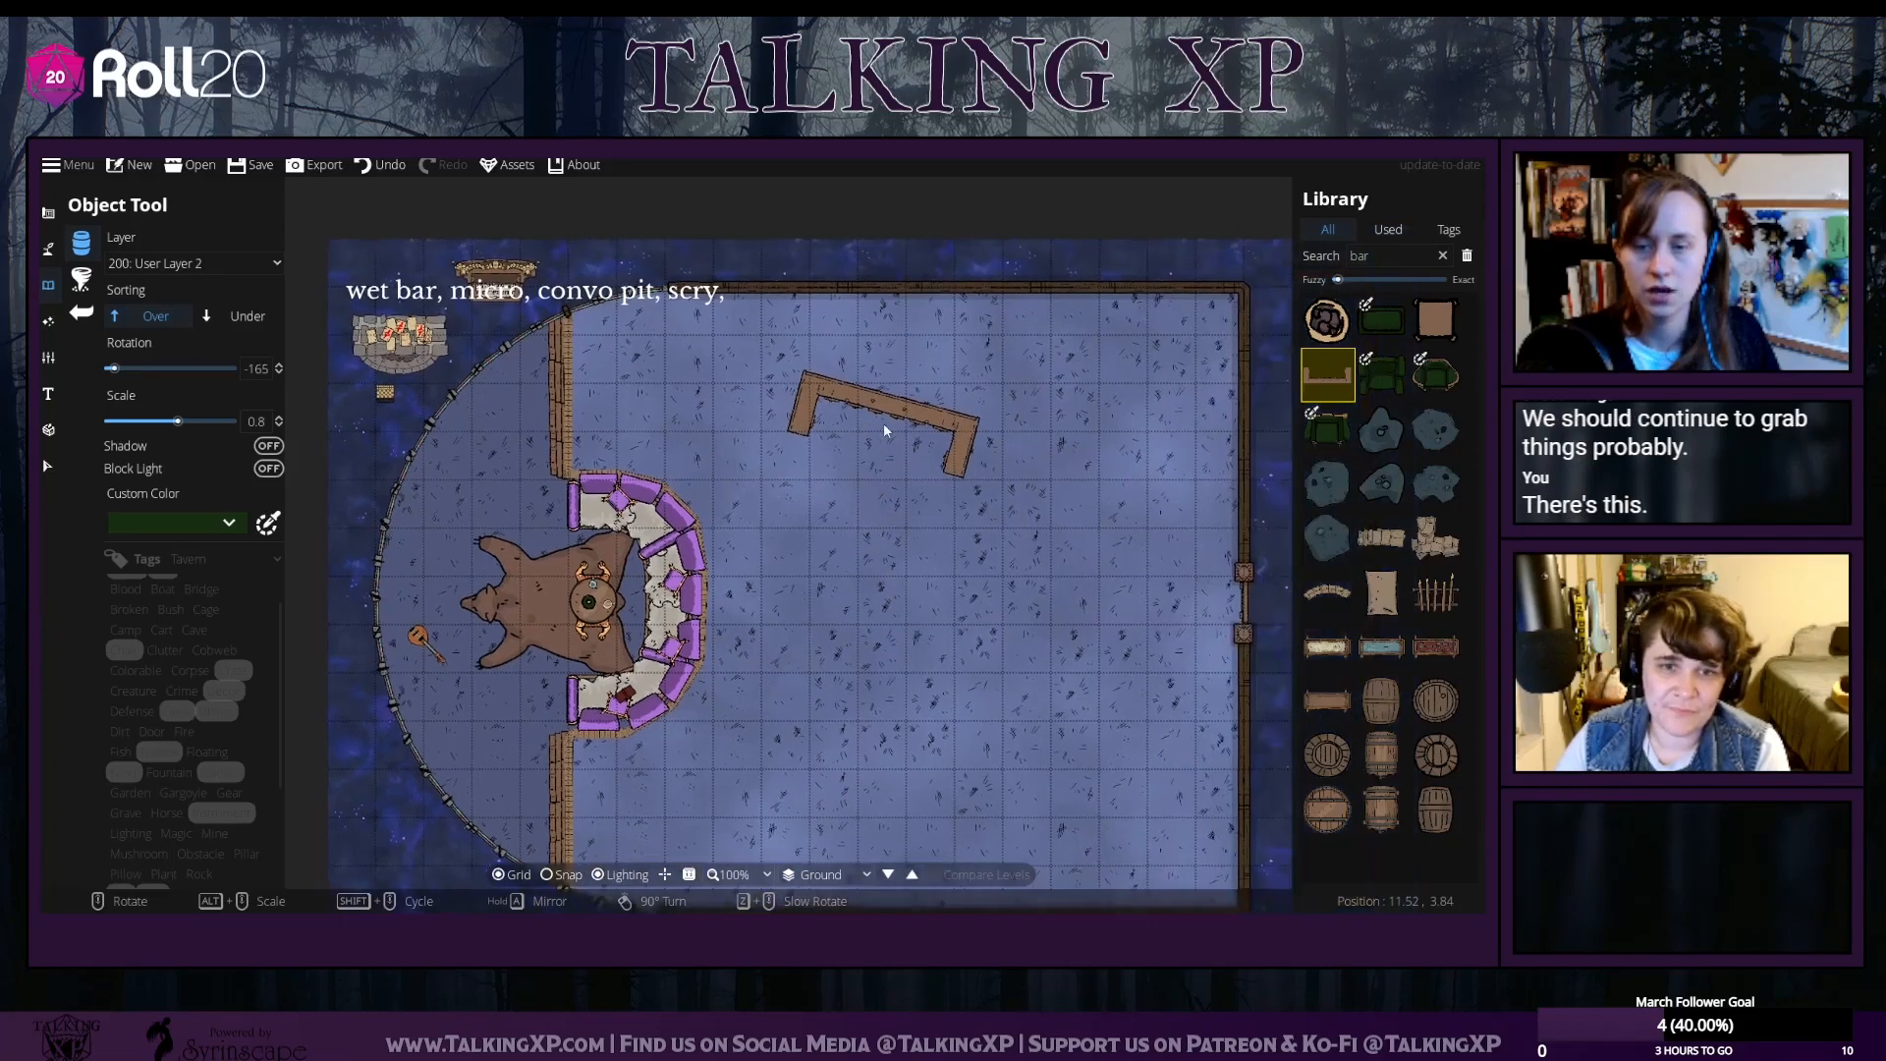
Search the object library for "shelf", choose a stocked corner shelf, rotate it and place it in the void beside the pipe organ
left_click_drag(1399, 257, 1298, 255)
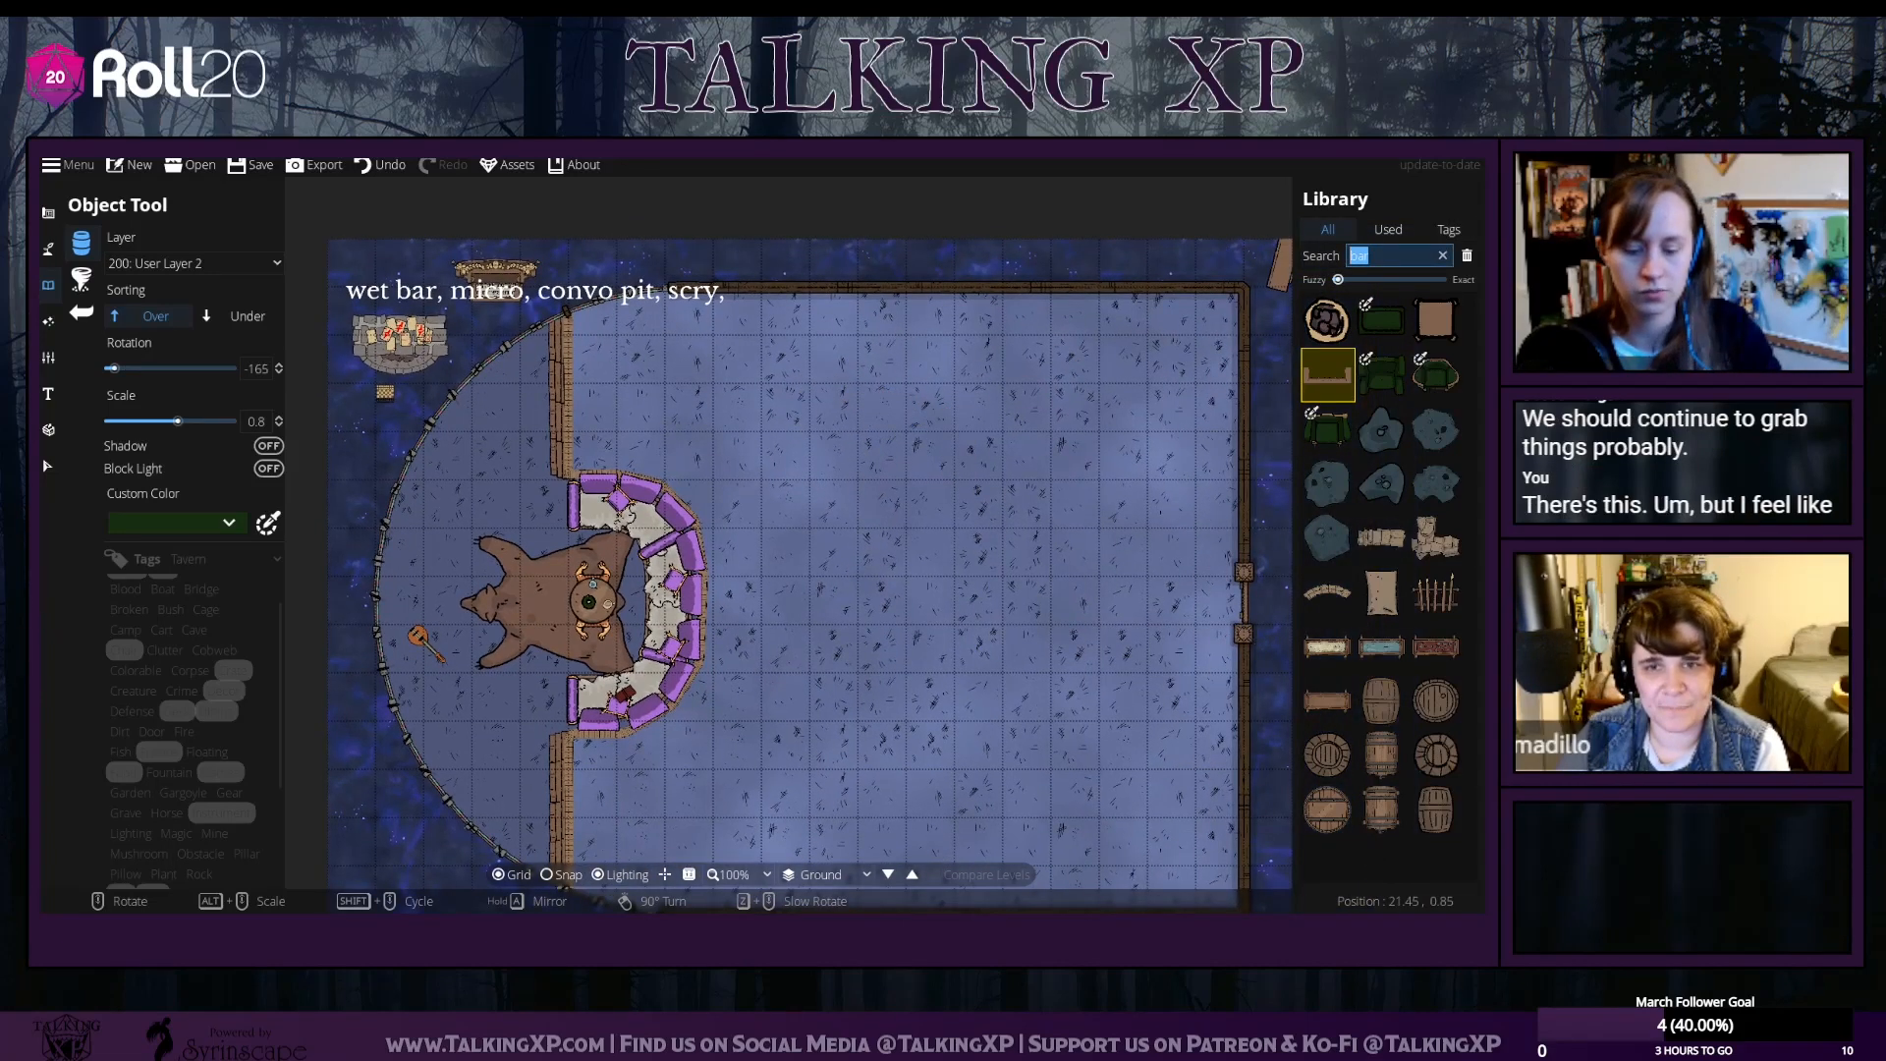
type("shelf")
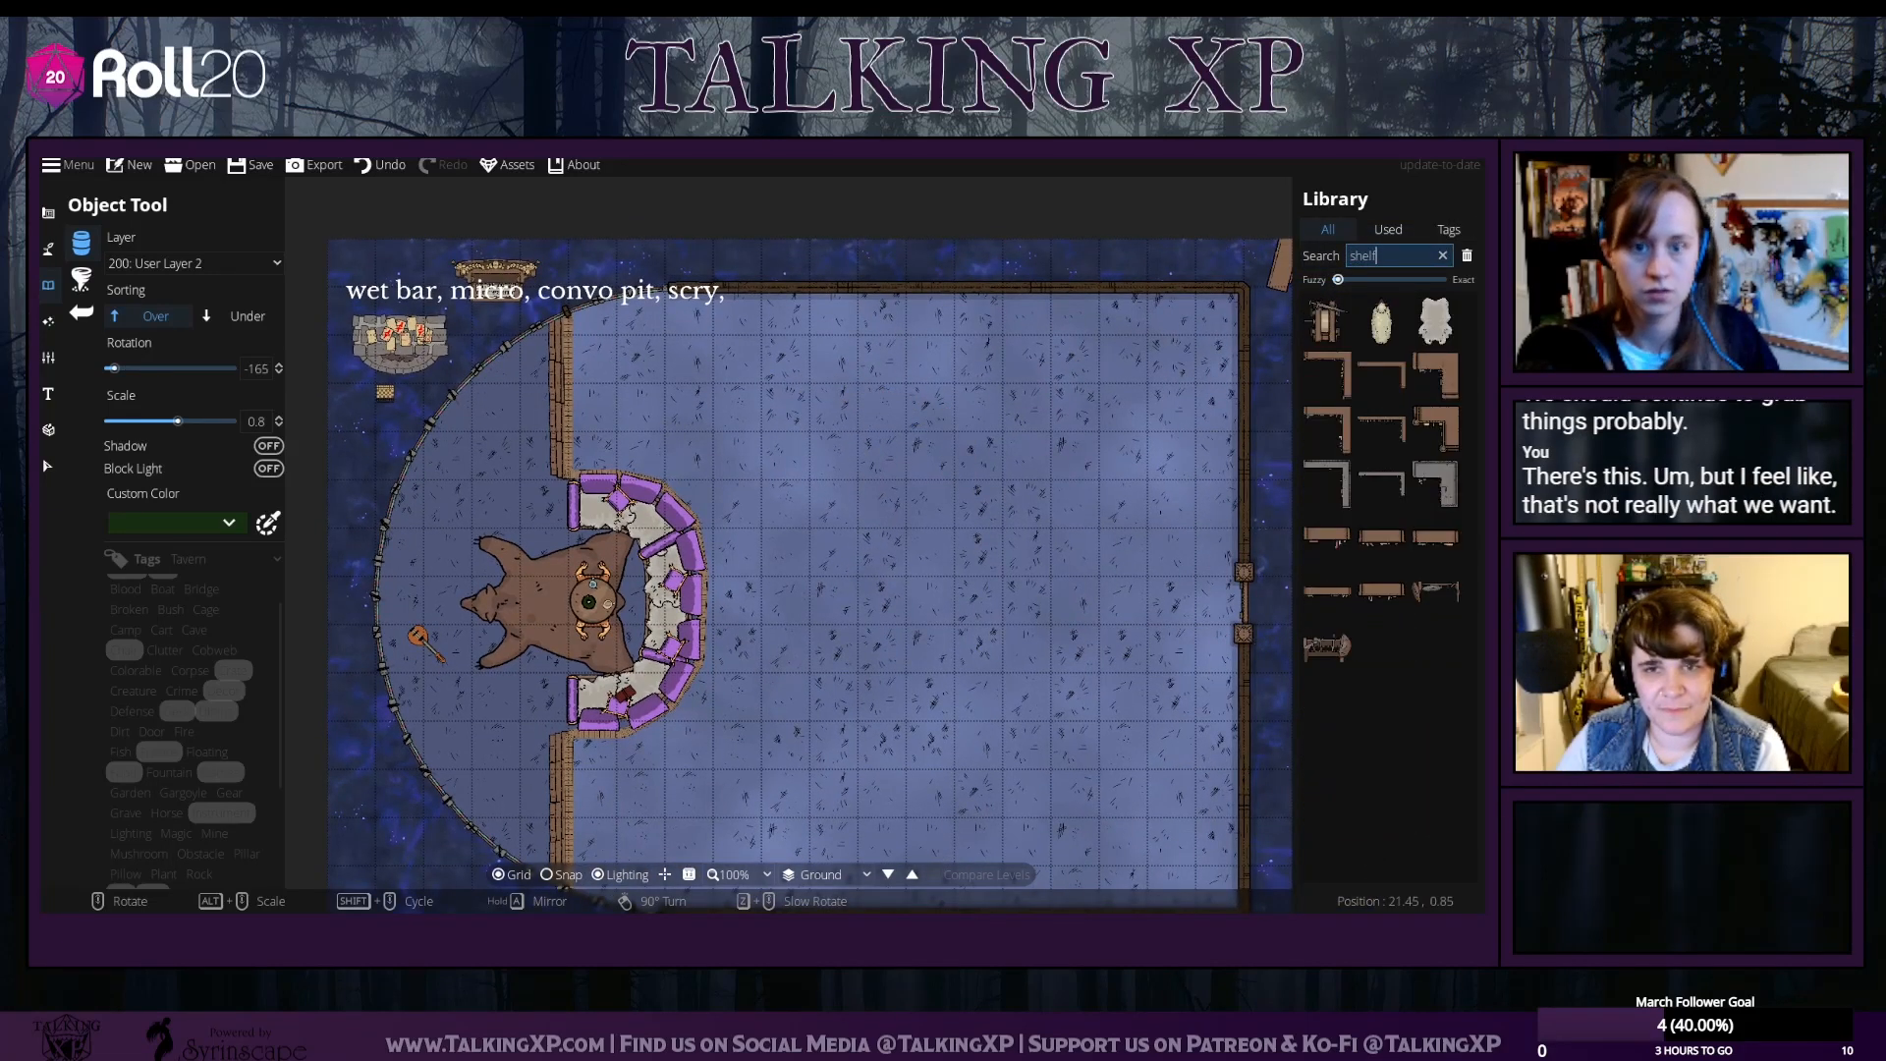
left_click(1447, 429)
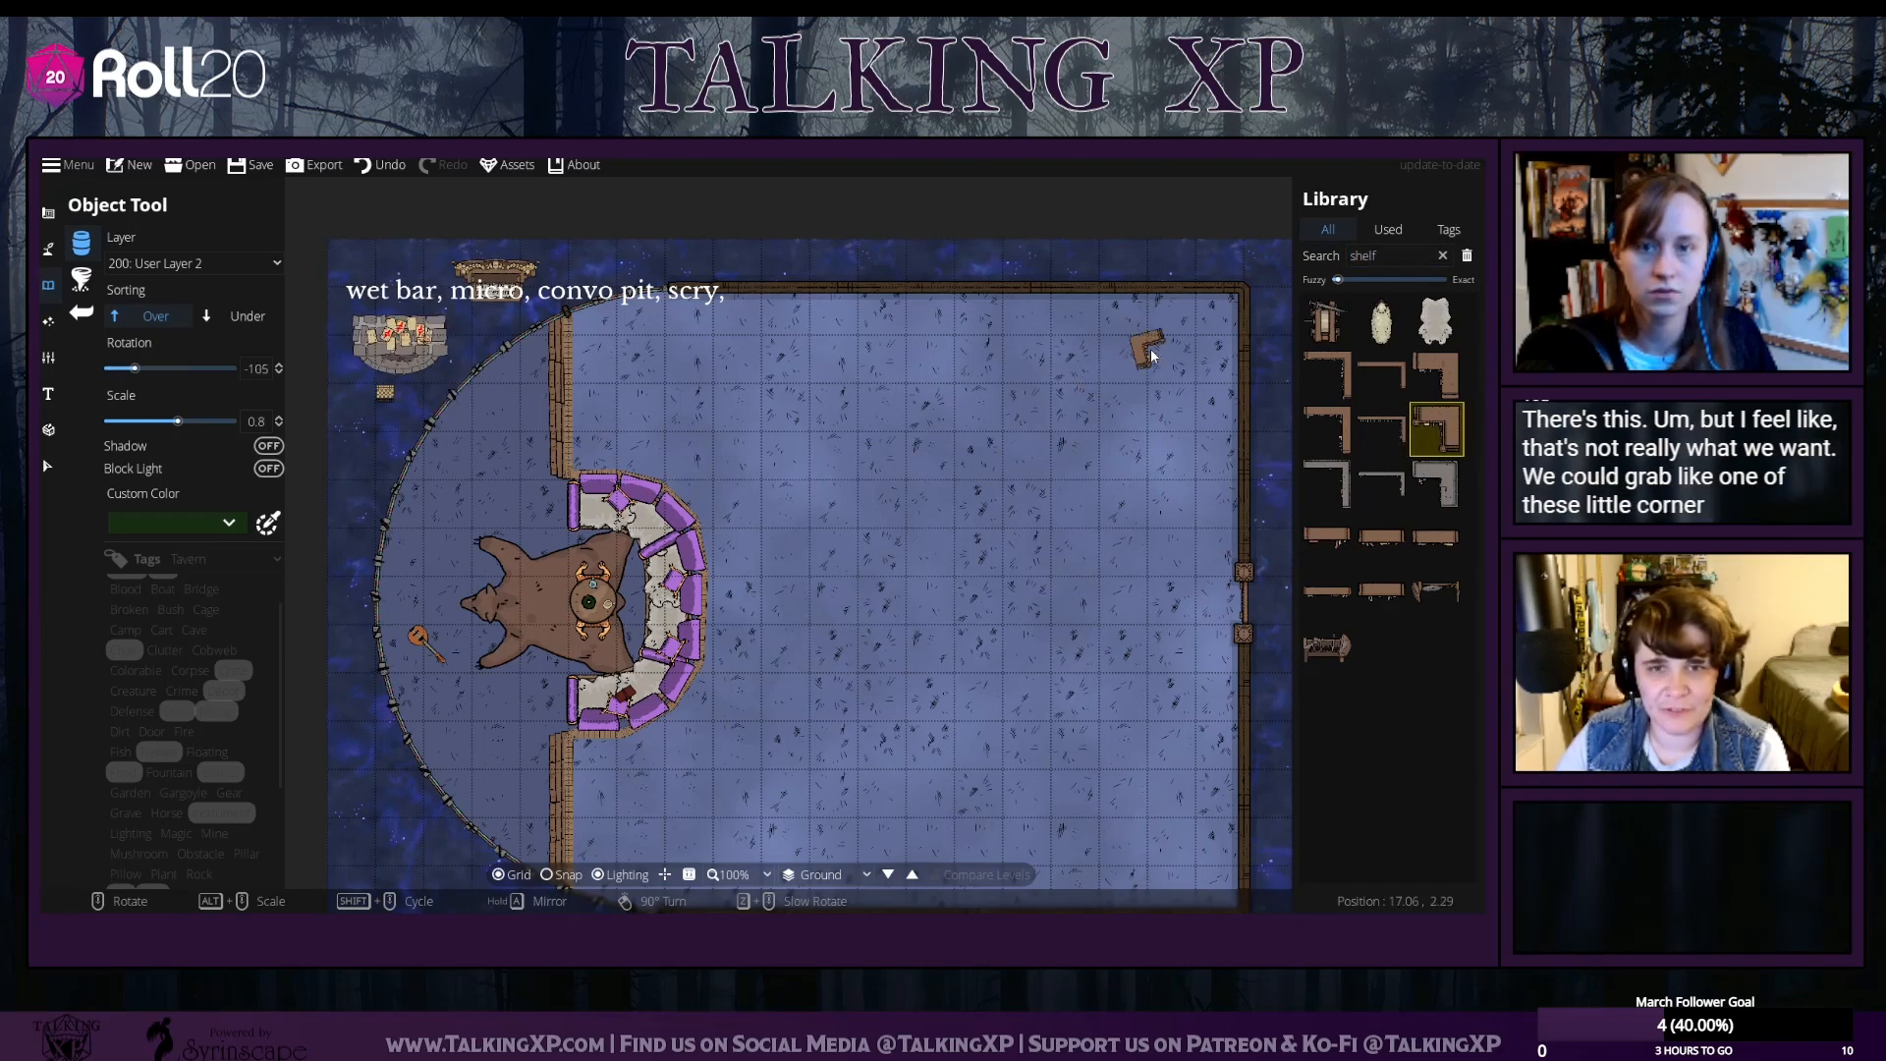
scroll(1152, 355, "up", 5)
left_click_drag(1188, 348, 992, 421)
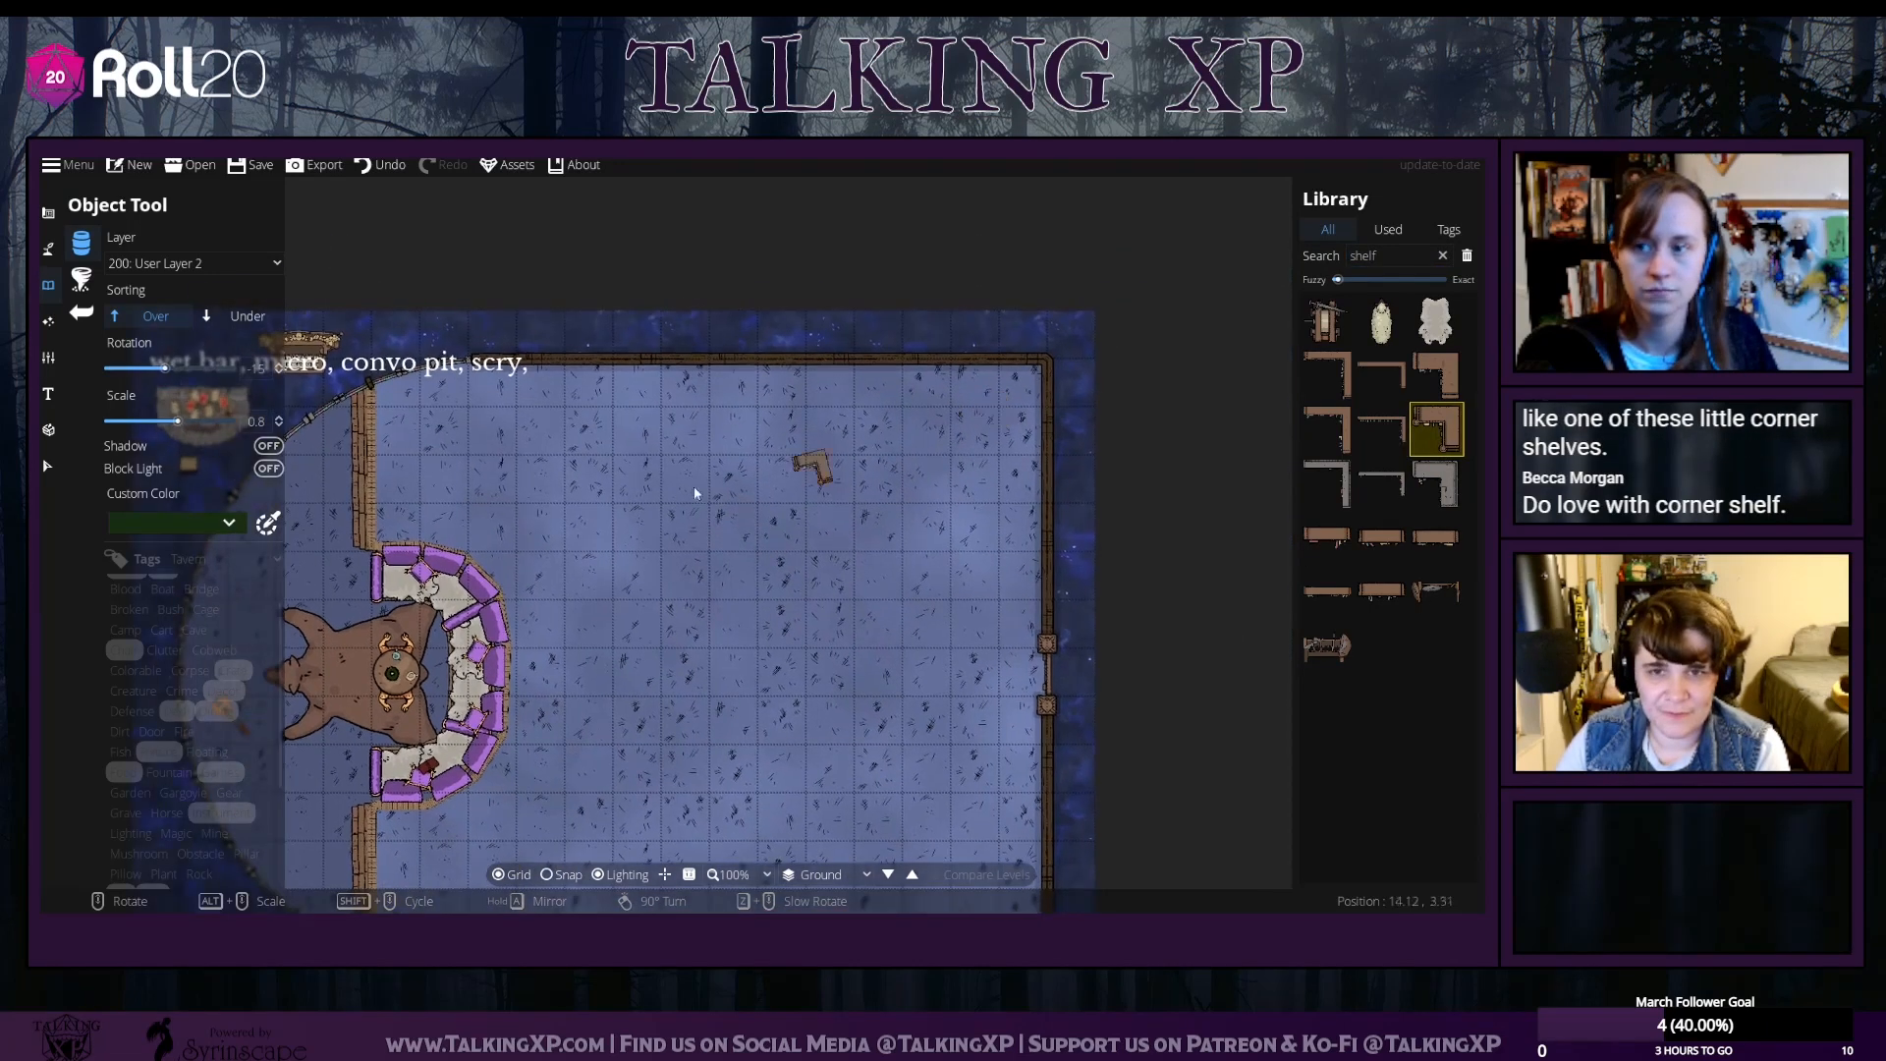
left_click(378, 351)
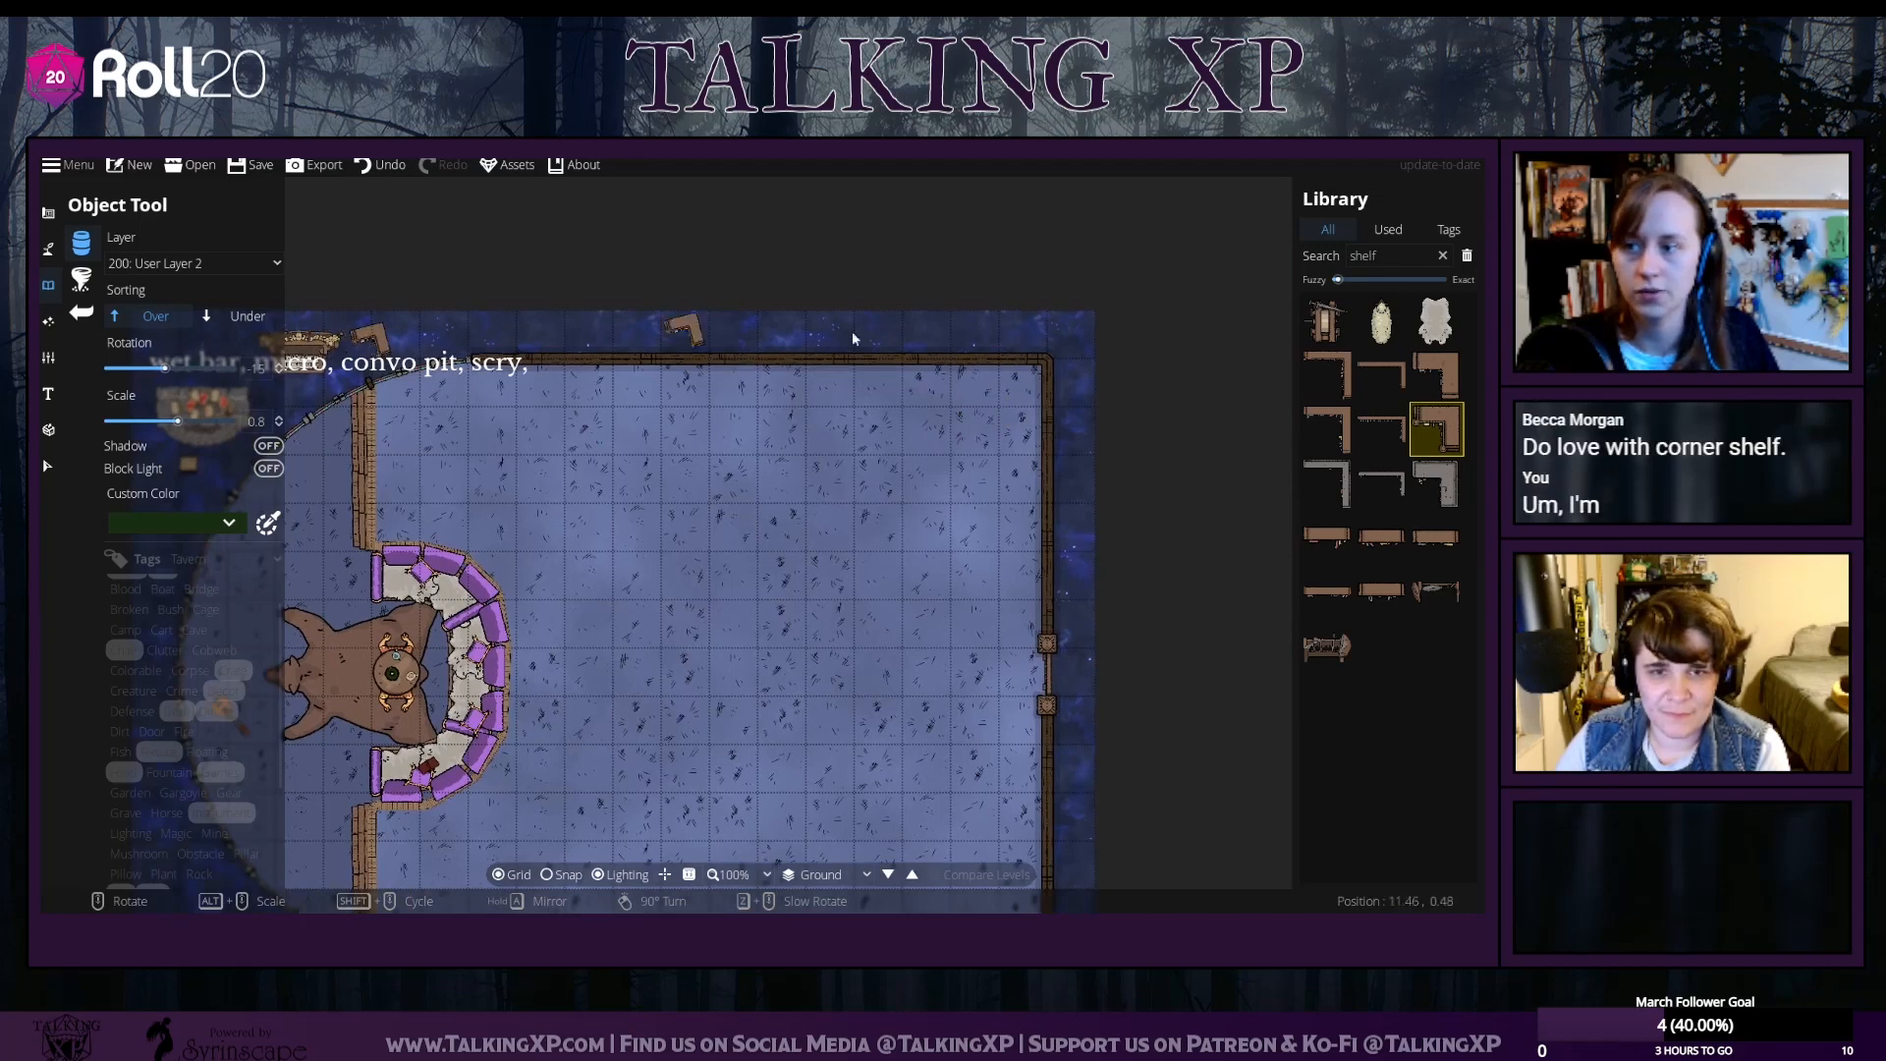
Search the object library for "cabinet" and "desk", and try out a desk as a possible bar counter
left_click(1384, 370)
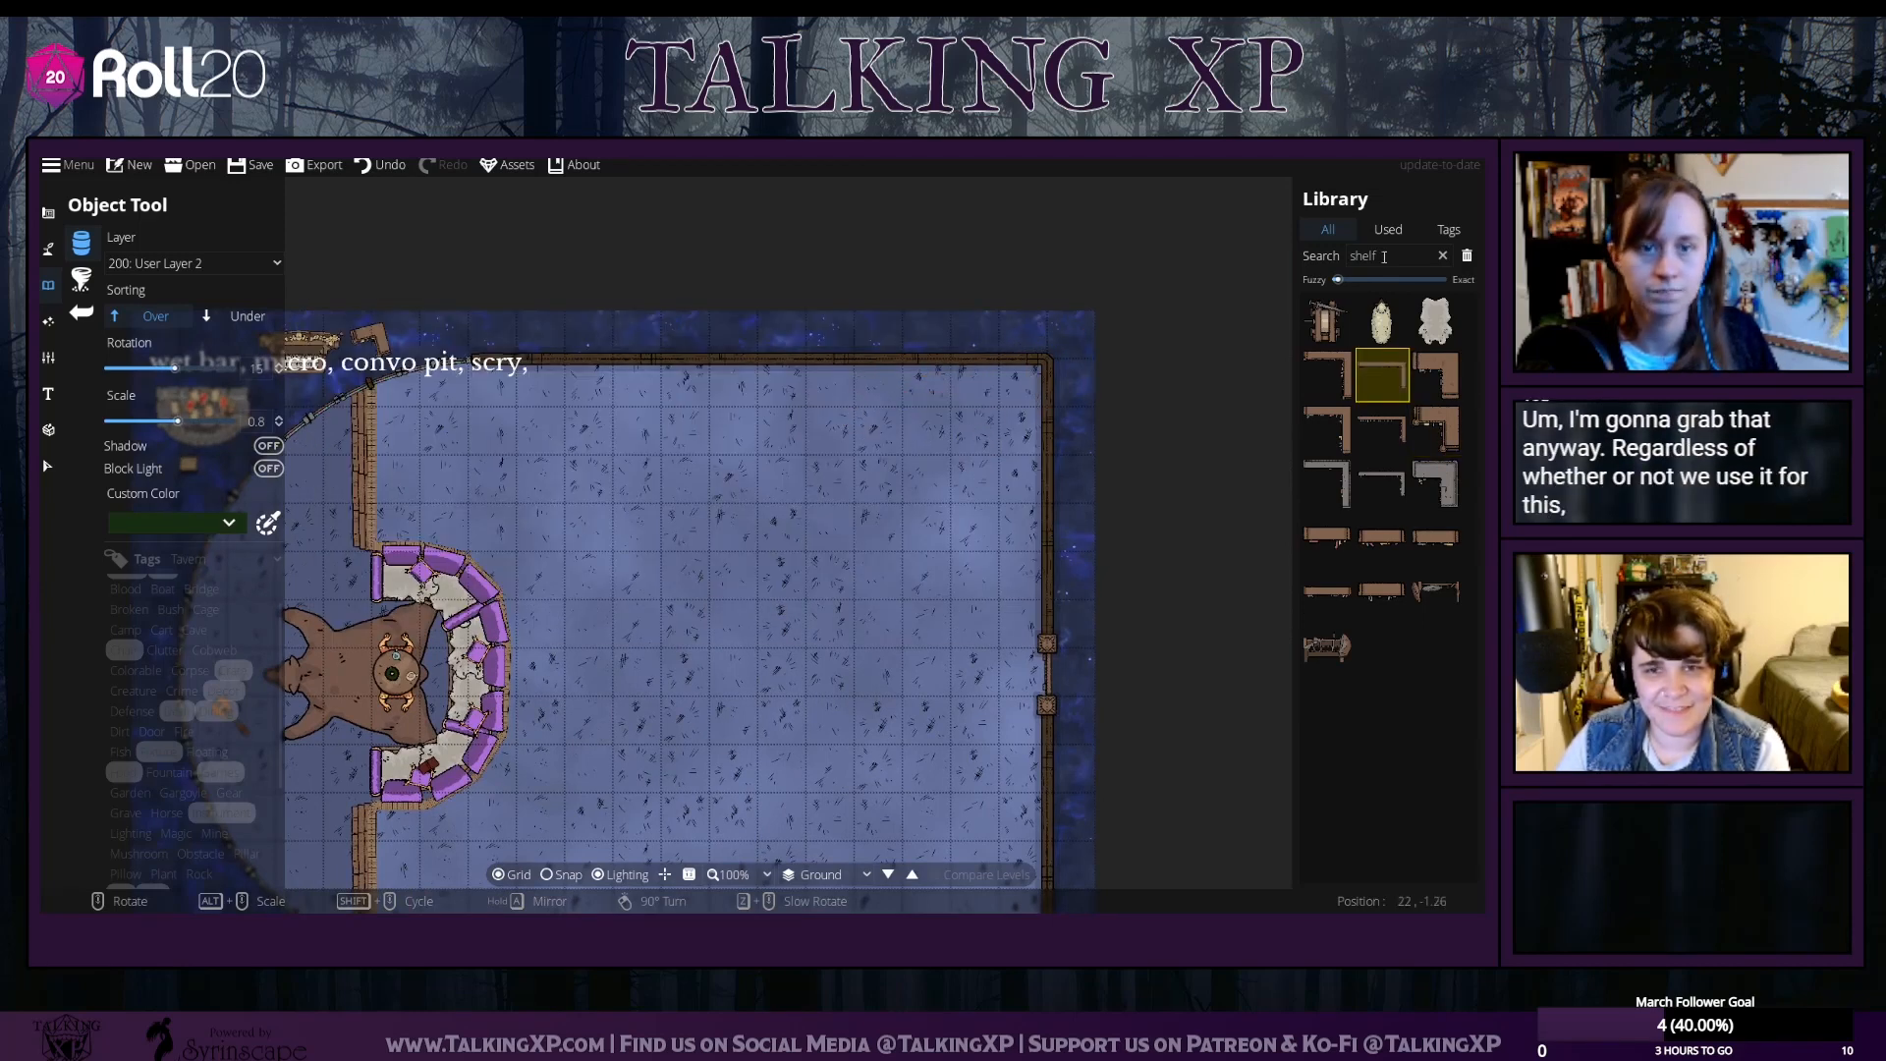
left_click_drag(1395, 257, 1336, 278)
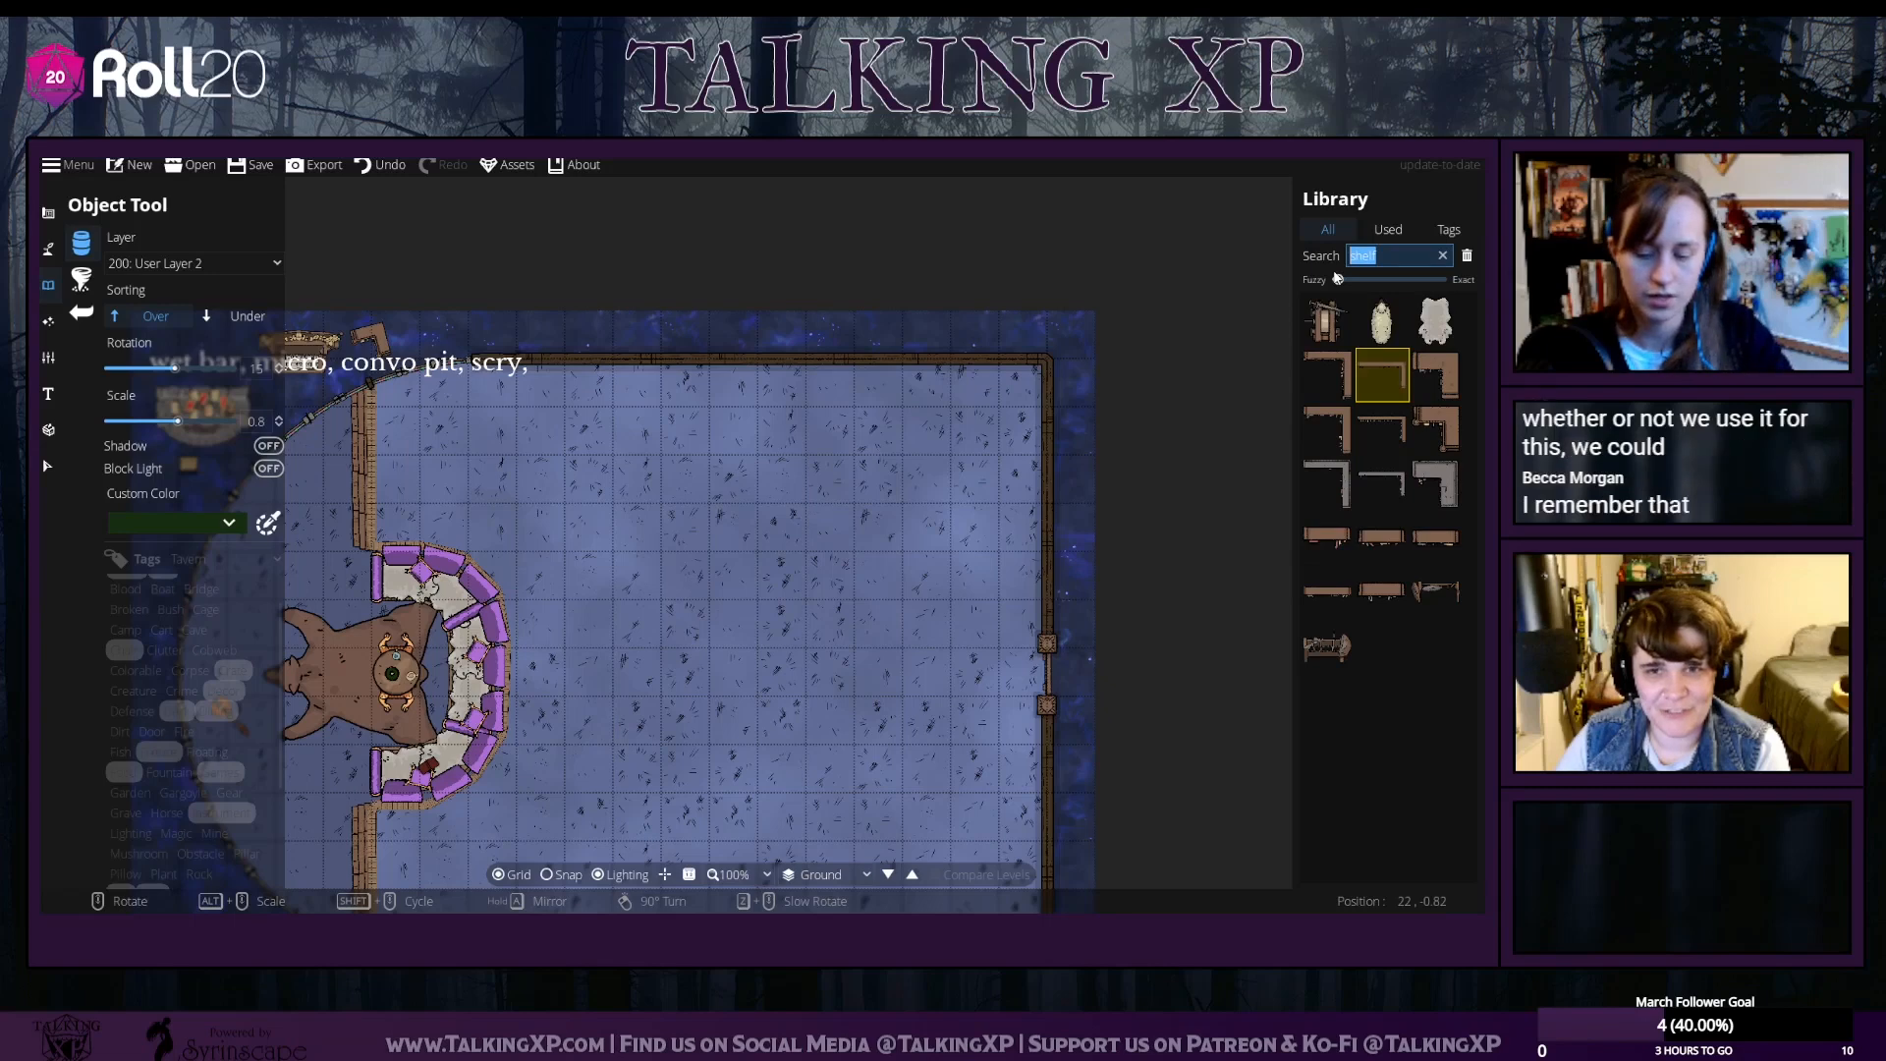
type("cabinet")
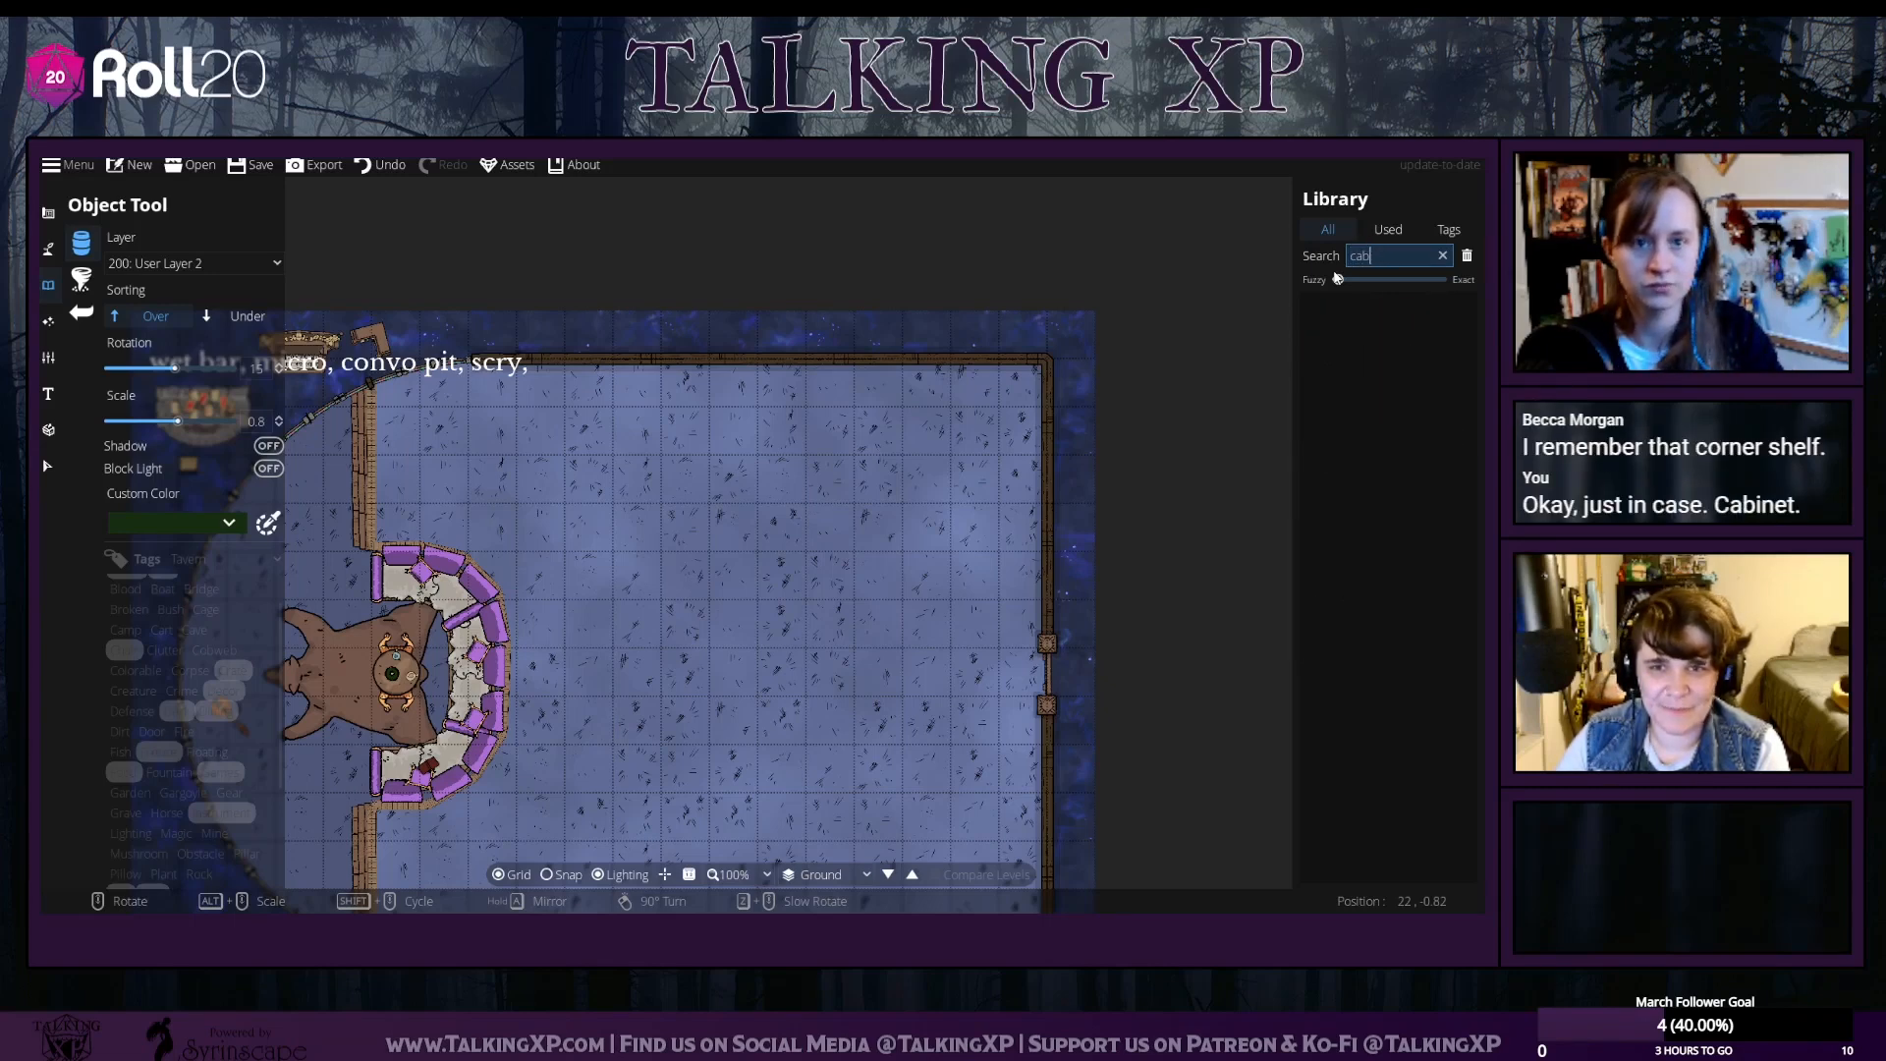
type("desk")
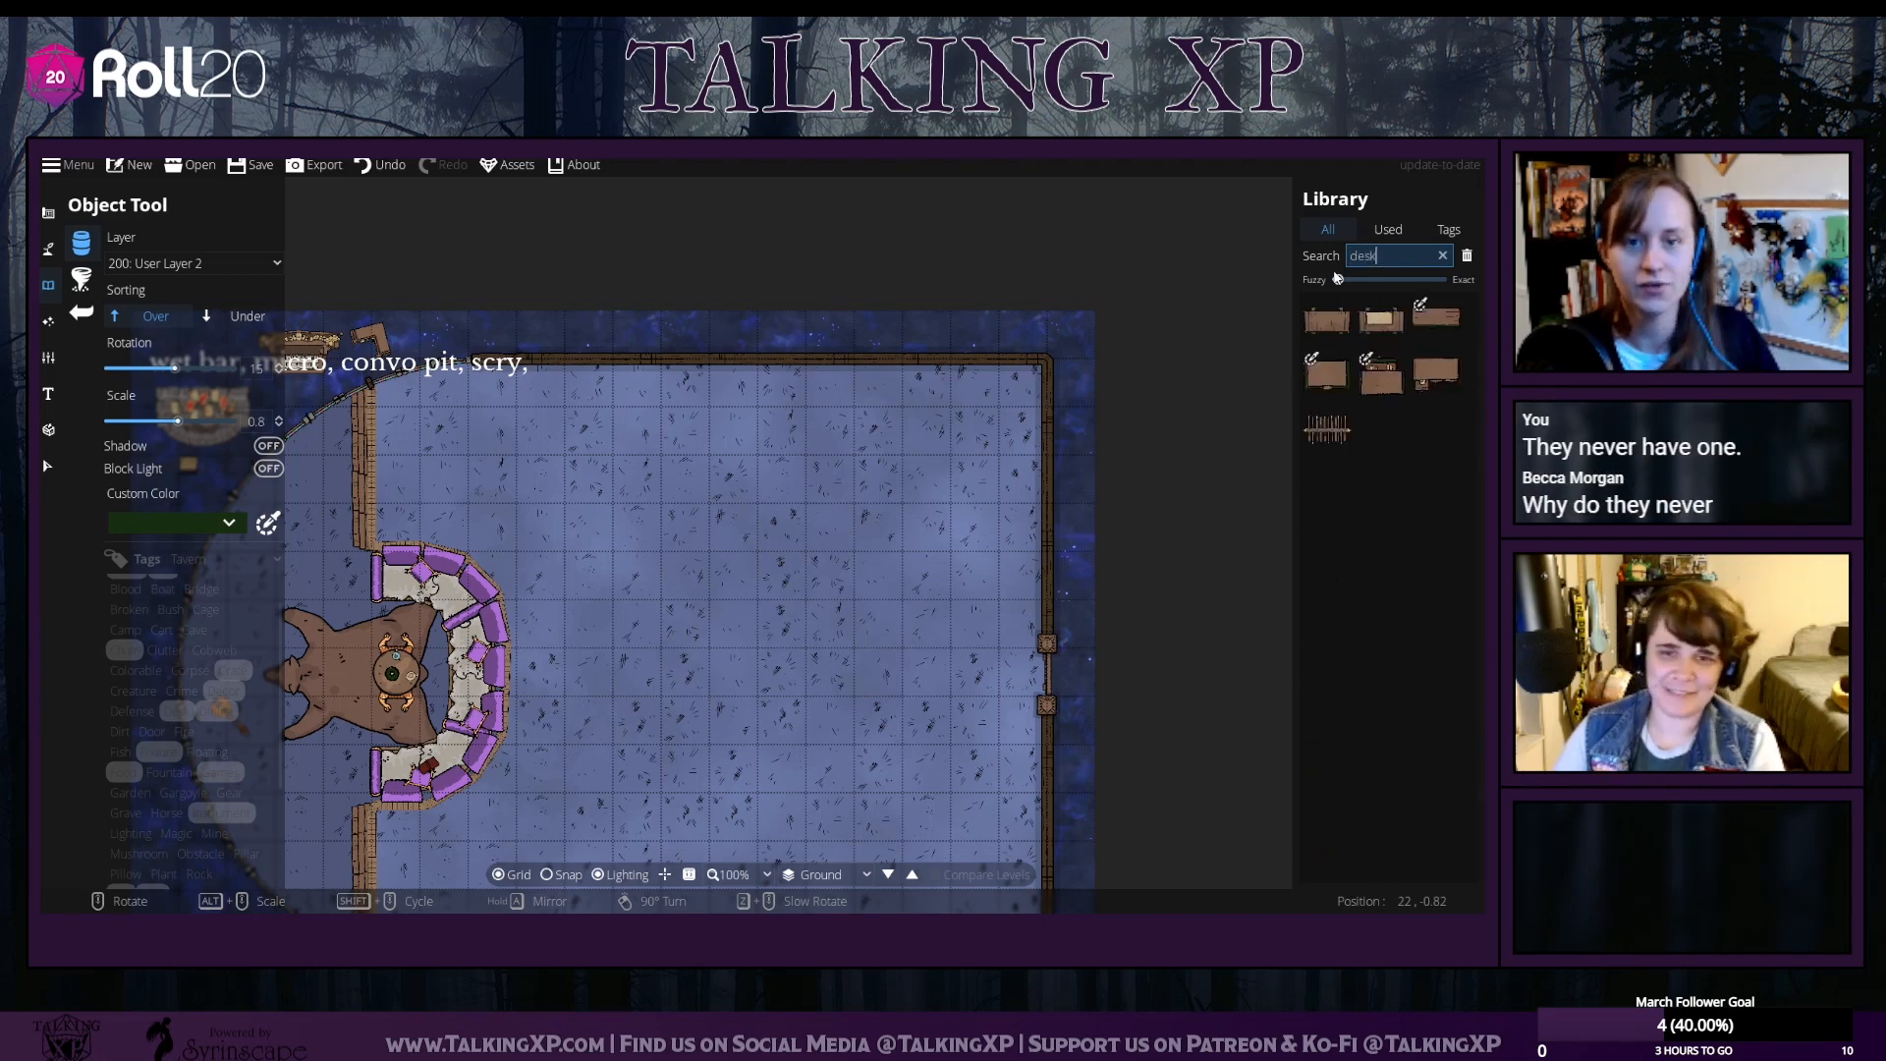
left_click(1437, 317)
scroll(855, 385, "down", 2)
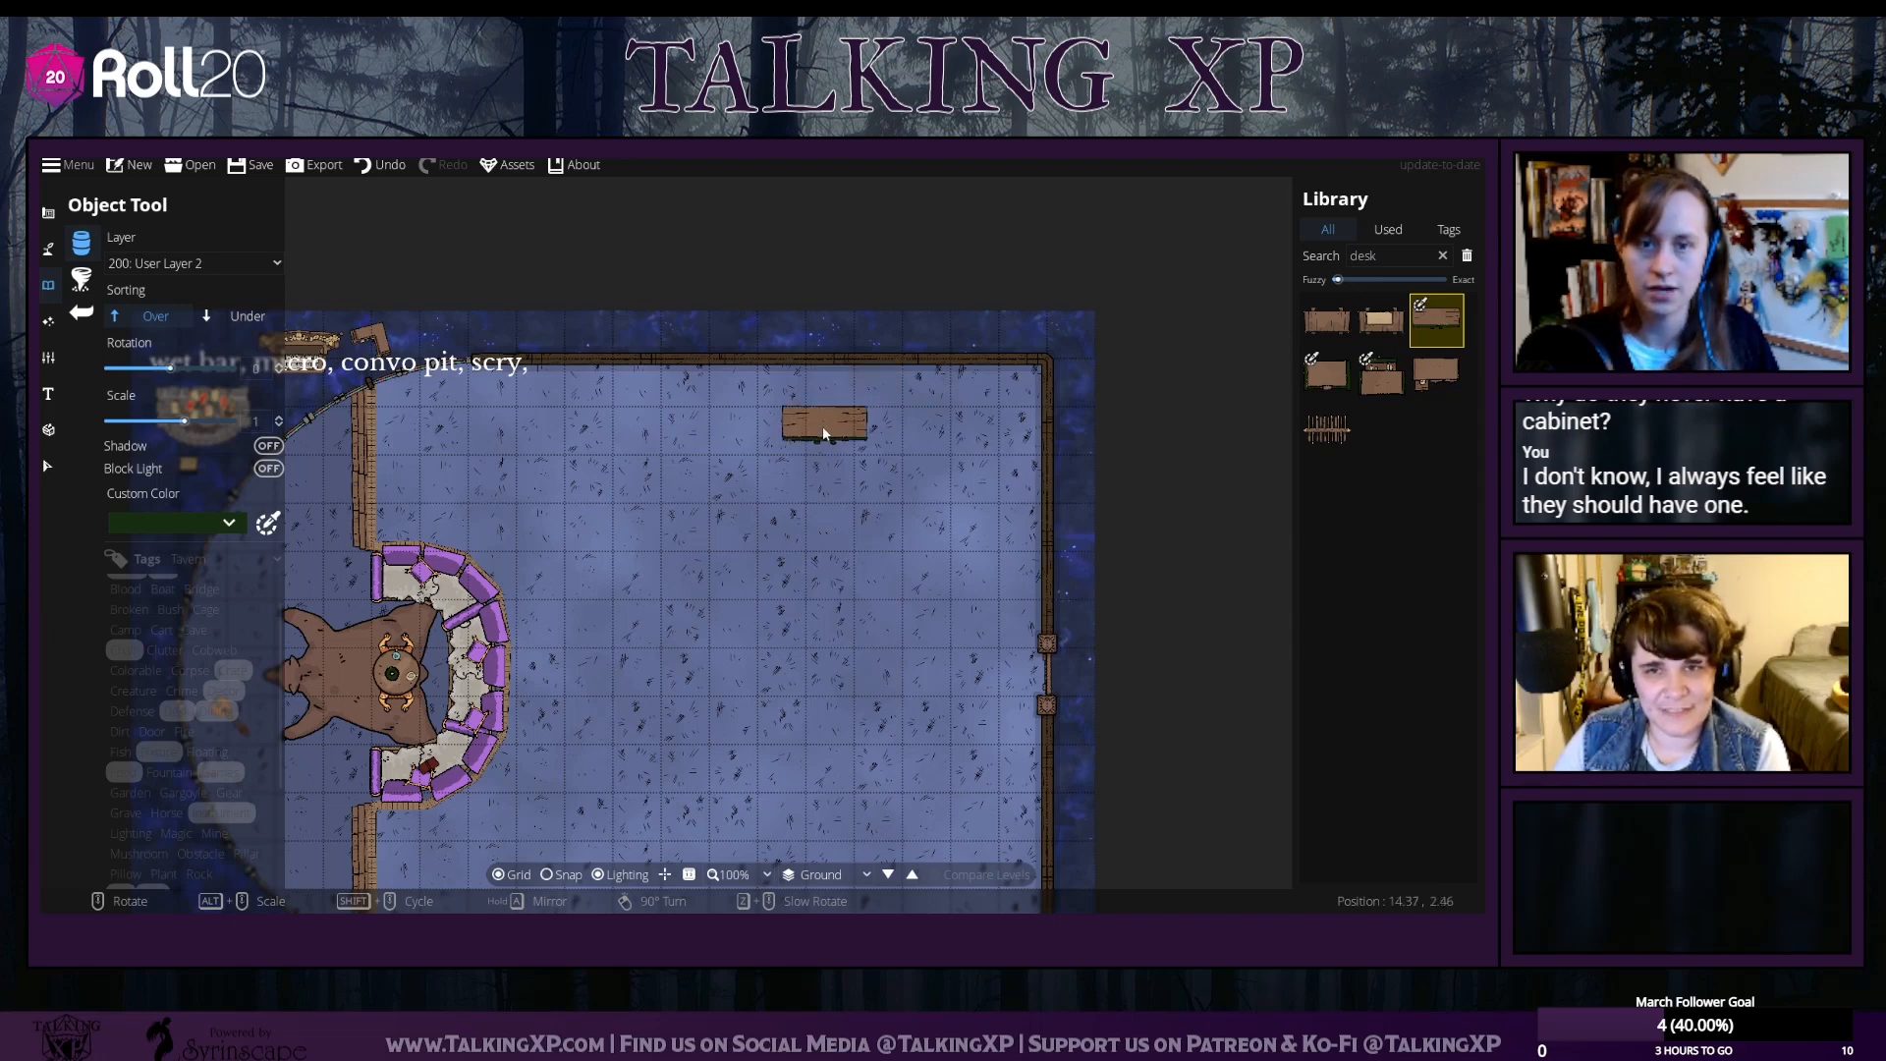
left_click_drag(1398, 254, 1338, 257)
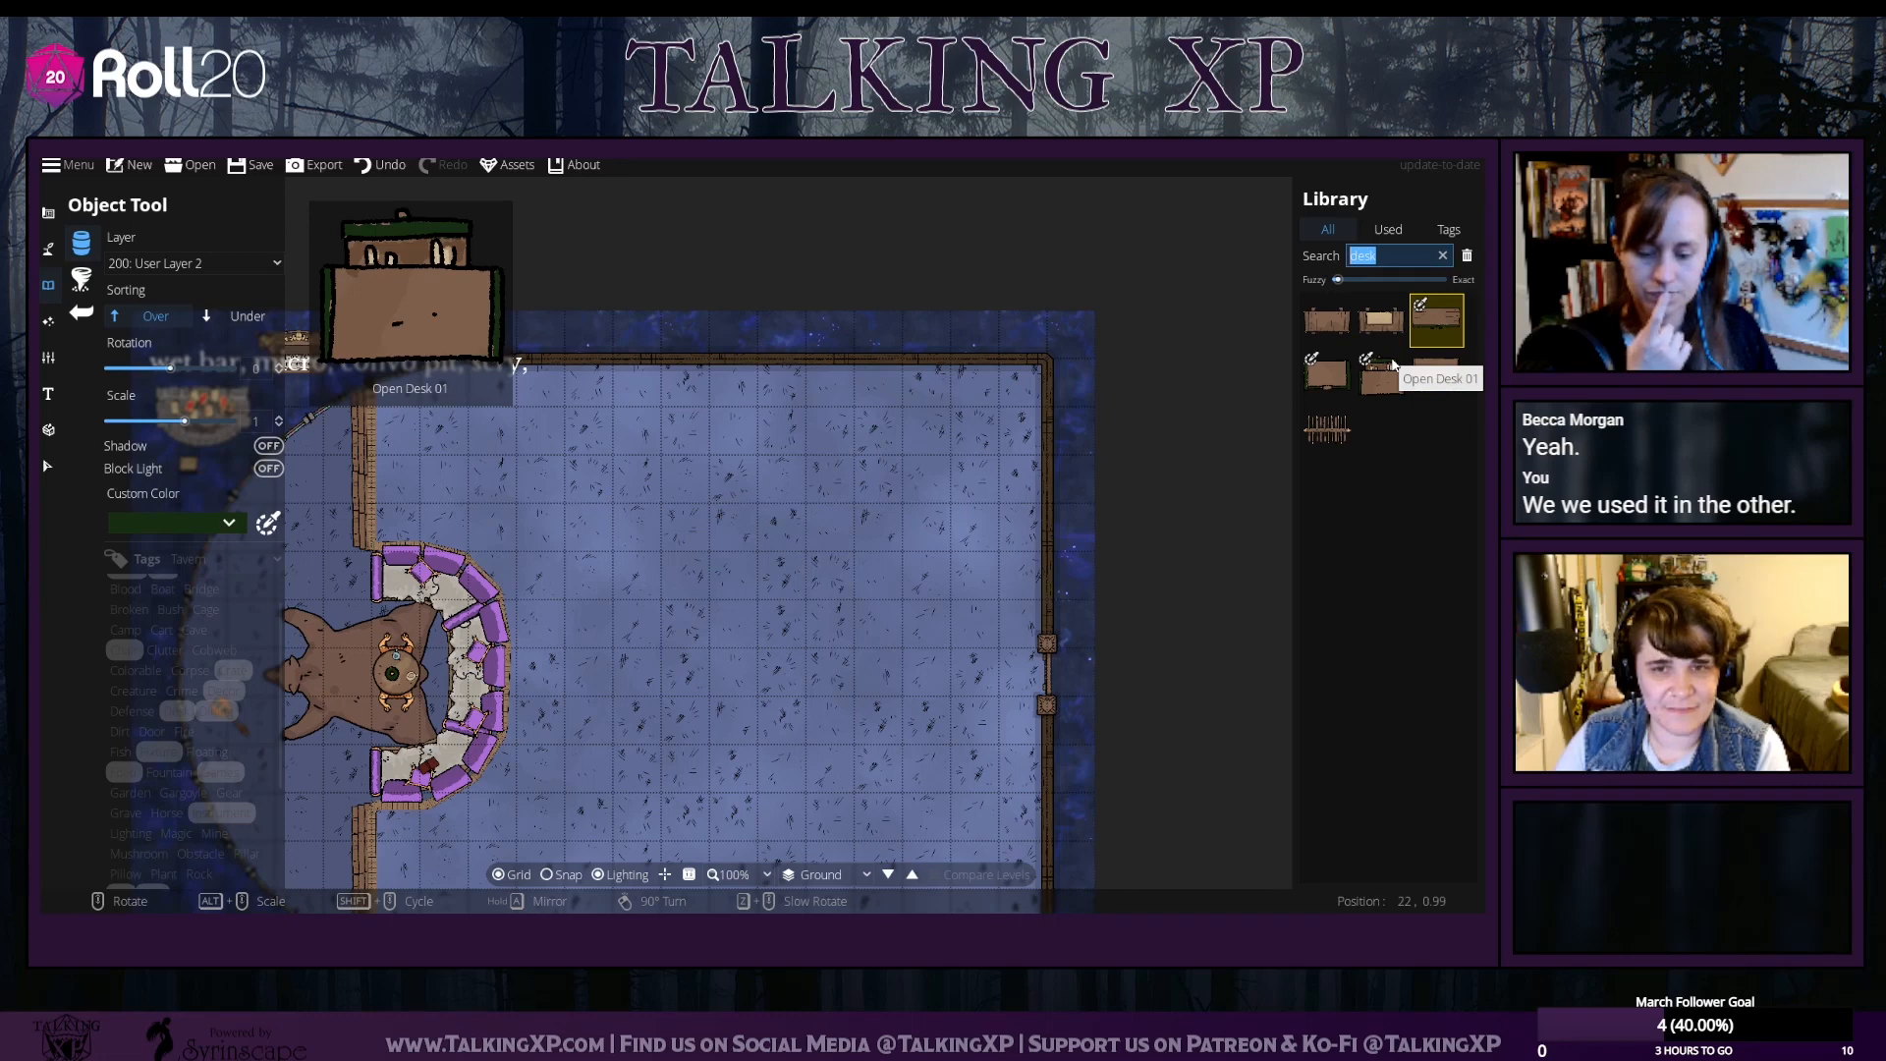
Clear the Tavern tag set and look through the objects tagged Administration and Bar for a counter
left_click(202, 705)
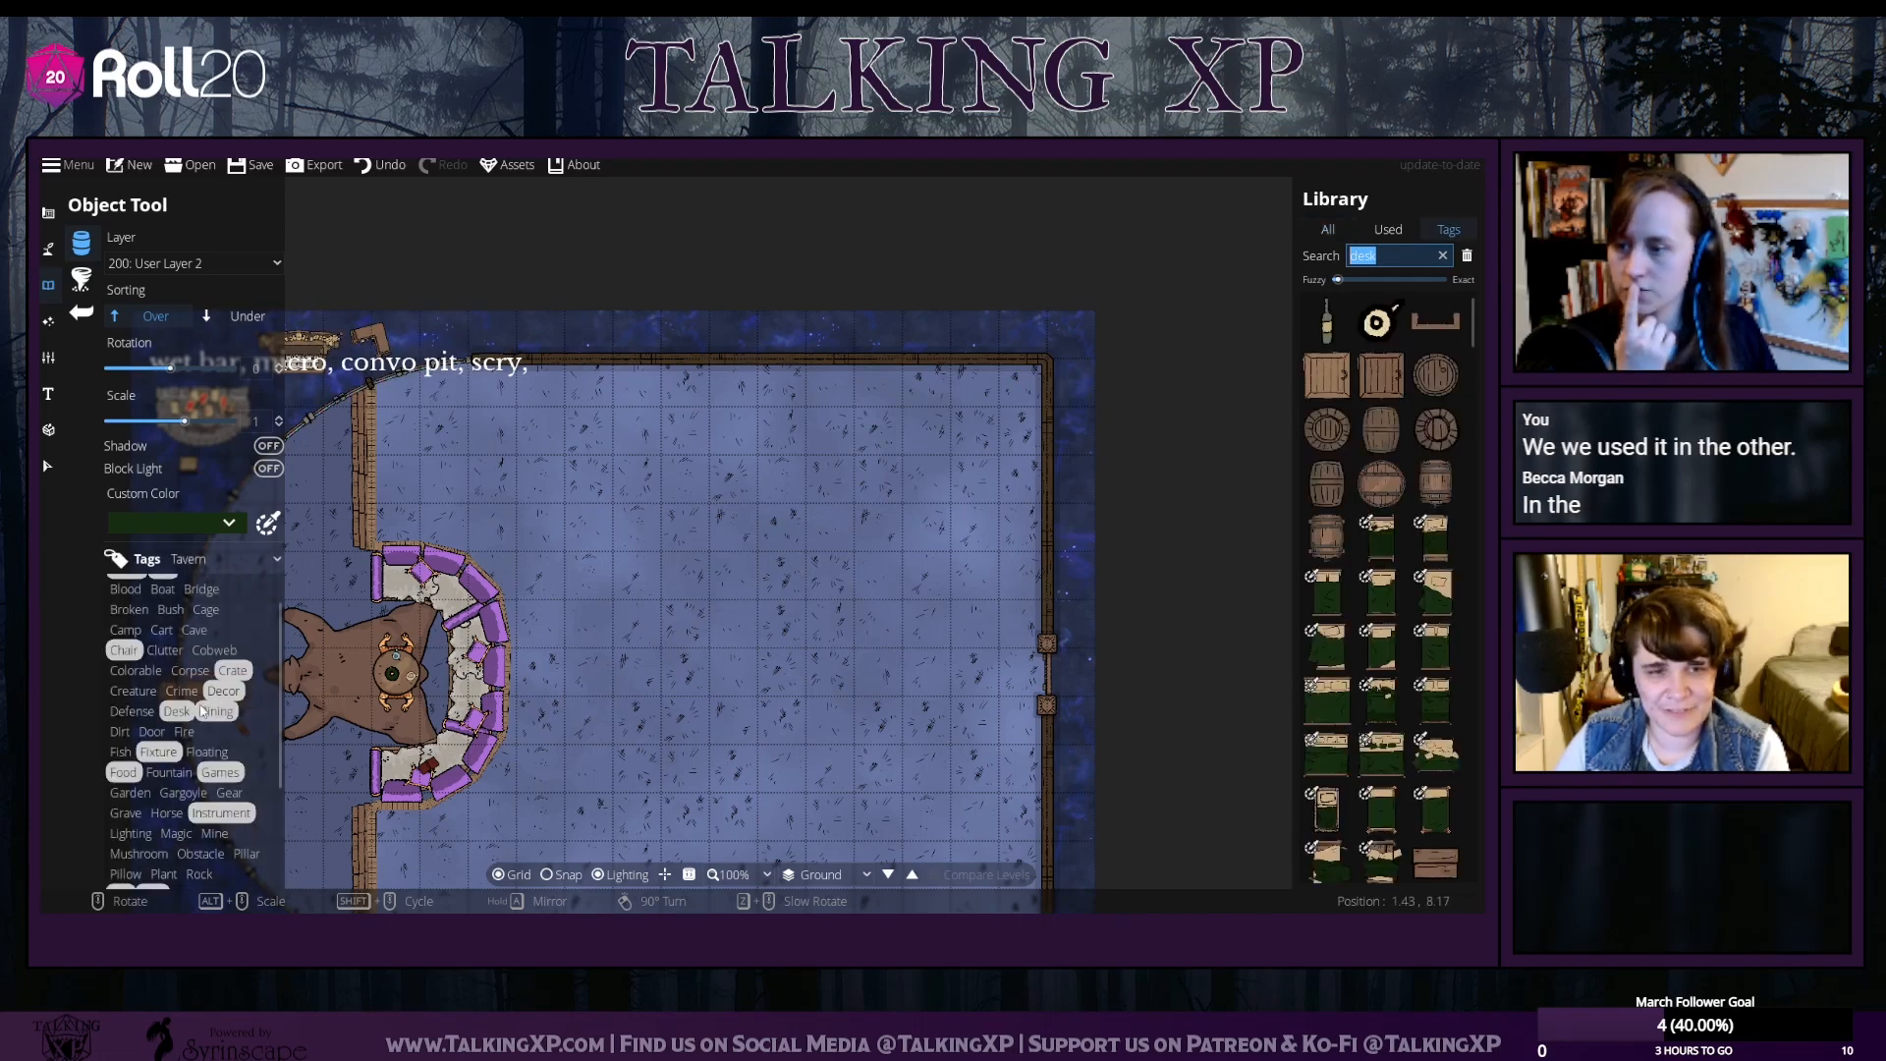
left_click(218, 562)
left_click(195, 778)
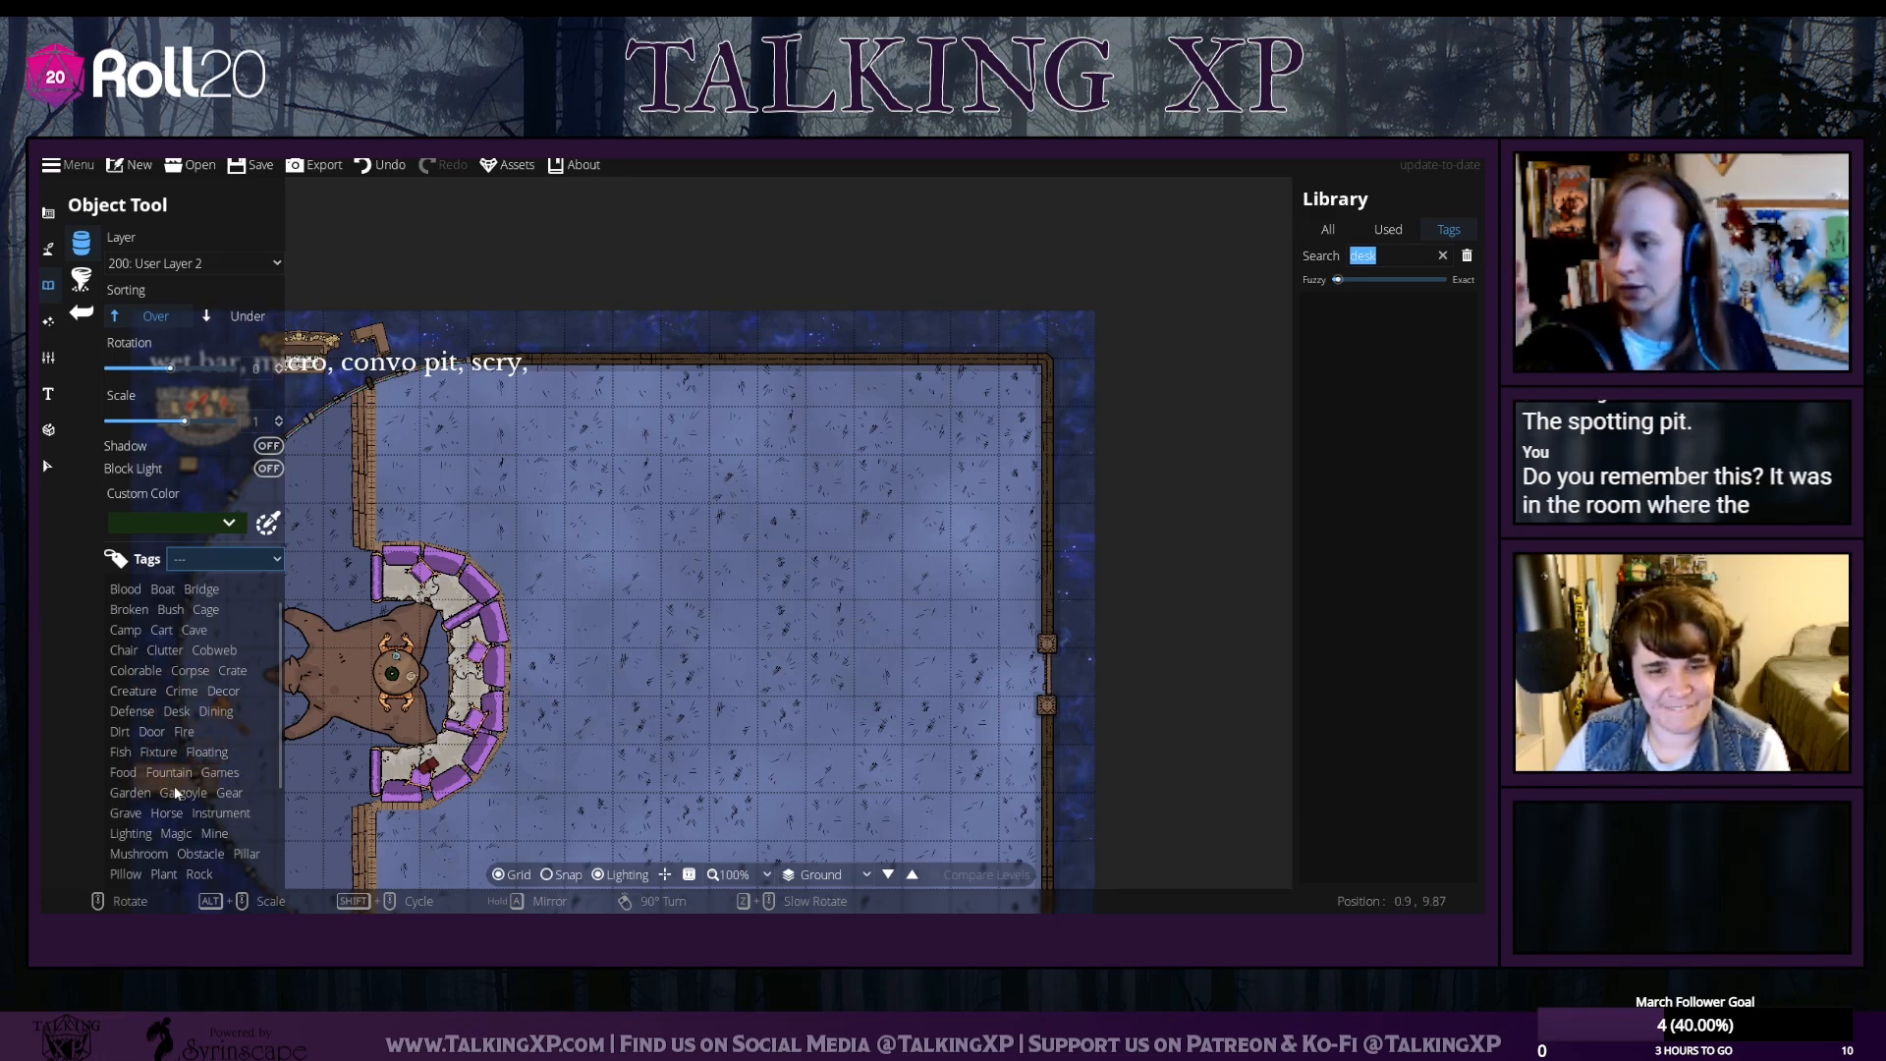
scroll(169, 648, "up", 1)
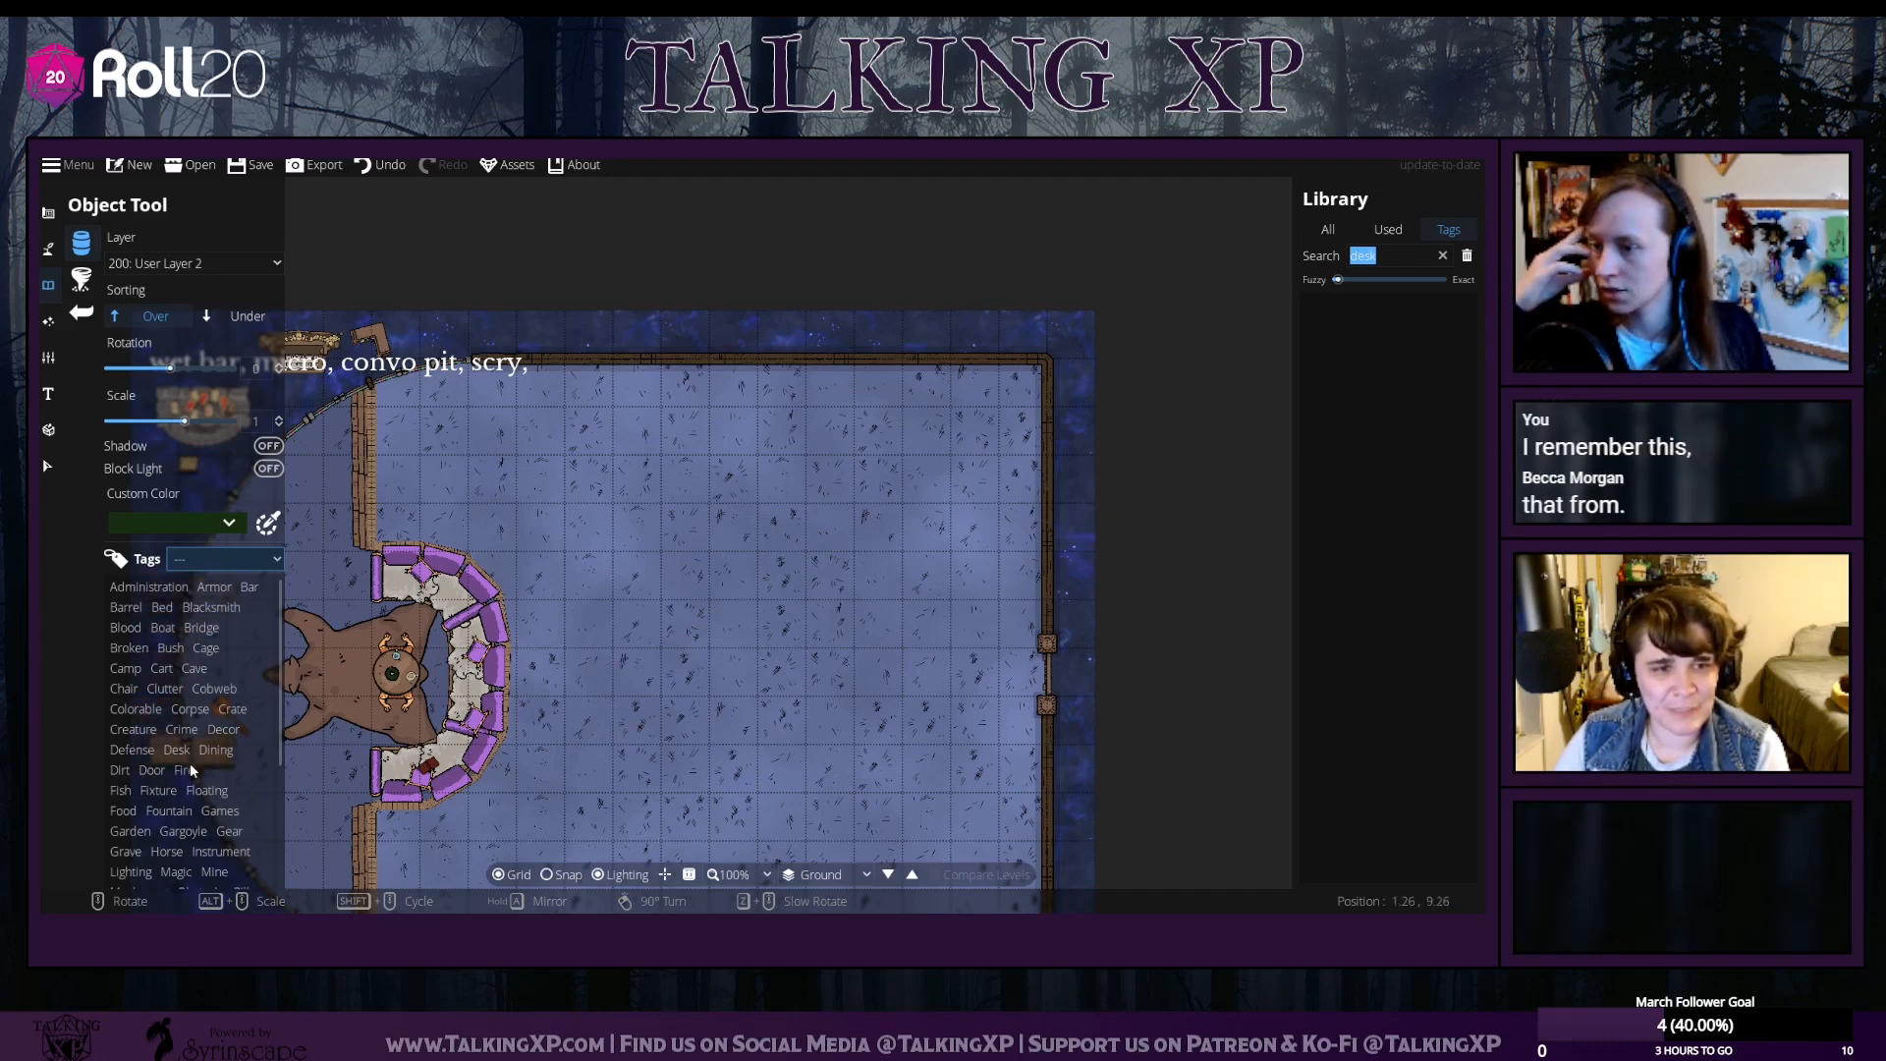
left_click(148, 587)
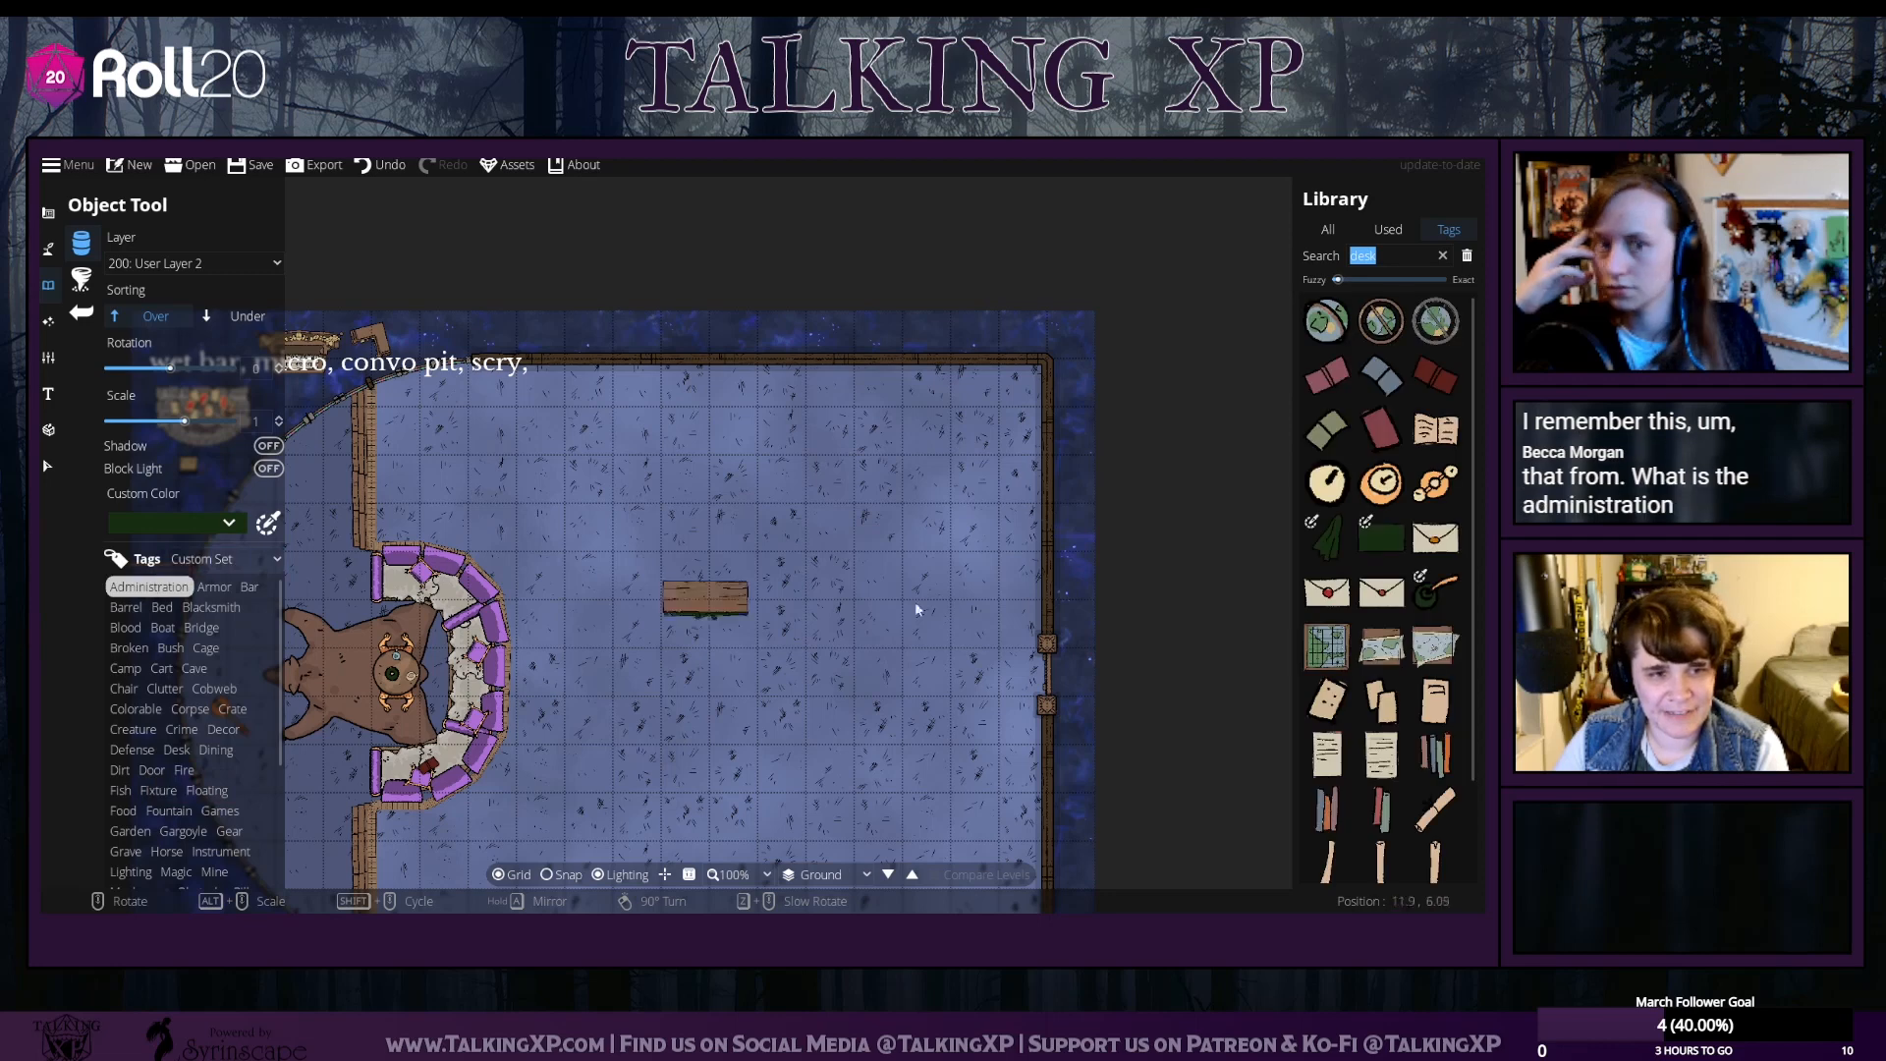
scroll(1433, 585, "down", 3)
scroll(1432, 586, "up", 3)
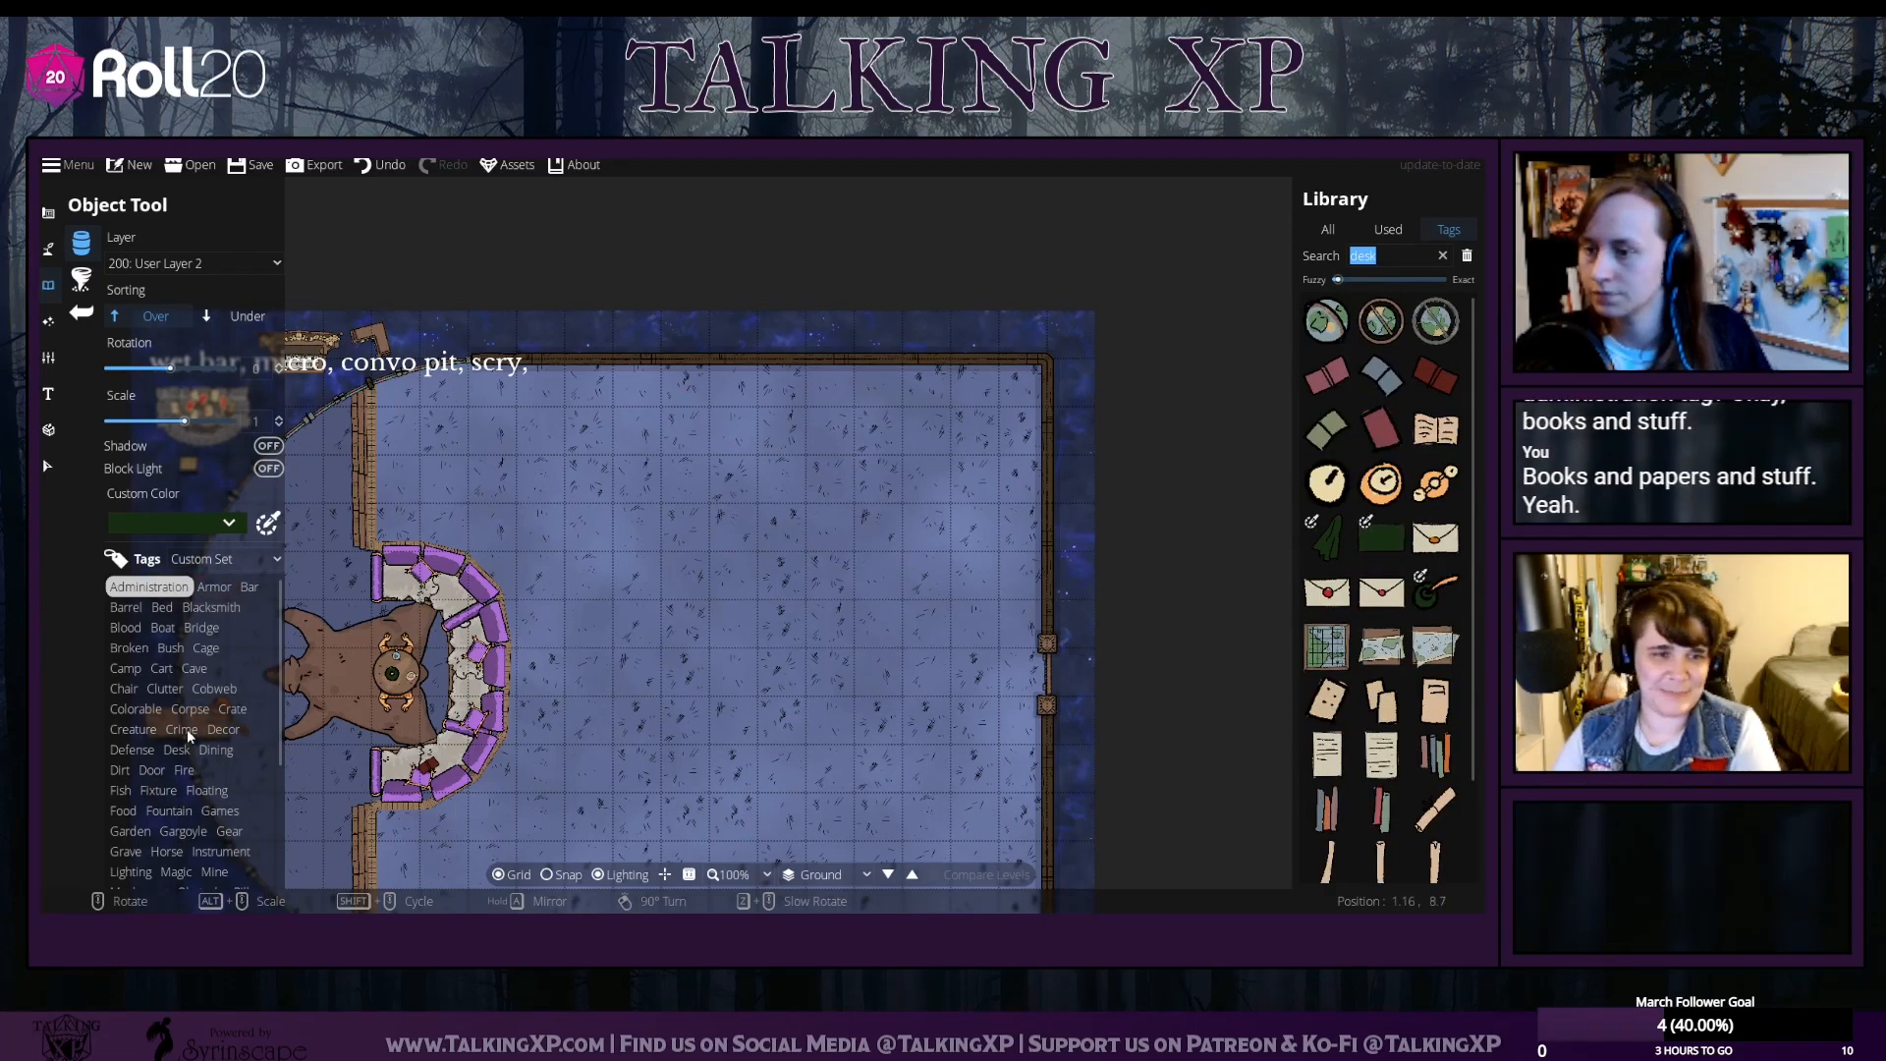
left_click(247, 593)
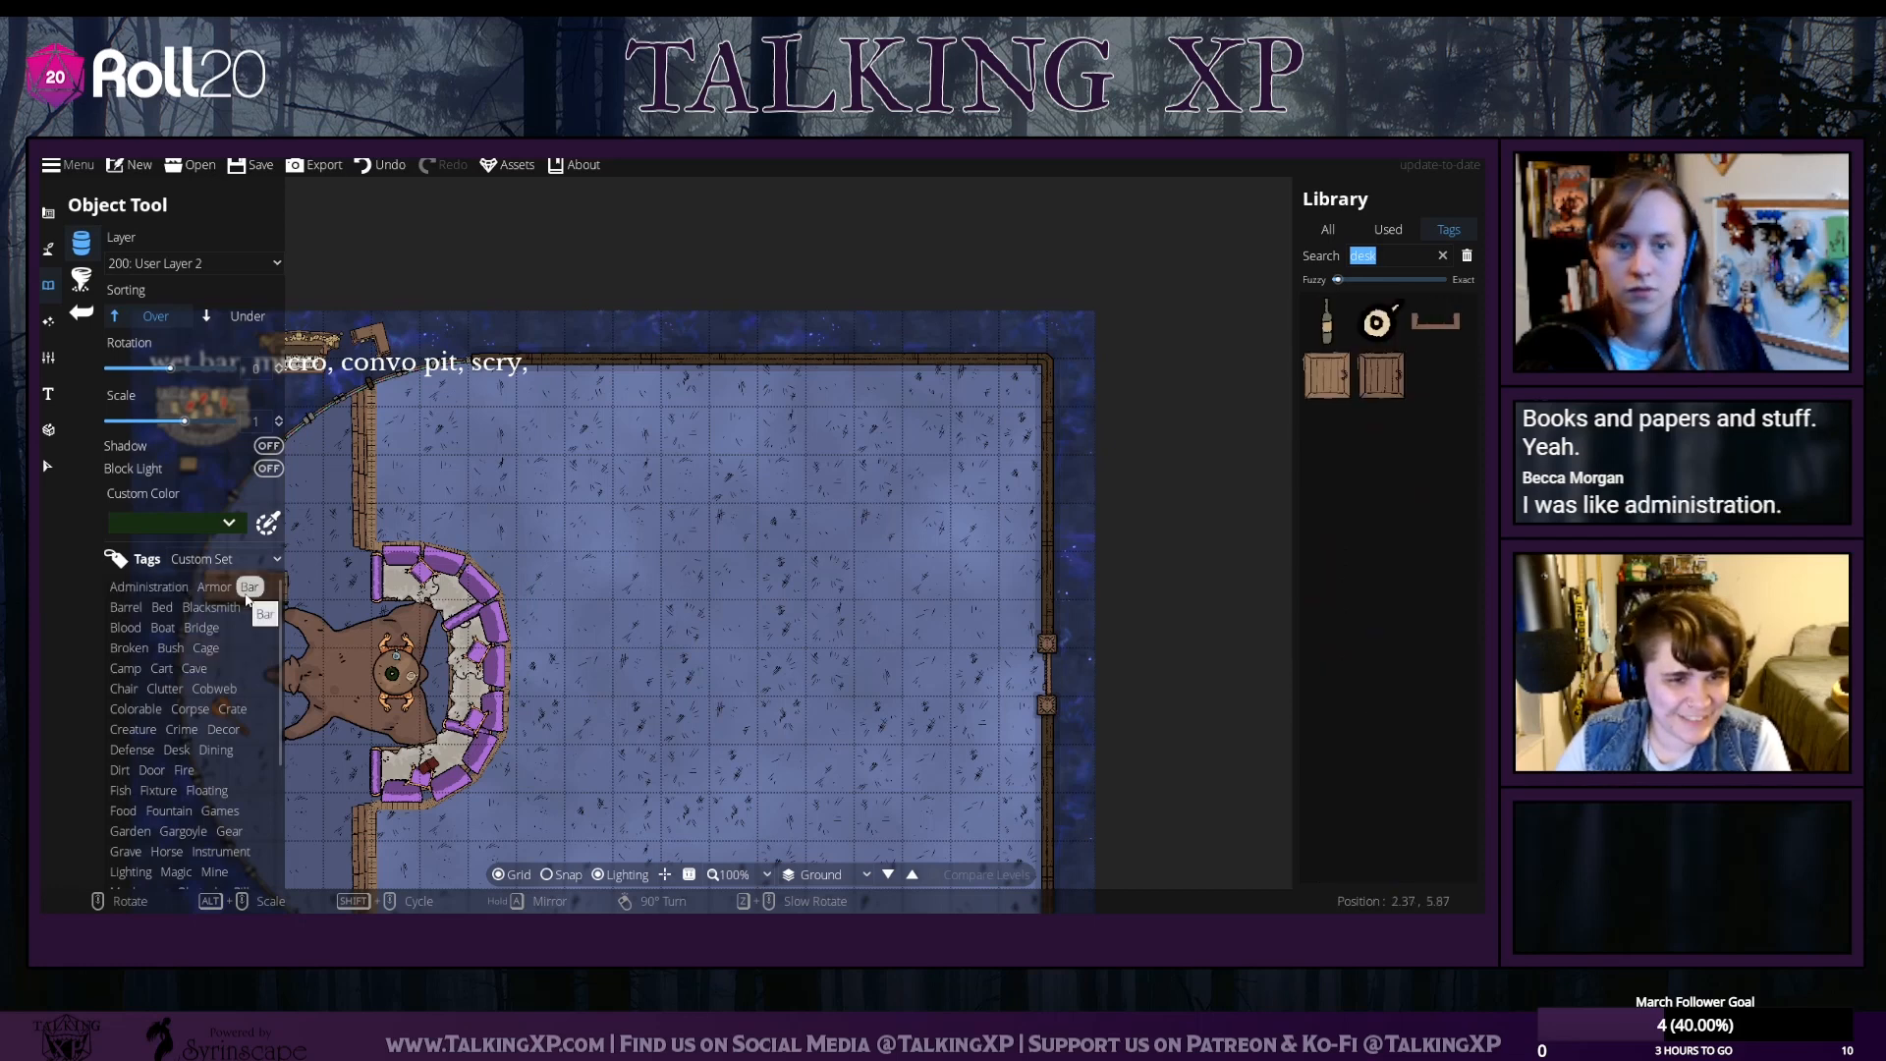
Look through the objects tagged Dining, Games and Floating for bar furniture
scroll(187, 701, "down", 1)
left_click(158, 752)
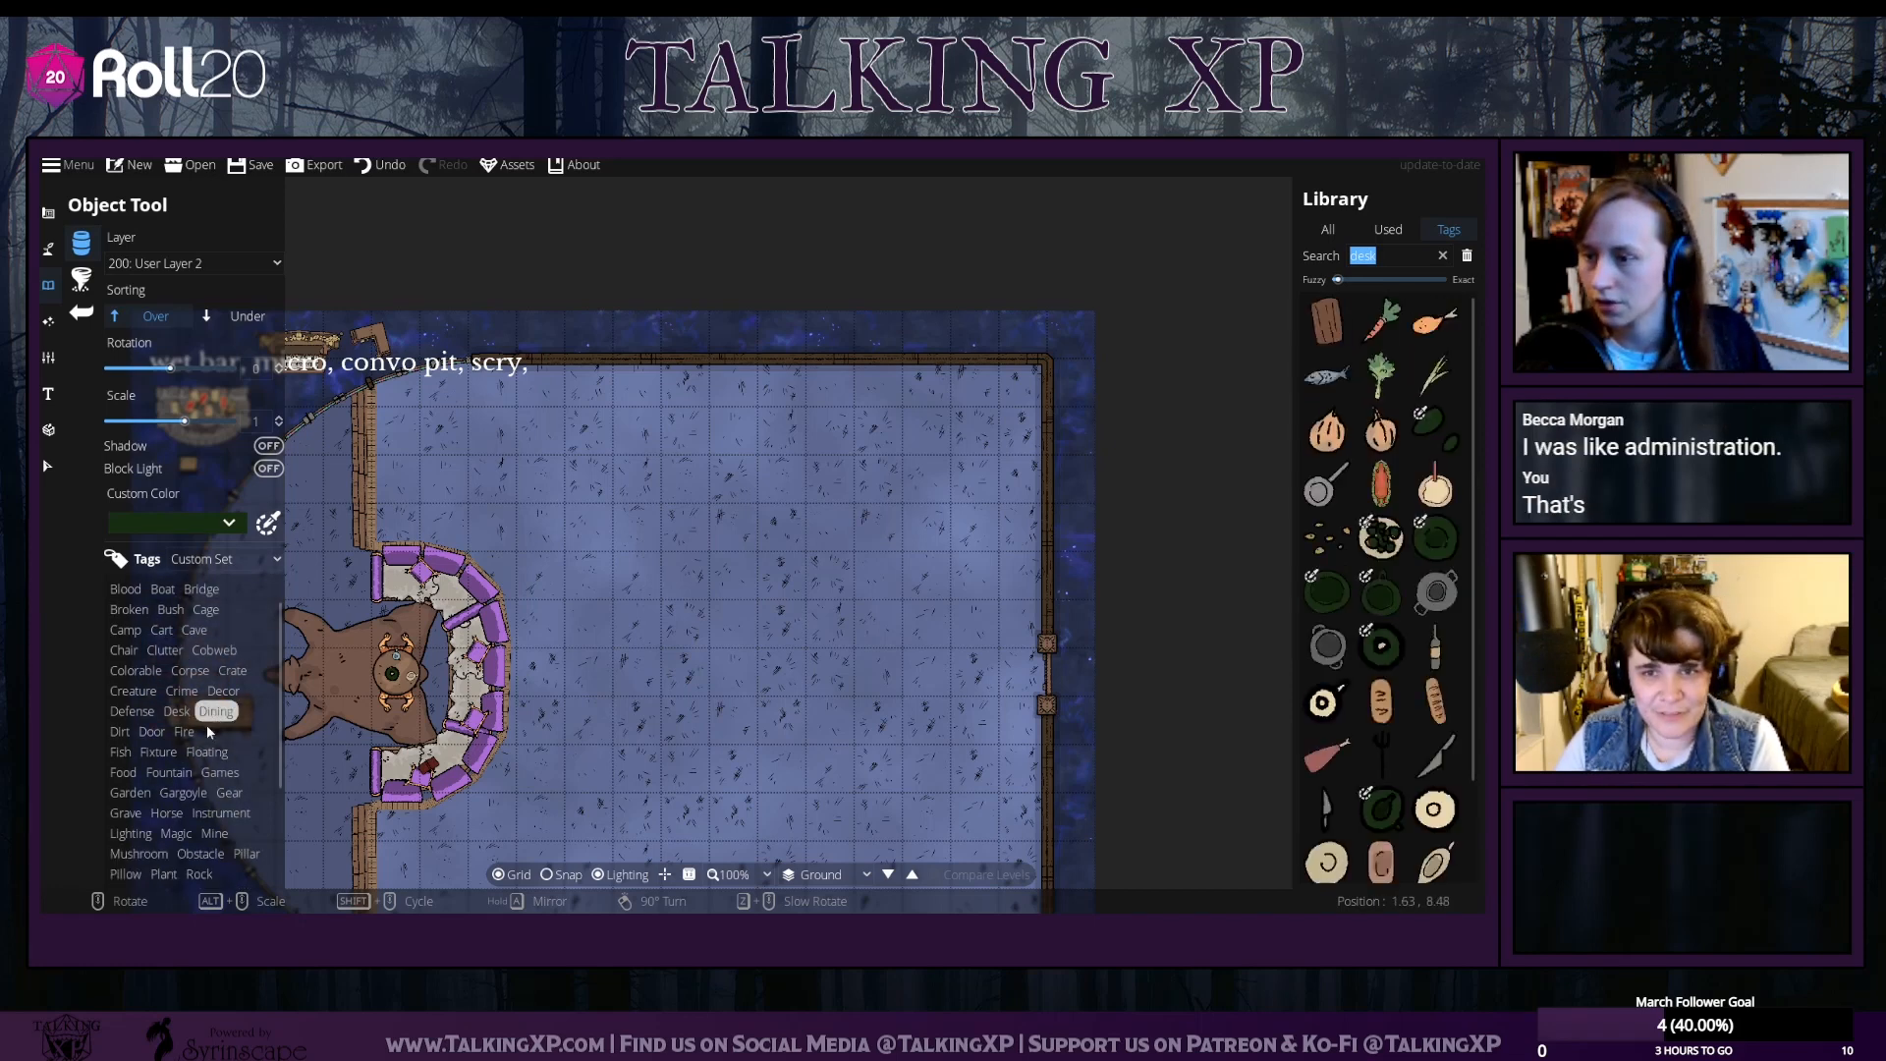
left_click(164, 773)
left_click(220, 773)
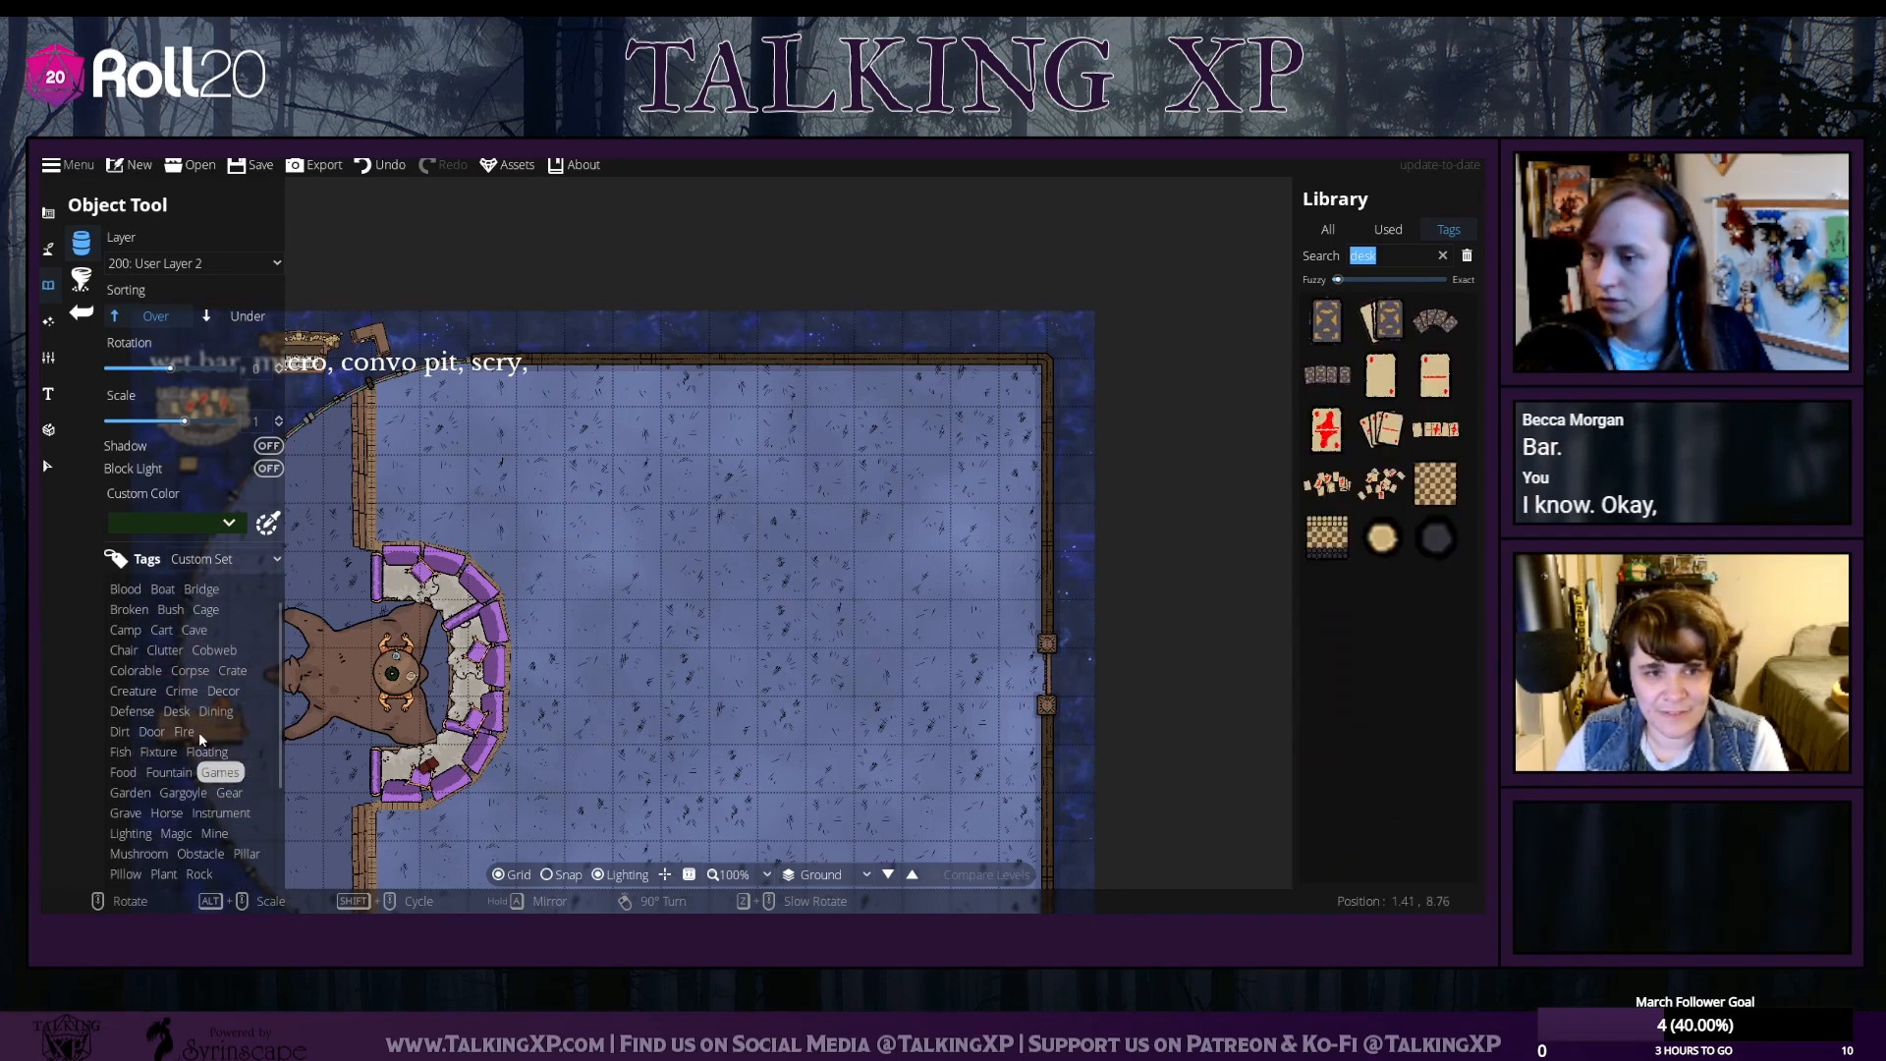
left_click(206, 752)
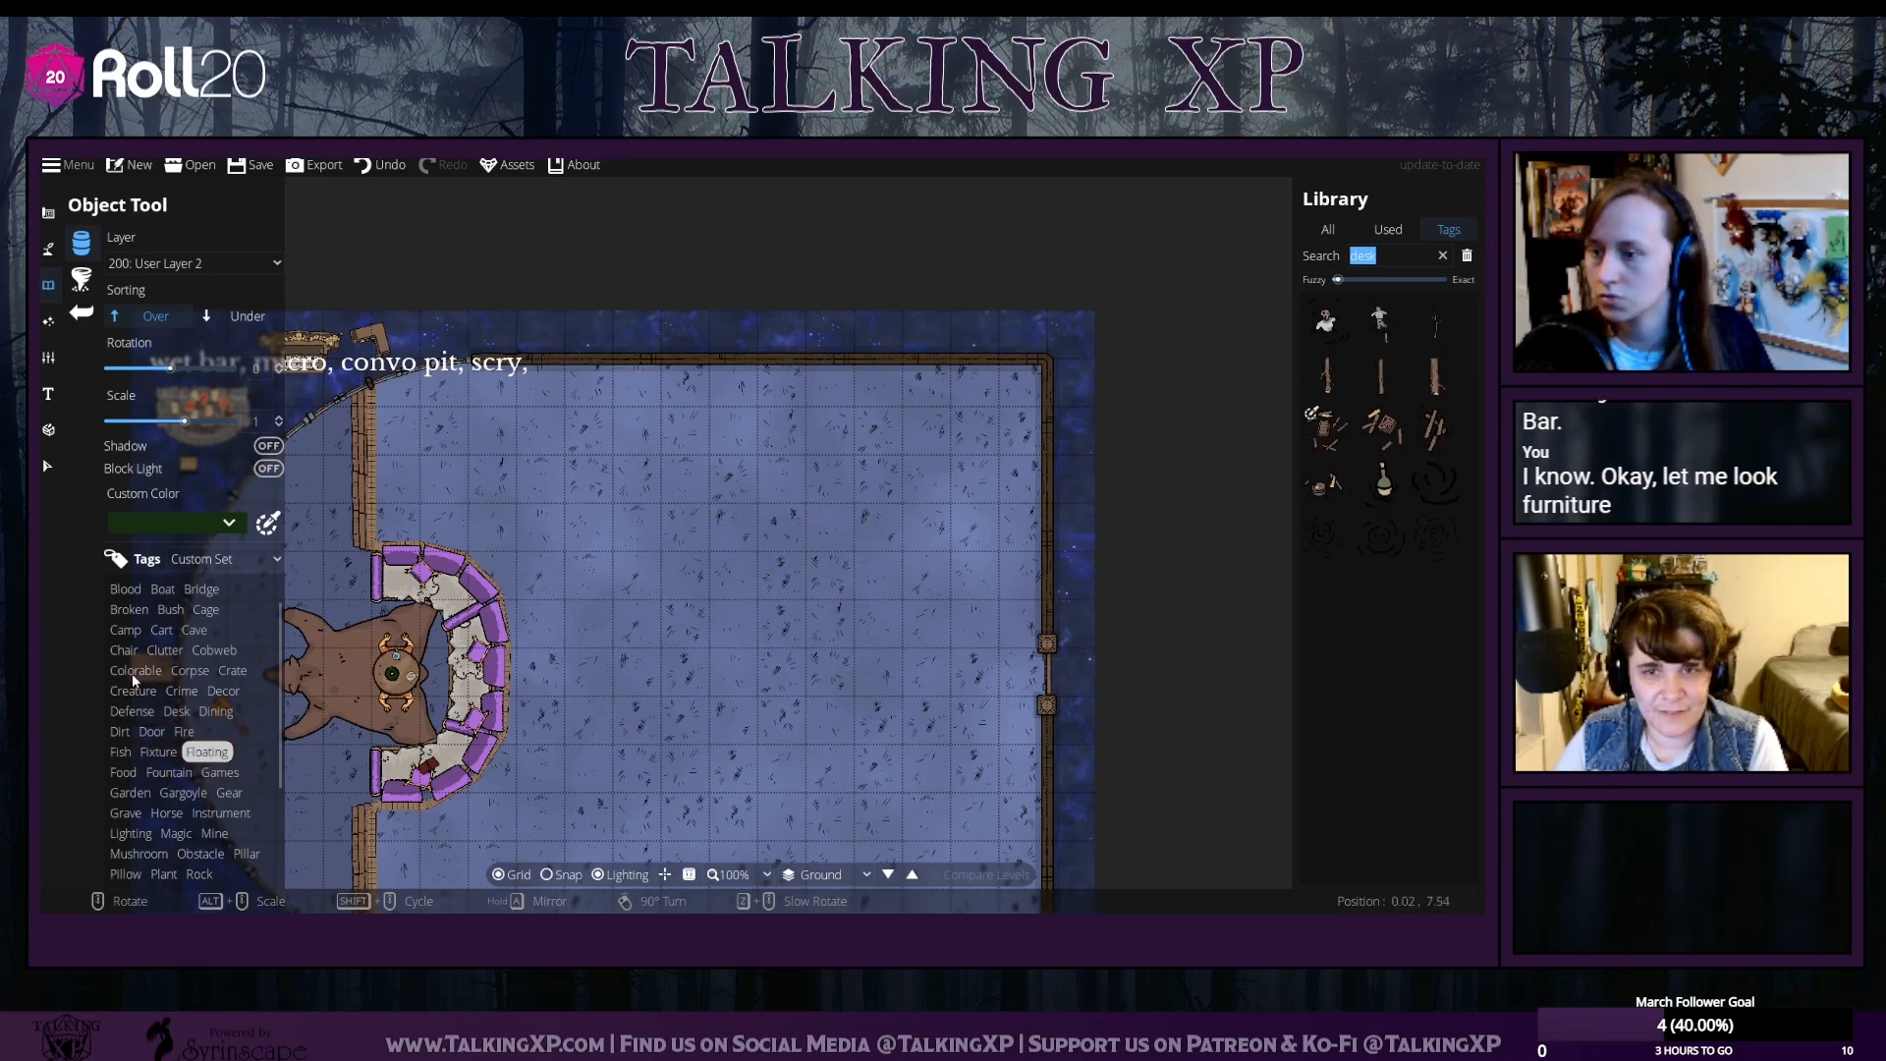
Show the objects tagged Storage and examine the merchant shelves, bookshelves and desks as possible bar furniture
scroll(177, 792, "down", 1)
scroll(177, 792, "down", 3)
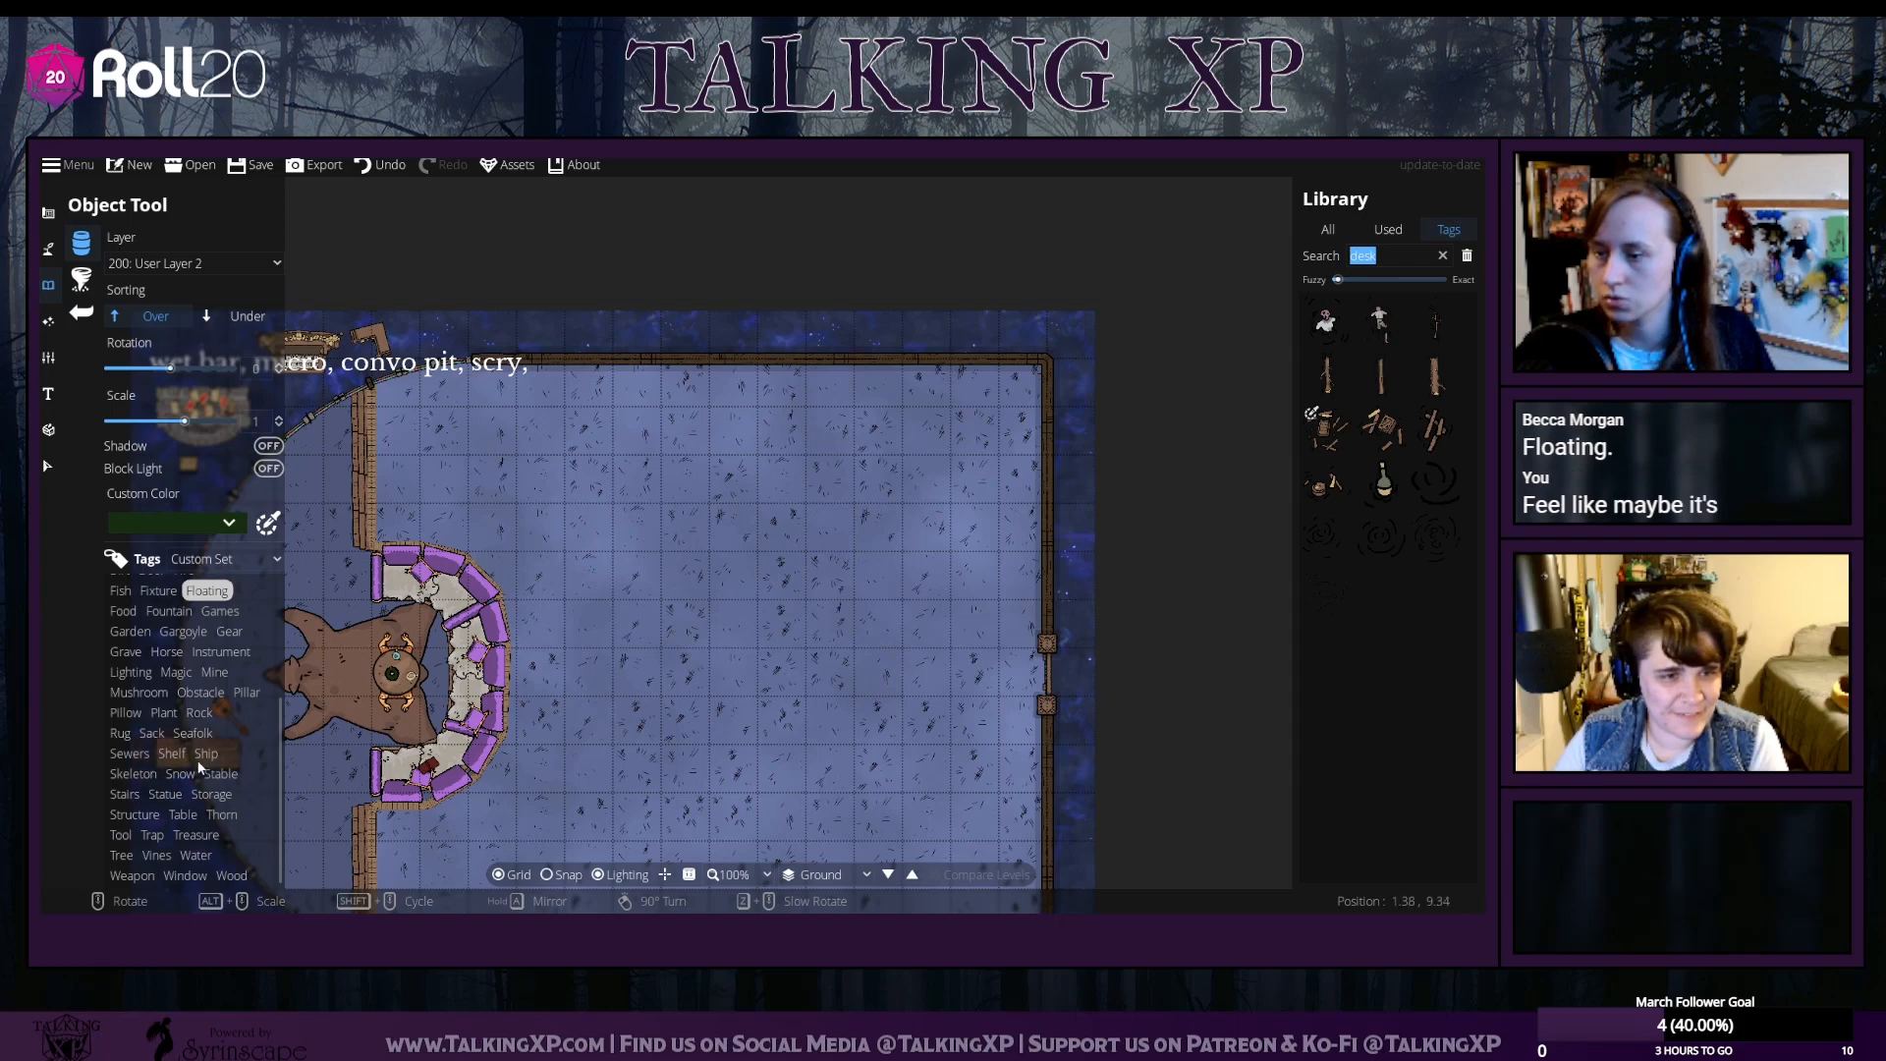
left_click(214, 793)
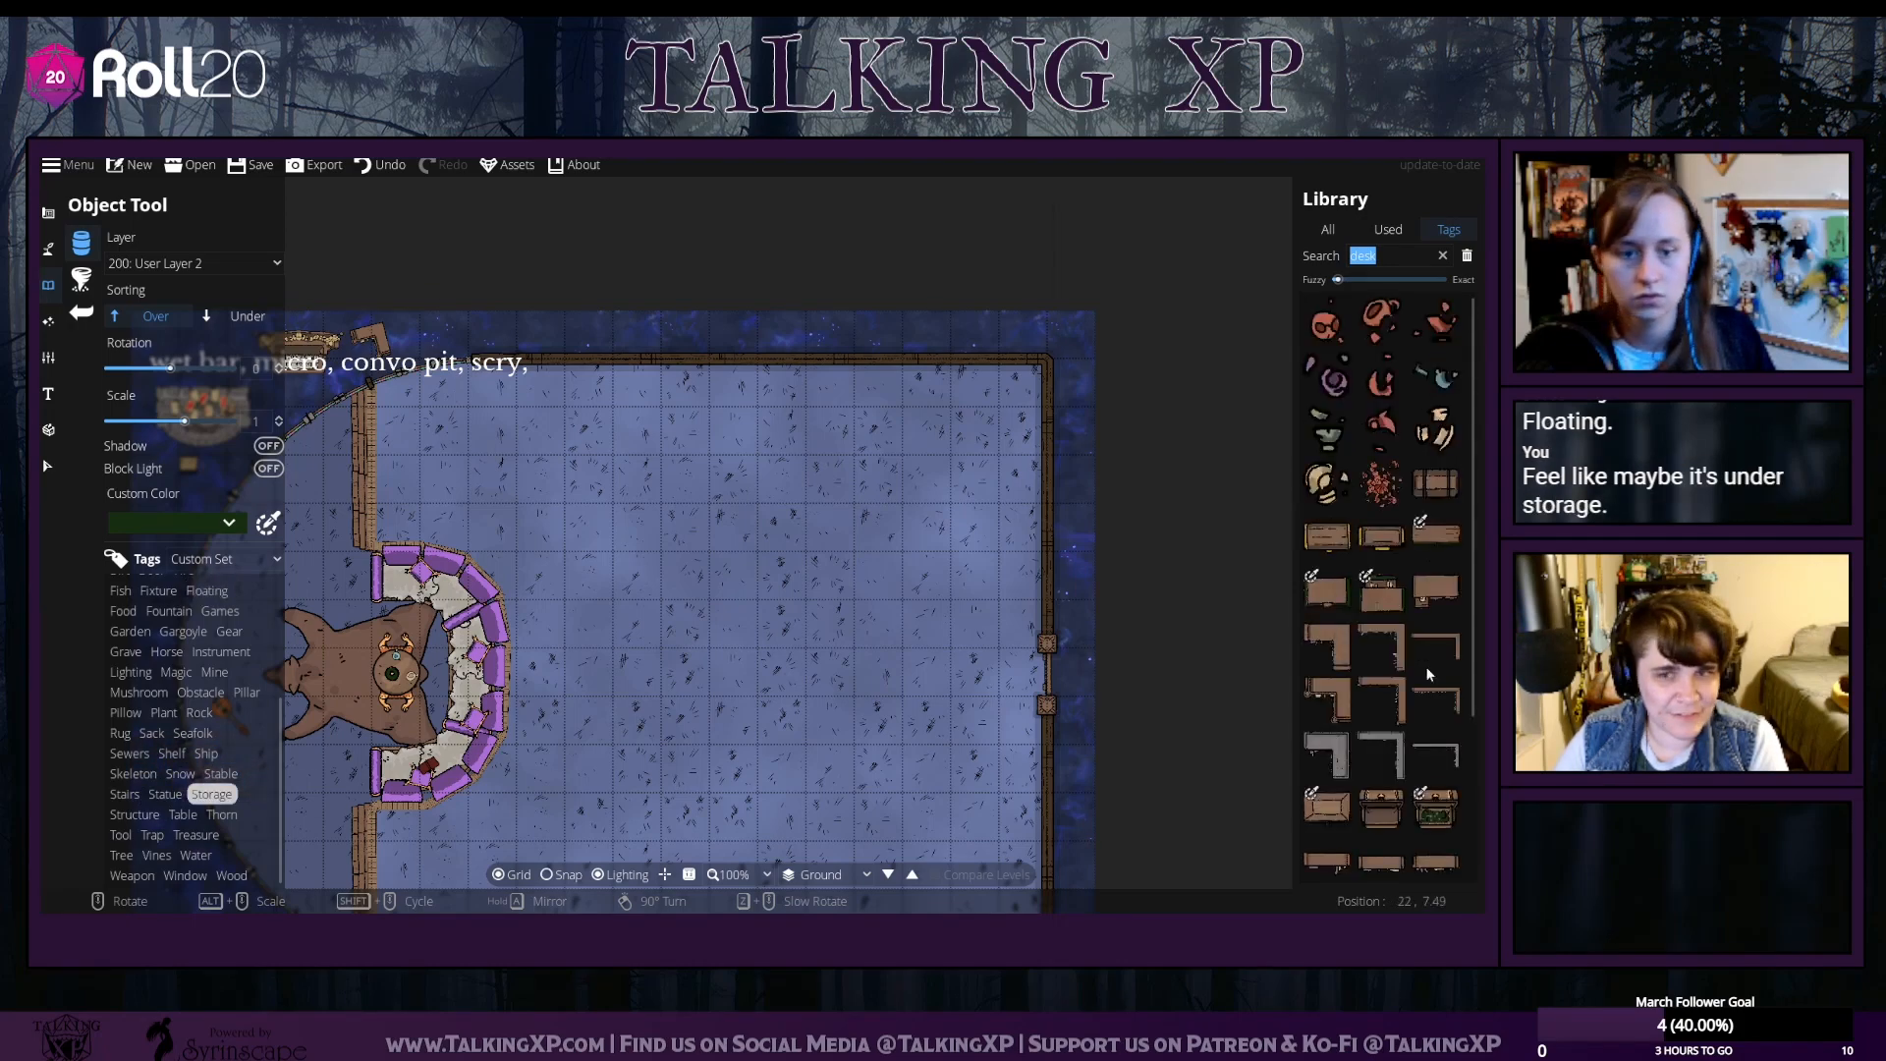
scroll(1437, 694, "down", 3)
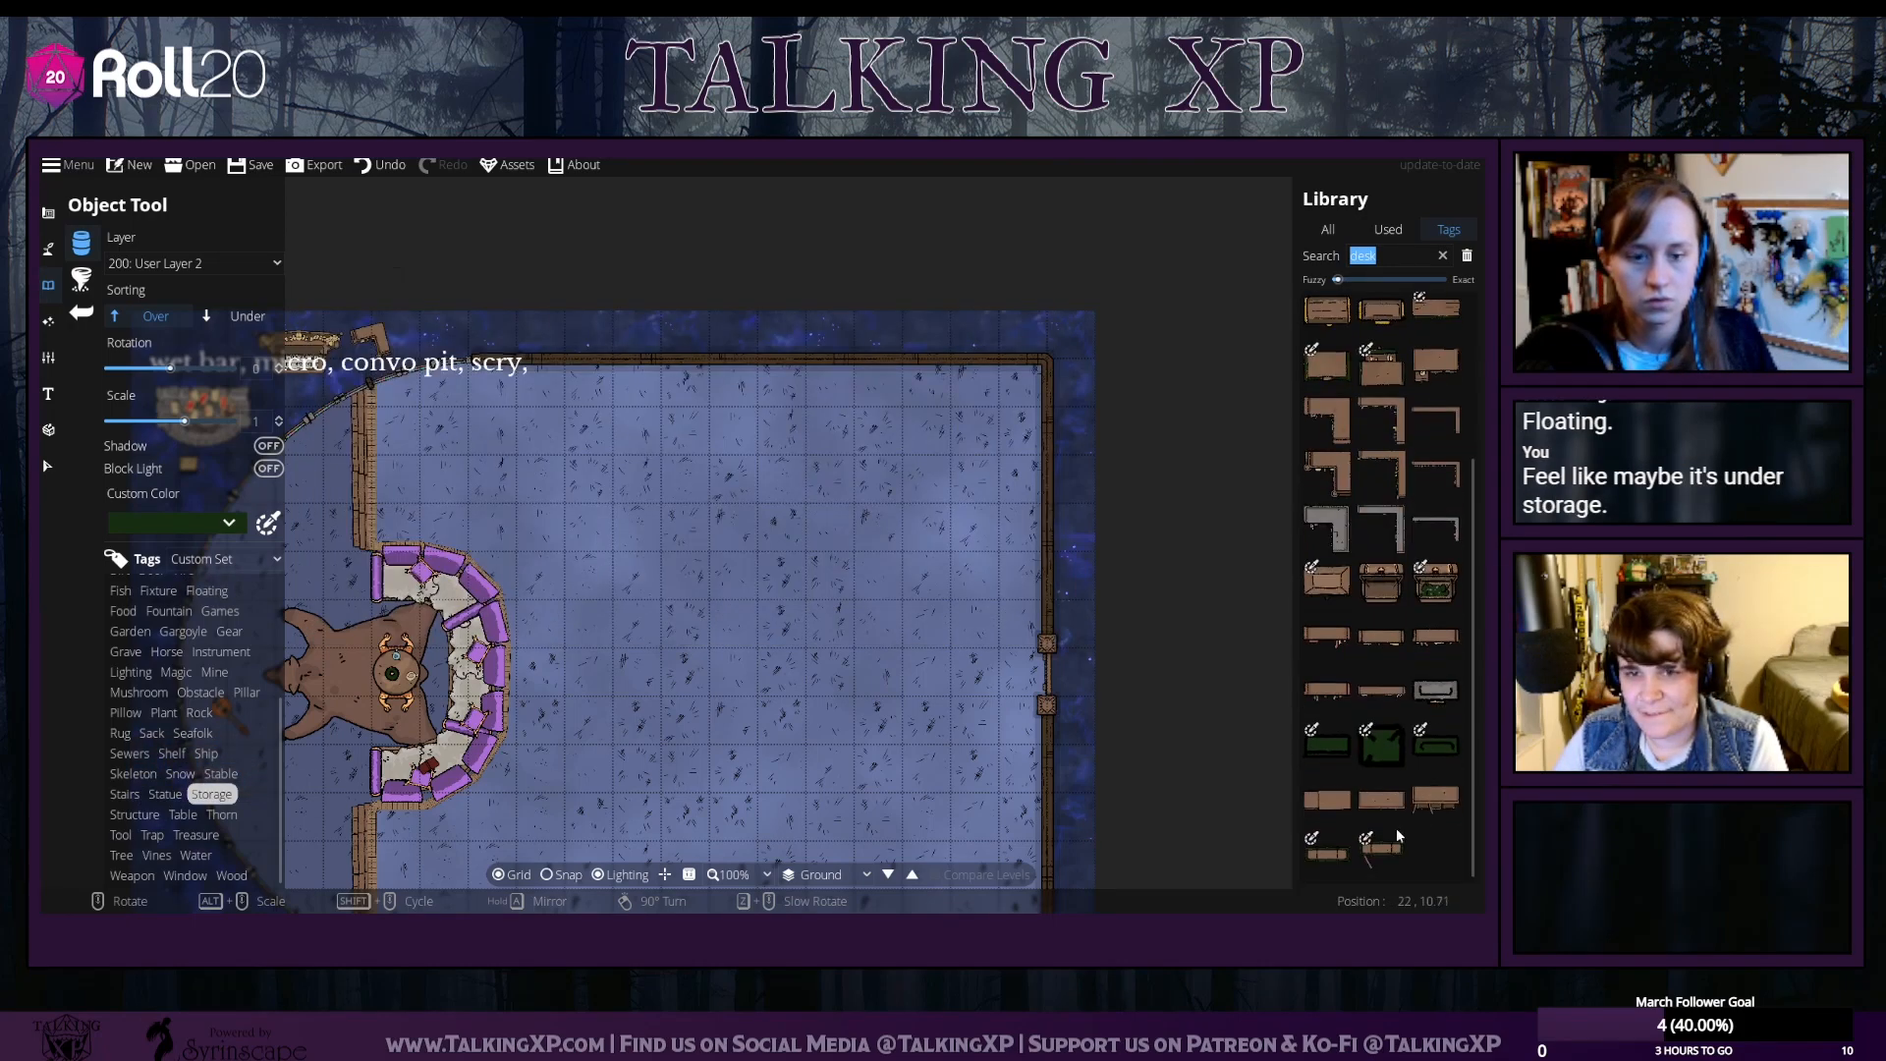
left_click(1379, 698)
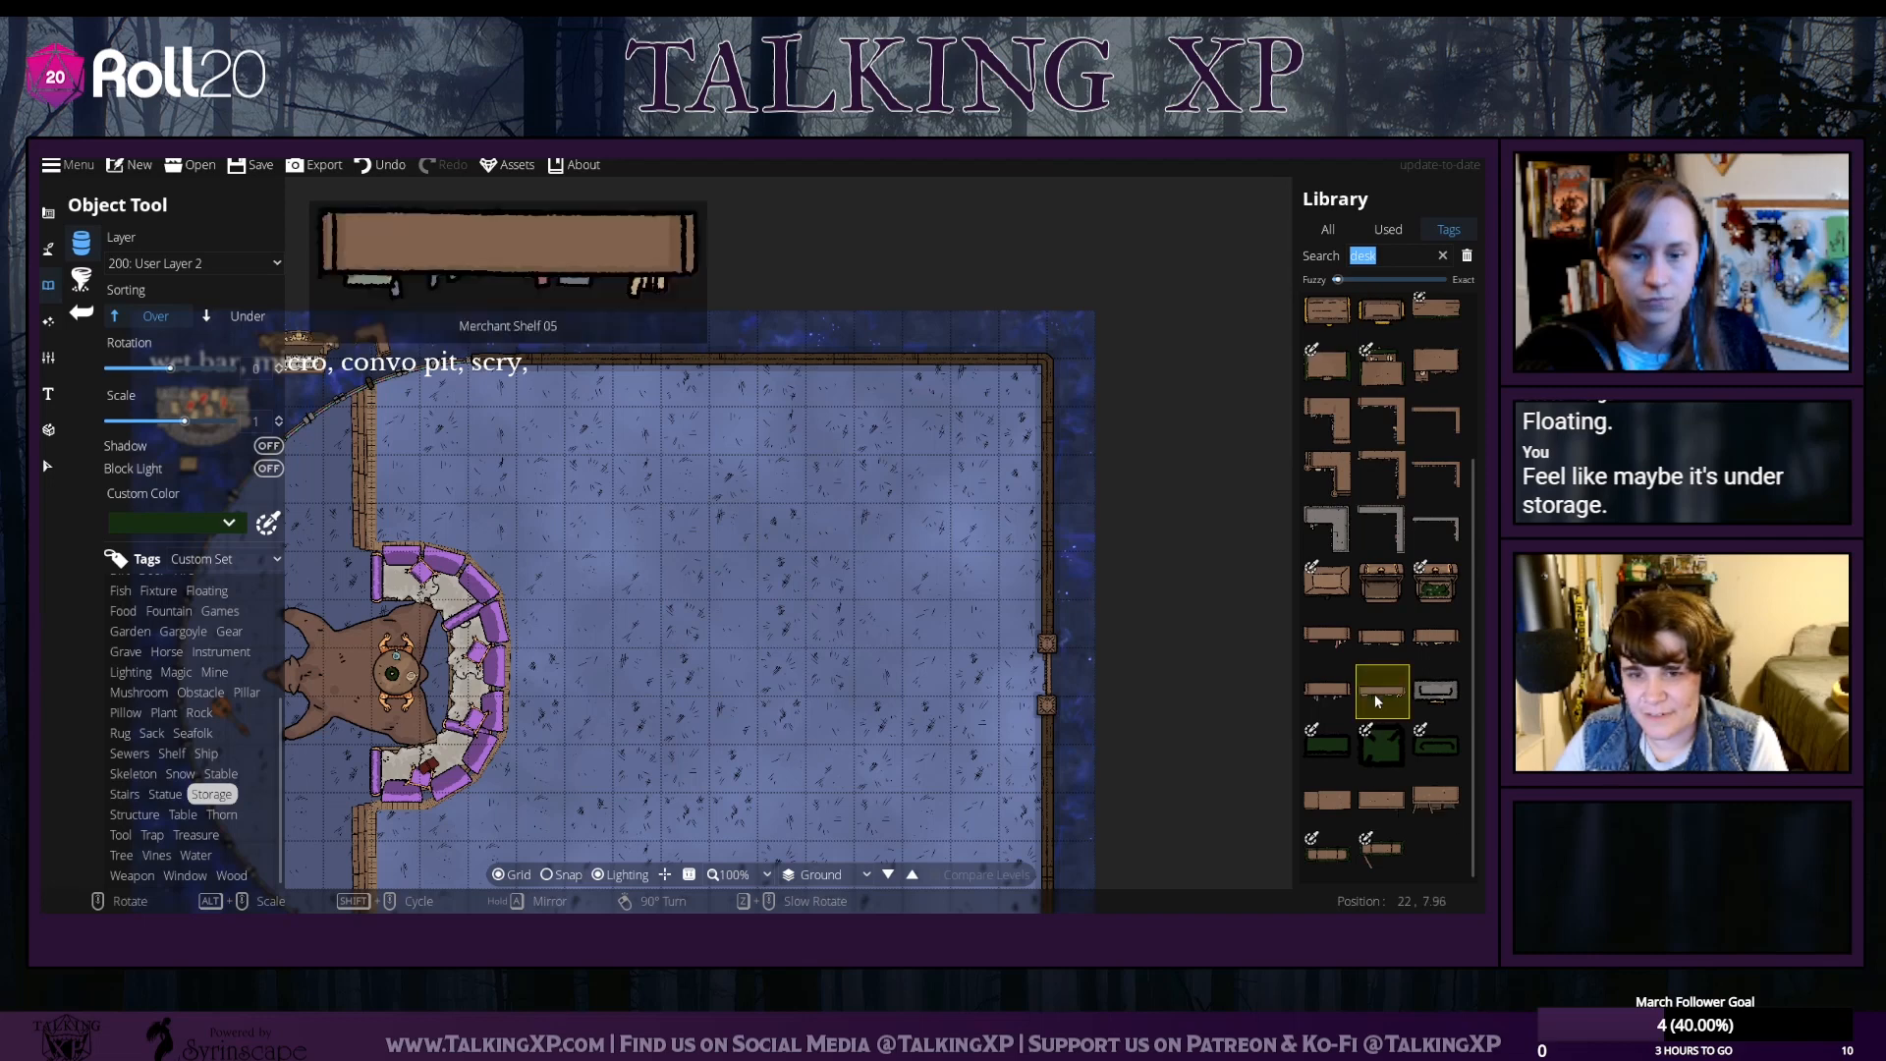
scroll(1405, 579, "up", 3)
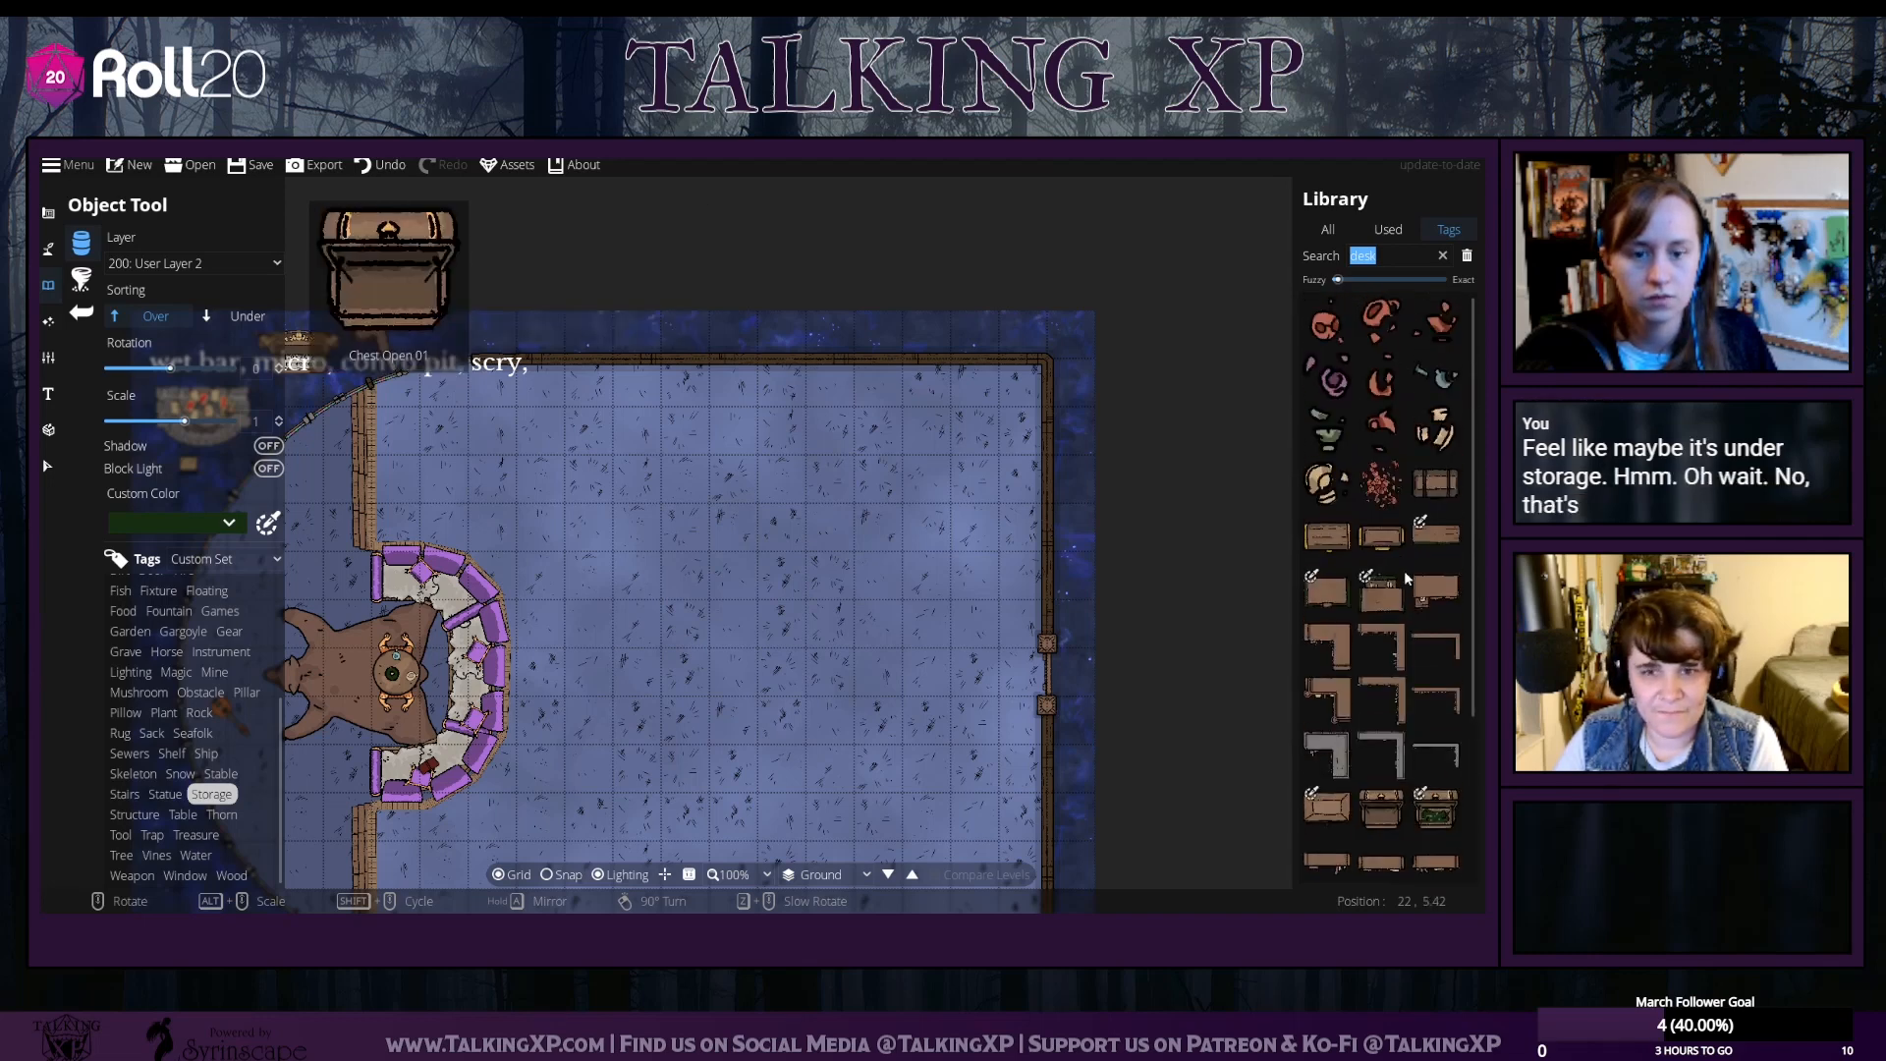
scroll(1407, 579, "down", 3)
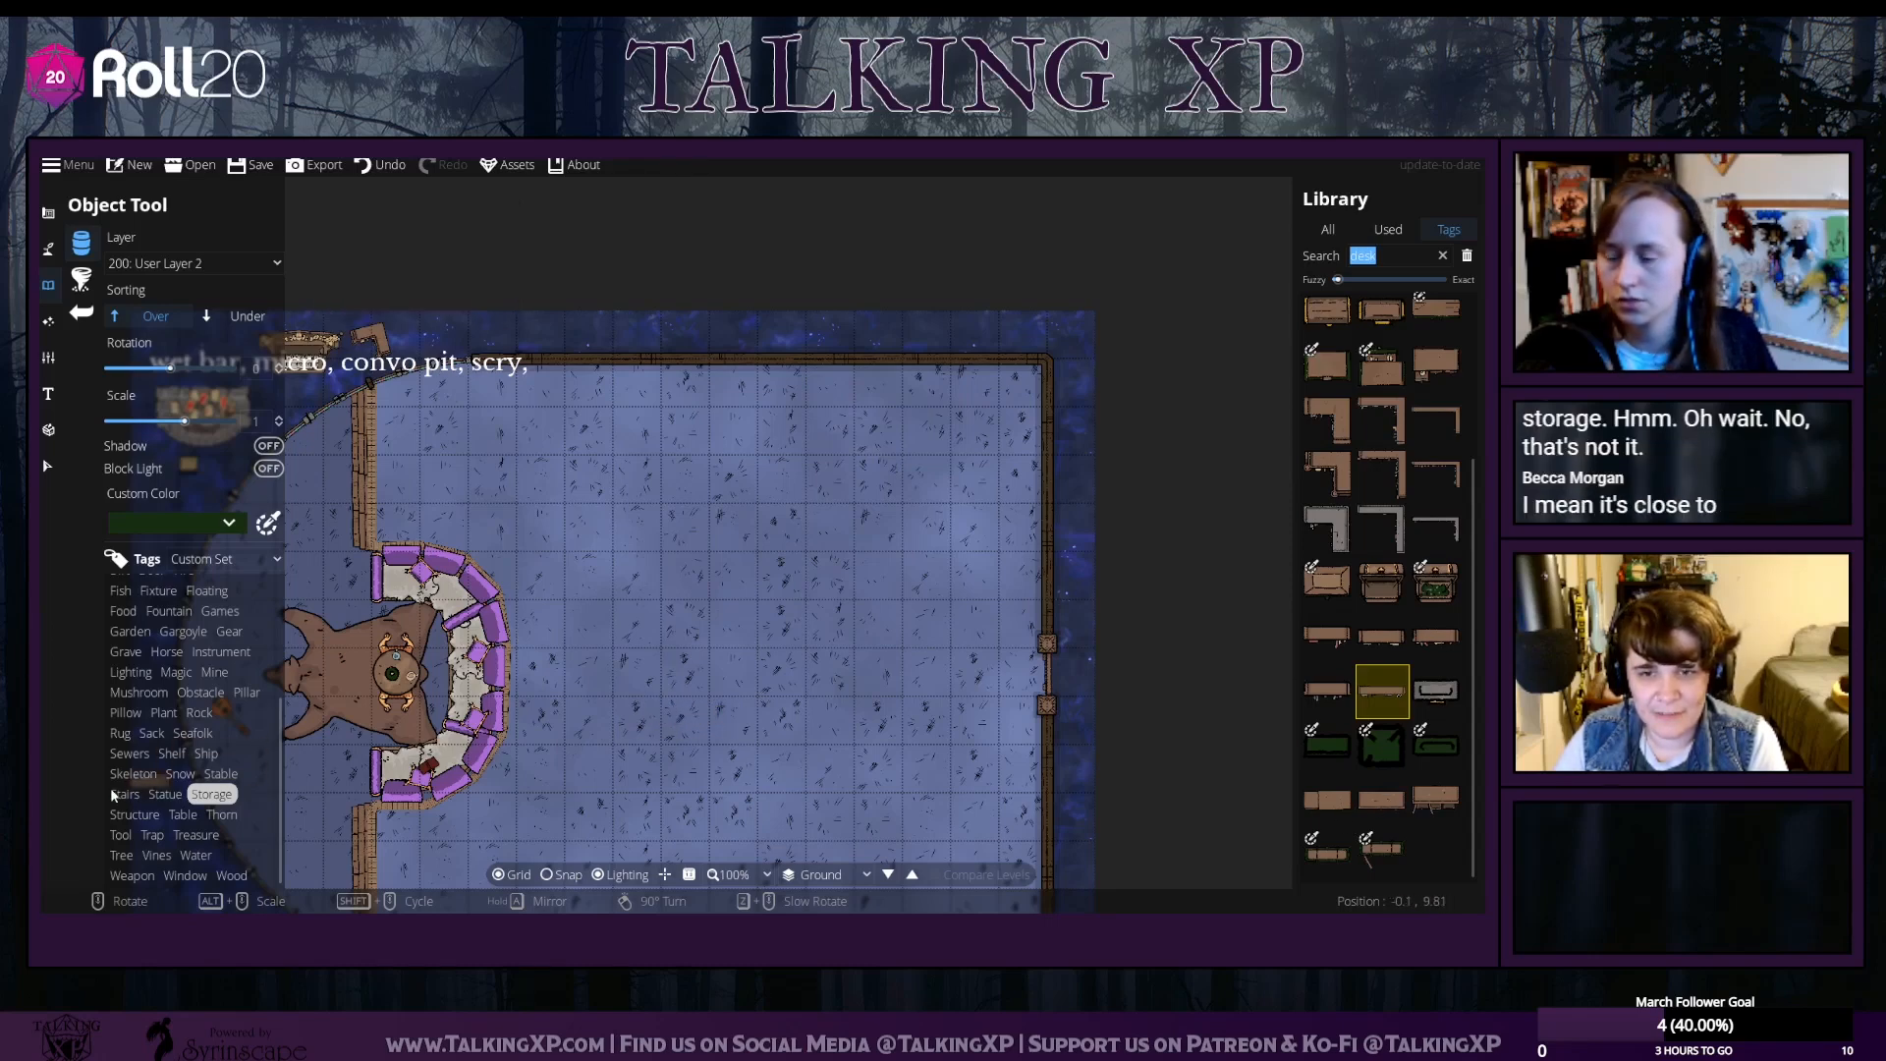
left_click(1327, 691)
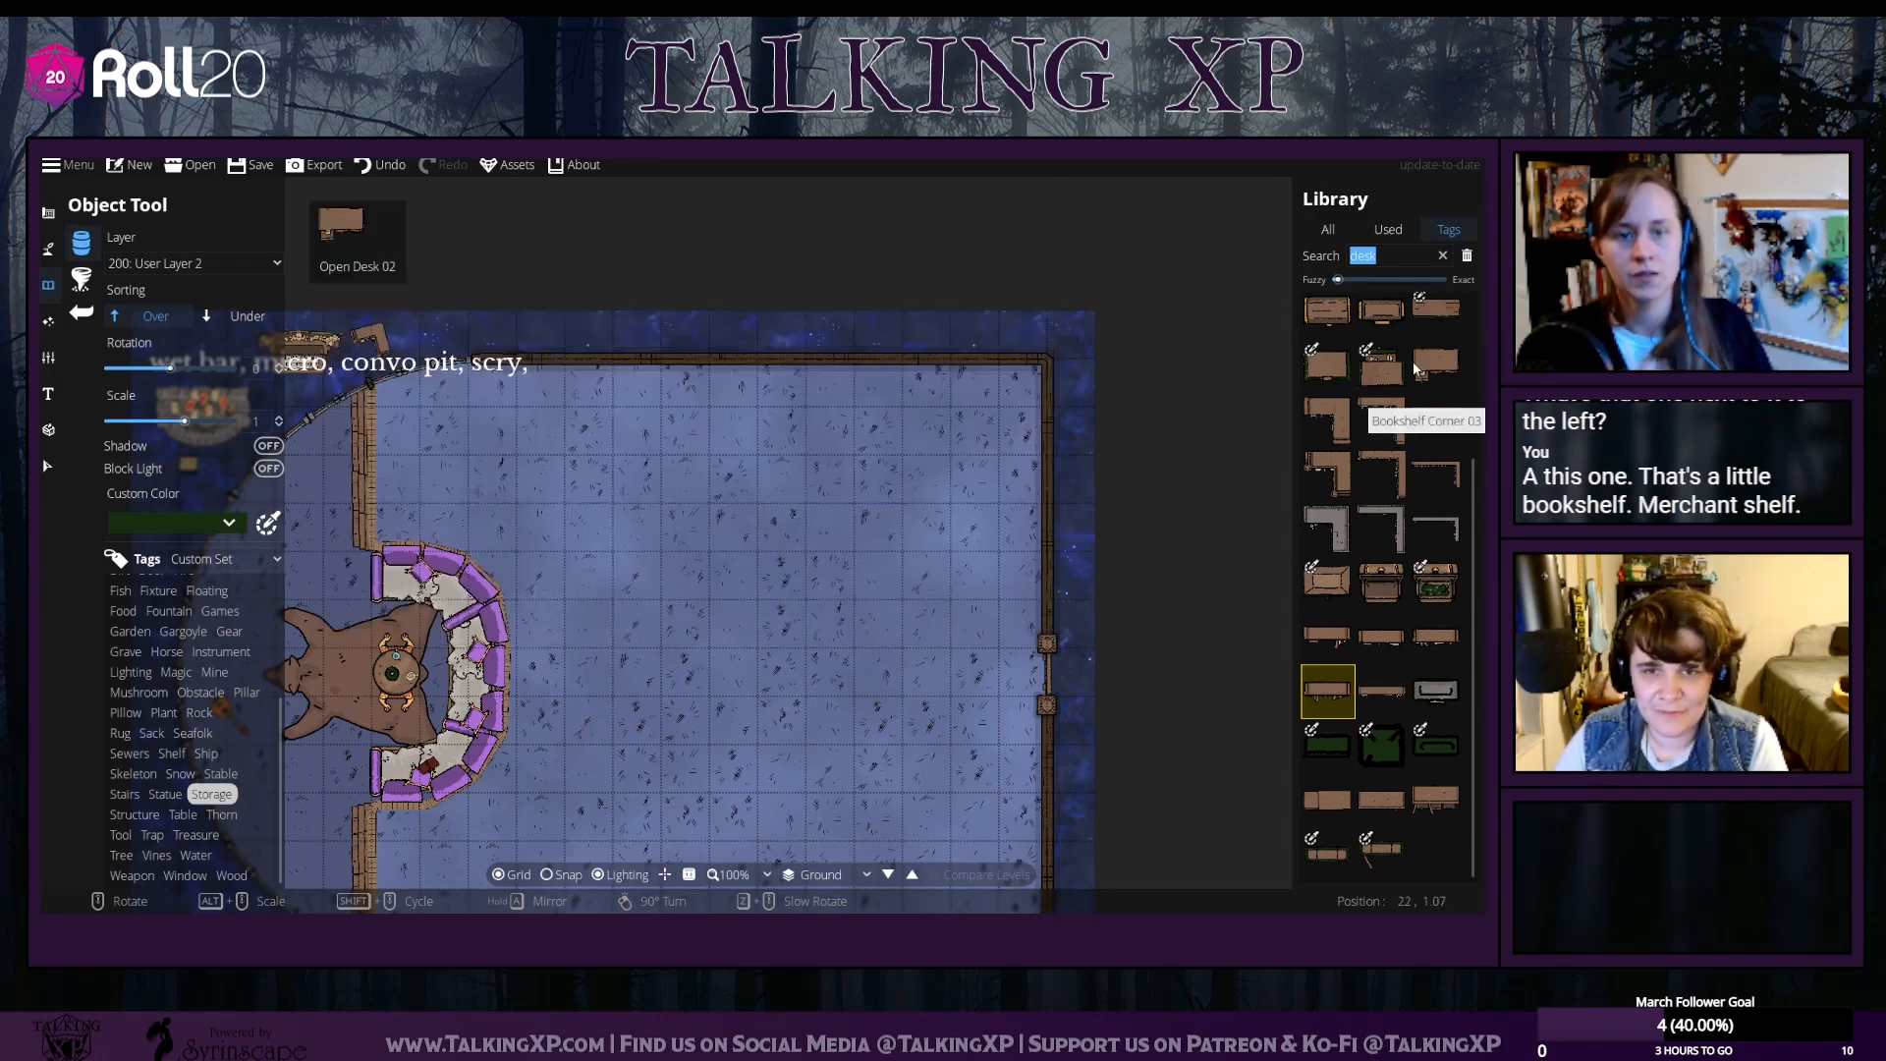
scroll(1412, 368, "up", 2)
scroll(1406, 377, "up", 2)
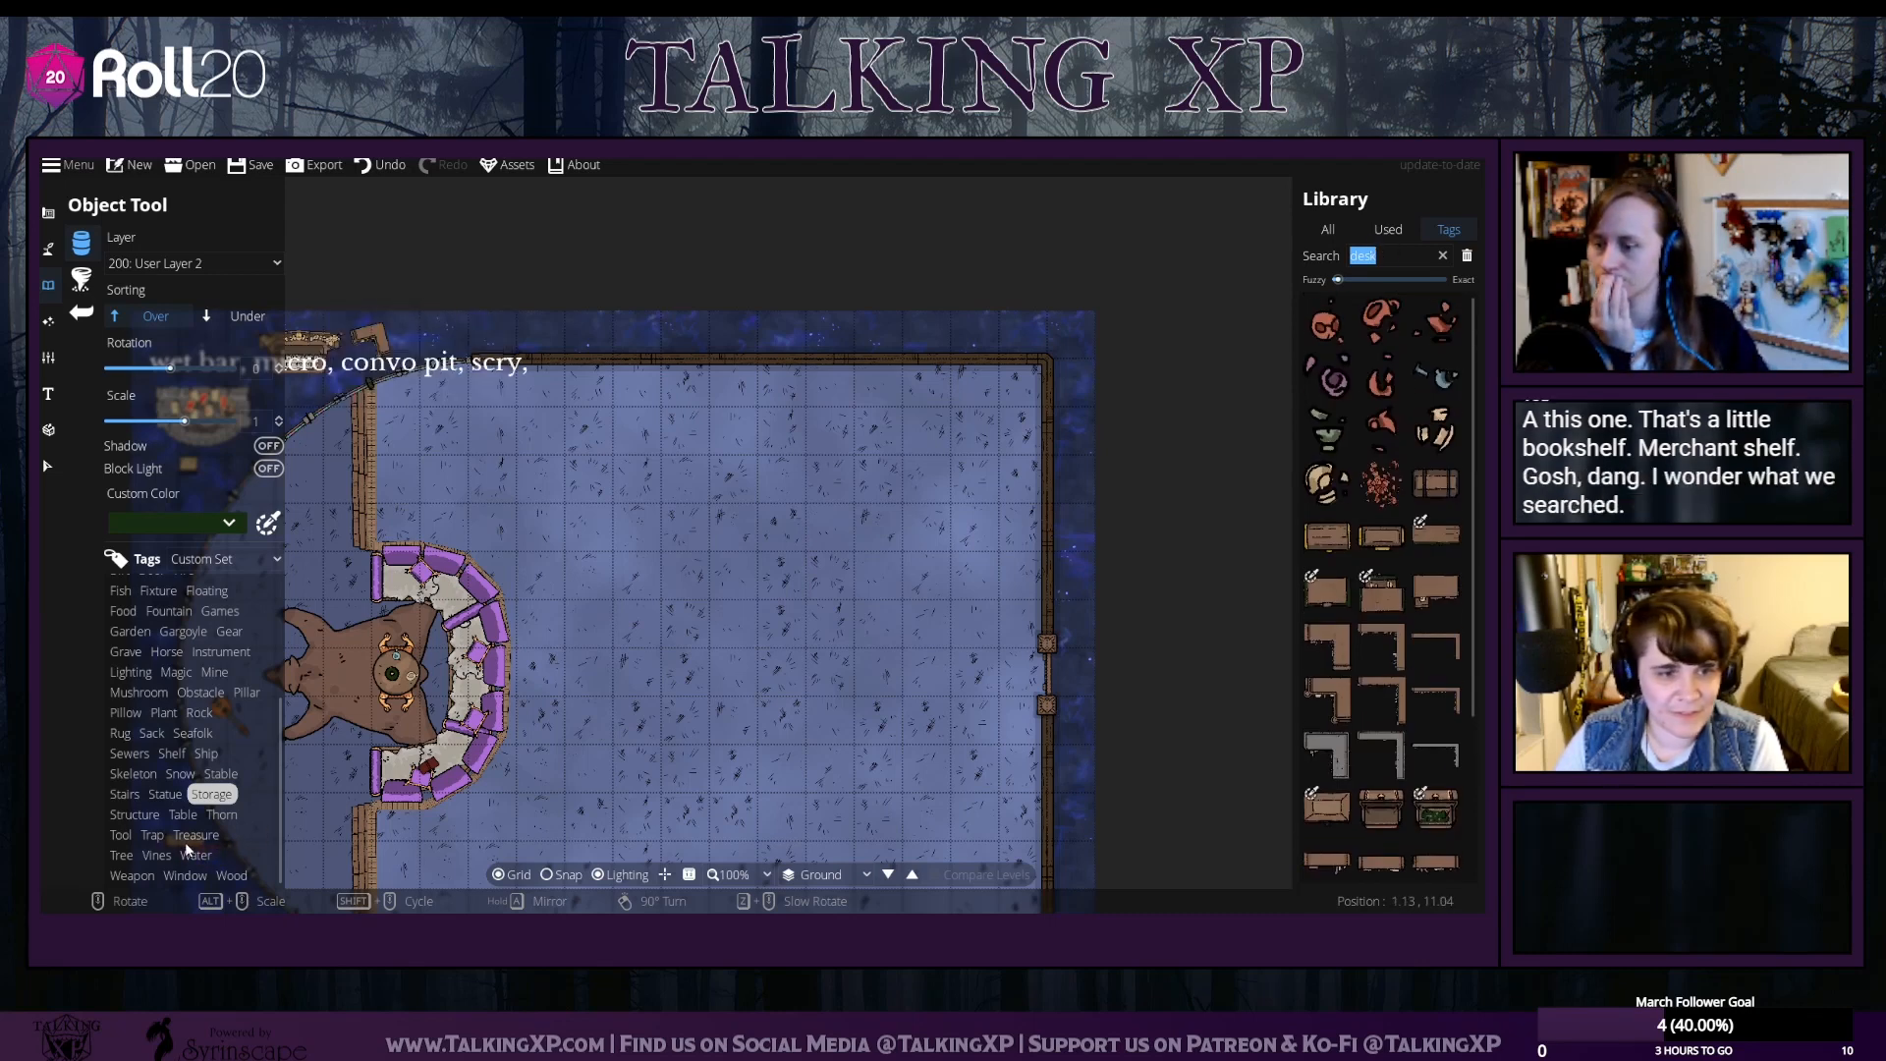
Switch the object tags to the Furniture set and look through the benches, desks, stoves and tables for a bar counter
left_click(220, 559)
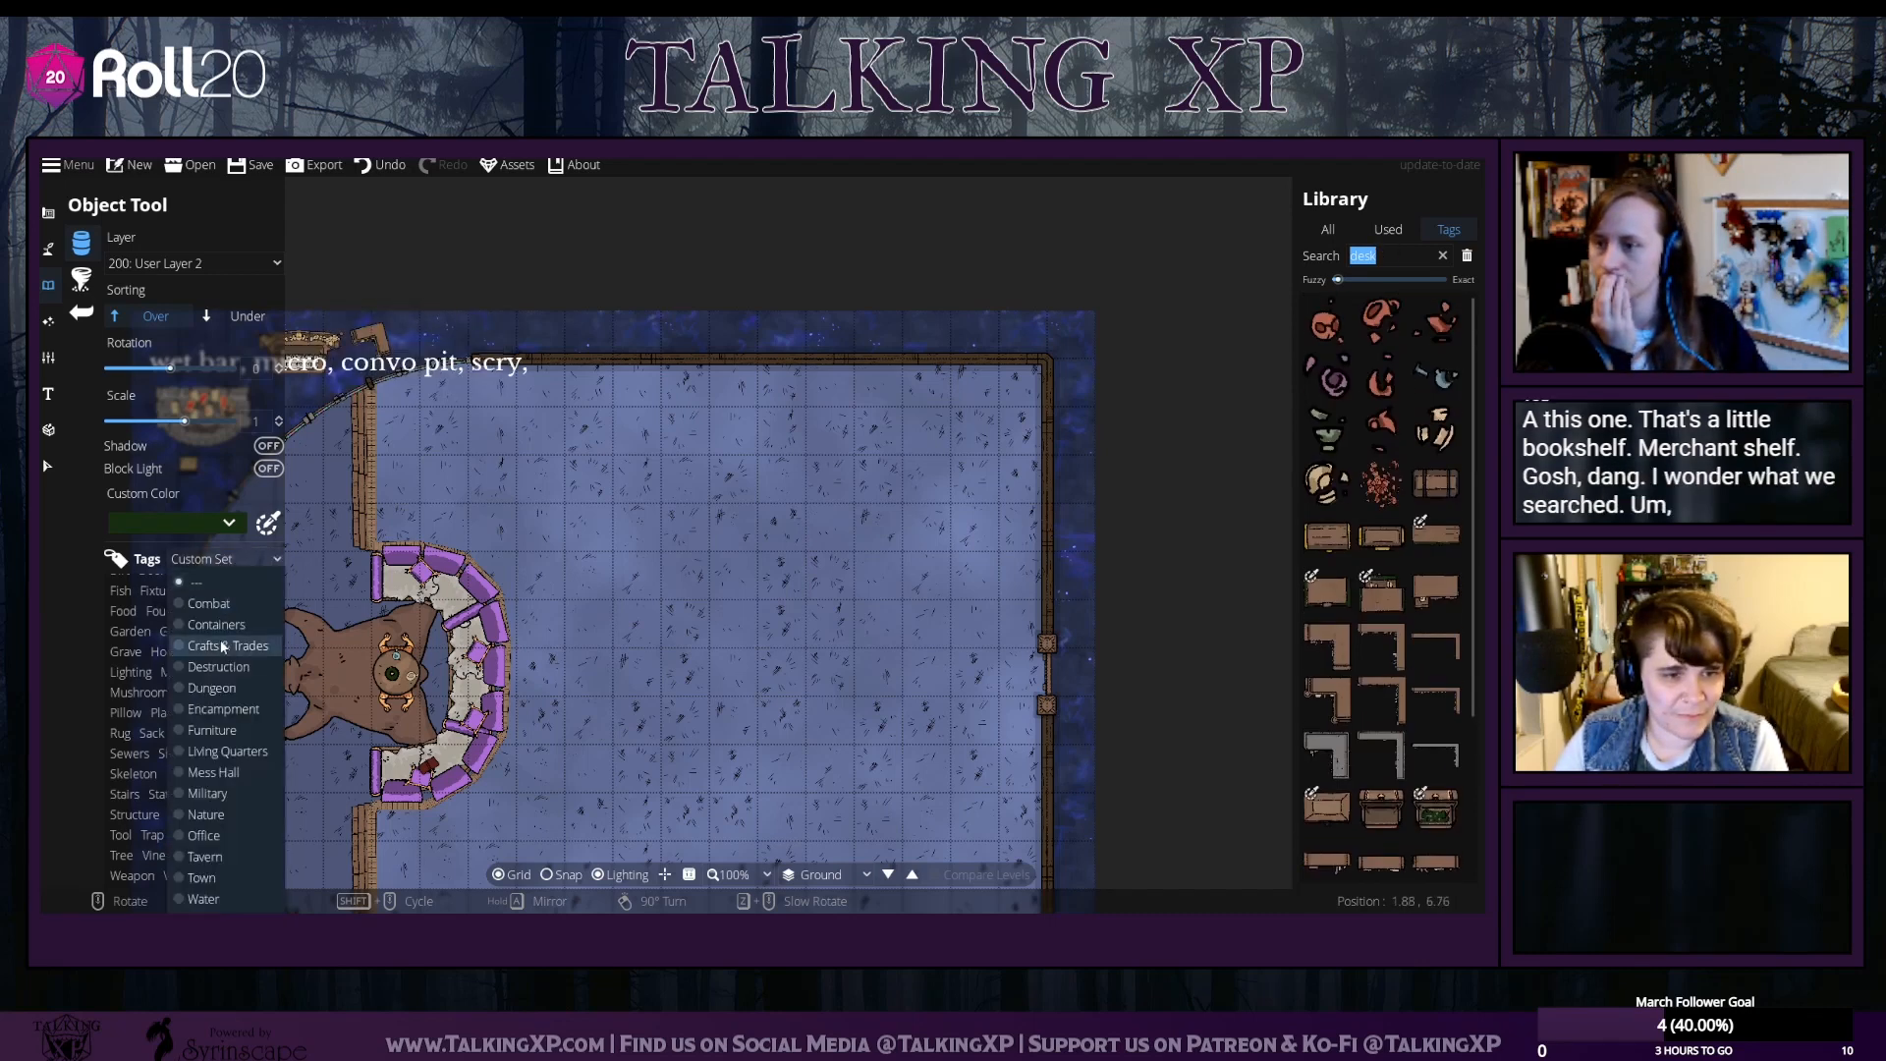
left_click(221, 725)
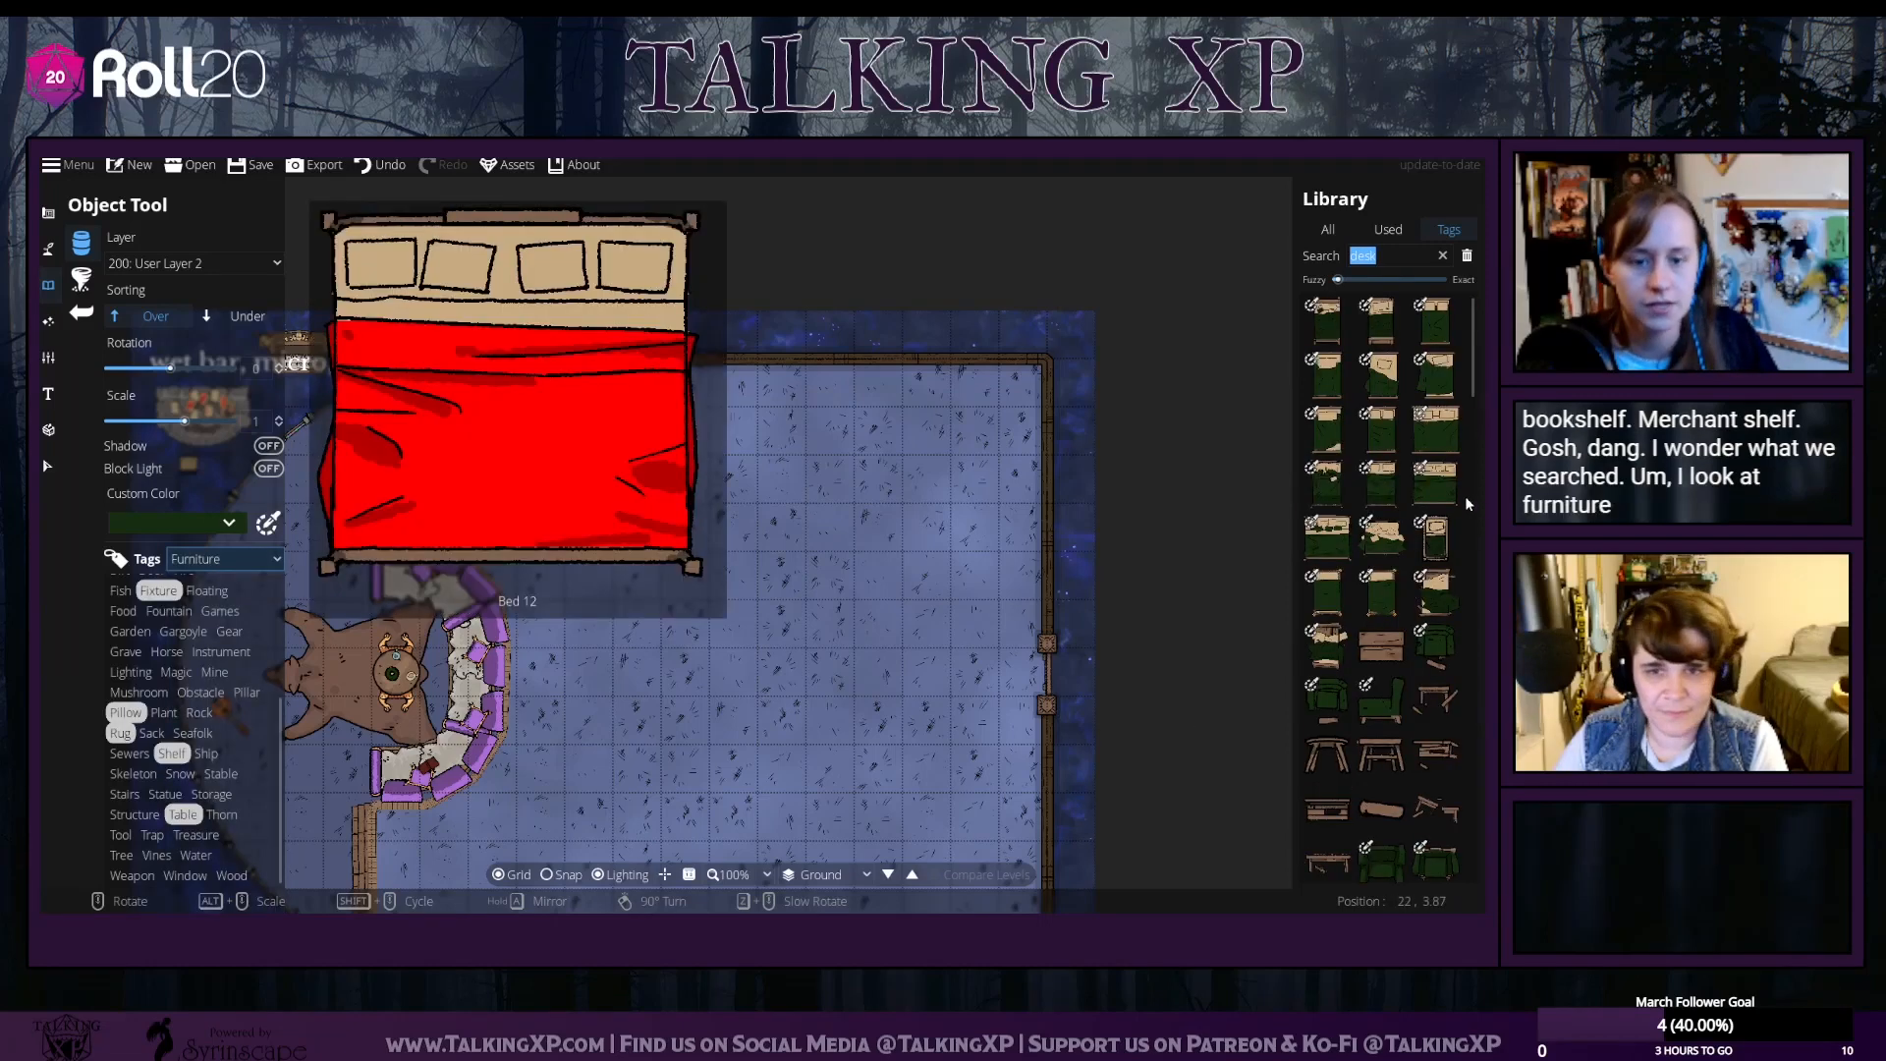
scroll(1465, 495, "down", 5)
scroll(1385, 575, "down", 3)
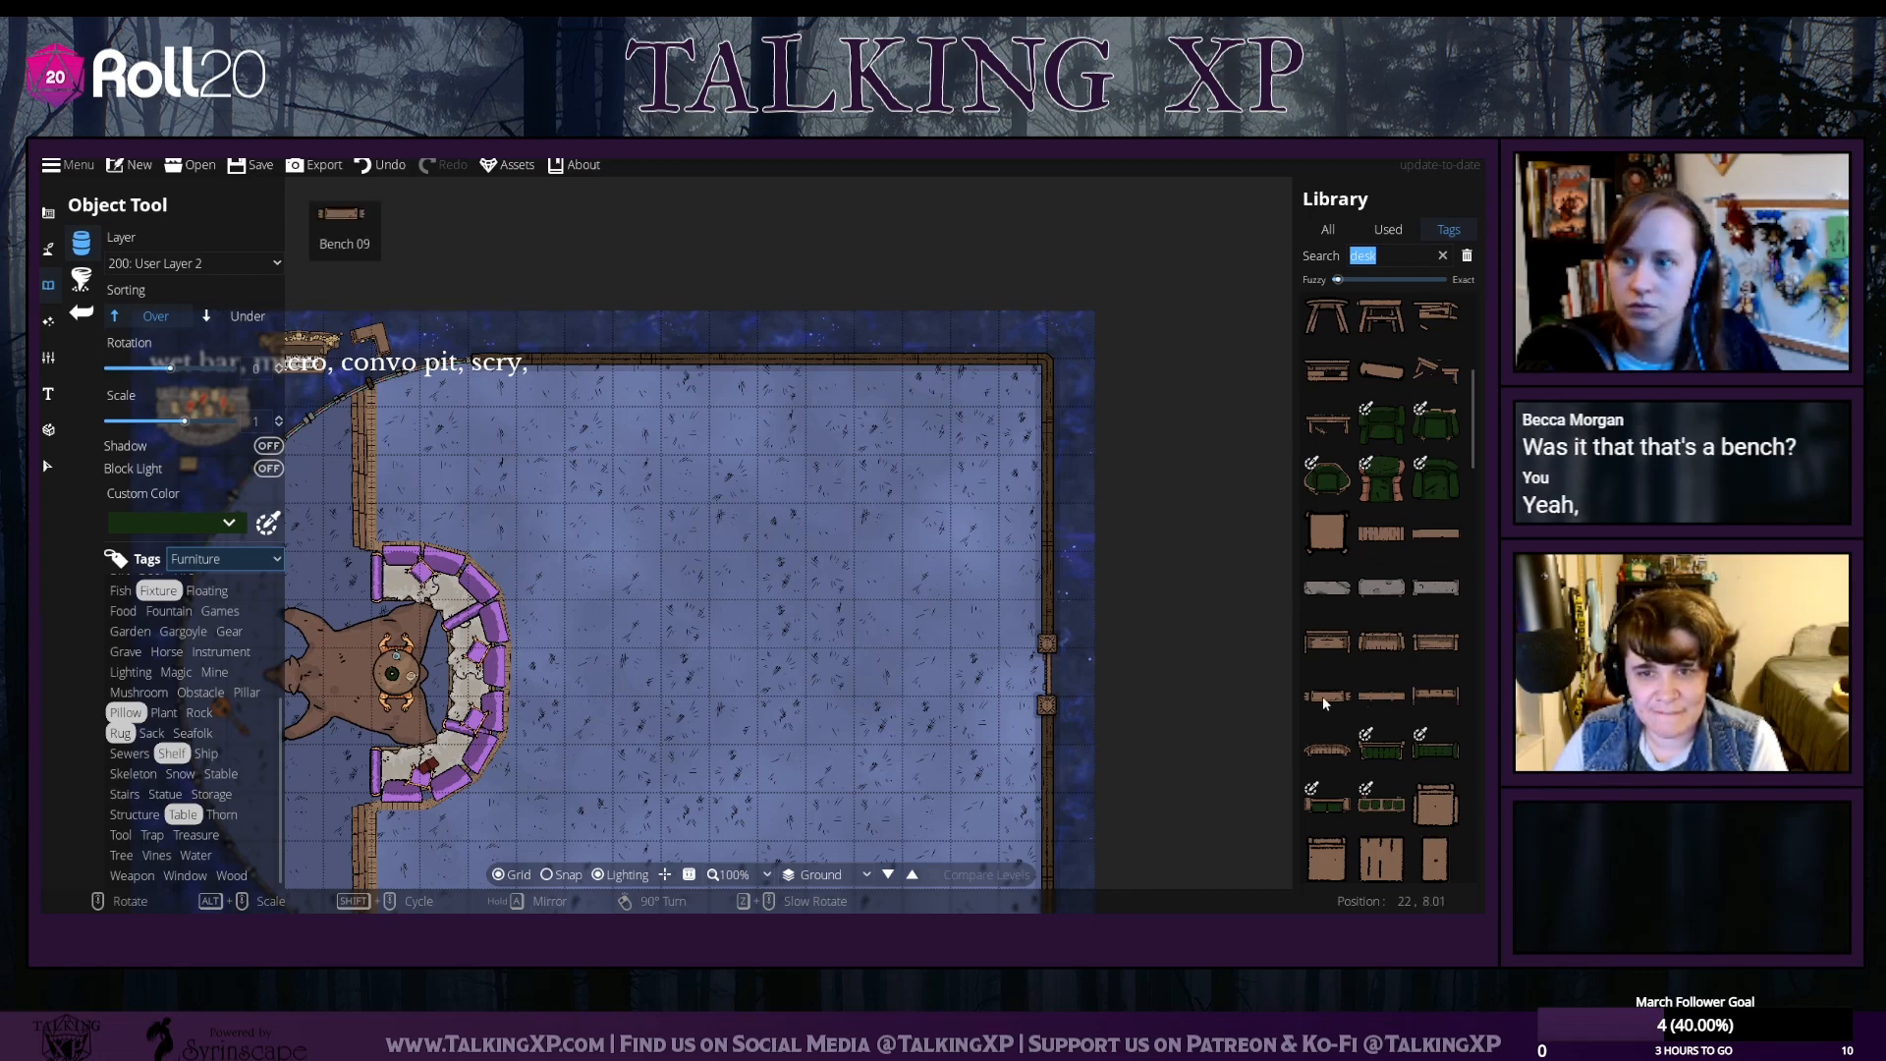
scroll(1341, 719, "down", 10)
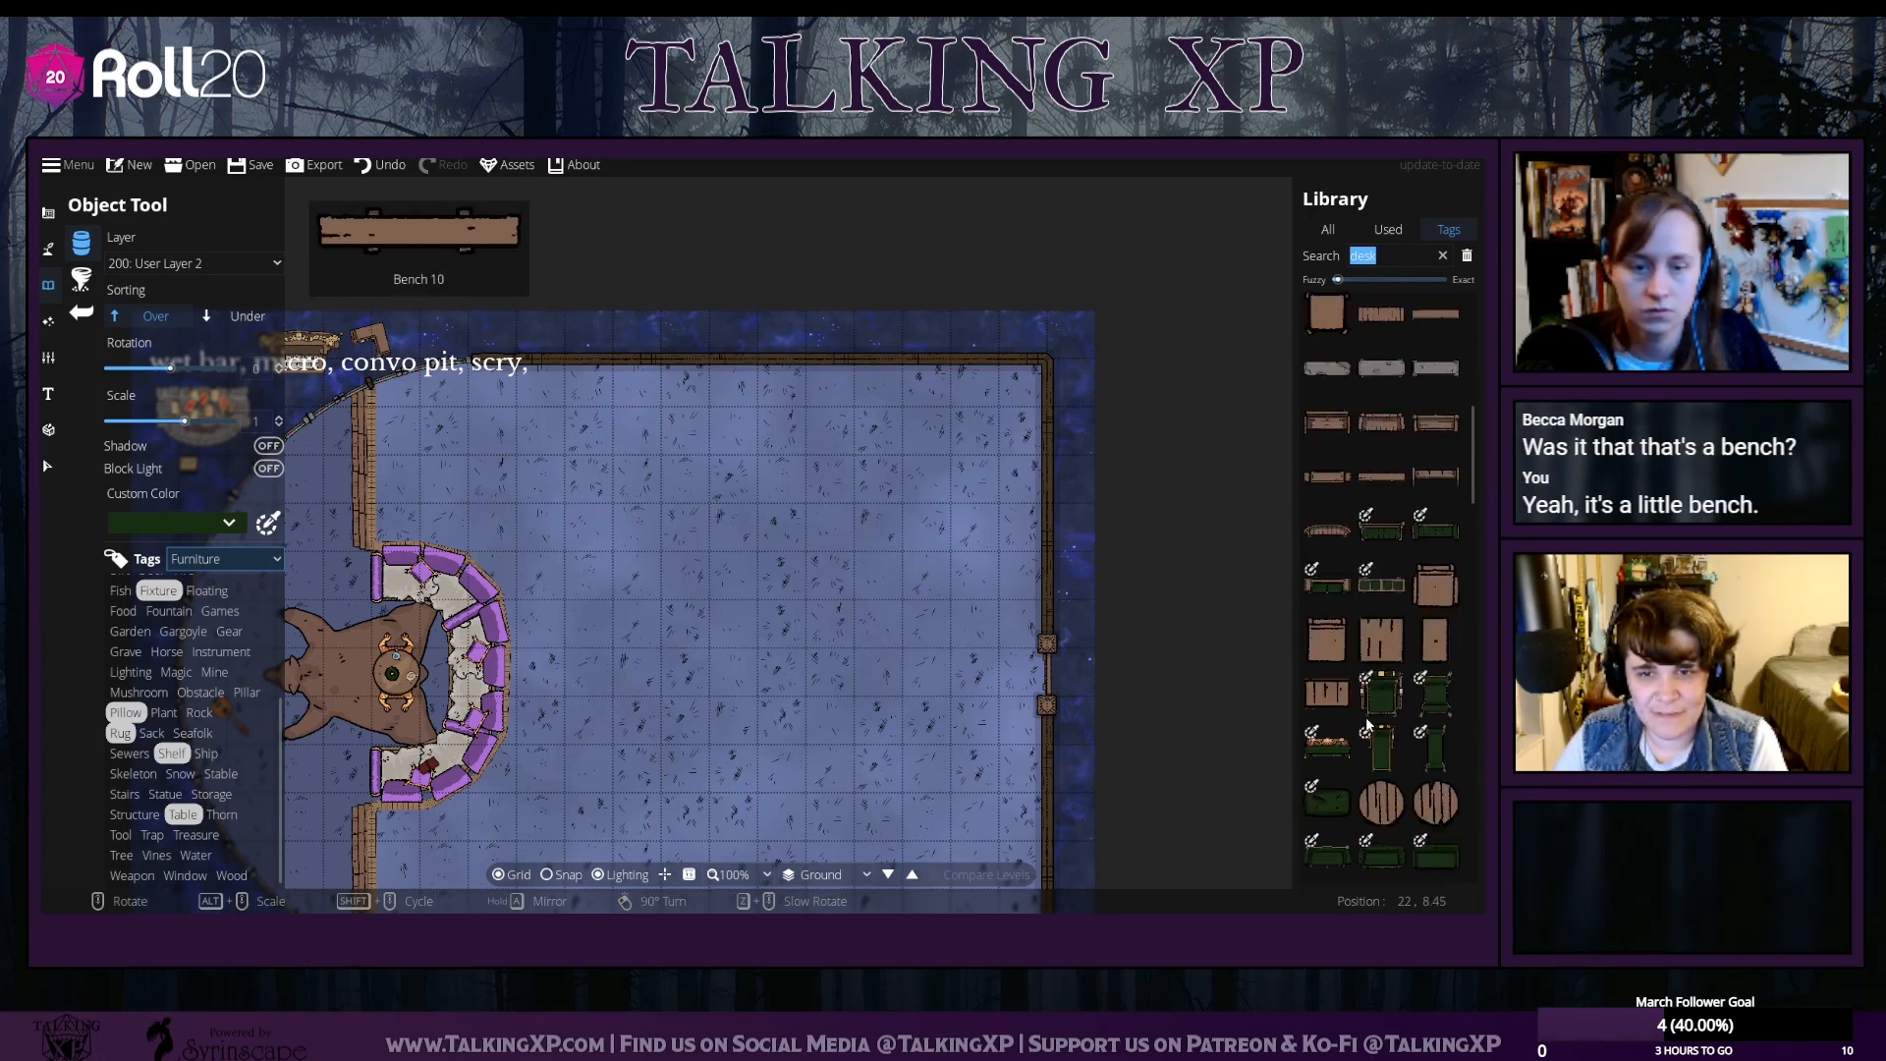
scroll(1368, 724, "down", 3)
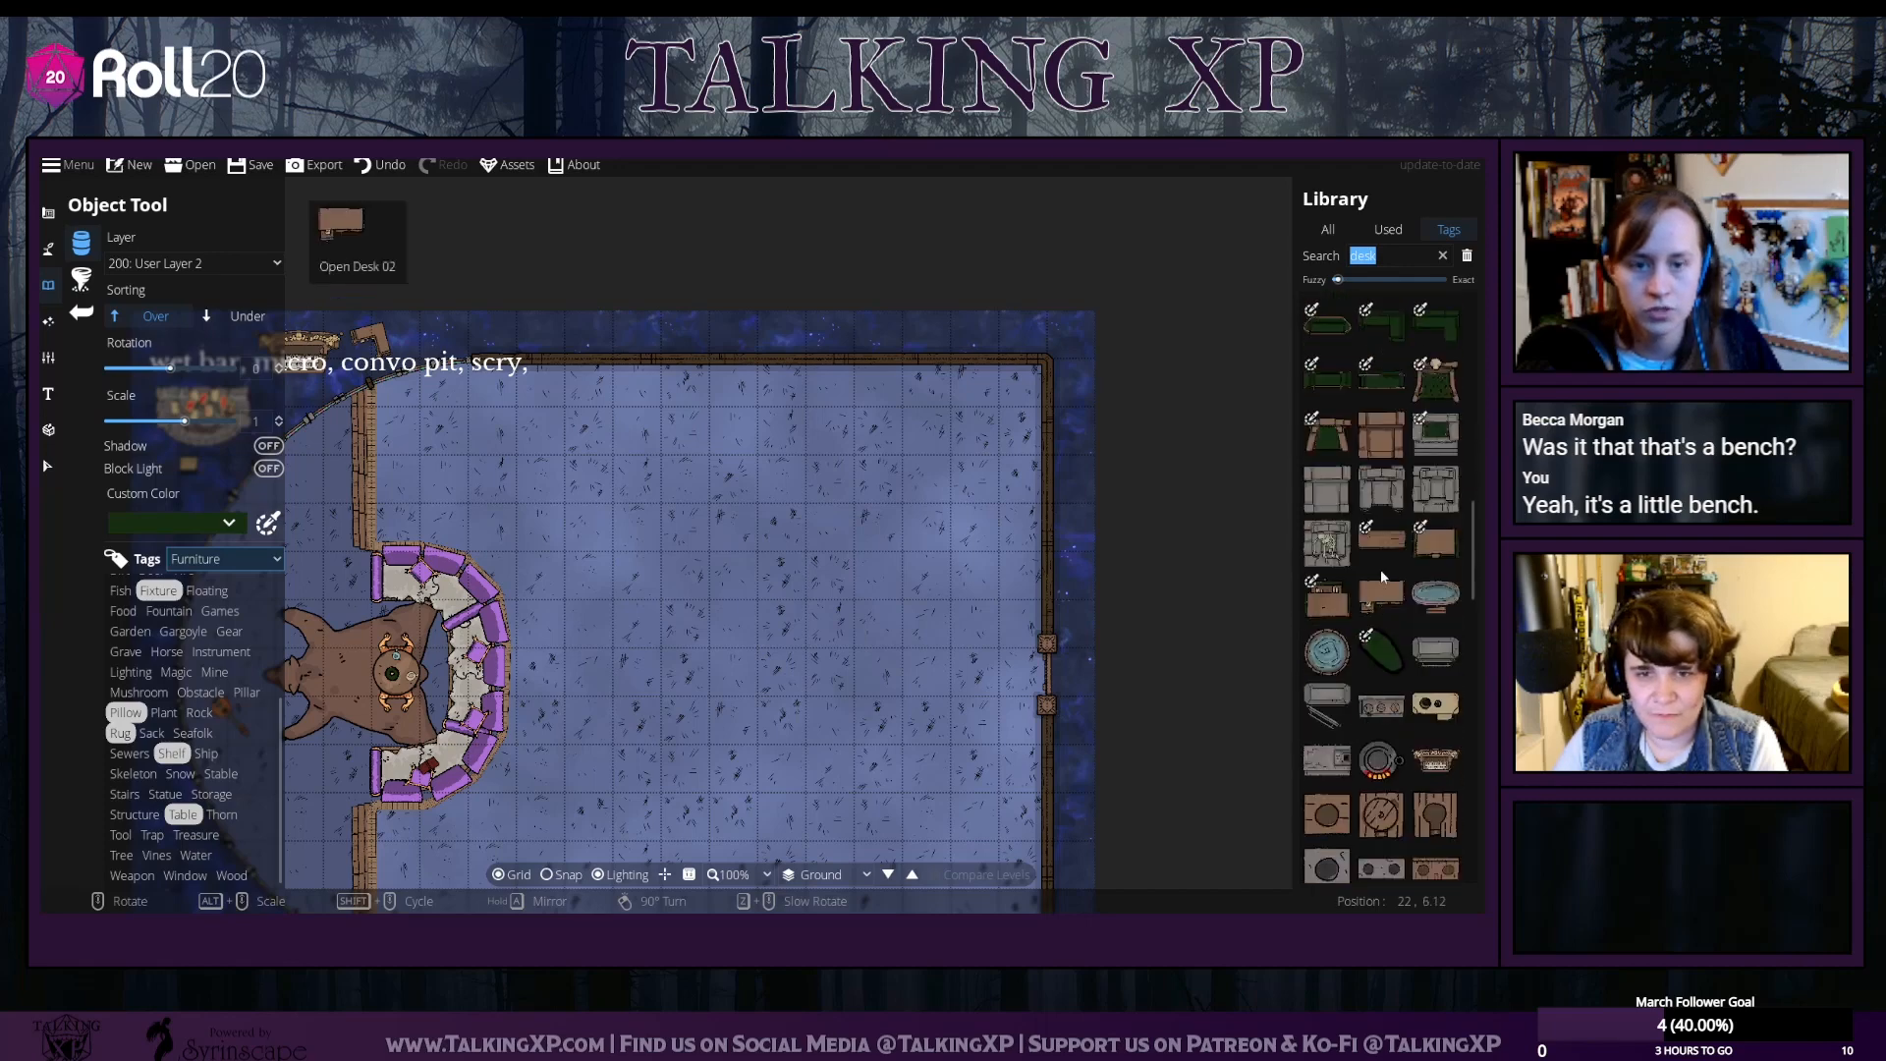
scroll(1342, 604, "down", 5)
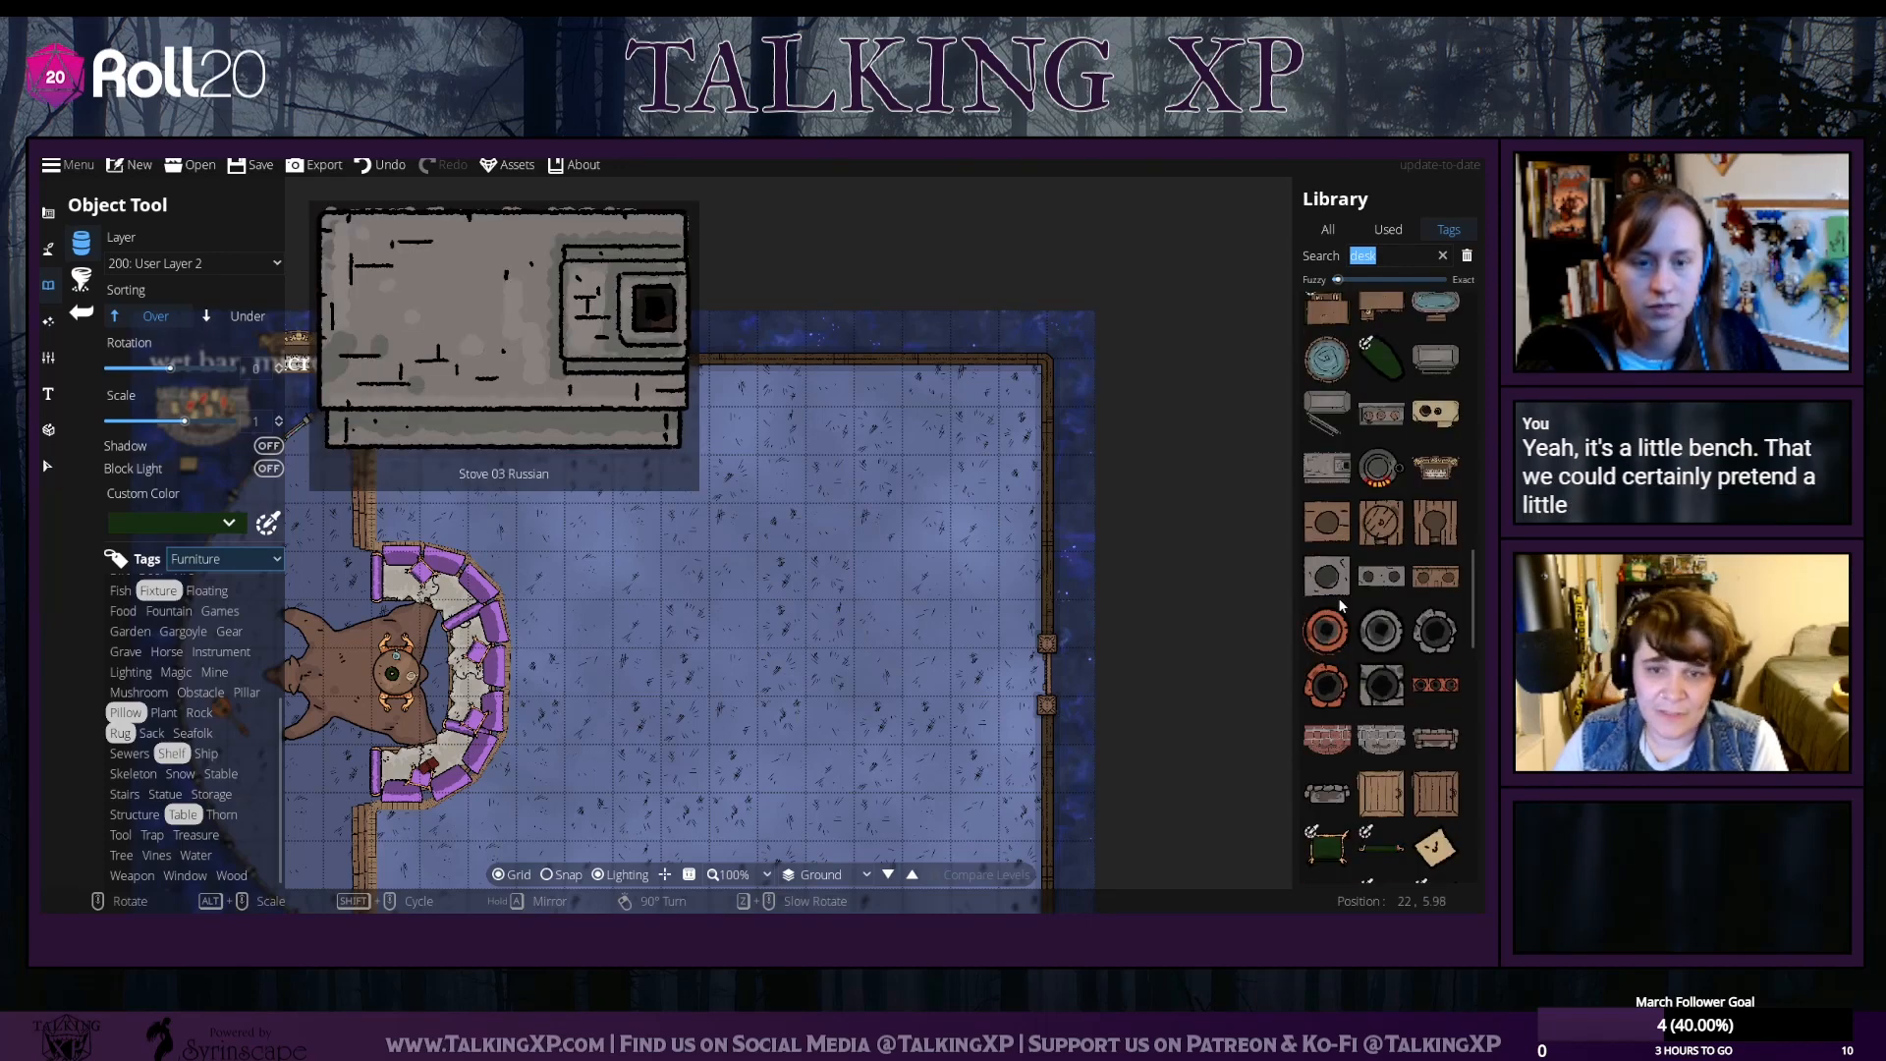
scroll(1341, 603, "down", 6)
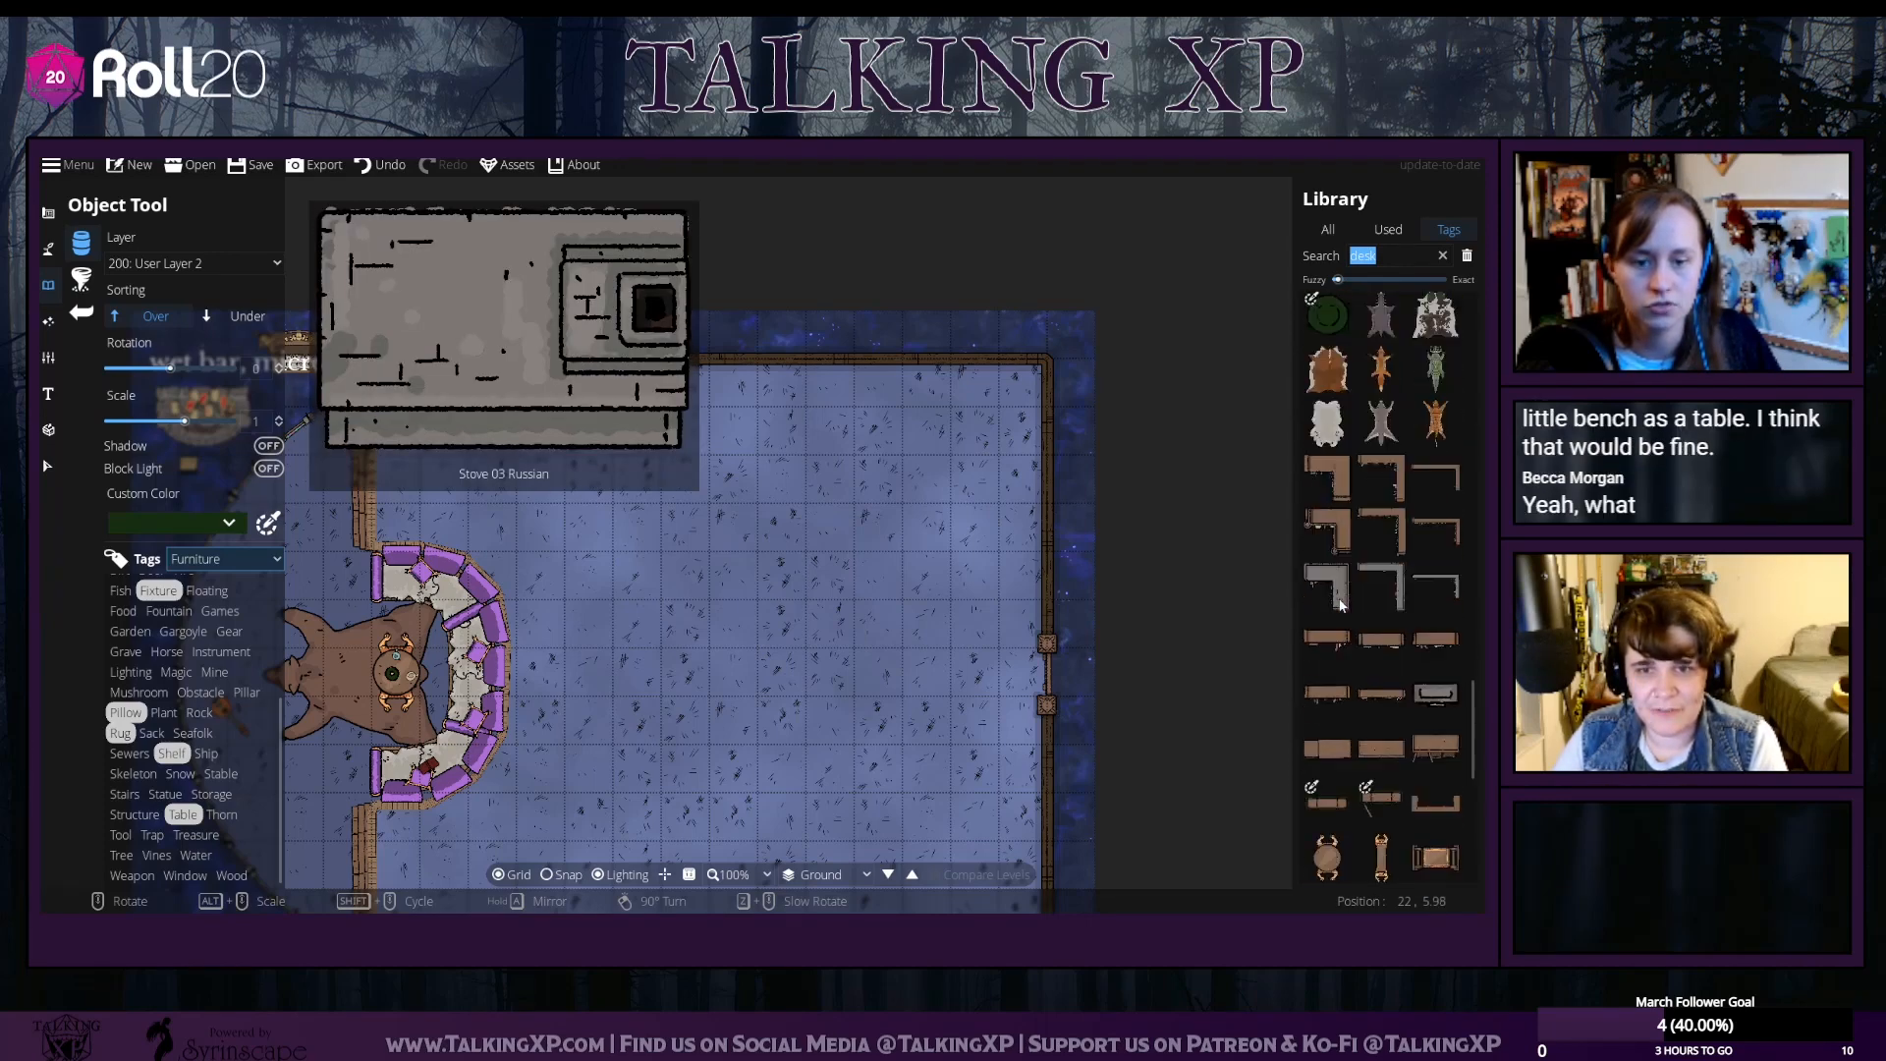
scroll(1338, 597, "down", 5)
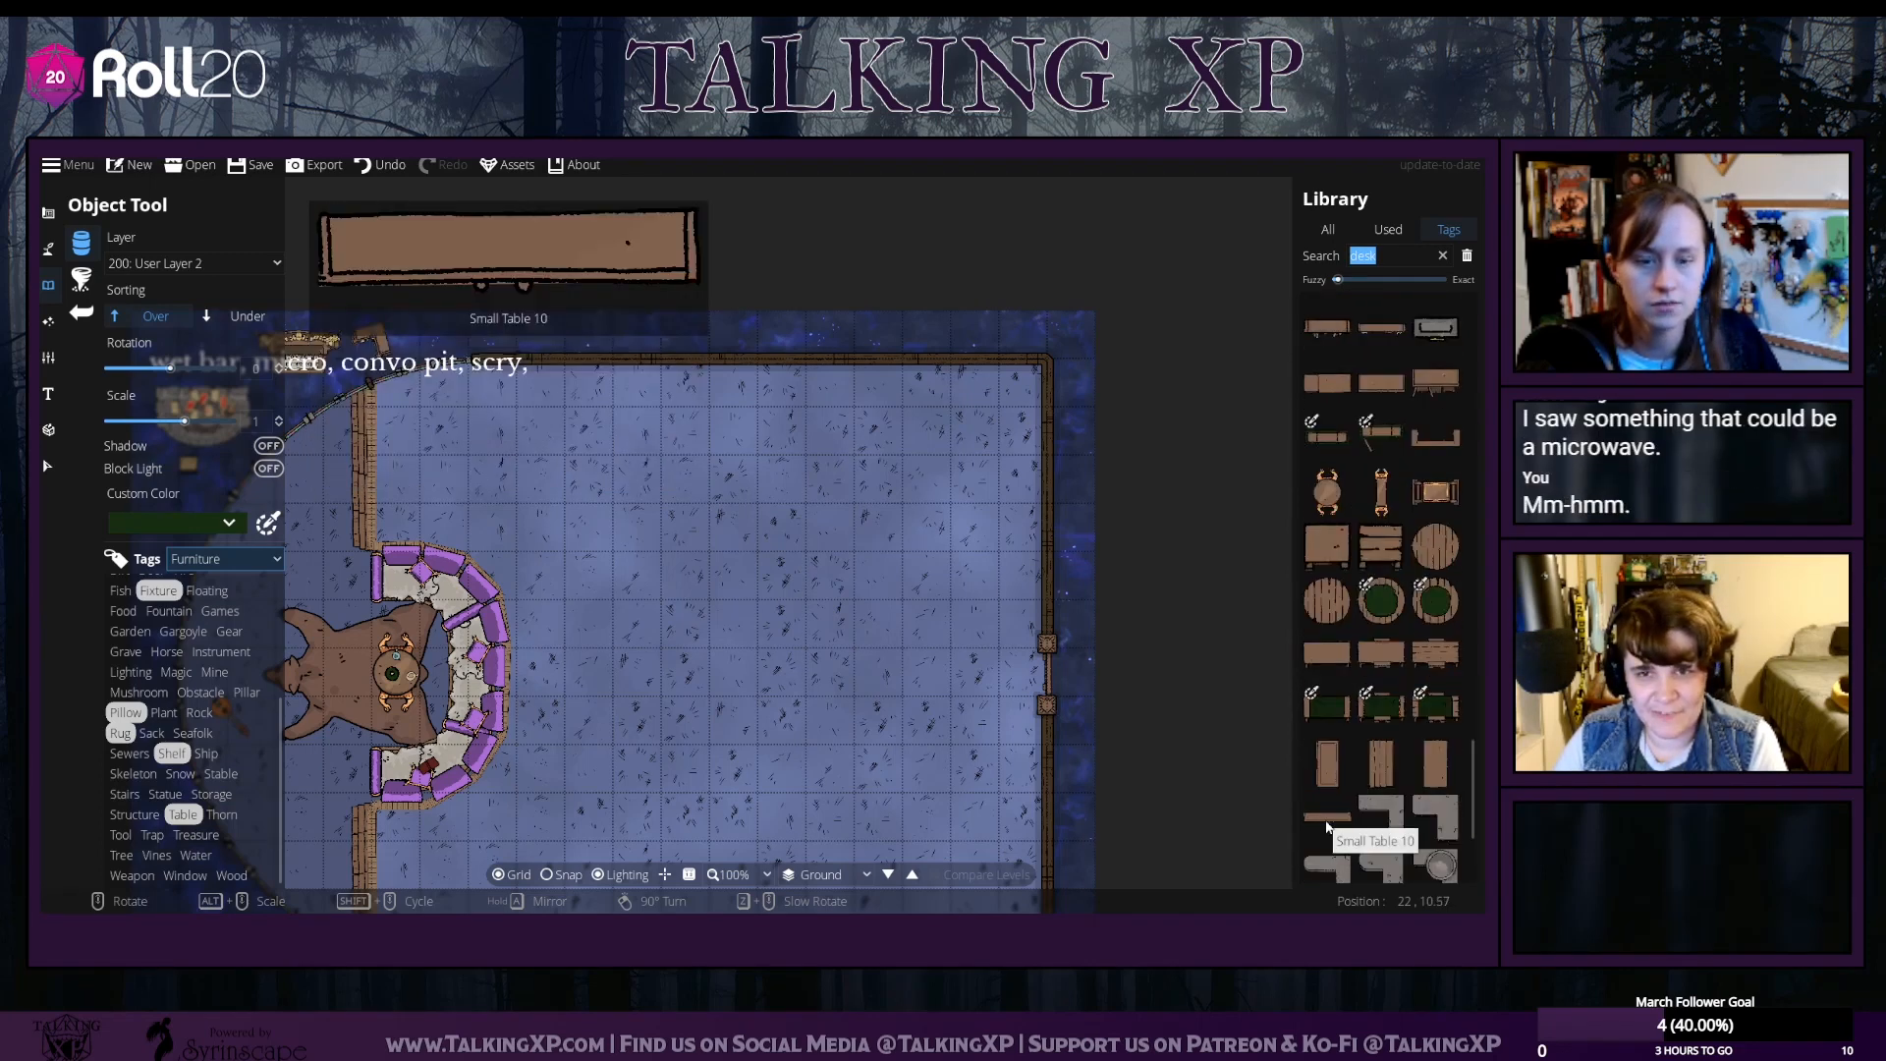
Place Small Table 10 at scale 1.3 against the room's upper wall as a counter
left_click(1326, 829)
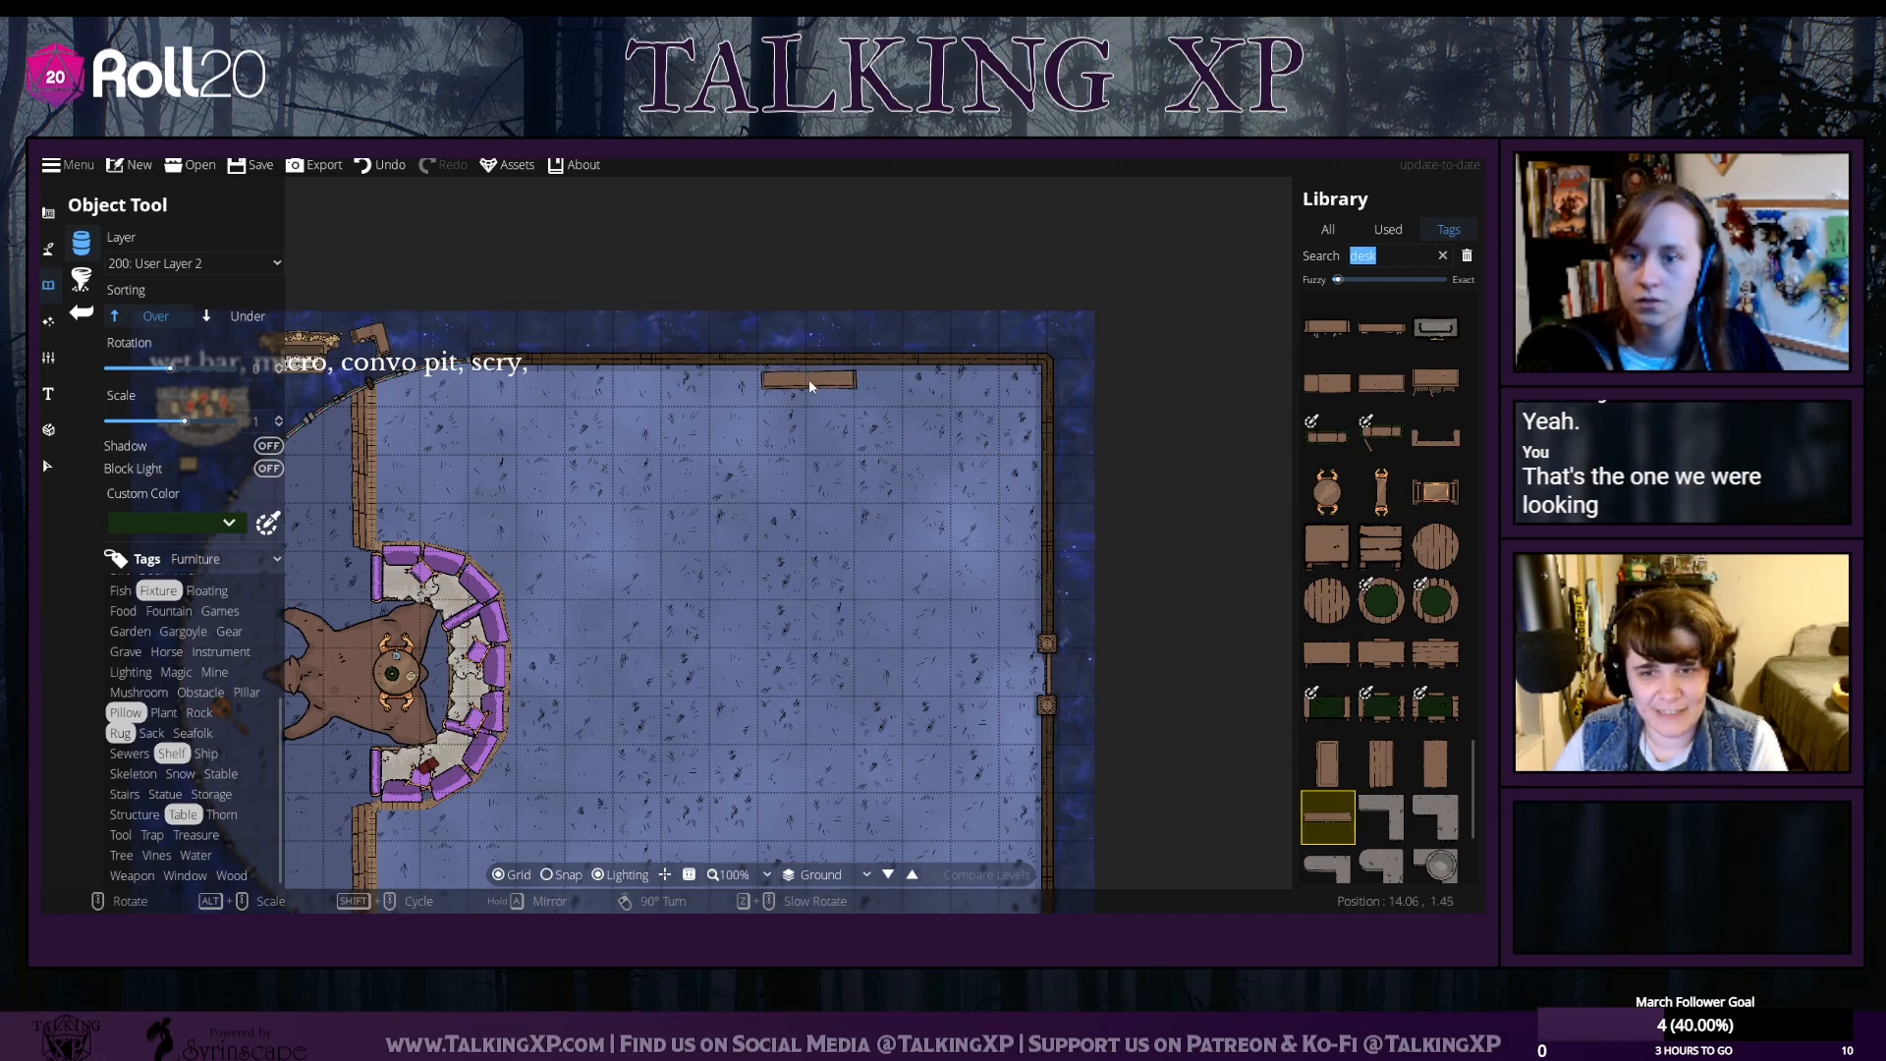
scroll(800, 374, "up", 3, "alt")
scroll(799, 375, "down", 1)
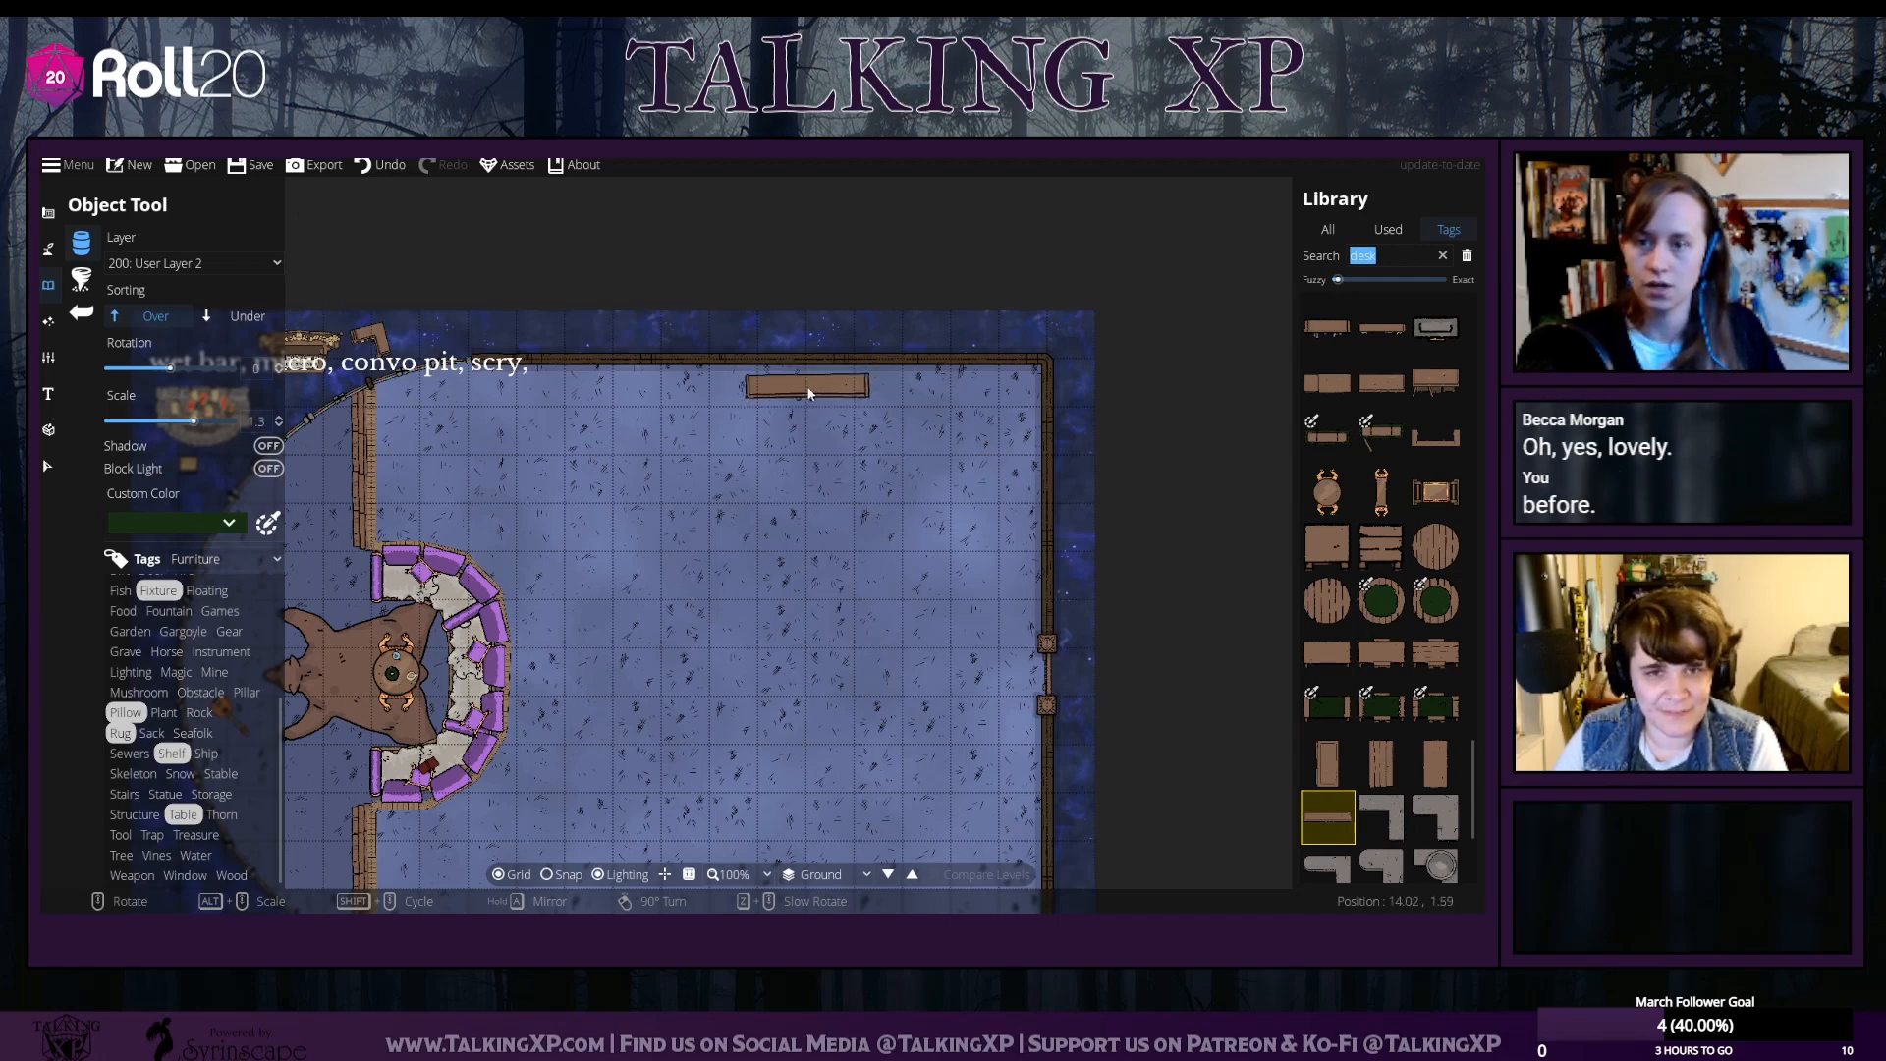
scroll(788, 439, "up", 1)
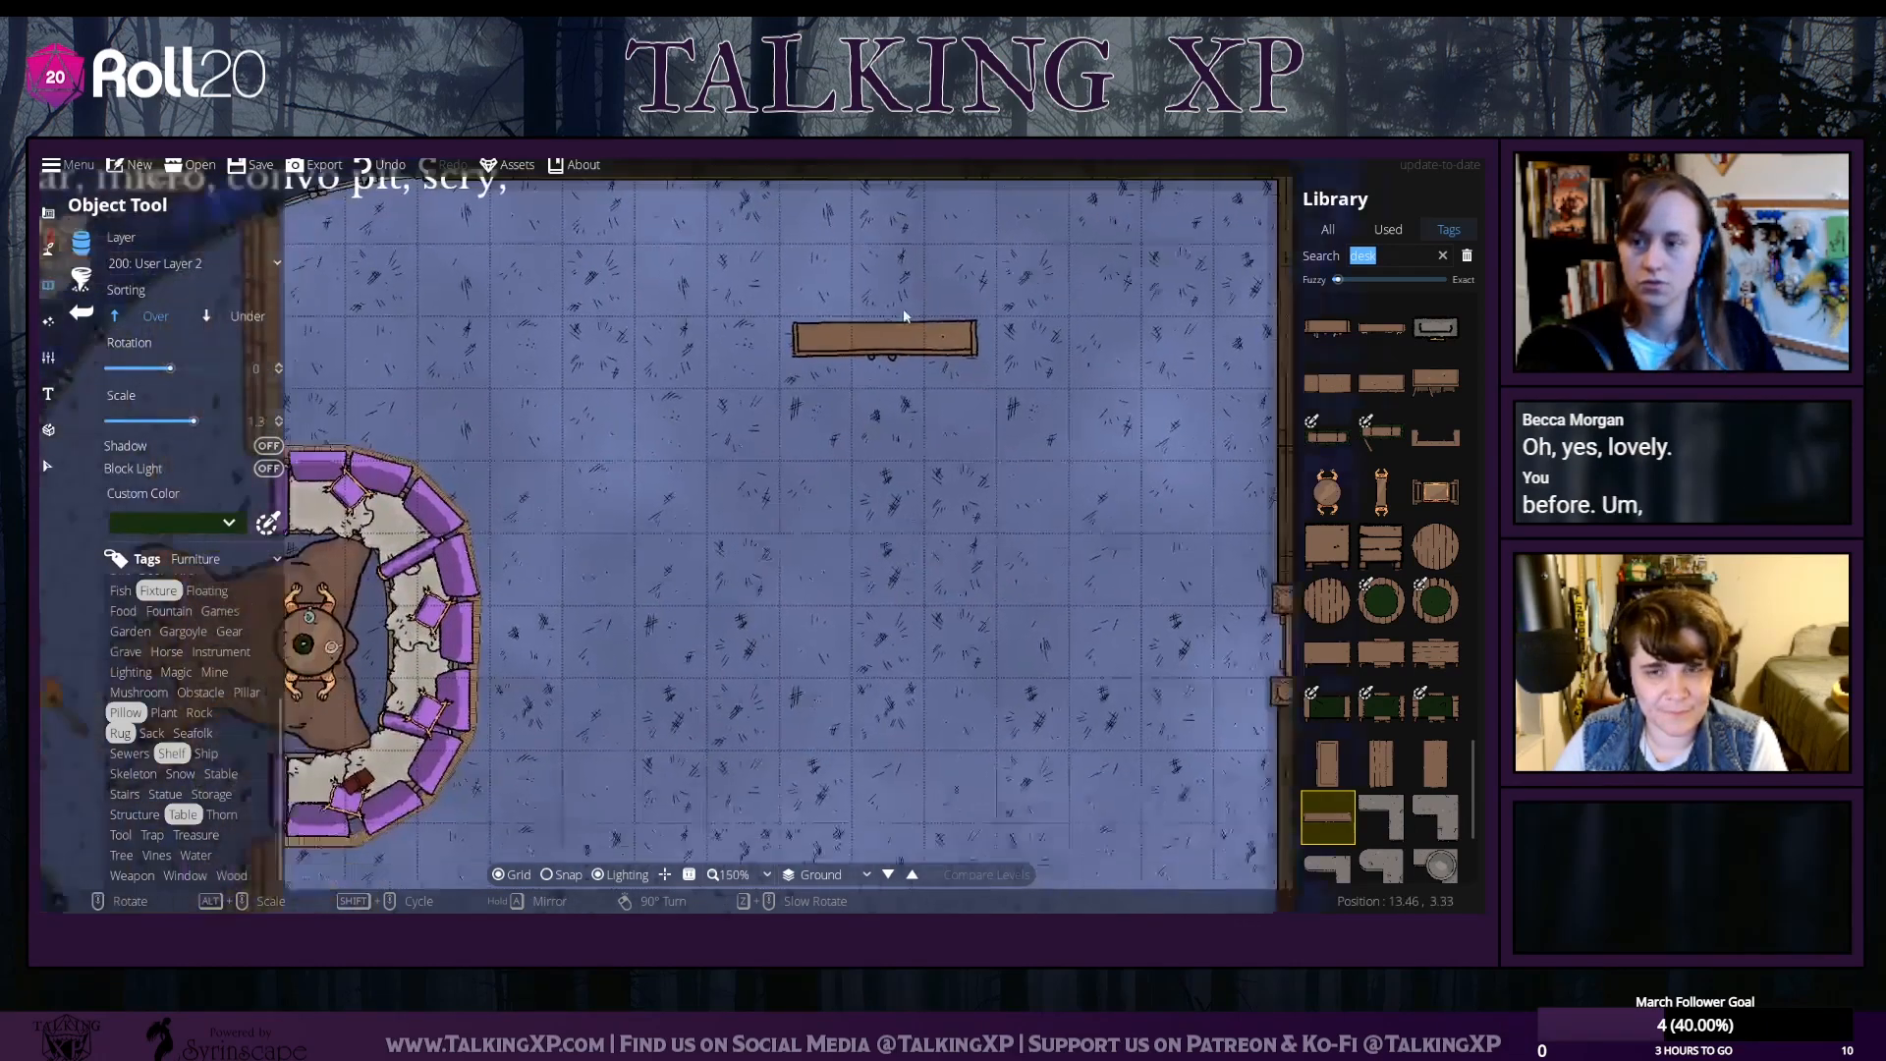
scroll(847, 468, "down", 2)
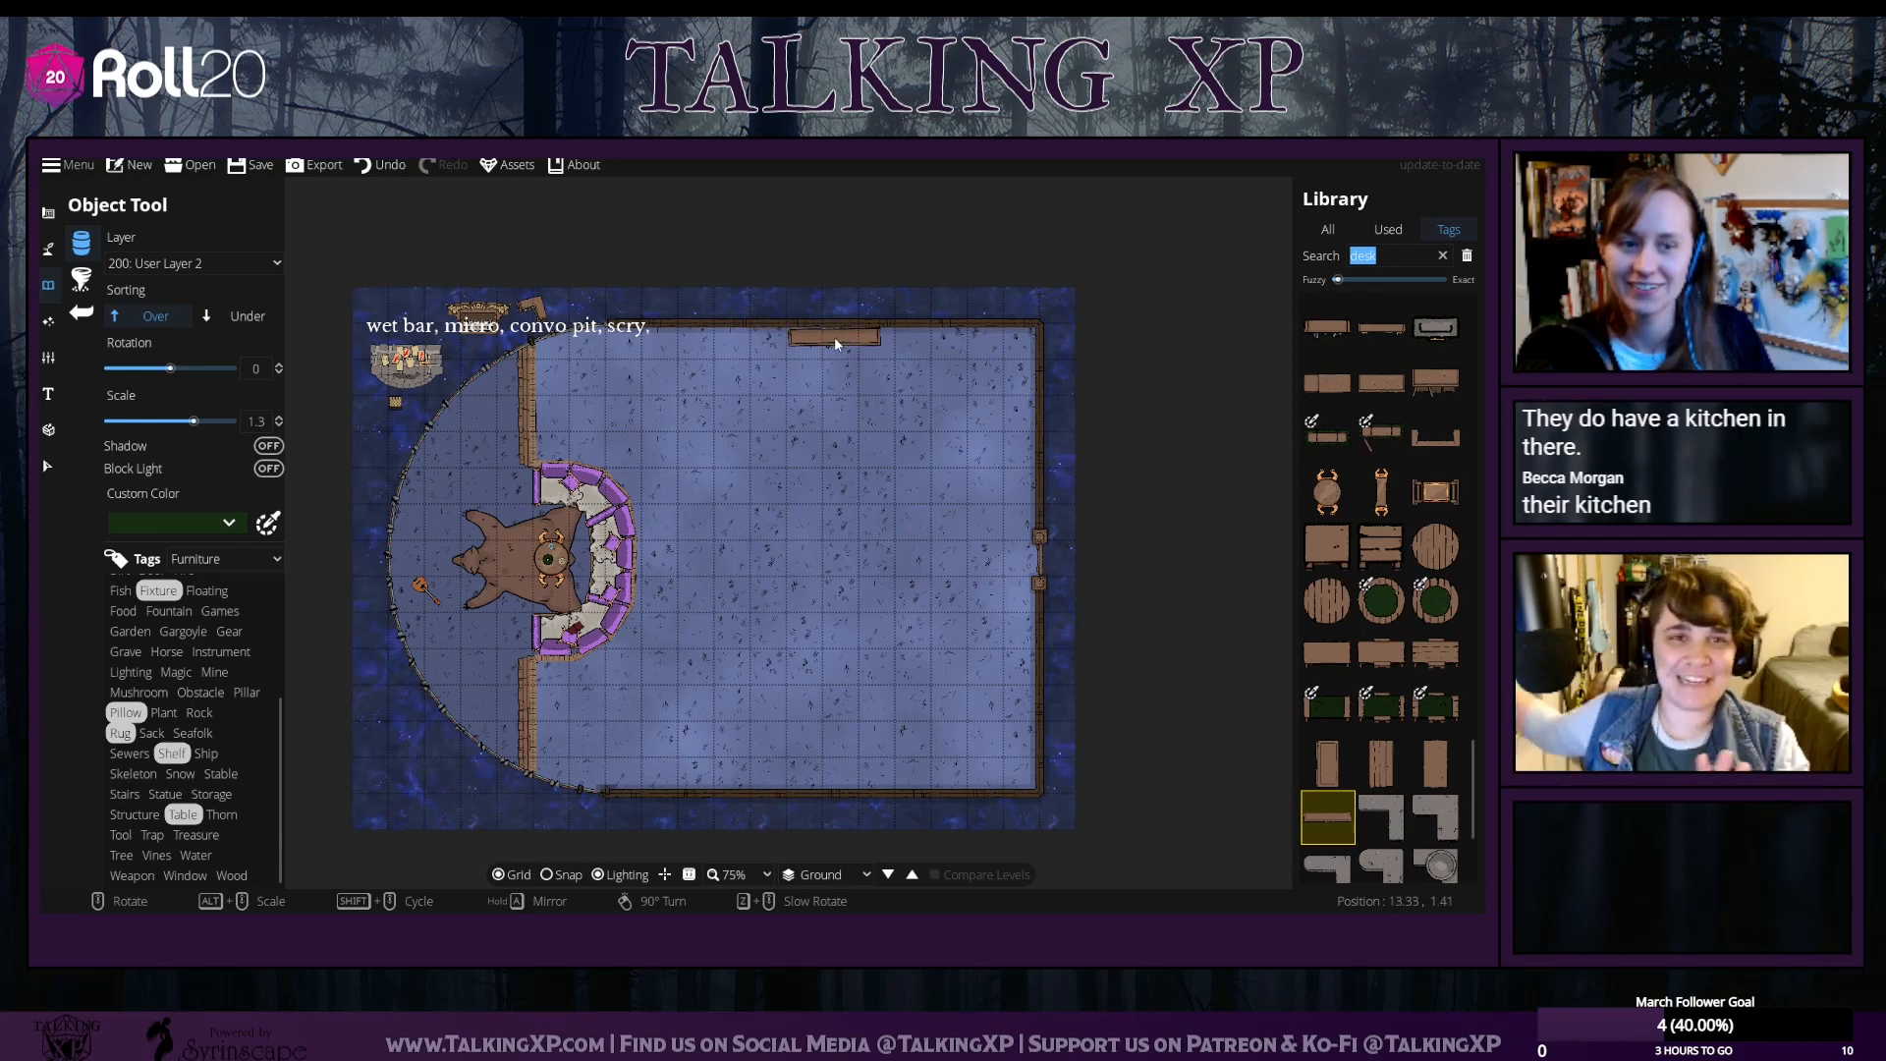
scroll(827, 343, "down", 1)
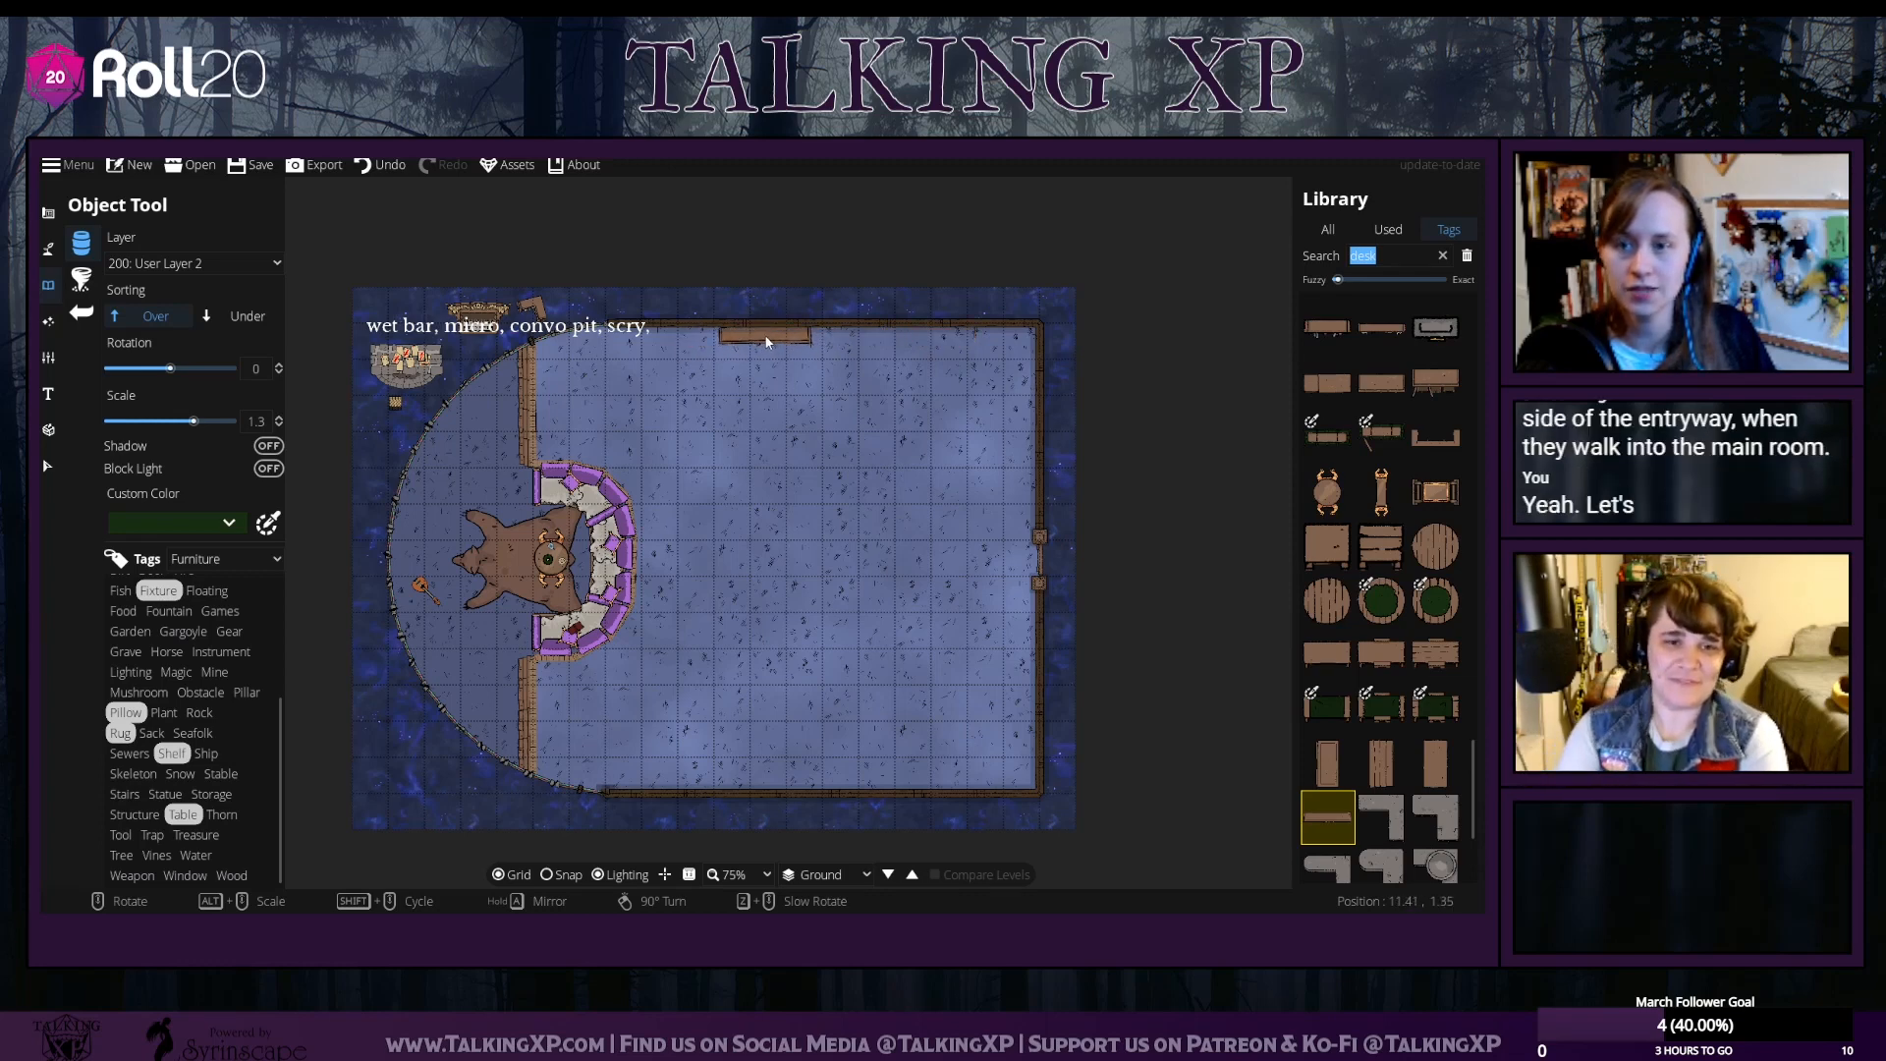
left_click(765, 334)
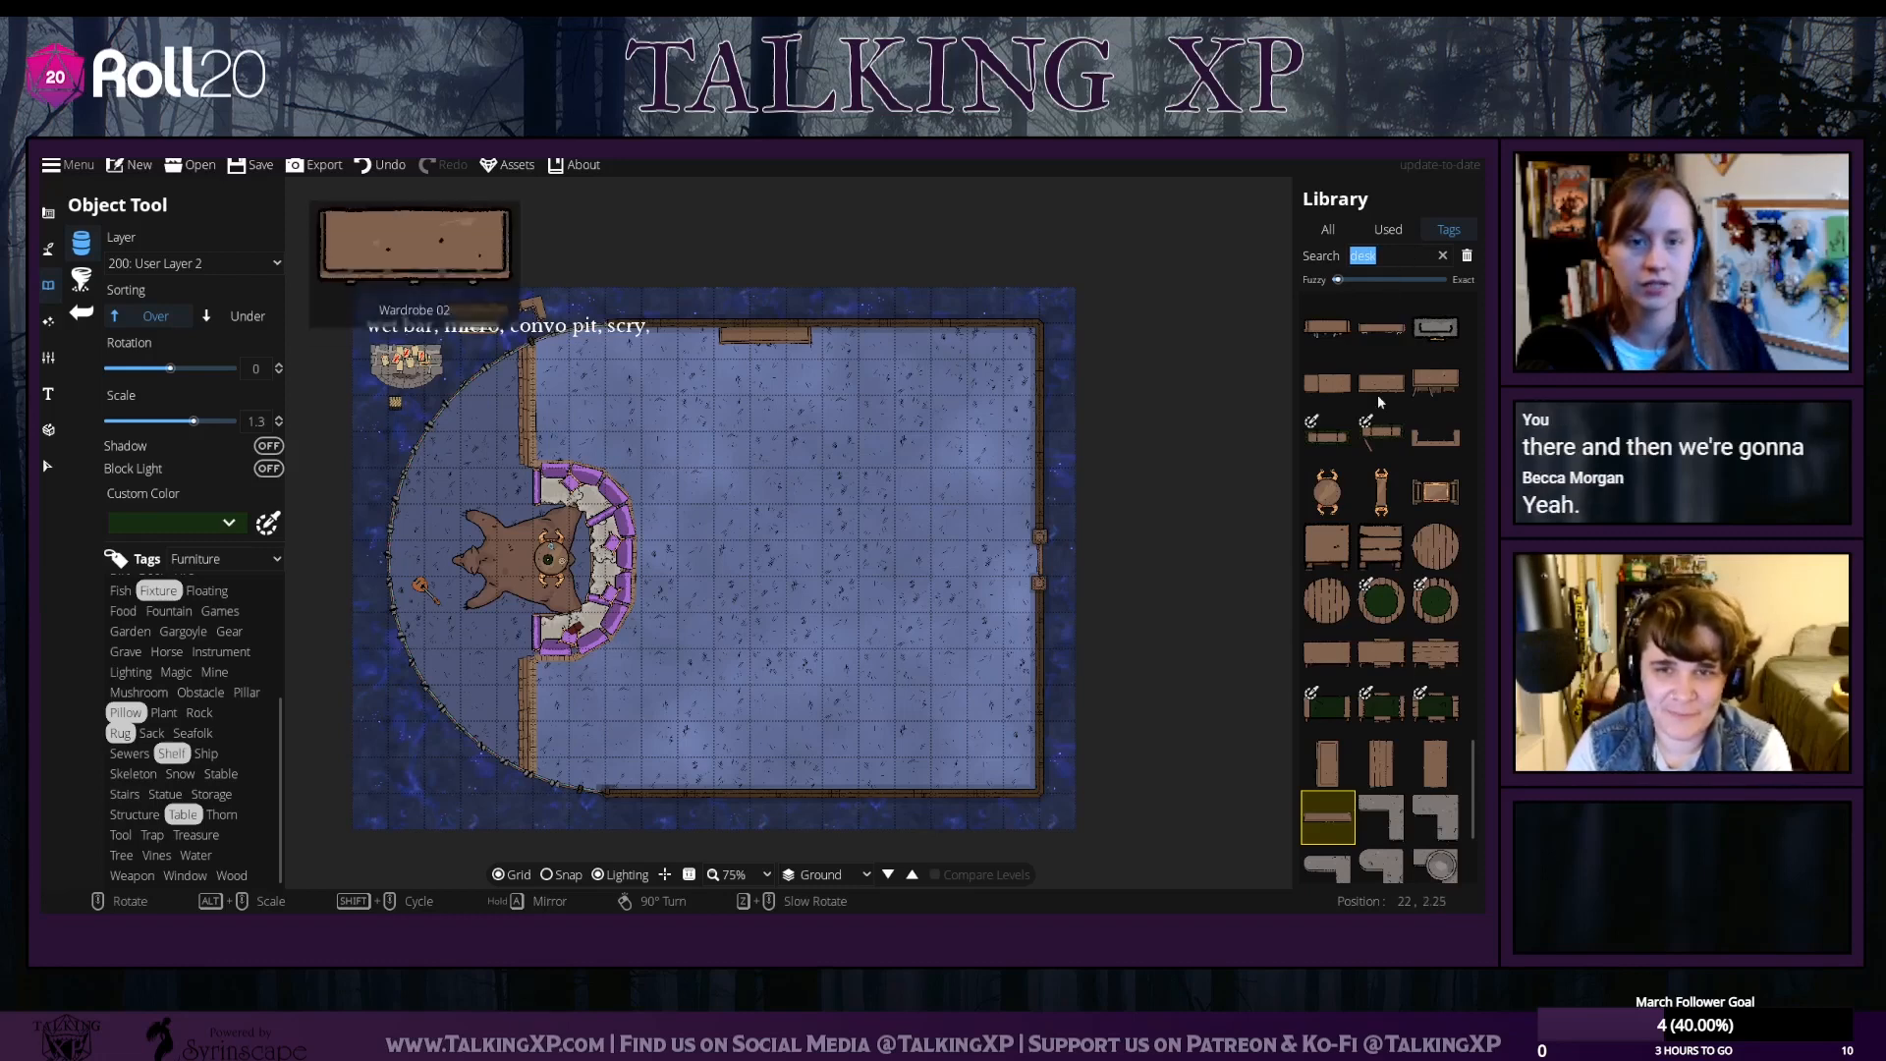
Search the library for "stove" and park the open metal stove at scale 0.4 in the void above the counter as a microwave
left_click(1390, 257)
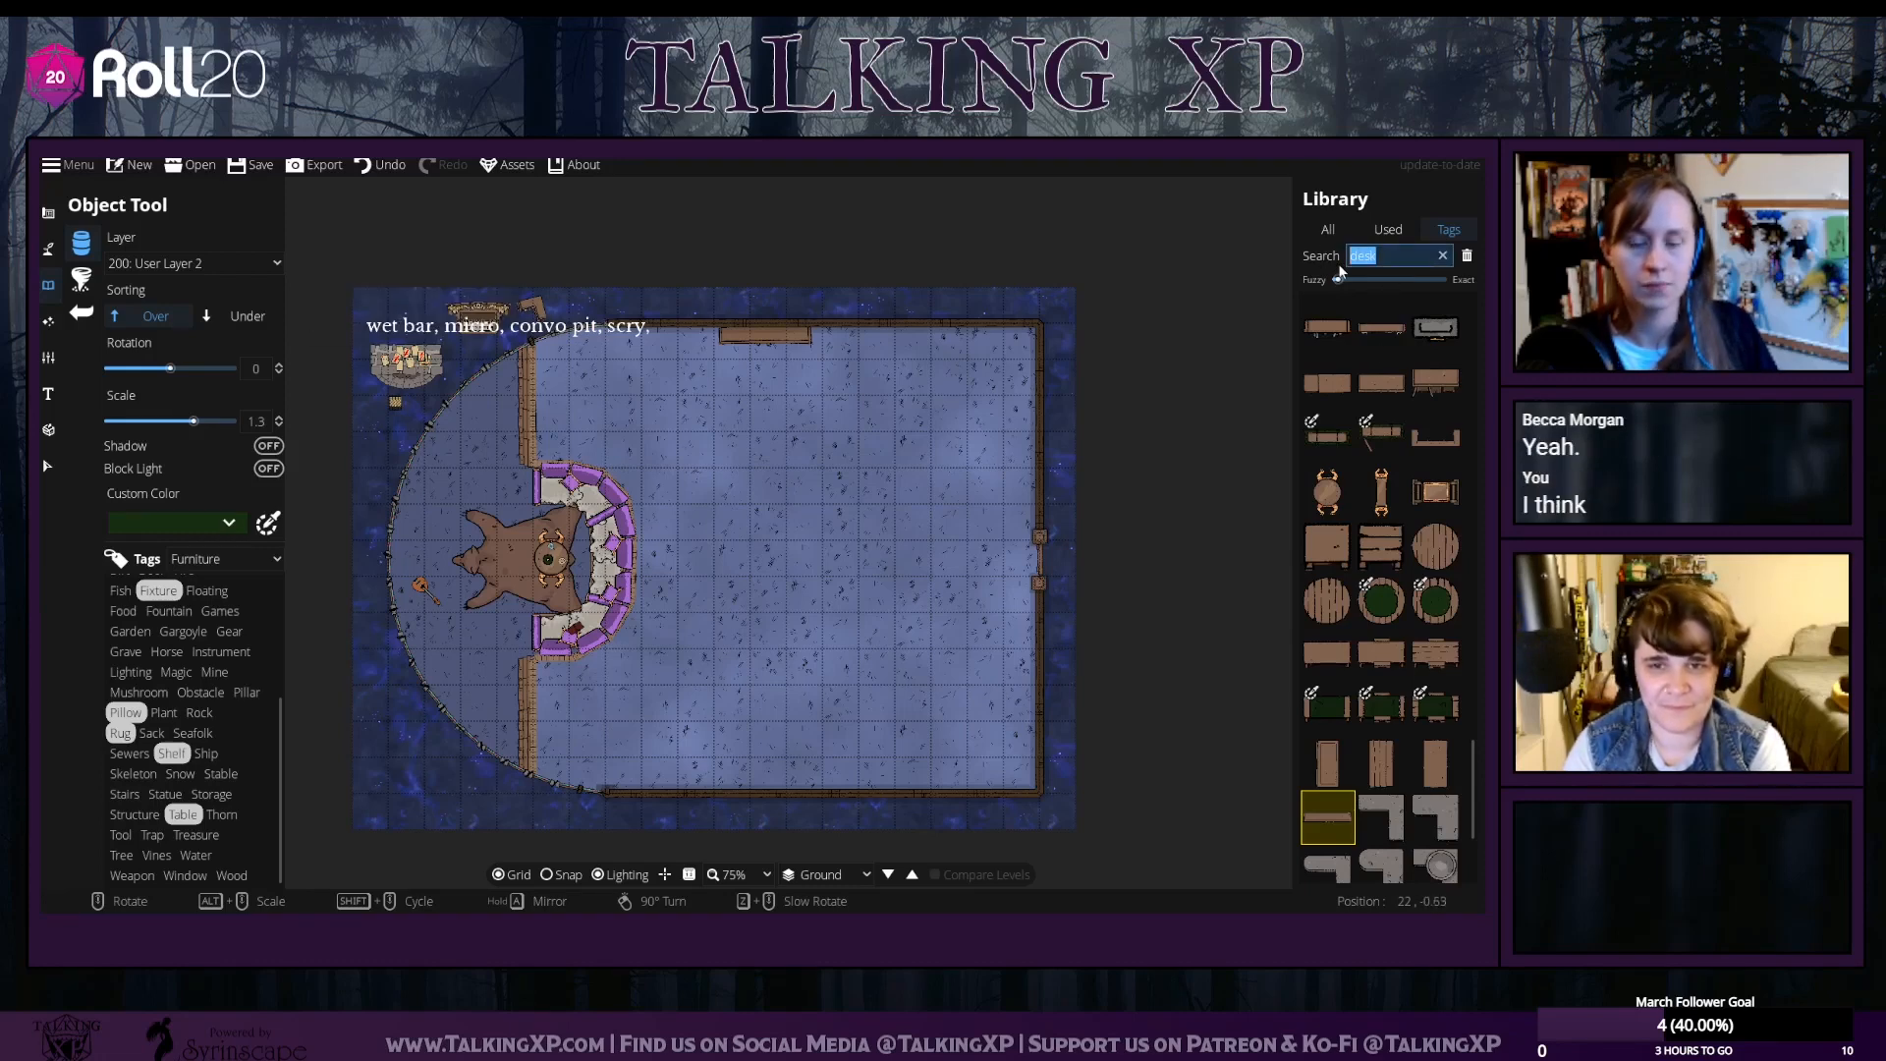
type("stove")
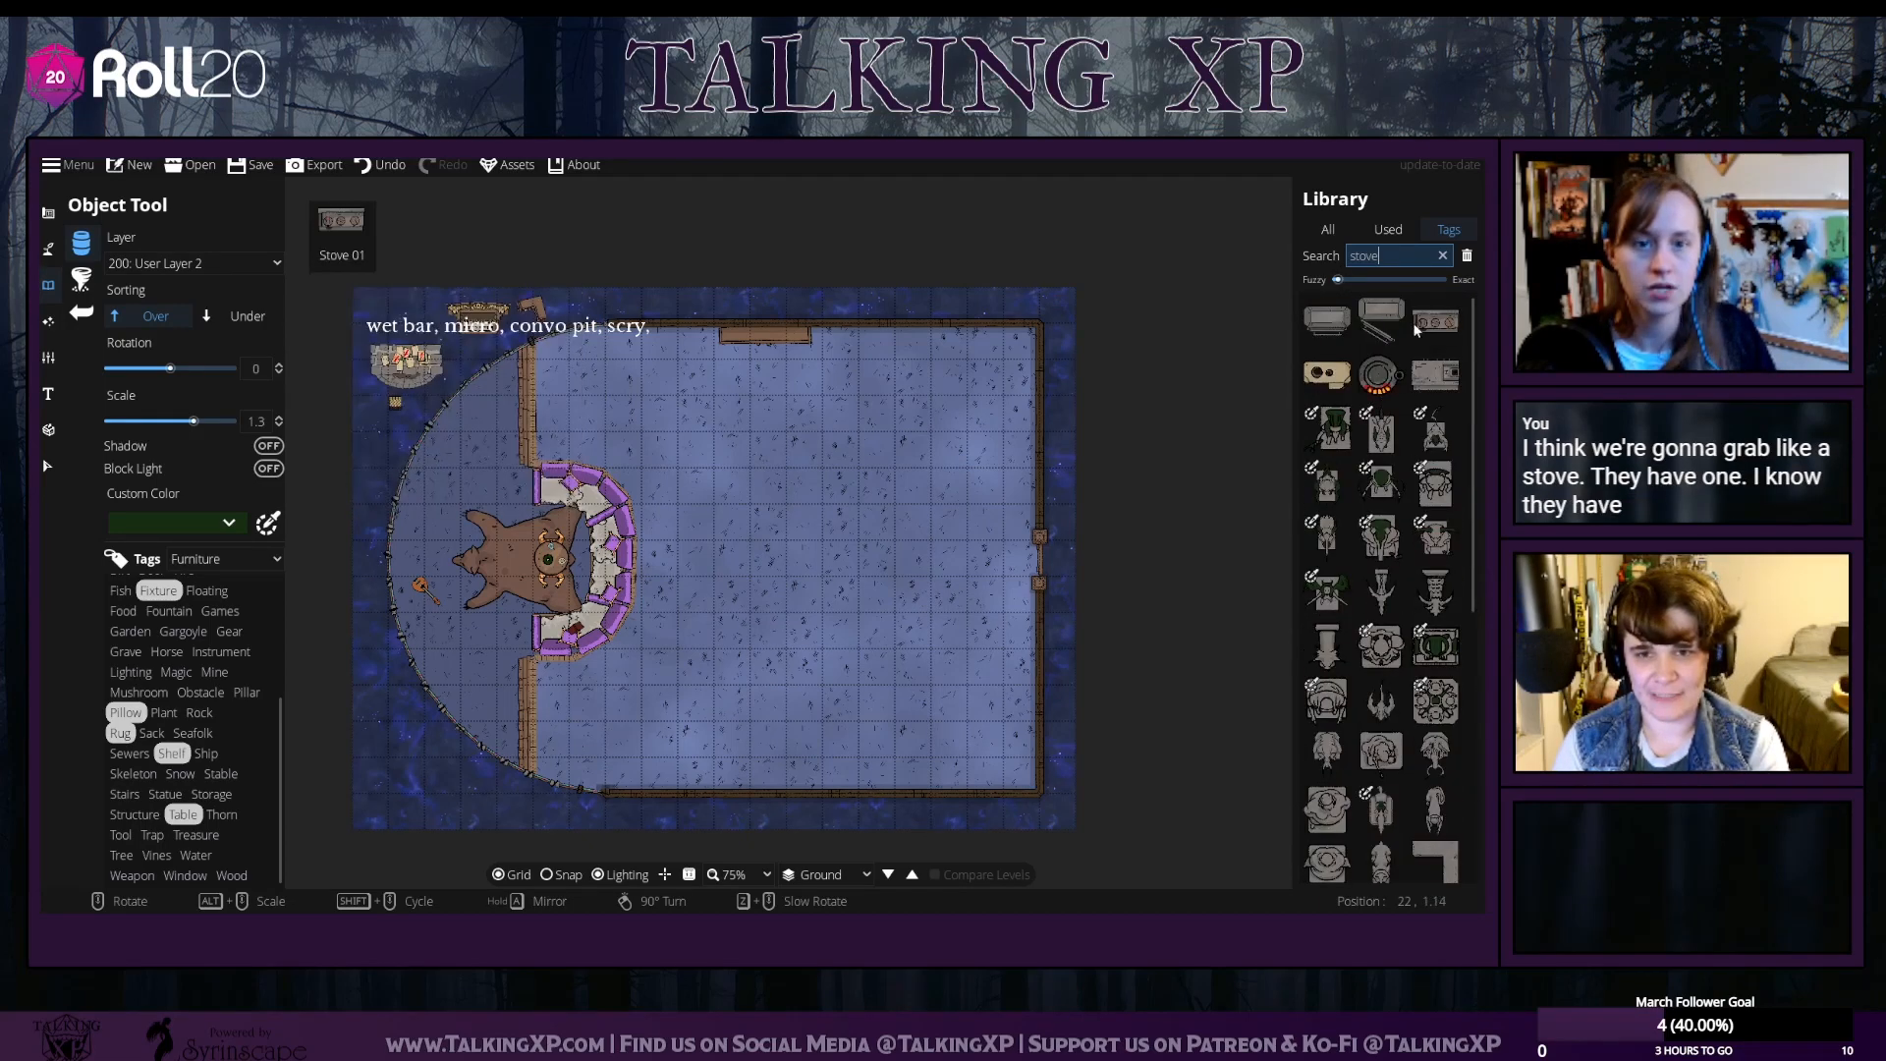
mouse_move(1318, 374)
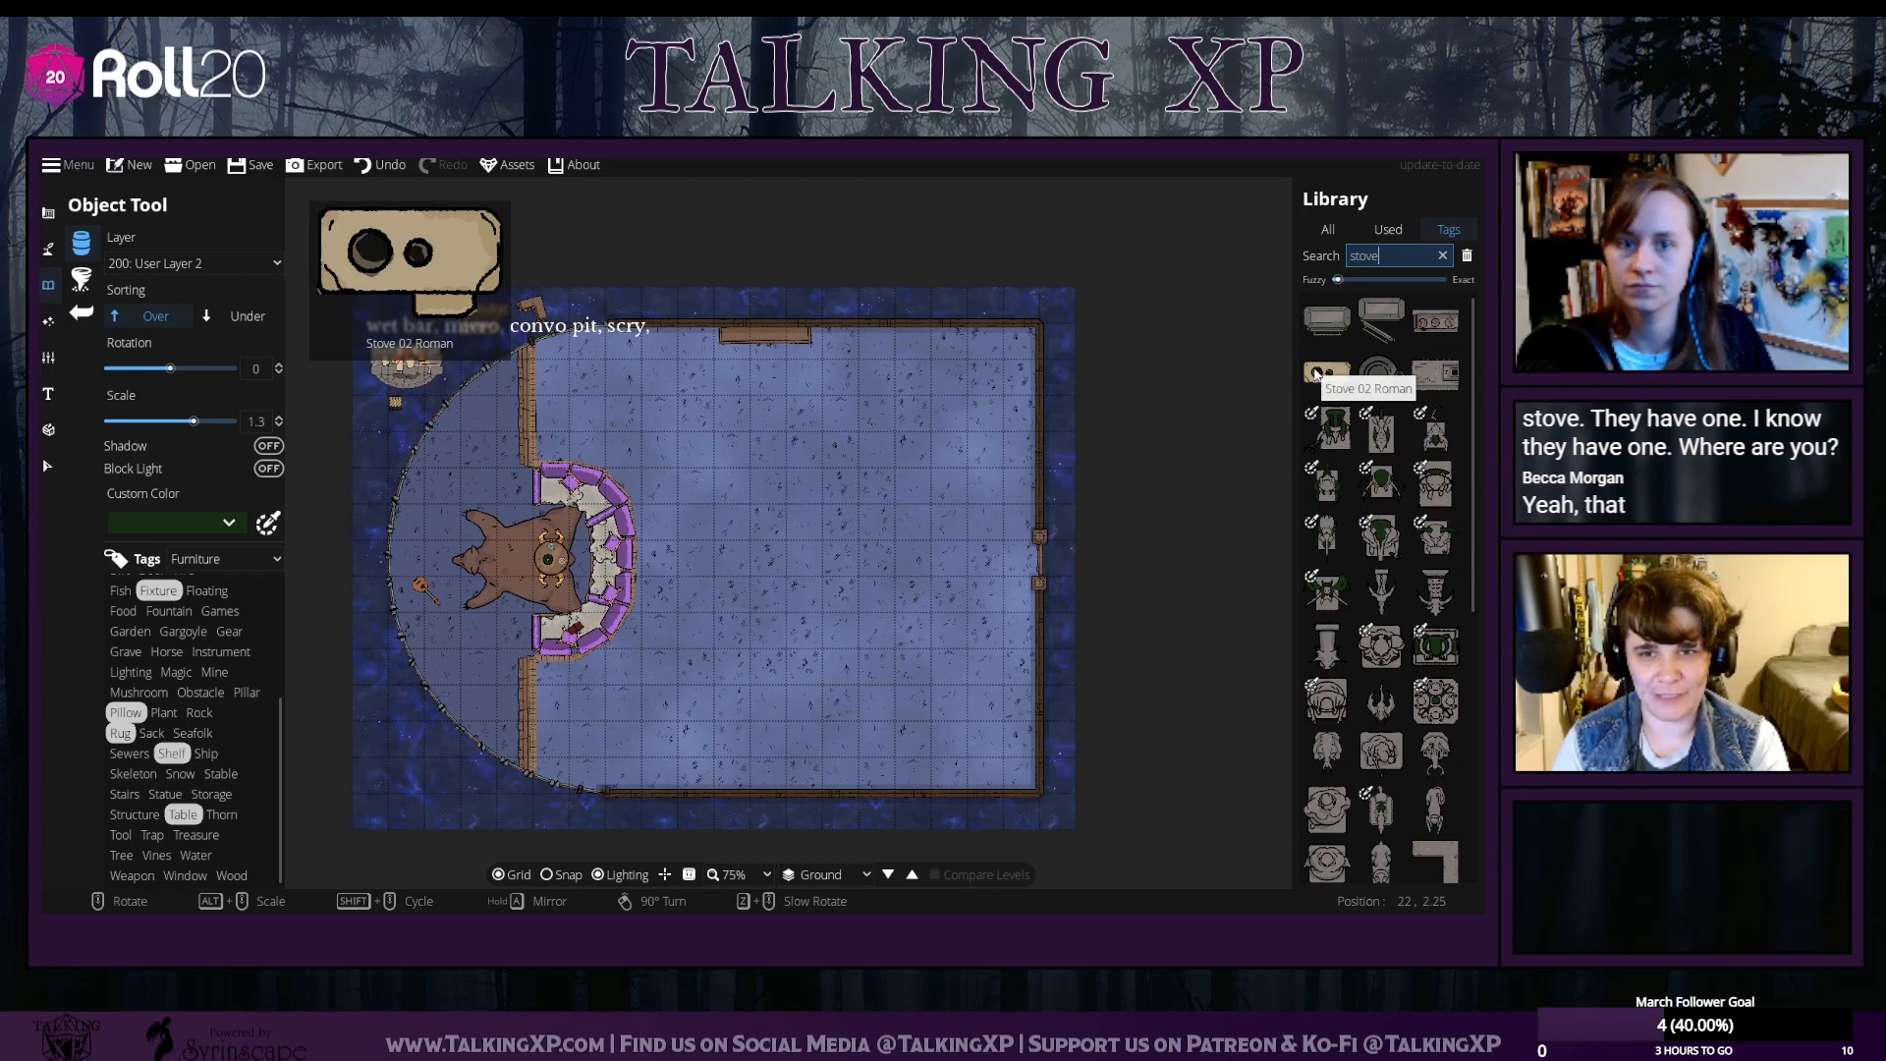
left_click(1368, 316)
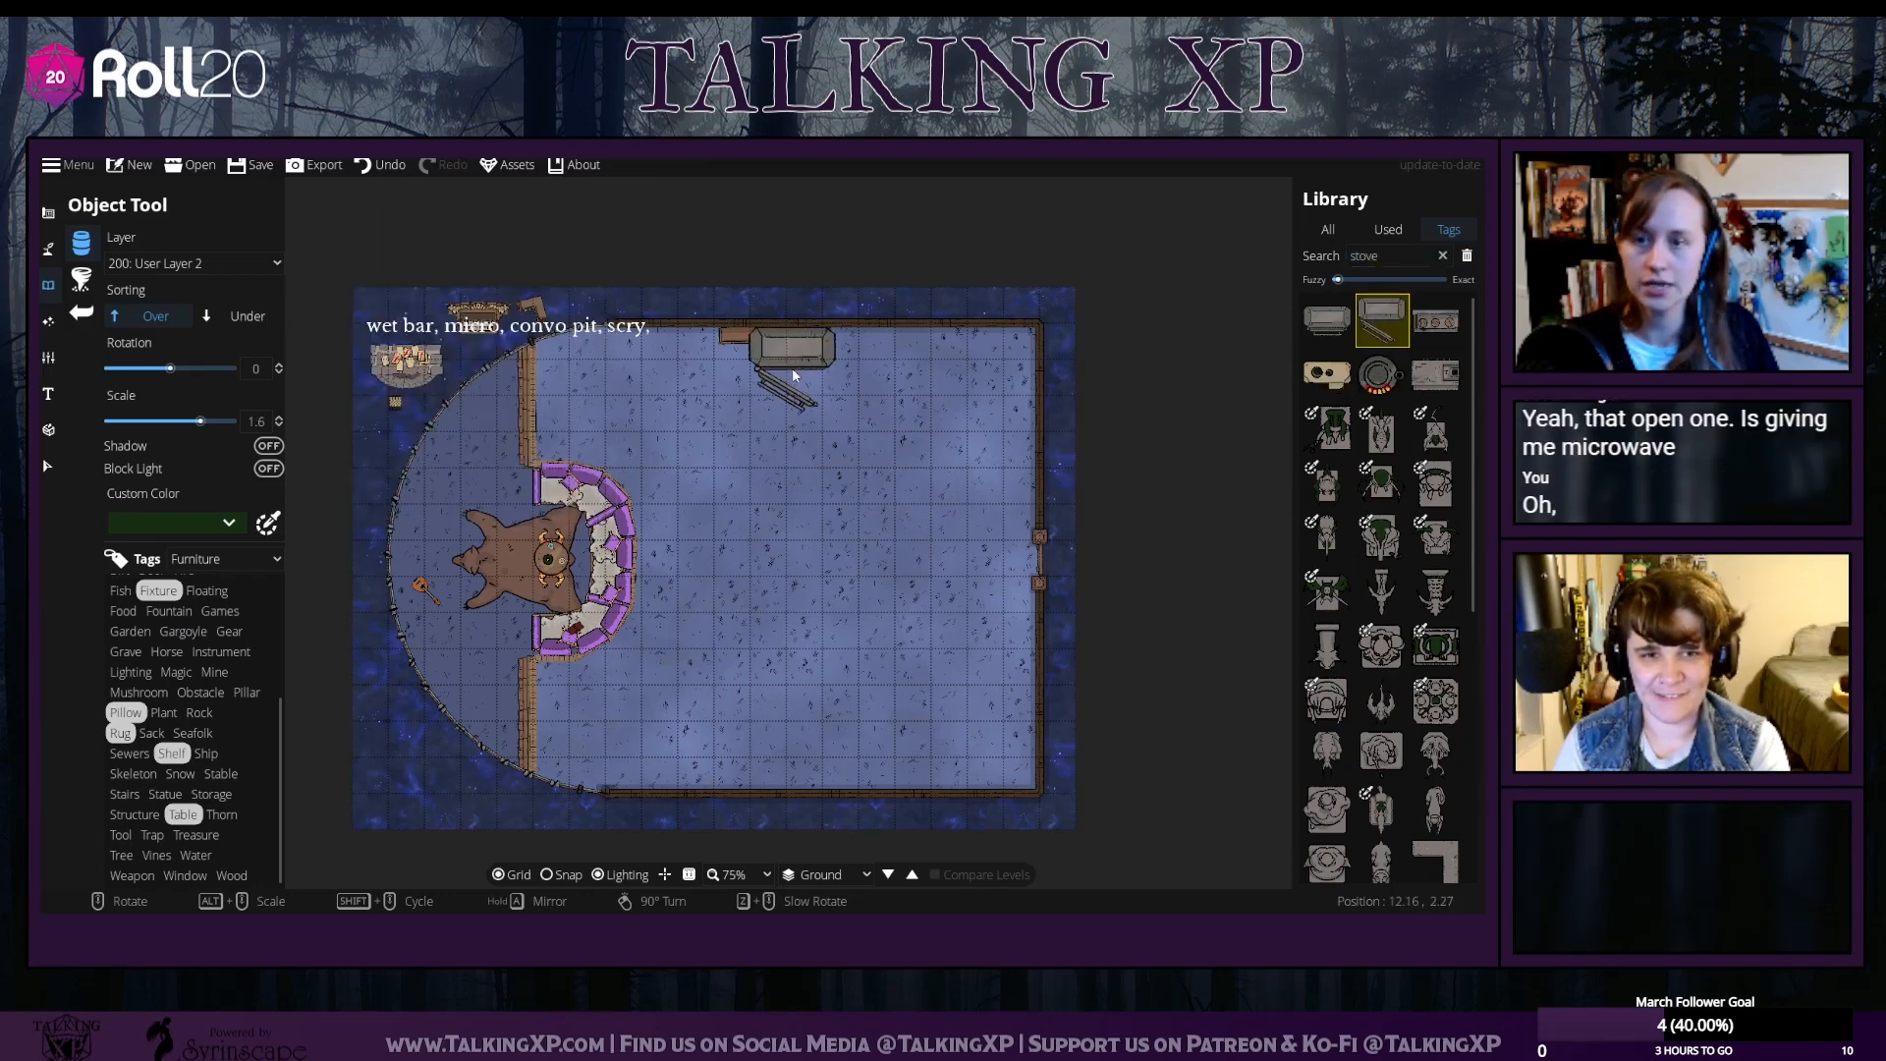
scroll(793, 374, "down", 11, "alt")
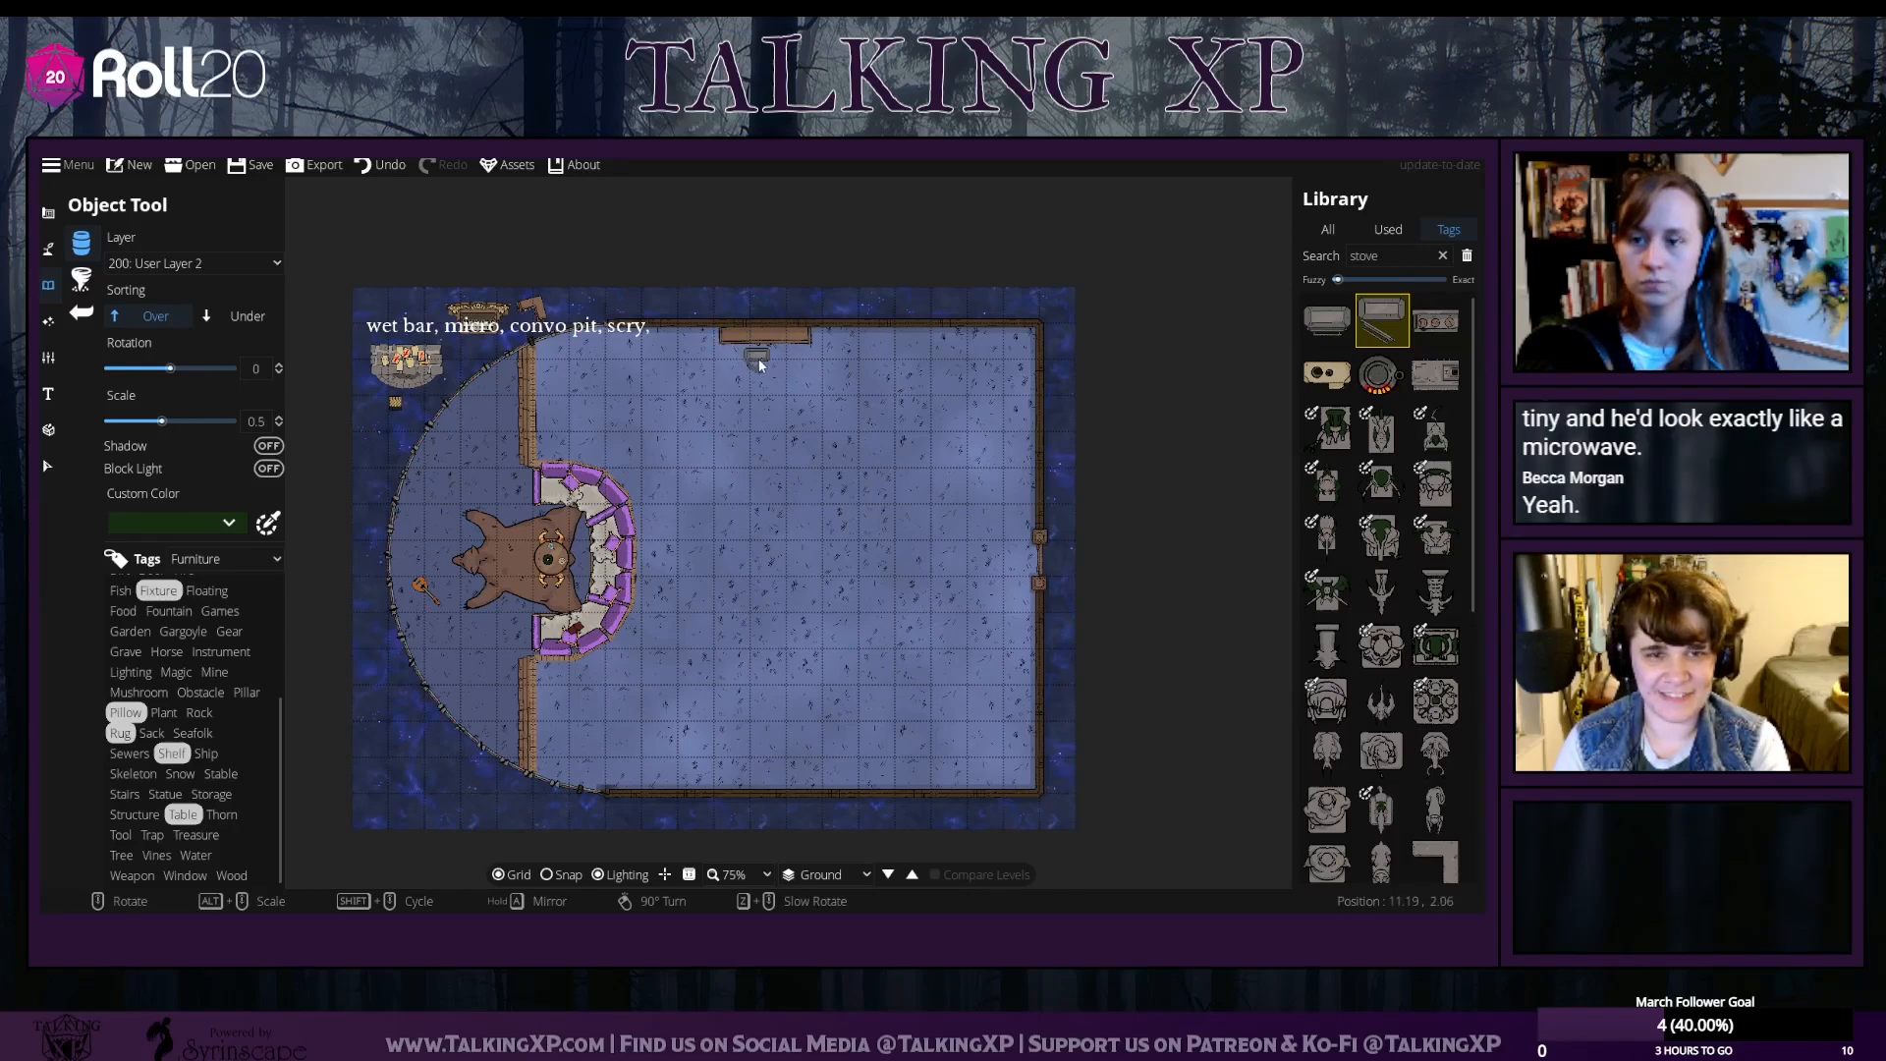
scroll(745, 304, "down", 1, "alt")
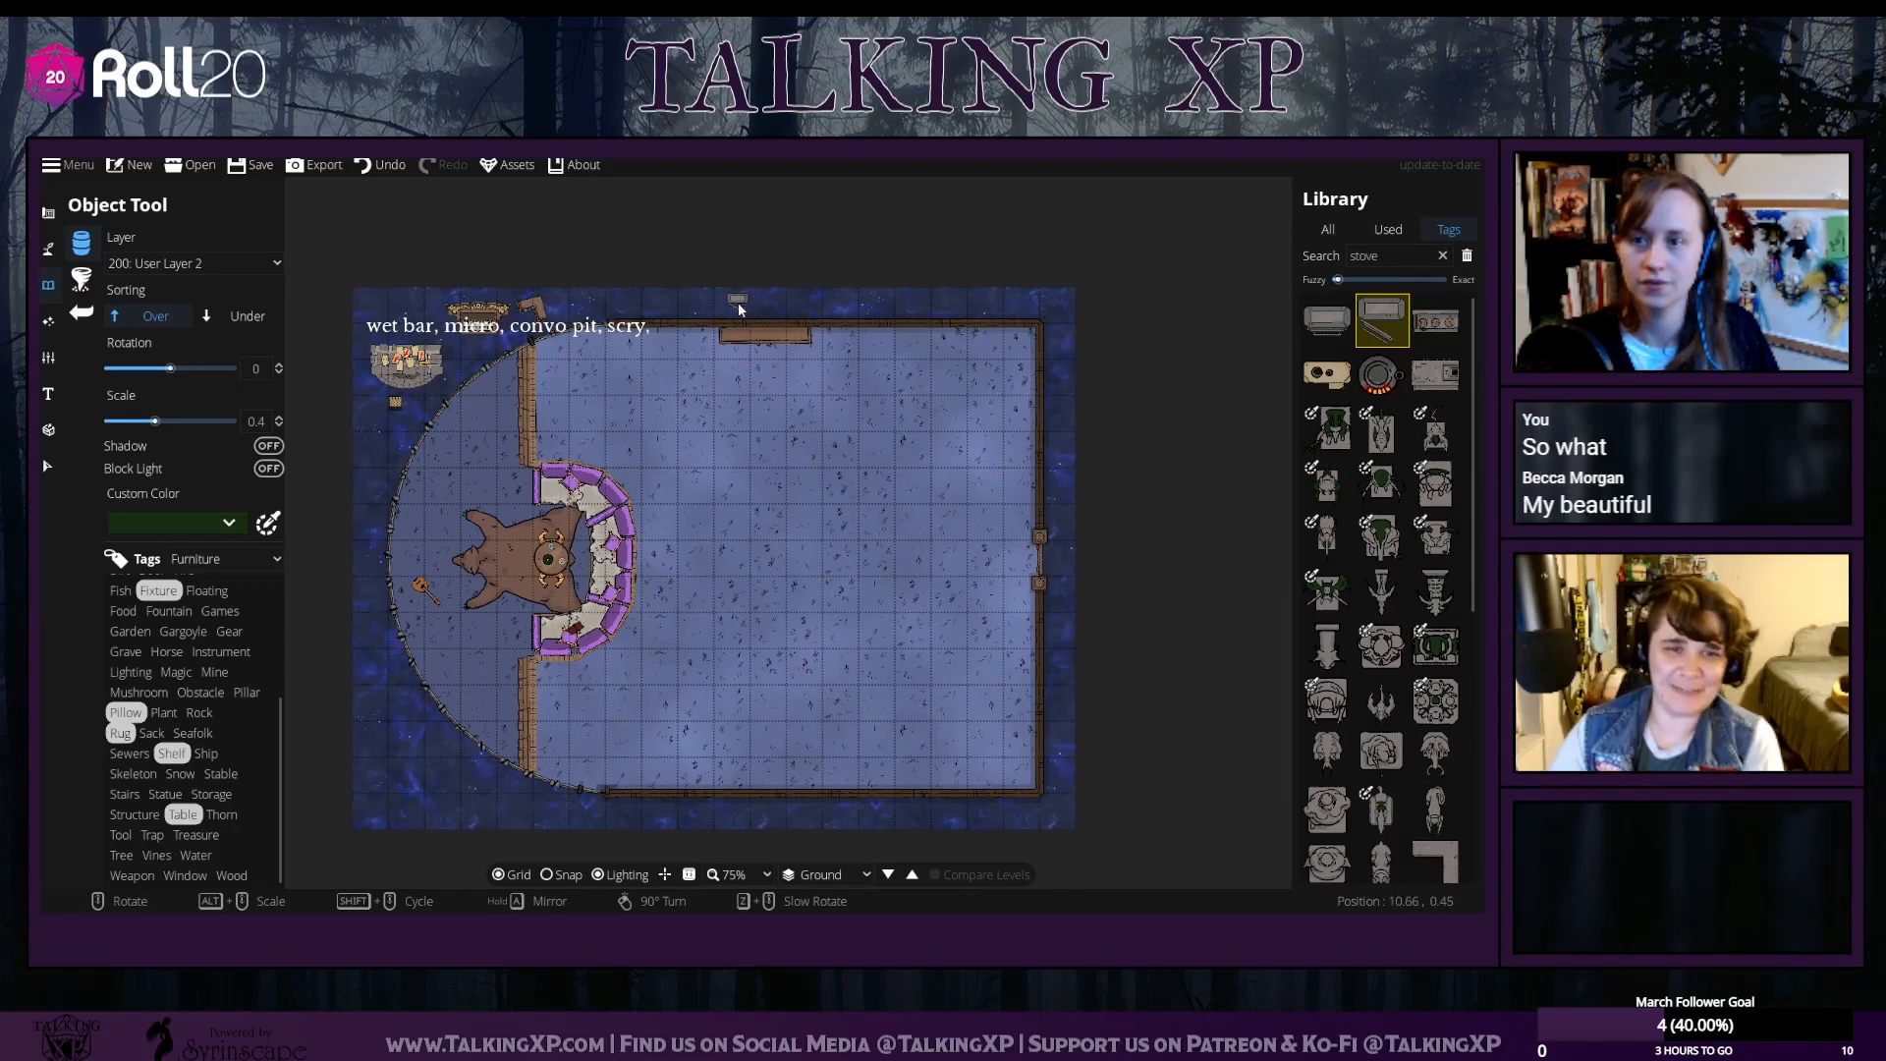
left_click(739, 302)
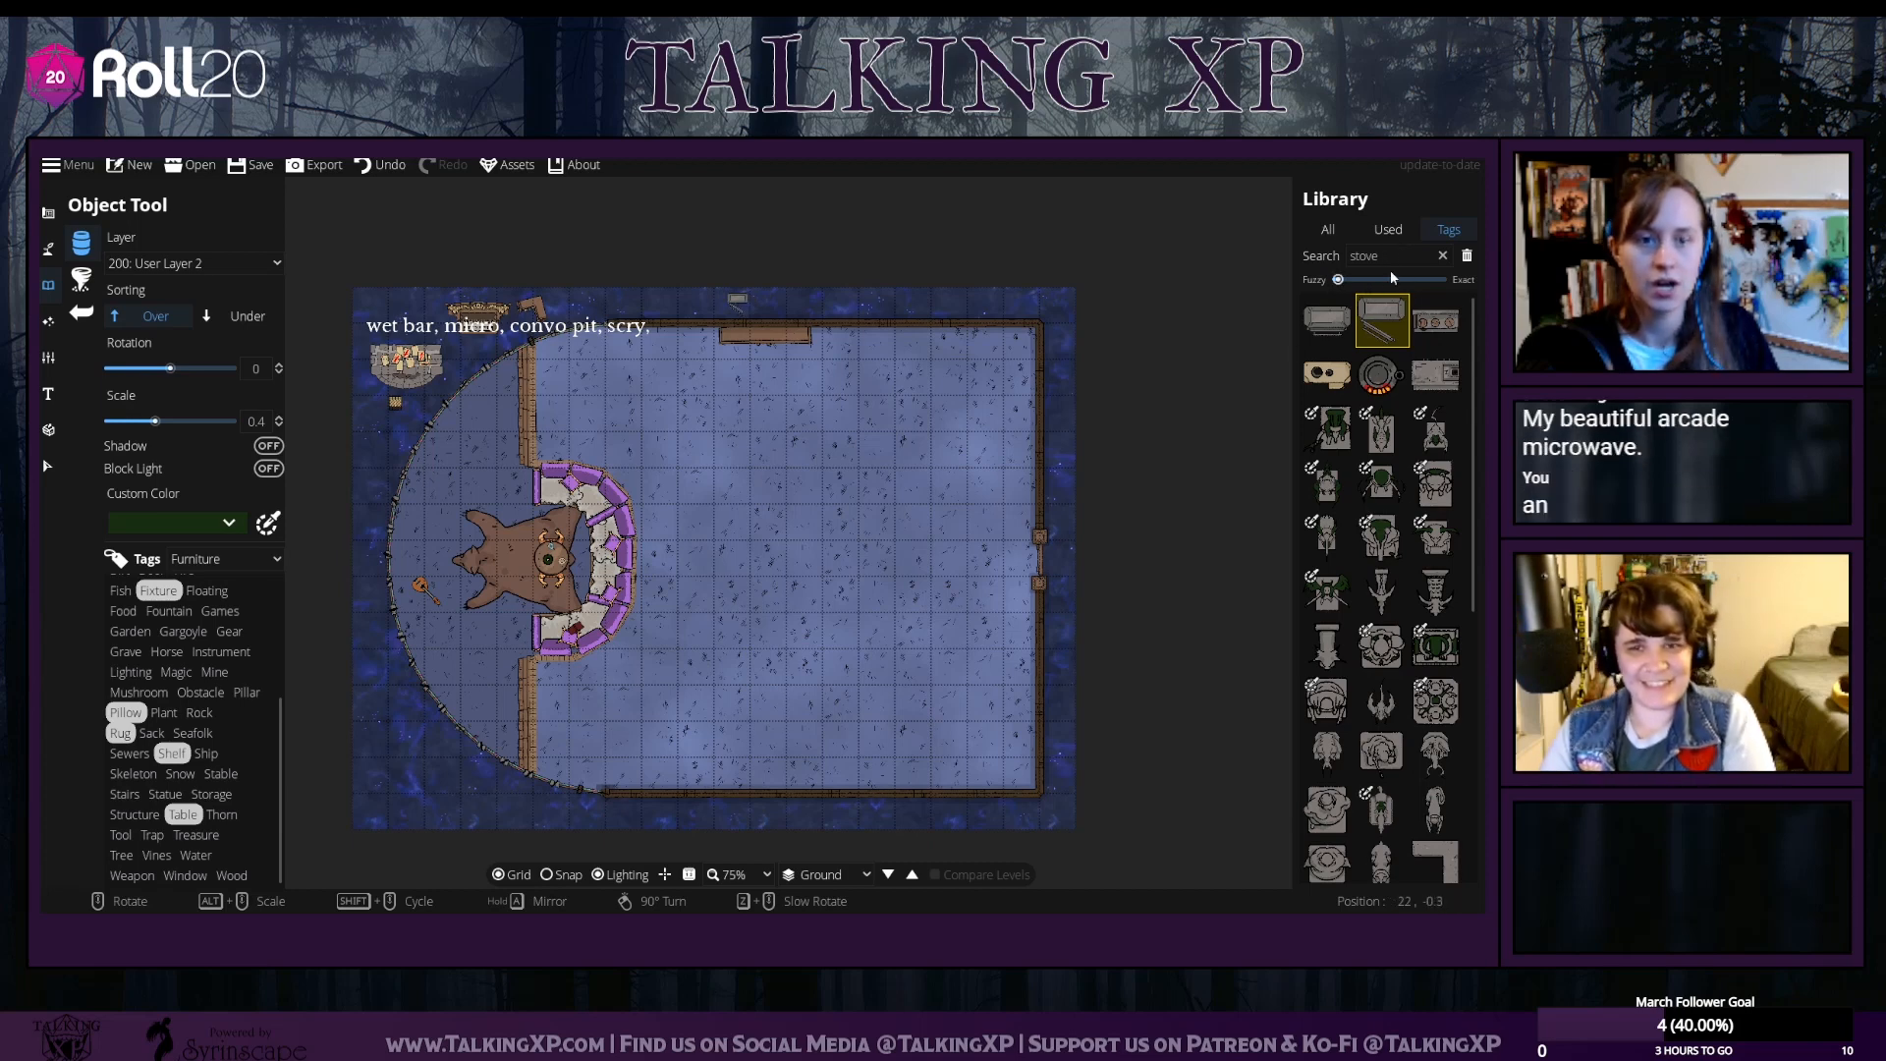
Search the library for "table" and try out a narrow wooden table at scale 0.9, rotated to -90 degrees
left_click(1323, 258)
key("BackSpace")
key("BackSpace")
key("BackSpace")
key("BackSpace")
key("BackSpace")
type("table")
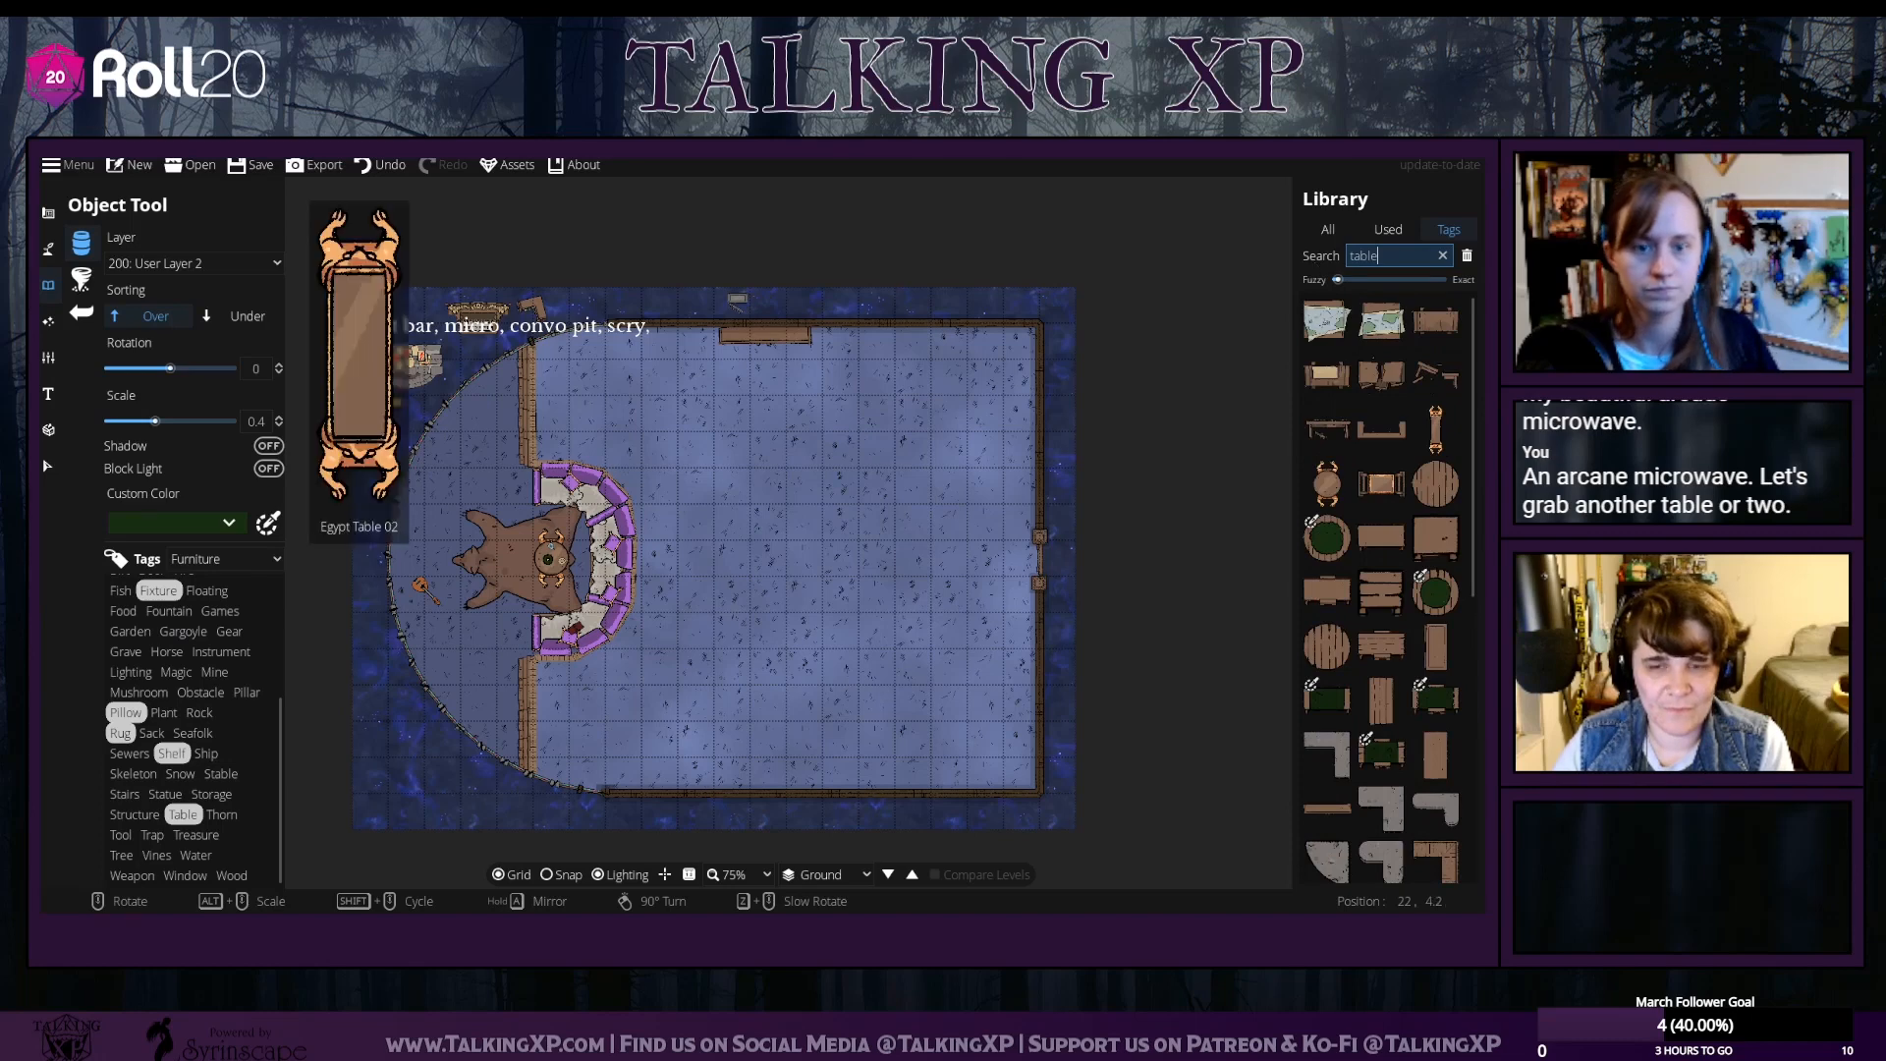
scroll(1383, 623, "down", 1)
scroll(1382, 623, "down", 2)
left_click(1436, 426)
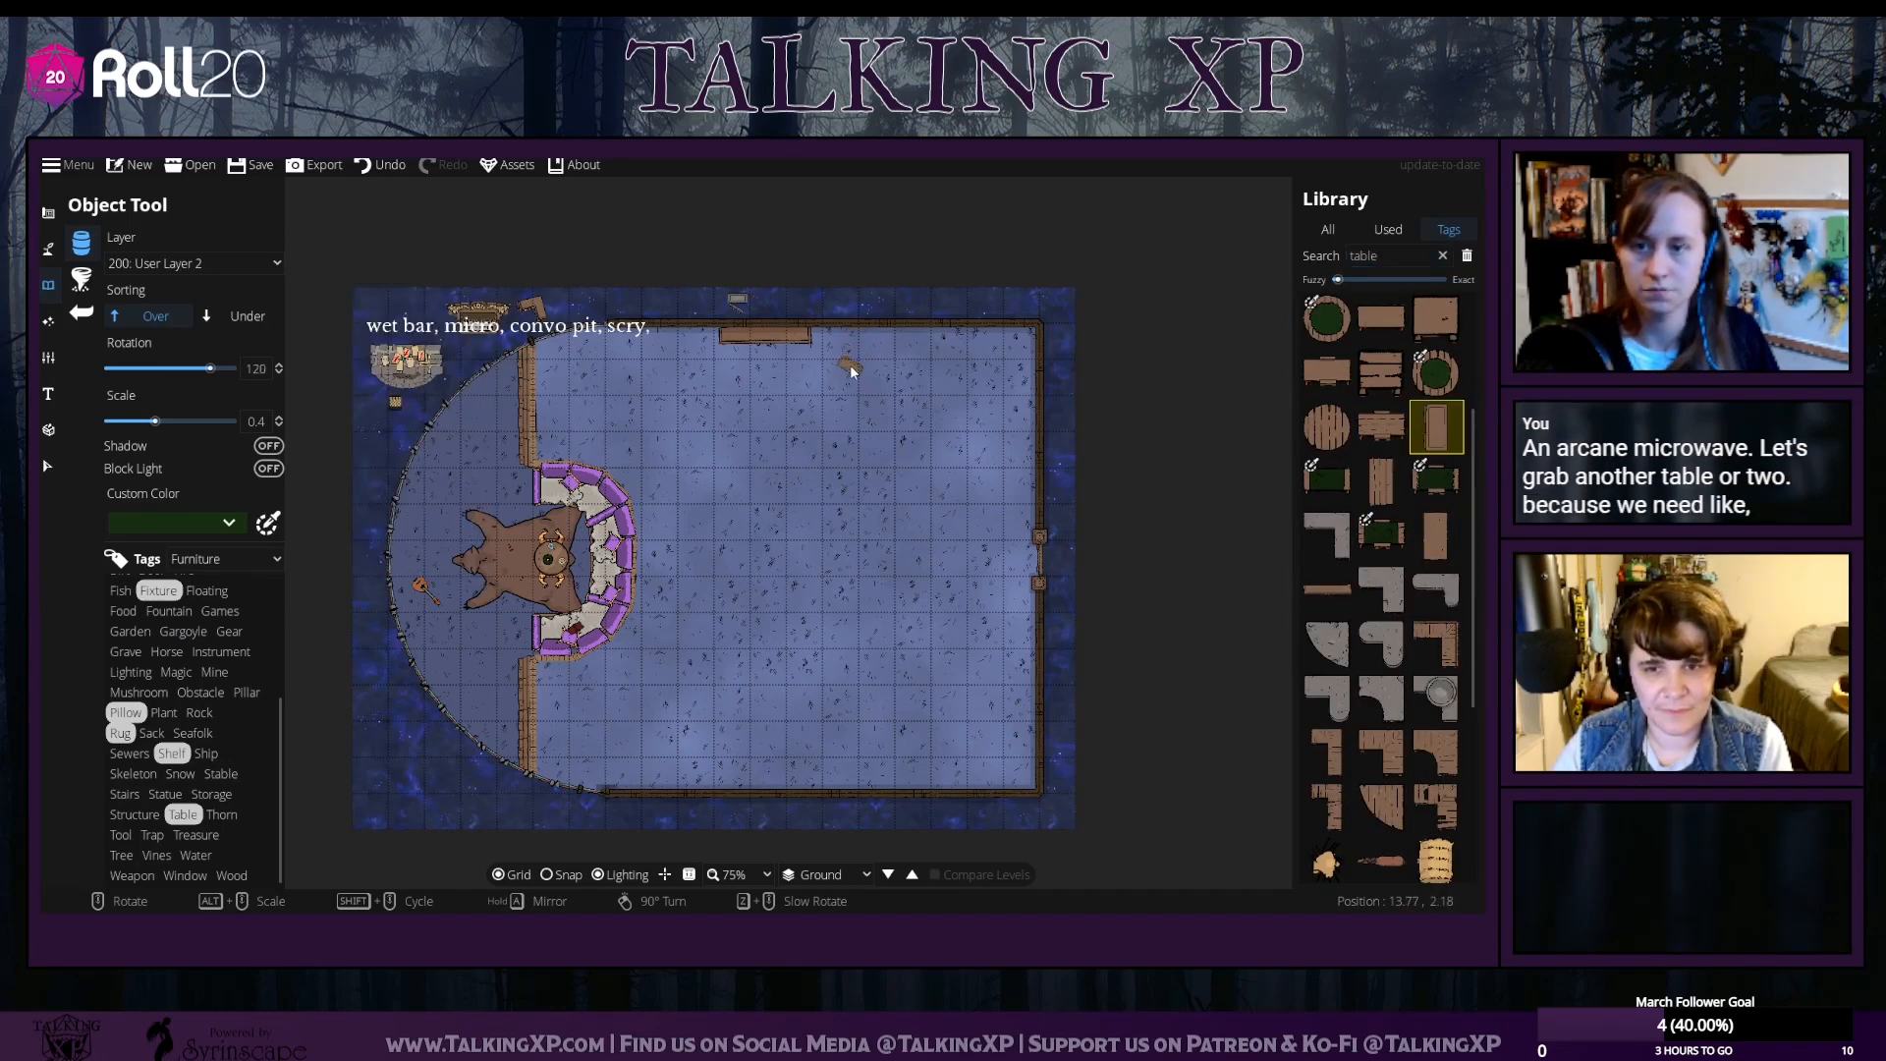
scroll(846, 375, "up", 5)
scroll(846, 375, "up", 3, "alt")
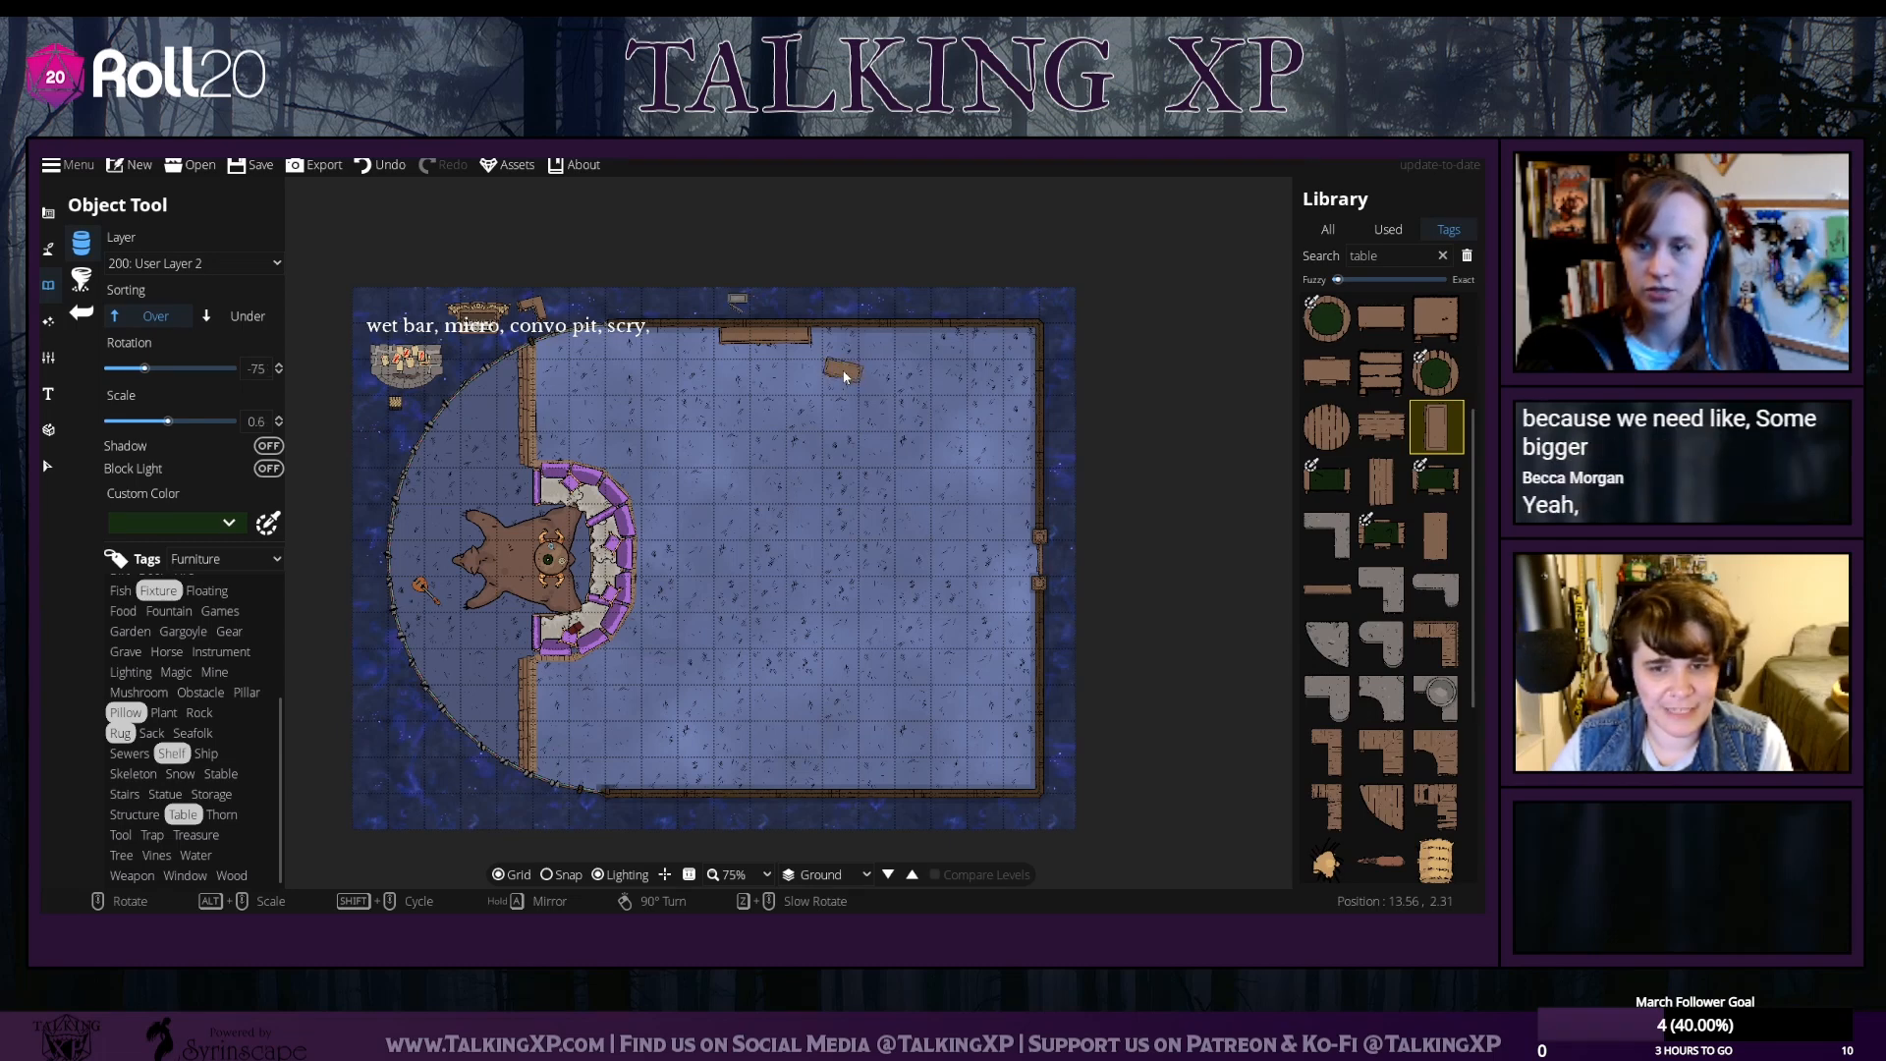
scroll(846, 375, "up", 2, "alt")
scroll(844, 375, "down", 3)
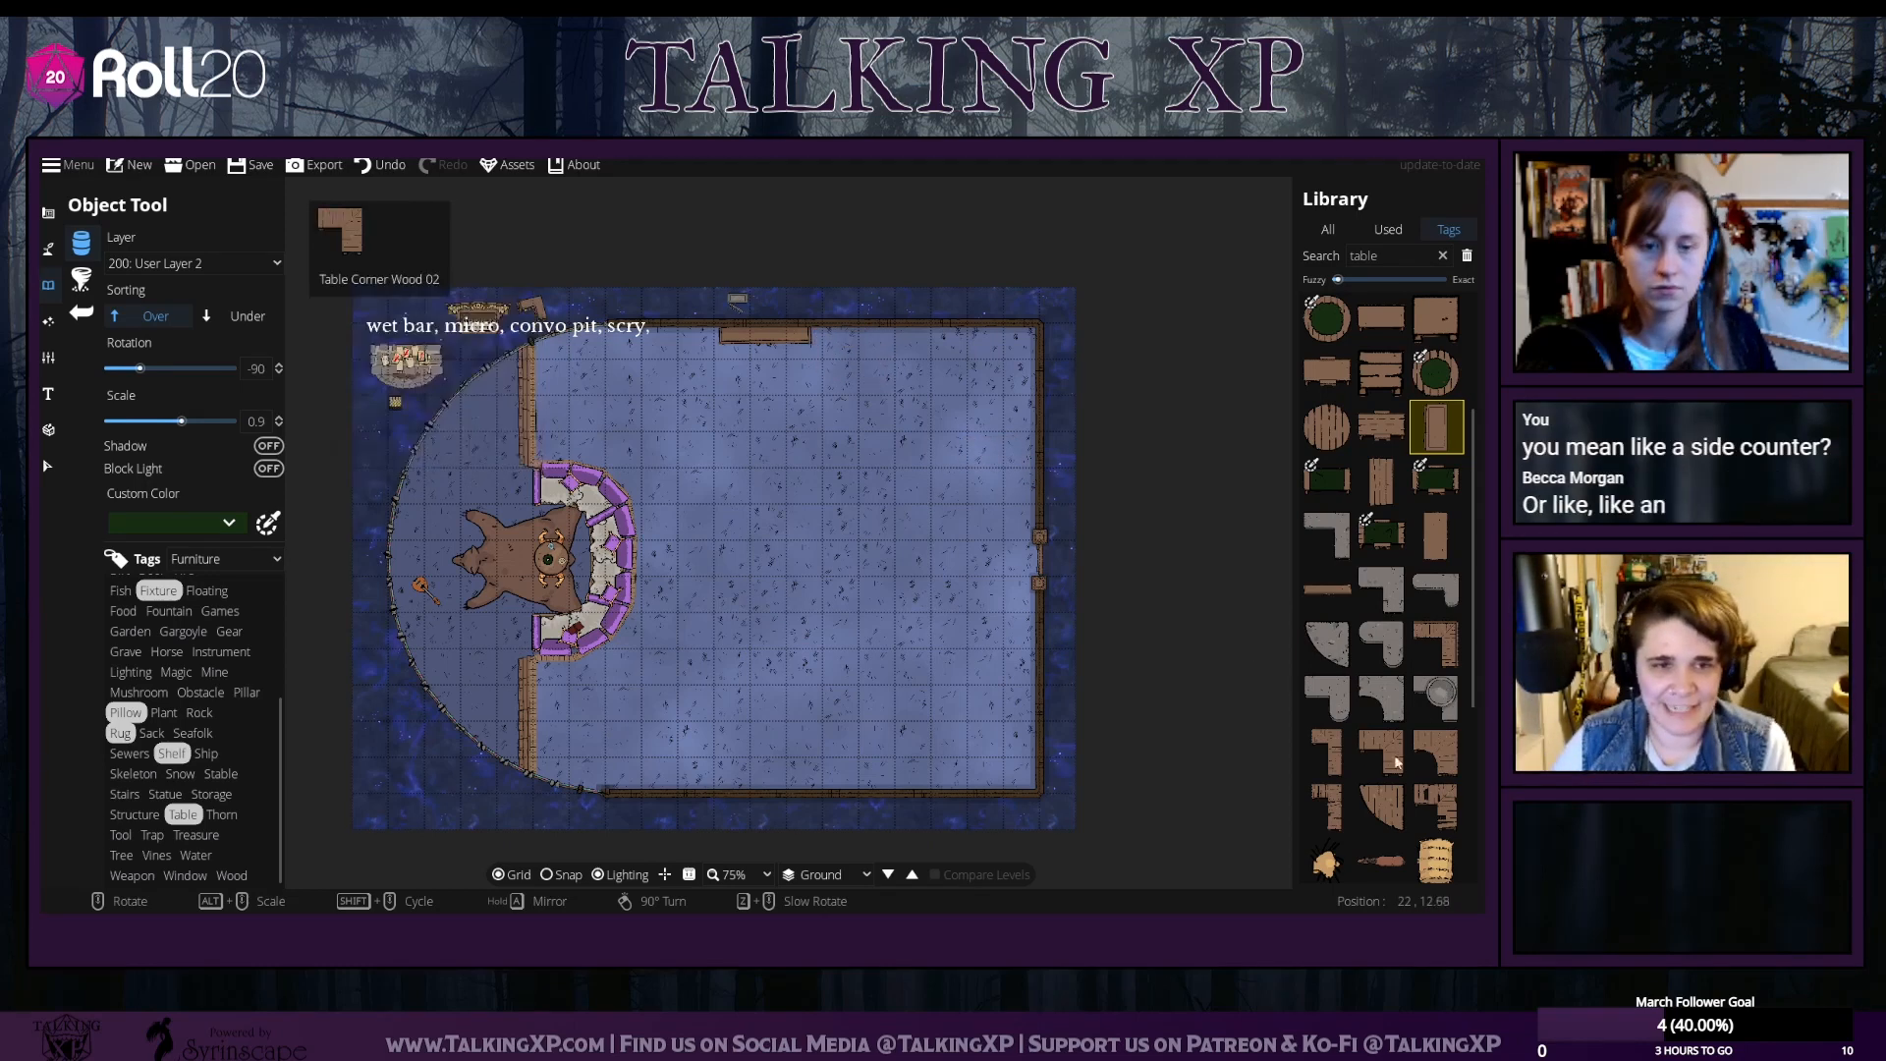
Try out the wider rectangular wooden table as an island counter at scale 1.4, rotated to -90 degrees
left_click(1436, 537)
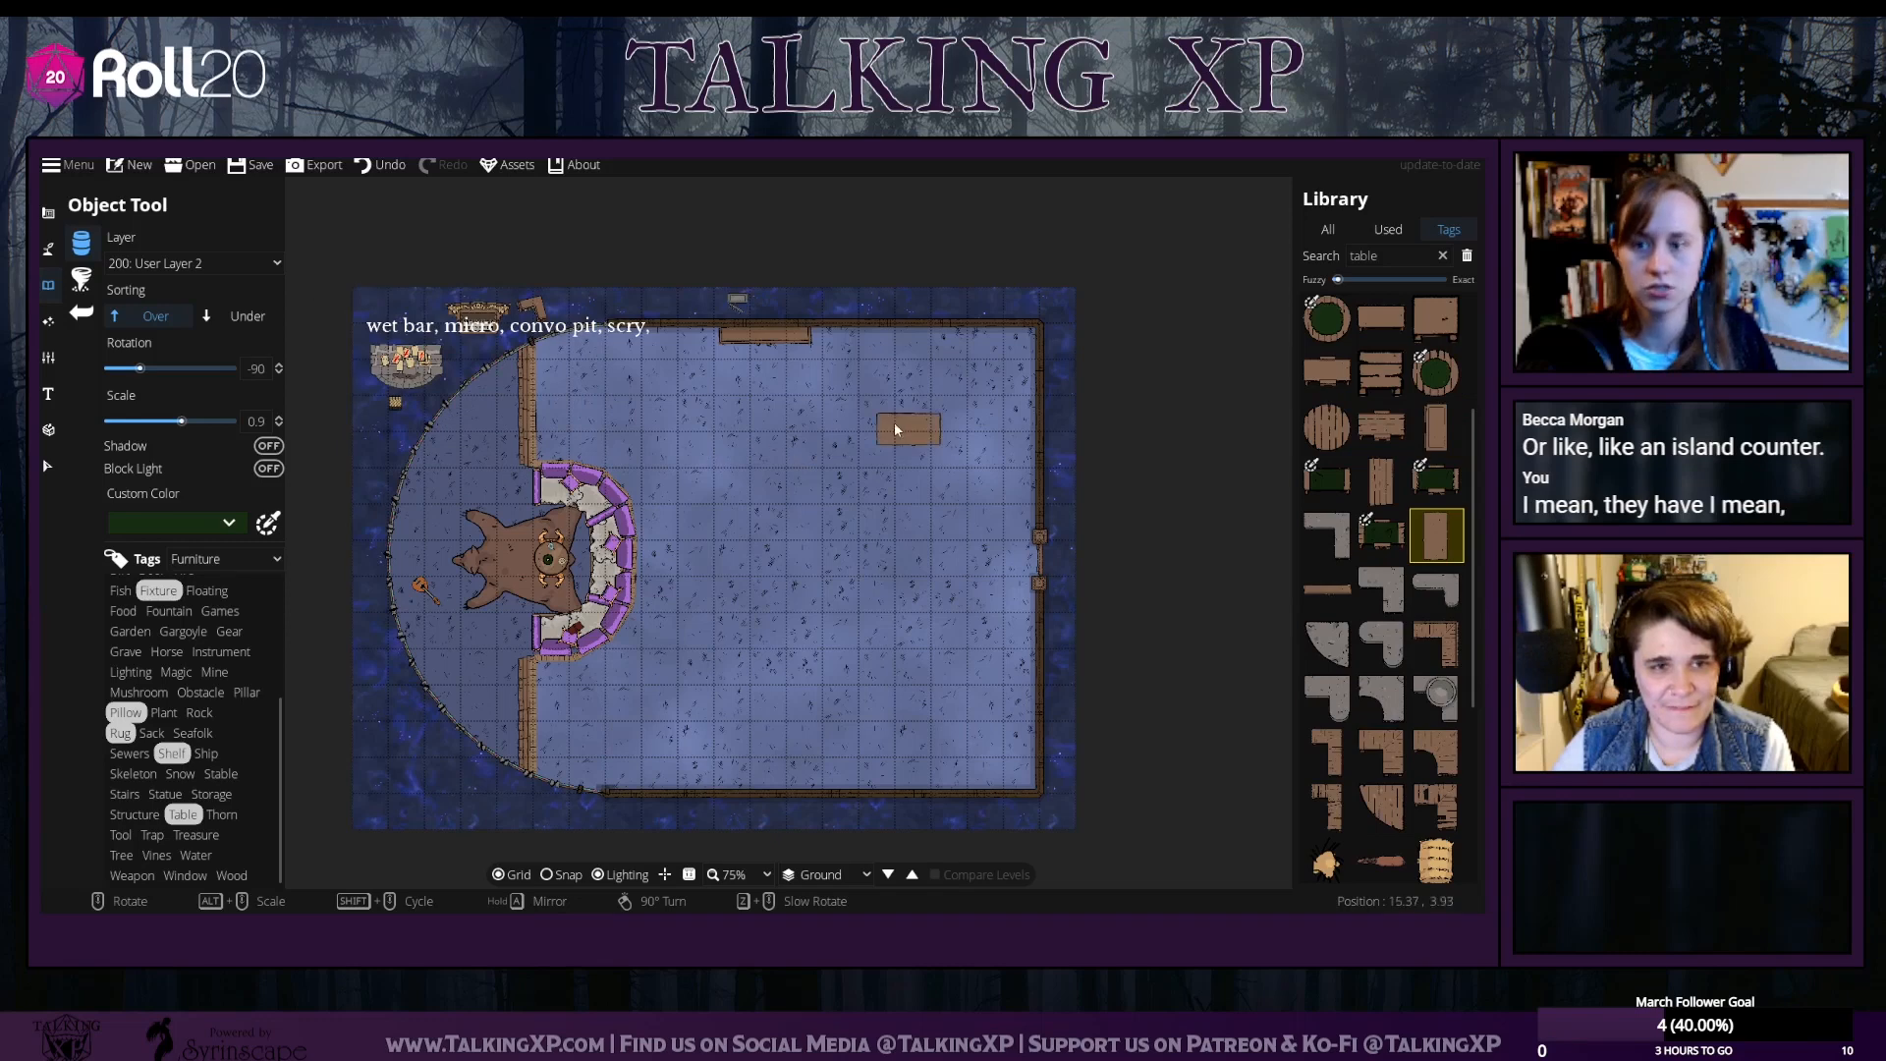
scroll(803, 415, "up", 3)
scroll(801, 416, "up", 1)
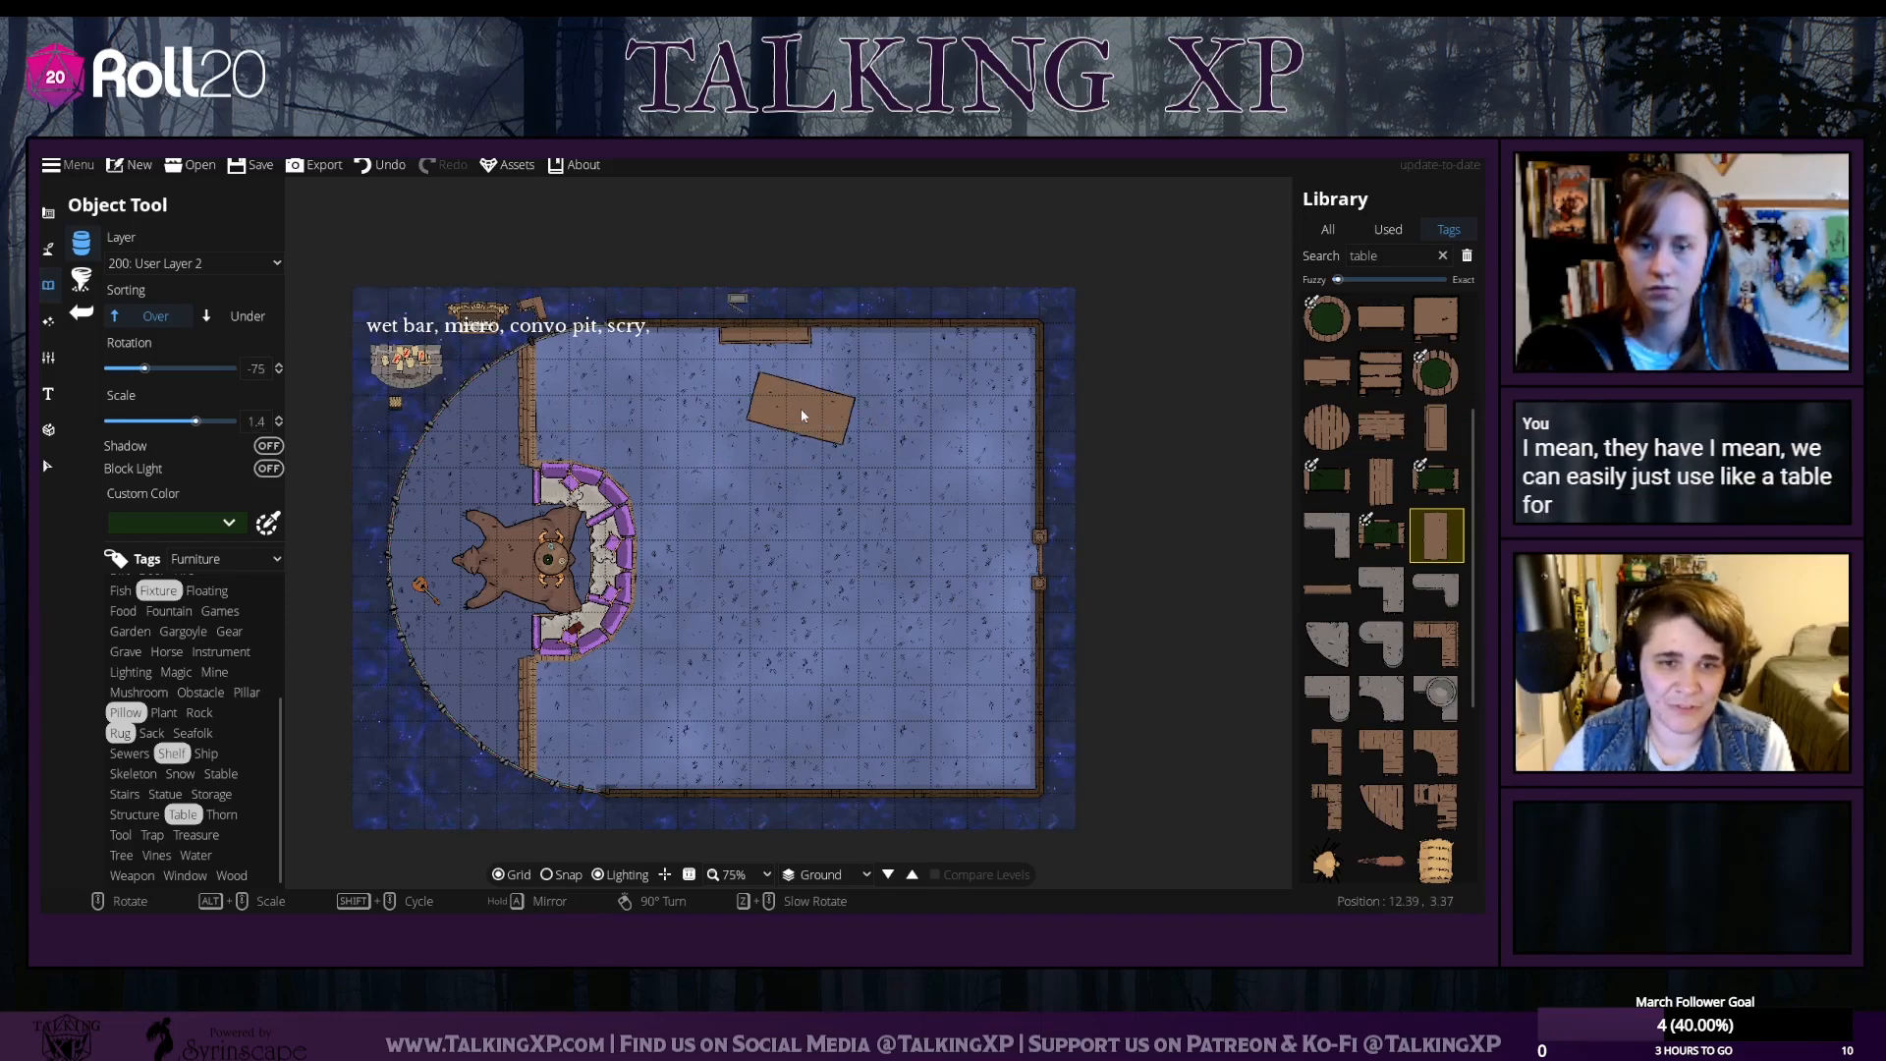
scroll(800, 416, "down", 1)
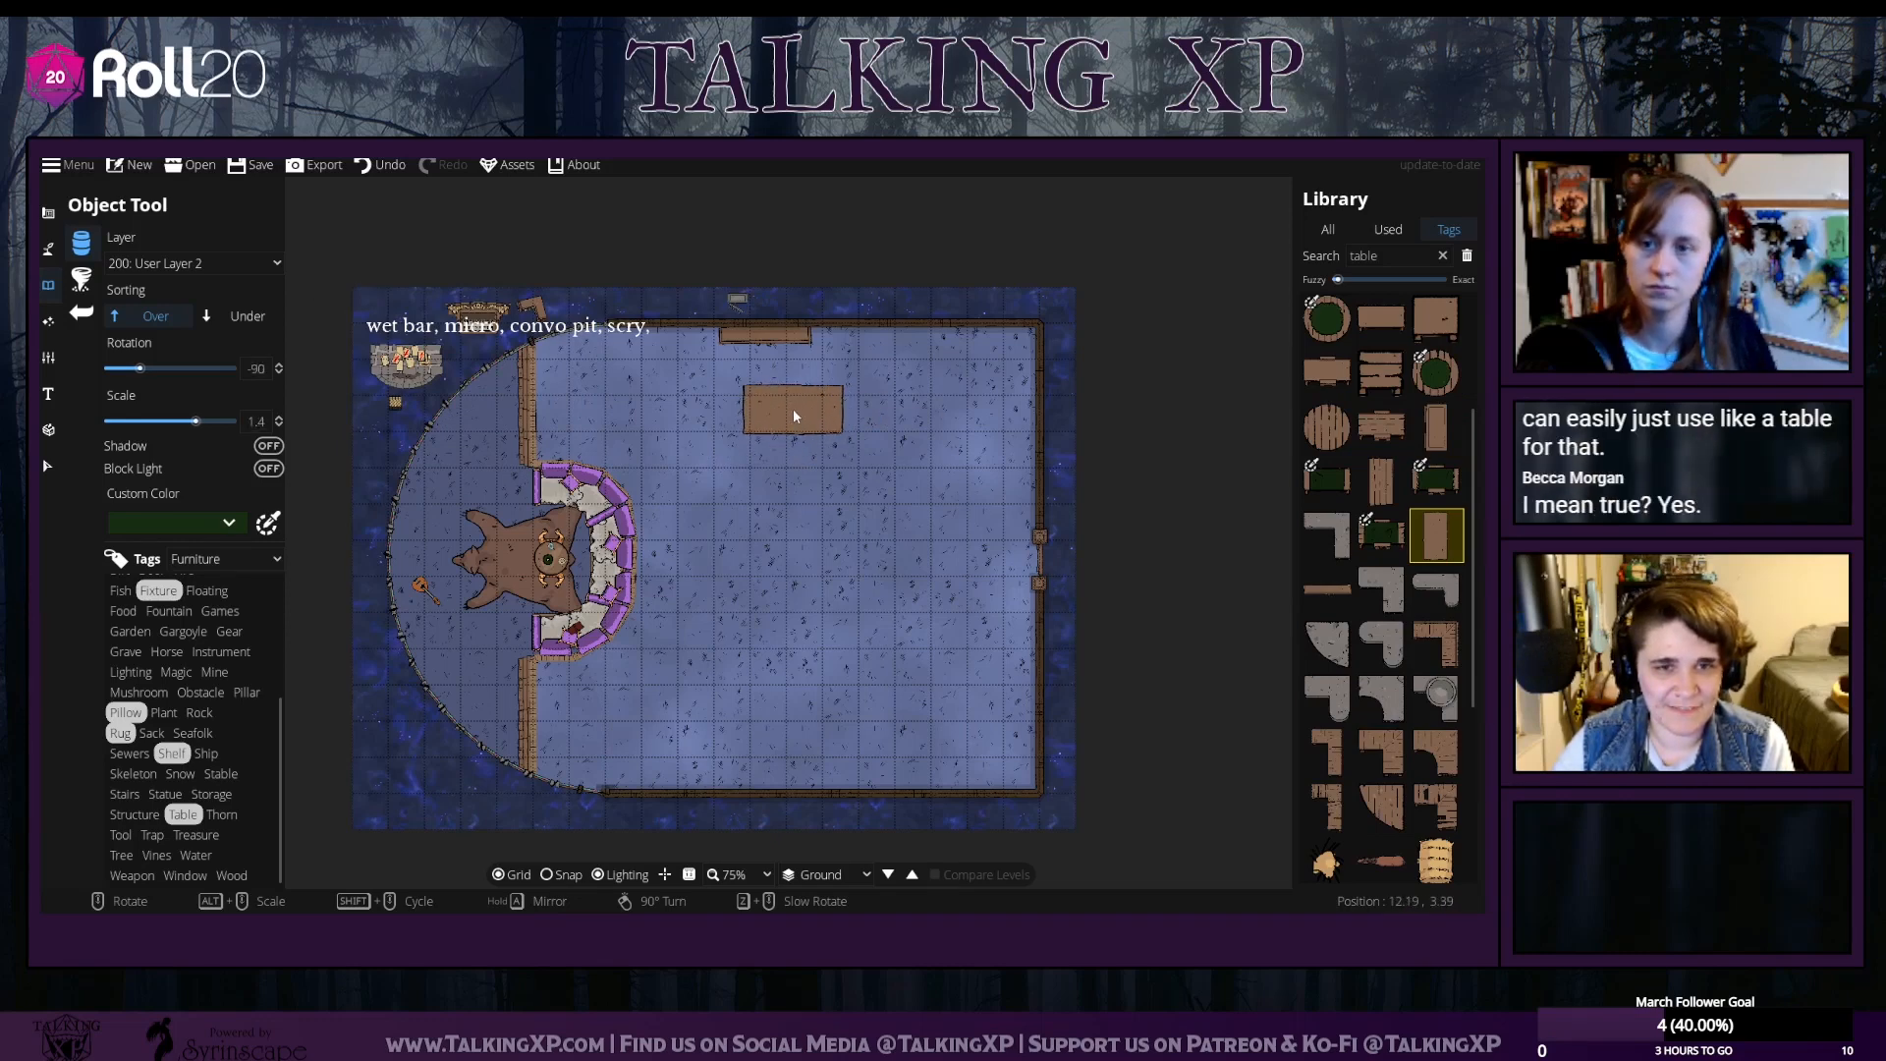
Look through the table objects and try out the square-cornered stone corner table at scale 2 with rotation 0
mouse_move(1389, 504)
scroll(1389, 504, "down", 3)
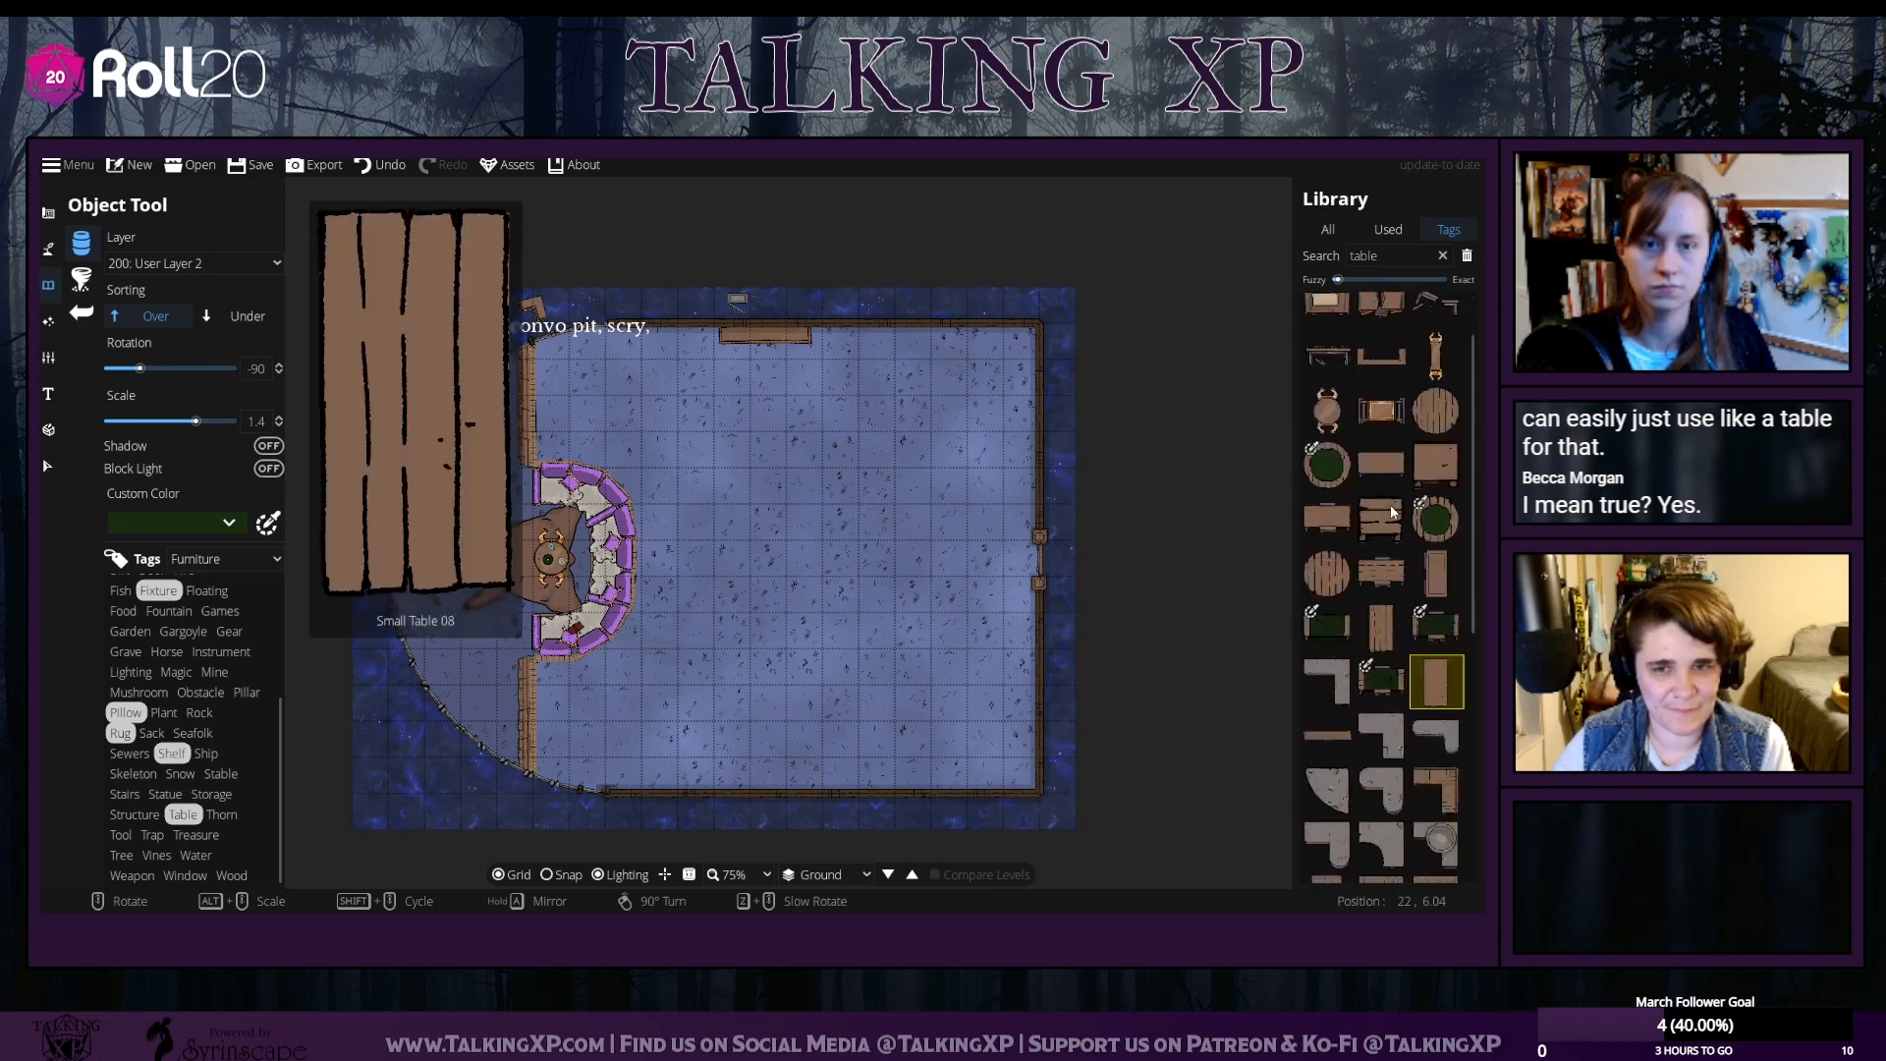
scroll(1387, 521, "up", 3)
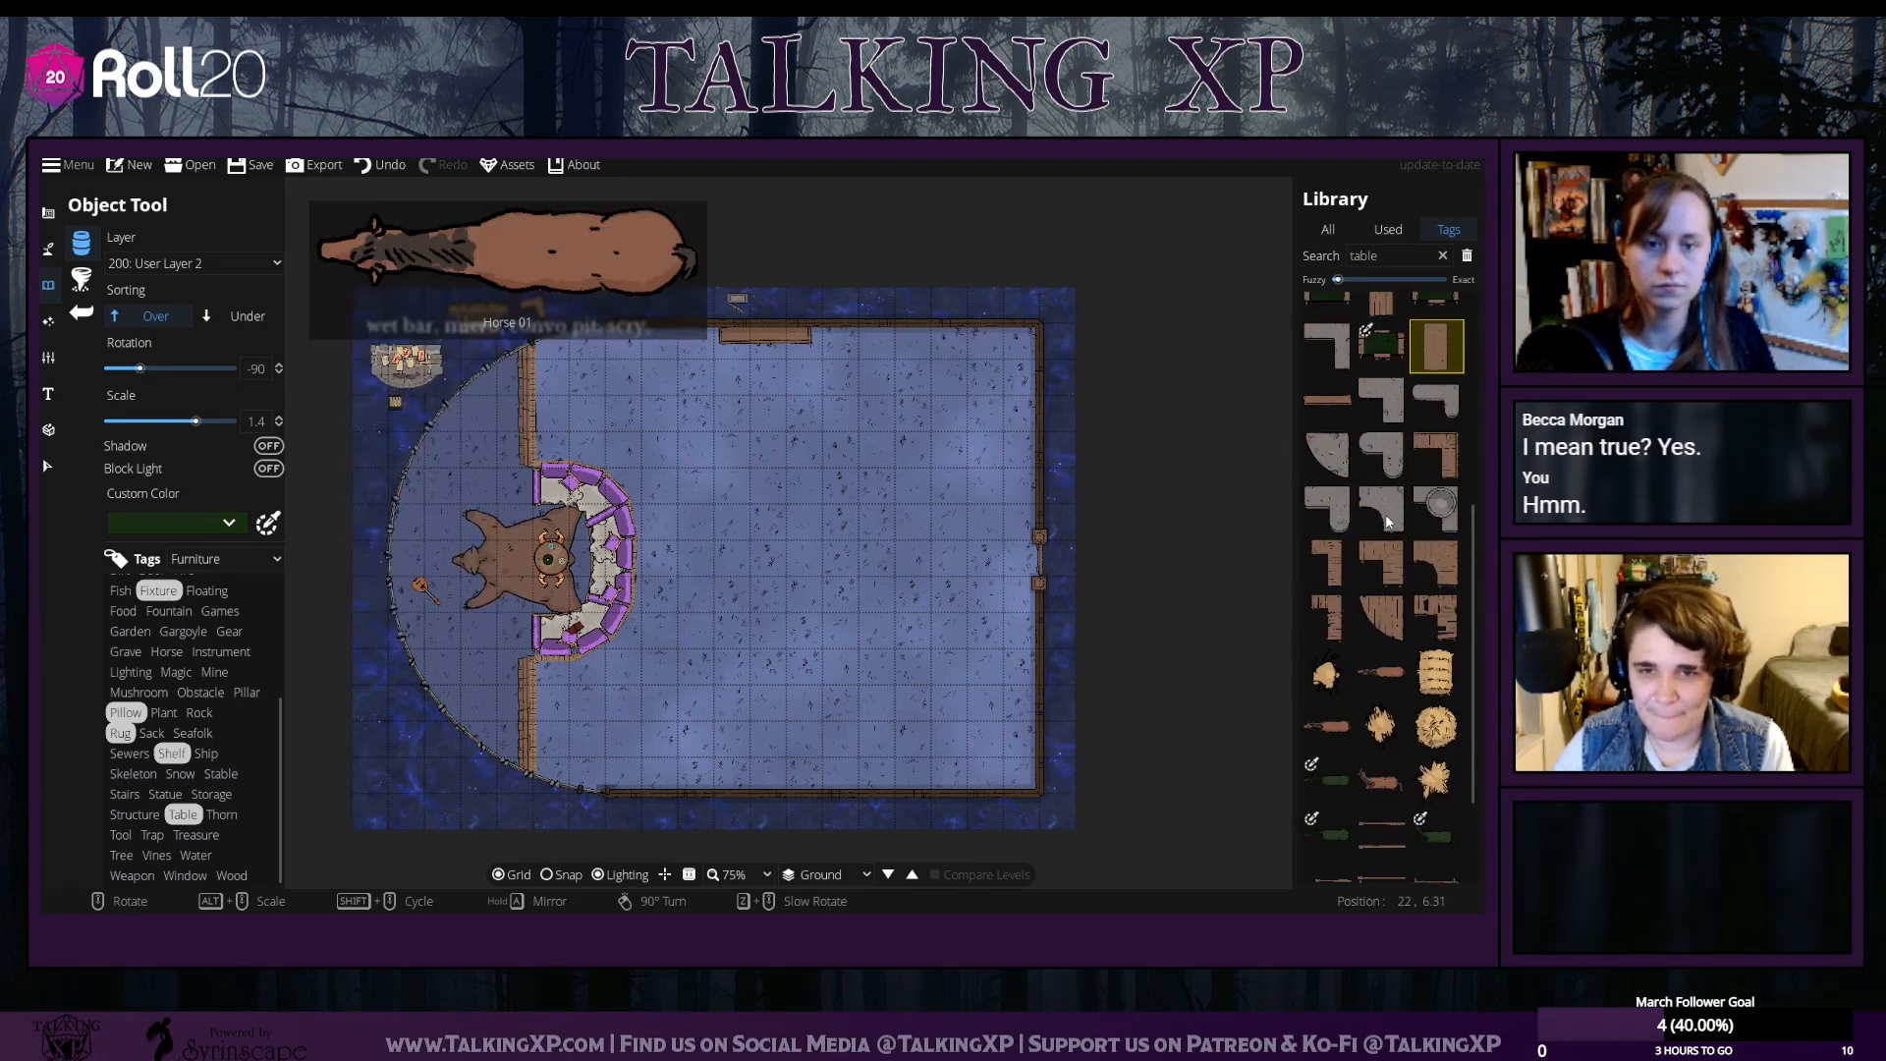
scroll(1364, 623, "up", 4)
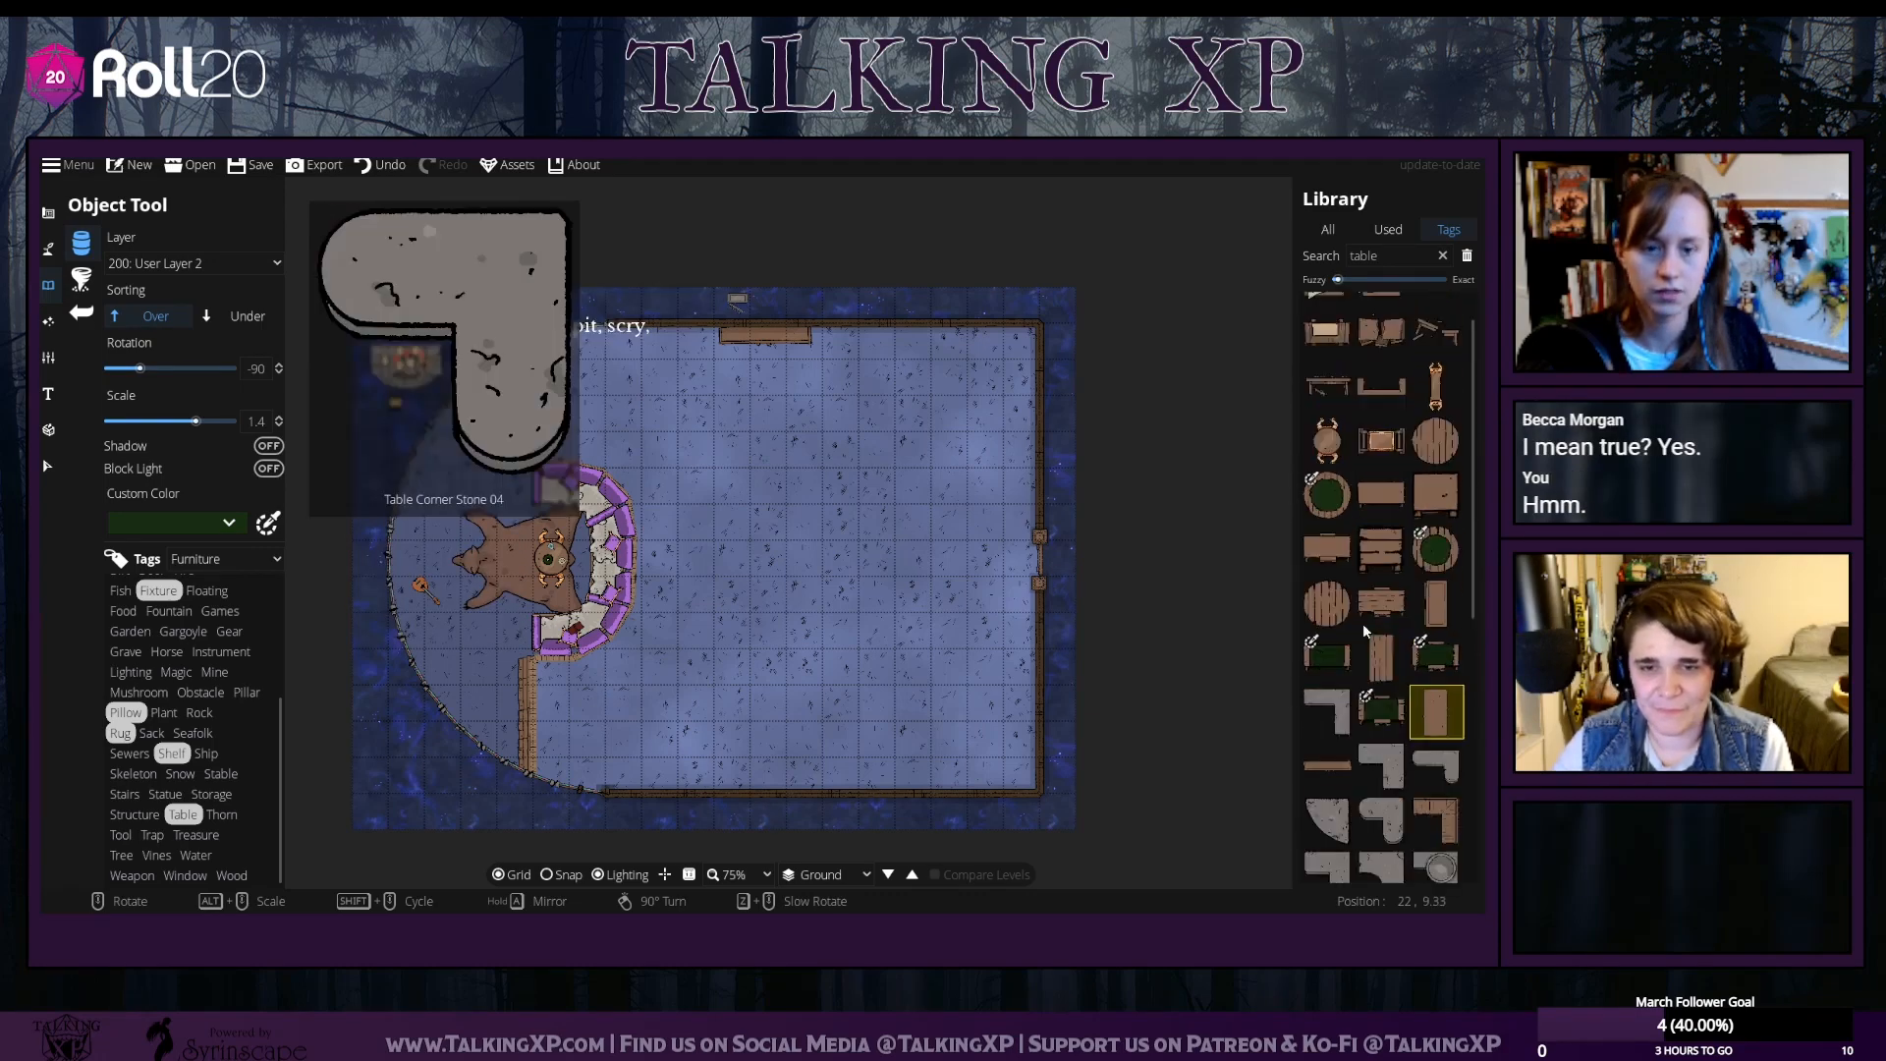
left_click(1339, 718)
scroll(949, 387, "up", 2)
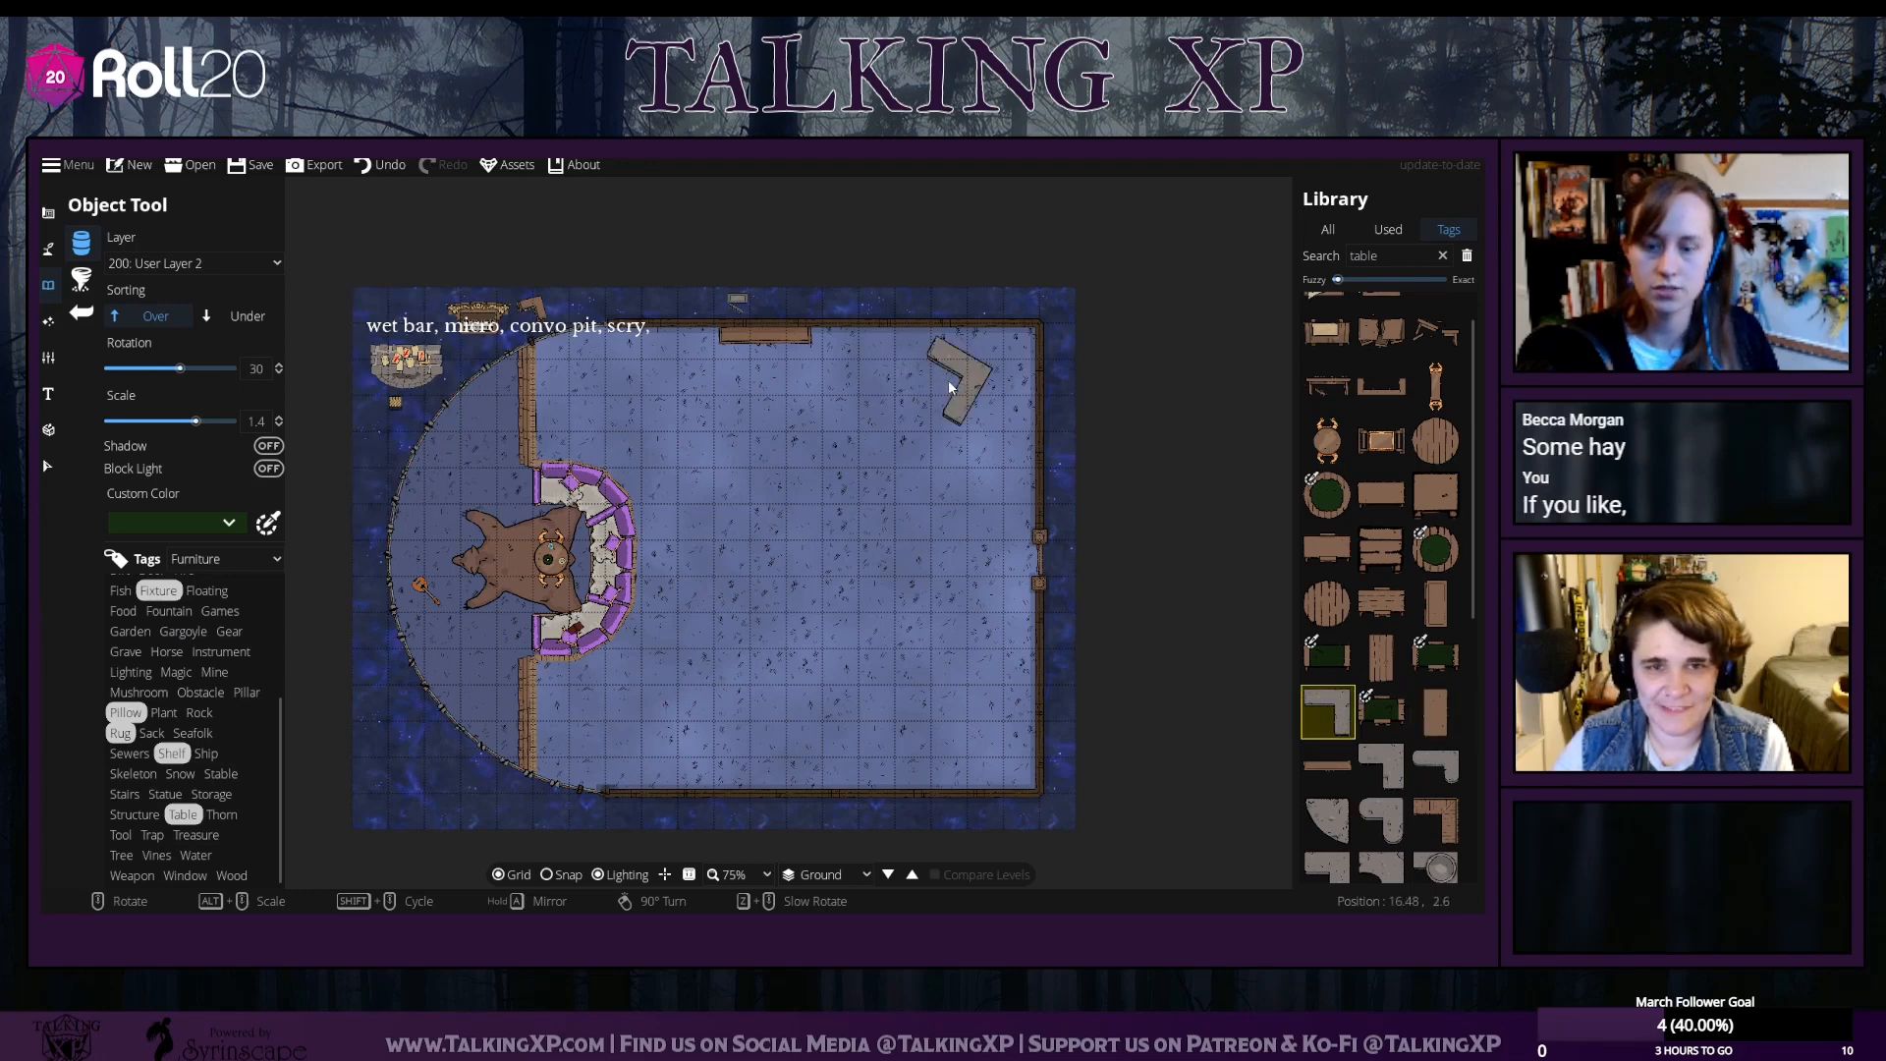
scroll(949, 387, "up", 6)
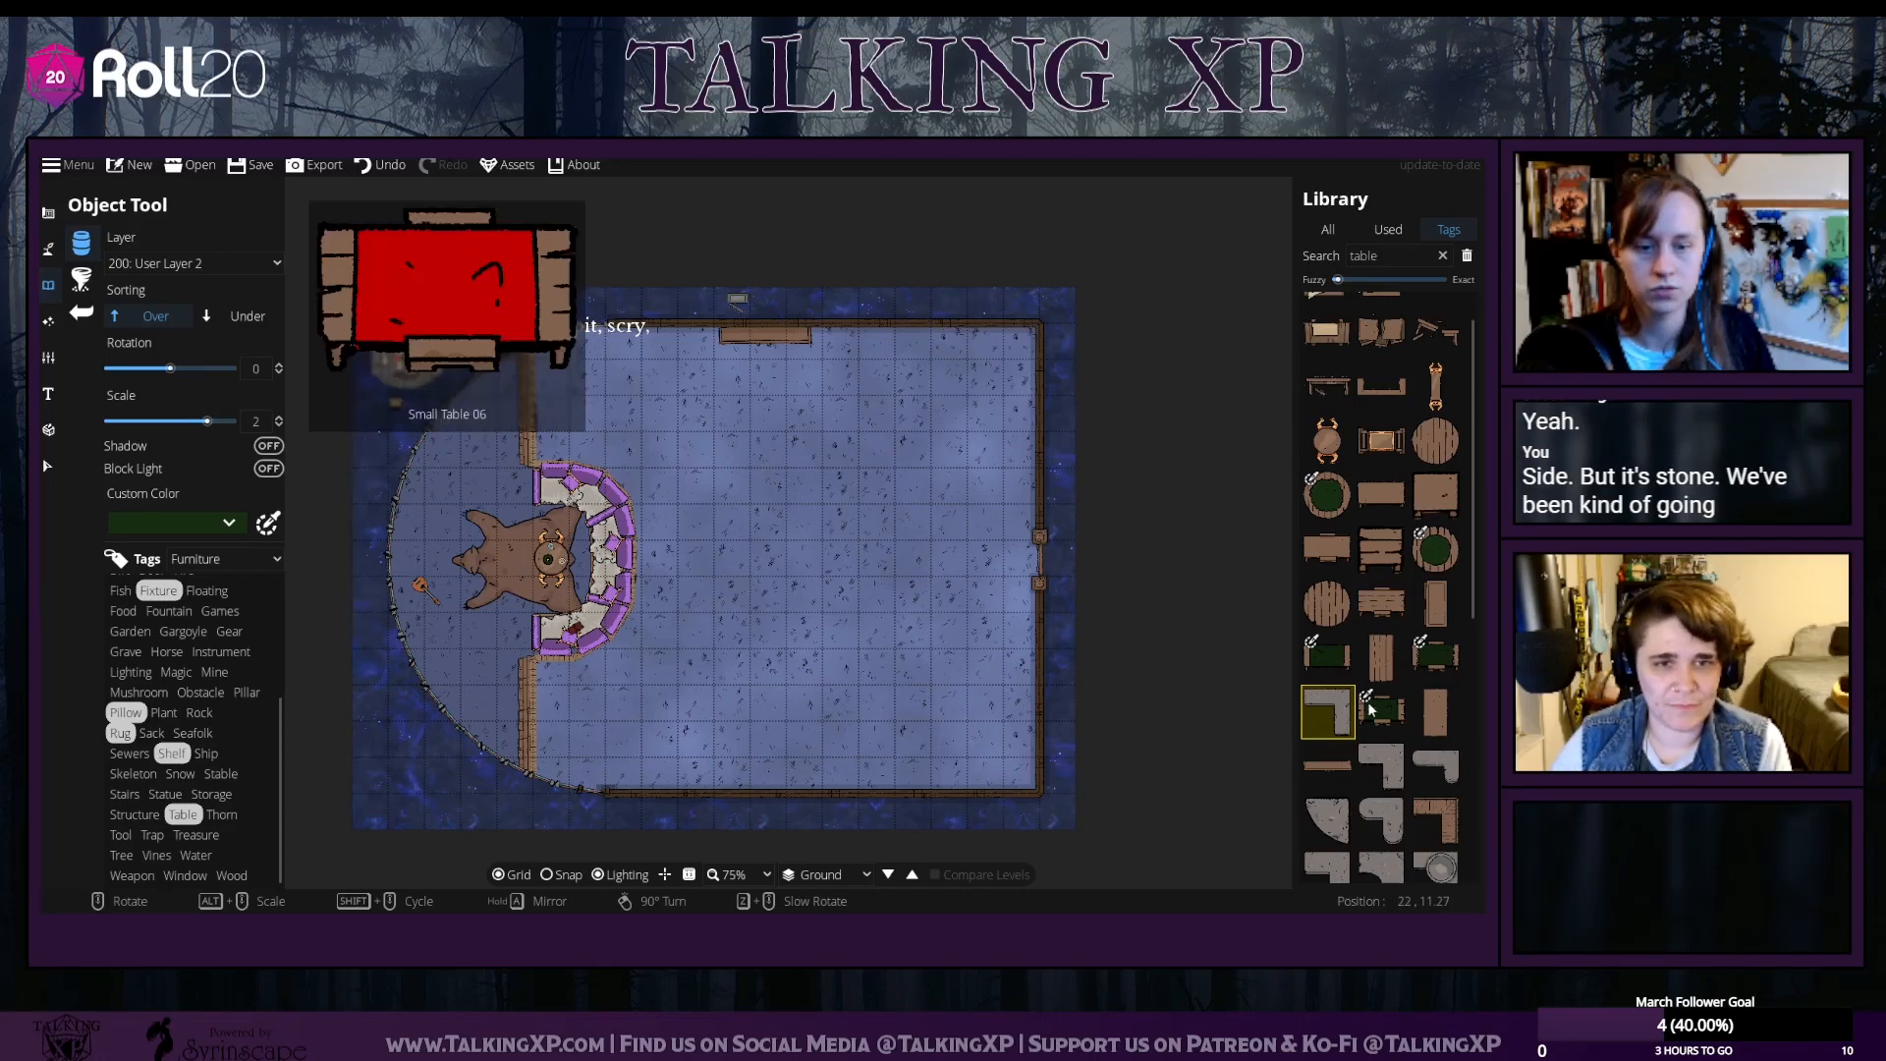
Place the plain rectangular wooden table Small Table 09 as a dinner table near the room's upper middle, scale 1.9, rotated to 90 degrees
left_click(1433, 817)
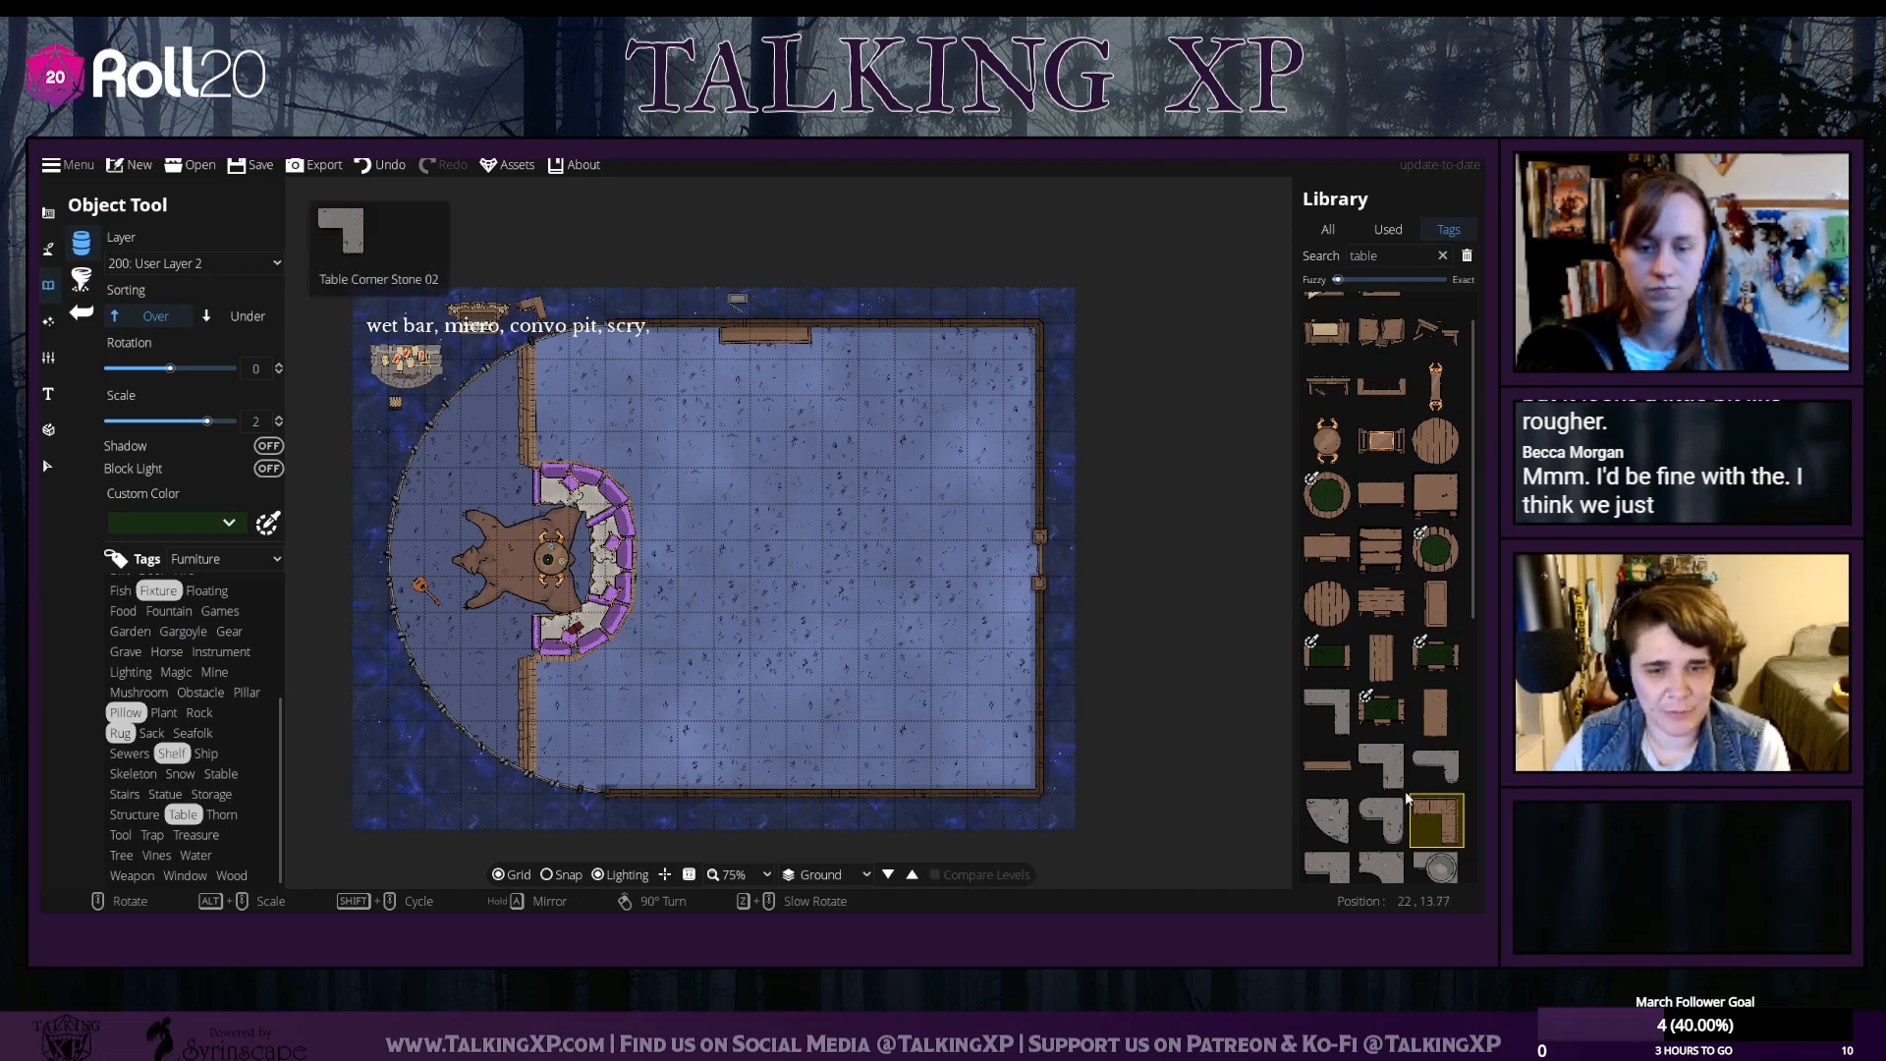
mouse_move(1332, 737)
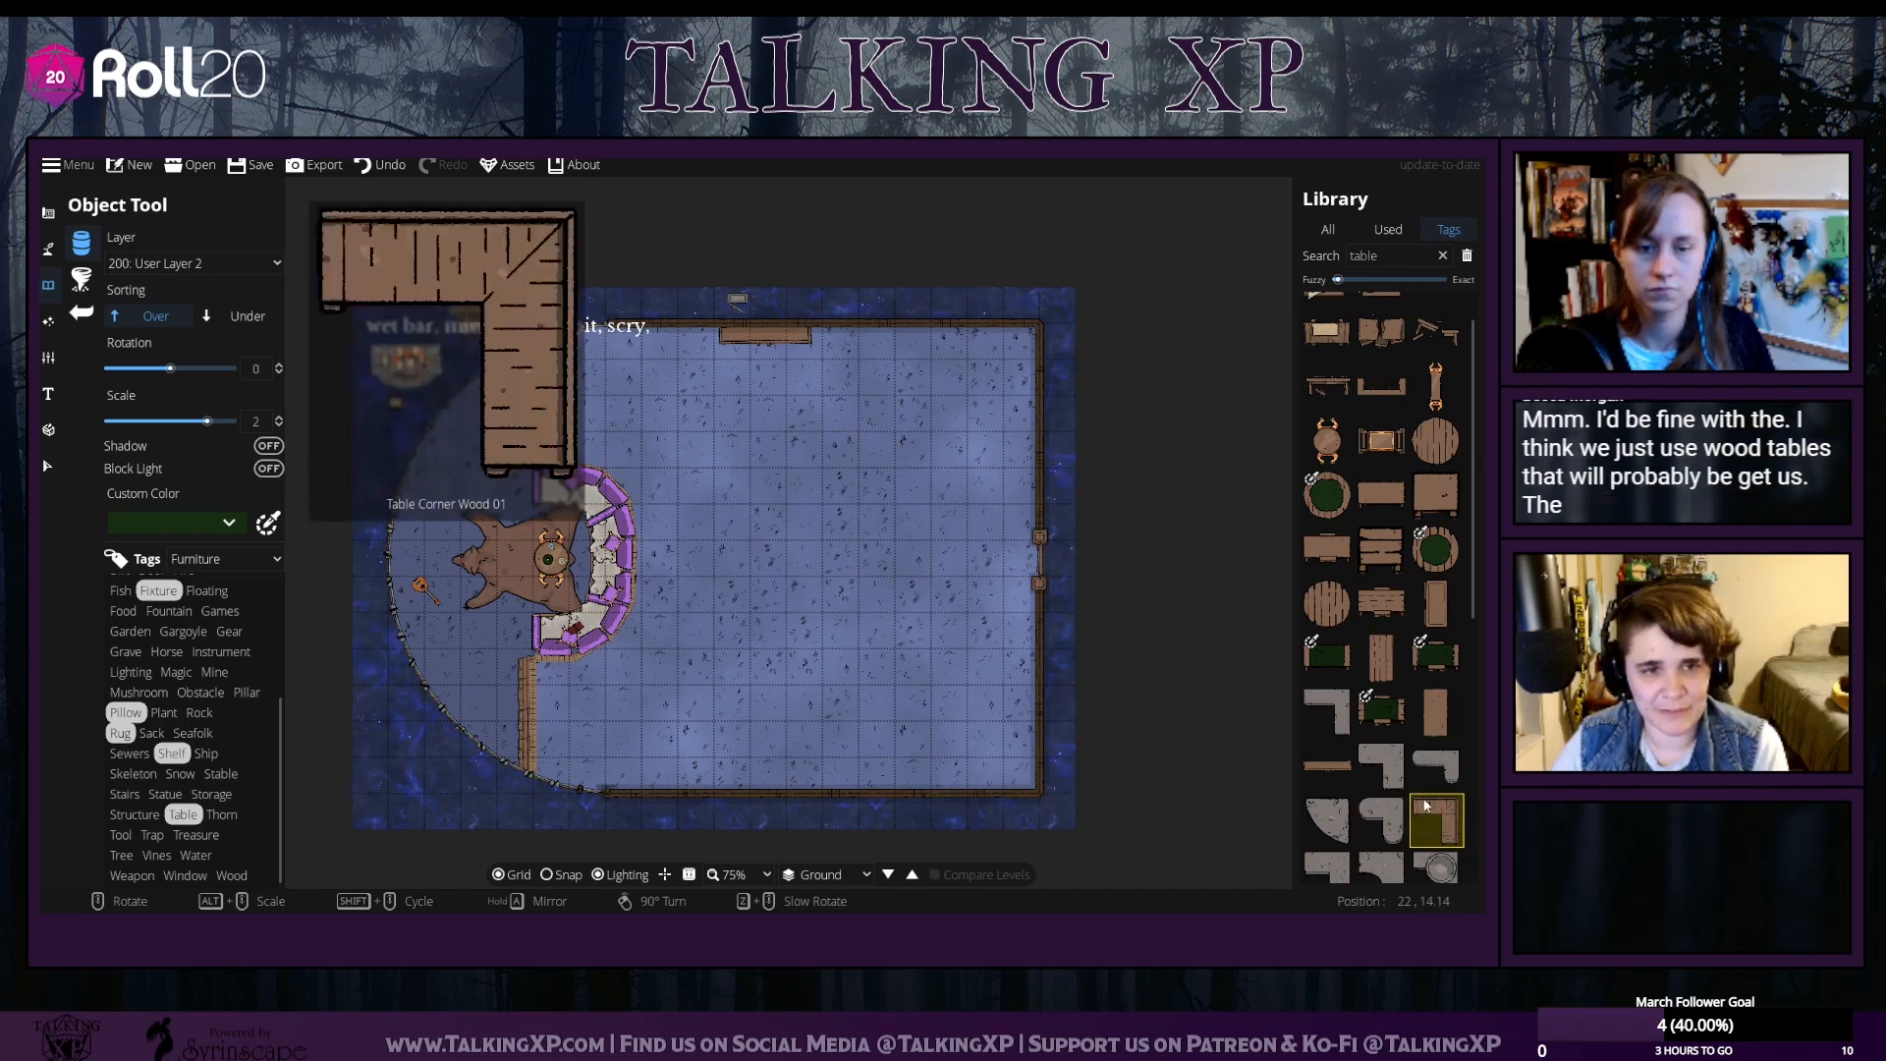
left_click(1439, 697)
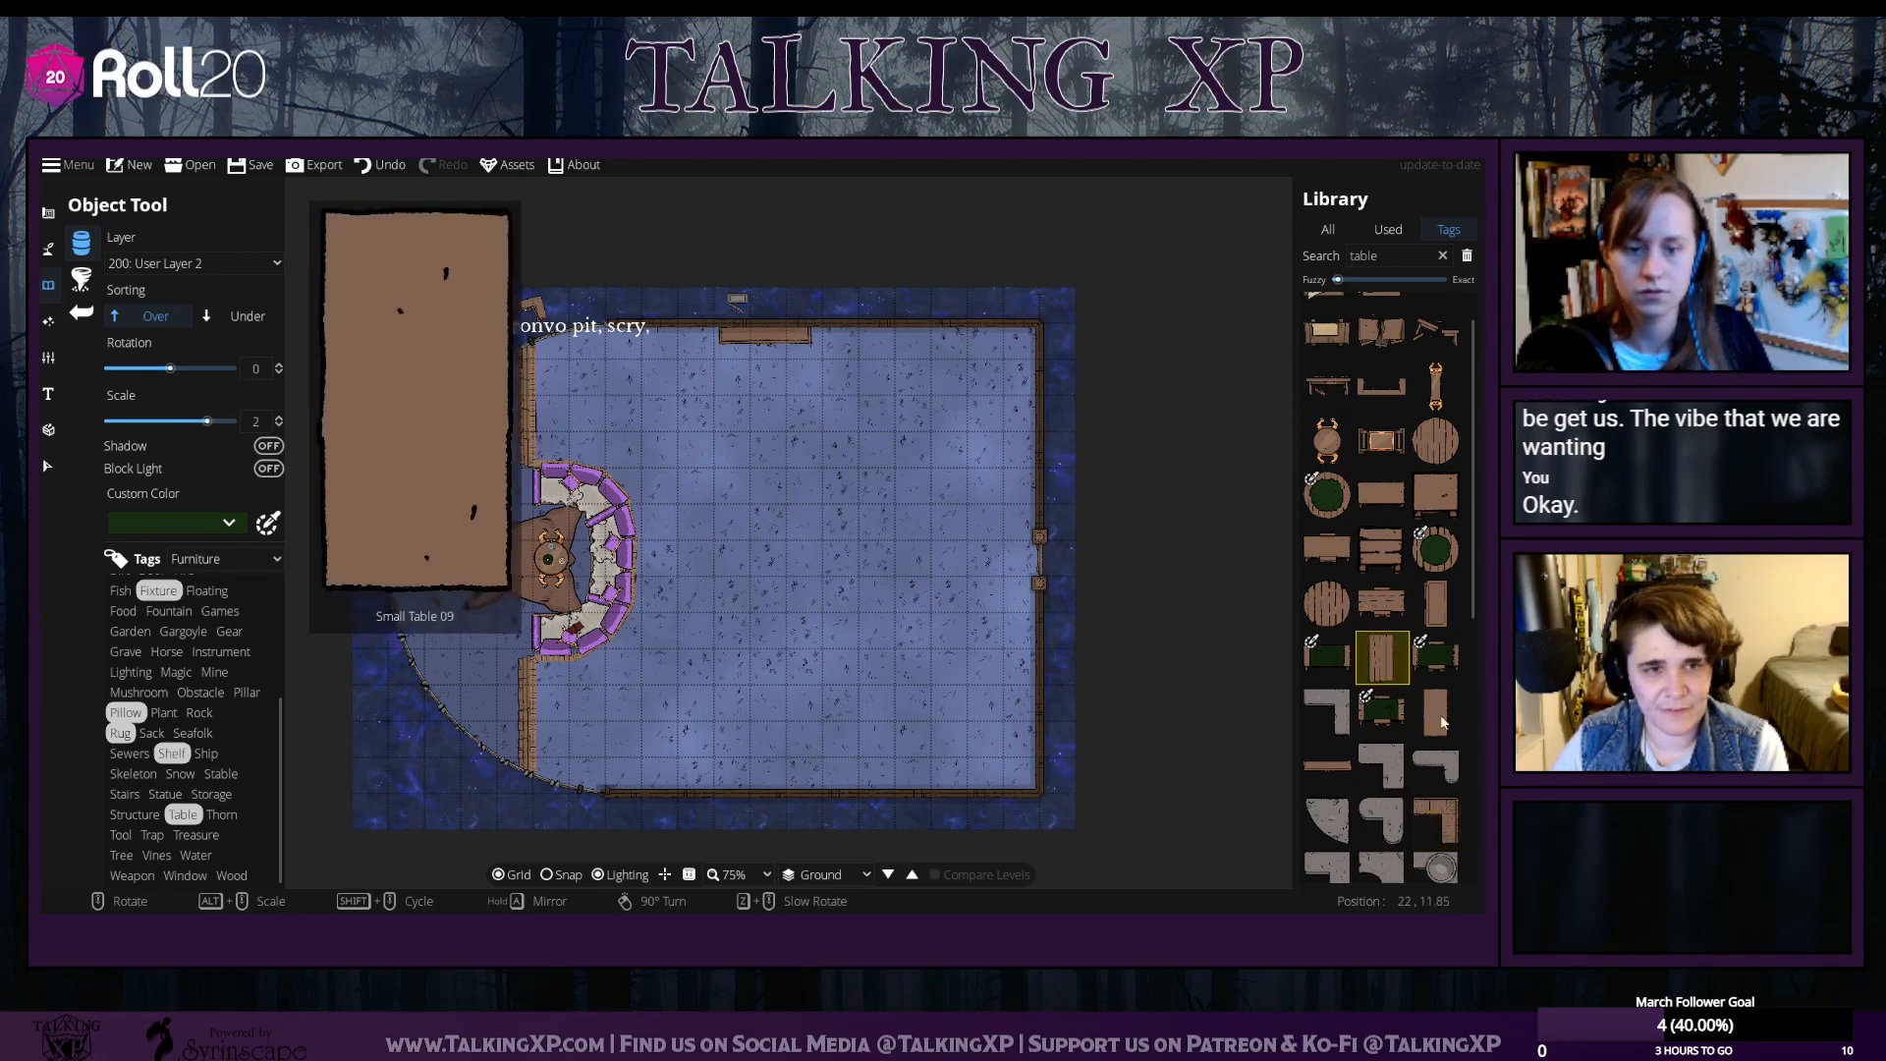
scroll(844, 420, "up", 7)
scroll(849, 416, "down", 1)
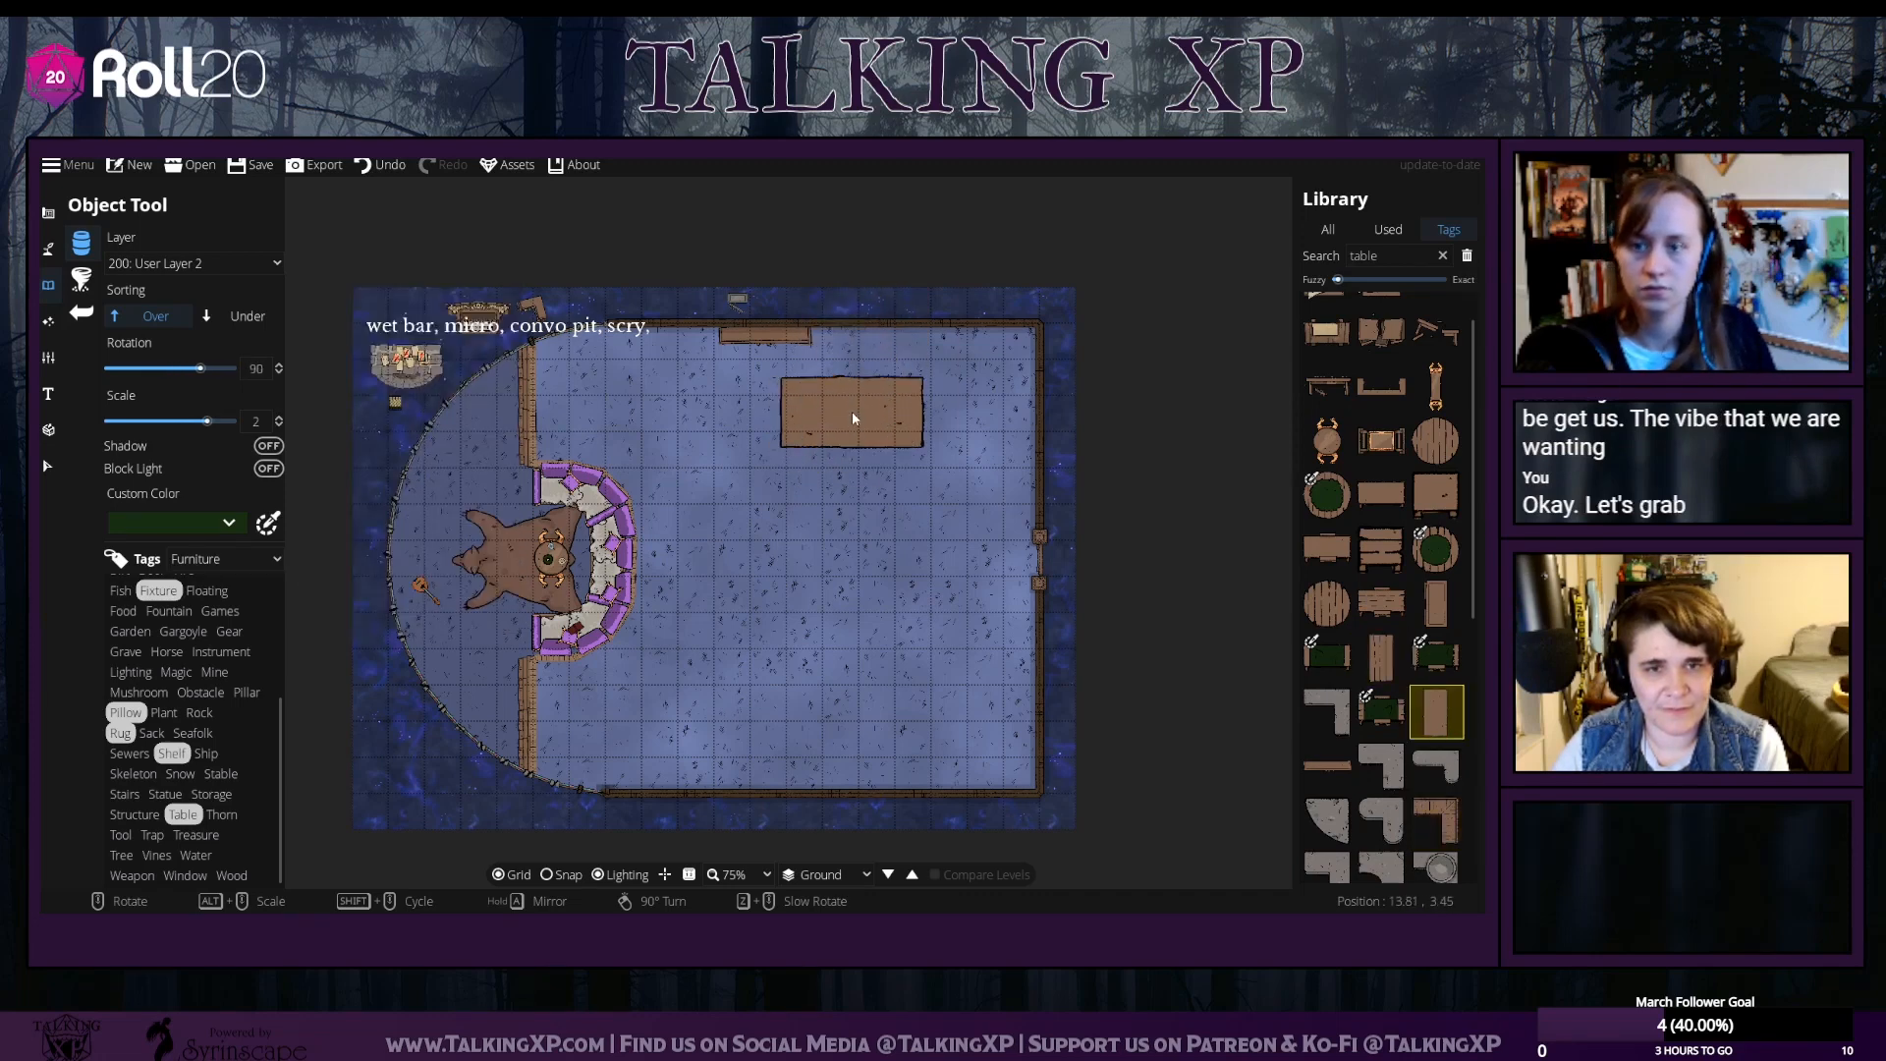
scroll(904, 423, "down", 2, "alt")
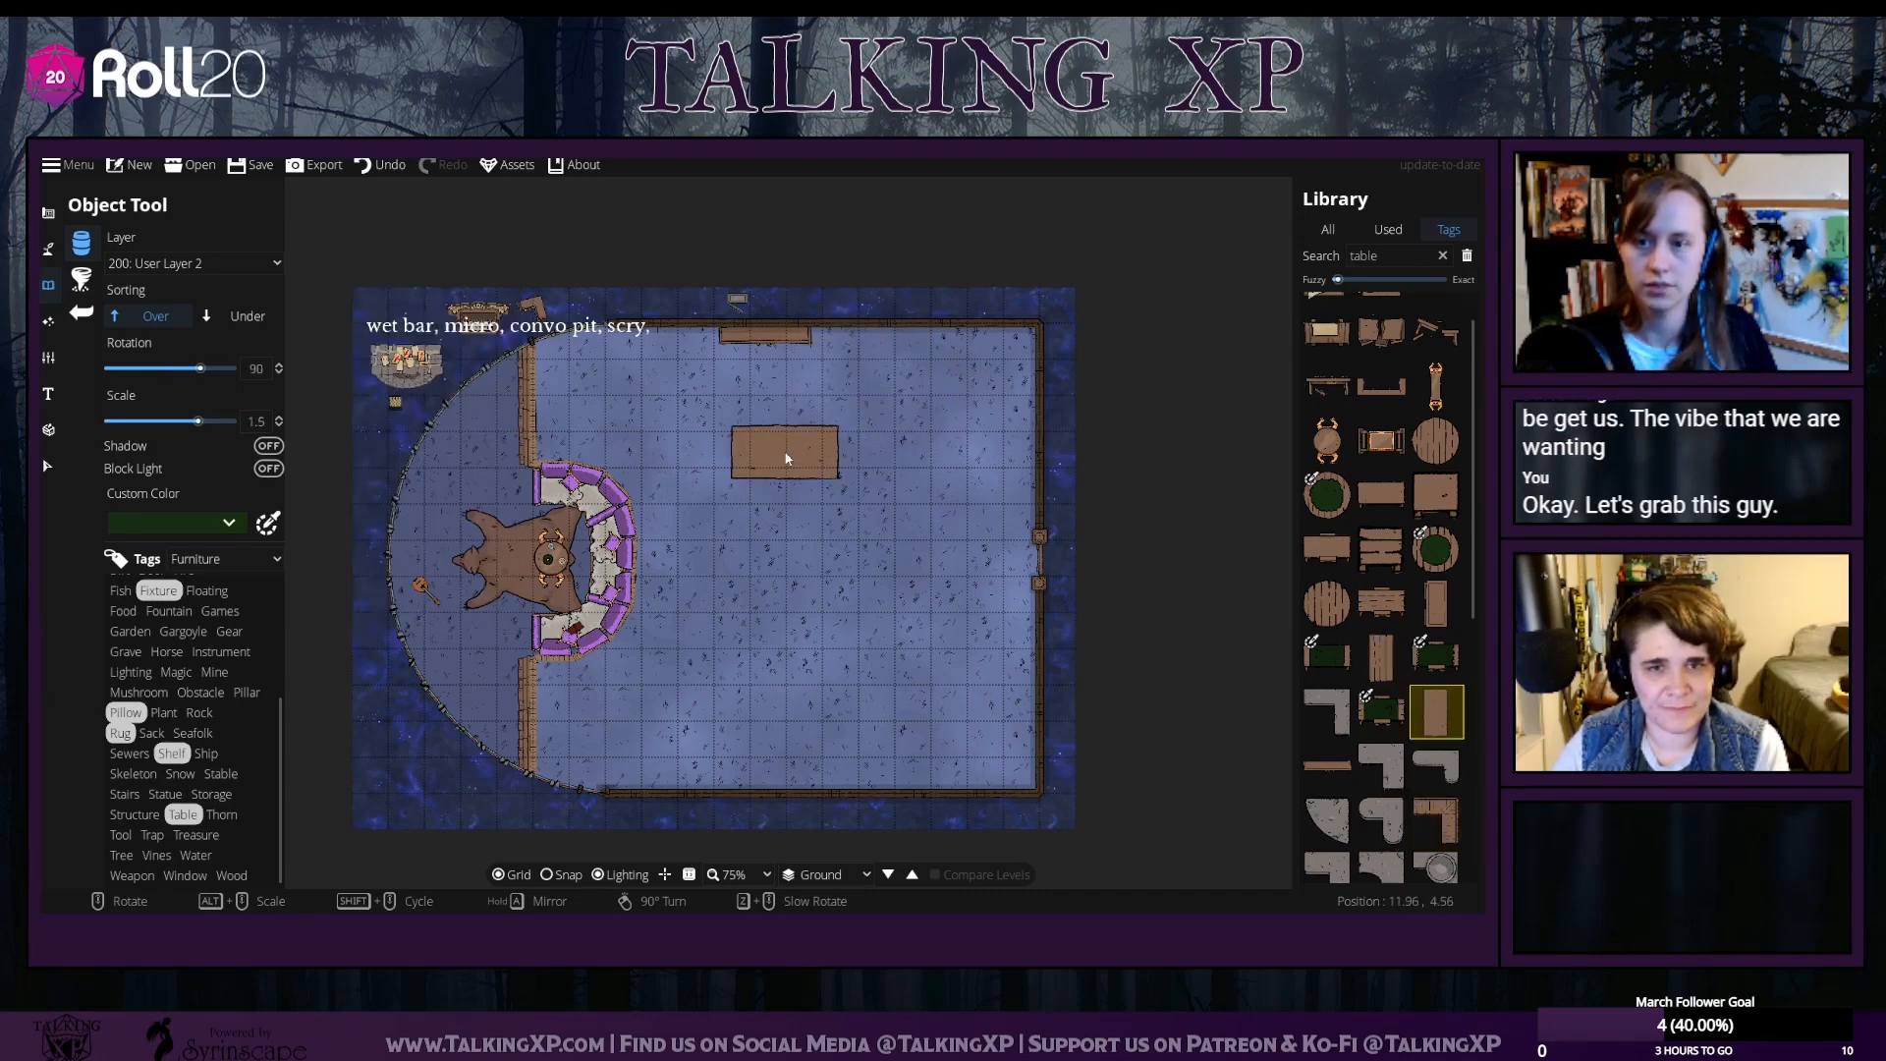
scroll(817, 430, "up", 4, "alt")
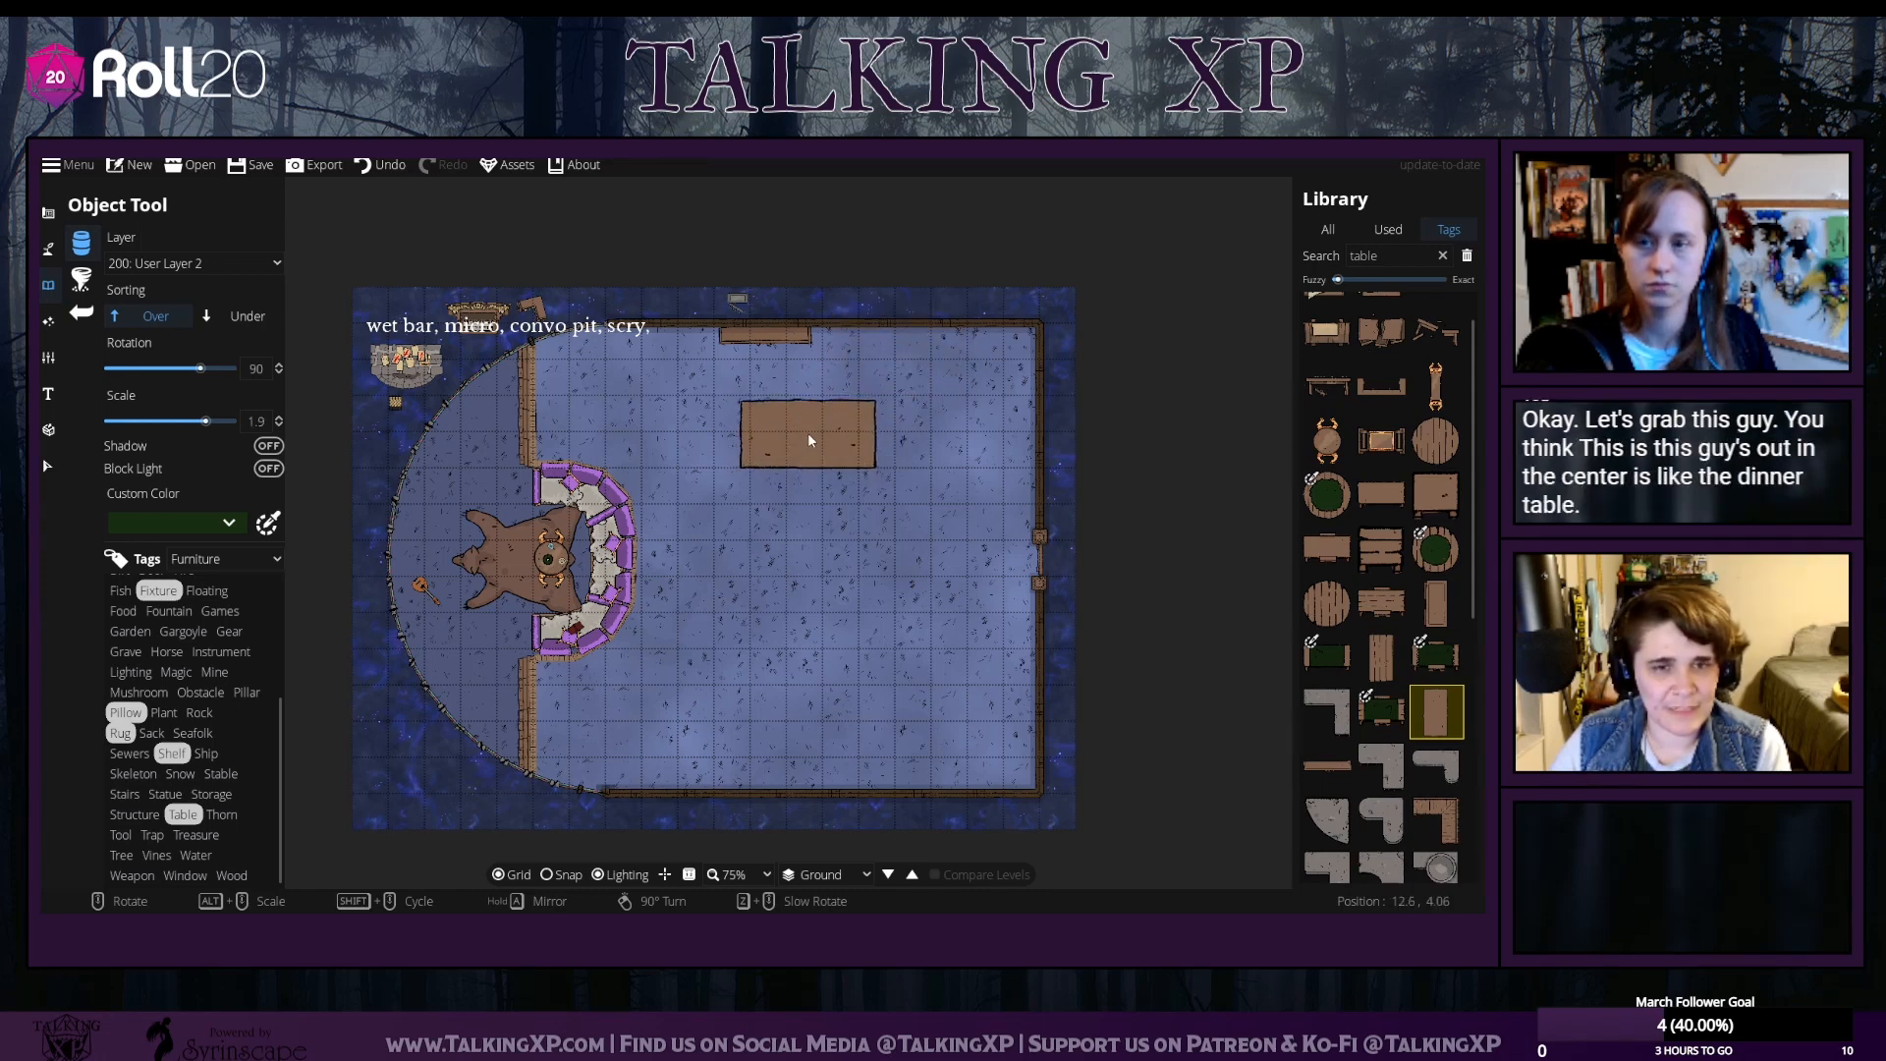
left_click(810, 433)
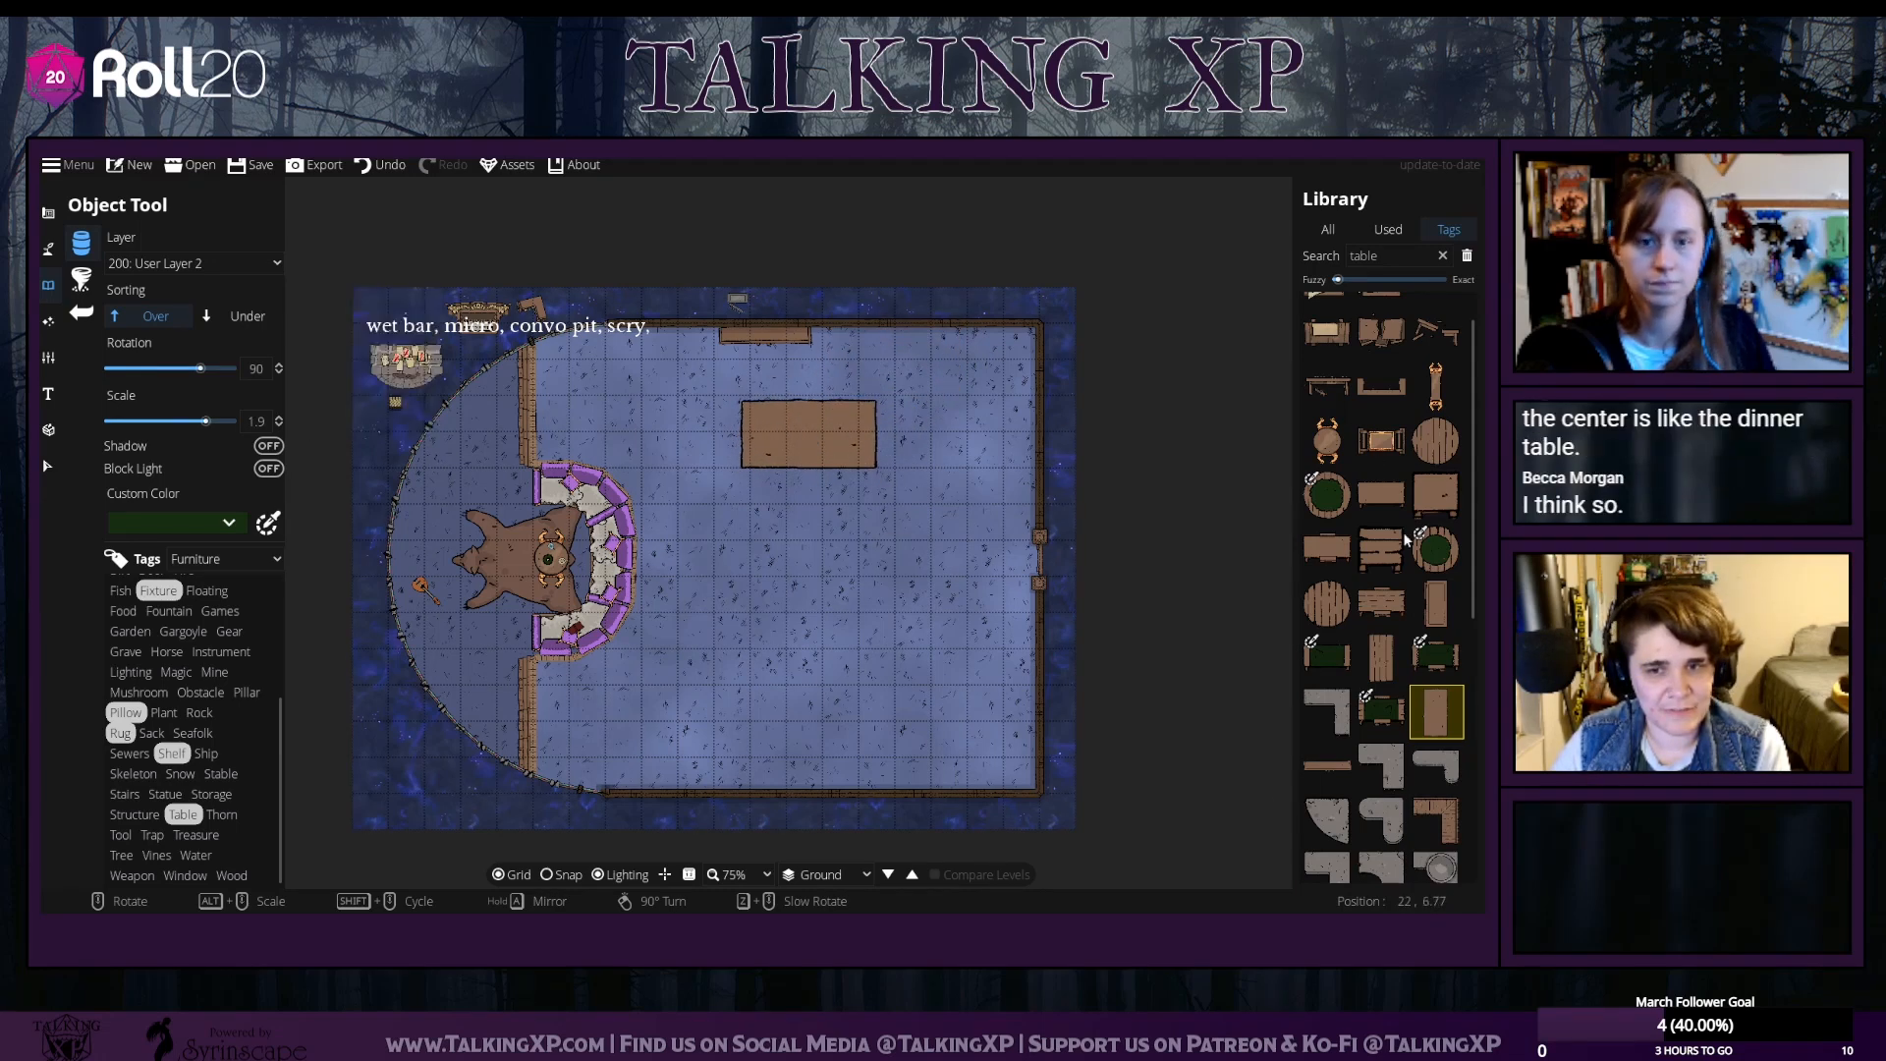
Place the framed wooden table upright against the upper part of the east wall at scale 1.2 with rotation 0
left_click(1437, 601)
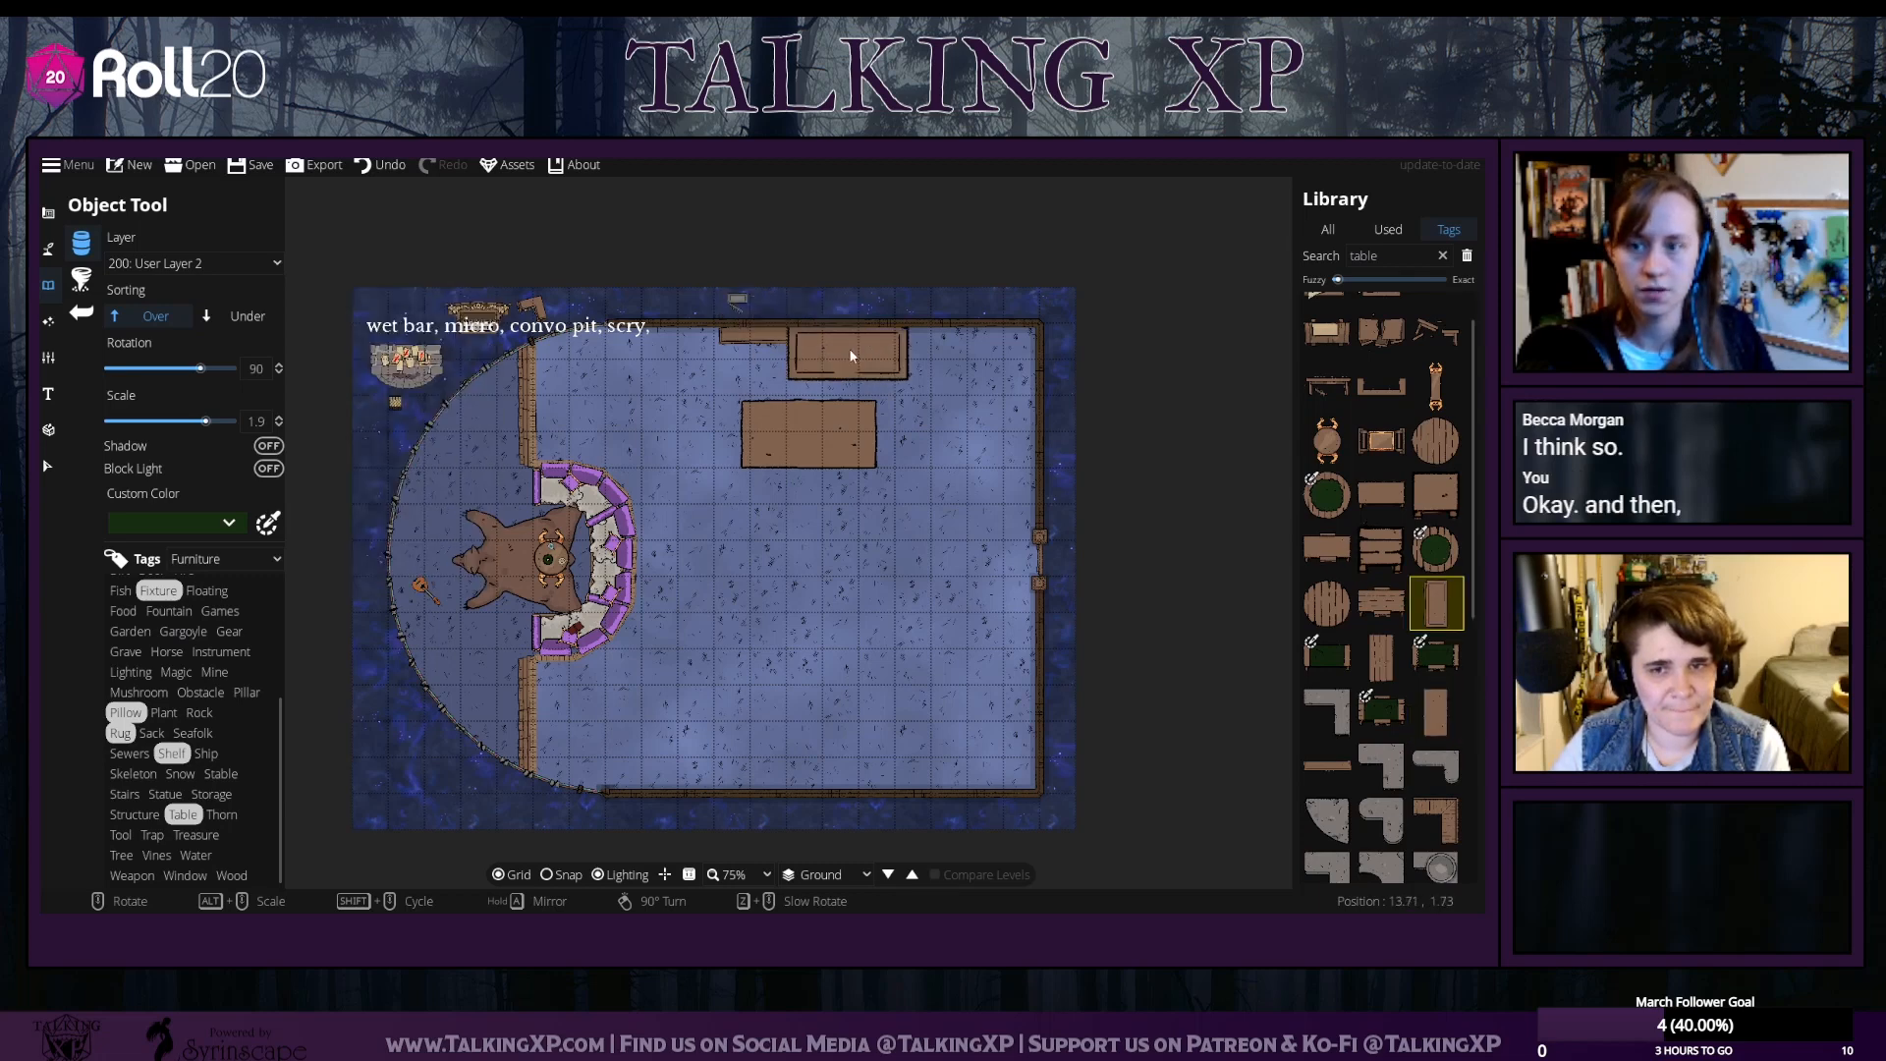
scroll(924, 378, "down", 4)
scroll(951, 403, "up", 7)
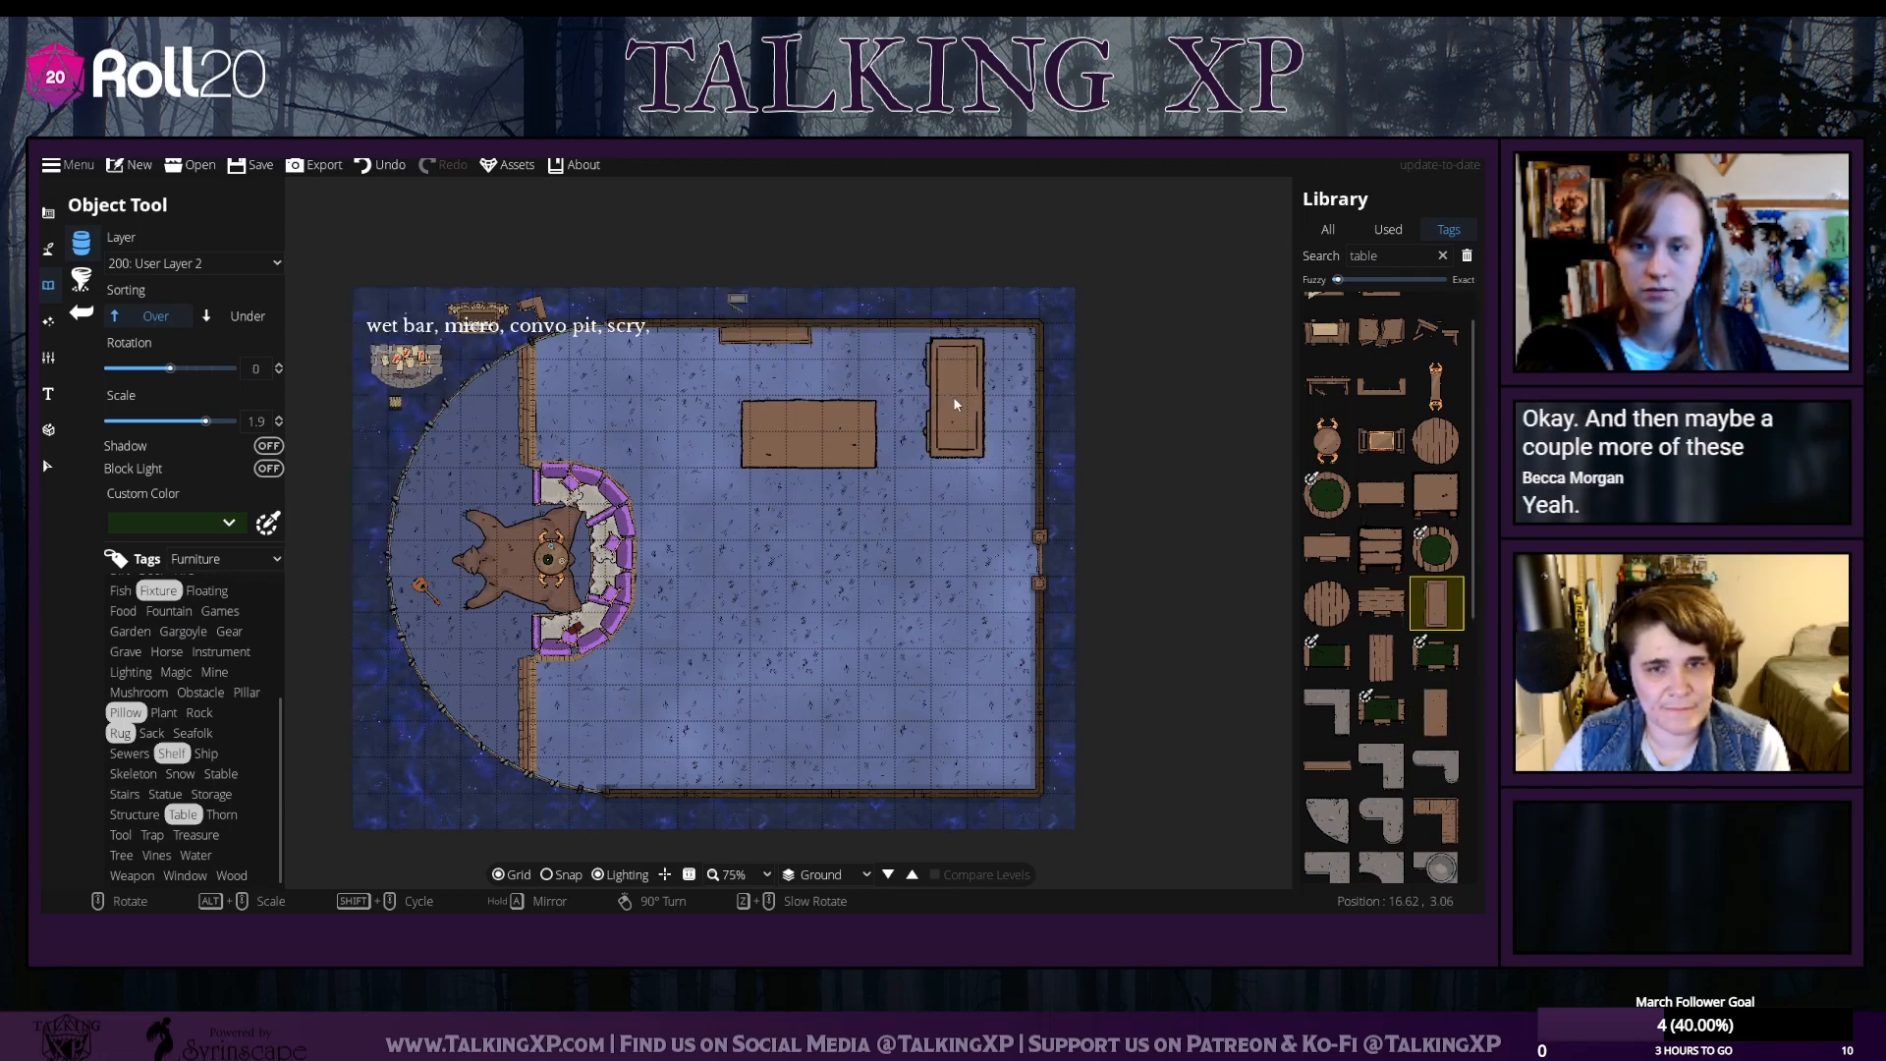
scroll(953, 397, "down", 8)
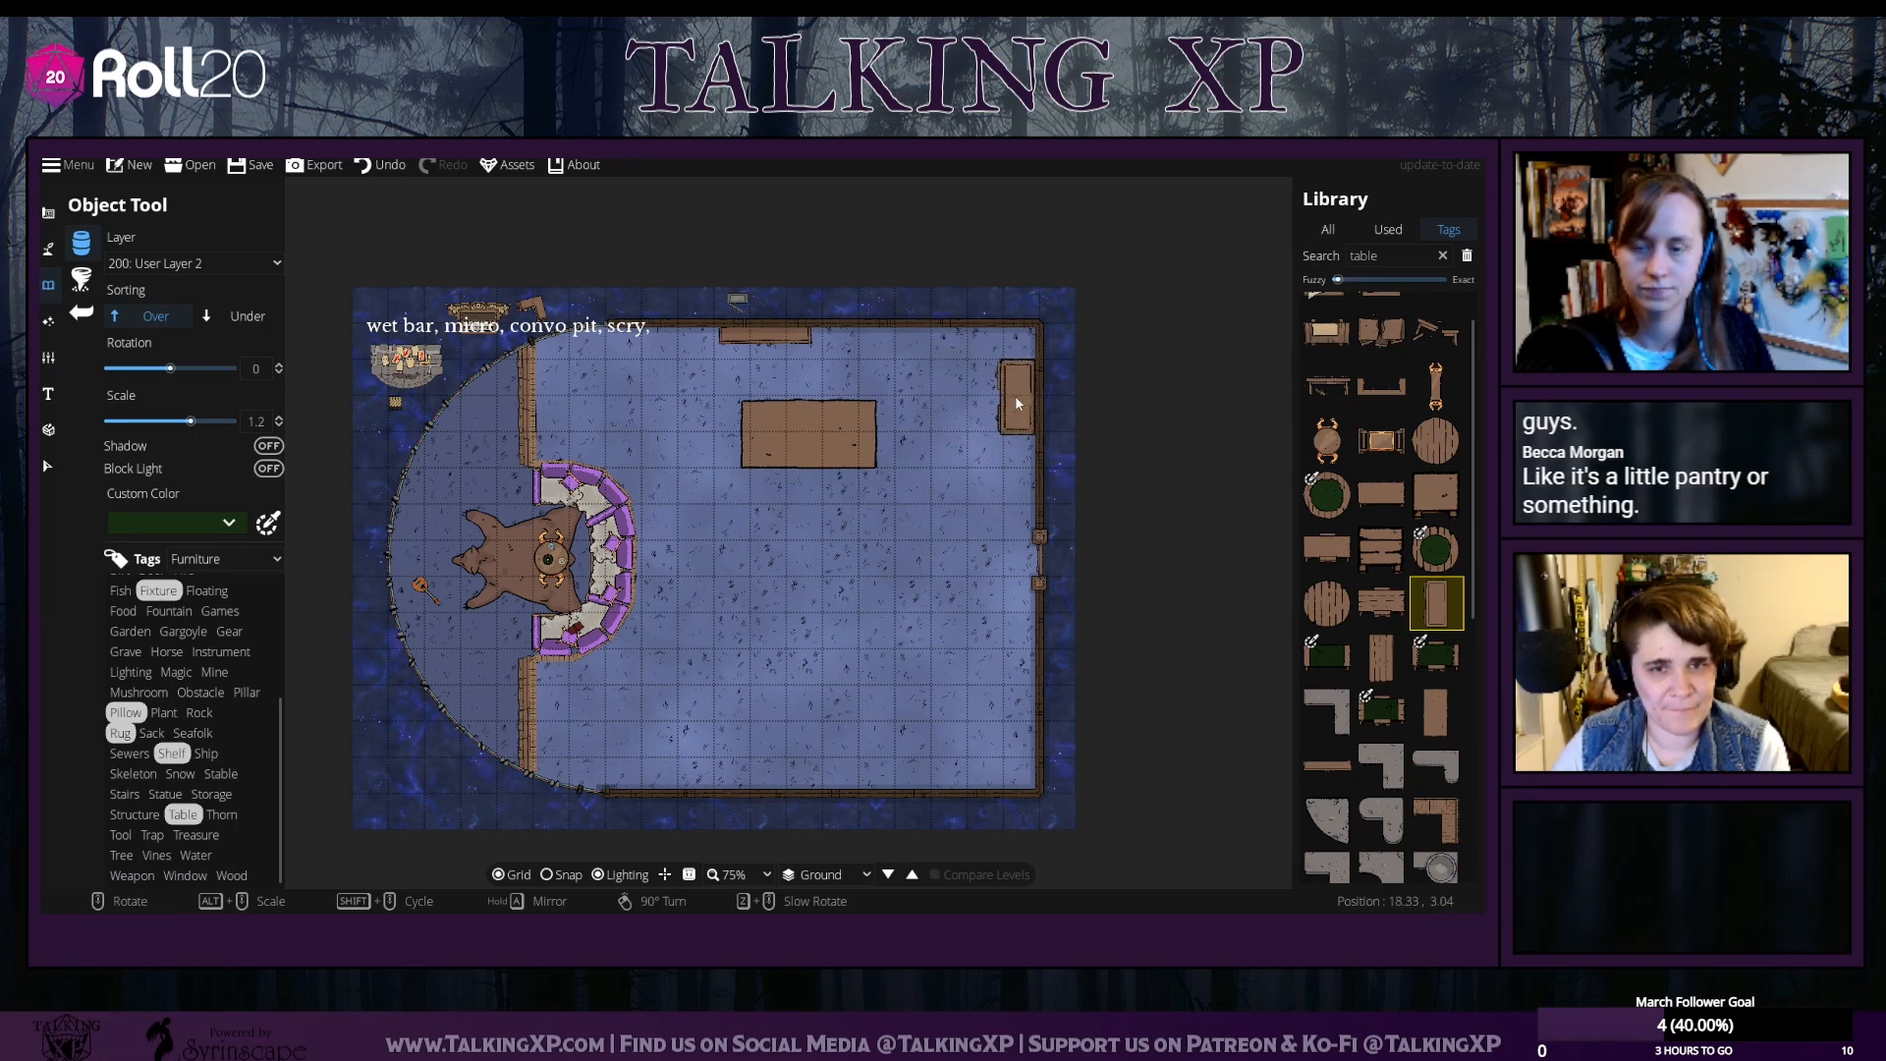
left_click(1015, 395)
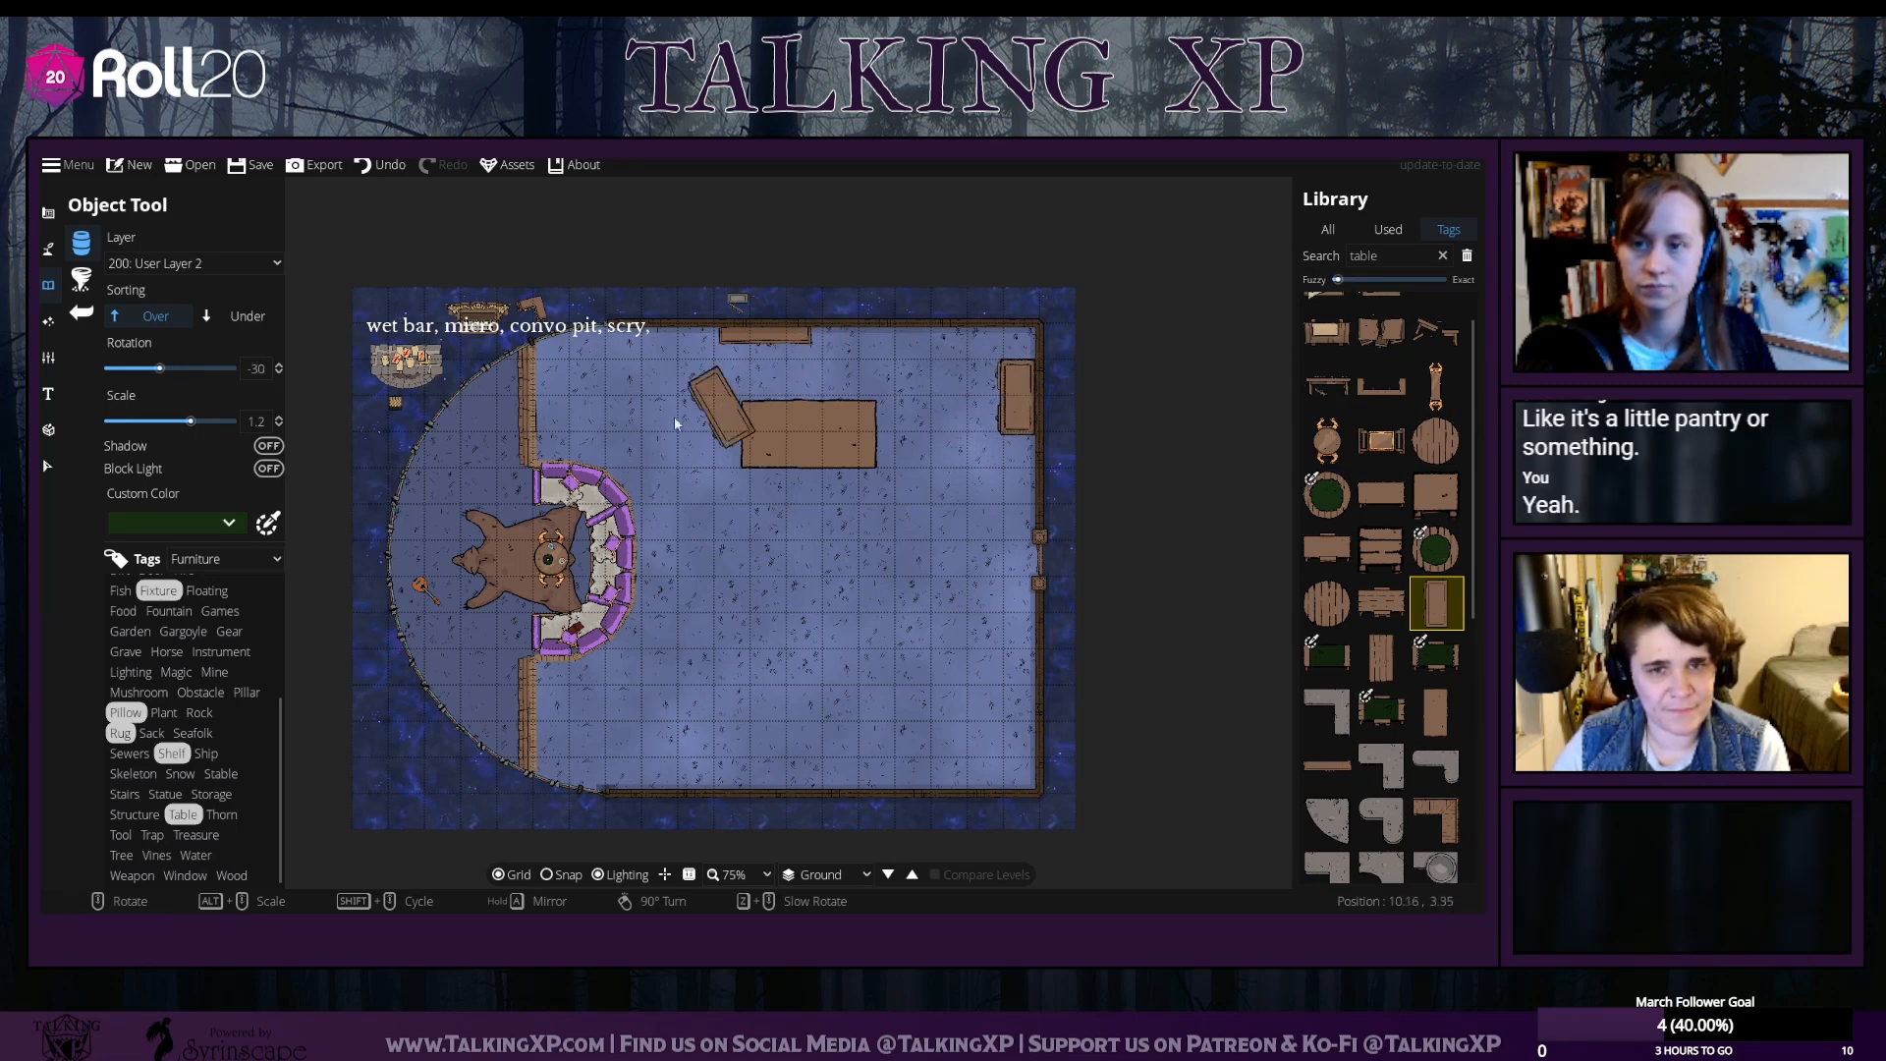
Place a second framed wooden table against the north wall near the northeast corner, scale 1.2, rotated to -90 degrees
scroll(914, 391, "down", 3)
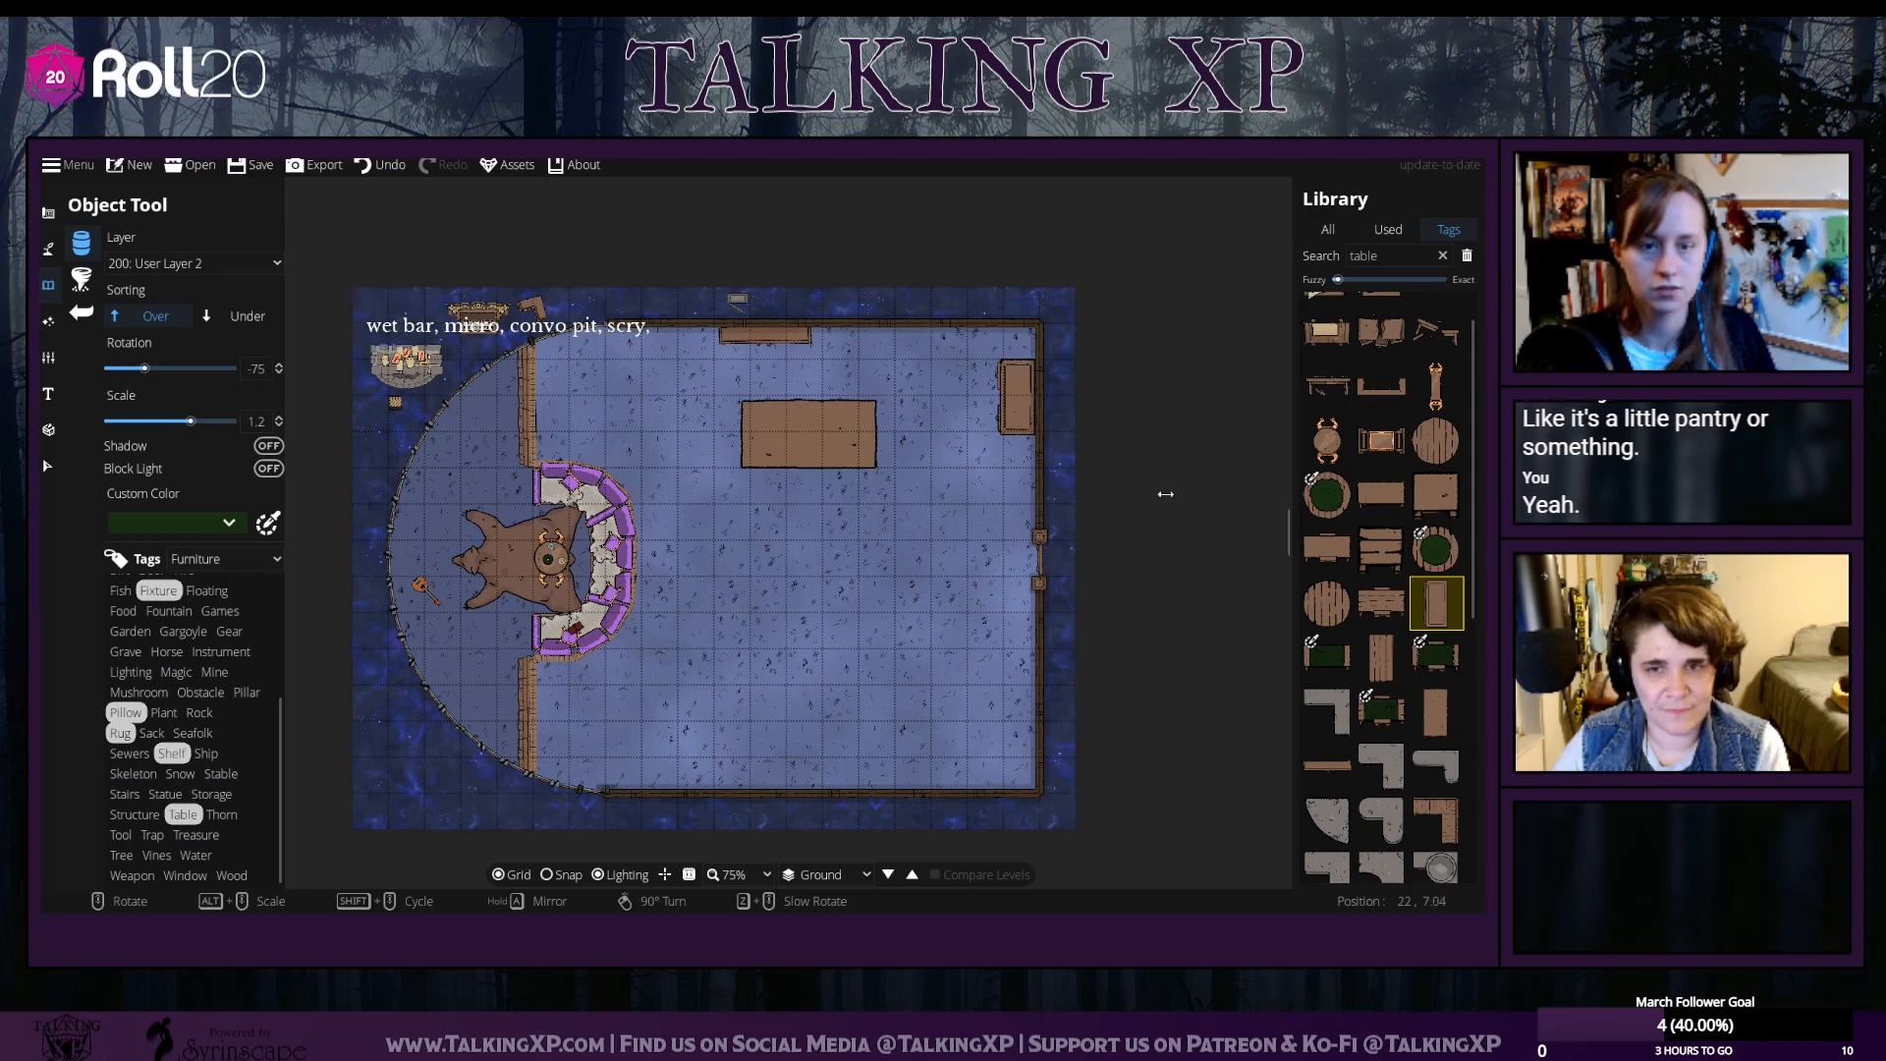
scroll(914, 357, "down", 1)
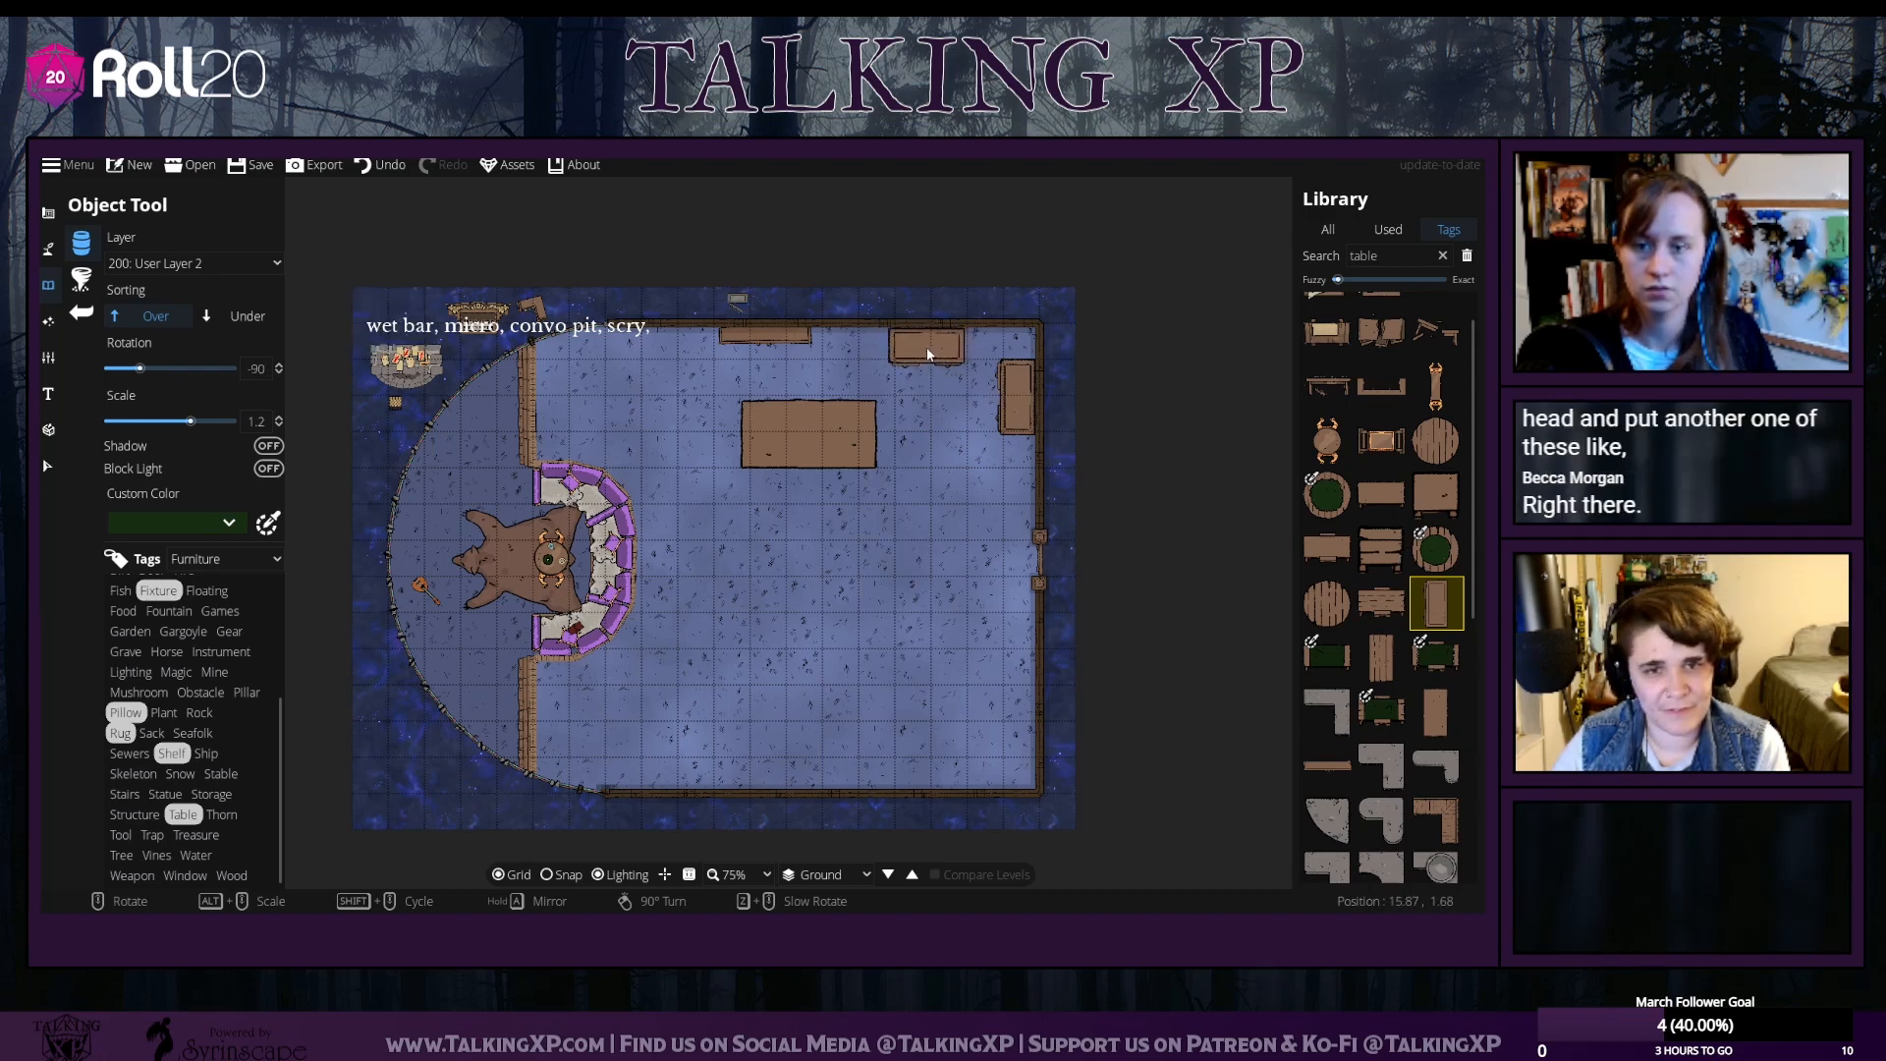
left_click(932, 352)
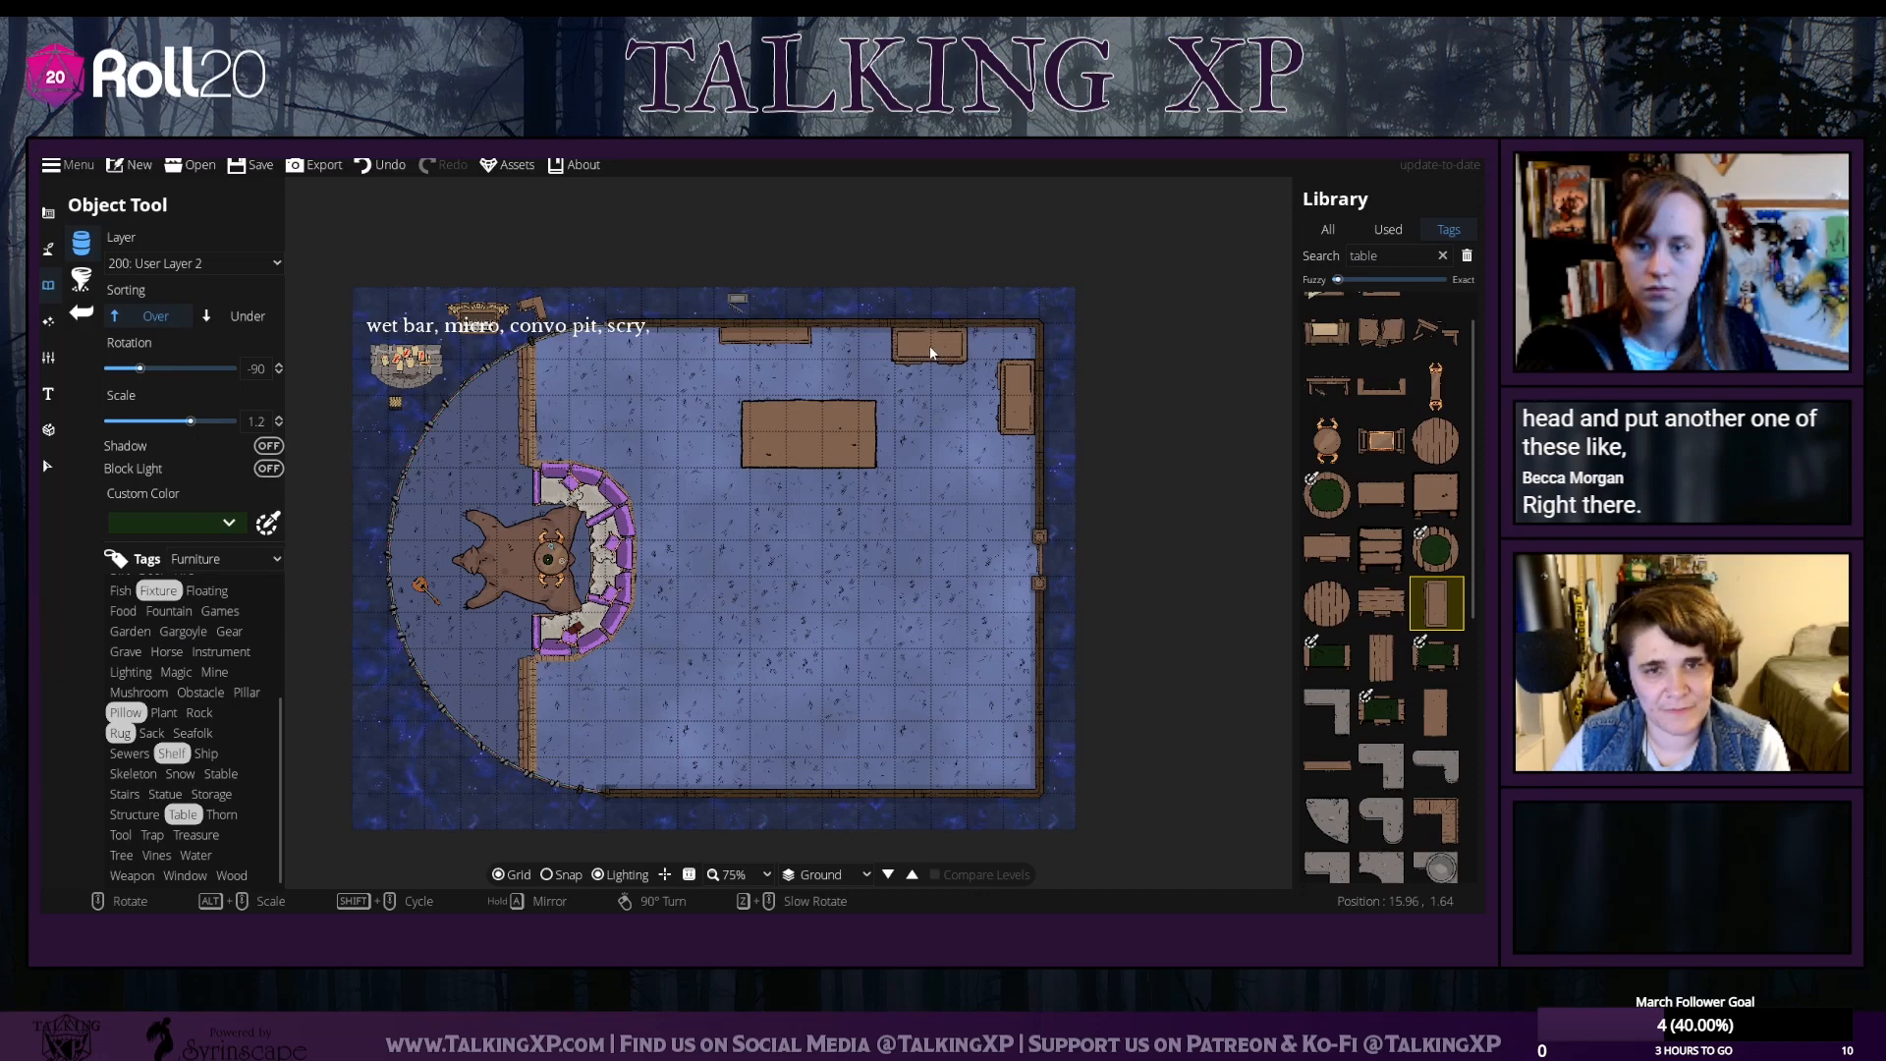
Shift the narrow counter slightly west along the north wall and move the dinner table a little down and east
left_click(54, 470)
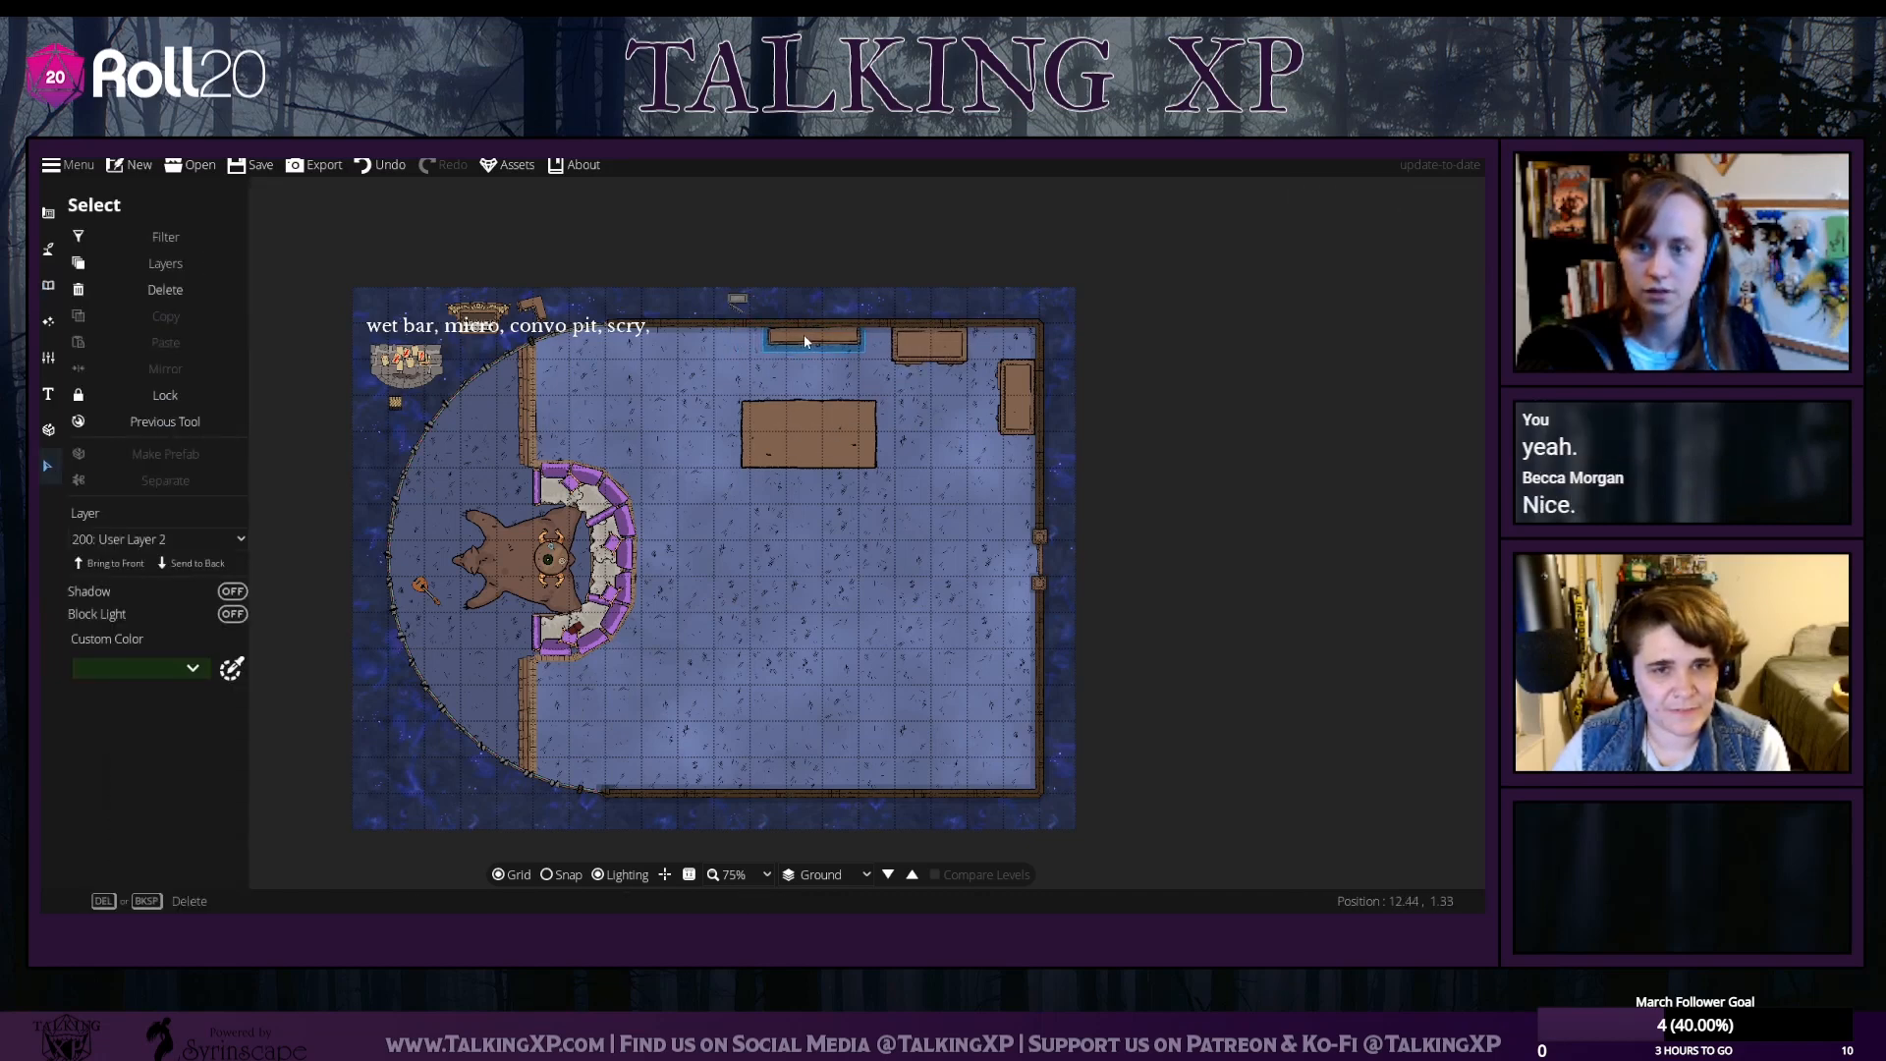
mouse_move(803, 336)
left_mouse_down()
mouse_move(835, 340)
mouse_move(744, 370)
mouse_move(791, 352)
left_mouse_up()
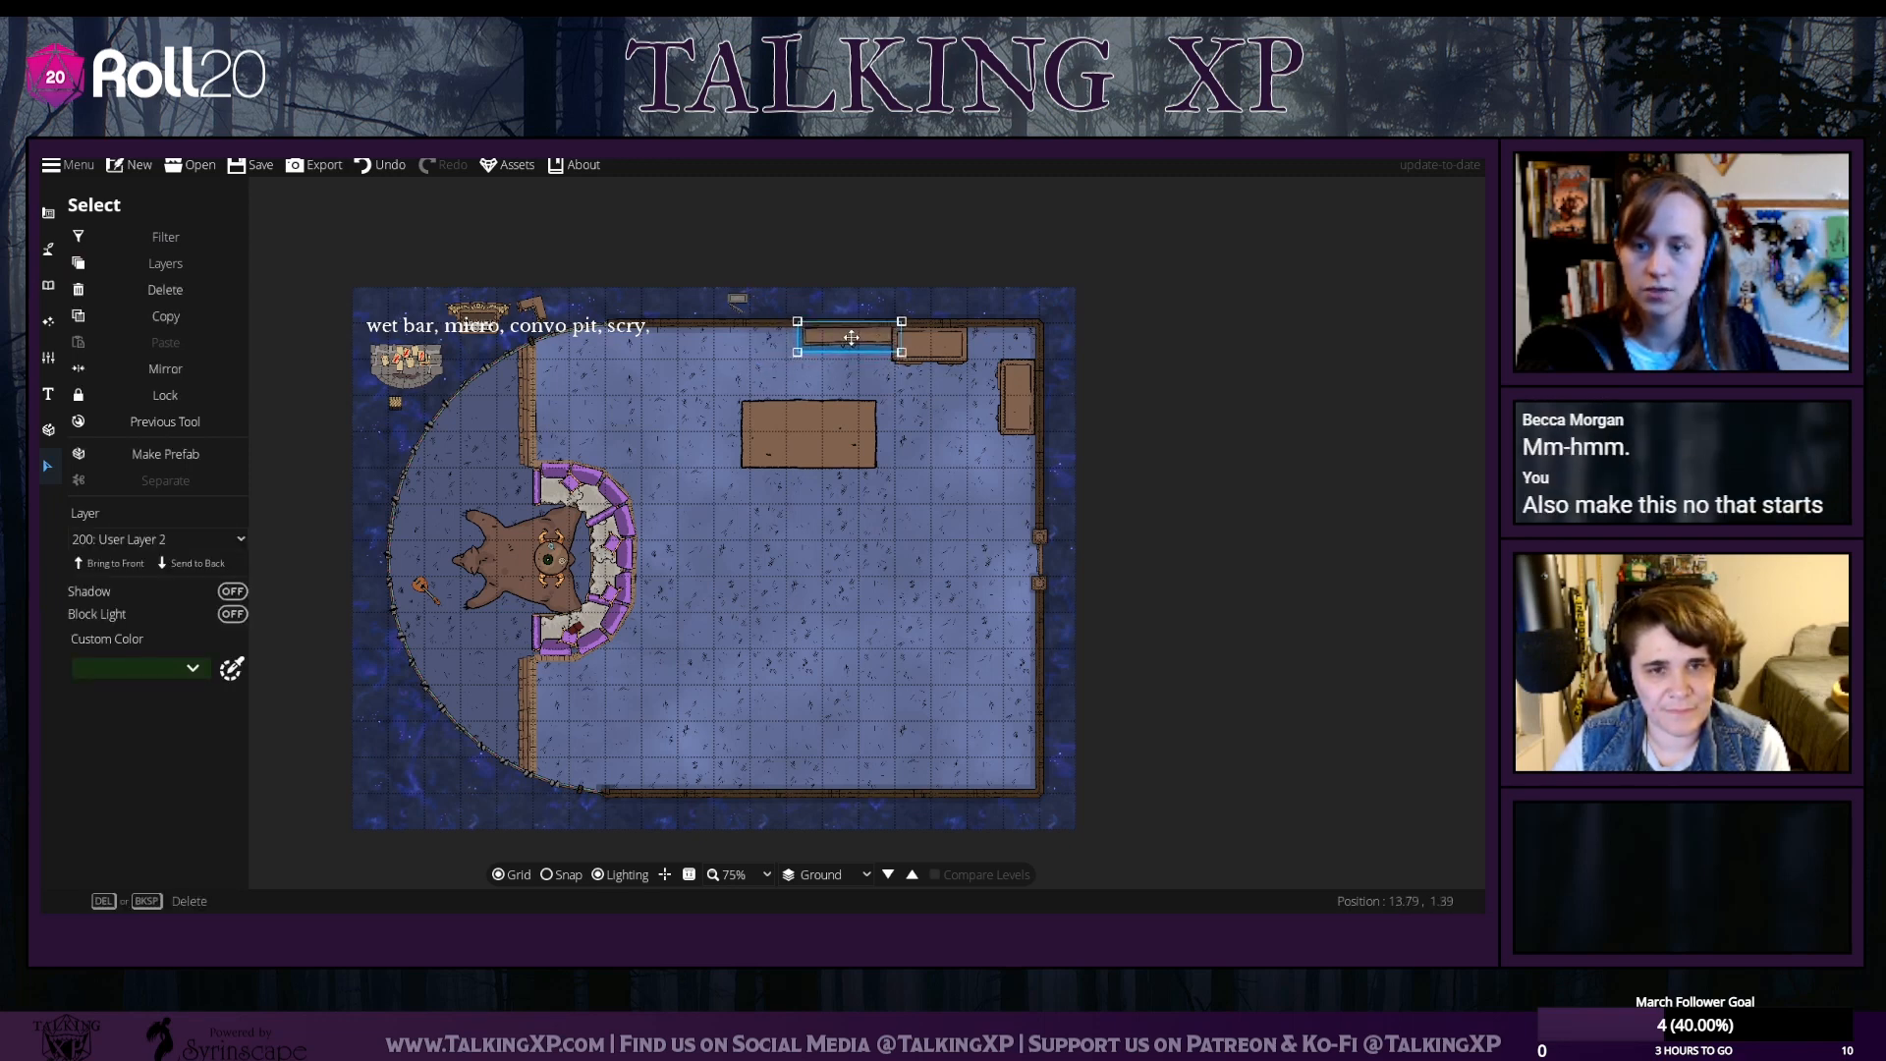
left_click_drag(838, 405, 835, 415)
left_click_drag(841, 339, 806, 339)
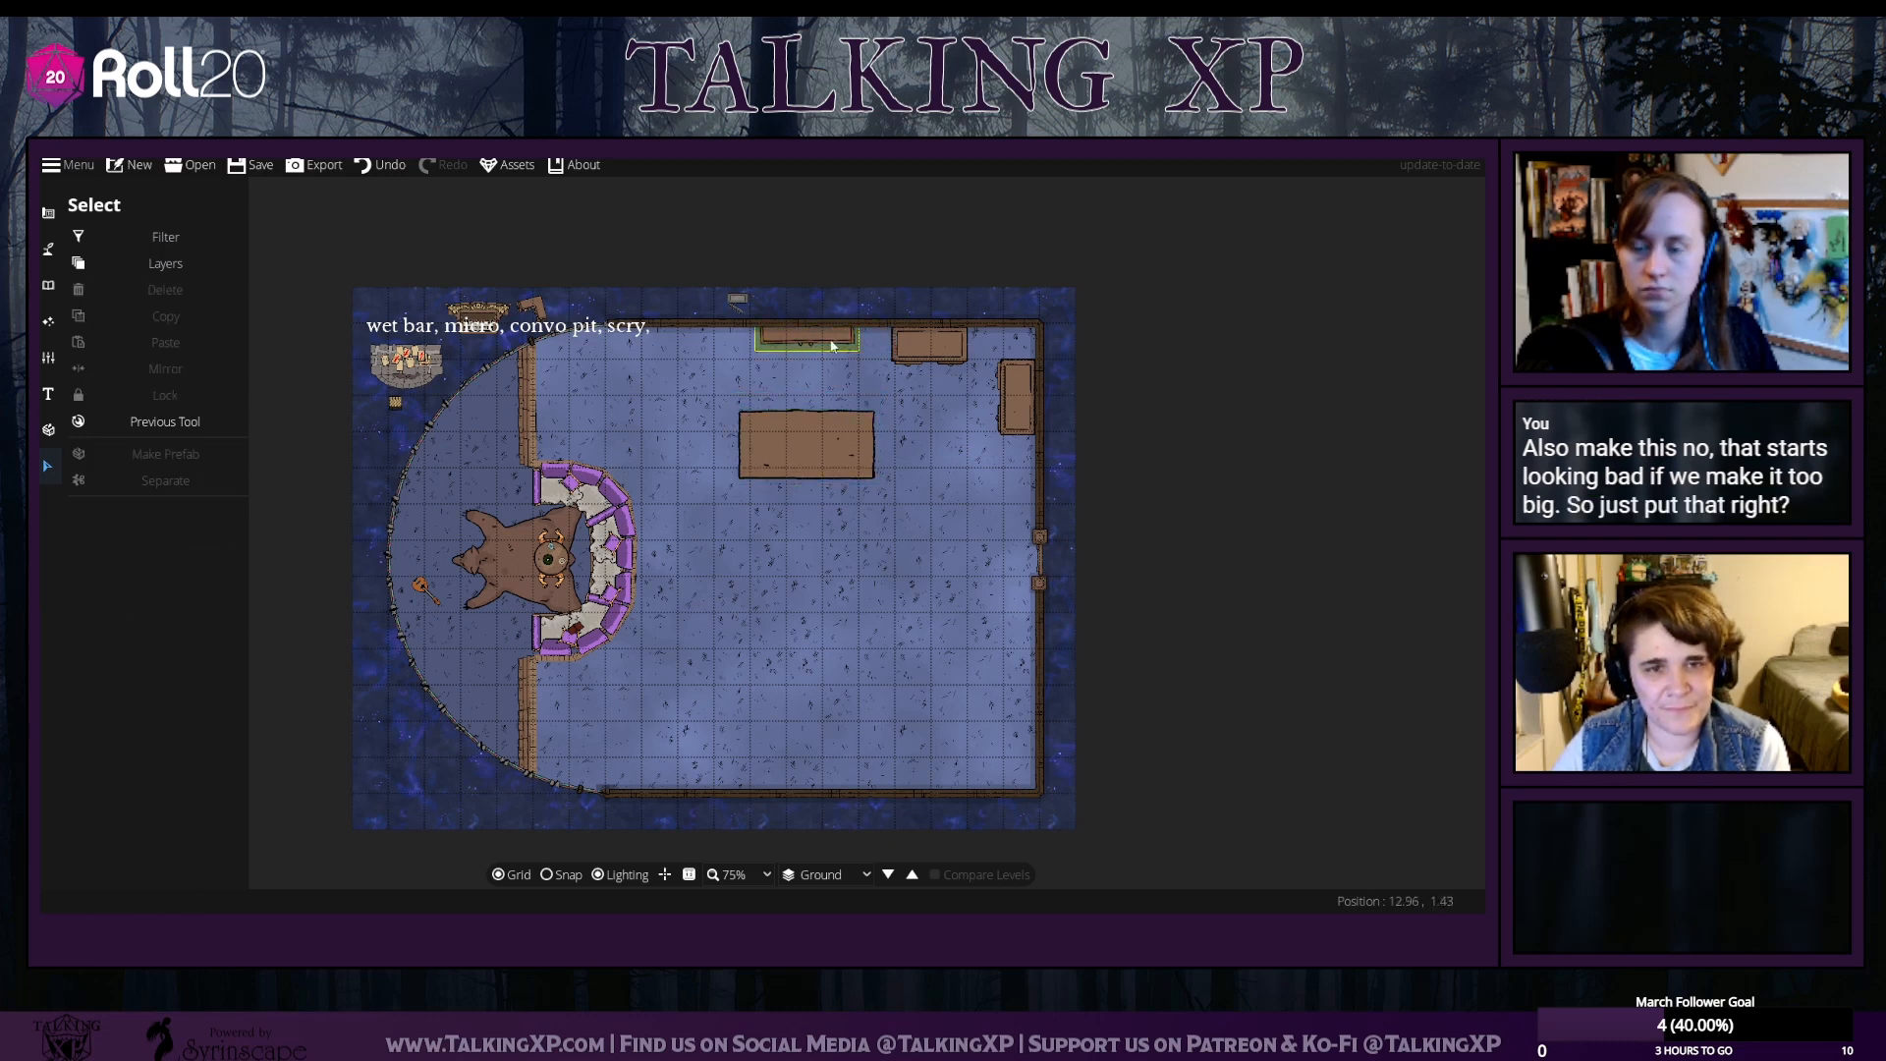
left_click(906, 352)
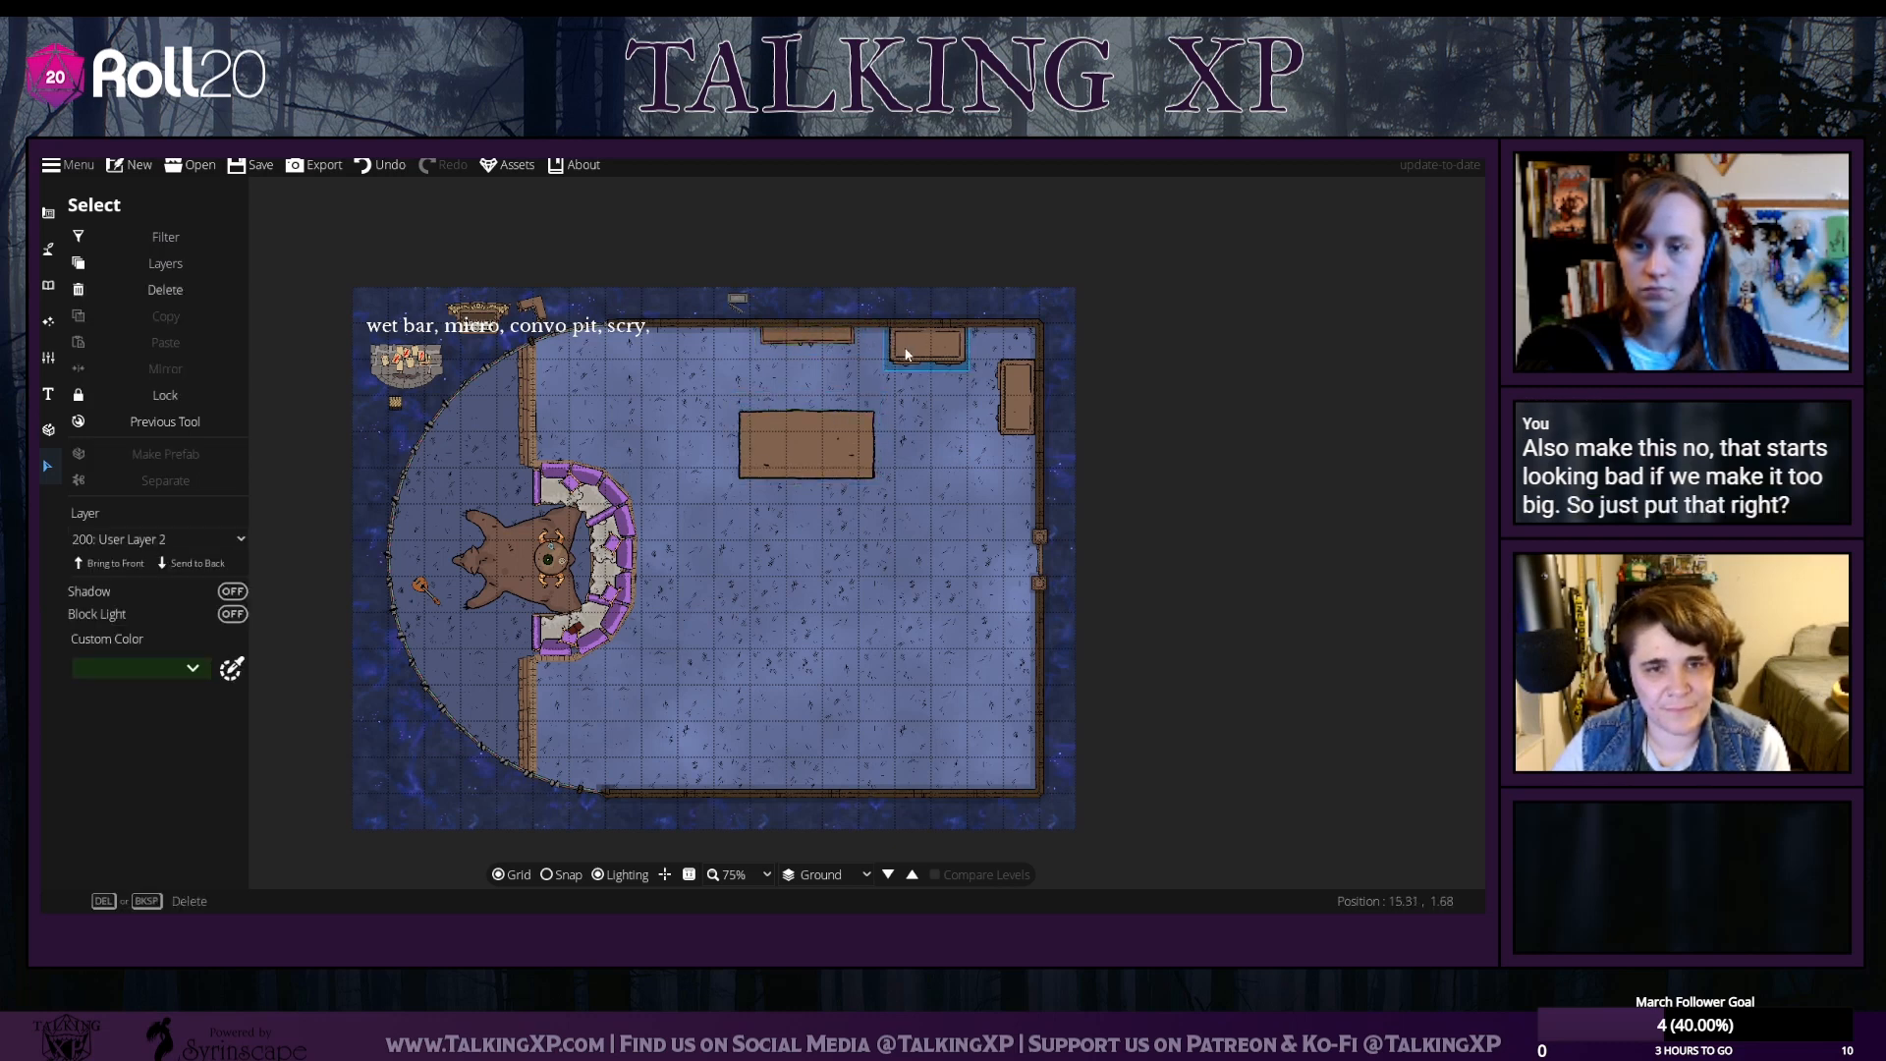
left_click(796, 338)
left_click_drag(829, 432, 857, 440)
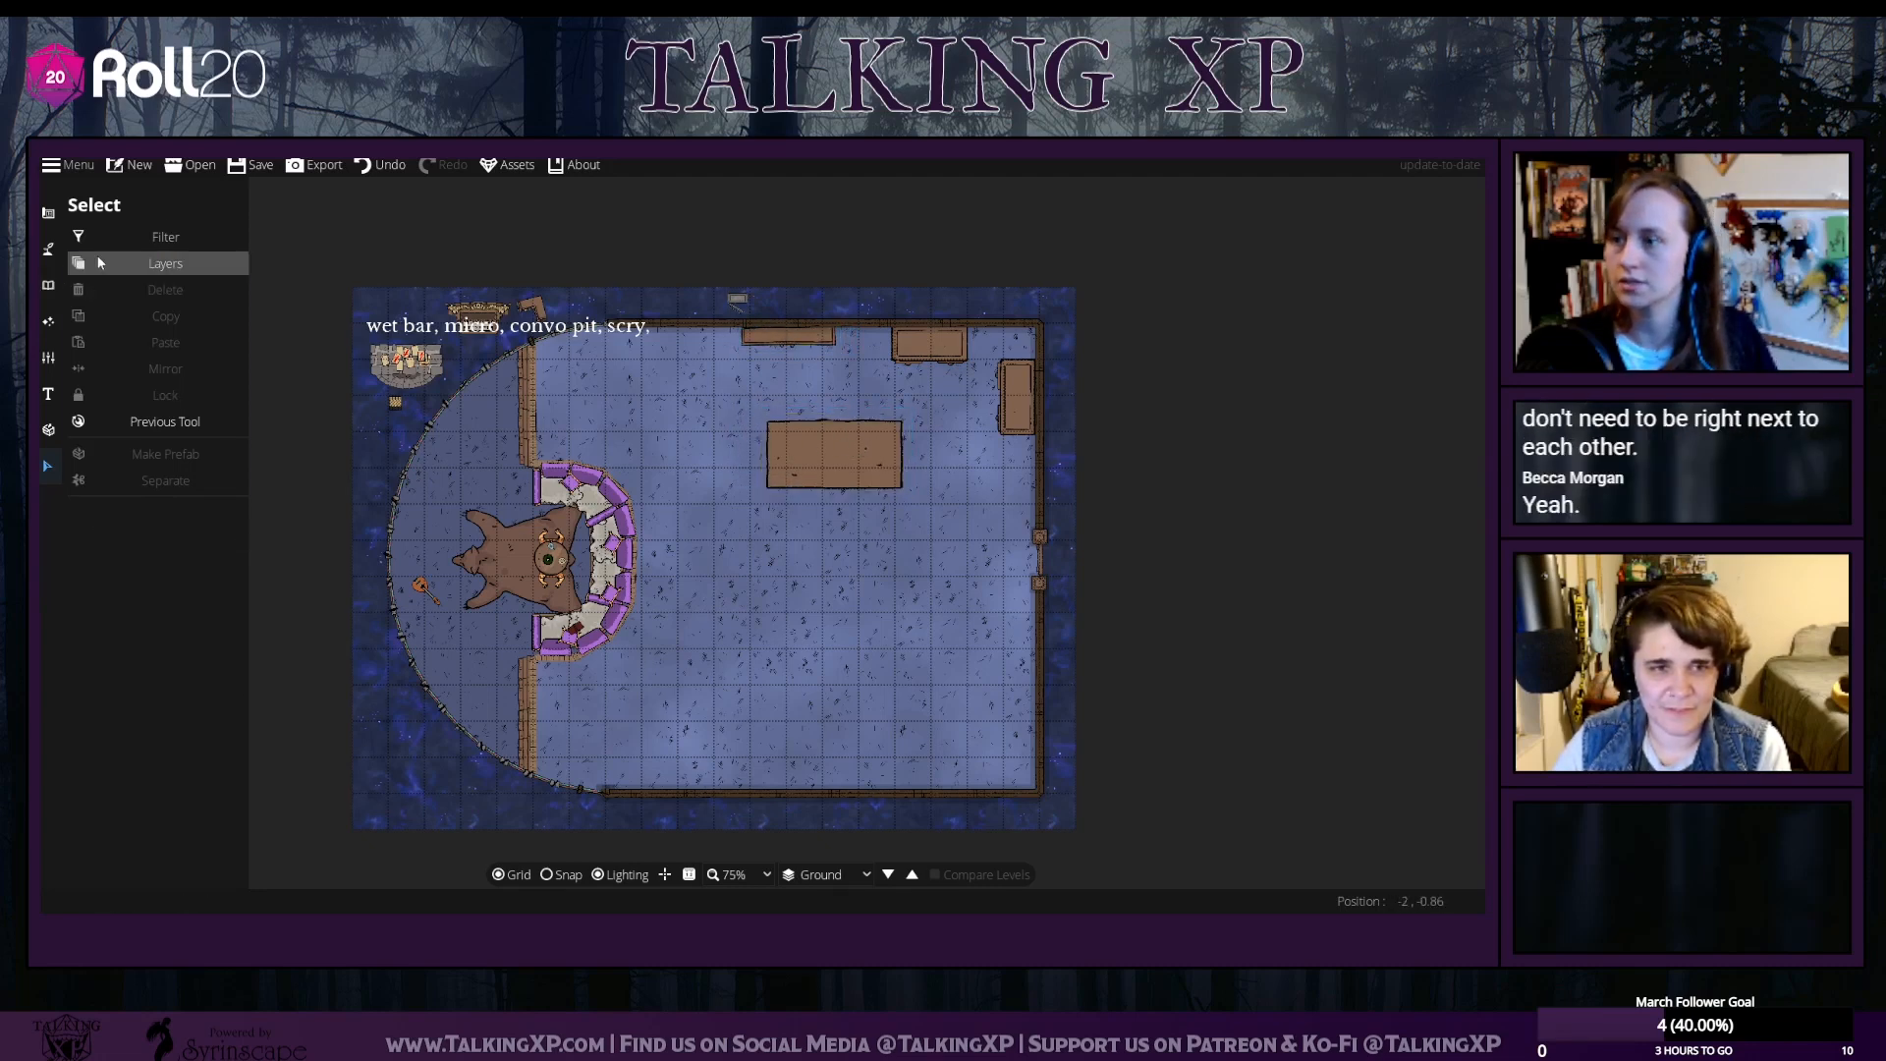
Search the entire library for "chairs" and try out the rounded green armchair at scale 1.2 with rotation 0
left_click(48, 285)
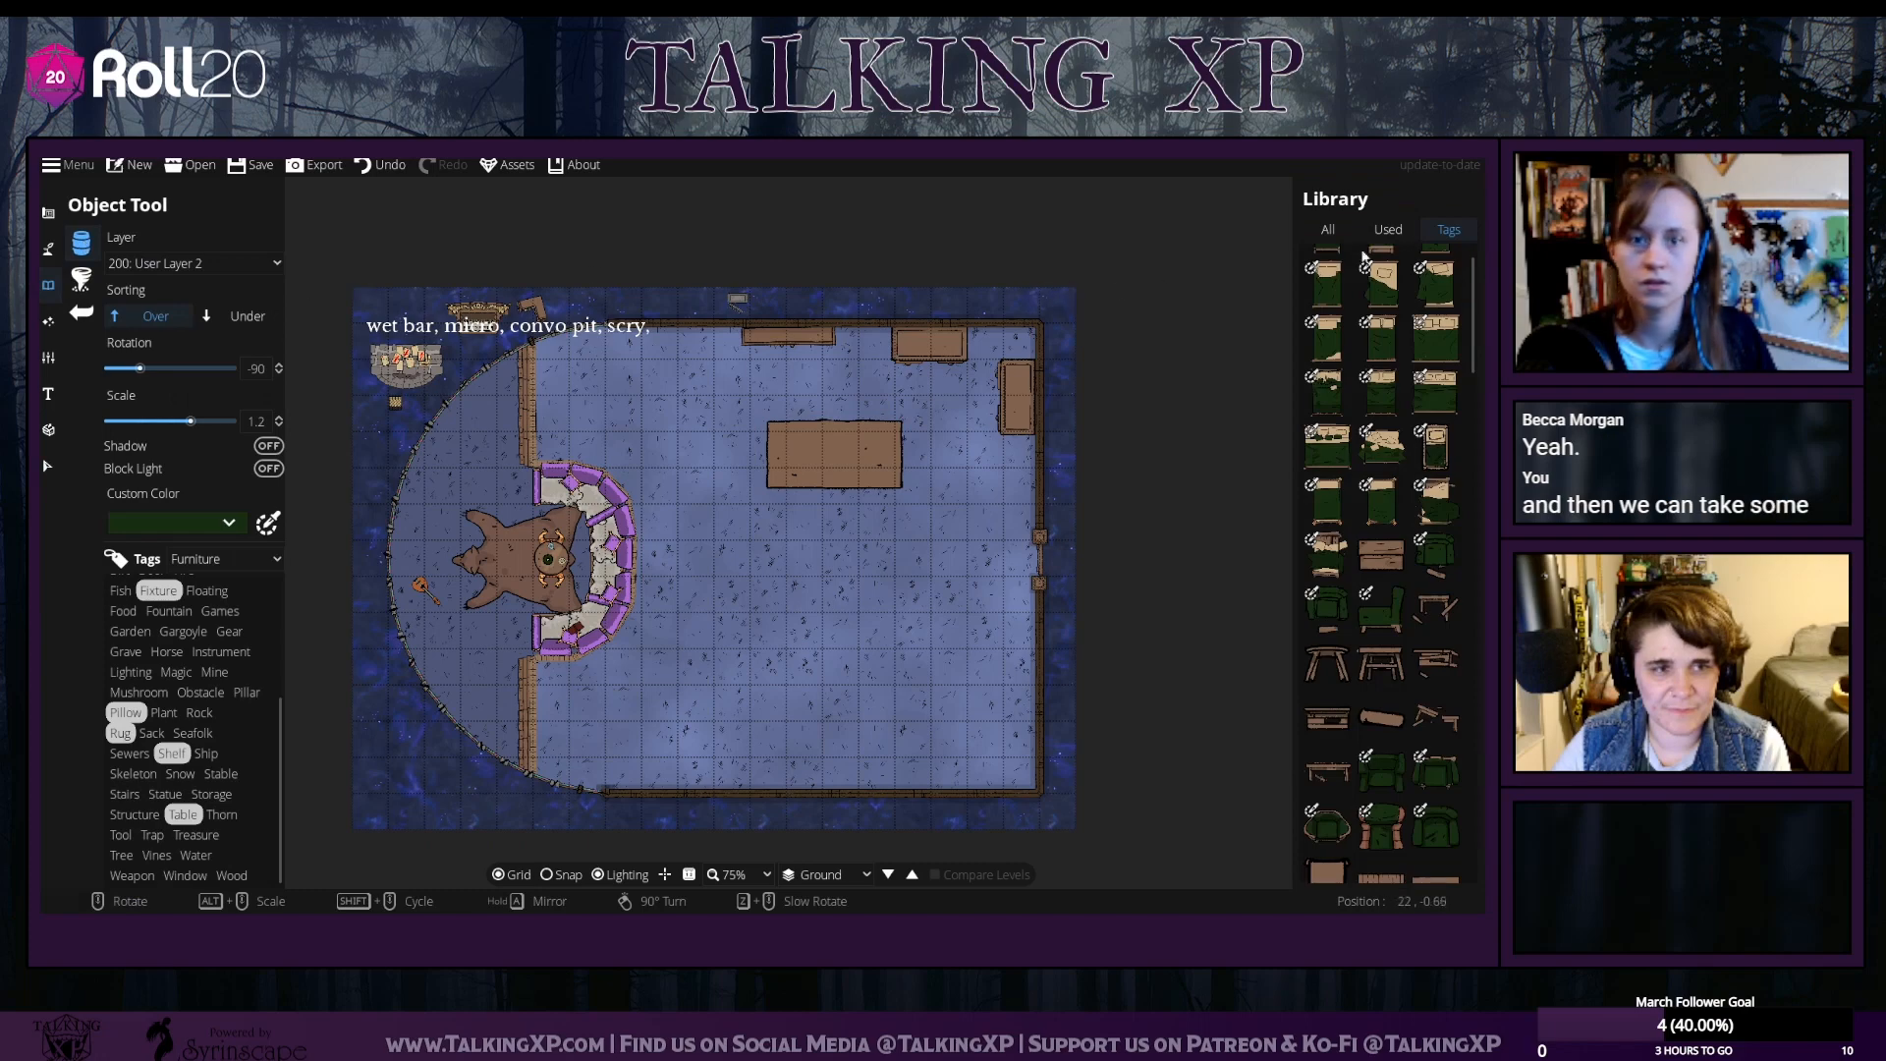
left_click(1327, 229)
type("chair")
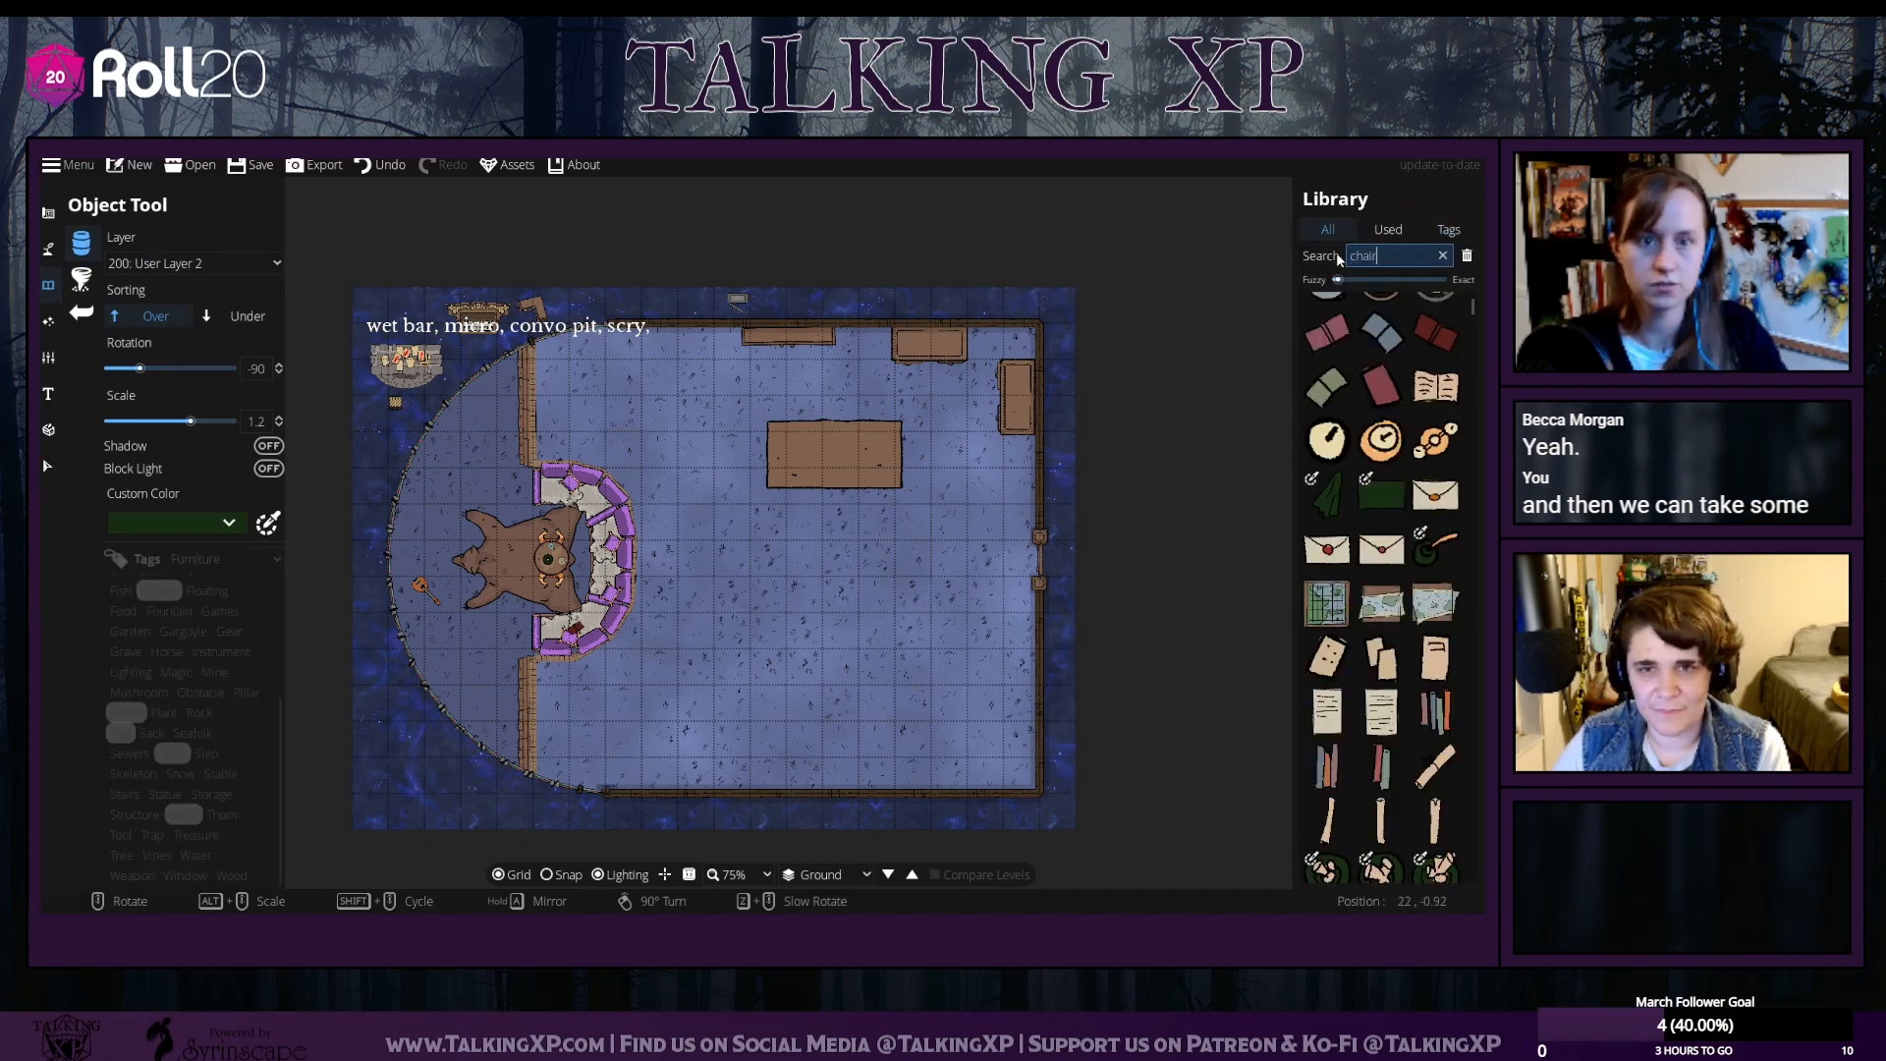
type("s")
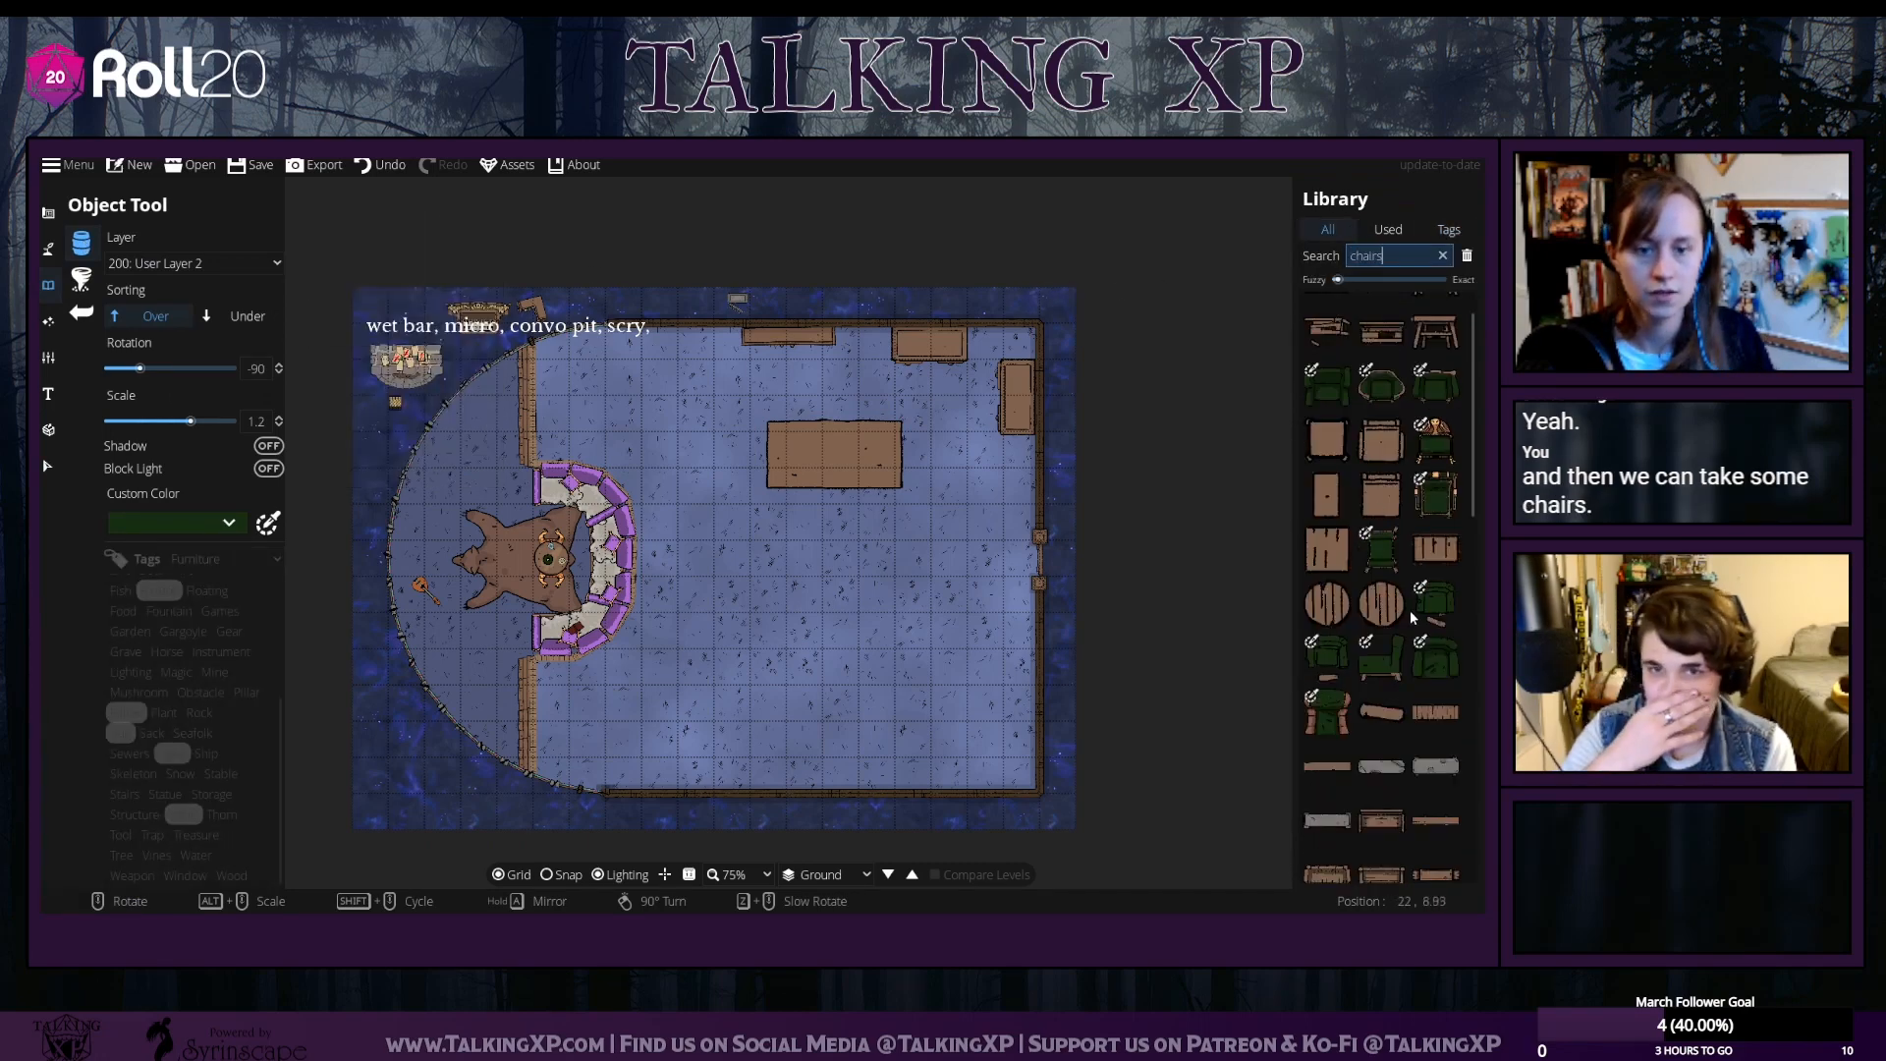
left_click(1389, 391)
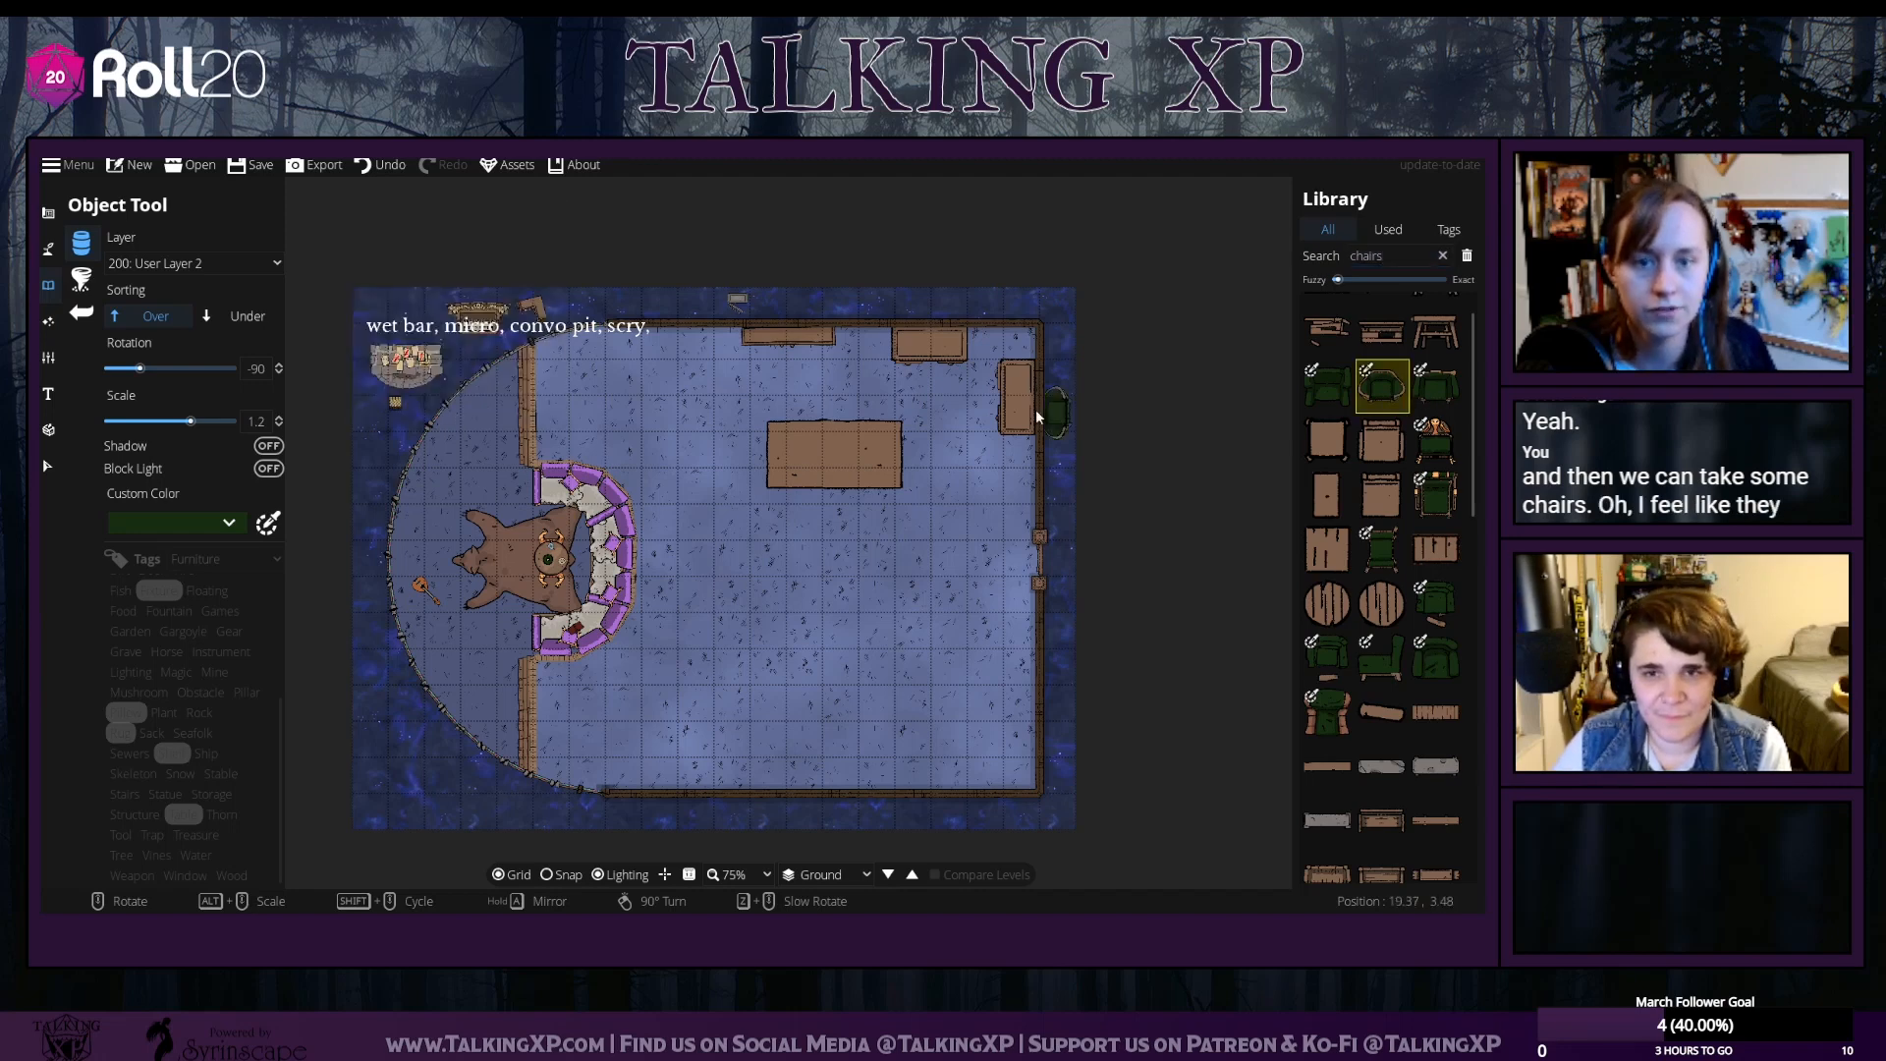
scroll(900, 409, "up", 3)
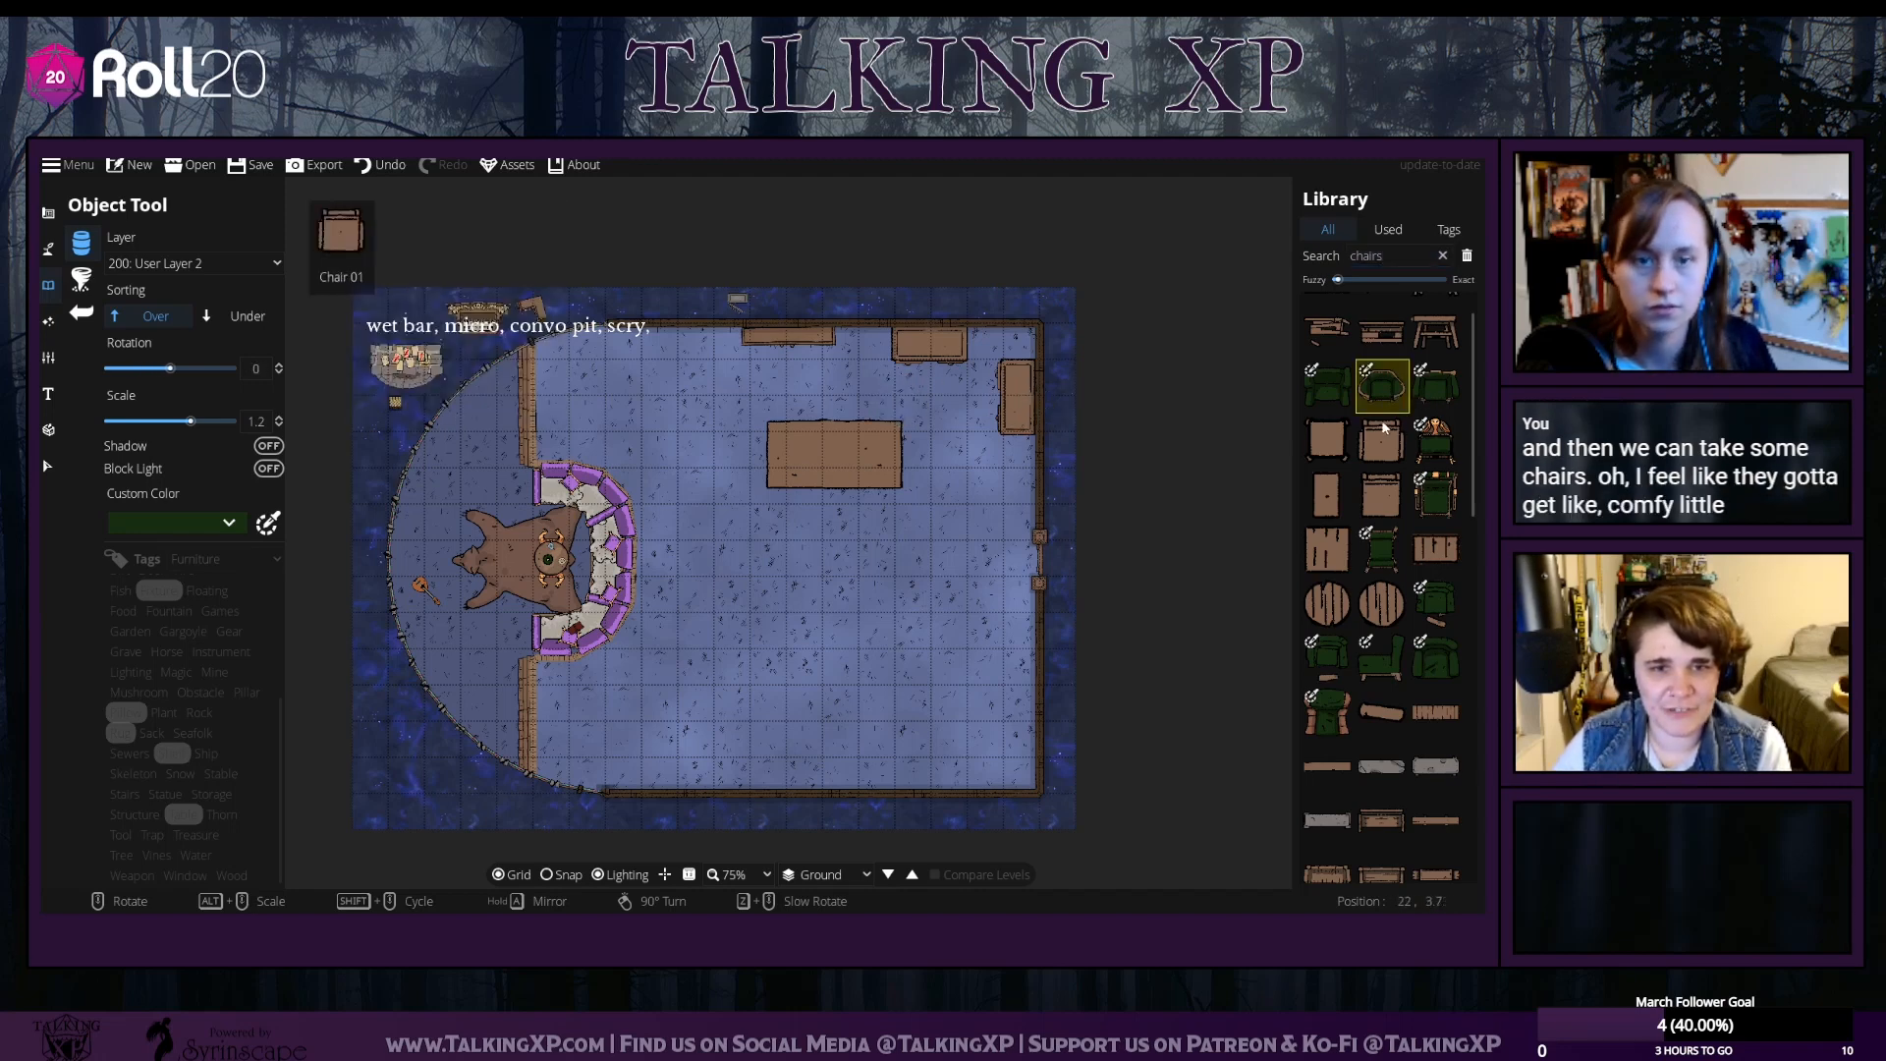
scroll(1376, 519, "down", 2)
scroll(1351, 619, "up", 3)
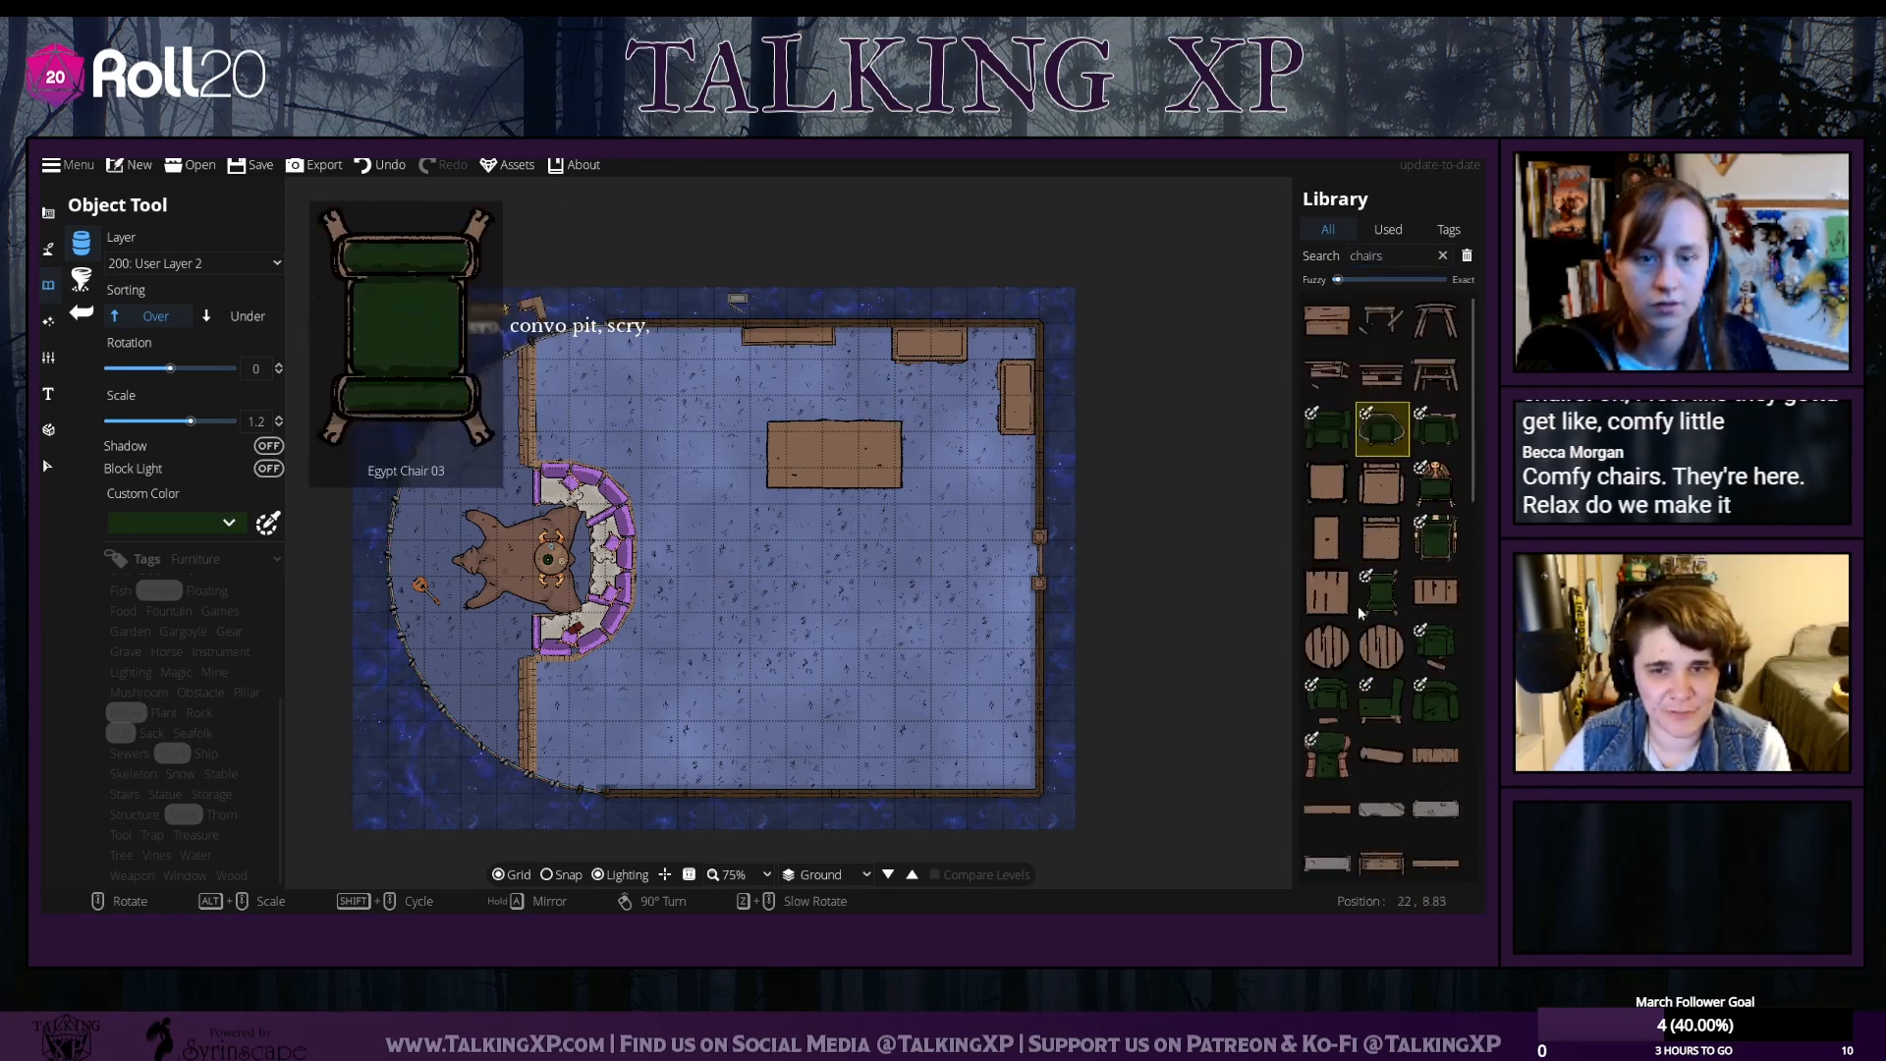
Set the objects' custom color to the purple ac6ed6 sampled from the conversation pit's sofa
left_click(270, 528)
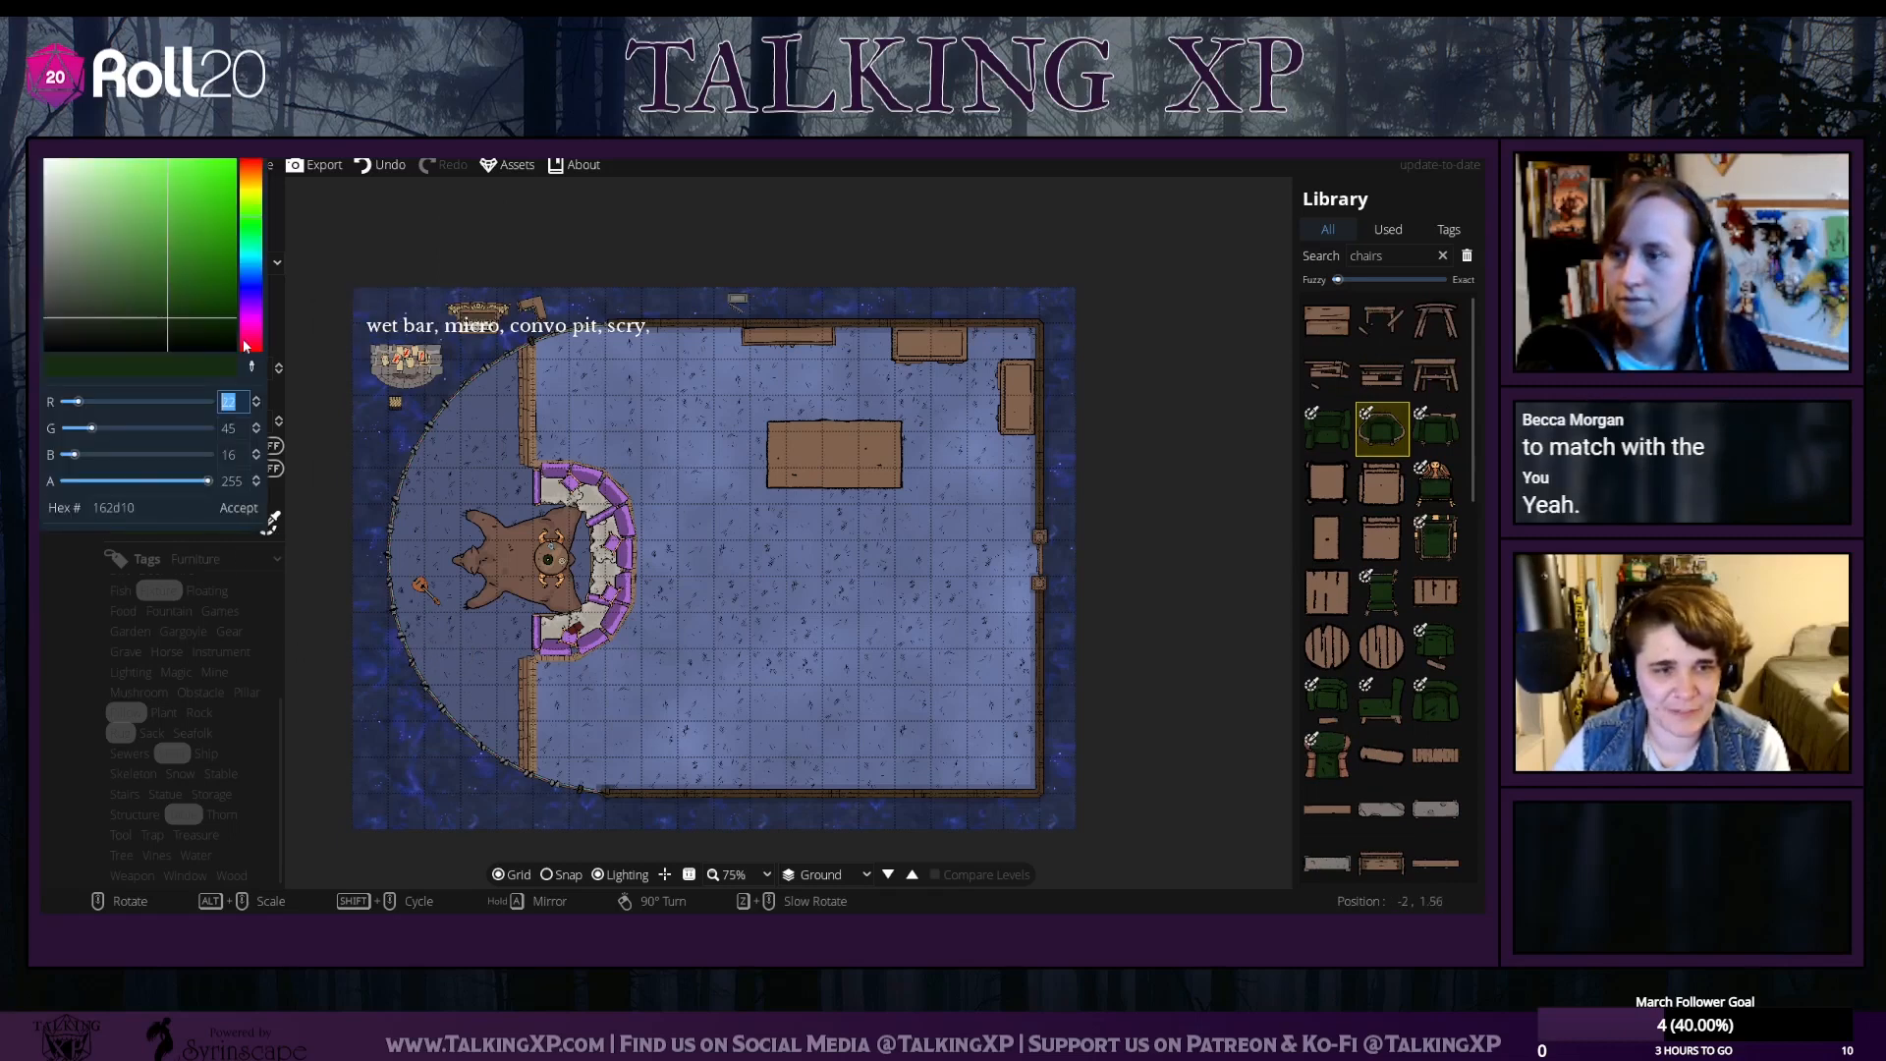
left_click(254, 368)
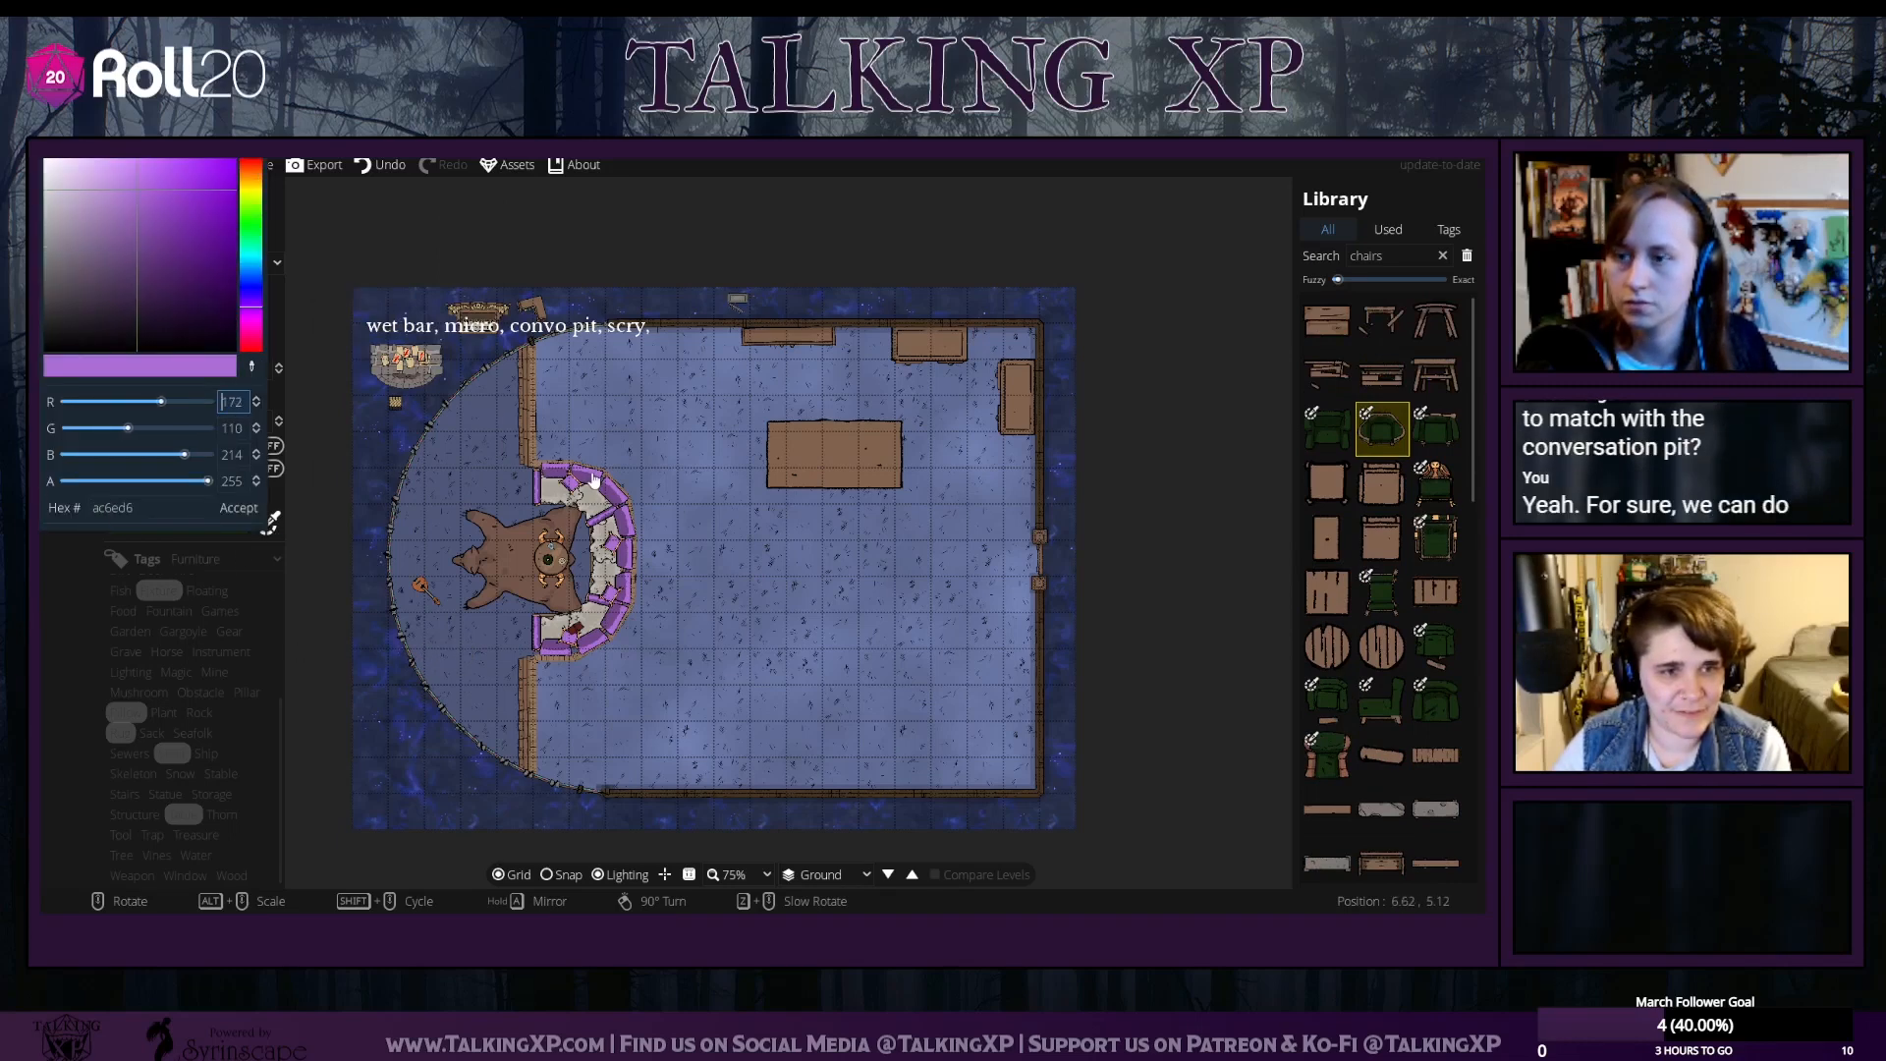
left_click(593, 481)
left_click(238, 508)
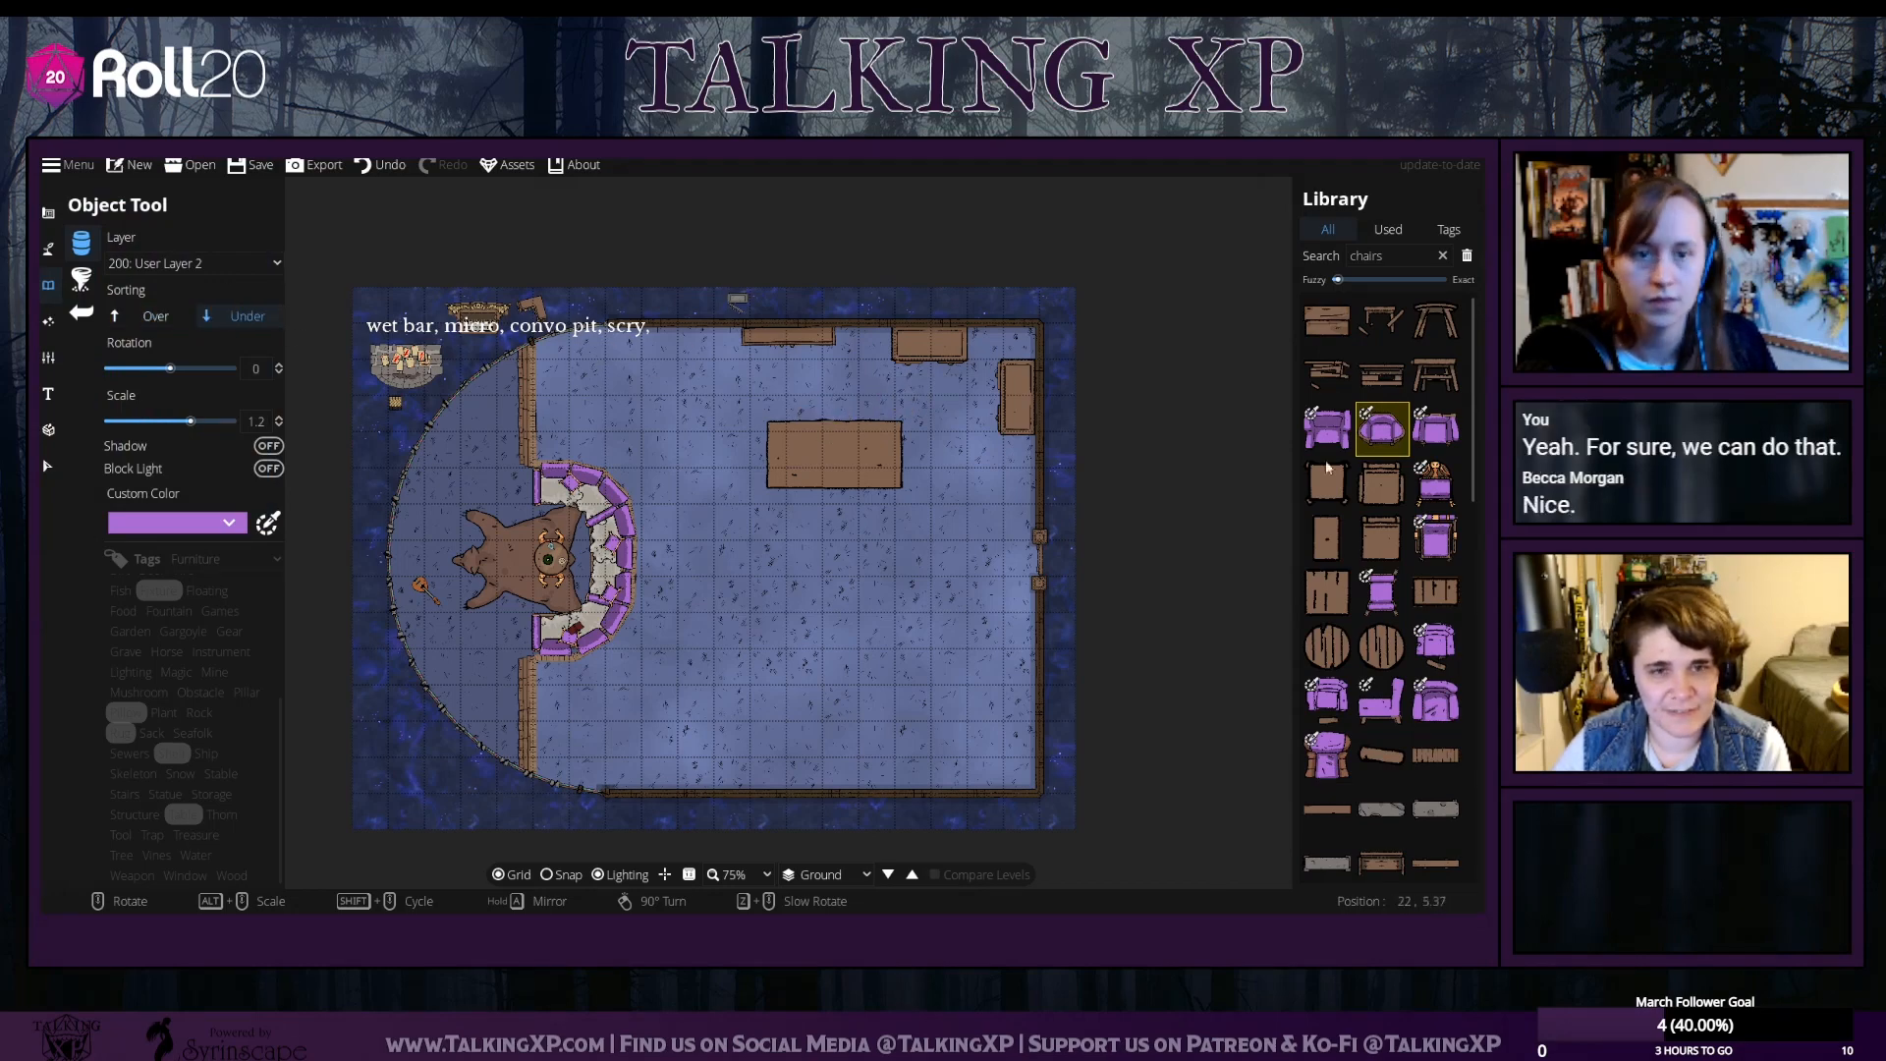
Place the purple Egypt Chair 03 southwest of the animal-skin rug at scale 1.2, rotated to 30 degrees, with sorting set to Under
mouse_move(1420, 434)
scroll(1420, 442, "down", 1)
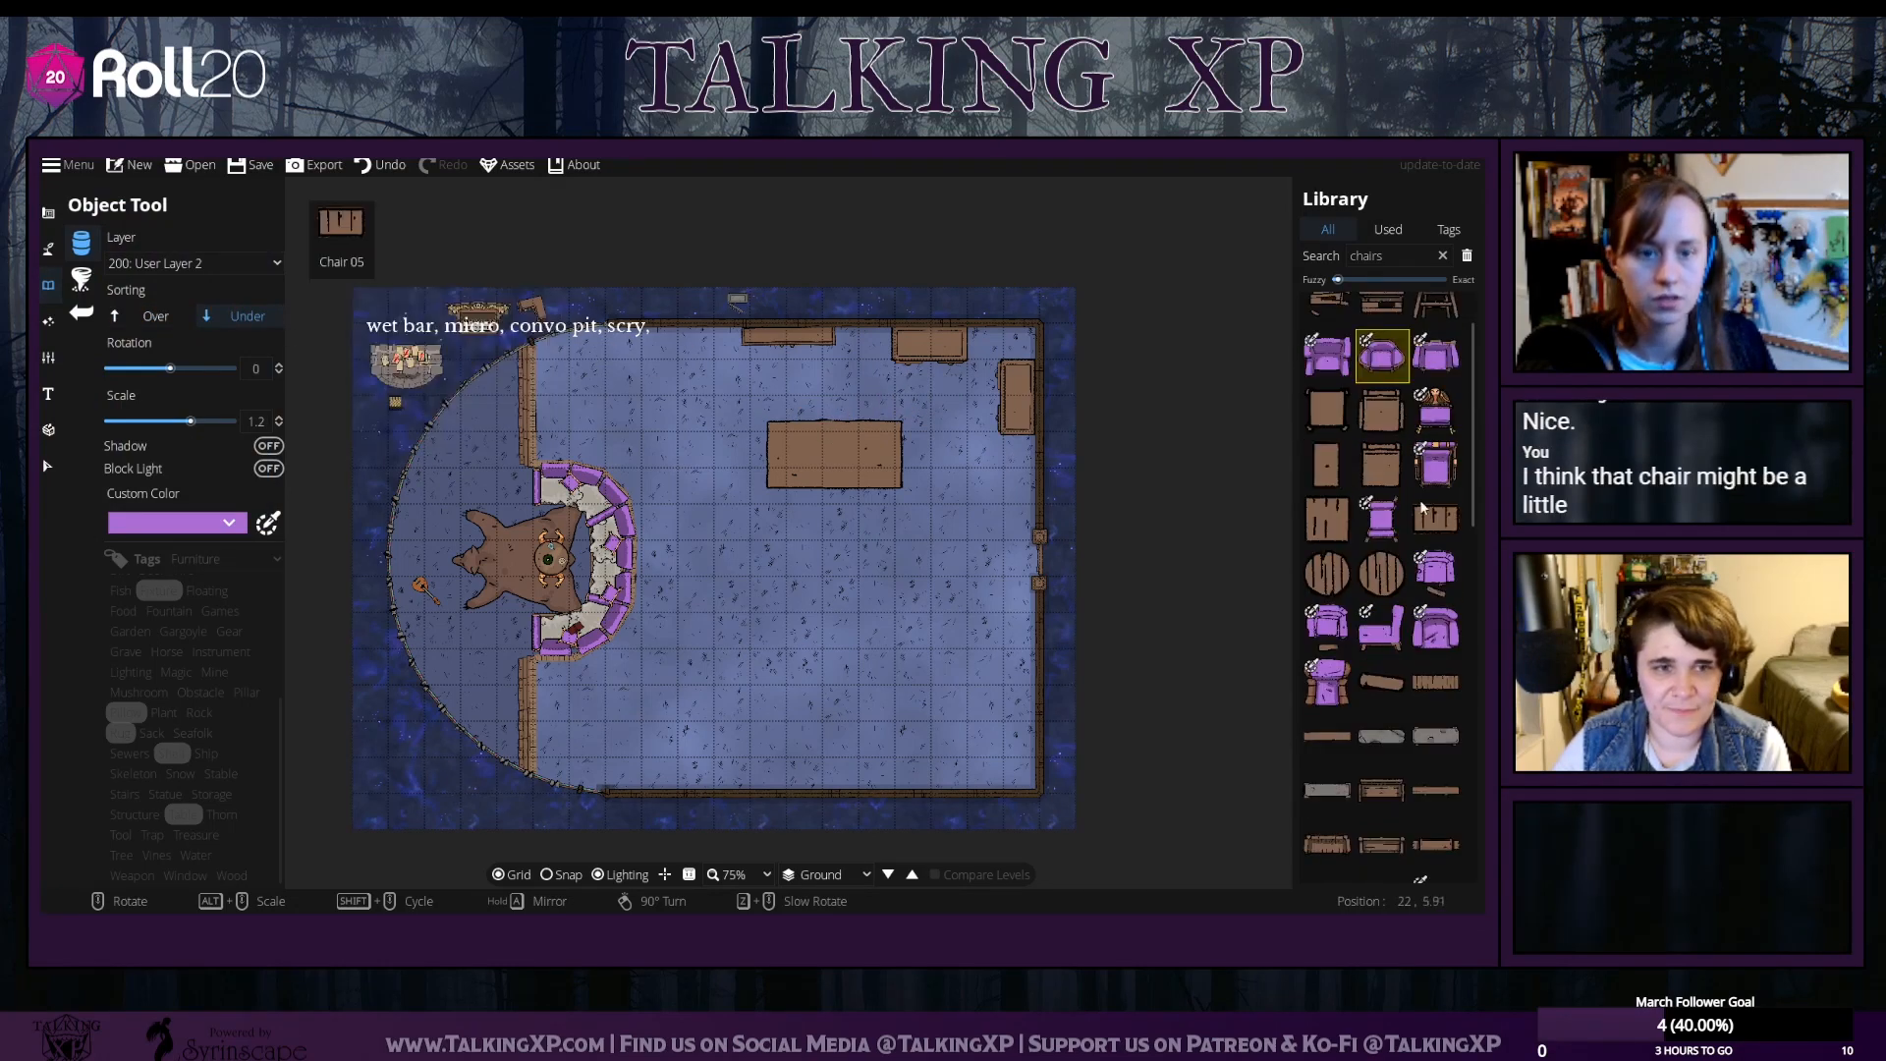
mouse_move(1401, 533)
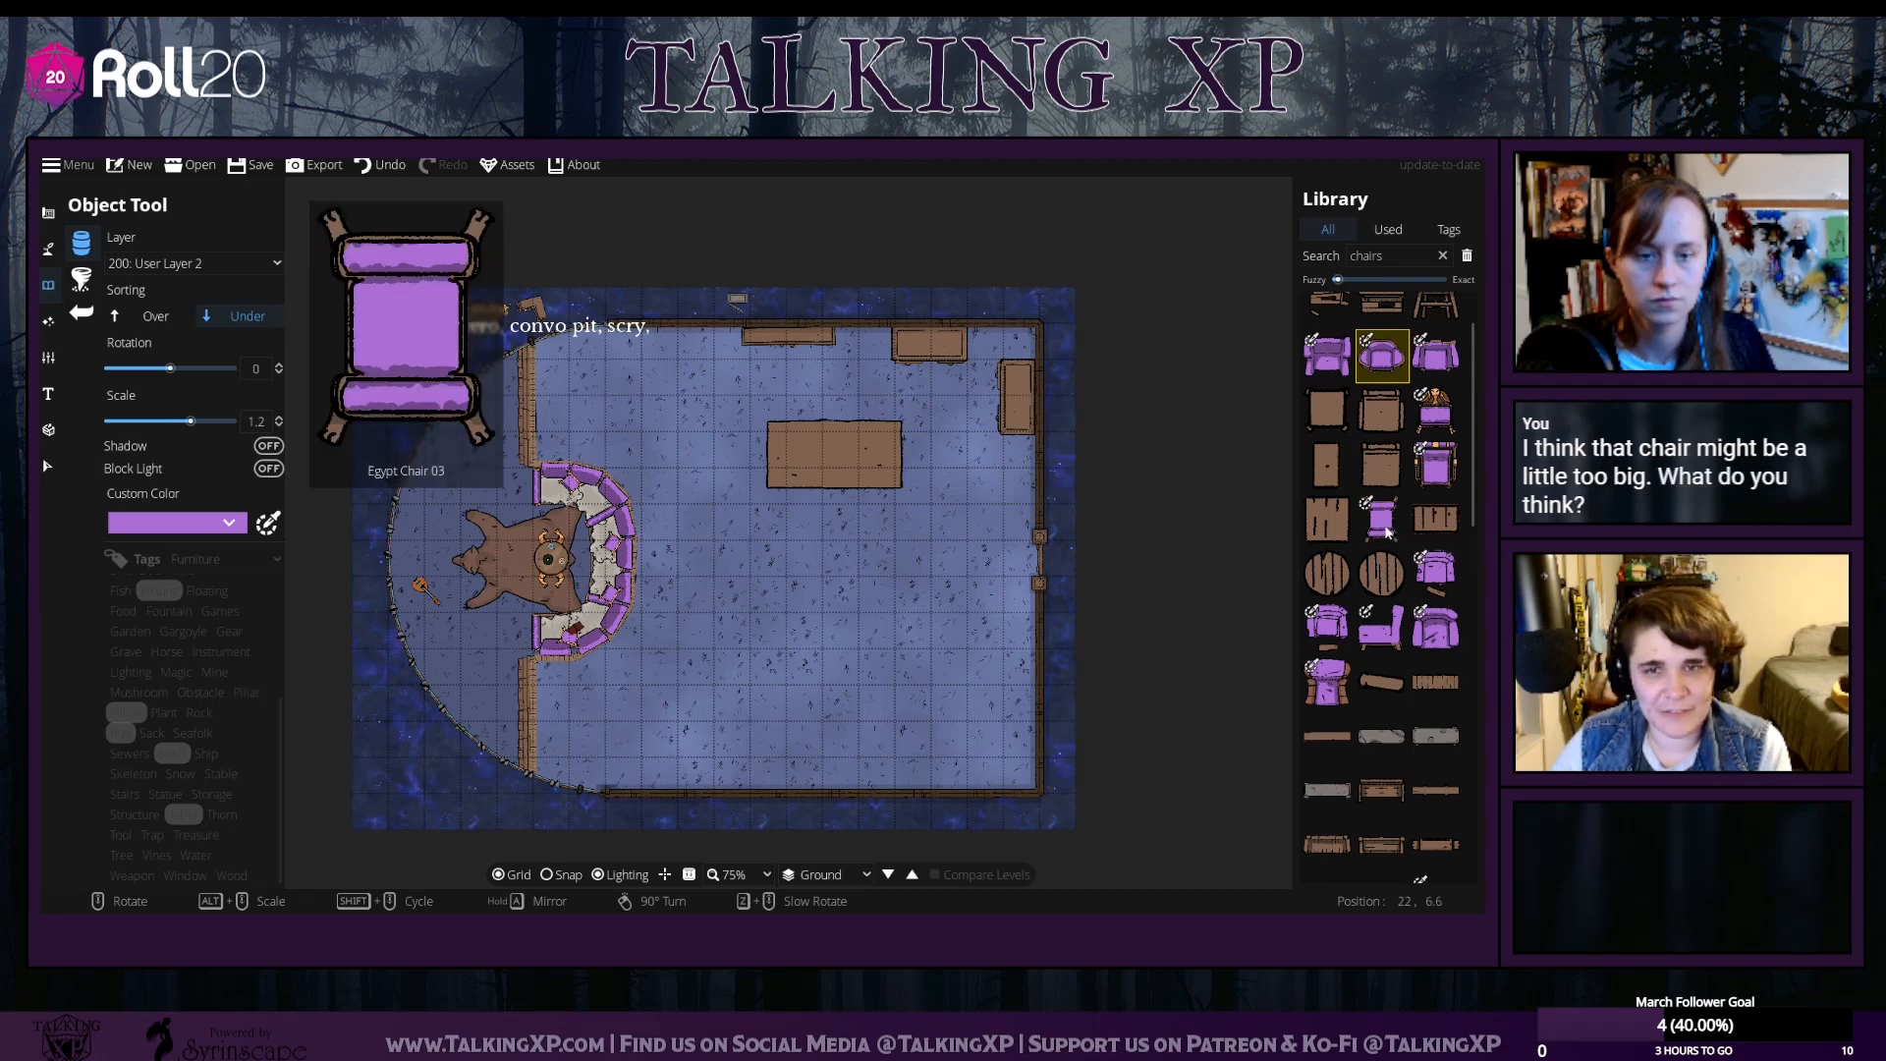
left_click(1387, 531)
scroll(447, 627, "up", 2)
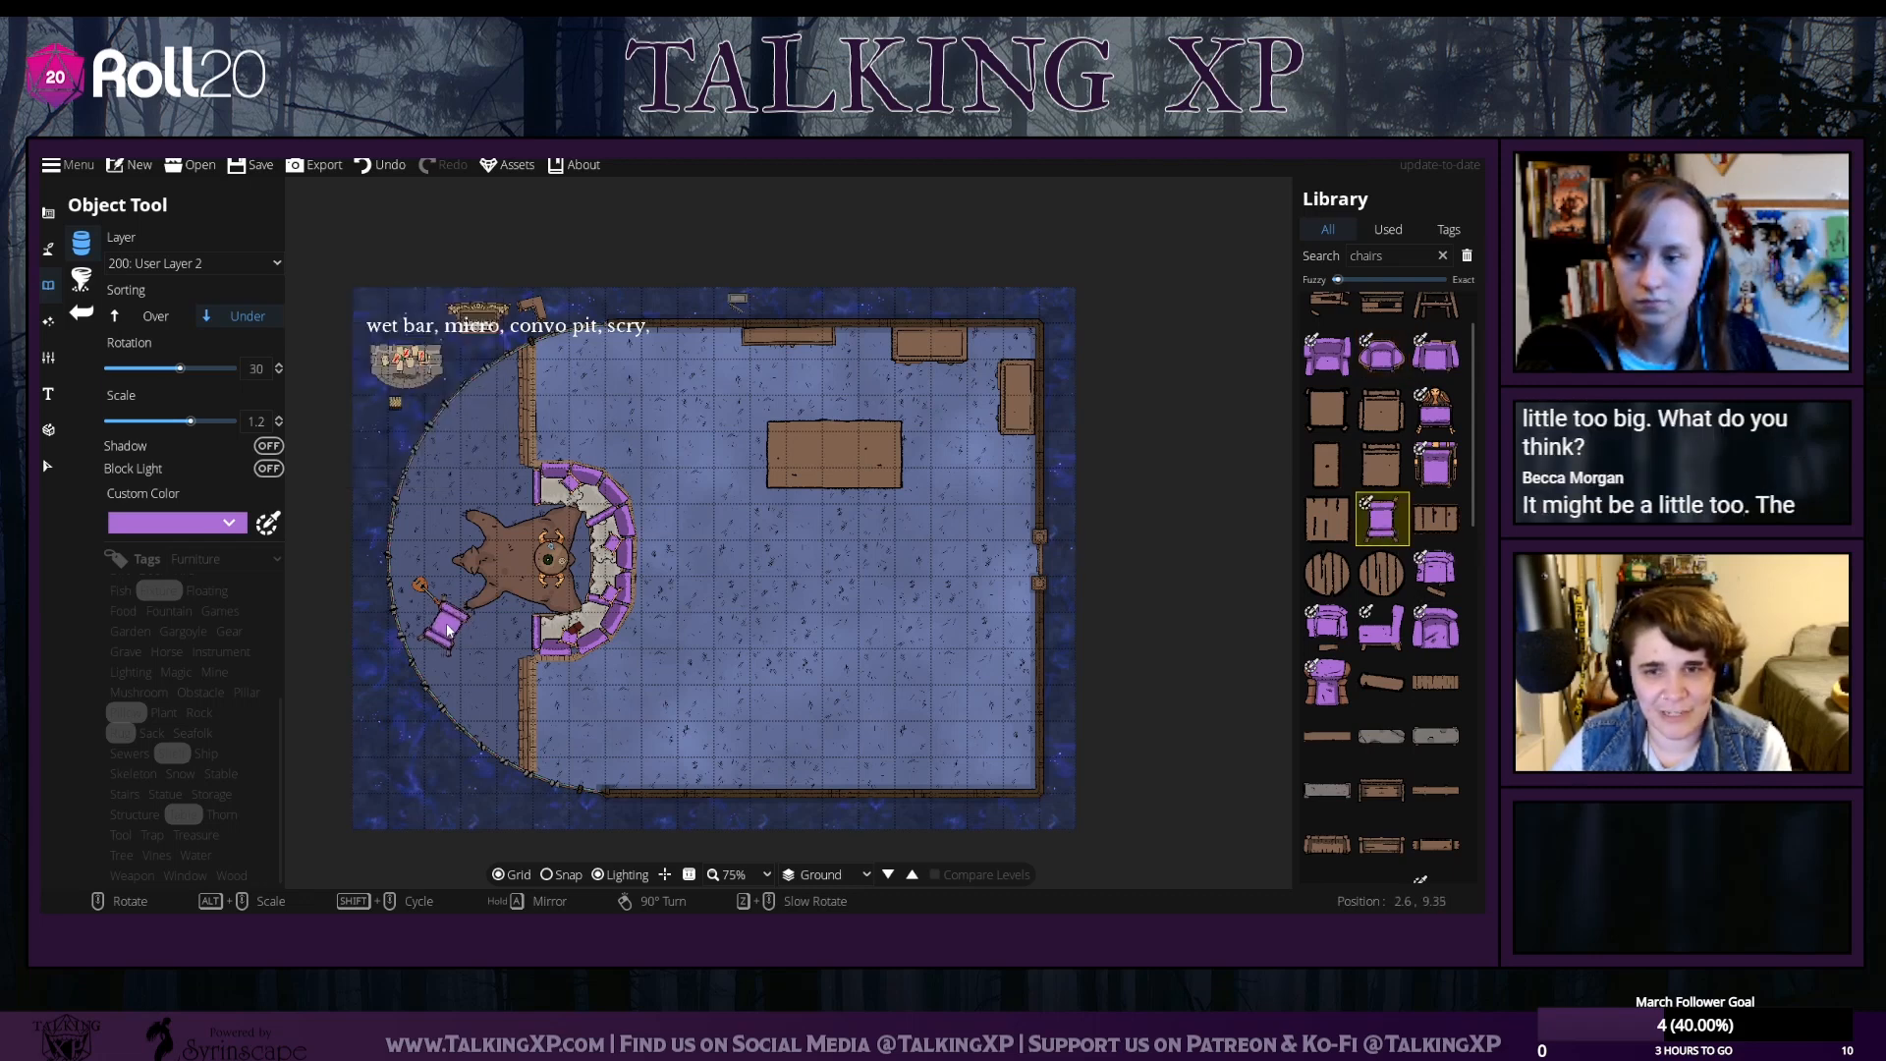
left_click(447, 628)
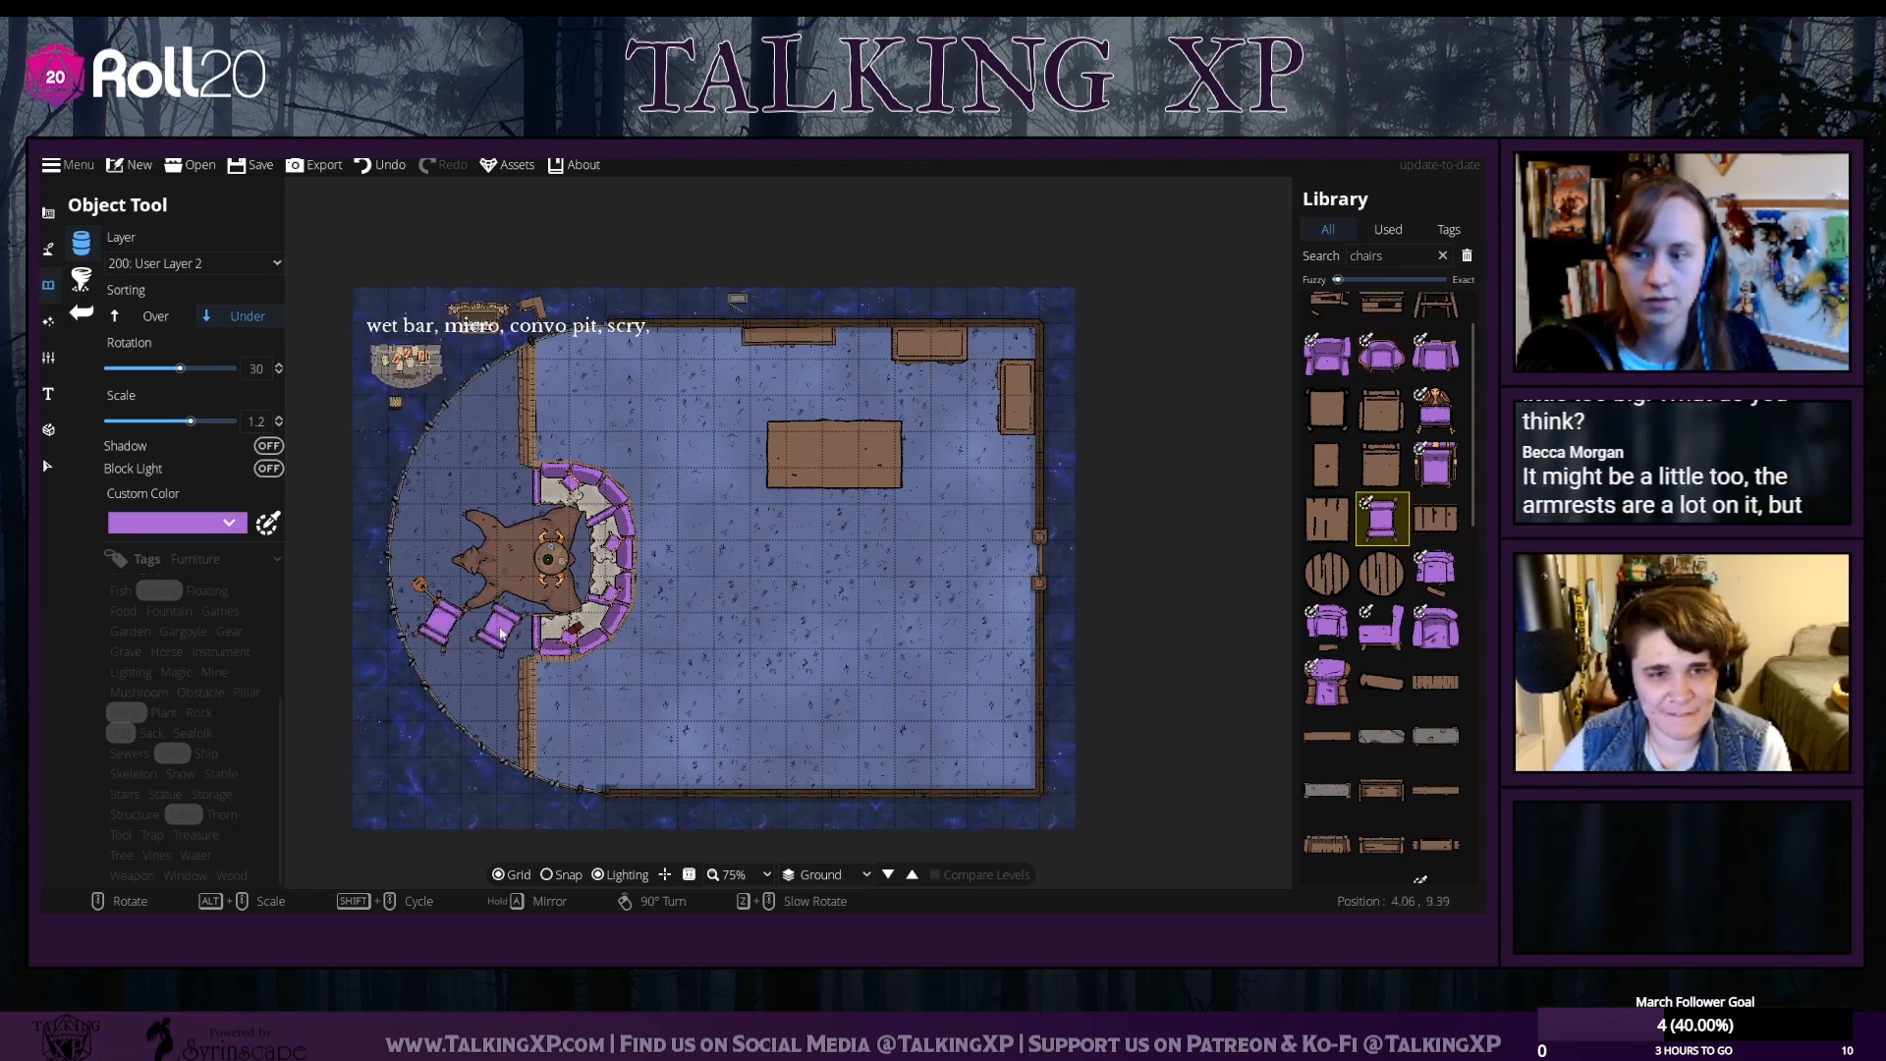
Look through the library's chair, sofa and throne results for seats to go around the dinner table
scroll(1415, 501, "down", 6)
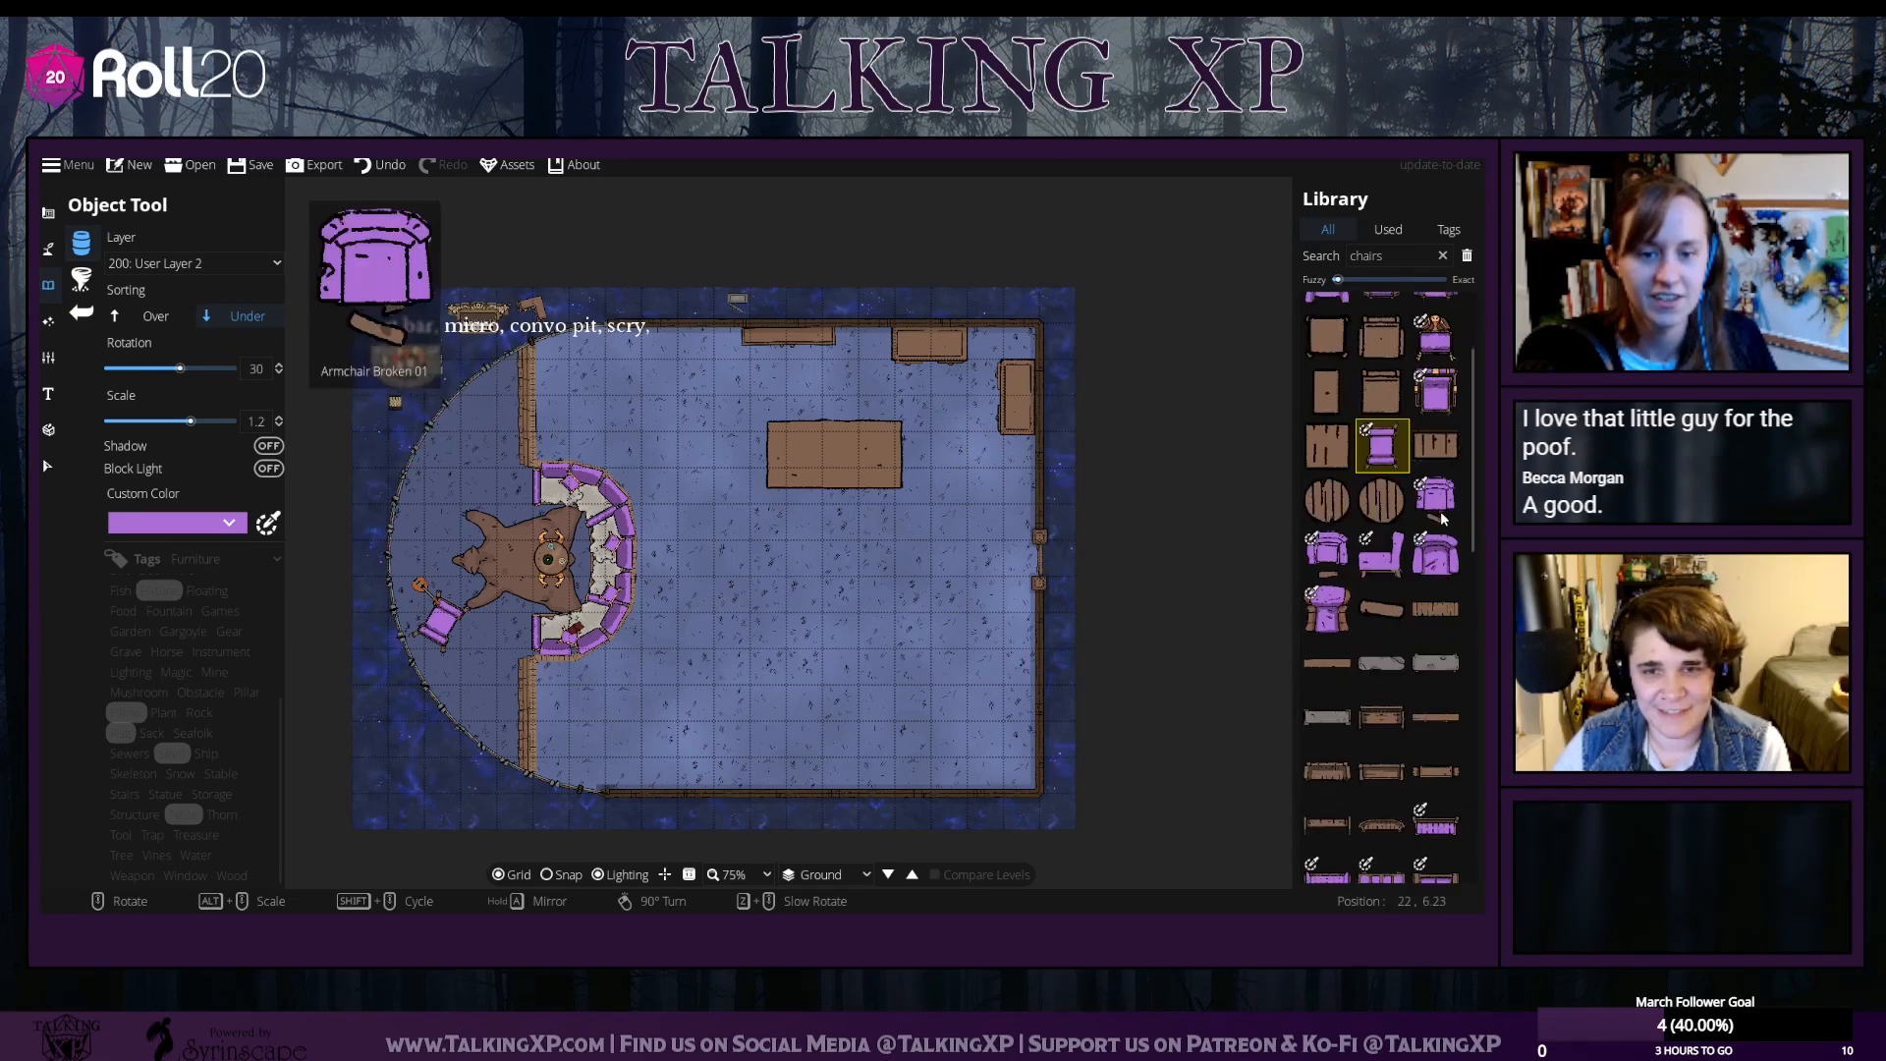
scroll(1442, 519, "down", 1)
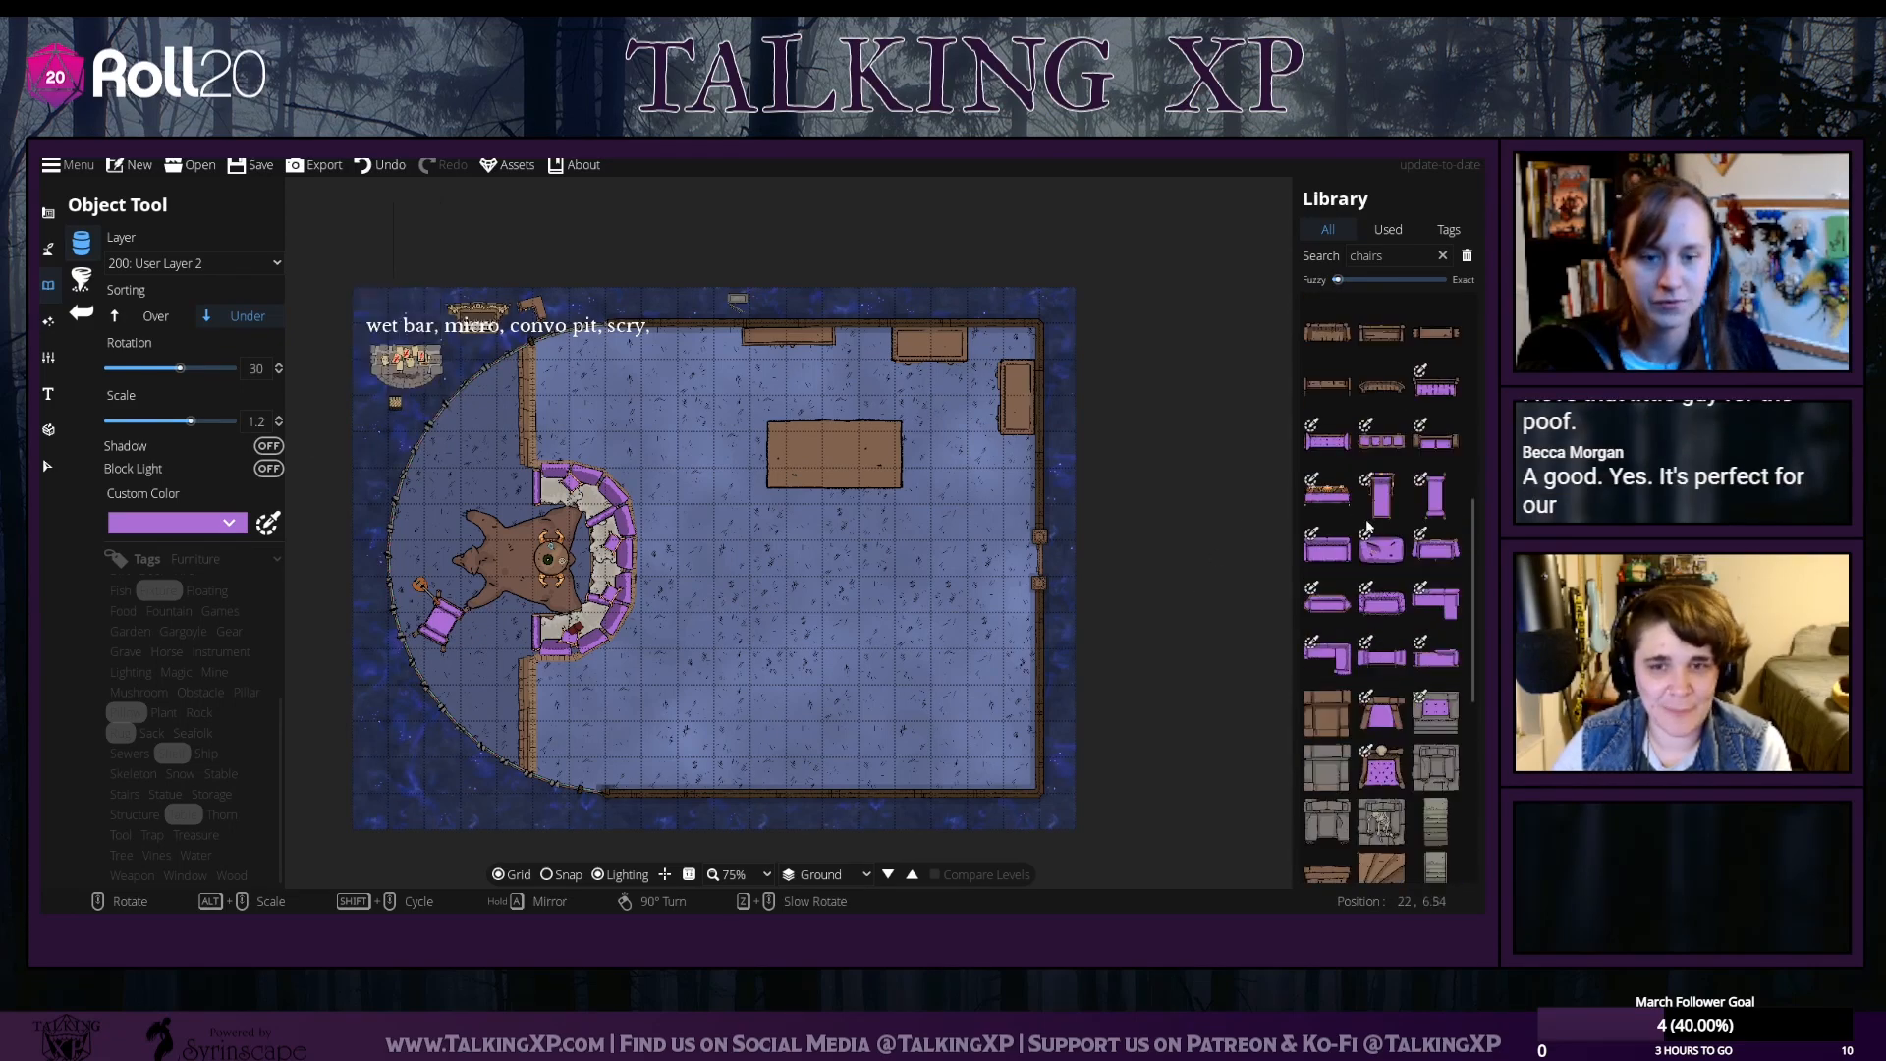
mouse_move(1383, 511)
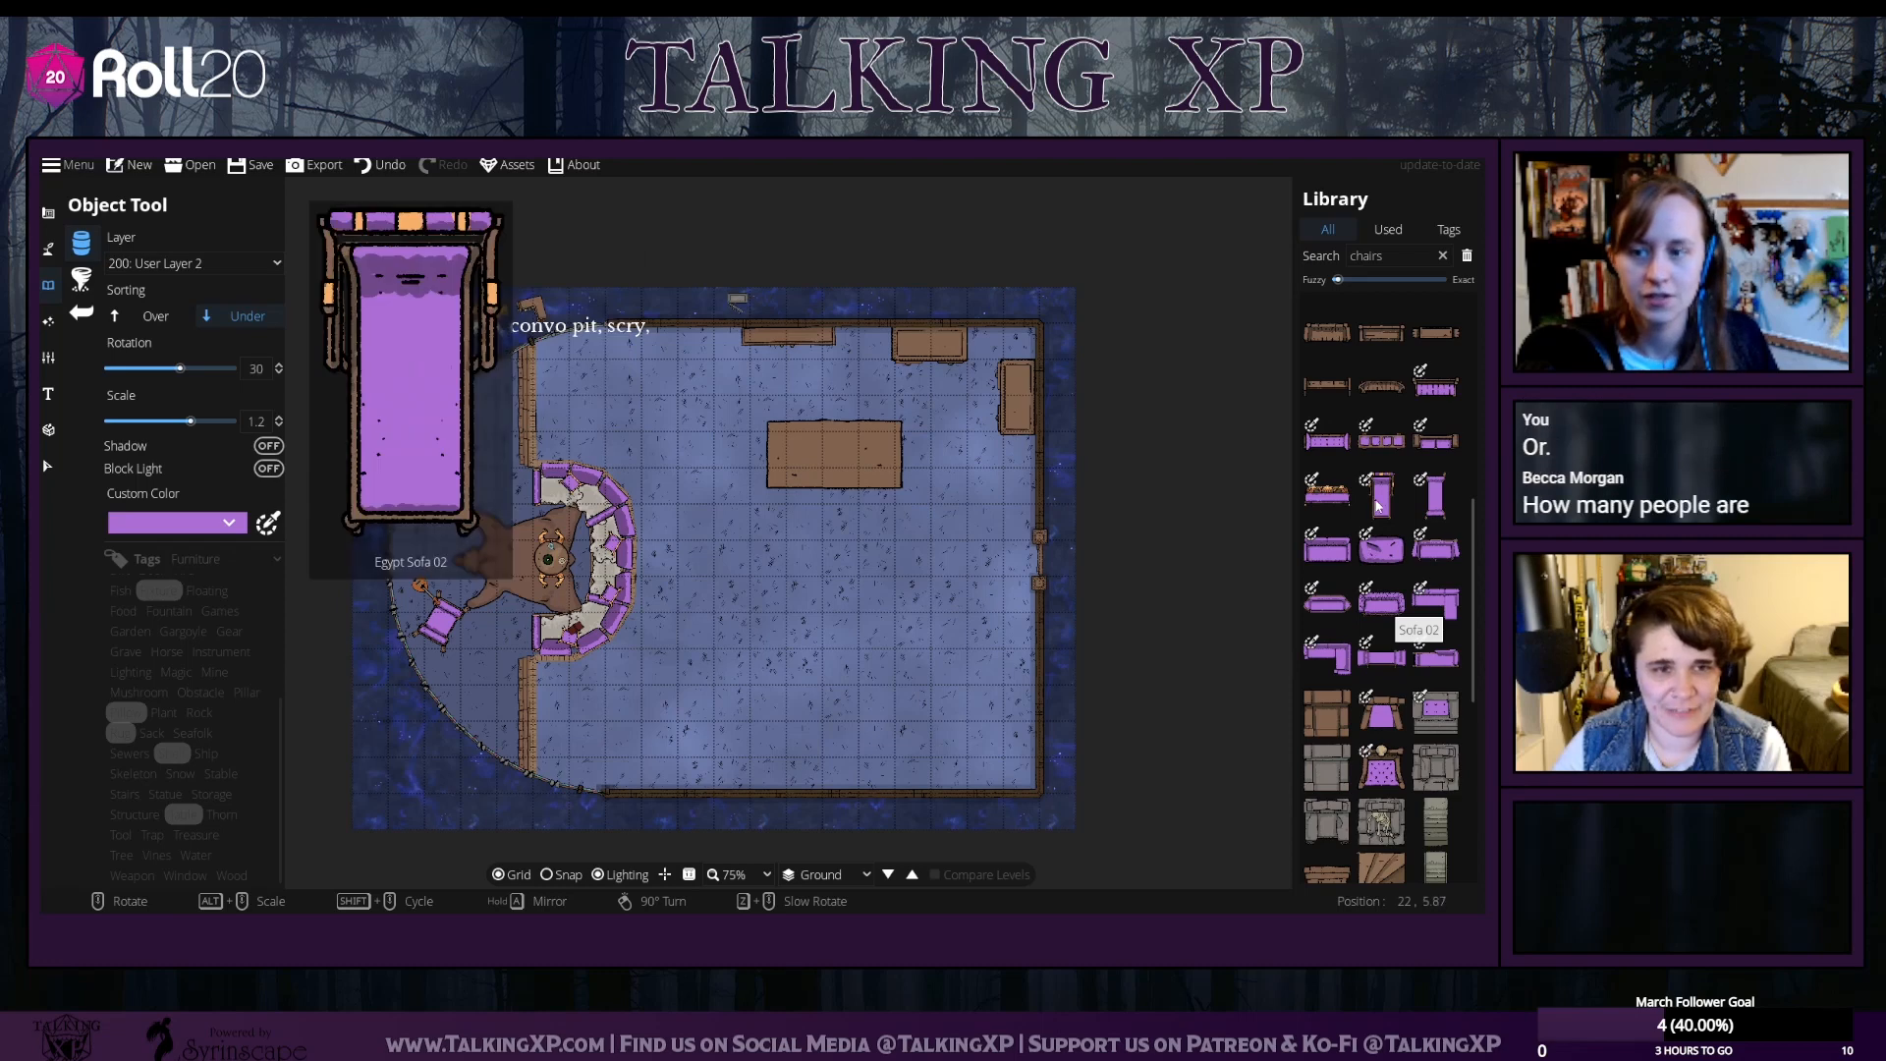
mouse_move(1383, 604)
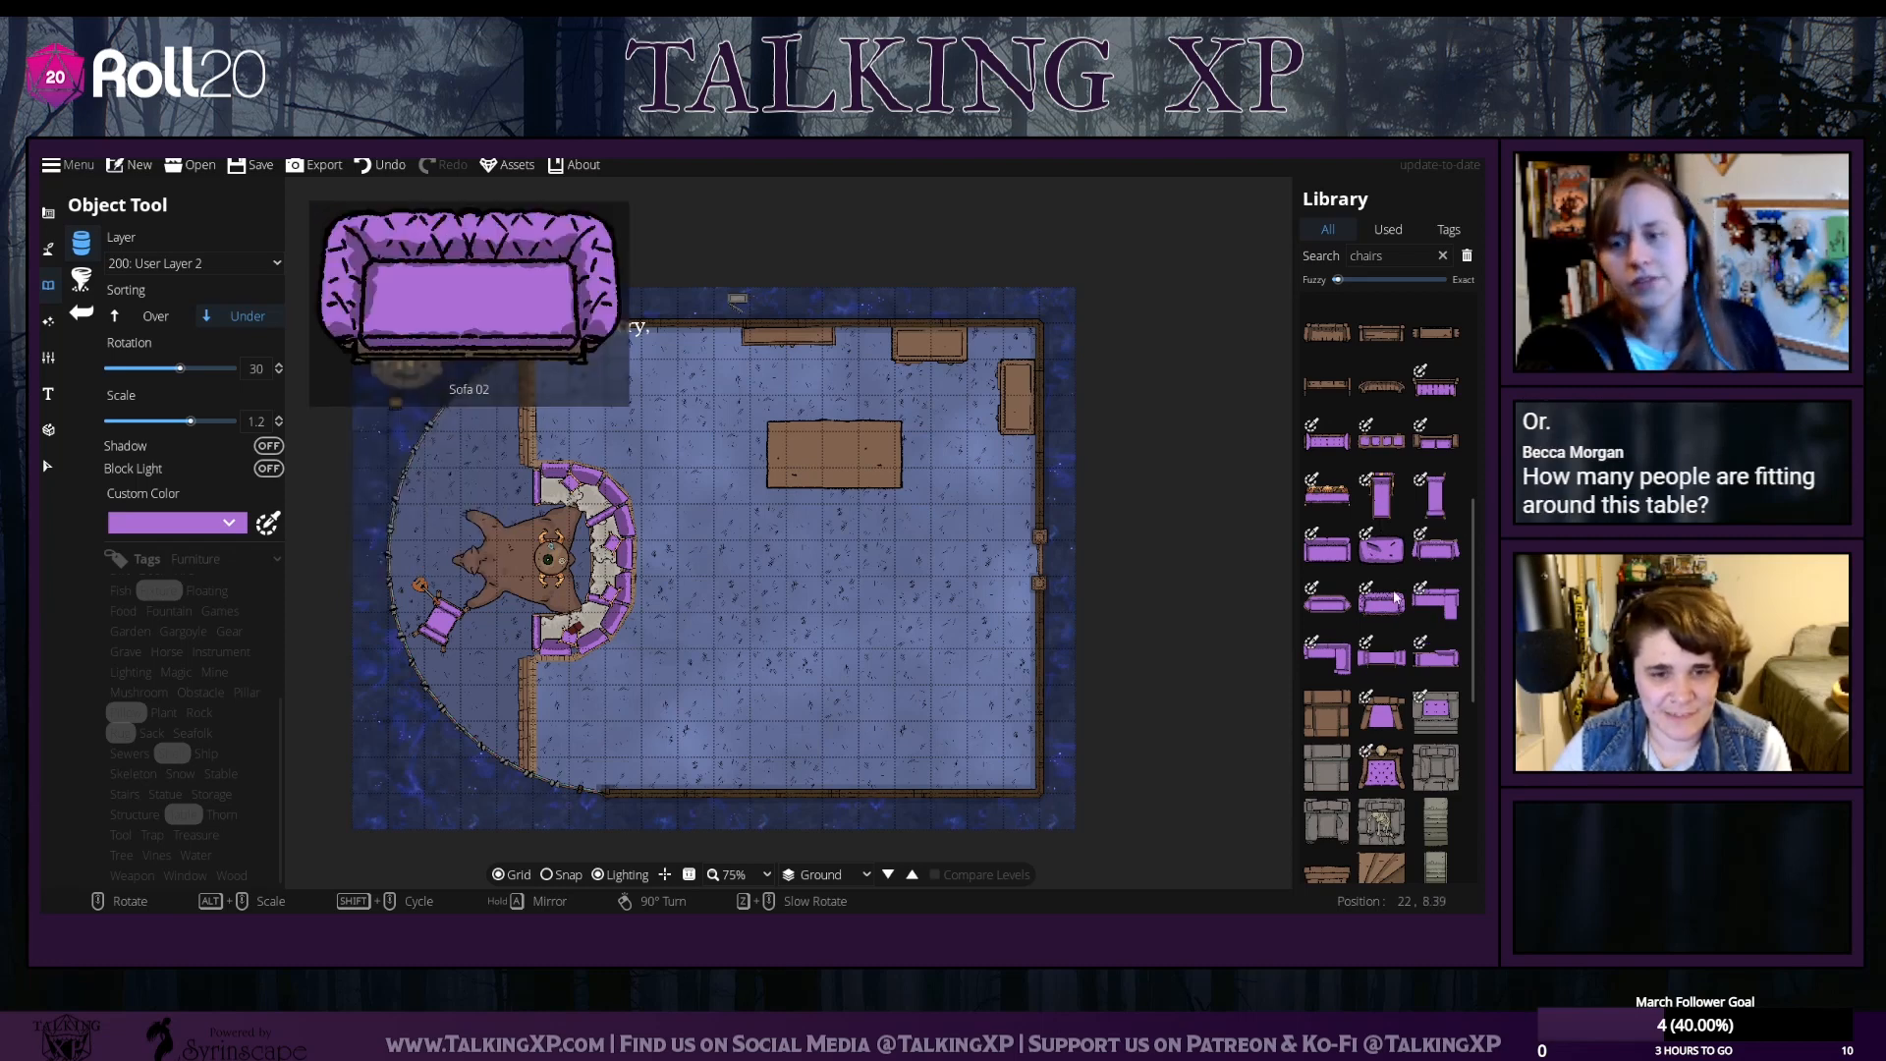
mouse_move(1465, 664)
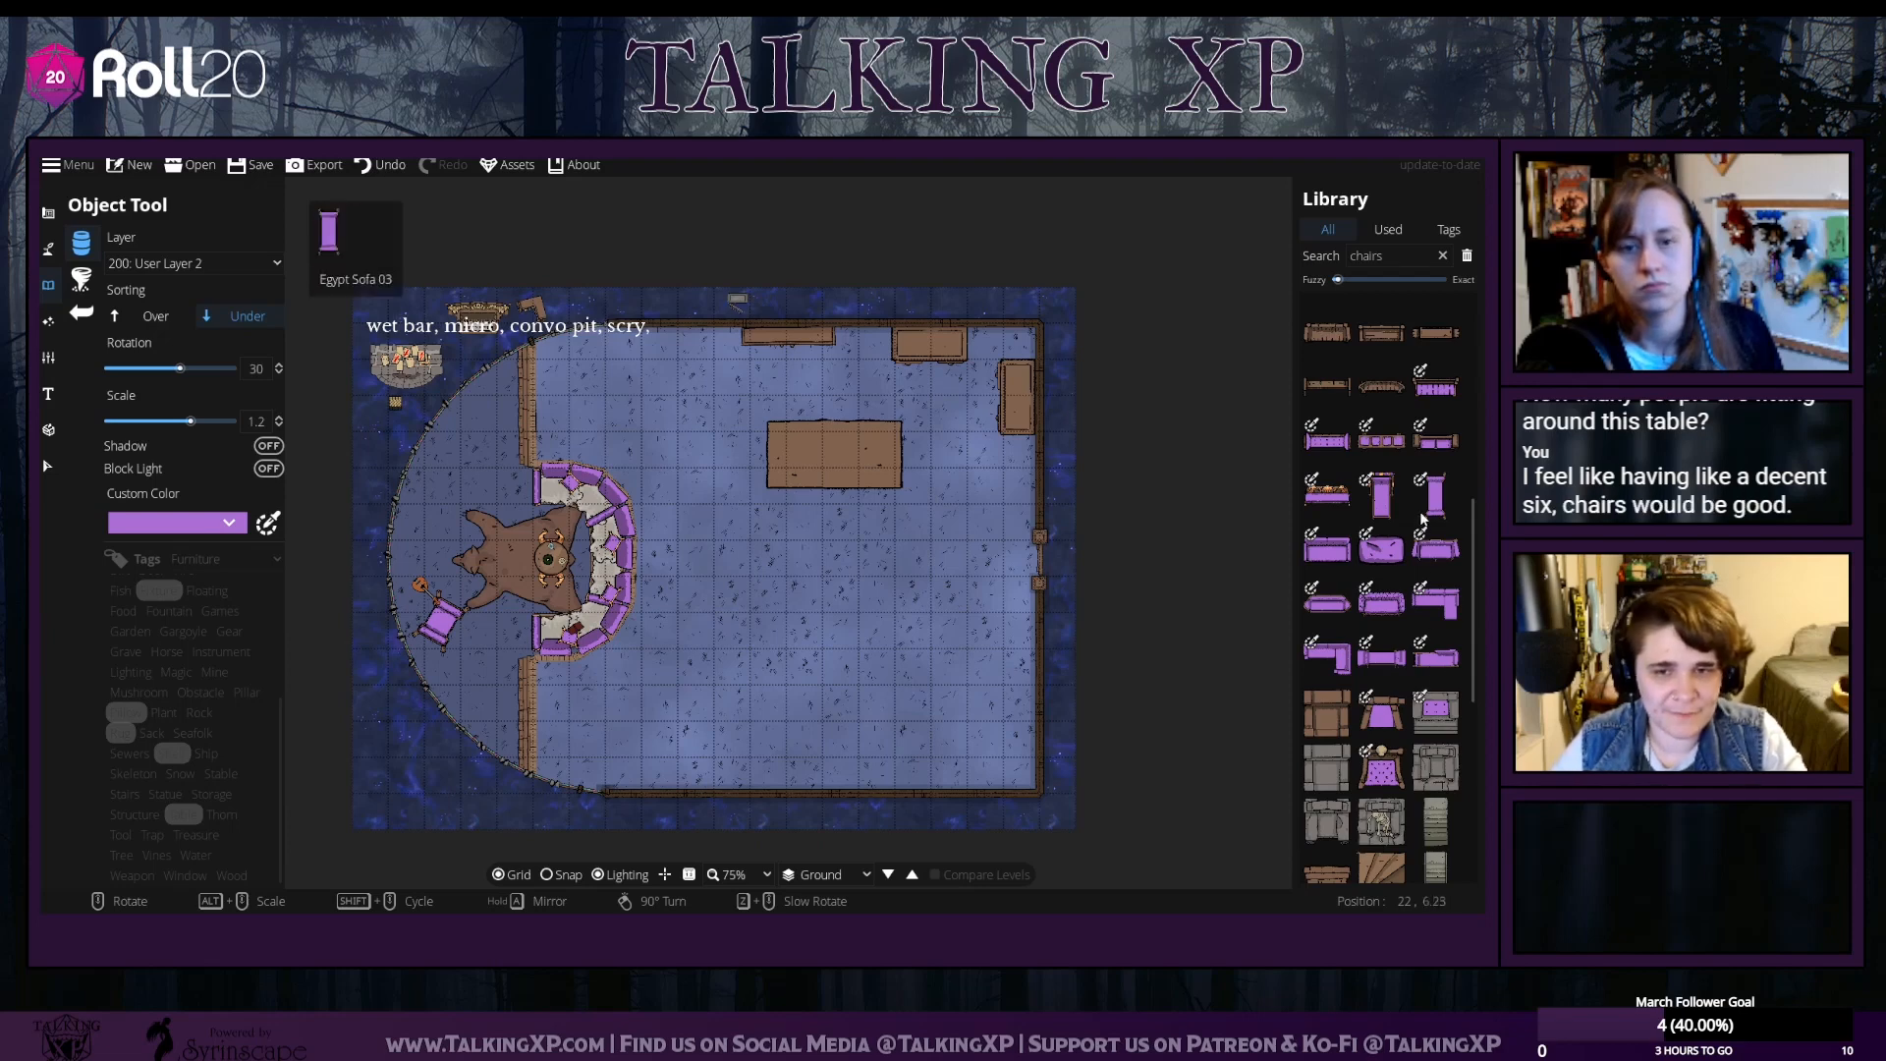
scroll(1405, 638, "down", 5)
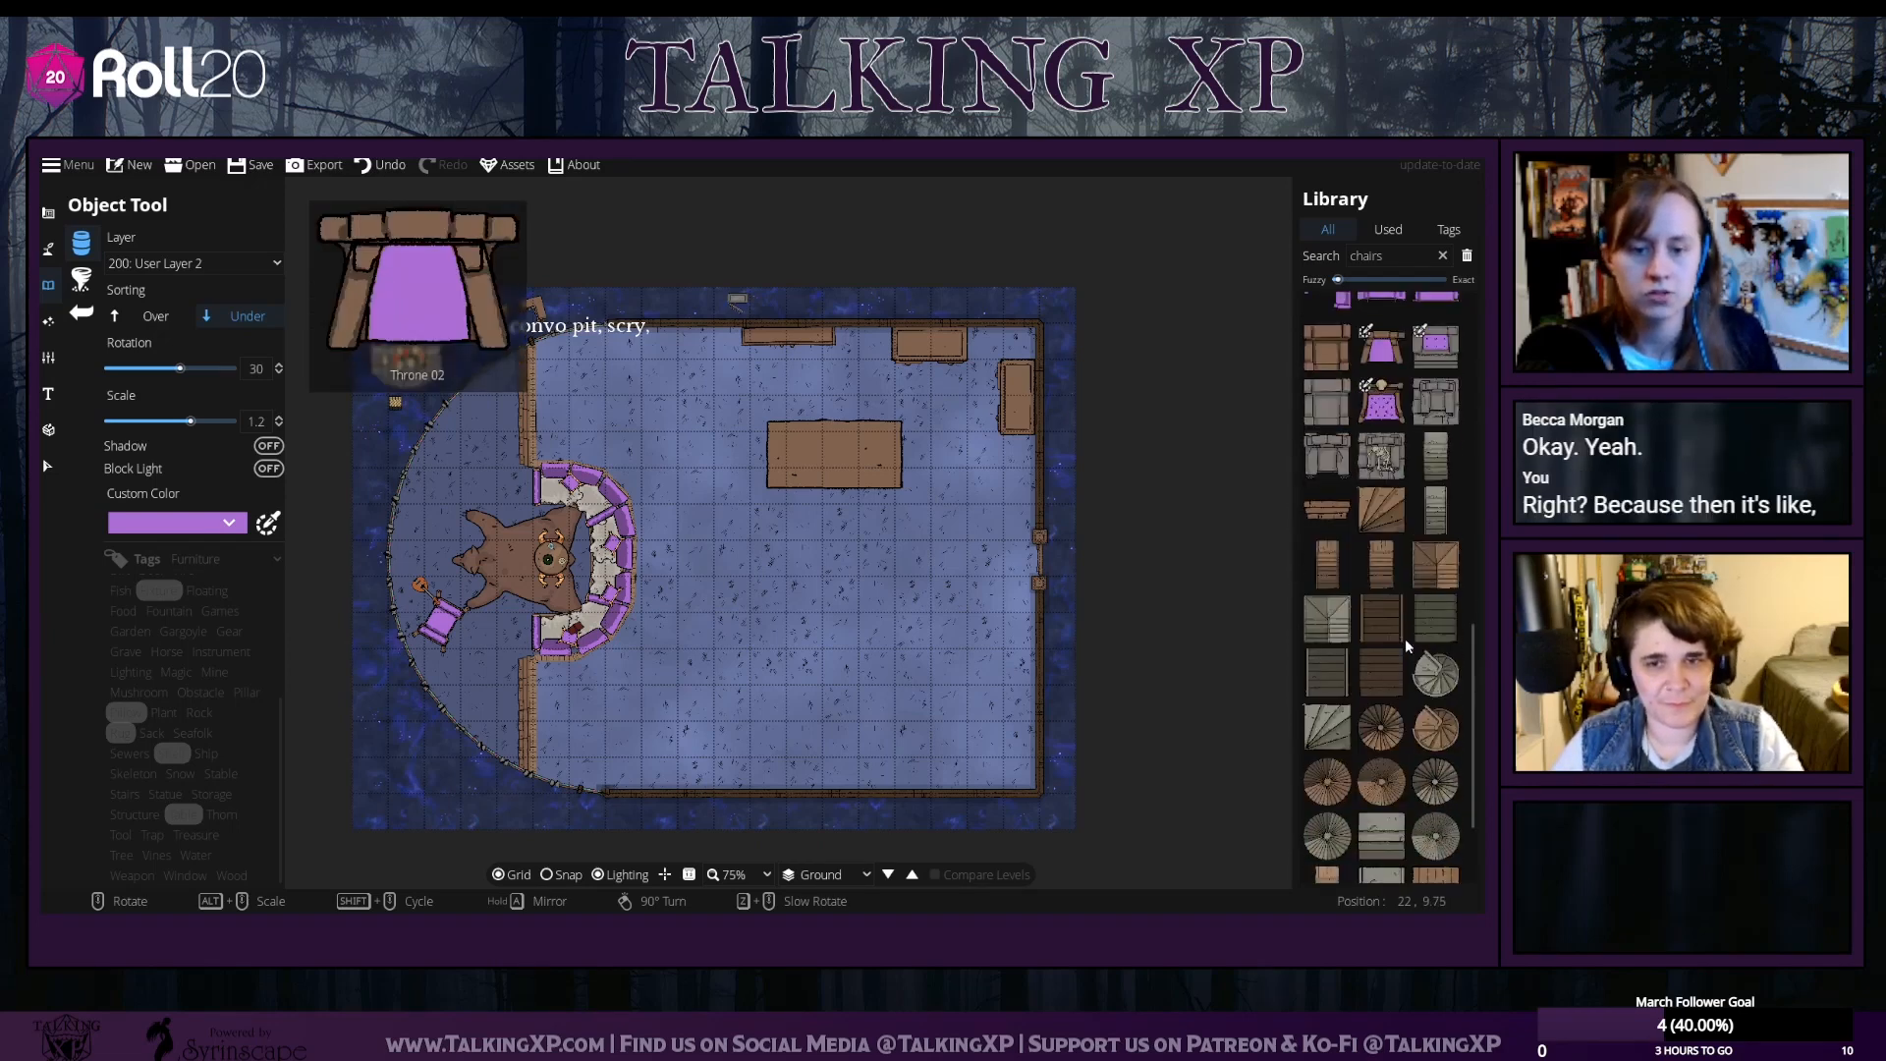
scroll(1405, 638, "up", 5)
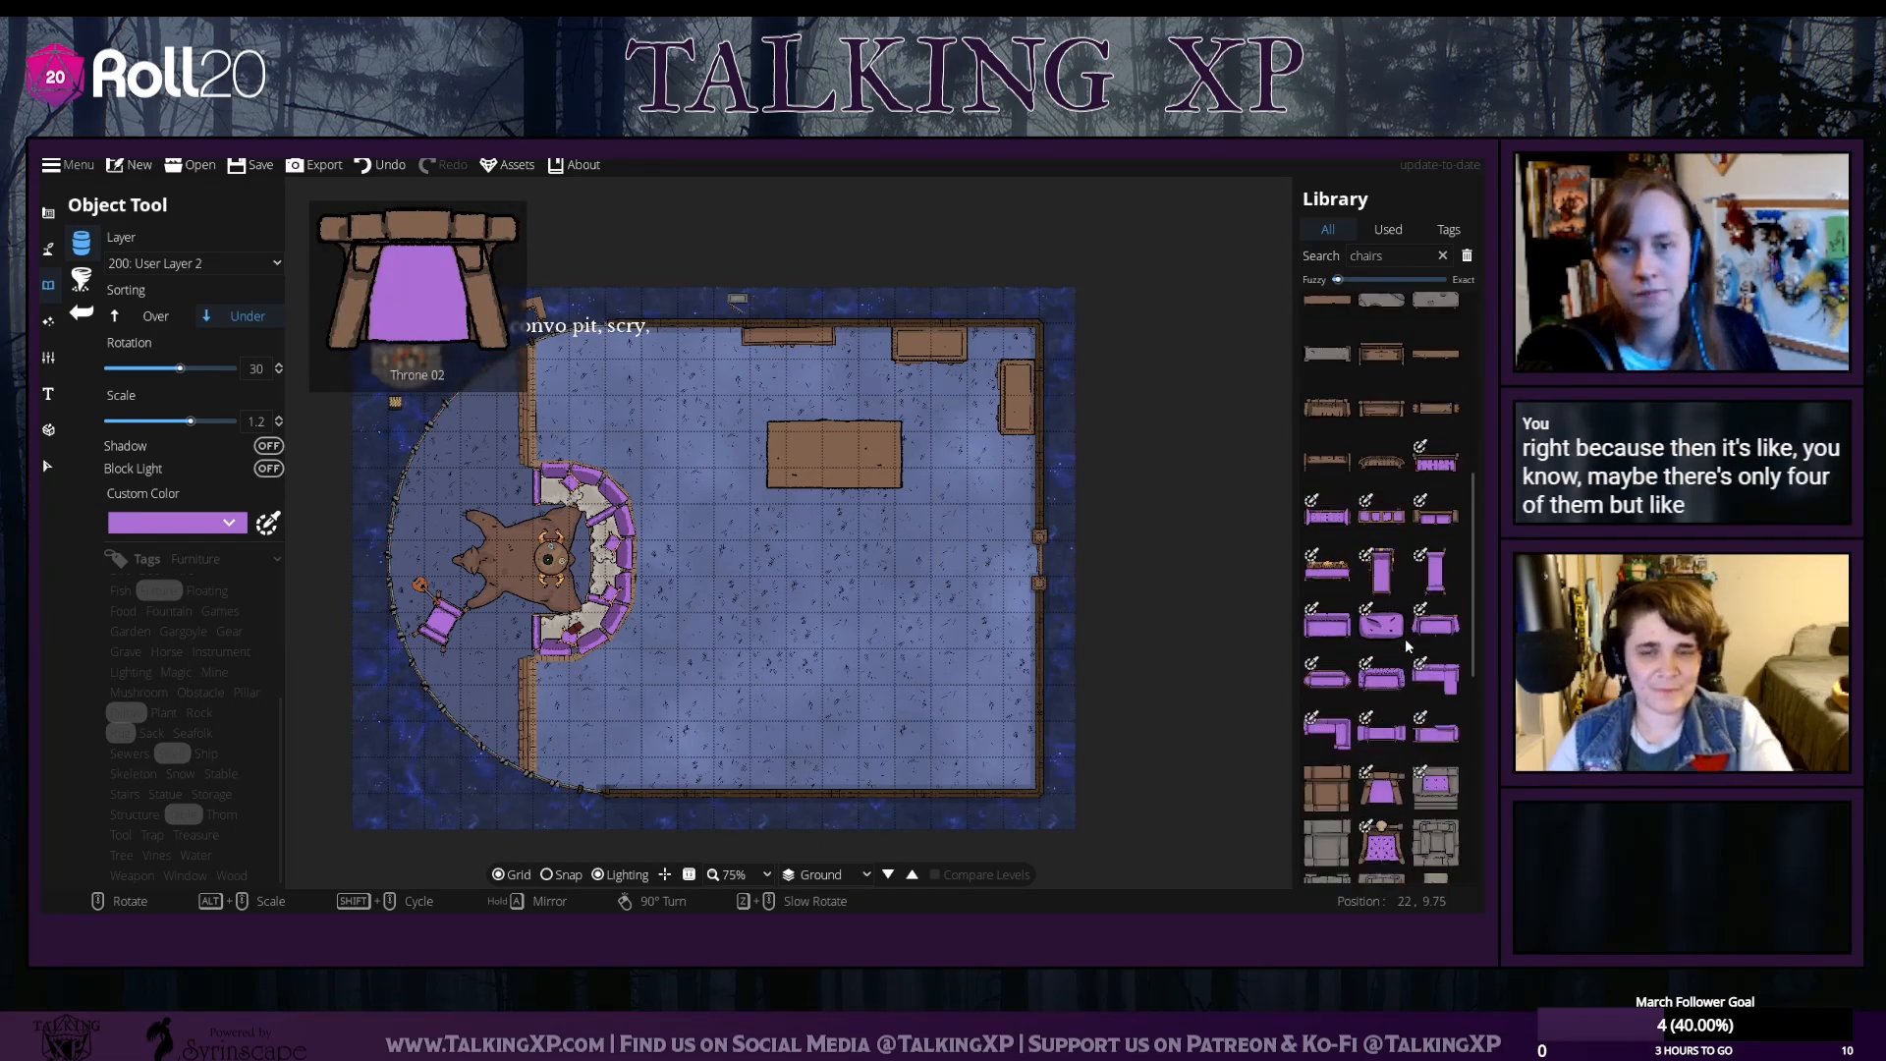
scroll(1405, 639, "down", 5)
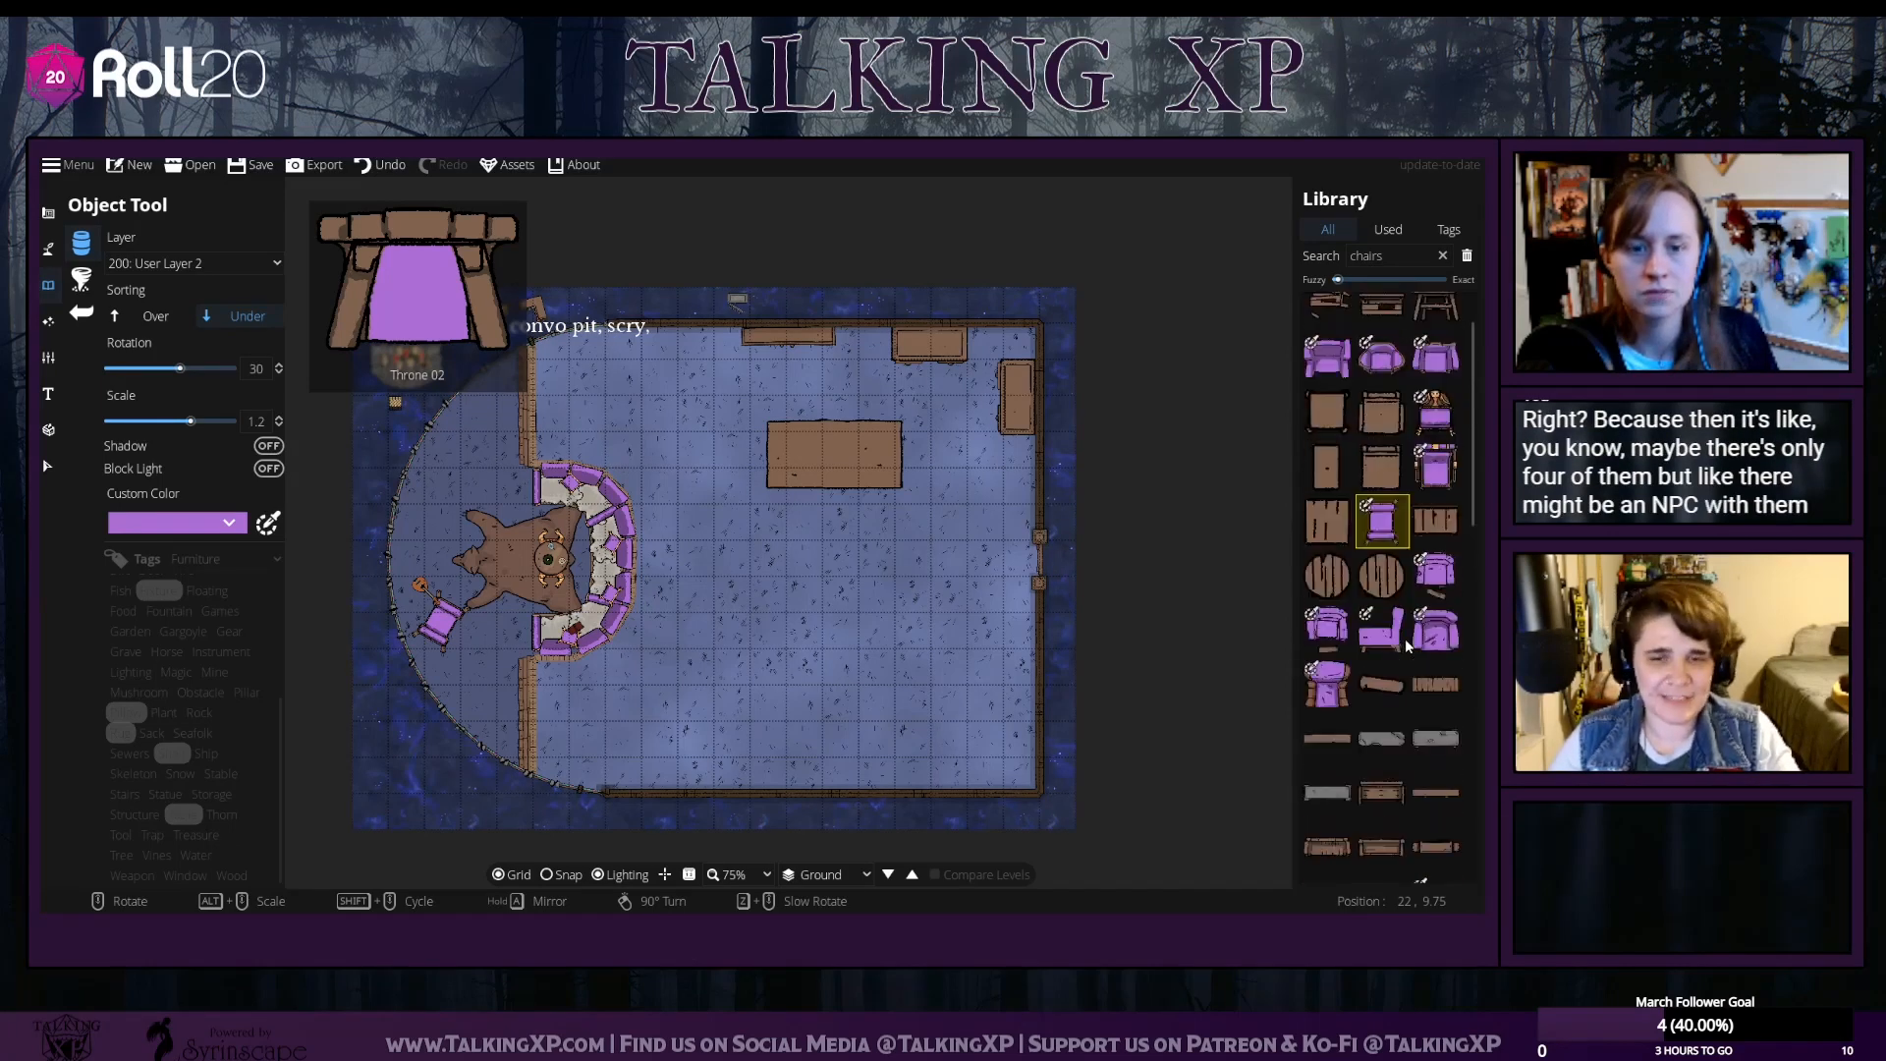
scroll(1405, 639, "up", 1)
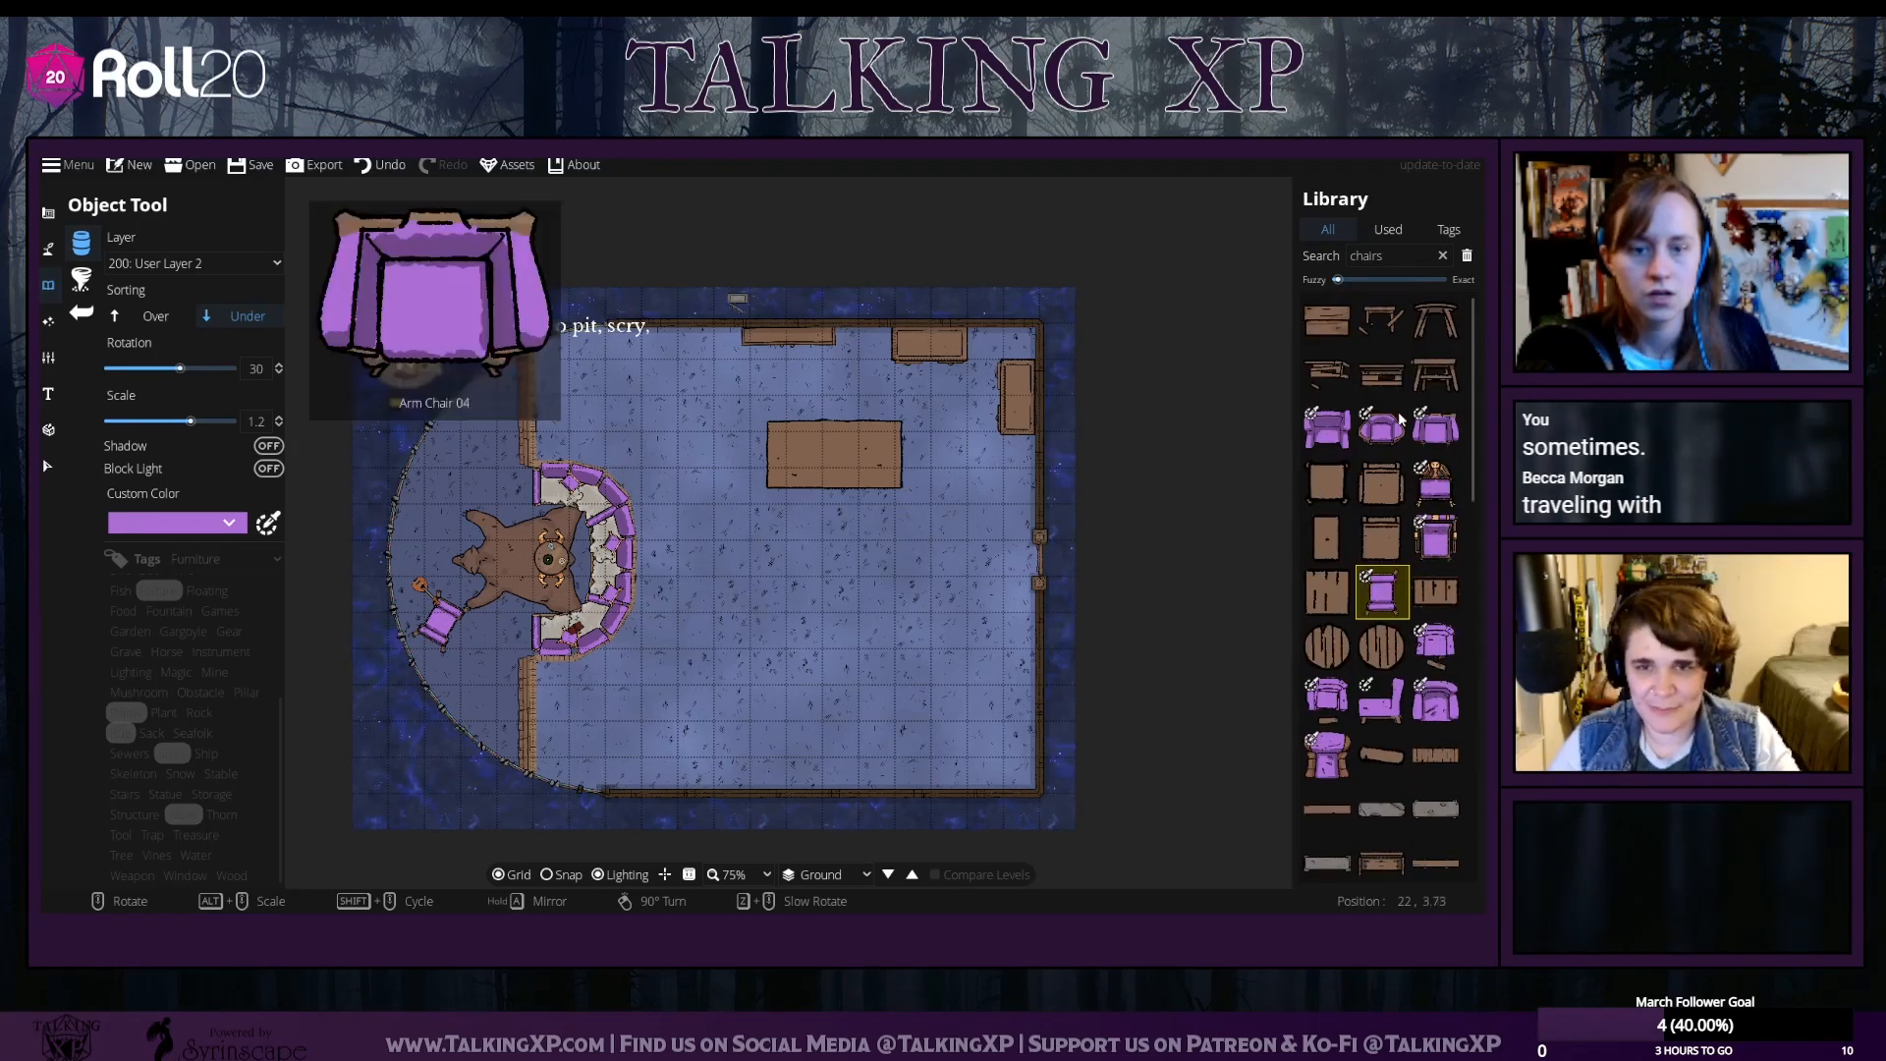
Place plain wooden chairs around the dinner table, two tucked in along its north side at rotation 0 and an angled one at its east end
left_click(1382, 476)
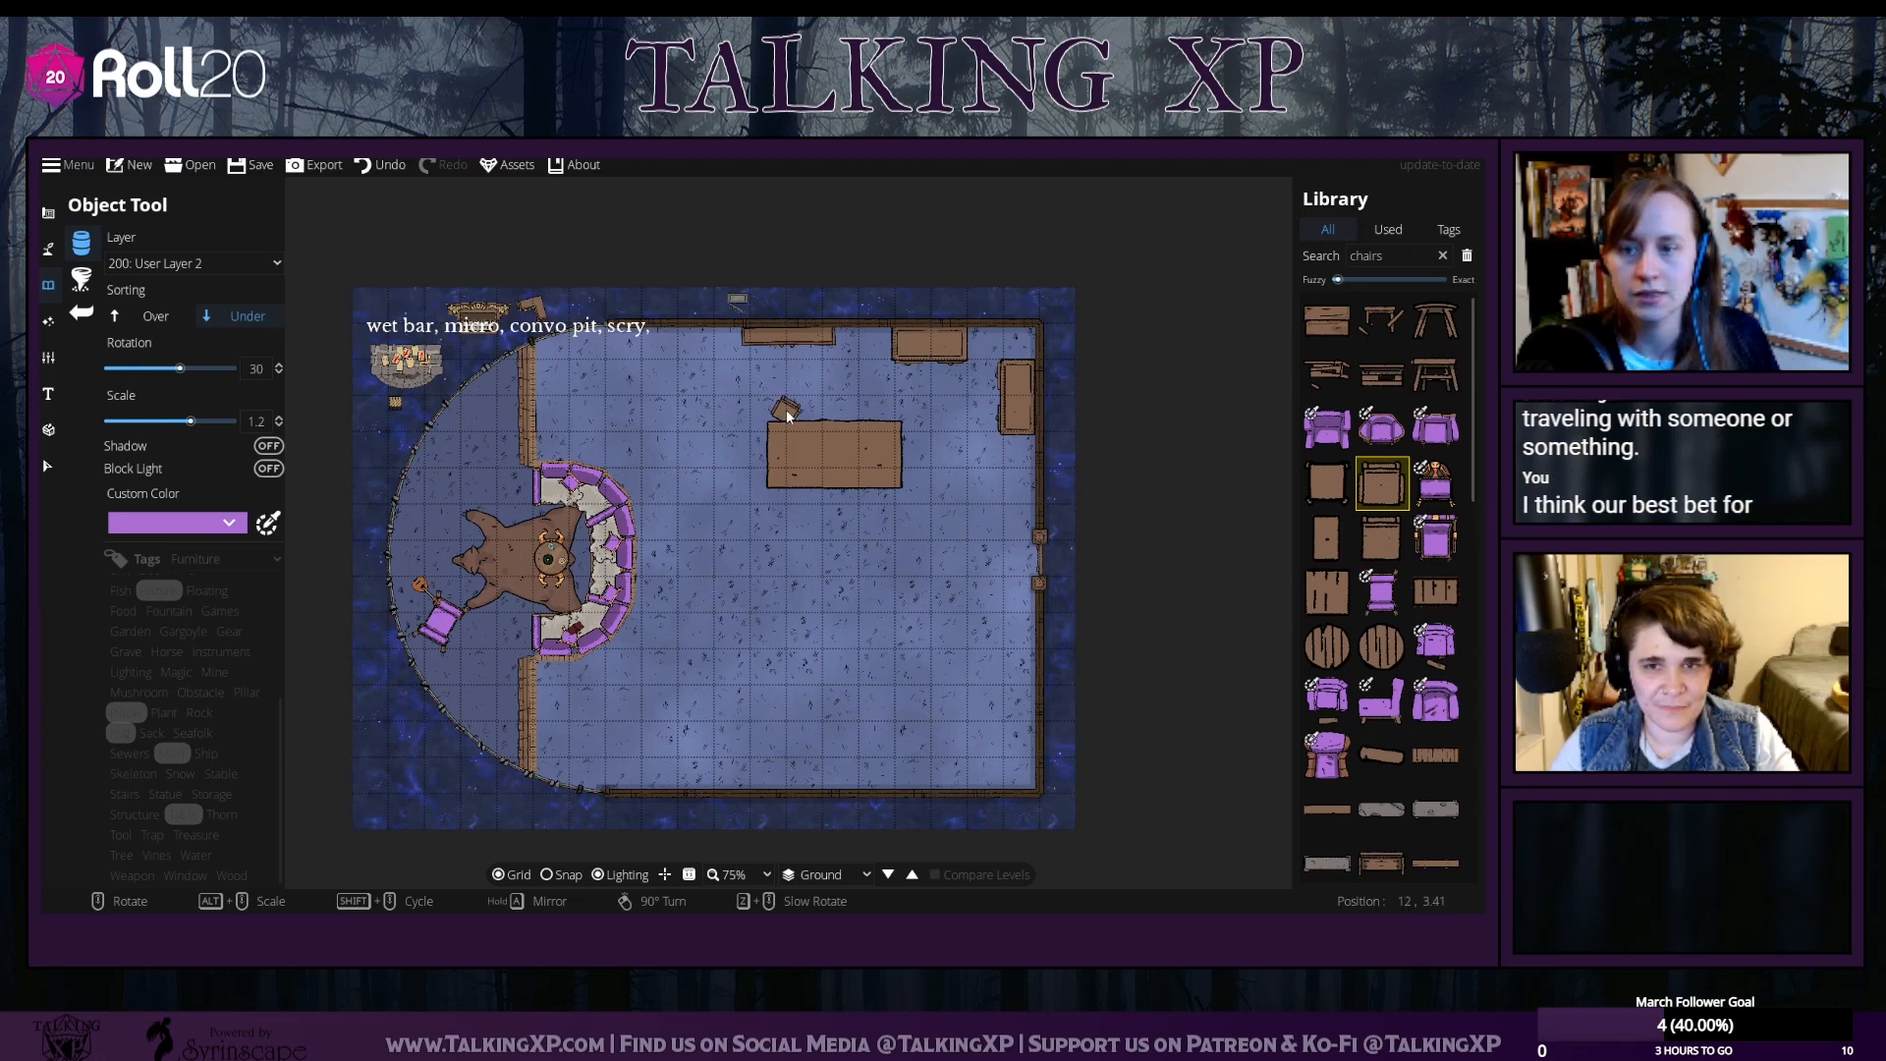
scroll(785, 413, "down", 2)
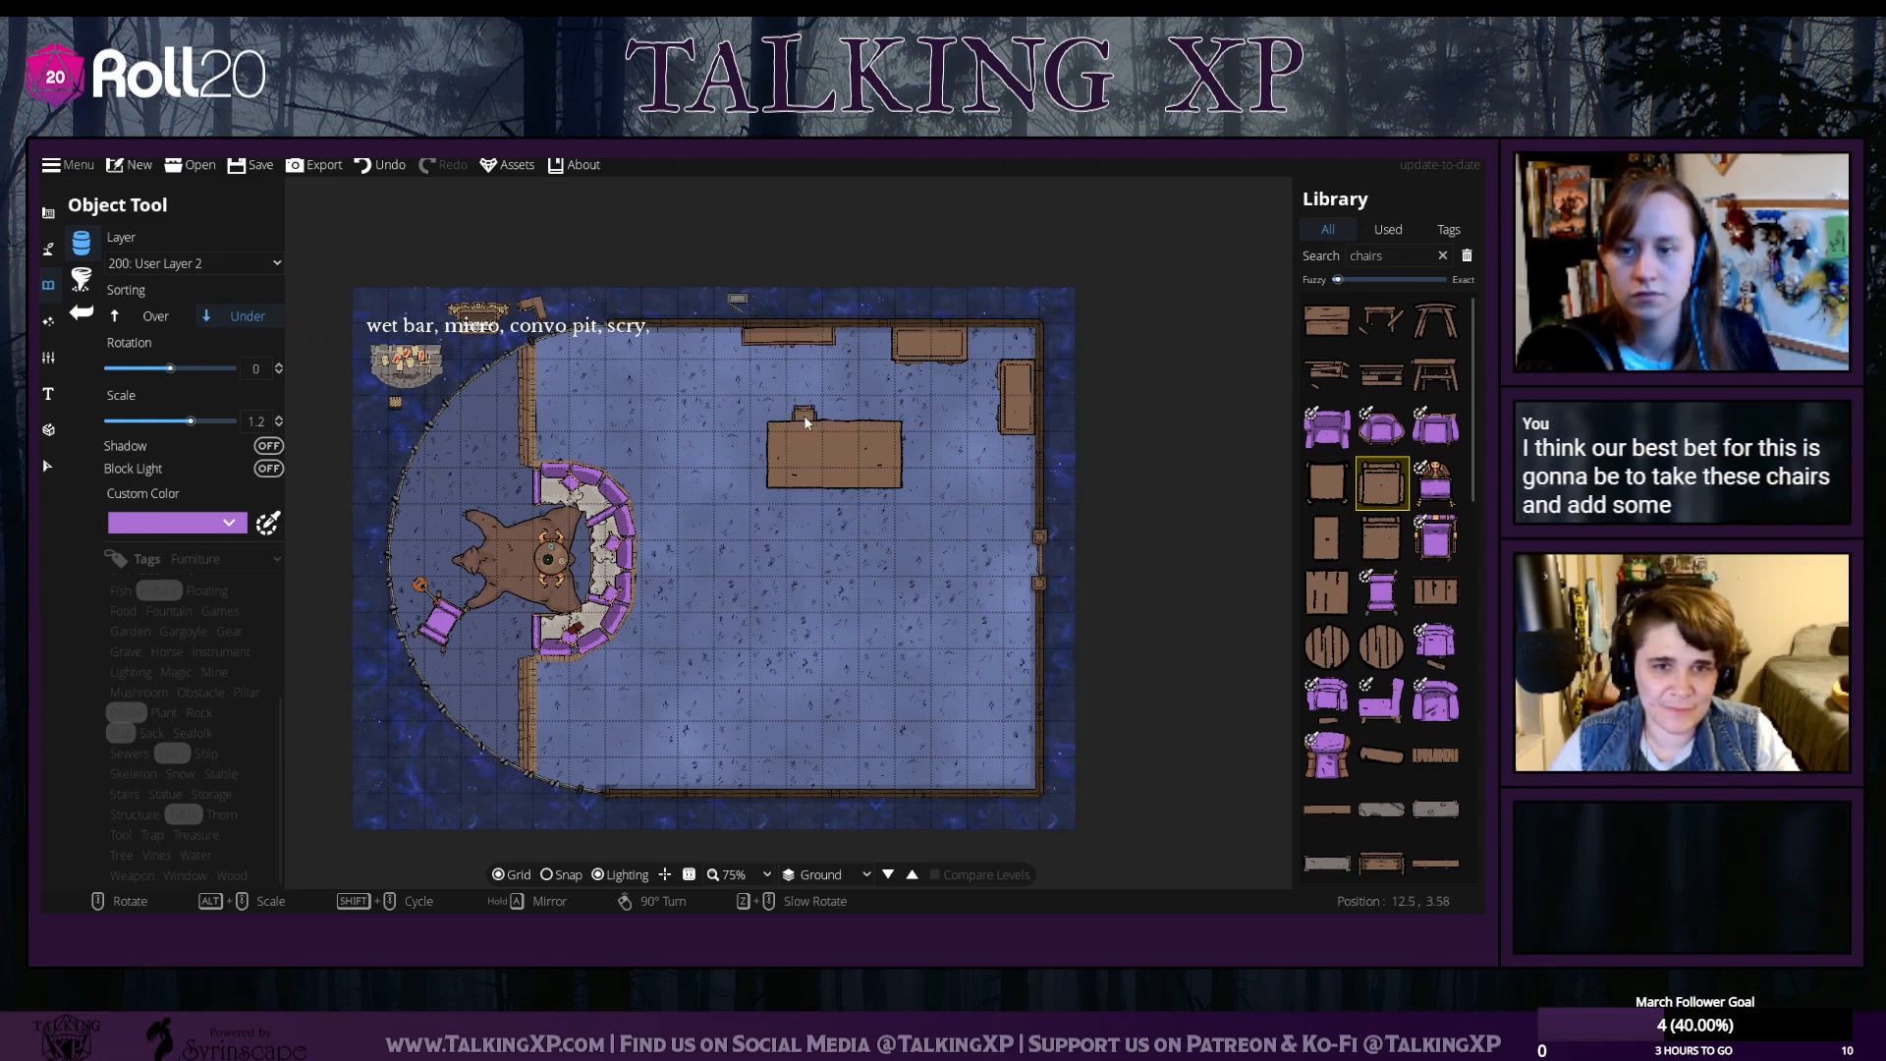
left_click(805, 418)
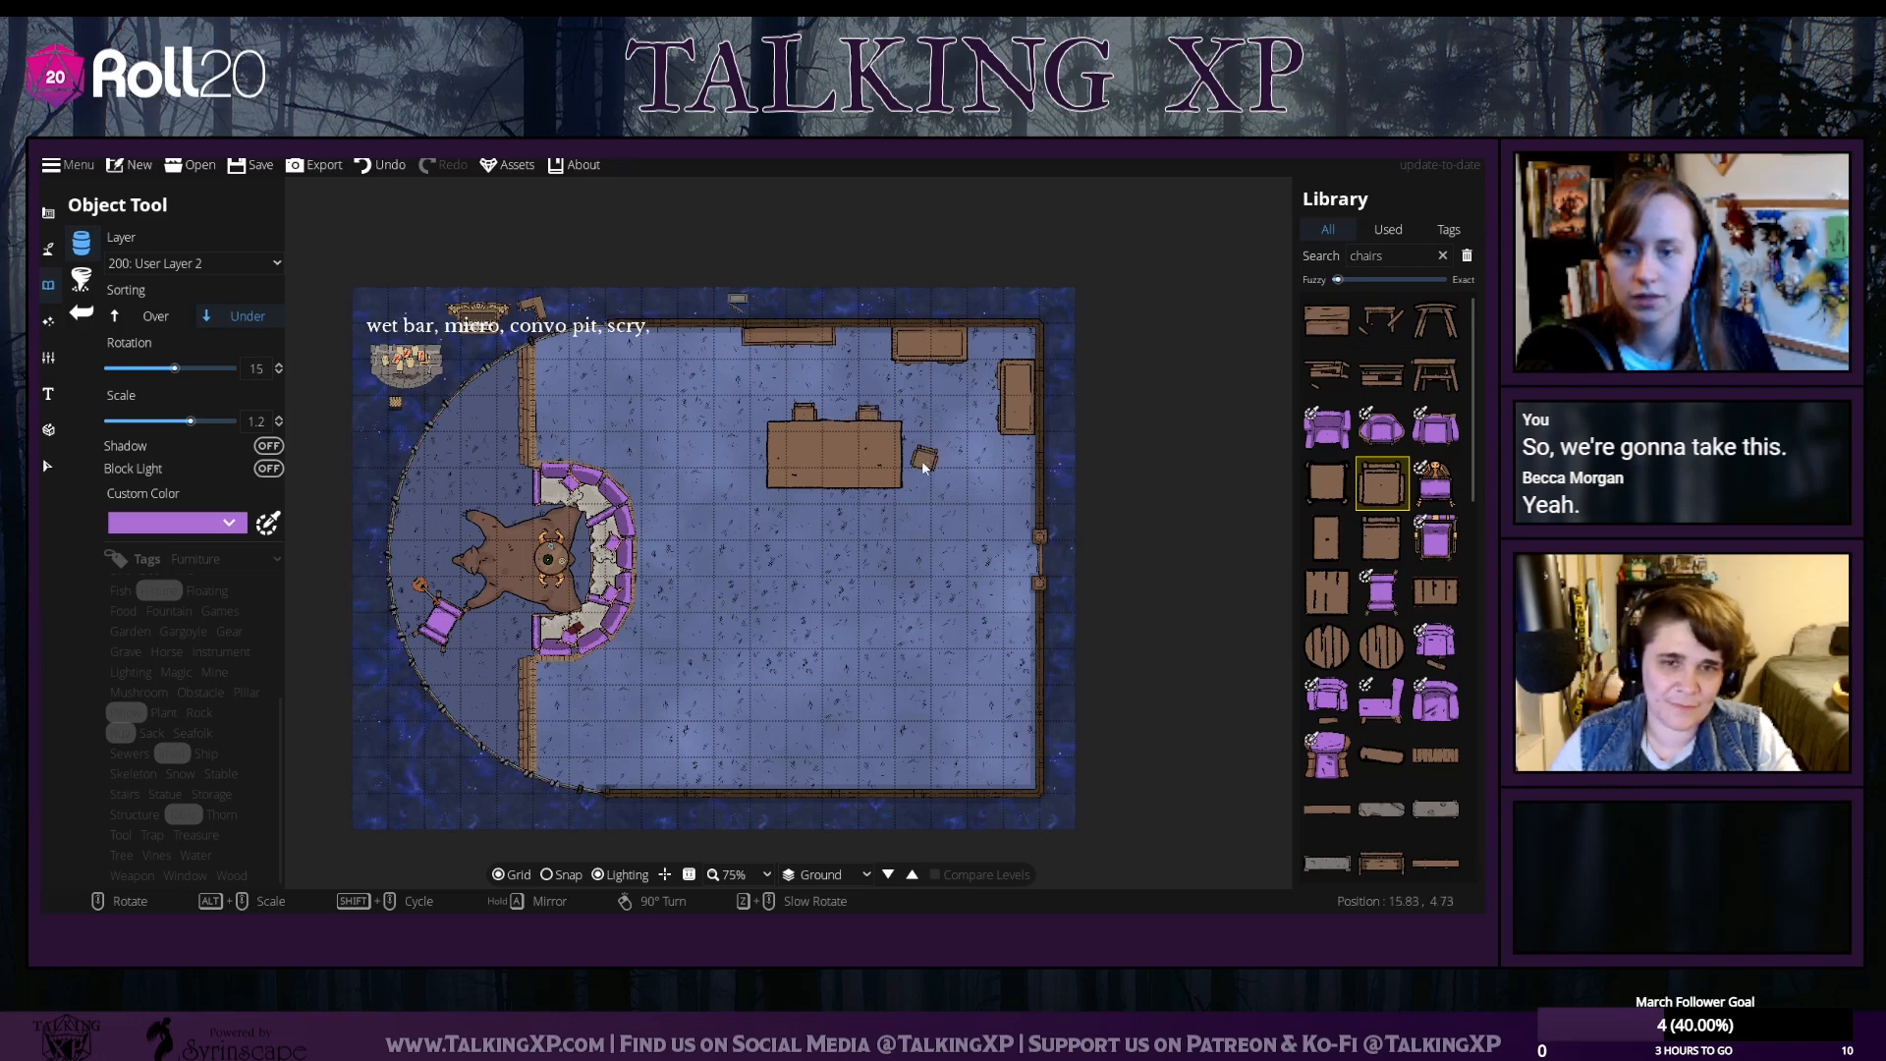
scroll(917, 456, "up", 3)
left_click(916, 456)
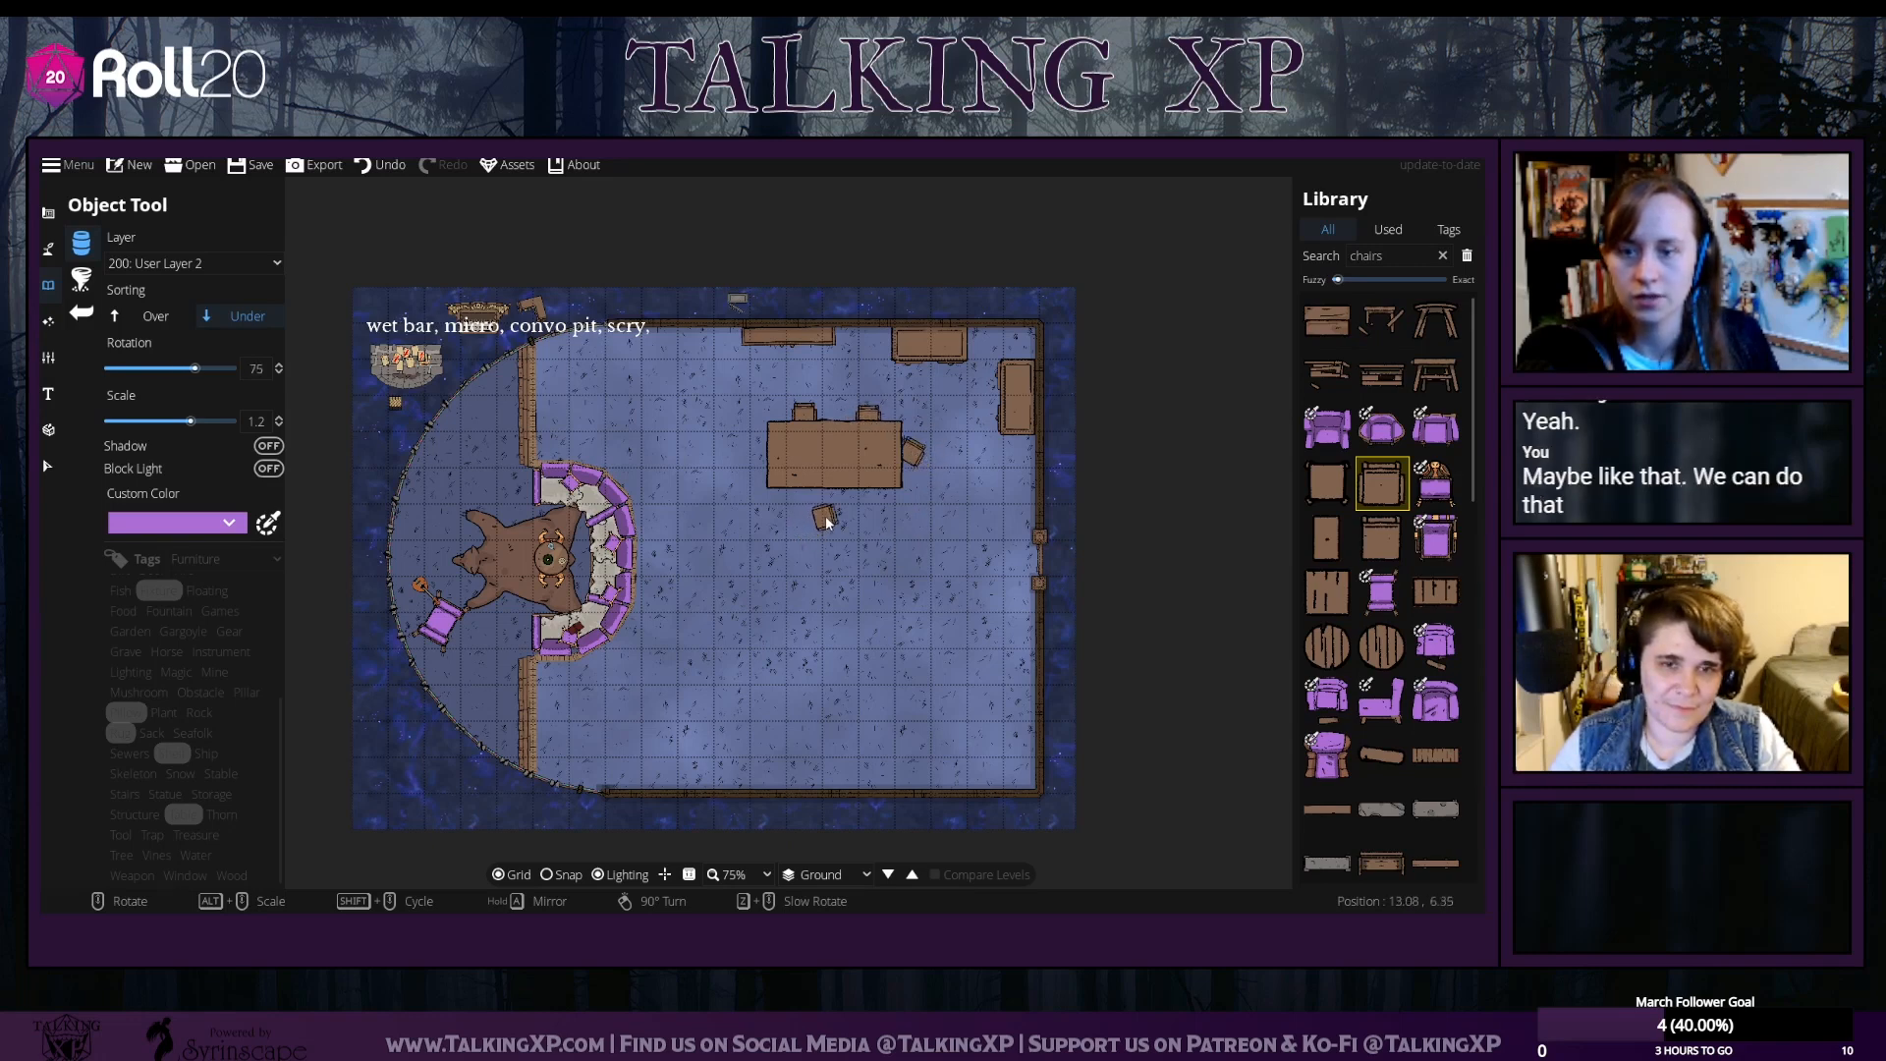
Add a pushed-out angled chair and a tucked-in chair at -180 degrees south of the table, plus one at its west end at -150 degrees
scroll(840, 520, "up", 4)
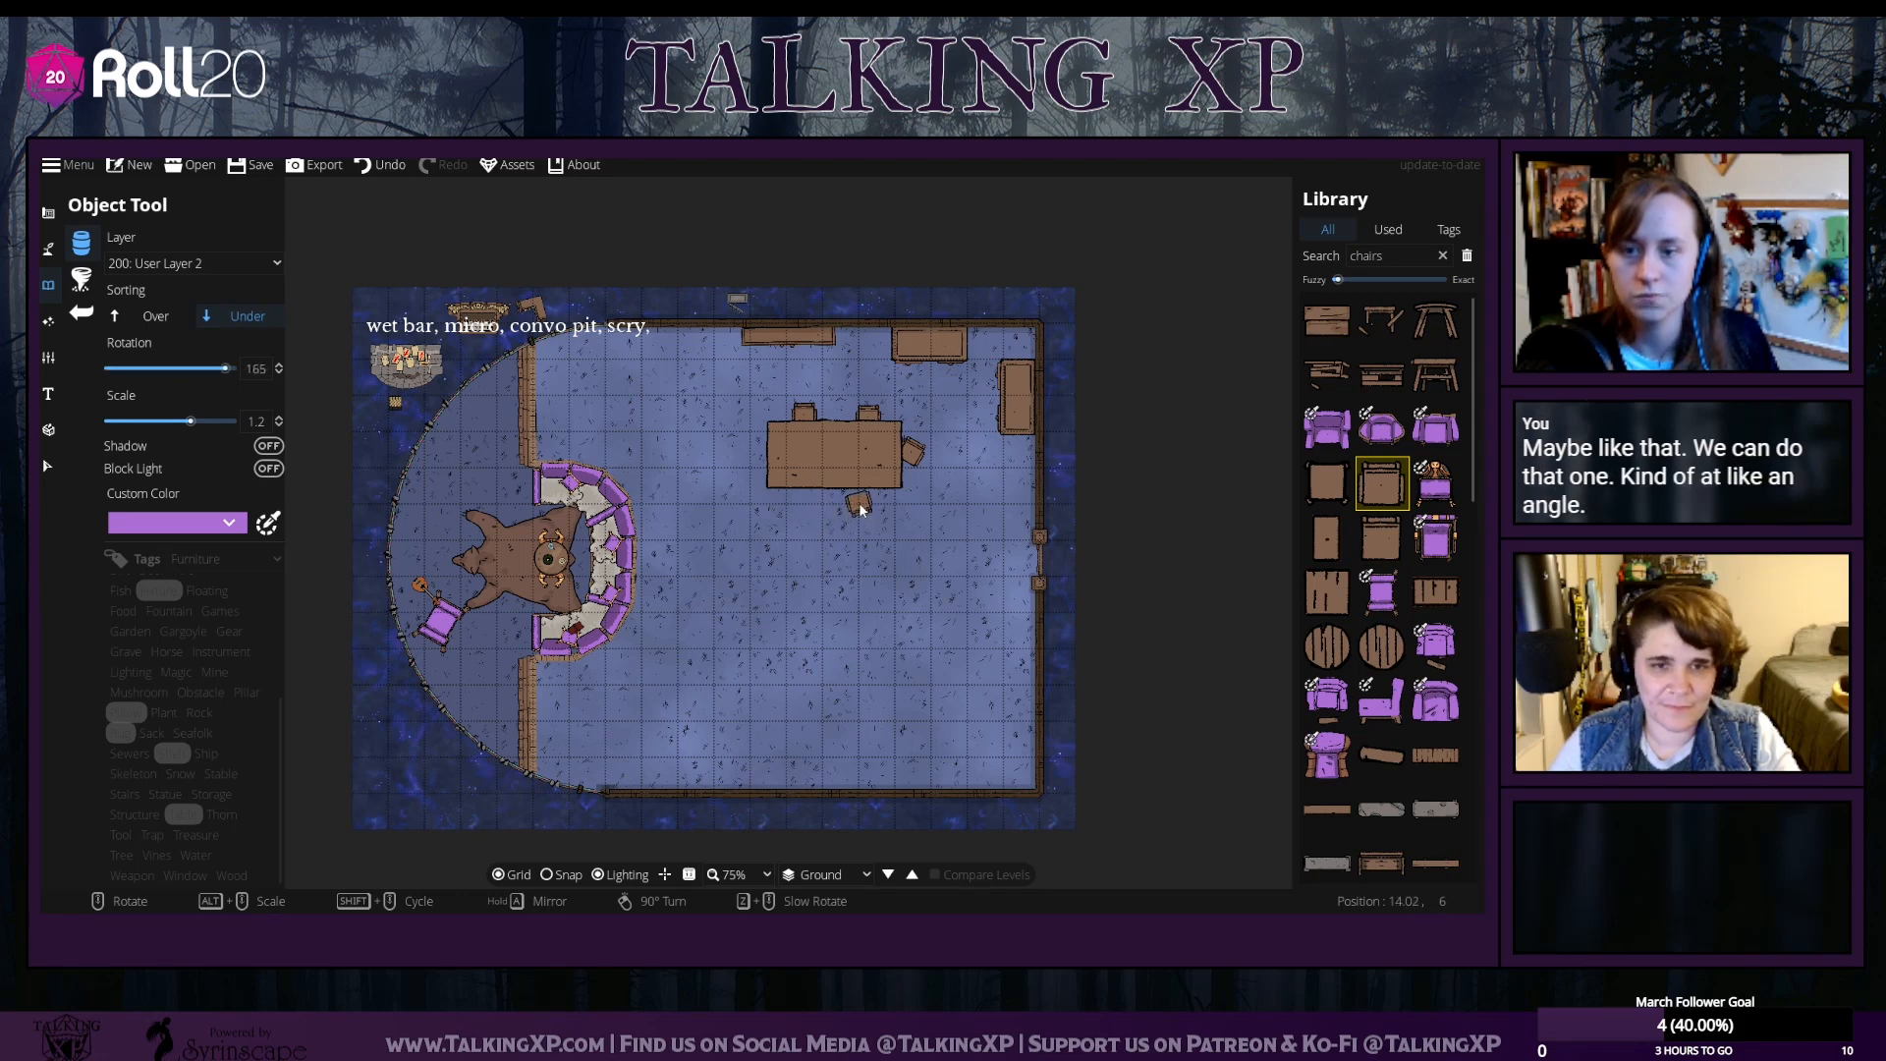
left_click(858, 510)
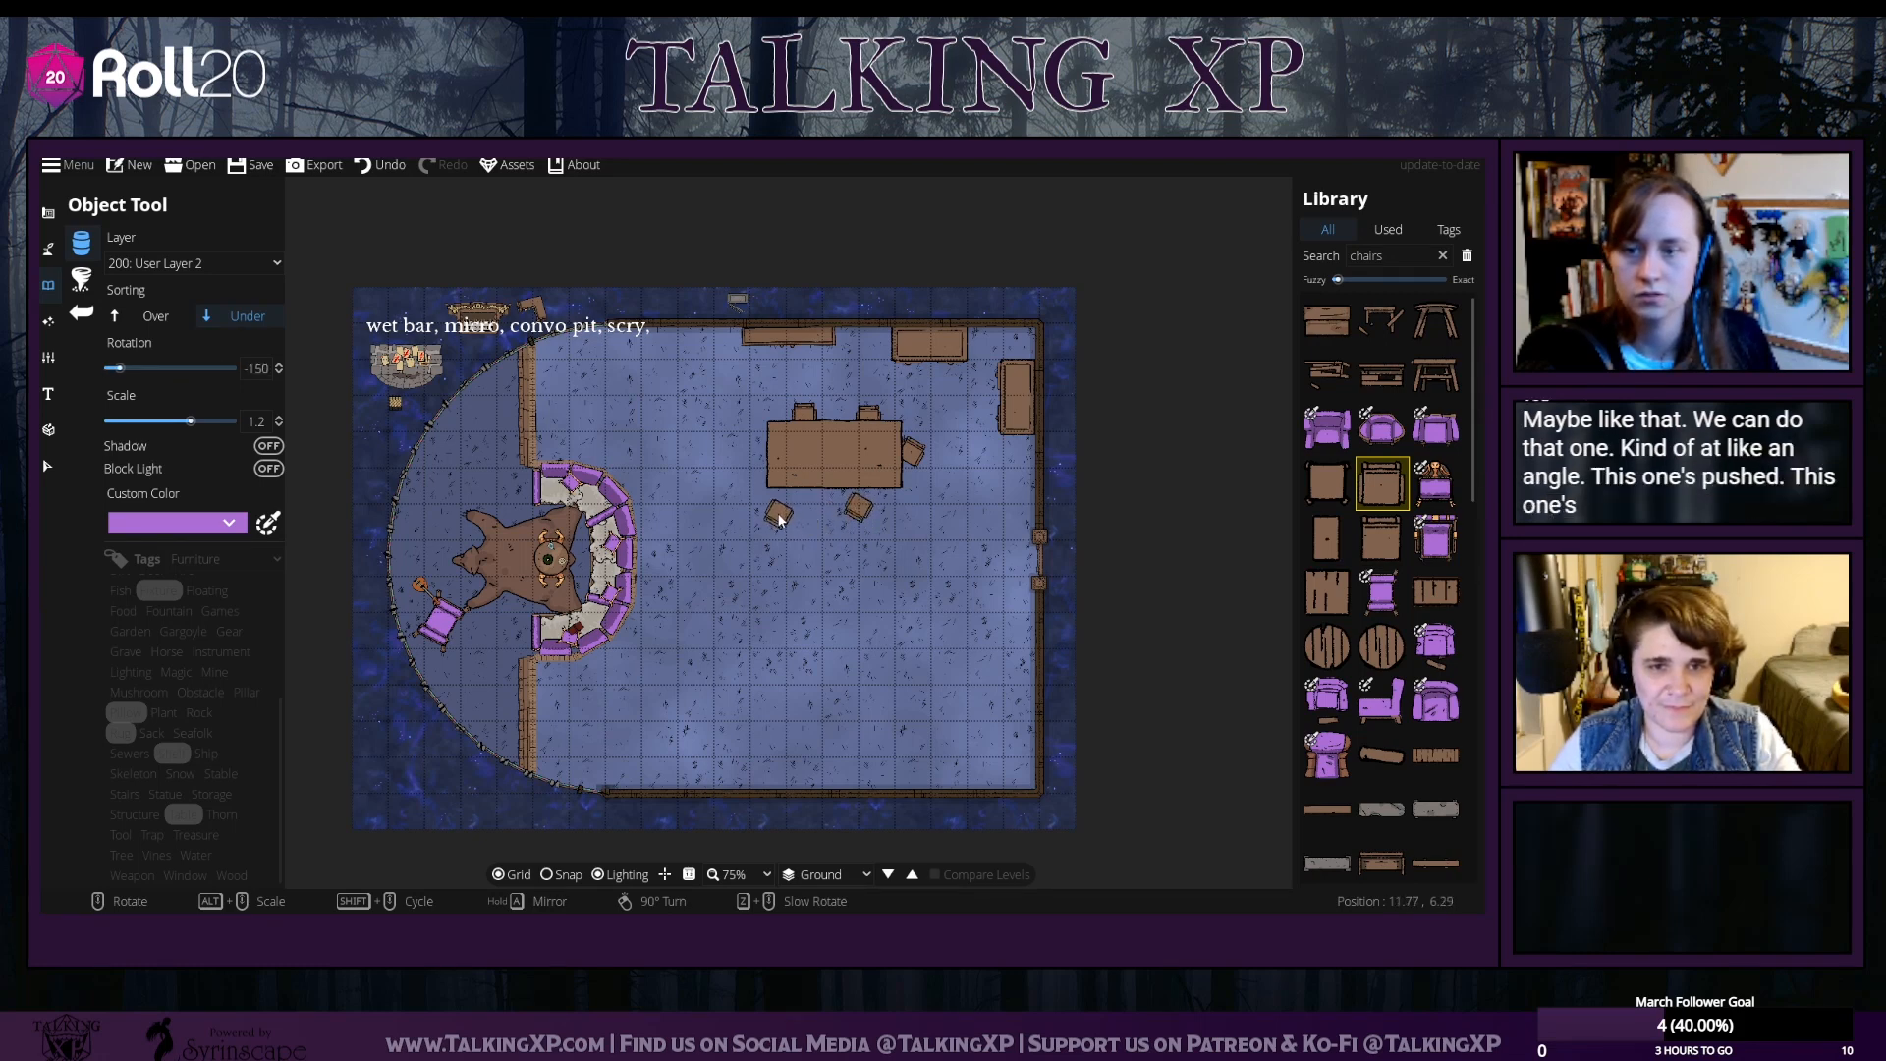
scroll(823, 513, "down", 2)
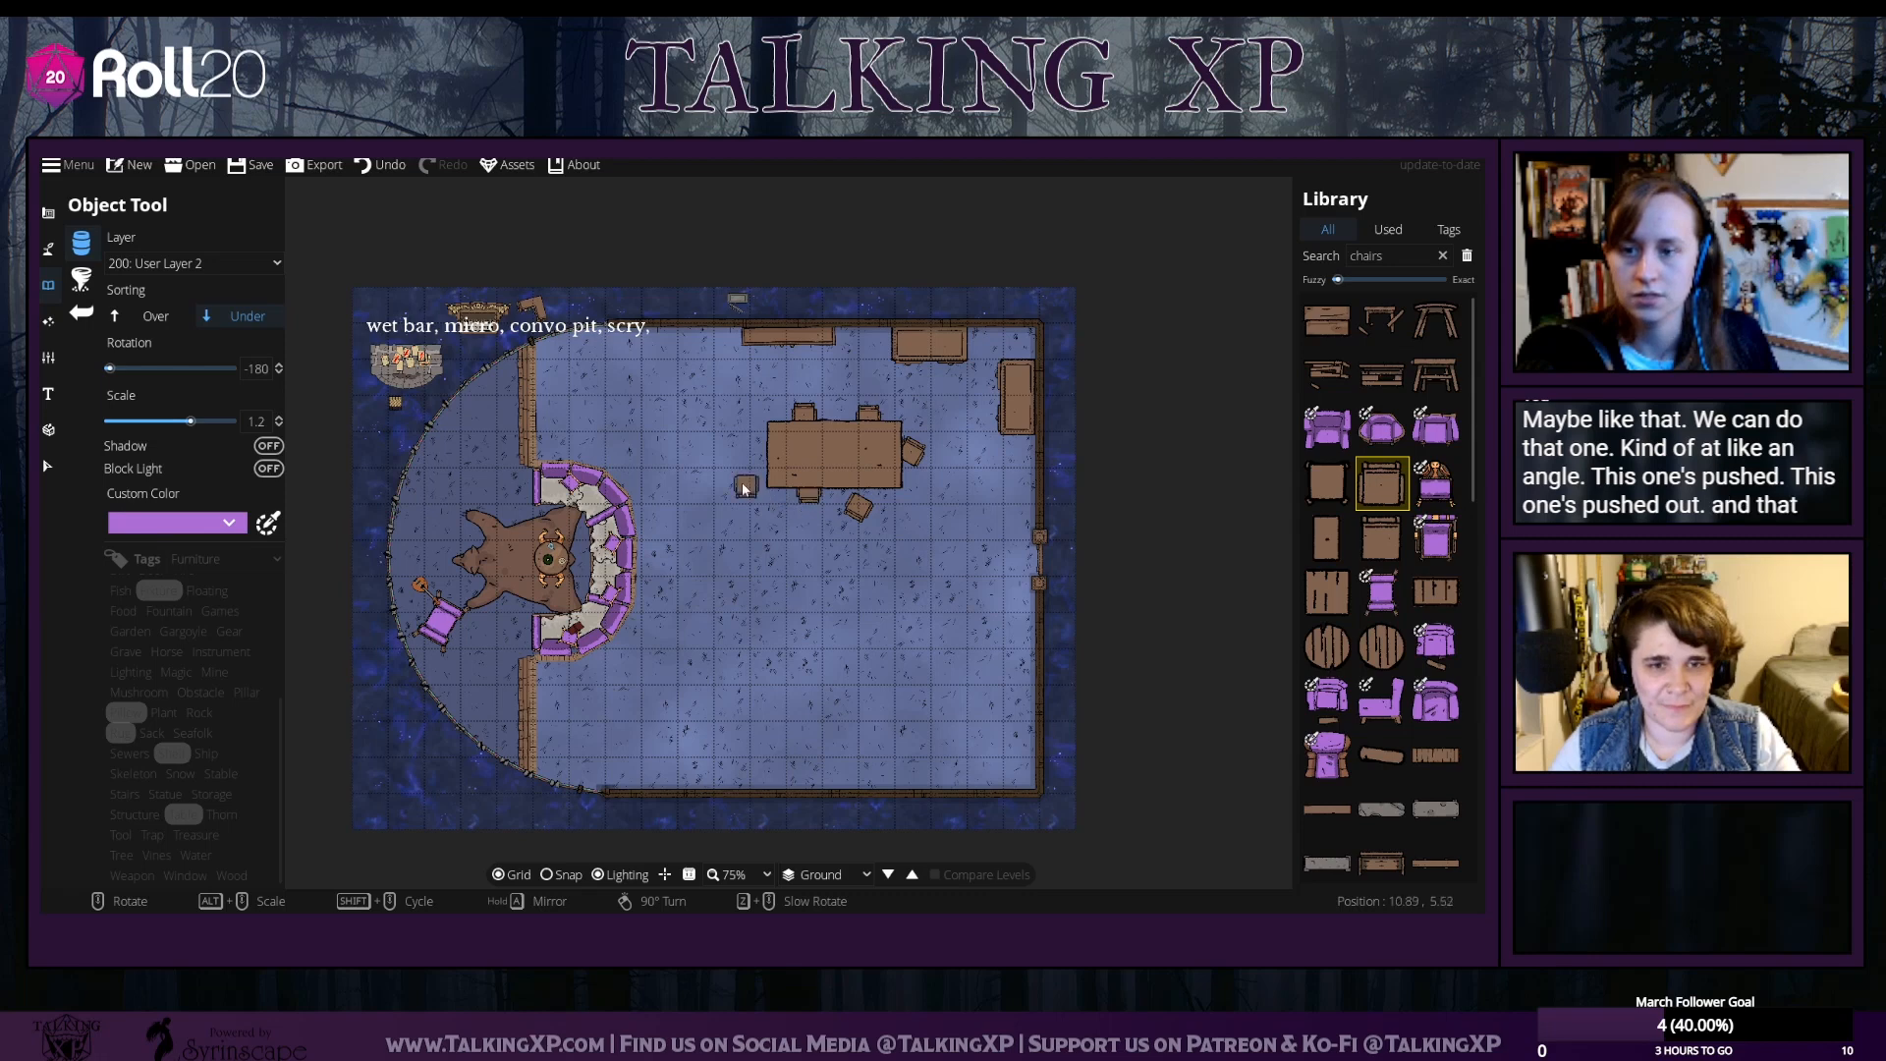
scroll(744, 483, "up", 2)
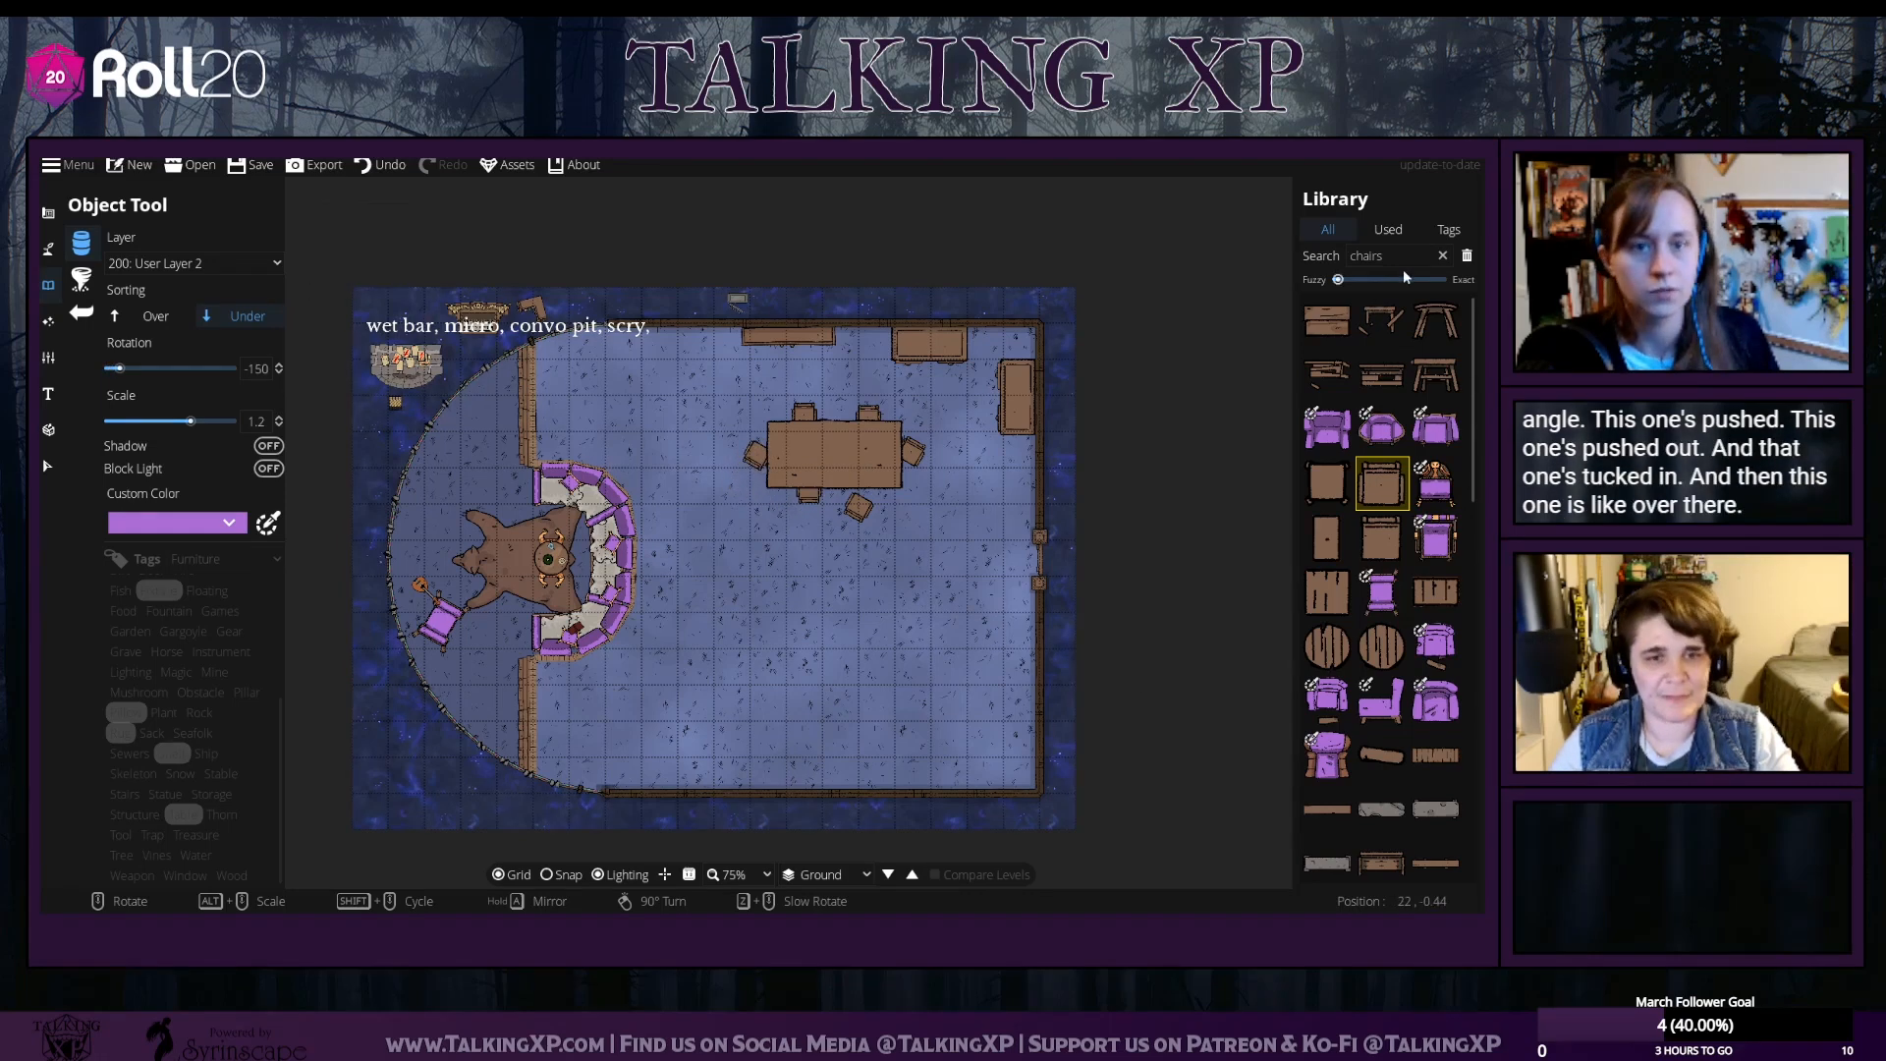
Filter the library to the Pillow tag alone and choose the purple square pillow with pointed corners
scroll(200, 643, "up", 5)
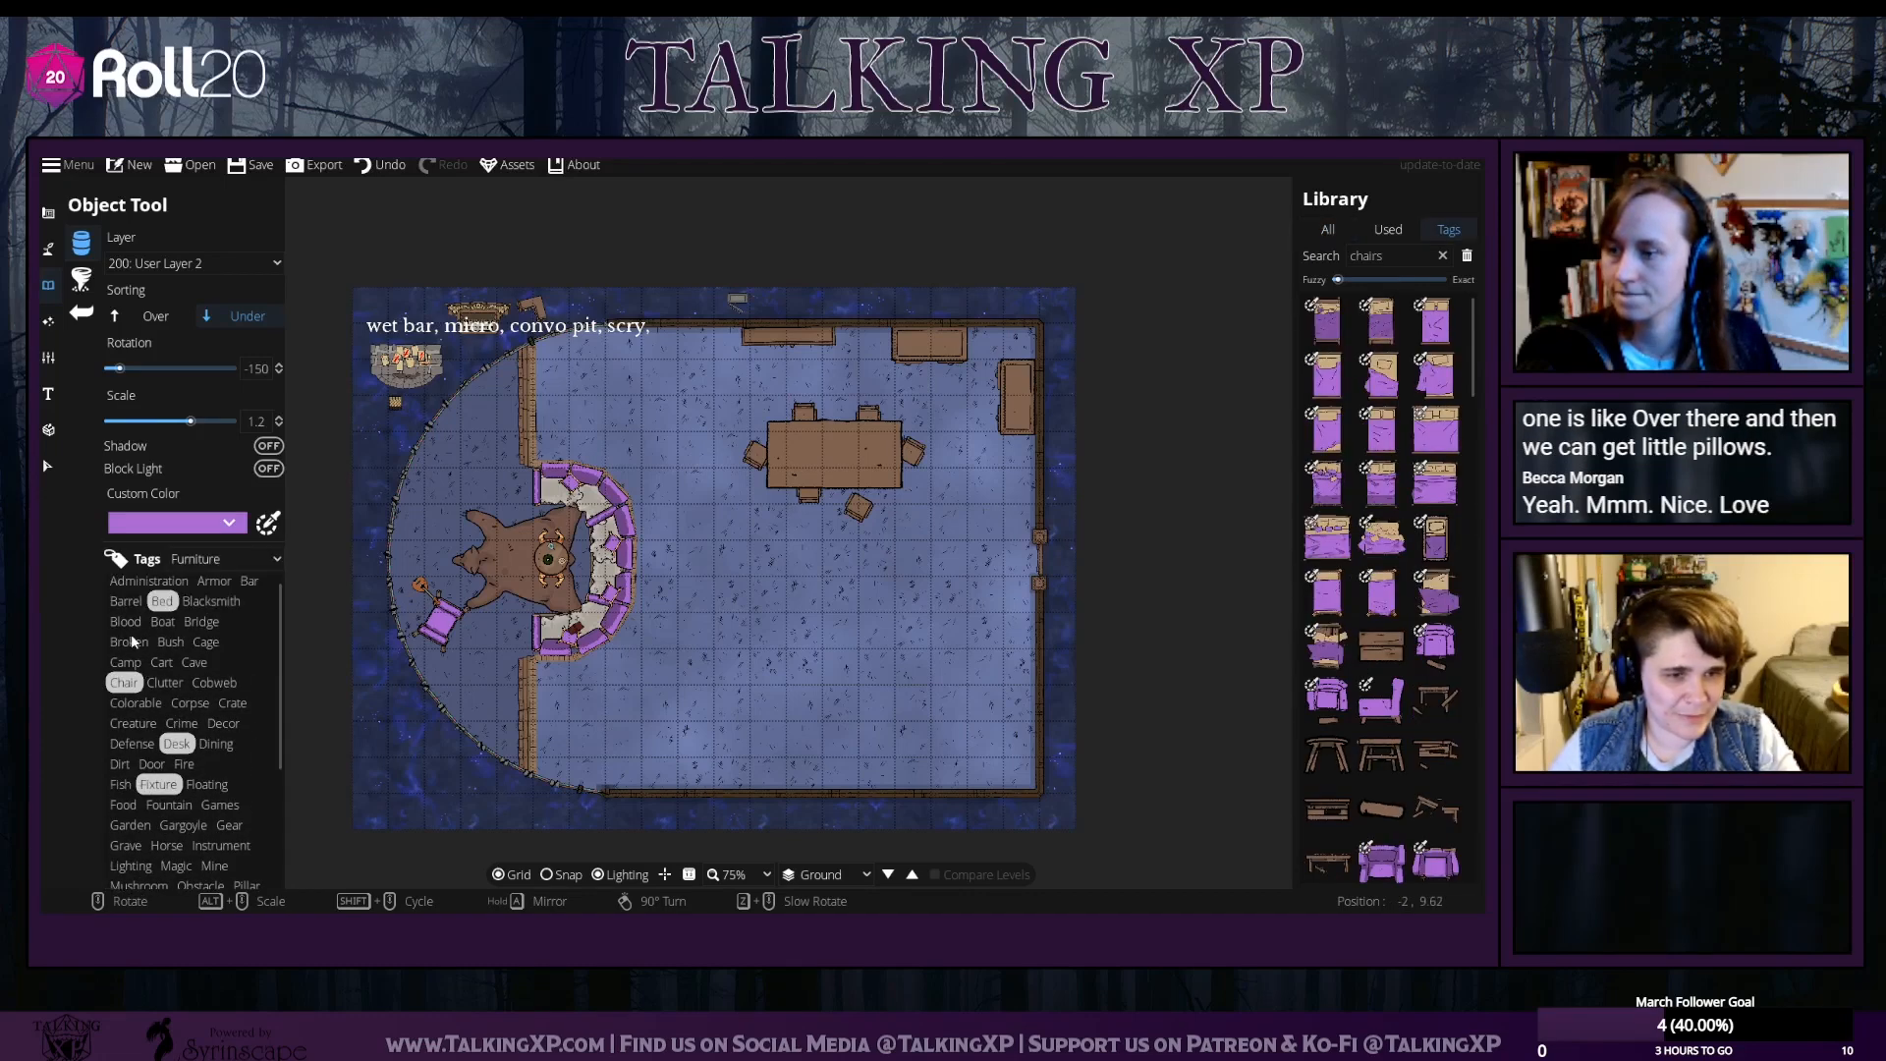
scroll(132, 639, "down", 5)
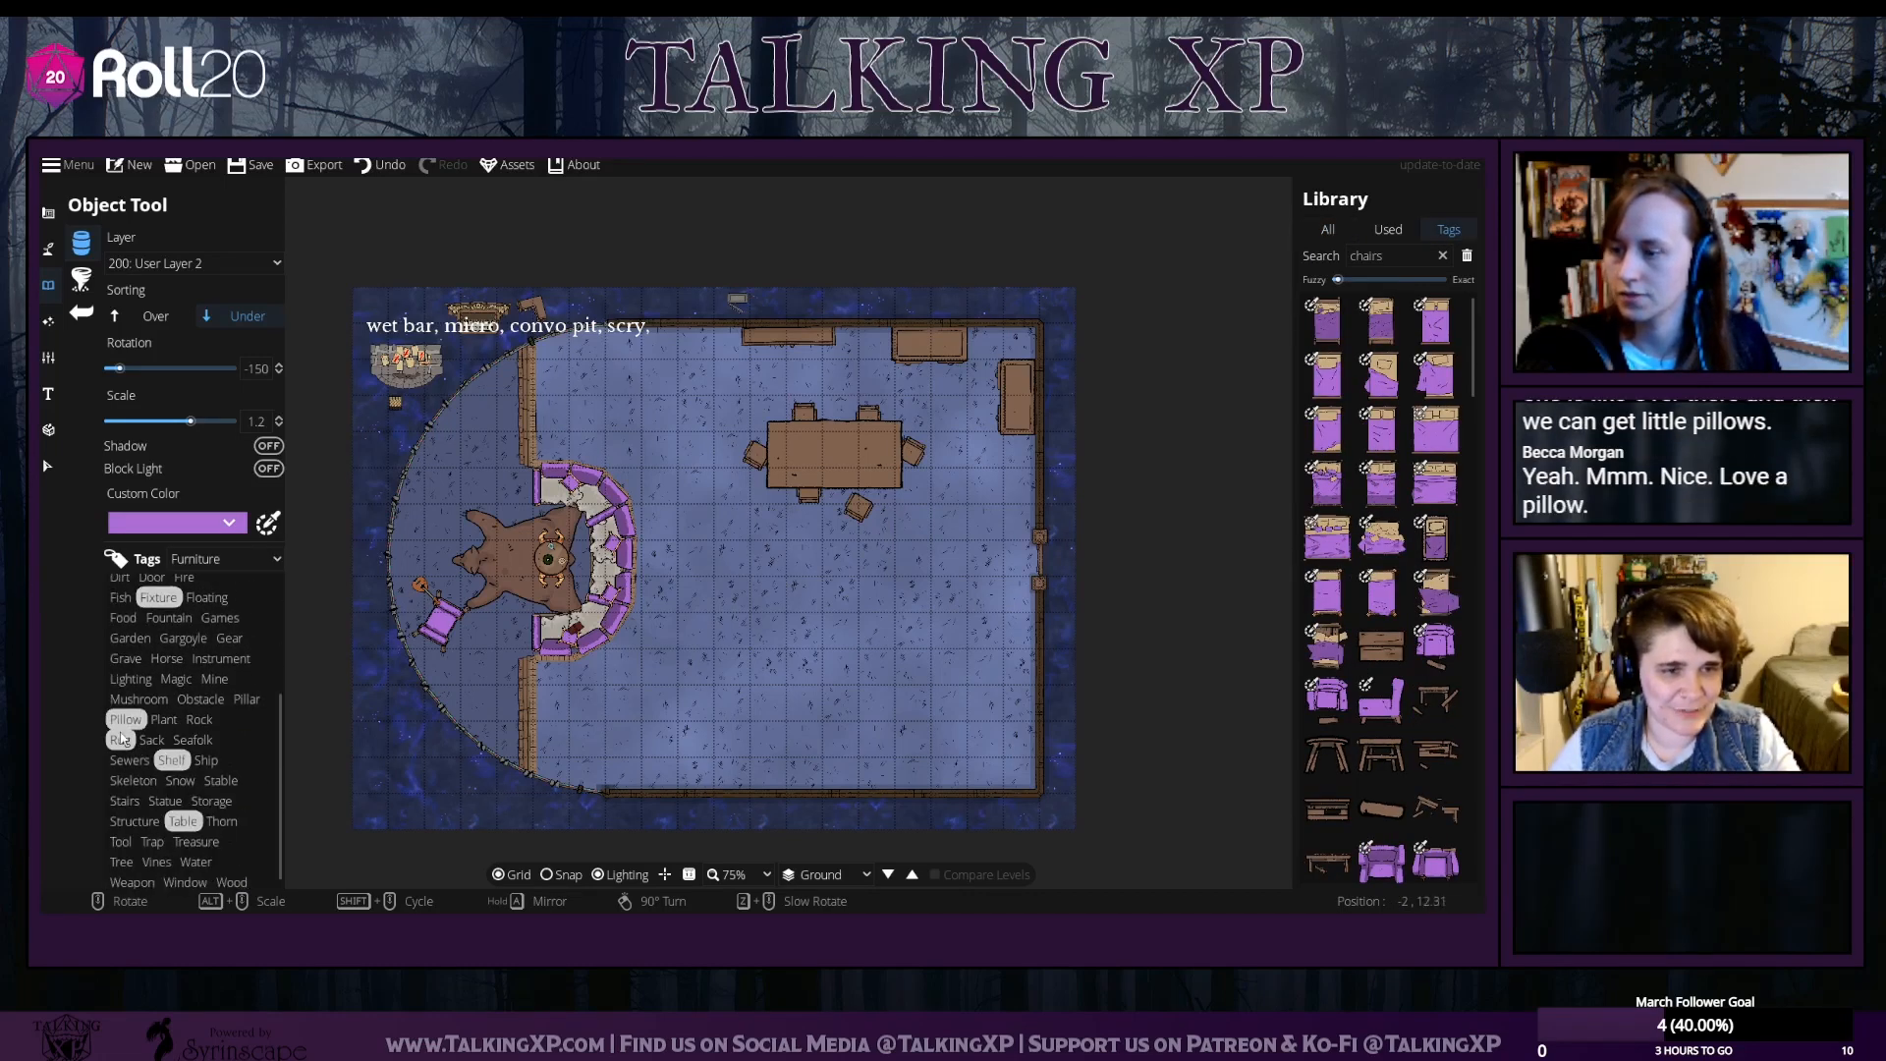
left_click(123, 739)
left_click(205, 563)
left_click(198, 577)
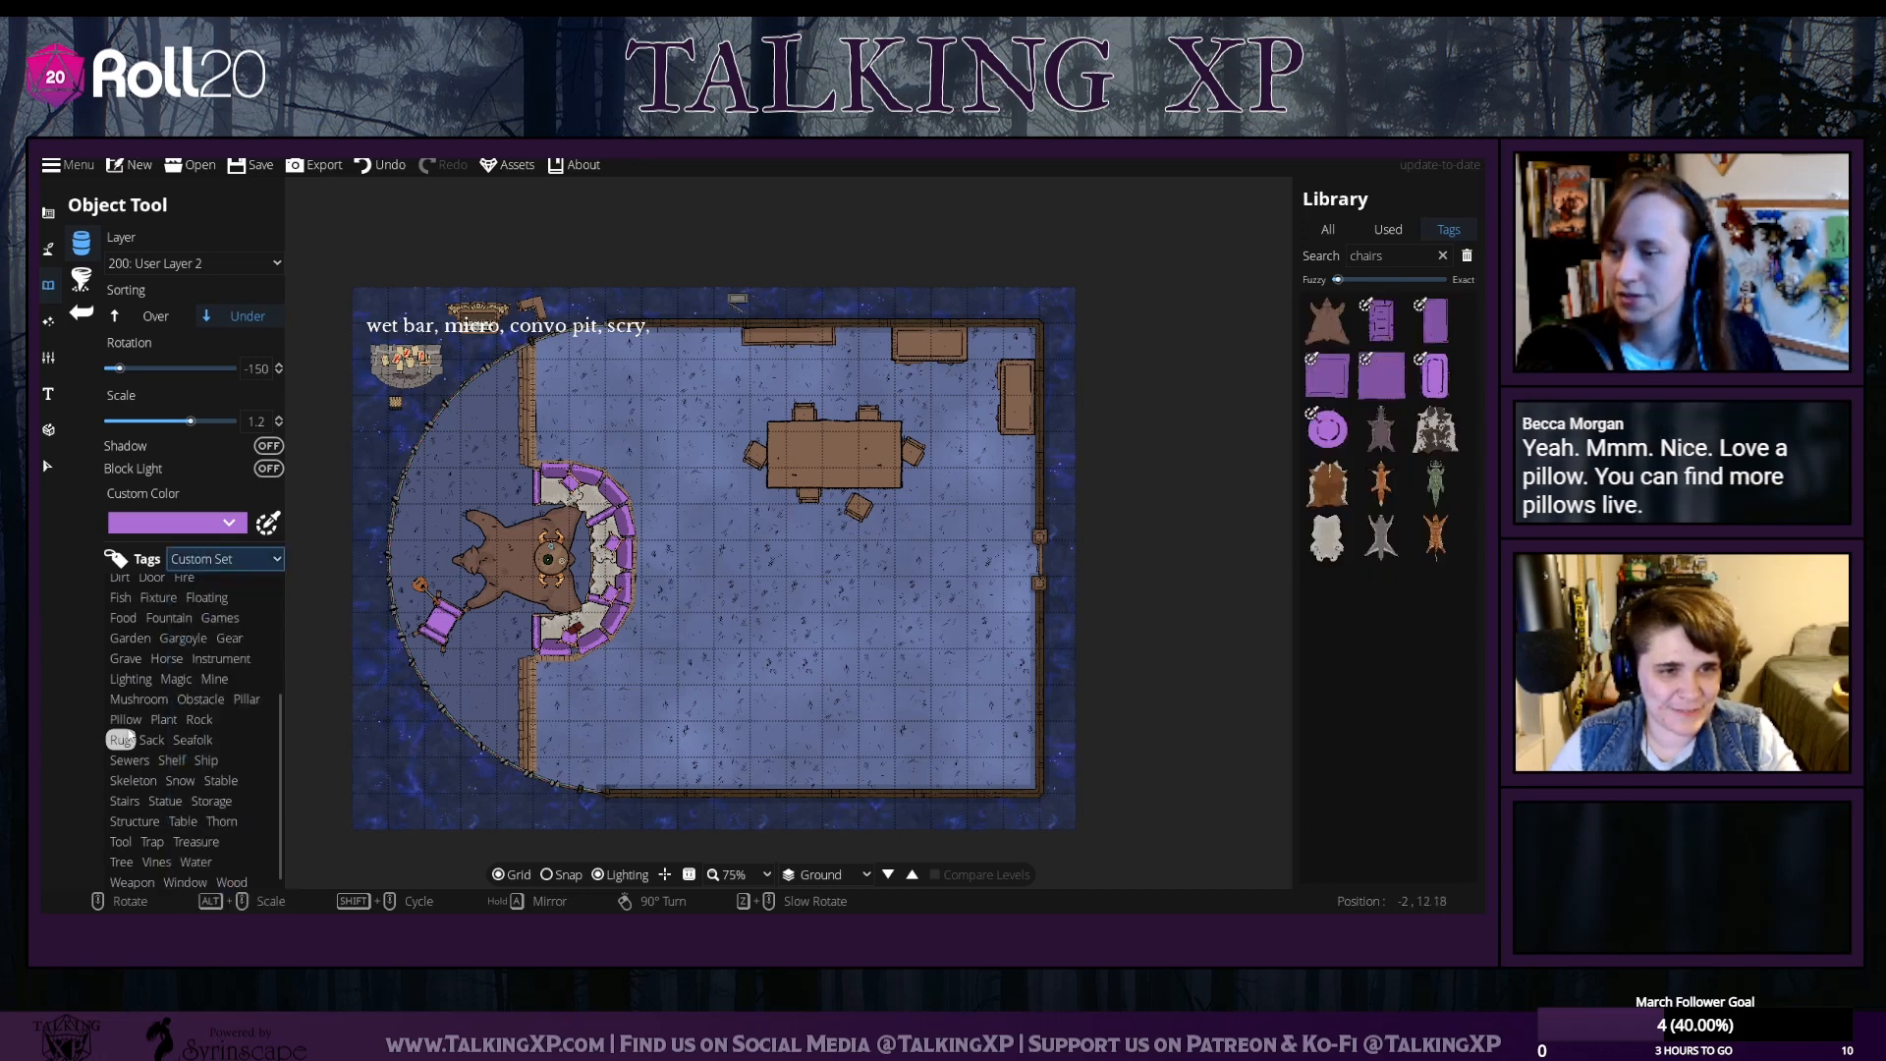
left_click(126, 719)
left_click(1327, 320)
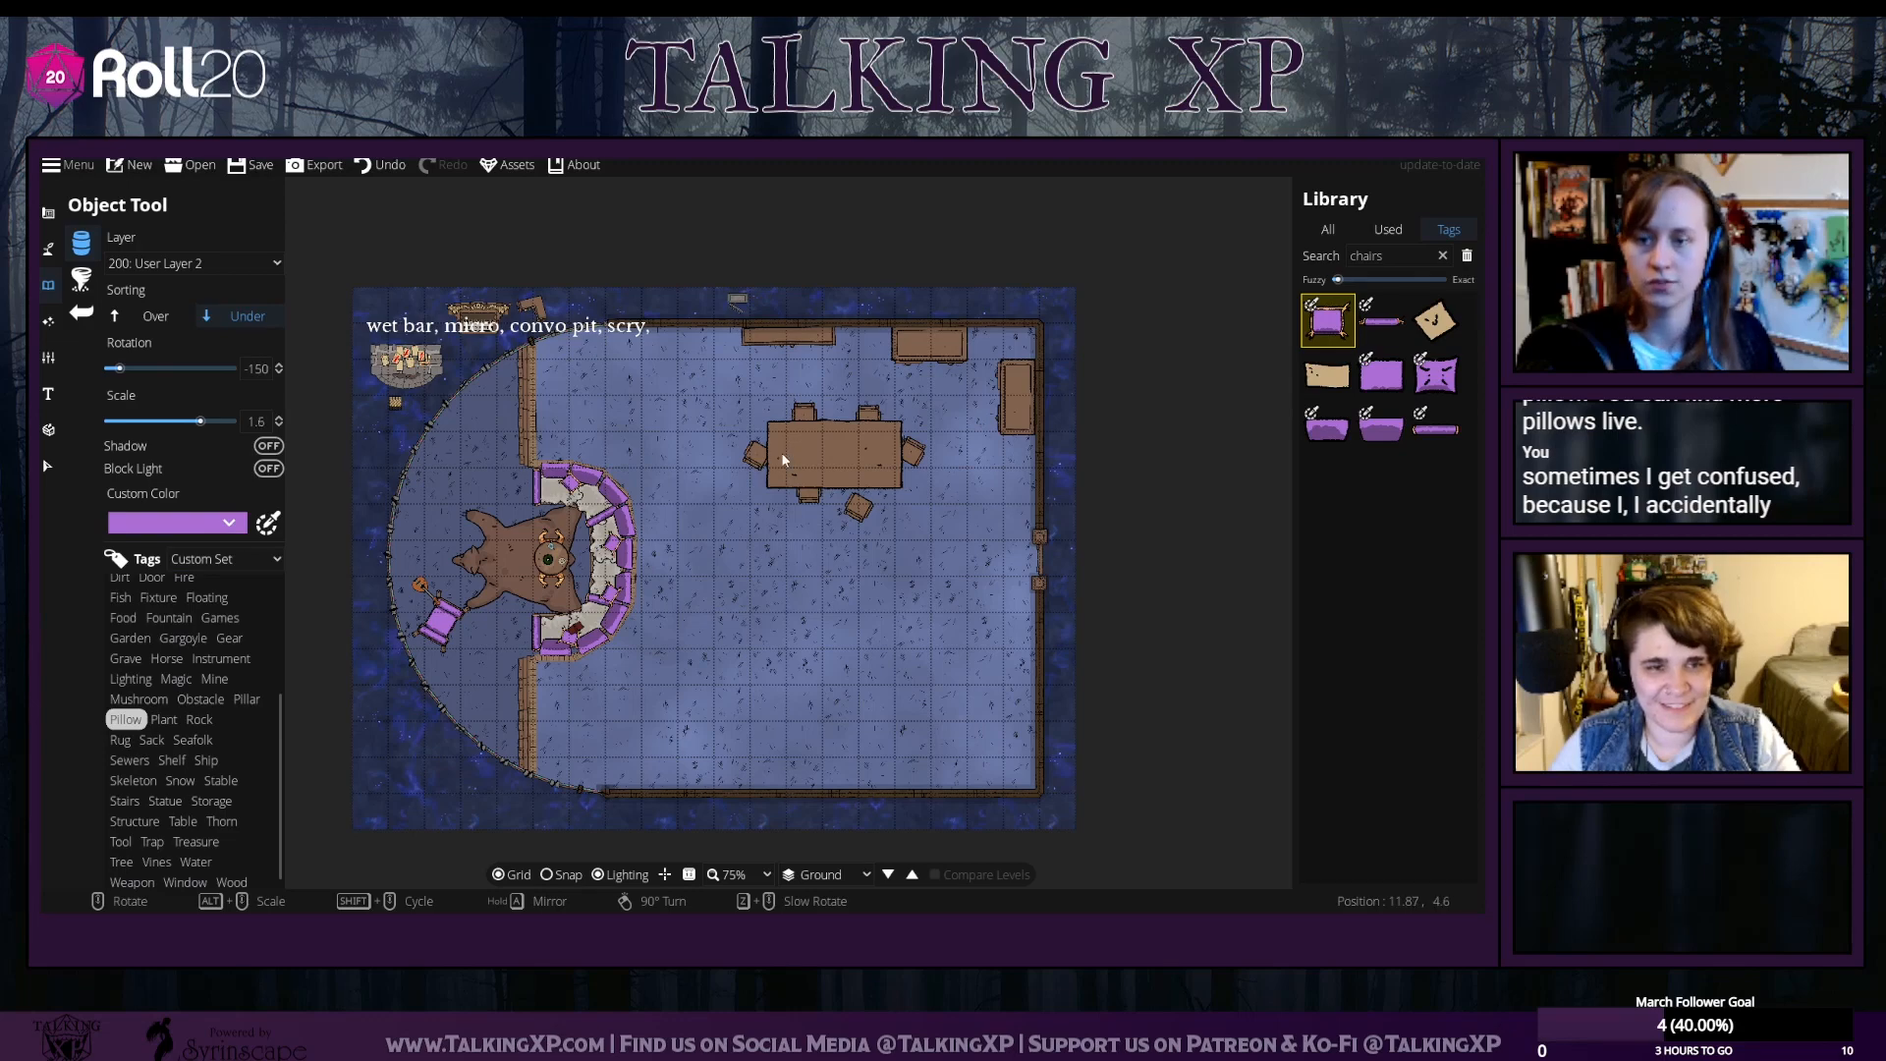
Place the purple pillow on the dinner table's northwest chair at scale 1.3 and rotation 0, with sorting set to Over
scroll(788, 456, "down", 3)
scroll(788, 455, "up", 6)
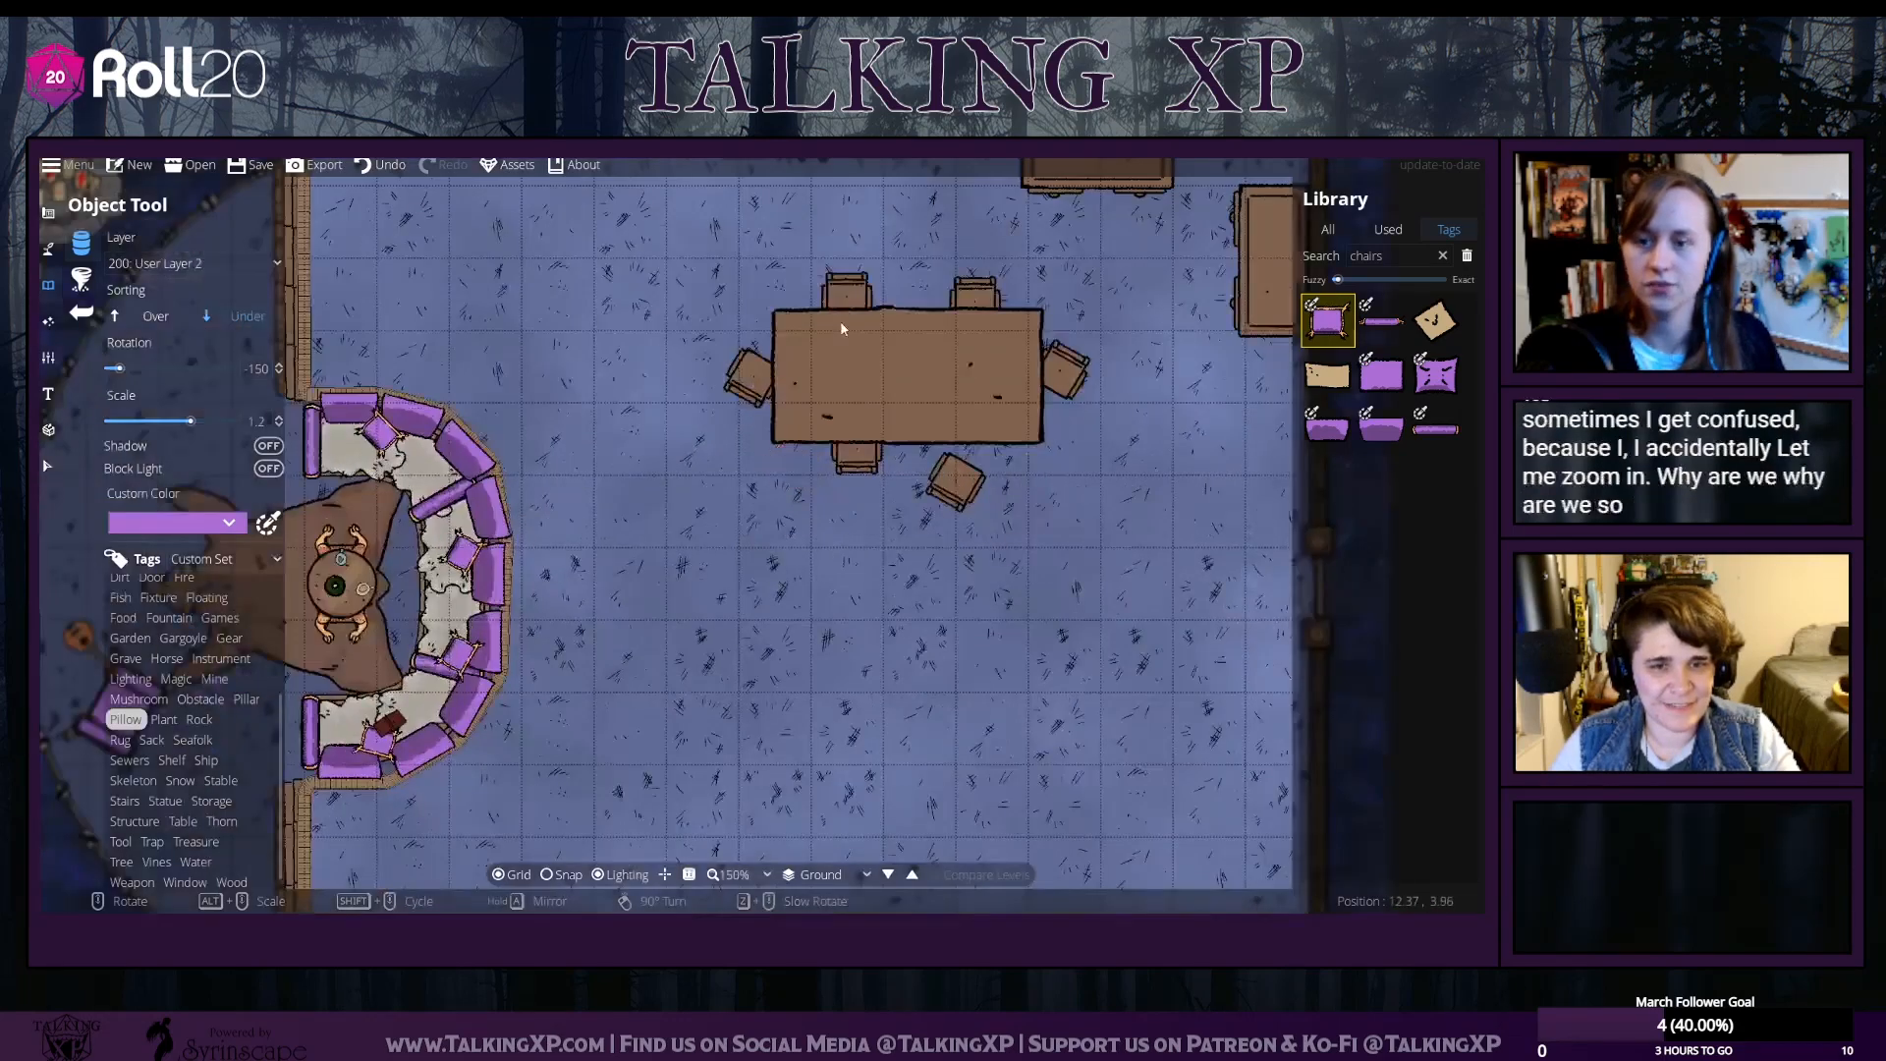
left_click(123, 316)
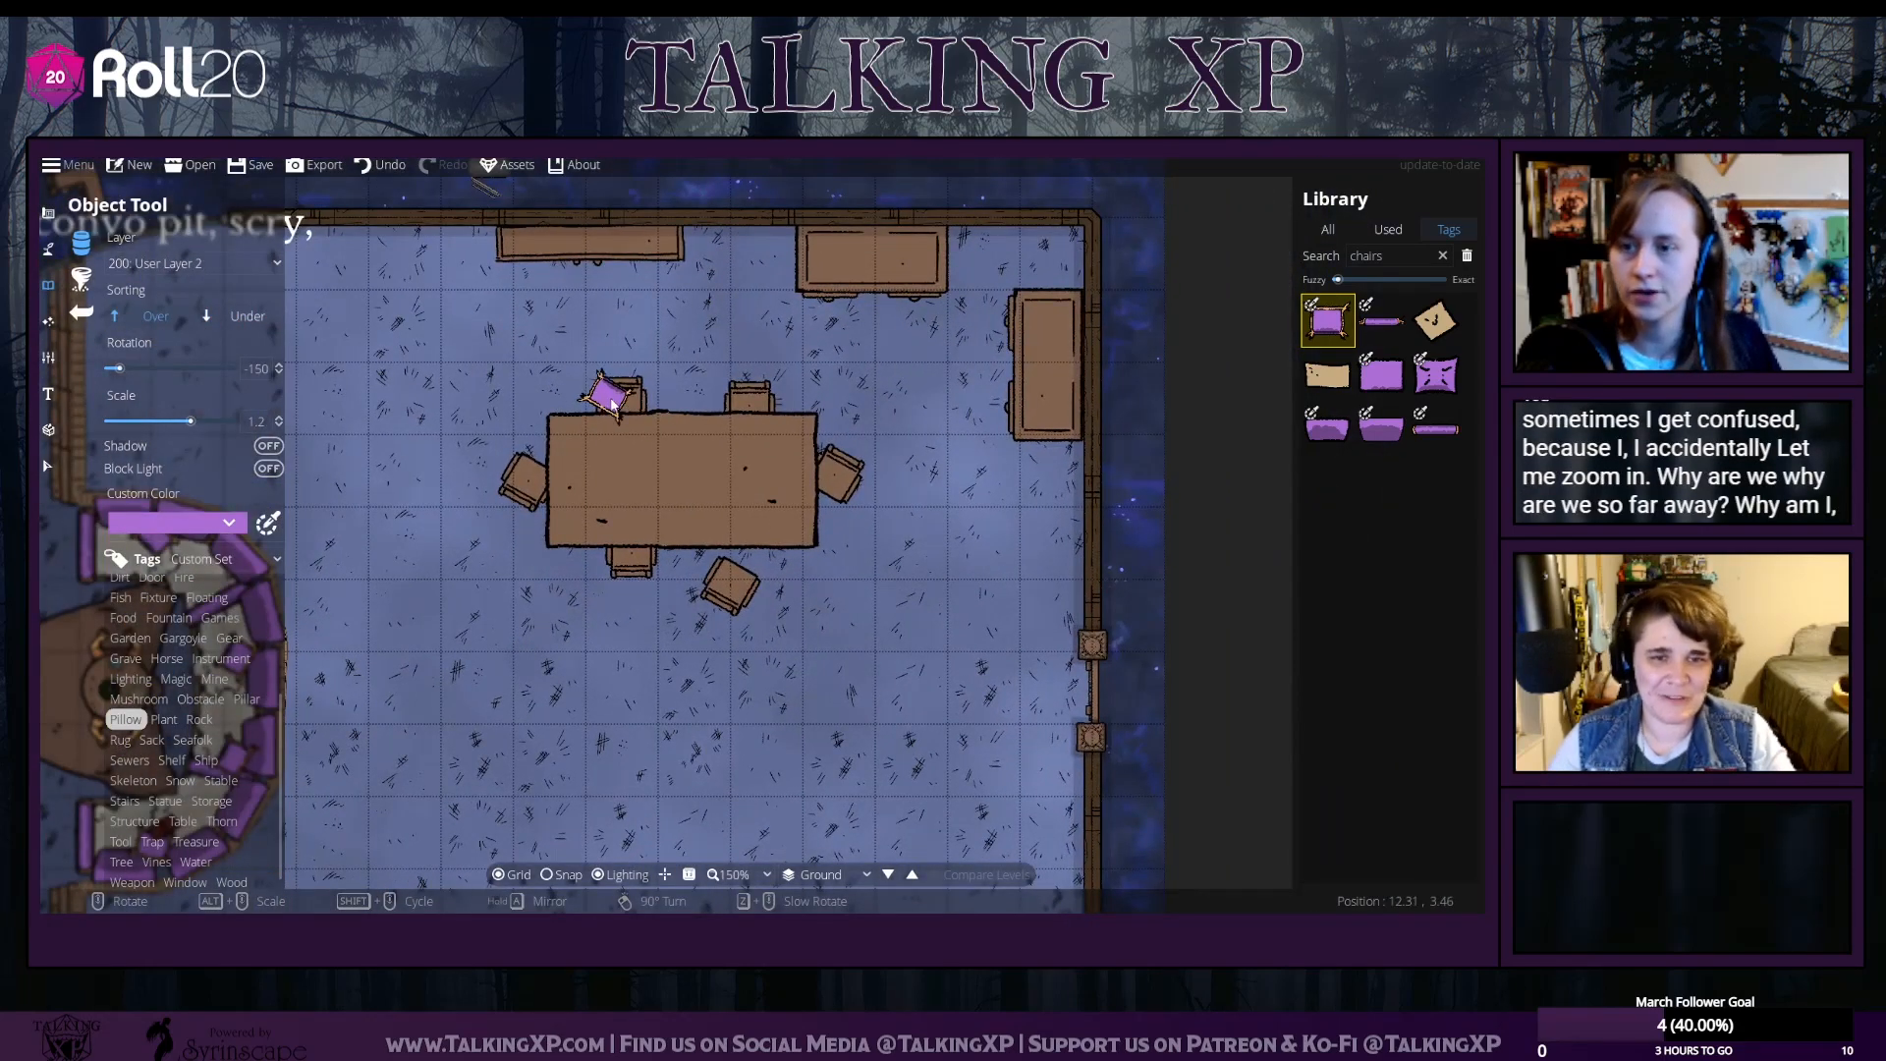
scroll(618, 410, "down", 1)
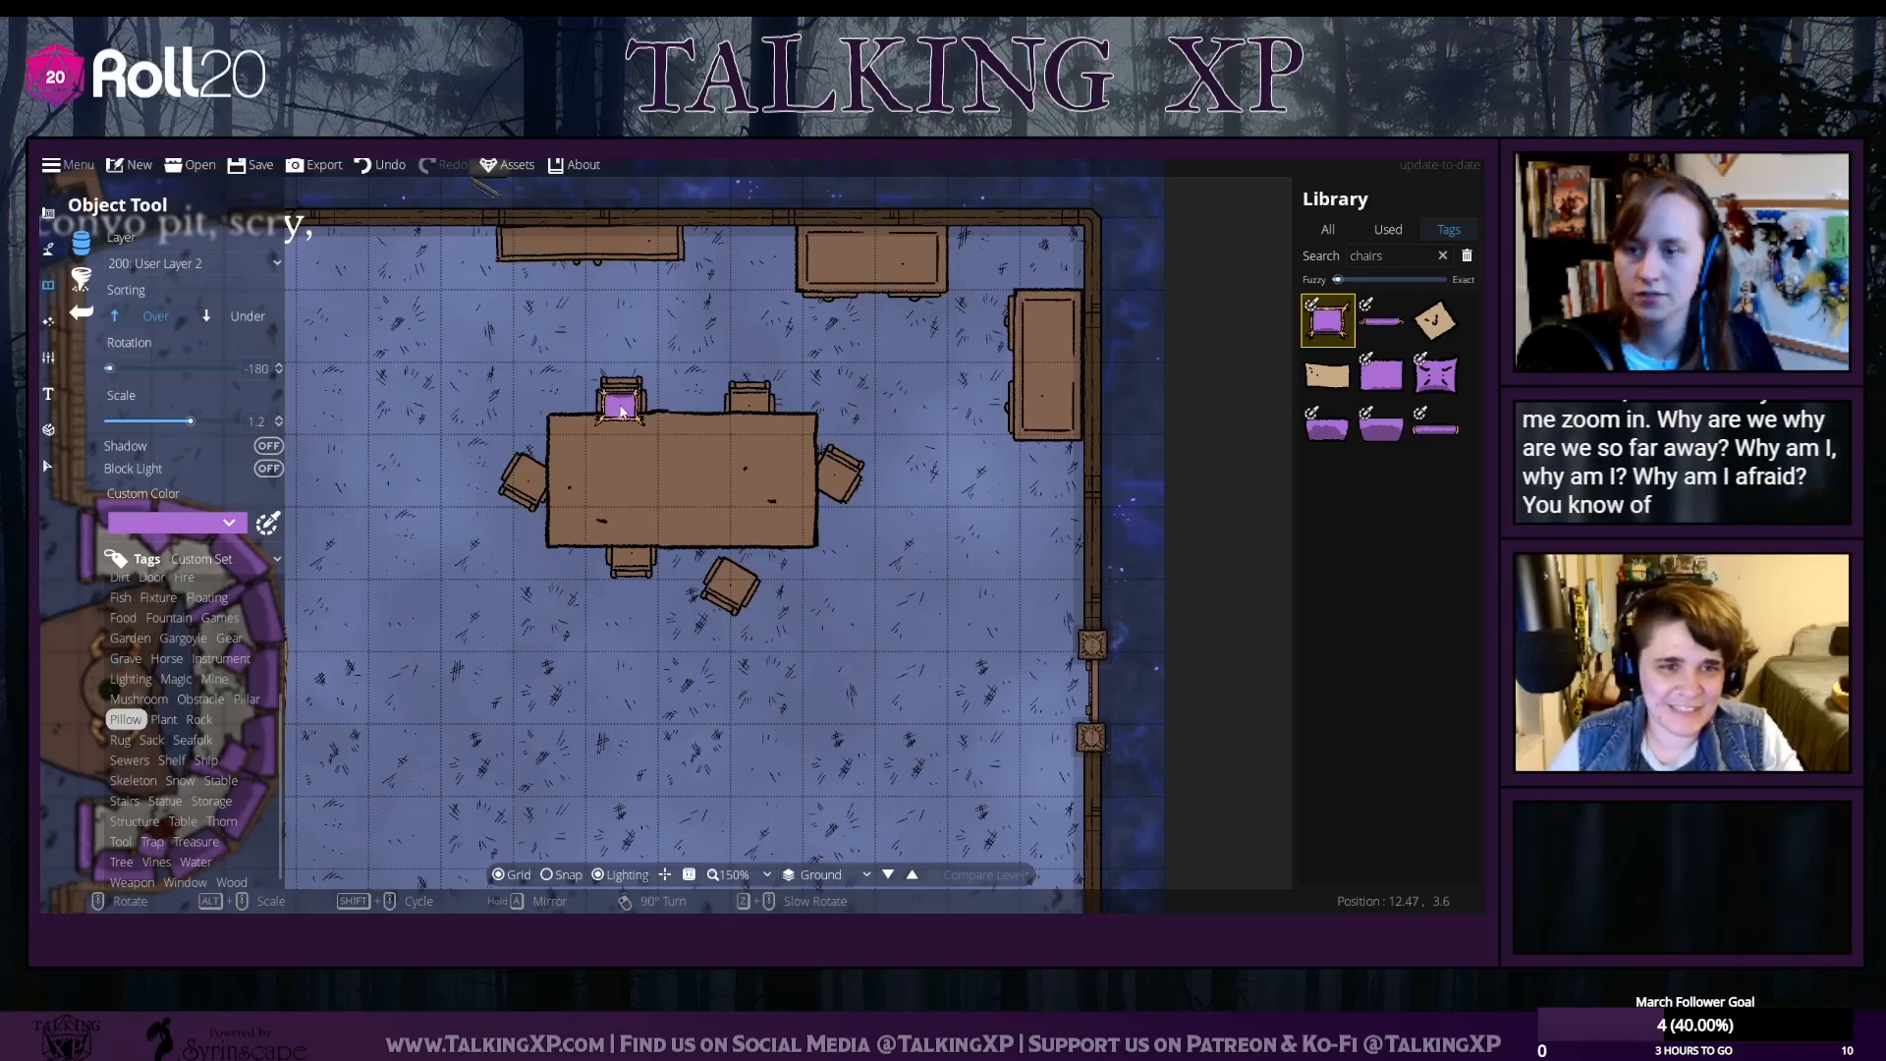
scroll(621, 411, "up", 1)
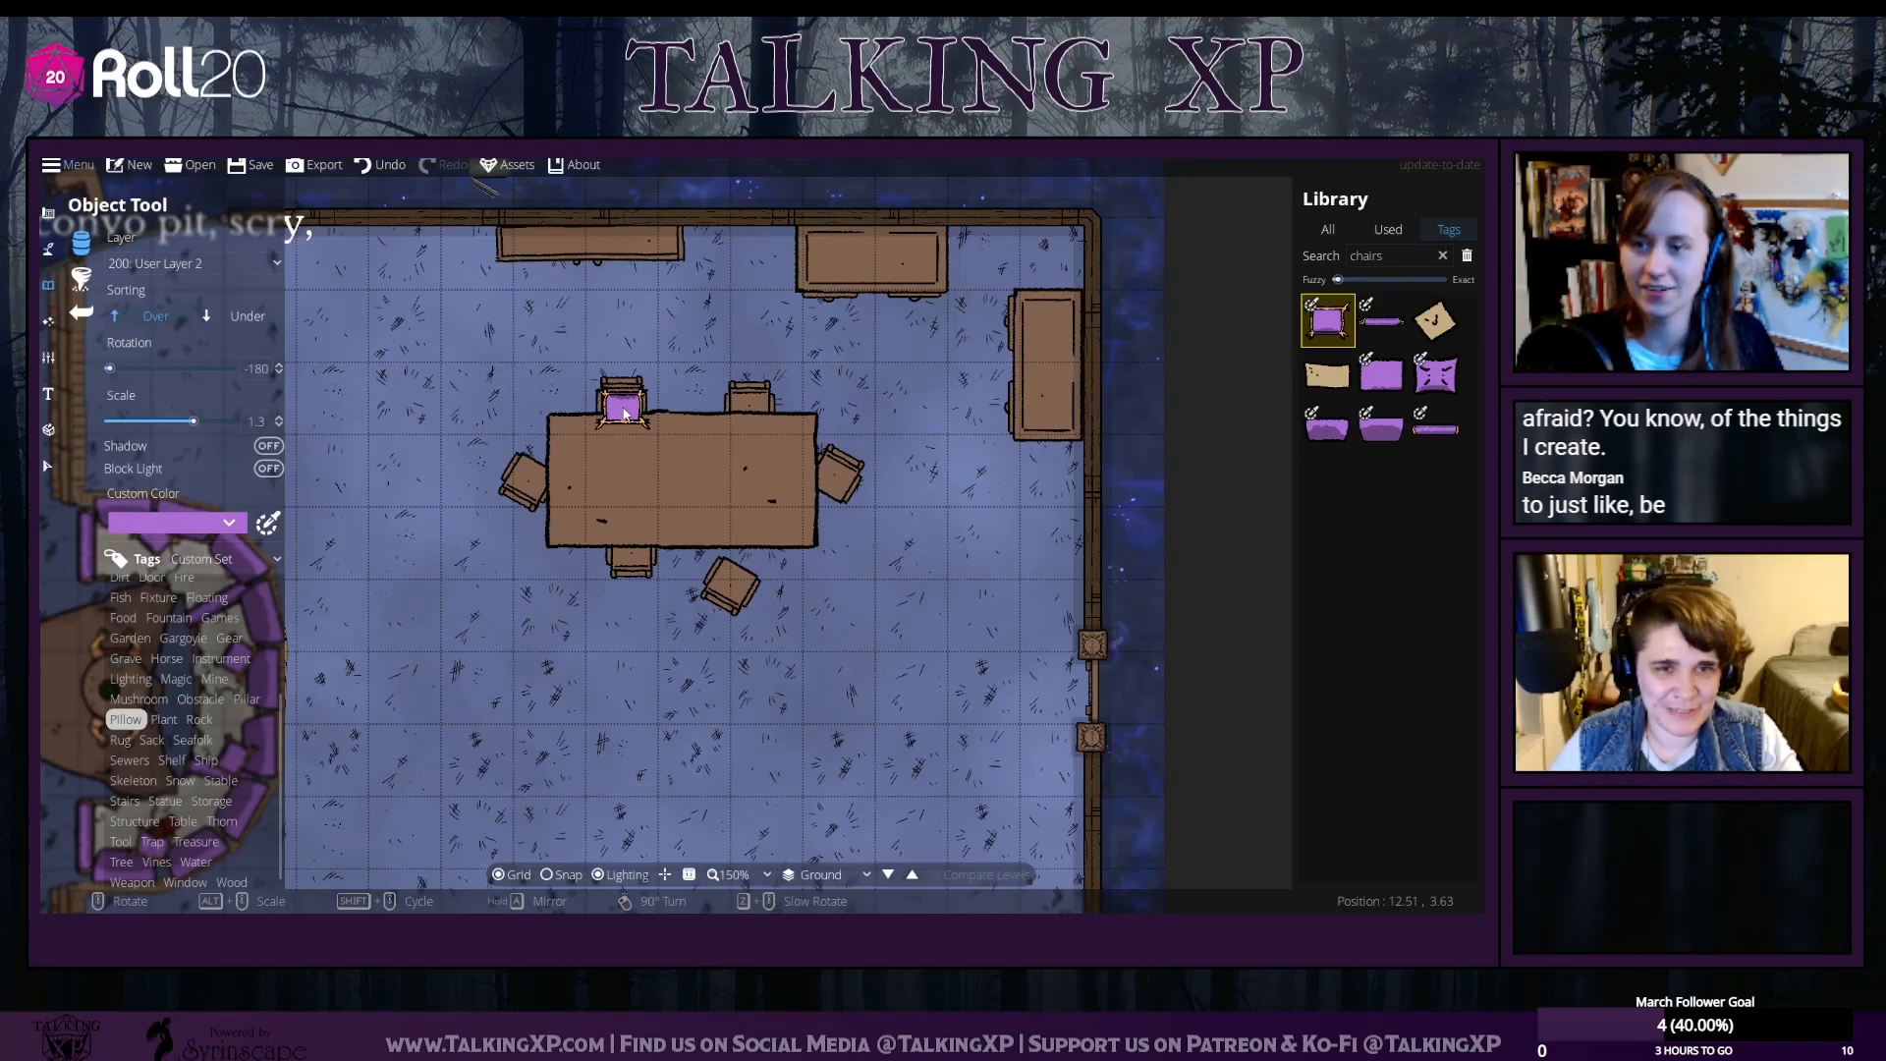
scroll(620, 414, "up", 5)
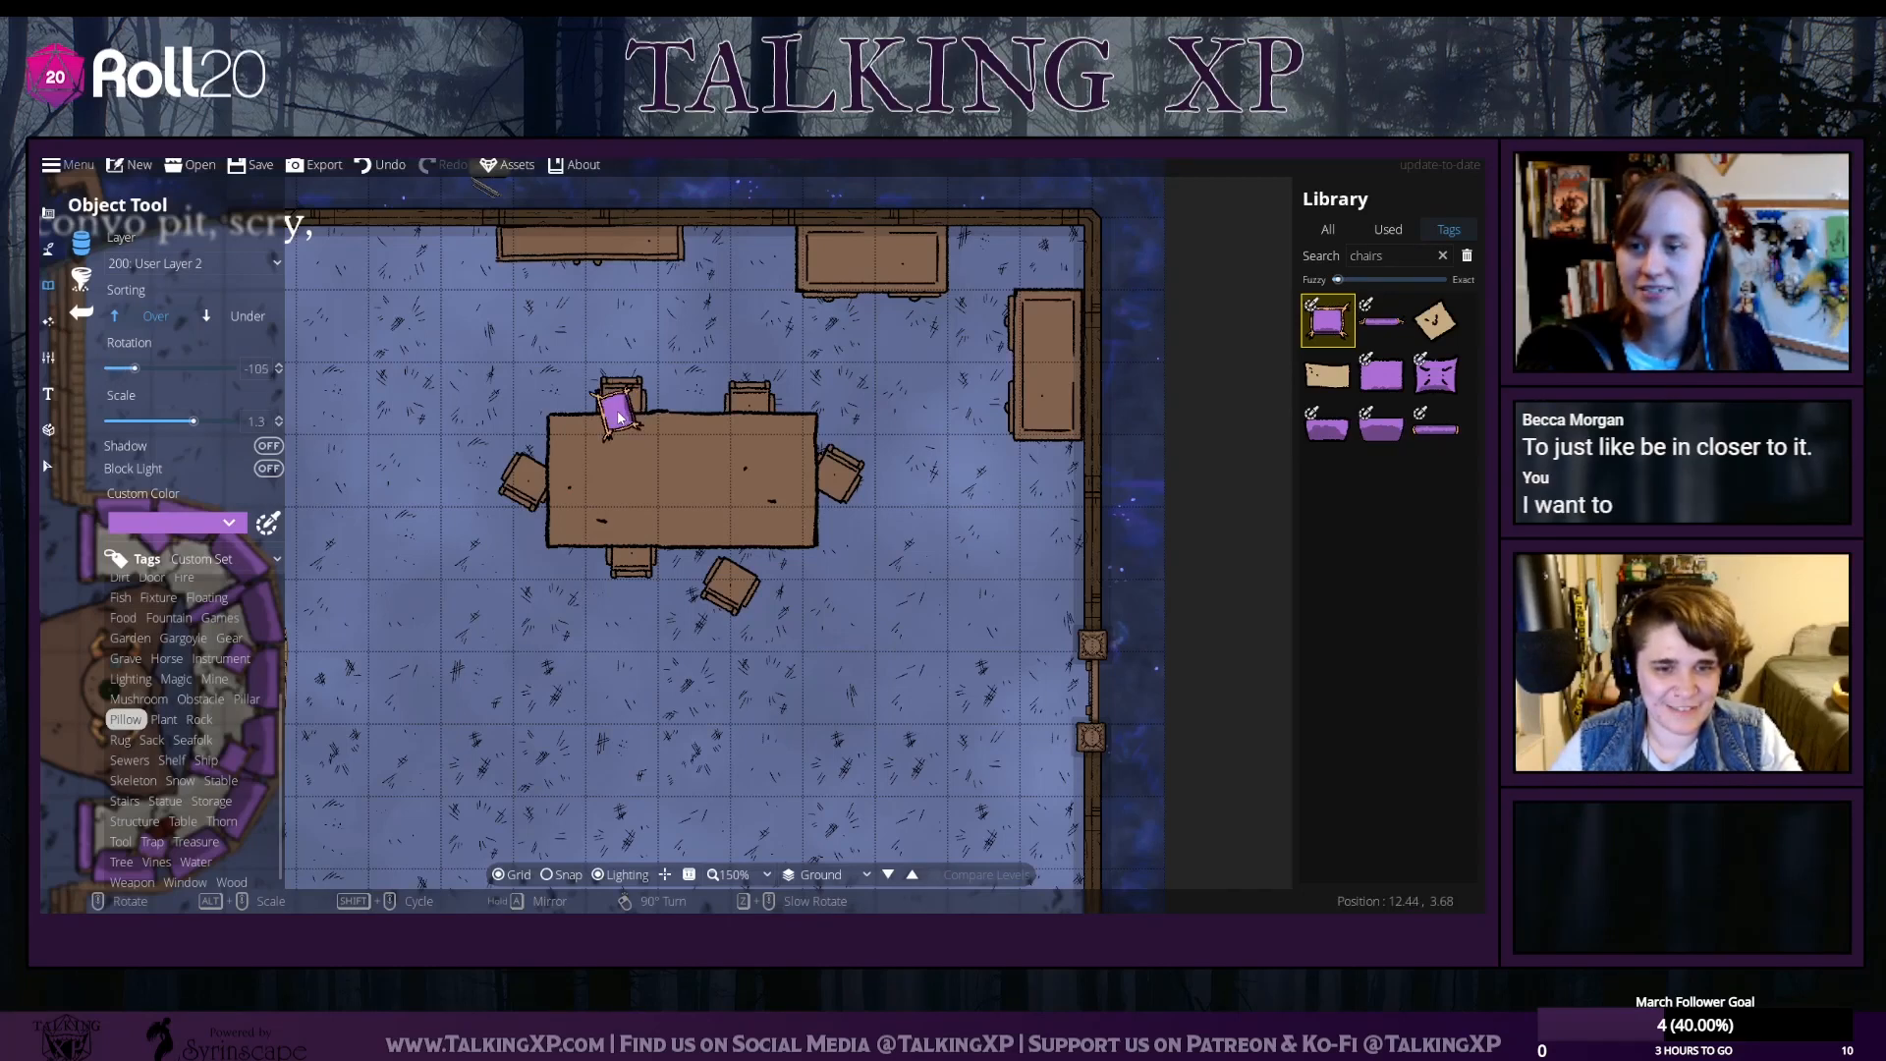
scroll(620, 419, "up", 5)
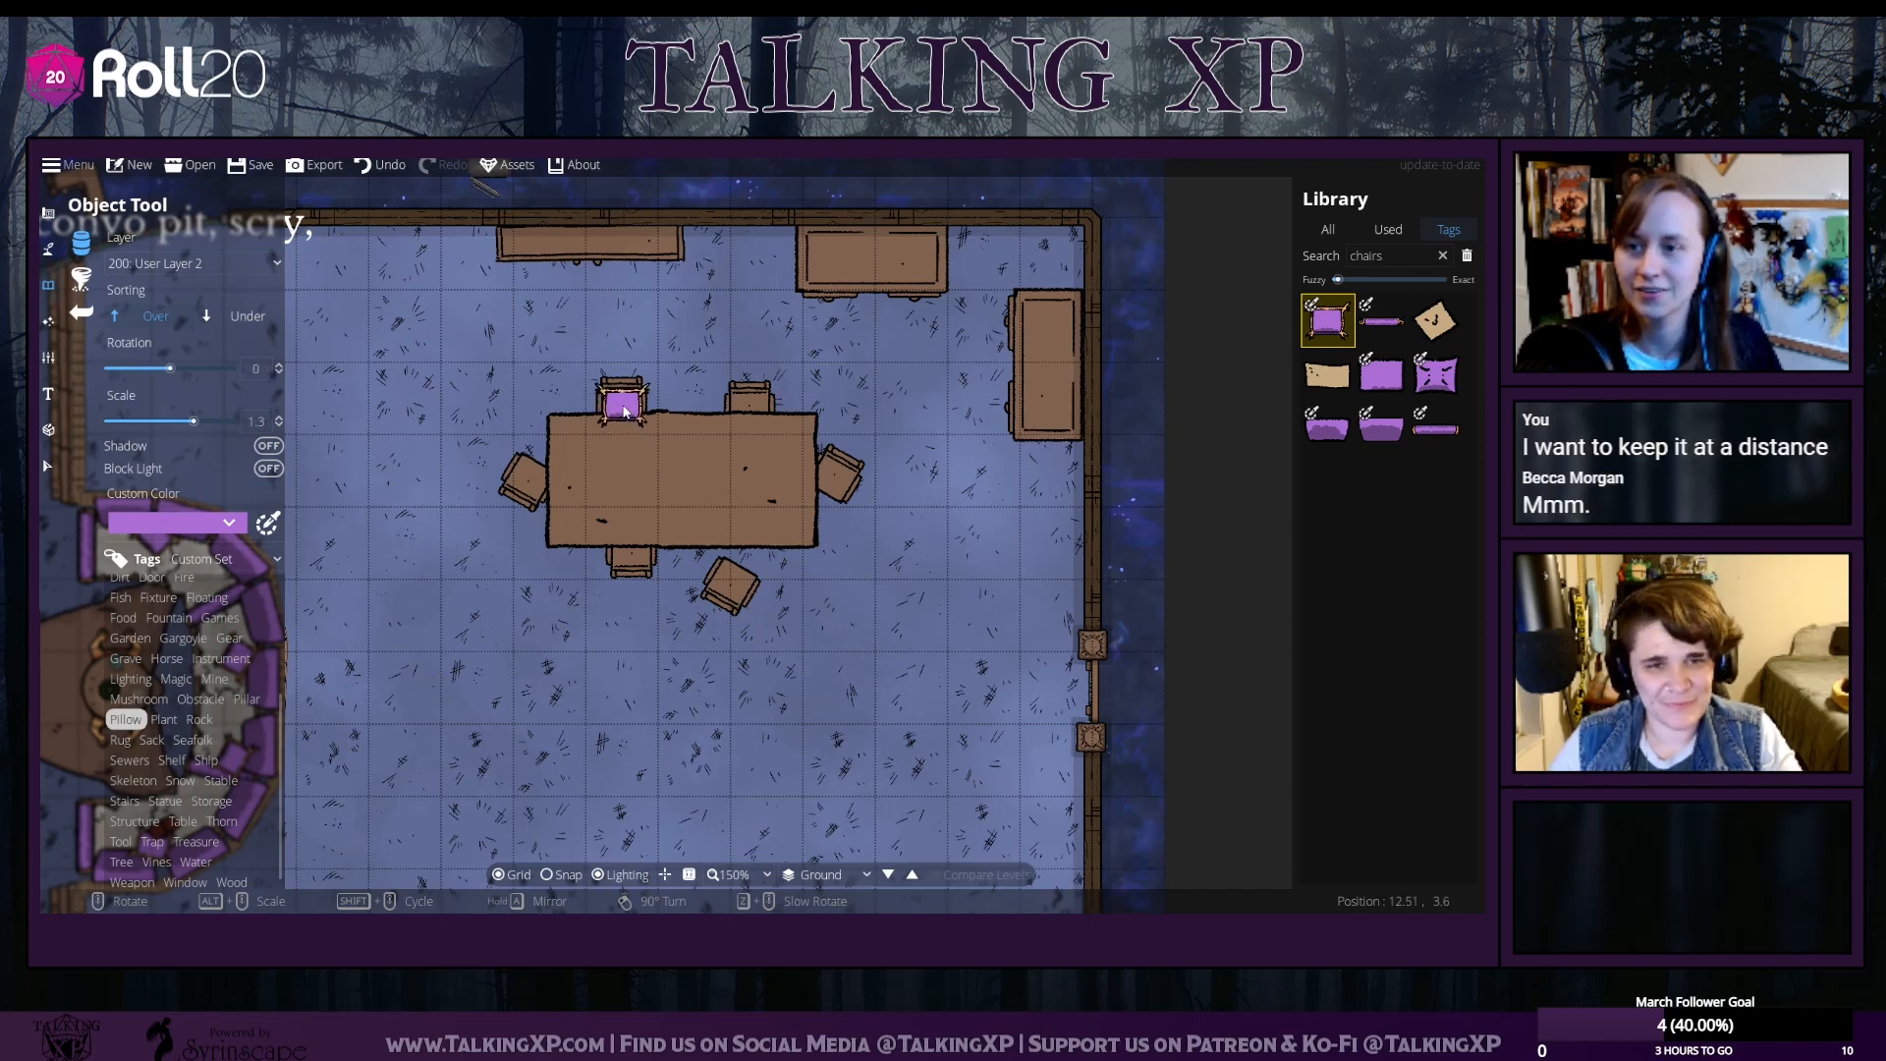
left_click(623, 413)
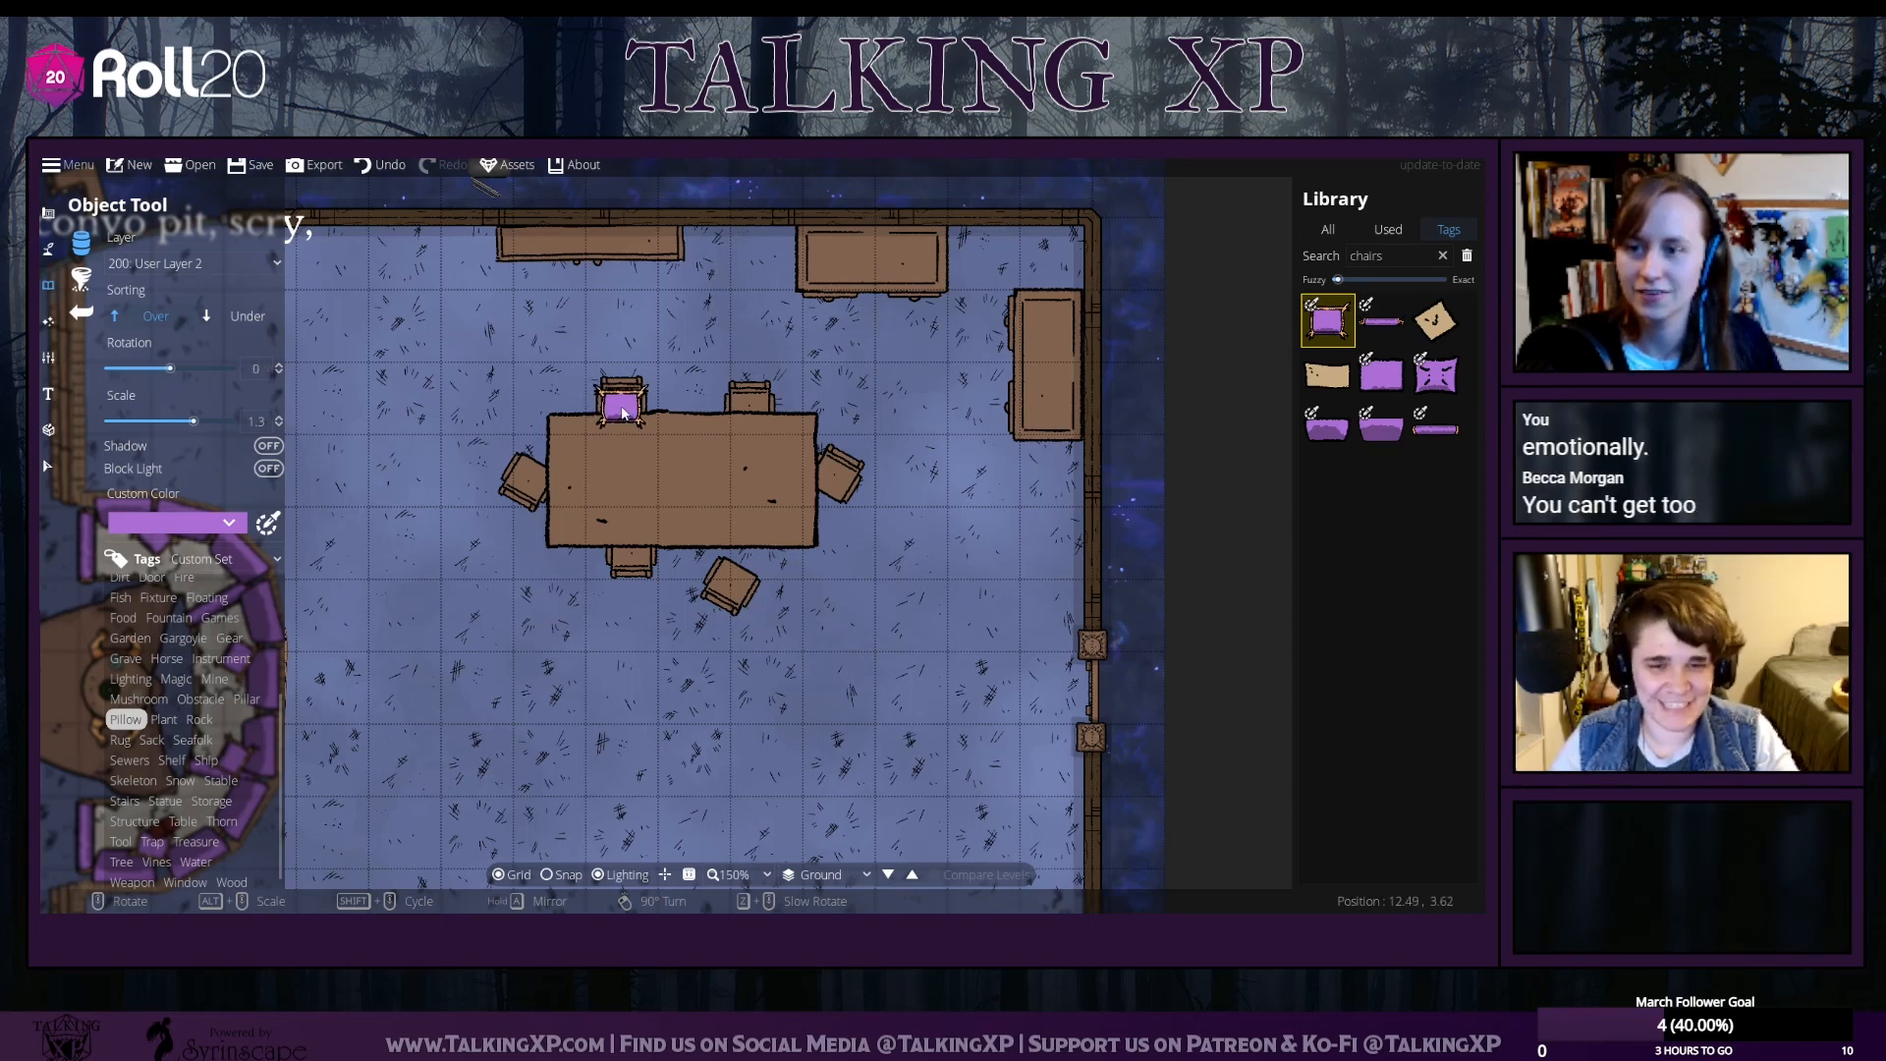
Put matching pillows on the other five chairs, rotated to fit: 30 degrees east, -180 on the tucked-in south chair and -150 west
left_click(750, 416)
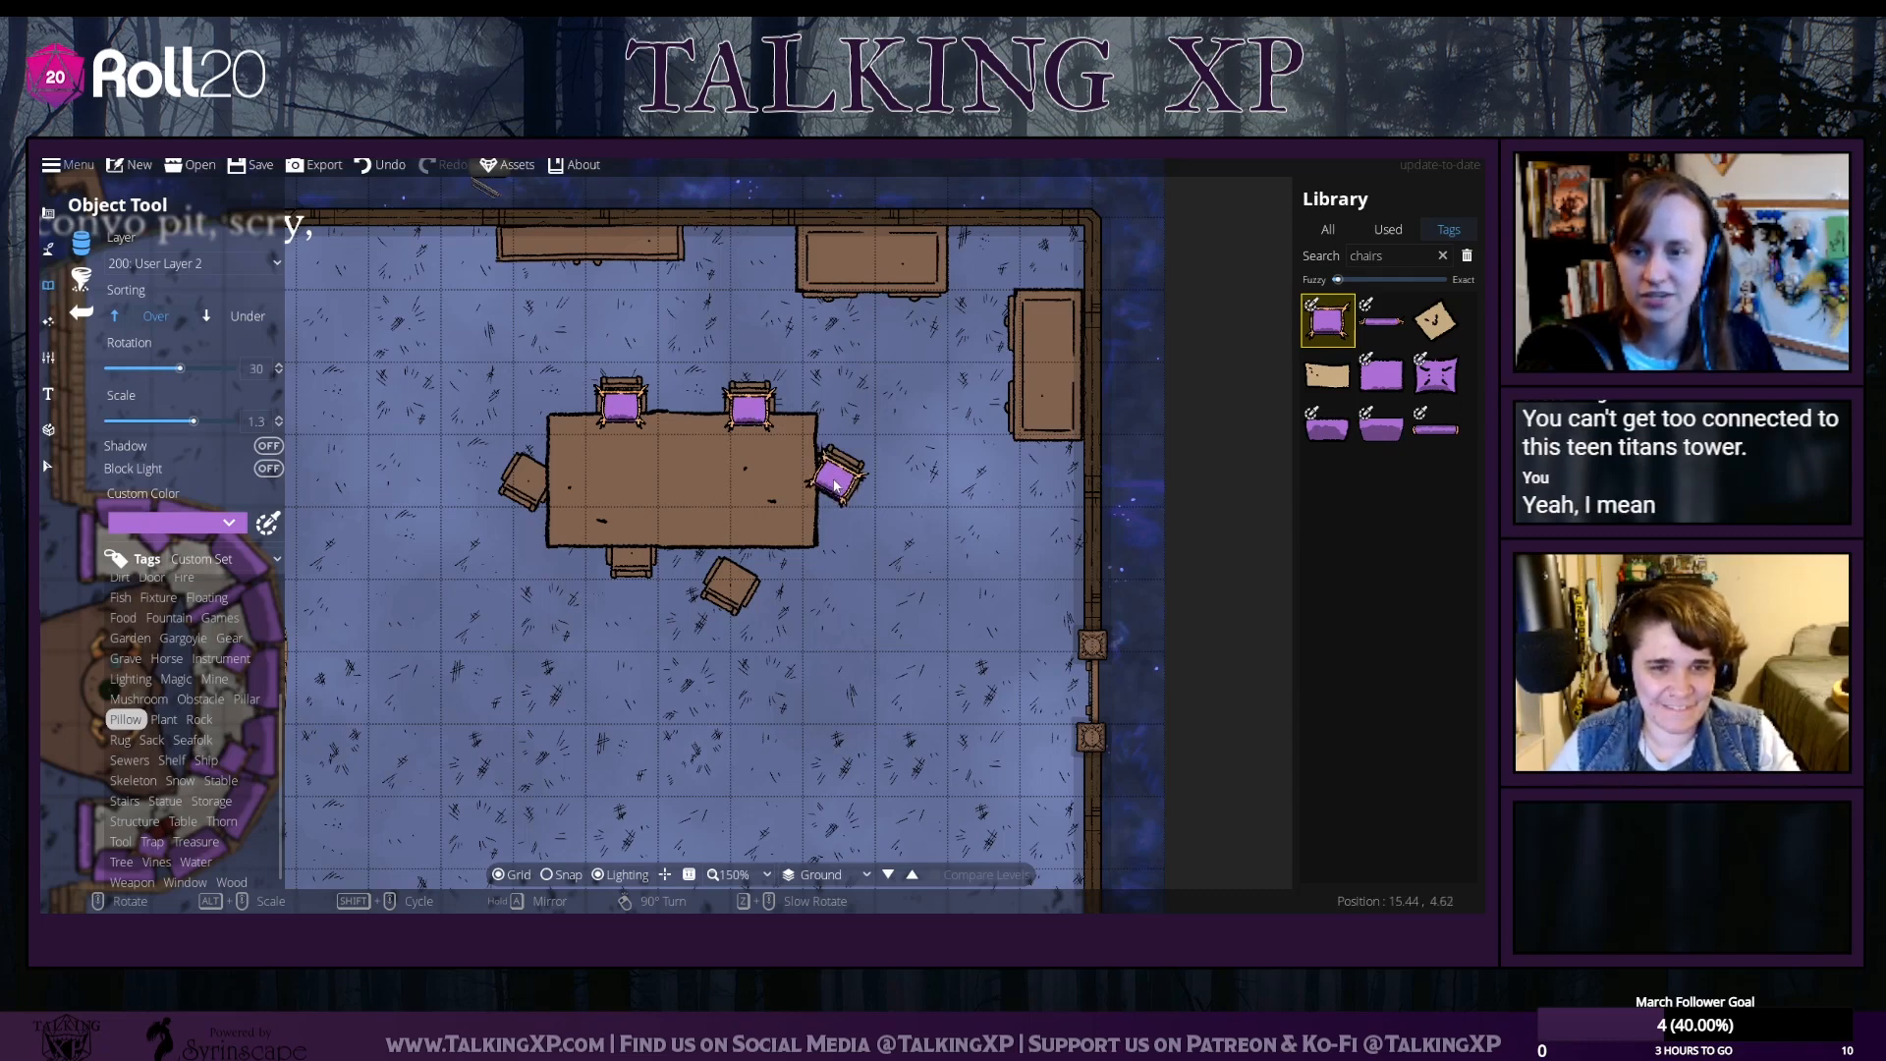
left_click(835, 482)
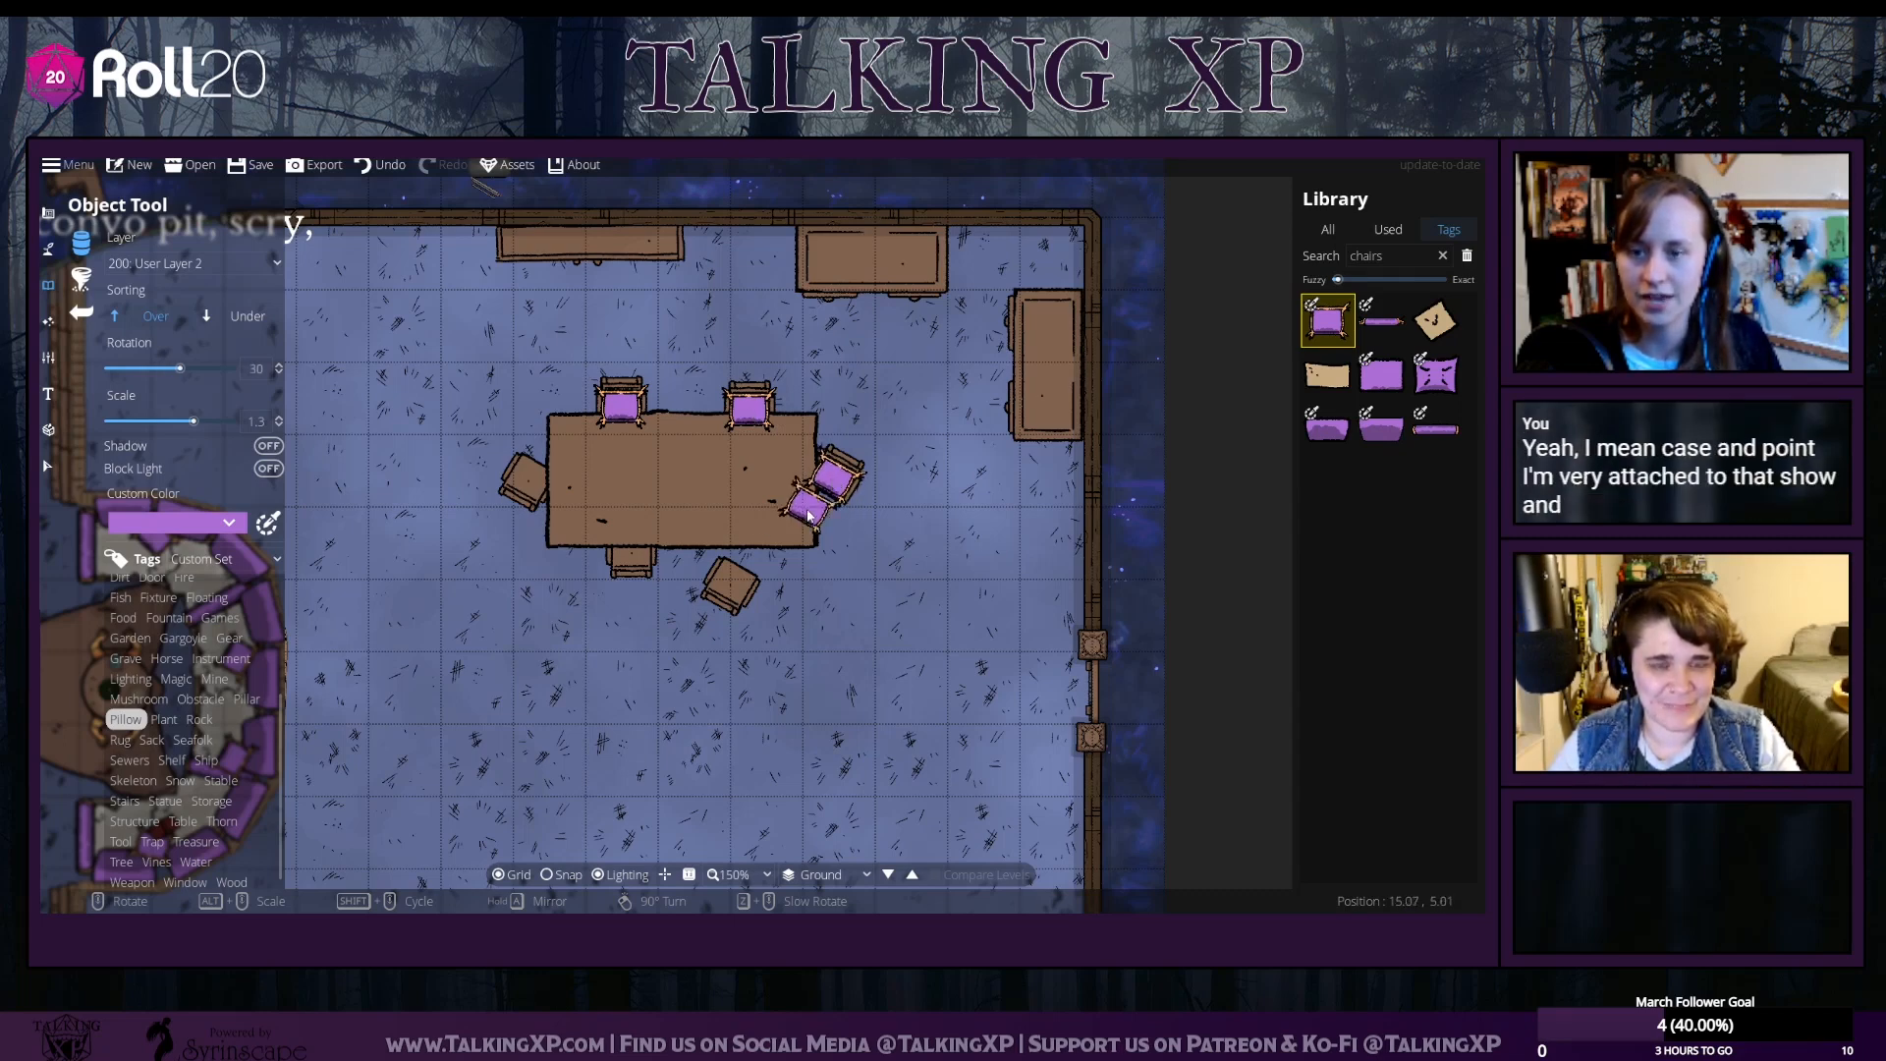
scroll(735, 578, "down", 9)
scroll(735, 578, "down", 3)
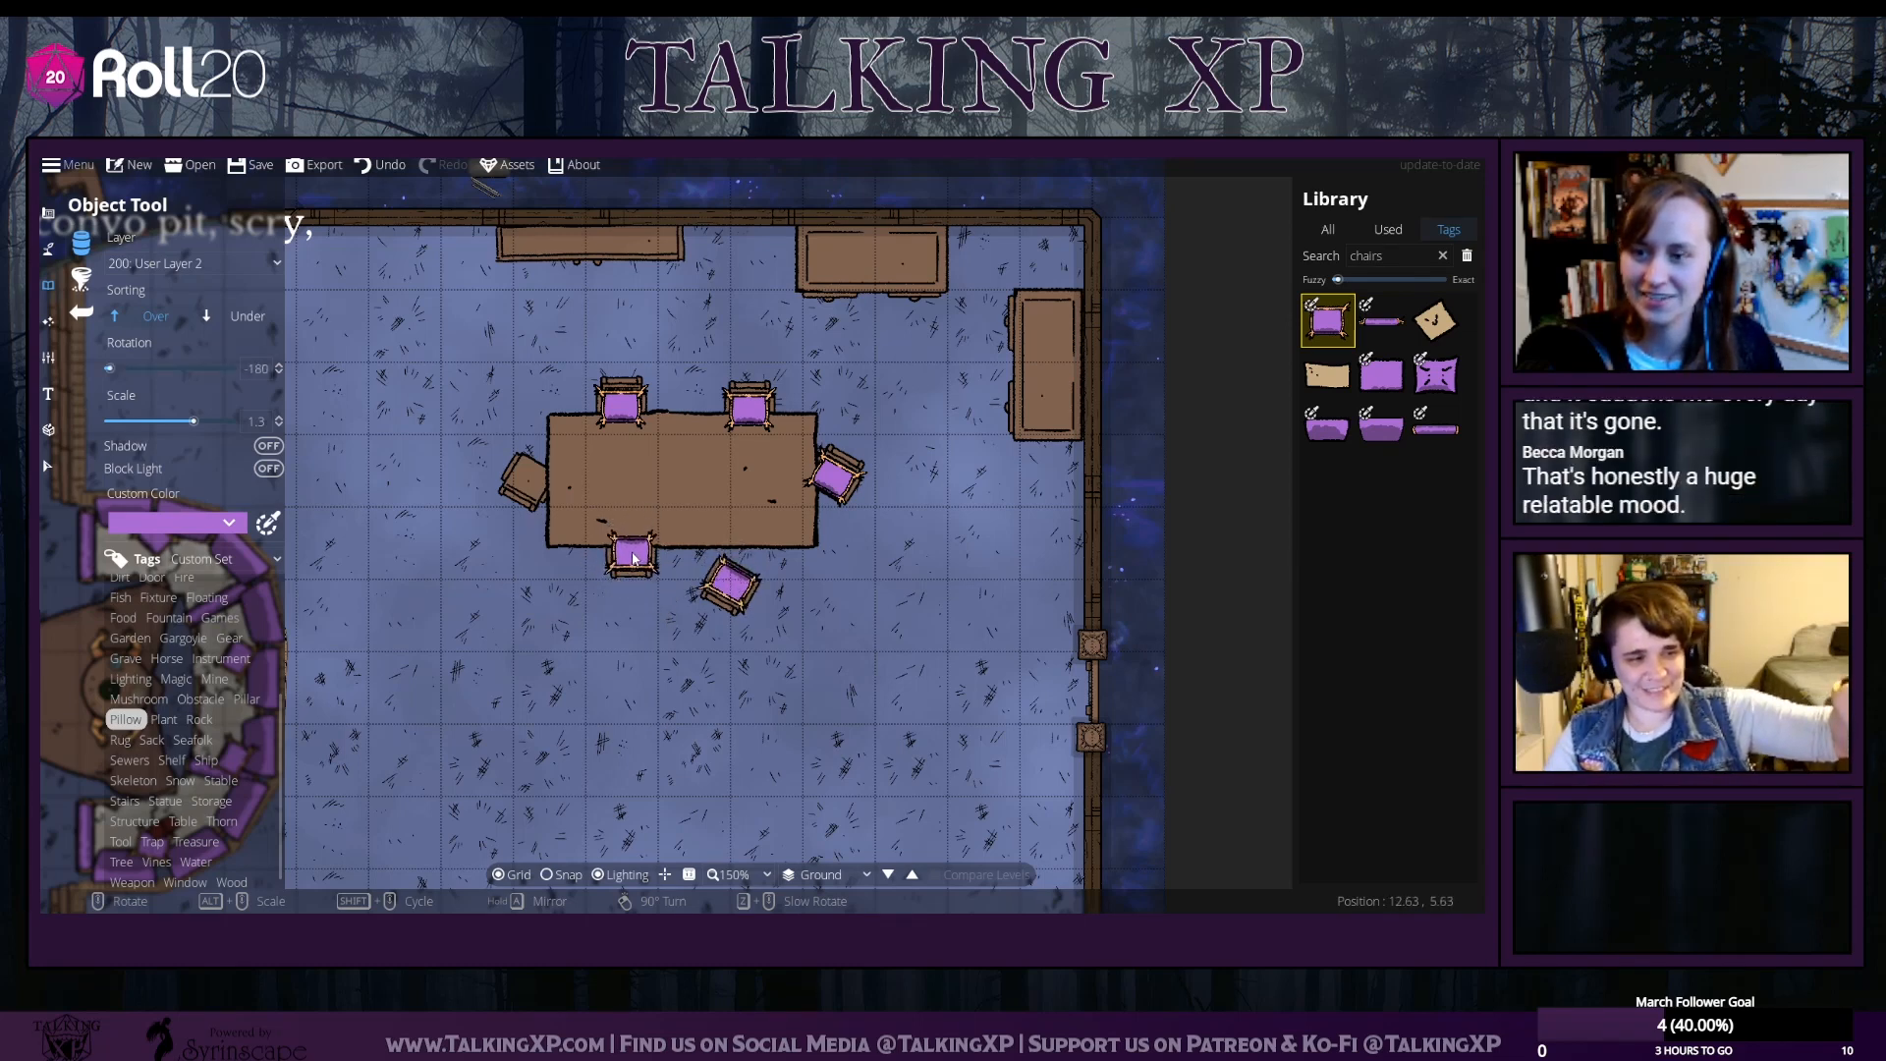
scroll(543, 488, "up", 2)
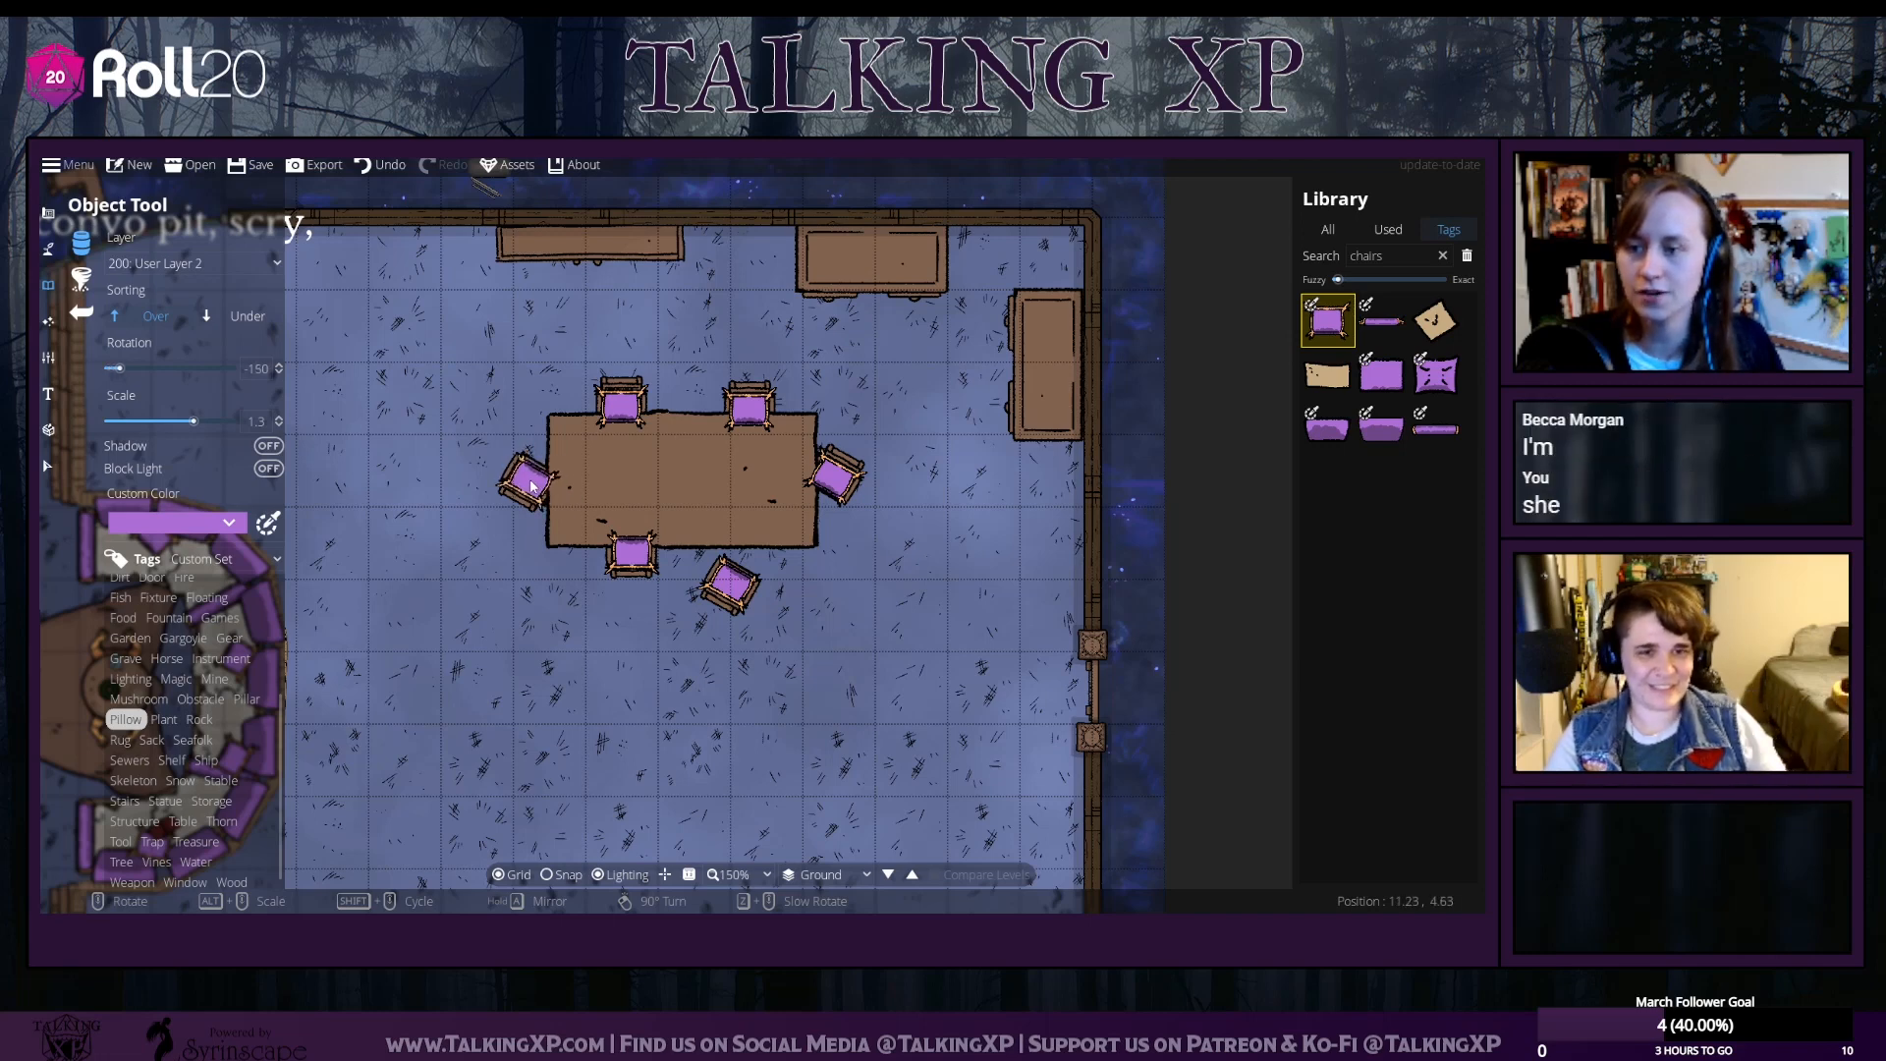
Bring the dinner table to the front so it covers the tucked-in edges of the chairs and pillows
left_click(46, 466)
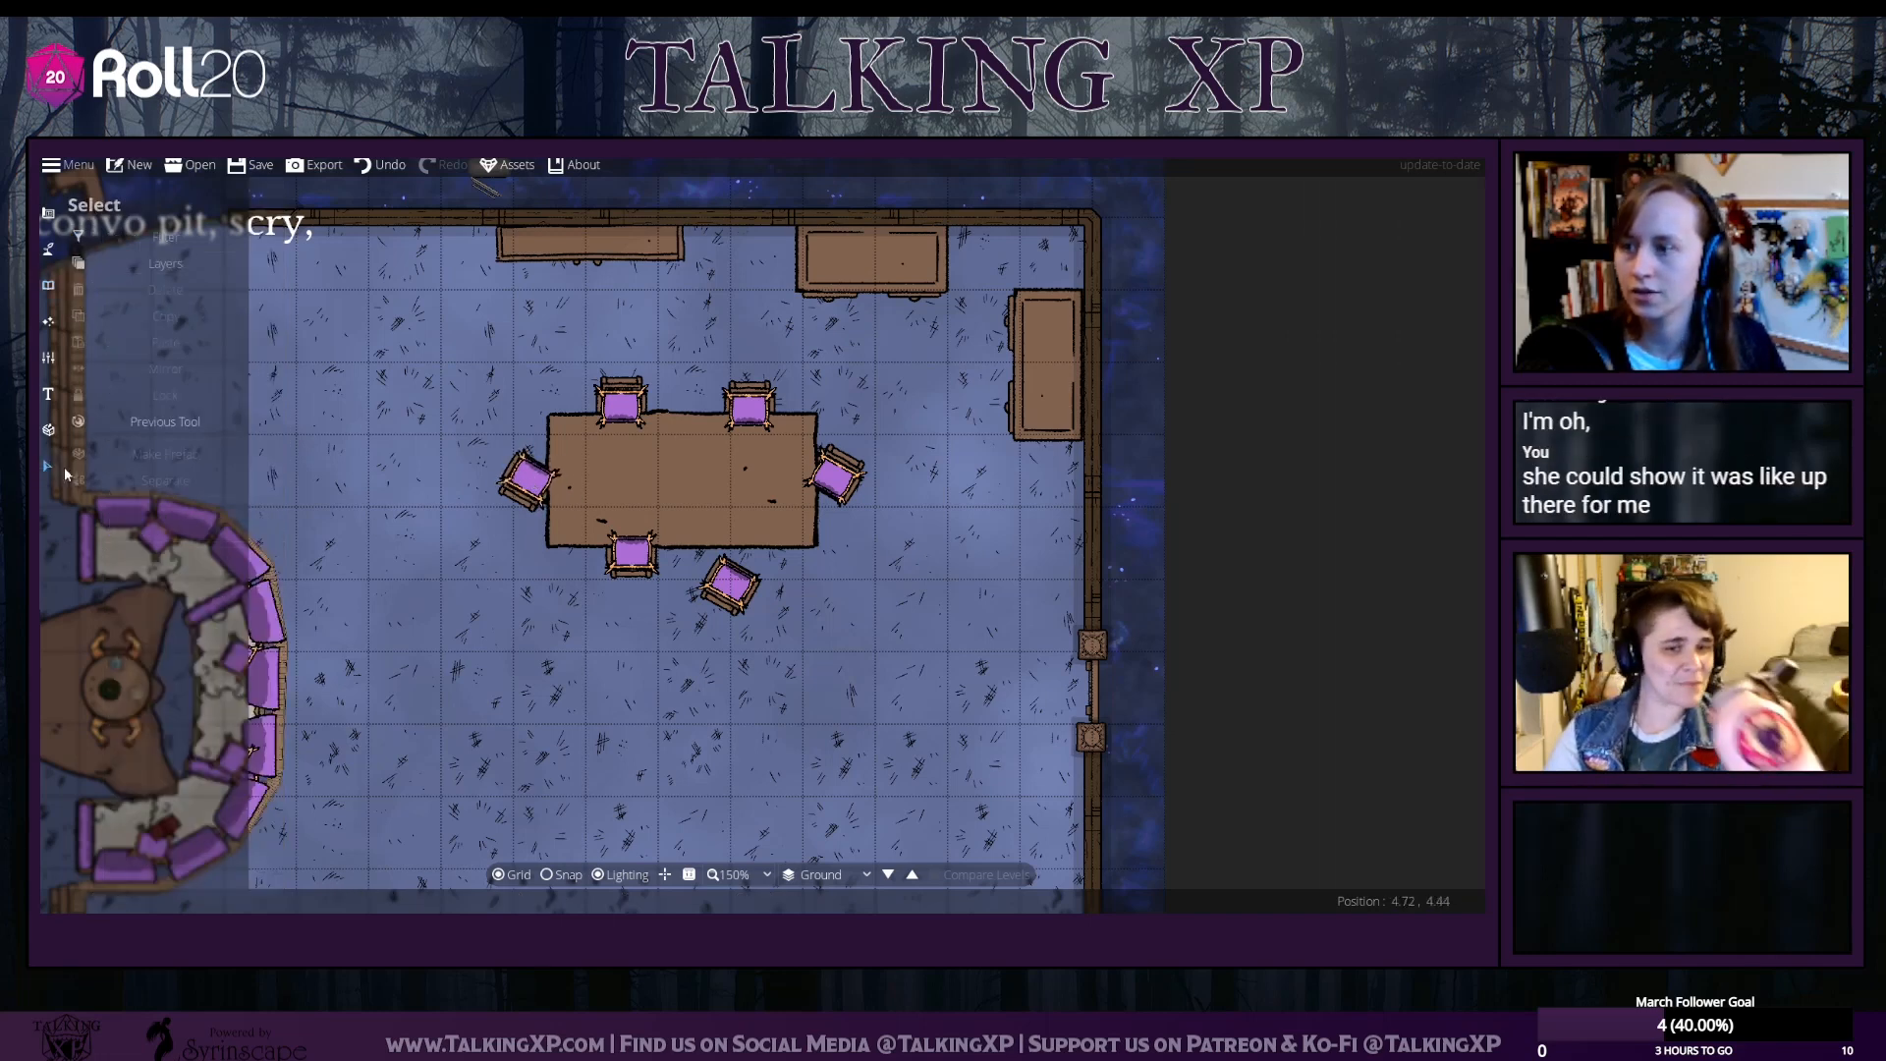
left_click(682, 504)
left_click(115, 564)
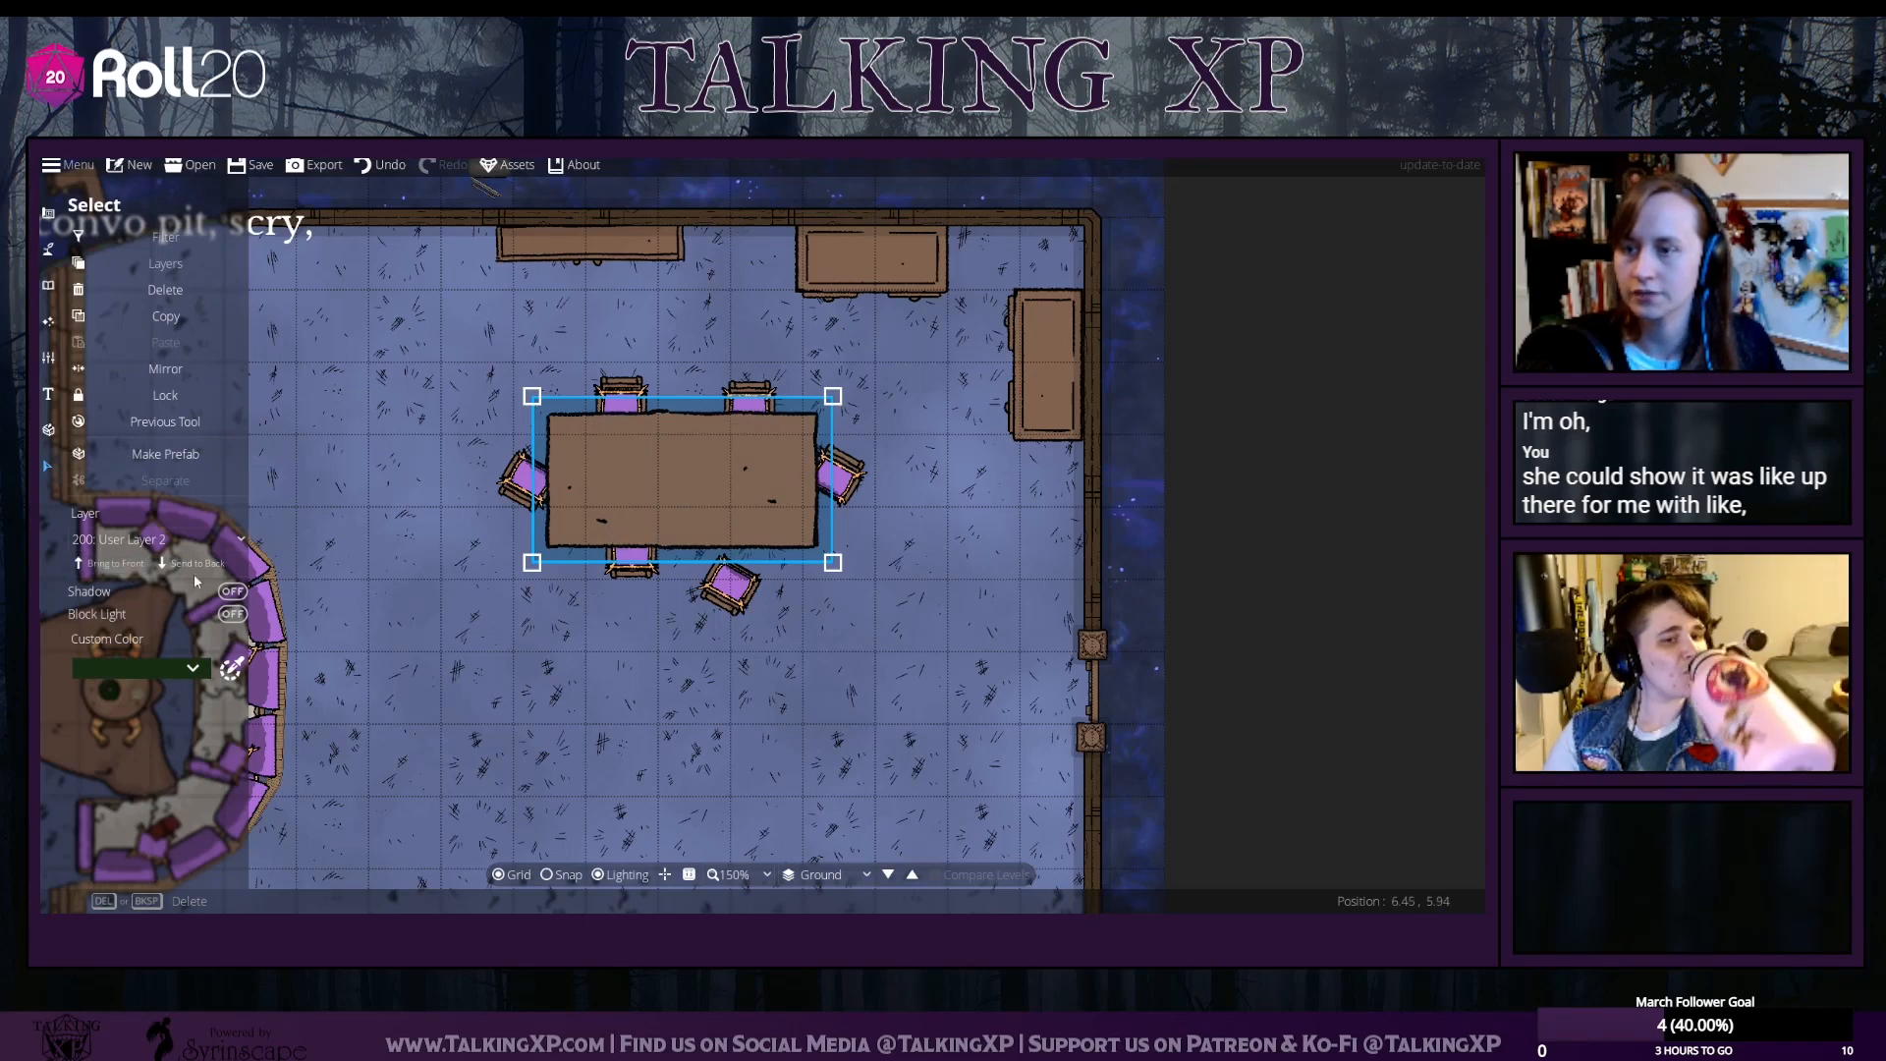
left_click(894, 640)
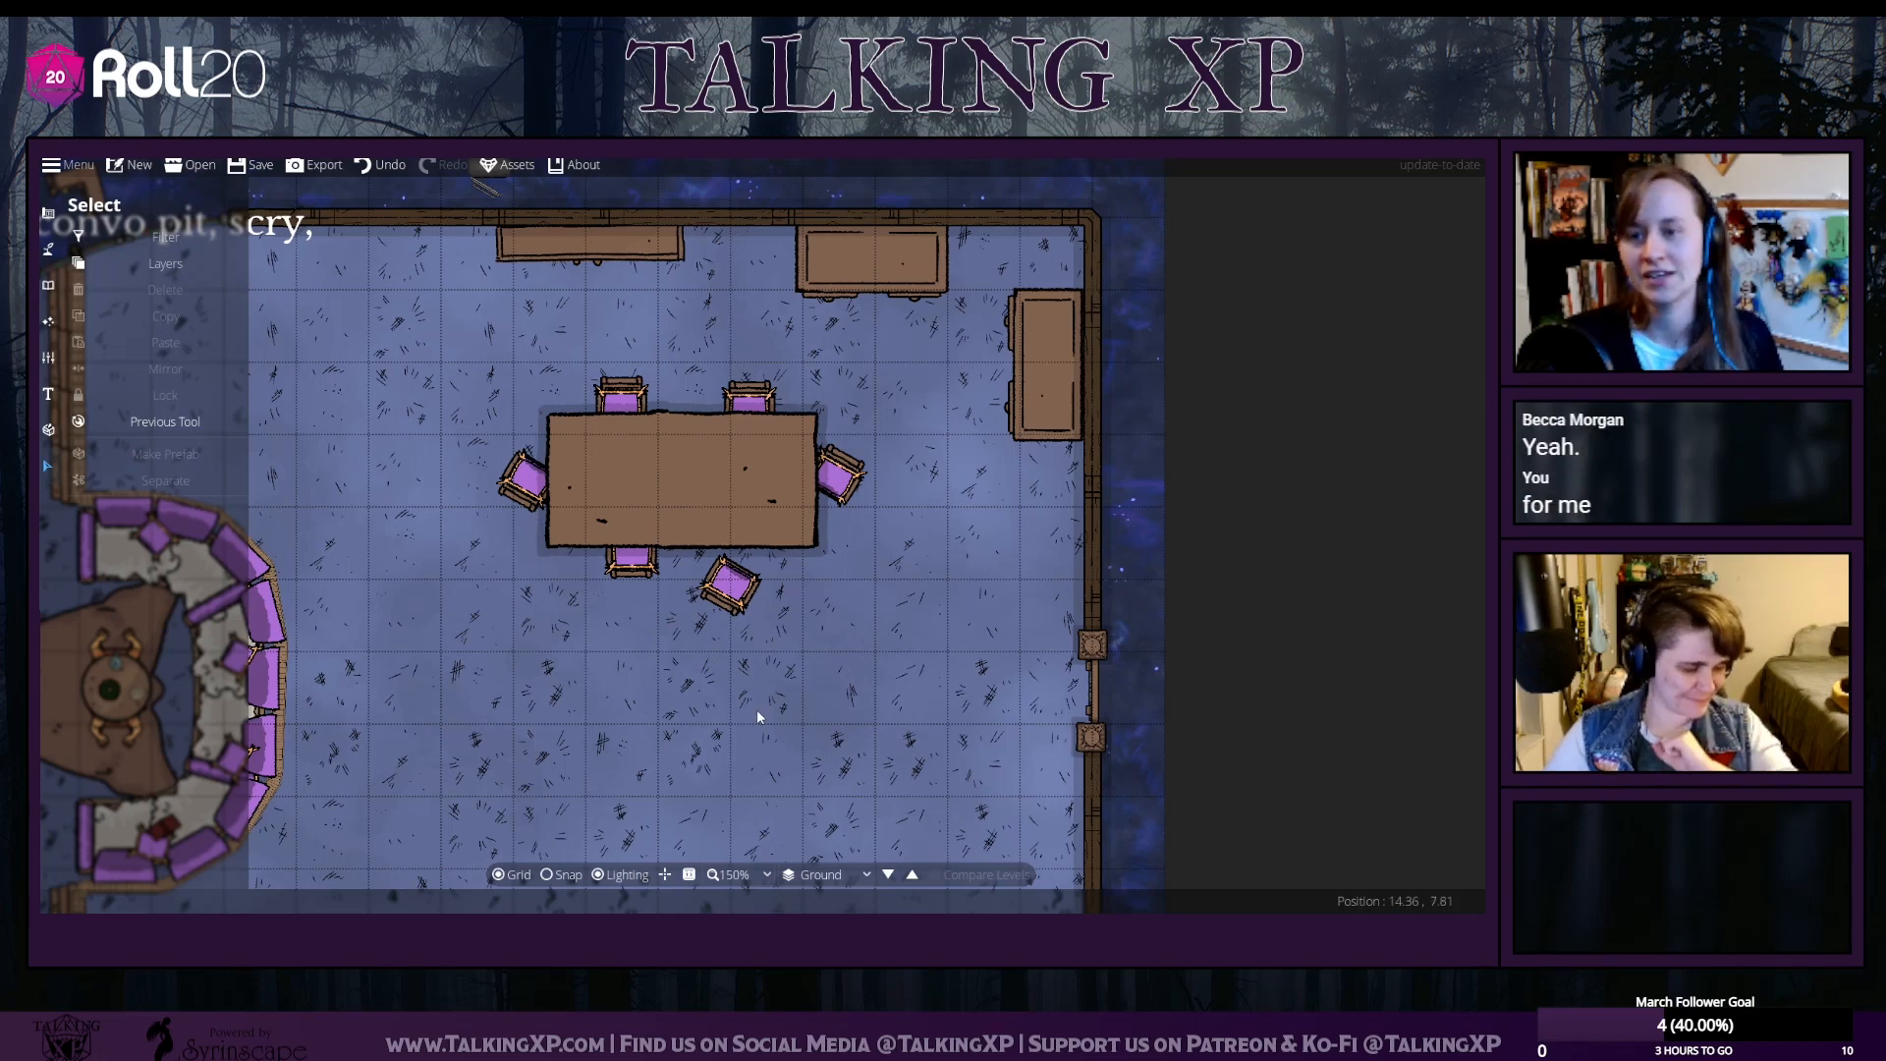
Turn on the shadow for each of the six chairs around the dinner table
left_click(527, 506)
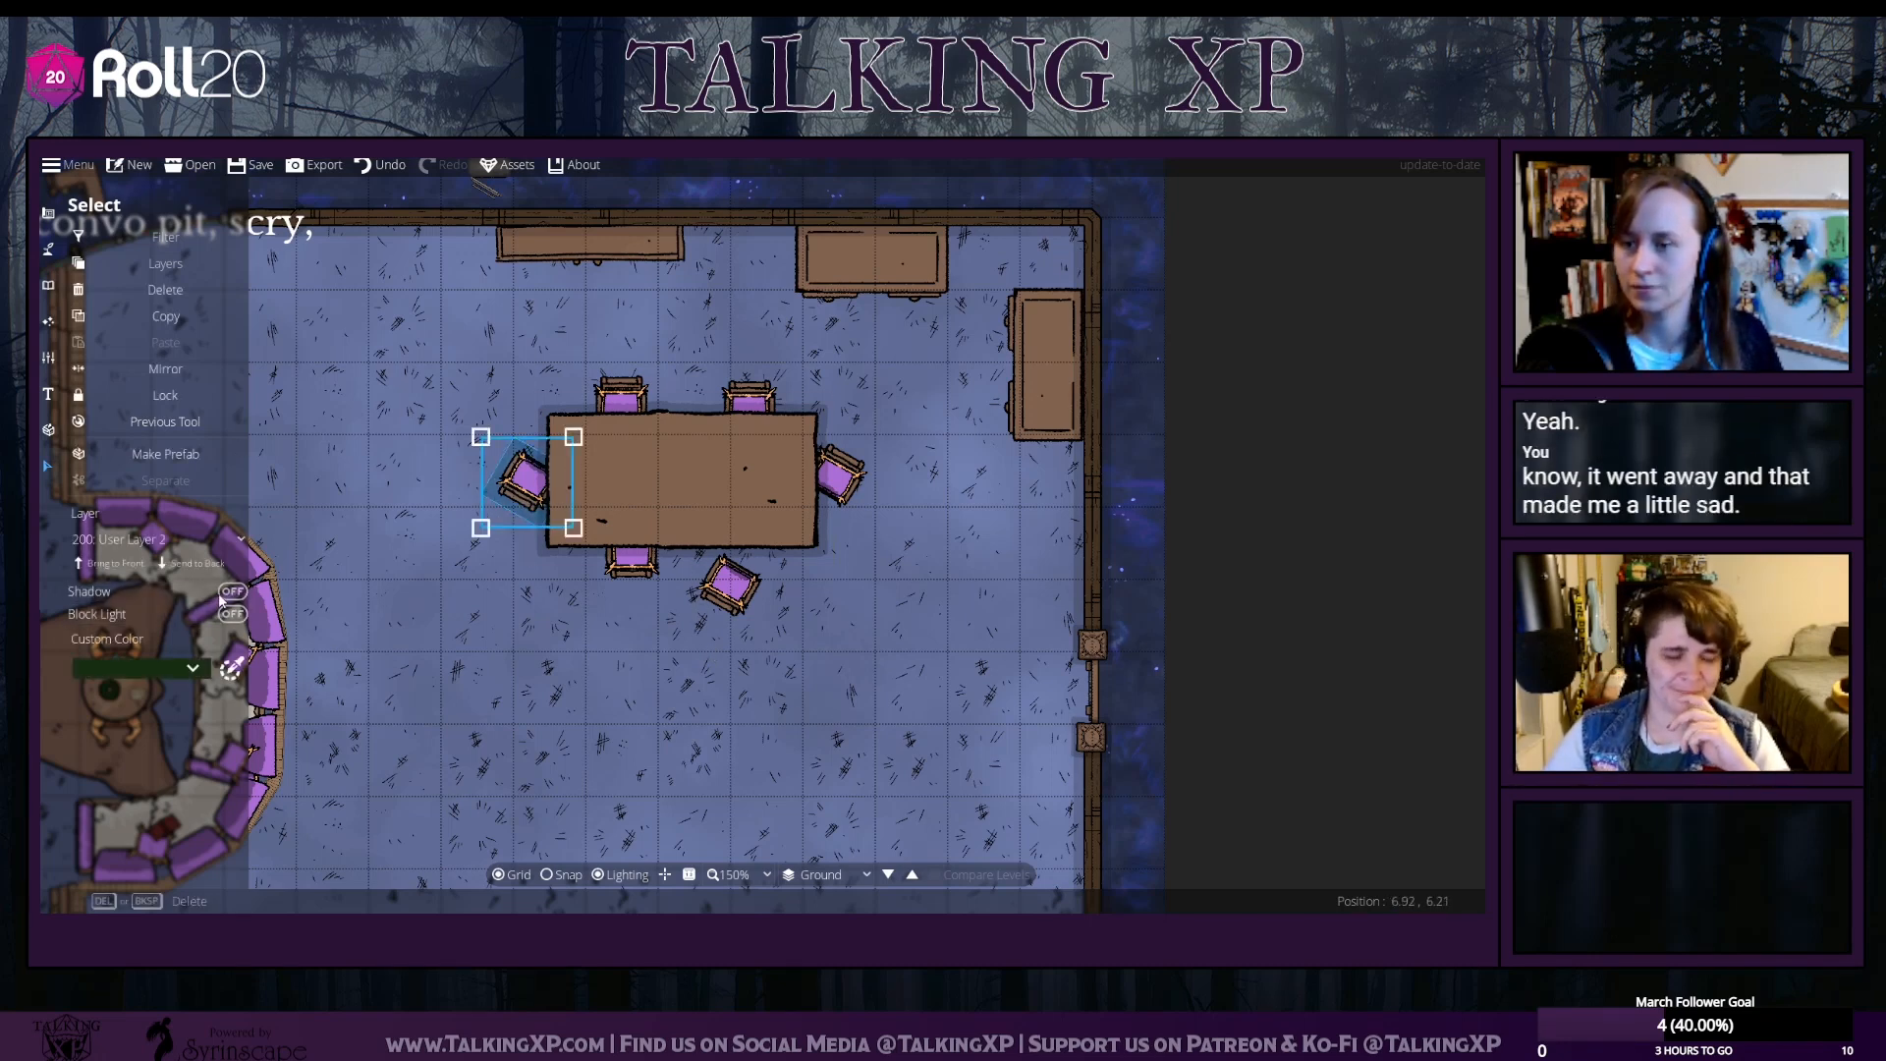
left_click(580, 383)
left_click(620, 398)
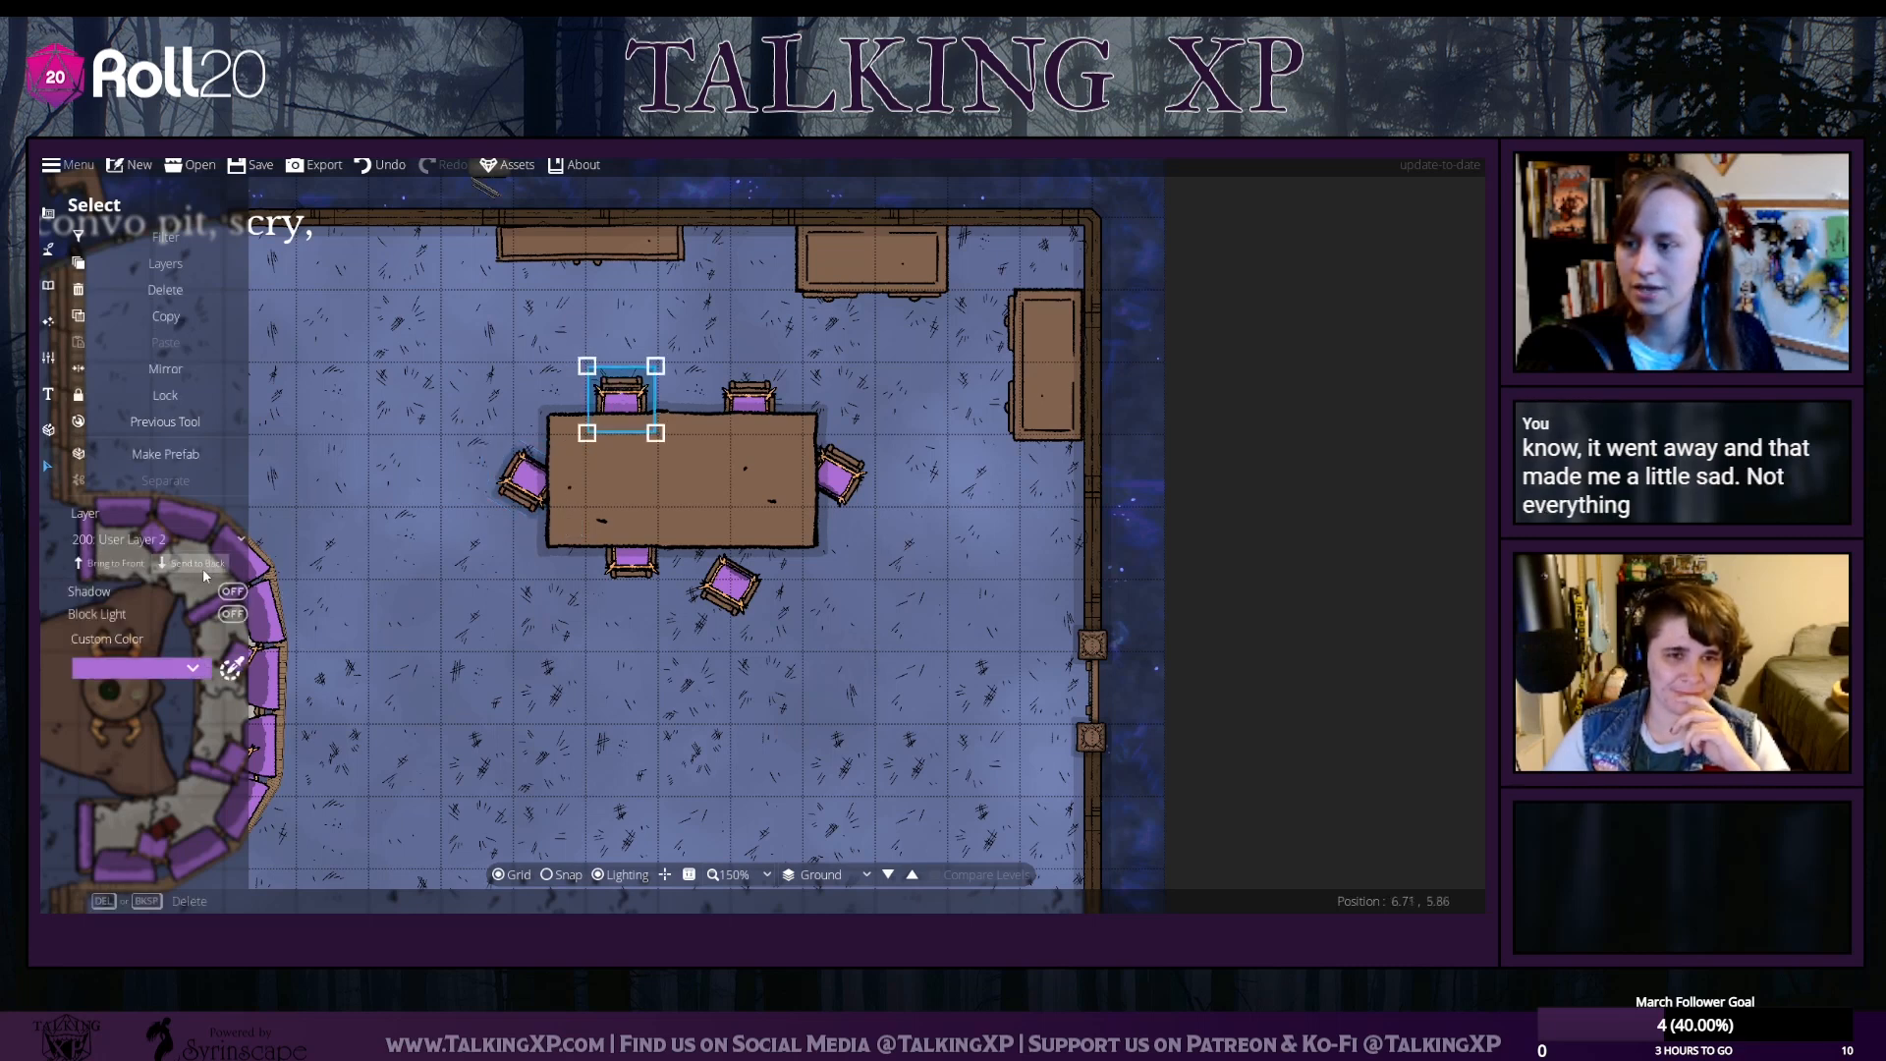
left_click(731, 331)
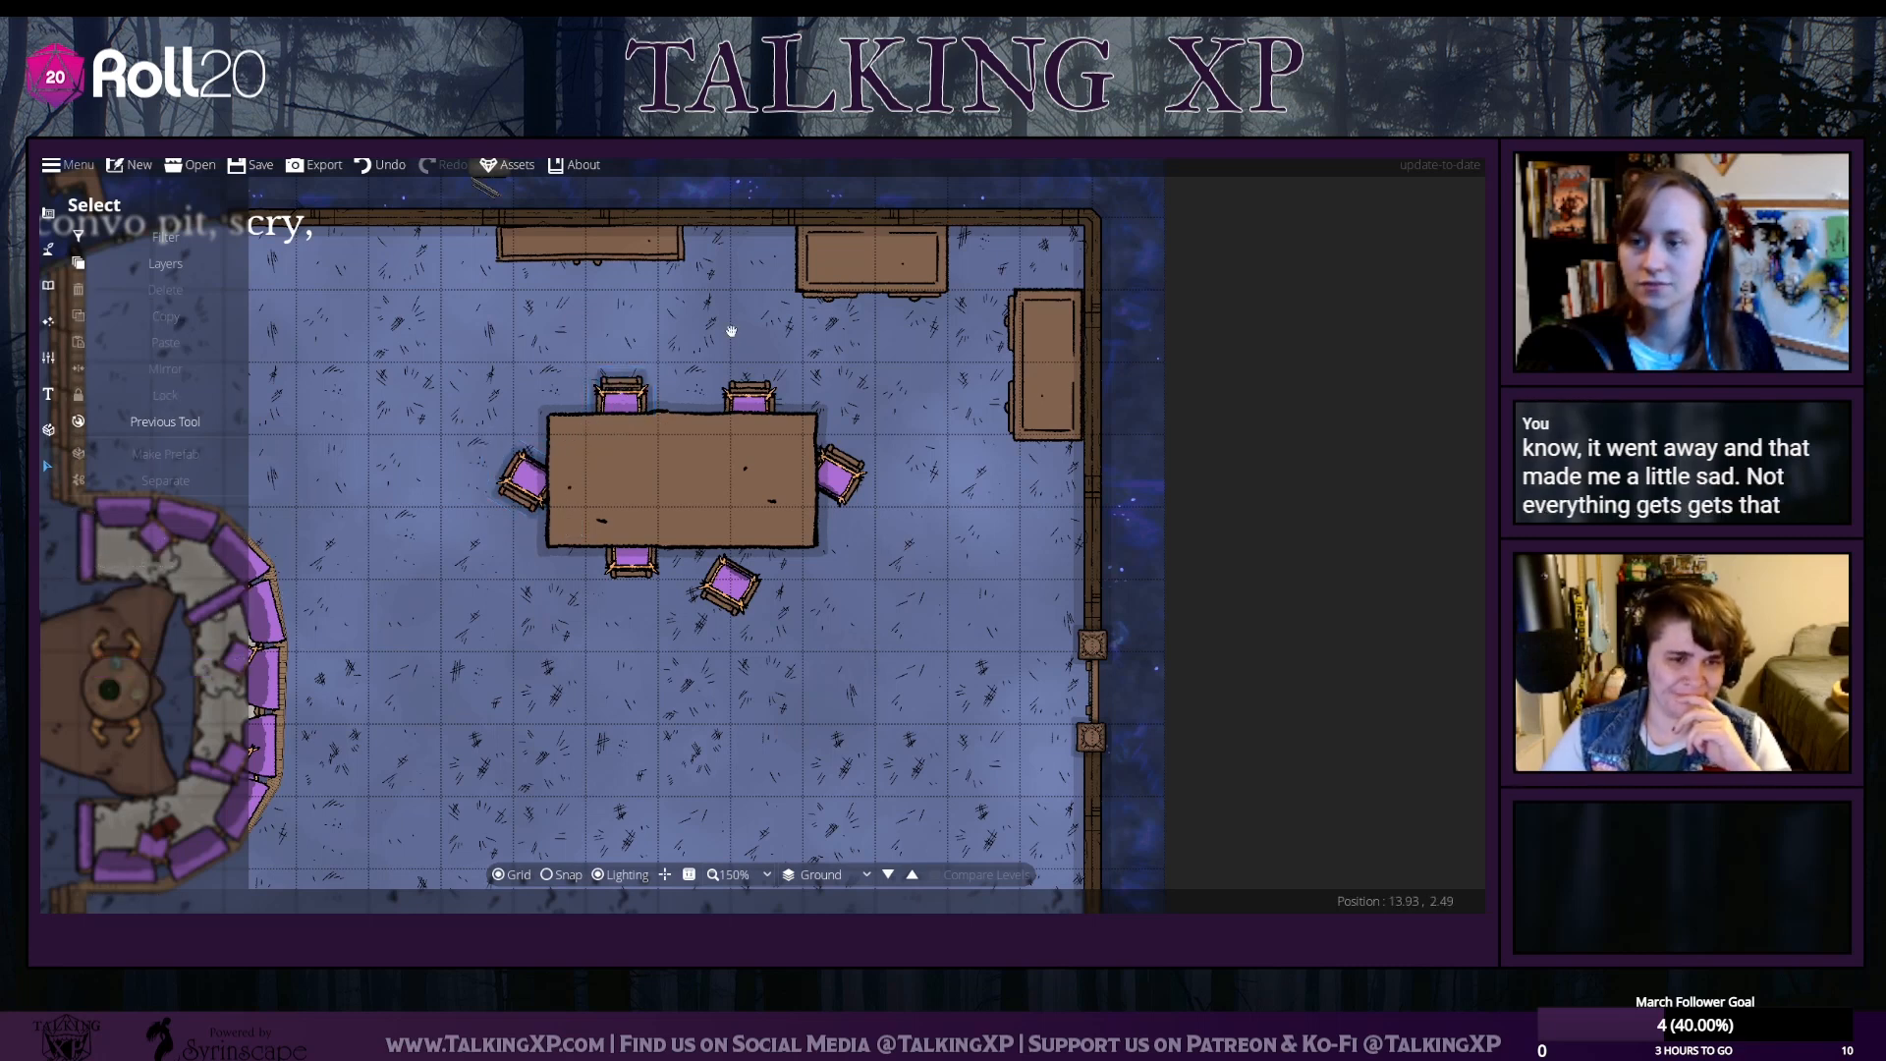
left_click(754, 388)
left_click(931, 601)
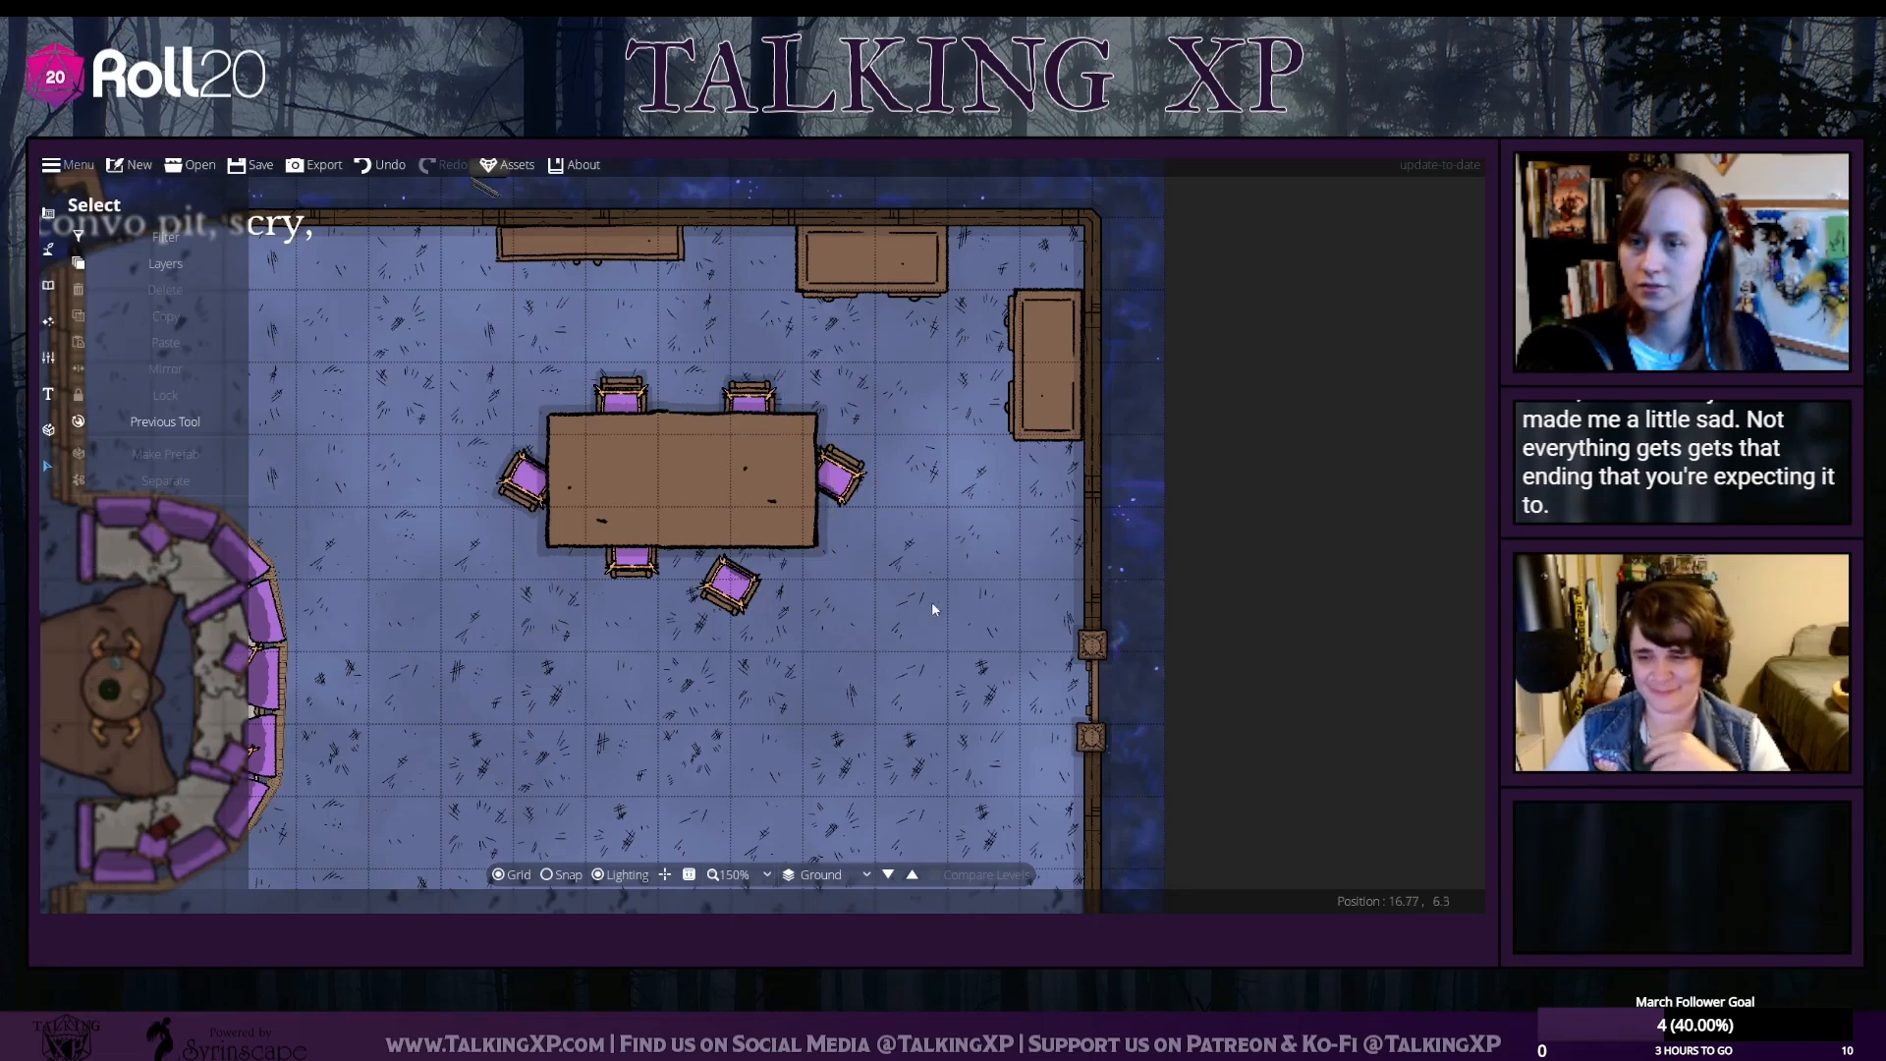
left_click(838, 477)
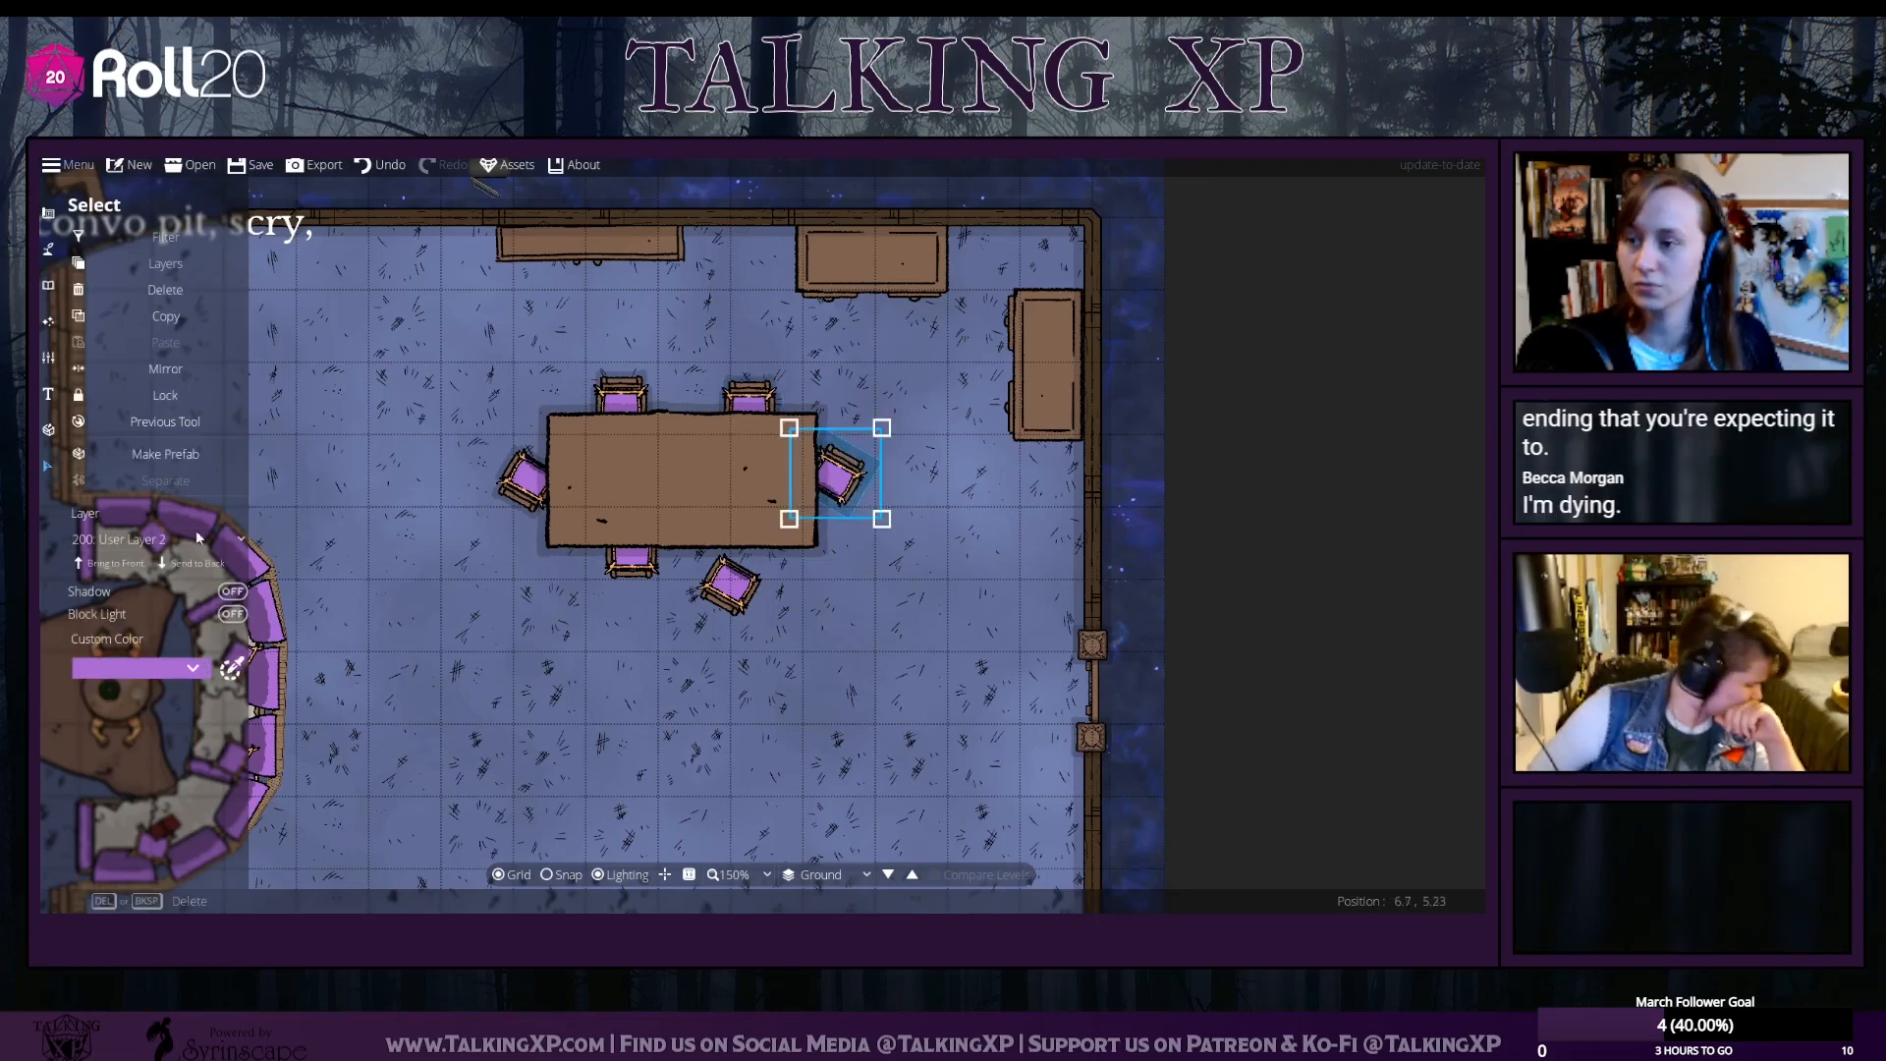
left_click(232, 591)
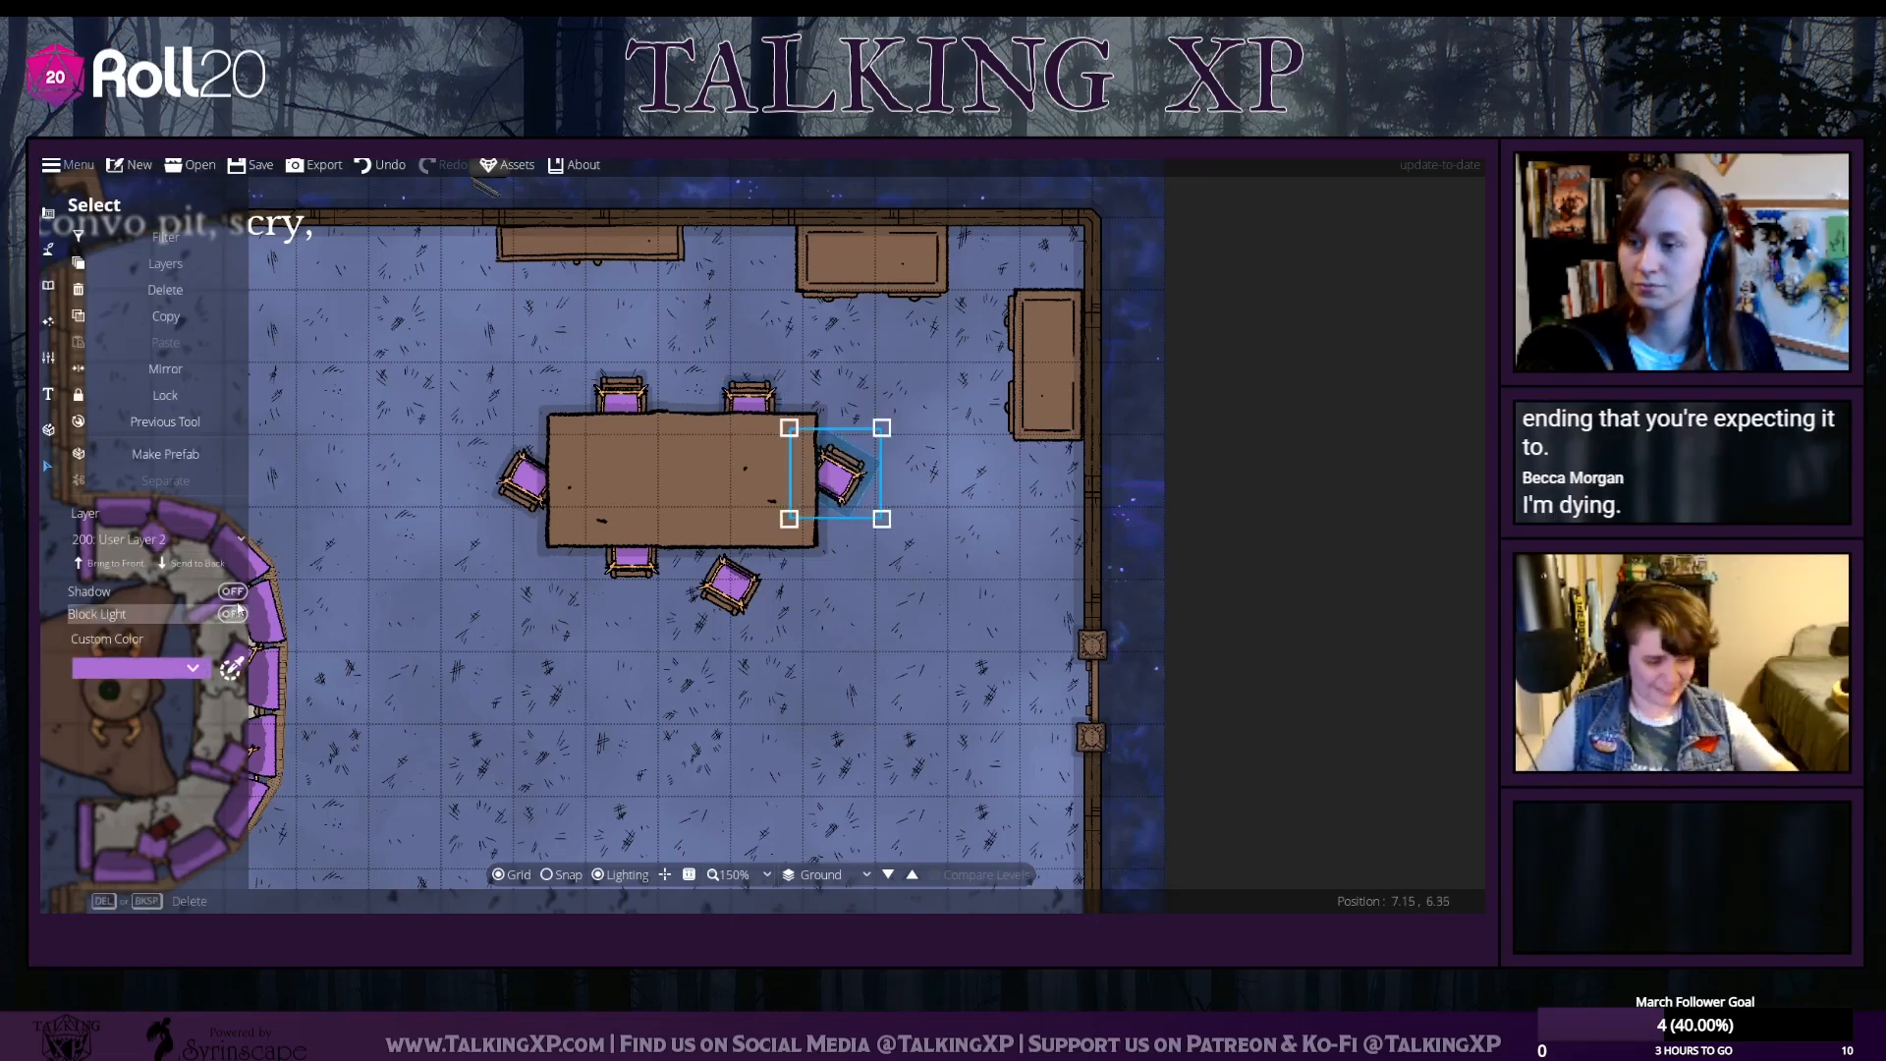
left_click(724, 602)
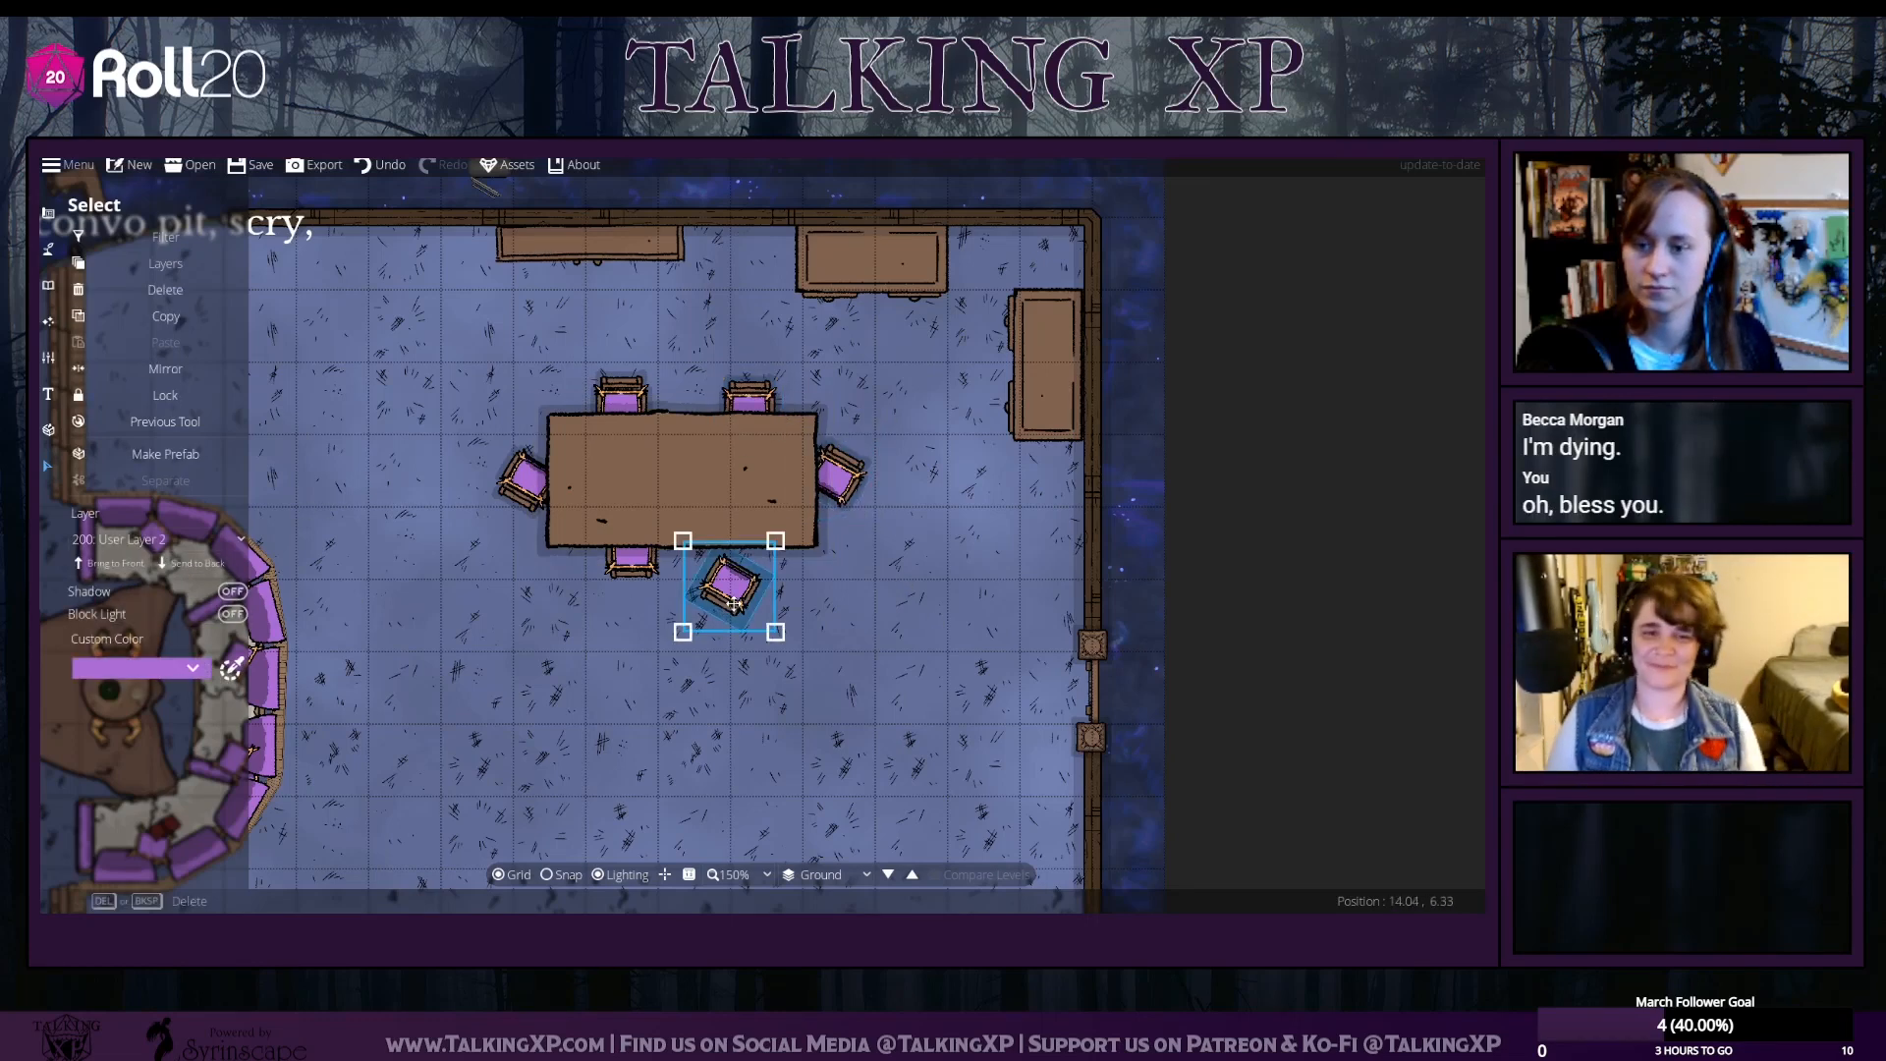
left_click(537, 693)
left_click(634, 583)
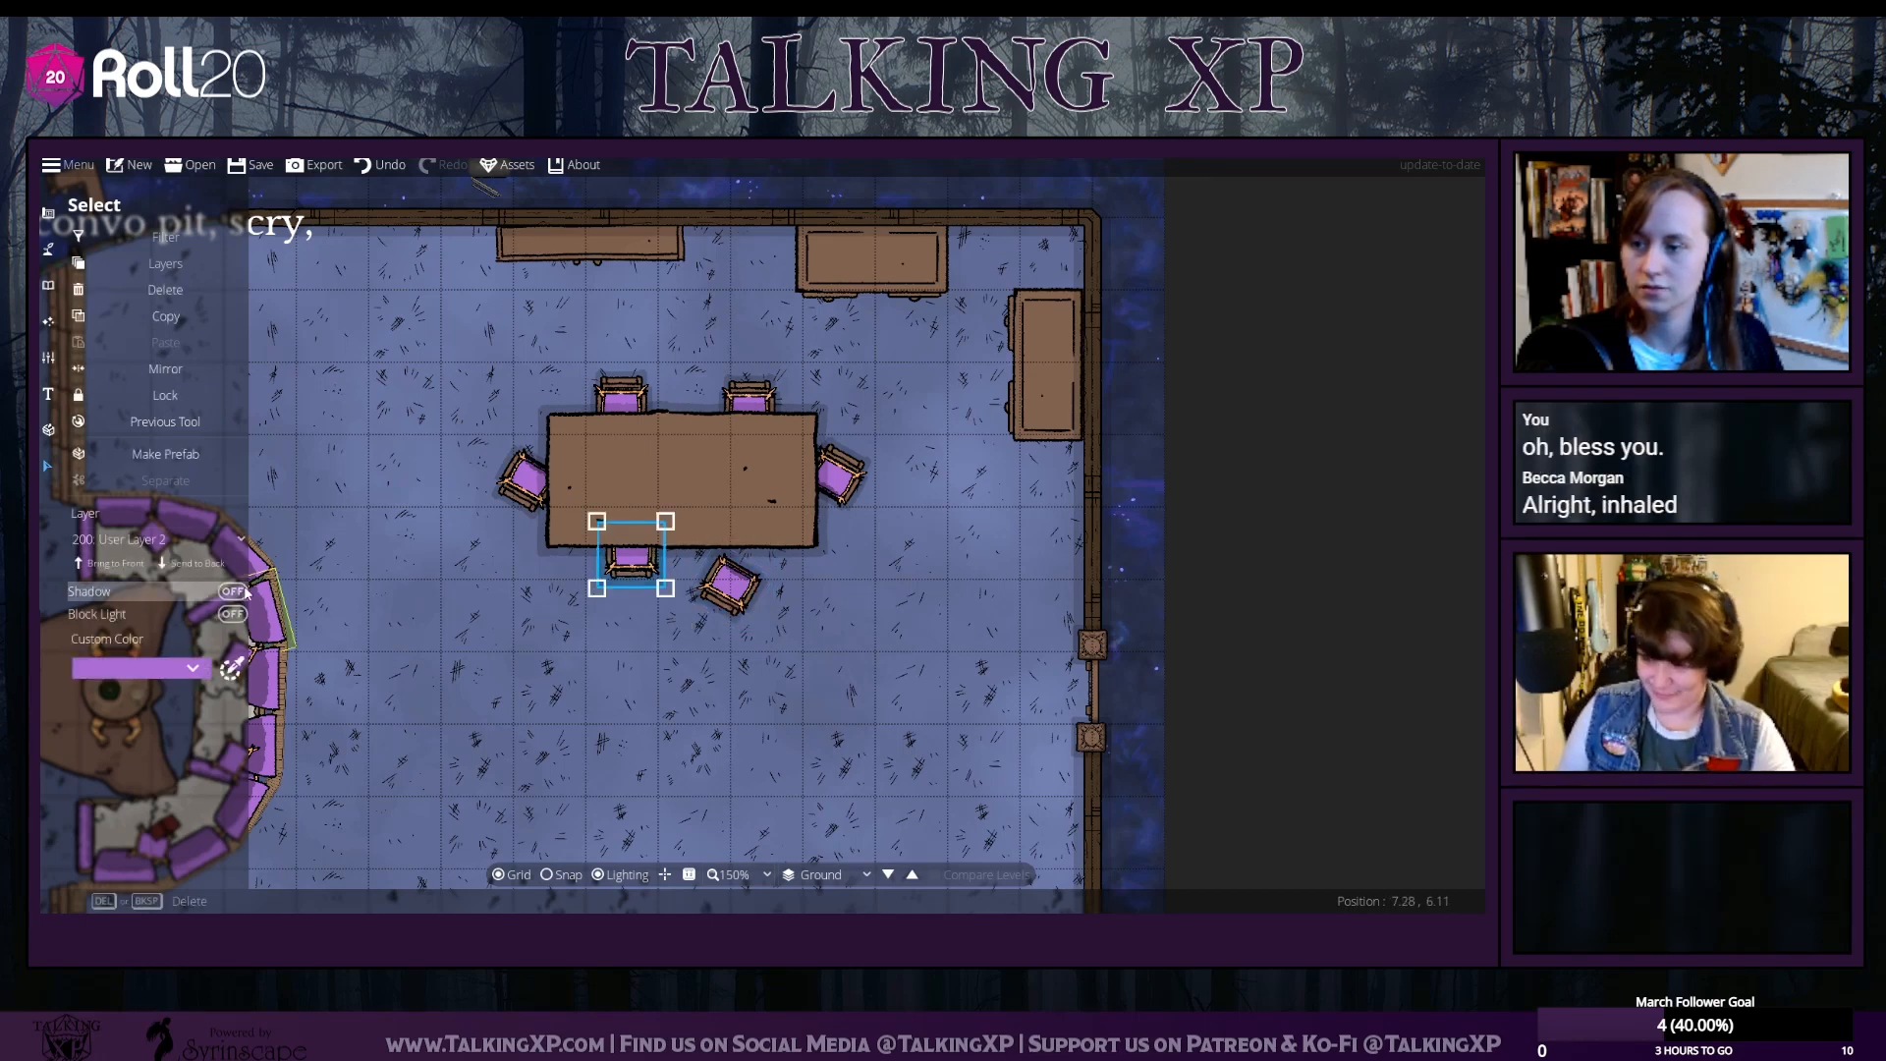
left_click(668, 716)
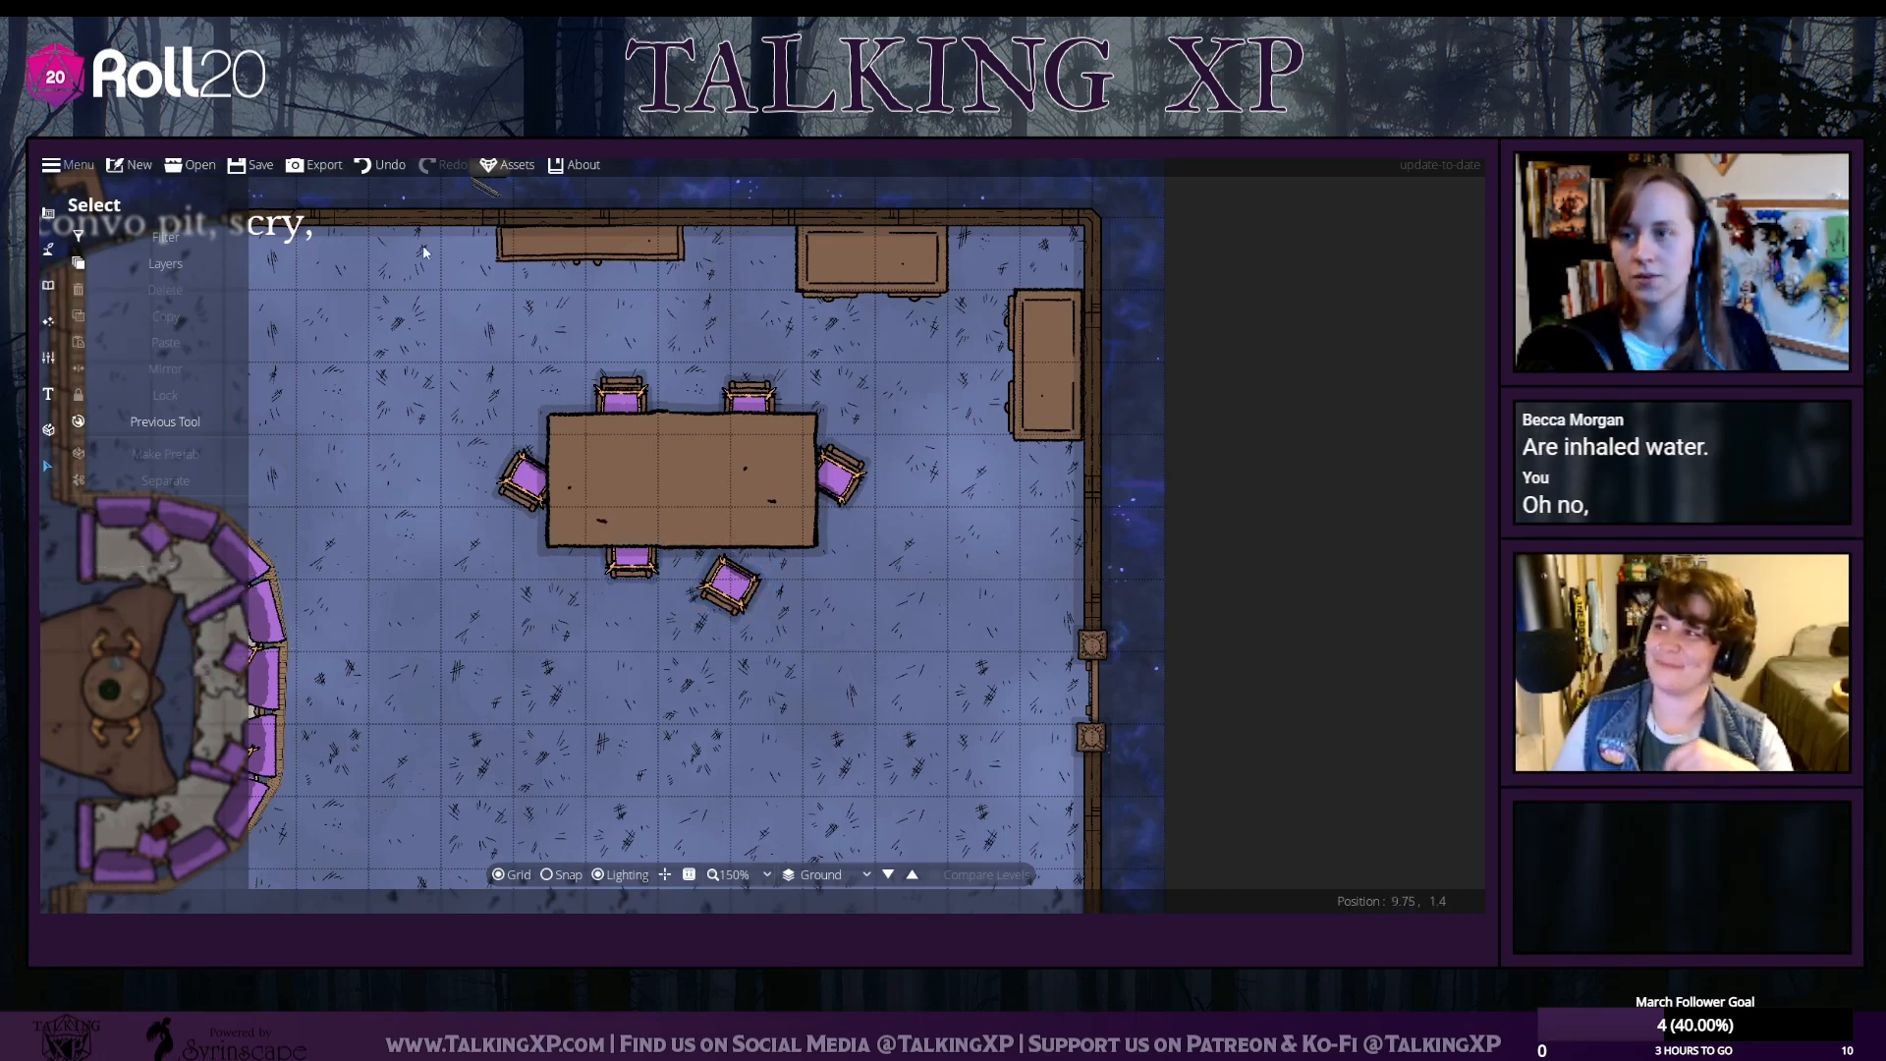
Select the counter on the north wall nearest the room's northeast corner
left_click_drag(425, 252, 1039, 407)
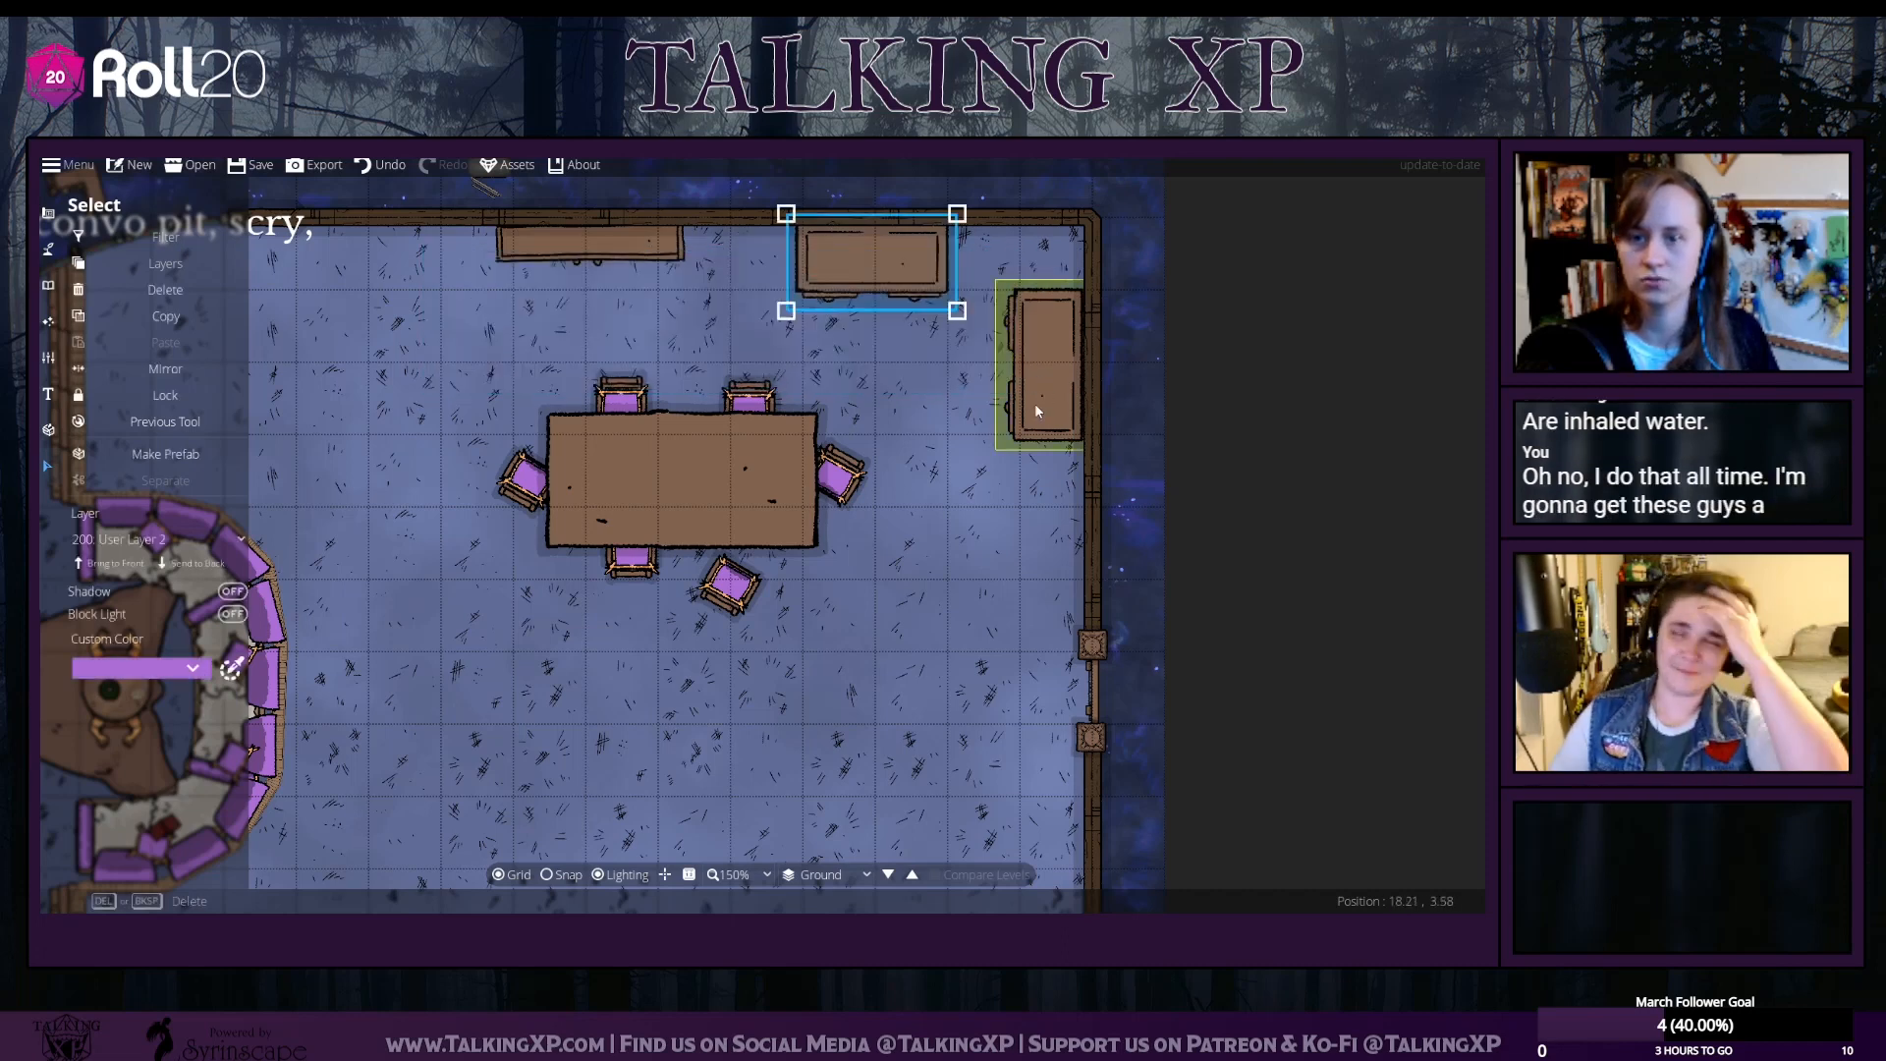
Turn on the shadow for the two cabinets in the room's upper-right corner and check the sideboard's shadow setting
left_click(1035, 403)
left_click(1159, 507)
left_click_drag(1154, 459, 821, 167)
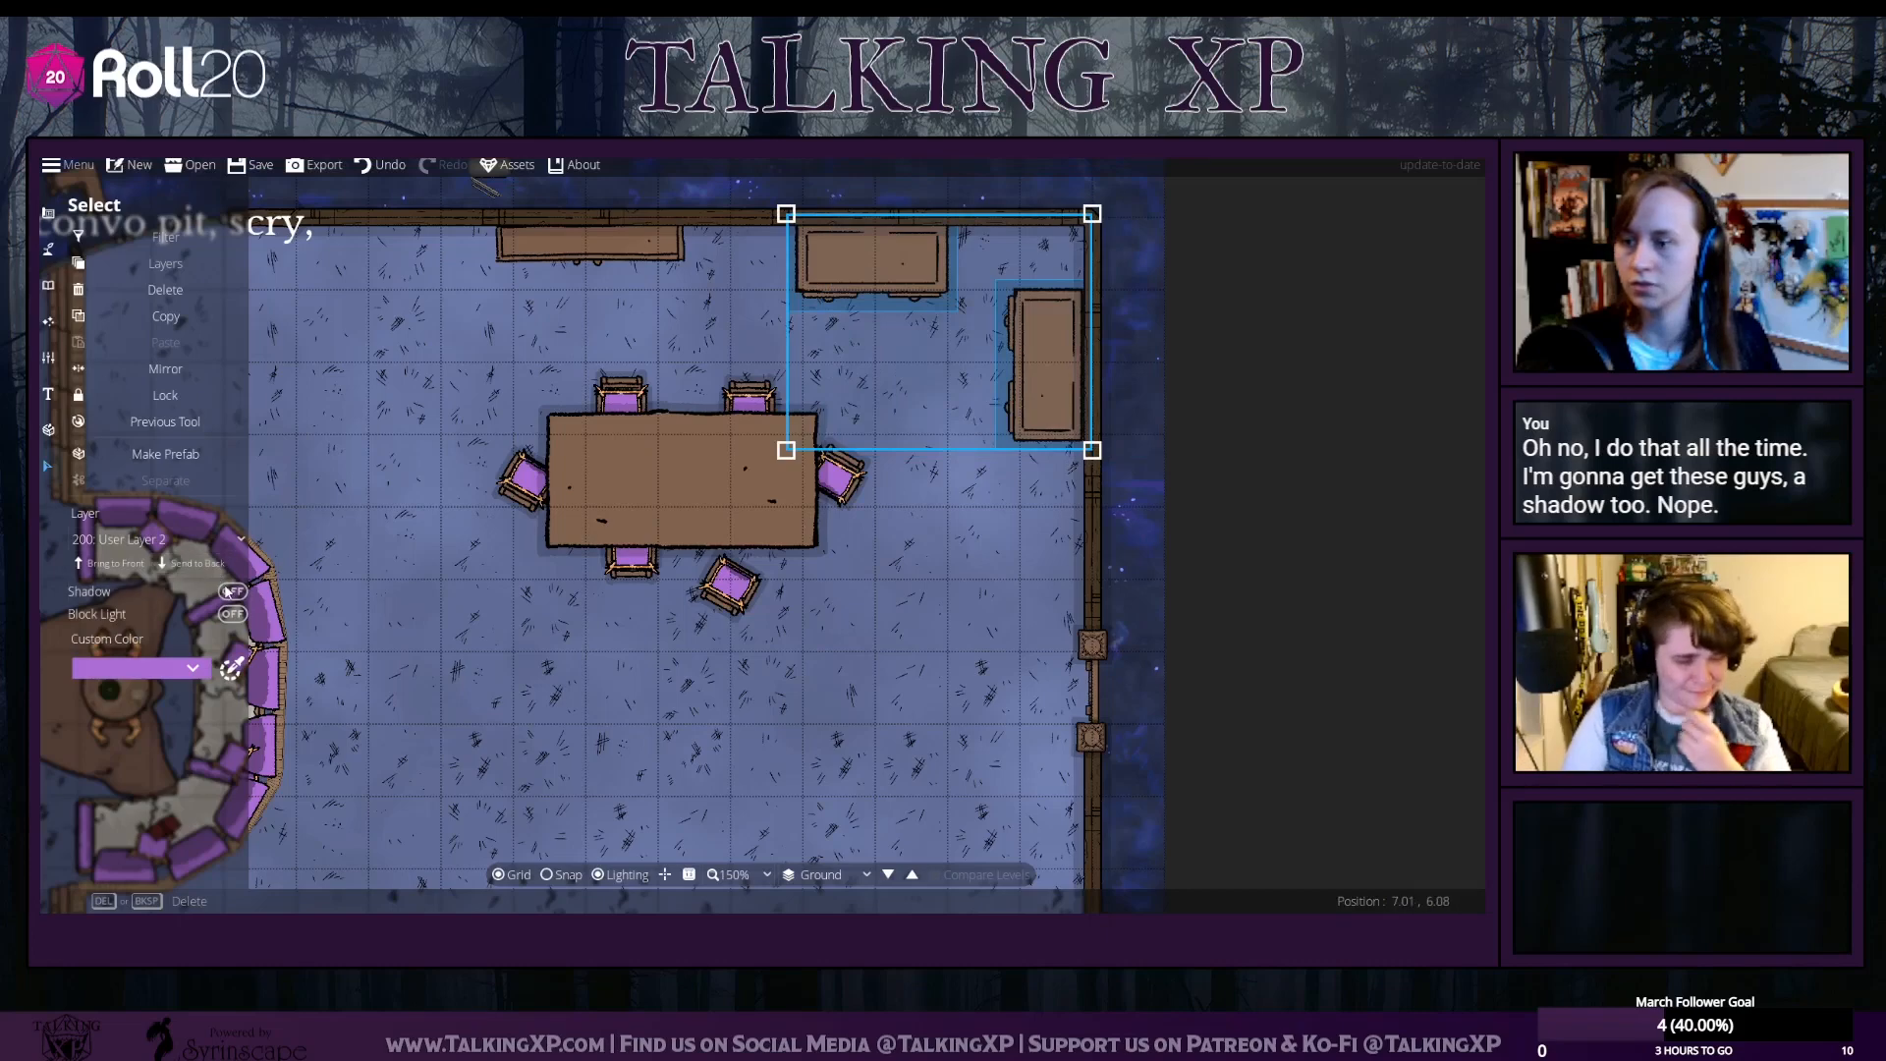
left_click(311, 314)
left_click(631, 257)
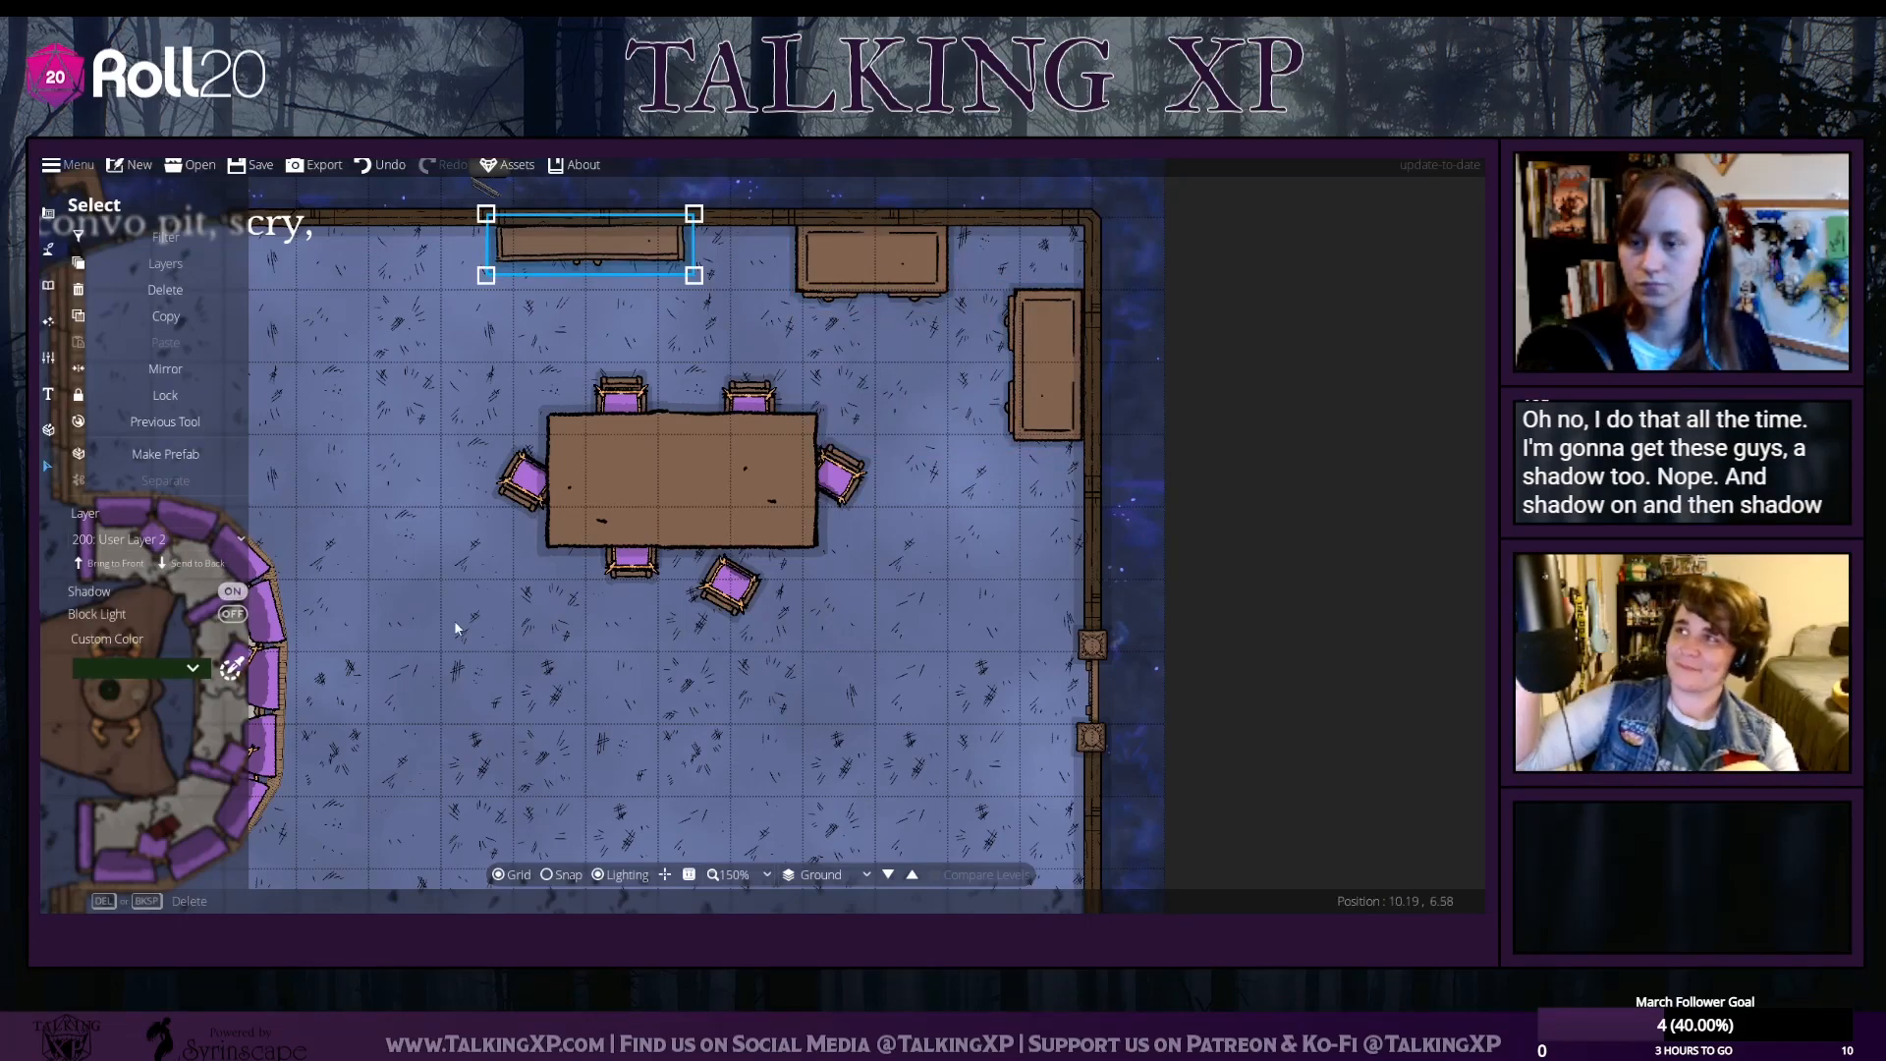
Shrink the purple armchair standing by the curved wall near the bearskin rug
scroll(456, 628, "up", 1)
scroll(455, 634, "down", 2)
left_click_drag(465, 674, 644, 570)
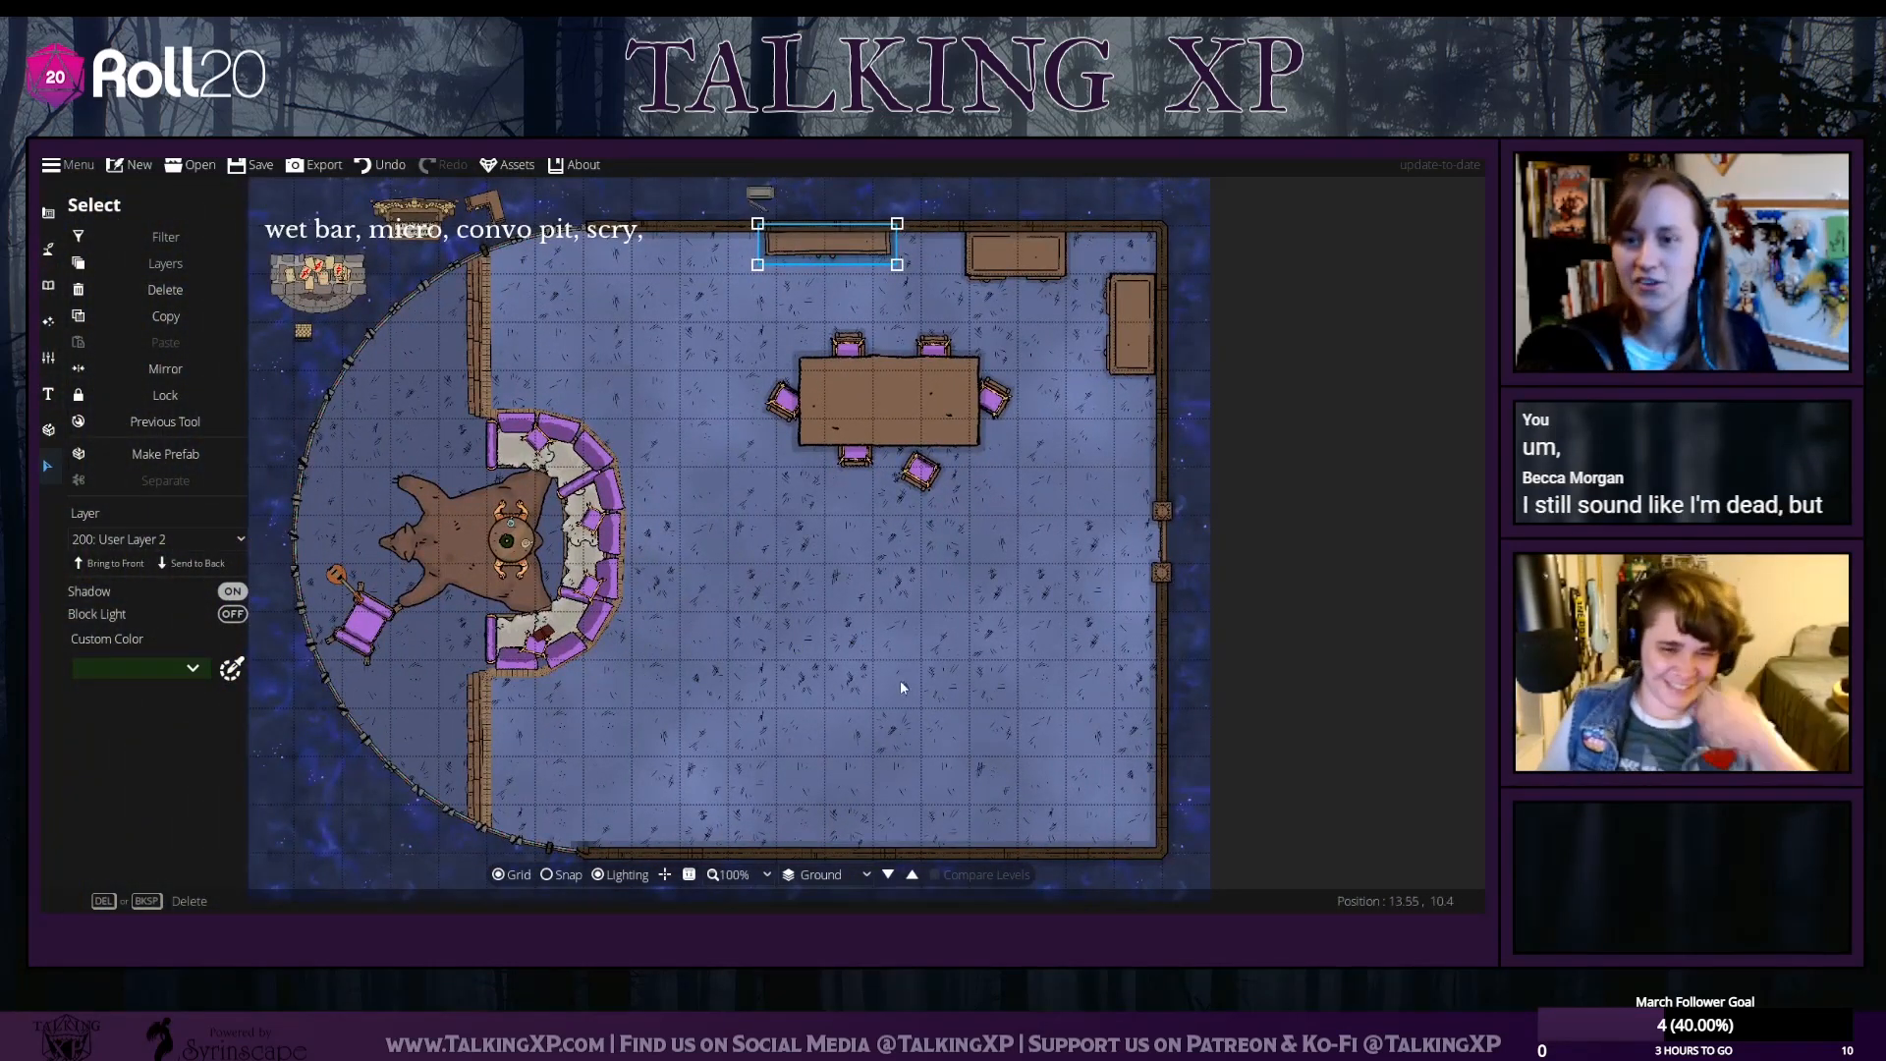
mouse_move(861, 660)
left_mouse_down()
mouse_move(740, 647)
mouse_move(849, 686)
left_mouse_up()
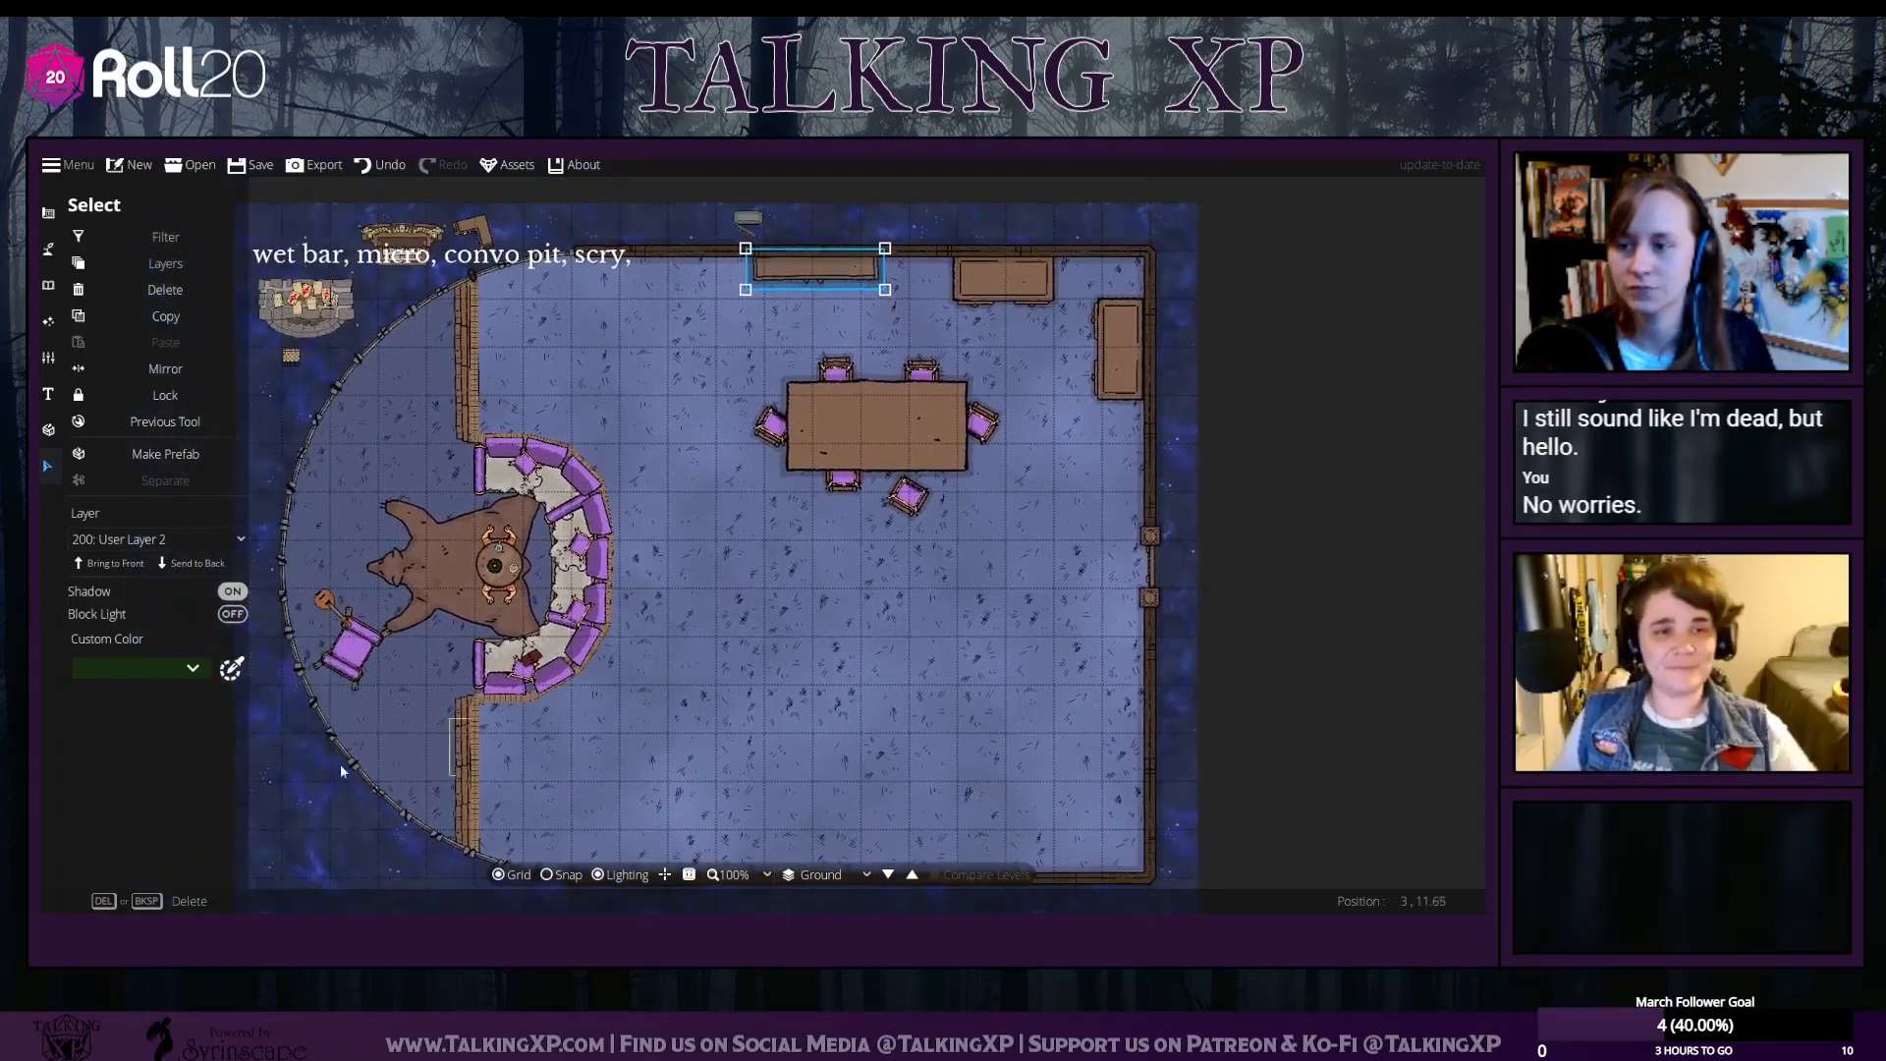
left_click(346, 648)
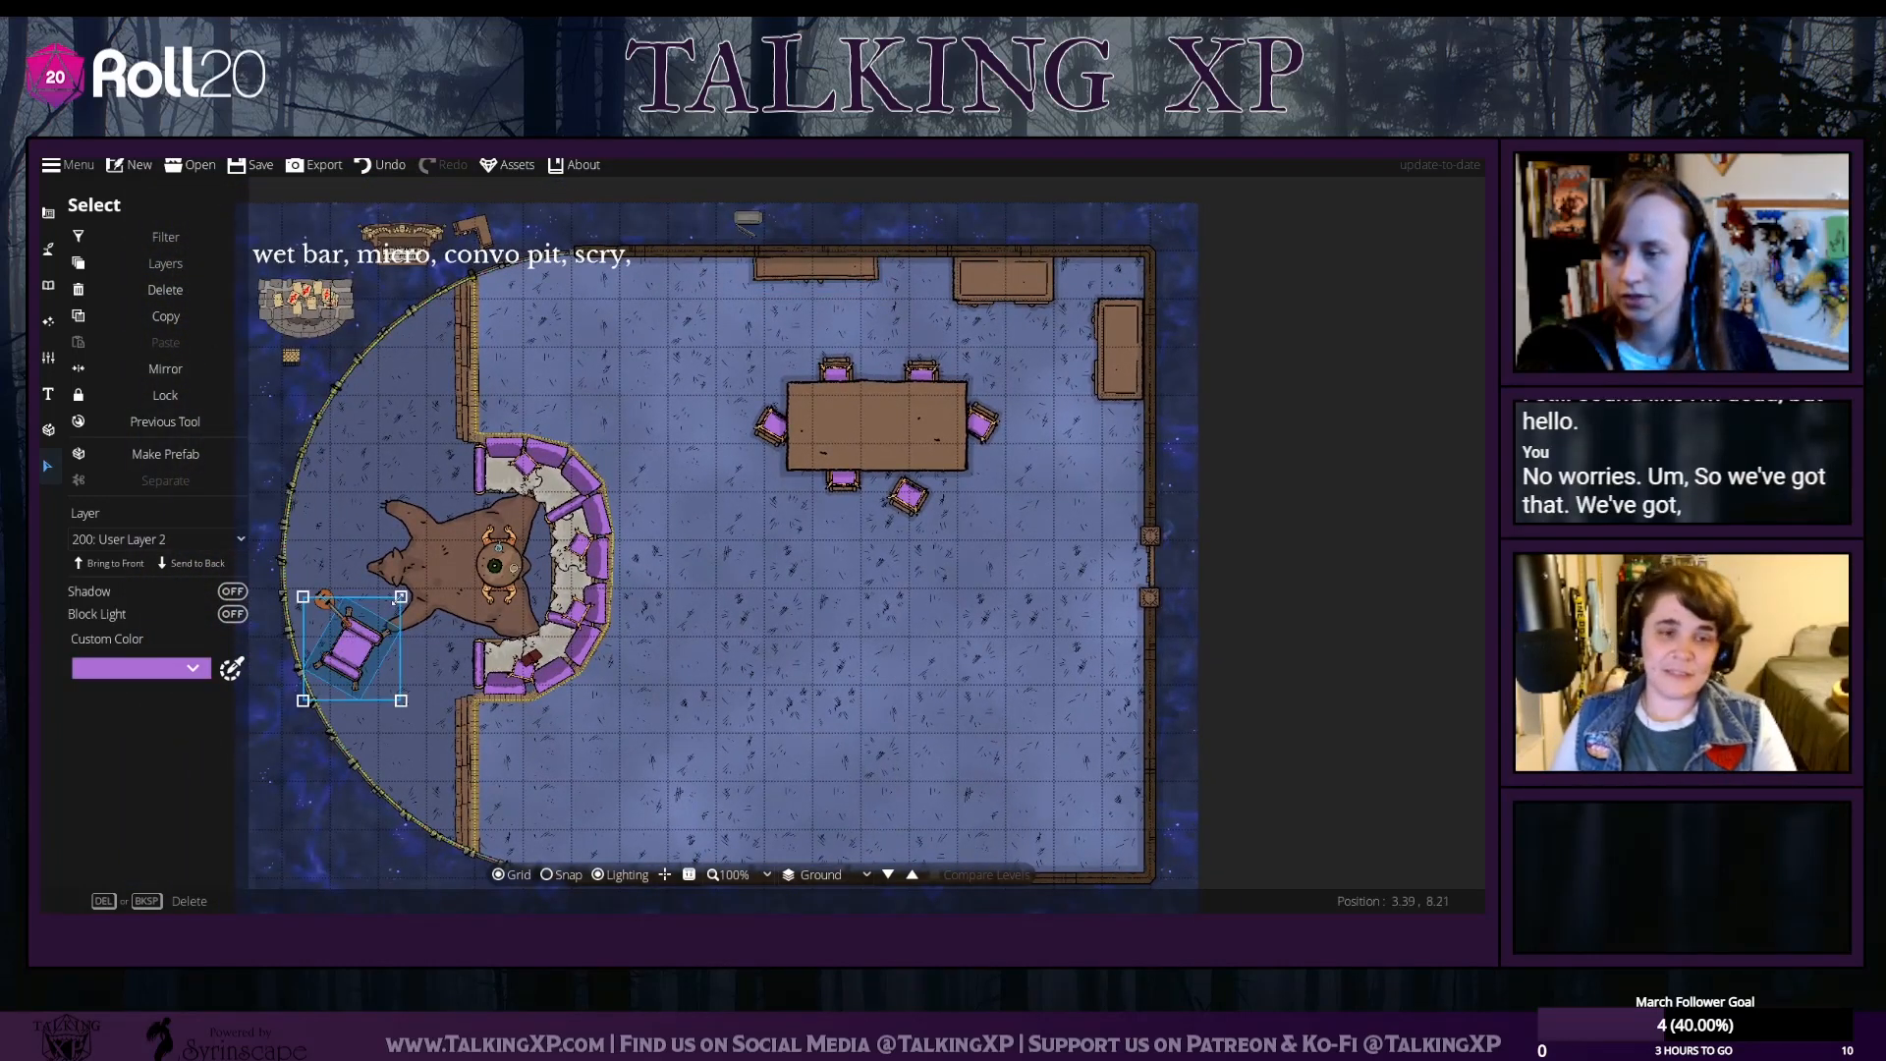
left_click_drag(399, 599, 355, 662)
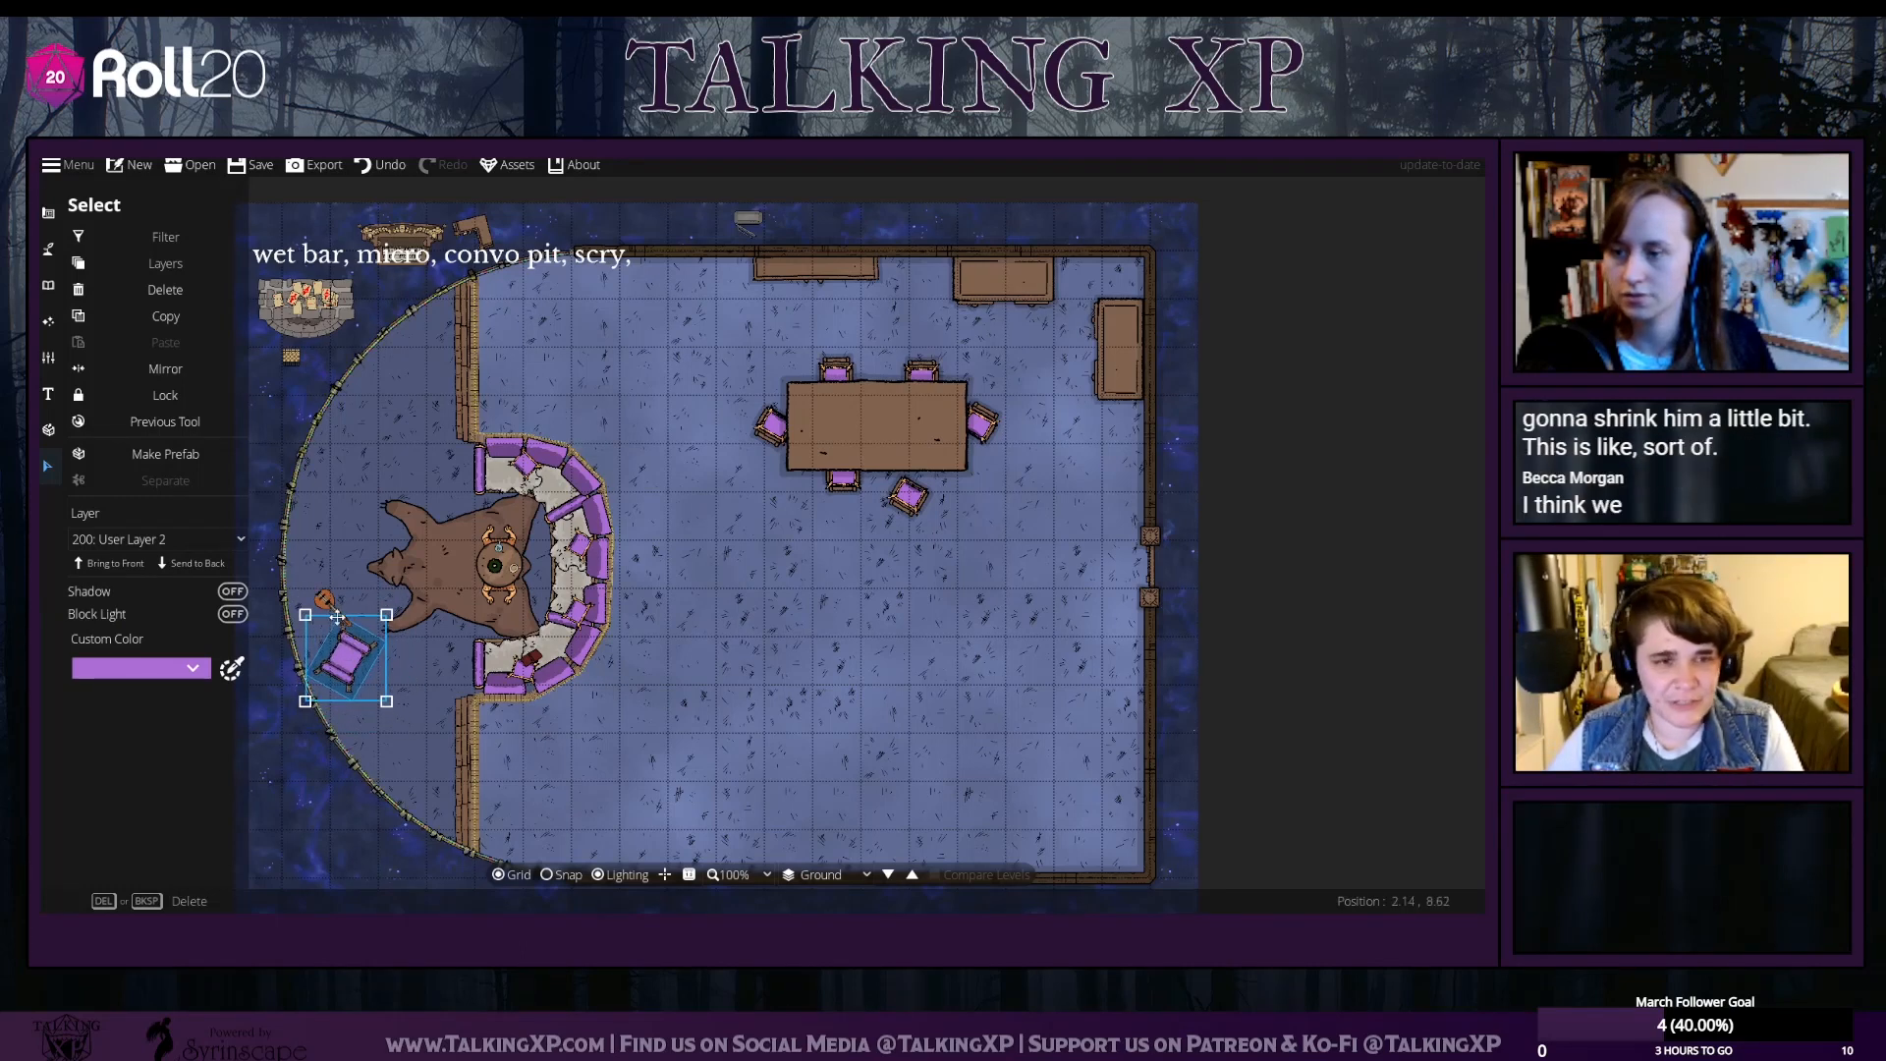
Move the guitar down so that it sits close beside the shrunken purple armchair
left_click(309, 571)
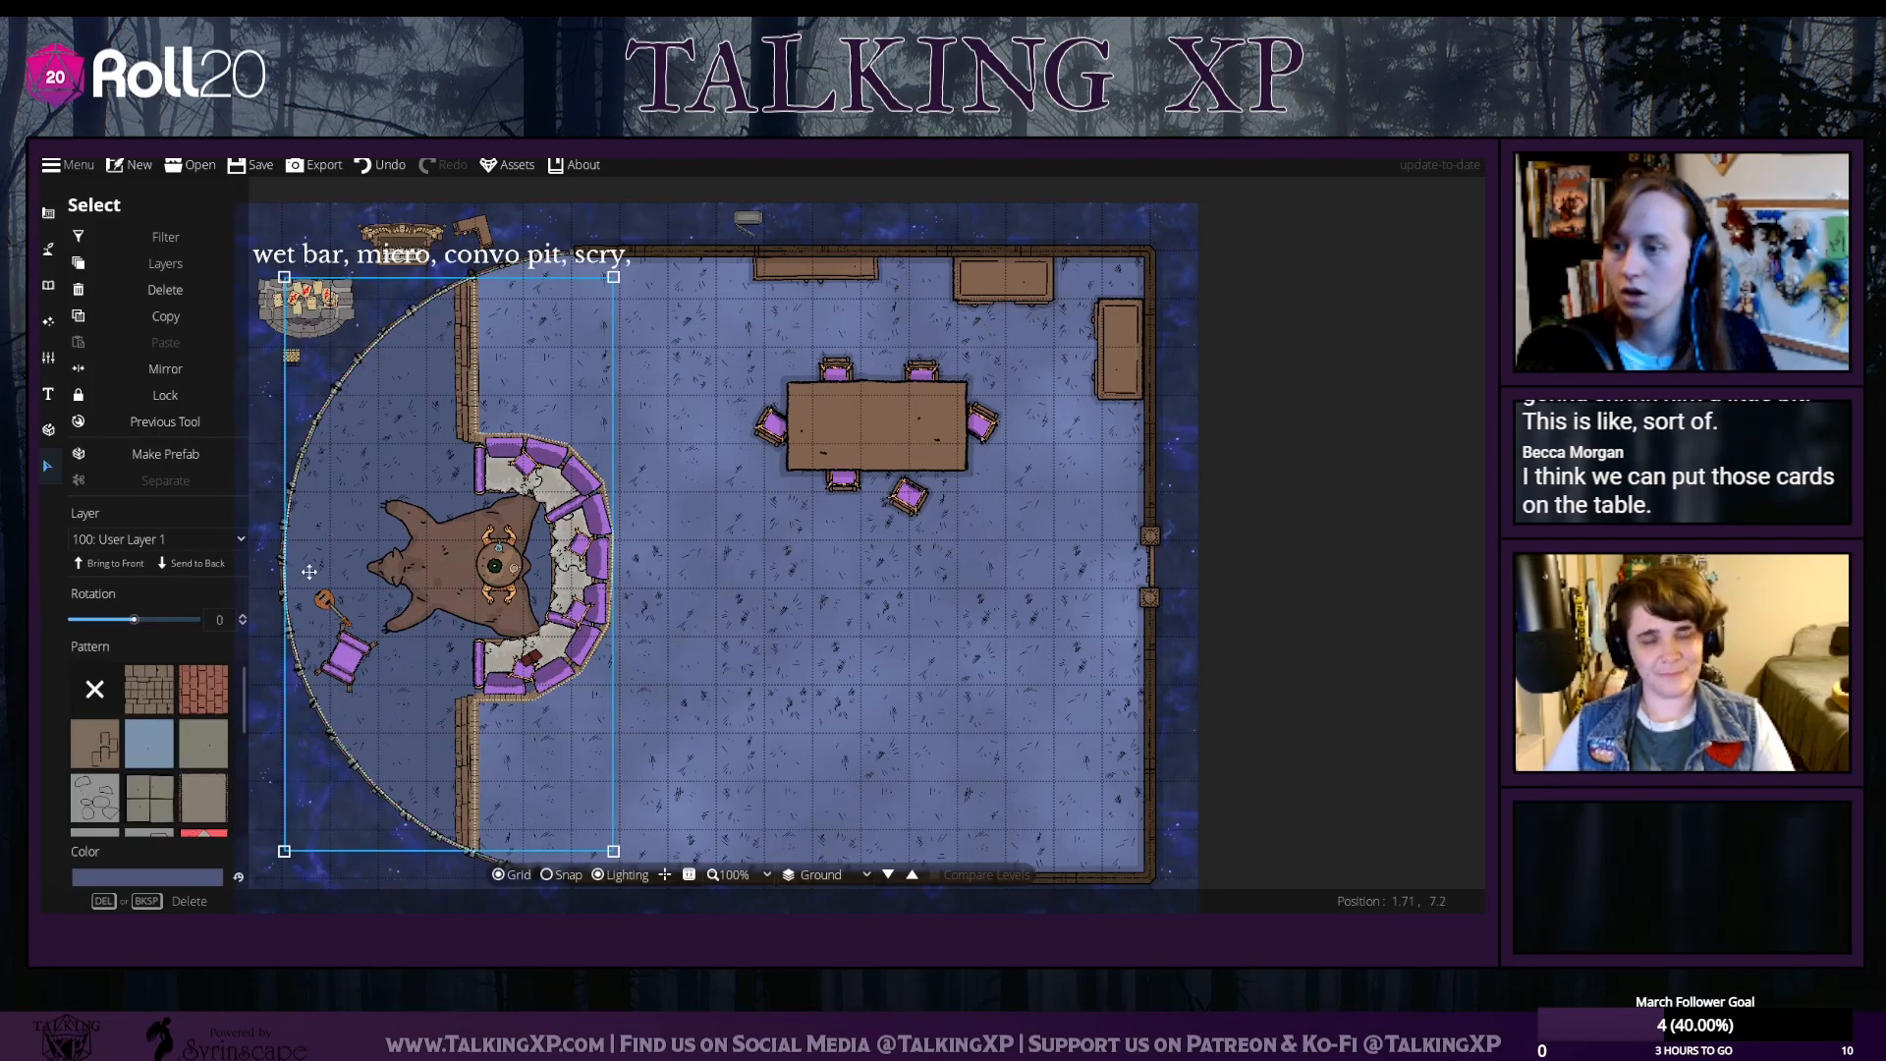
left_click(324, 601)
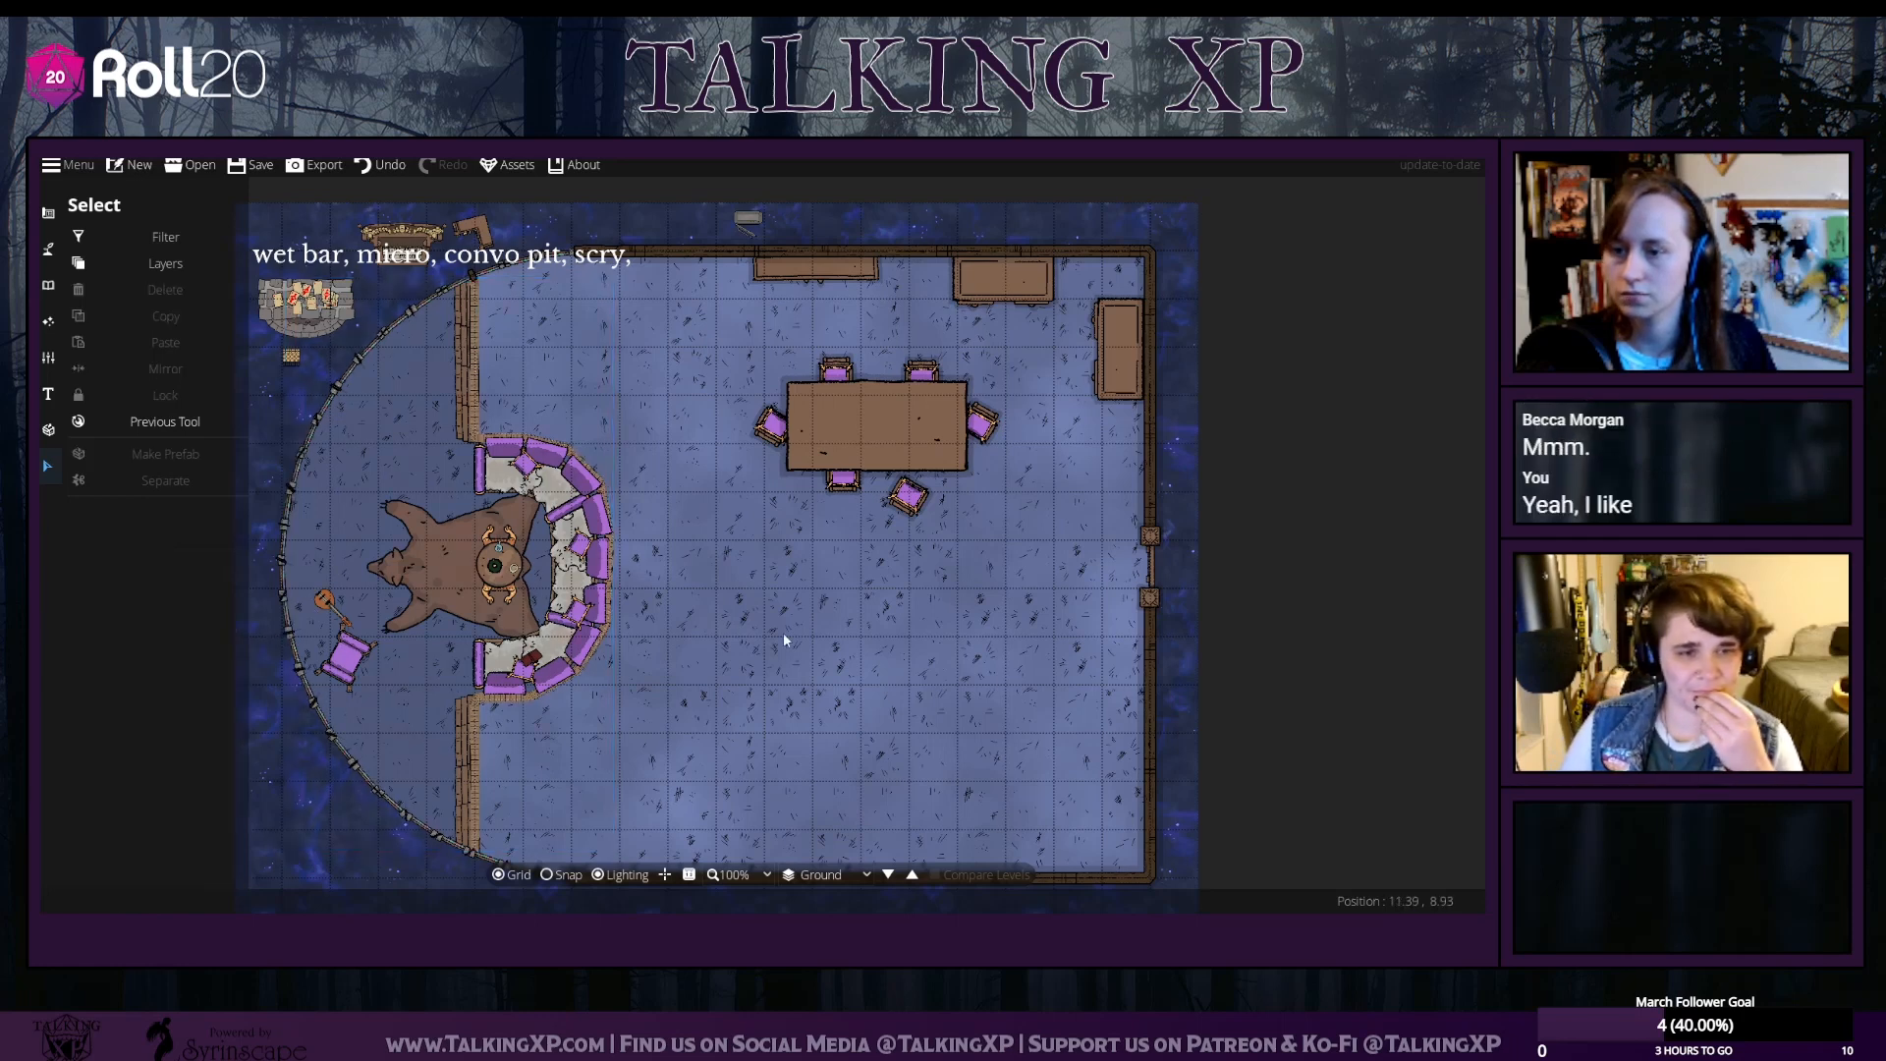
left_click(293, 433)
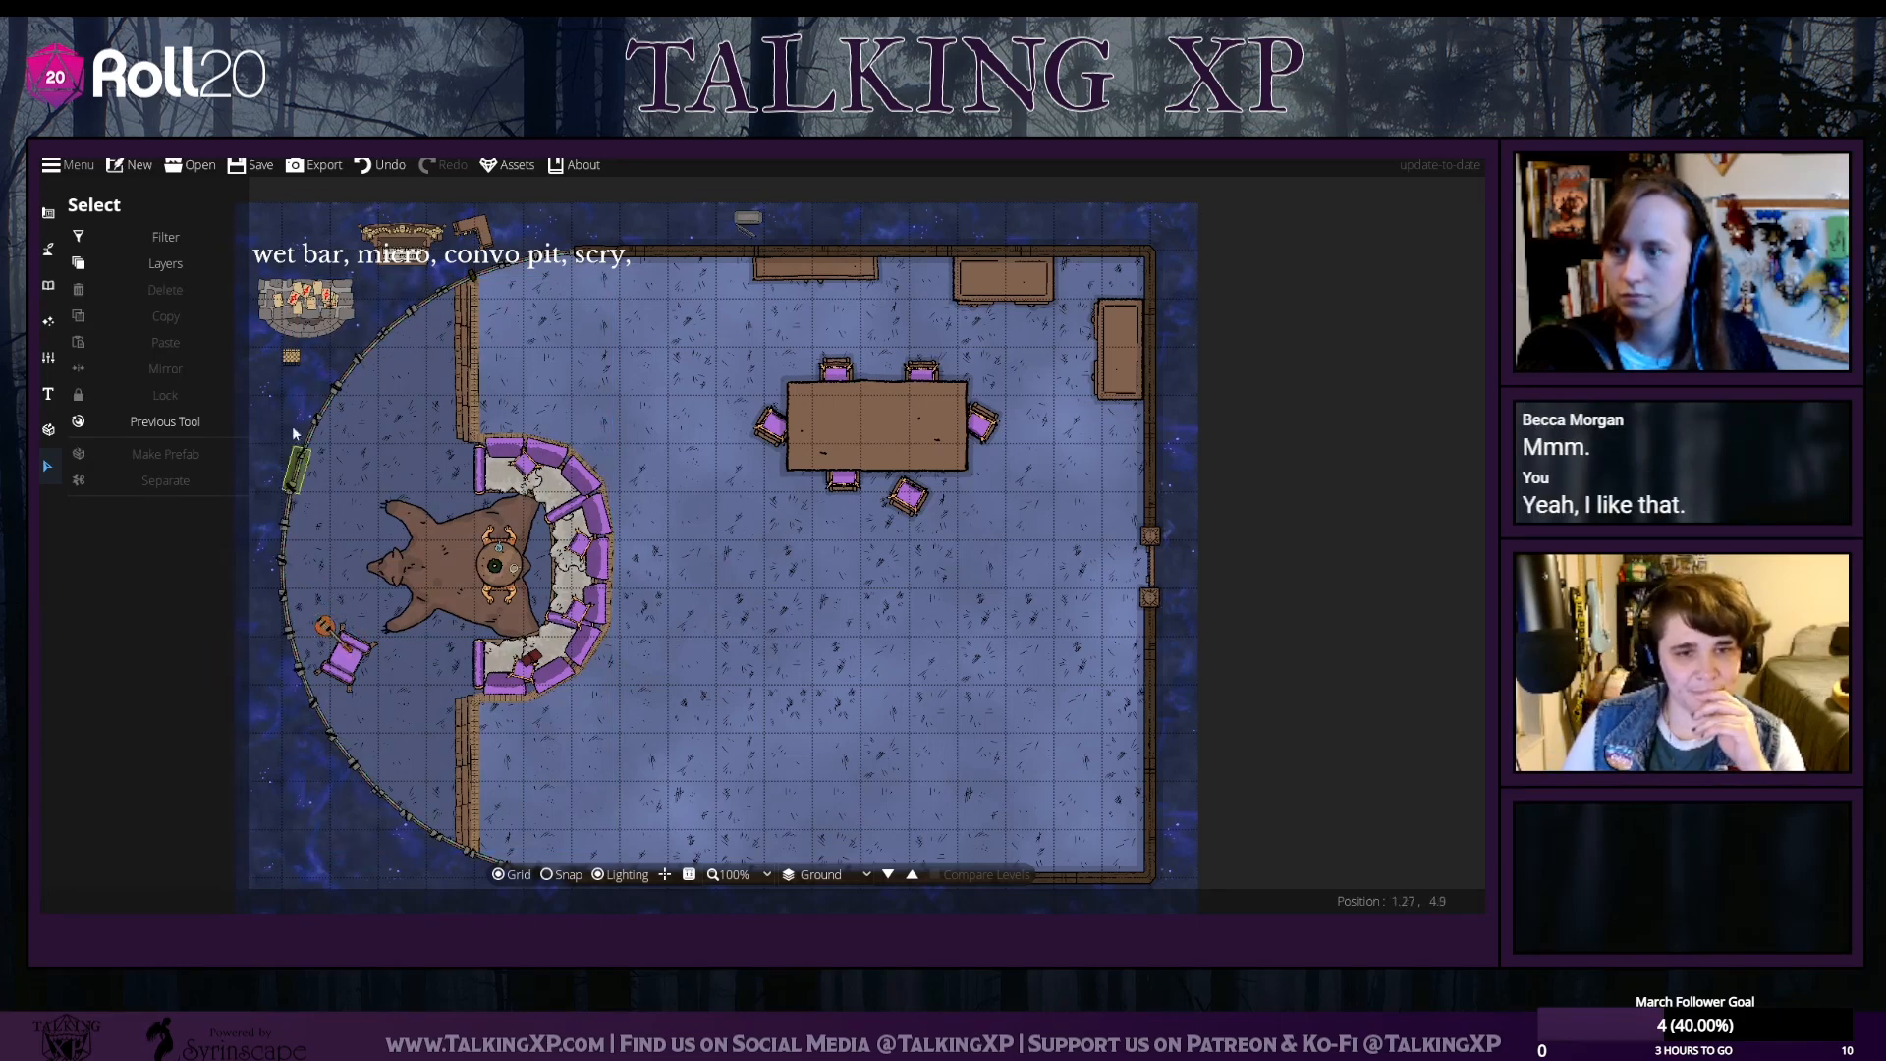
Move the scattered playing cards from the fireplace onto the dining table and assign them to layer 200: User Layer 2
left_click_drag(308, 300, 867, 400)
left_click(156, 539)
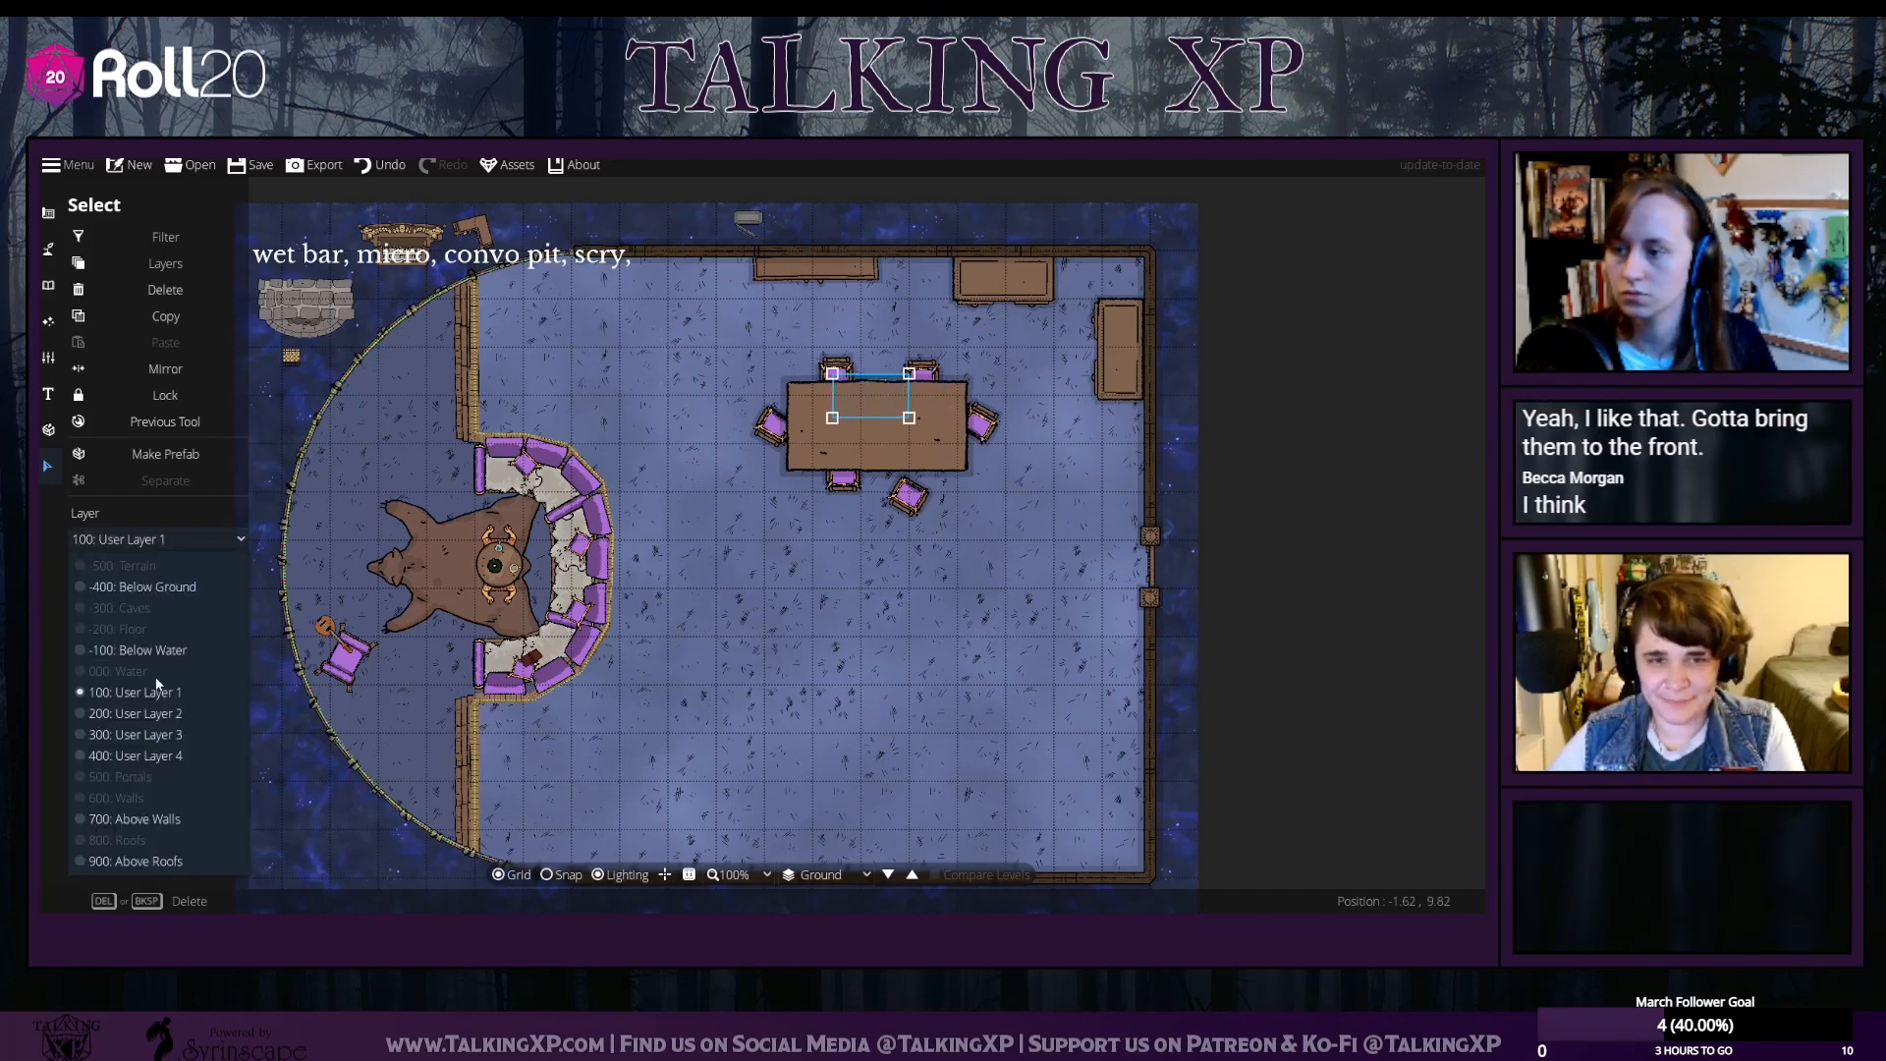
left_click(157, 713)
left_click_drag(871, 390, 914, 442)
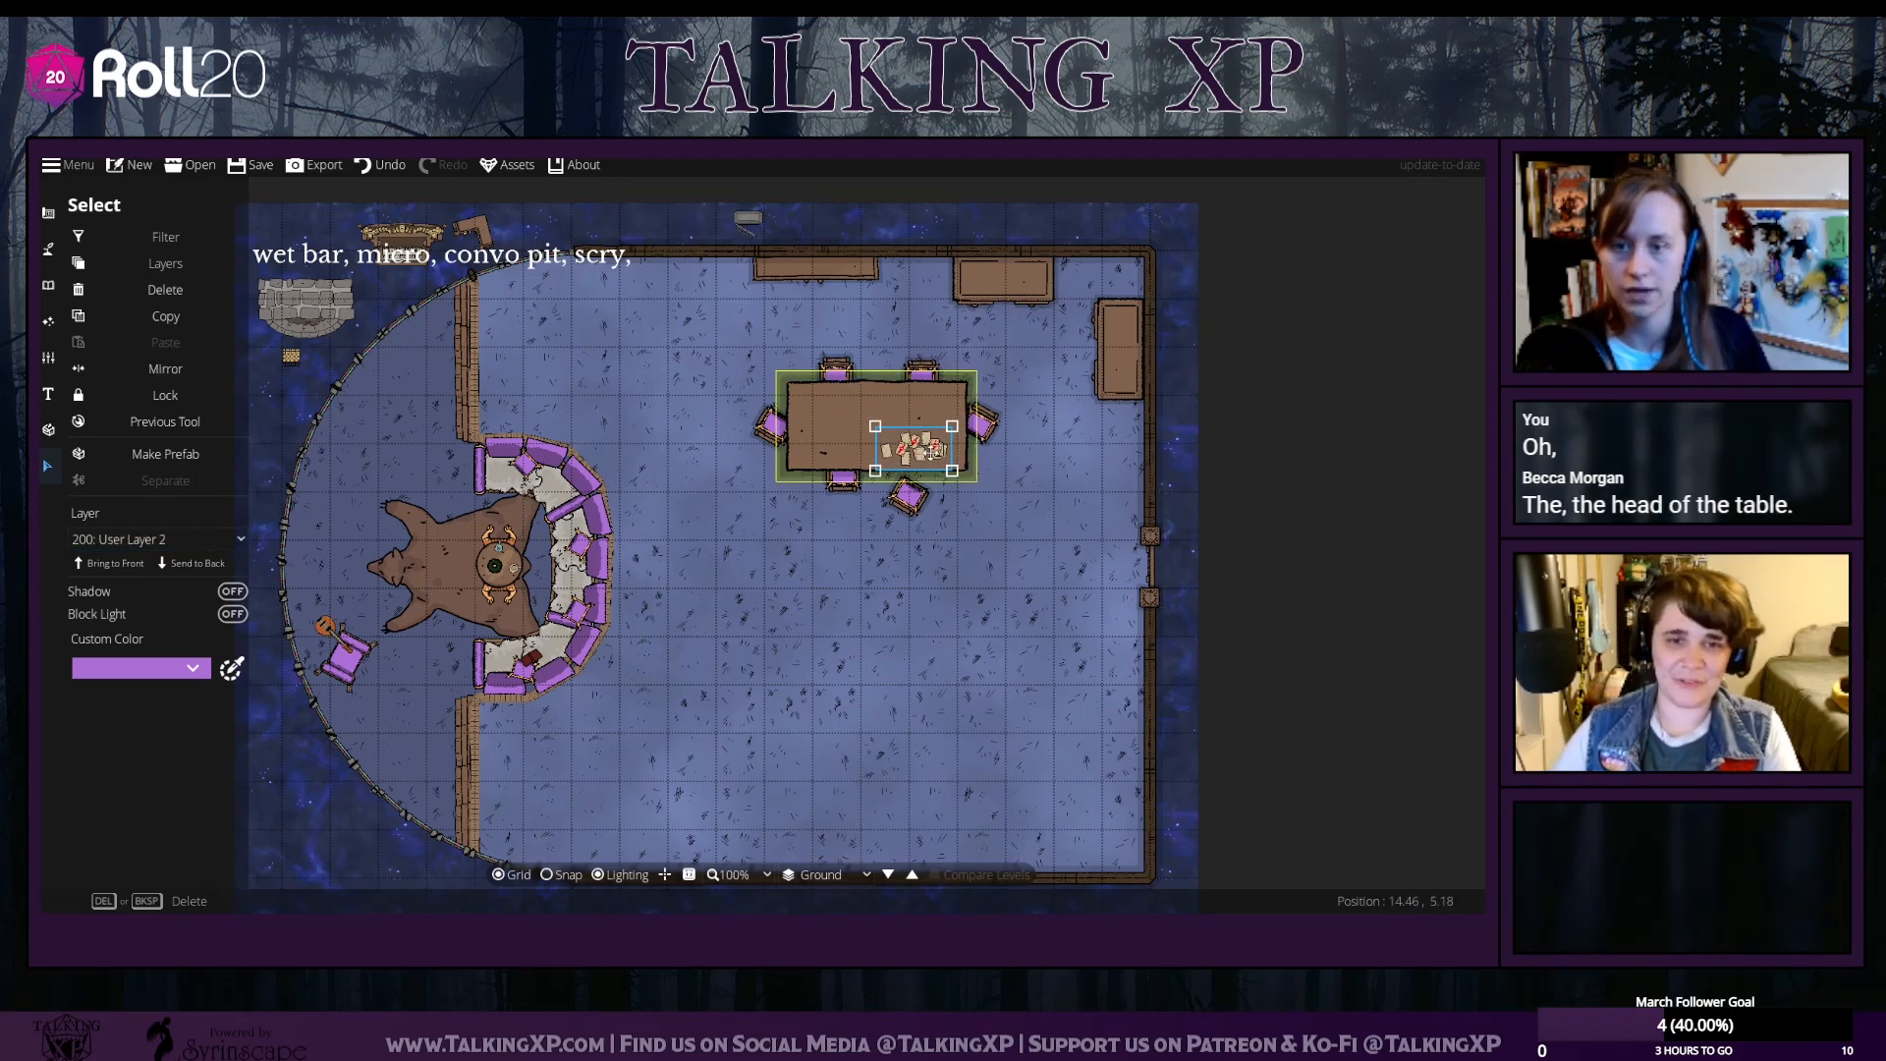
Shrink and rotate the playing cards and position them in the dining table's lower-right corner
scroll(926, 453, "down", 4)
mouse_move(927, 453)
left_mouse_down()
mouse_move(947, 436)
mouse_move(934, 420)
left_mouse_up()
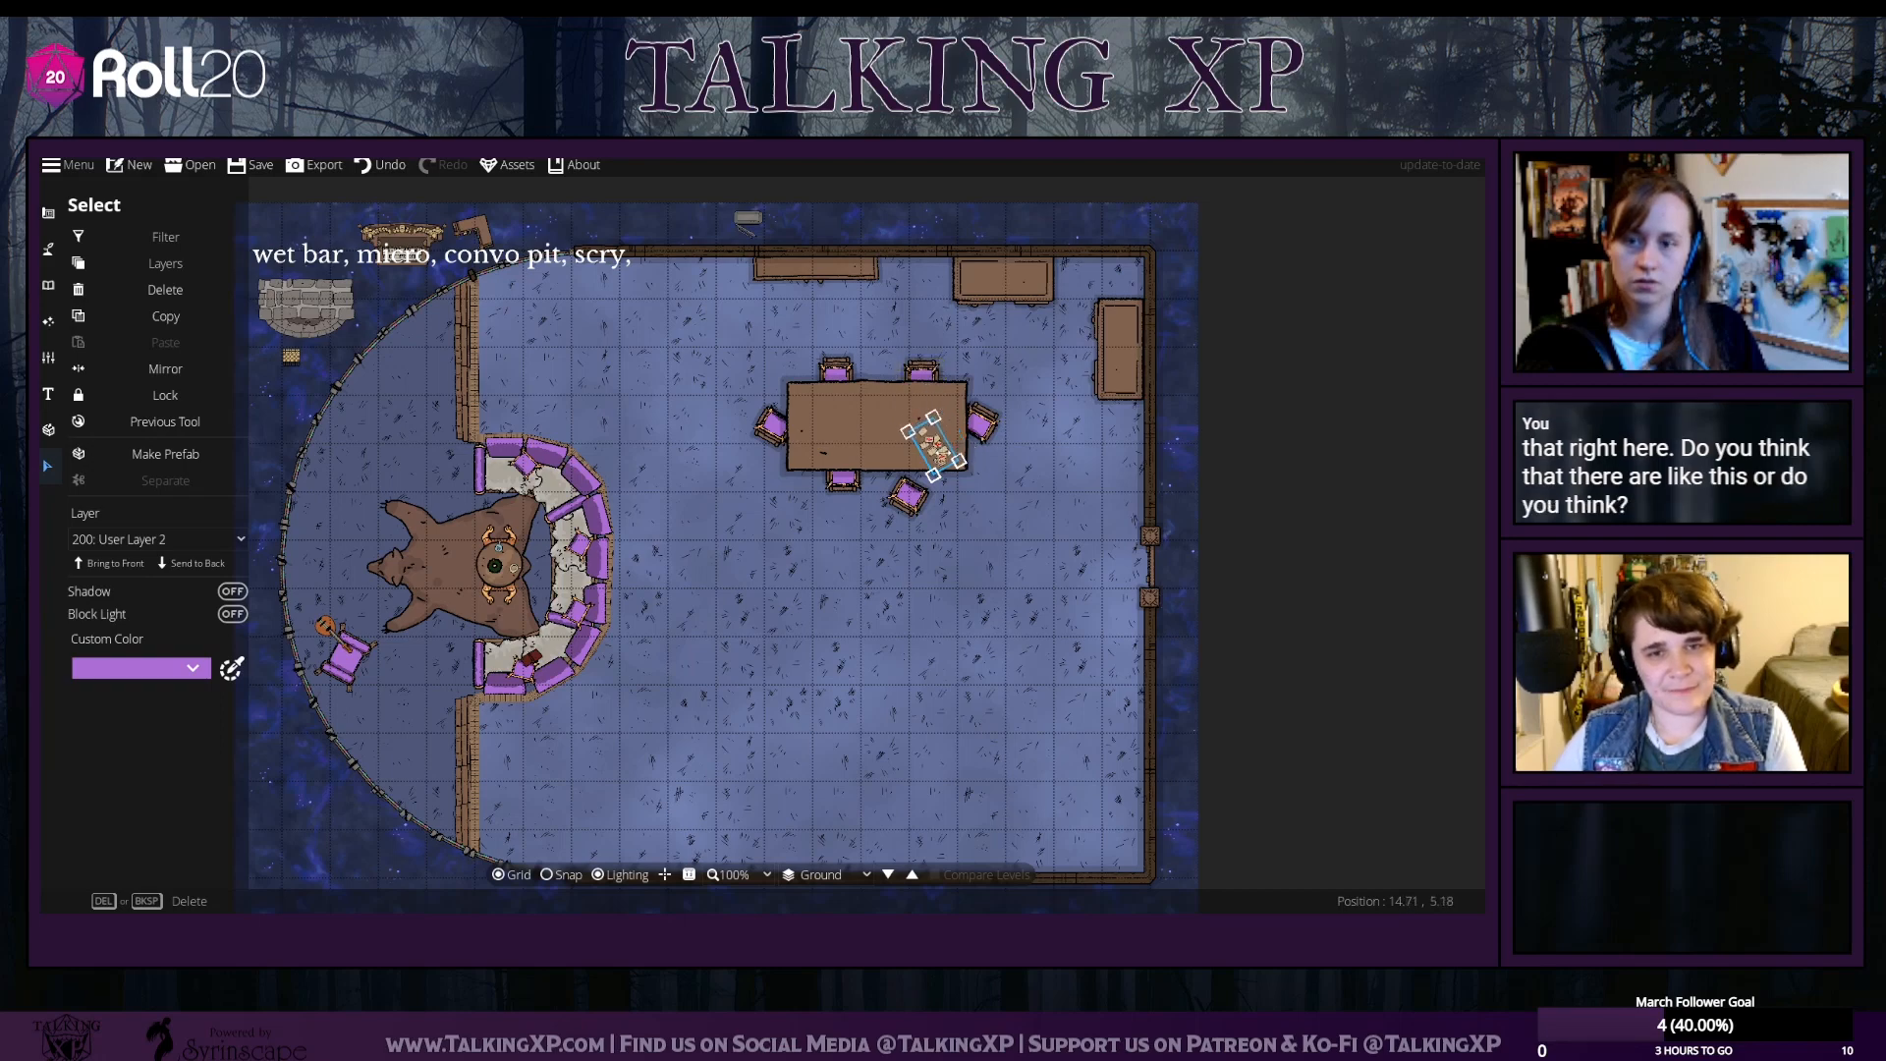
scroll(936, 448, "up", 4)
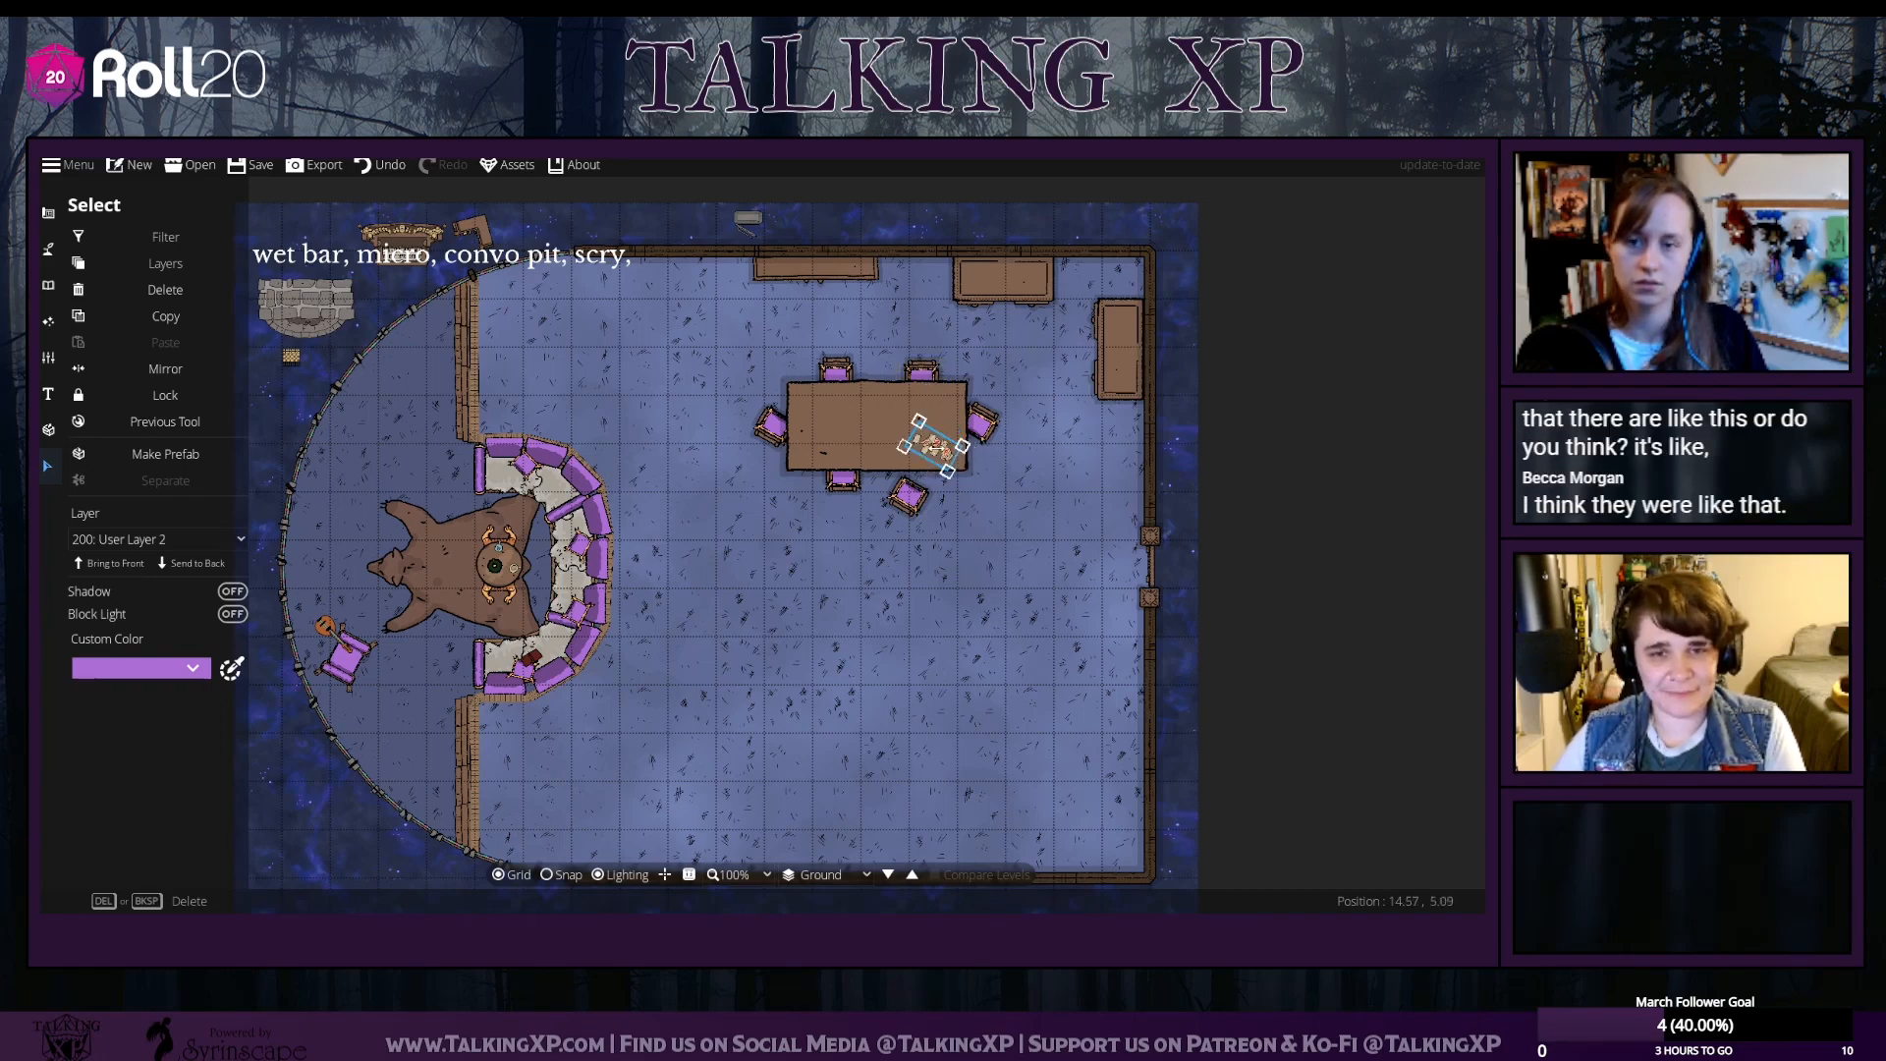
scroll(1012, 542, "up", 4)
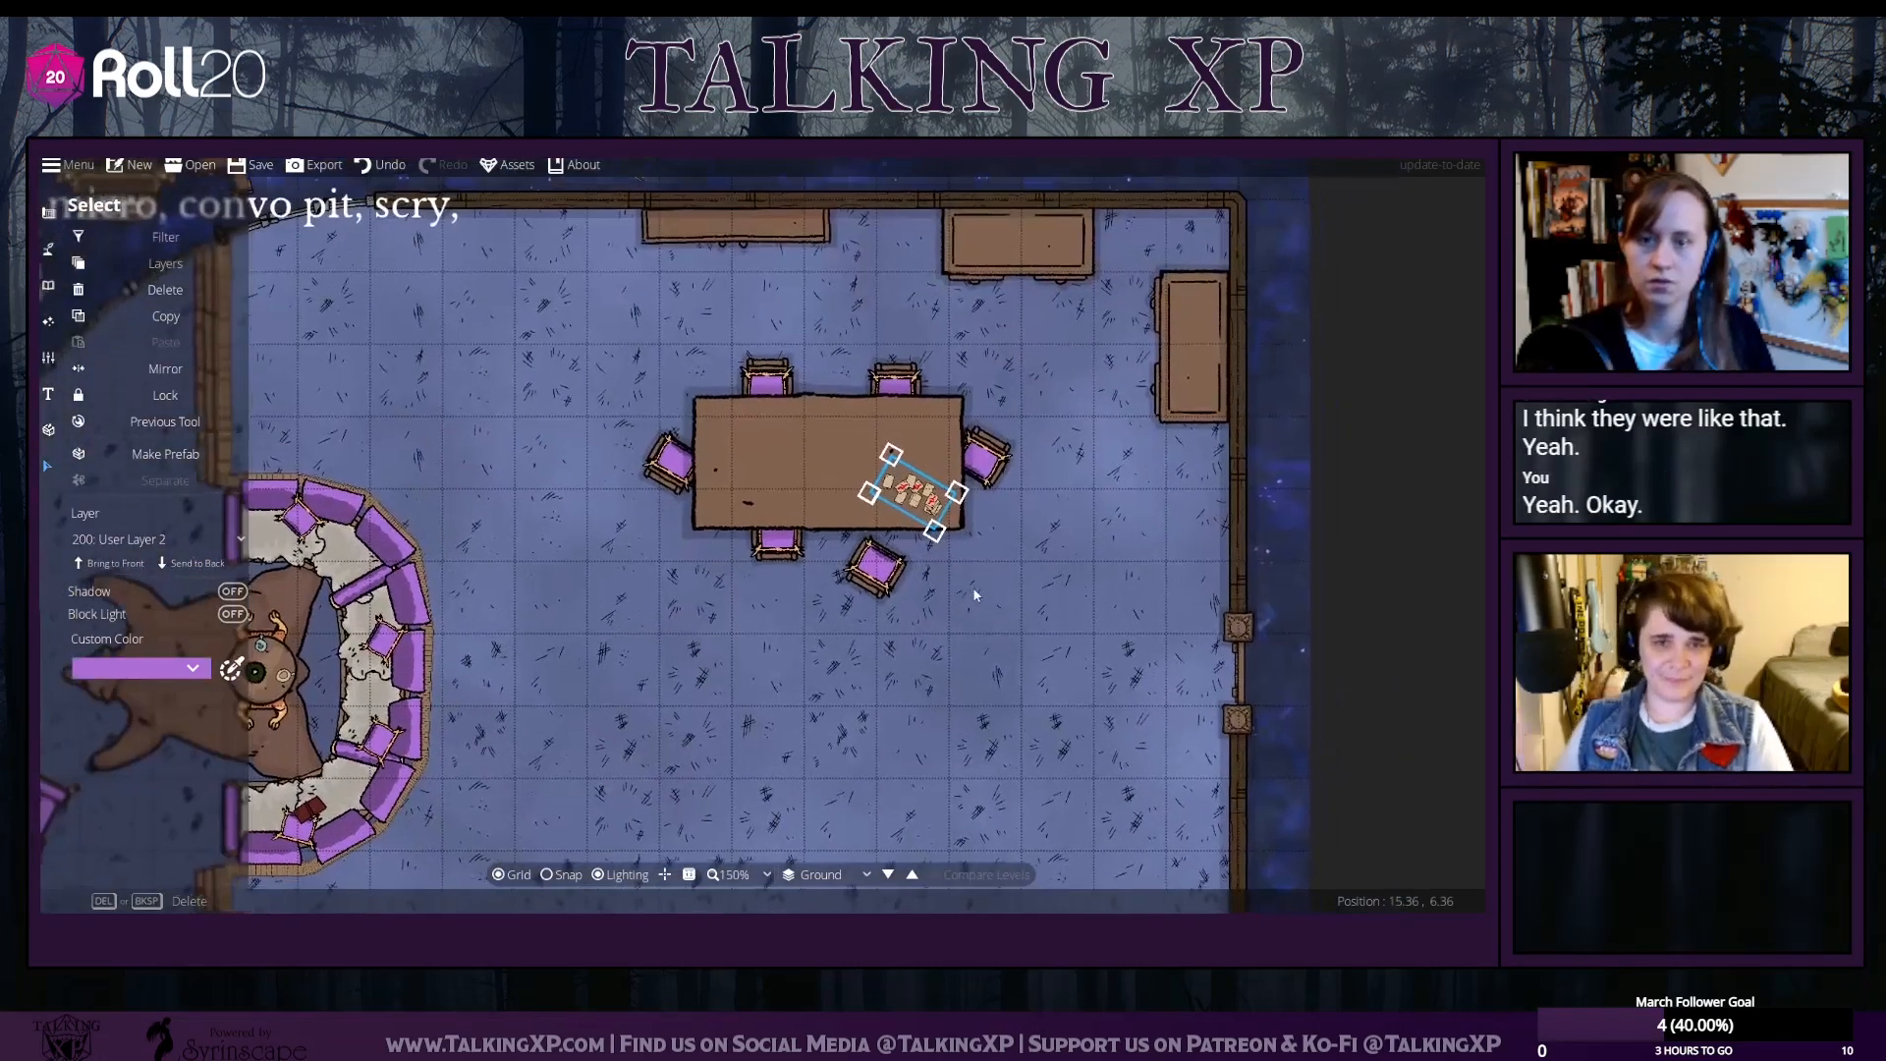
left_click_drag(1110, 559, 1059, 585)
left_click(1377, 517)
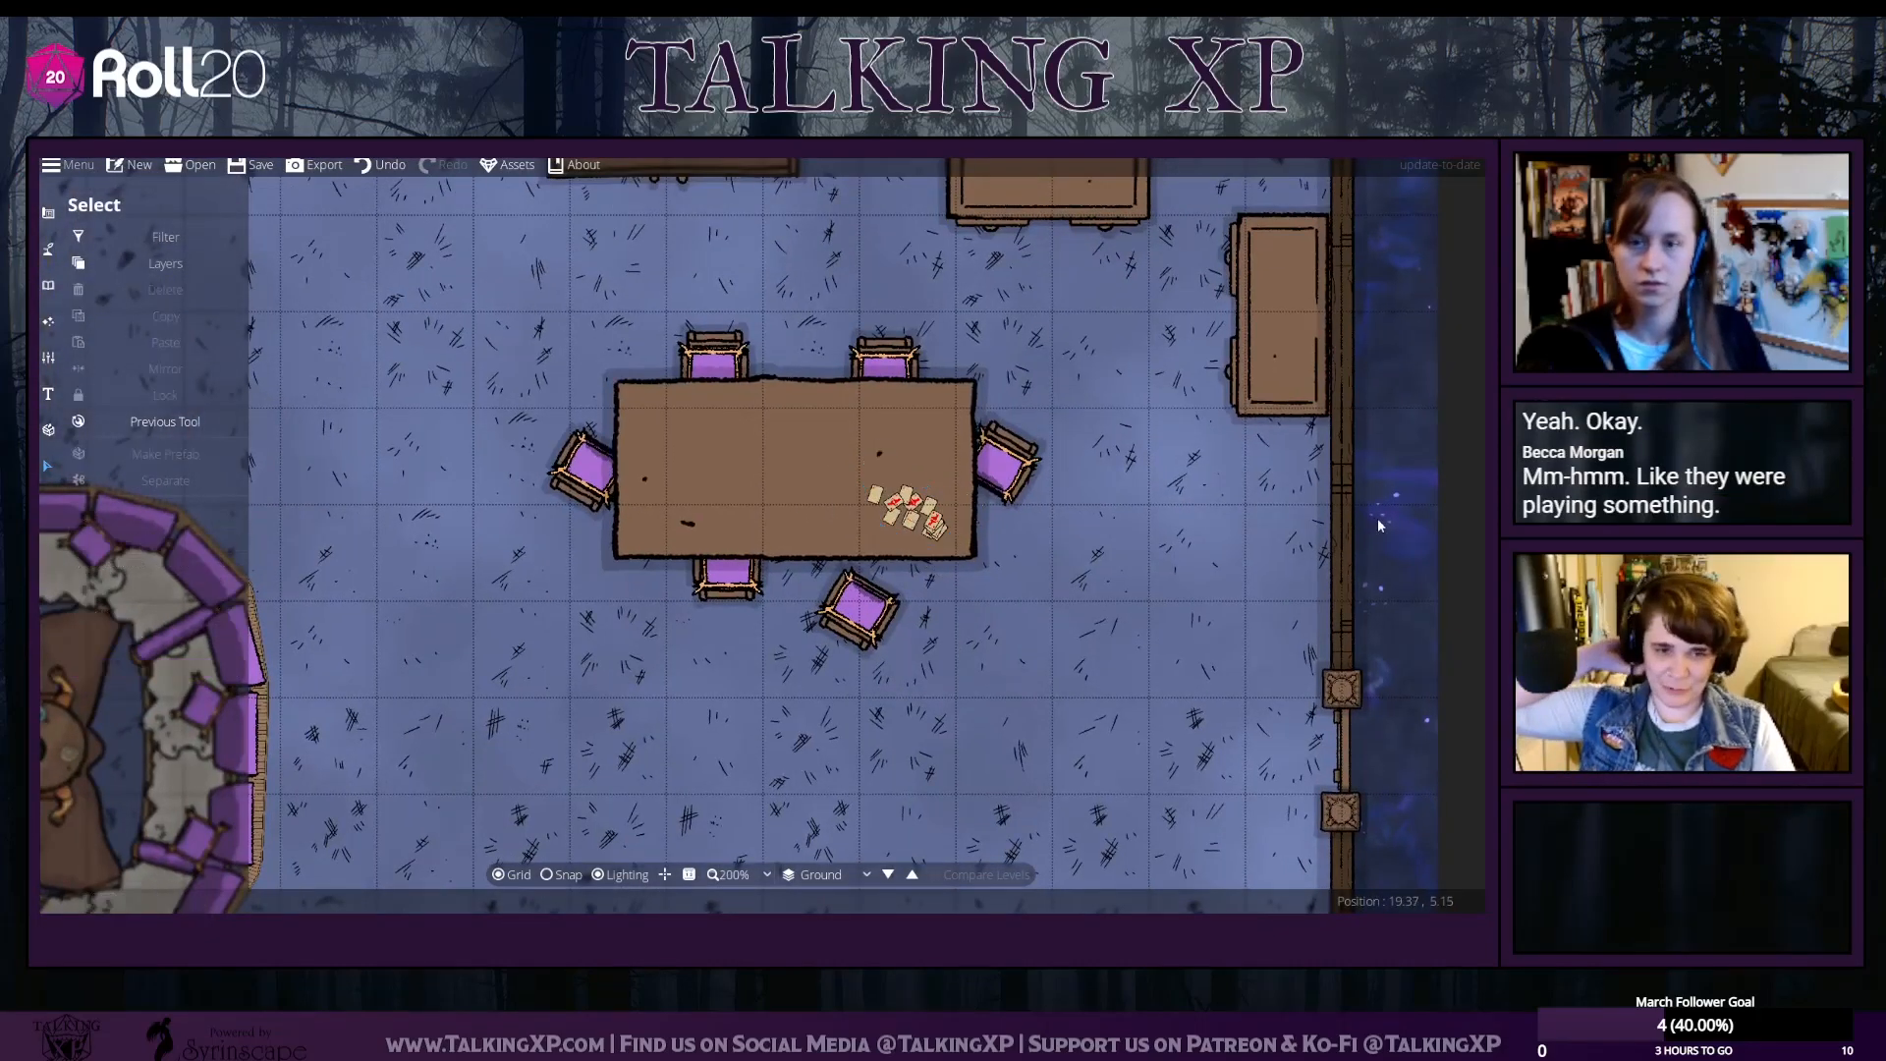
left_click(964, 532)
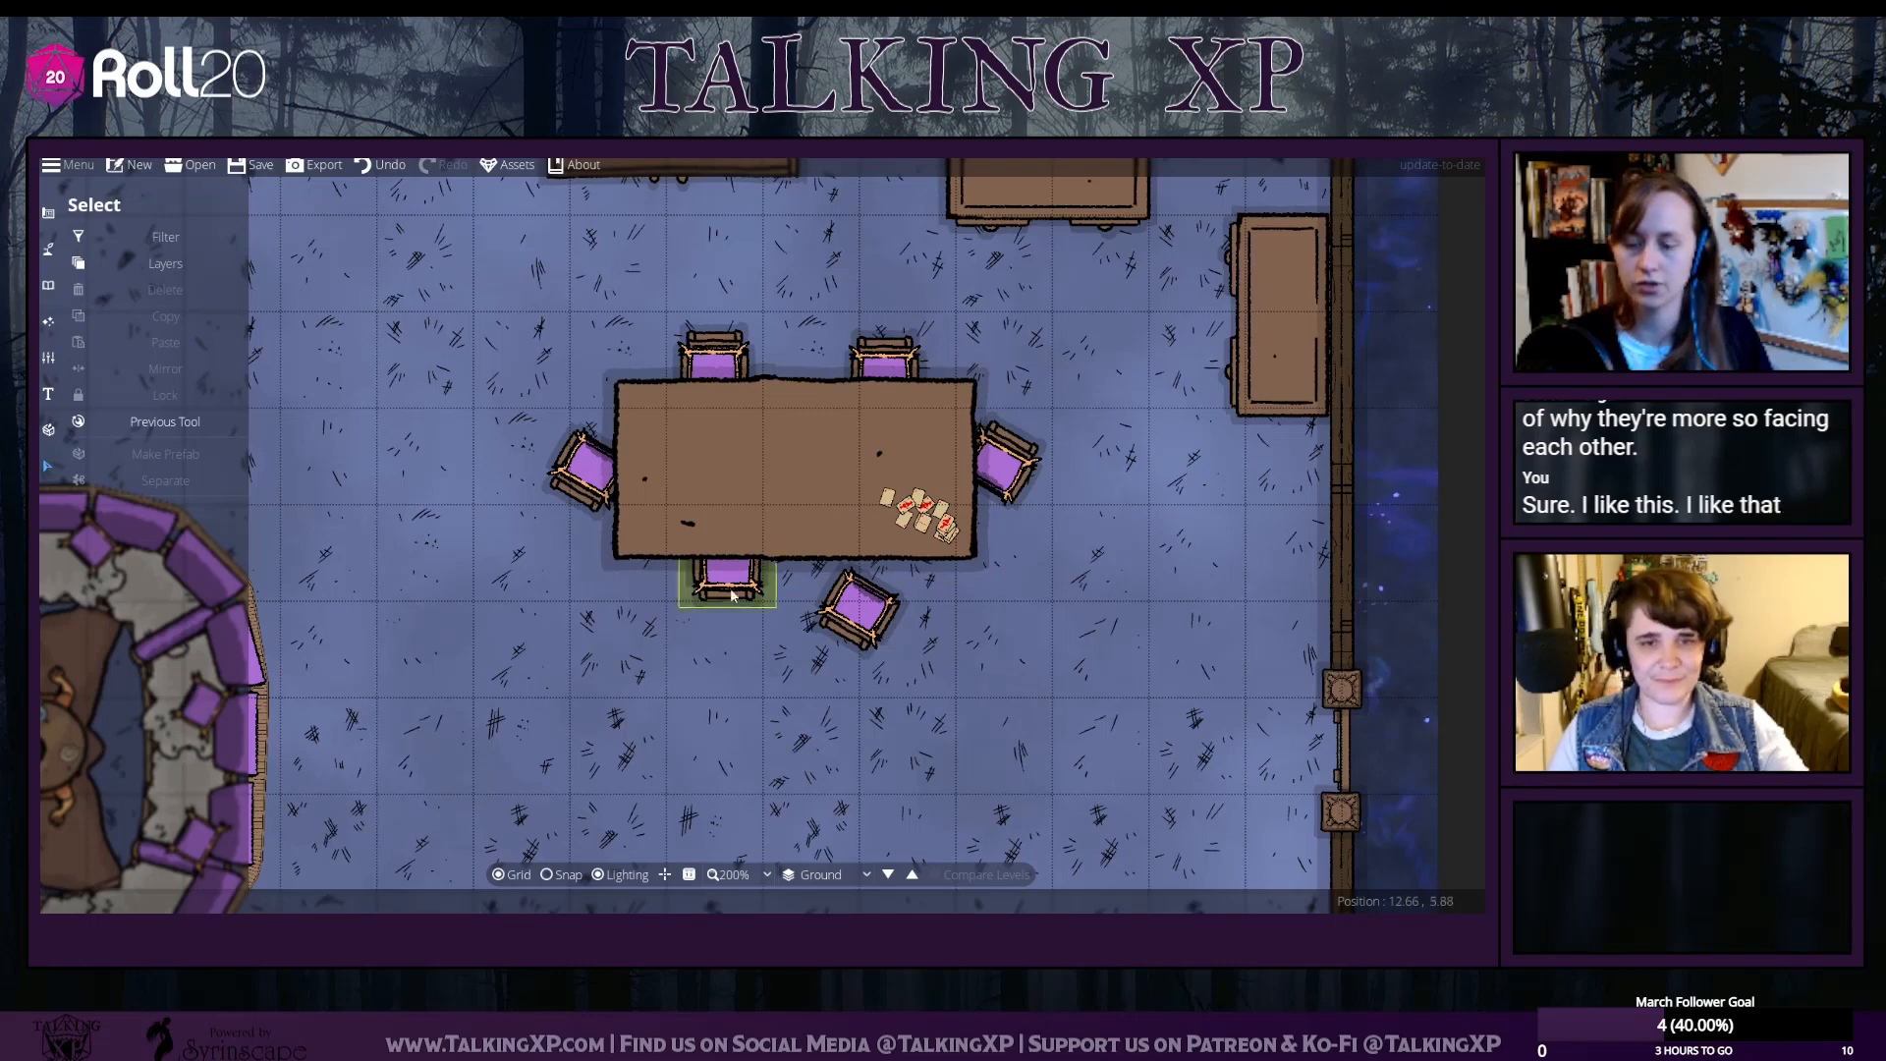
Bring the microwave outside the upper wall to the front and place it on the left end of the upper-wall cabinet
scroll(732, 594, "up", 1)
scroll(735, 580, "down", 2)
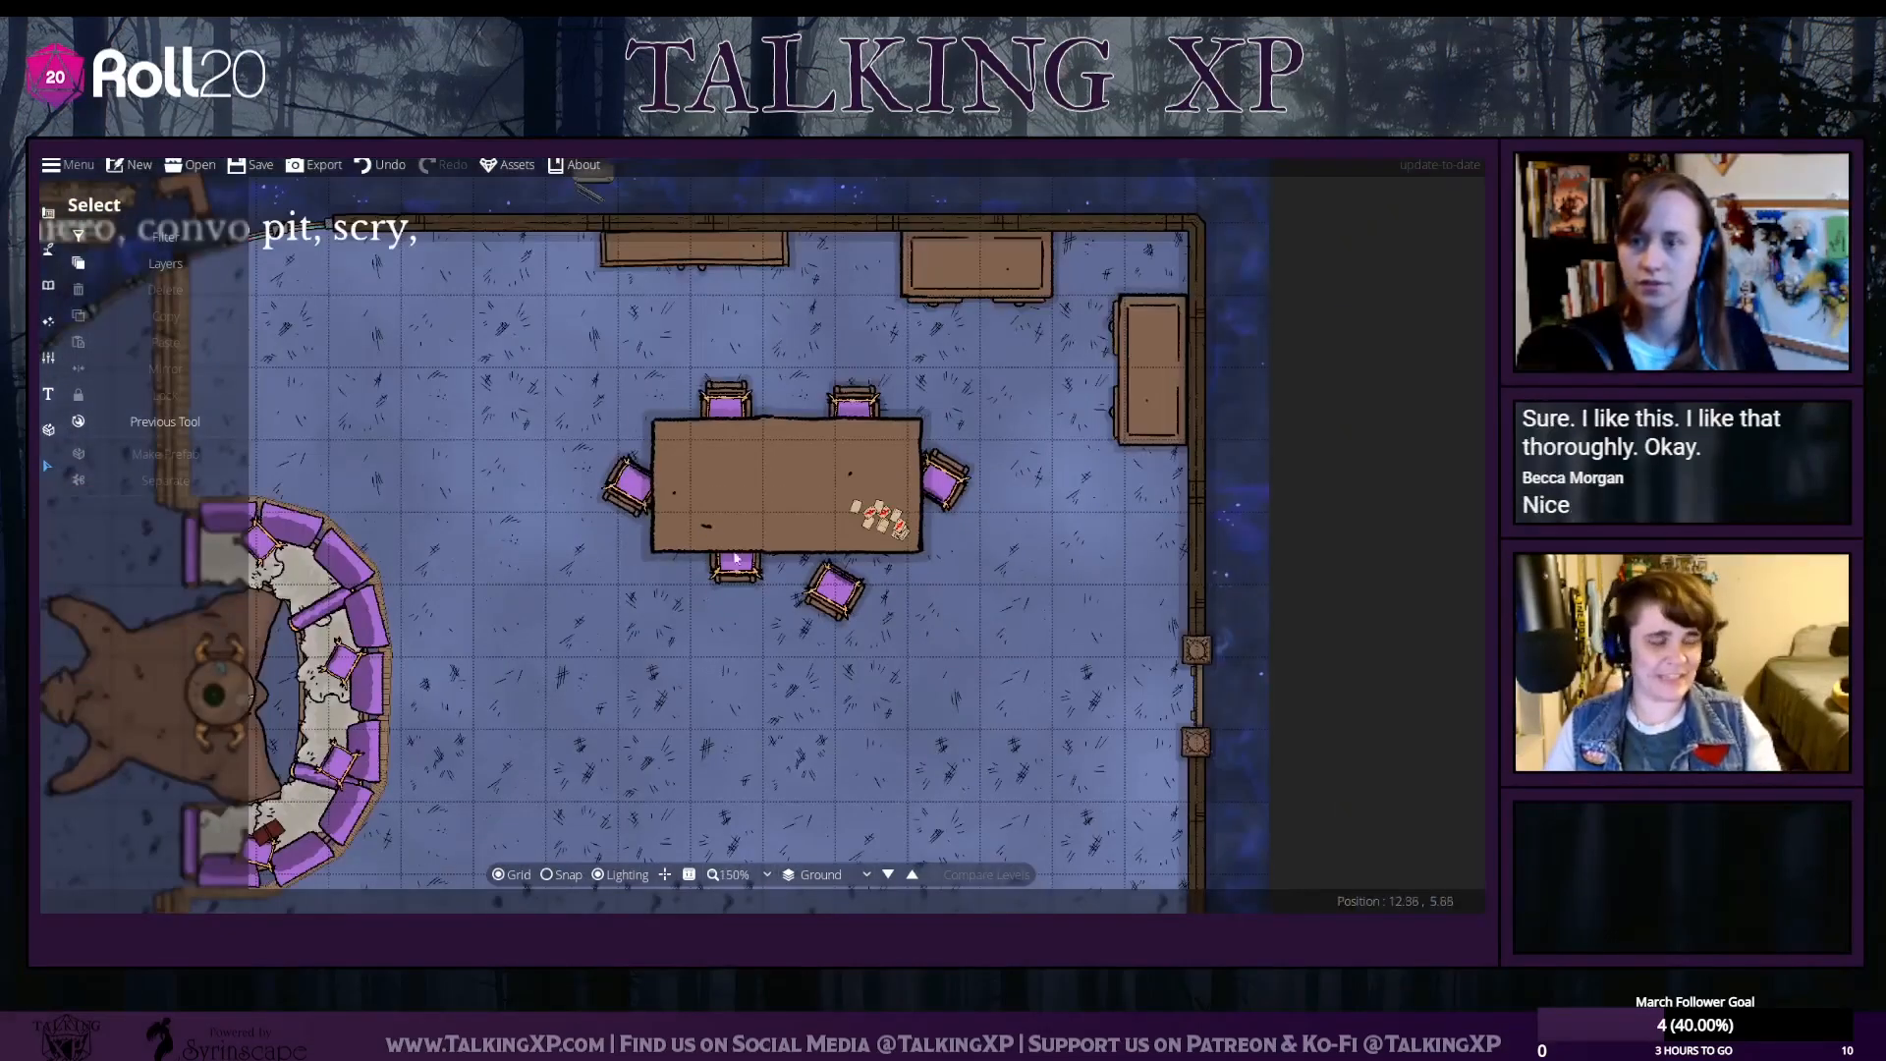
left_click_drag(632, 273, 617, 350)
left_click_drag(572, 261, 693, 293)
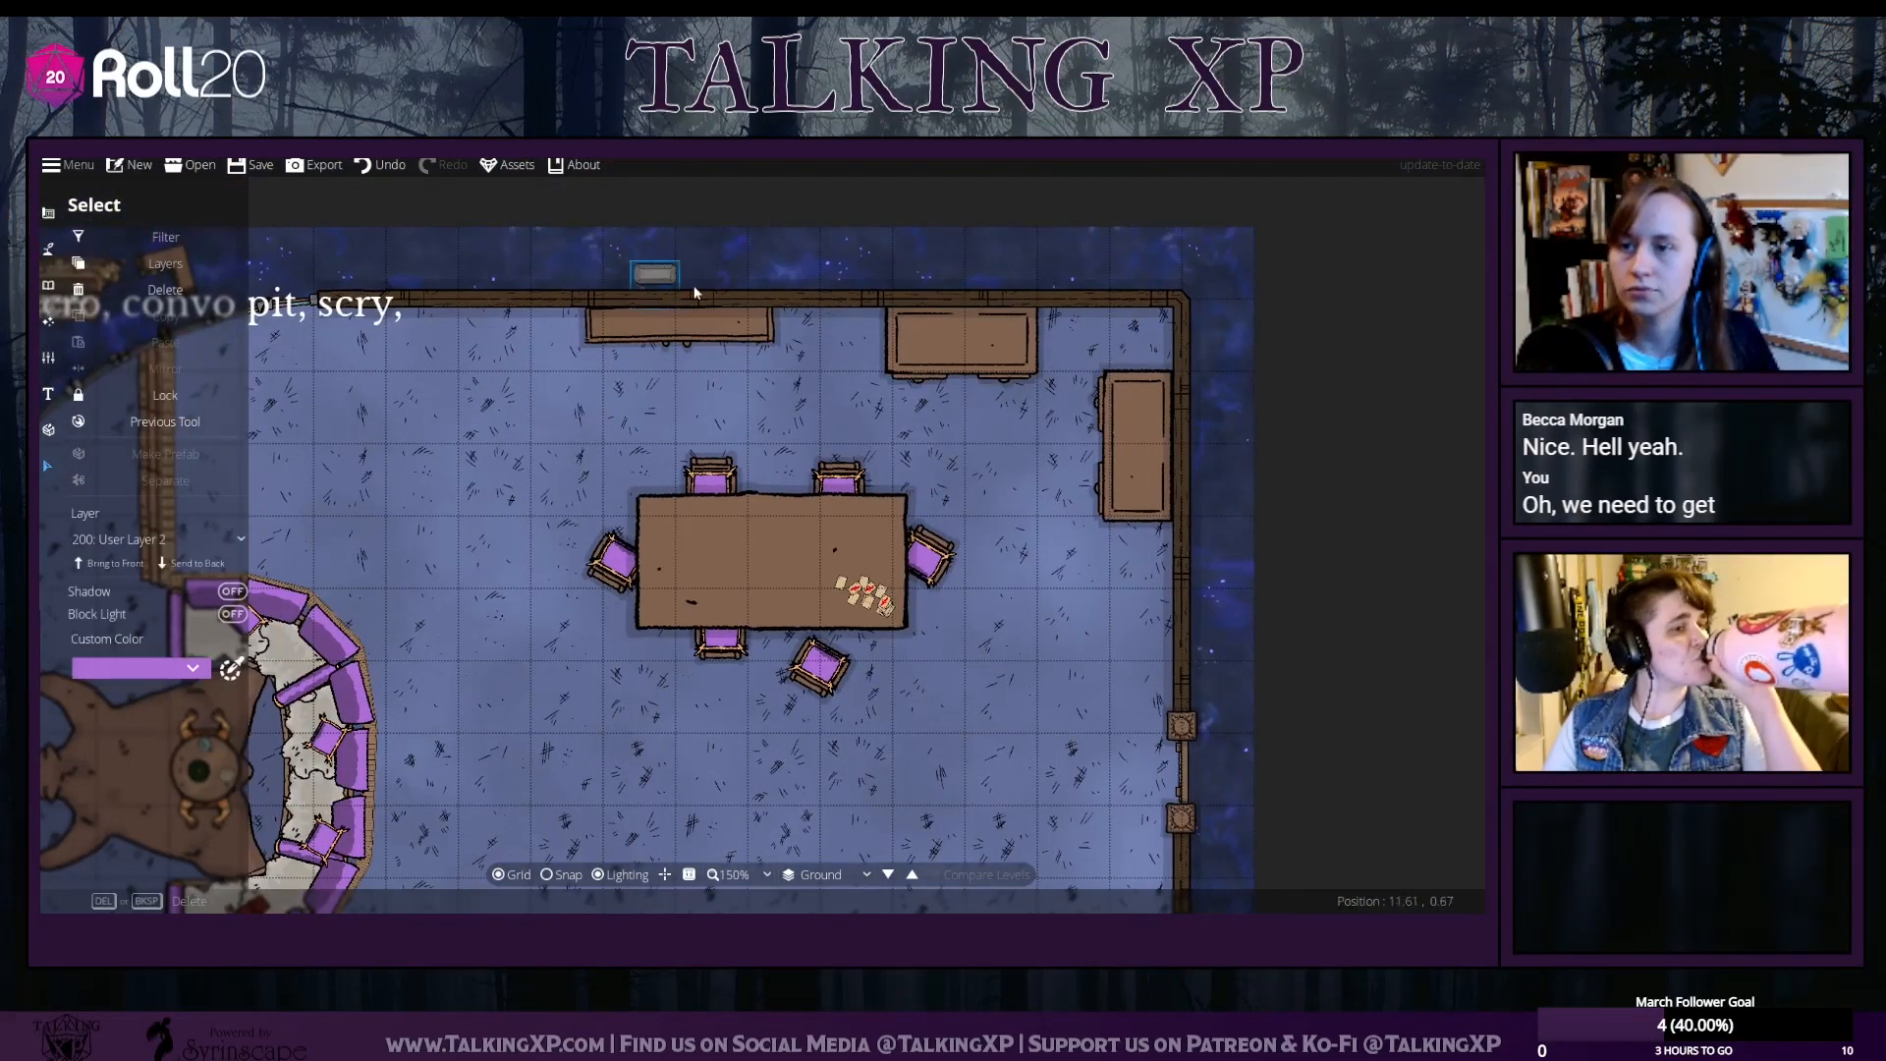
left_click_drag(919, 344, 653, 434)
left_click(652, 435)
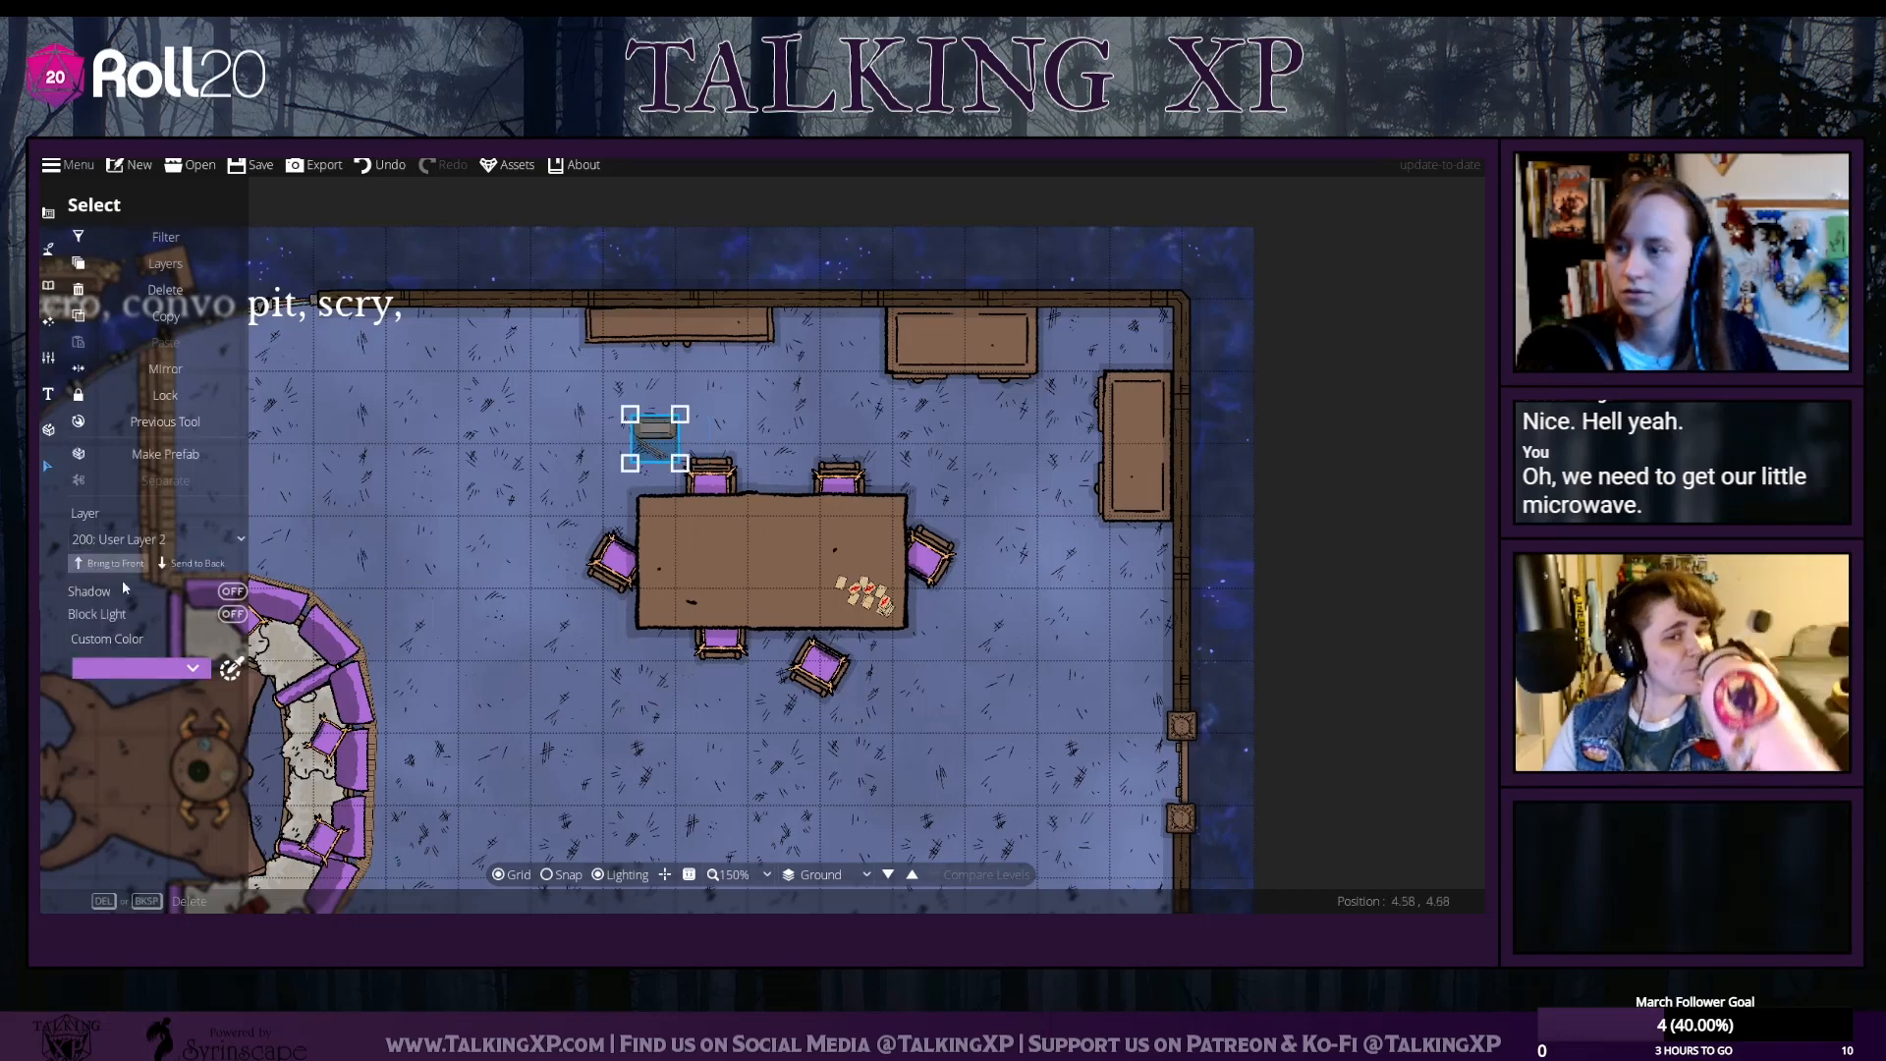
left_click_drag(652, 438, 894, 325)
left_click(801, 444)
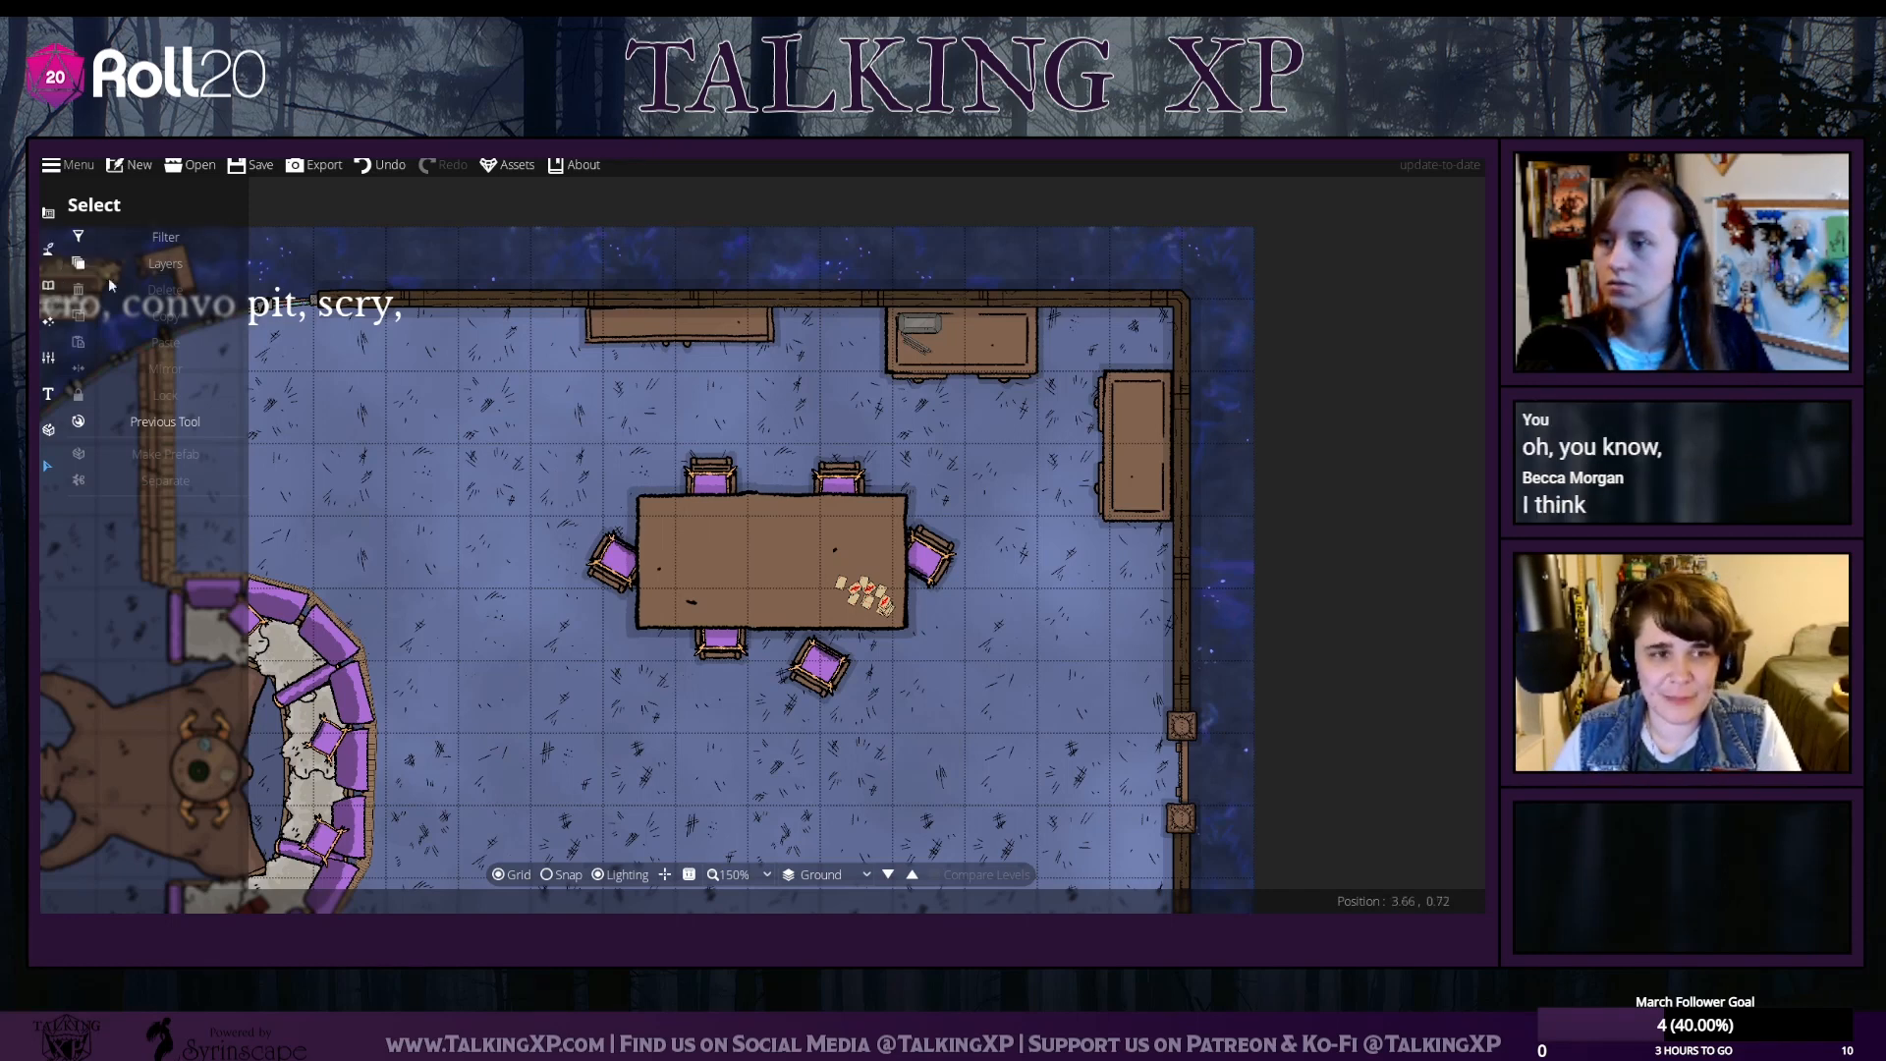
Enlarge the microwave by moving the cabinet out of the way, and slide the cabinet back underneath it
left_click(924, 329)
left_click(825, 263)
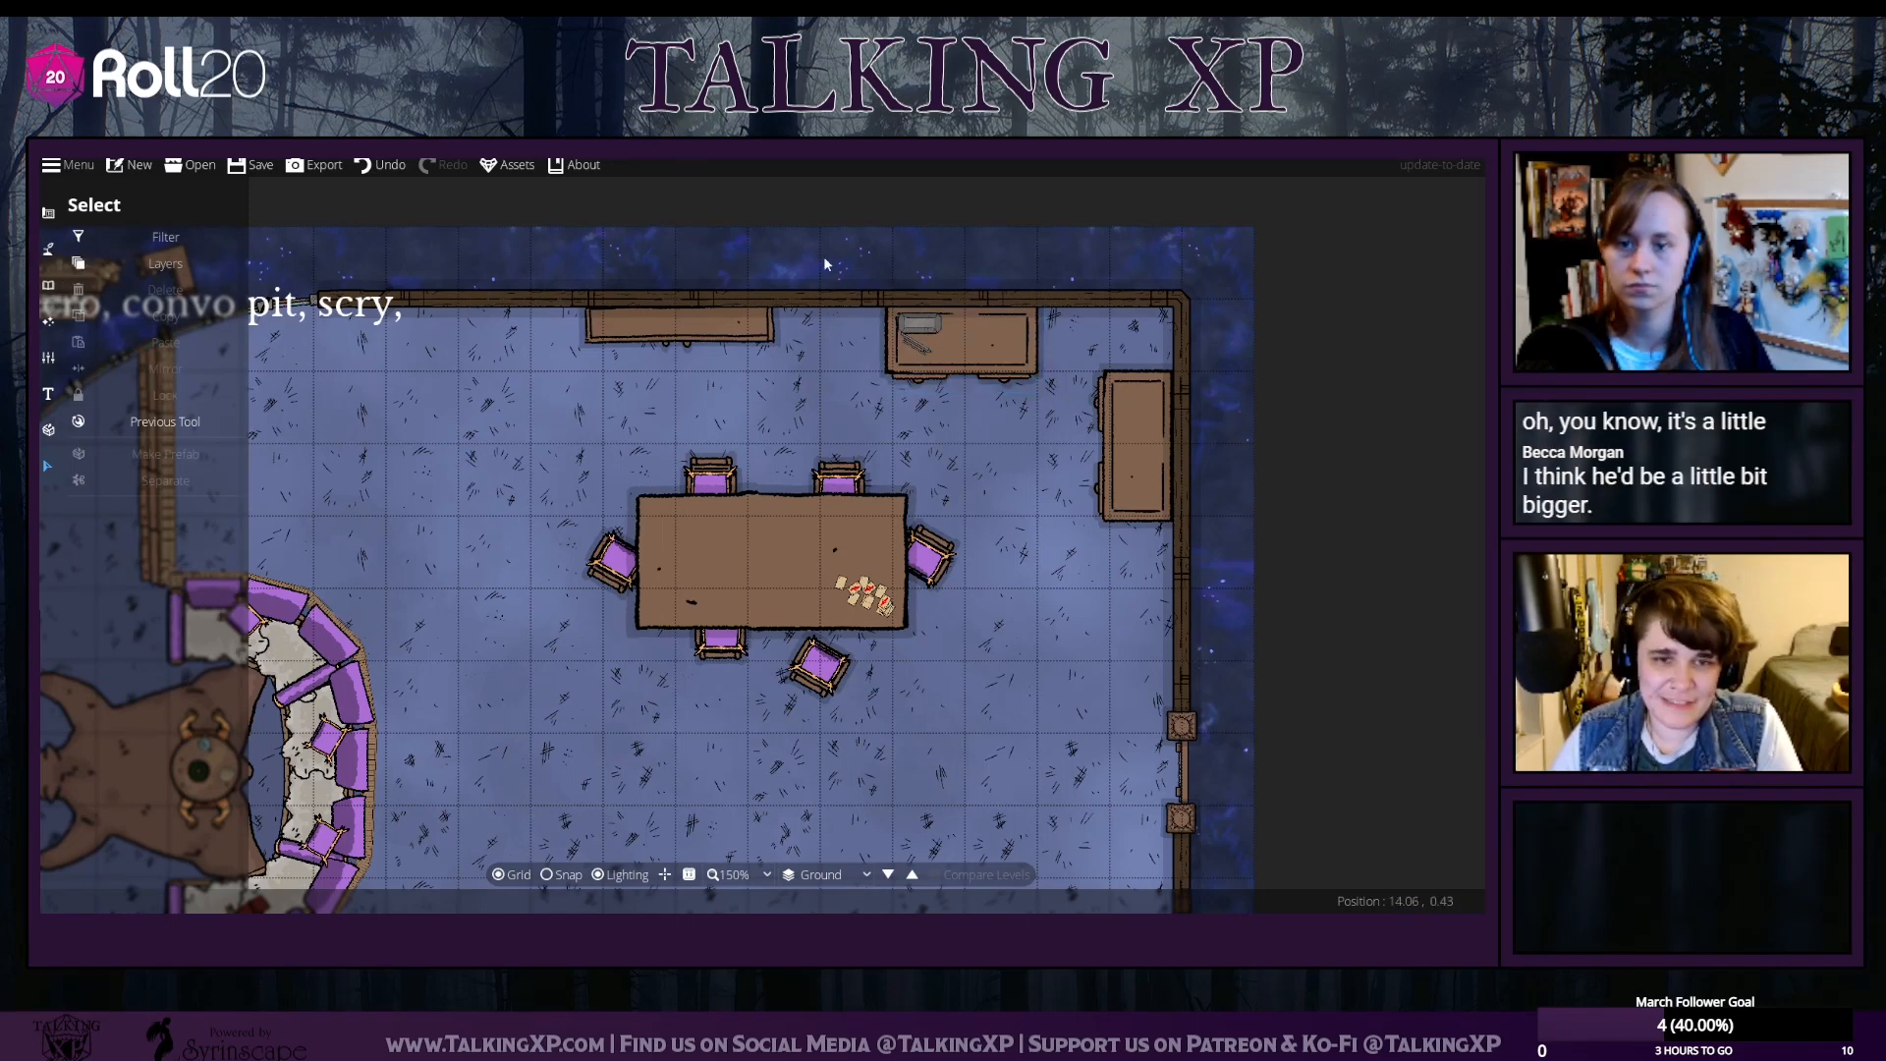
left_click(927, 327)
key("Escape")
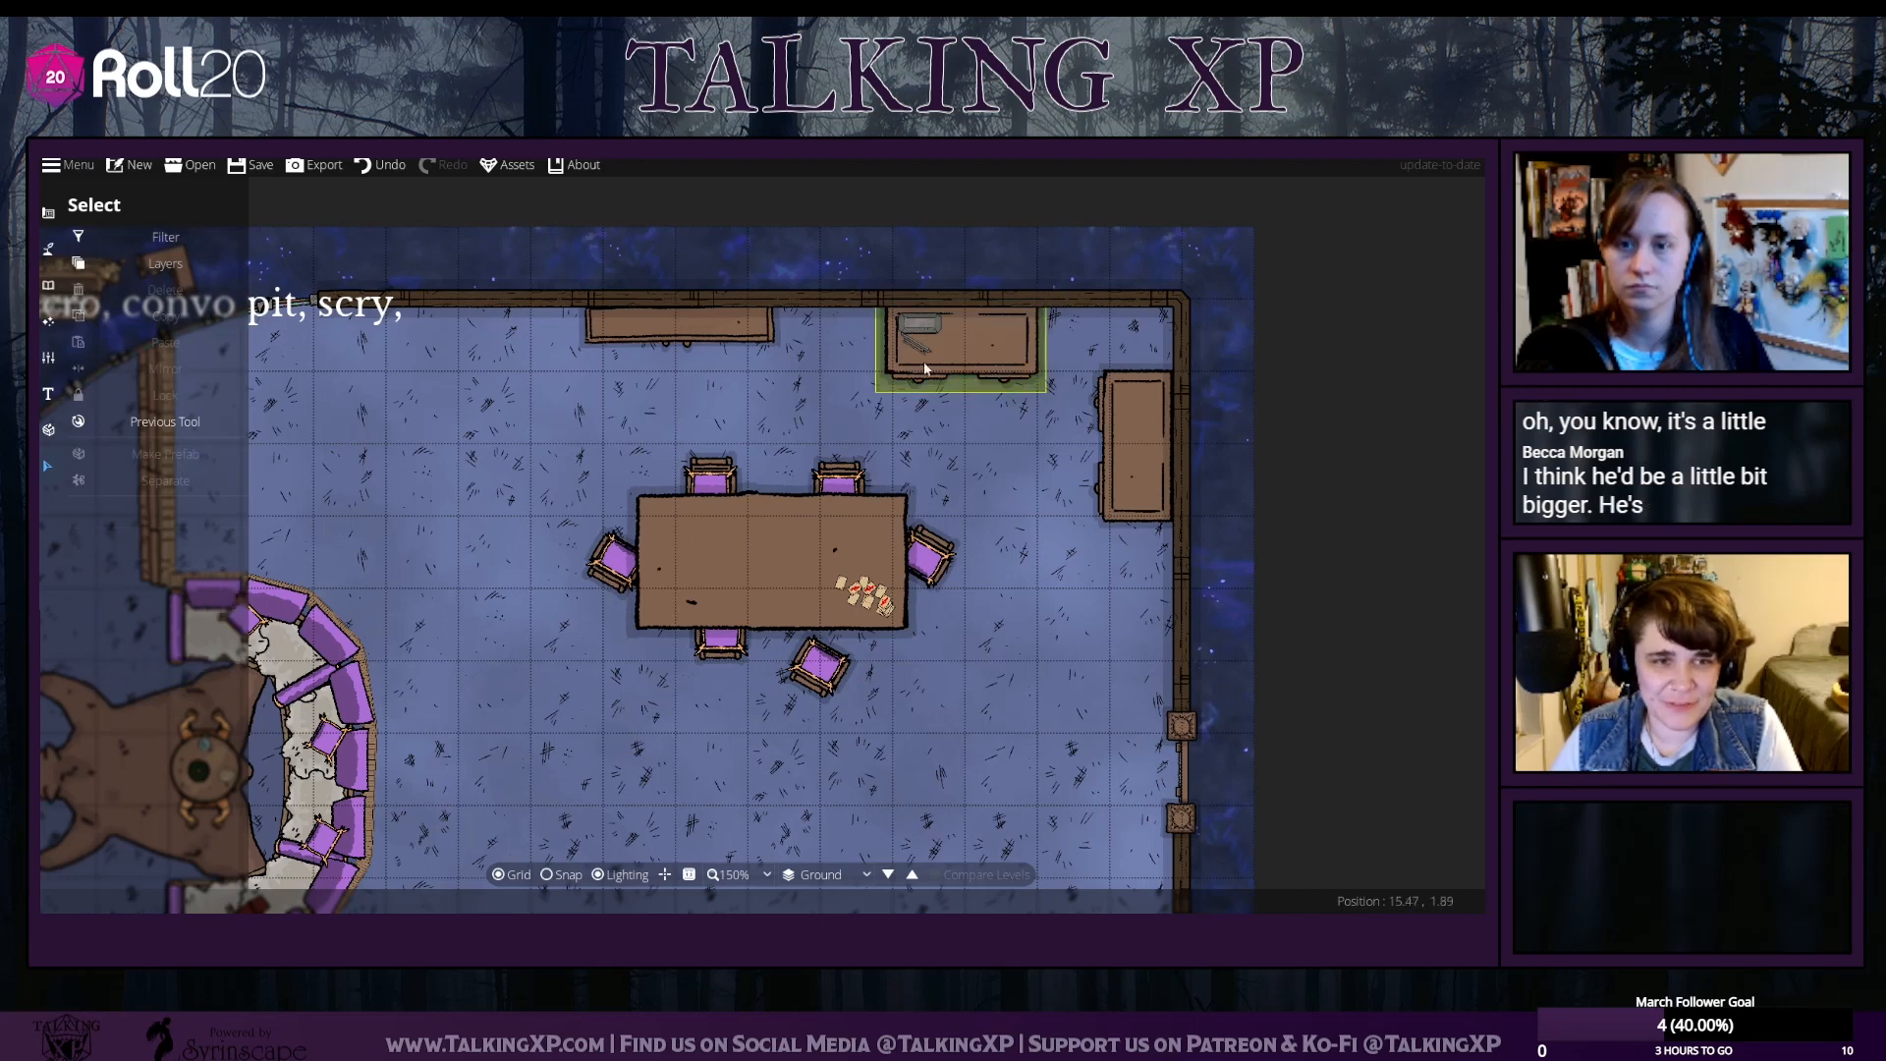
left_click_drag(921, 324, 774, 357)
left_click(920, 334)
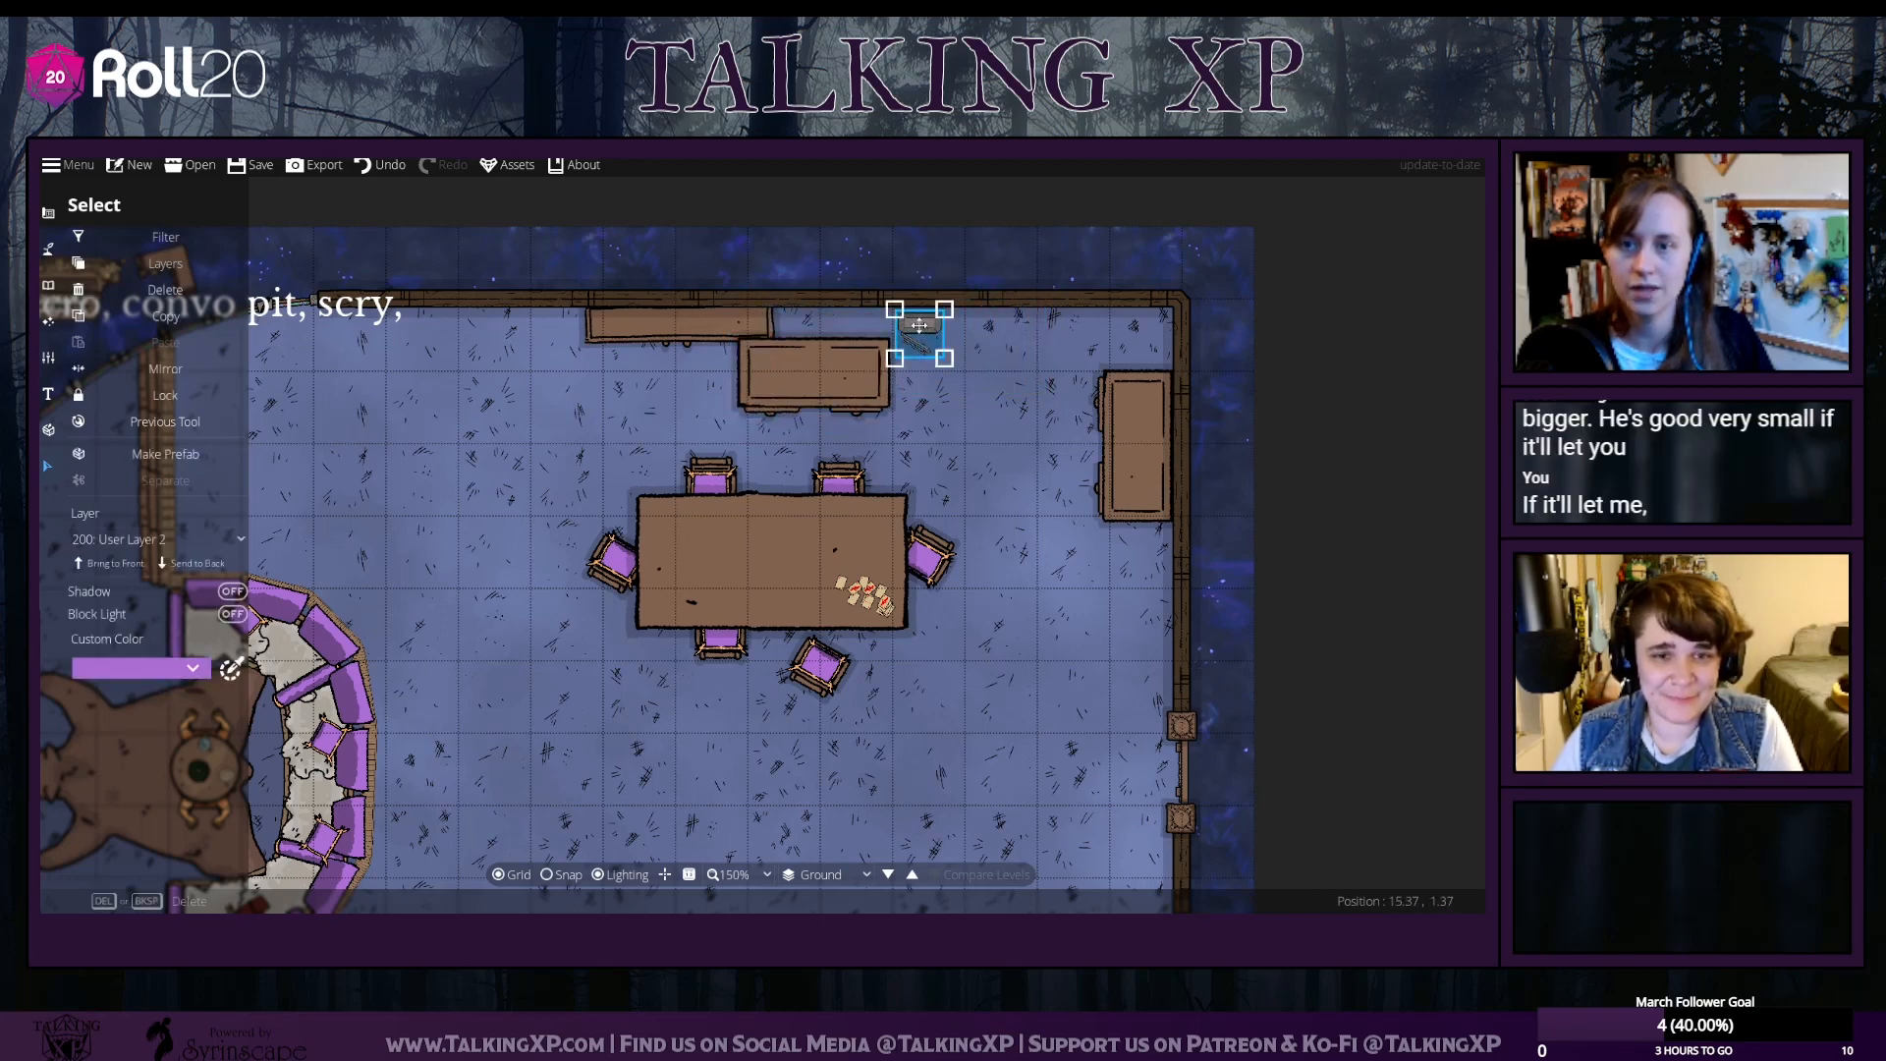
left_click_drag(955, 371, 980, 395)
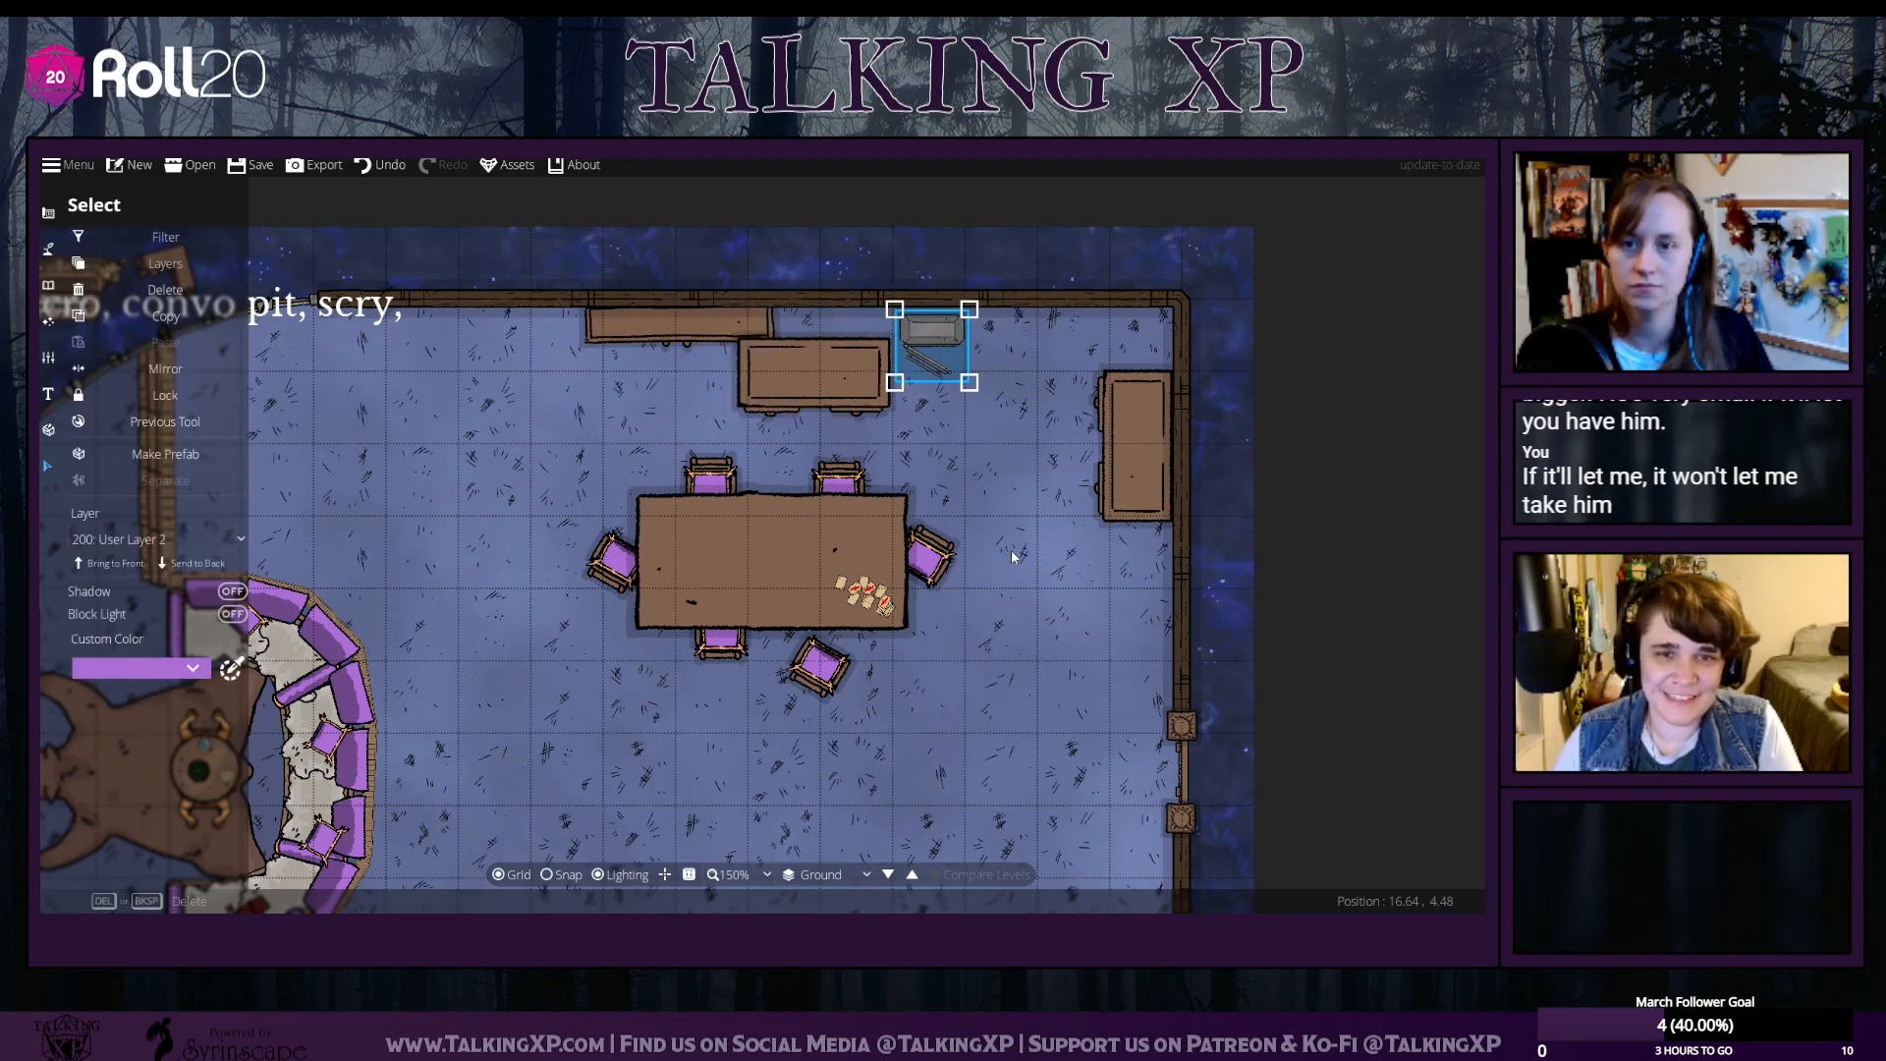
left_click_drag(771, 385, 933, 352)
left_click(1257, 499)
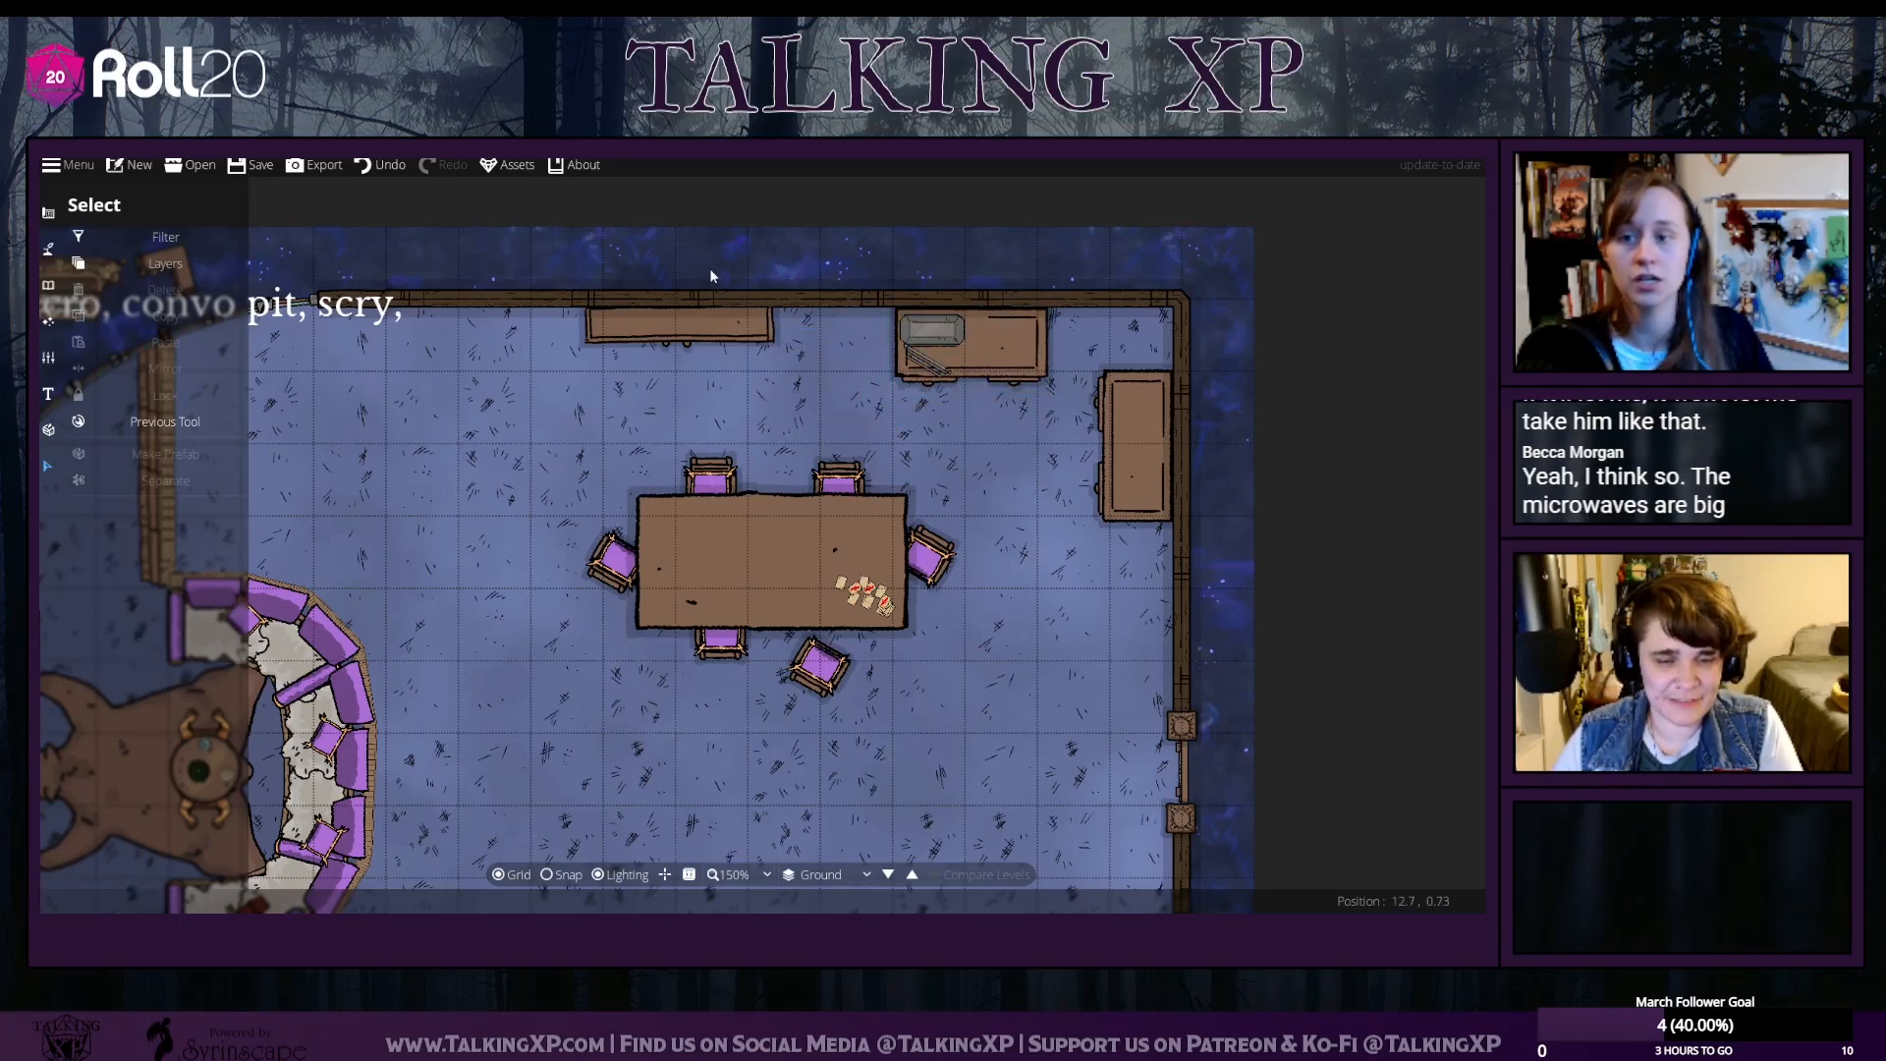
Search the object library for "table" to find a piece to lay over the sideboard on the upper wall
left_click(694, 316)
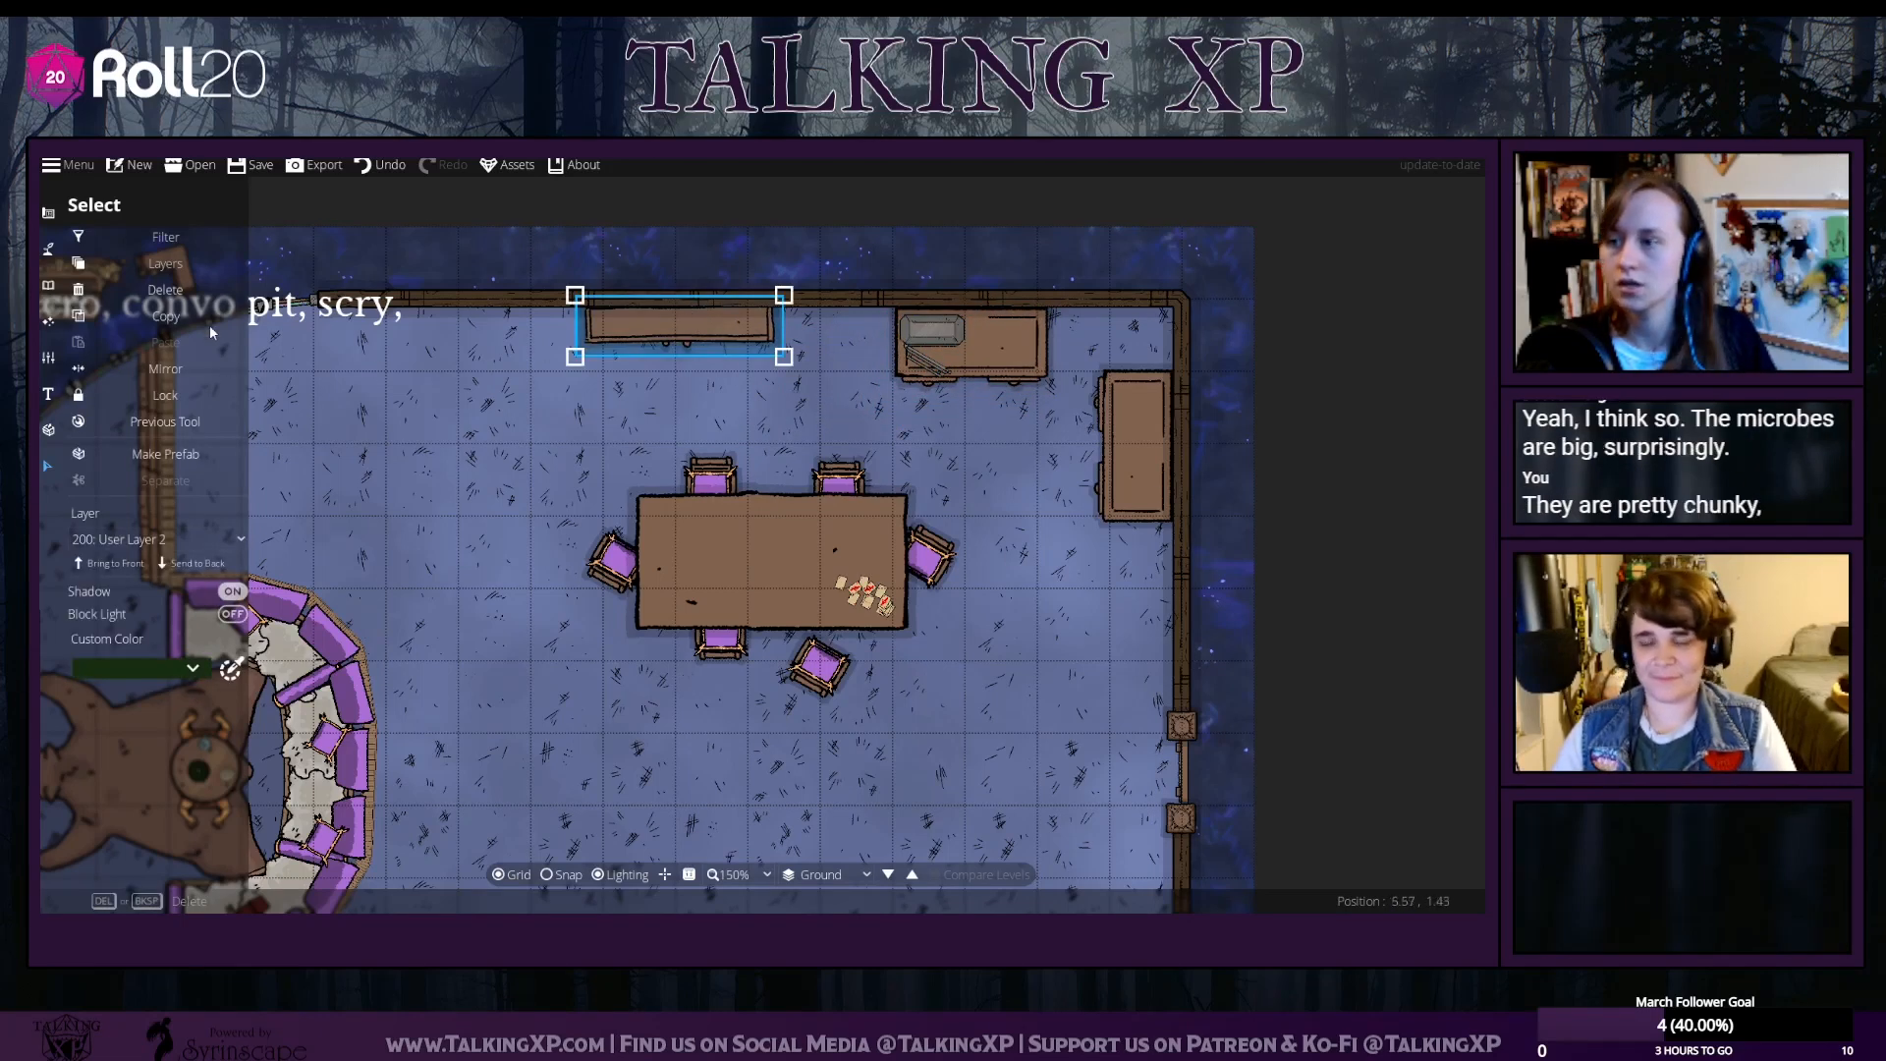
left_click(47, 285)
left_click(1327, 229)
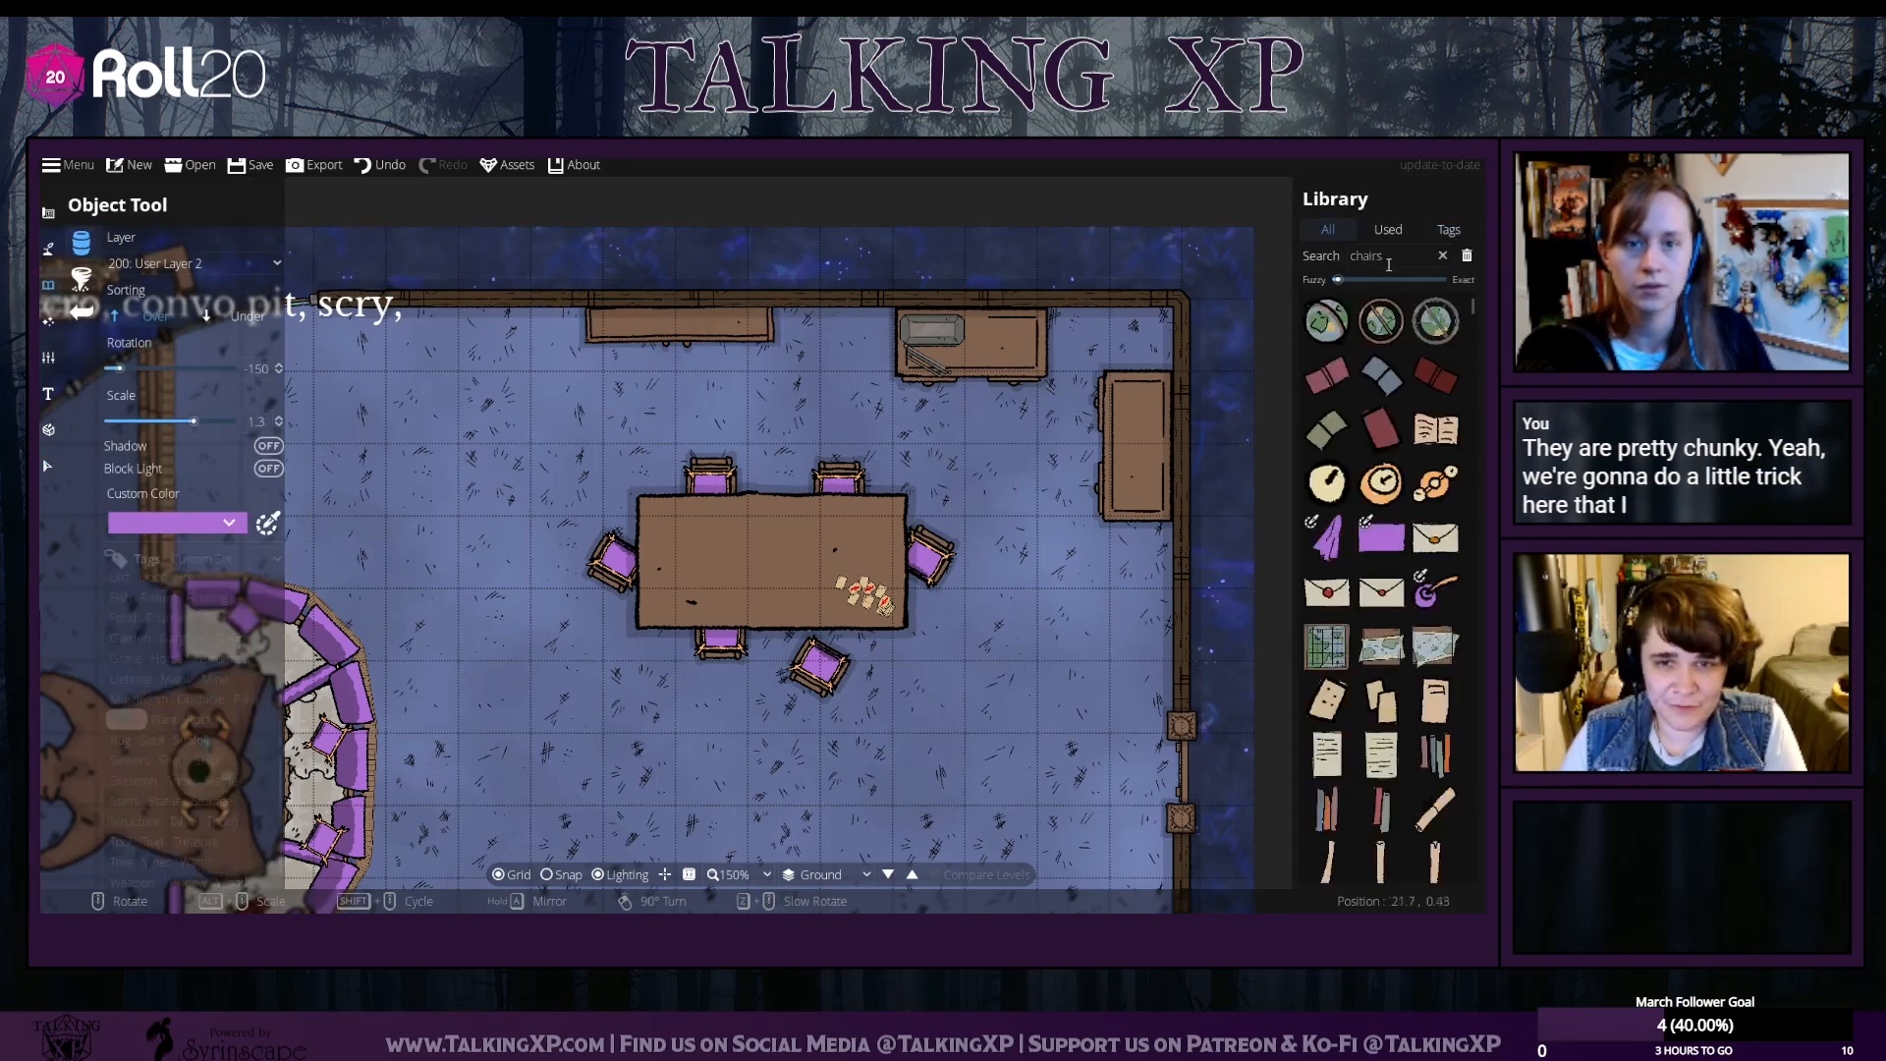
type("tabl")
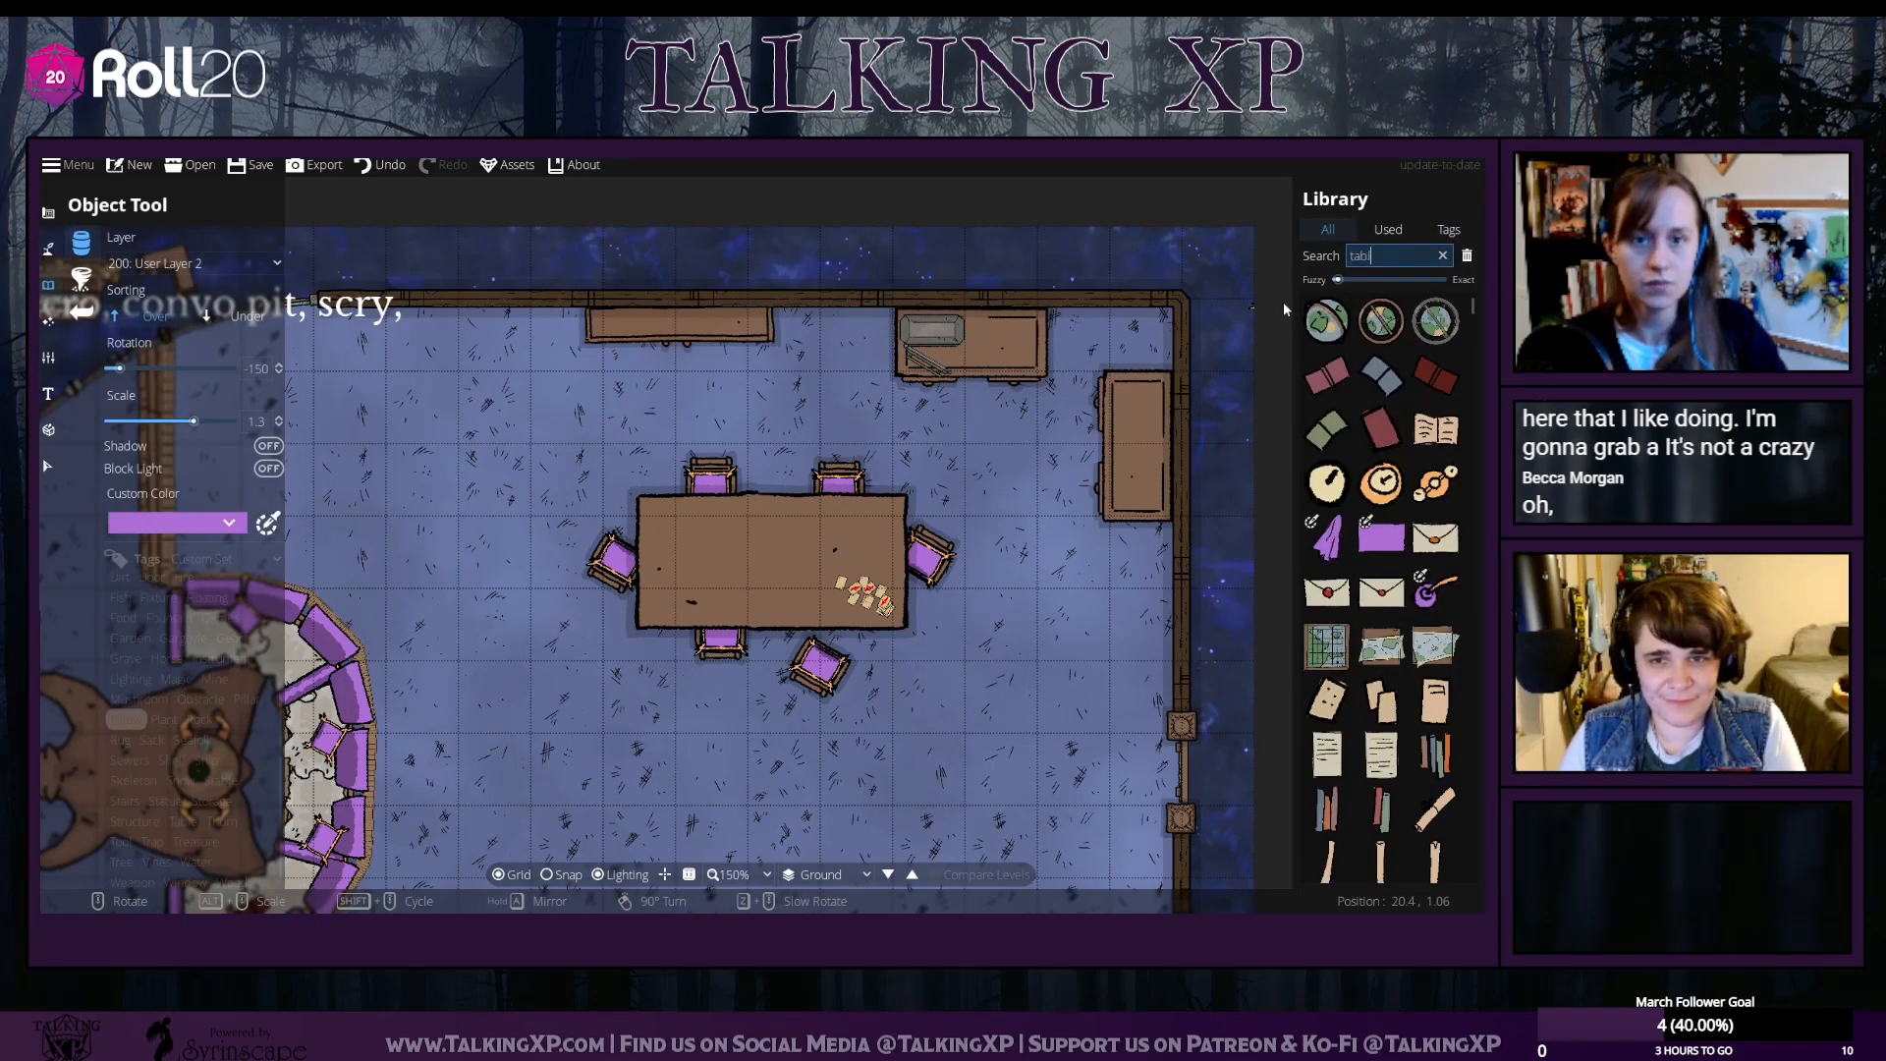
type("e")
scroll(1399, 676, "down", 5)
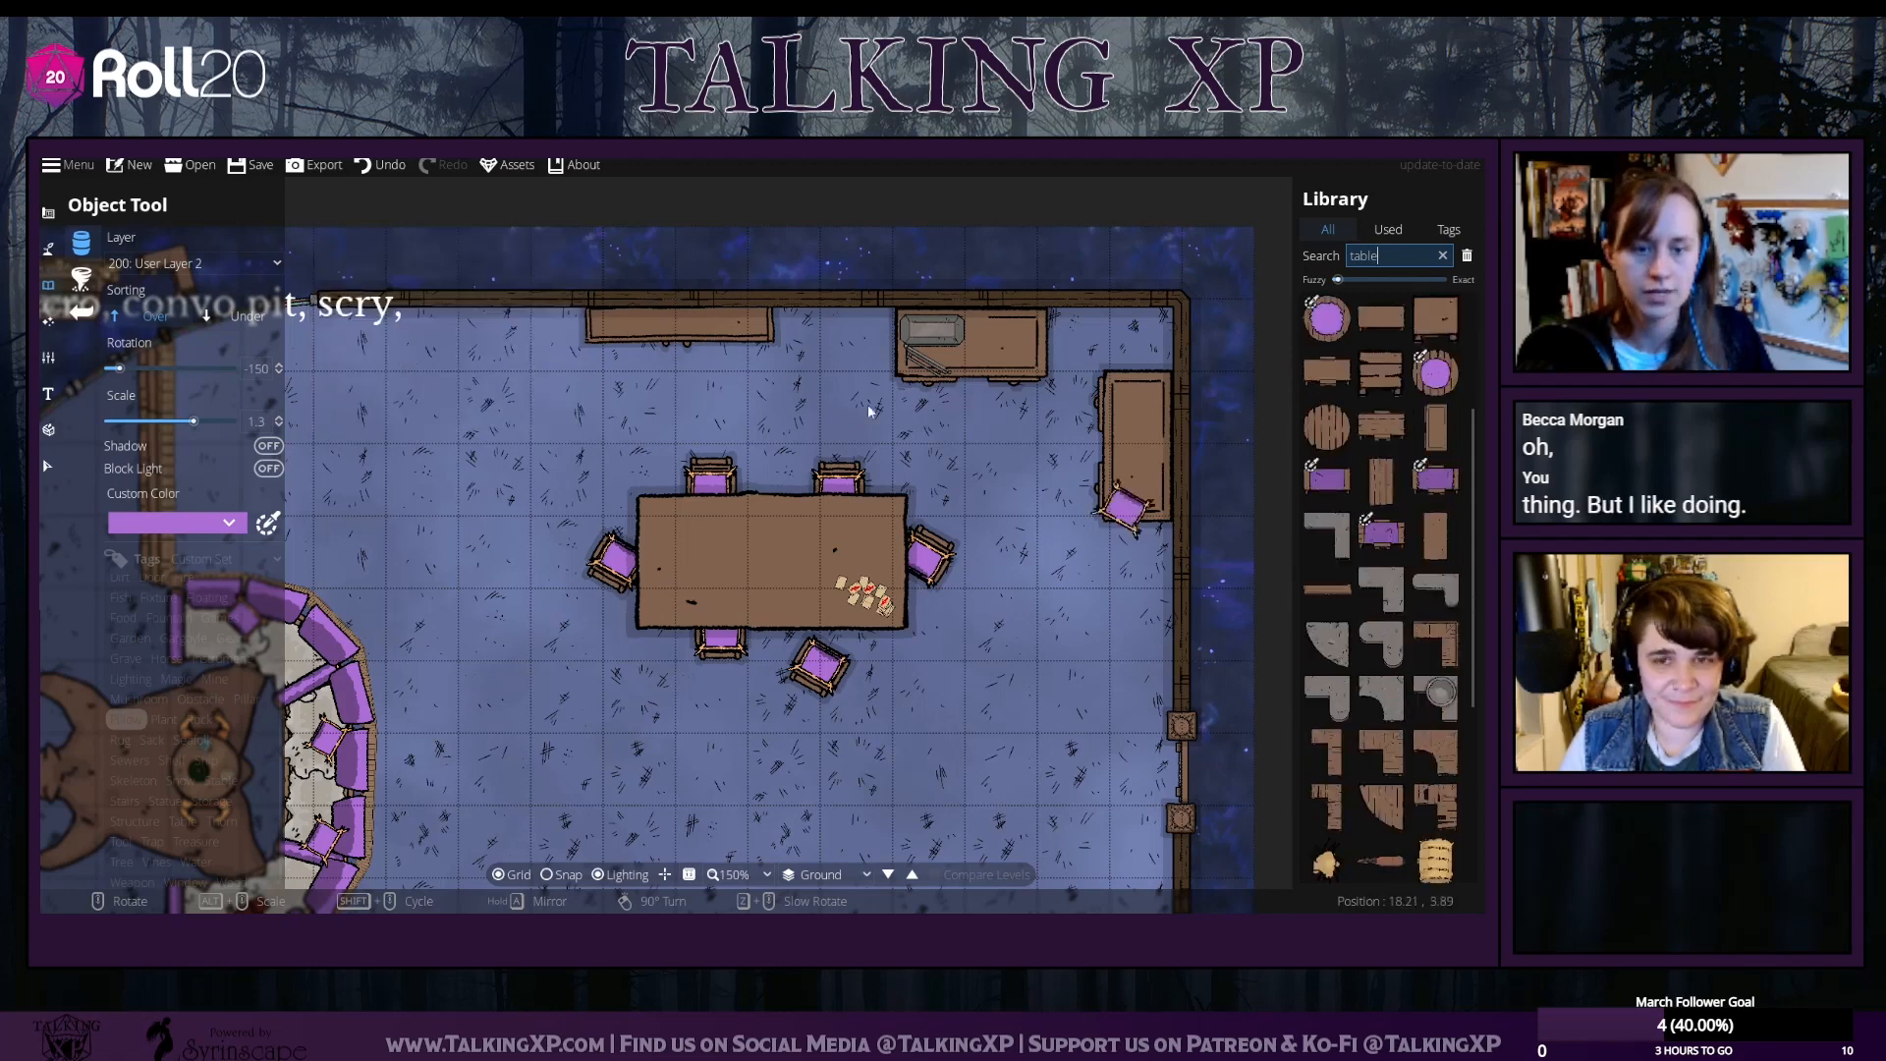
scroll(1411, 631, "up", 3)
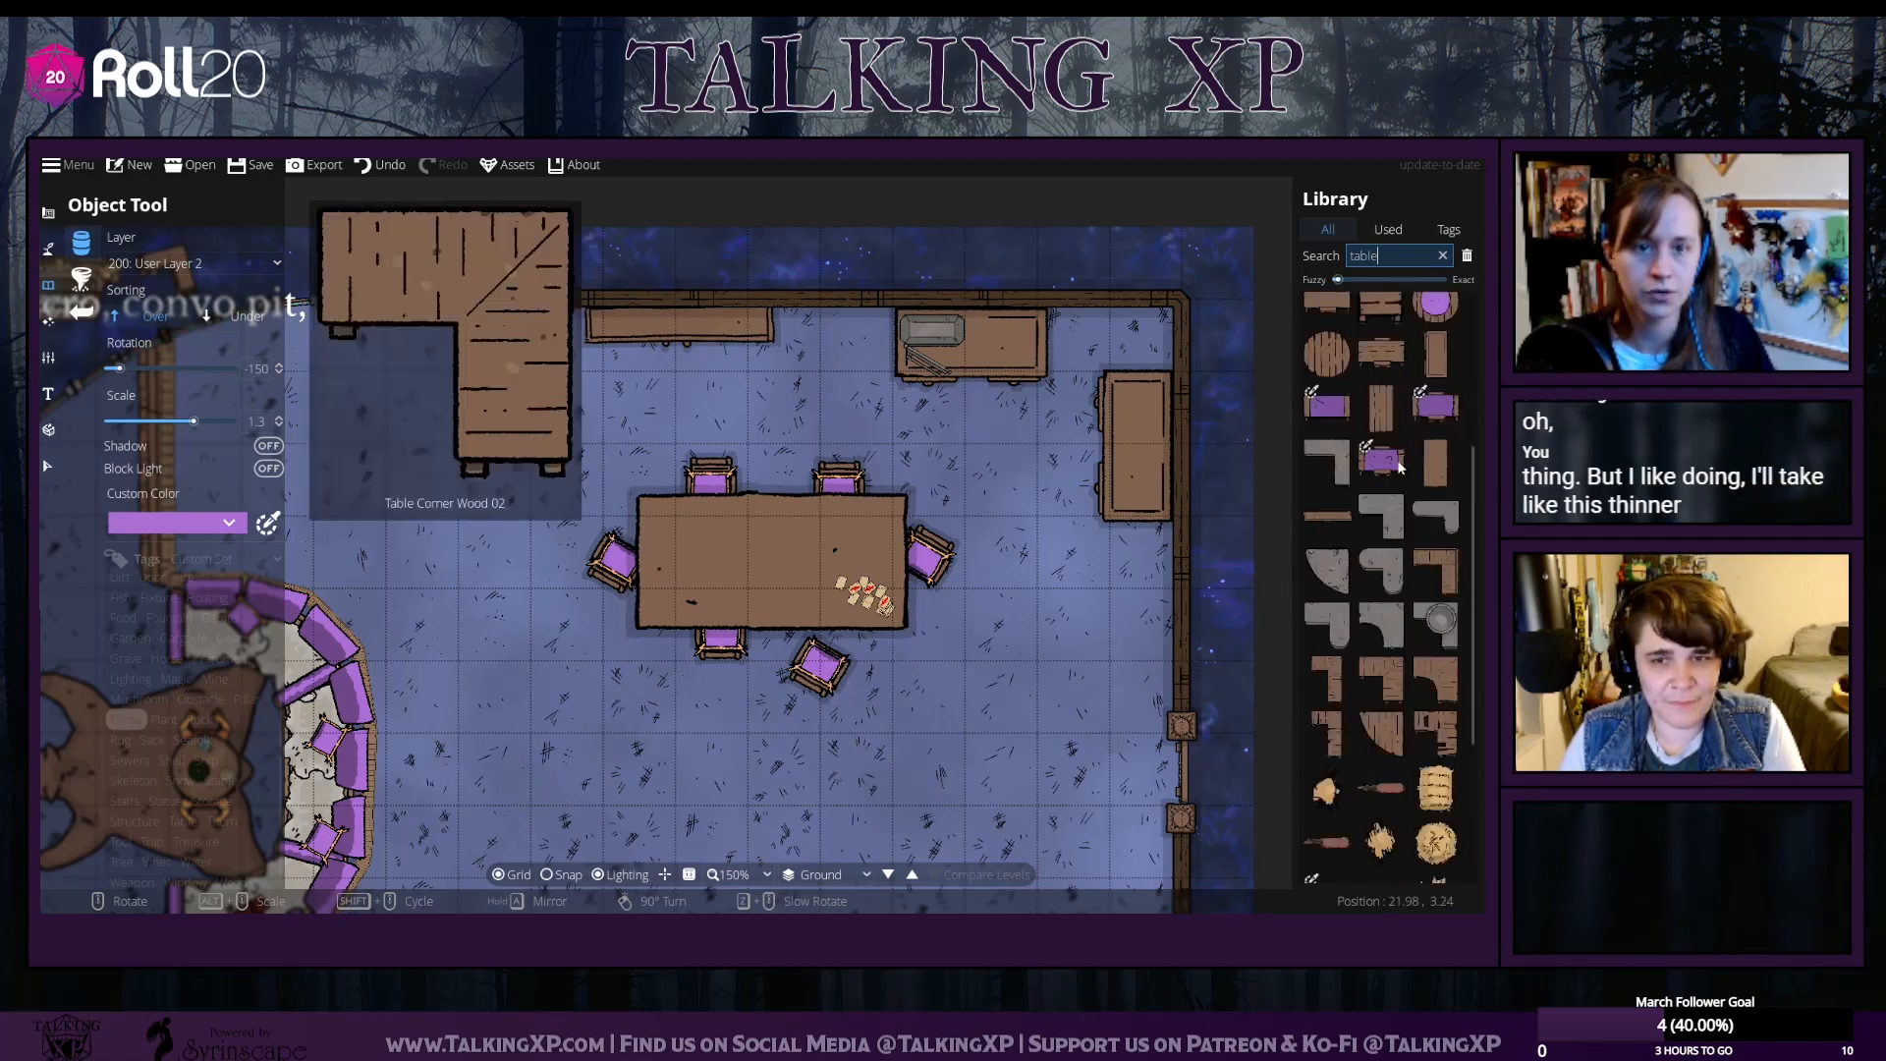
Pick the plain rectangular wood table for the sideboard, rotate it to -90 and set its sorting to Under
left_click(1437, 462)
scroll(651, 355, "up", 3)
scroll(671, 383, "up", 1)
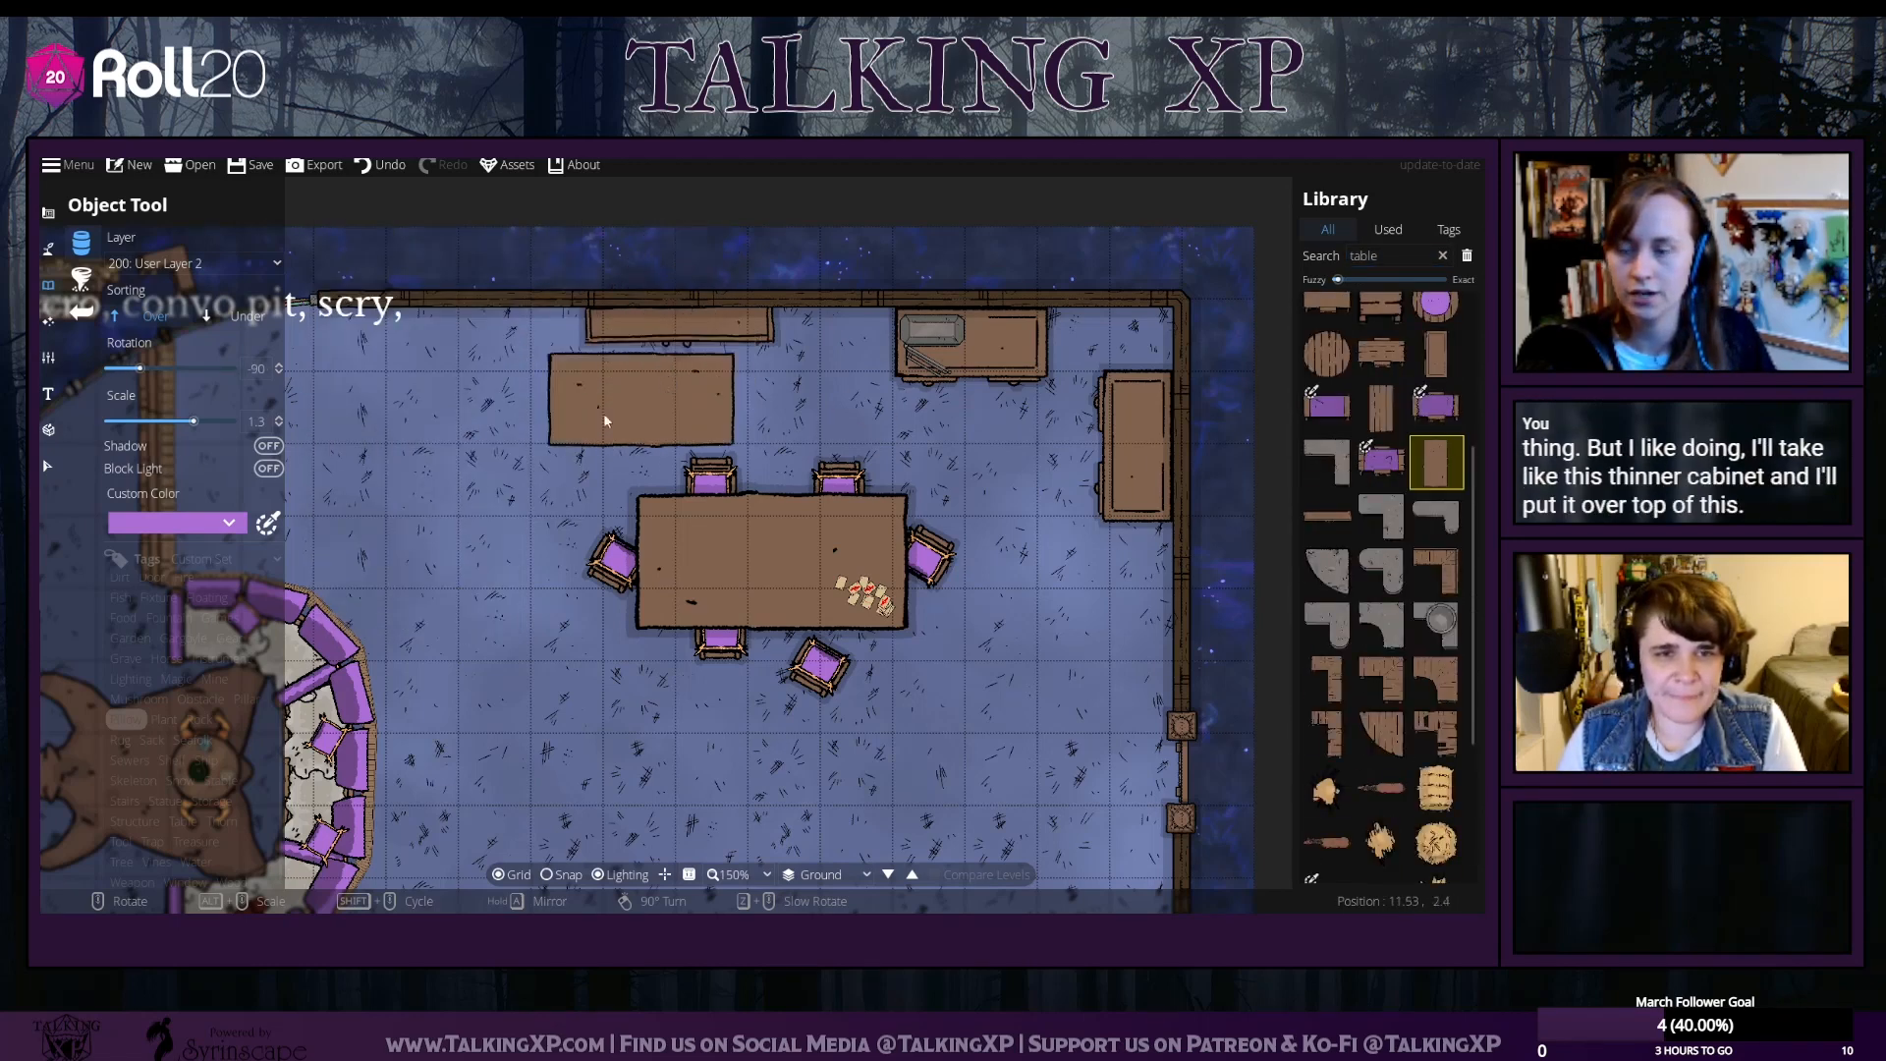
left_click(1438, 362)
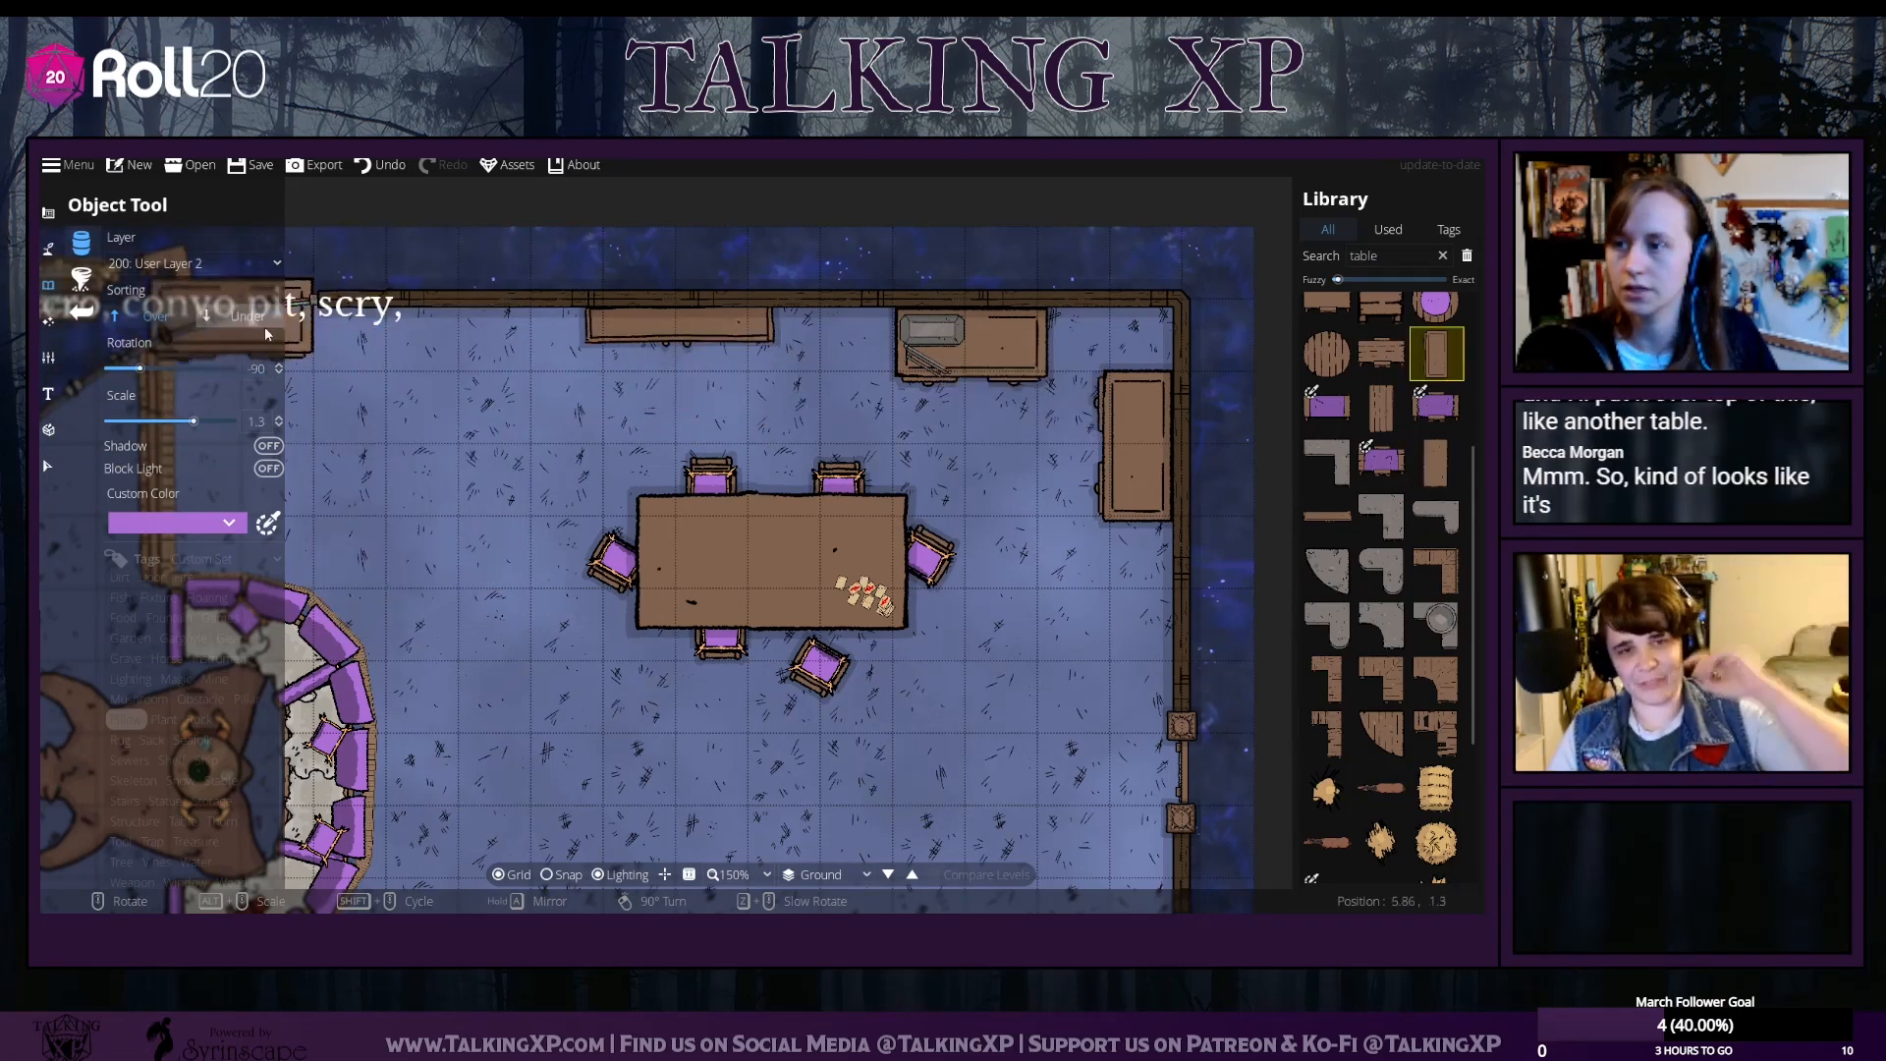
mouse_move(1445, 574)
left_click(1437, 462)
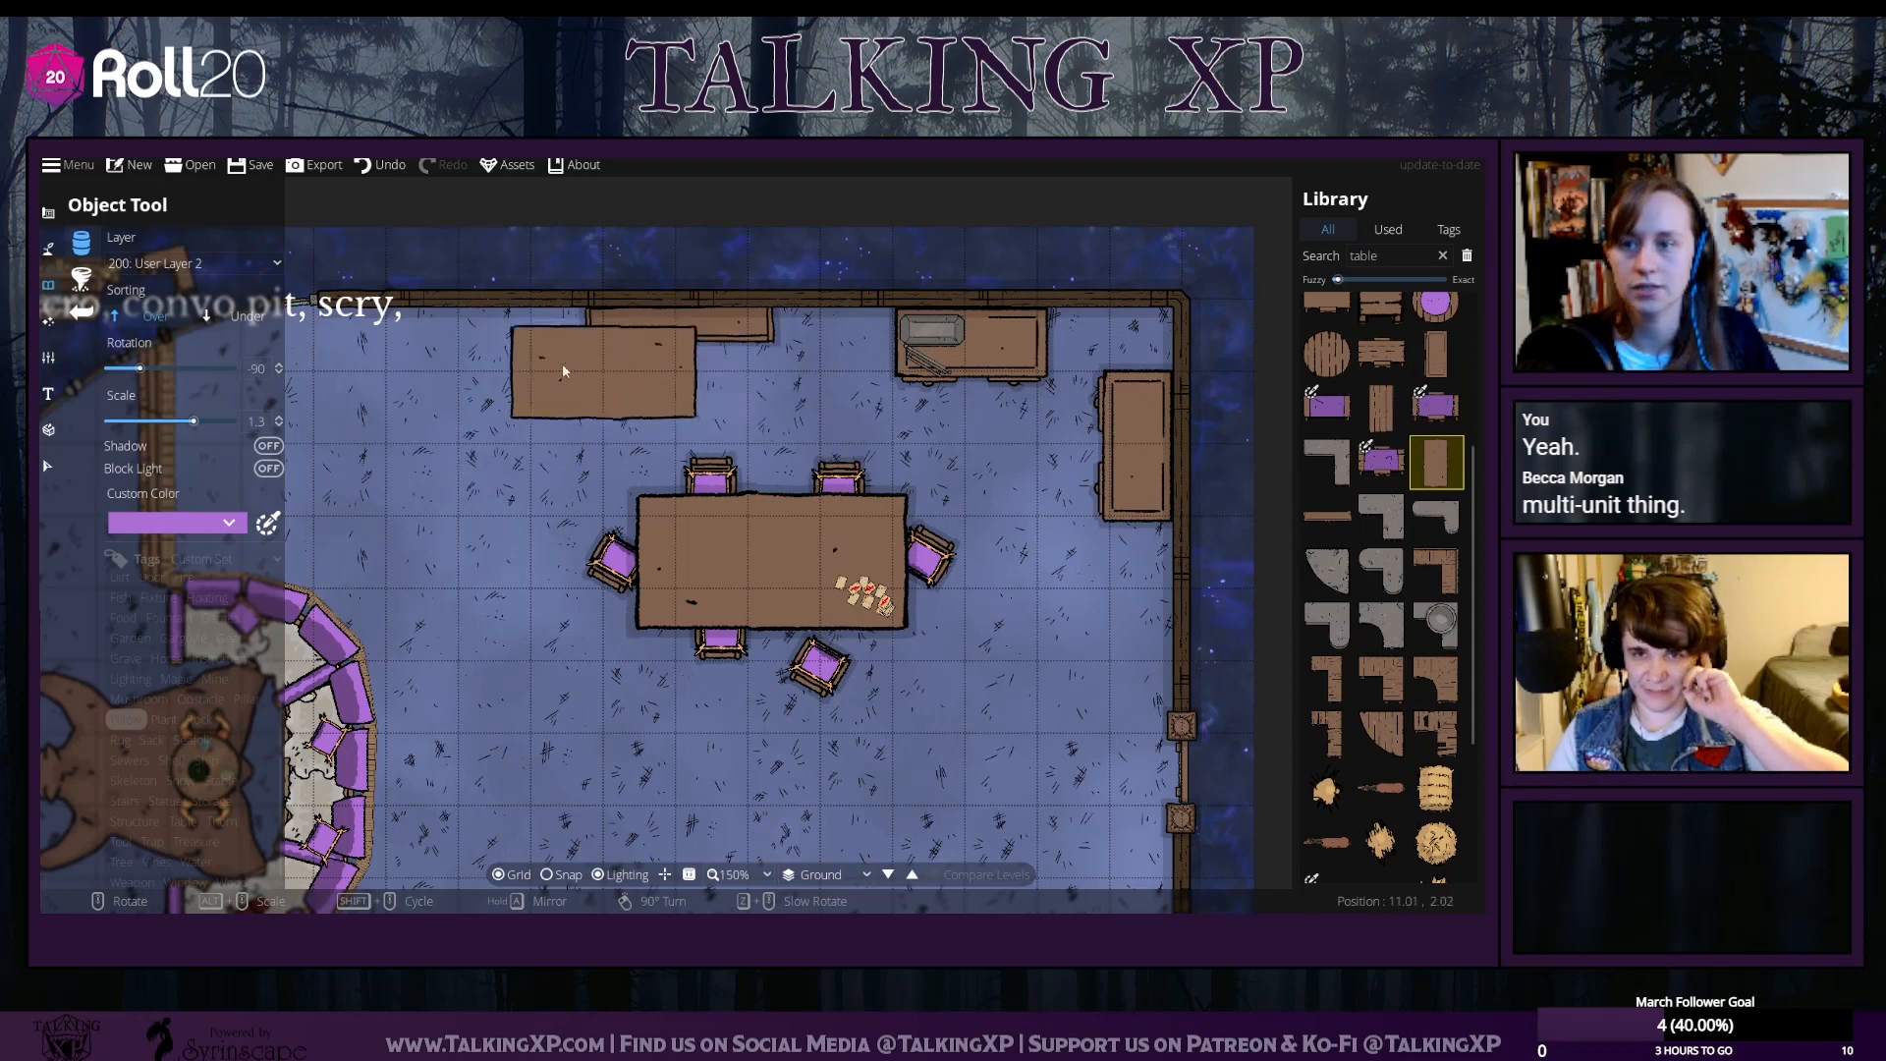
left_click(232, 327)
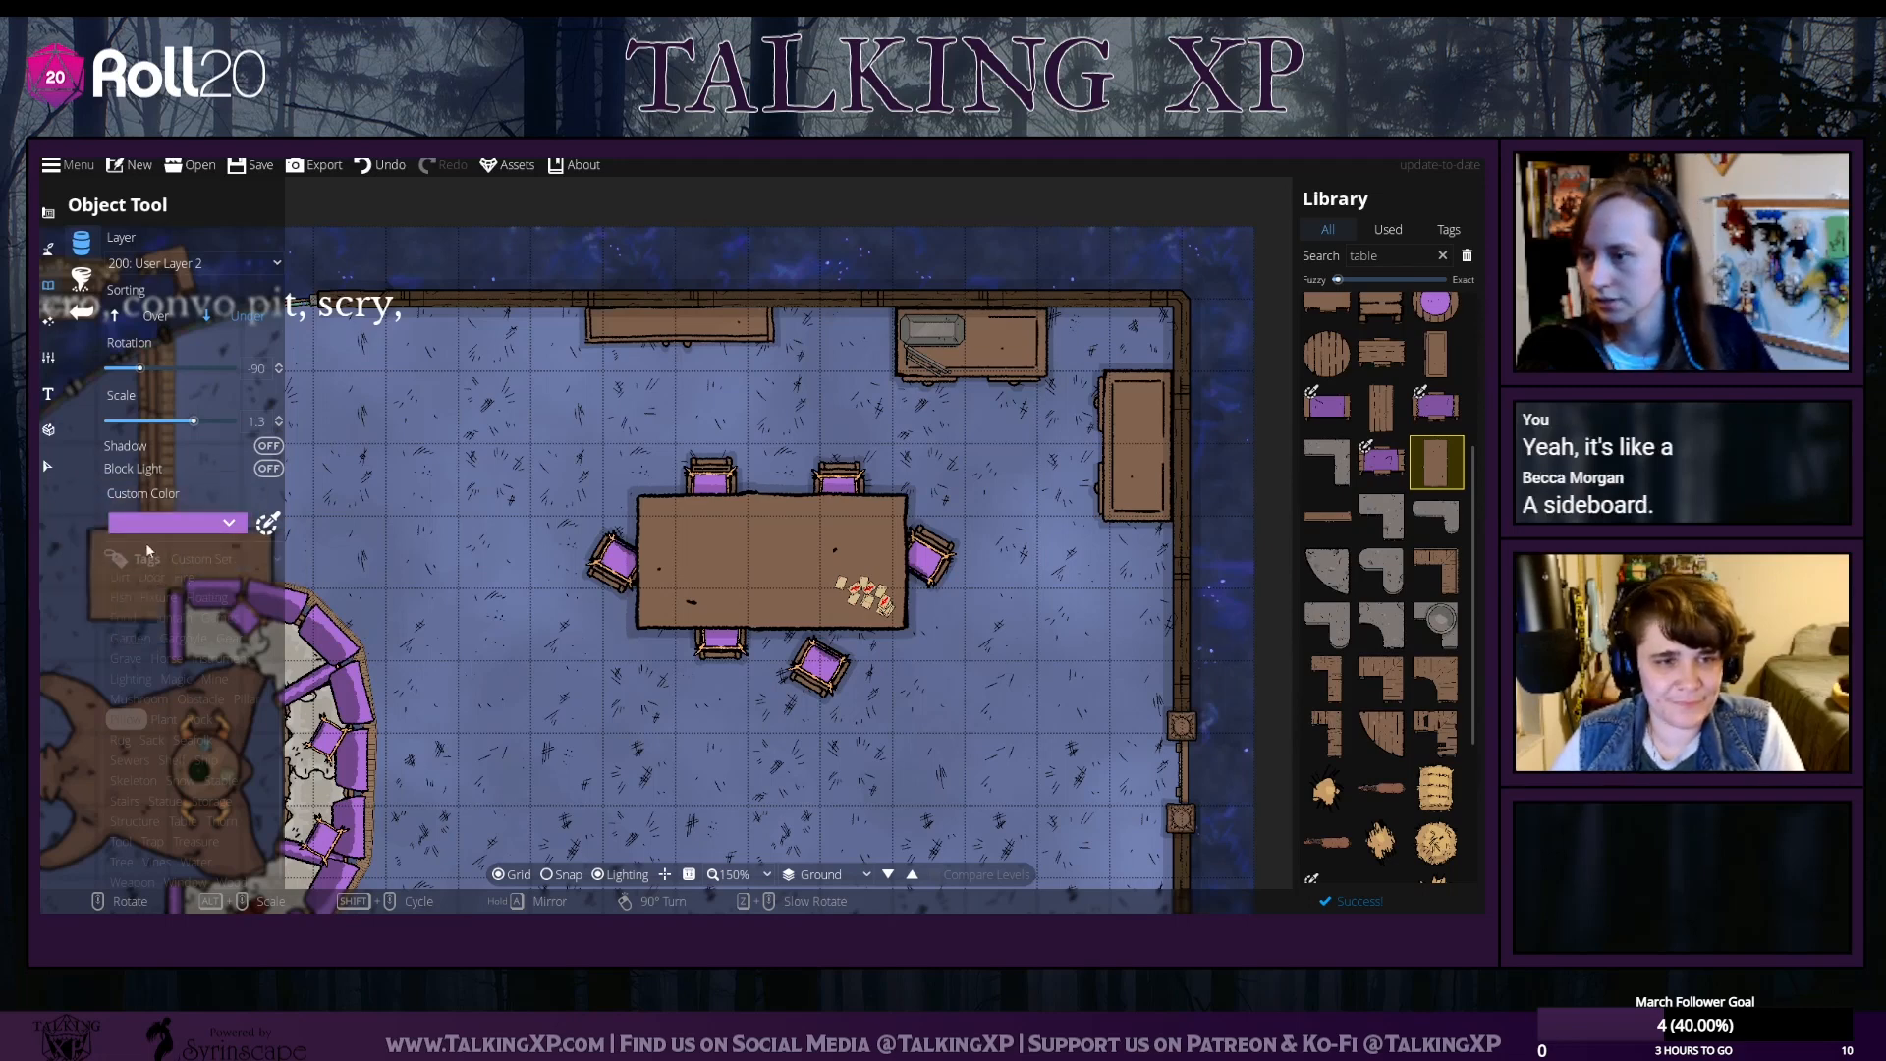
Turn on the table's shadow and place it at scale 1.3 beneath the sideboard on the upper wall
left_click(267, 445)
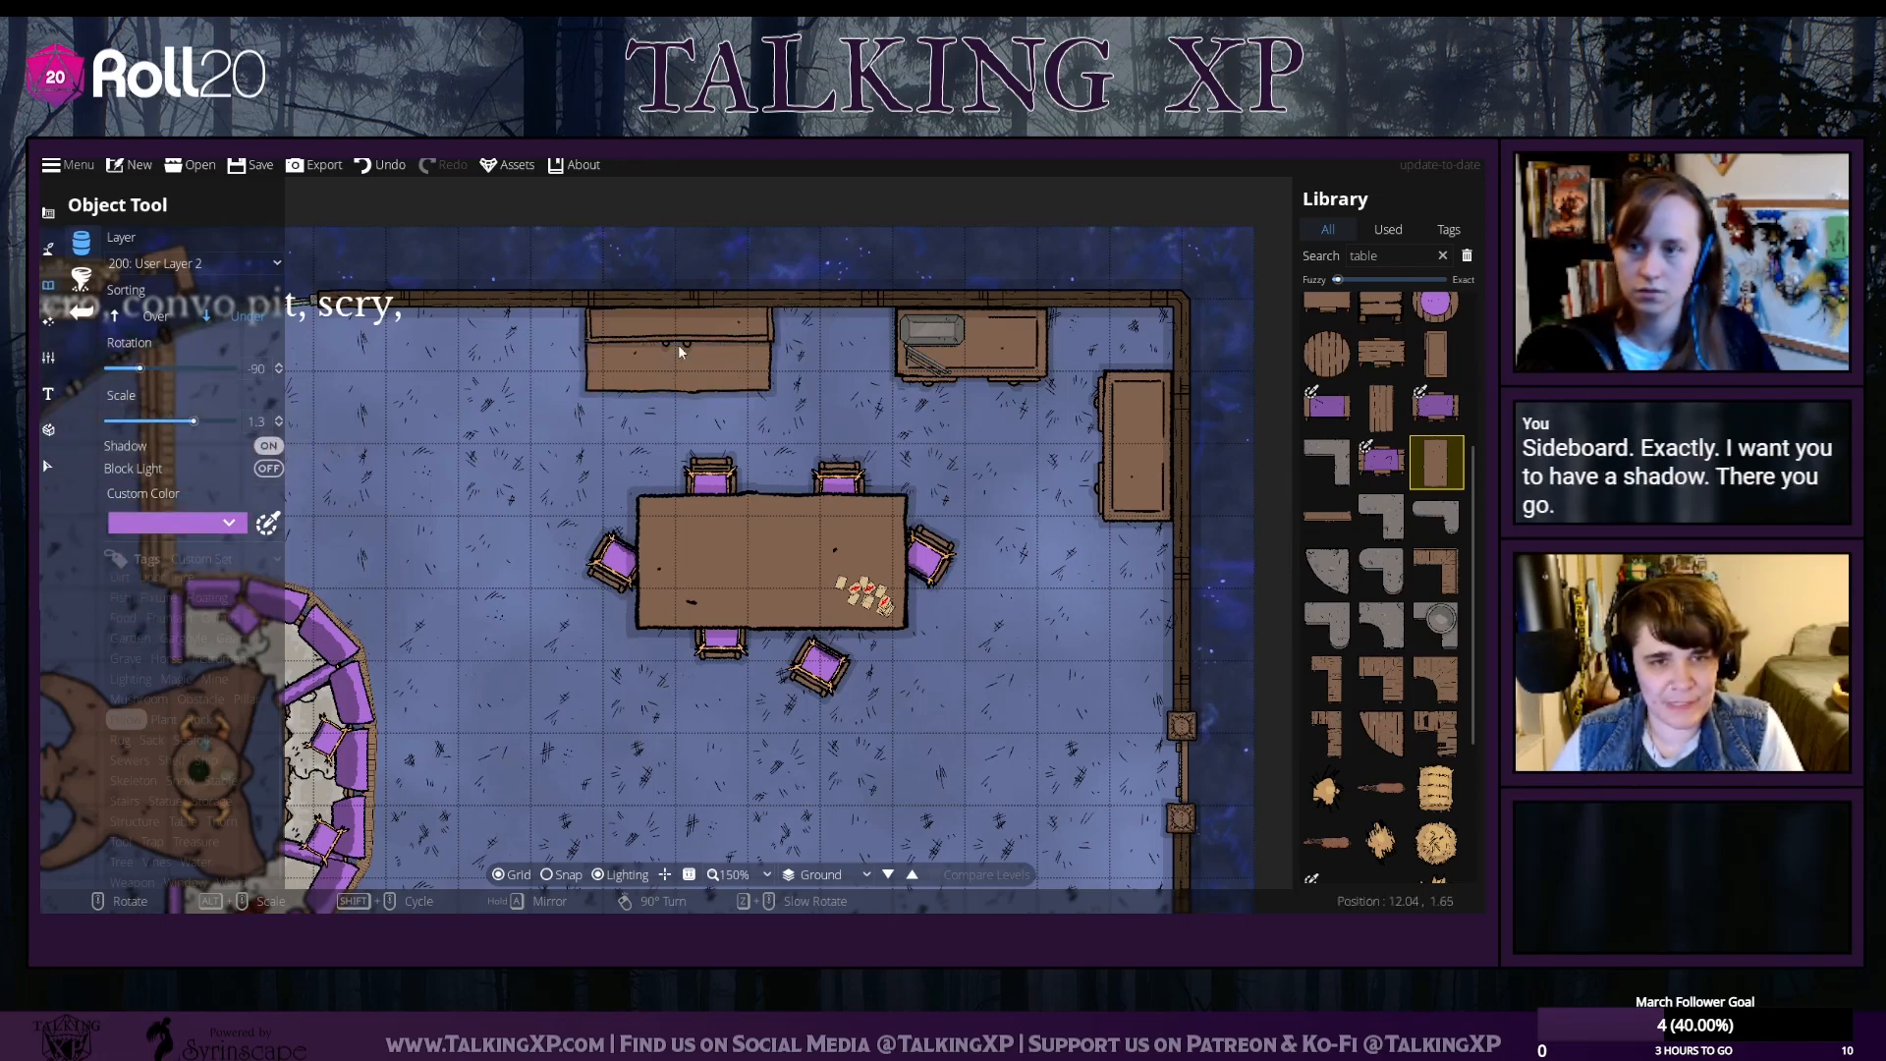
scroll(679, 352, "down", 2)
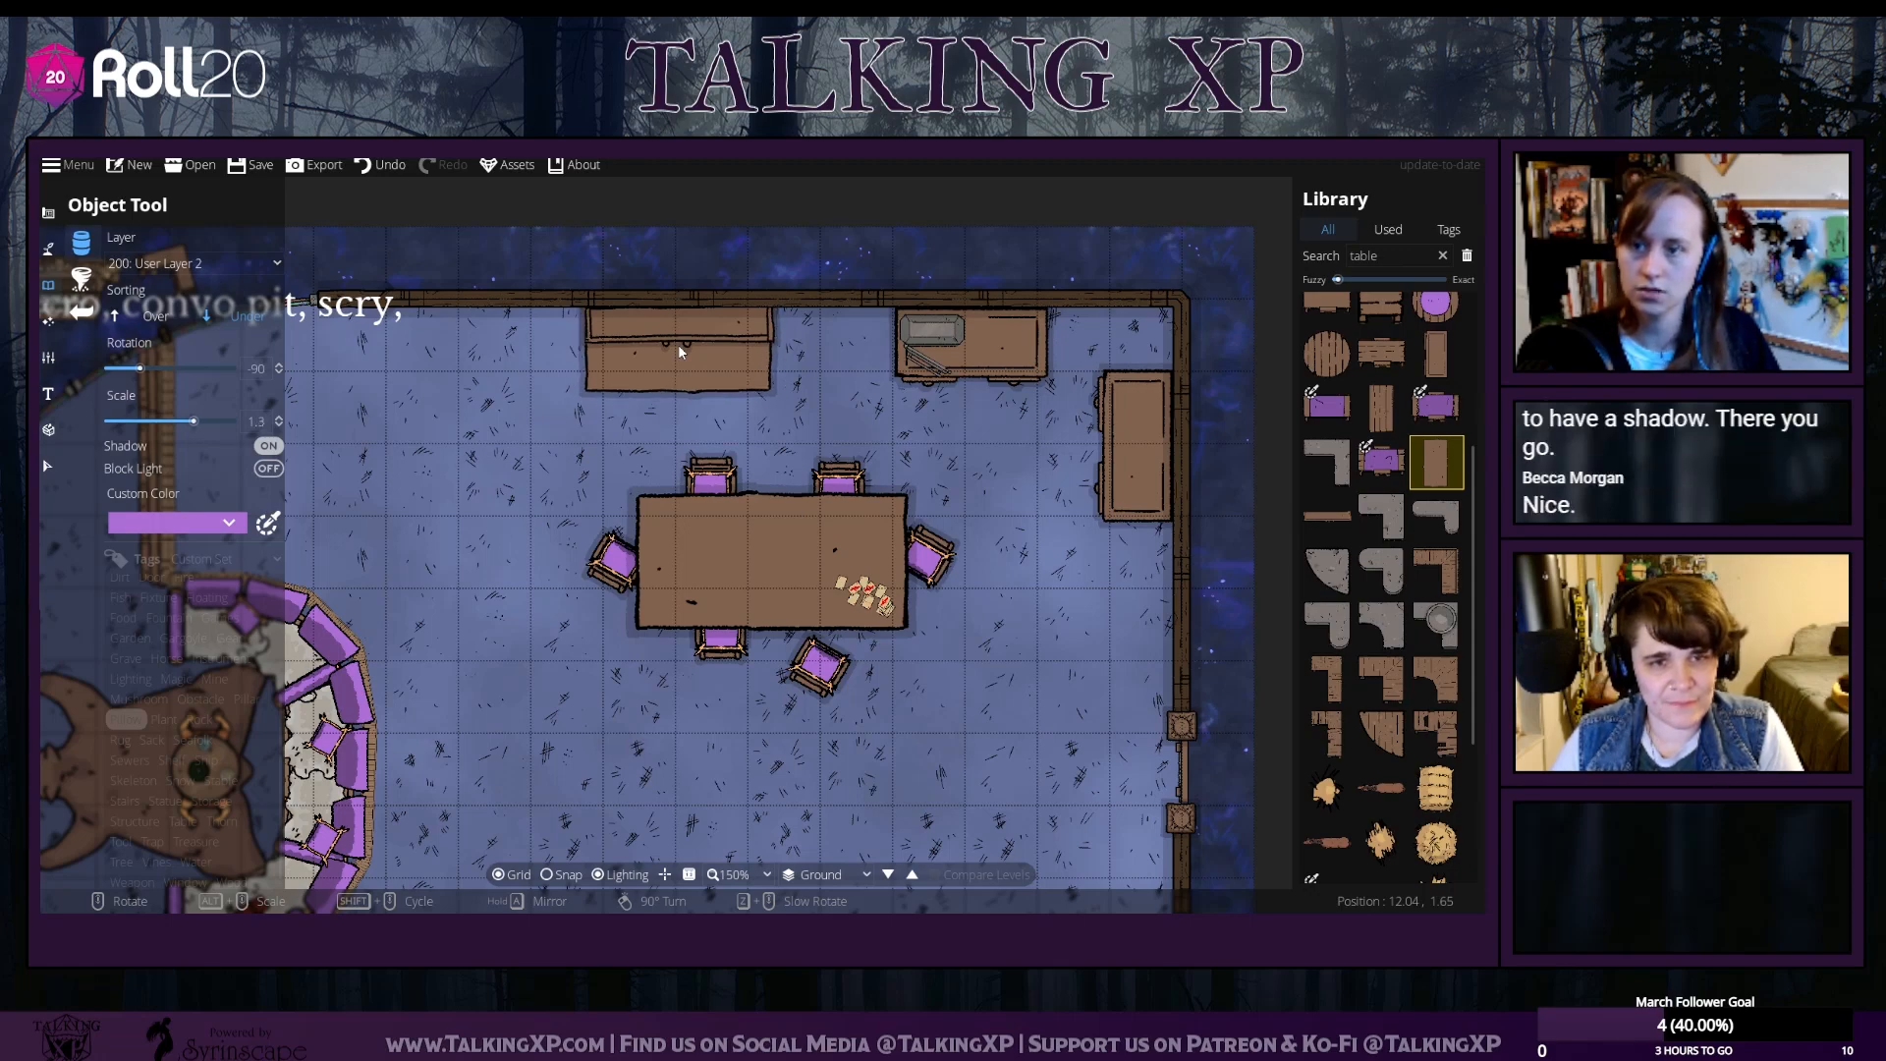
scroll(680, 351, "up", 1)
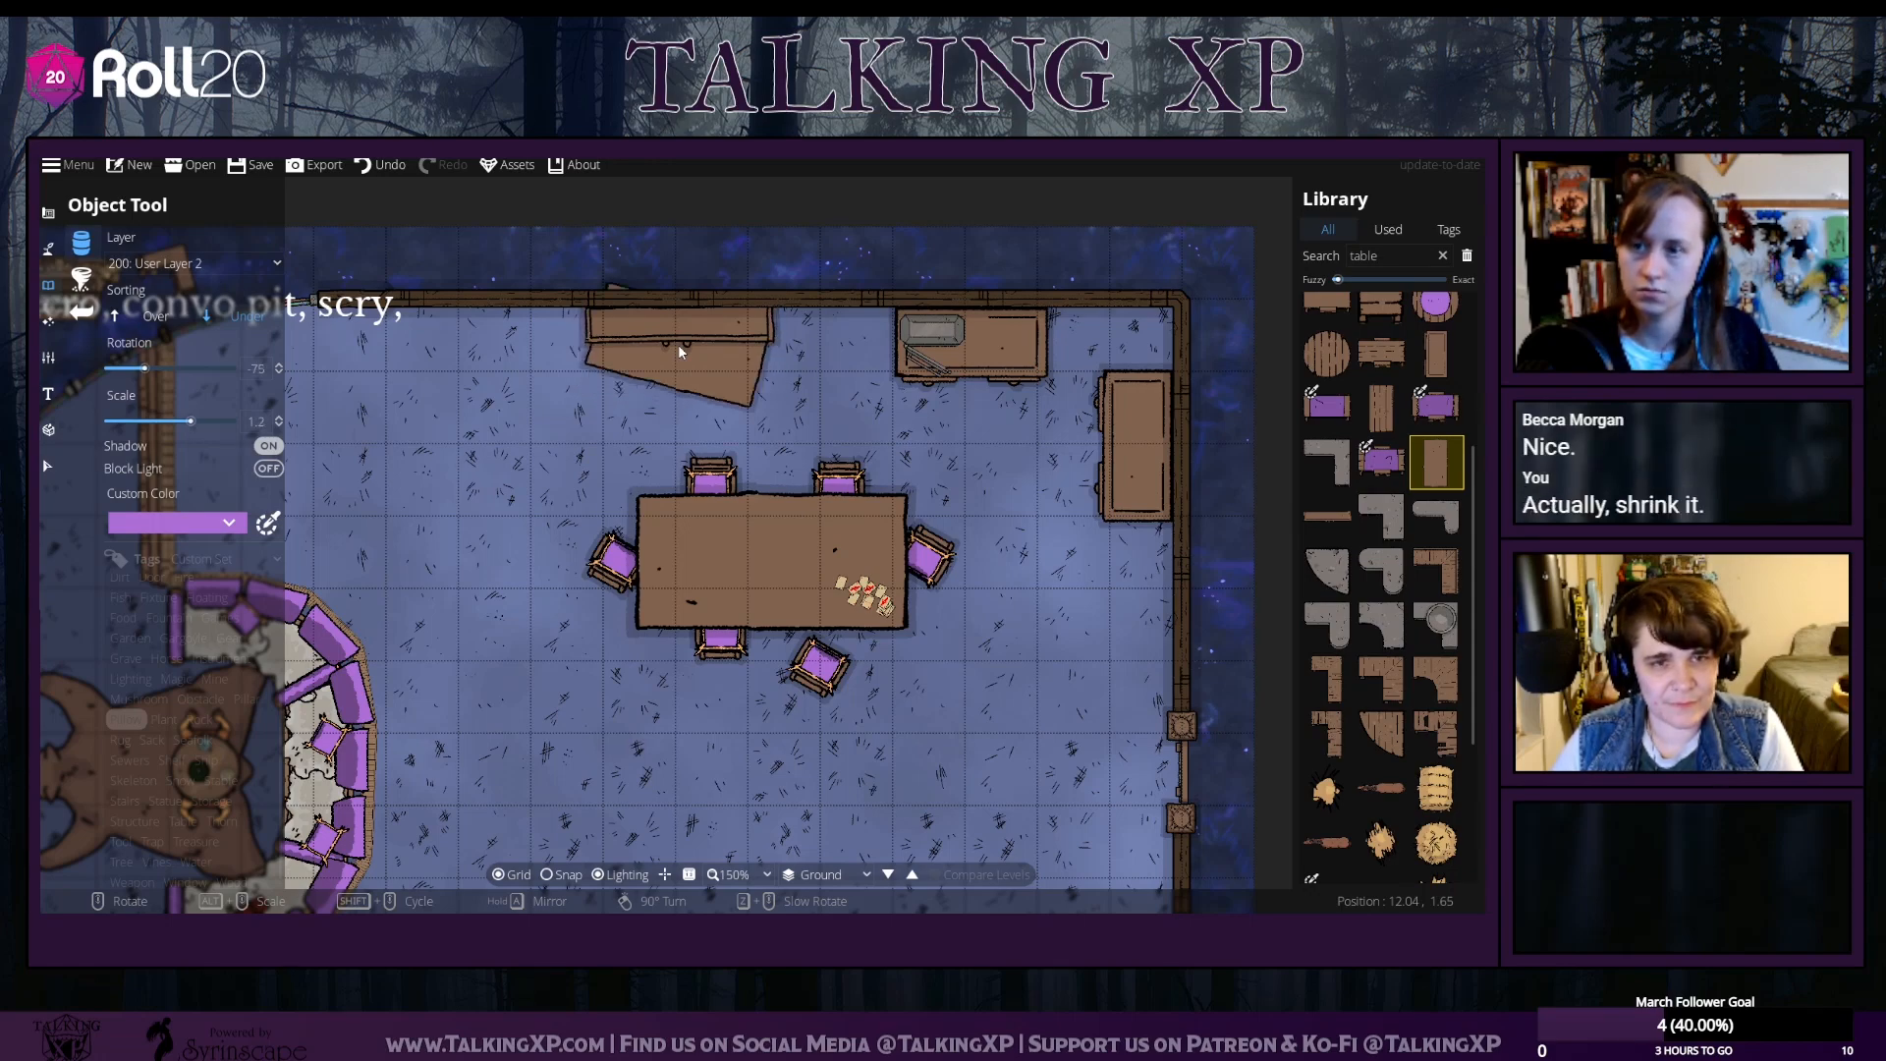
scroll(680, 351, "down", 1)
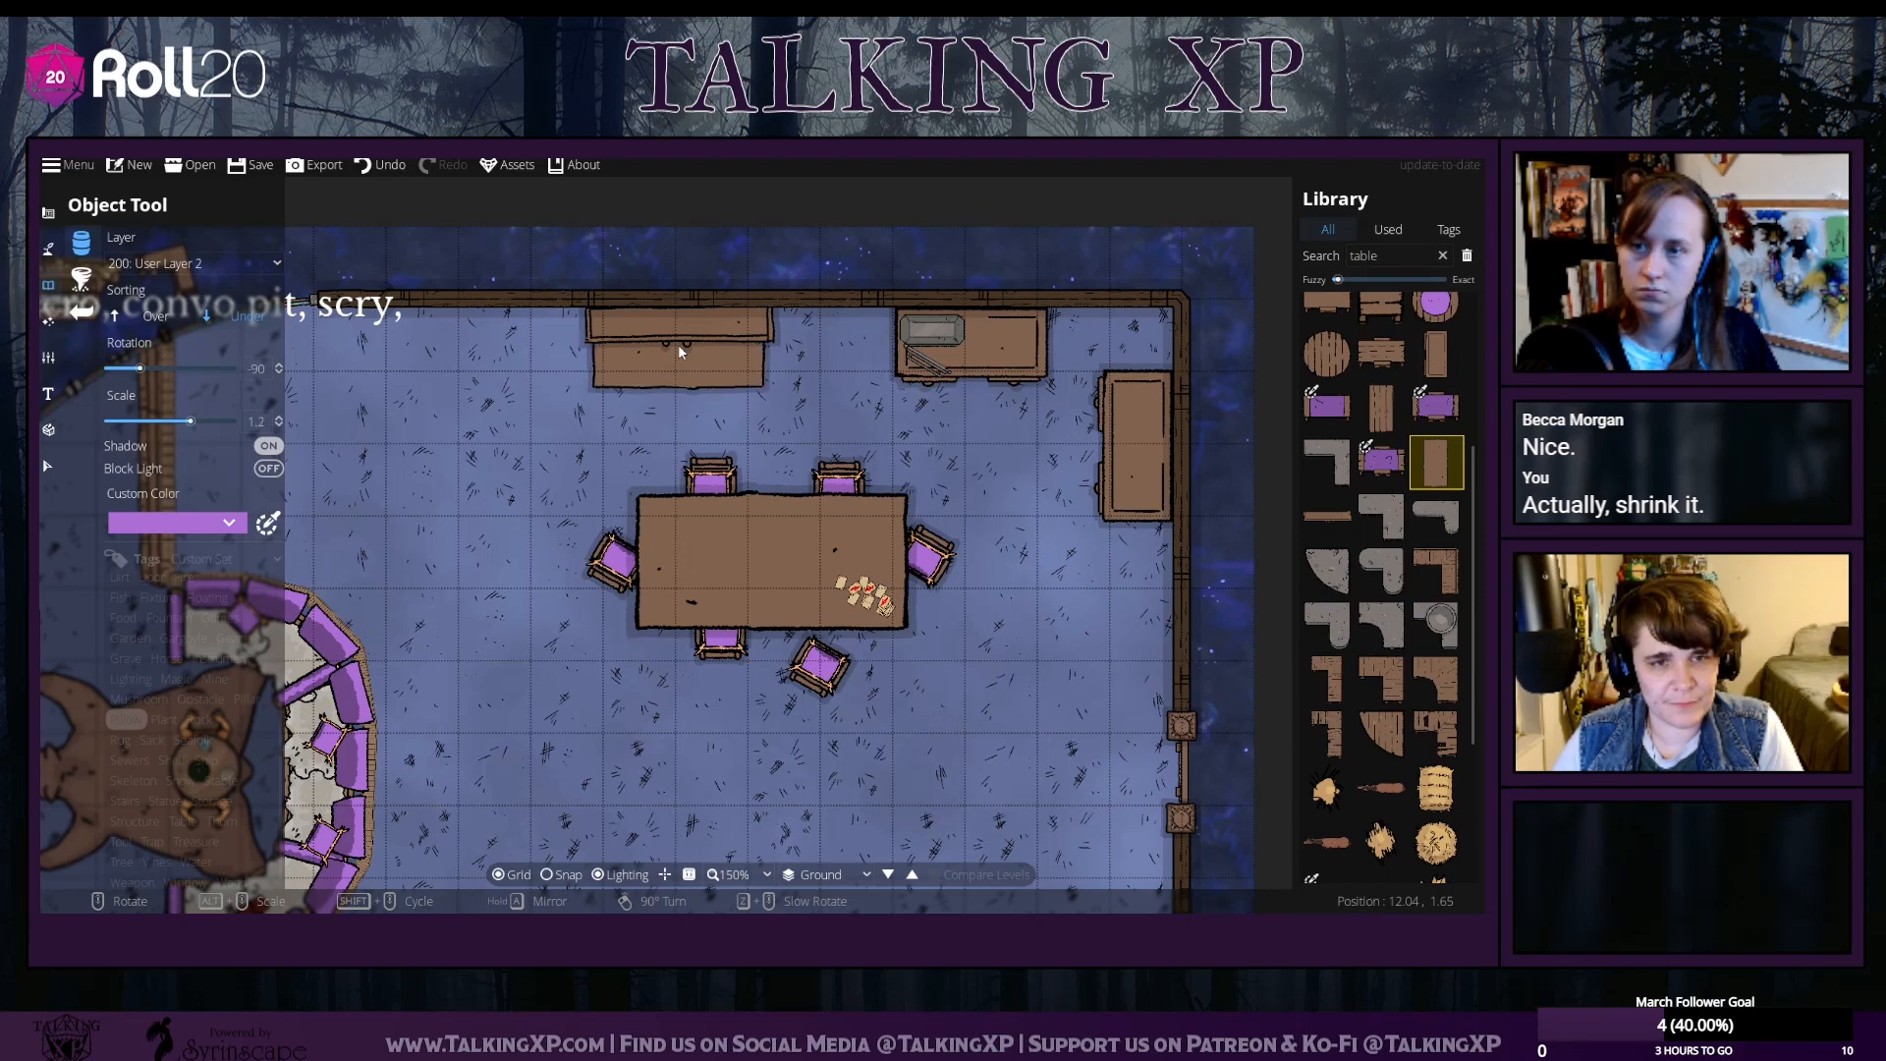
scroll(680, 352, "up", 1)
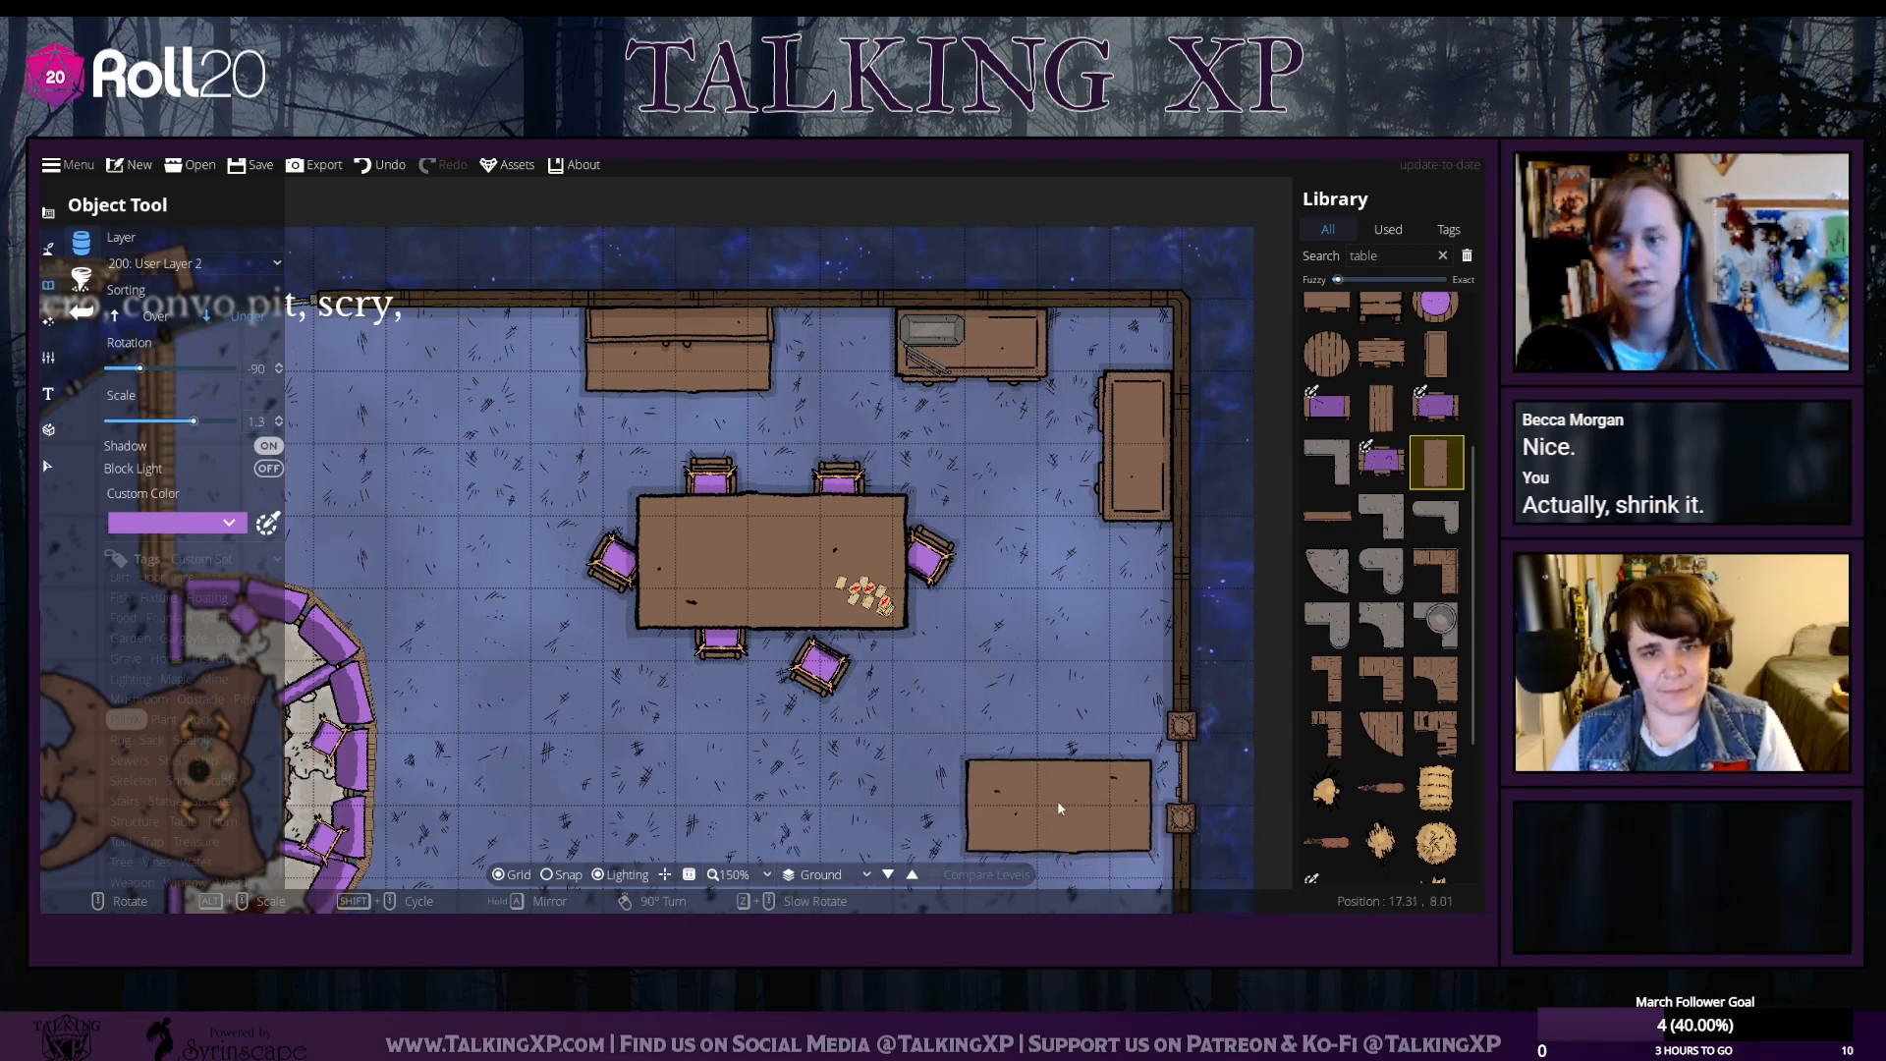
Search the object library for "carp" to find a carpet for the dining area
left_click_drag(1057, 800, 878, 654)
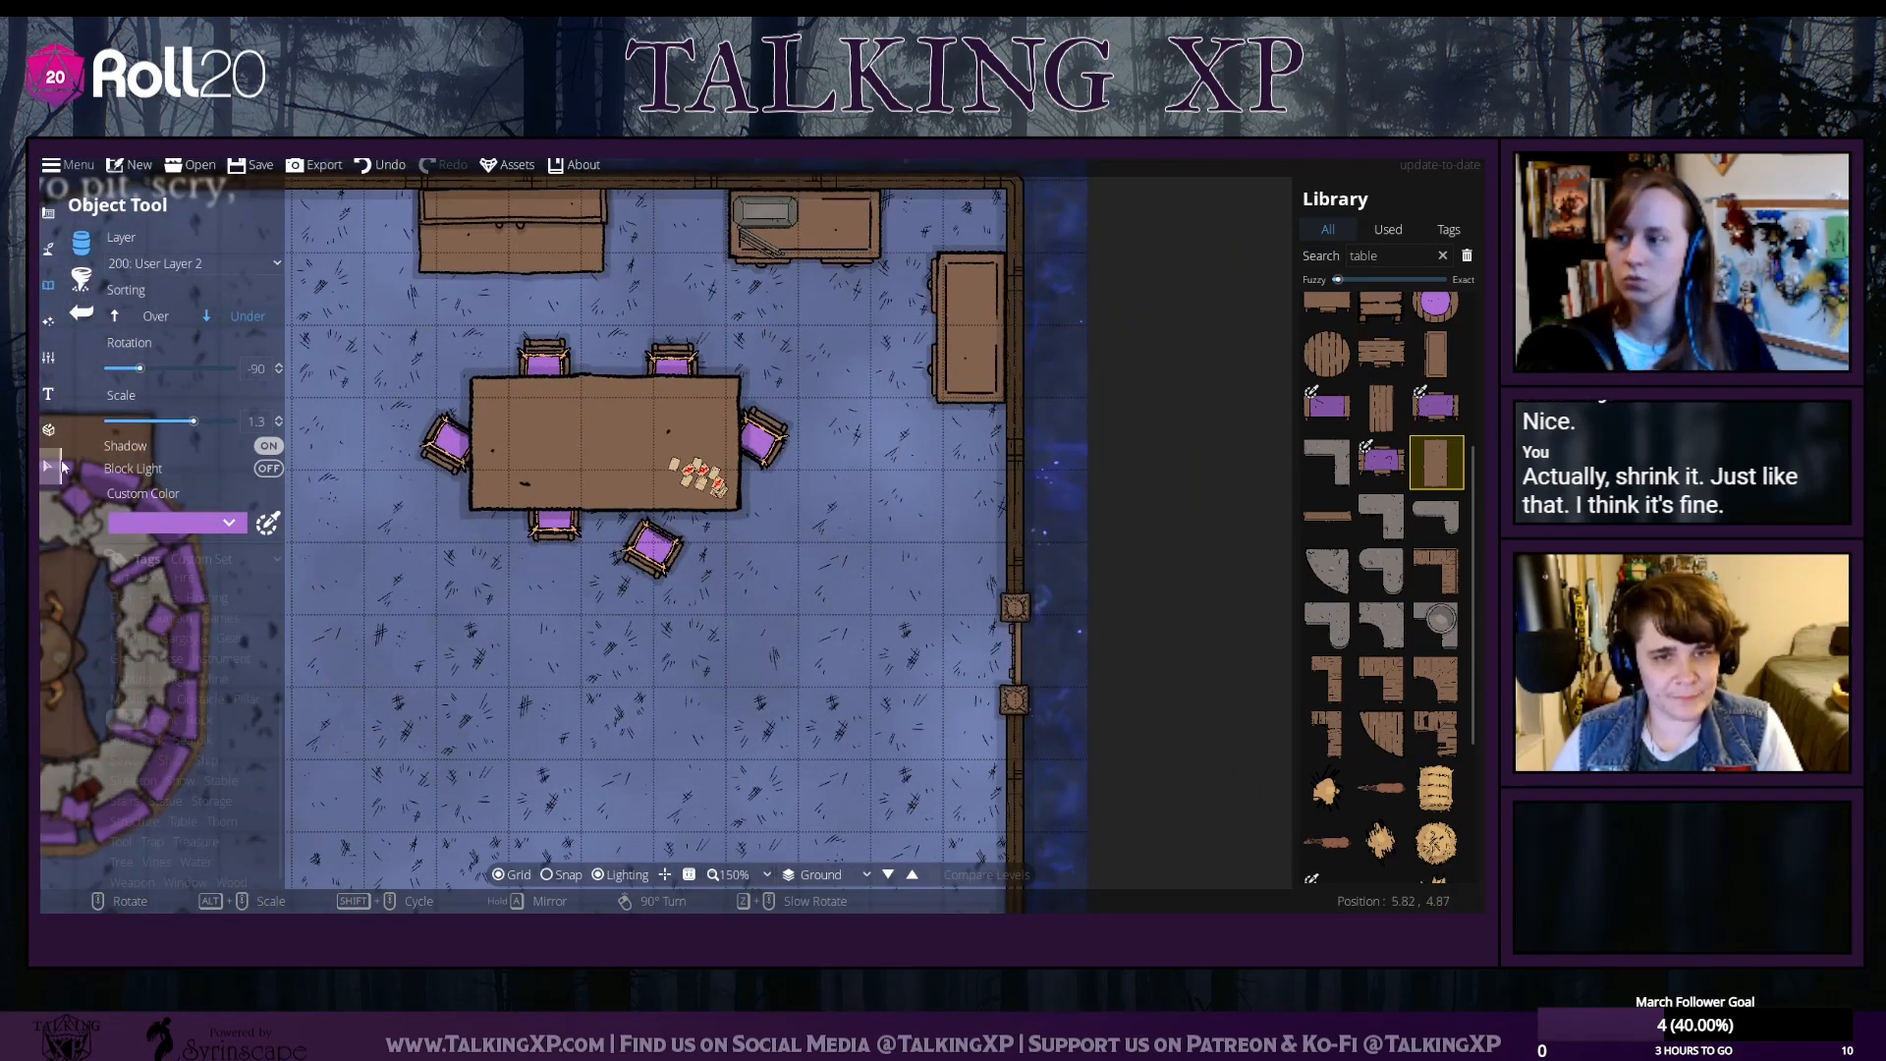
left_click(47, 466)
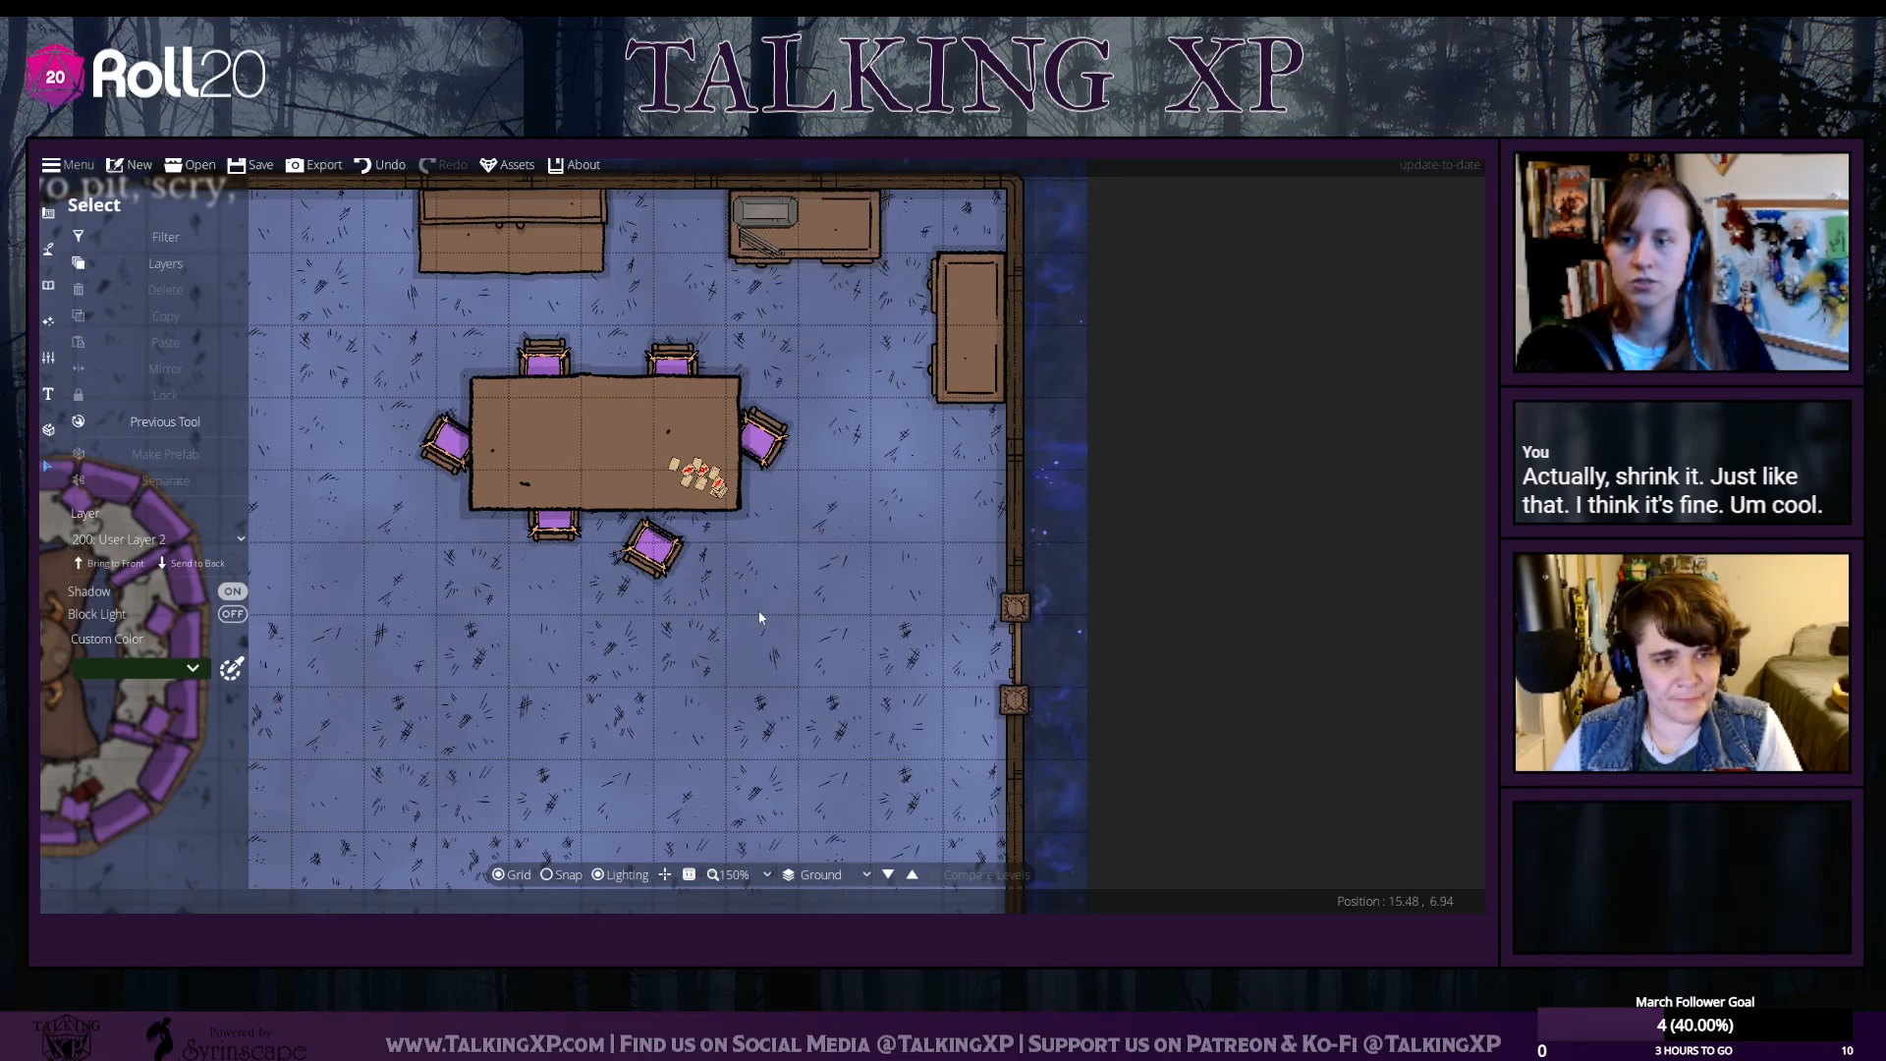
scroll(759, 611, "up", 1)
left_click_drag(758, 611, 728, 512)
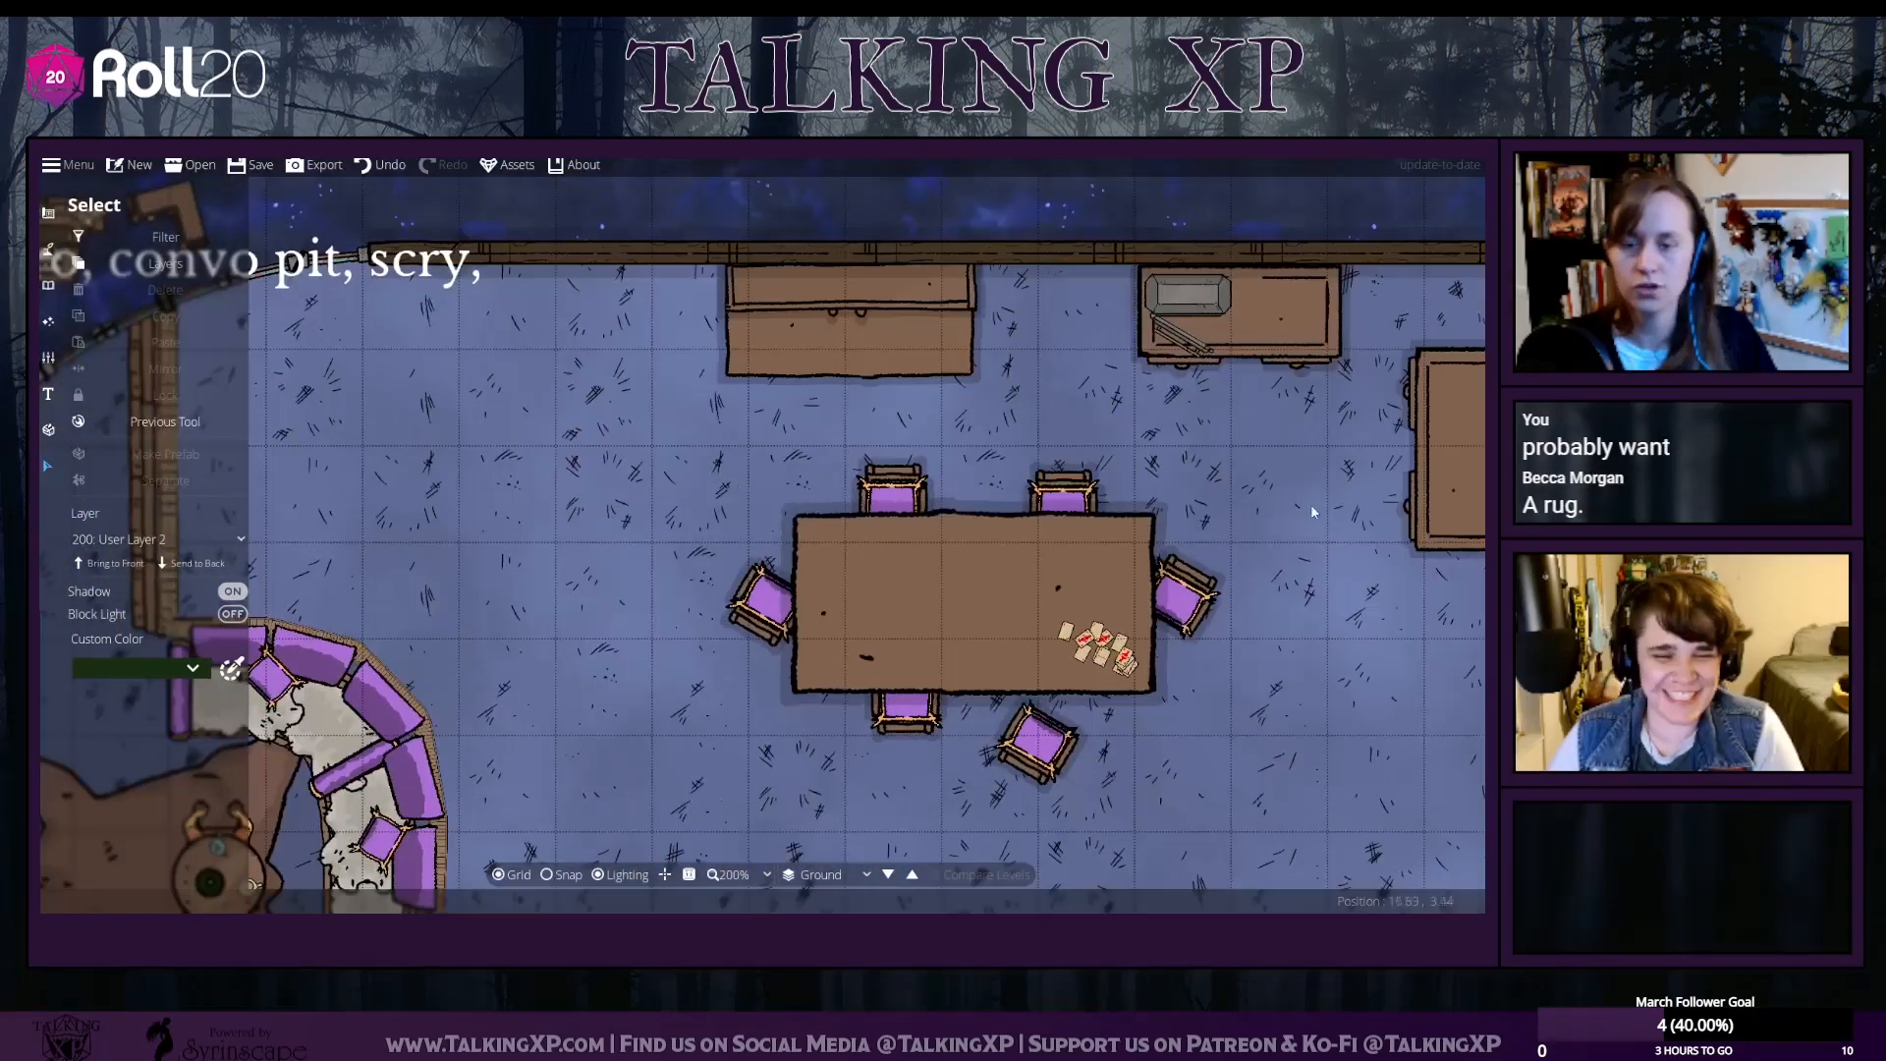
left_click_drag(1312, 511, 1170, 489)
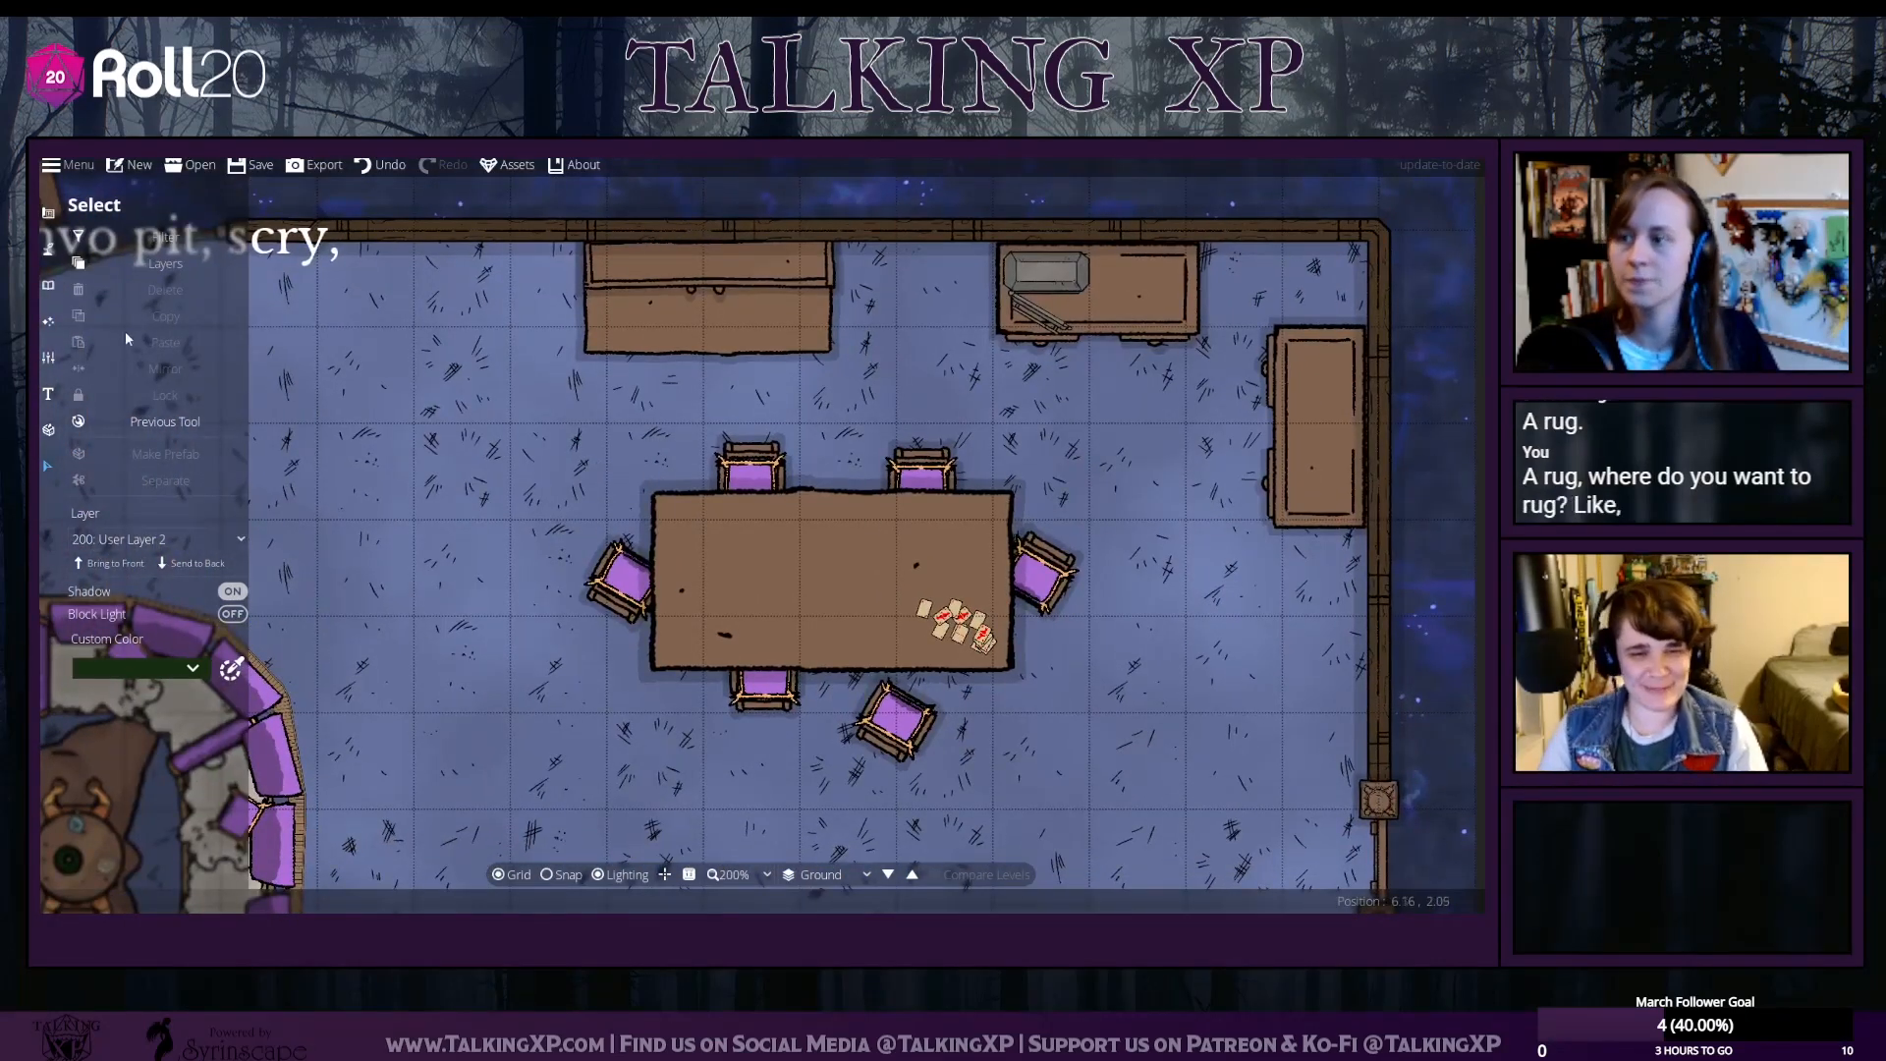
left_click(47, 285)
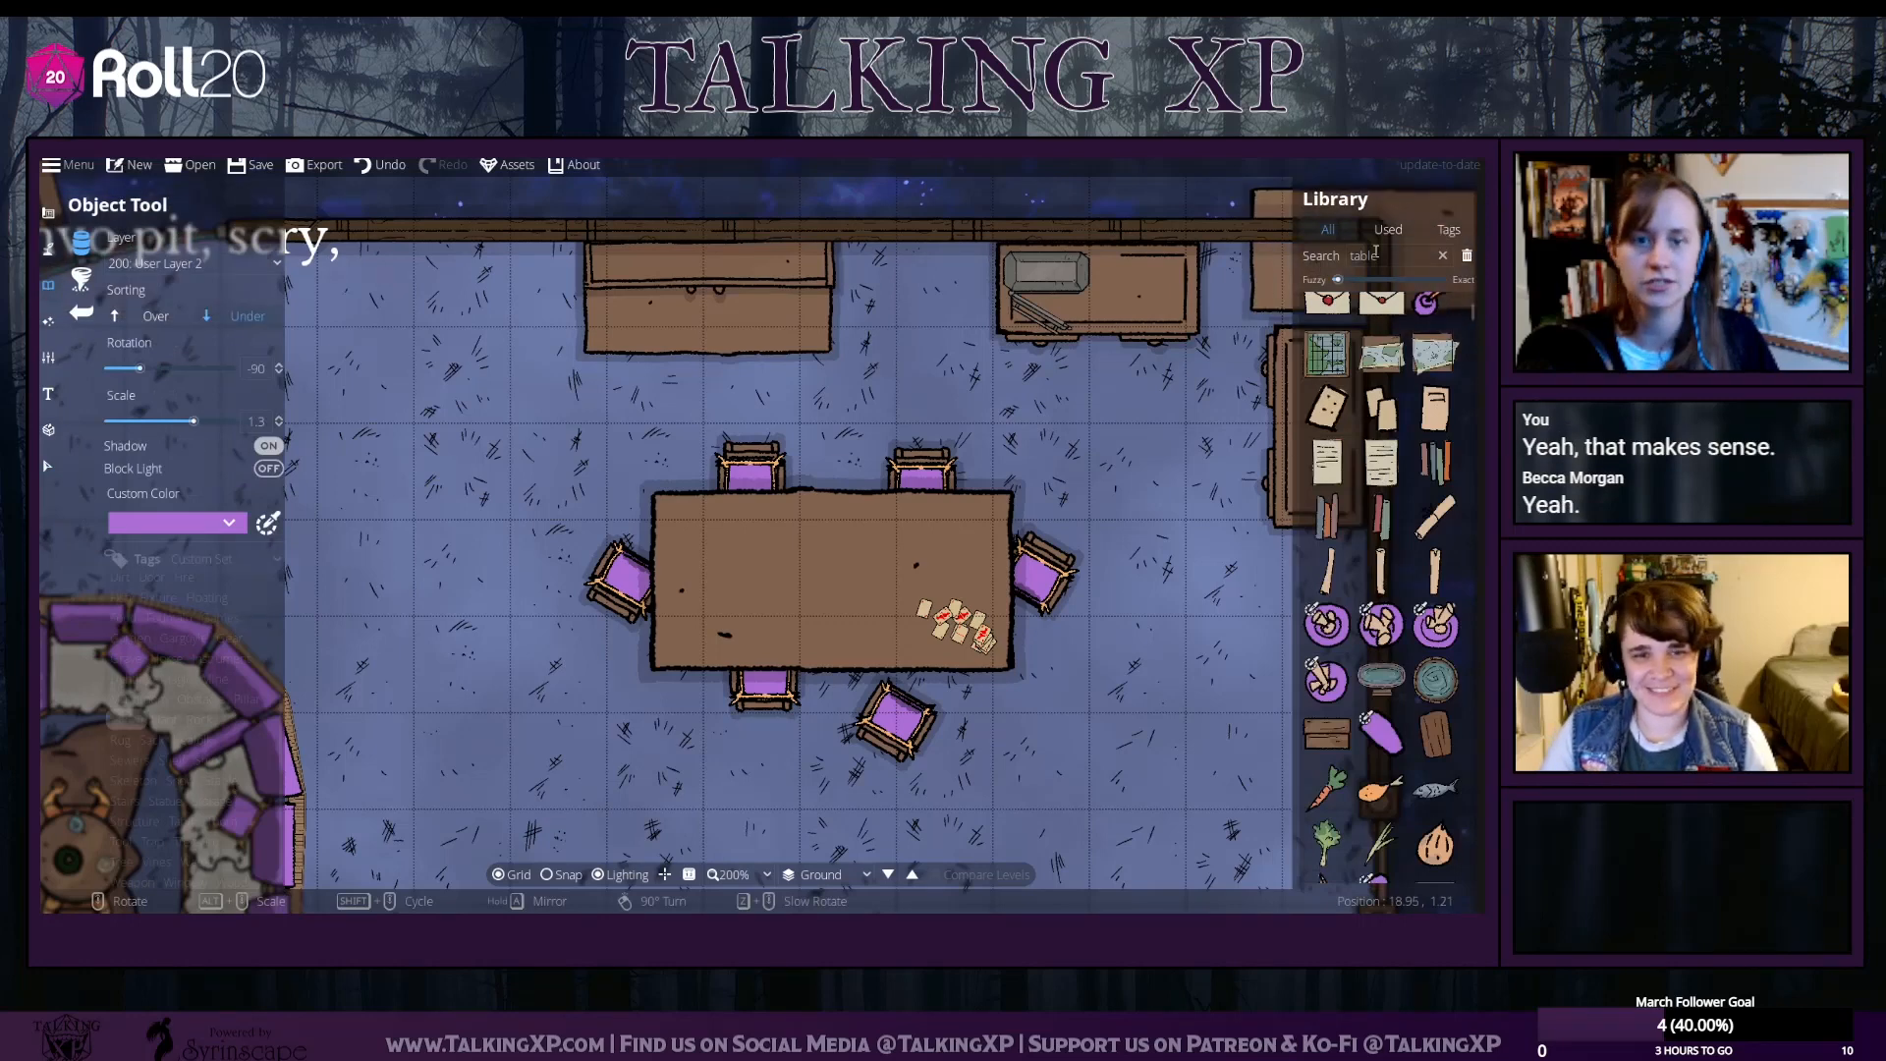
scroll(1426, 580, "up", 4)
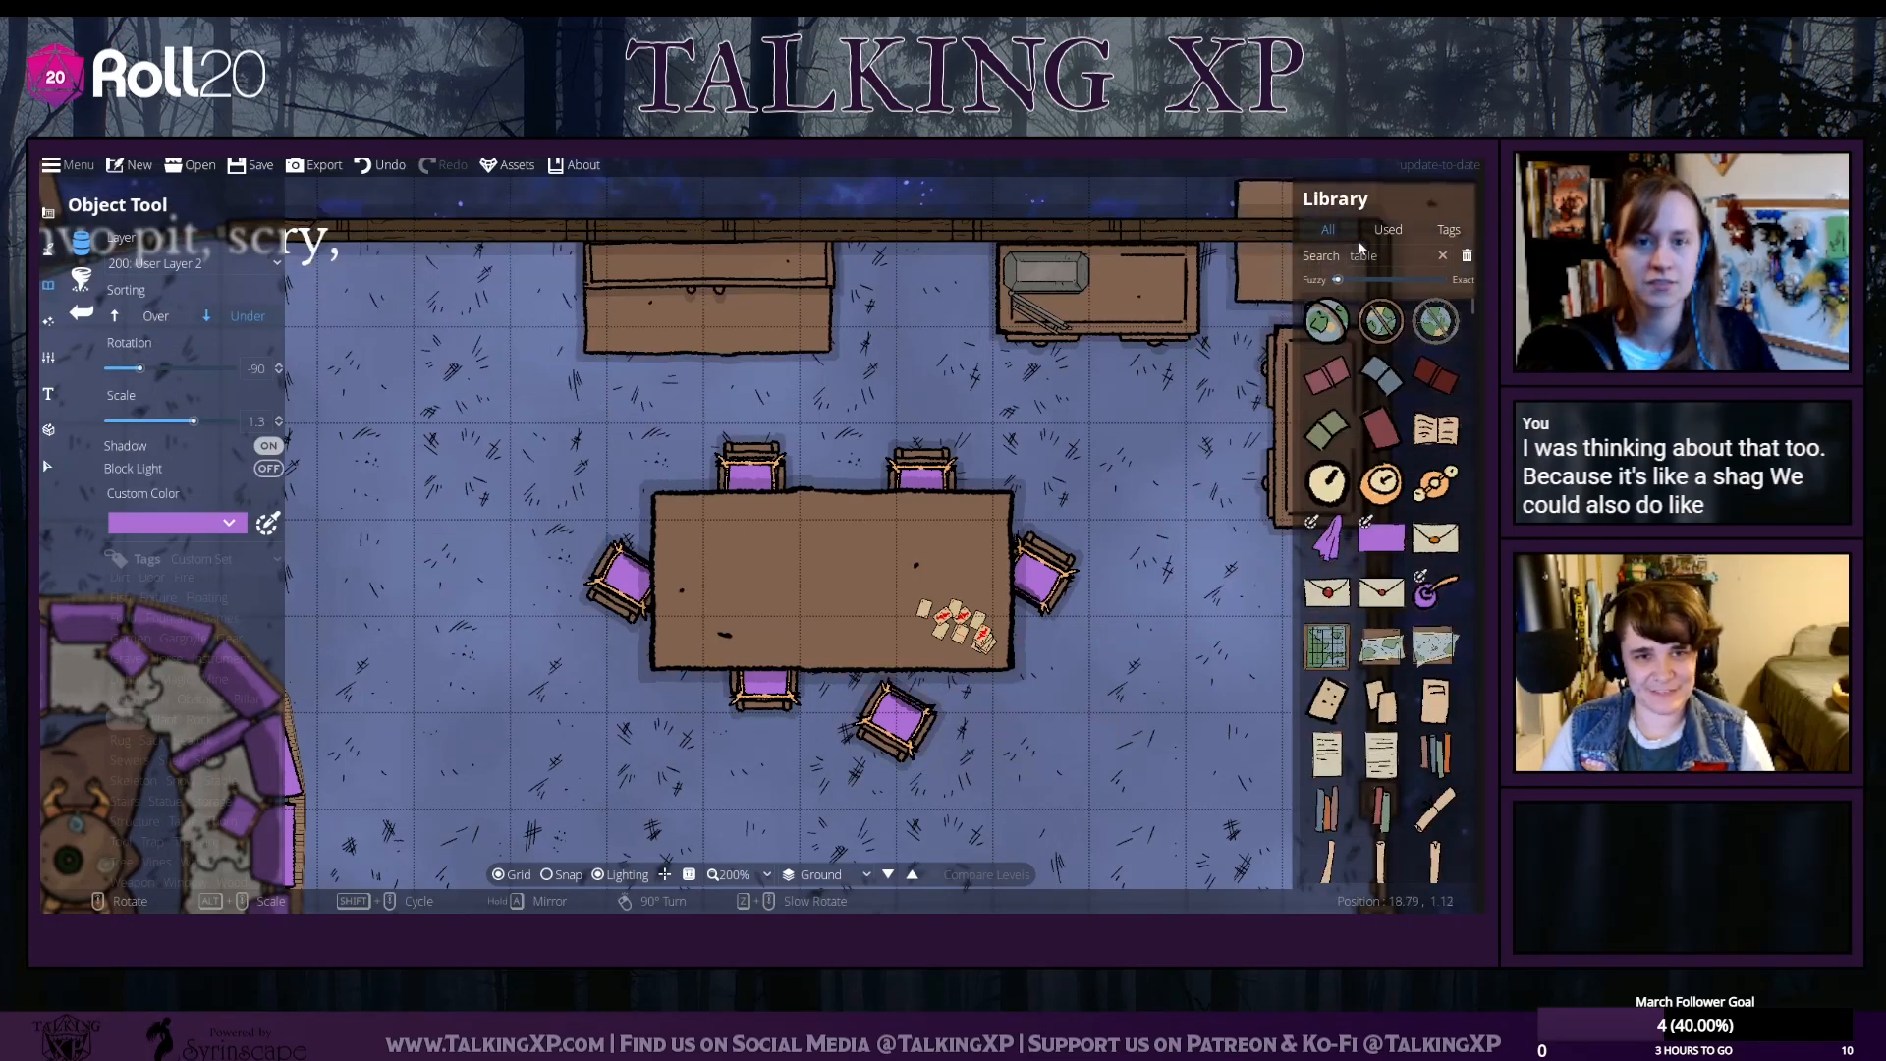
left_click_drag(1381, 258, 1318, 268)
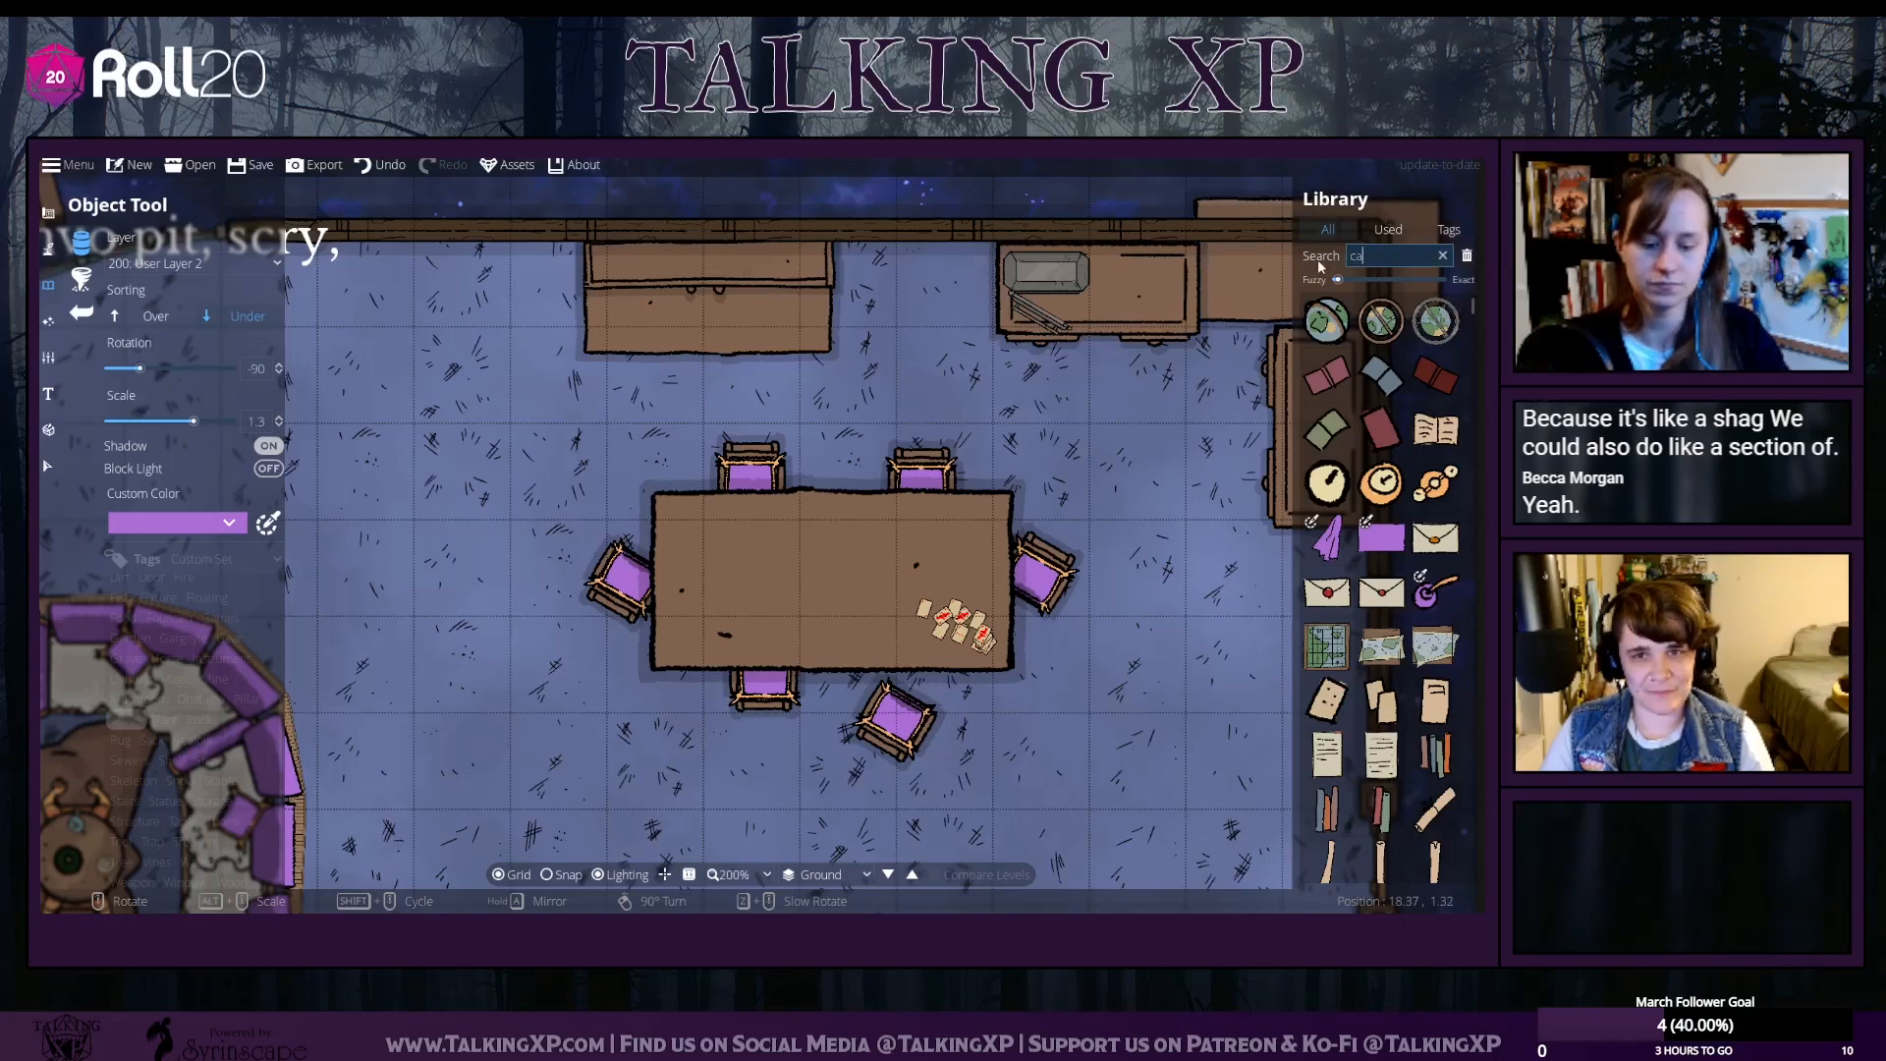
type("carpet")
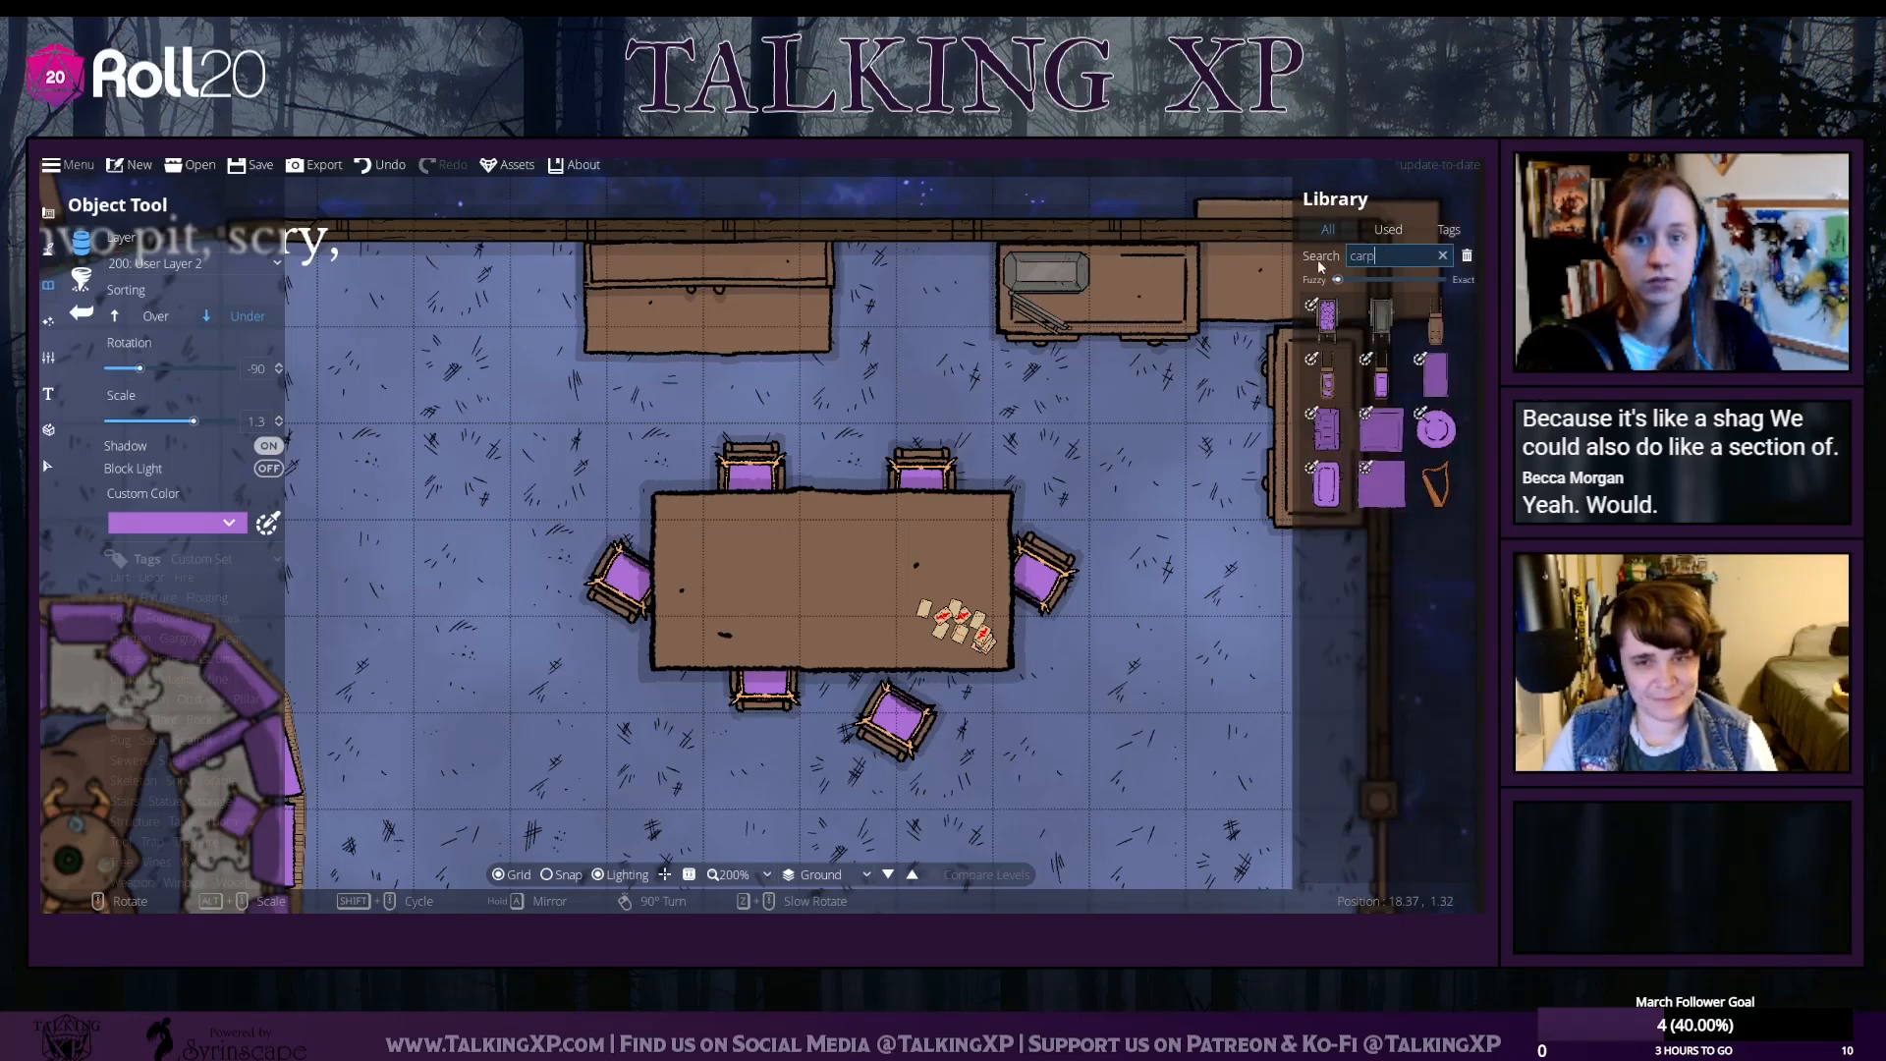
Choose the bordered rectangular carpet, turn off its shadow and enlarge it to scale 2.9 at -90 rotation to fit around the dining table
left_click(1435, 377)
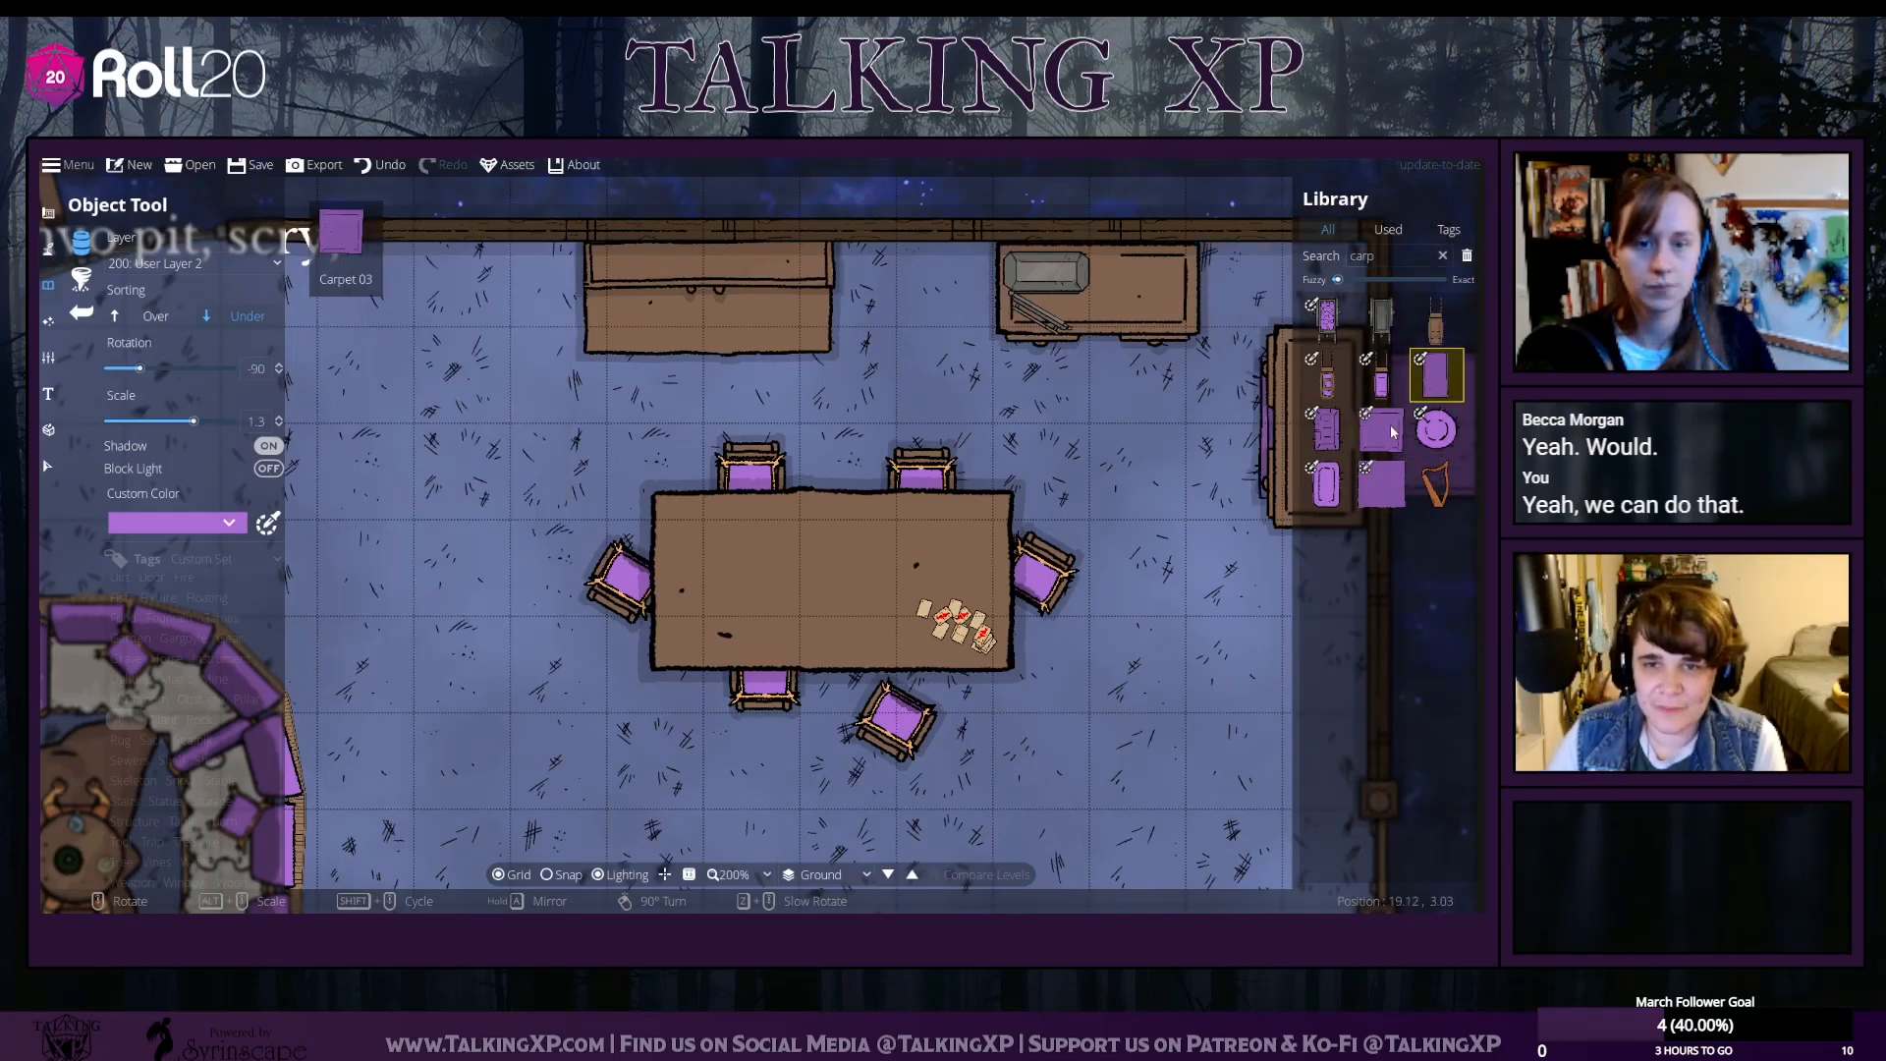
left_click(1382, 484)
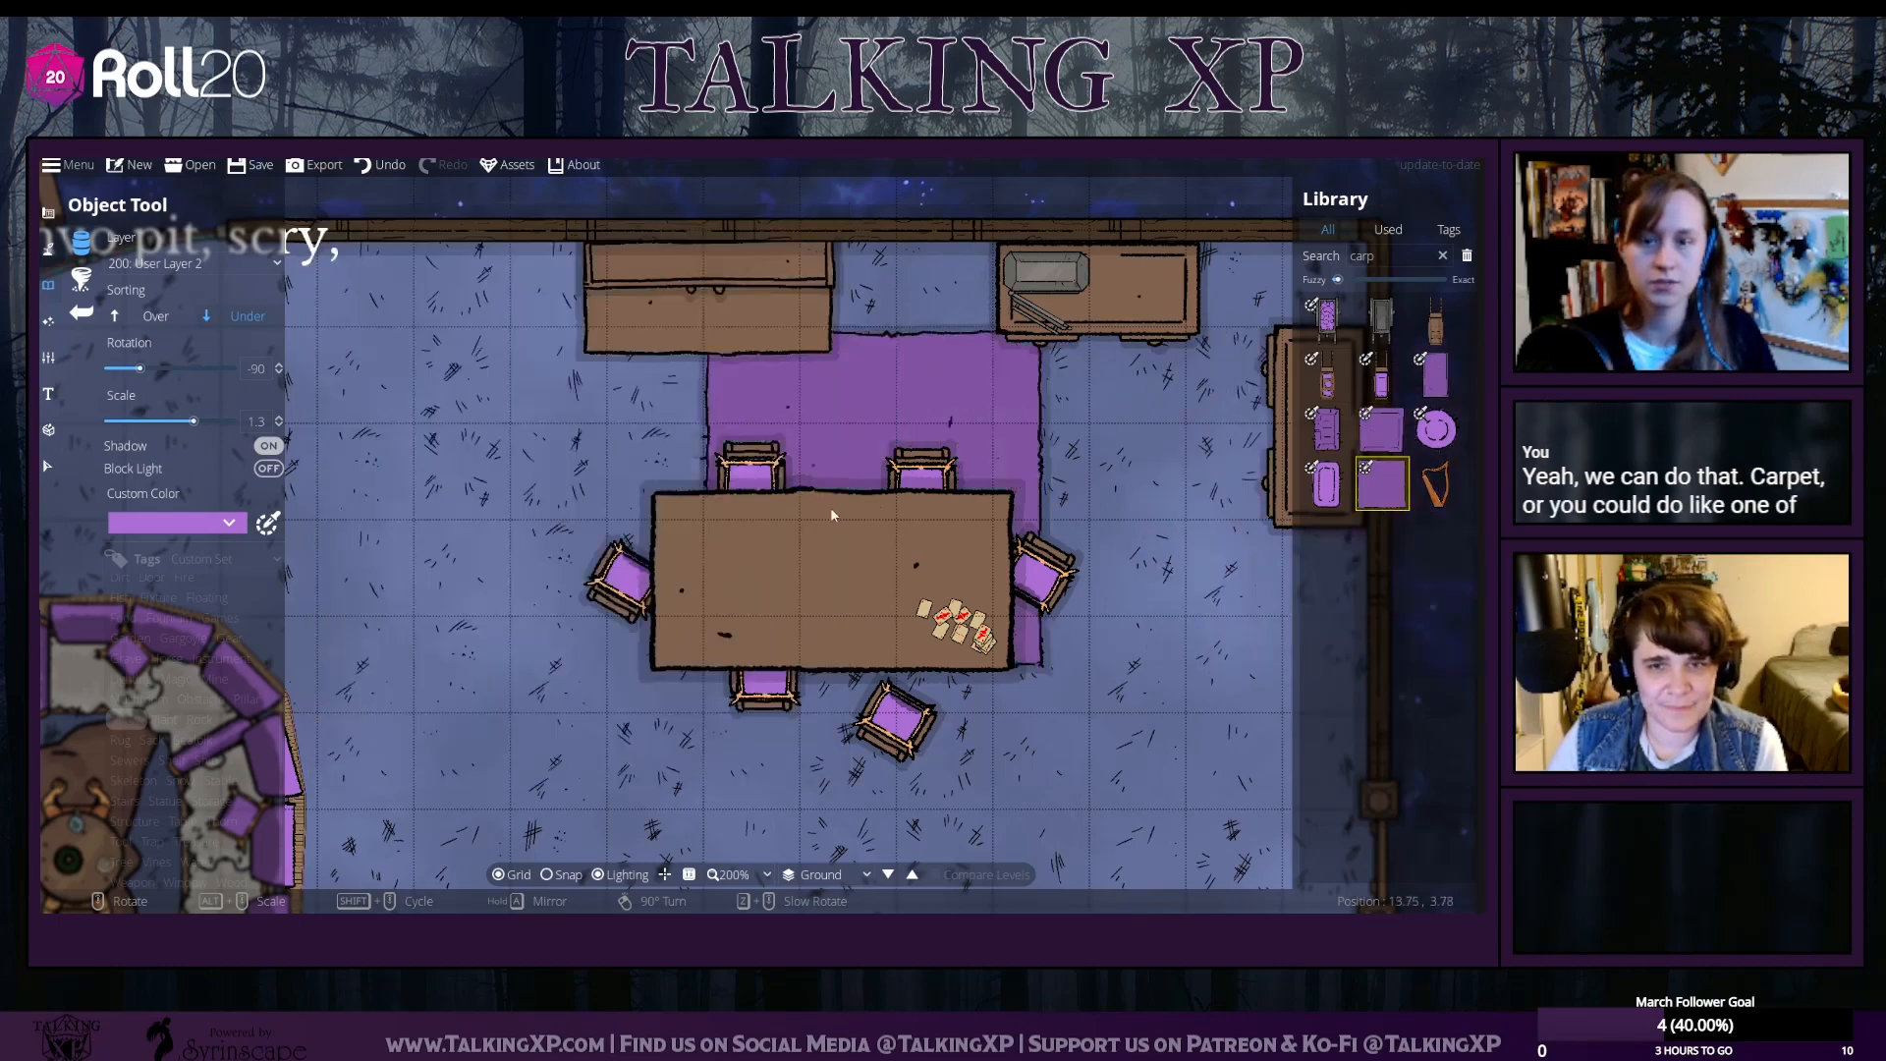
scroll(832, 514, "up", 5, "shift")
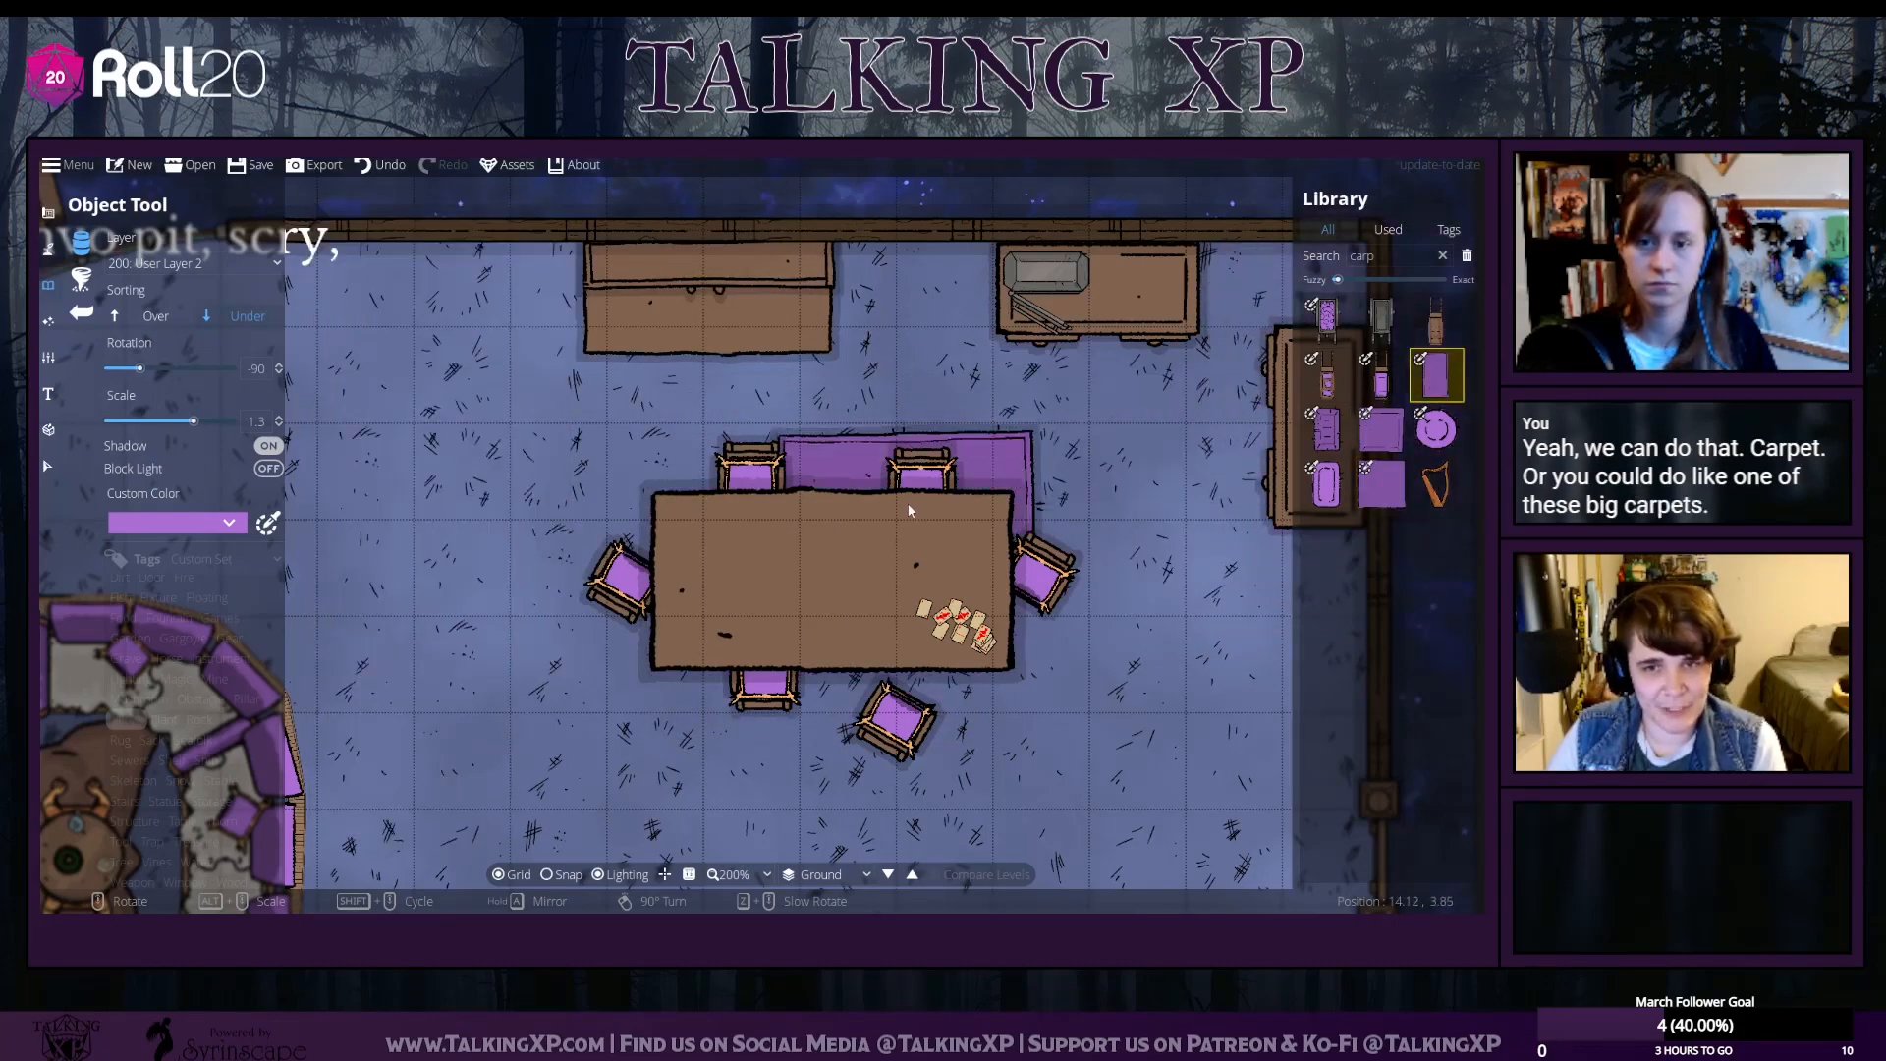
scroll(910, 511, "up", 12, "alt")
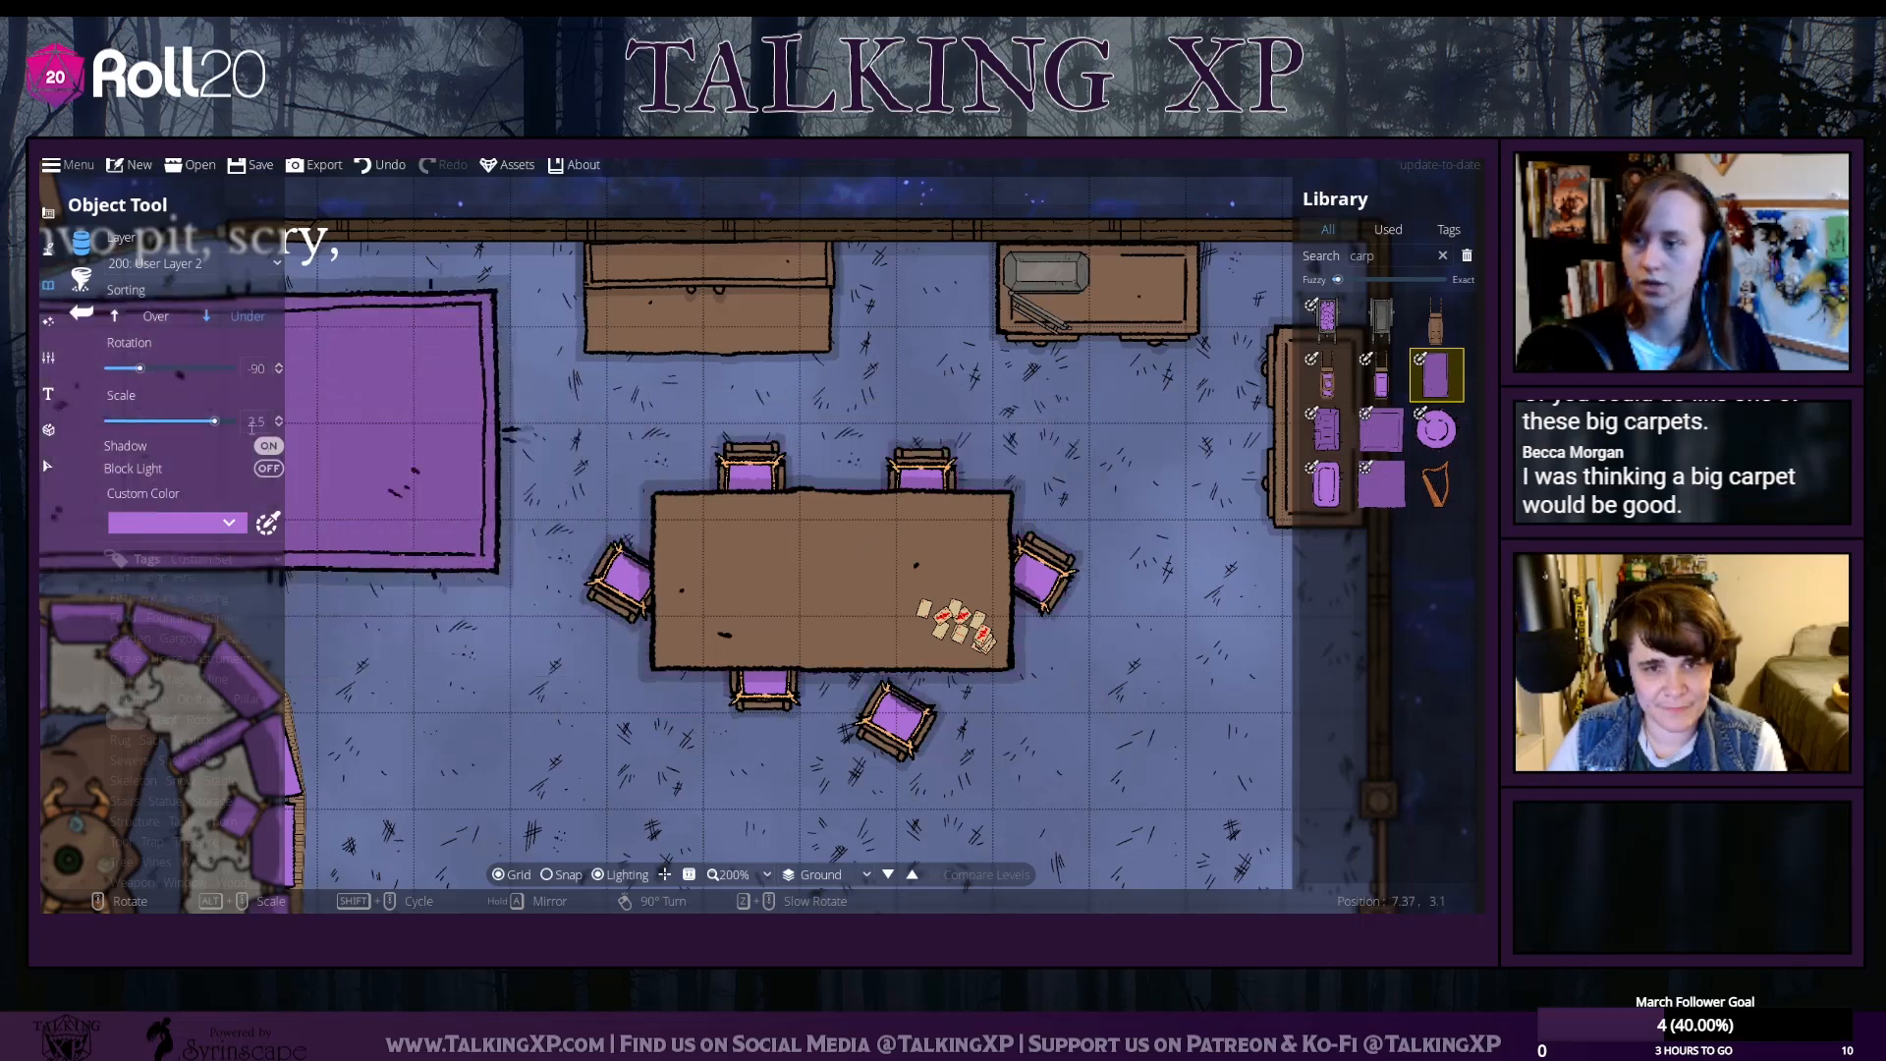
left_click(269, 446)
scroll(833, 588, "up", 1)
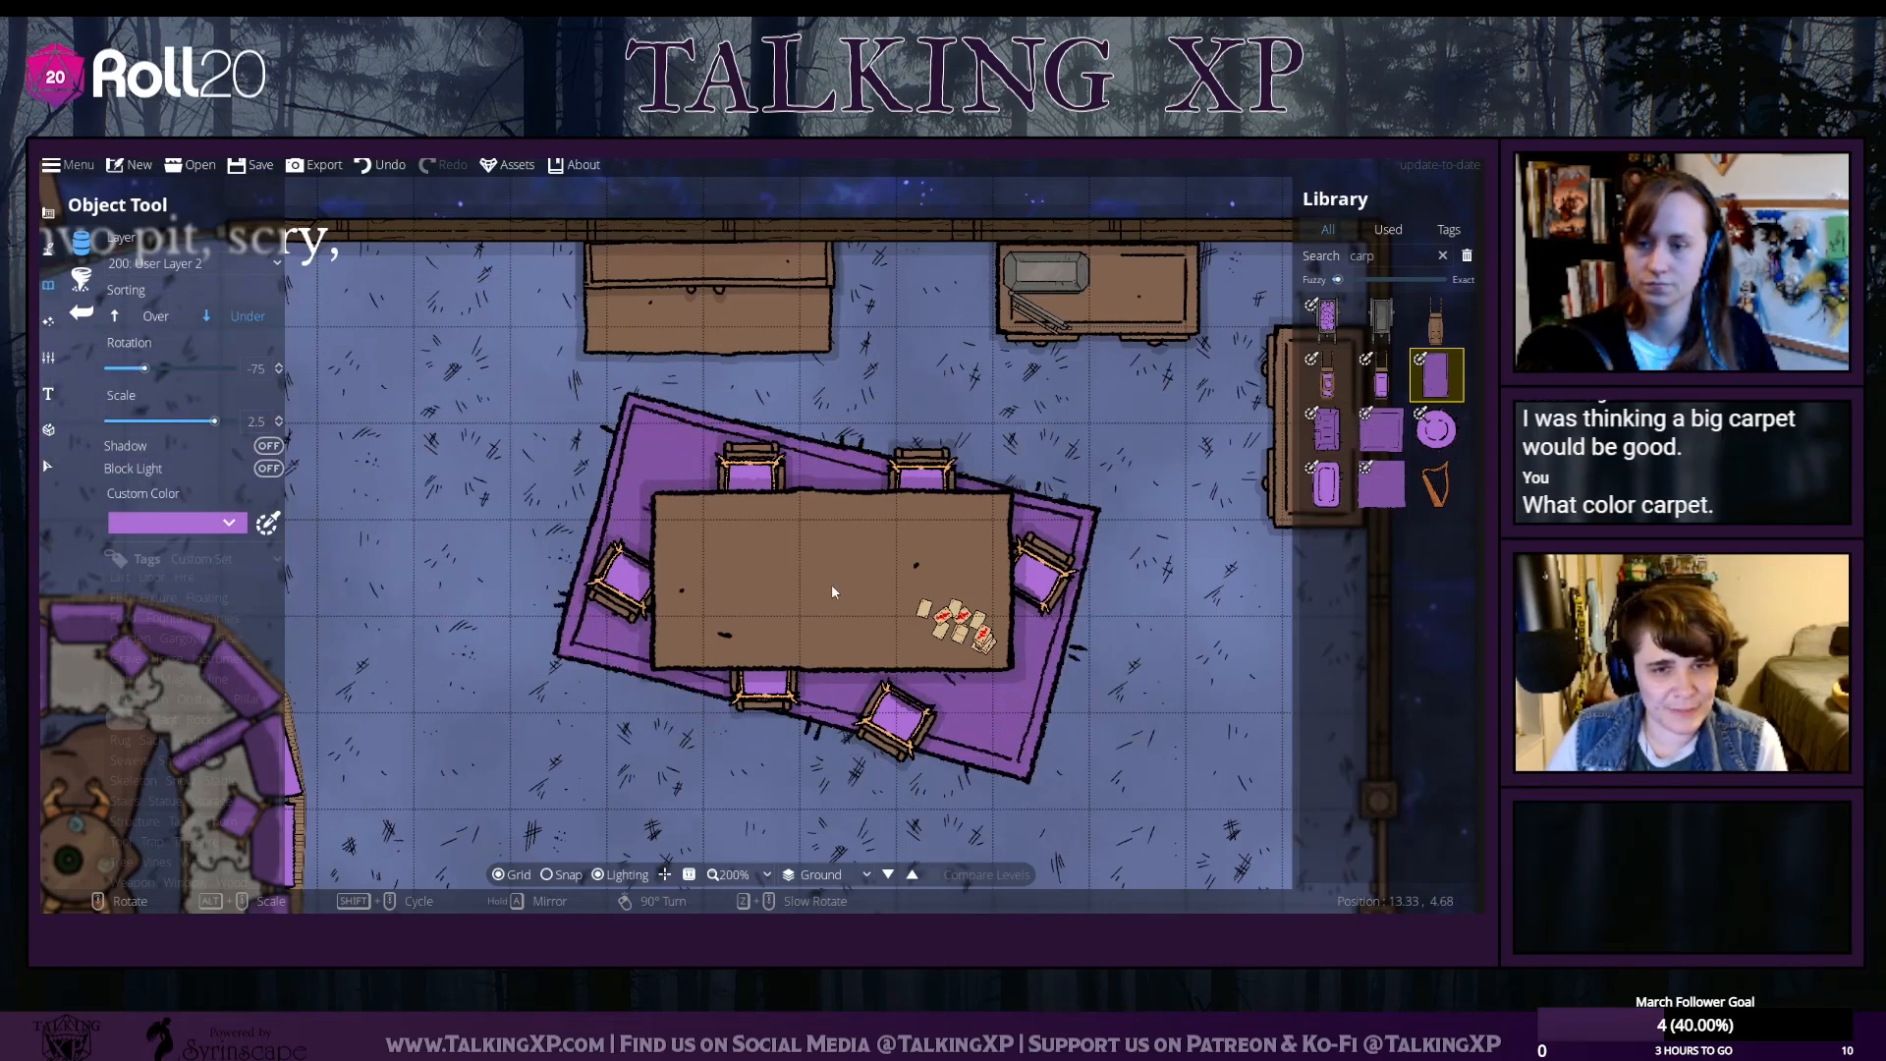
scroll(831, 588, "down", 1)
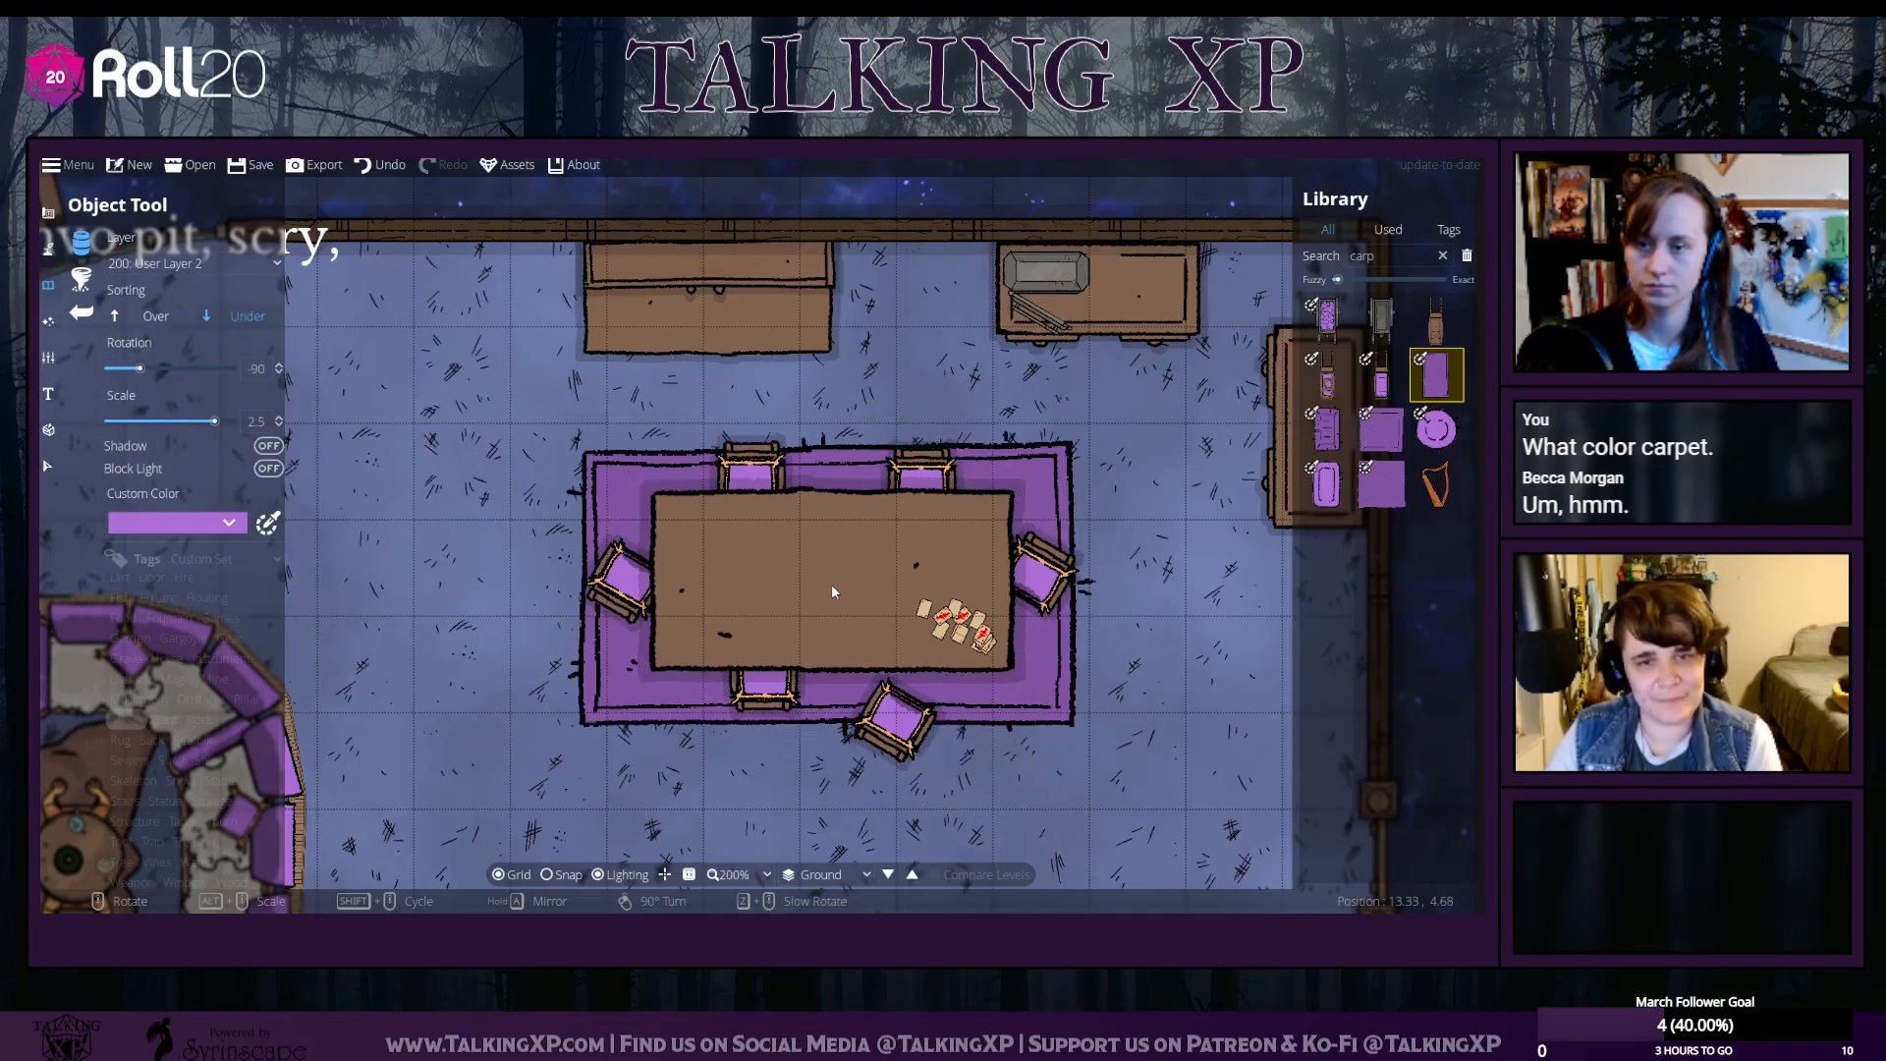
scroll(831, 592, "up", 4, "alt")
scroll(831, 591, "up", 4, "ctrl")
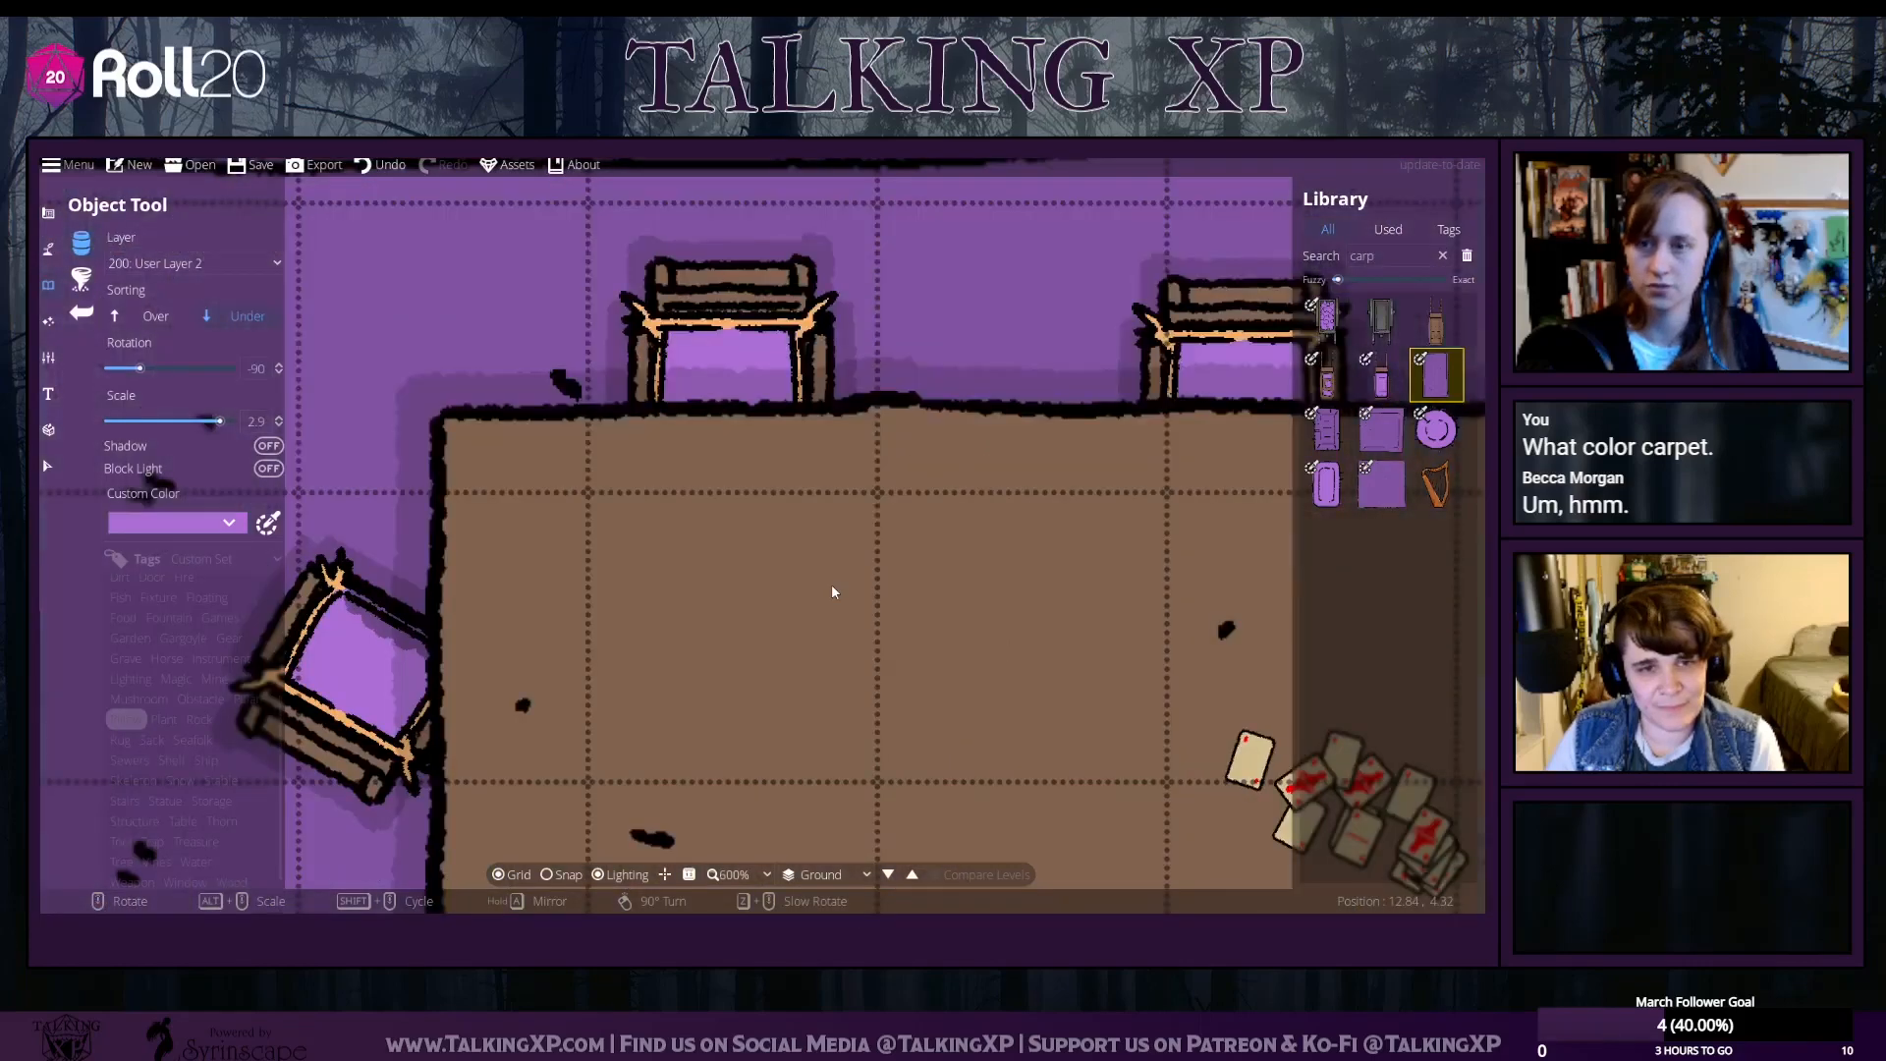
scroll(831, 591, "down", 6, "ctrl")
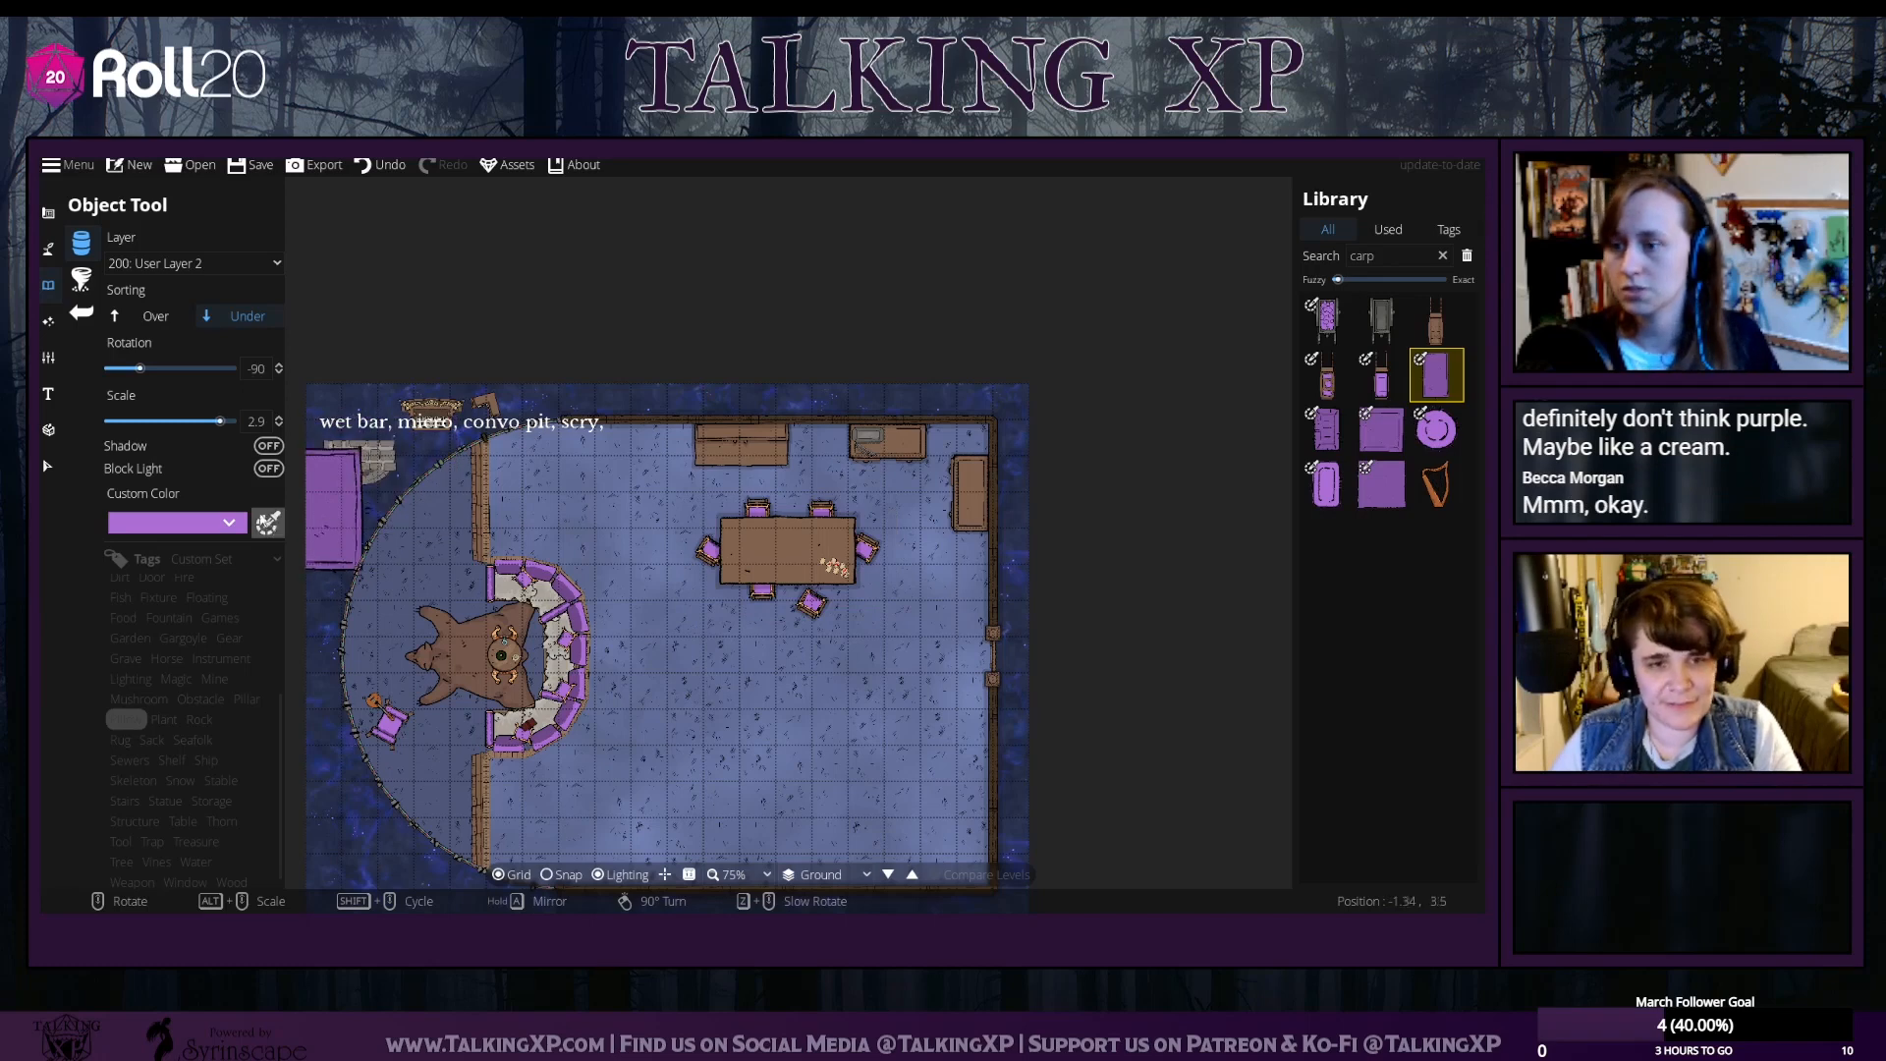
Change the carpet's custom color to a gray sampled from the convo pit's sheepskin, and lighten it to d8d8d7
left_click(172, 521)
left_click_drag(179, 229, 138, 248)
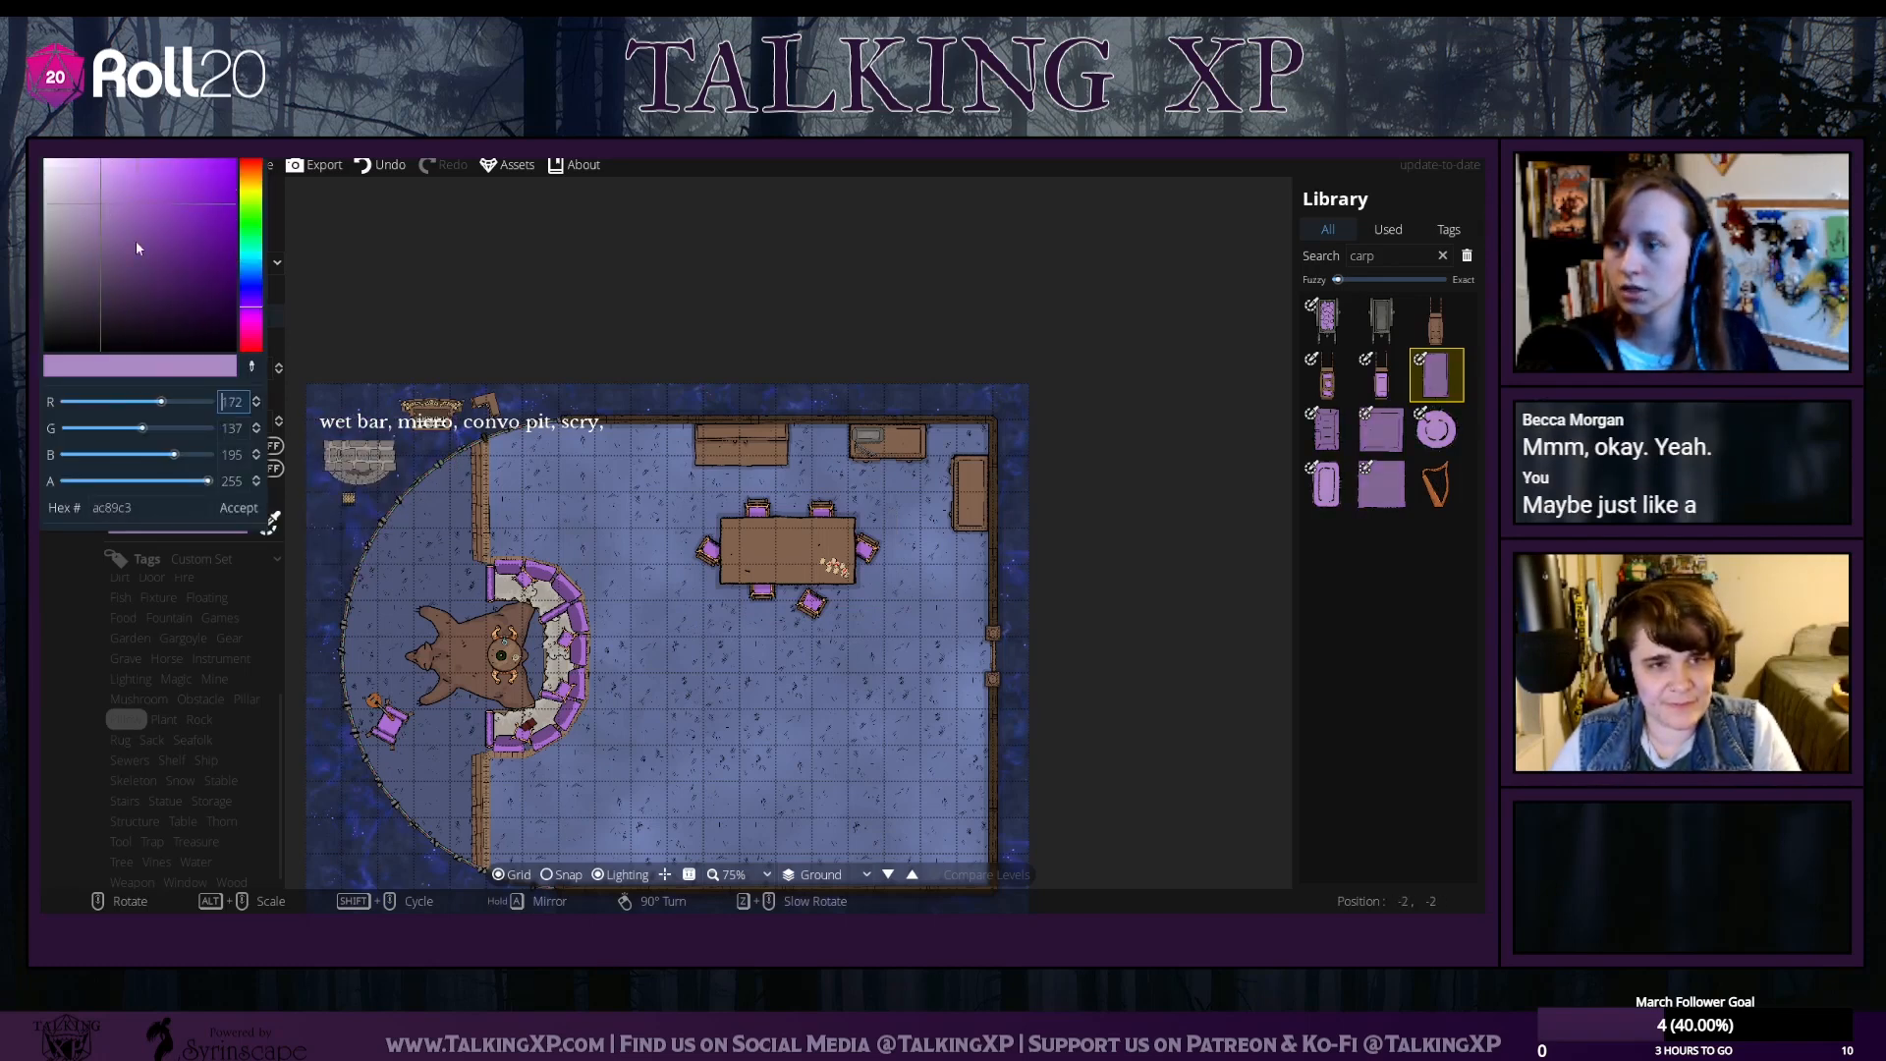
left_click(255, 366)
left_click(513, 591)
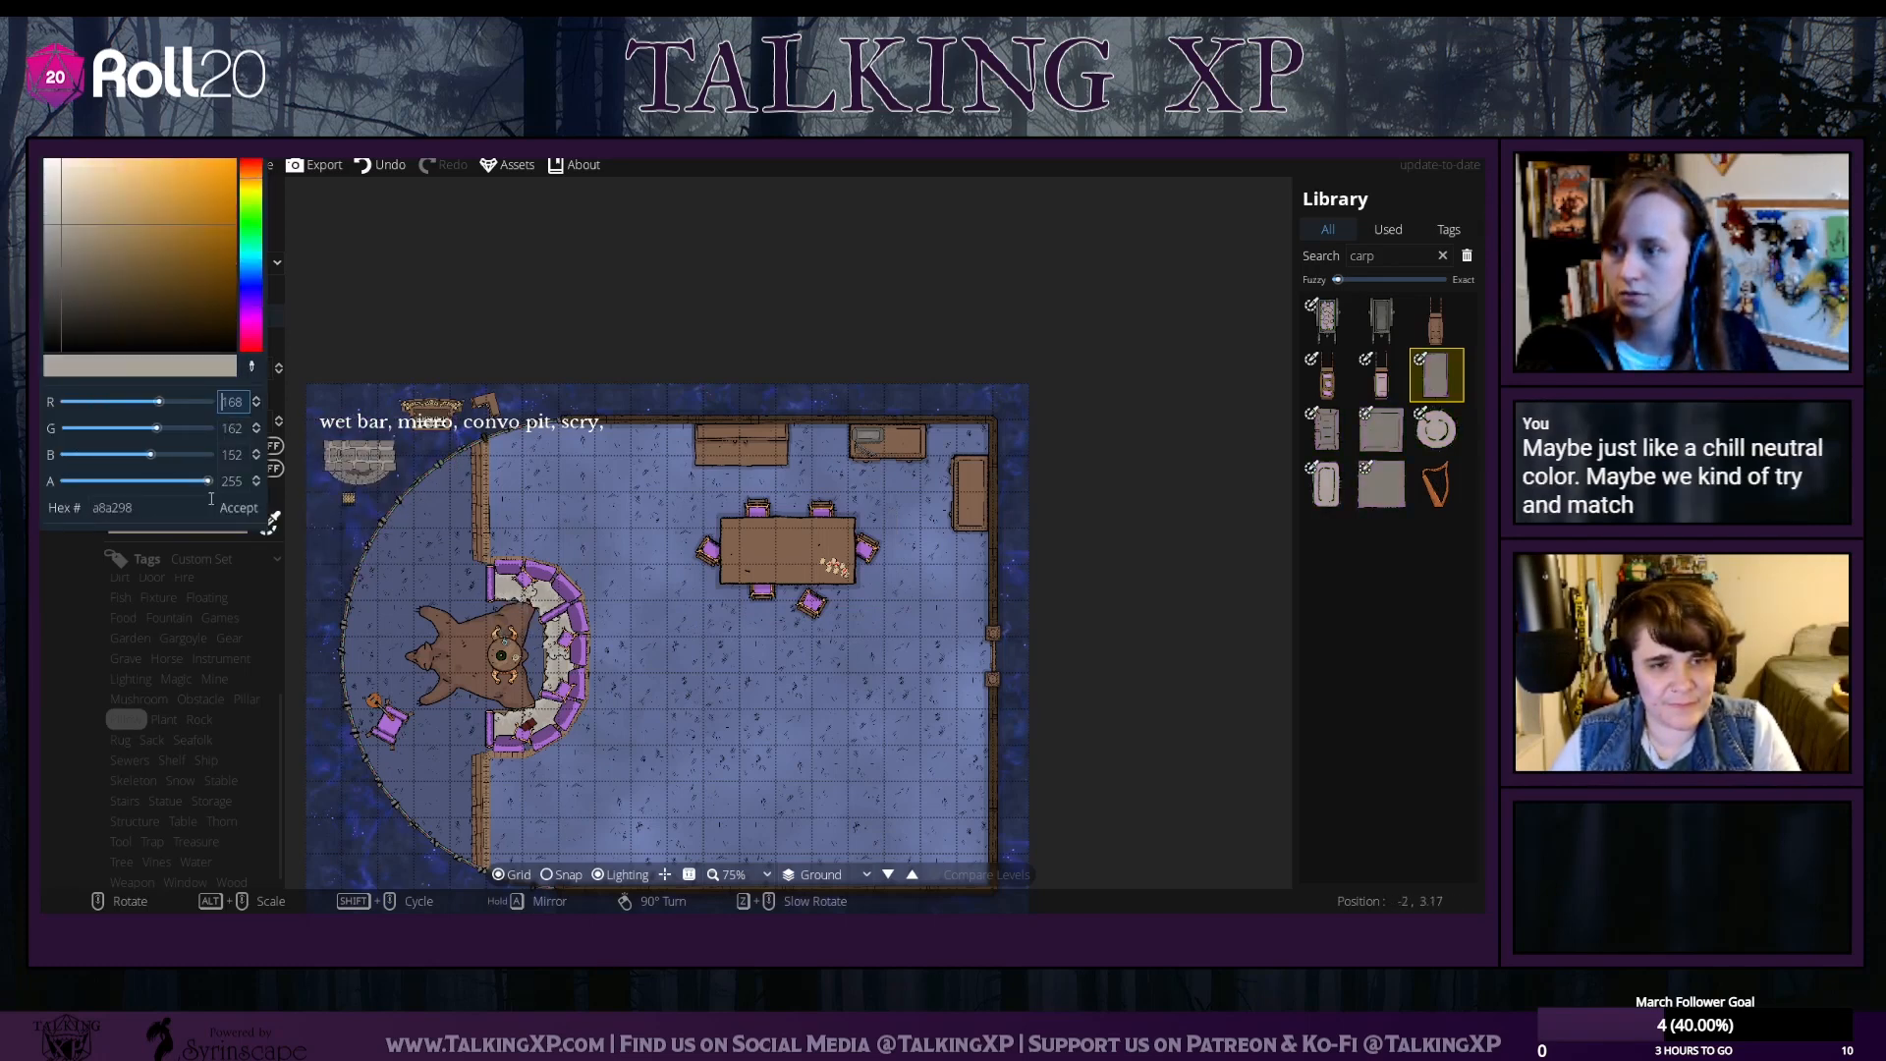
left_click(239, 510)
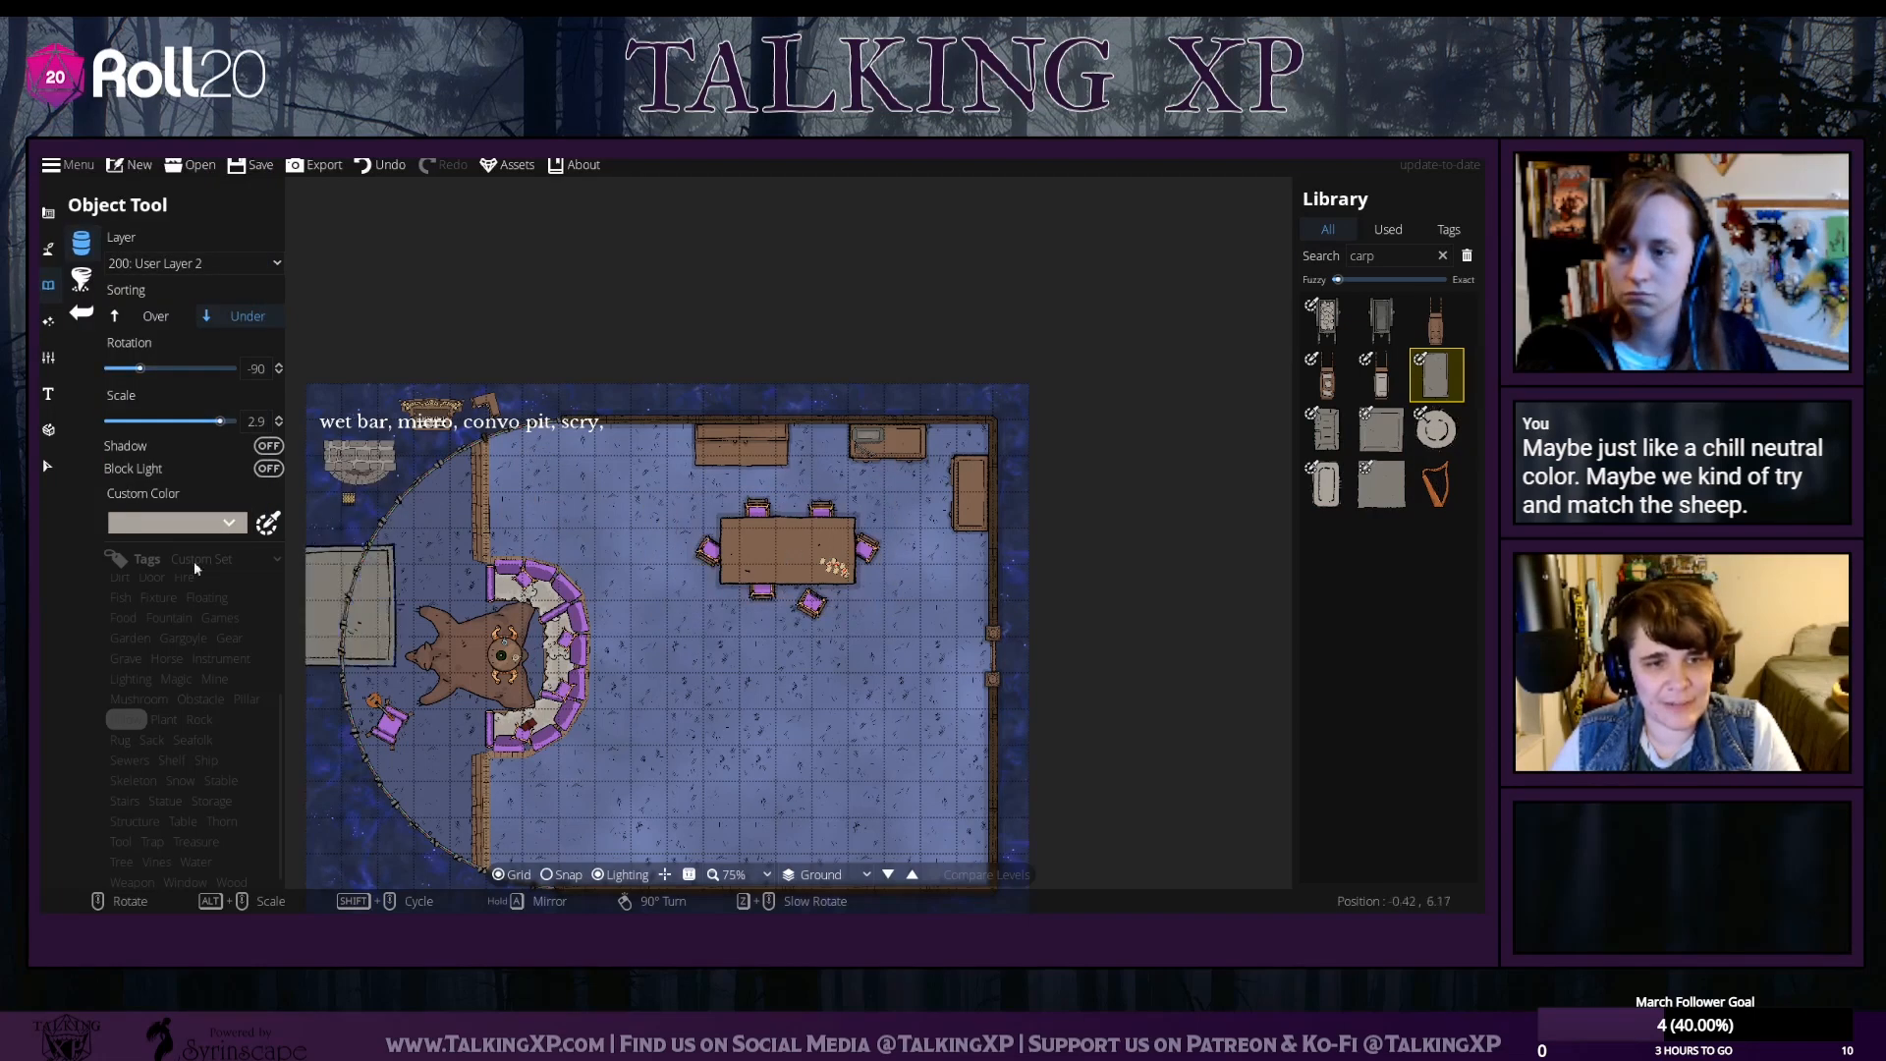
left_click(270, 525)
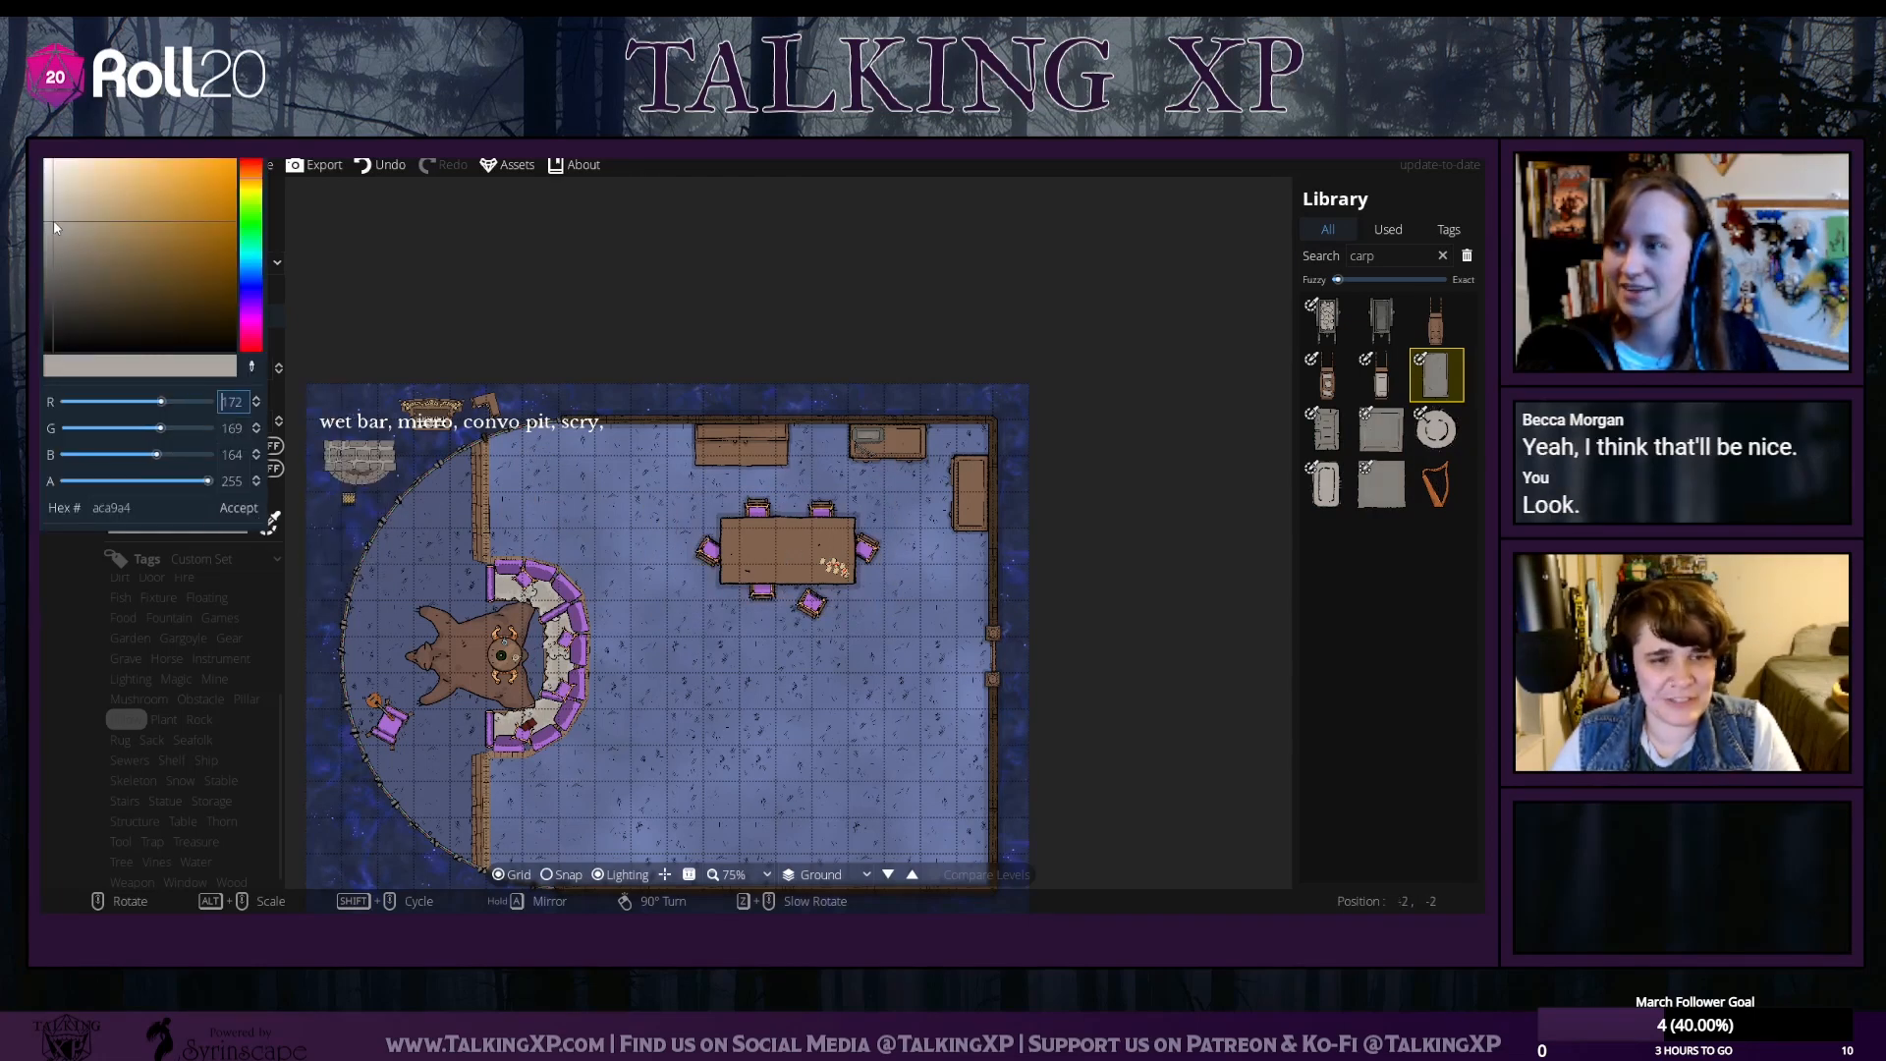
left_click_drag(54, 222, 47, 187)
left_click(257, 508)
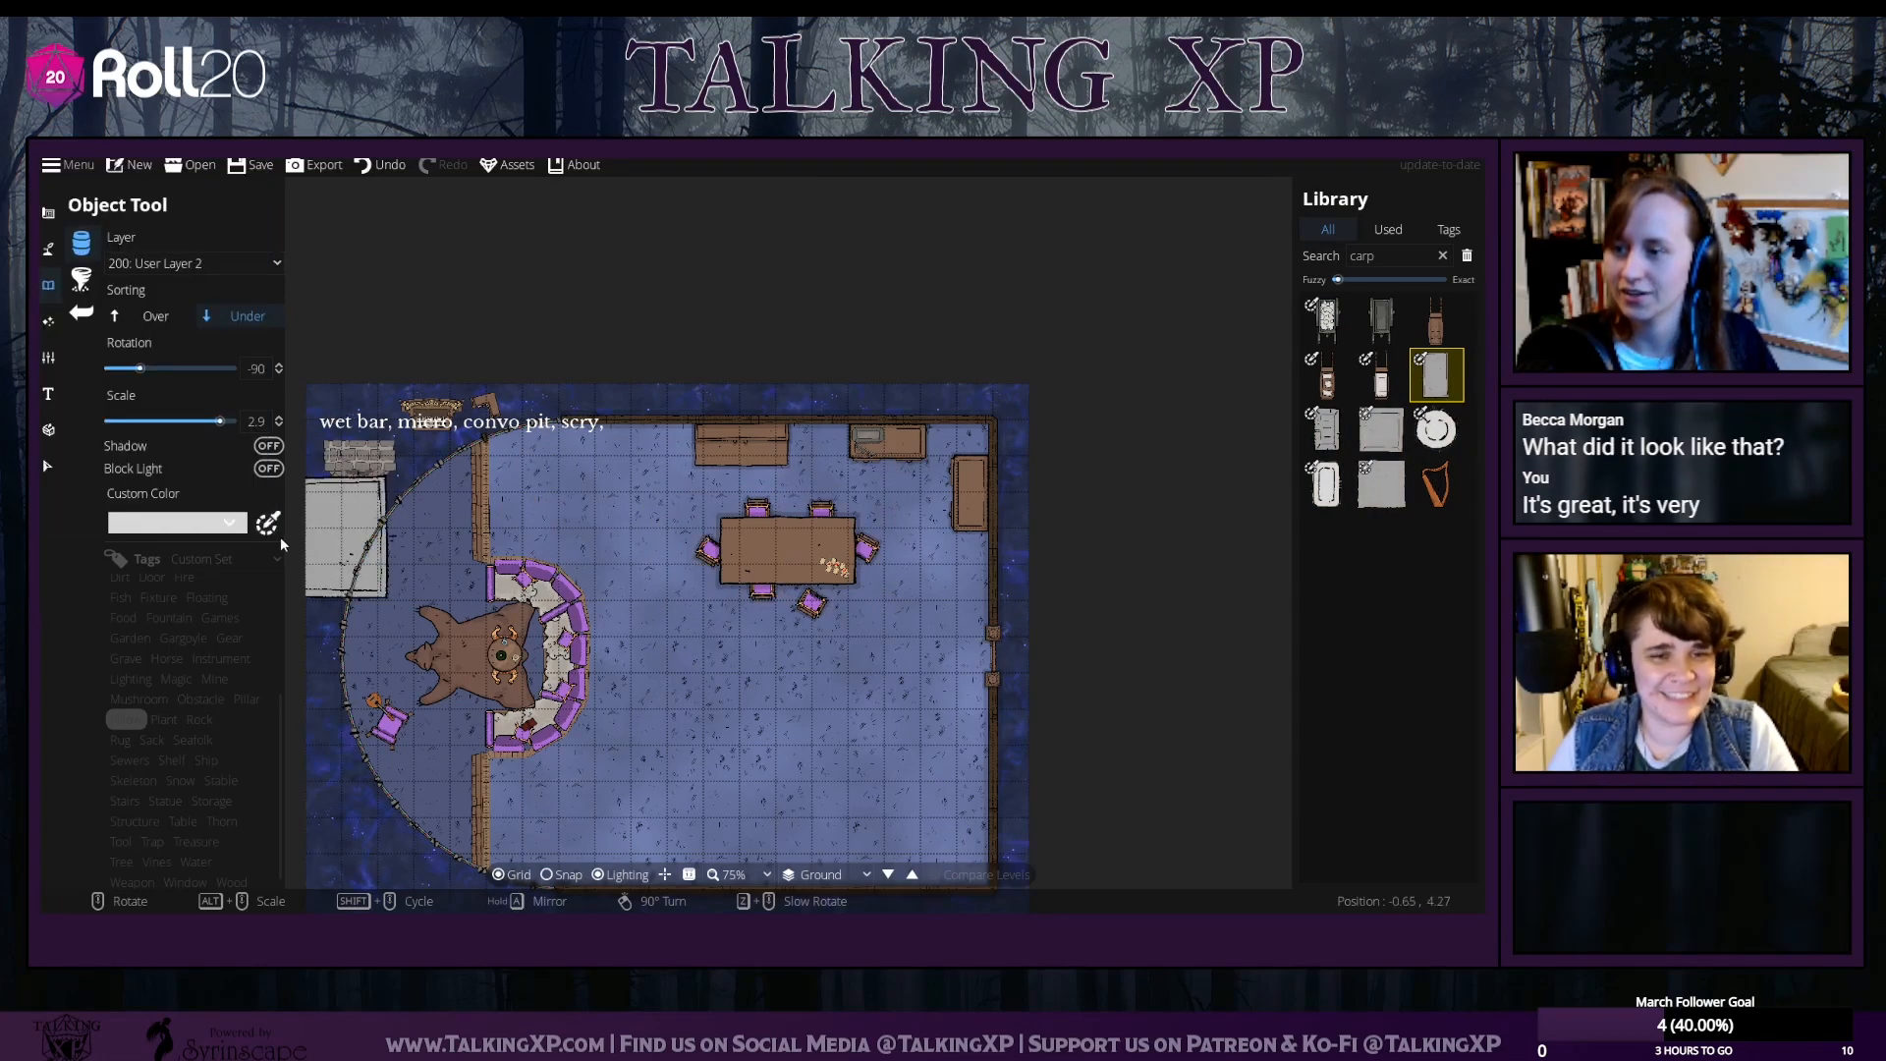
Resample the carpet's custom color from the convo pit's sheepskin and lighten it to a warm off-white
left_click(270, 526)
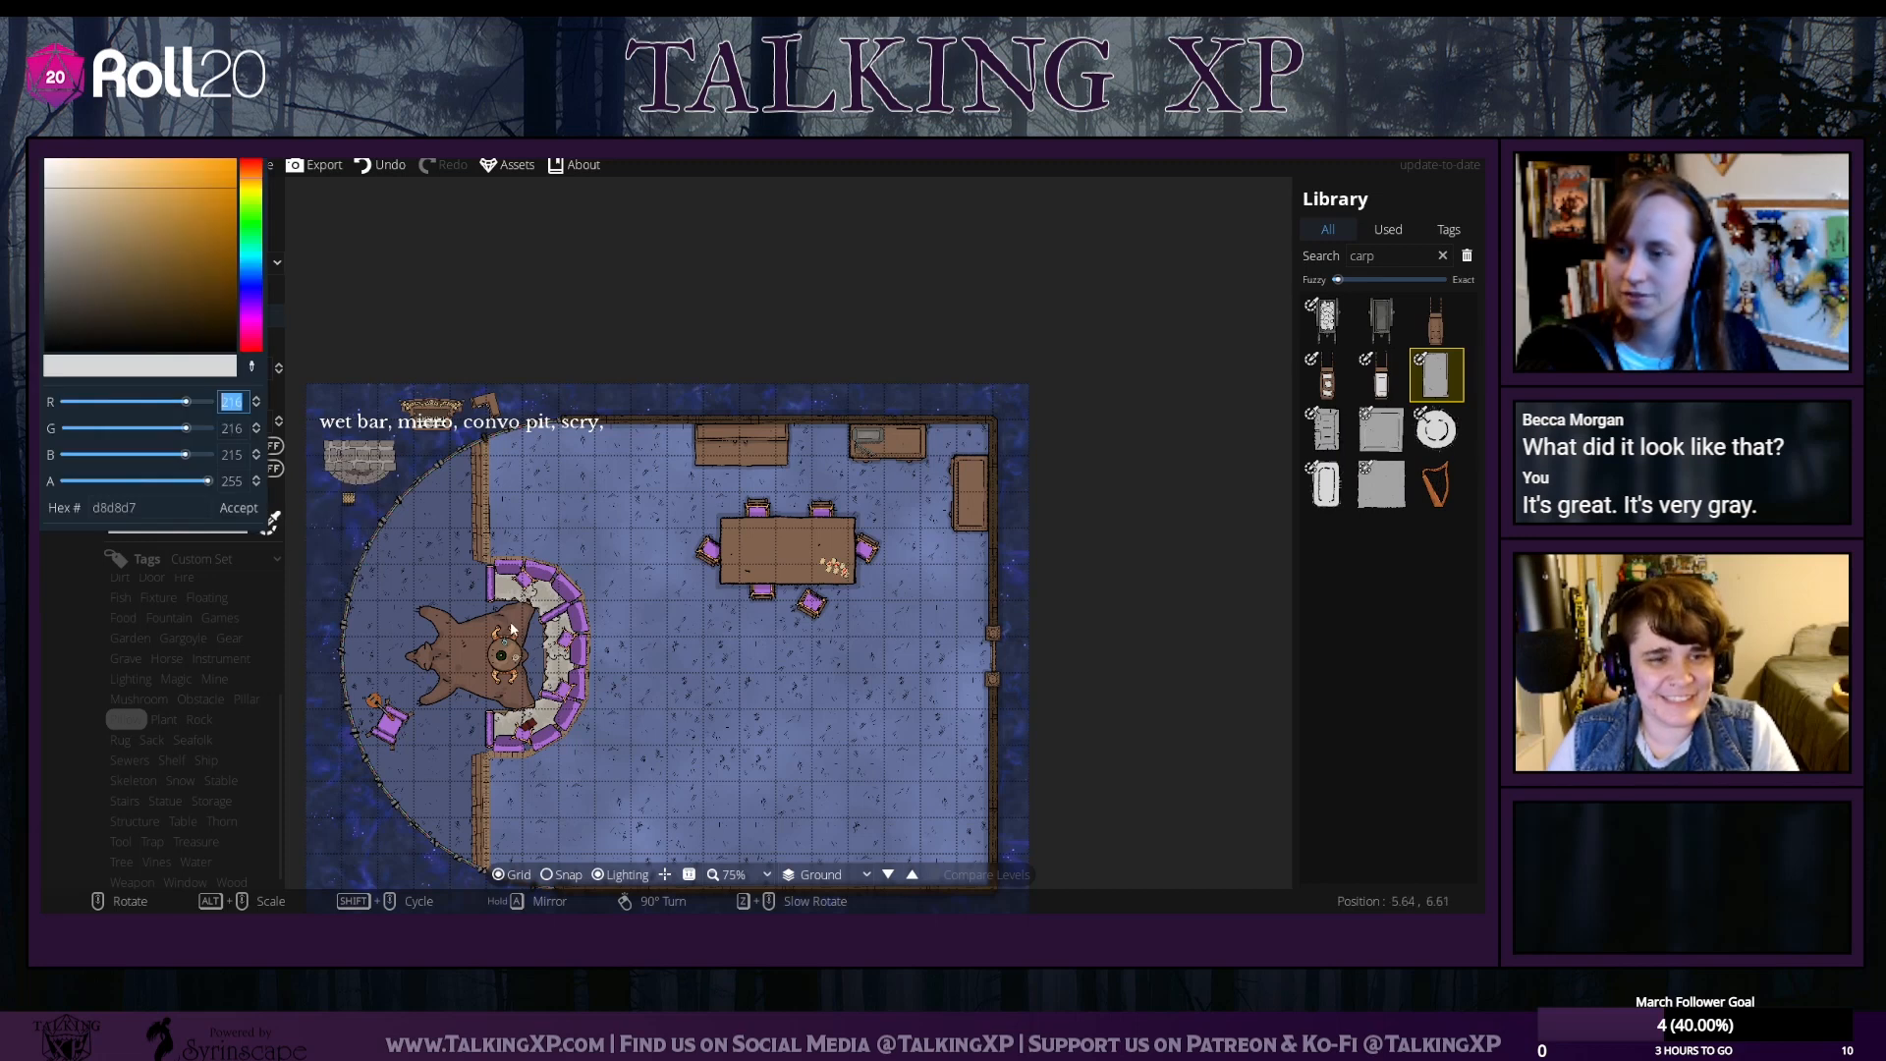
left_click(252, 367)
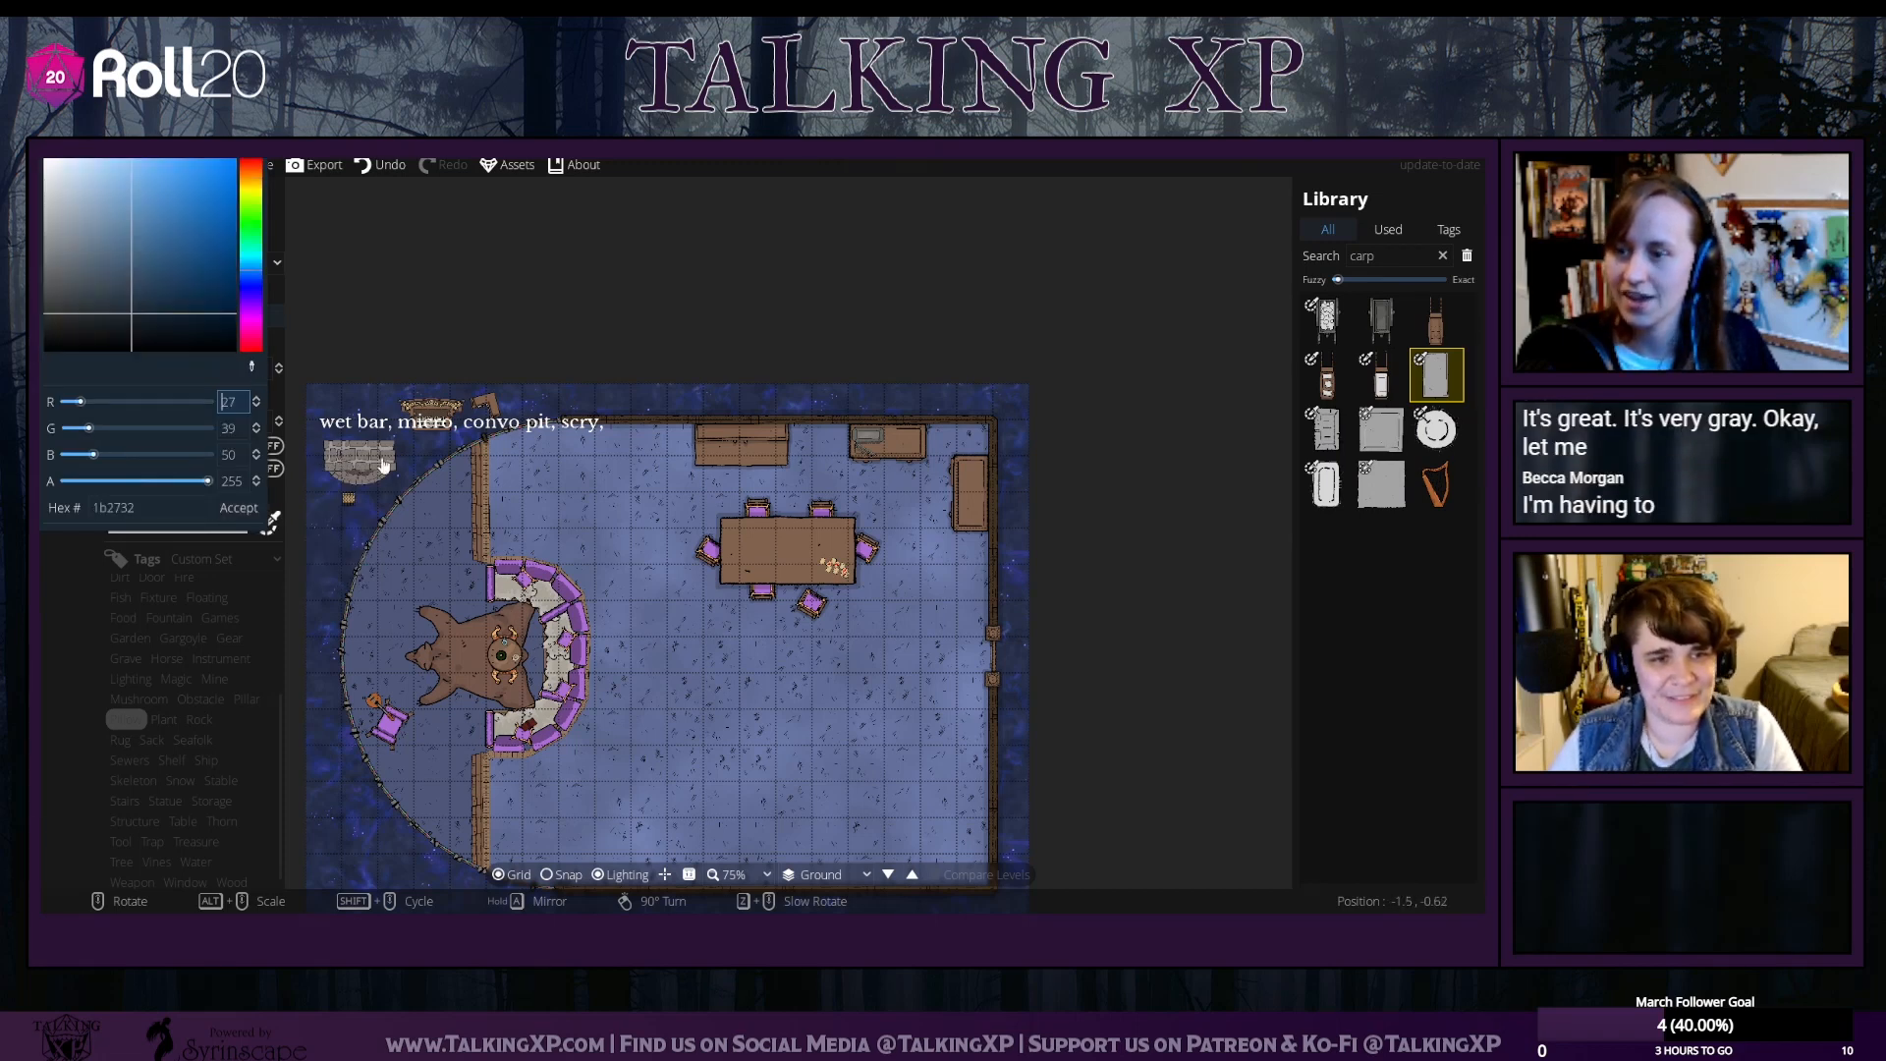
left_click(496, 598)
left_click_drag(56, 213, 52, 200)
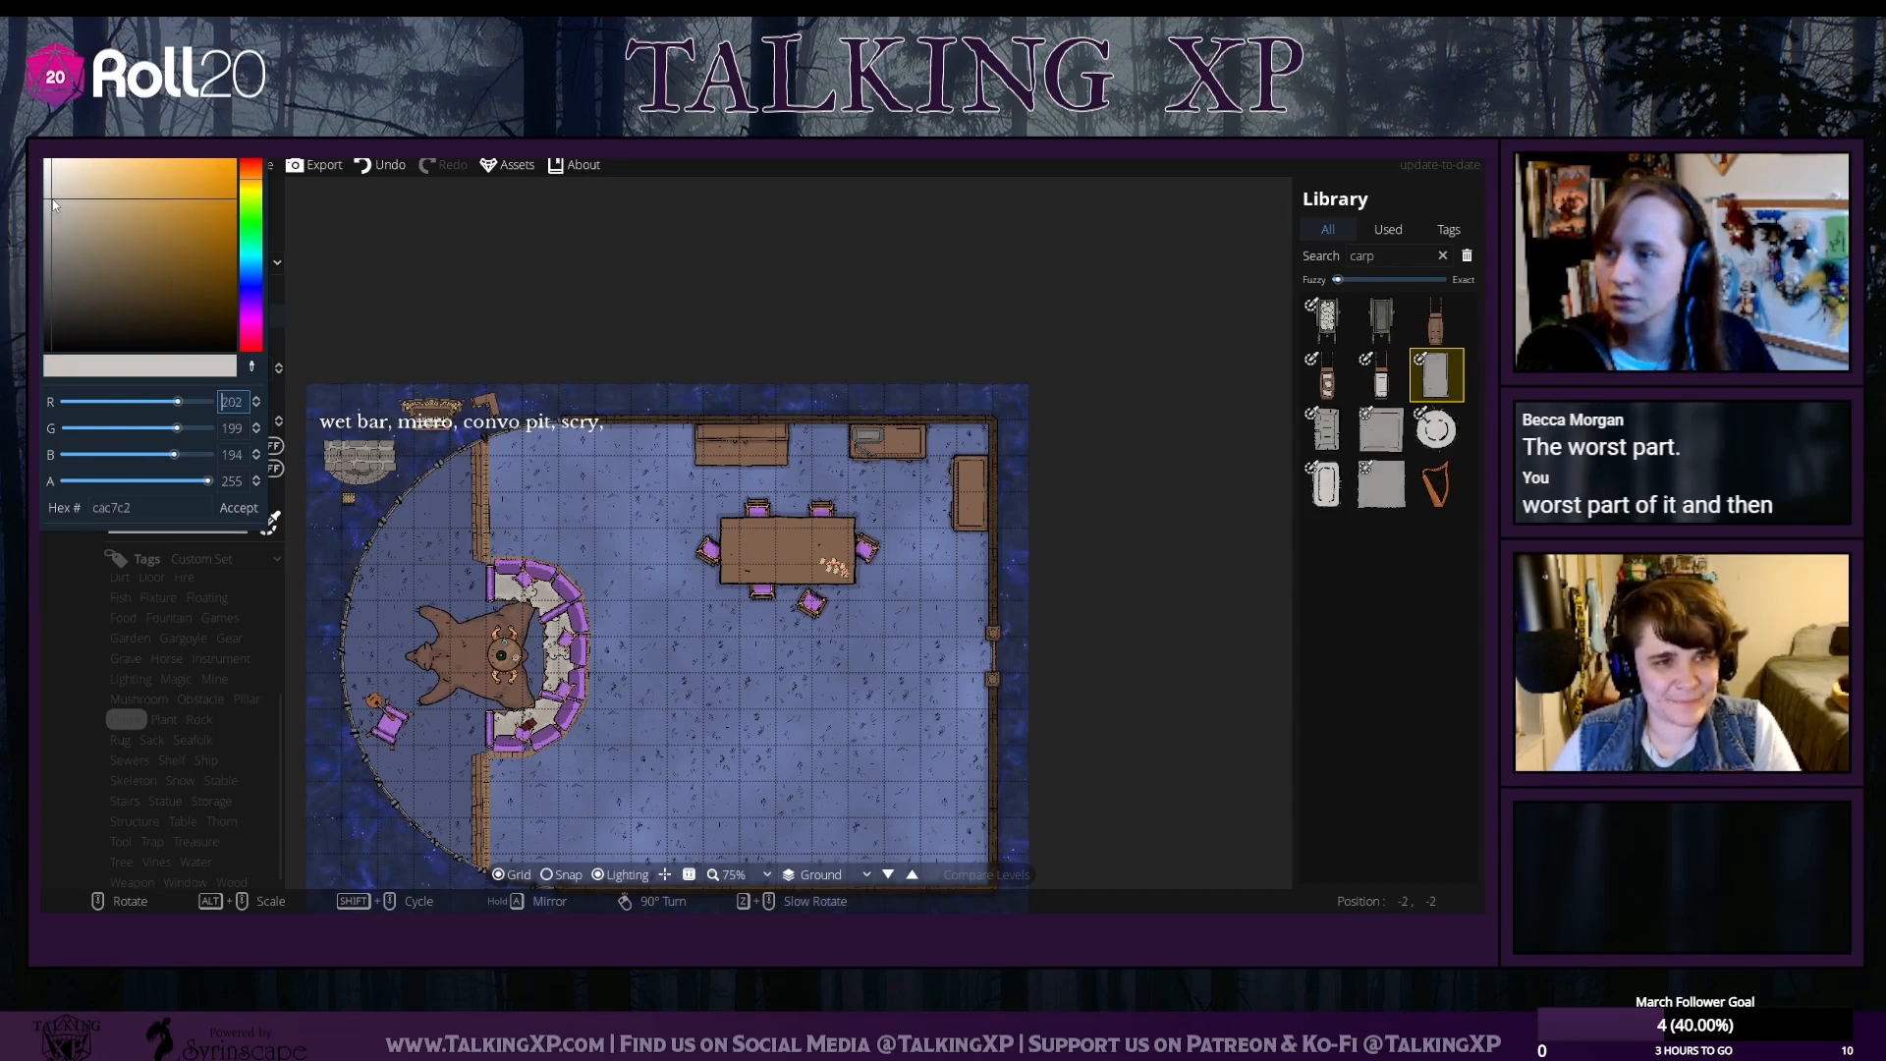
left_click(241, 508)
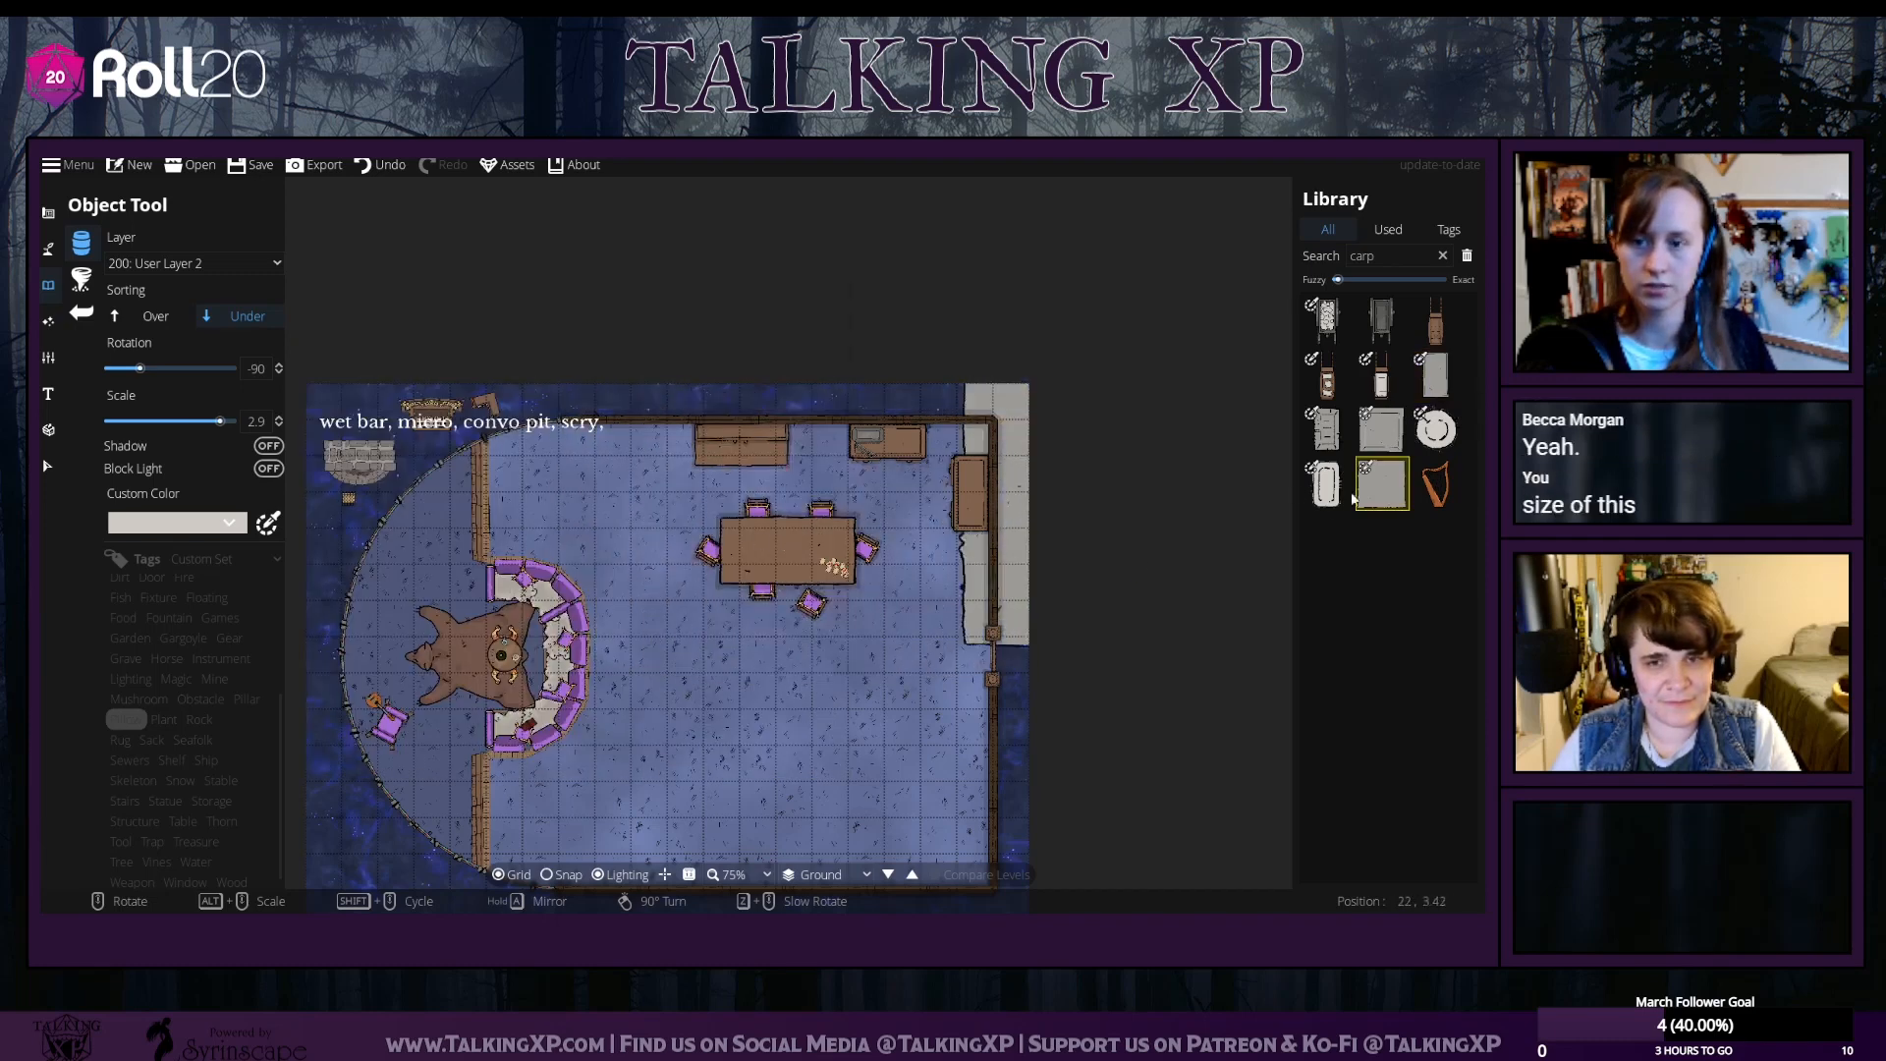
Place the light bordered rectangular carpet centred under the dining table and finish placing carpets
left_click(1382, 428)
left_click(1436, 375)
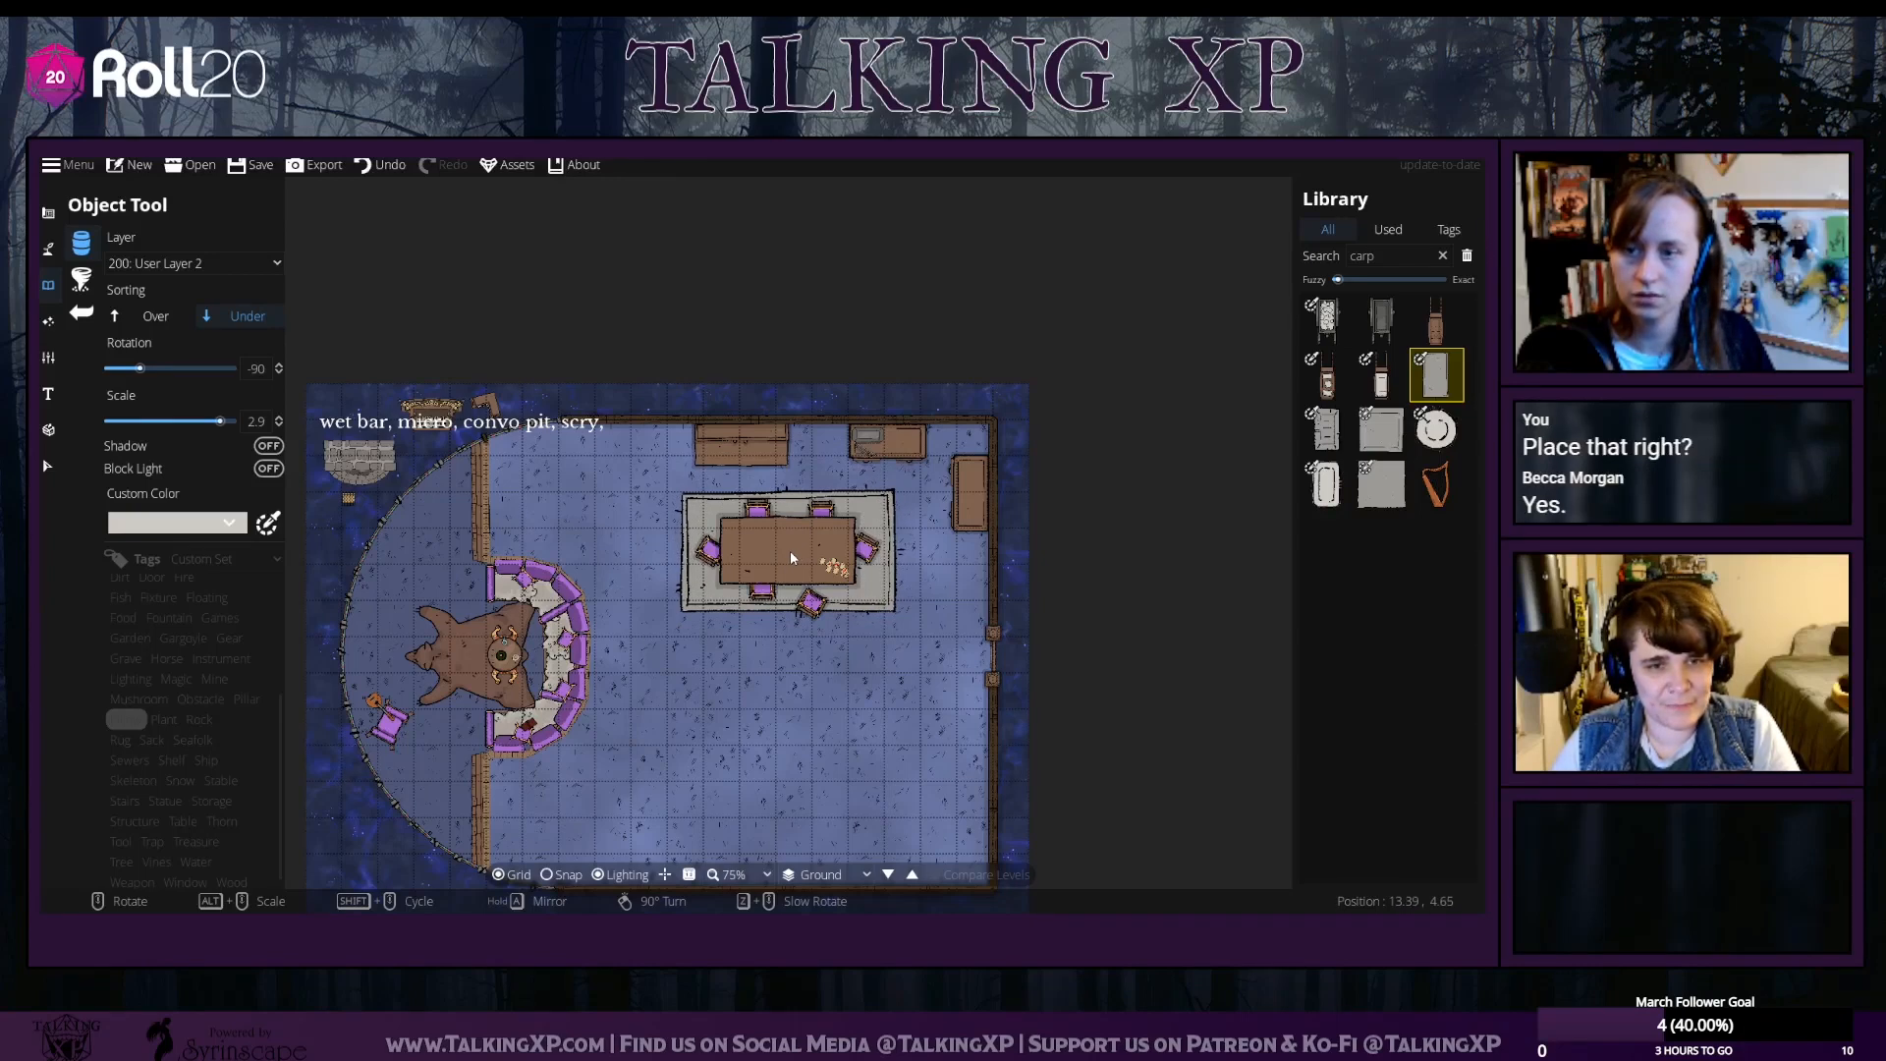
left_click(792, 557)
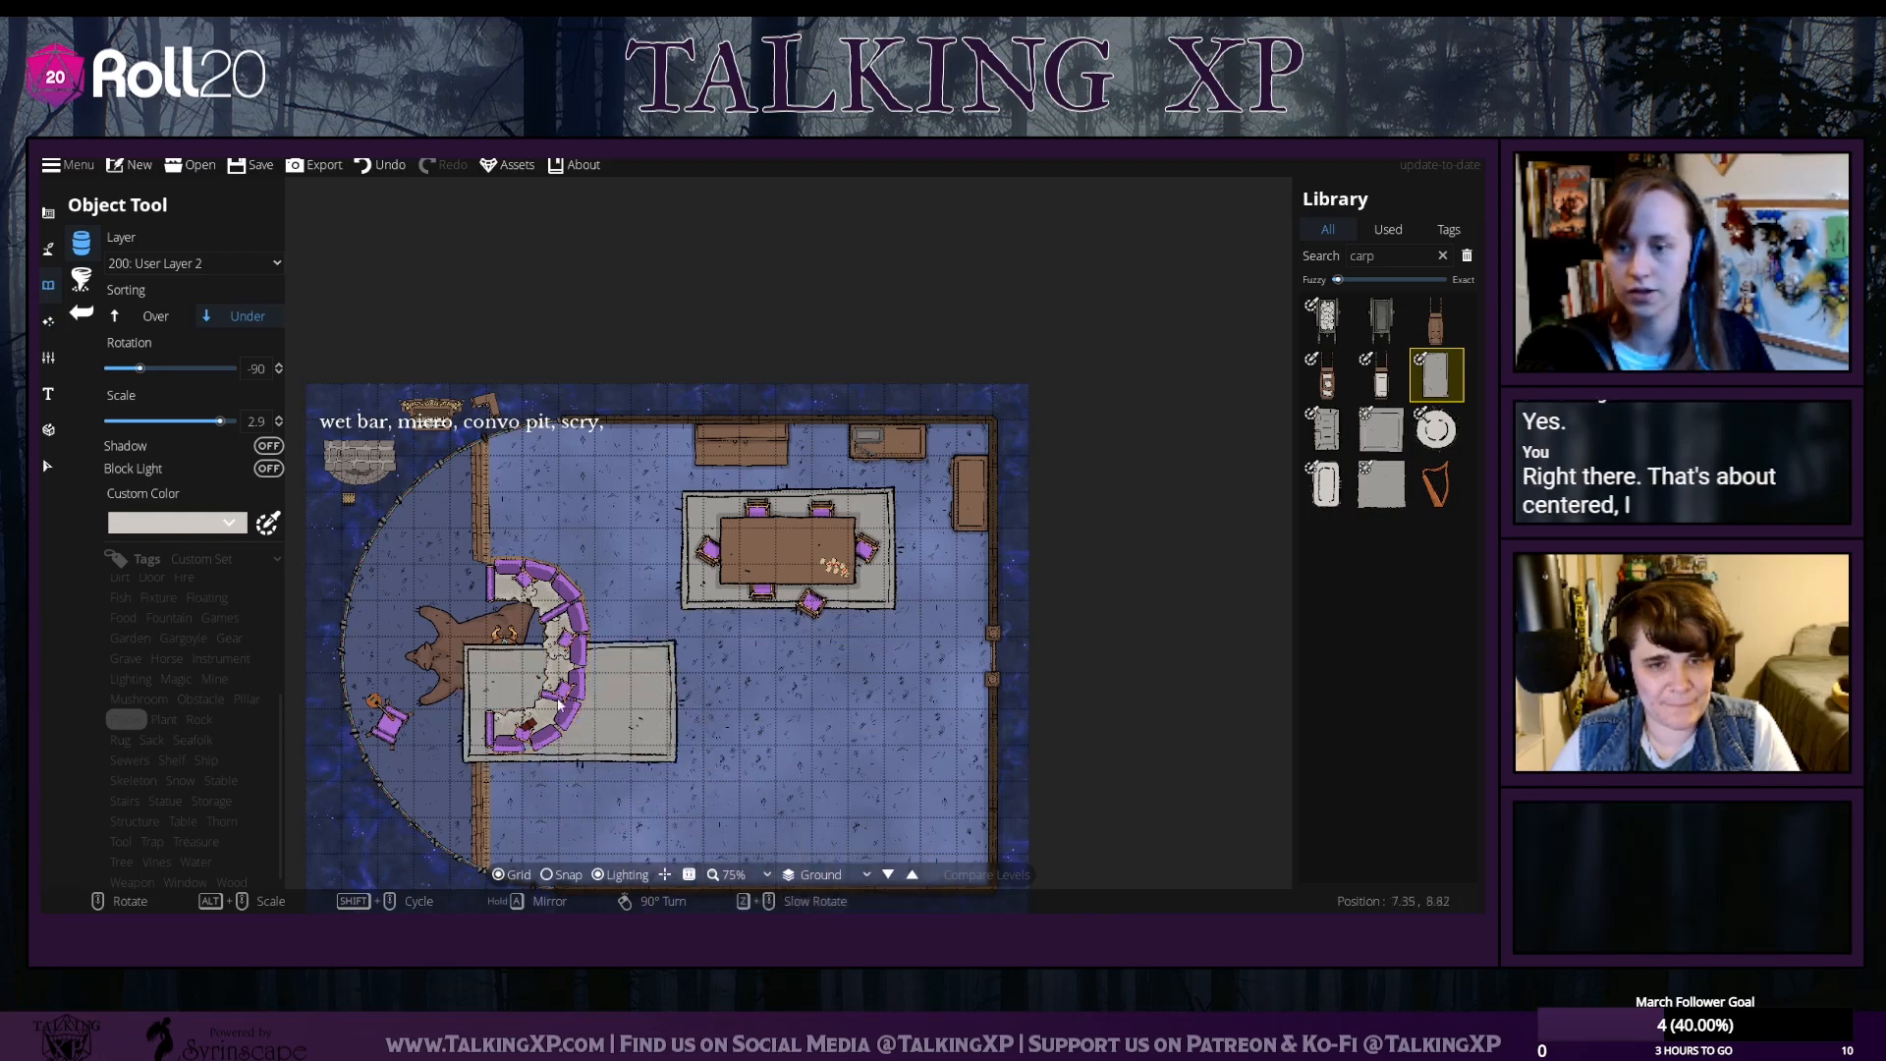
key("Escape")
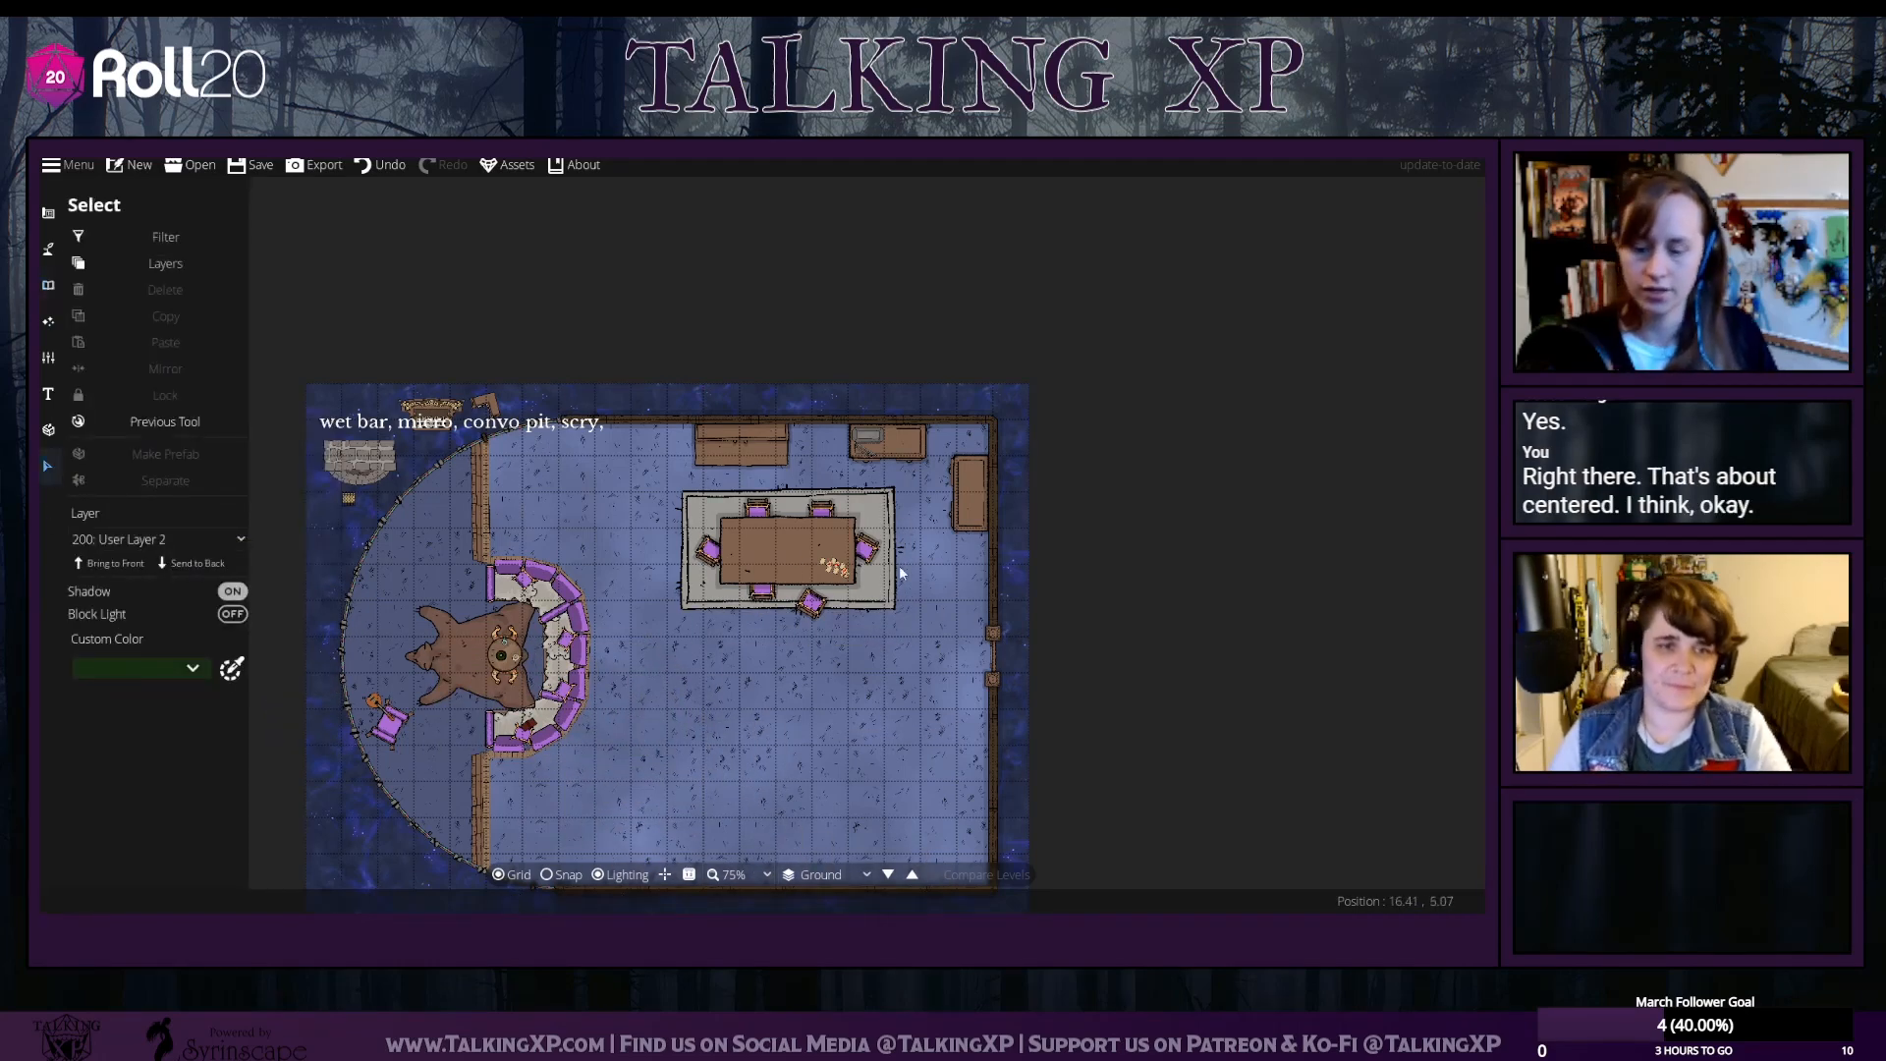
Move the stone fireplace from outside the room to the lower wall and turn it 180 degrees
scroll(899, 563, "up", 2)
scroll(899, 564, "up", 3)
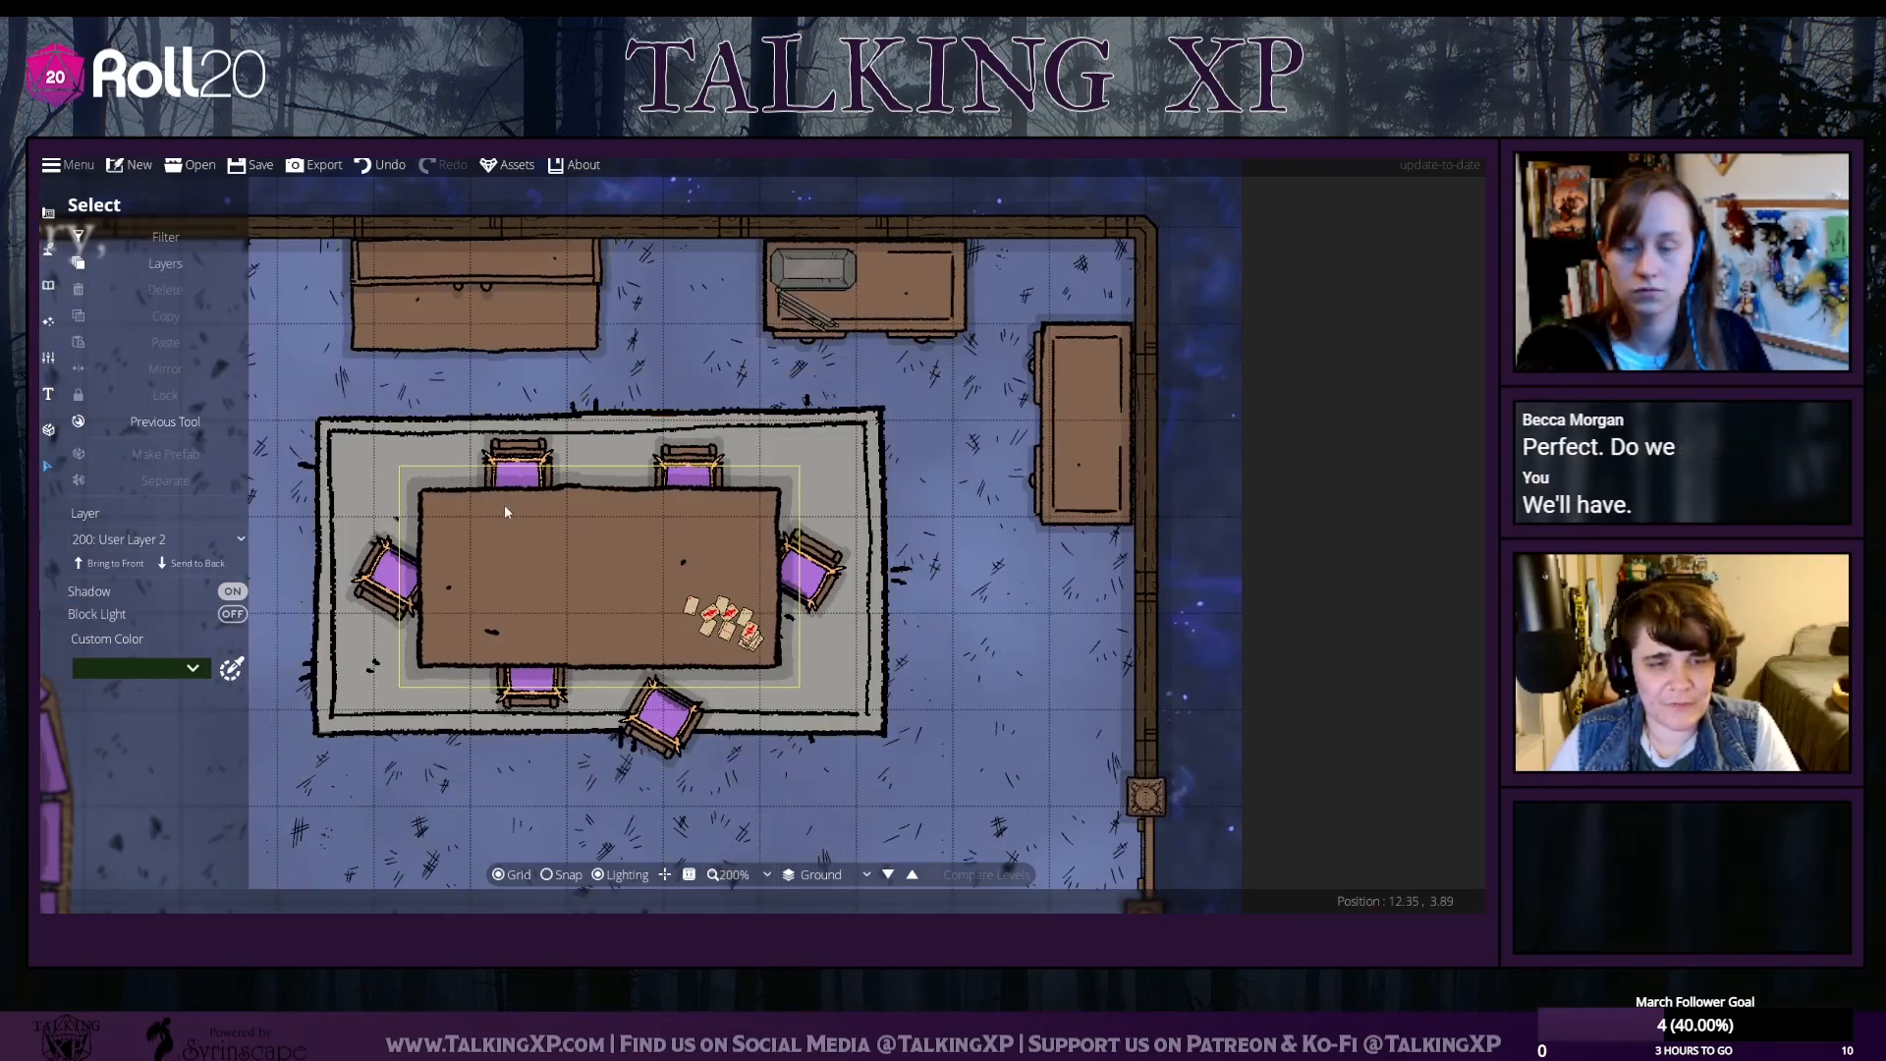
left_click_drag(743, 605, 847, 518)
scroll(847, 520, "down", 5)
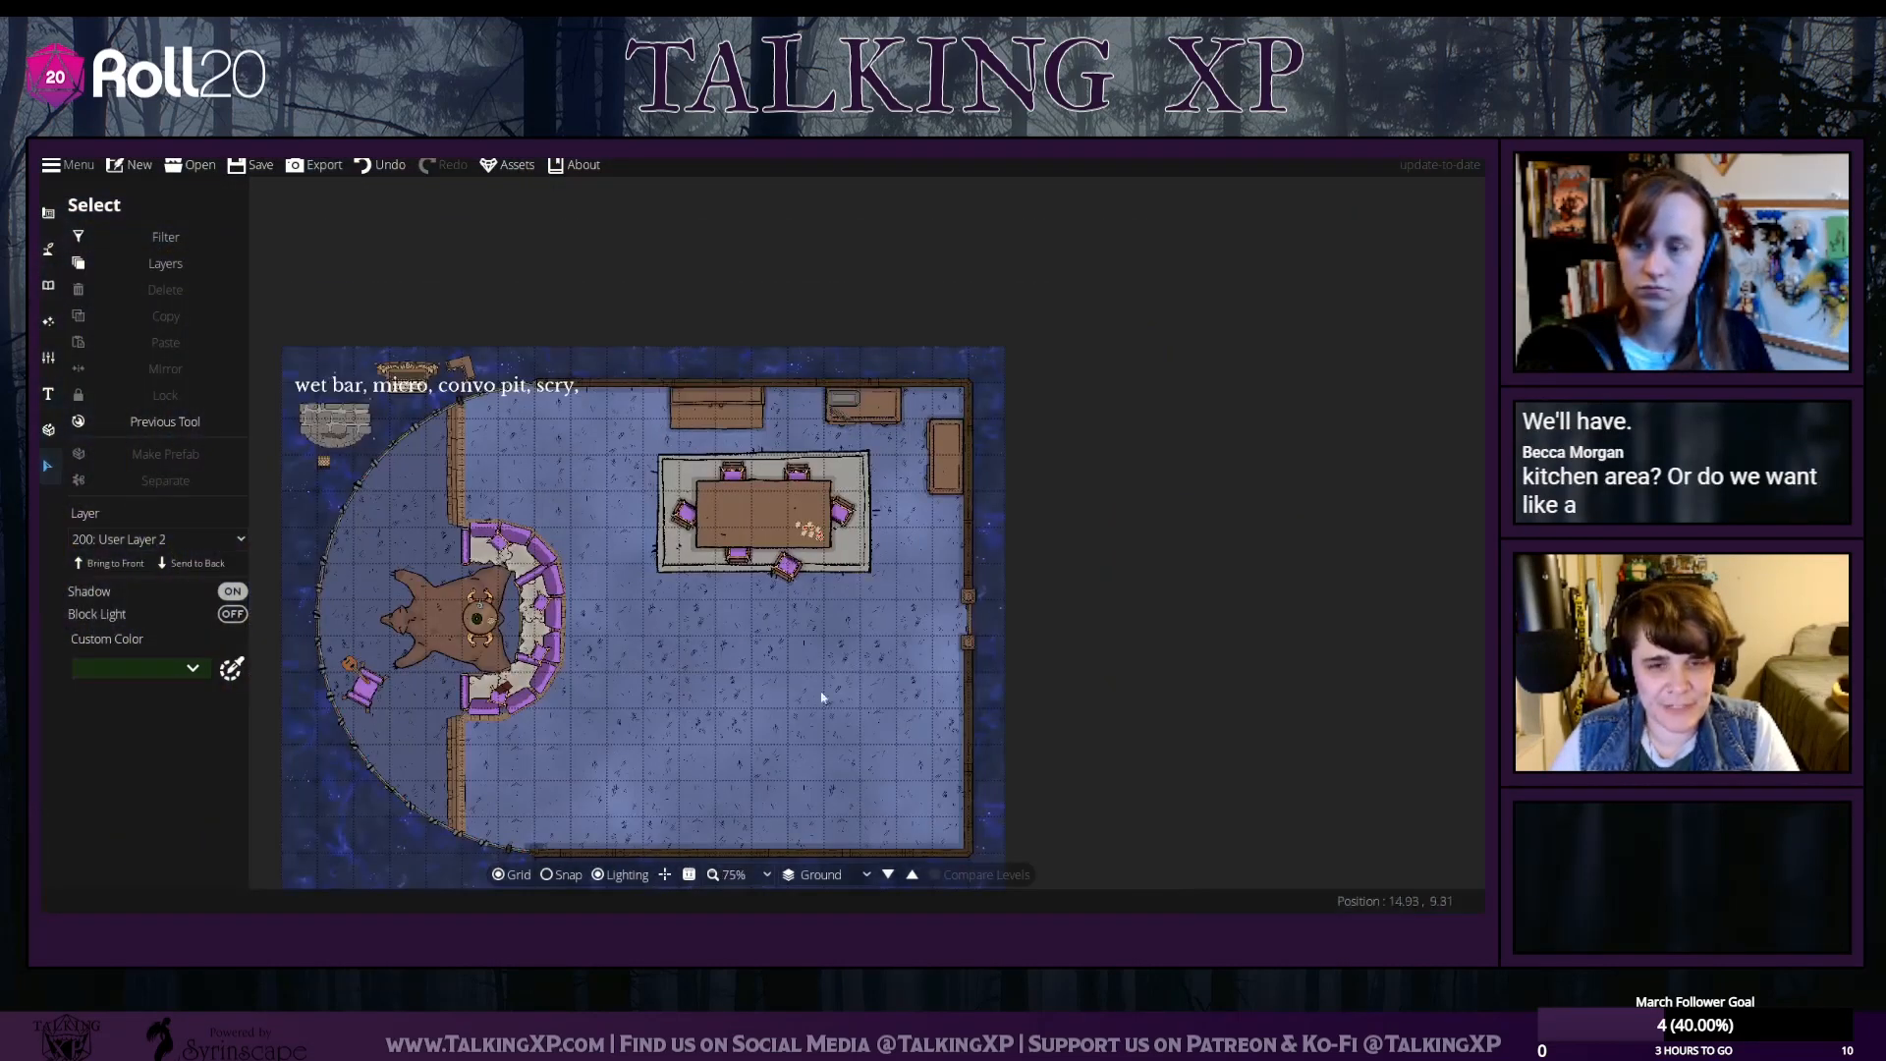
left_click_drag(823, 697, 842, 625)
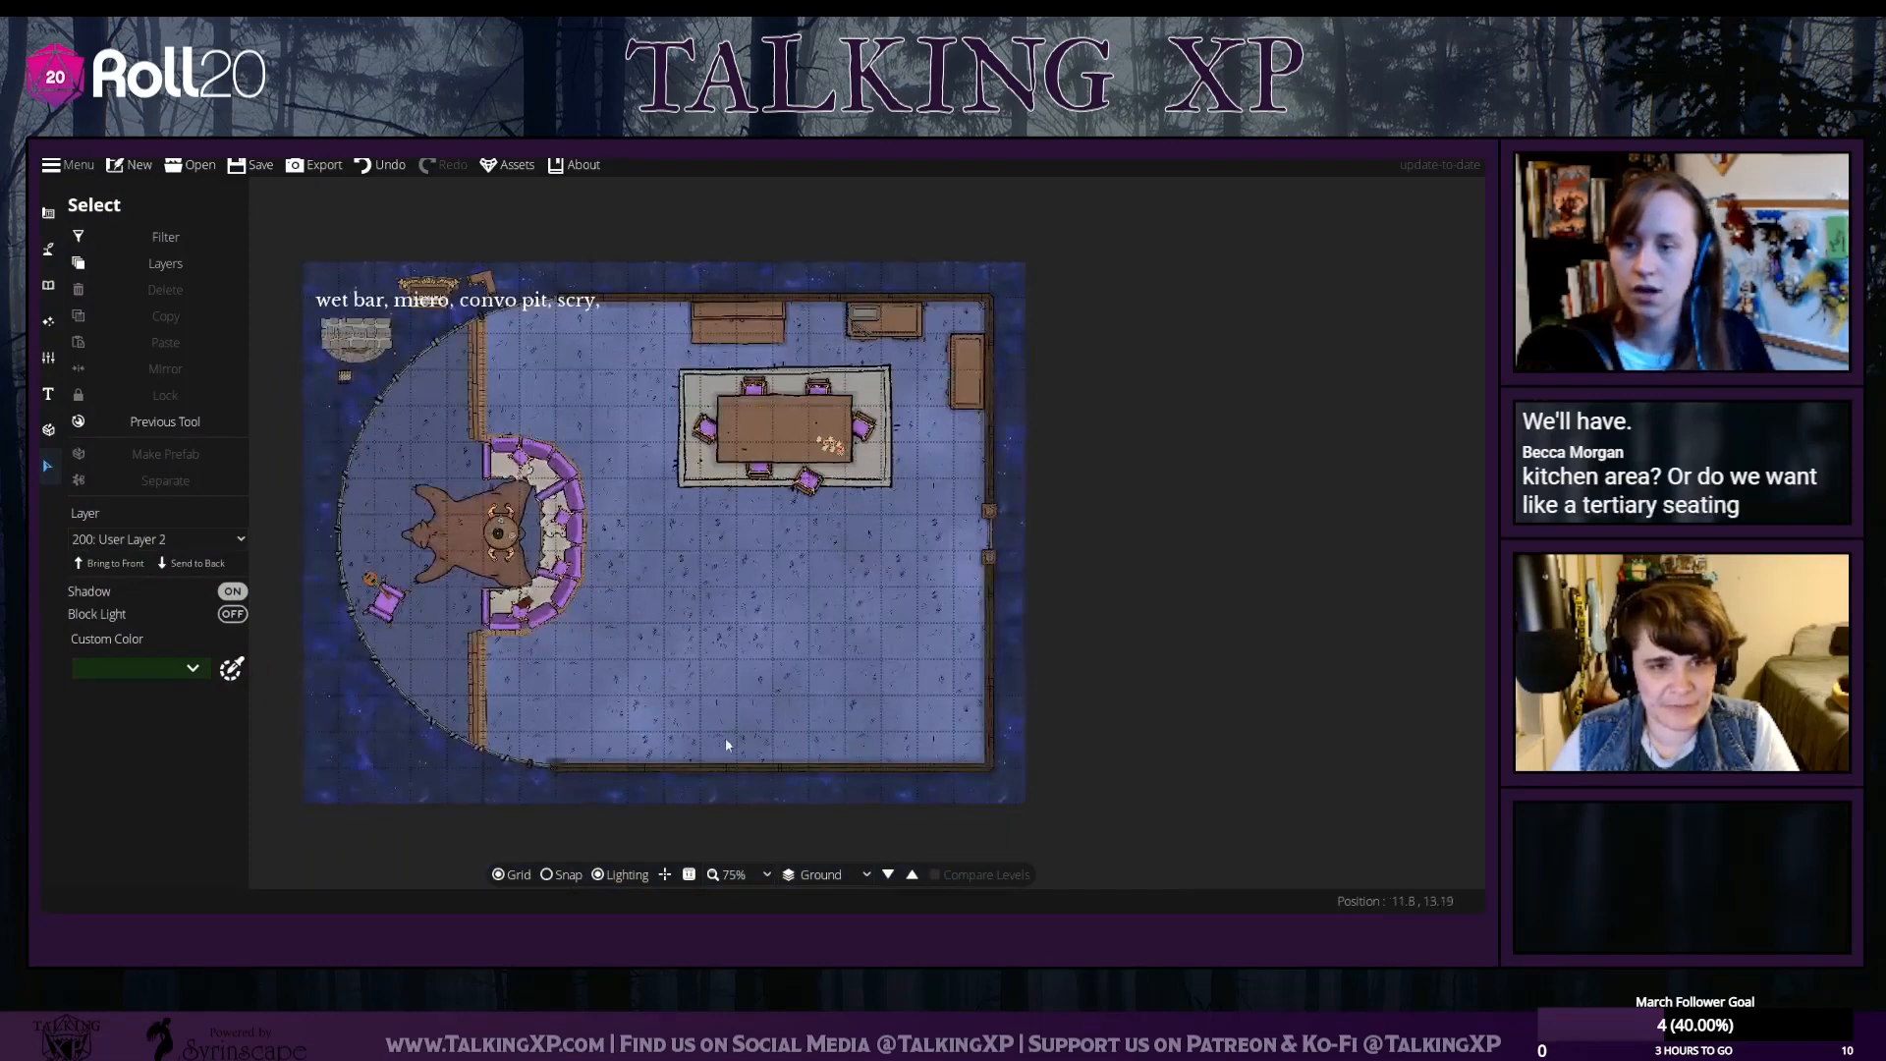
left_click(371, 346)
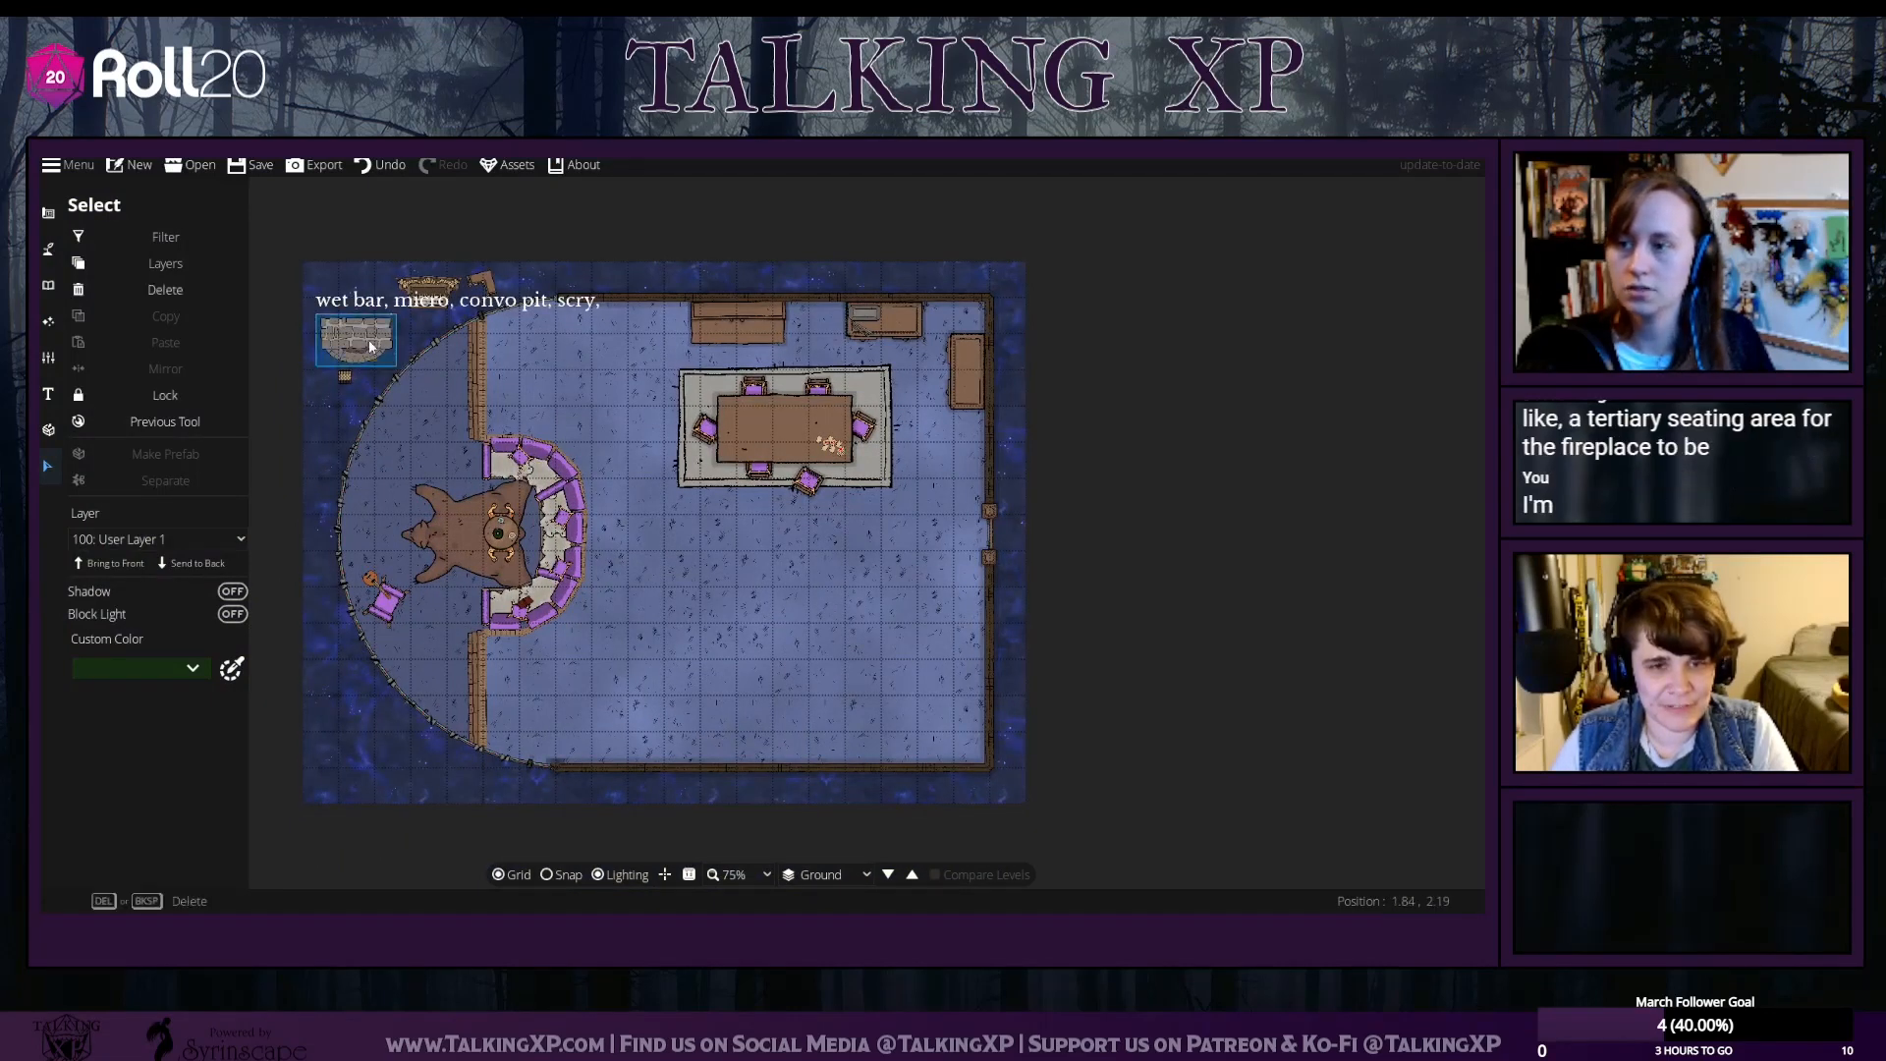
left_click(371, 347)
left_click_drag(371, 347, 785, 739)
scroll(727, 637, "down", 4)
scroll(727, 637, "down", 6)
scroll(725, 624, "down", 2)
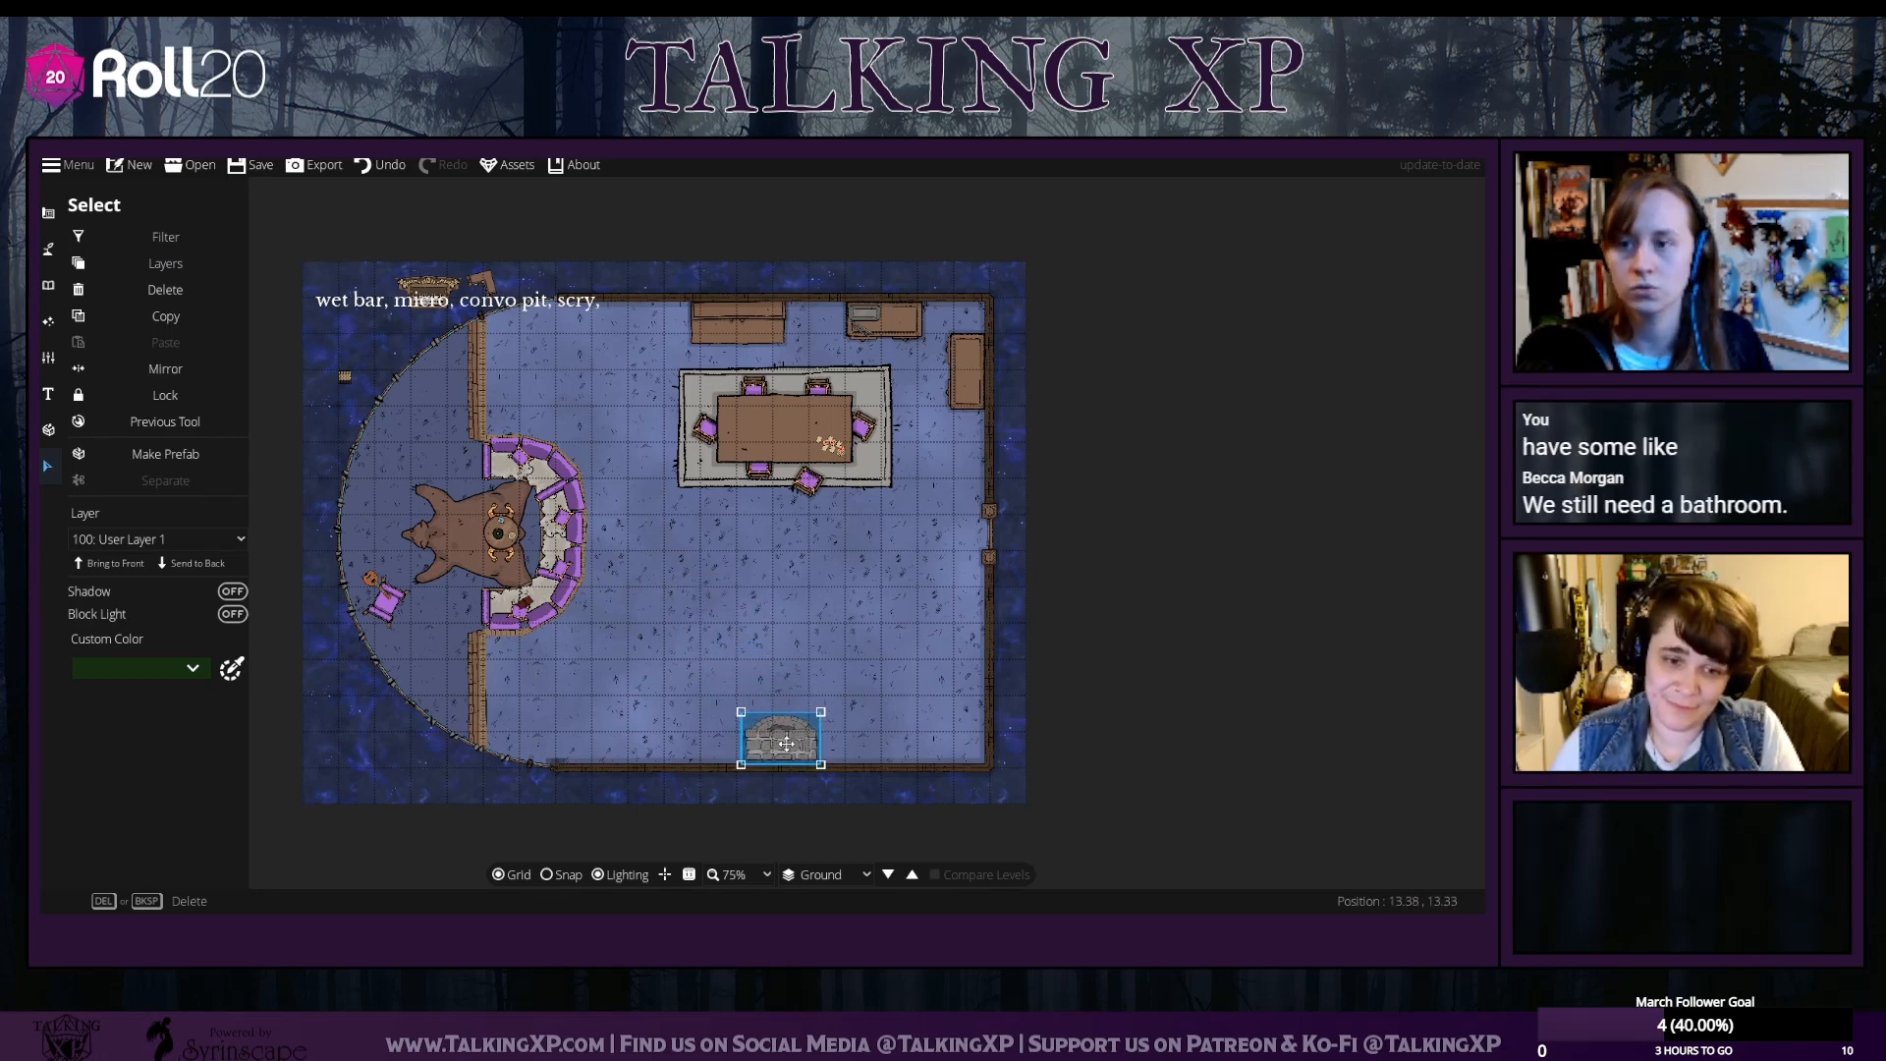
left_click_drag(786, 744, 678, 741)
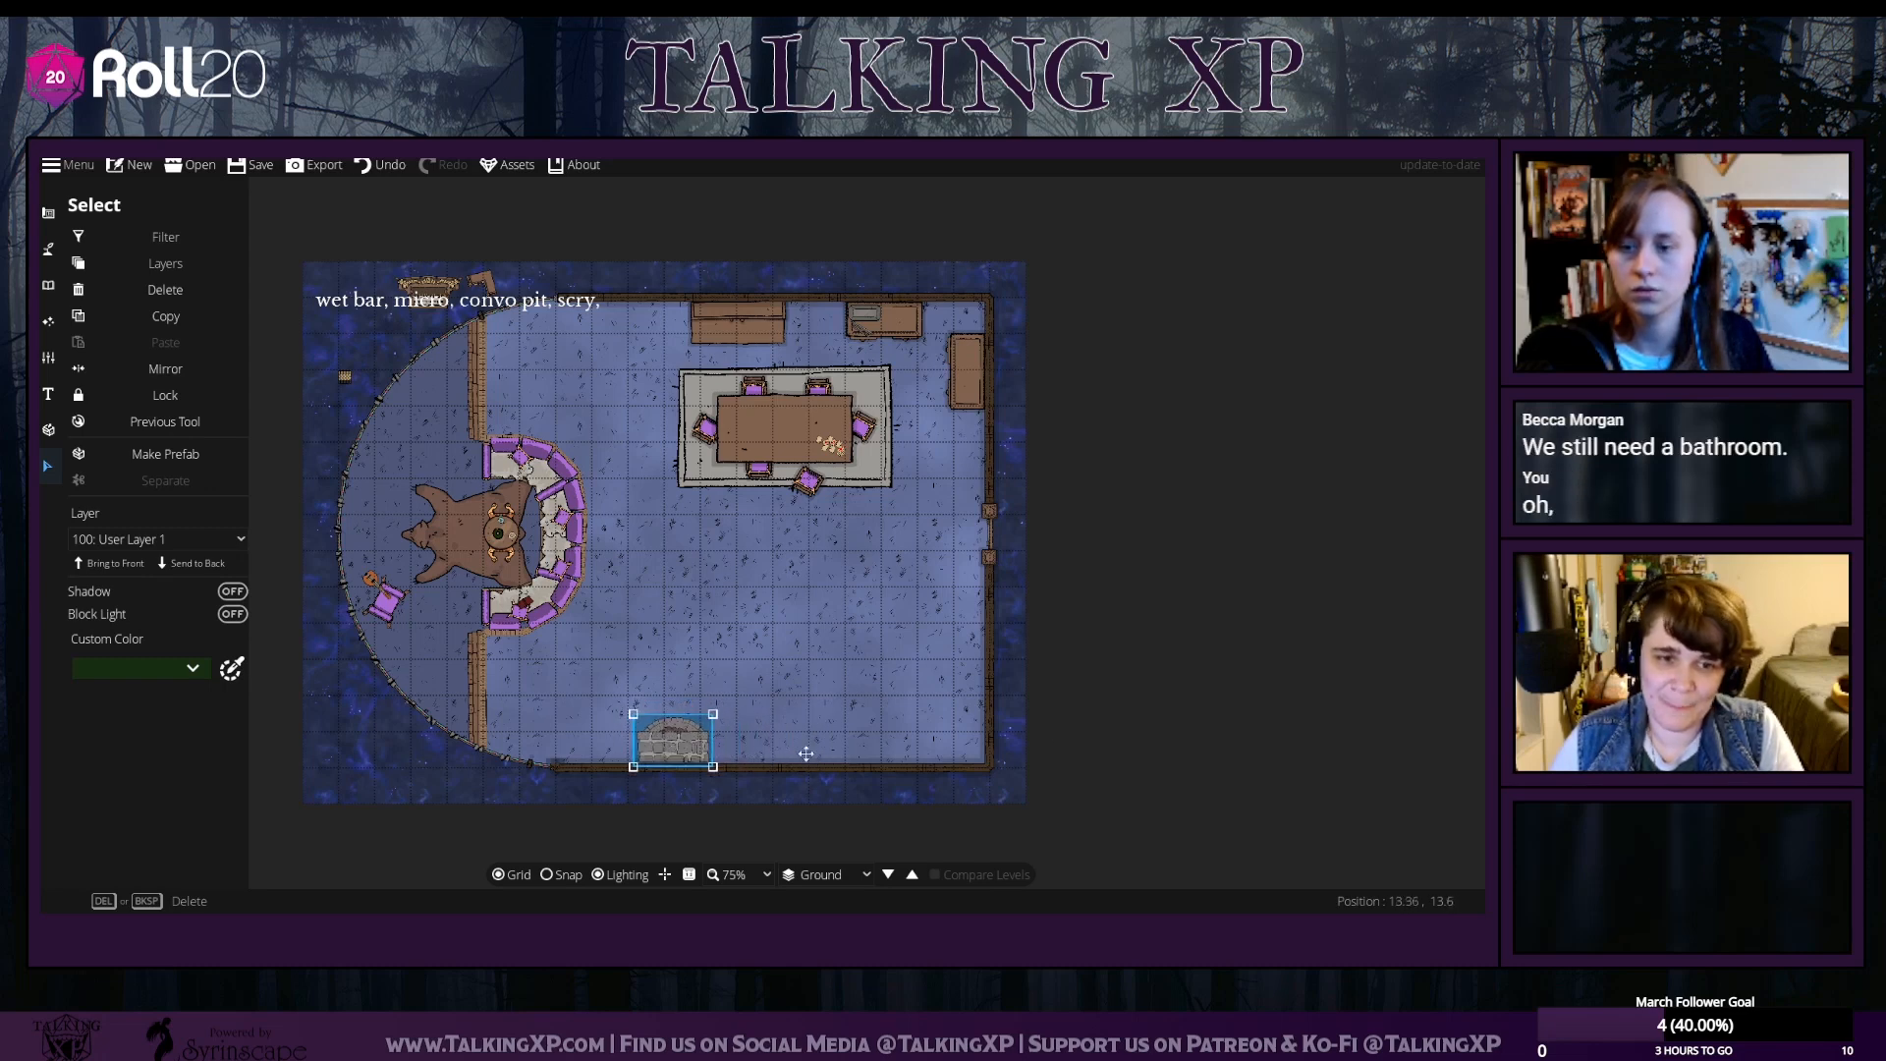
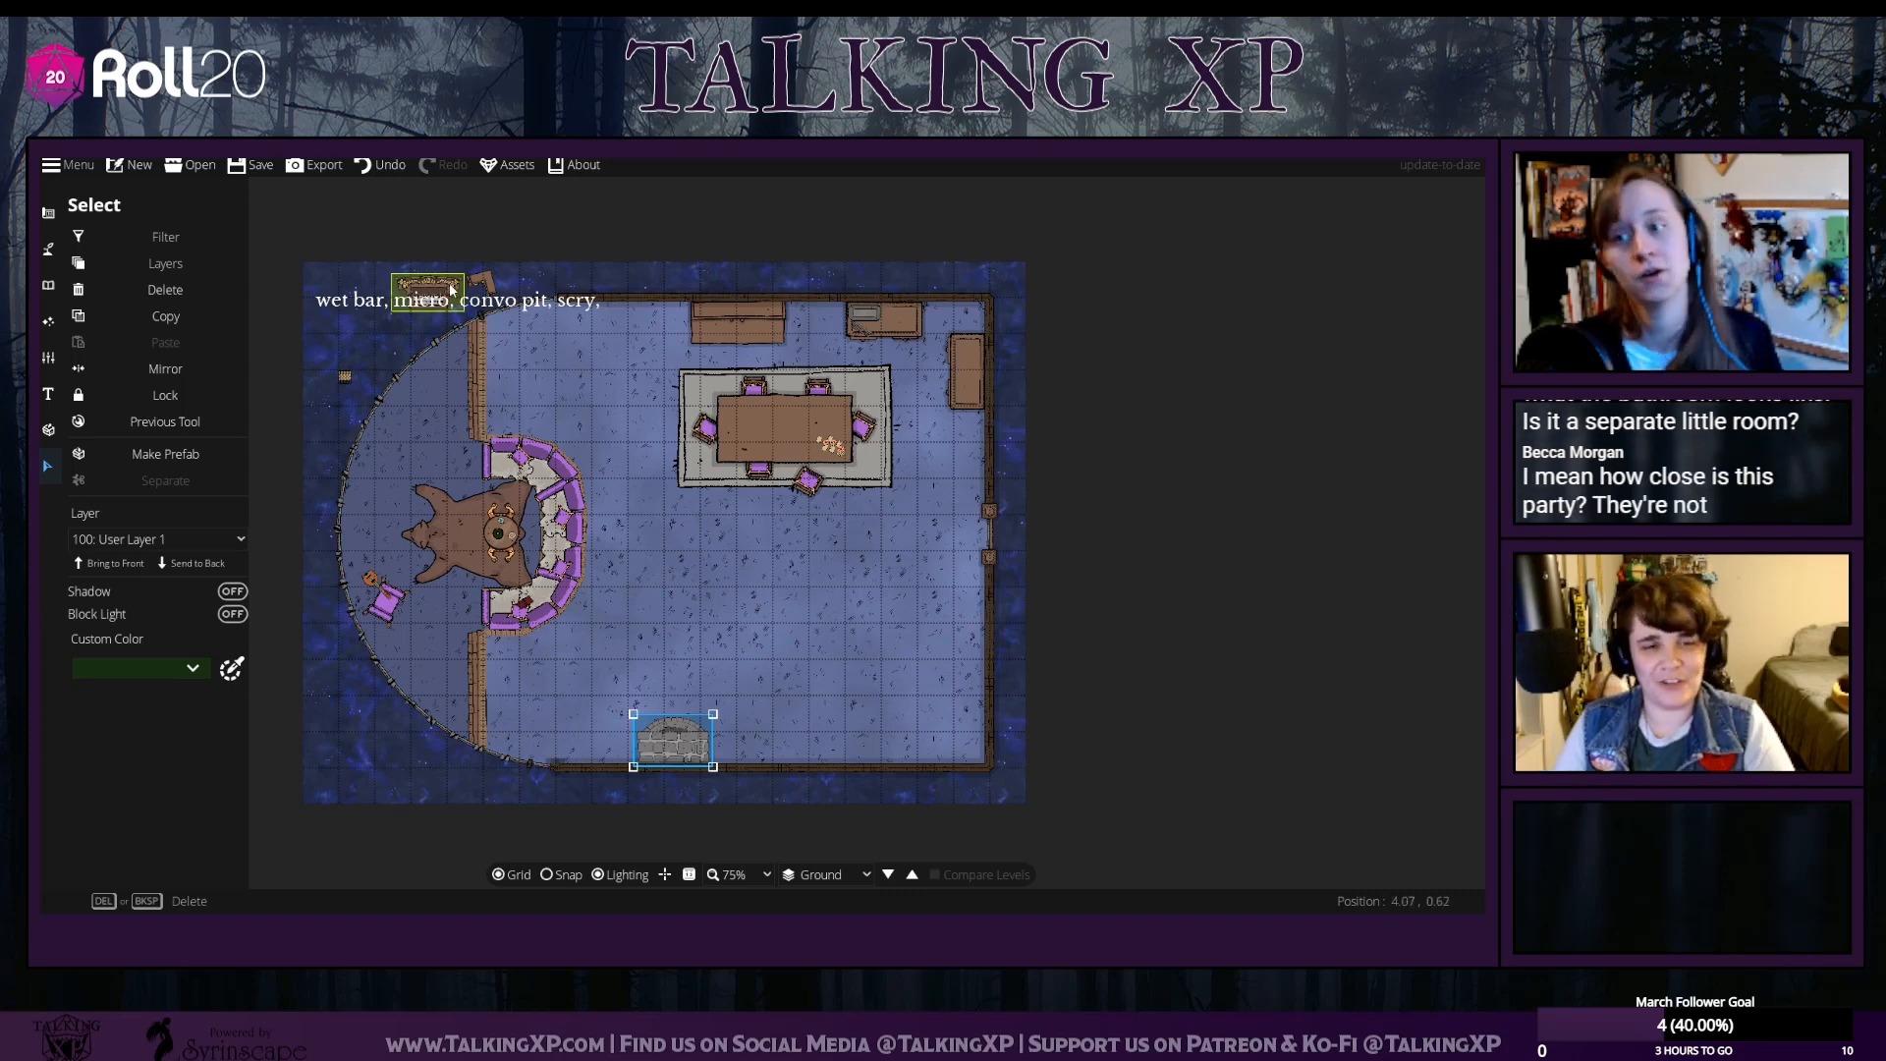
Bring the pipe organ, the corner bookshelf and the small brown box from outside the room onto the open floor near the fireplace
left_click_drag(450, 283, 672, 623)
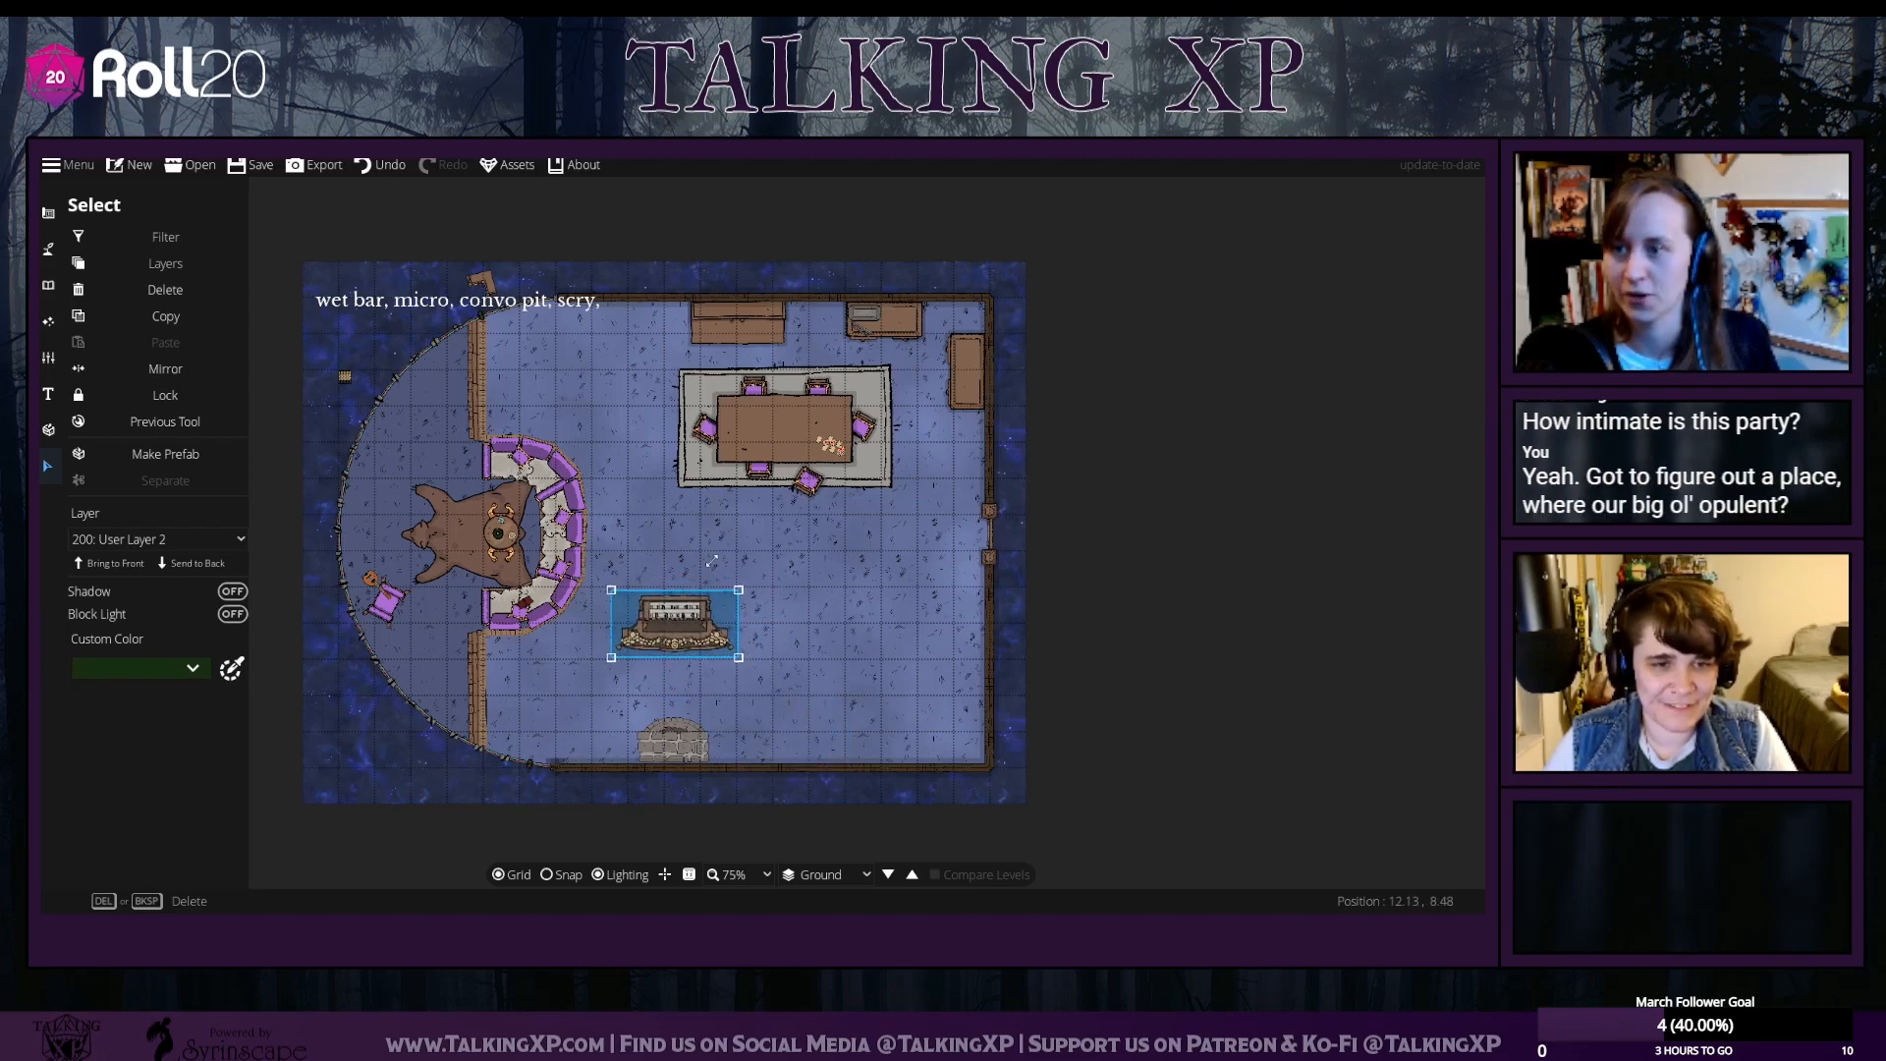
left_click_drag(482, 284, 692, 545)
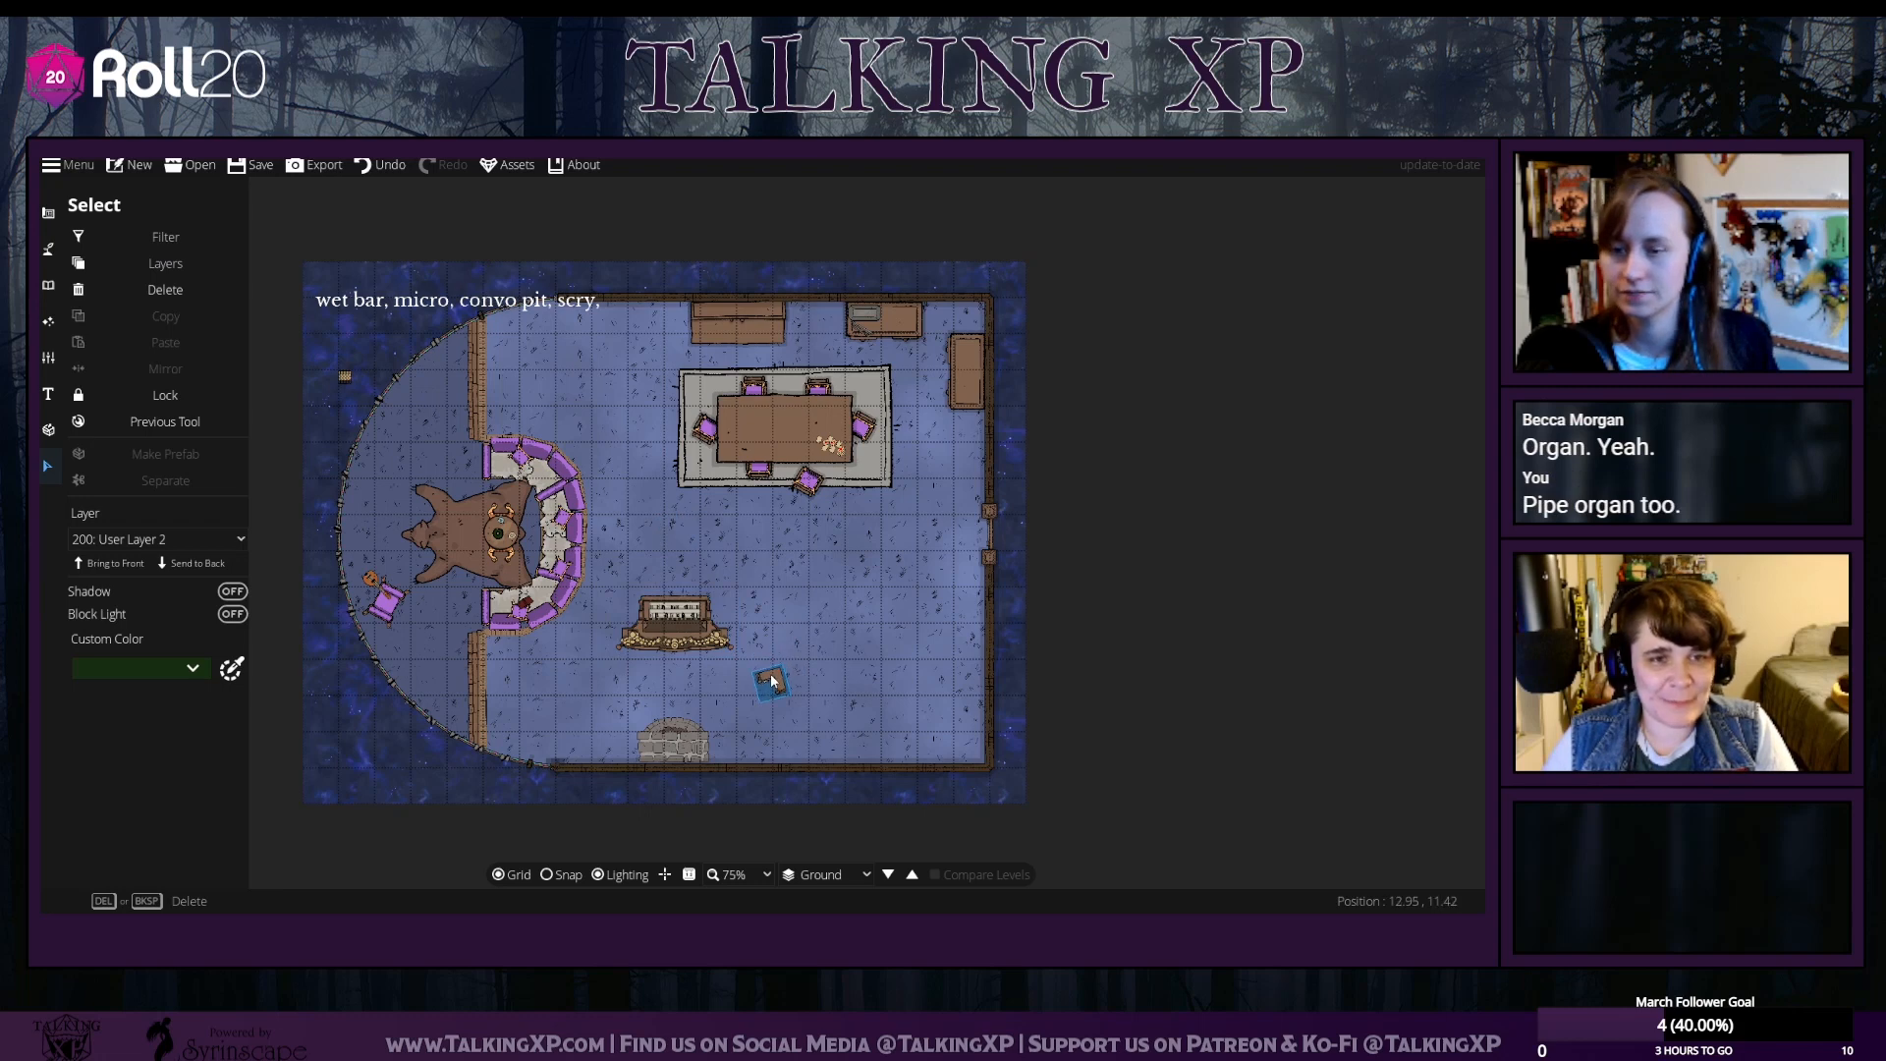
left_click(310, 360)
left_click_drag(347, 380, 543, 626)
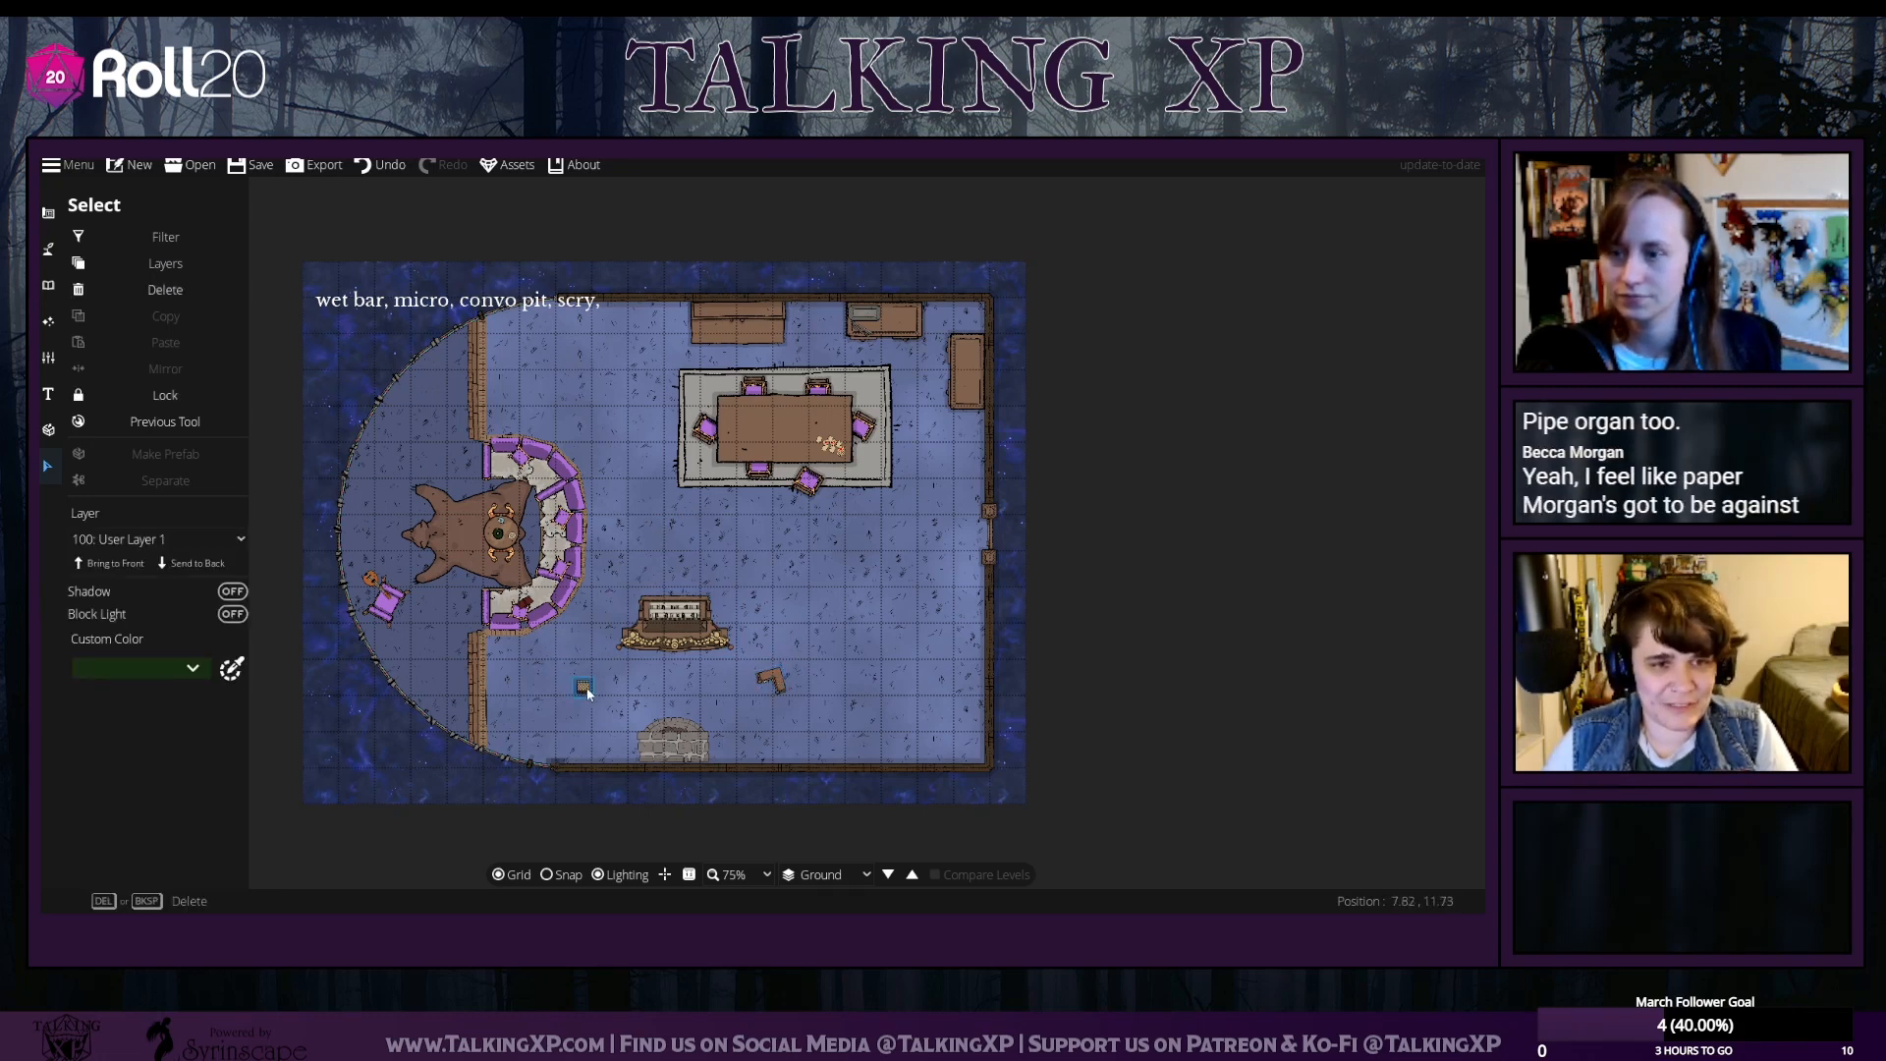
left_click_drag(587, 693, 590, 698)
Rotate the pipe organ 90 degrees and move it toward the room's lower-right corner, beside the lower wall
left_click(675, 631)
scroll(675, 632, "down", 4)
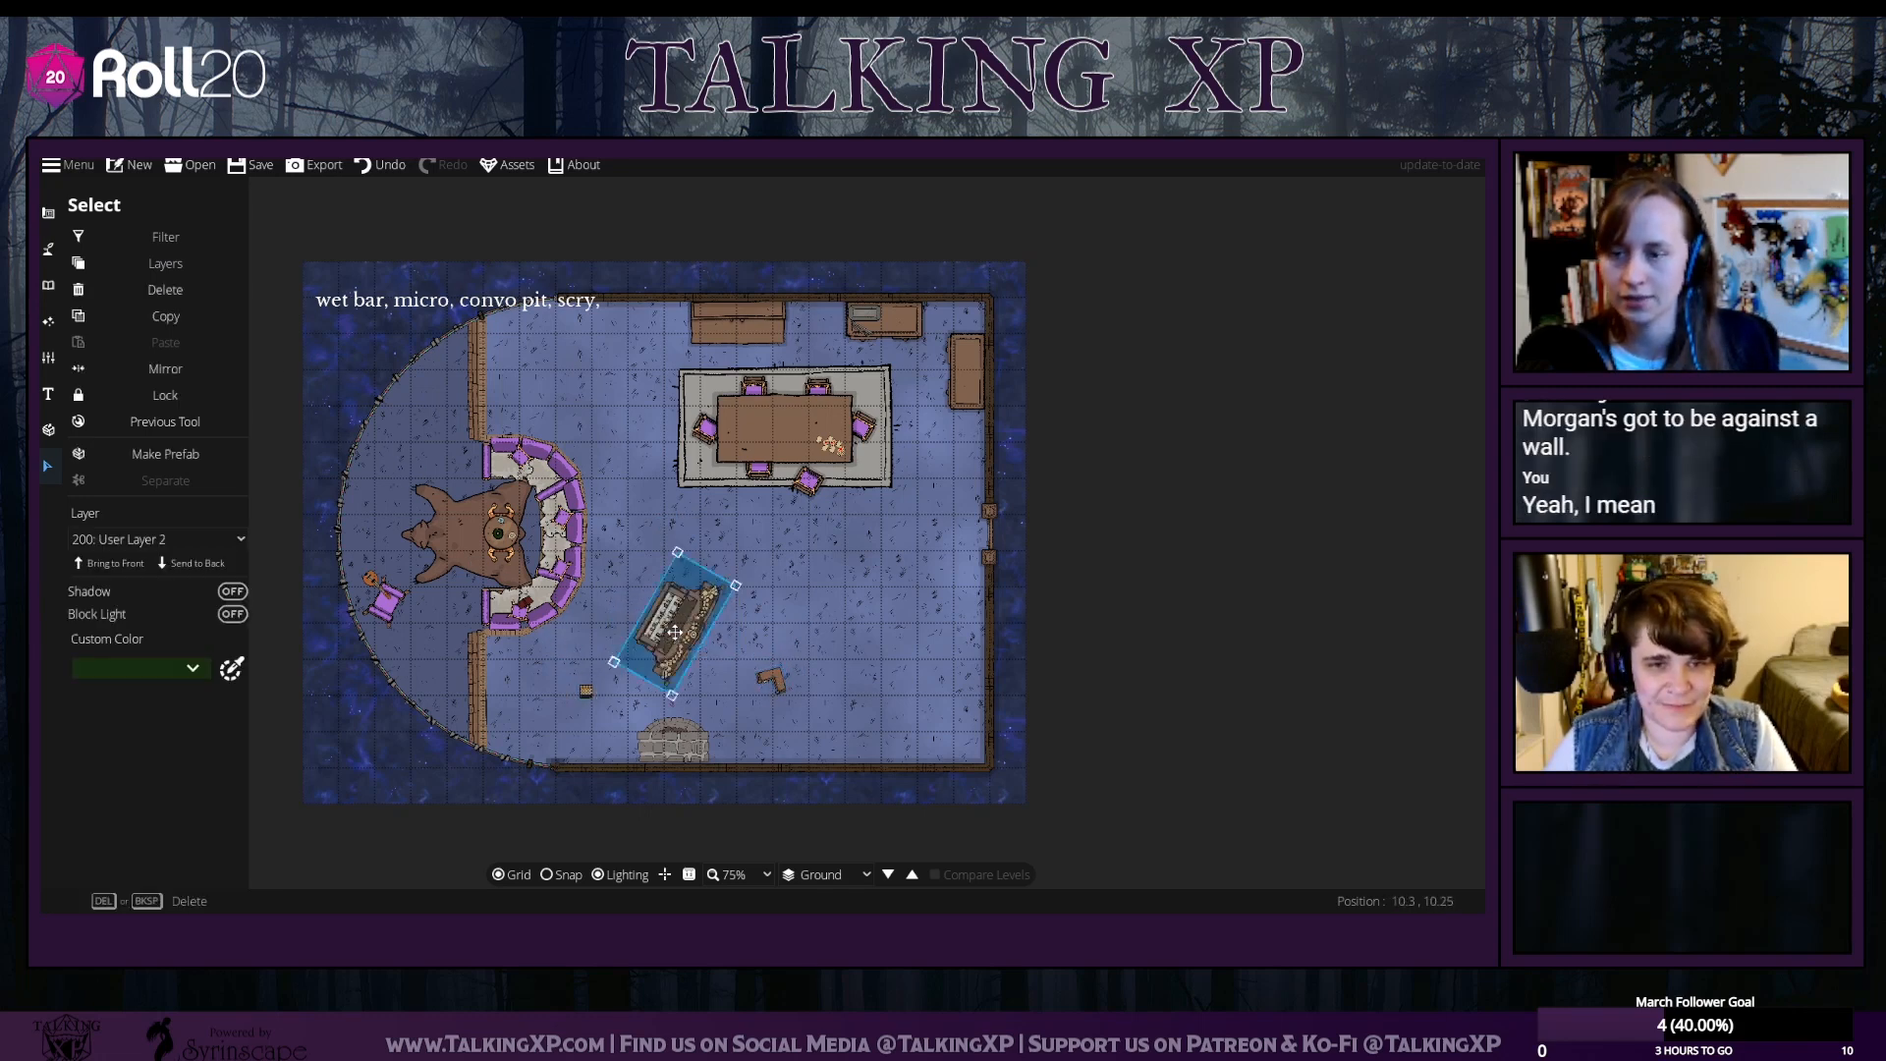
scroll(675, 631, "down", 2)
left_click_drag(675, 632, 868, 721)
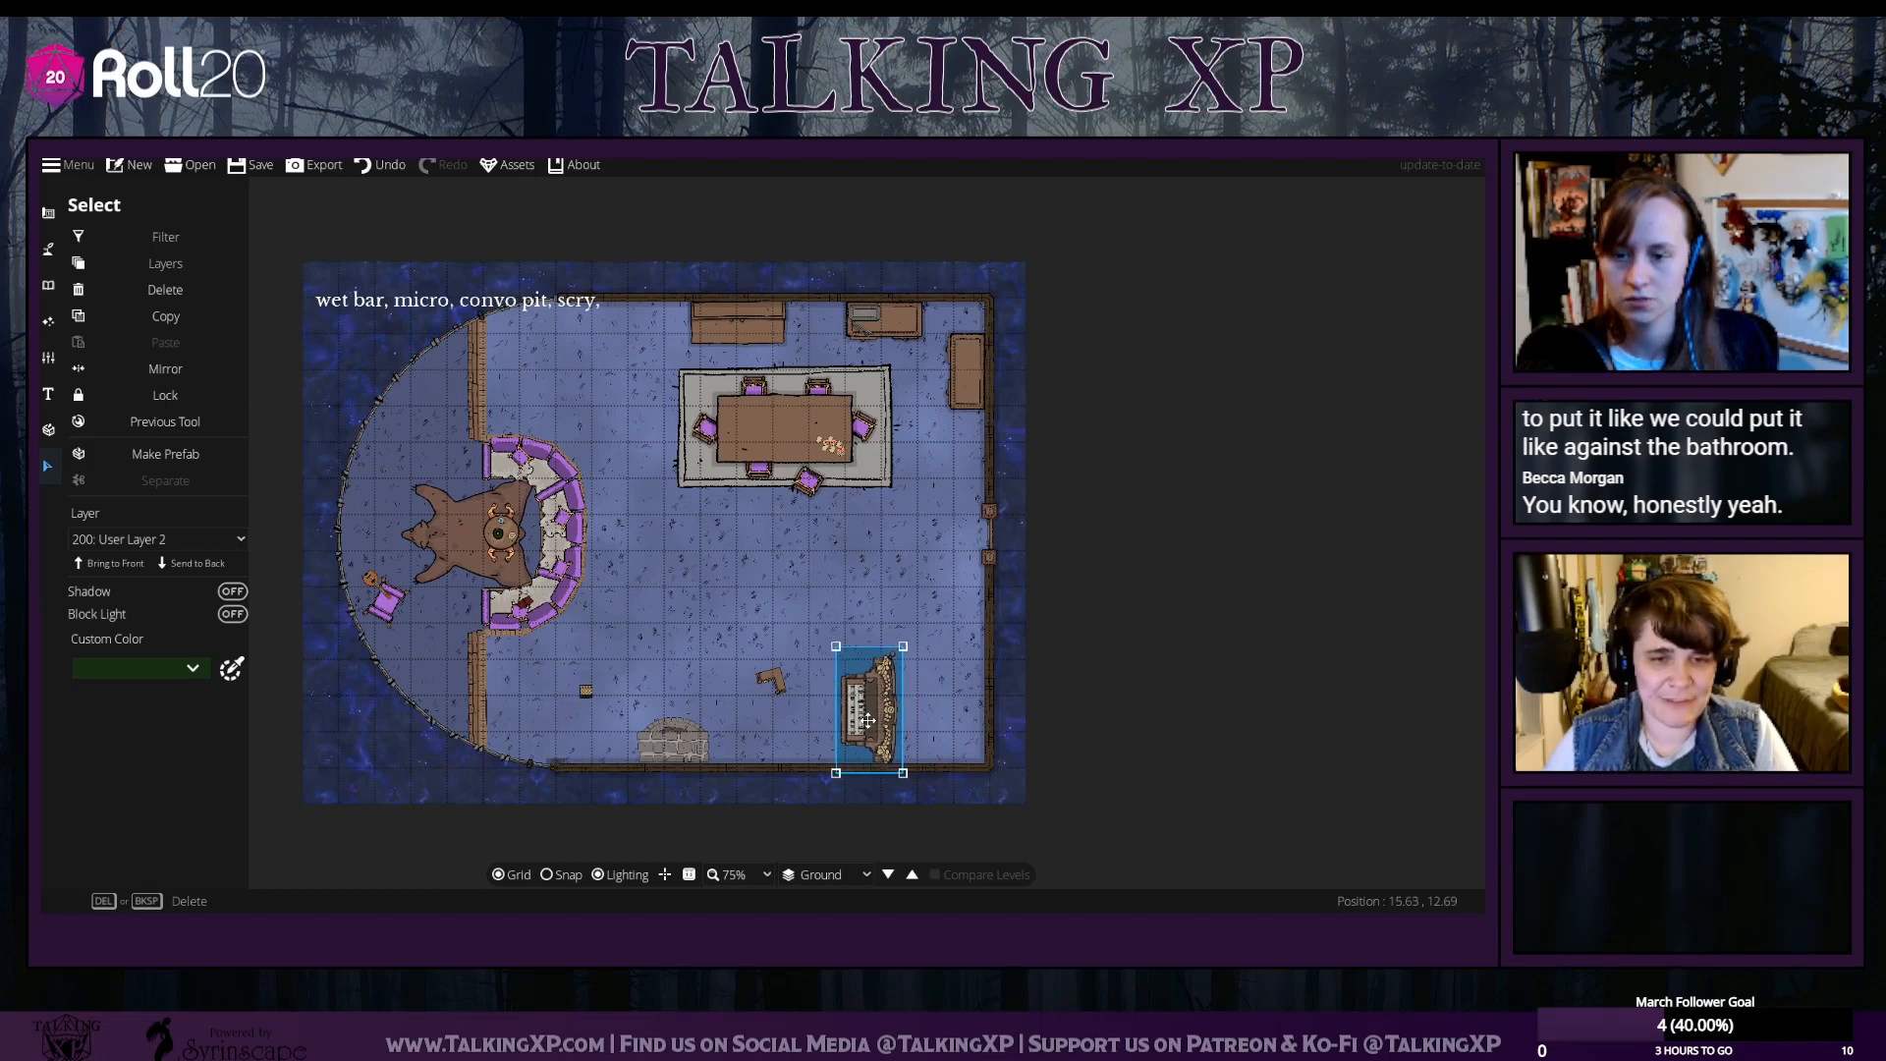
Turn on snapping and draw a dark brown wooden wall enclosing a 3 by 4 square bathroom in the room's lower-right corner
left_click(47, 253)
left_click(99, 244)
left_click(96, 282)
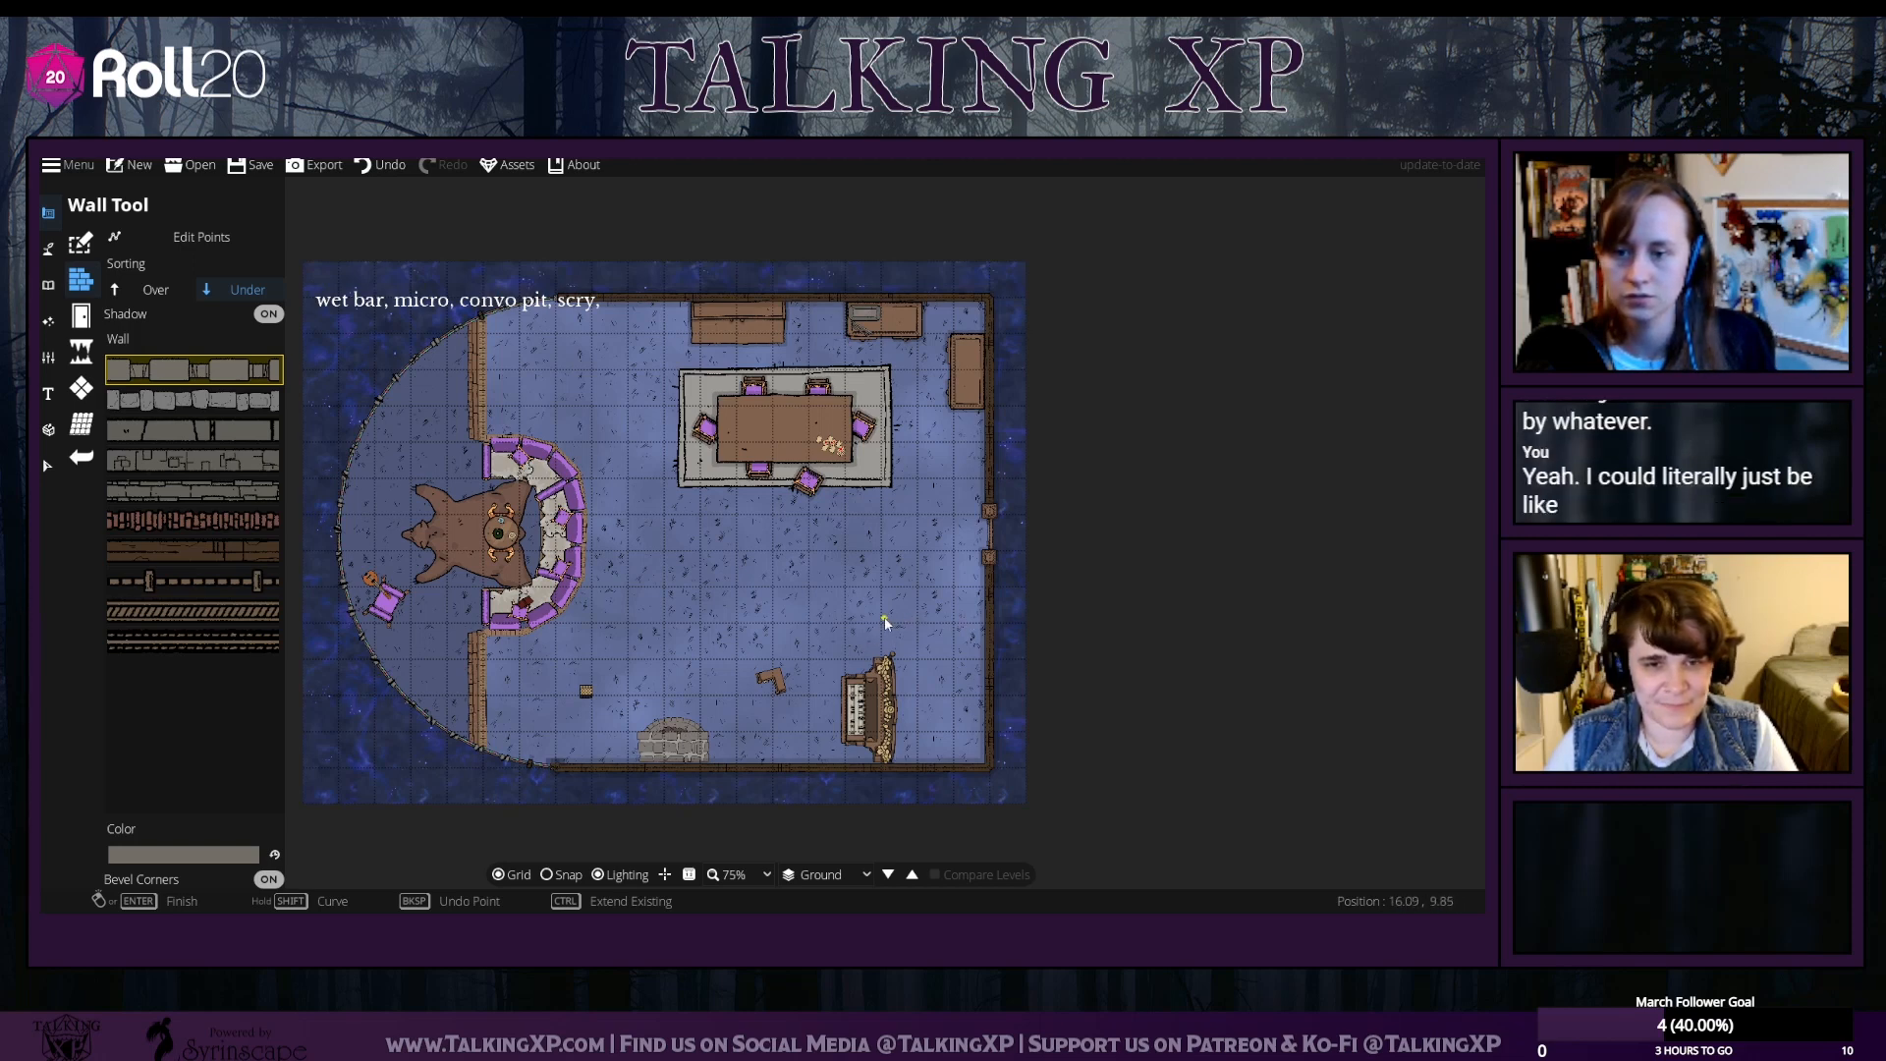
left_click(194, 551)
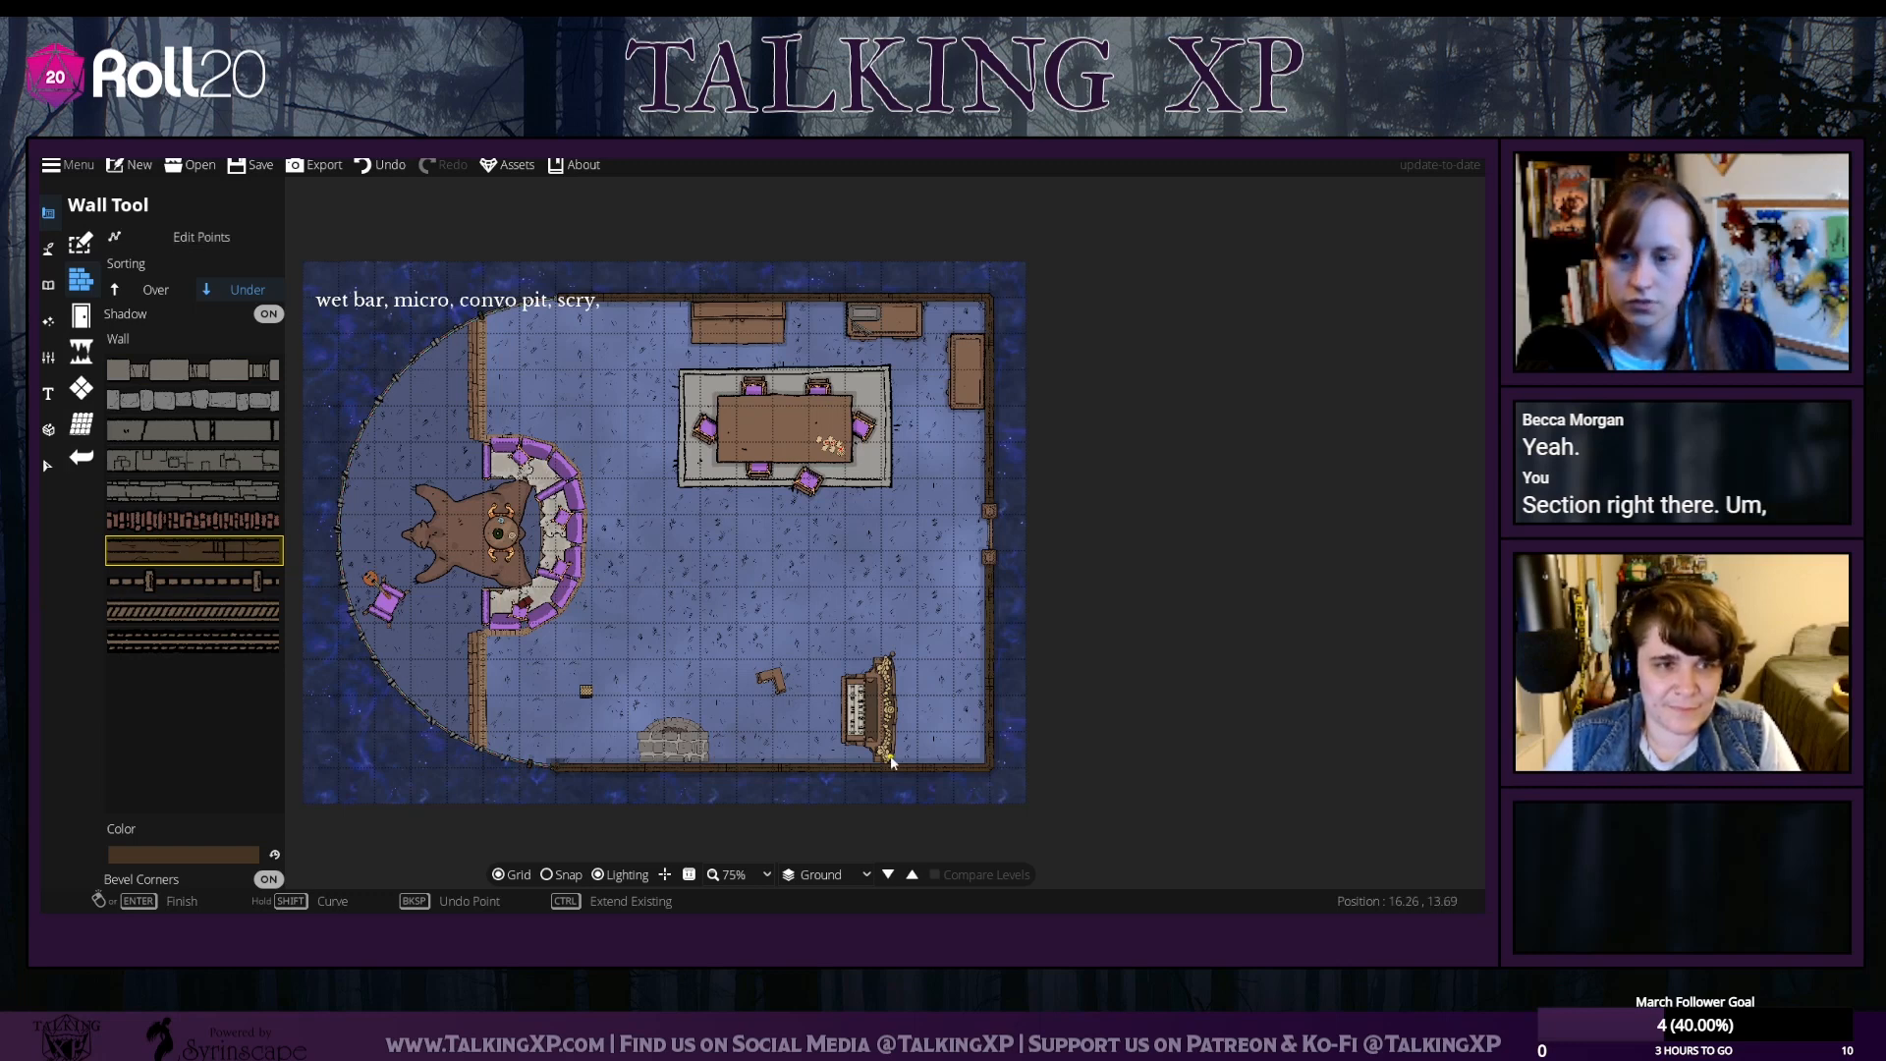
left_click(568, 874)
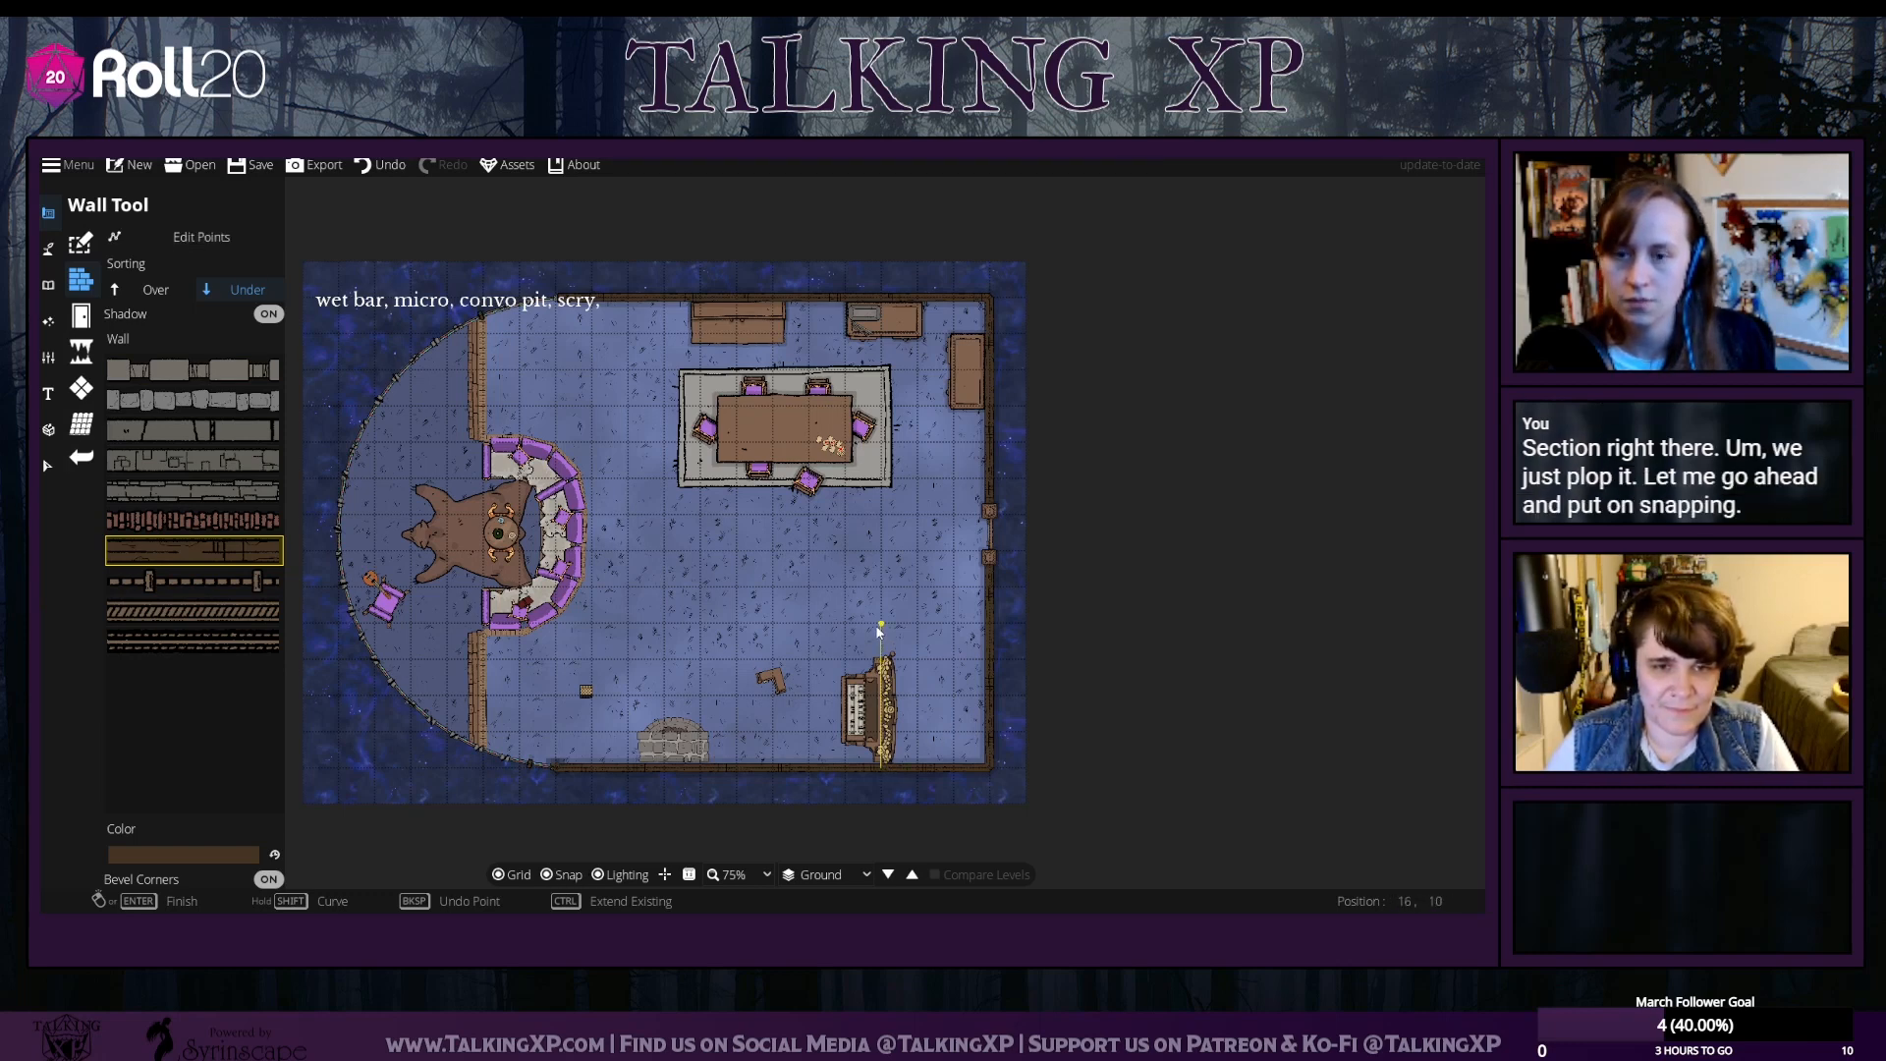
double_click(983, 635)
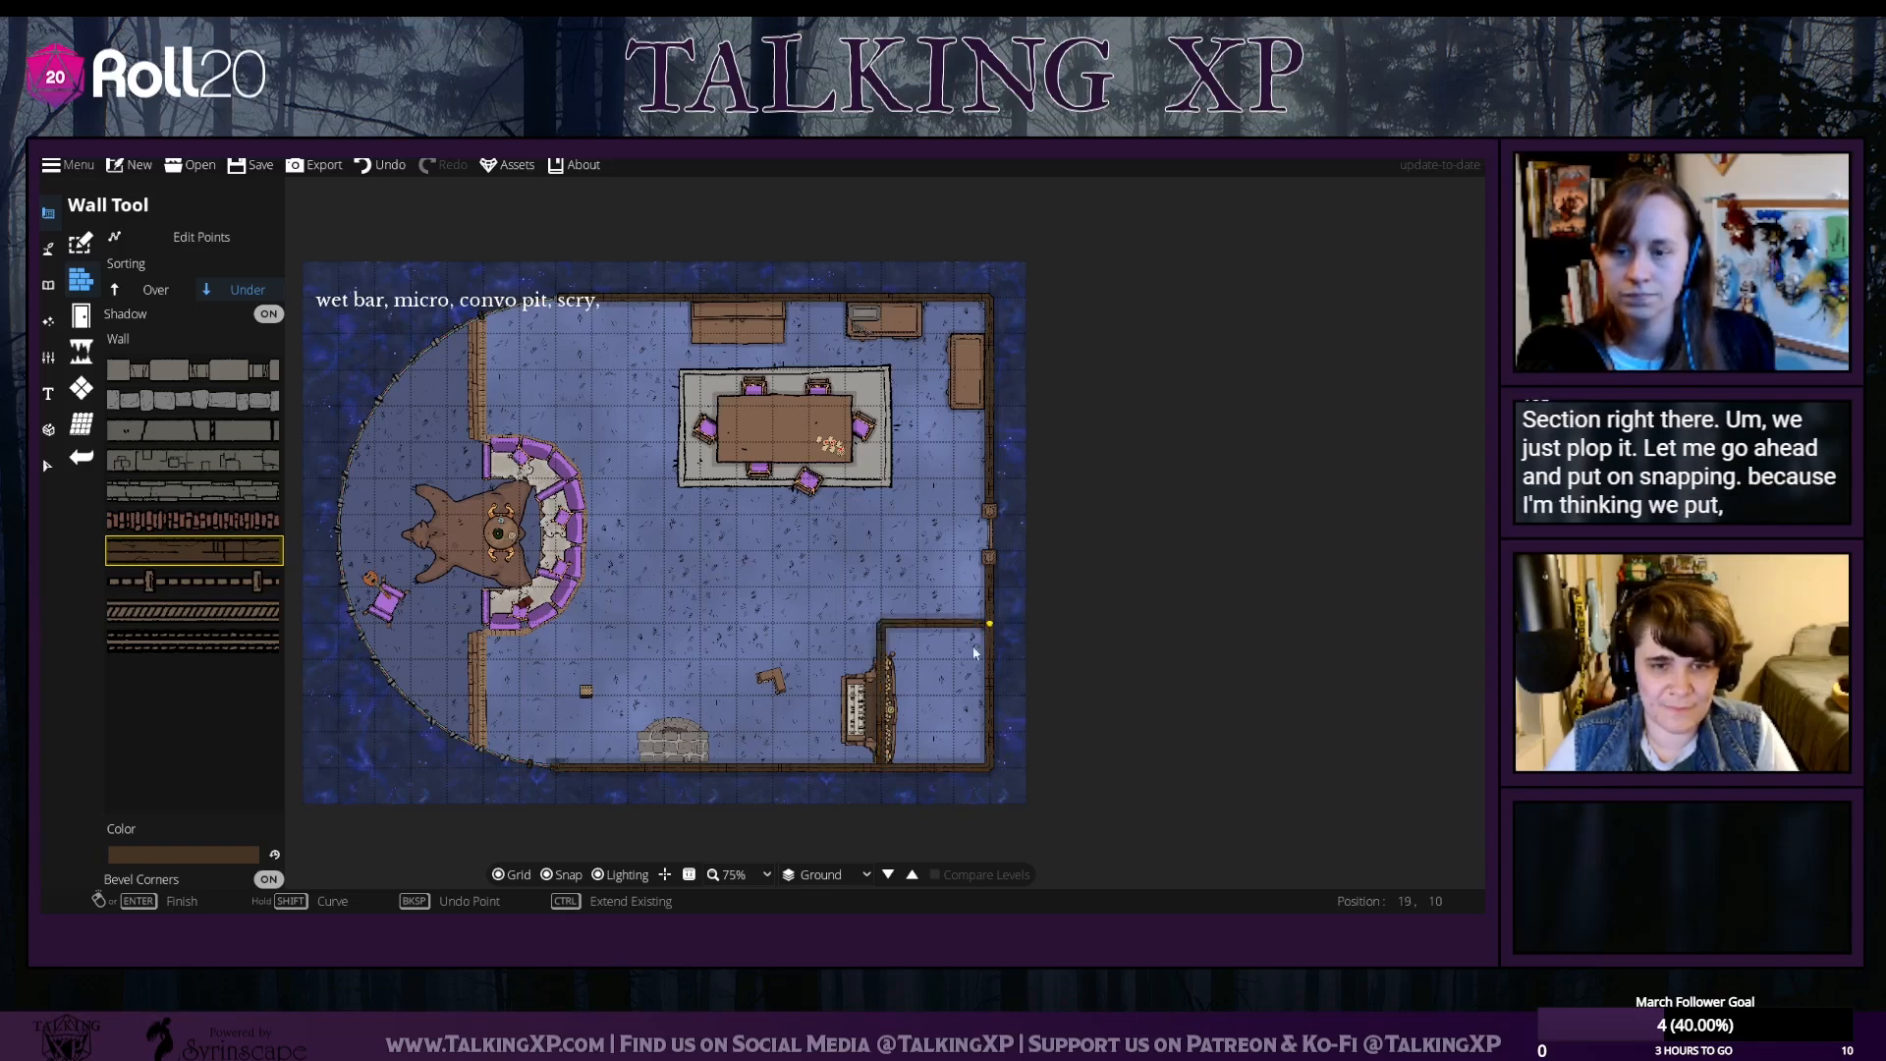
Put the pipe organ on layer 700: Above Walls and set its back against the bathroom's left wall
left_click(49, 465)
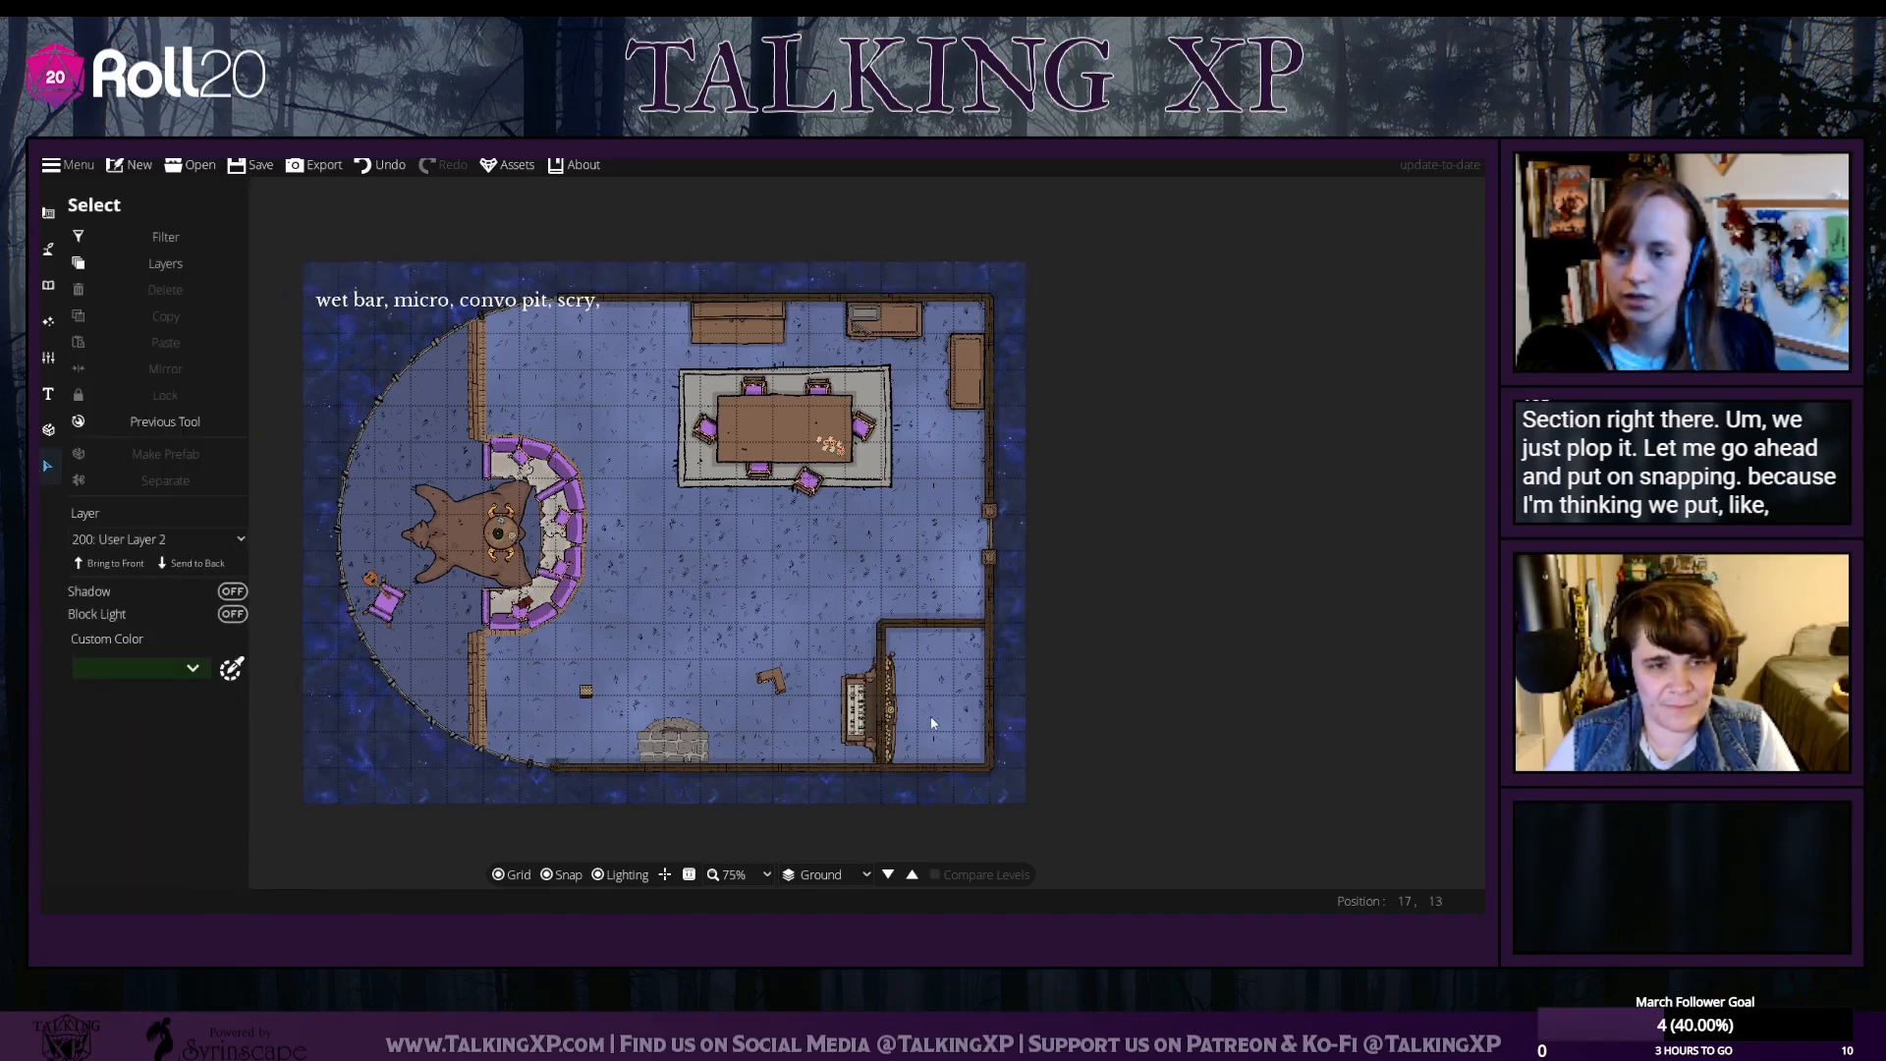
left_click_drag(867, 725, 825, 729)
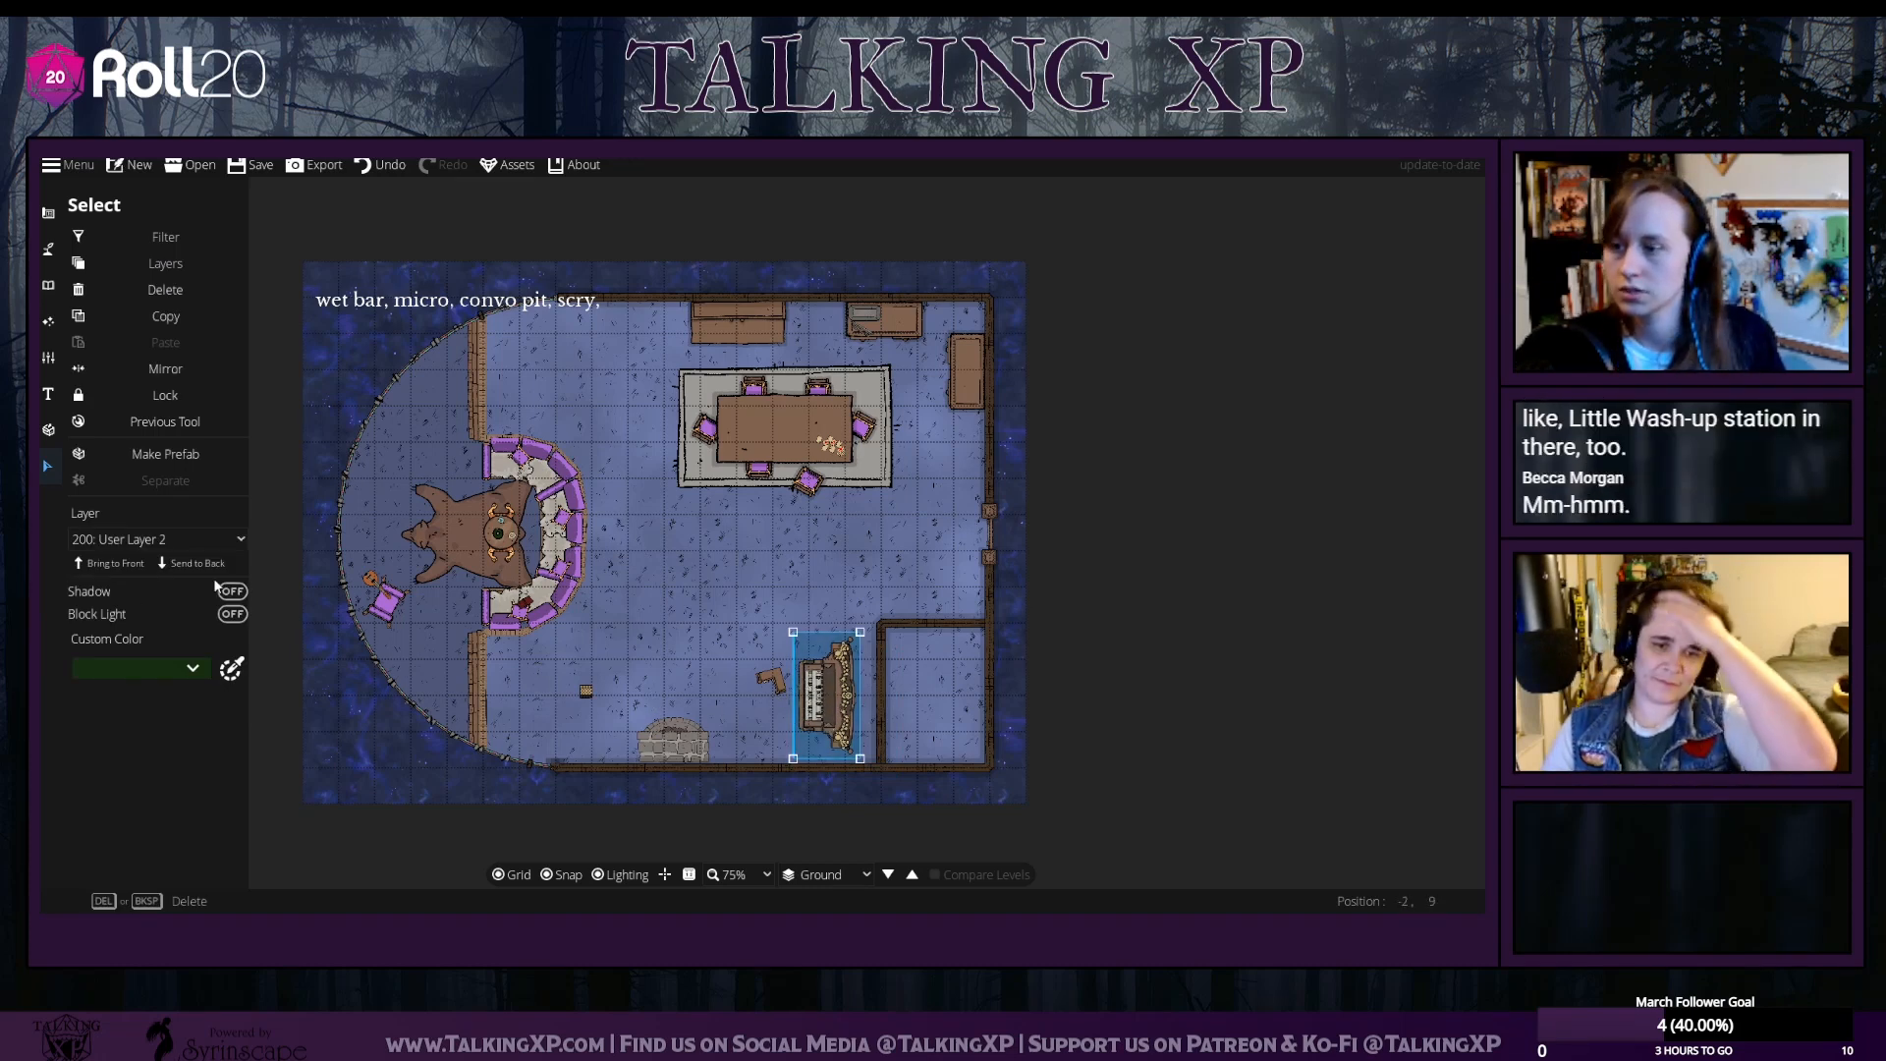
left_click(147, 540)
left_click(137, 818)
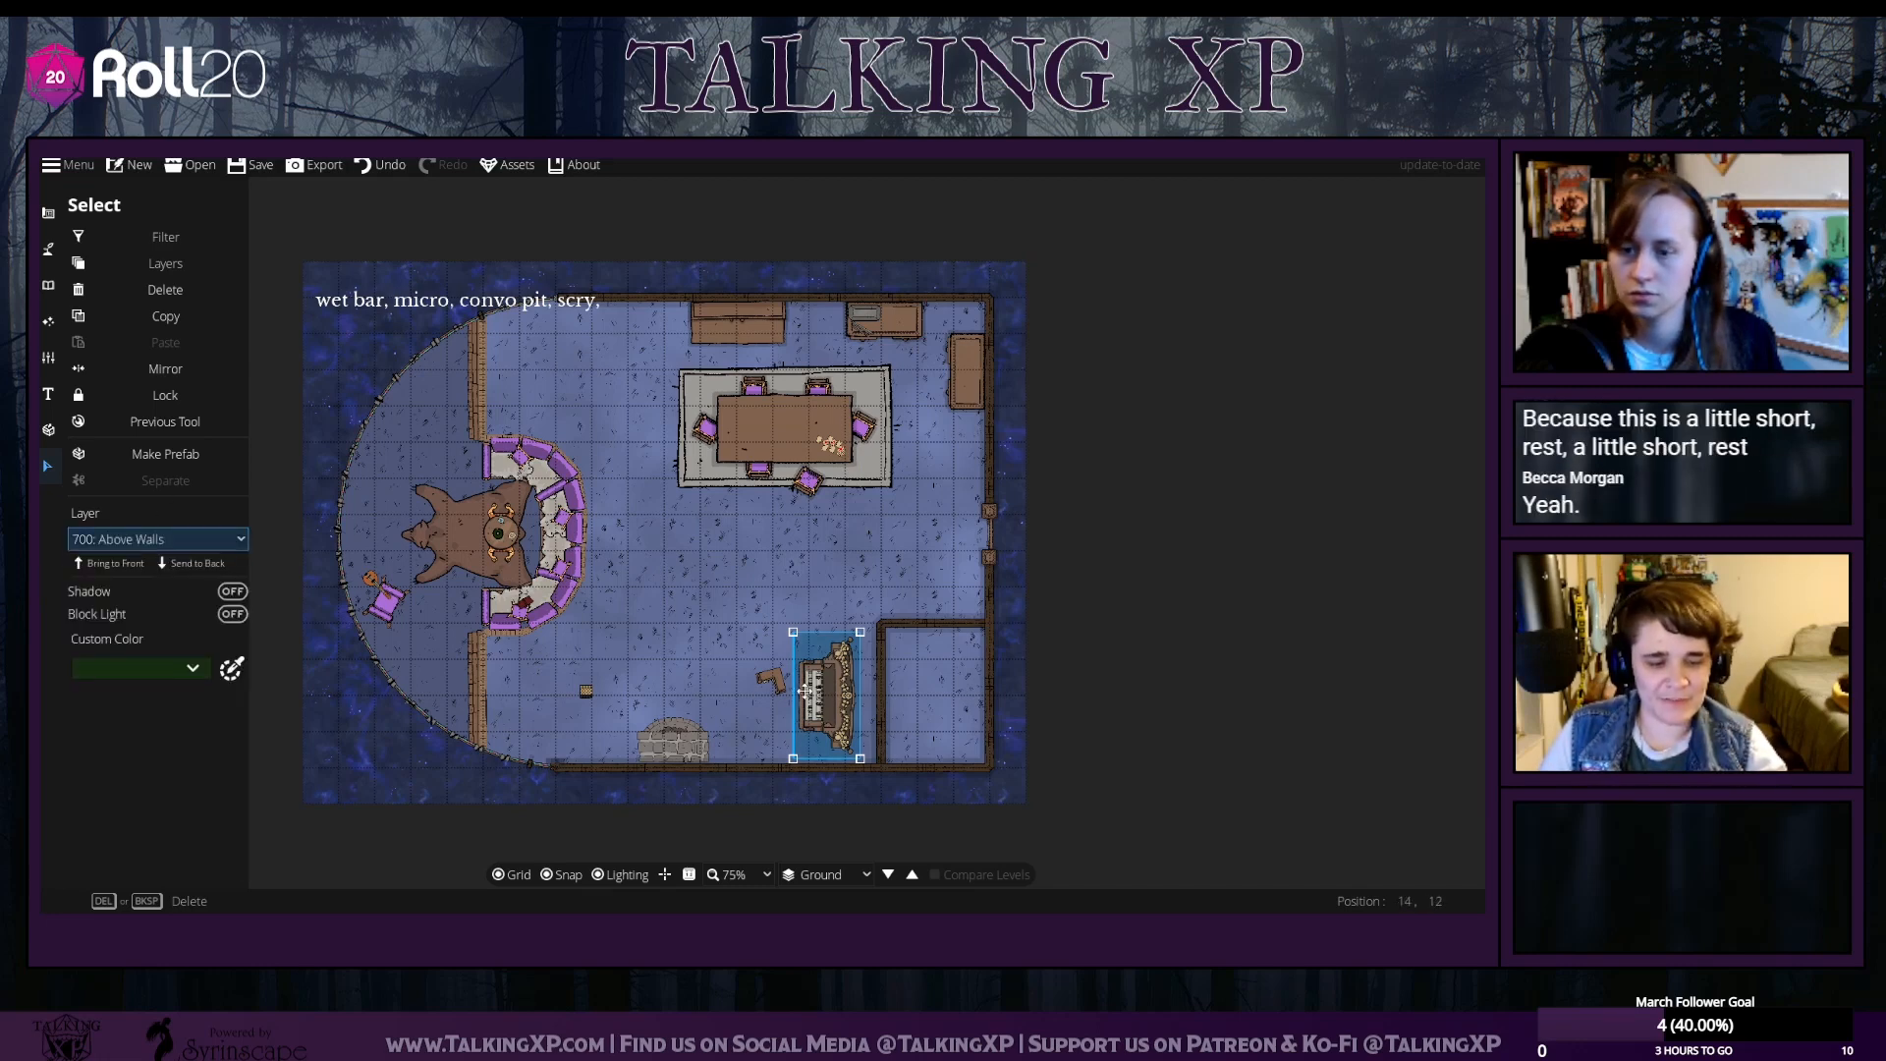
left_click_drag(805, 691, 843, 698)
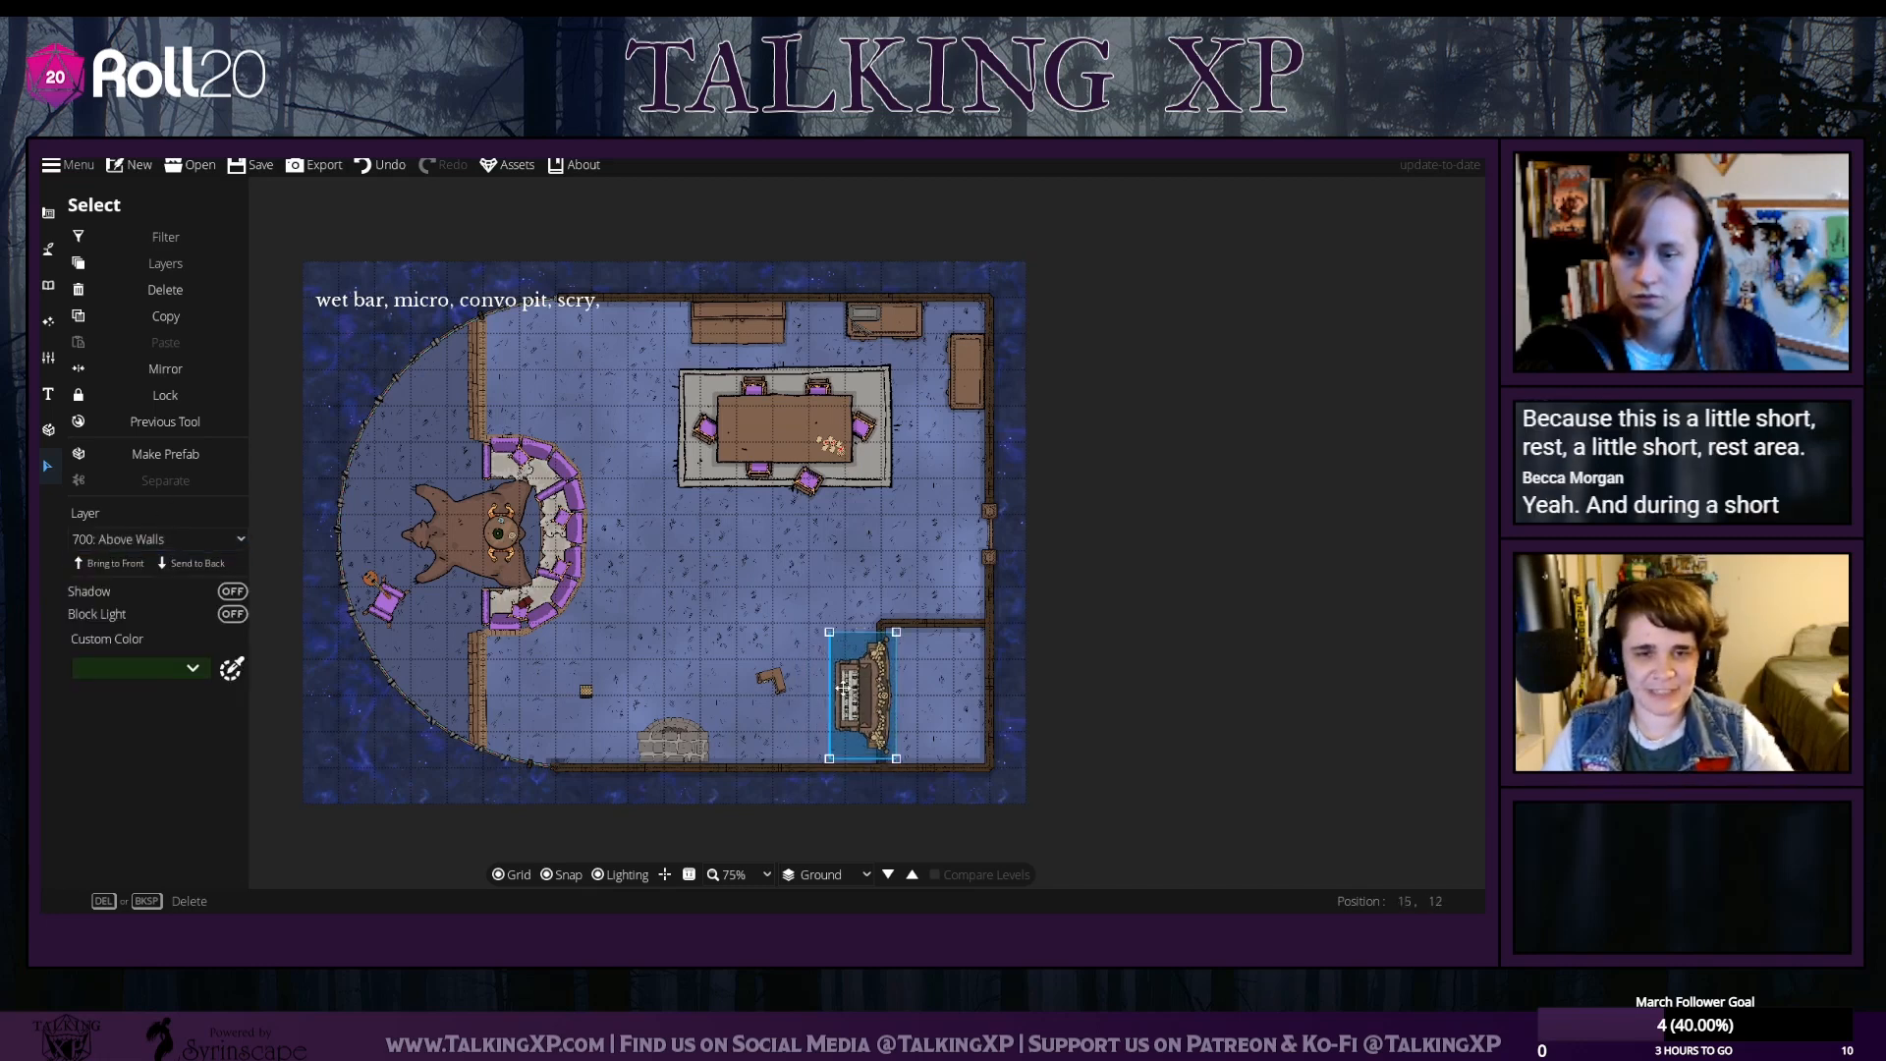
left_click(757, 616)
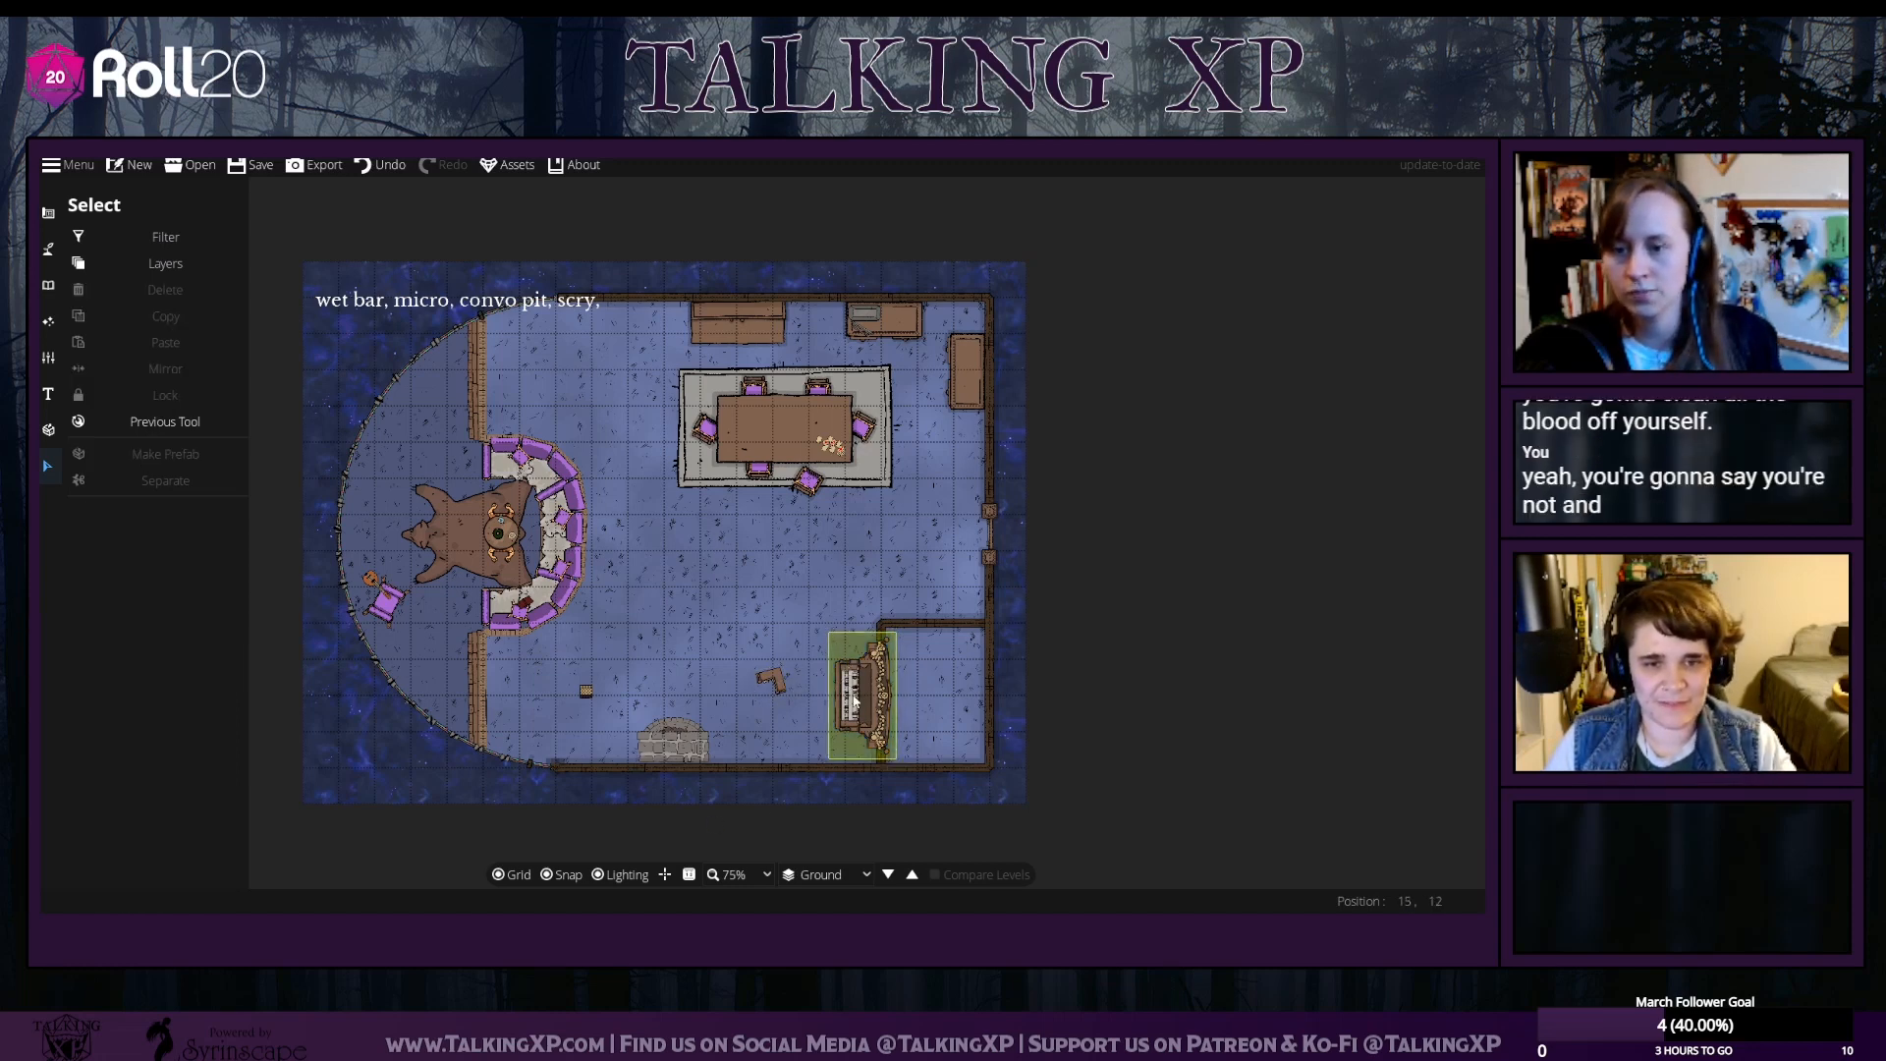
Rotate the corner bookshelf that stands between the fireplace and the pipe organ
left_click(776, 686)
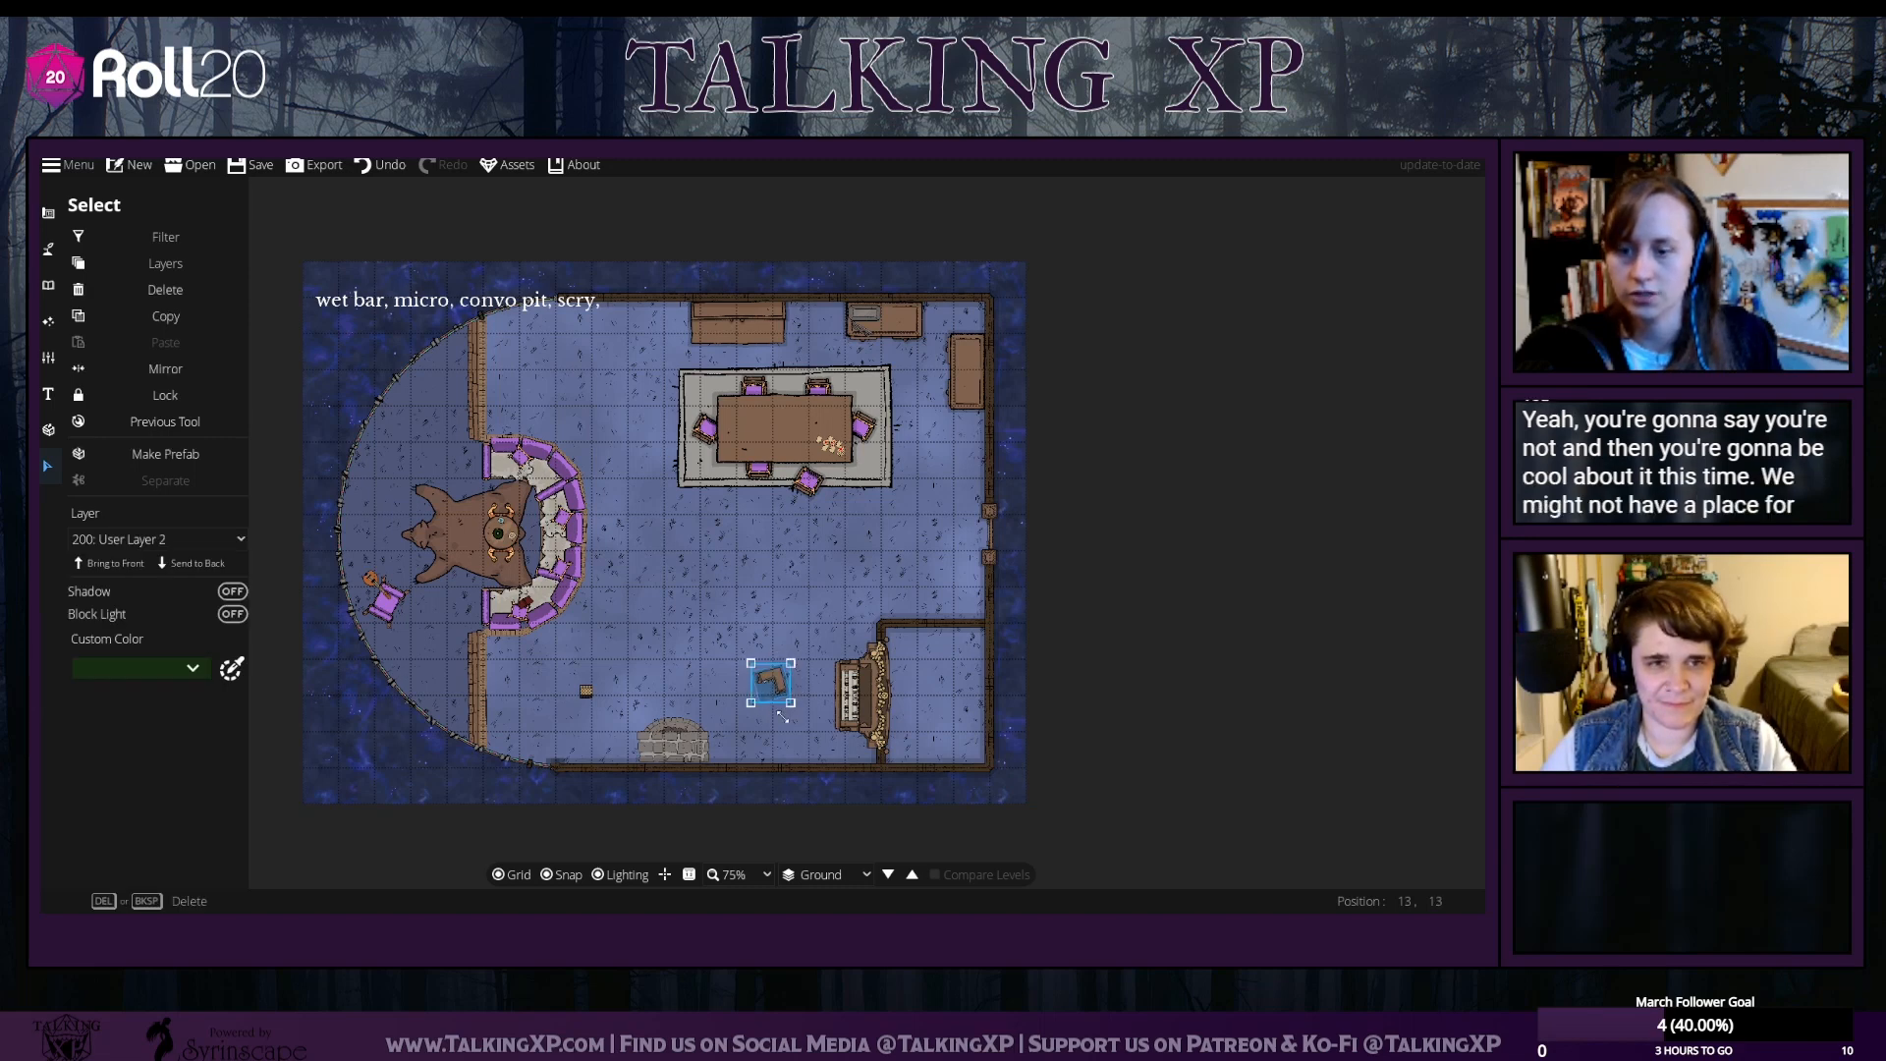
left_click_drag(783, 717, 786, 720)
left_click(933, 773)
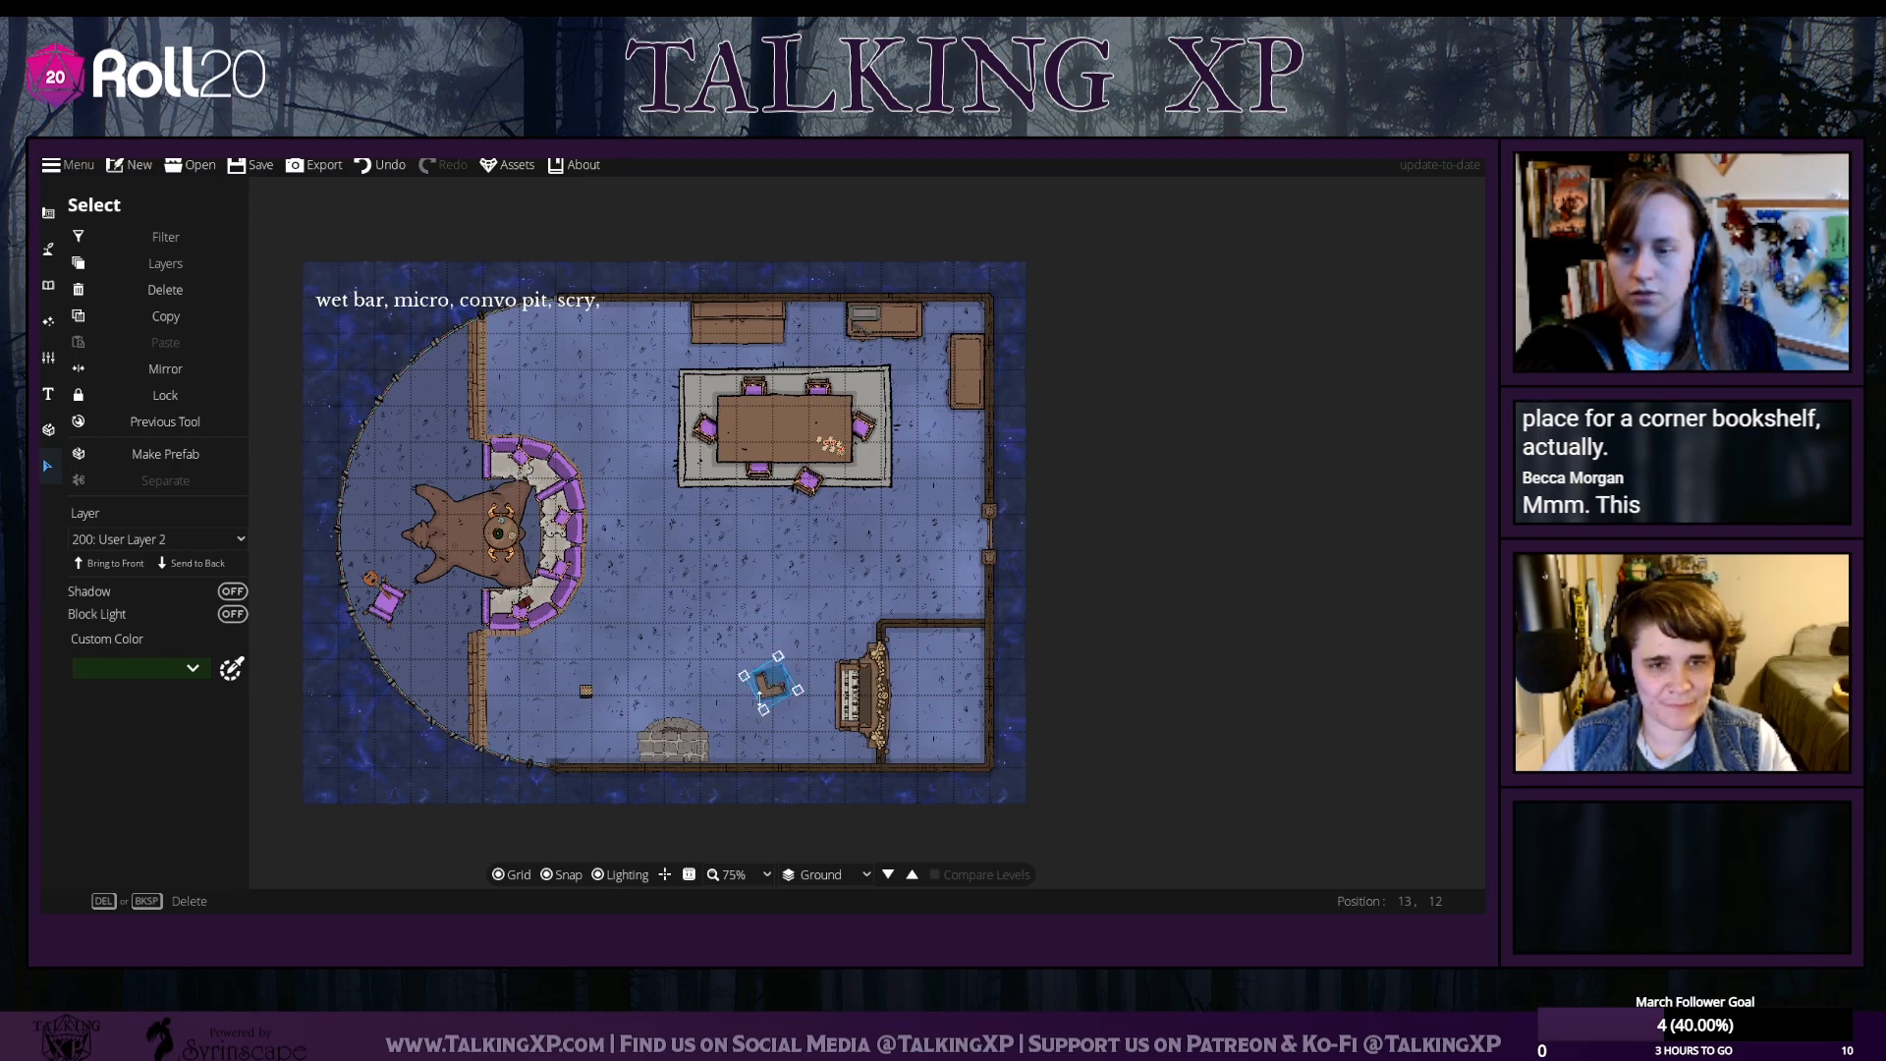
Try shifting the pipe organ slightly along the bathroom wall
left_click_drag(861, 713, 862, 699)
left_click(894, 785)
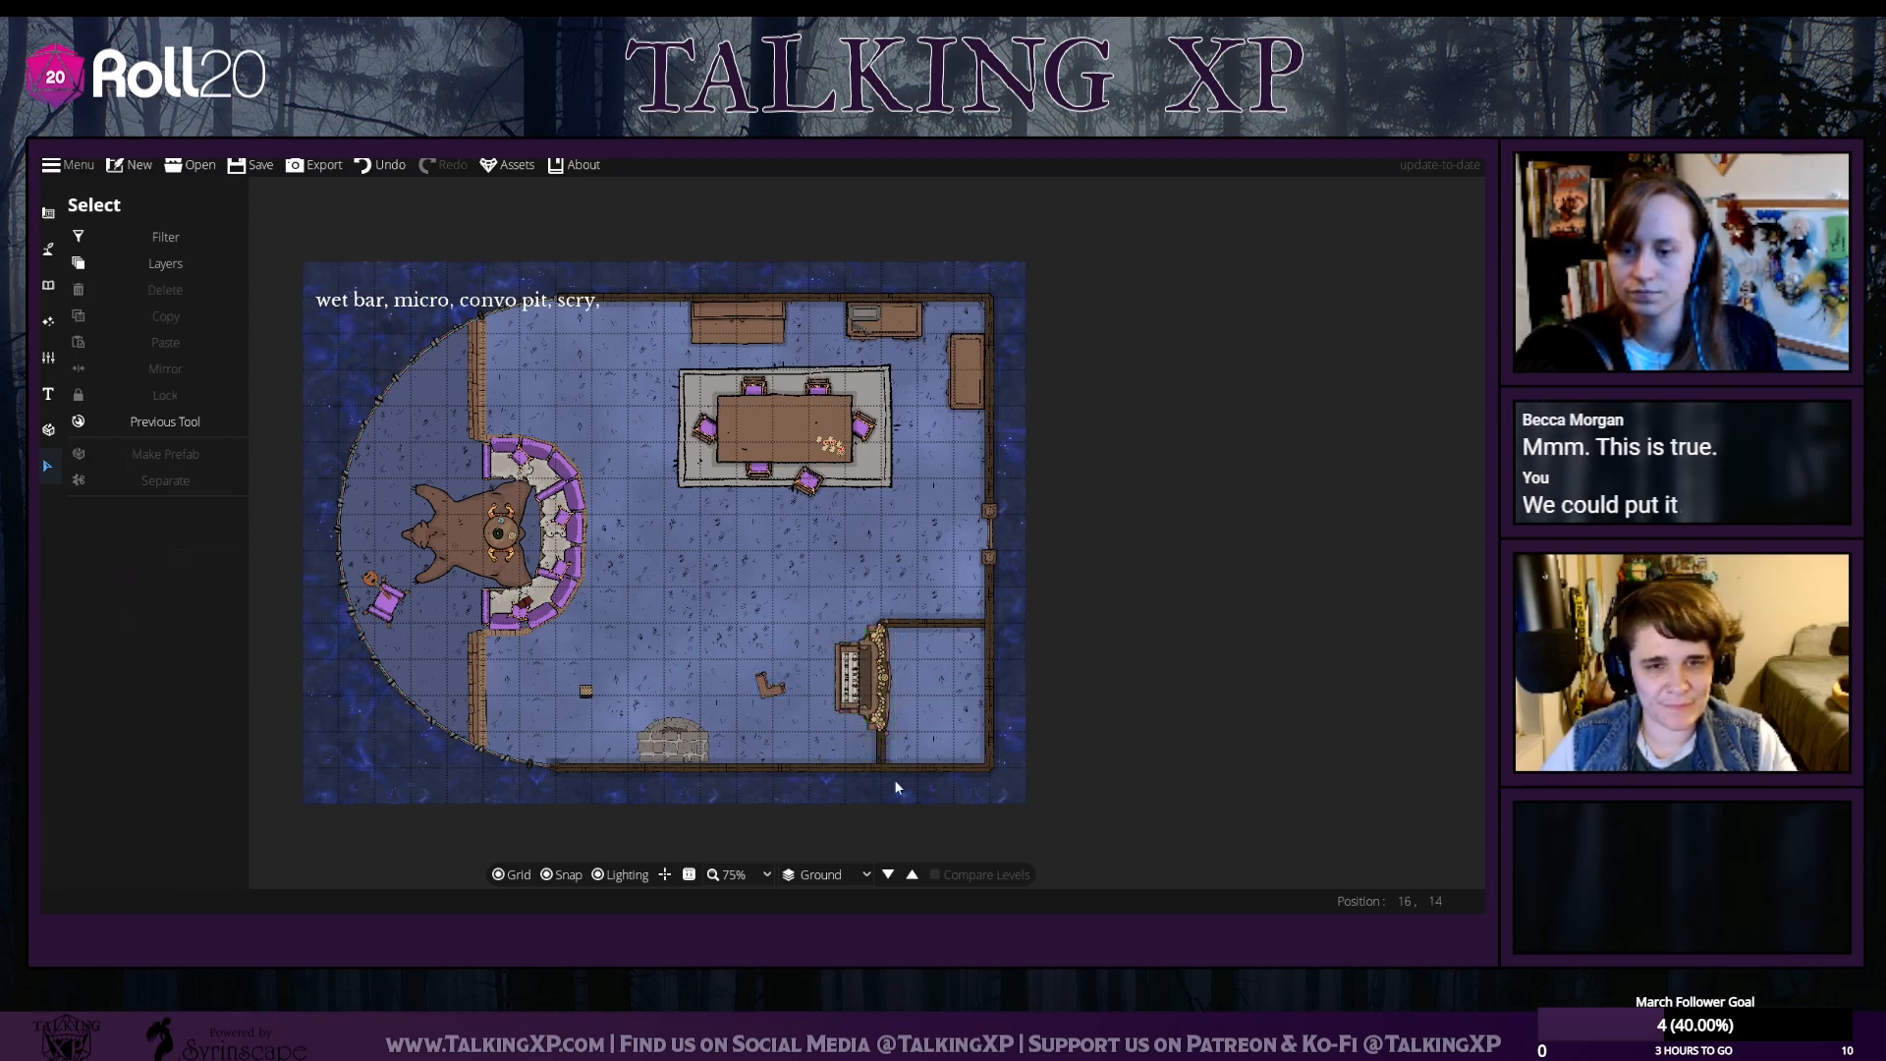
left_click(861, 717)
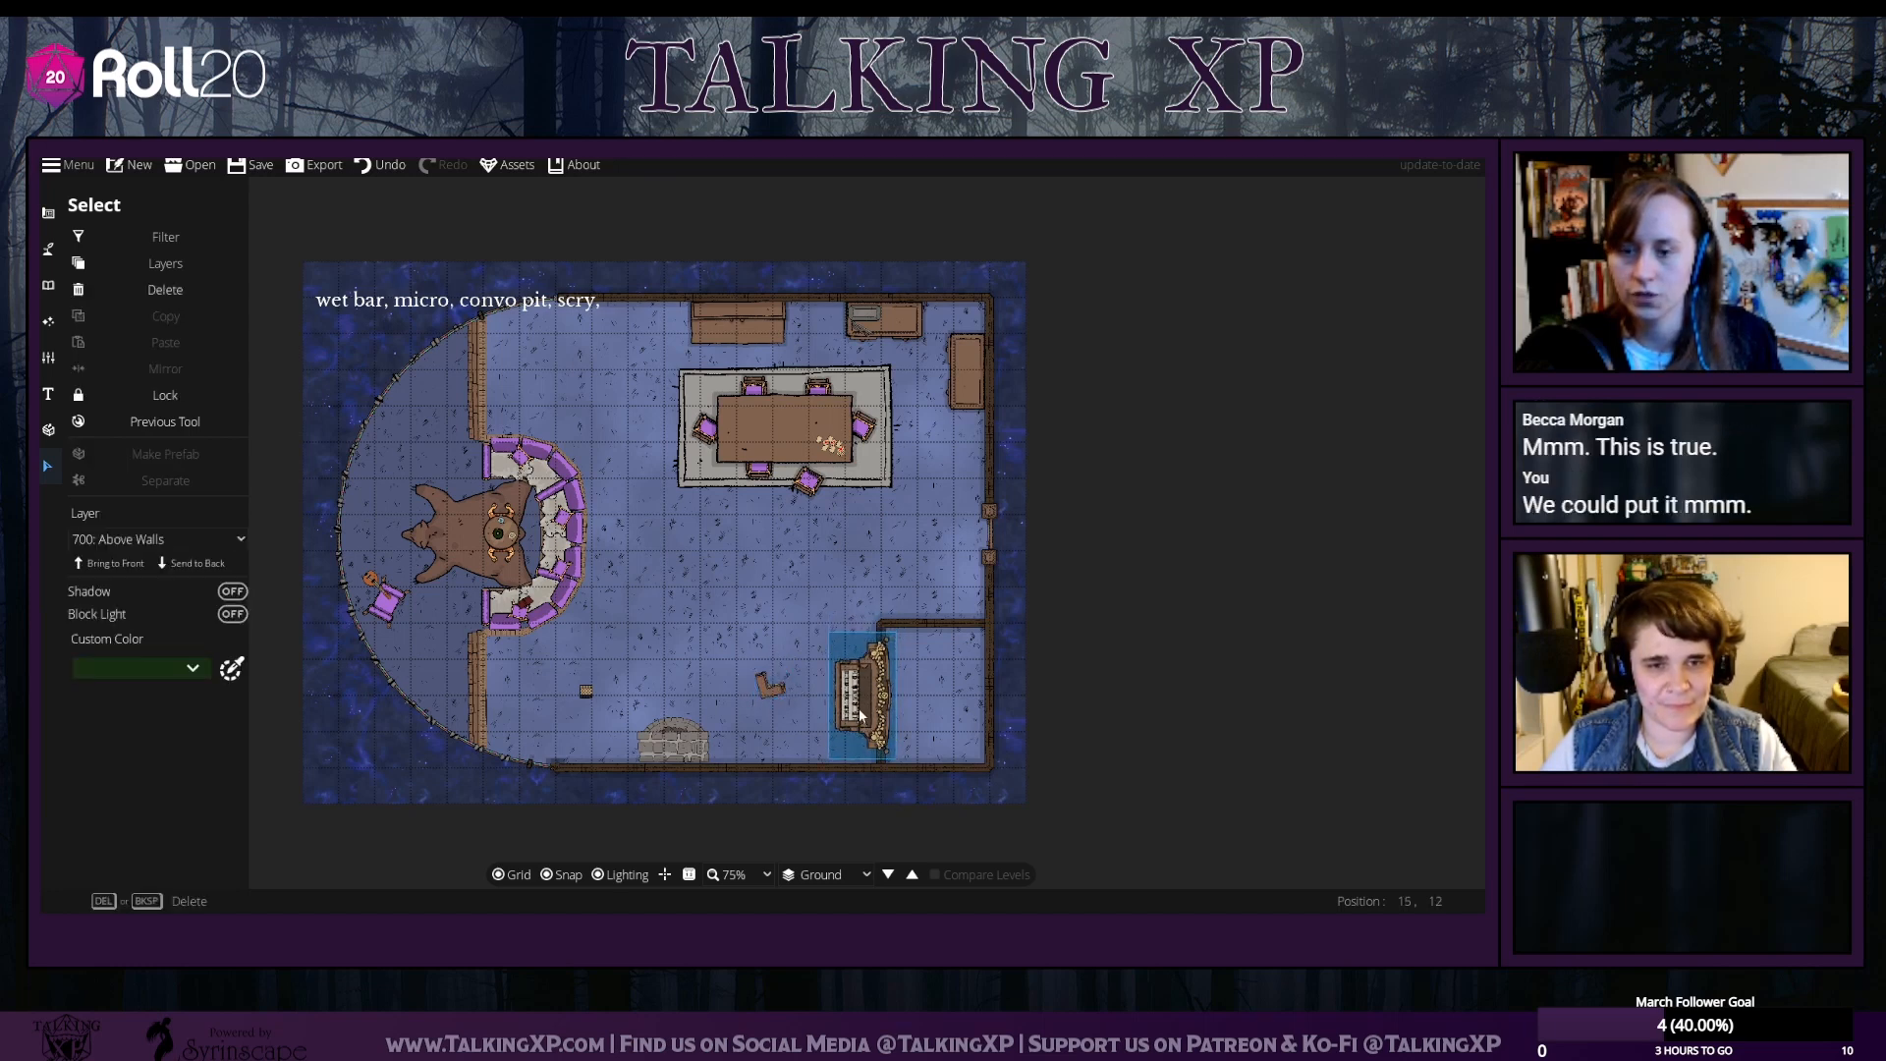
left_click(977, 799)
Move the pipe organ away from the bathroom to the floor above the fireplace, and the corner bookshelf to the open floor below the dining table
left_click_drag(771, 690, 616, 747)
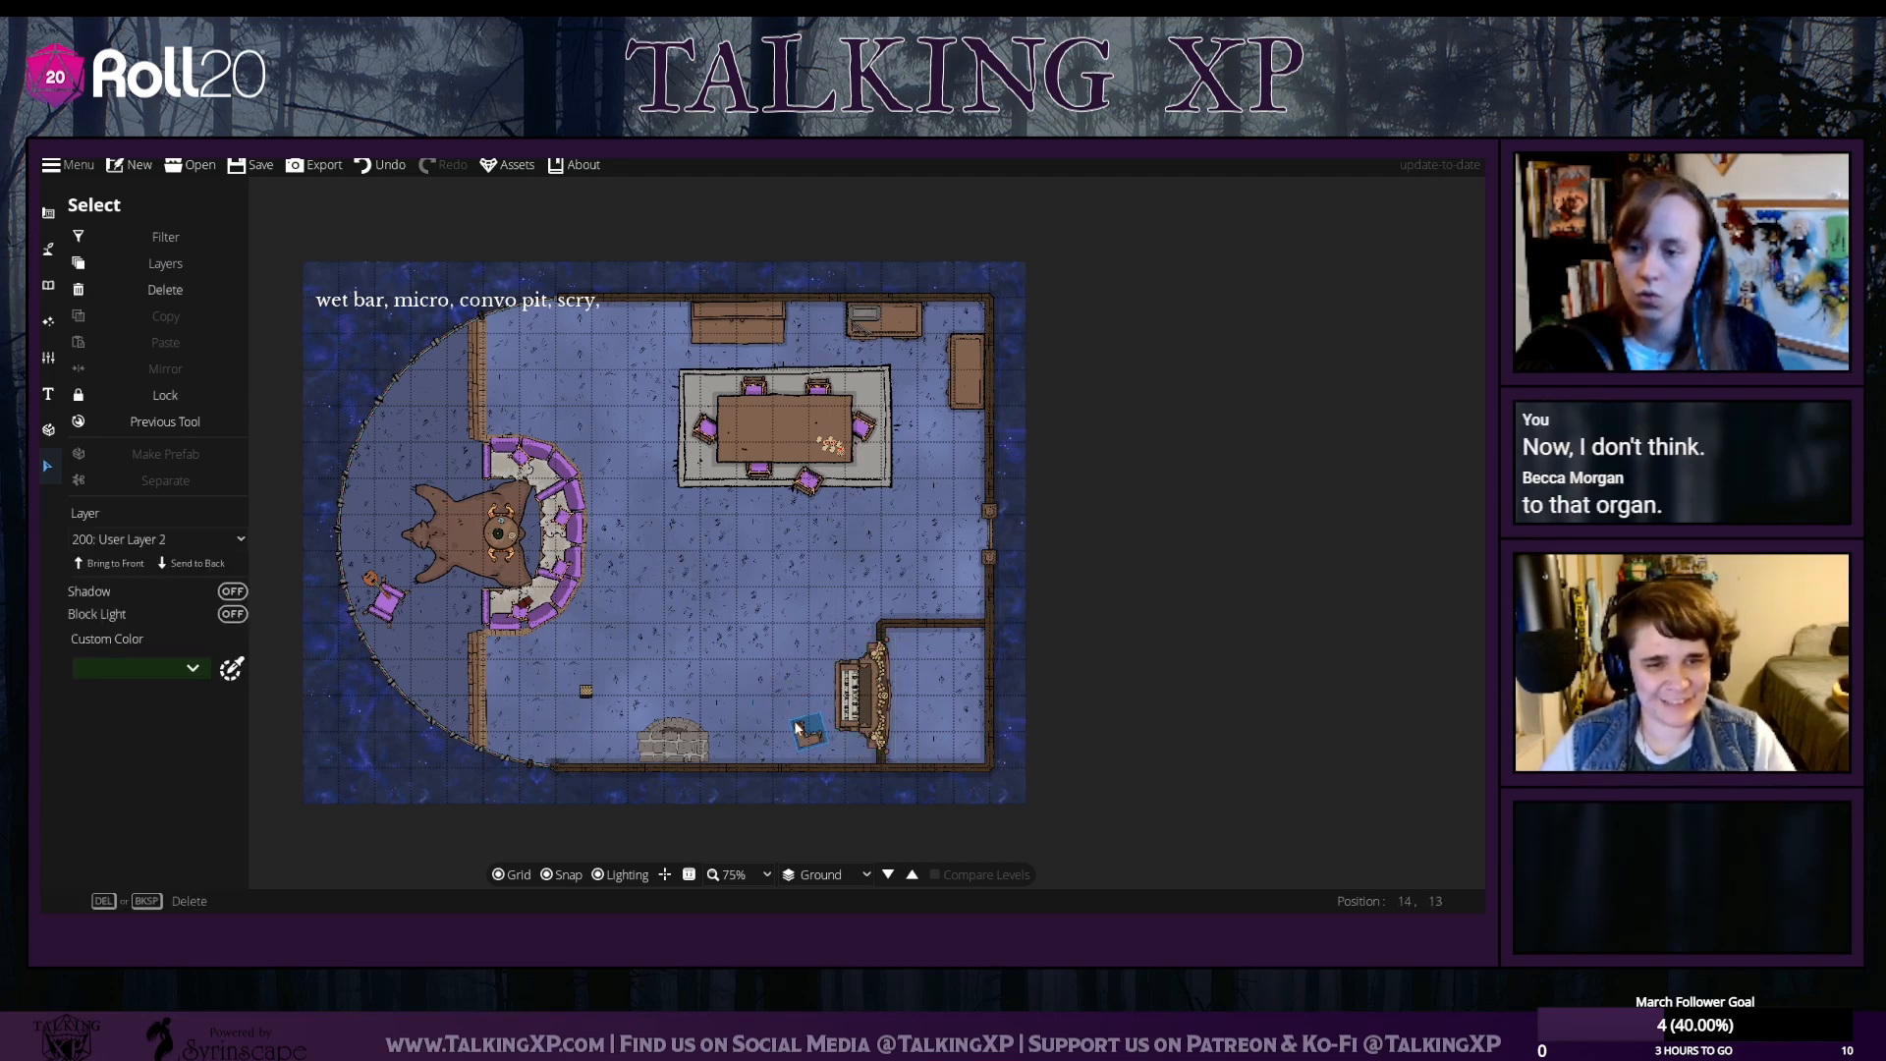
left_click_drag(798, 727, 791, 679)
left_click_drag(858, 696, 660, 629)
left_click_drag(787, 676, 789, 594)
left_click(848, 623)
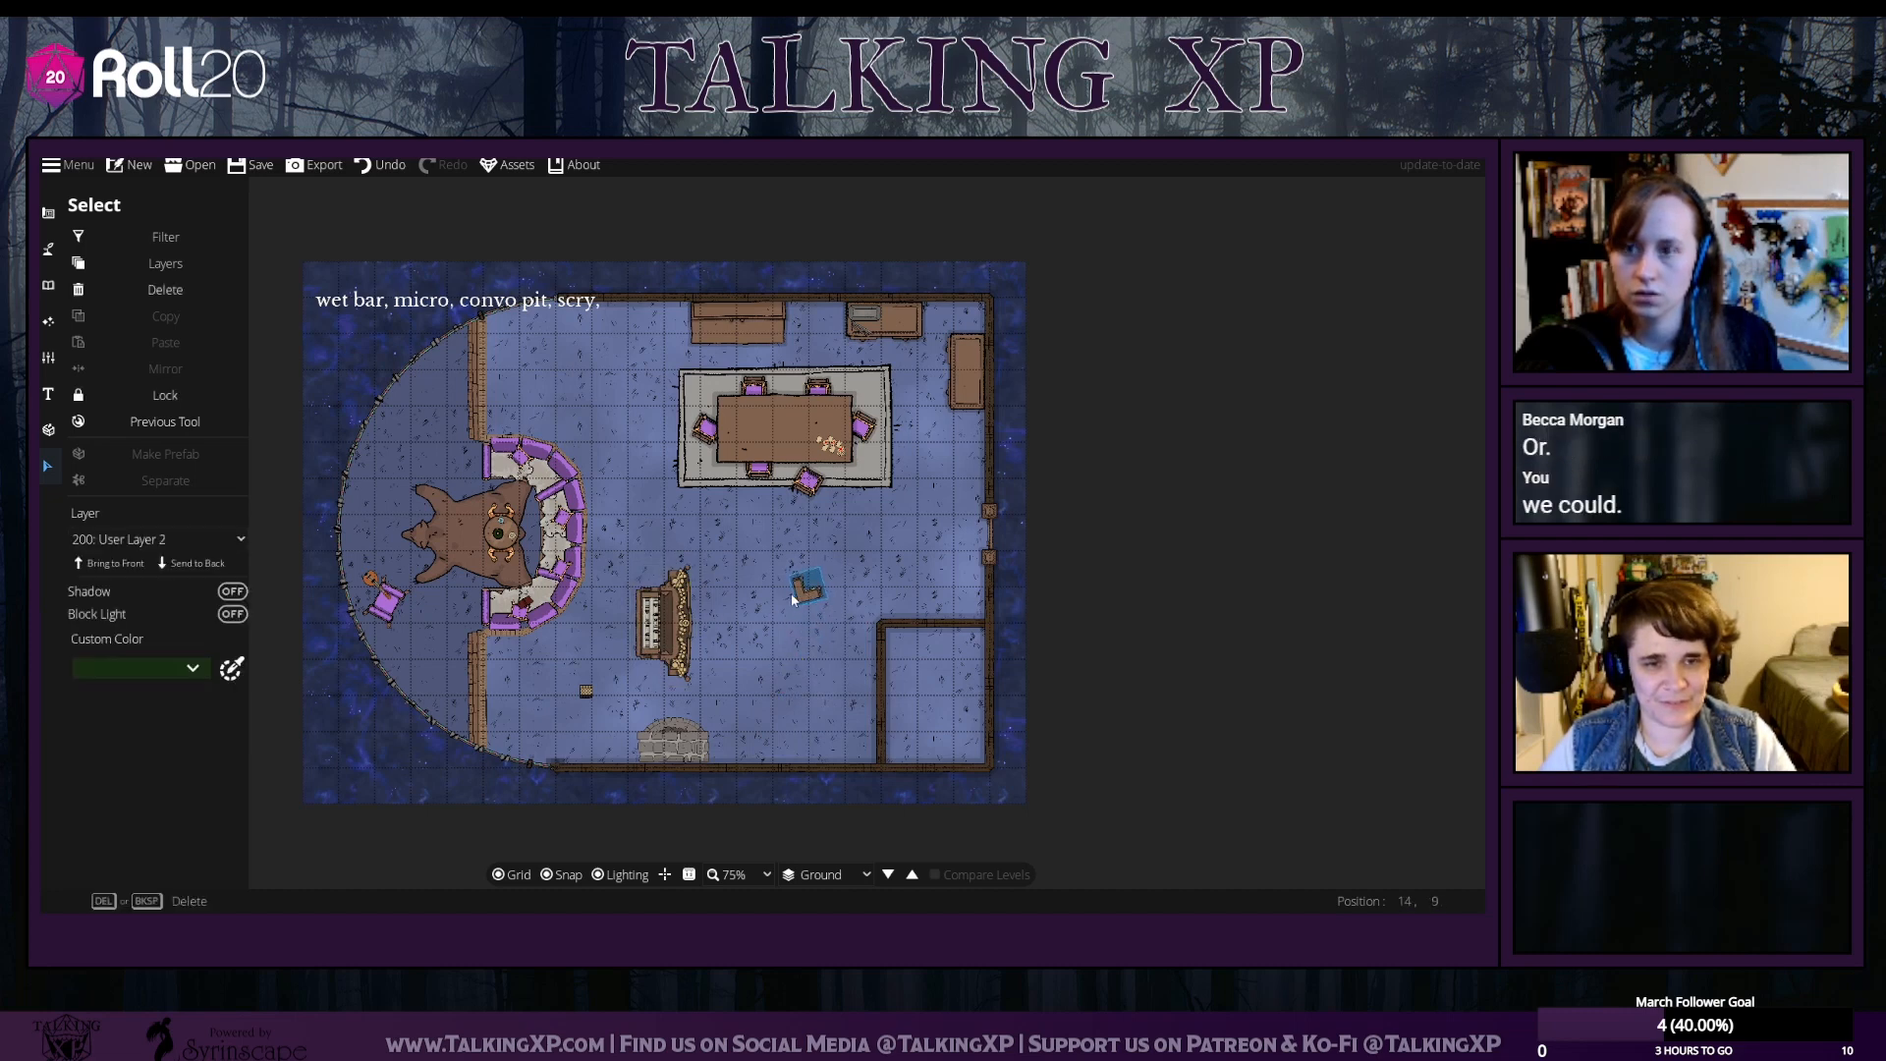
left_click(770, 634)
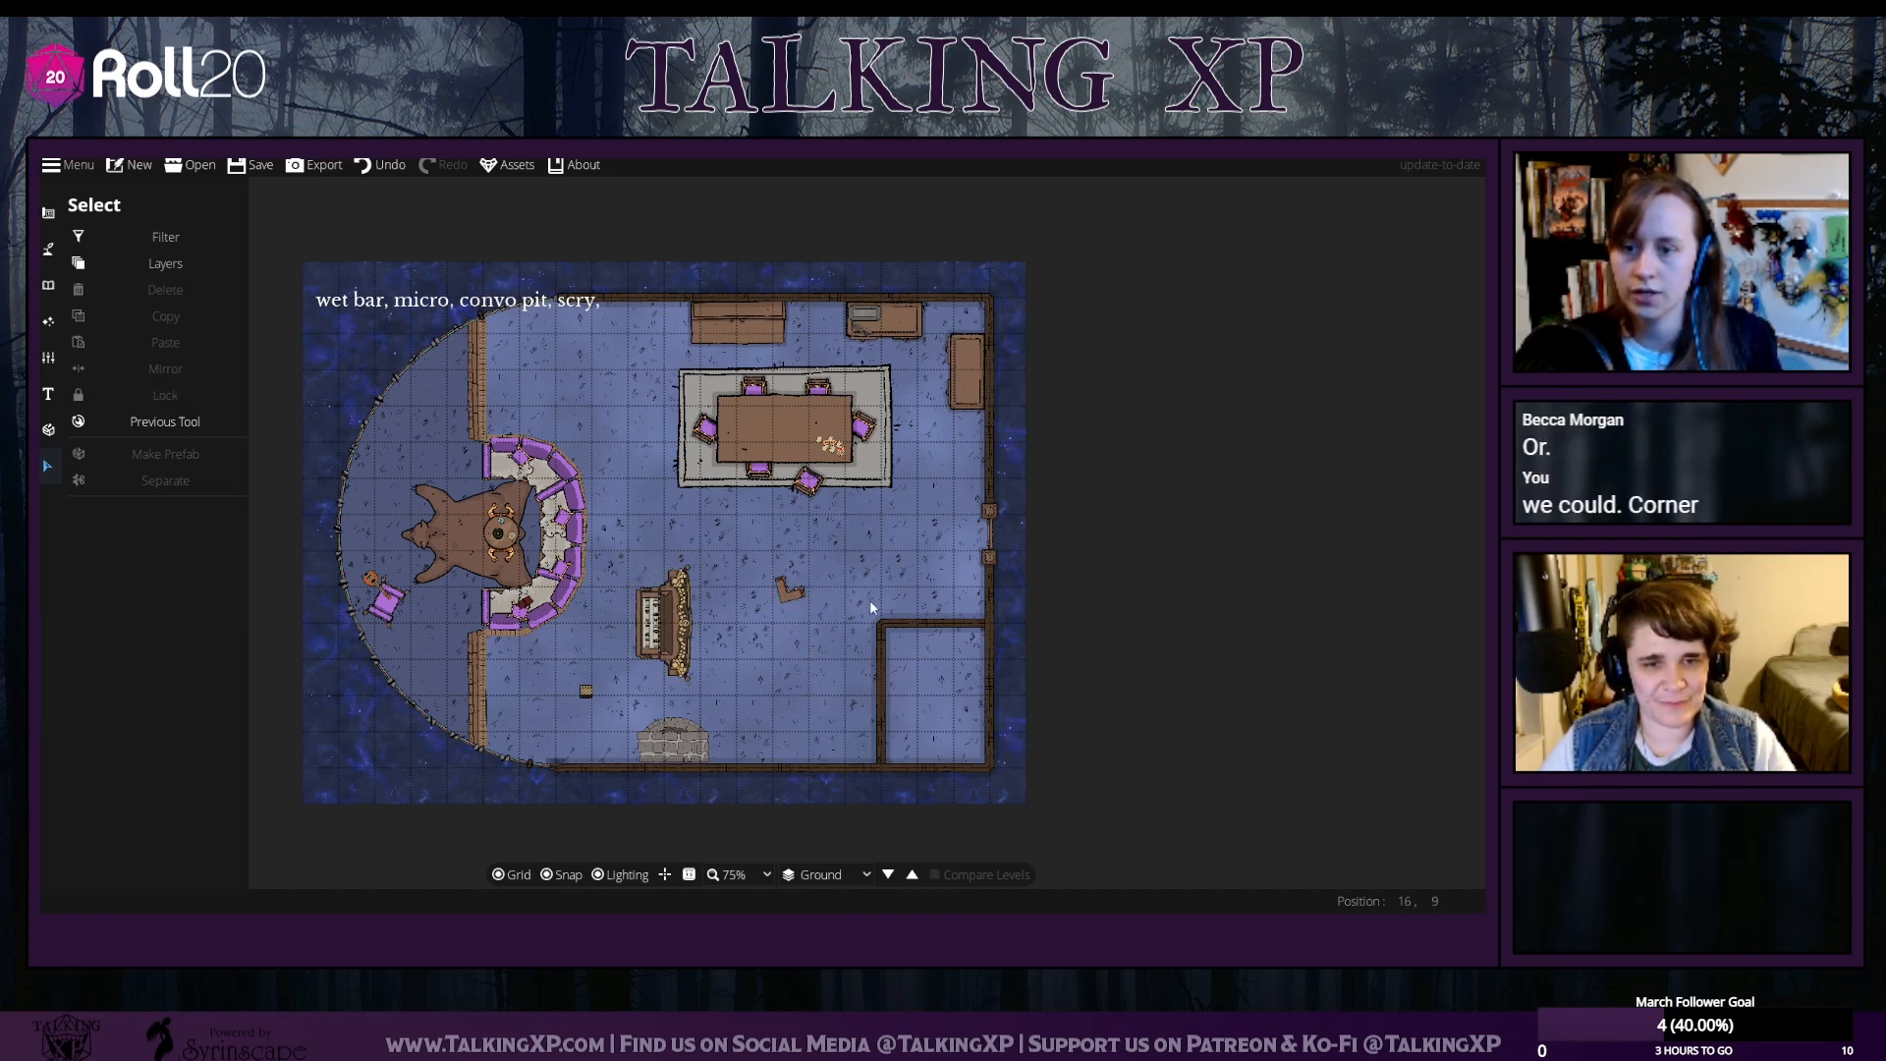
Place the pipe organ against the upper wall beside the large cabinet, rotated so its keyboard faces into the room
left_click_drag(674, 612, 593, 344)
scroll(674, 613, "down", 6)
scroll(595, 384, "down", 12)
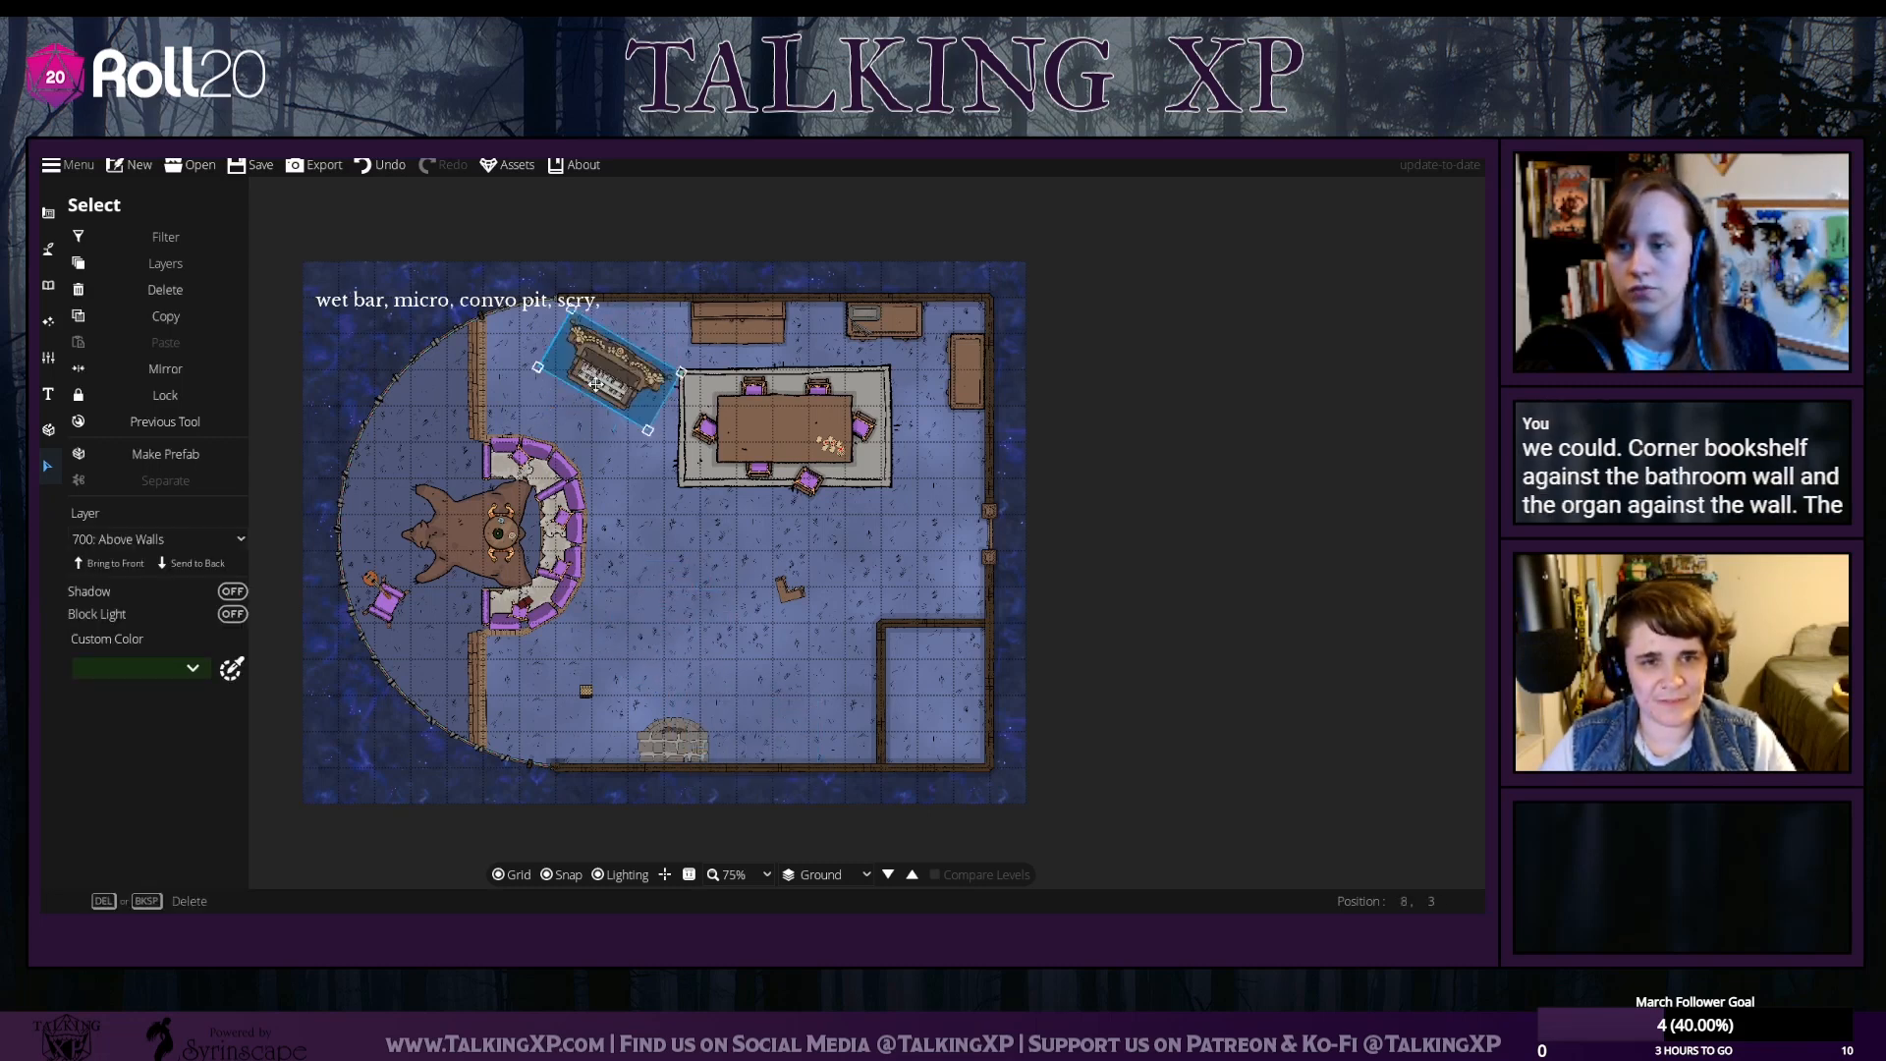
left_click_drag(597, 369, 603, 328)
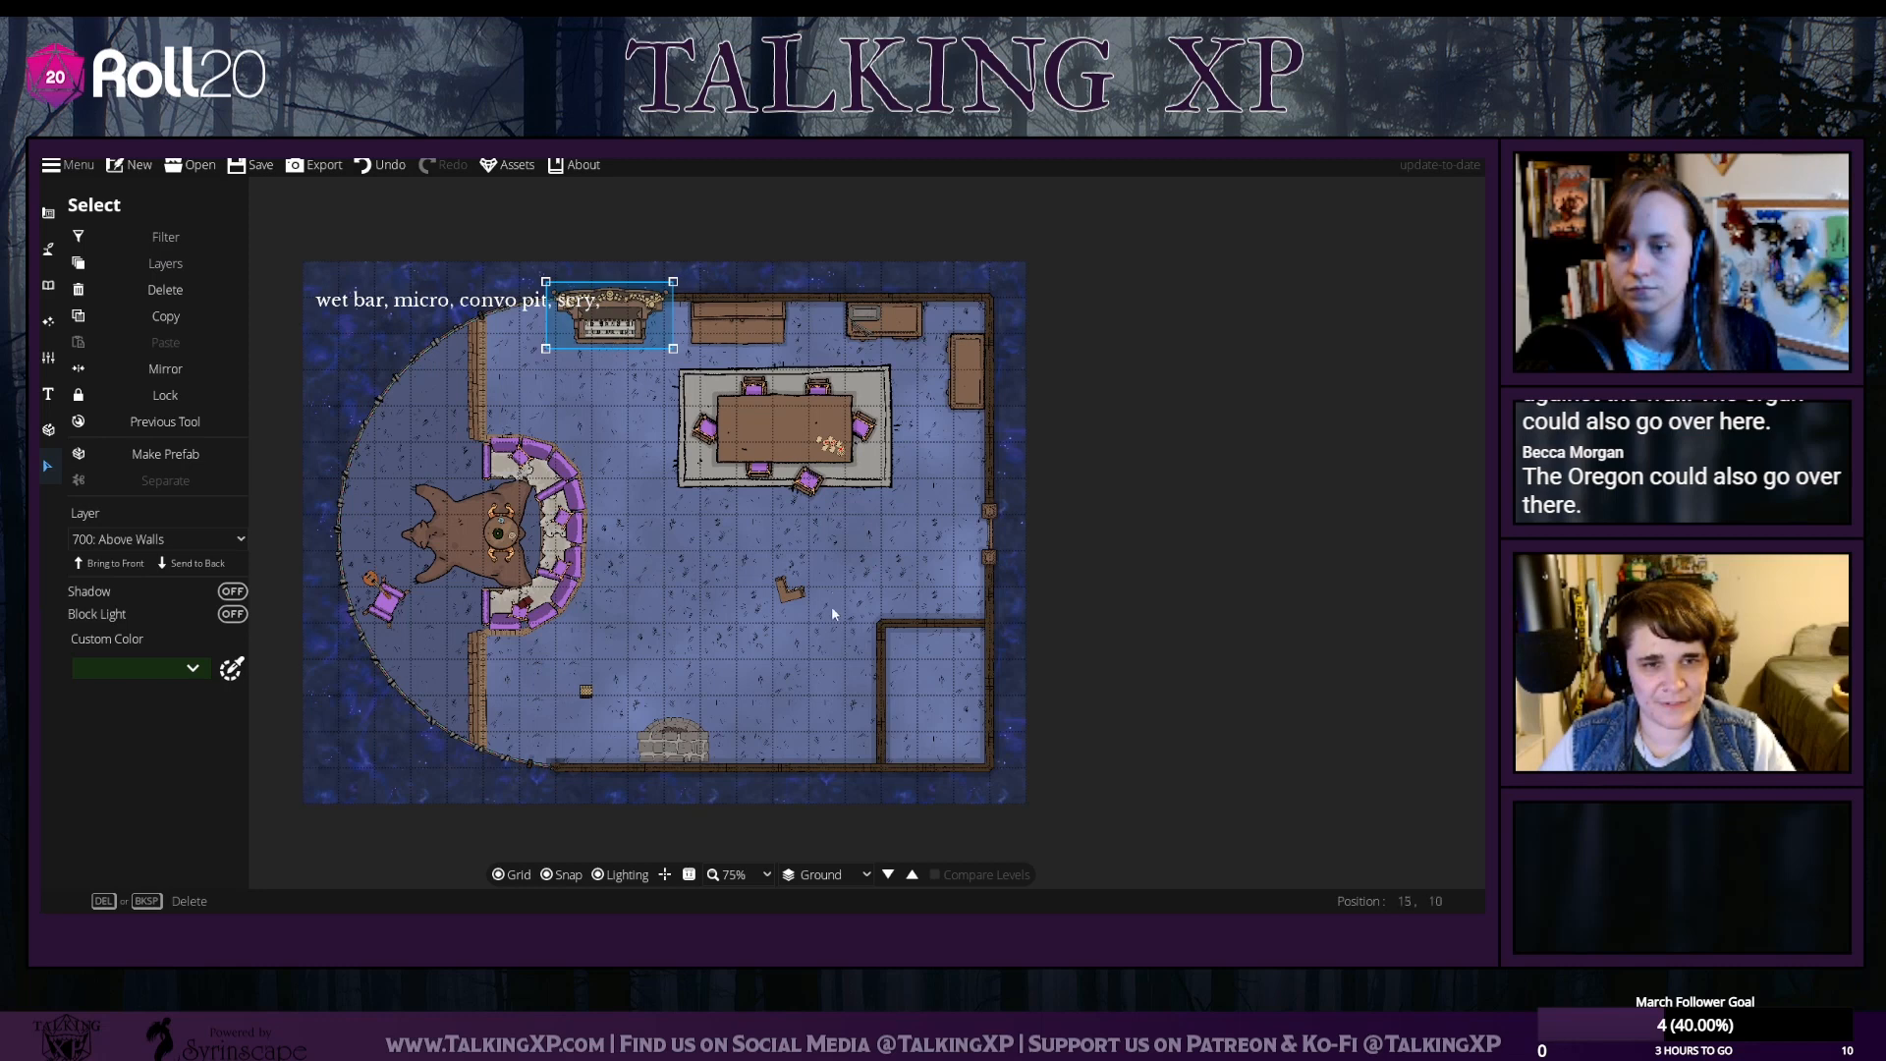
Search the object library for "bookshelf"
left_click(47, 285)
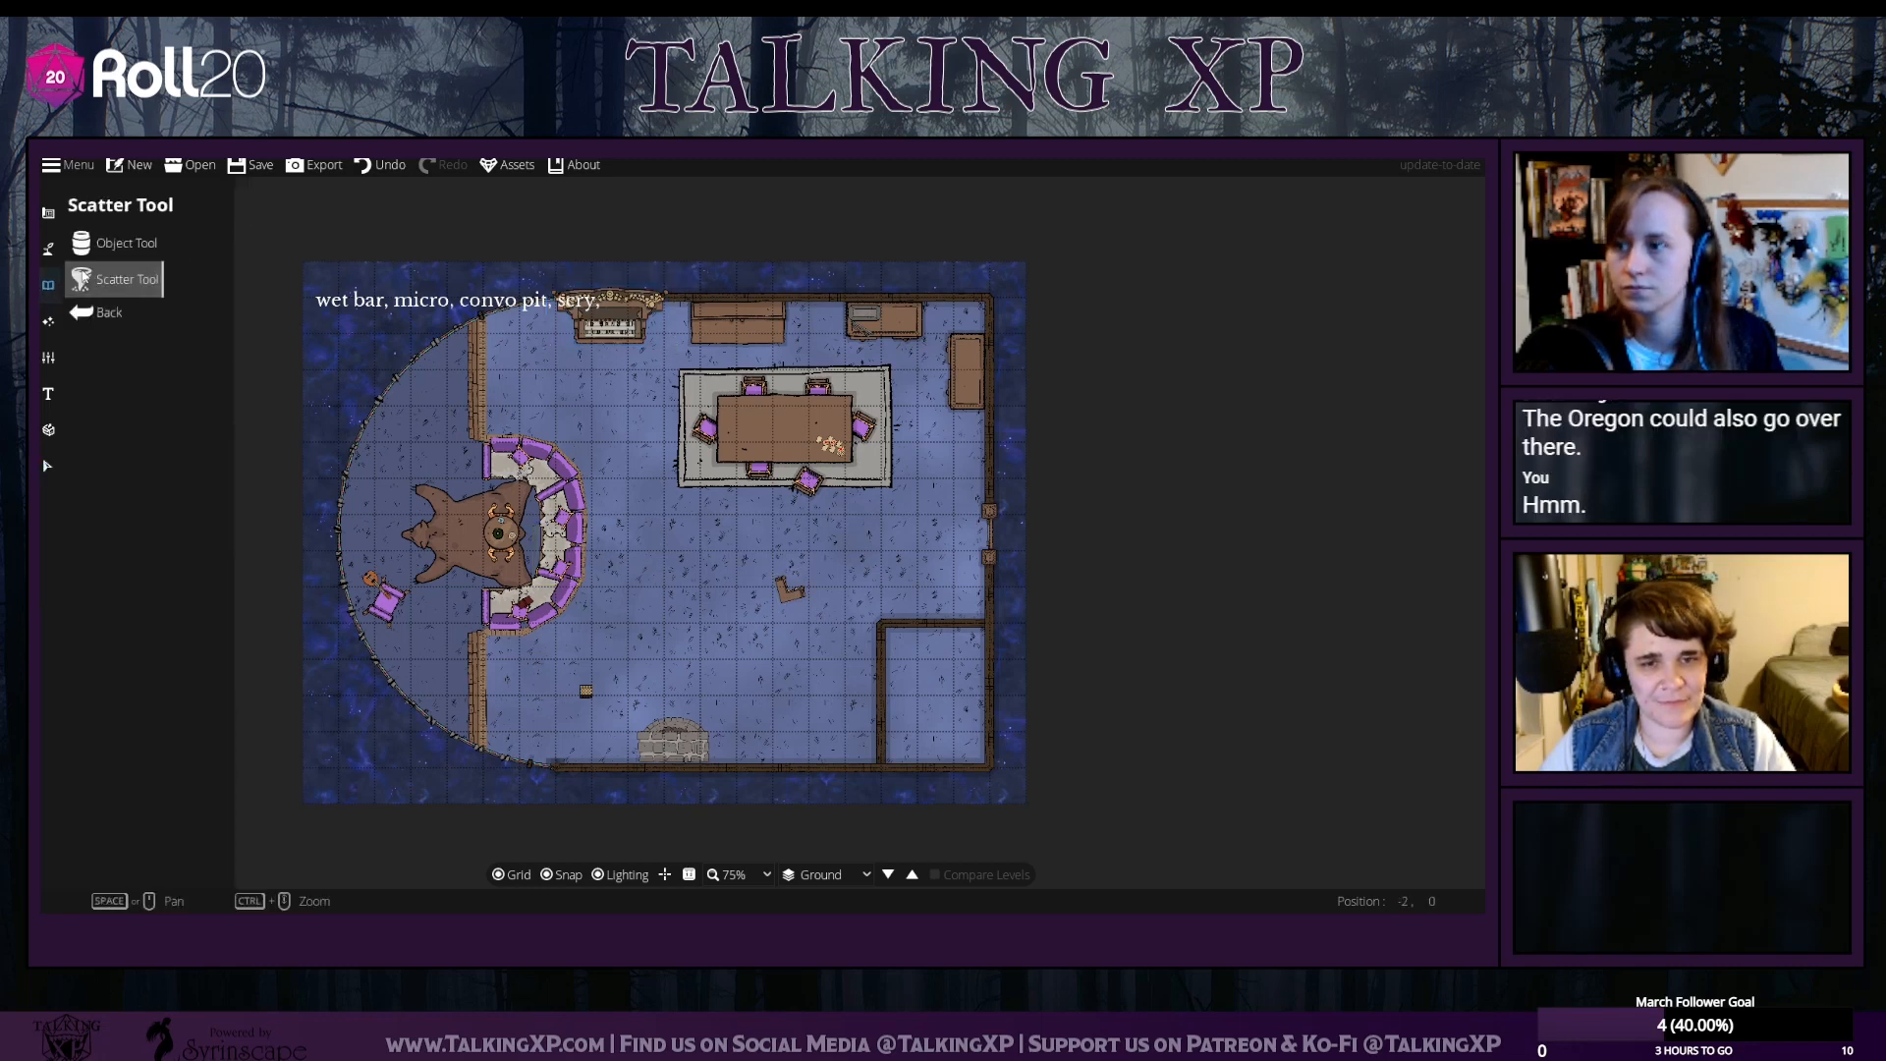
left_click(118, 242)
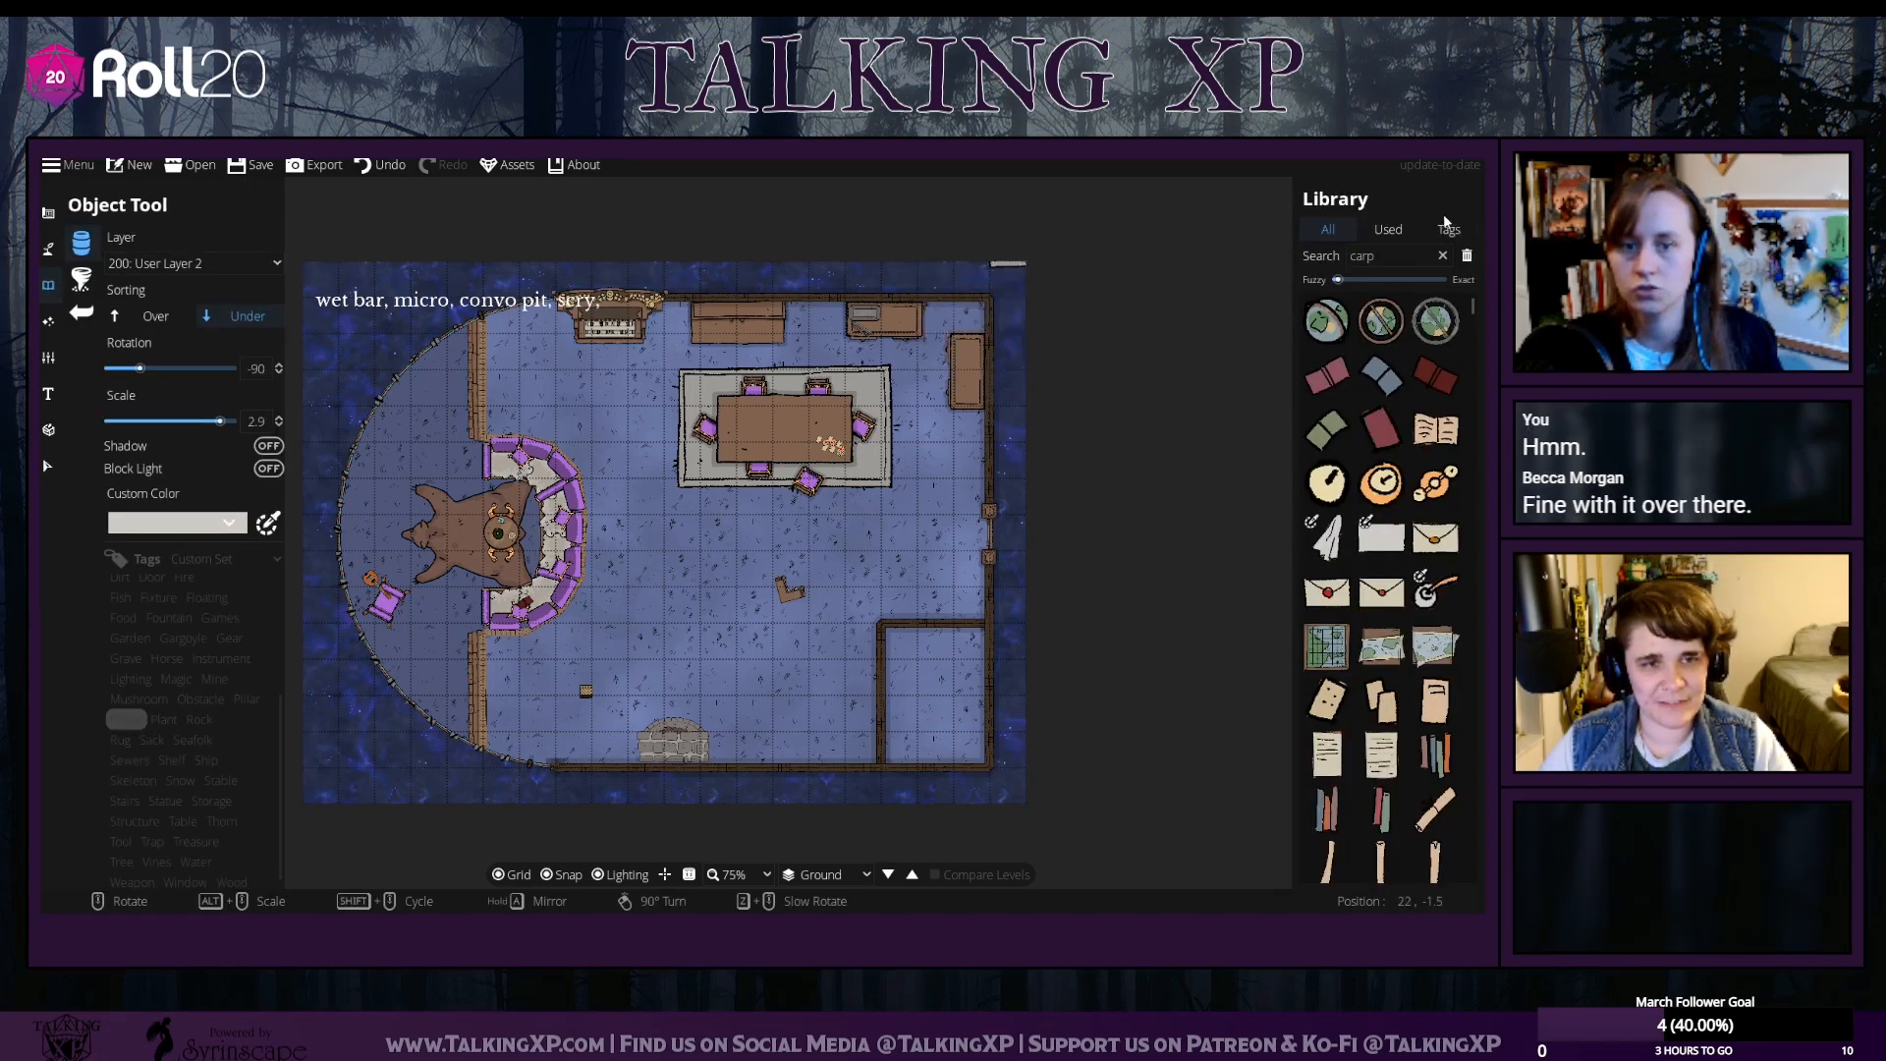
left_click_drag(1395, 254, 1350, 266)
type("bookshe")
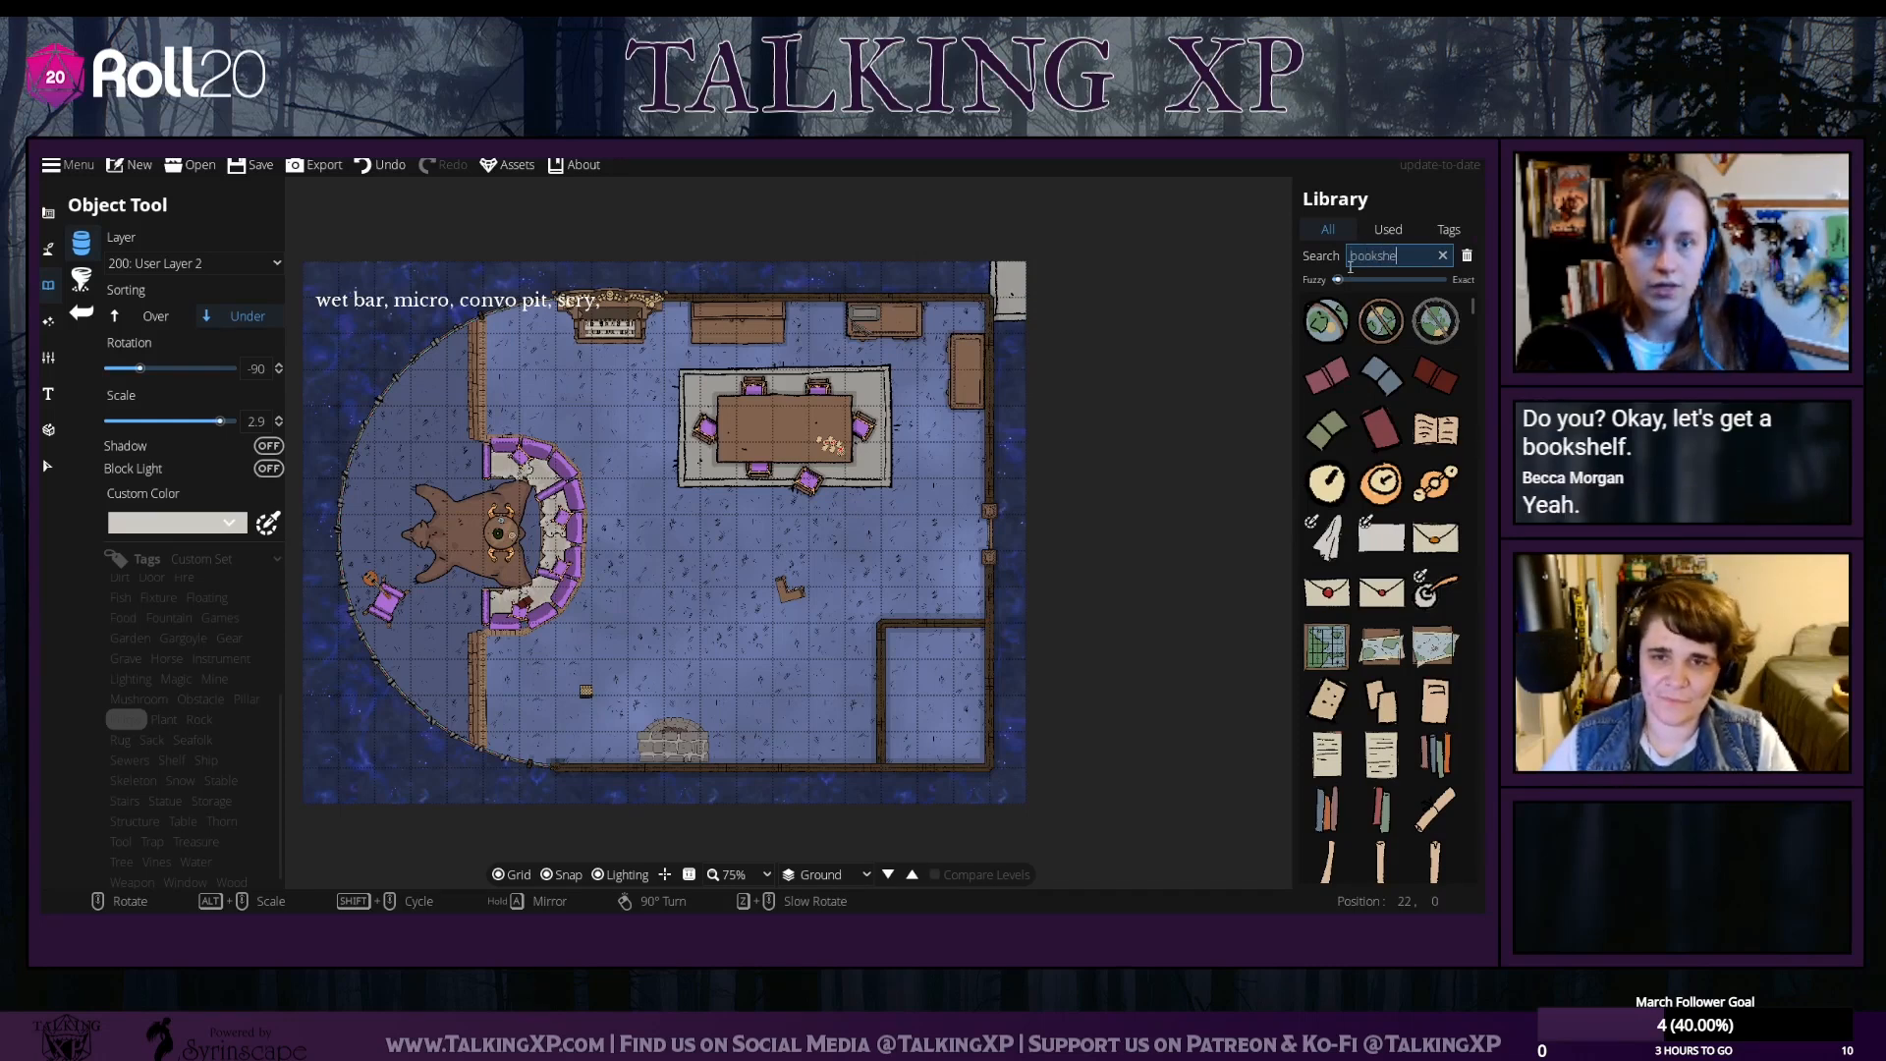
type("lf")
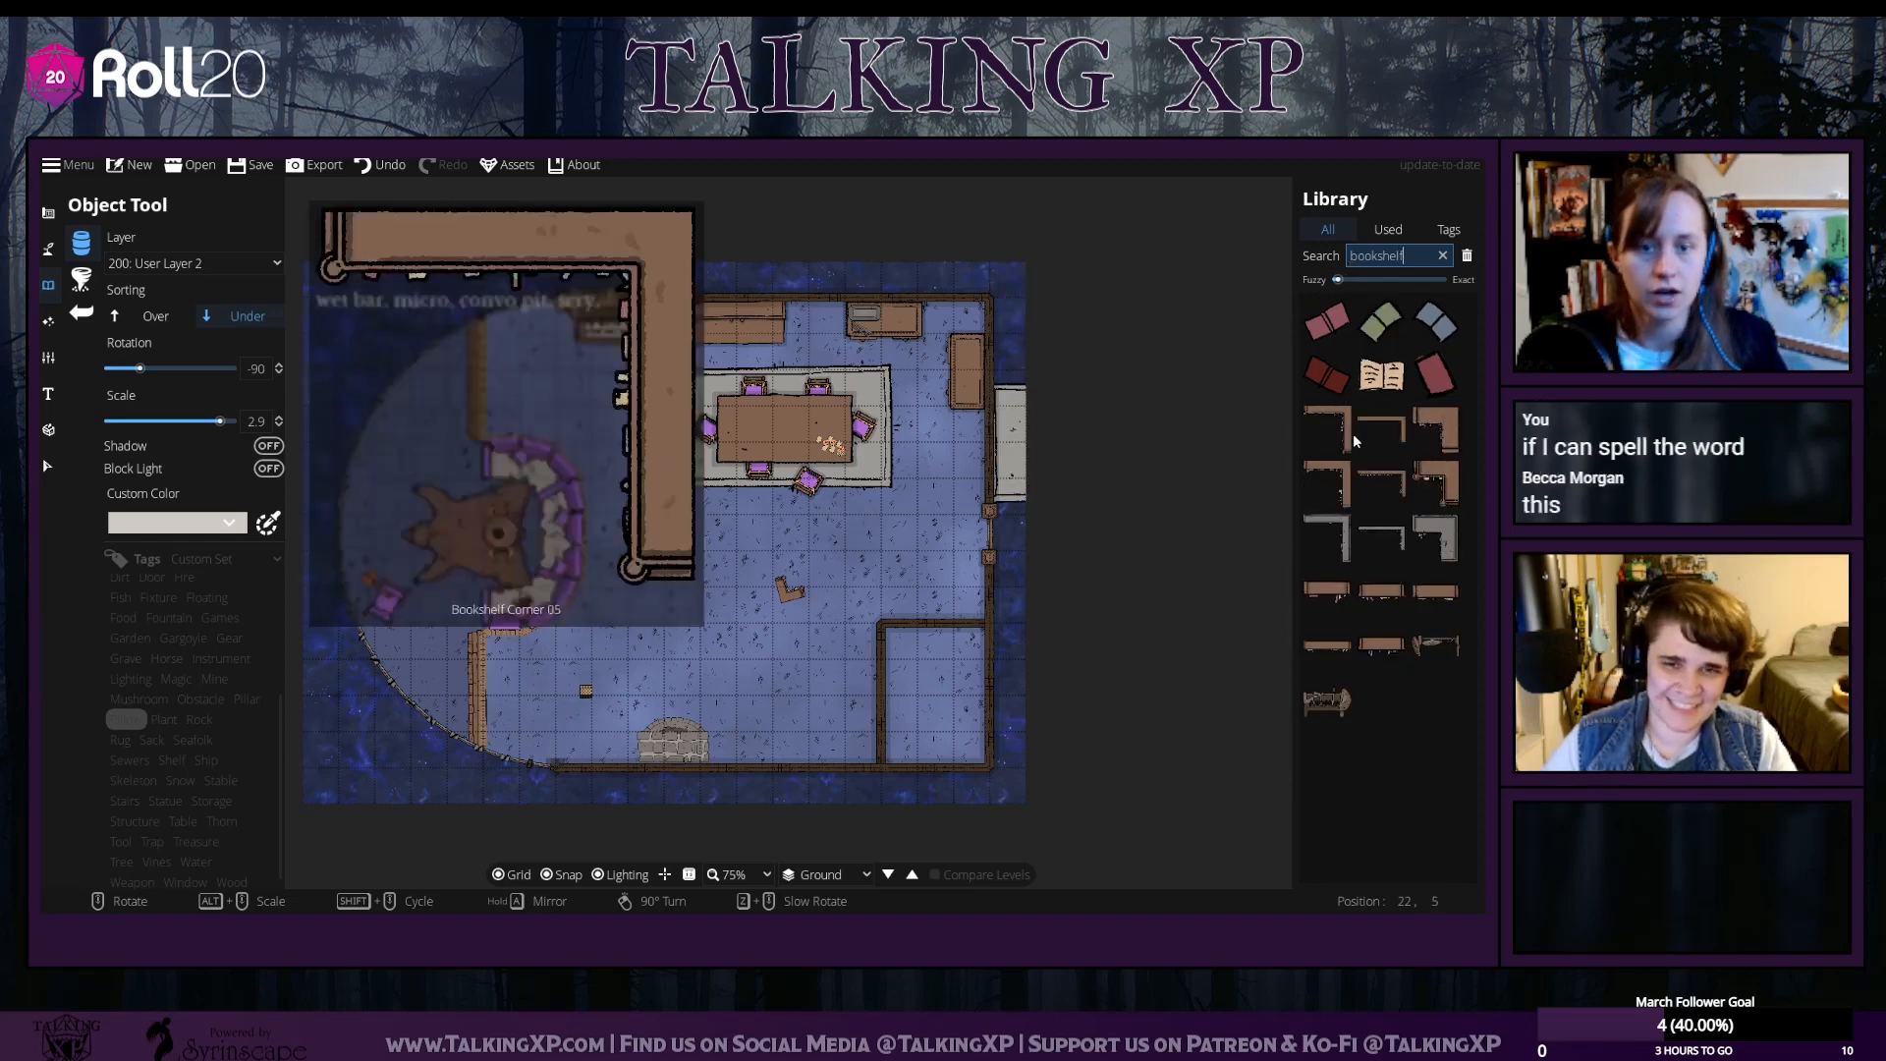
left_click(1371, 463)
scroll(851, 633, "down", 11)
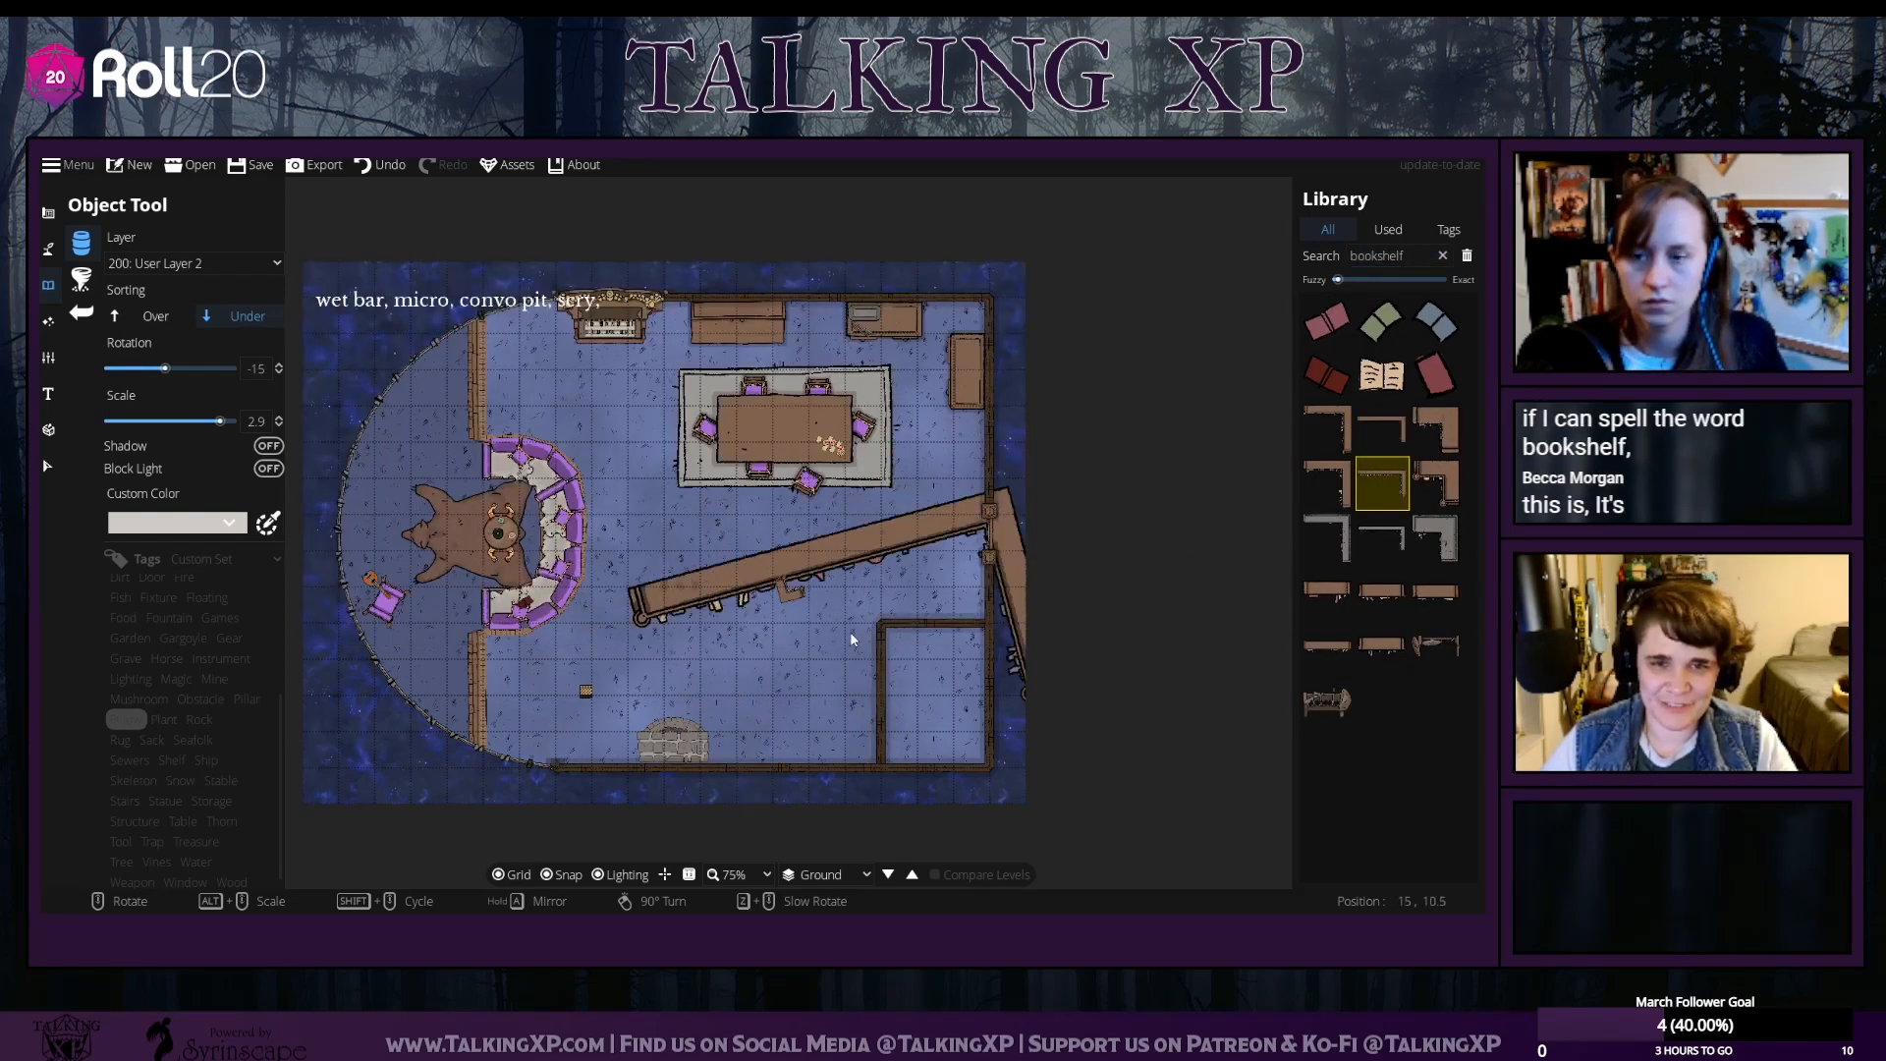
scroll(850, 632, "down", 6)
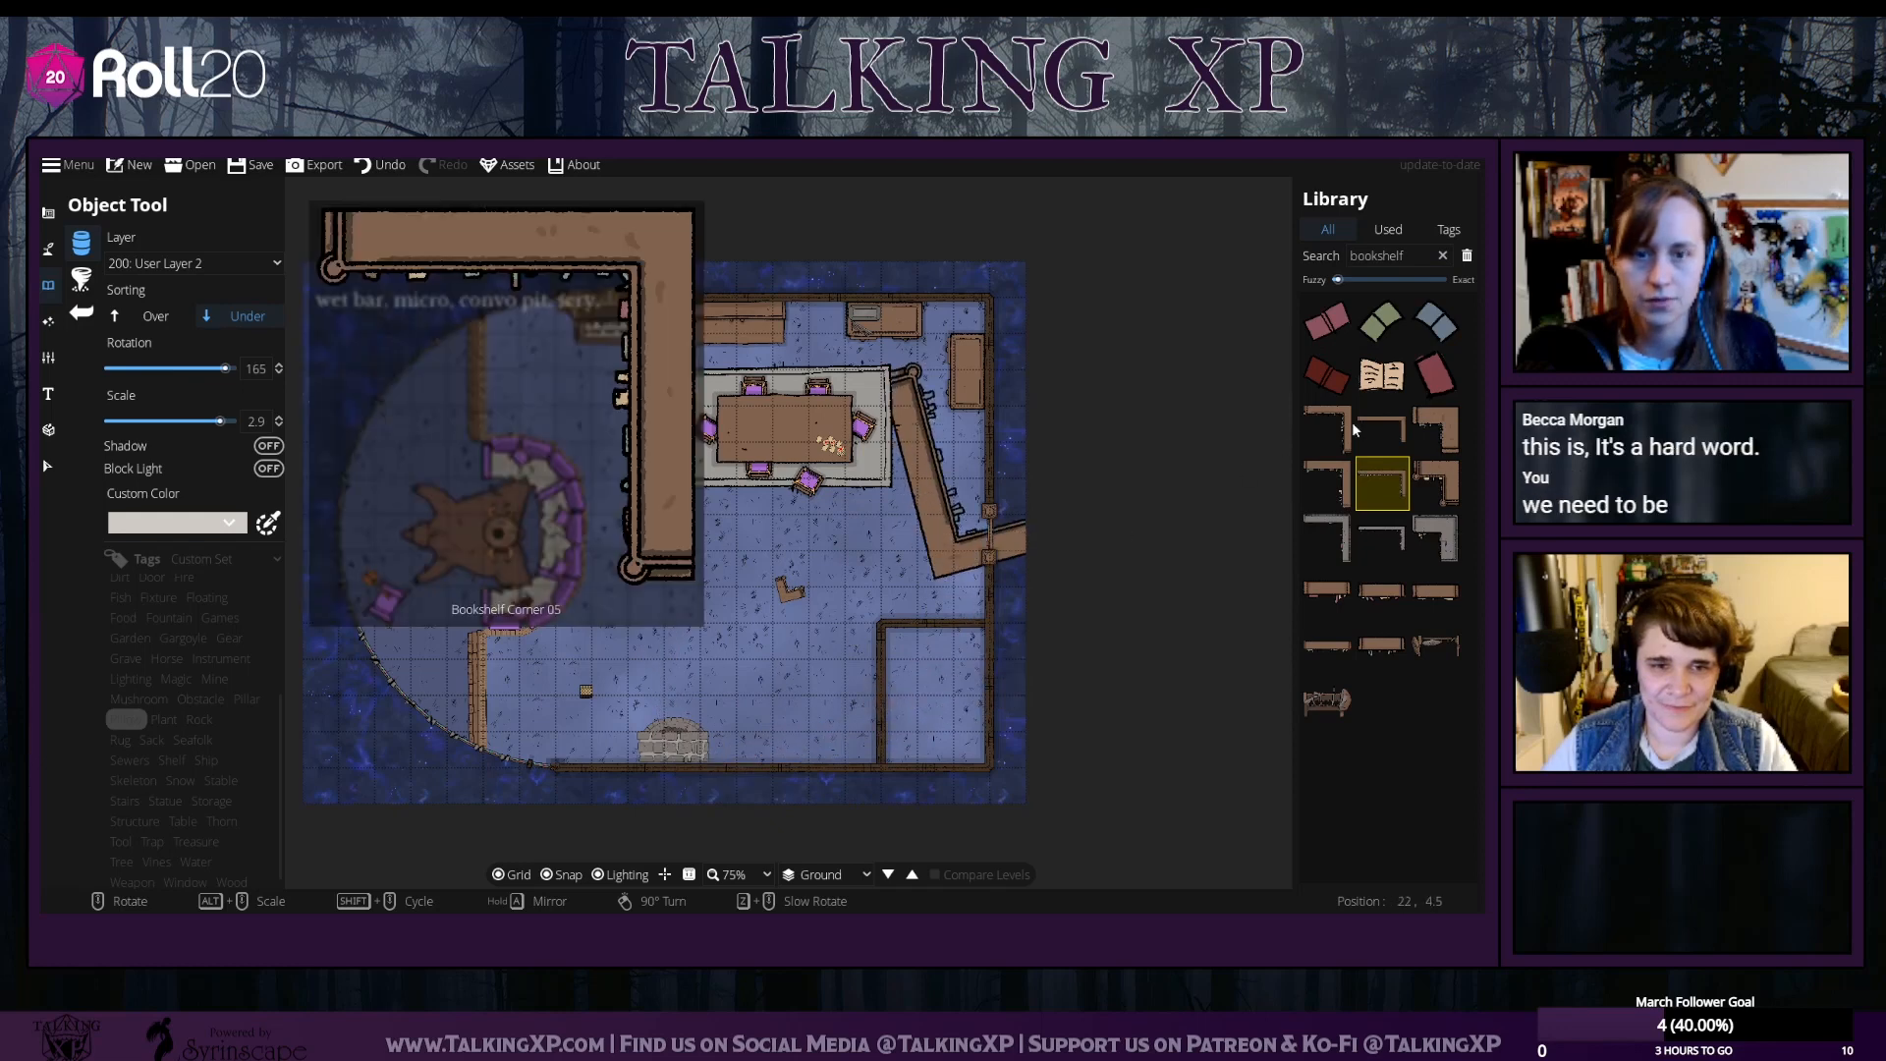
Place Bookshelf Corner 05, rotated to 90 degrees and scaled to 2, in the corner between the lower wall and the bathroom wall
left_click(1352, 421)
scroll(767, 689, "up", 6)
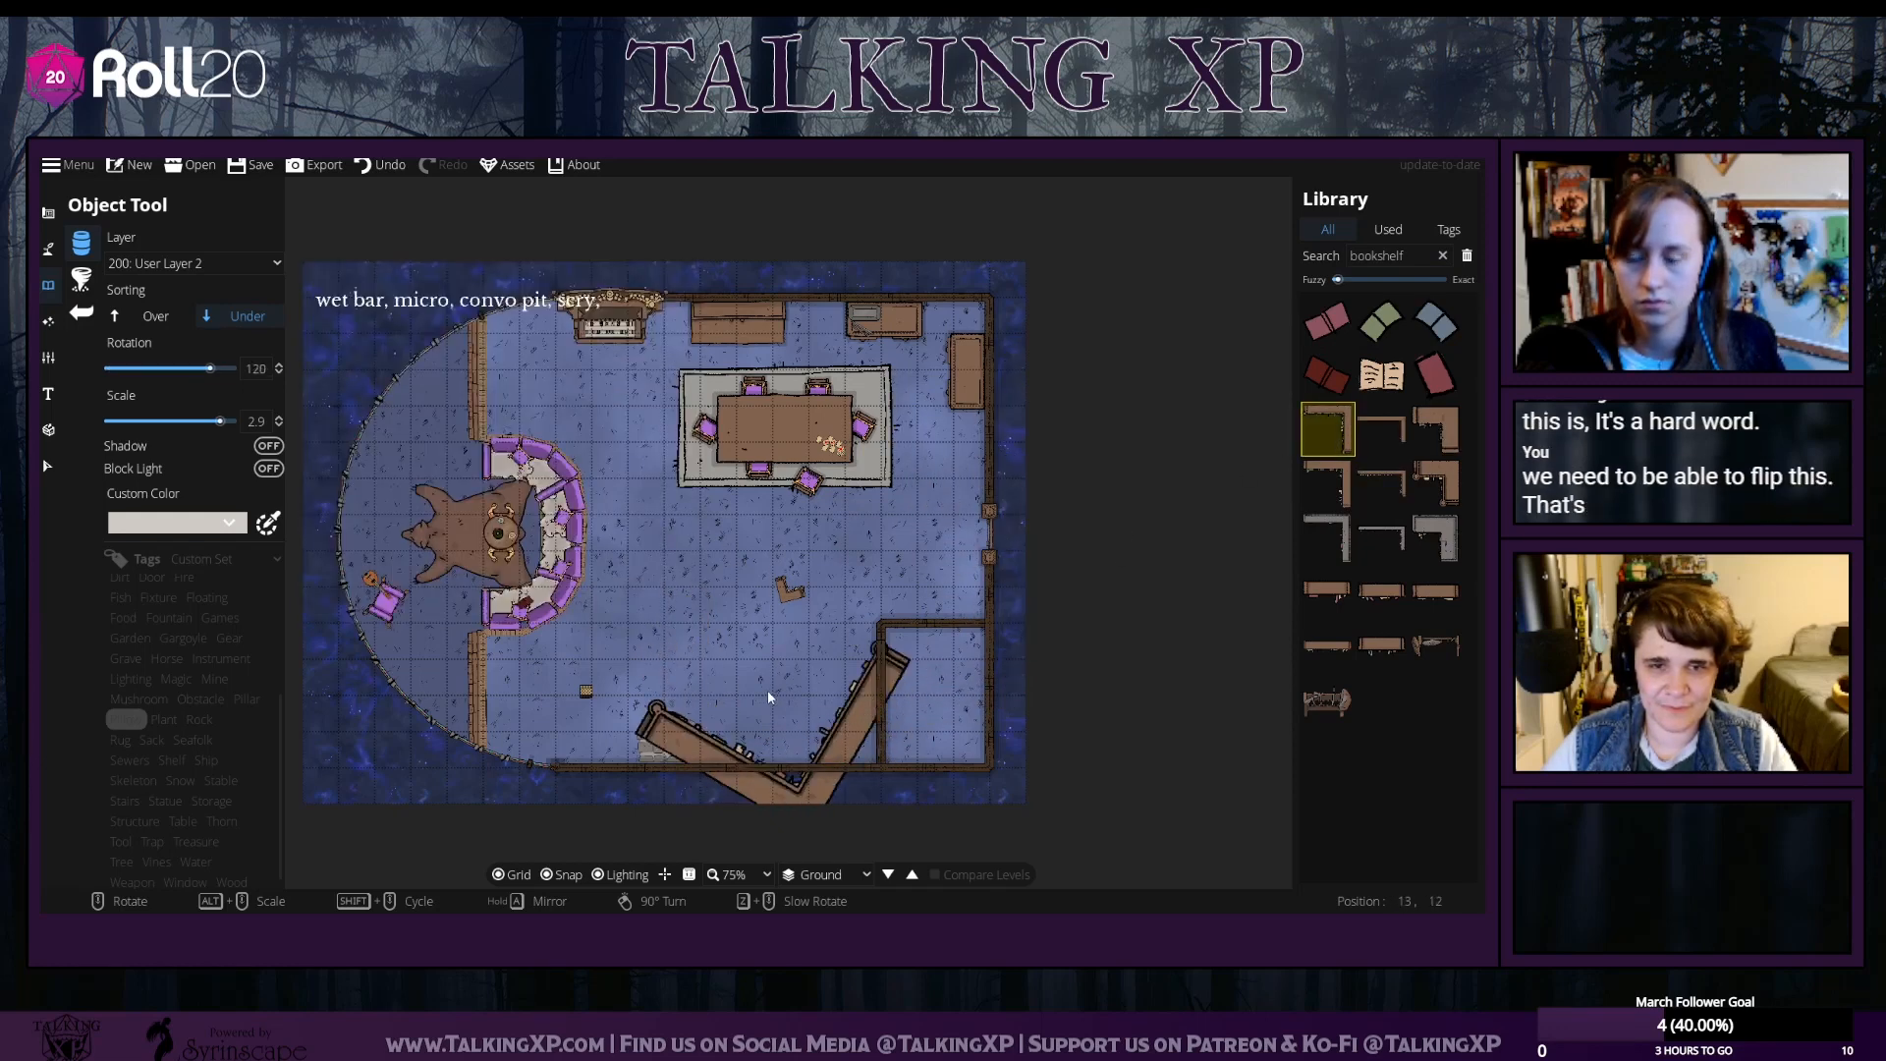
scroll(768, 680, "down", 1)
scroll(769, 682, "up", 6)
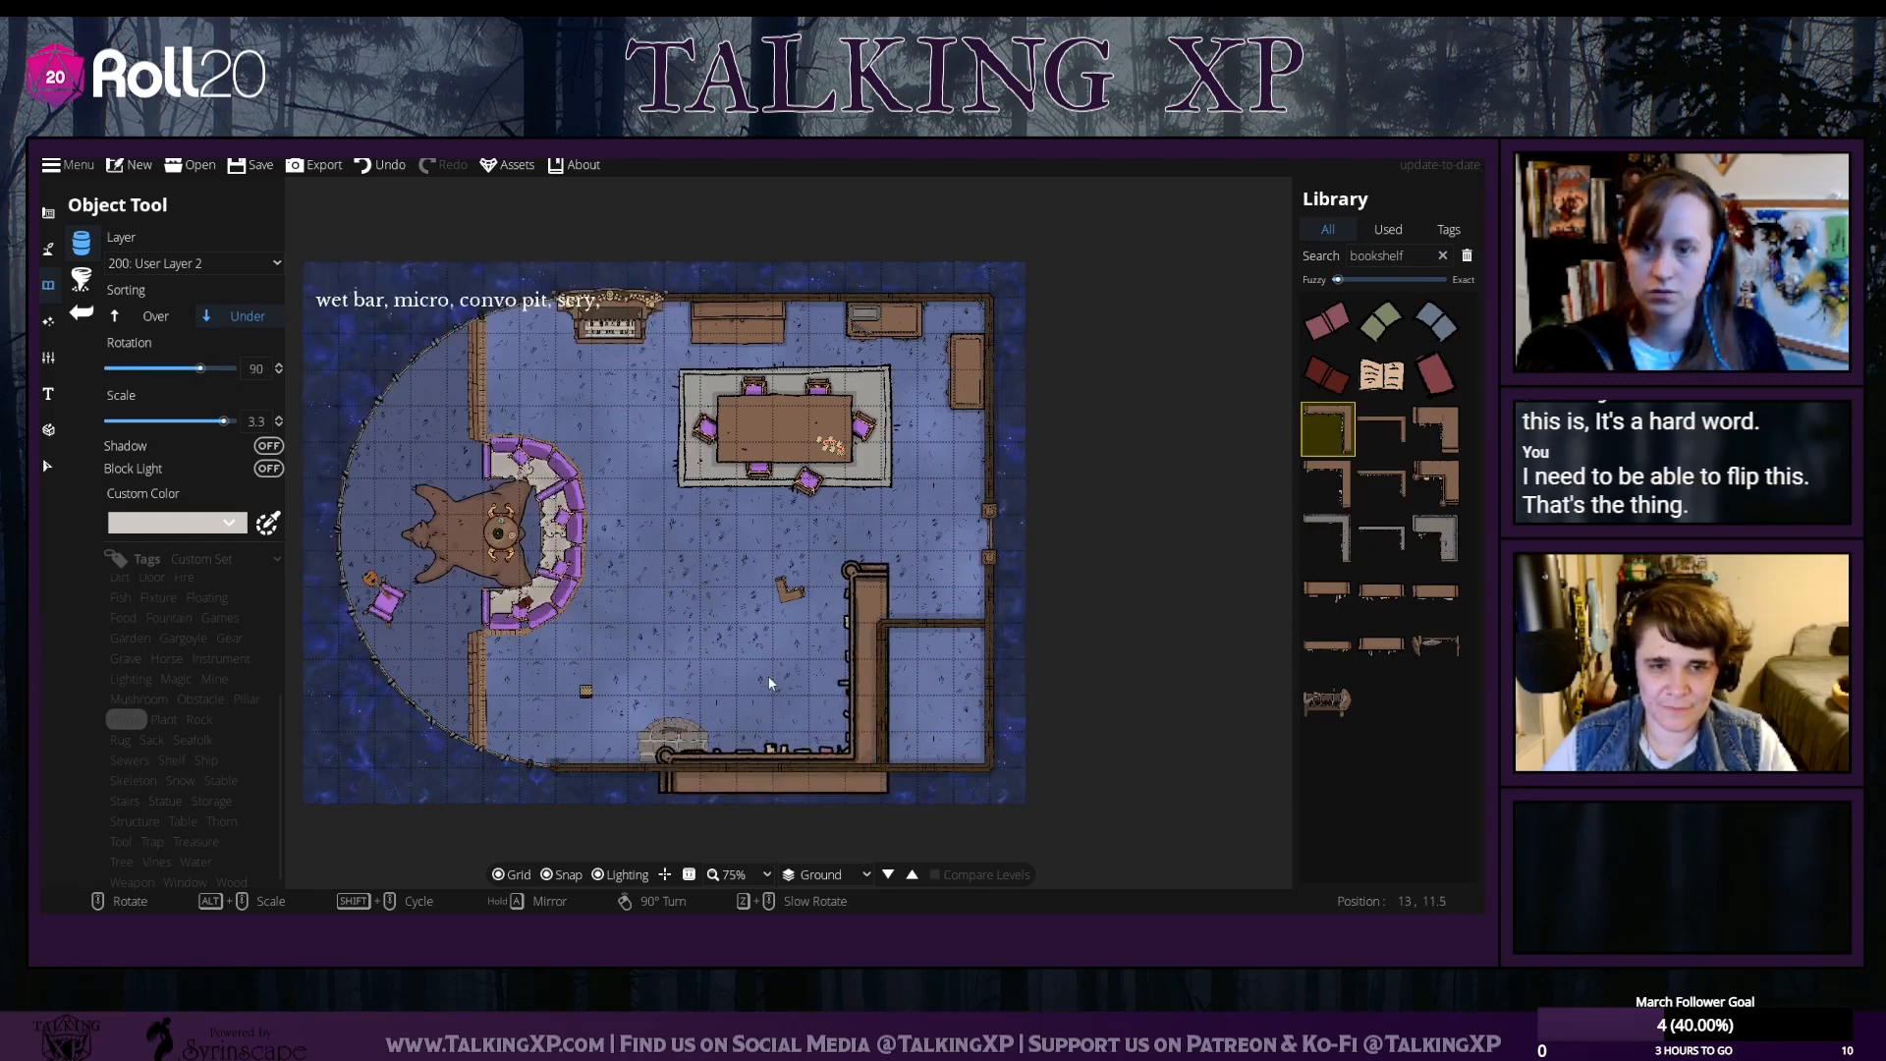
scroll(769, 680, "up", 1)
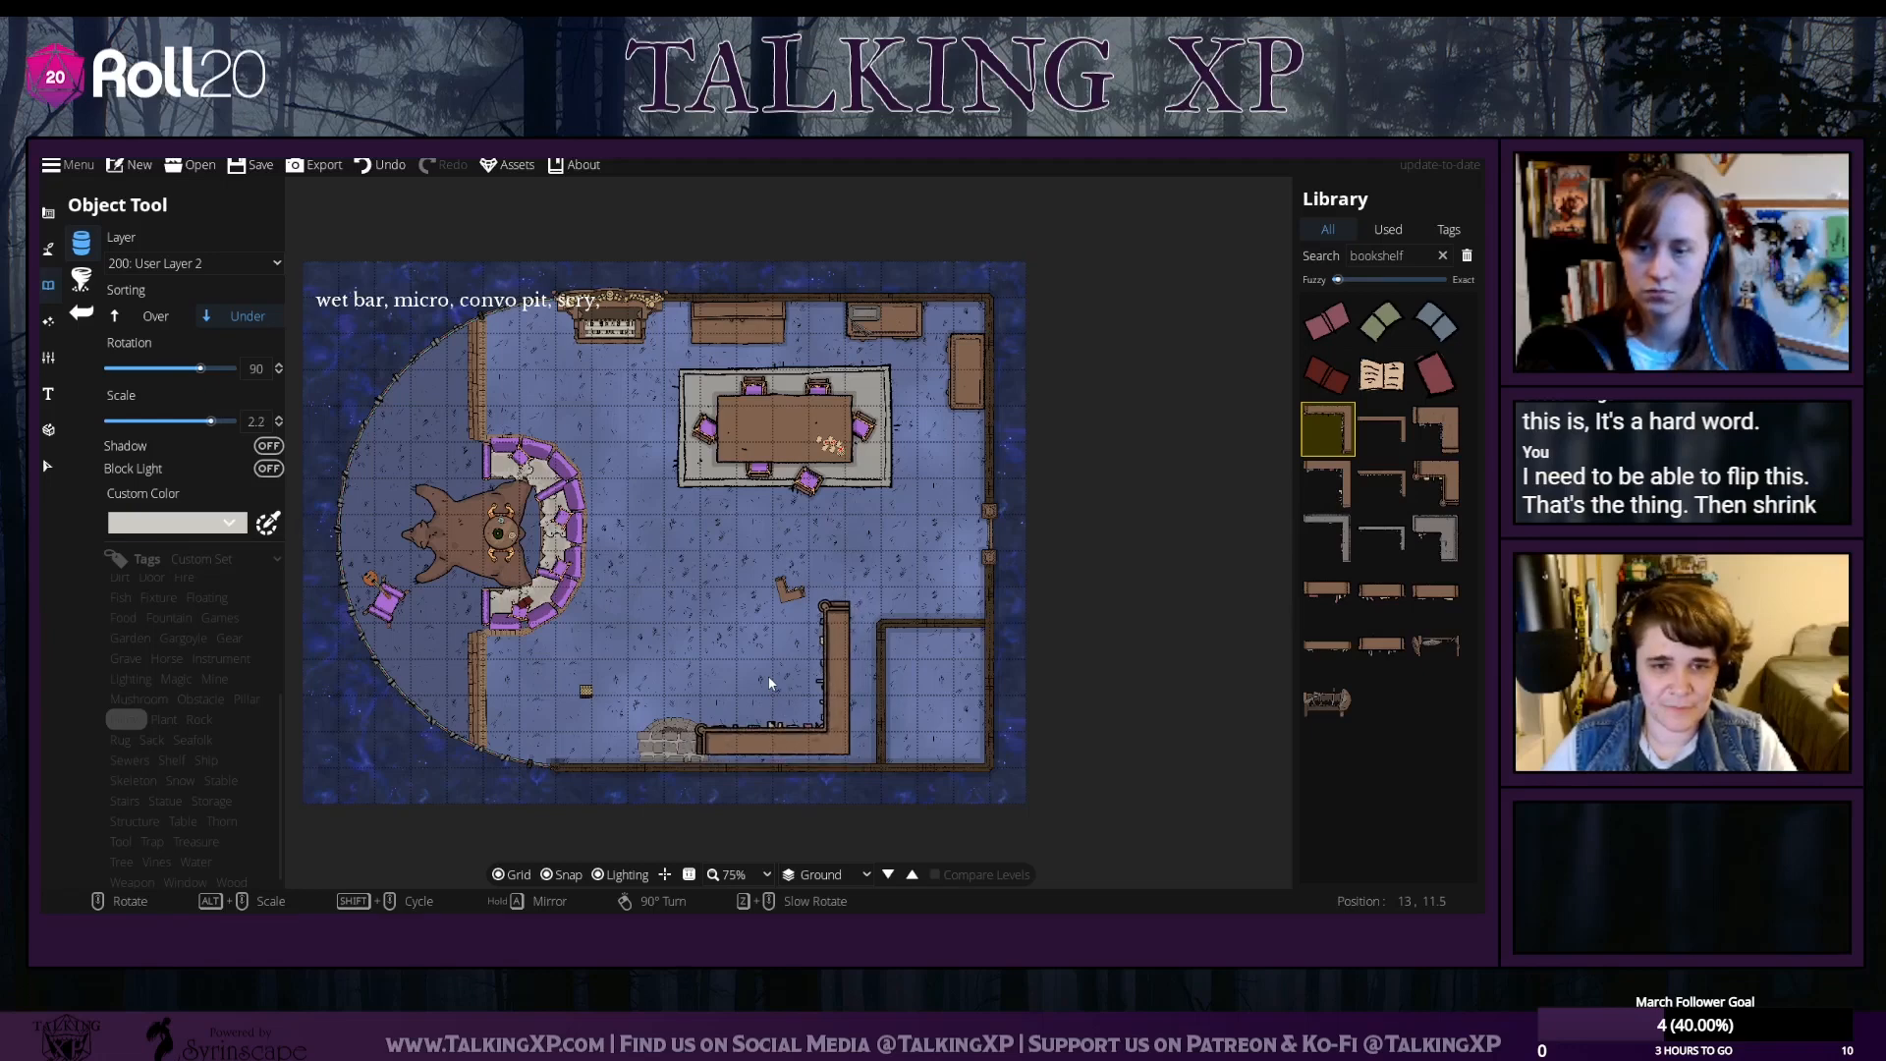
scroll(803, 699, "up", 3)
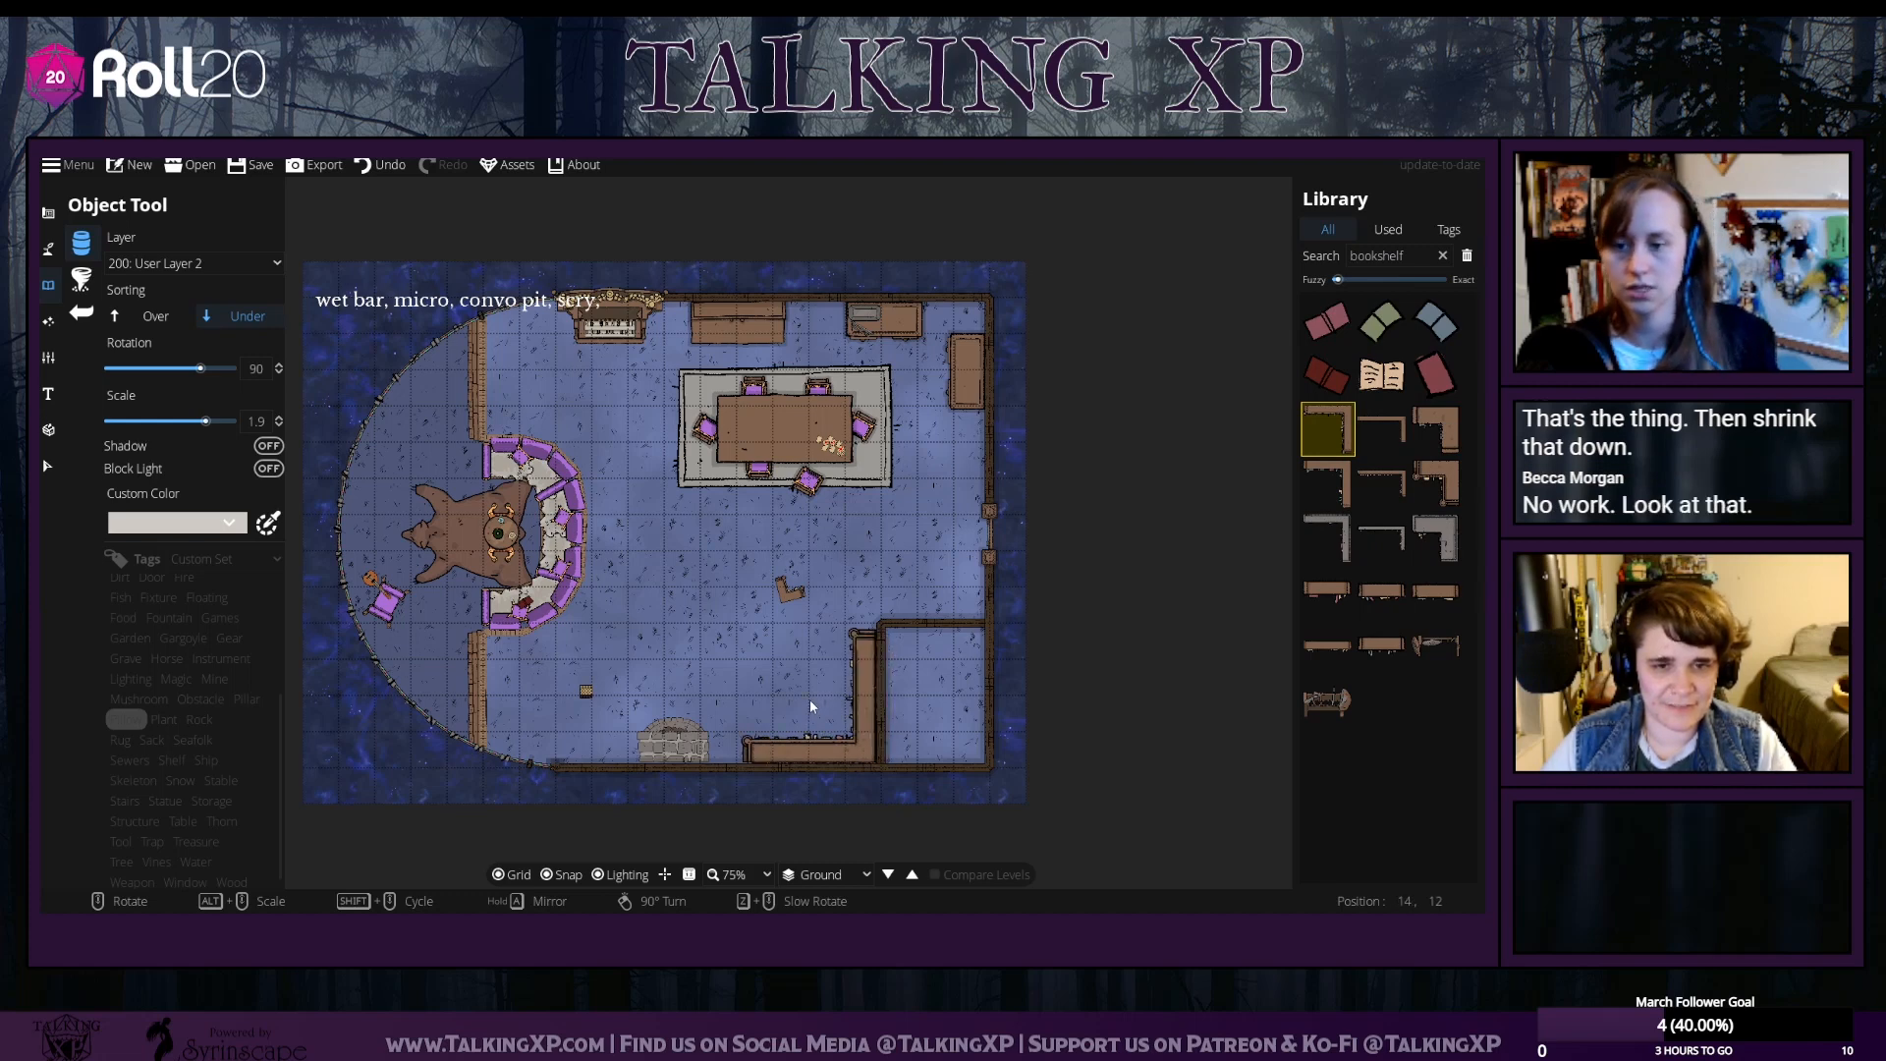
scroll(811, 702, "up", 2)
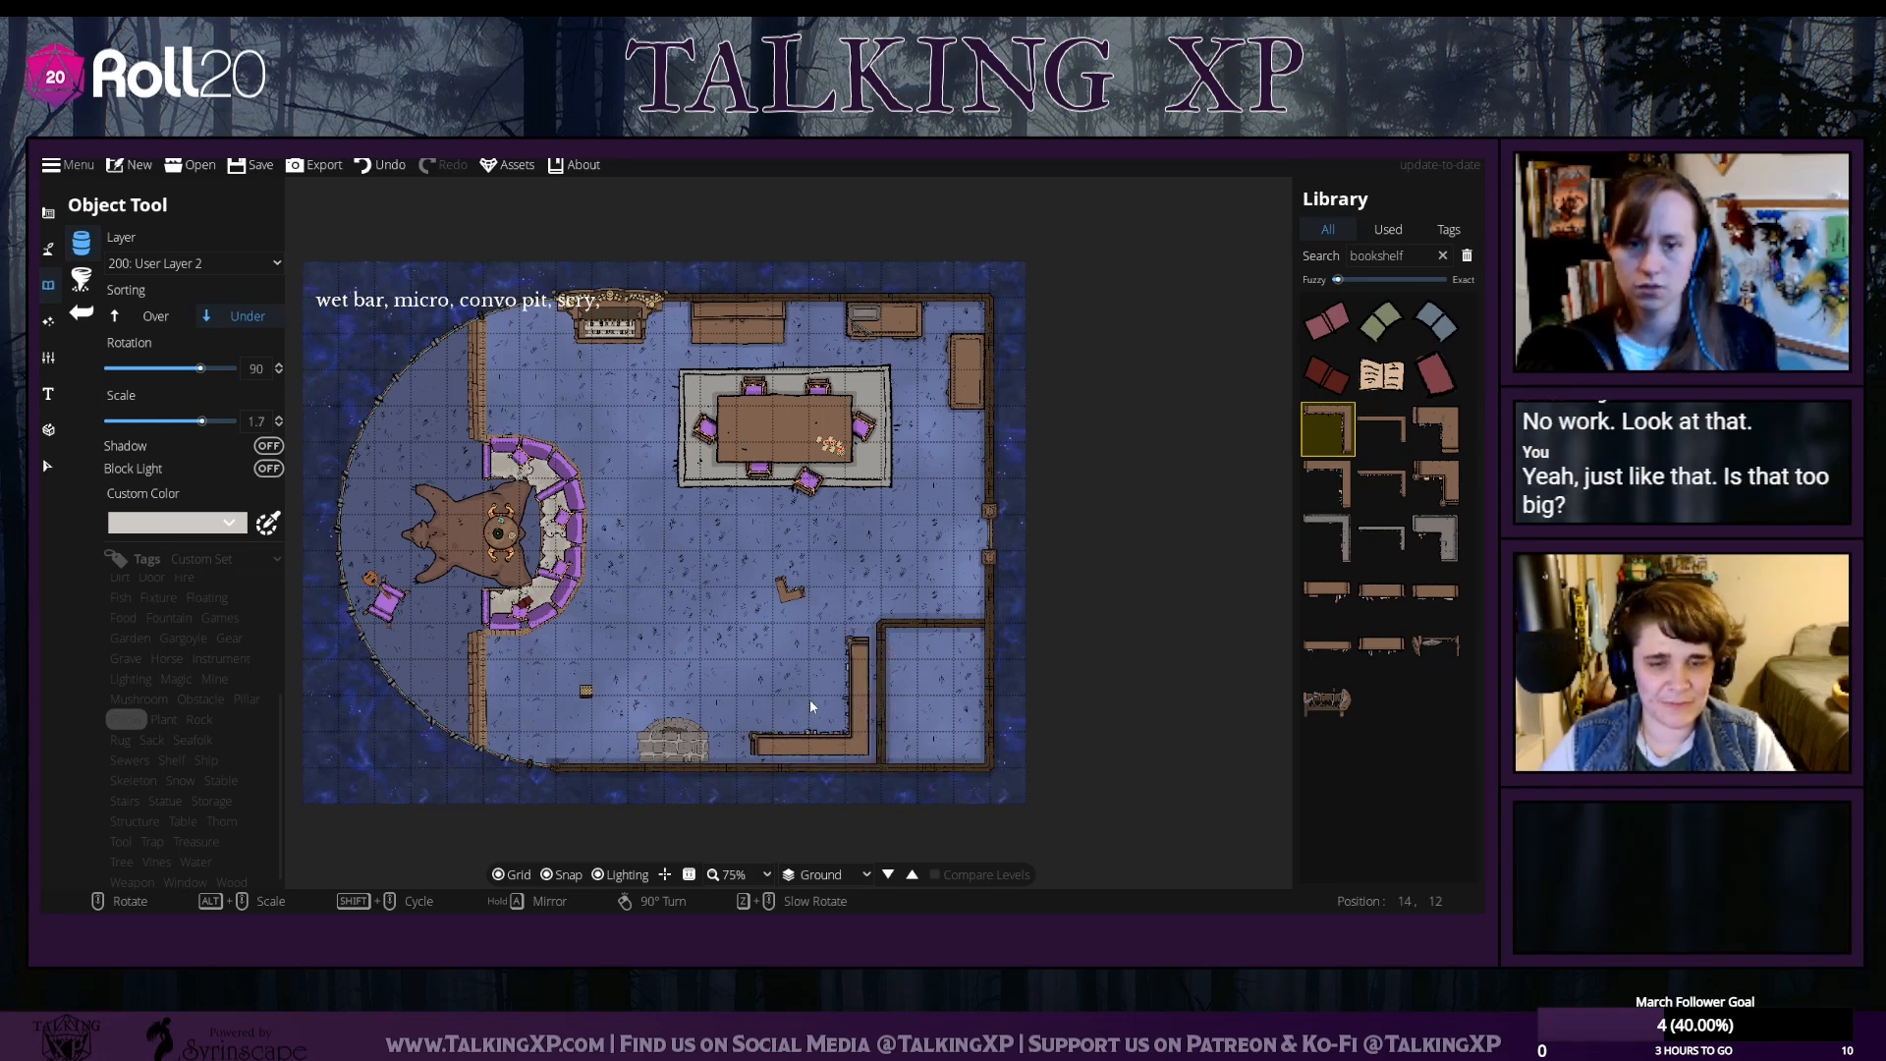
scroll(811, 702, "down", 3)
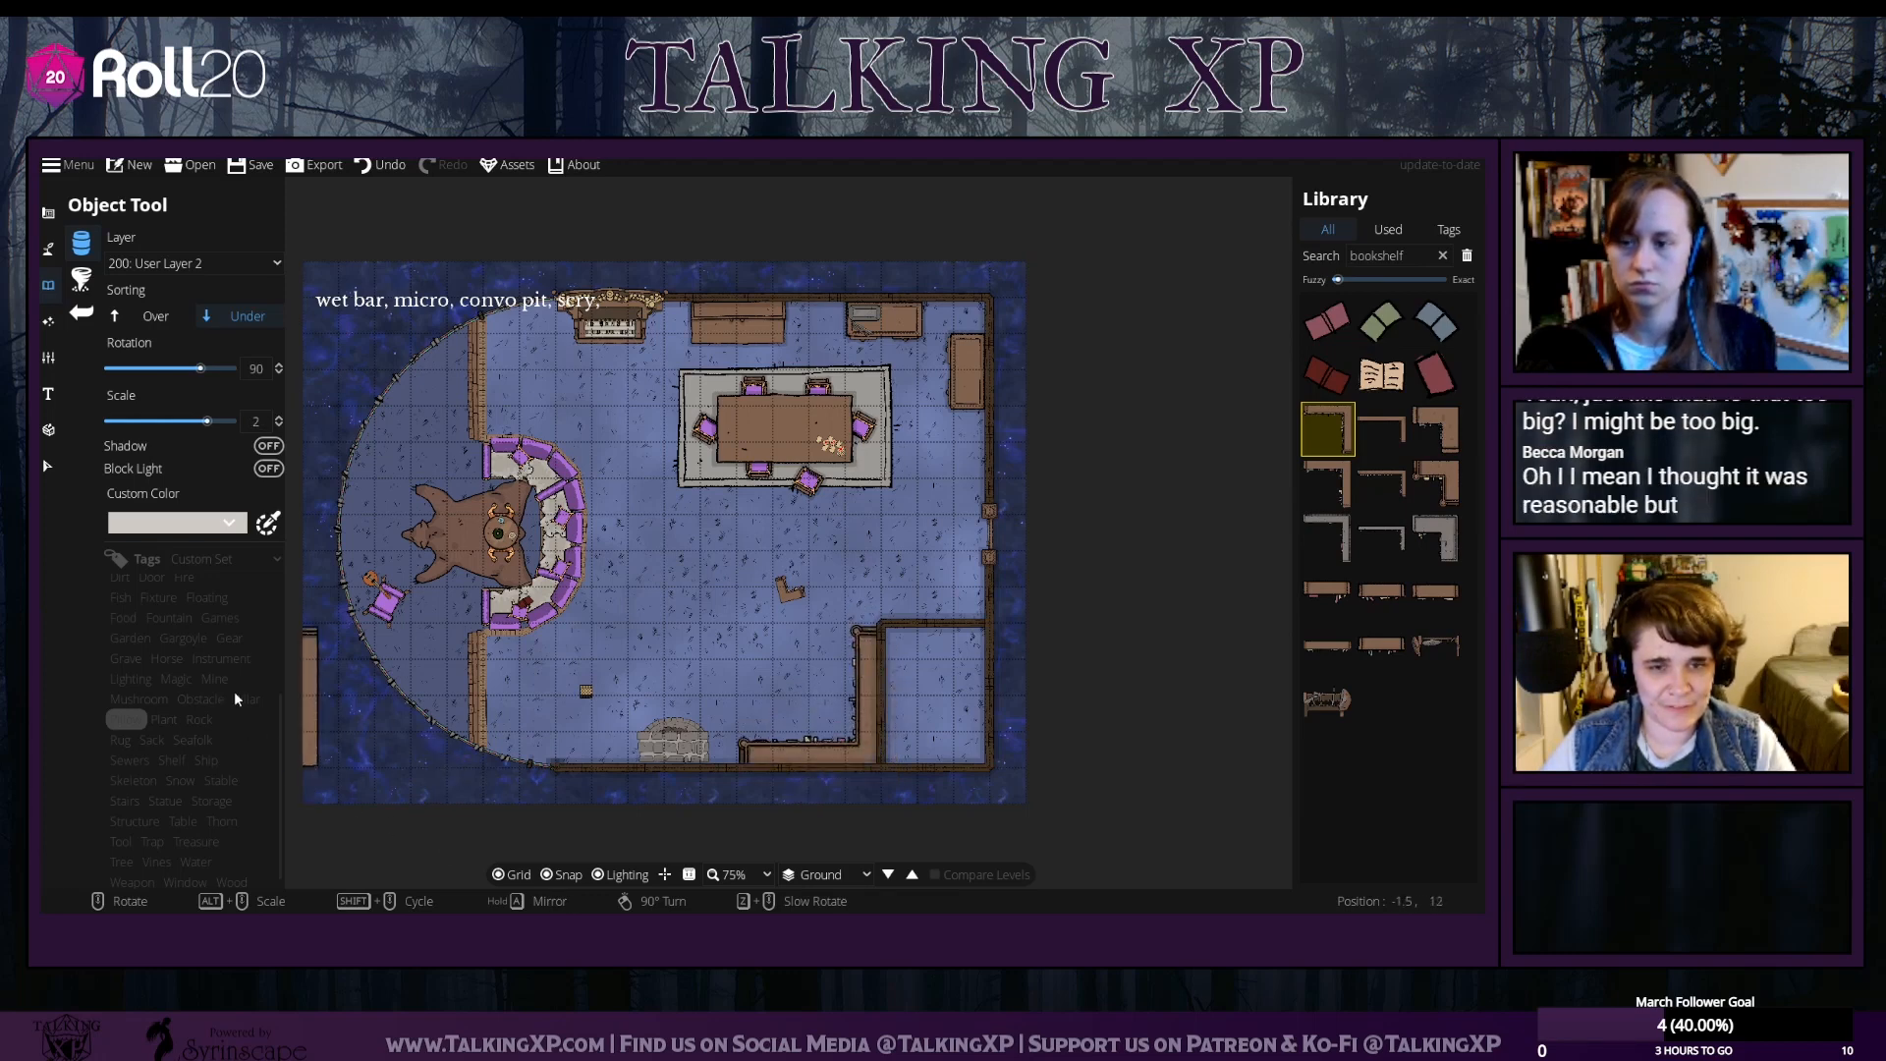
Delete the small corner bookshelf lying on the open floor below the dining table
left_click(48, 464)
left_click(677, 742)
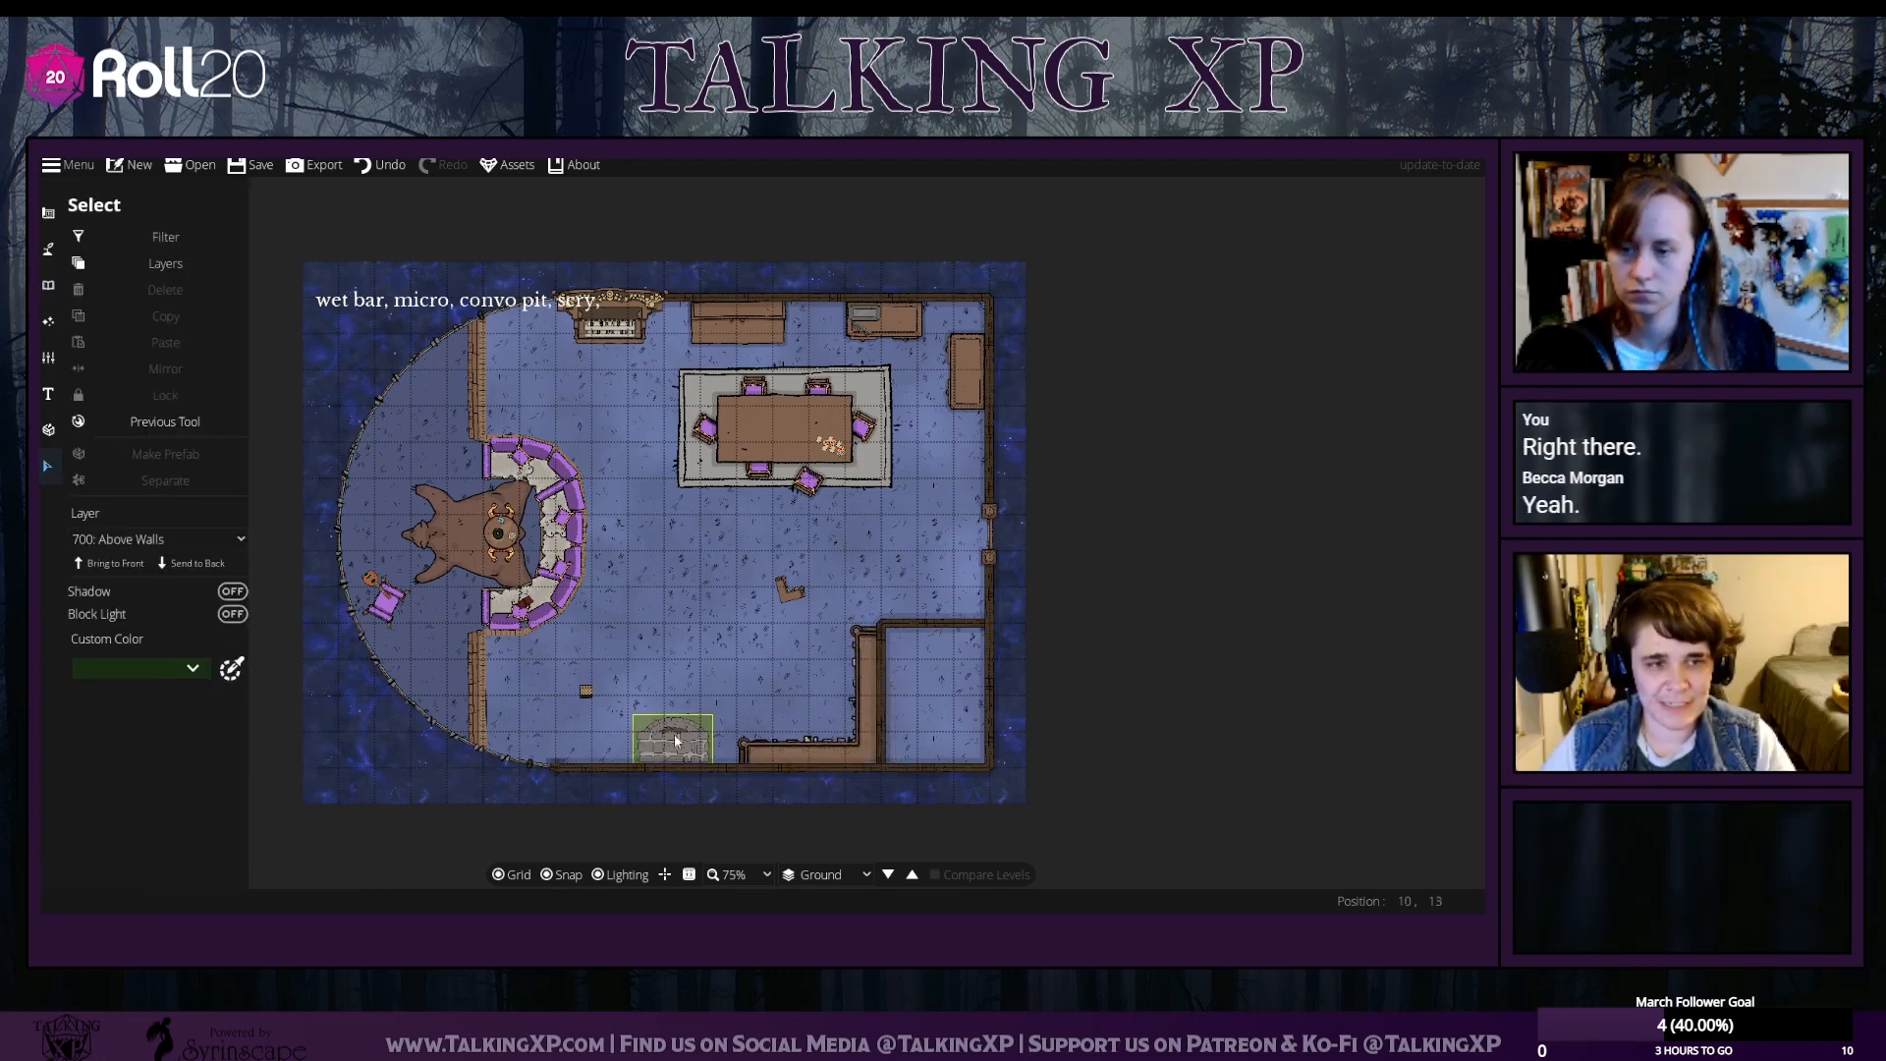
left_click(790, 593)
key("Delete")
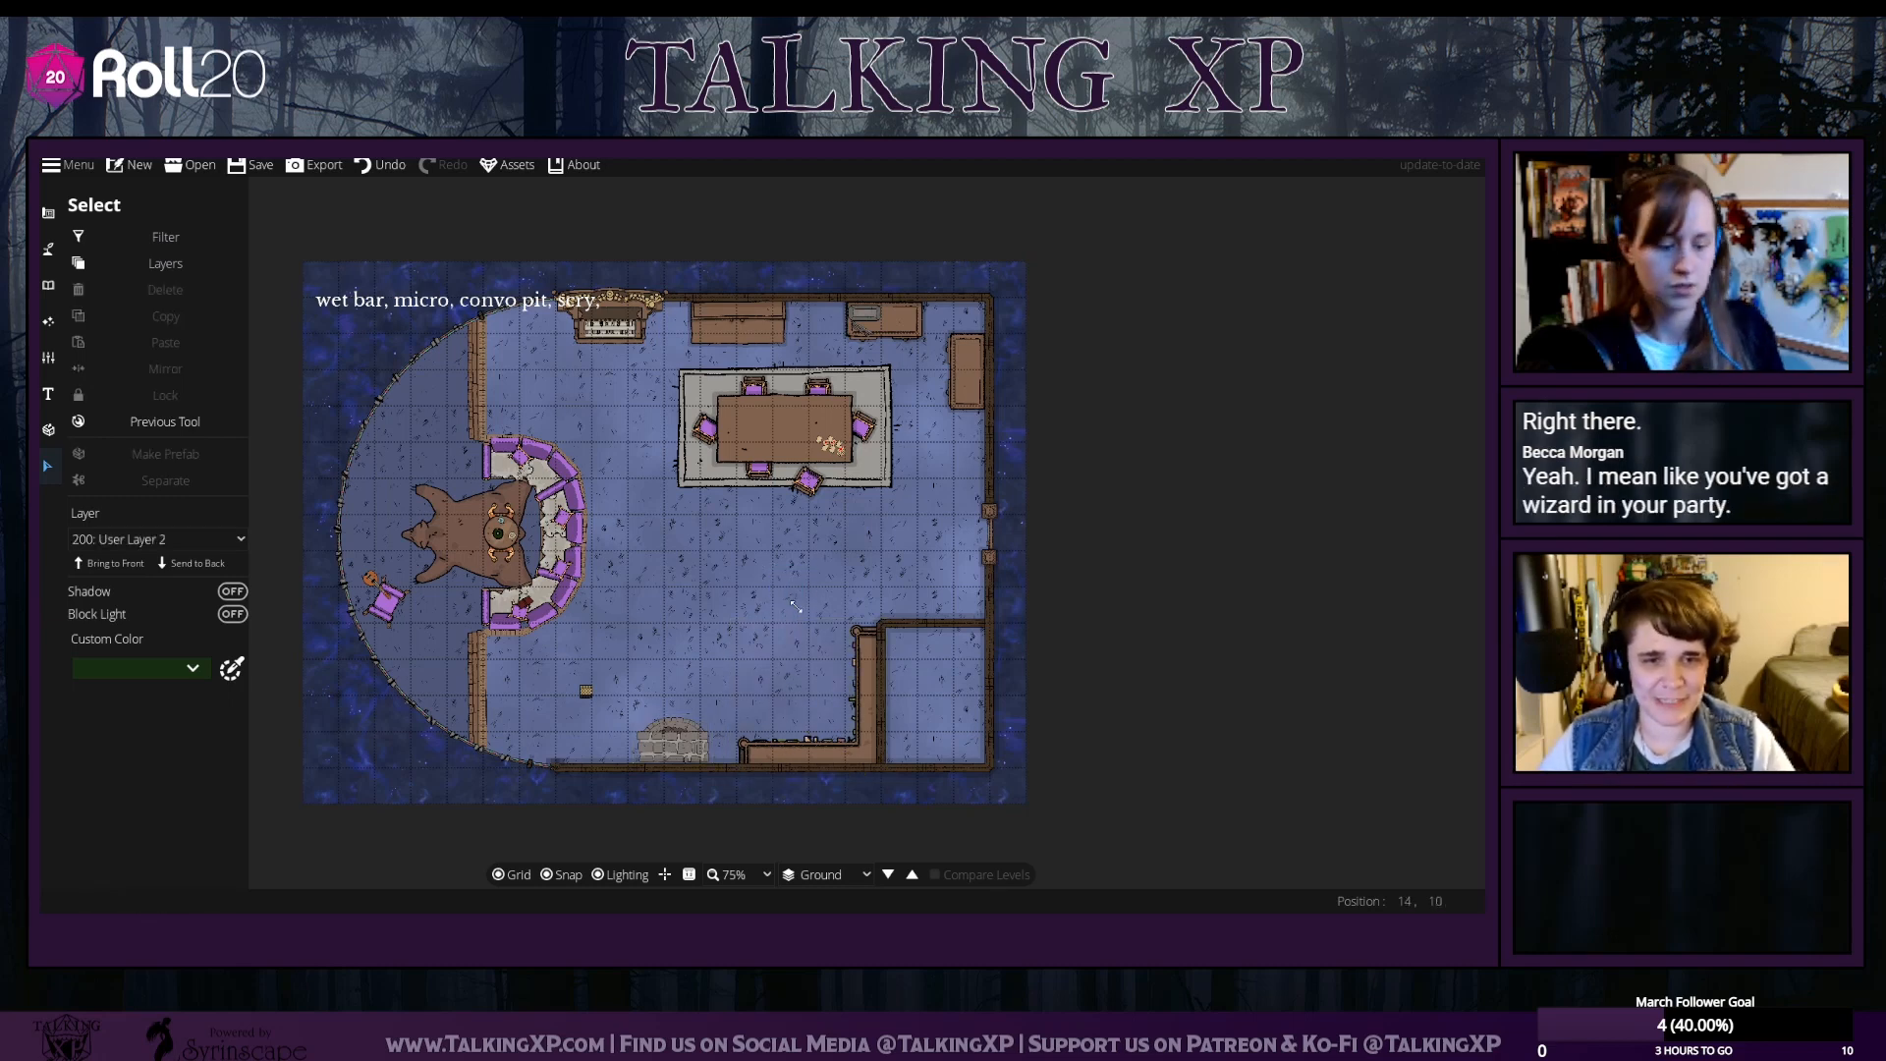
Move the fireplace to the floor above the curved sofa, and the small square object to the floor in front of the new corner bookshelf
left_click(685, 747)
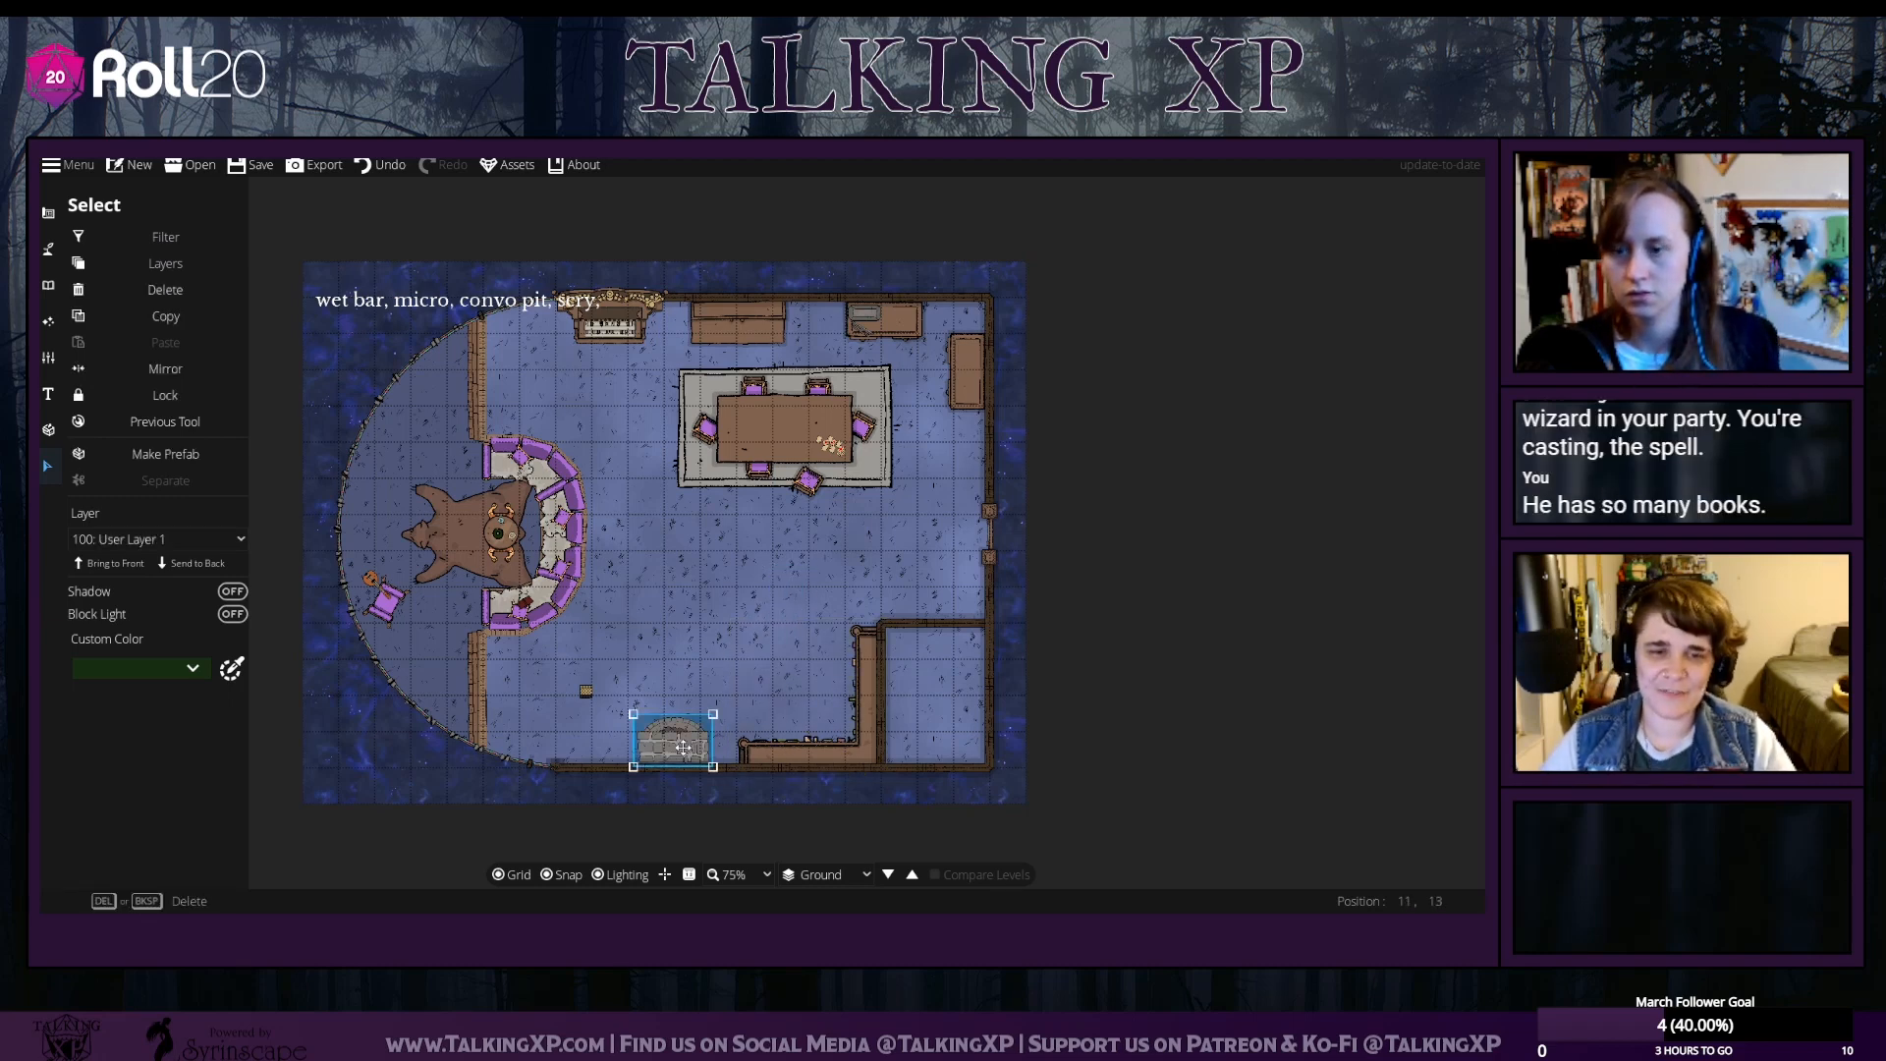
left_click_drag(684, 748, 544, 389)
left_click_drag(587, 691, 781, 730)
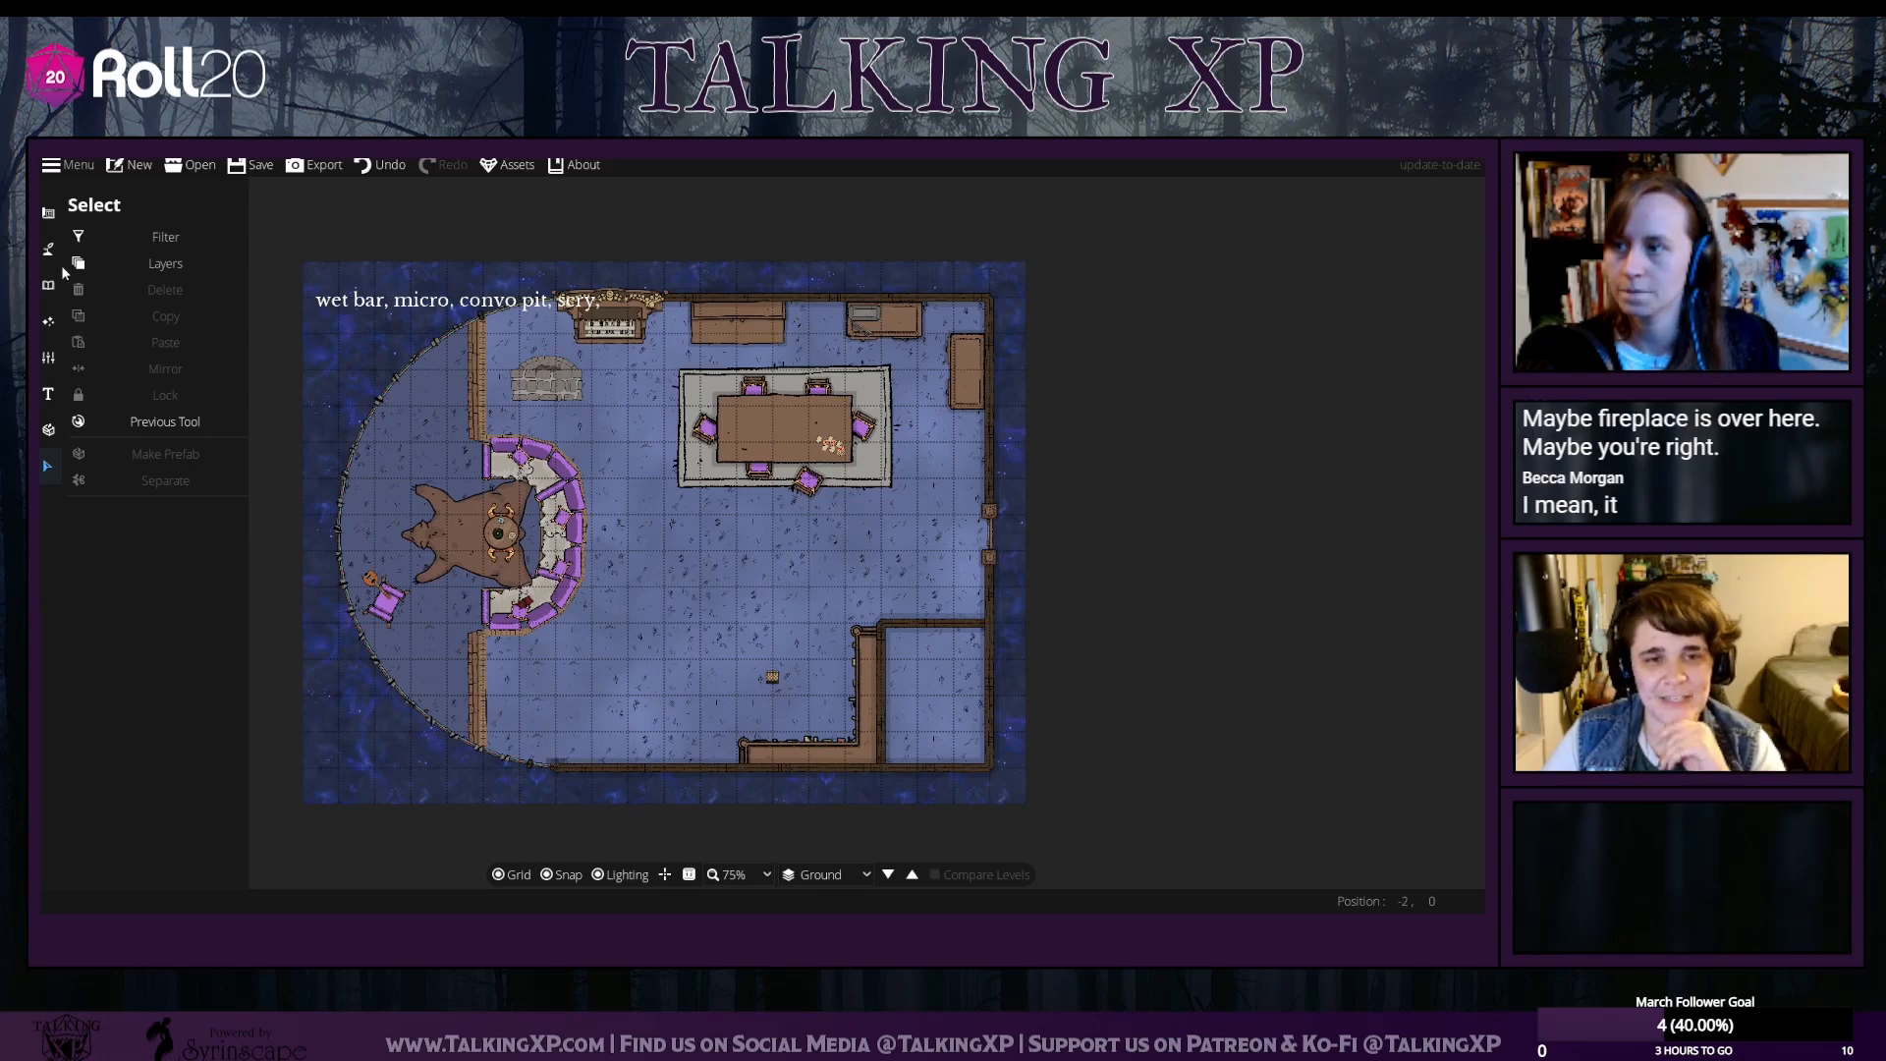
Insert a wooden door in the bathroom's upper wall with the Portal Tool, turning on the 180-degree rotation
left_click(49, 287)
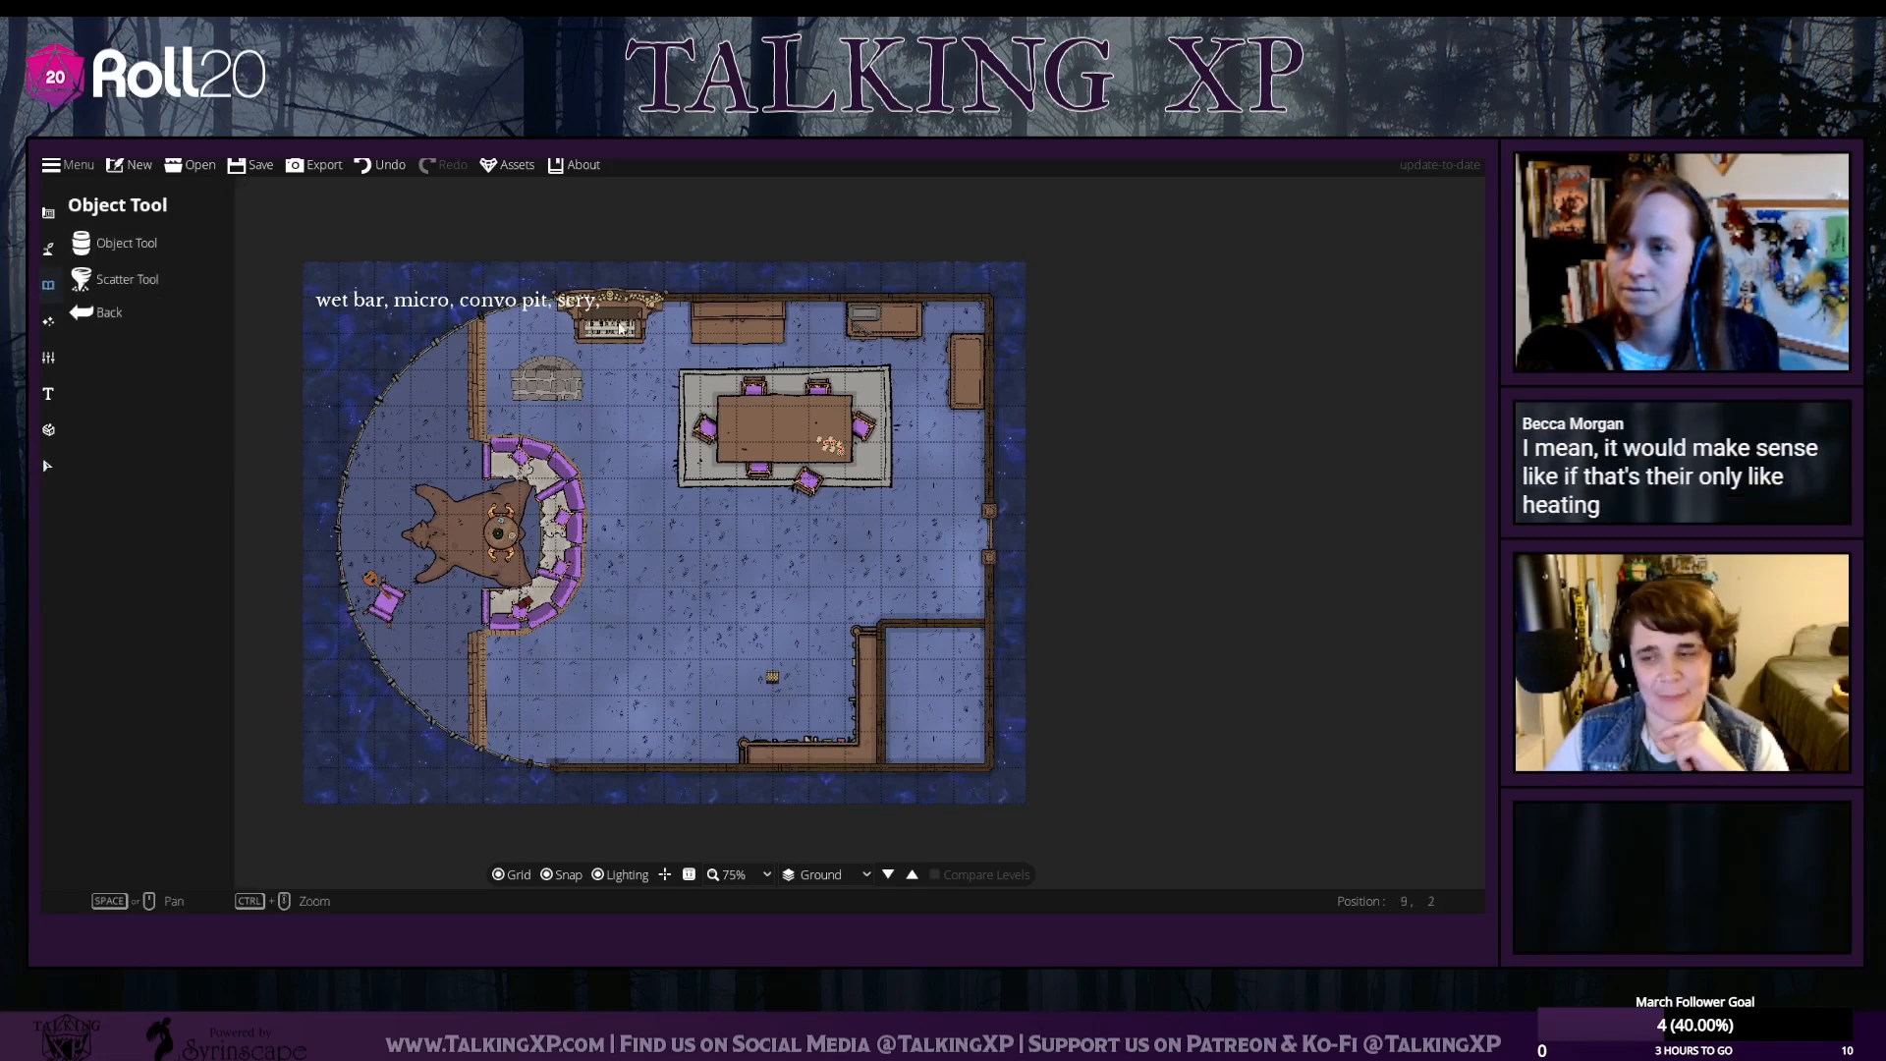
left_click(116, 246)
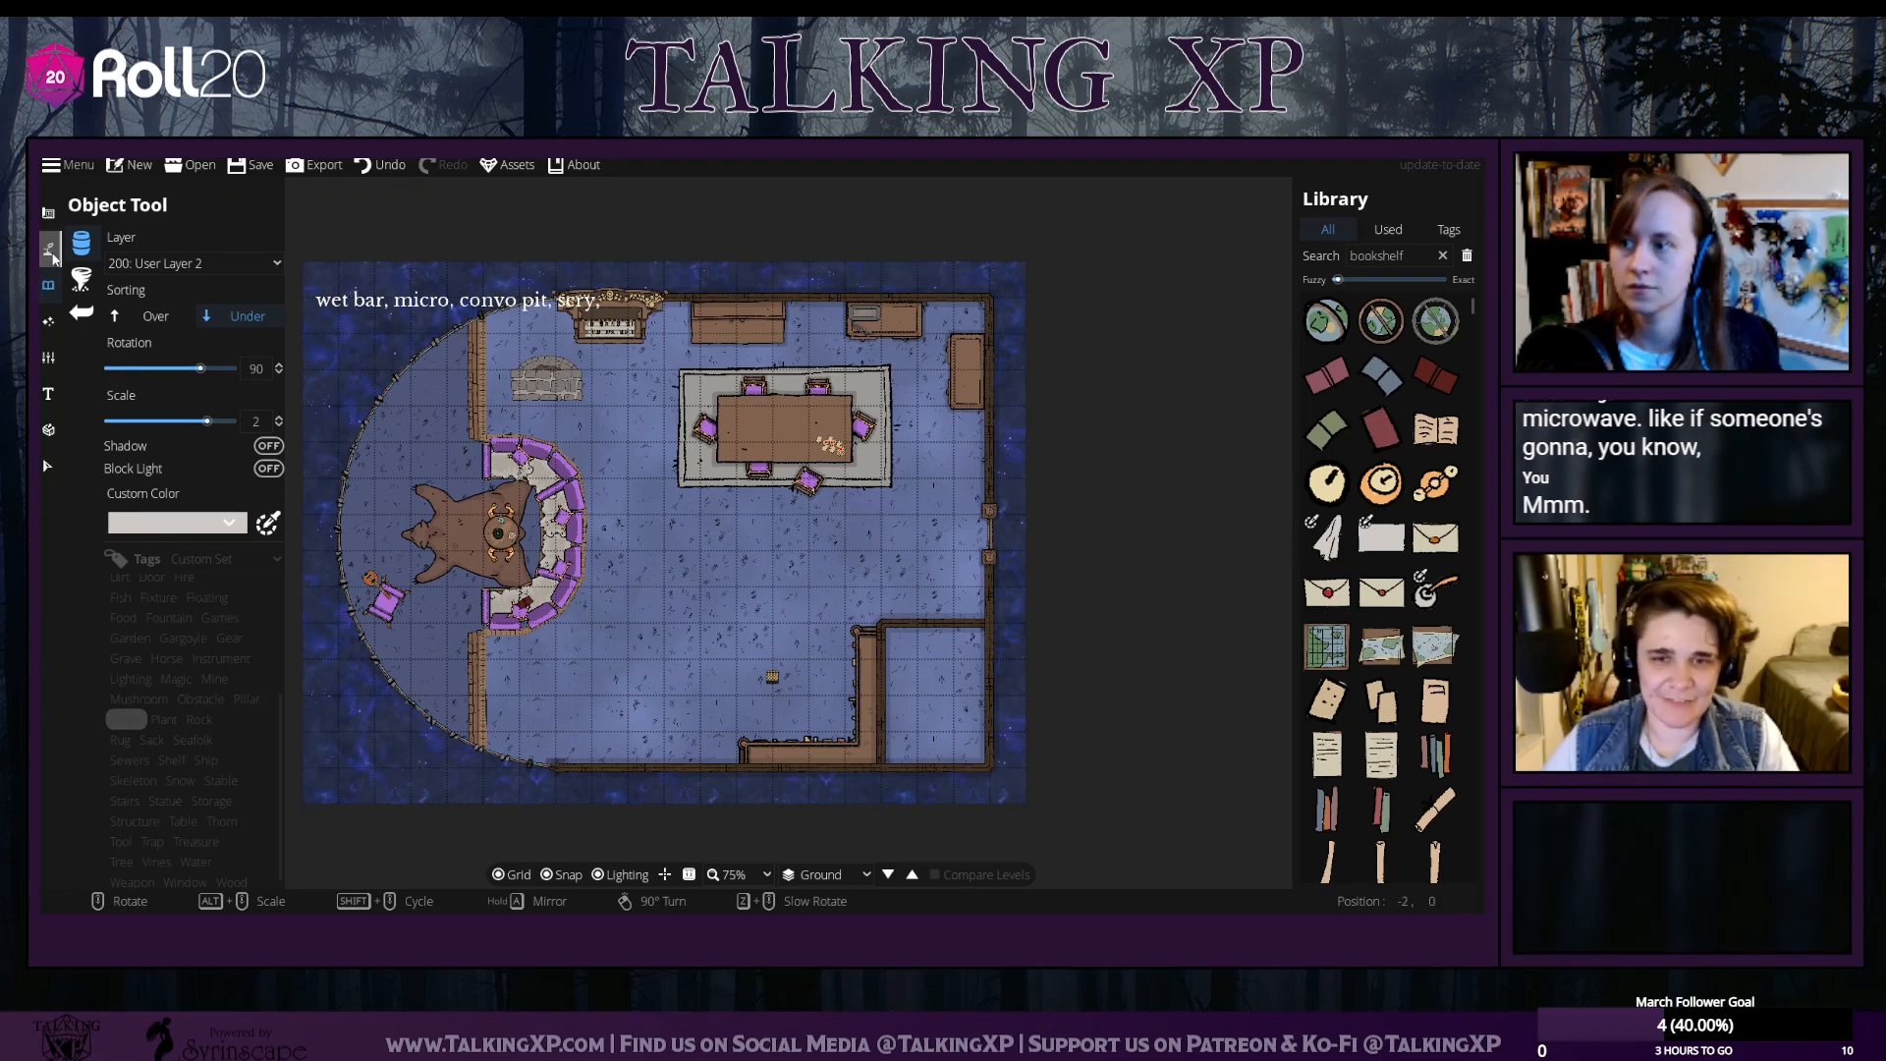
left_click(49, 250)
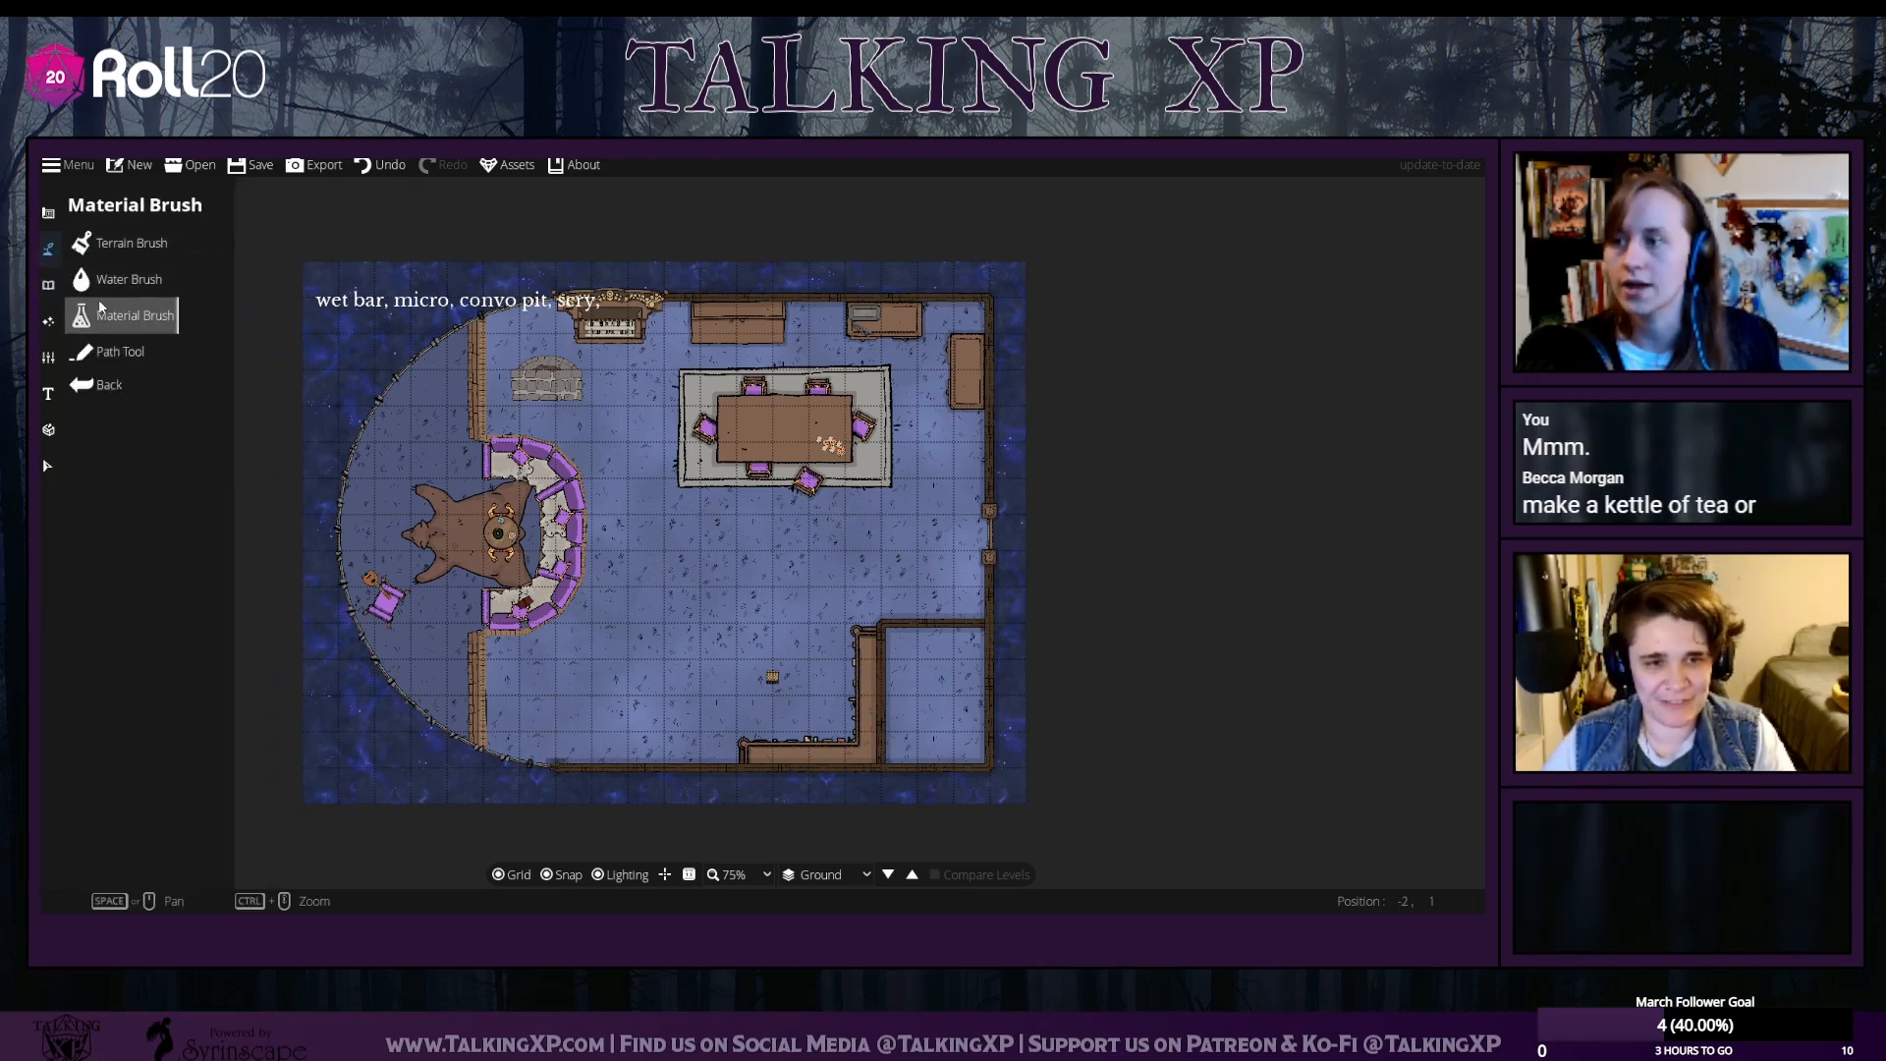
left_click(49, 215)
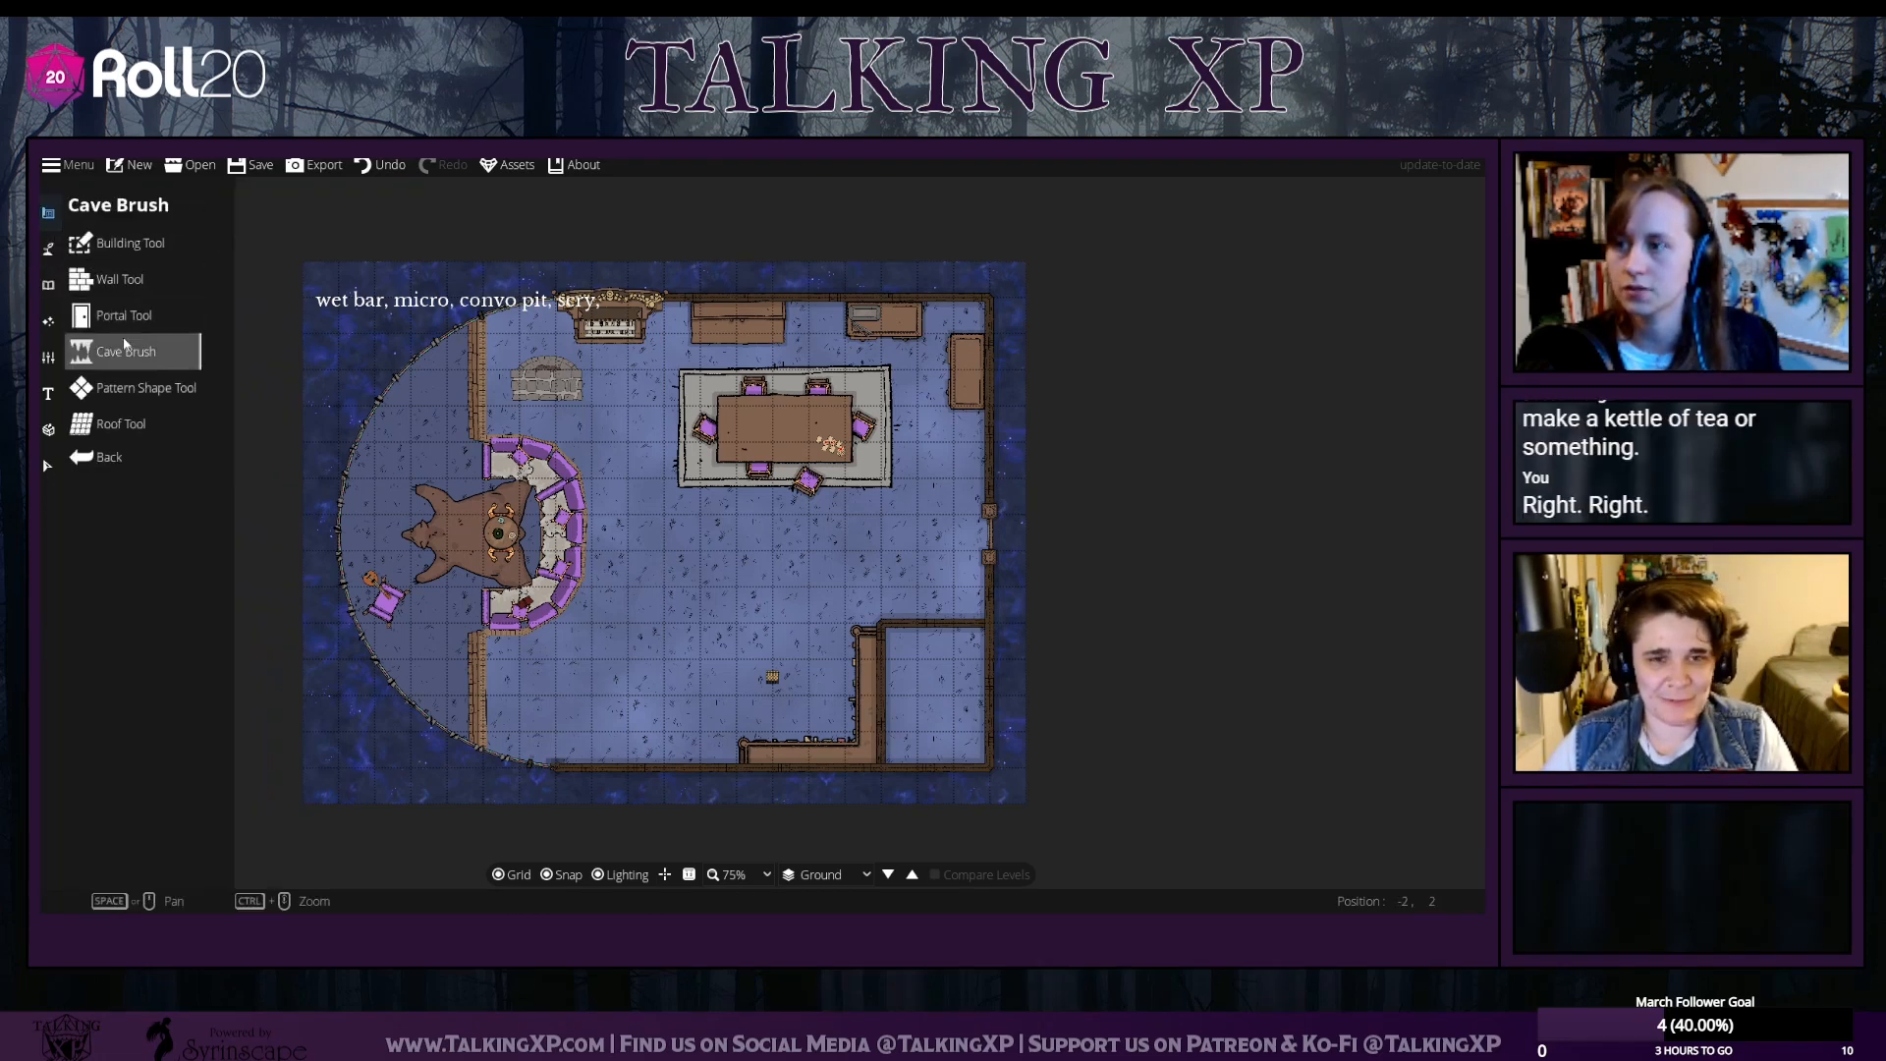
left_click(129, 324)
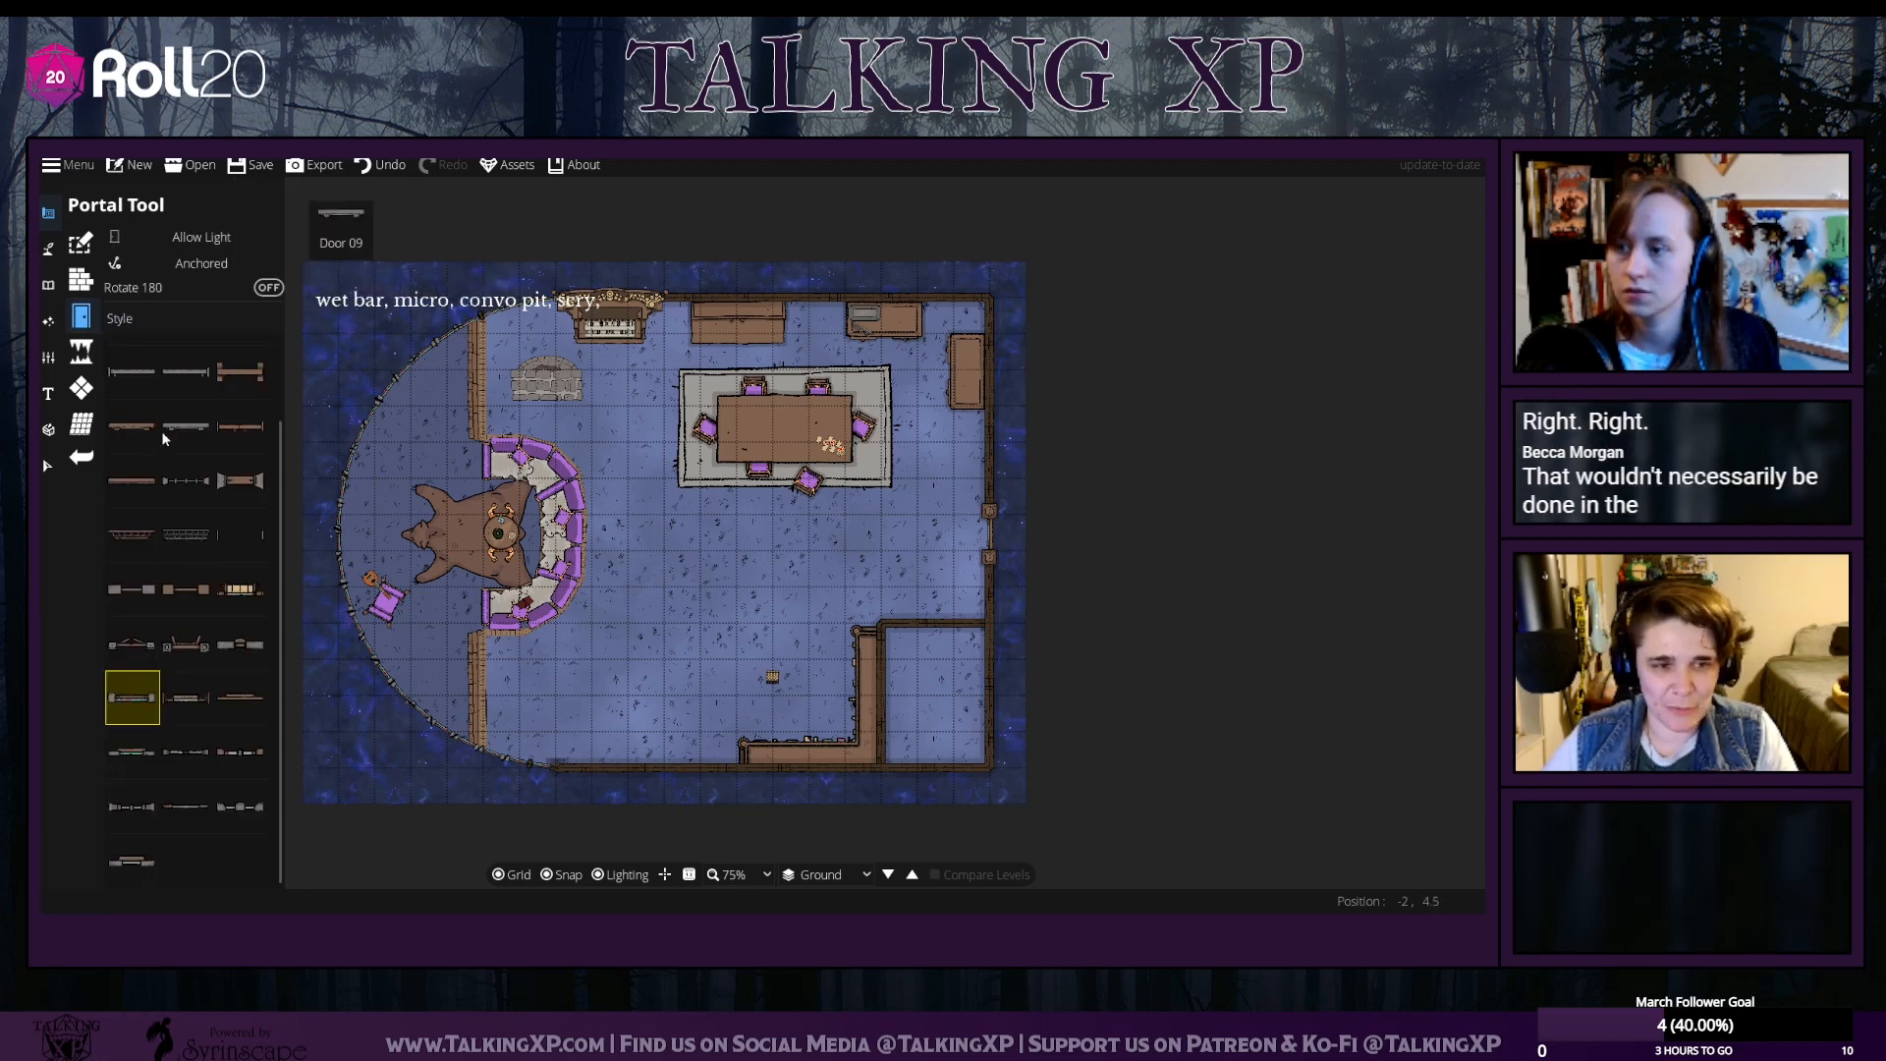
scroll(161, 430, "up", 1)
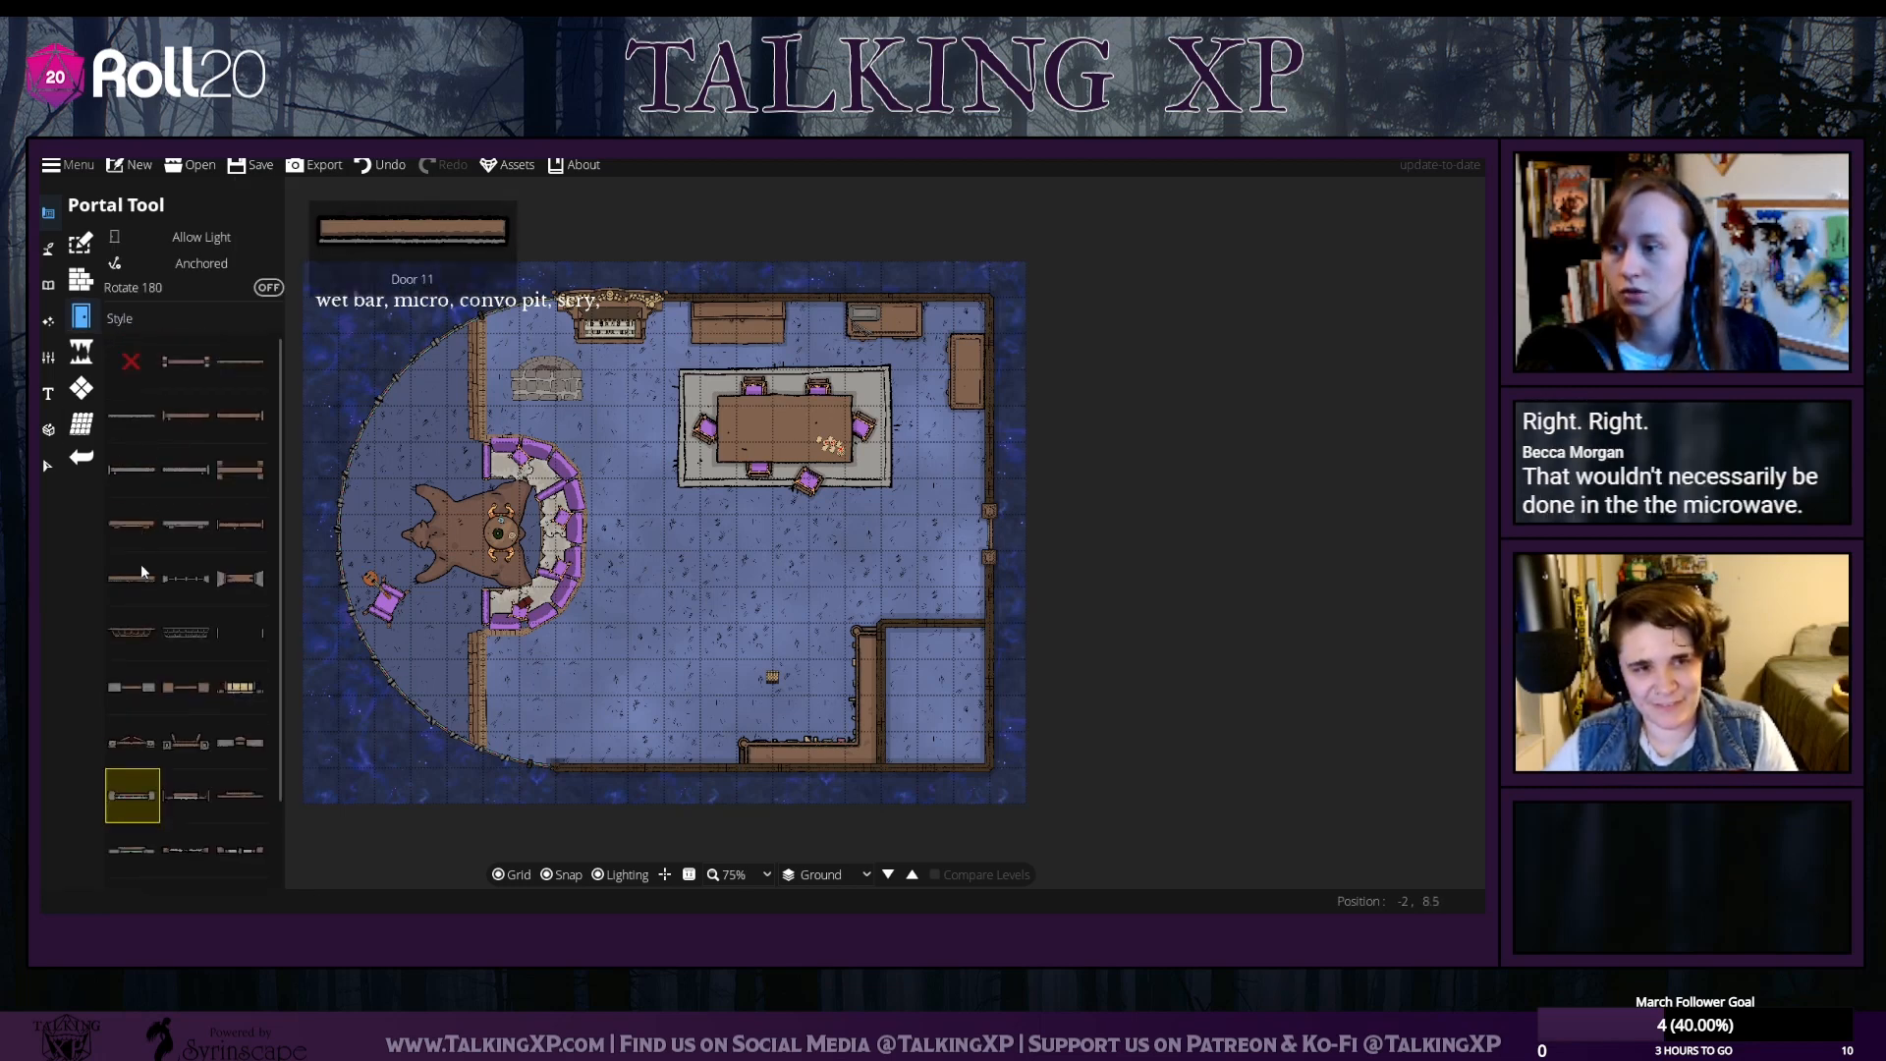
left_click(131, 524)
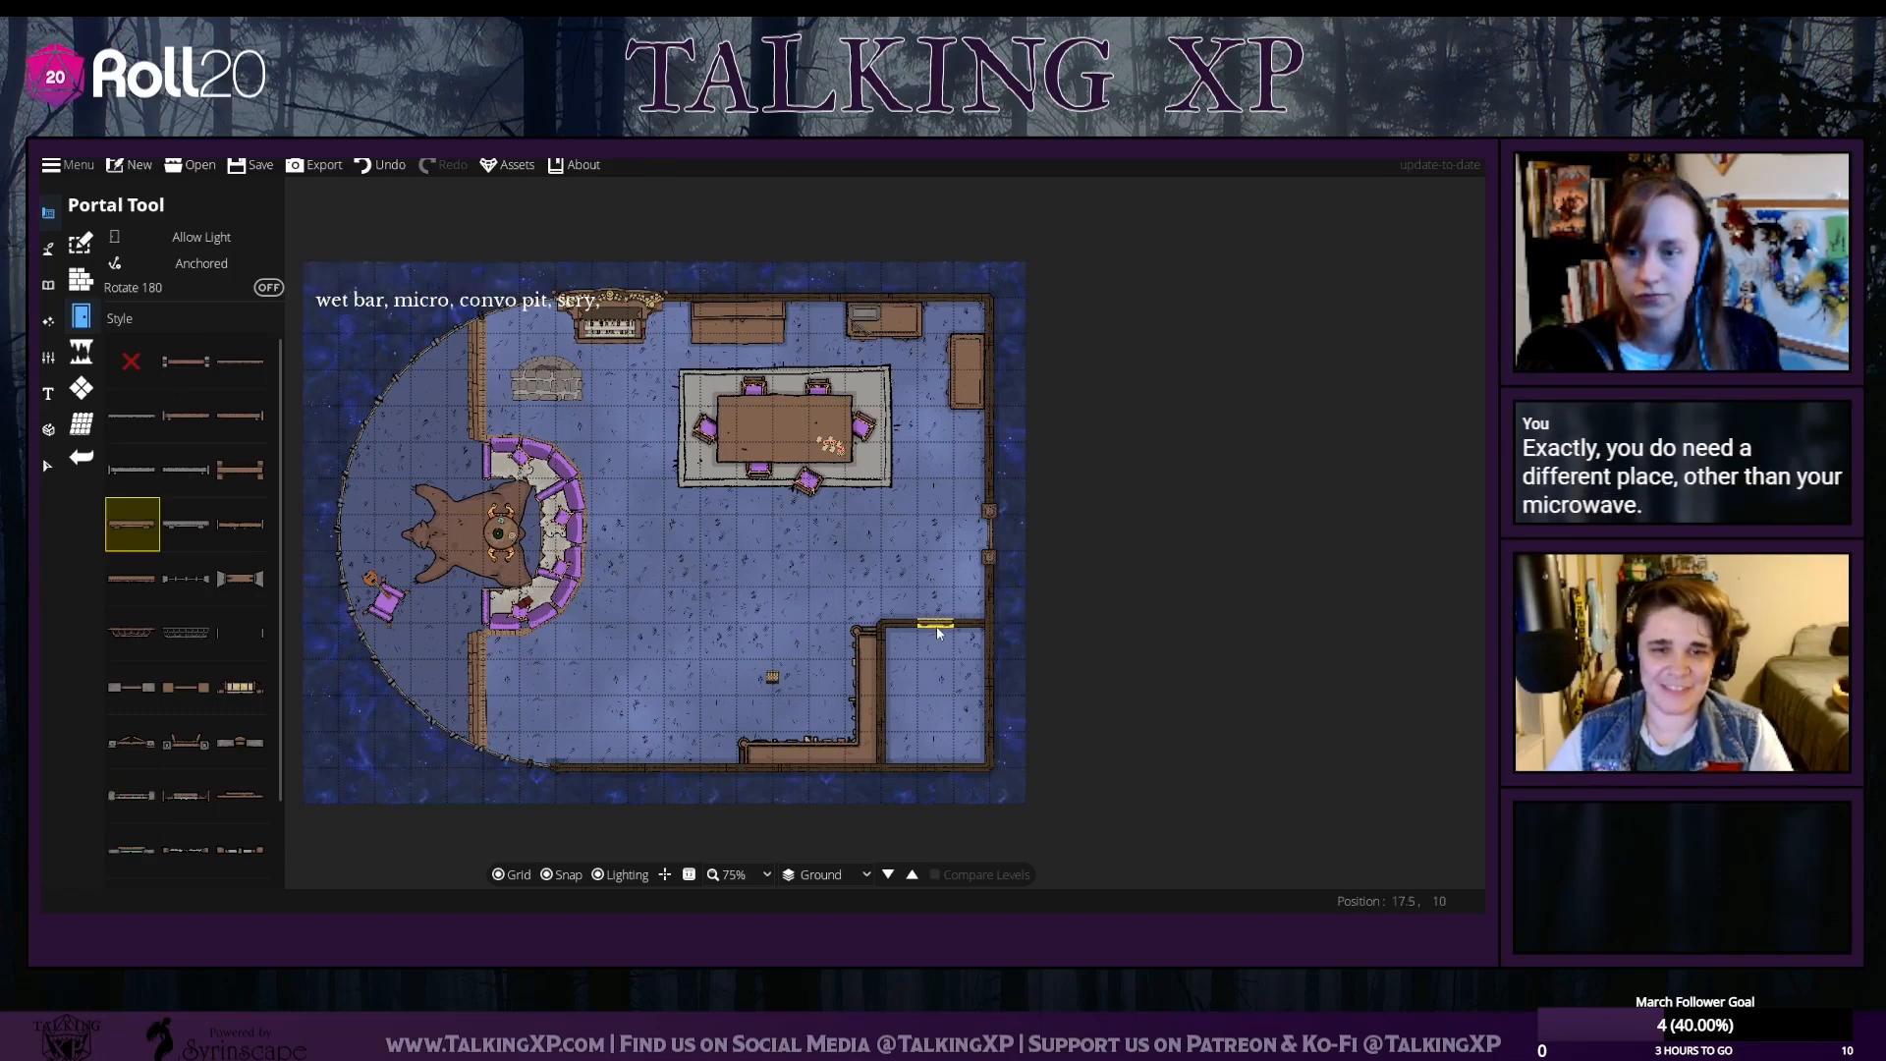
left_click(268, 288)
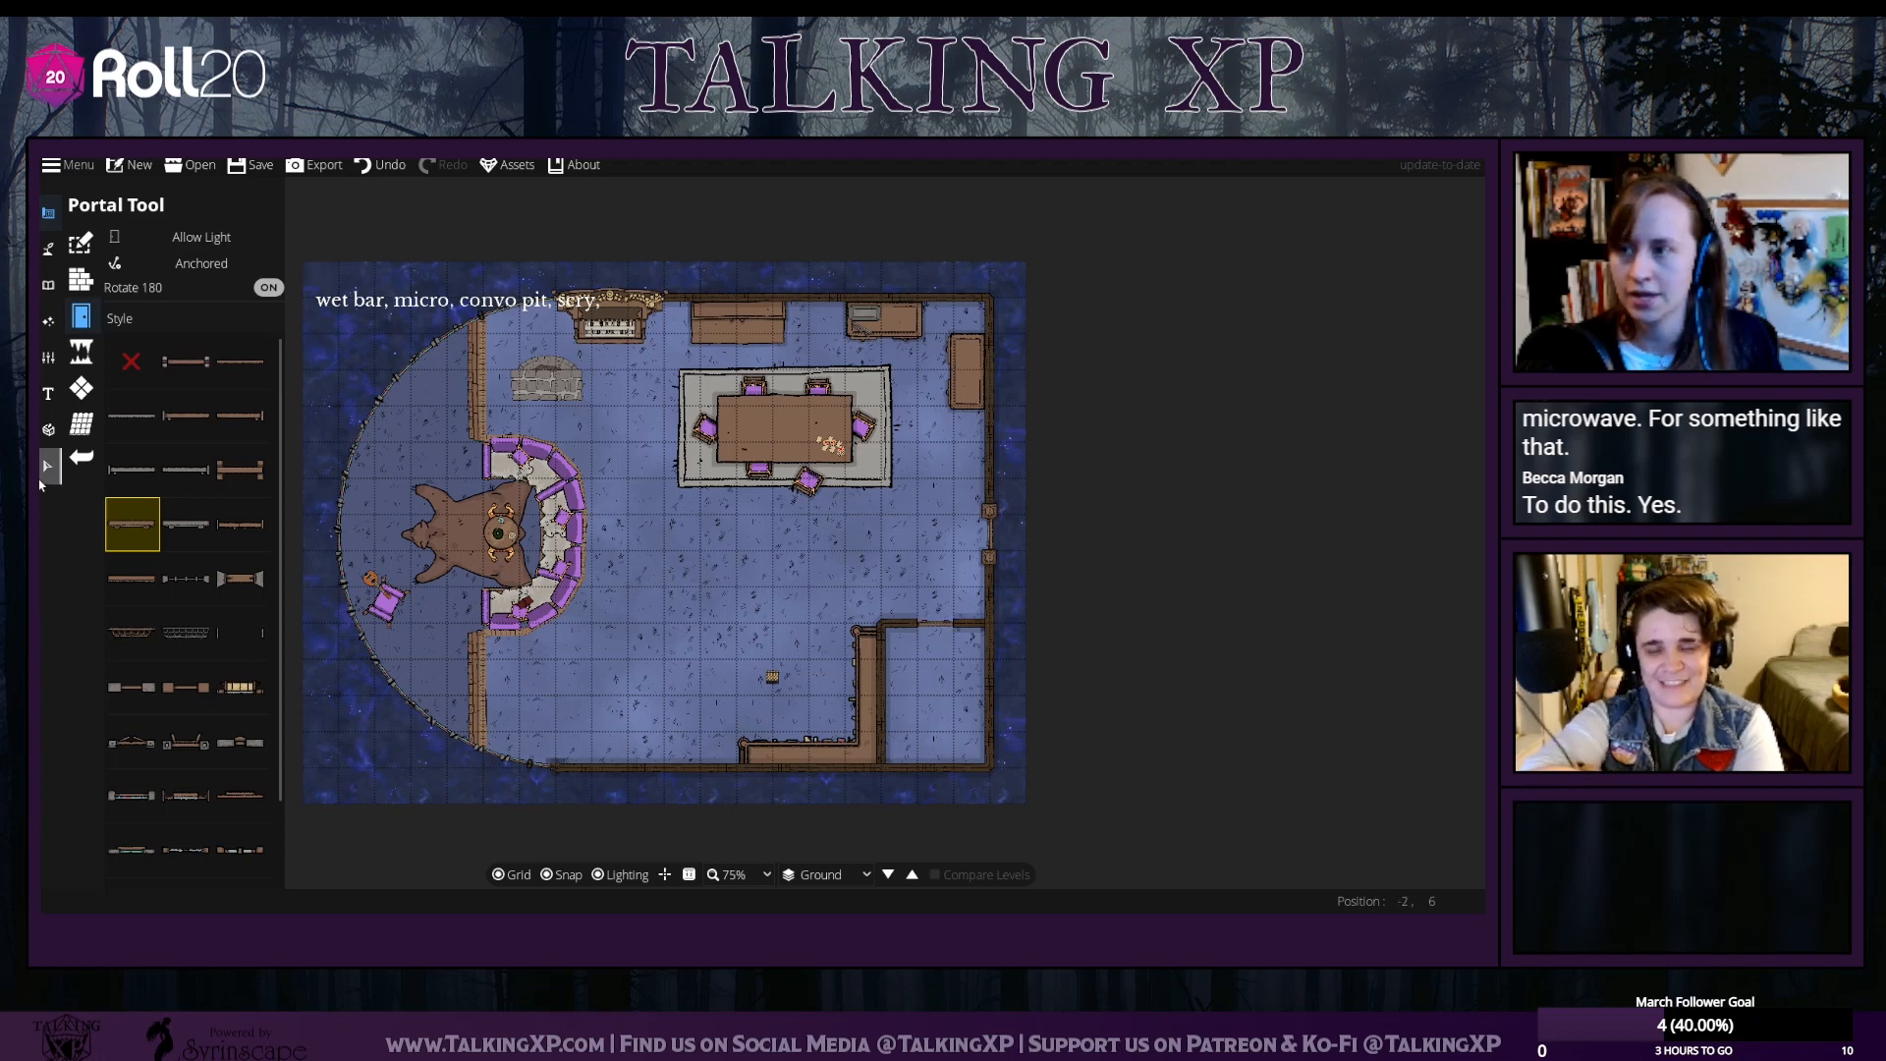
Turn the fireplace above the curved sofa around so its rounded side faces down the room, undoing the excess rotation
left_click(47, 466)
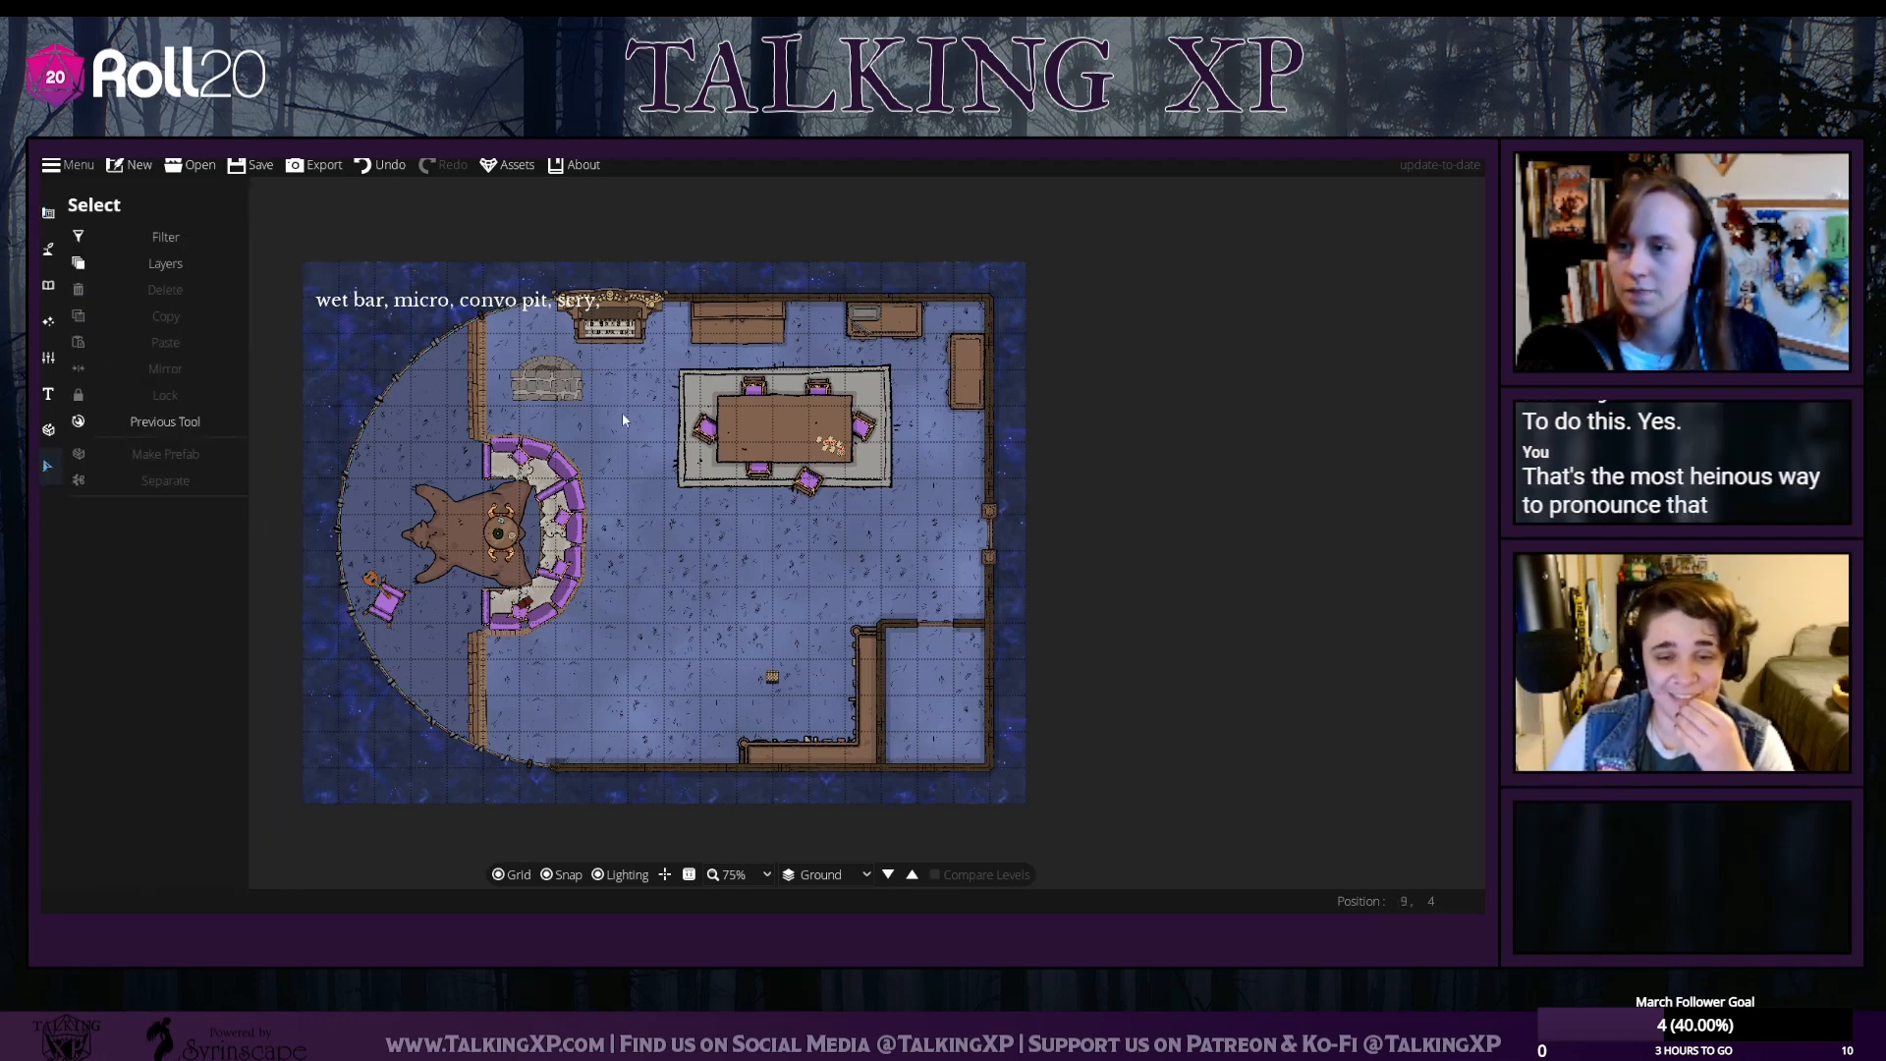
left_click(538, 372)
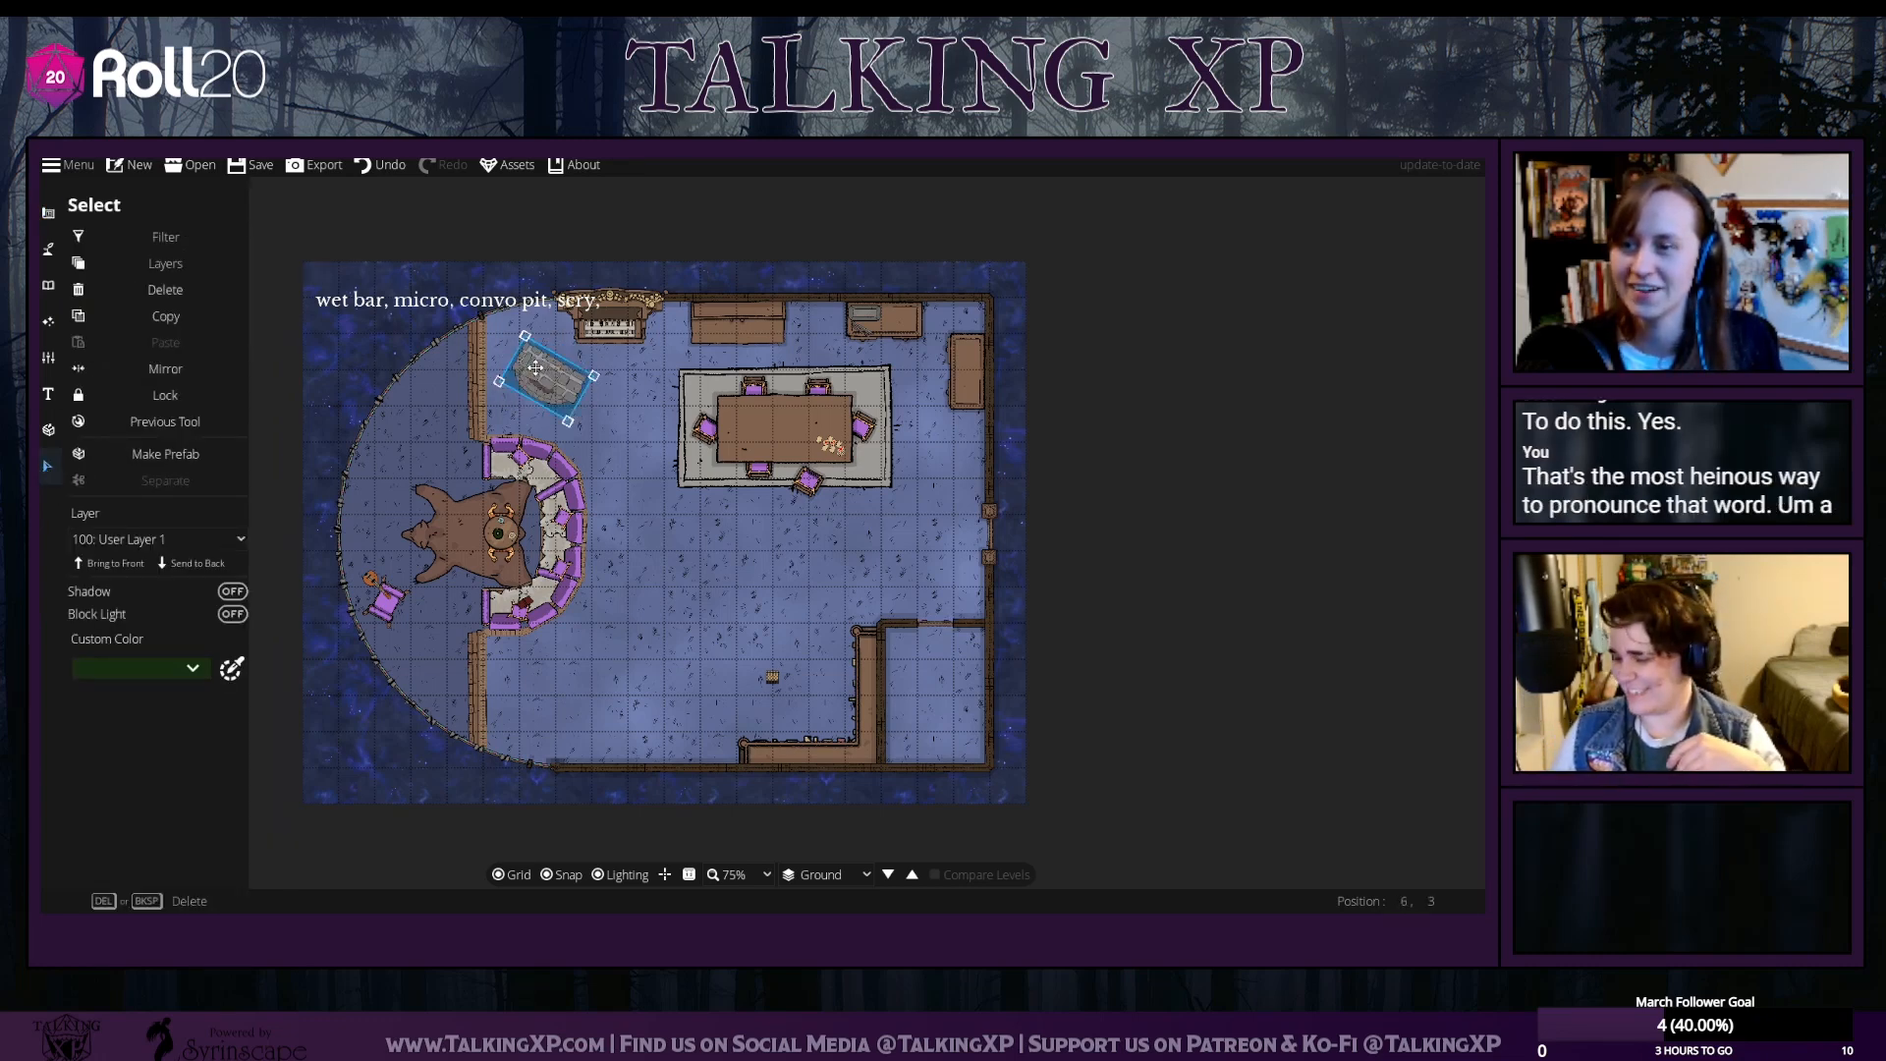
mouse_move(614, 332)
left_mouse_down()
mouse_move(599, 602)
mouse_move(608, 328)
left_mouse_up()
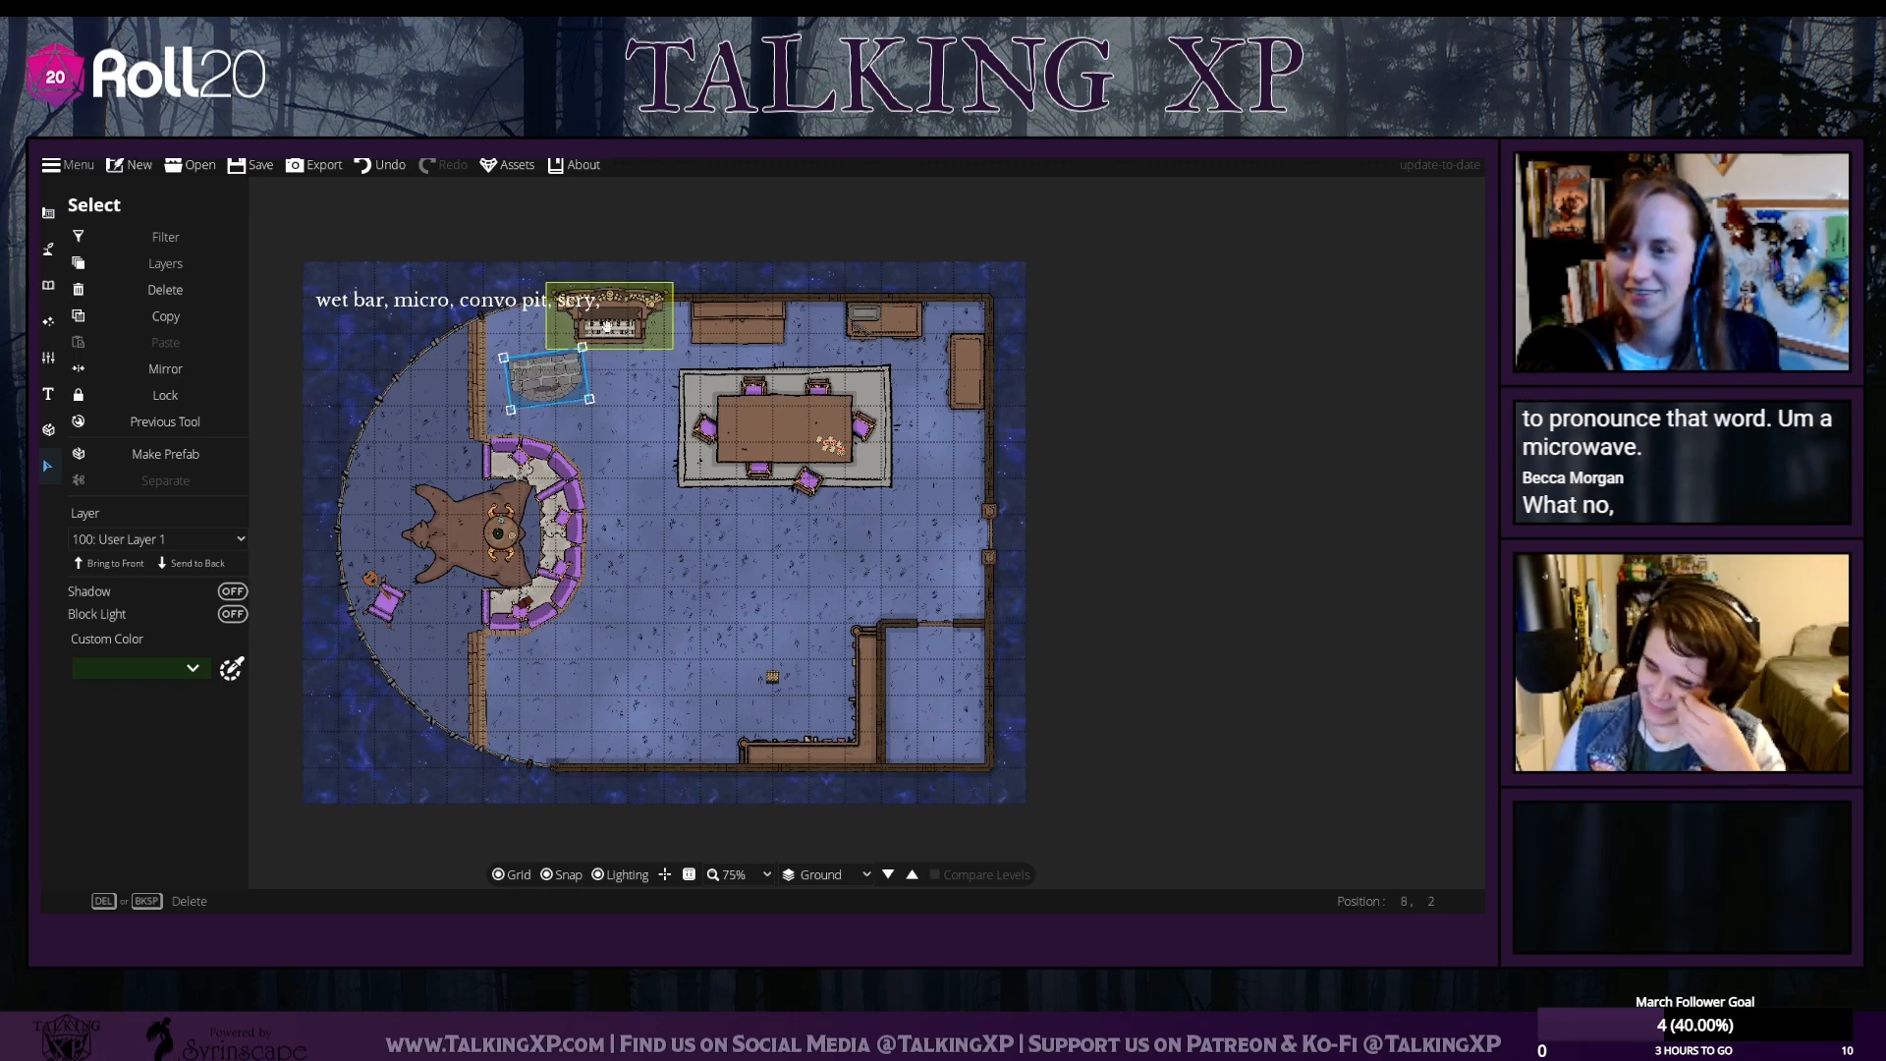
left_click(364, 165)
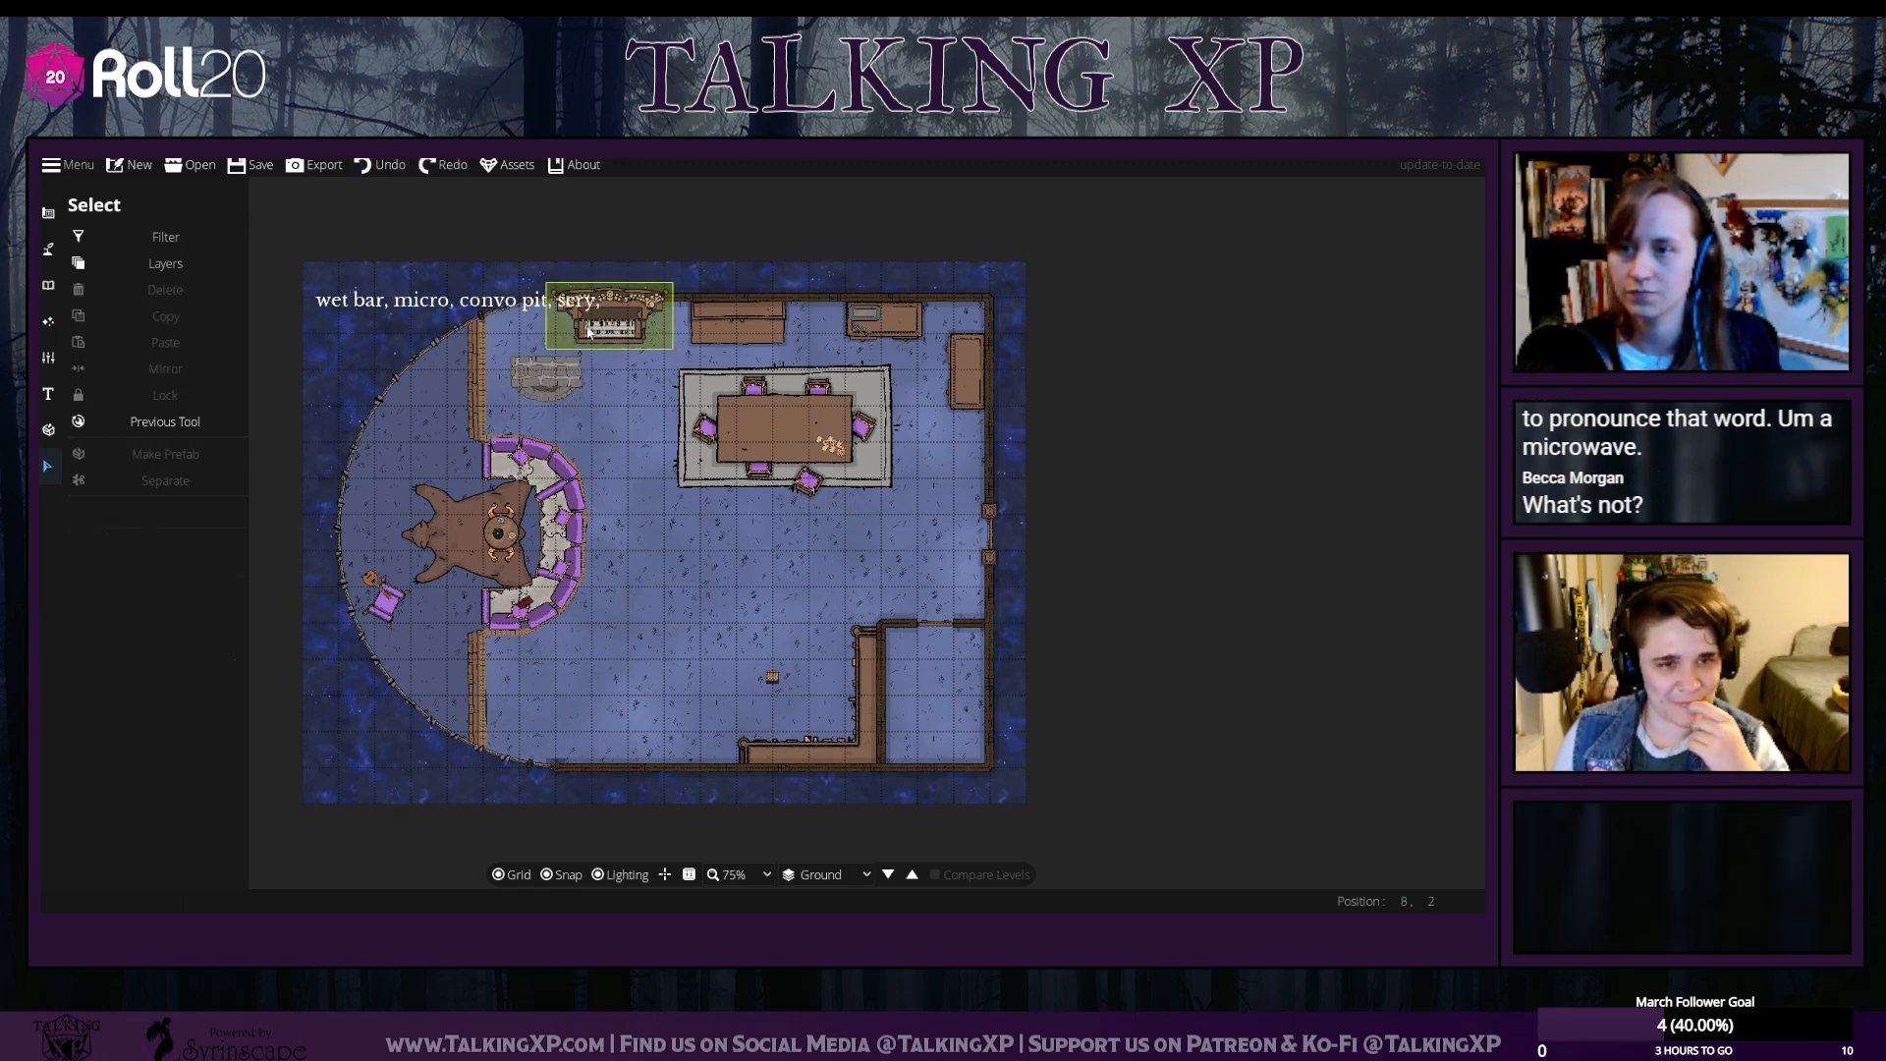
Move the pipe organ to the lower wall beside the corner bookshelf and rotate it so its keyboard faces into the room
left_click(602, 328)
left_click_drag(602, 329, 663, 750)
scroll(612, 663, "down", 8)
scroll(611, 663, "down", 4)
left_click(691, 606)
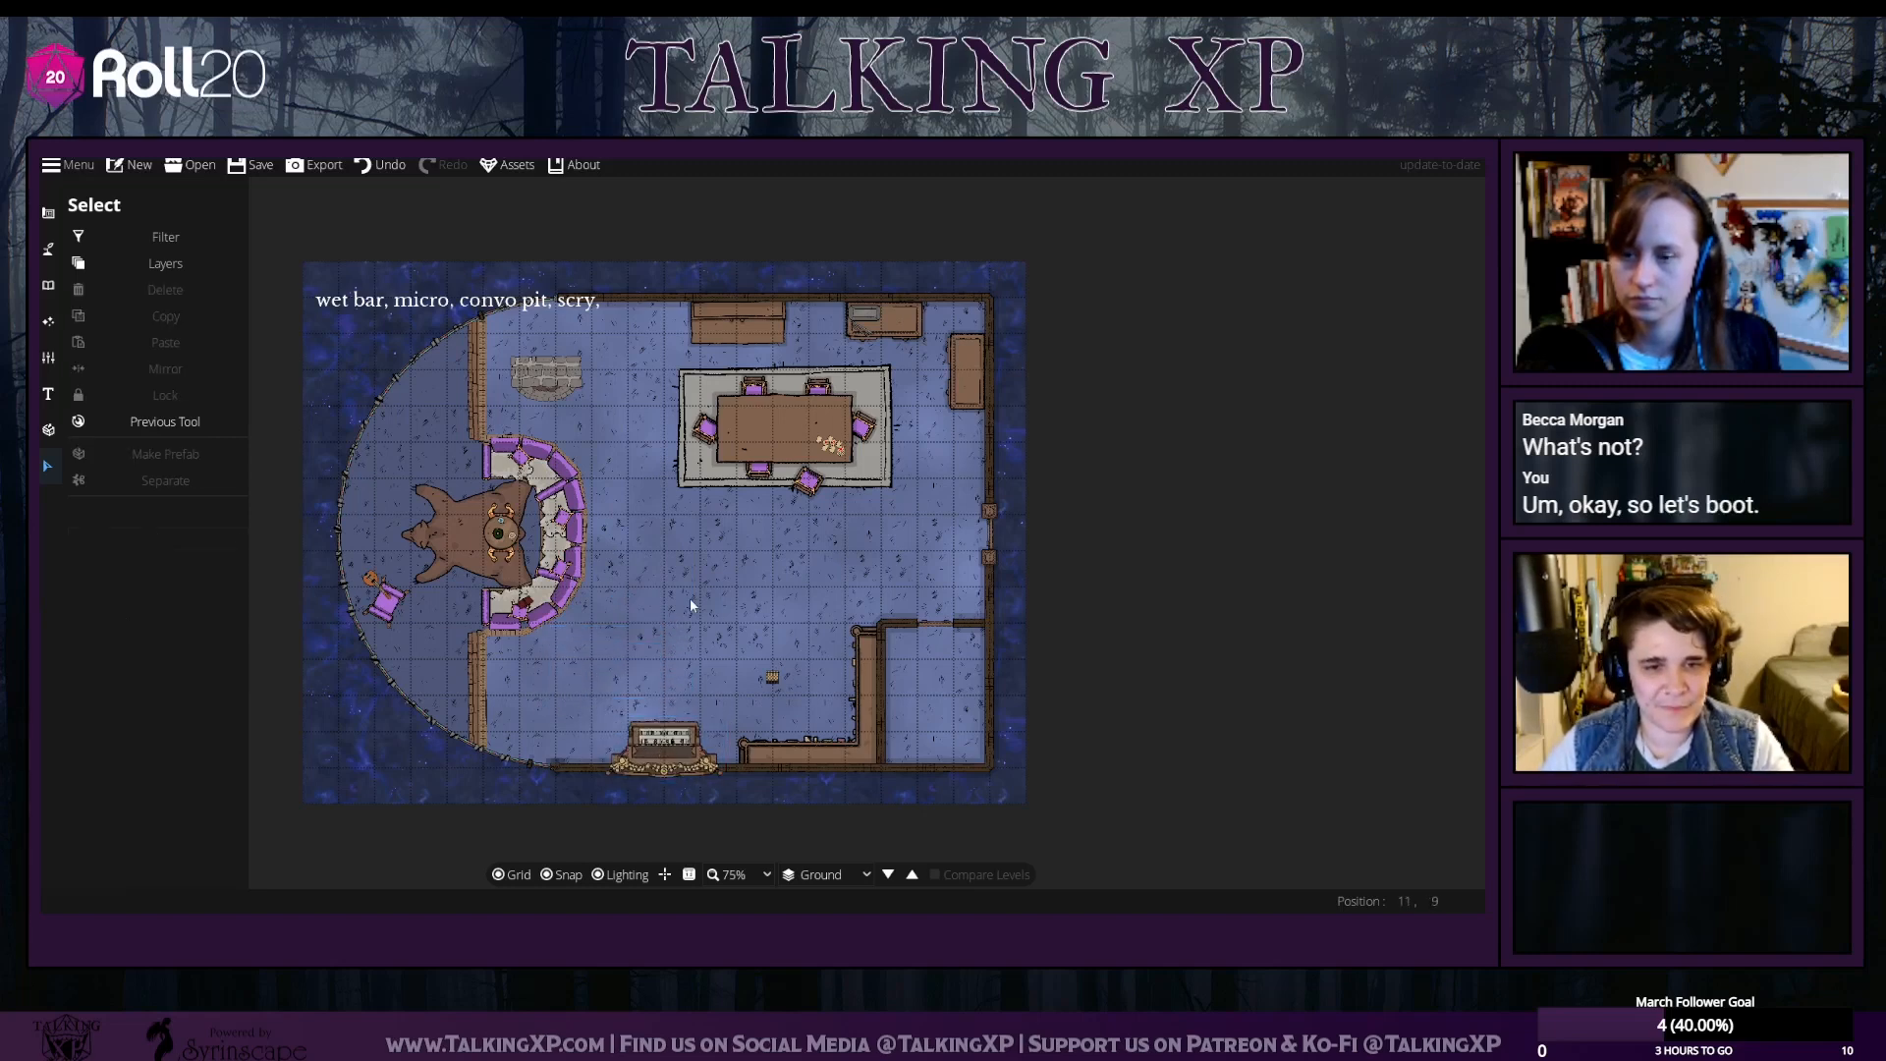
Turn off snapping and nudge the pipe organ into line with the lower wall
left_click(660, 739)
left_click(617, 831)
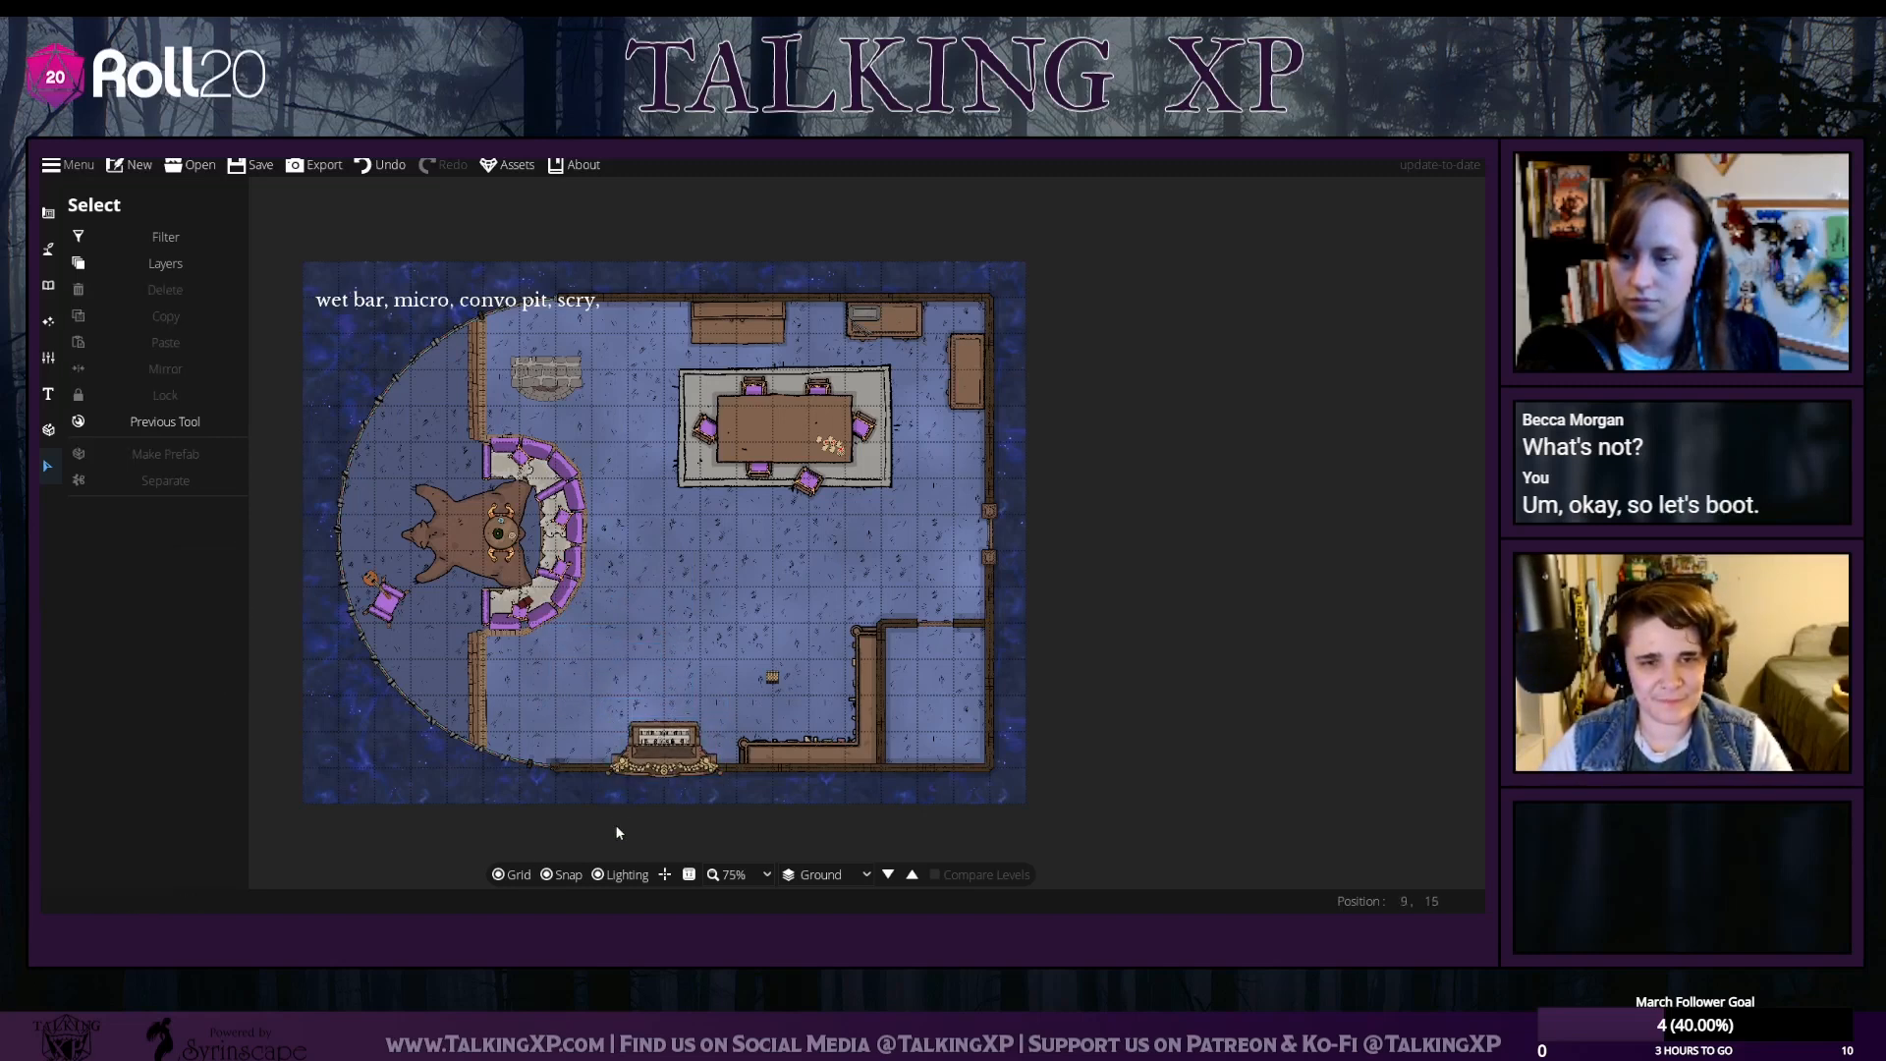
left_click(571, 871)
left_click(669, 742)
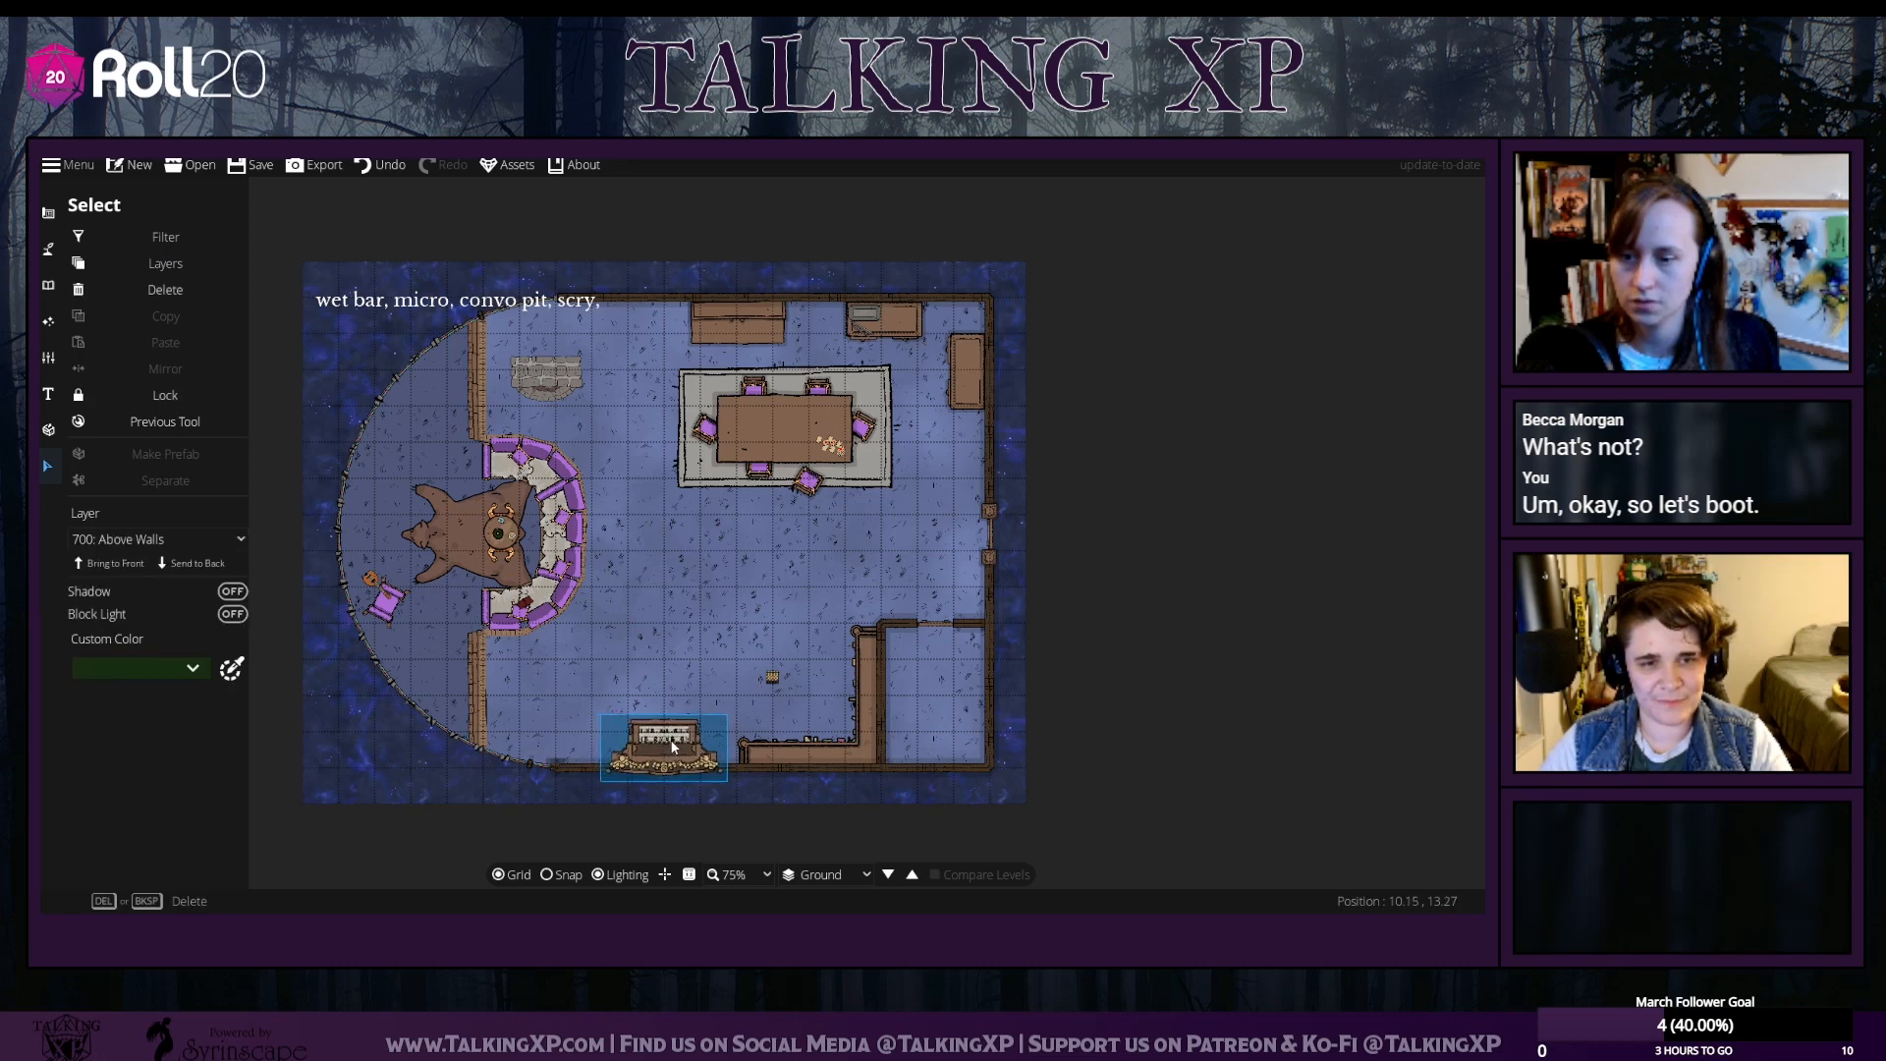
left_click(644, 564)
Move the fireplace against the upper wall beside the large cabinet and turn snapping back on
left_click_drag(556, 383, 620, 329)
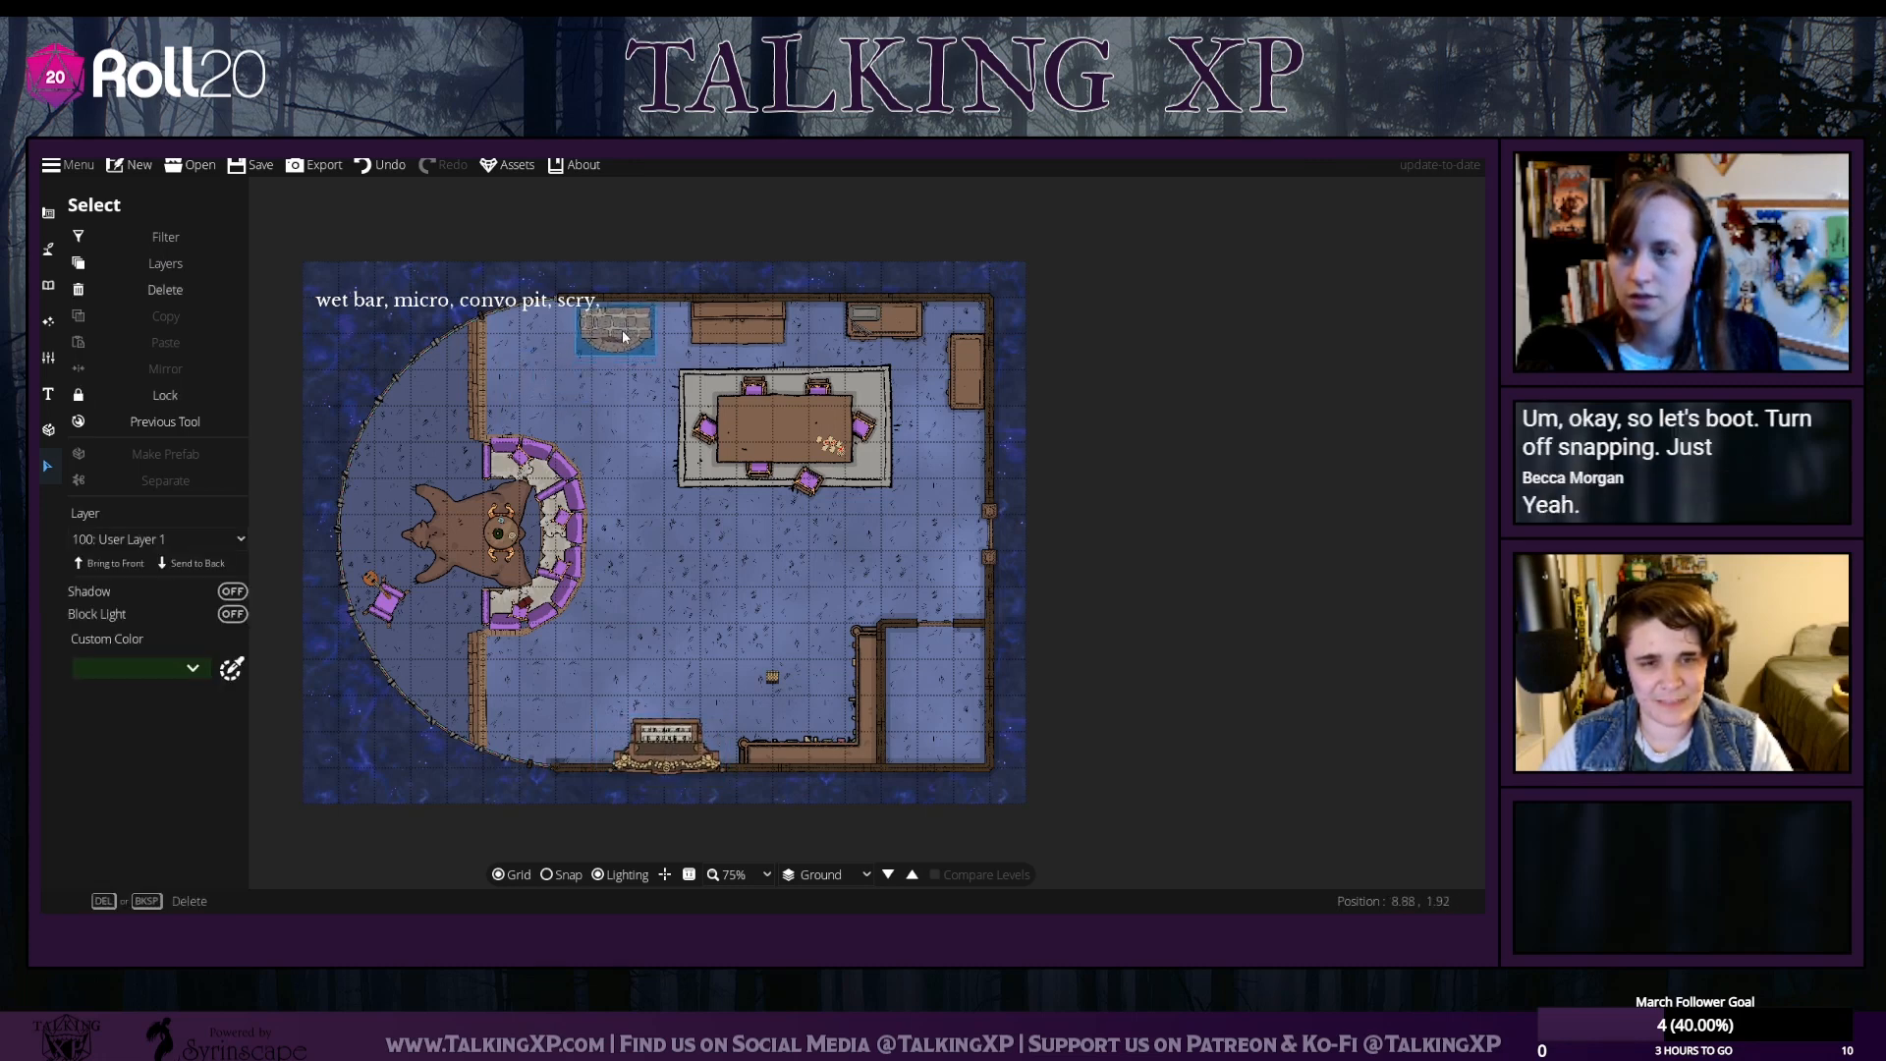
right_click(616, 340)
left_click(570, 871)
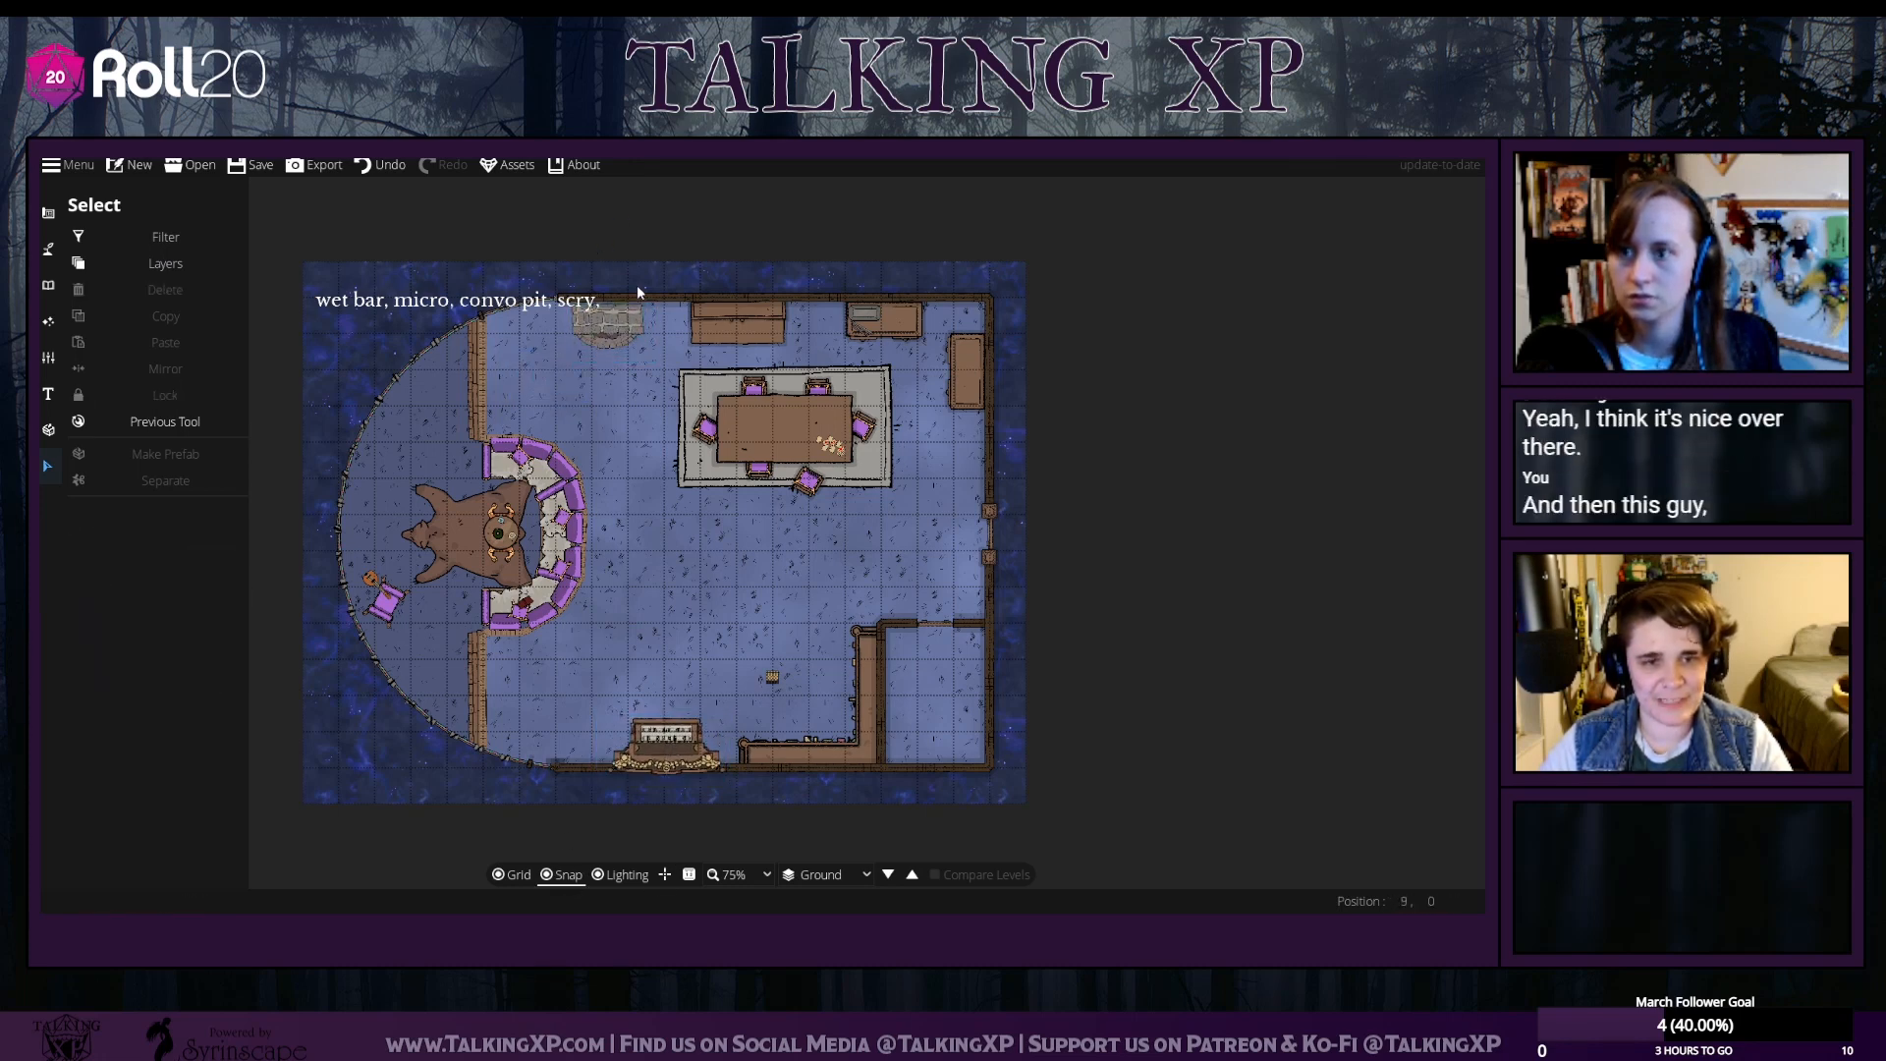
Try shifting the fireplace slightly along the upper wall toward the large cabinet
left_click(629, 327)
left_click_drag(635, 324, 646, 326)
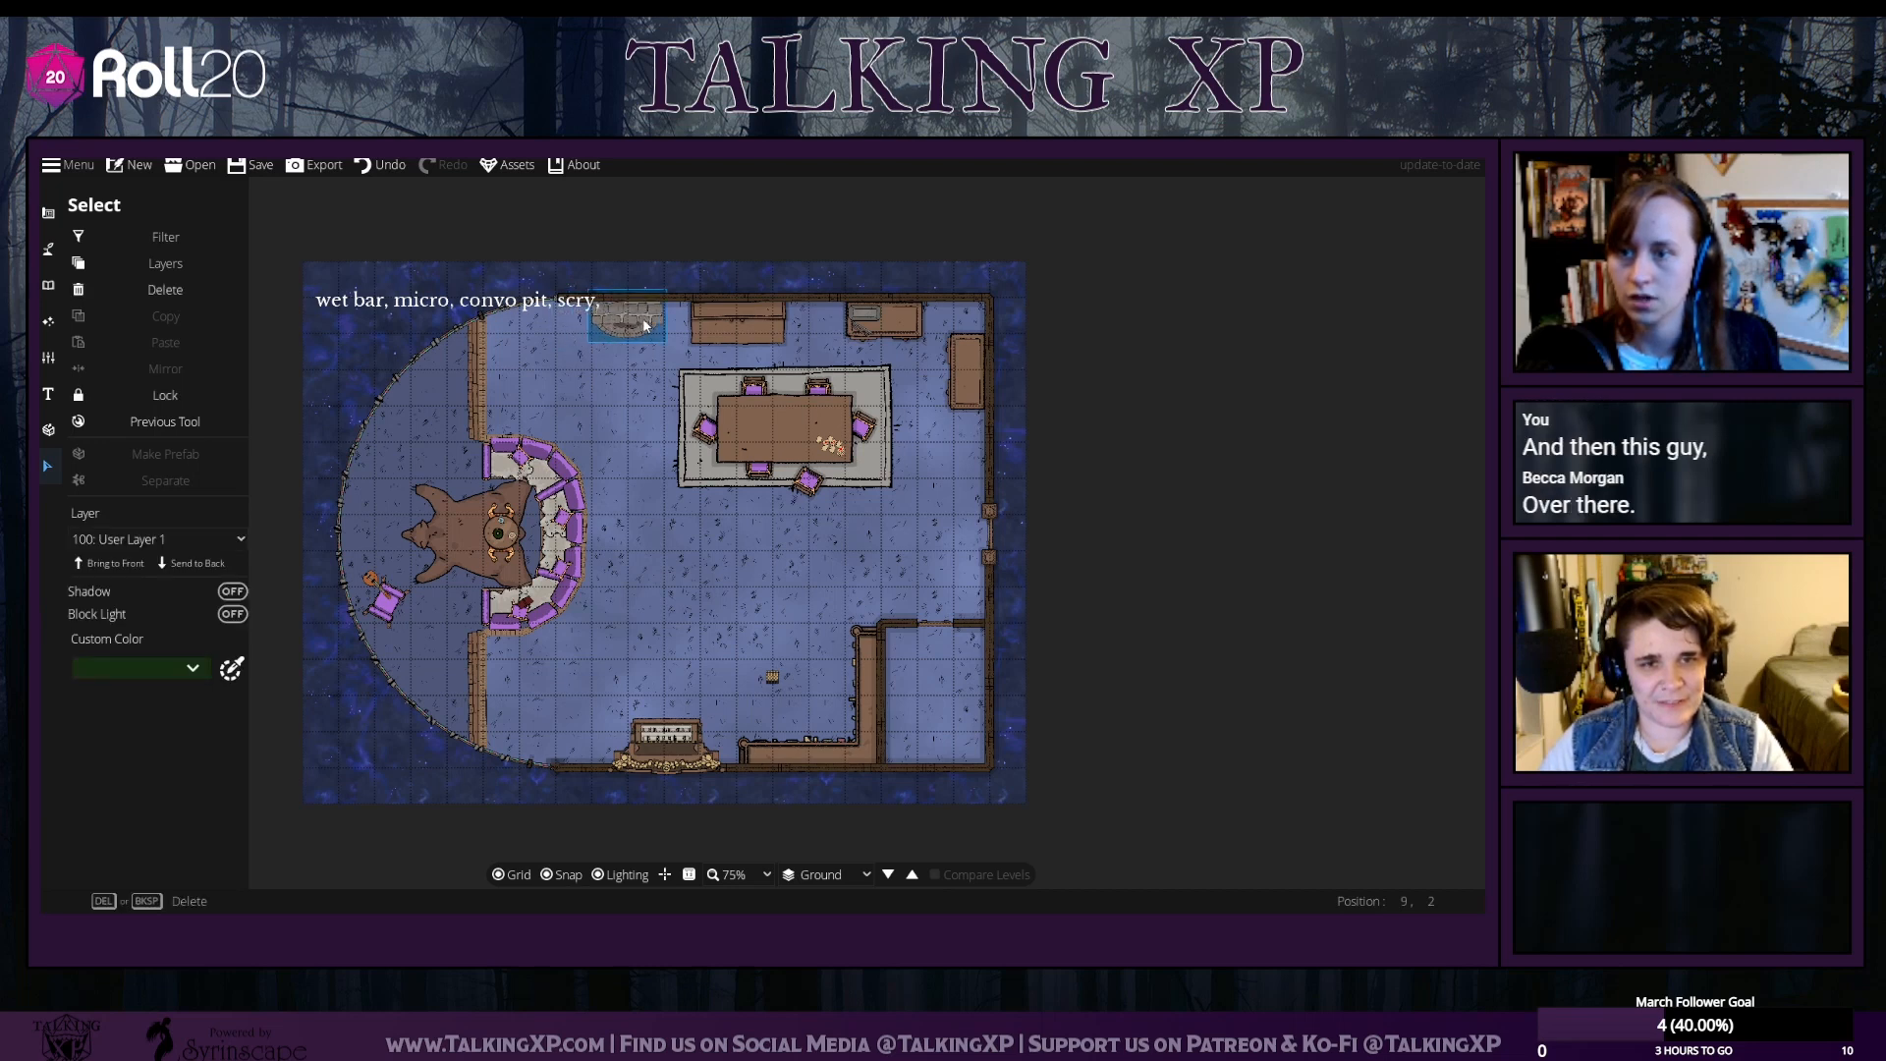
left_click(665, 482)
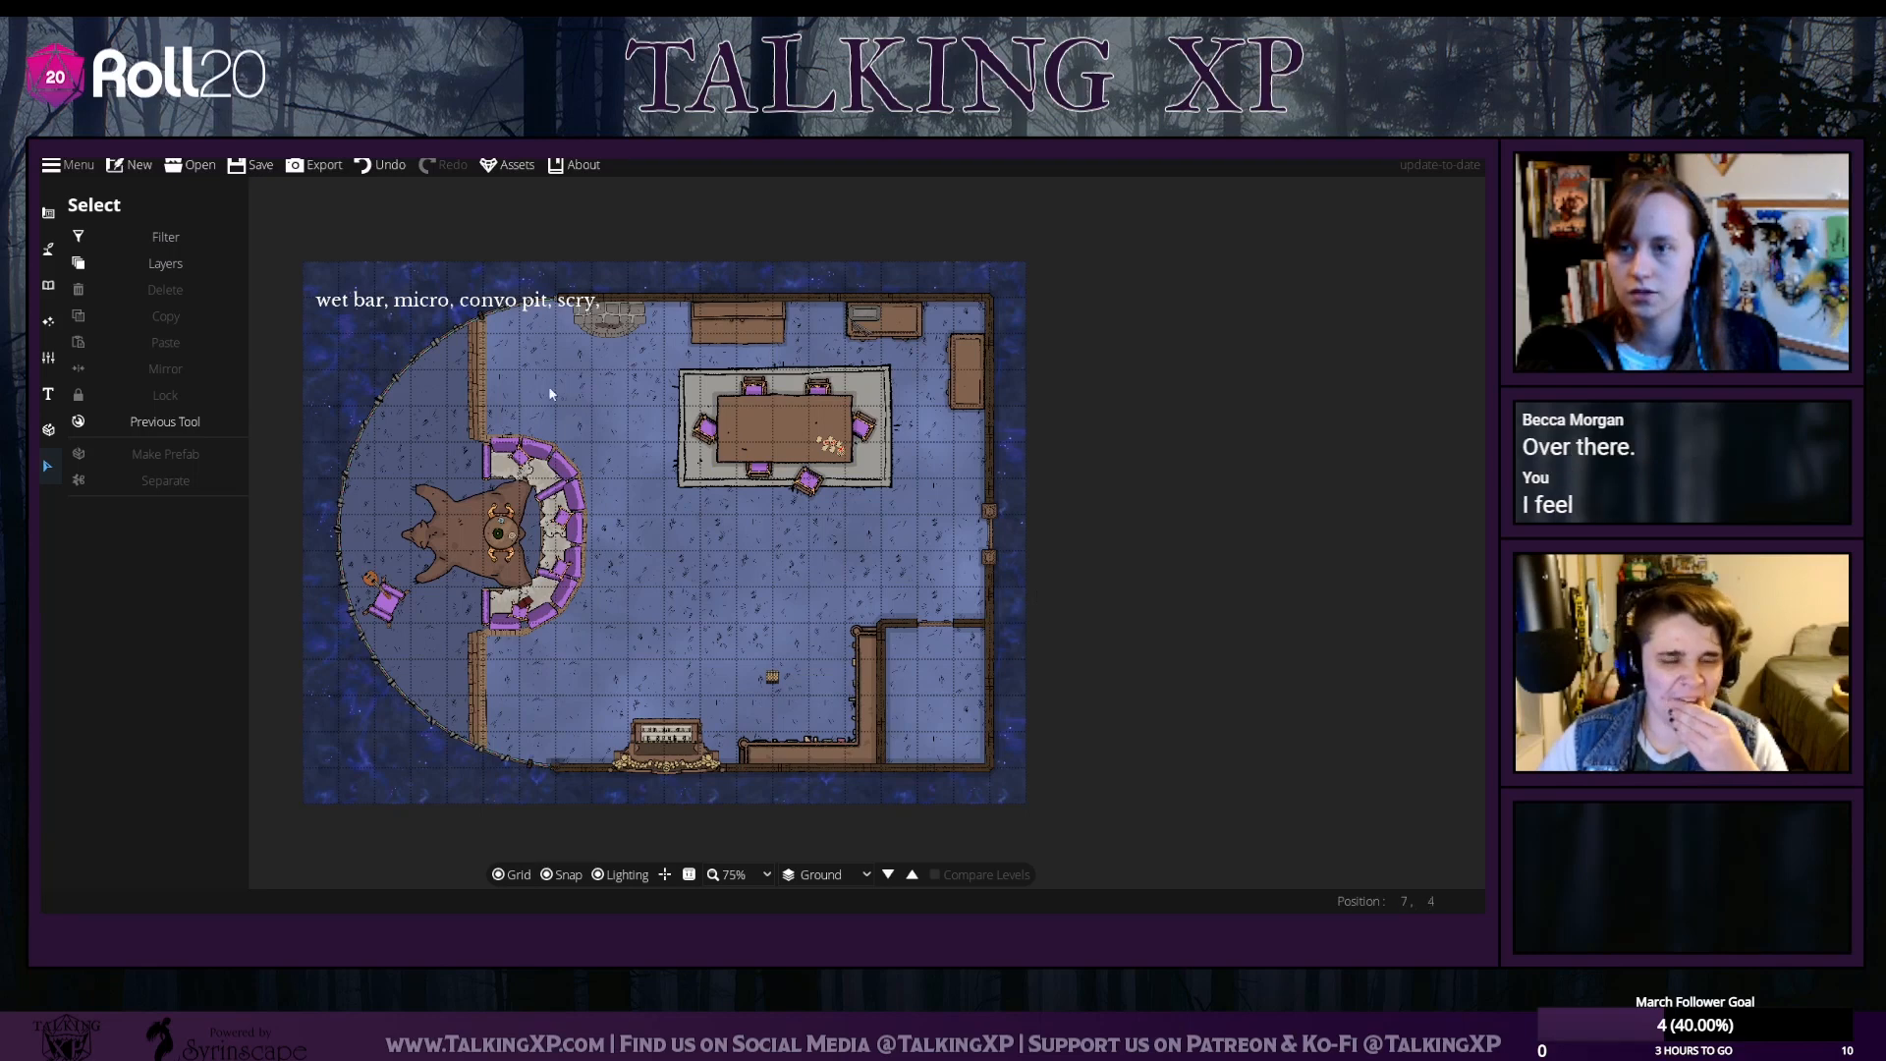
Swap the fireplace and the large cabinet along the upper wall, putting the fireplace above the dining table
left_click(590, 326)
left_click_drag(589, 326, 626, 337)
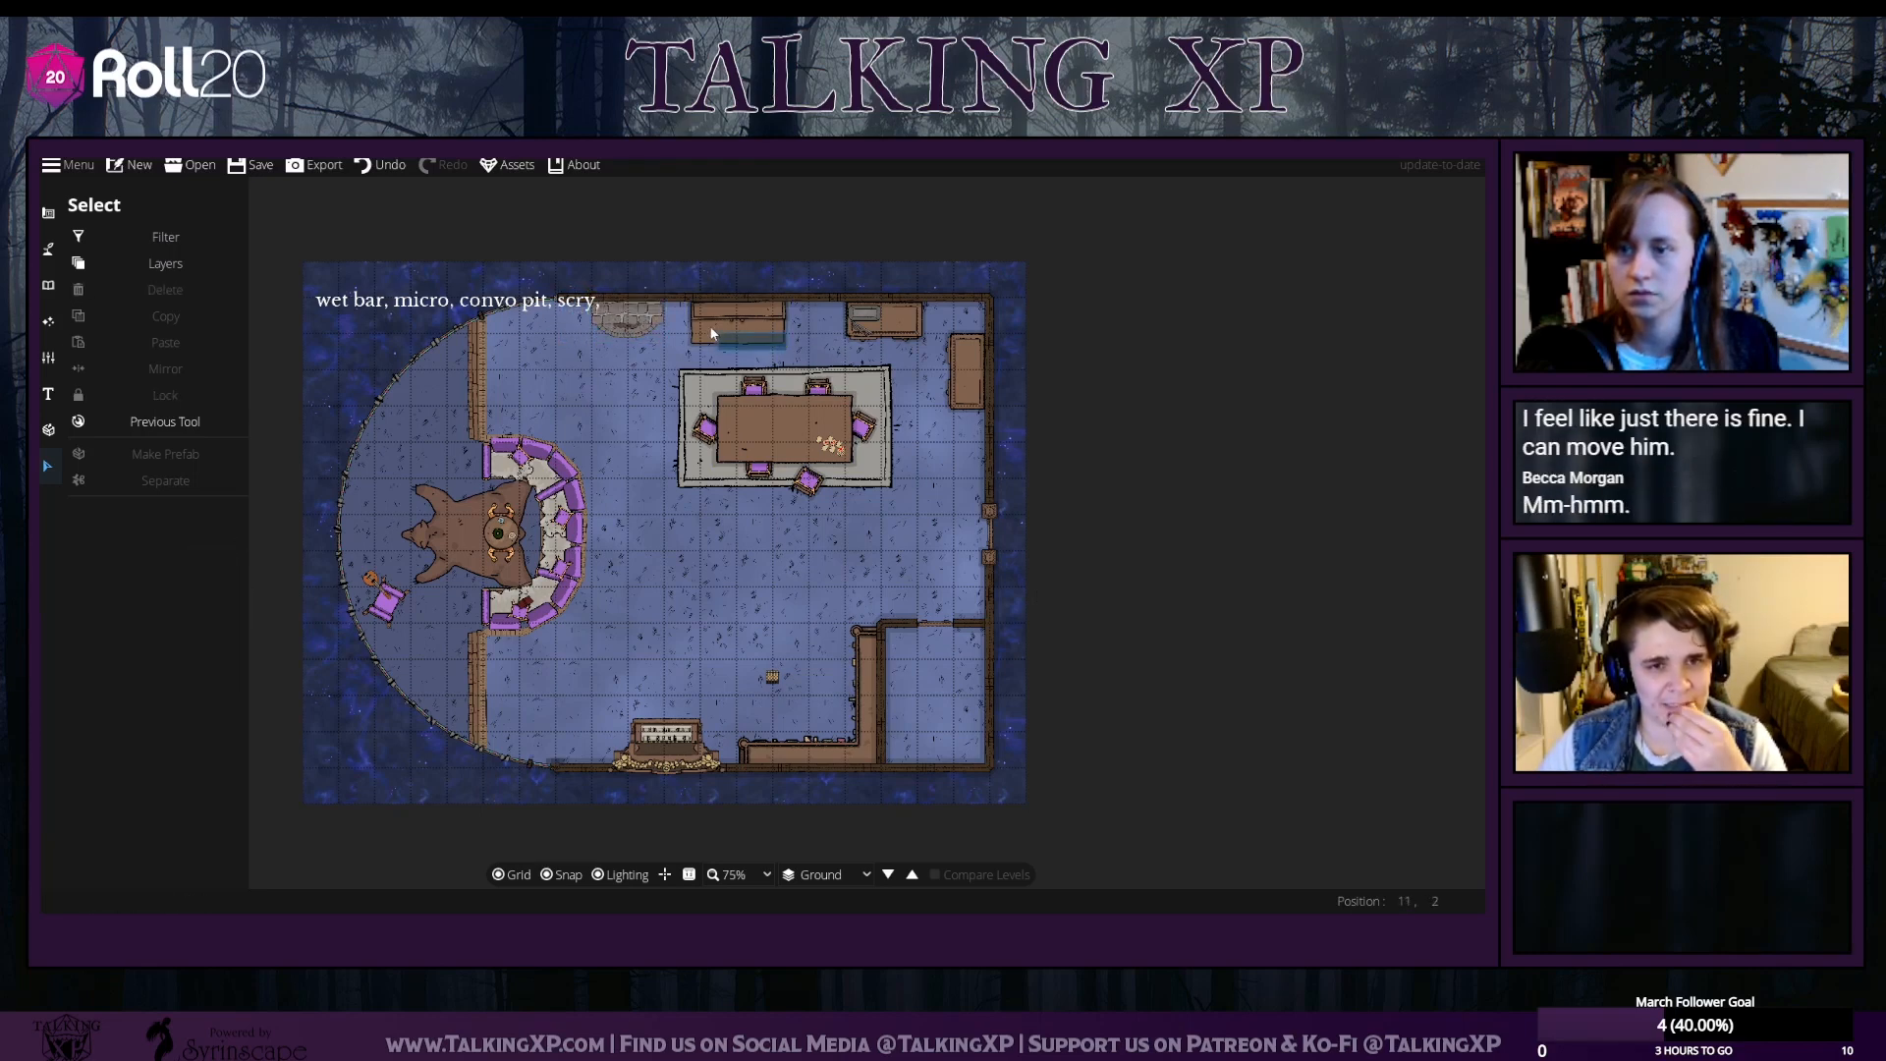
left_click(740, 326)
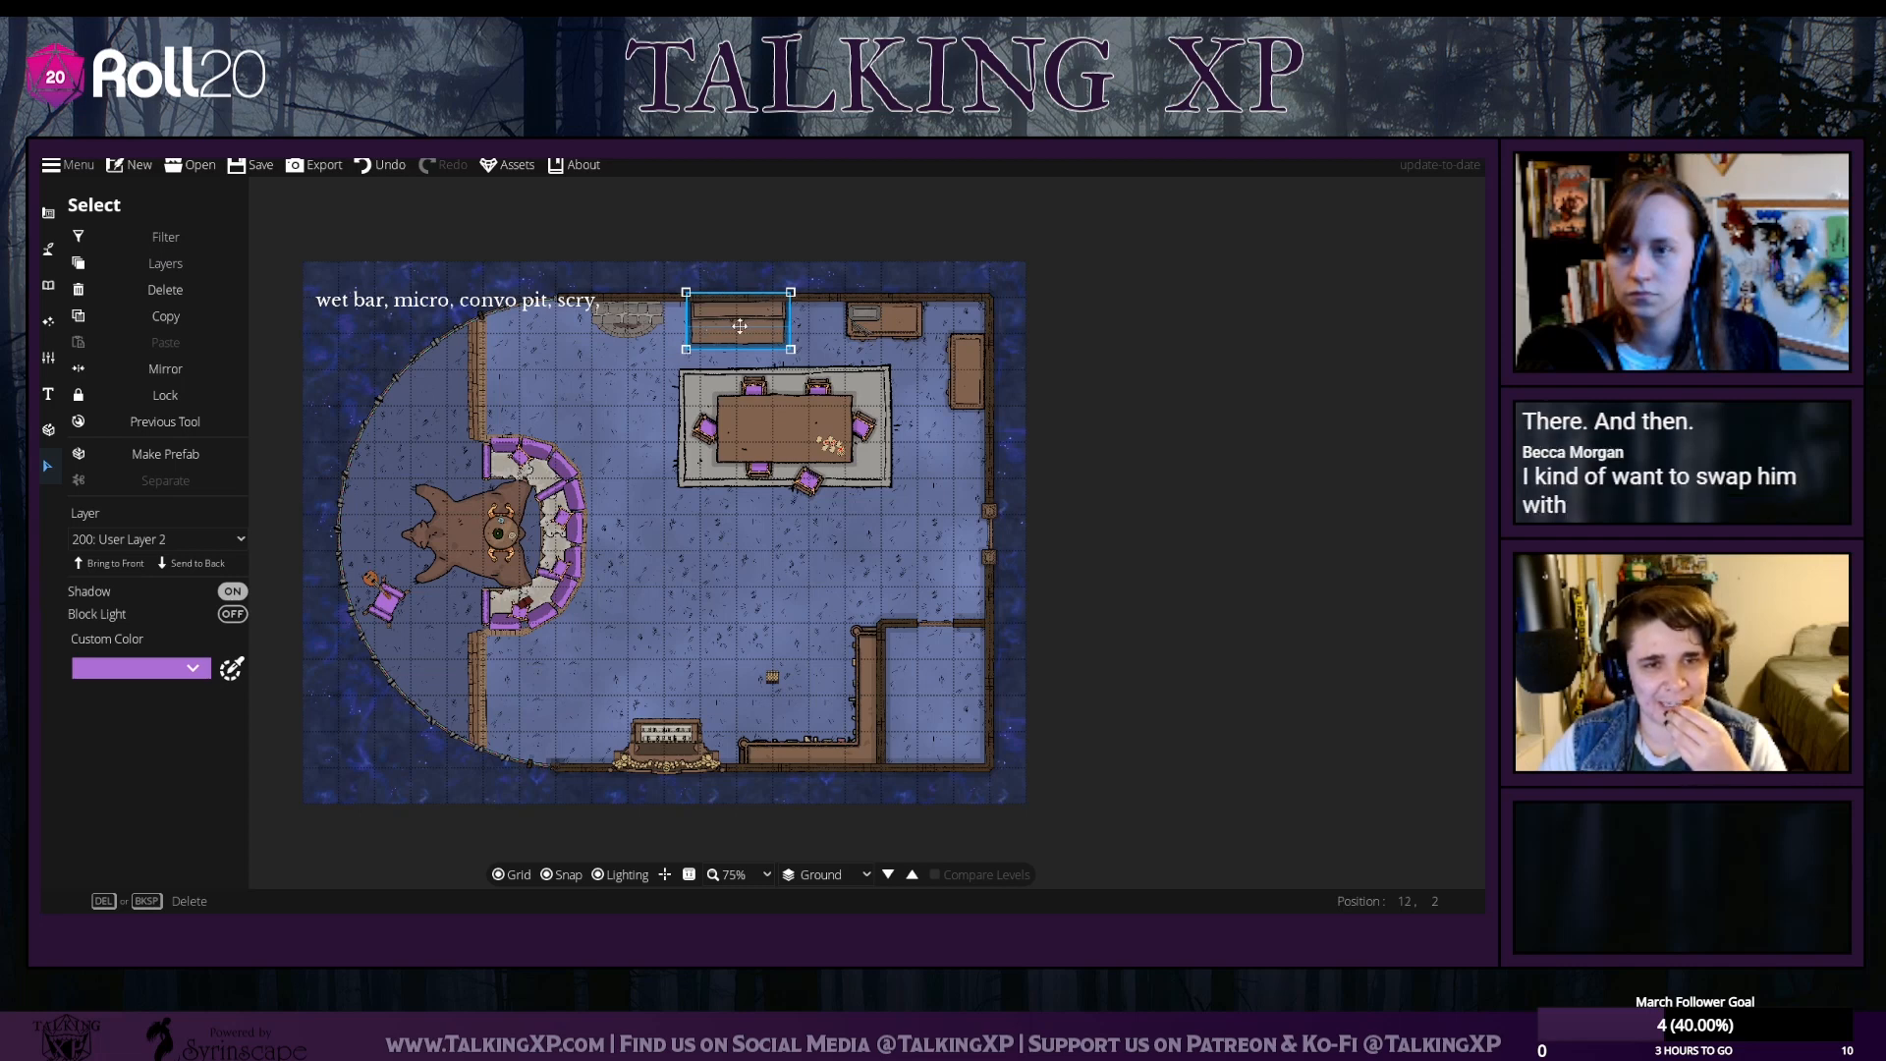
left_click_drag(740, 326, 575, 381)
left_click_drag(640, 322, 761, 321)
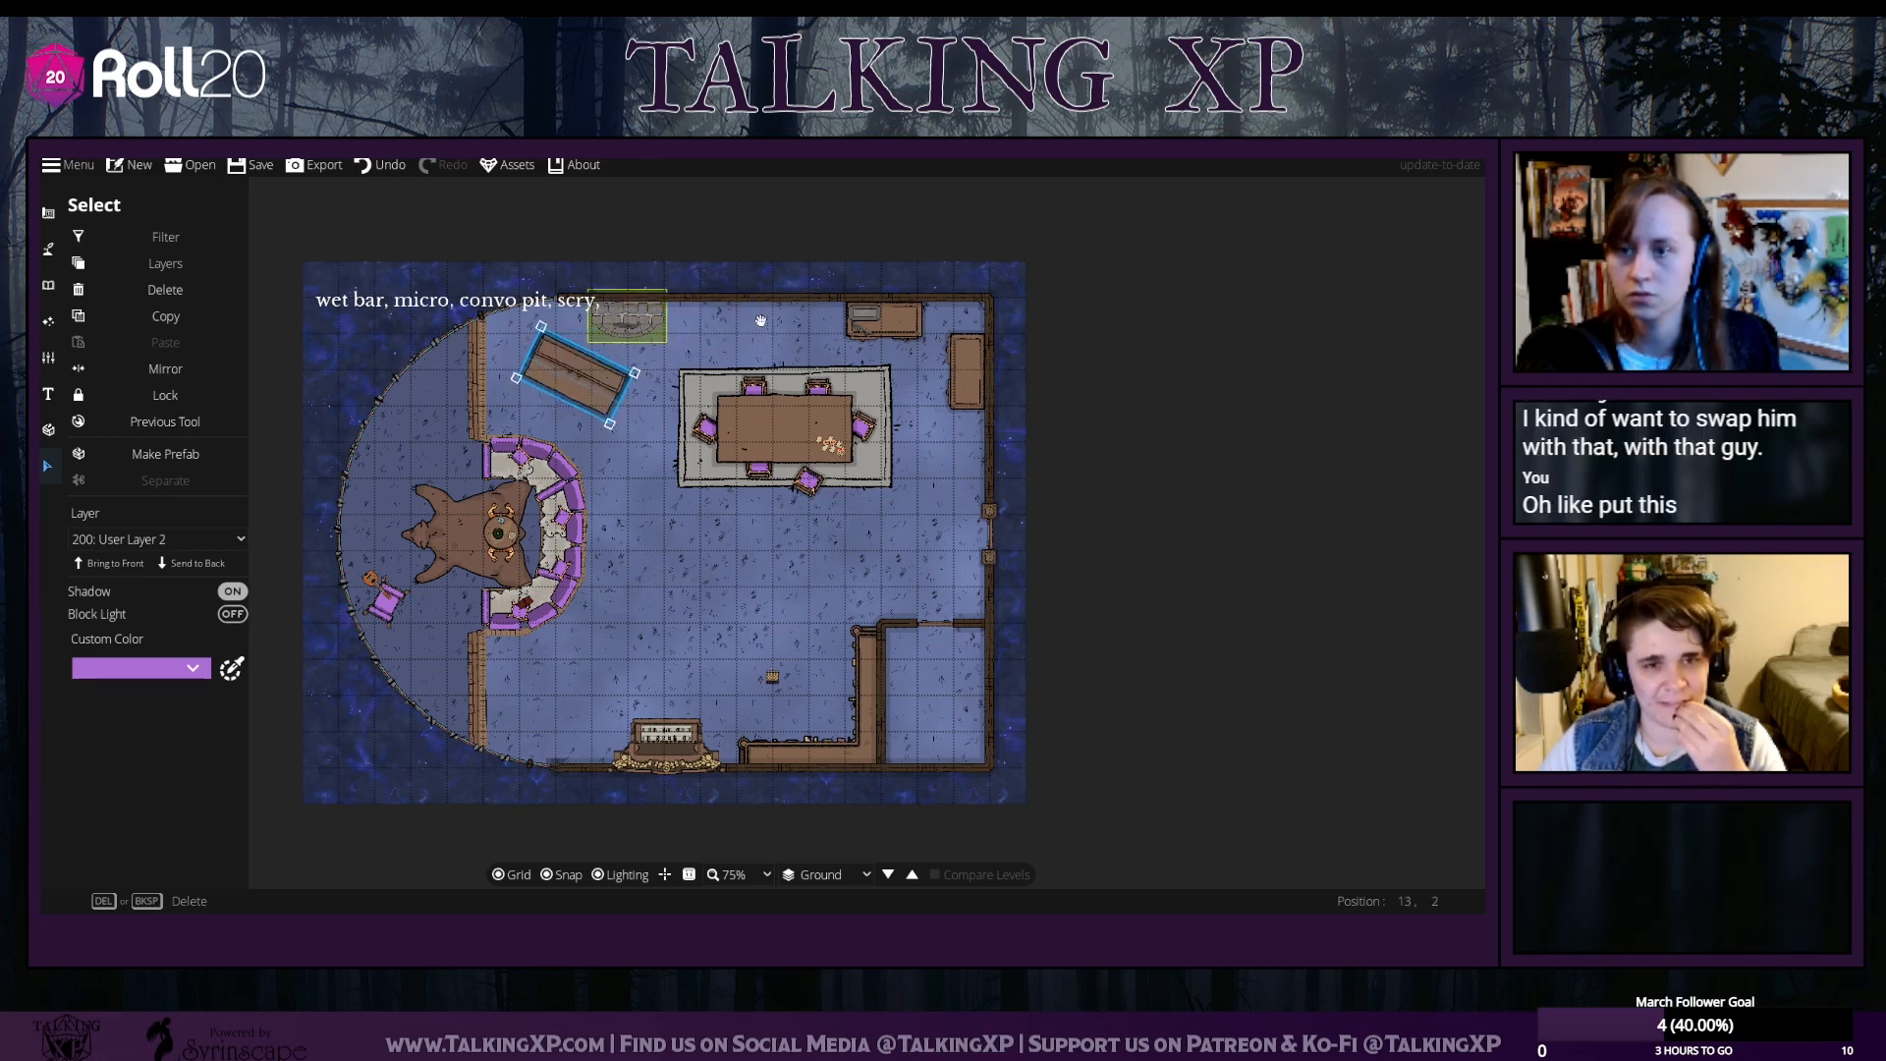
left_click(396, 169)
left_click_drag(633, 330, 786, 329)
left_click(787, 334)
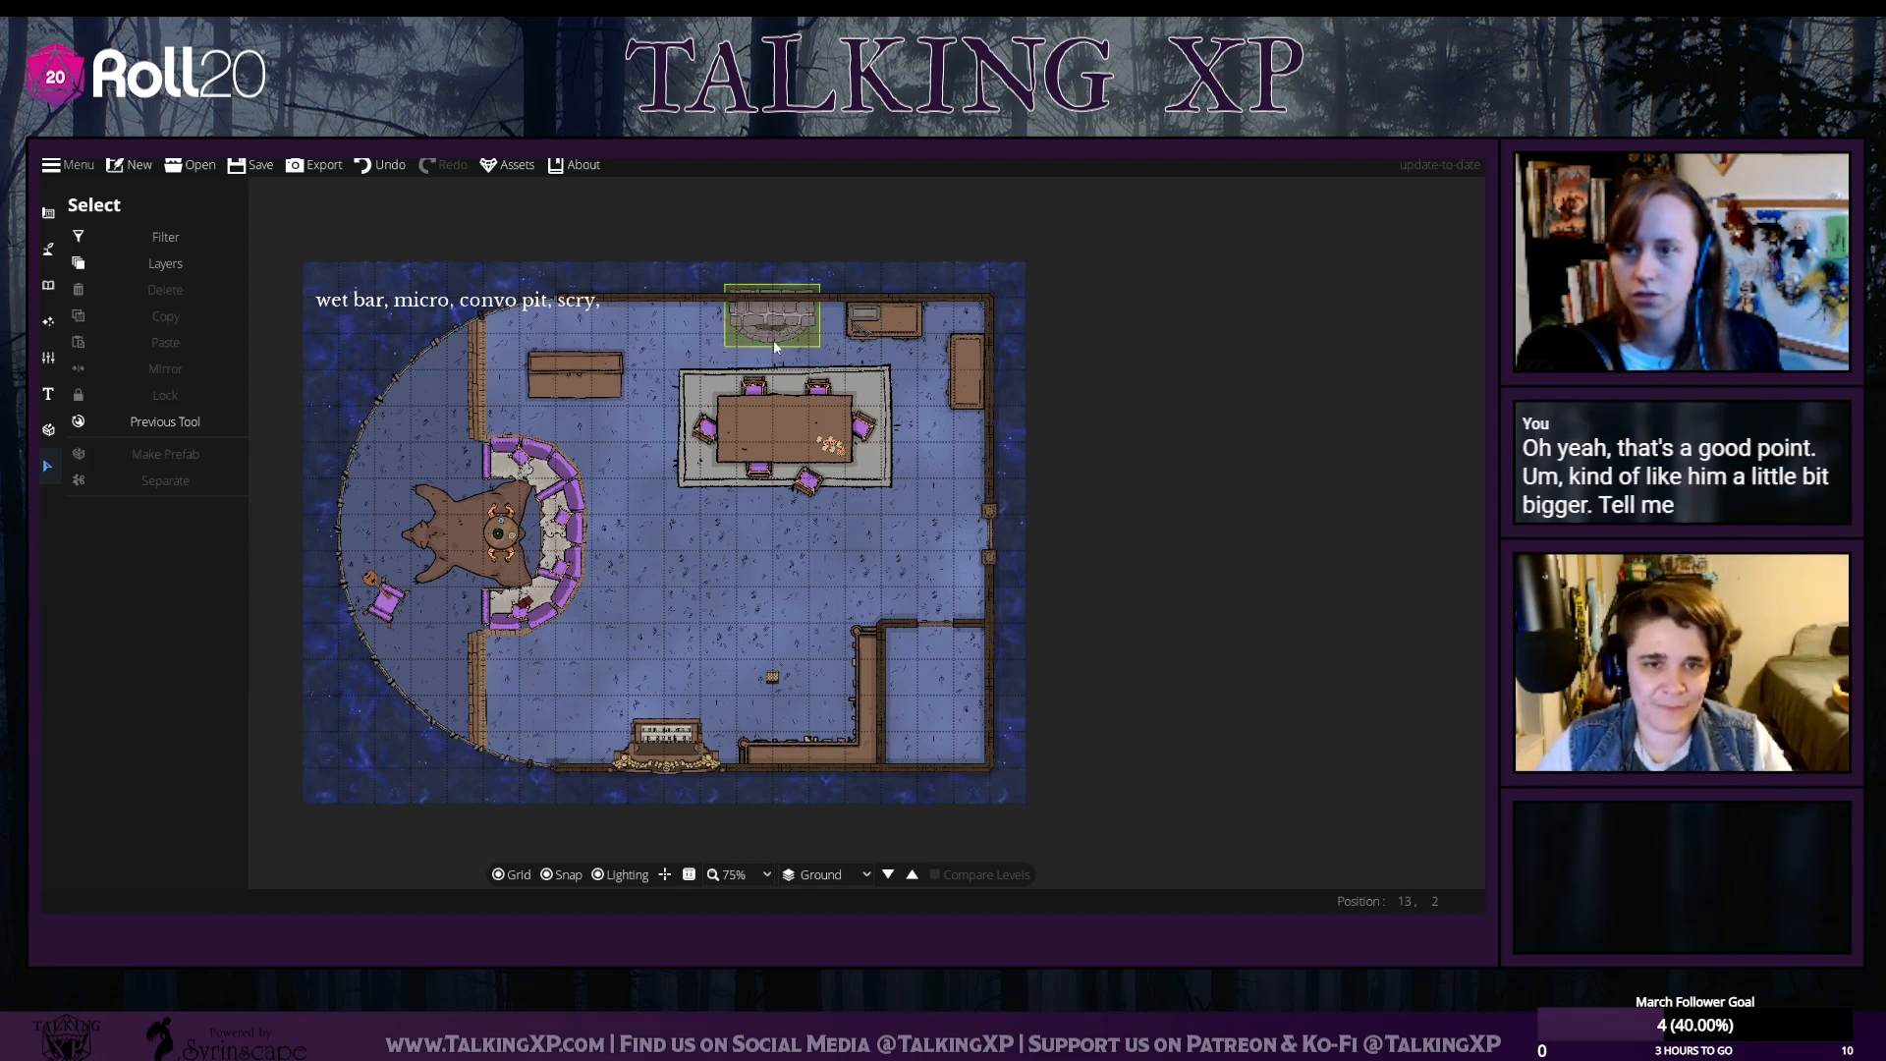
left_click(574, 376)
left_click_drag(574, 376, 636, 331)
left_click(912, 539)
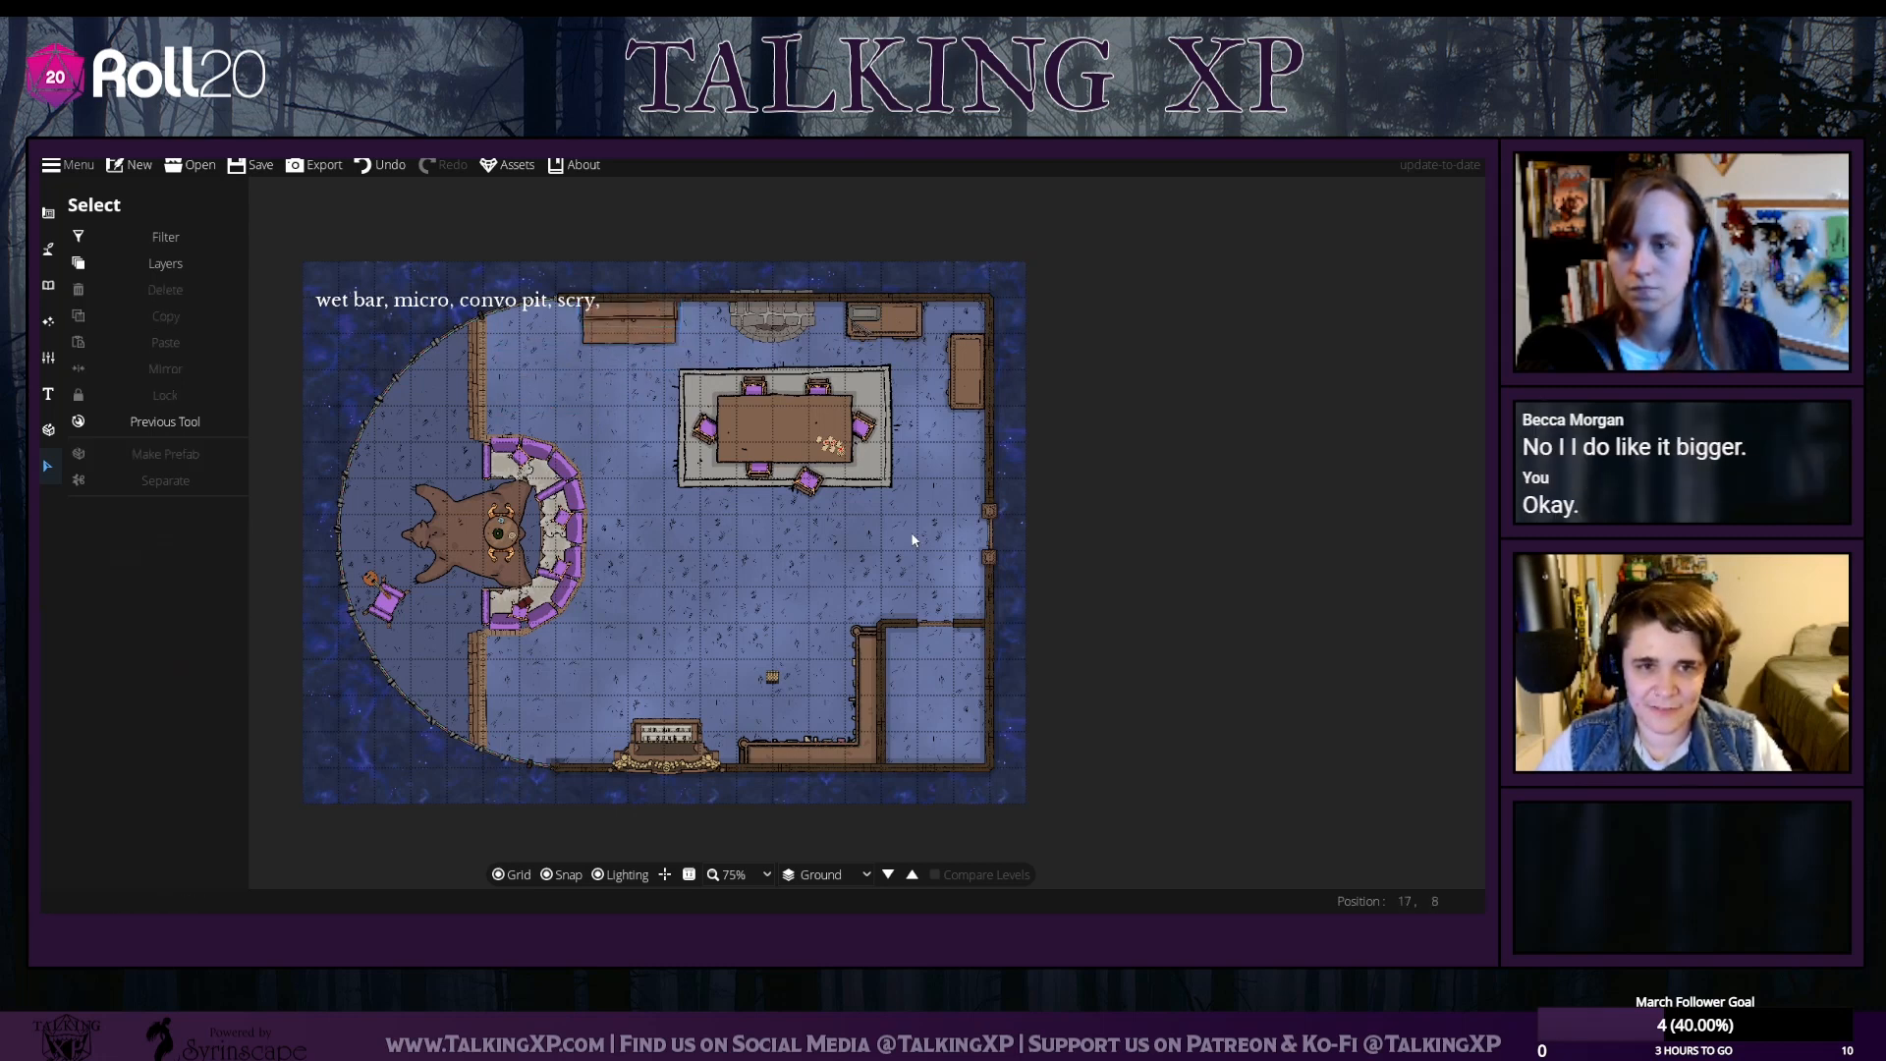
Turn off snapping and center the fireplace on the dining table against the upper wall
mouse_move(756, 311)
left_mouse_down()
mouse_move(750, 332)
mouse_move(779, 330)
left_mouse_up()
left_click(557, 872)
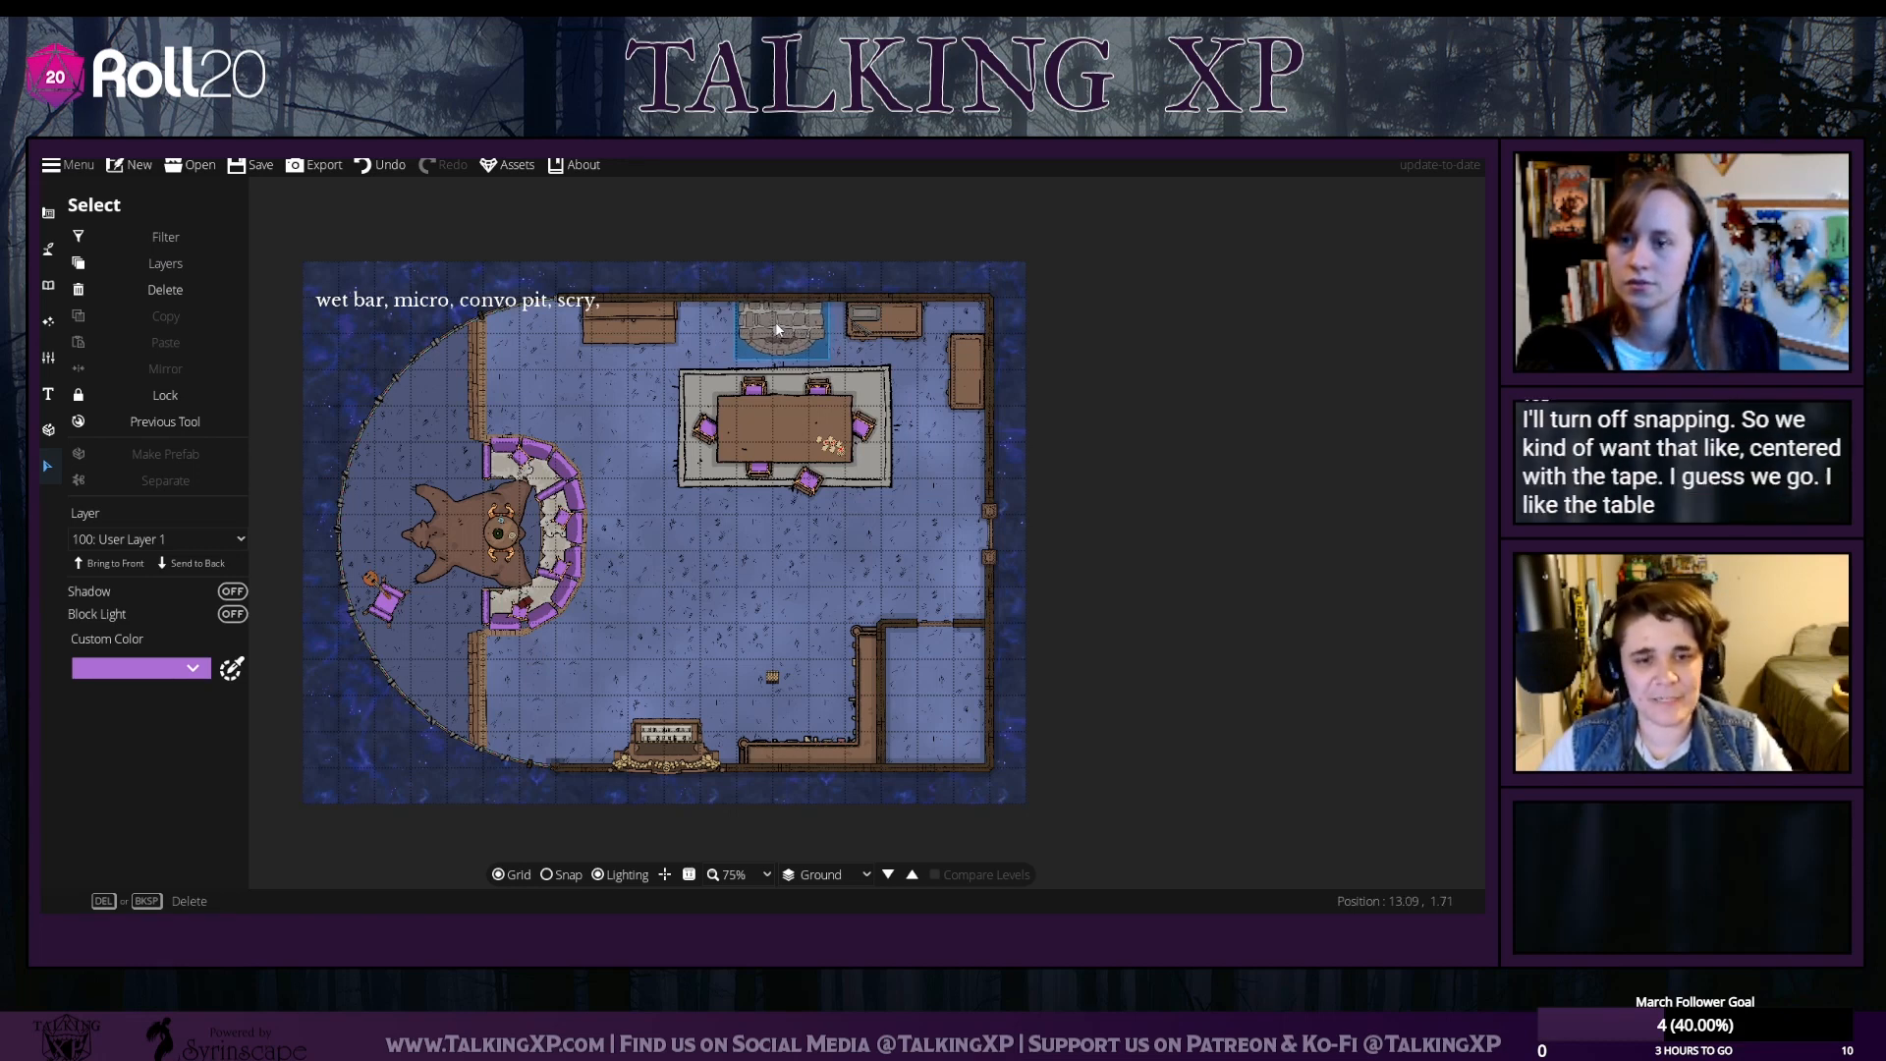
left_click_drag(779, 330, 779, 330)
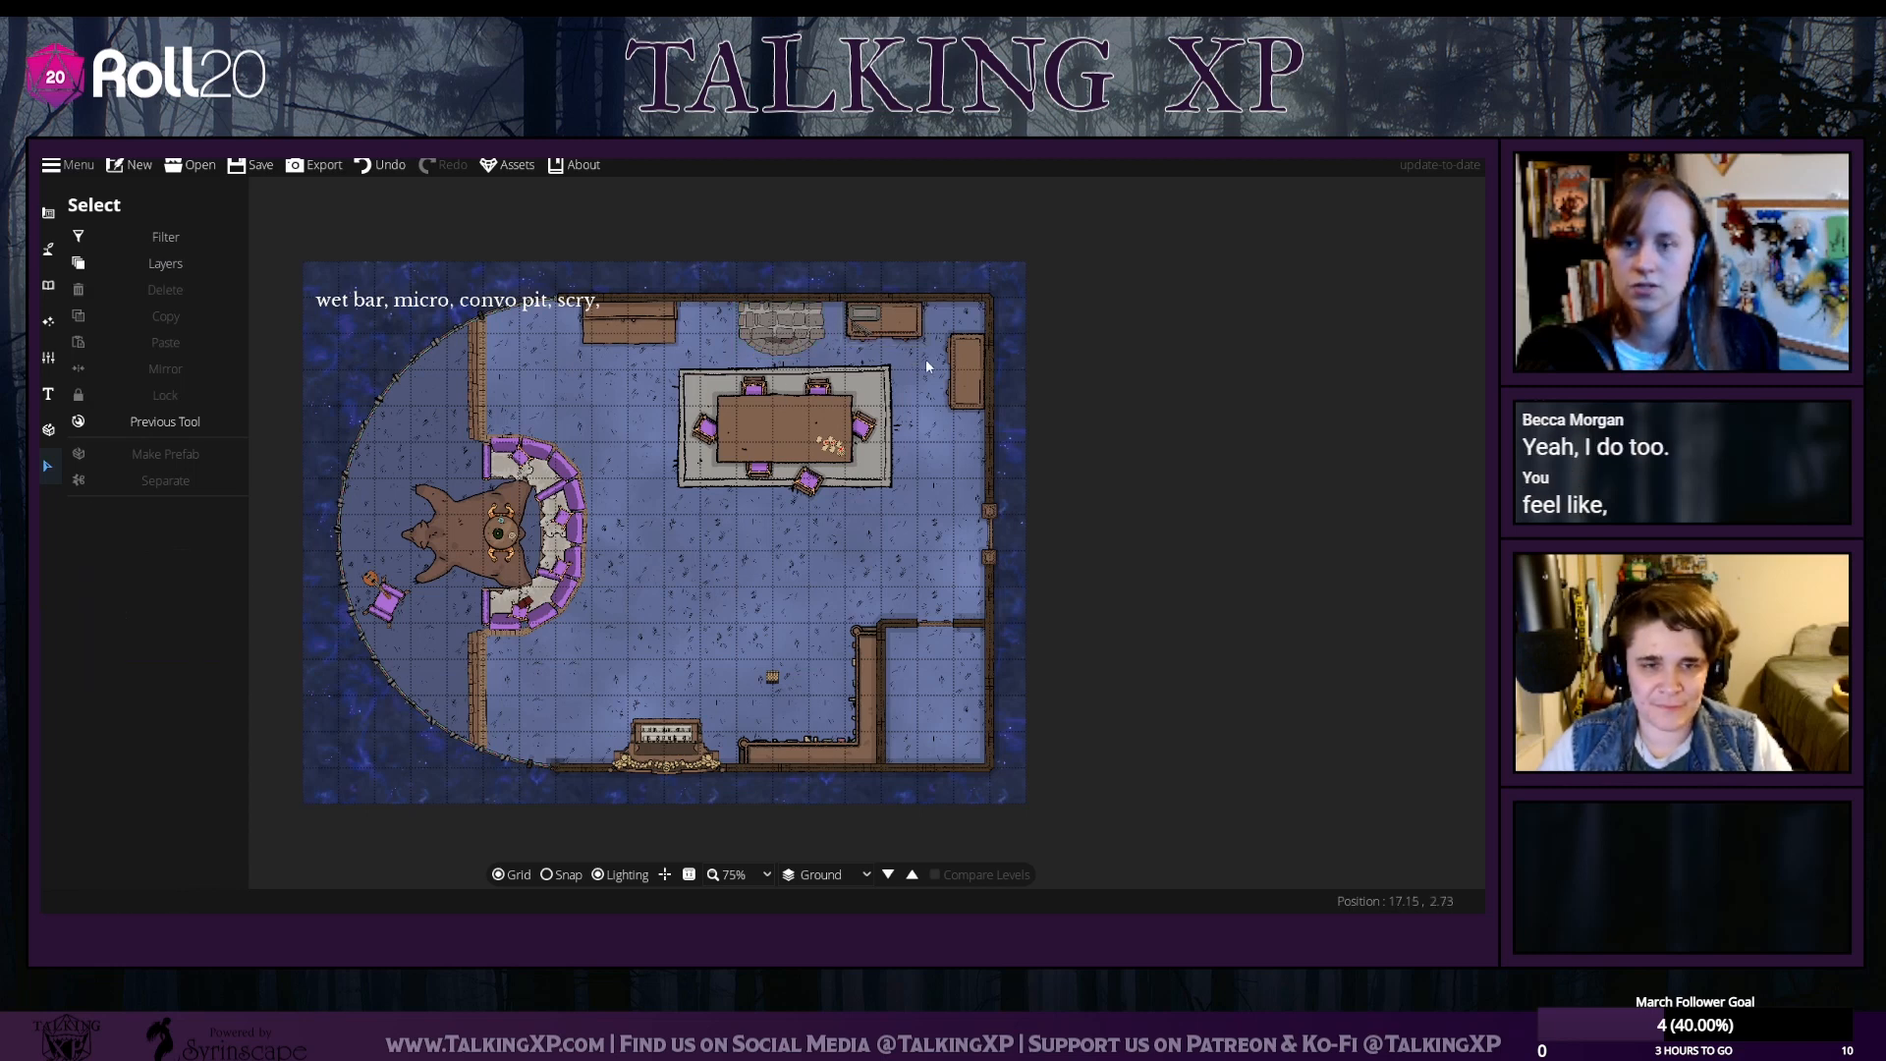
Nudge the small counter and the large cabinet along the upper wall to balance the spacing on both sides of the fireplace
left_click_drag(900, 330, 913, 329)
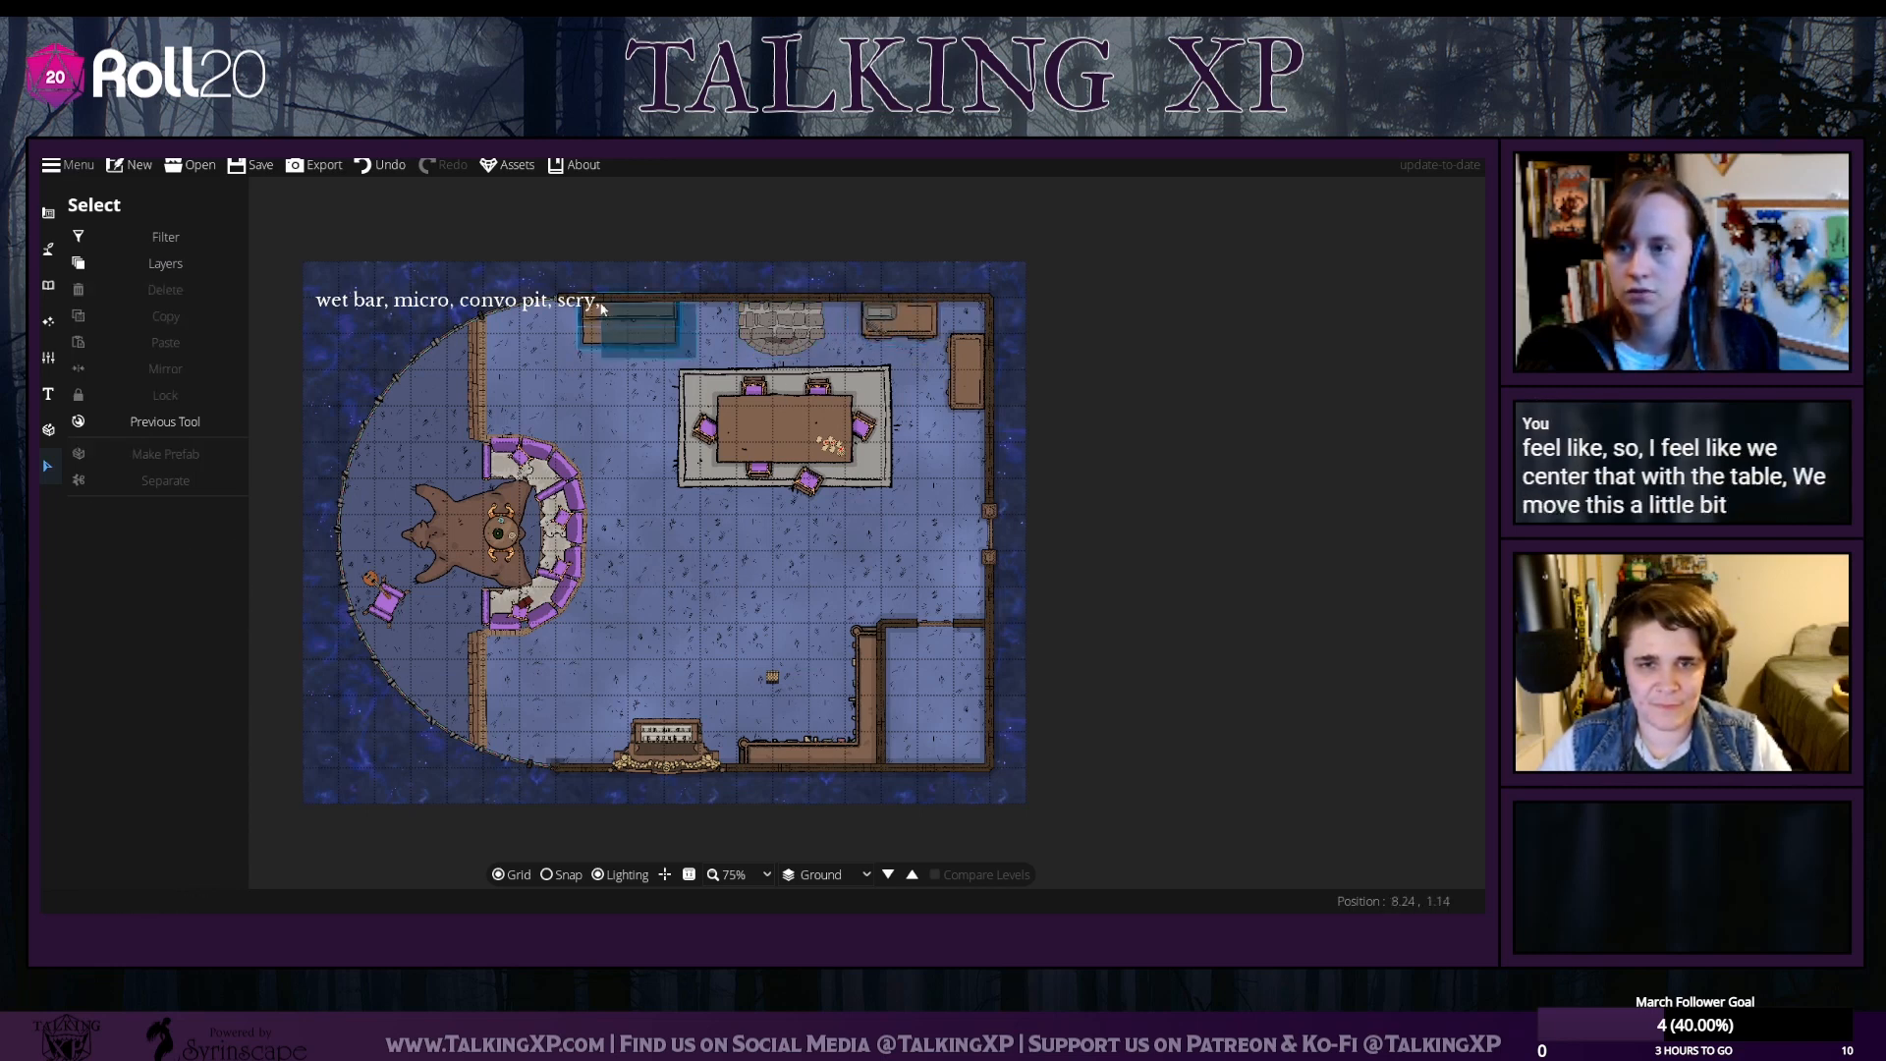
left_click_drag(619, 321, 635, 316)
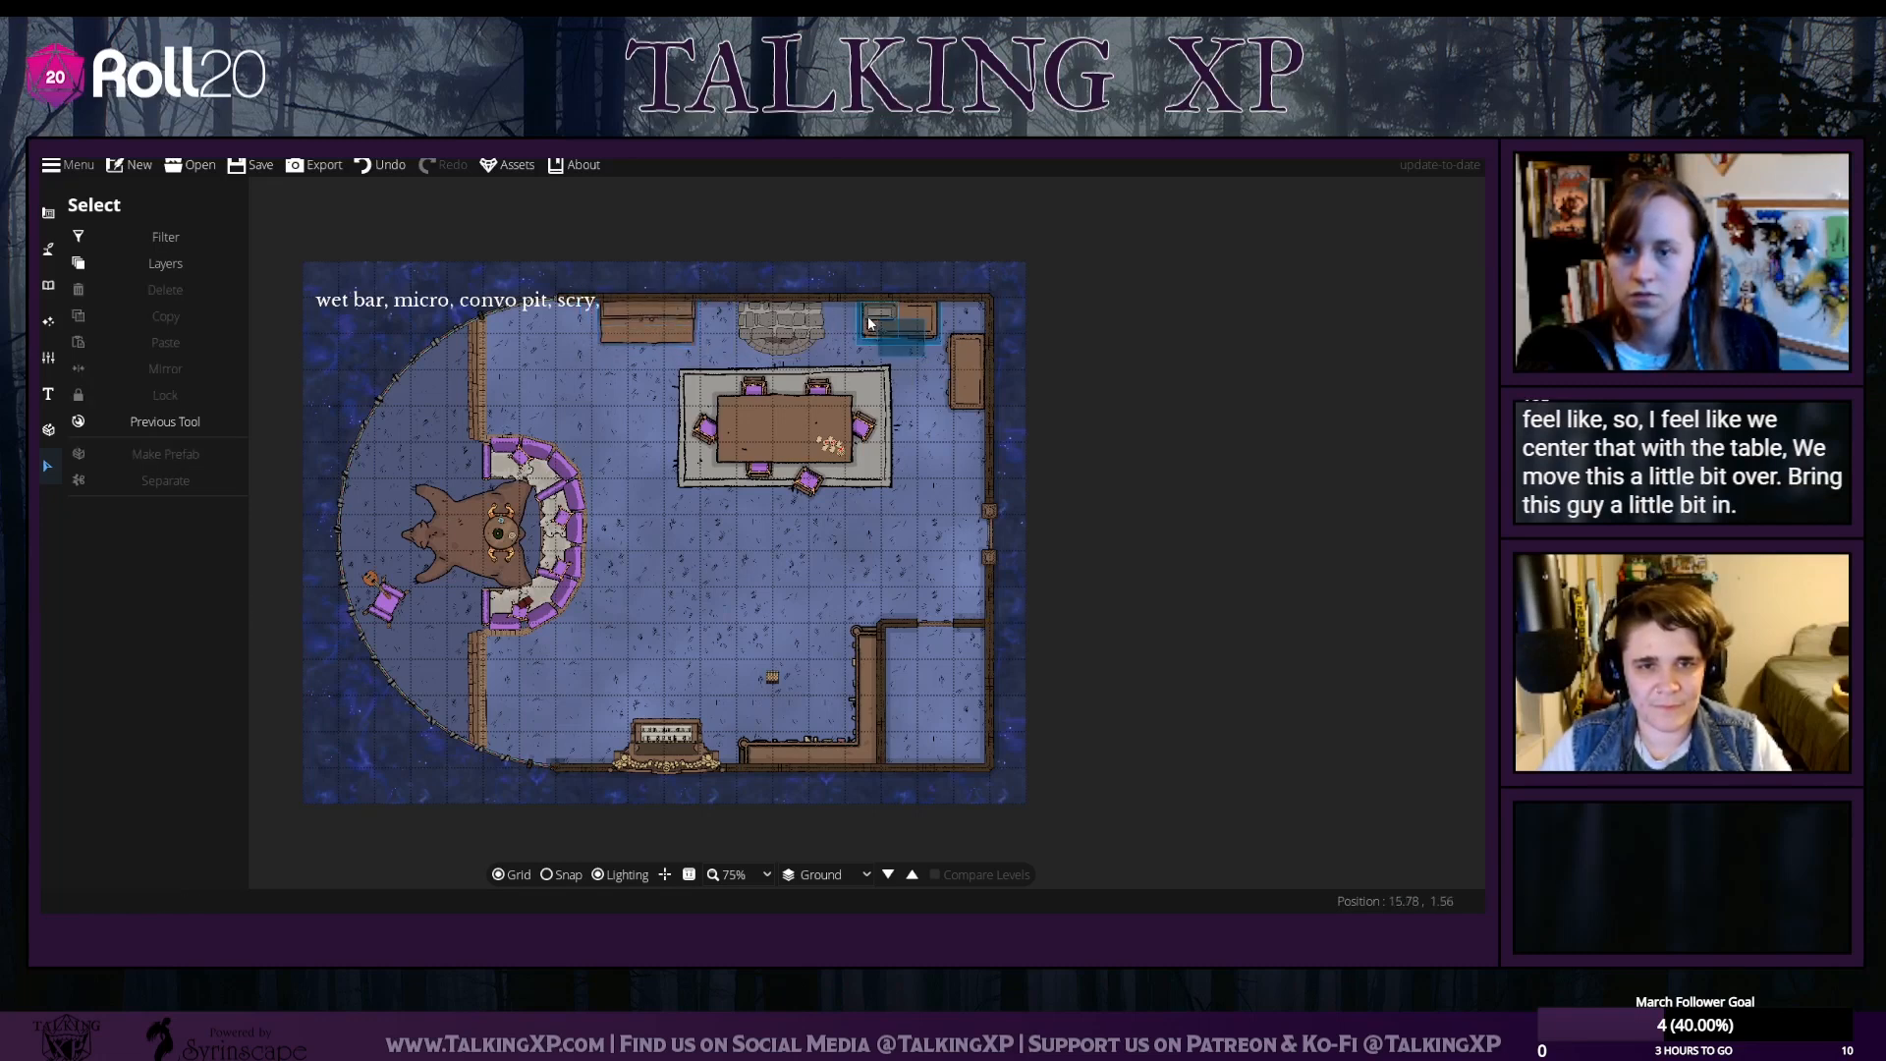
left_click(911, 322)
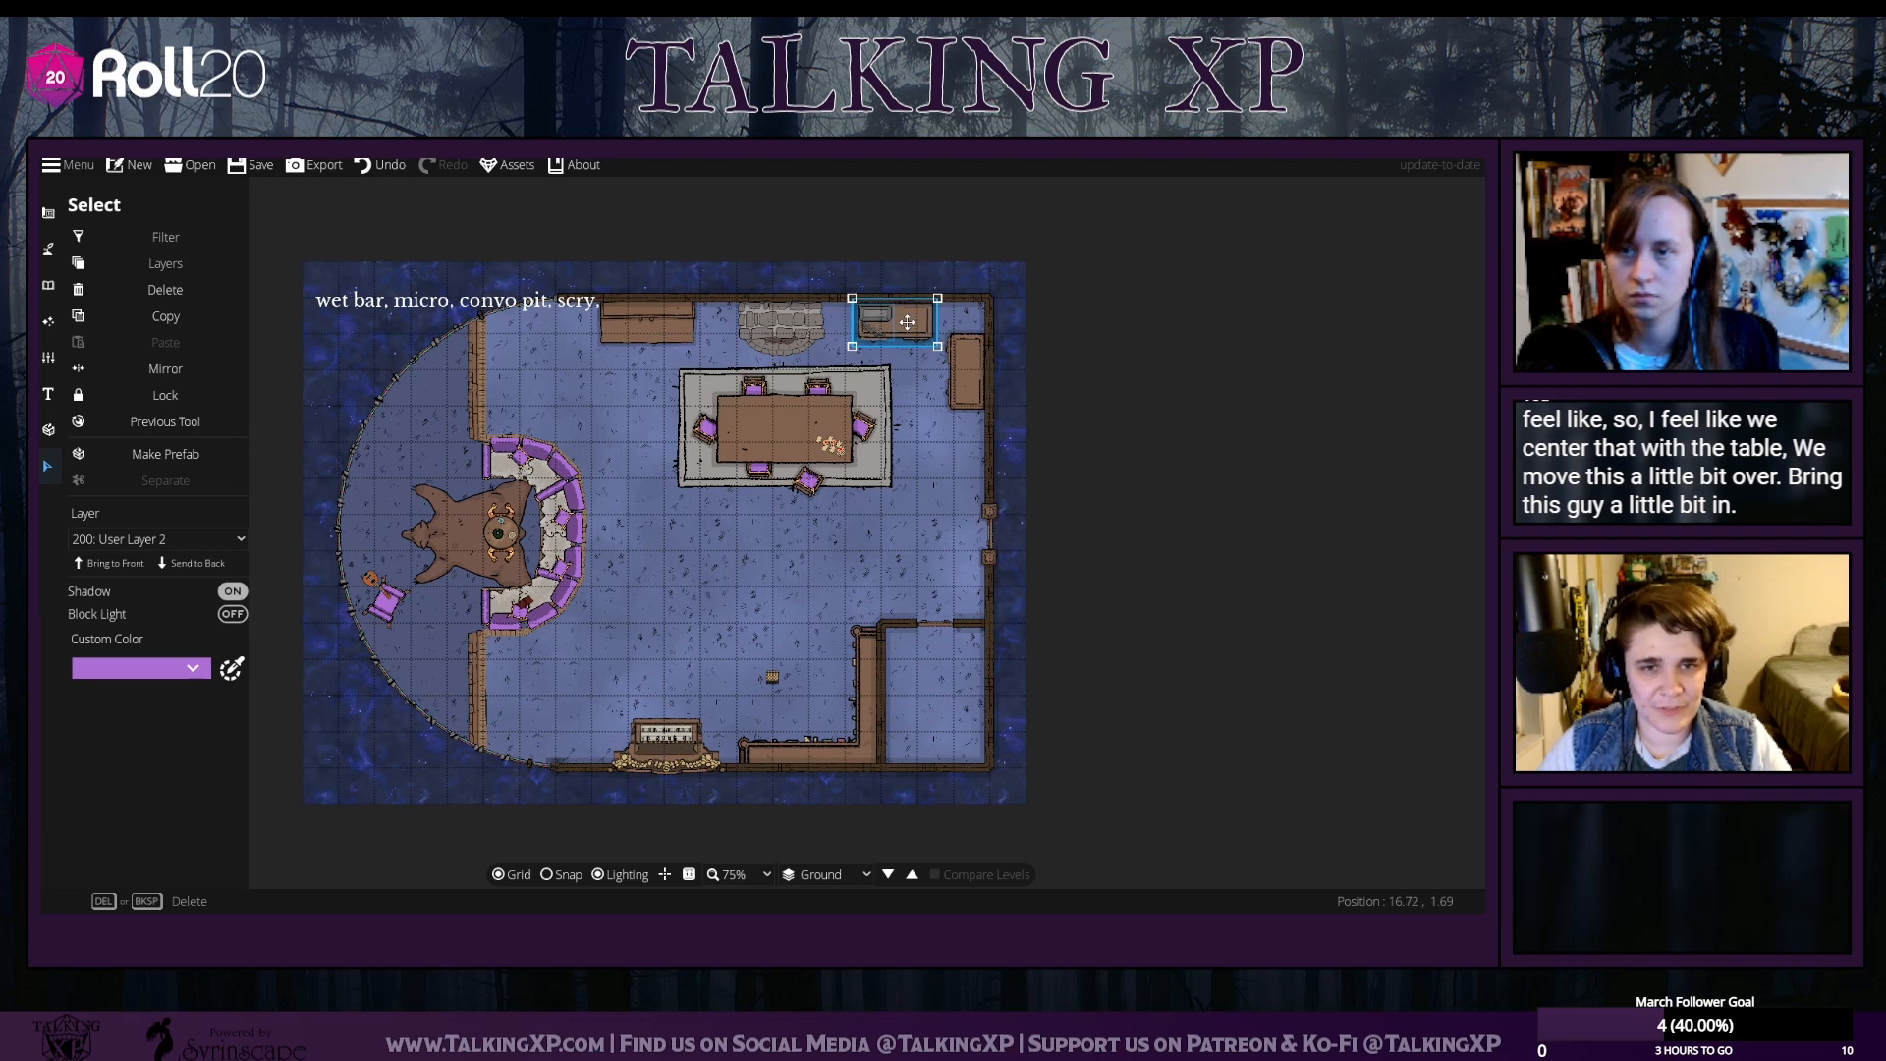
left_click_drag(906, 322, 909, 322)
left_click(791, 325)
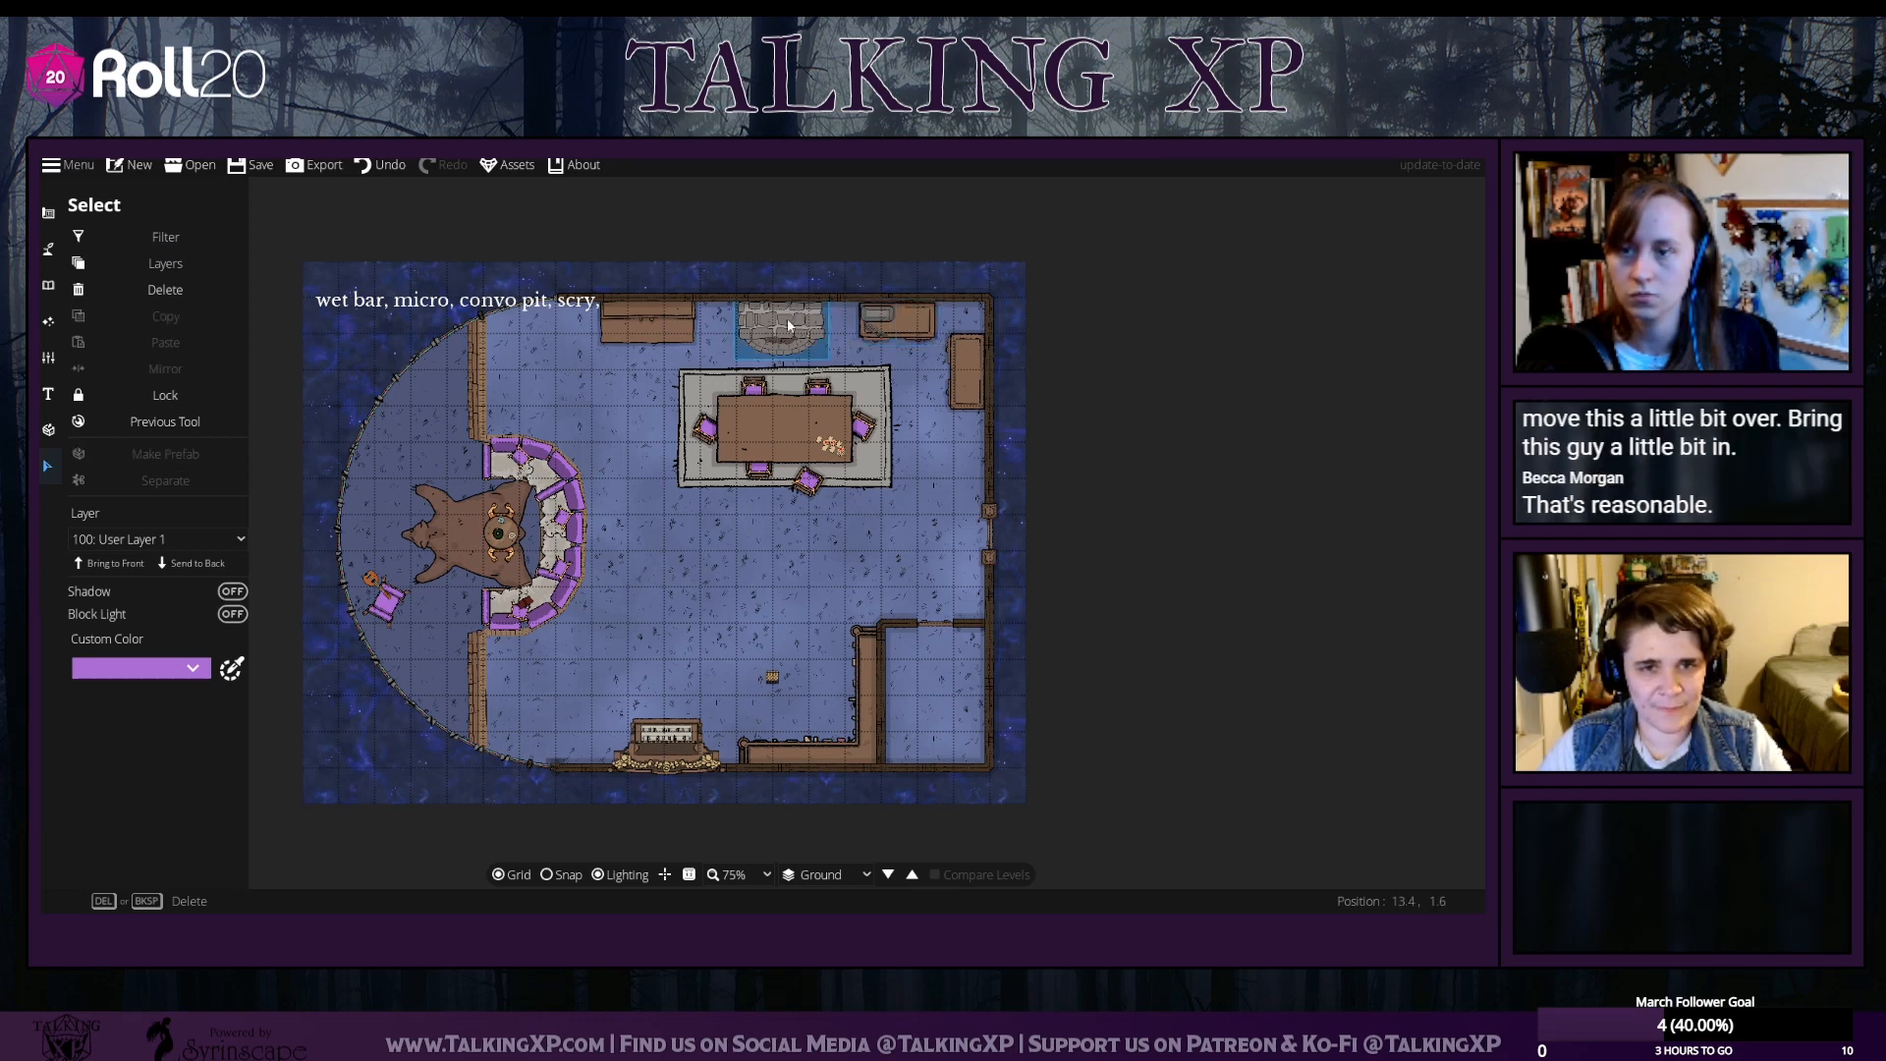
left_click(943, 432)
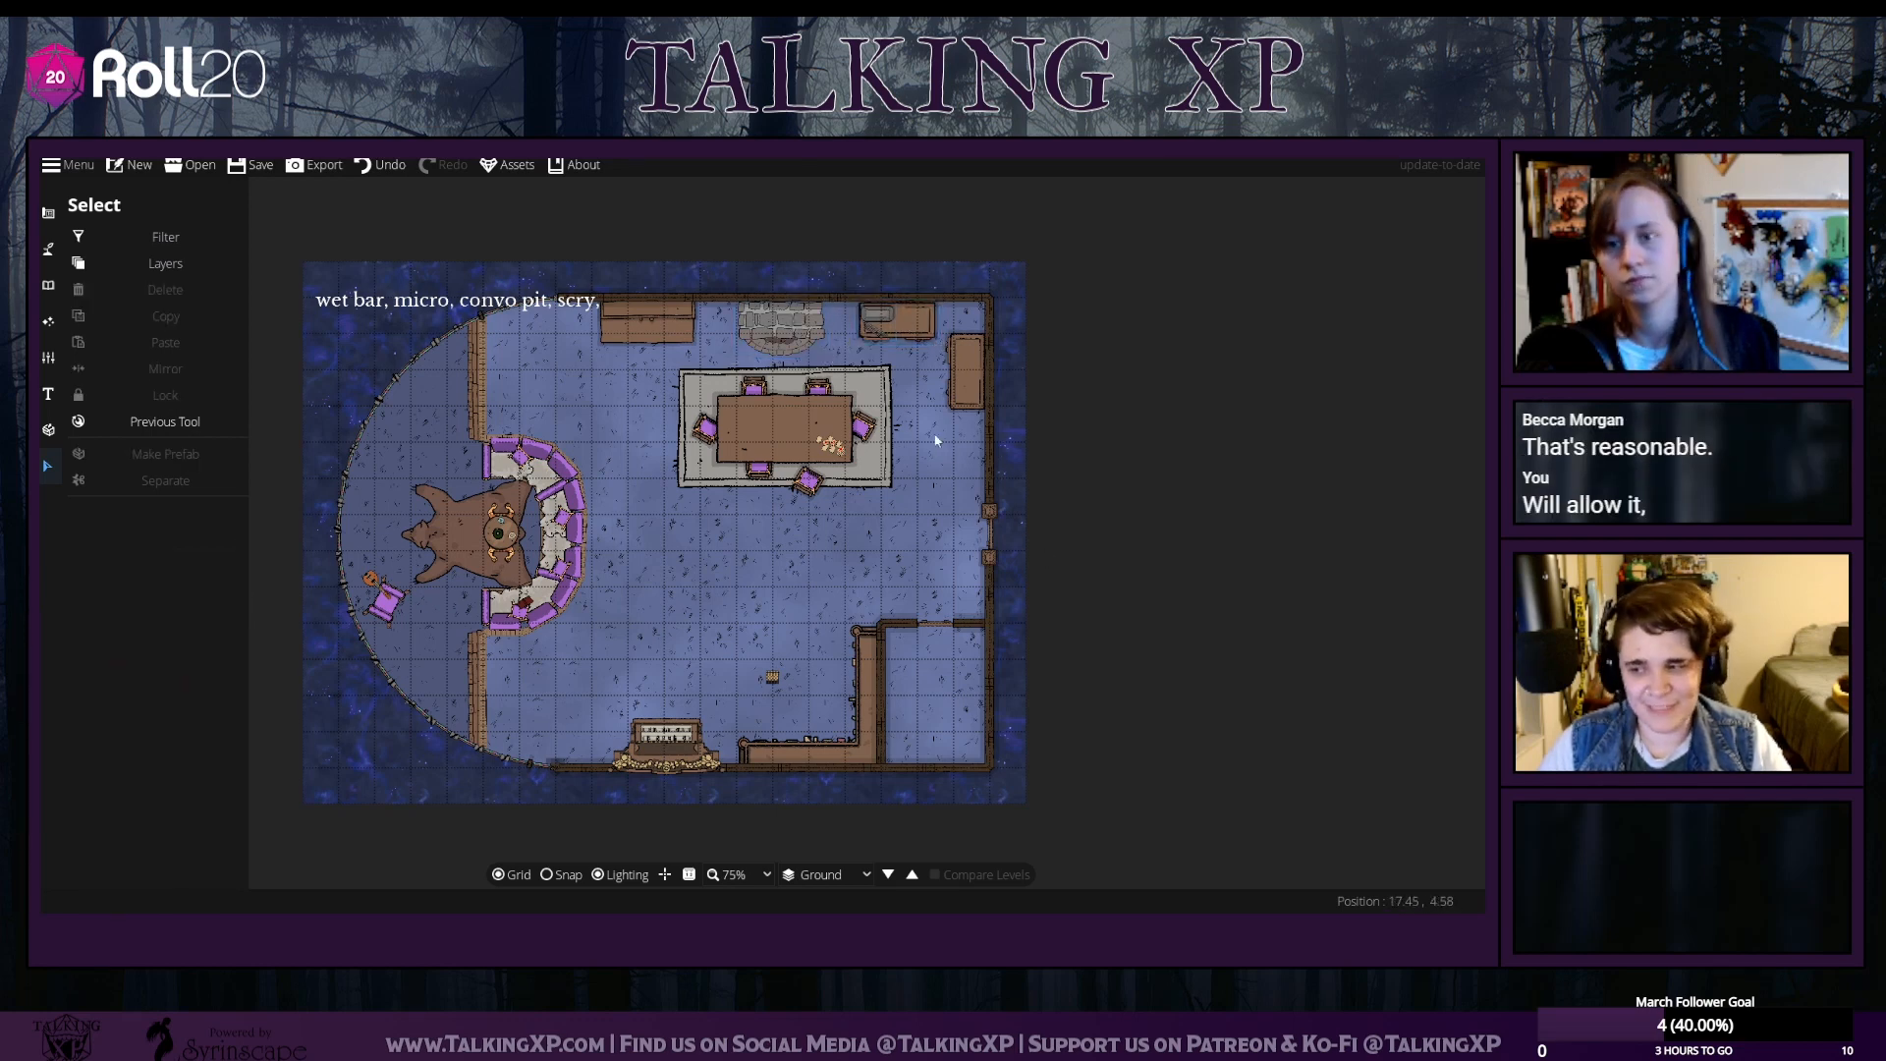
Shift the cabinet on the right-hand wall down slightly and move the small chess board near the lower end of the curved seating
left_click(958, 379)
key("Escape")
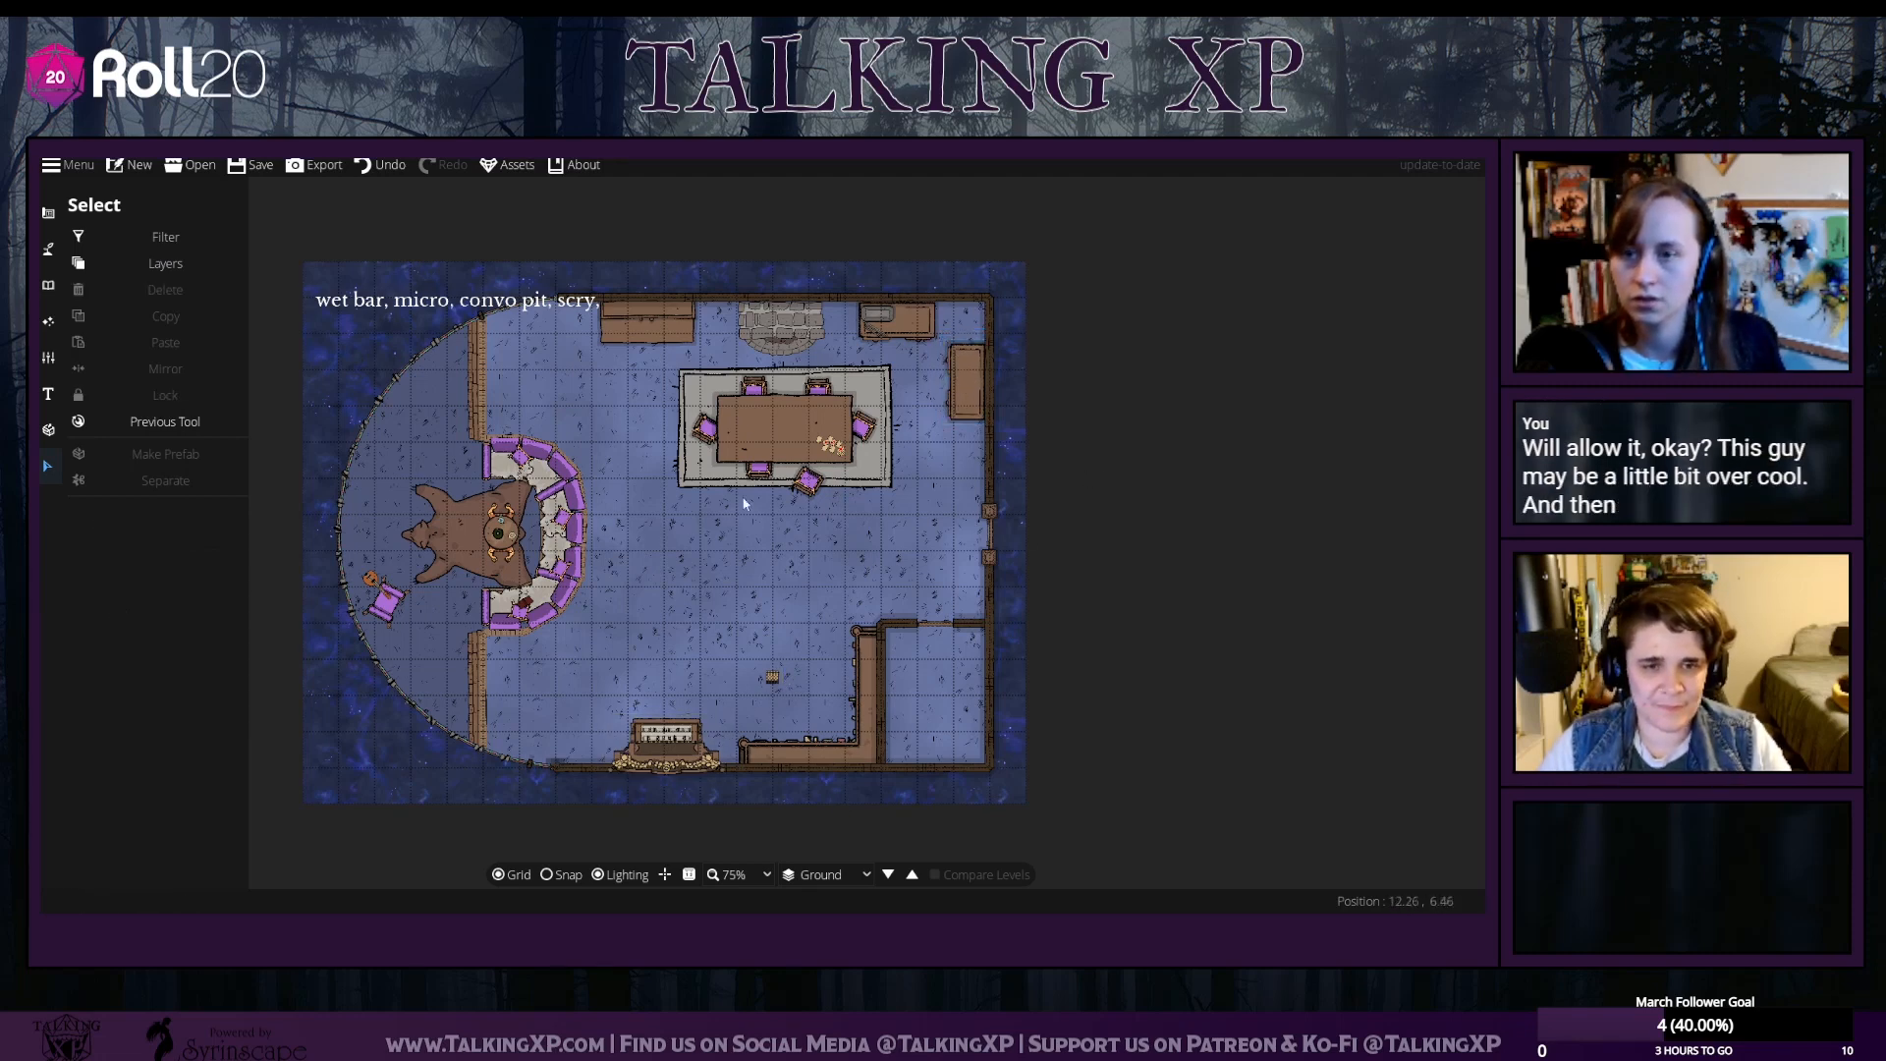
left_click(772, 680)
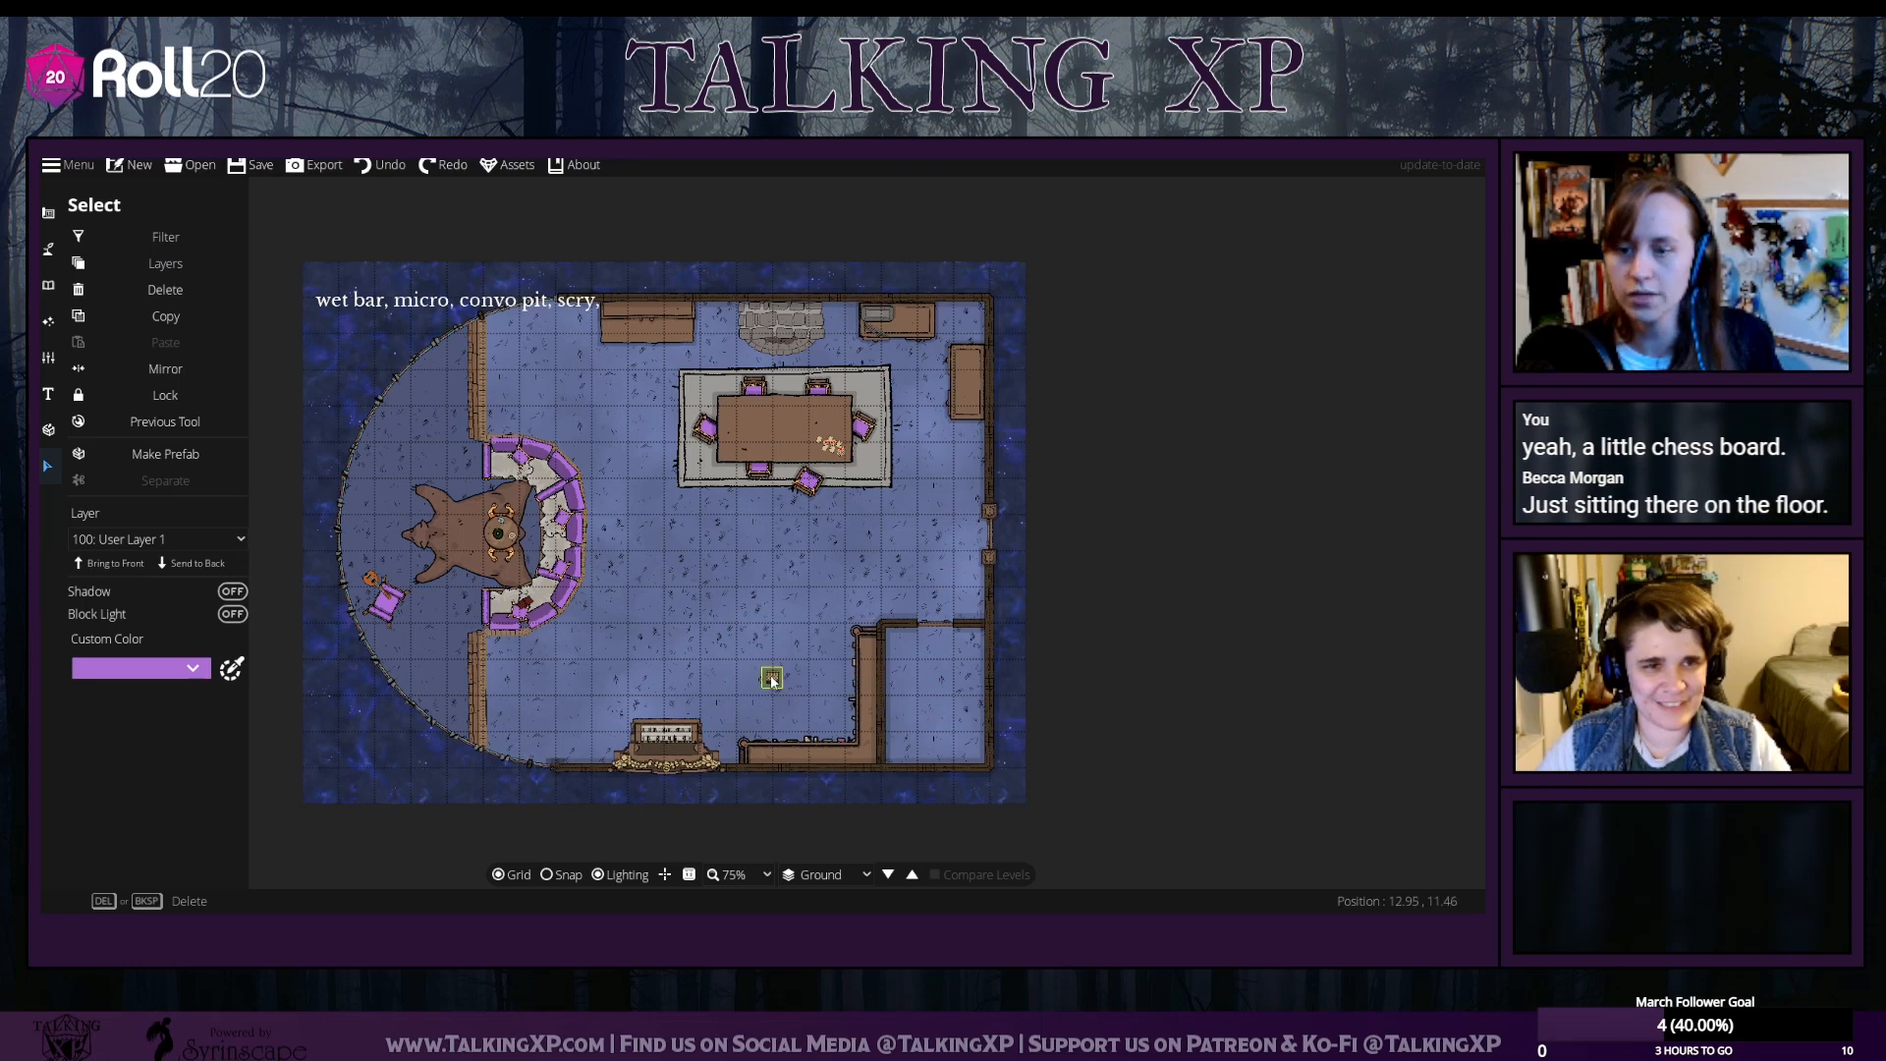
left_click_drag(772, 677, 579, 672)
Switch to the Object Tool and browse the Furniture and Encampment tag sets for bathroom fixtures
left_click(47, 249)
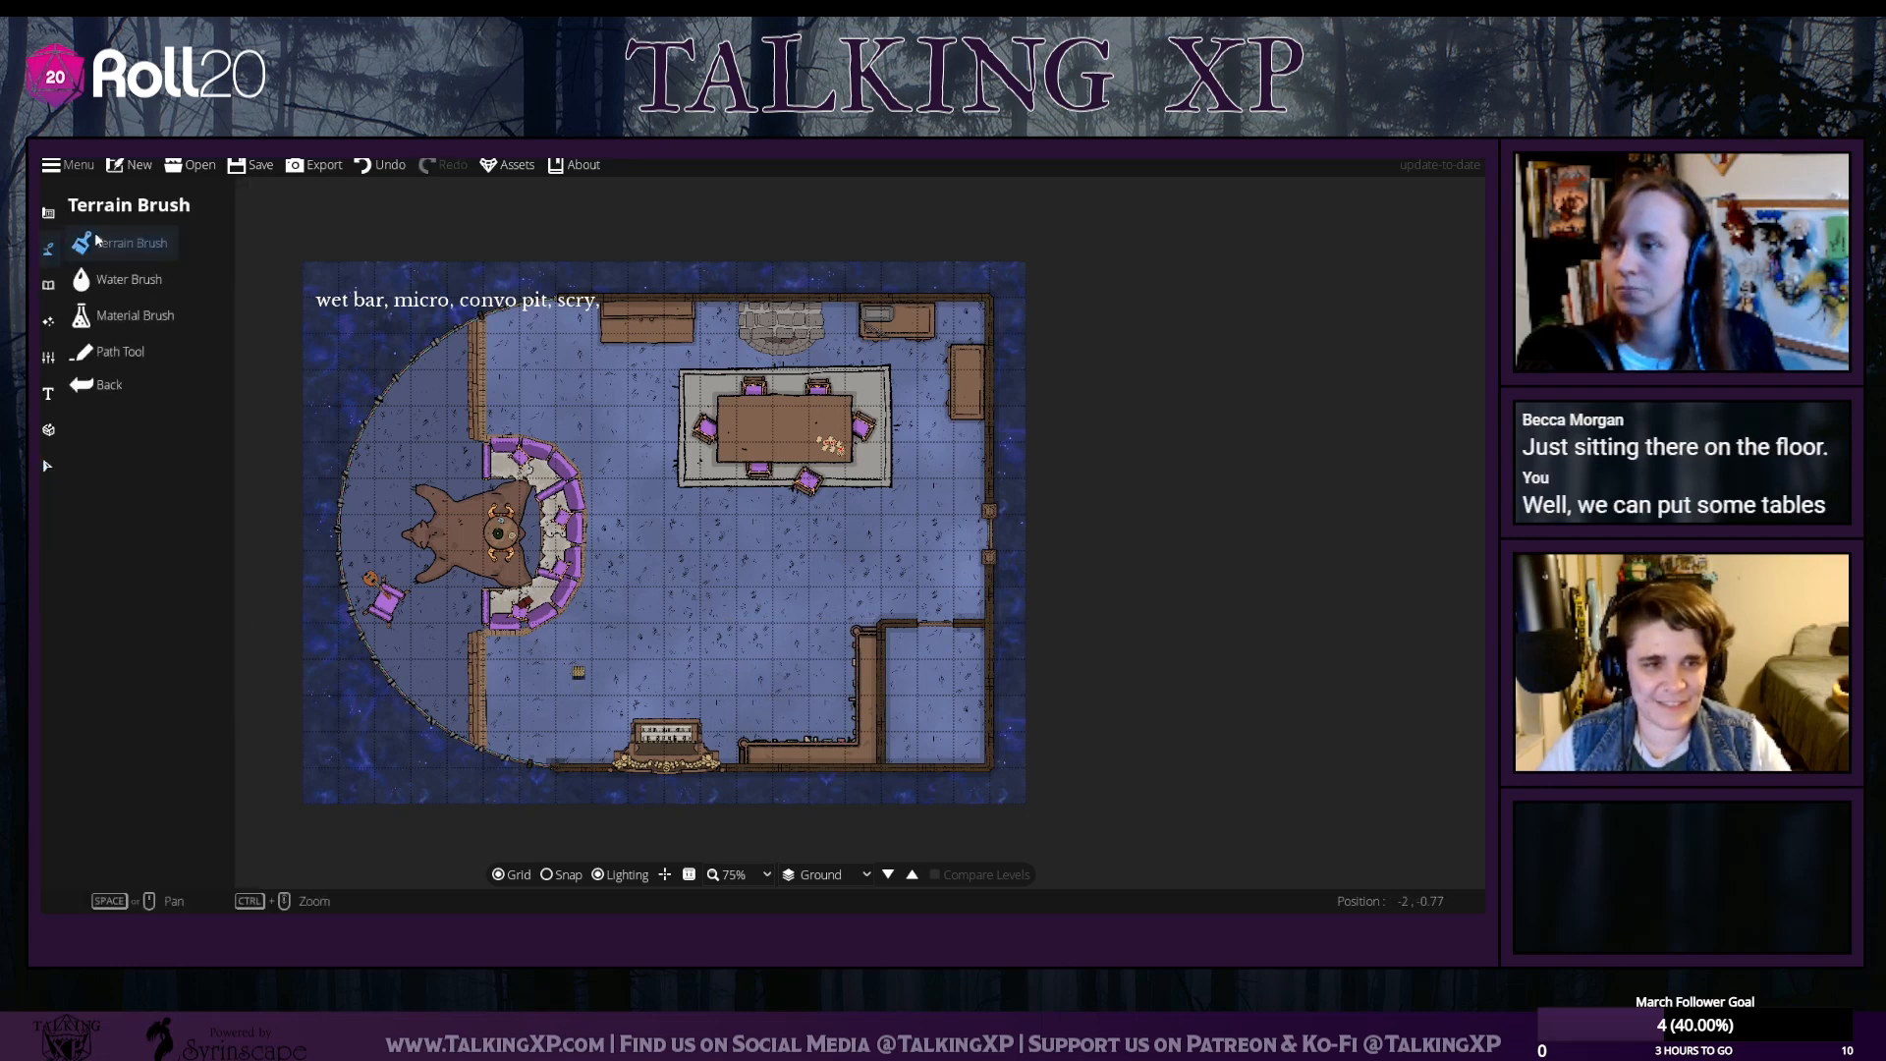
left_click(118, 242)
left_click(46, 283)
left_click(106, 239)
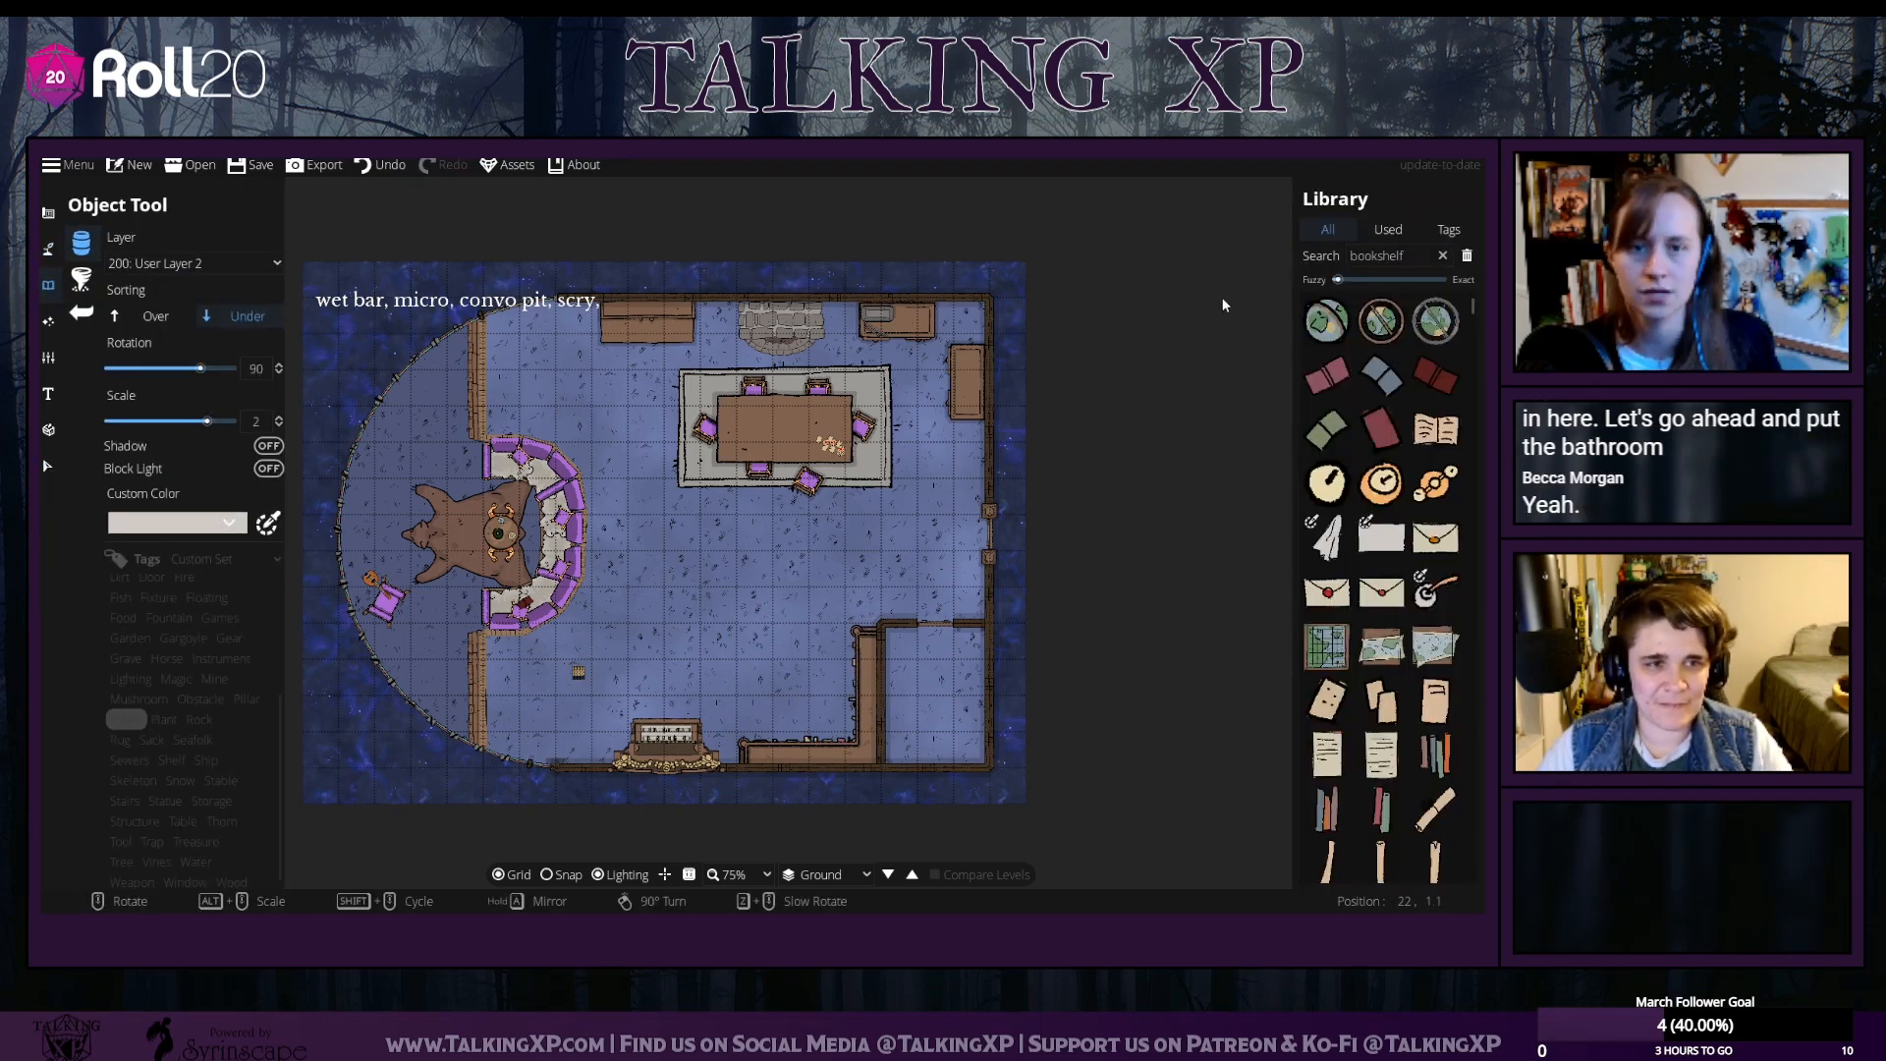
left_click(127, 719)
left_click(221, 558)
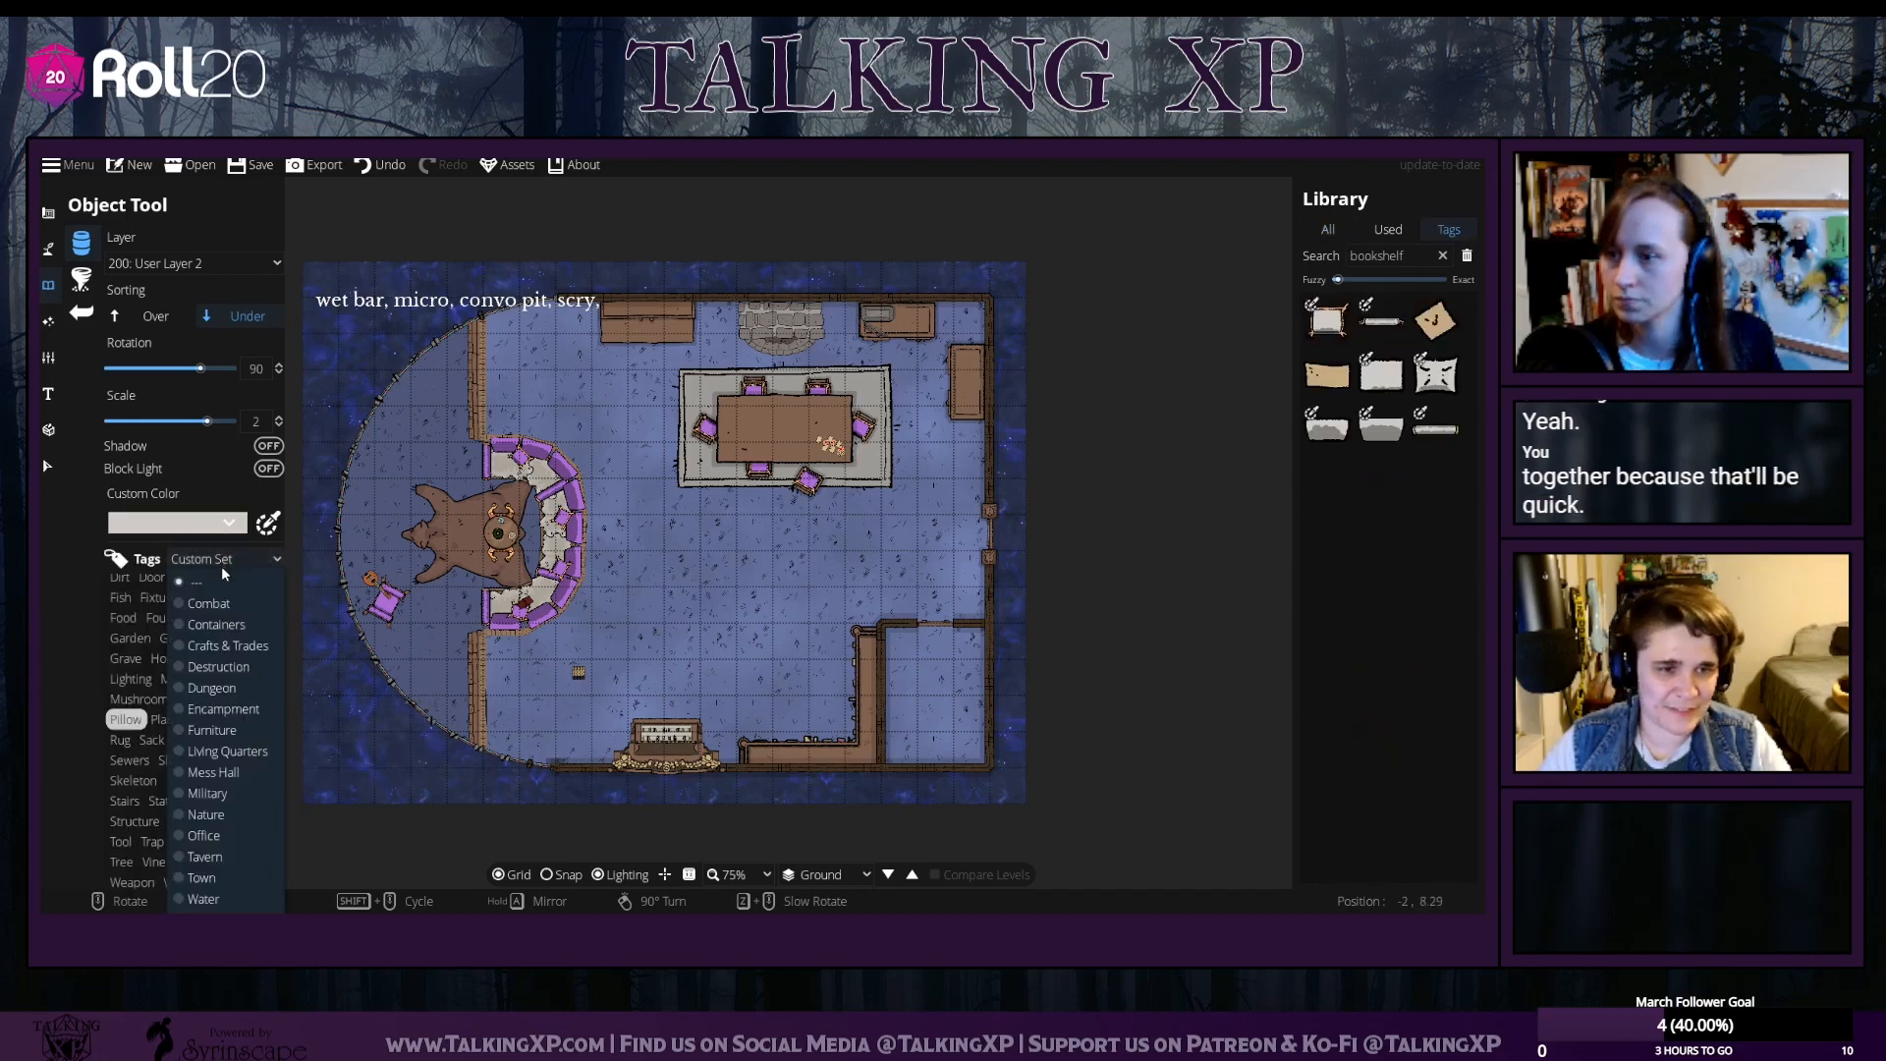
left_click(210, 729)
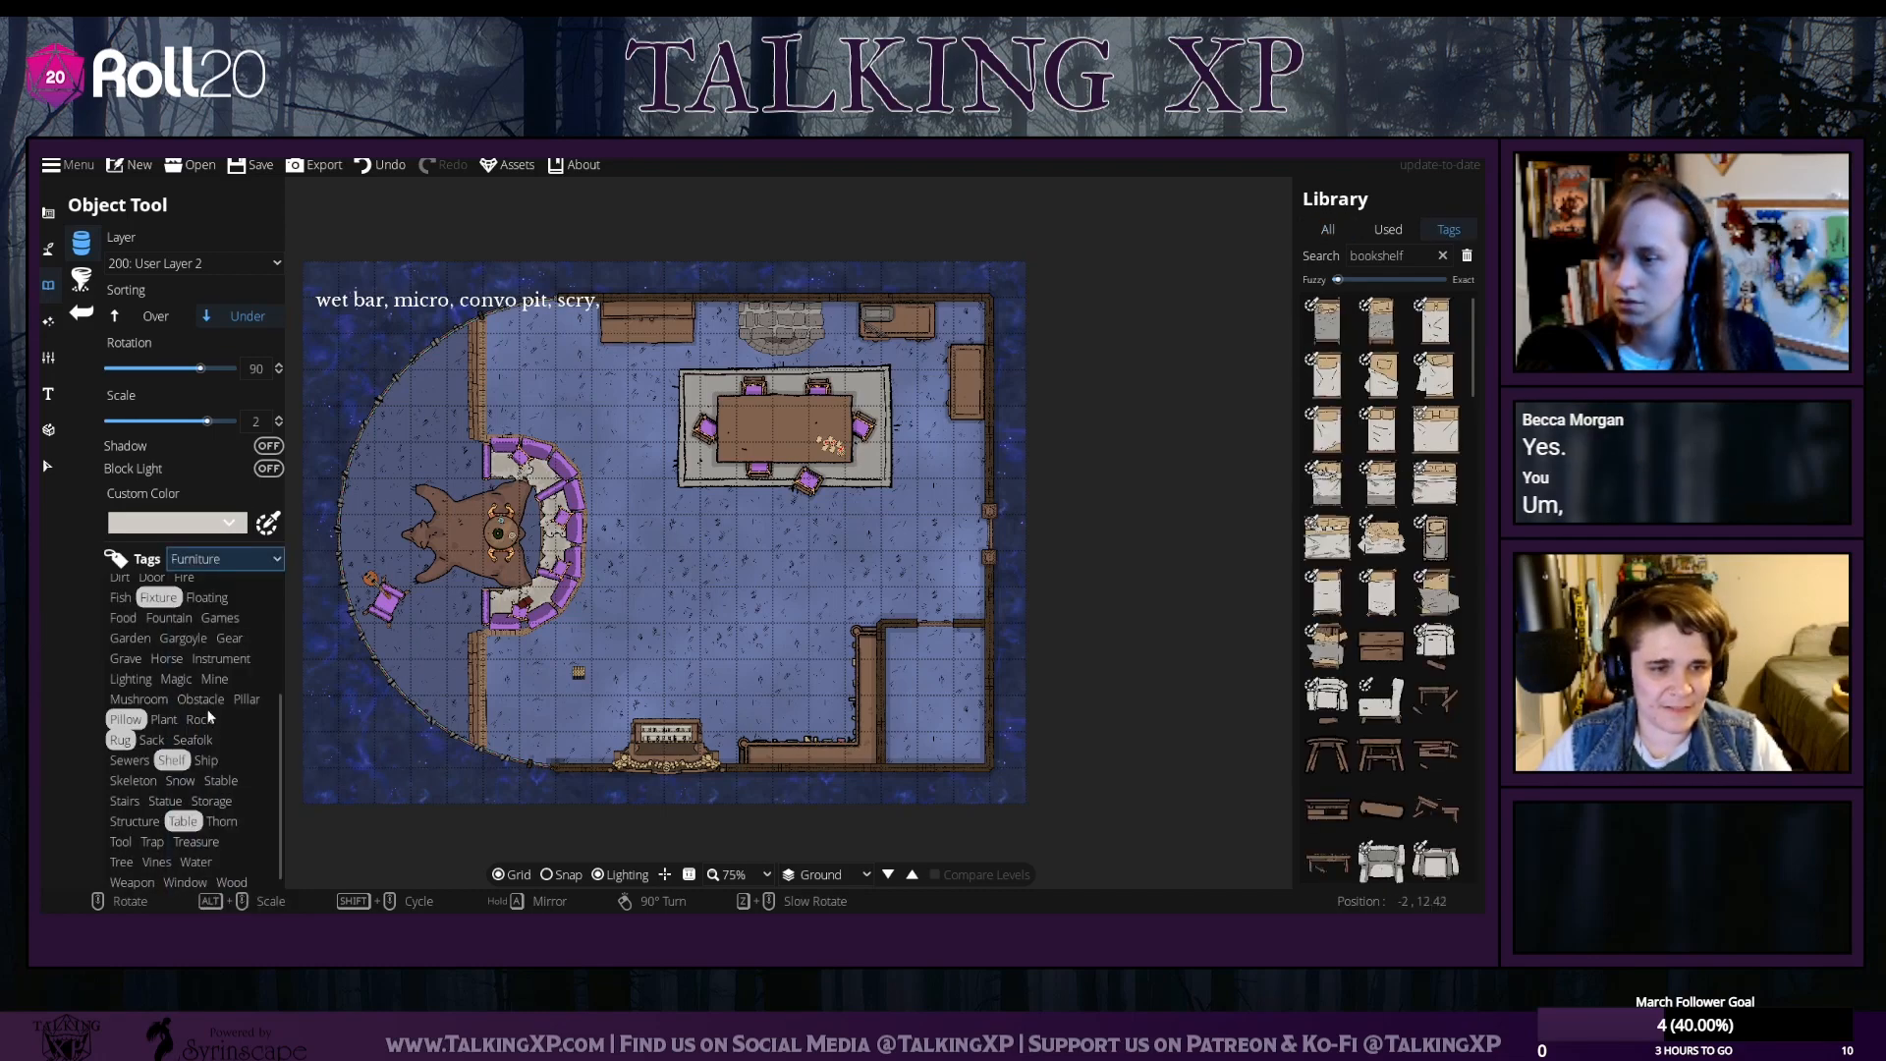
left_click(221, 558)
left_click(228, 723)
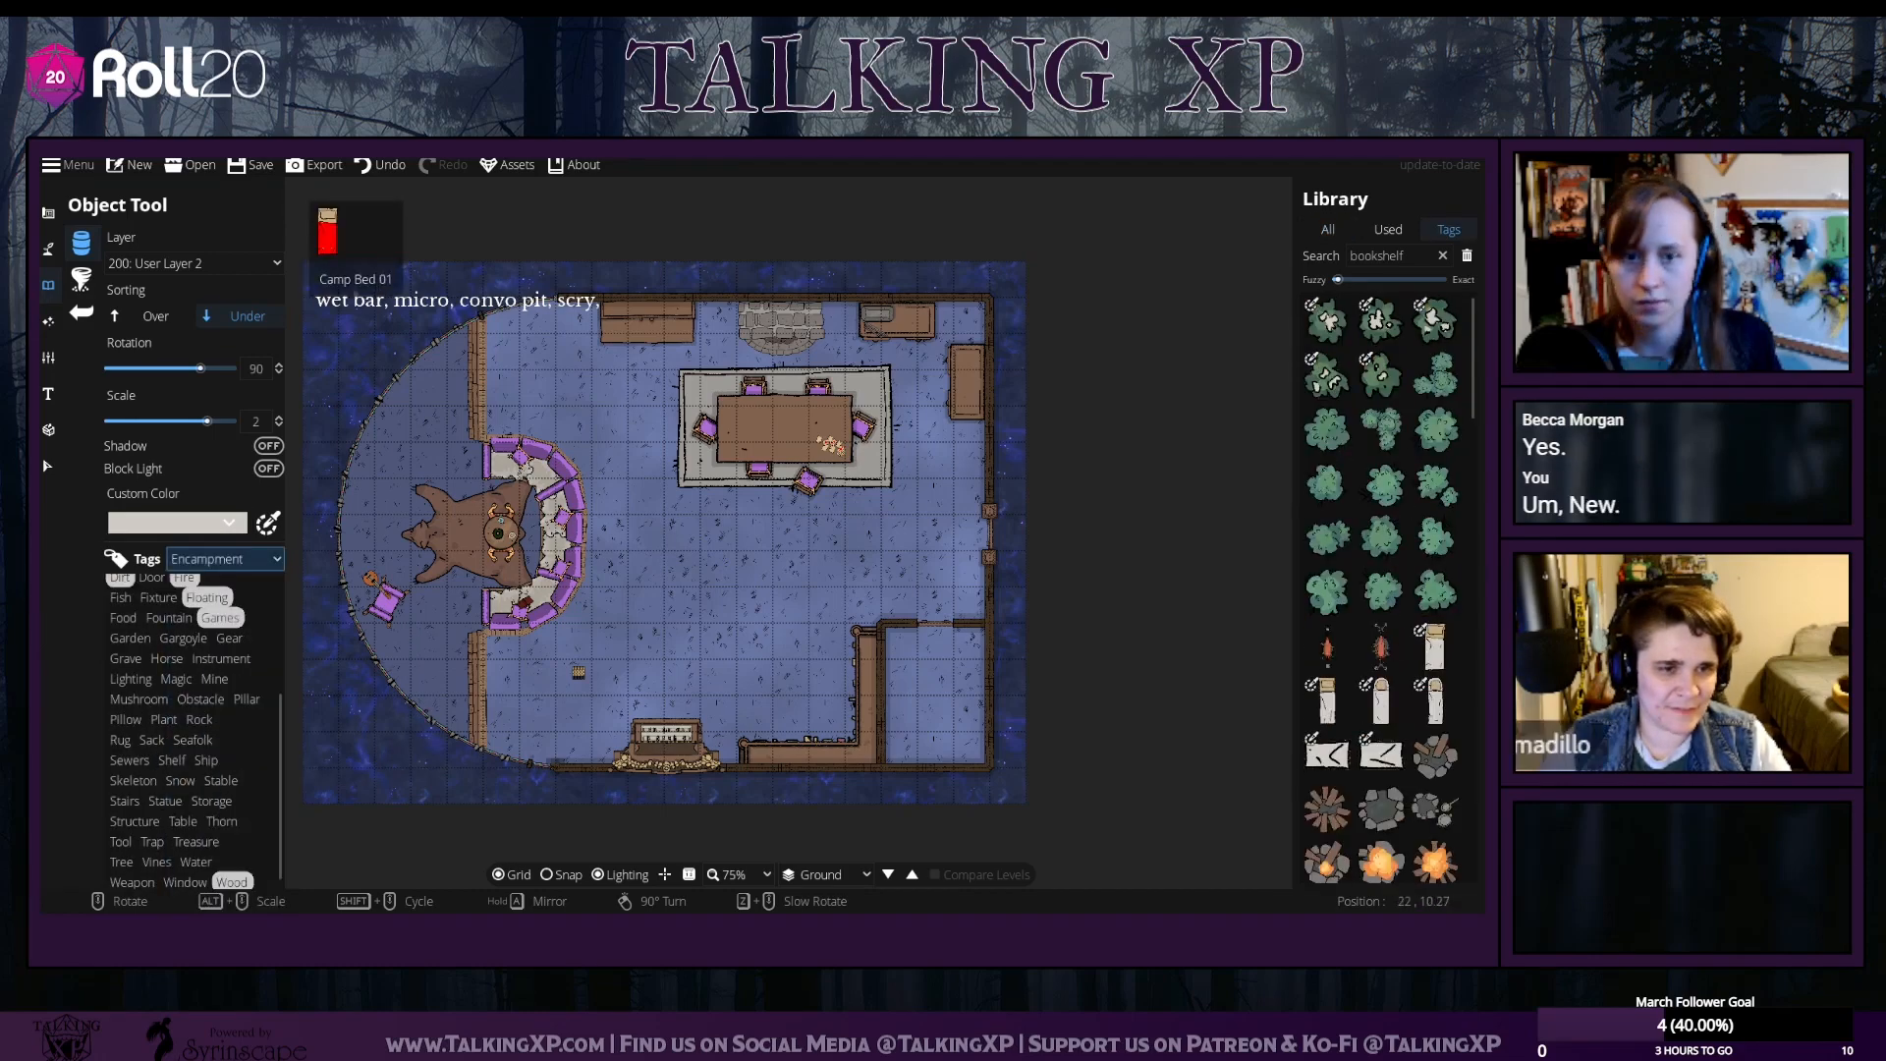
scroll(1441, 736, "down", 3)
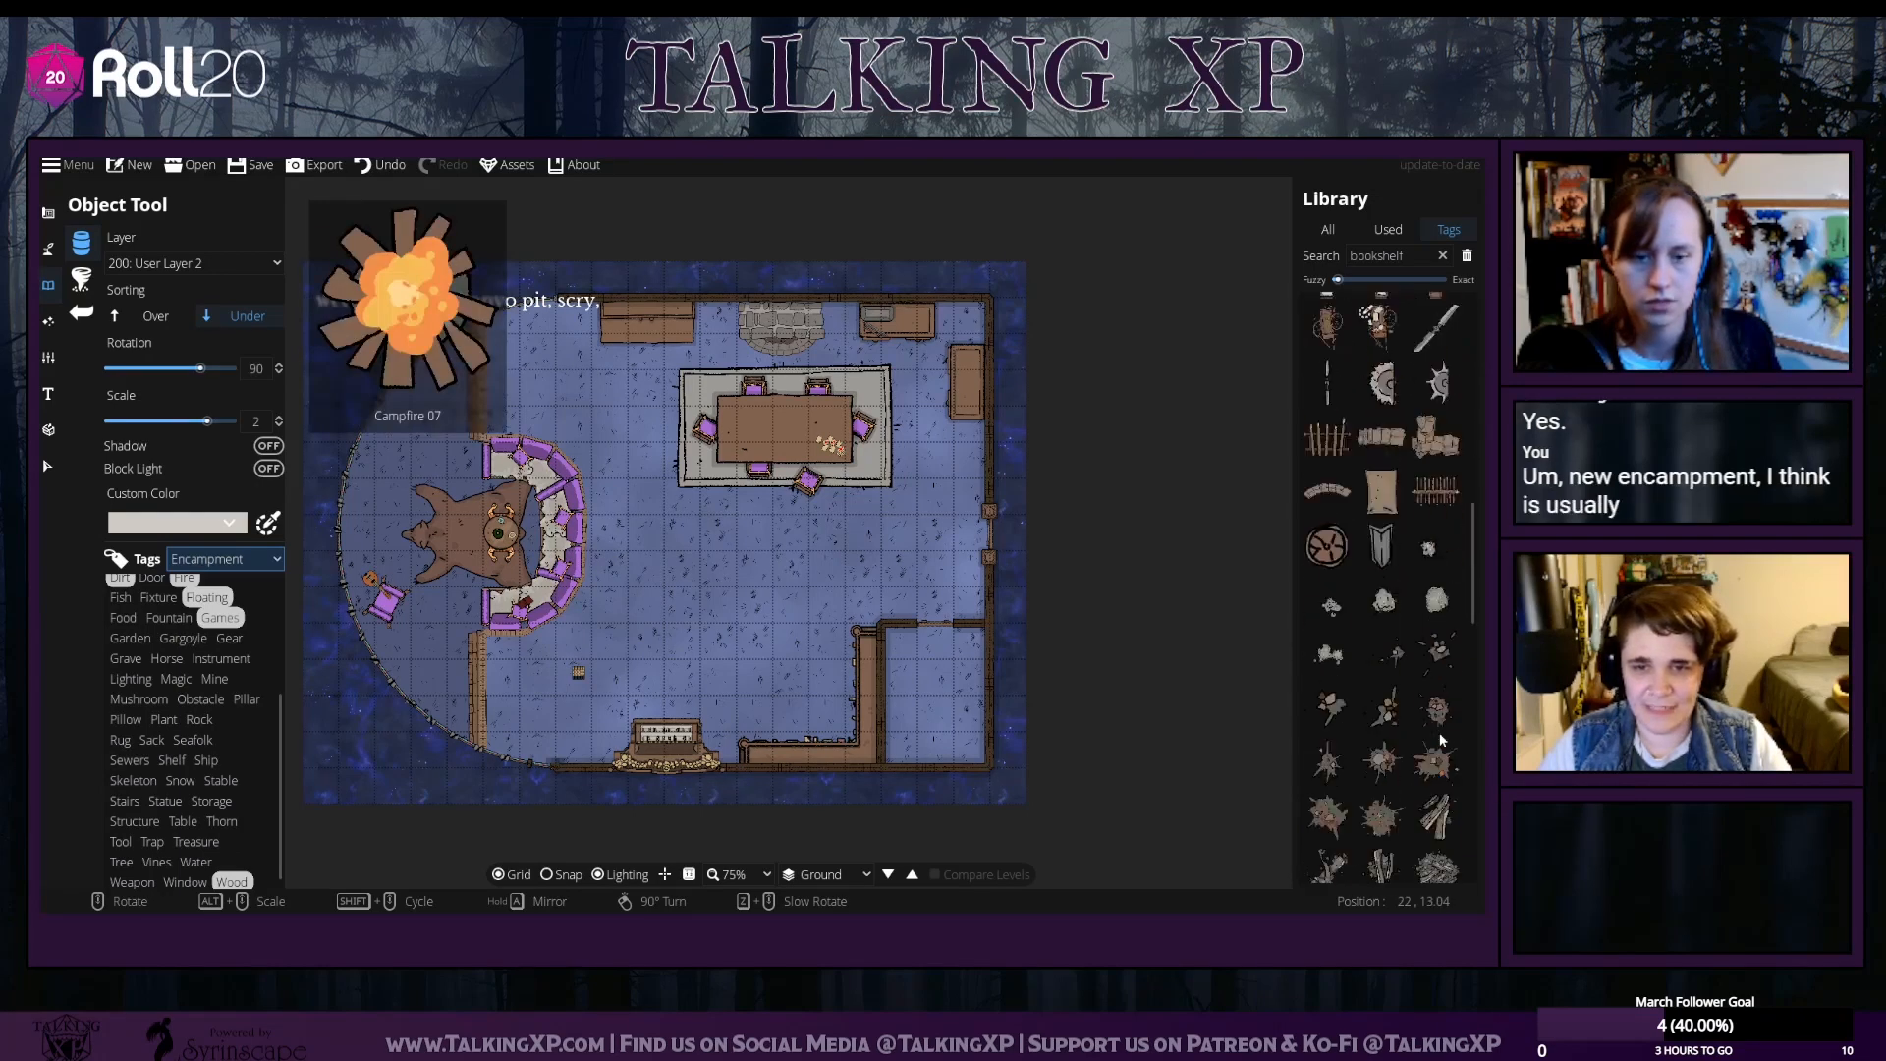
scroll(1441, 739, "down", 10)
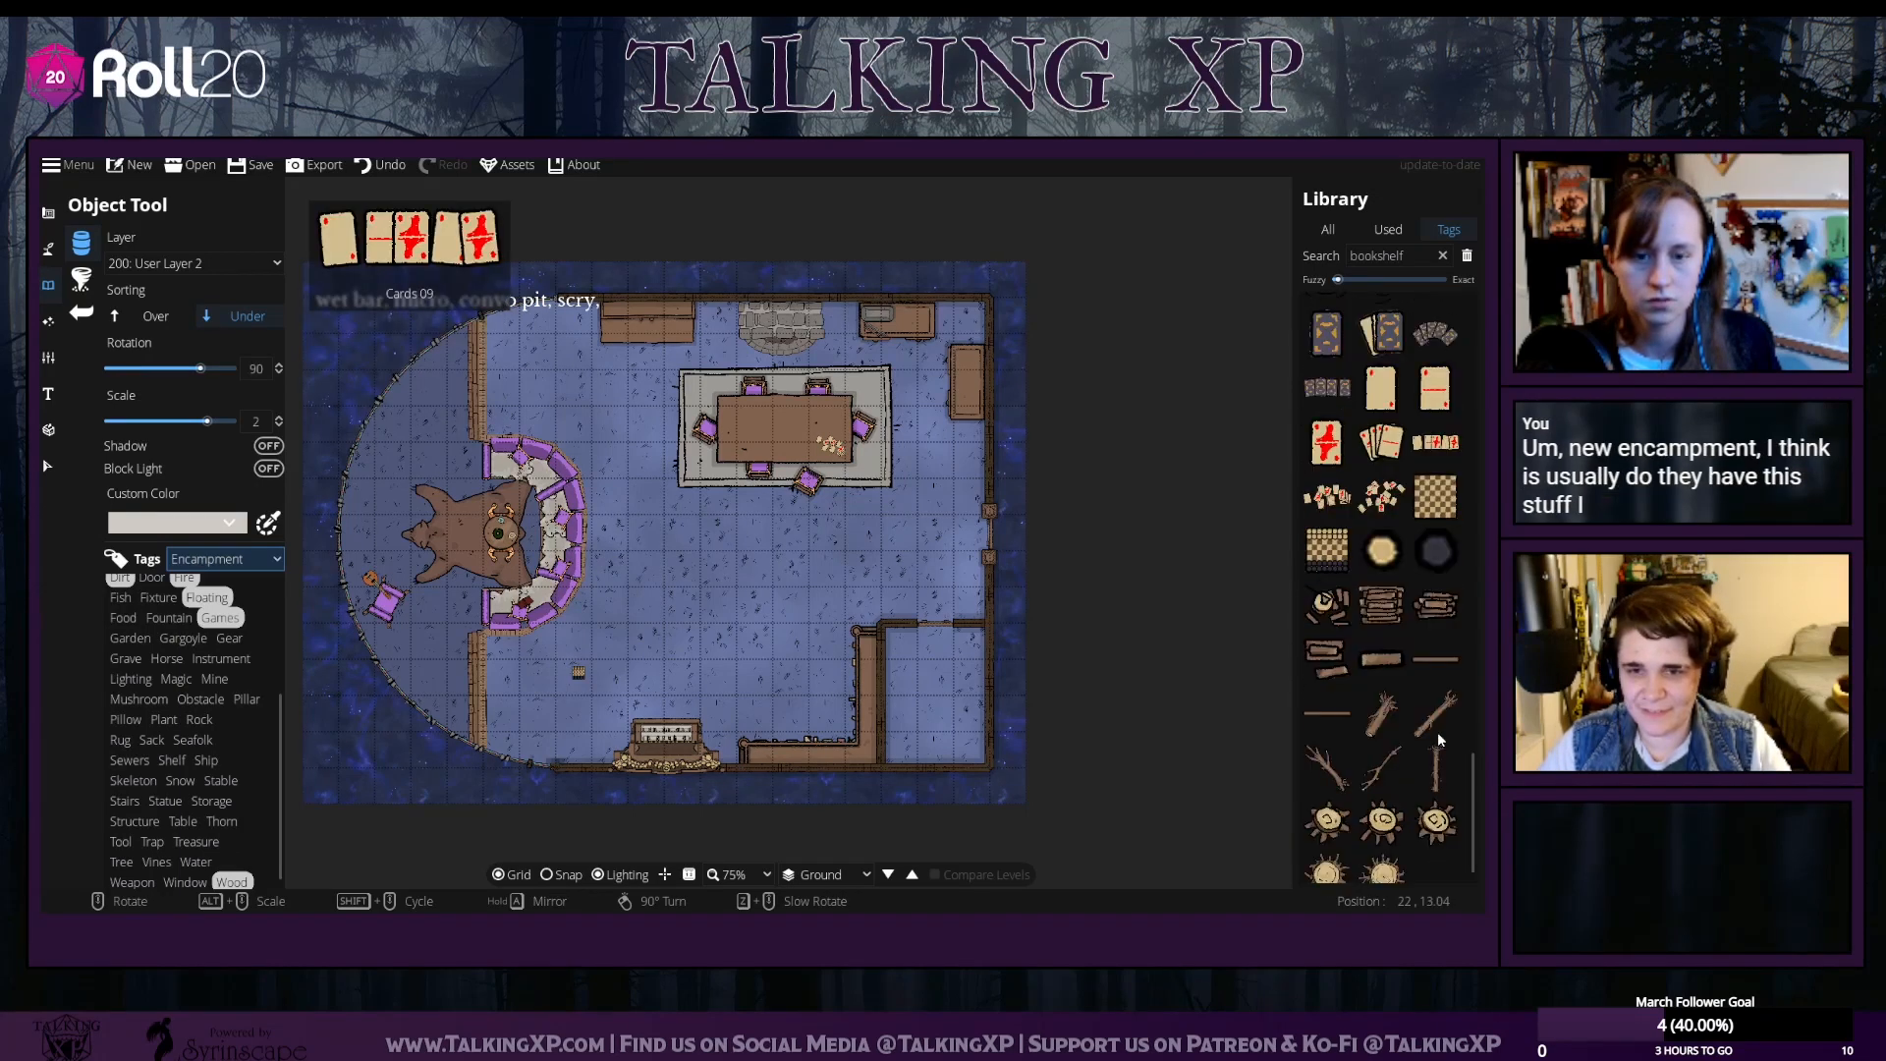
Browse the Office tag set in the object library for bathroom fixtures
left_click(221, 558)
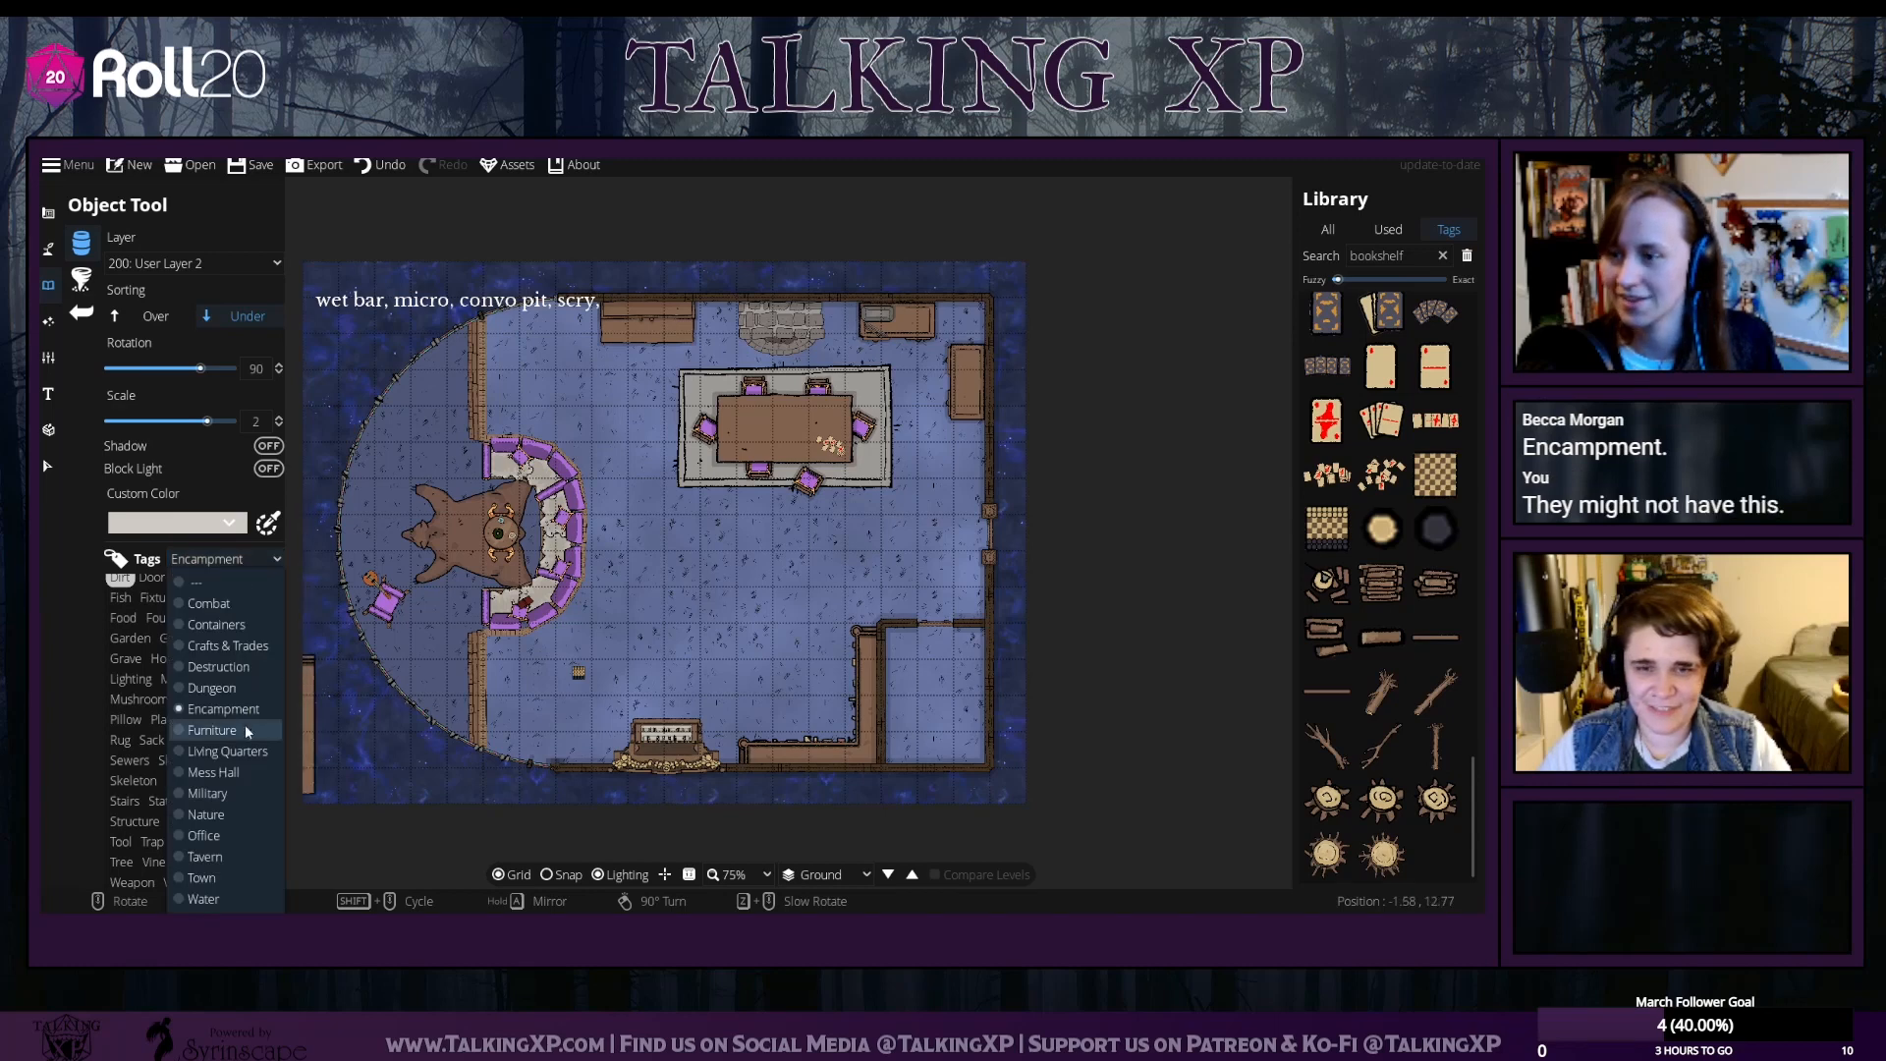
left_click(1391, 657)
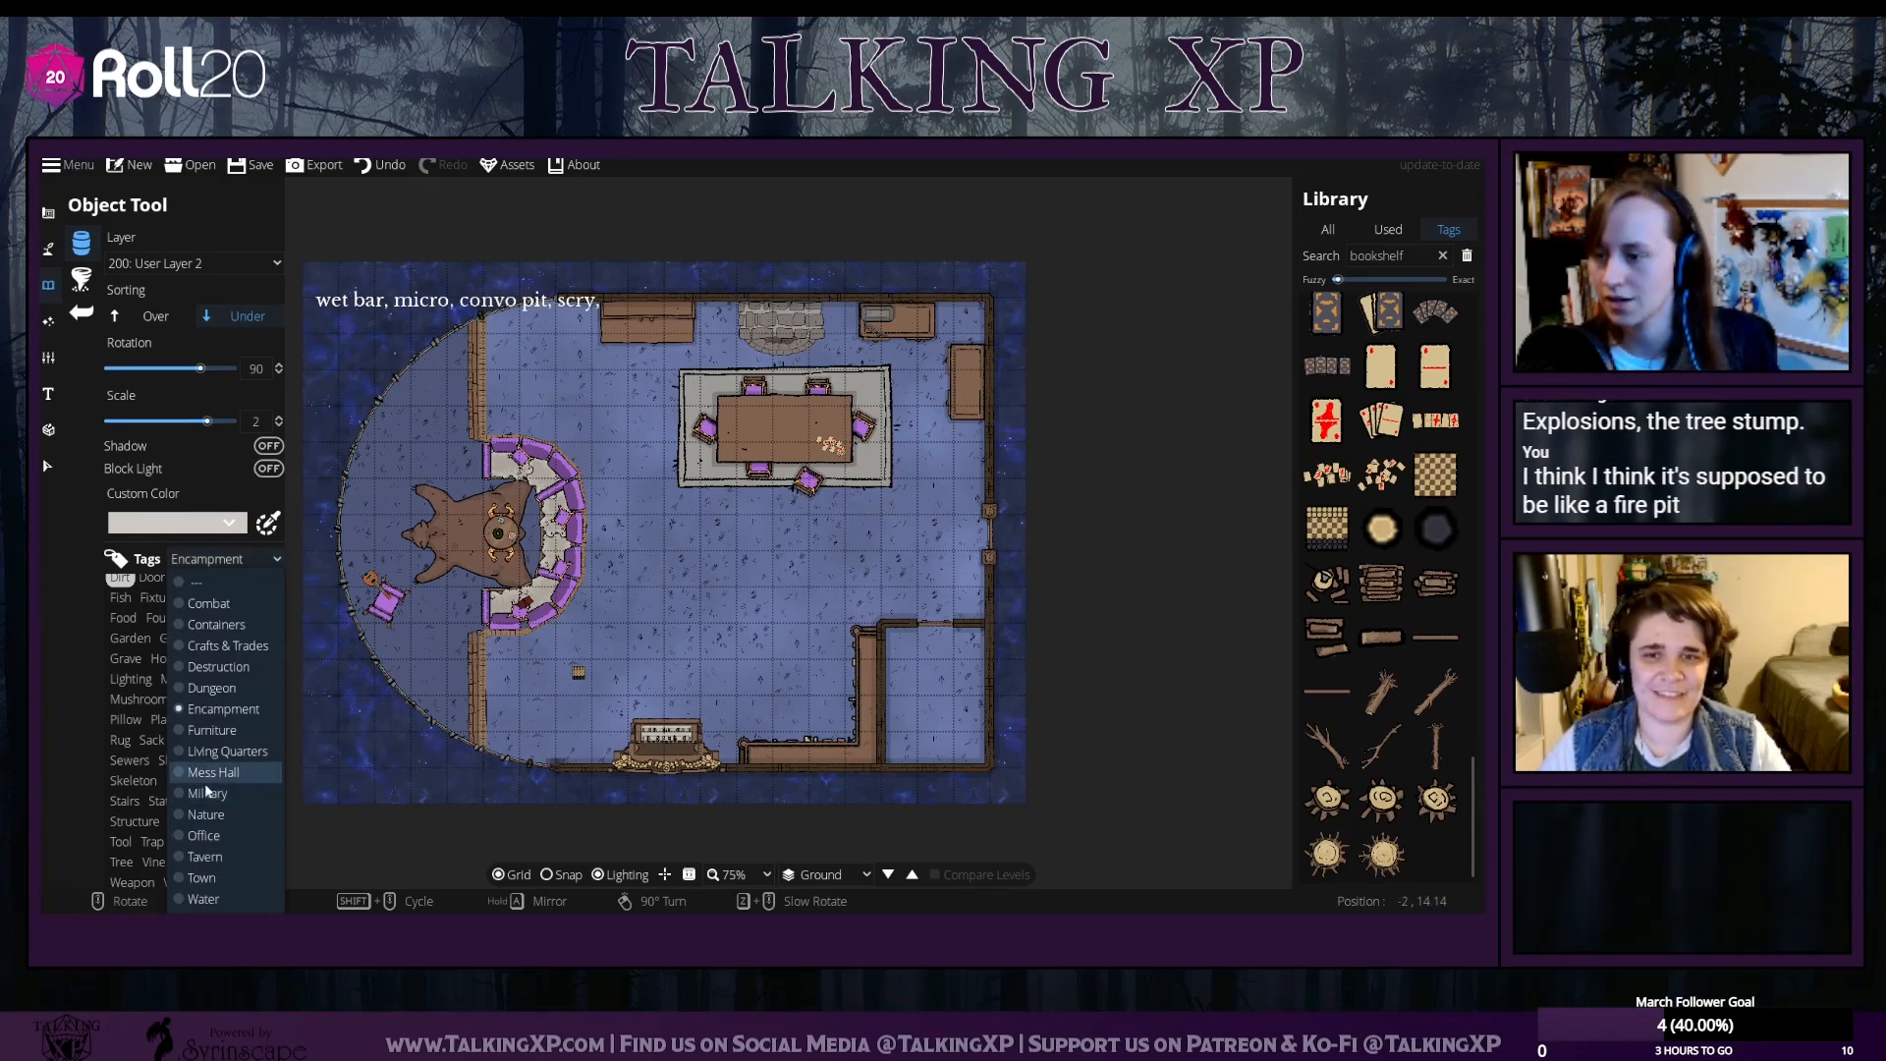
left_click(204, 837)
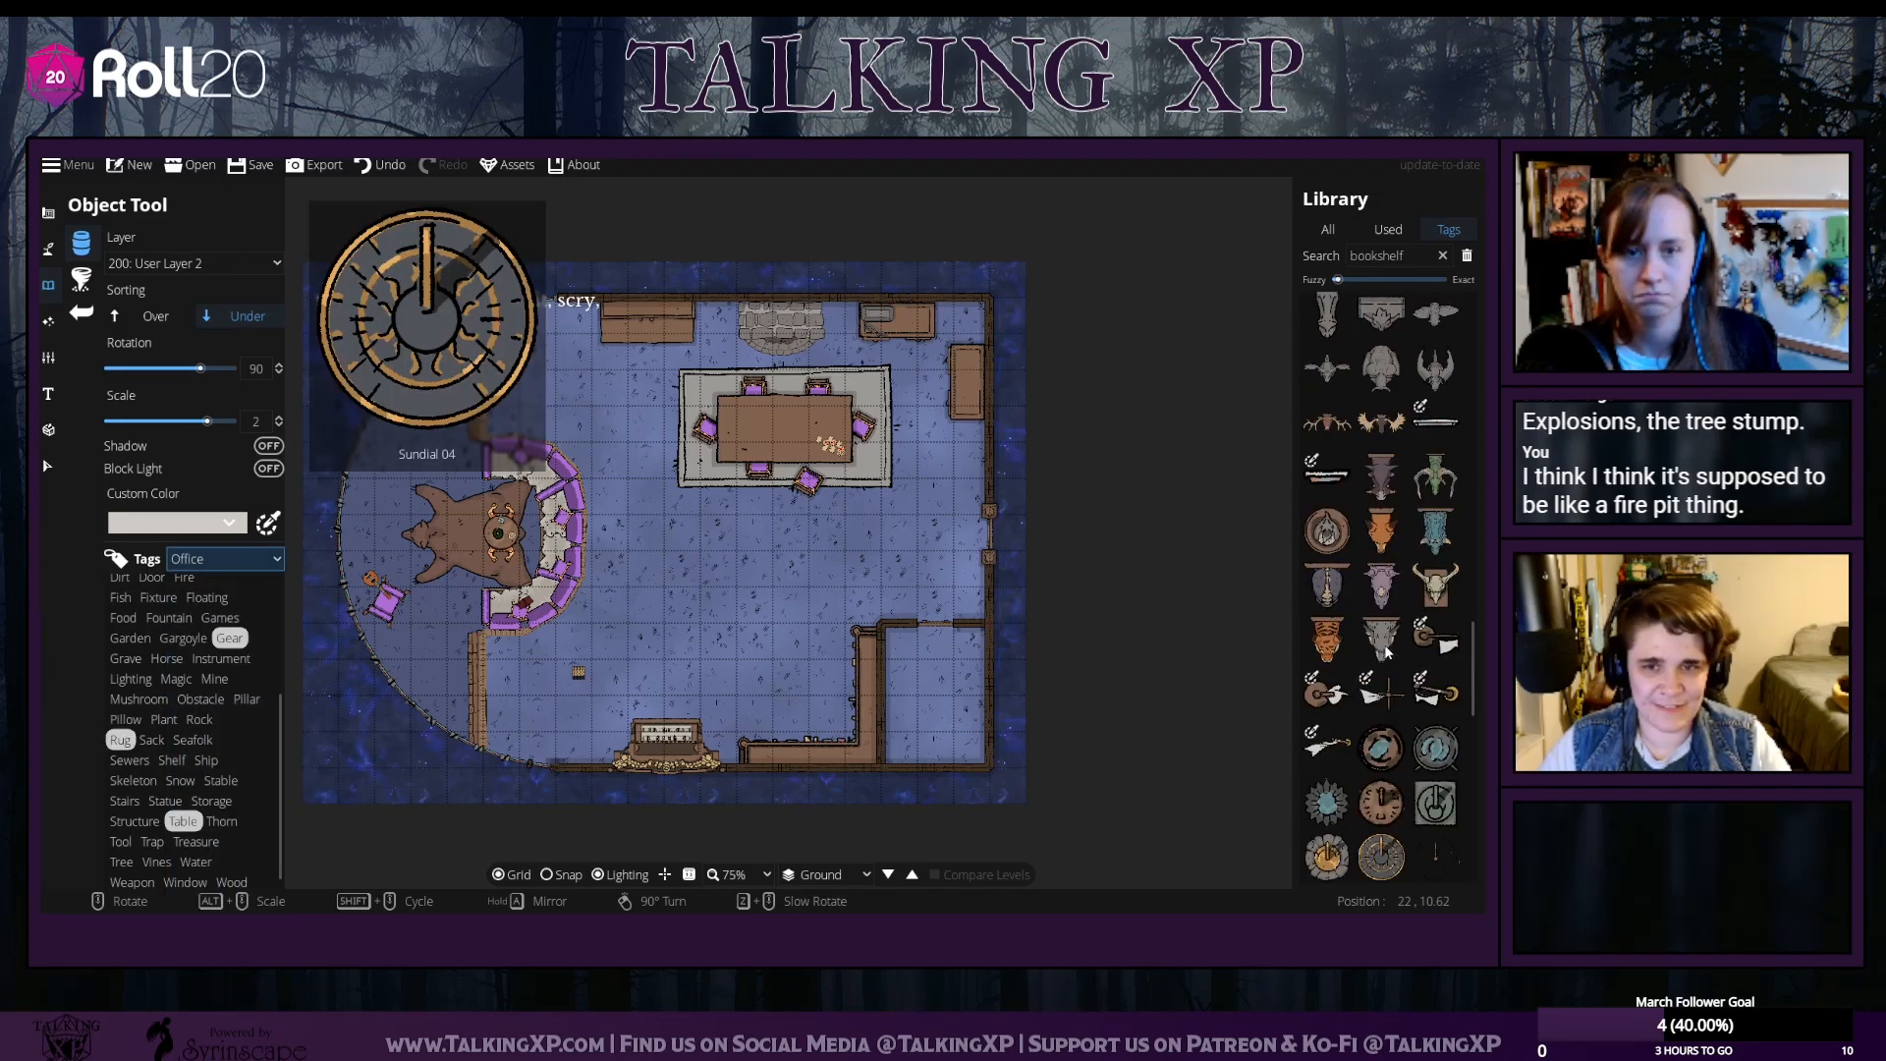
scroll(1387, 653, "down", 5)
scroll(1387, 652, "down", 8)
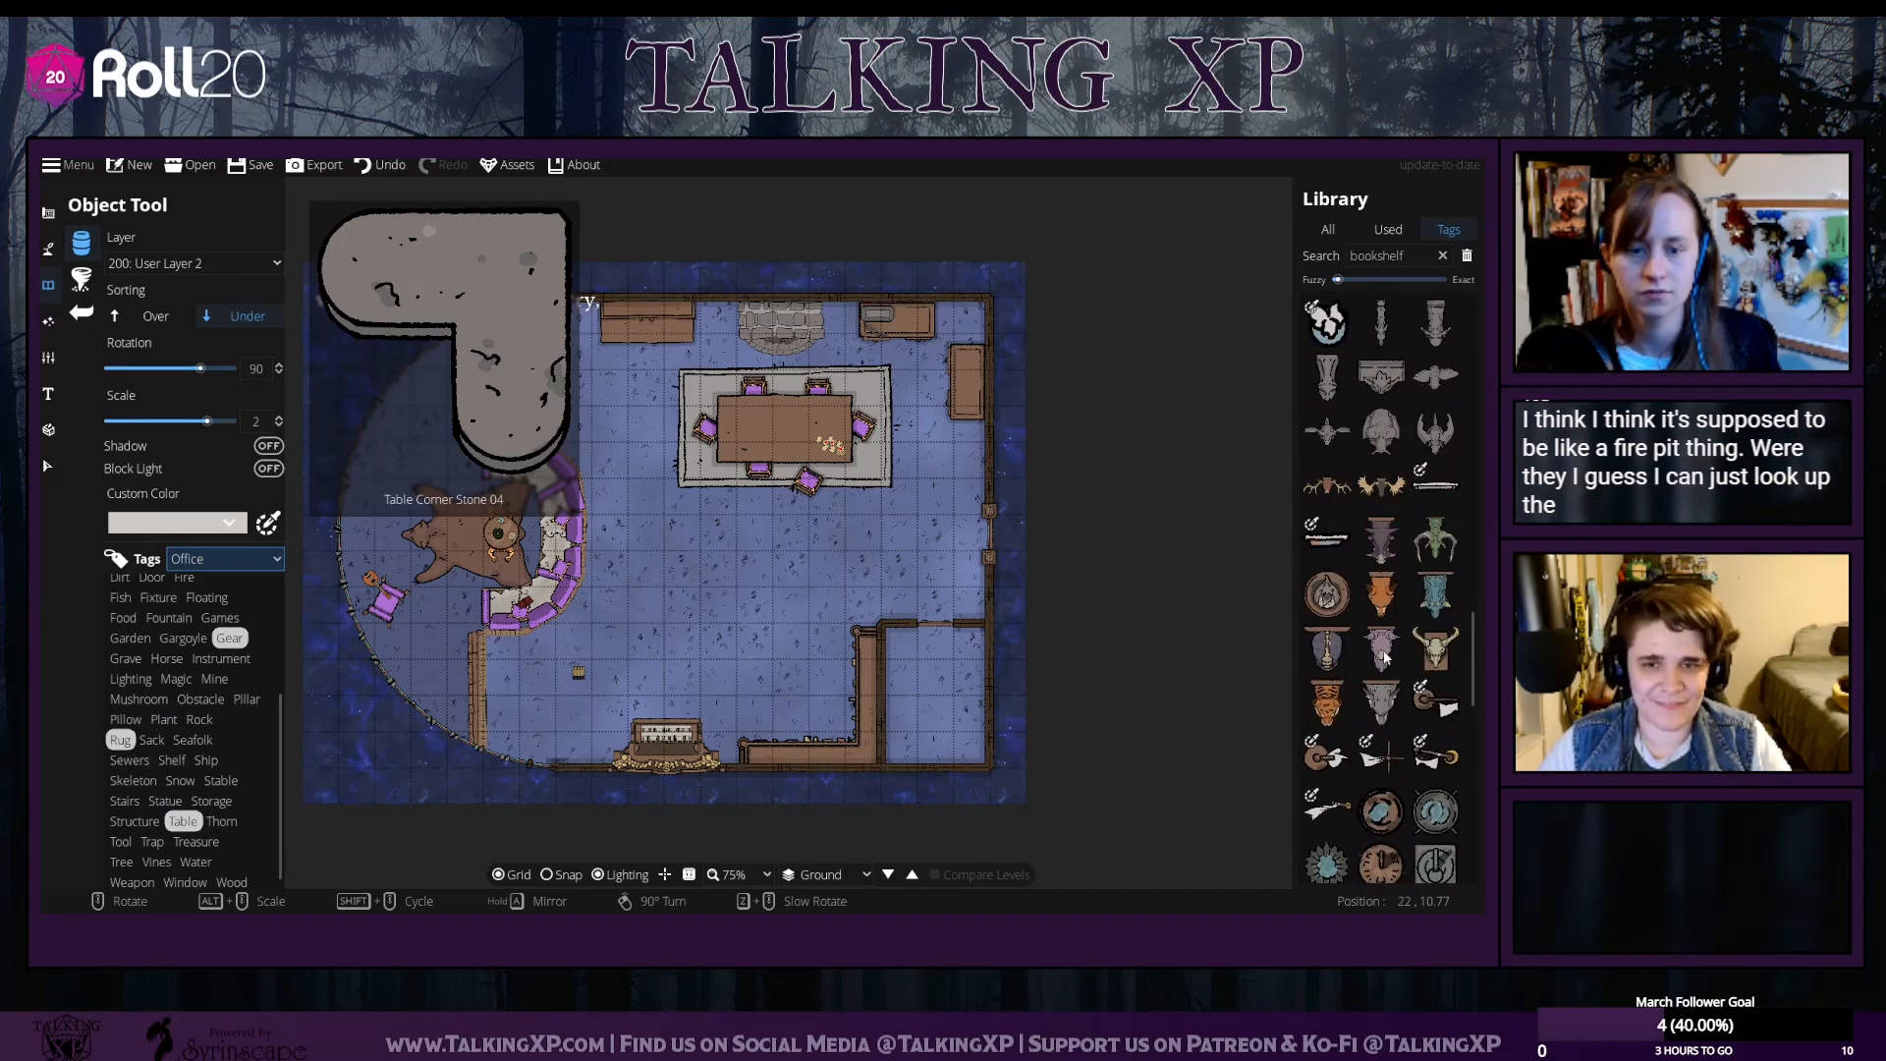
scroll(1385, 656, "up", 6)
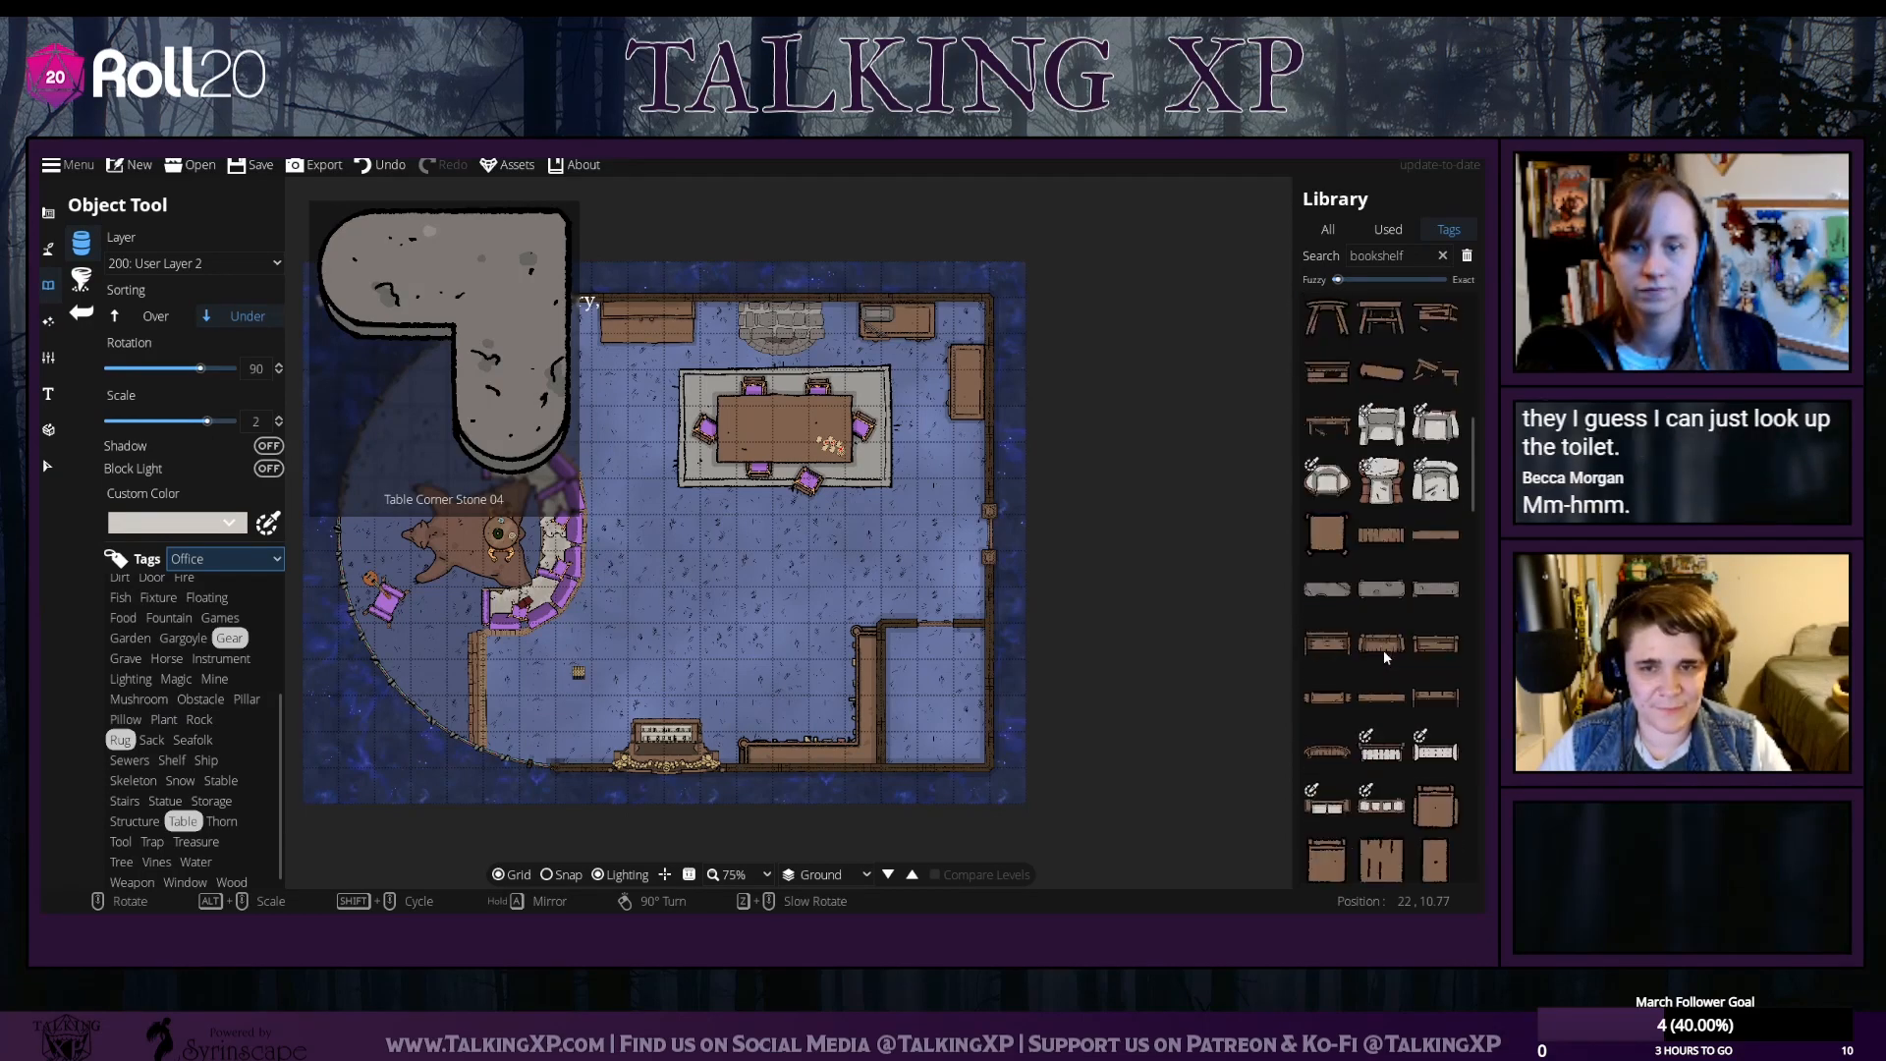
scroll(1386, 656, "up", 5)
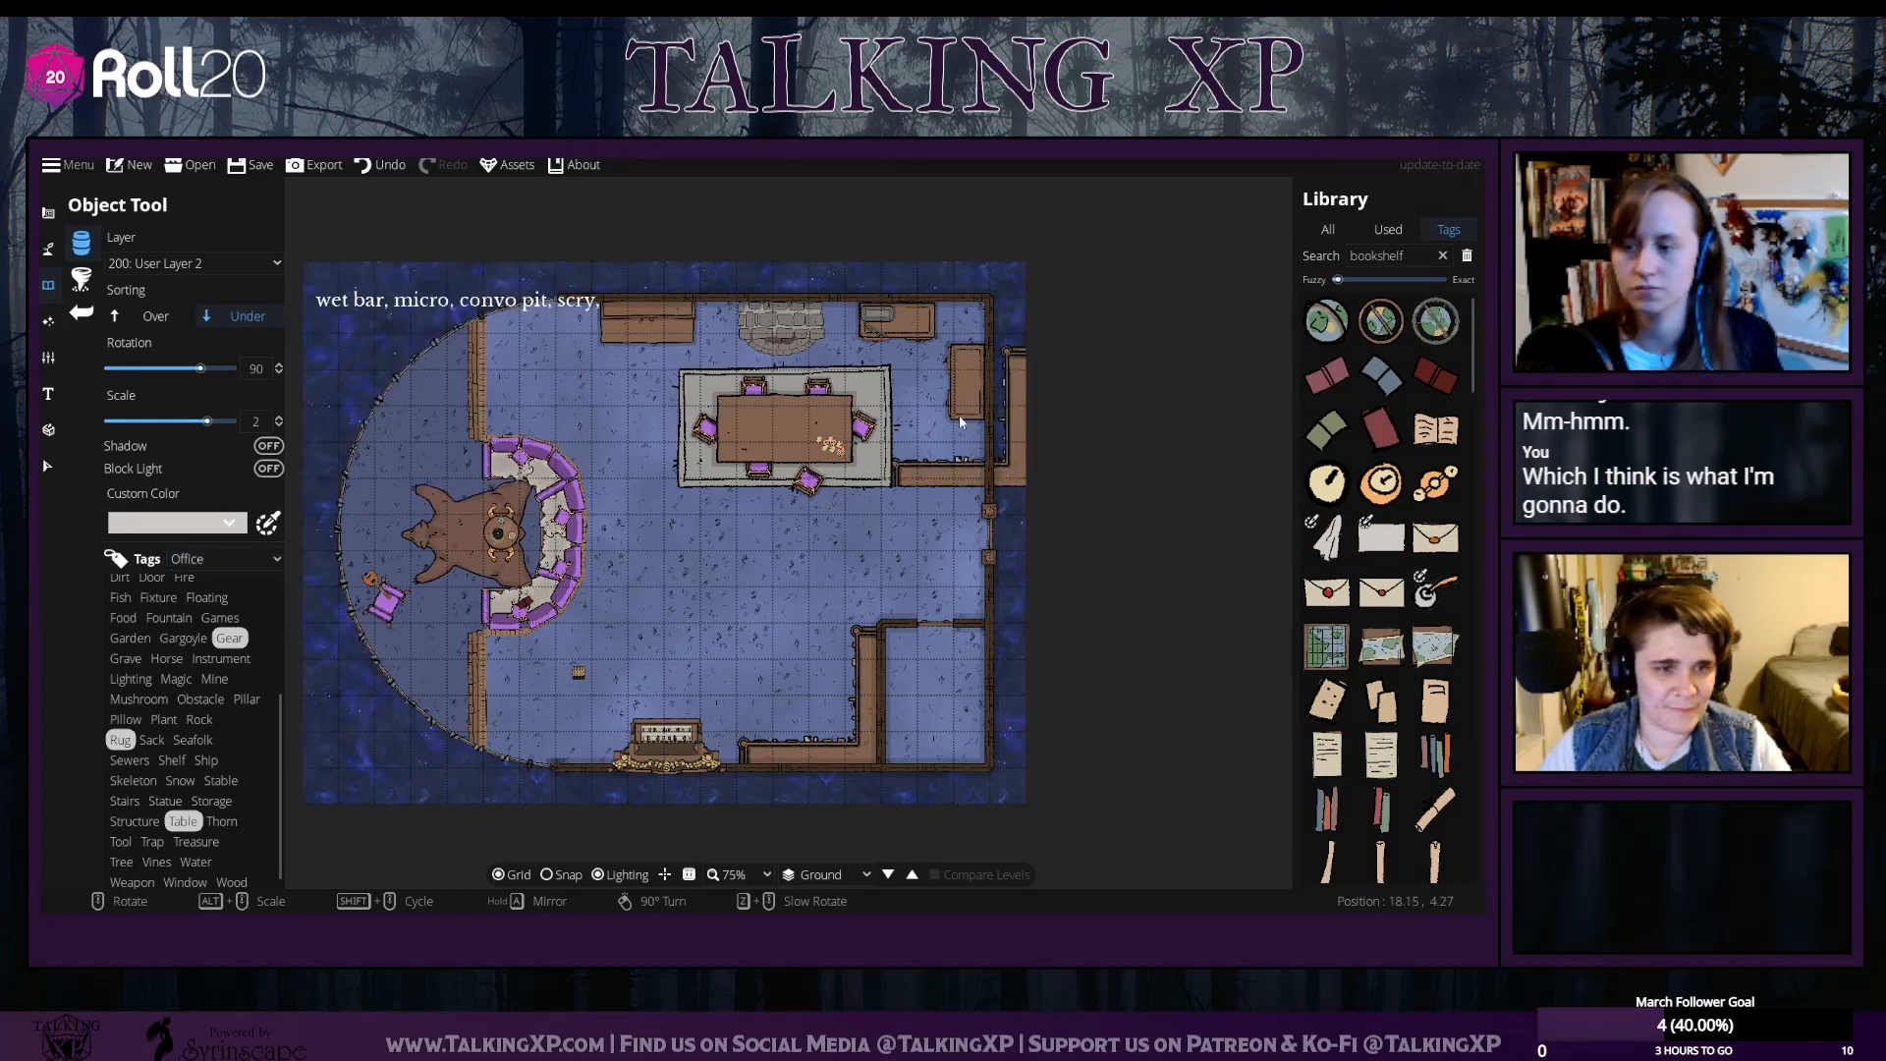
Search all objects for "toilet" and place the round wooden toilet in the bathroom's upper right corner at rotation -180 and scale 1
left_click(1327, 229)
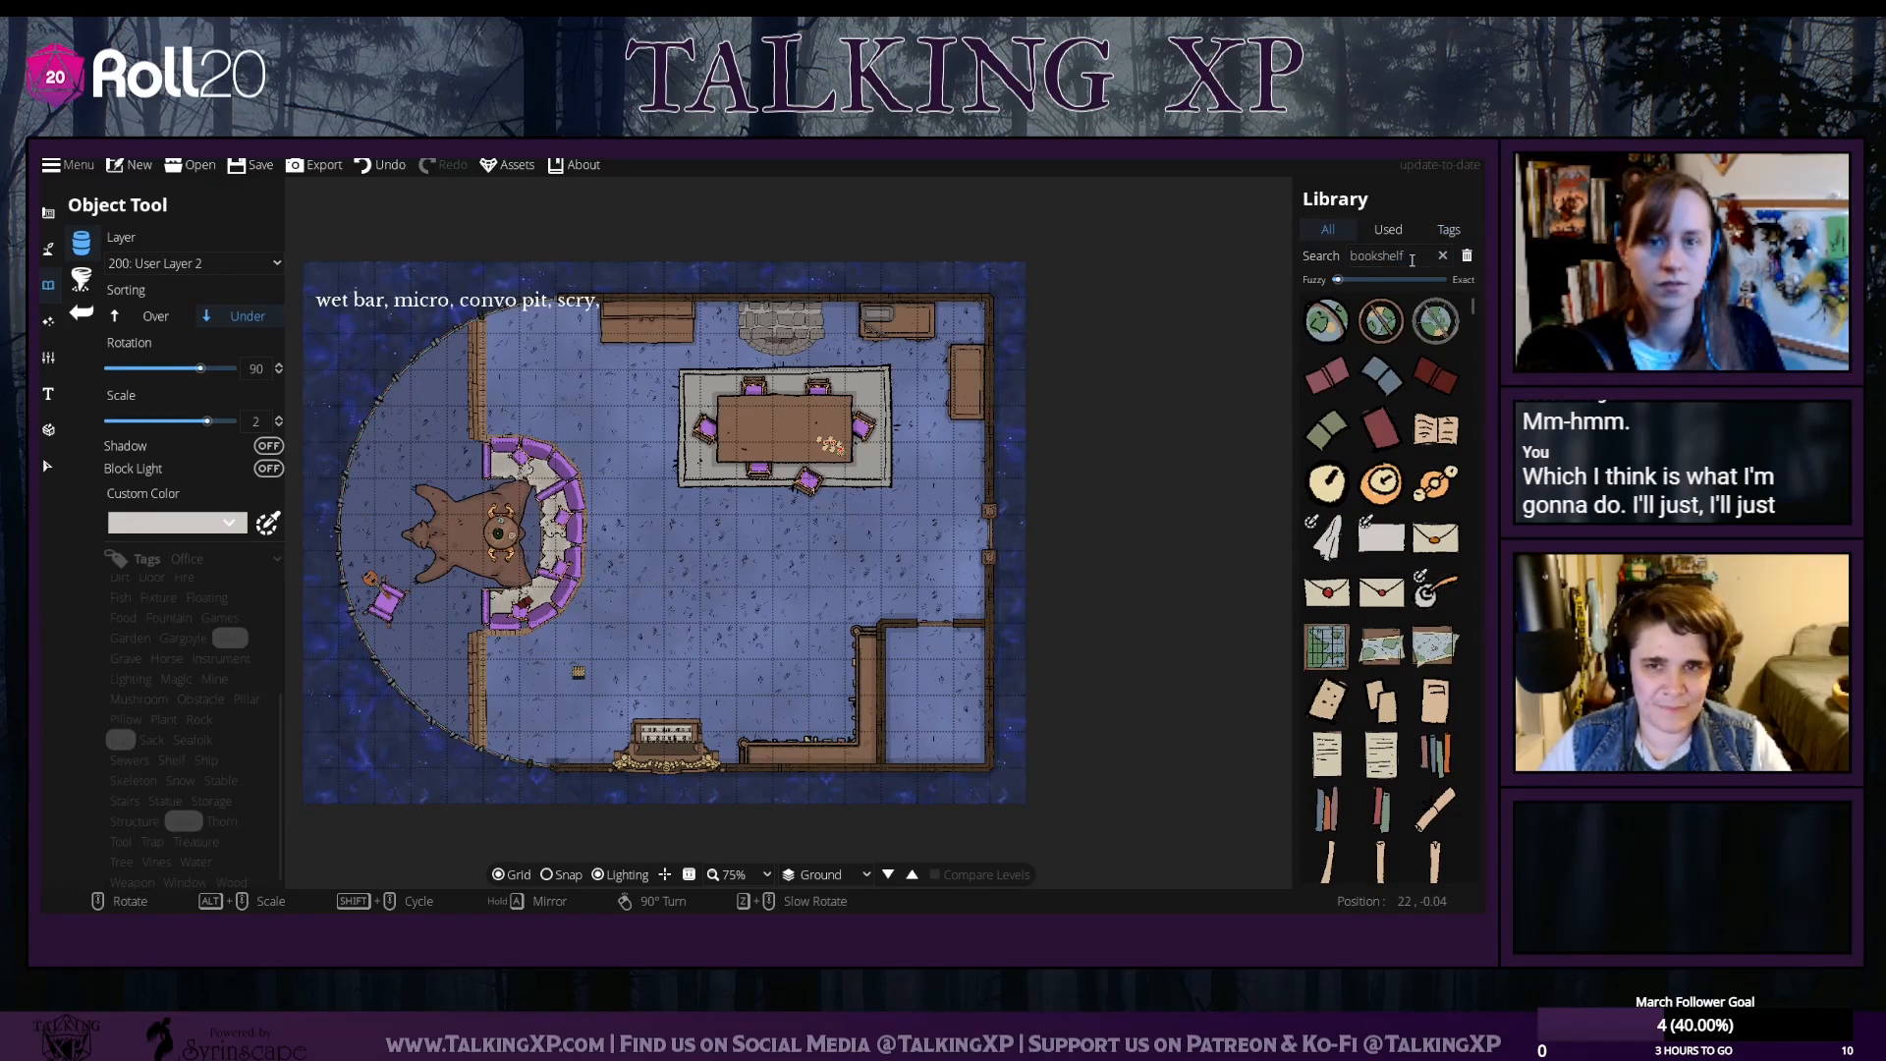
type("toilet")
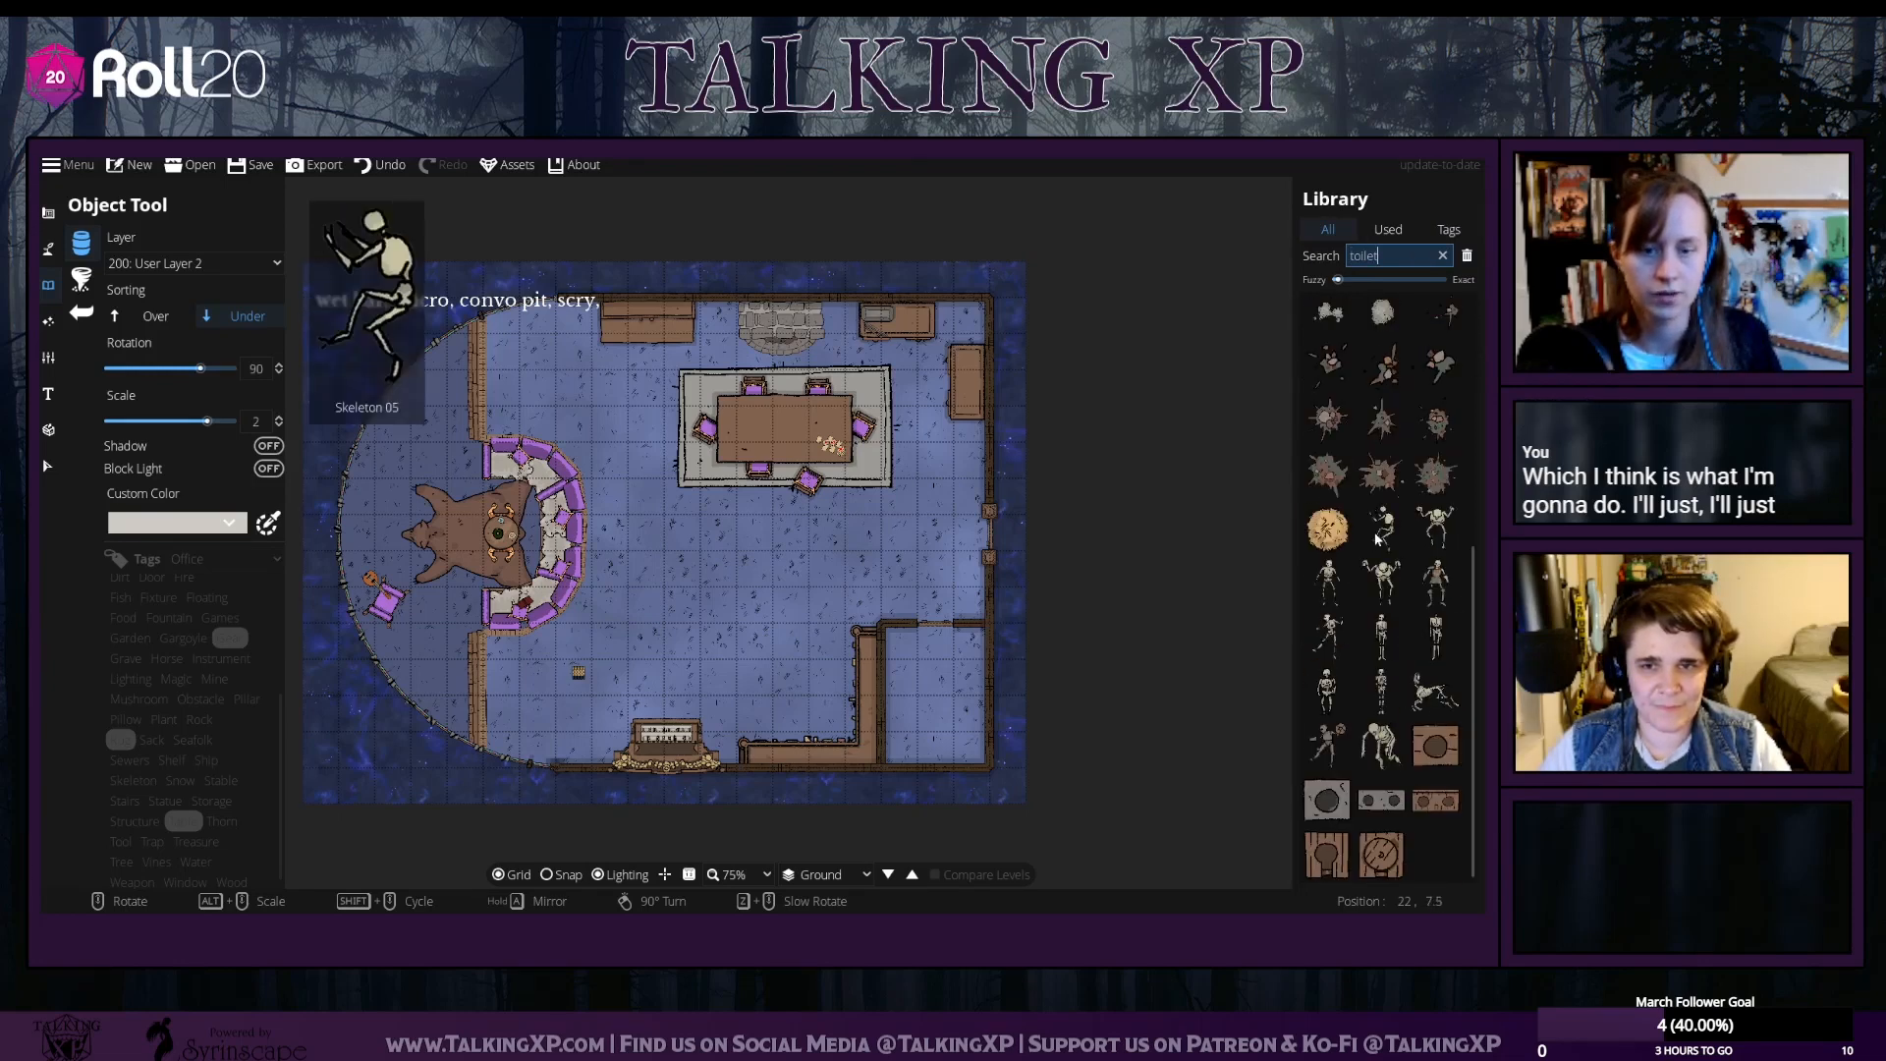
left_click(1327, 855)
left_click(1381, 854)
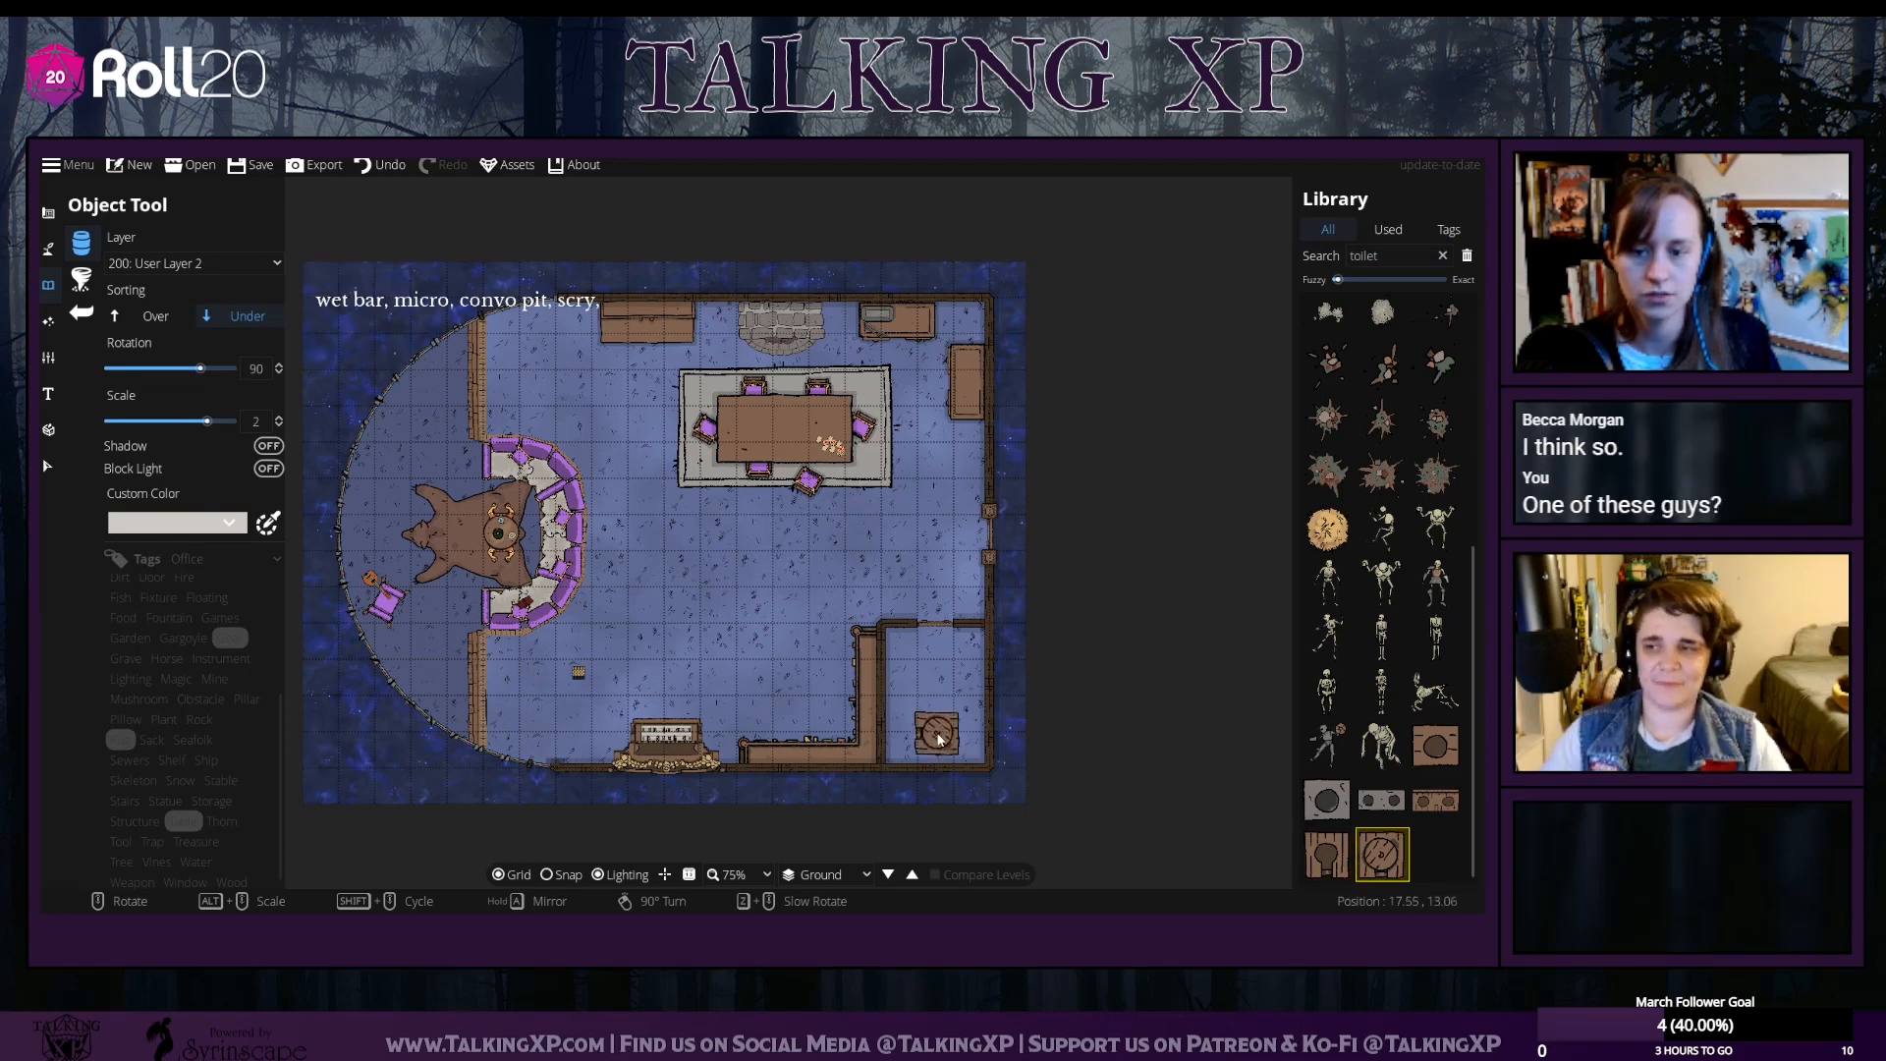
scroll(938, 739, "down", 2)
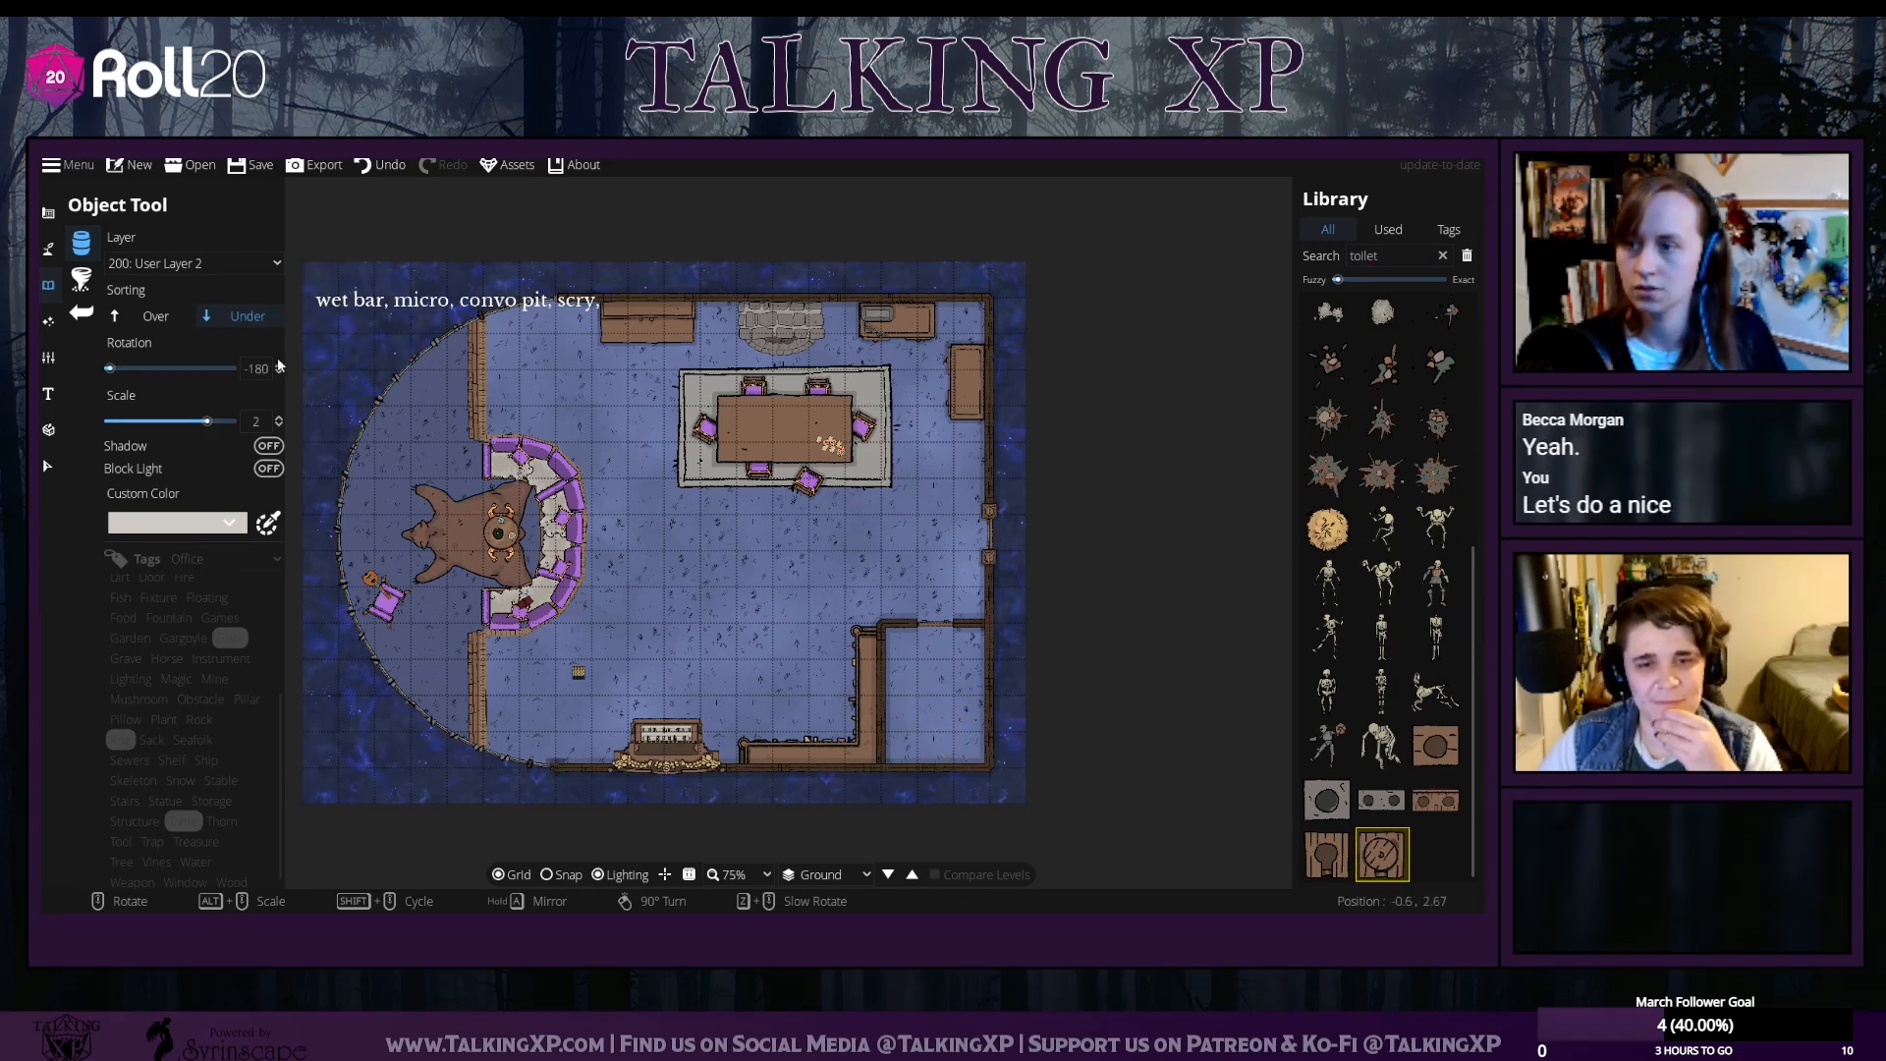
left_click_drag(269, 424, 238, 423)
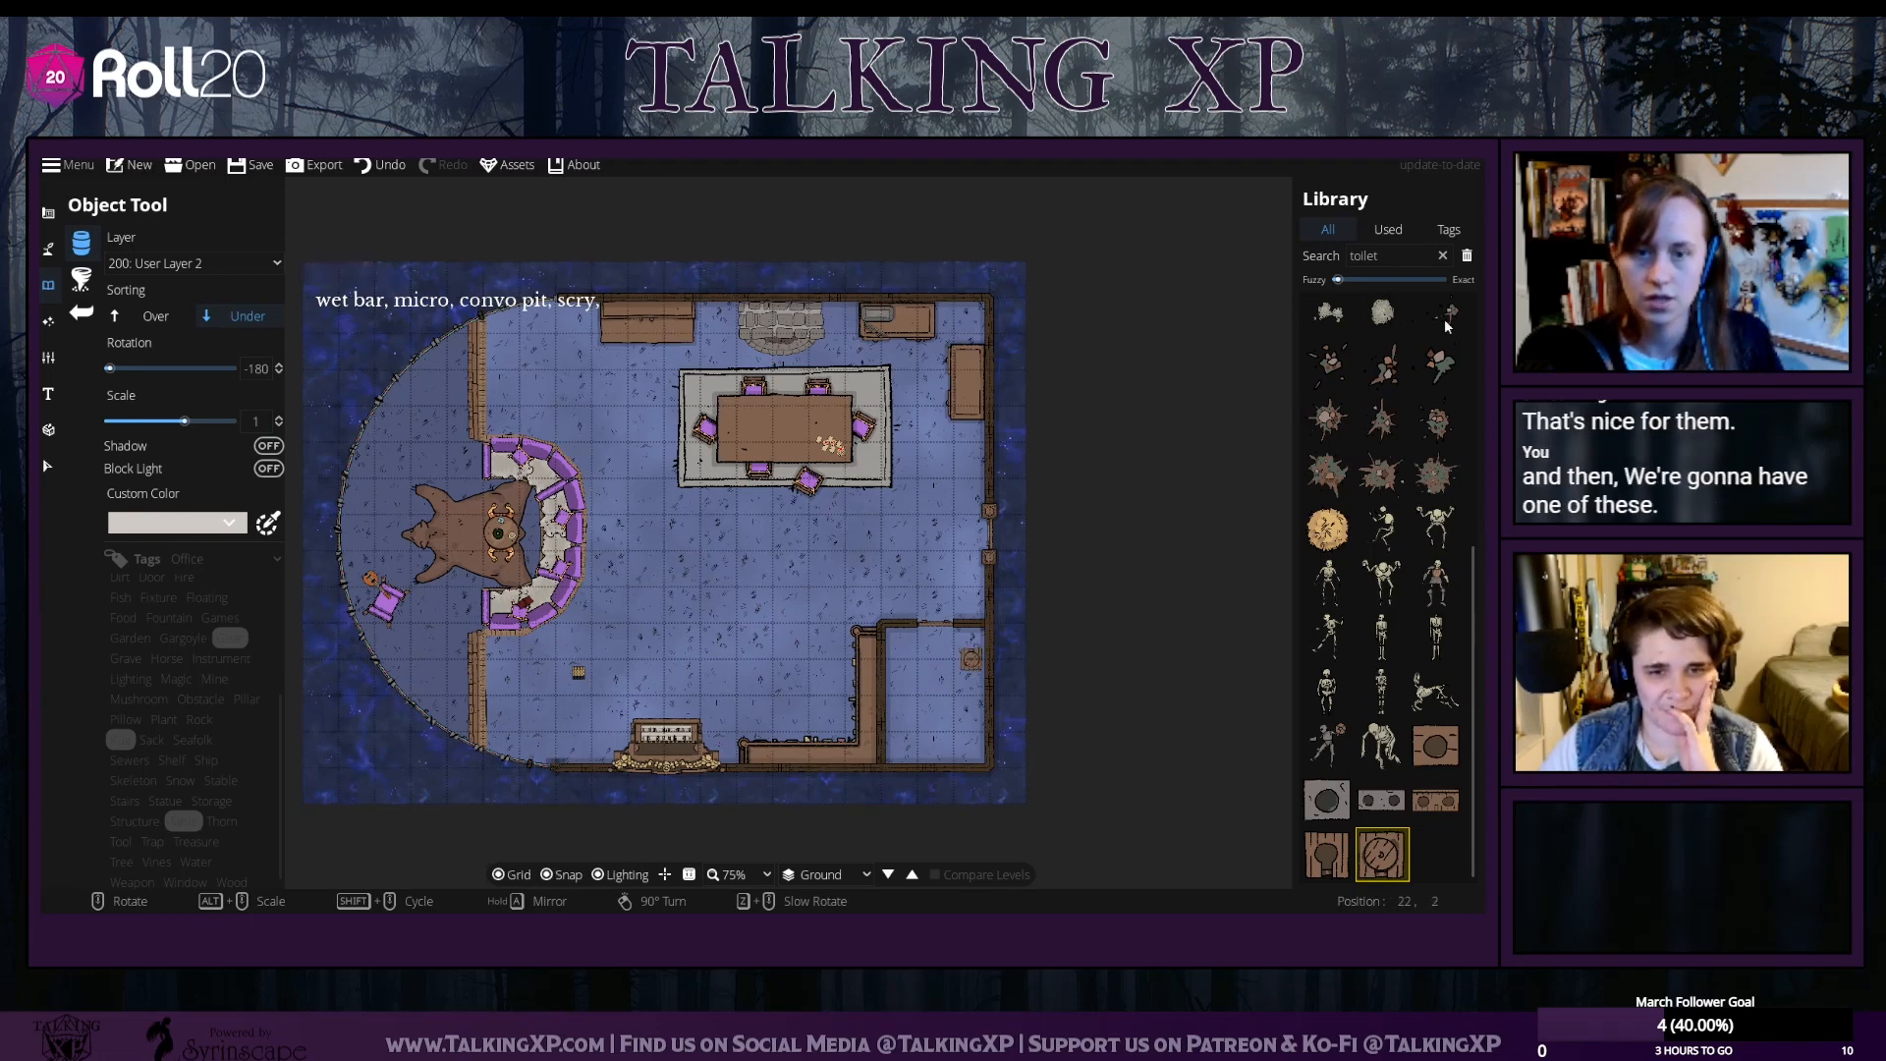
Search all objects for "bath" and place Bathtub 01 along the bathroom's lower wall at rotation -180, scale 1.7, with its shadow on
mouse_move(1377, 309)
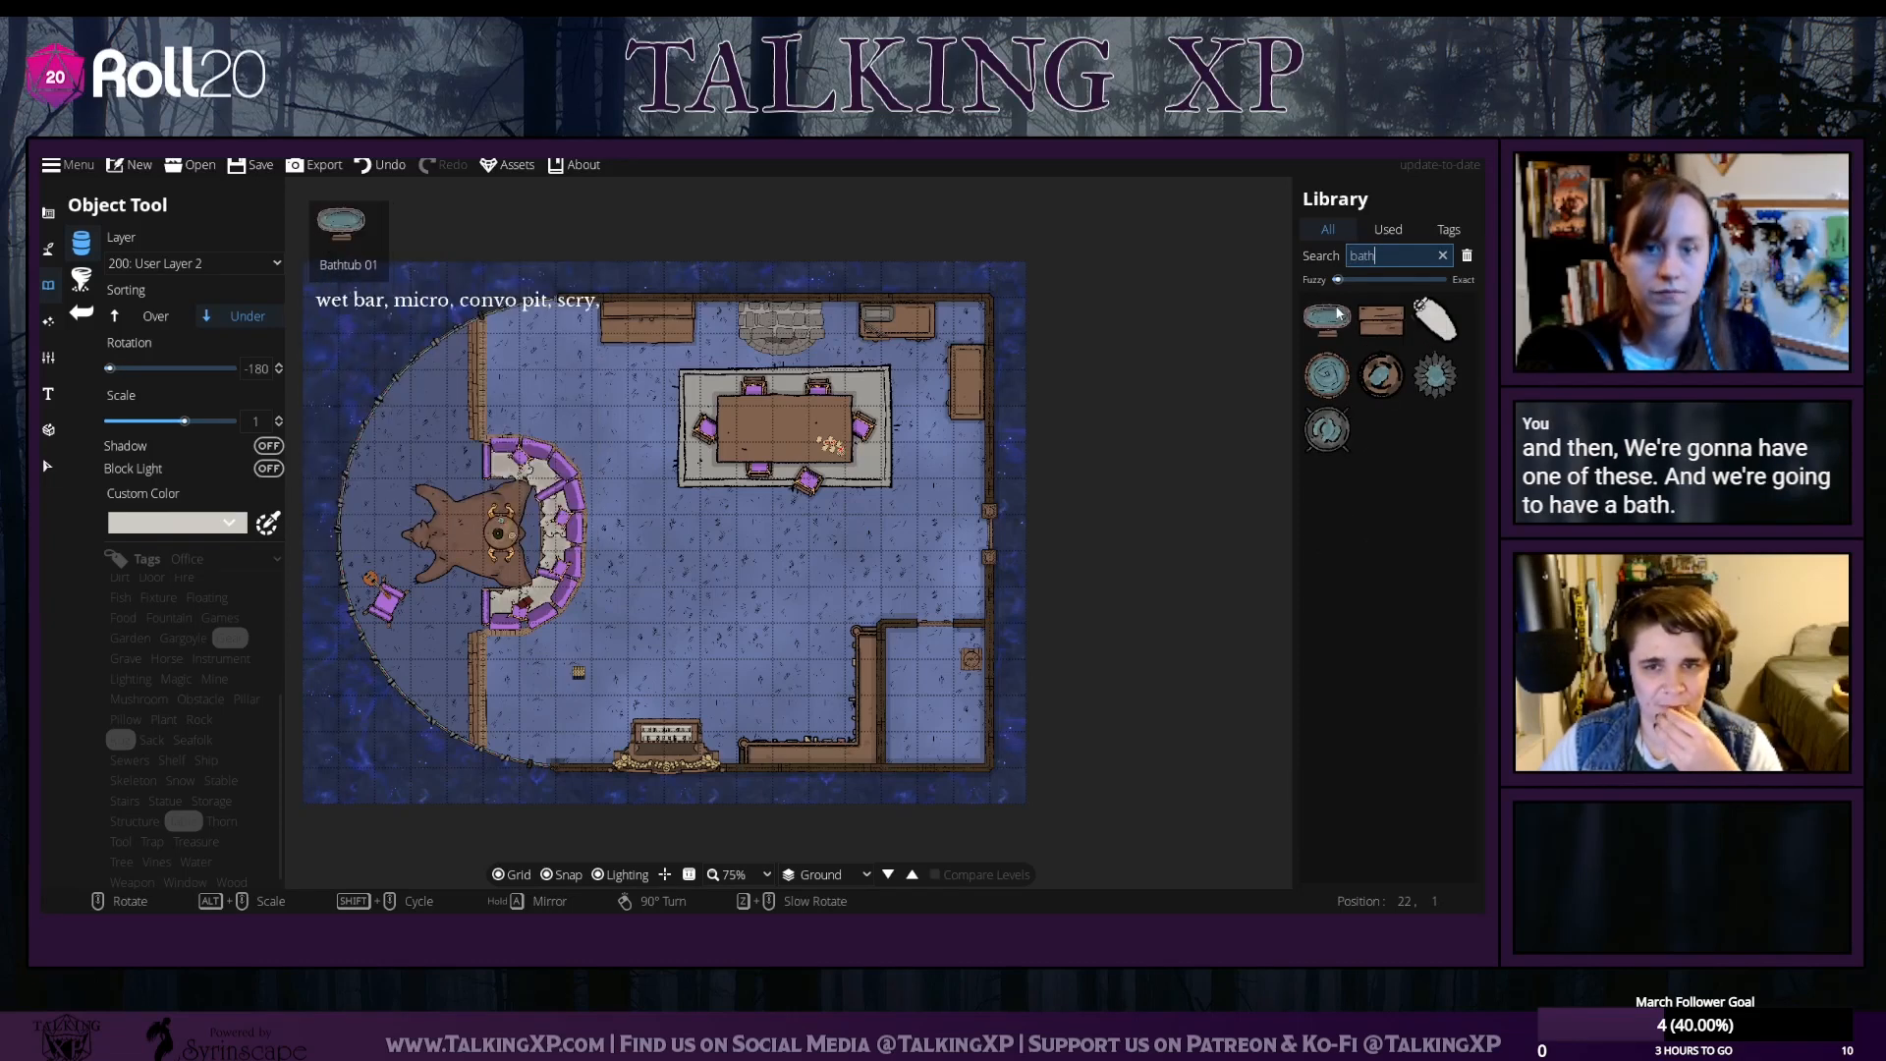
left_click(1338, 313)
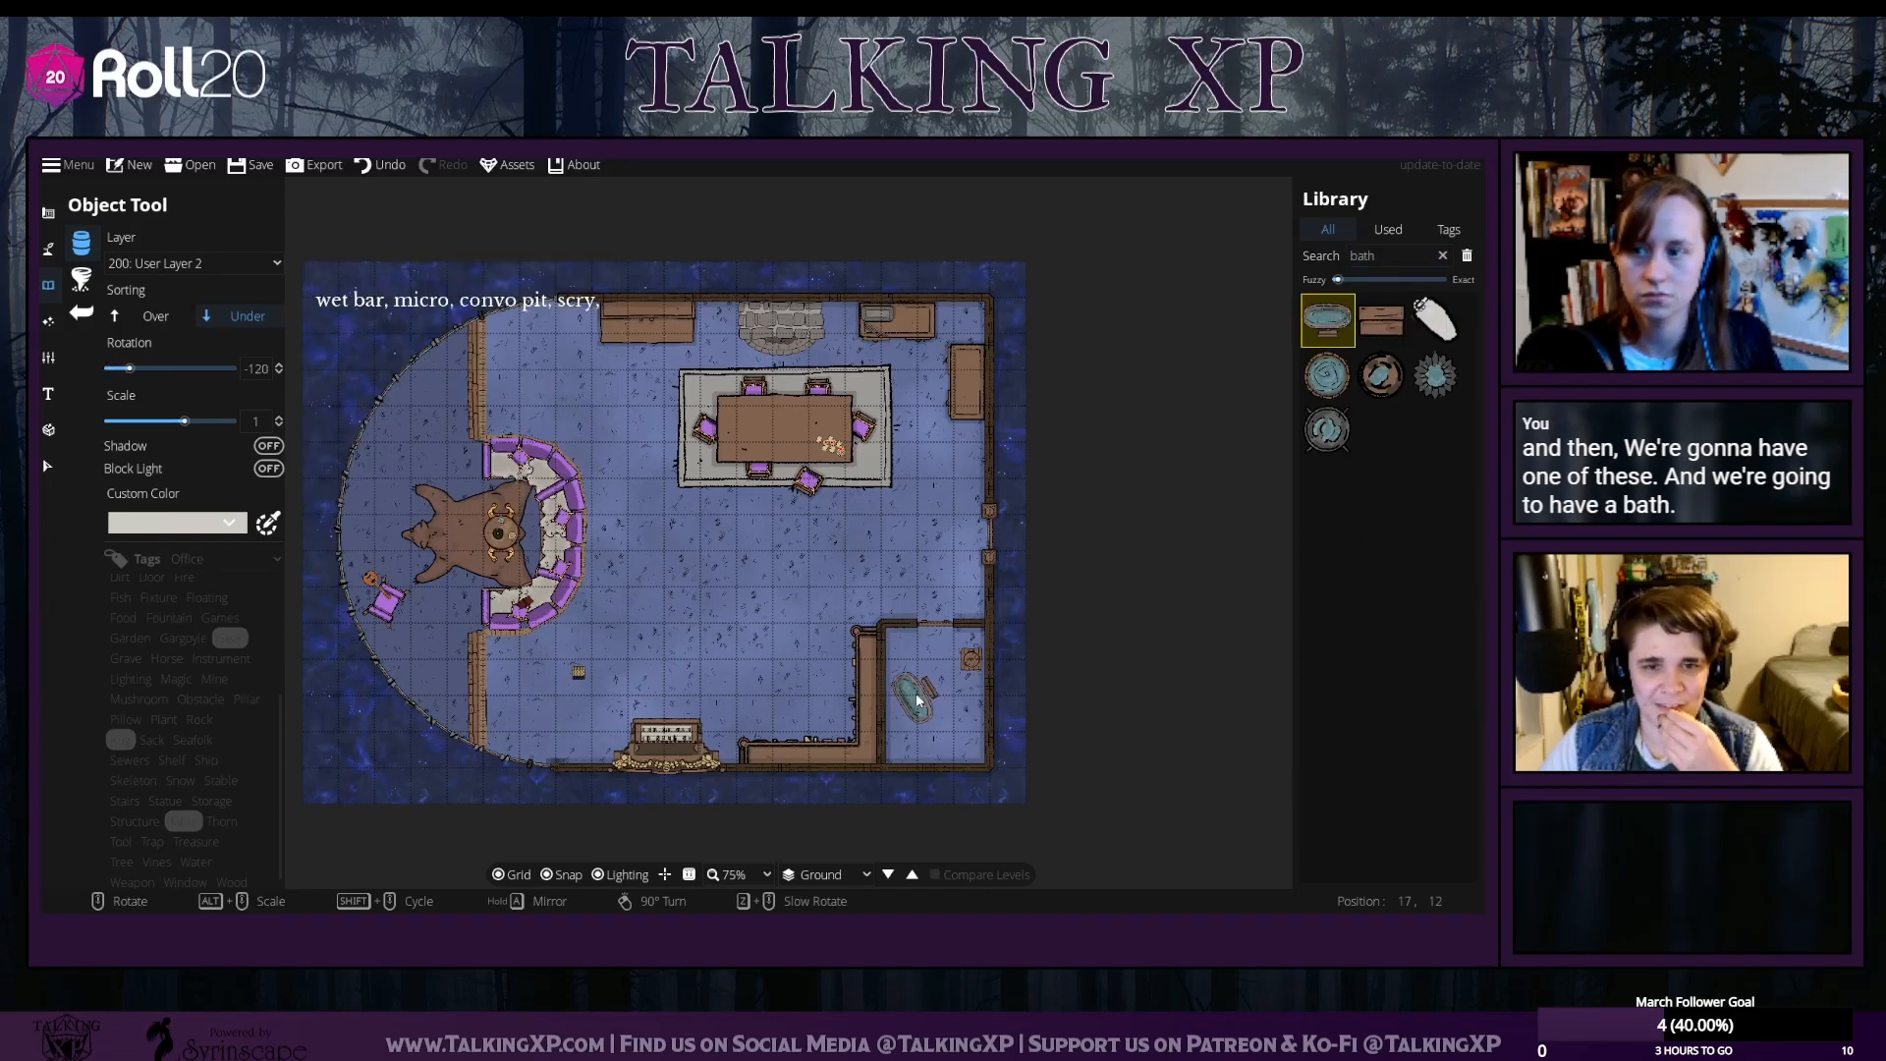
scroll(918, 700, "up", 1)
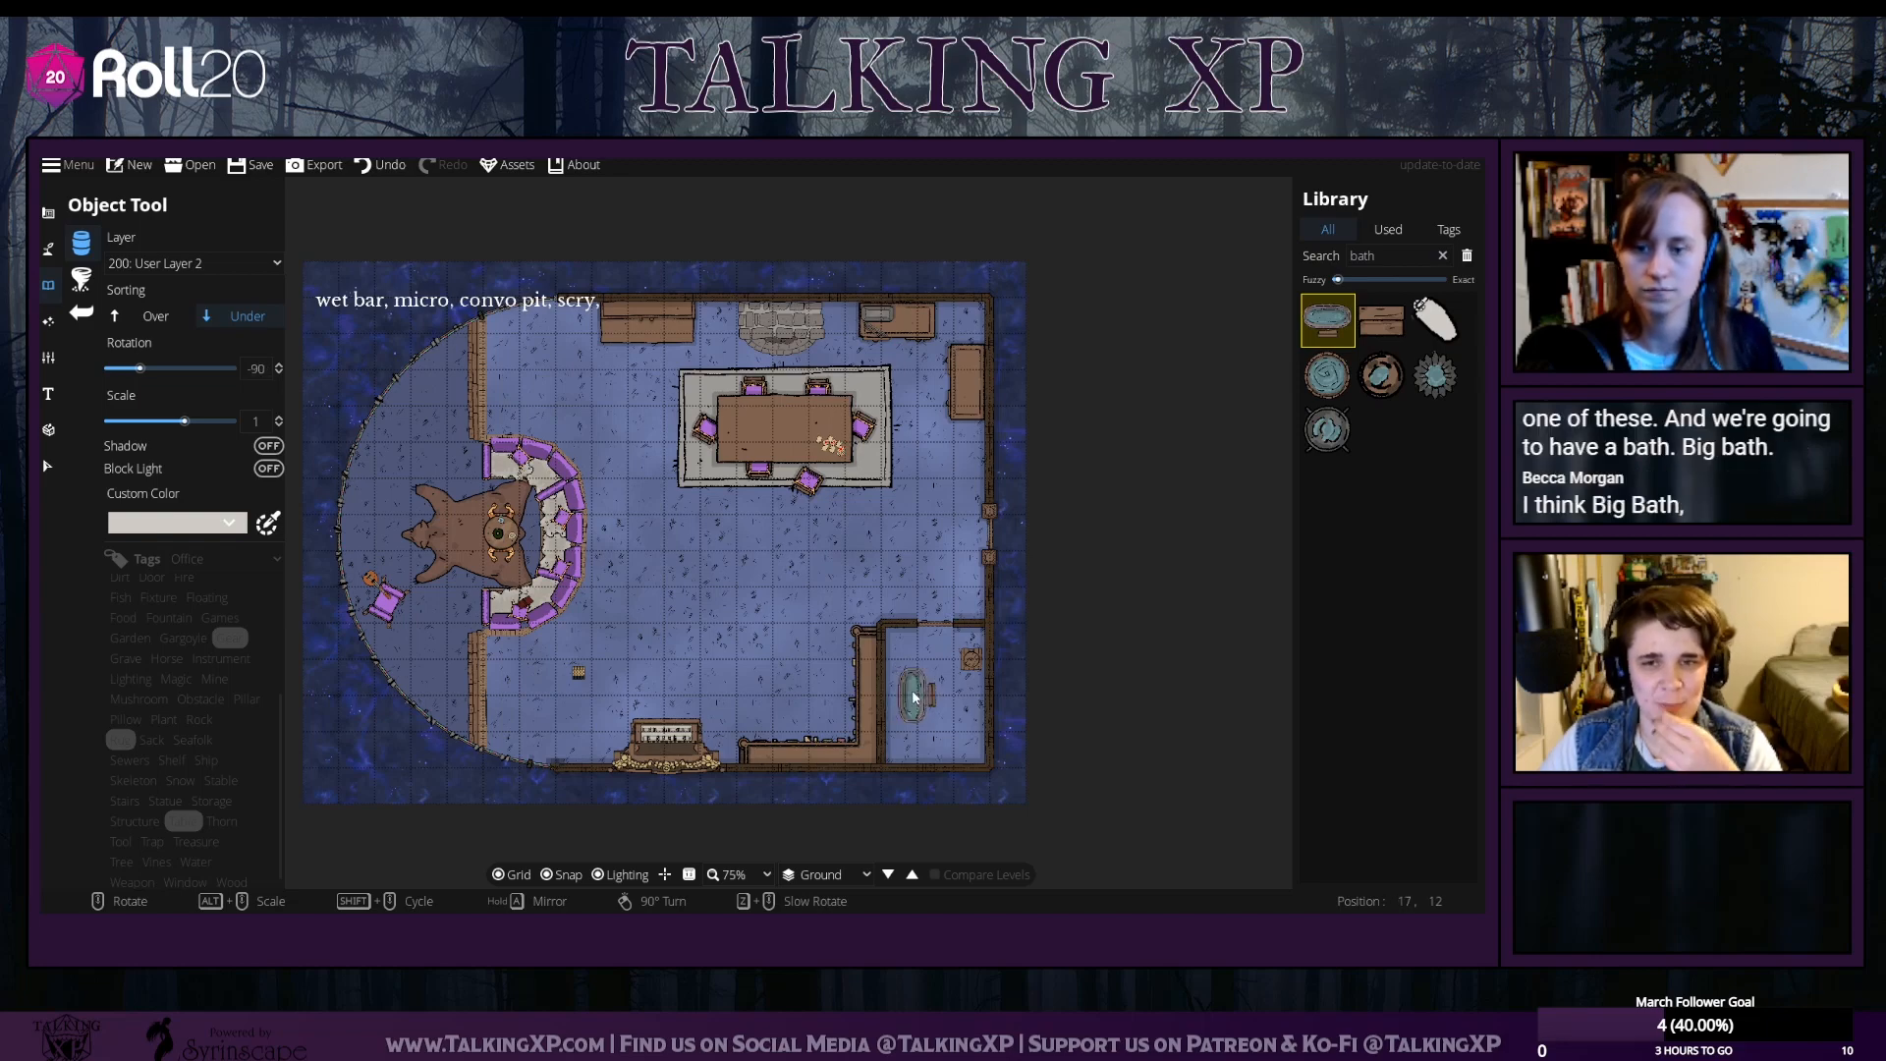
scroll(915, 697, "up", 2)
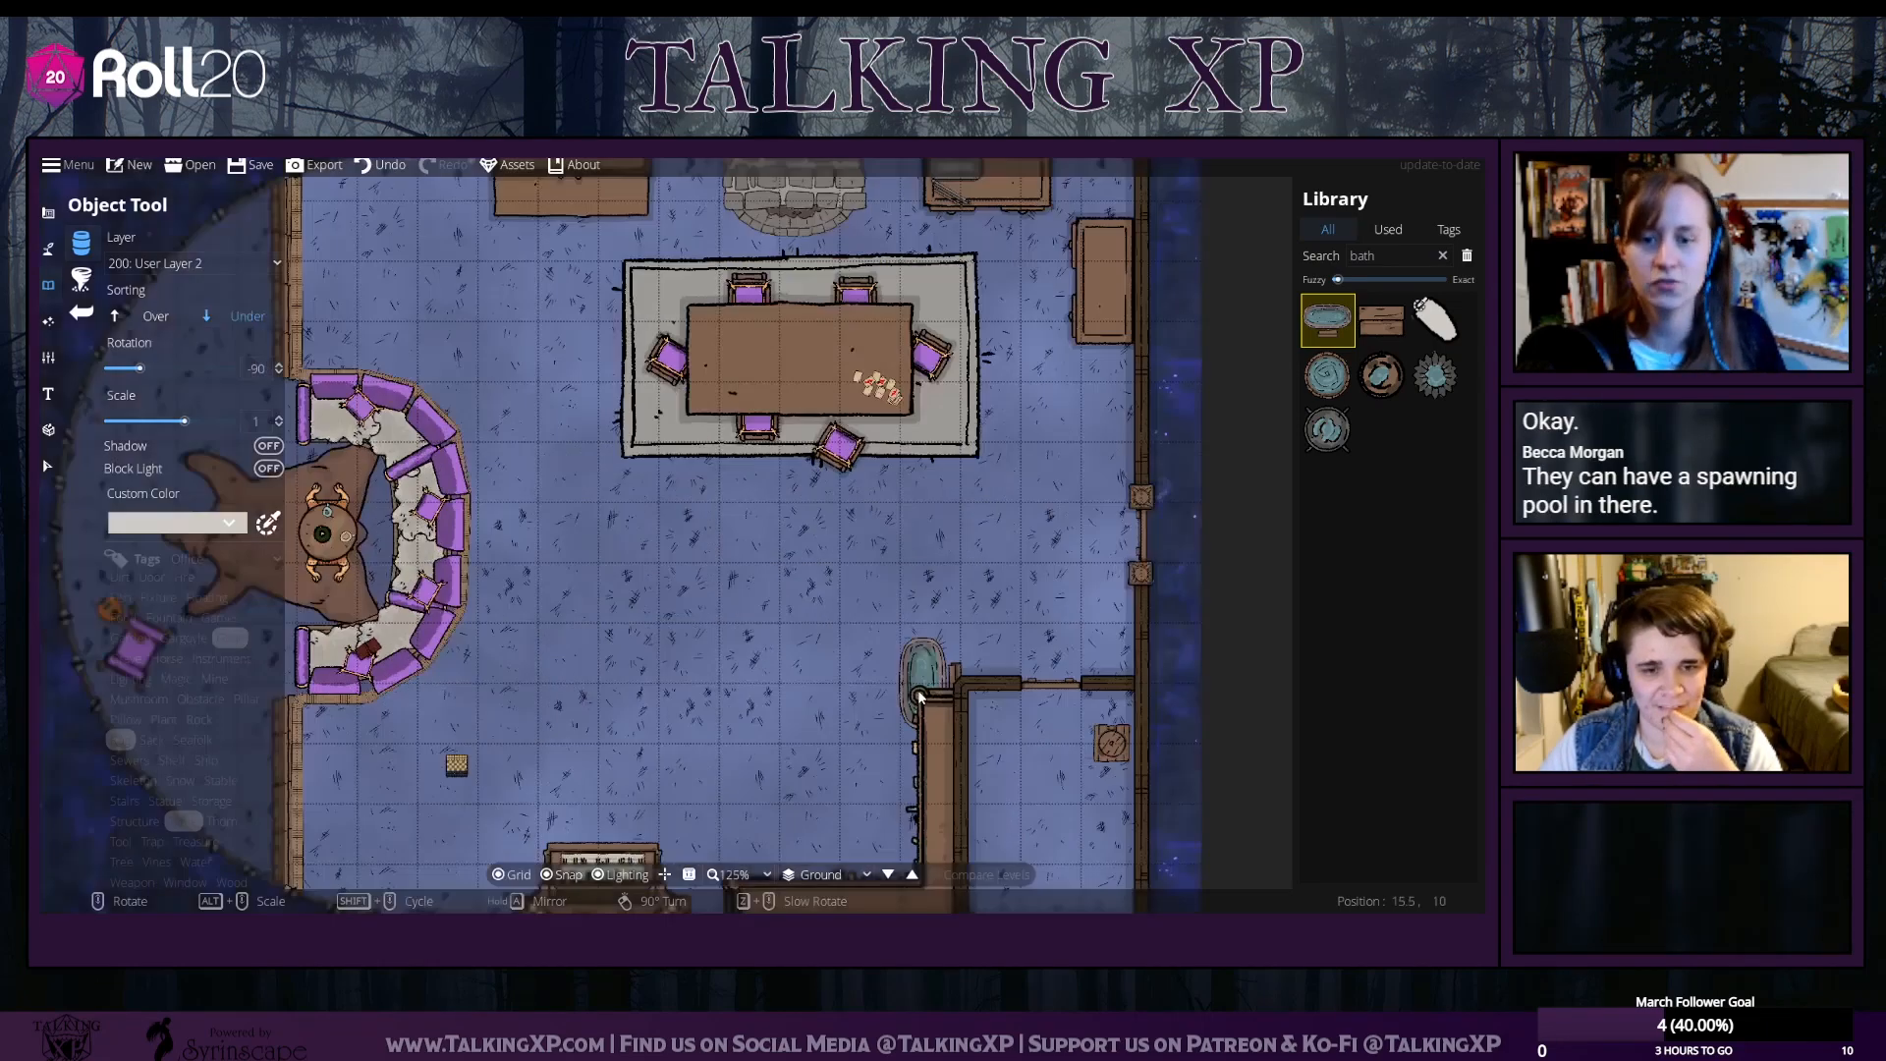
left_click_drag(1014, 743, 951, 546)
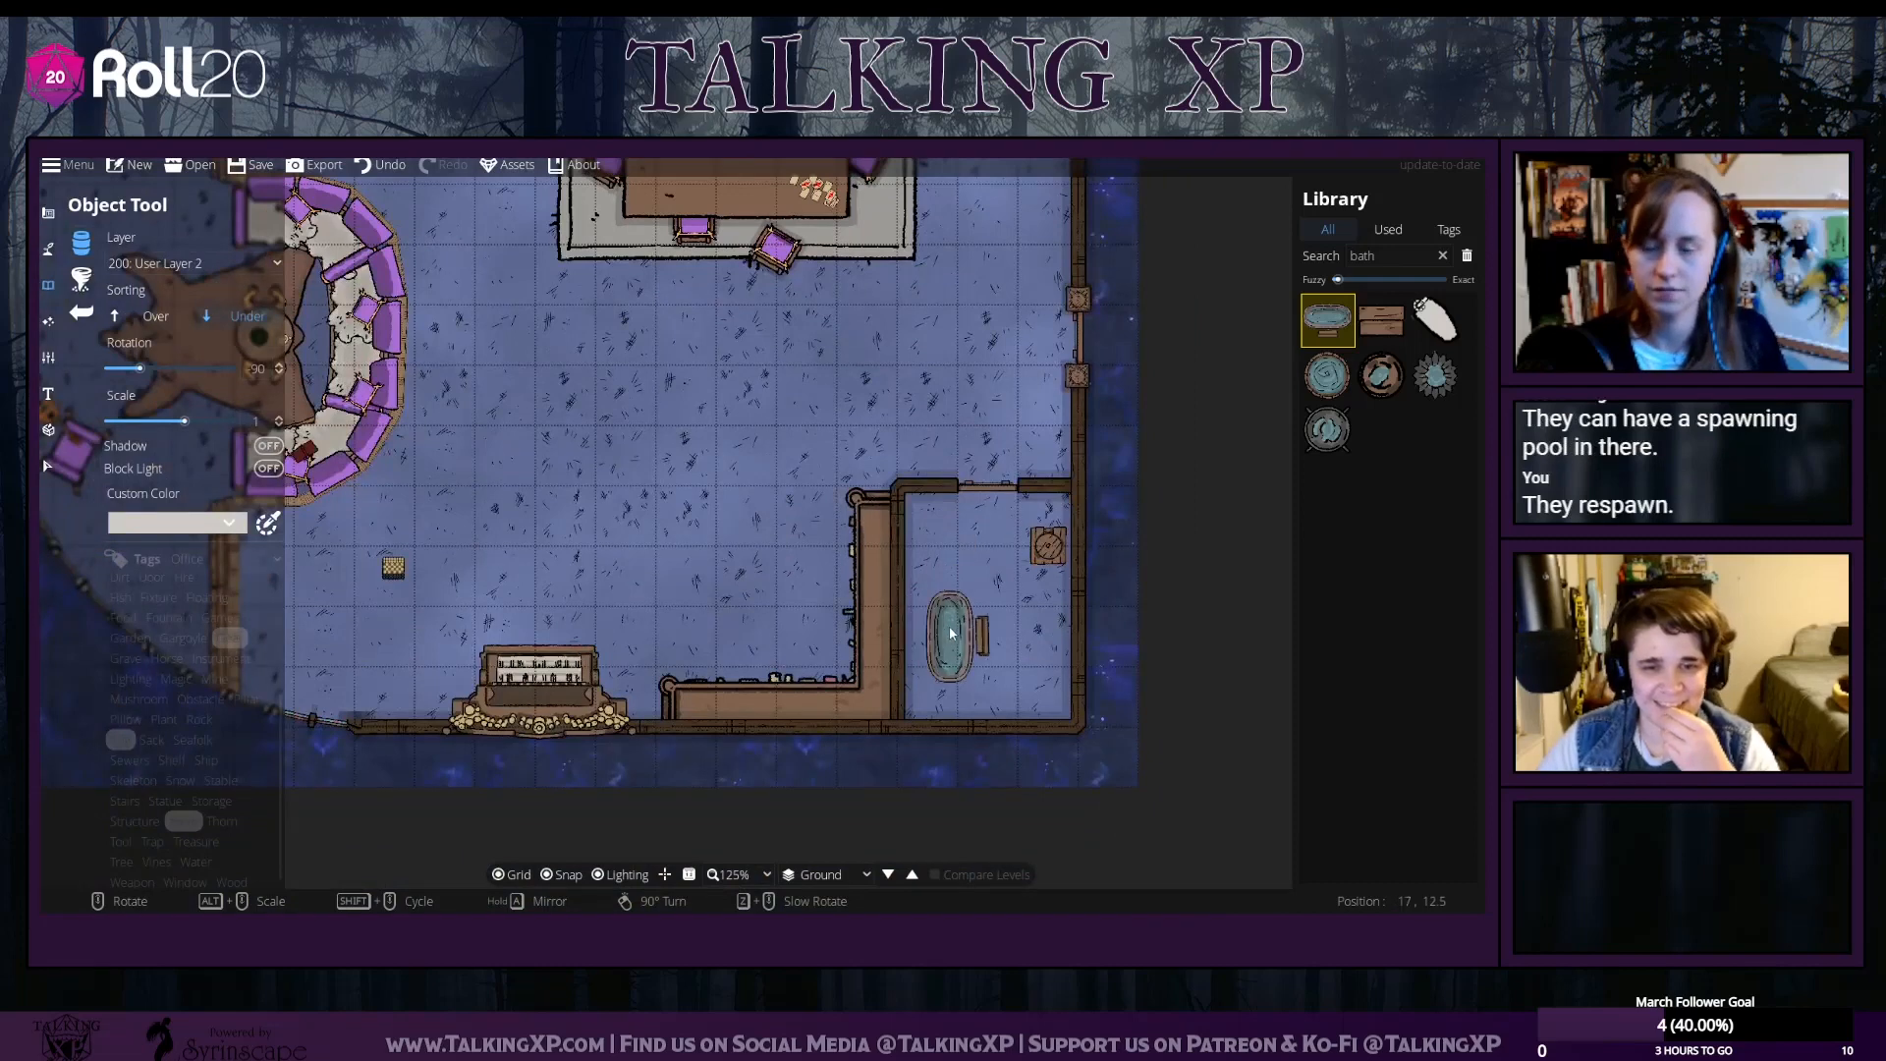
scroll(952, 621, "up", 3, "alt")
scroll(956, 629, "up", 1, "alt")
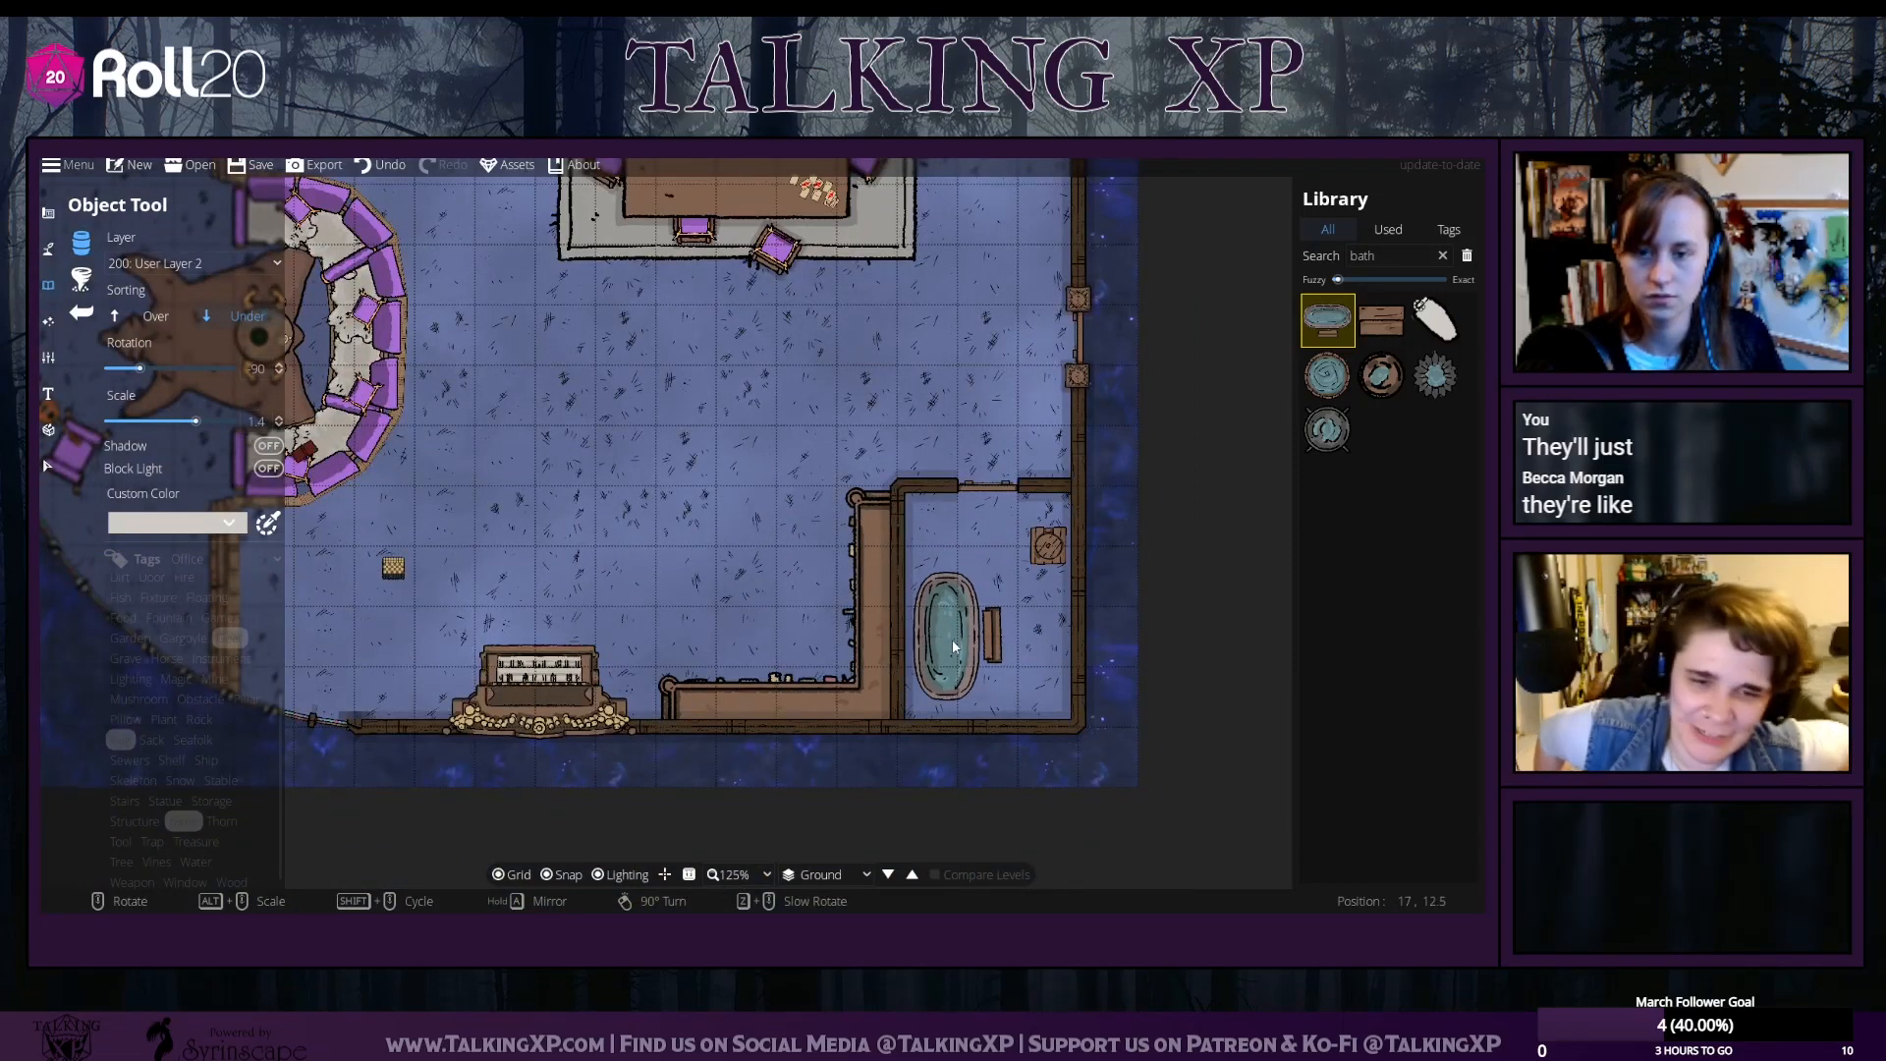
scroll(952, 639, "down", 7)
scroll(979, 663, "down", 1)
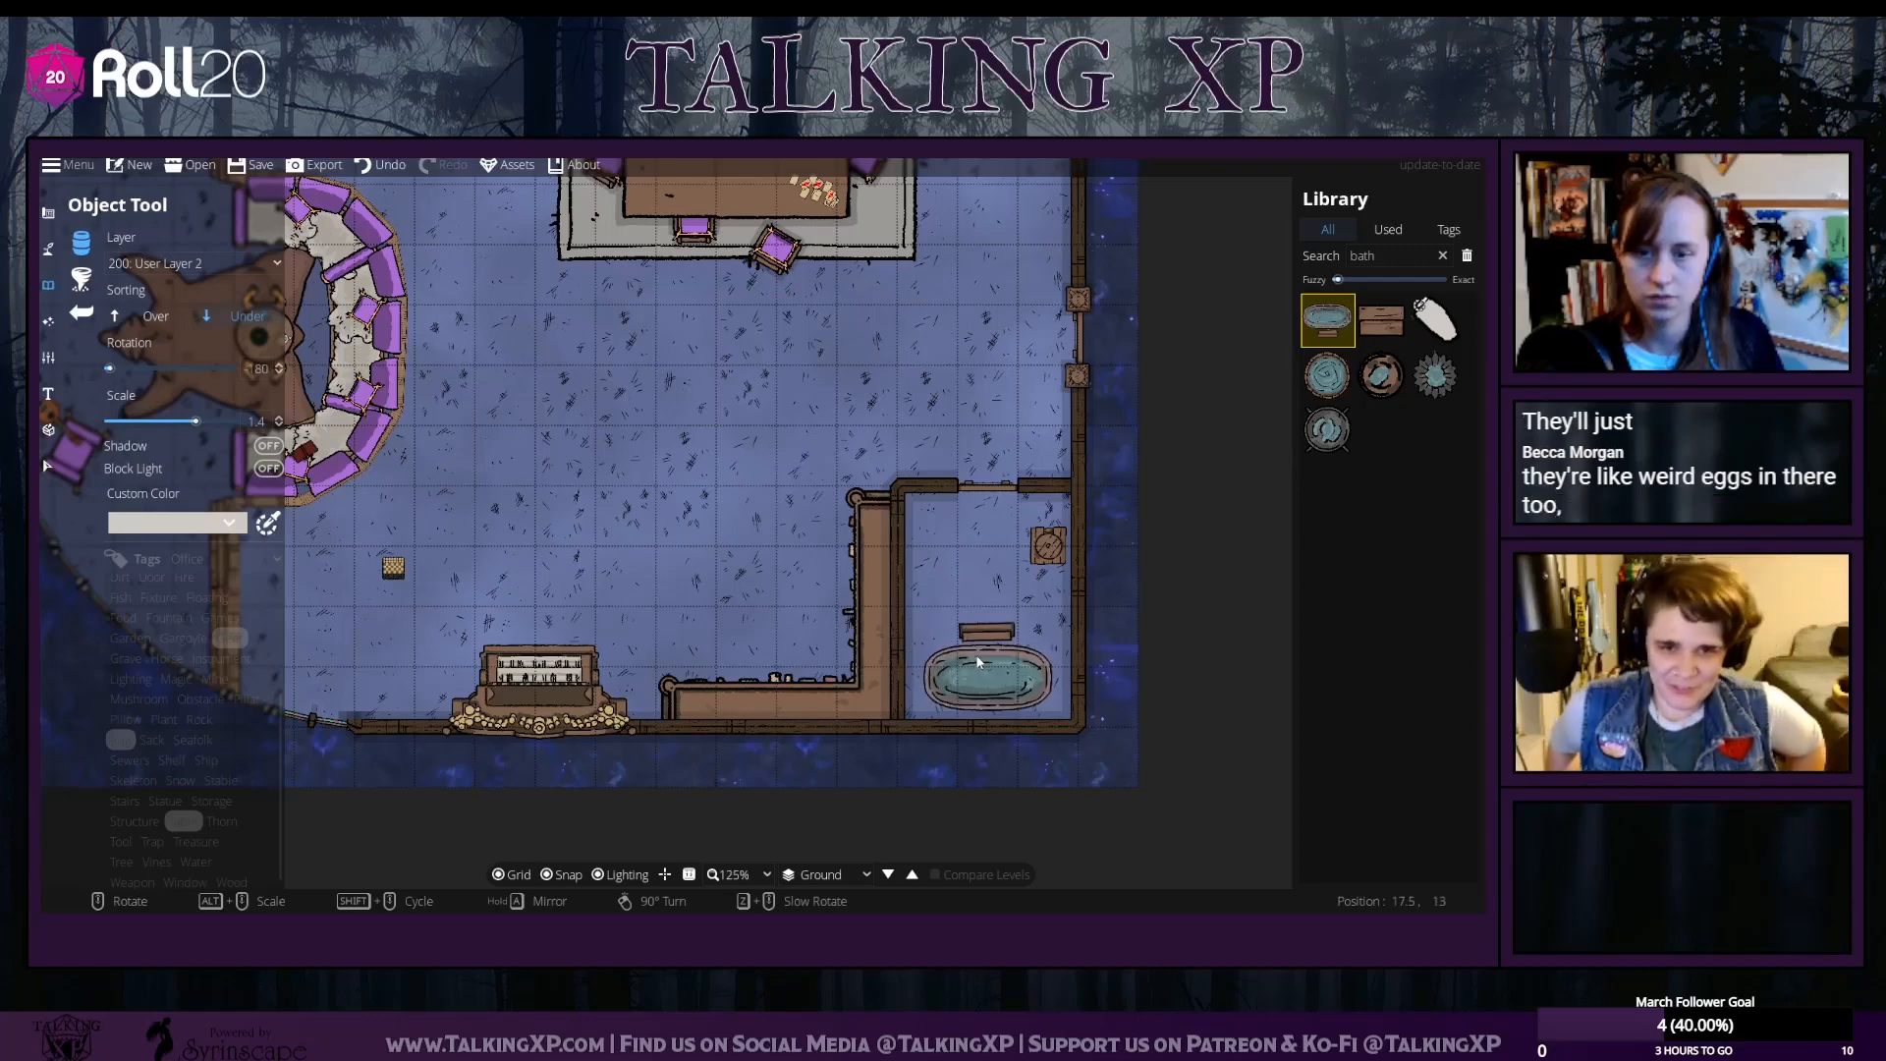
scroll(979, 663, "up", 1, "alt")
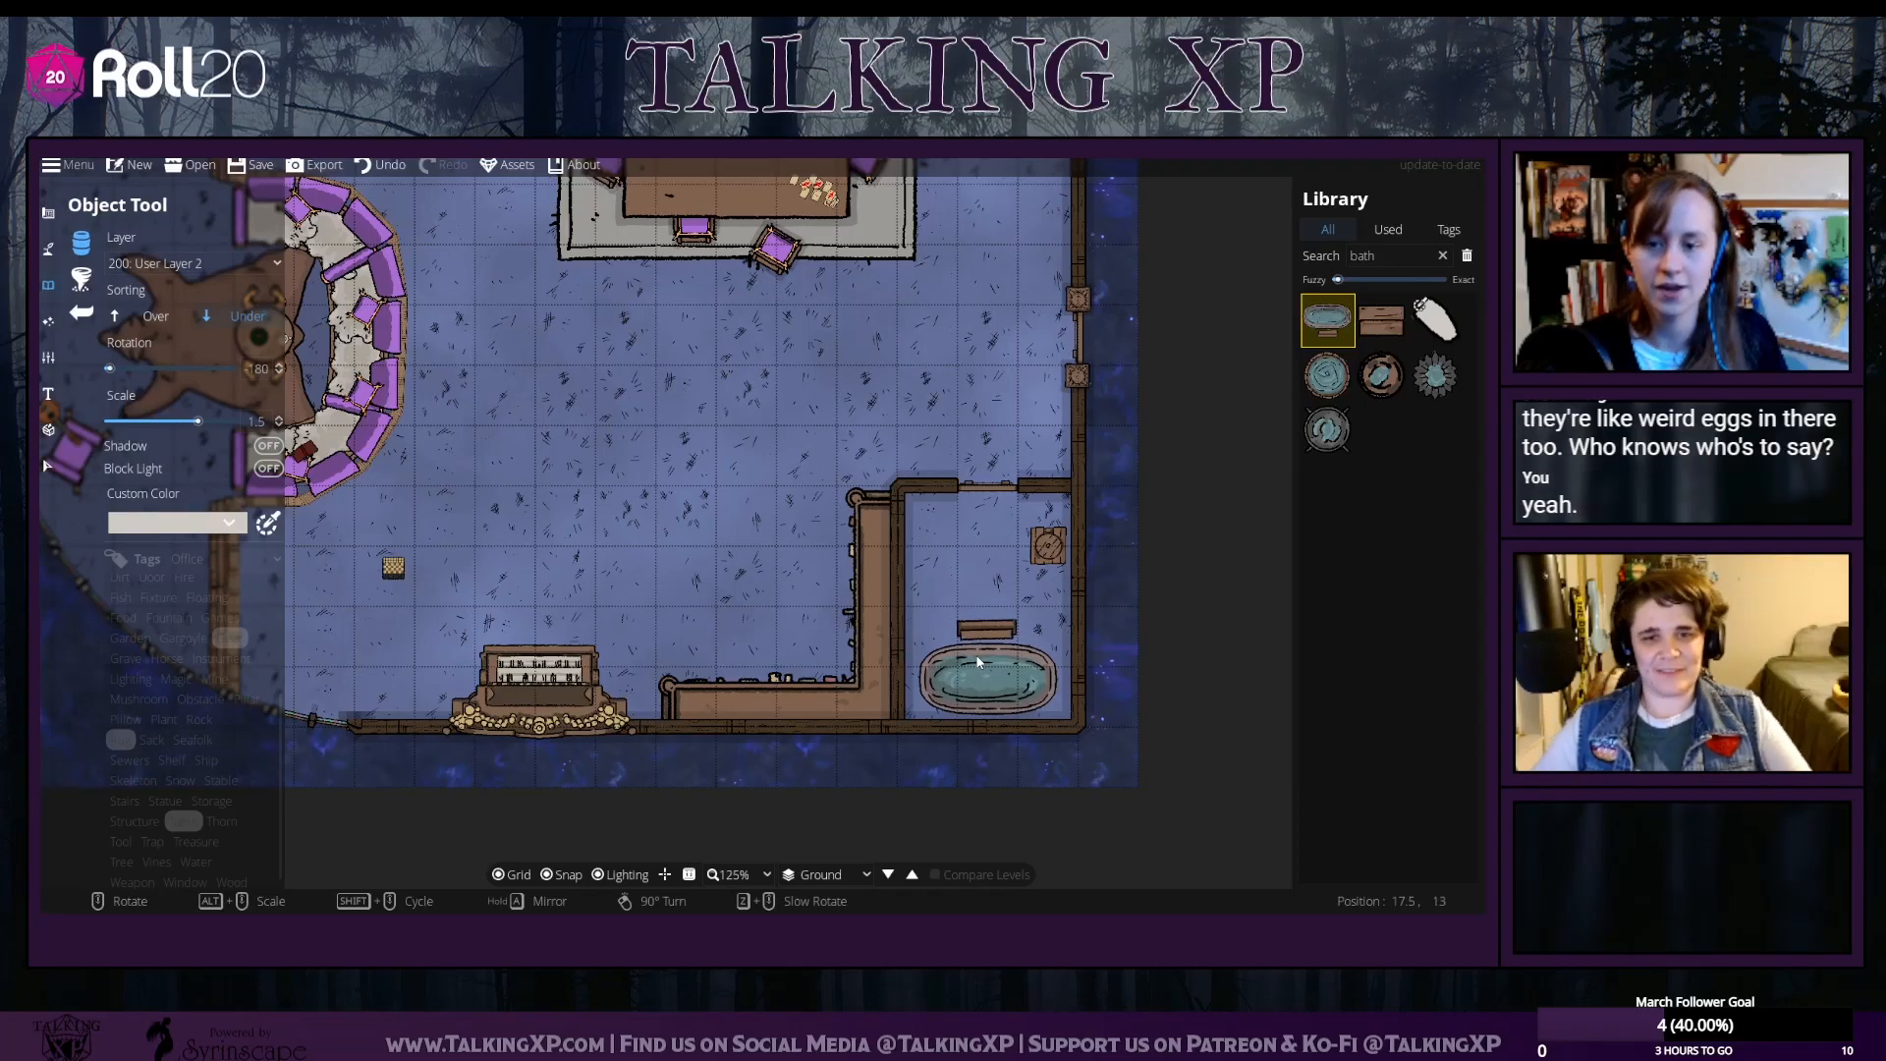
left_click(268, 445)
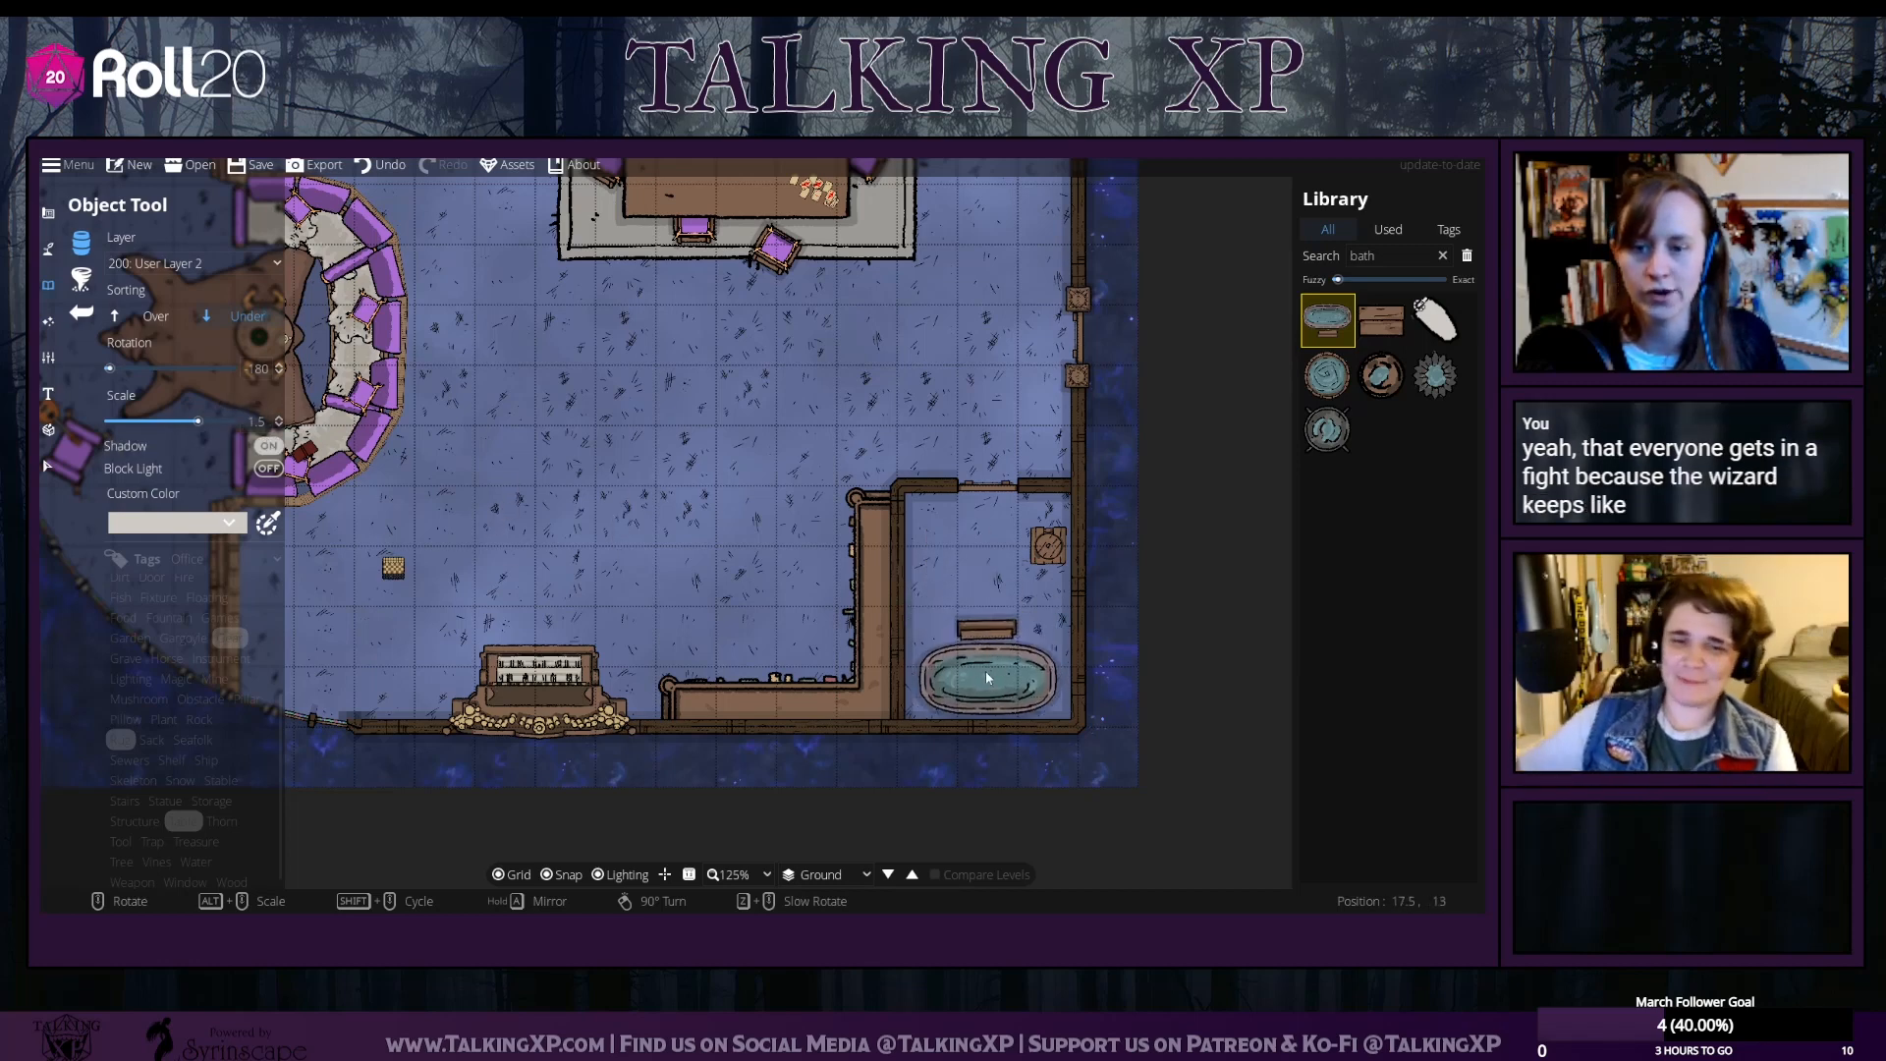
scroll(987, 670, "up", 2, "alt")
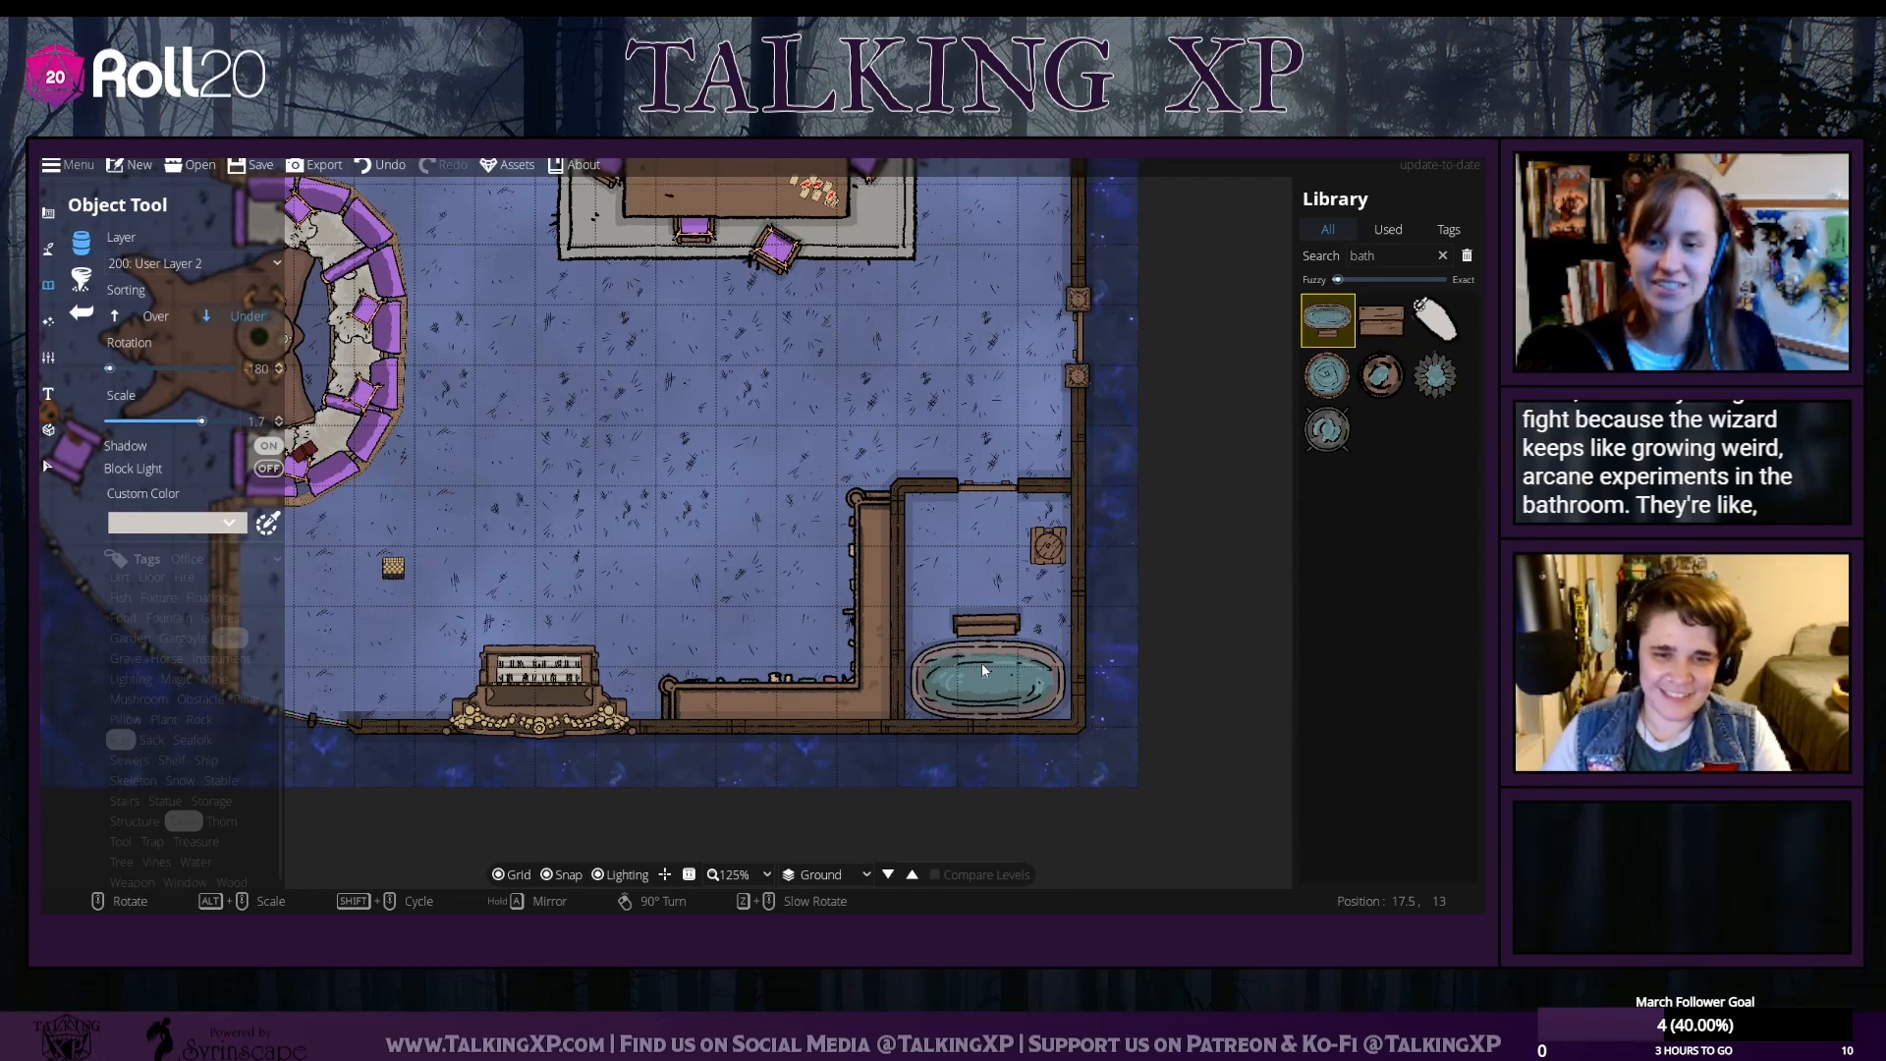
left_click(981, 663)
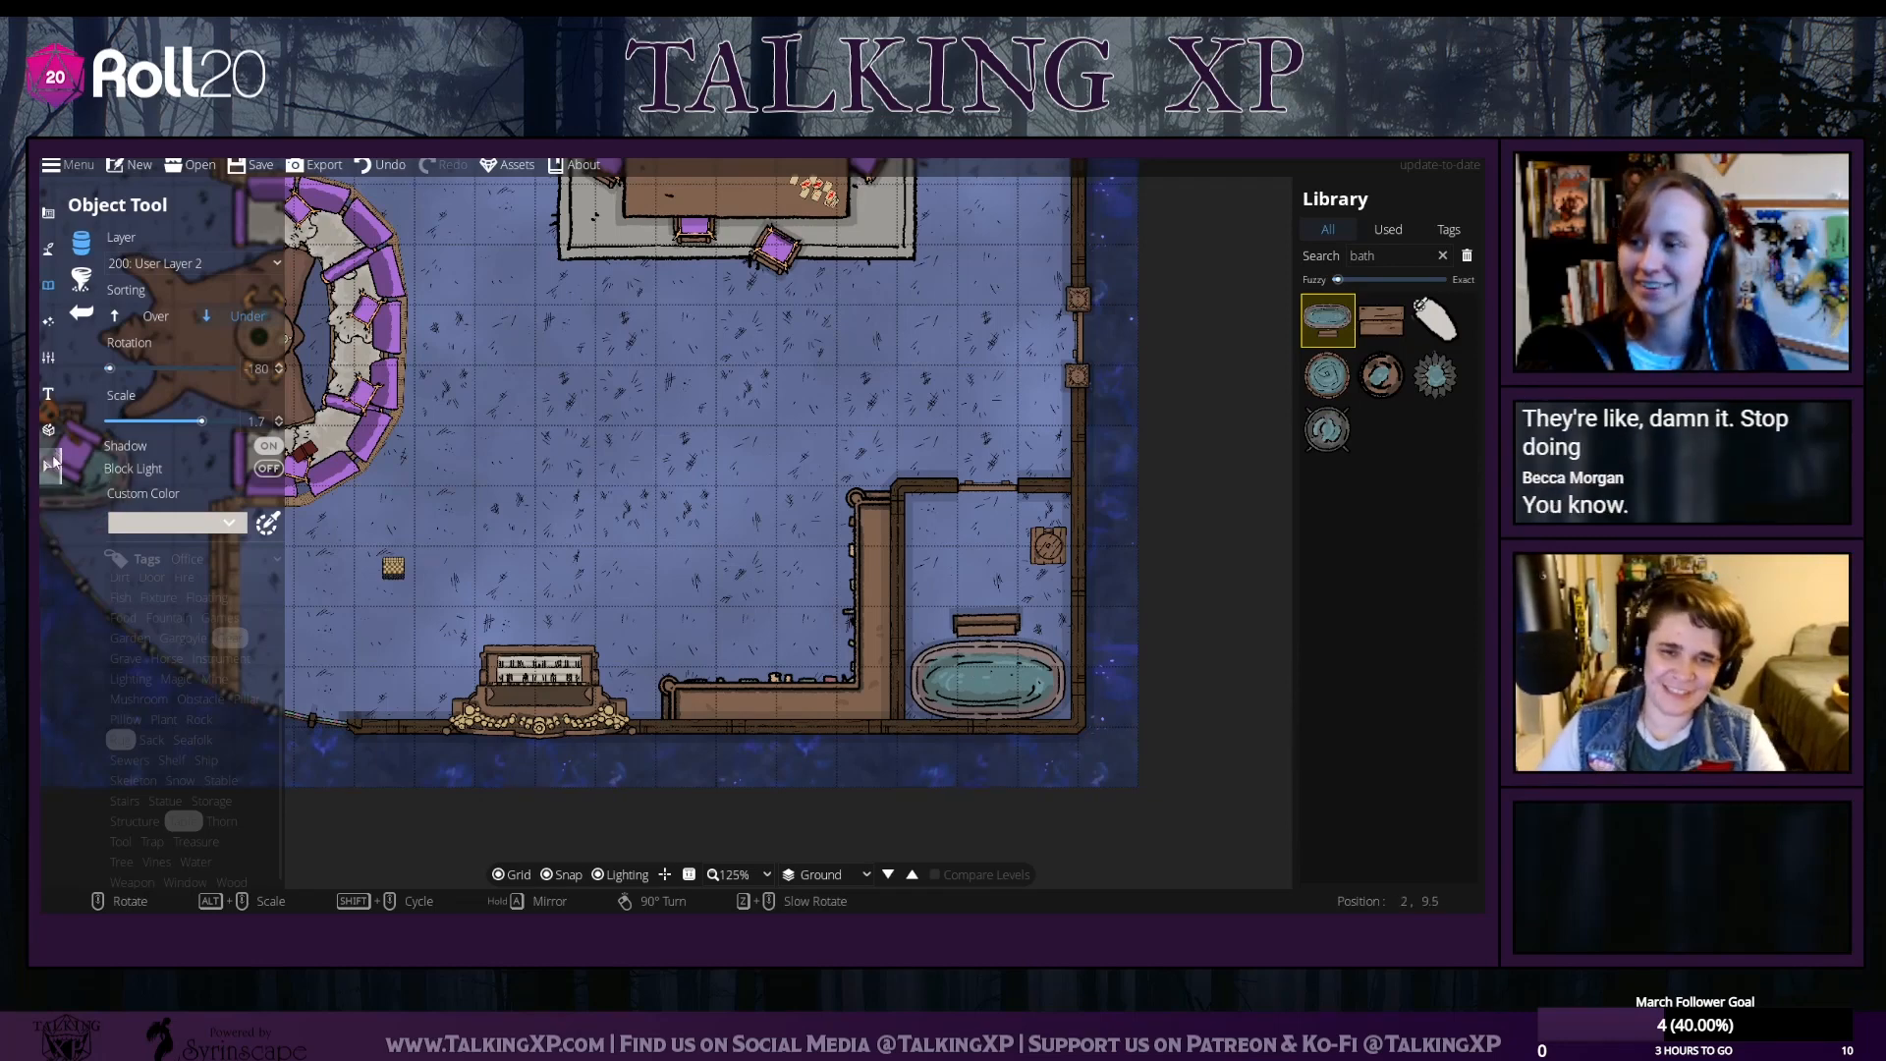
Turn on the toilet's shadow and move it slightly down along the bathroom's right-hand wall, keeping it square to the wall
left_click(51, 463)
left_click(1050, 548)
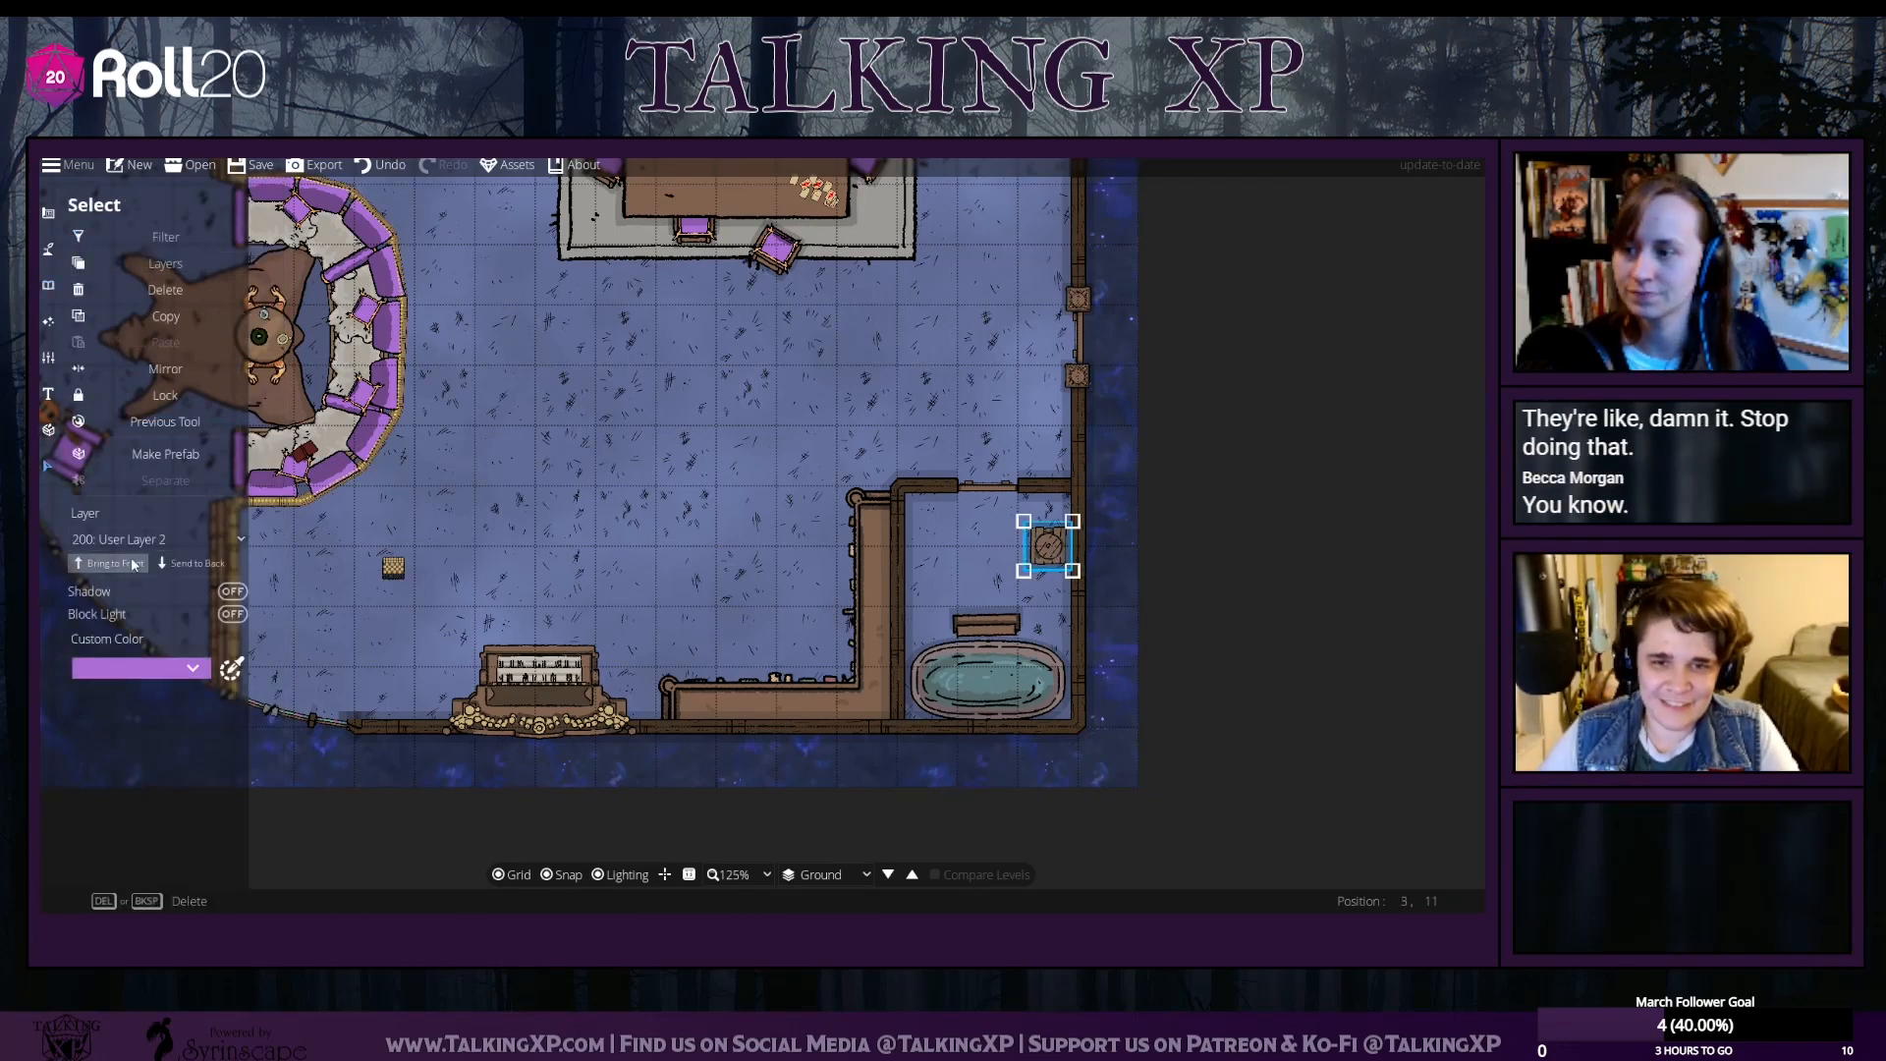
left_click(116, 590)
scroll(1043, 541, "down", 2)
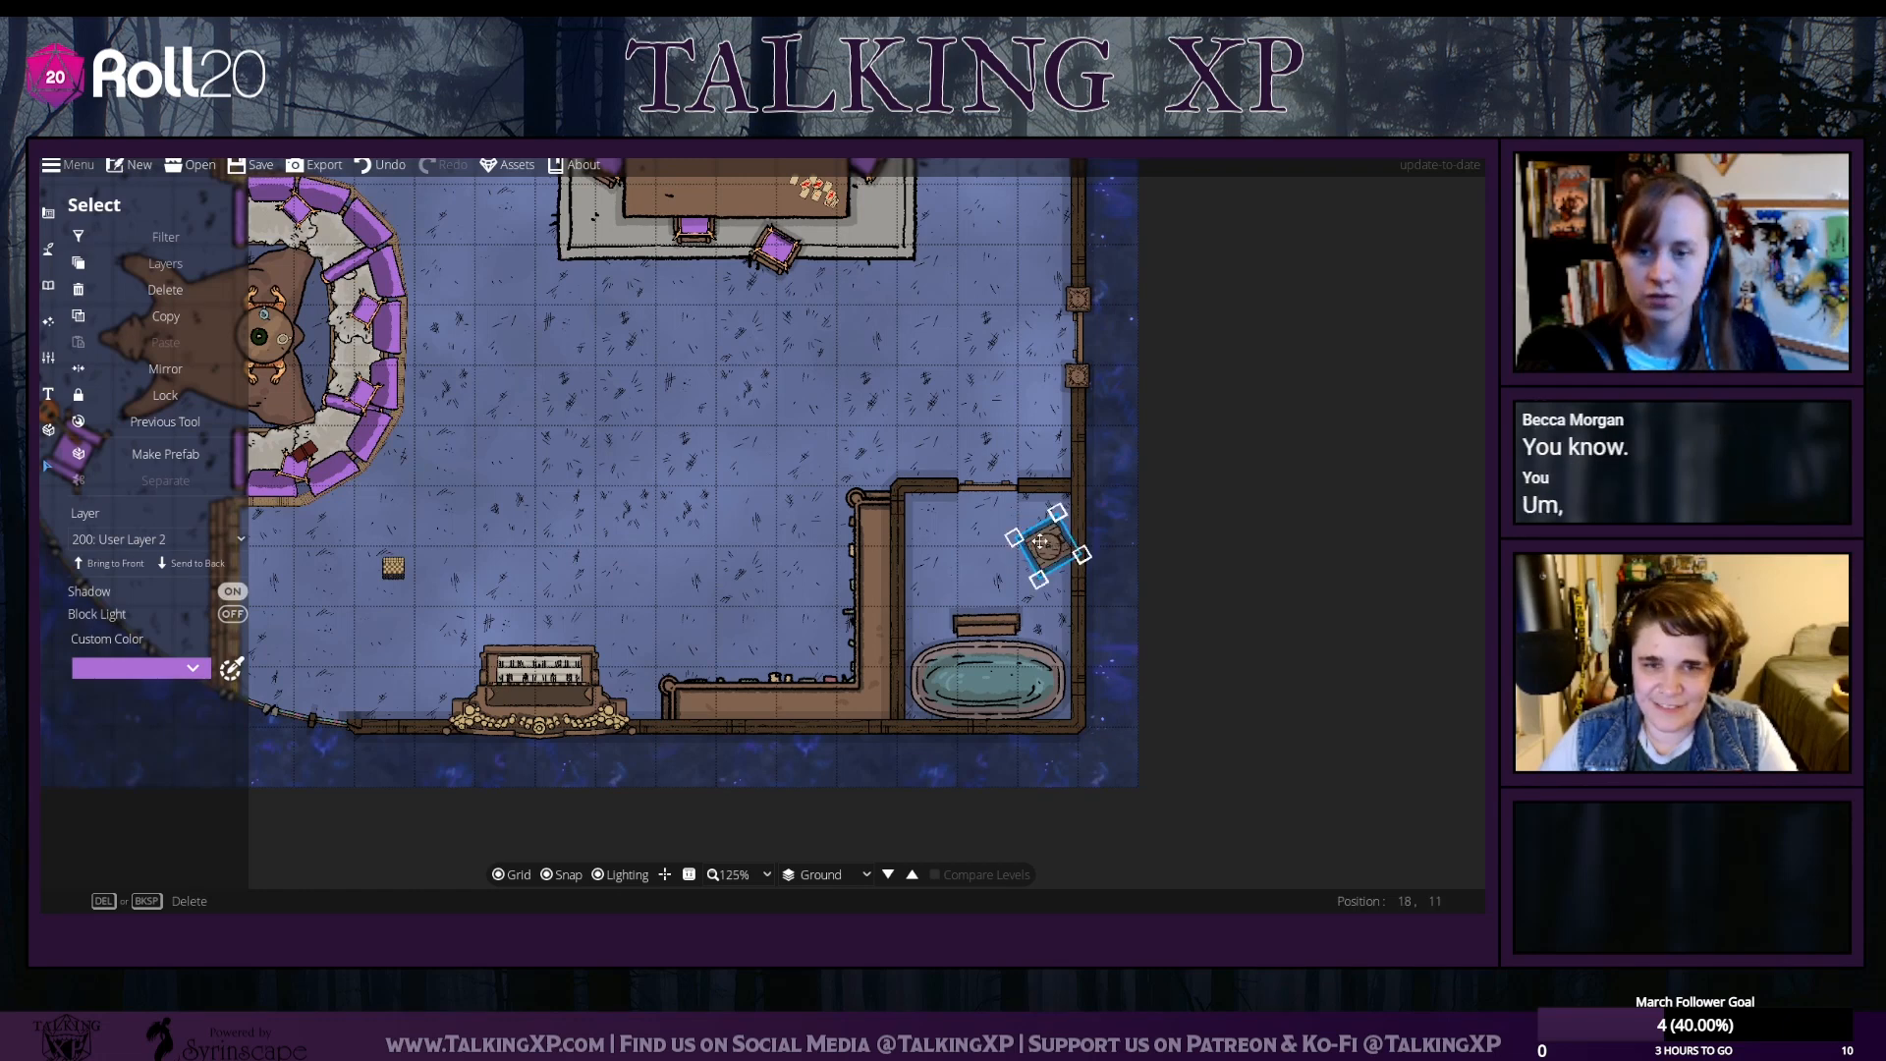
left_click_drag(1058, 550, 1050, 573)
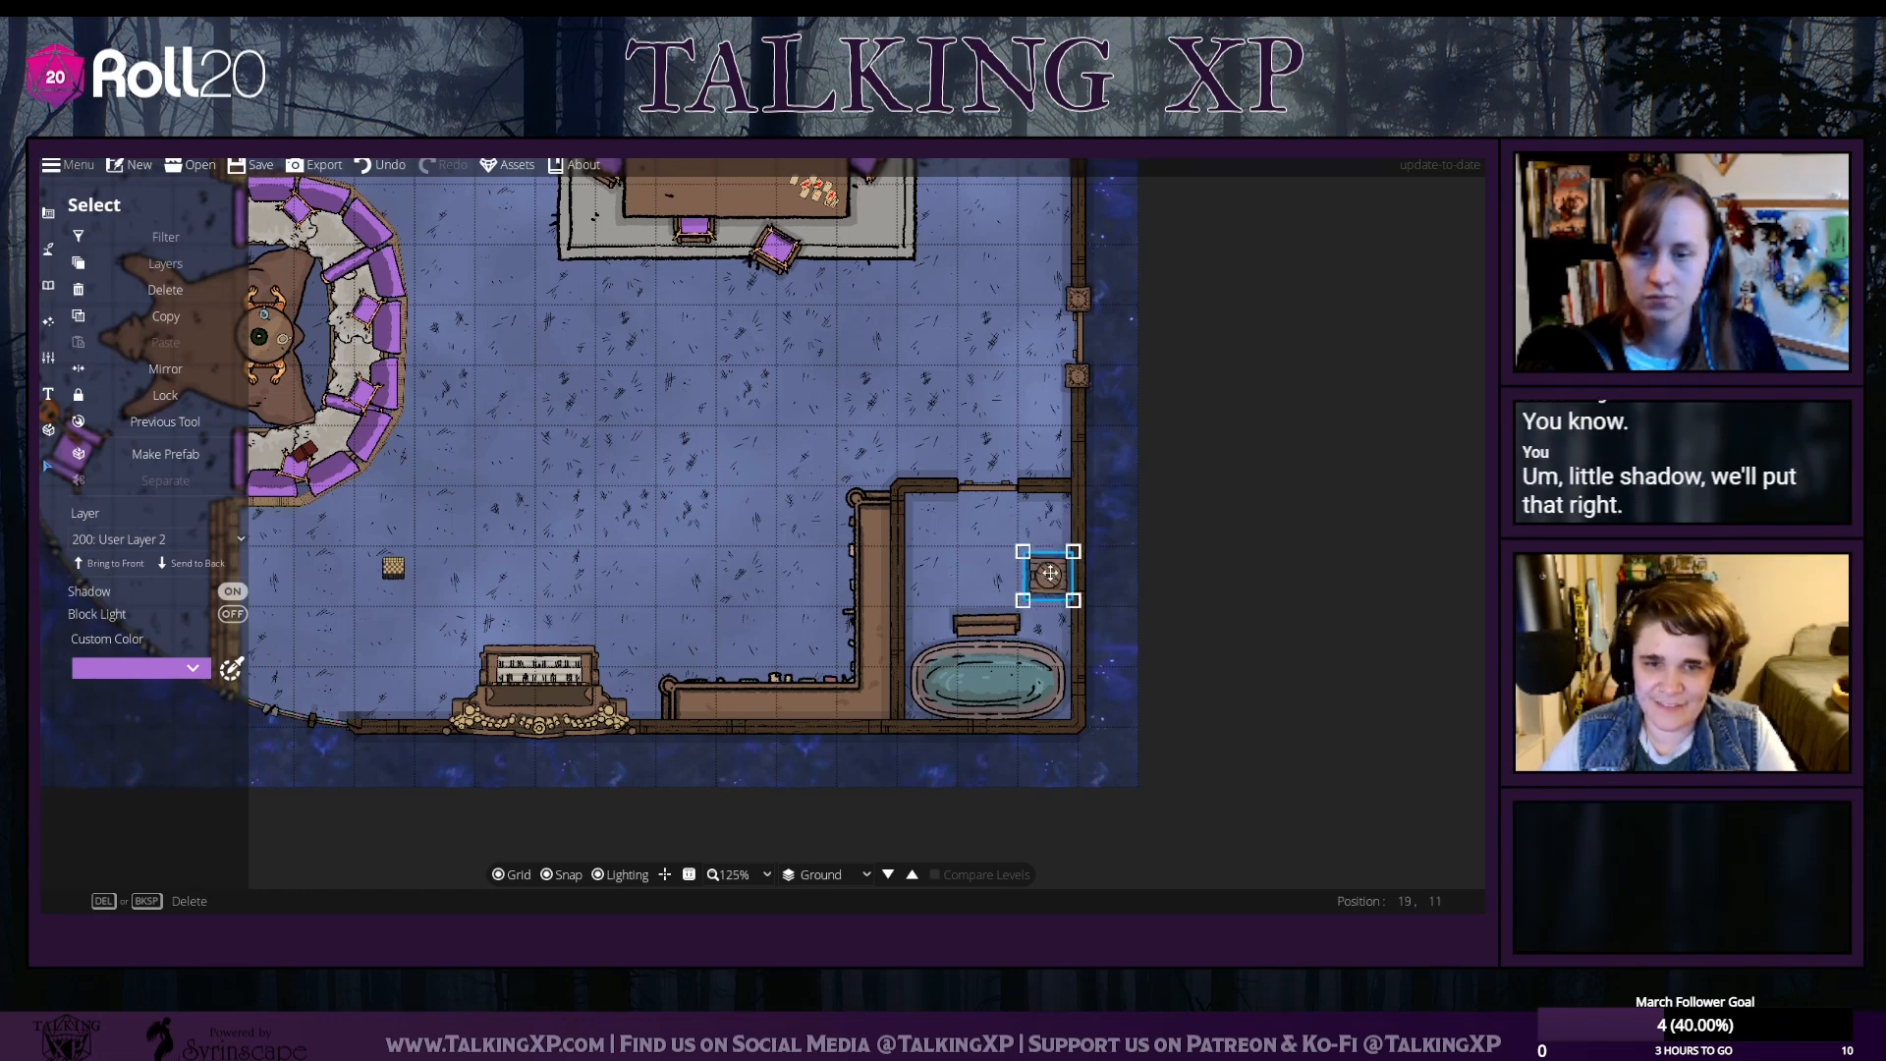
Return to the Object Tool and search all objects for "toilet" and "water" to find bathroom accessories
left_click(48, 285)
left_click(126, 242)
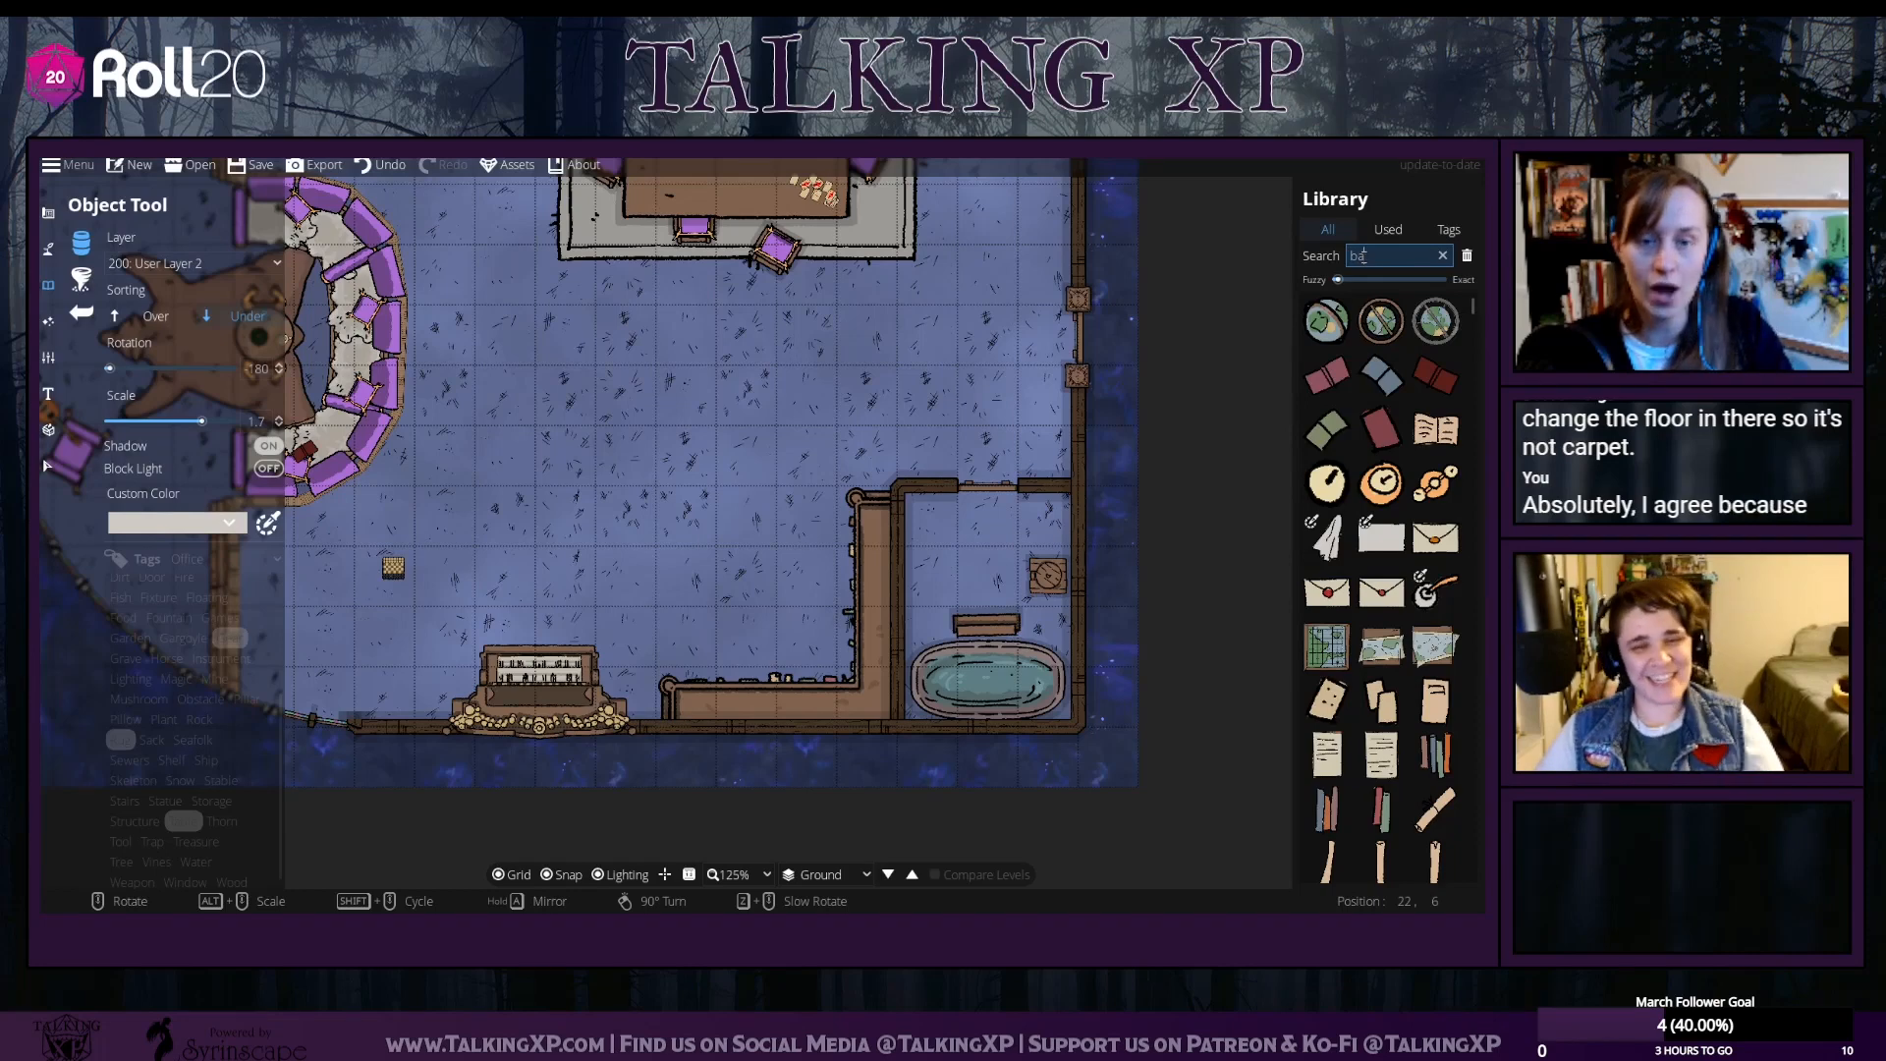
key("BackSpace")
key("BackSpace")
type("toilet")
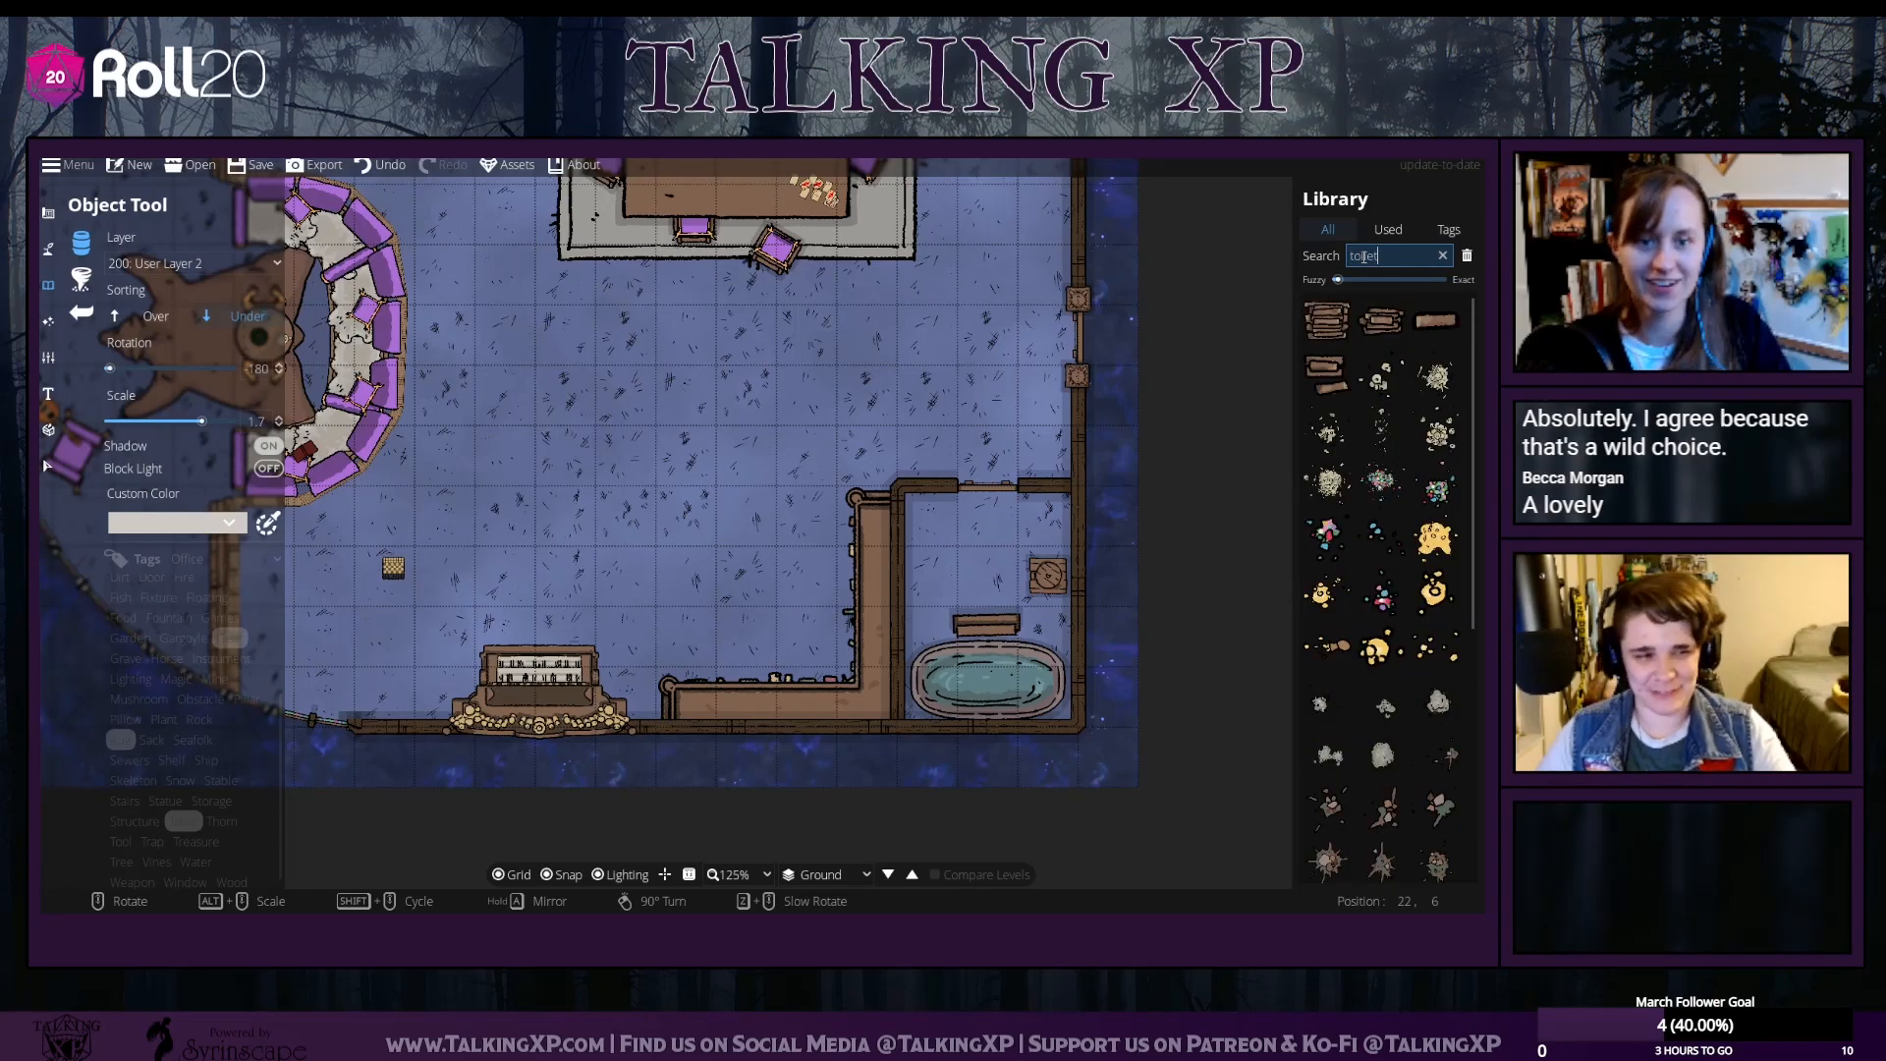
scroll(1375, 422, "down", 5)
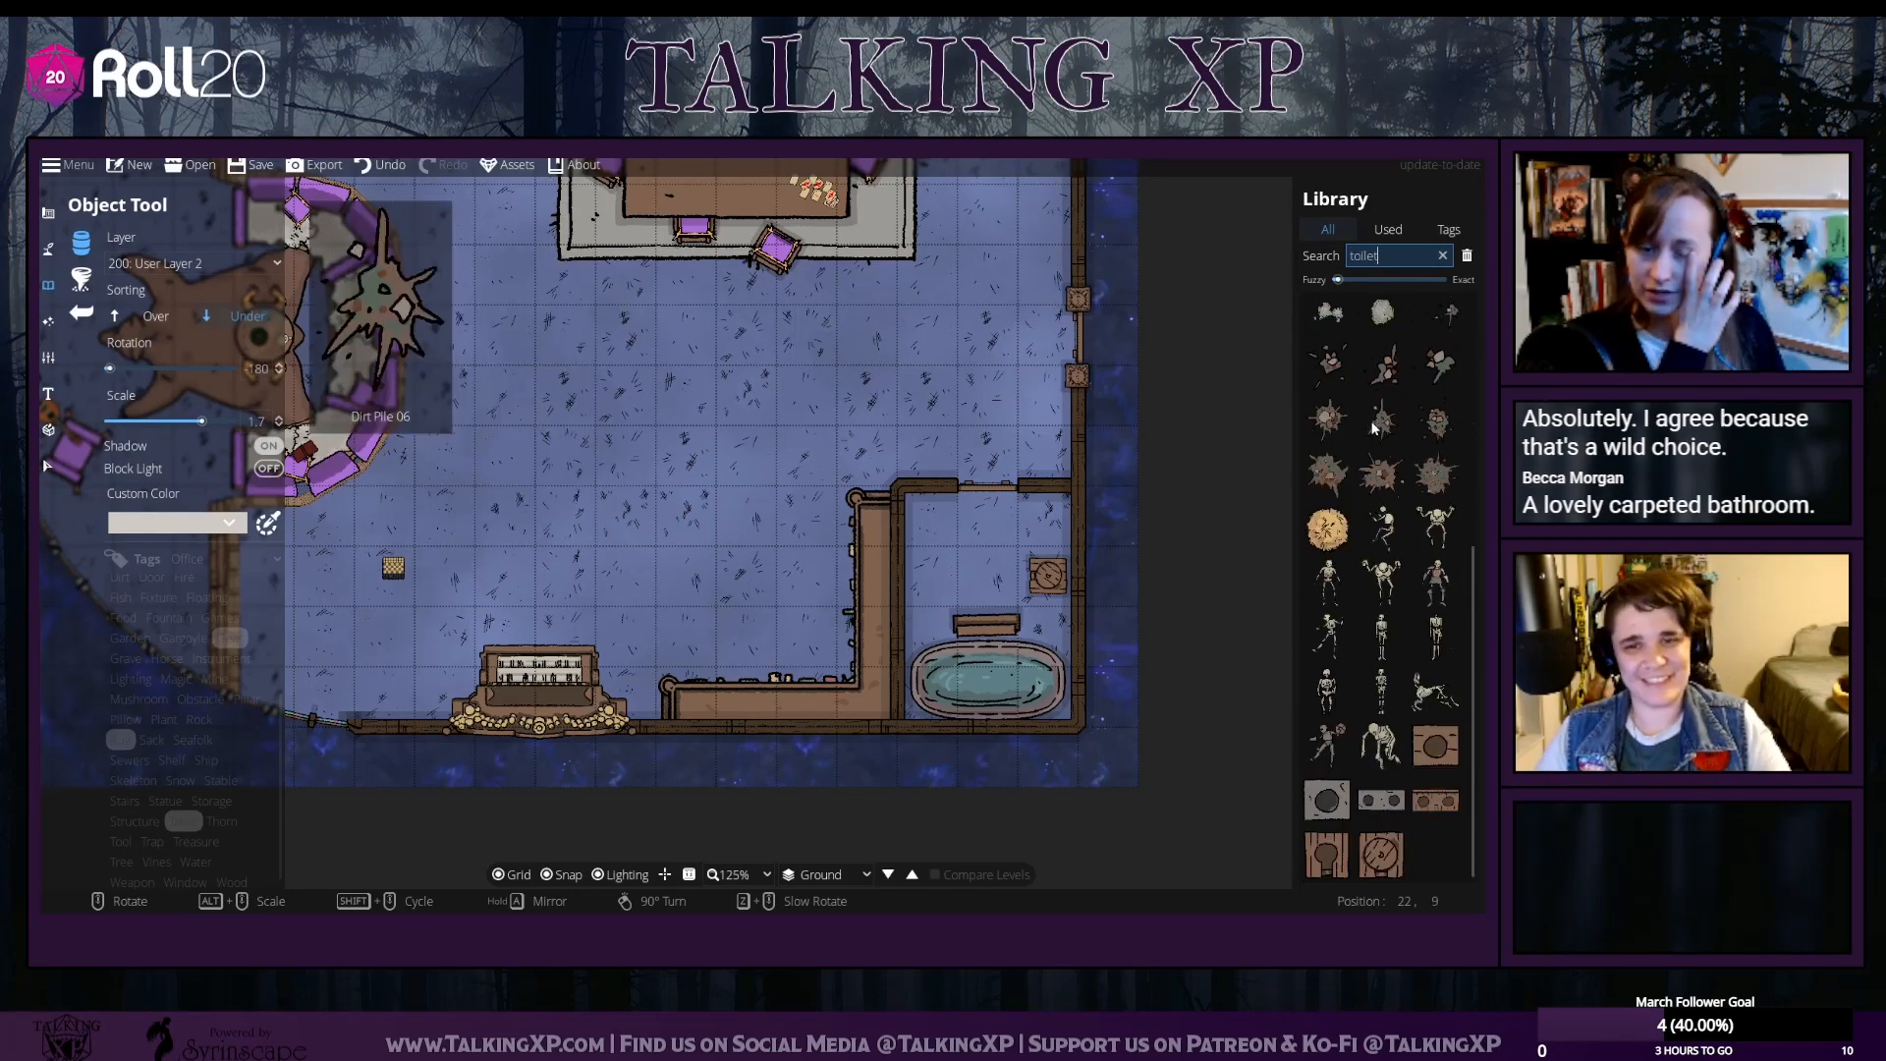
scroll(1375, 427, "up", 2)
left_click_drag(1401, 256, 1321, 252)
type("w")
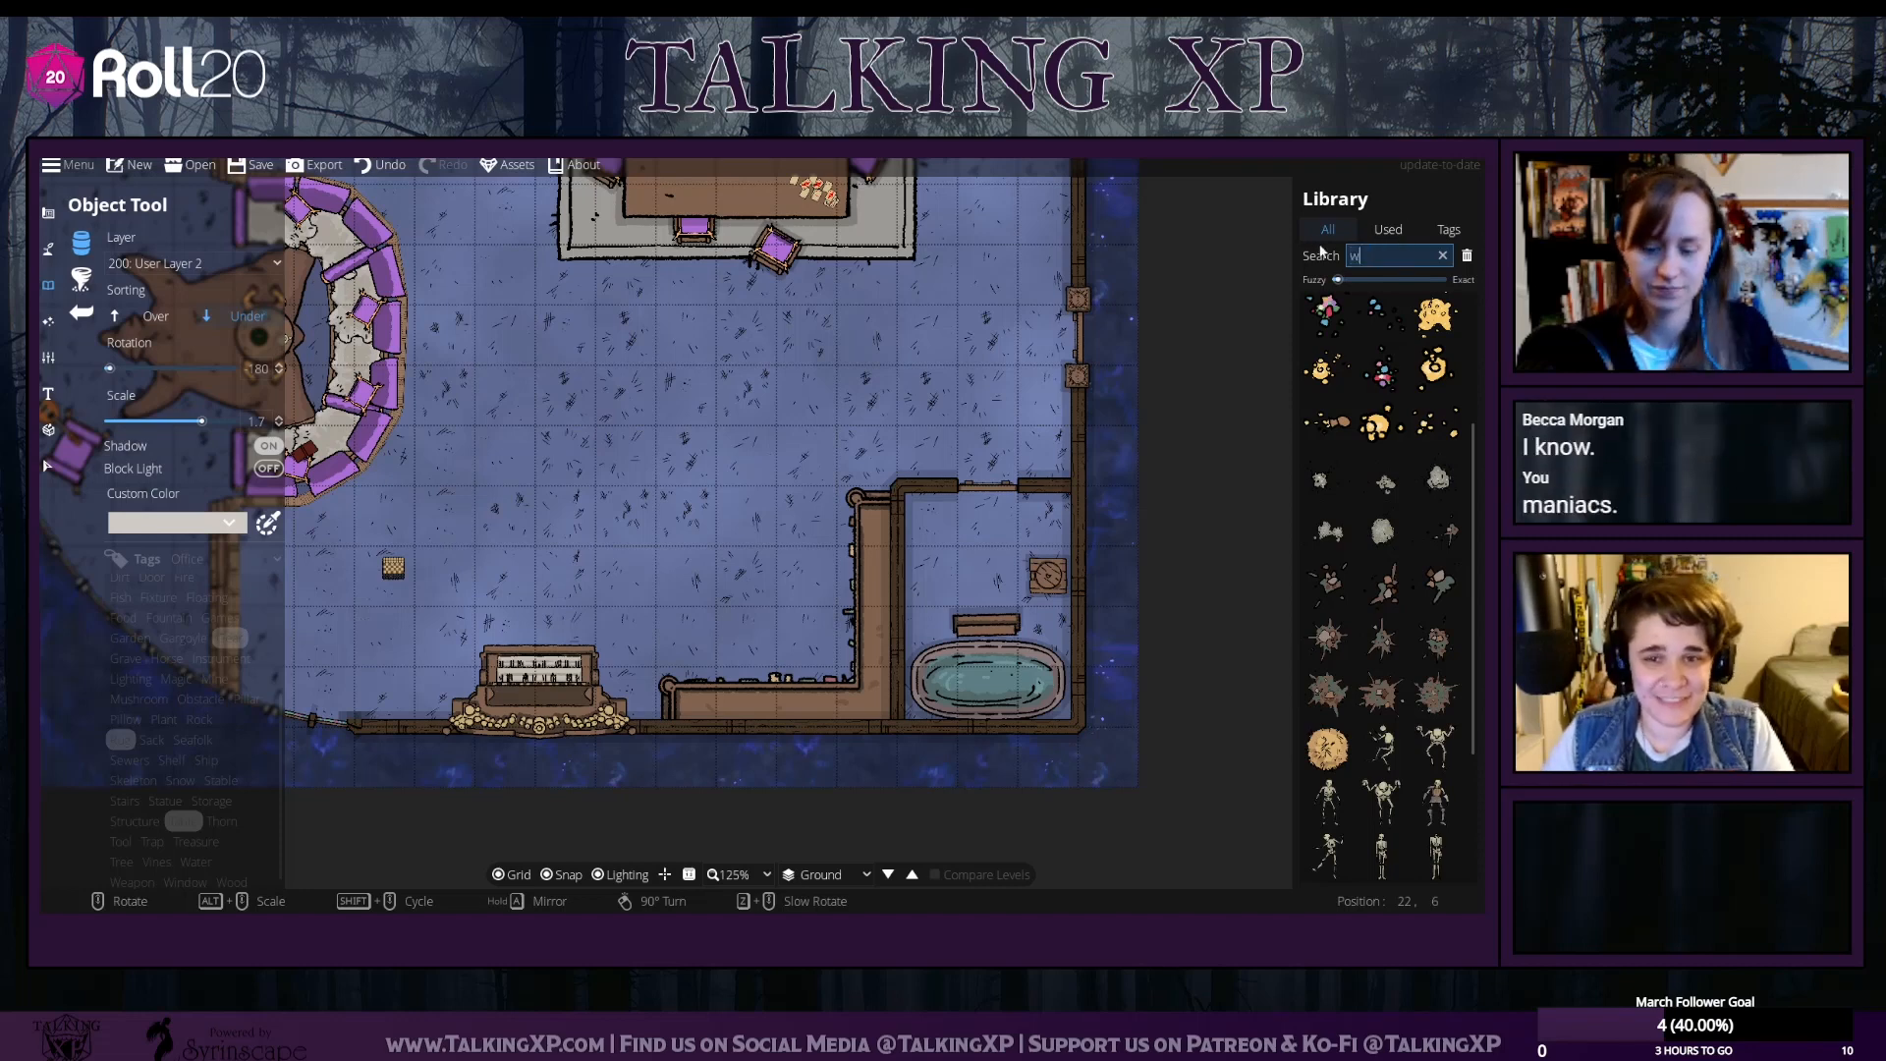
type("ater")
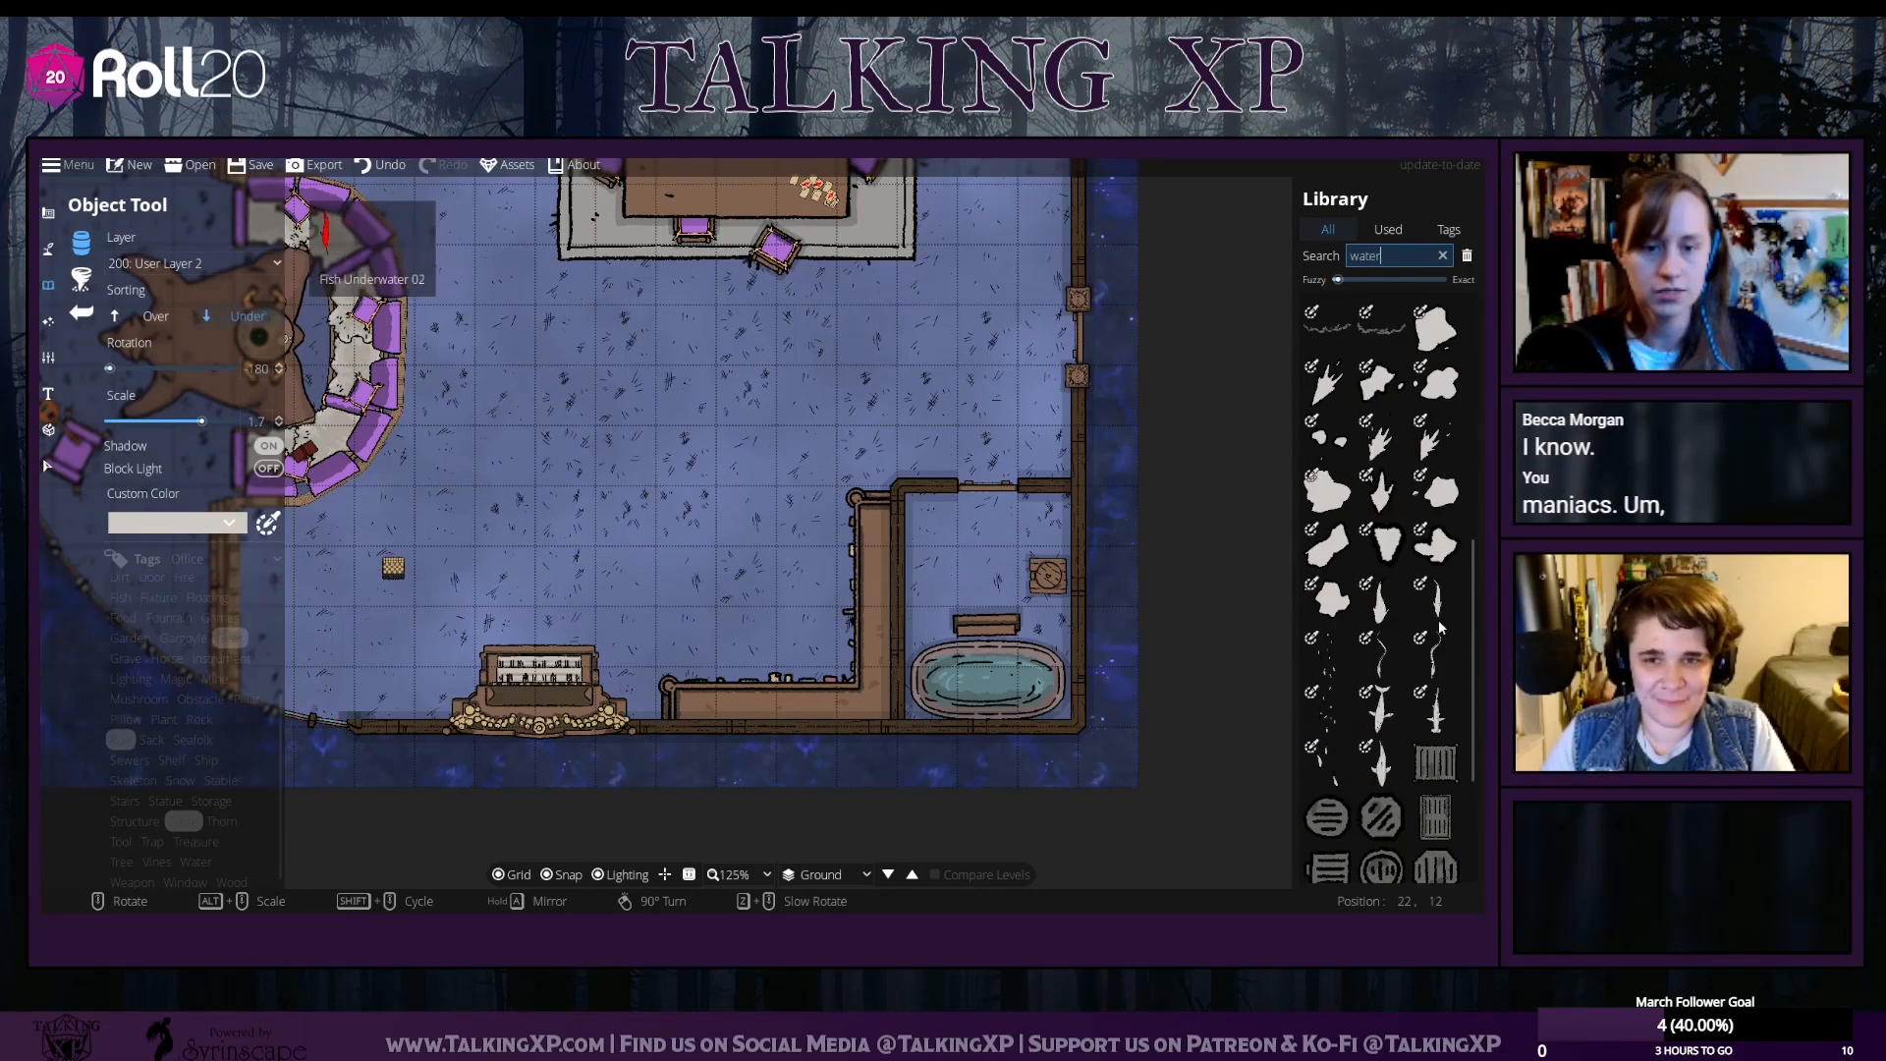
scroll(1431, 652, "up", 10)
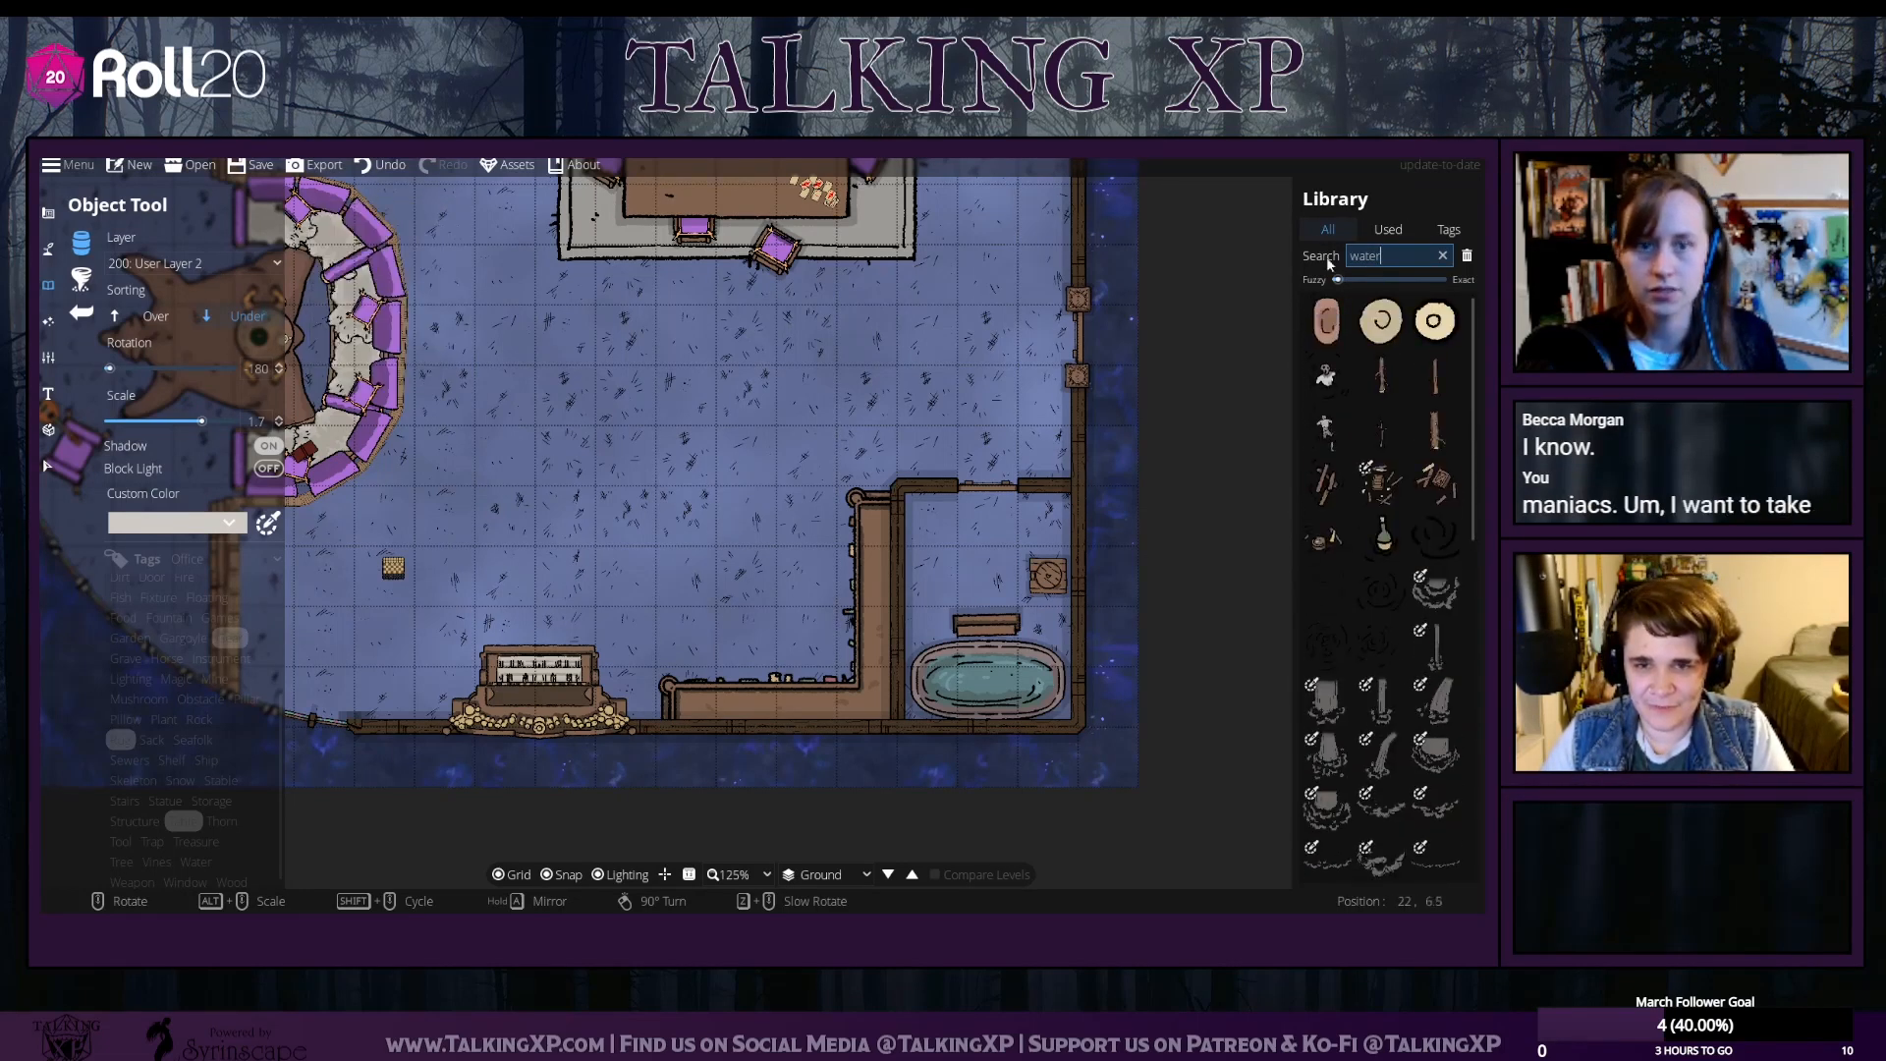
Browse the Office tag set for small items to add to the bathroom
left_click(190, 619)
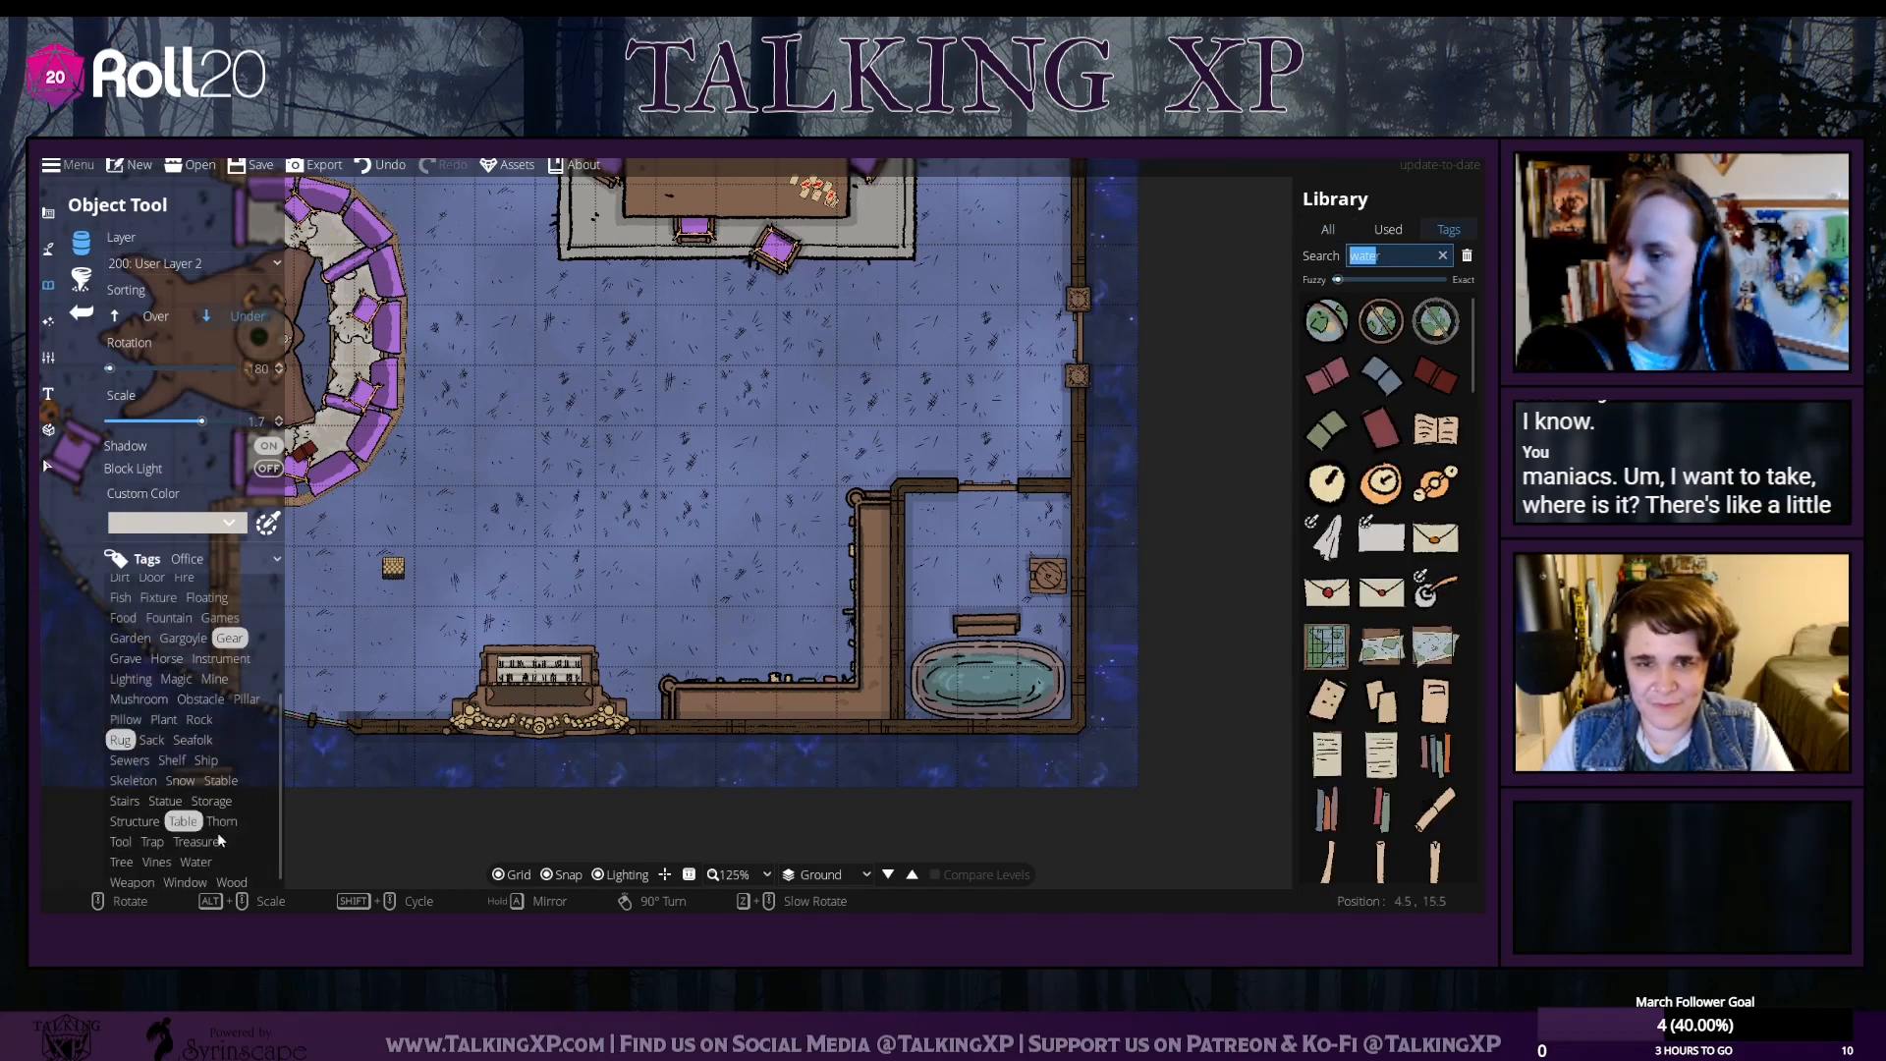
left_click(241, 559)
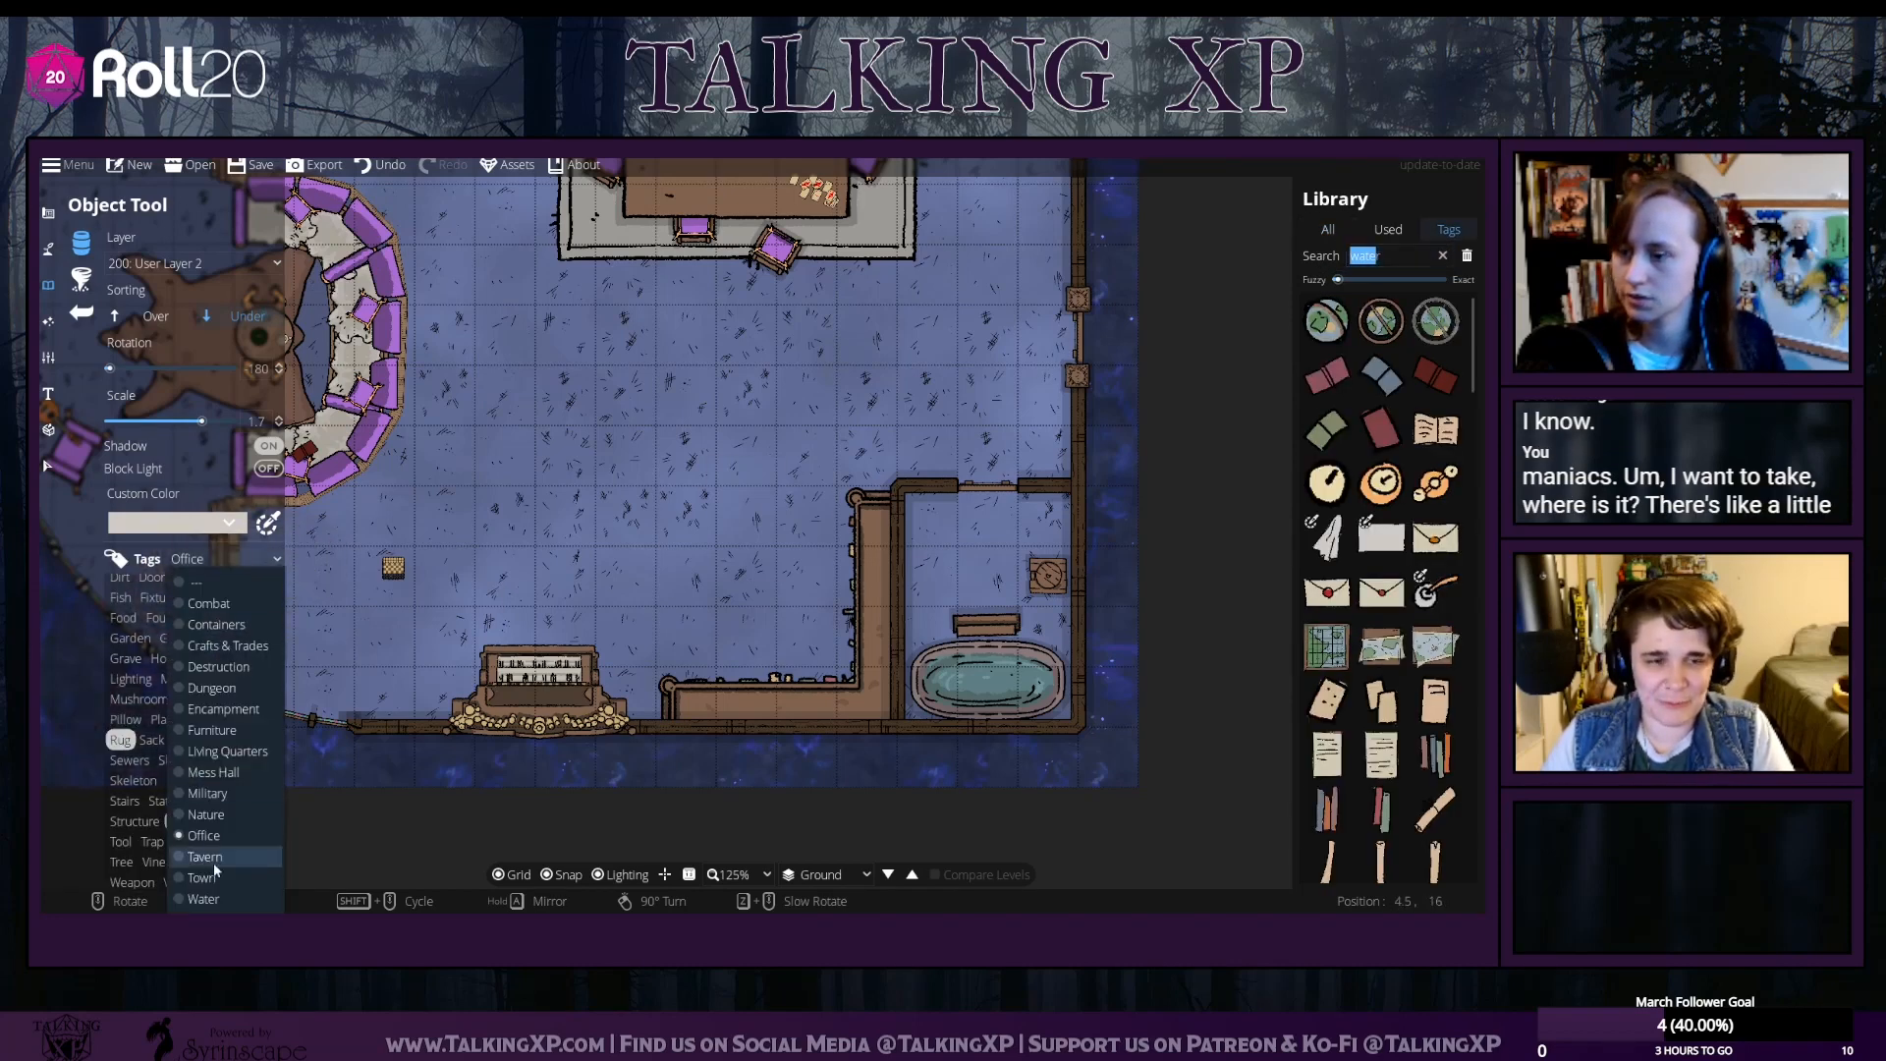
left_click(212, 838)
scroll(1342, 615, "down", 15)
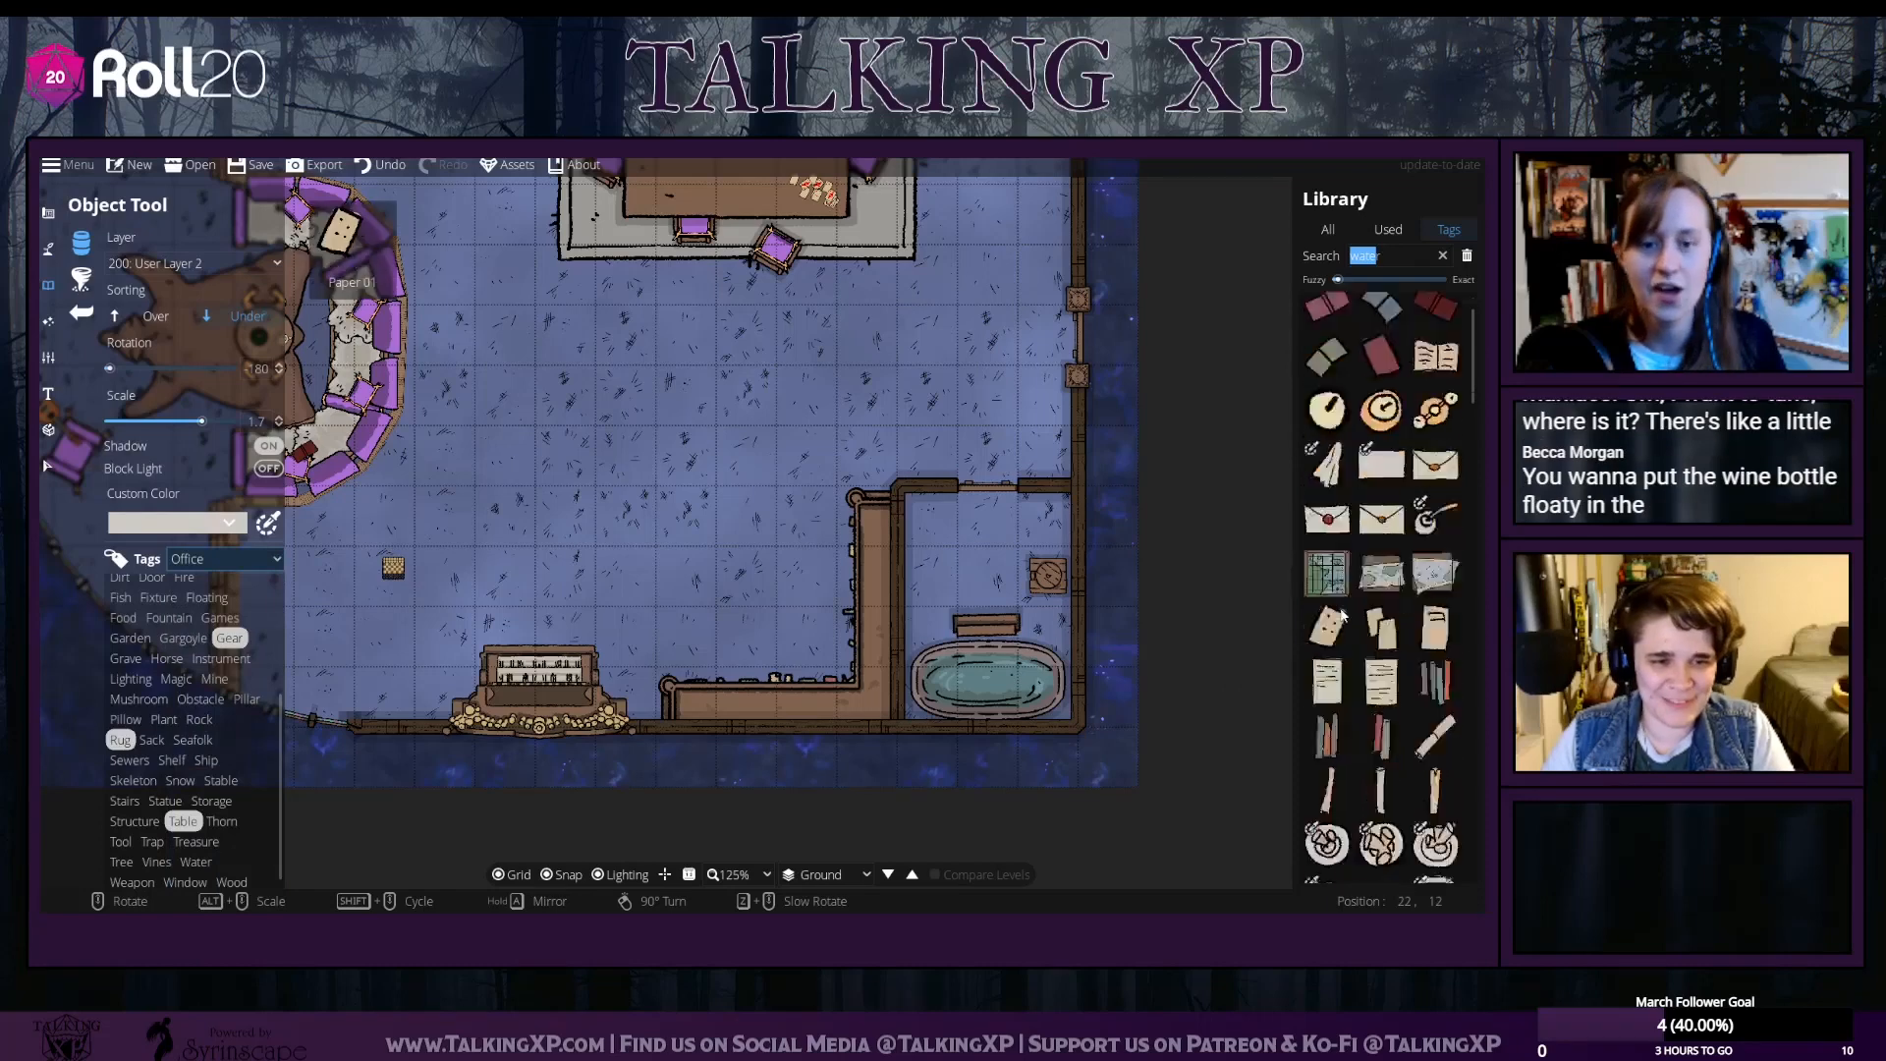
scroll(1342, 615, "down", 3)
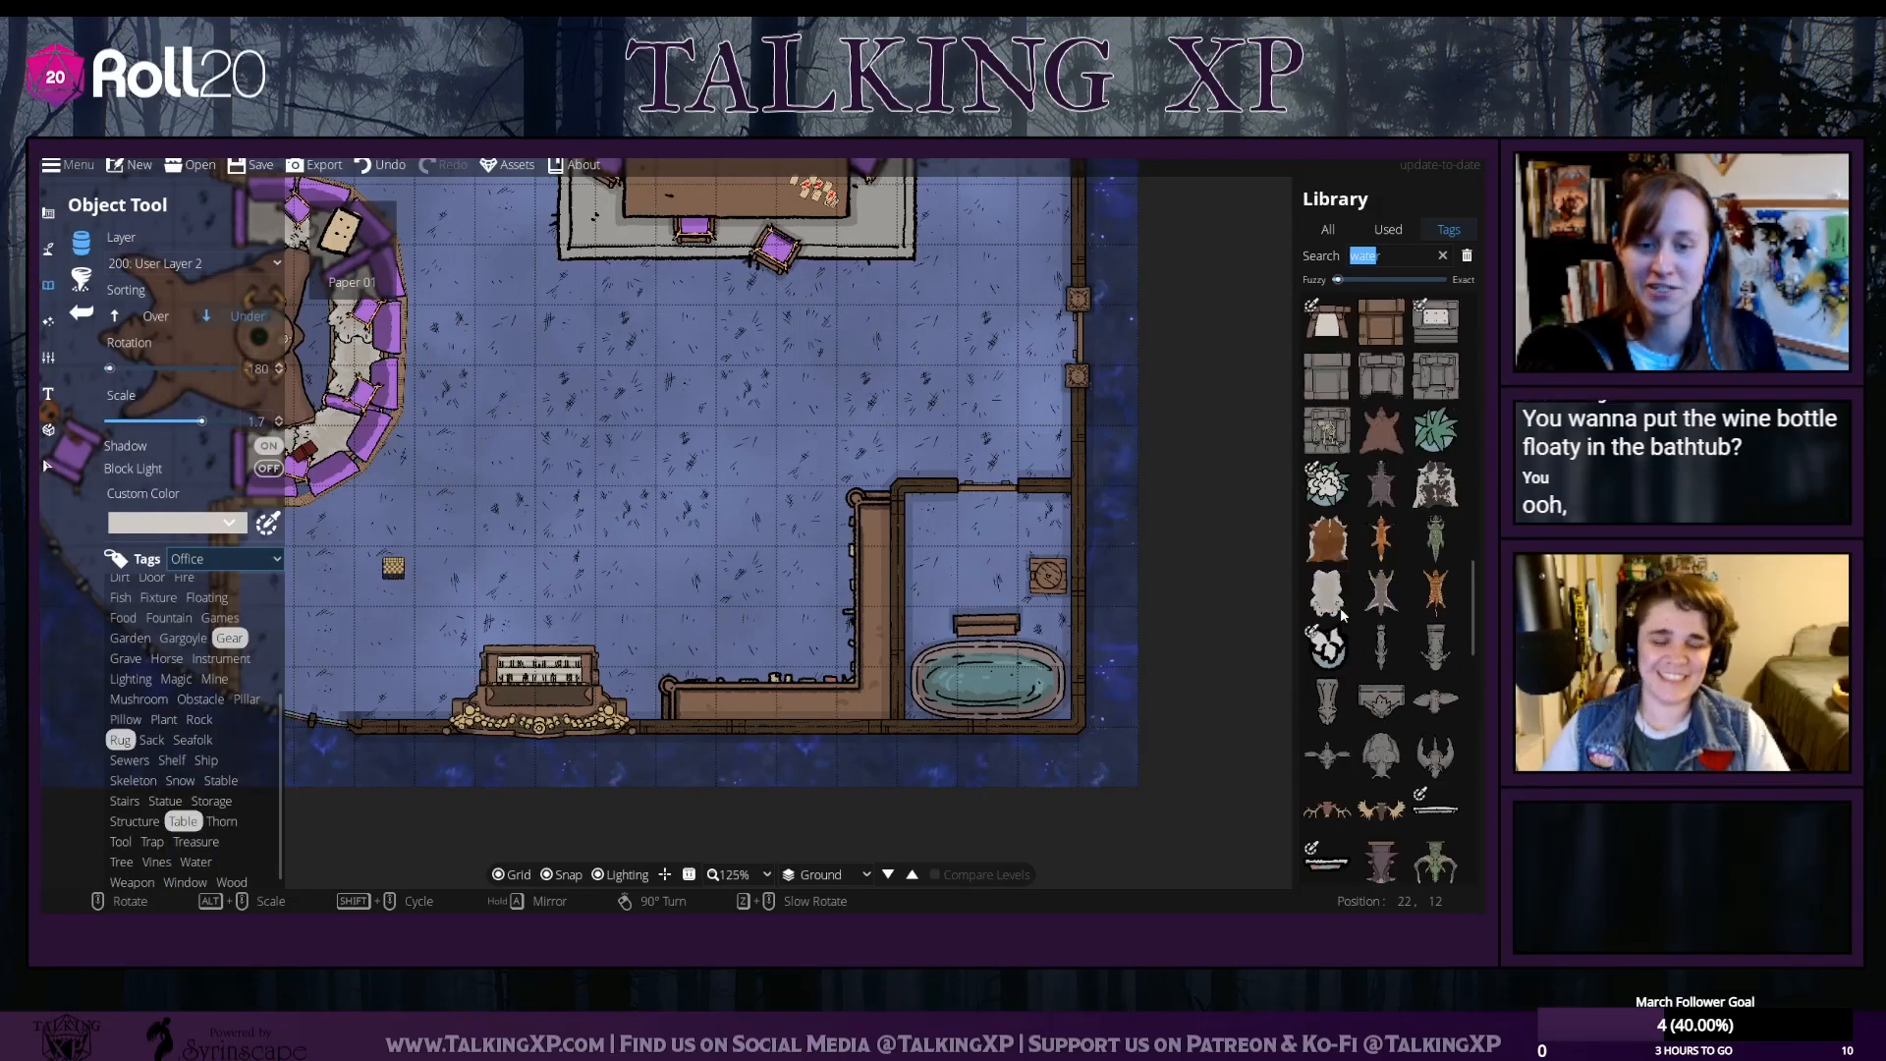
scroll(1399, 740, "up", 15)
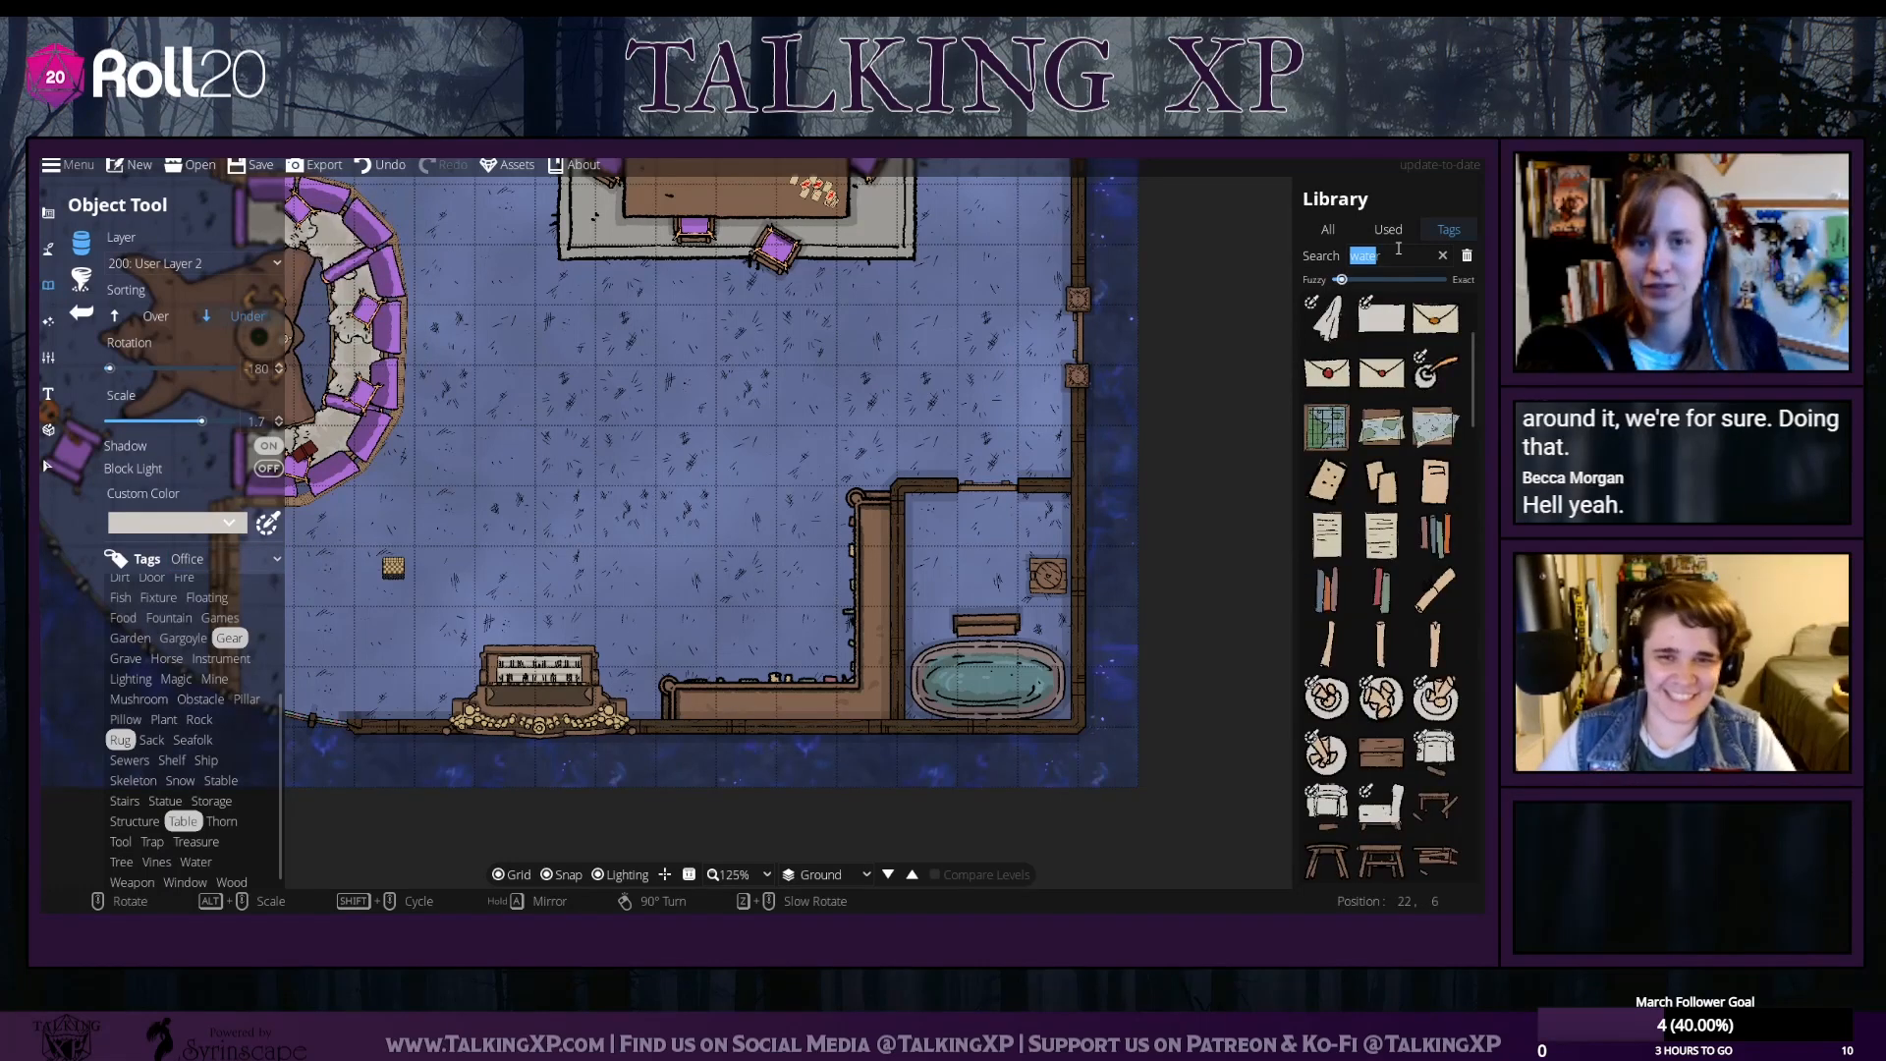
Find the wine bottle among all objects and place it over the bathtub water at scale 1 and rotation 120 with snapping off
left_click(1336, 233)
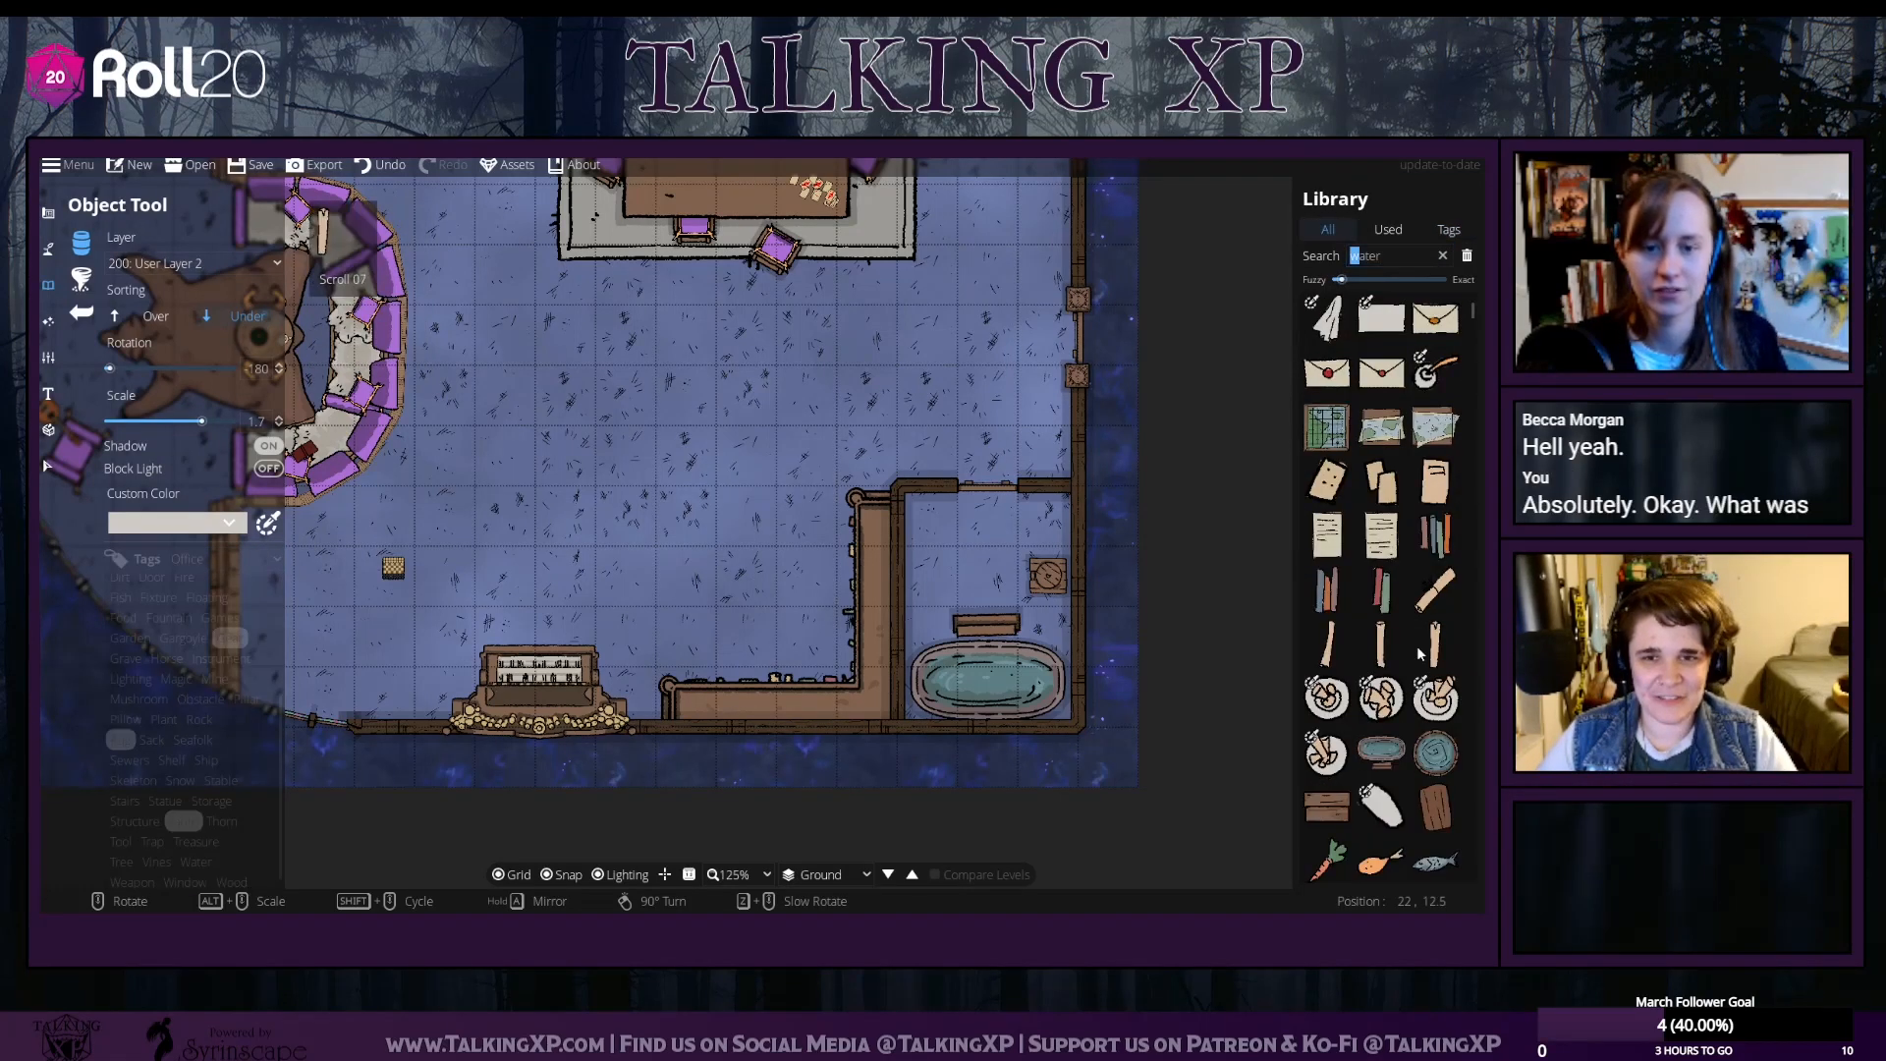
scroll(1418, 653, "down", 5)
scroll(1417, 649, "down", 10)
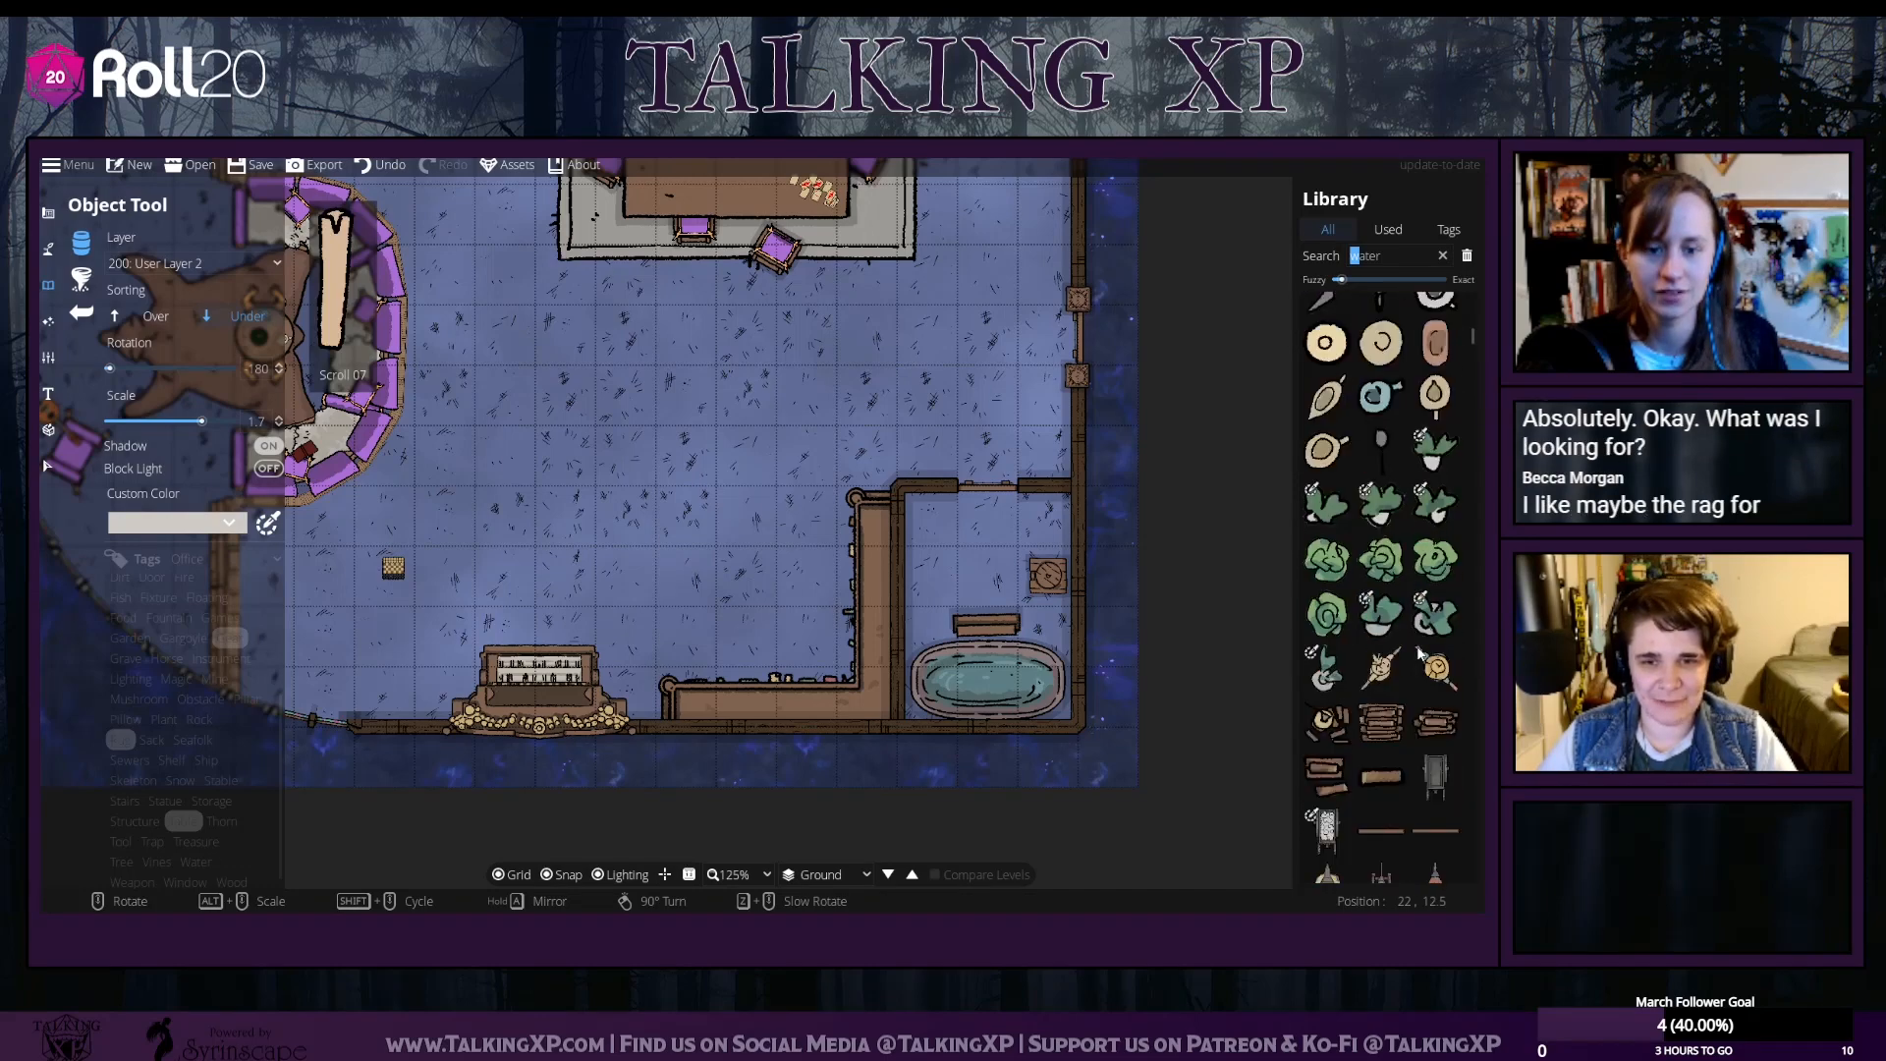
scroll(1413, 667, "down", 10)
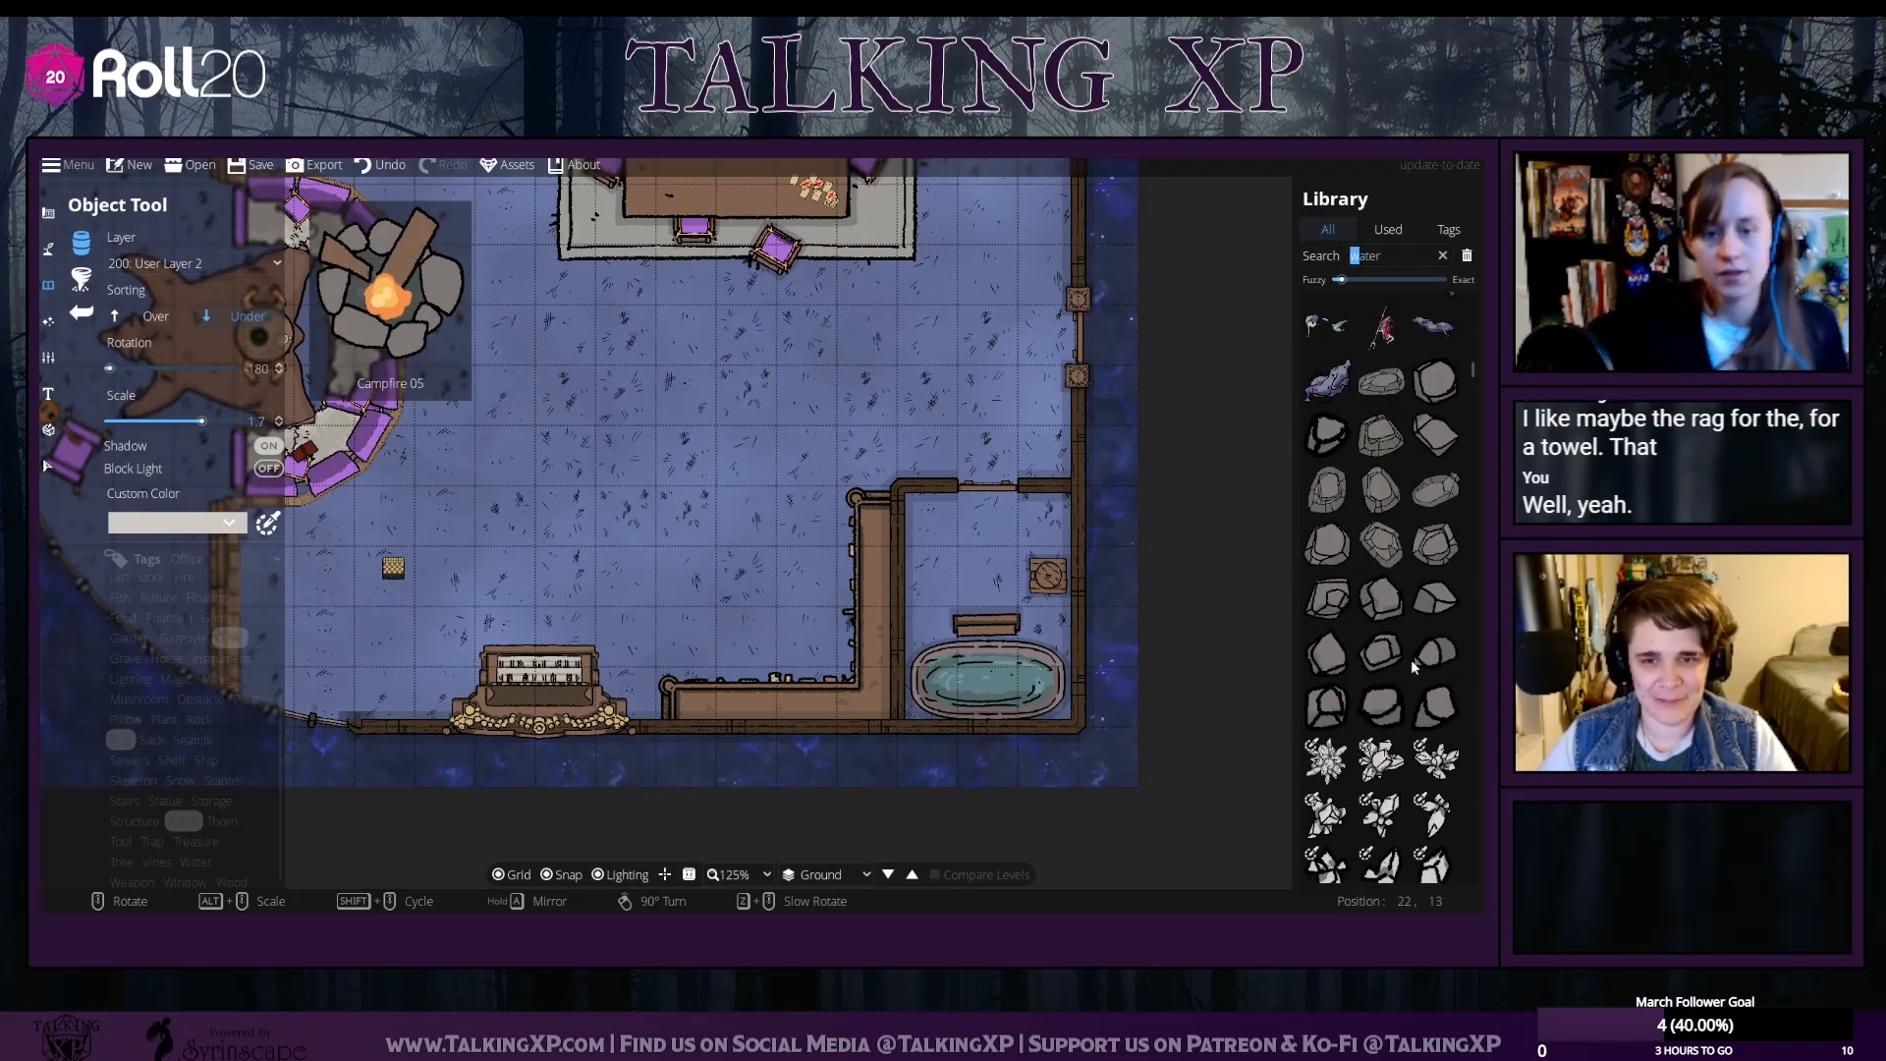
scroll(1411, 666, "down", 10)
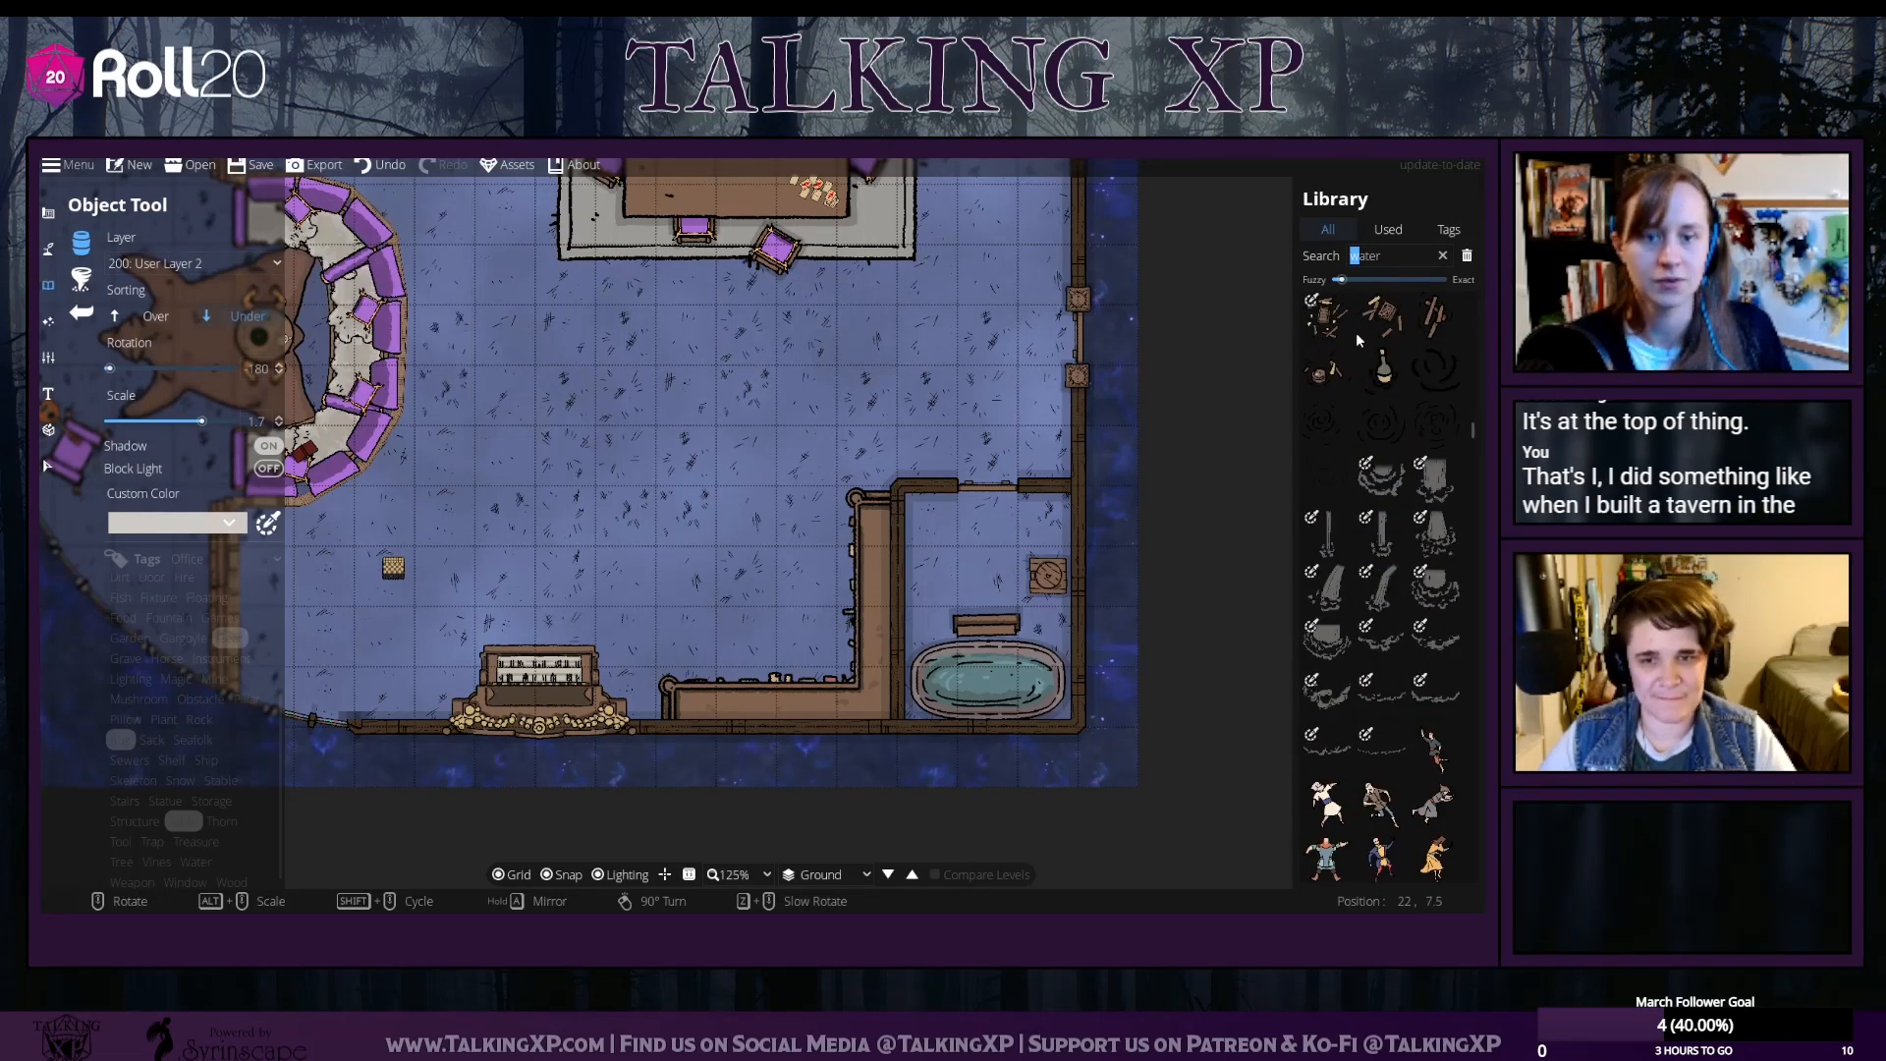
left_click(1380, 370)
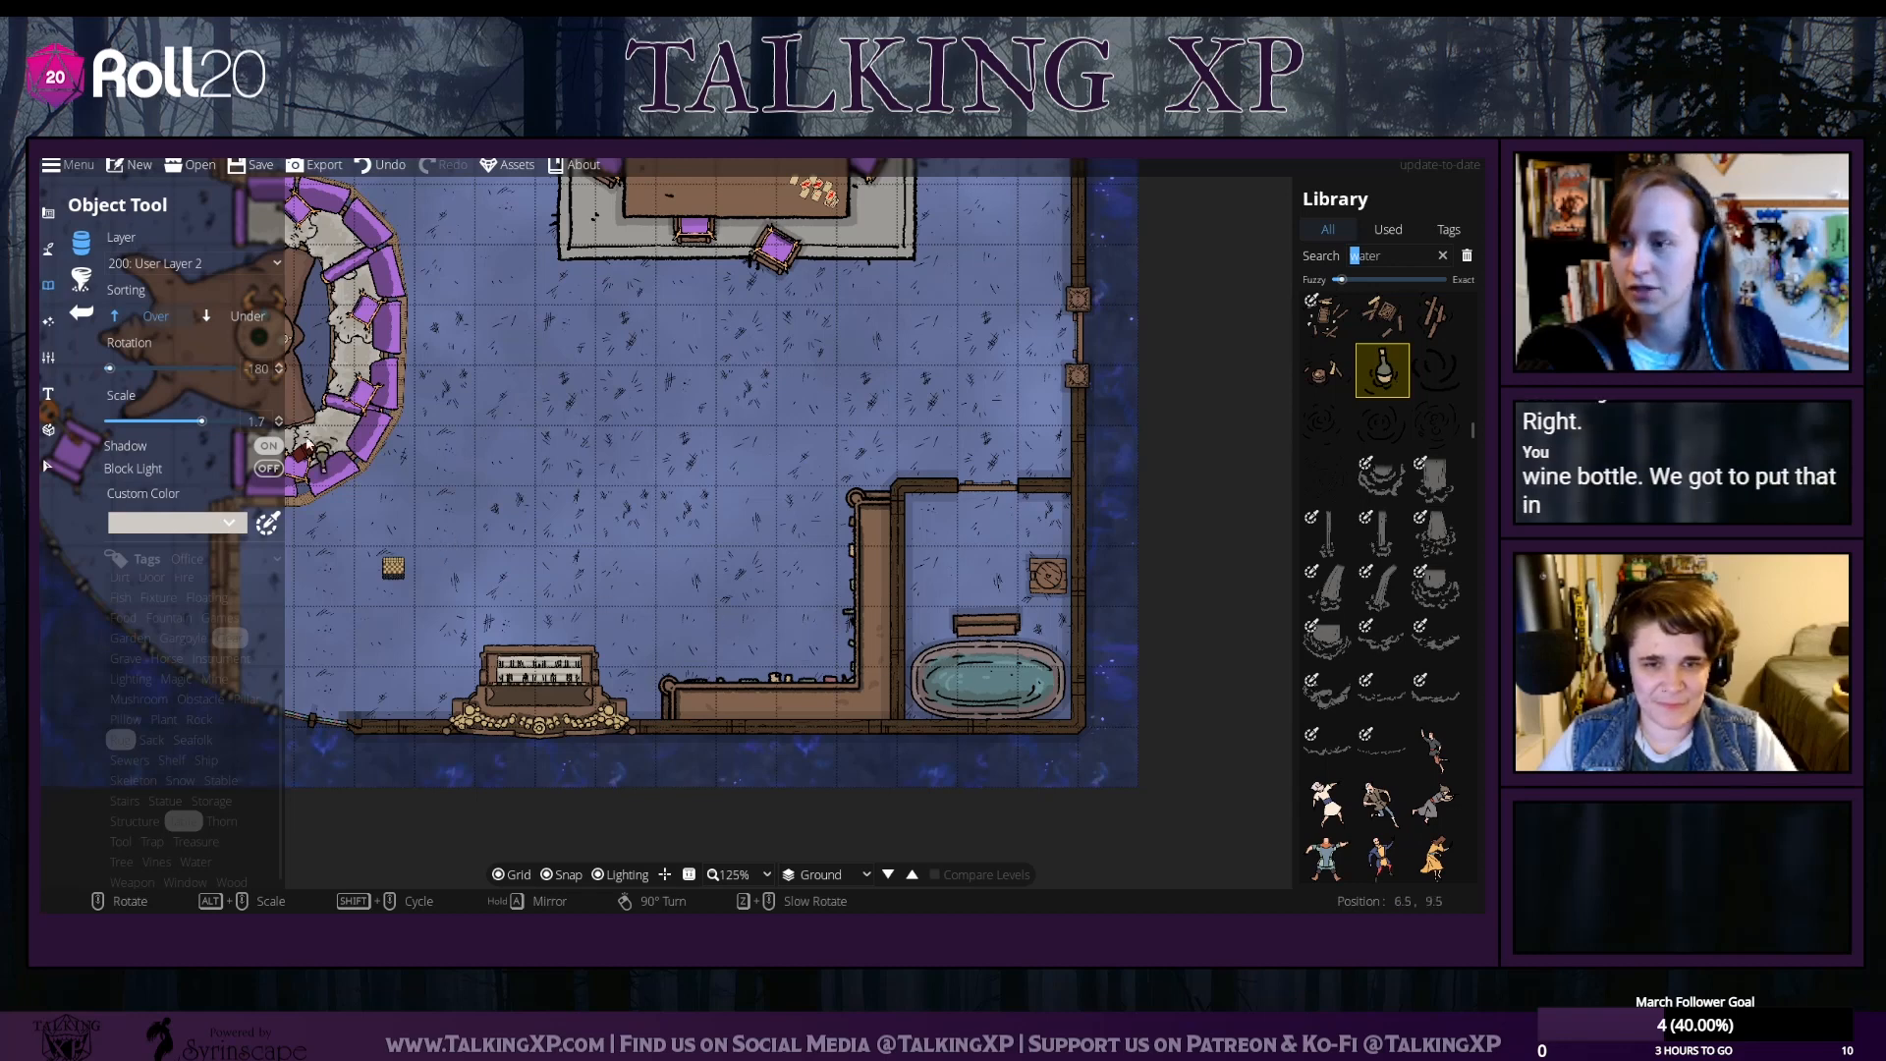
left_click(255, 420)
type("1")
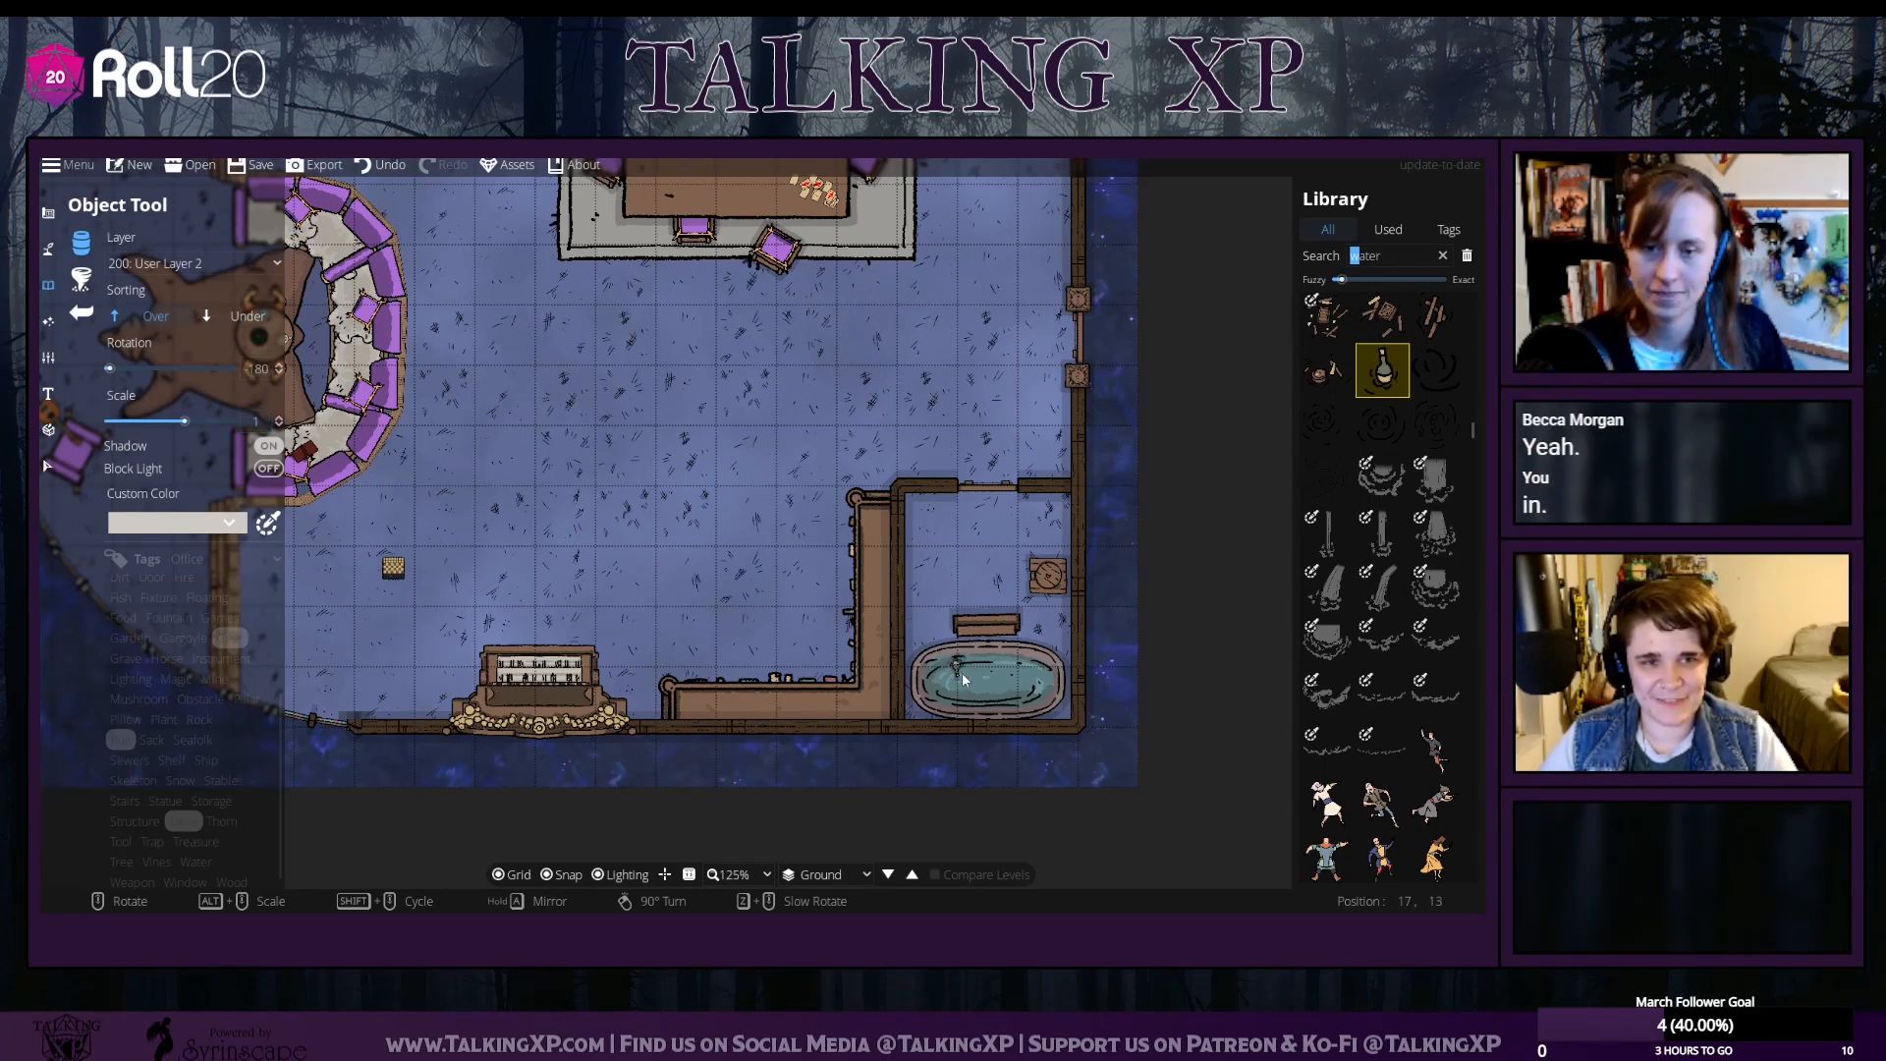
scroll(1000, 674, "down", 5)
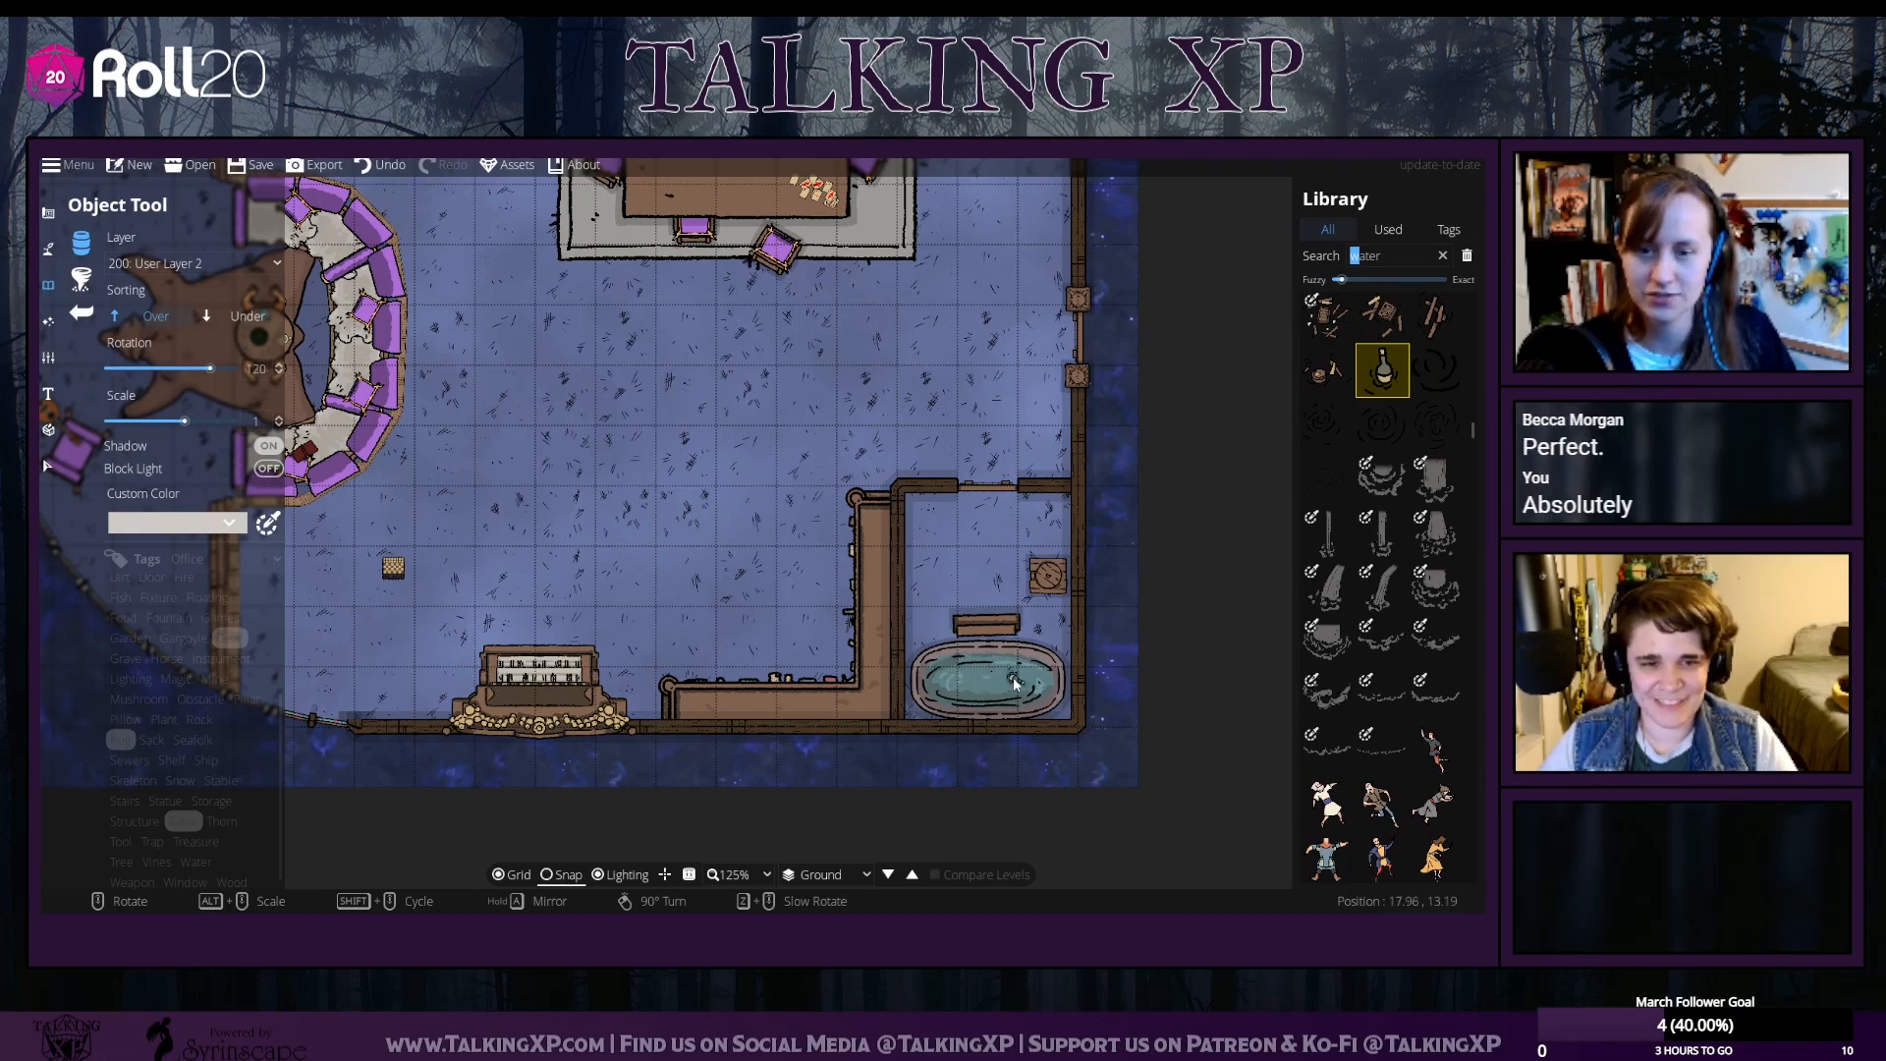
Find the curled-up sleeping cat among all objects and place it on the middle of the curved couch
scroll(1387, 565, "down", 3)
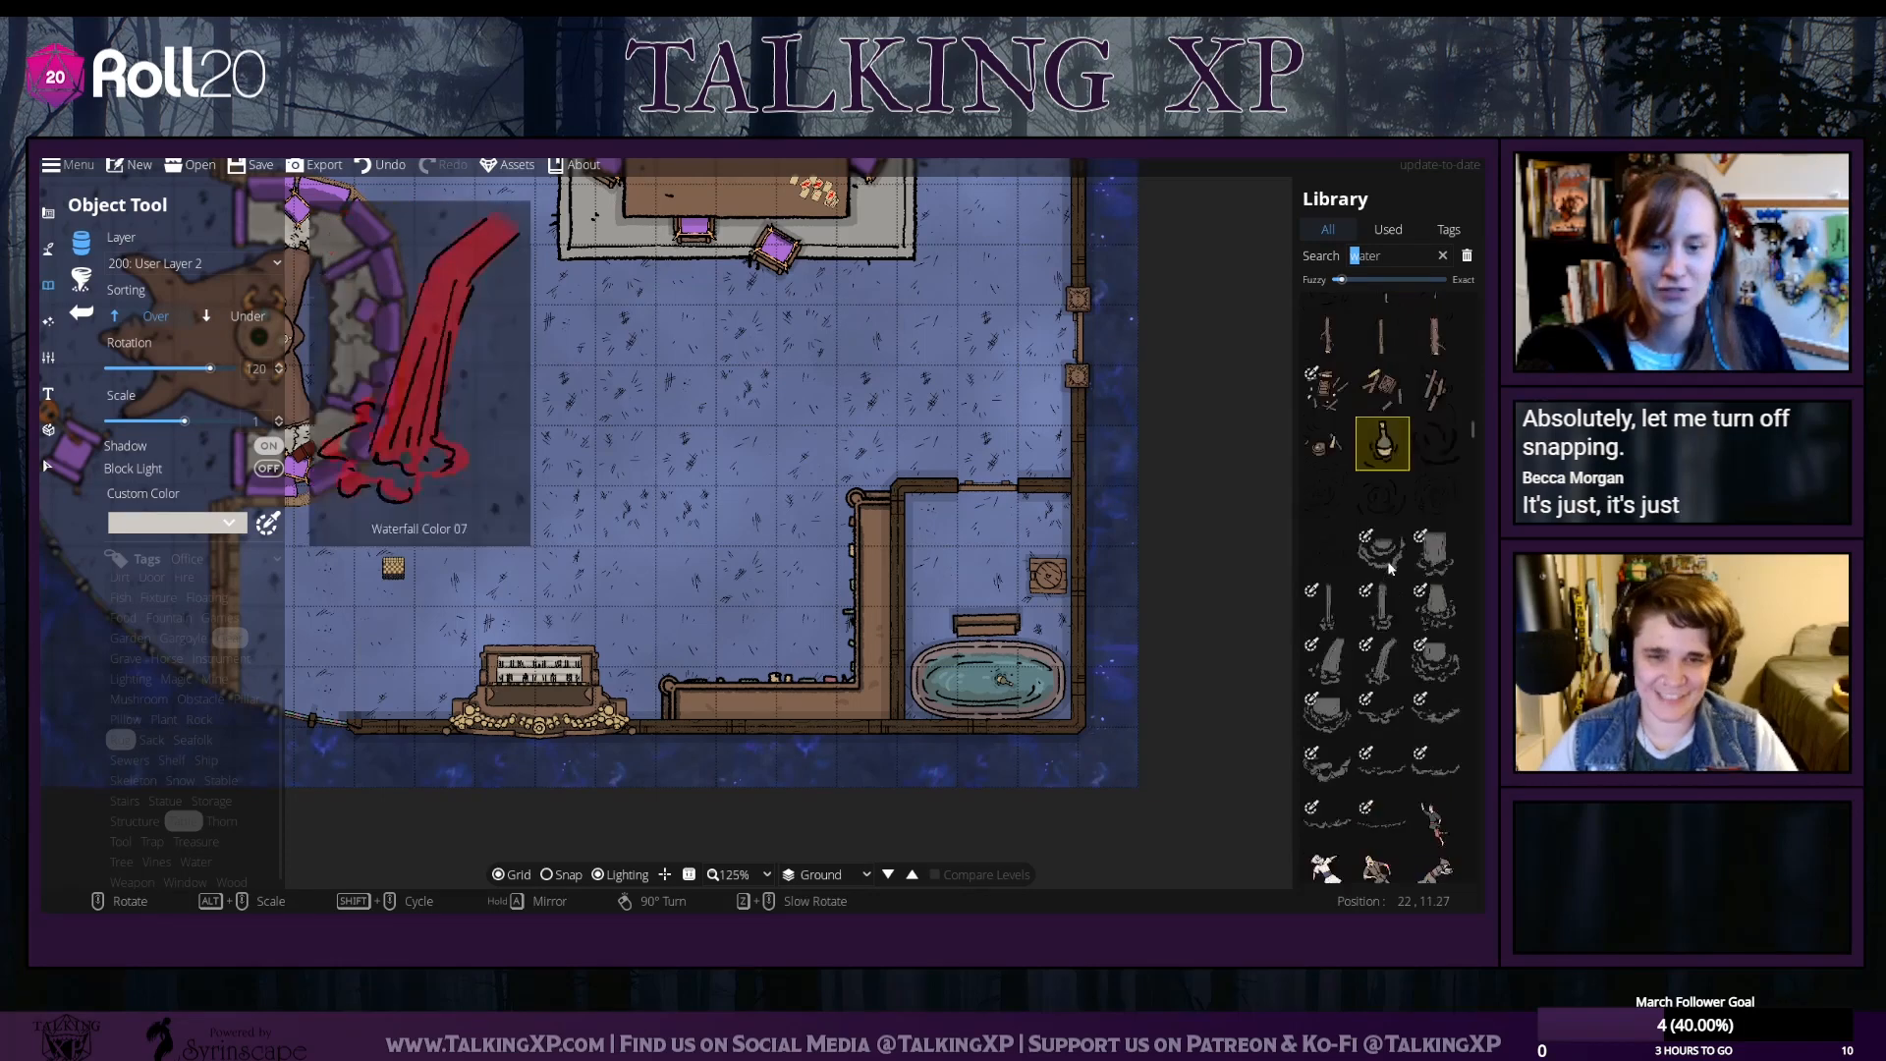
scroll(1387, 562, "down", 3)
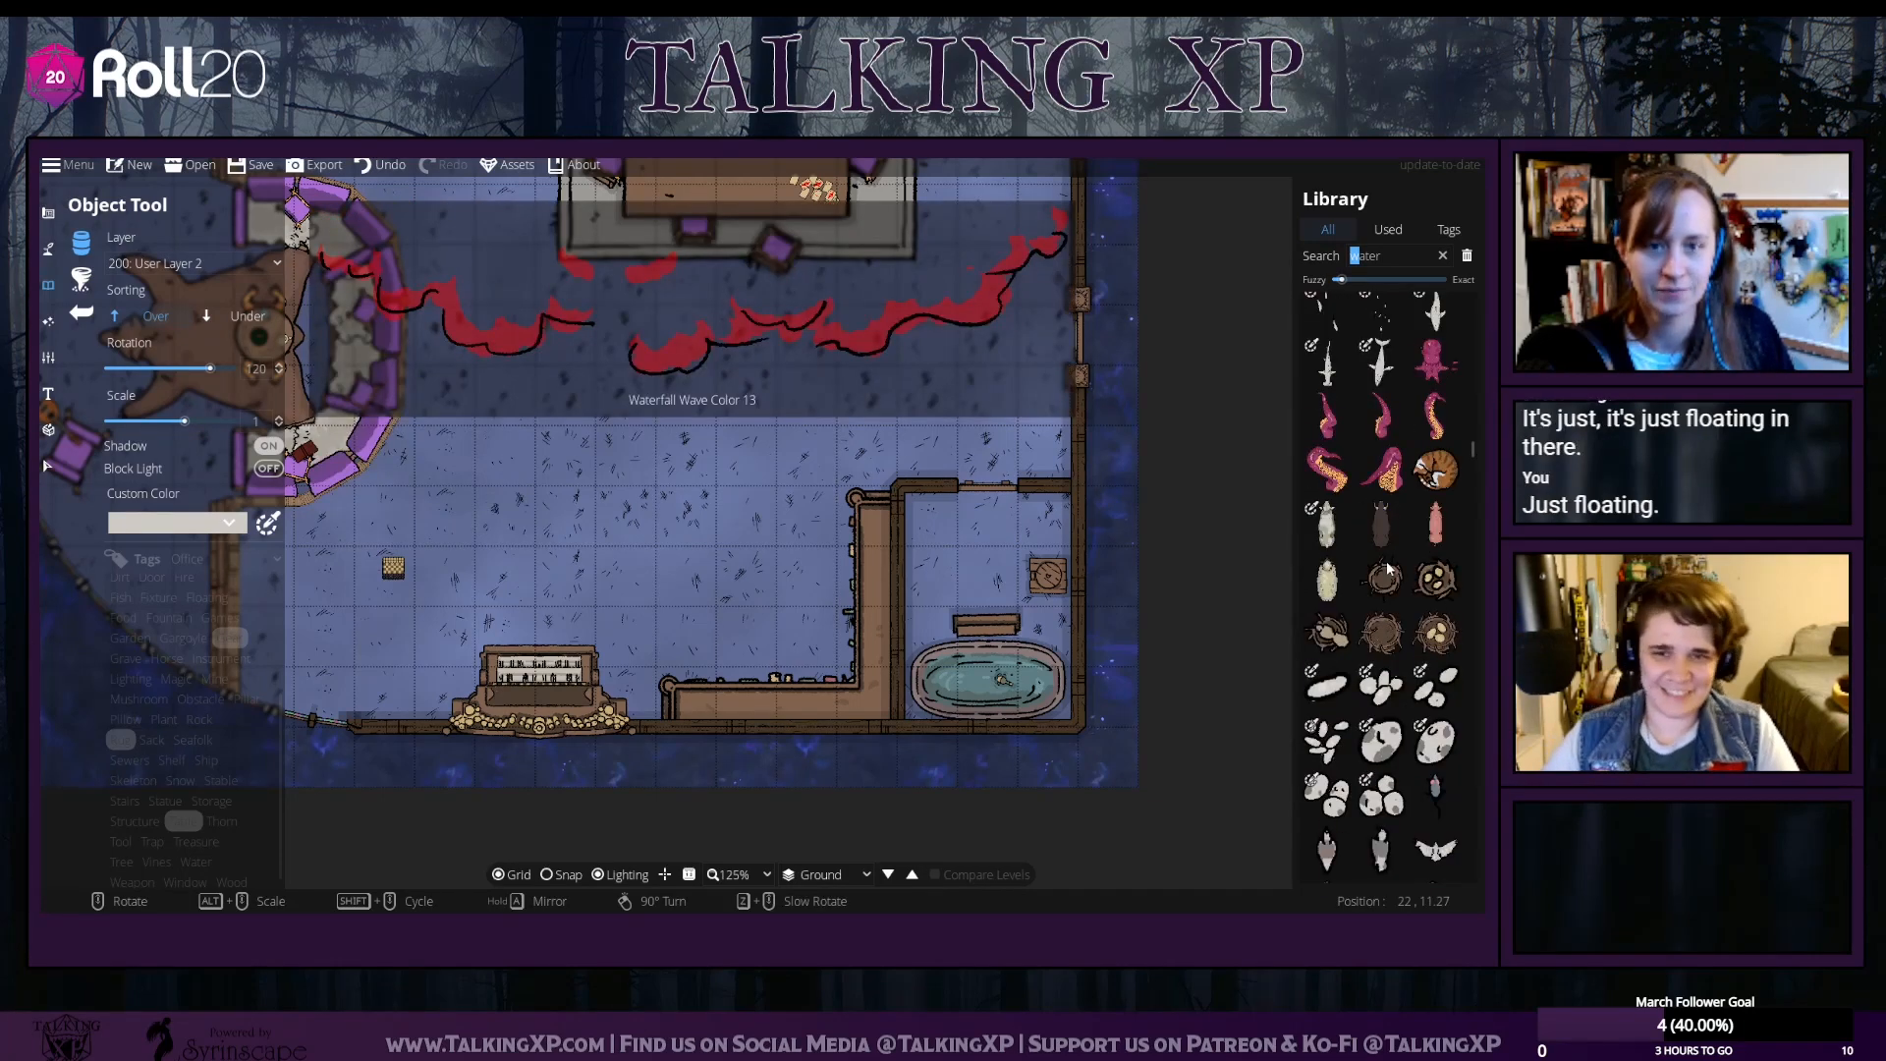
scroll(1388, 568, "down", 6)
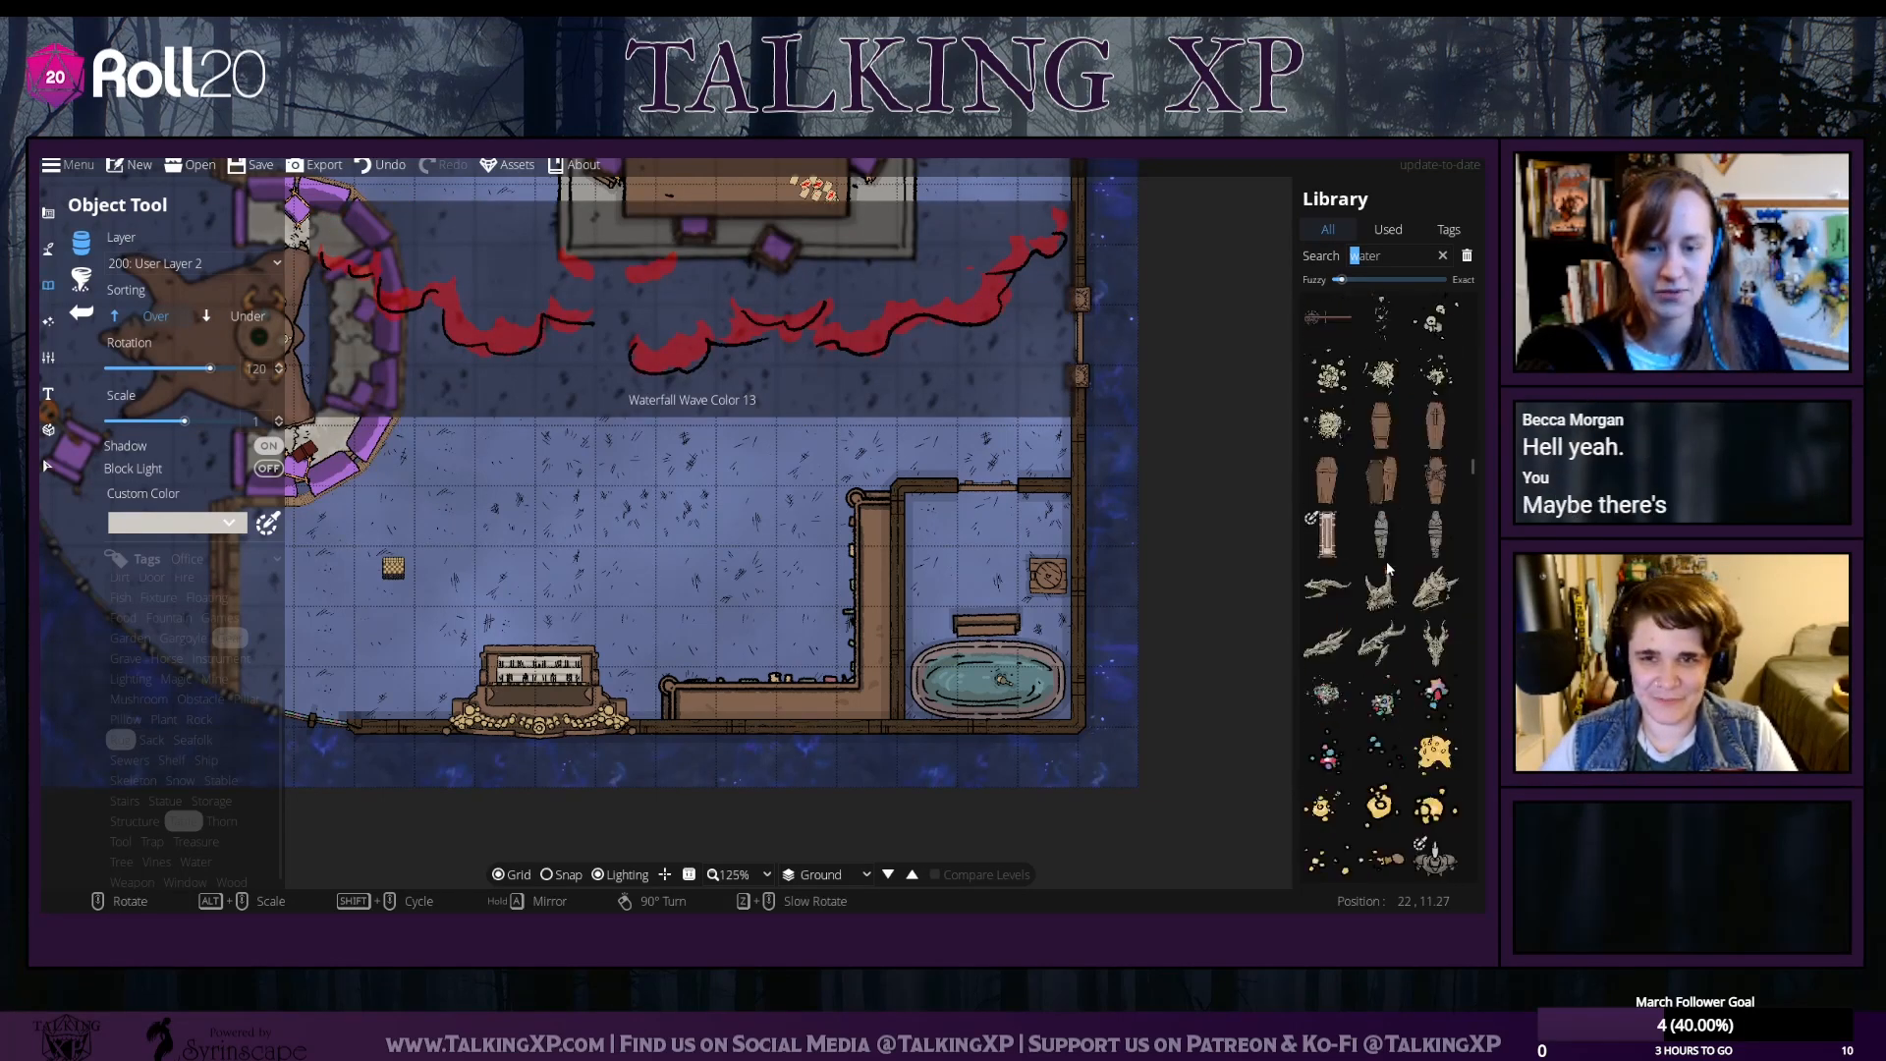
scroll(1387, 567, "down", 8)
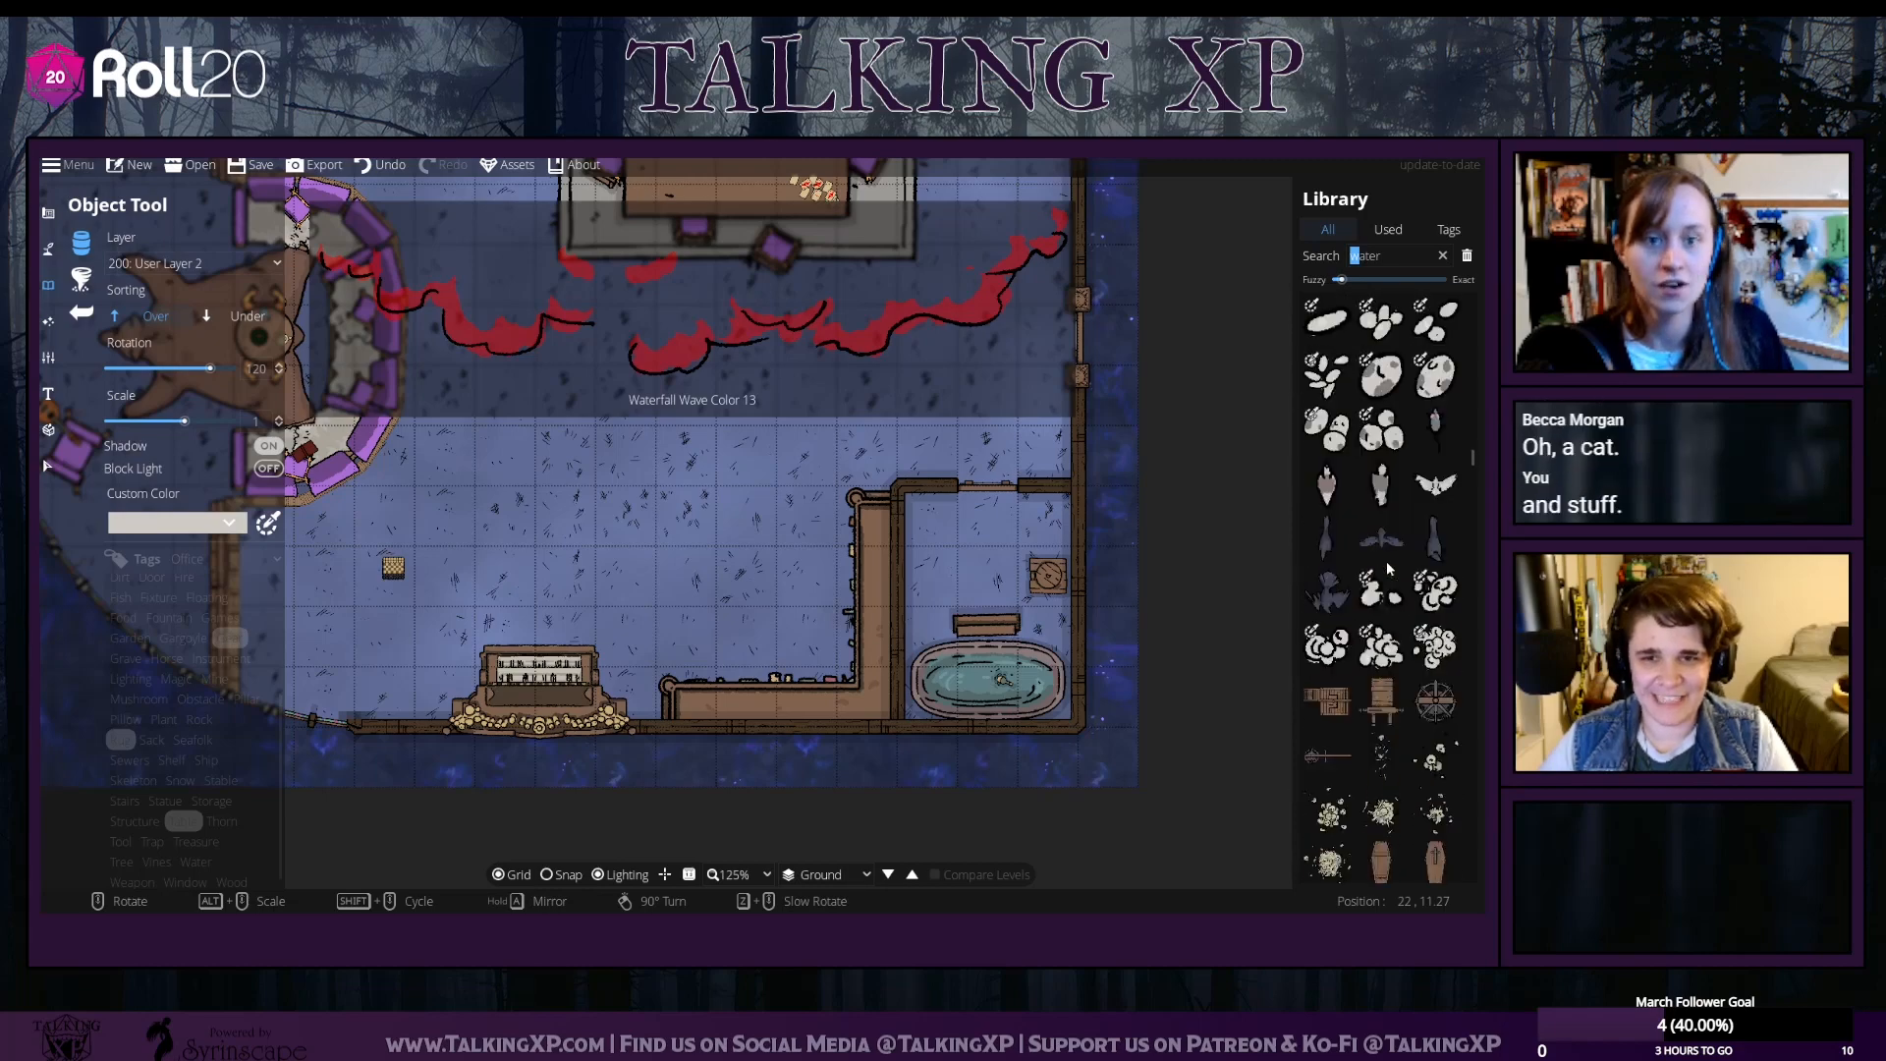
scroll(1387, 567, "up", 3)
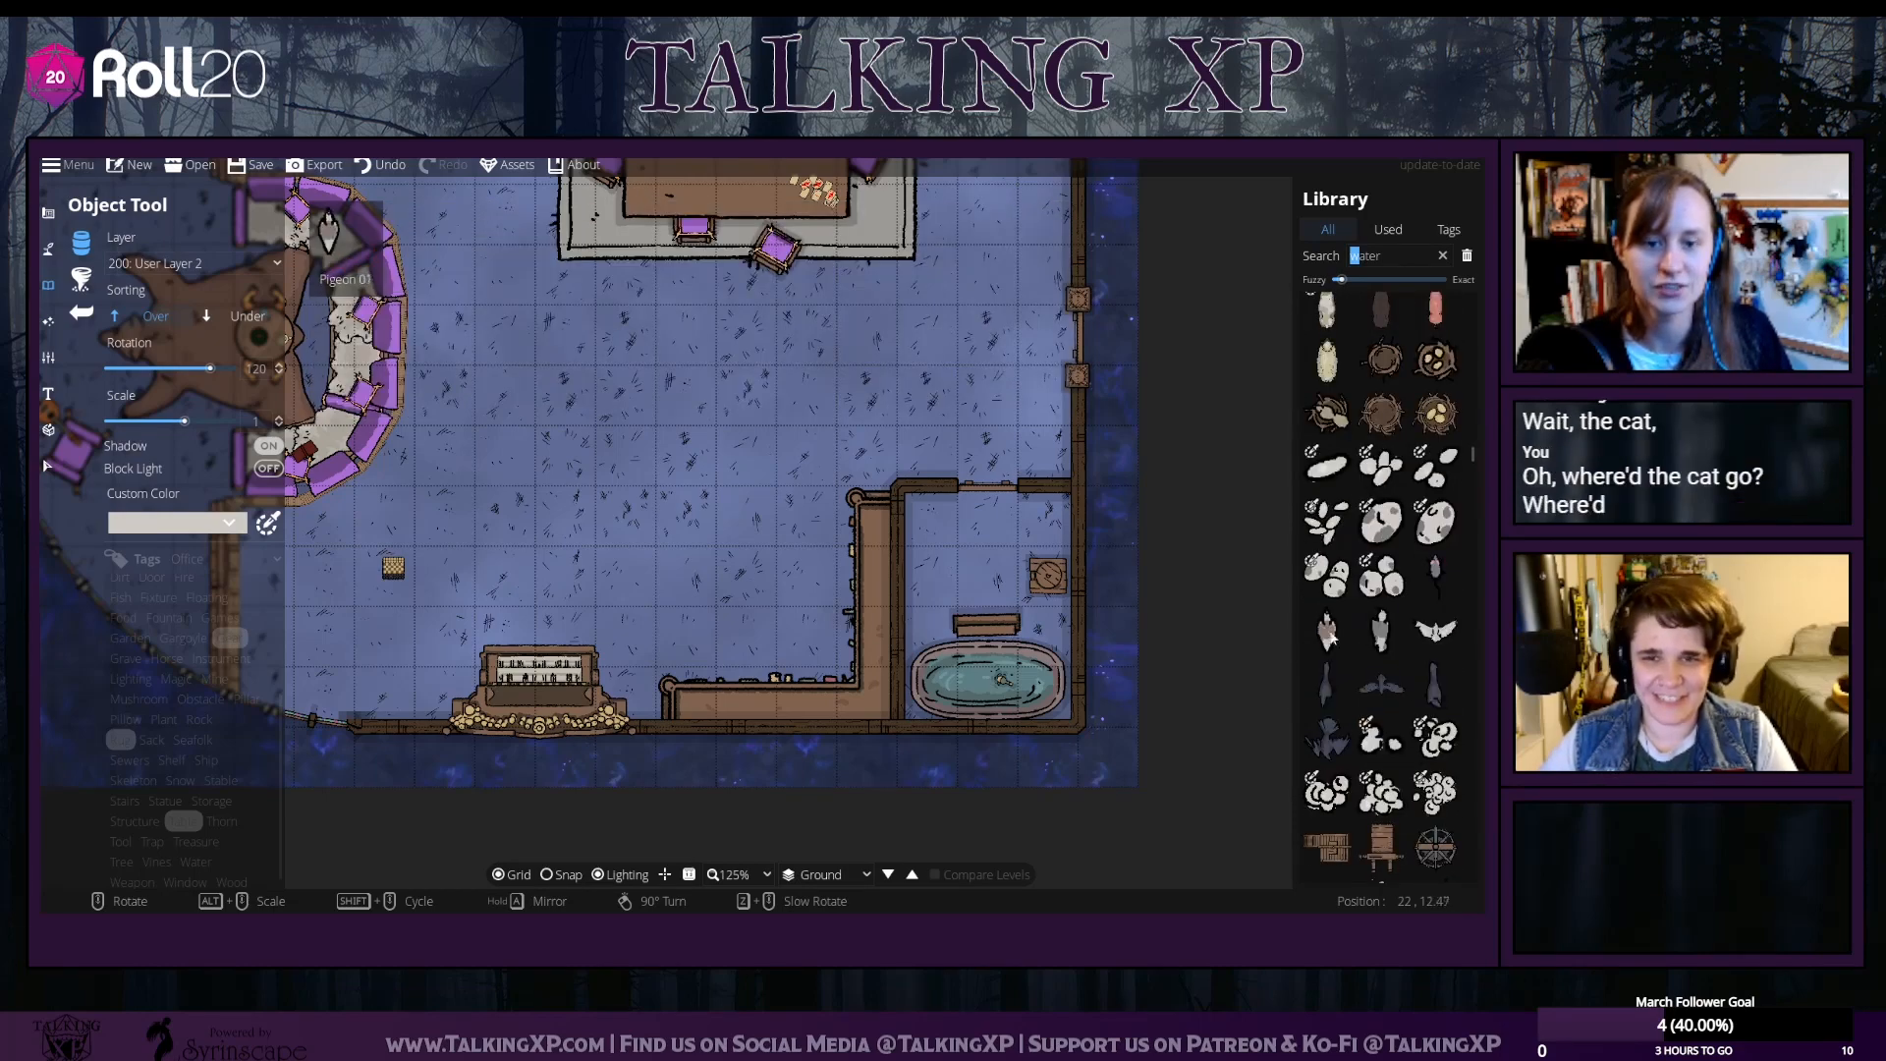
scroll(1381, 633, "up", 5)
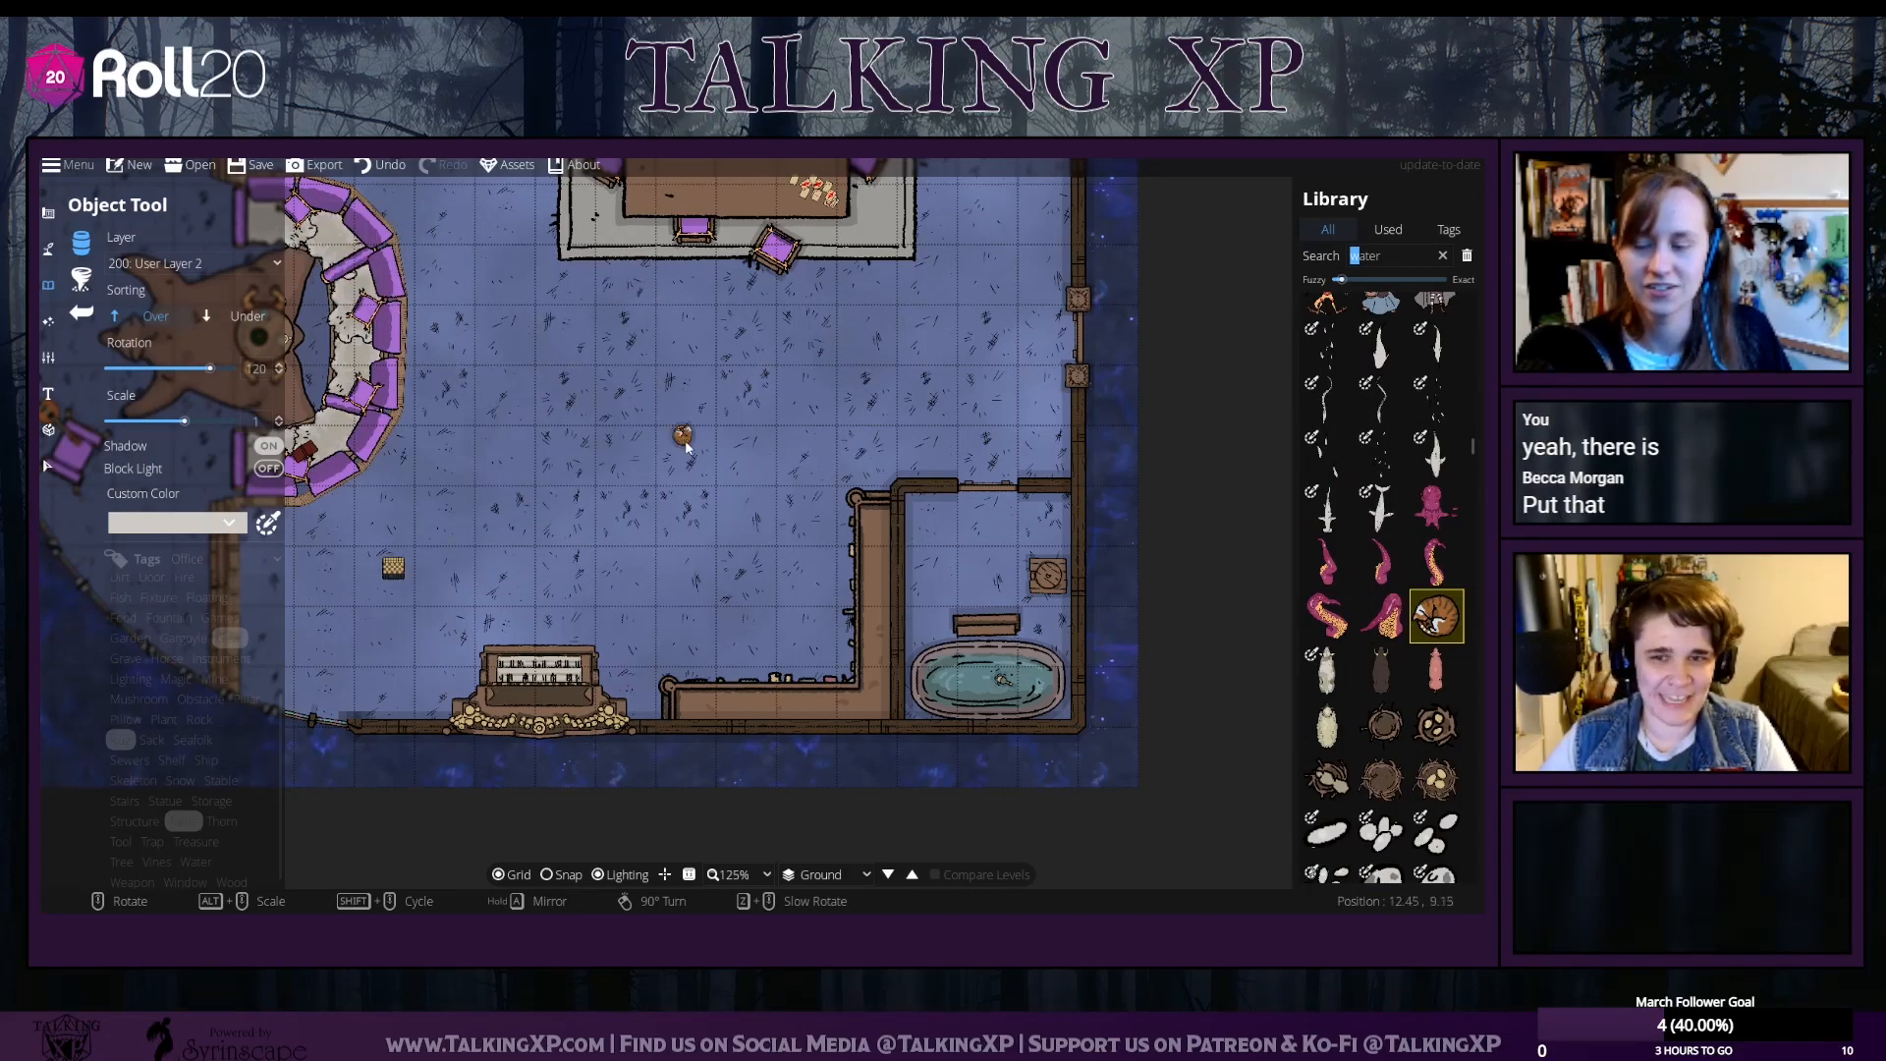
left_click_drag(721, 509, 1156, 649)
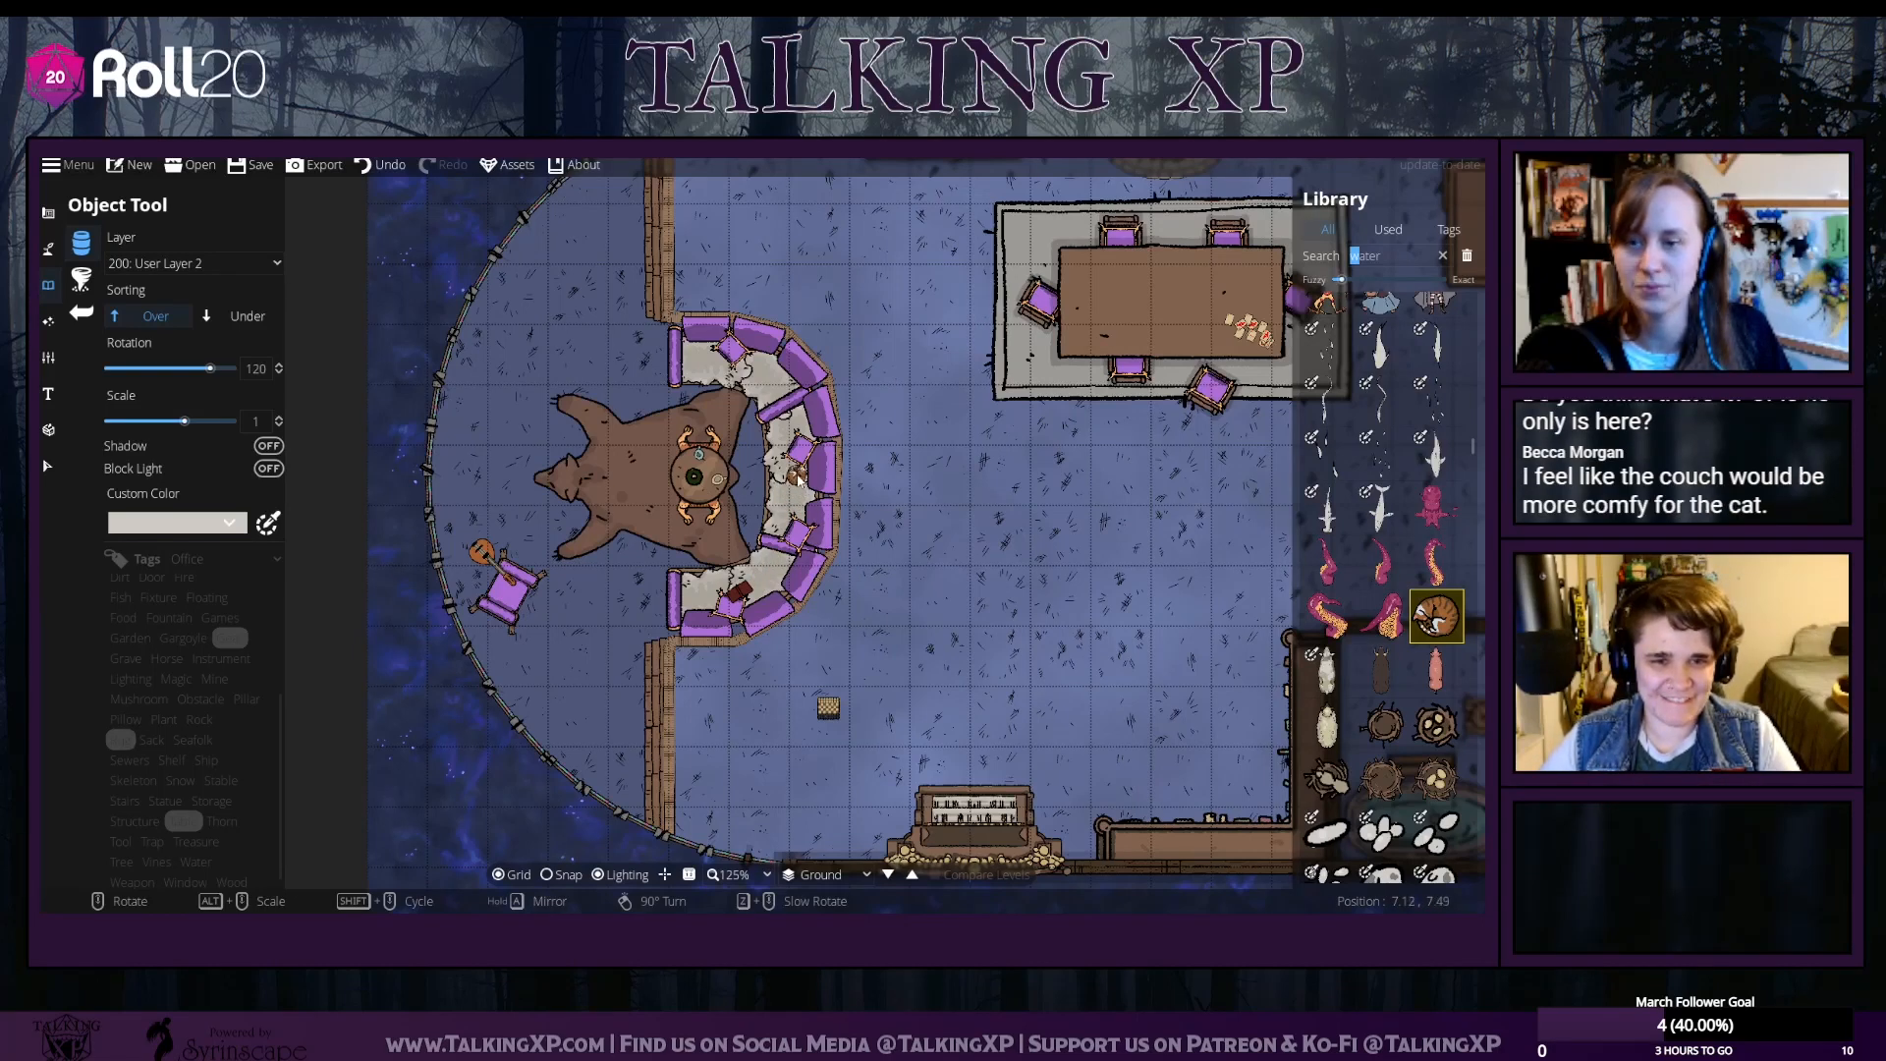
left_click(798, 474)
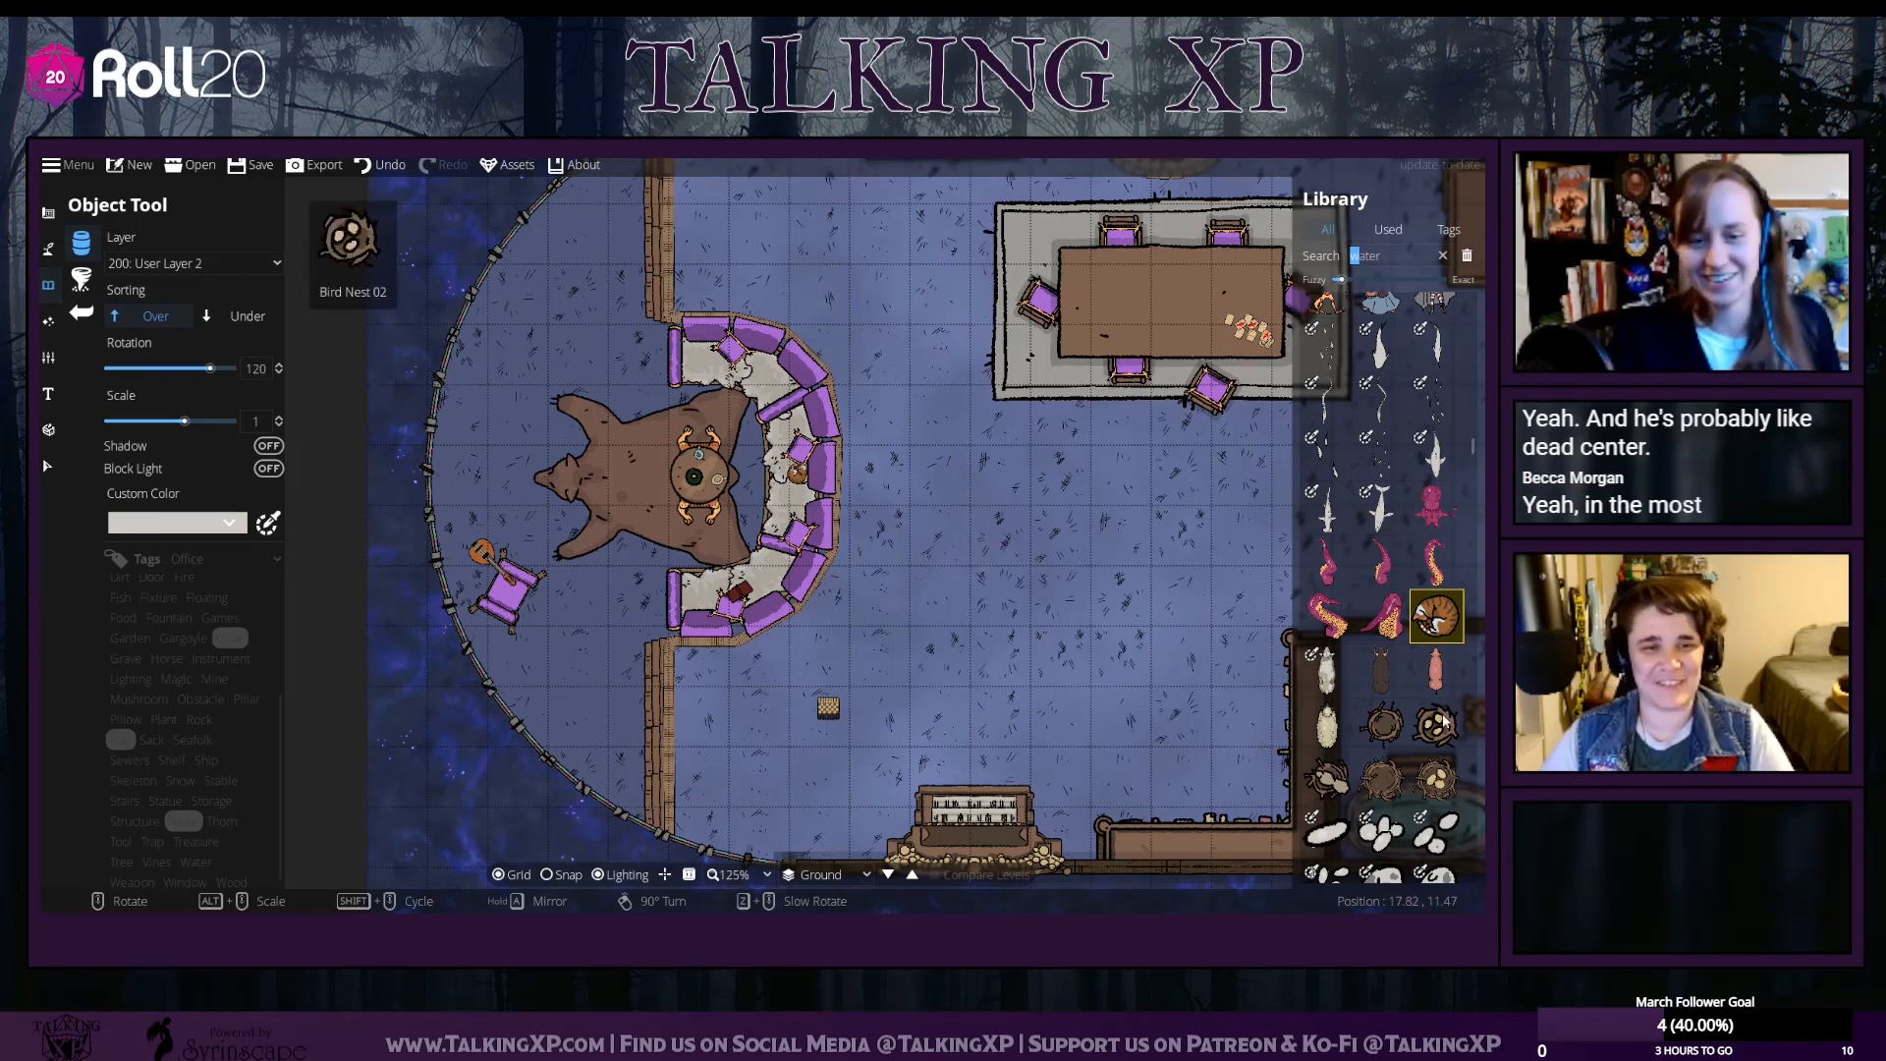
Place Kraken Tentacle 05 outside the curved wall in the map's upper-left corner, at rotation 120
scroll(1442, 713, "up", 1)
scroll(1442, 713, "down", 3)
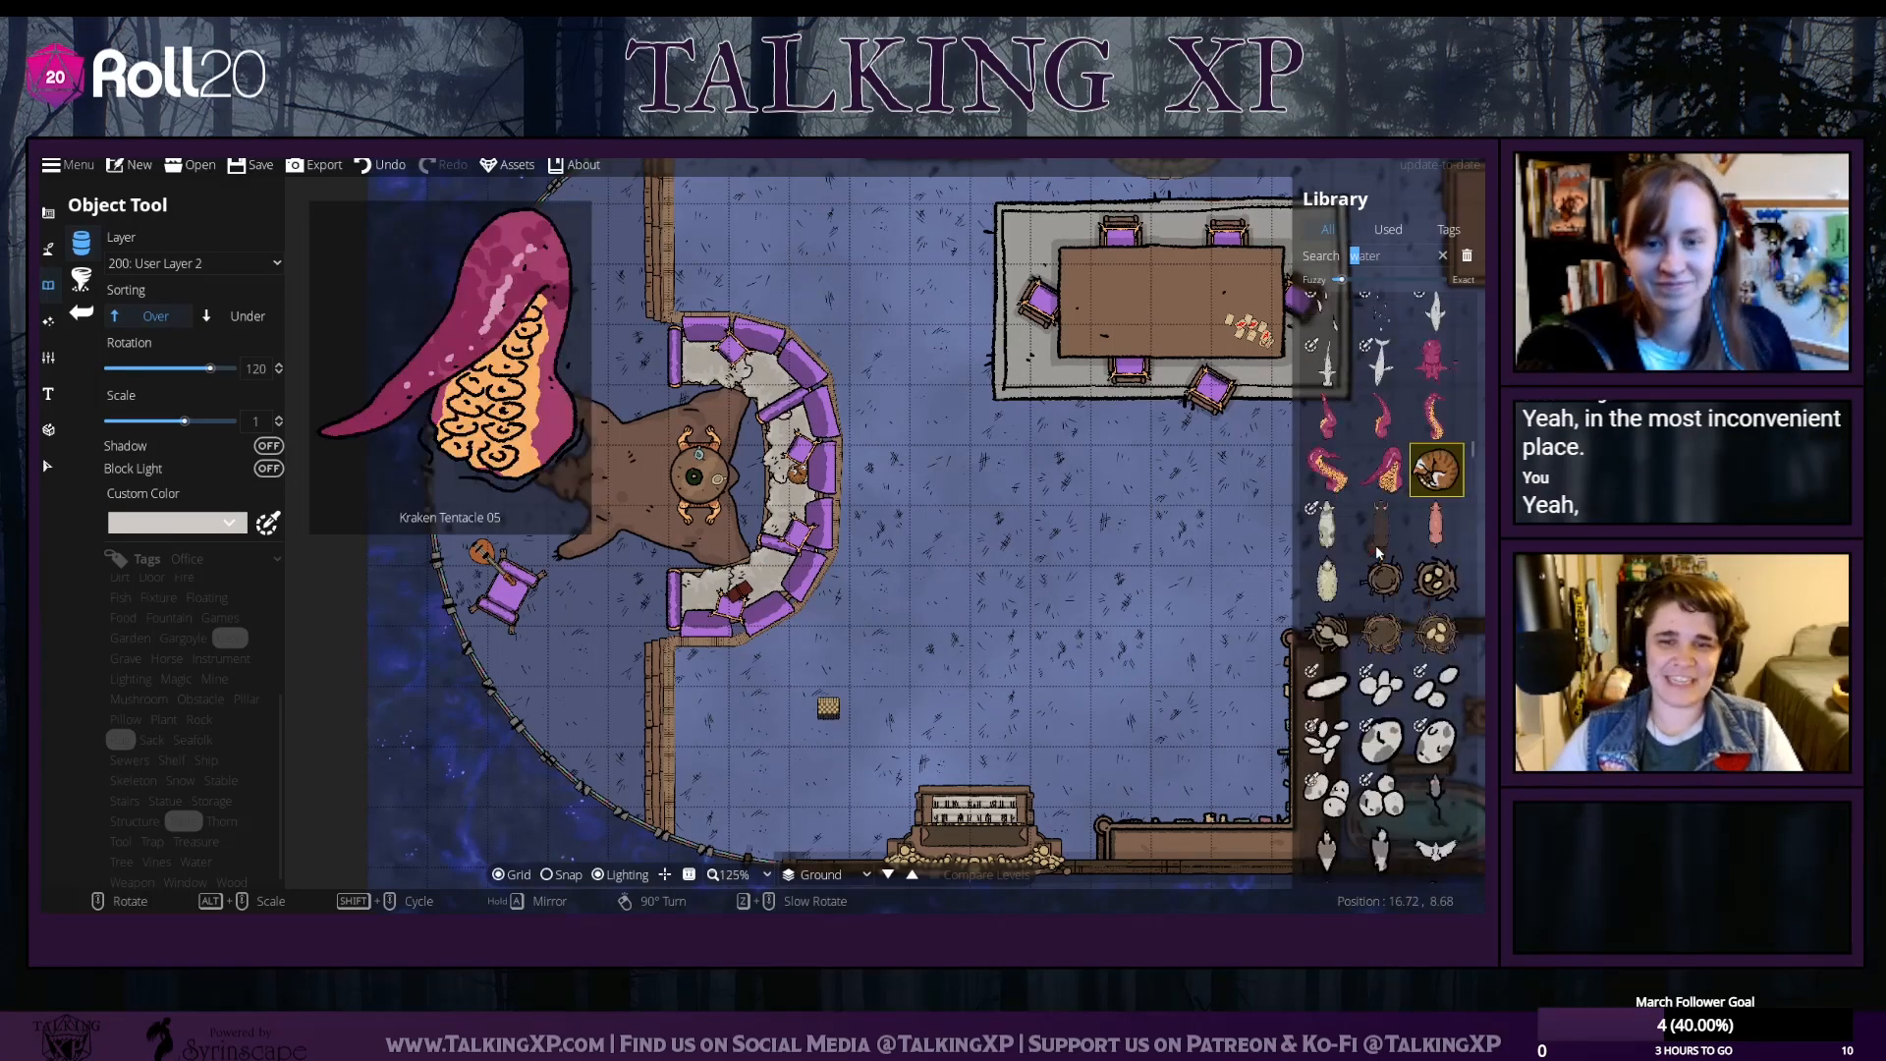
scroll(1357, 460, "up", 1)
left_click(1383, 543)
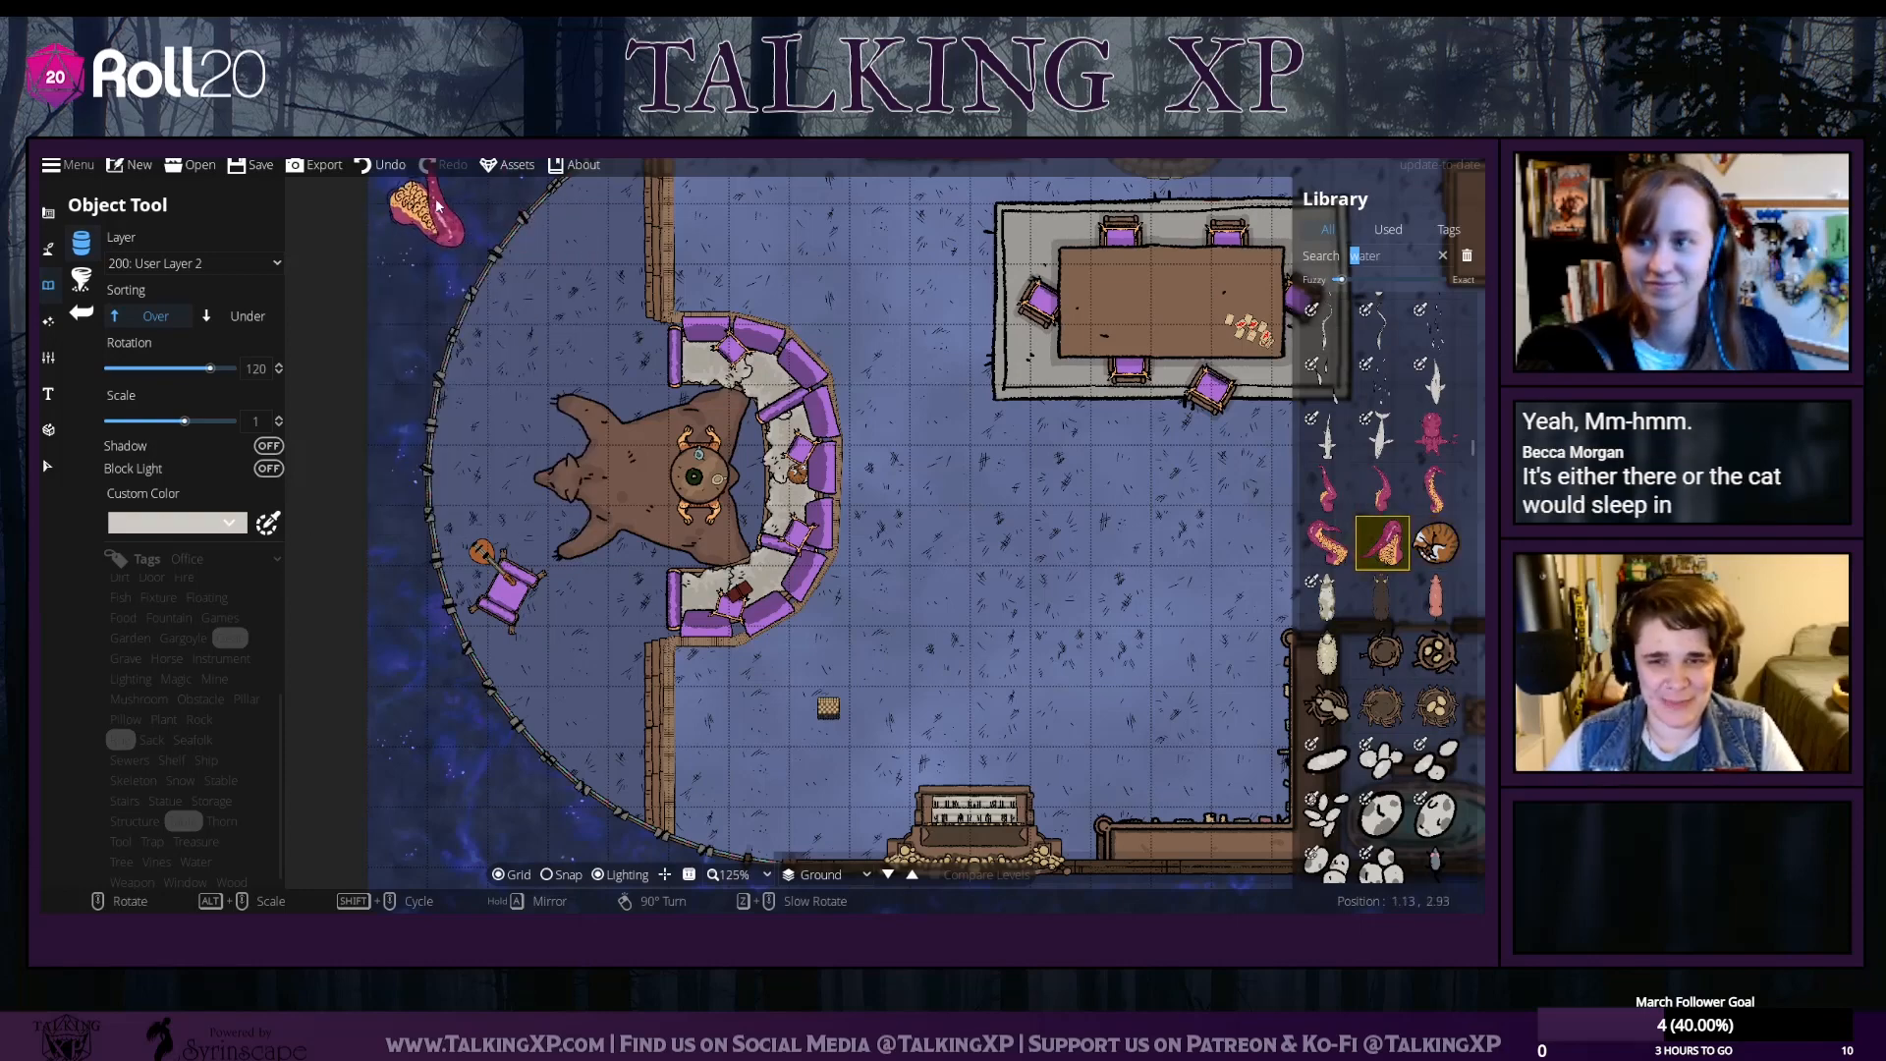
left_click_drag(439, 203, 437, 360)
left_click(447, 237)
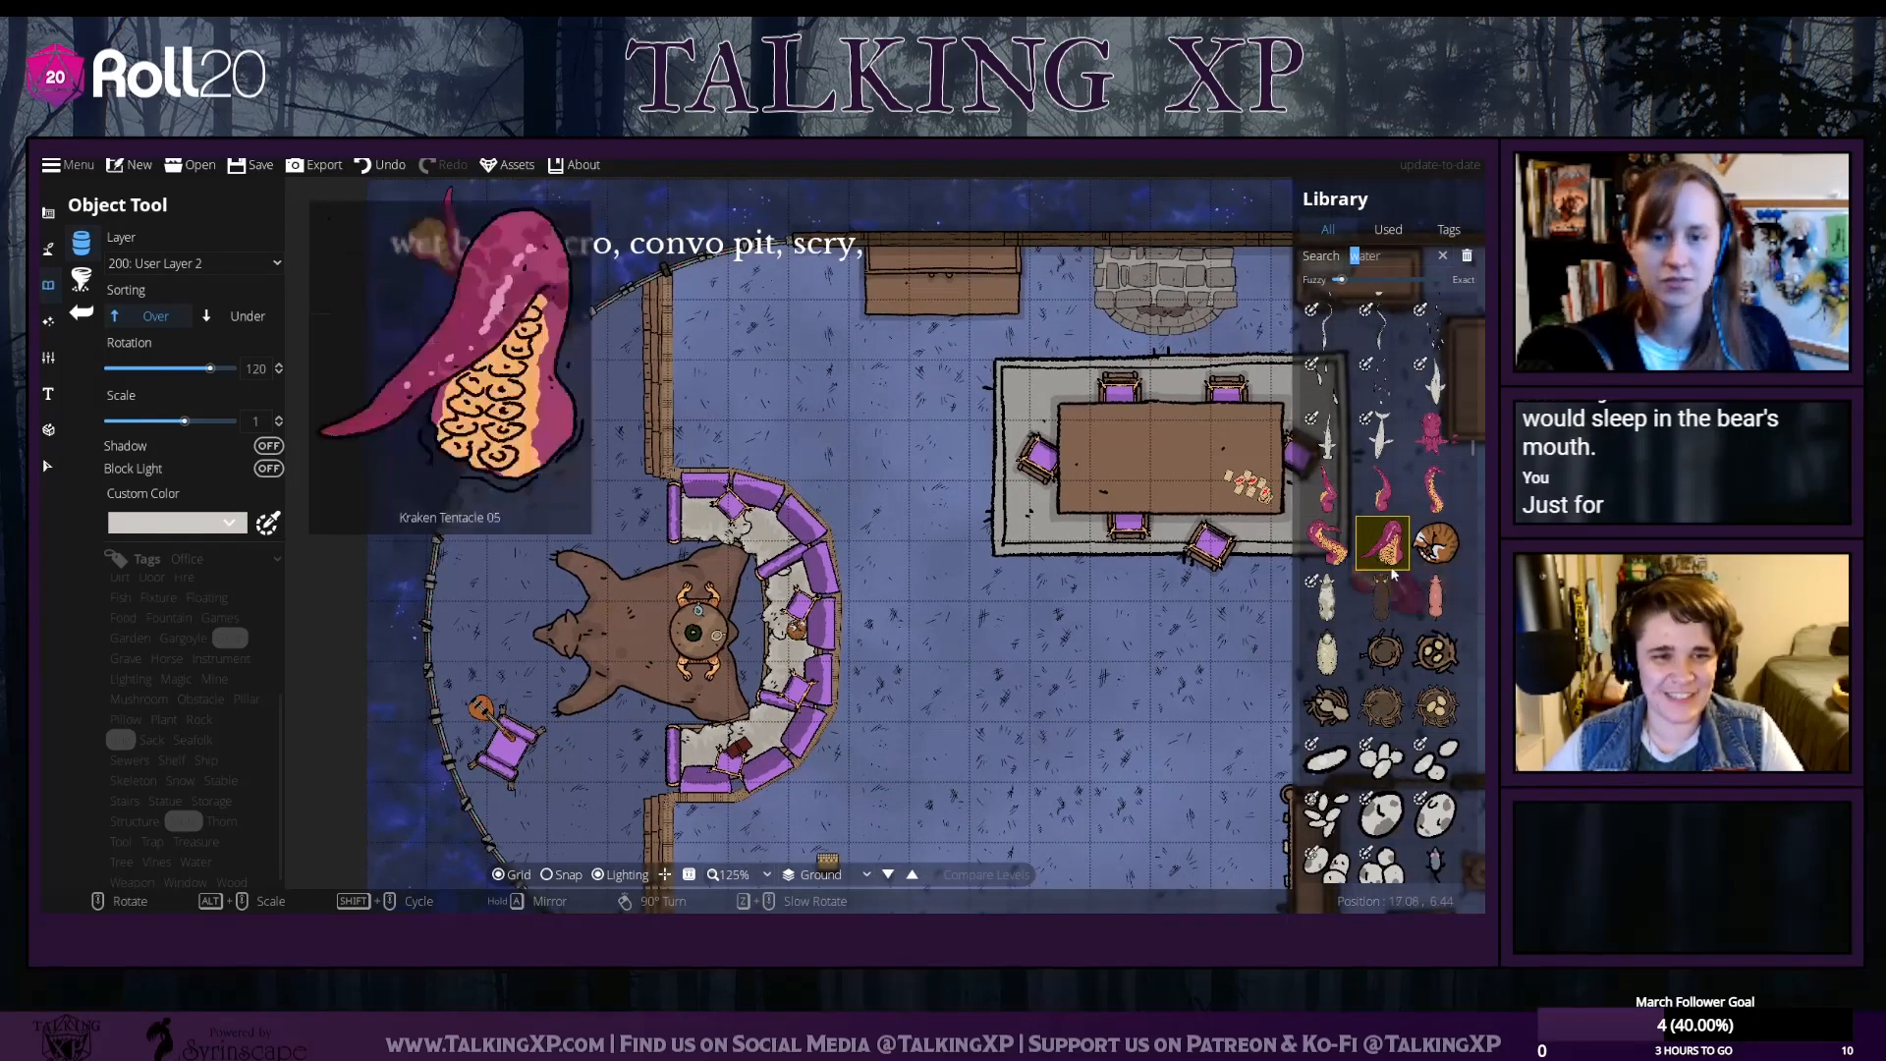
Place the curled kraken tentacle with orange suckers at the map's upper edge, outside the wall between the cabinet and the fireplace
left_click(1329, 543)
left_click_drag(1163, 210, 914, 309)
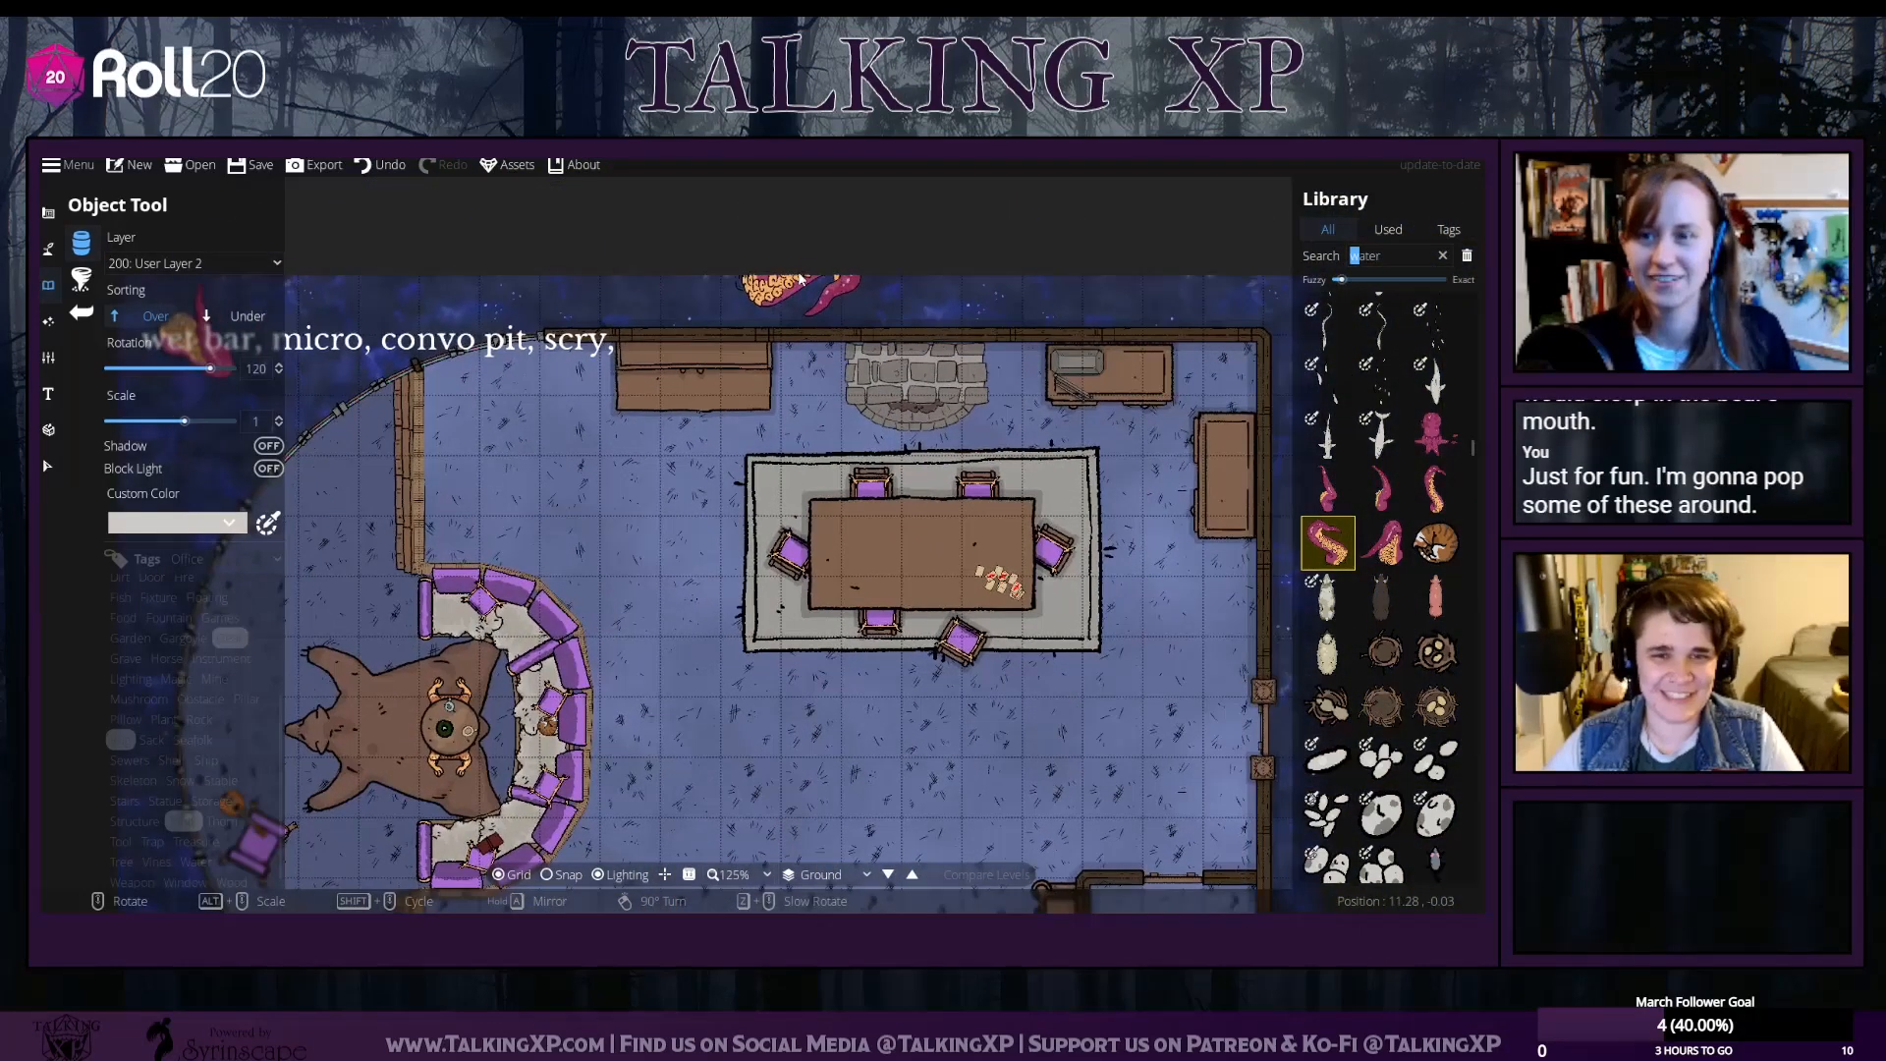
left_click_drag(801, 278, 496, 165)
Place a different pink kraken tentacle outside the curved wall in the map's lower-left corner, at rotation 120
scroll(1002, 469, "up", 1)
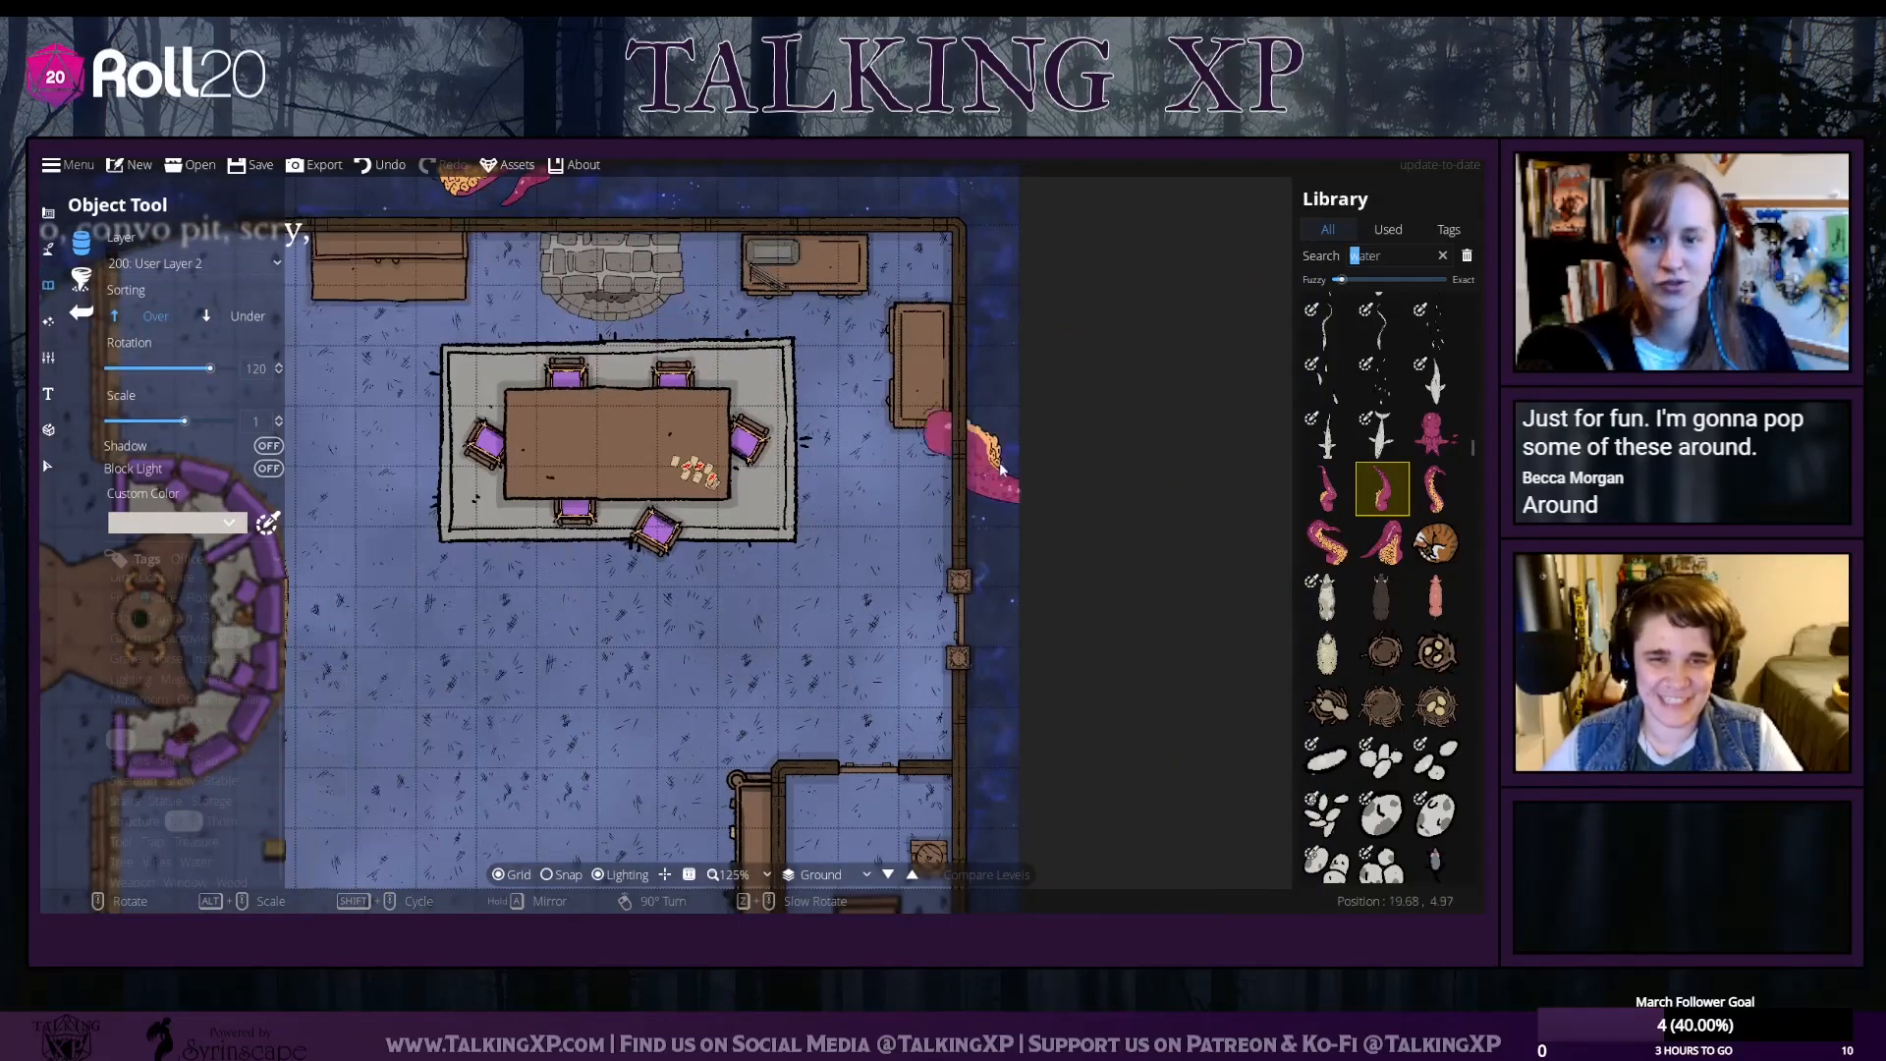
left_click_drag(1132, 512, 1279, 143)
left_click_drag(361, 658, 738, 716)
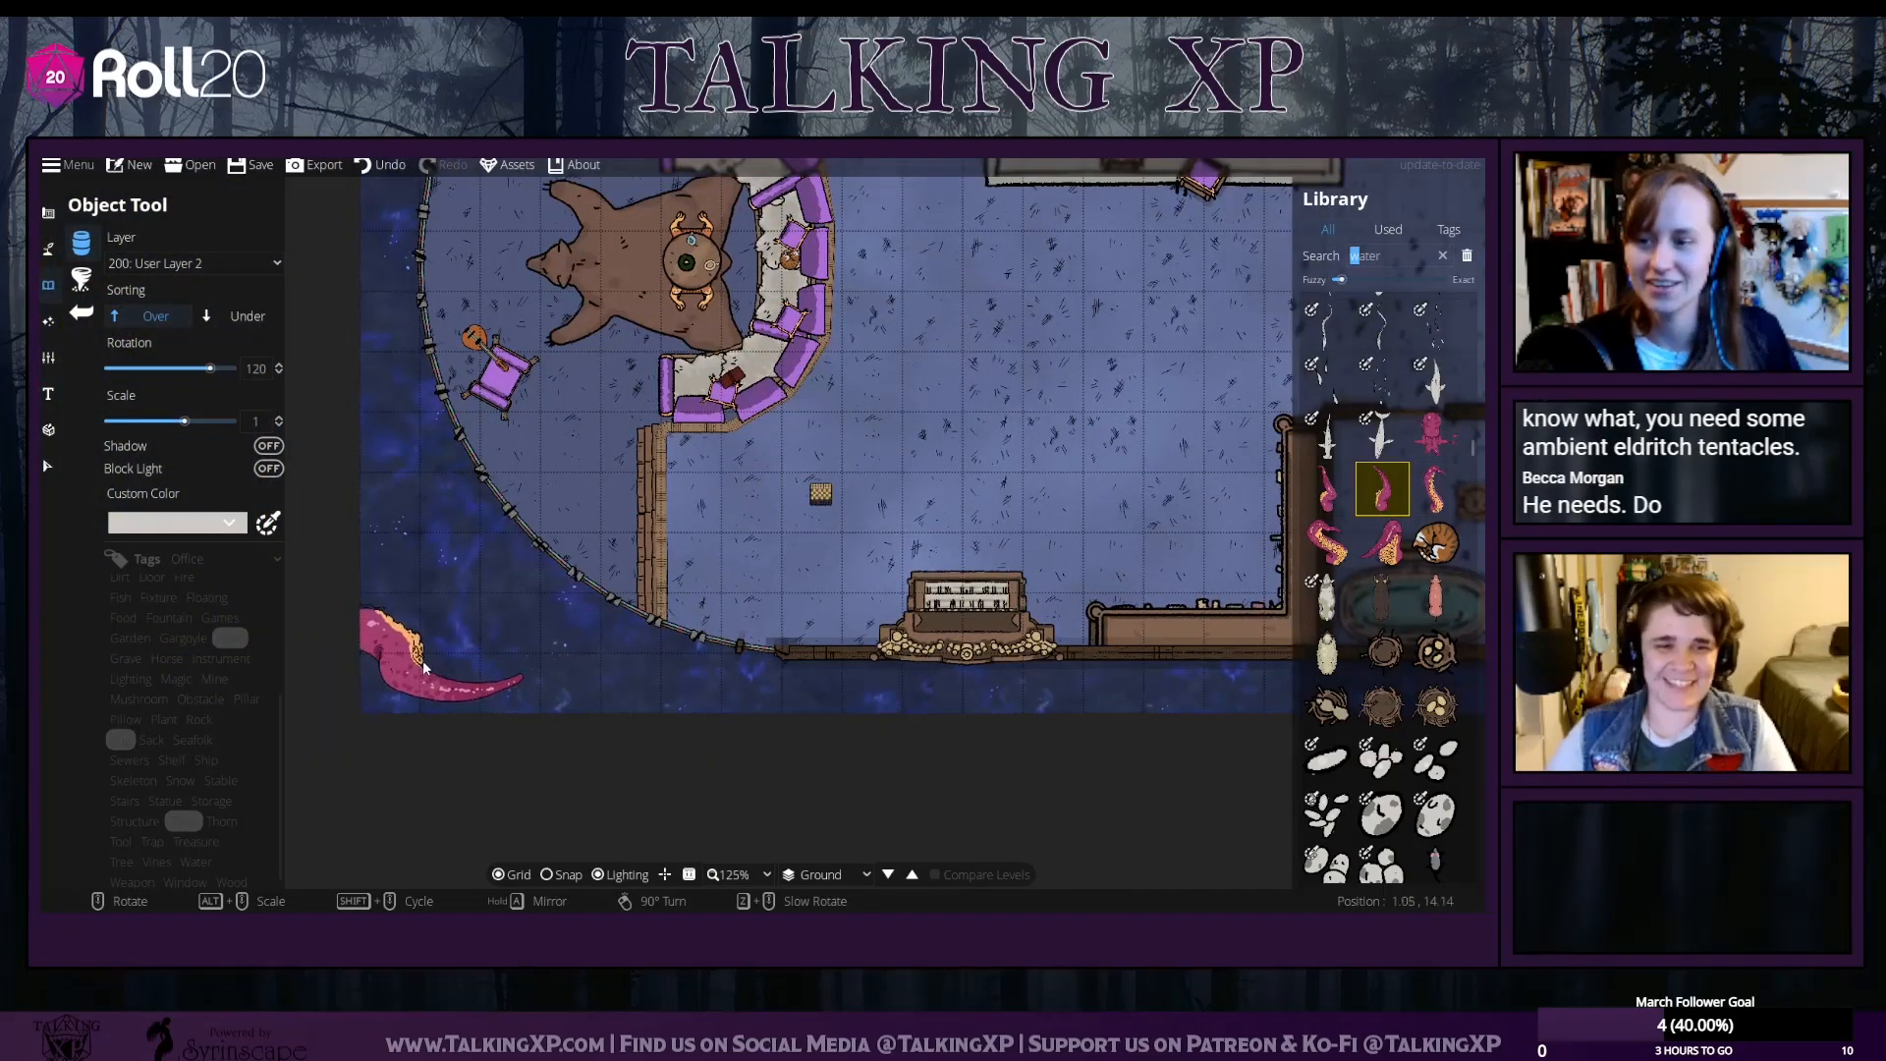
left_click(455, 679)
Place the long S-shaped kraken tentacle outside the bathroom in the map's lower-right corner, at rotation -165
left_click_drag(1314, 725, 1101, 703)
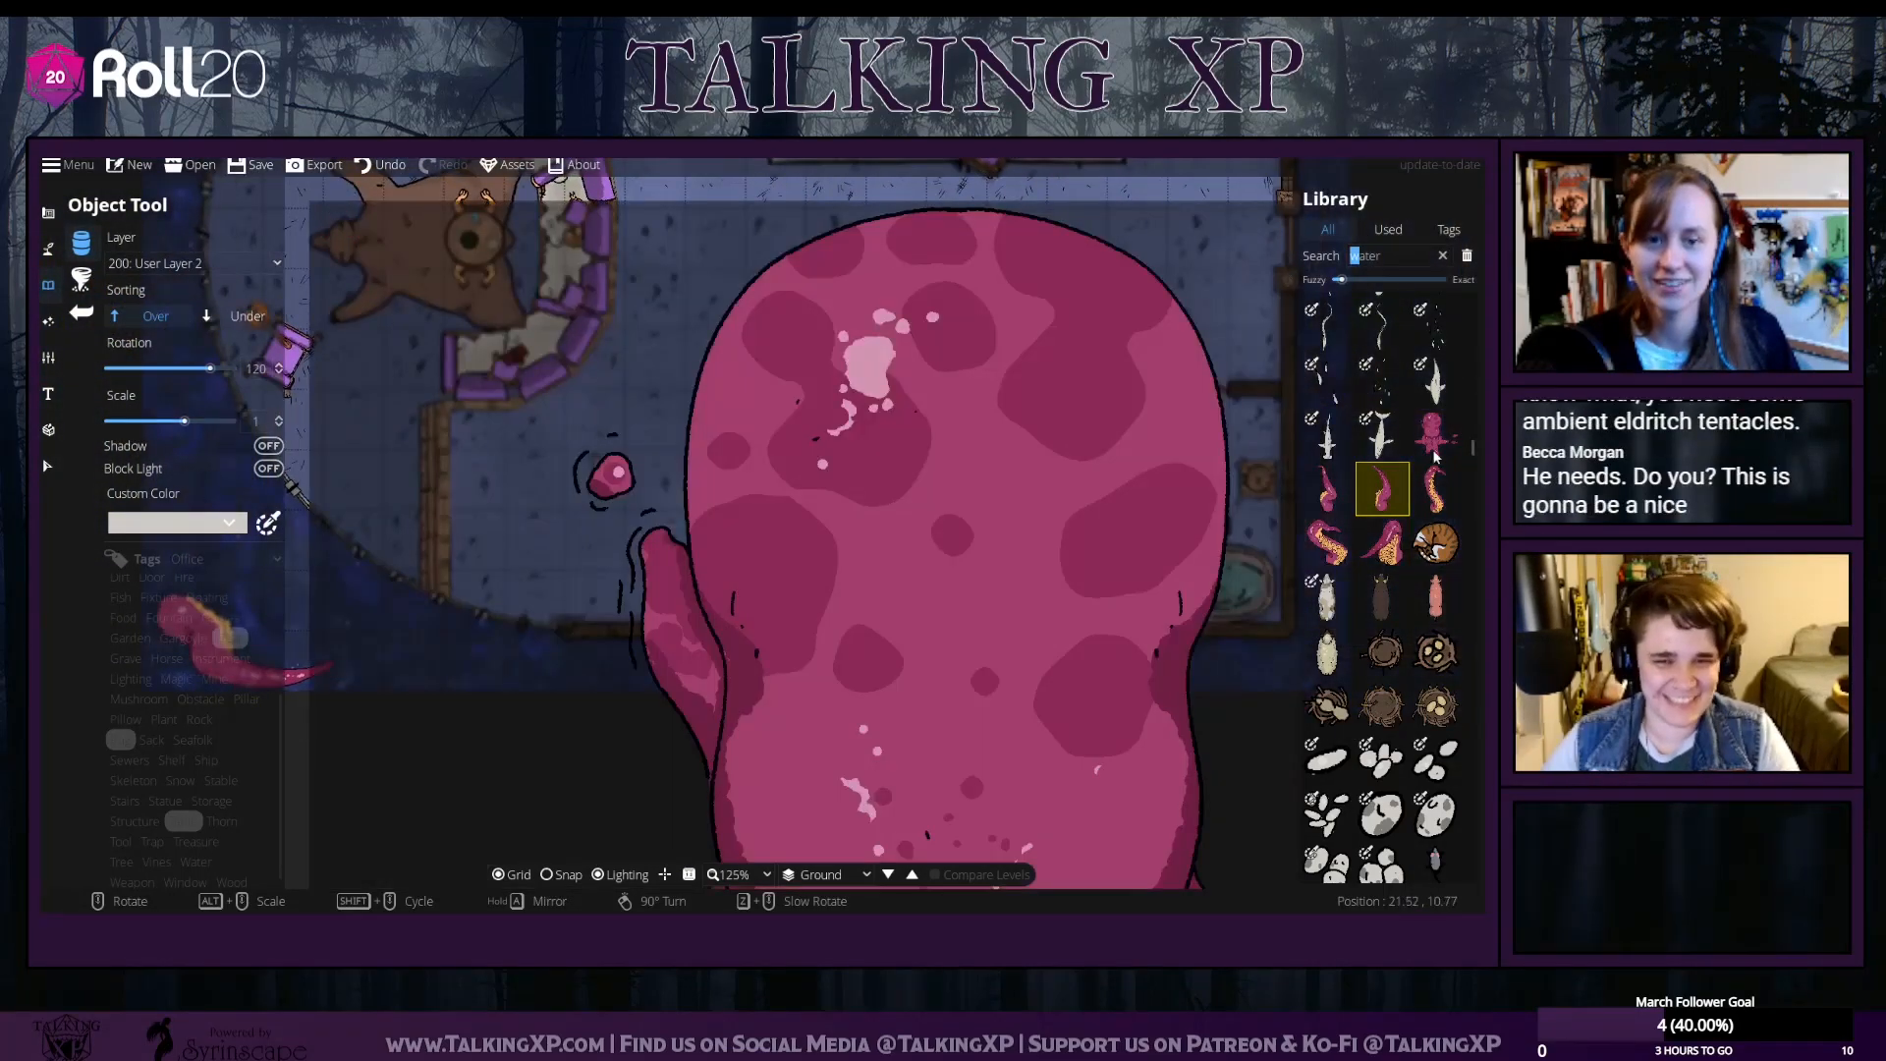
left_click(1436, 489)
left_click_drag(1159, 621, 959, 622)
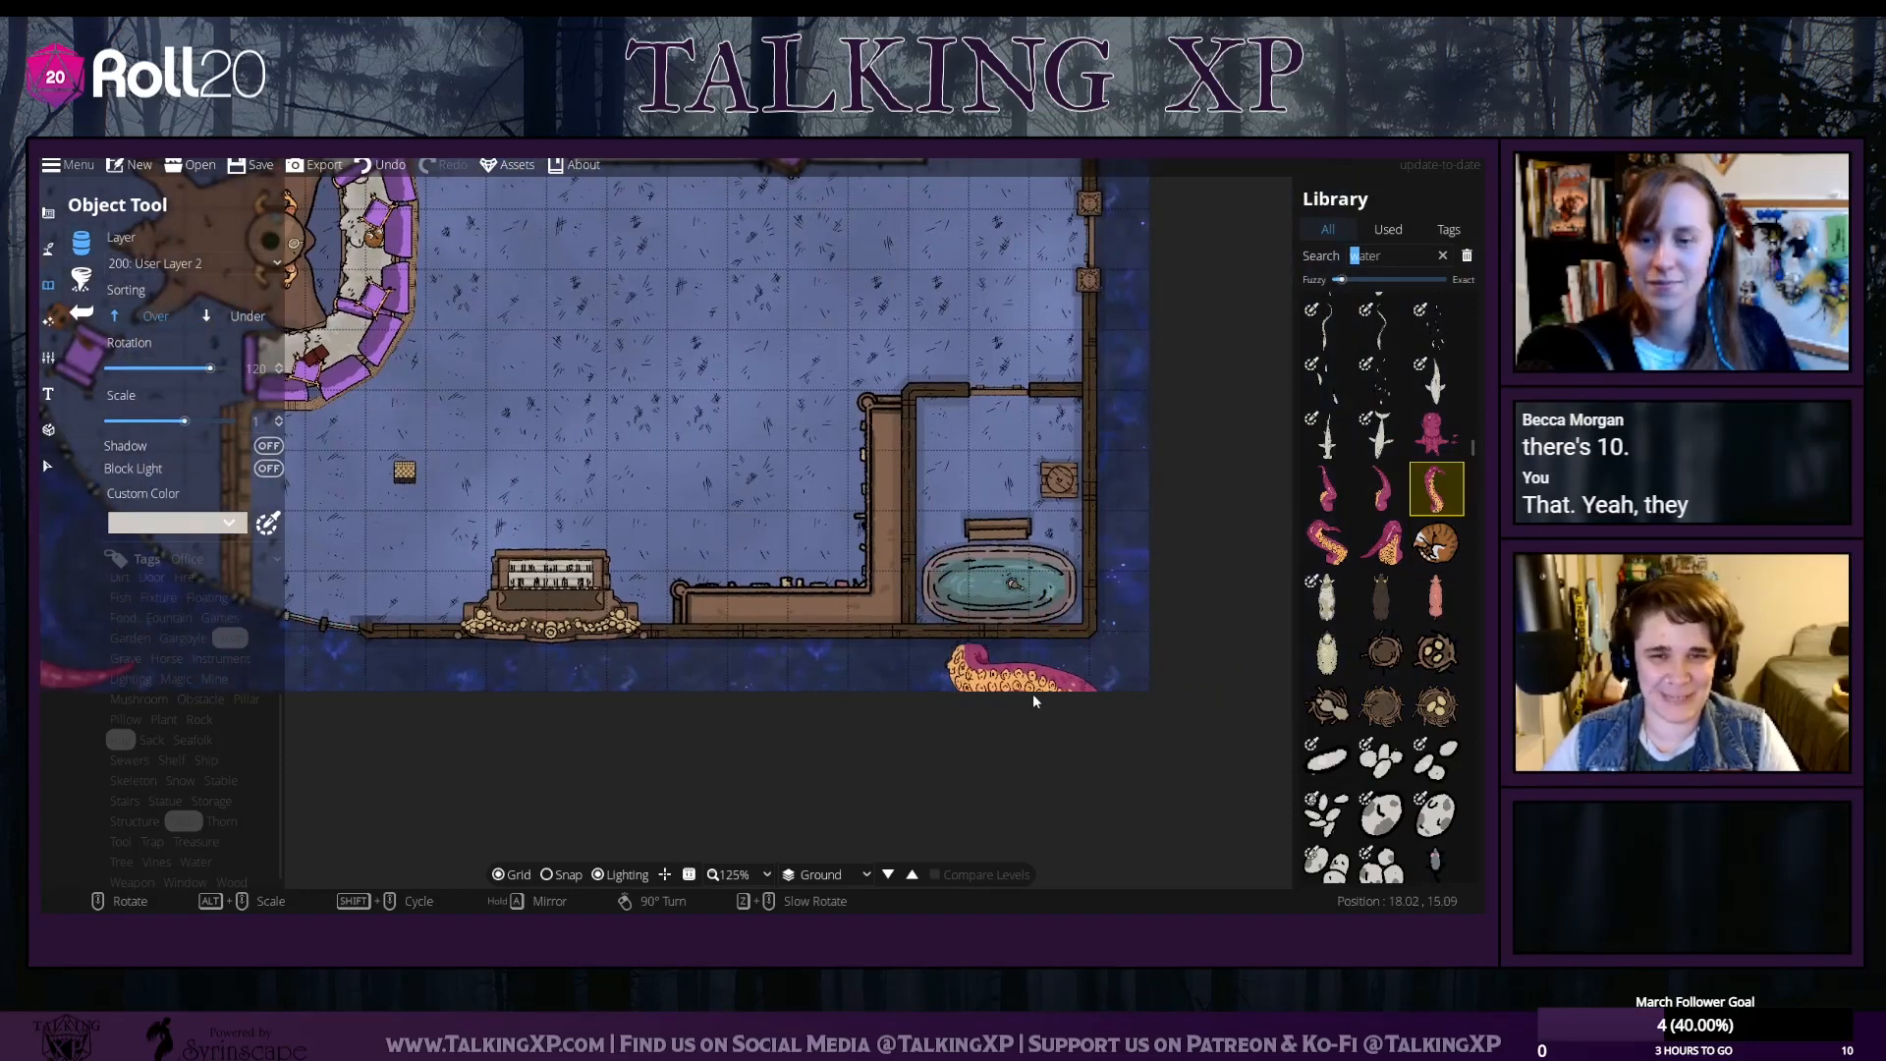
scroll(1167, 609, "up", 5)
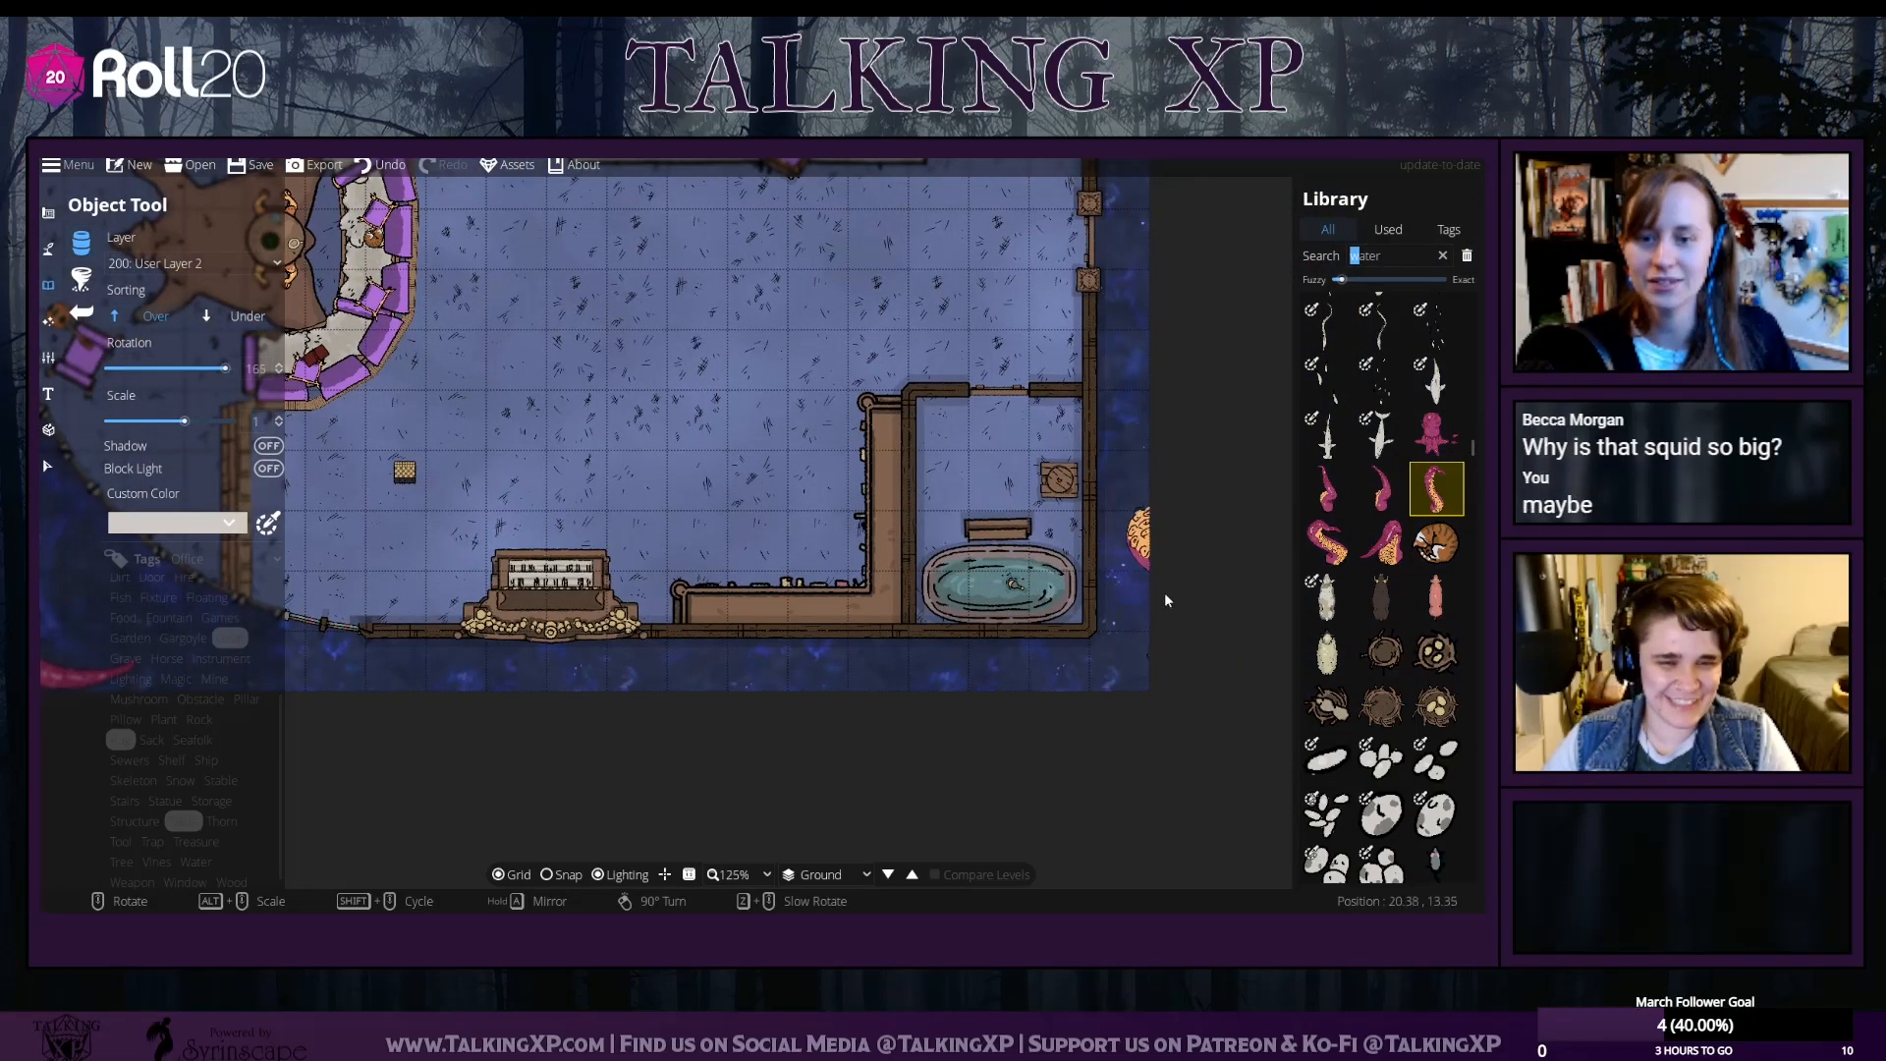
left_click(1111, 626)
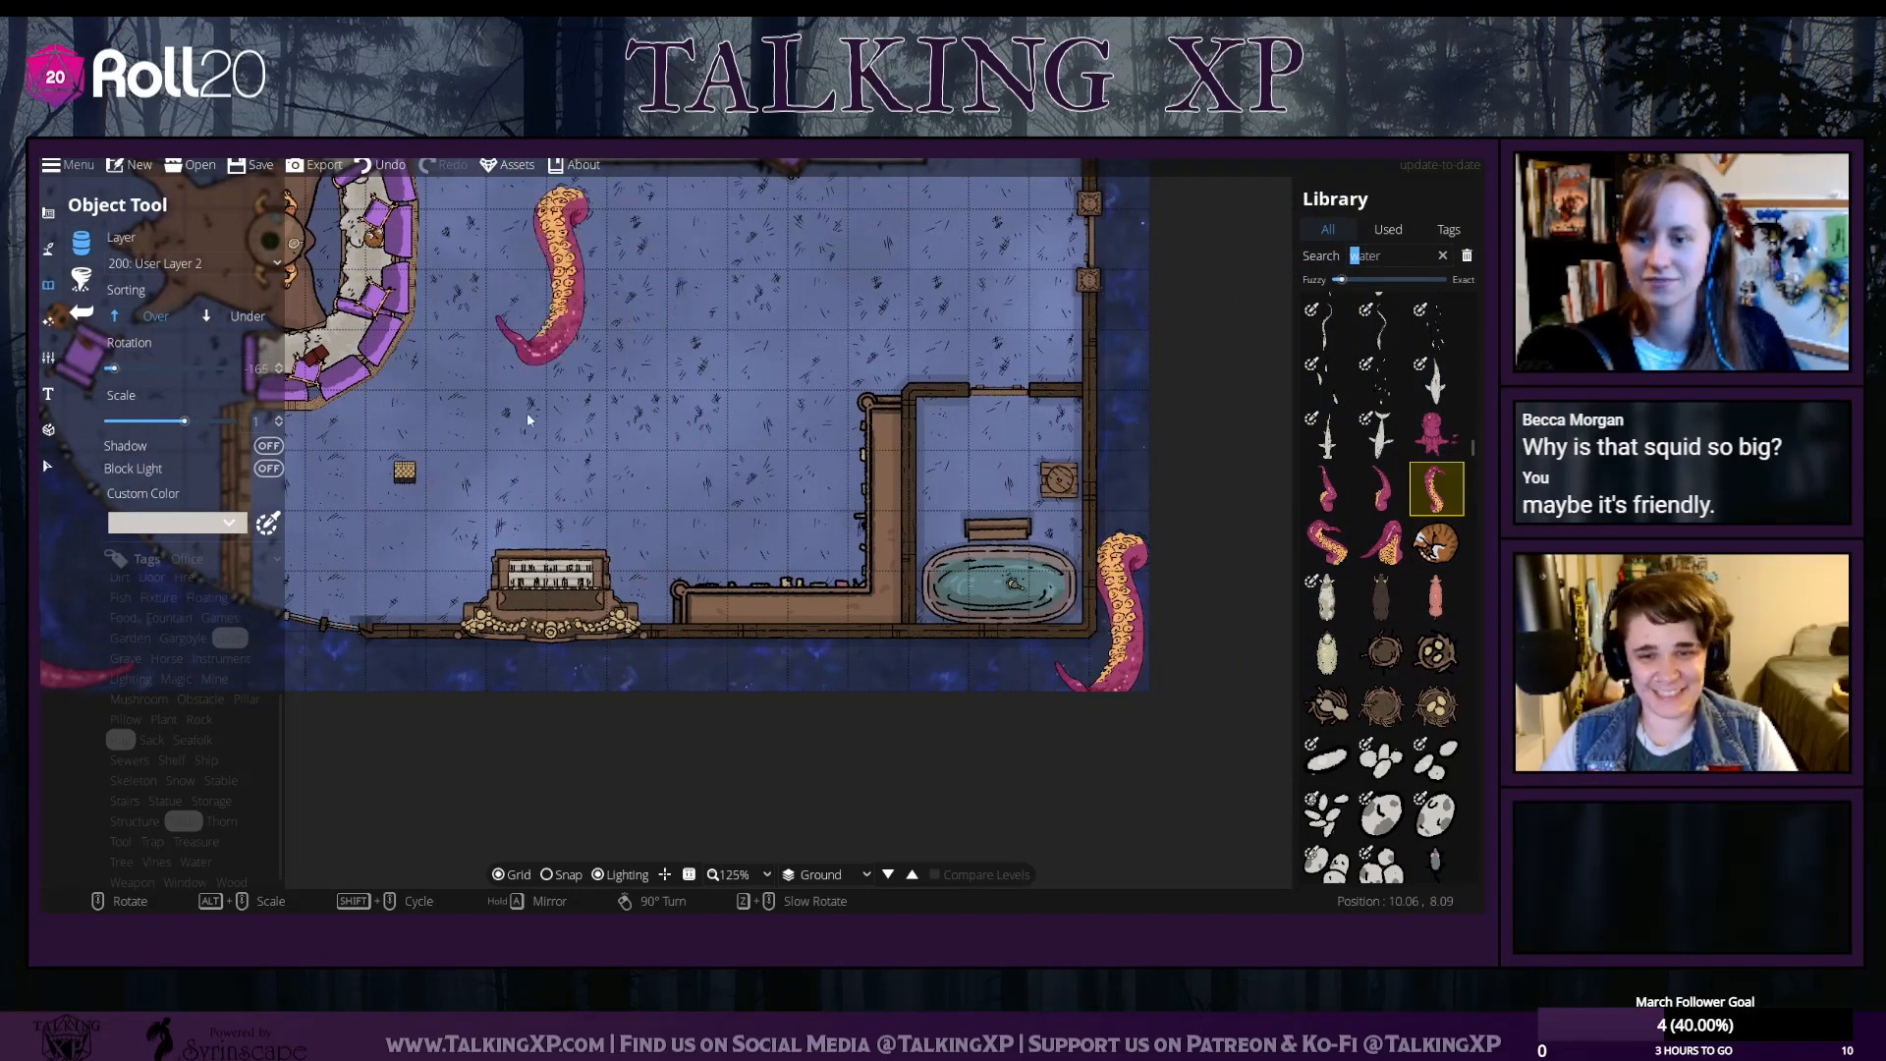
Place a small pink kraken tentacle at the map's left edge, outside the curved wall, at rotation -180
left_click_drag(547, 280, 1226, 488)
left_click_drag(638, 508, 682, 736)
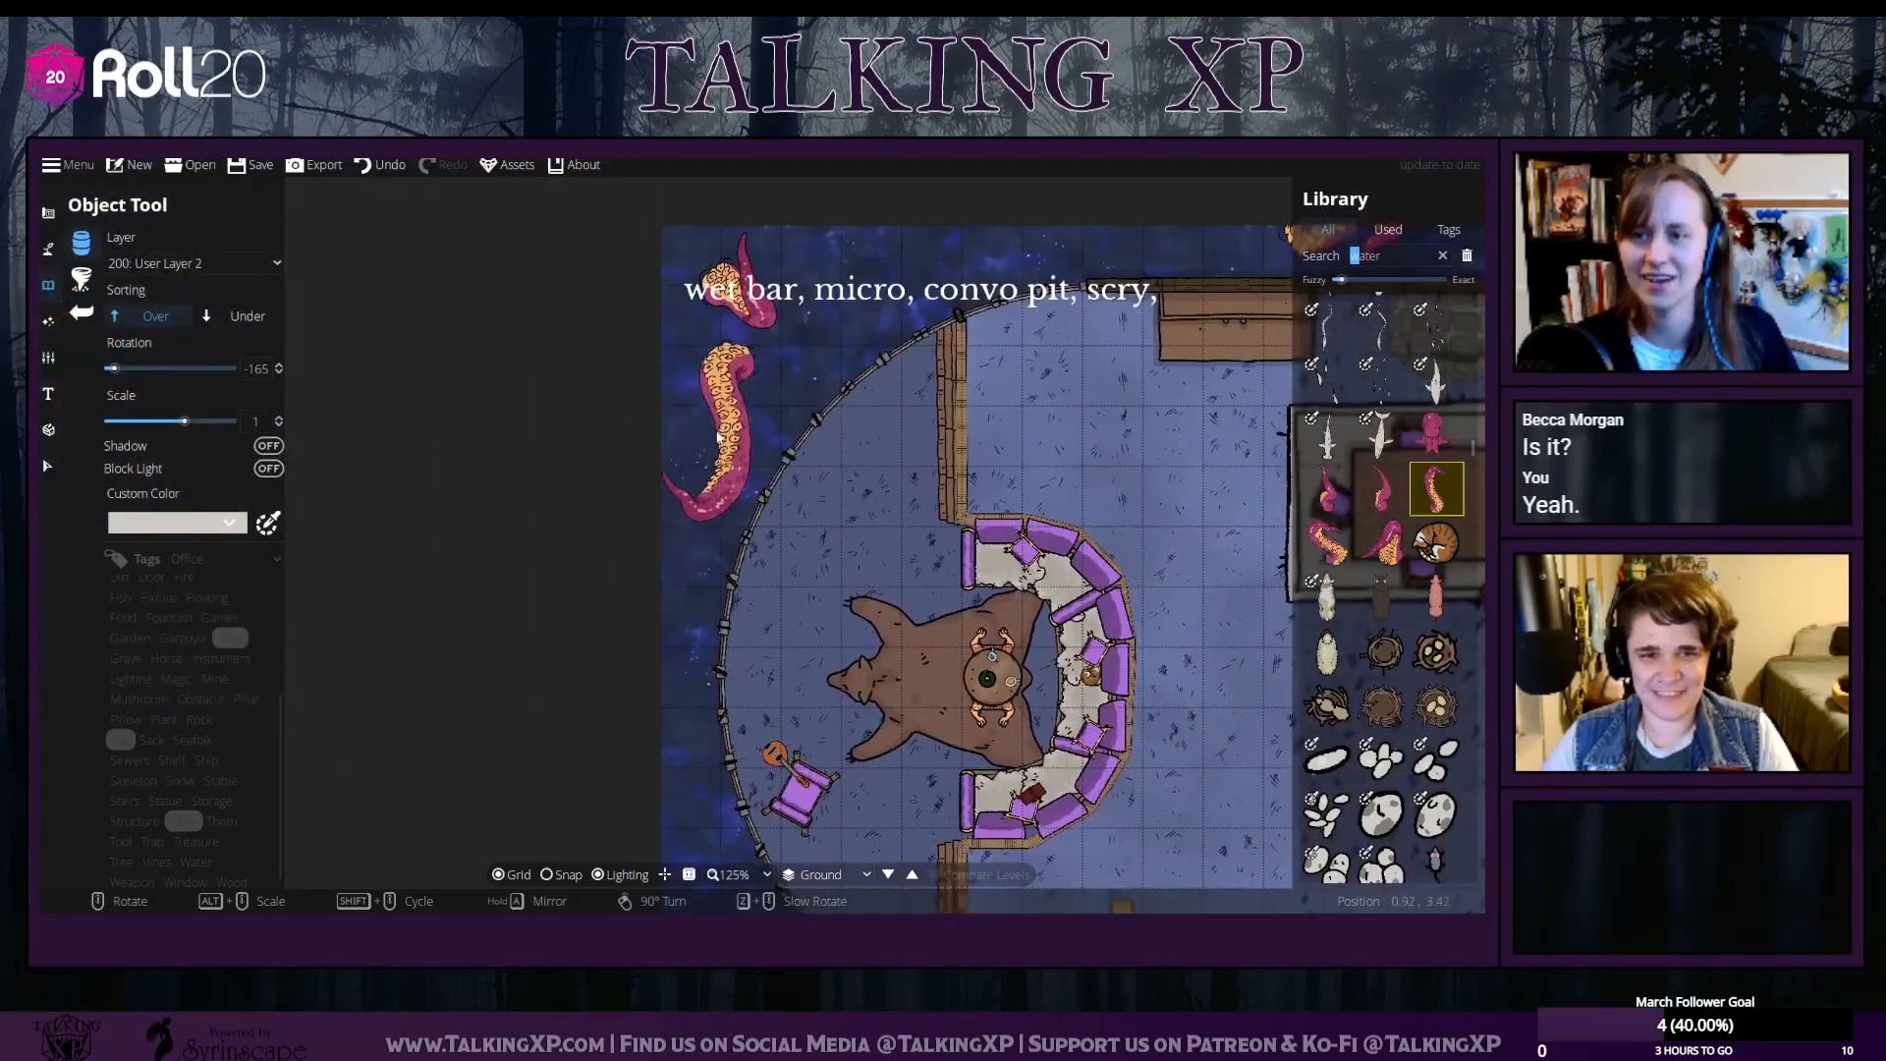
left_click(1329, 488)
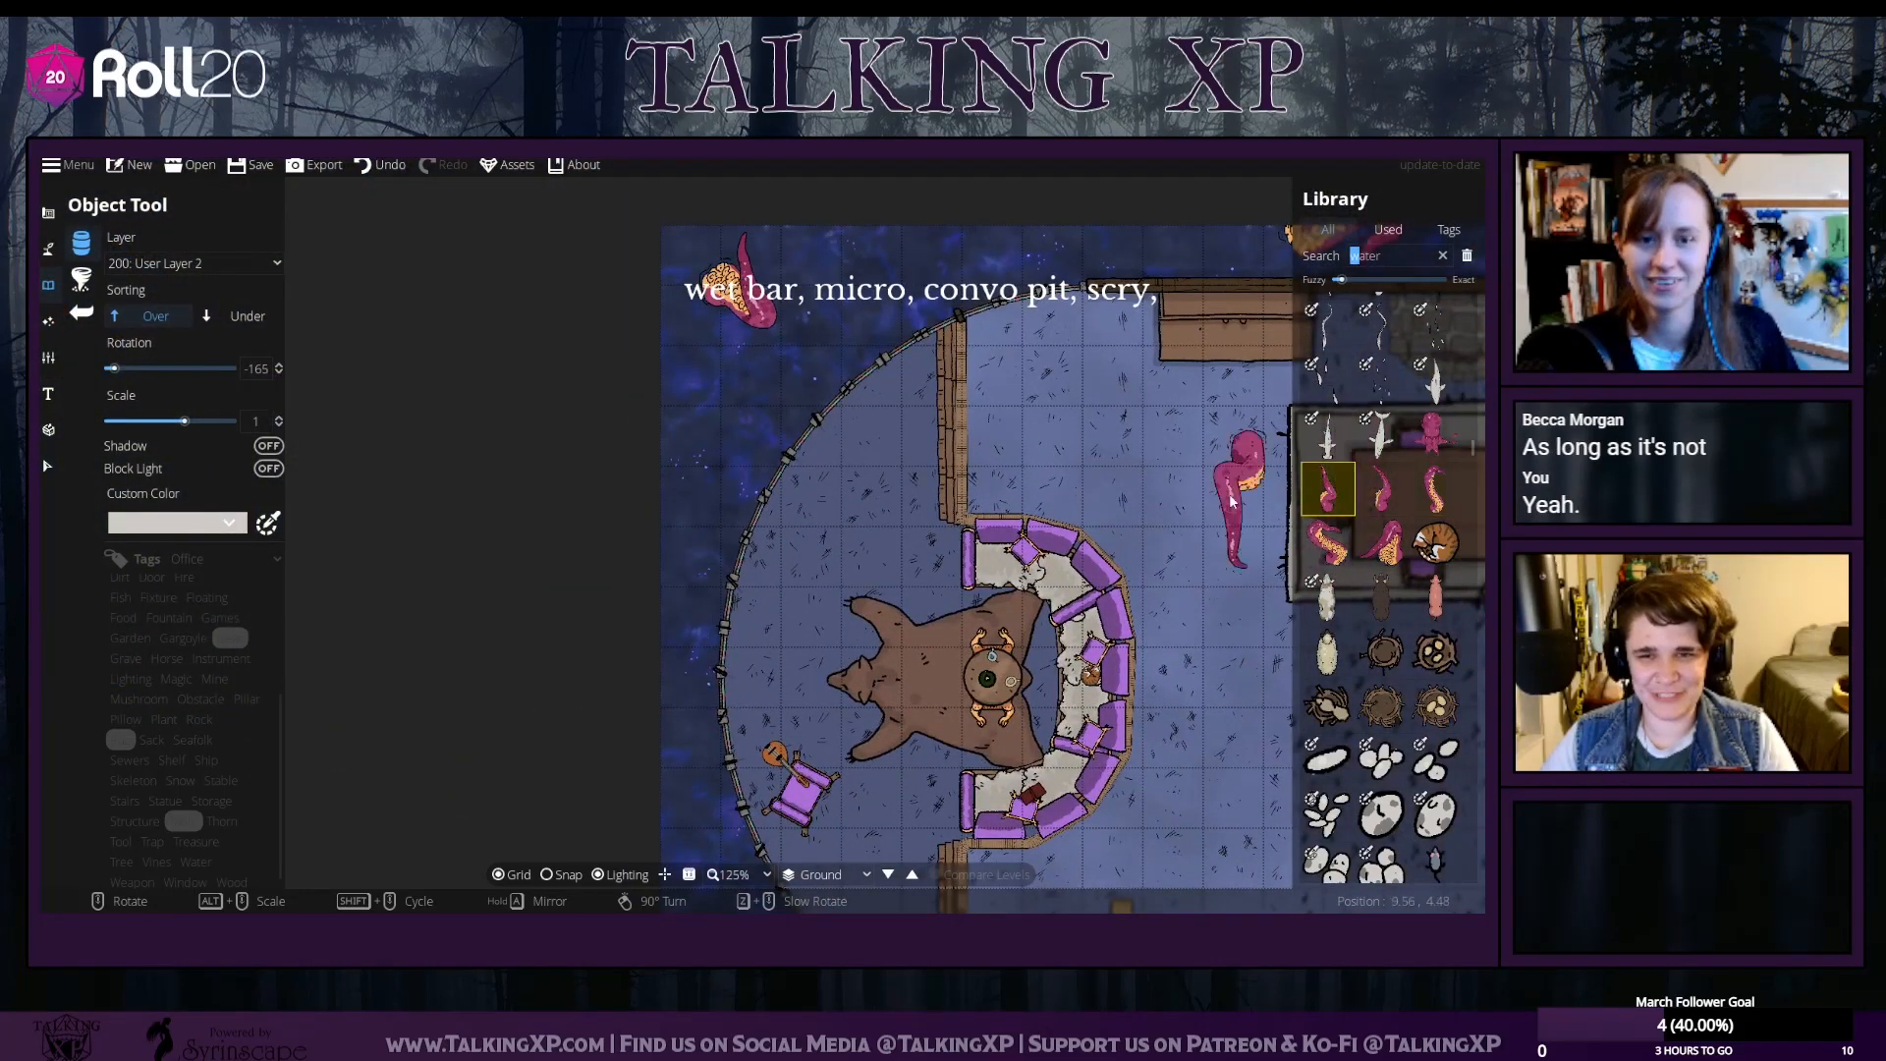
left_click_drag(720, 498, 725, 385)
scroll(723, 403, "down", 1)
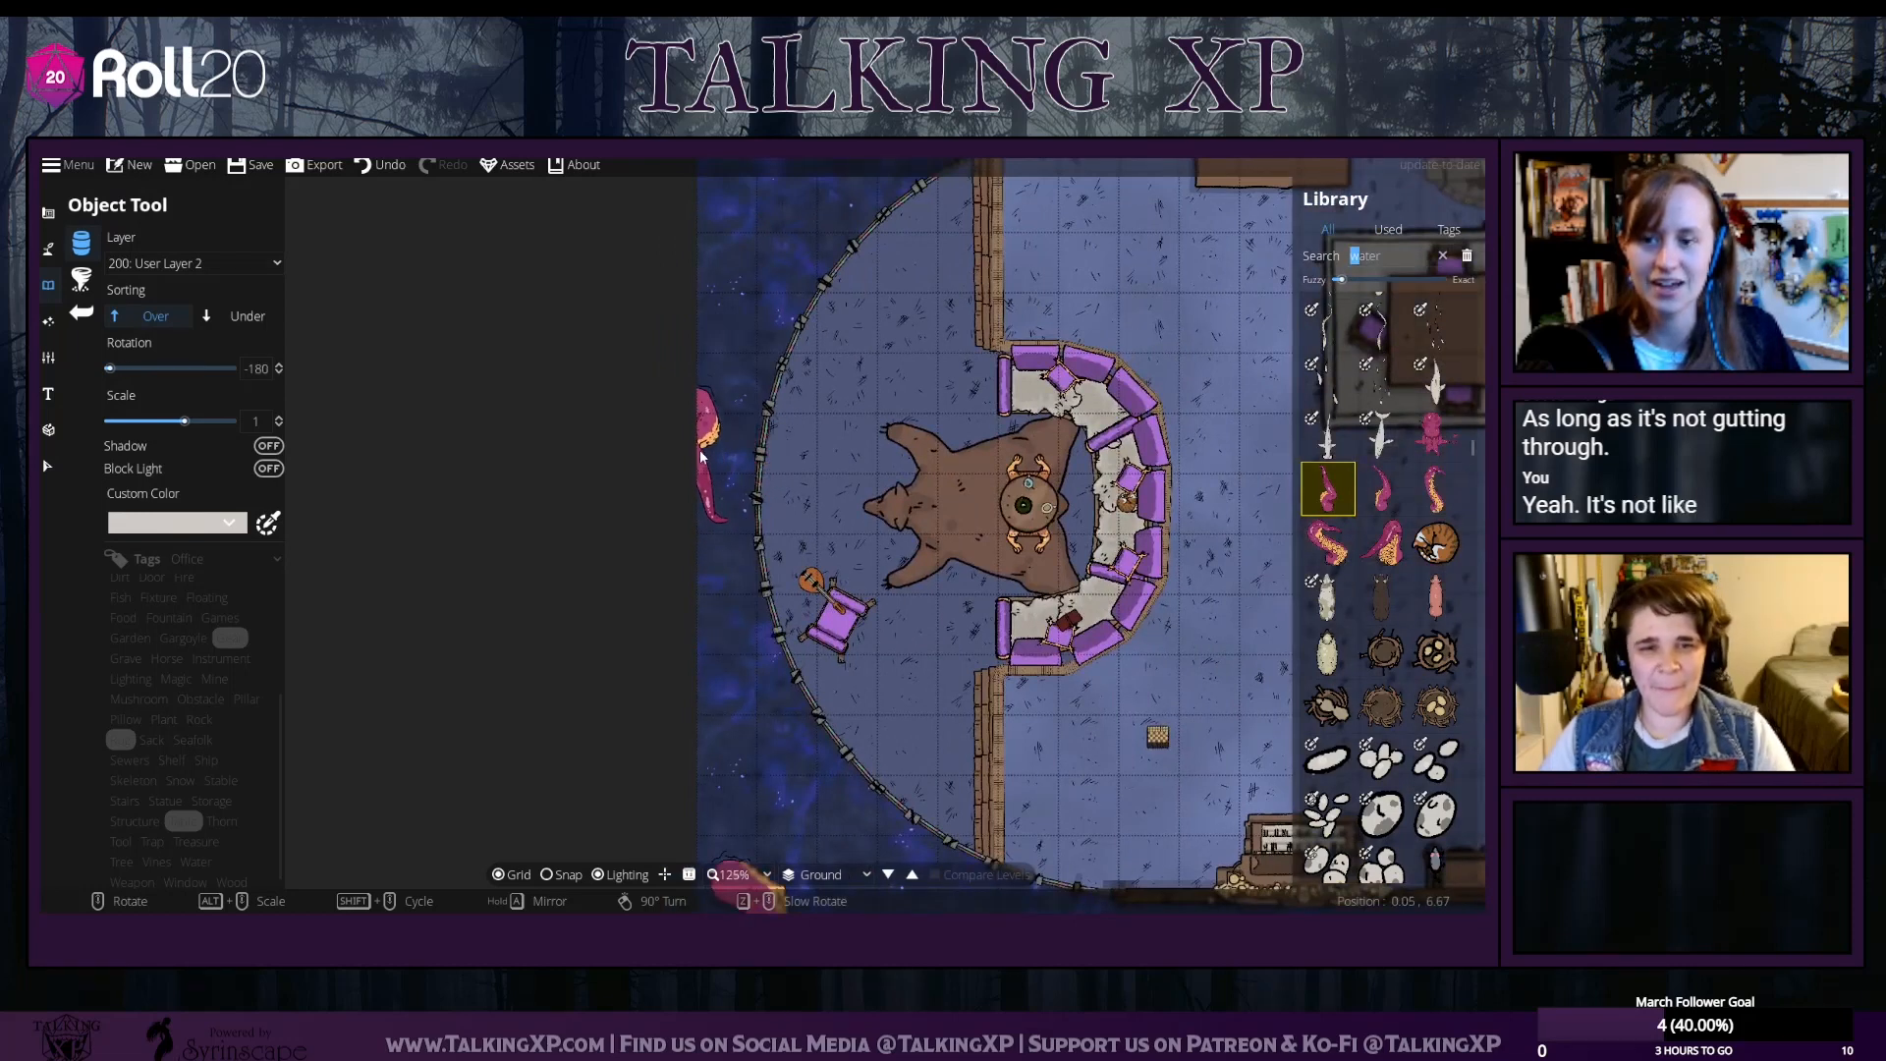
left_click(722, 341)
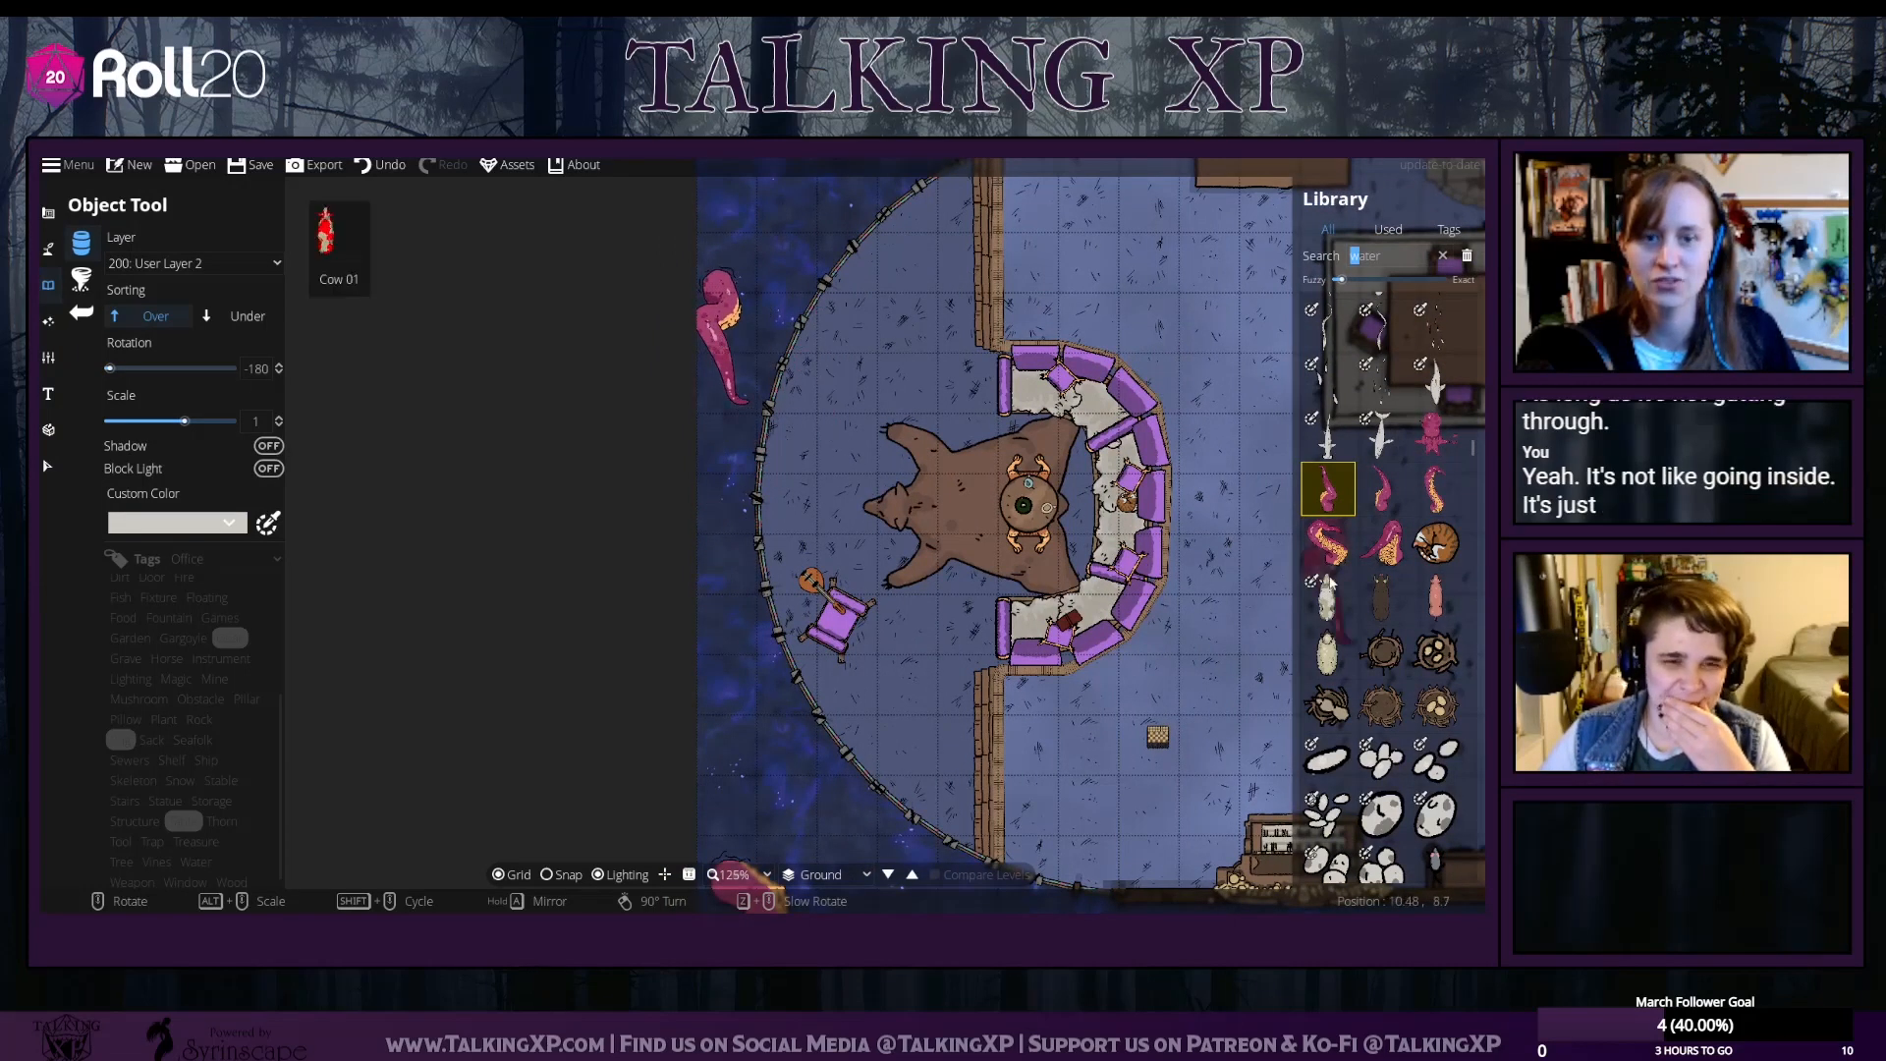
Place an eel outside the walls in the map's upper-right corner, at rotation 150
left_click(1382, 325)
key("Down")
key("Right")
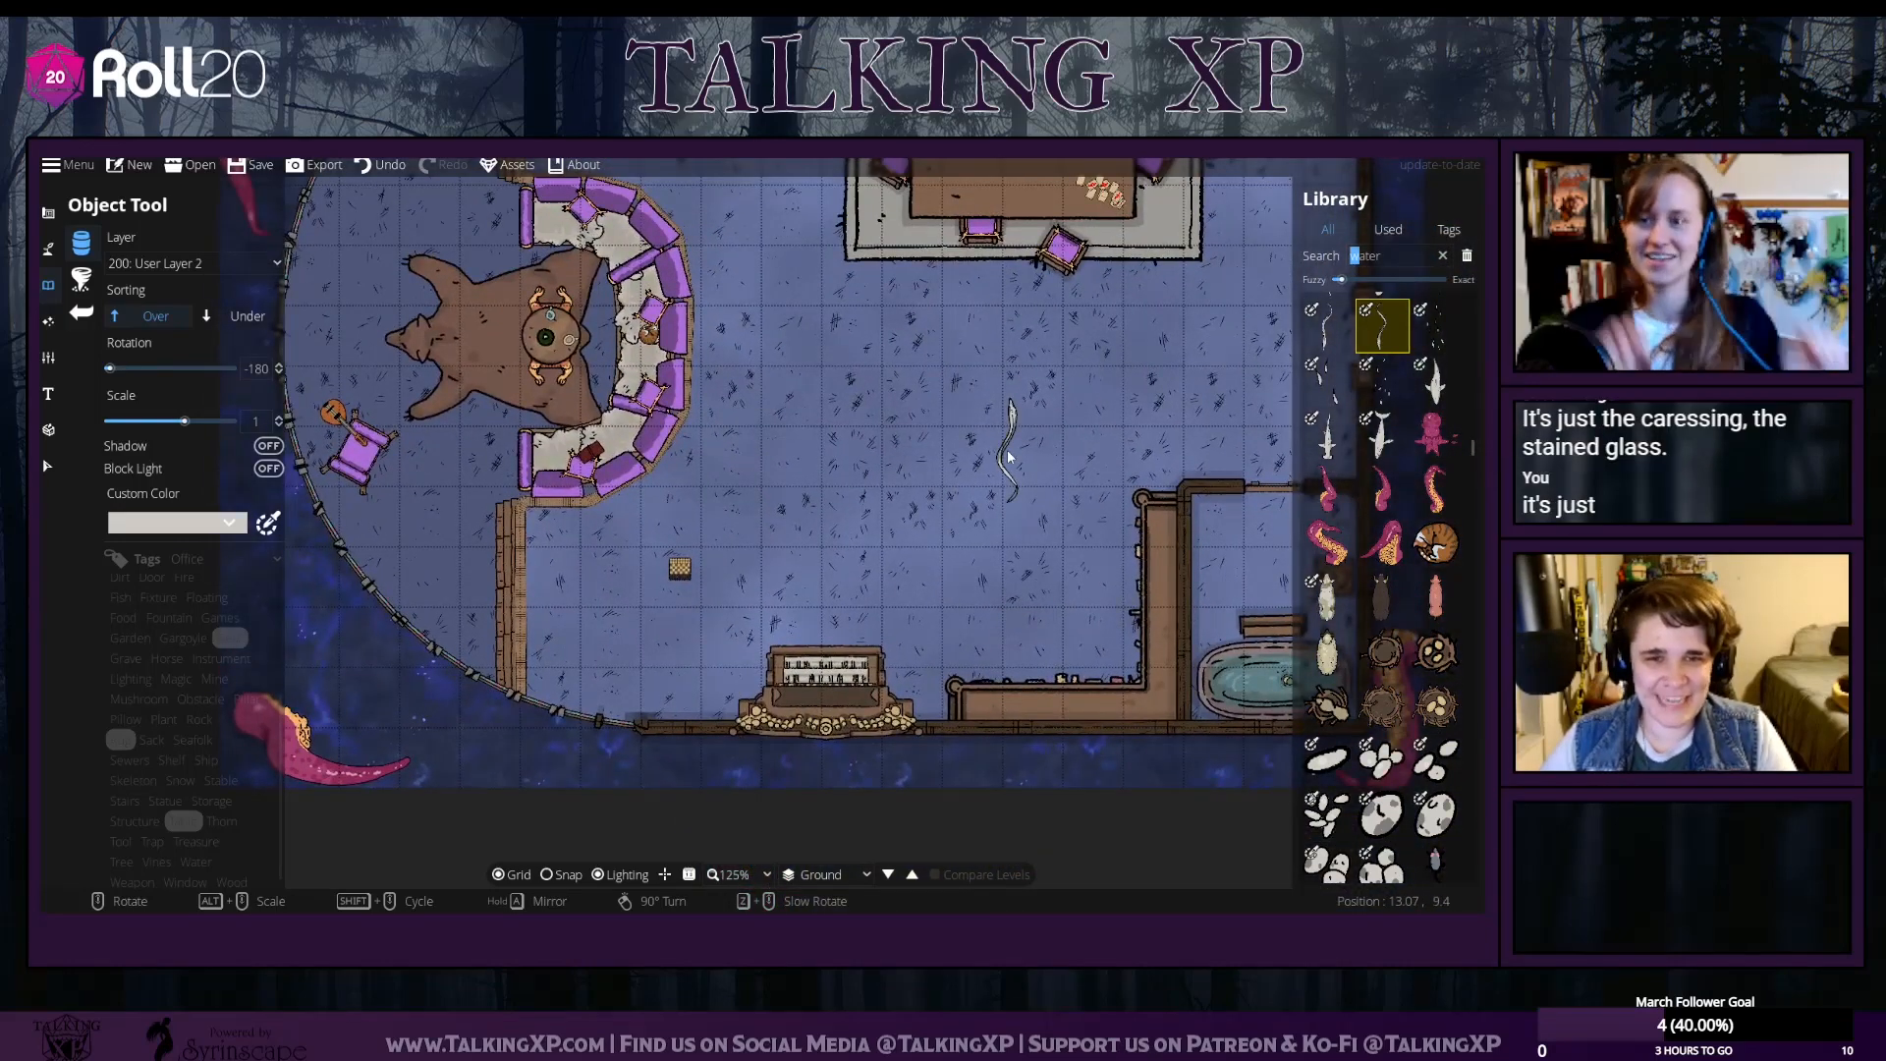
scroll(661, 709, "down", 2)
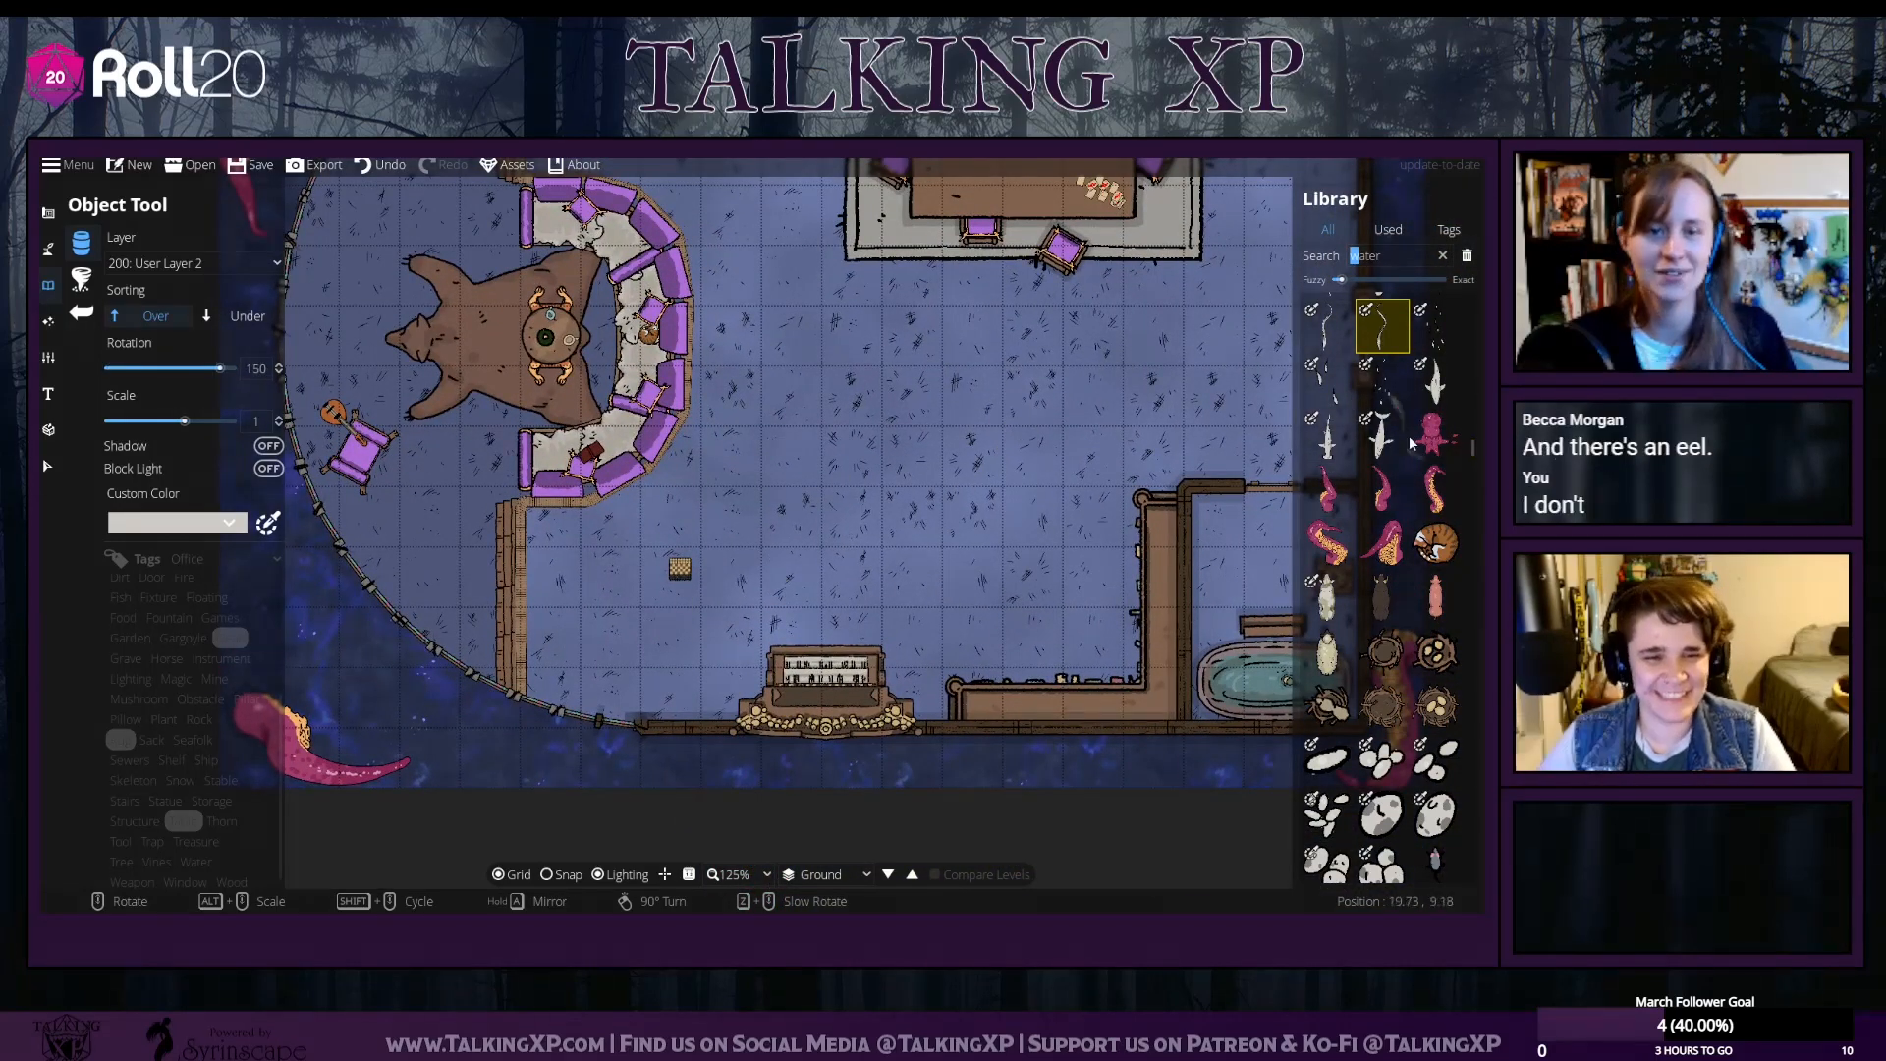
scroll(1386, 747, "up", 3)
scroll(1380, 717, "down", 5)
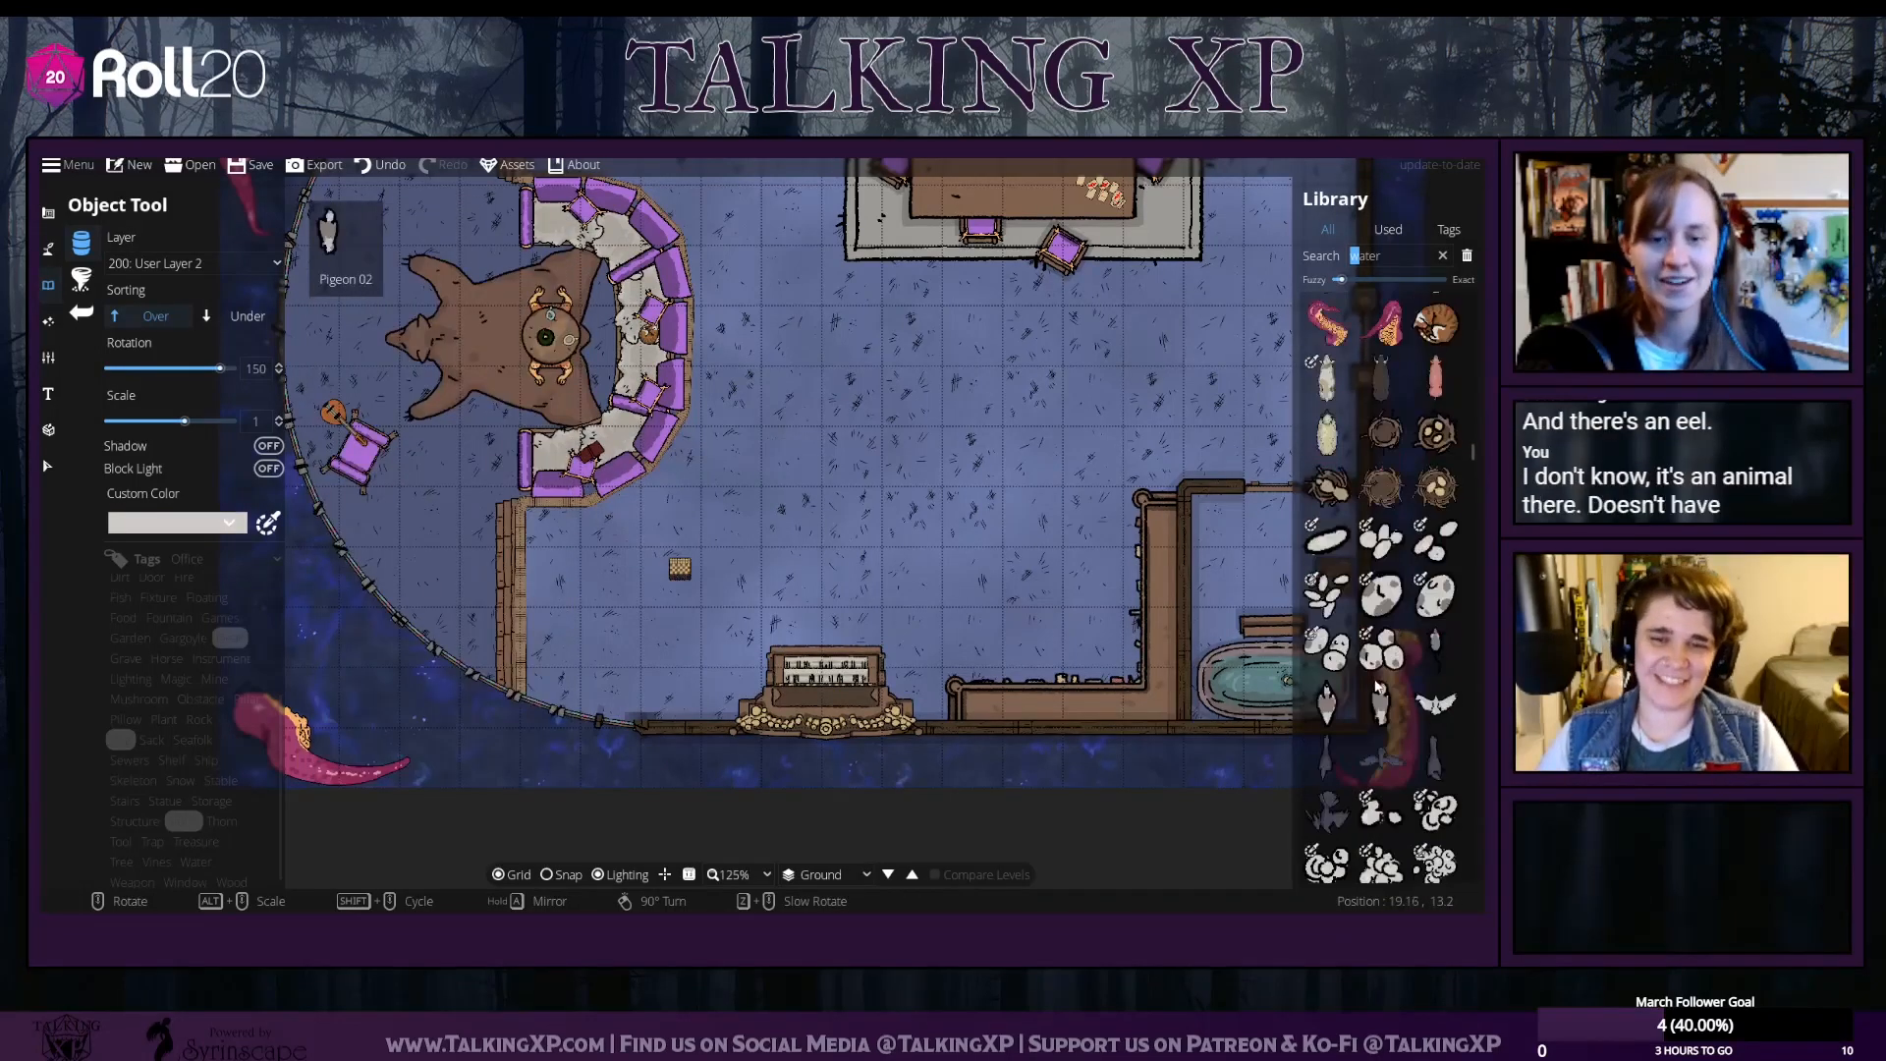
scroll(1375, 684, "up", 1)
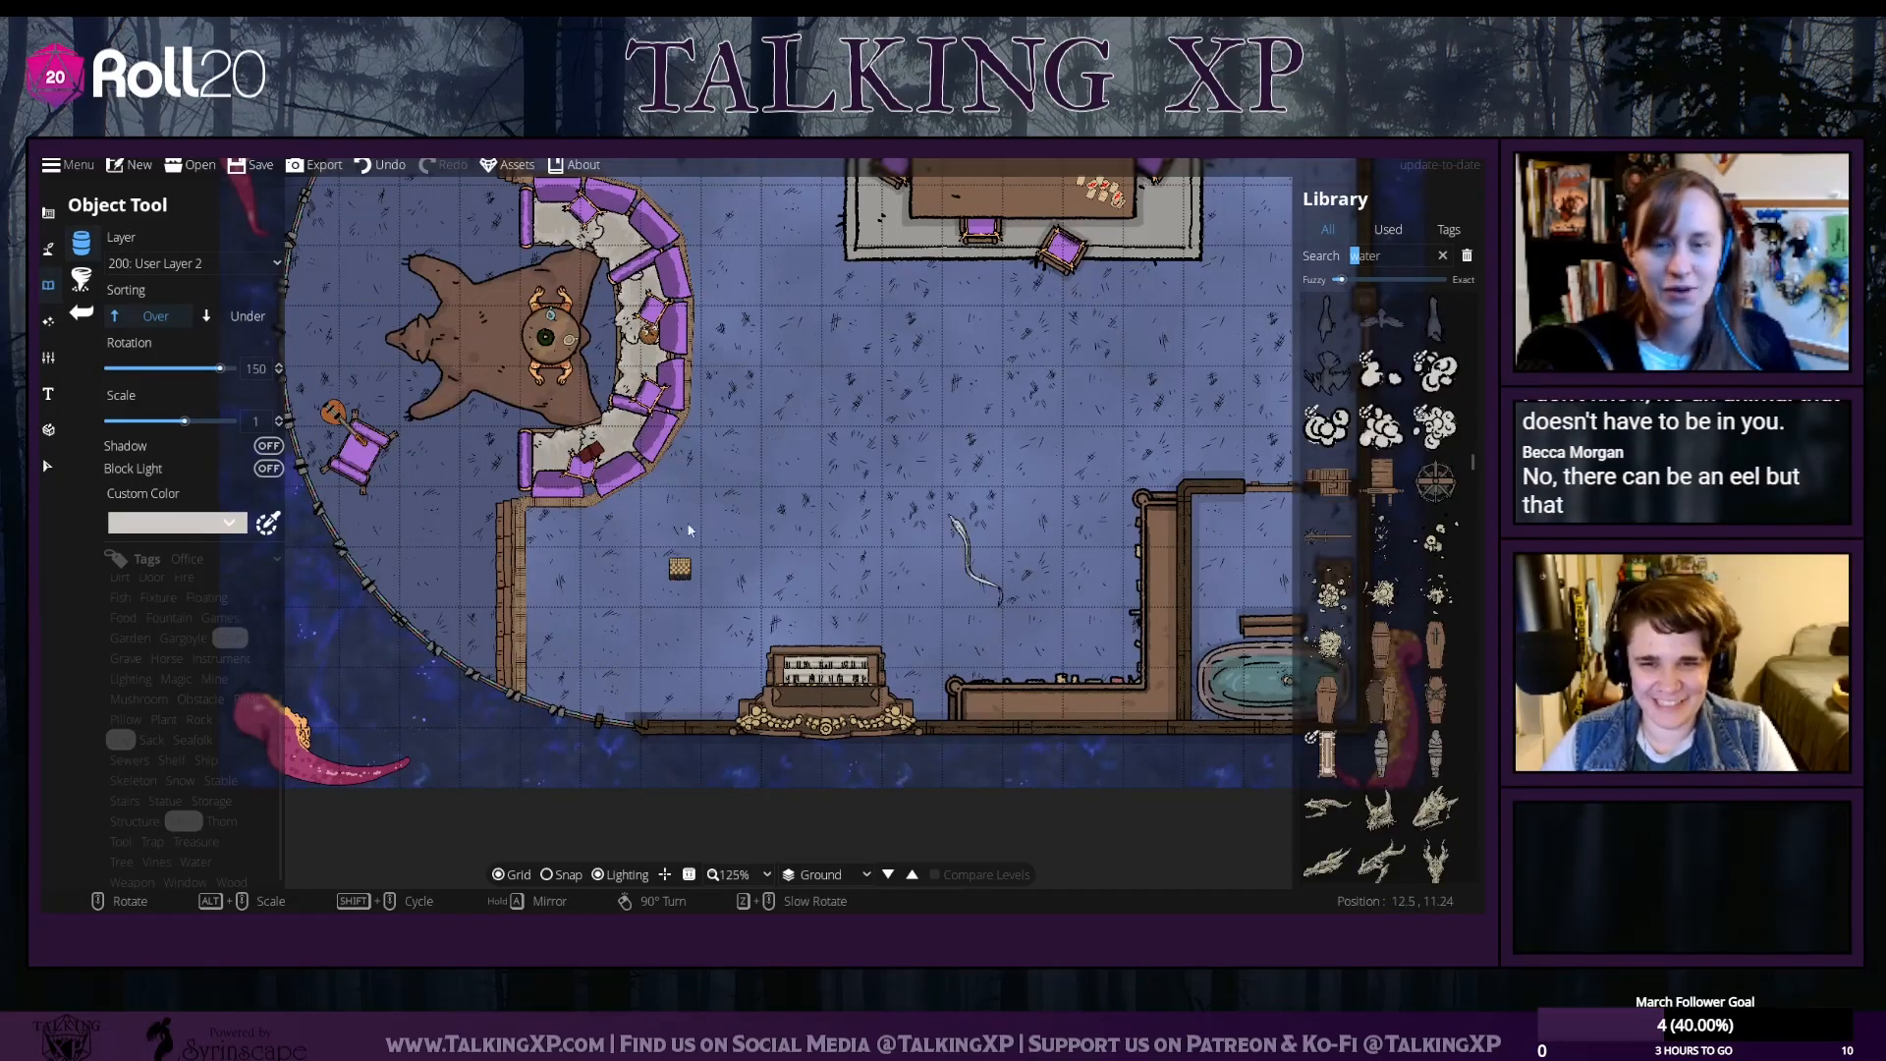
left_click_drag(687, 522, 1023, 527)
scroll(1023, 527, "down", 4)
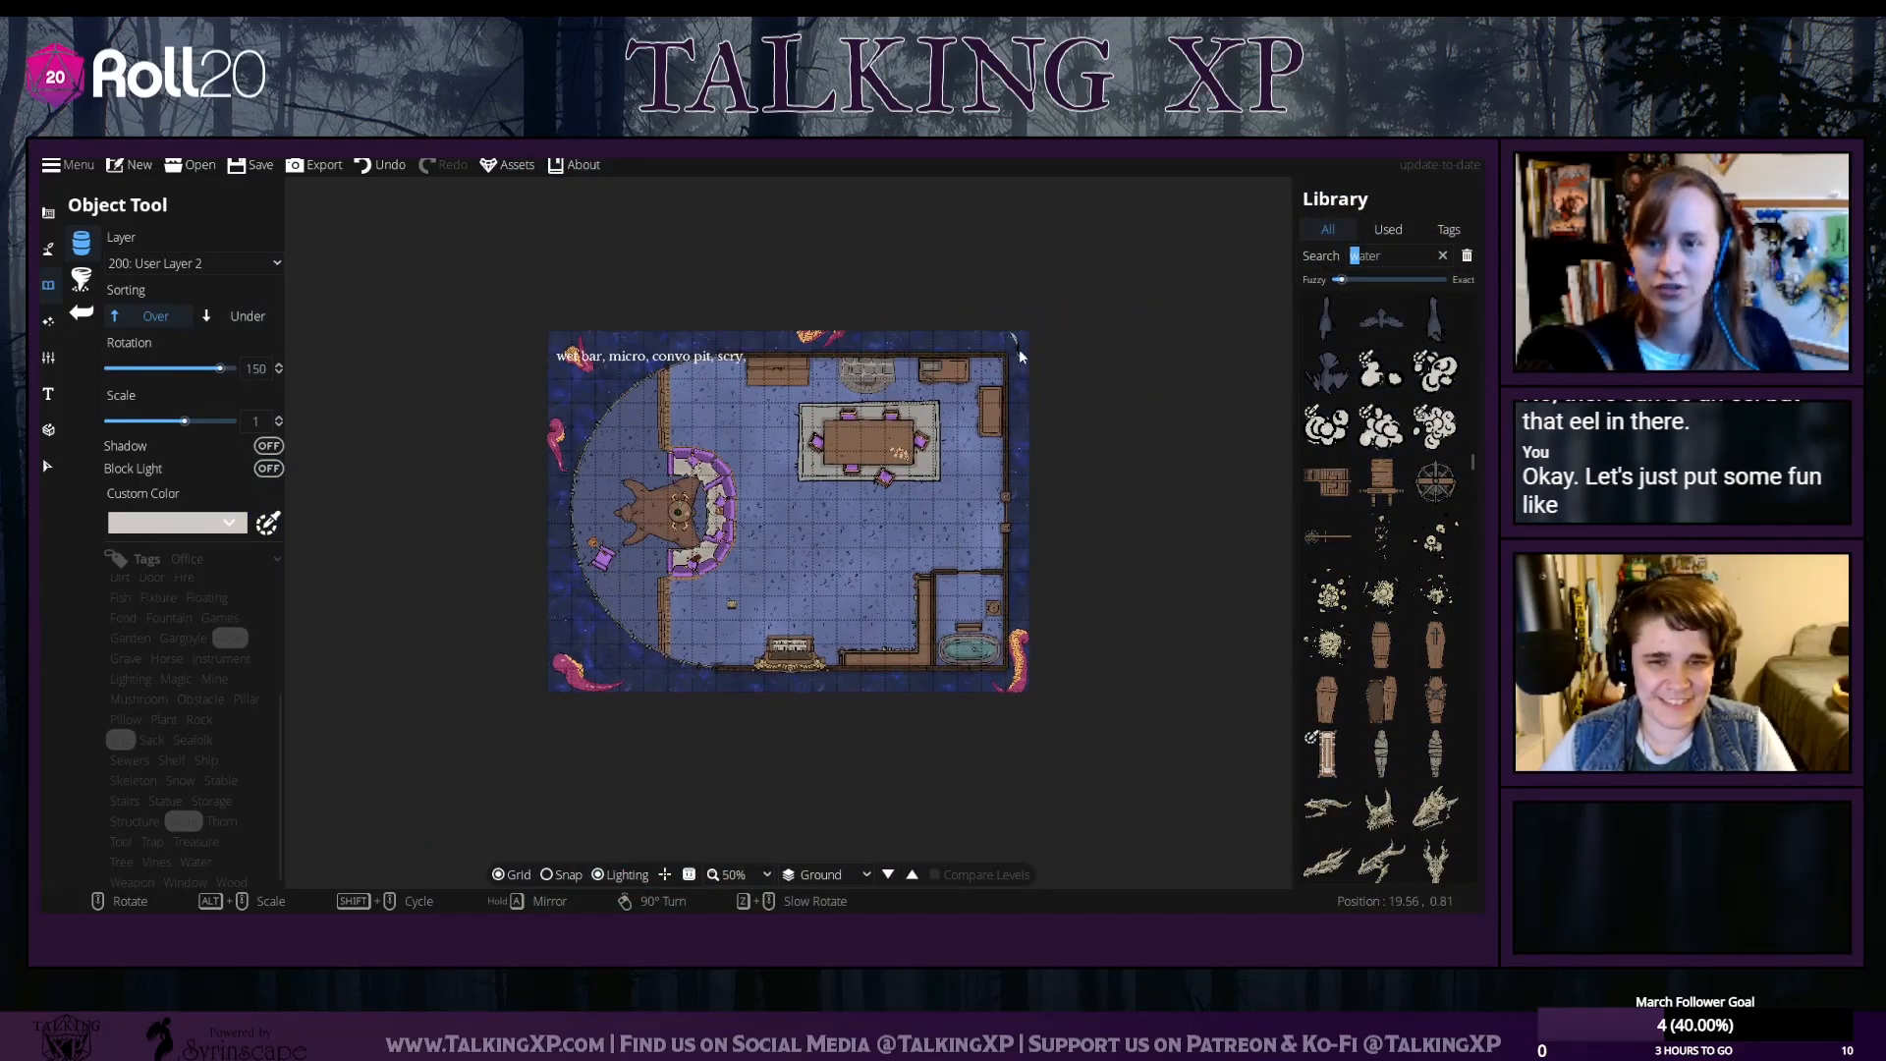
Place the other, larger eel outside the curved wall at the map's lower-left edge, at rotation 150
scroll(1379, 557, "up", 6)
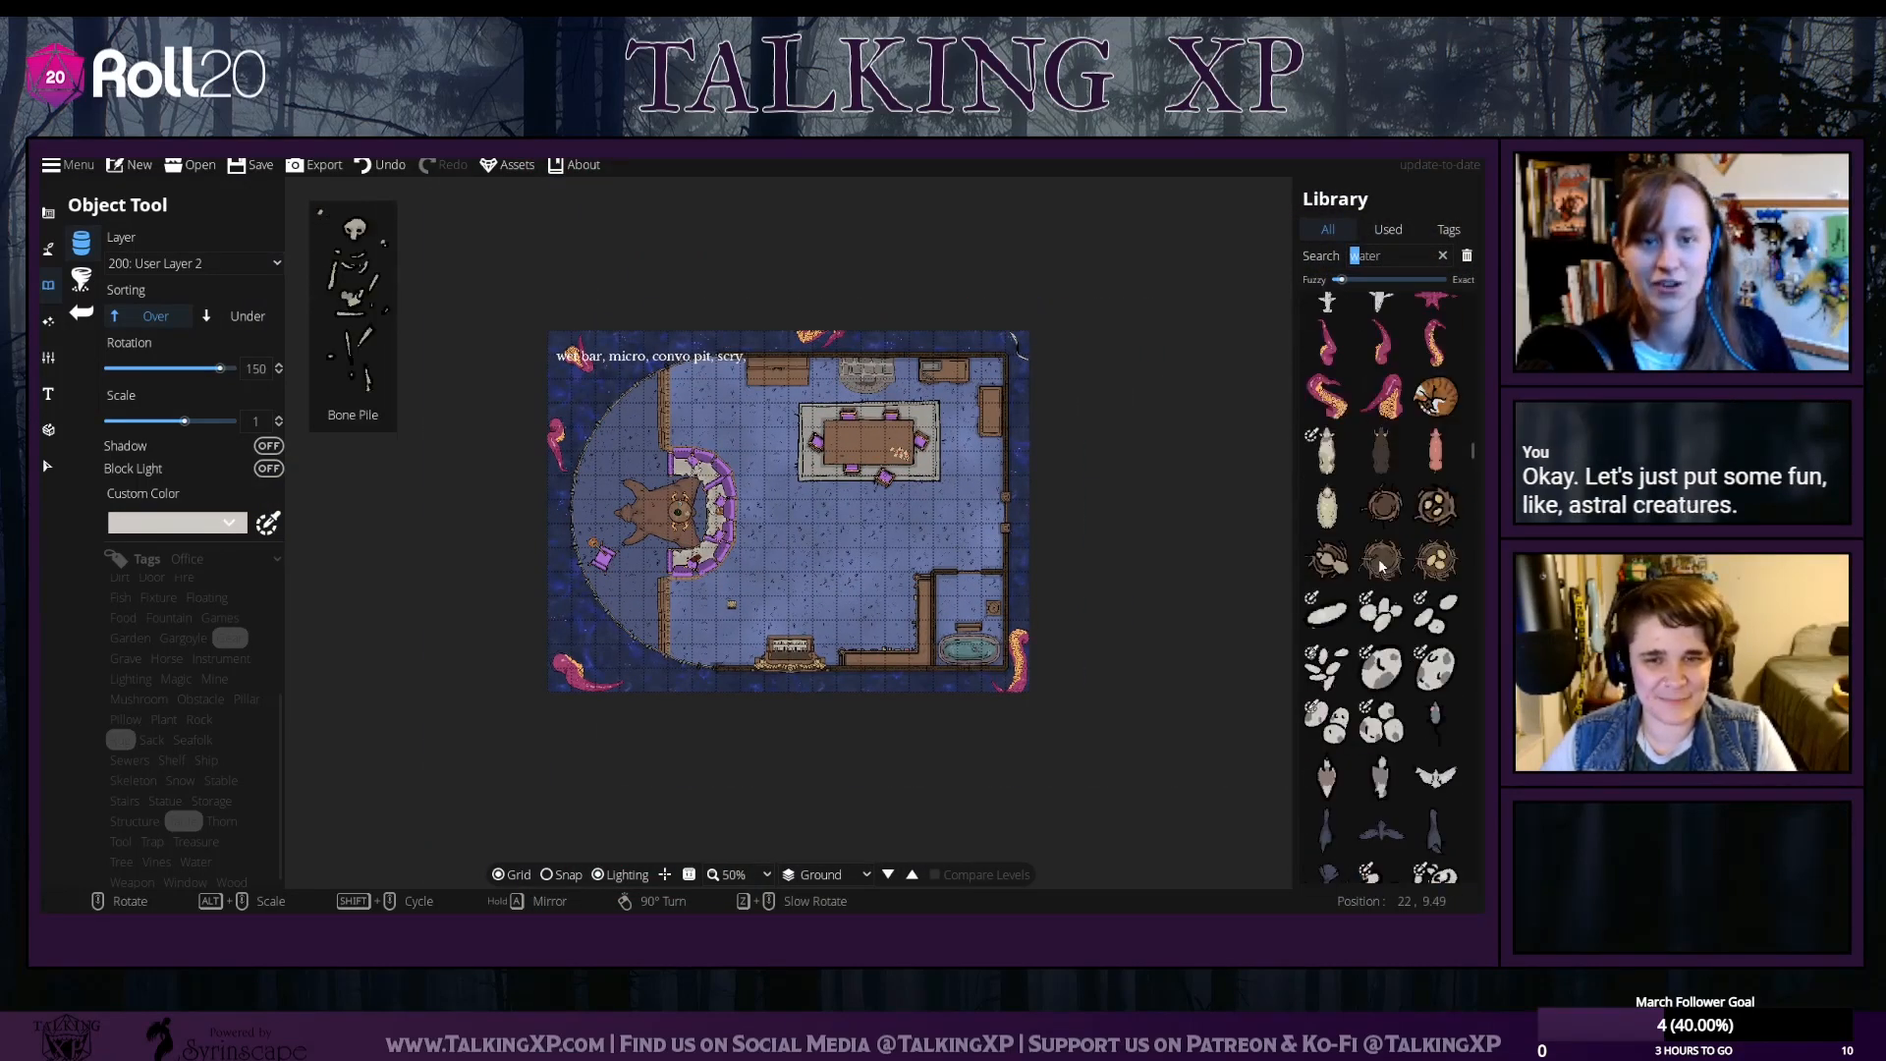
scroll(1377, 558, "up", 3)
left_click(1327, 398)
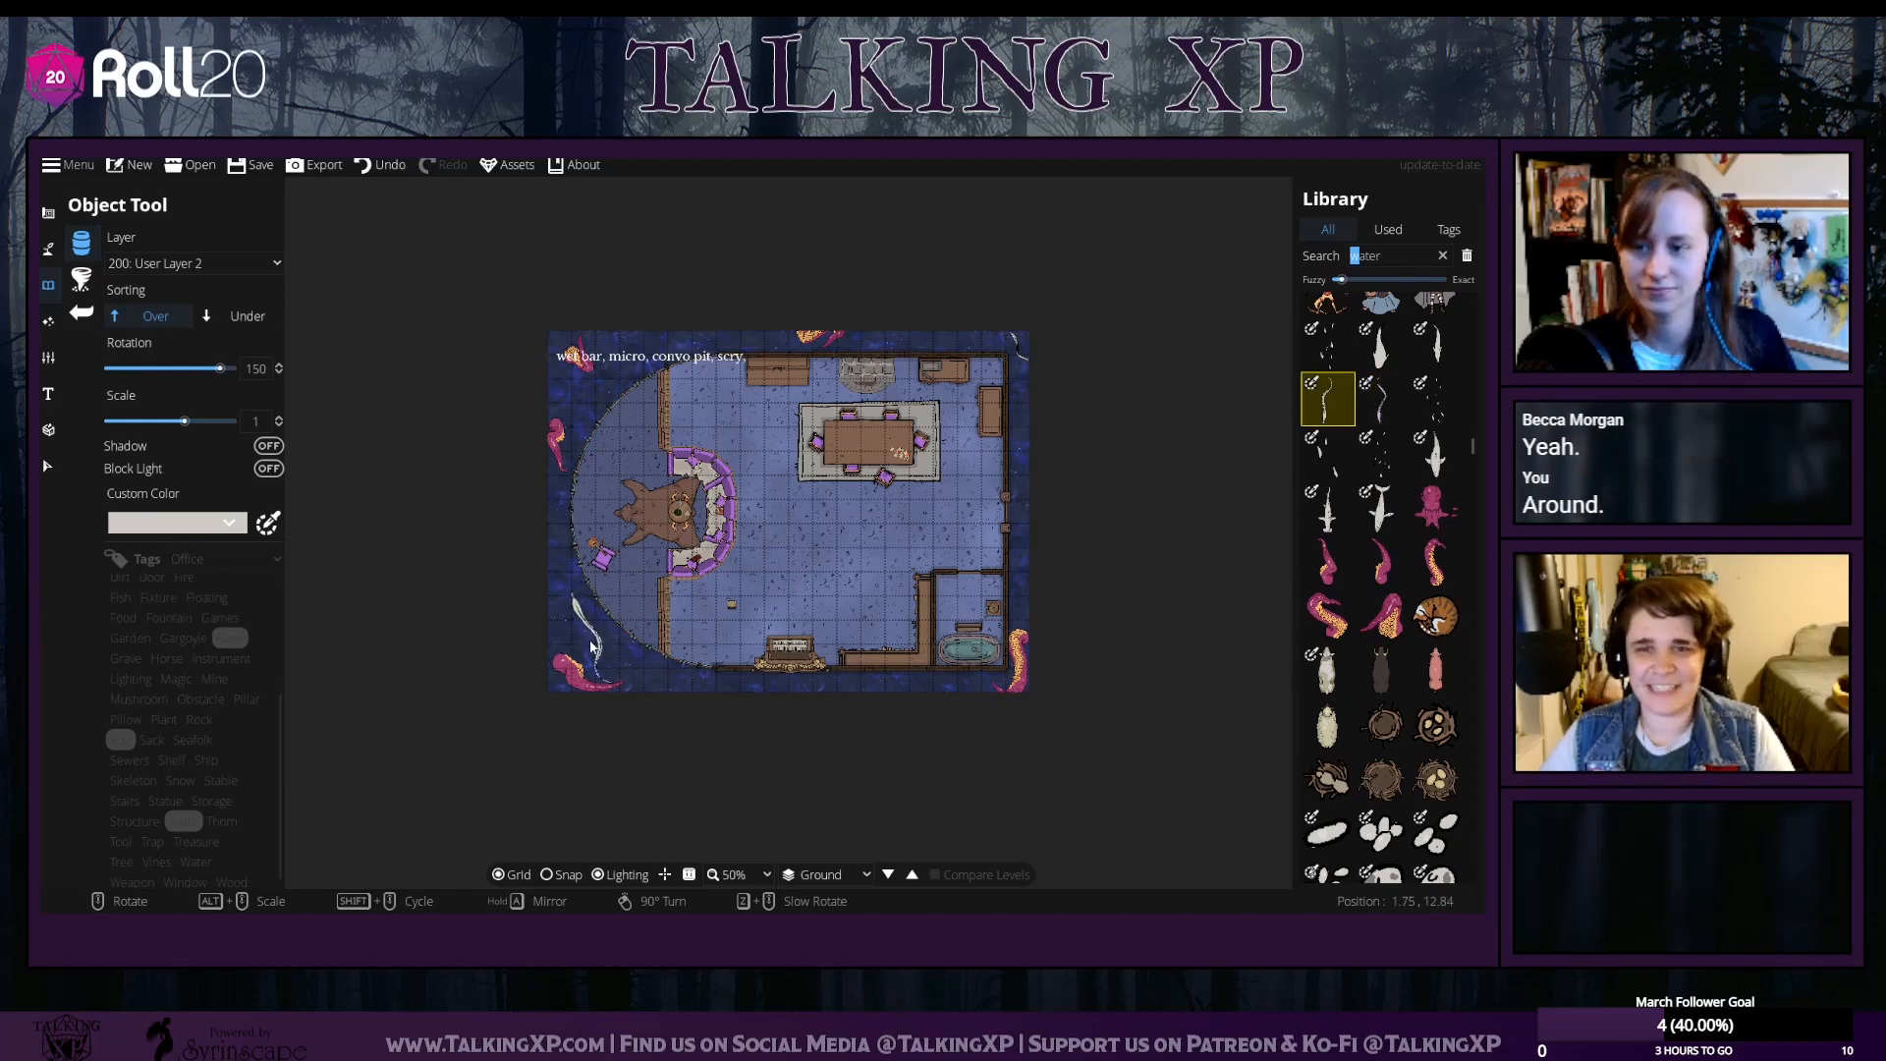
scroll(595, 646, "down", 1)
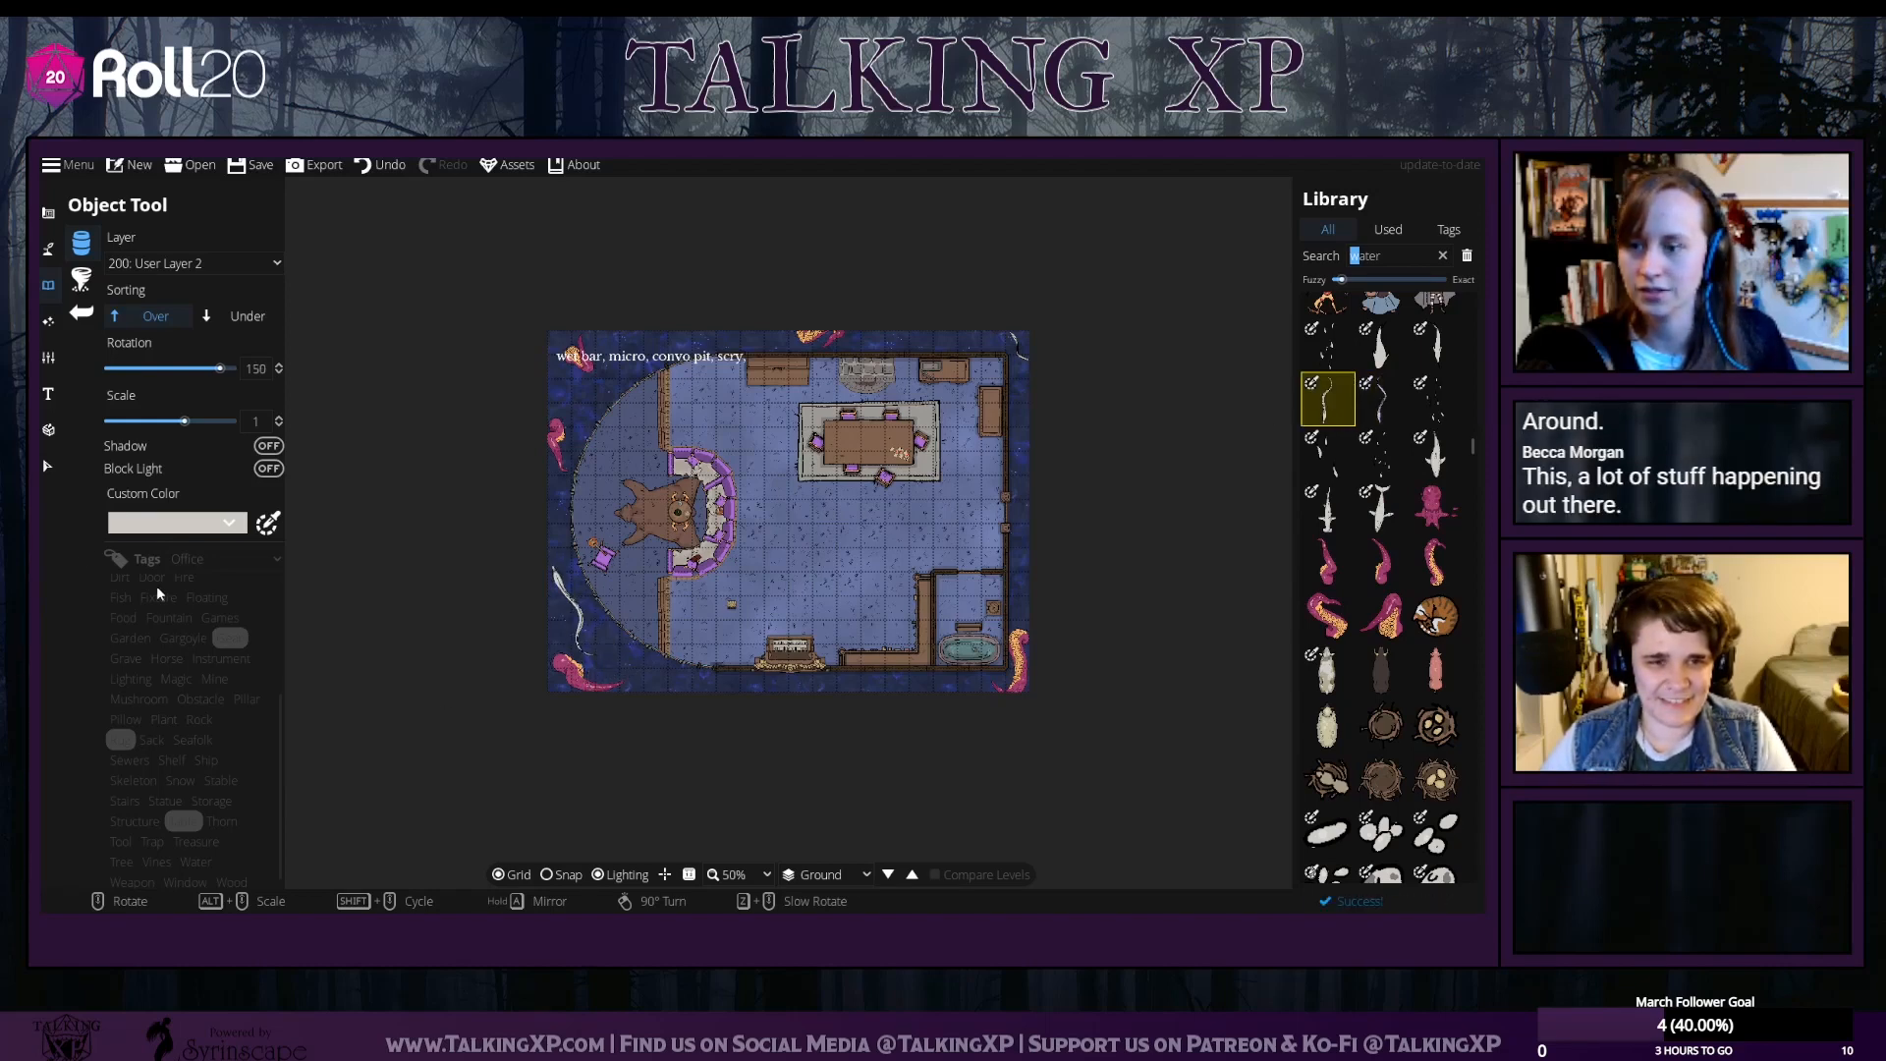
Select and delete the kraken tentacle at the map's left edge
left_click(48, 466)
left_click(553, 440)
key("Delete")
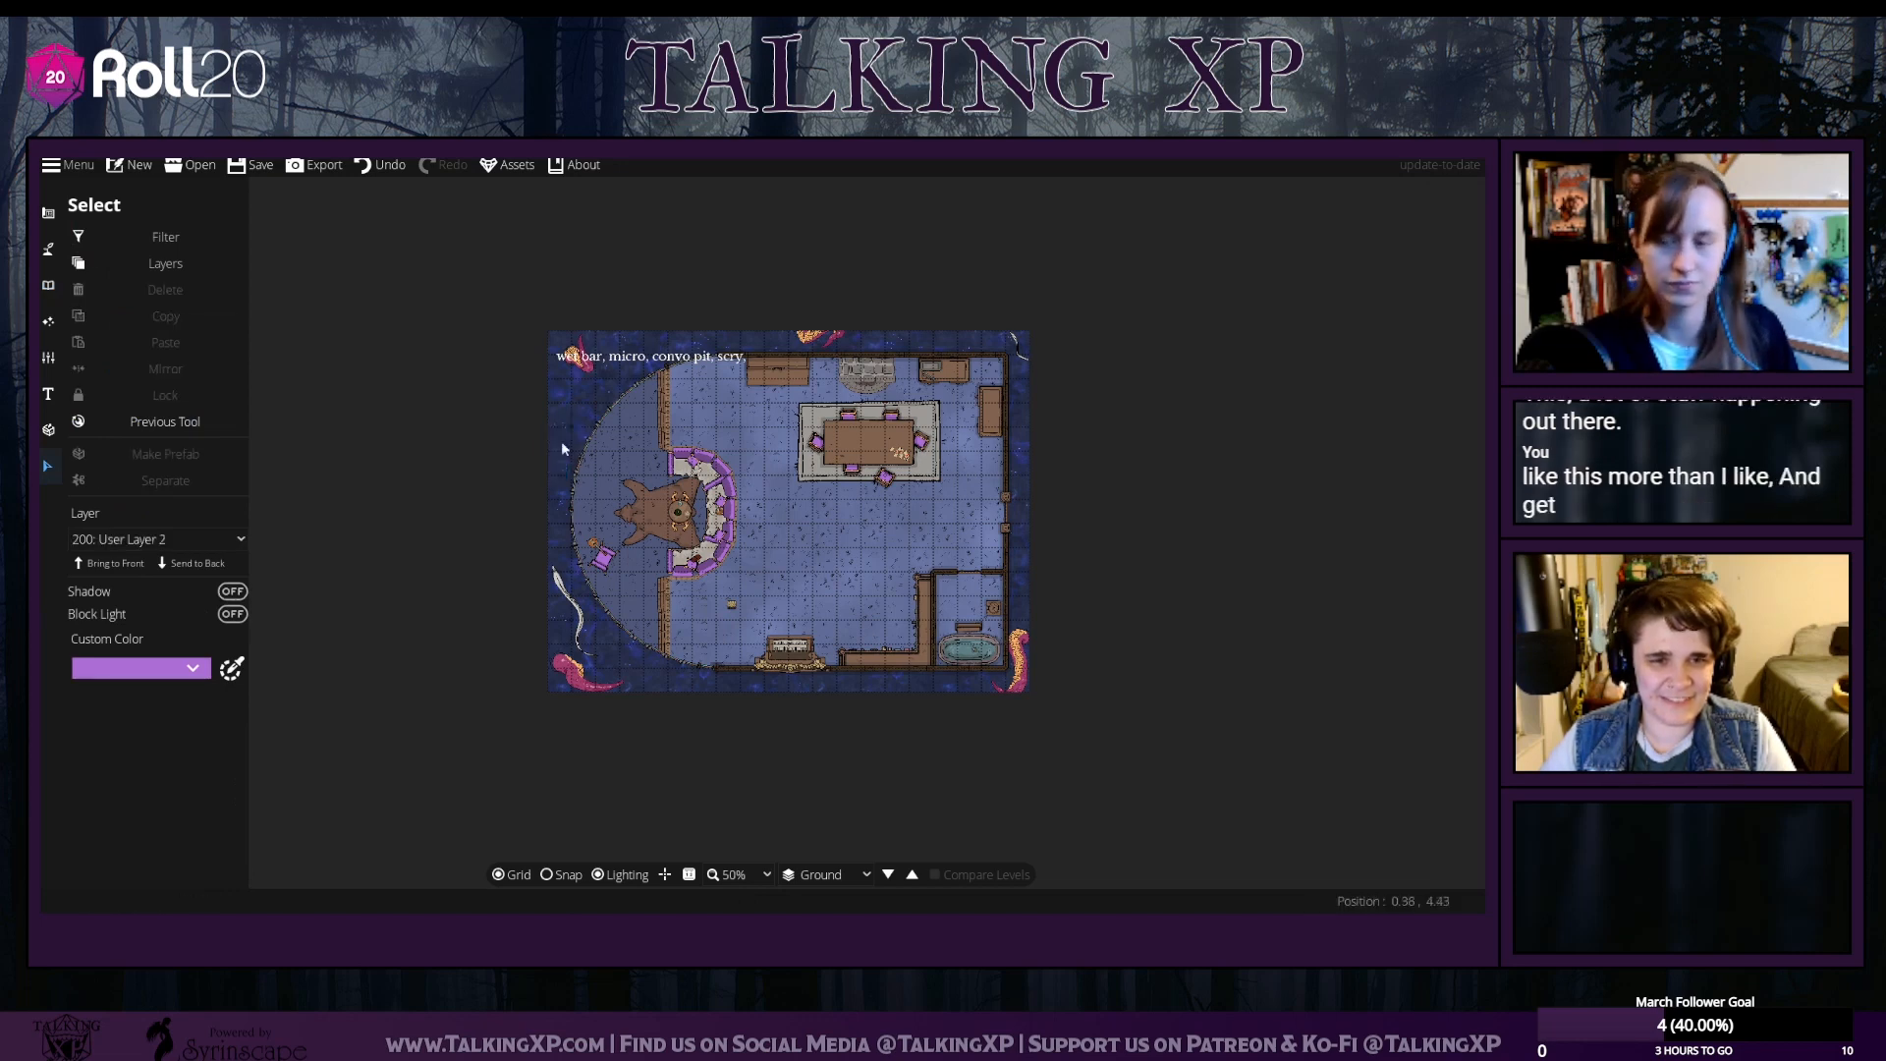
Move the large eel slightly up along the left map edge and the lower-left tentacle further over the bottom edge
left_click(565, 583)
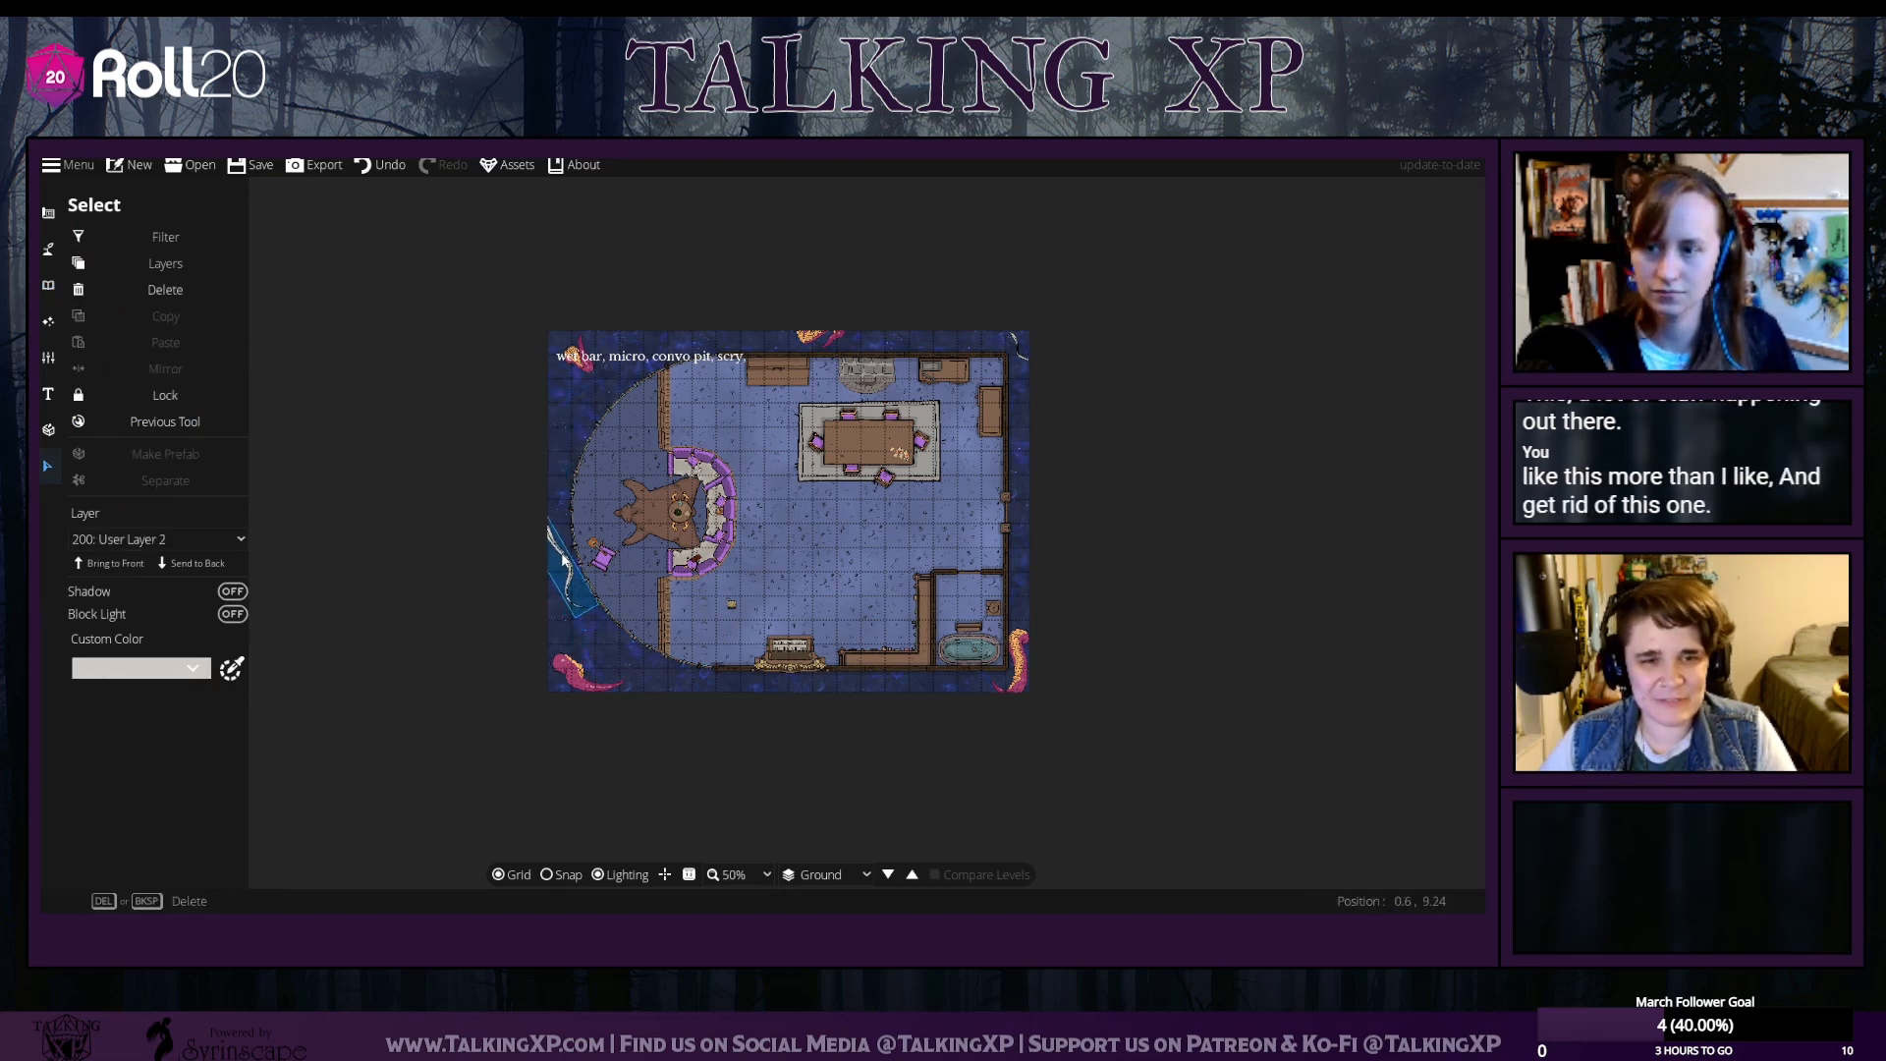
key("Delete")
left_click(580, 676)
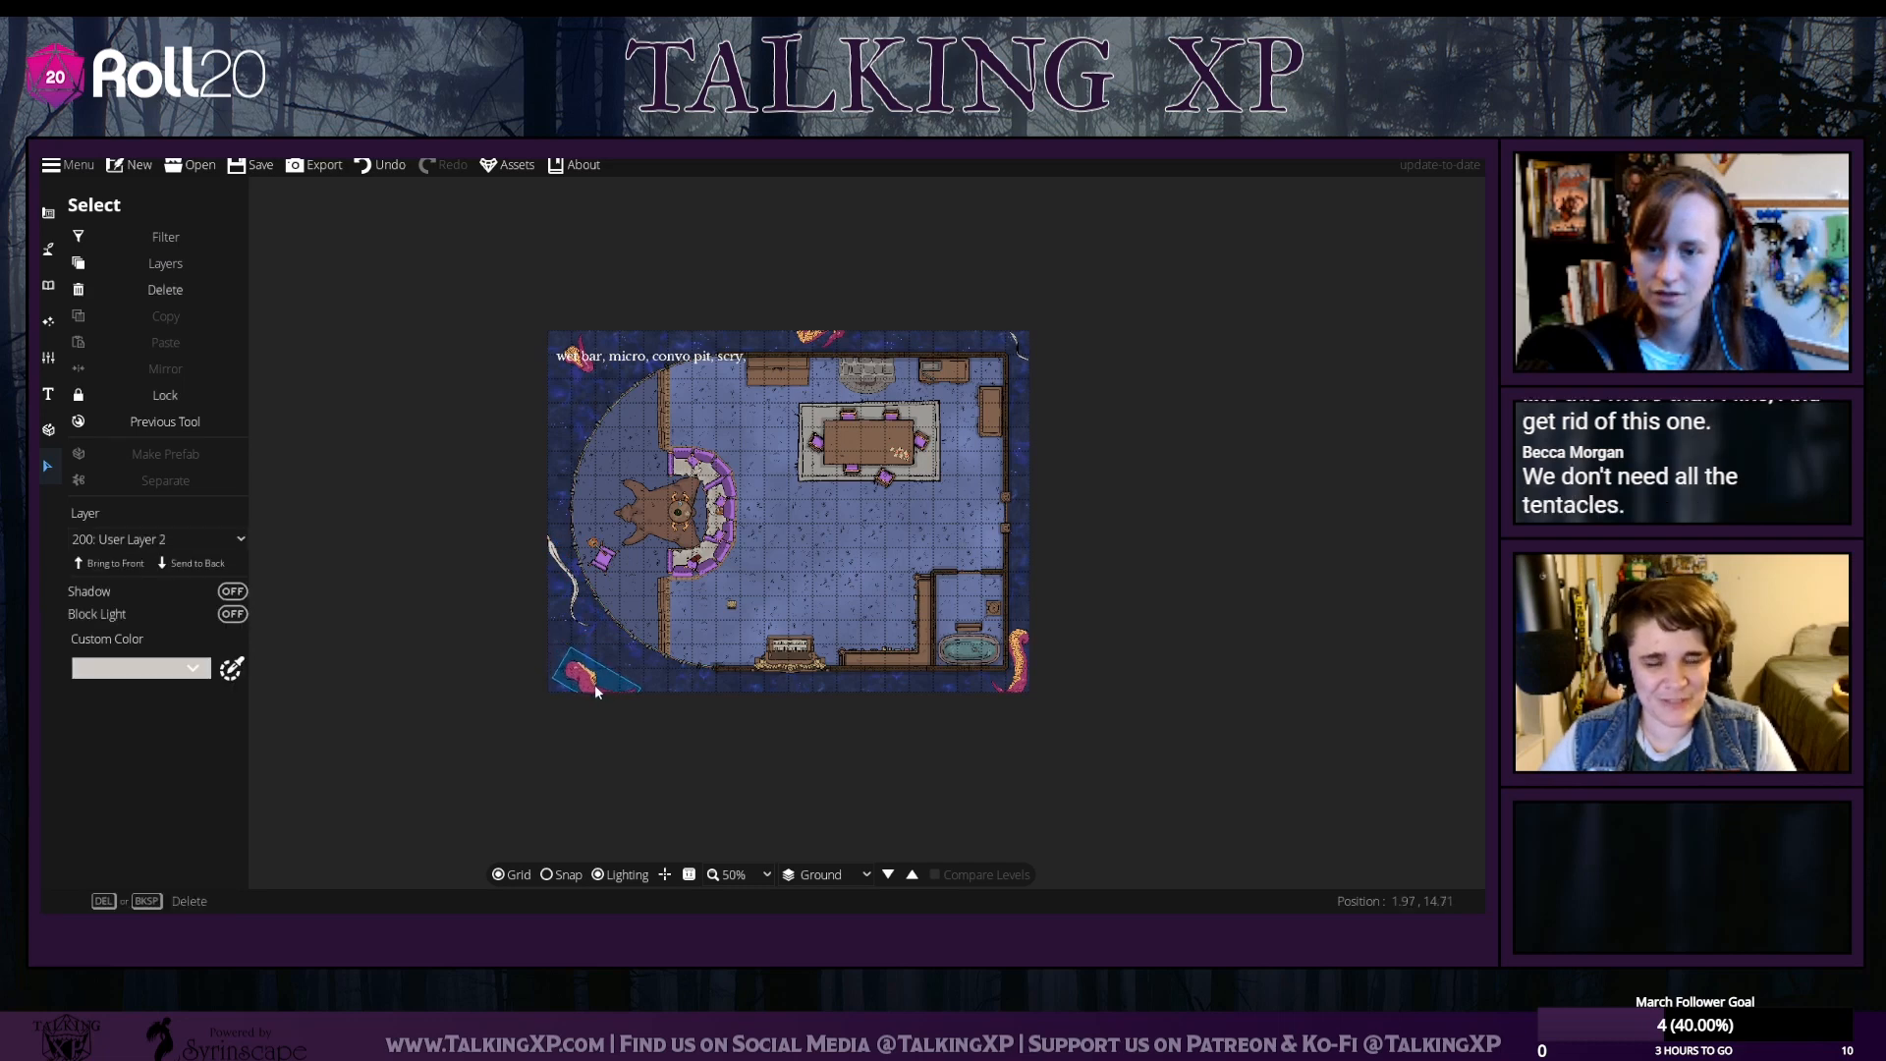
Delete the kraken tentacle in the map's upper-left corner, behind the room notes text
left_click_drag(580, 676, 600, 369)
left_click(590, 376)
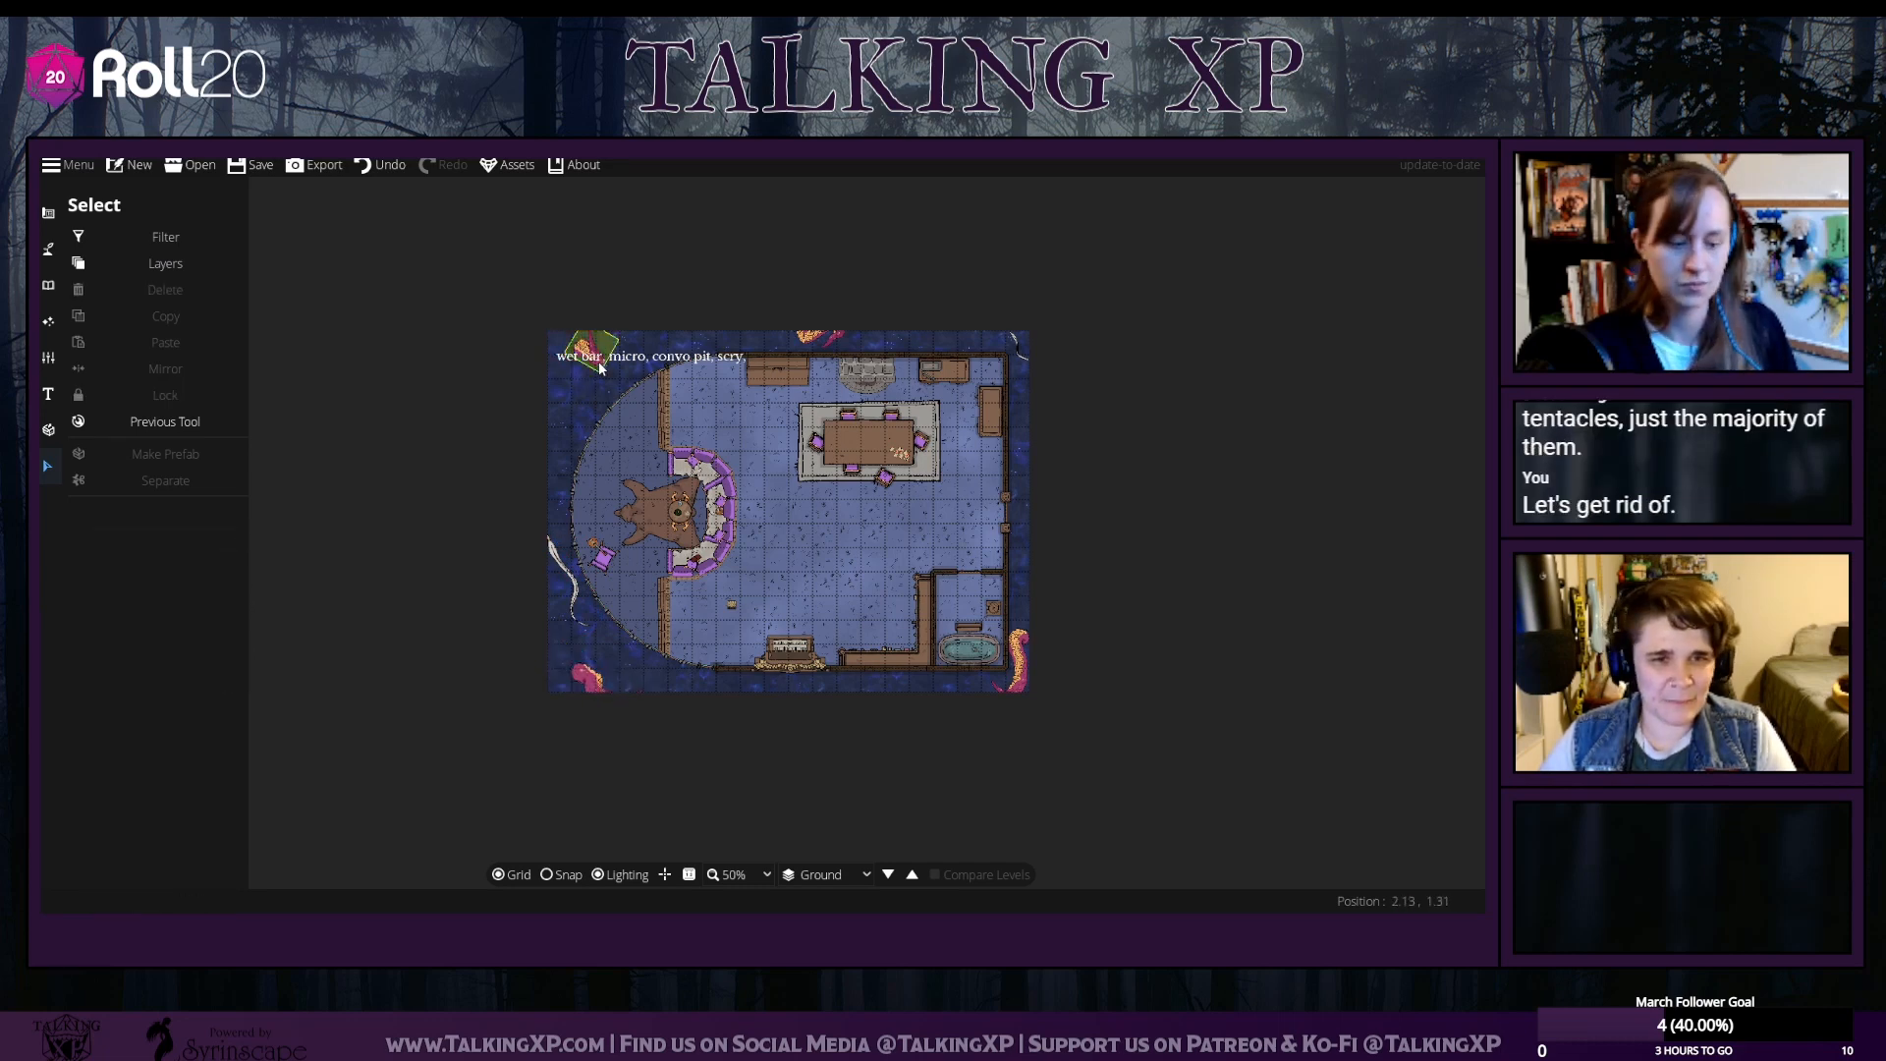
left_click(602, 349)
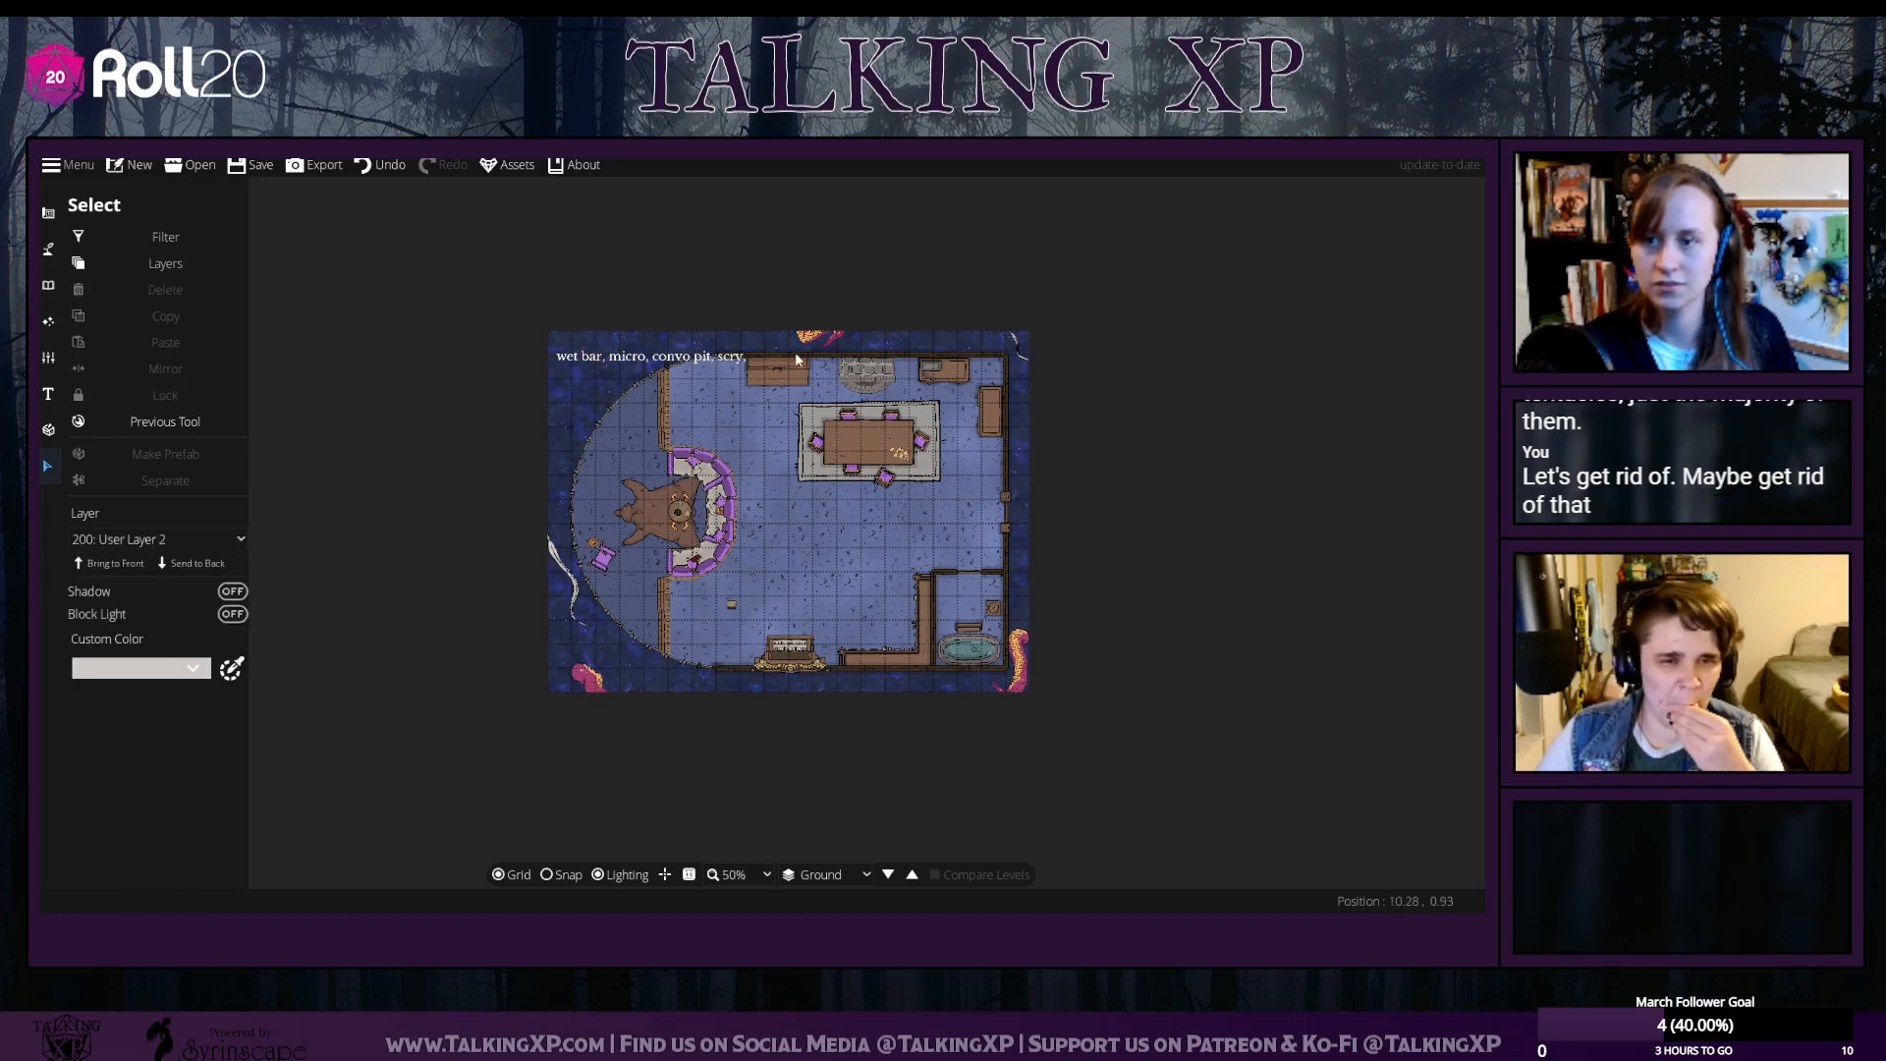
Move the top-edge tentacle to the map's upper-left corner and rotate and shift the lower-left tentacle further along the bottom edge
left_click_drag(823, 337, 588, 346)
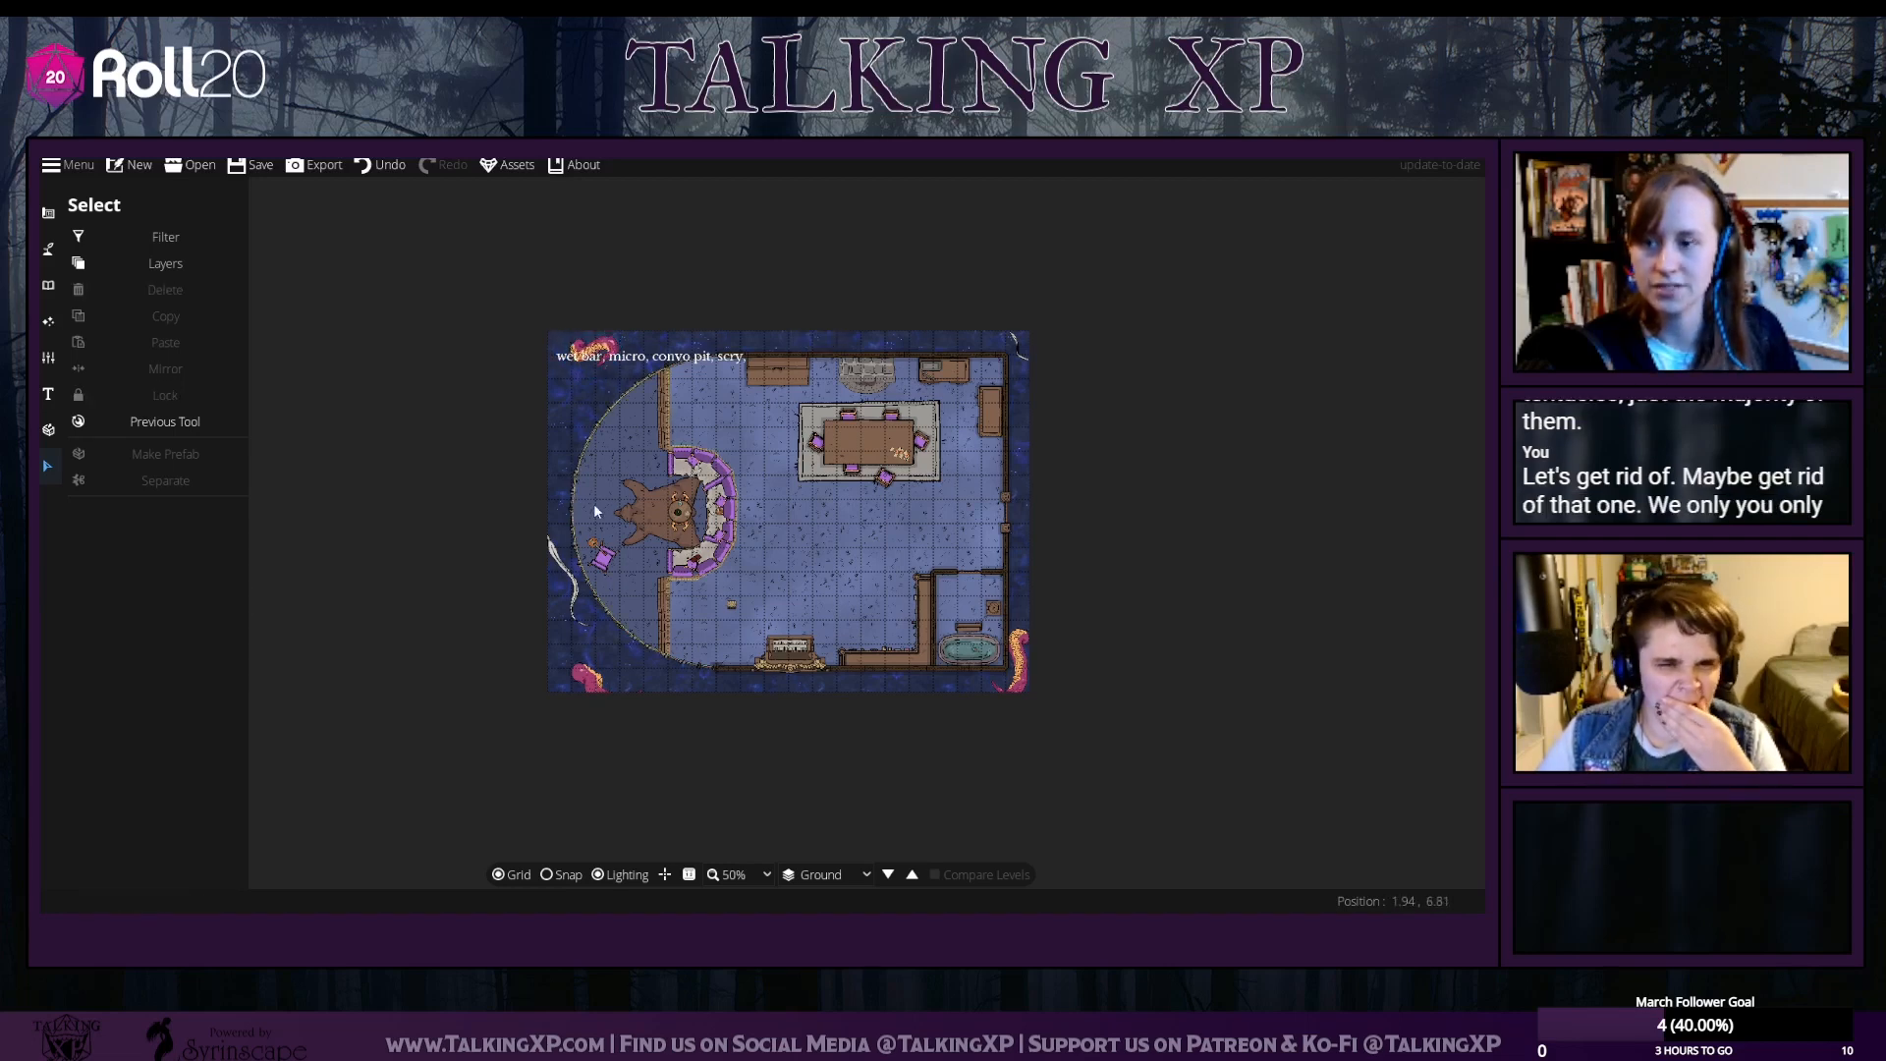
left_click(605, 676)
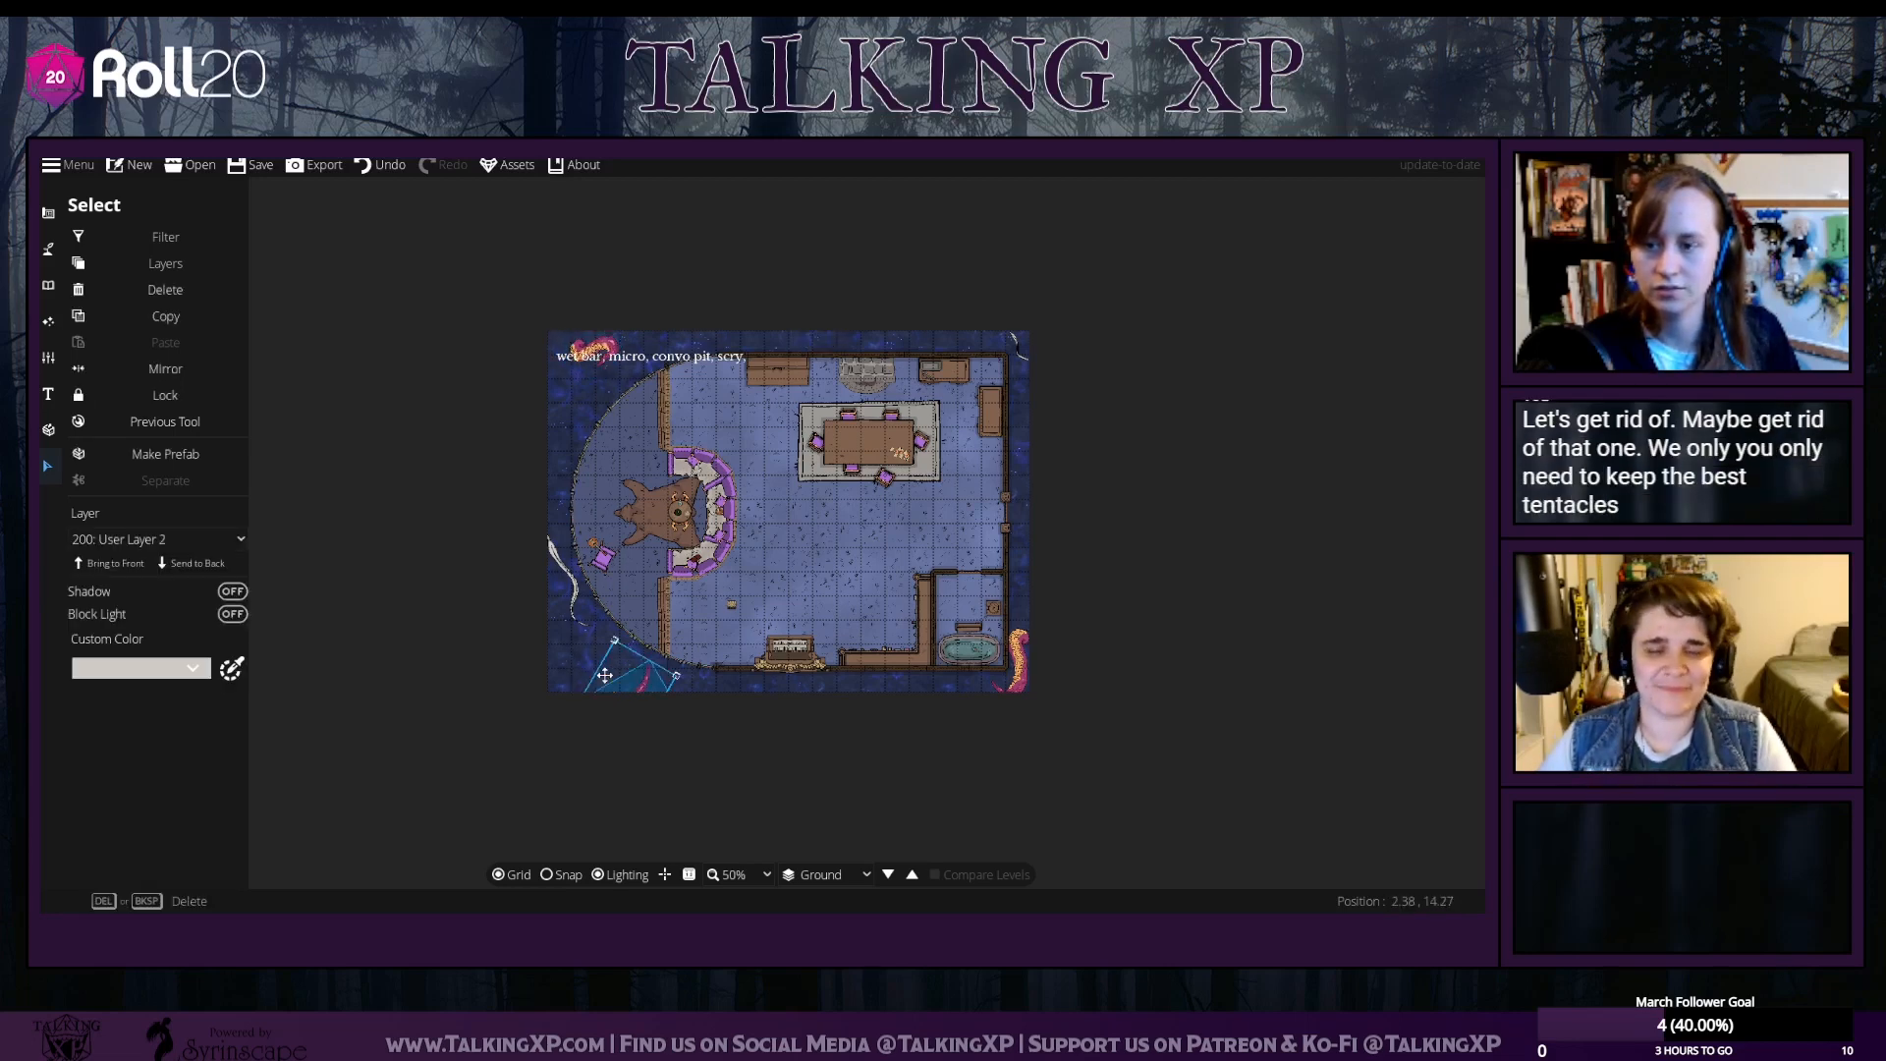
scroll(638, 688, "down", 2)
scroll(613, 687, "down", 2)
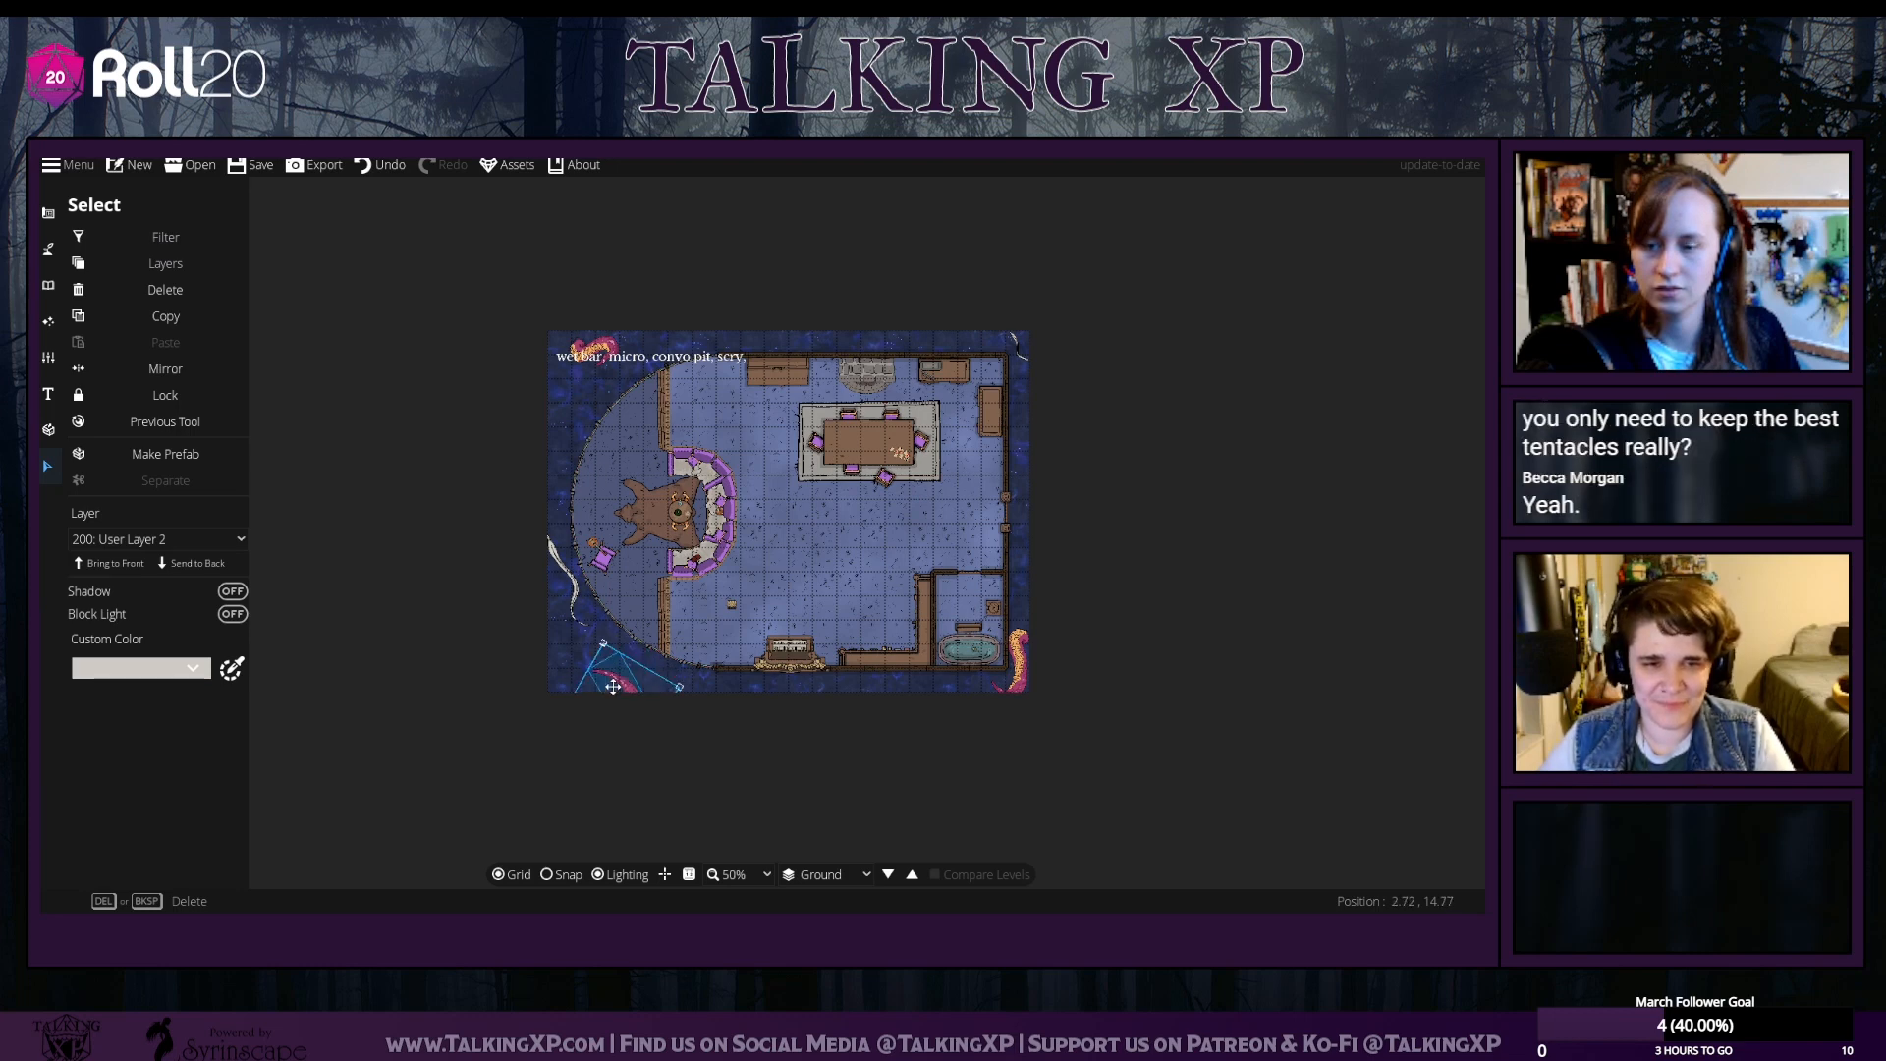
left_click_drag(627, 683, 632, 669)
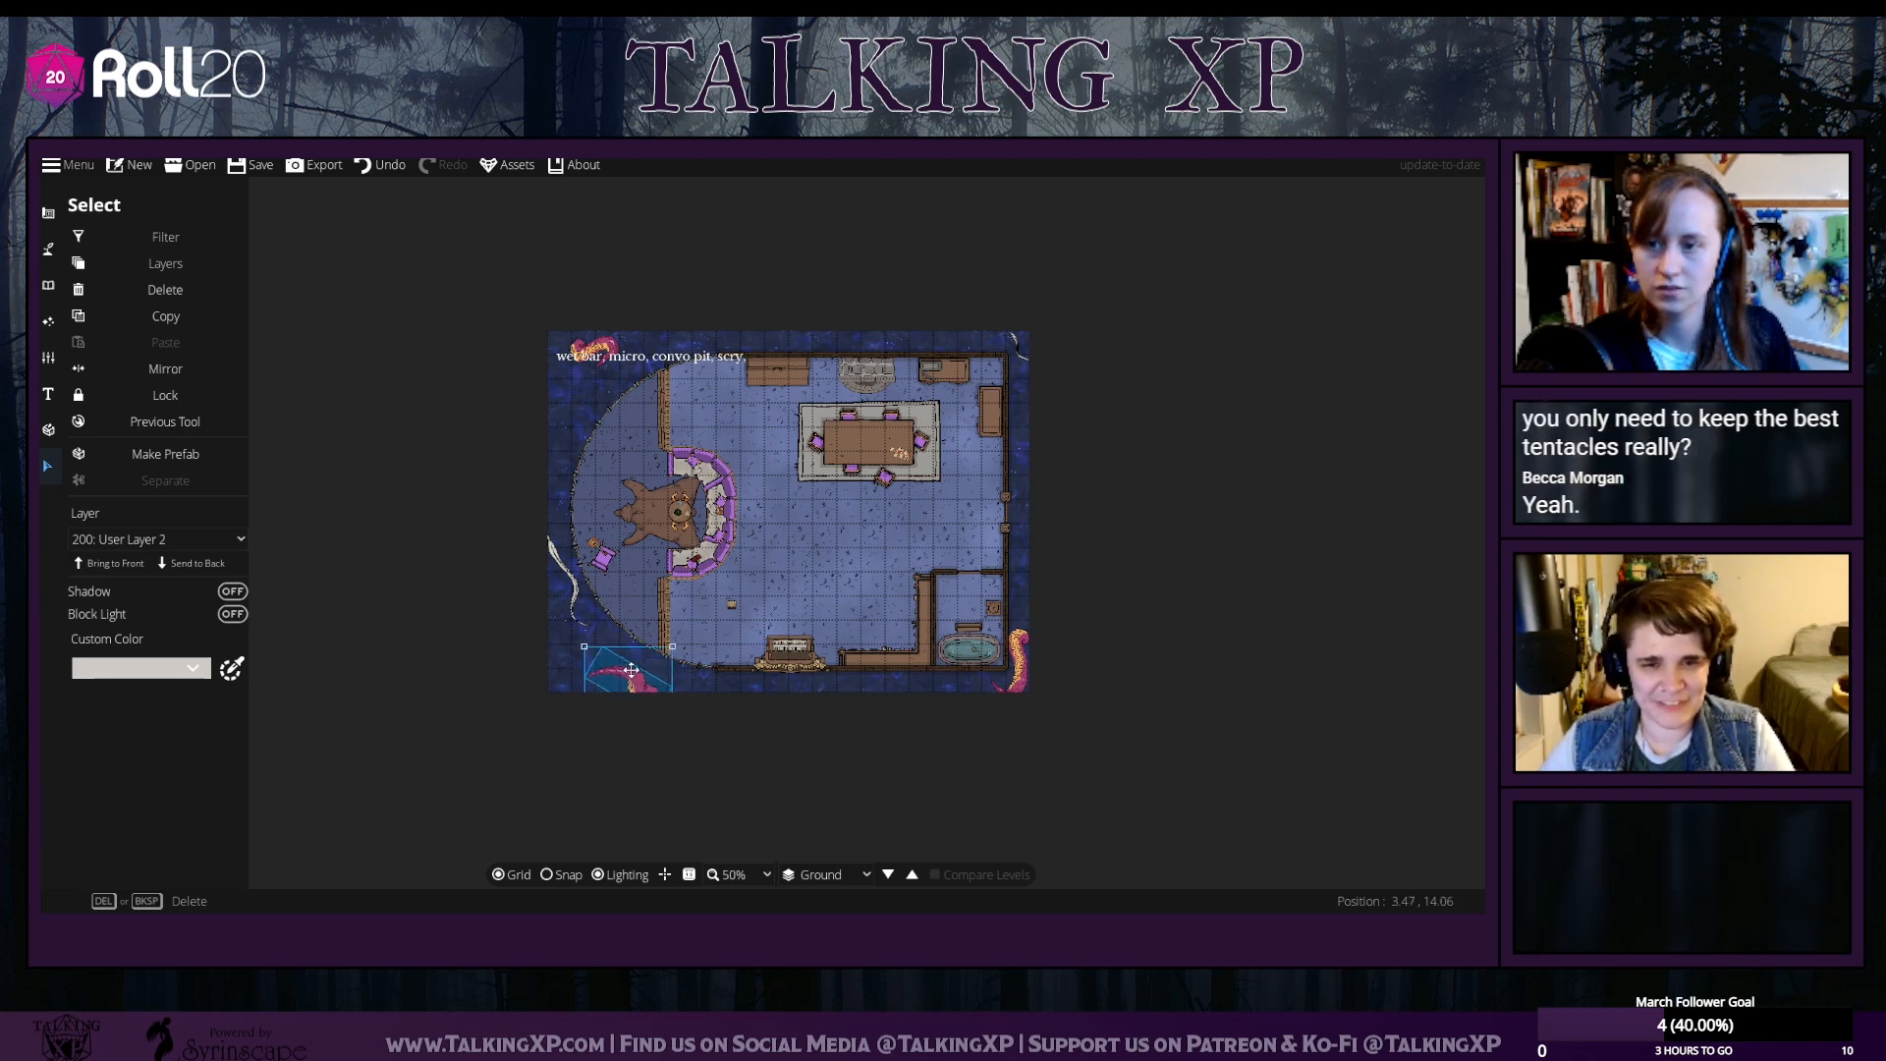
Rotate and reposition the small eel in the upper-right corner and the tentacle in the lower-right corner so both hug the map's edges
left_click(1013, 339)
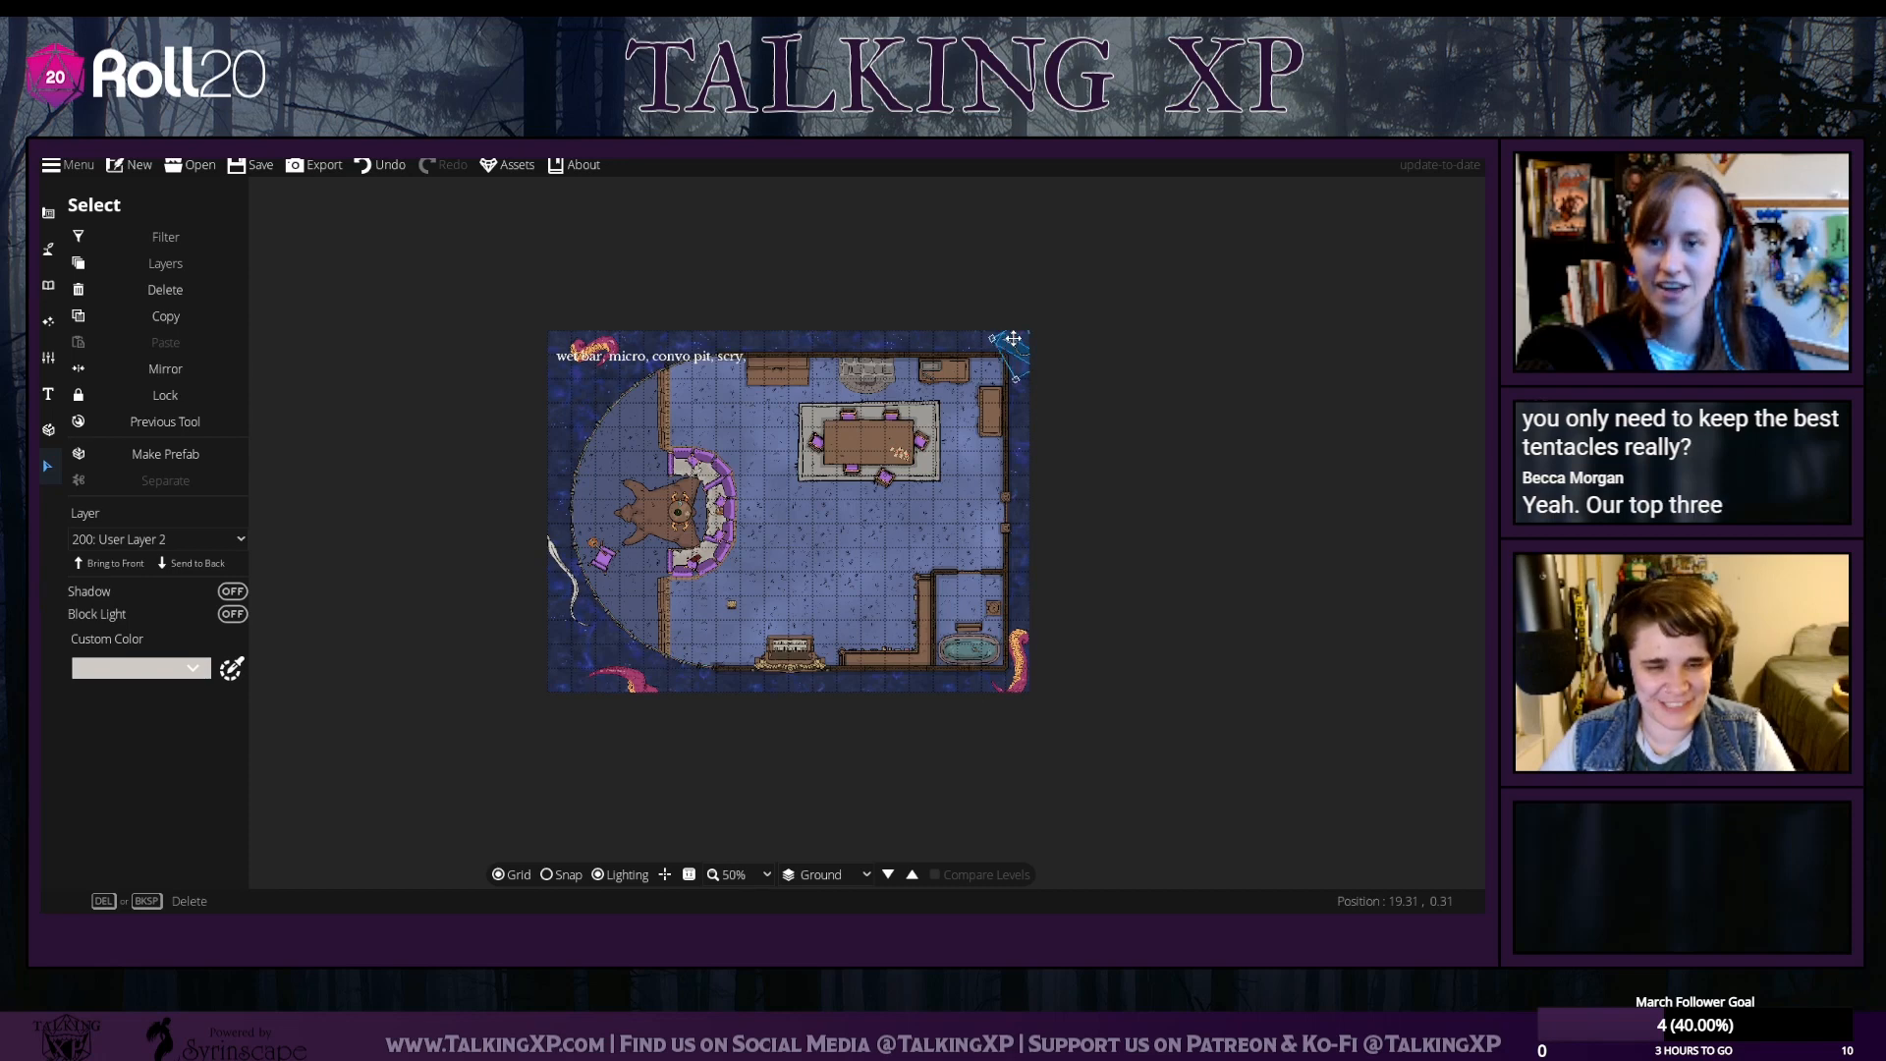
left_click_drag(1014, 346, 1009, 346)
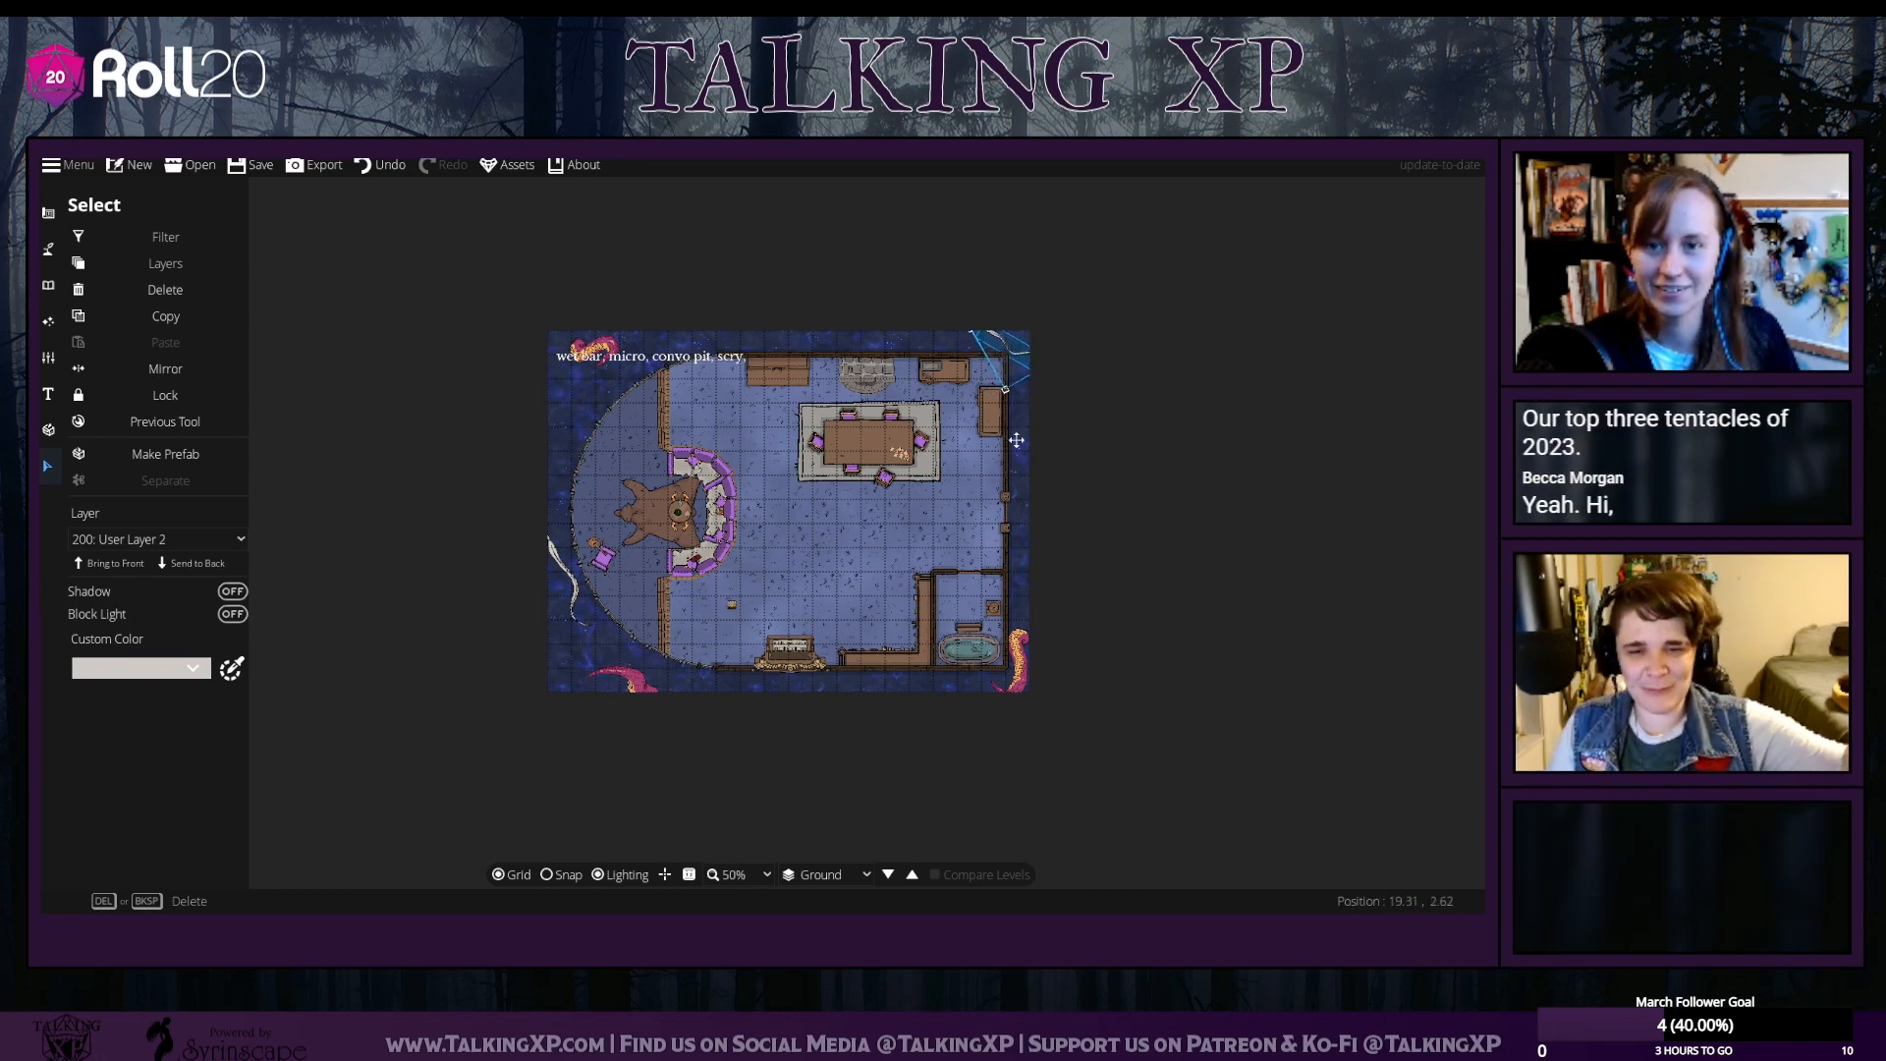
left_click(1025, 700)
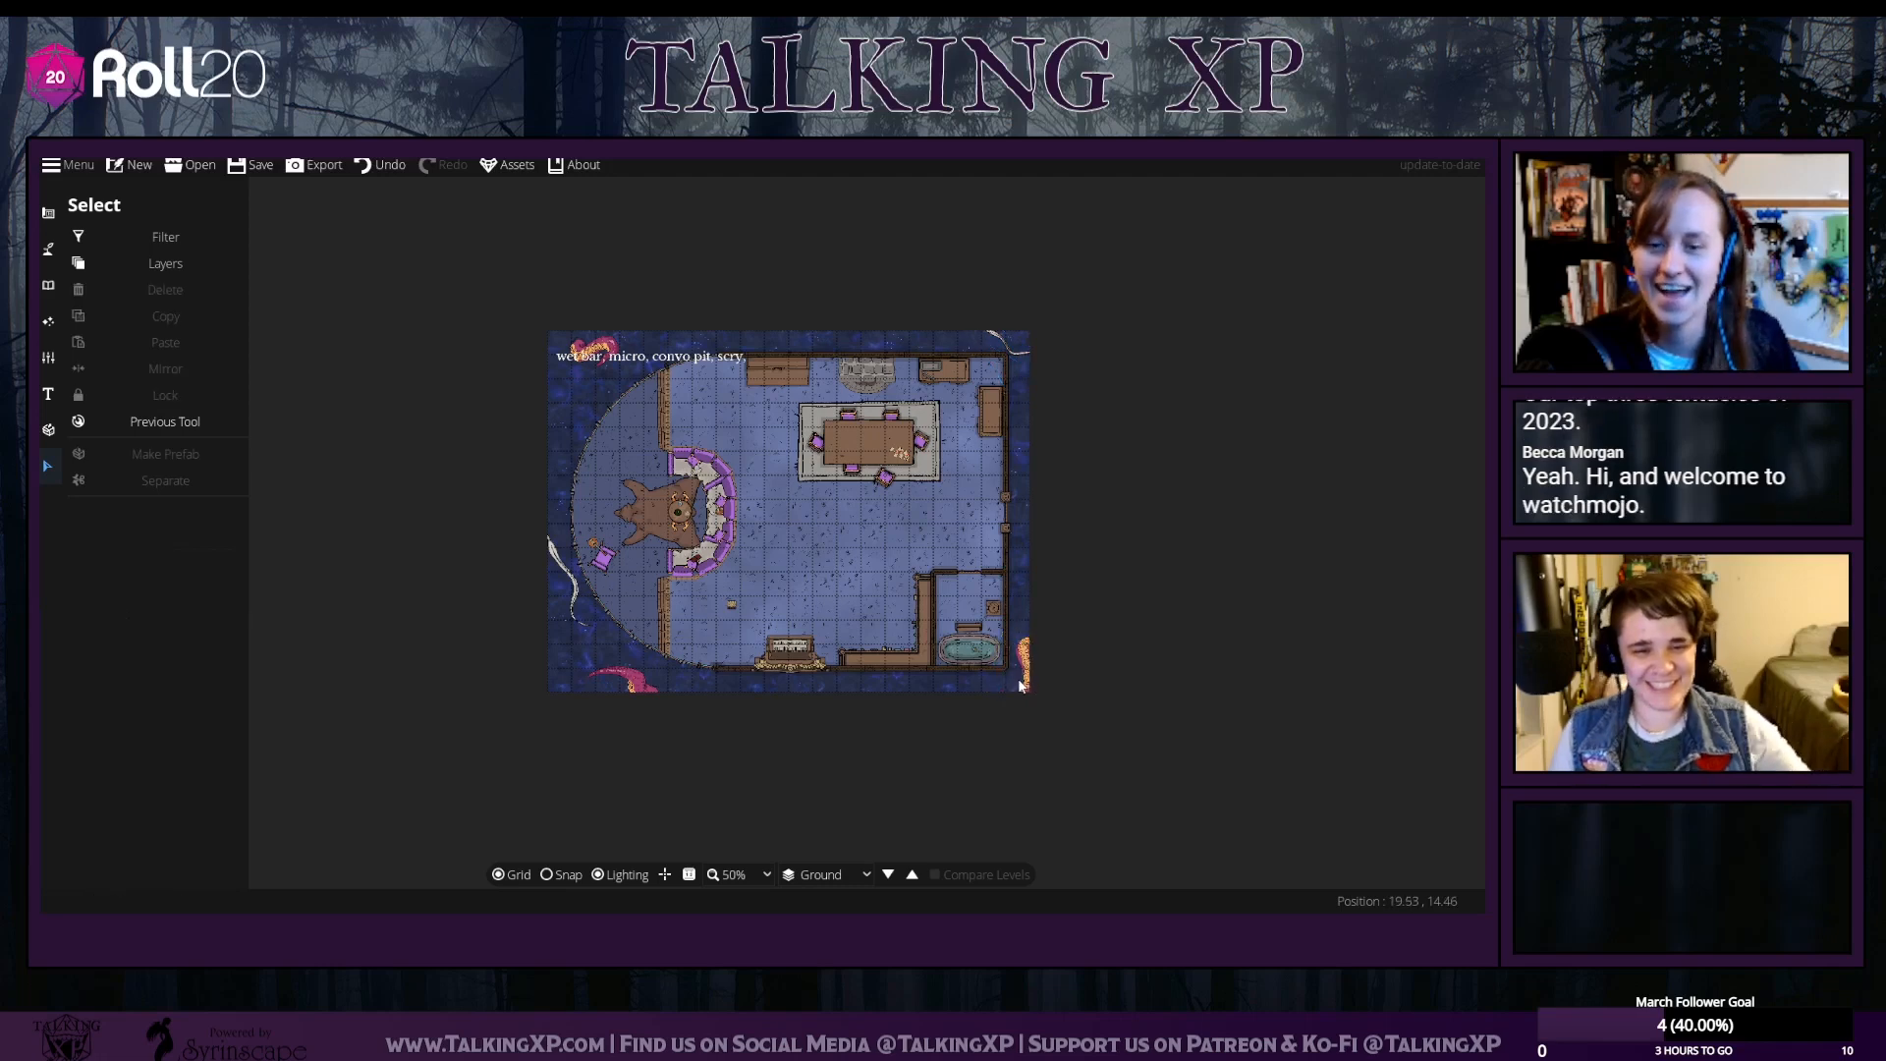
left_click(1022, 678)
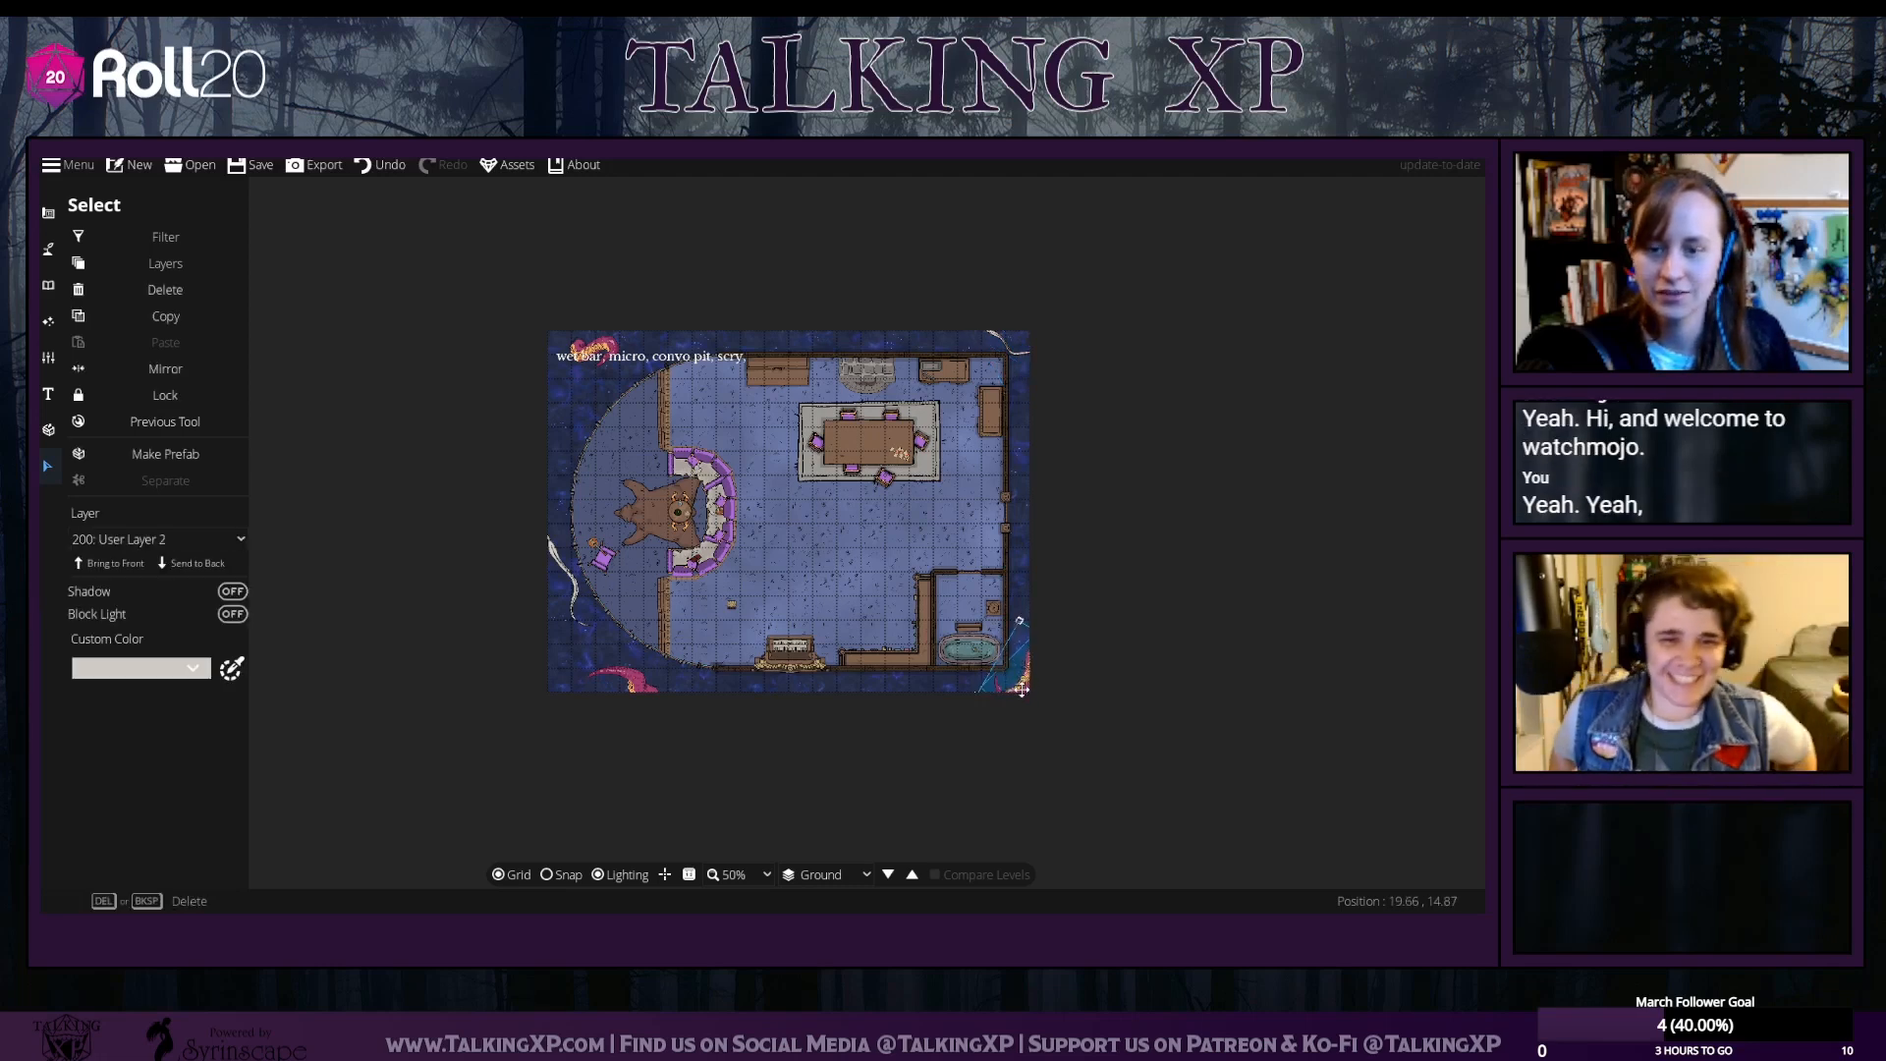
left_click_drag(1021, 689, 1013, 688)
left_click(1144, 678)
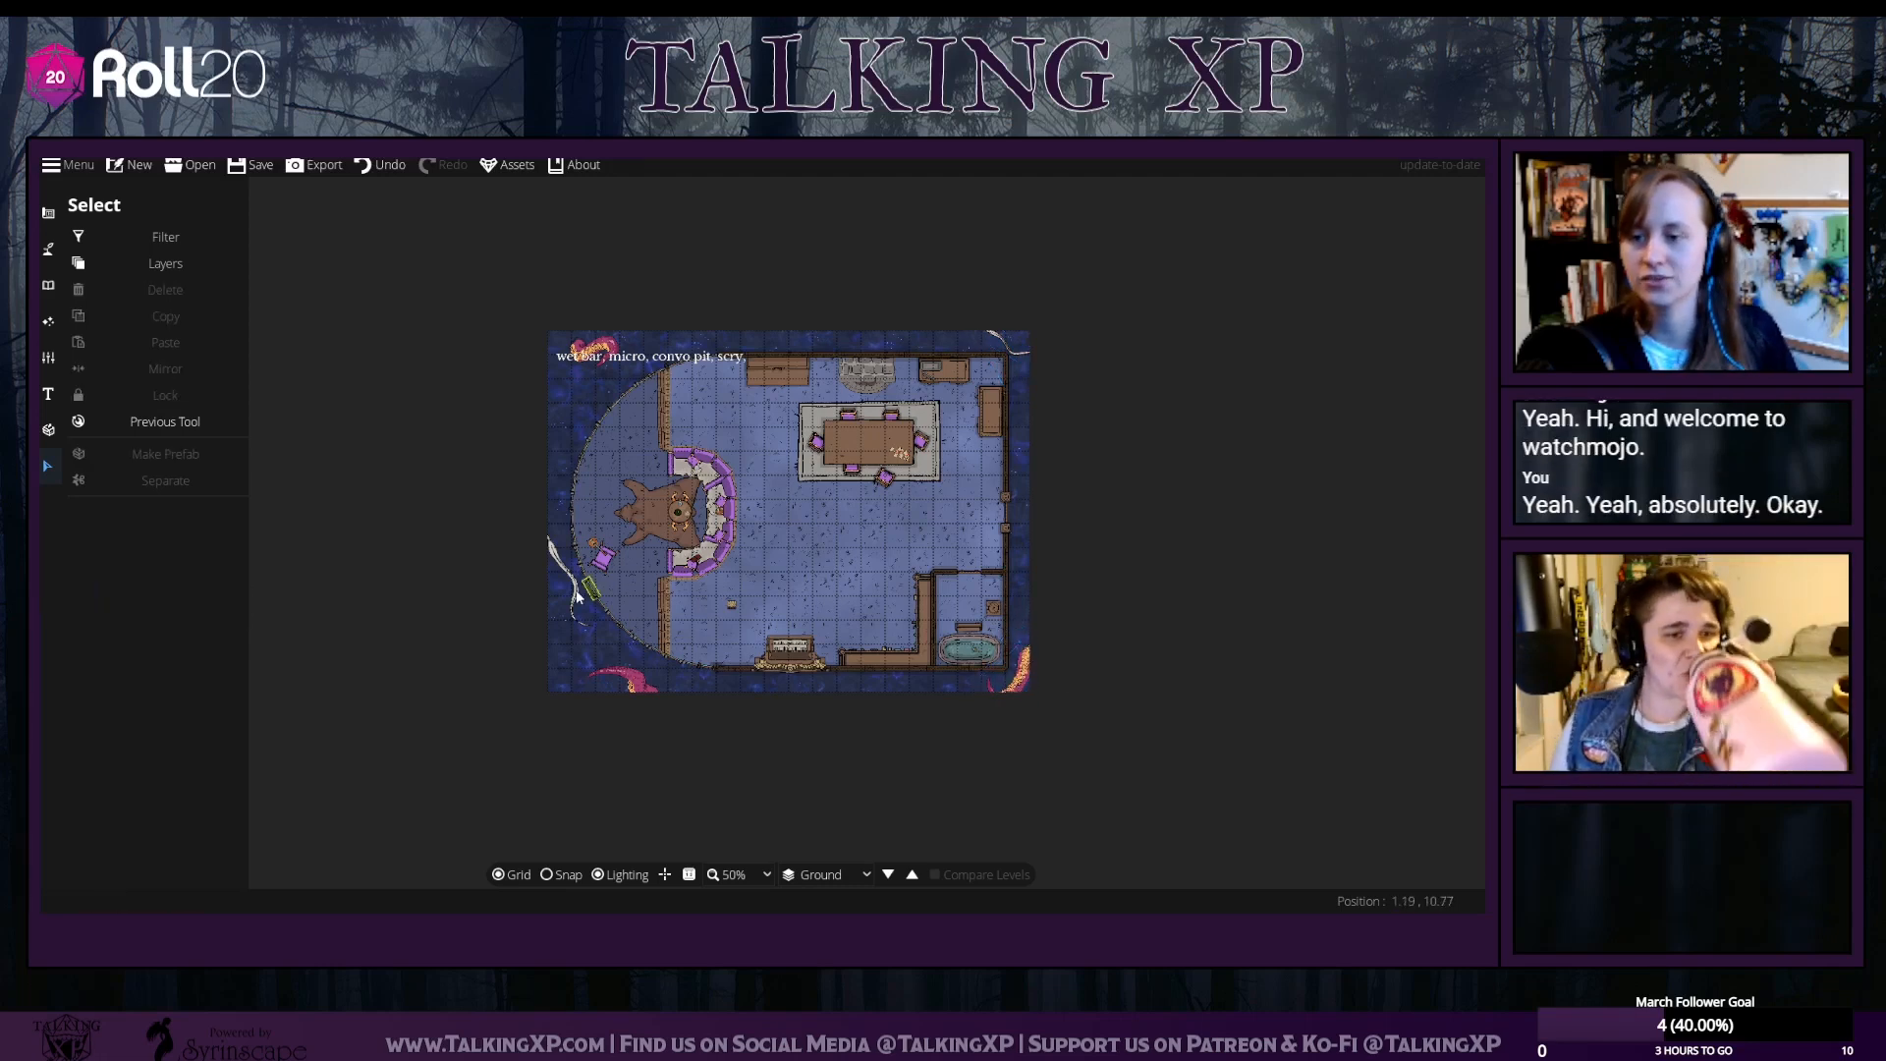
Move the large eel outside the curved wall slightly down and inward from the map's left edge
left_click(577, 596)
left_click_drag(577, 597, 588, 620)
right_click(587, 620)
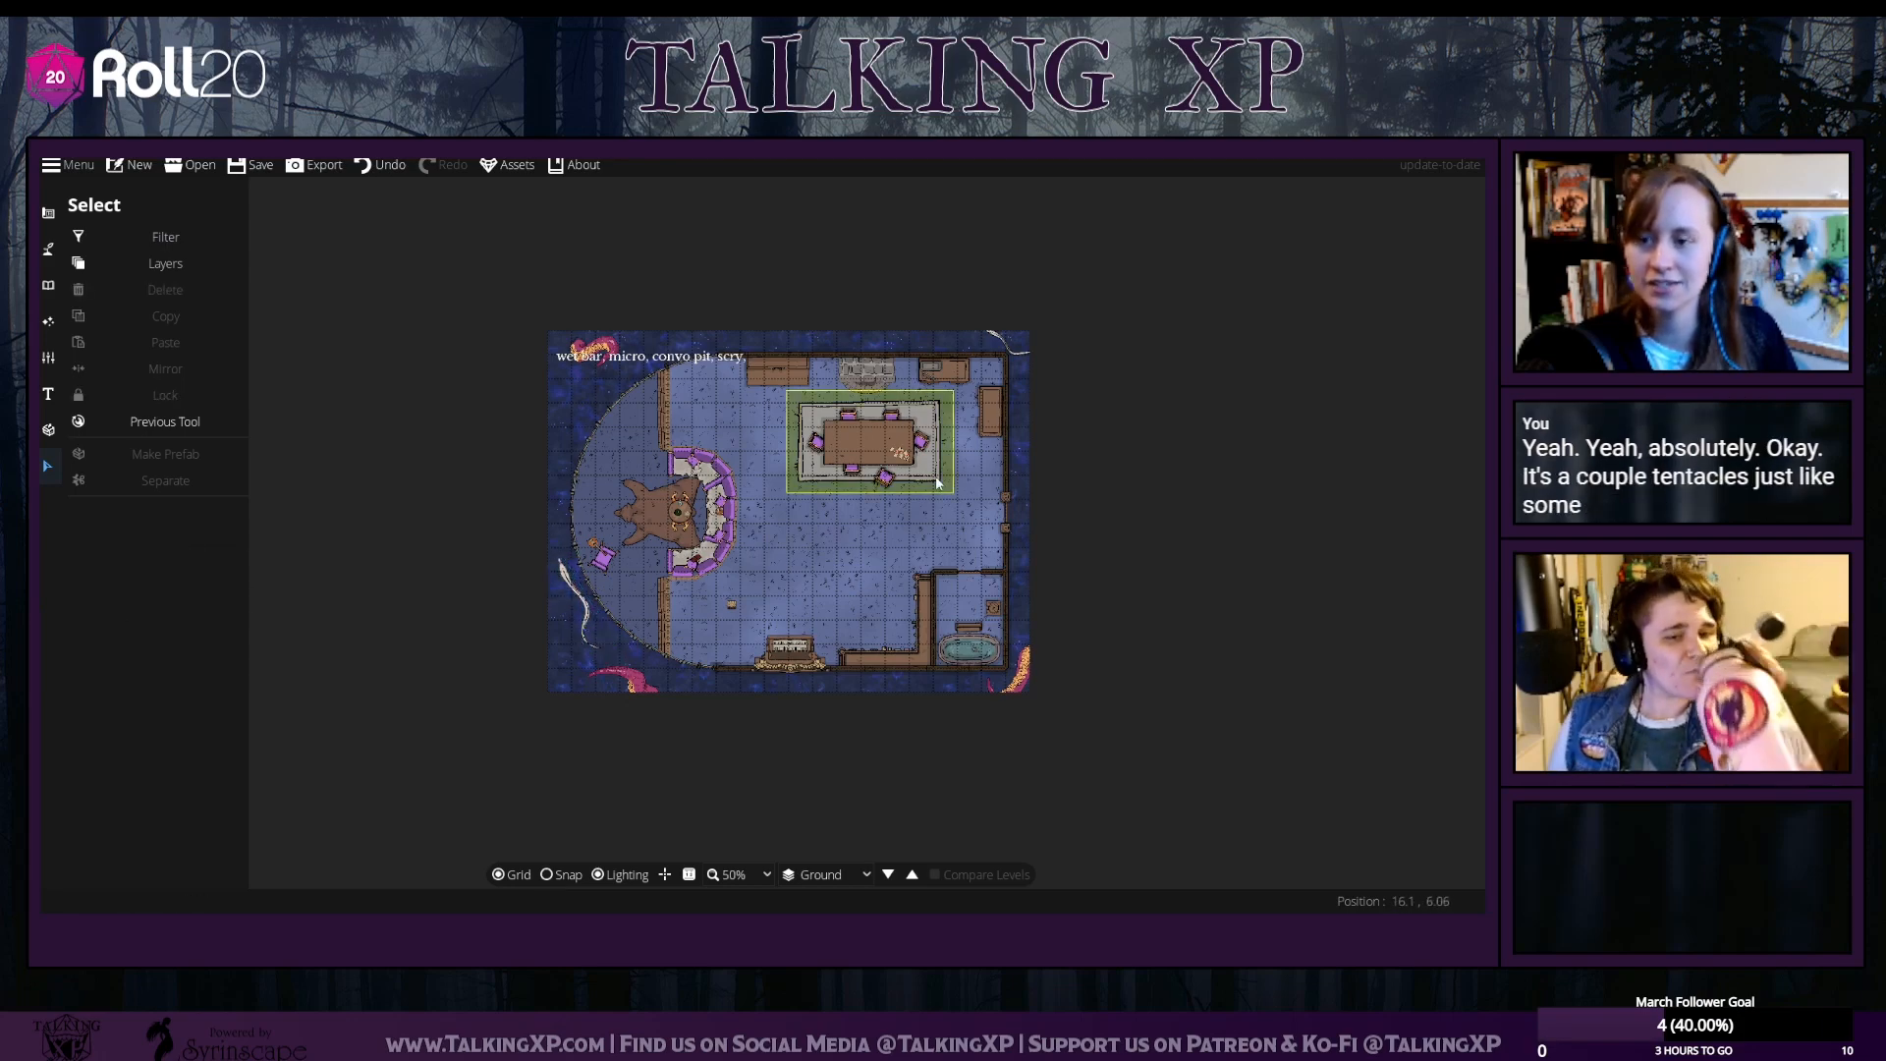
Start placing objects in the bathroom, filter the library to only the Garden tag and browse to the fountains
scroll(965, 544, "up", 3)
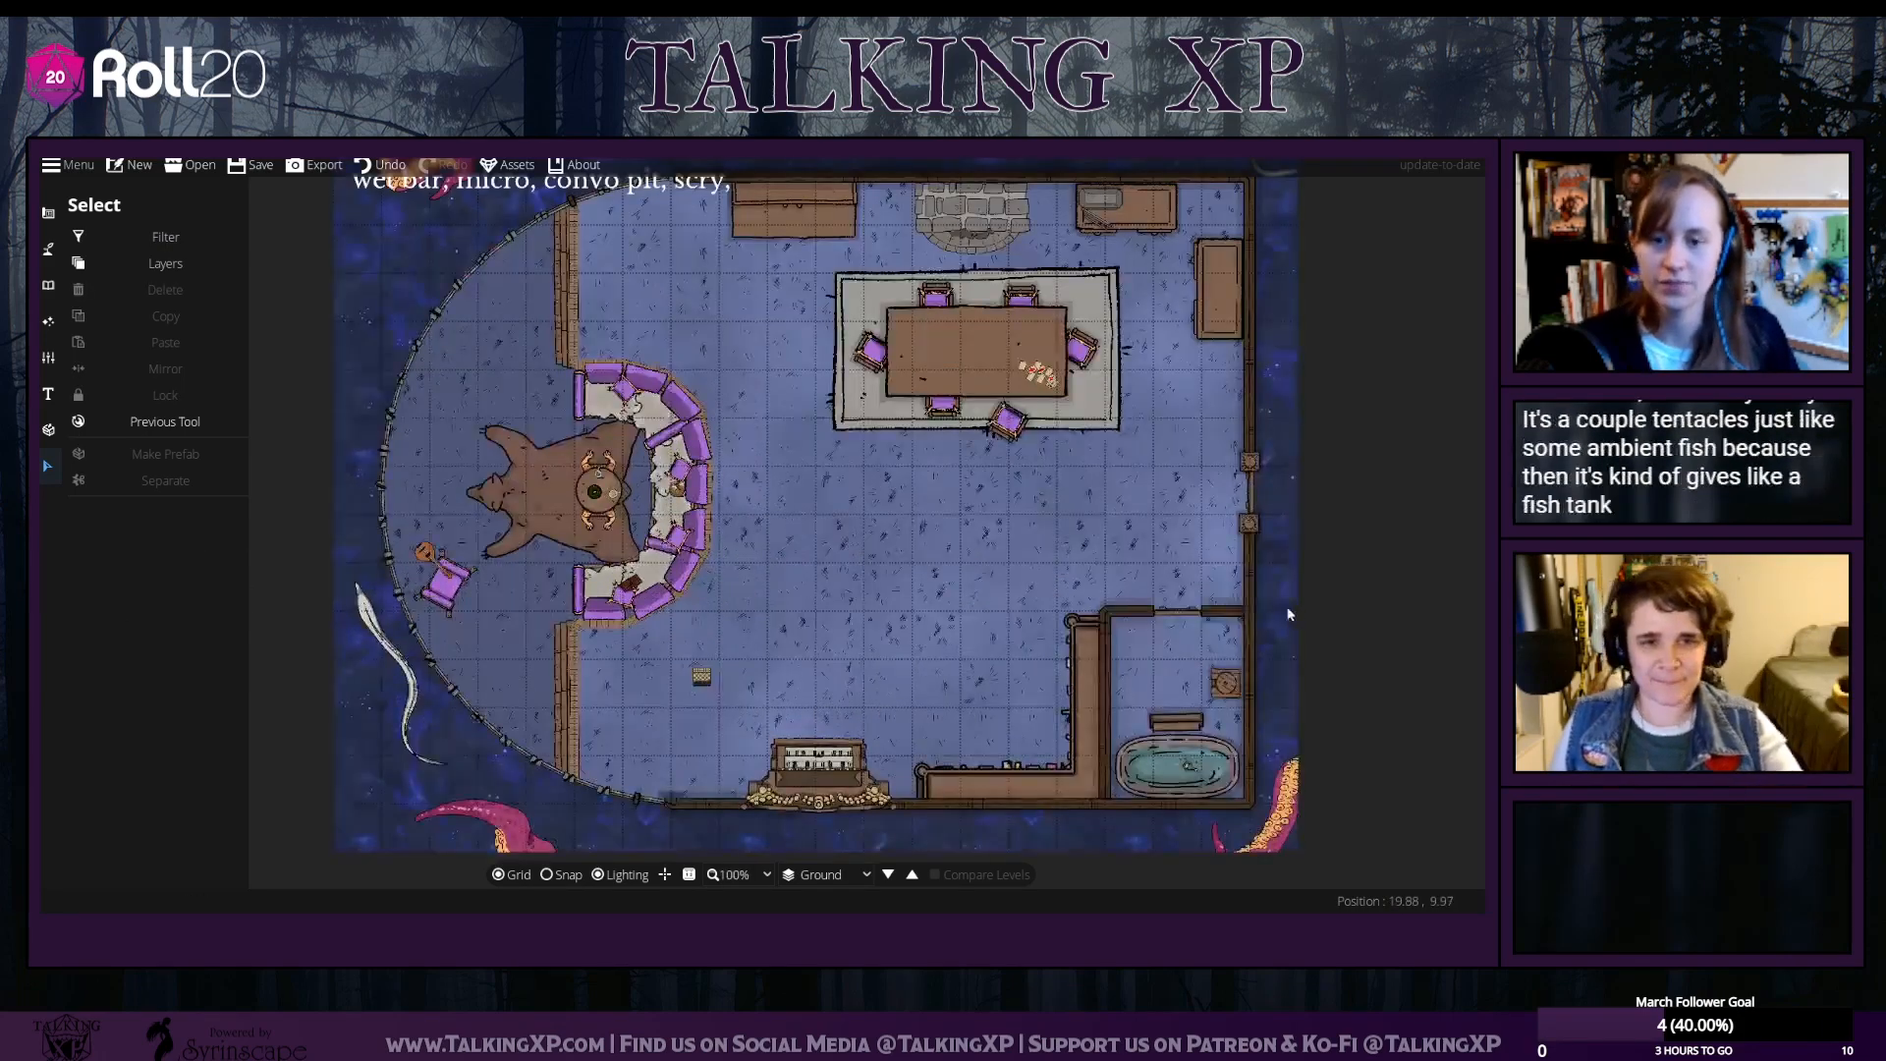
left_click_drag(1290, 614, 1053, 544)
left_click(48, 290)
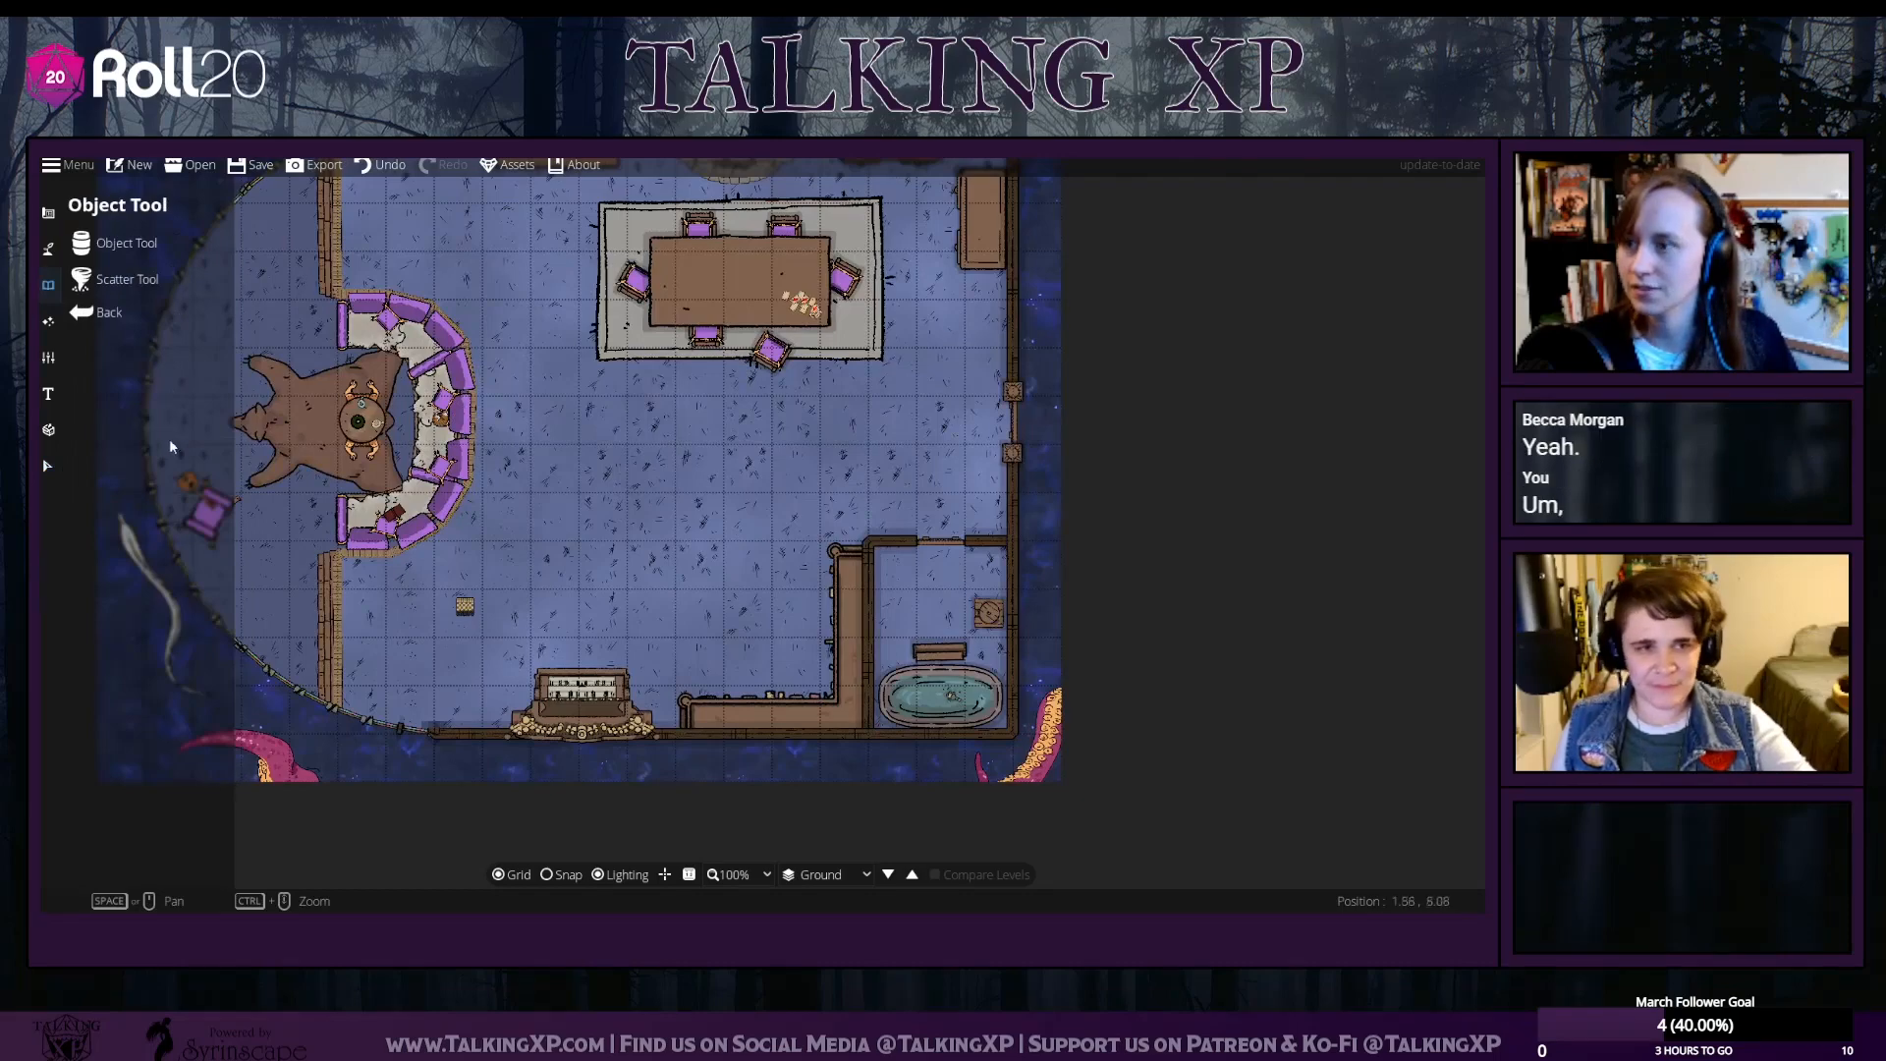
left_click(126, 243)
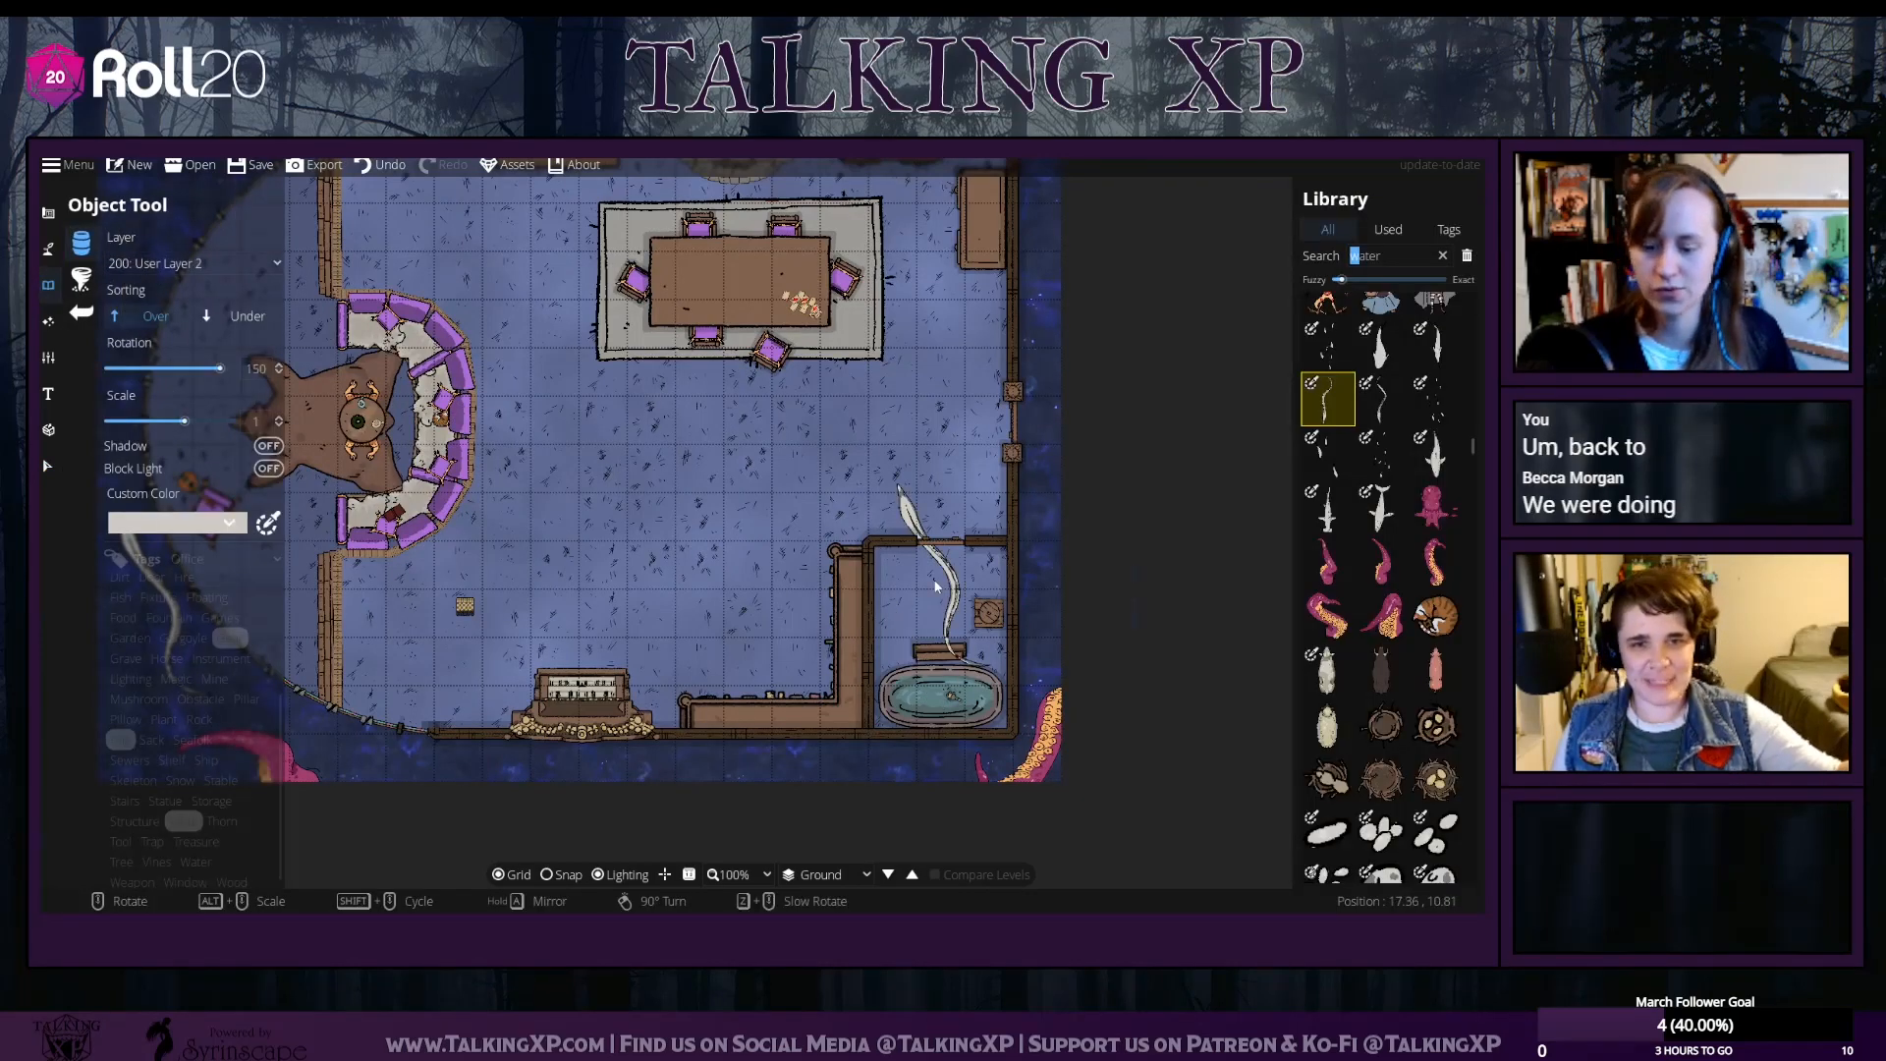
scroll(934, 587, "up", 2)
left_click_drag(1110, 690, 685, 419)
left_click(191, 823)
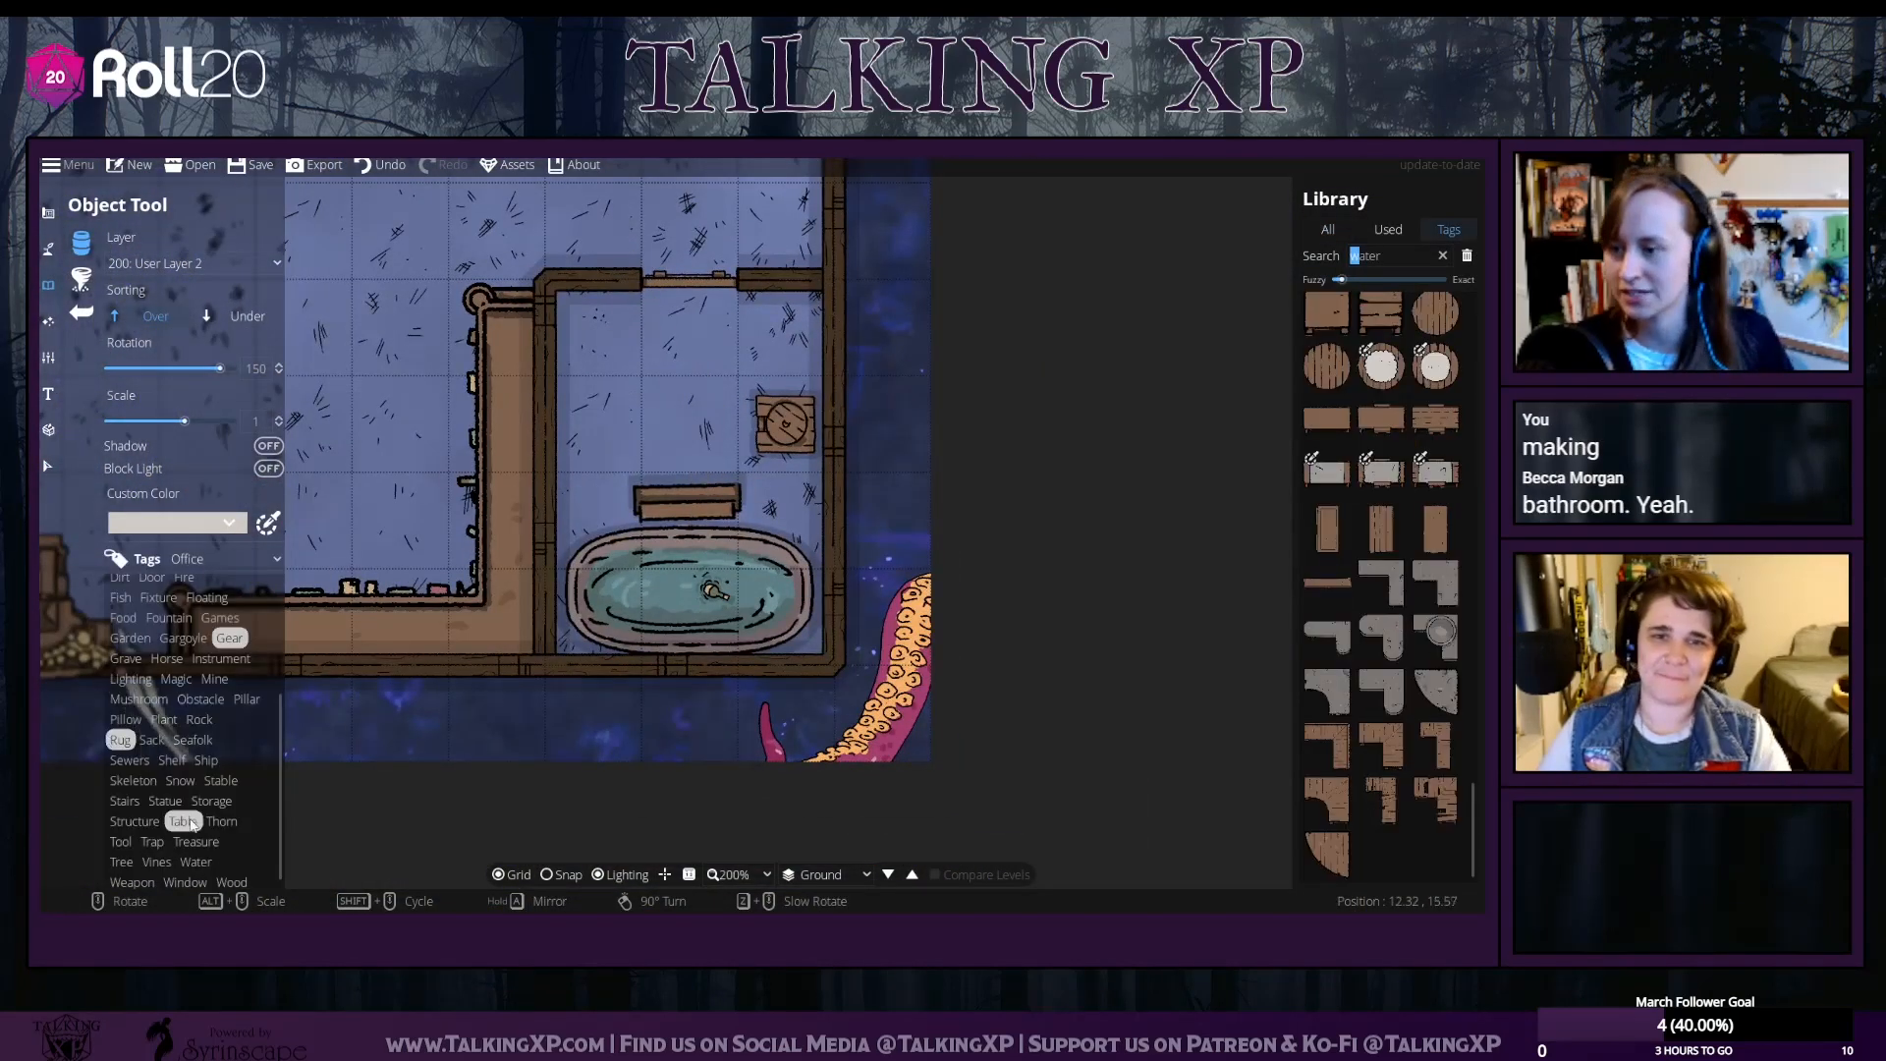
left_click(131, 638)
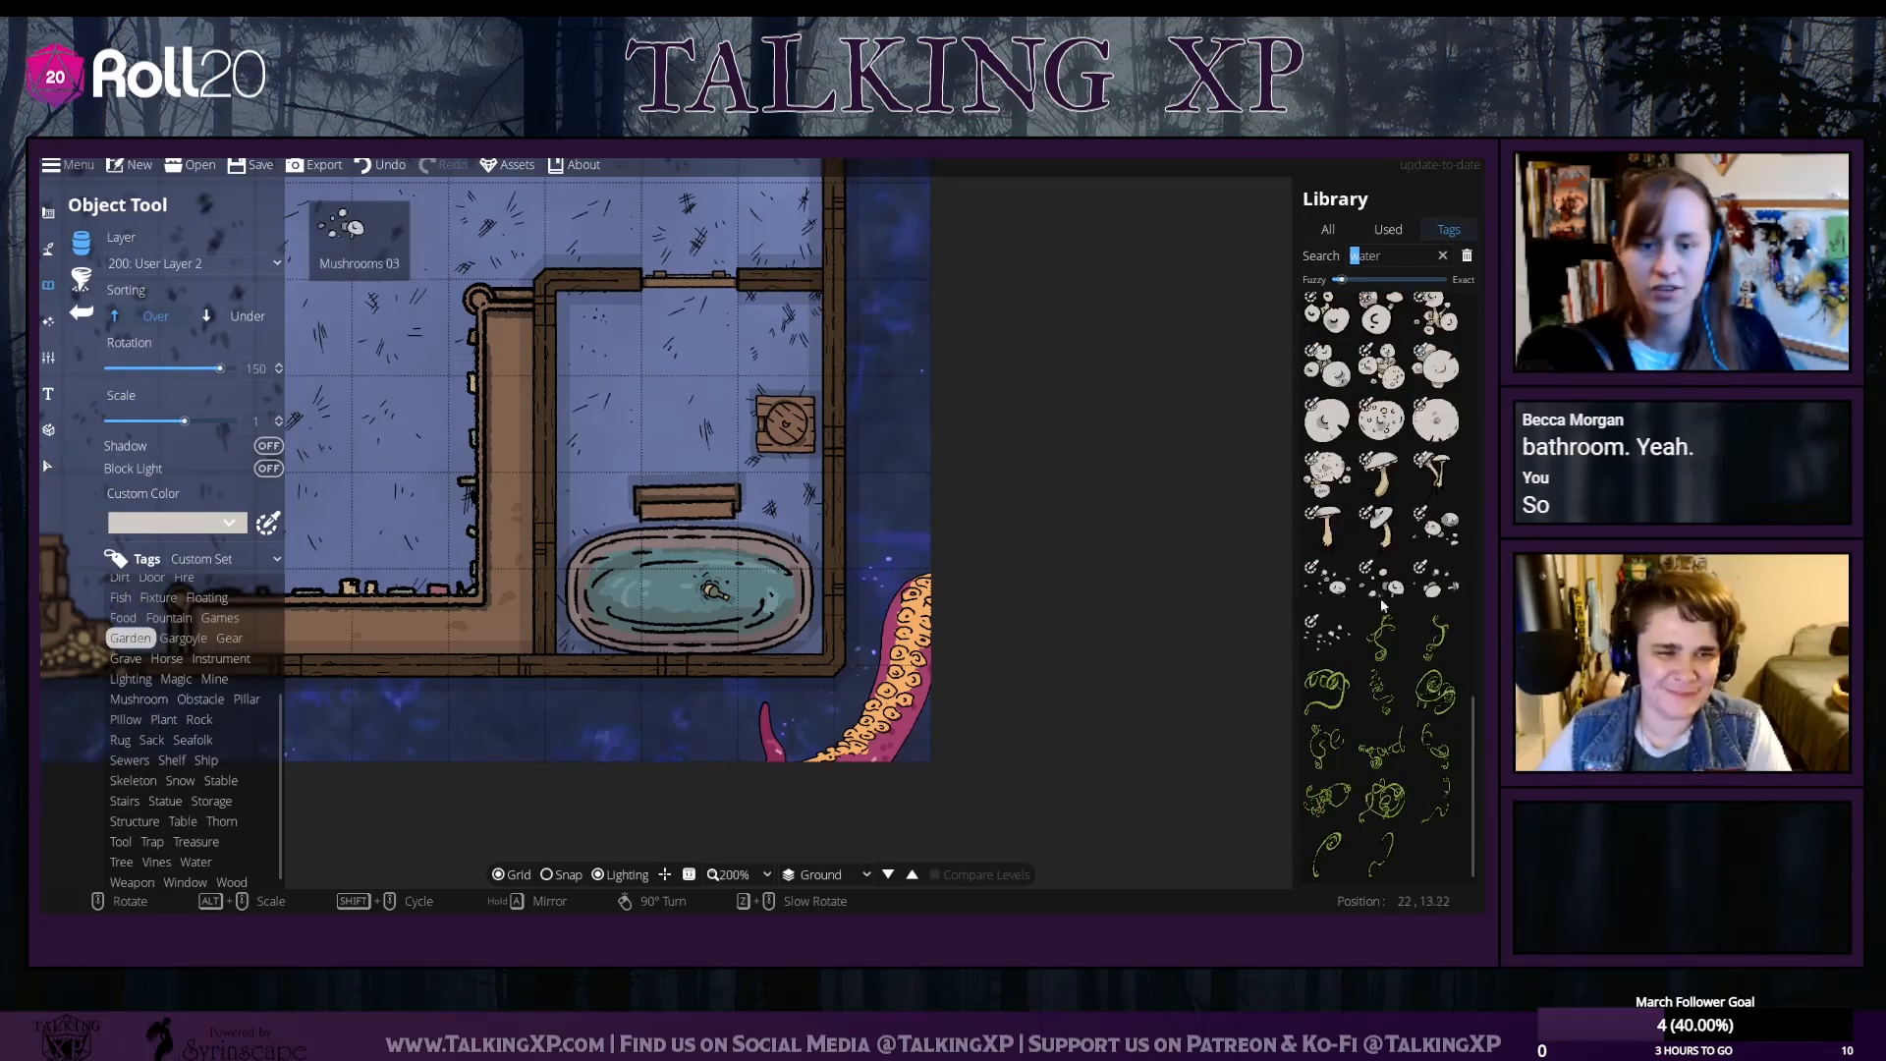
scroll(1382, 607, "up", 5)
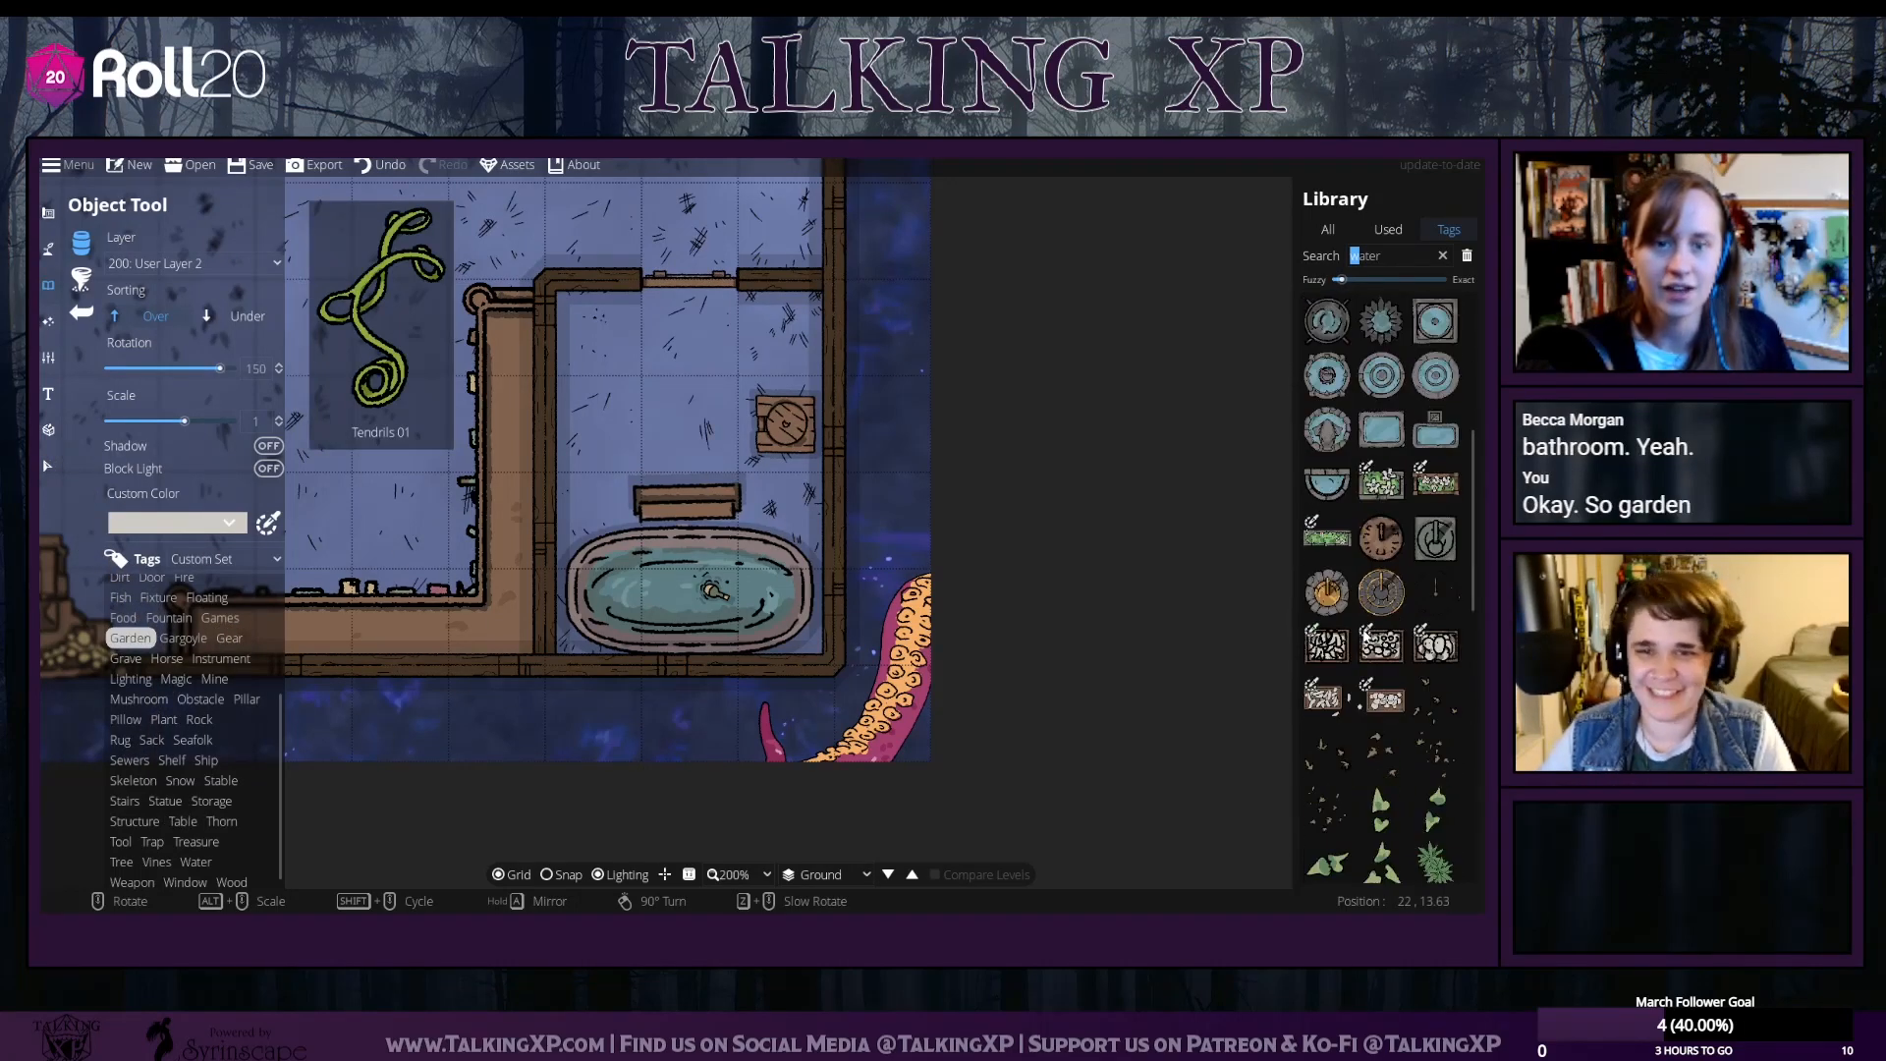
scroll(1374, 636, "up", 5)
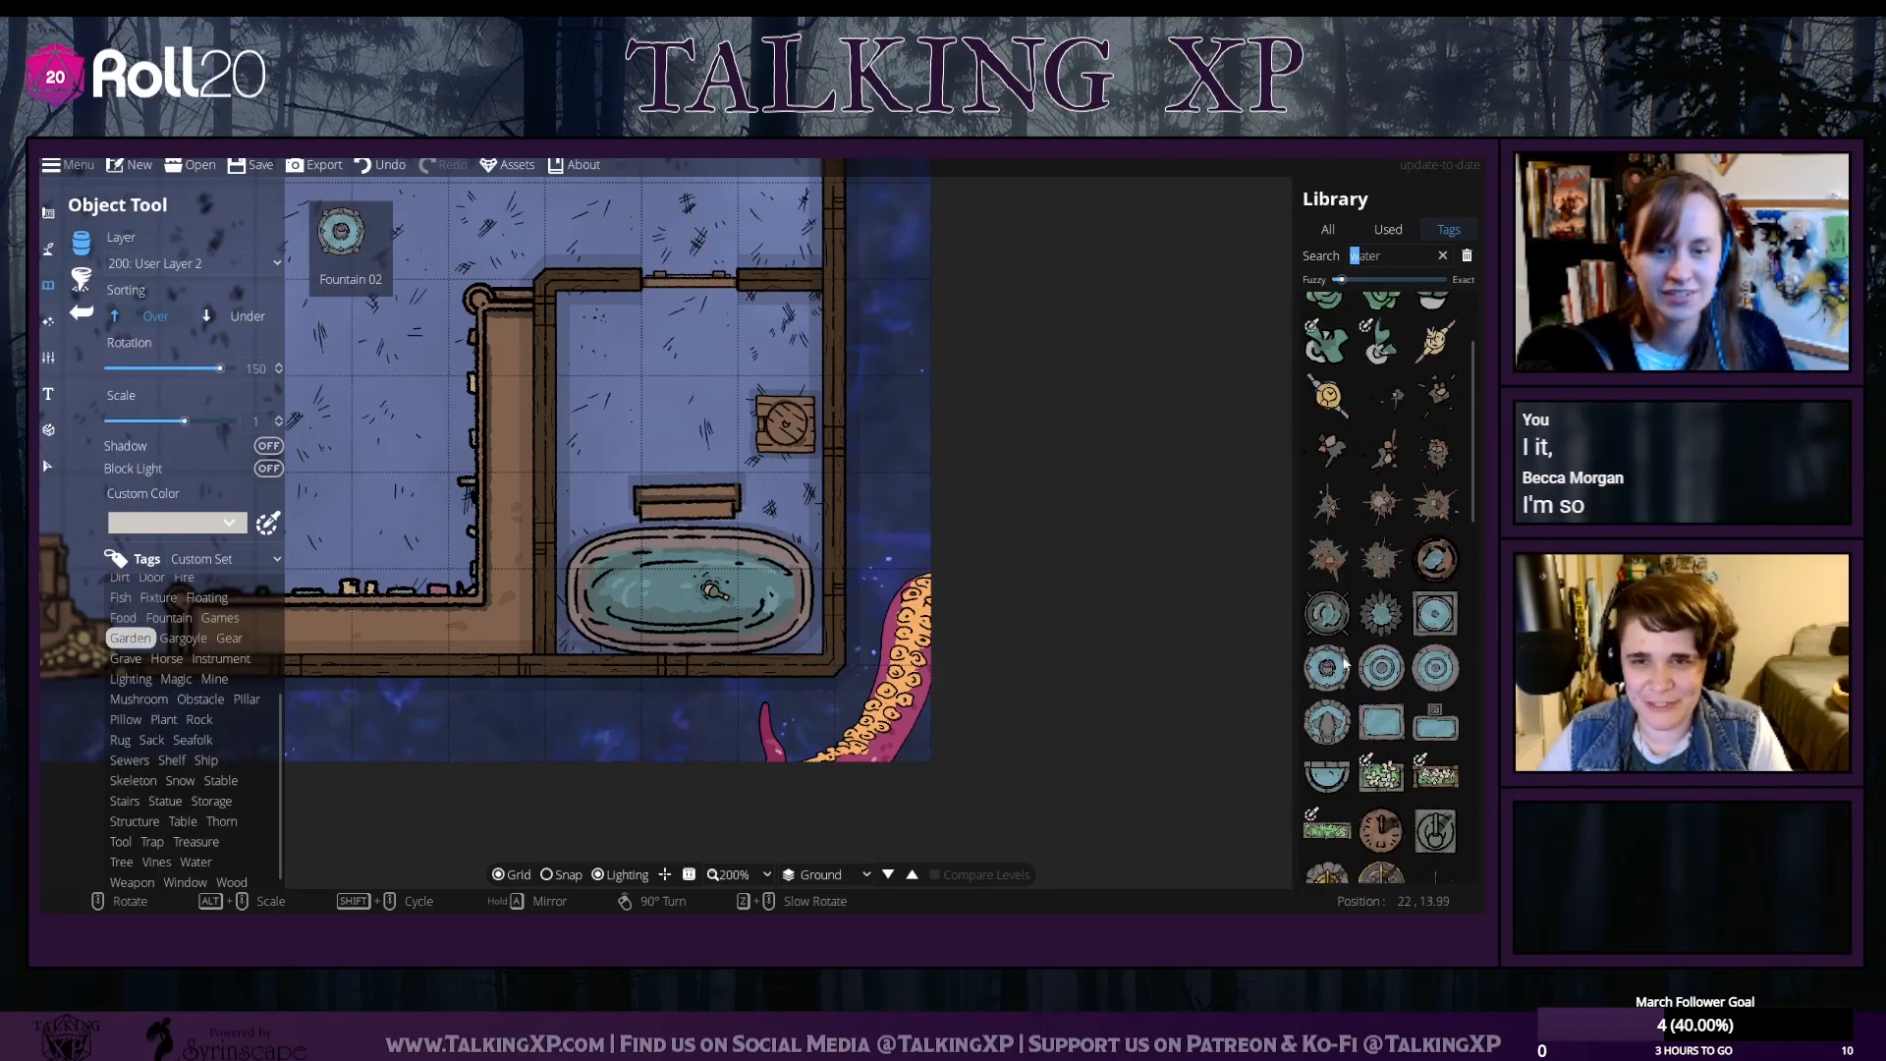
Try out Fountain 05 and two other round fountains as a possible sink in the bathroom
left_click(1327, 722)
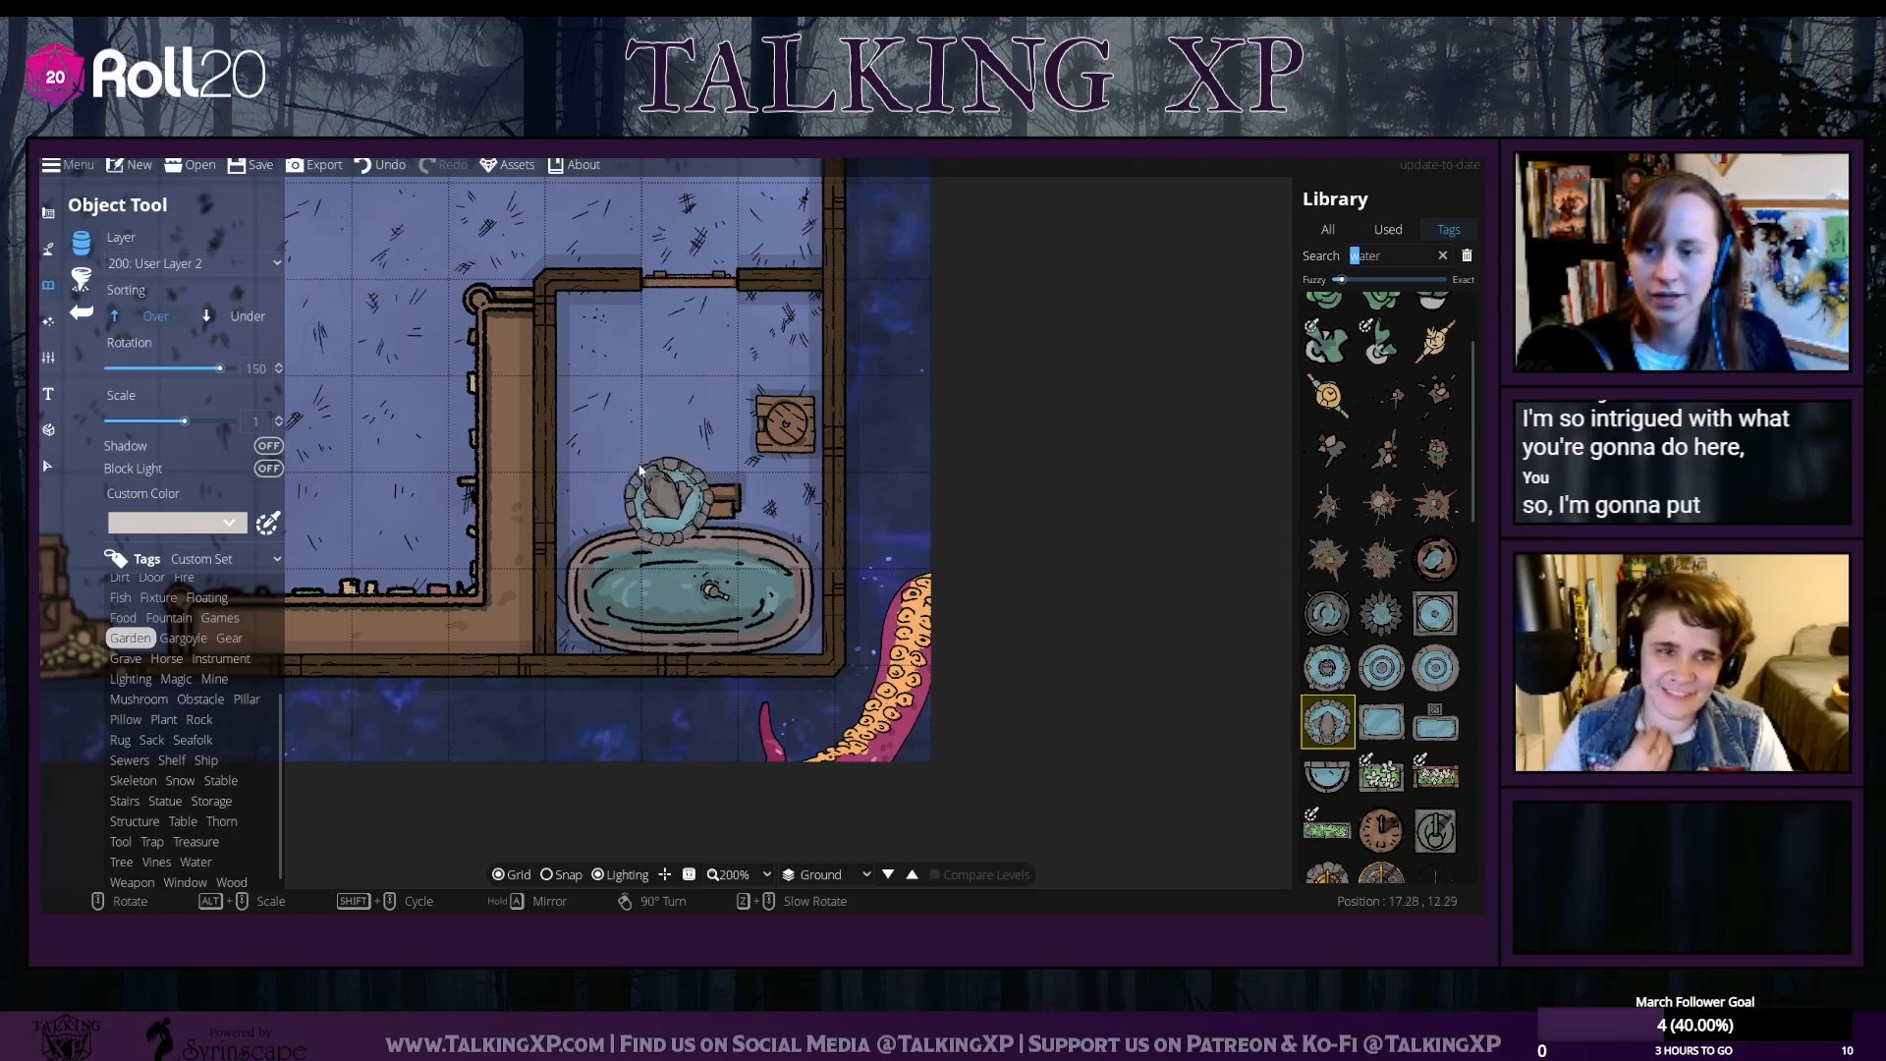
scroll(601, 365, "down", 12)
scroll(601, 365, "up", 2)
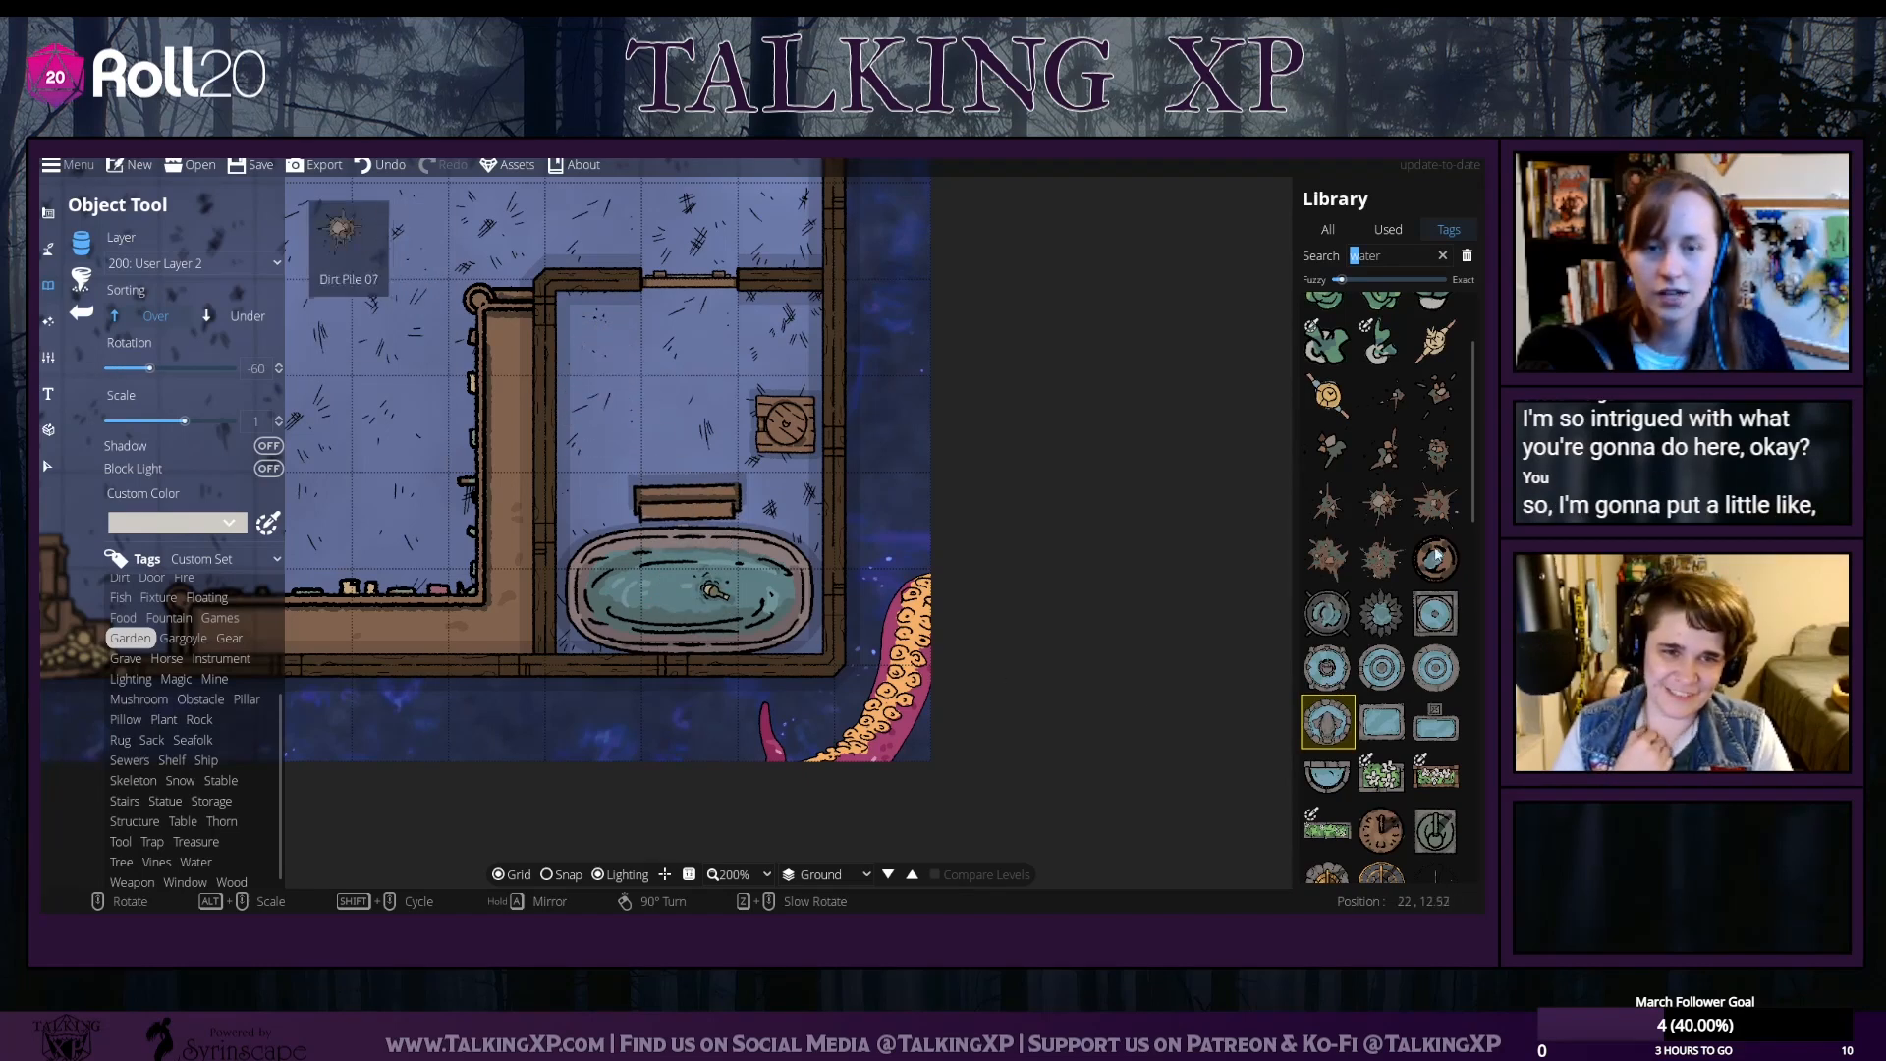
left_click(1327, 612)
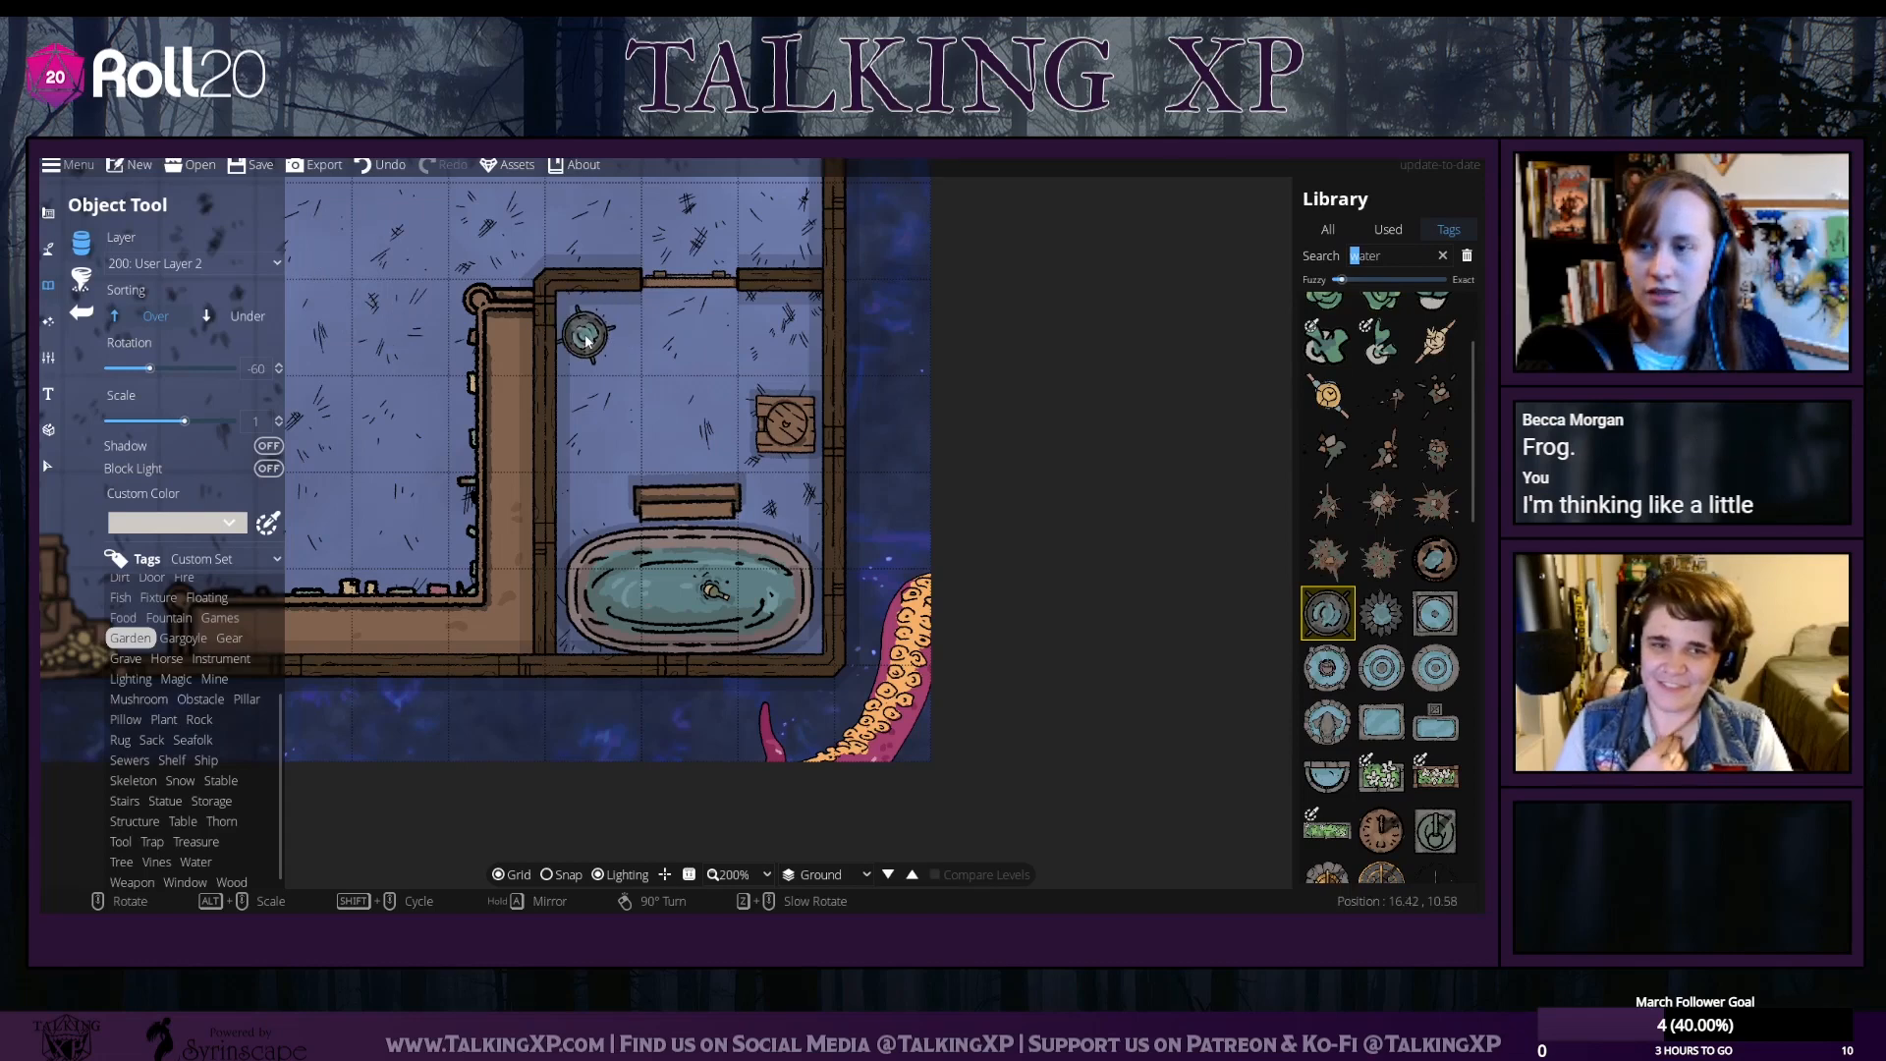
scroll(585, 341, "down", 1)
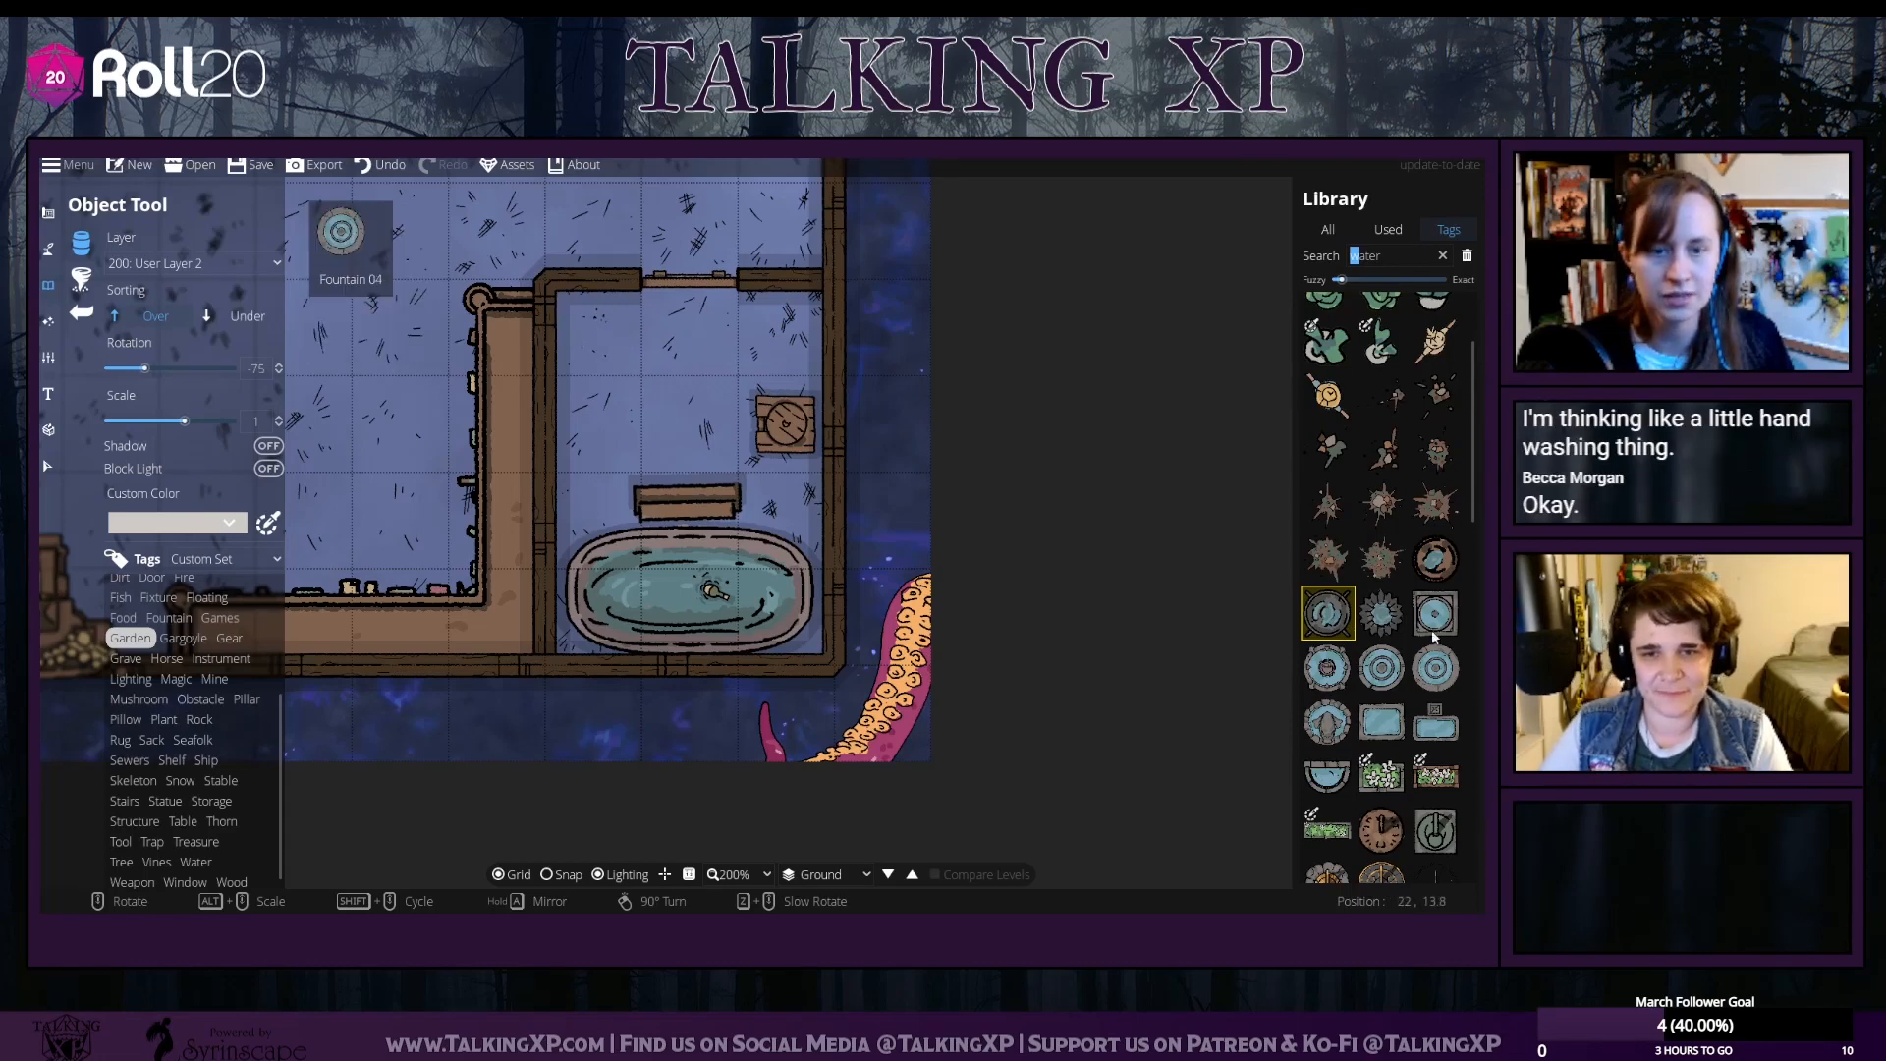
left_click(1327, 668)
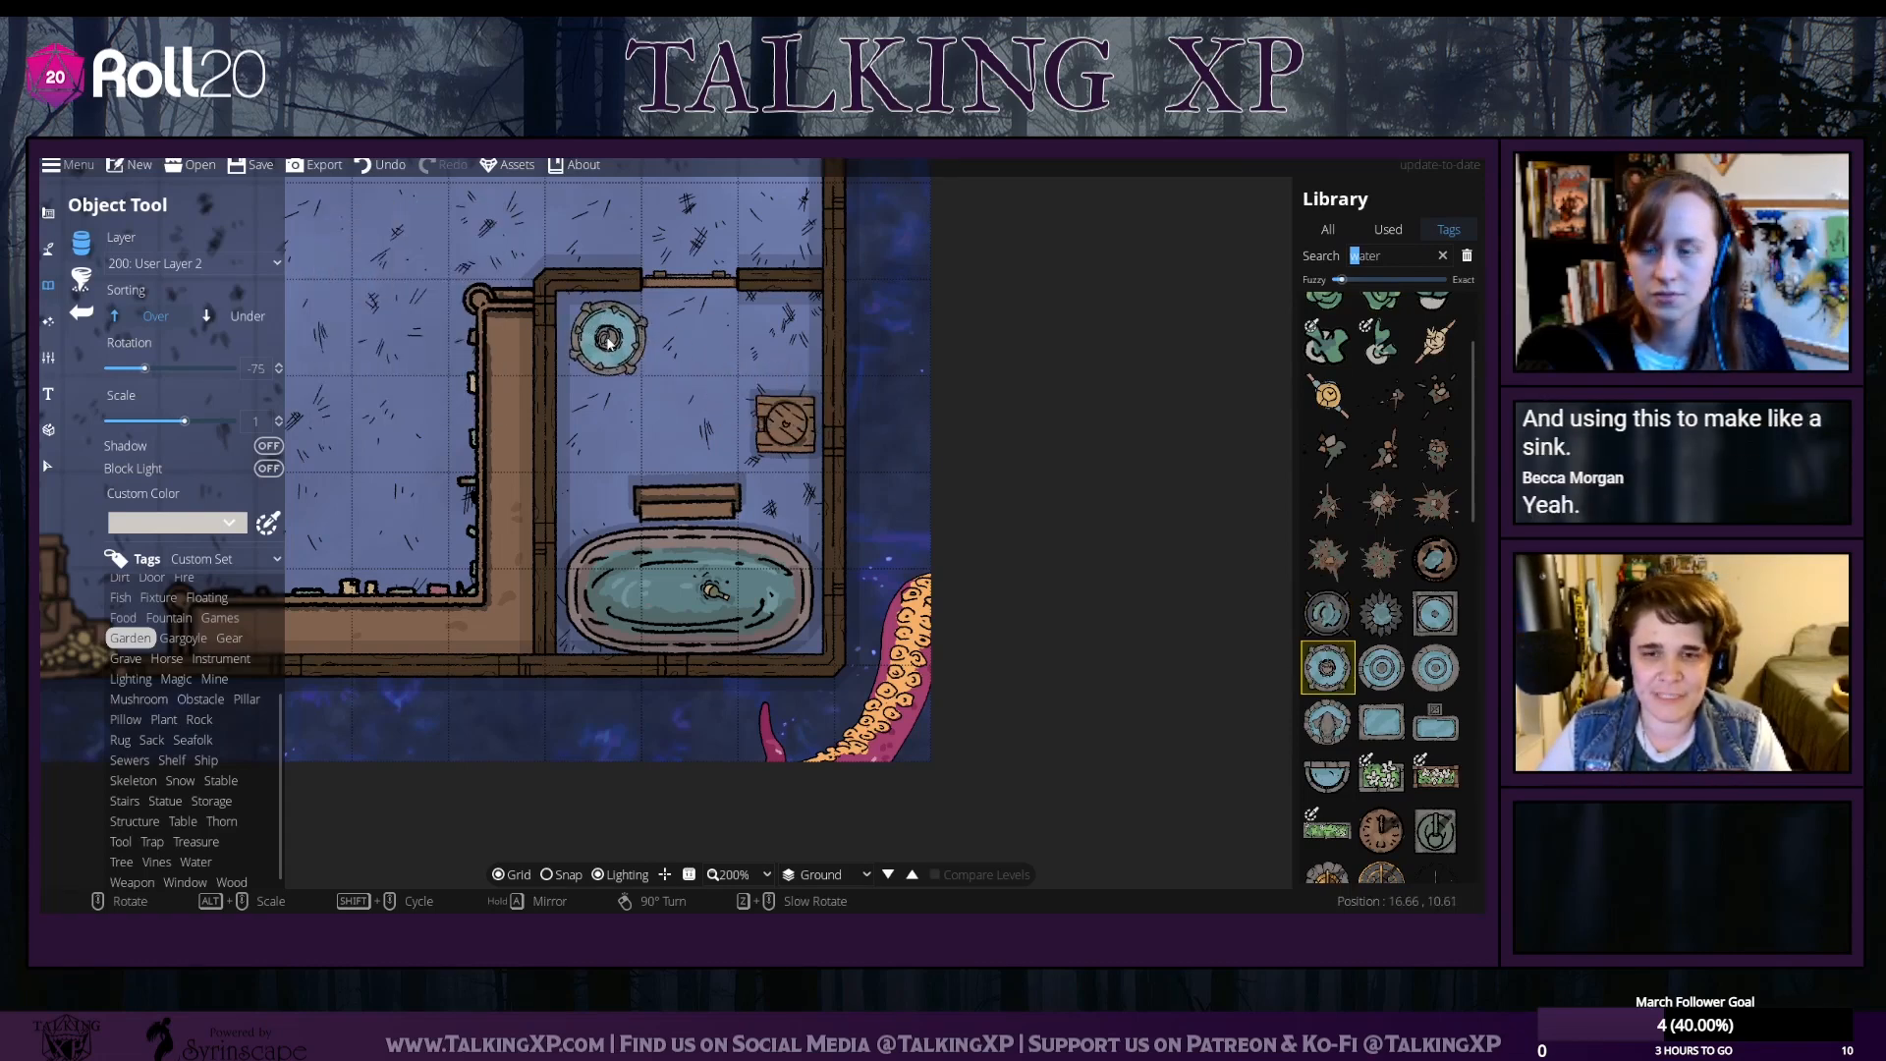
mouse_move(1328, 725)
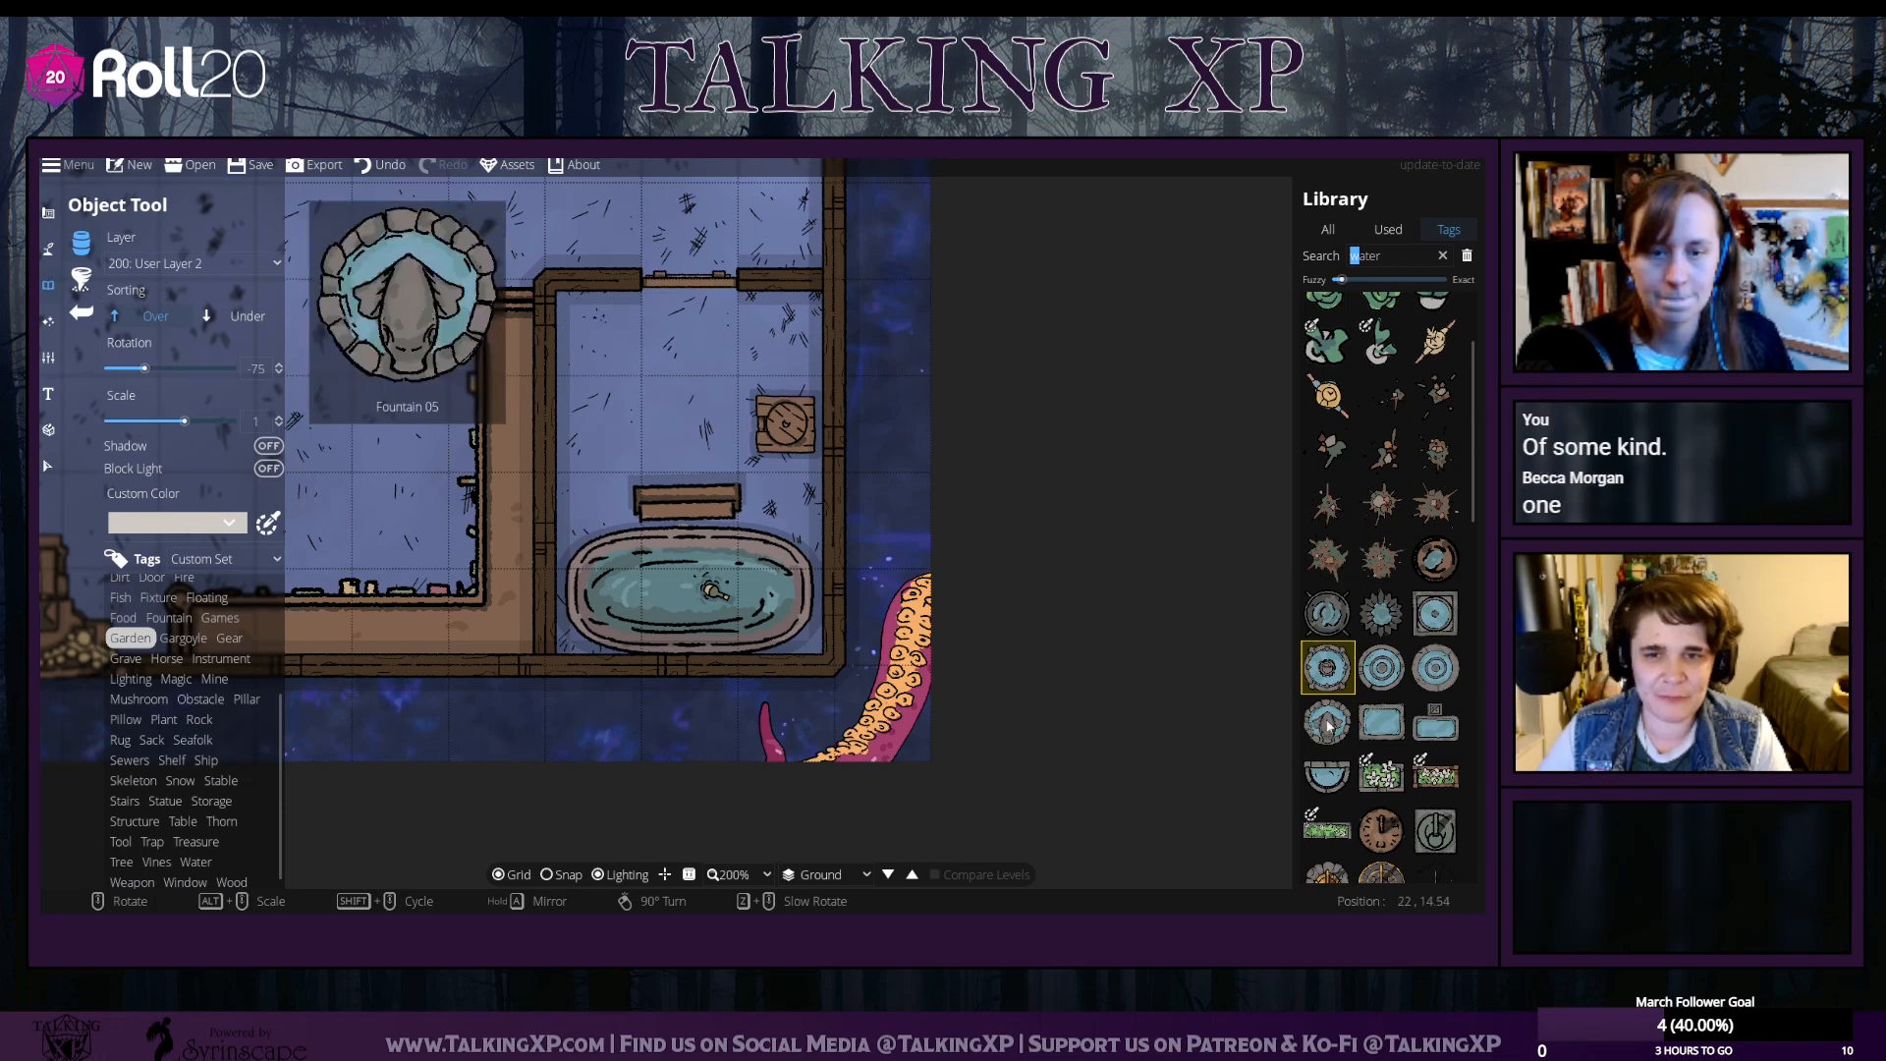
Place the half-round wall fountain as a sink against the bathroom's left wall, at rotation -90 and scale 1.8
left_click(1327, 776)
scroll(603, 367, "down", 1)
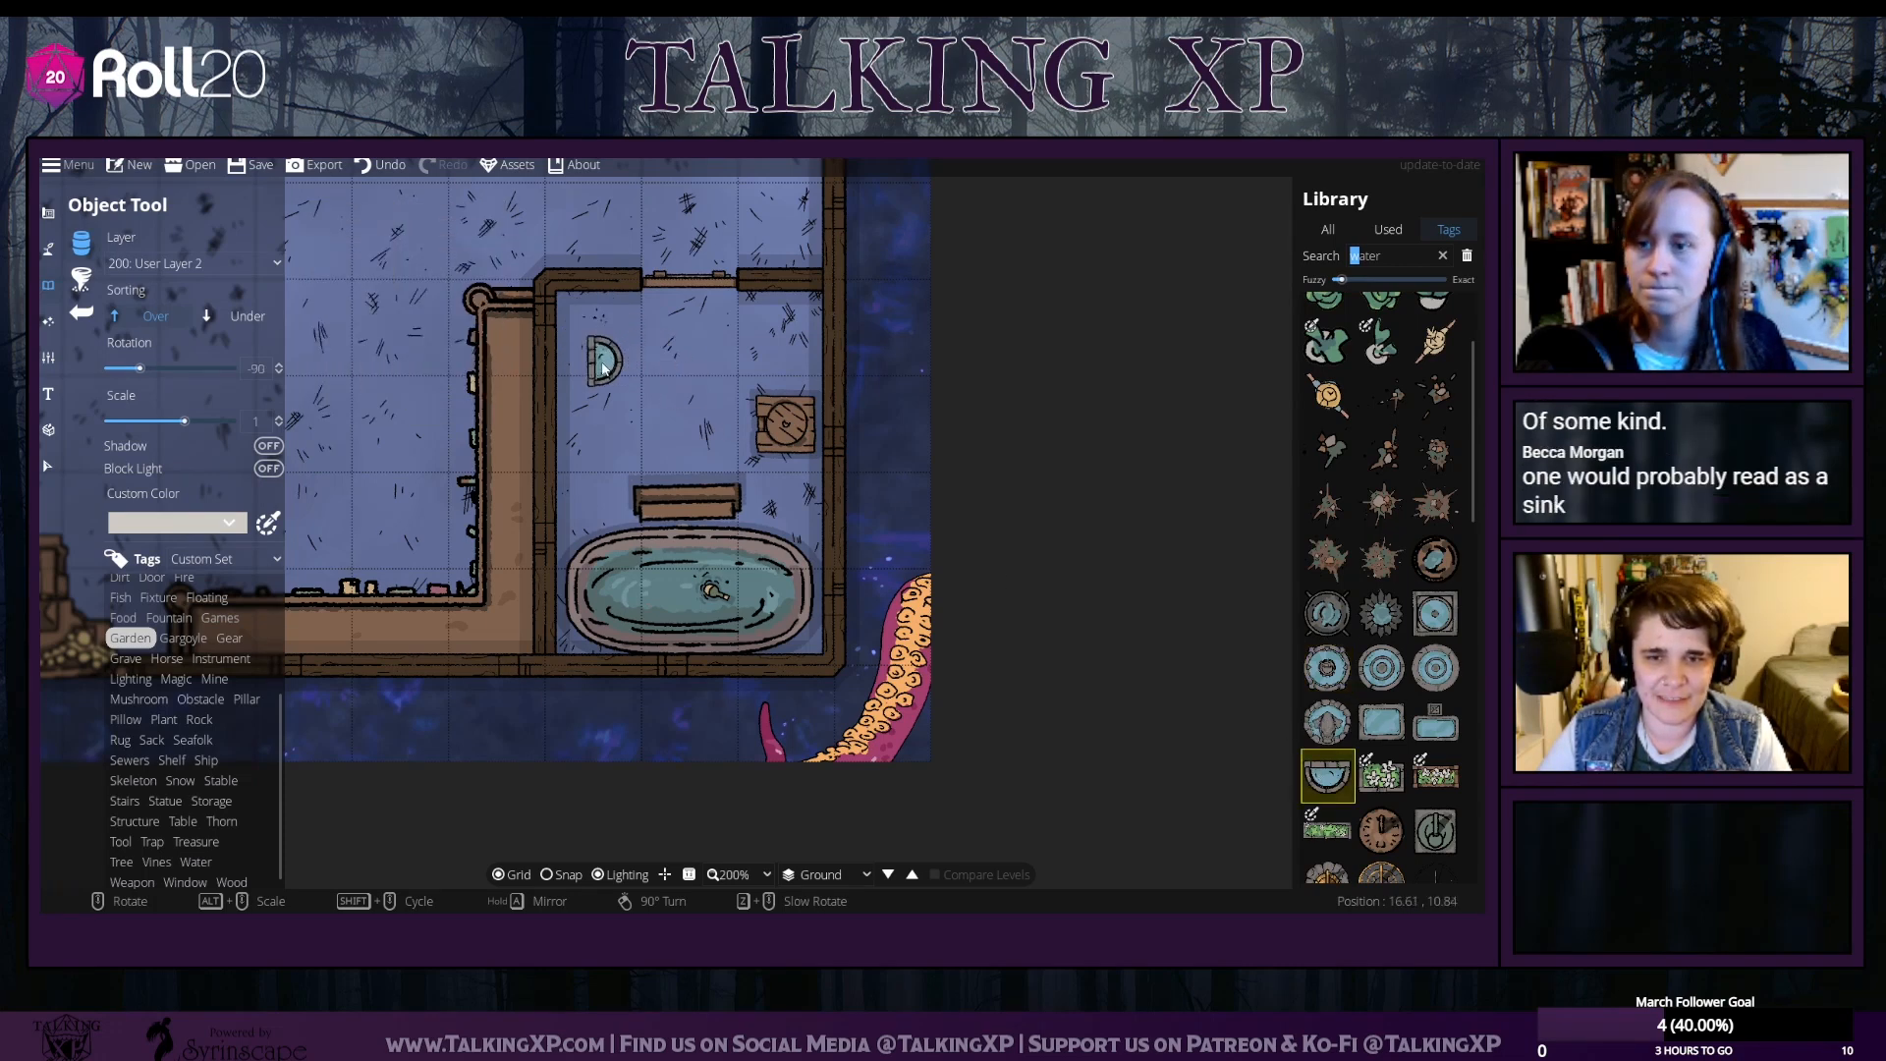
scroll(598, 374, "up", 8)
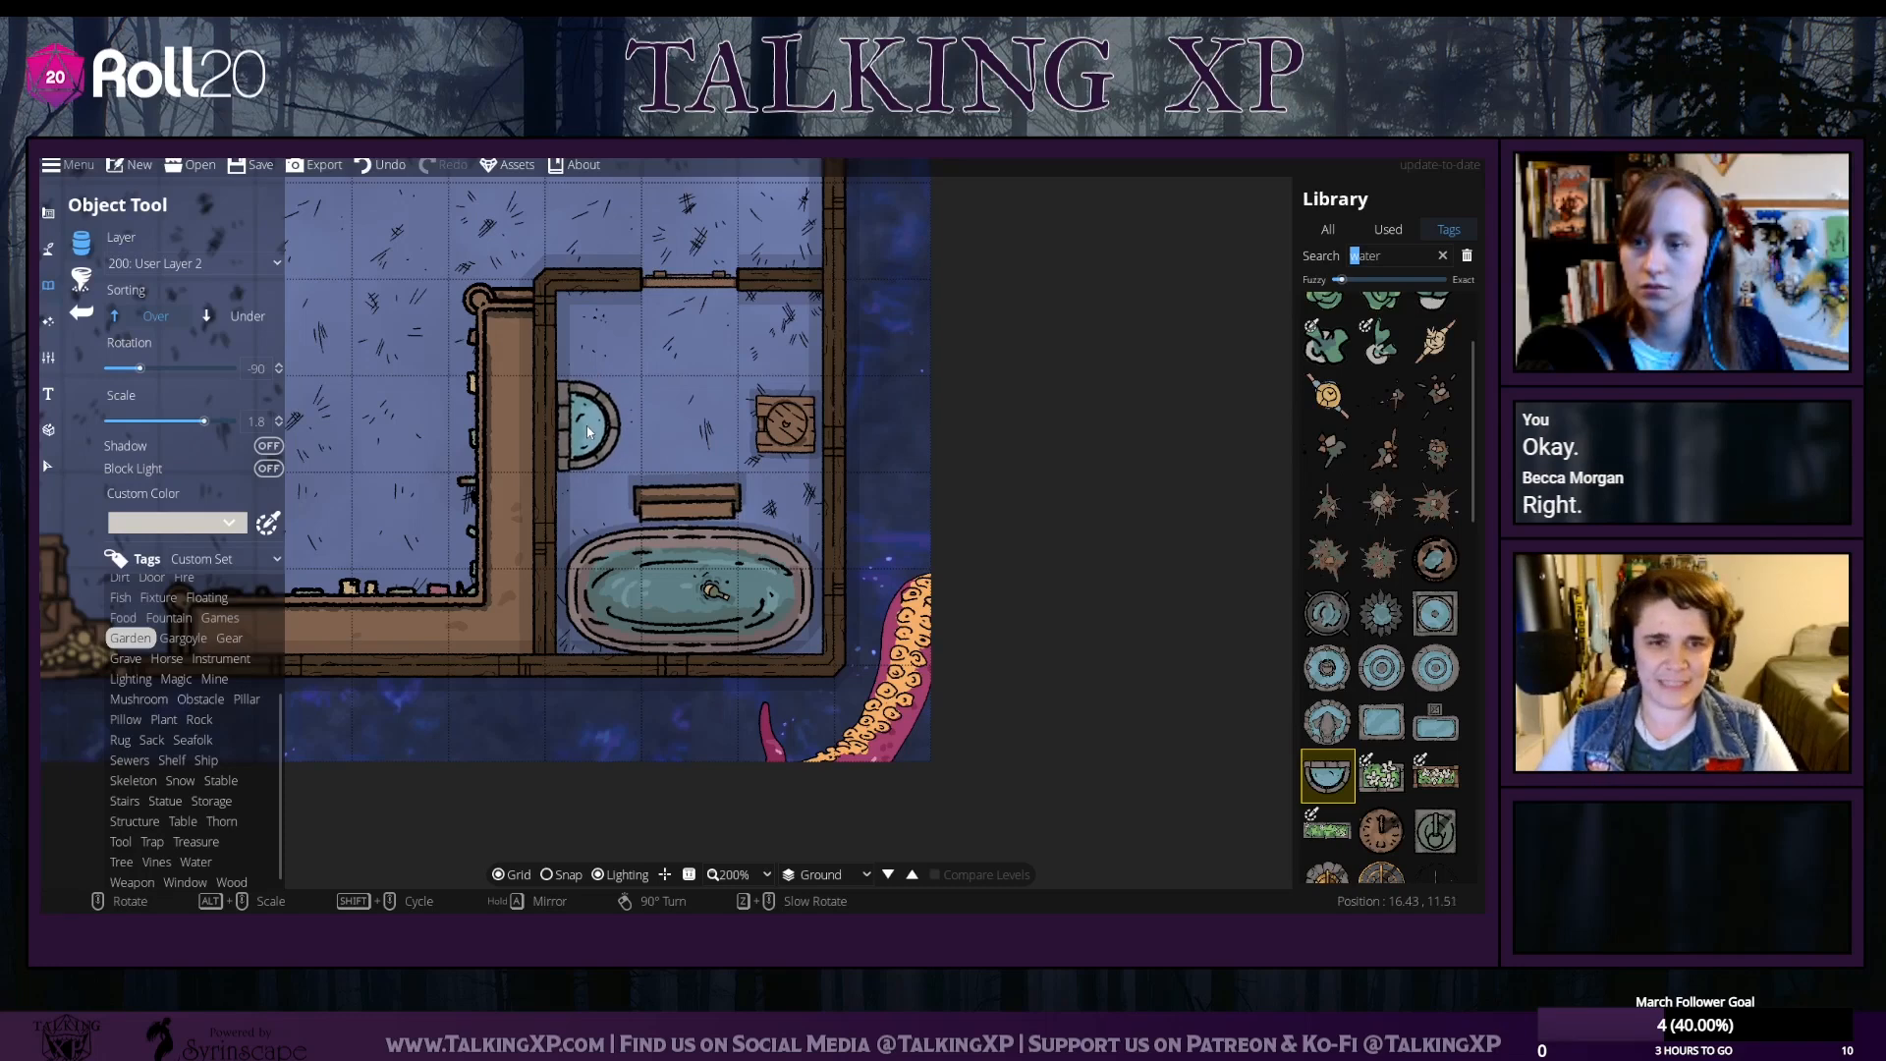
left_click(589, 430)
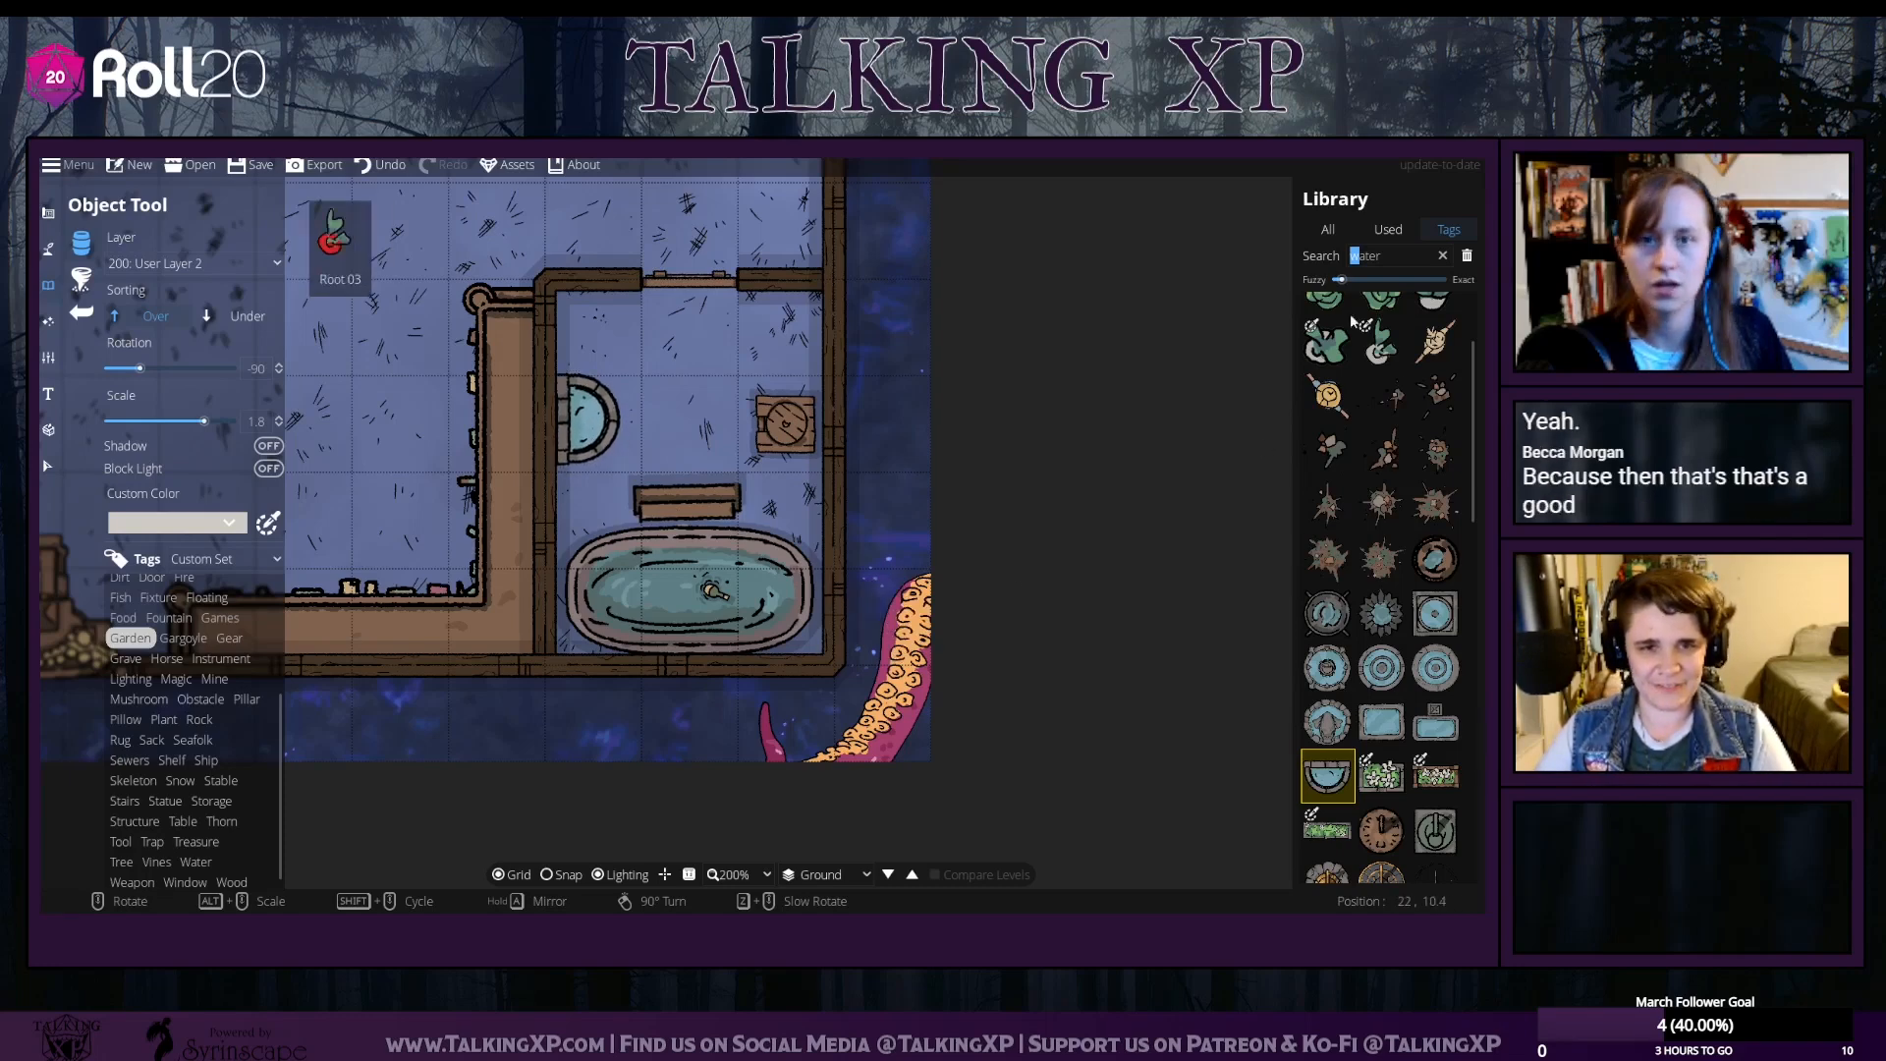
Undo the sink's placement and try it slightly further away from the bathroom's left wall
left_click(379, 164)
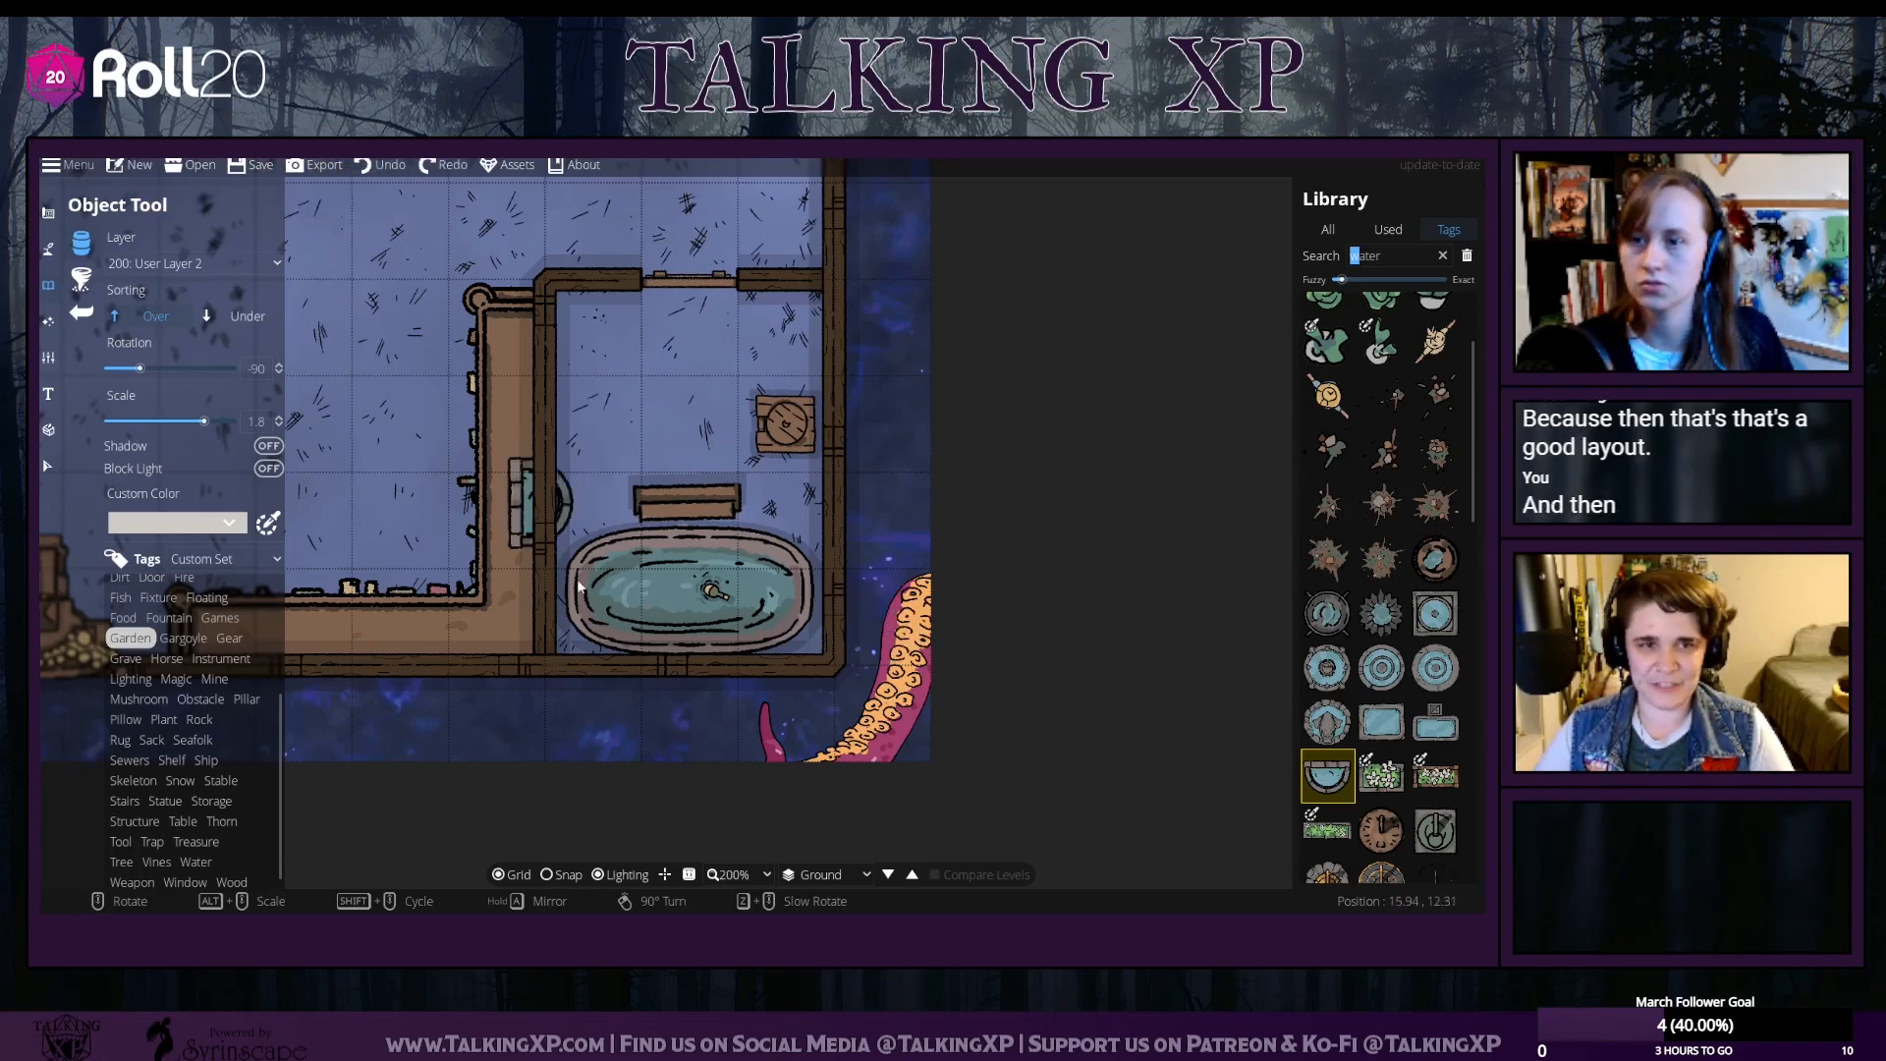
left_click(592, 429)
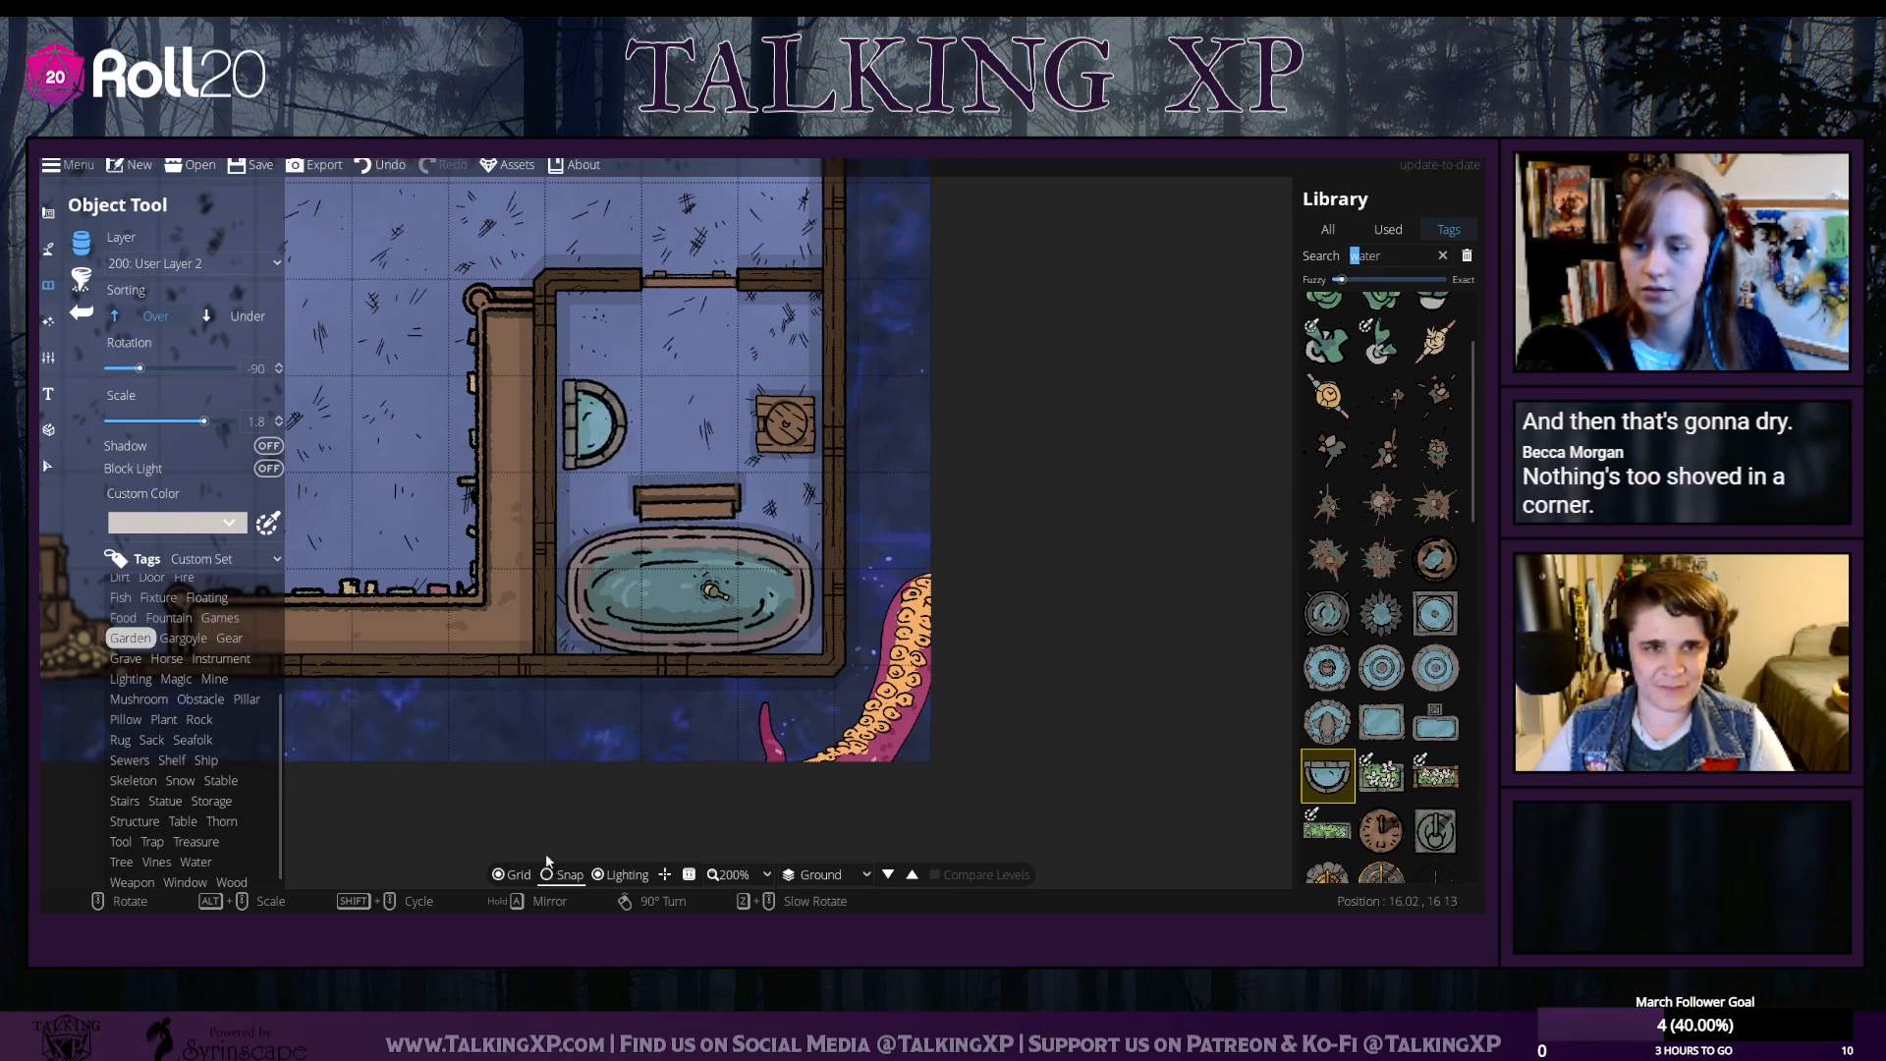
left_click(379, 164)
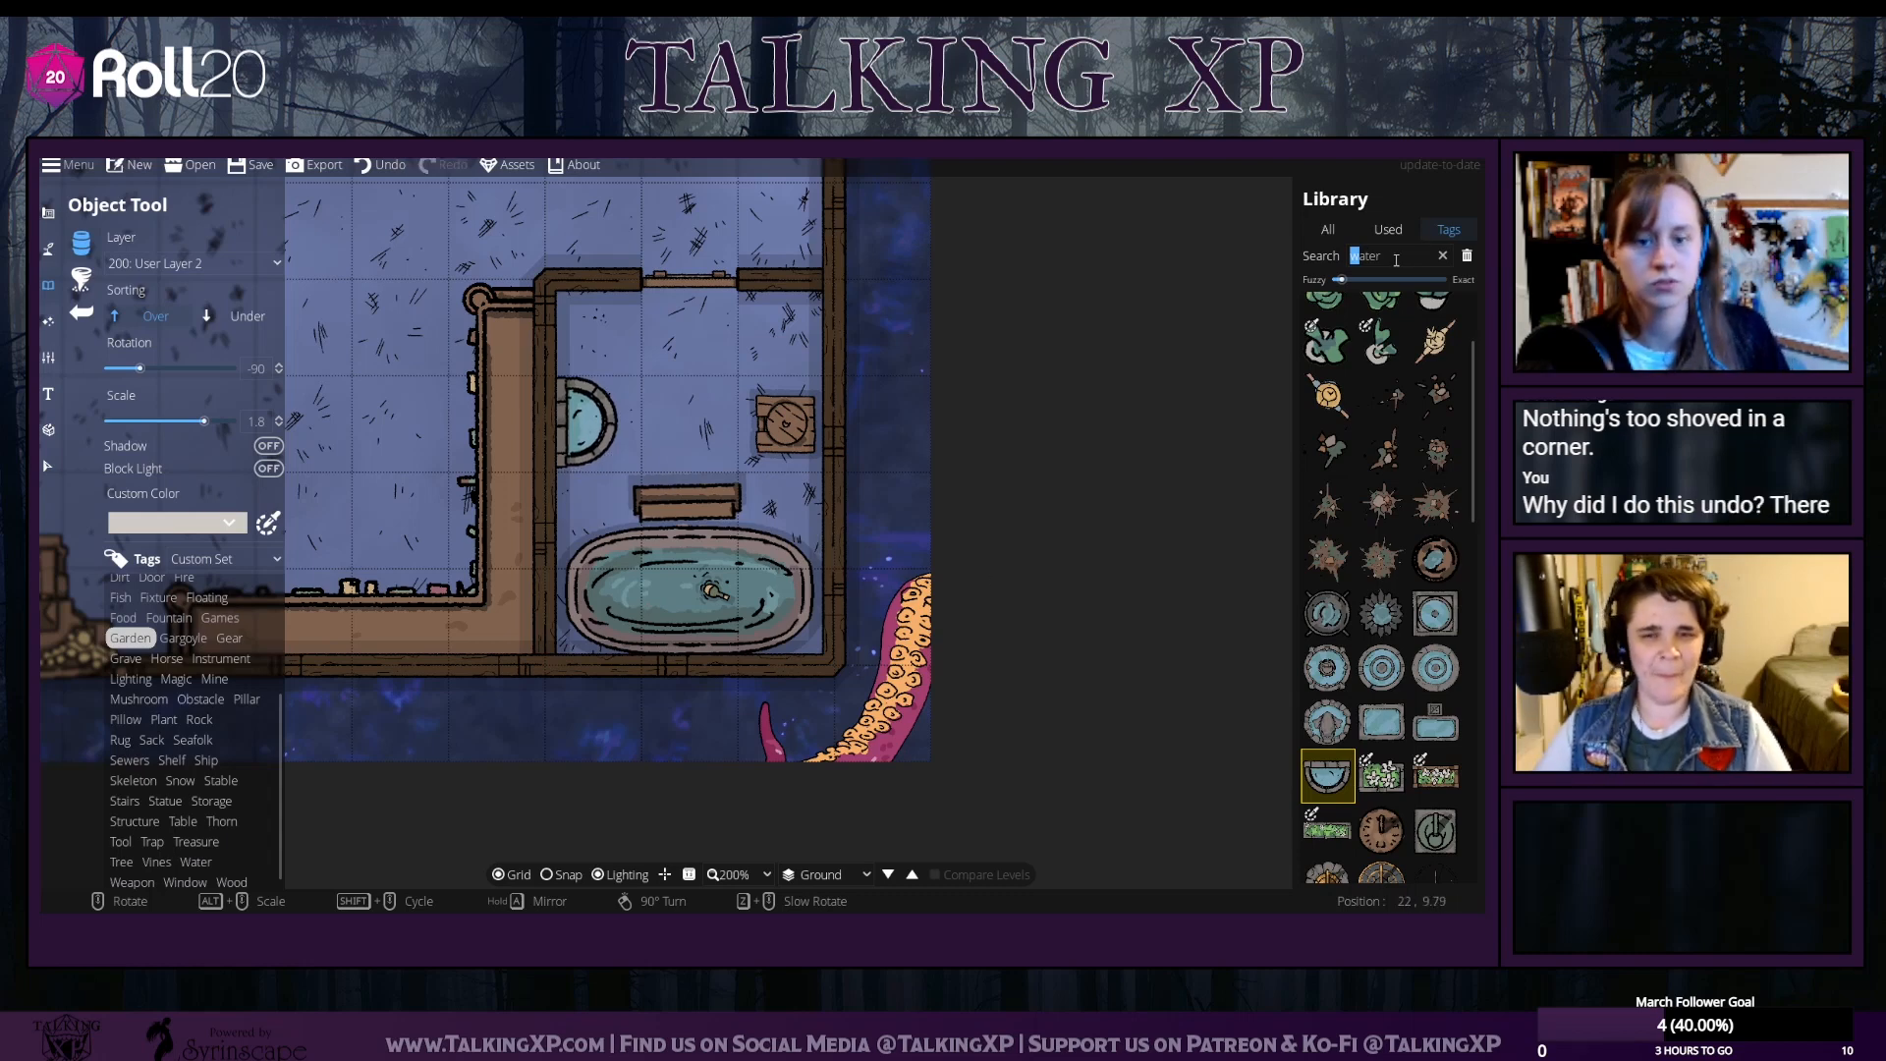
Search the library for "statue" and add a grey stone head to the bathroom sink as its spout, at scale 0.43 and rotation -90
left_click_drag(1396, 261, 1323, 255)
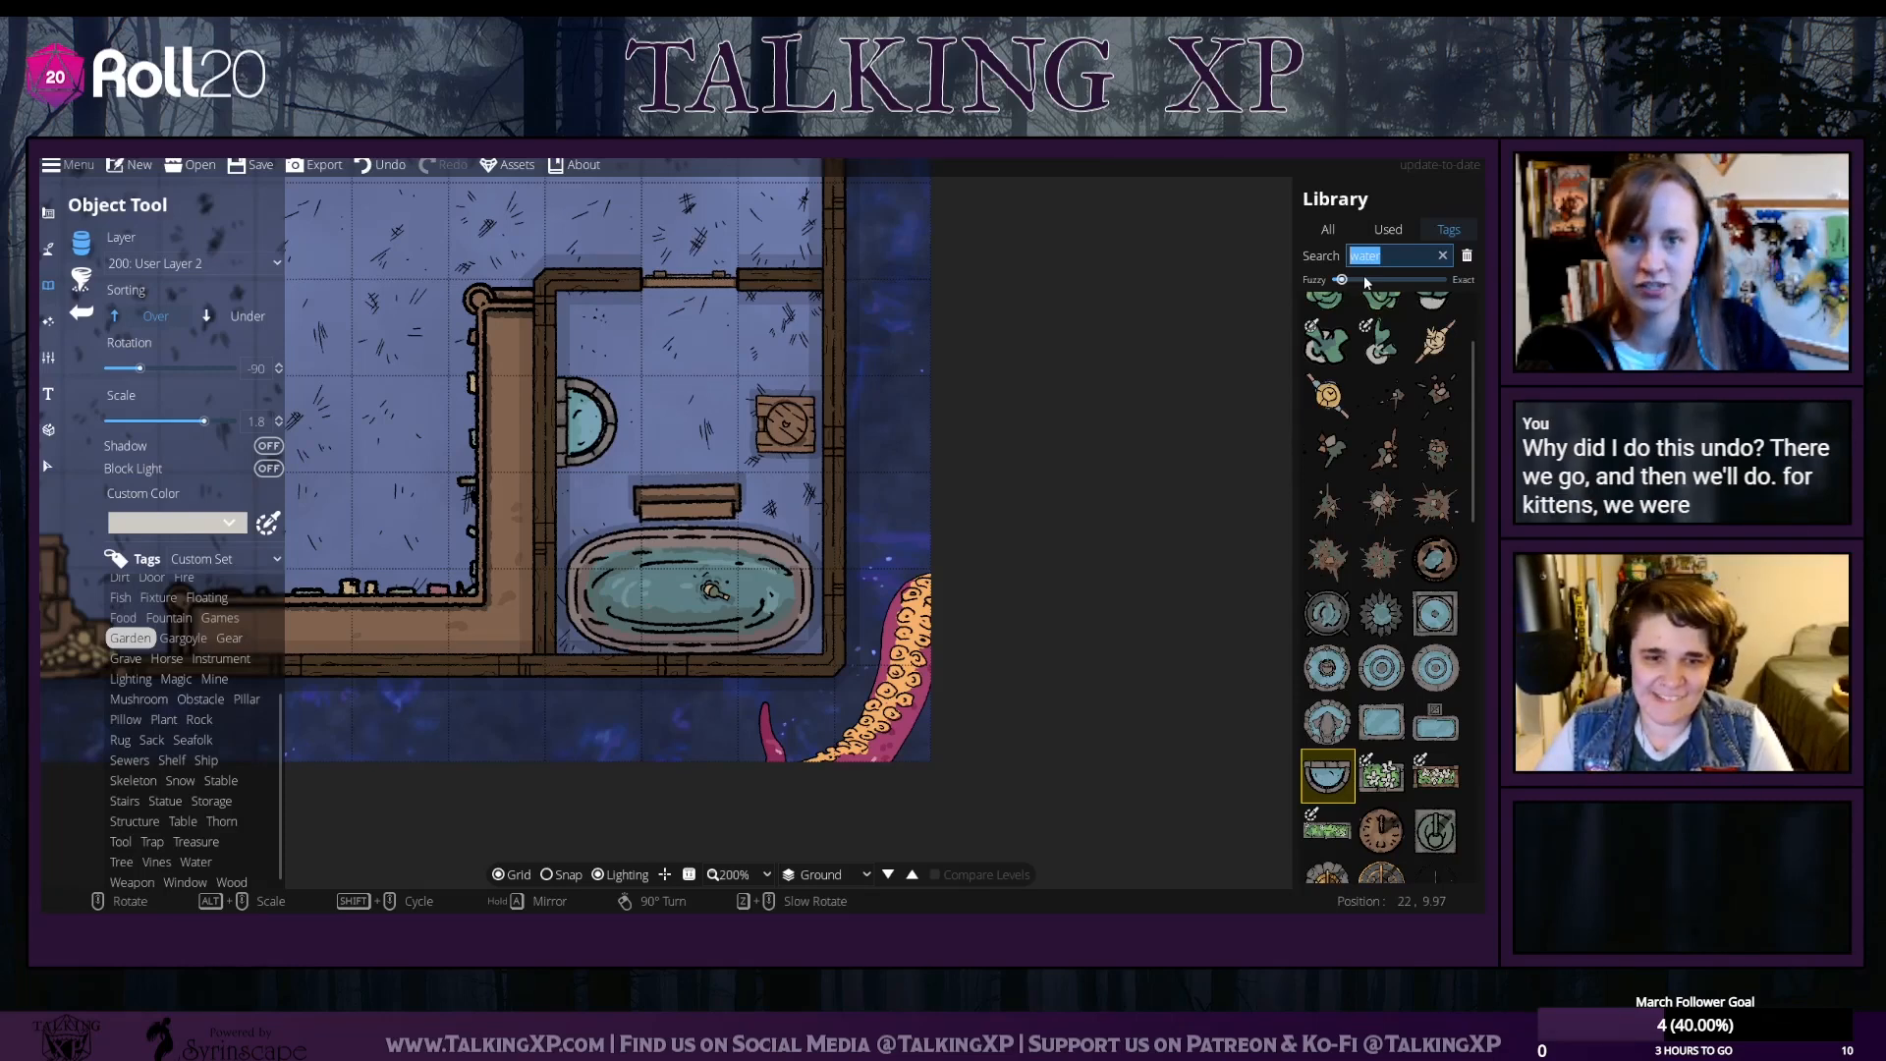
type("s")
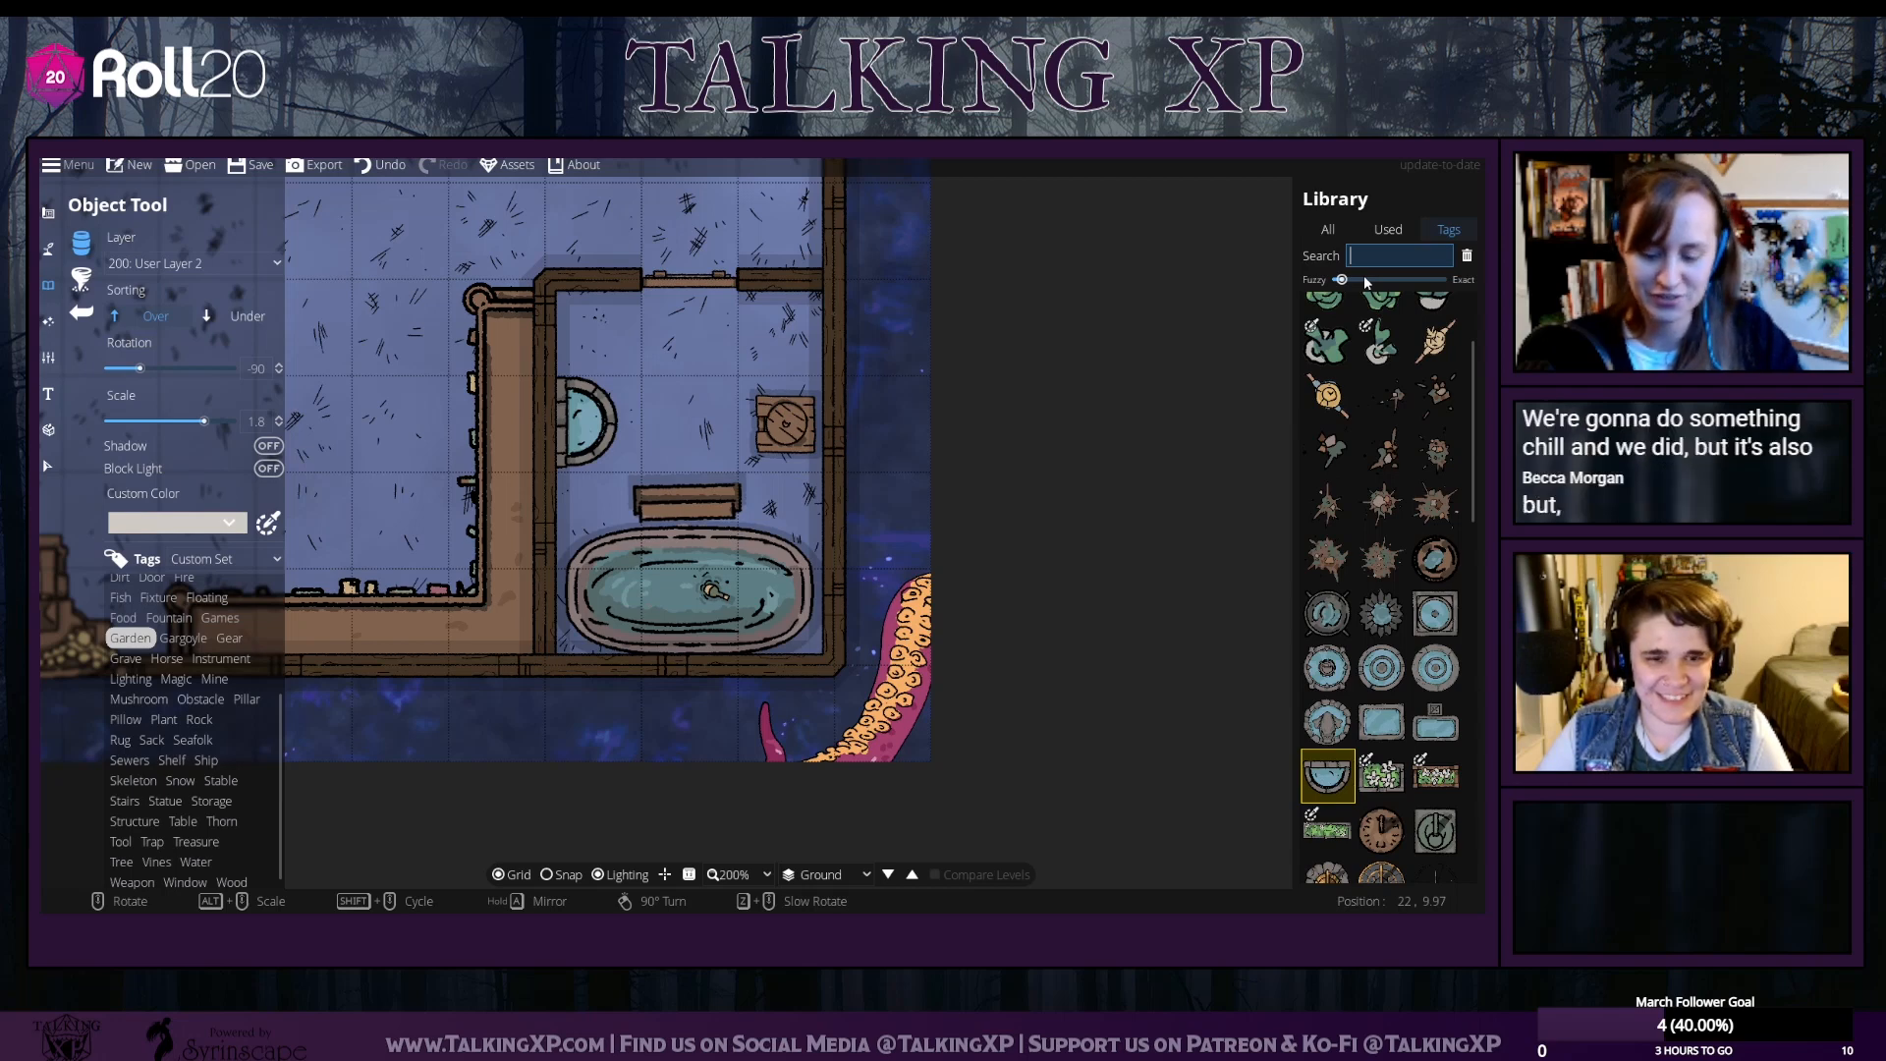
type("statue")
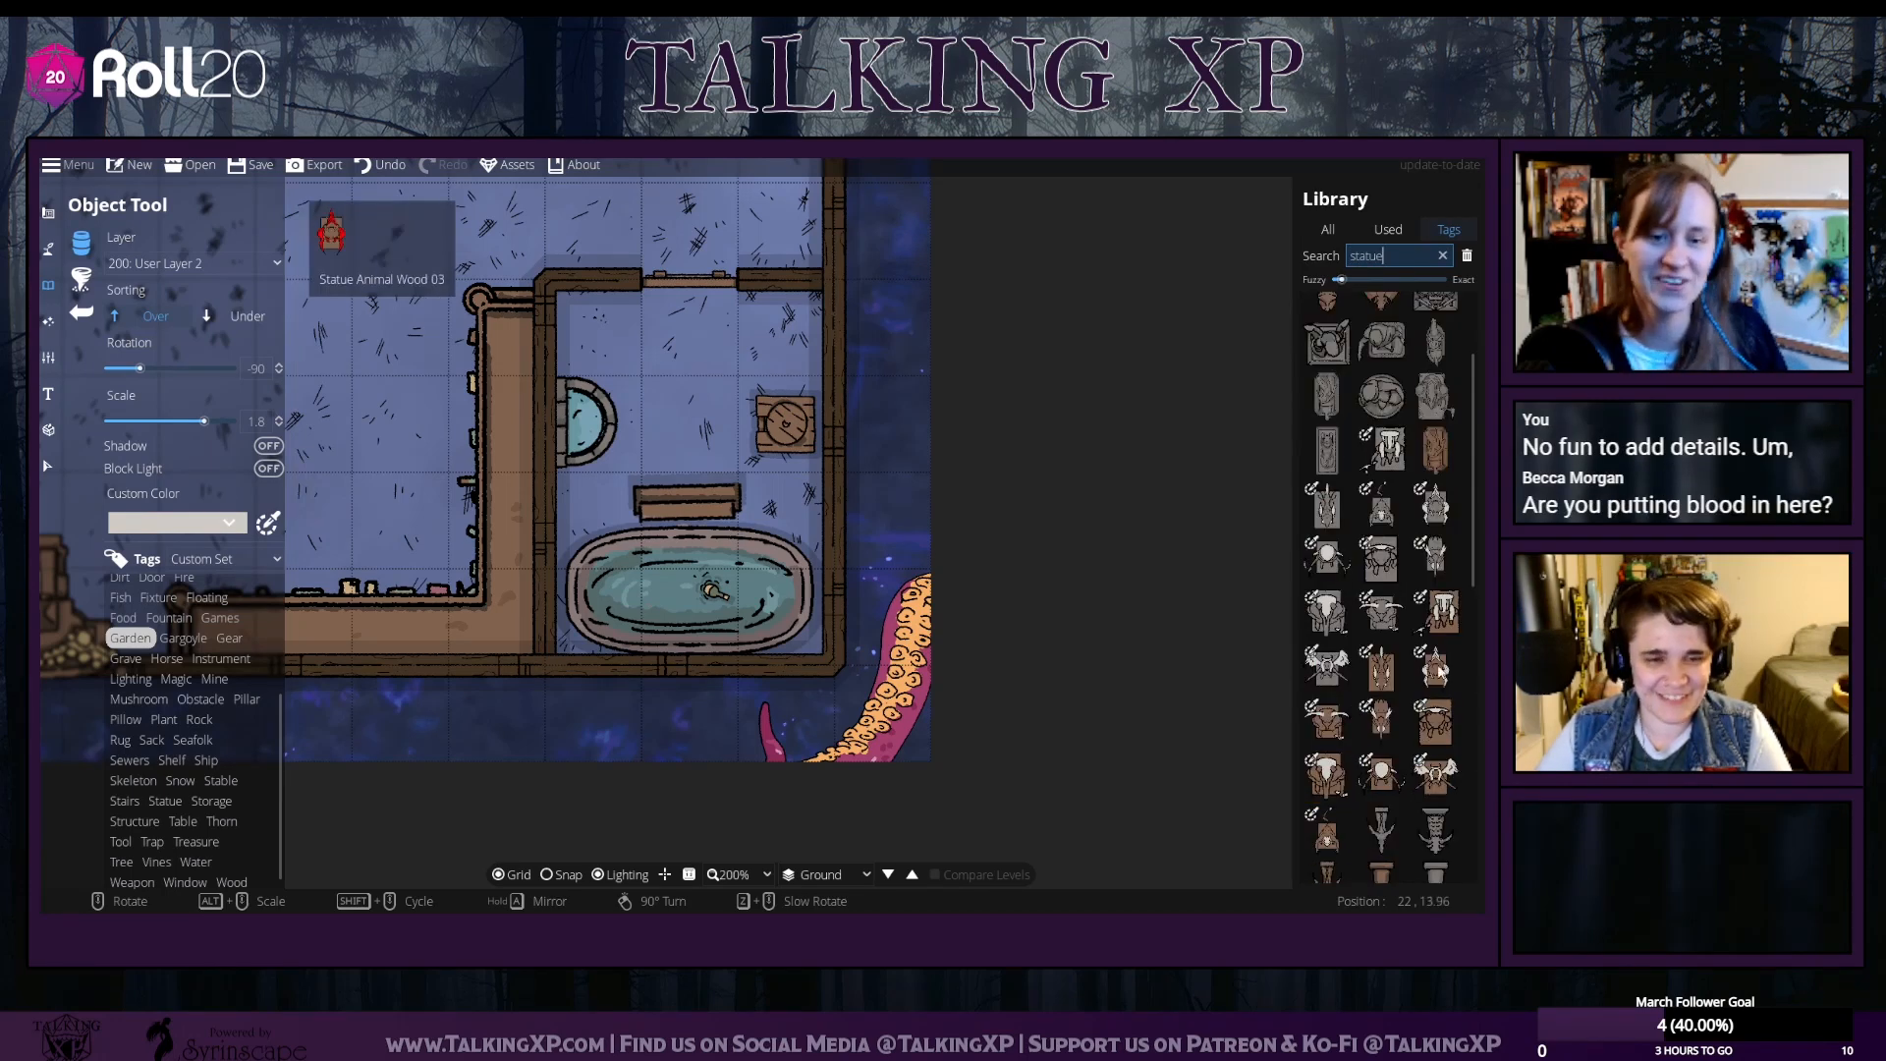
scroll(1434, 688, "down", 5)
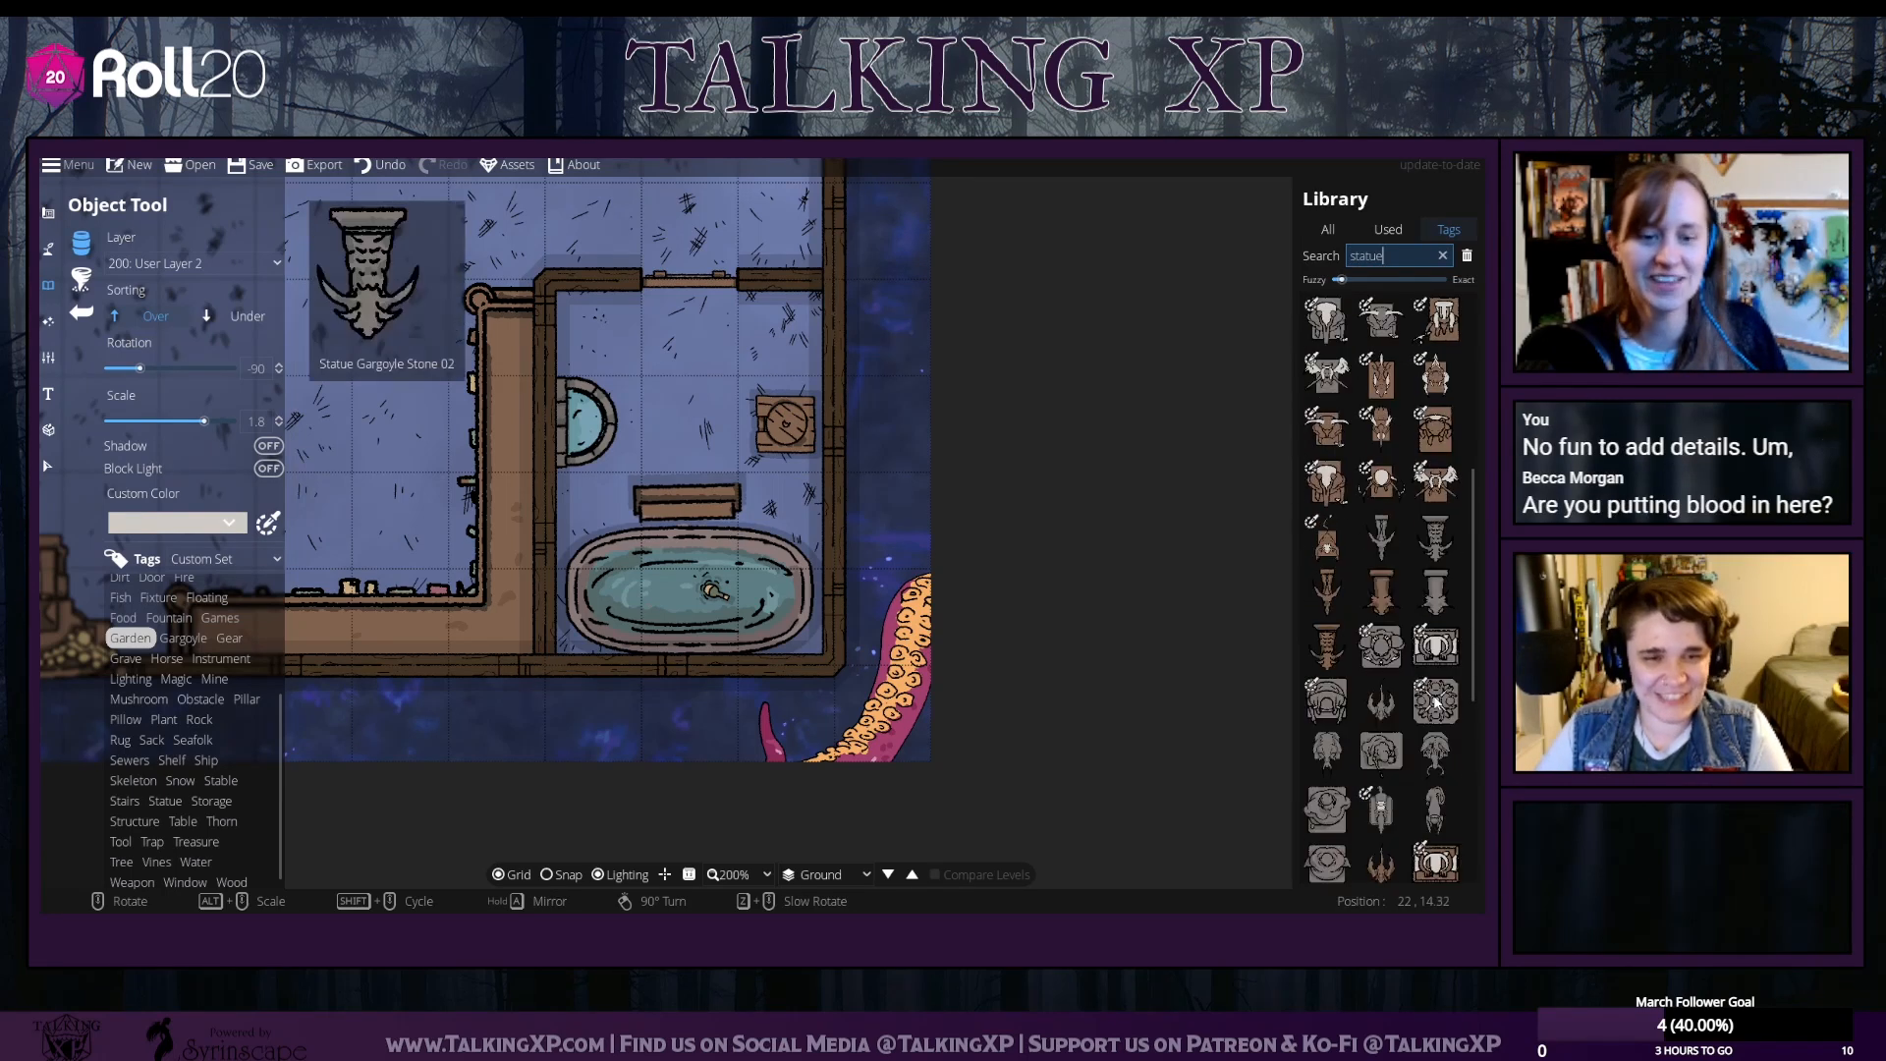
scroll(1434, 698, "down", 3)
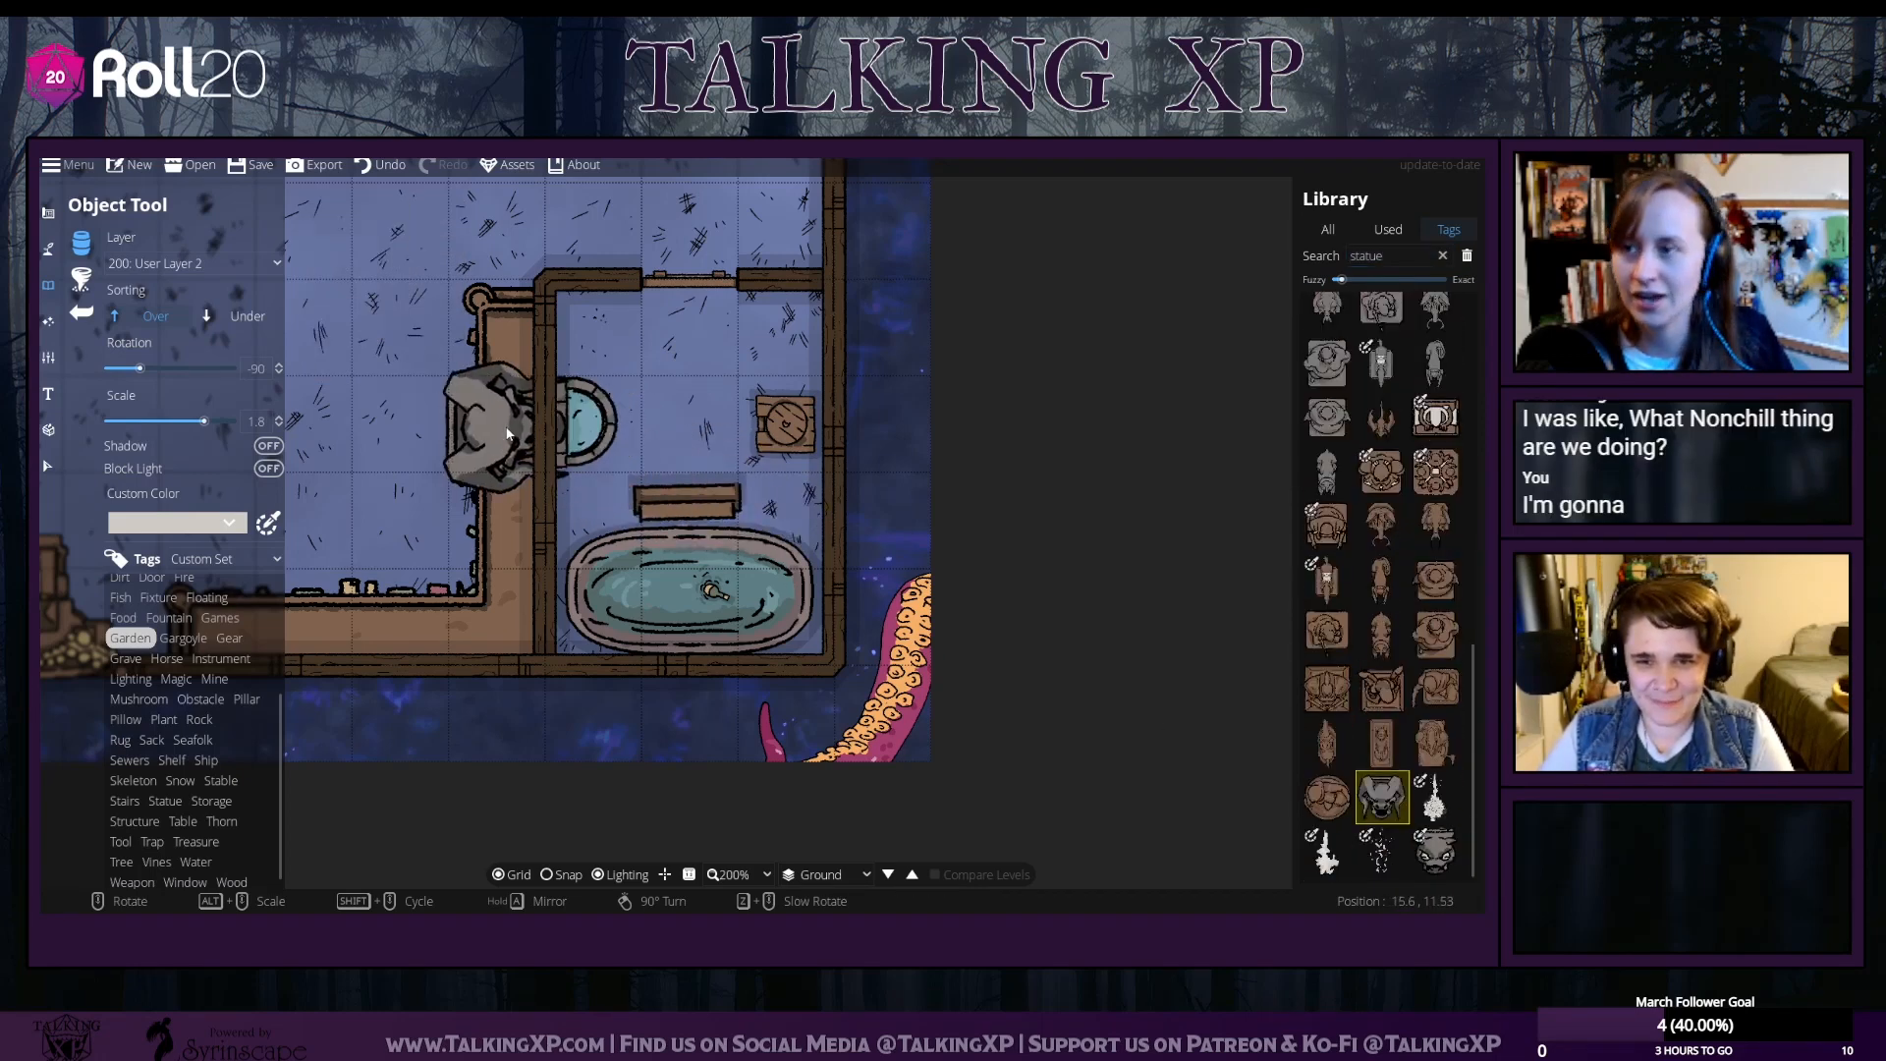
left_click_drag(203, 421, 157, 423)
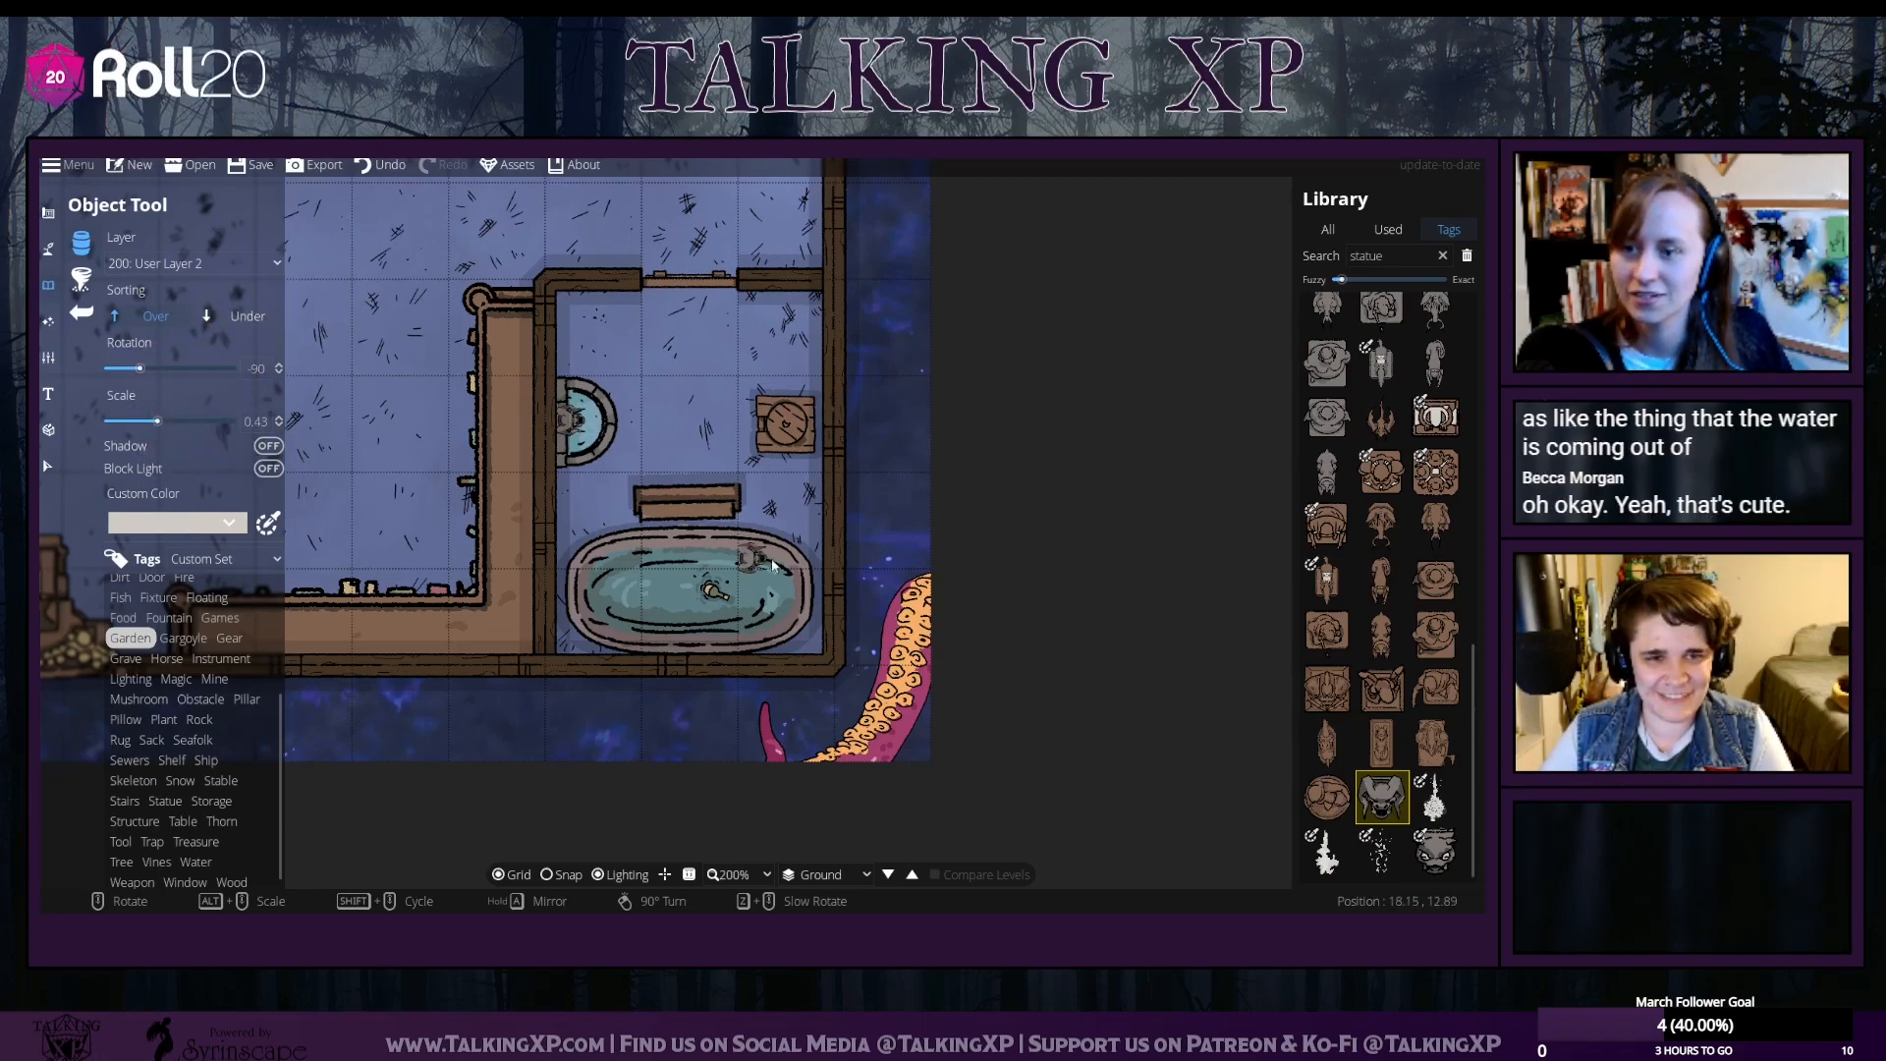
Search the library for "water" and try out a curved waterfall in front of the sink's spout, rotated to -120
double_click(1397, 259)
type("water")
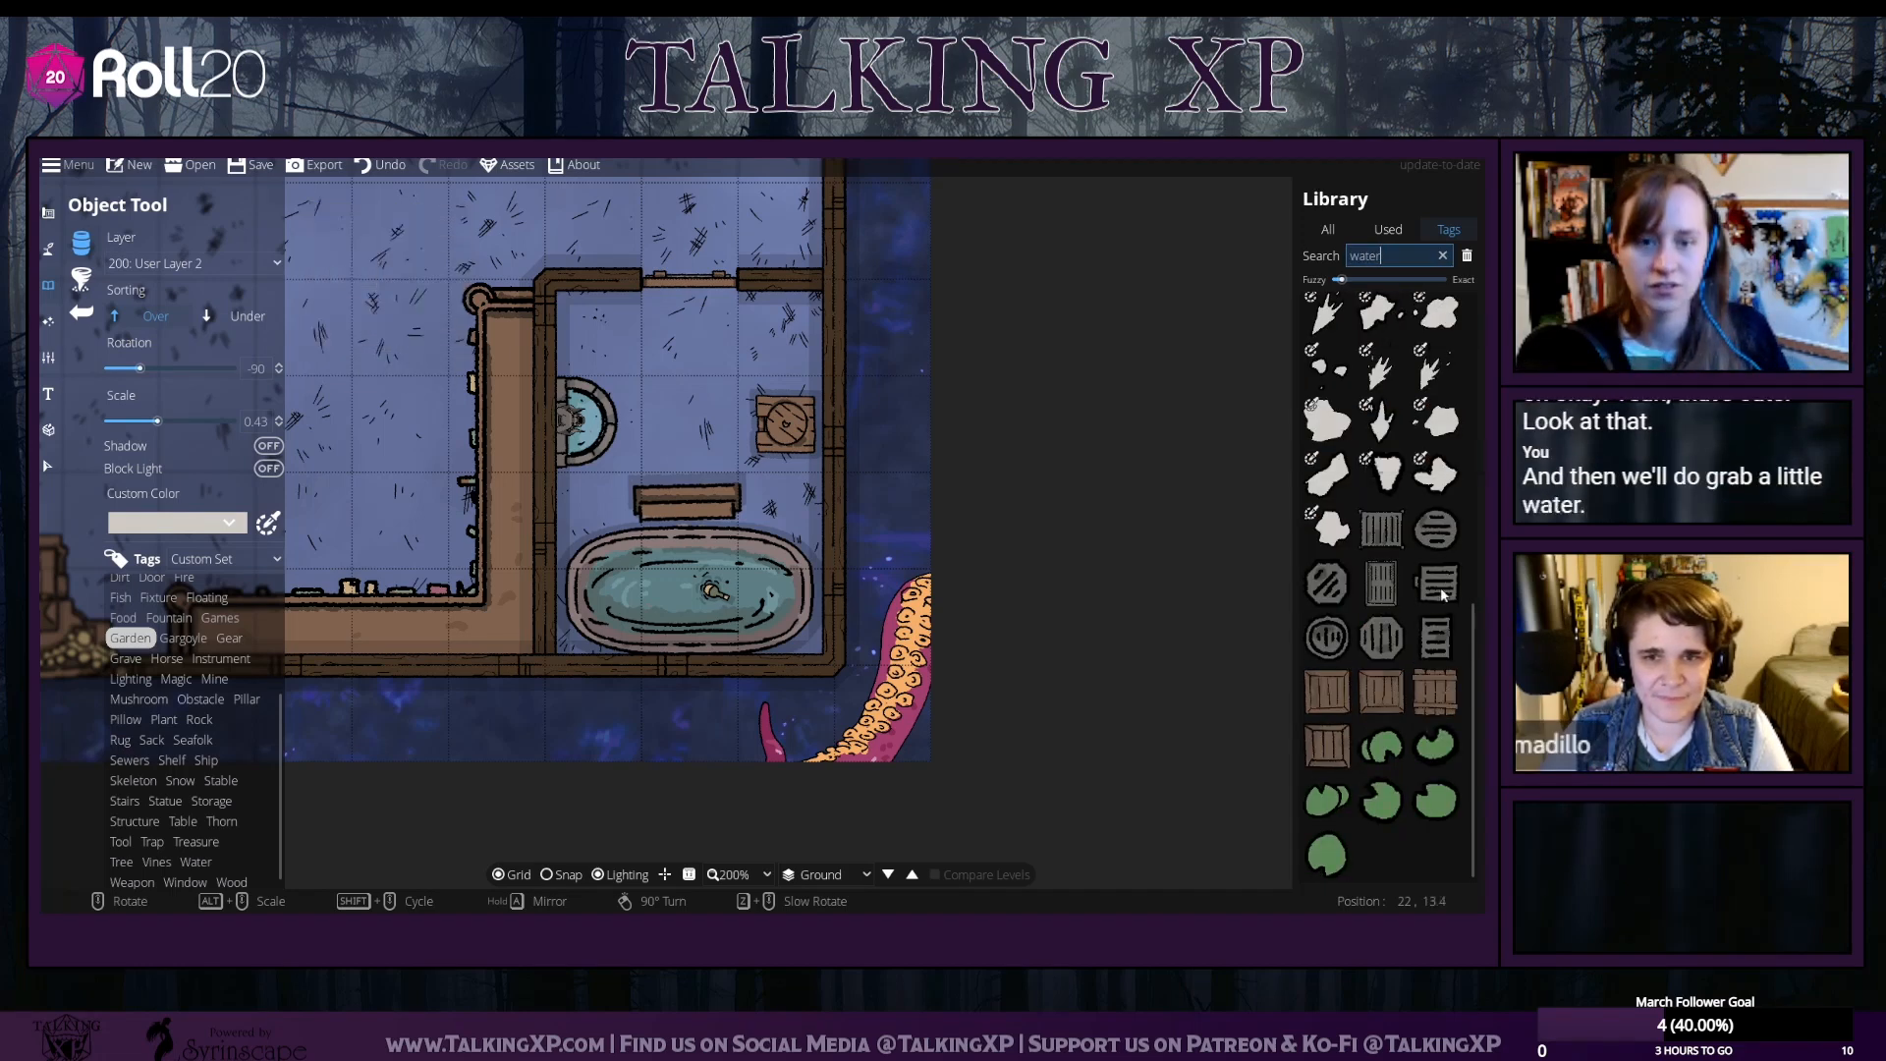
scroll(1440, 530, "up", 4)
scroll(1445, 536, "up", 2)
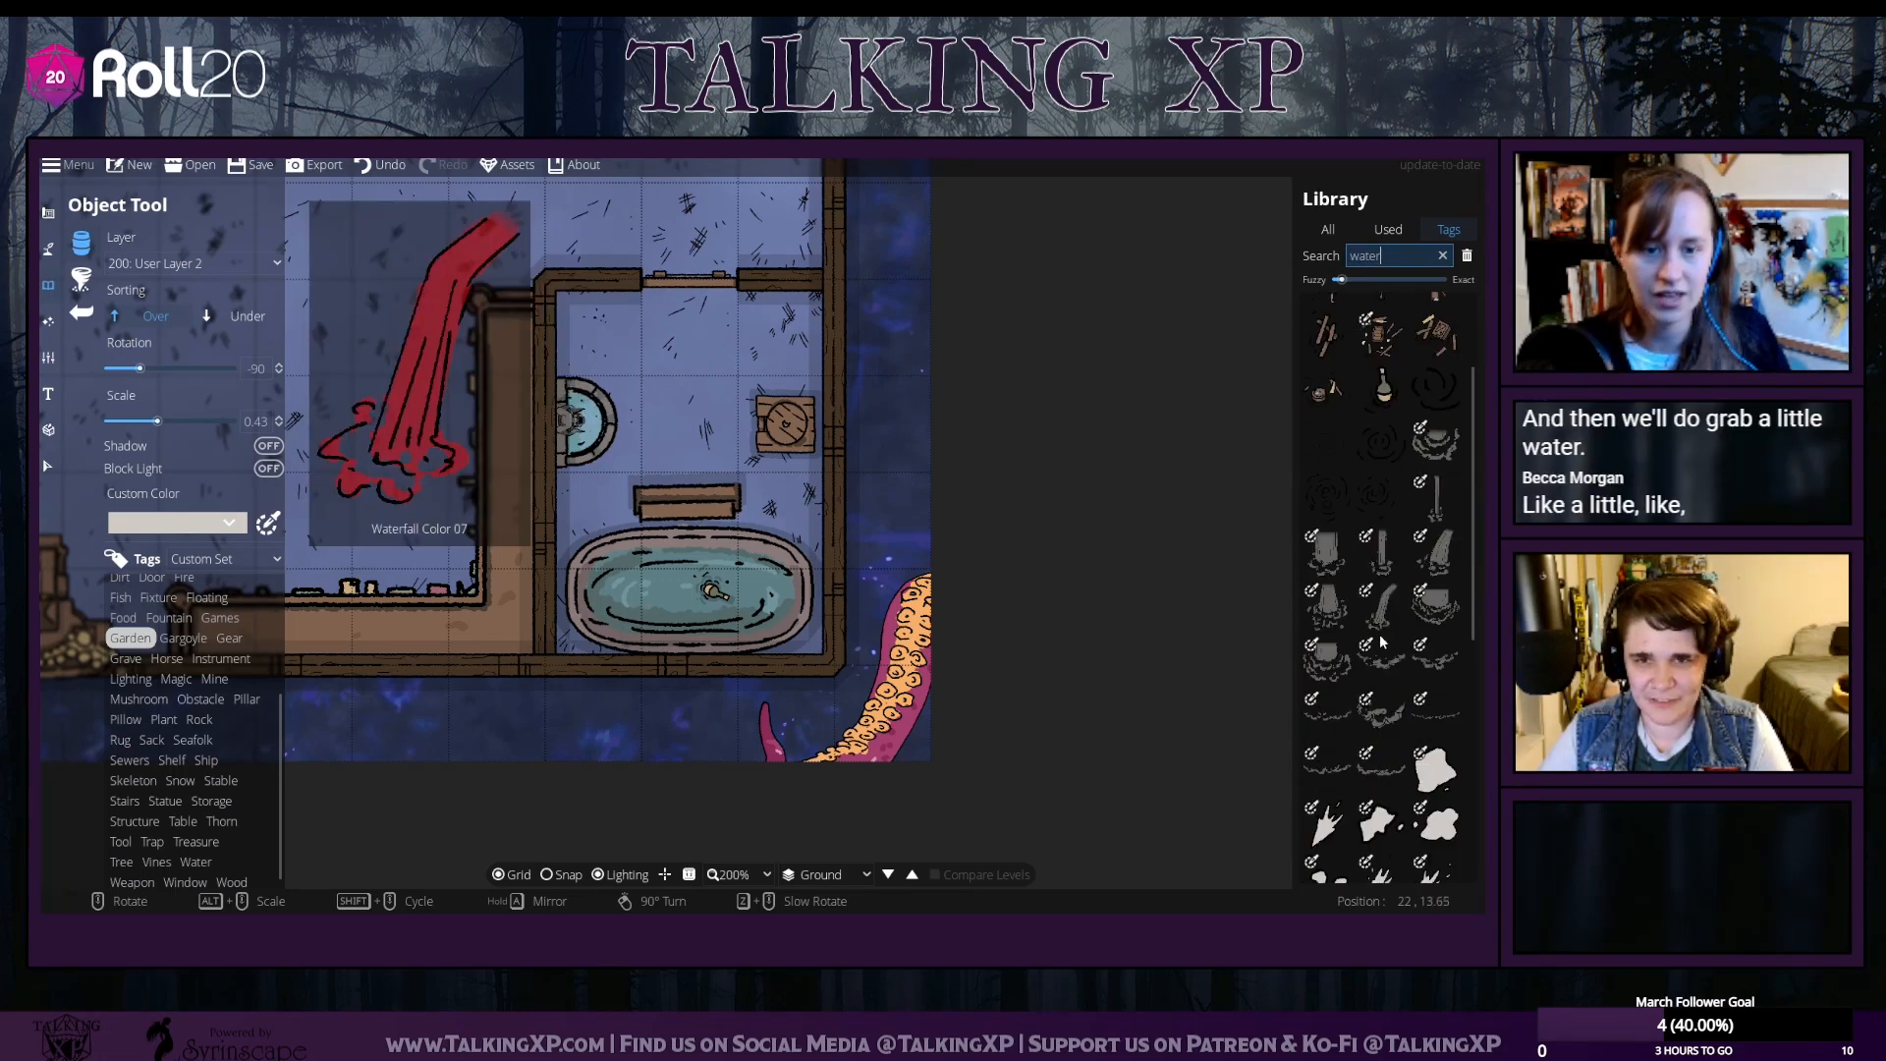
left_click(1440, 561)
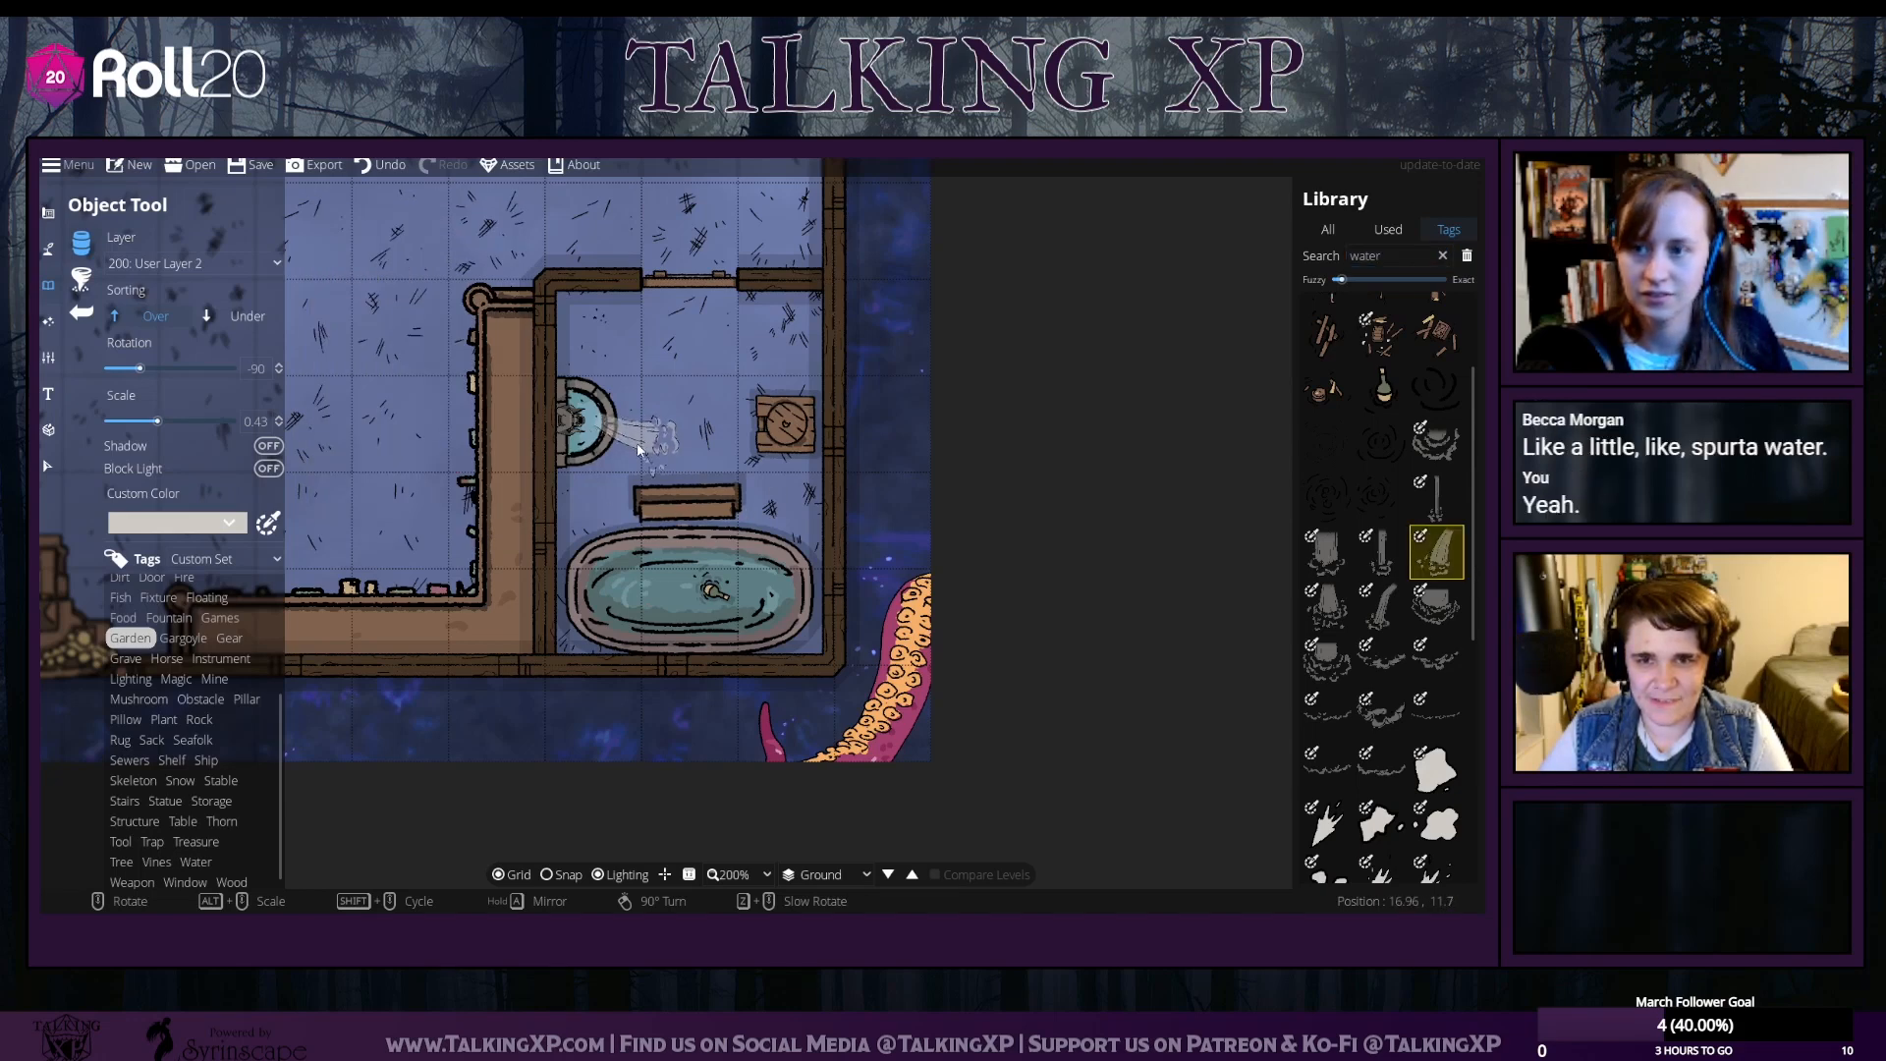
scroll(634, 444, "down", 1)
scroll(630, 440, "down", 1)
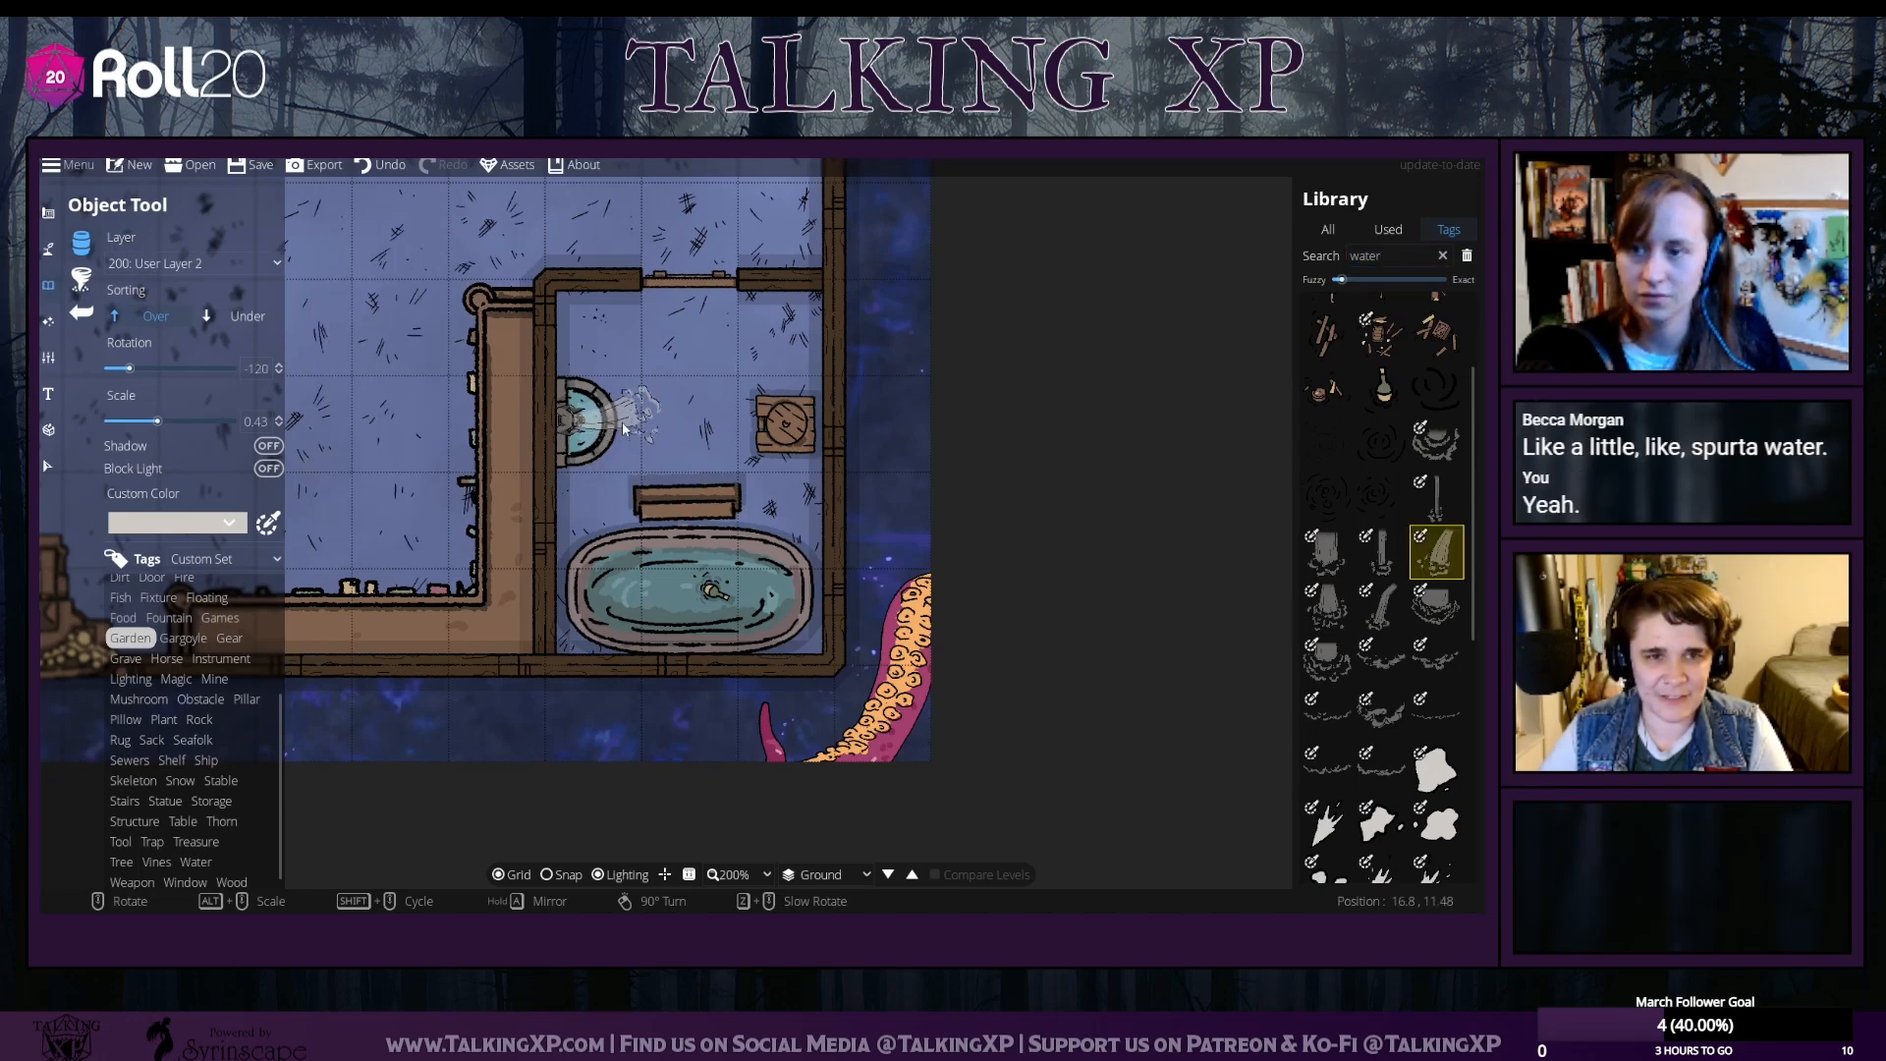
Add Waterfall Color 06 as the water running from the sink's stone head, at rotation -90 and scale 0.23
left_click(1328, 606)
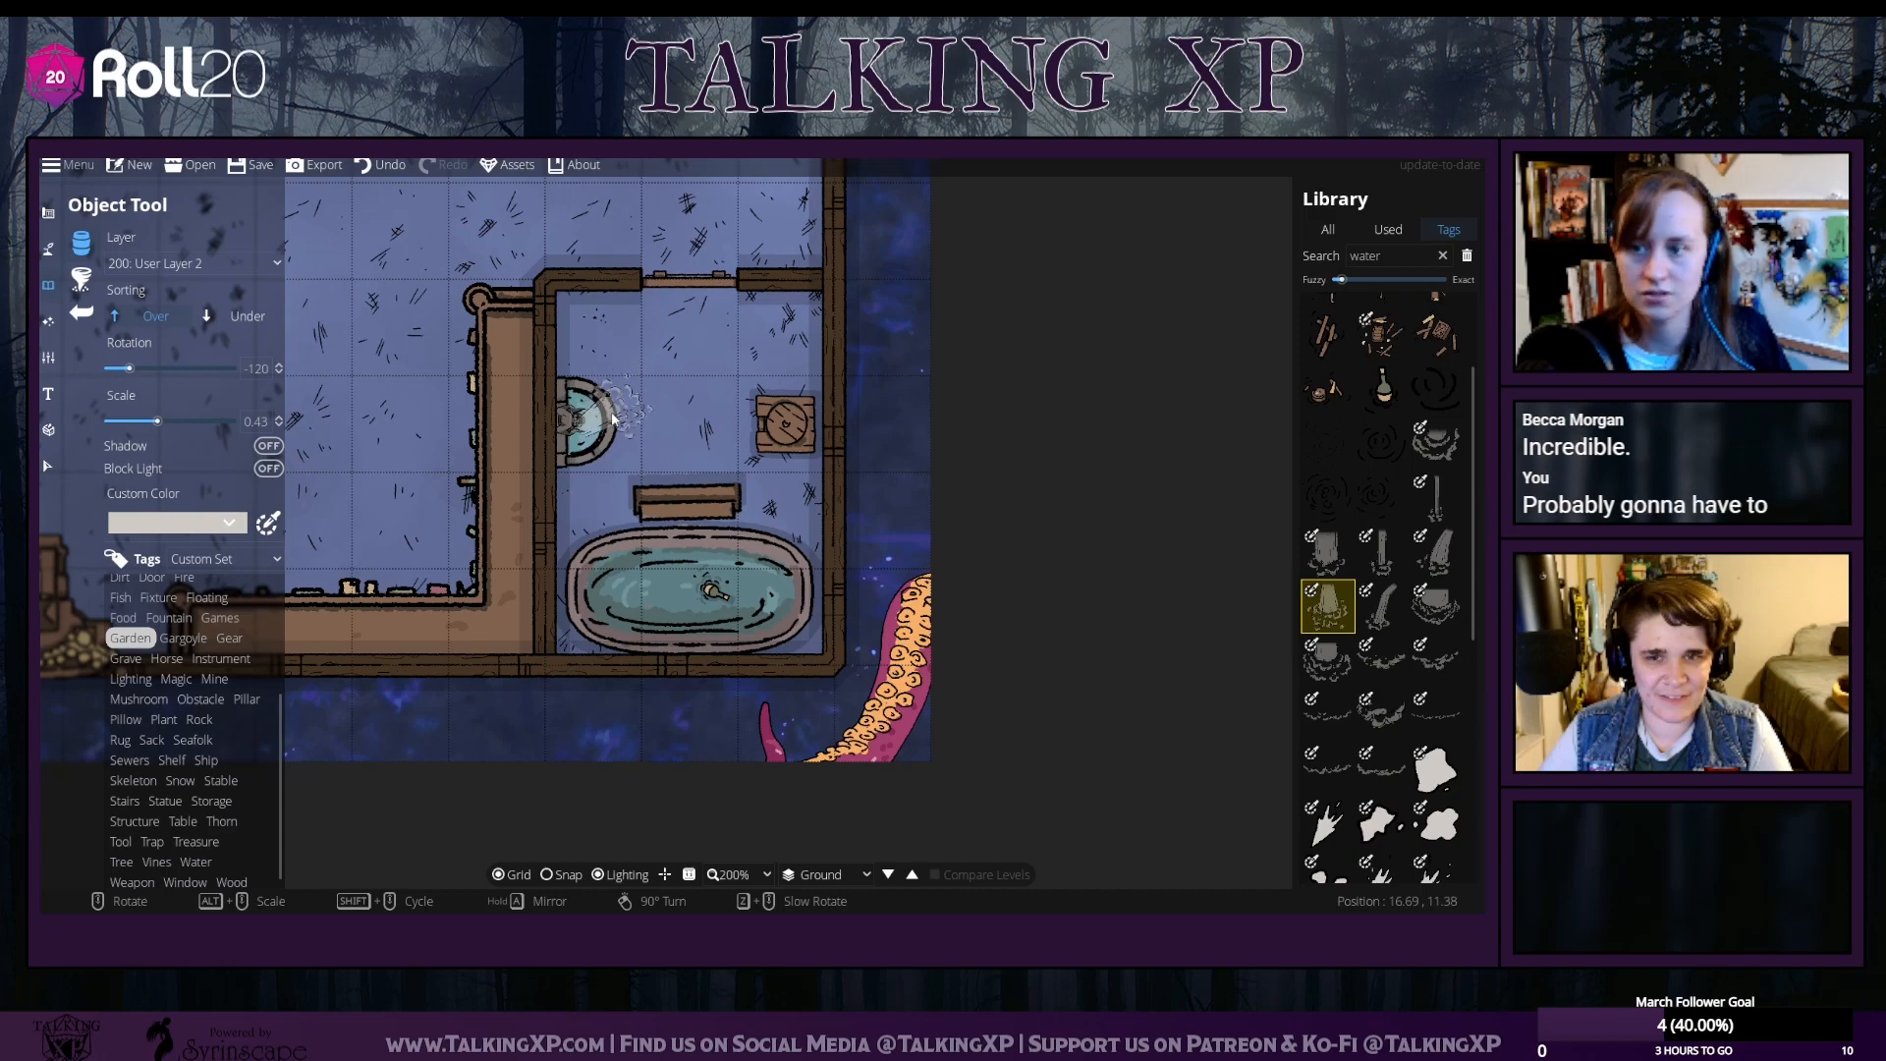
scroll(614, 424, "up", 2)
scroll(613, 433, "up", 1)
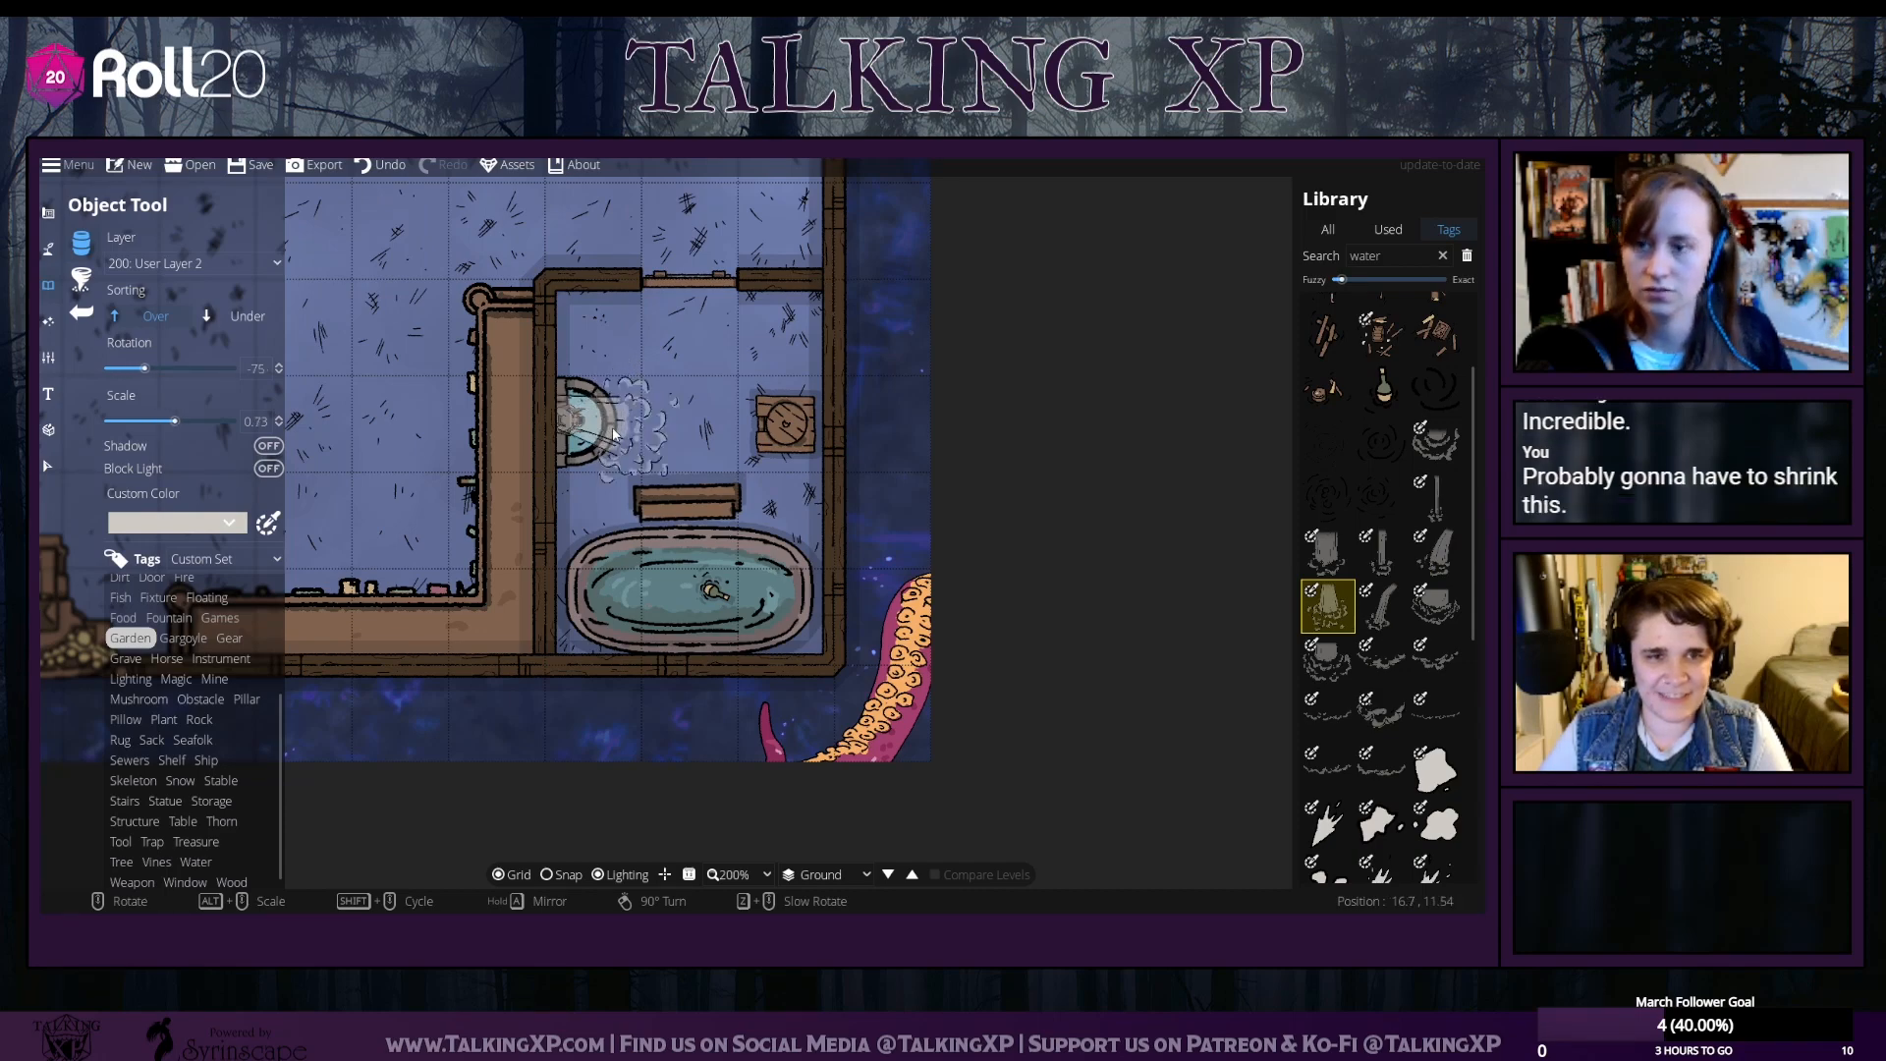
scroll(613, 432, "up", 2)
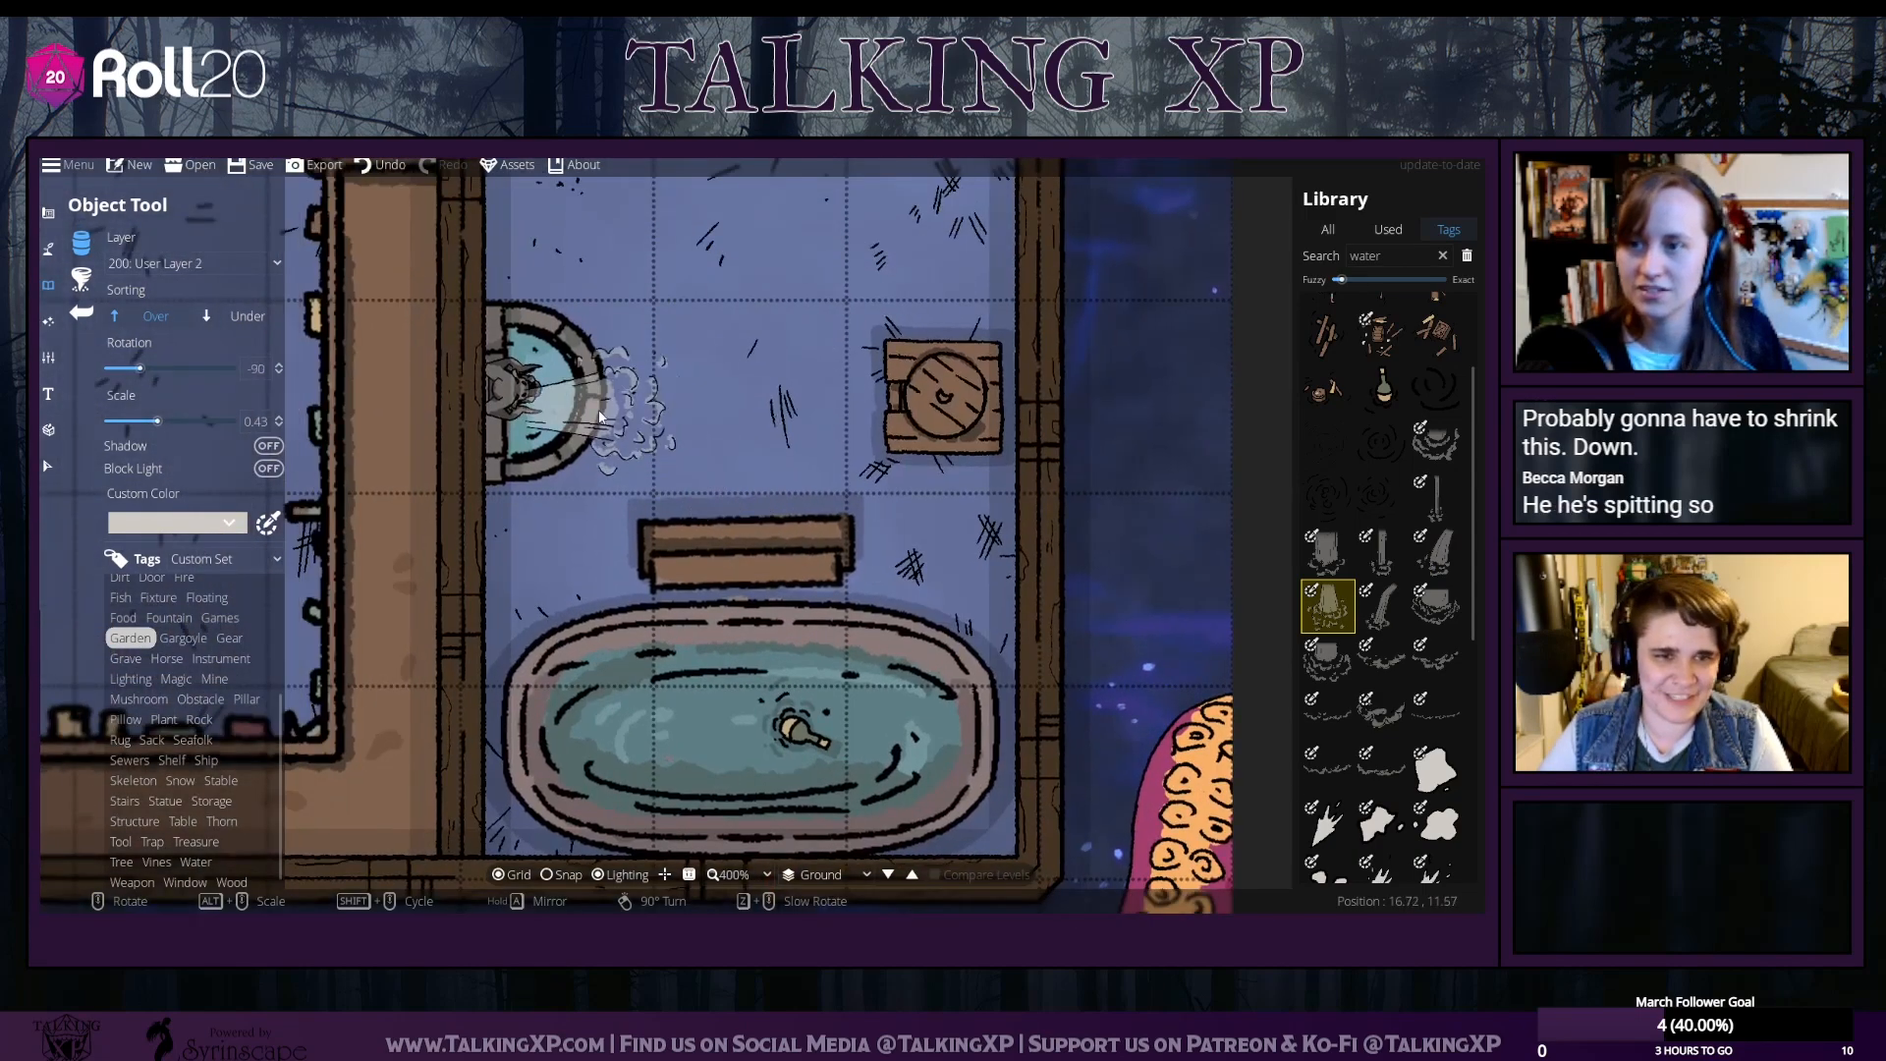
scroll(653, 437, "down", 1)
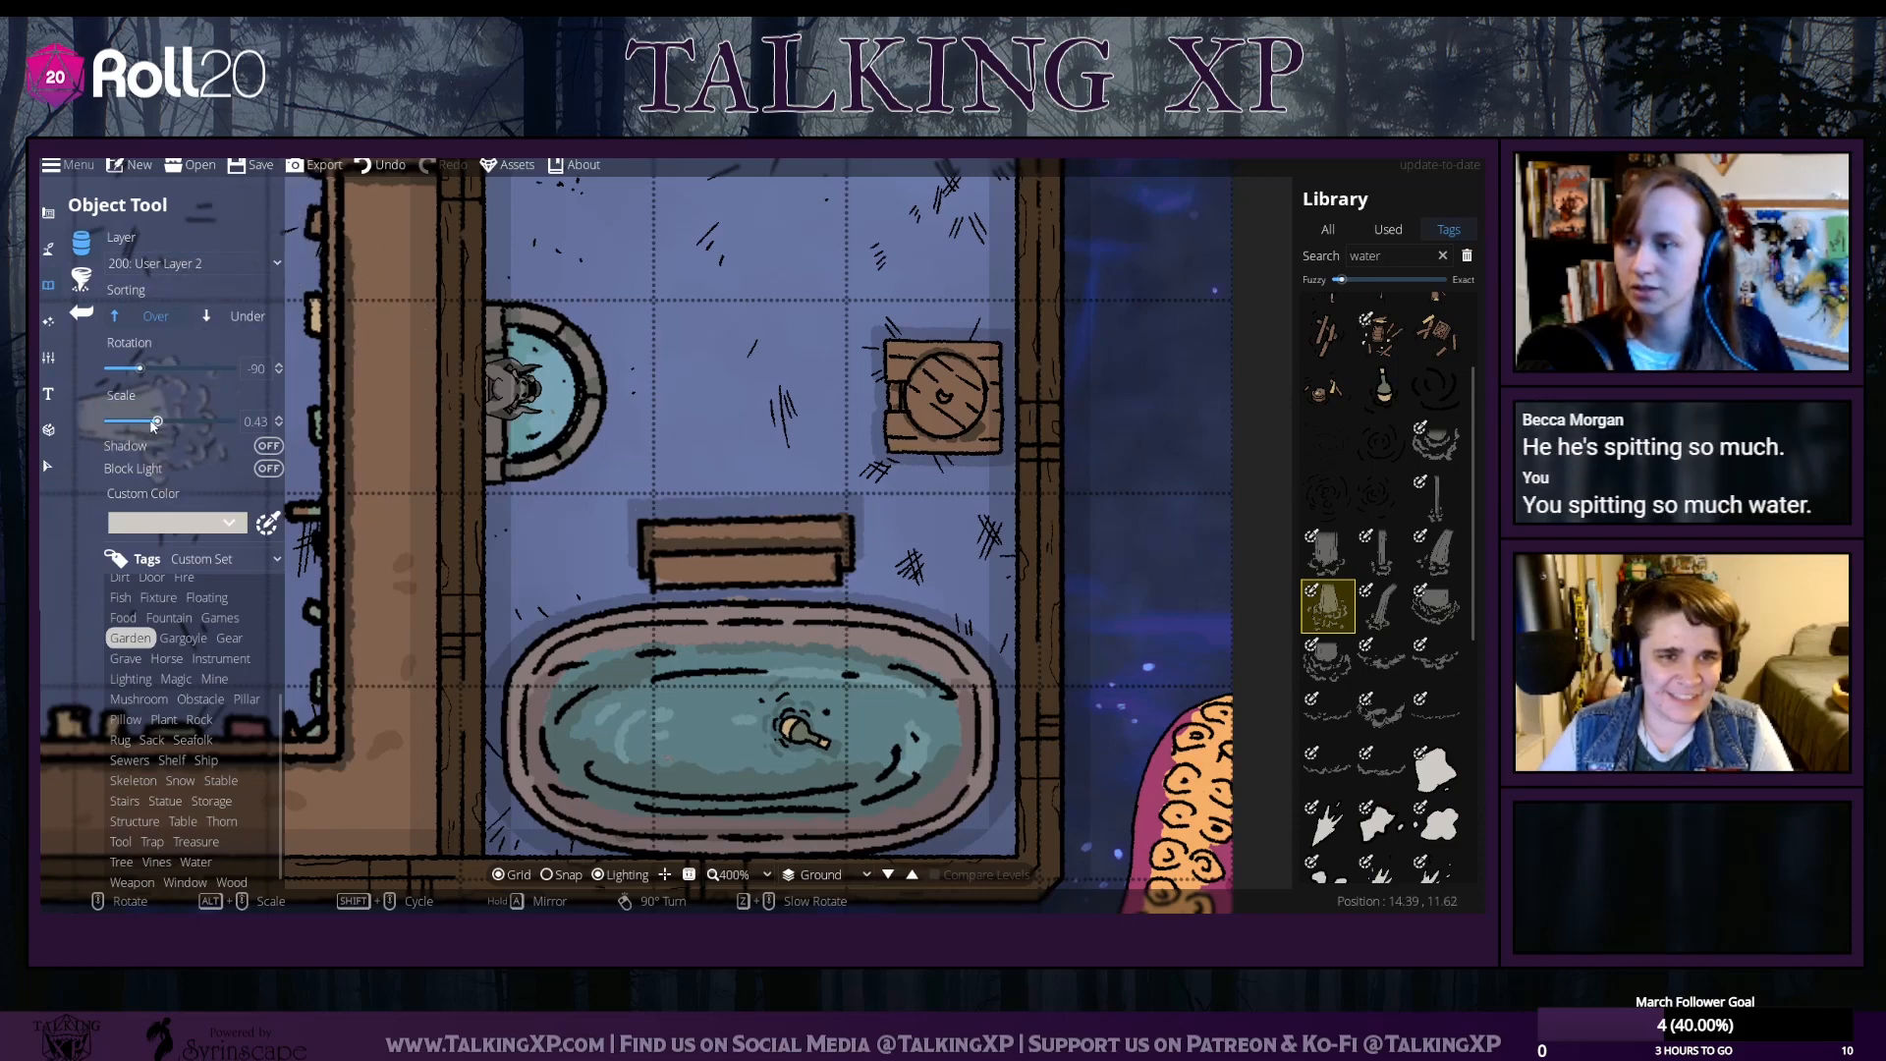
left_click_drag(157, 421, 136, 422)
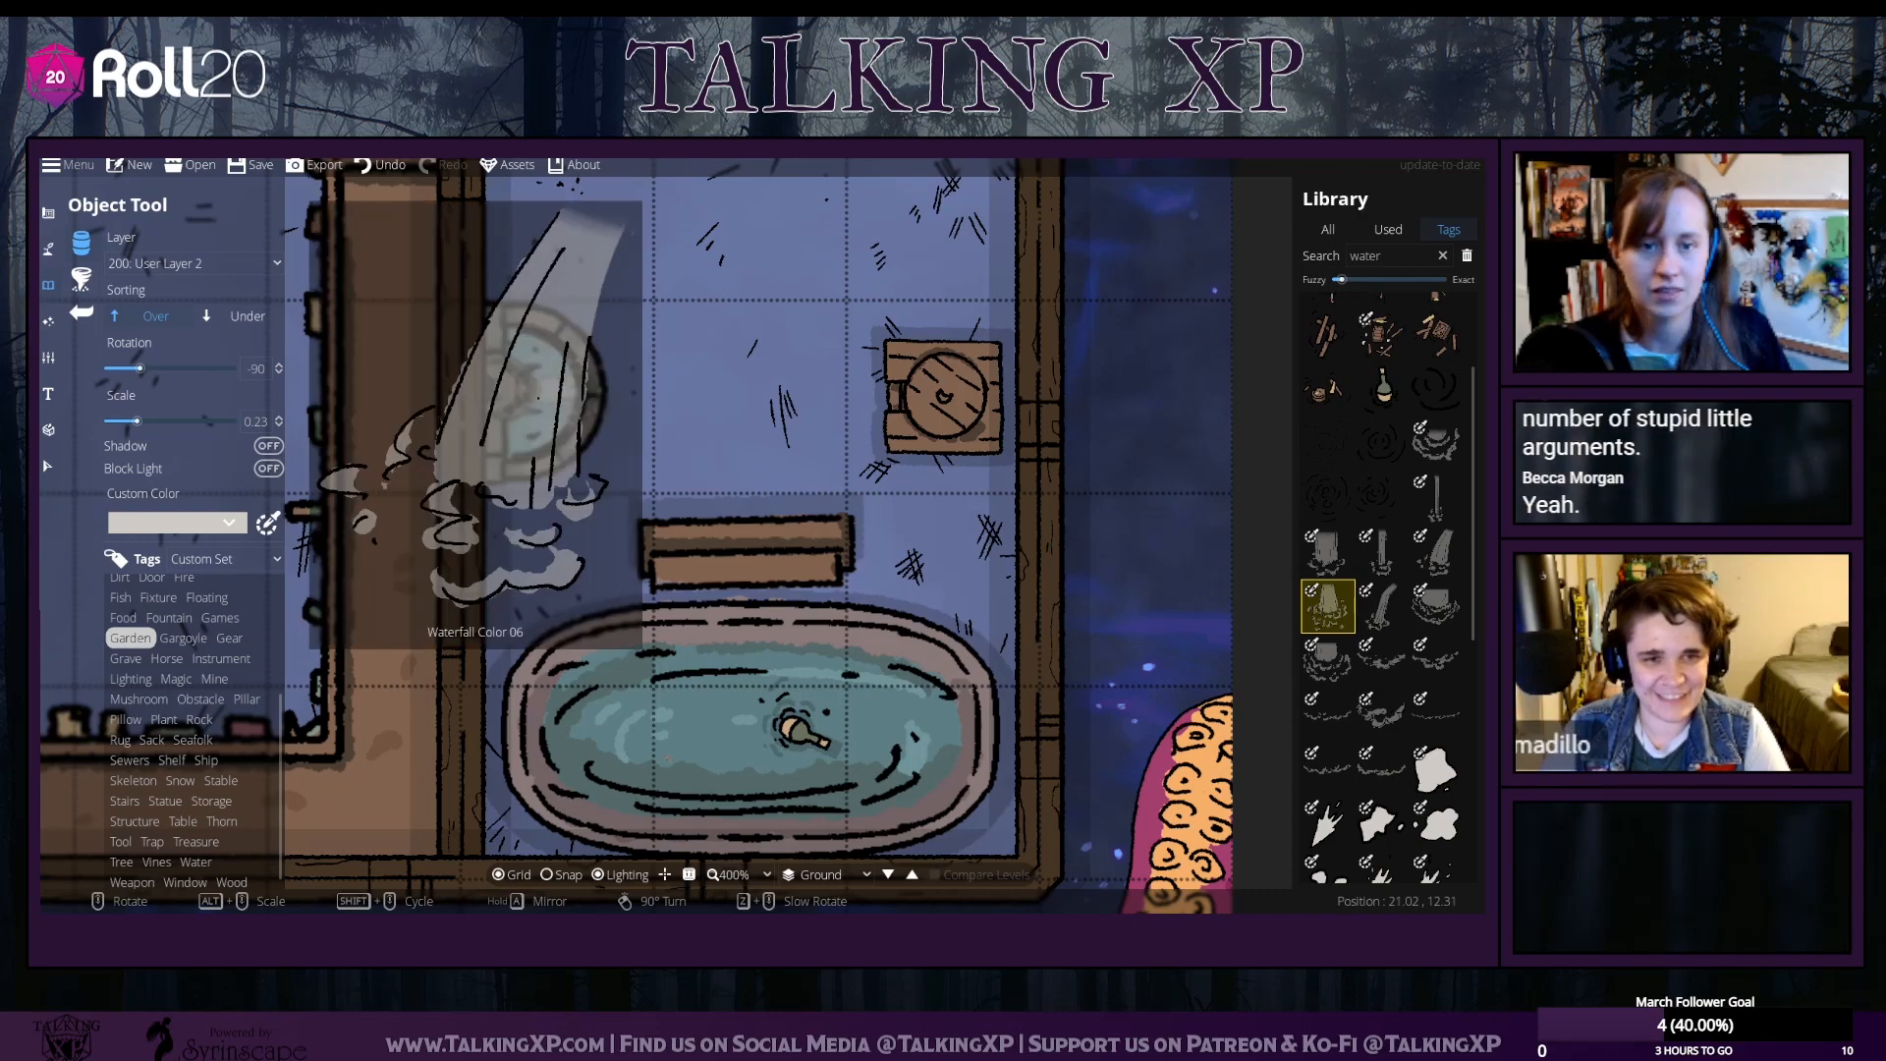
Try out a splash in the sink at rotation 75, undo it, and try Waterfall Wave Color 12 at rotation 90
left_click(1434, 444)
scroll(540, 429, "up", 4)
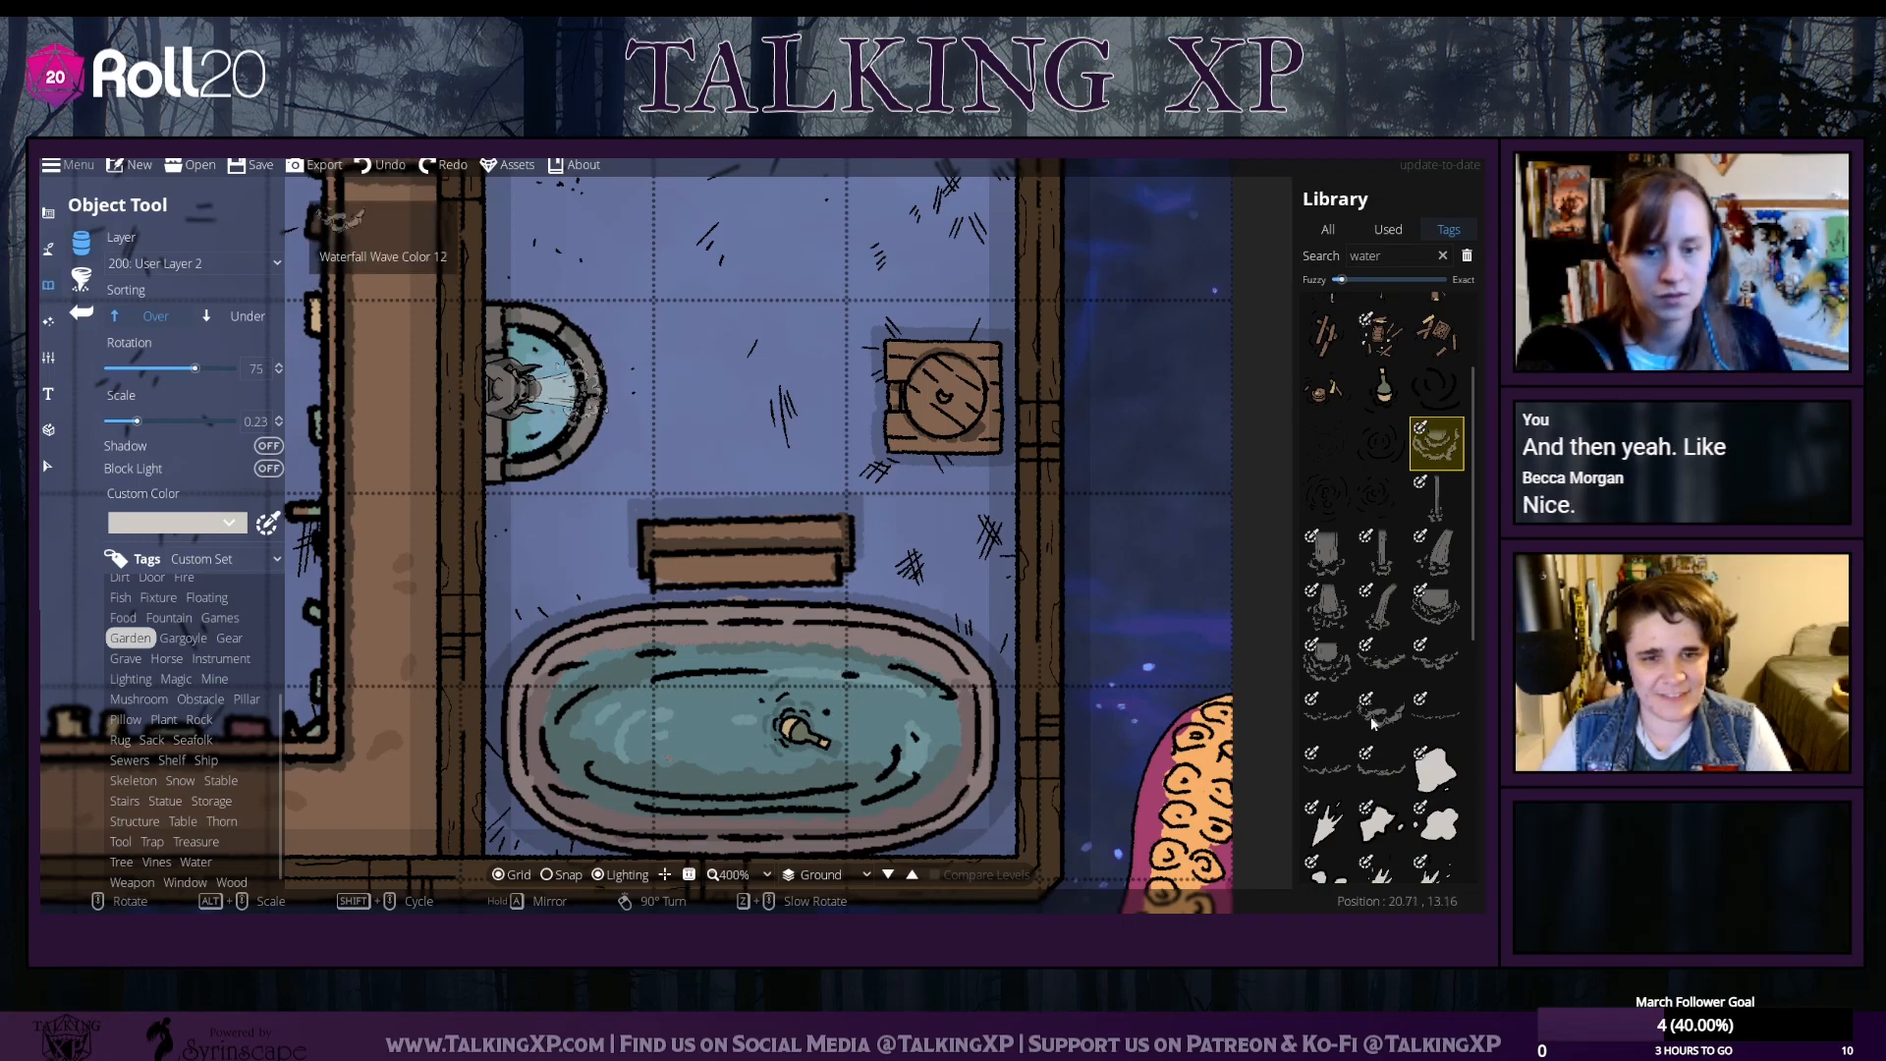
left_click(398, 164)
scroll(549, 400, "up", 1)
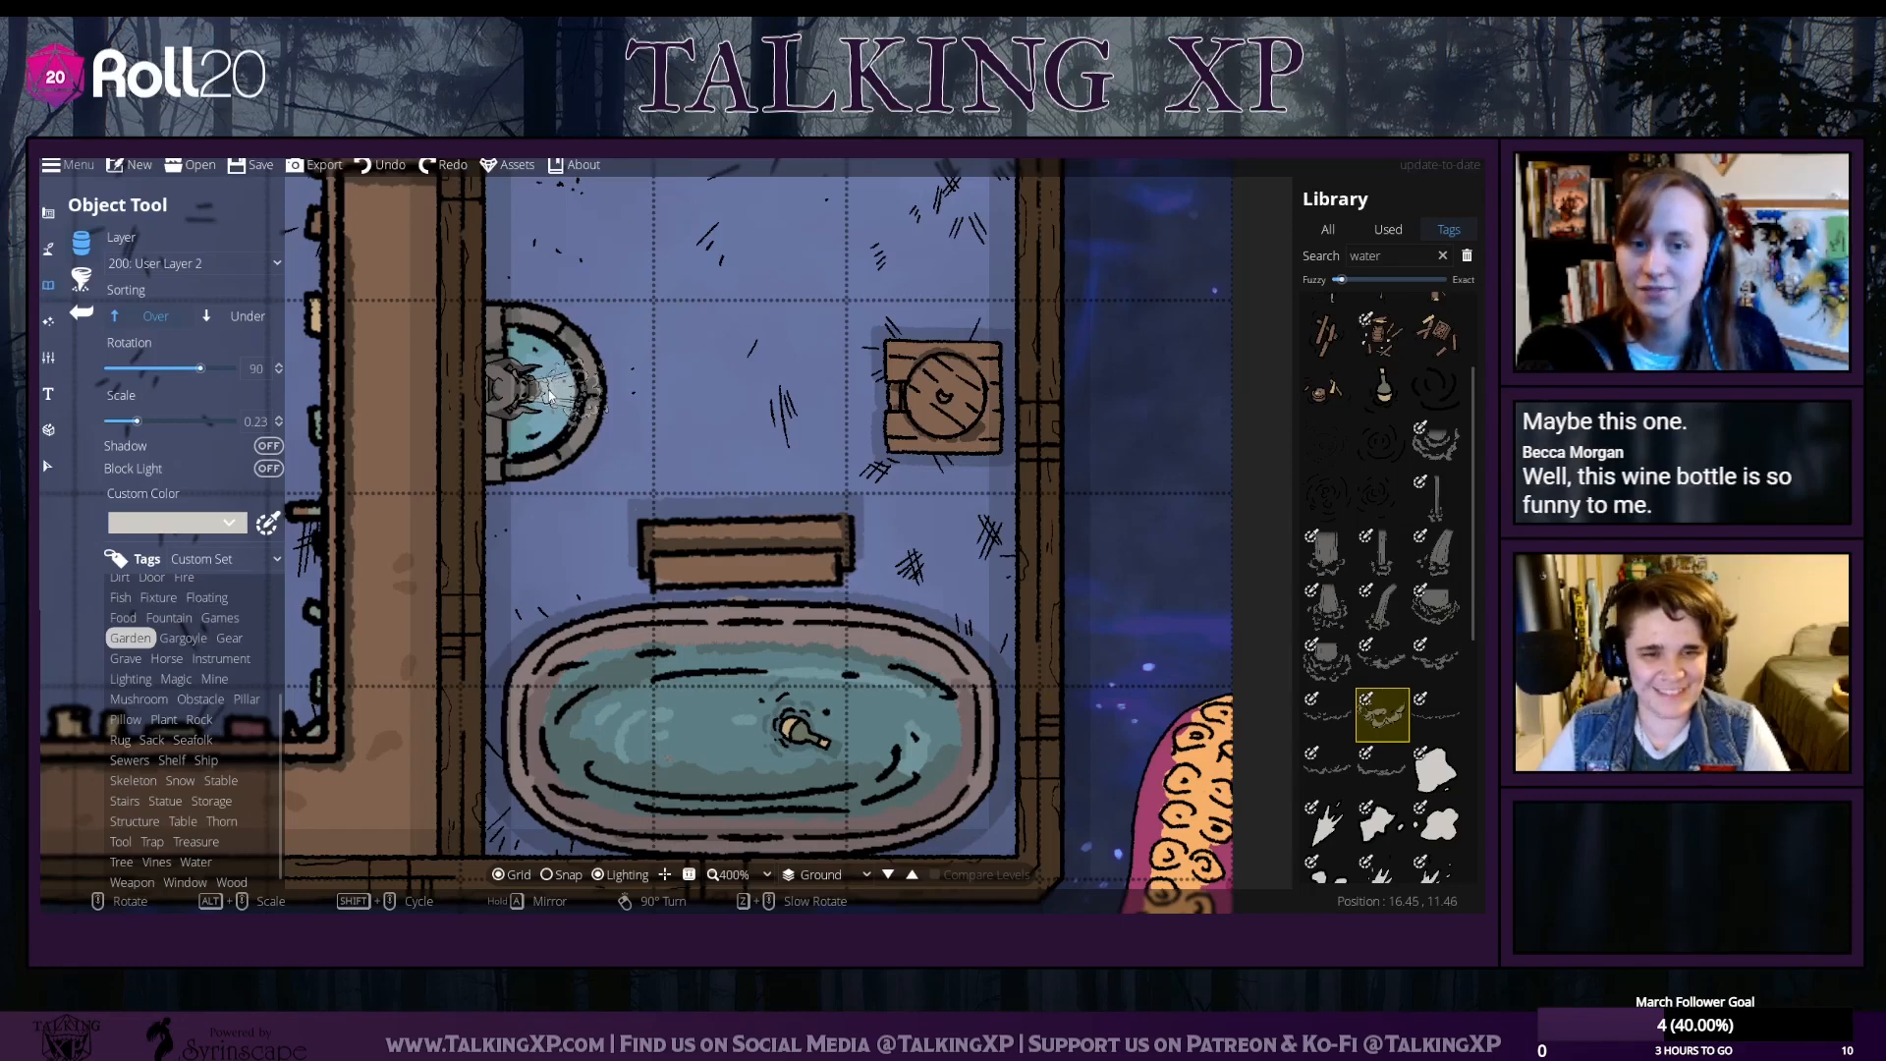
Add a different small waterfall wave where the water lands in the sink, at rotation 90 and scale 0.23
left_click(1383, 663)
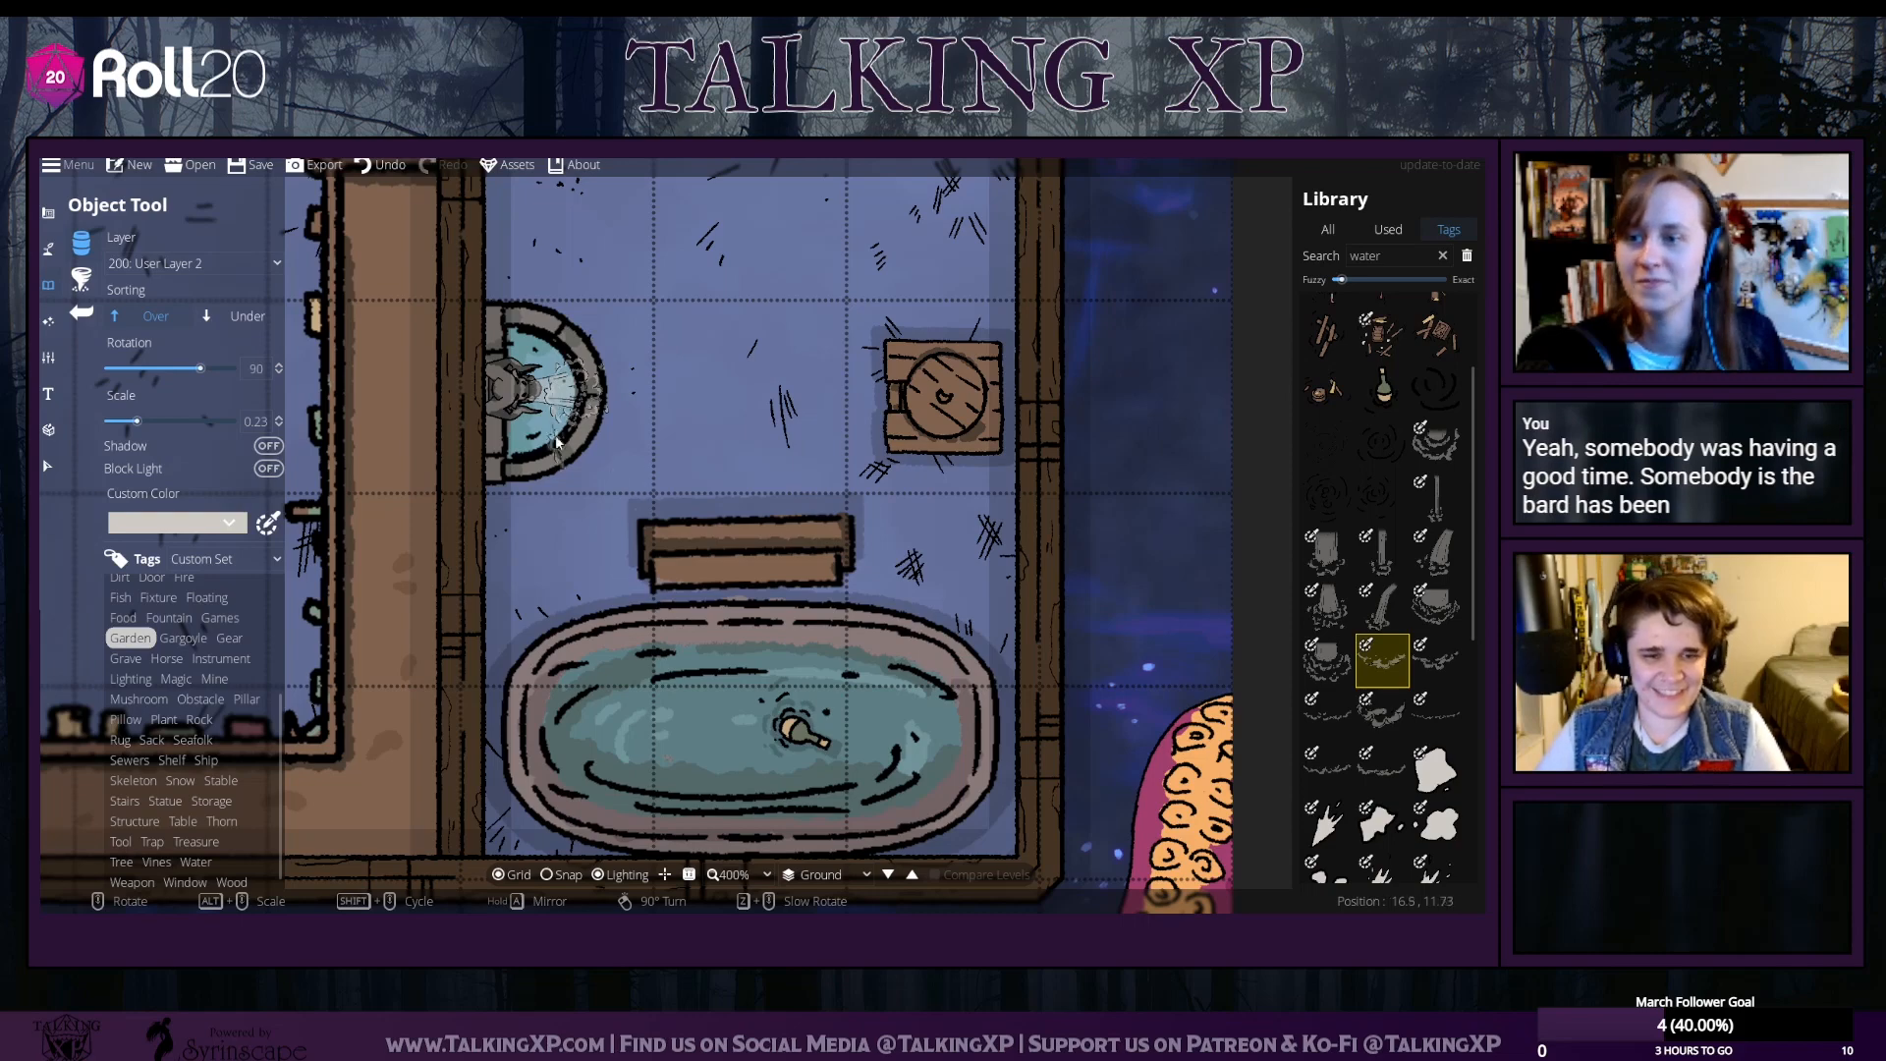
scroll(557, 442, "up", 1)
scroll(1370, 599, "up", 3)
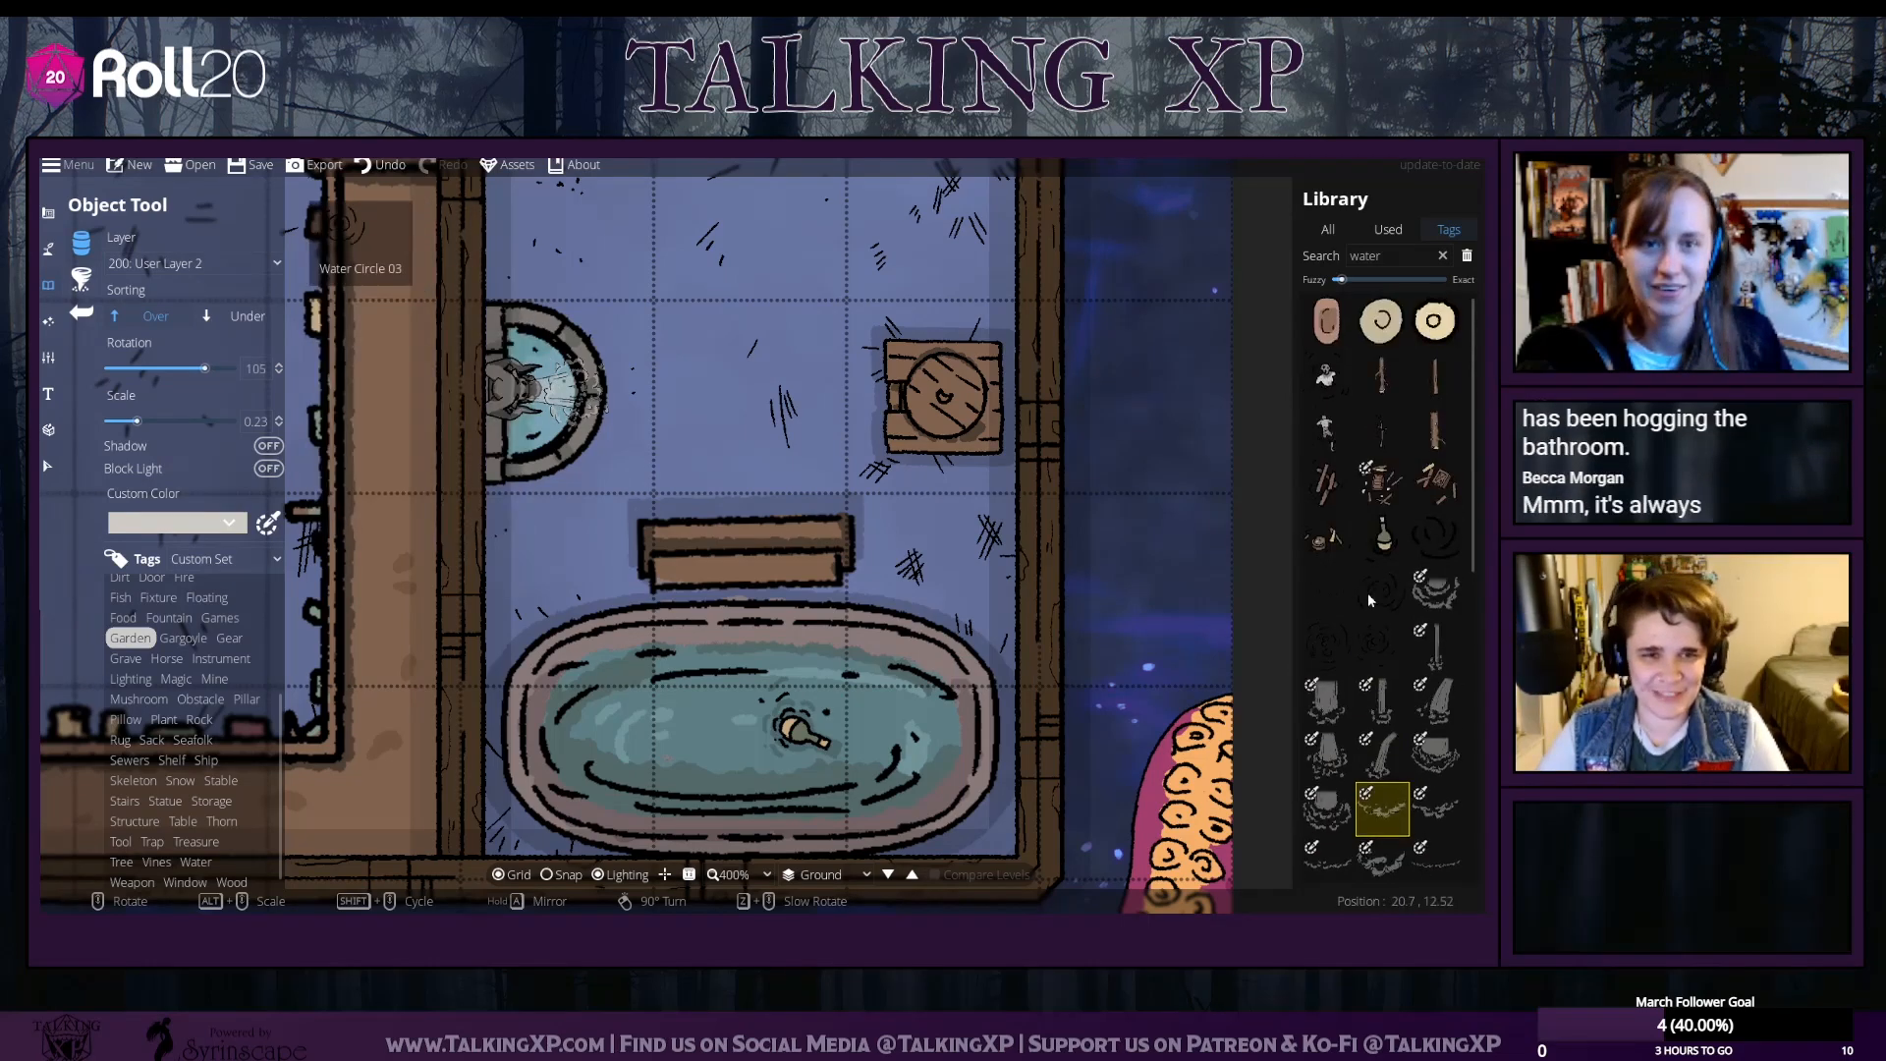
Switch to the Pattern Shape Tool, choose the diamond tile pattern with the grey centre and set its color to green 3eb57d
left_click_drag(782, 520, 798, 587)
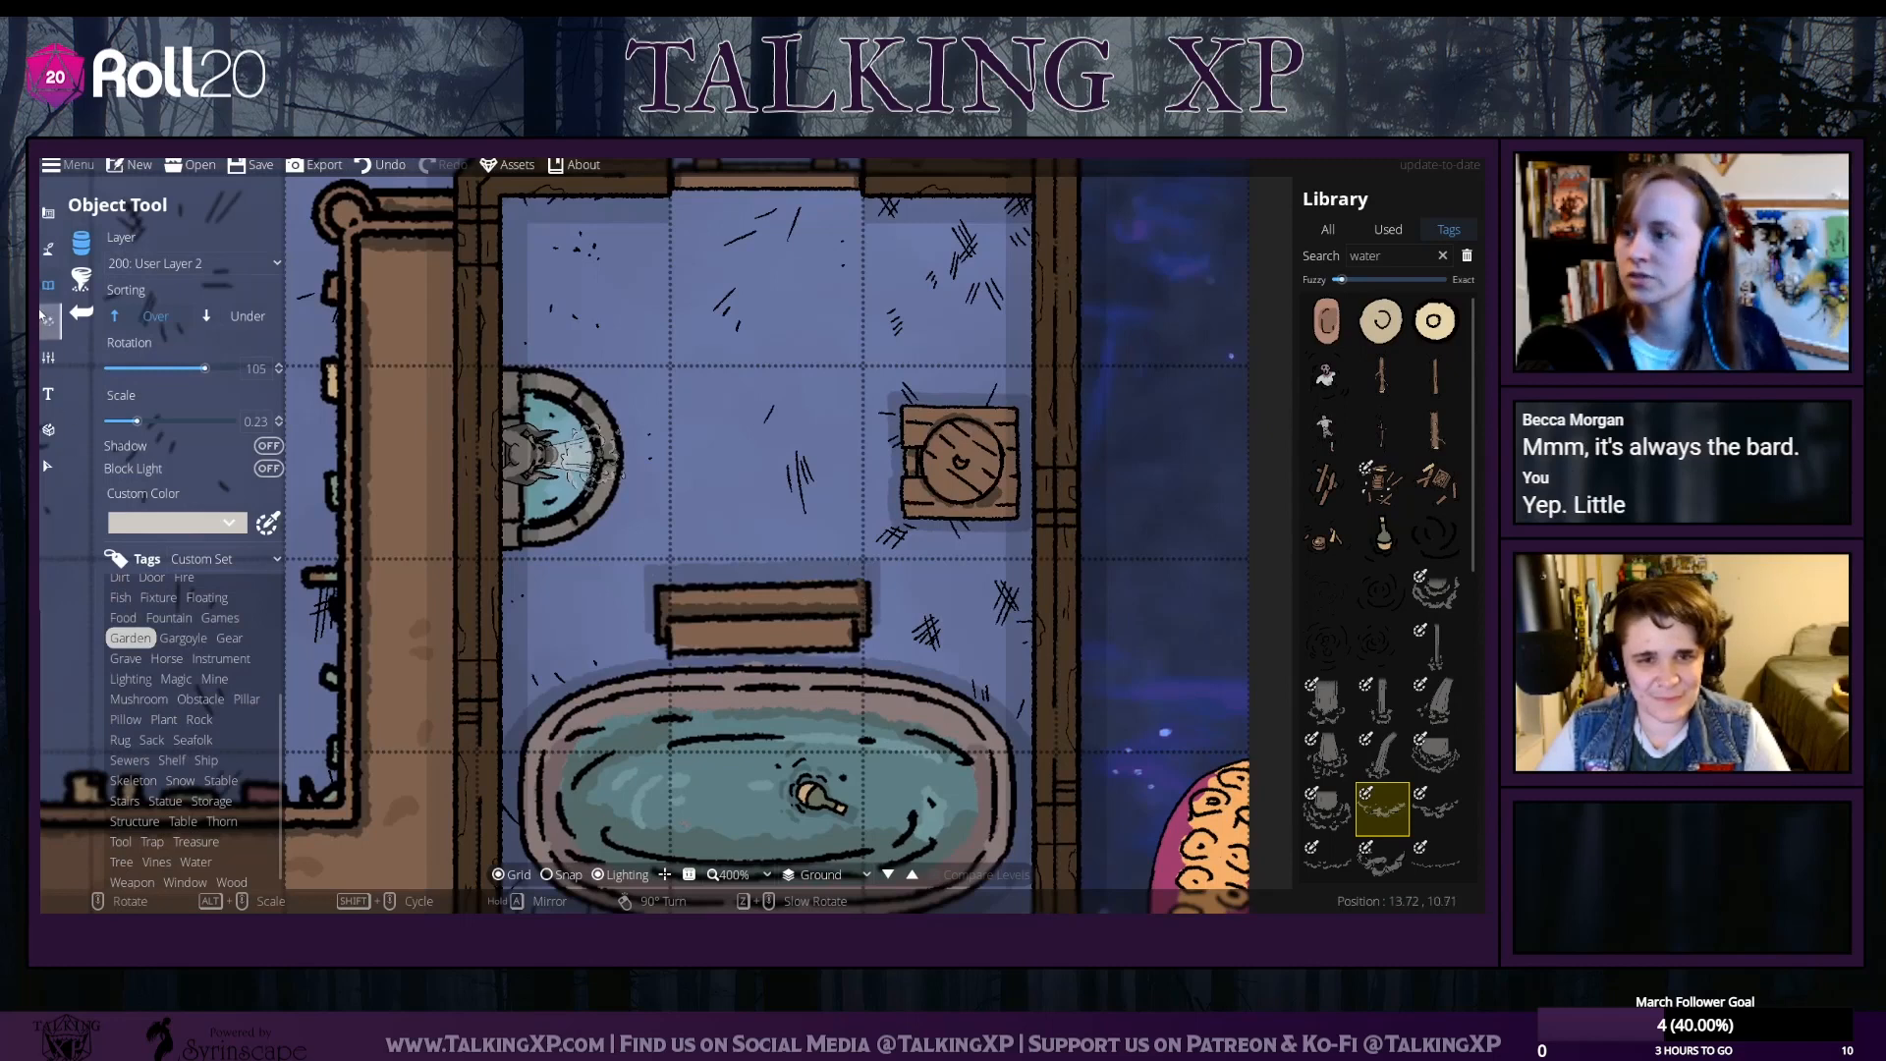
left_click(47, 212)
left_click(117, 420)
left_click(81, 389)
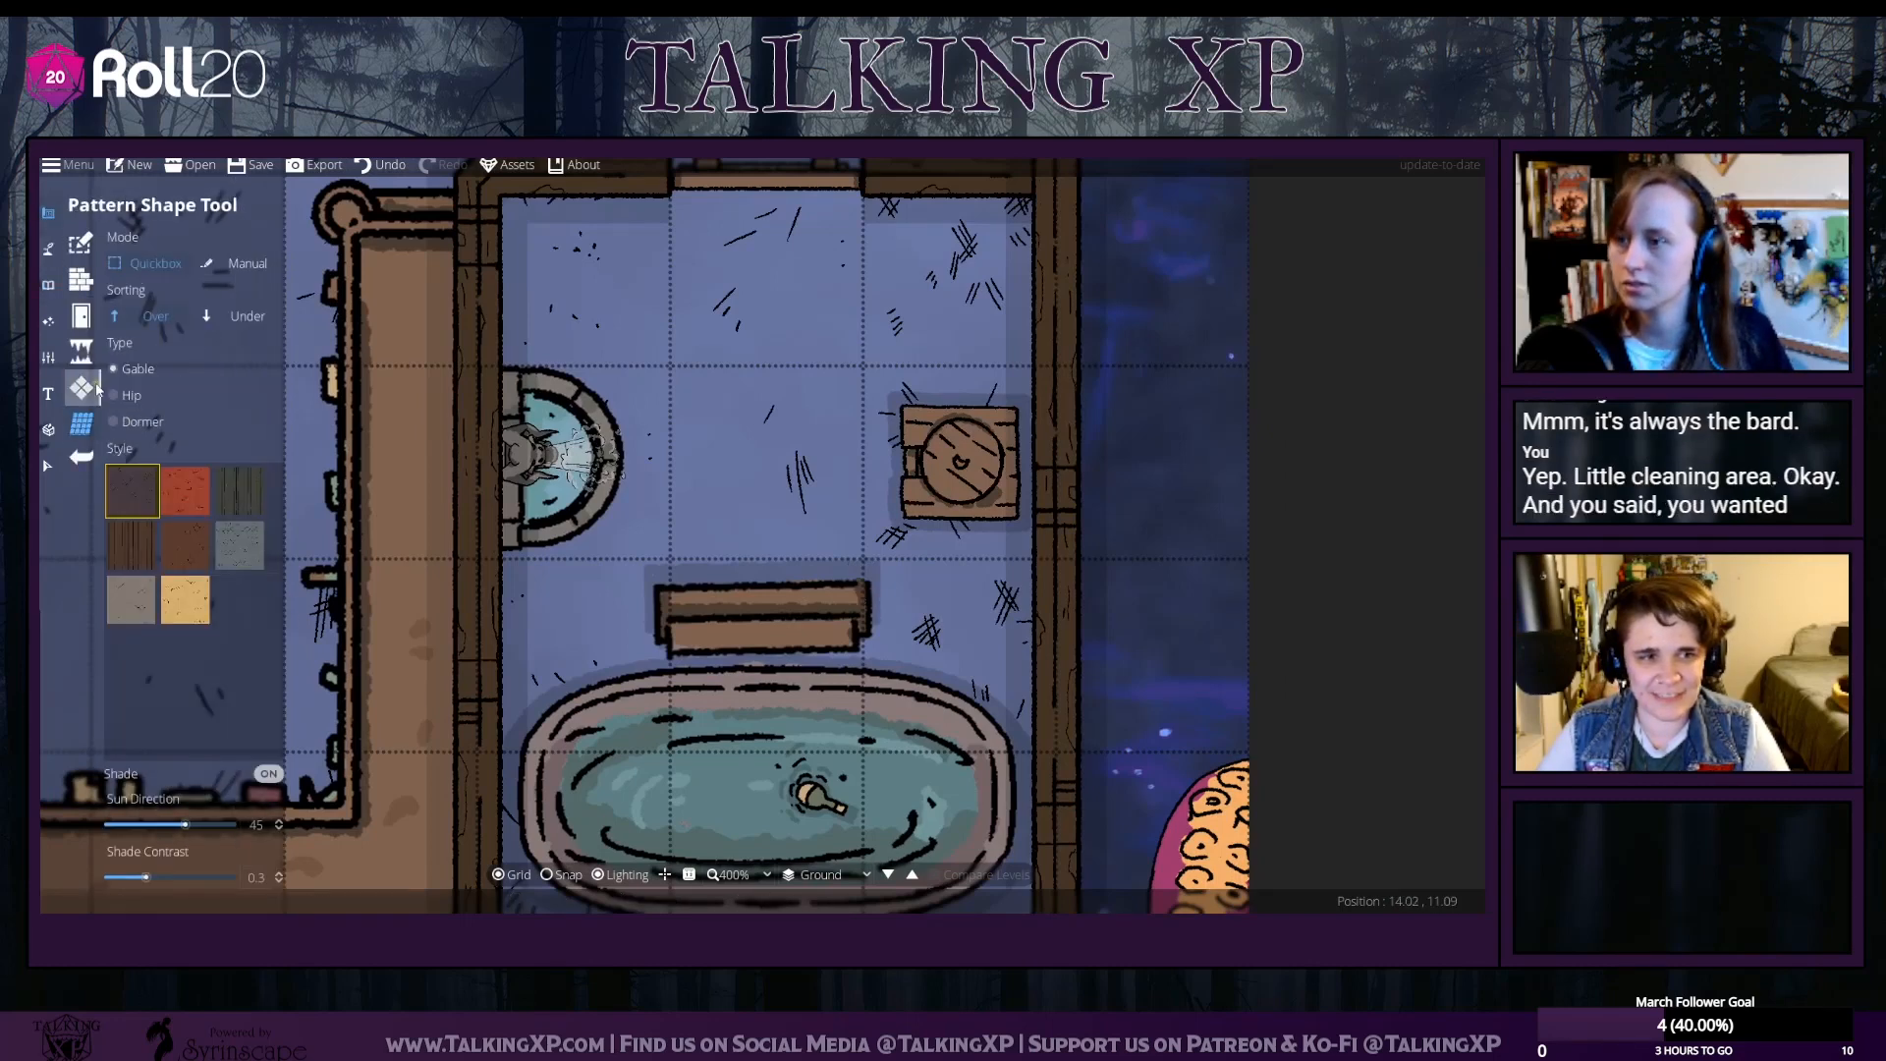
scroll(204, 688, "up", 1)
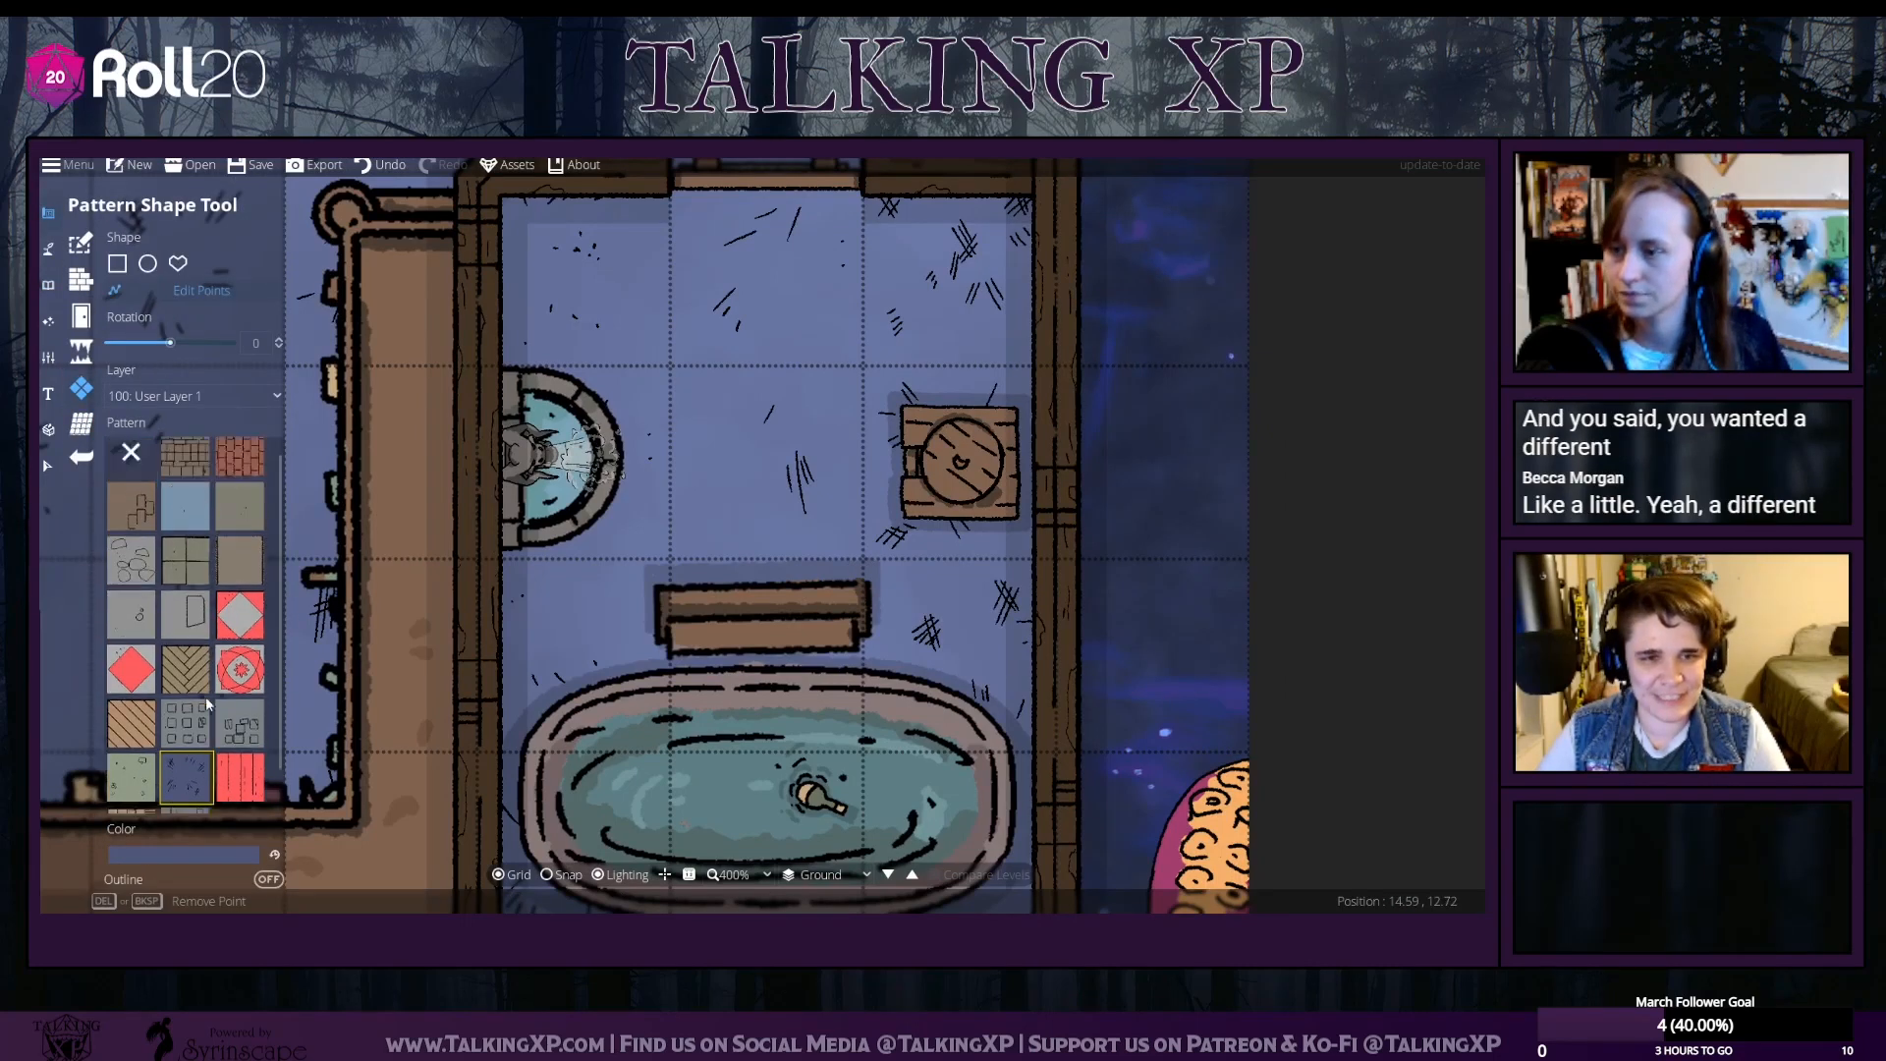
left_click(241, 637)
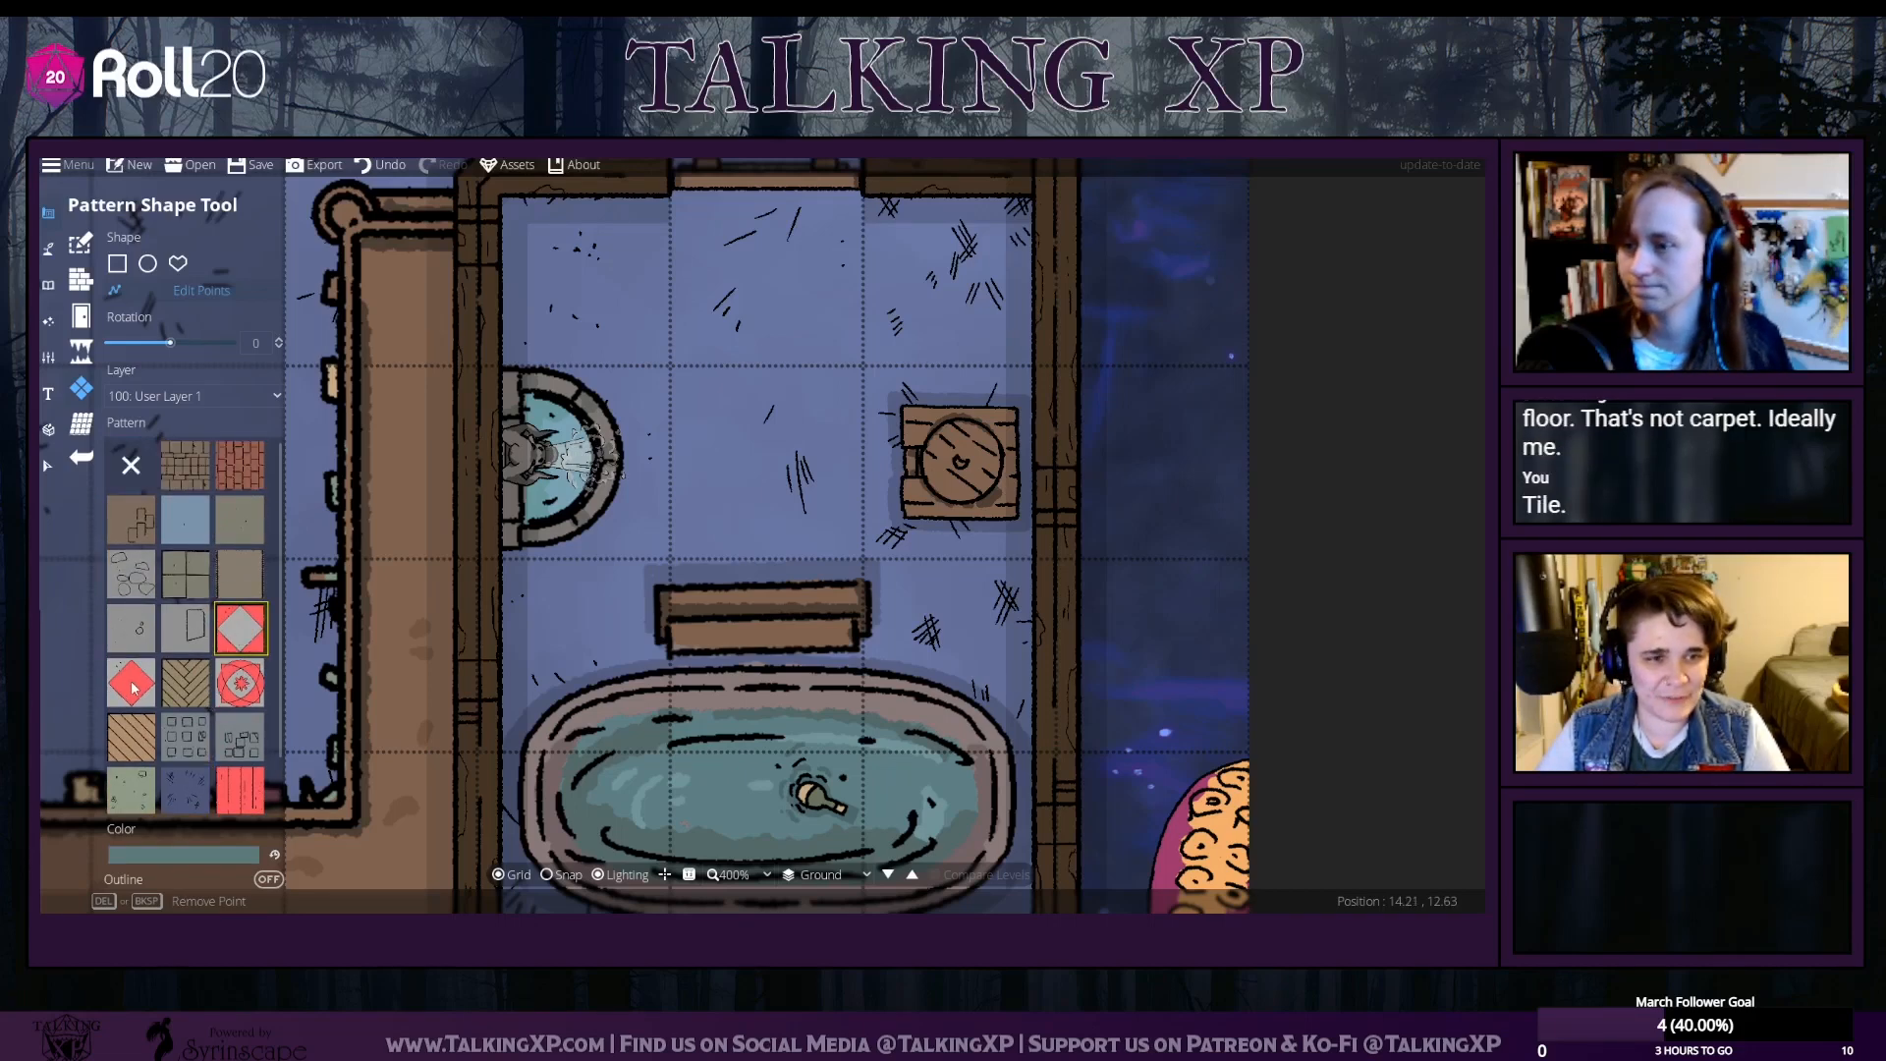
left_click(230, 849)
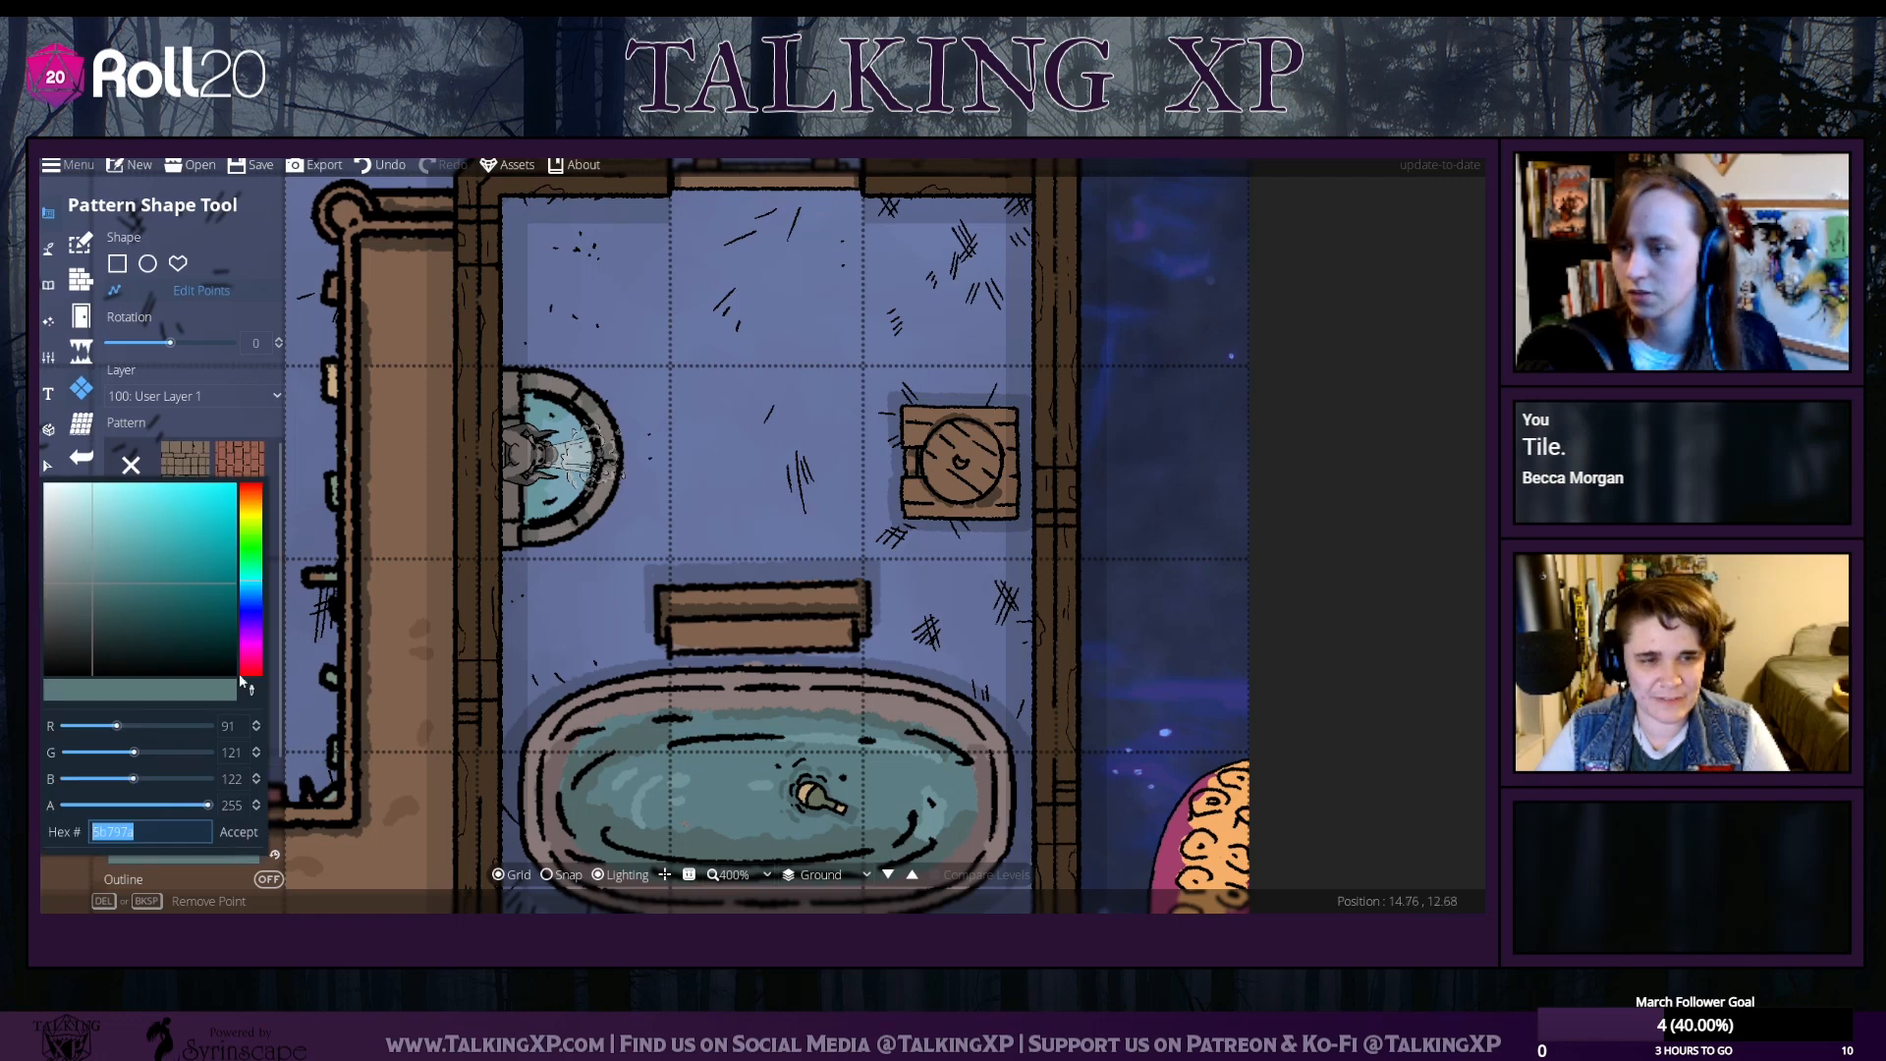
left_click_drag(145, 558, 259, 567)
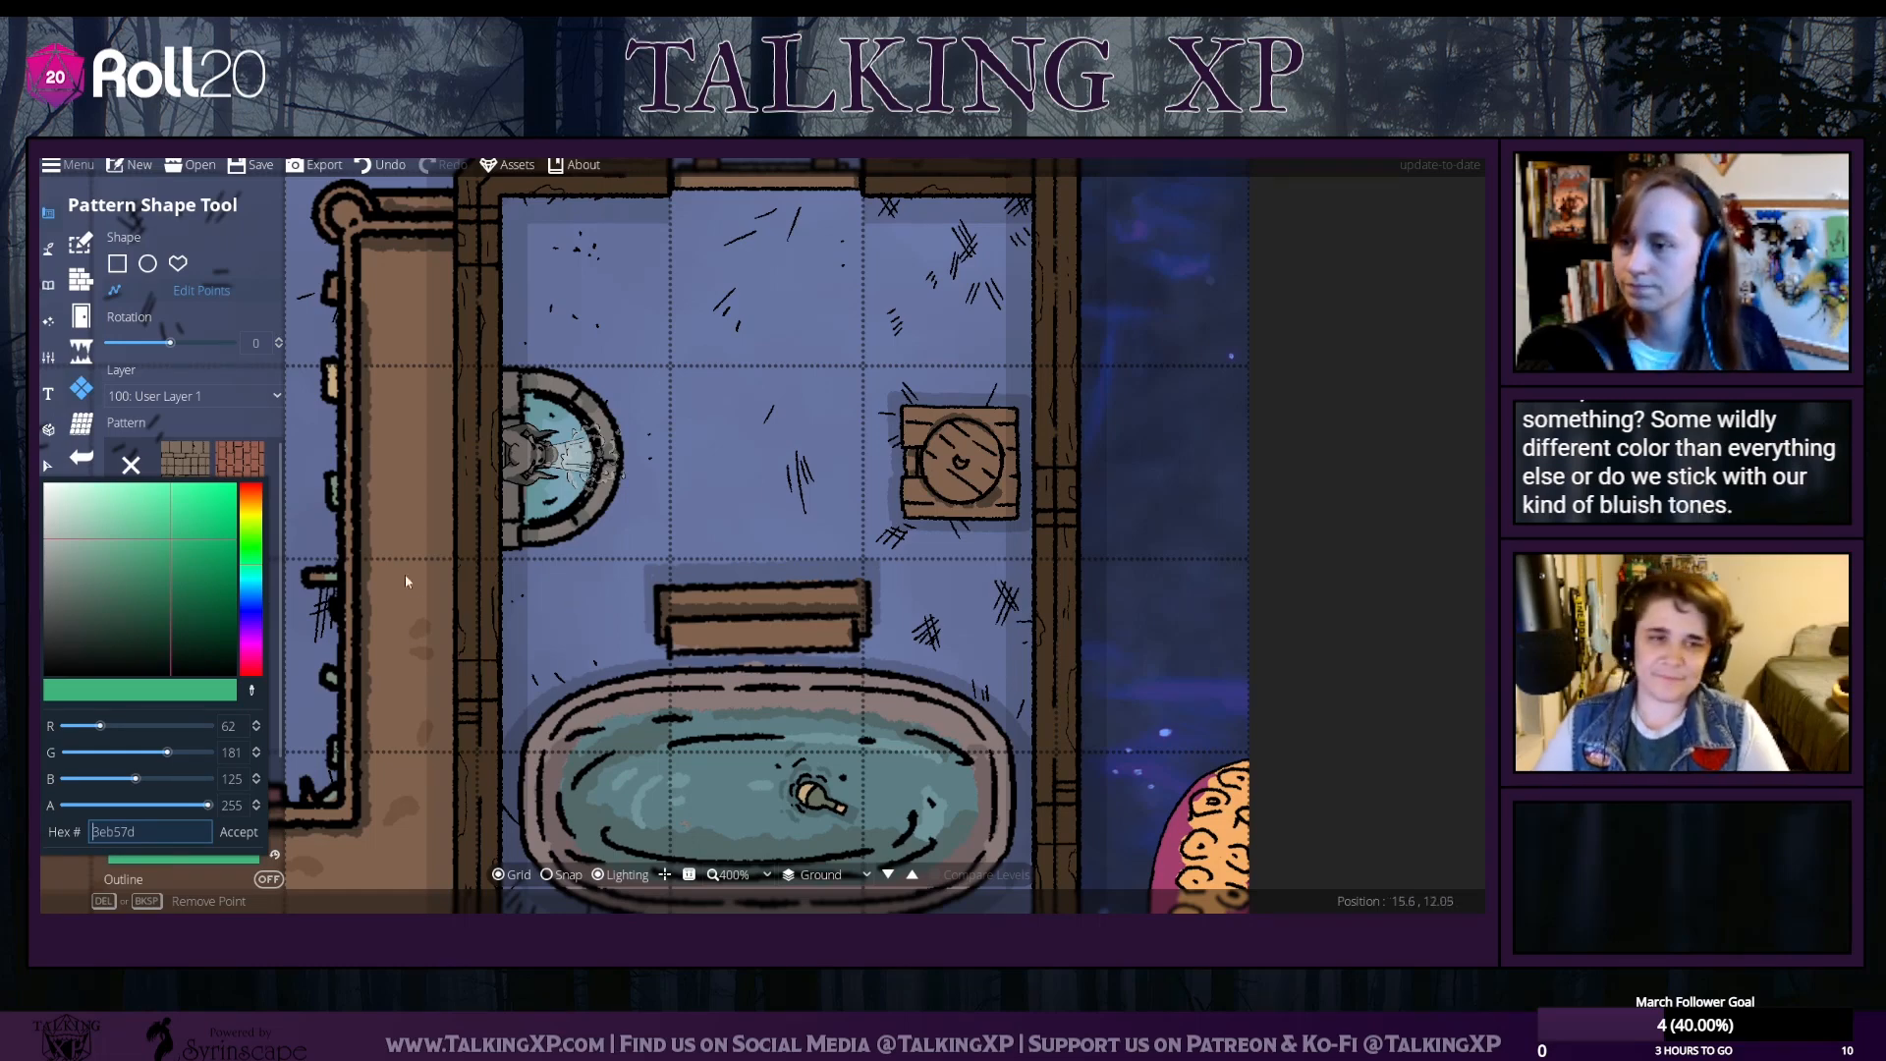
left_click(465, 589)
Draw a rectangle of the green diamond tiles over the whole bathroom floor, snapped to the grid
scroll(480, 627, "down", 6)
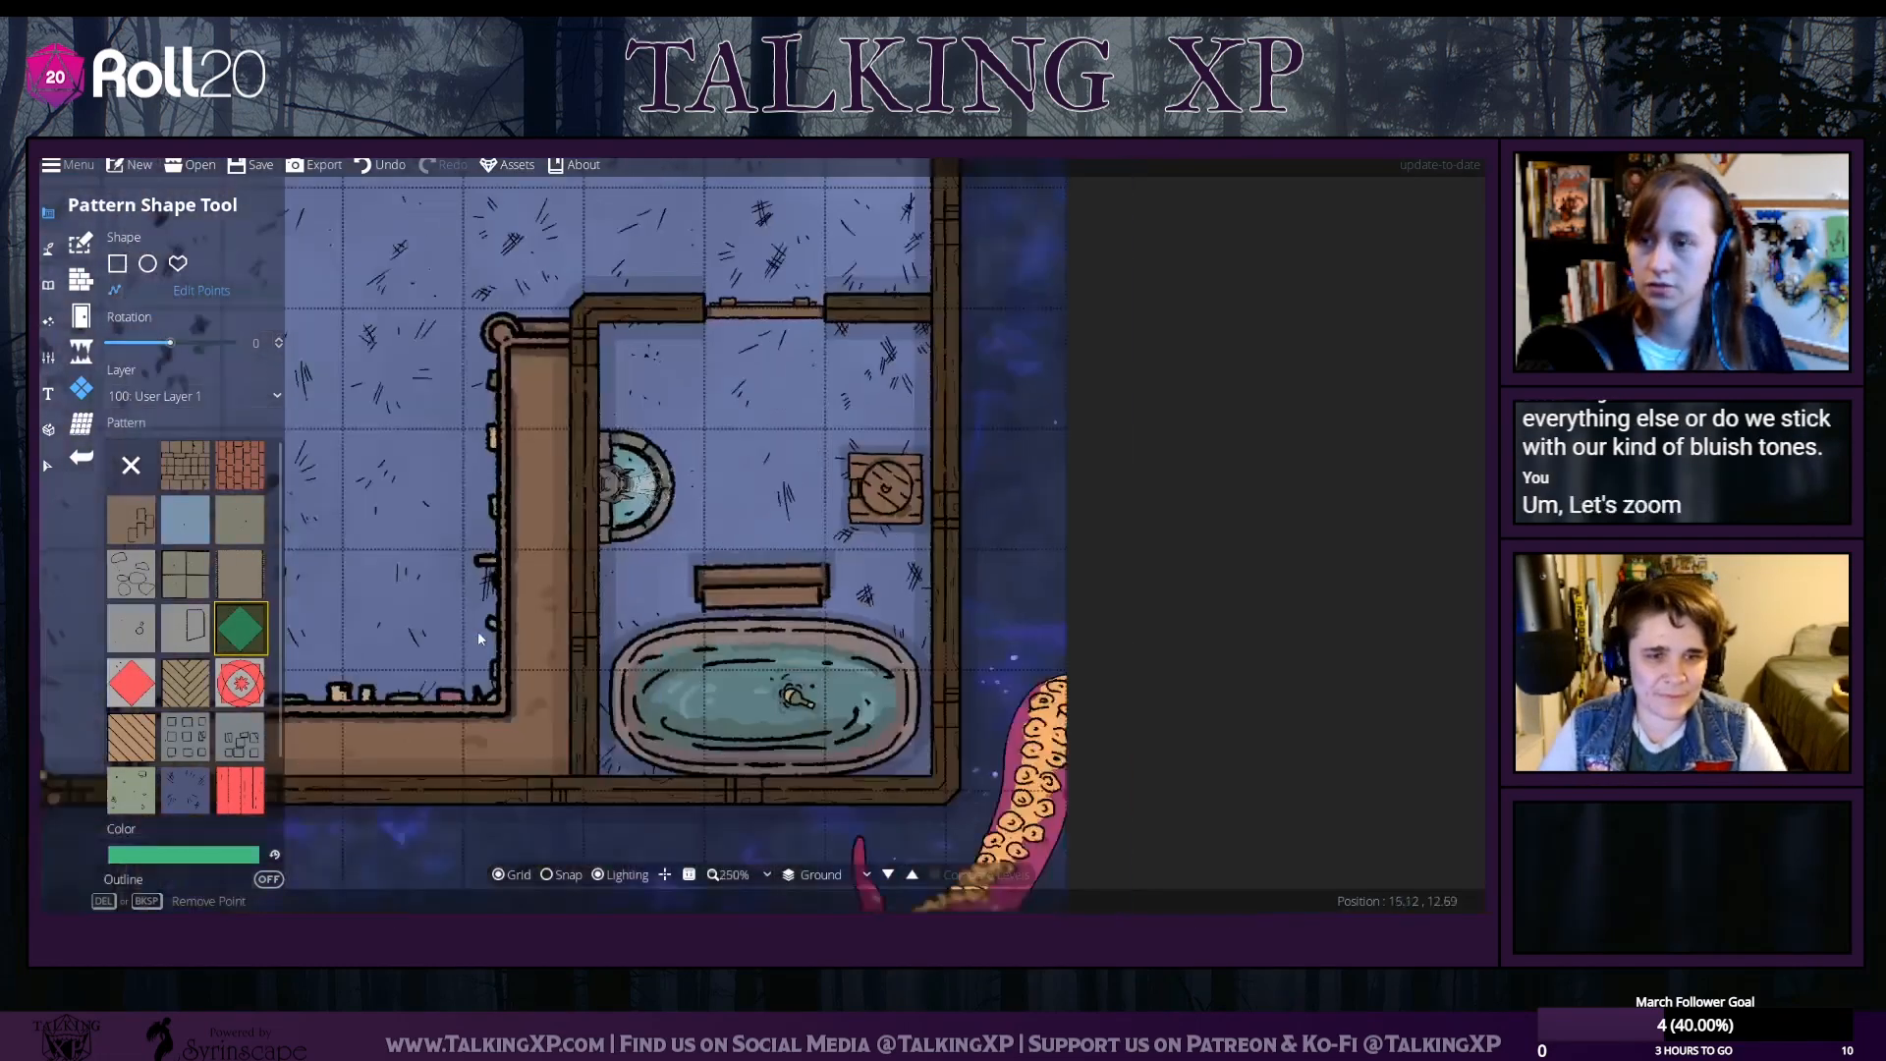
scroll(477, 630, "down", 3)
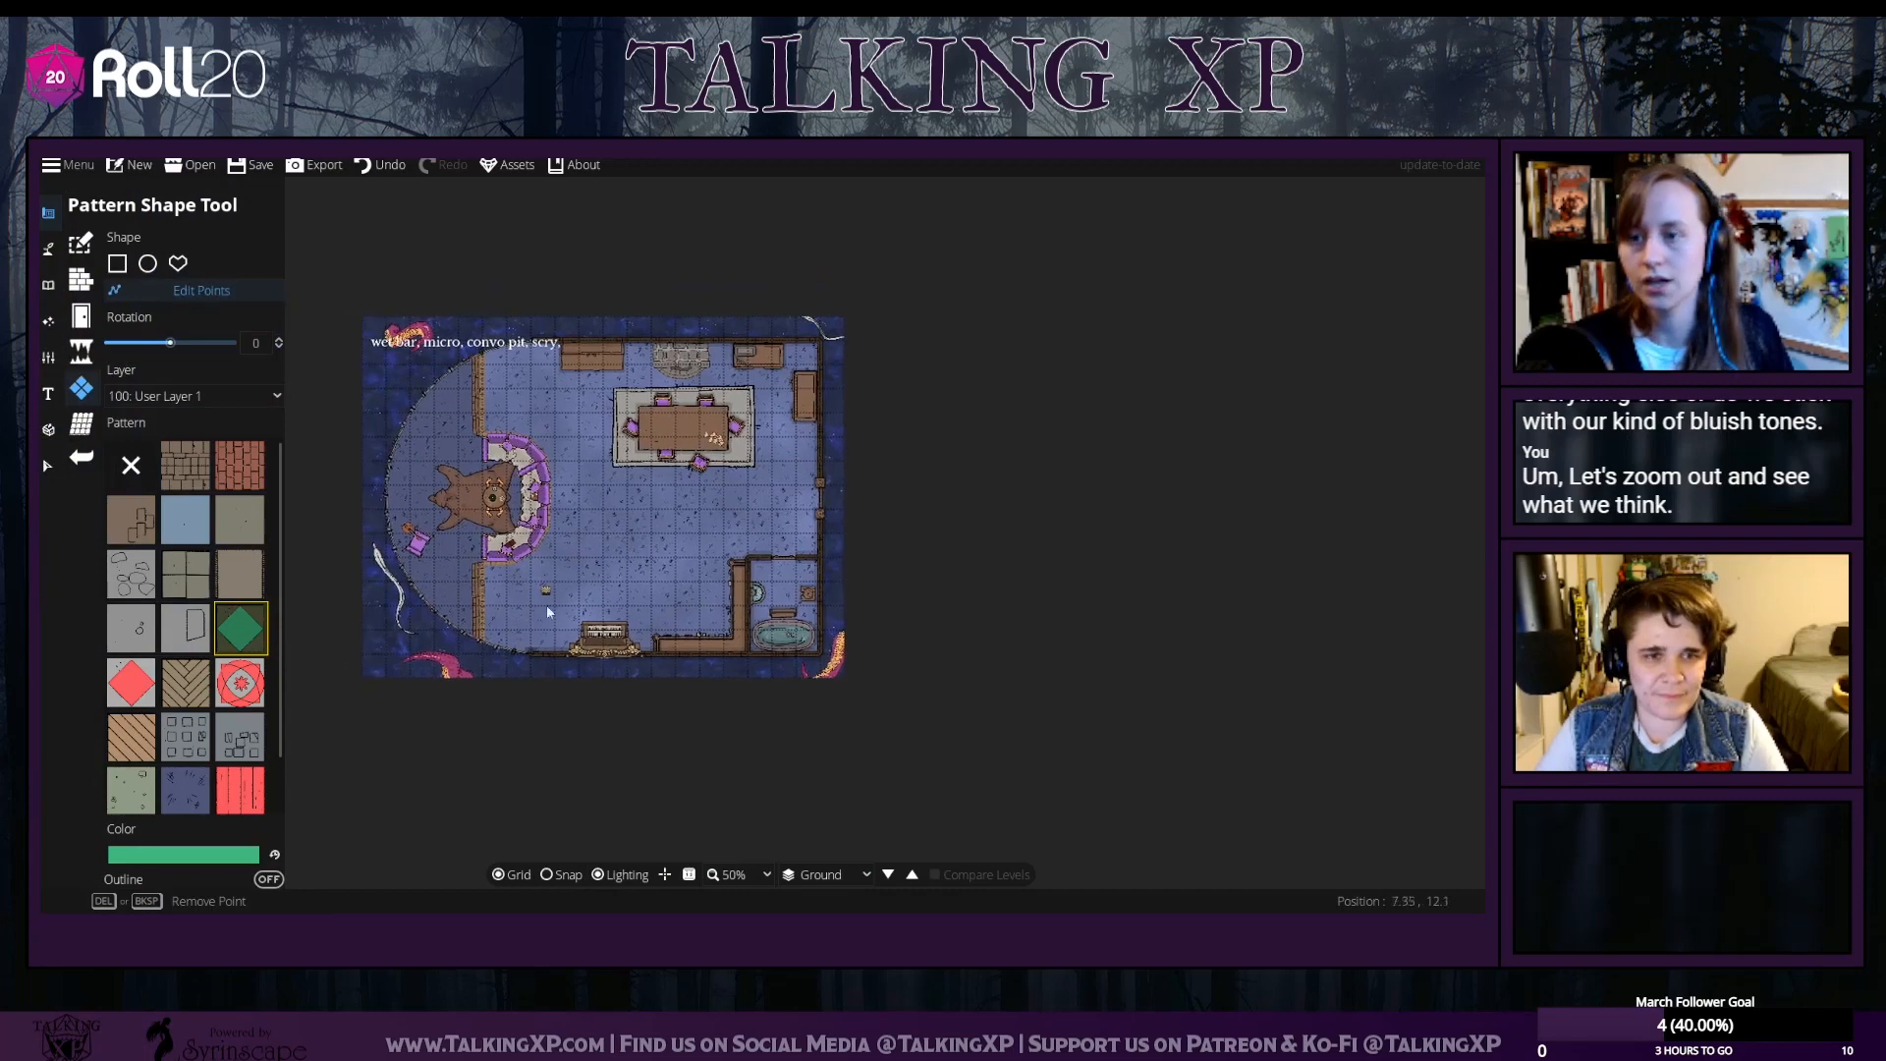
scroll(742, 585, "up", 2)
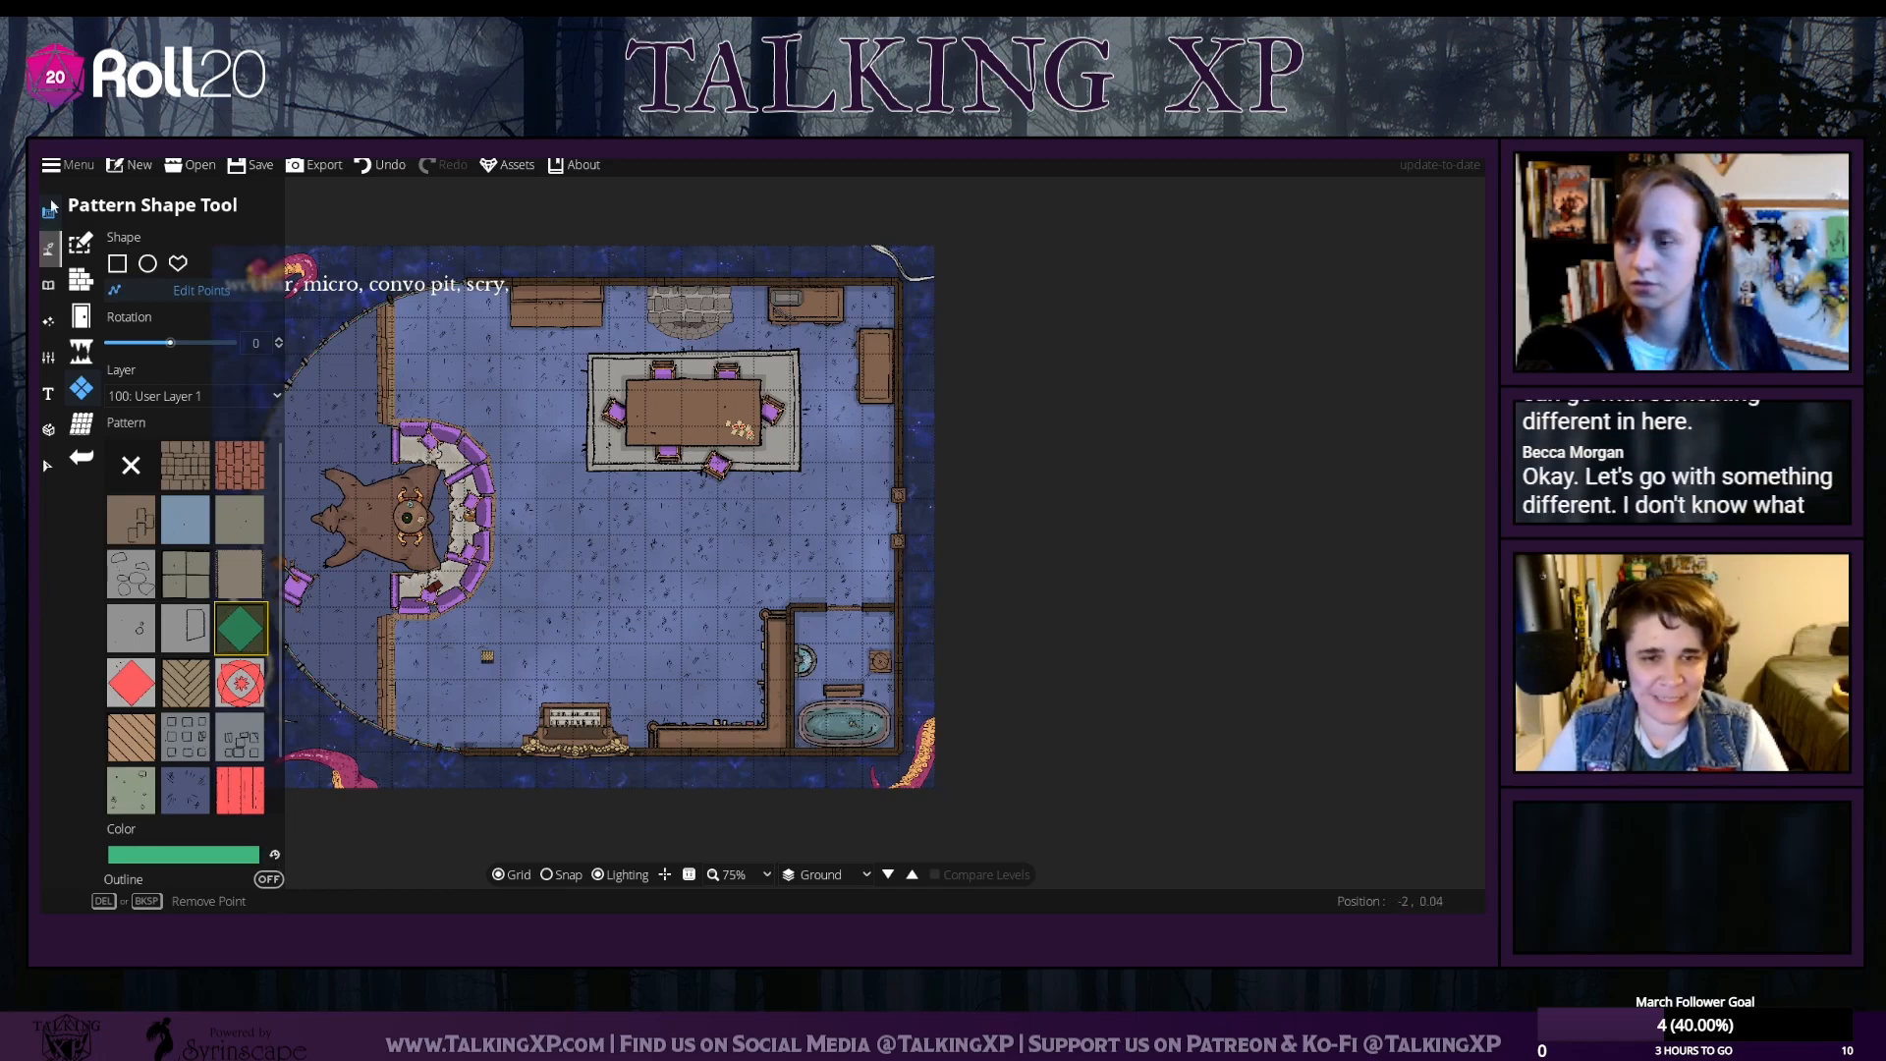
left_click(119, 263)
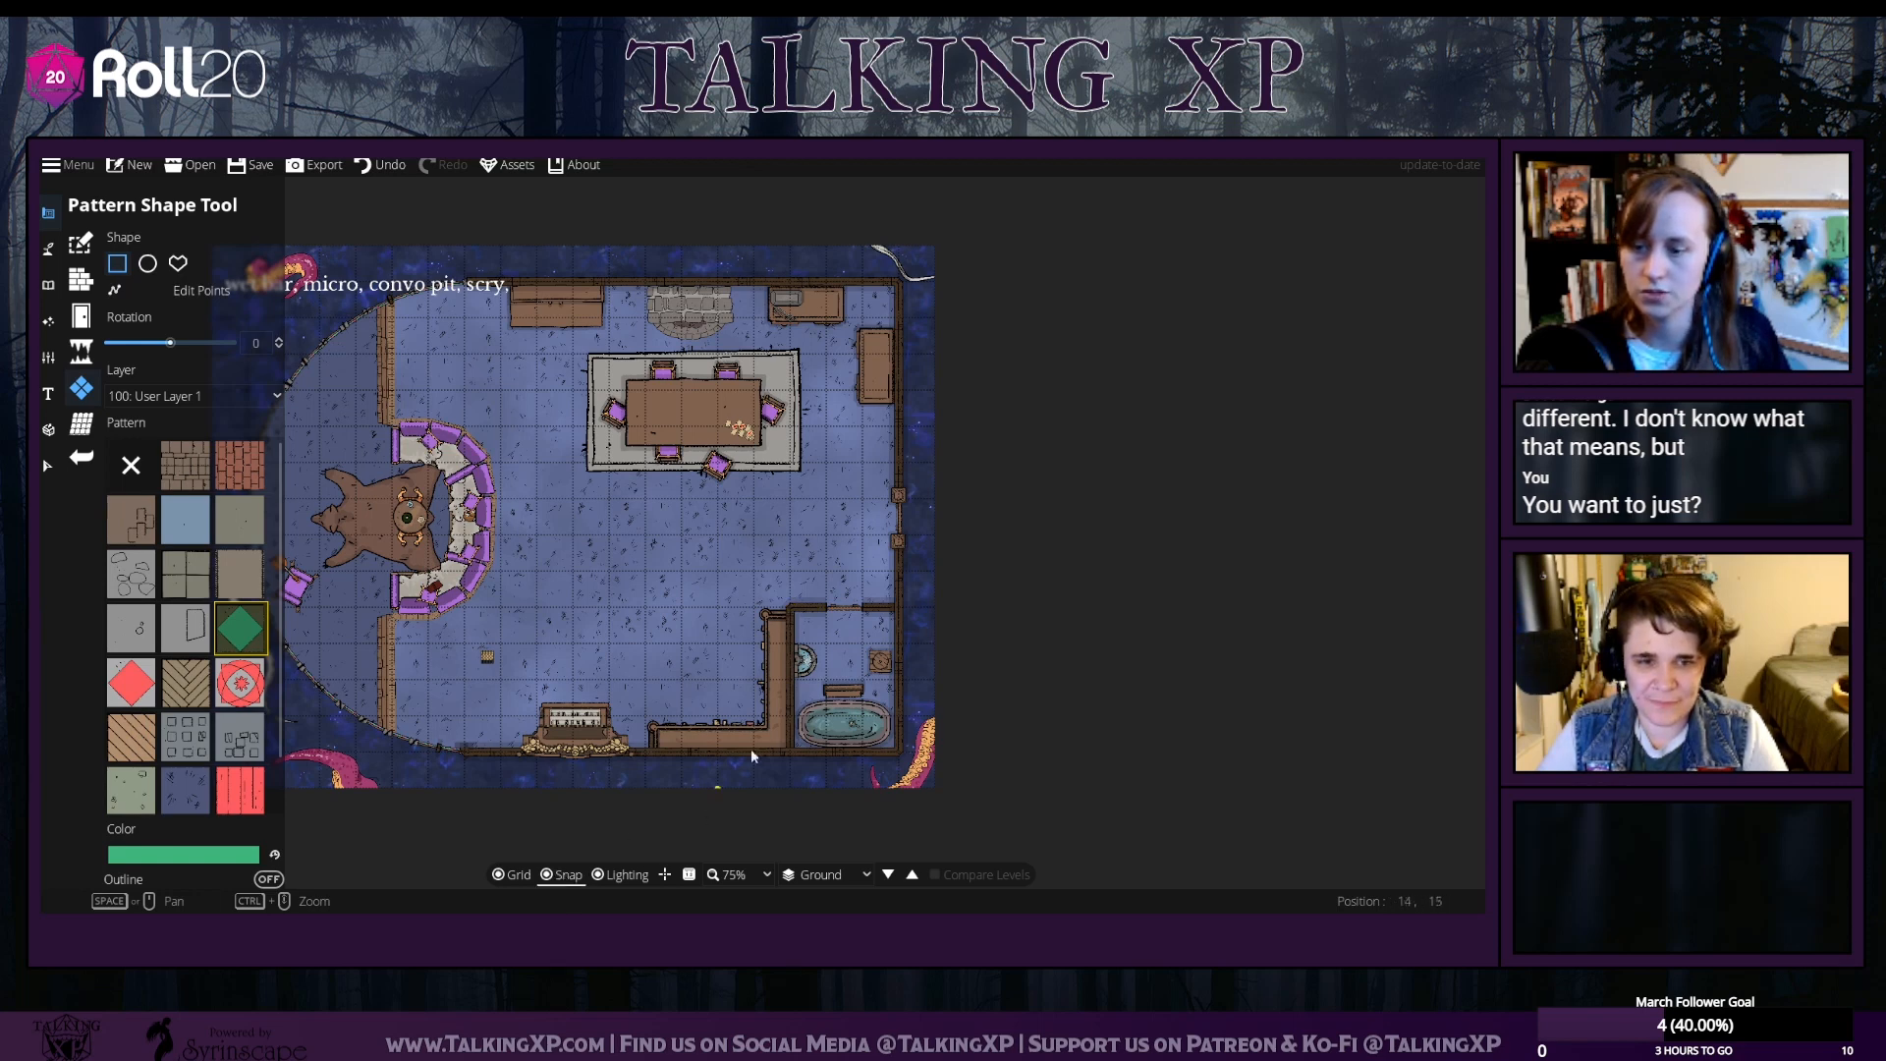
left_click_drag(789, 609, 895, 745)
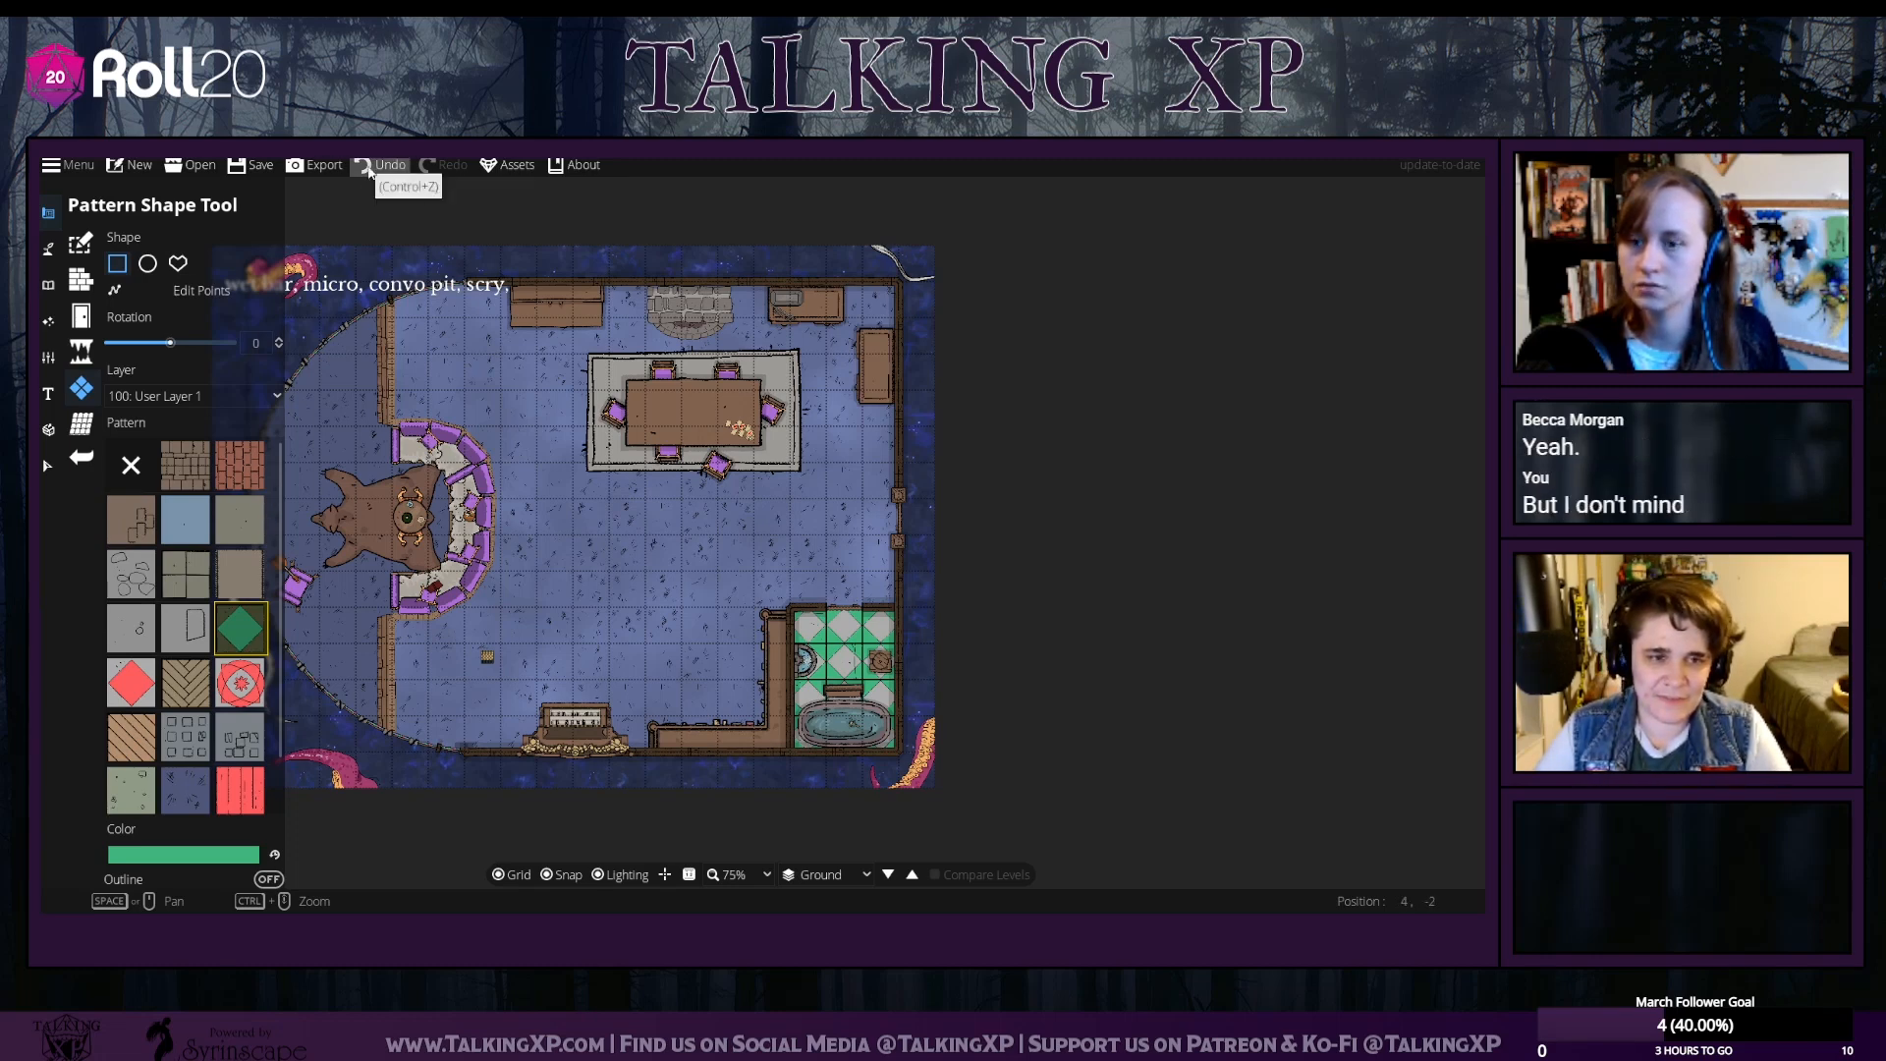
Set the diamond tile color to darker green 186c44 and replace the bathroom's tiled floor with a rectangle in that color
left_click(130, 683)
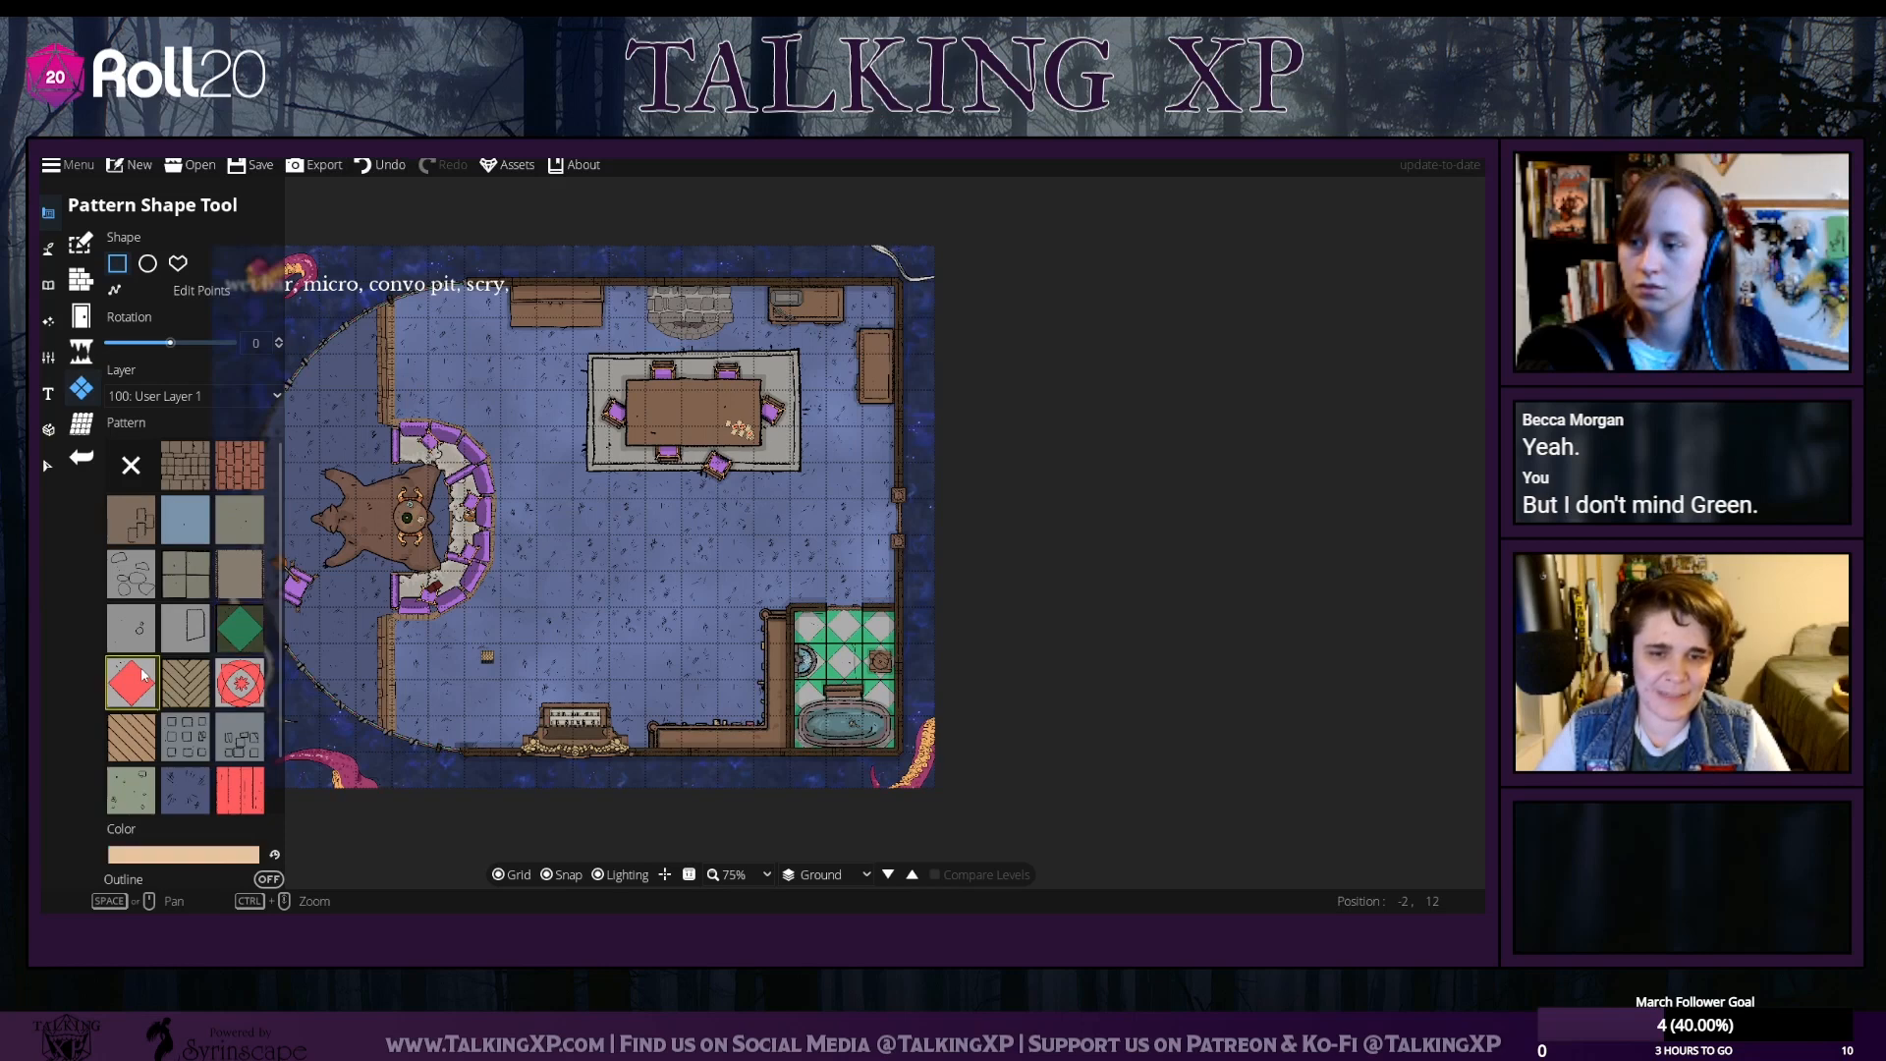
left_click(238, 648)
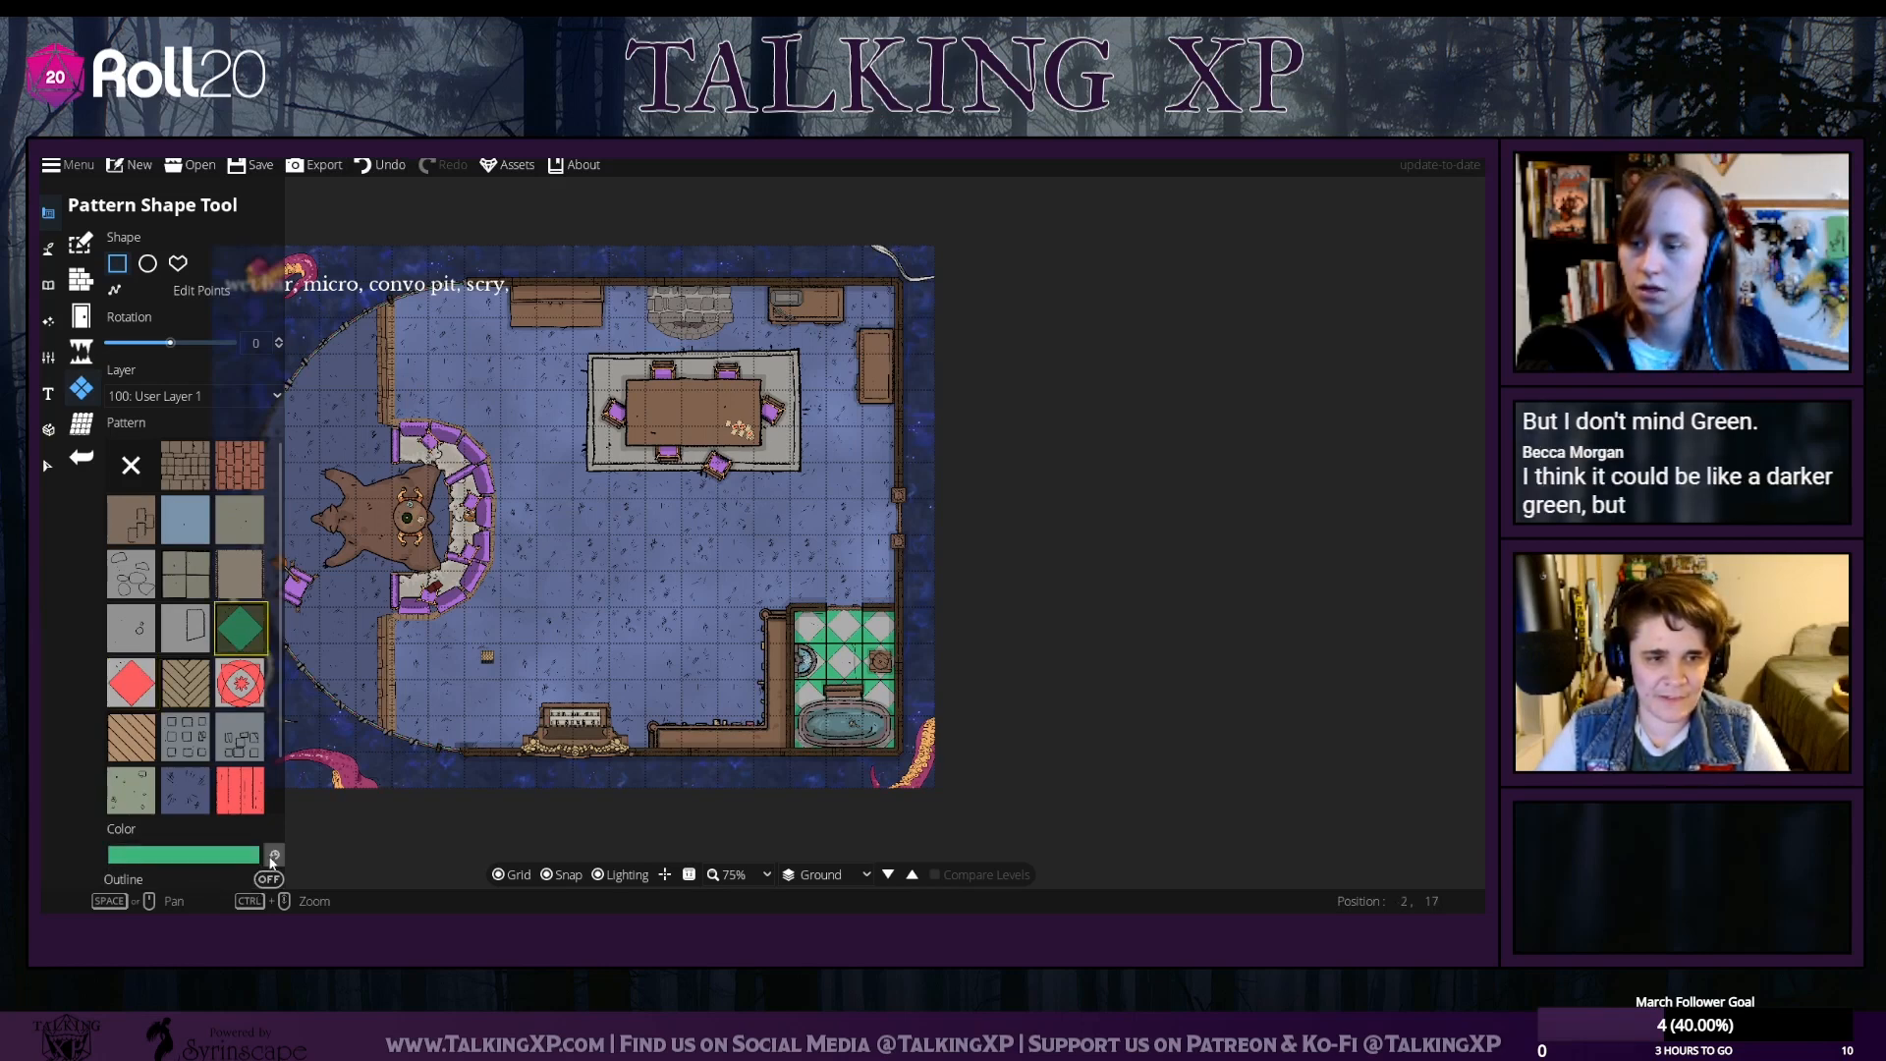
left_click(253, 861)
left_click_drag(175, 552, 193, 593)
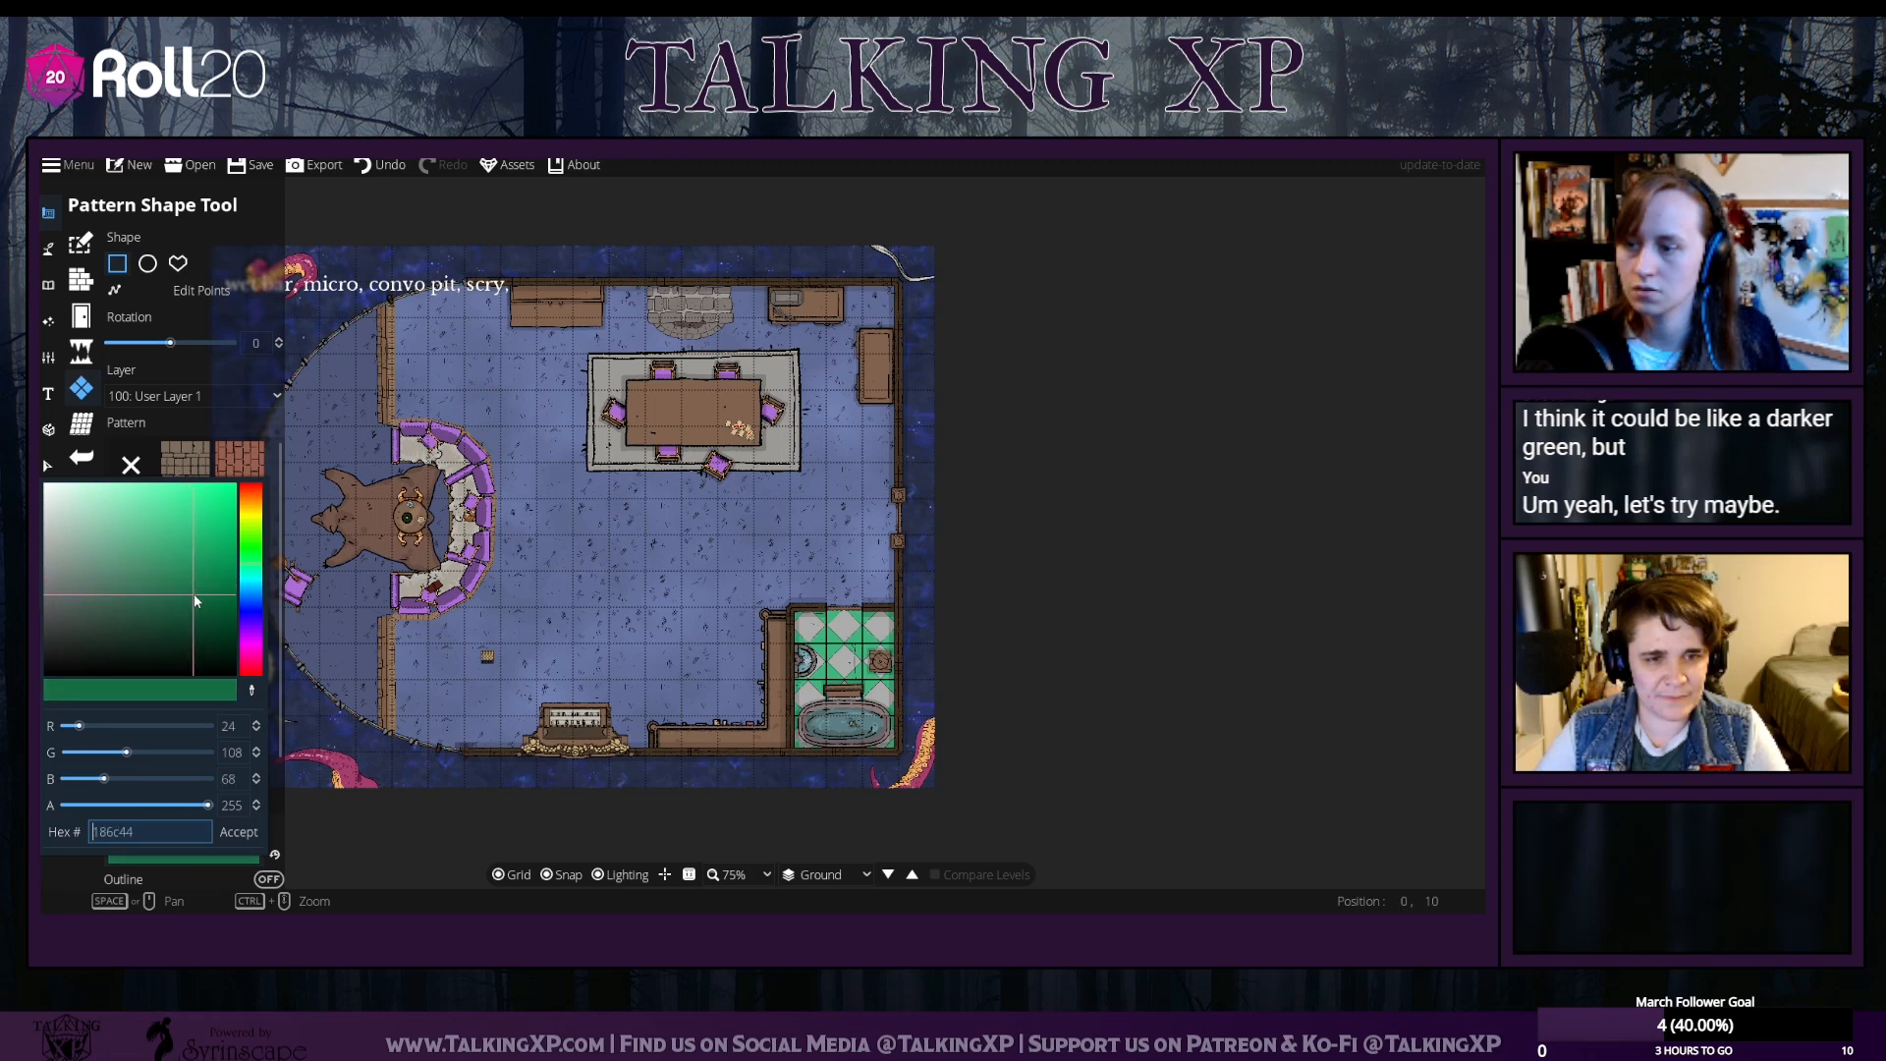
left_click(239, 832)
key("ctrl+z")
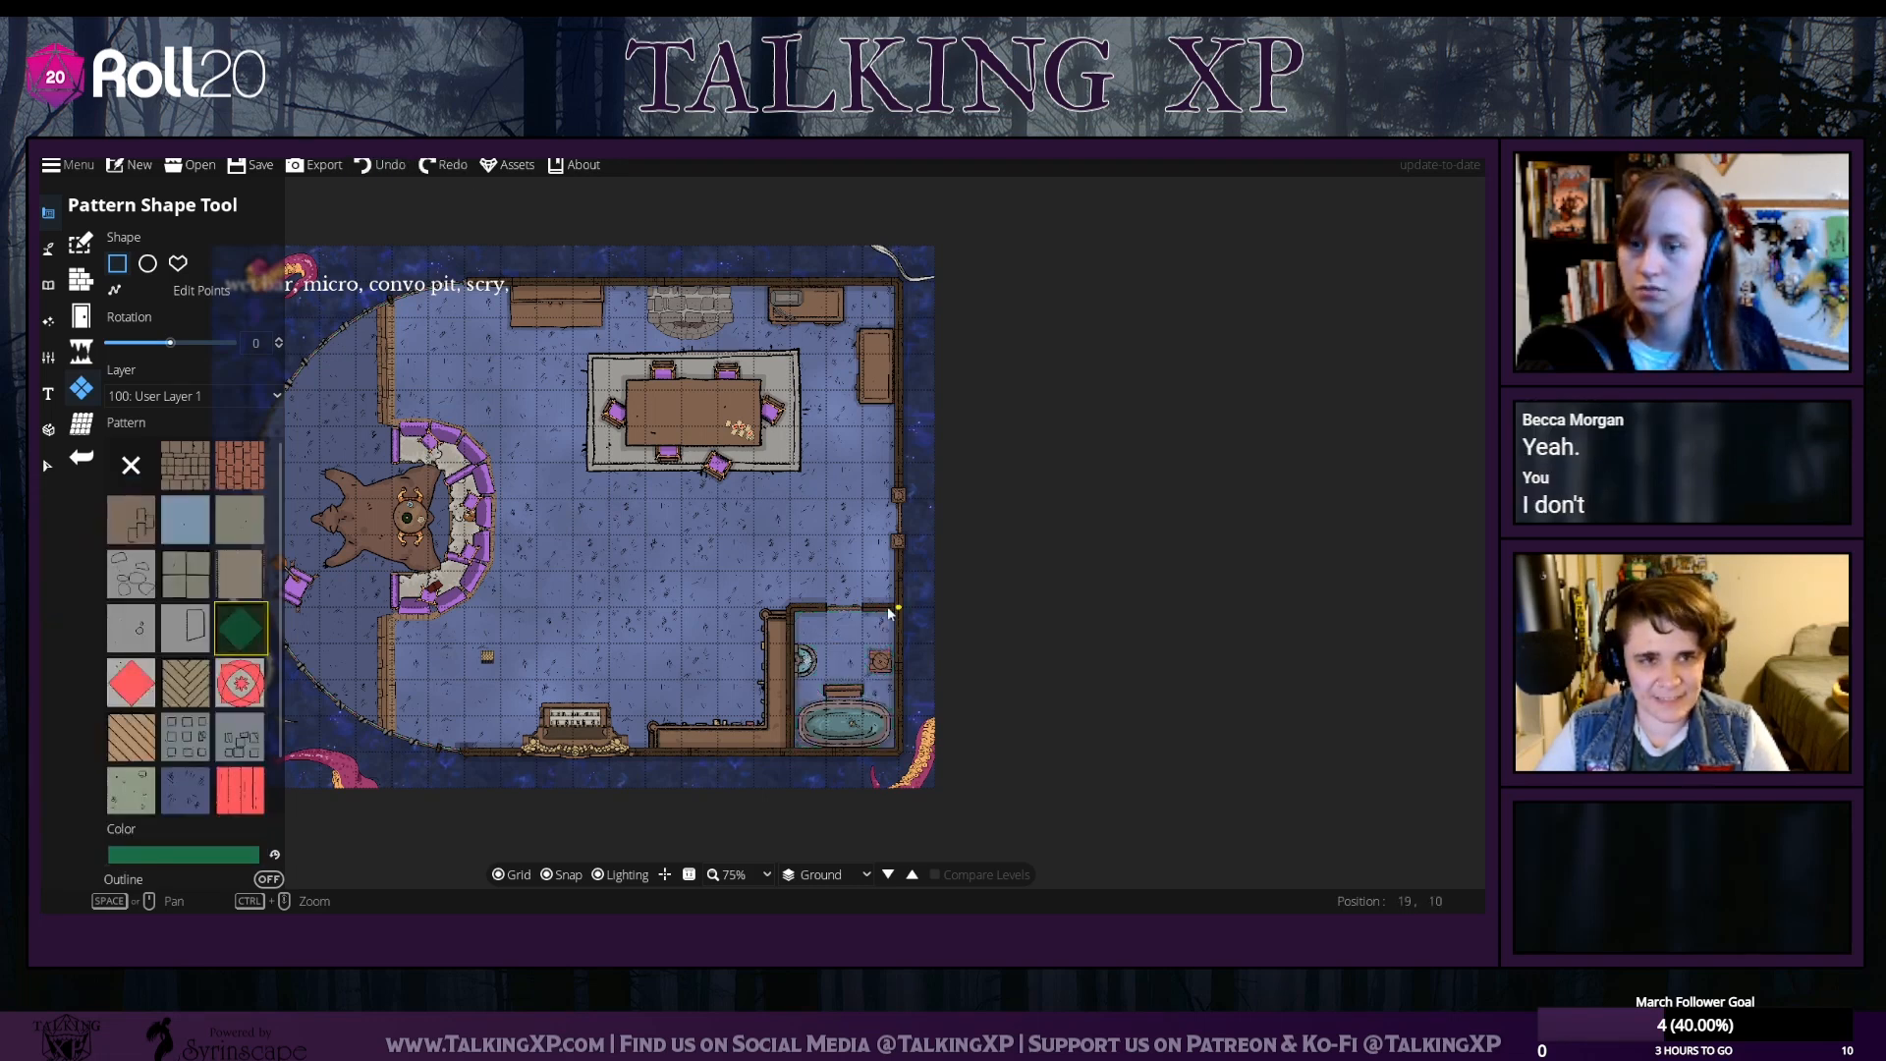
left_click_drag(794, 619, 899, 763)
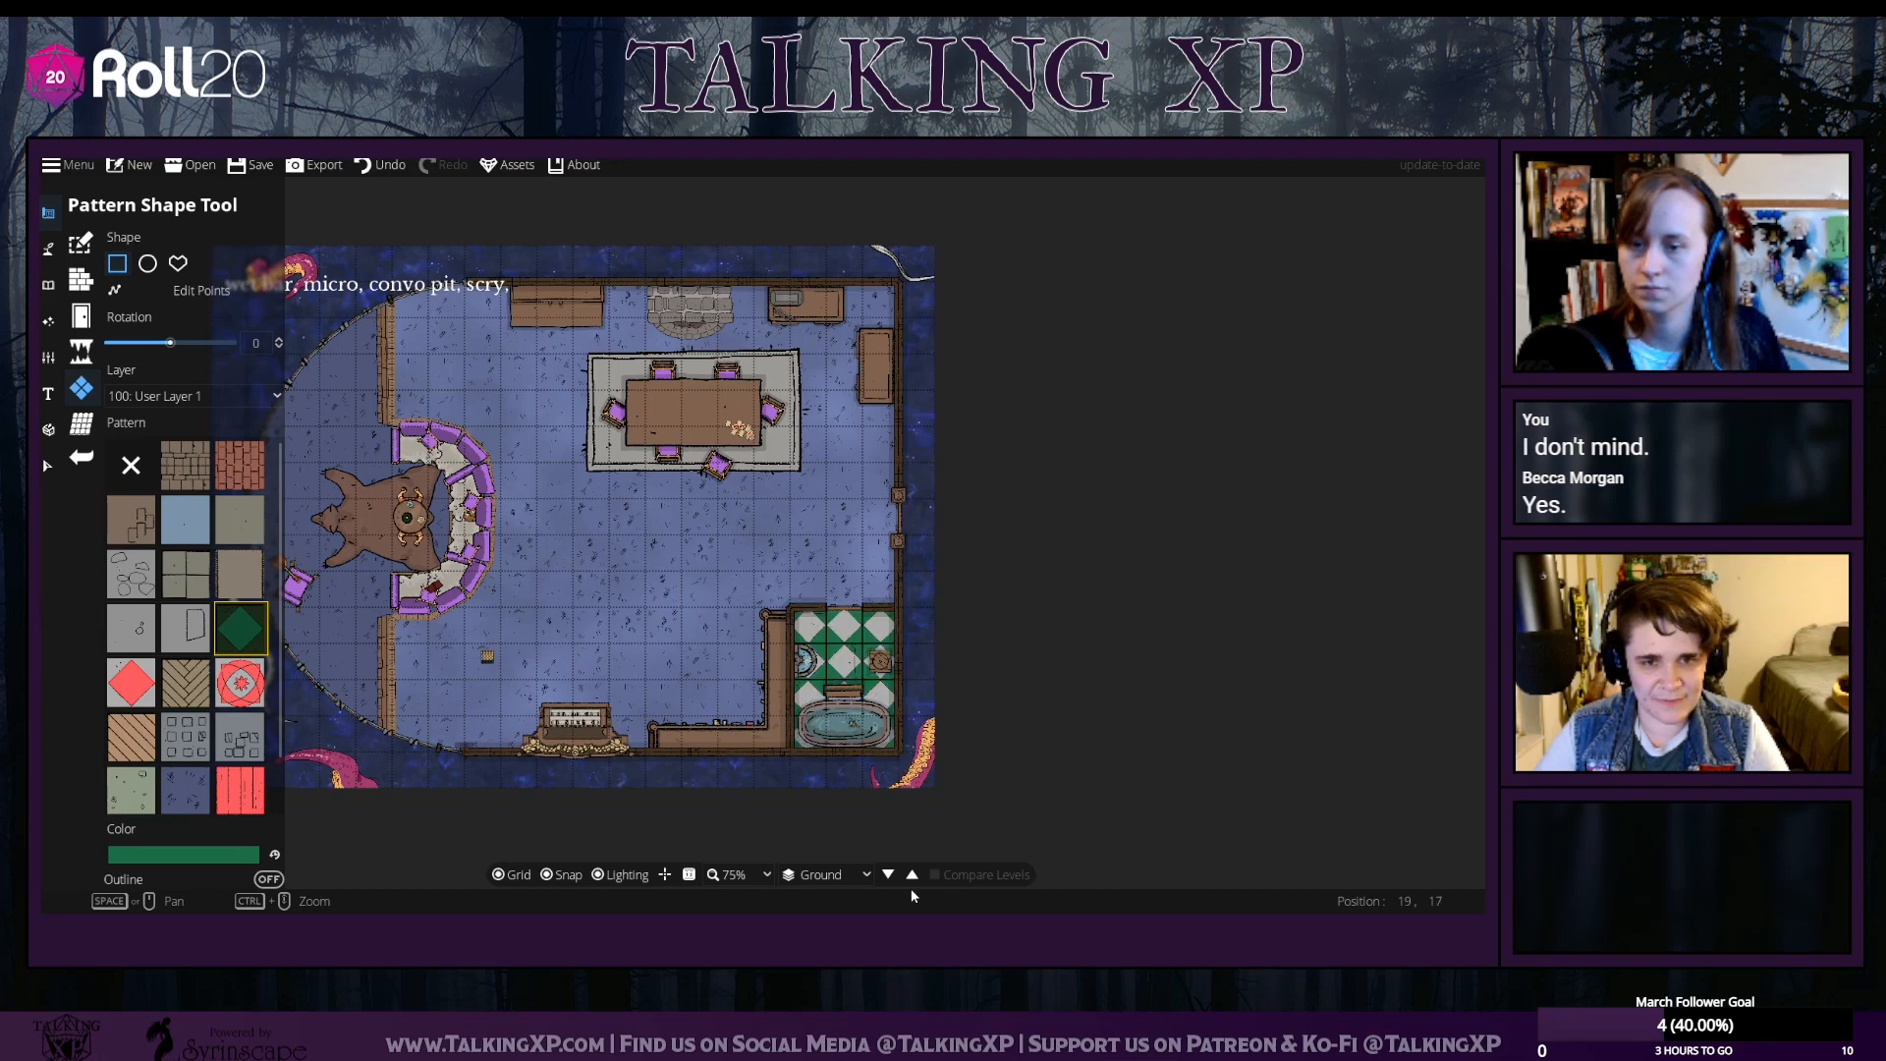
Undo the bathroom's dark green tiles and redraw the floor rectangle with the less saturated green 345b48
left_click(366, 165)
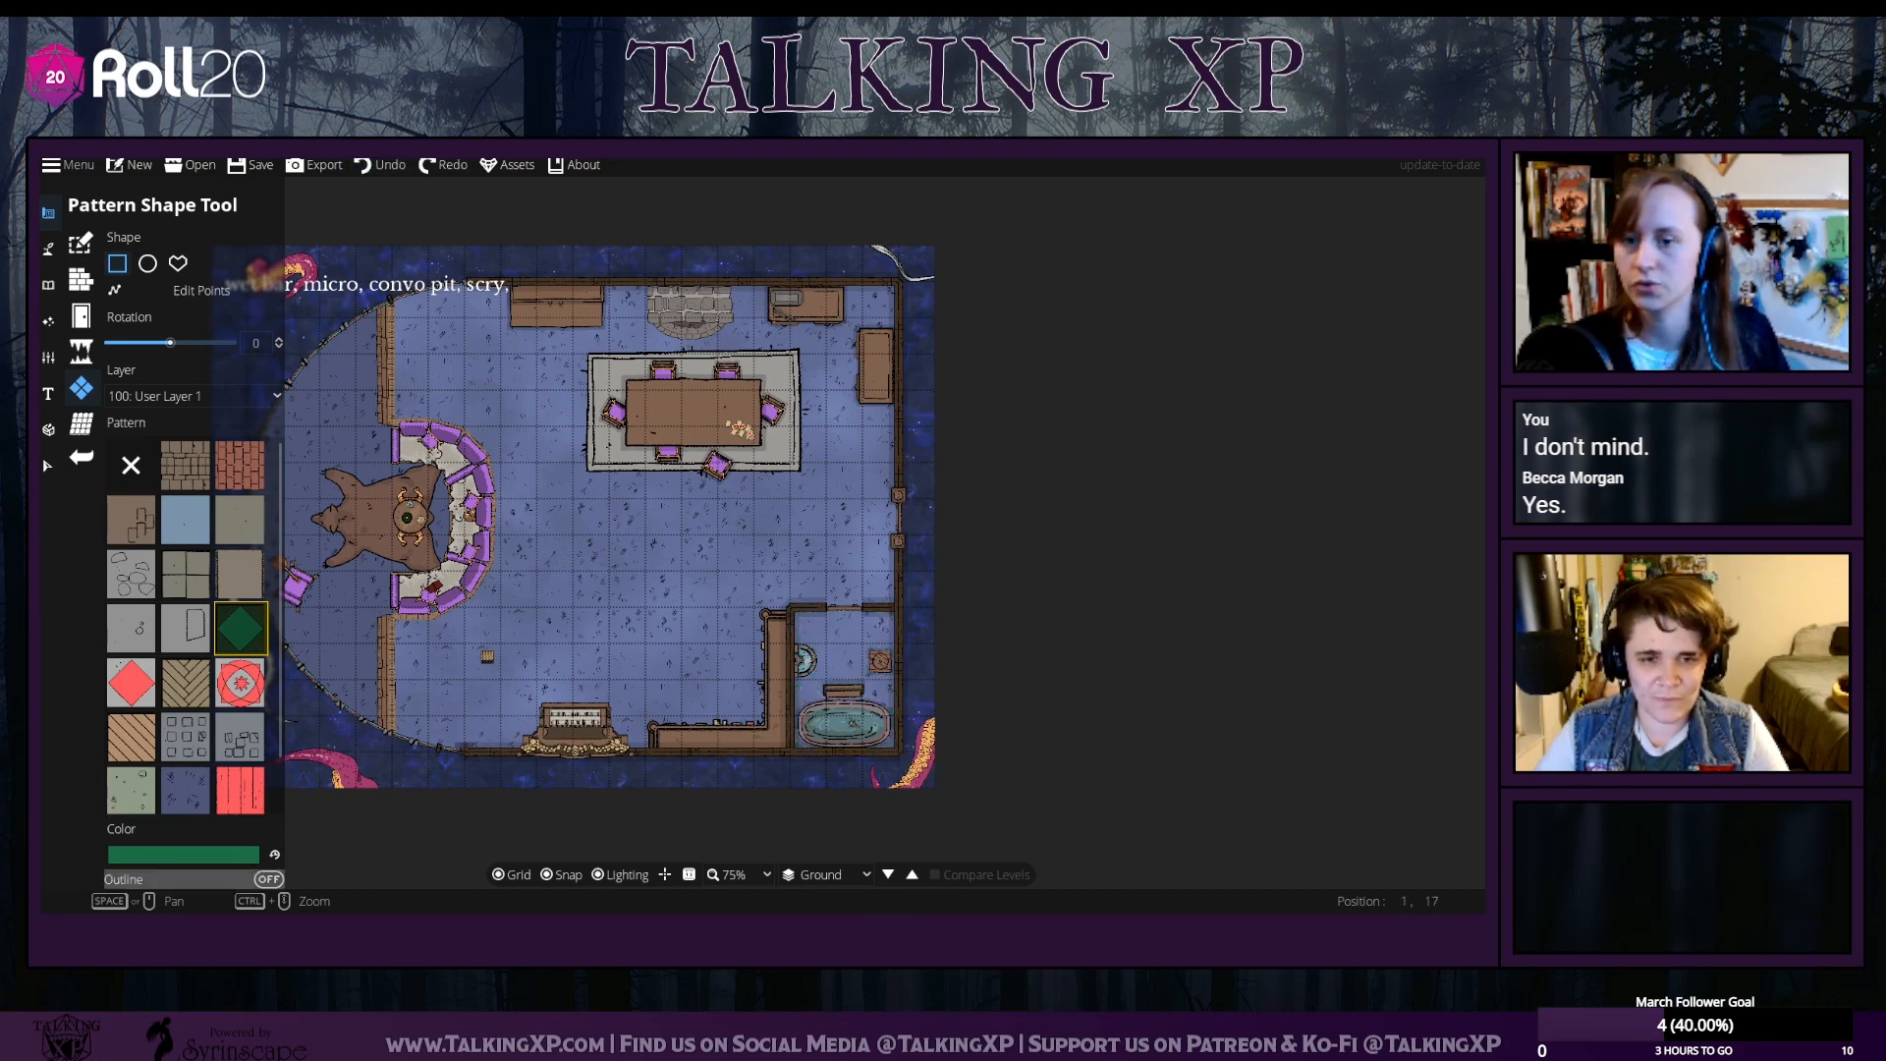
left_click(263, 856)
left_click_drag(200, 594, 126, 610)
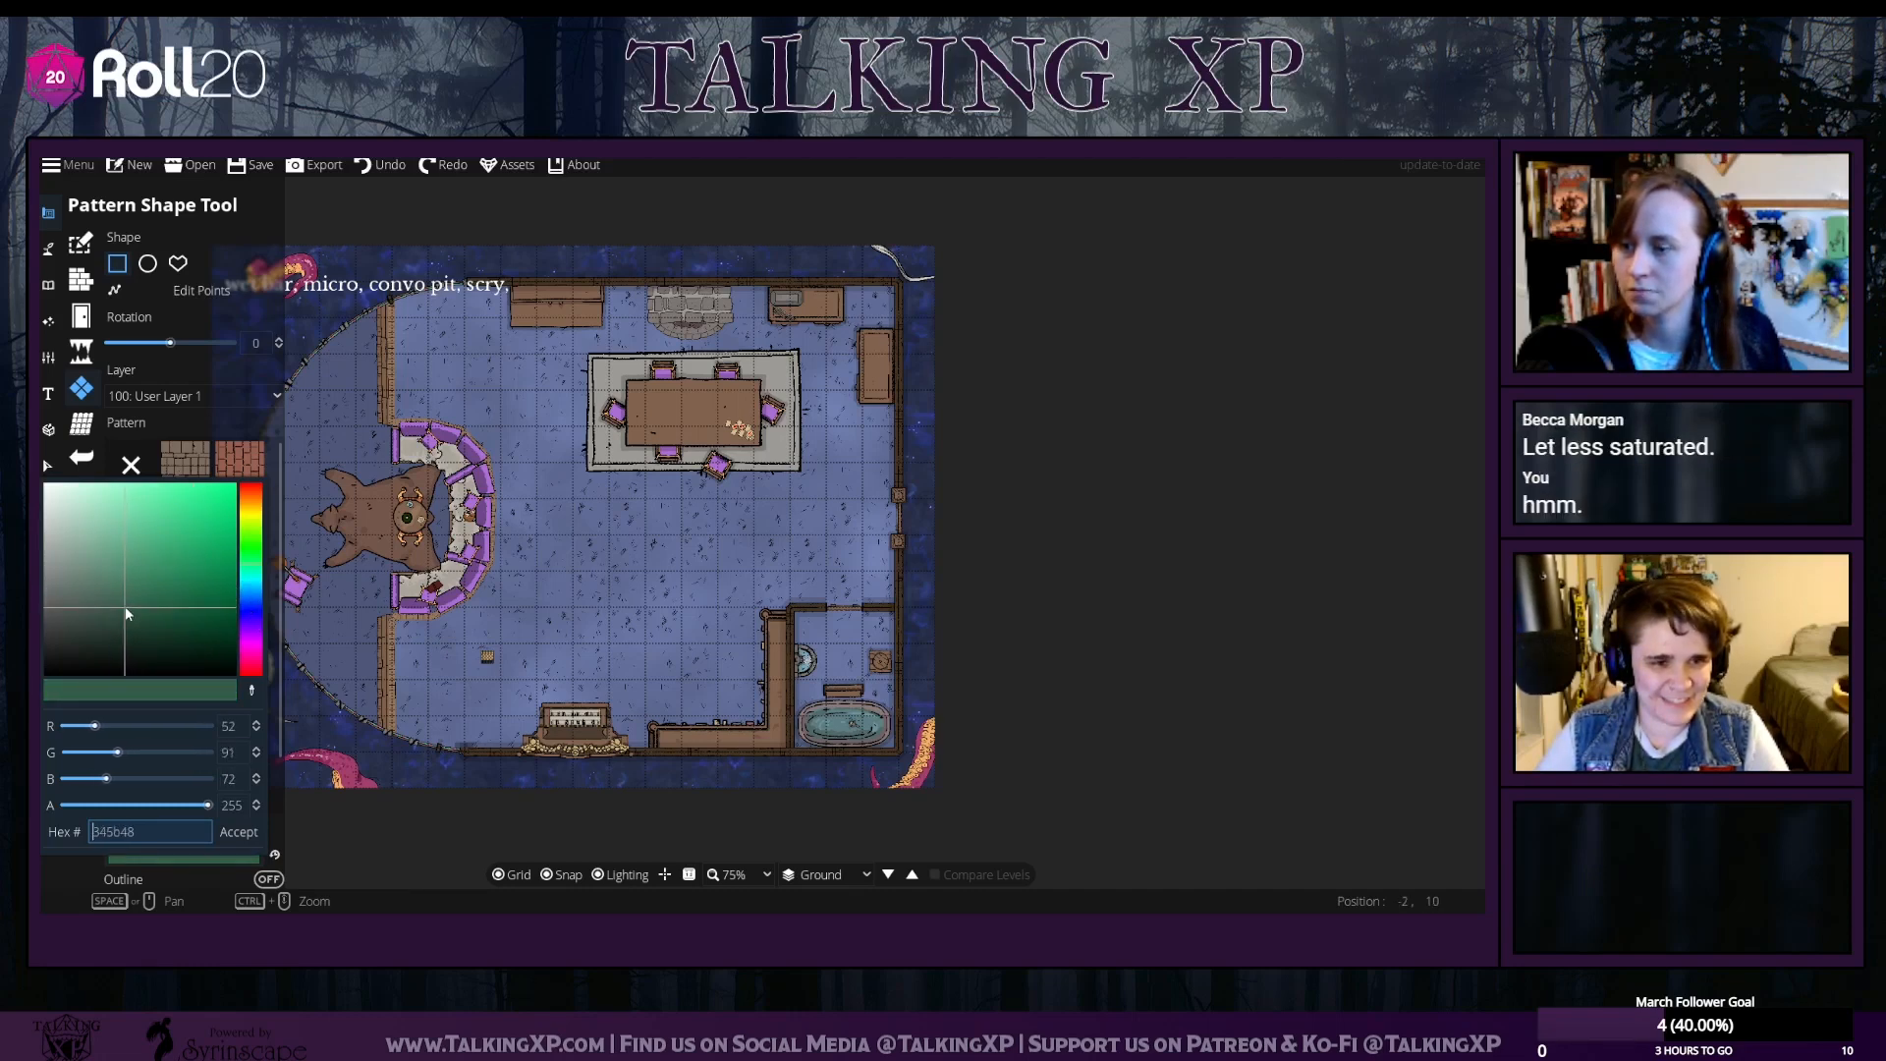
left_click(245, 832)
left_click_drag(795, 610, 900, 758)
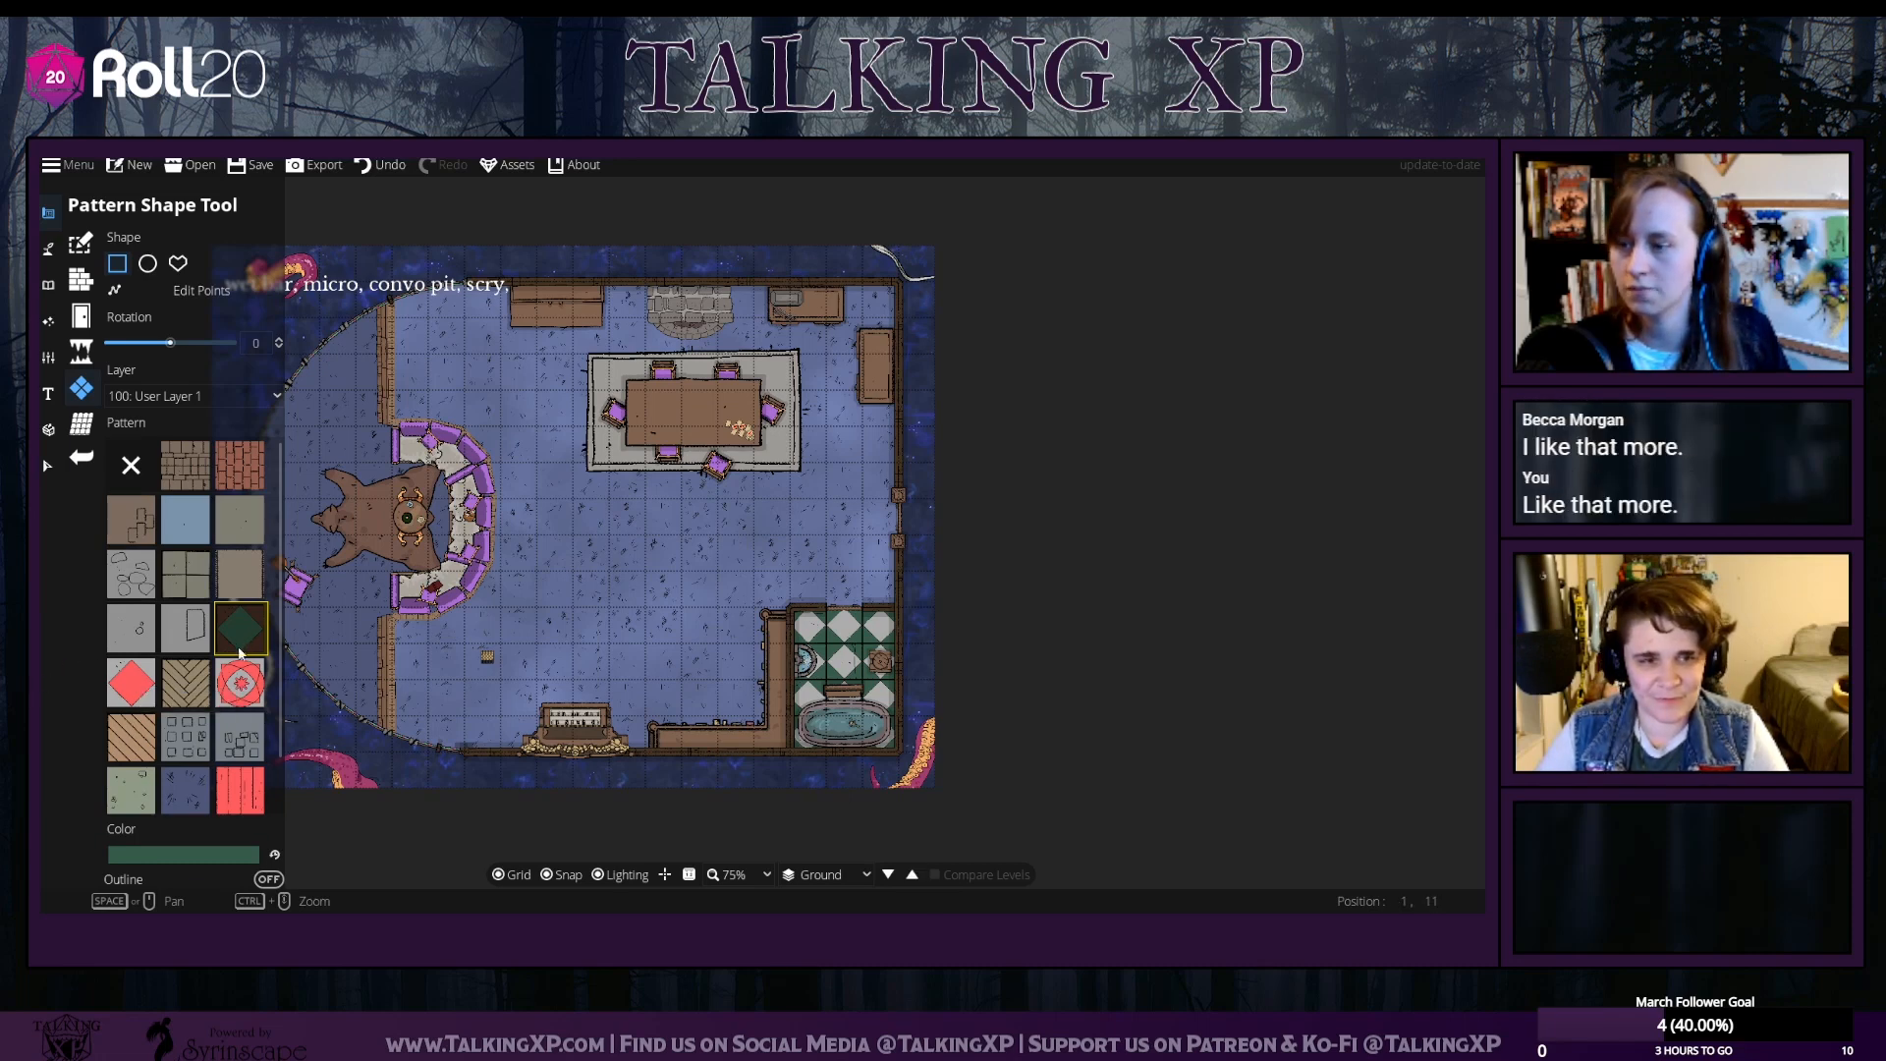
Copy the hex code 345b48 from the diamond tile pattern's color
left_click(254, 847)
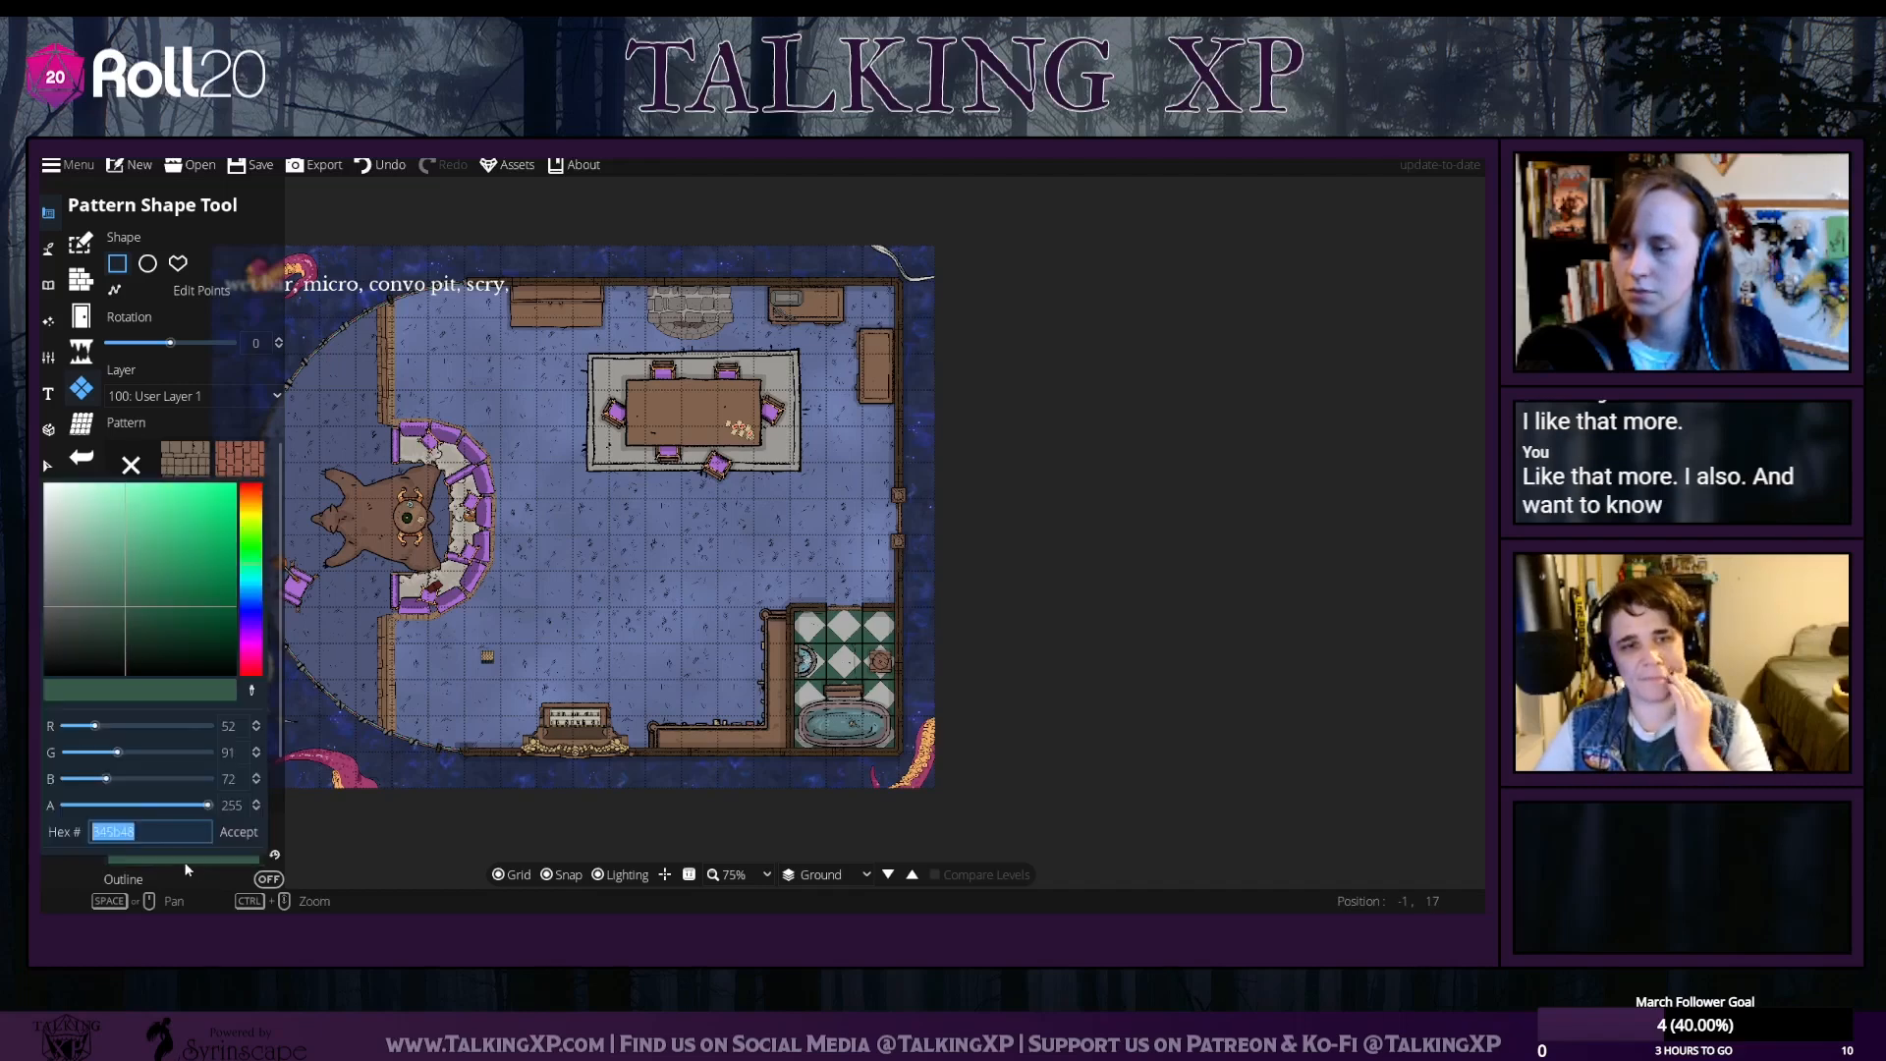
left_click(241, 833)
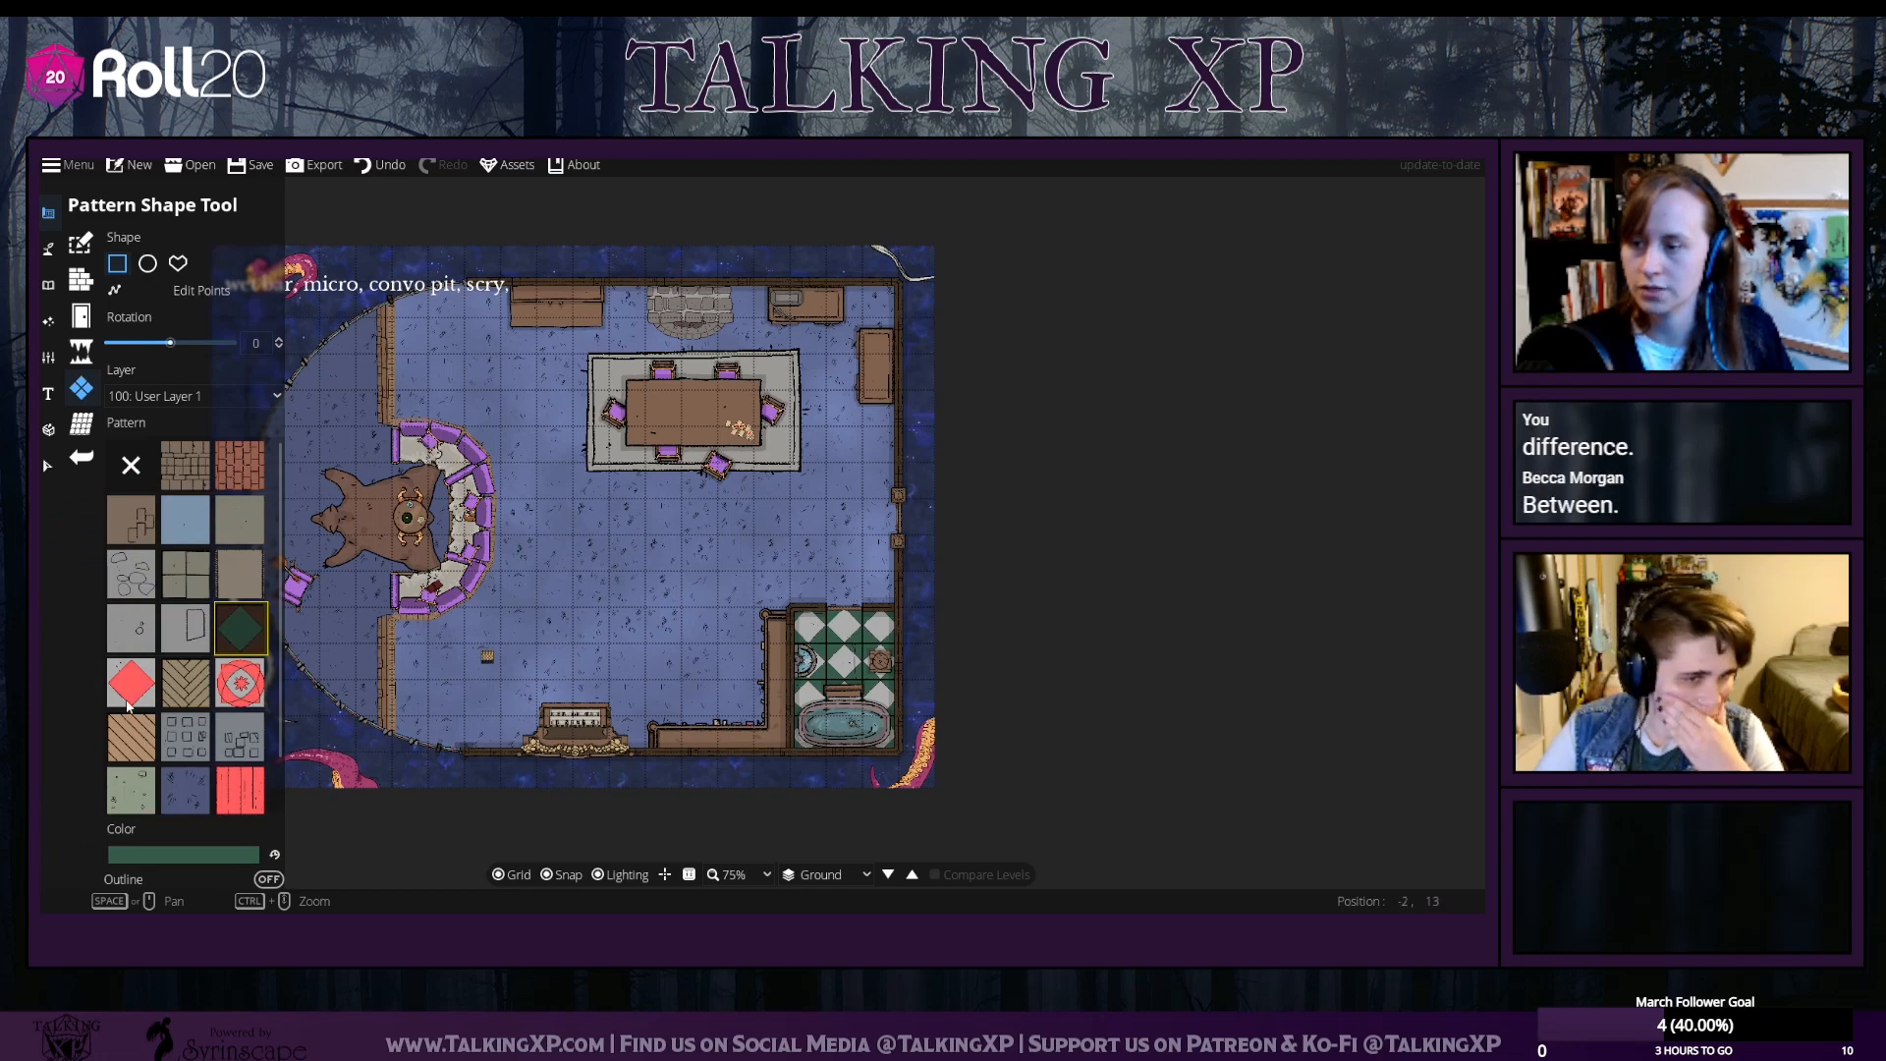
left_click(196, 858)
right_click(86, 833)
key("ctrl+c")
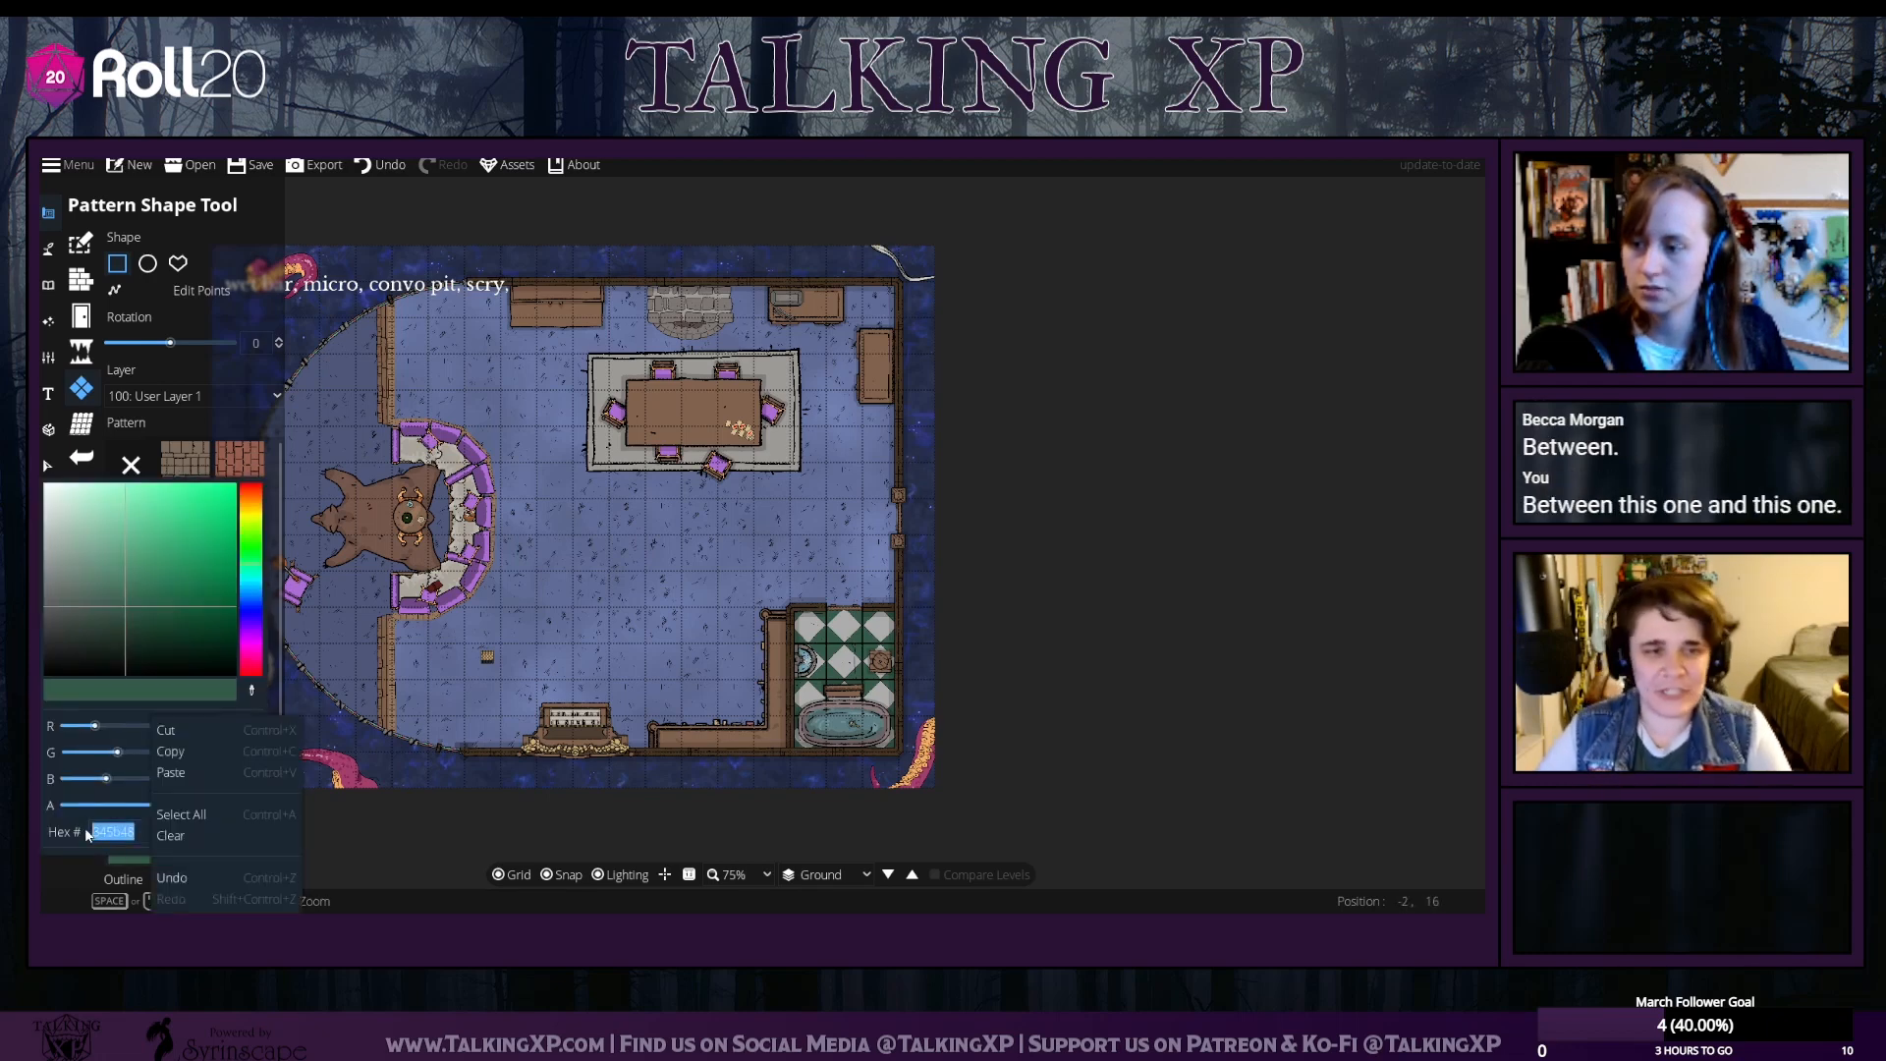
Set the color of the second, inverted diamond tile pattern to the copied green 345b48
left_click(170, 755)
left_click(348, 675)
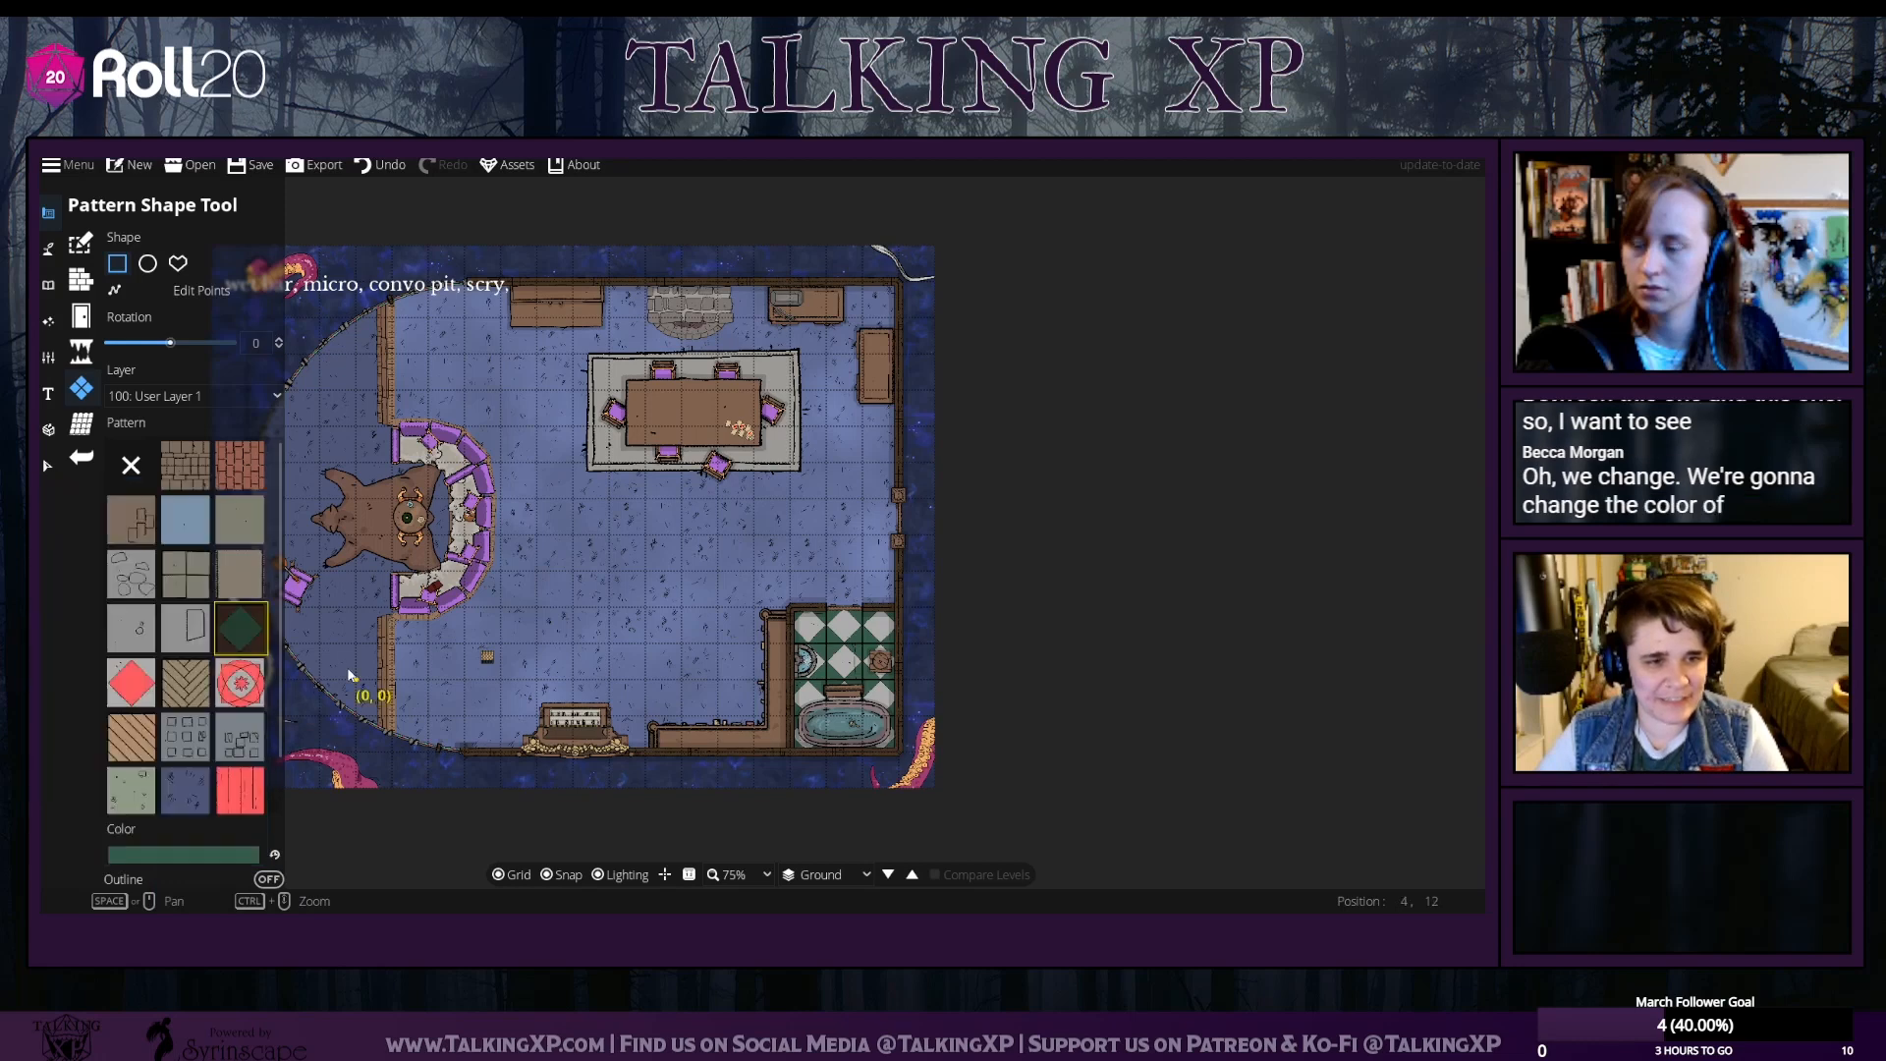
left_click(154, 691)
left_click(183, 854)
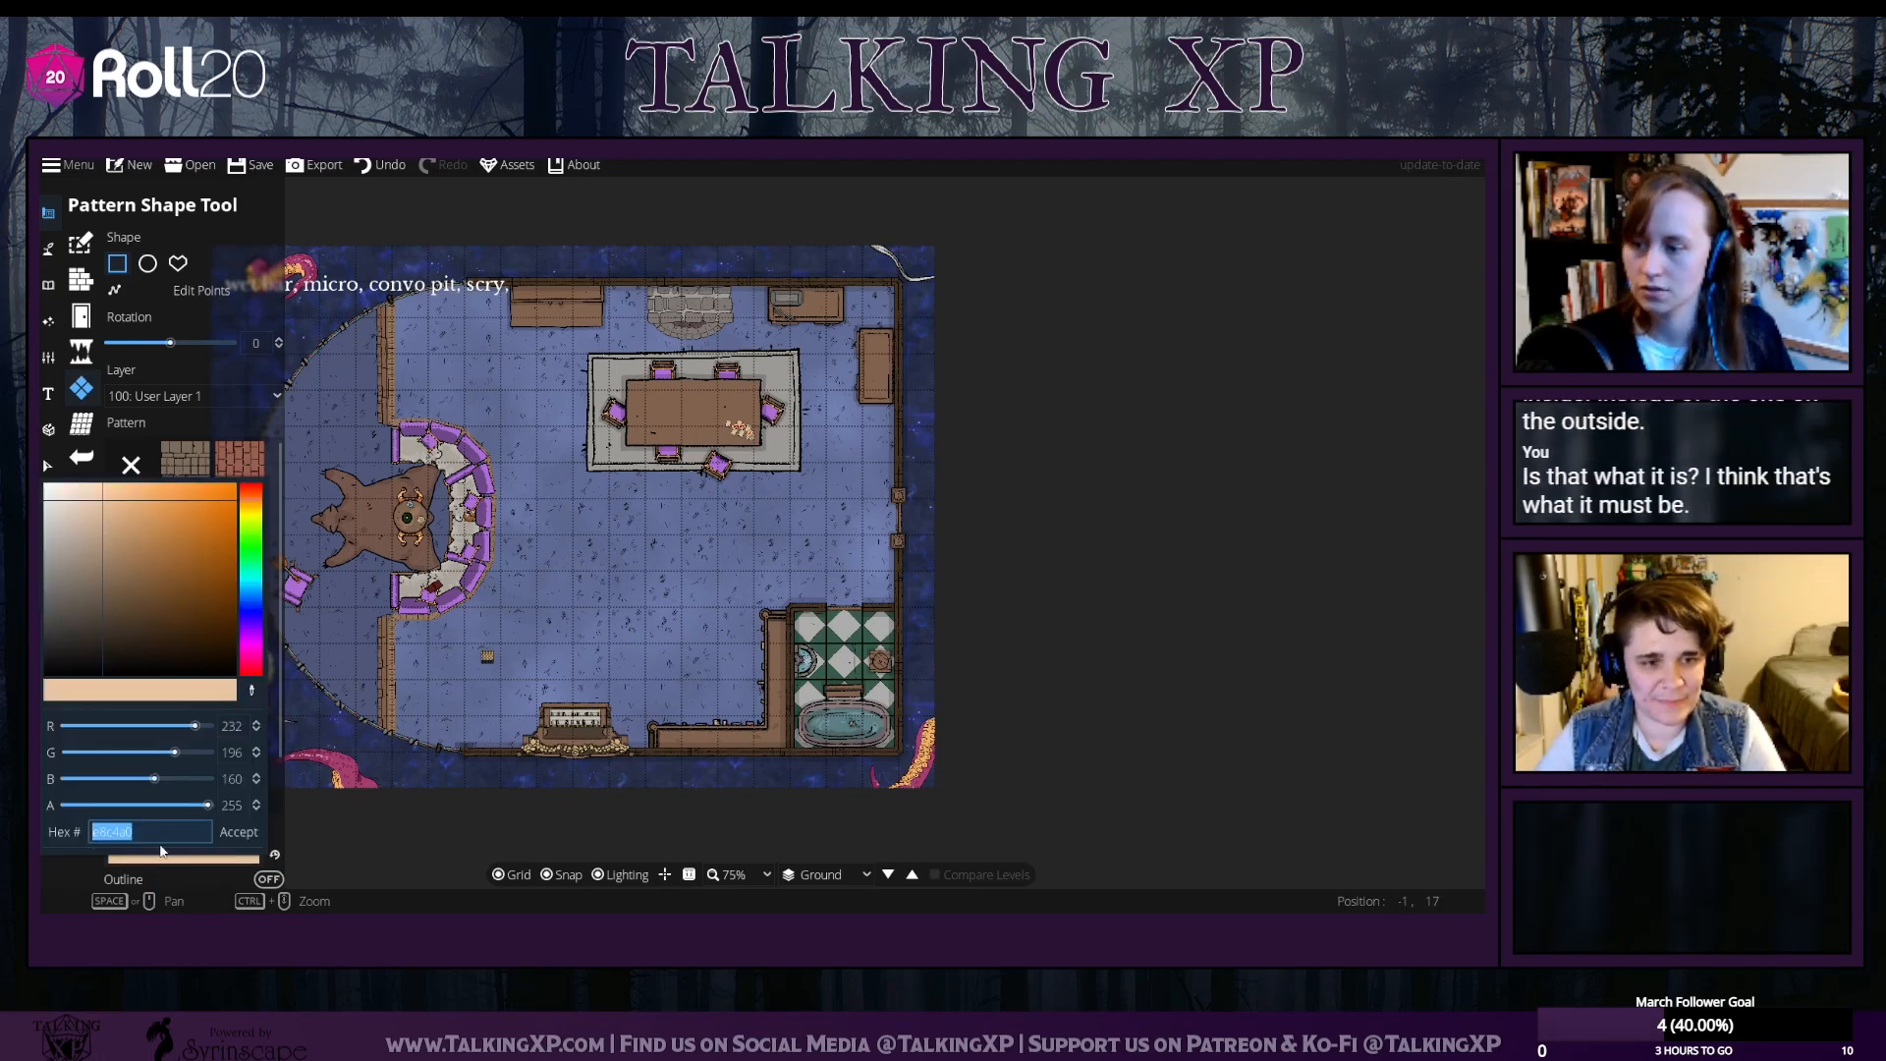
right_click(125, 833)
left_click(152, 773)
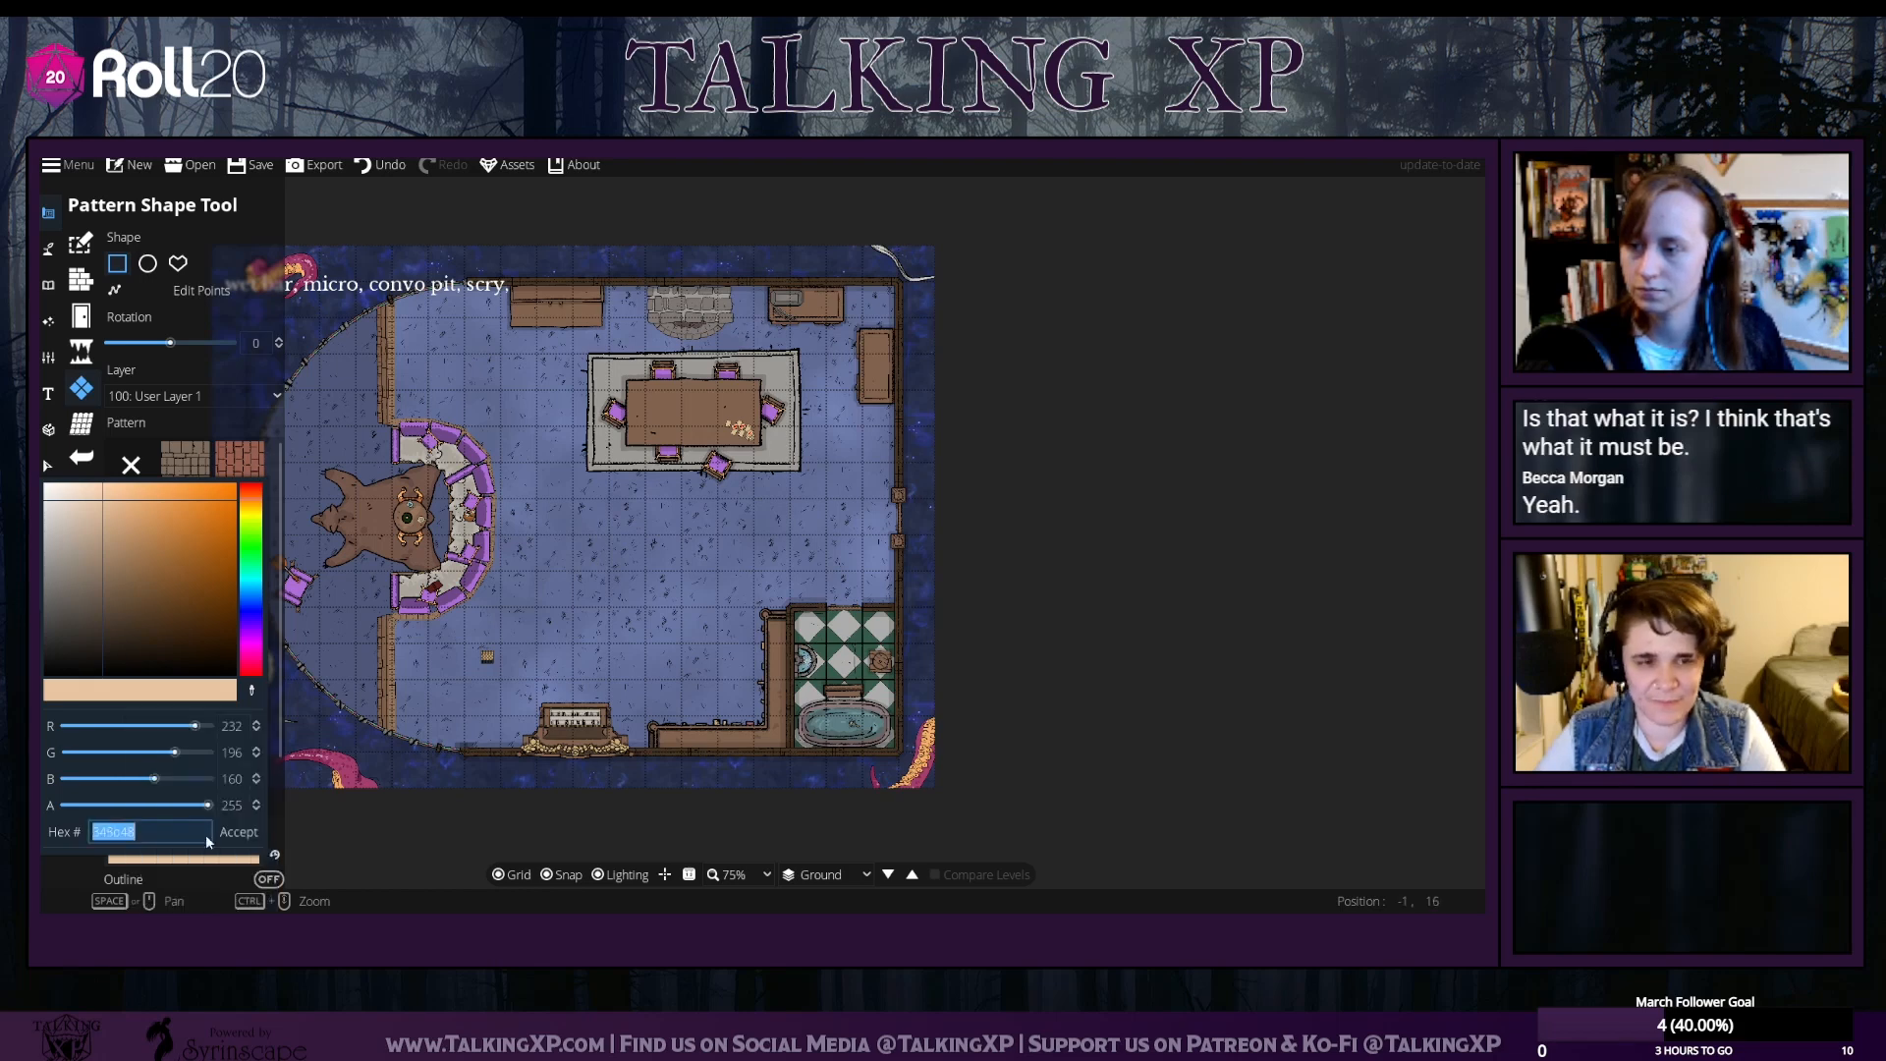
left_click(239, 835)
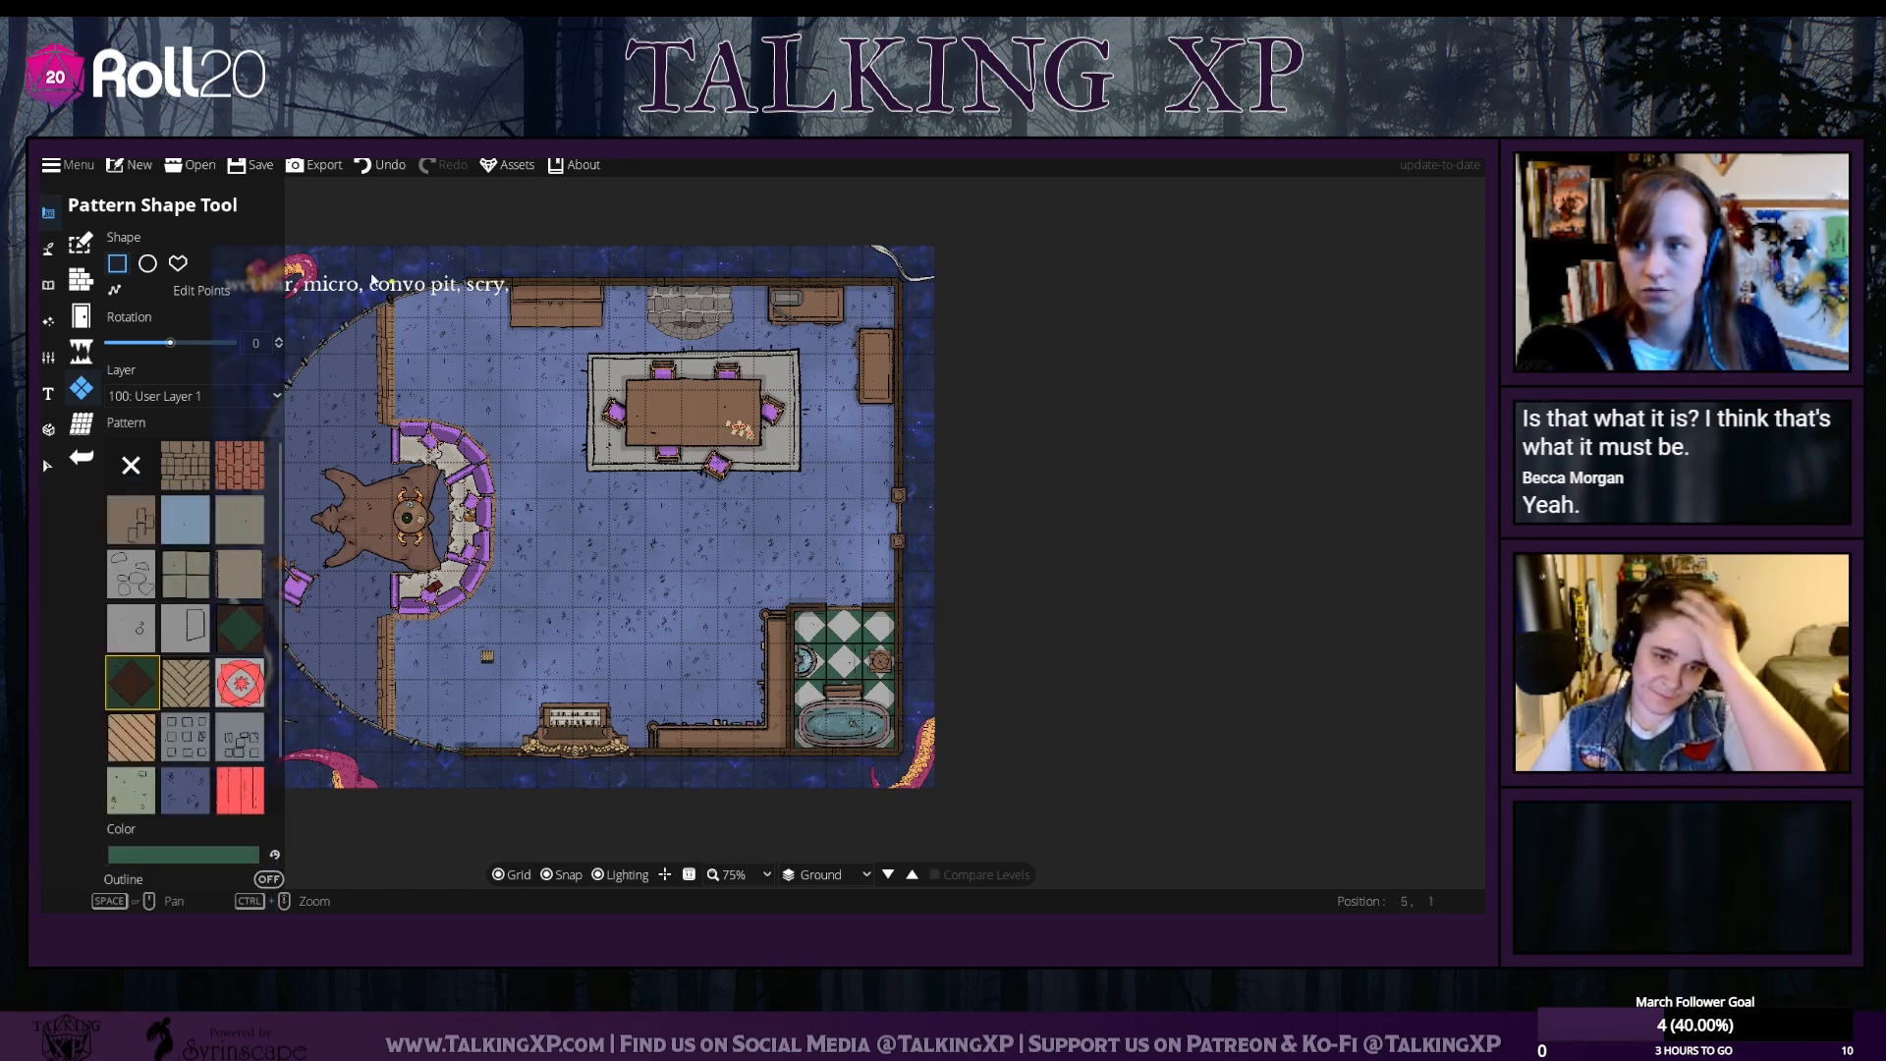
Try a rectangle of the inverted green diamond tiles over the whole bathroom floor and undo it
left_click(383, 166)
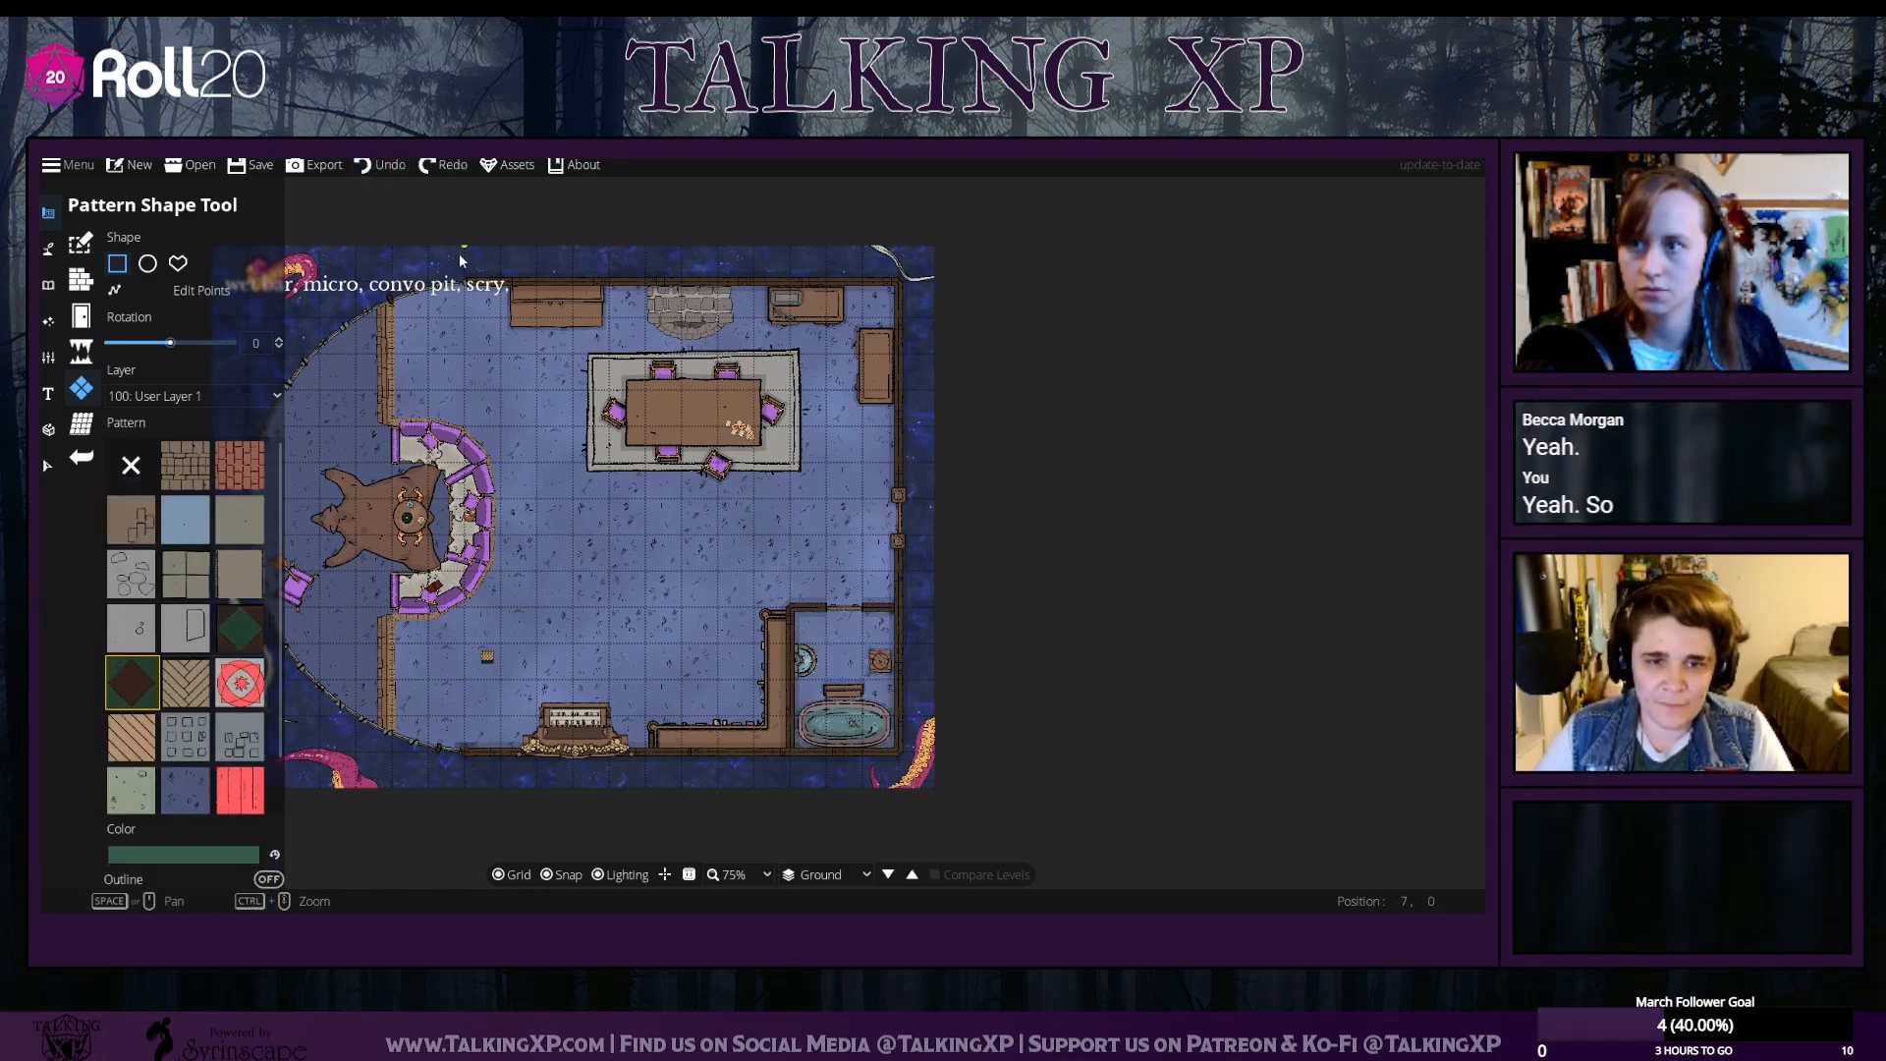
left_click(445, 167)
left_click_drag(795, 617, 898, 752)
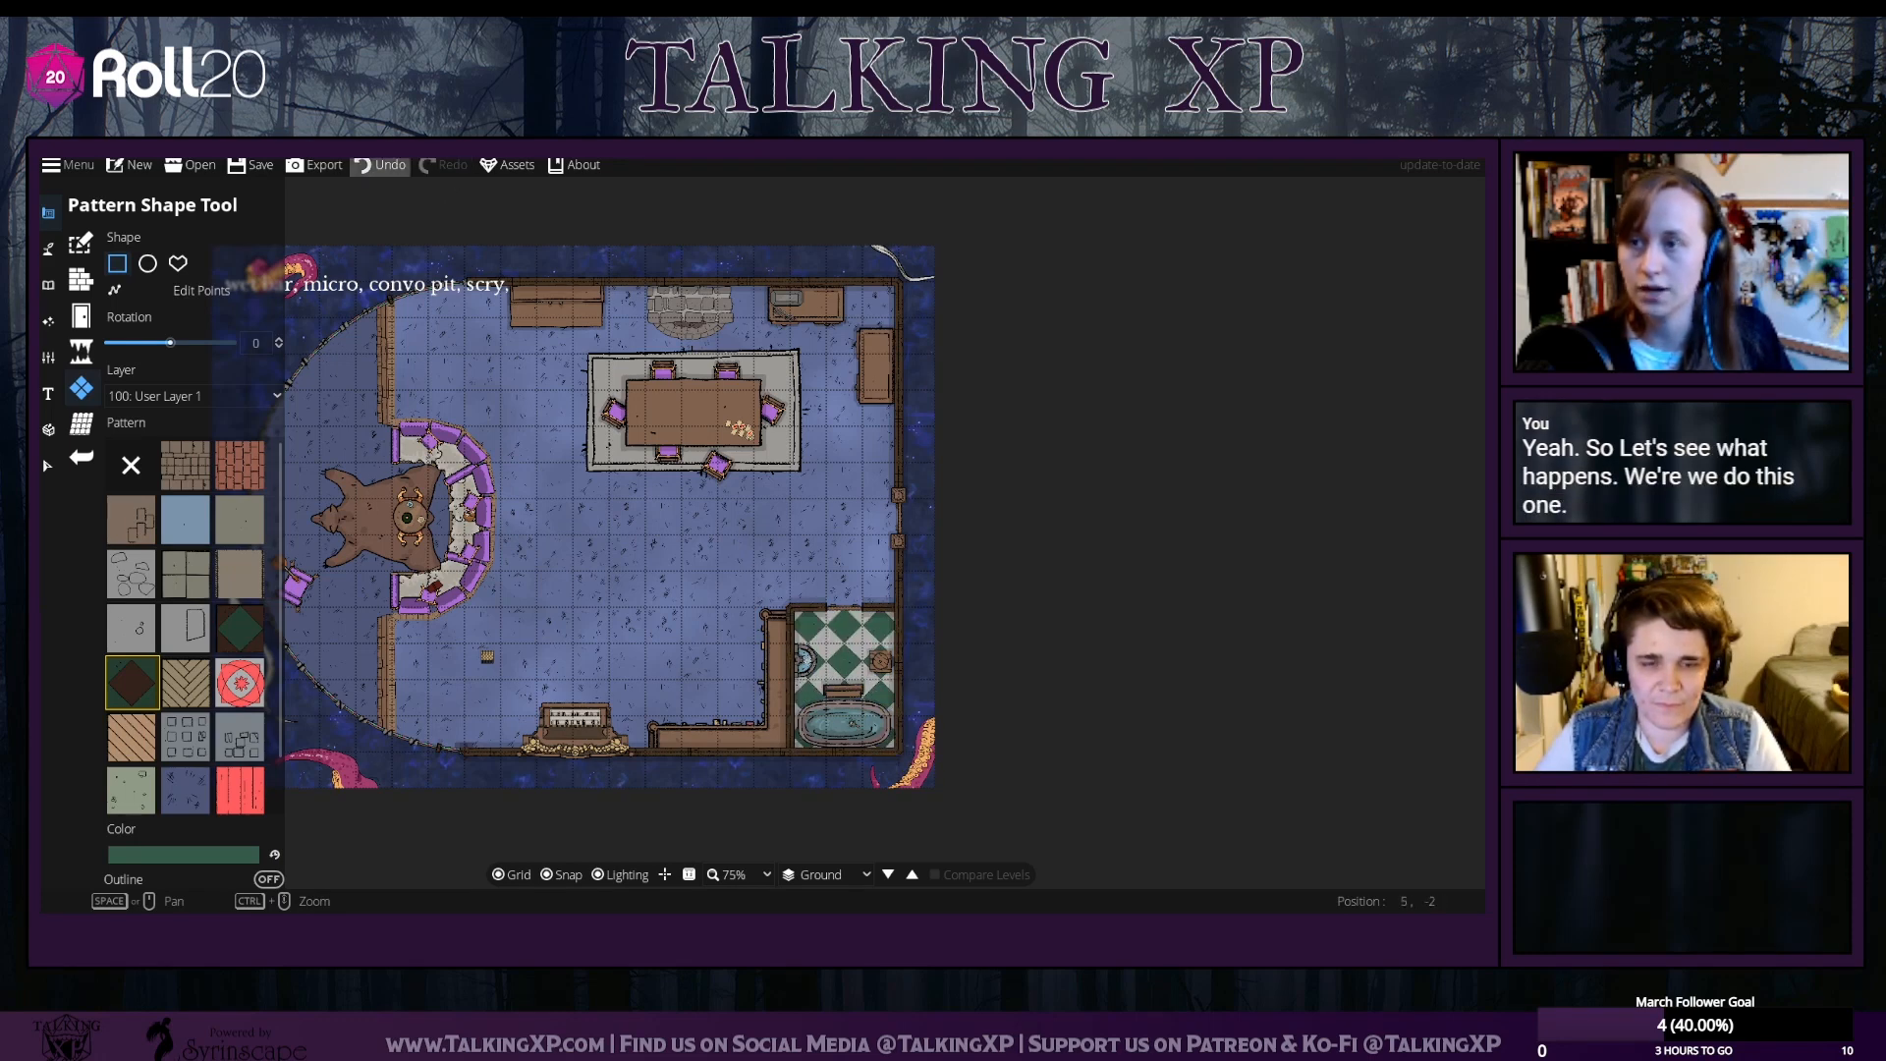
left_click(378, 165)
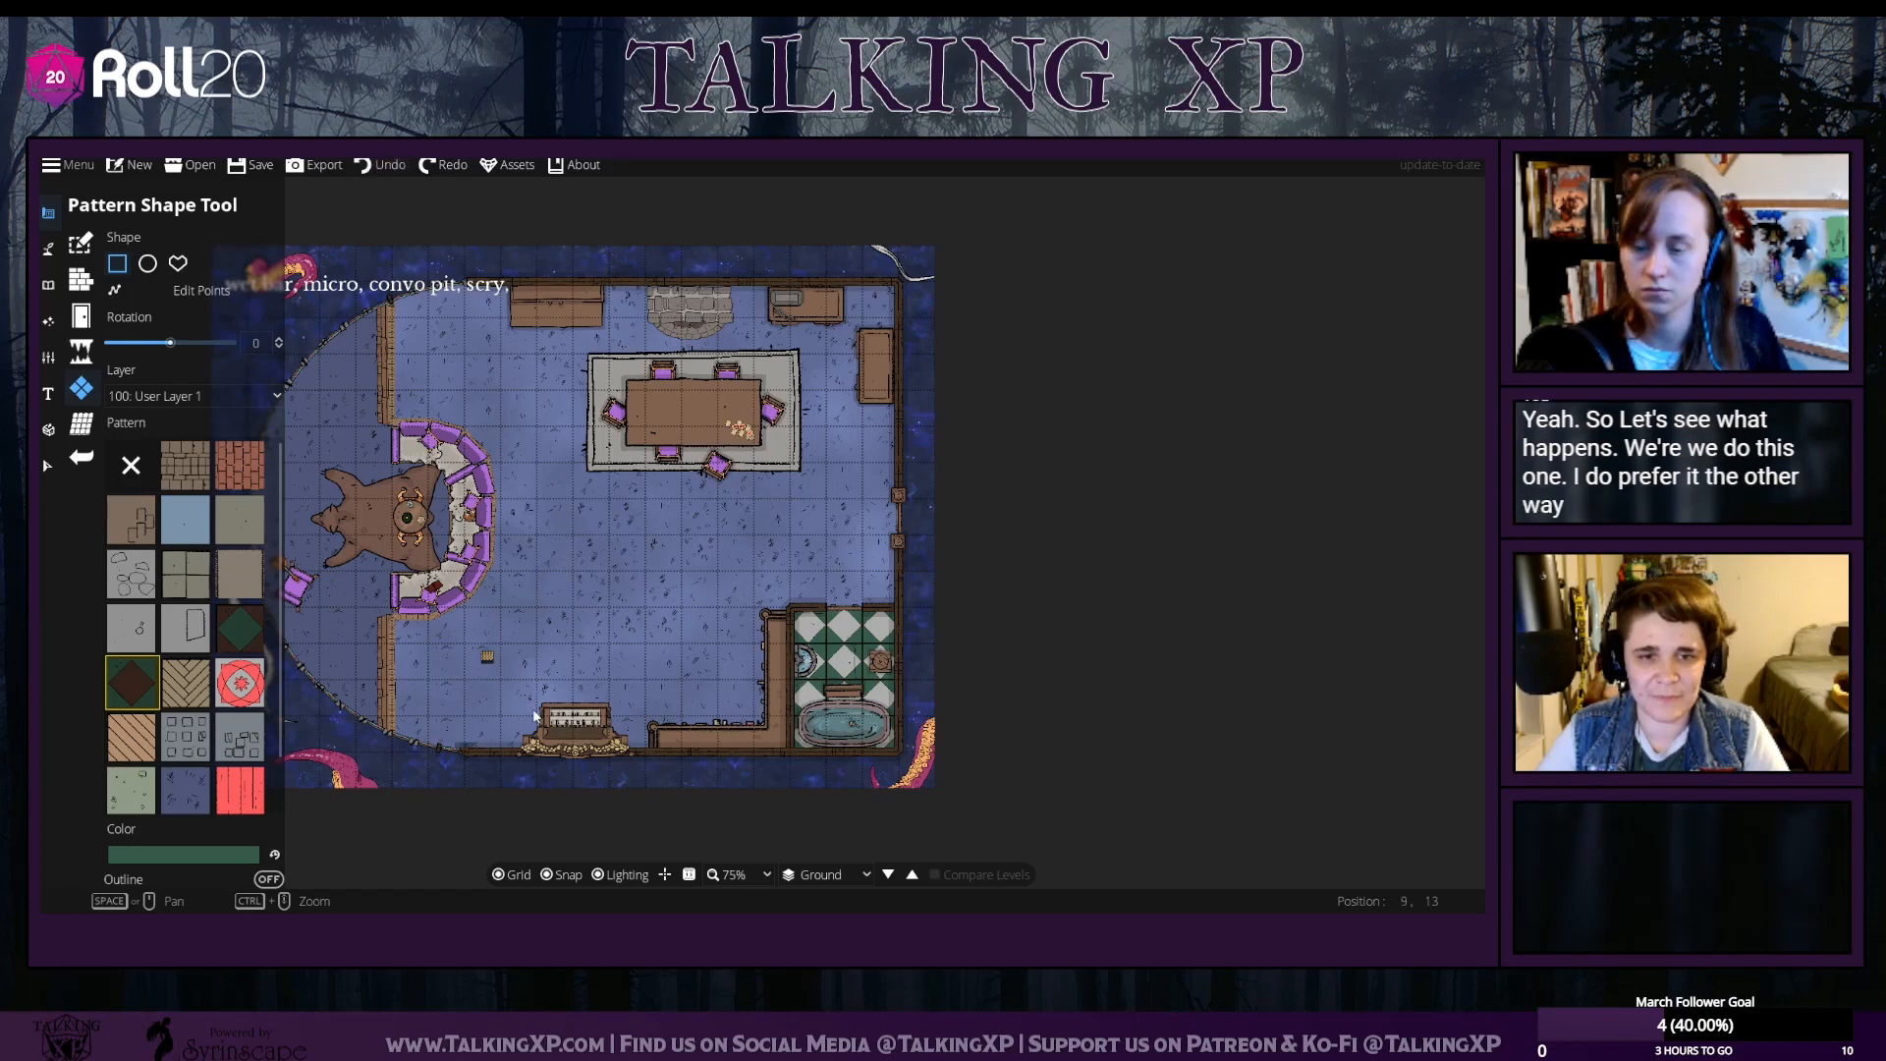
Place a single Candle 02 at scale 1, with snapping off, on the bathtub's upper-left rim beside the step
left_click_drag(531, 614, 662, 638)
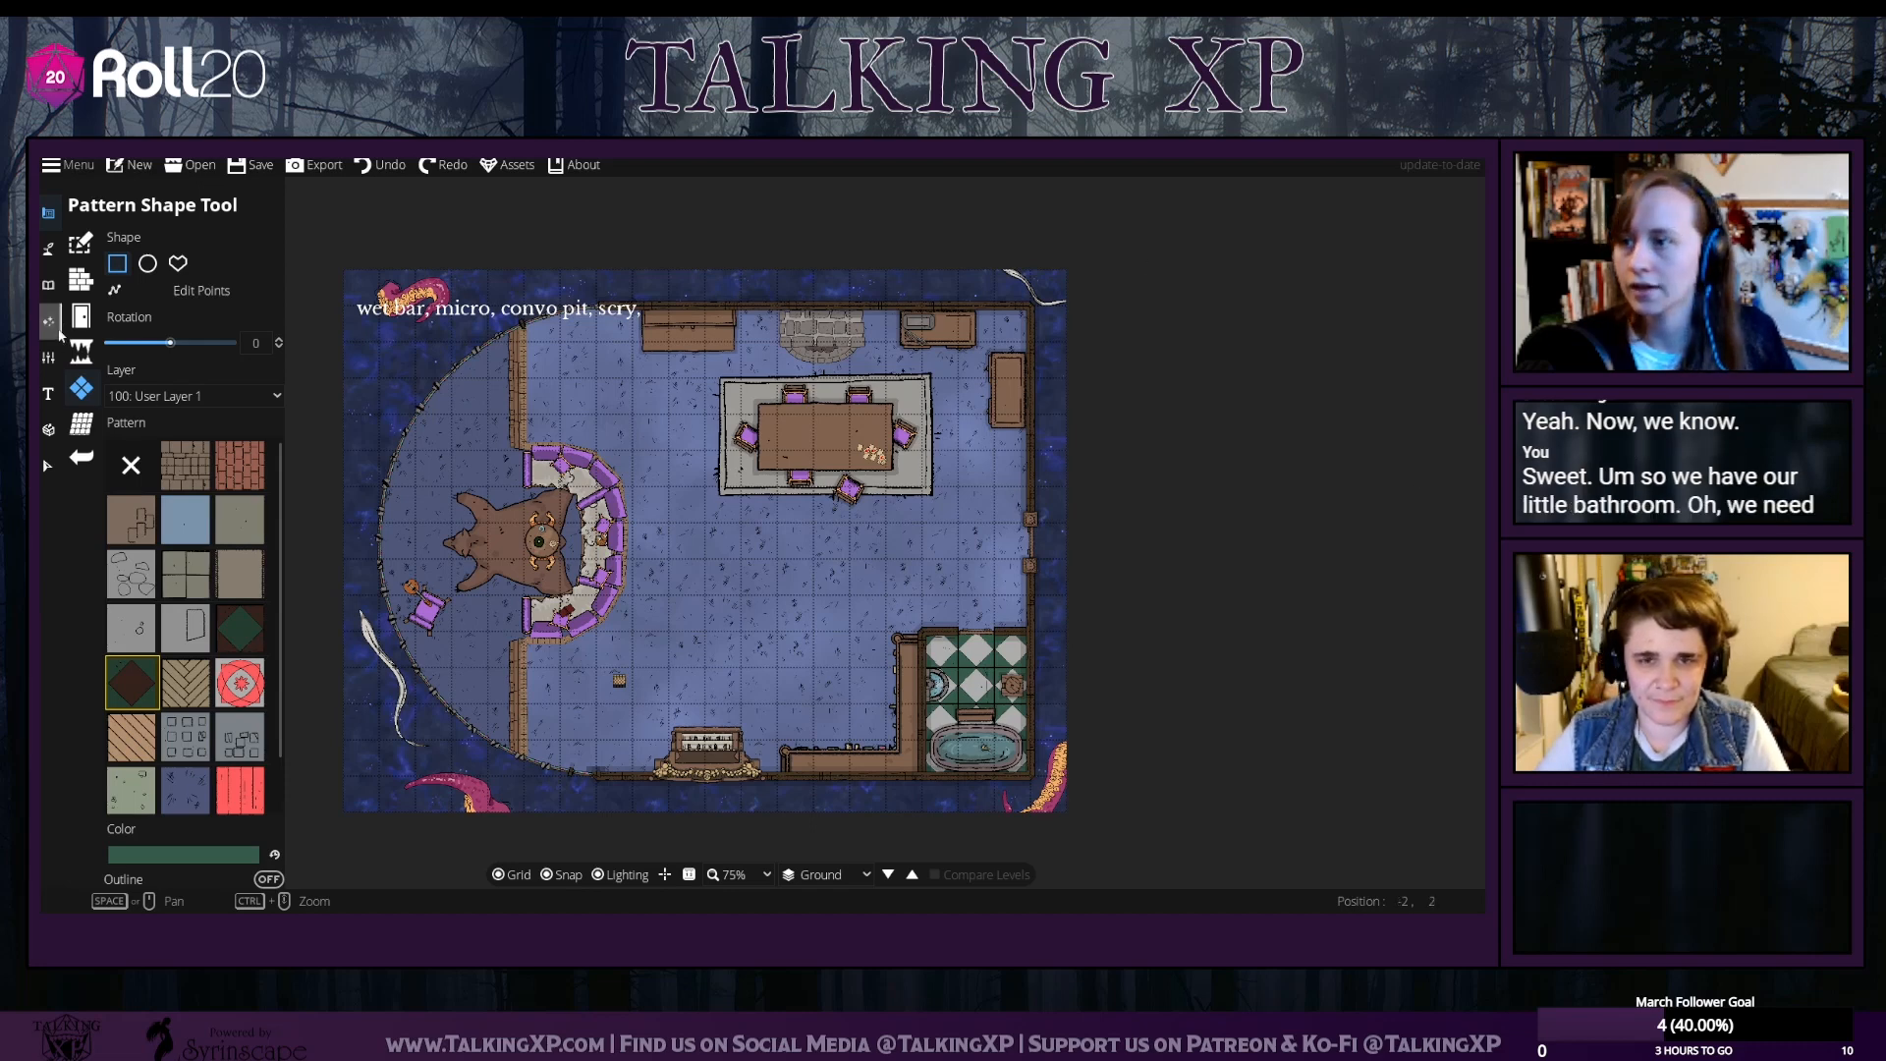
left_click(43, 284)
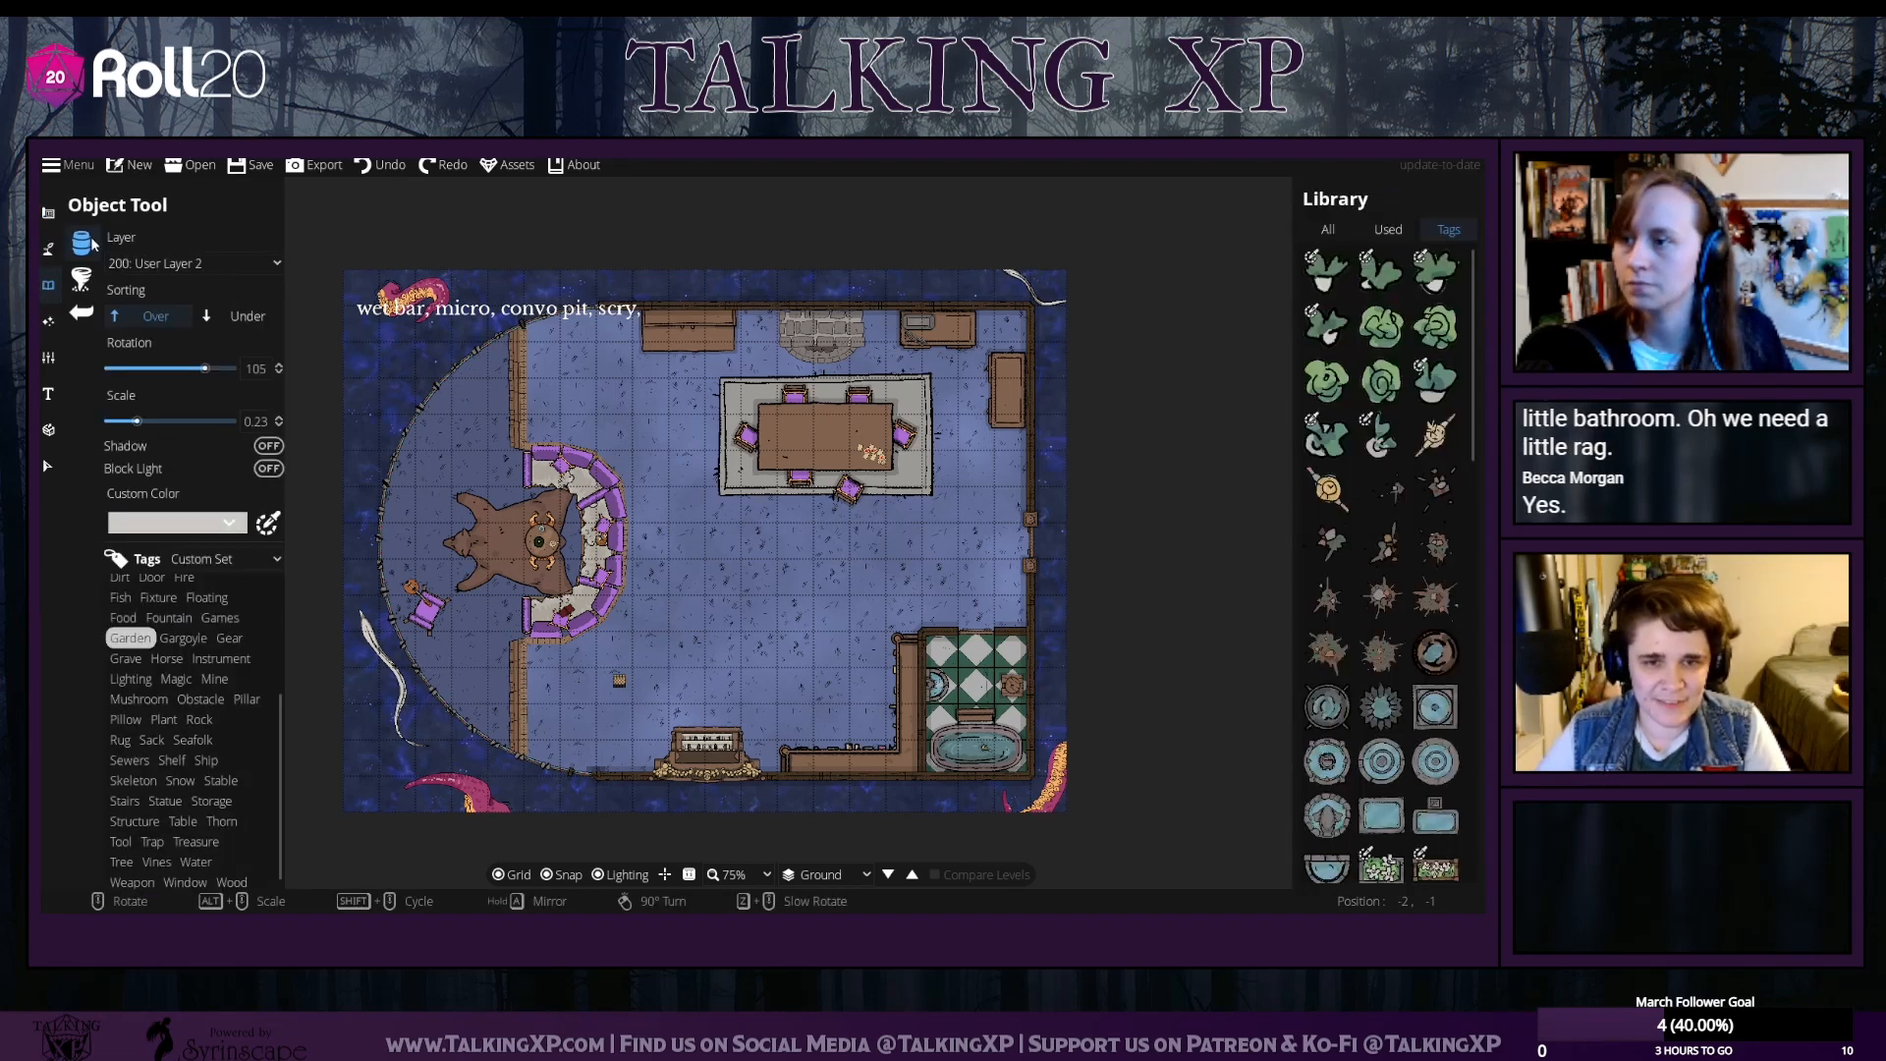
left_click(1327, 229)
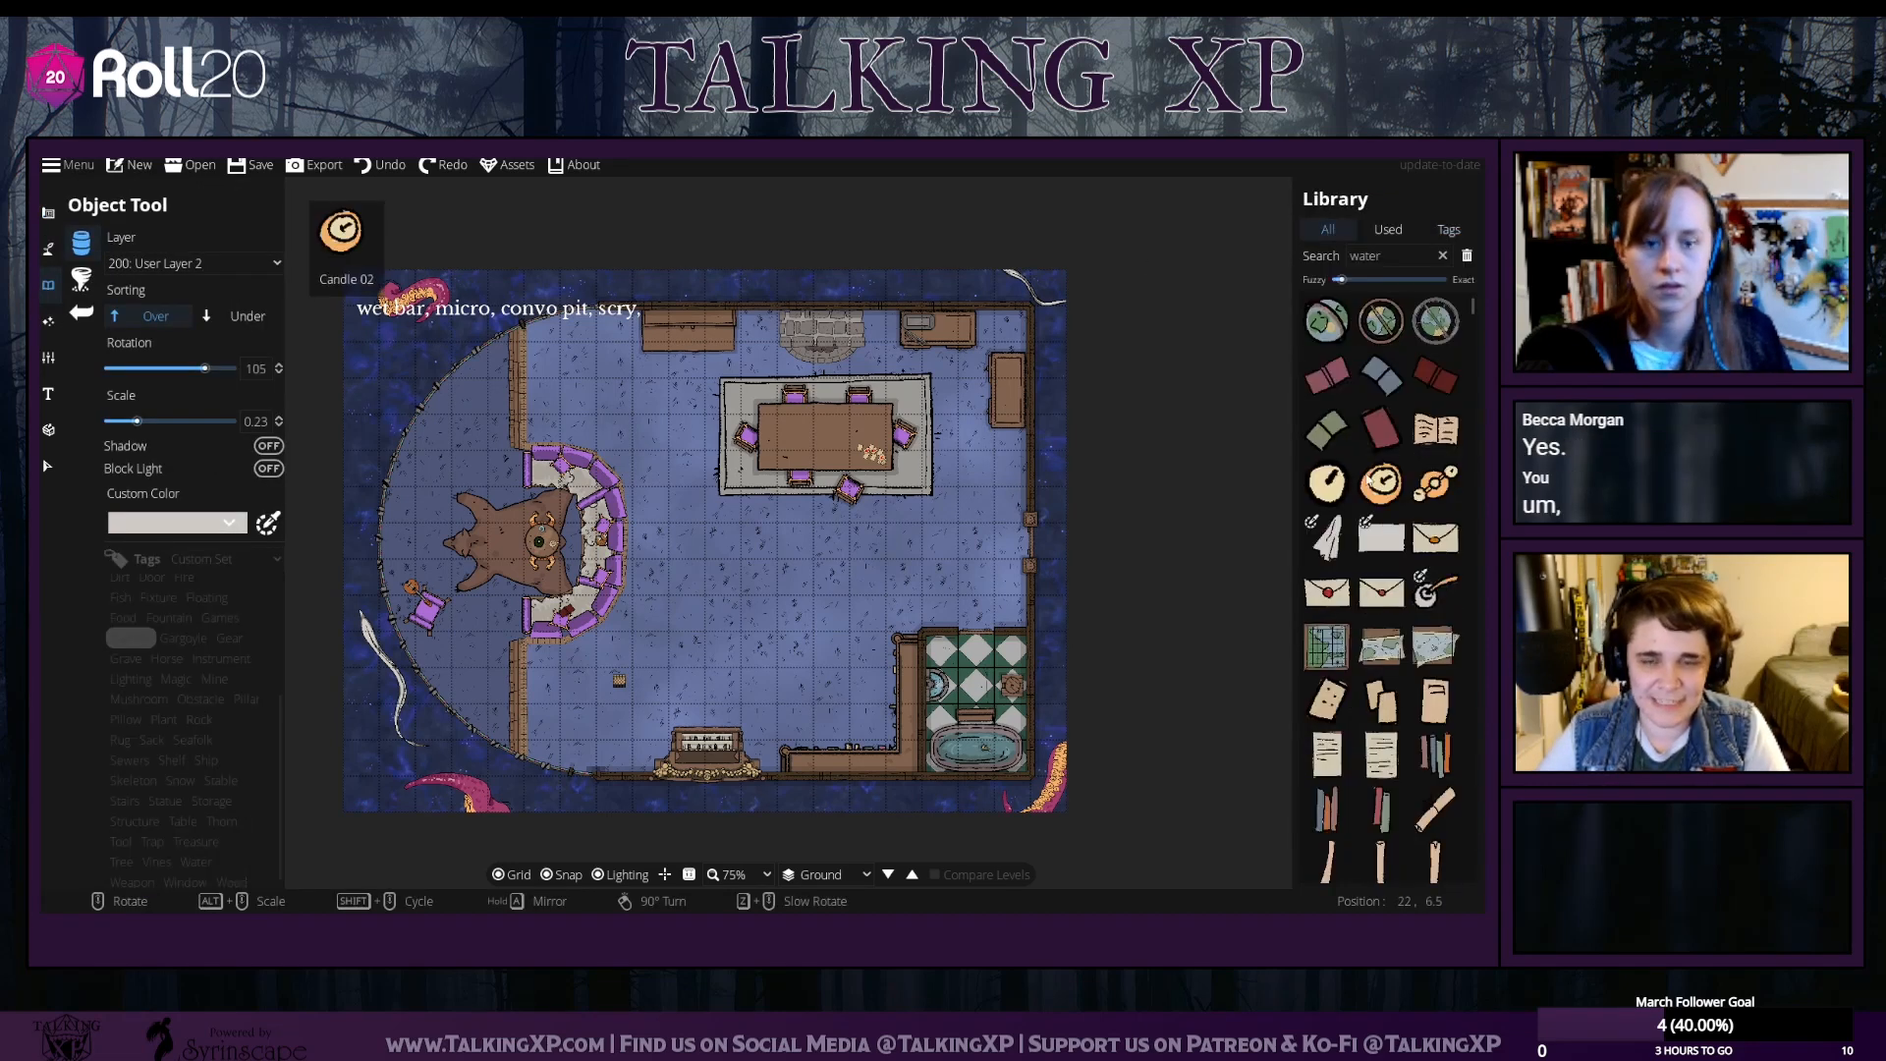
double_click(1395, 259)
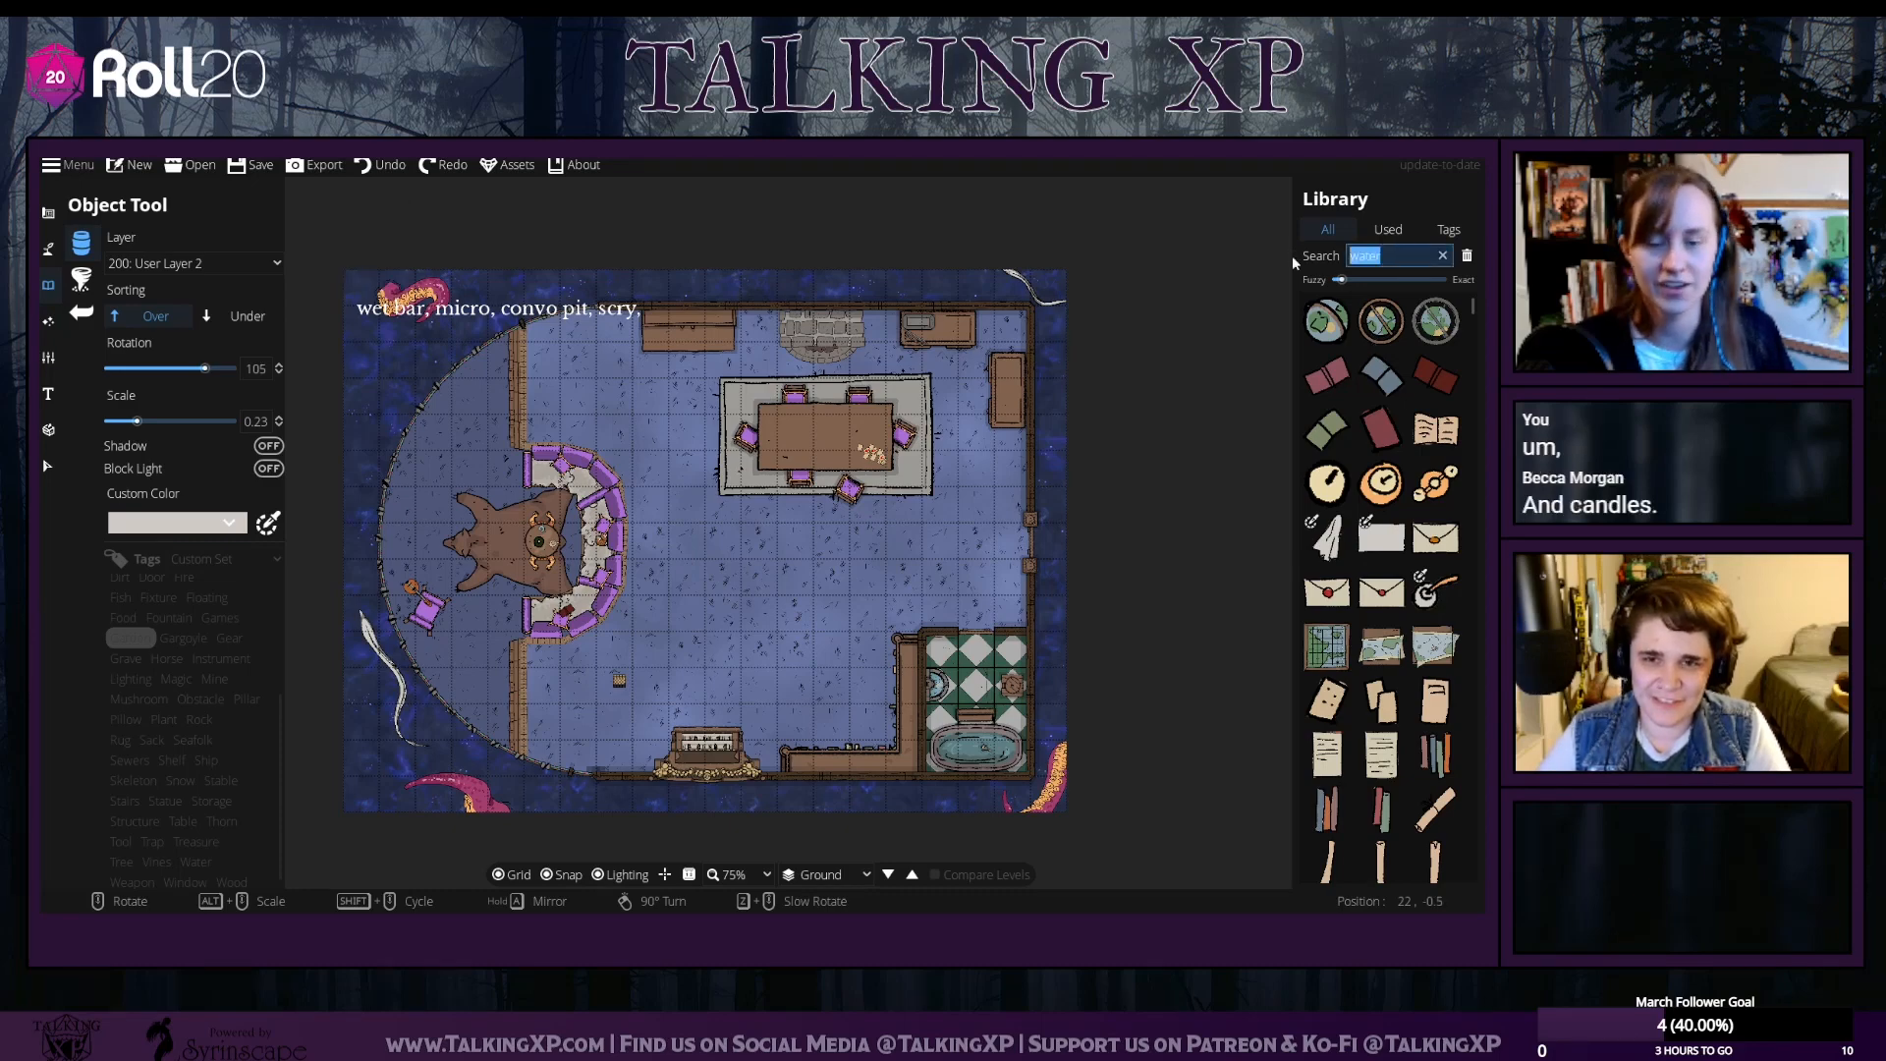
left_click(1381, 482)
scroll(1002, 717, "up", 6)
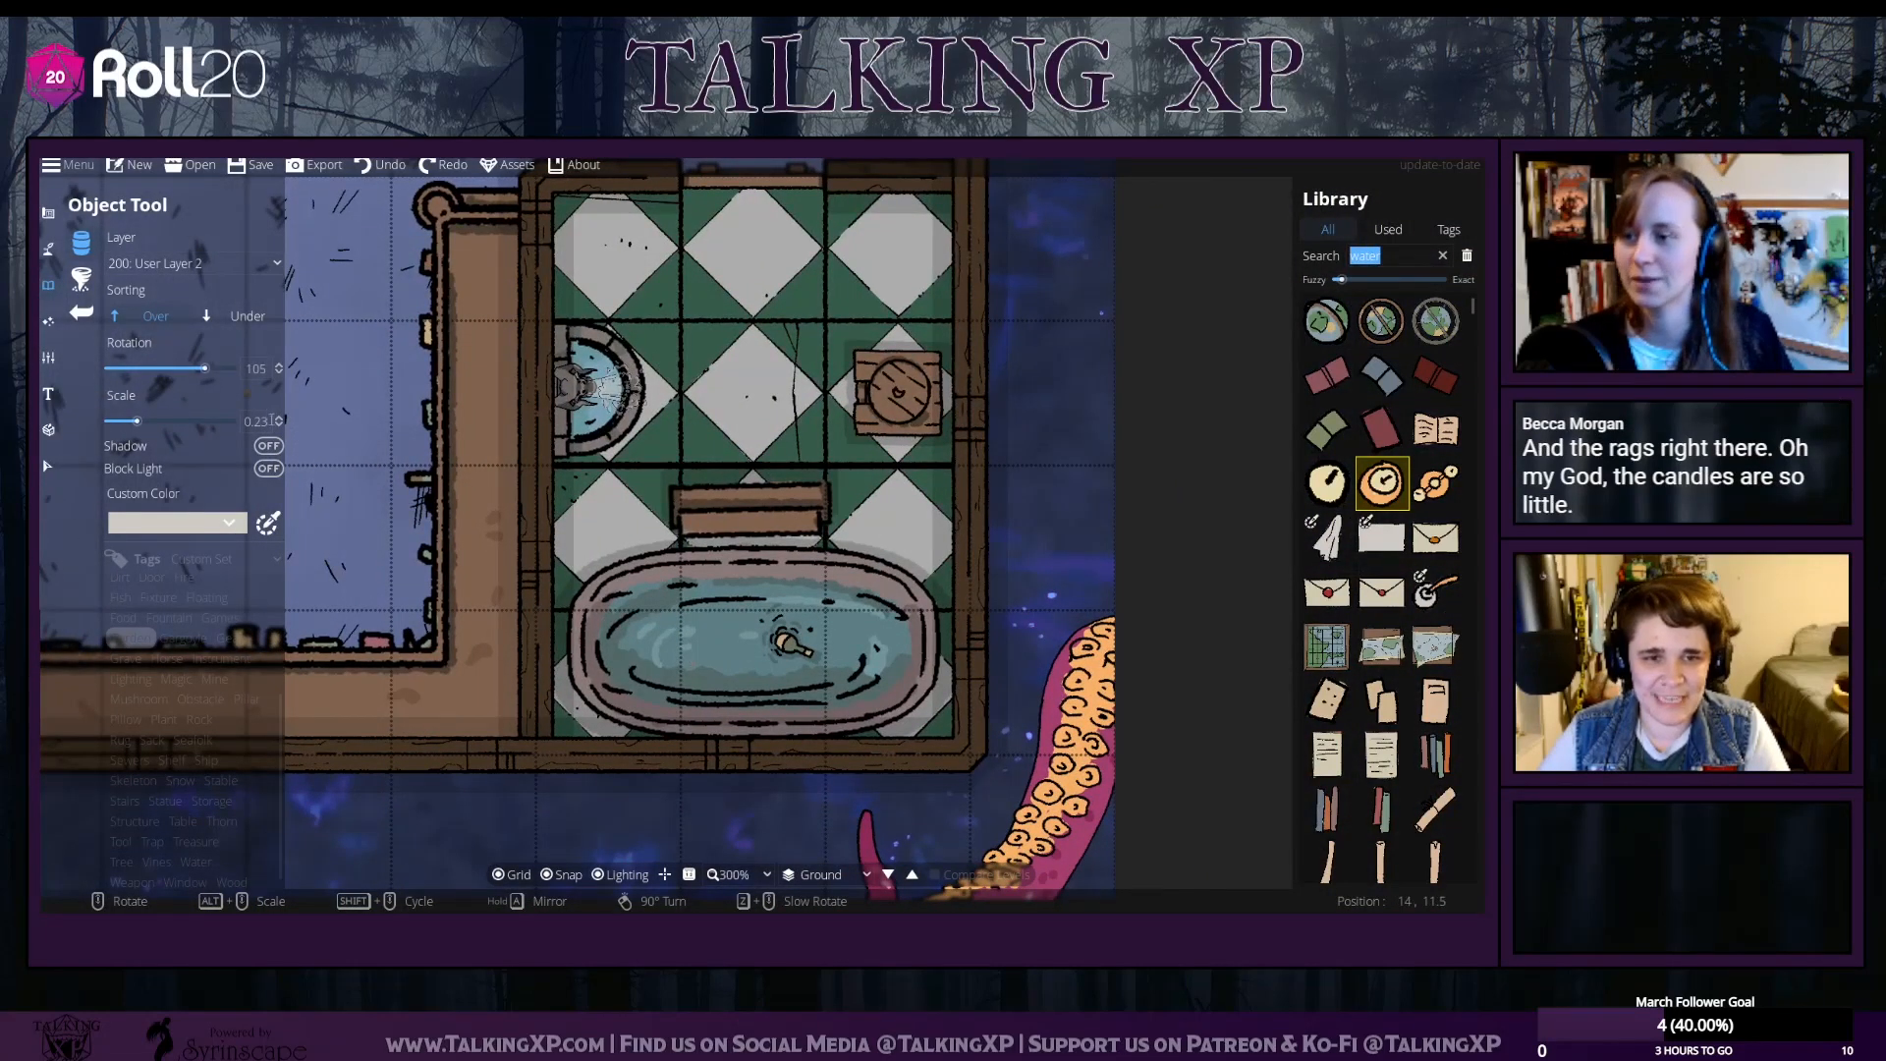
left_click(242, 421)
type("1")
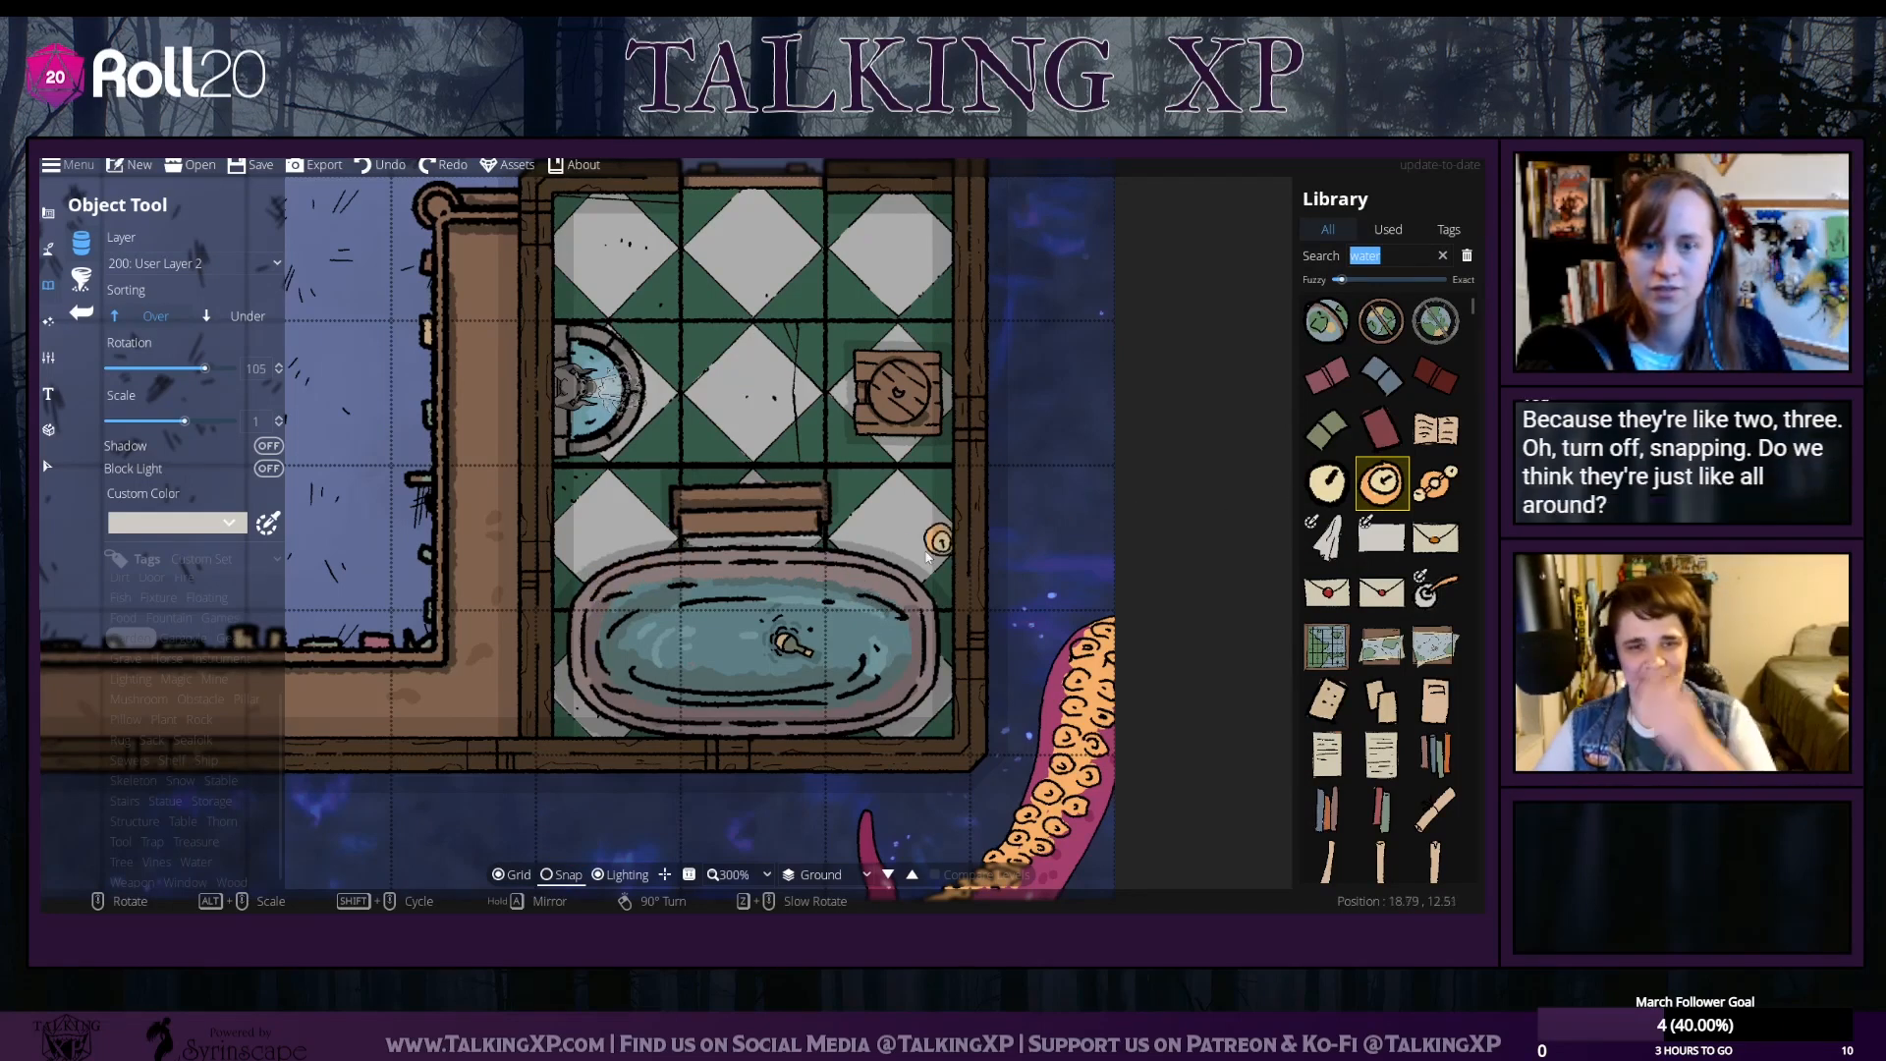
left_click(663, 568)
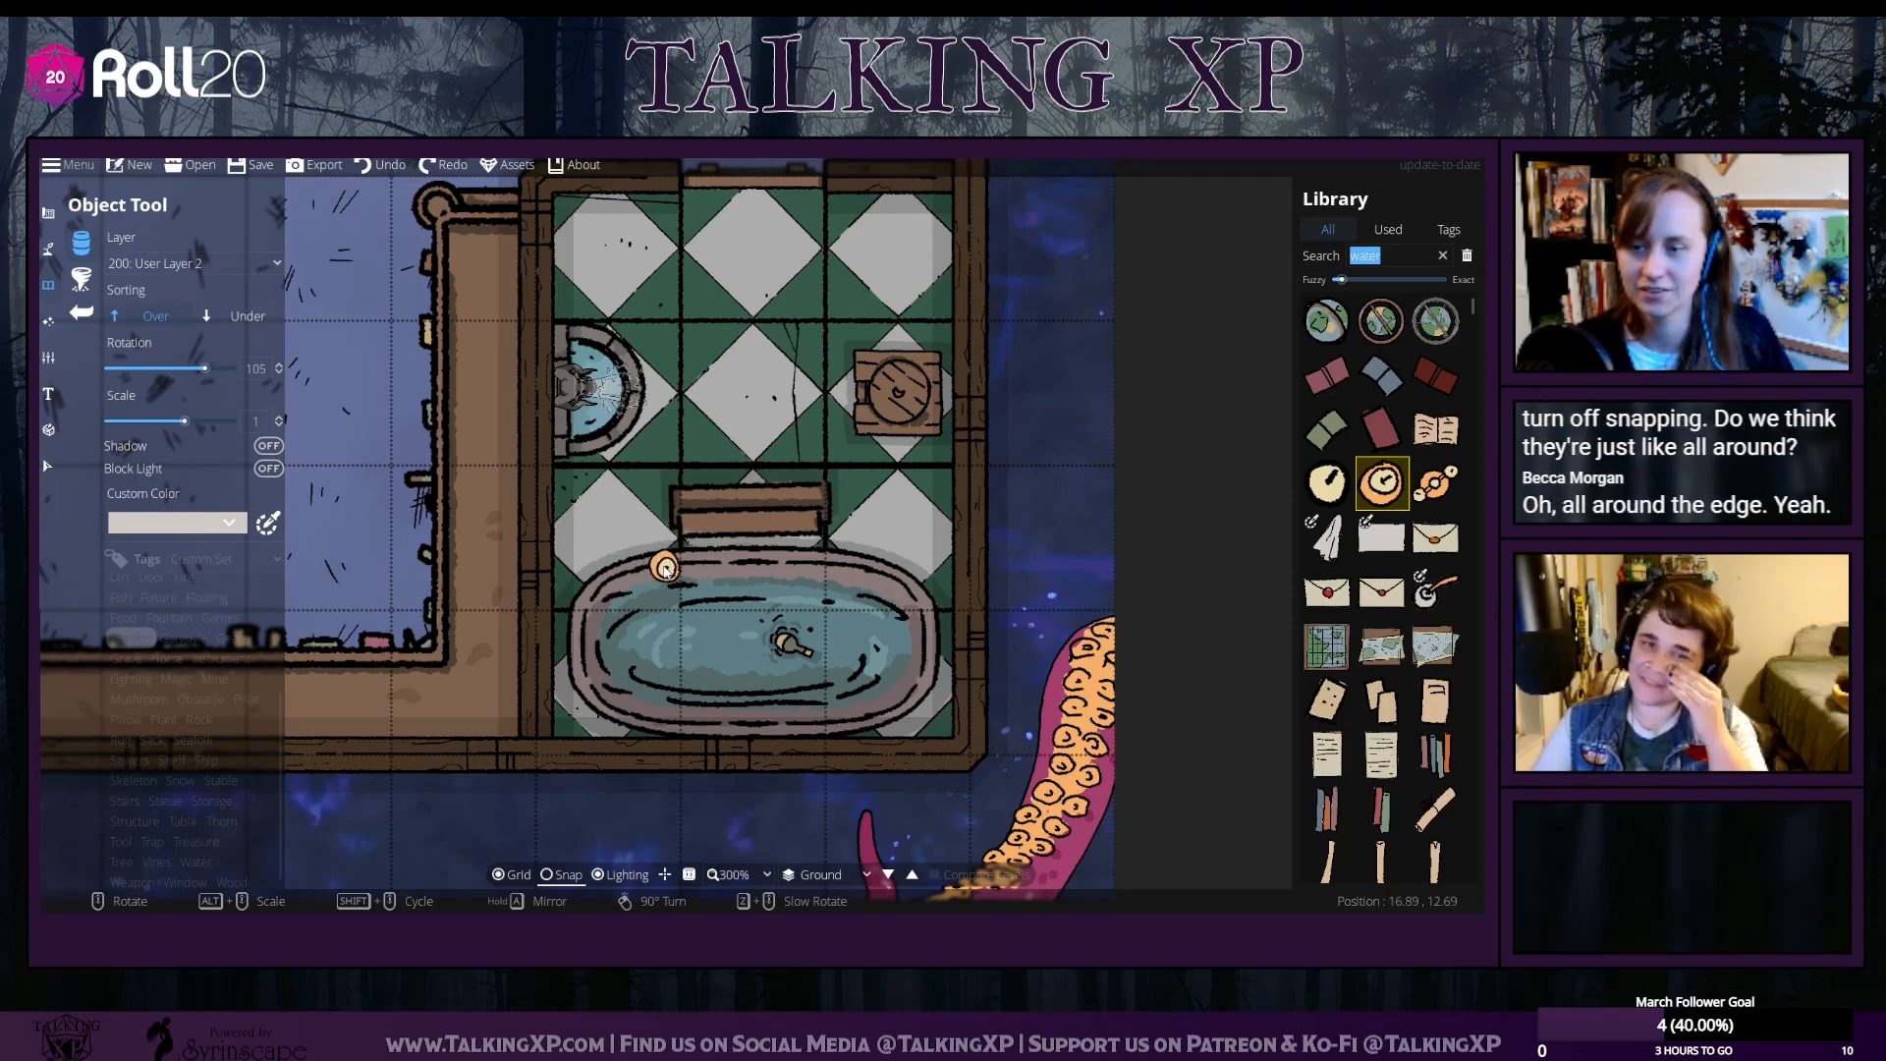
Set up the Scatter tool with Candle 01 and Candle 02 on layer 200: User Layer 2
left_click(47, 251)
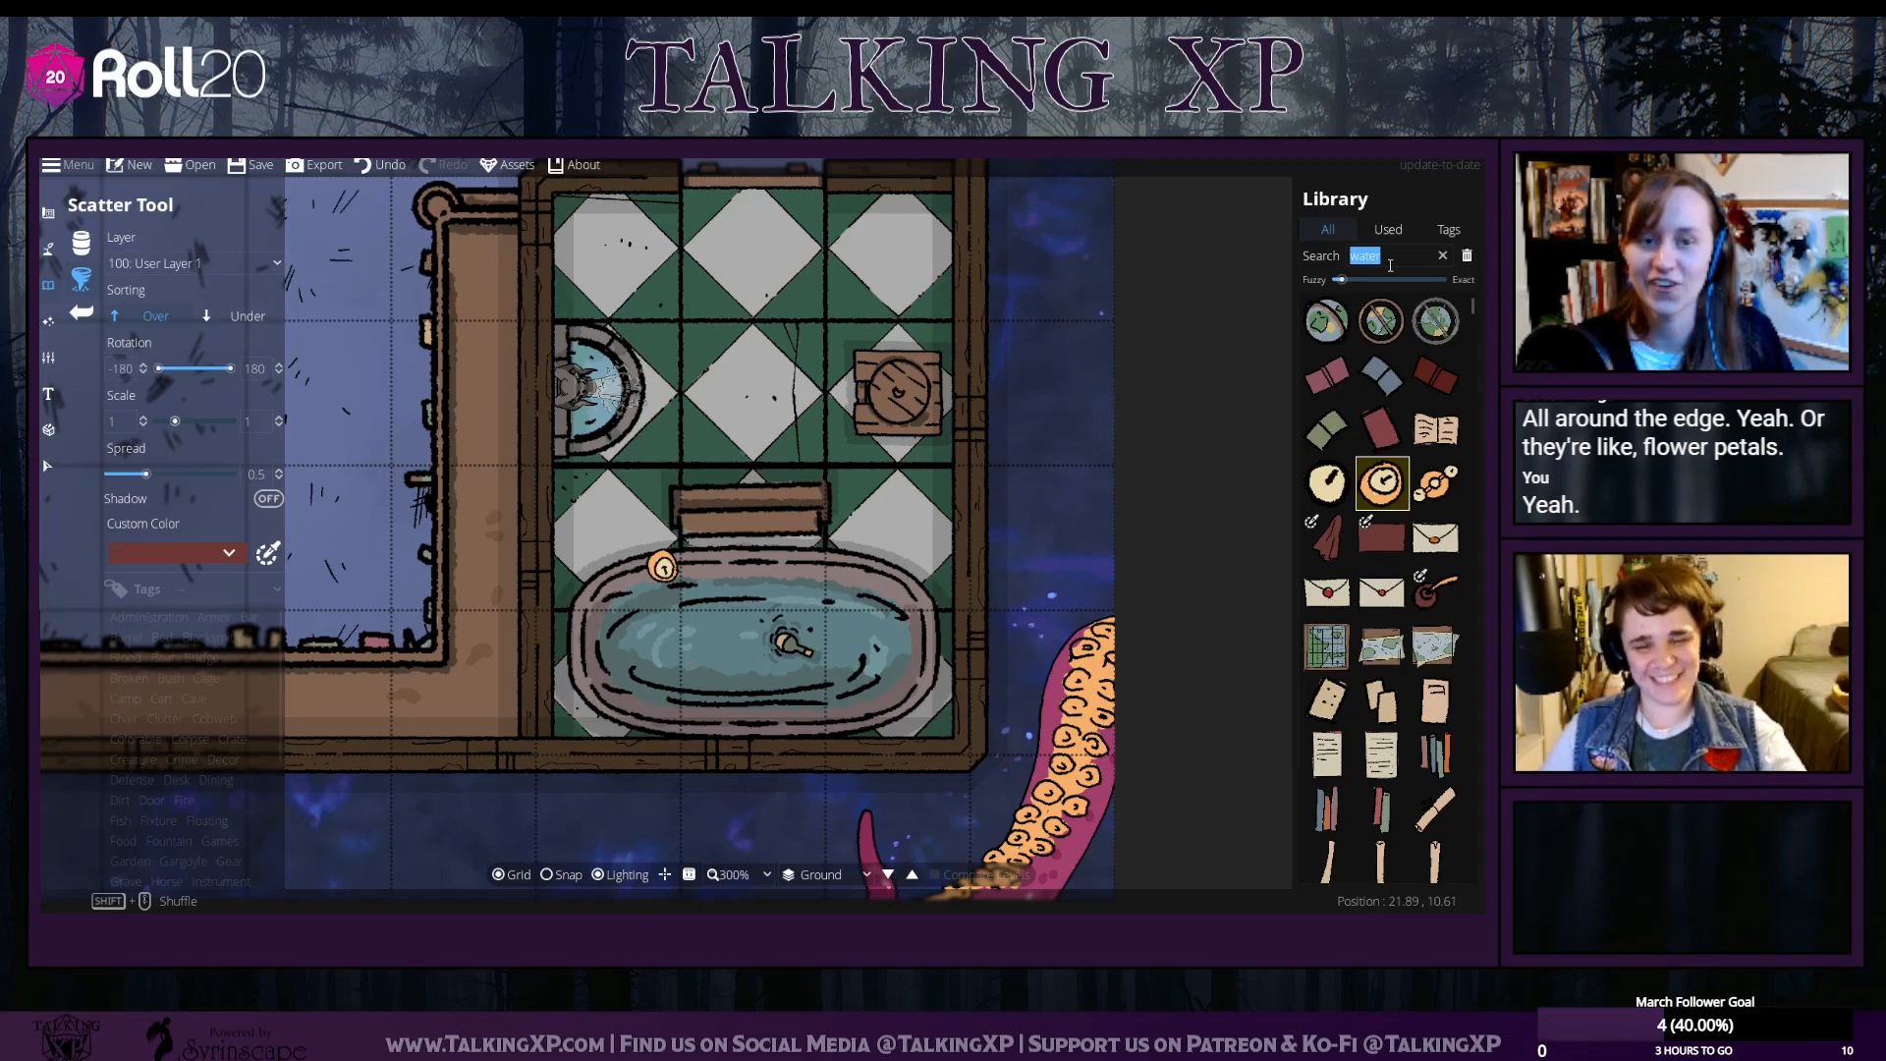
left_click(1380, 482)
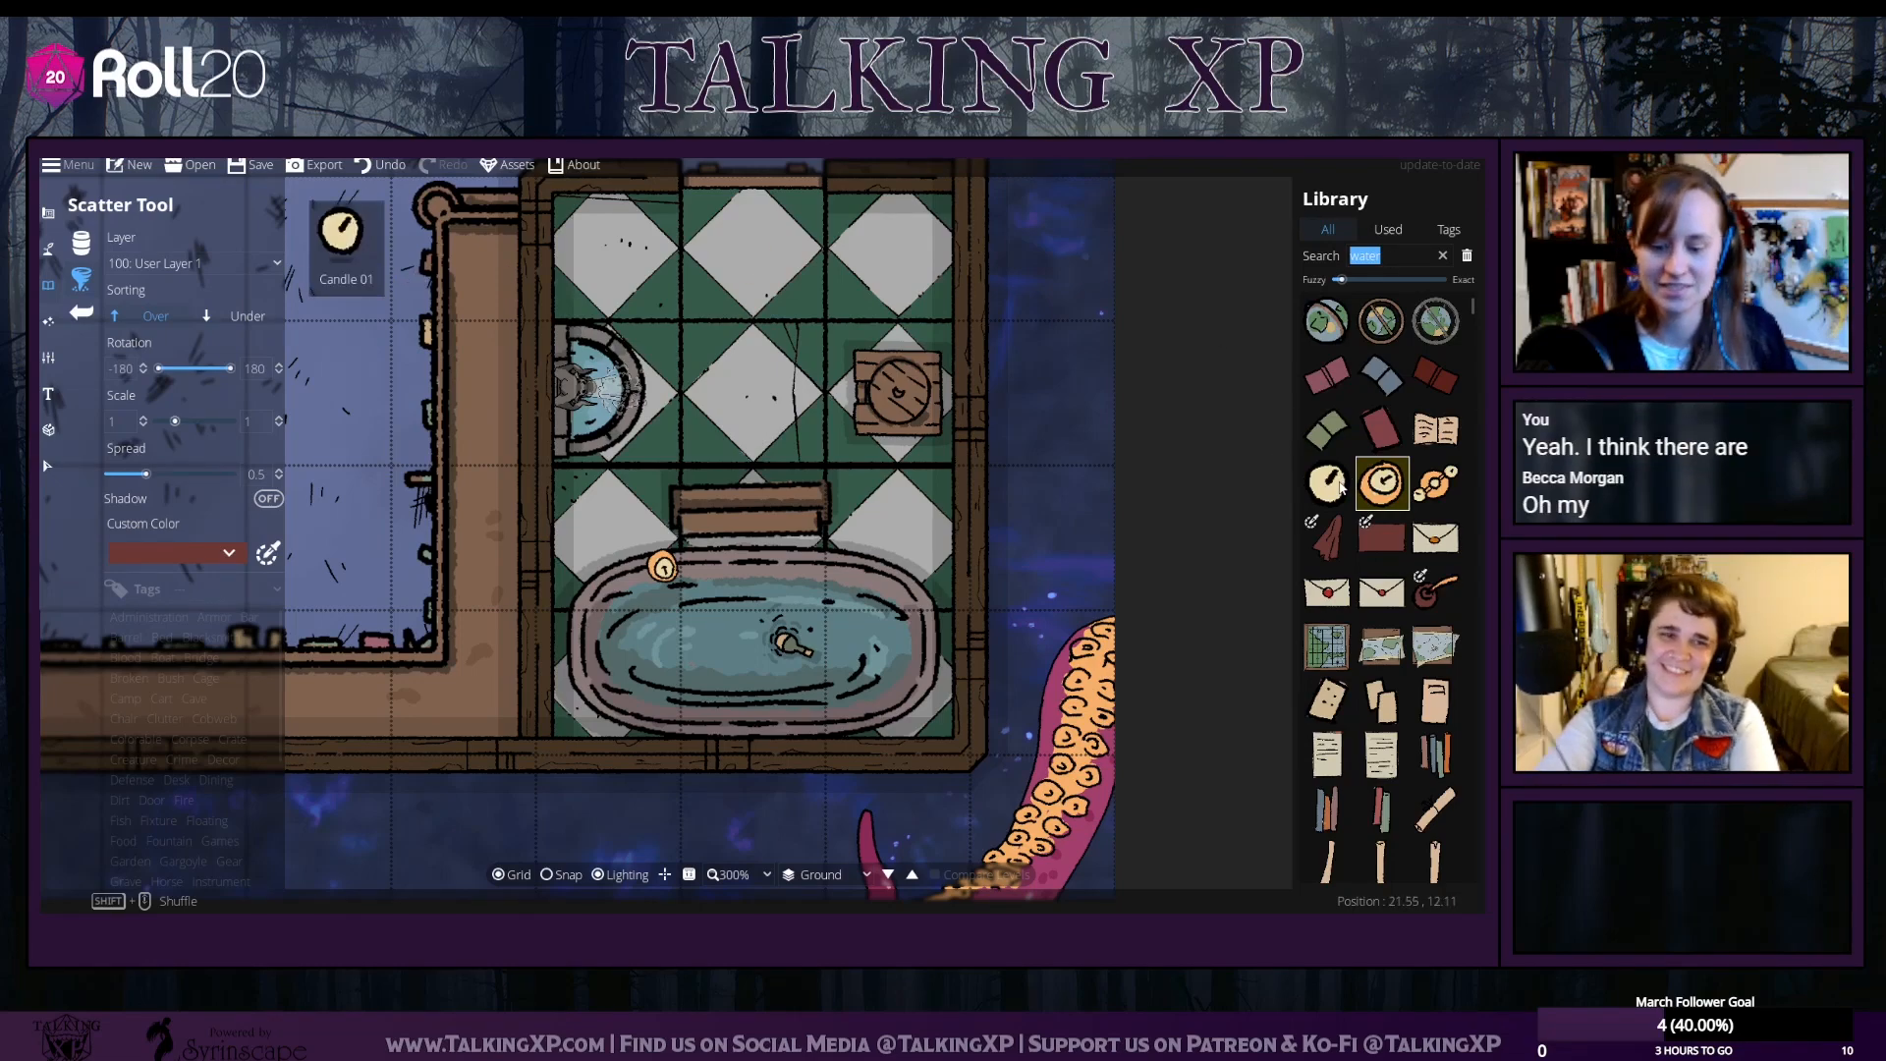
left_click(1375, 481)
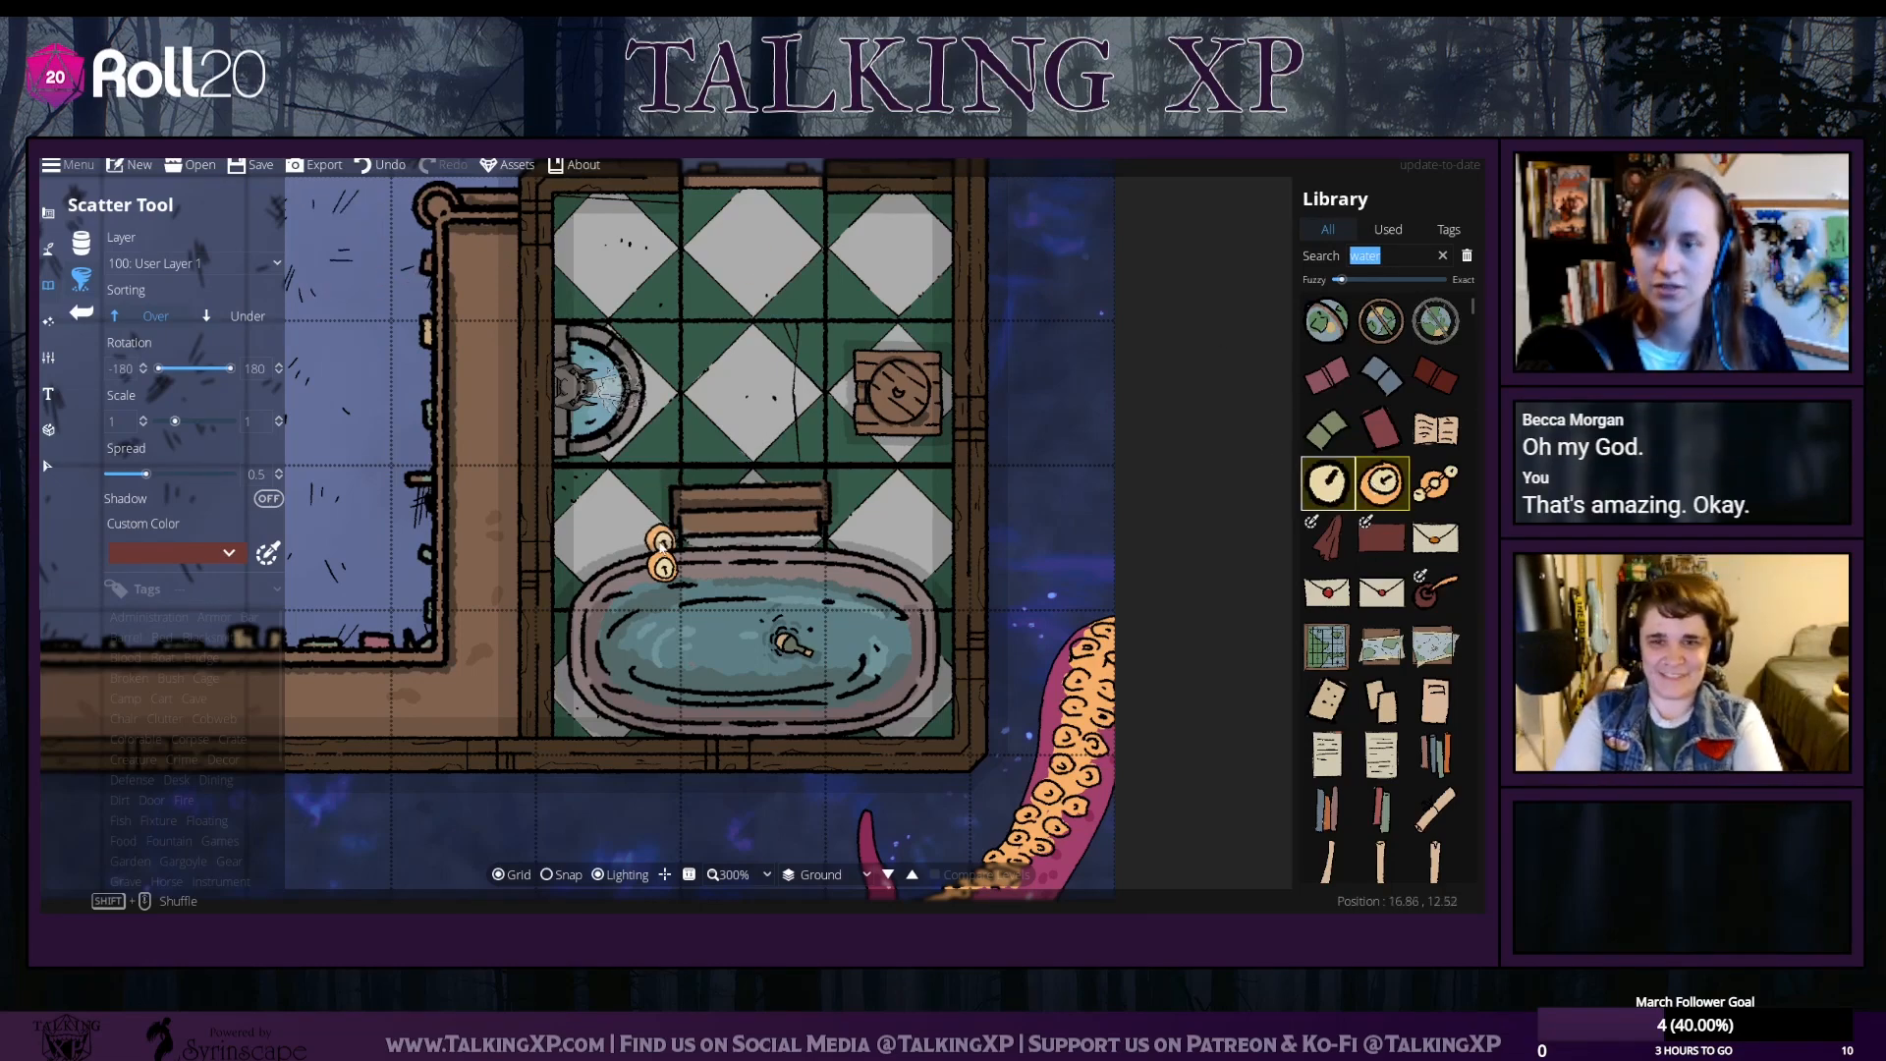
left_click(226, 263)
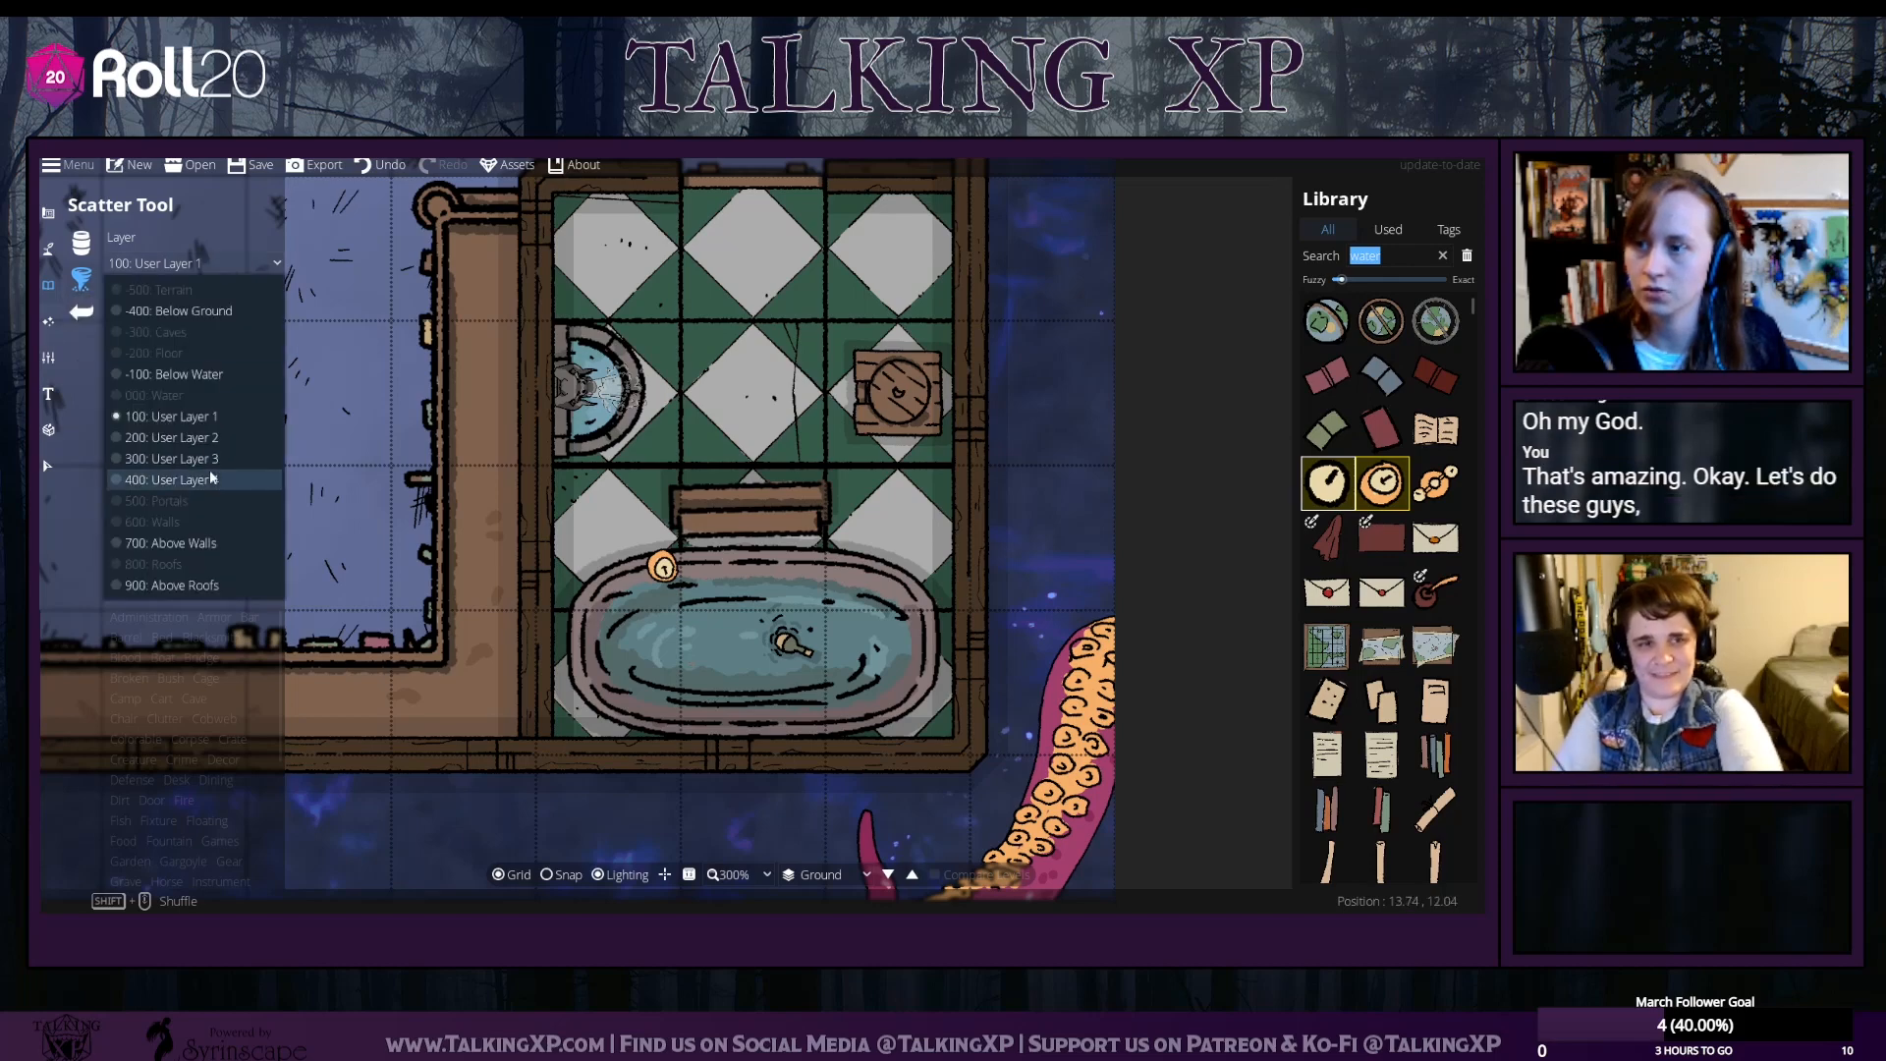
left_click(211, 438)
Scatter the candles around the bathtub's rim, leaving the stretch beside the wooden step free
left_click(593, 685)
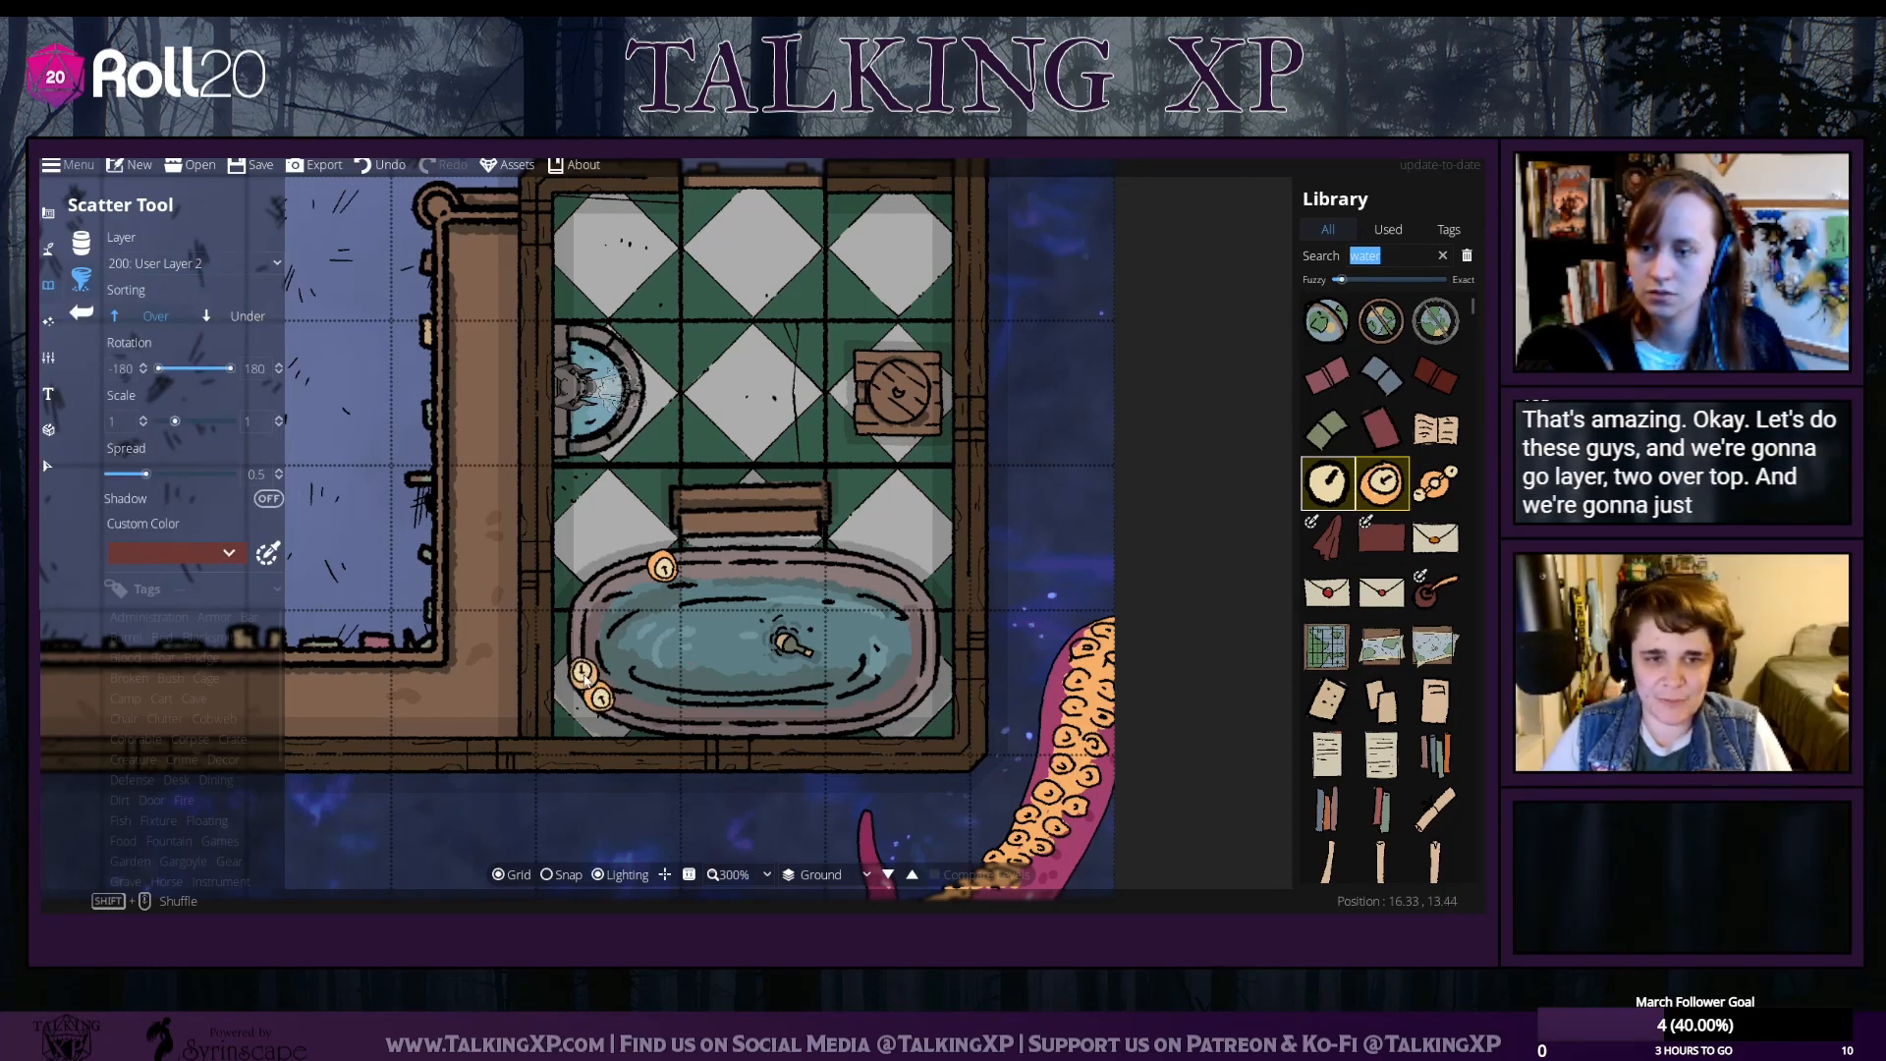
left_click(580, 645)
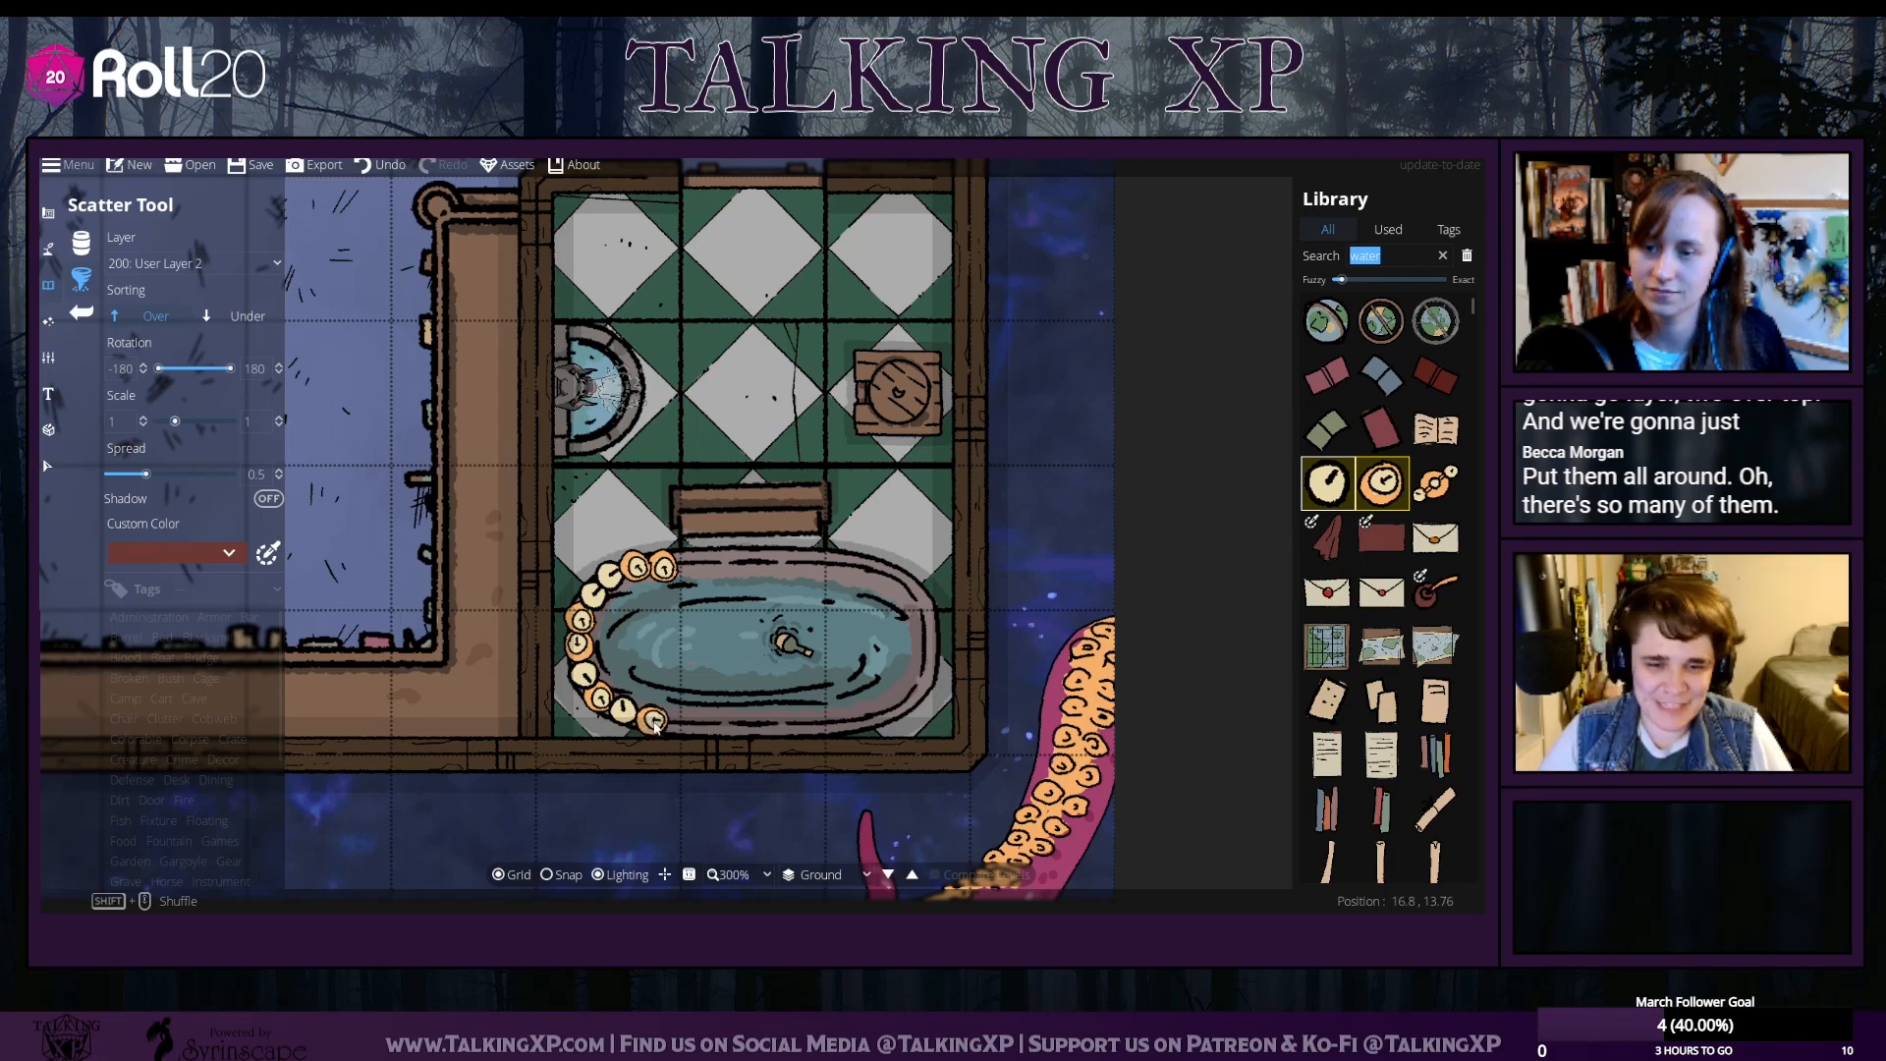
left_click_drag(686, 732, 884, 722)
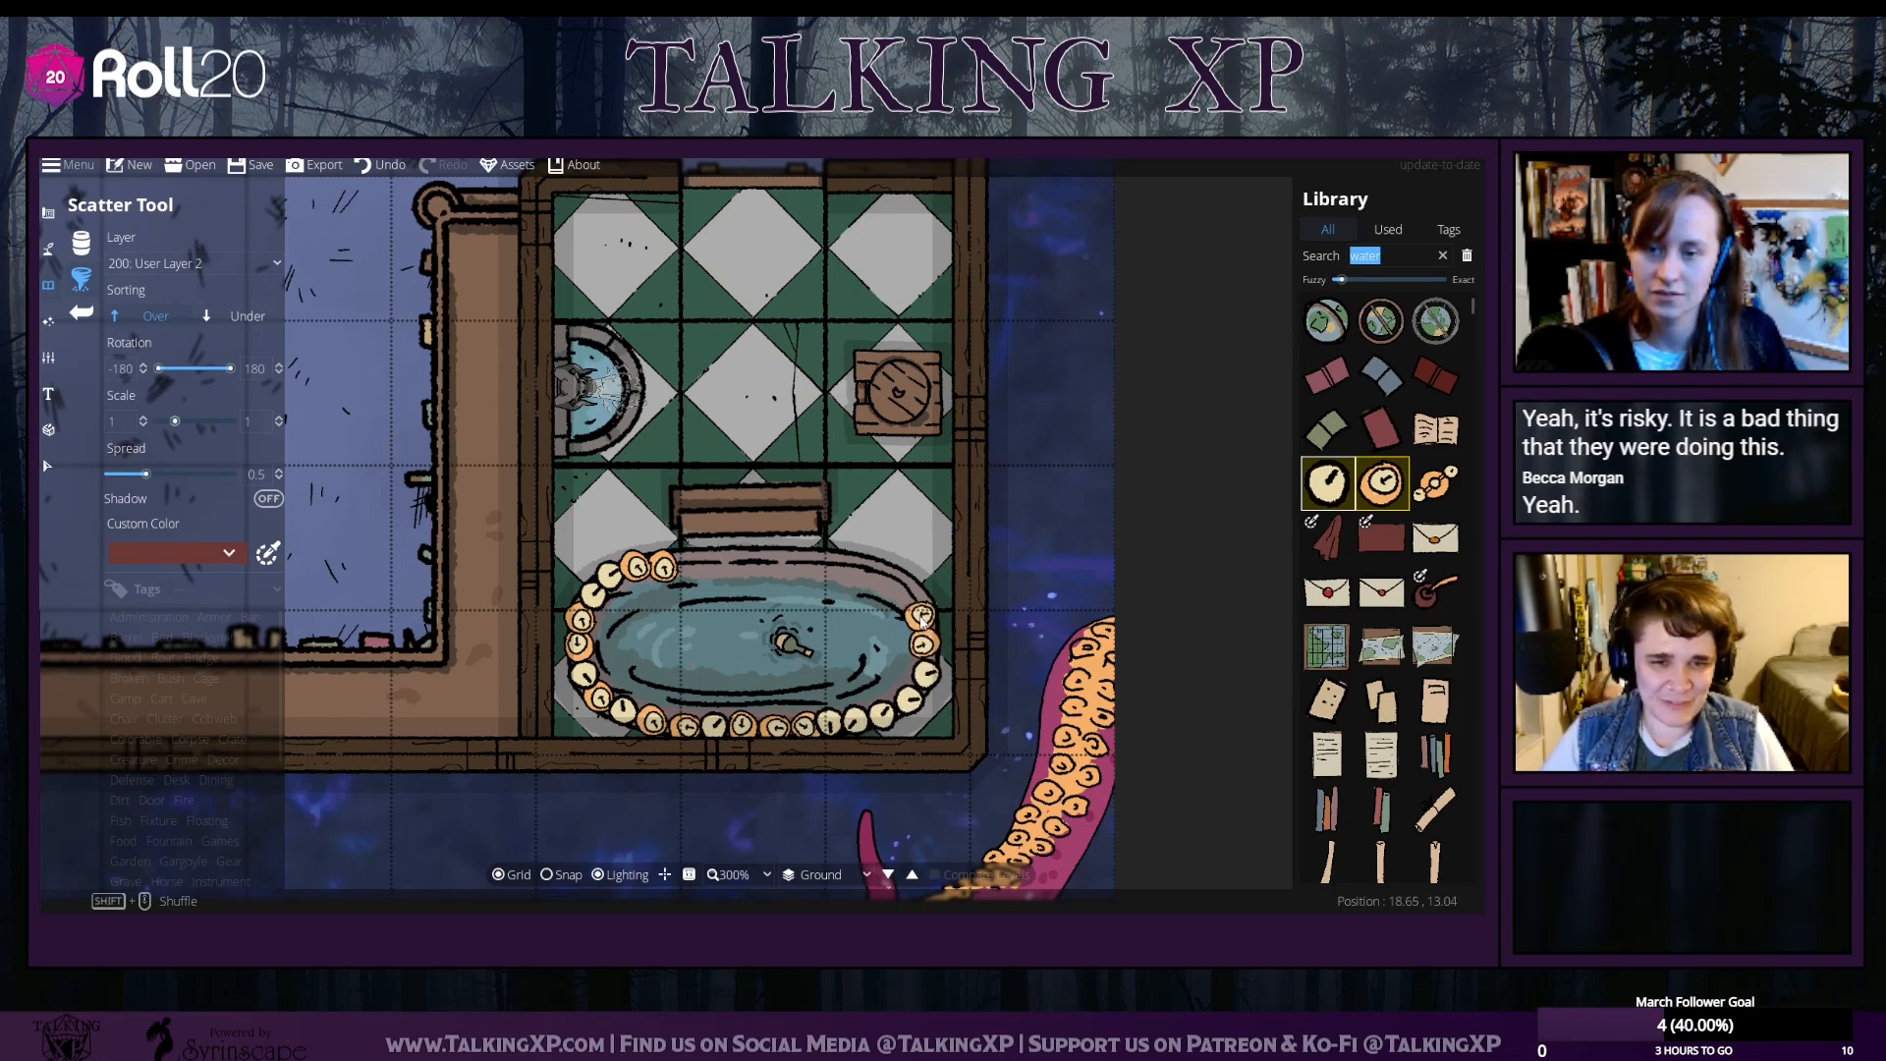
left_click_drag(914, 598, 836, 562)
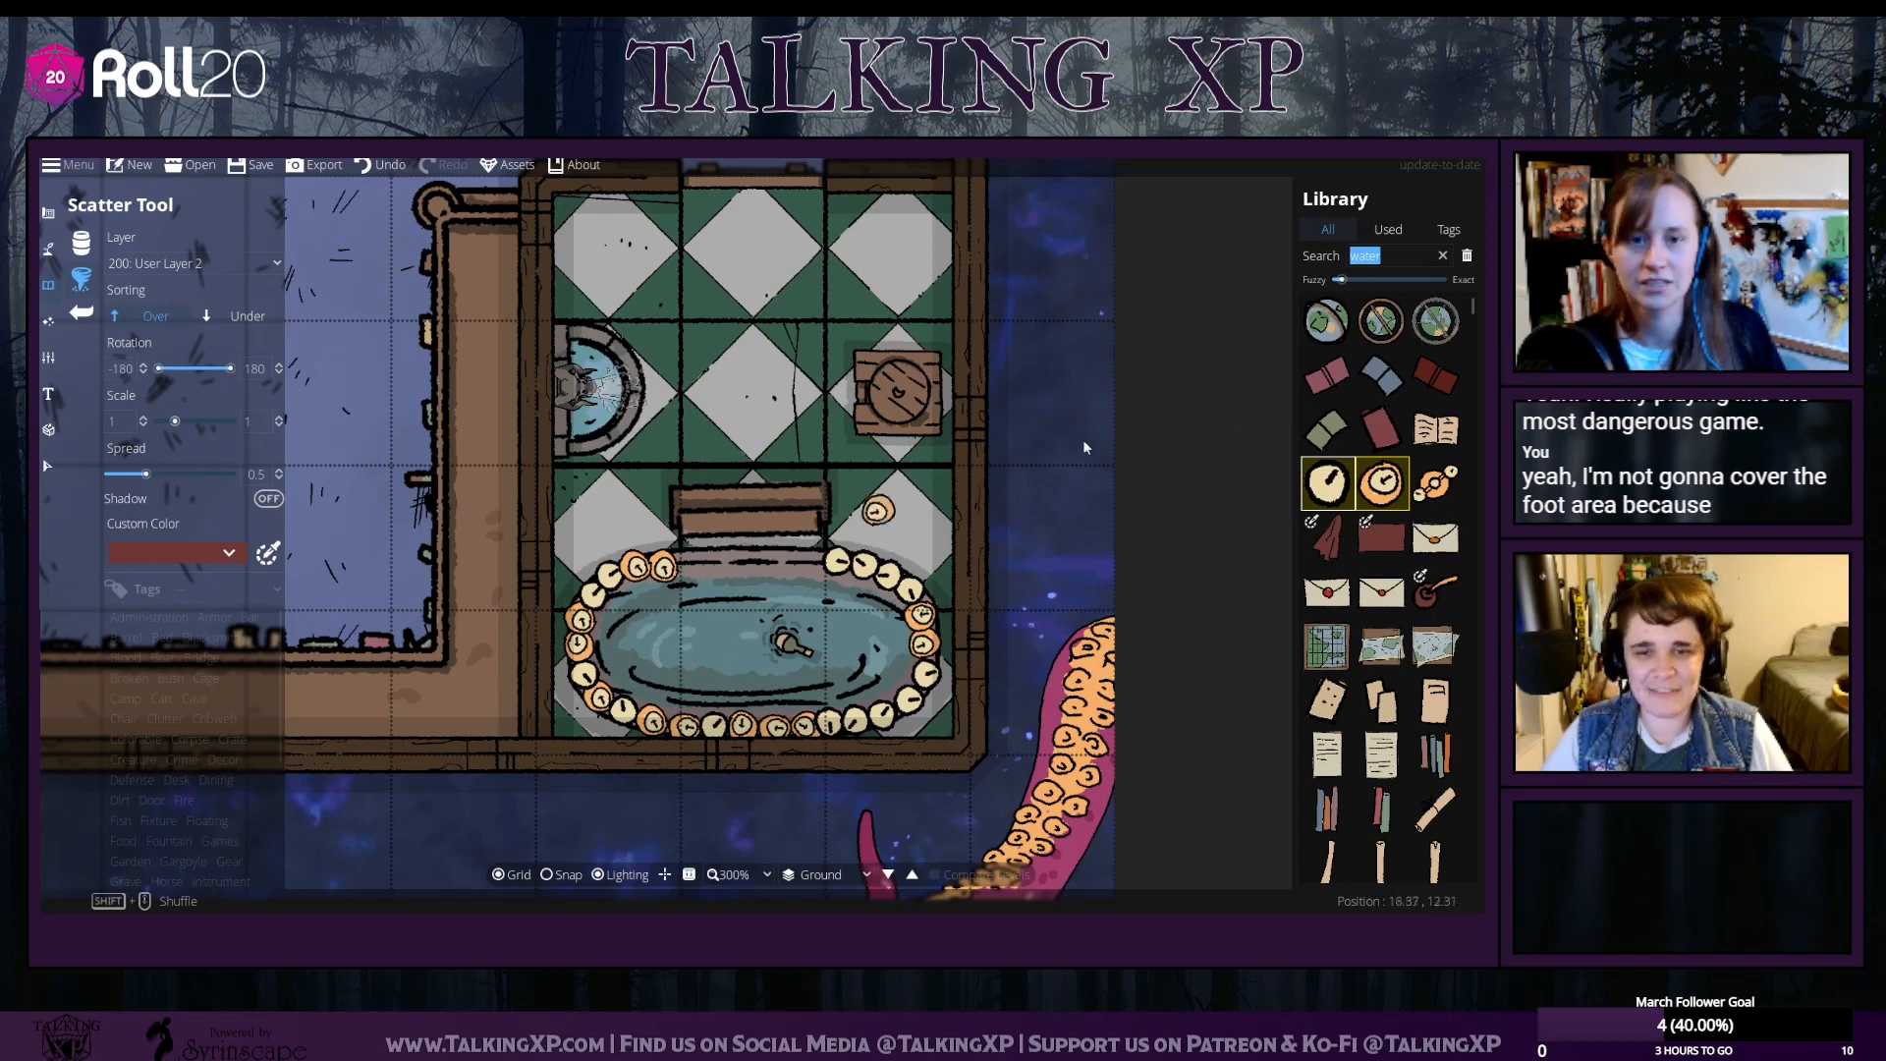
Search the asset library for "flag" and choose Flag Stand 02 for placement with the Object tool
left_click(1327, 538)
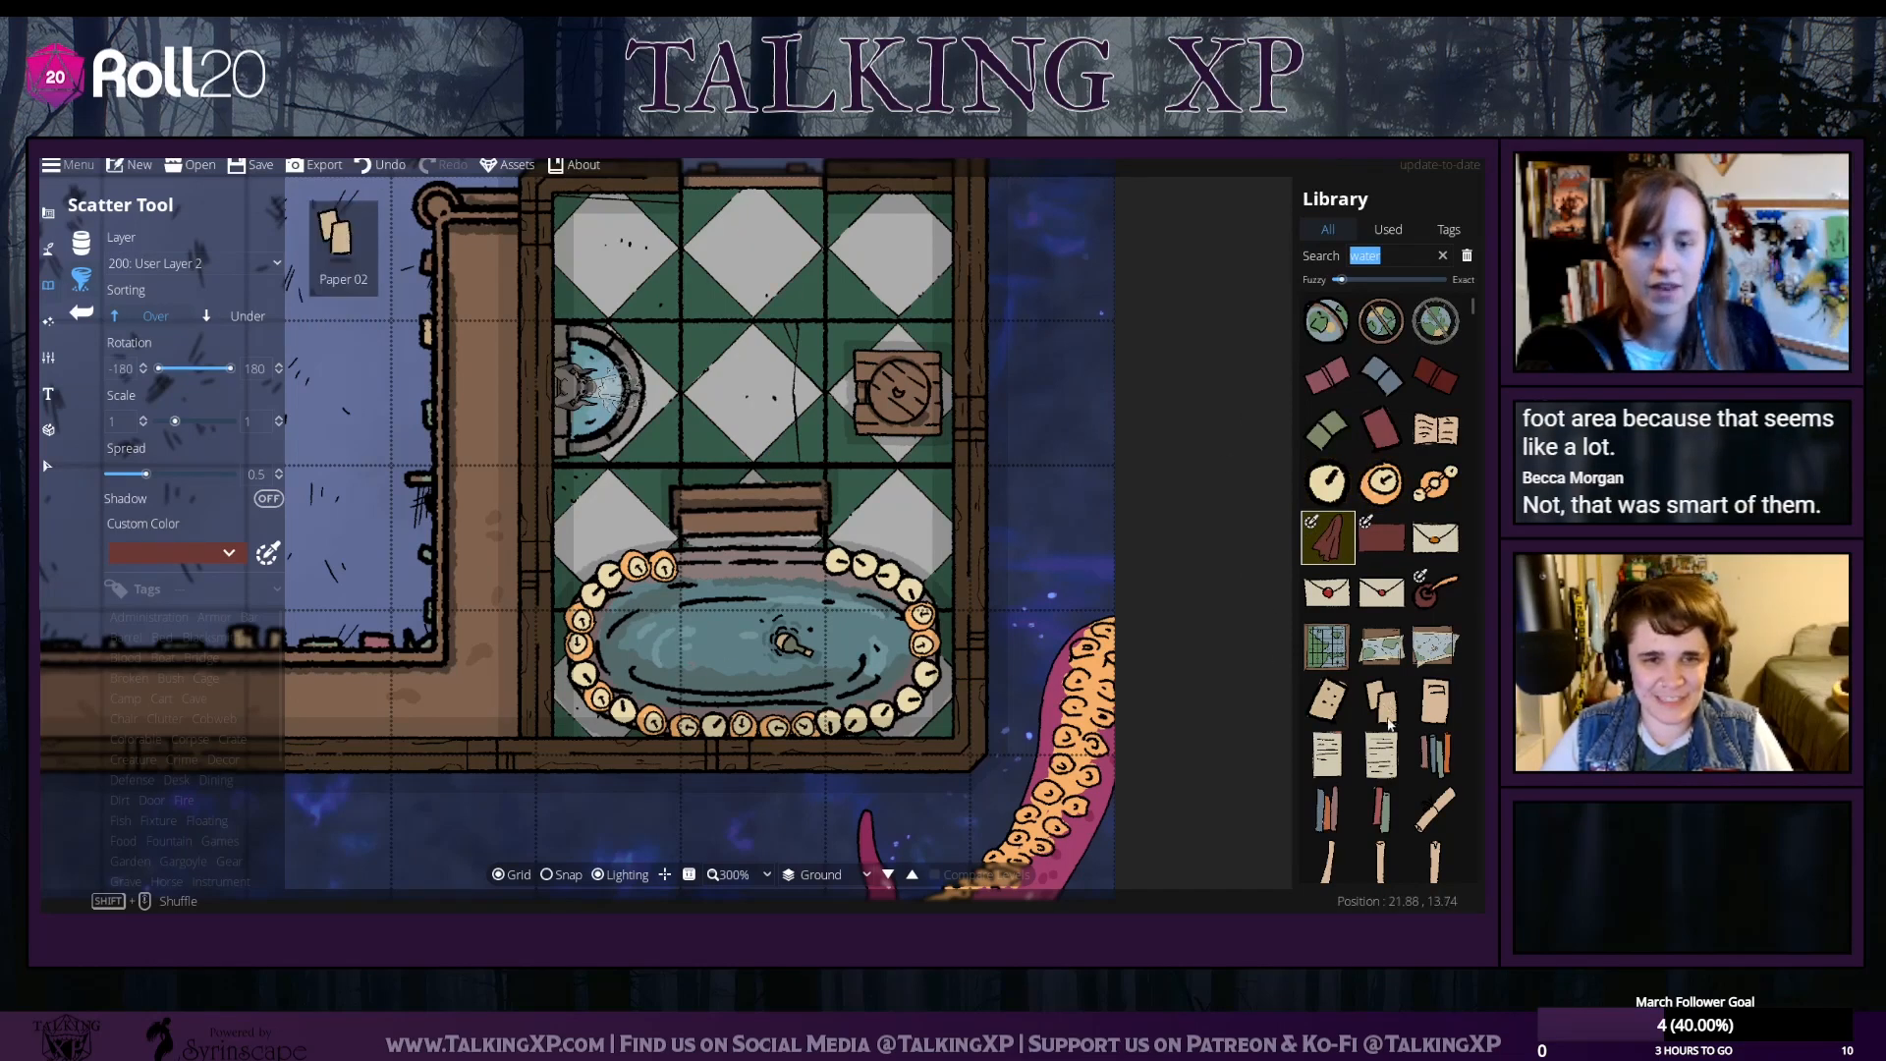
scroll(1387, 725, "down", 10)
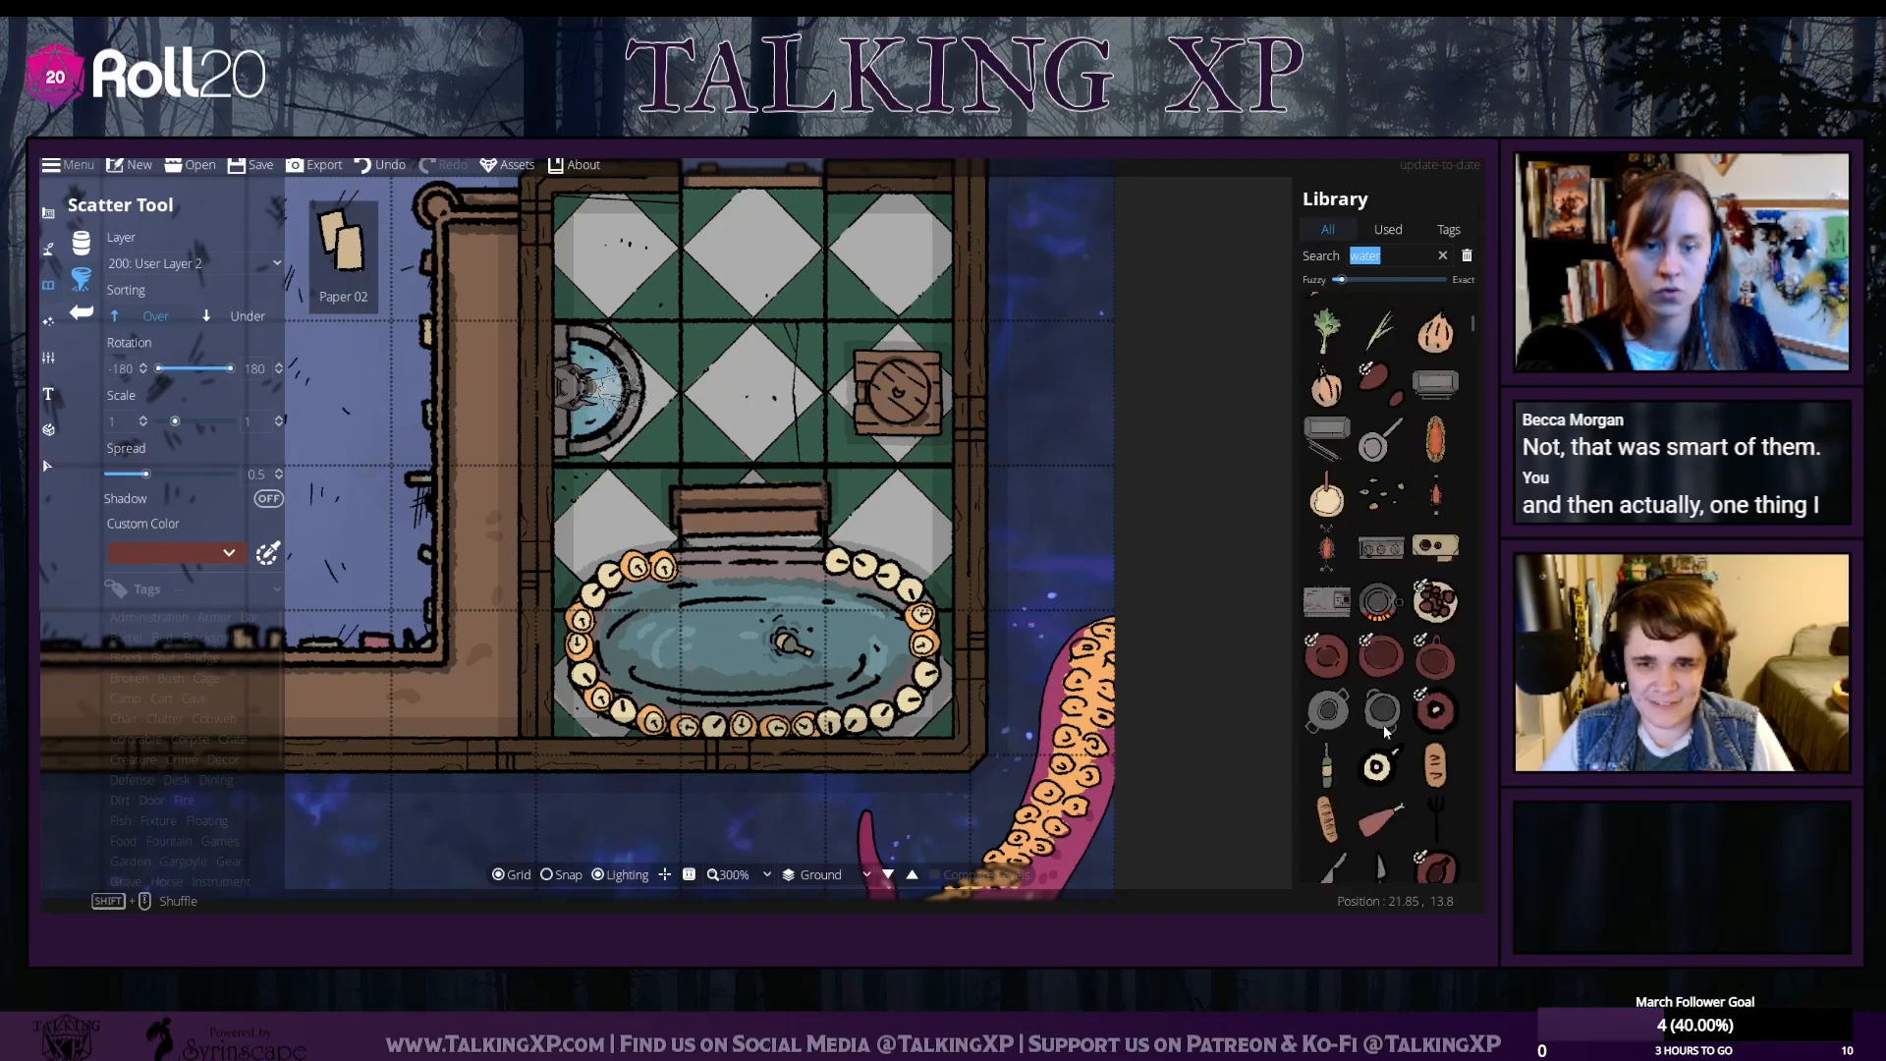
scroll(1383, 723, "down", 3)
scroll(1383, 723, "up", 4)
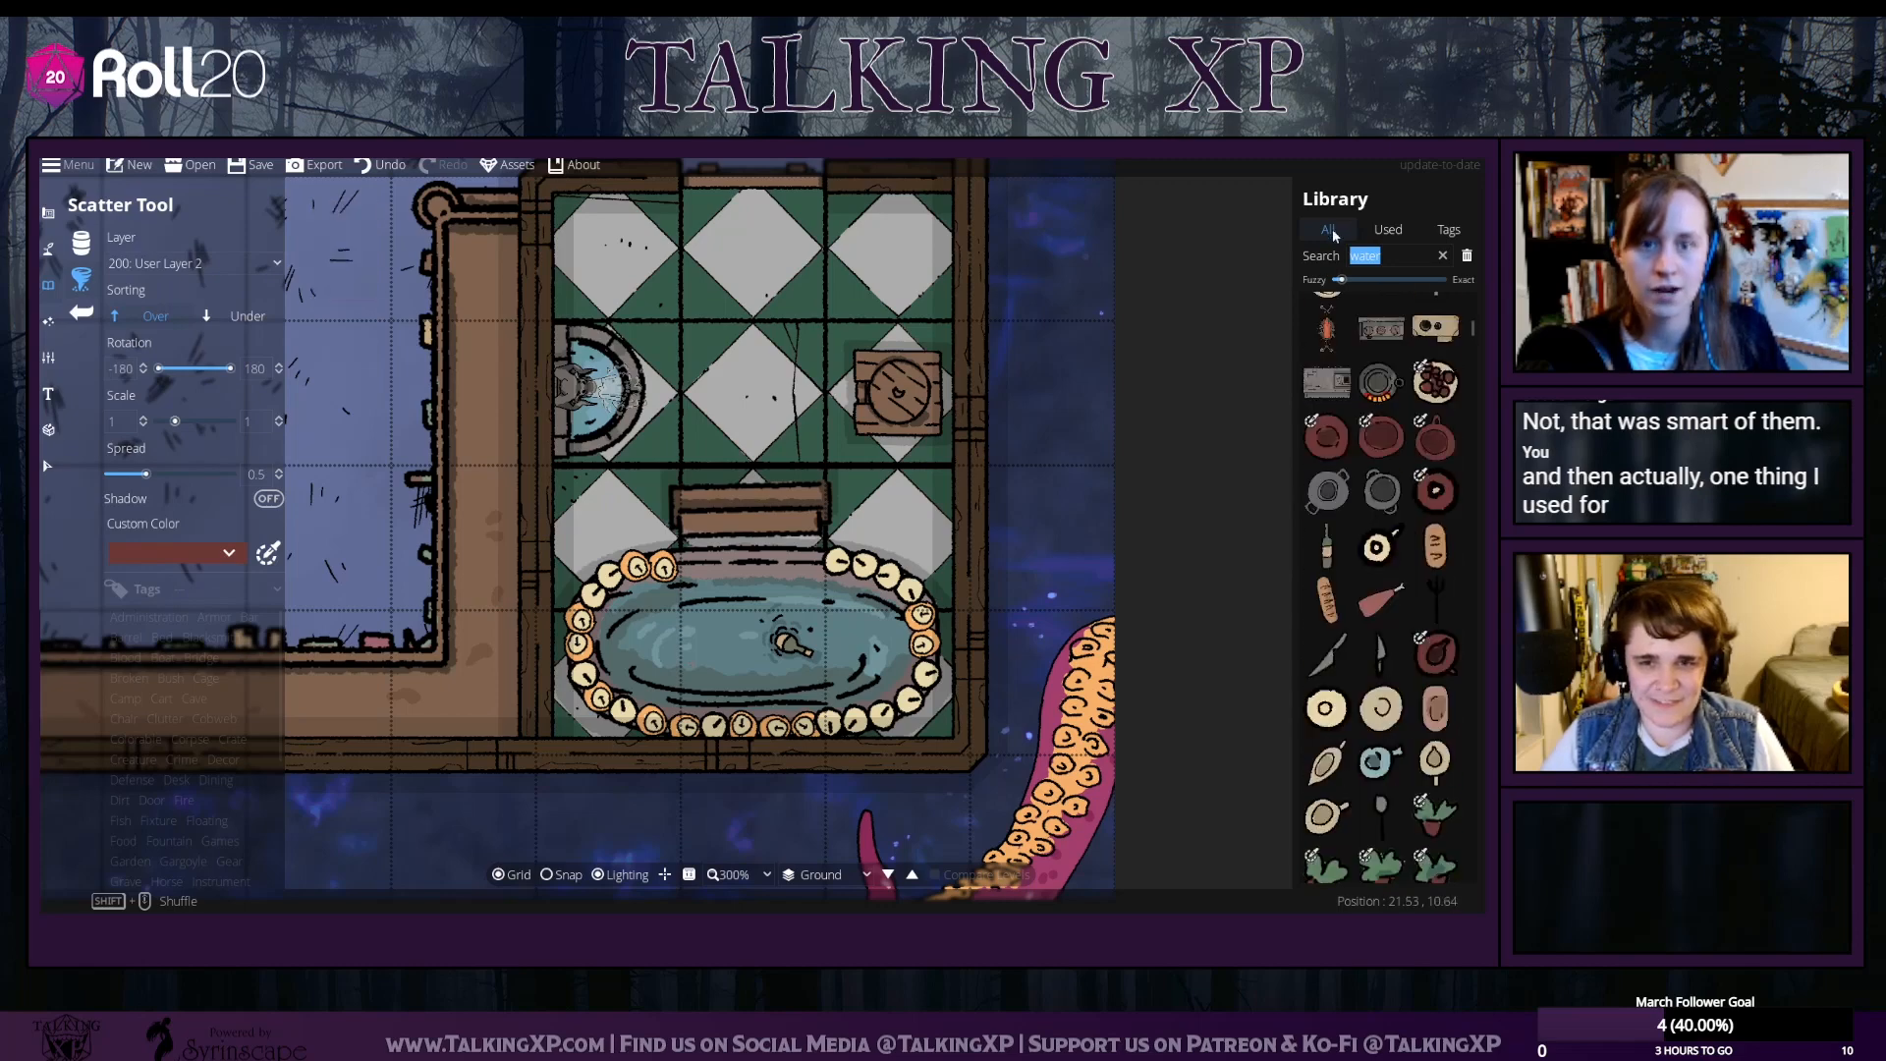
left_click(1398, 258)
type("flag")
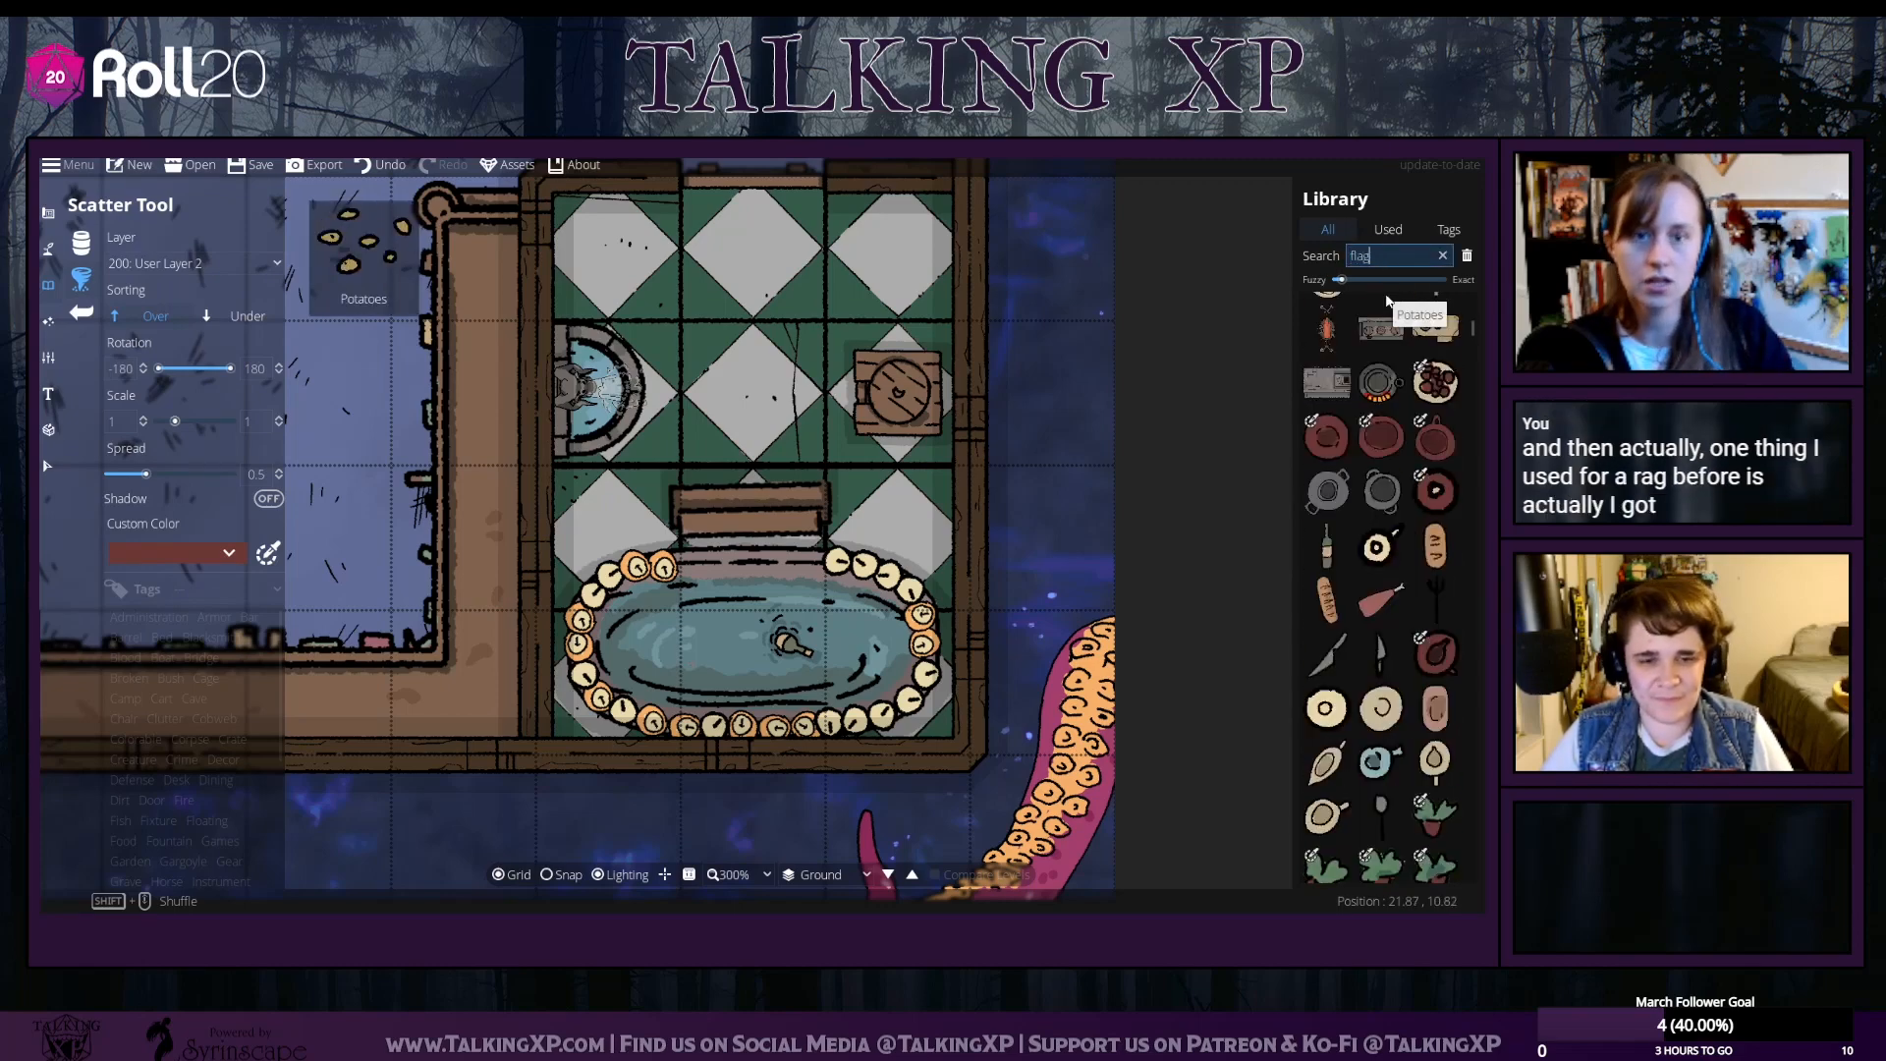
left_click(1338, 326)
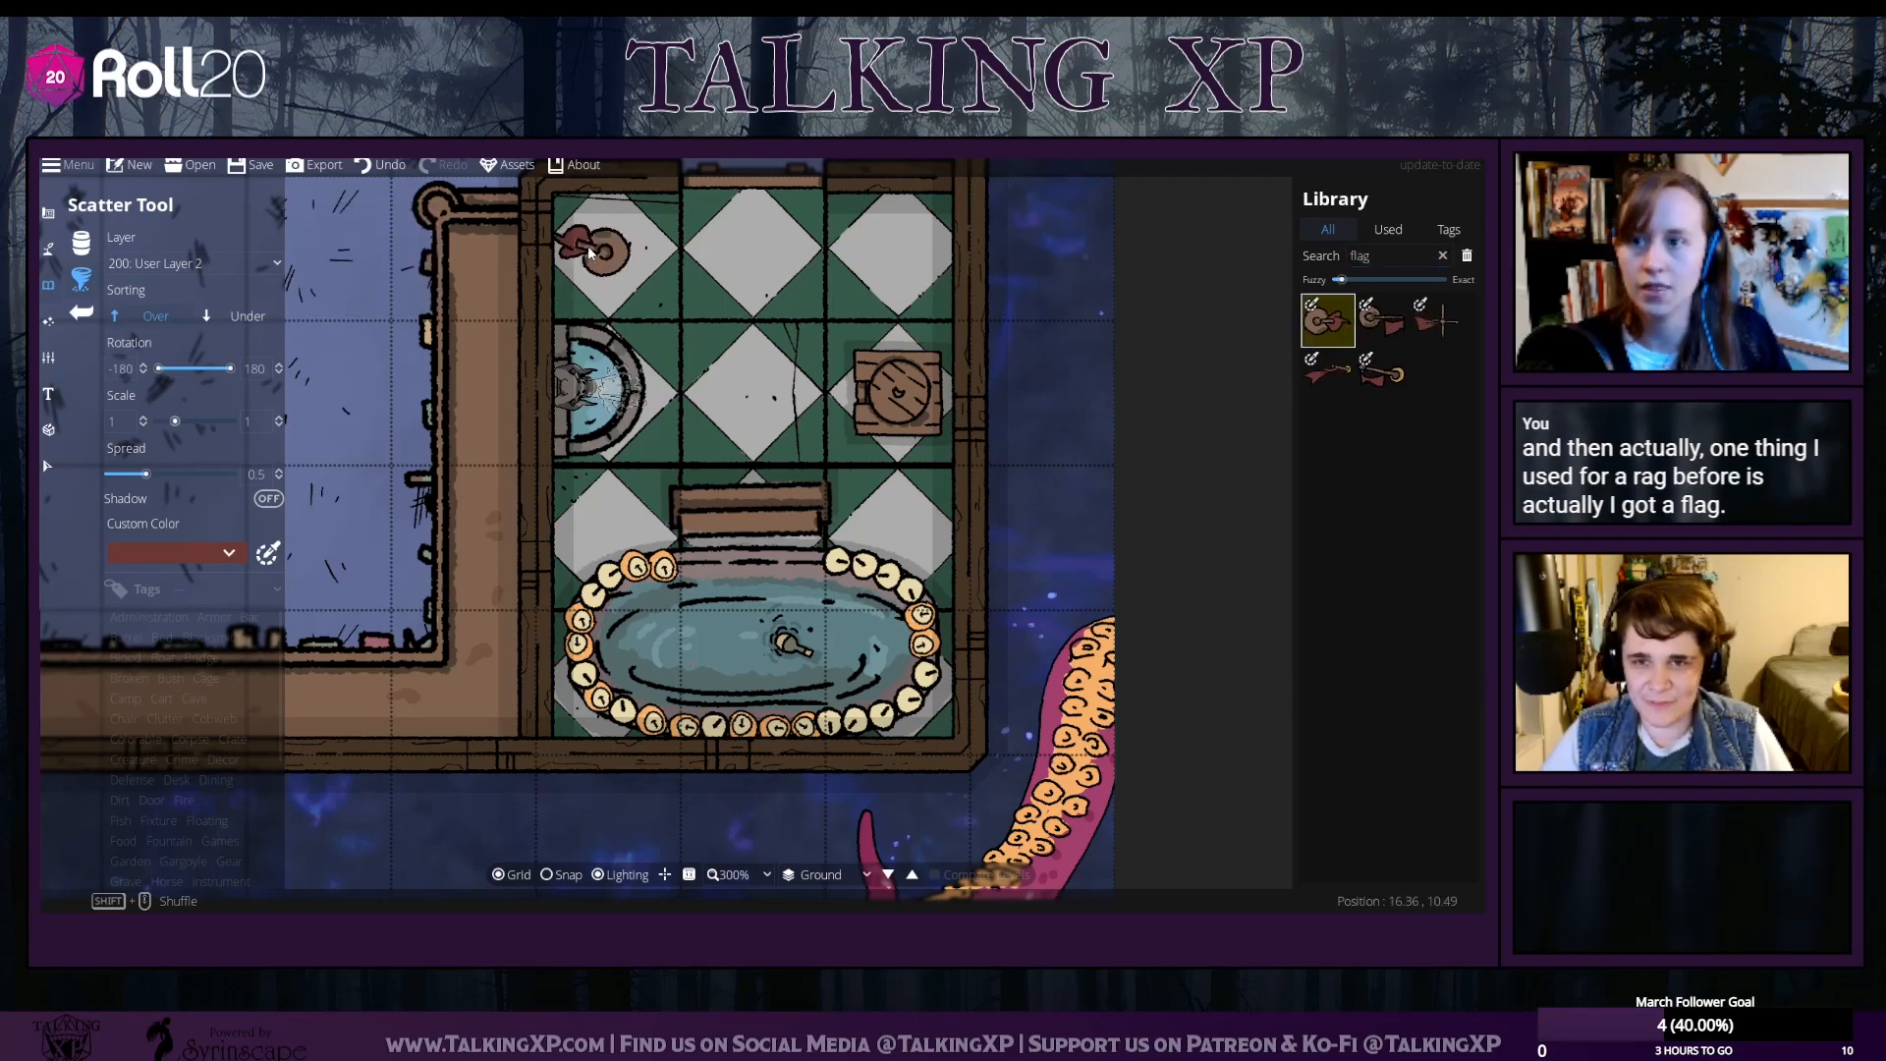
left_click(81, 241)
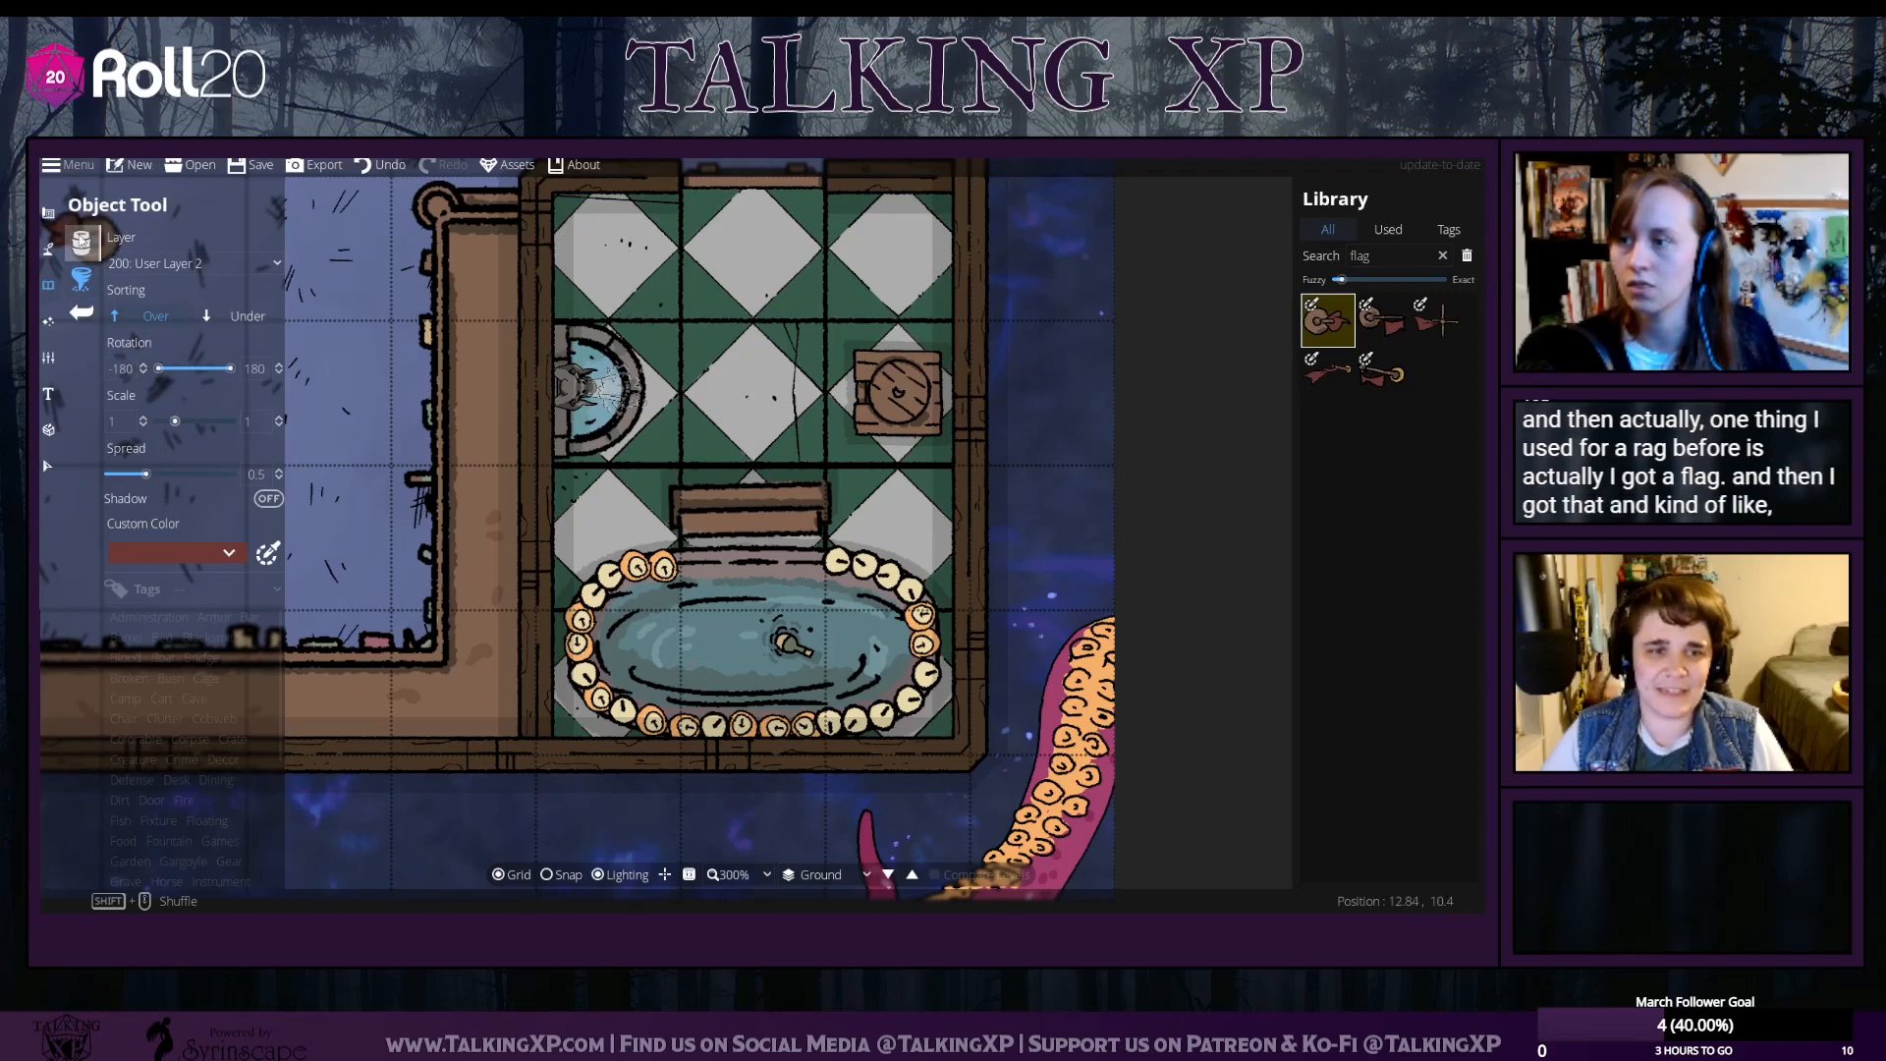
left_click(1390, 255)
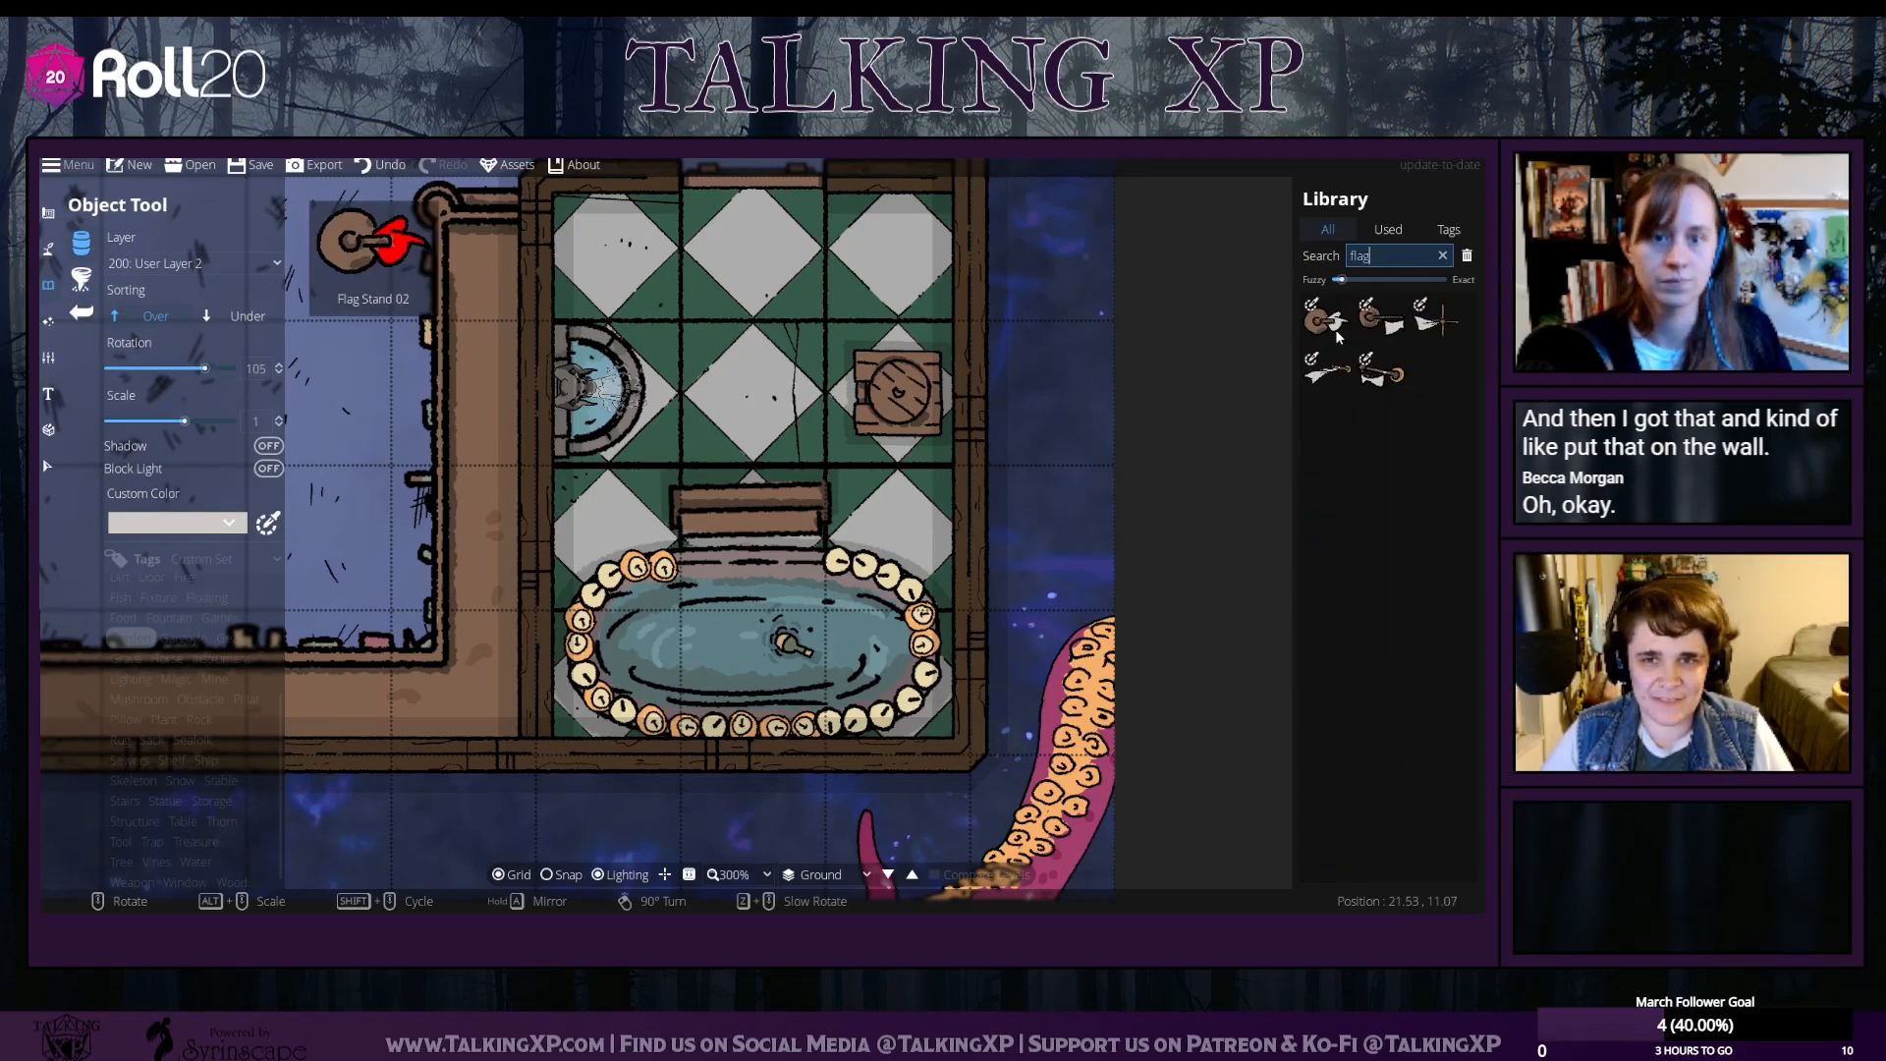
left_click(1327, 320)
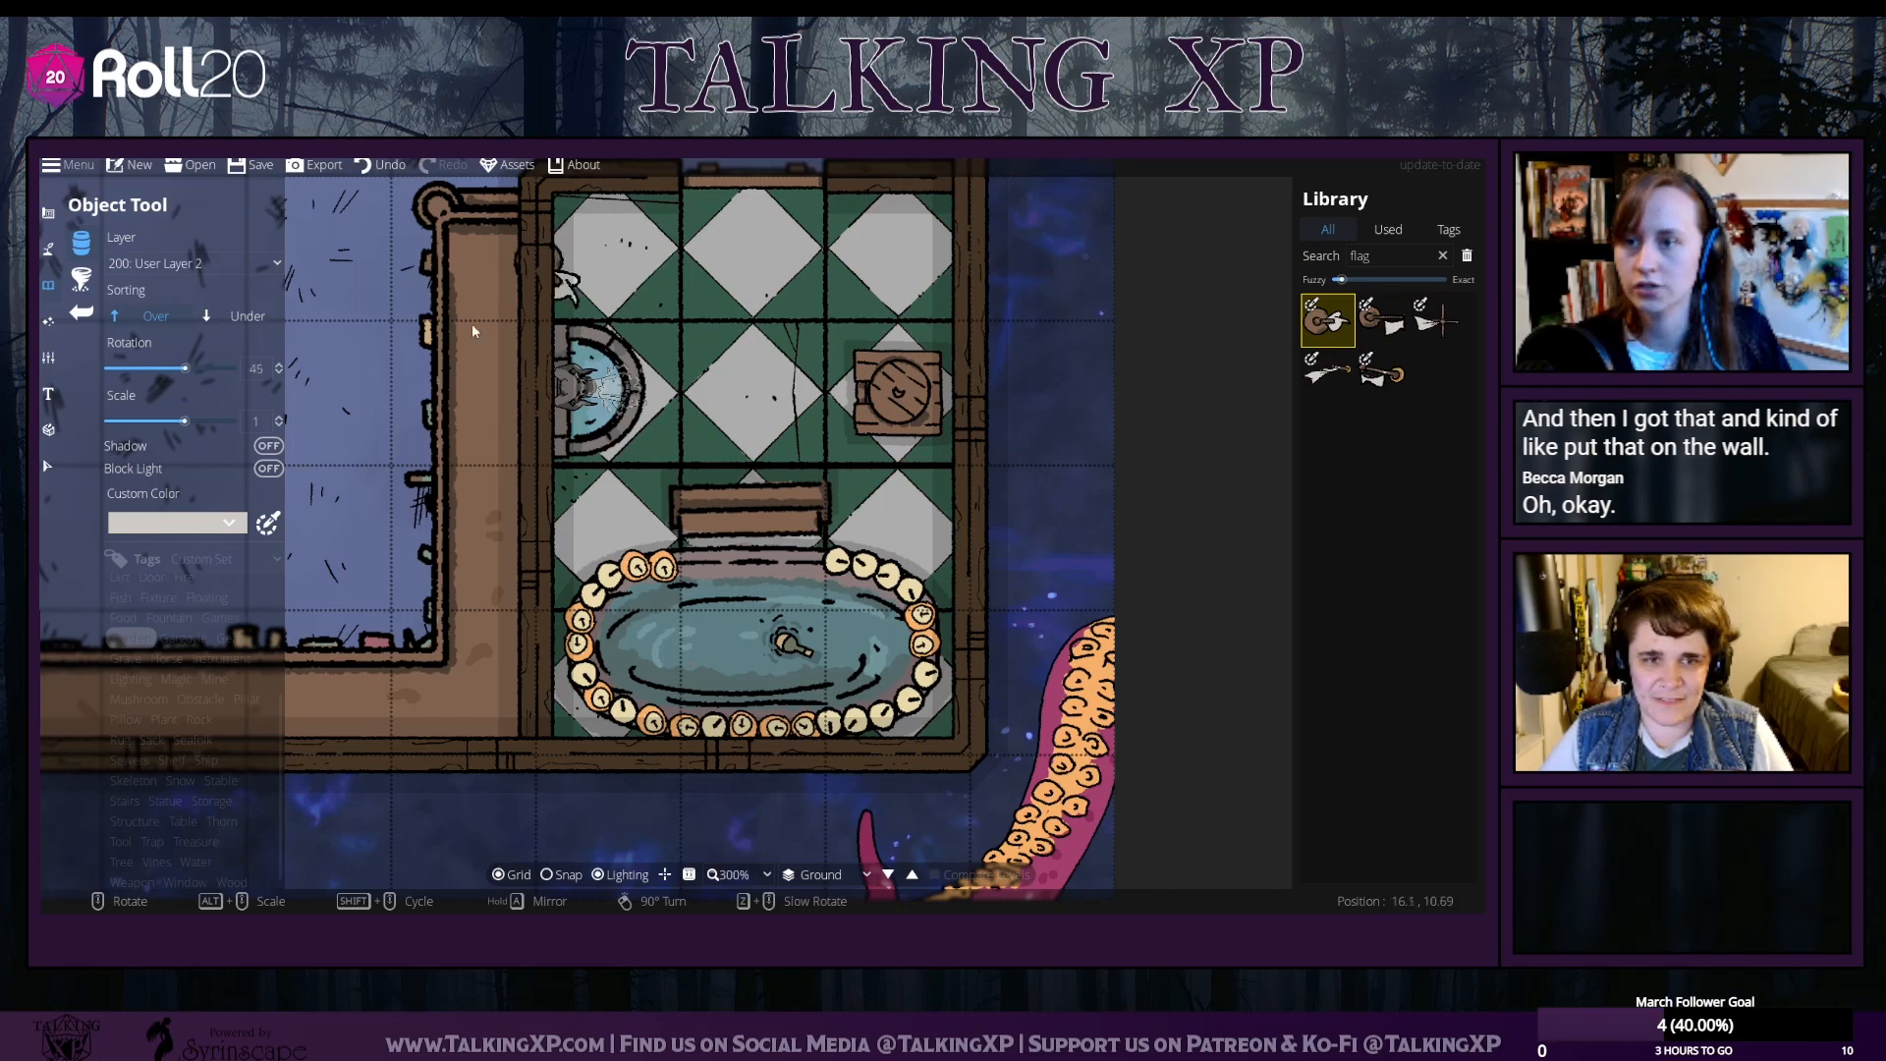
Place the flag stand as a towel on the bathroom wall above the sink, at scale 1.83 in off-white fbf8f3
left_click(228, 522)
left_click_drag(78, 212, 54, 219)
left_click(238, 509)
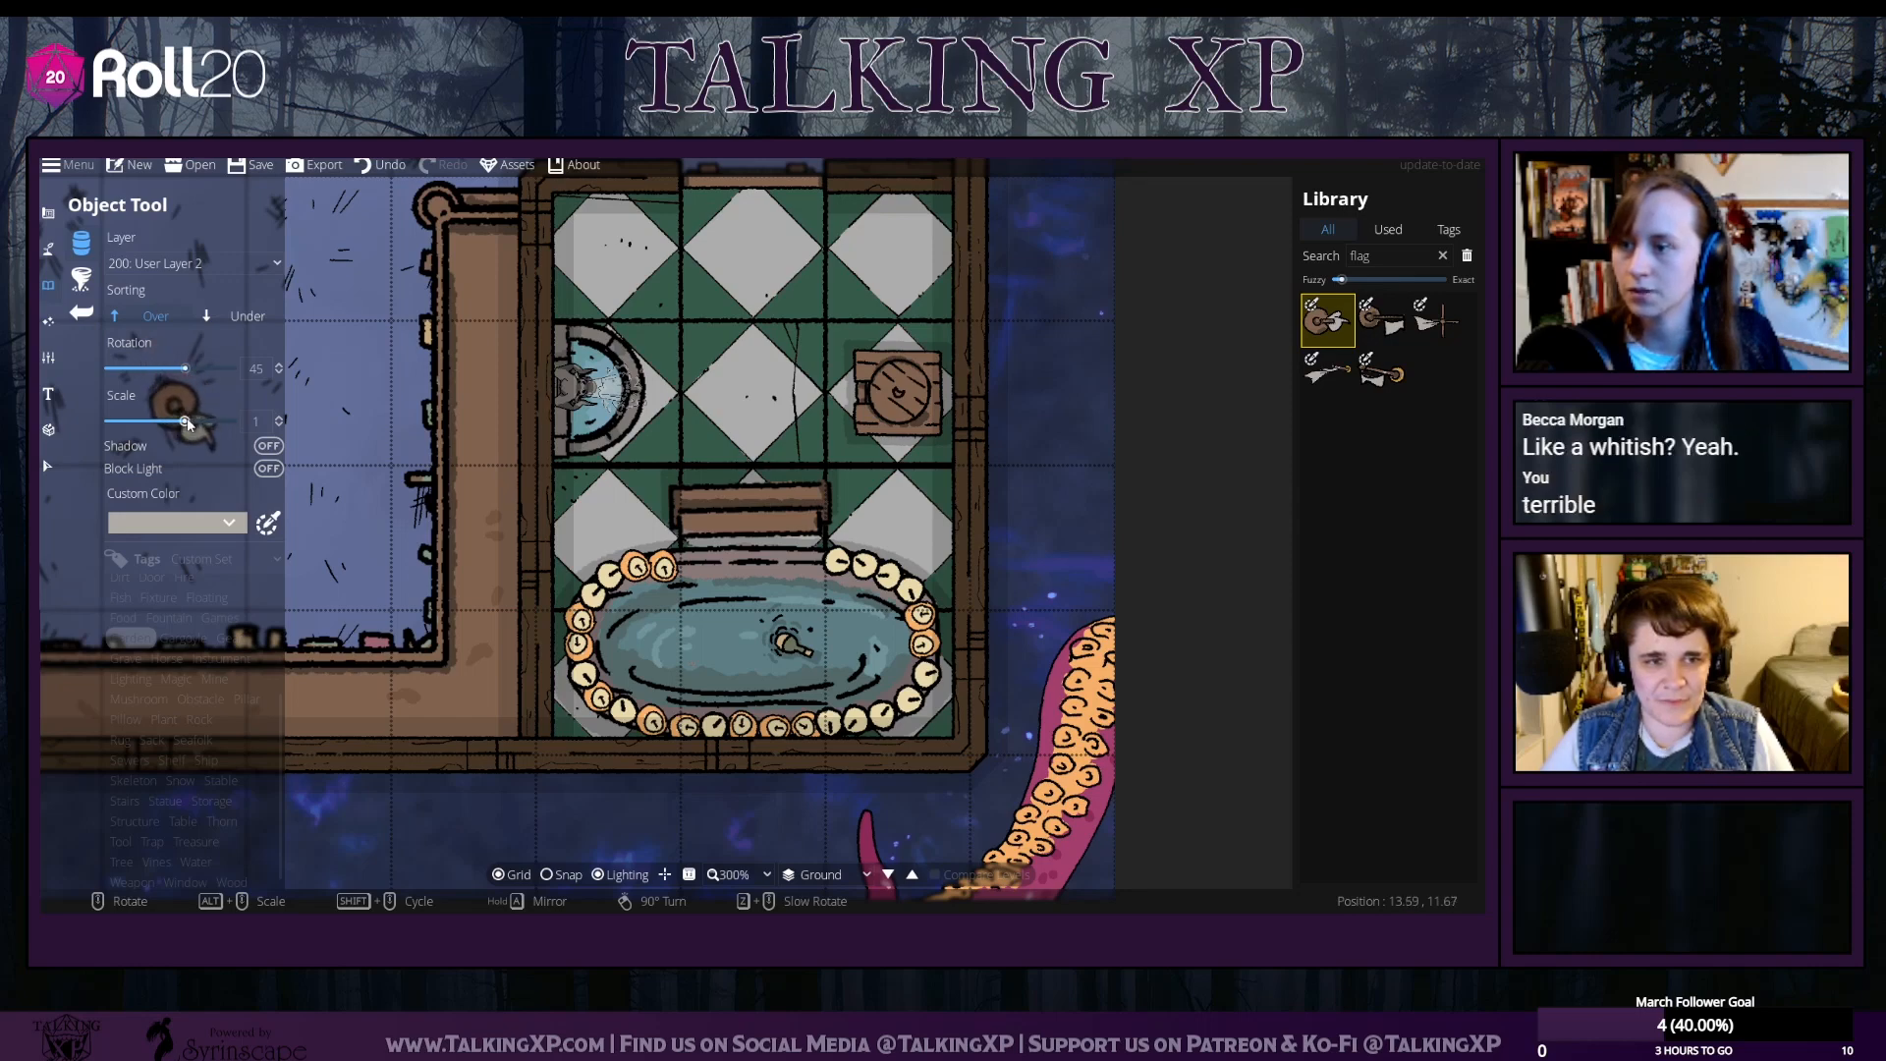
left_click_drag(188, 414, 205, 415)
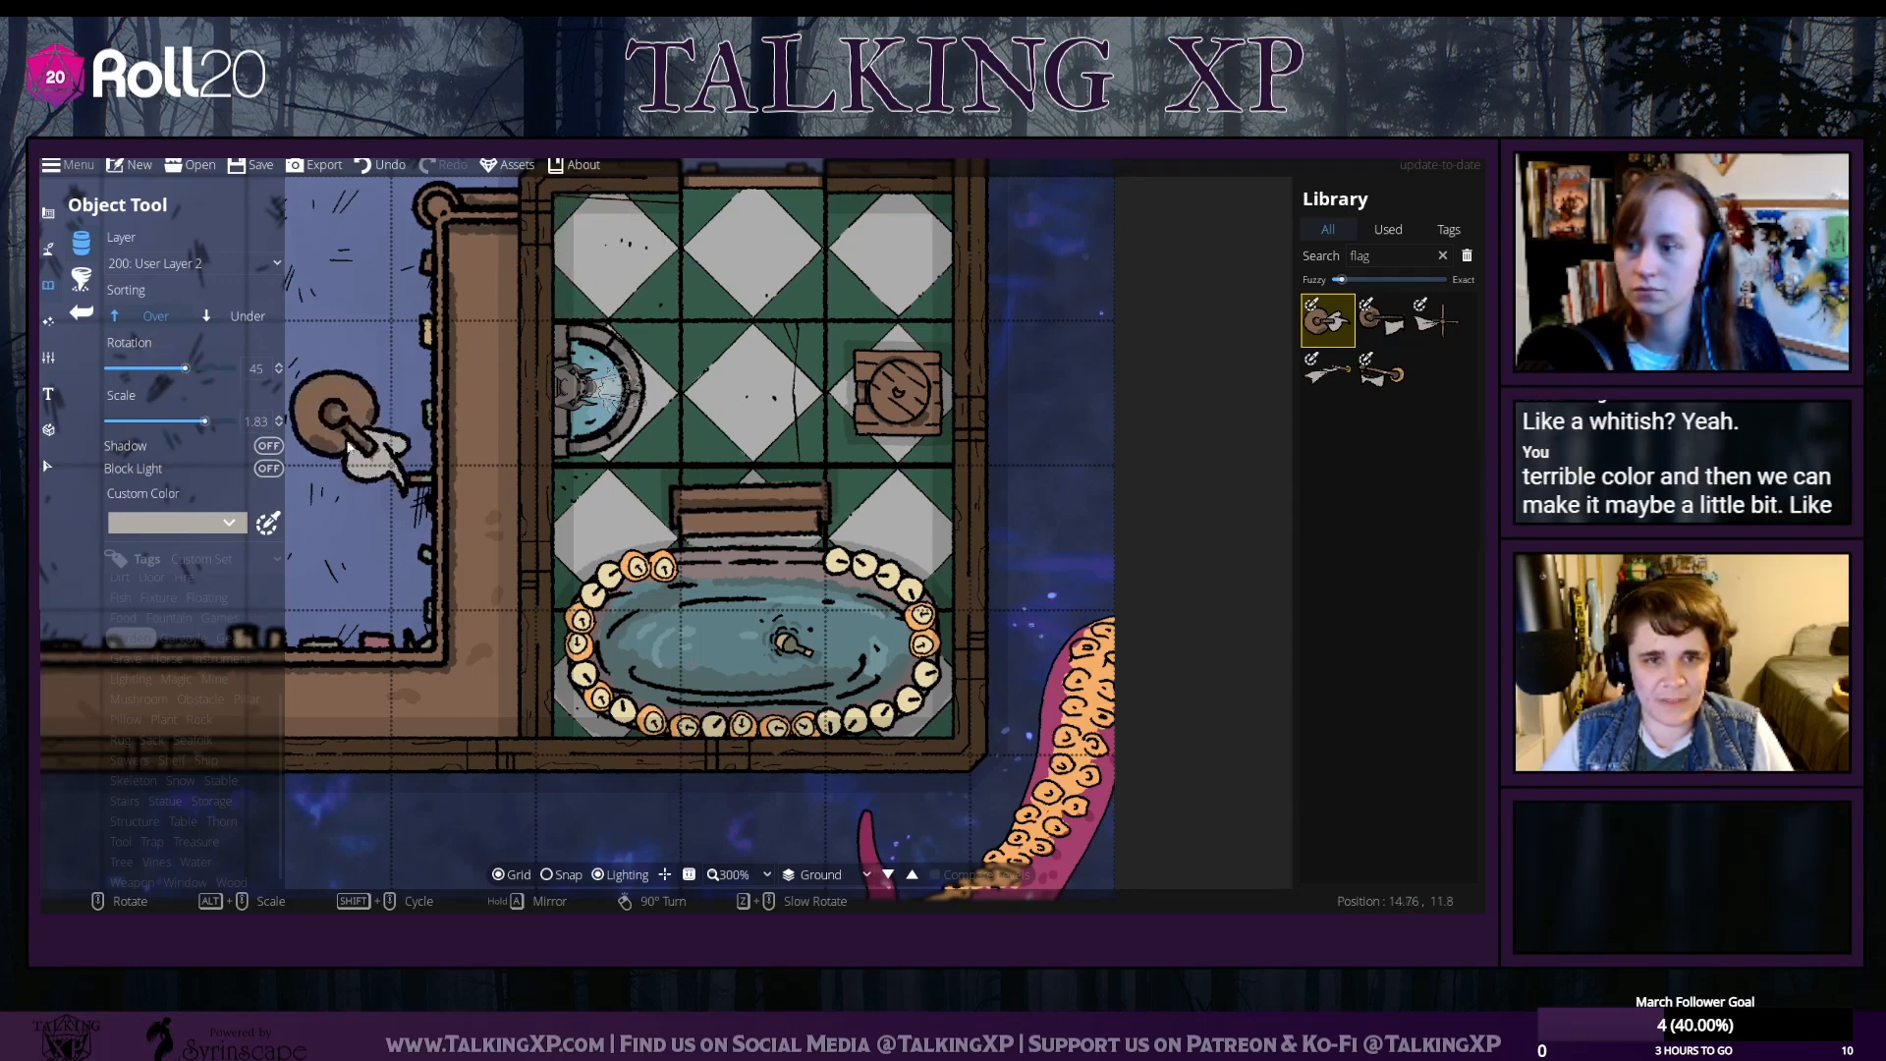
left_click(269, 531)
left_click_drag(97, 315, 51, 167)
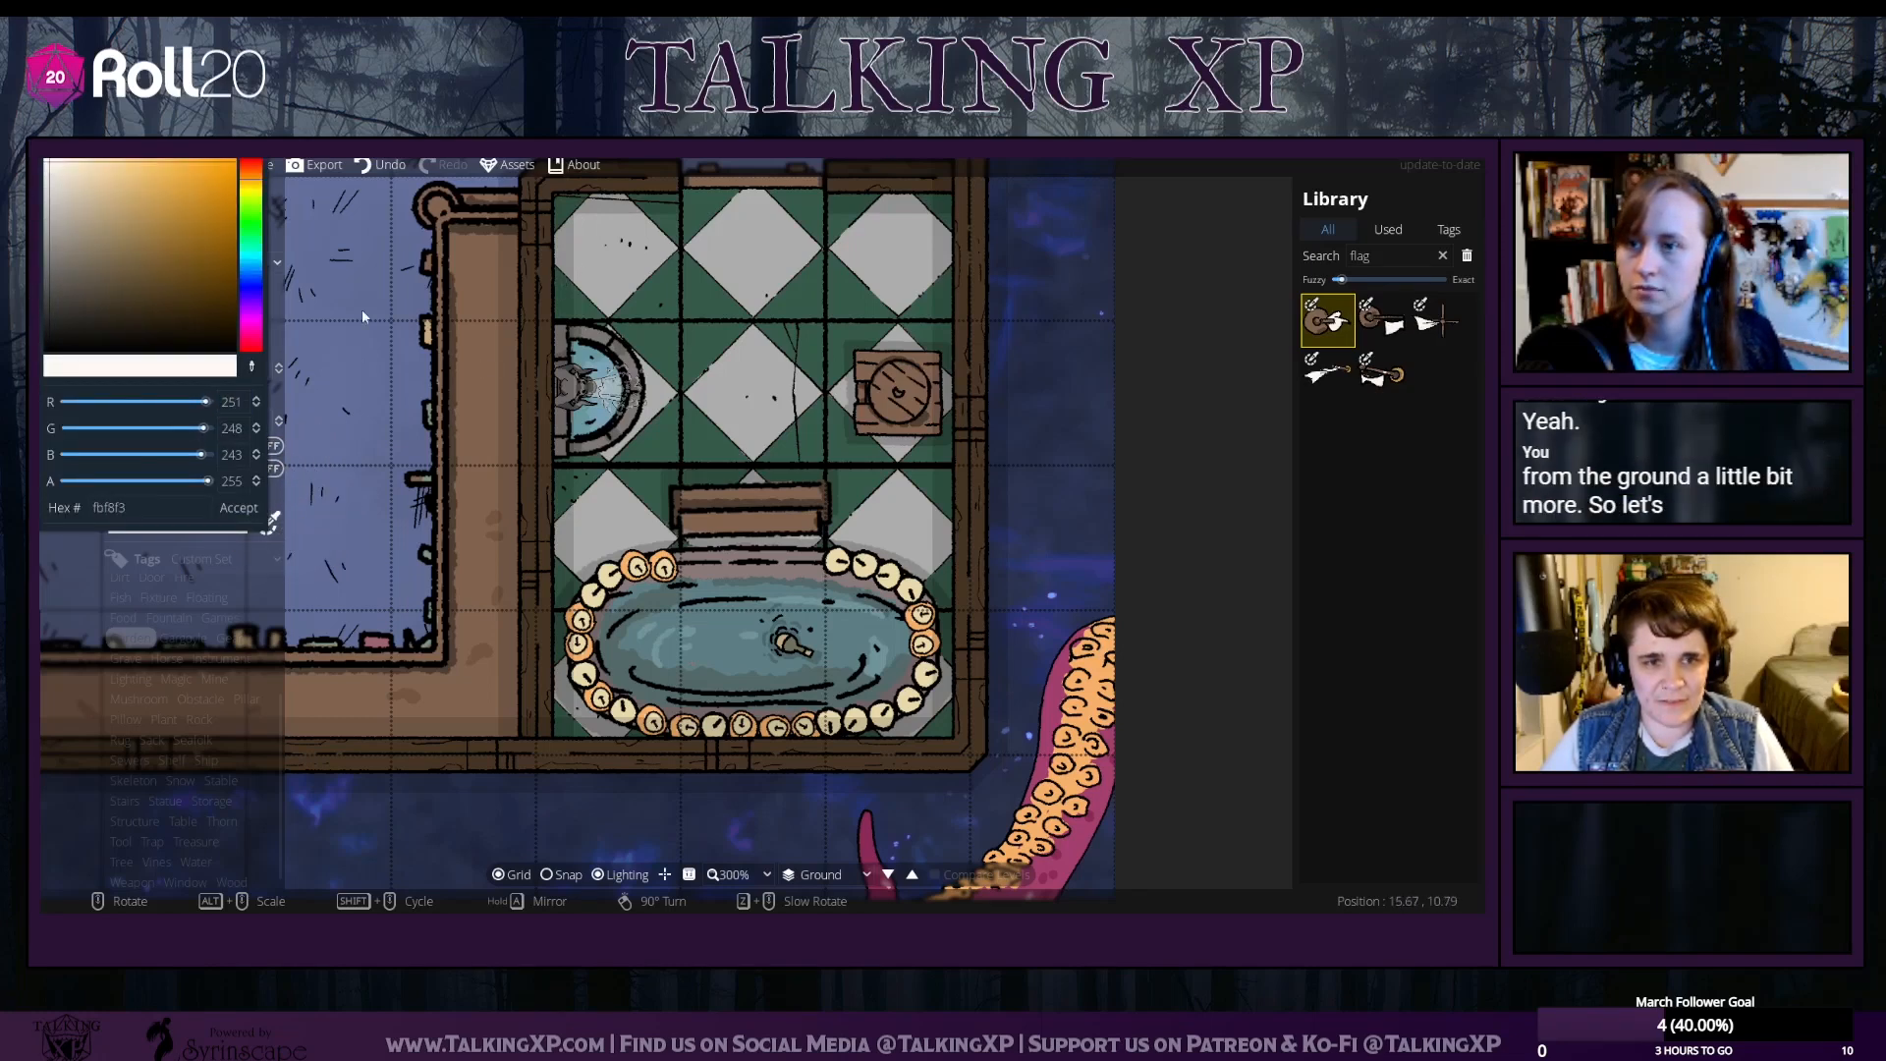
left_click(239, 507)
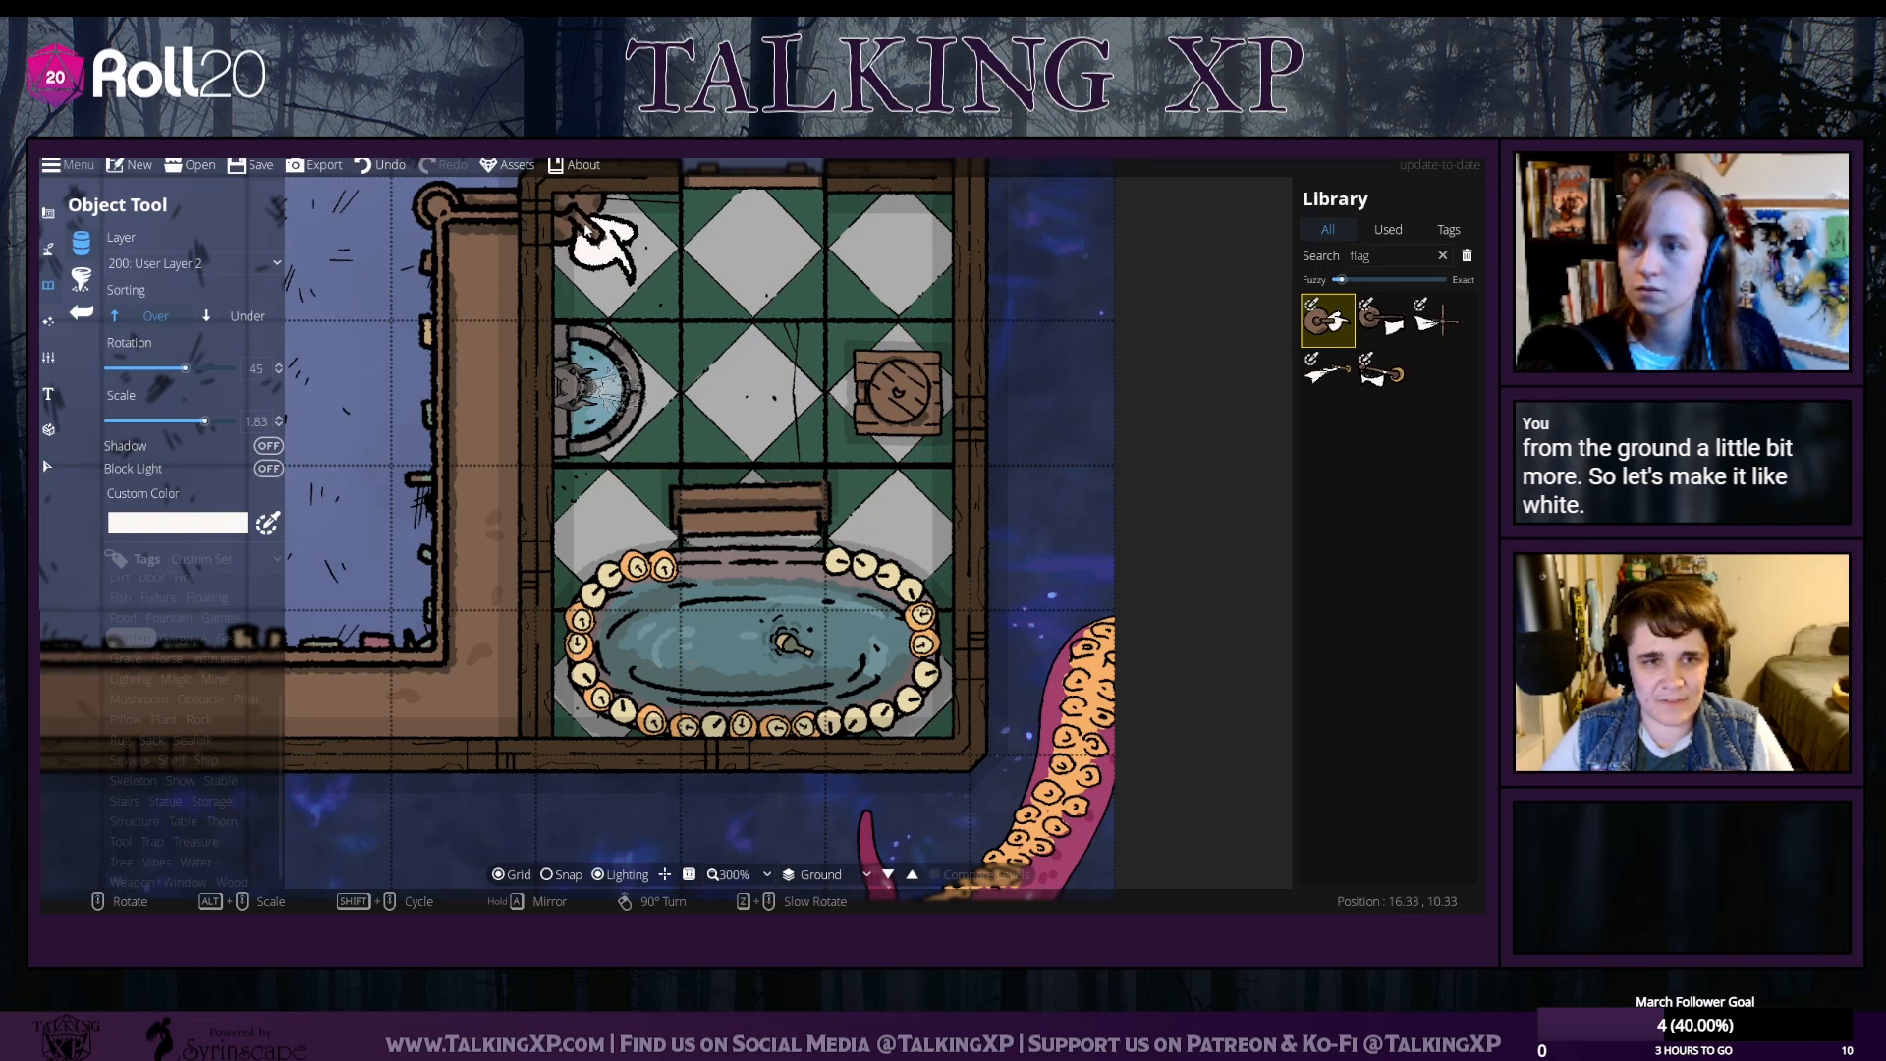
left_click(590, 232)
Search the asset library for "rag", clear the search and choose the draped white cloth from the full list
double_click(1422, 254)
type("rag")
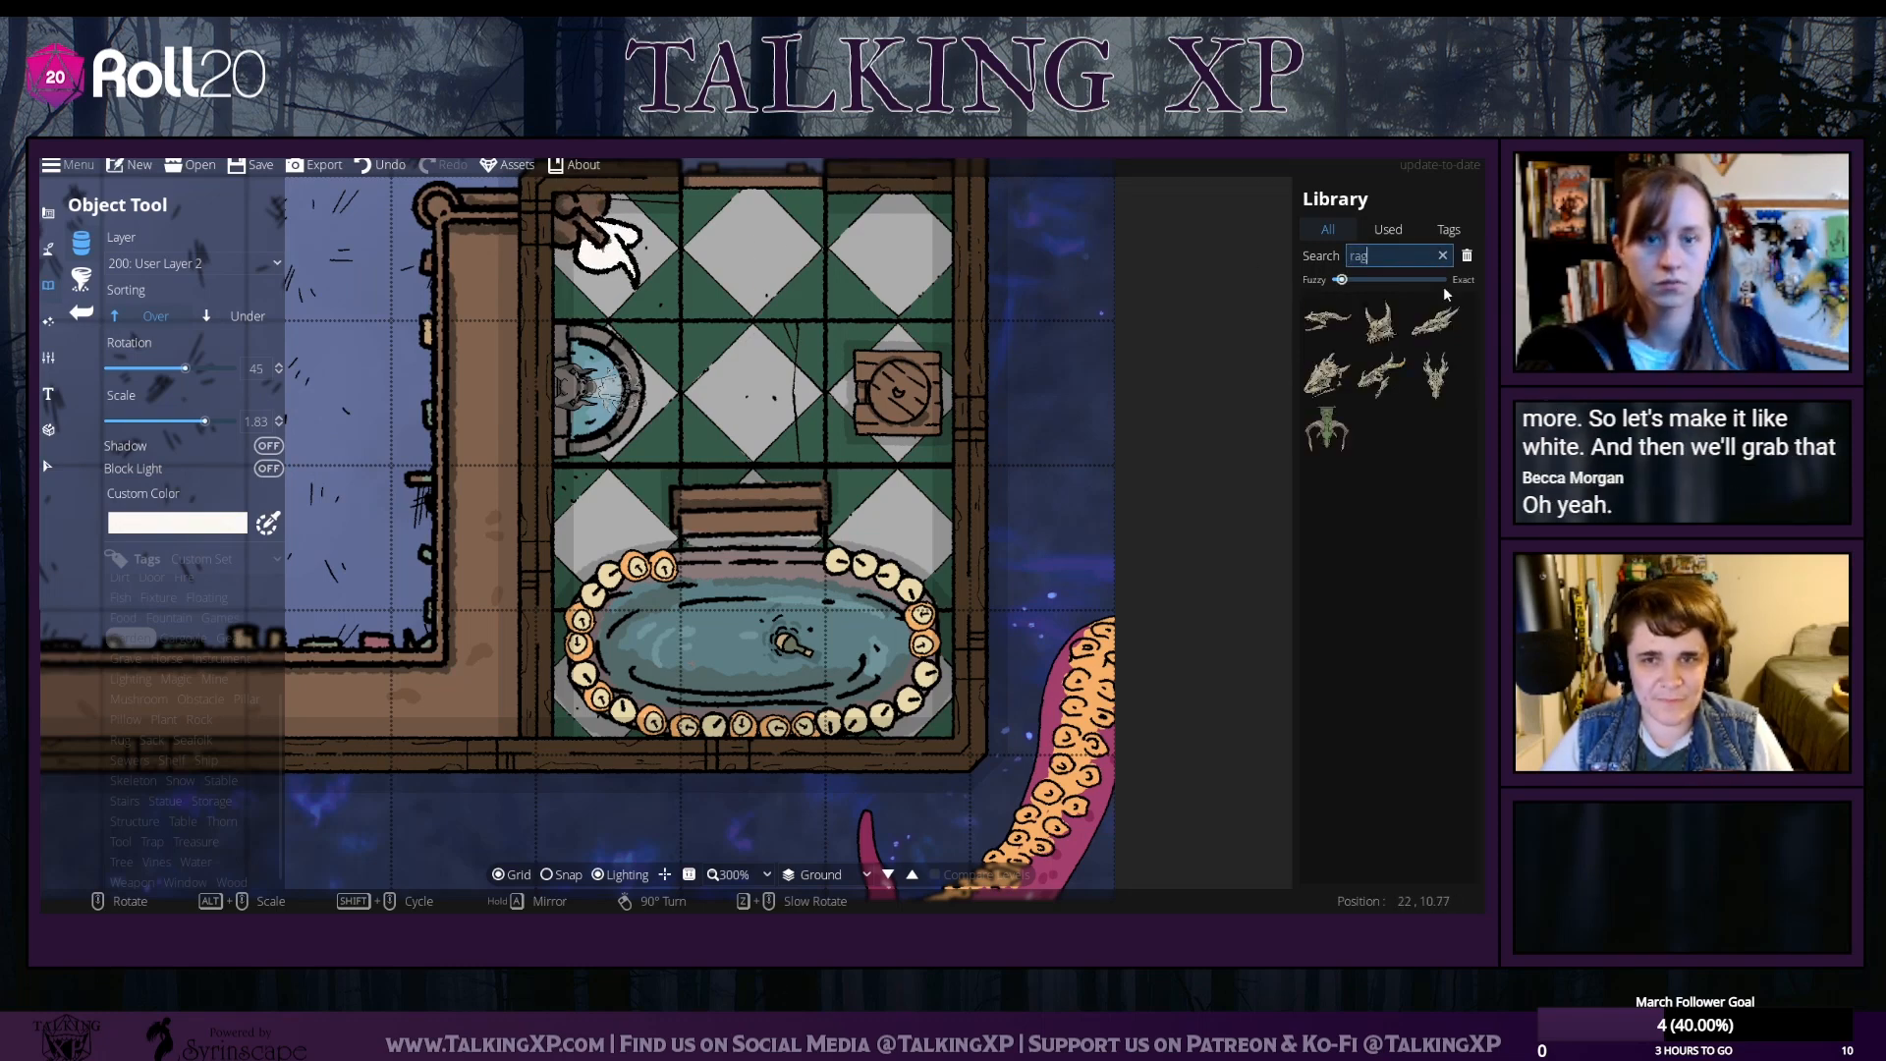
left_click(1442, 256)
left_click(1328, 230)
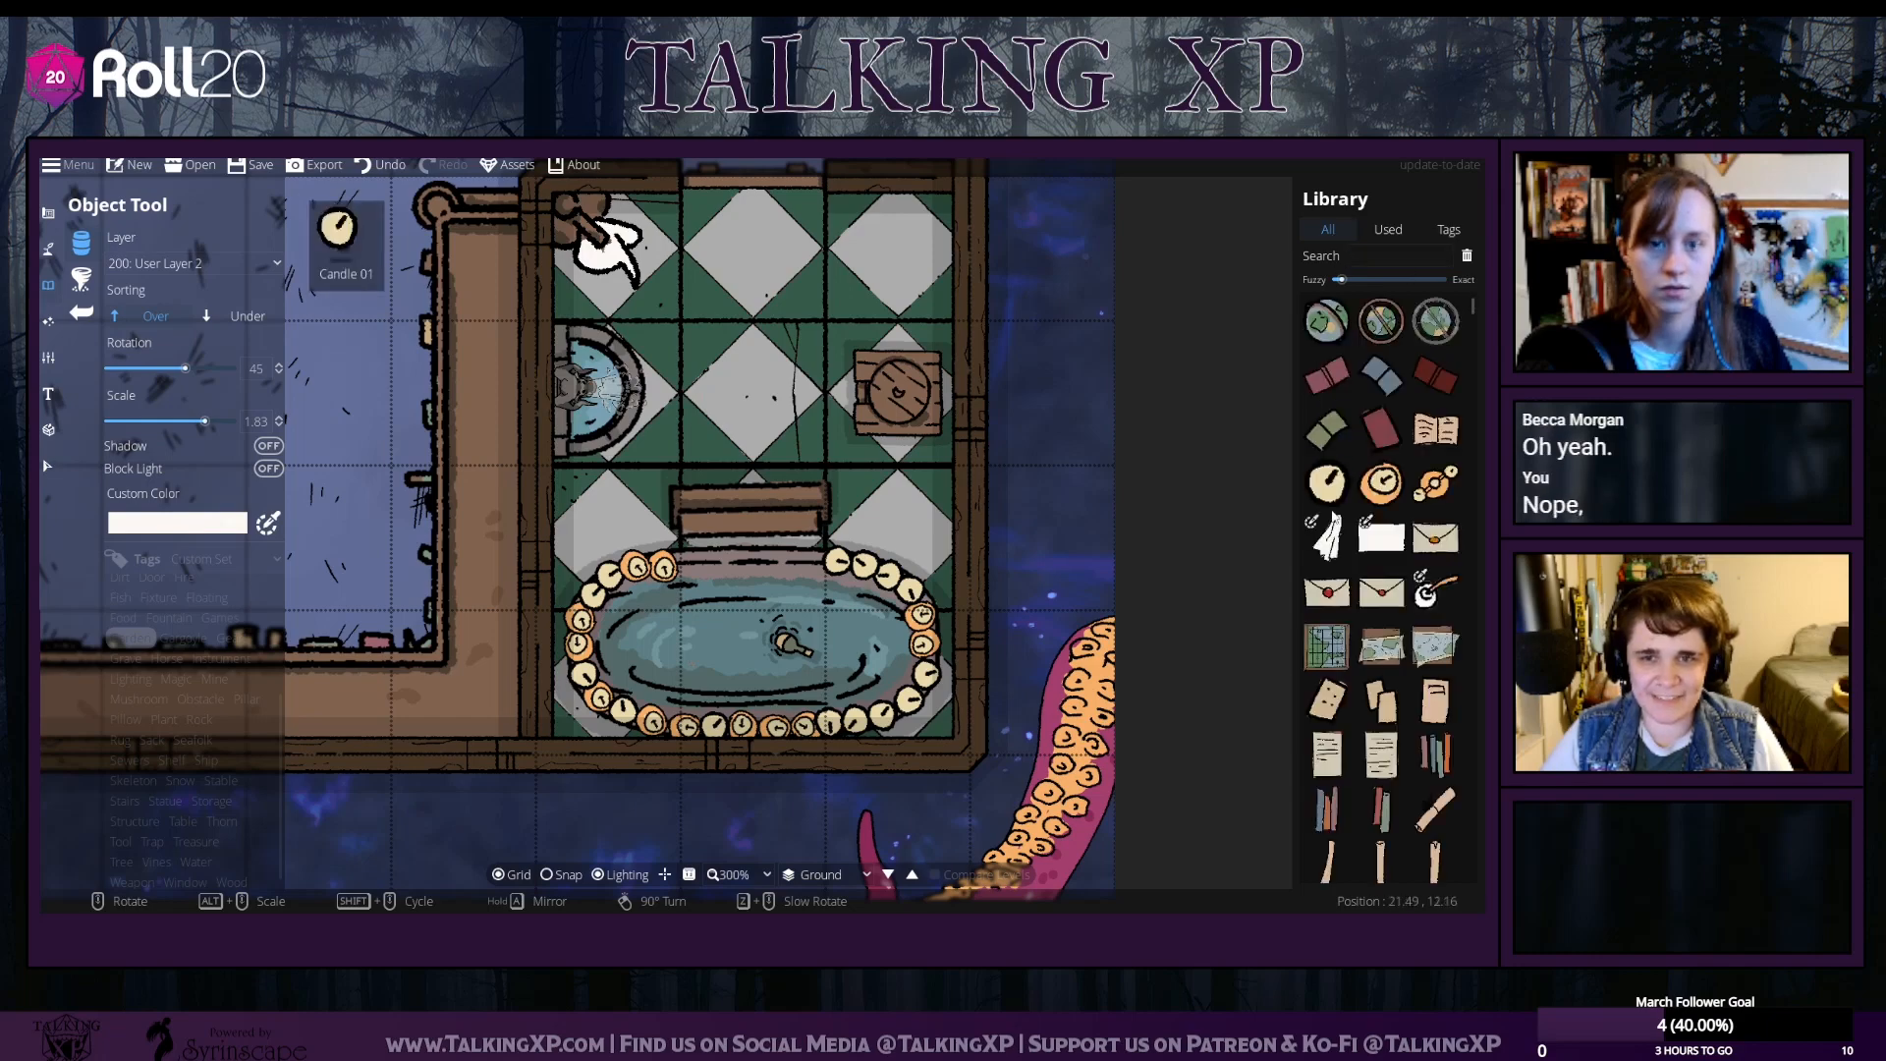
left_click(1327, 537)
Place the white cloth beneath the towel above the bathroom sink, sorted Under, at rotation -45 and scale 1.83
scroll(629, 251, "up", 1)
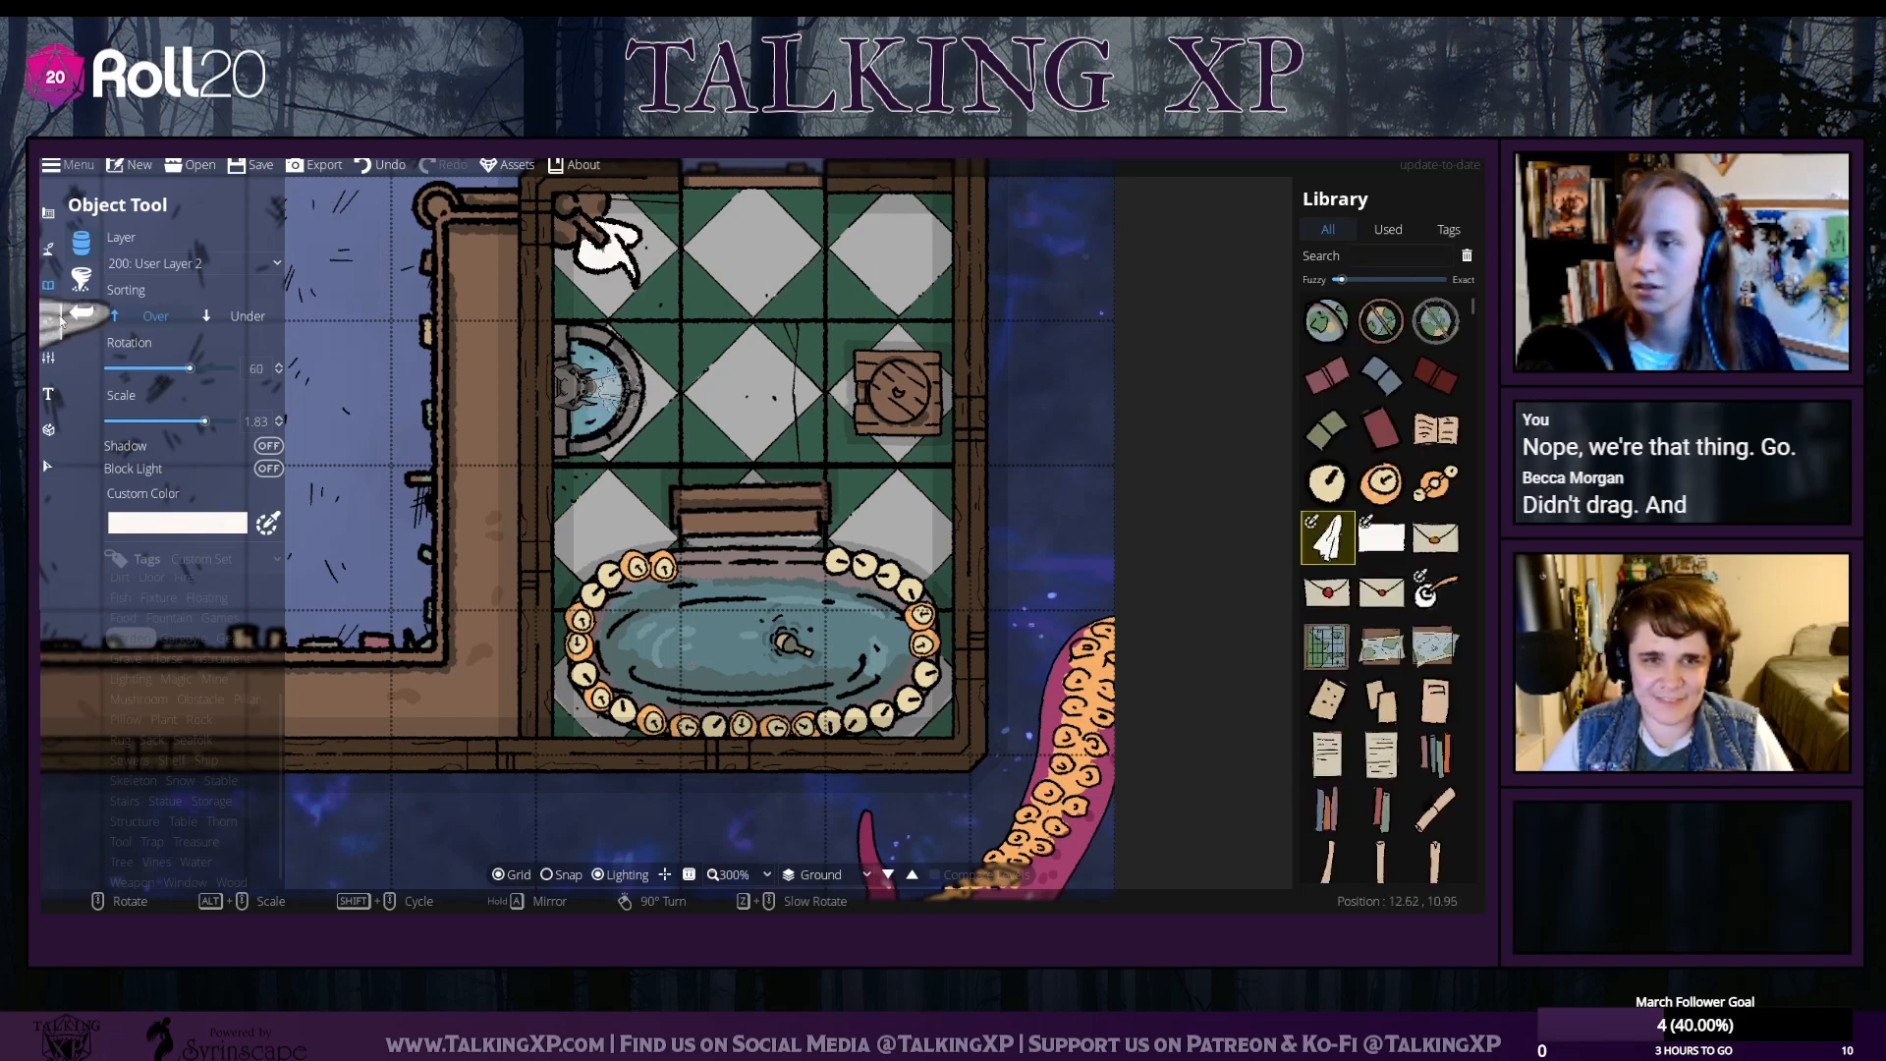
left_click(247, 315)
scroll(609, 251, "down", 6)
scroll(604, 257, "down", 1)
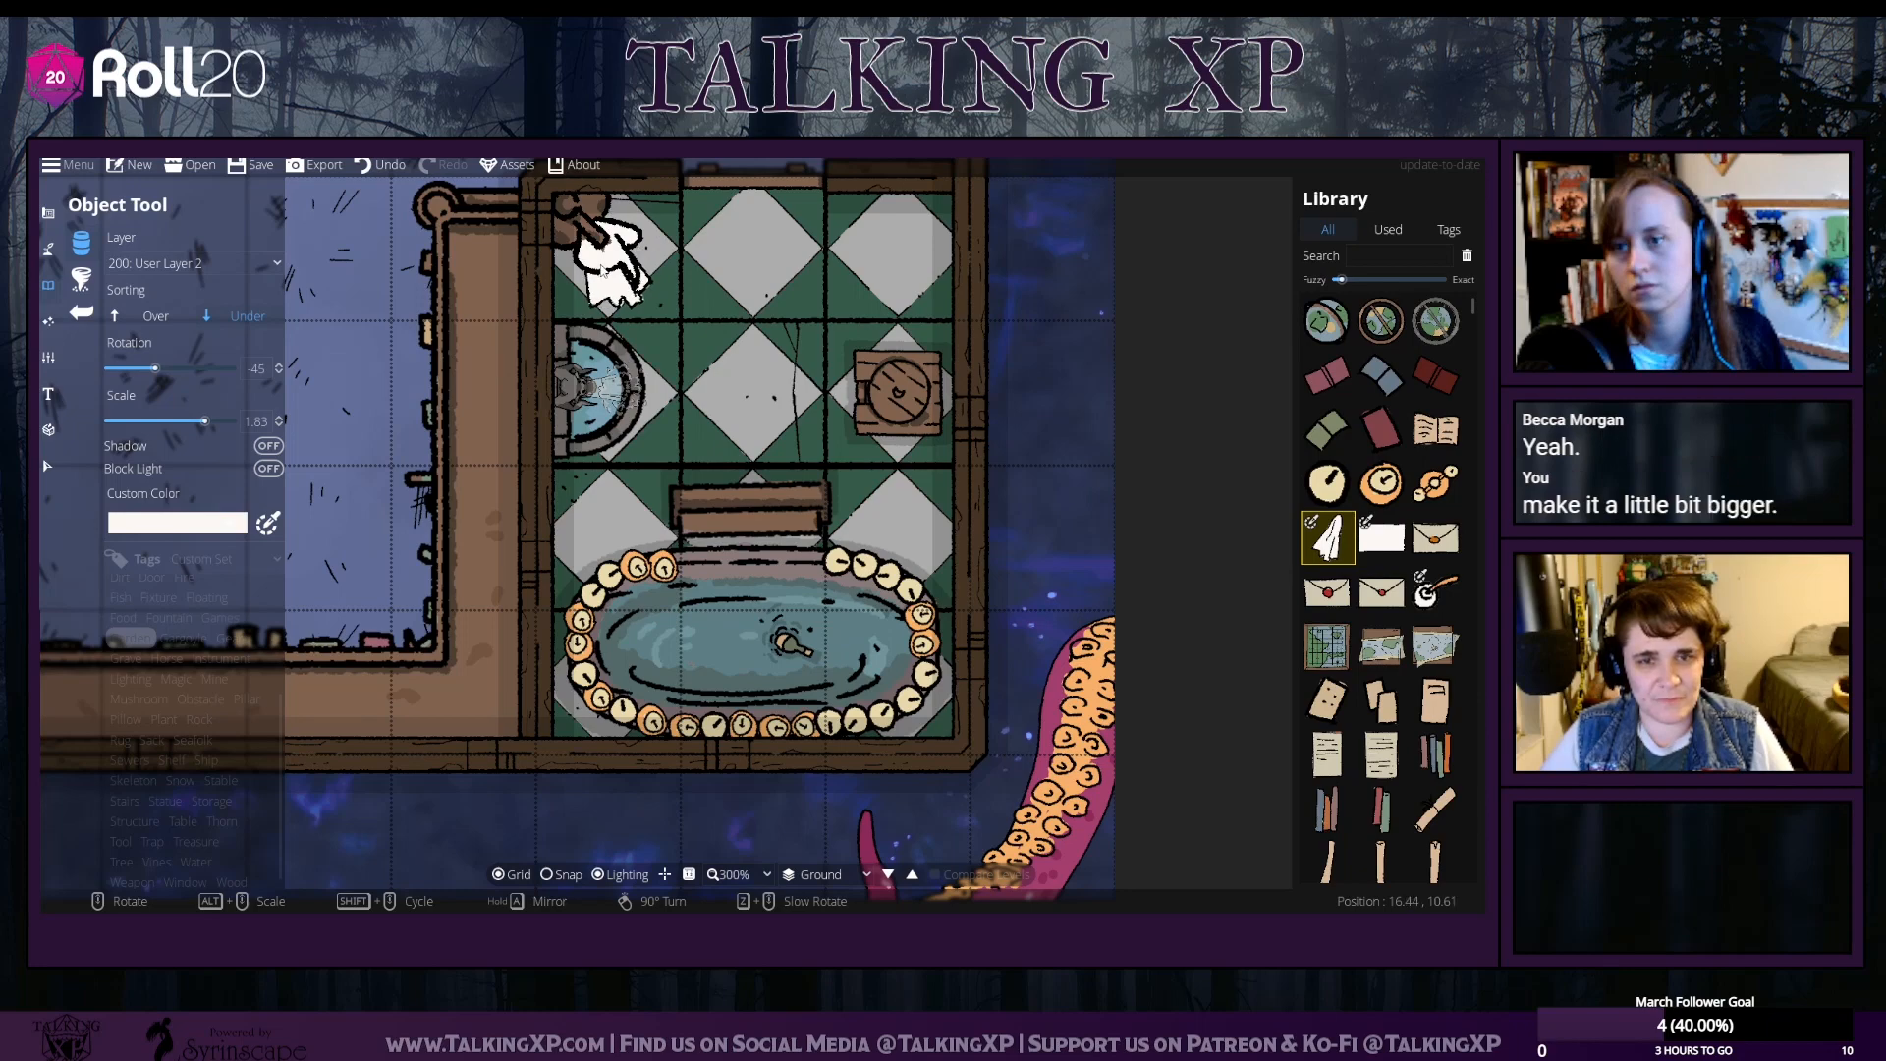
left_click(604, 257)
Search the library for "clothes" and drop the blue shirt and the red garment in the bathroom corner above the wooden stool, at rotation 60
scroll(867, 261, "up", 1)
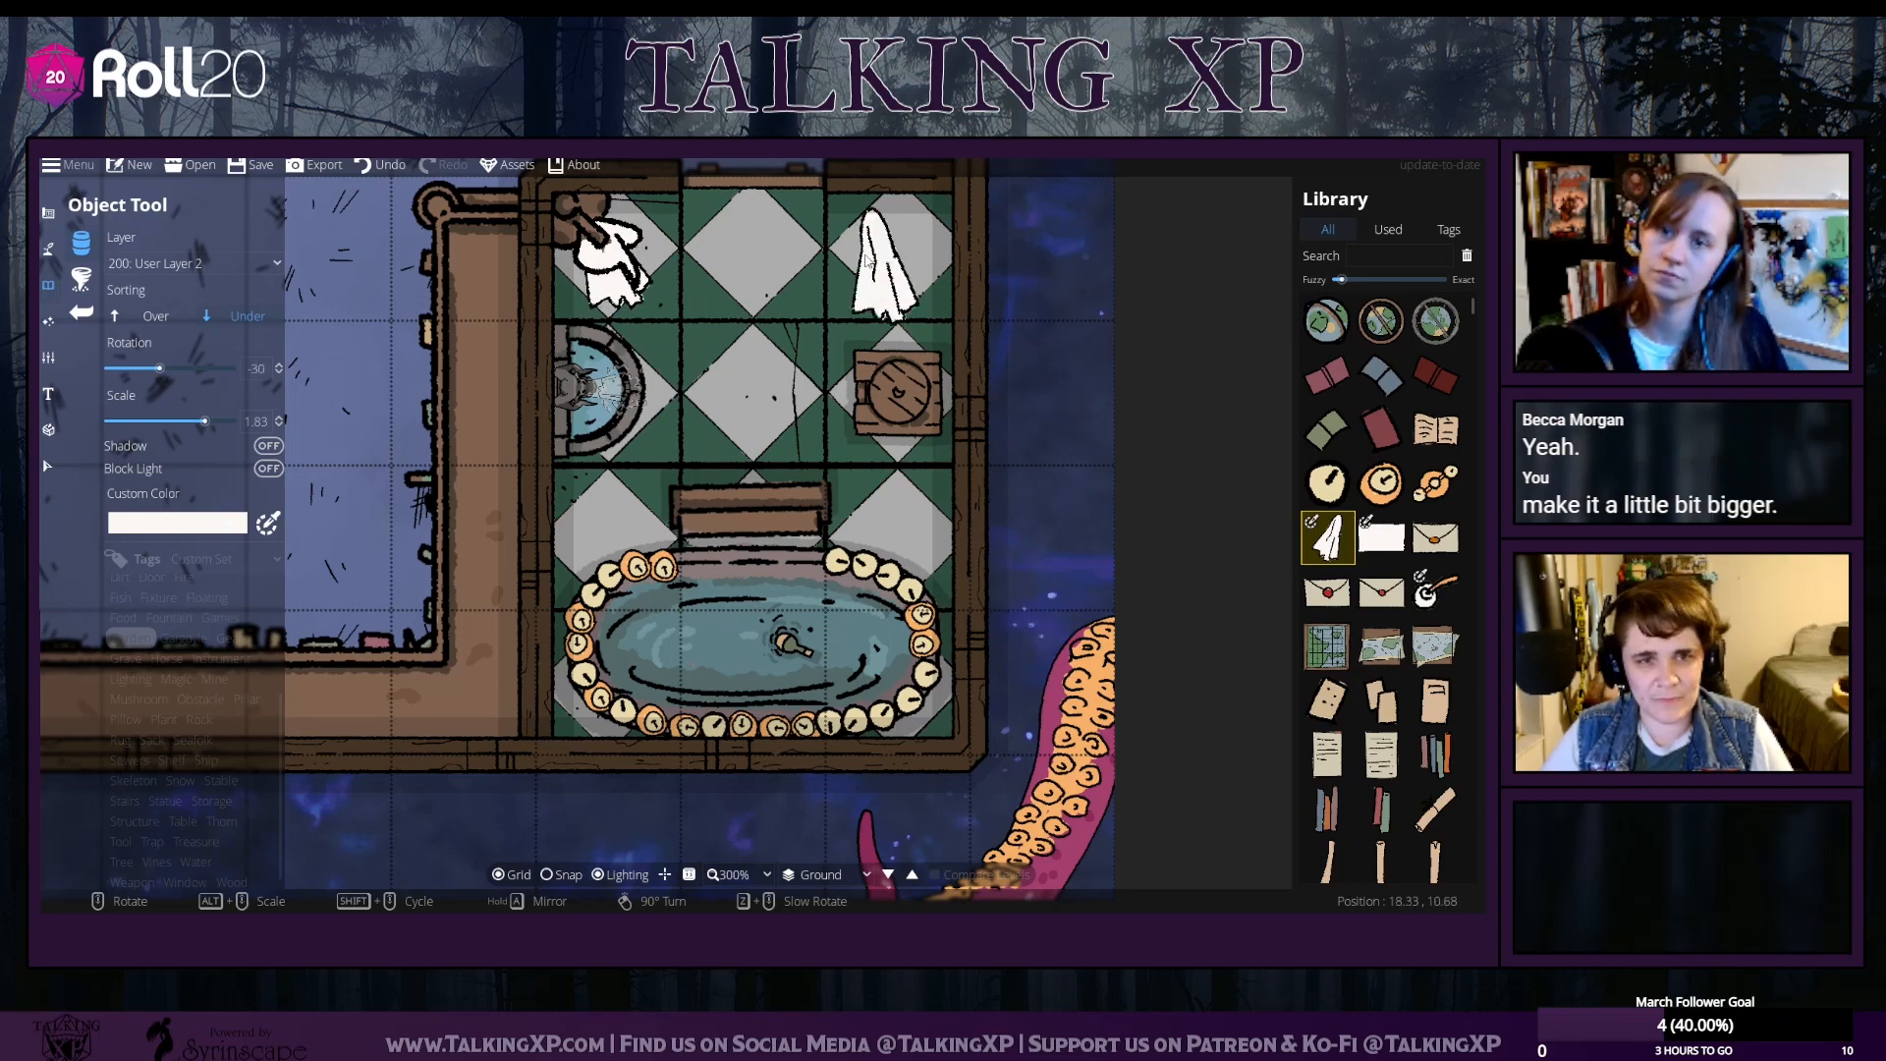
scroll(868, 260, "down", 6)
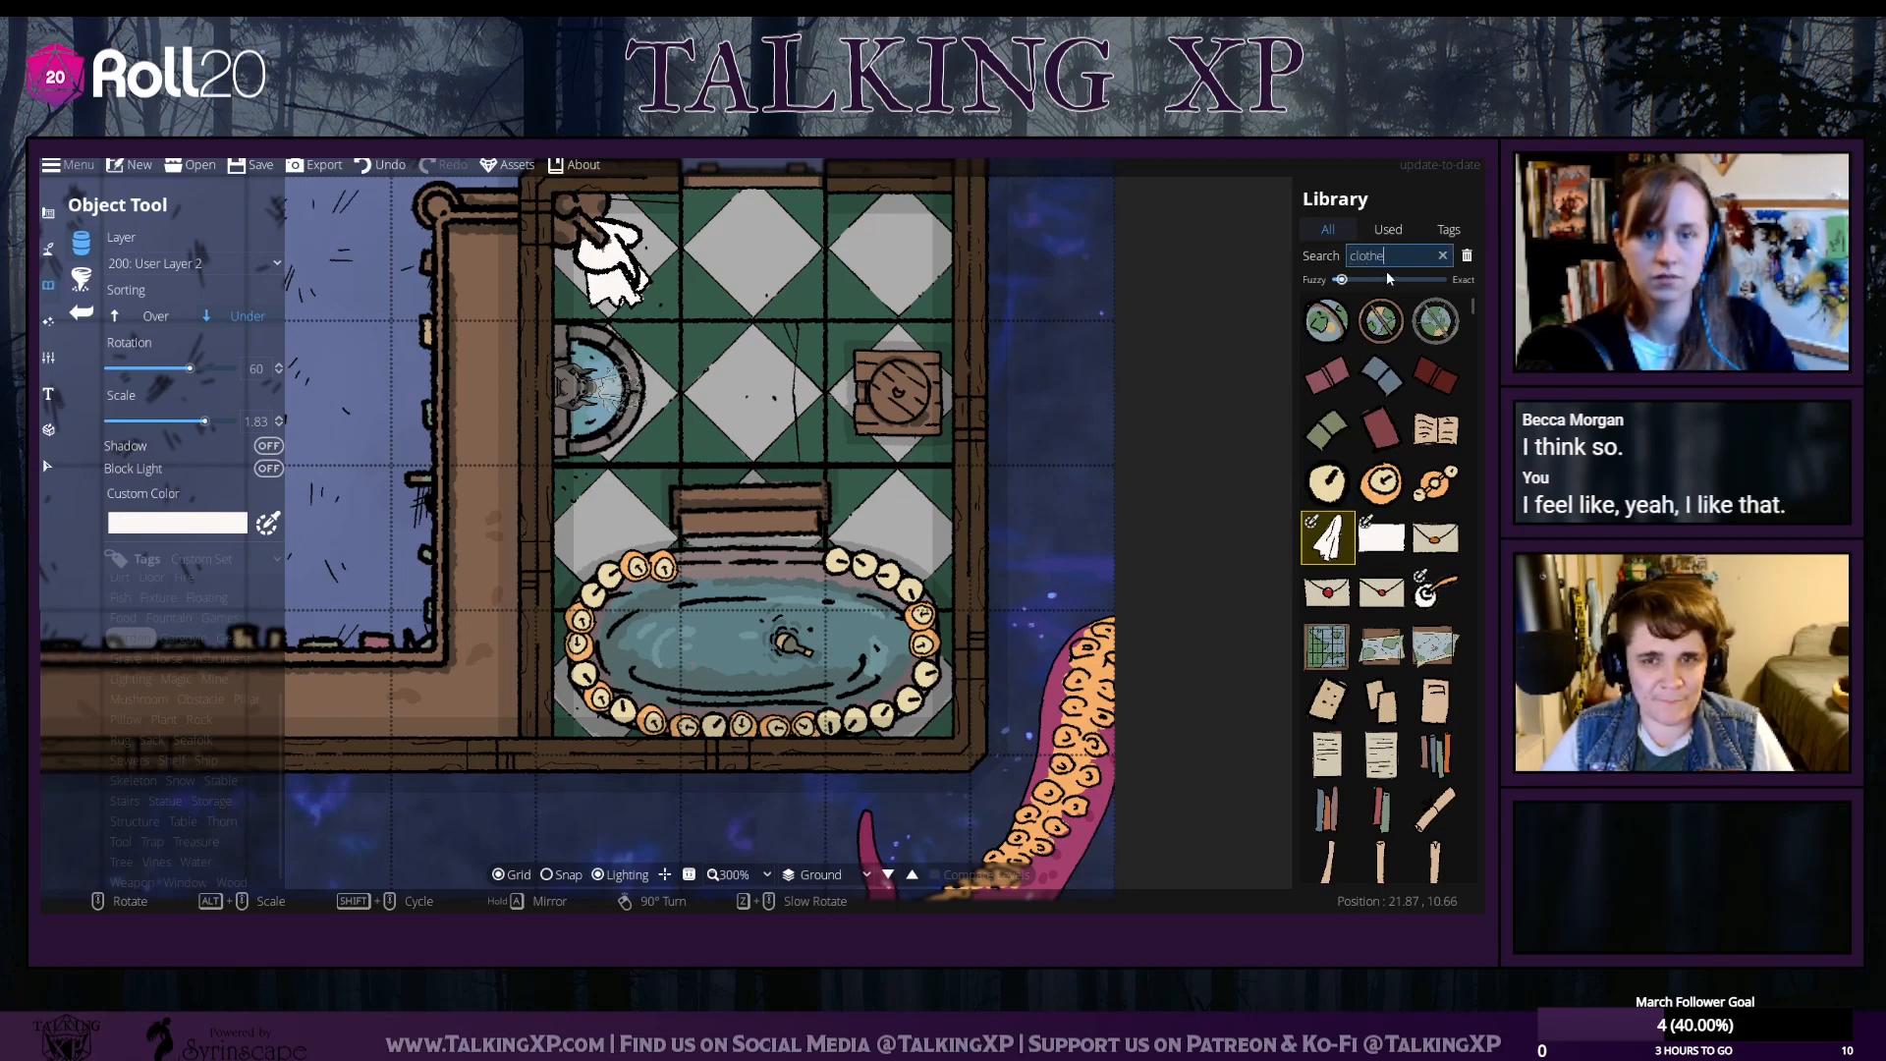
type("s")
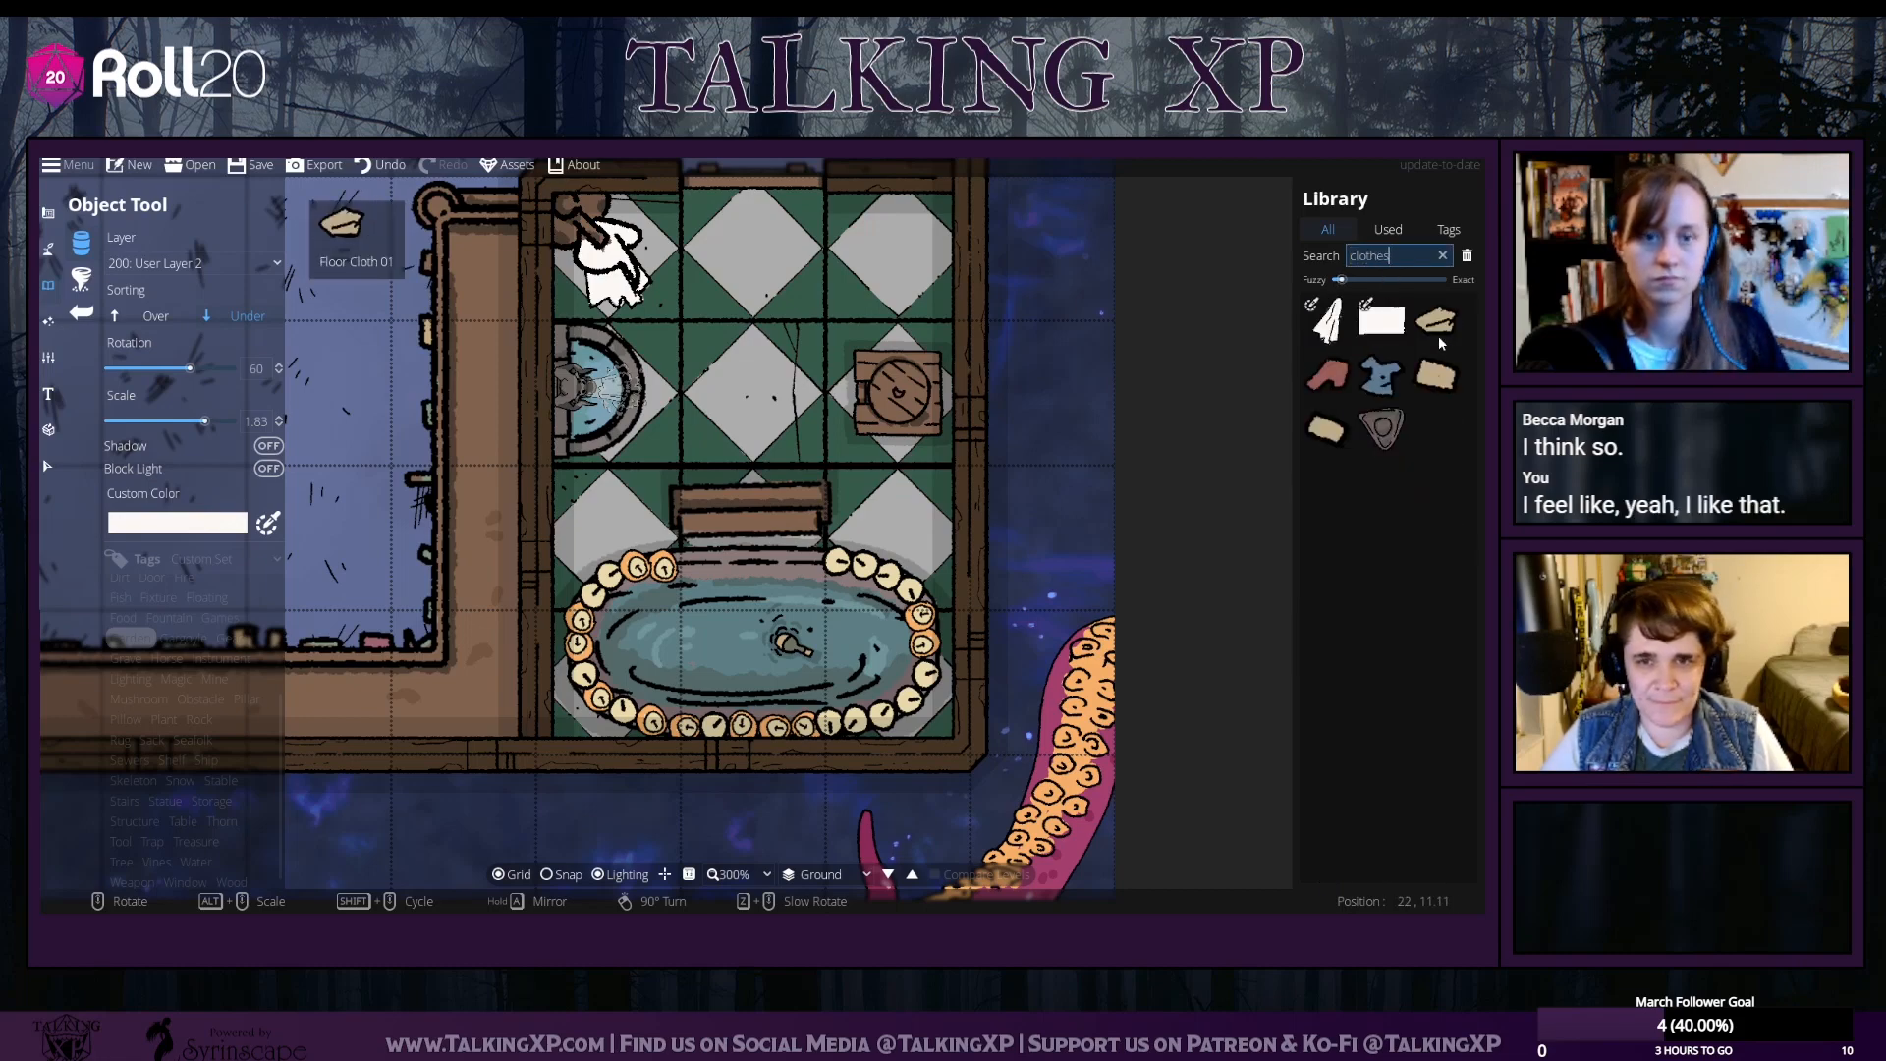
left_click(1381, 375)
left_click(897, 257)
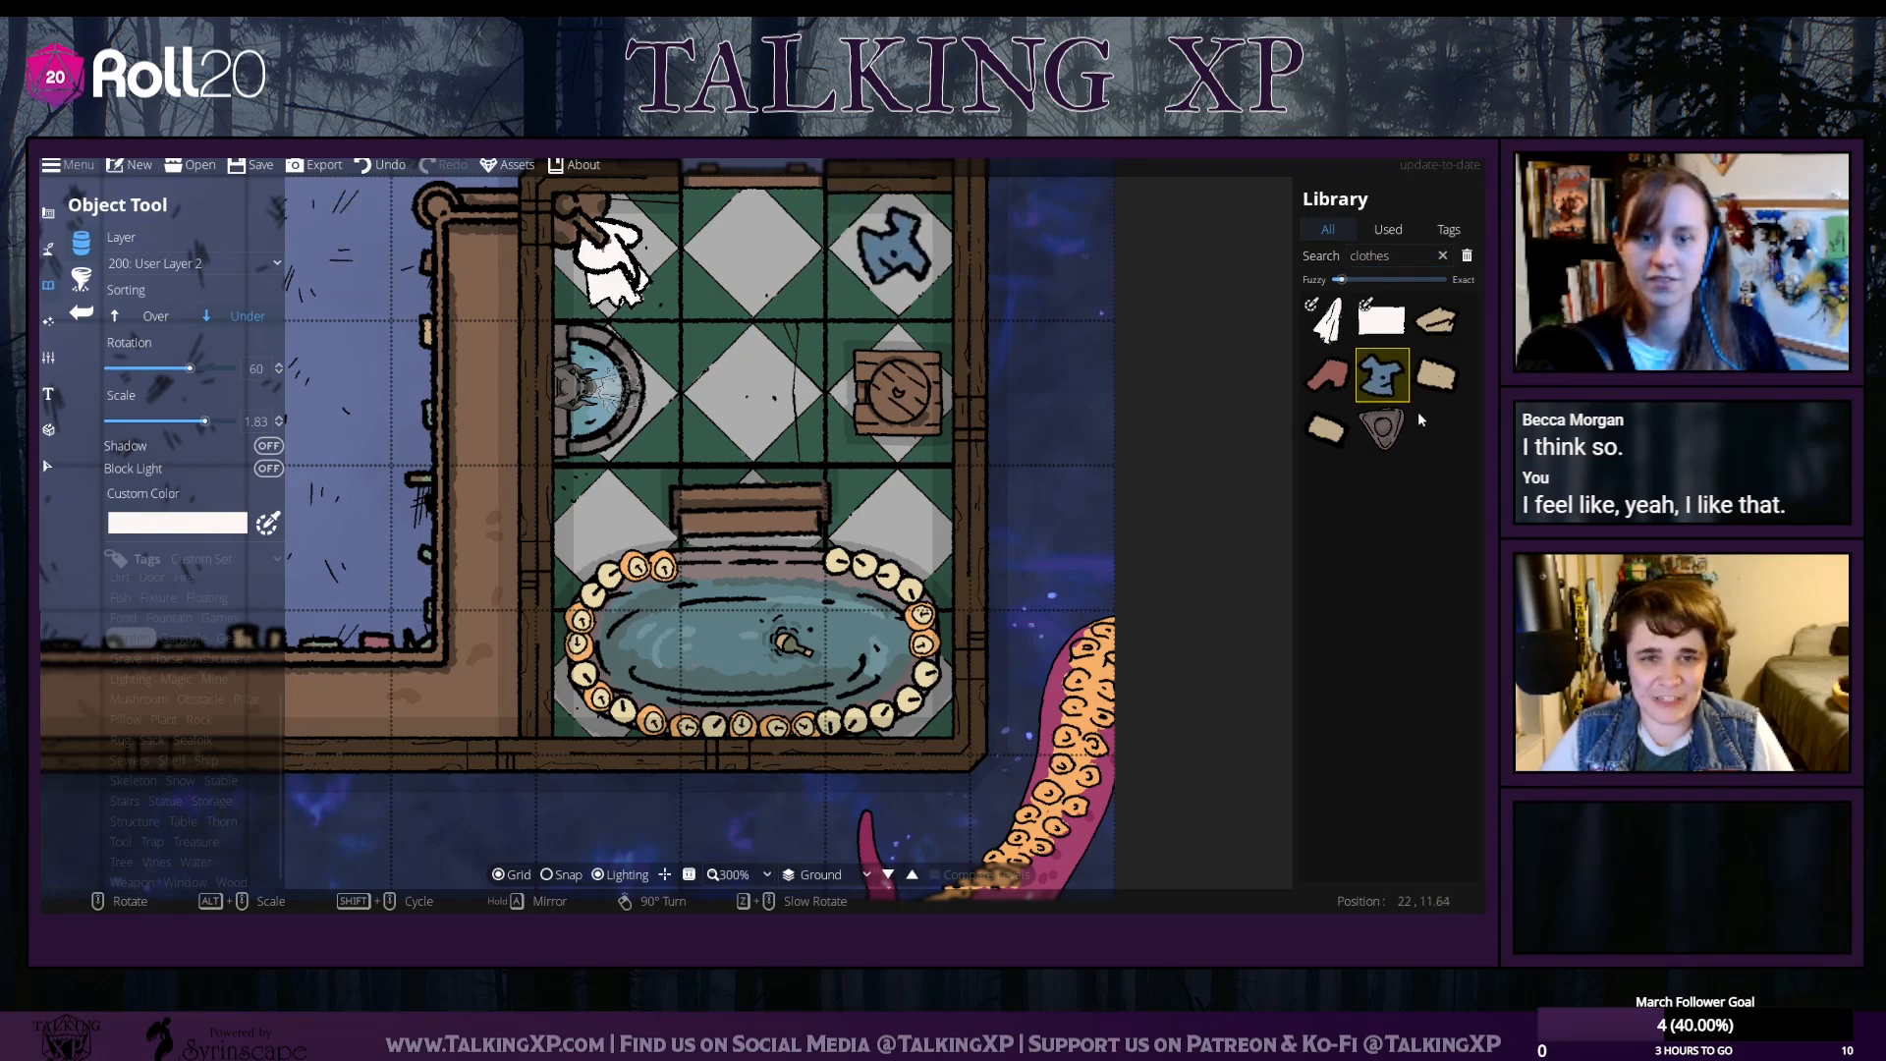
left_click(1327, 374)
Place Sailor Hat 01 on top of the discarded clothes, sorted Over, at scale 0.55
left_click(1382, 429)
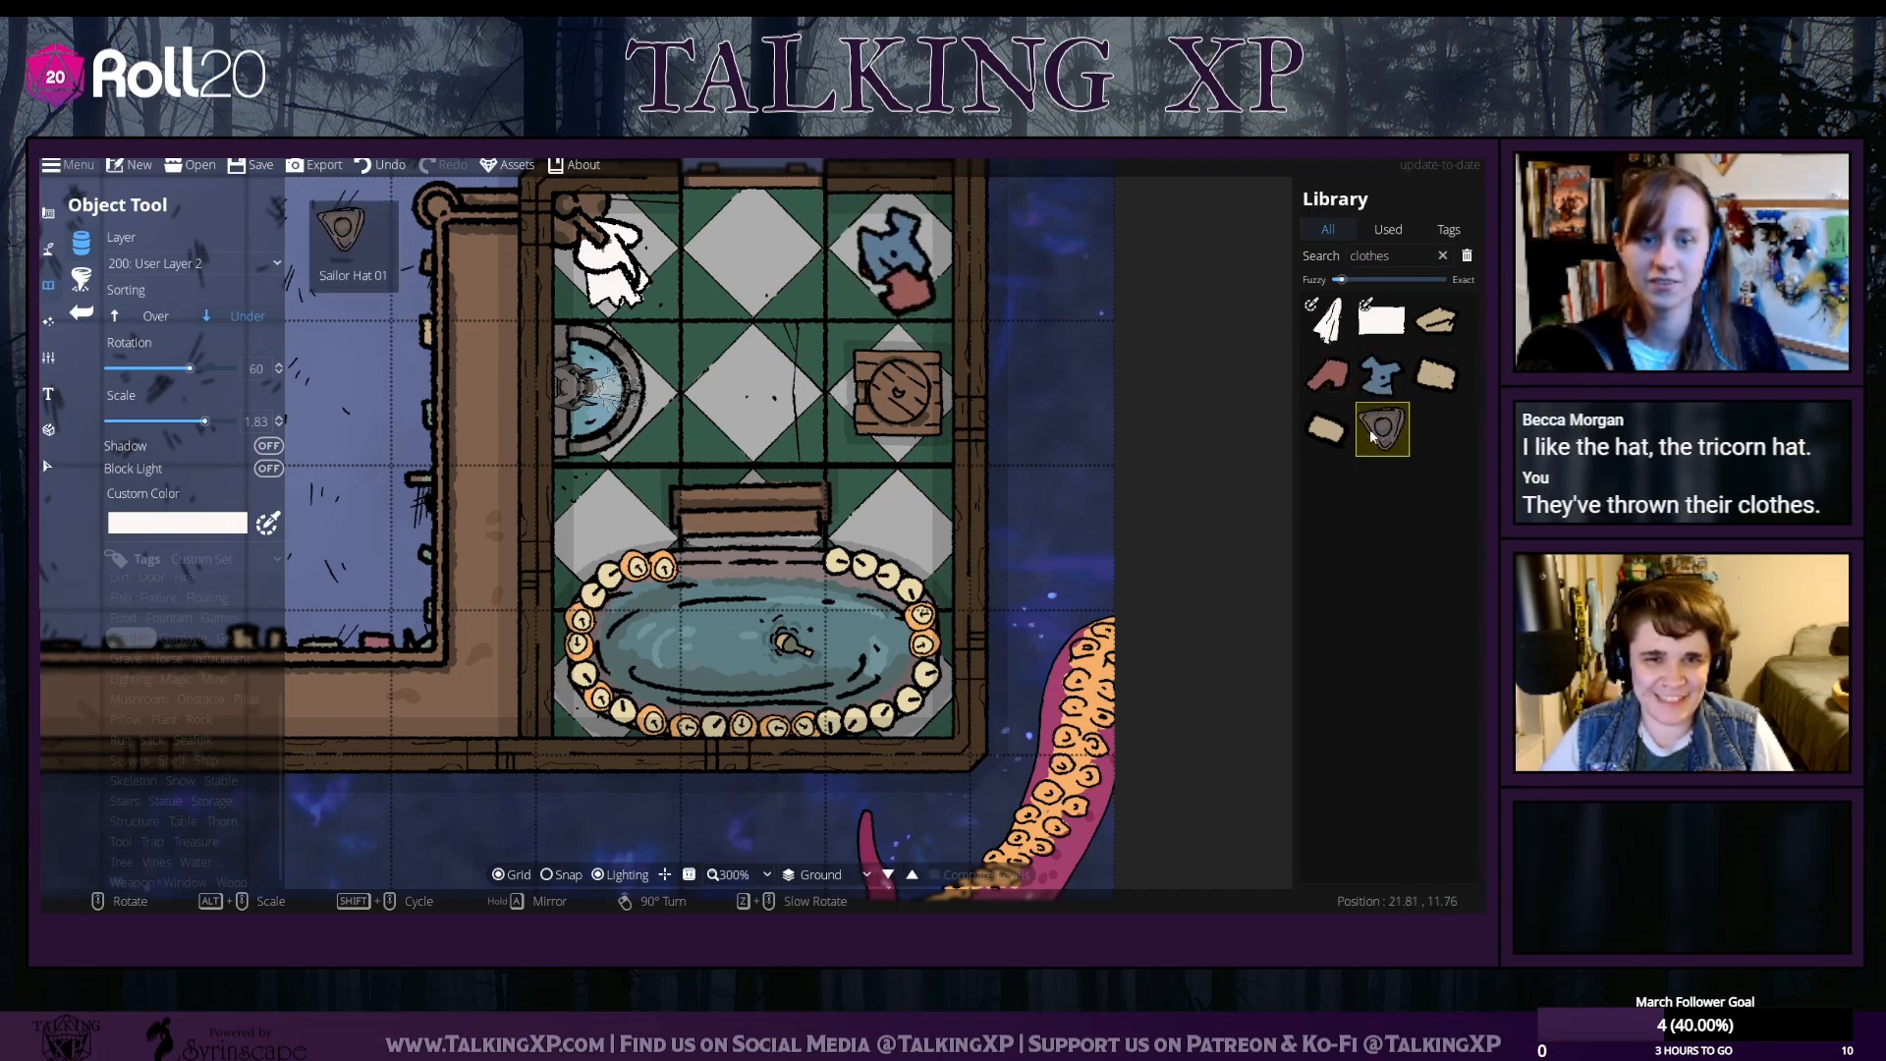
scroll(162, 328, "down", 7)
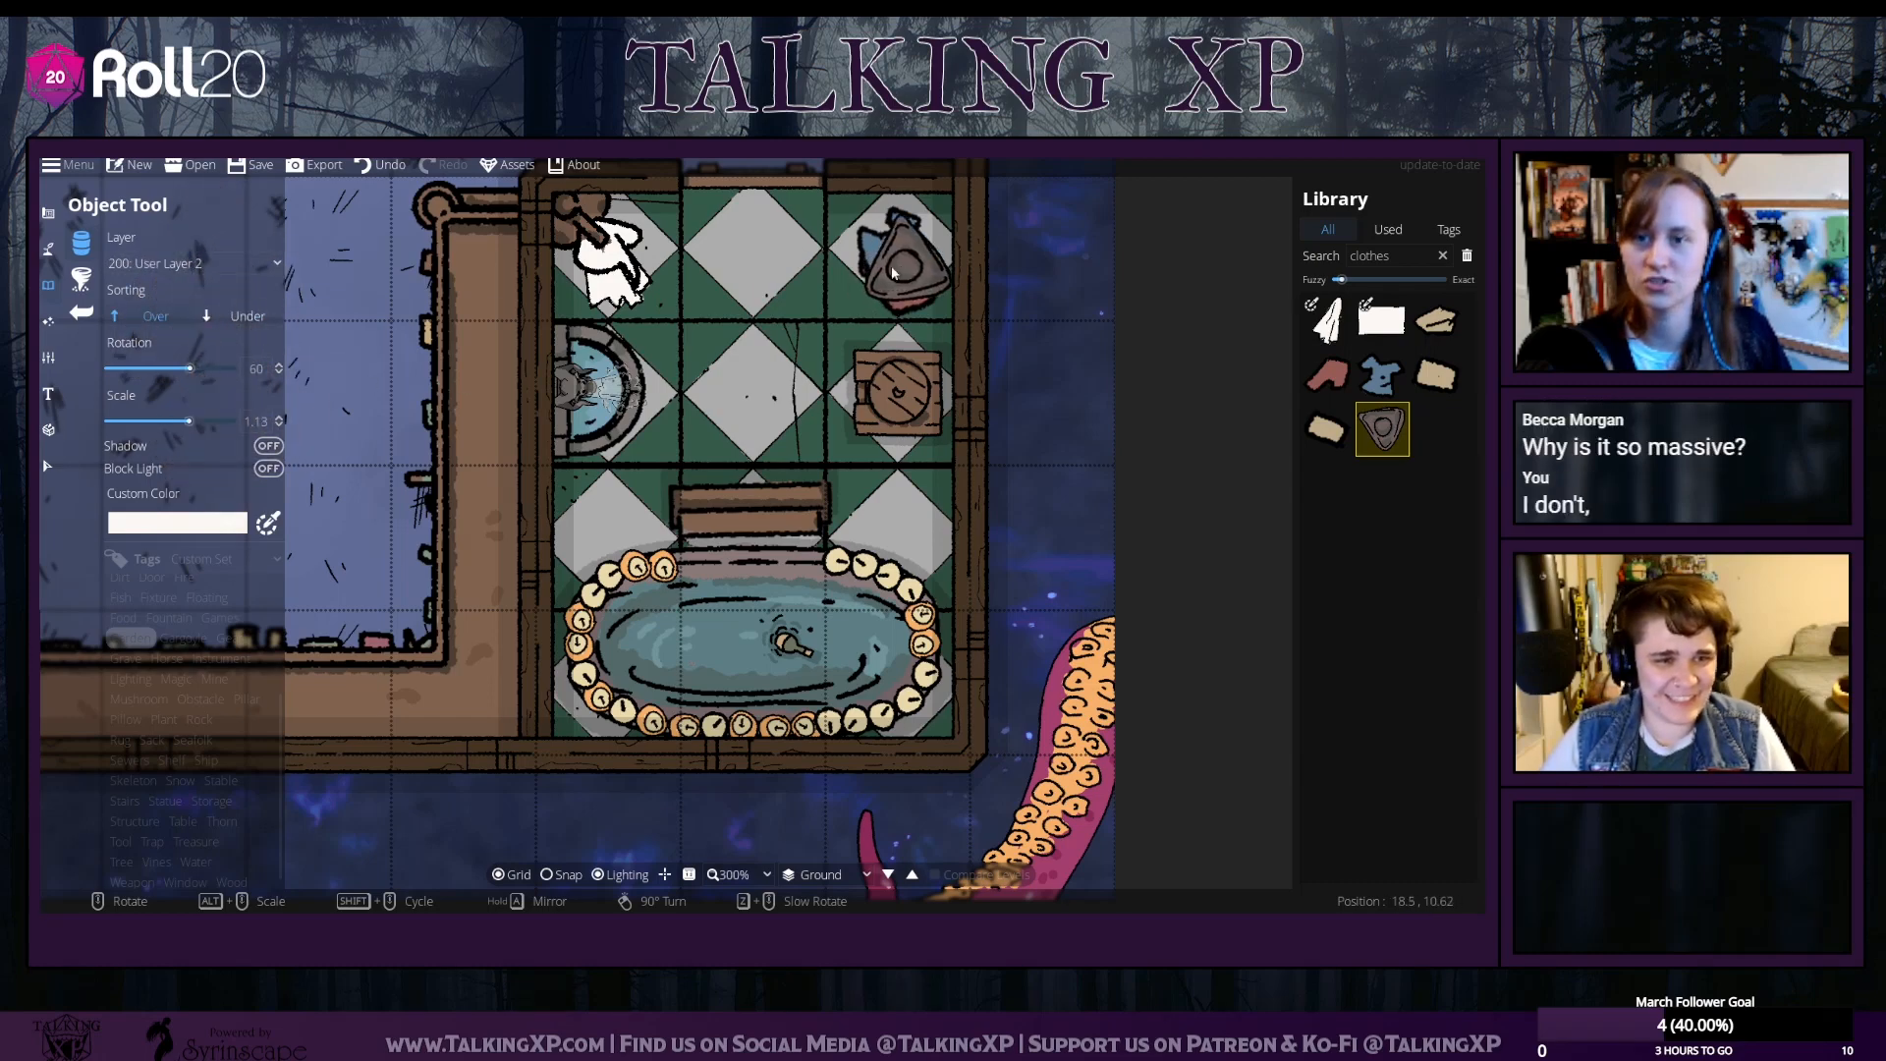
scroll(196, 423, "down", 6)
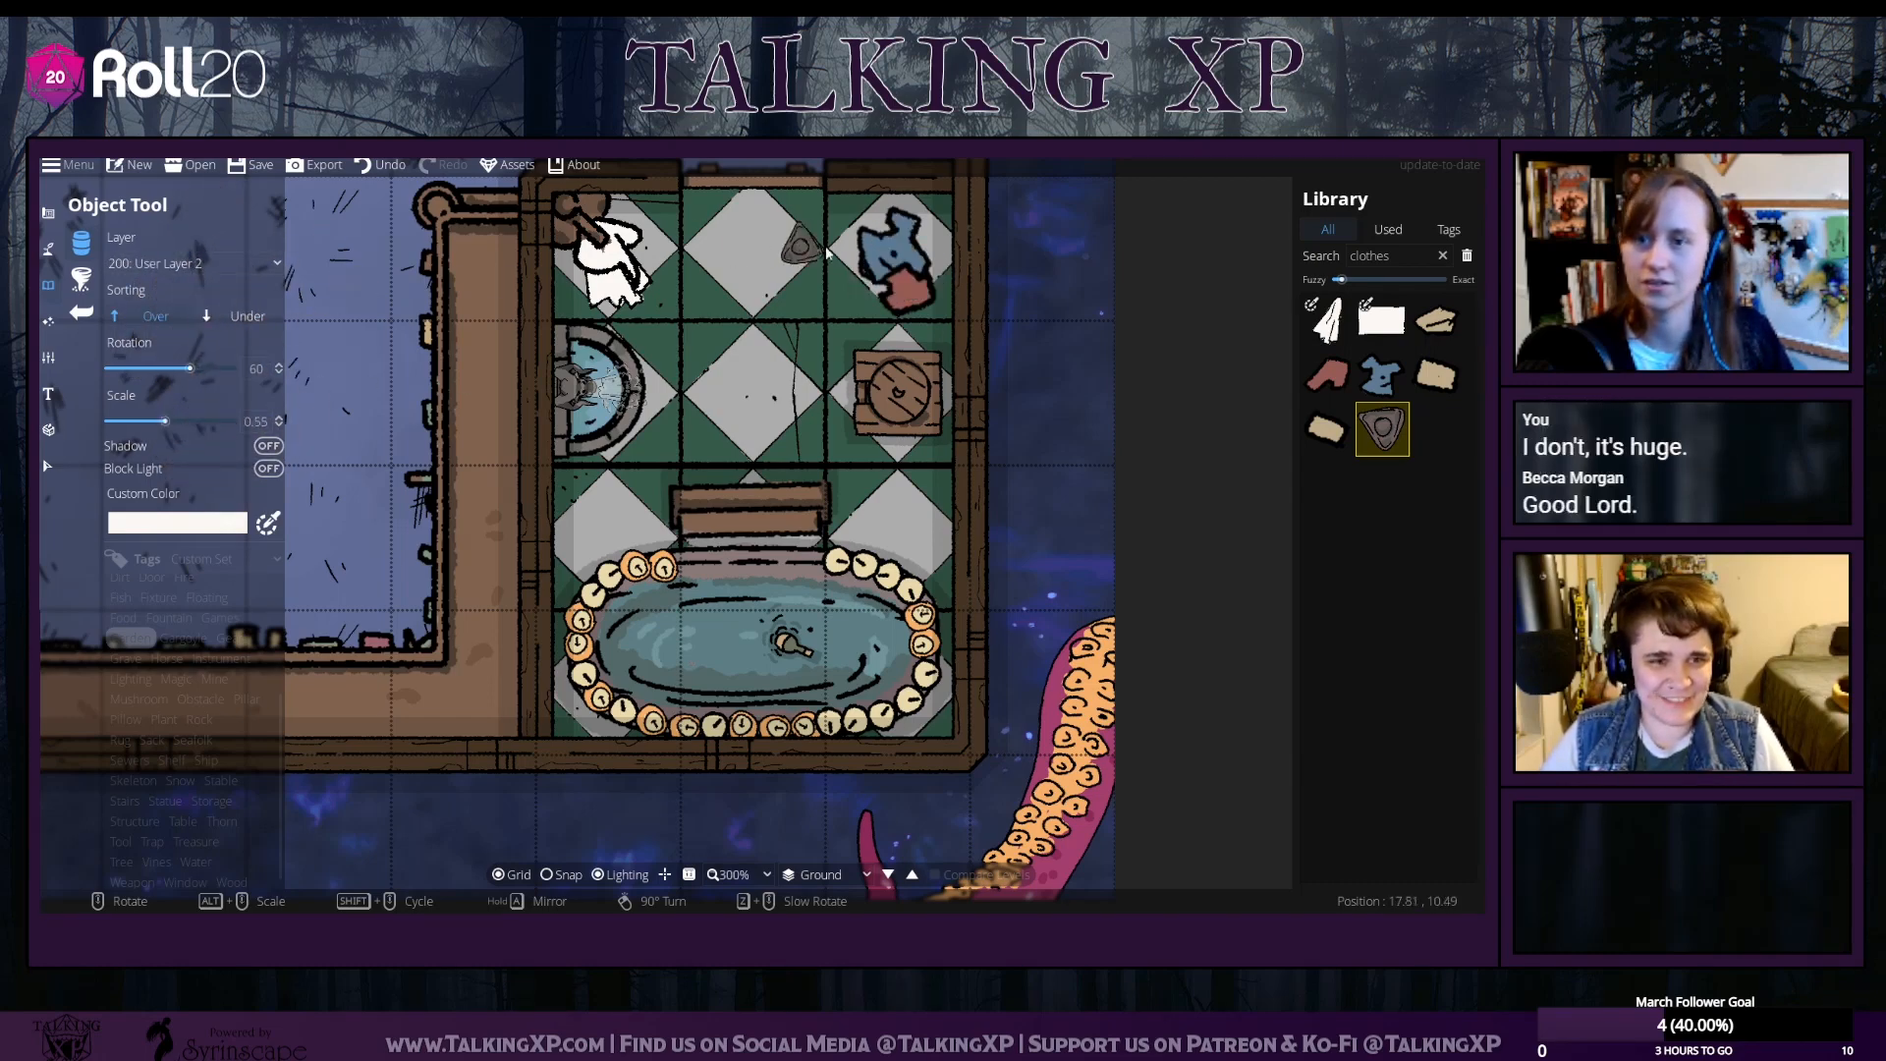
left_click(912, 253)
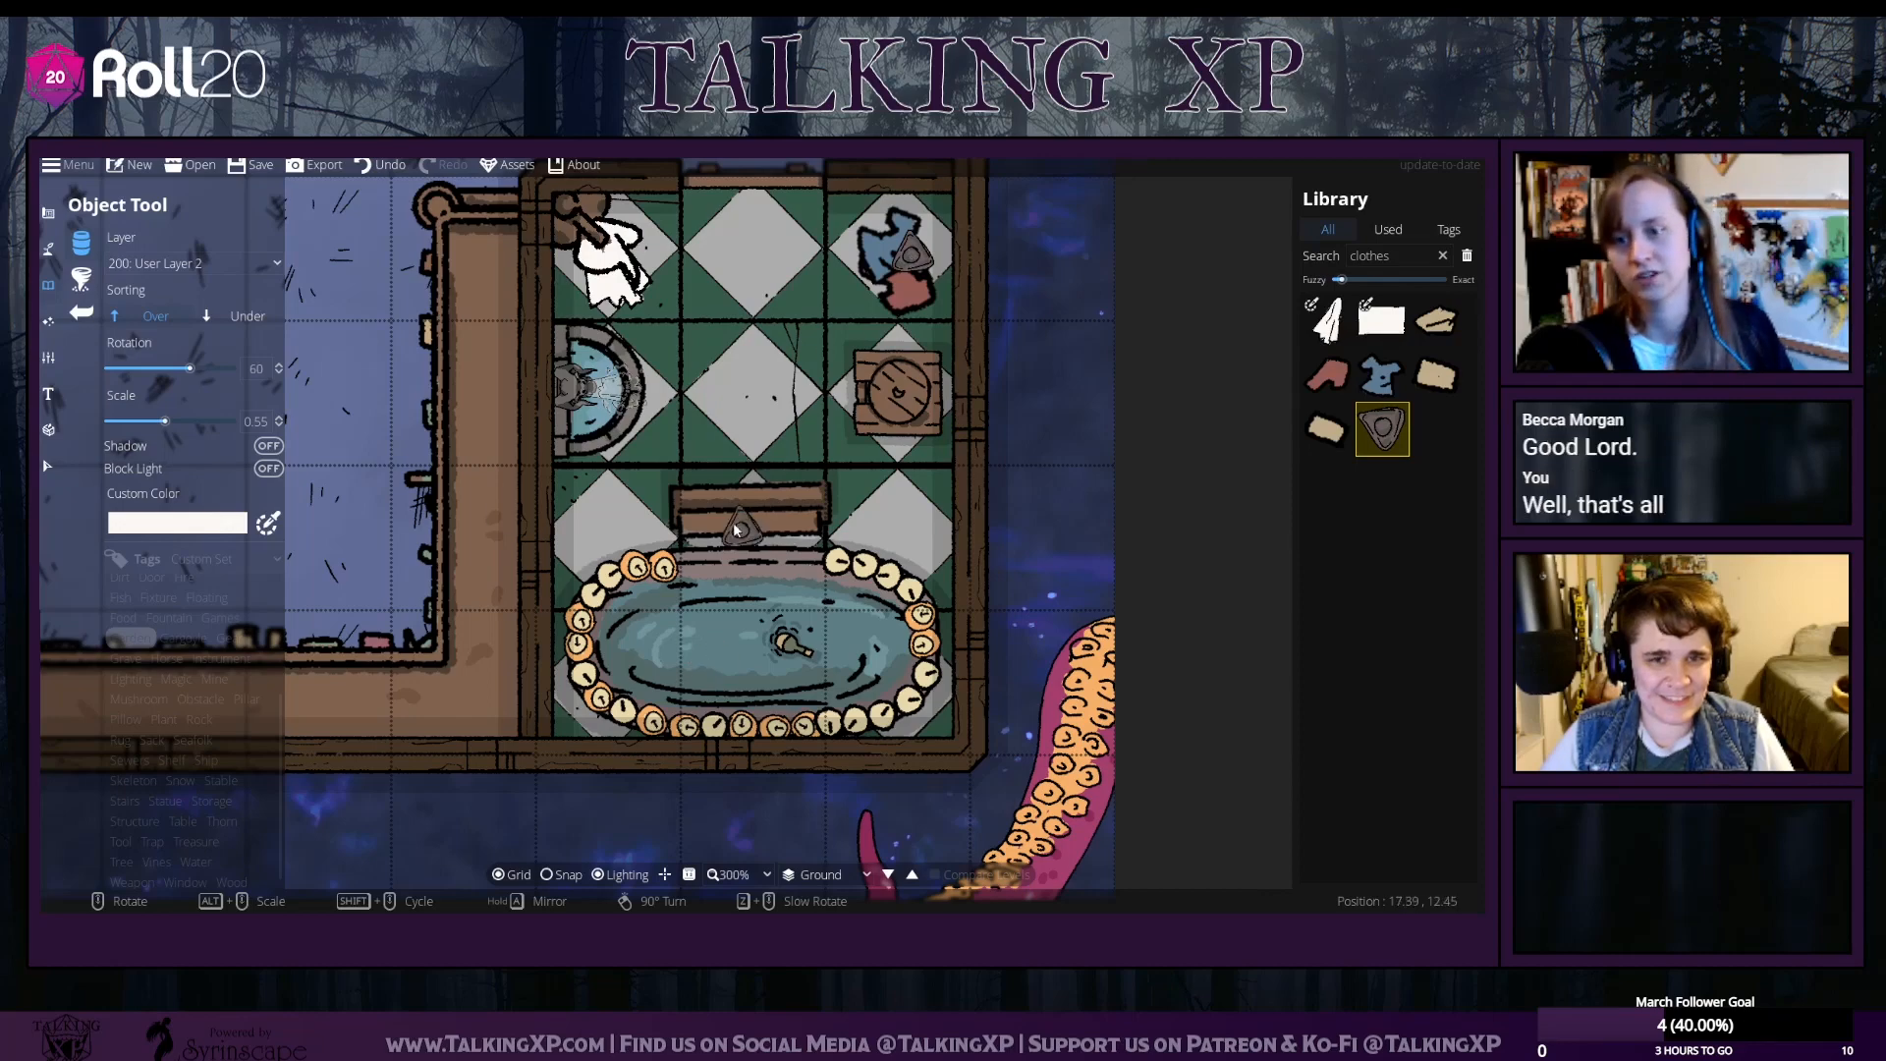
Review the furnished bathroom and the surrounding lounge floor around the organ and bar
scroll(752, 533, "down", 1)
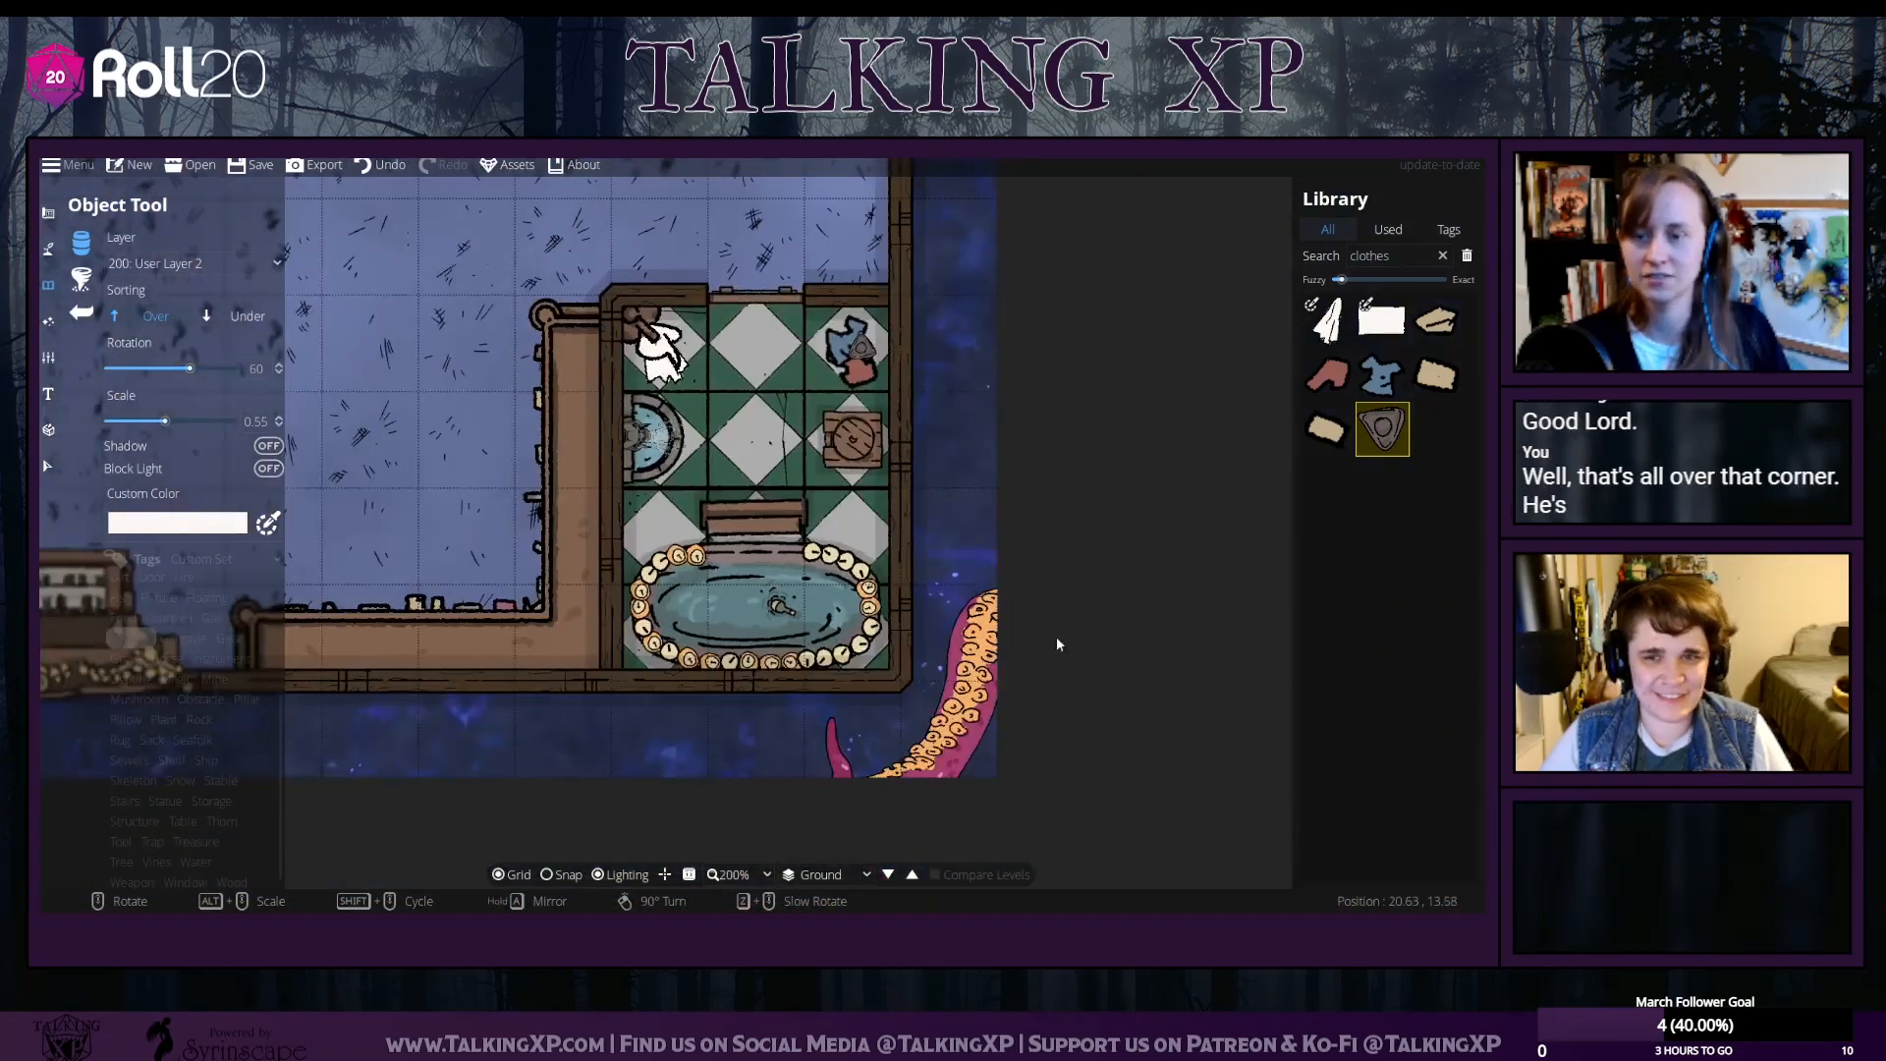
key("Left")
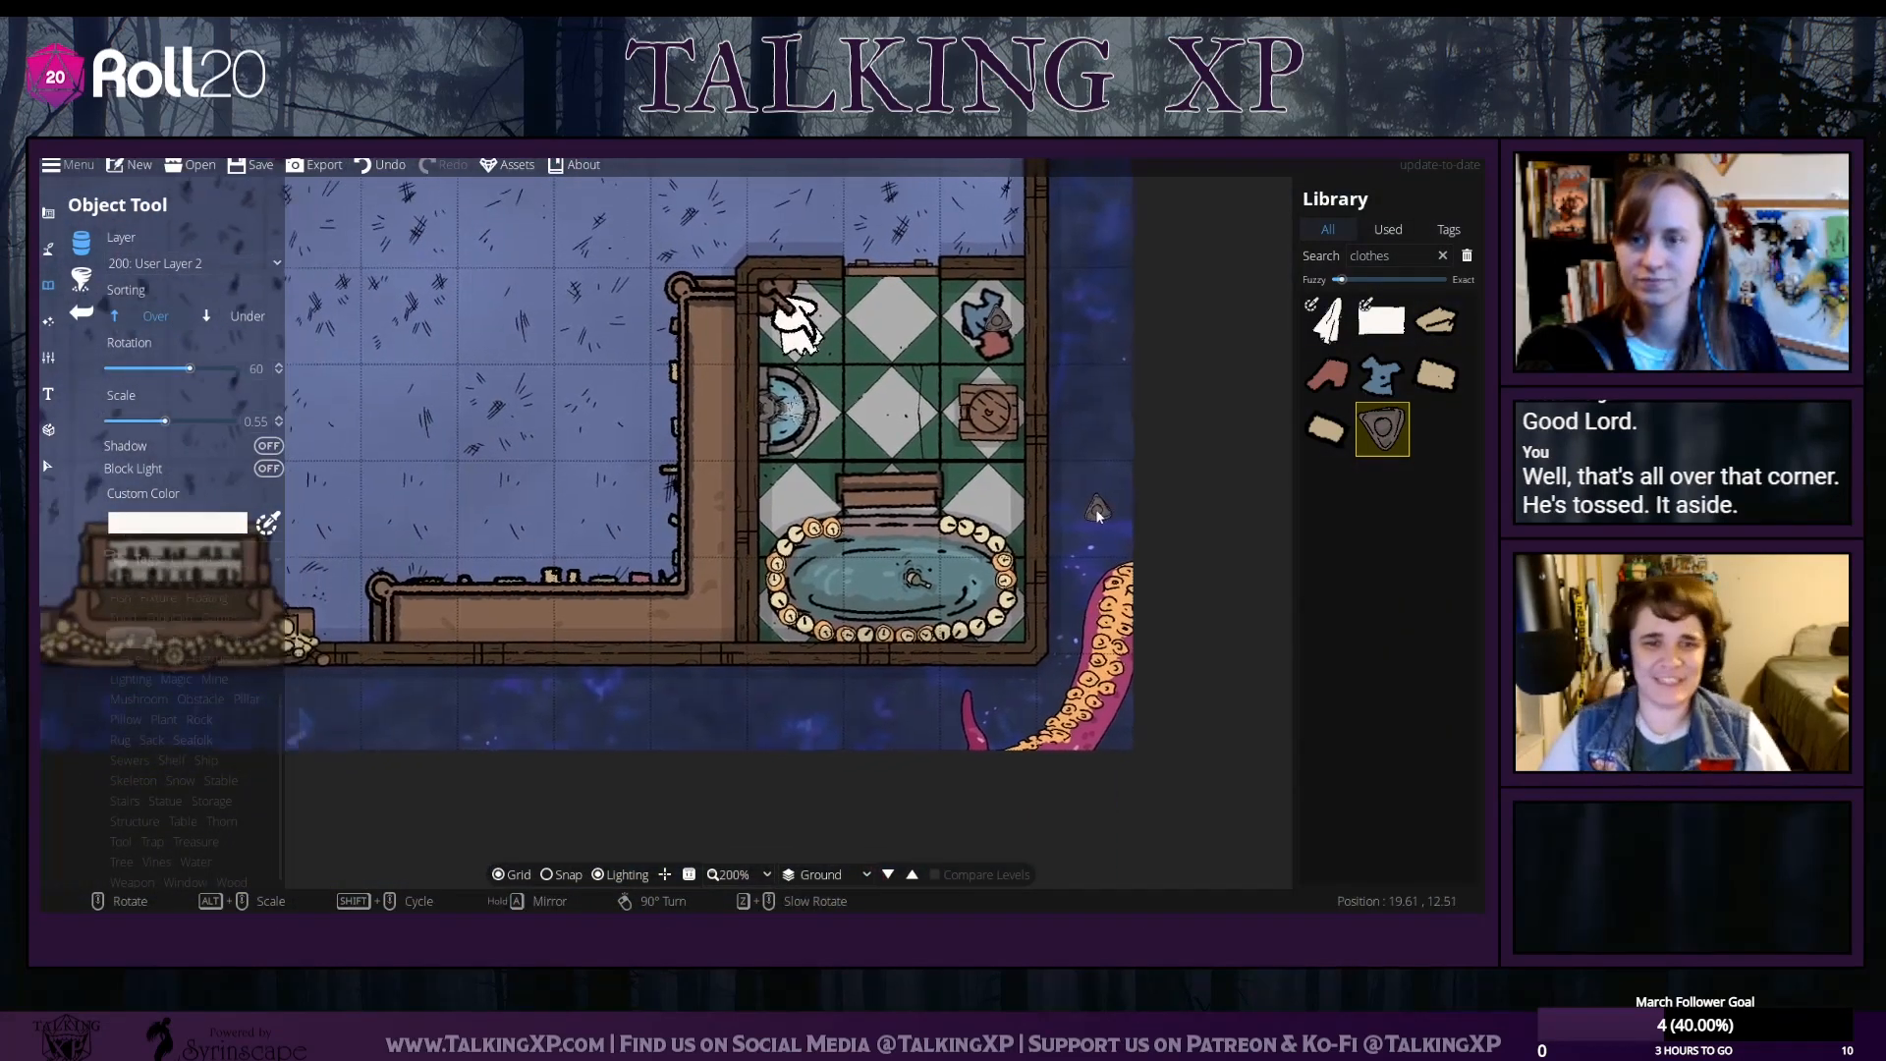
left_click_drag(1106, 511, 1209, 707)
key("Left")
key("Up")
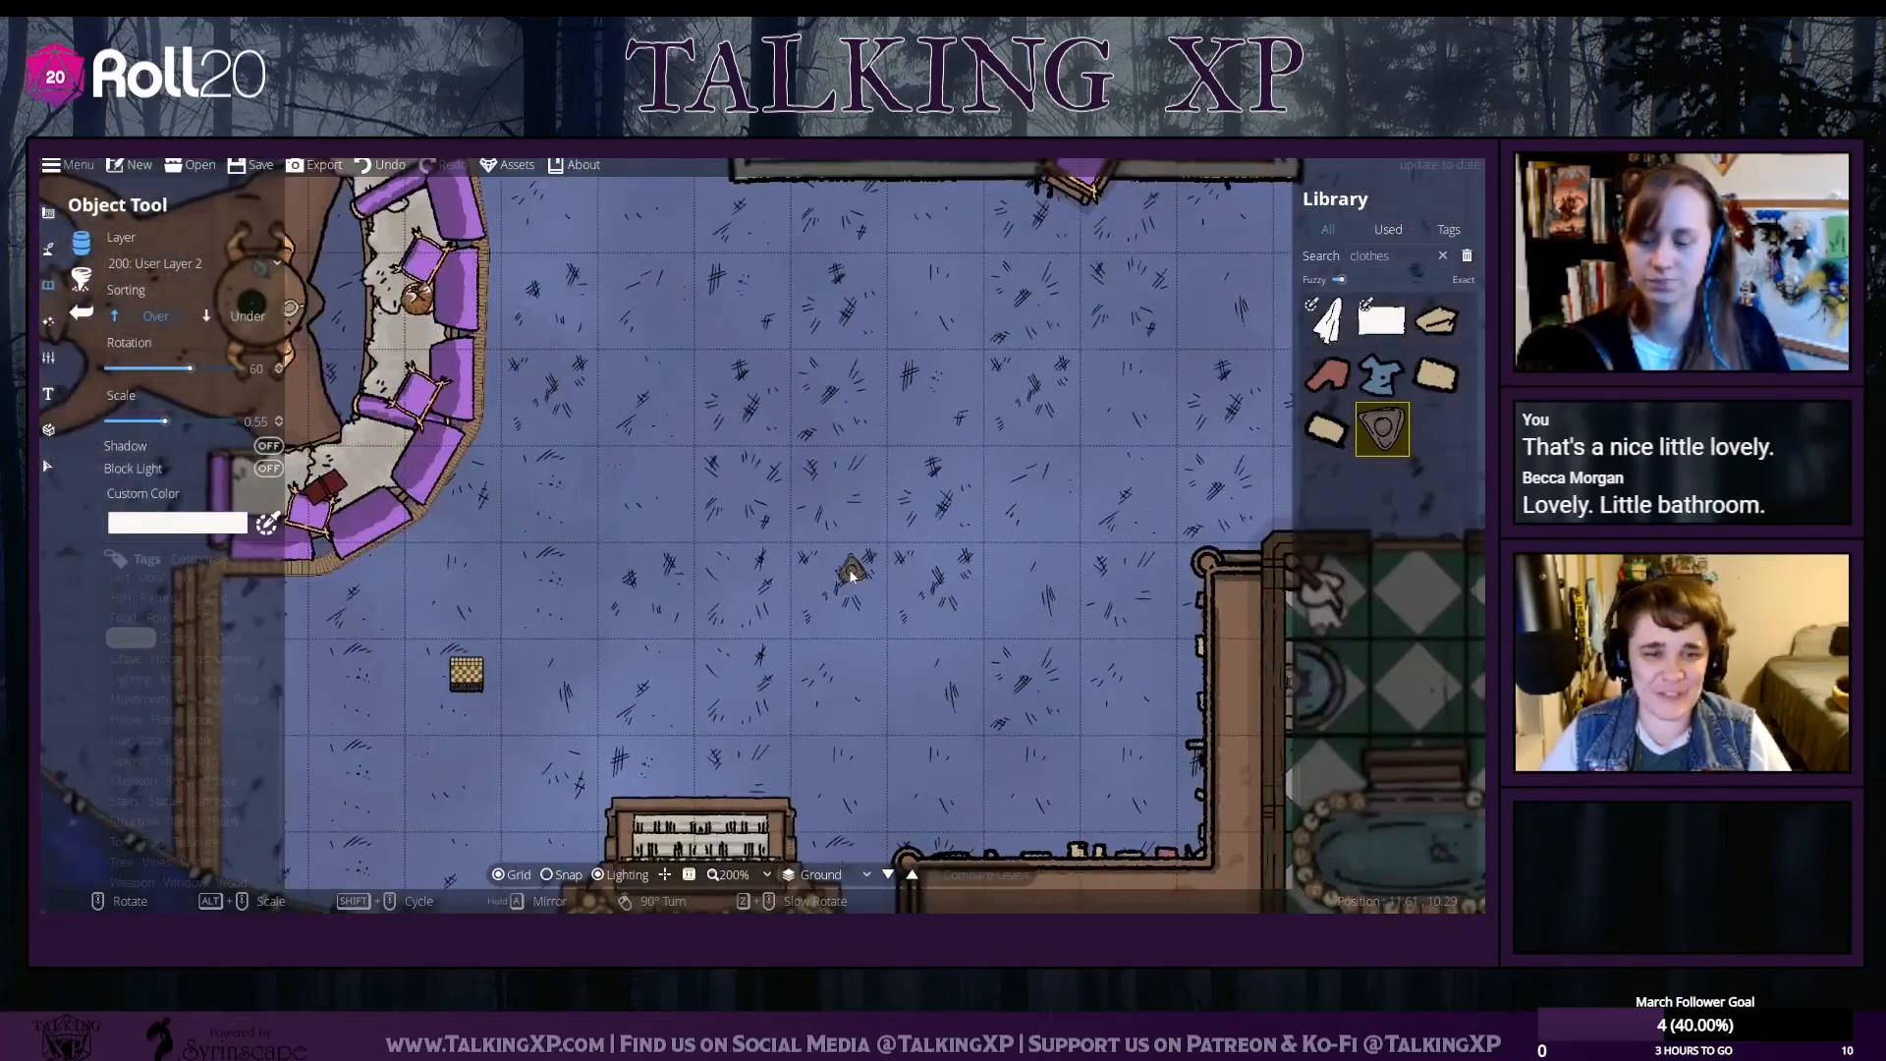
left_click_drag(804, 557, 432, 368)
scroll(627, 411, "down", 3)
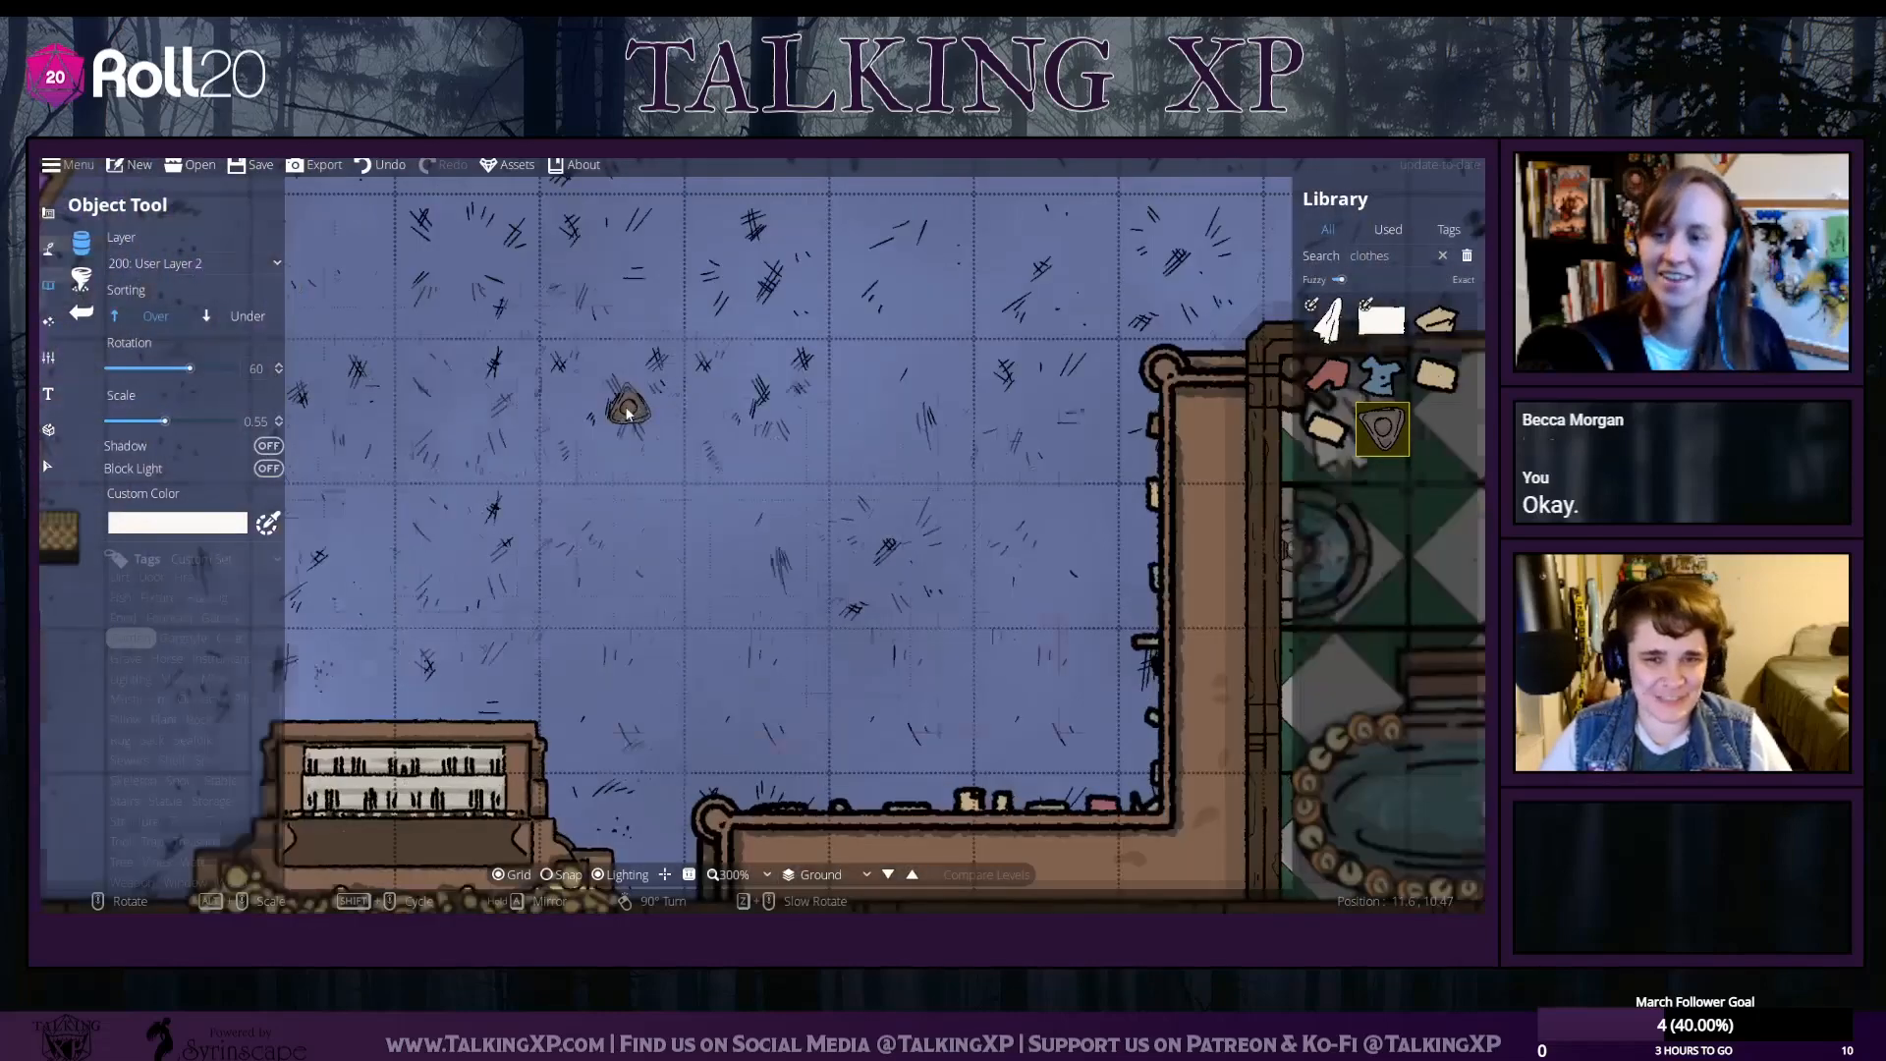
left_click_drag(626, 408, 799, 541)
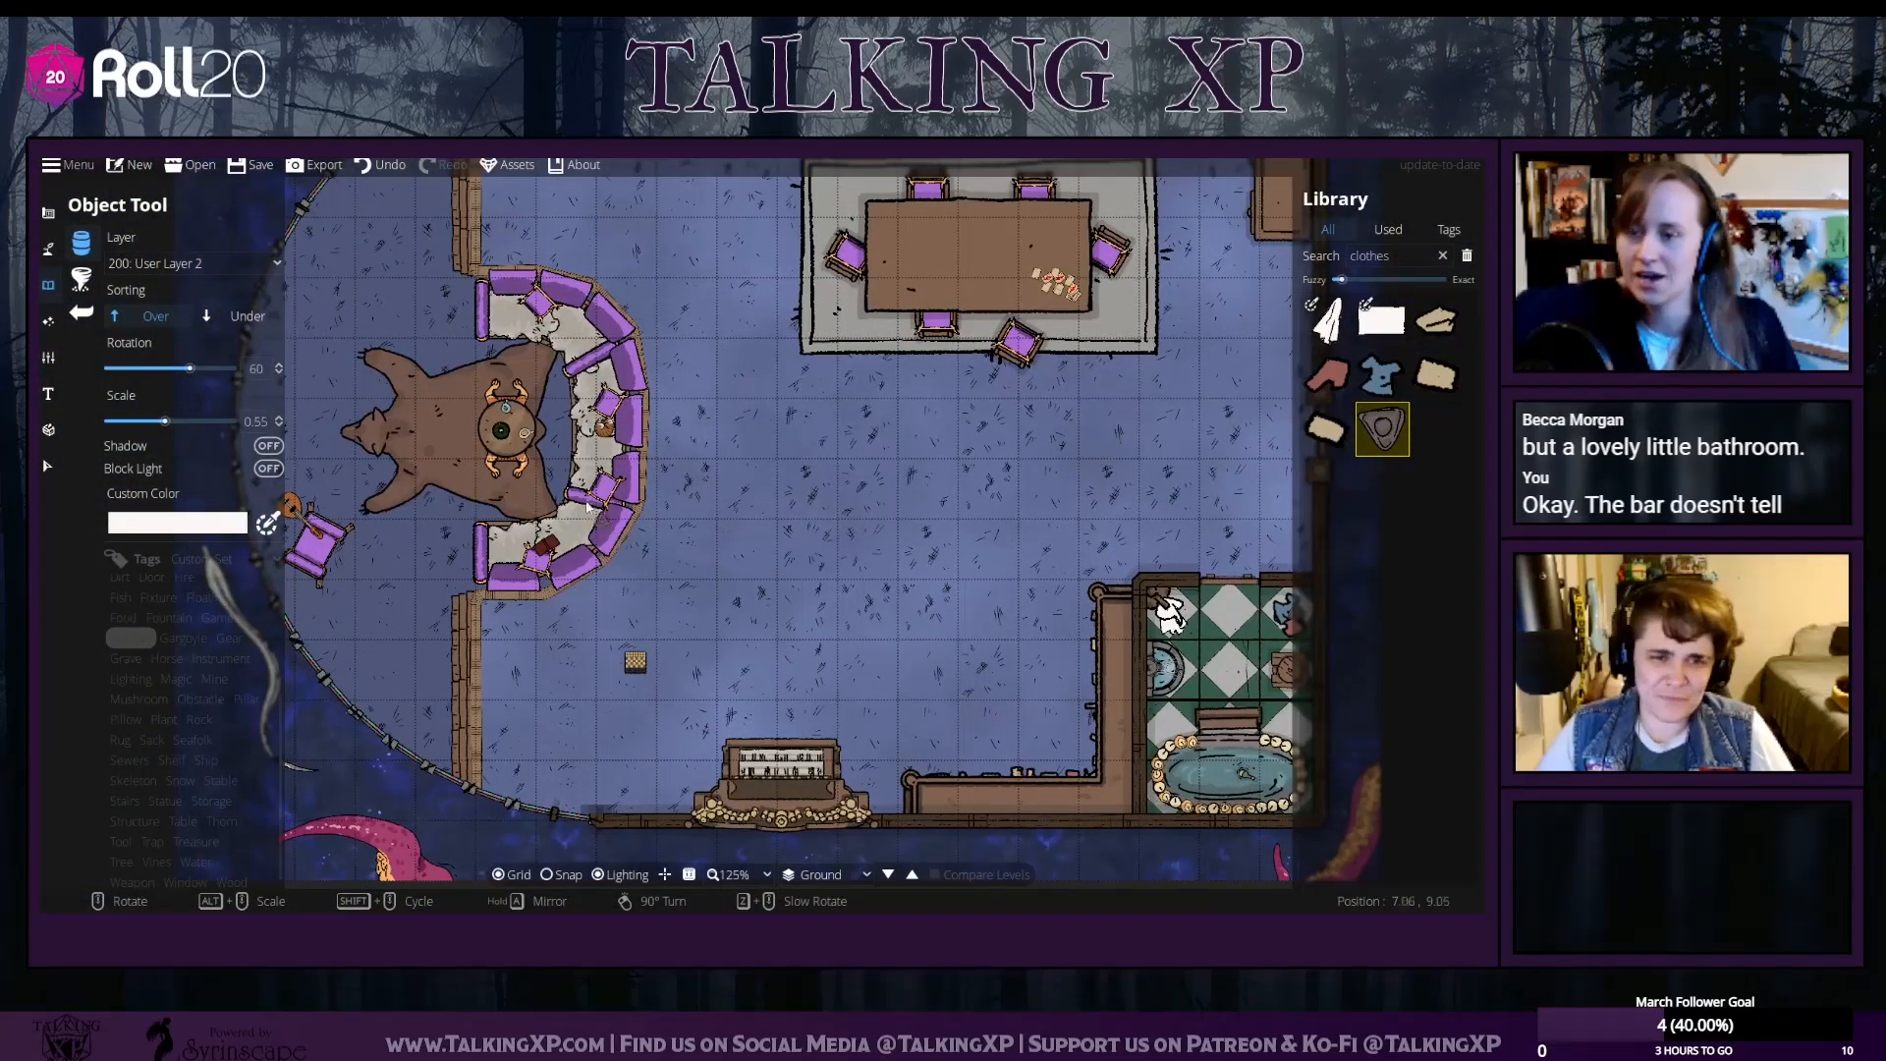
Enlarge the curled-up cat in the conversation pit and reposition it against the purple cushion
left_click(48, 466)
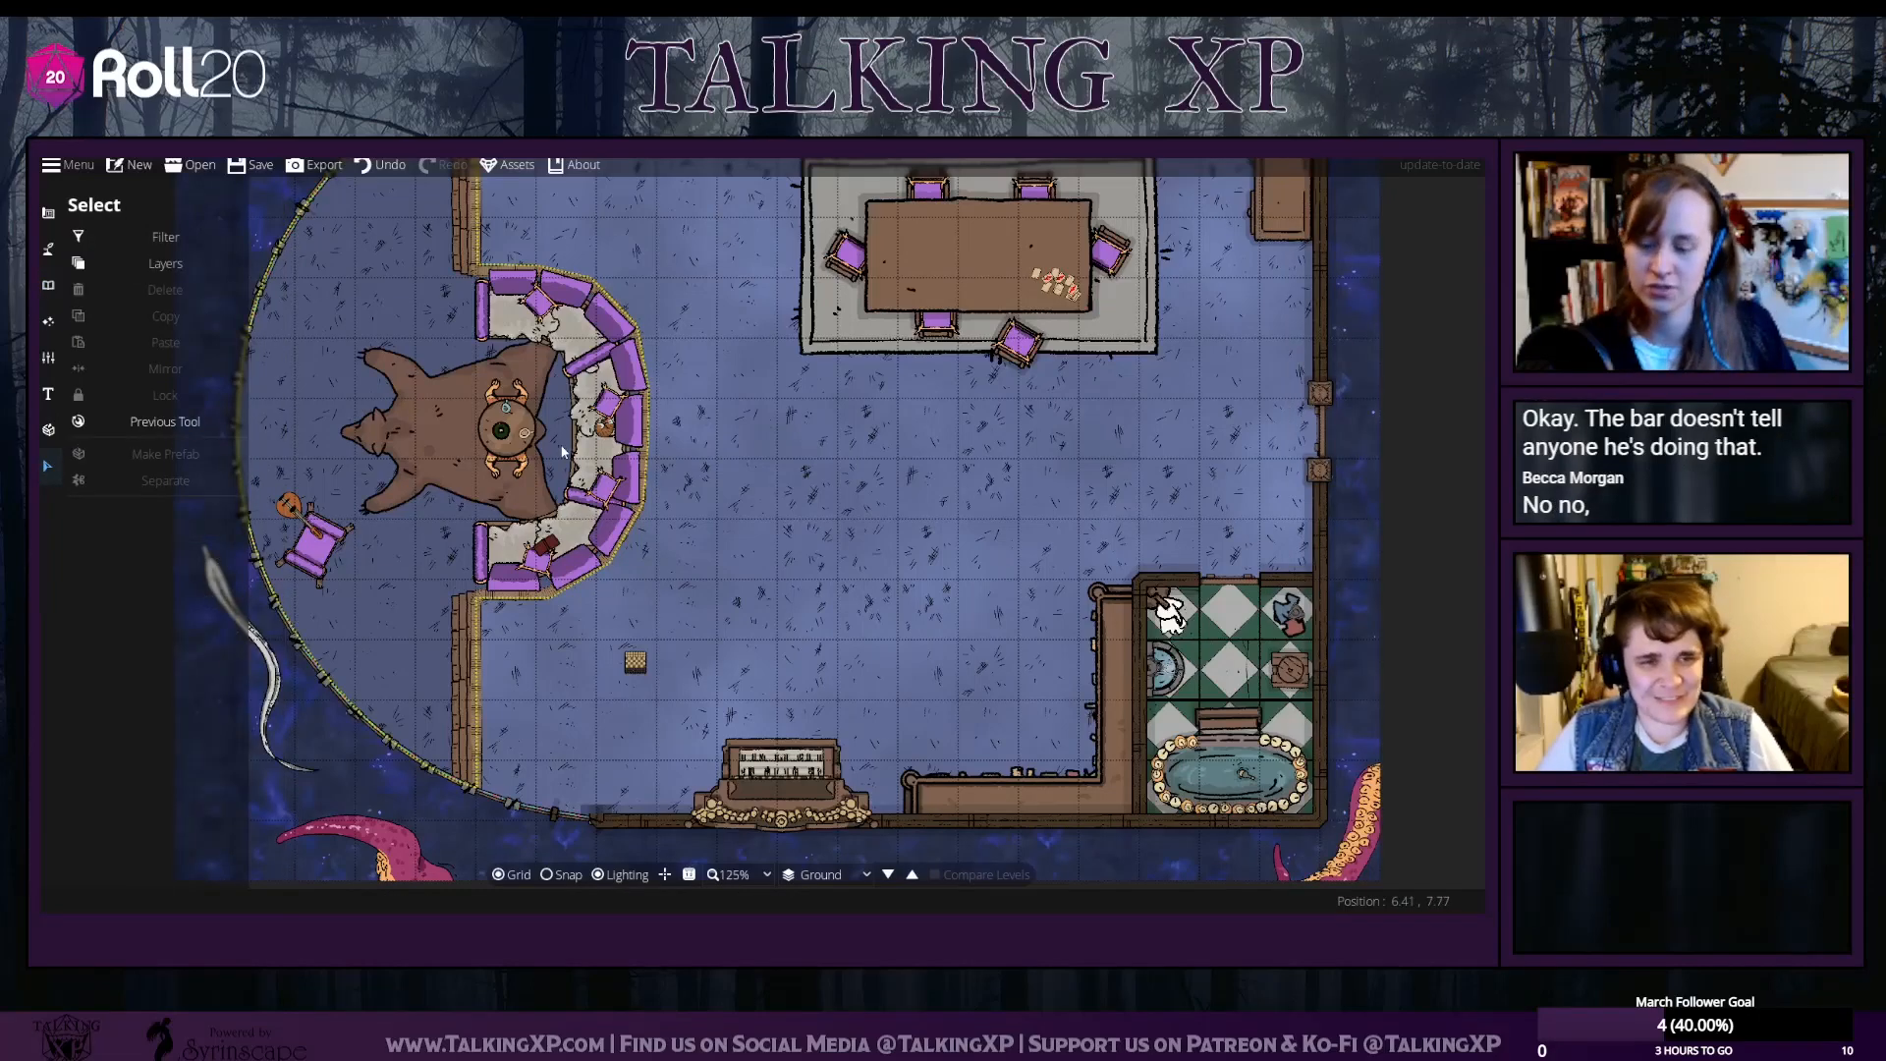
scroll(563, 451, "up", 3)
left_click_drag(563, 451, 941, 660)
left_click(798, 568)
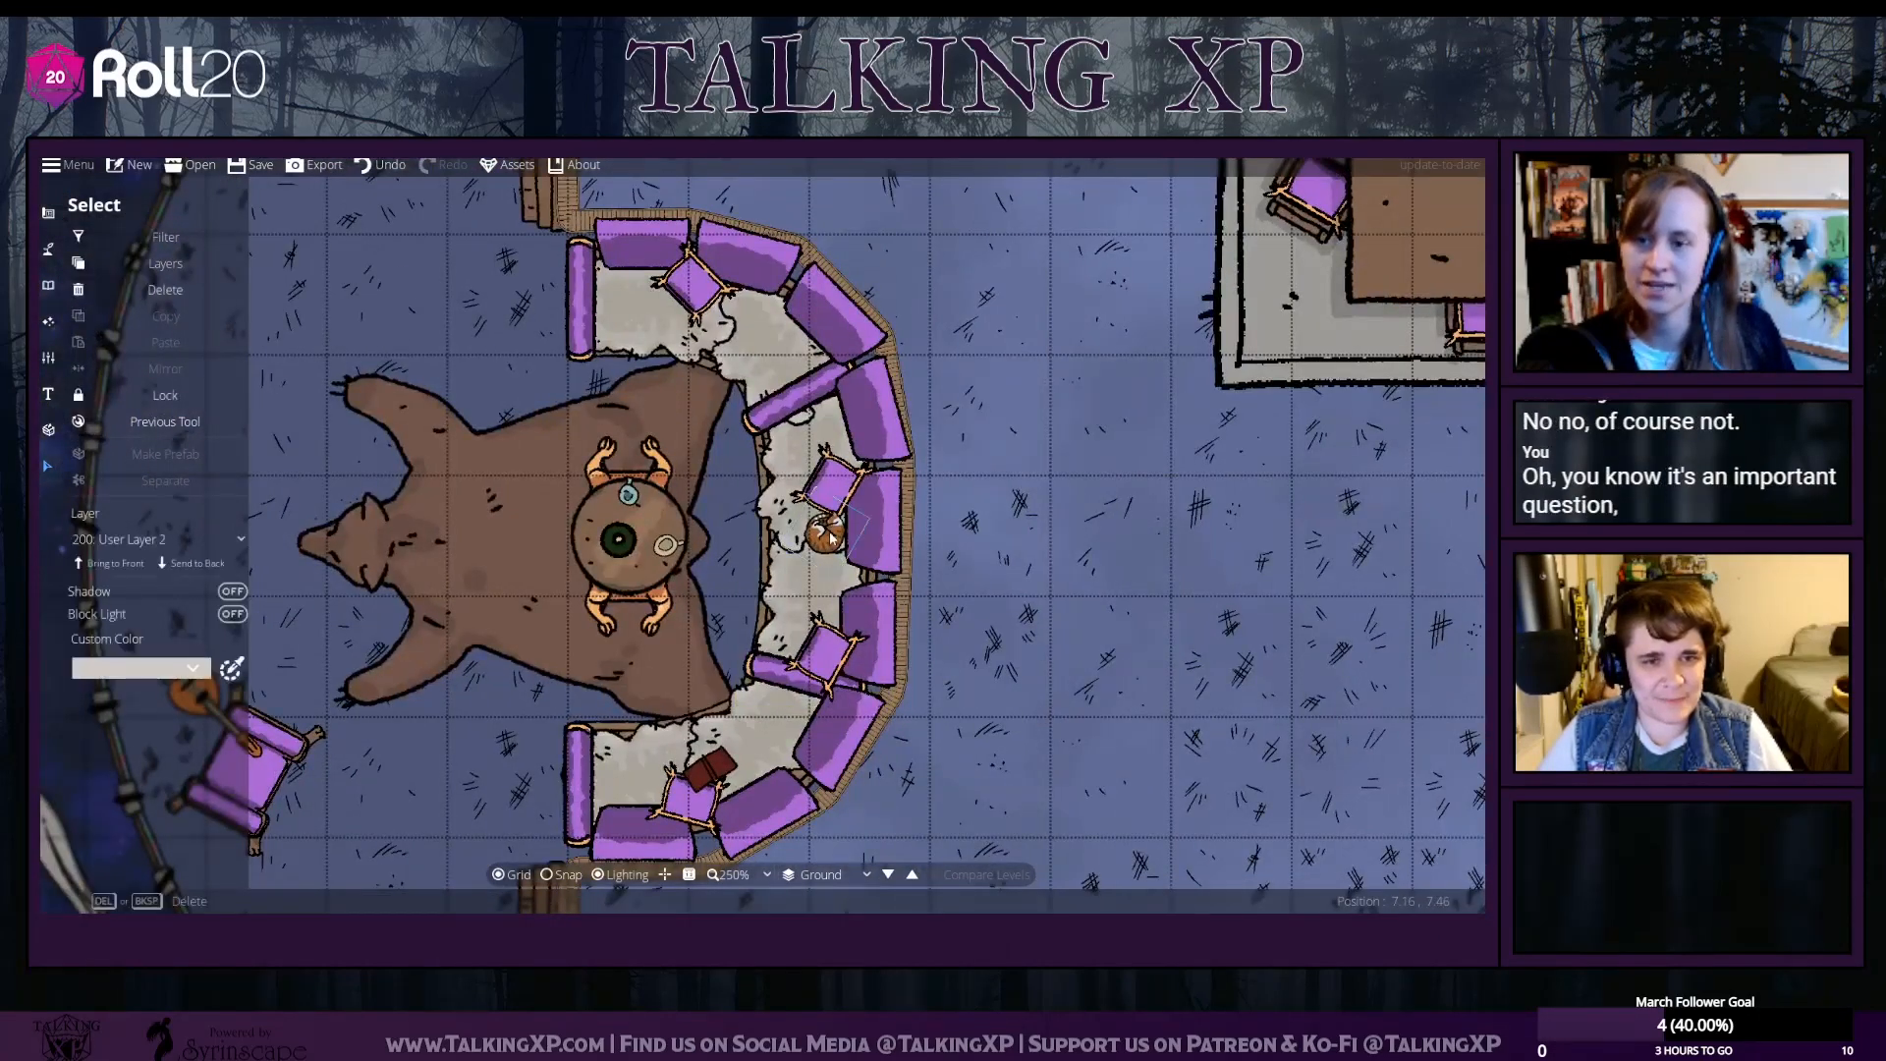
left_click_drag(798, 568, 730, 643)
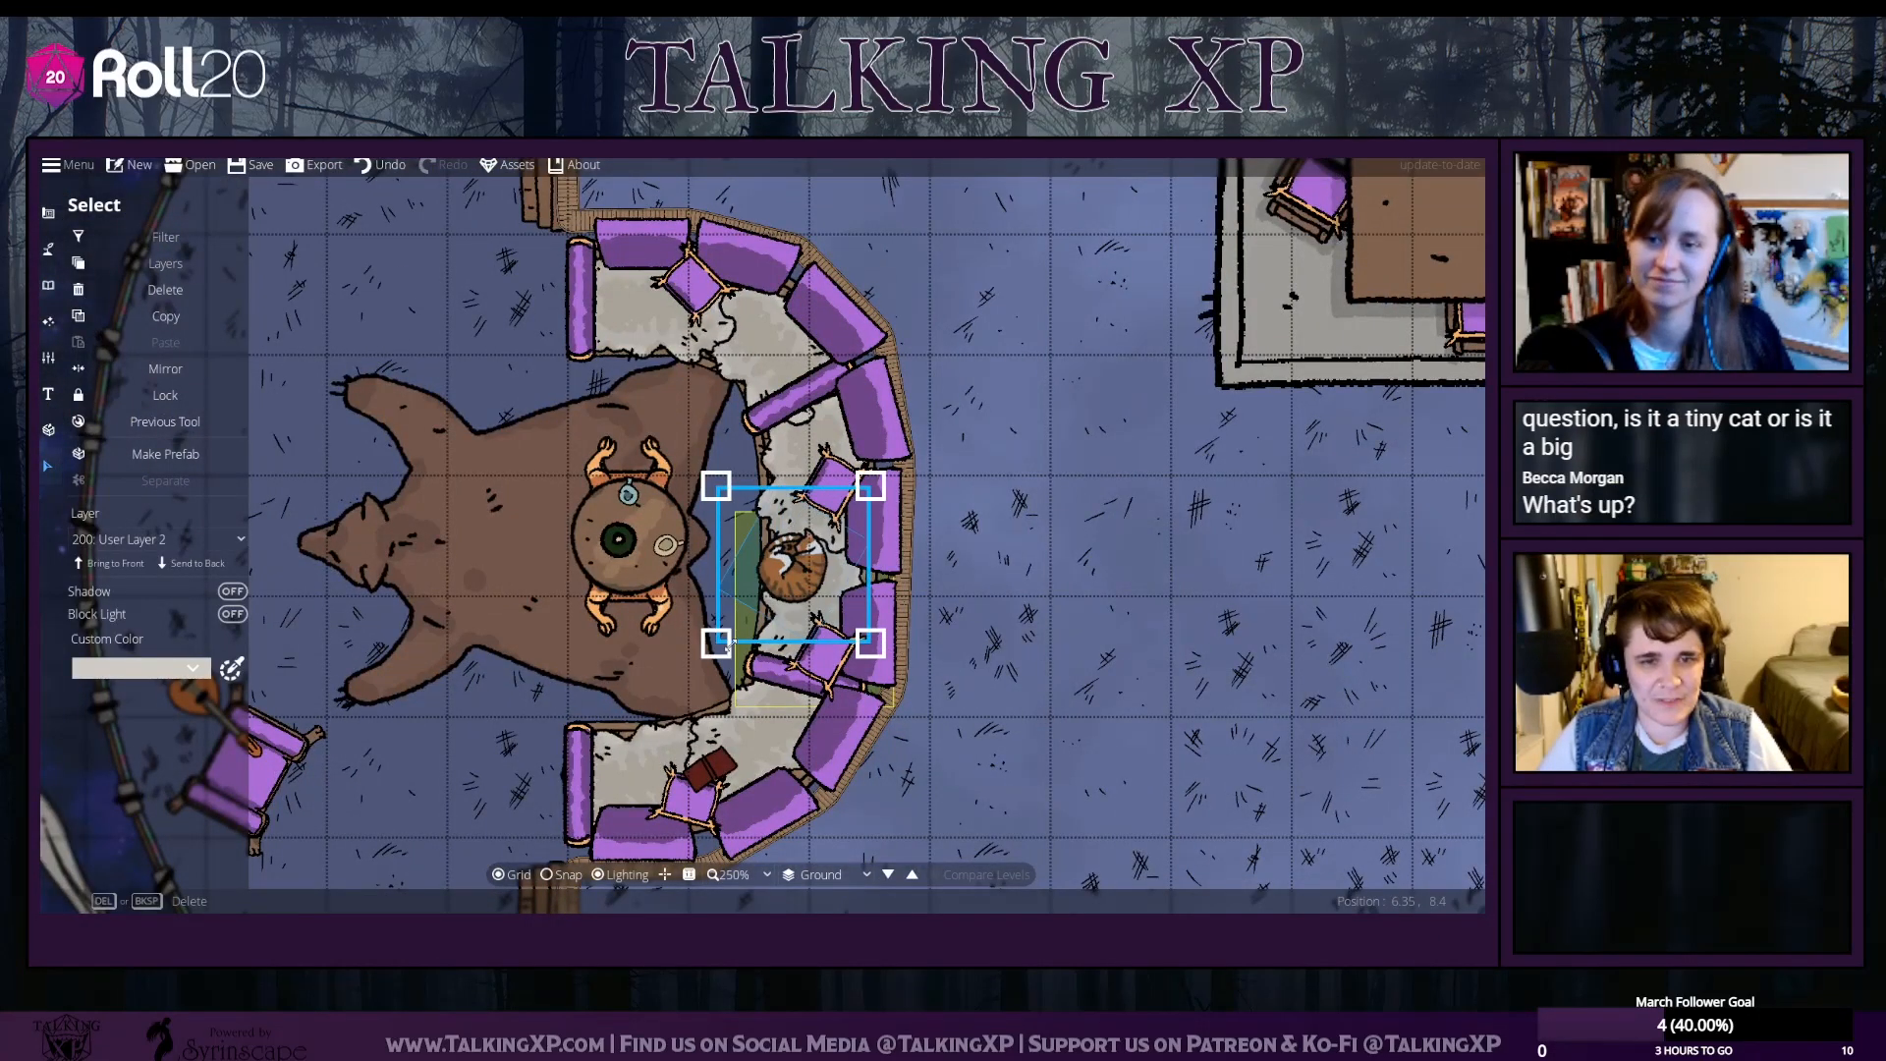
left_click_drag(803, 557, 823, 522)
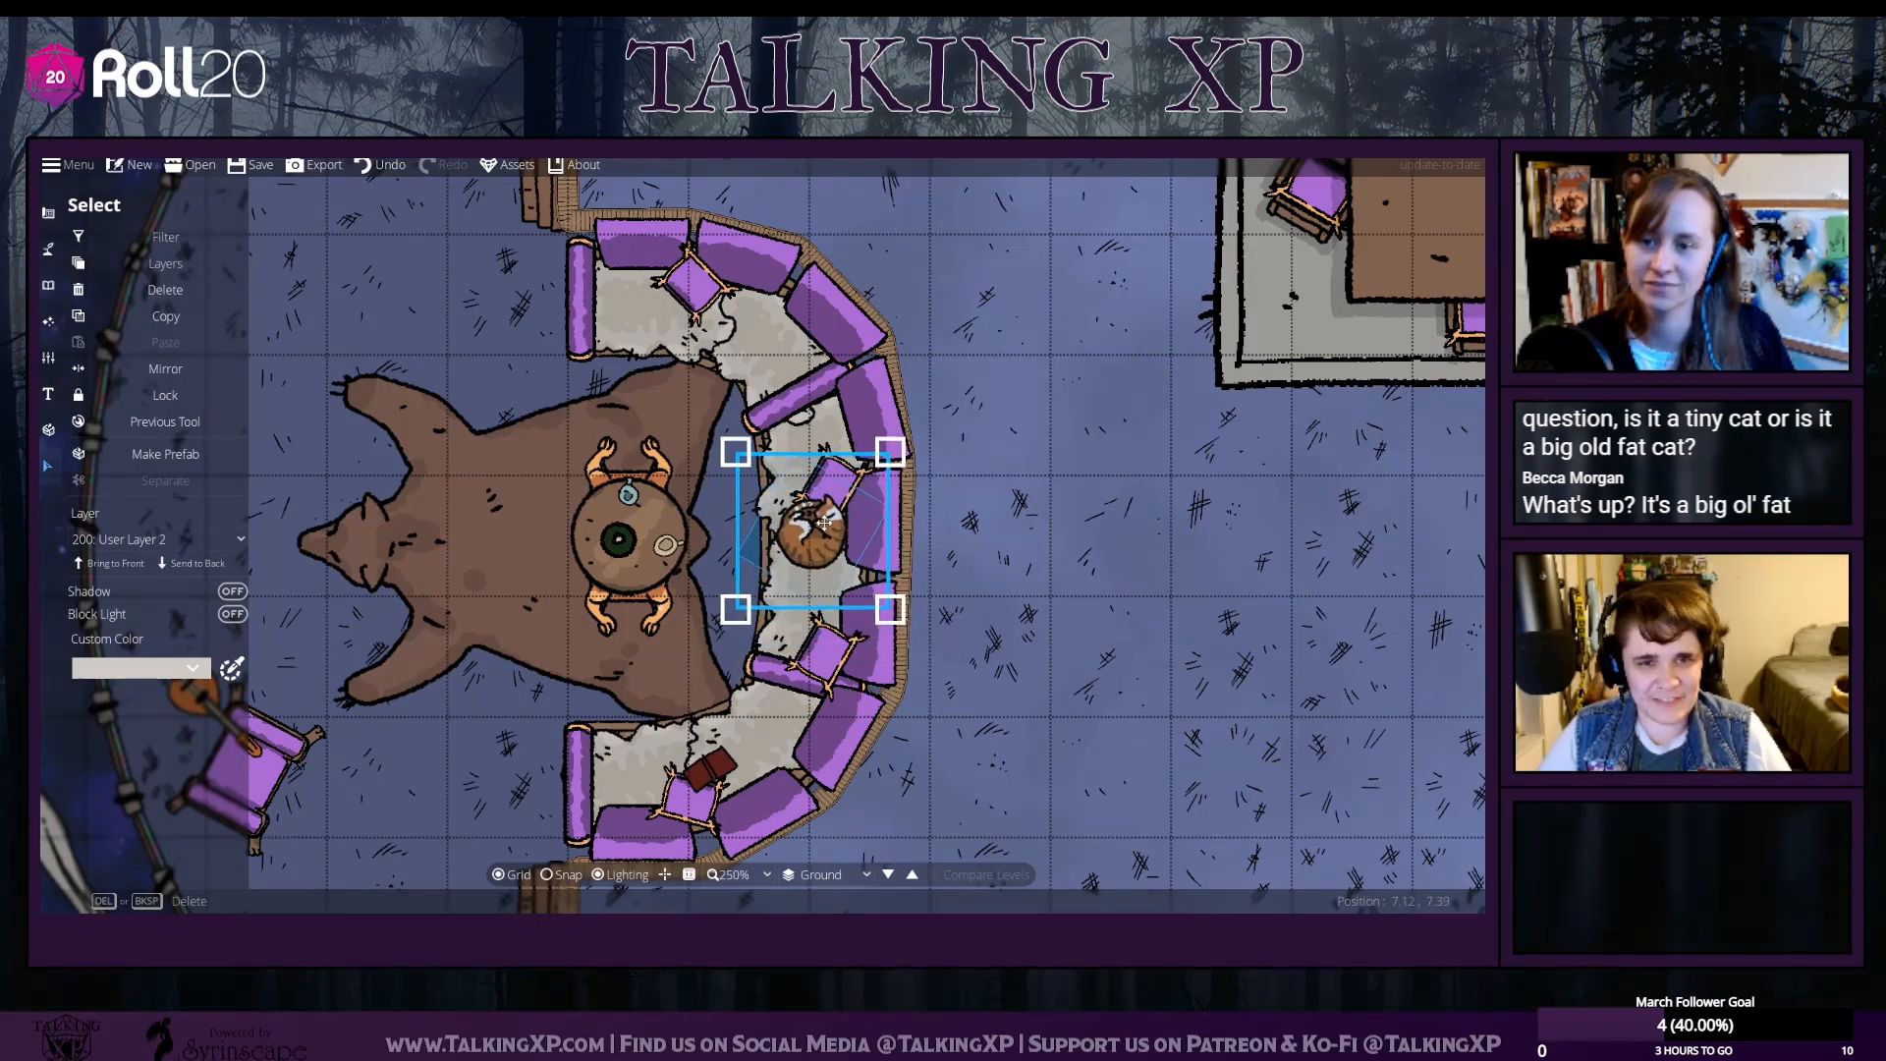
left_click(1157, 652)
Place Atlas Globe 02 at scale 1 on the open floor above the bar, on layer 200: User Layer 2
left_click_drag(1230, 733, 951, 564)
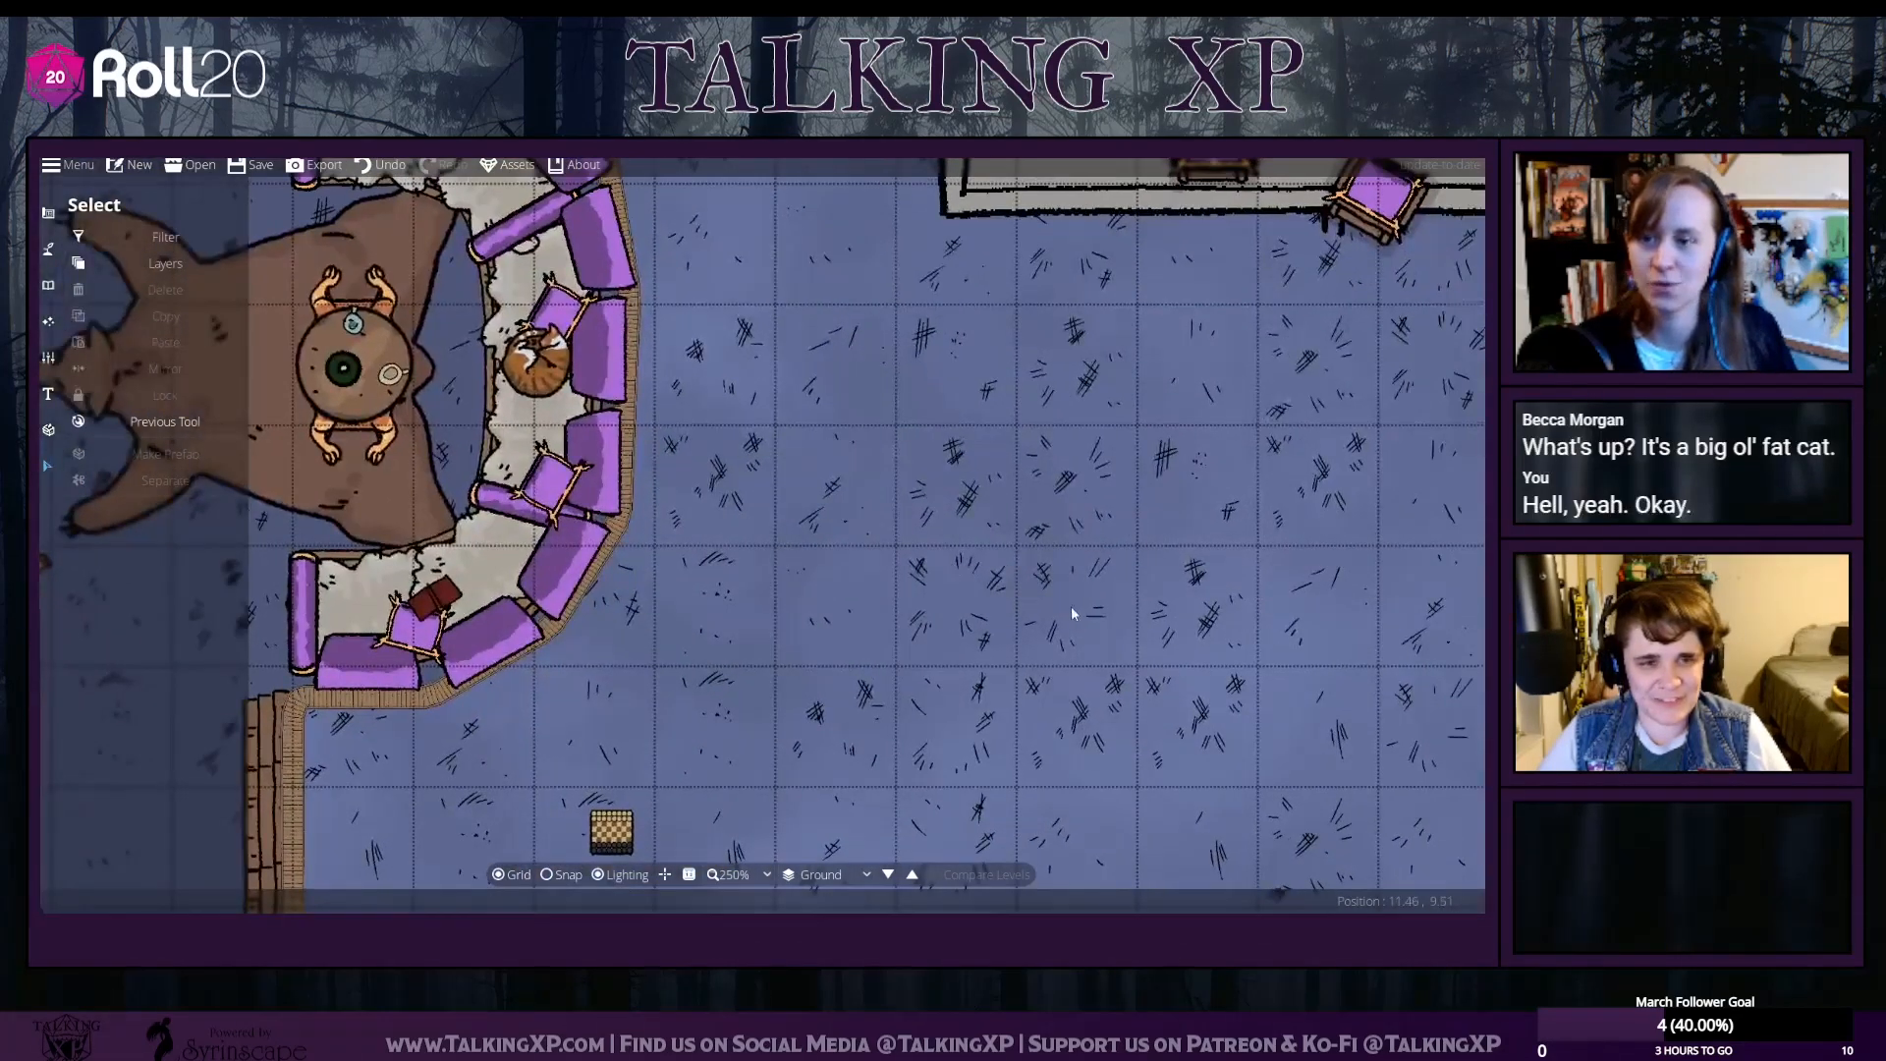
left_click_drag(1221, 682, 955, 613)
scroll(946, 585, "down", 5)
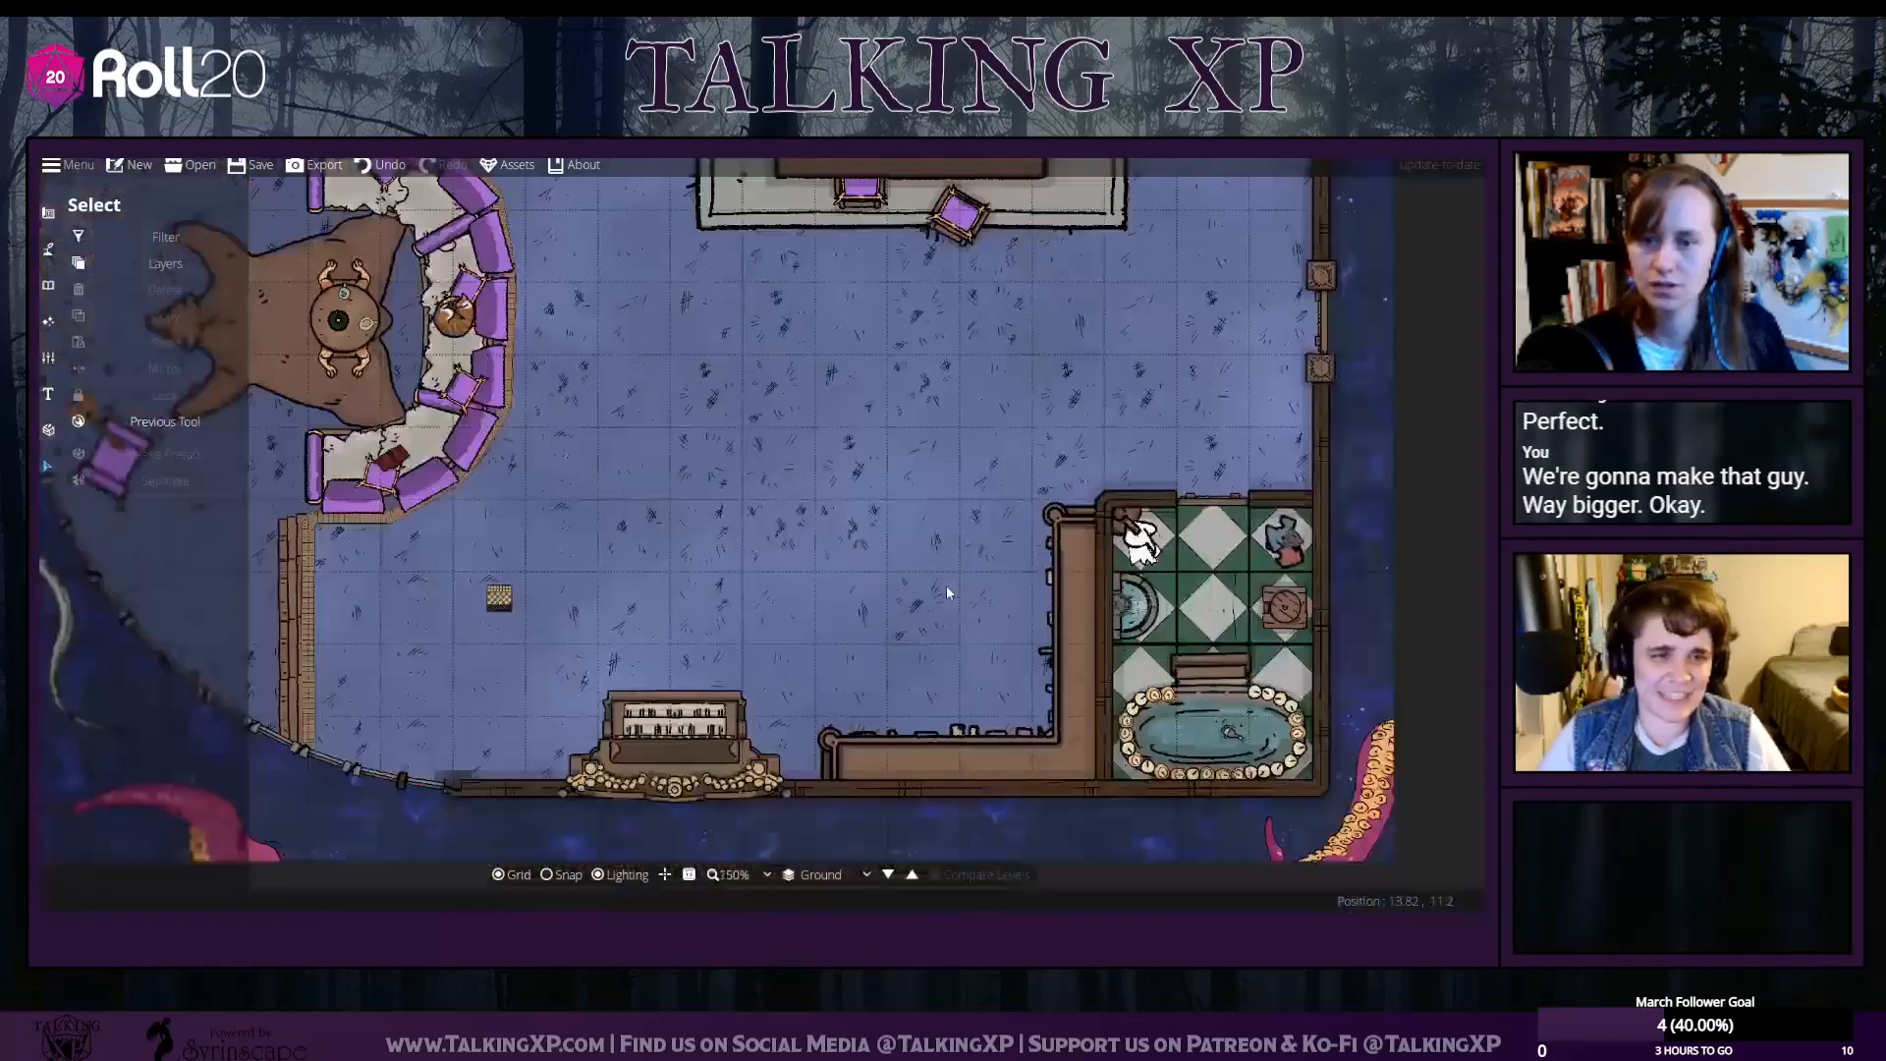
left_click_drag(847, 556, 1324, 864)
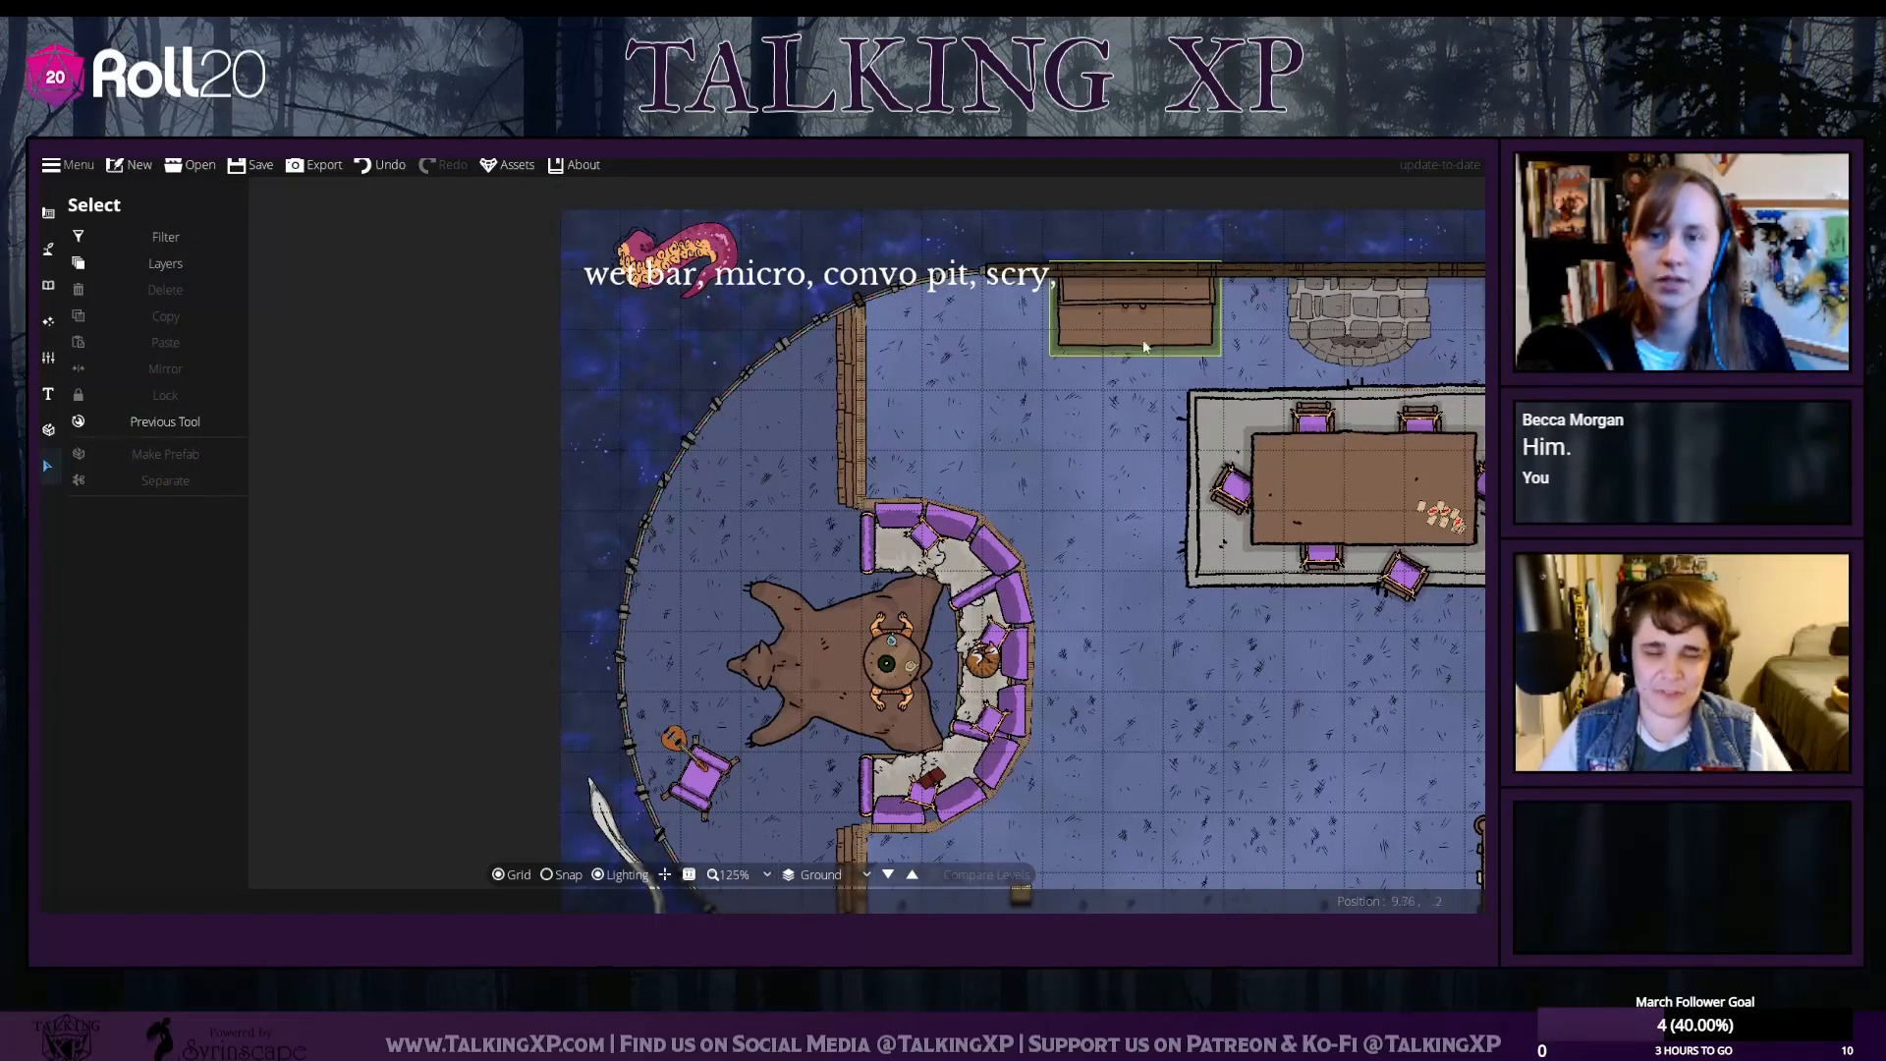
left_click_drag(1174, 619, 888, 394)
left_click_drag(1025, 606, 886, 544)
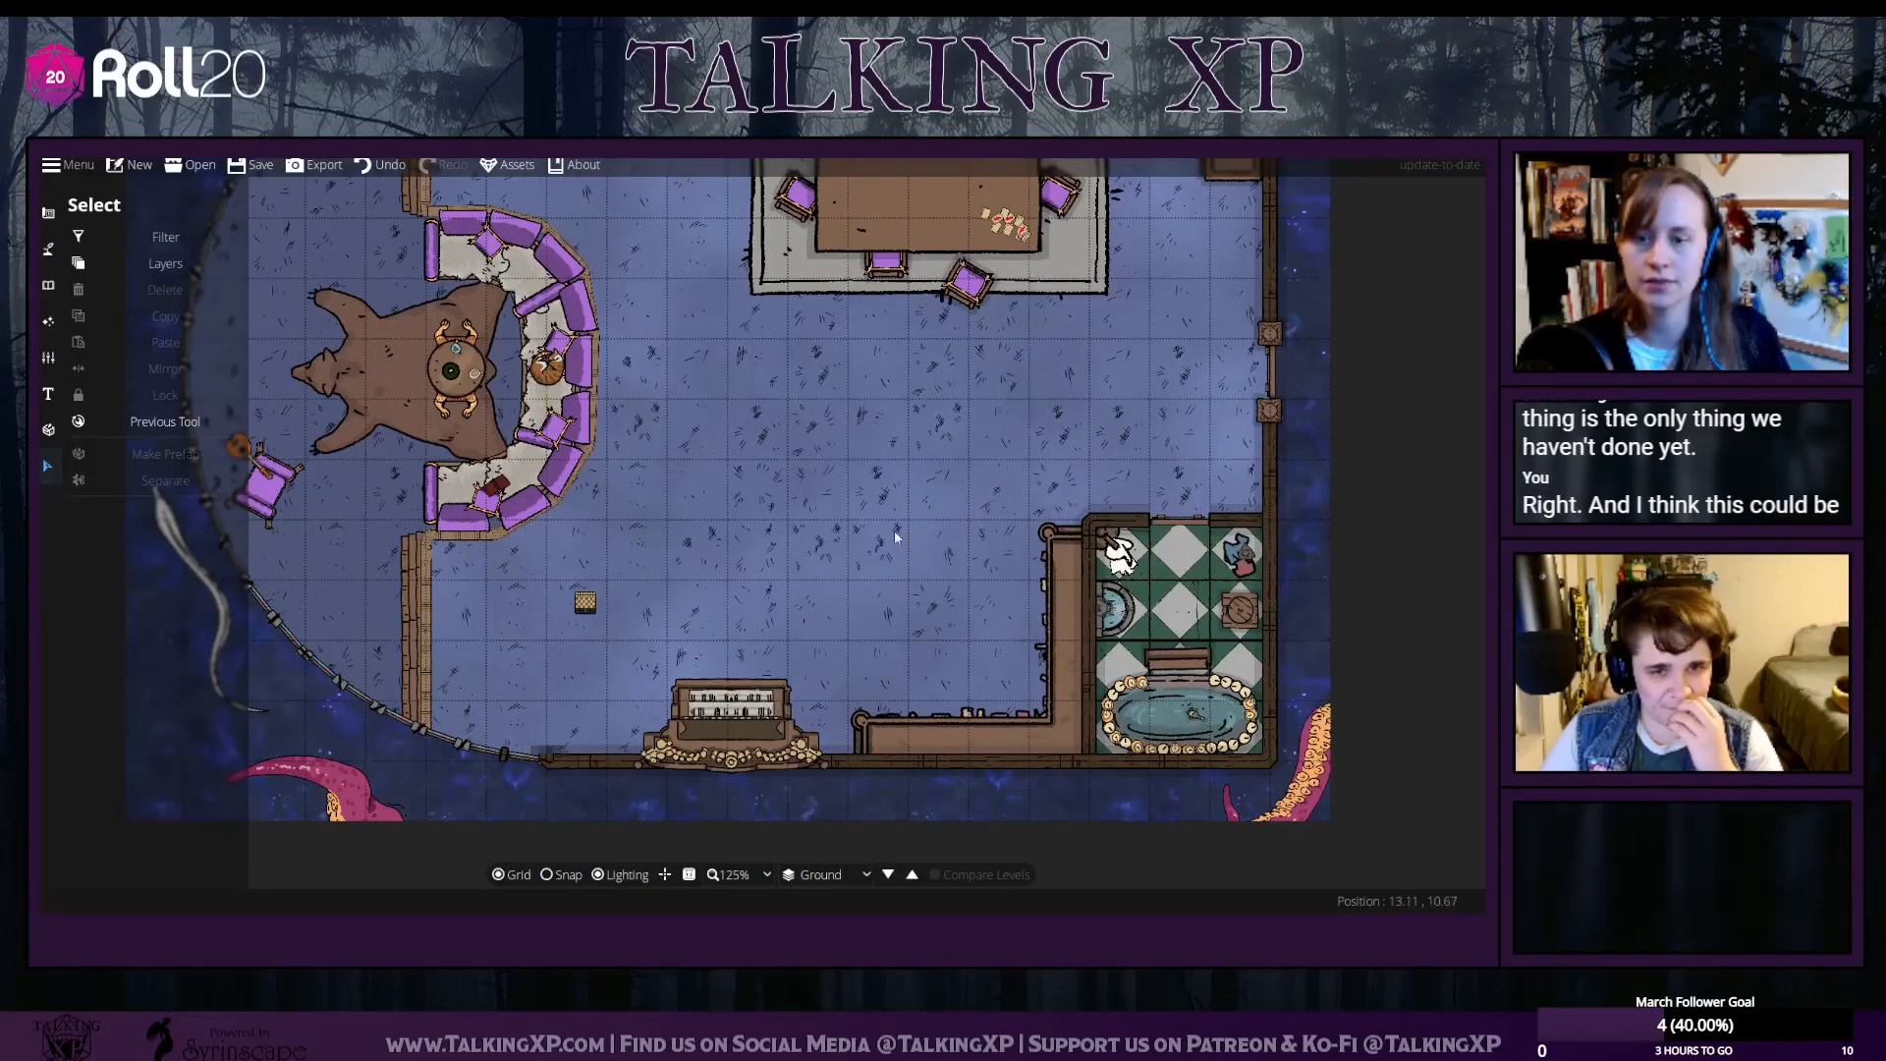
left_click(48, 285)
left_click(187, 263)
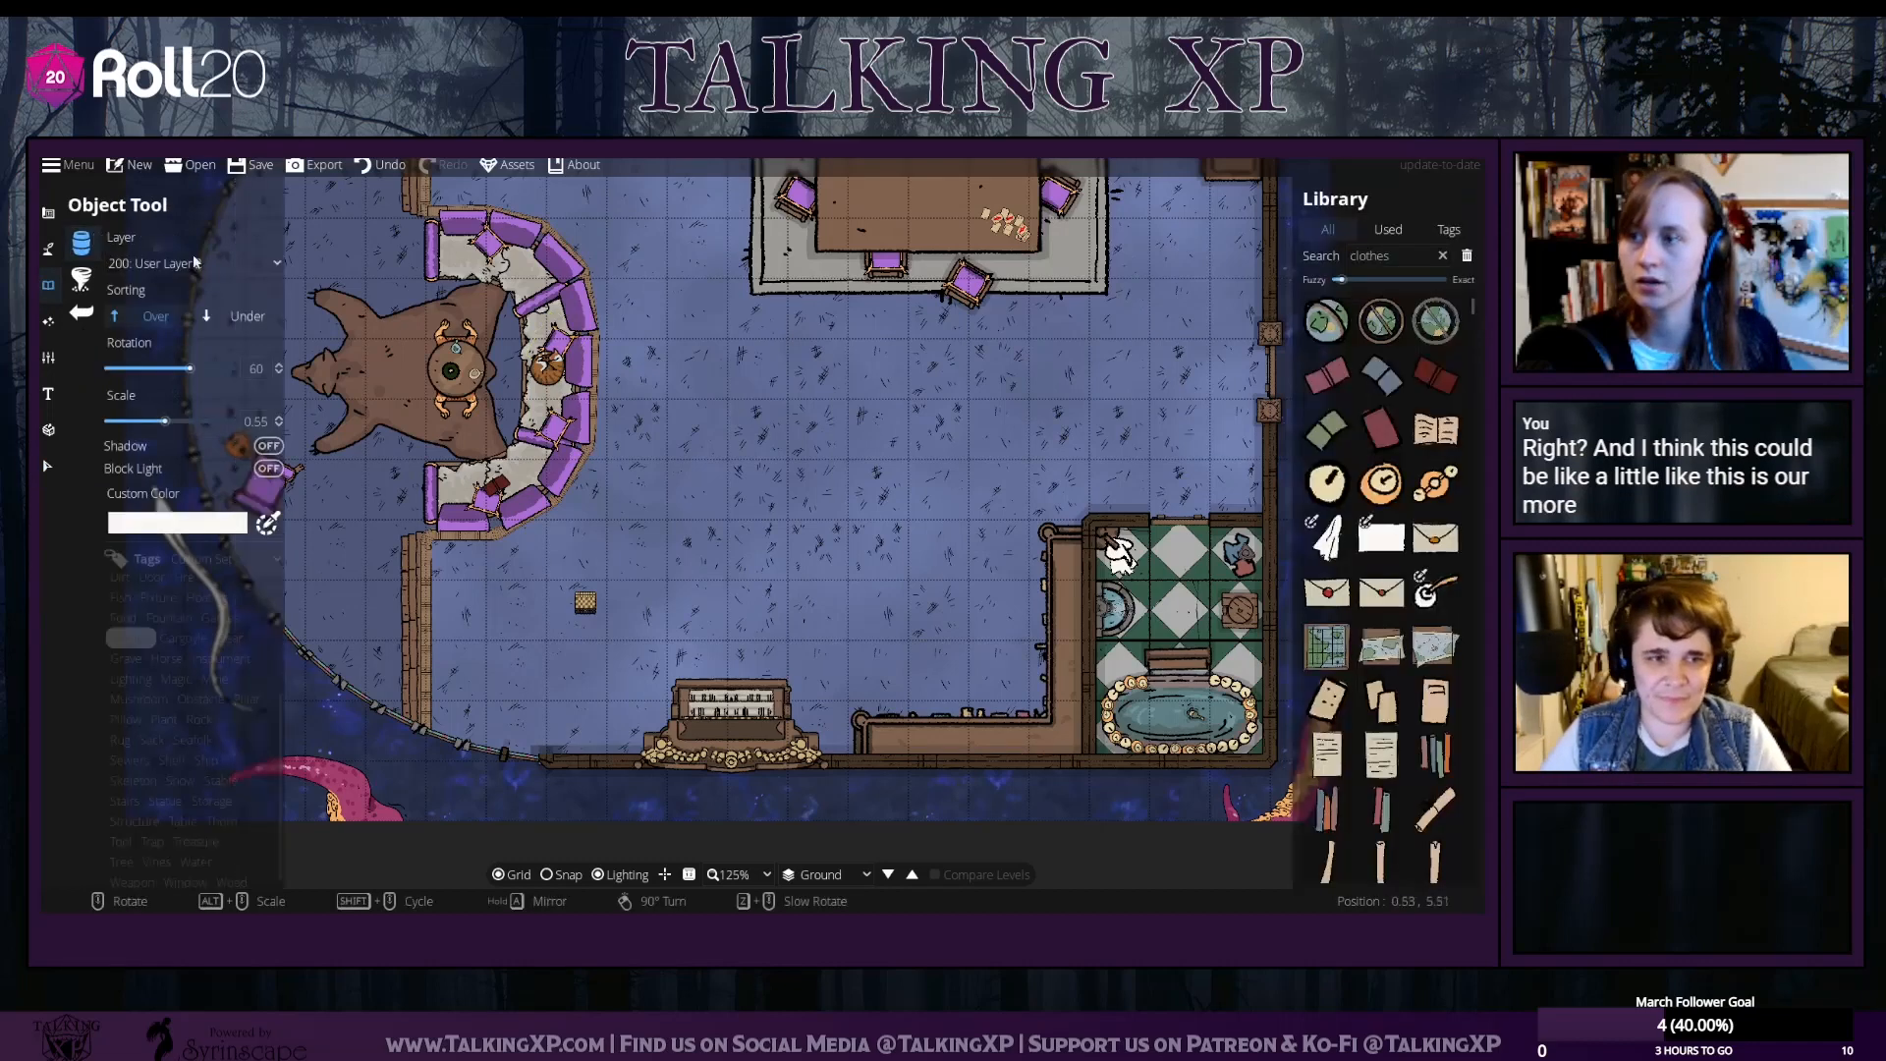
left_click(1382, 320)
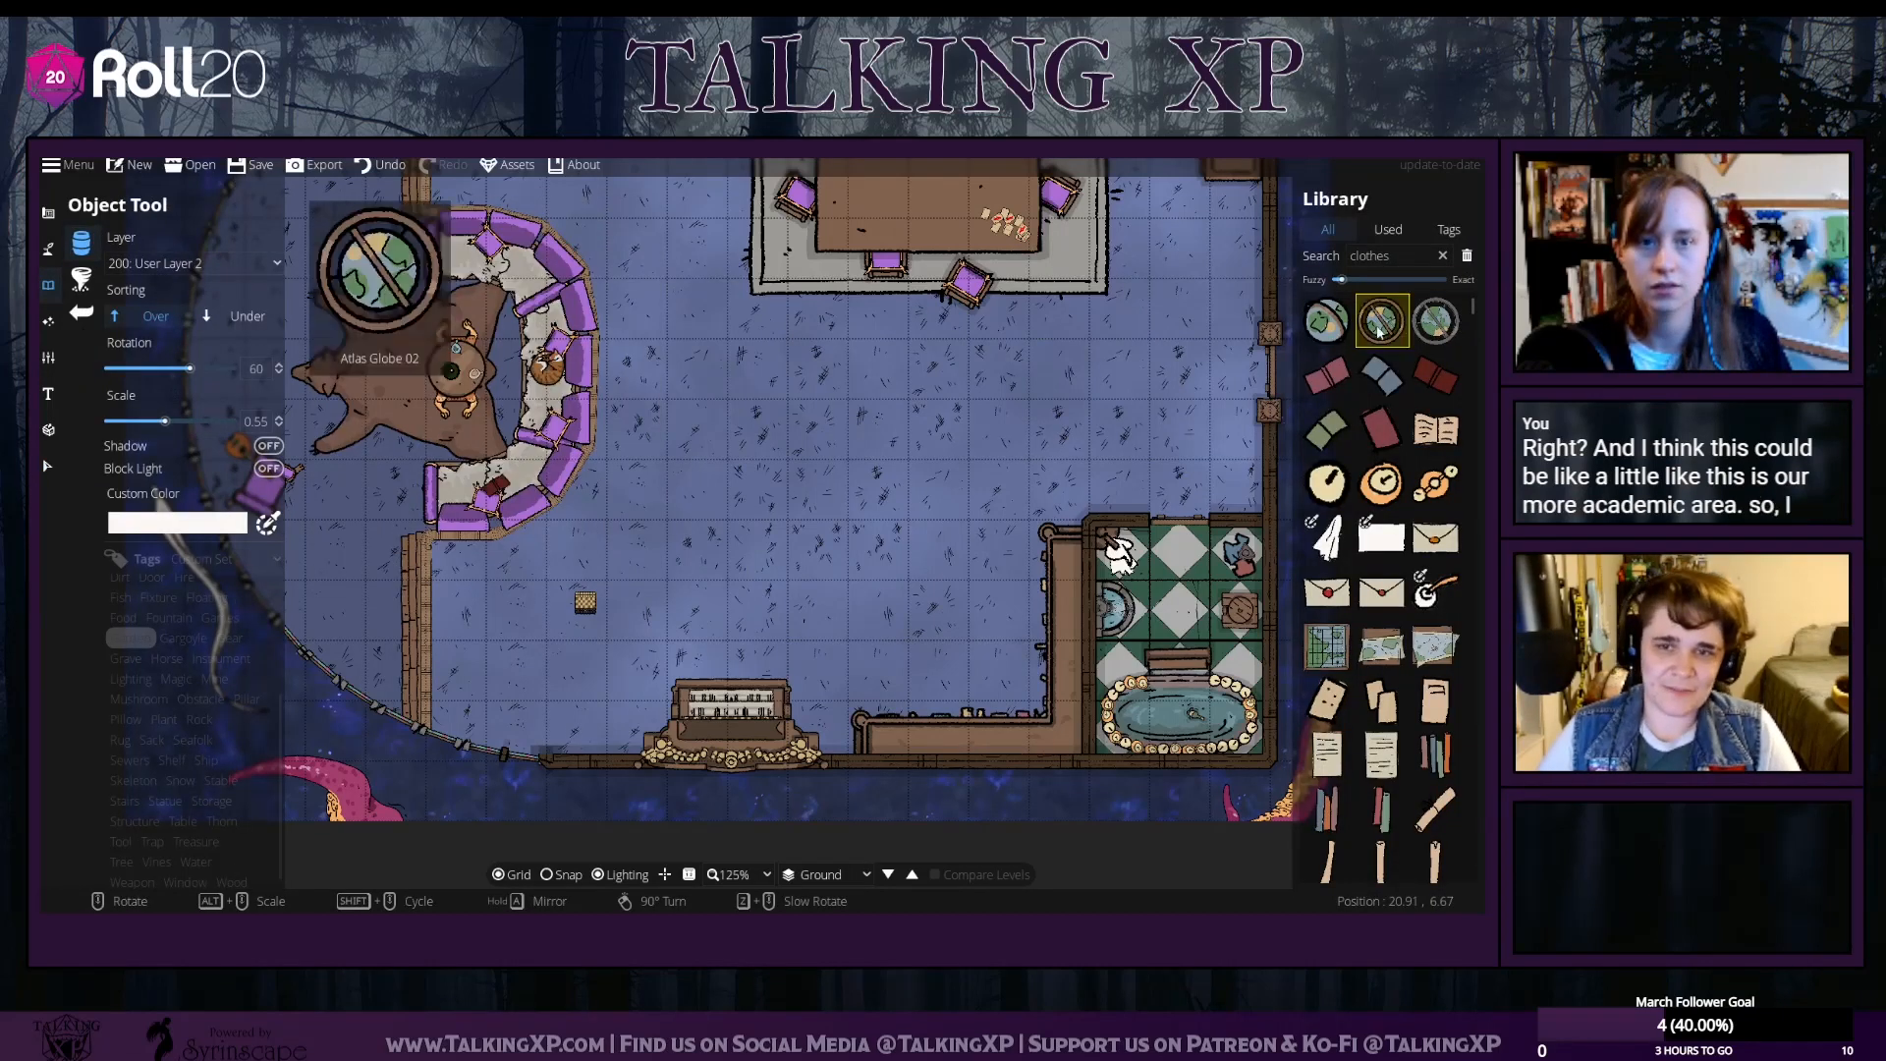
double_click(255, 421)
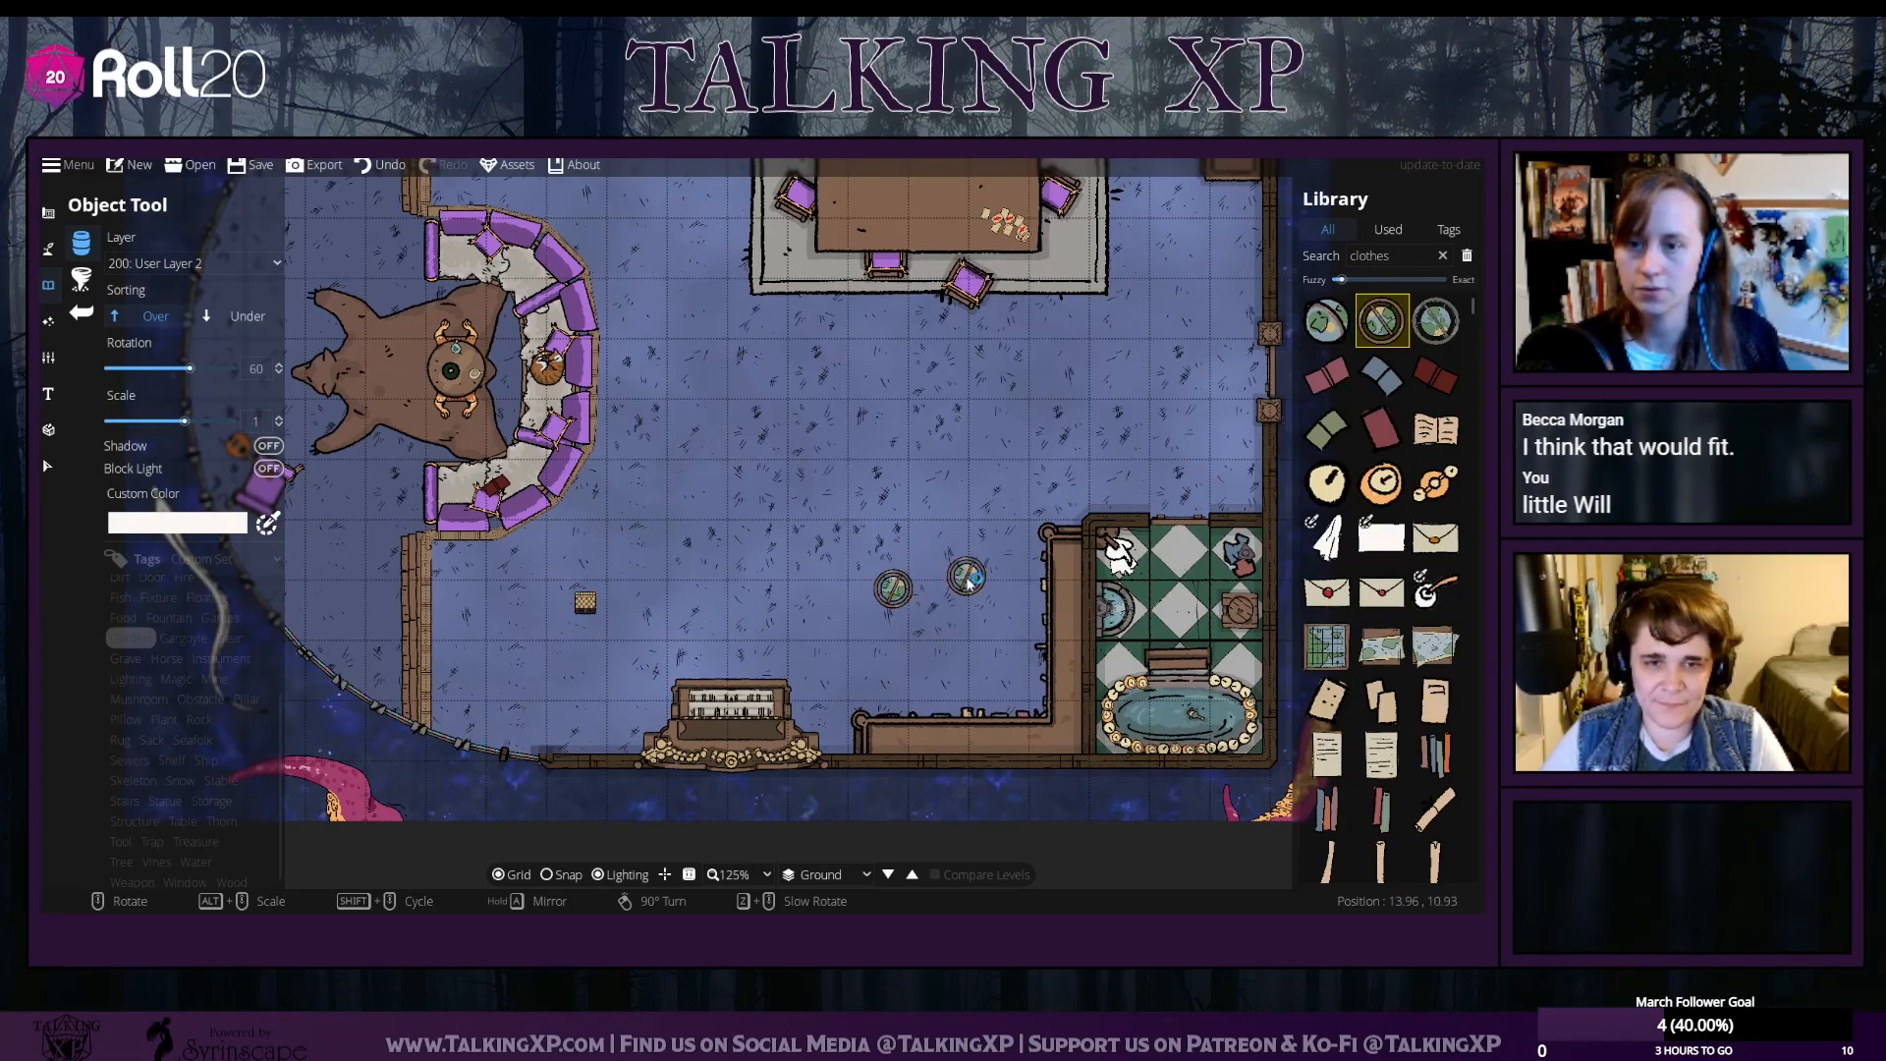
Enlarge the atlas globe and shift it into the open floor between the organ and the bathroom
left_click(50, 467)
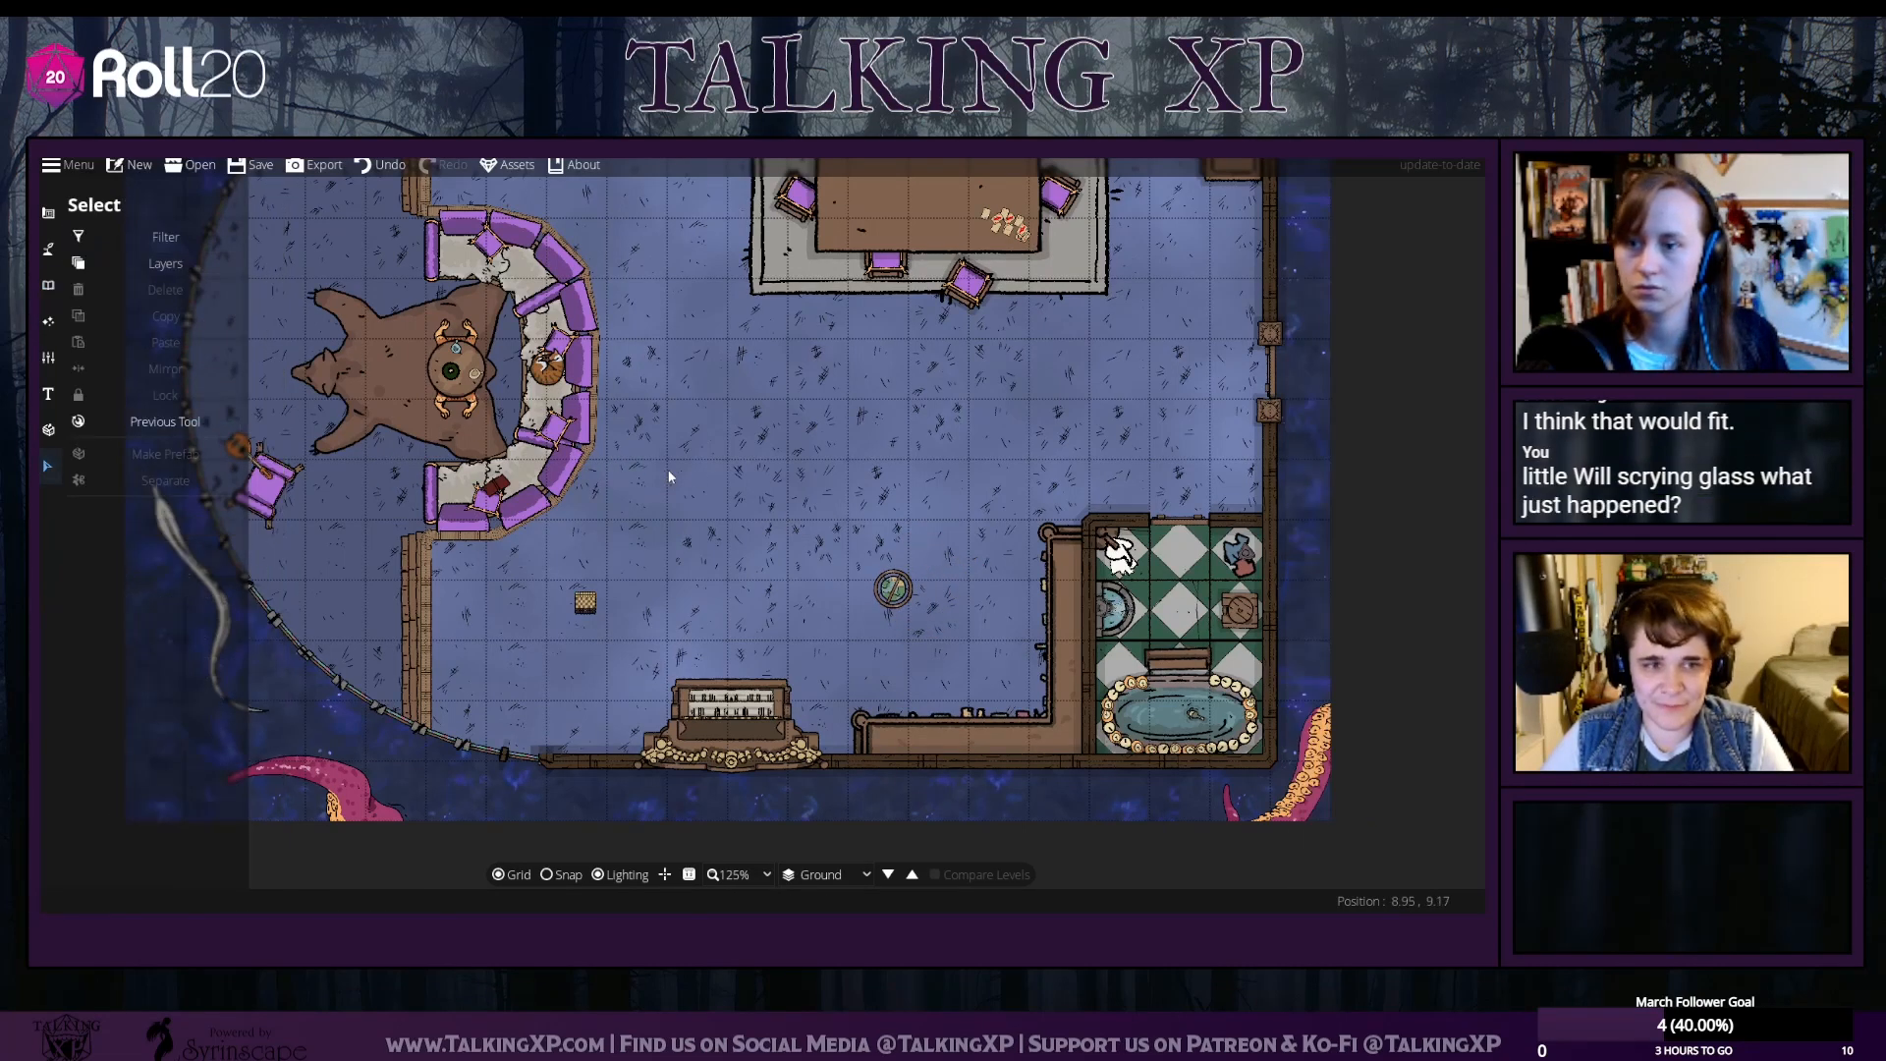
left_click(892, 589)
scroll(896, 573, "down", 2)
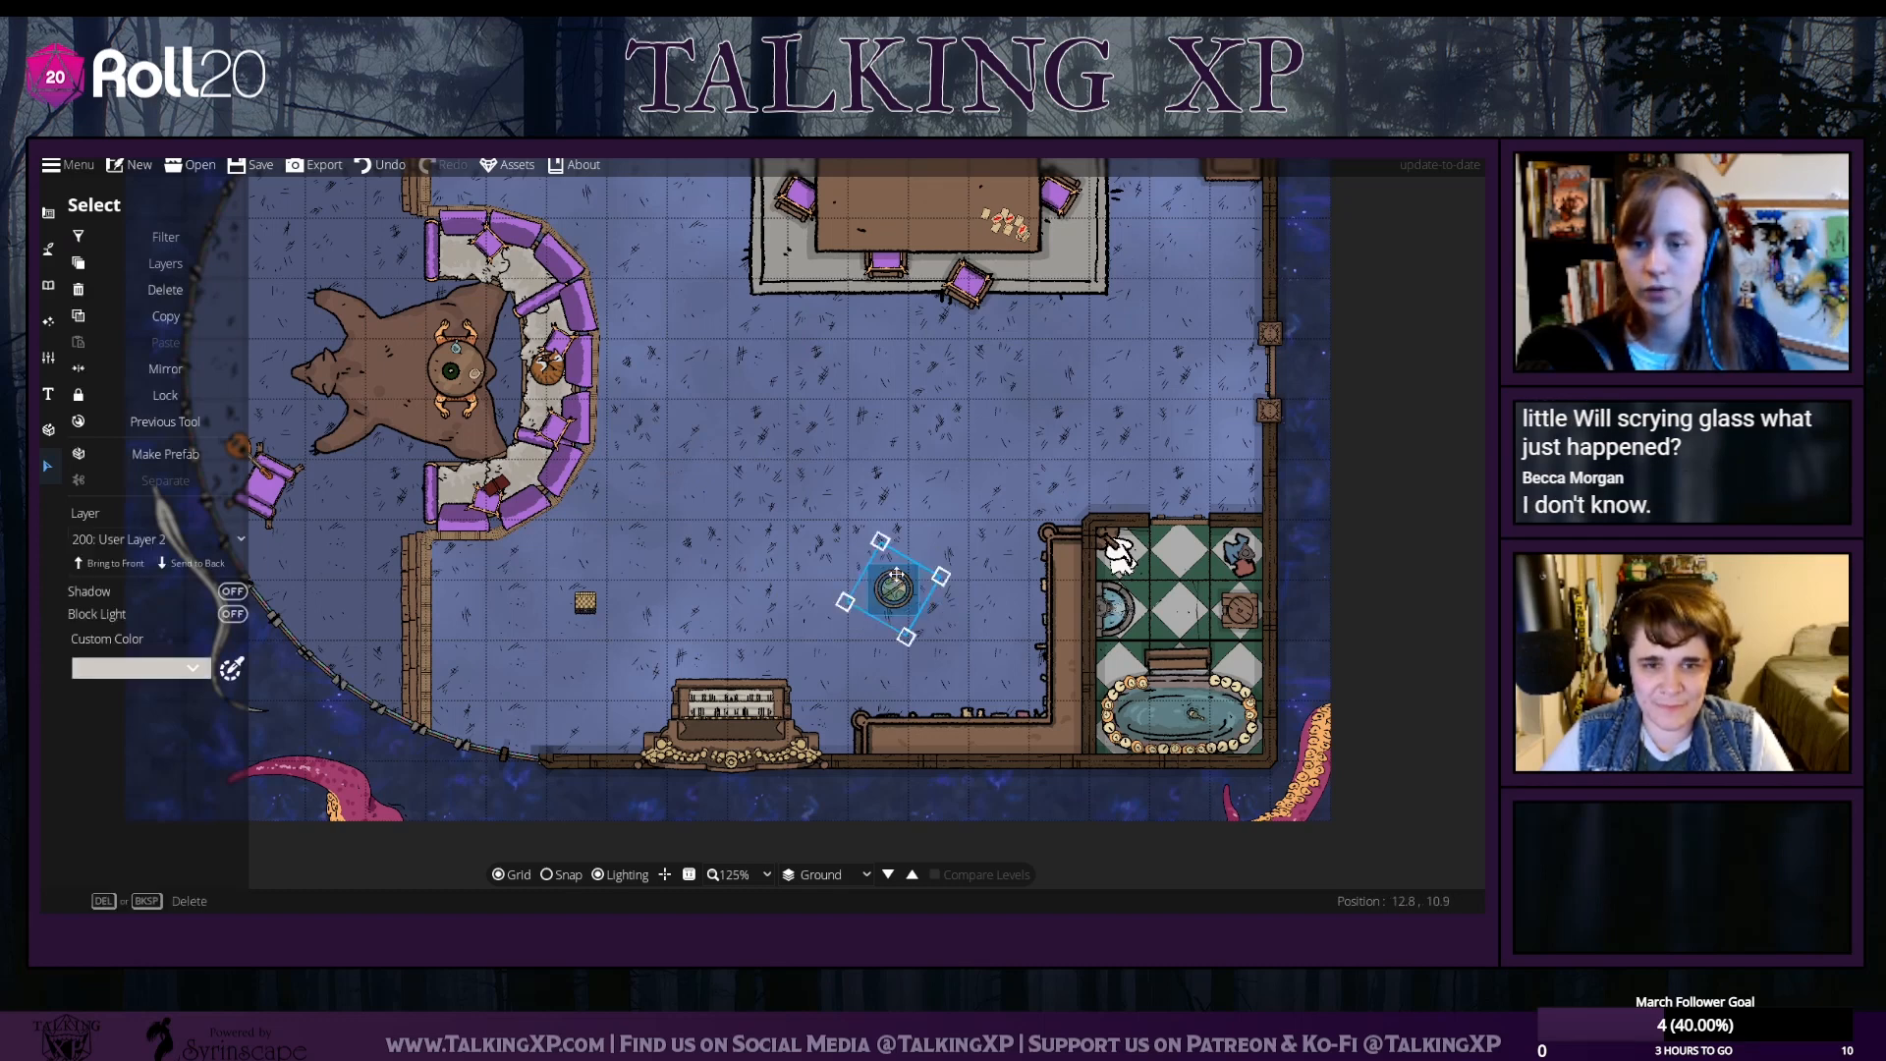
left_click_drag(944, 578, 972, 570)
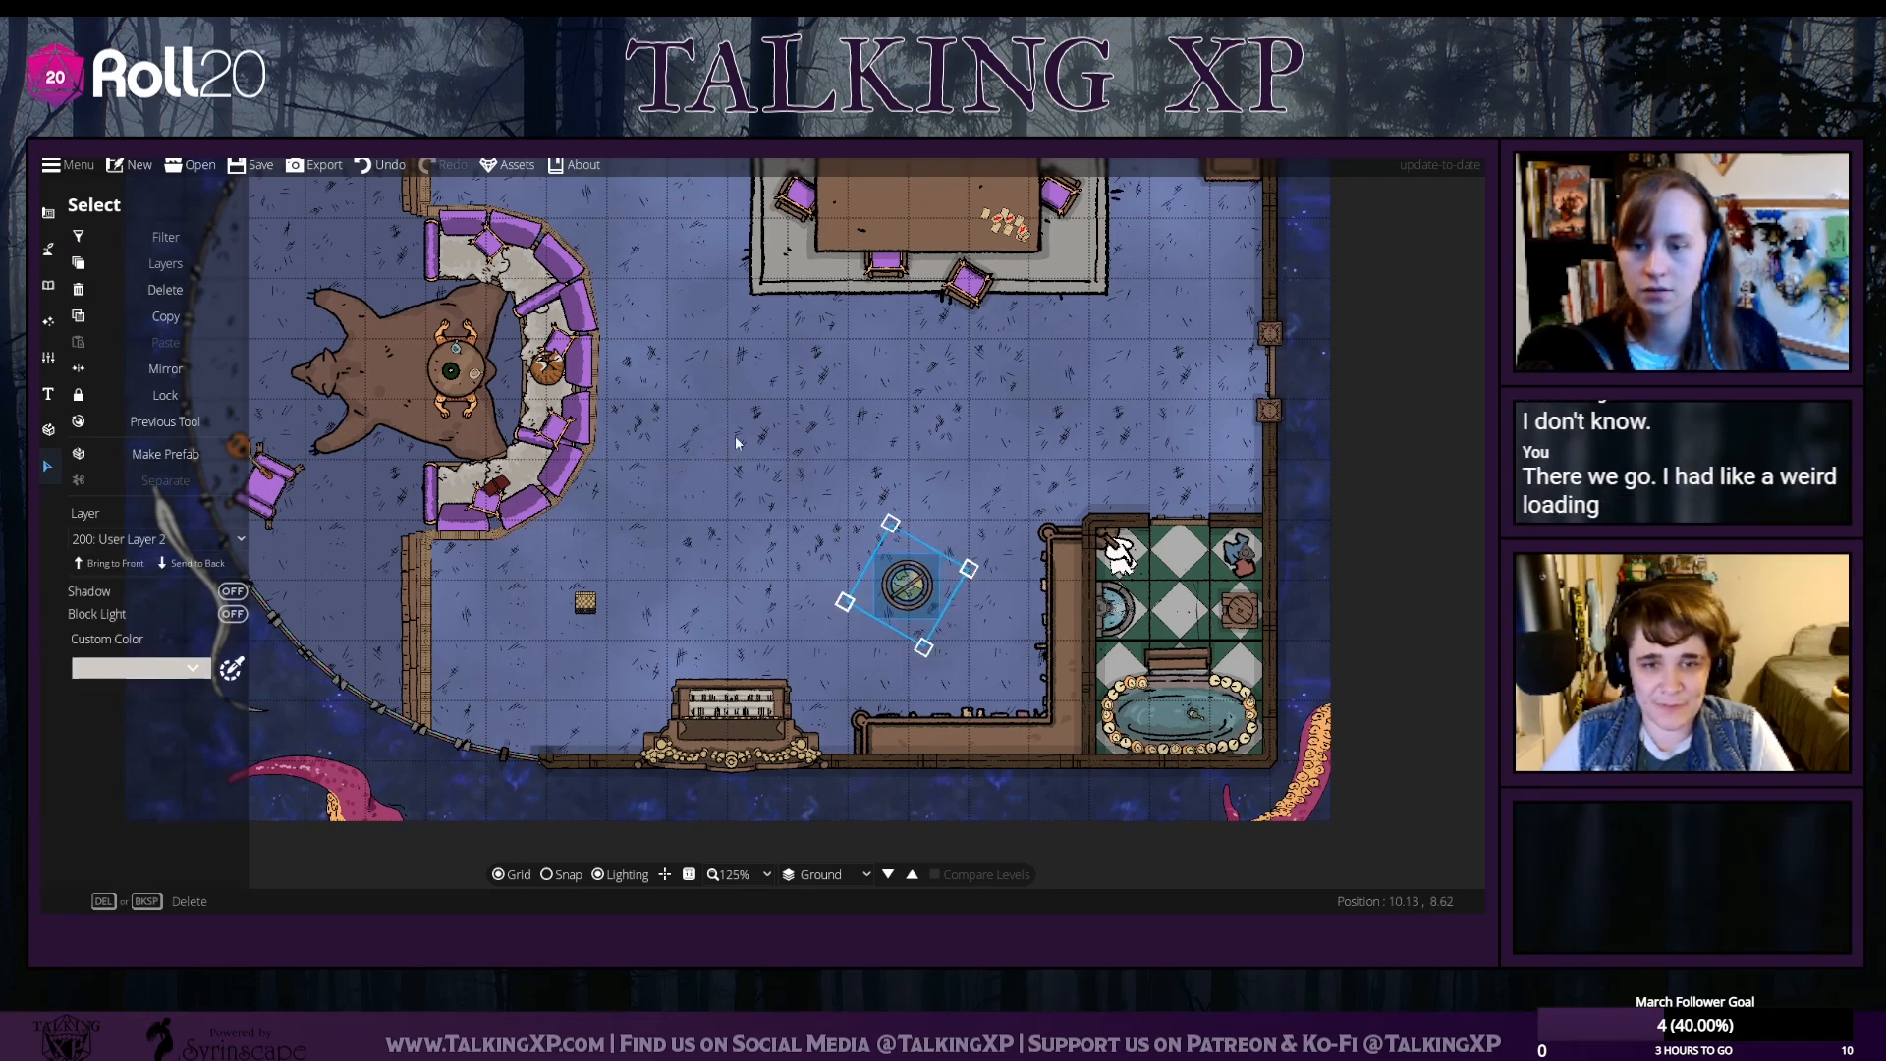
left_click(737, 442)
left_click(903, 580)
mouse_move(864, 540)
left_mouse_down()
mouse_move(807, 487)
mouse_move(856, 534)
mouse_move(841, 562)
left_mouse_up()
left_click(998, 591)
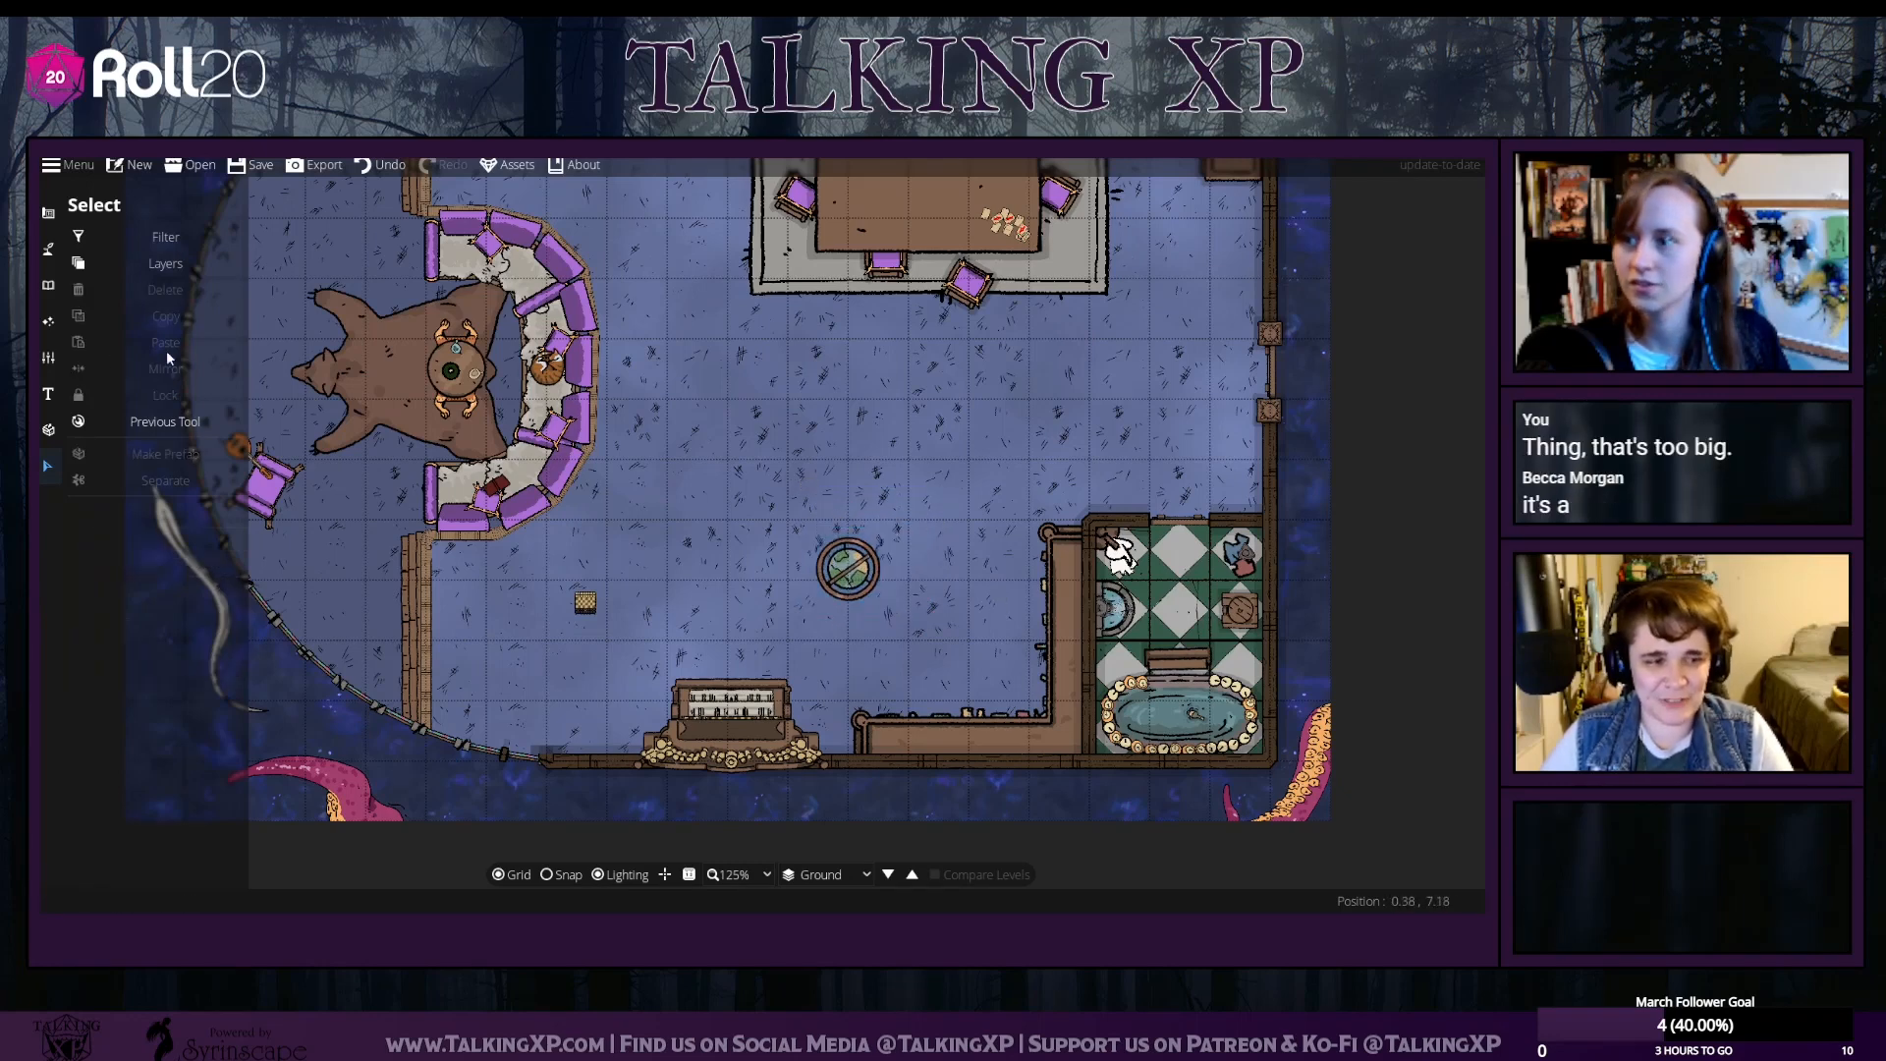
Search the asset library for "chair" with the Object tool
left_click(48, 286)
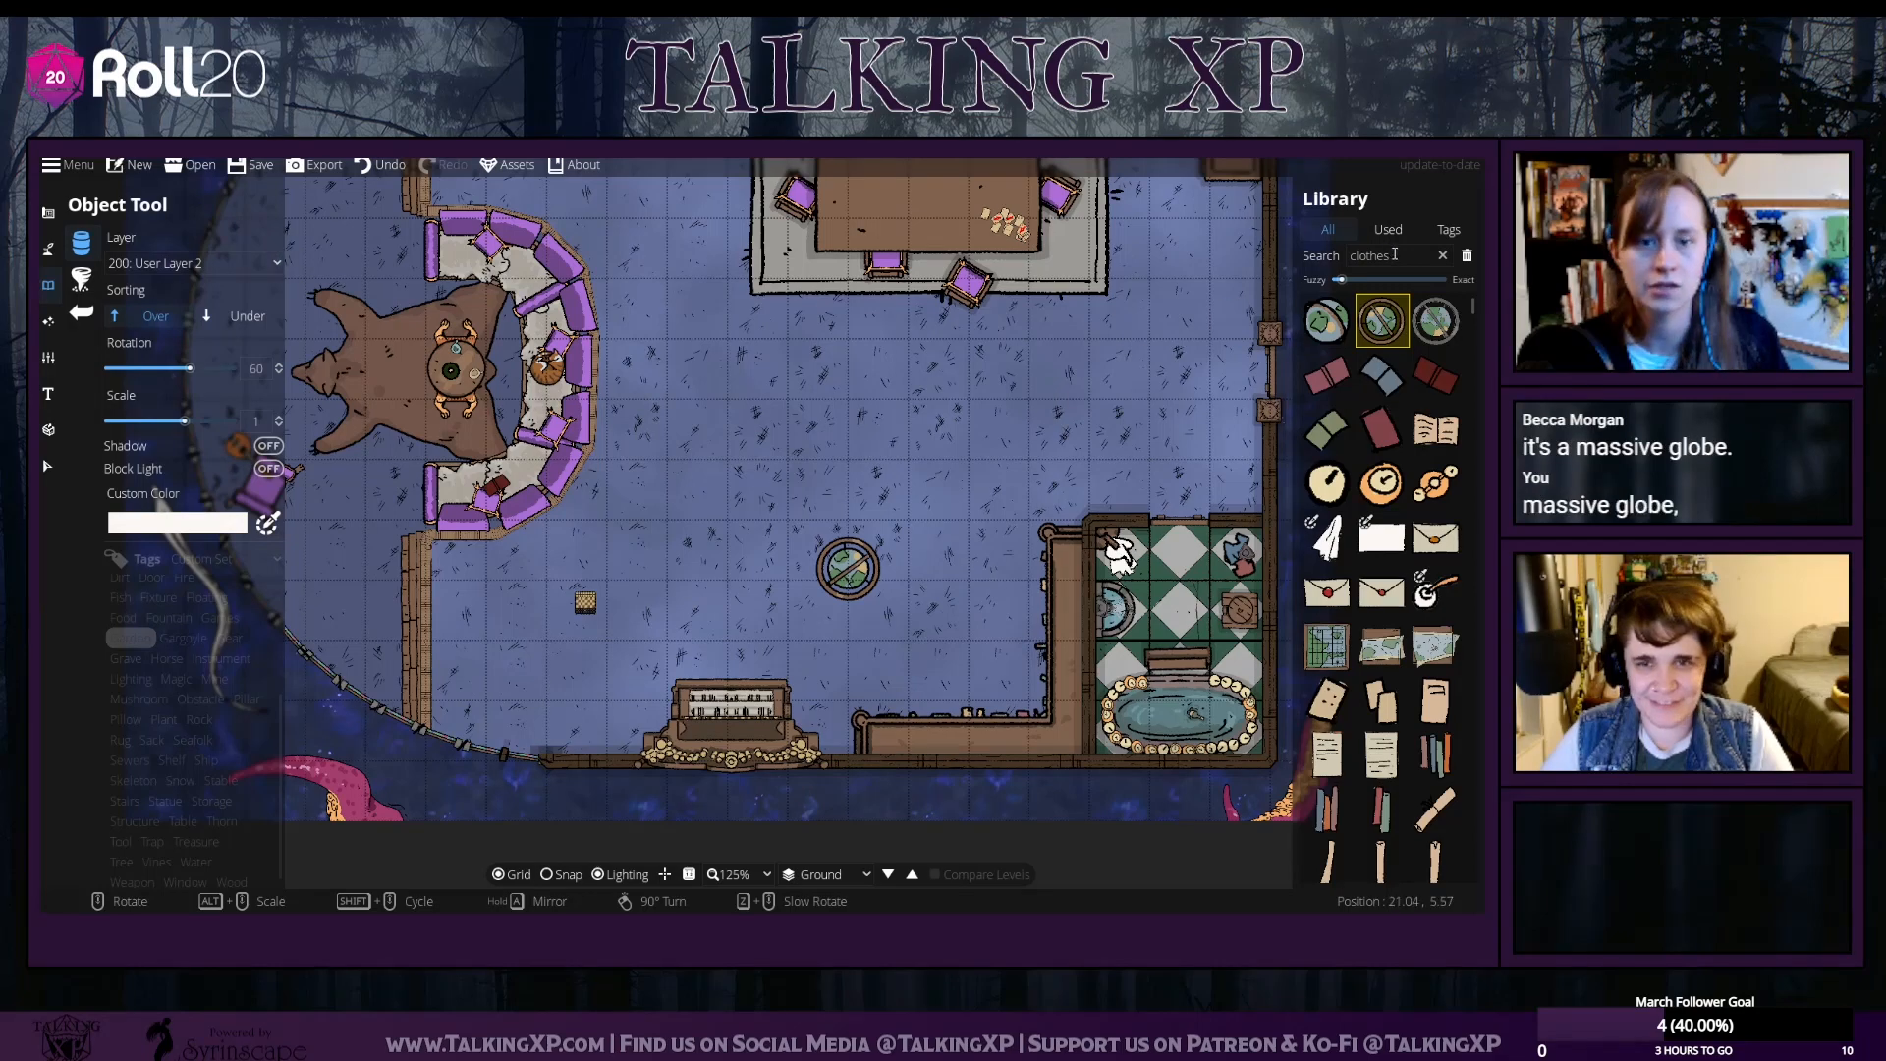
scroll(1399, 551, "down", 6)
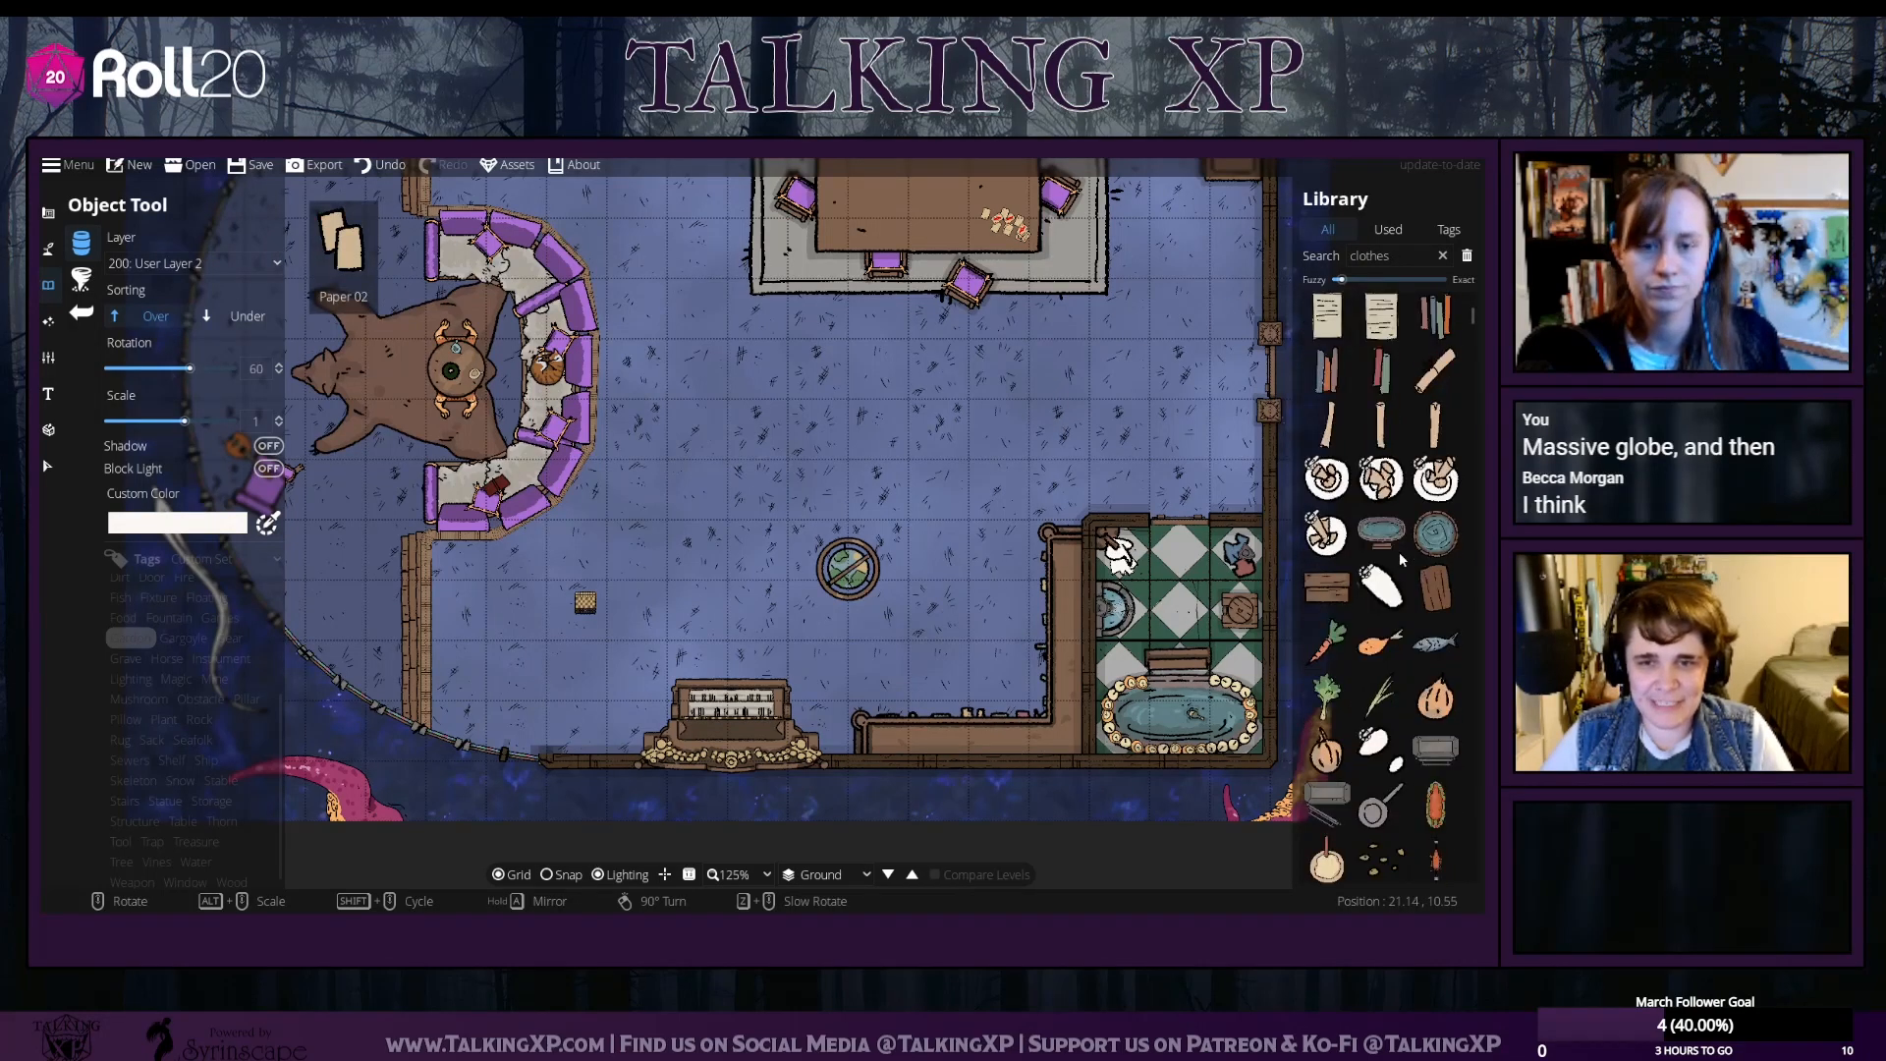
scroll(1399, 551, "down", 3)
scroll(1399, 551, "up", 4)
left_click_drag(1399, 257, 1315, 243)
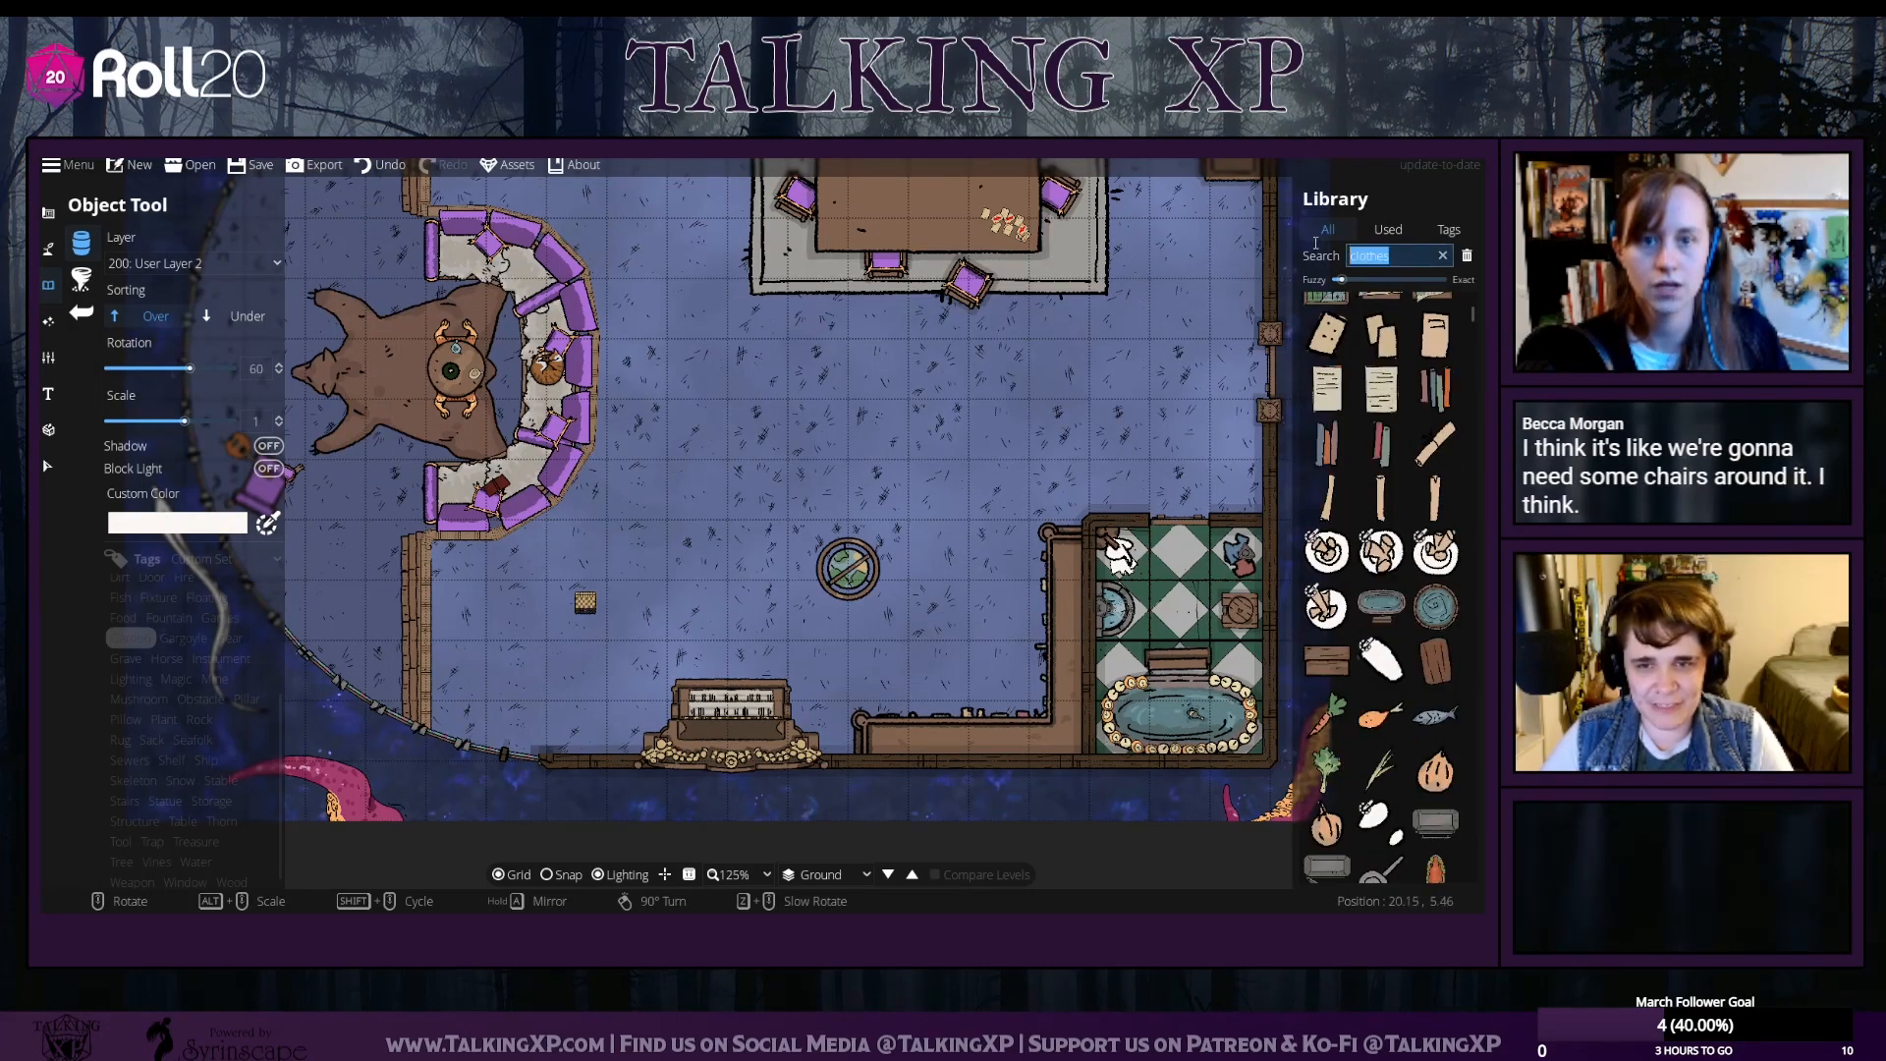
type("chair")
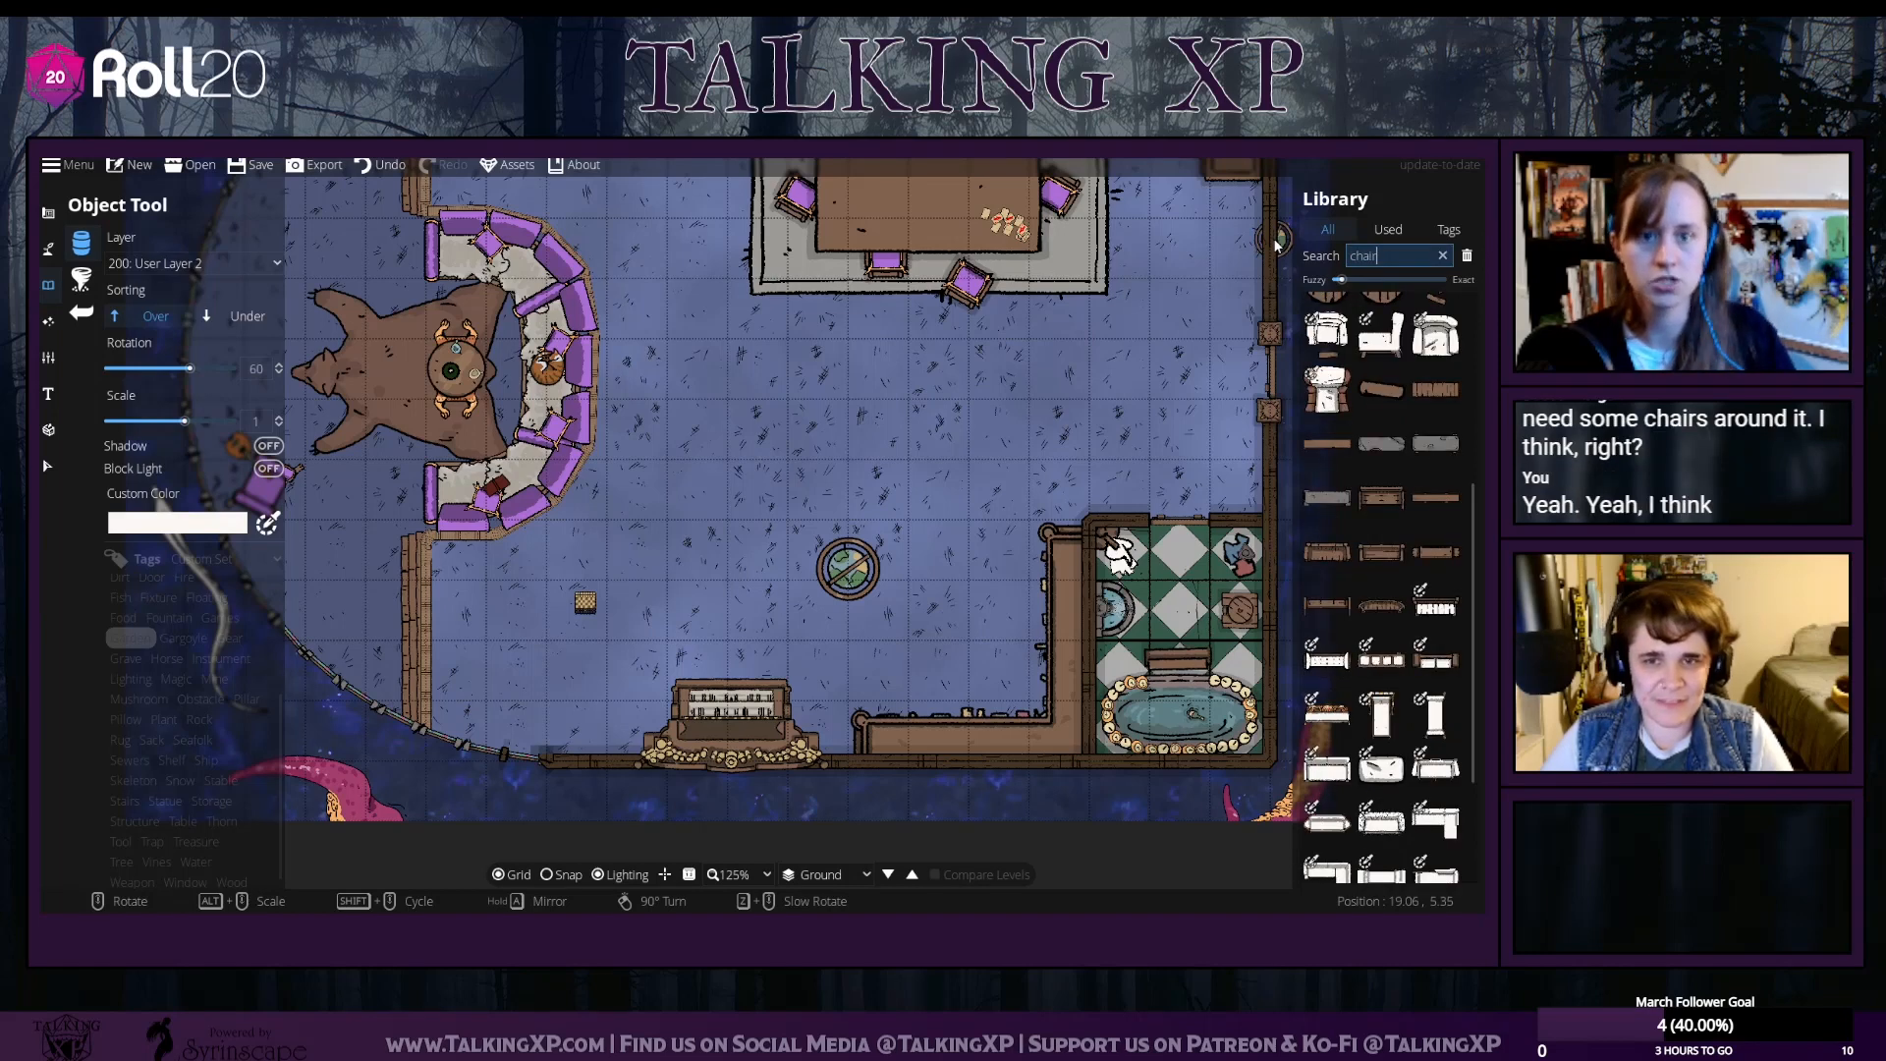
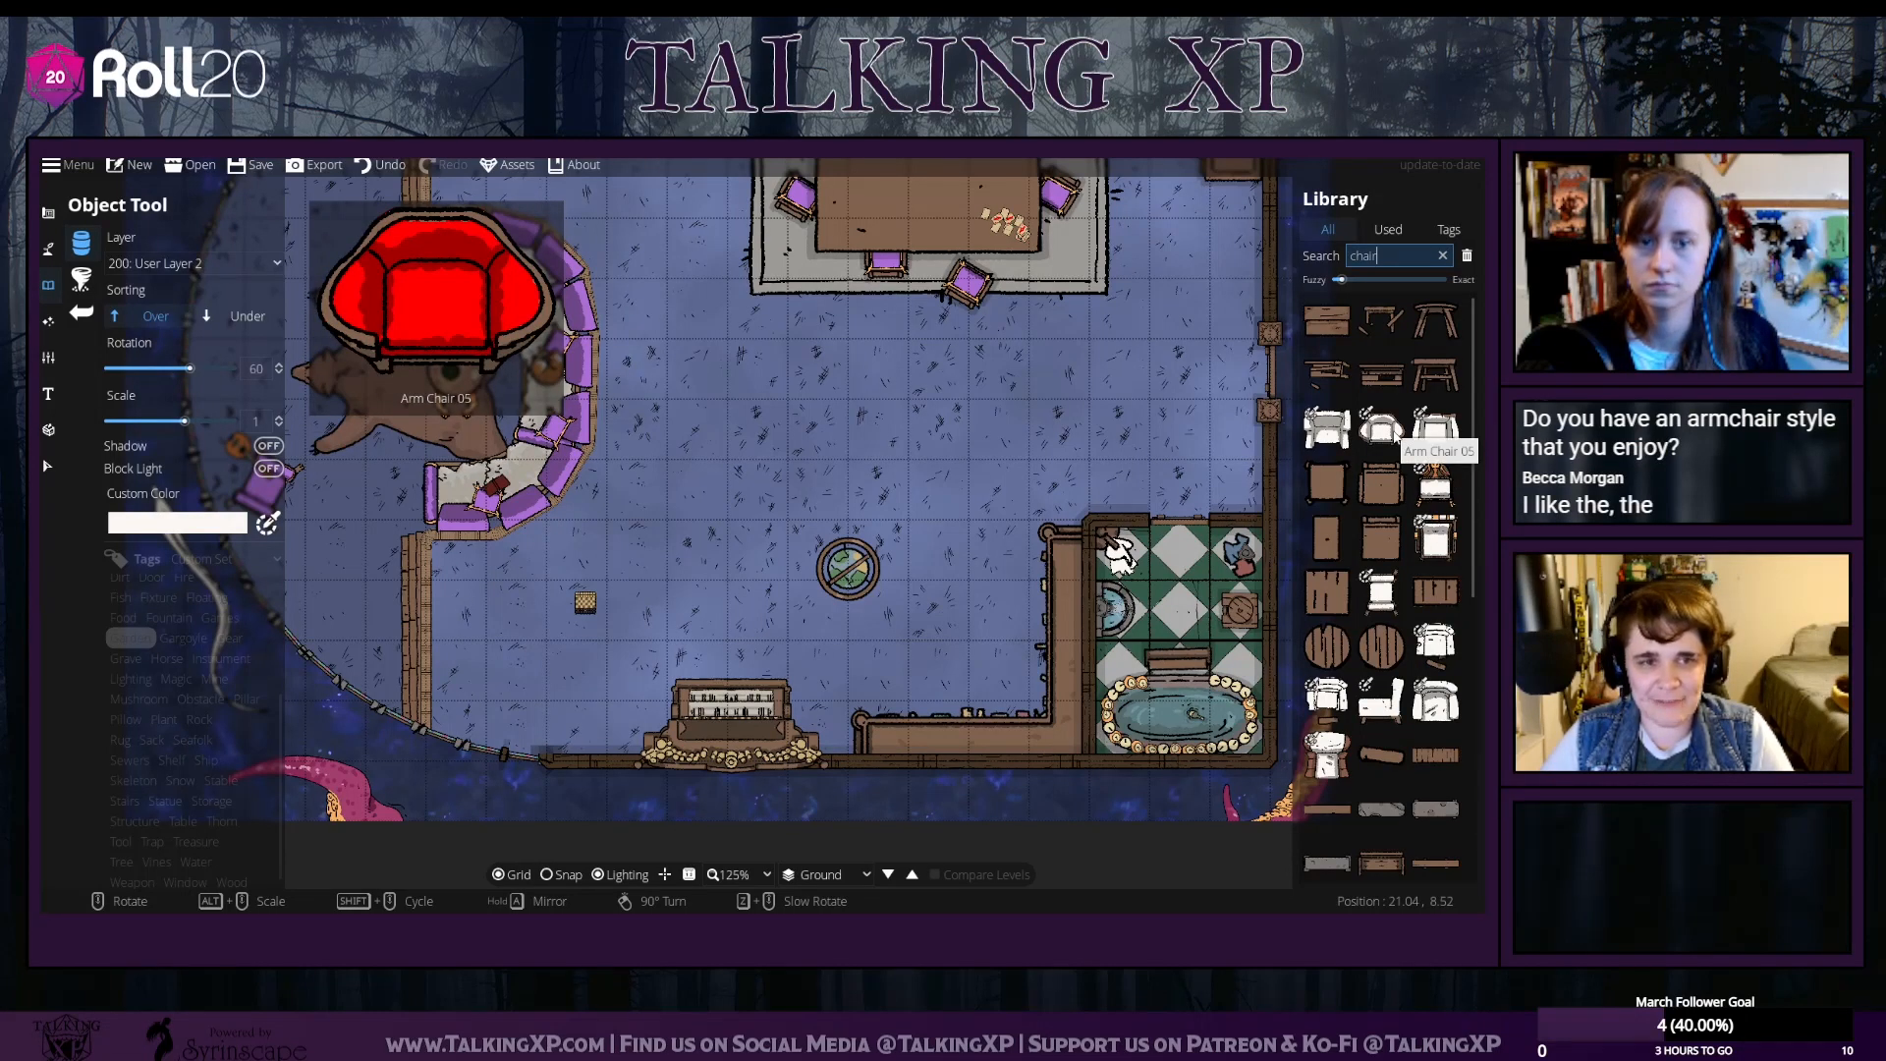
Choose Arm Chair 05 at rotation 15 and shift its custom color to a green hue, f3fbf7
left_click(1381, 427)
scroll(688, 477, "down", 7)
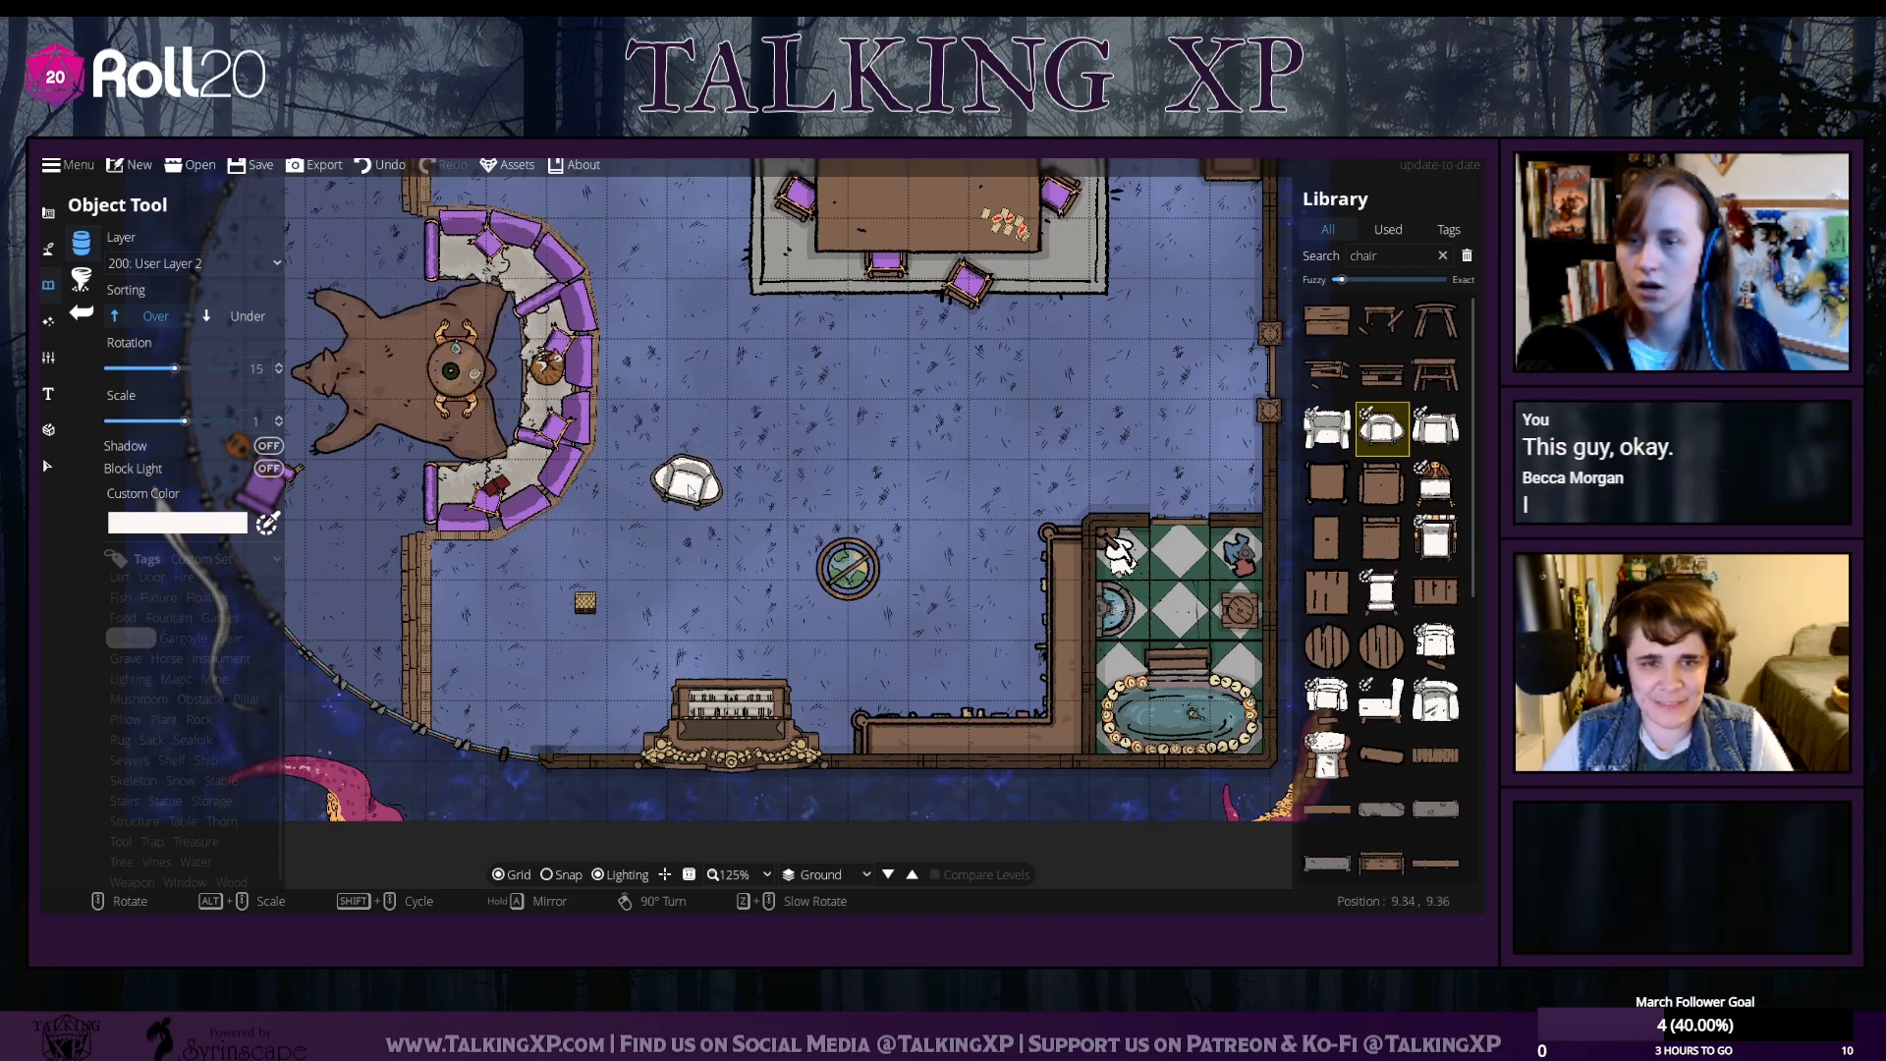
left_click(273, 527)
left_click_drag(256, 315, 251, 243)
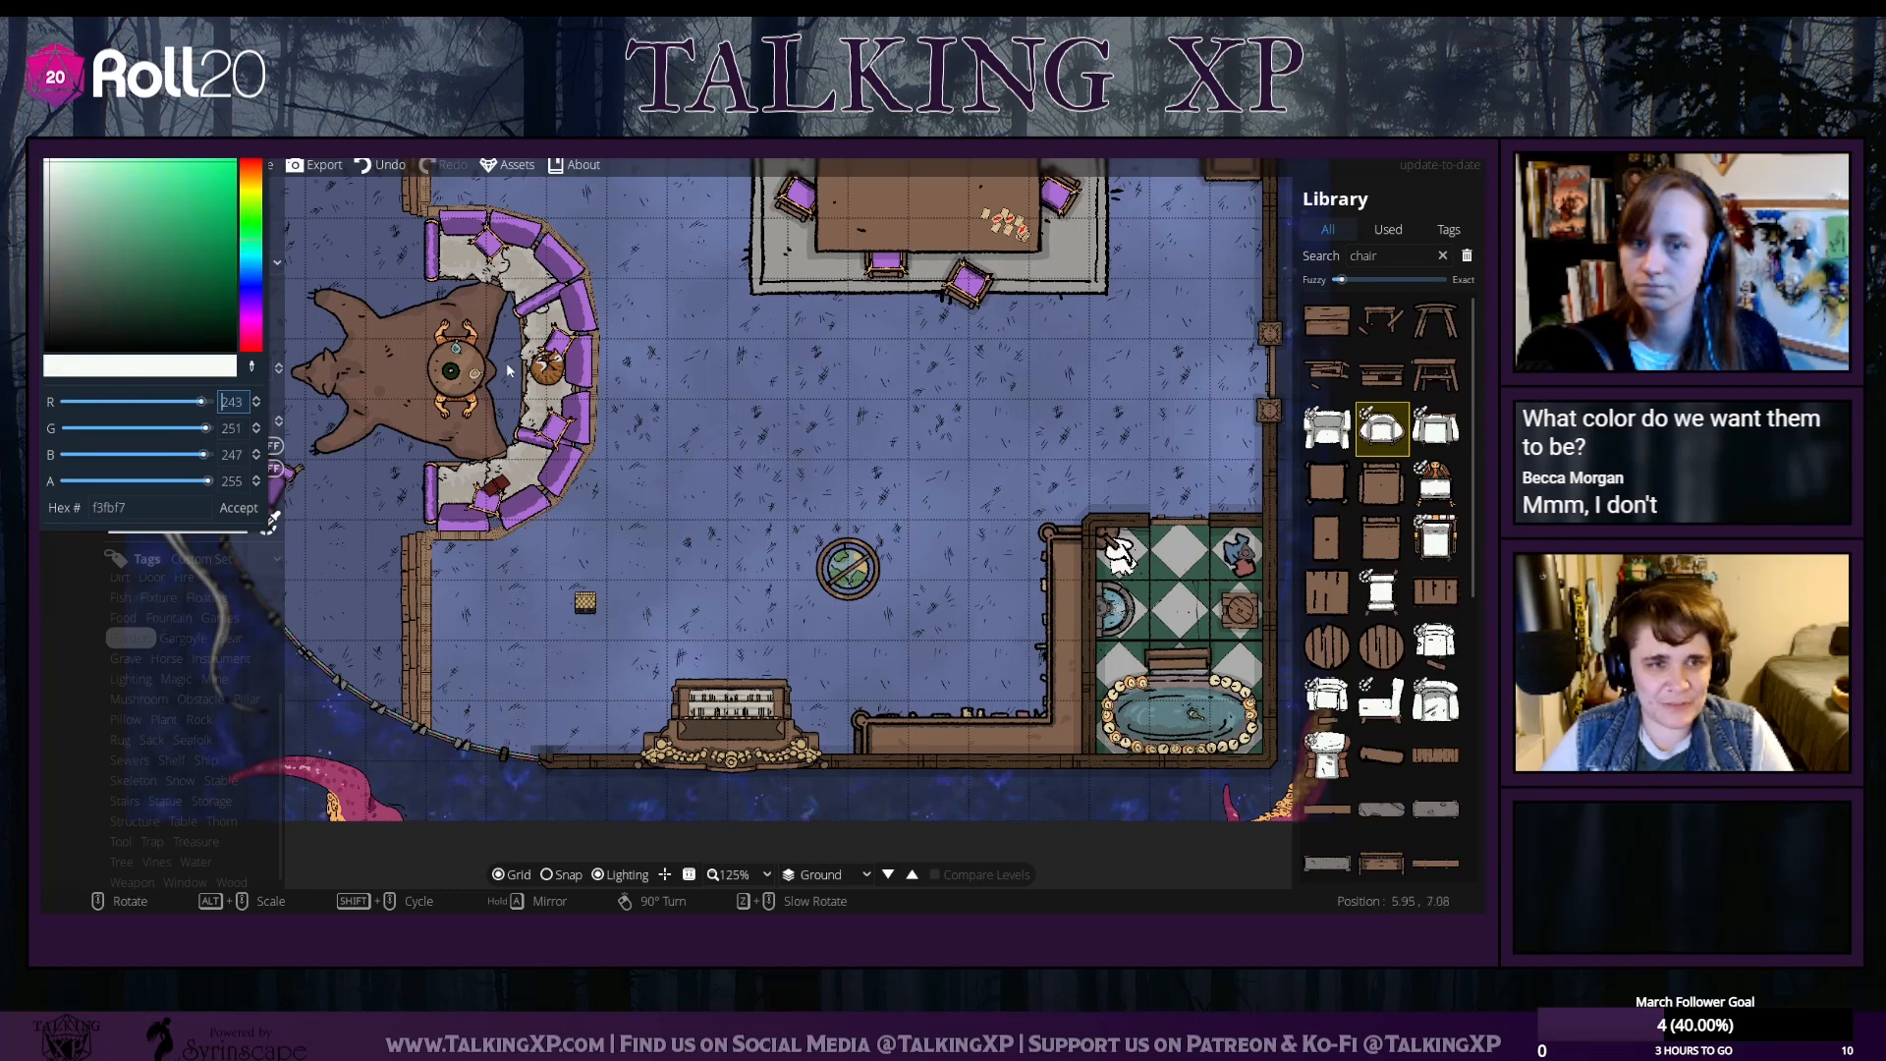
Set the armchair's custom colour to off-white f3fbf7 and rotate it to -45 degrees
left_click(238, 509)
scroll(751, 467, "up", 1)
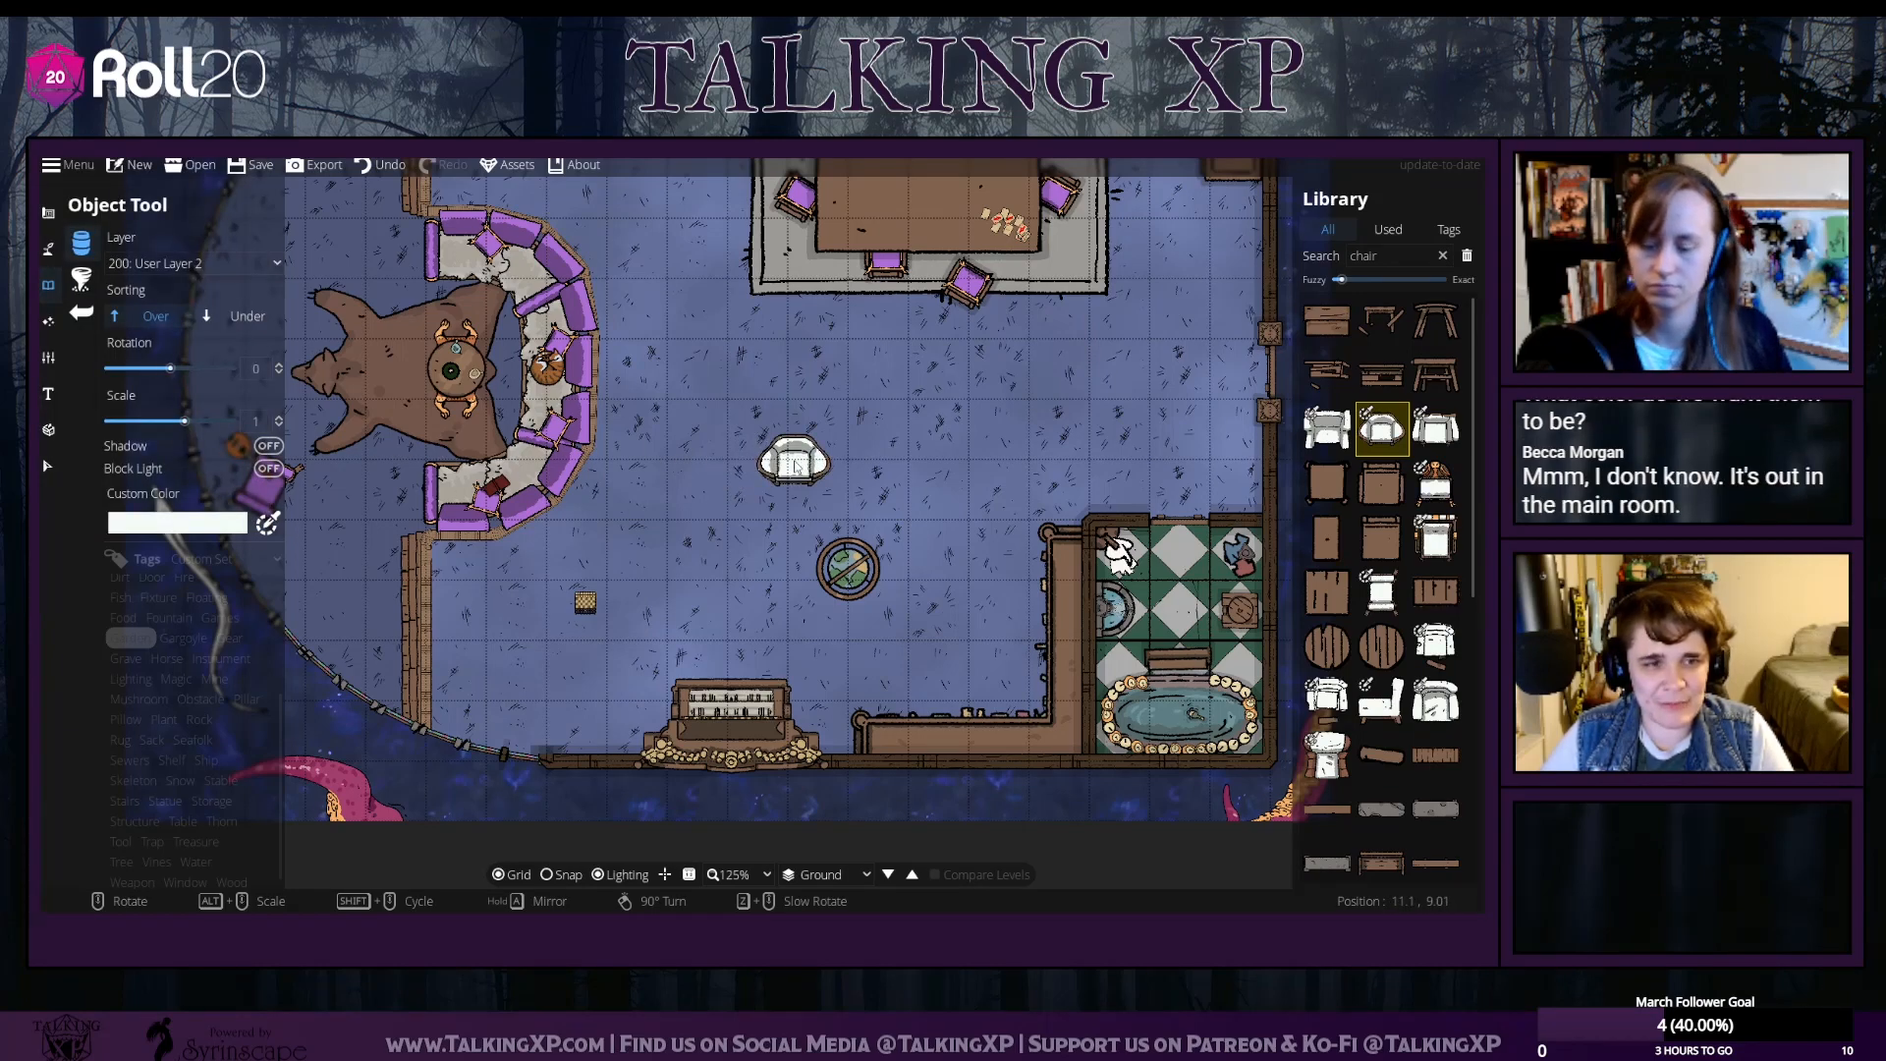
scroll(798, 466, "down", 1)
scroll(796, 462, "down", 1)
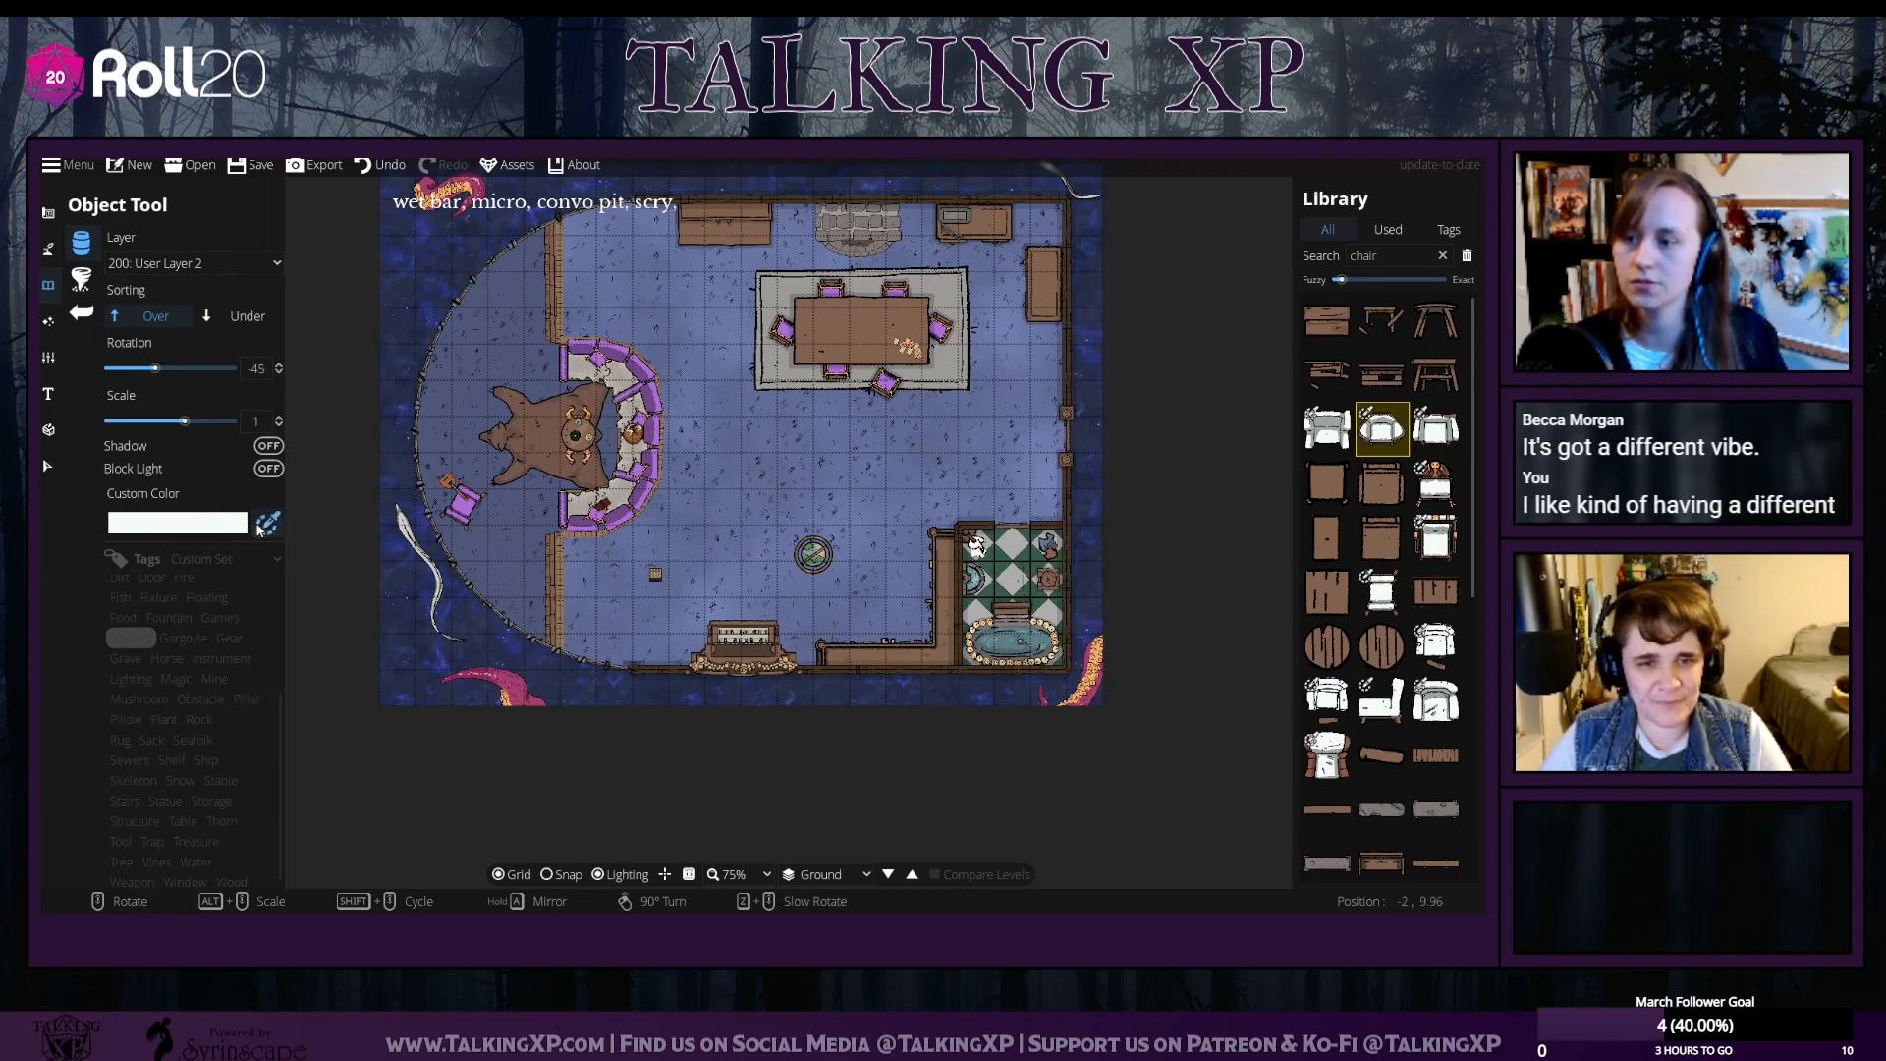
Try an armchair in the purple sampled from the existing furniture, and undo its placement
left_click(258, 527)
left_click(252, 369)
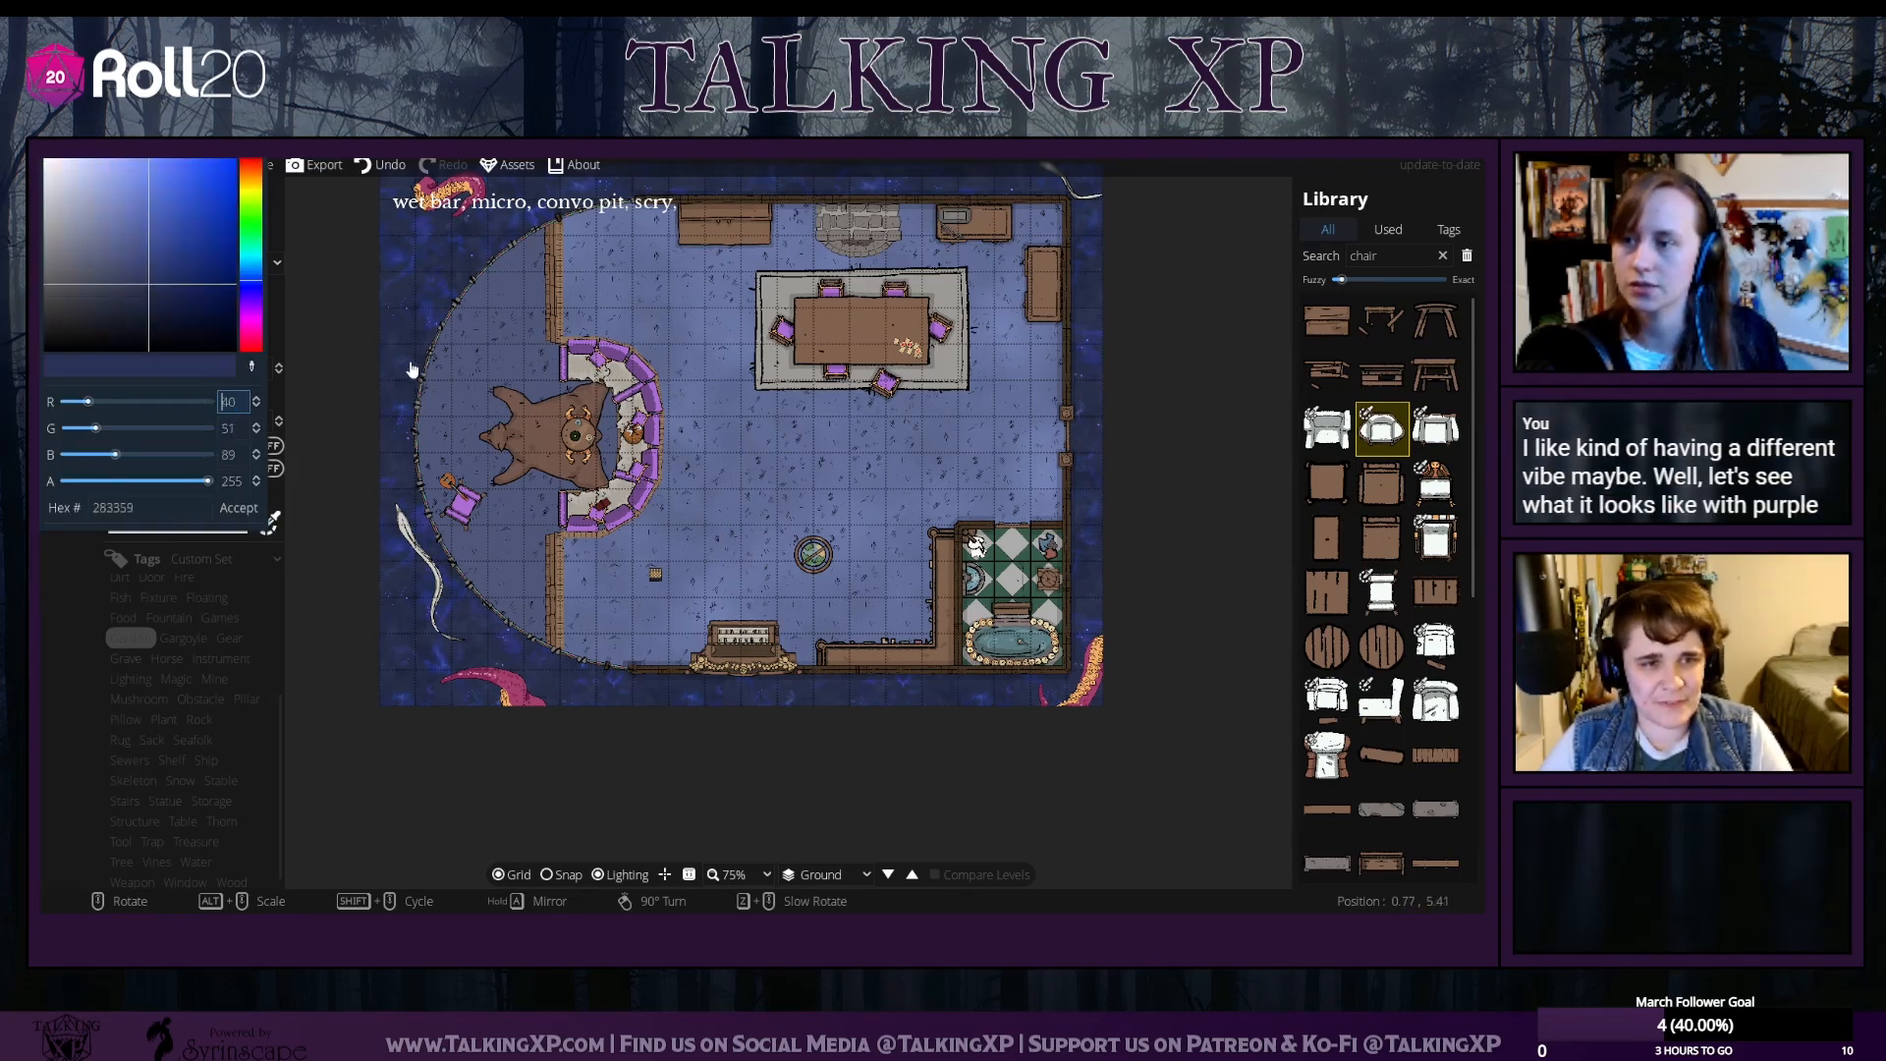
left_click(236, 508)
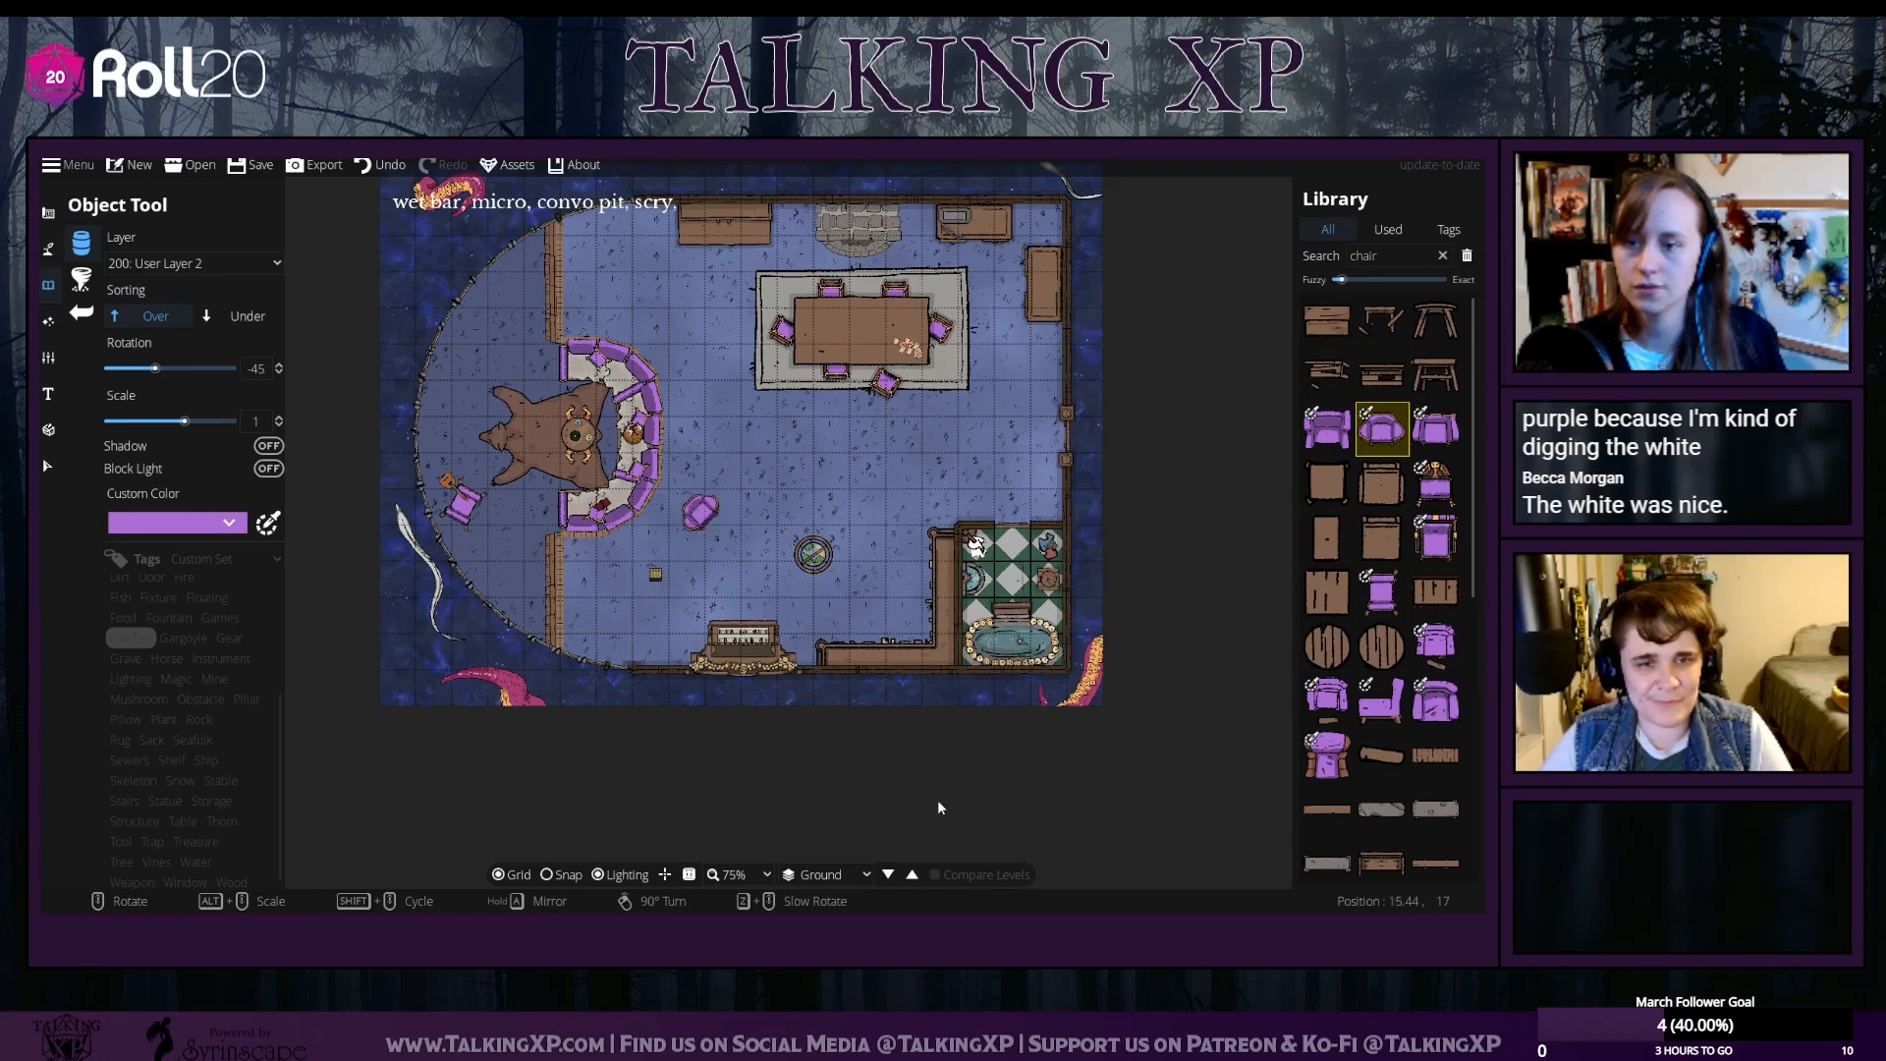
left_click(380, 164)
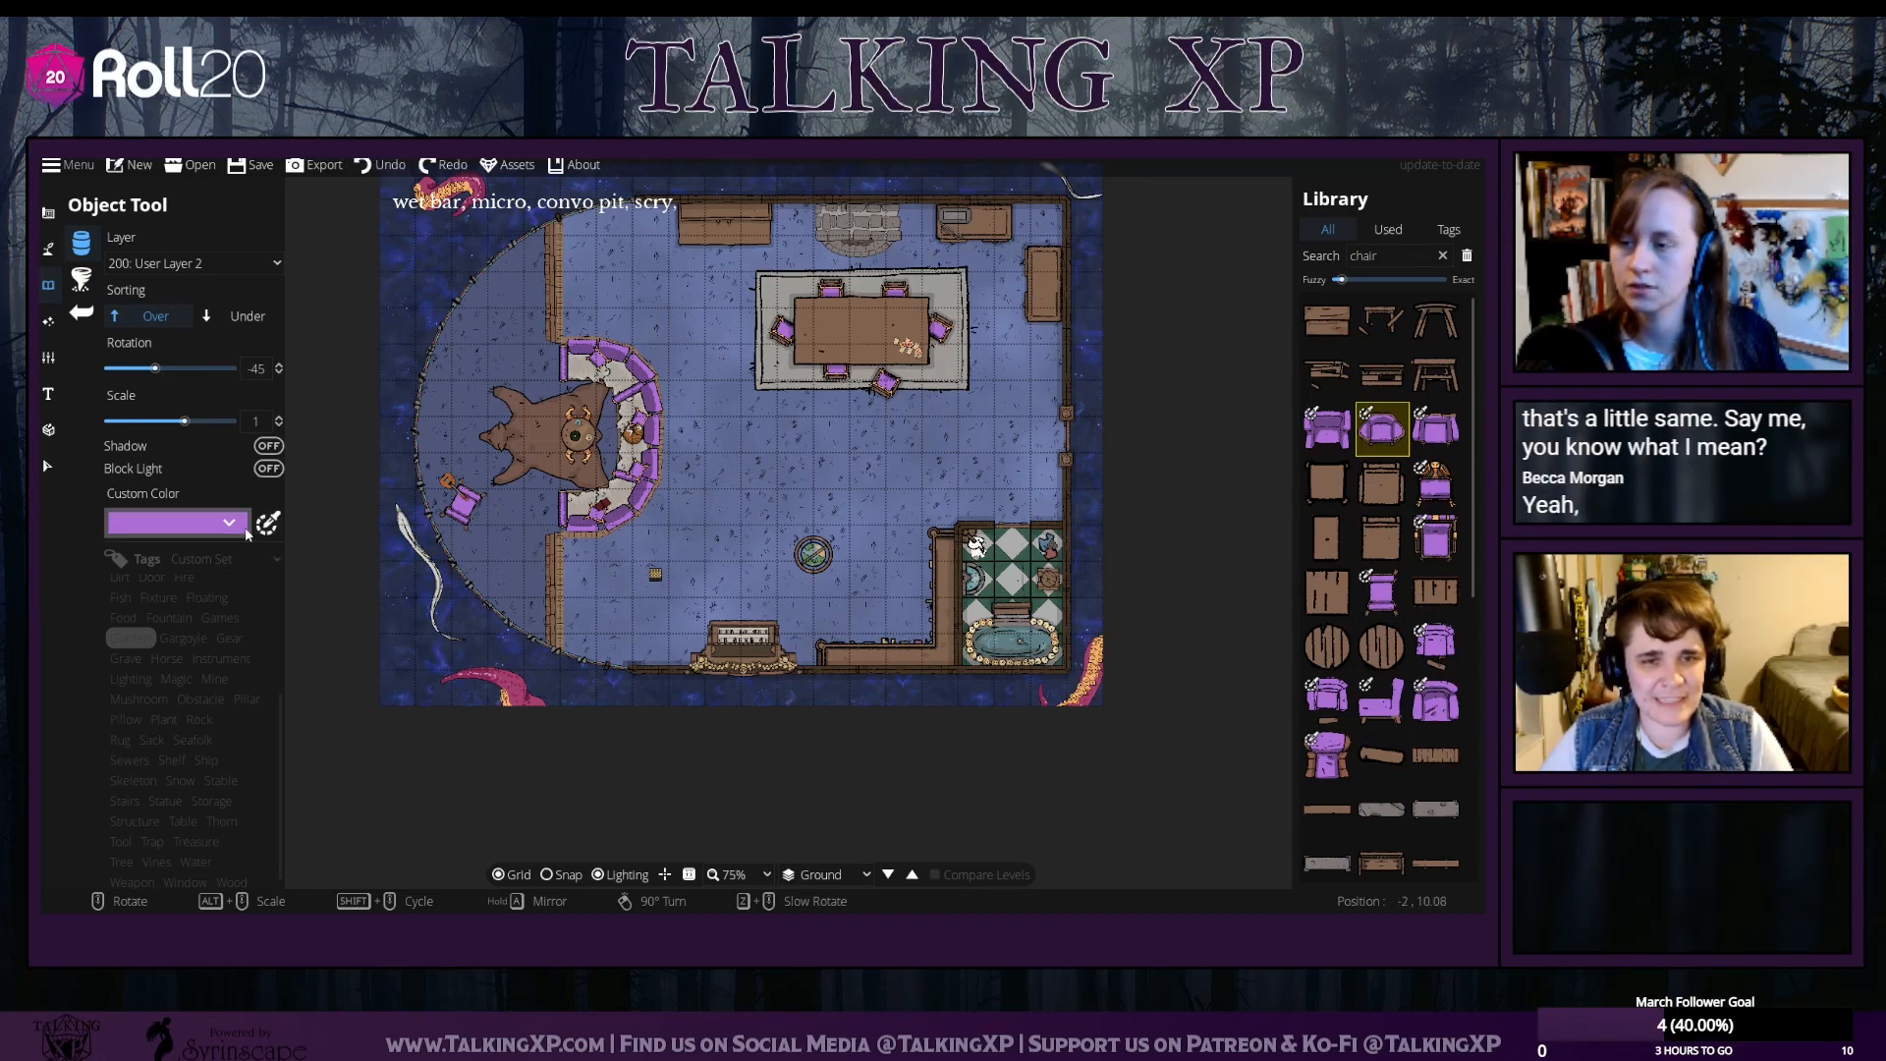
Sample the dining rug's colour as the armchair's custom colour and lighten it to an ivory tone
left_click(238, 522)
left_click_drag(122, 230, 54, 189)
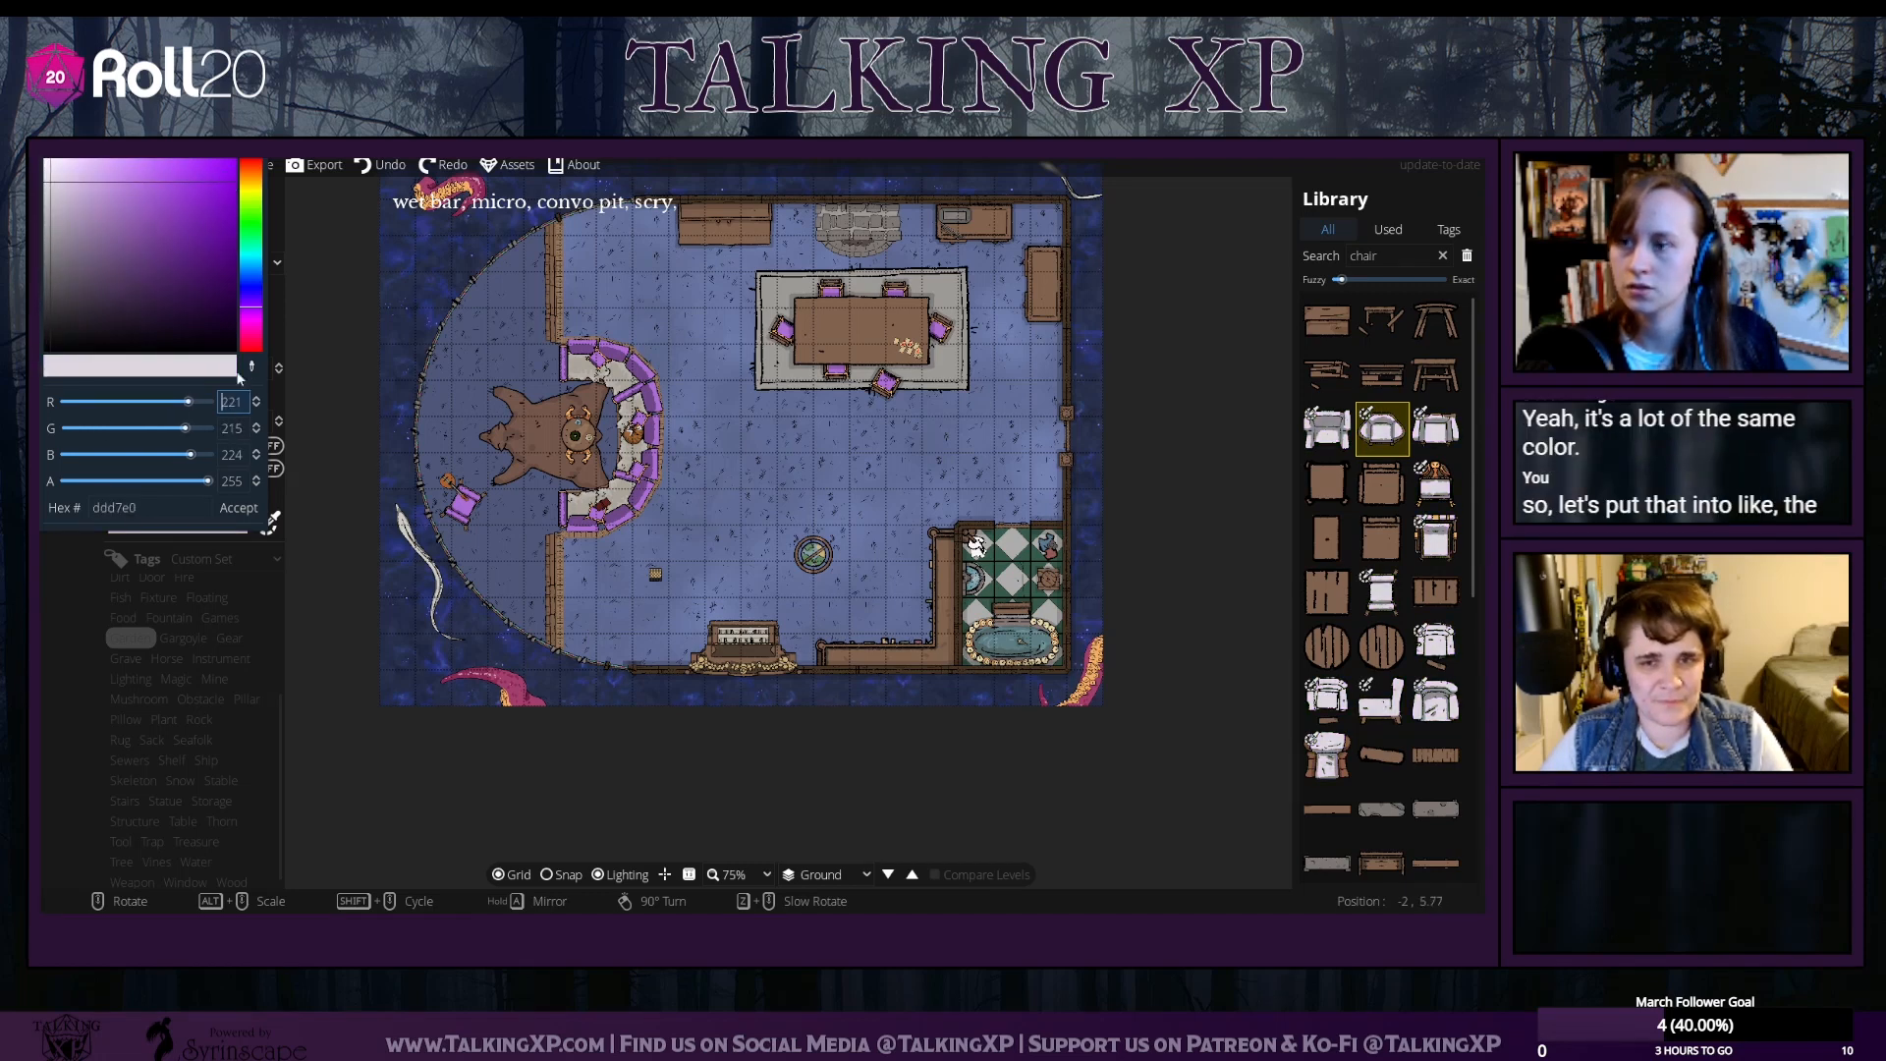
left_click(251, 365)
left_click(786, 300)
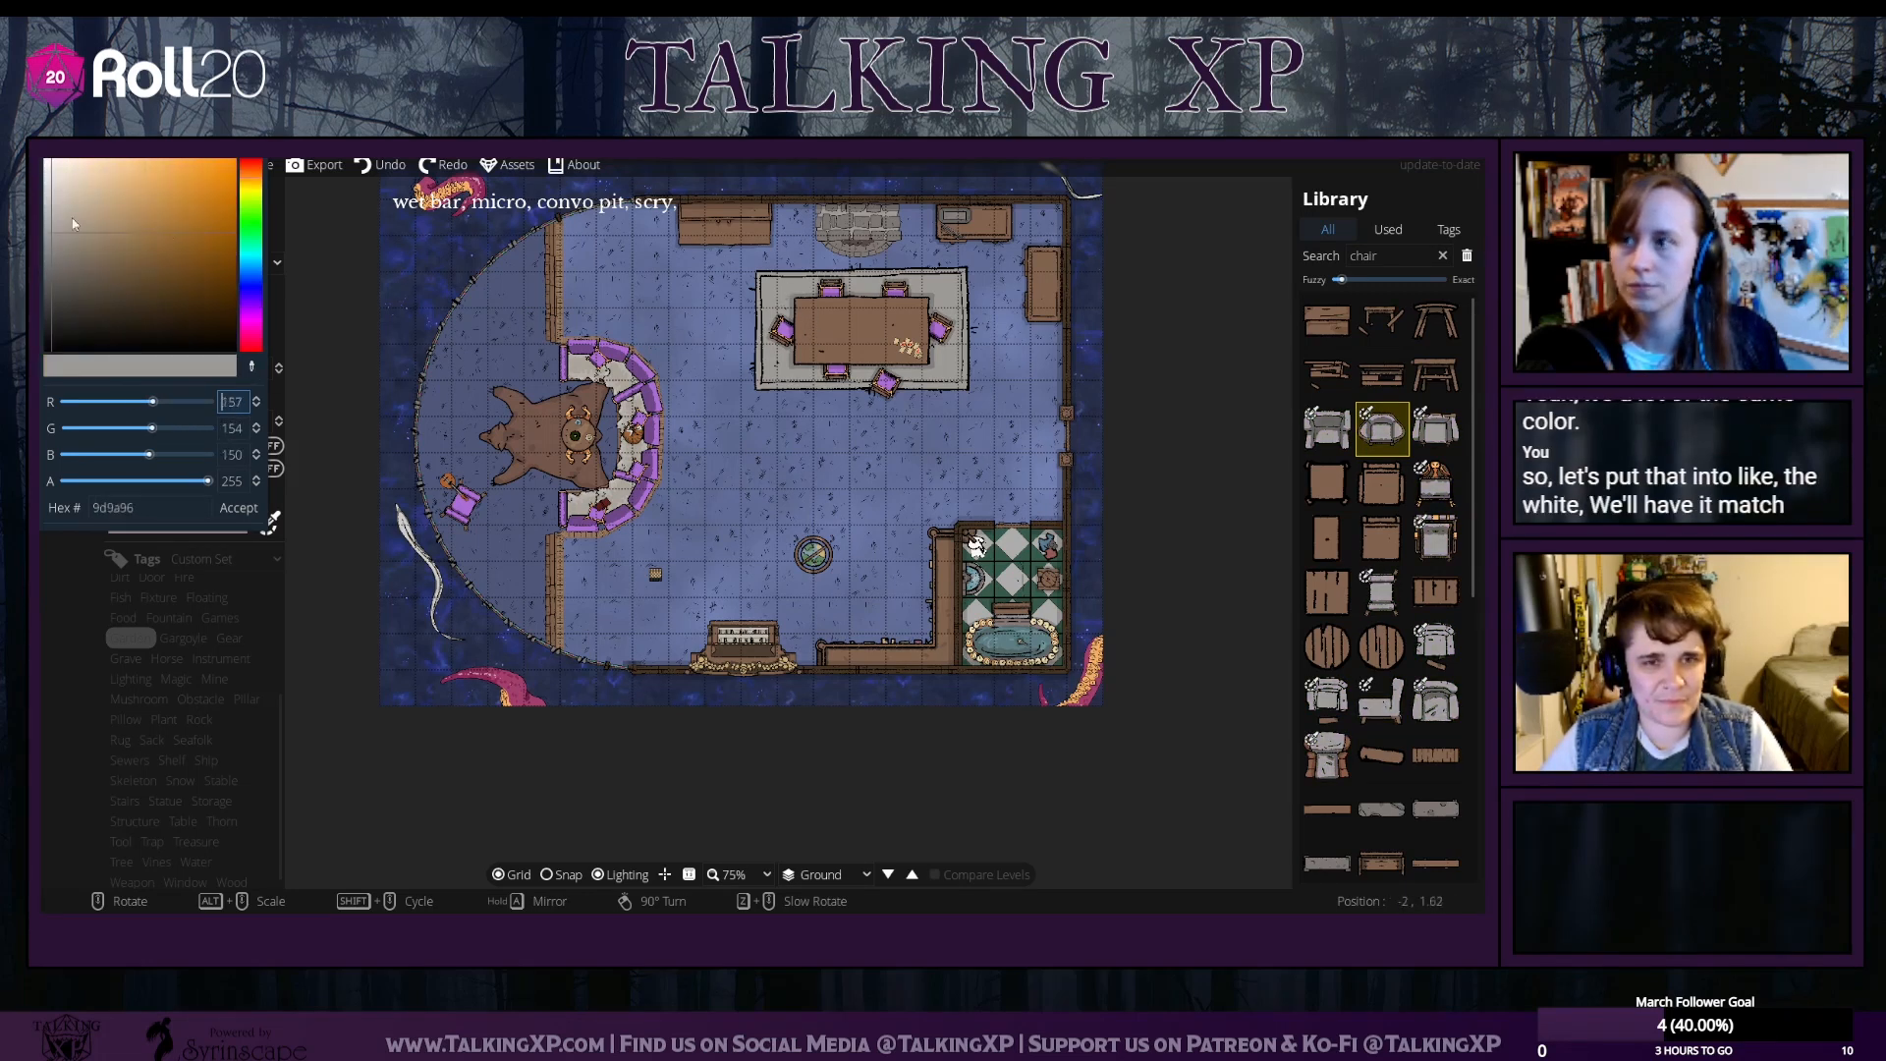
left_click_drag(56, 236, 57, 185)
left_click(247, 516)
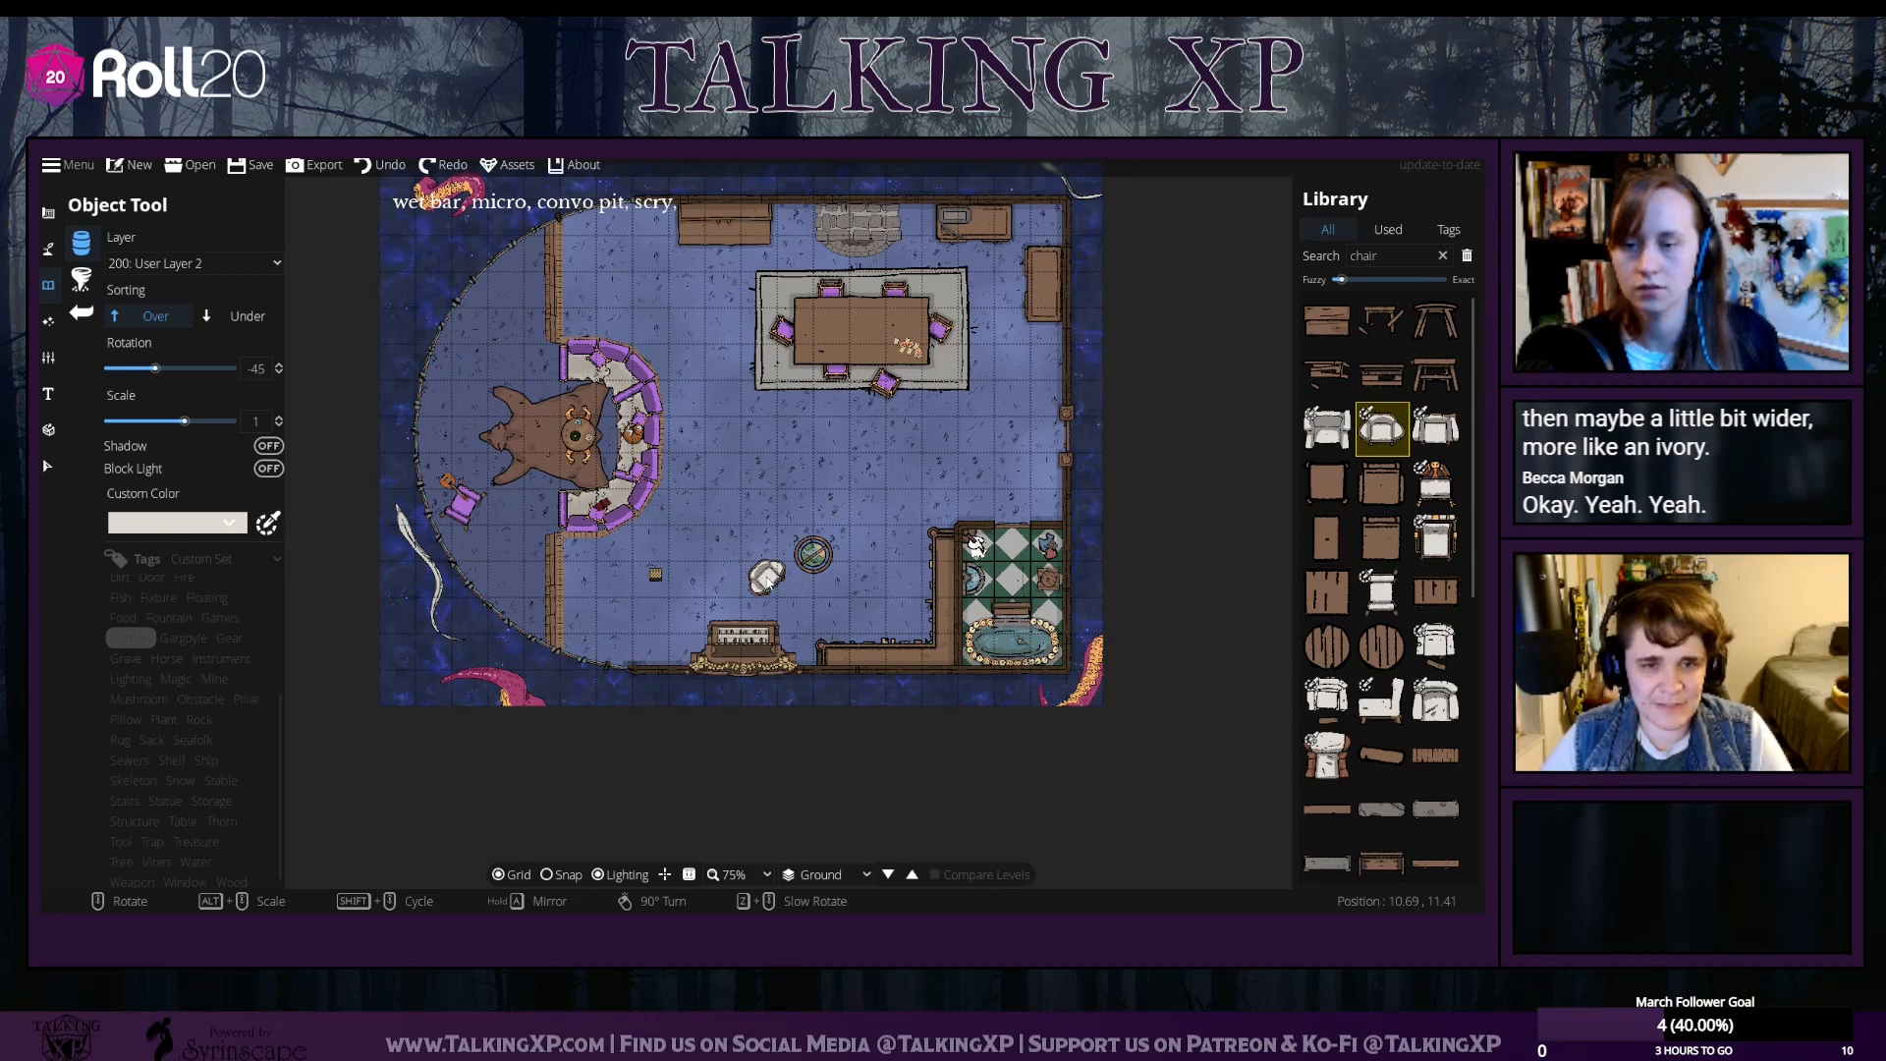
Place three ivory armchairs with shadows around the globe, rotated -30, 15 and 75 degrees, undoing the first shadowless placement
scroll(766, 577, "up", 4)
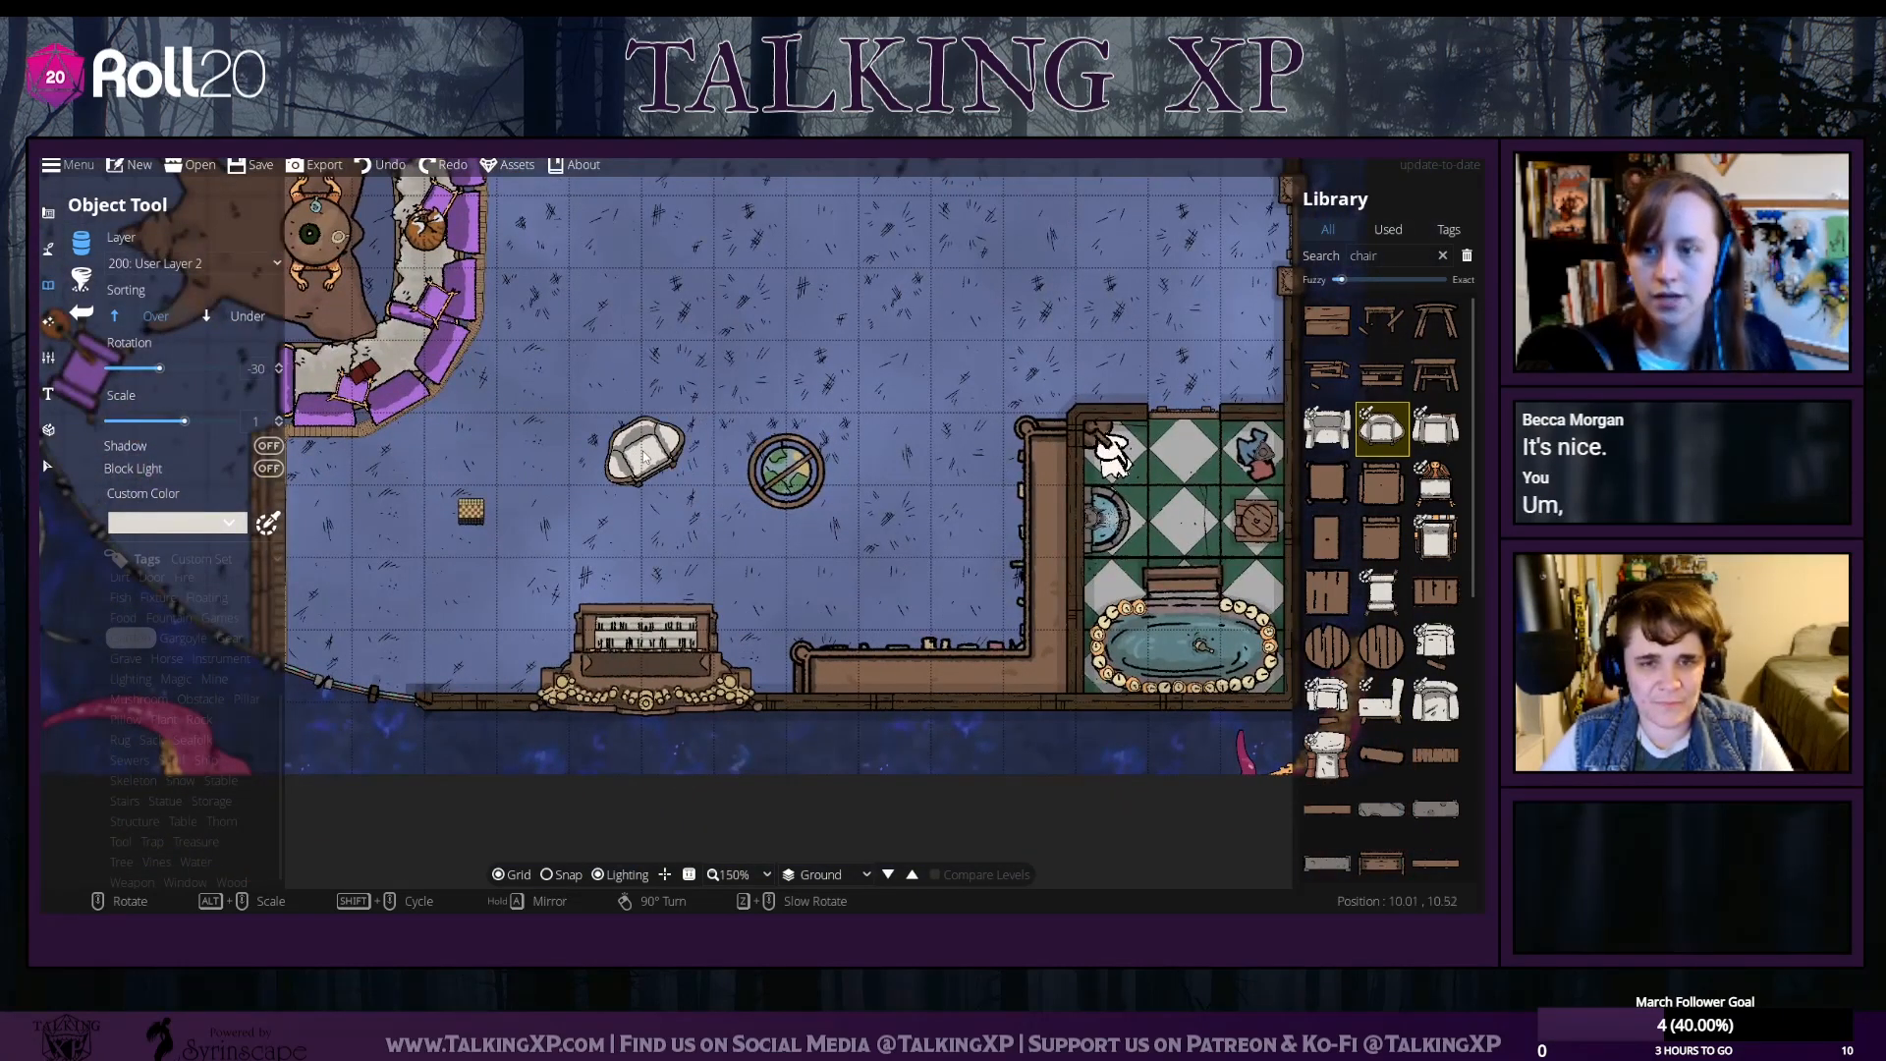
left_click(653, 429)
key("ctrl+z")
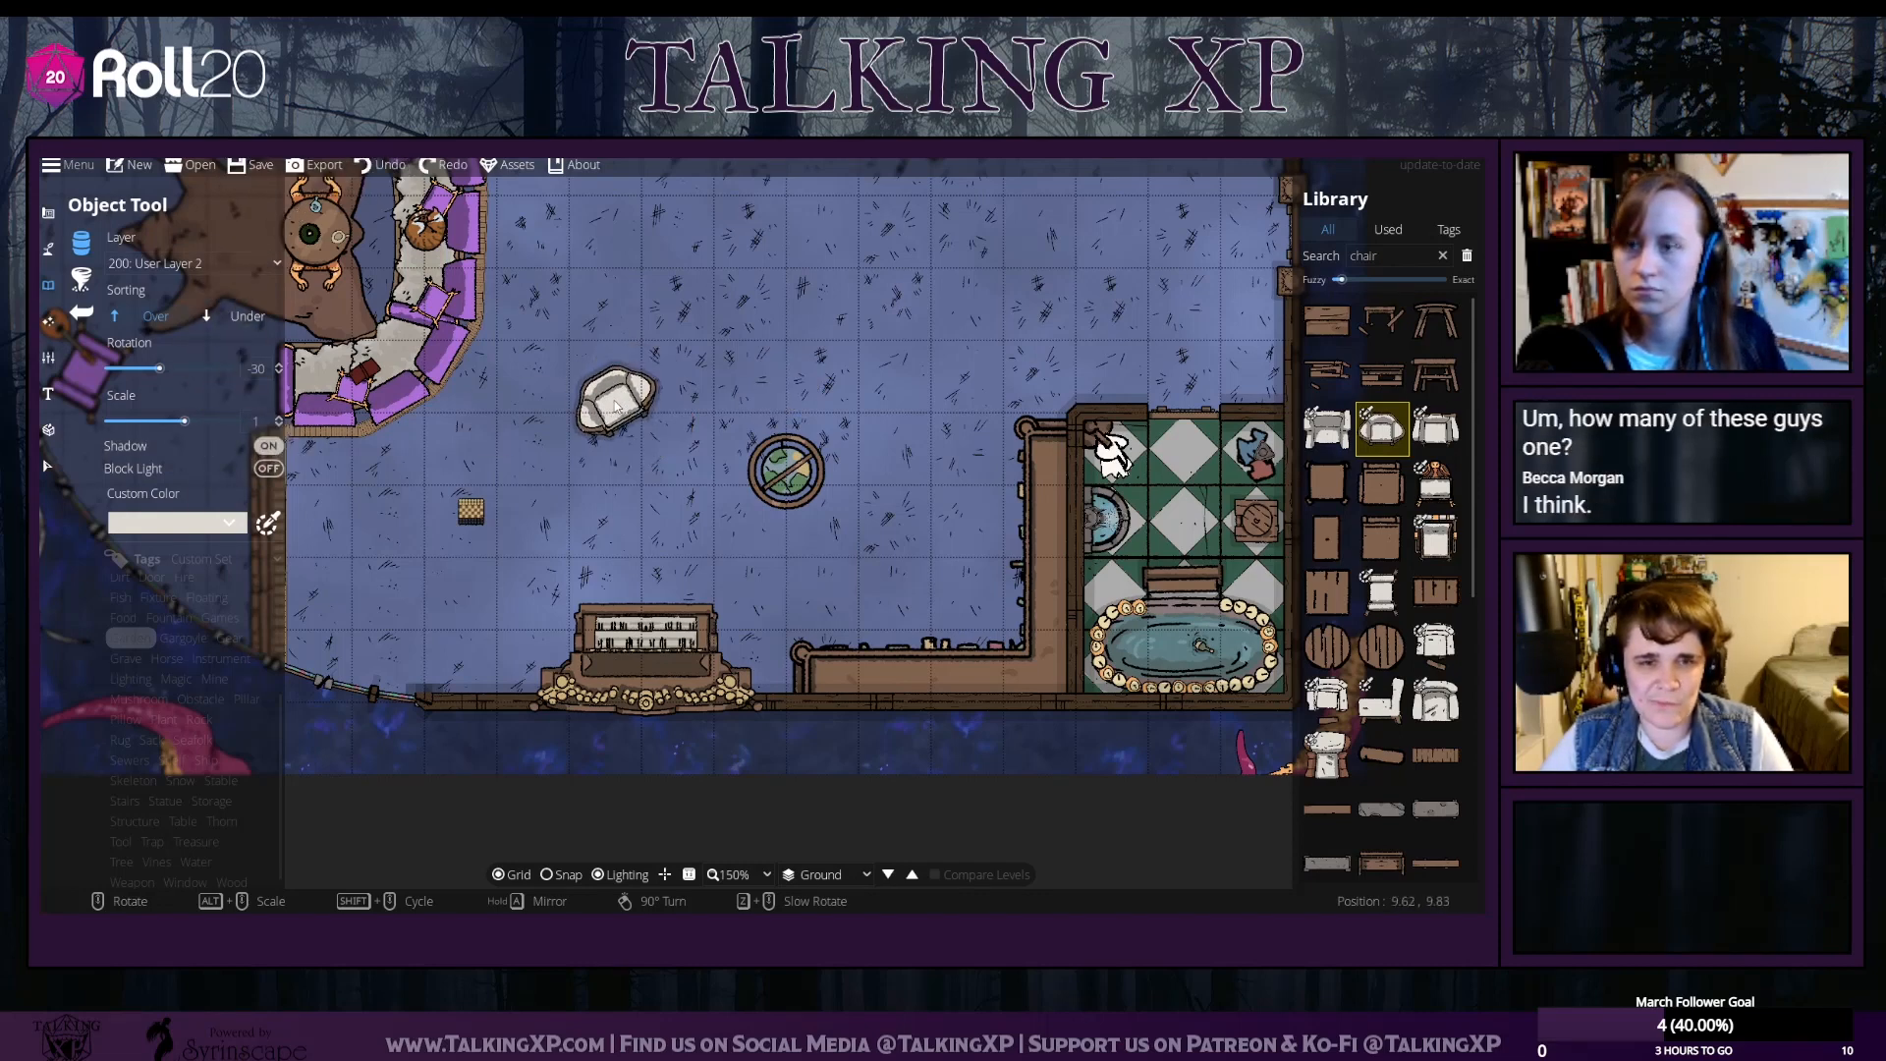
left_click(615, 404)
scroll(801, 378, "up", 3)
left_click(875, 388)
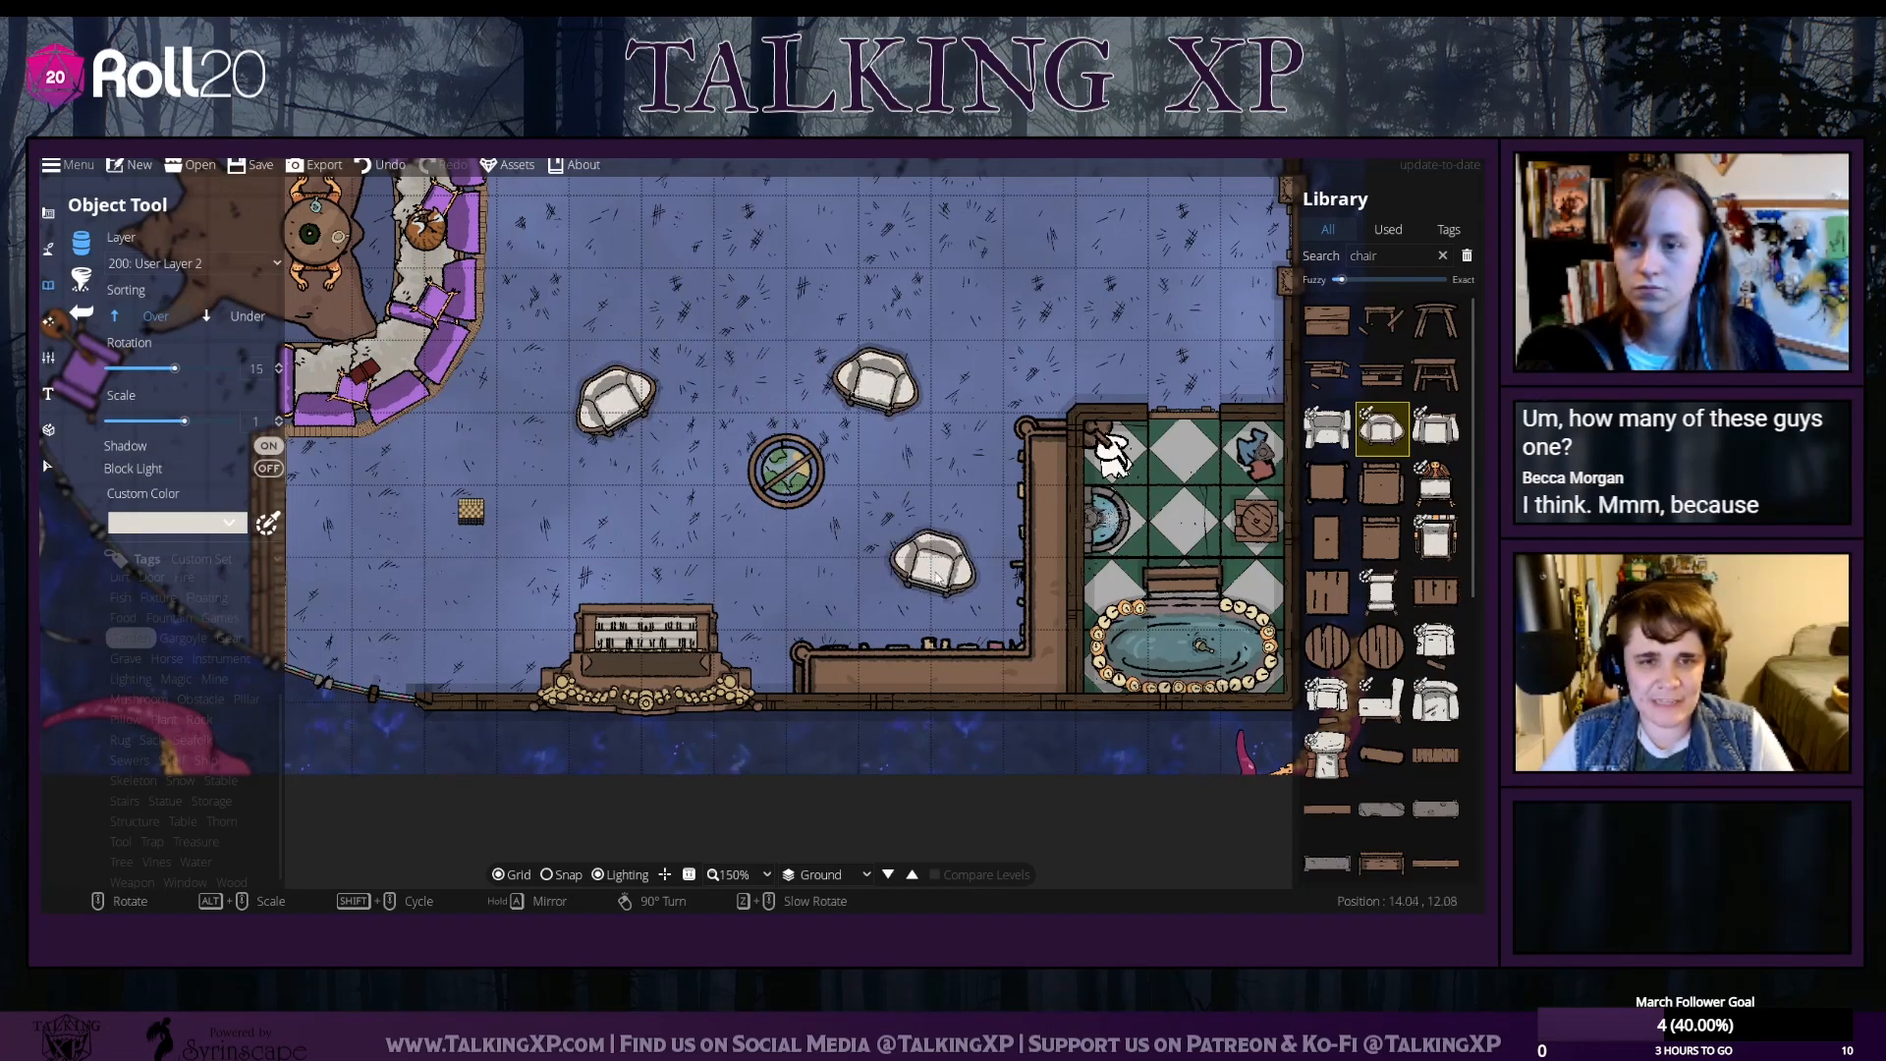
scroll(934, 575, "up", 4)
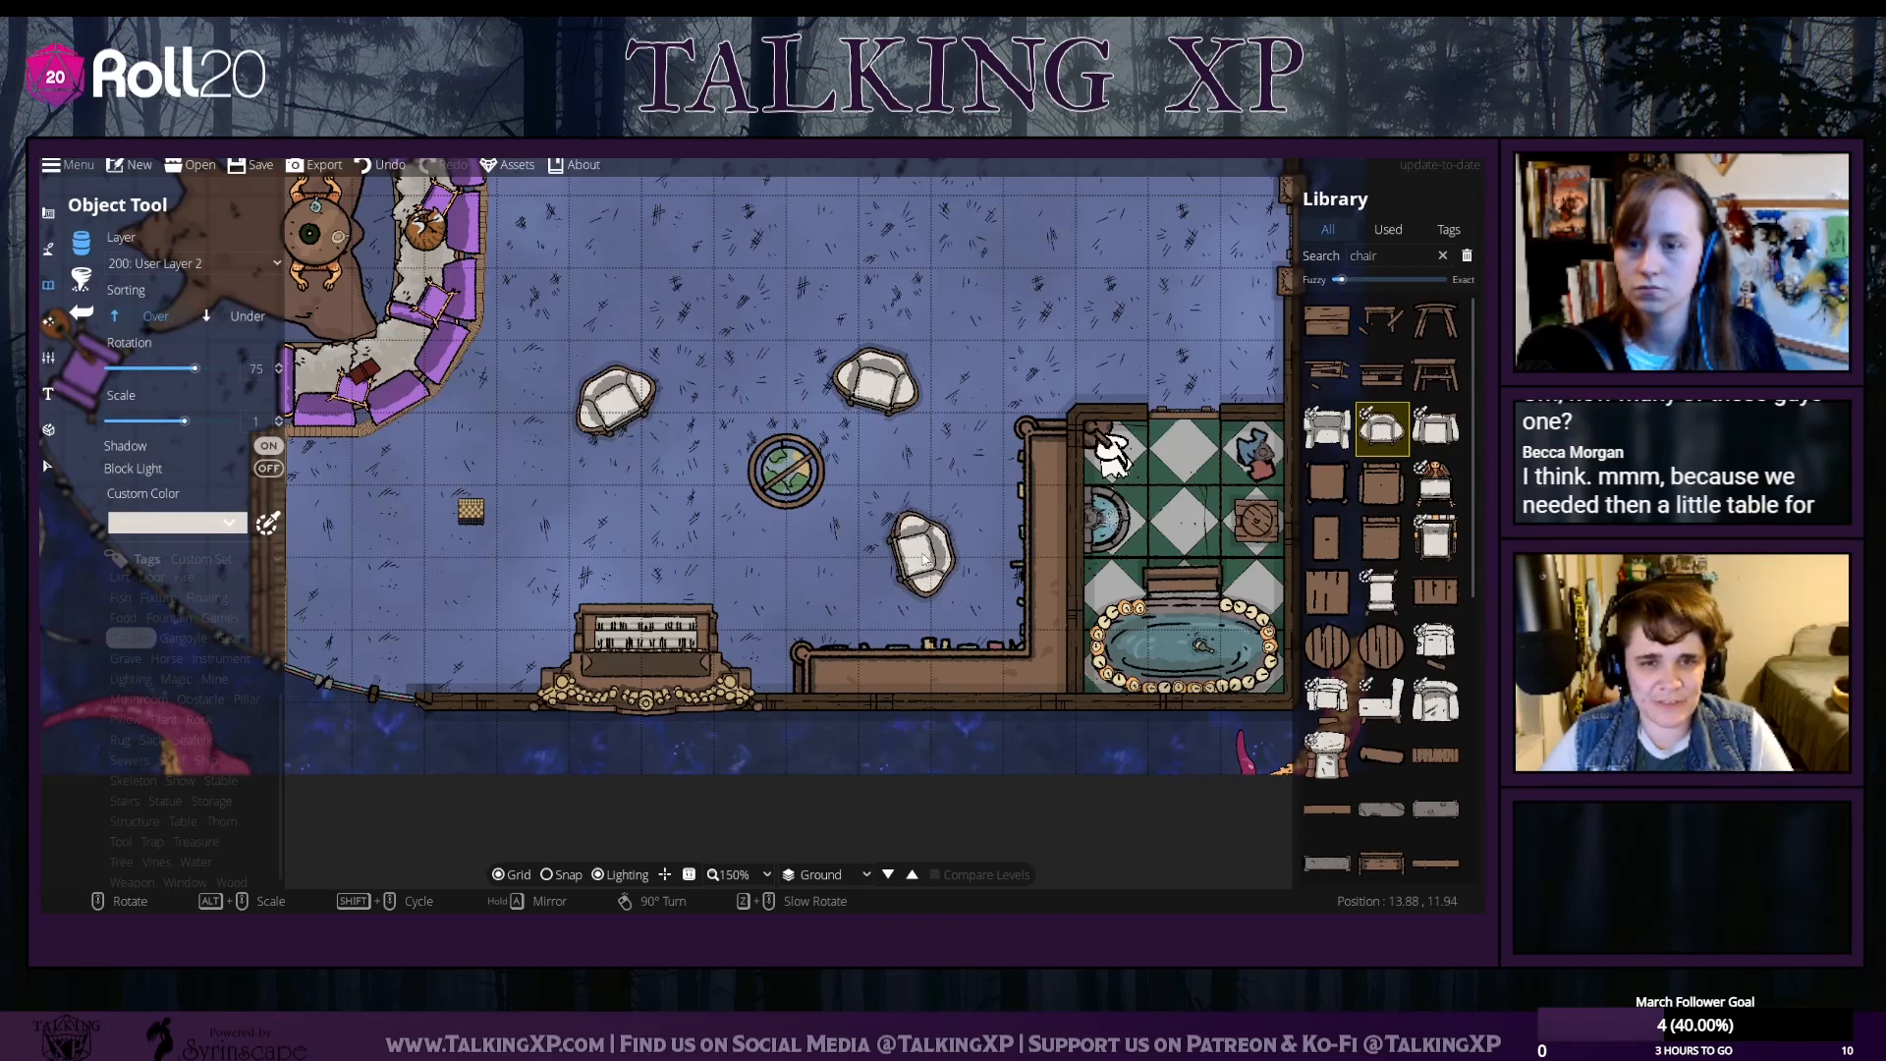
left_click(924, 558)
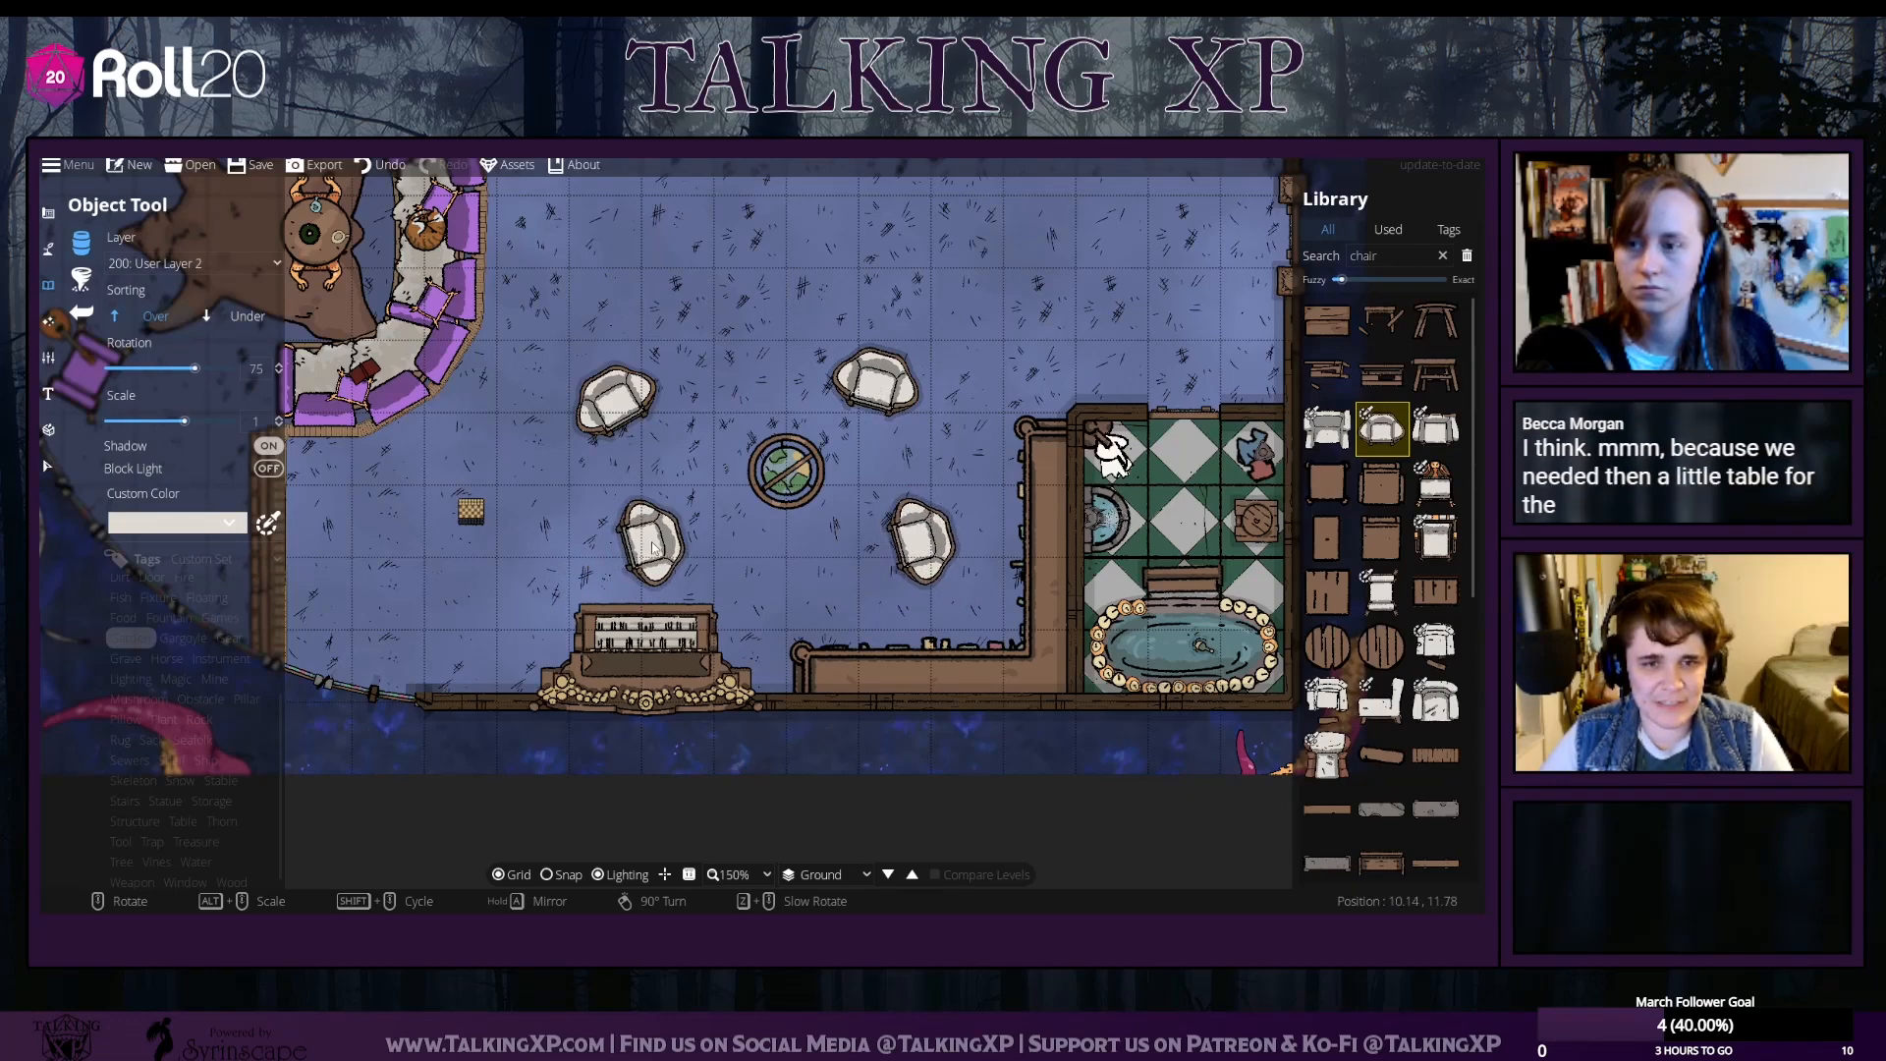
Look through the seating objects in the library and choose a wooden bench with two cushions for the organ
mouse_move(1363, 442)
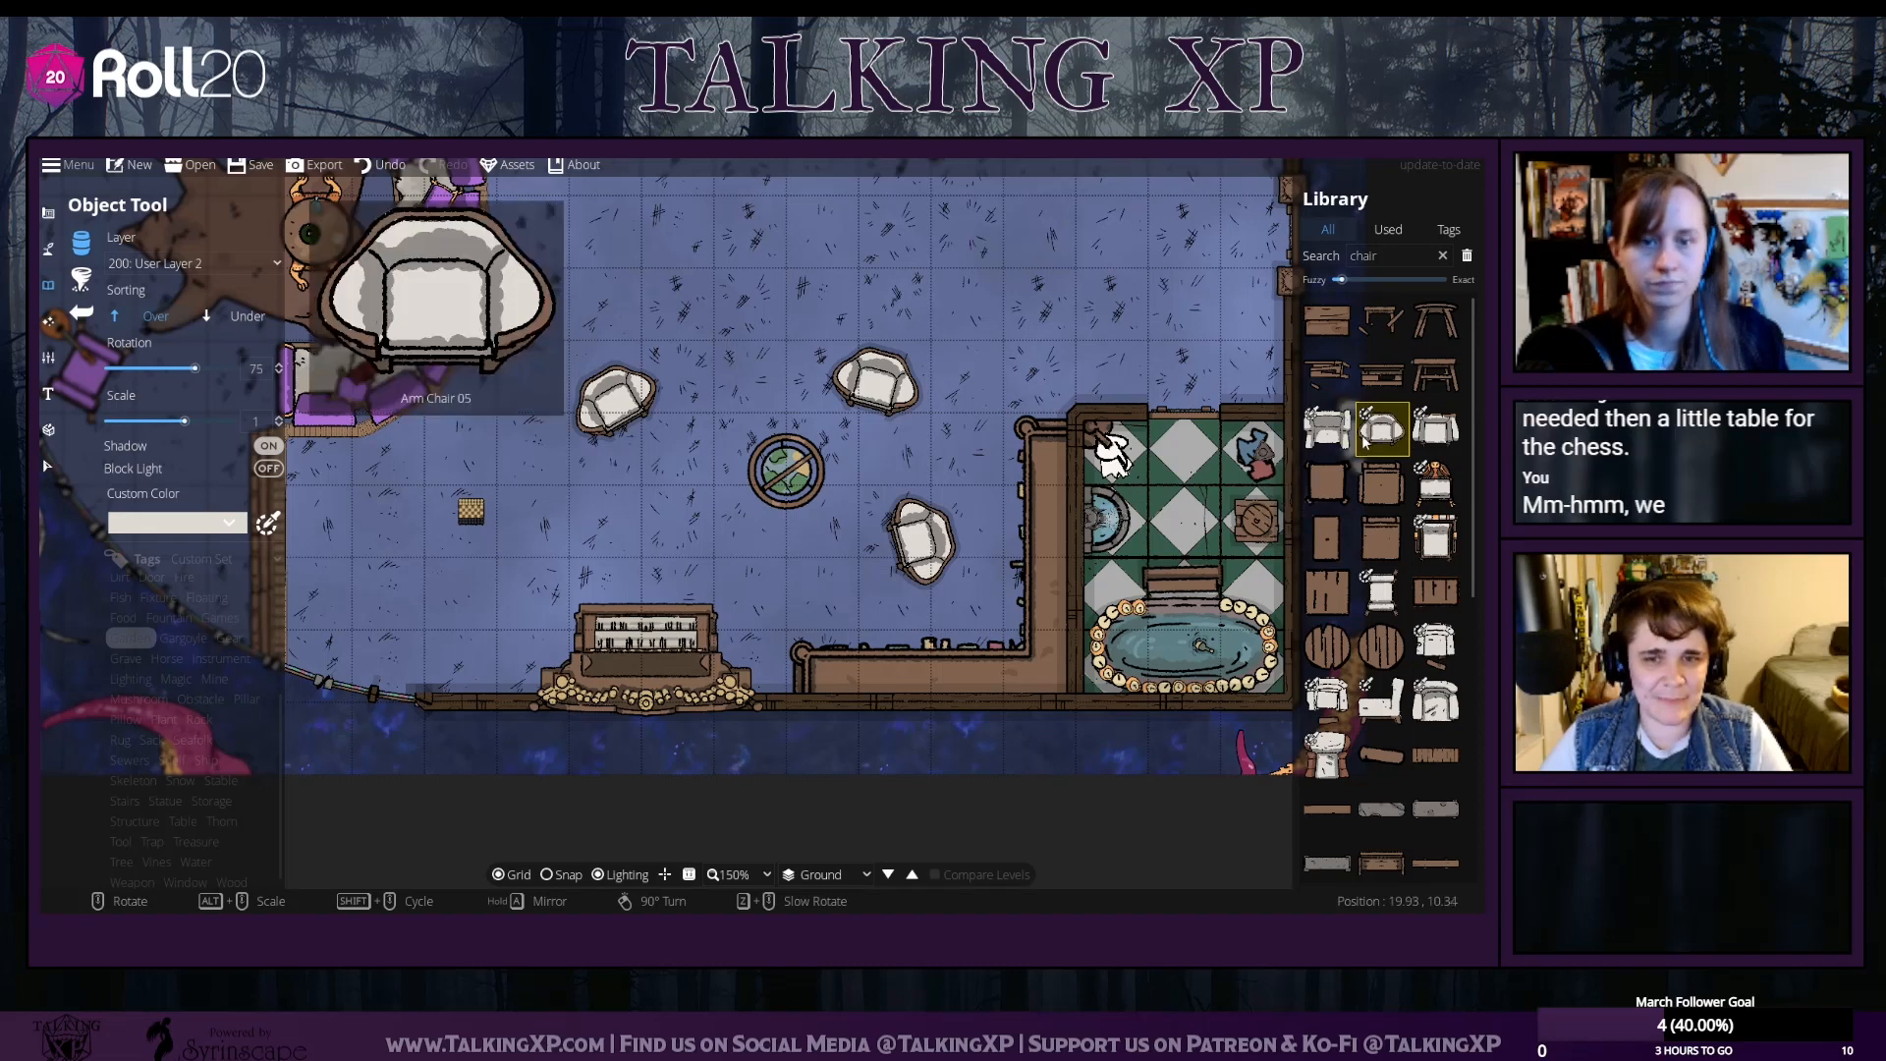
mouse_move(1380, 511)
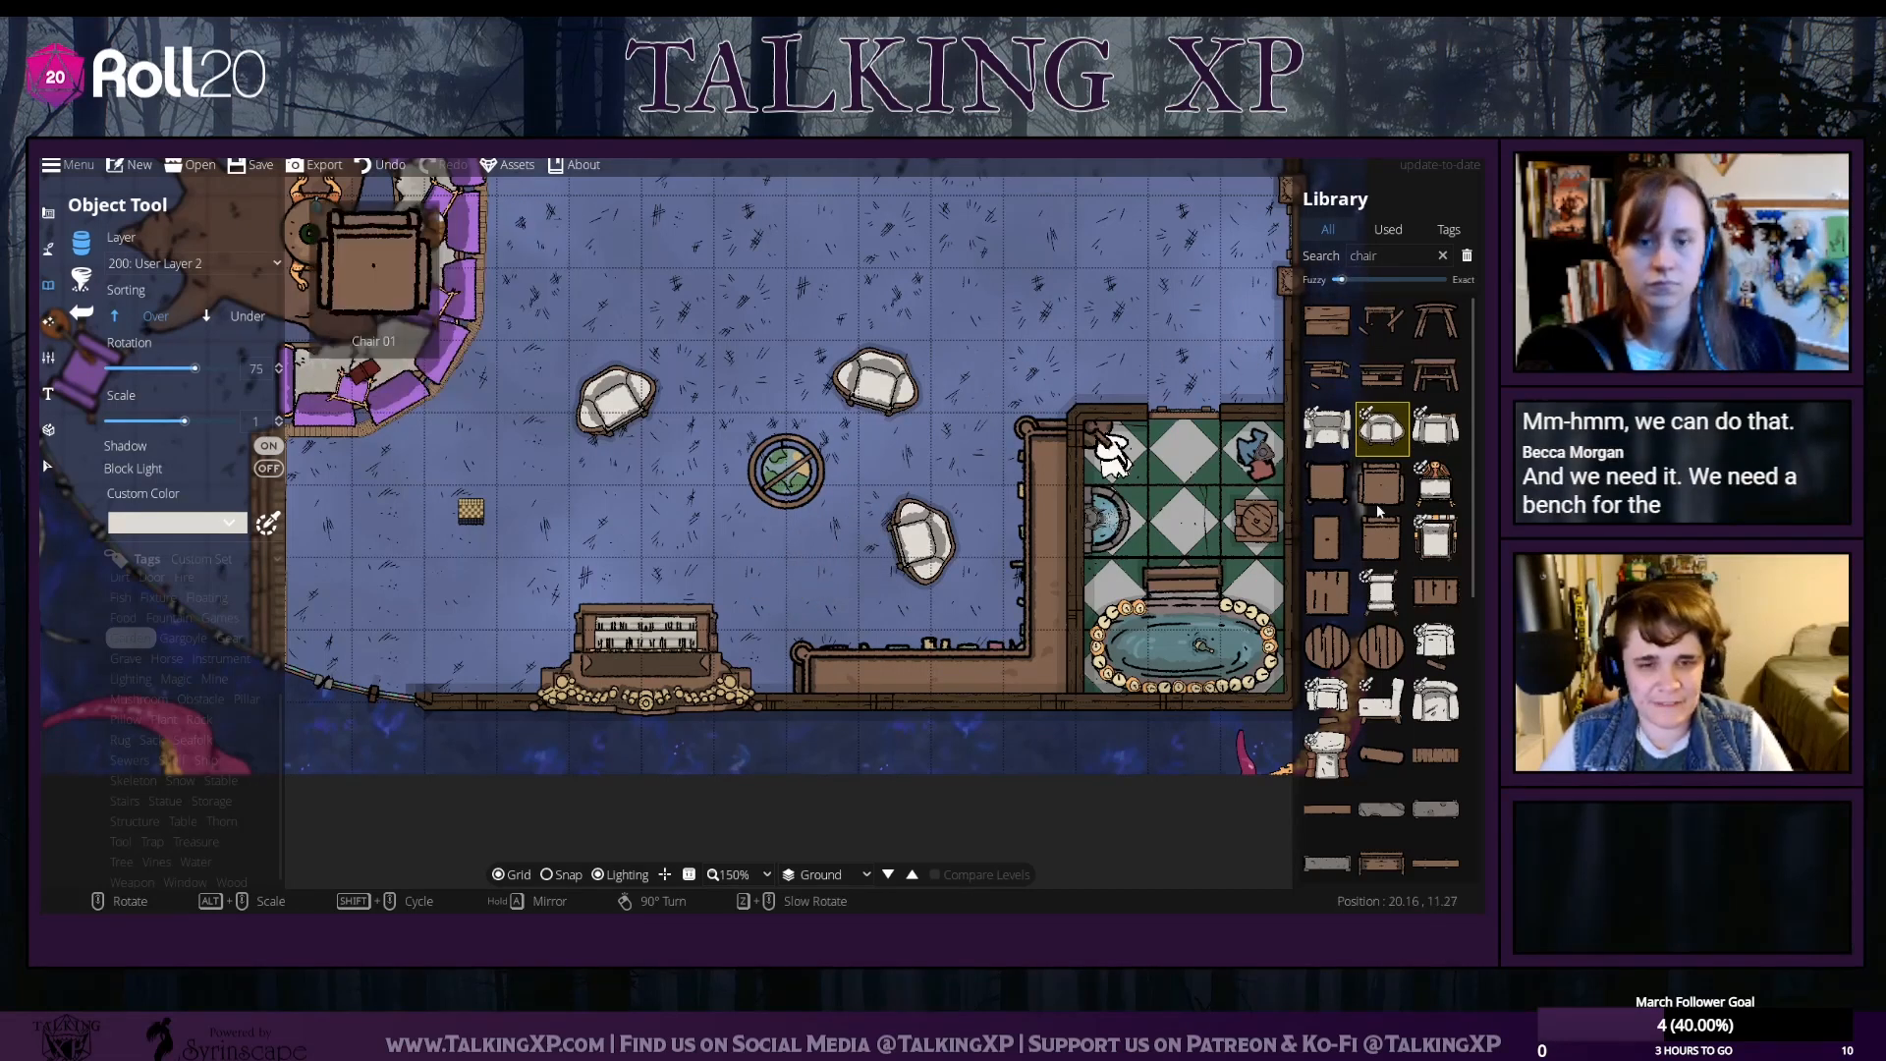
mouse_move(1333, 533)
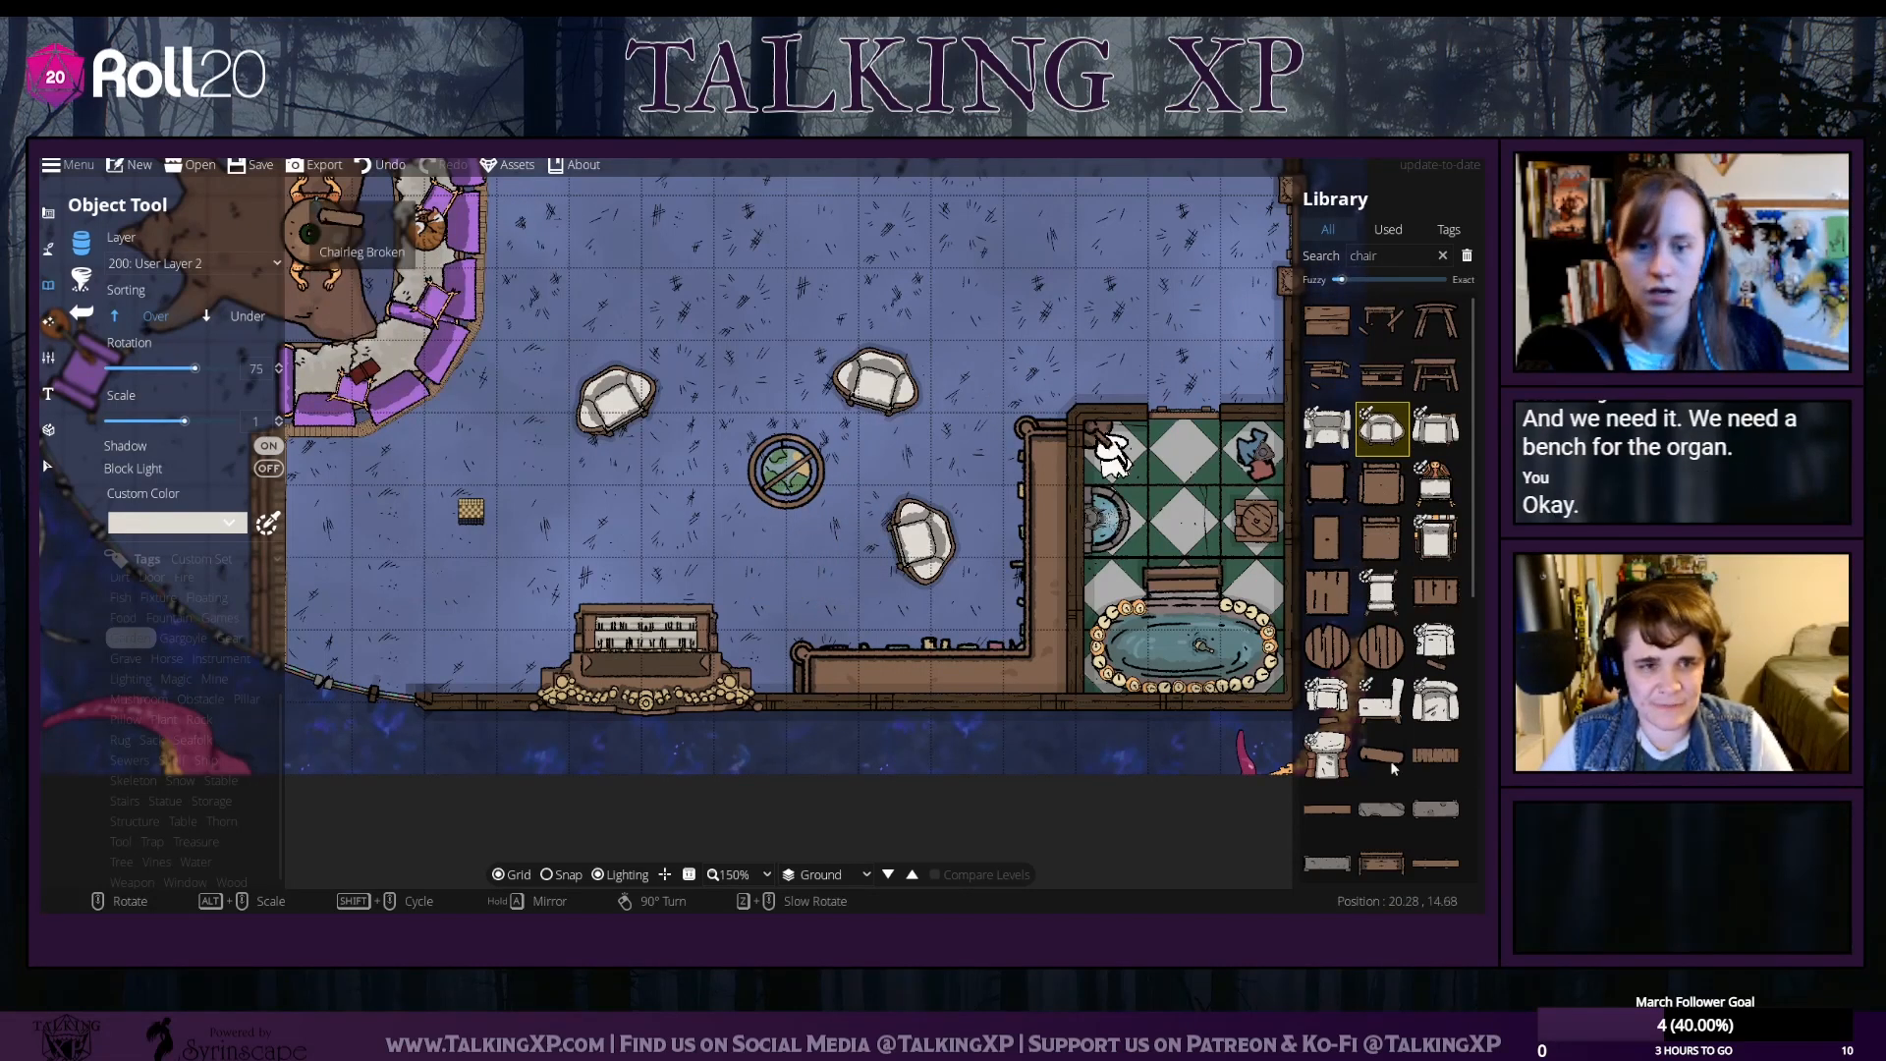
mouse_move(1439, 766)
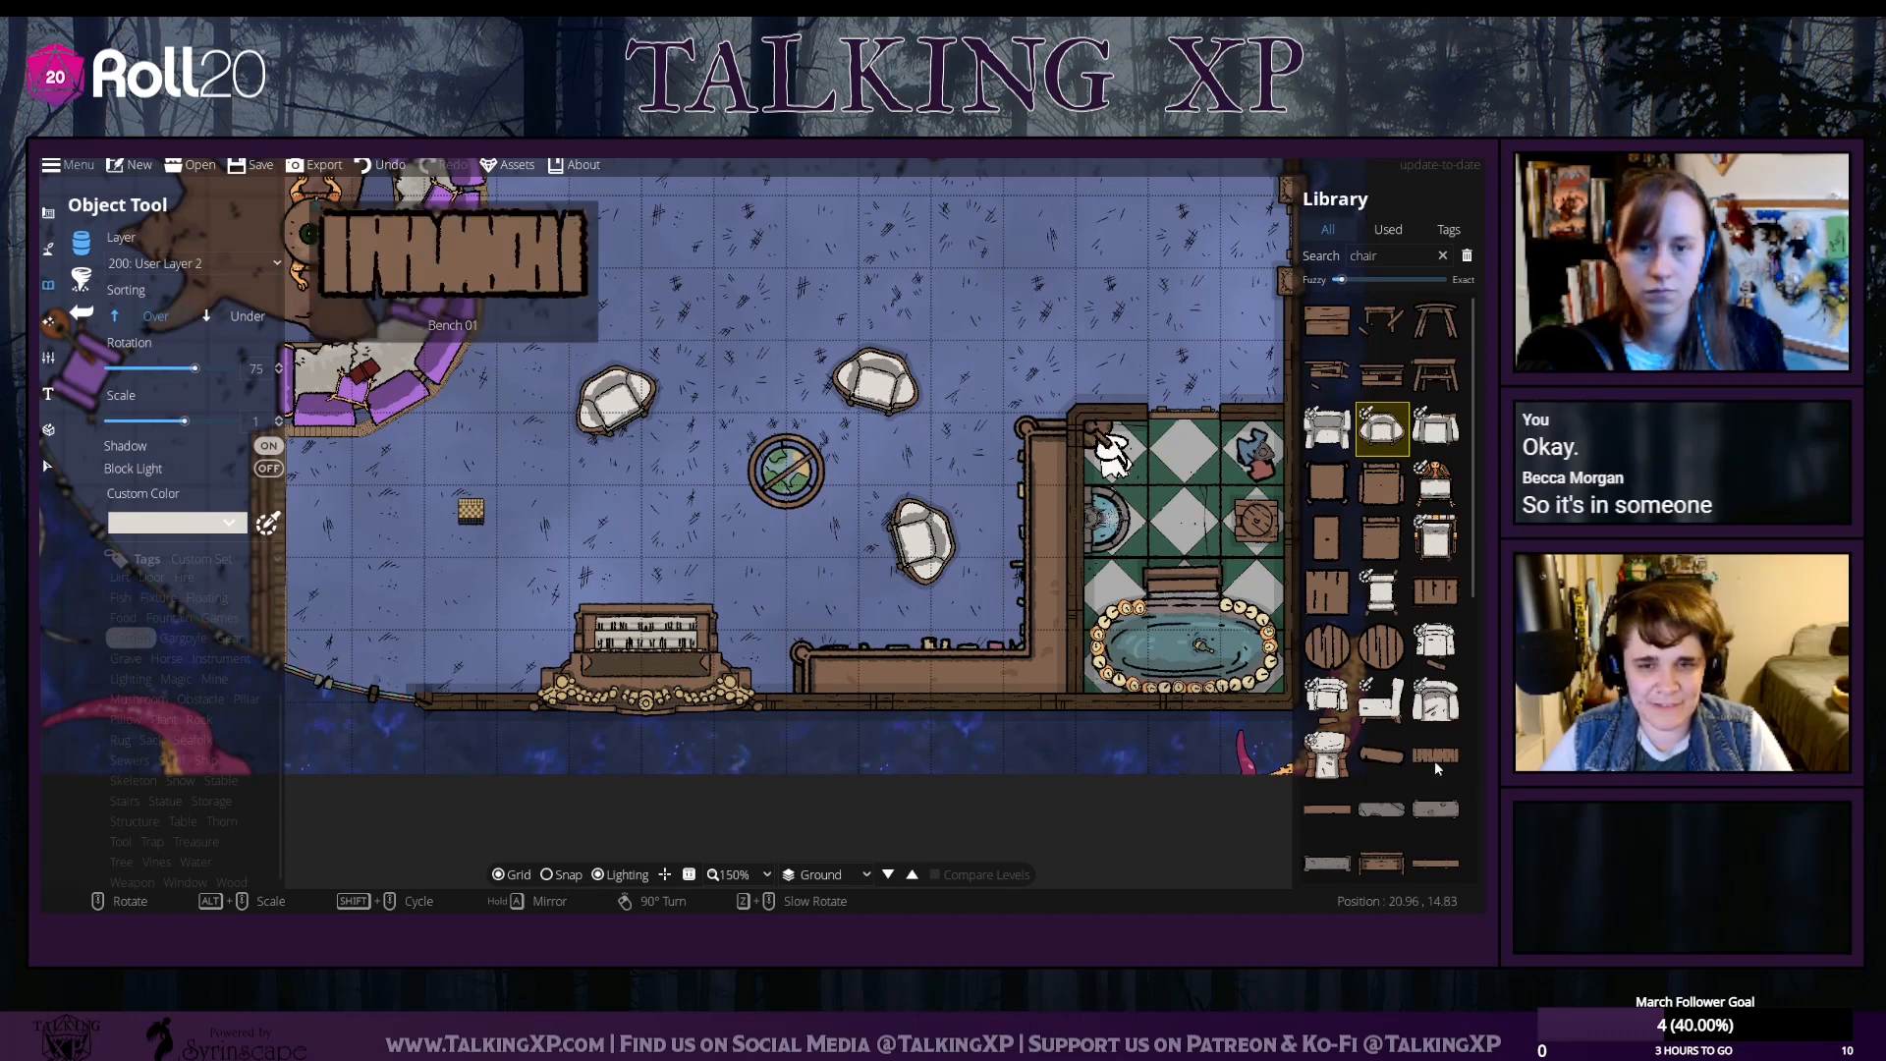
scroll(1434, 761, "down", 3)
mouse_move(1381, 731)
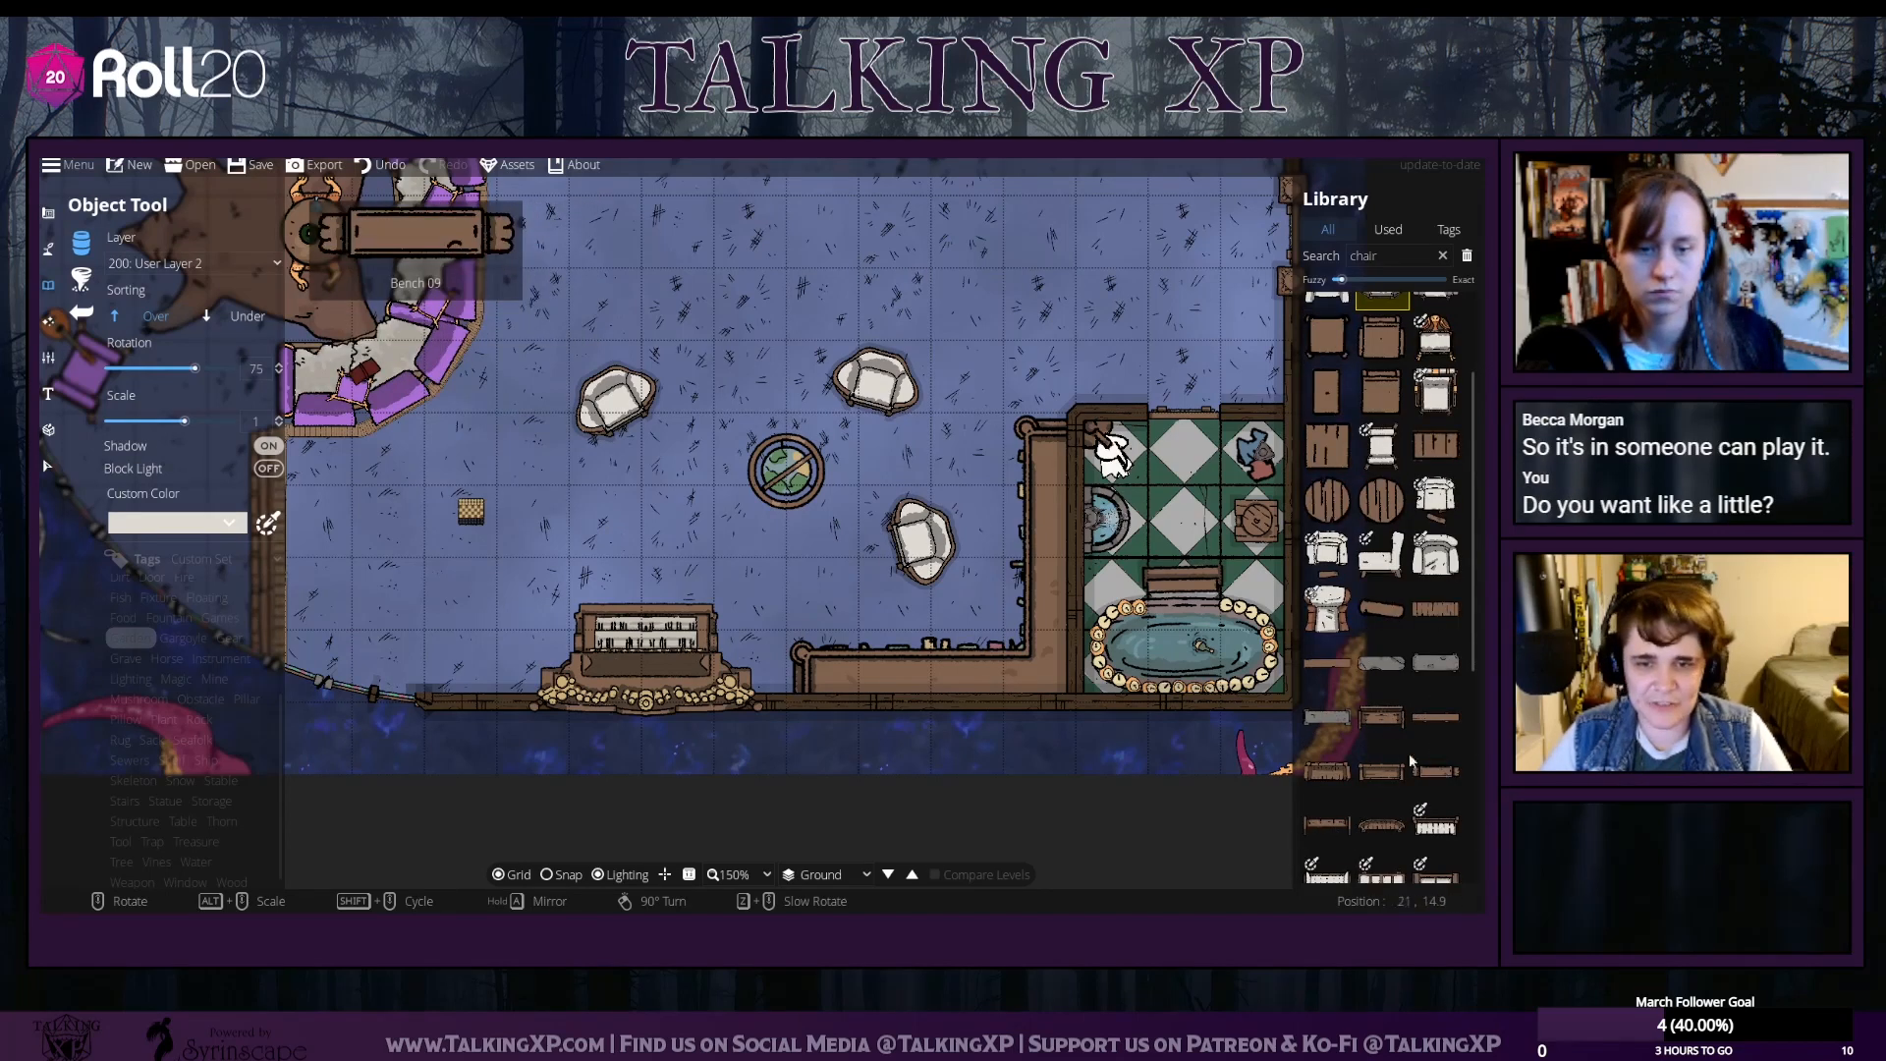
scroll(1410, 739, "down", 4)
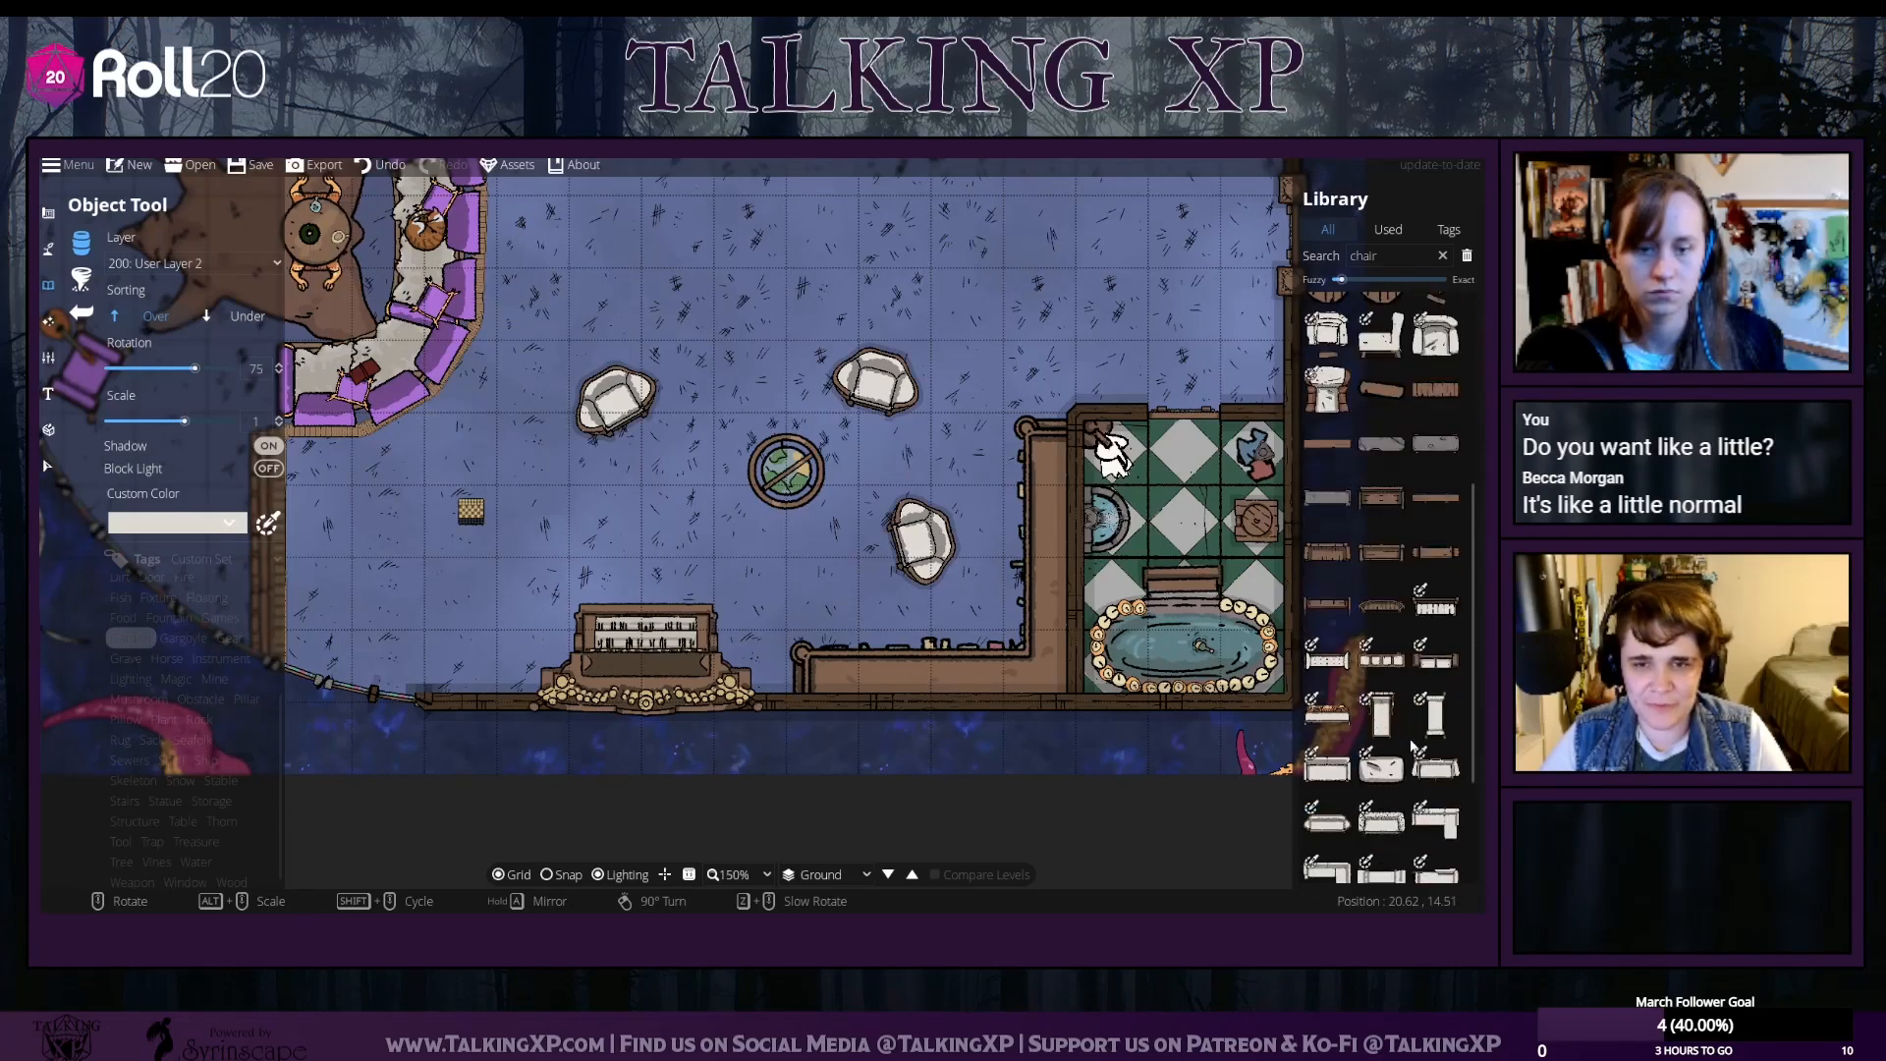
left_click(1434, 667)
Place the cushioned bench in front of the organ at 0 degrees rotation and scale 2.4, with its shadow turned off
scroll(682, 535, "down", 2)
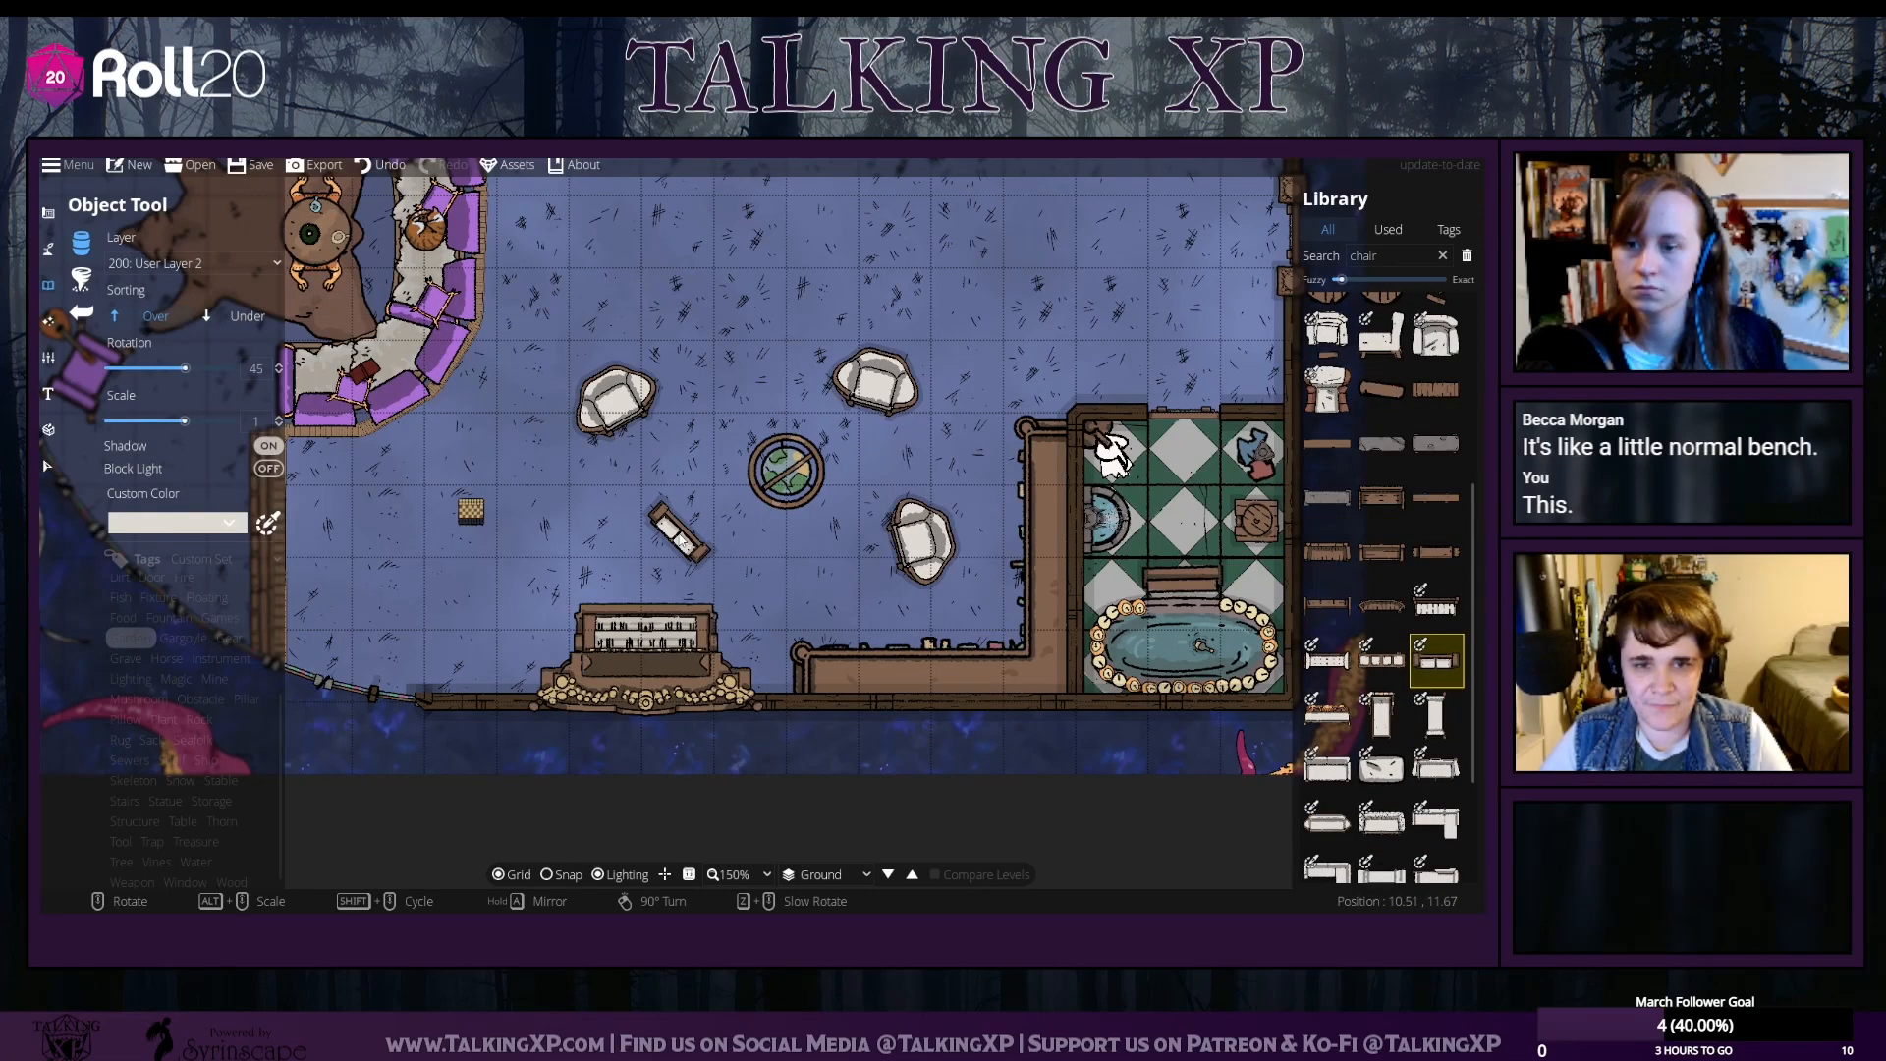
scroll(656, 562, "up", 9, "alt")
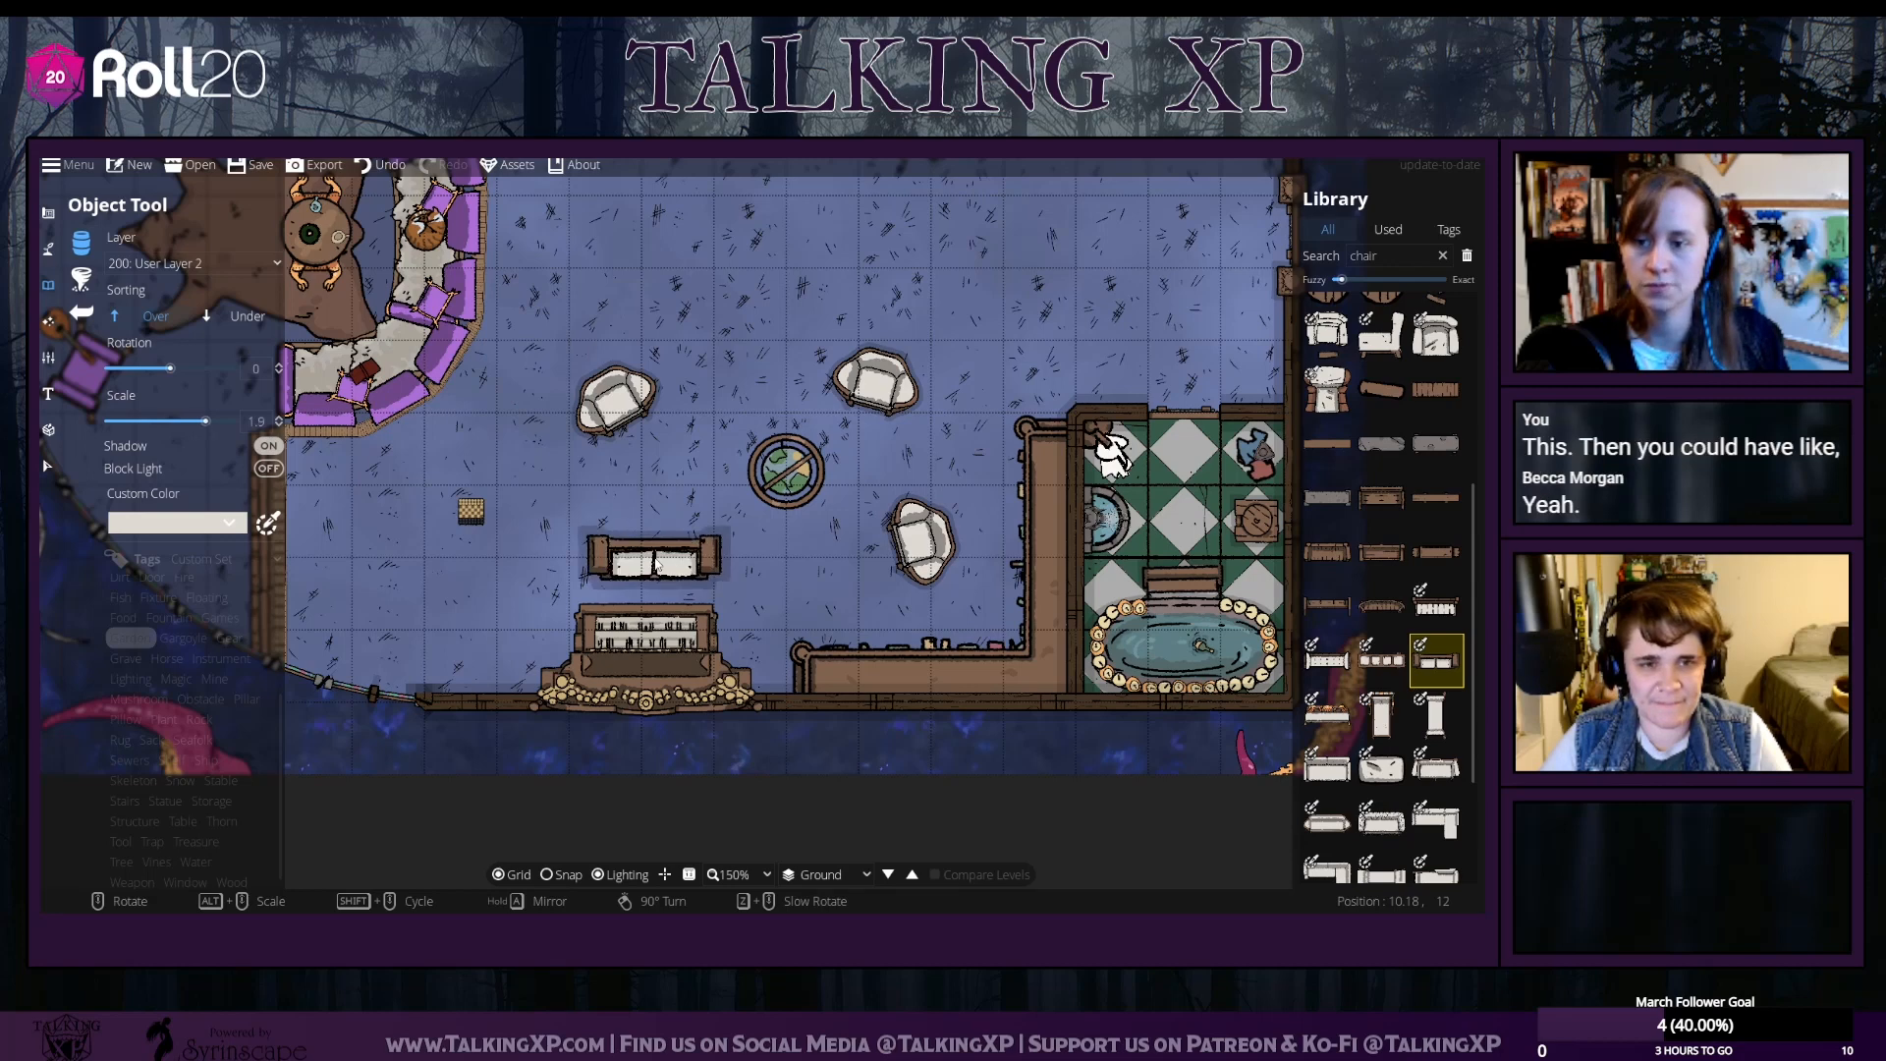
scroll(654, 565, "up", 2)
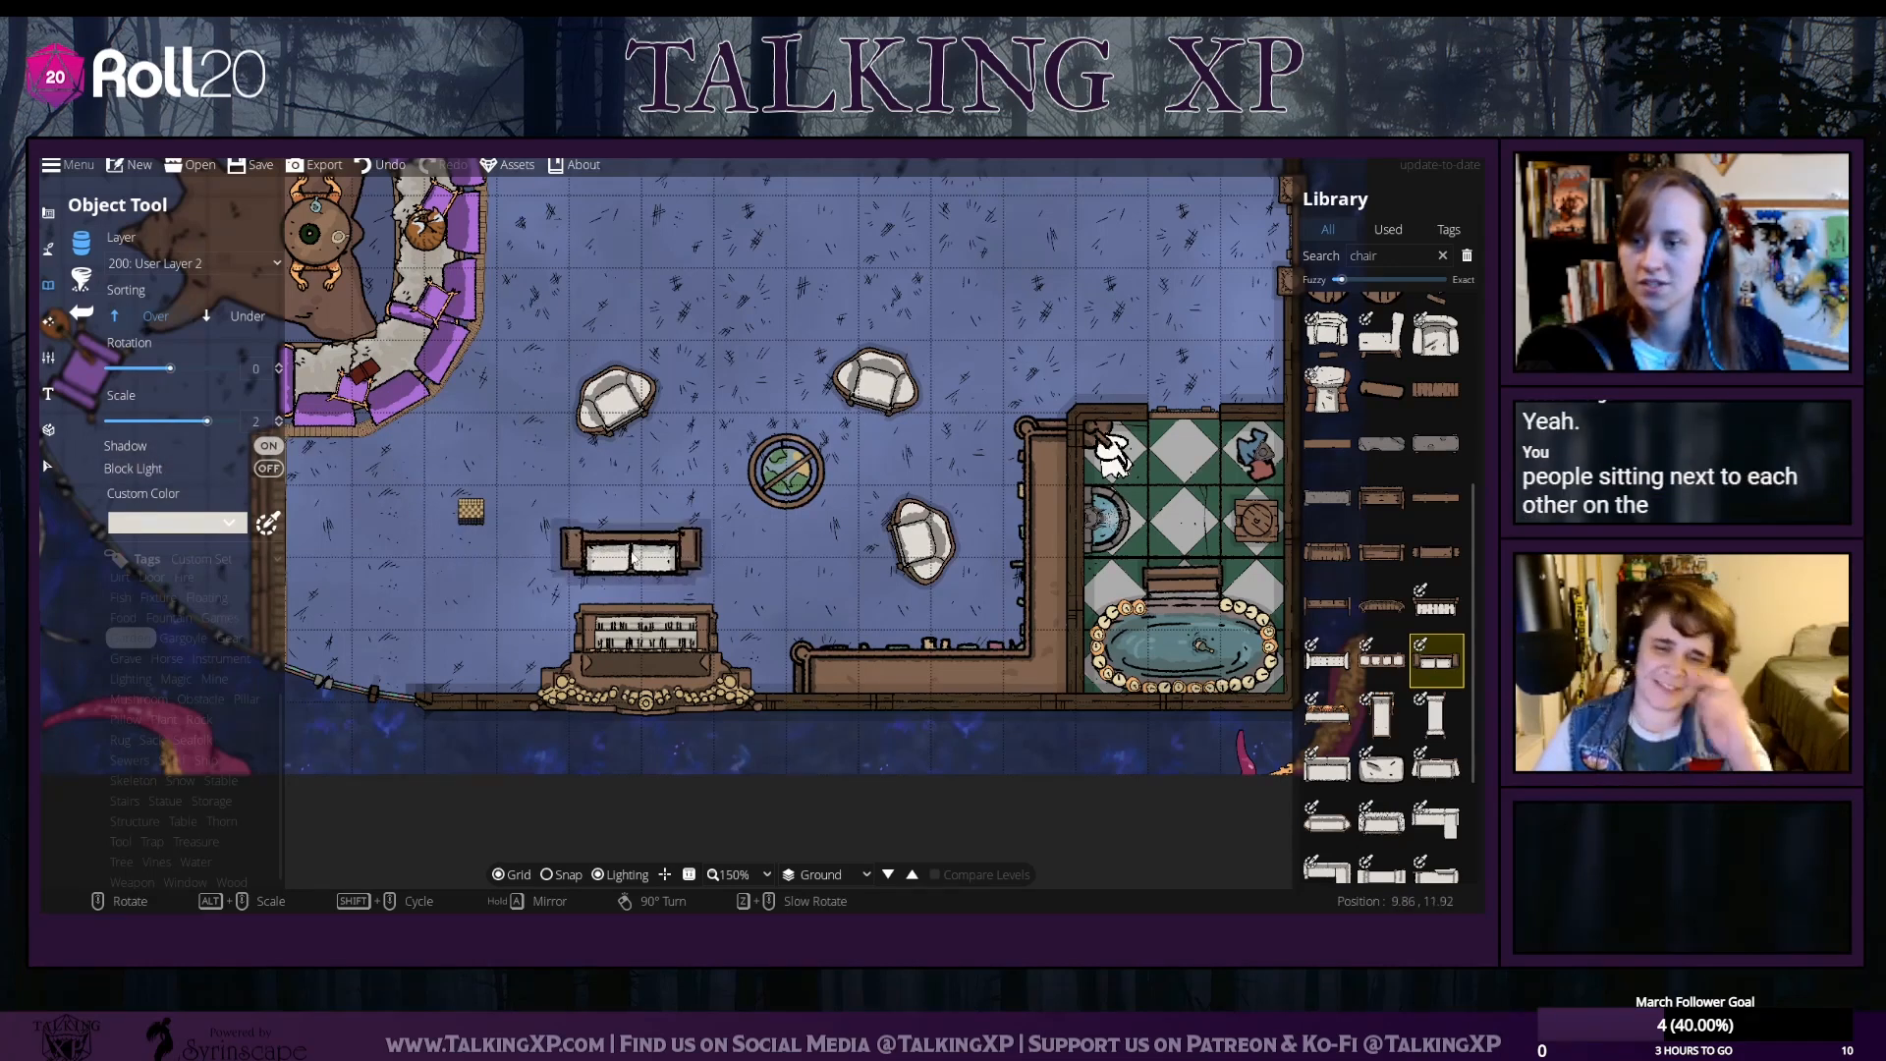
scroll(646, 563, "up", 2, "alt")
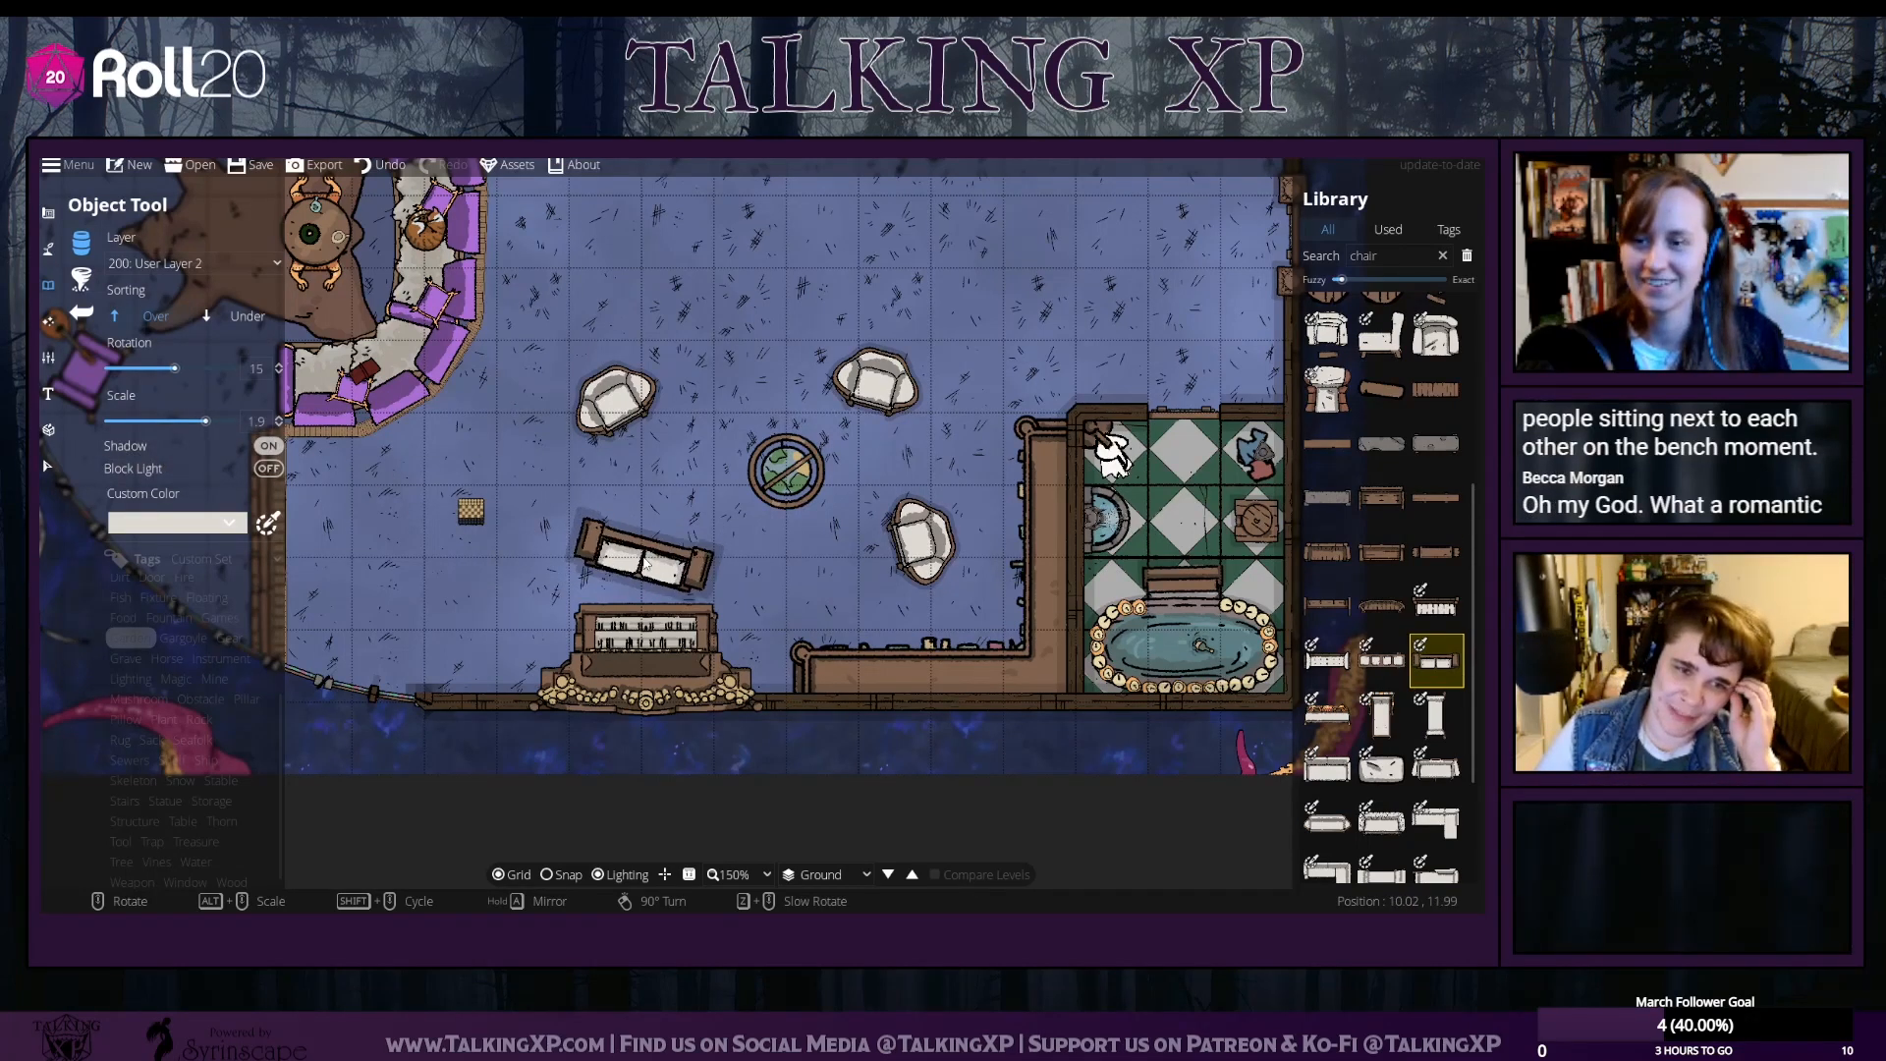
scroll(646, 563, "down", 2)
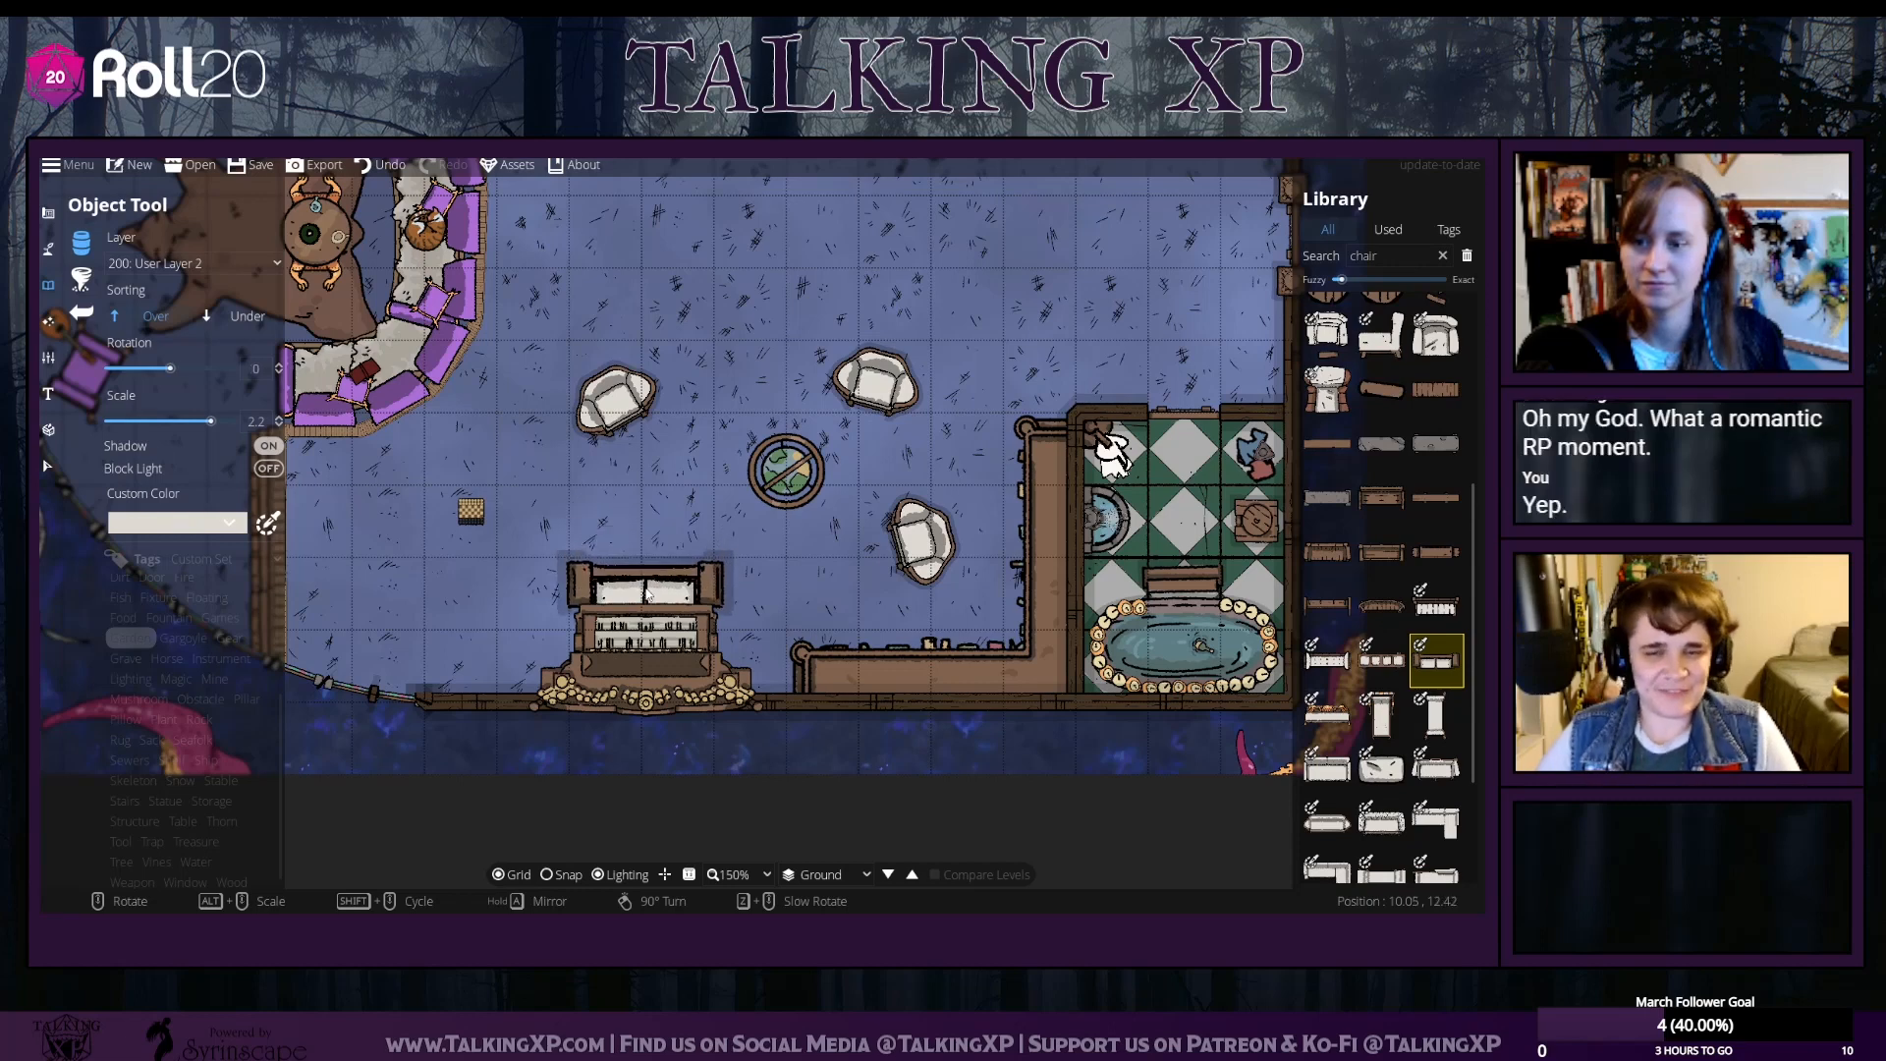
scroll(647, 587, "up", 1, "alt")
scroll(647, 580, "up", 1, "alt")
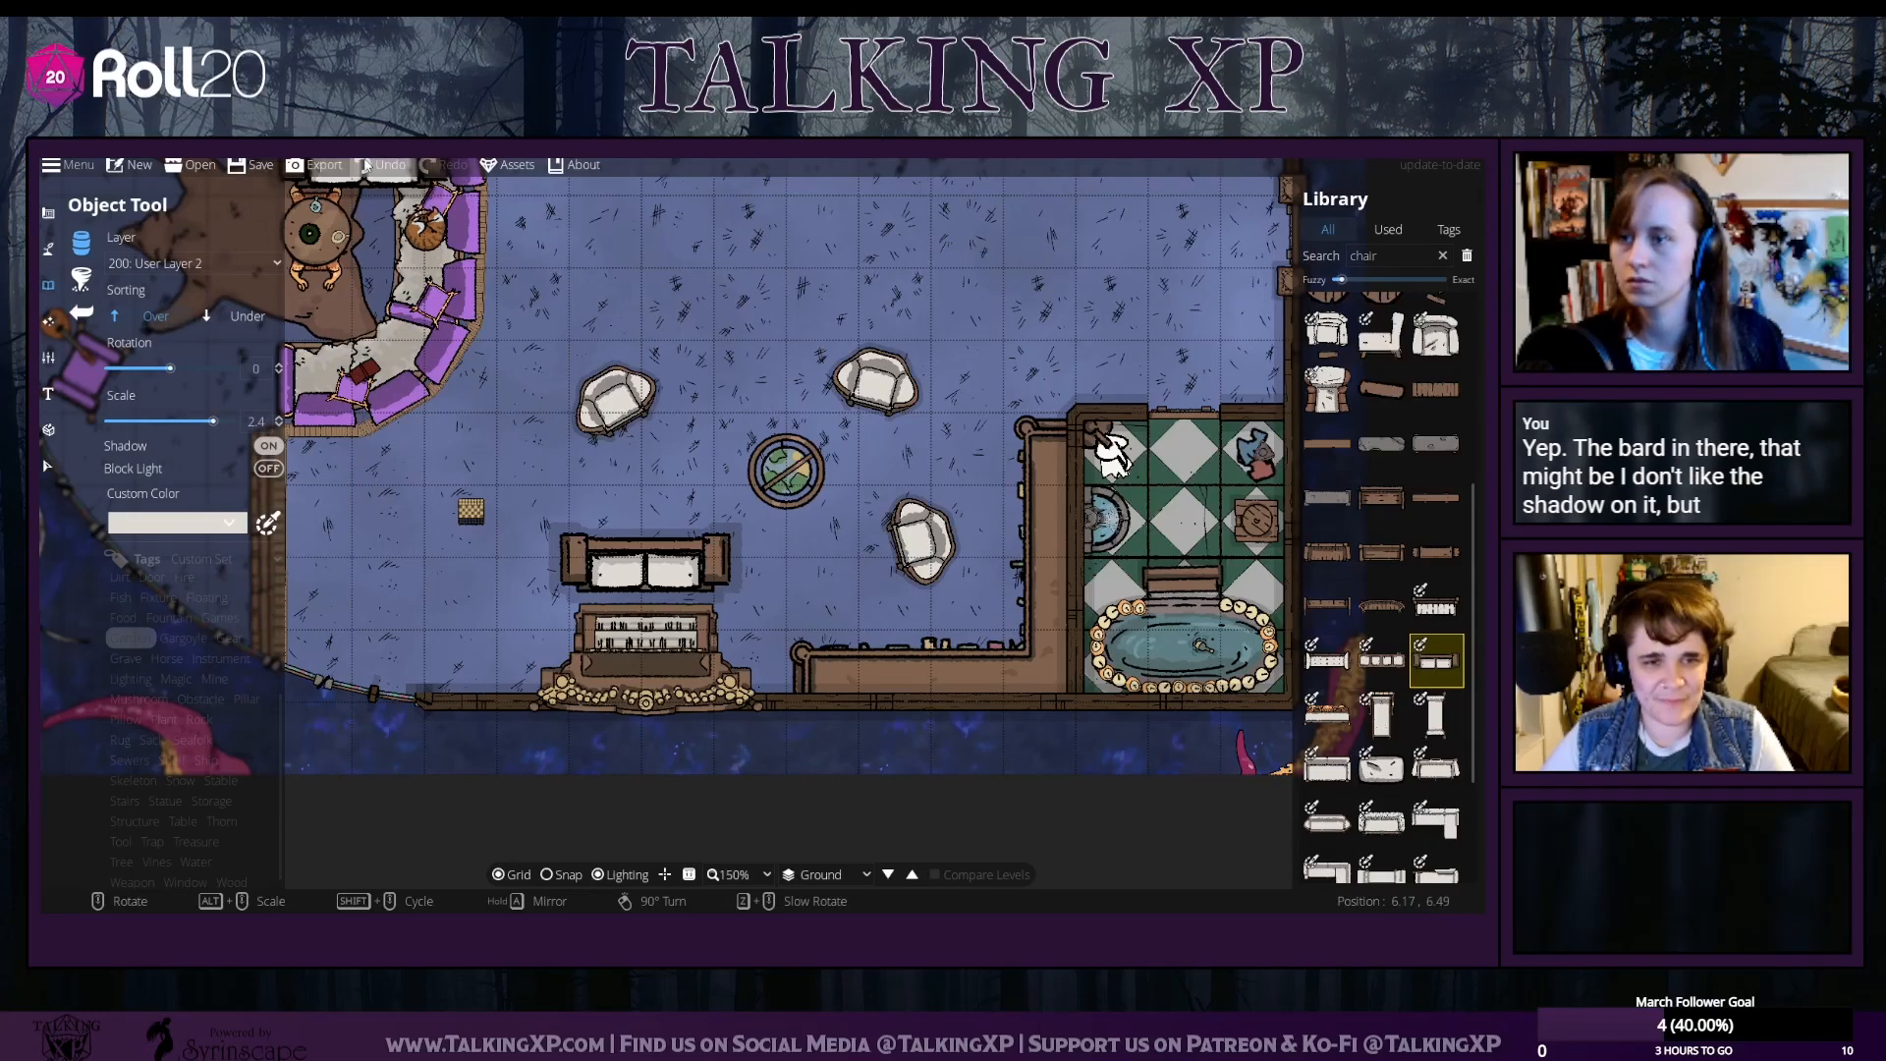
key("ctrl+z")
left_click(268, 447)
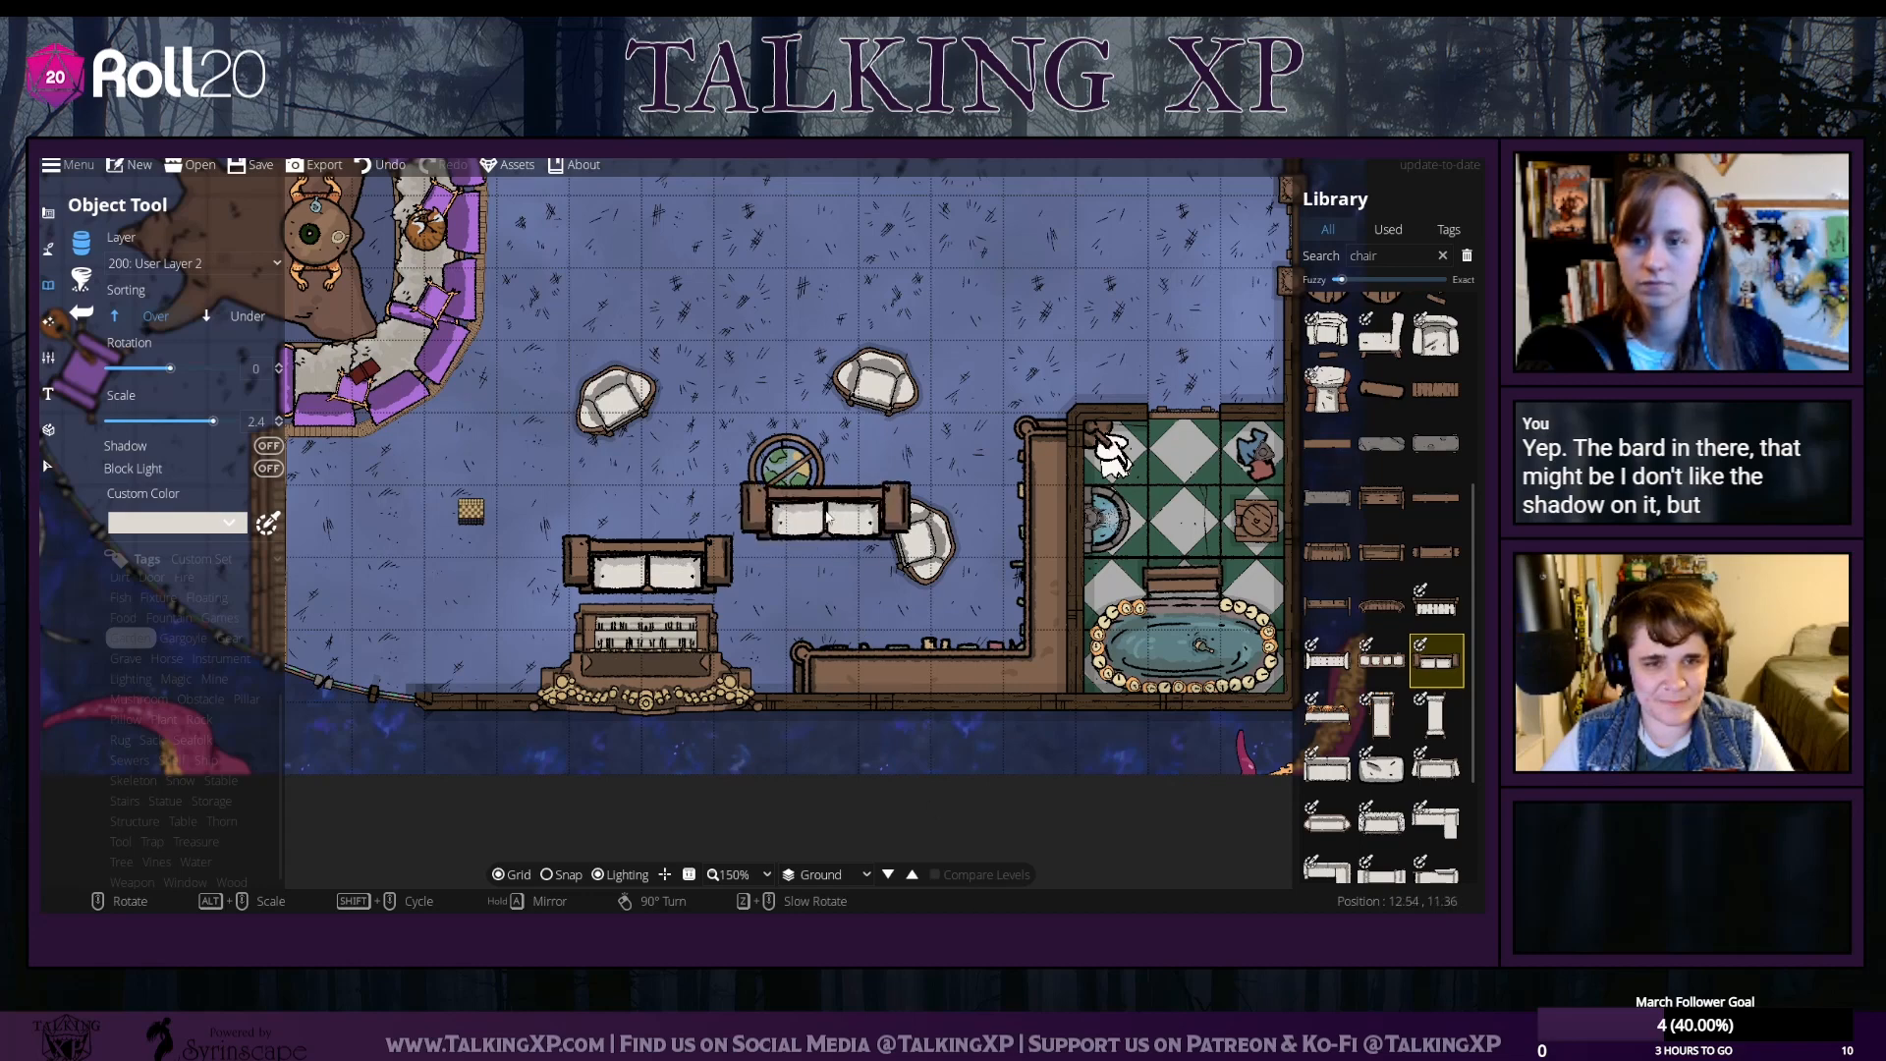
Move the armchair near the bar to the open floor north of the globe, and shift the northeast armchair slightly farther out
left_click(47, 466)
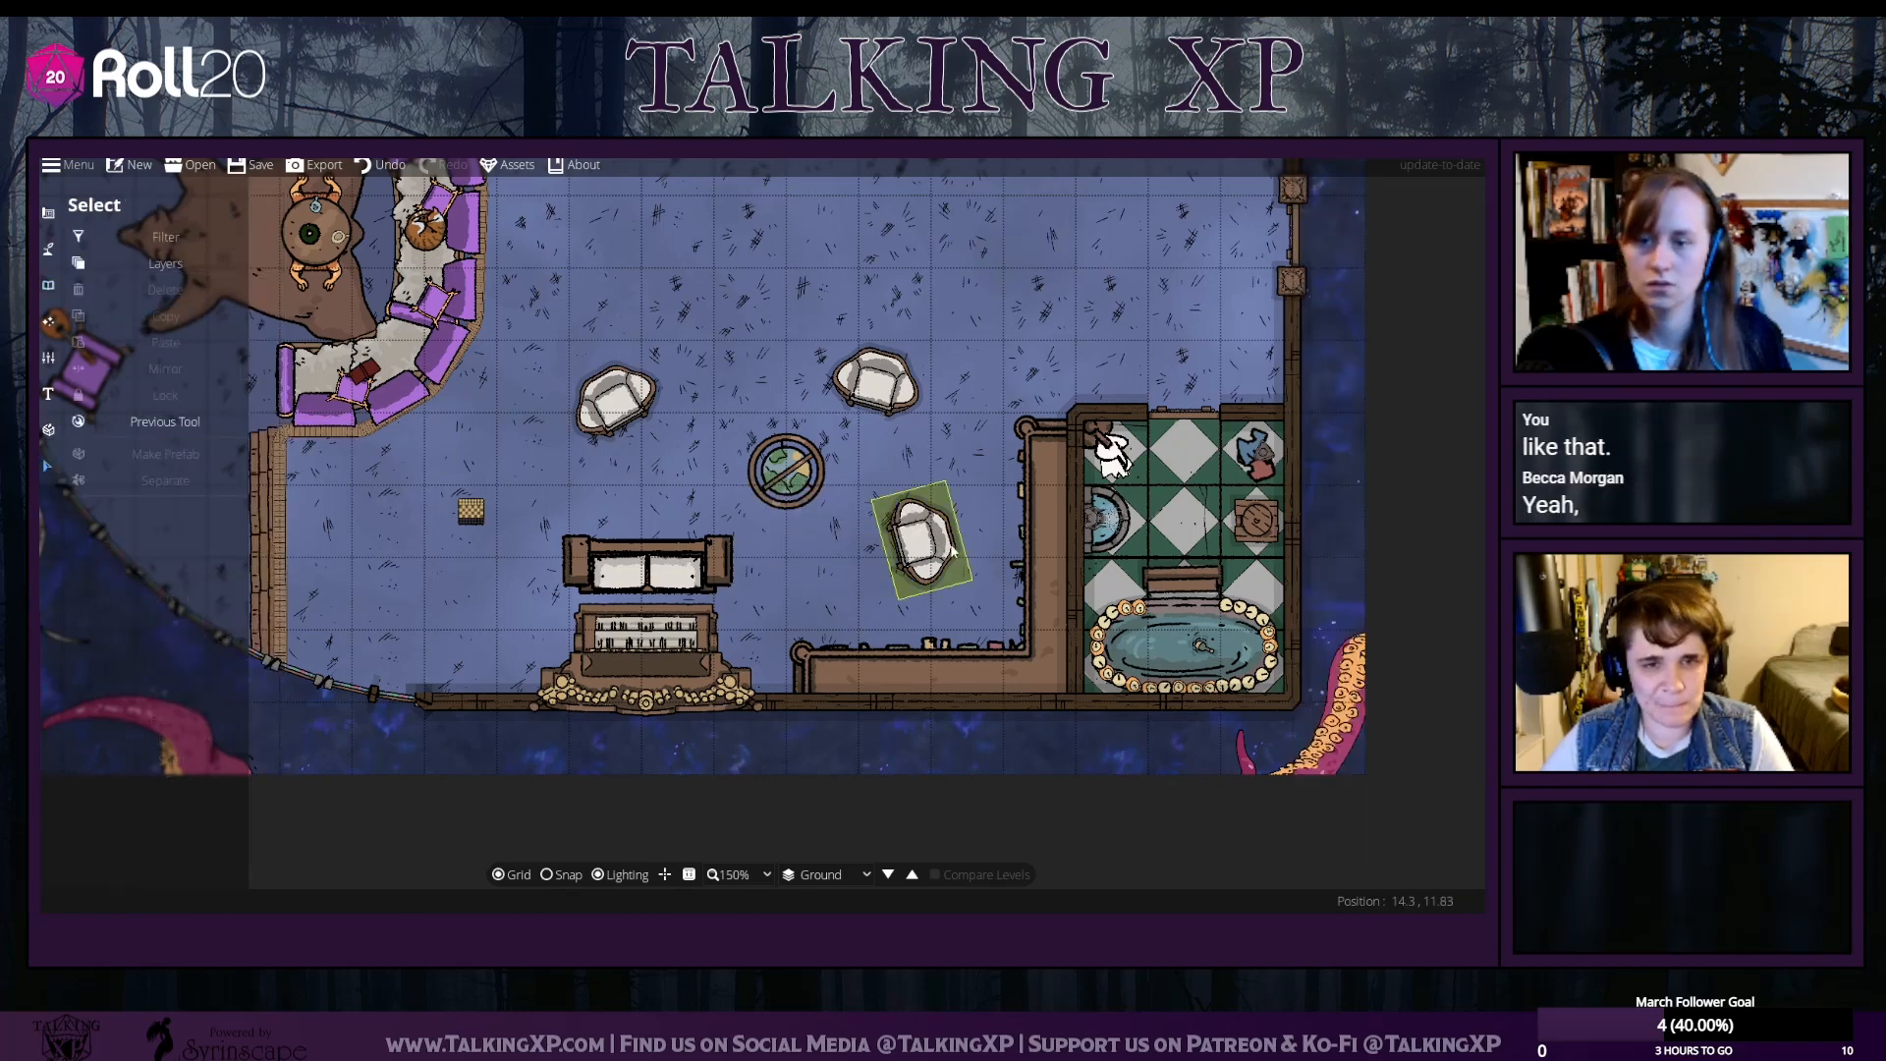
left_click_drag(924, 540, 747, 273)
left_click_drag(875, 381, 905, 327)
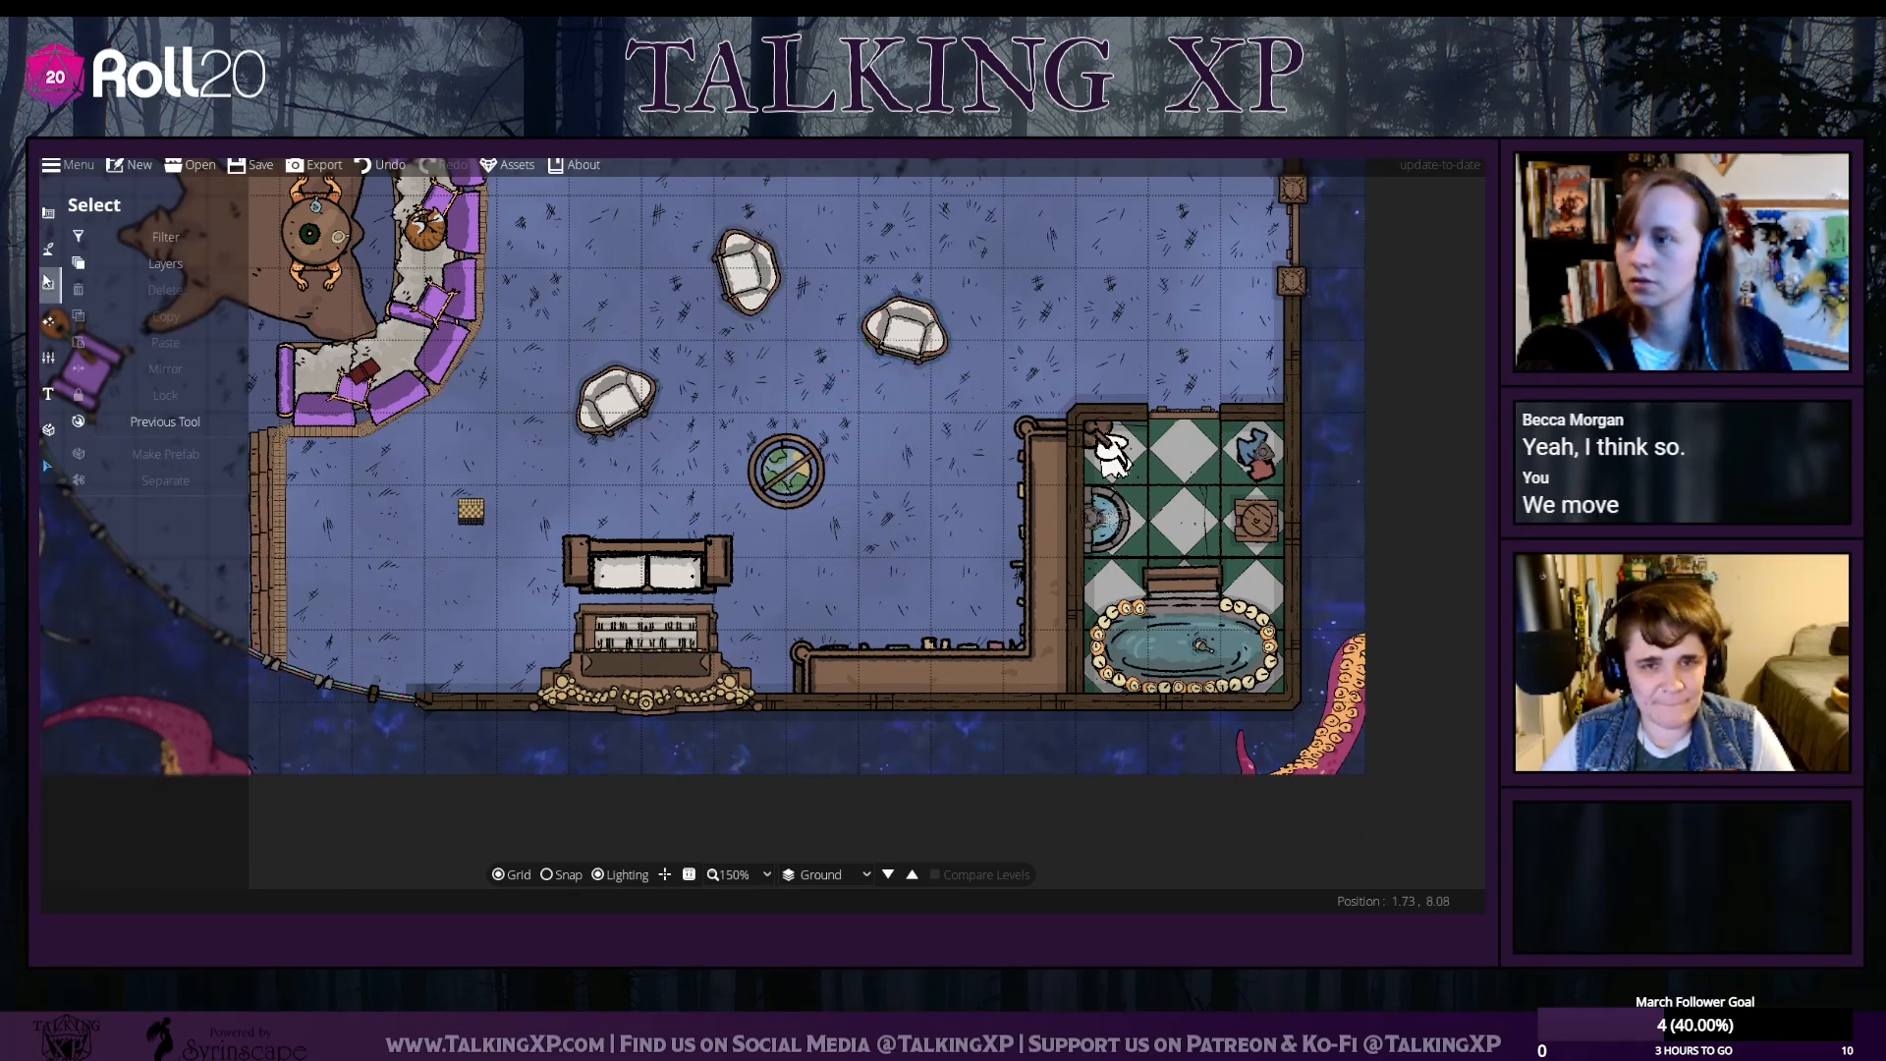
Search the object library for "table" and choose the long narrow table with carved figures at its ends
left_click(47, 285)
double_click(1402, 254)
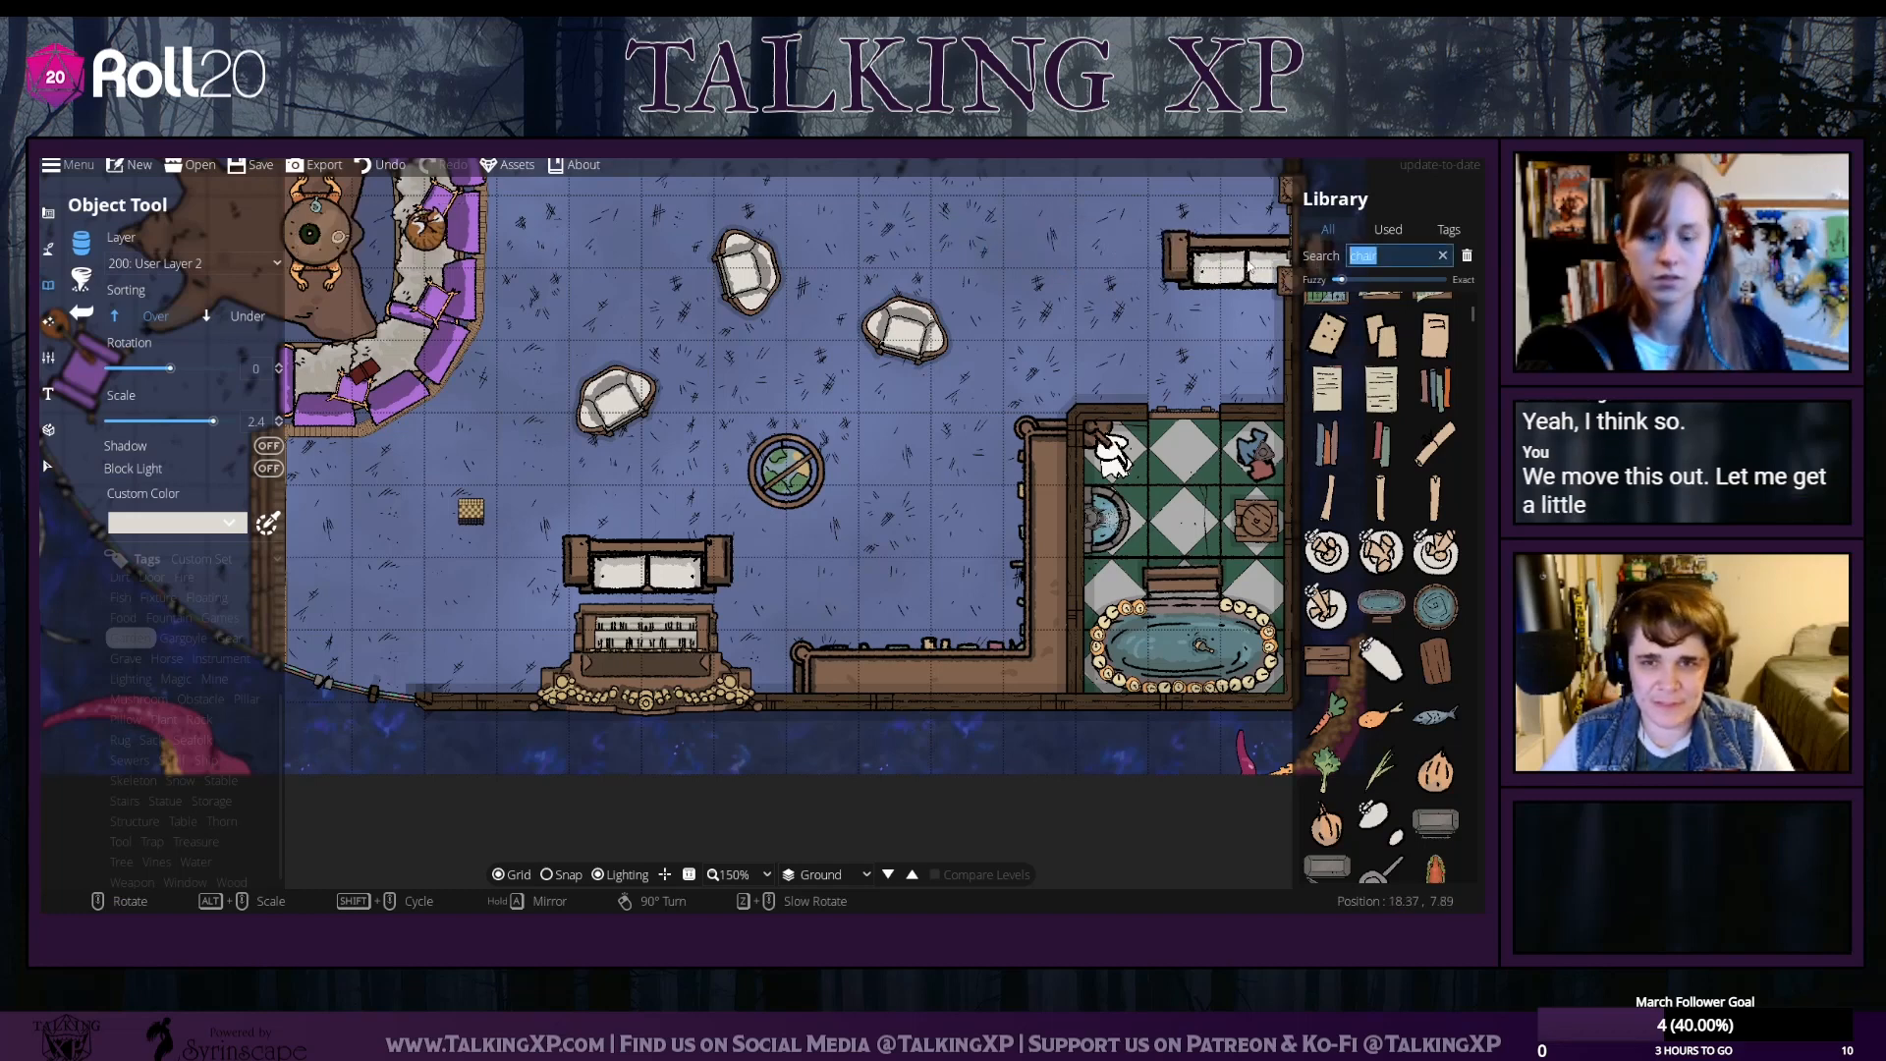
type("table")
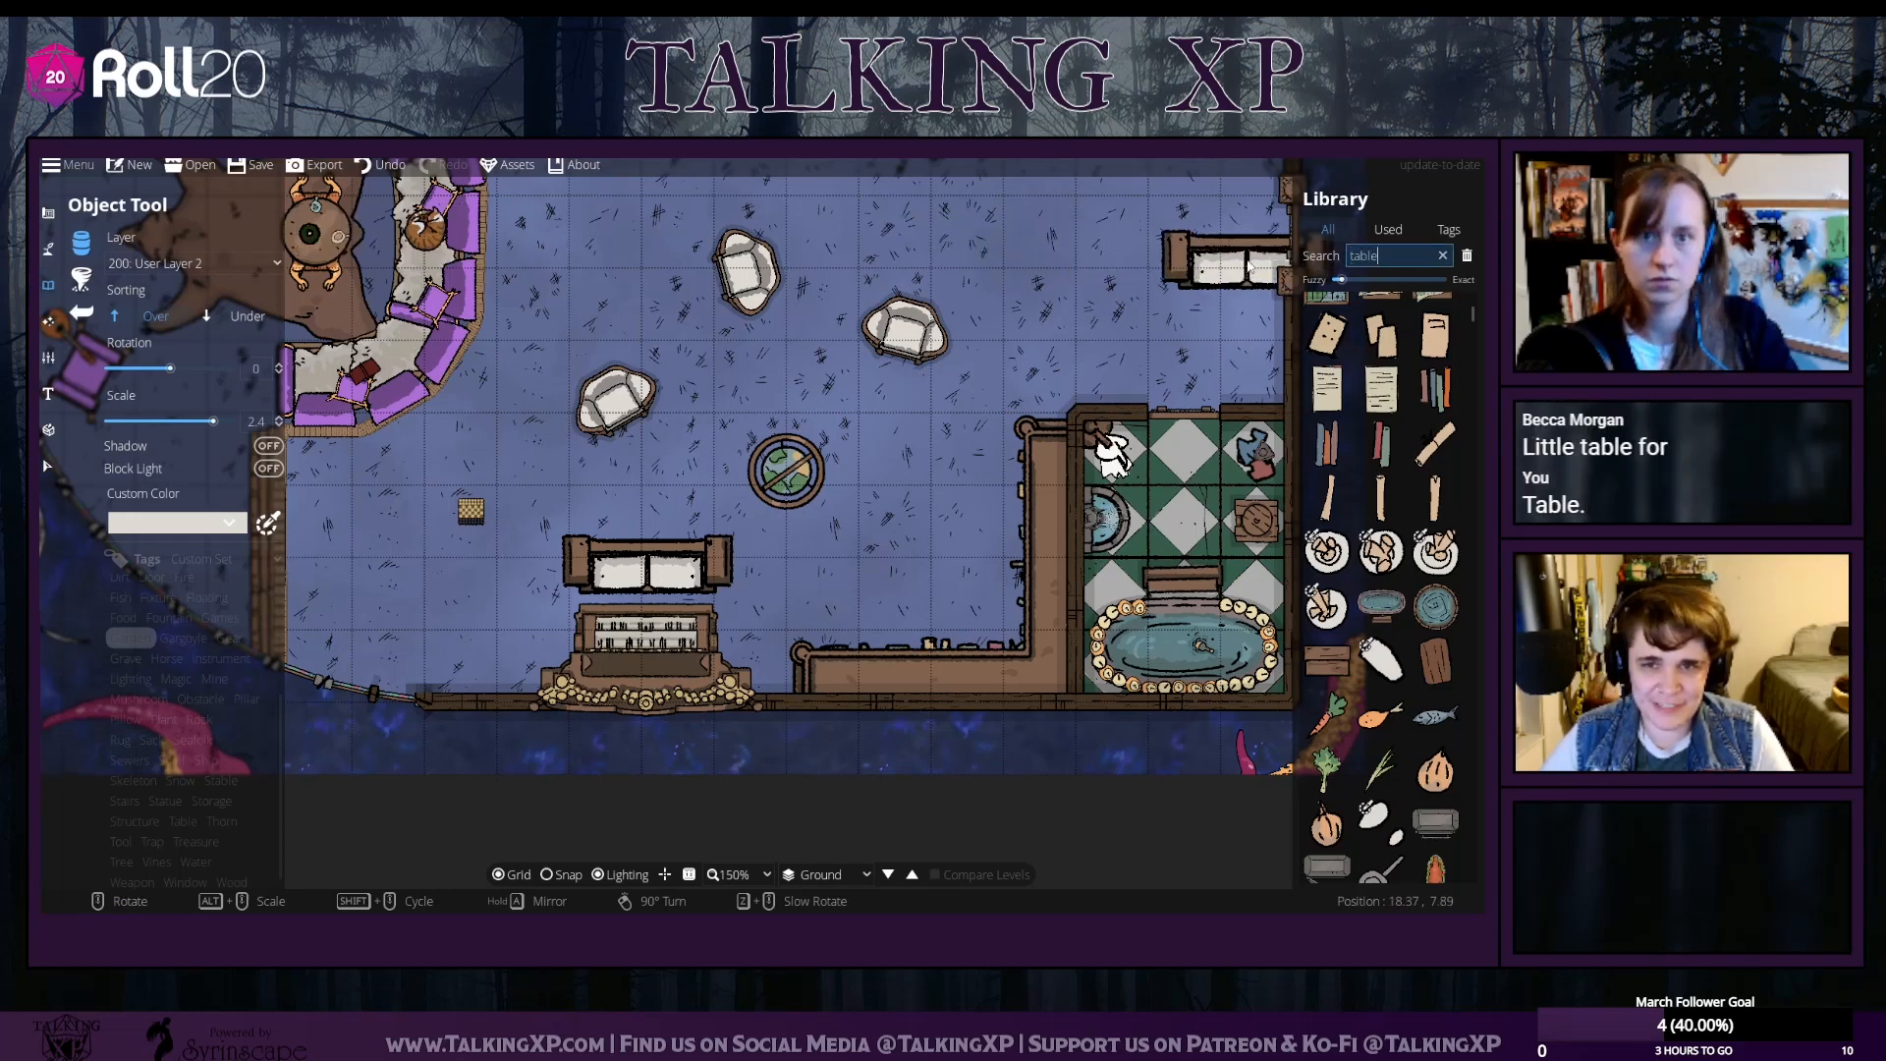
scroll(1351, 403, "up", 5)
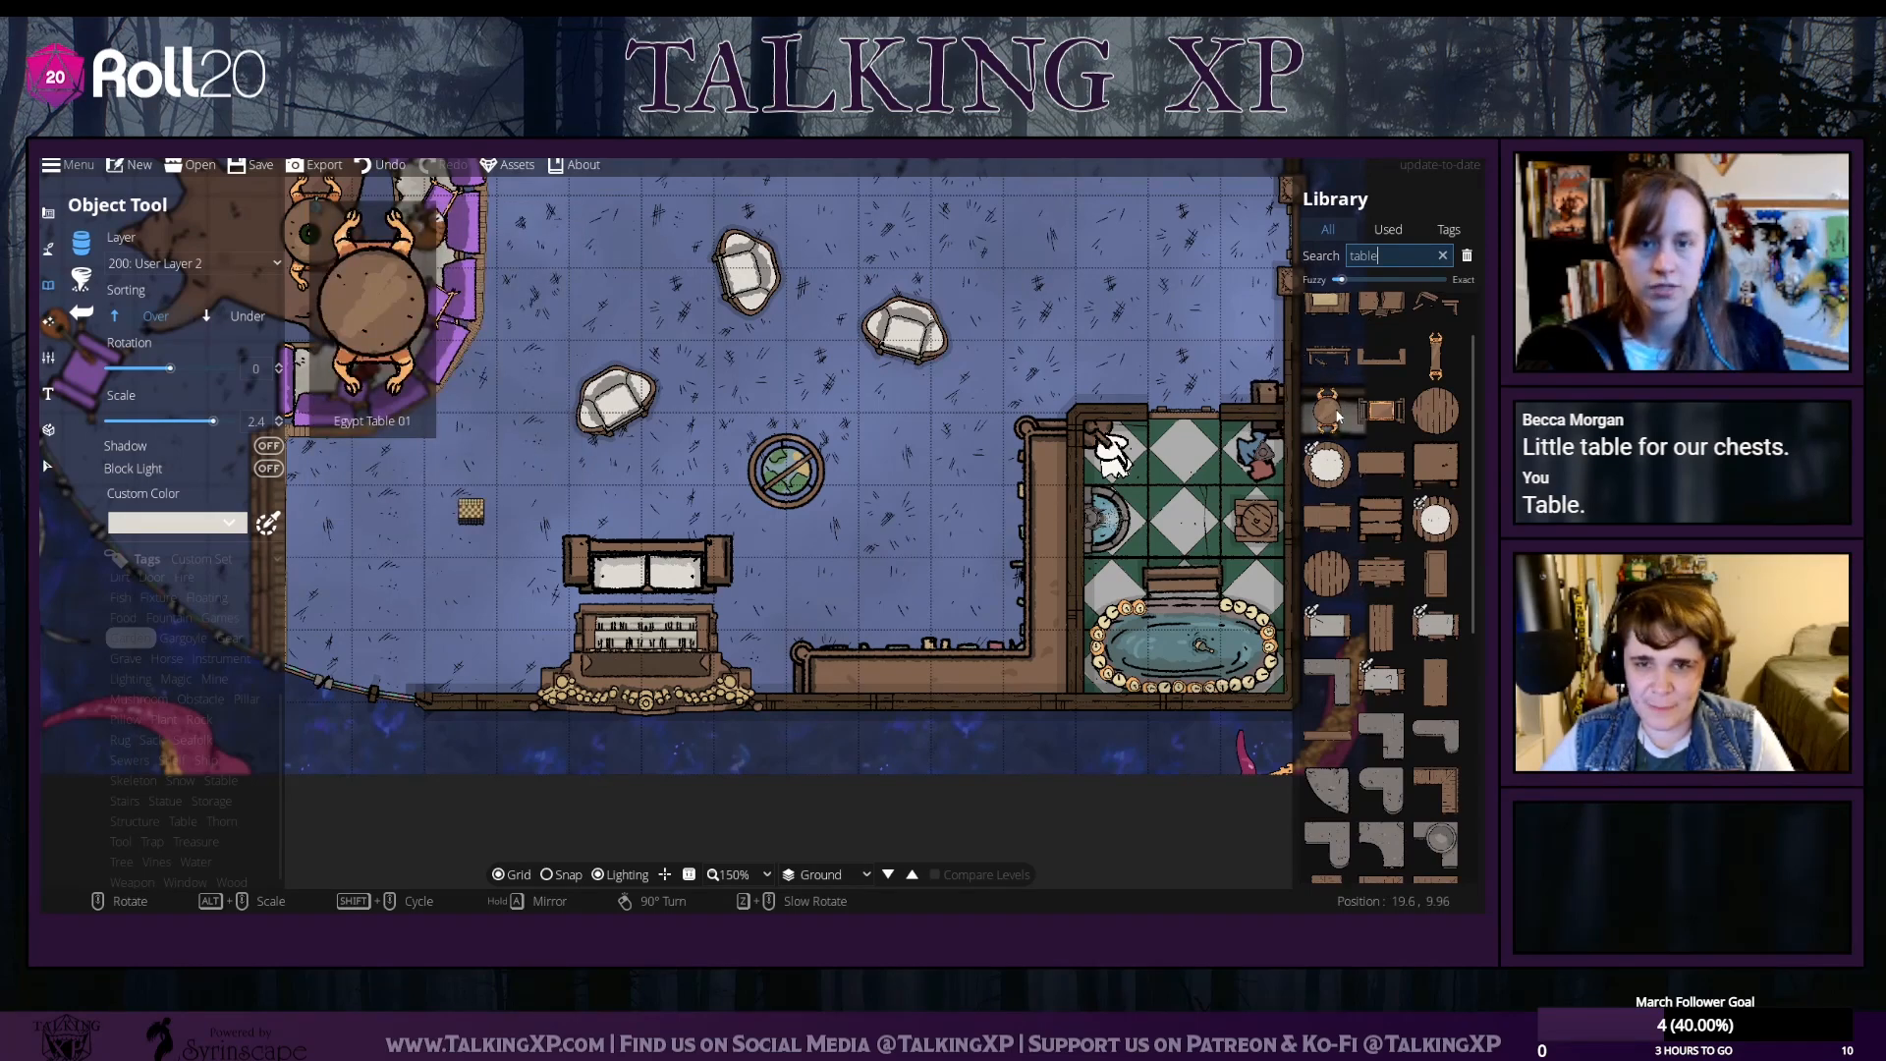
left_click(1450, 365)
Place the carved-figure table just north of the globe, lying horizontally at 90 degrees rotation and scale 1.9
scroll(894, 488, "down", 4)
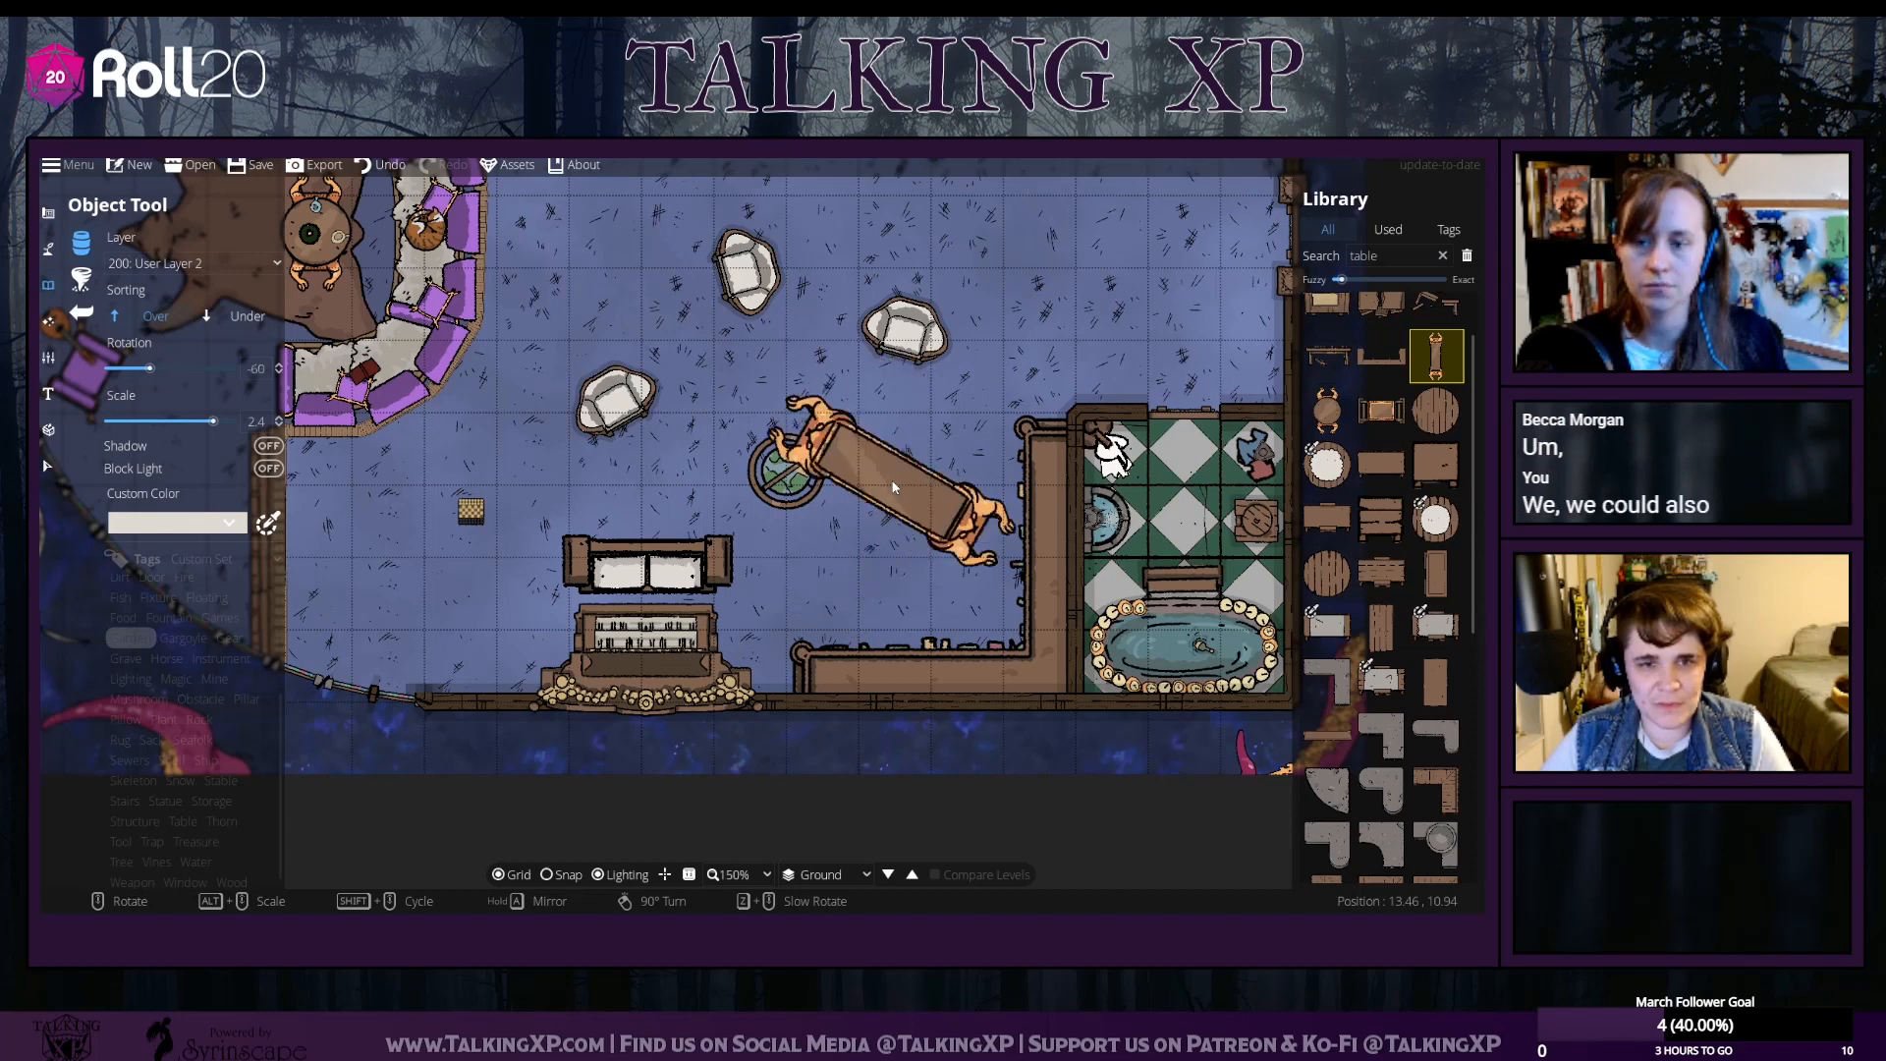
scroll(889, 483, "down", 2)
scroll(870, 476, "up", 4)
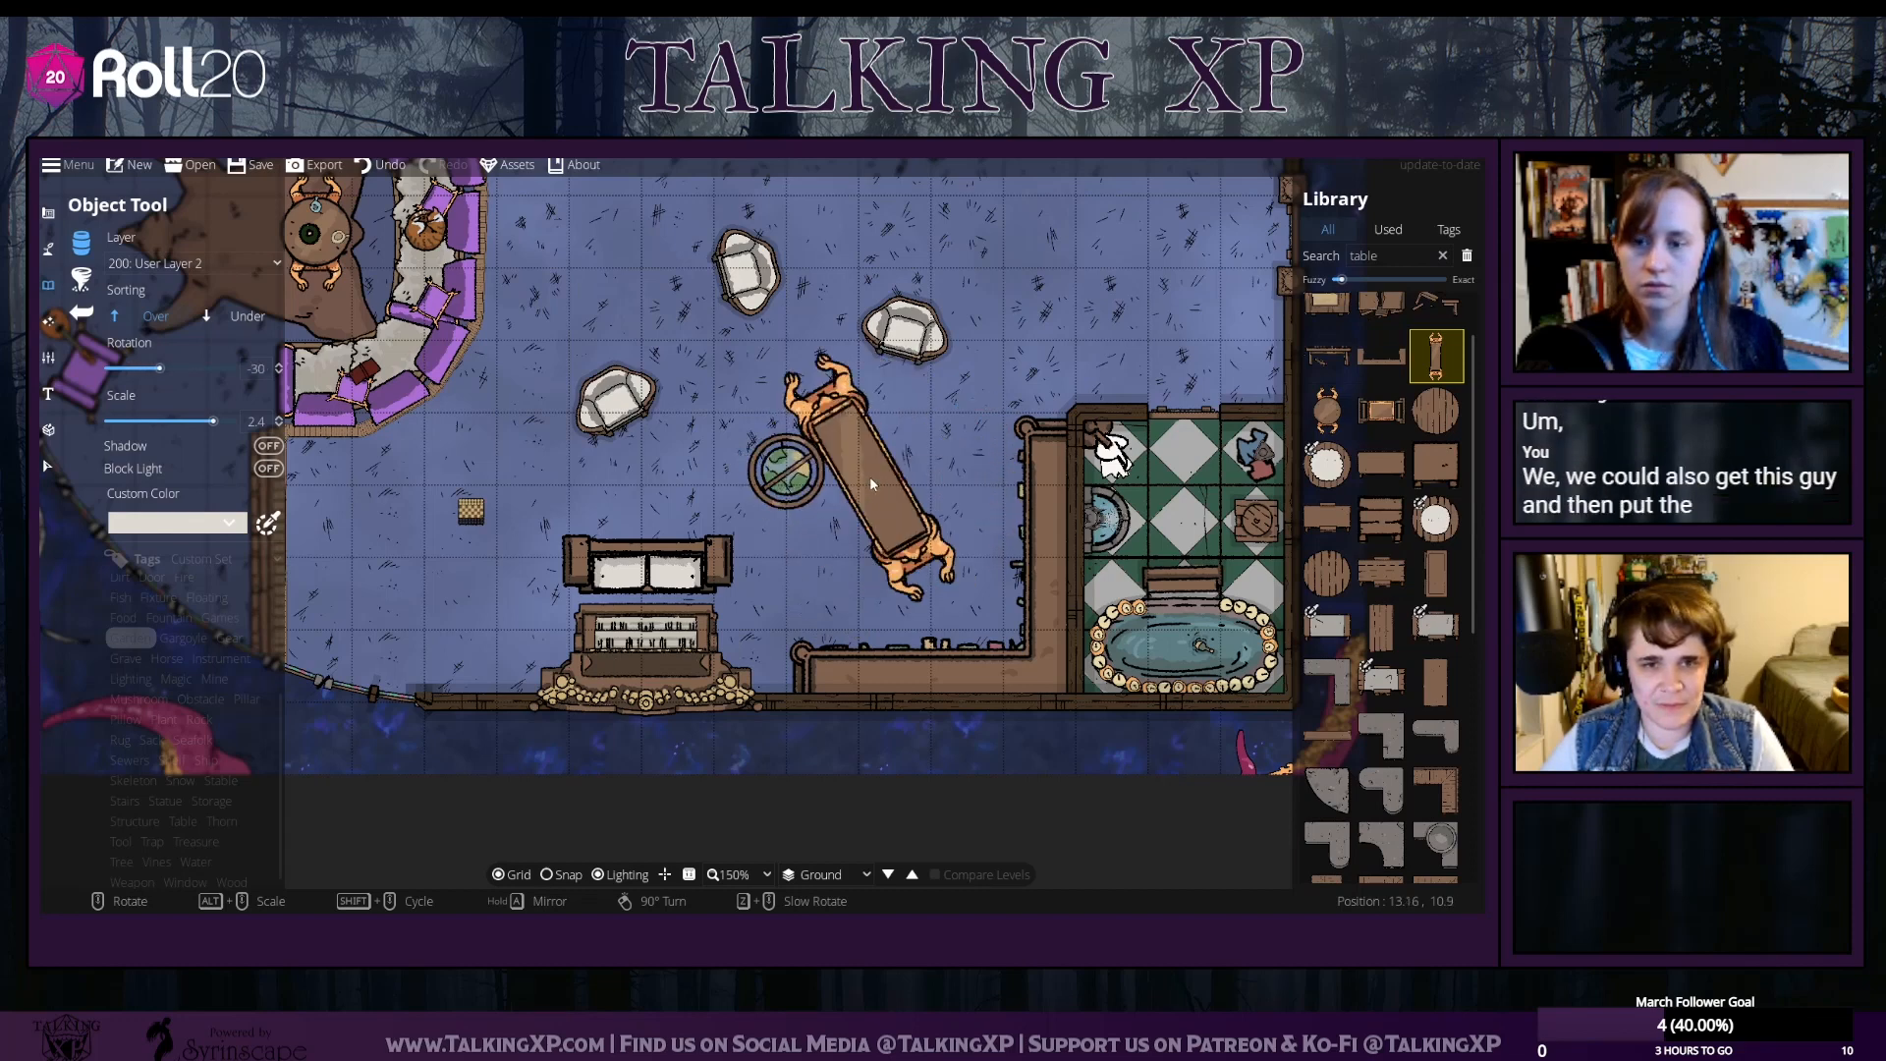
scroll(869, 475, "up", 2)
scroll(872, 479, "down", 1)
scroll(874, 479, "up", 1)
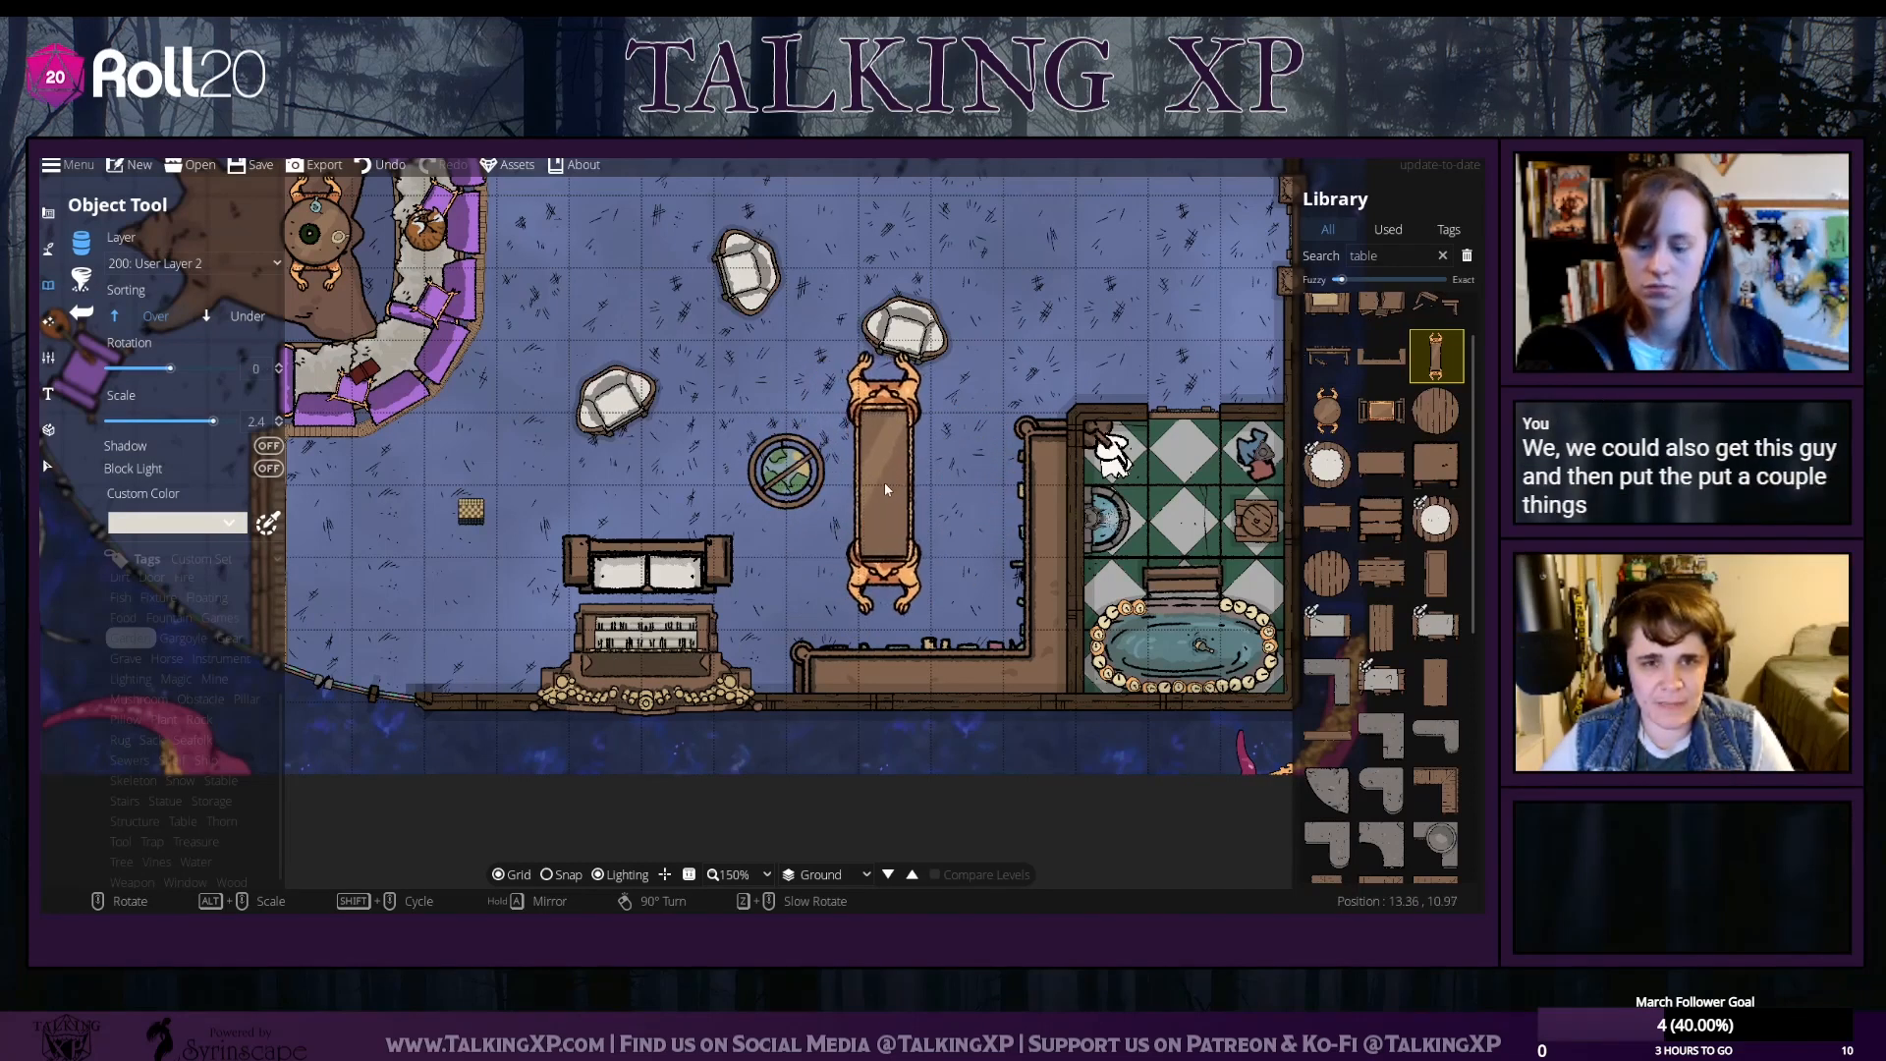
scroll(886, 481, "down", 6, "alt")
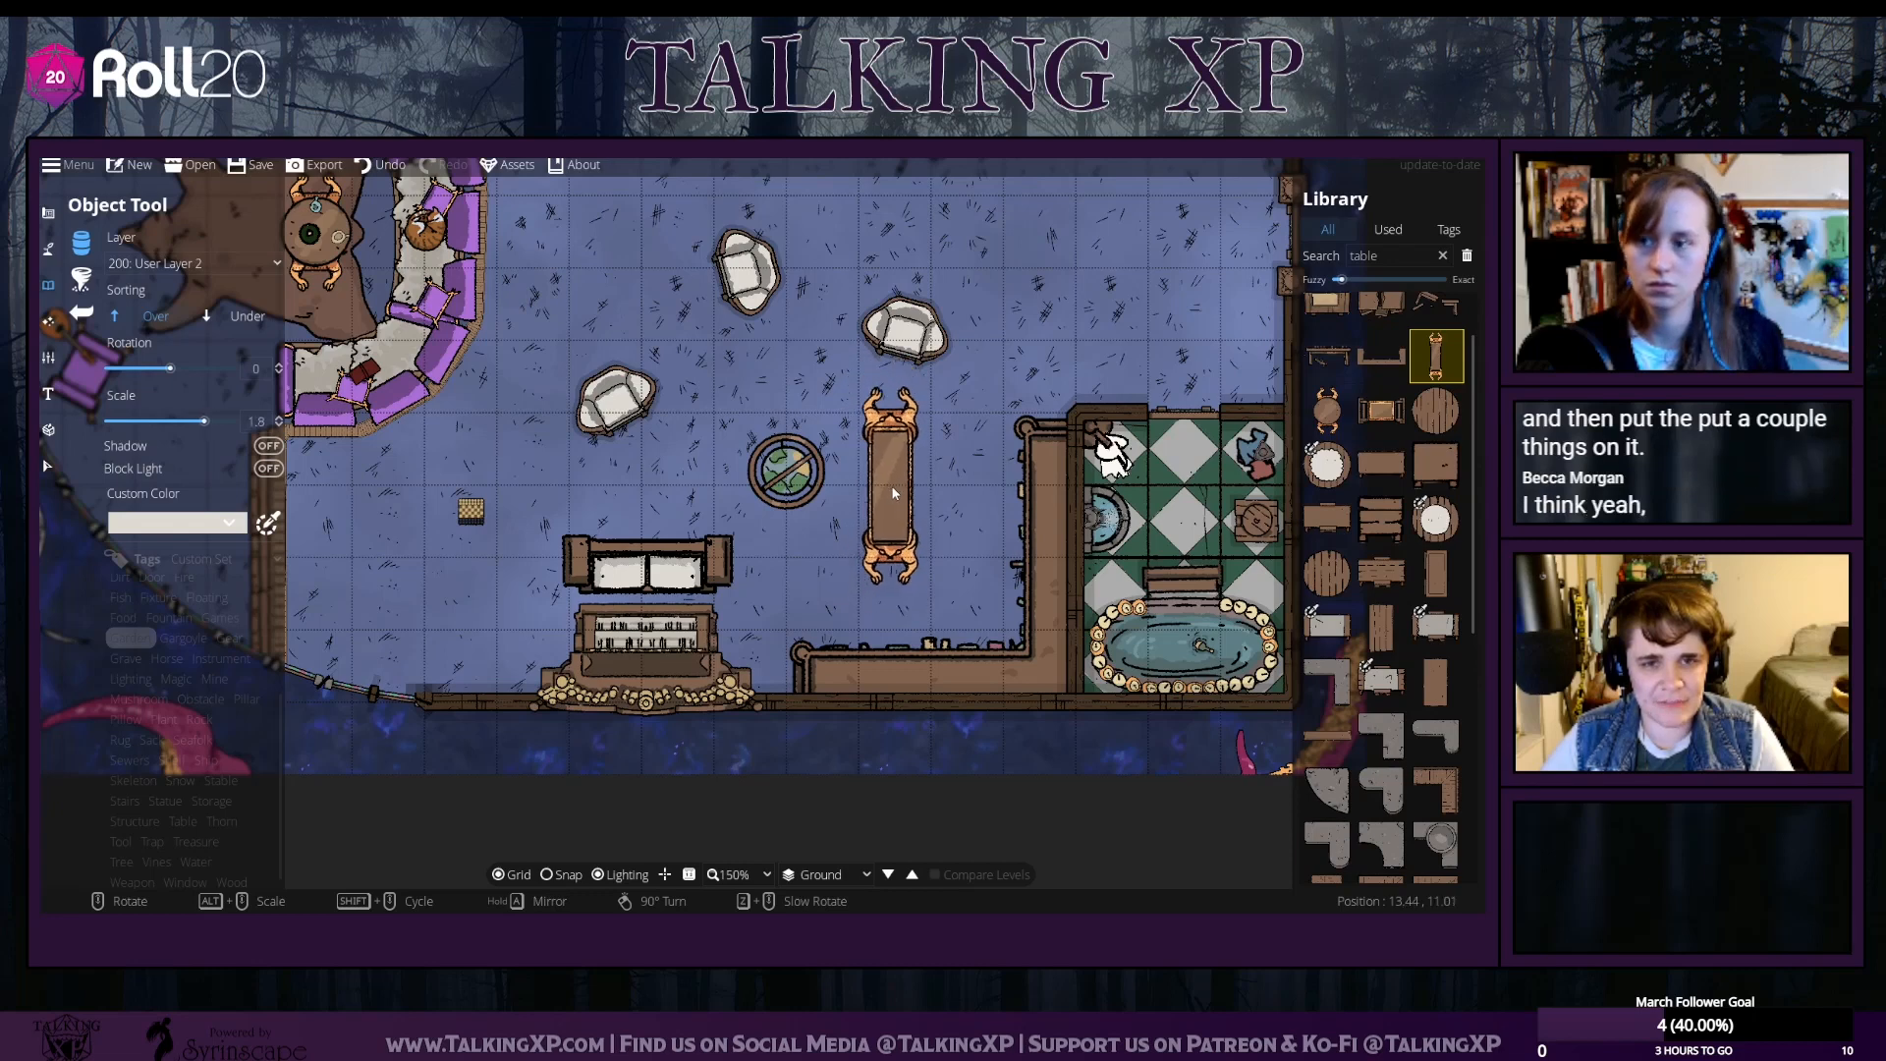
scroll(894, 494, "down", 1, "alt")
scroll(894, 493, "up", 1)
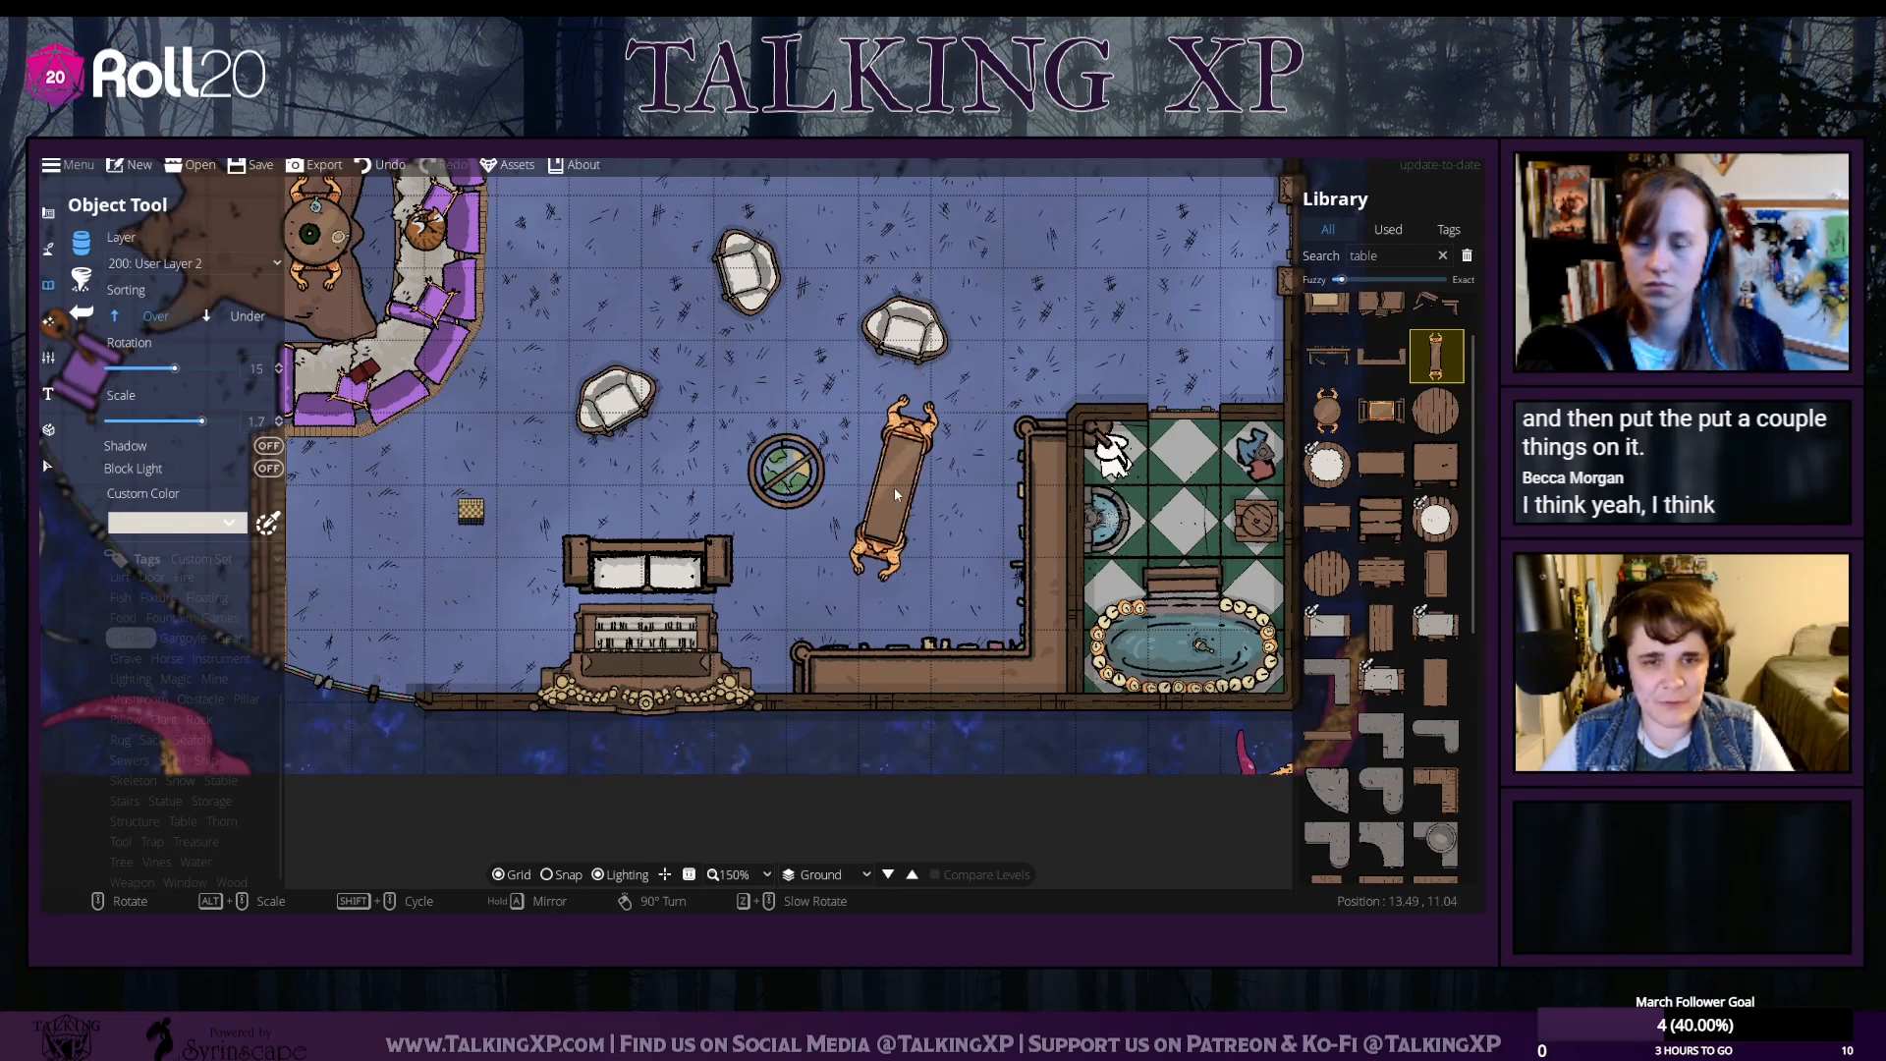
scroll(894, 489, "up", 2, "alt")
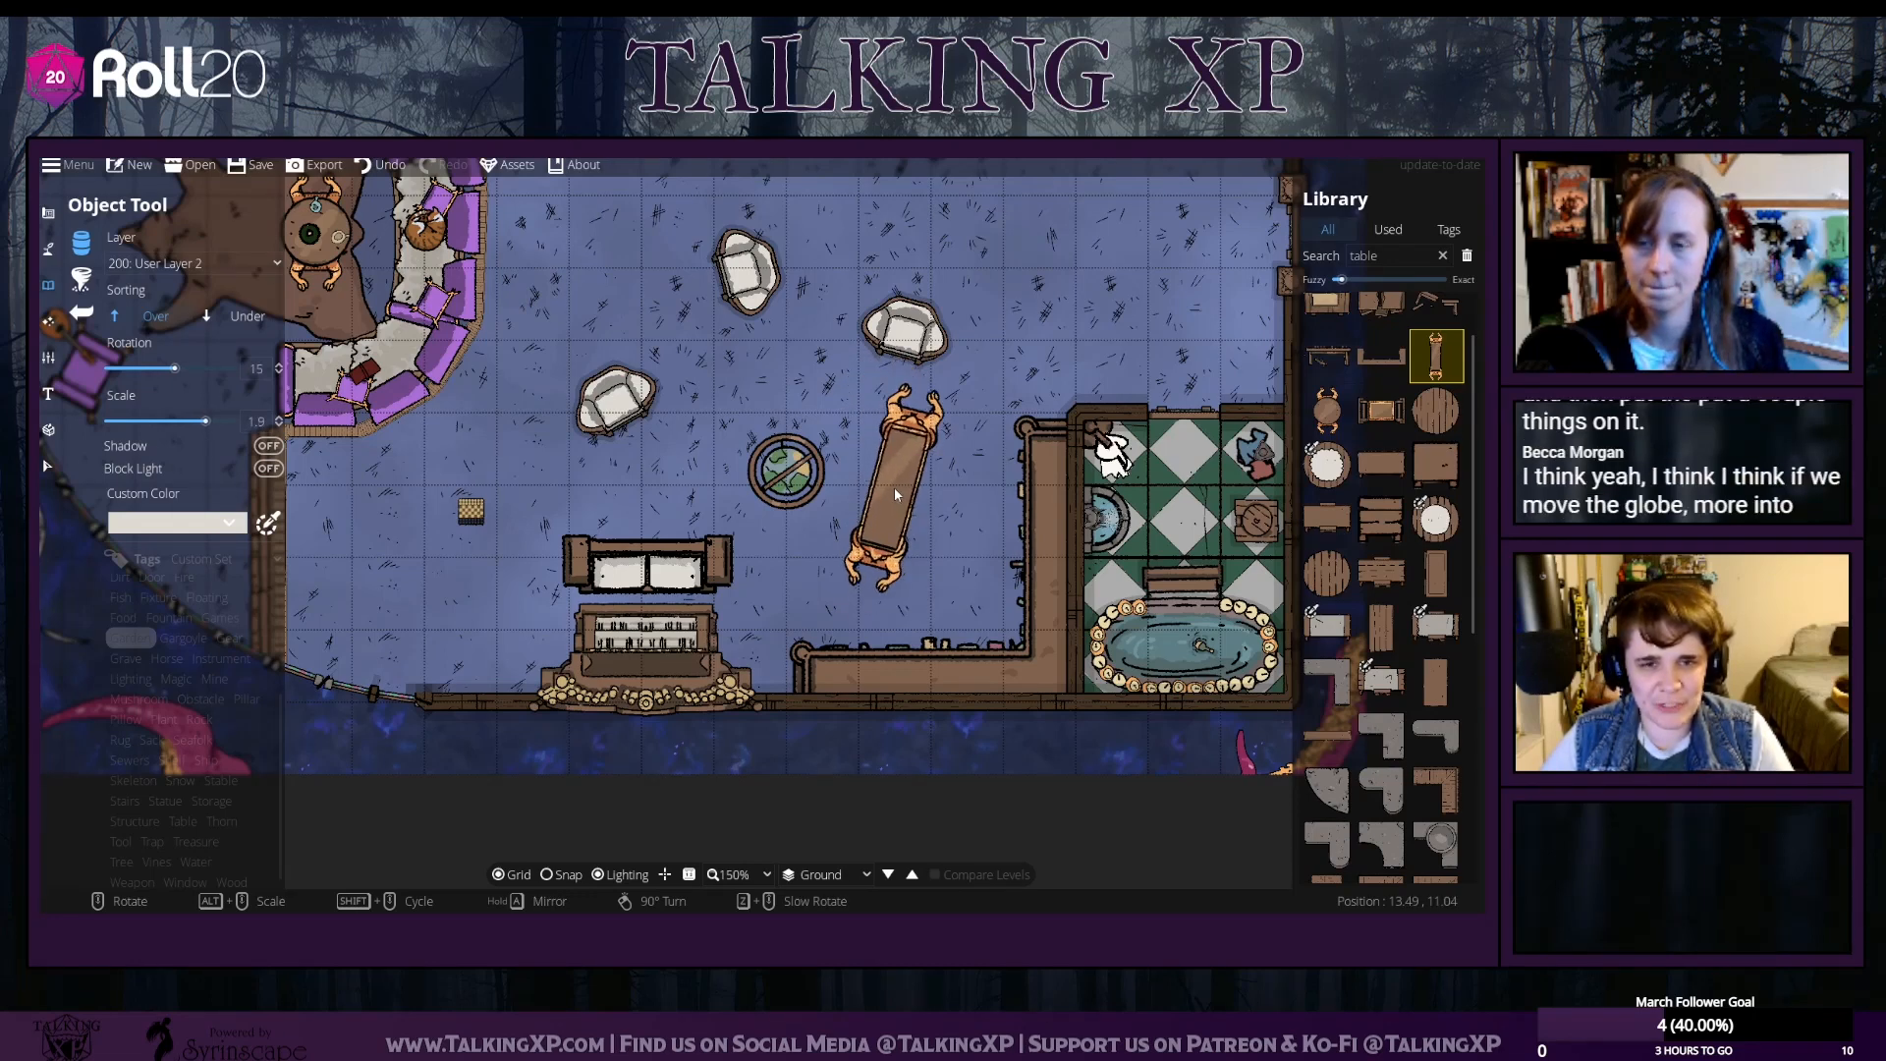
scroll(883, 483, "up", 5)
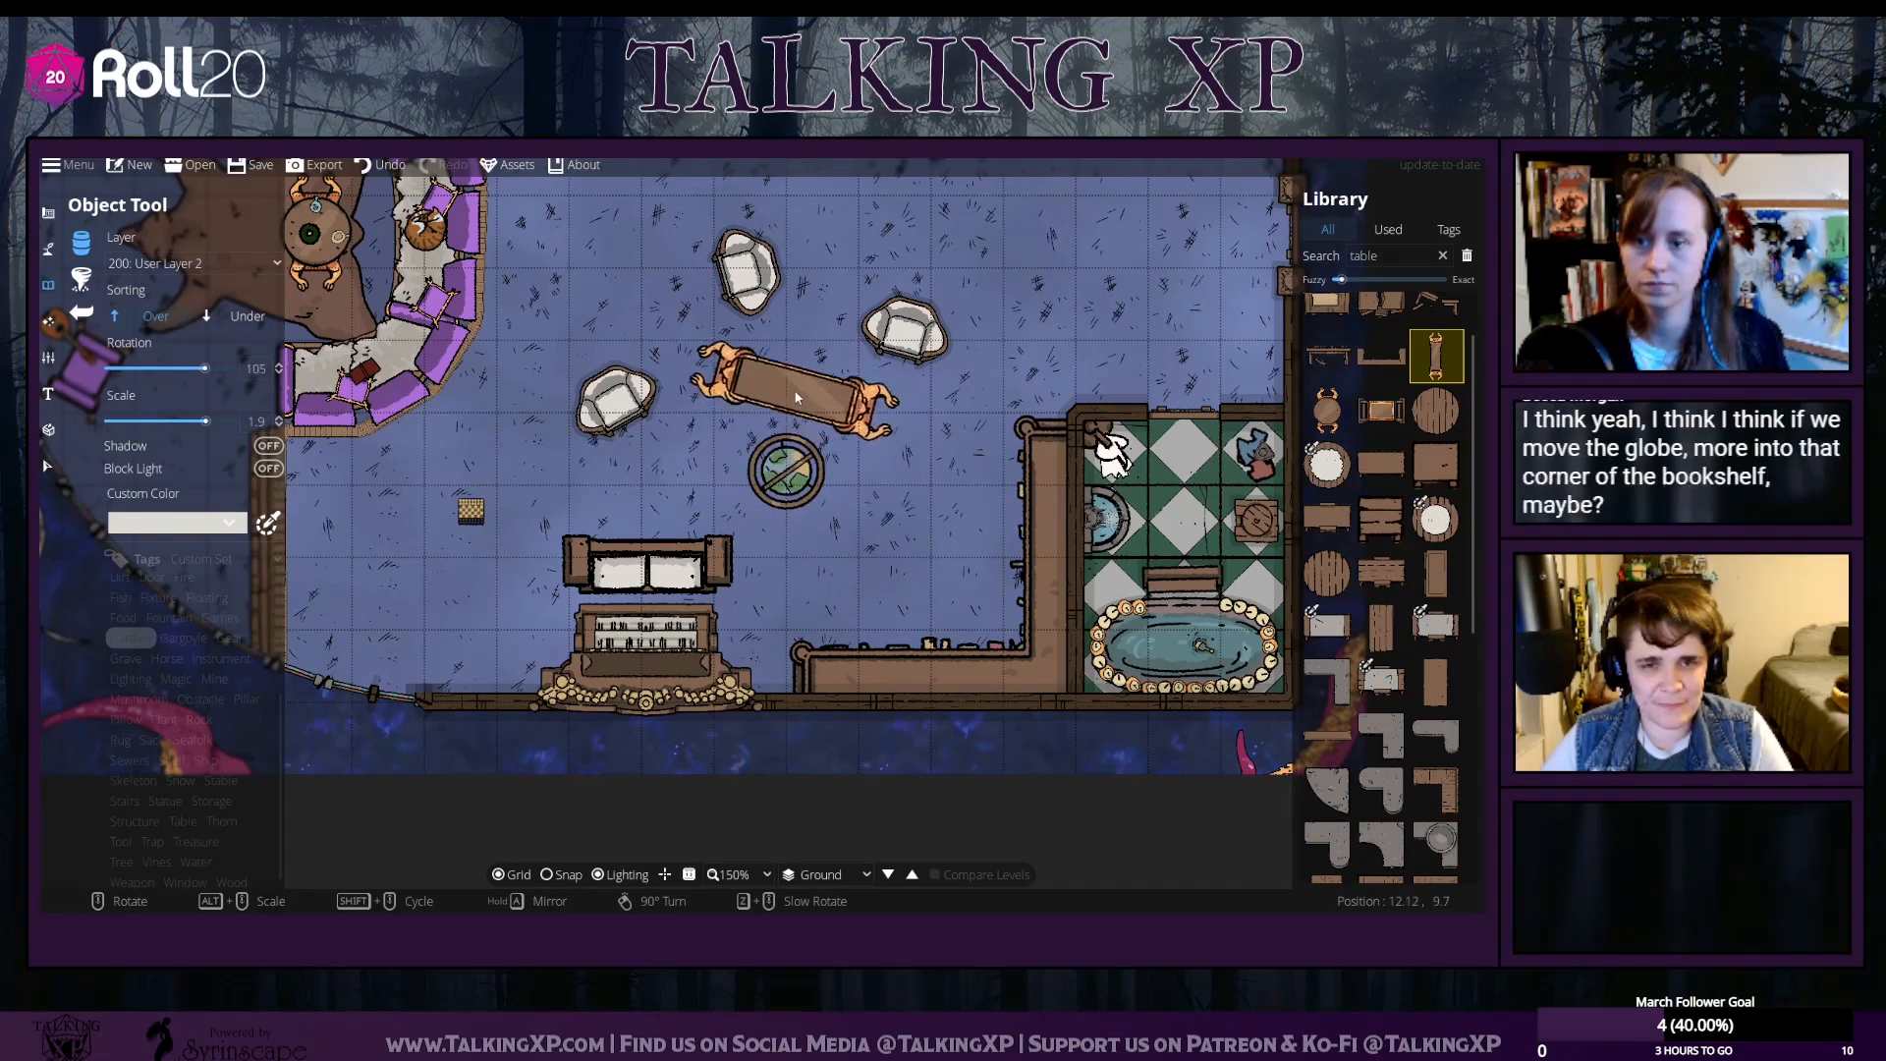
Move the globe southeast, closer to the inner corner of the L-shaped bookshelf
left_click(47, 465)
left_click_drag(776, 476, 914, 556)
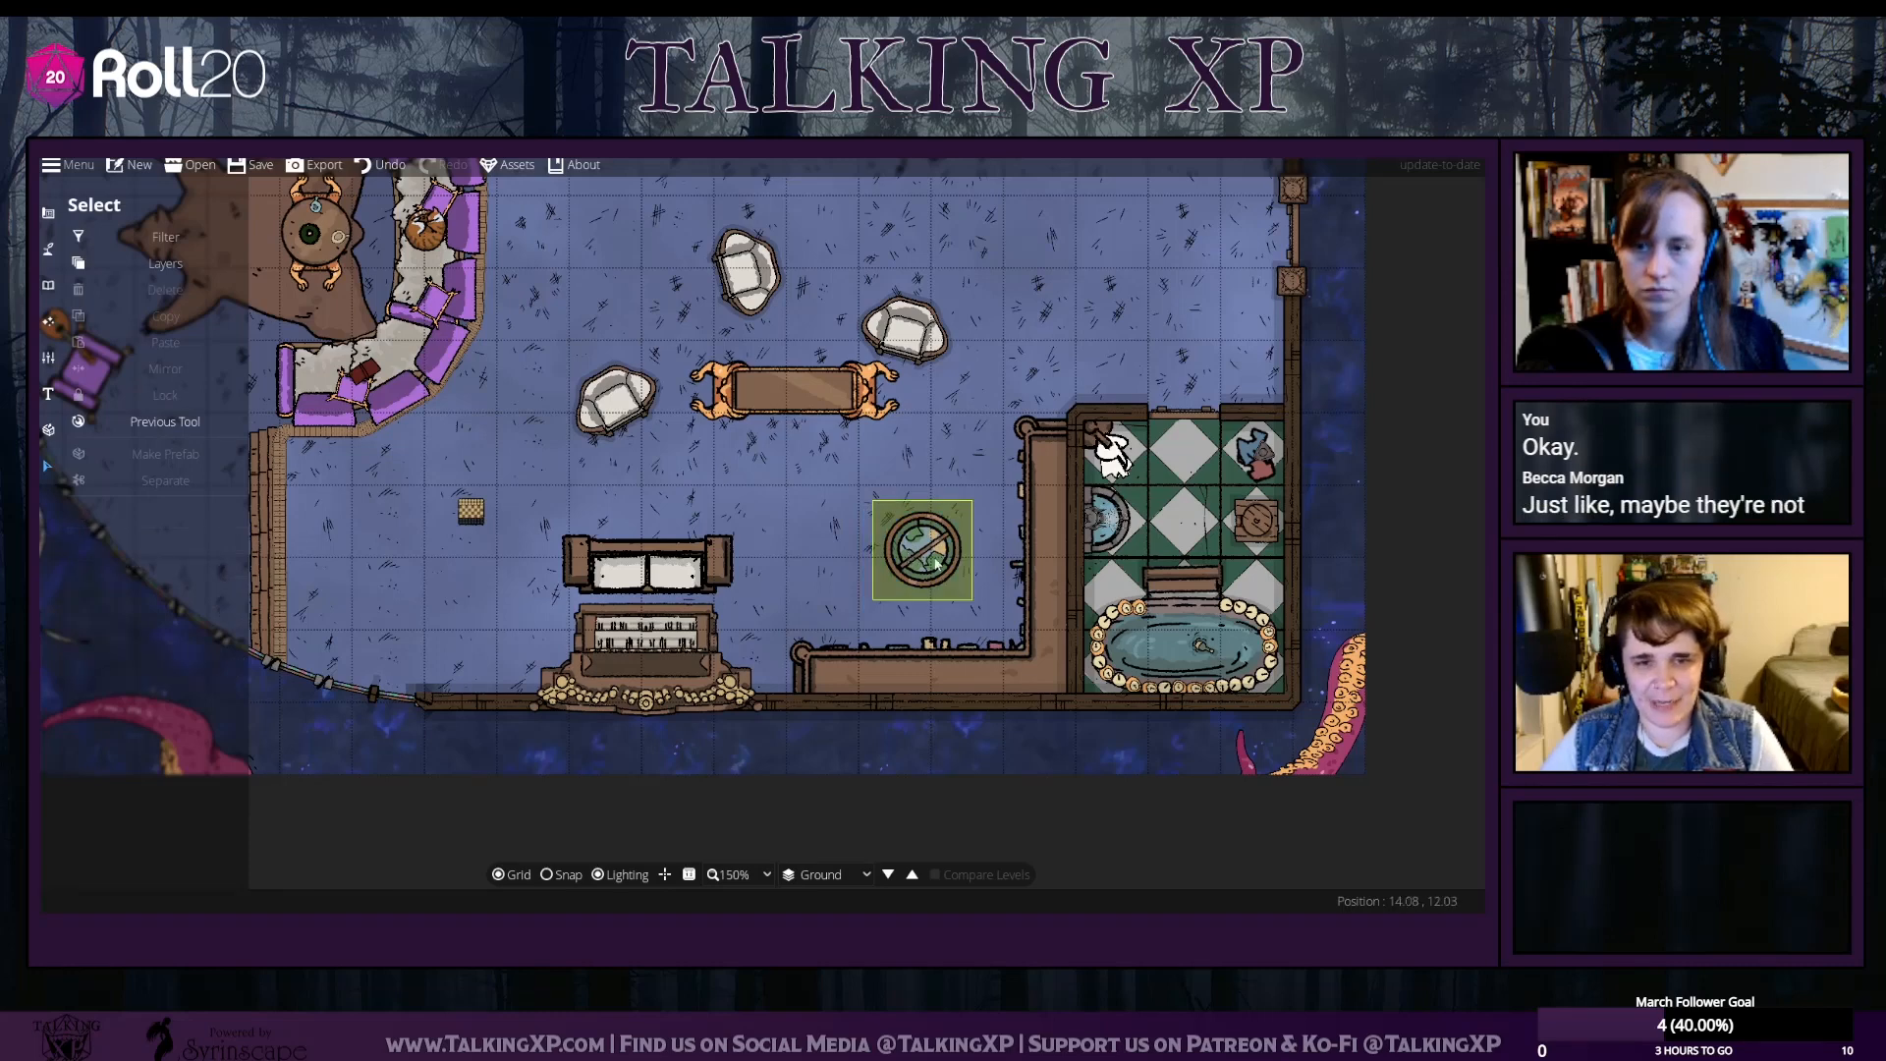
left_click(884, 461)
left_click_drag(947, 485, 1070, 591)
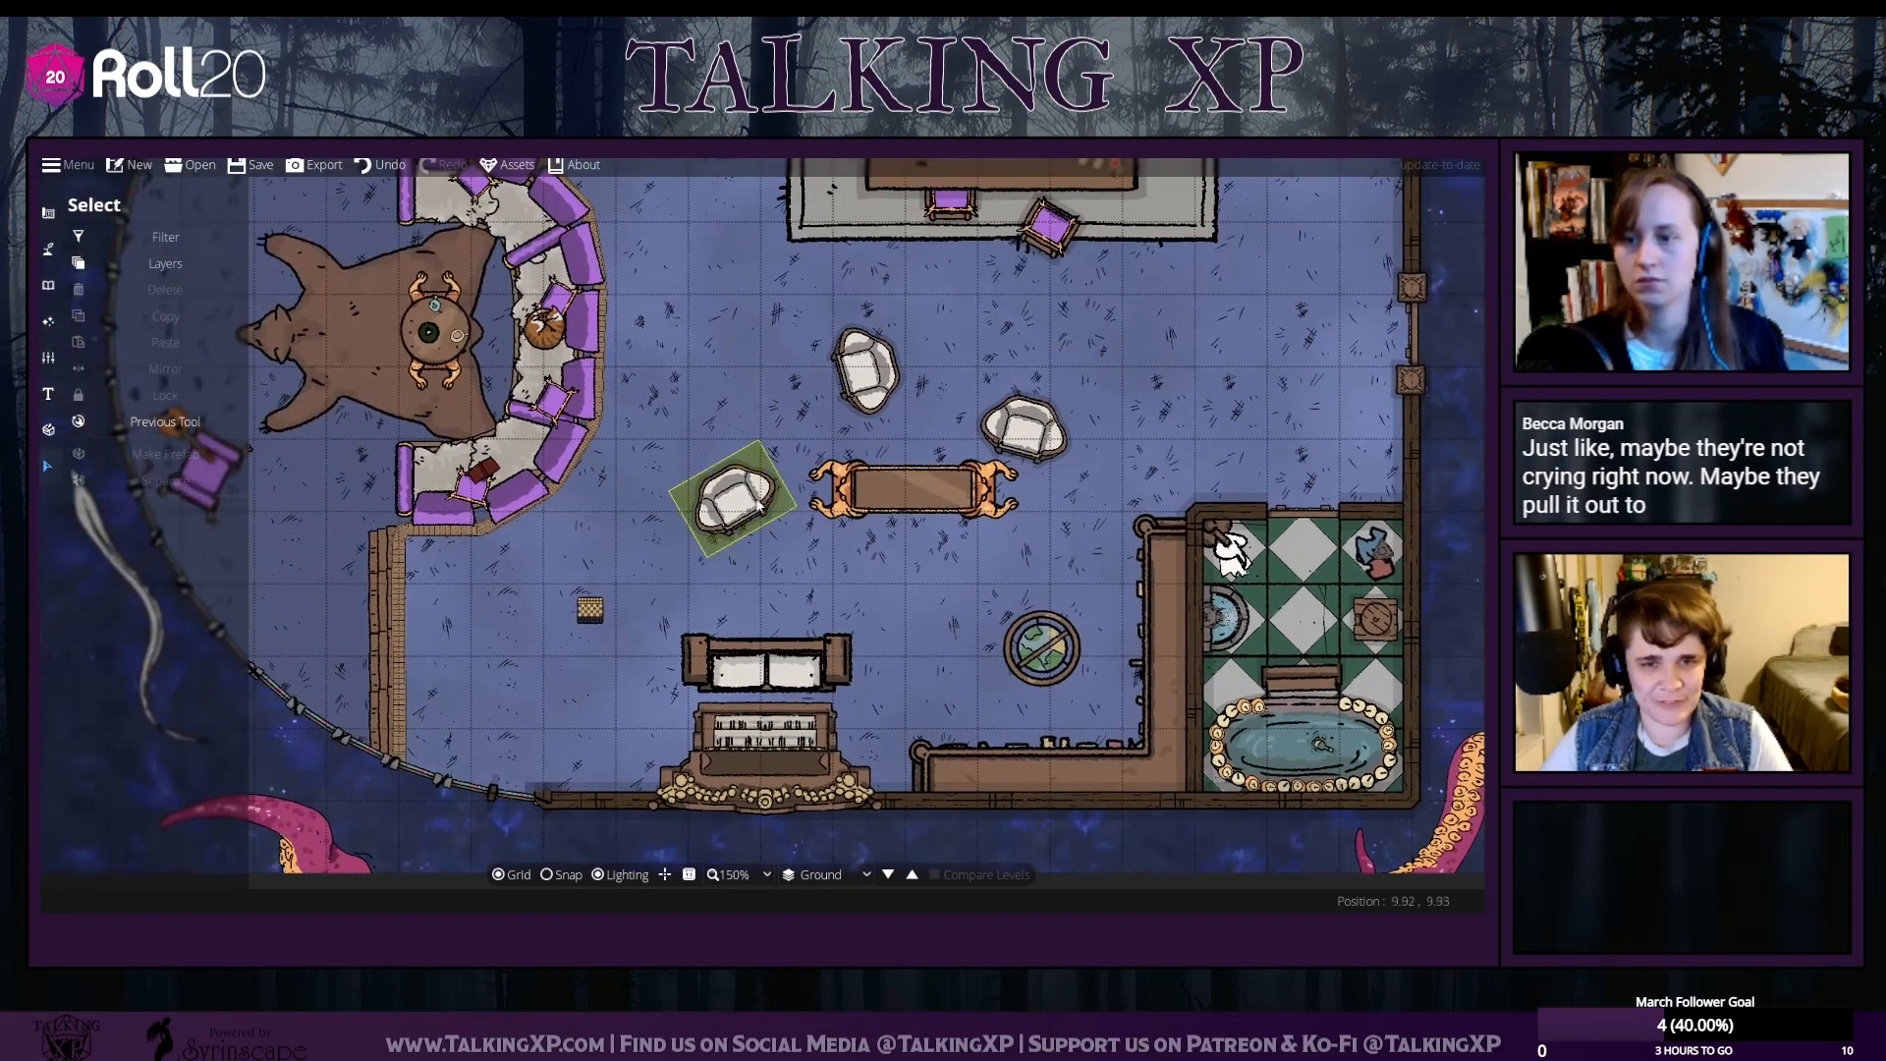
Enlarge the carved table slightly and reposition it on the floor between the organ bench and the armchairs
left_click_drag(916, 473, 928, 530)
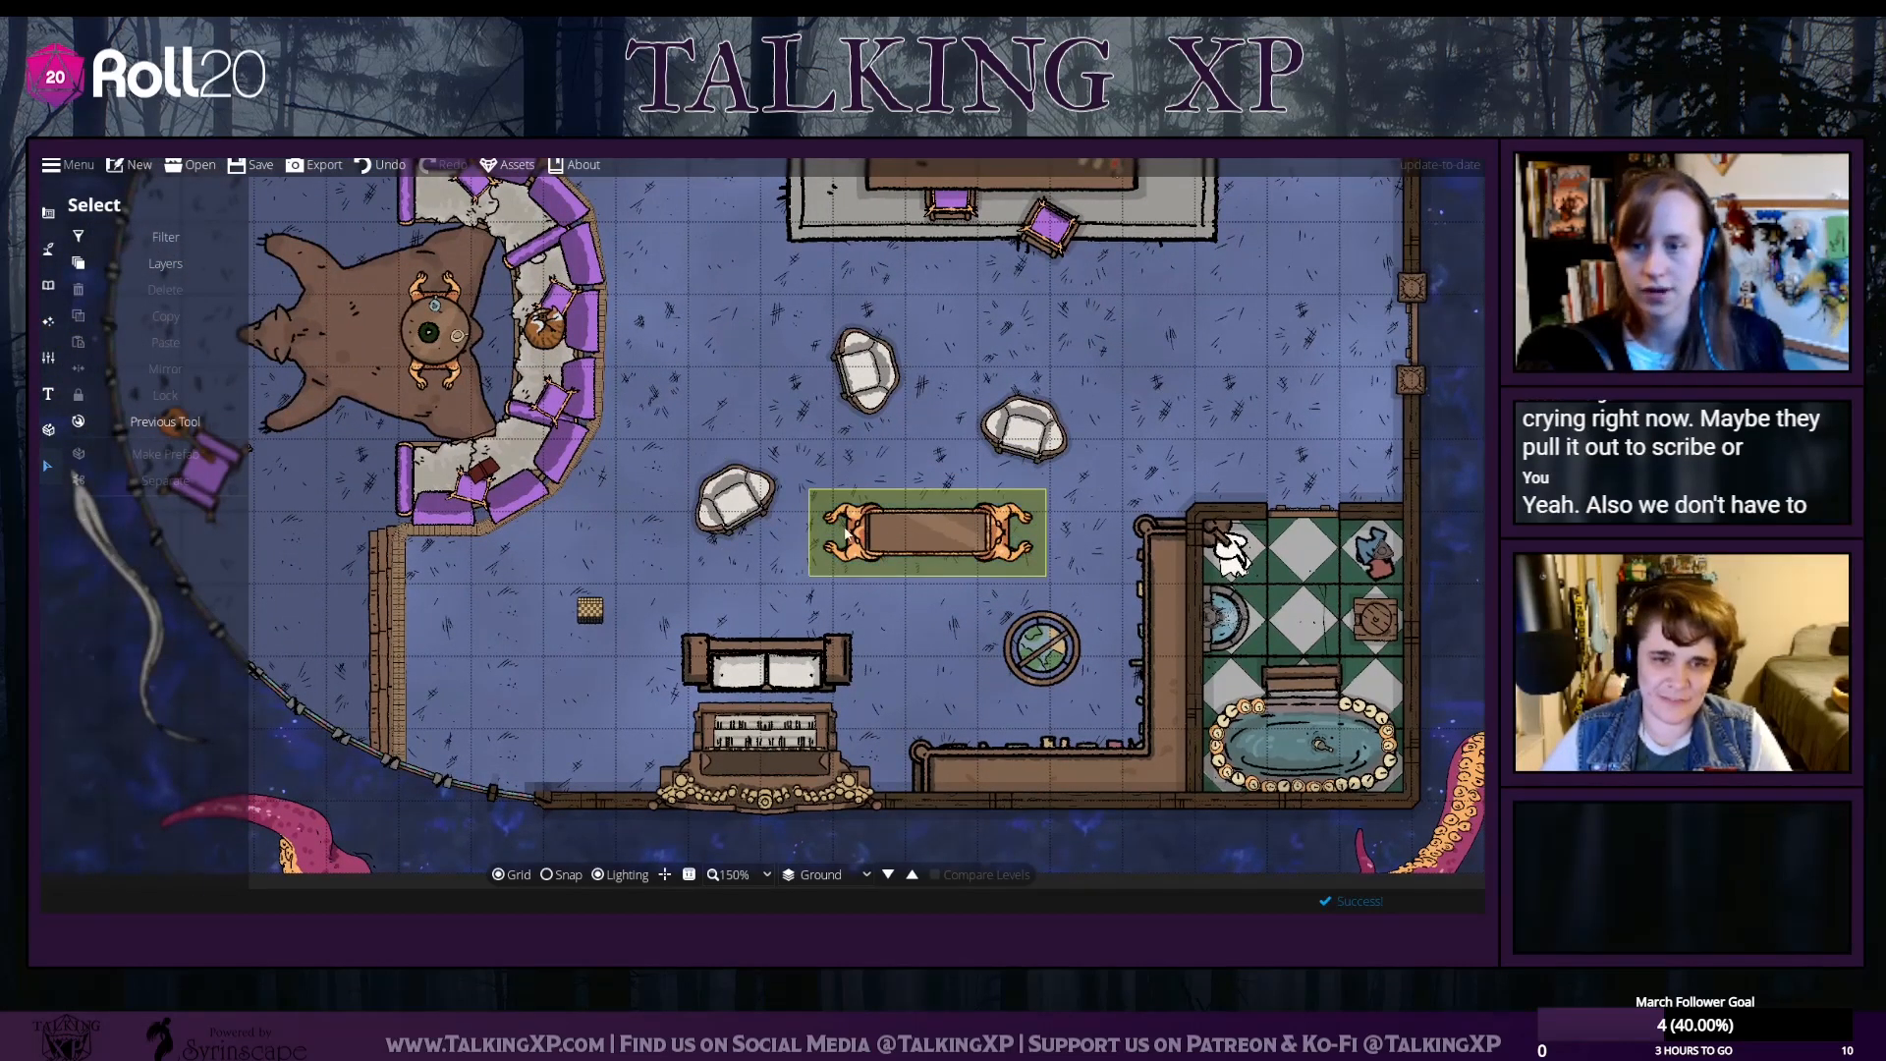
left_click_drag(811, 491, 783, 495)
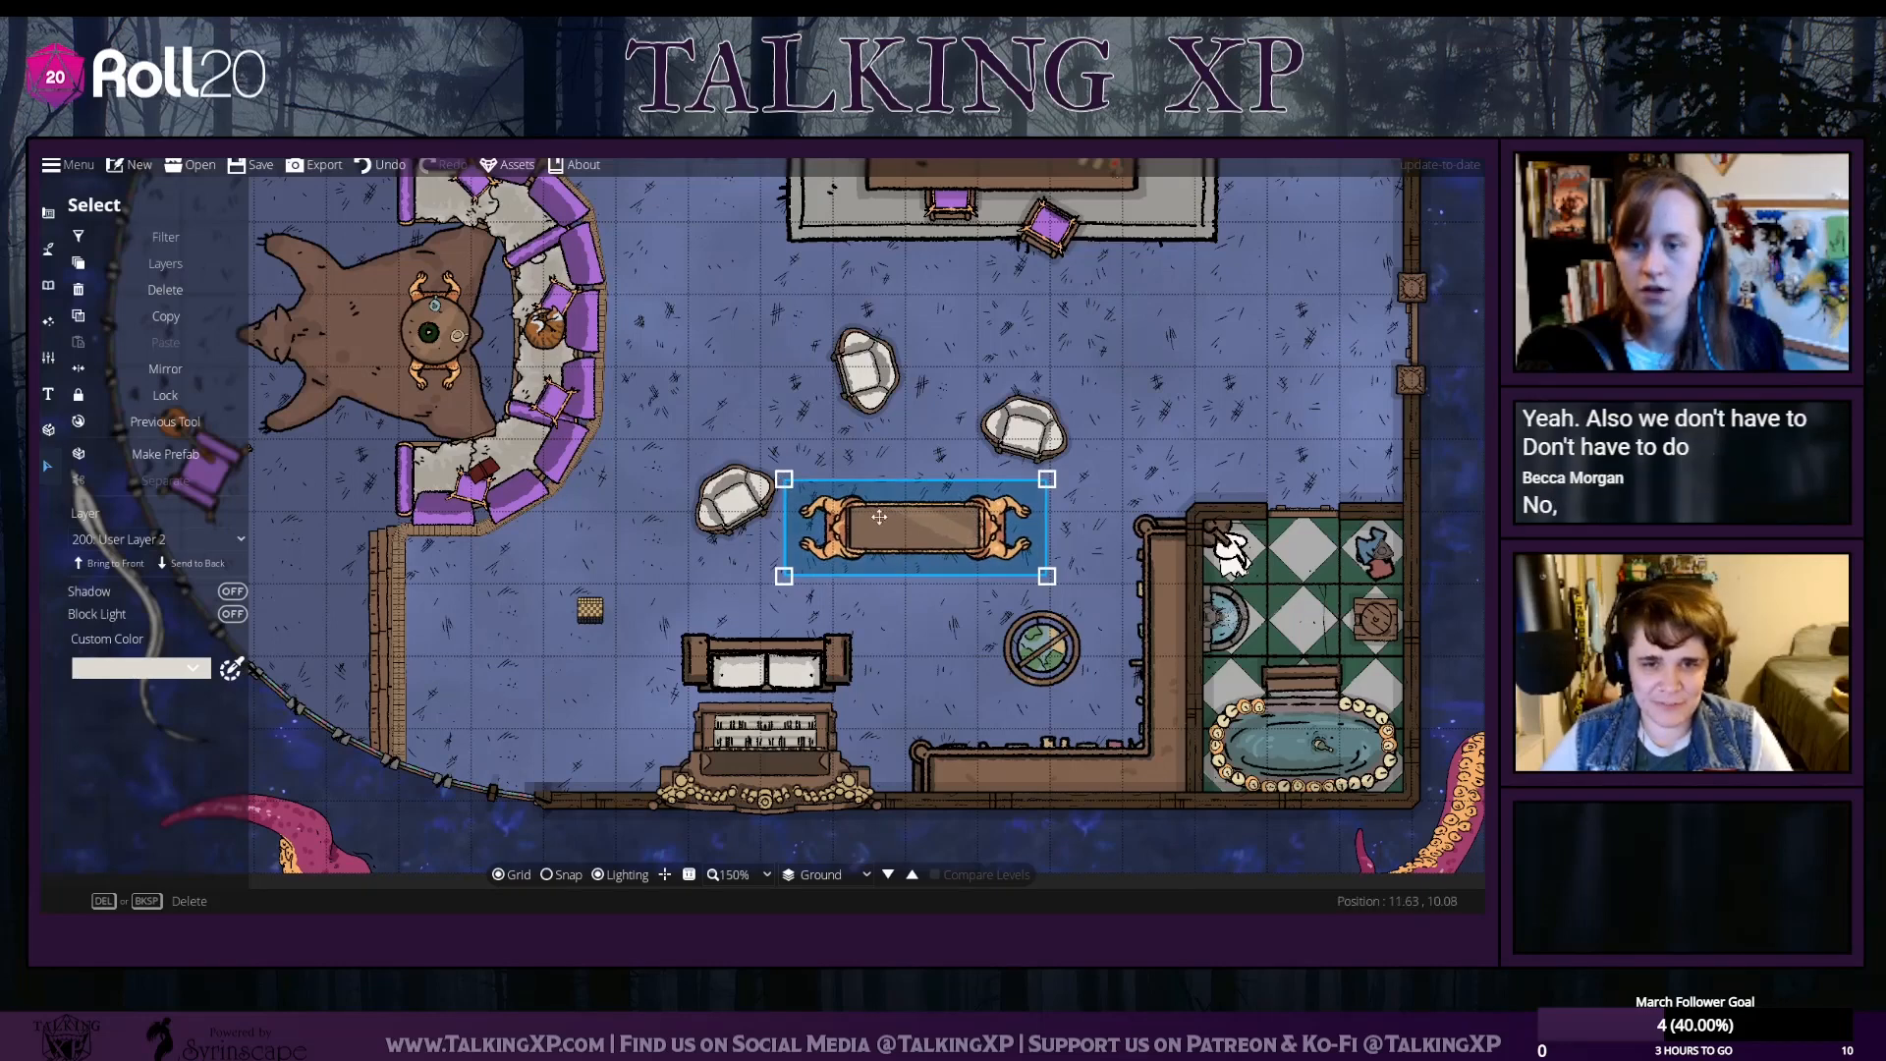
left_click_drag(887, 543, 872, 539)
key("ctrl+z")
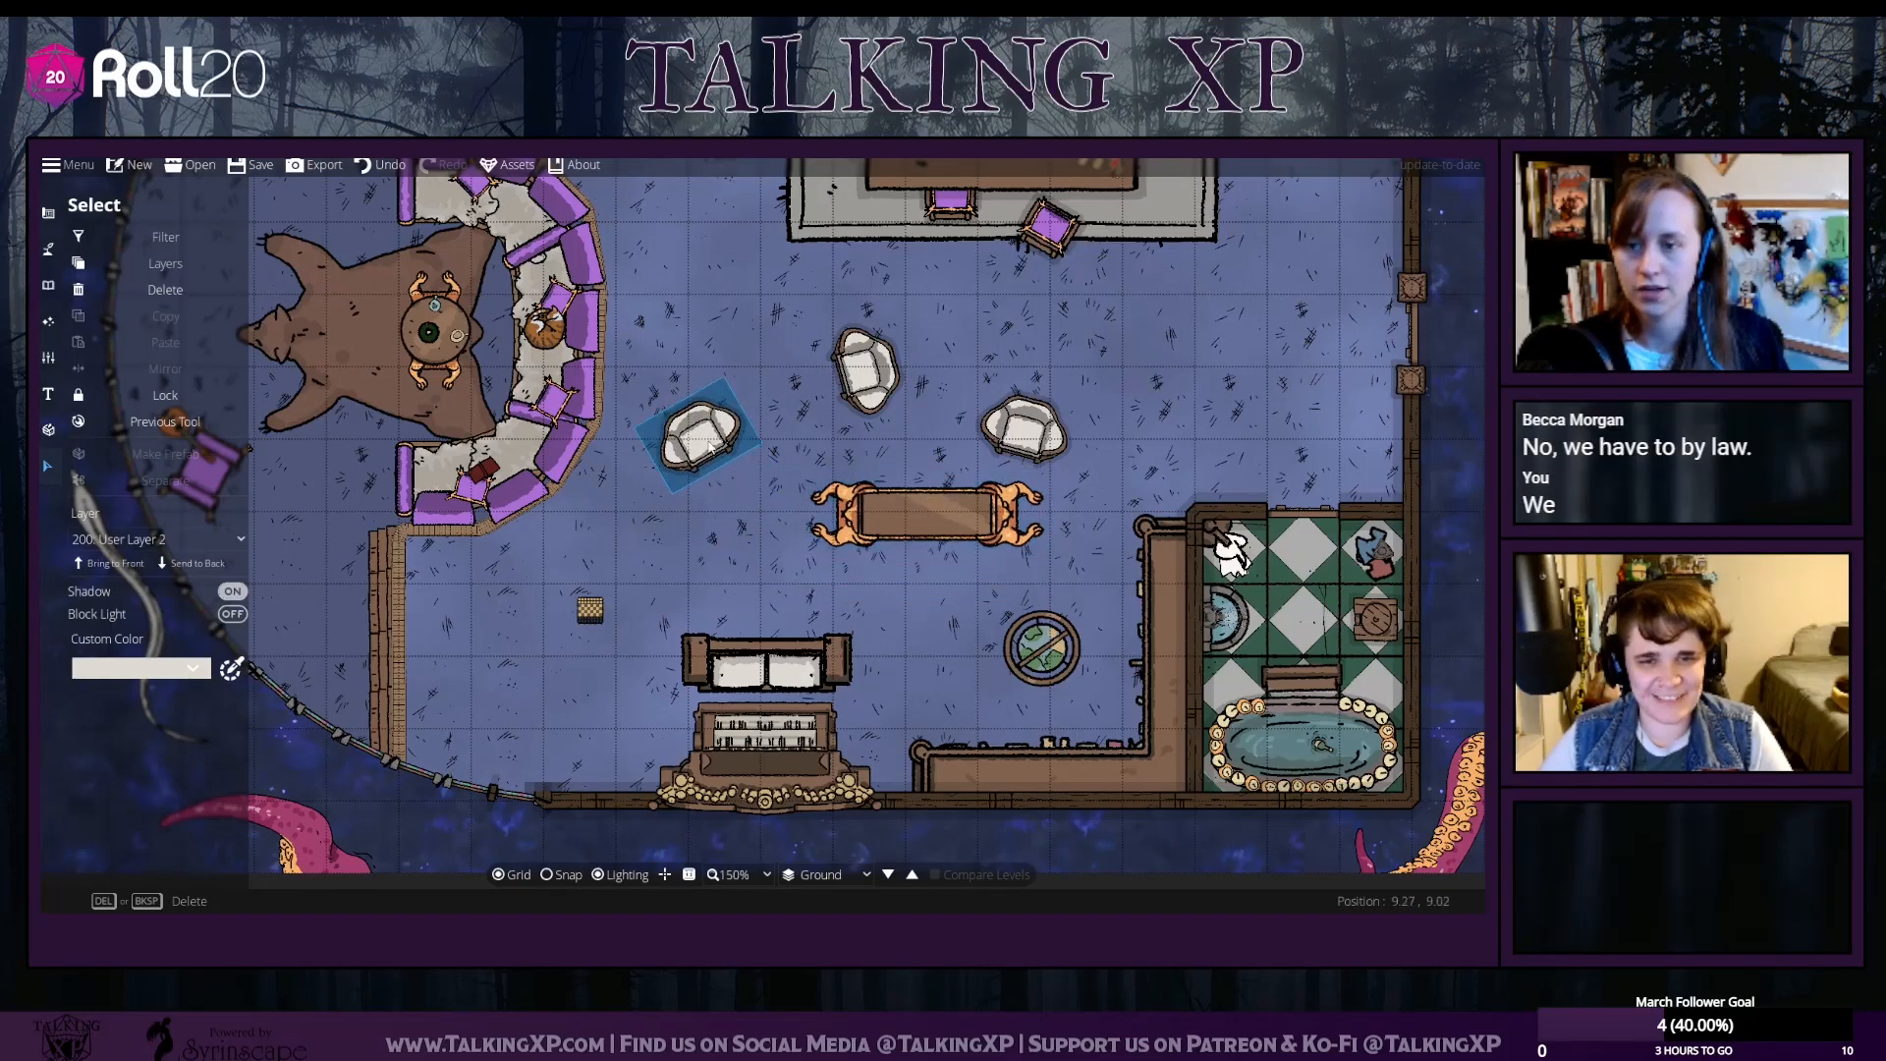
left_click_drag(904, 515, 848, 541)
Move two armchairs to the table's north and south sides, rotating the southern one to face the table
left_click_drag(992, 421, 894, 469)
left_click_drag(694, 450, 906, 621)
left_click(906, 621)
scroll(908, 621, "down", 4)
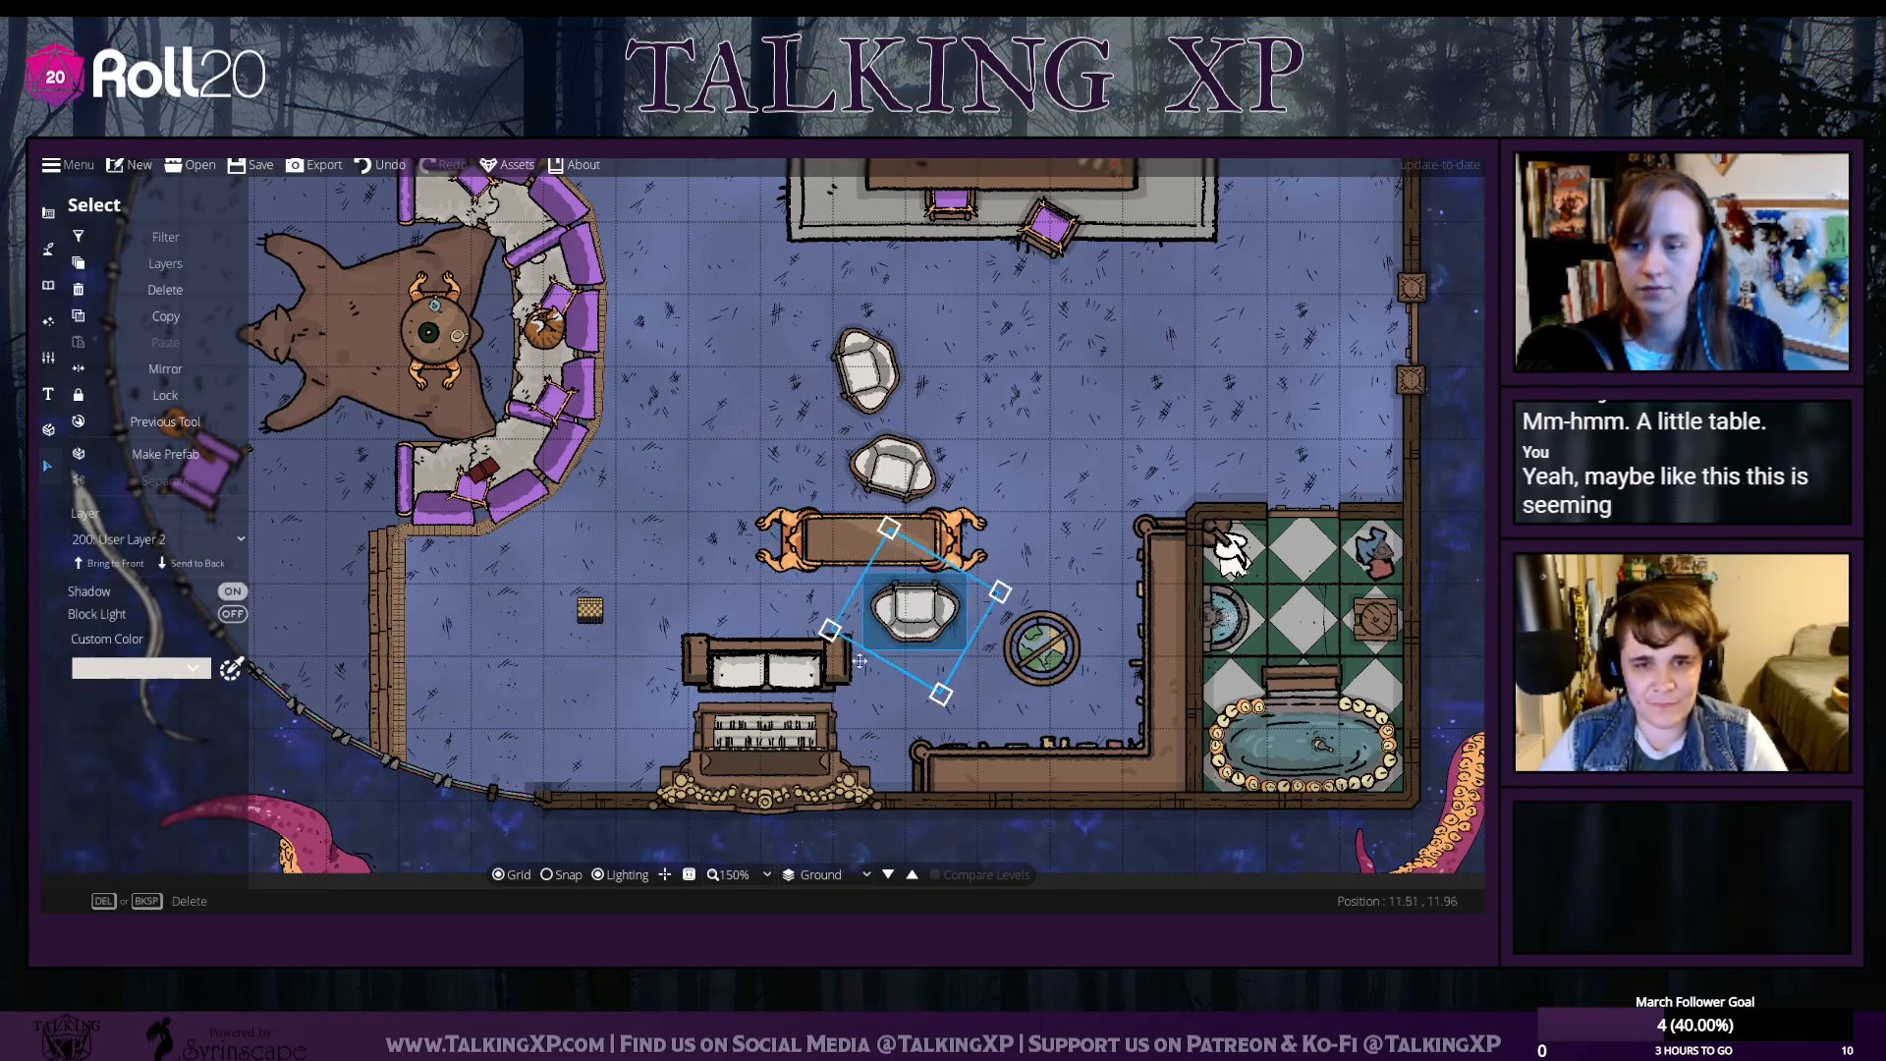
Shrink the organ bench slightly and tuck it in closer to the organ
left_click(787, 653)
left_click_drag(664, 616, 699, 633)
mouse_move(784, 679)
left_mouse_down()
mouse_move(766, 670)
mouse_move(766, 693)
left_mouse_up()
left_click(710, 615)
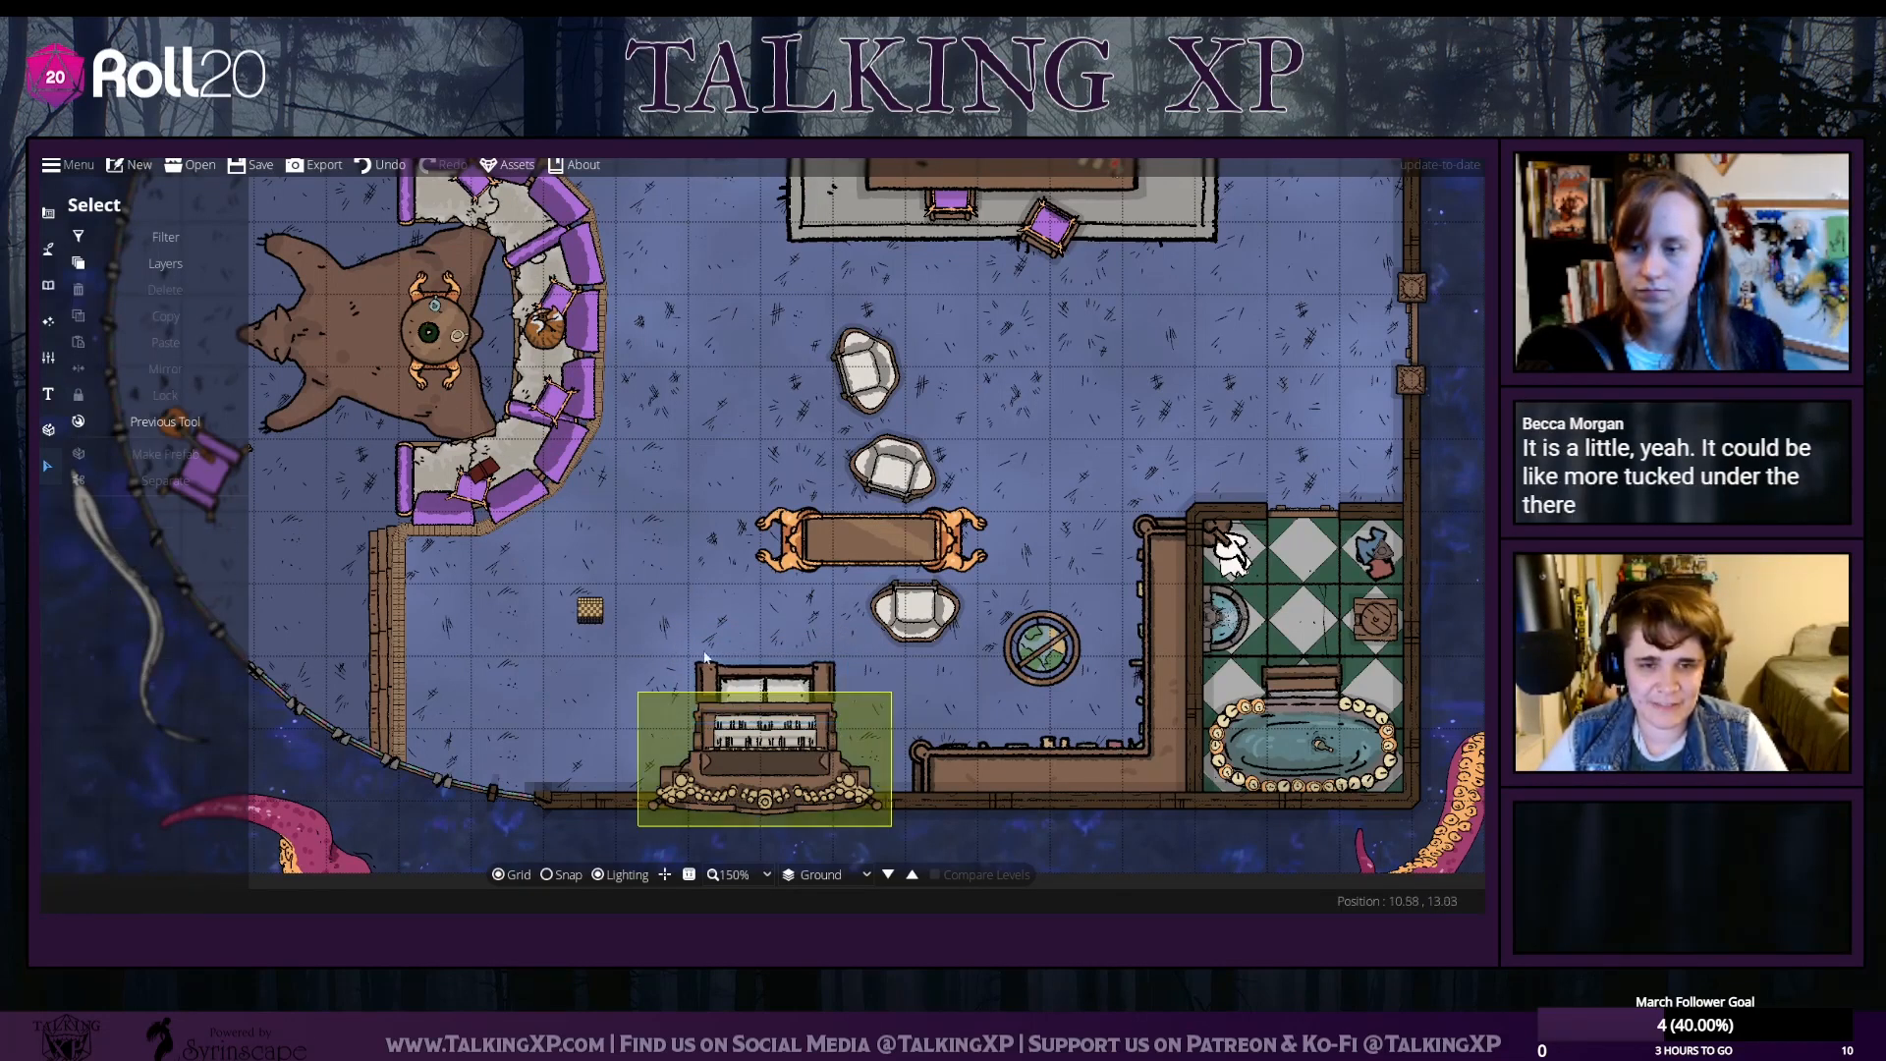
Shift the southern armchair slightly southwest and move the northernmost armchair to the table's east end
left_click_drag(929, 621, 915, 631)
left_click_drag(874, 371, 1073, 531)
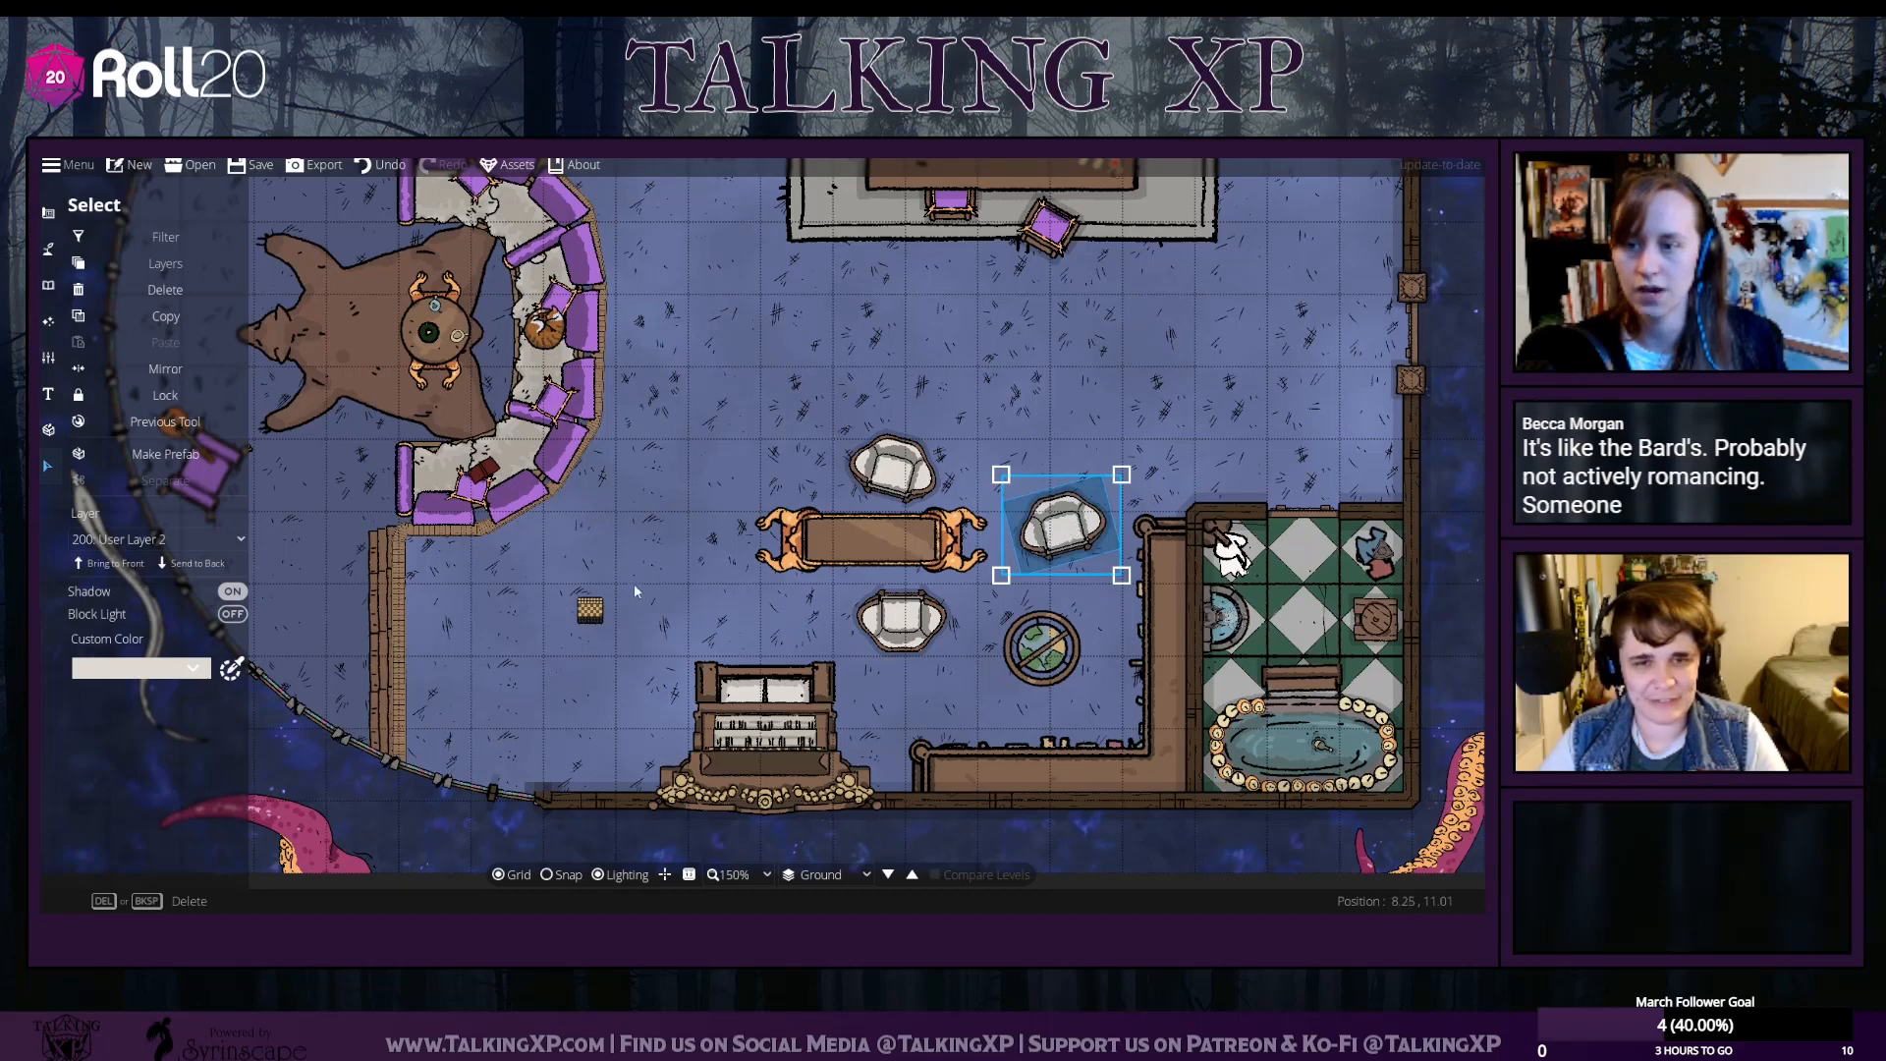
Assign the chessboard to layer 200: User Layer 2 and place it on the carved table between the armchairs
left_click_drag(590, 609, 830, 591)
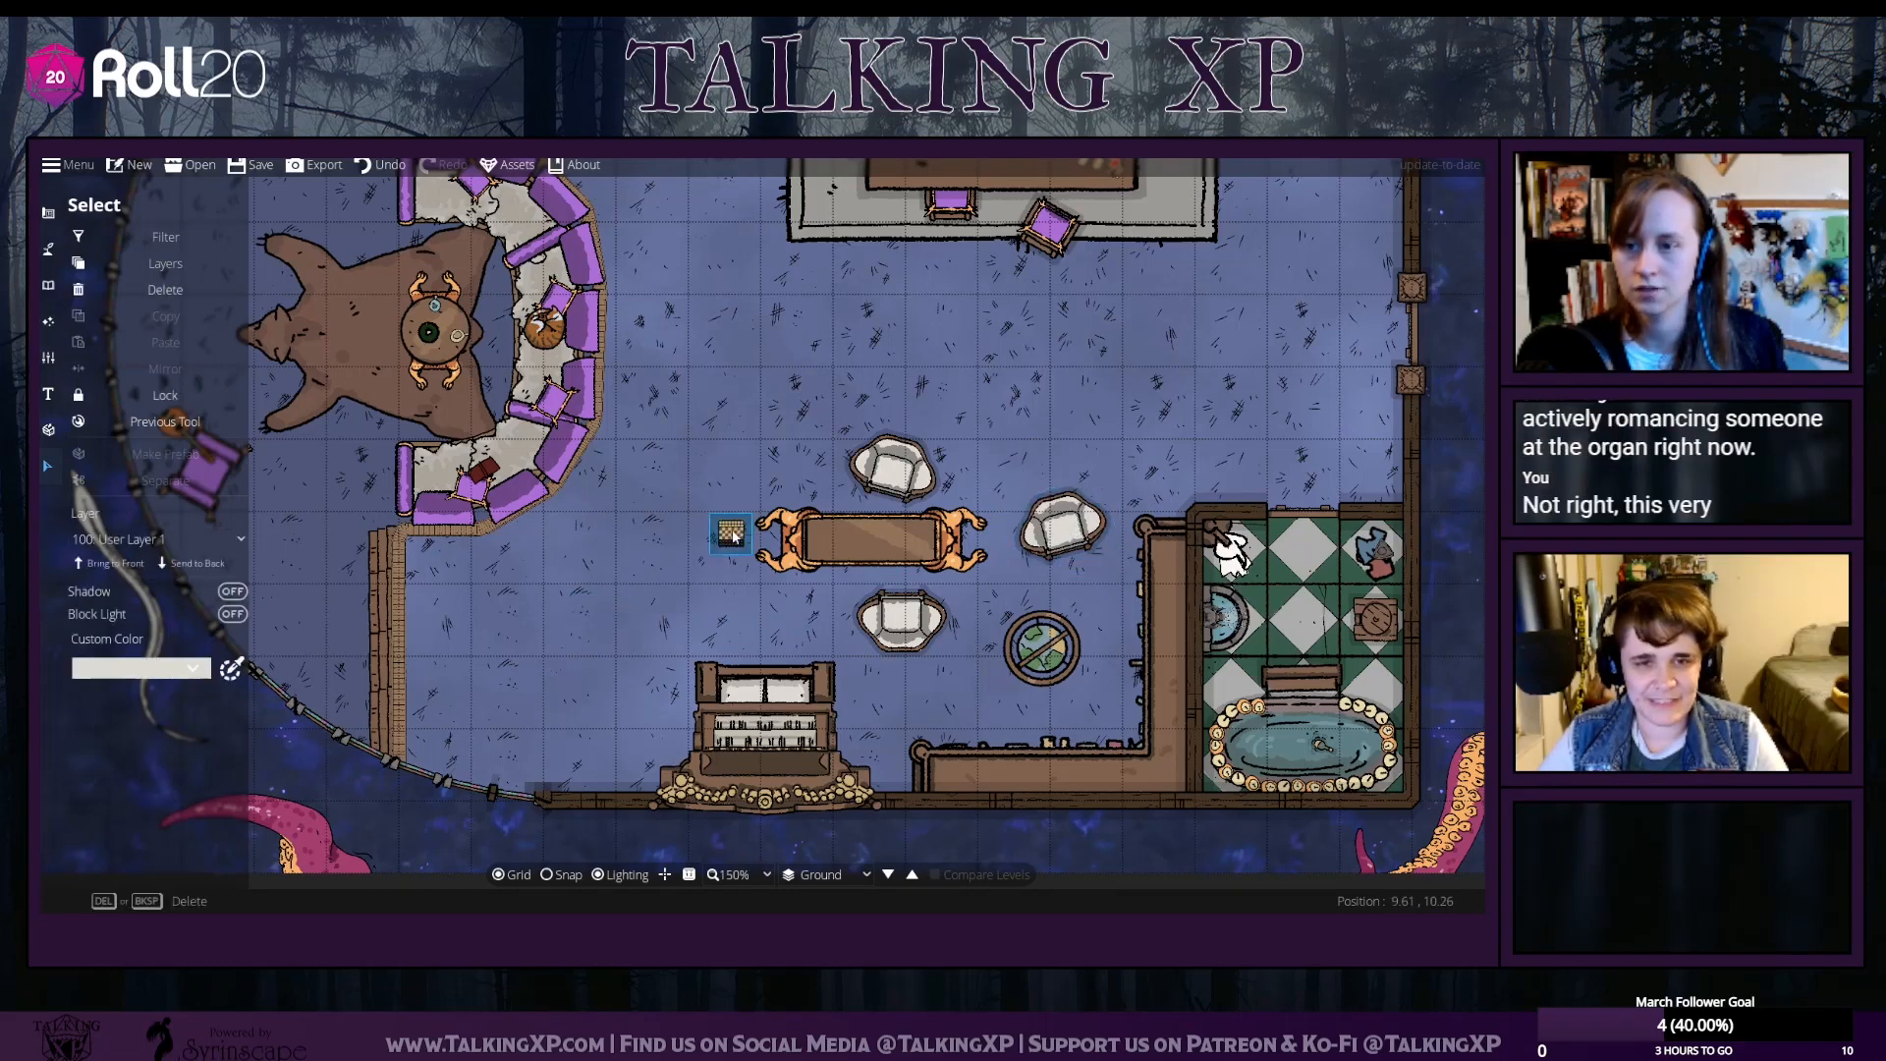
left_click(215, 537)
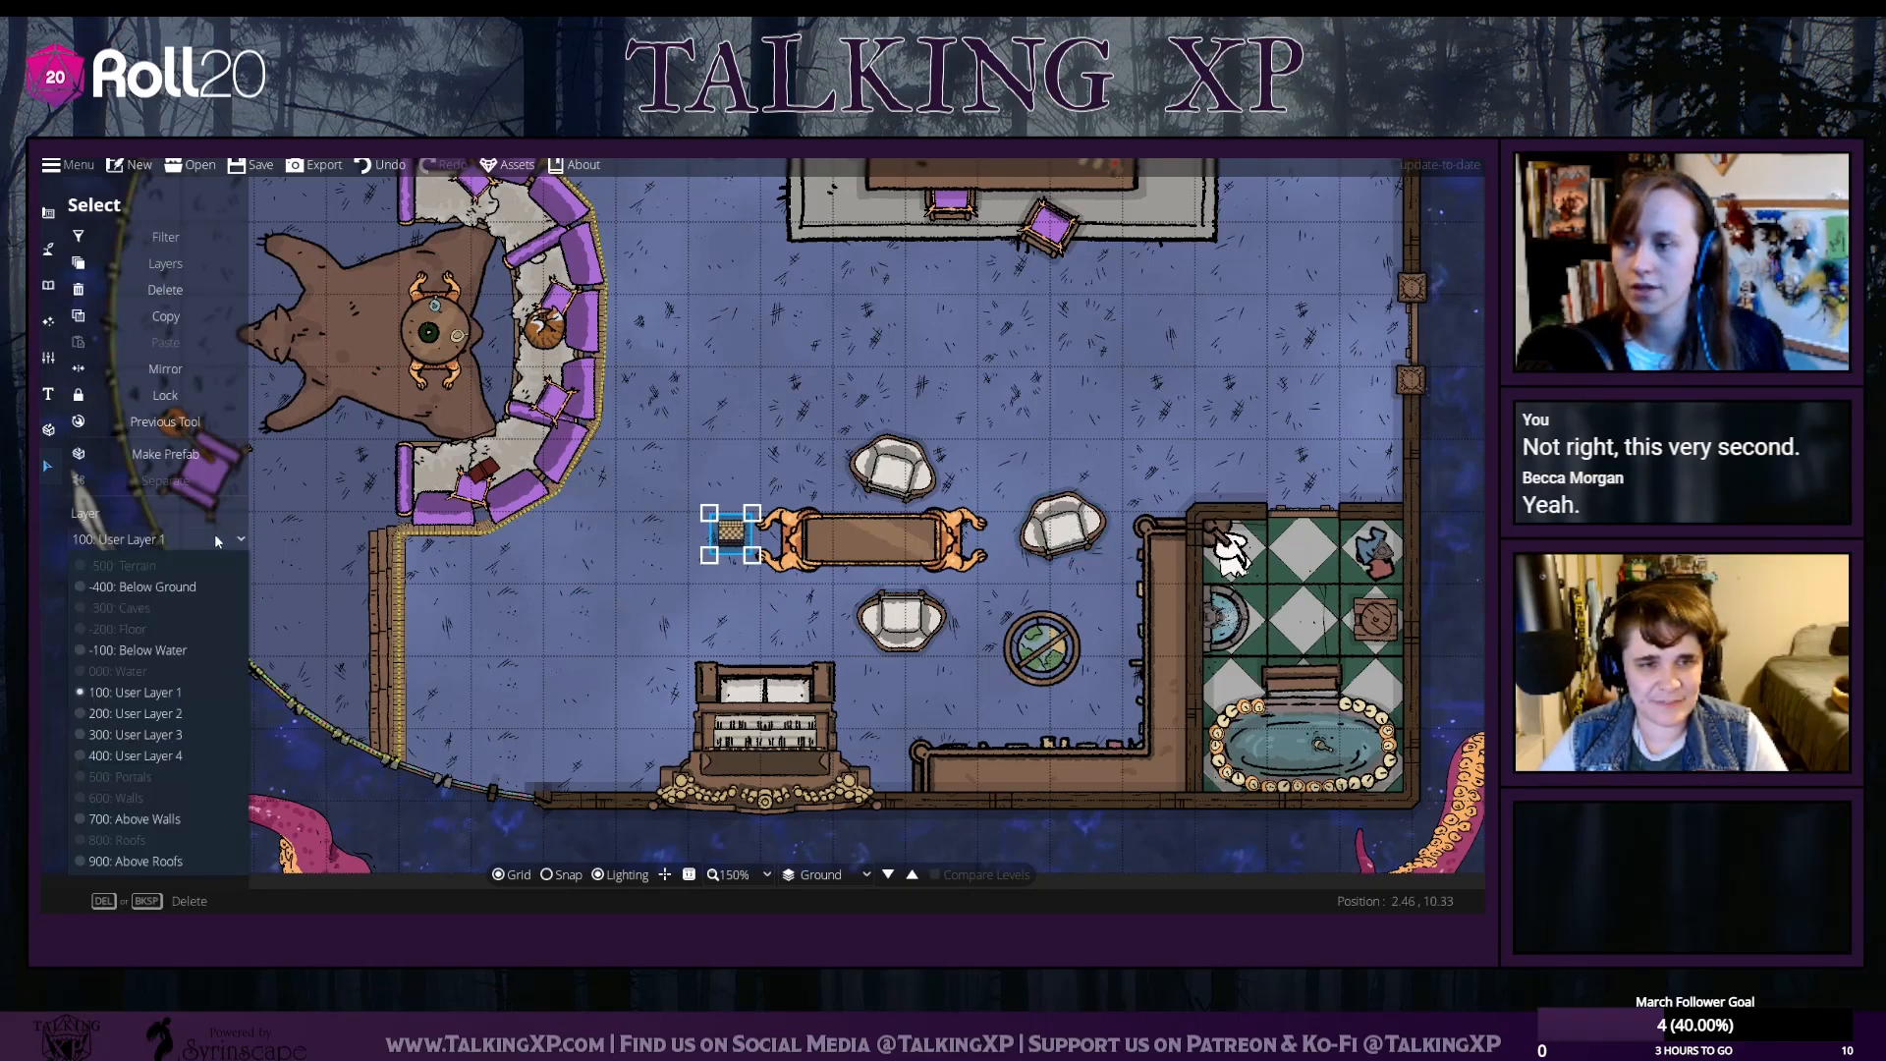
left_click(157, 716)
left_click(799, 433)
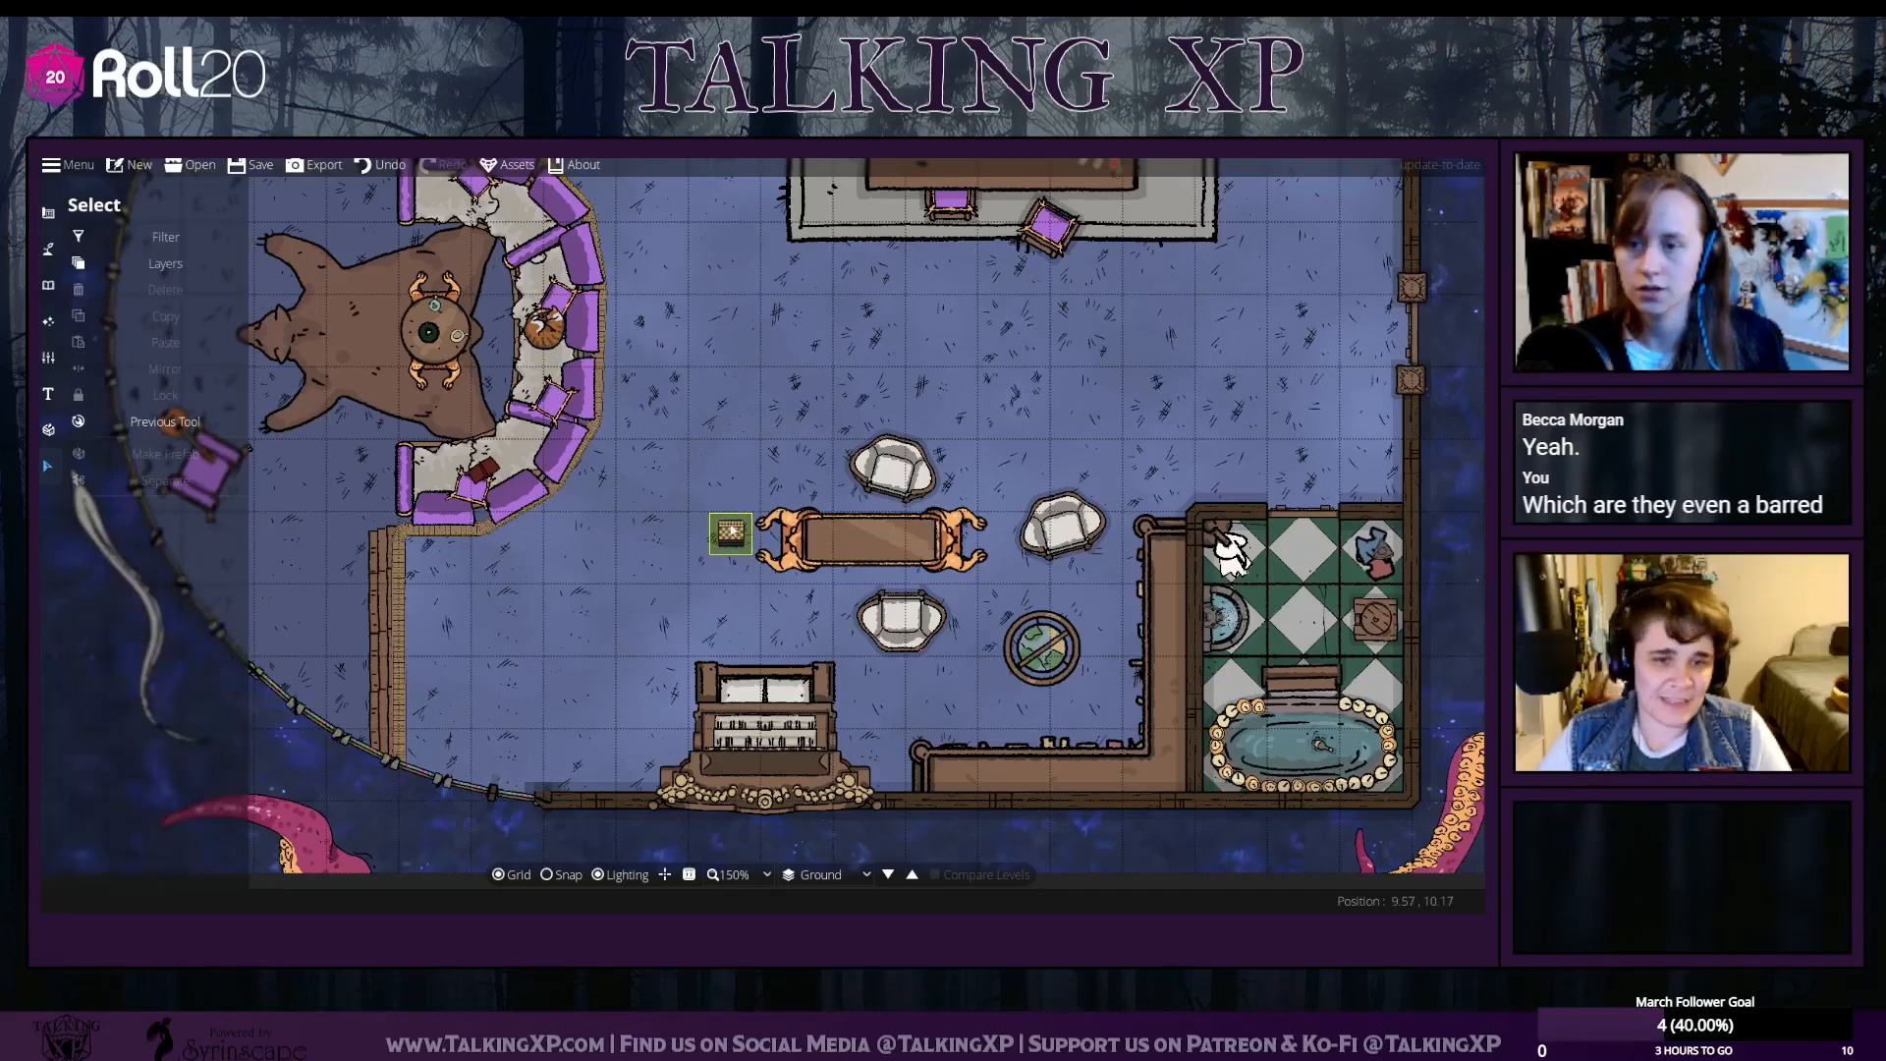
left_click_drag(732, 531, 880, 536)
left_click(881, 539)
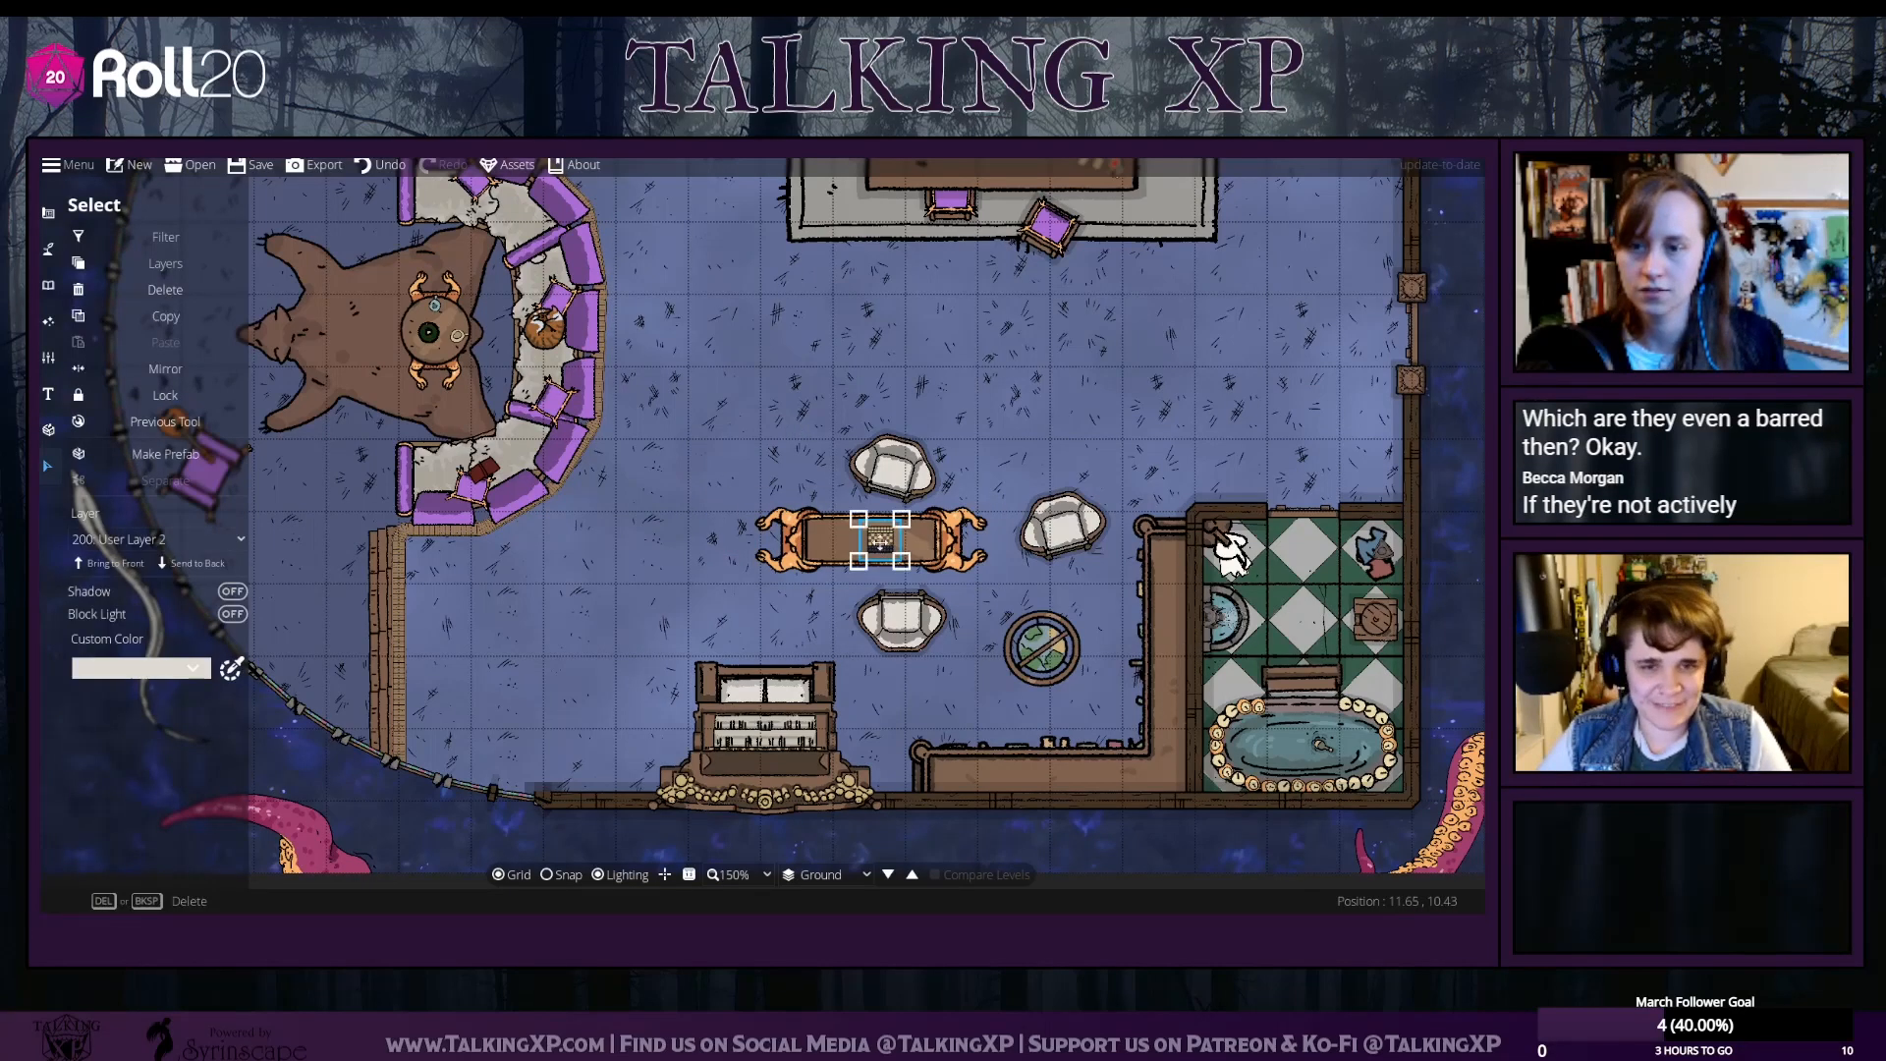
scroll(870, 526, "up", 2)
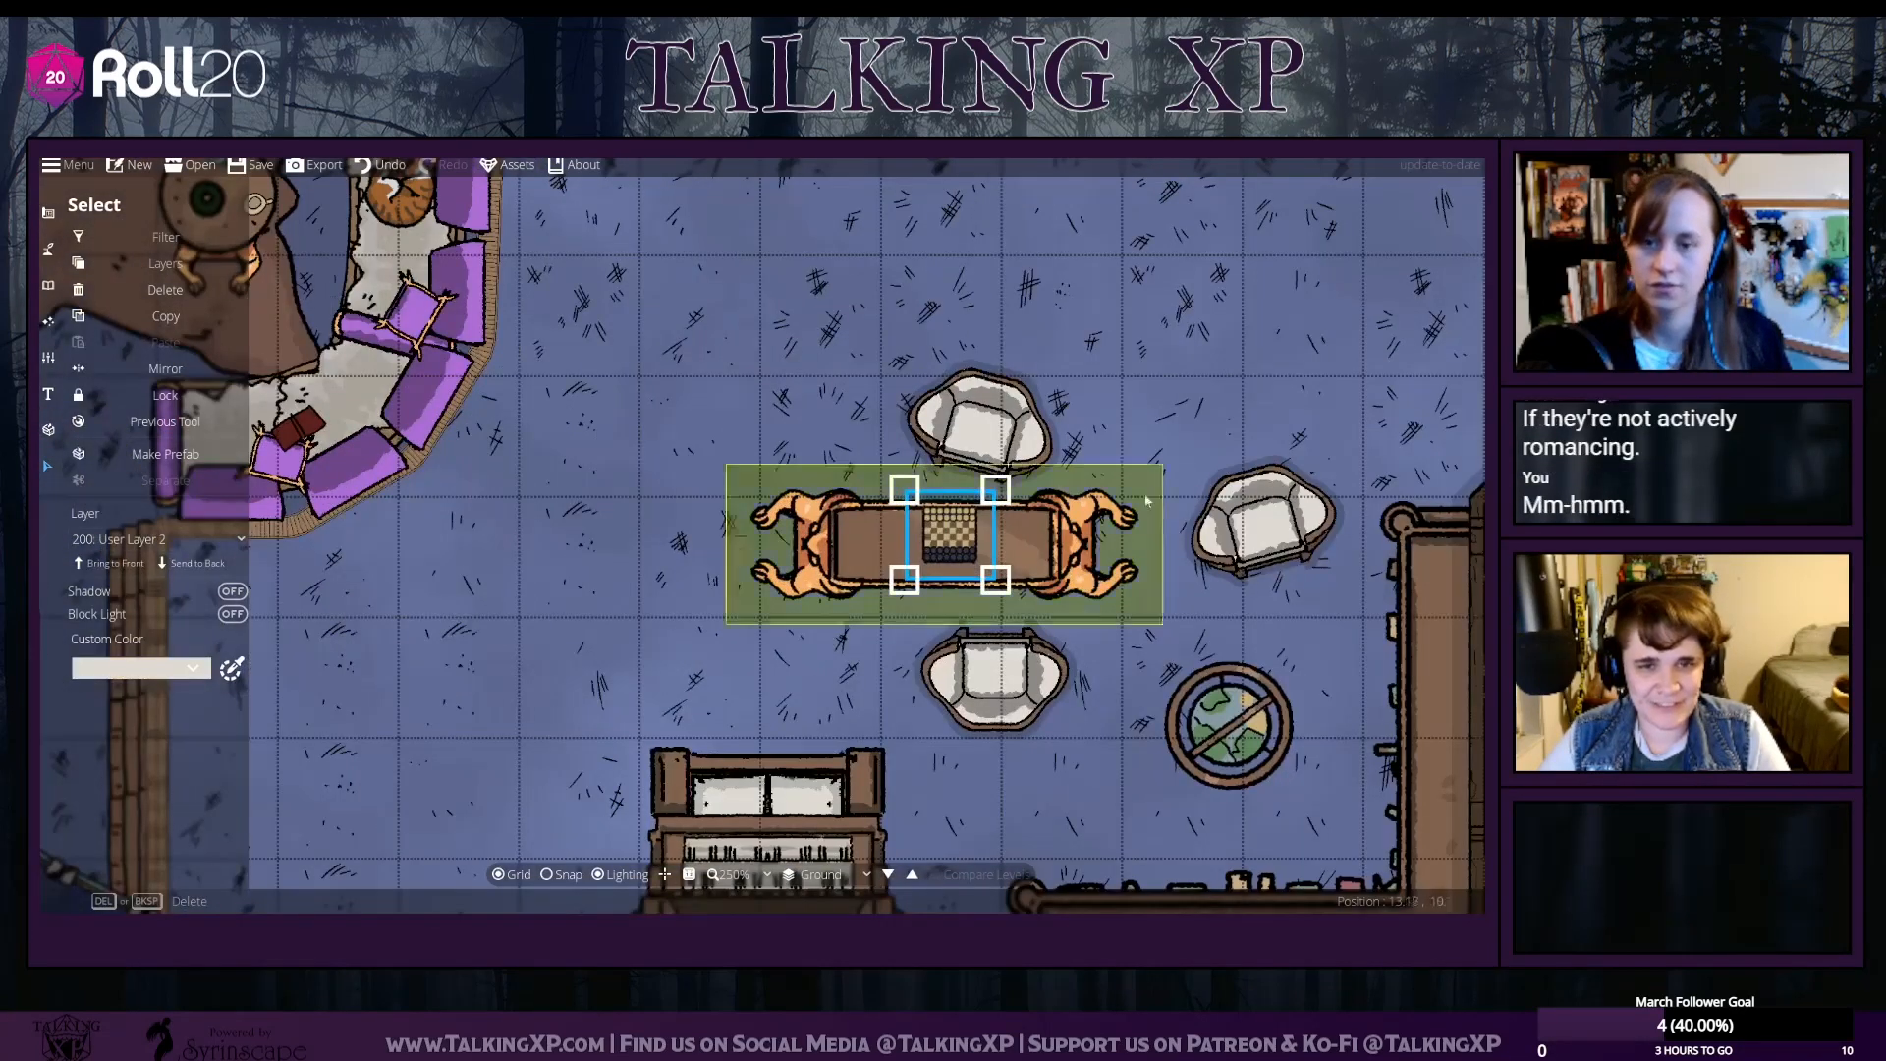
left_click_drag(1097, 401, 948, 386)
left_click_drag(855, 532, 875, 541)
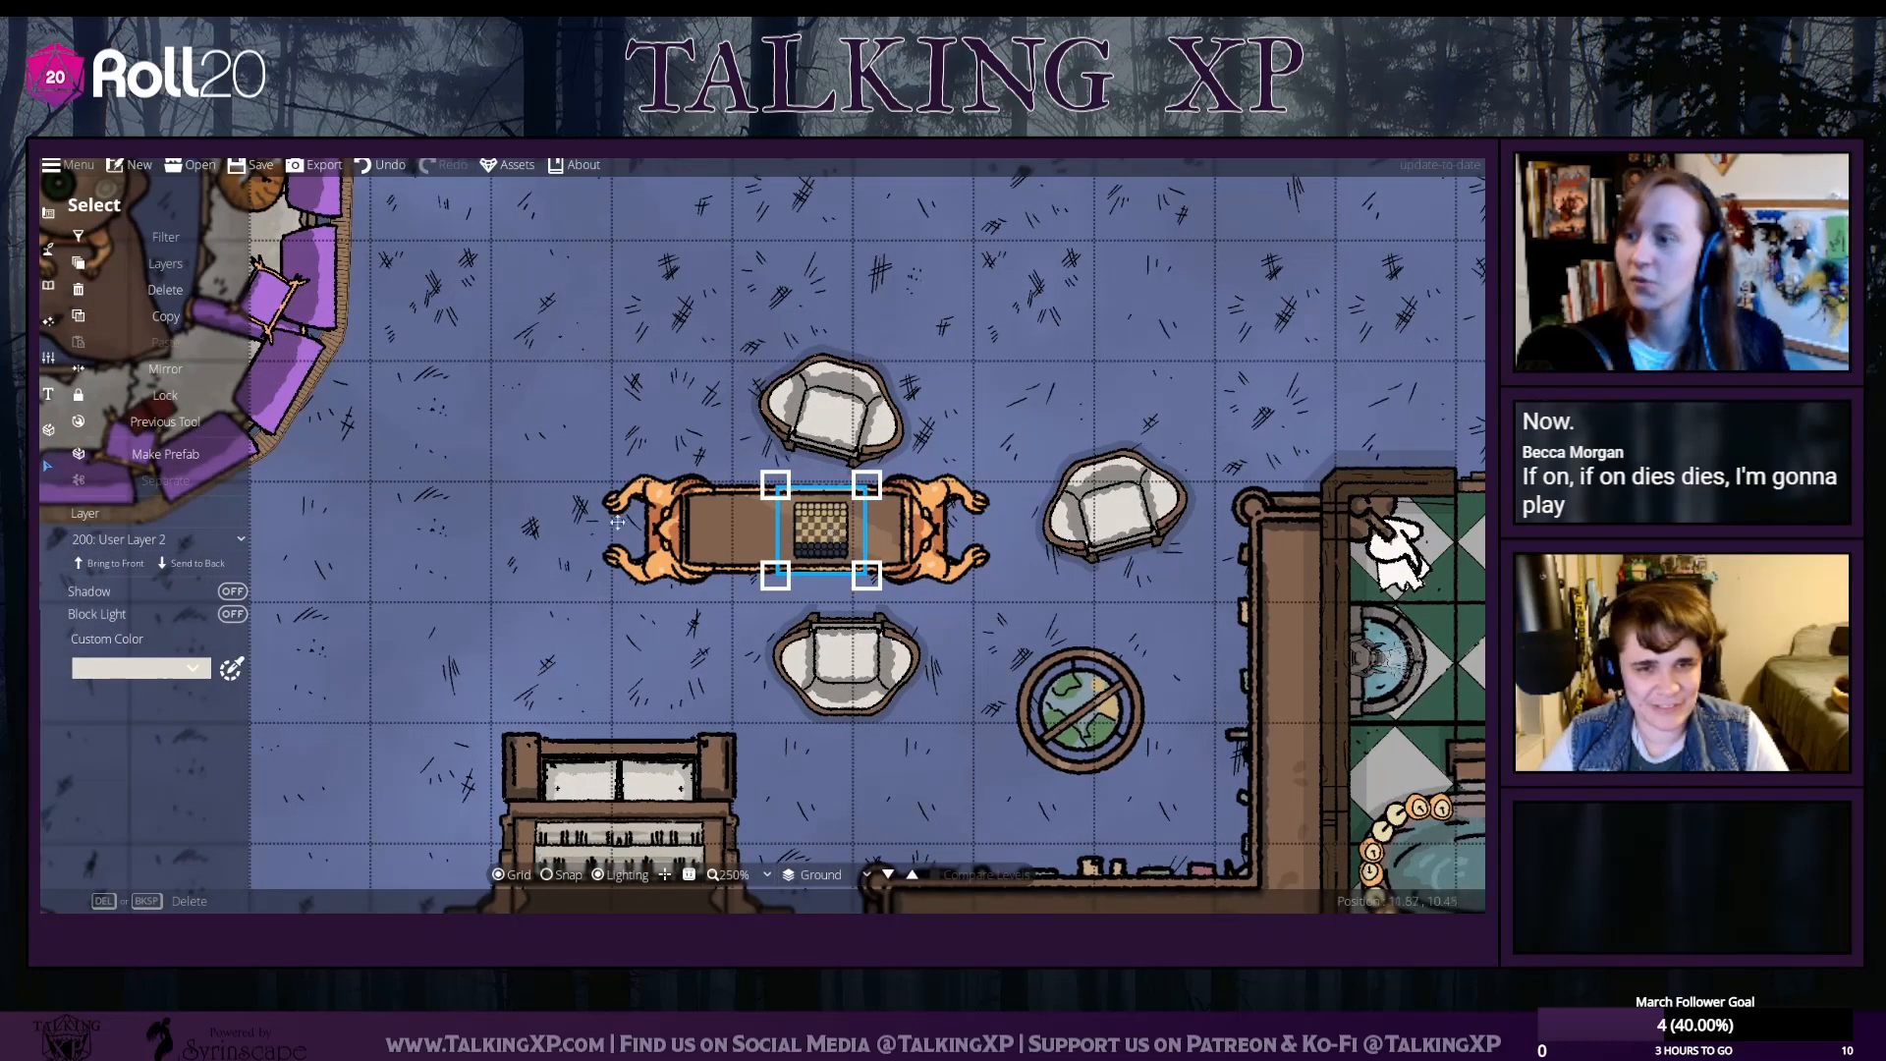
Search the object library for "chess" and preview the empty chessboard
left_click(50, 287)
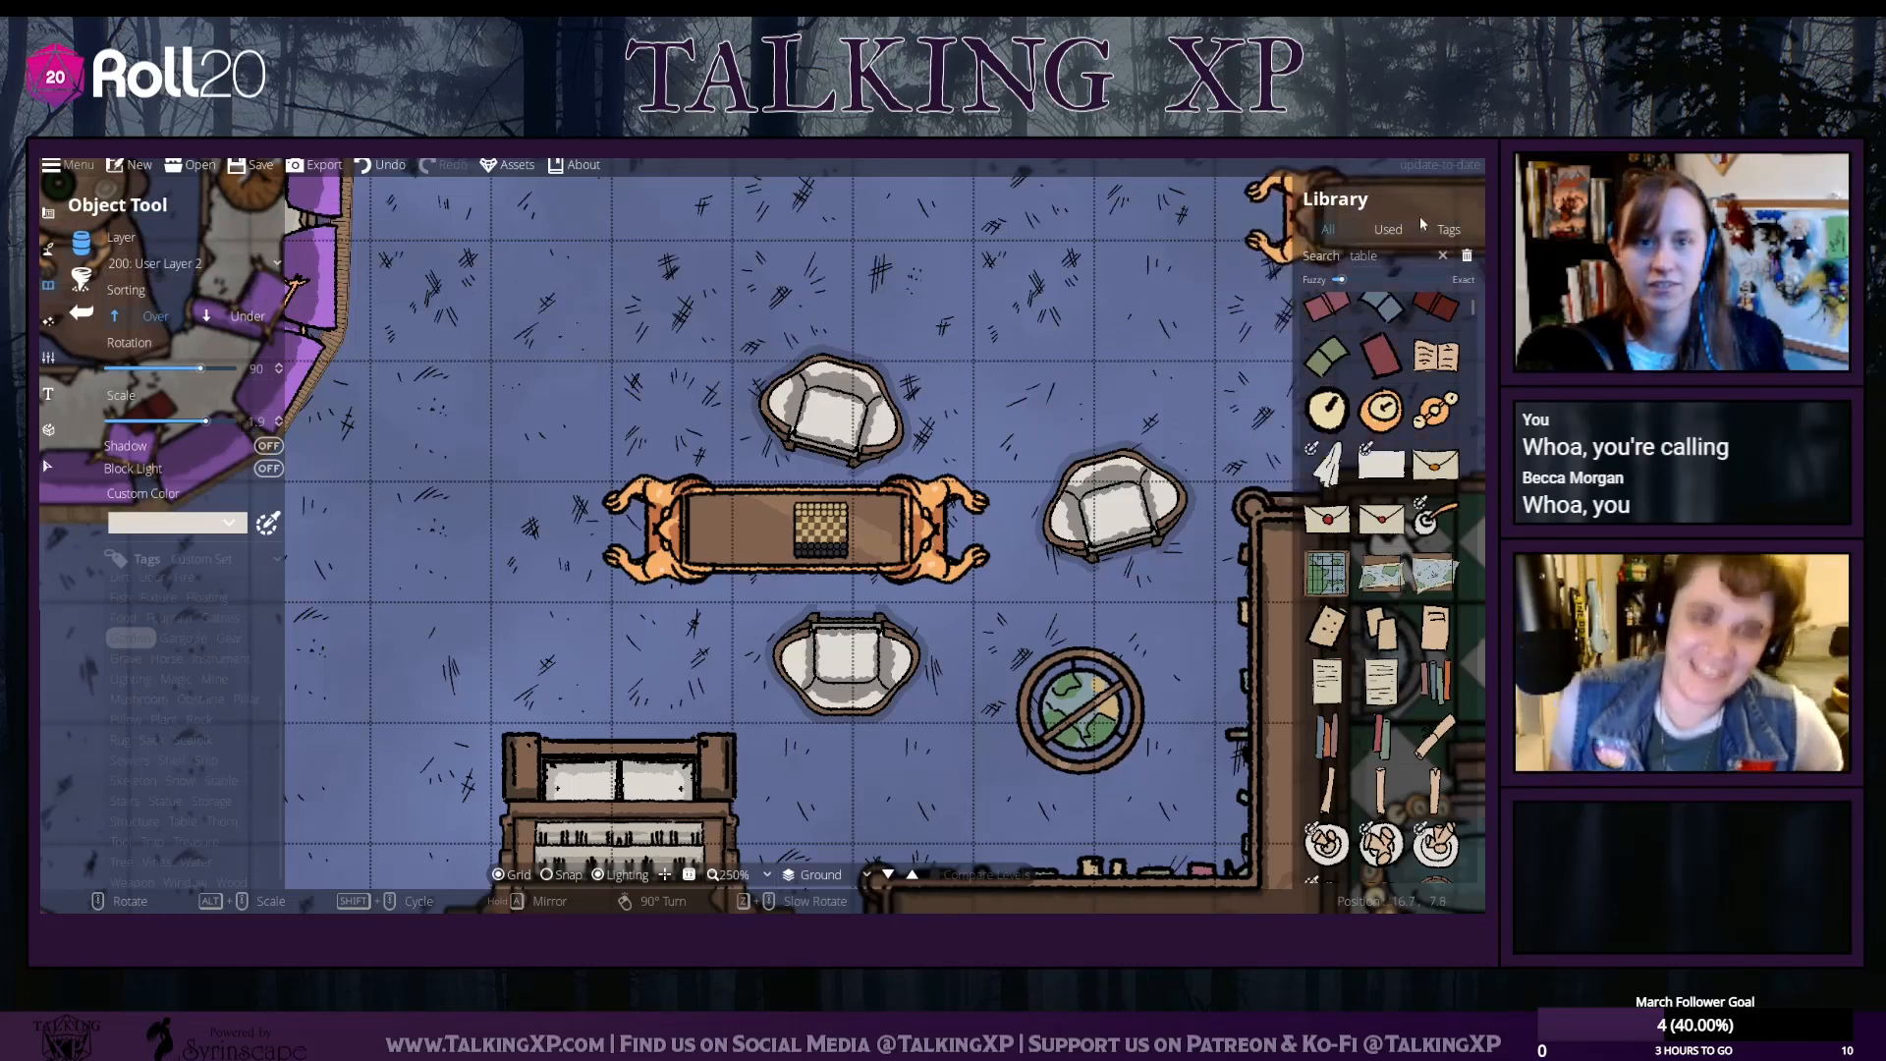
left_click_drag(1399, 255, 1276, 257)
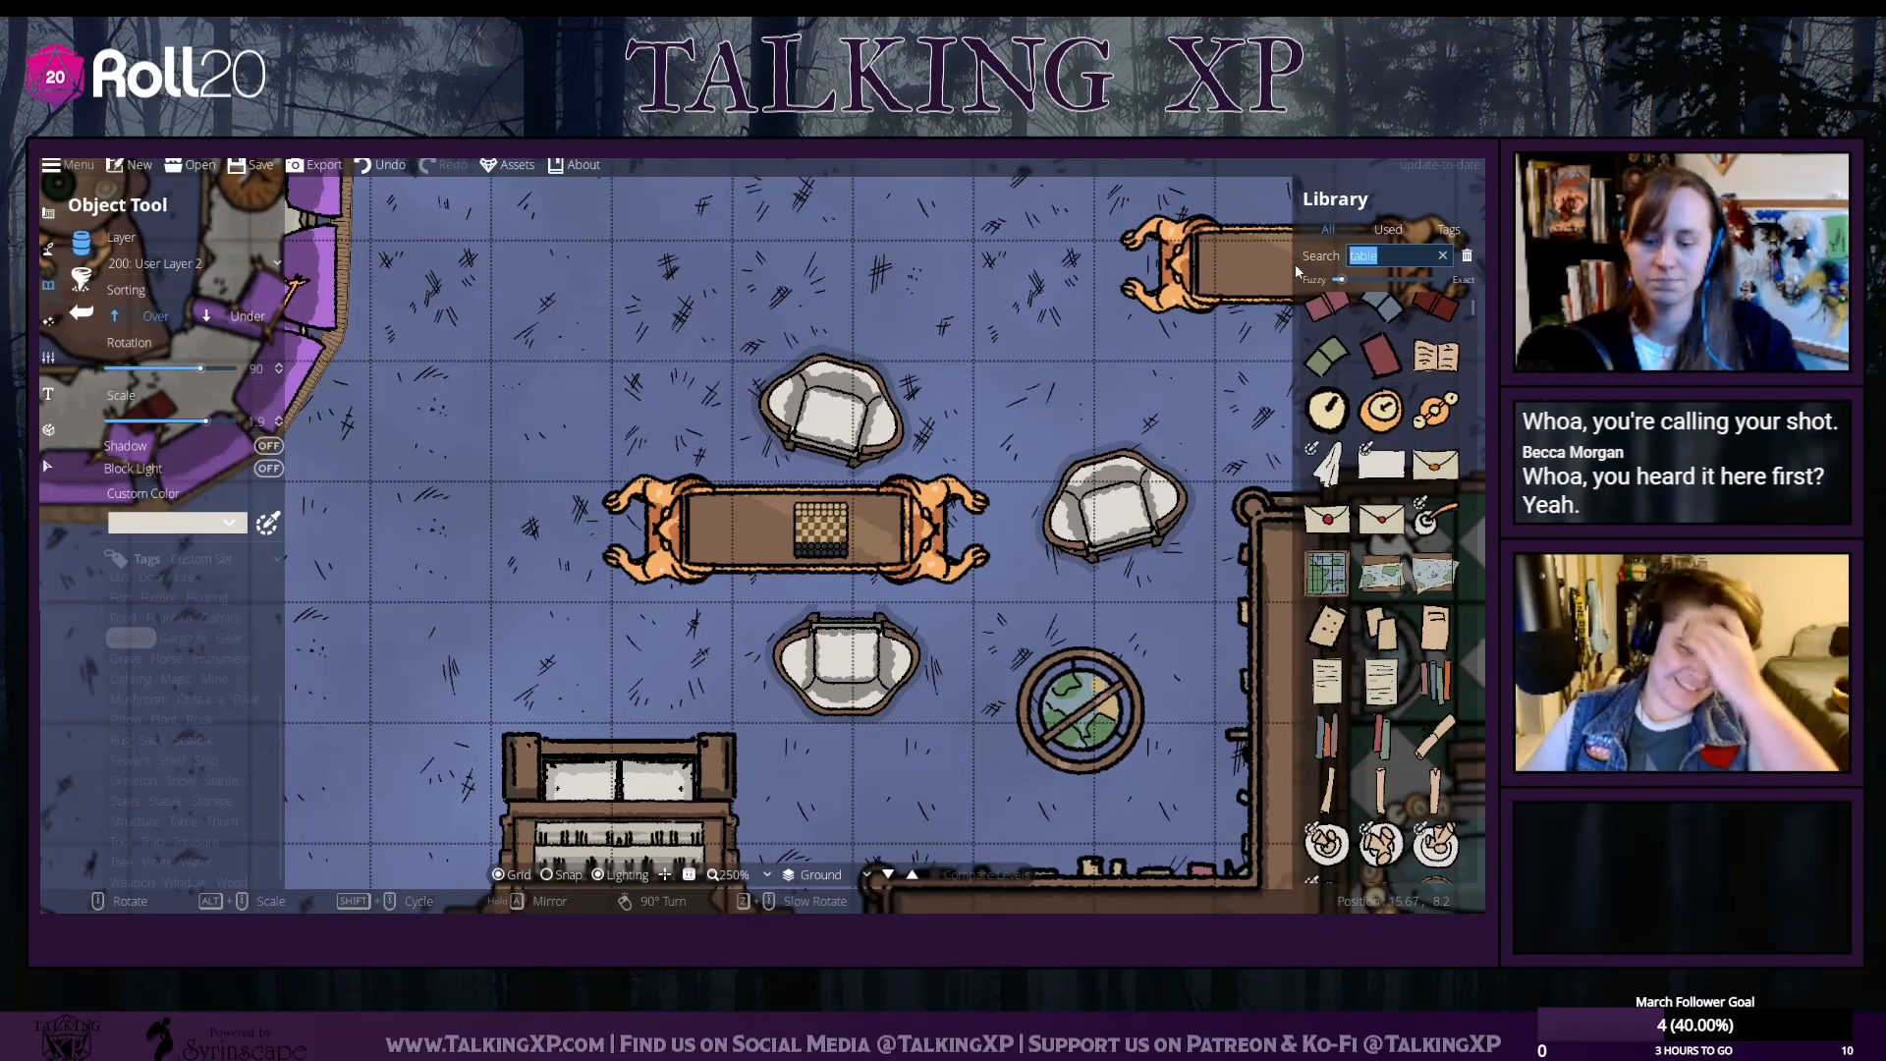
type("ches")
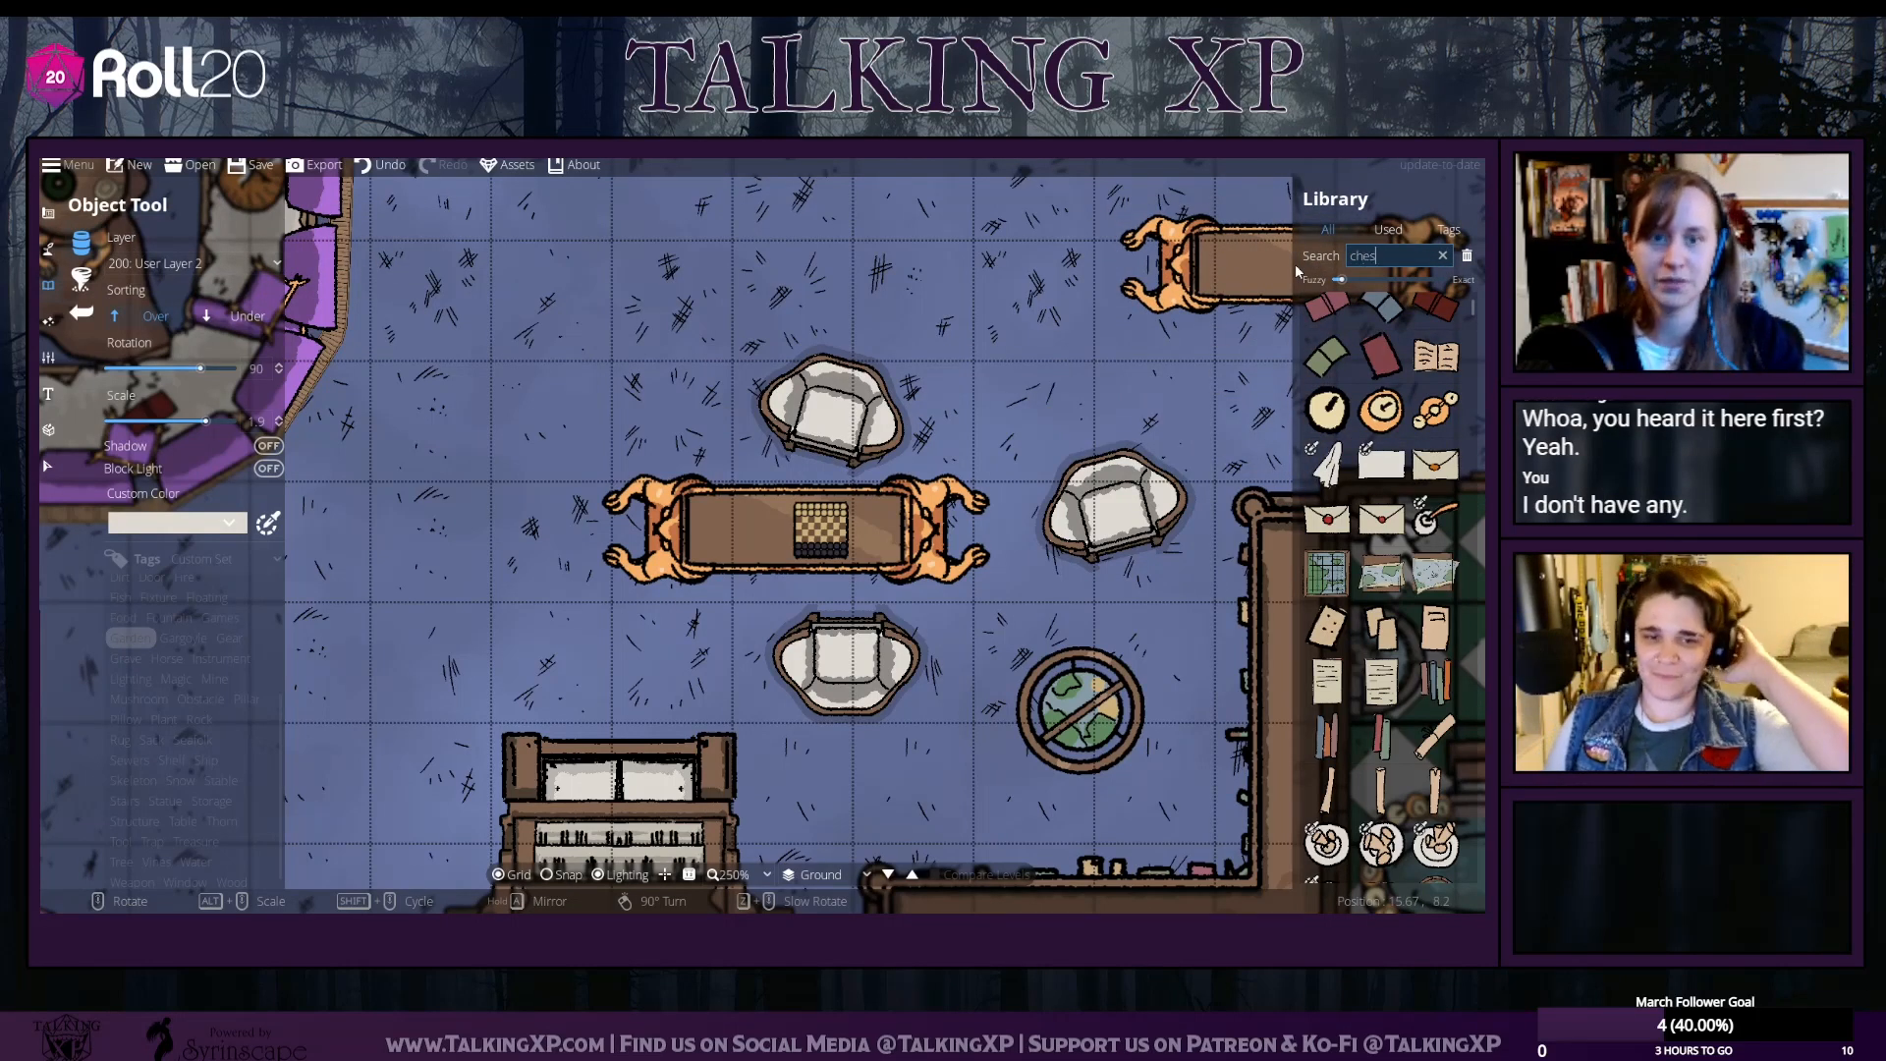
type("s")
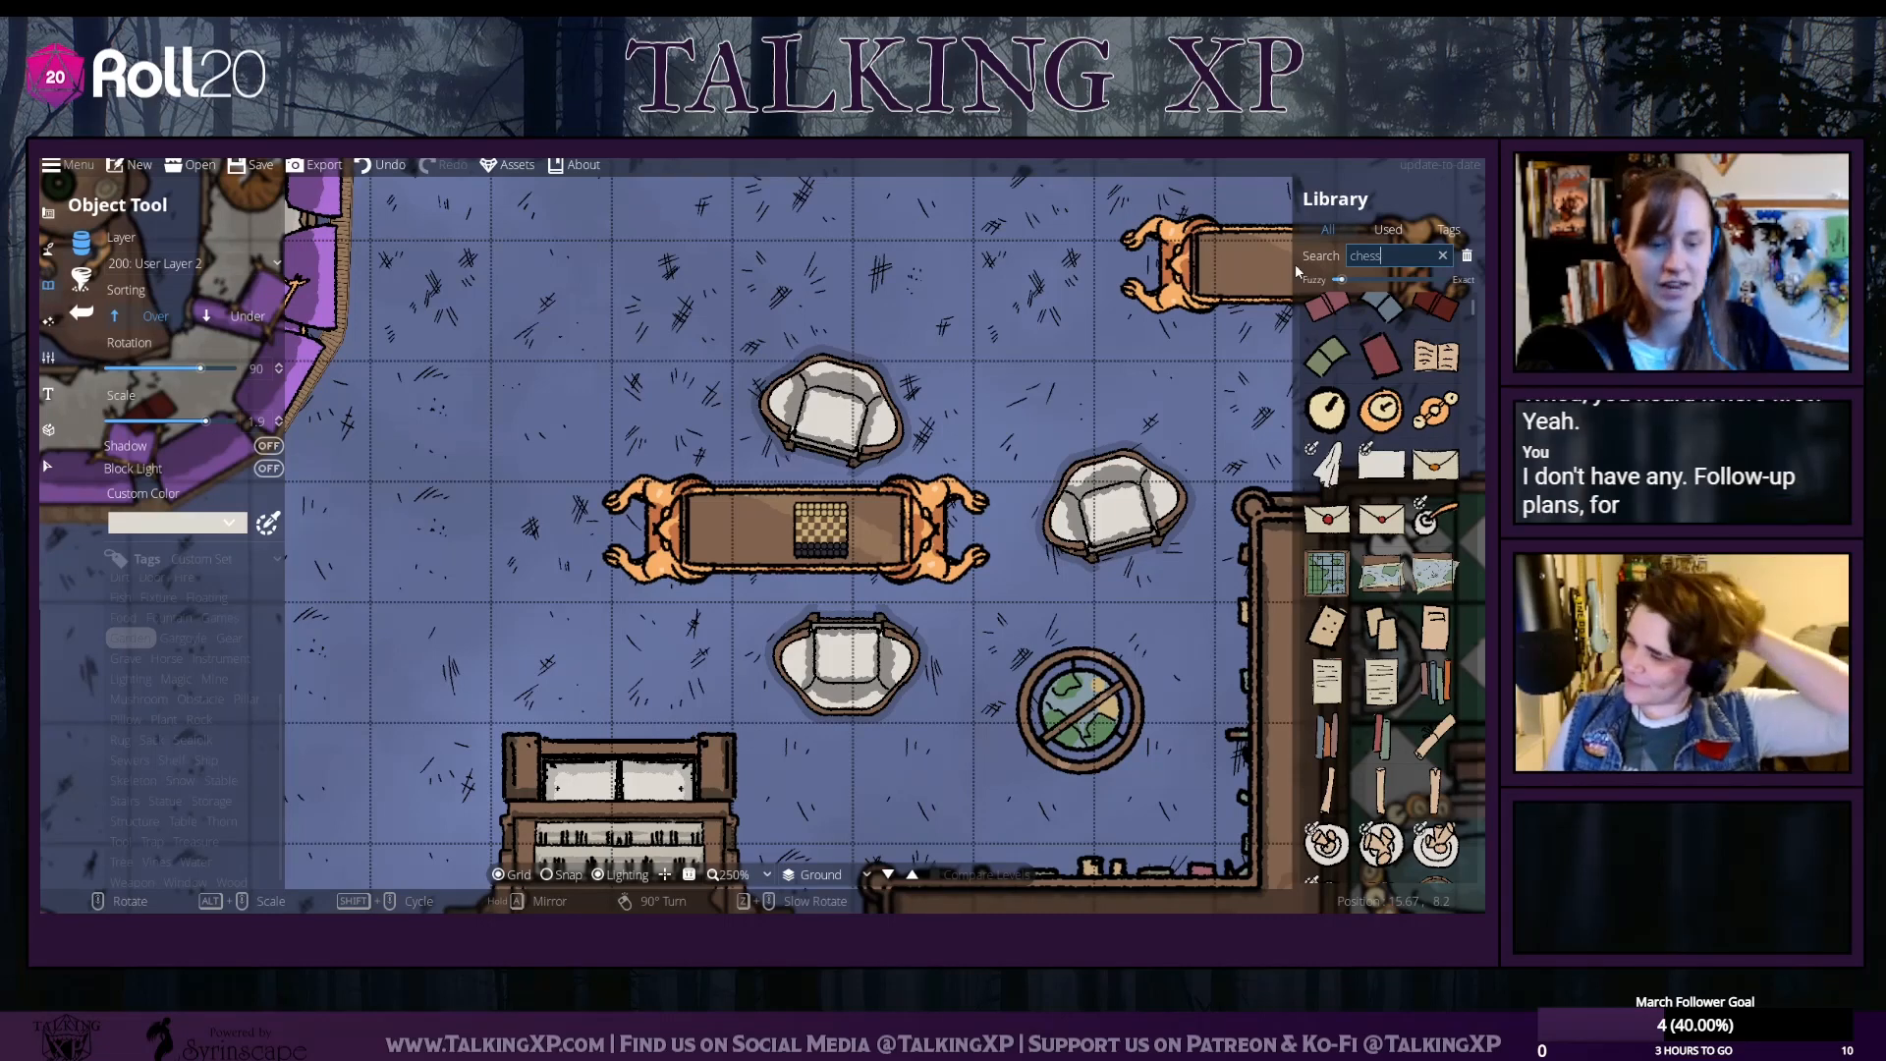
left_click(1326, 319)
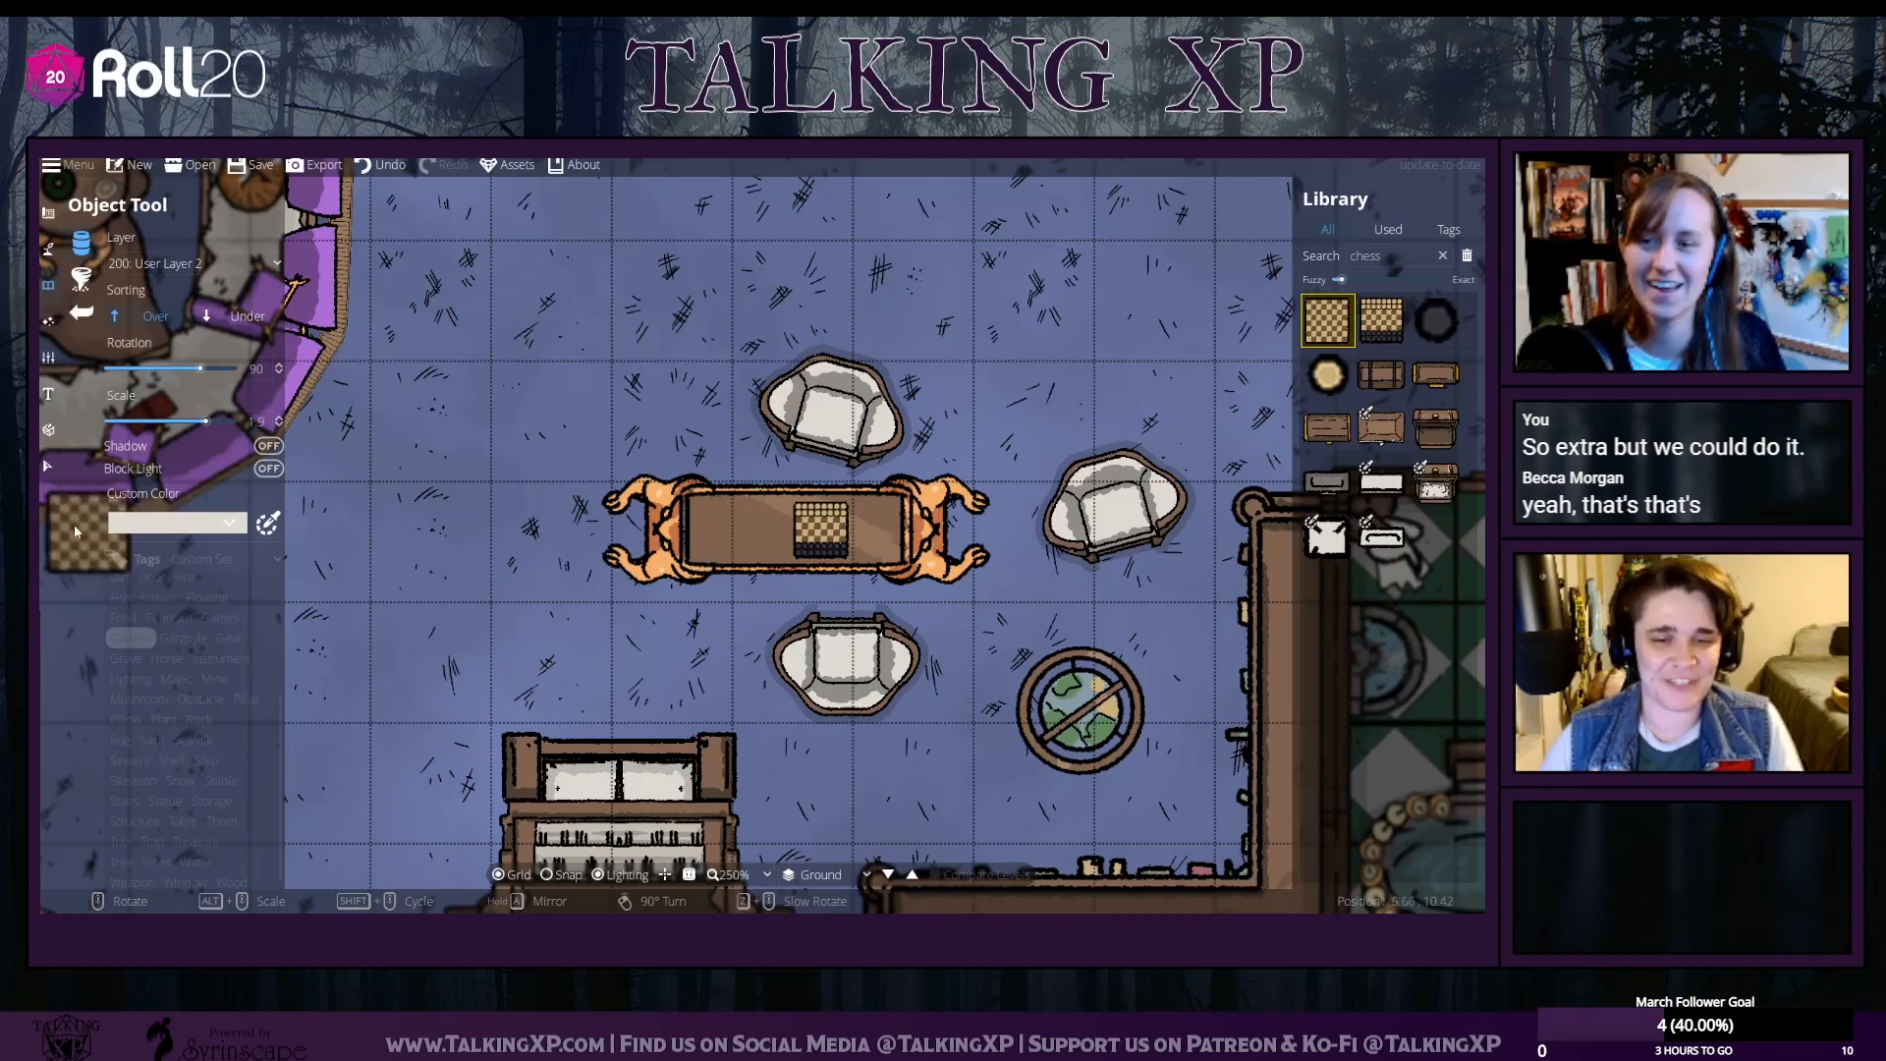
left_click(51, 470)
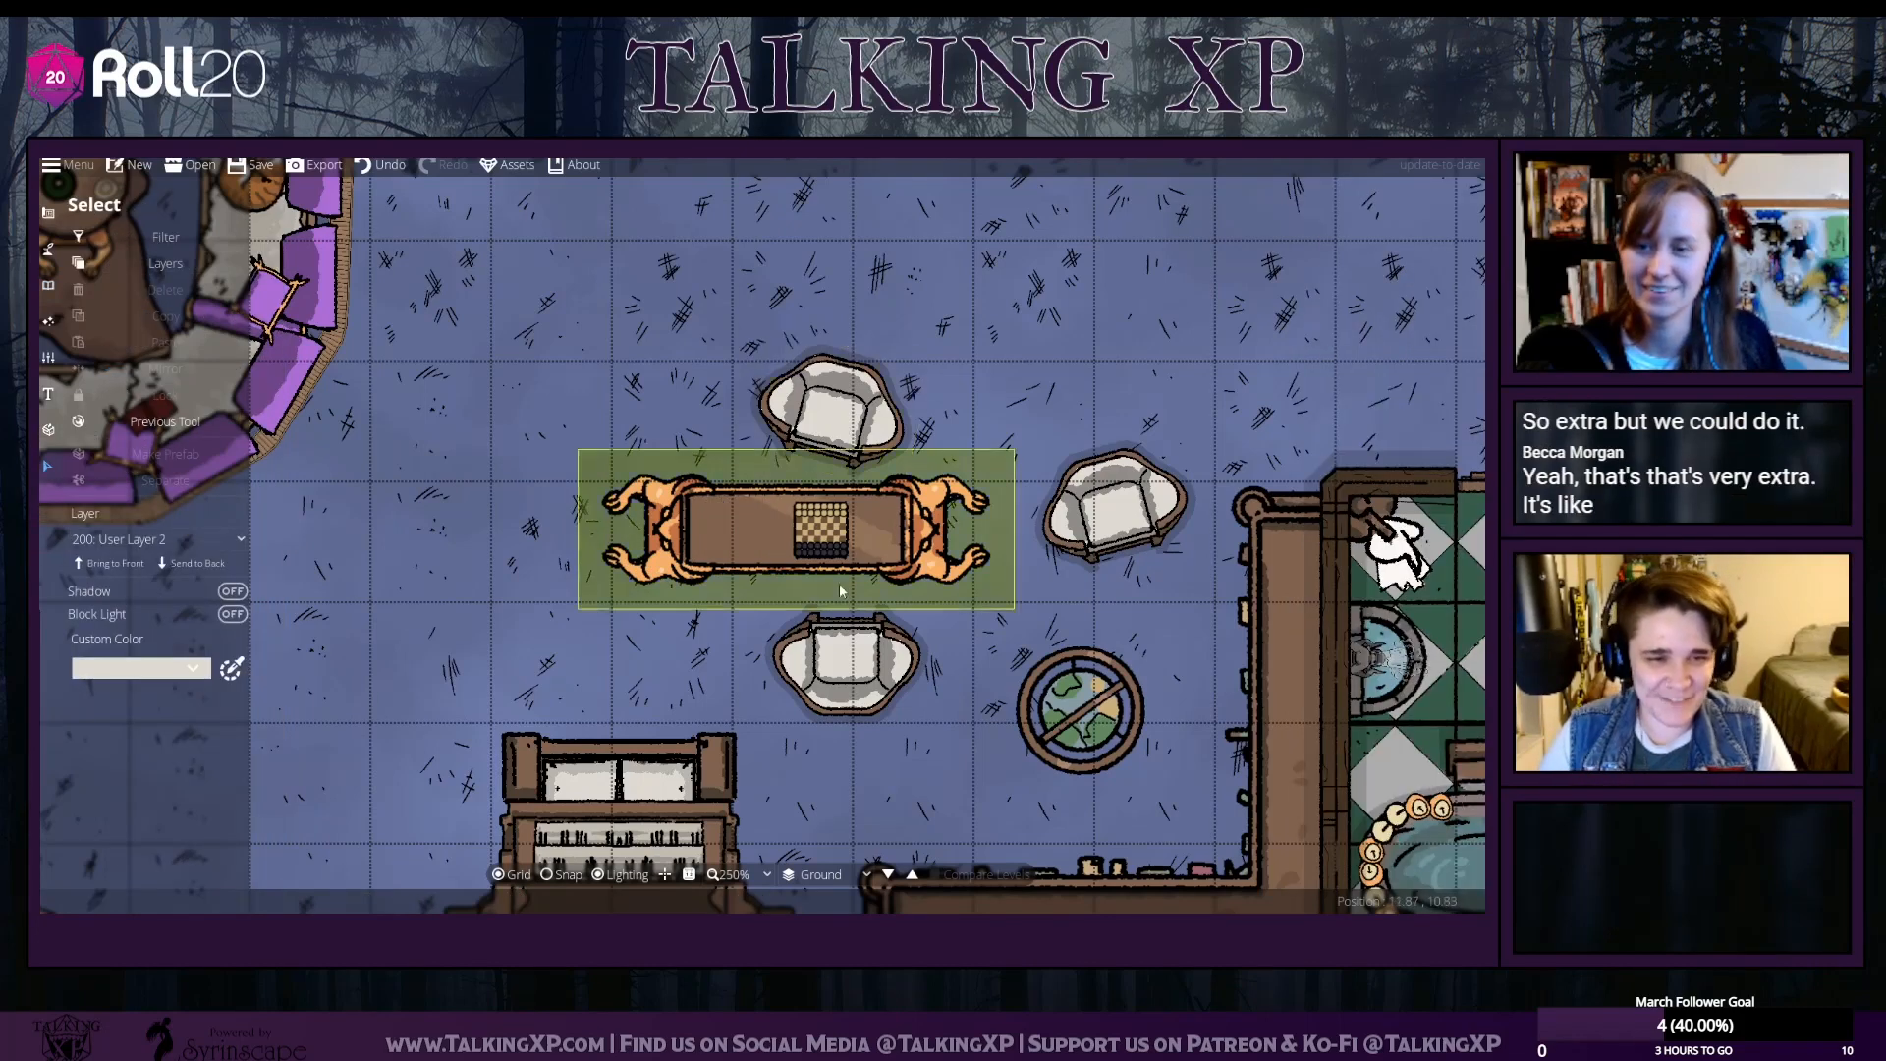
Move the table's southern and northern armchairs closer in, lined up with the chessboard and facing it
left_click(855, 643)
left_click(854, 643)
scroll(854, 645, "down", 2)
scroll(852, 645, "up", 4)
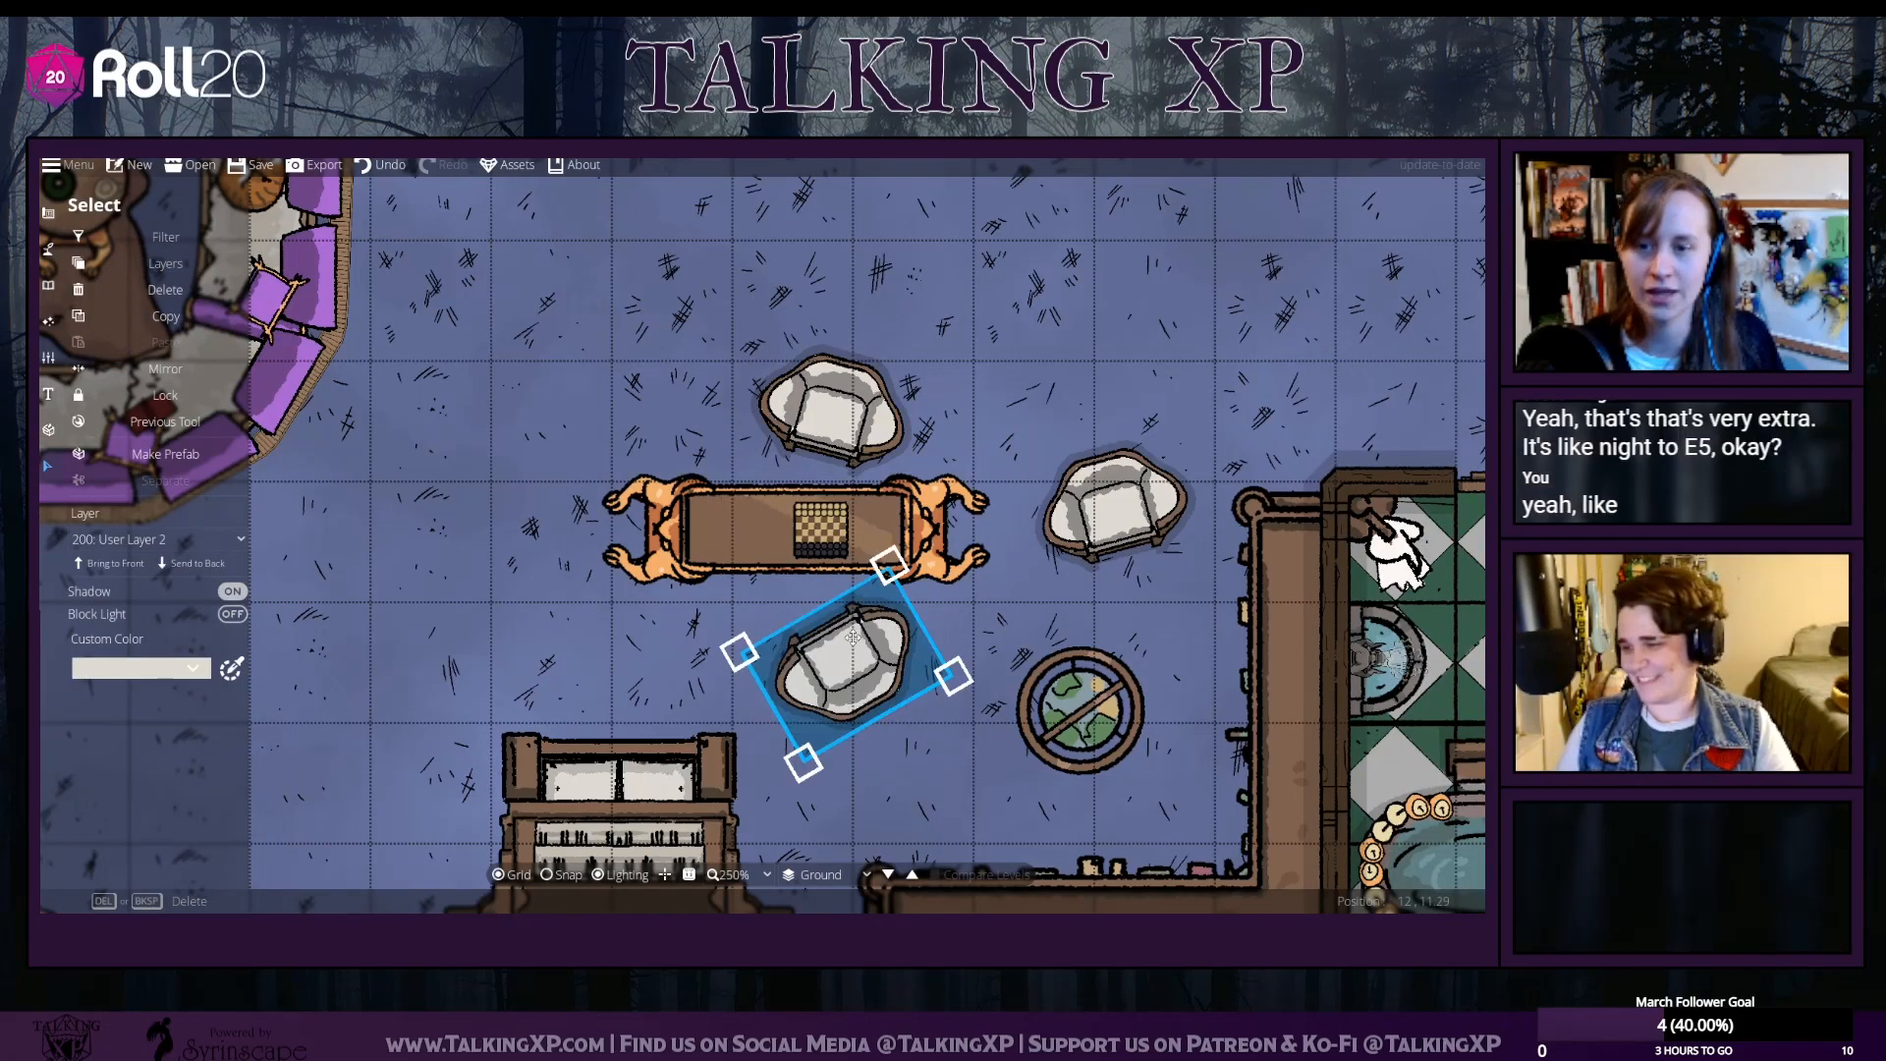
scroll(852, 647, "down", 2)
left_click_drag(852, 646, 828, 625)
left_click_drag(819, 426, 817, 433)
Turn on the shadow for the carved table and for the organ bench
left_click(879, 516)
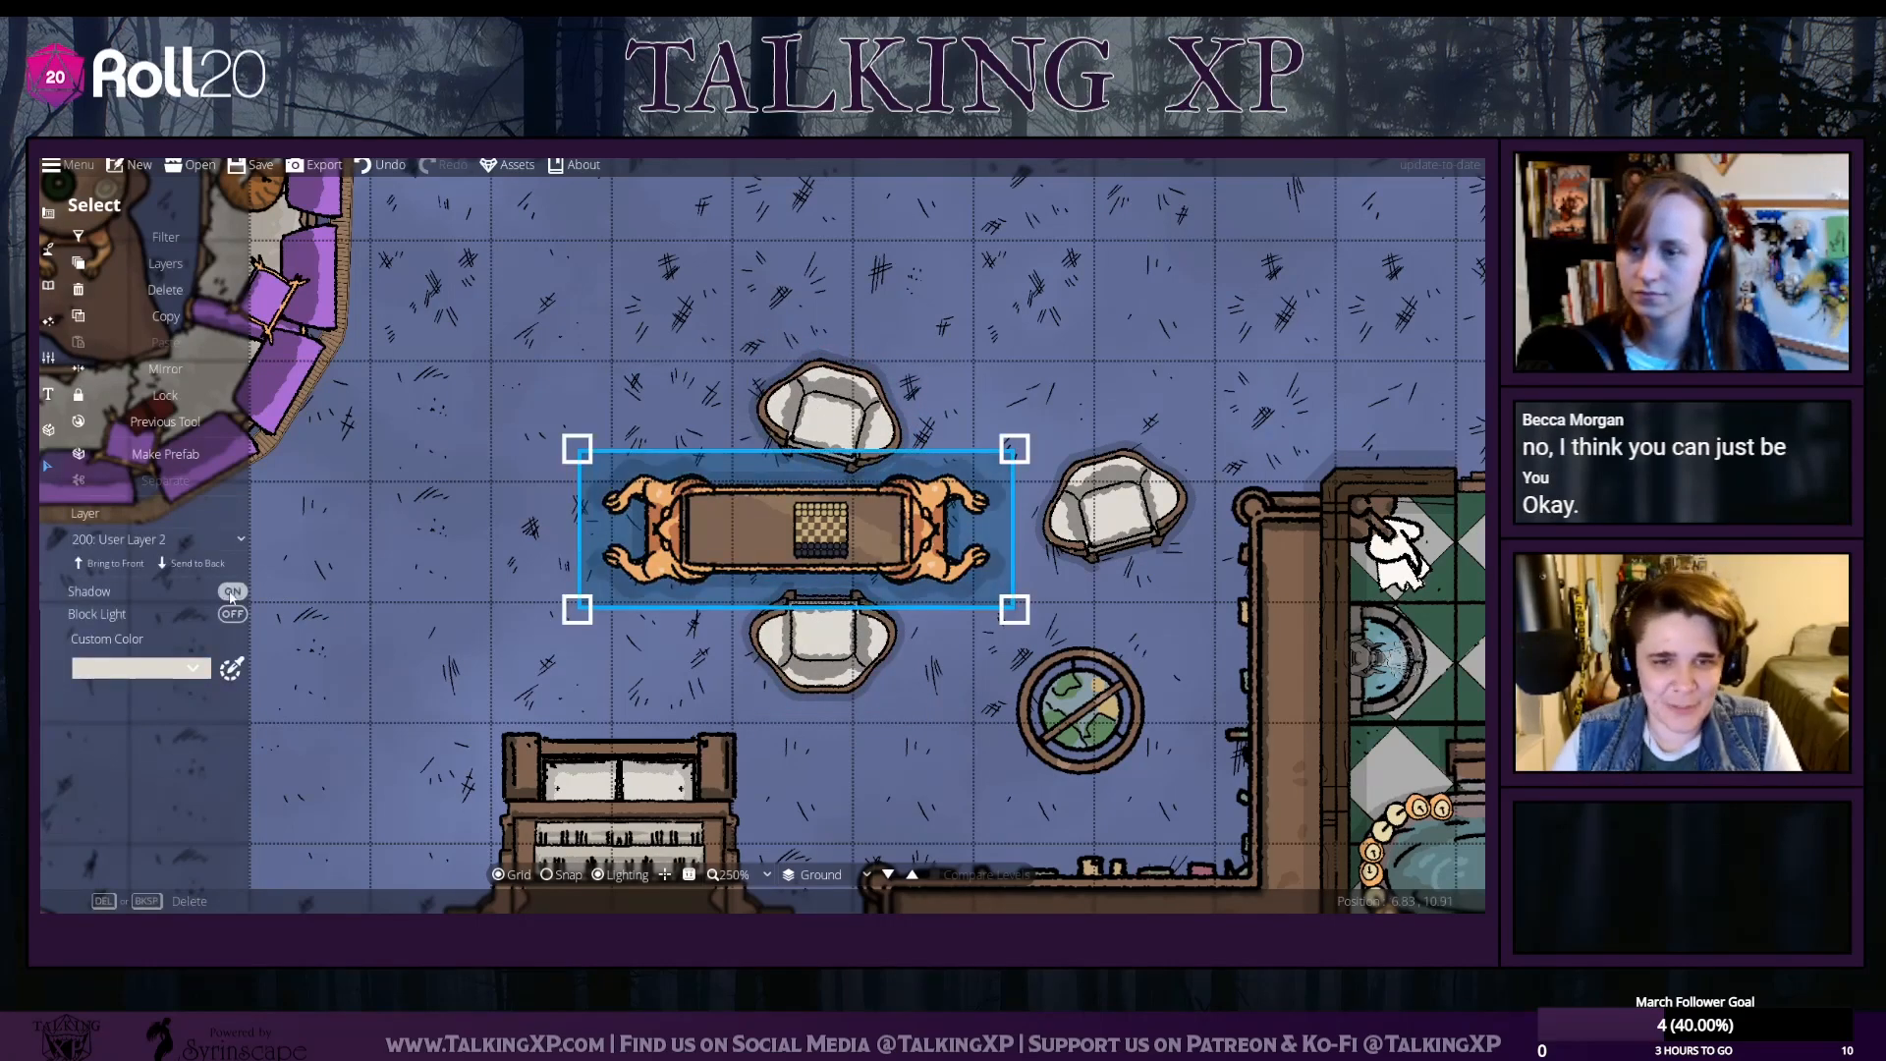
left_click(412, 592)
left_click_drag(699, 686, 778, 575)
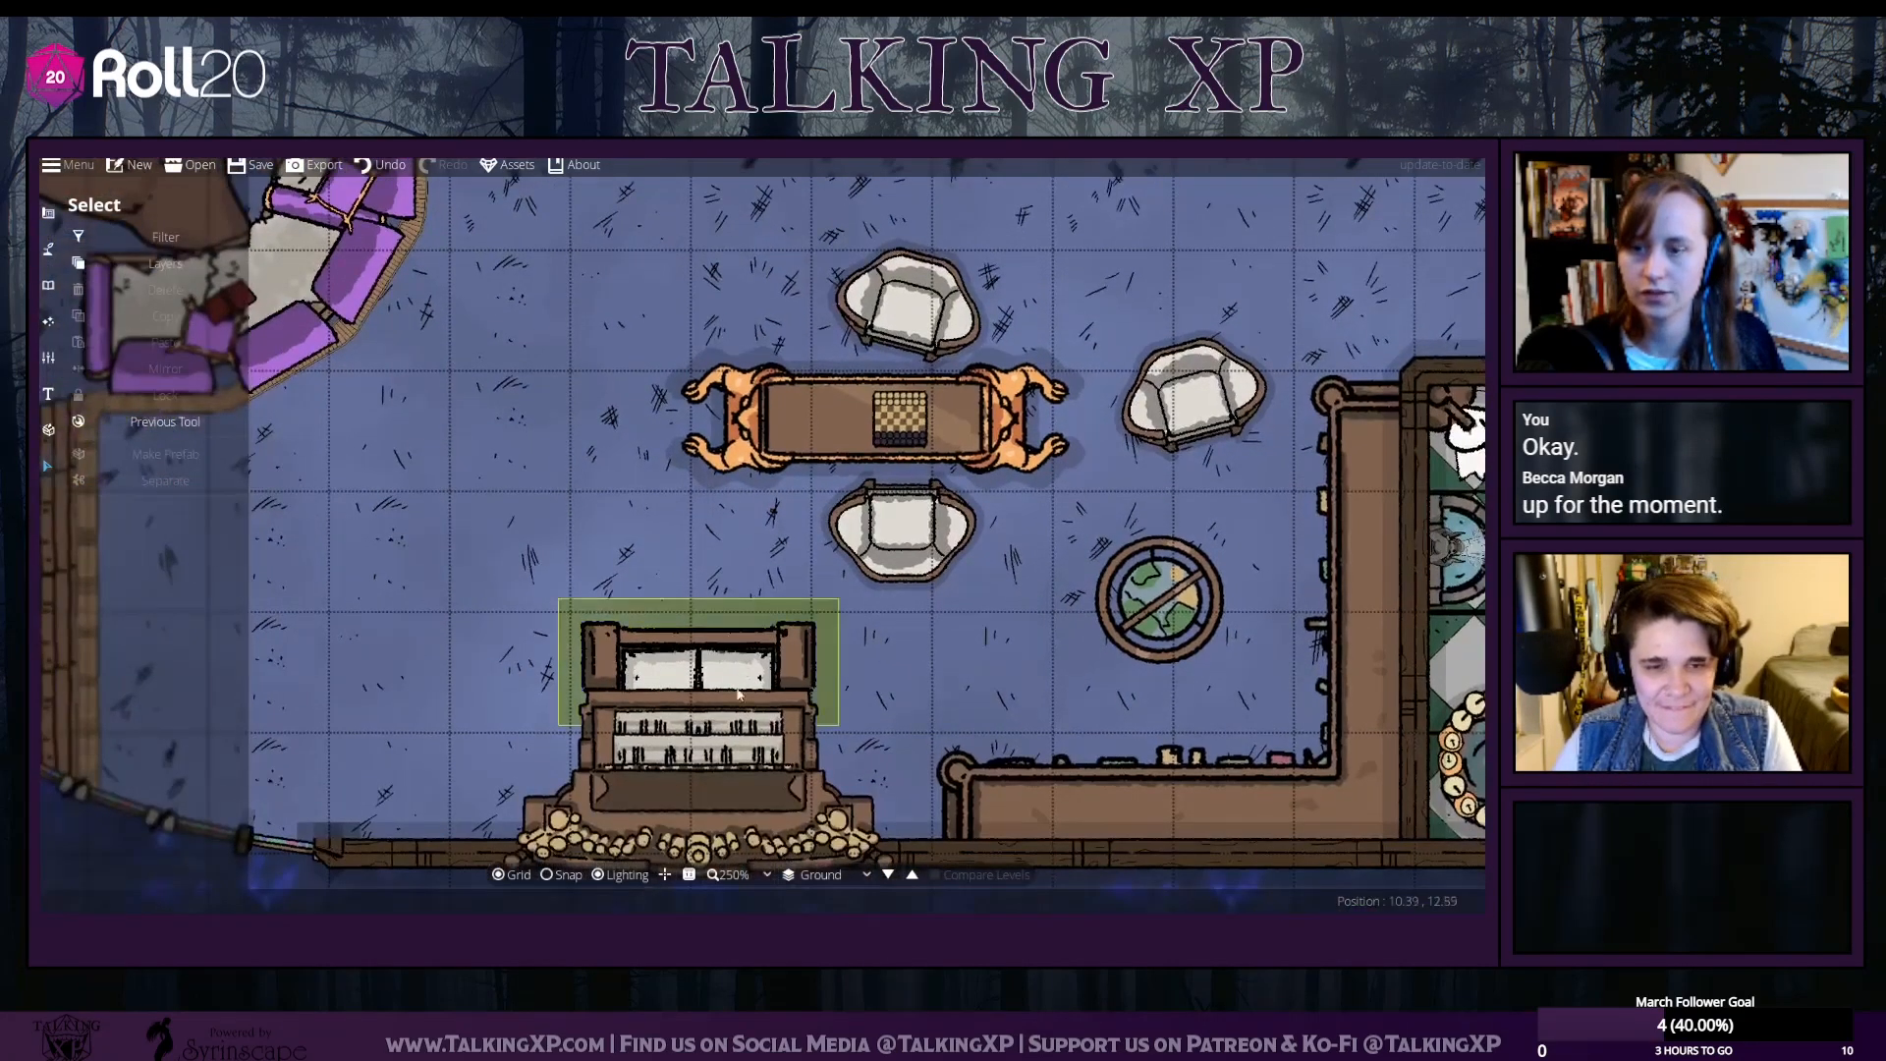
left_click(744, 741)
left_click(484, 563)
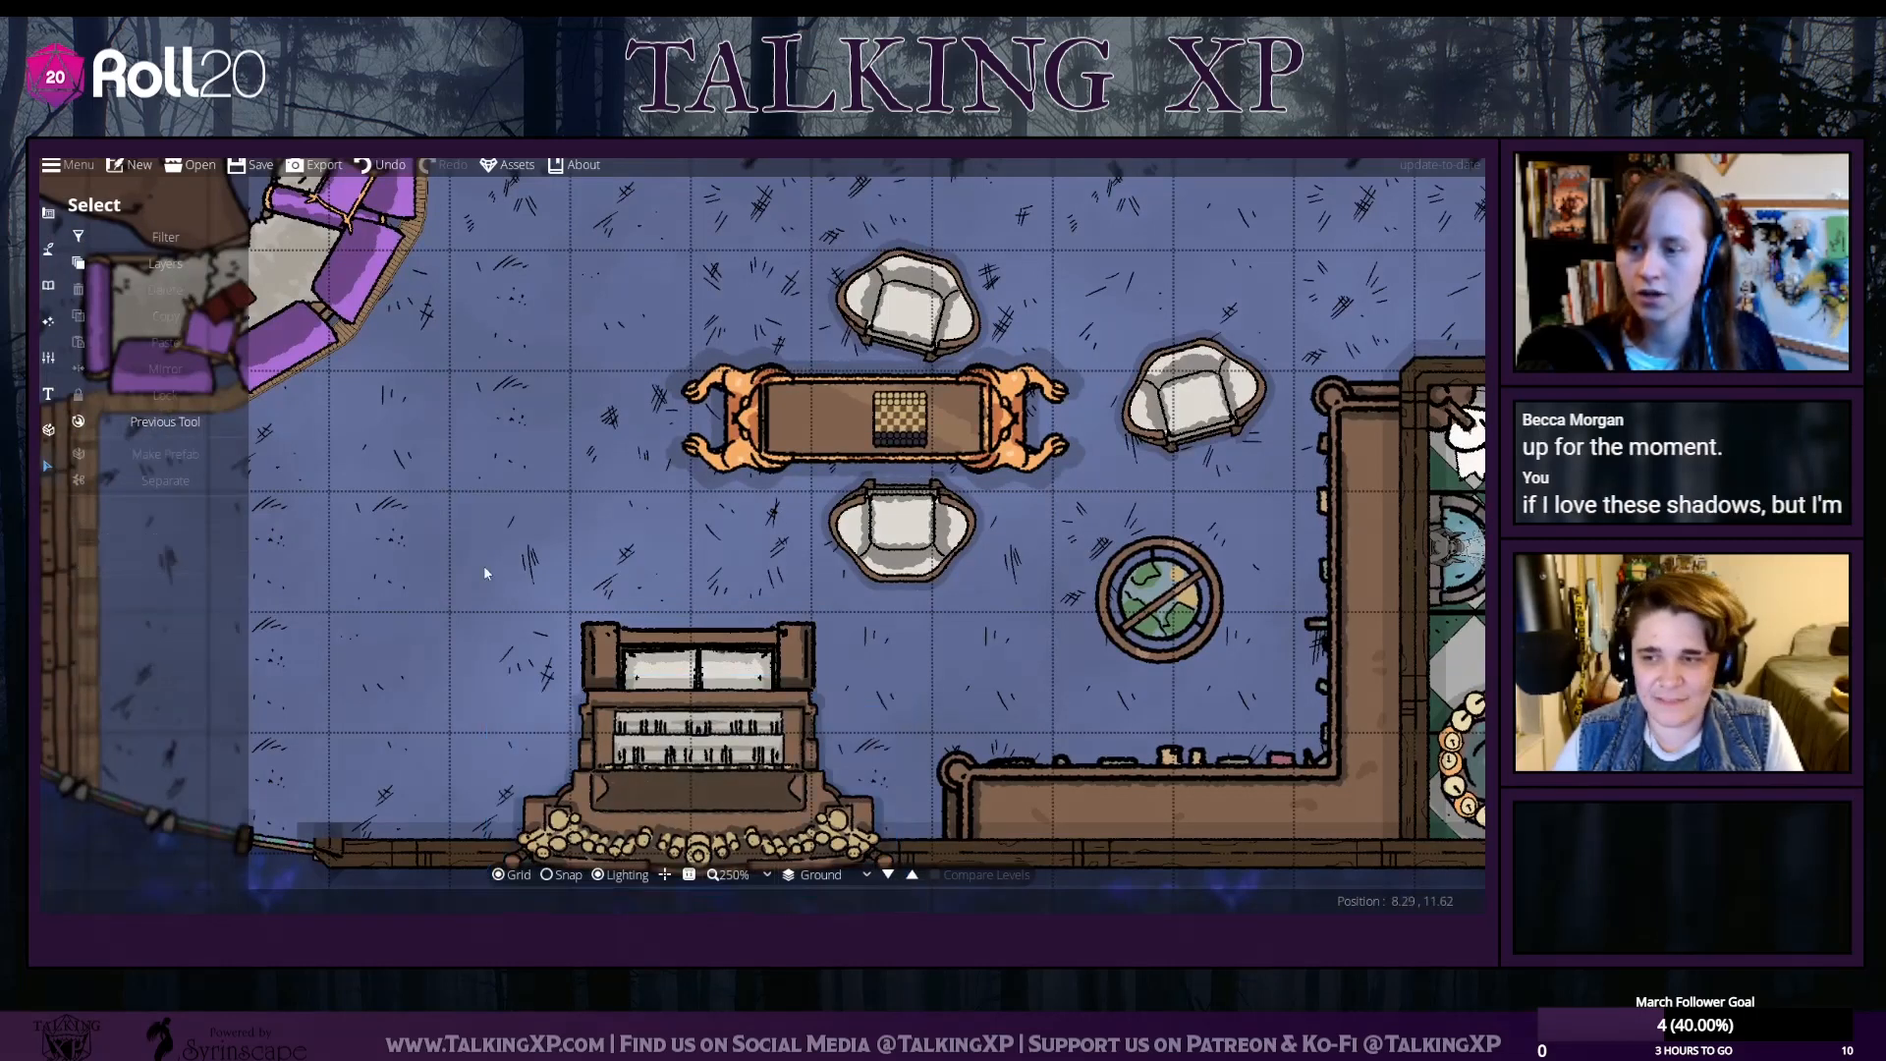
left_click(566, 664)
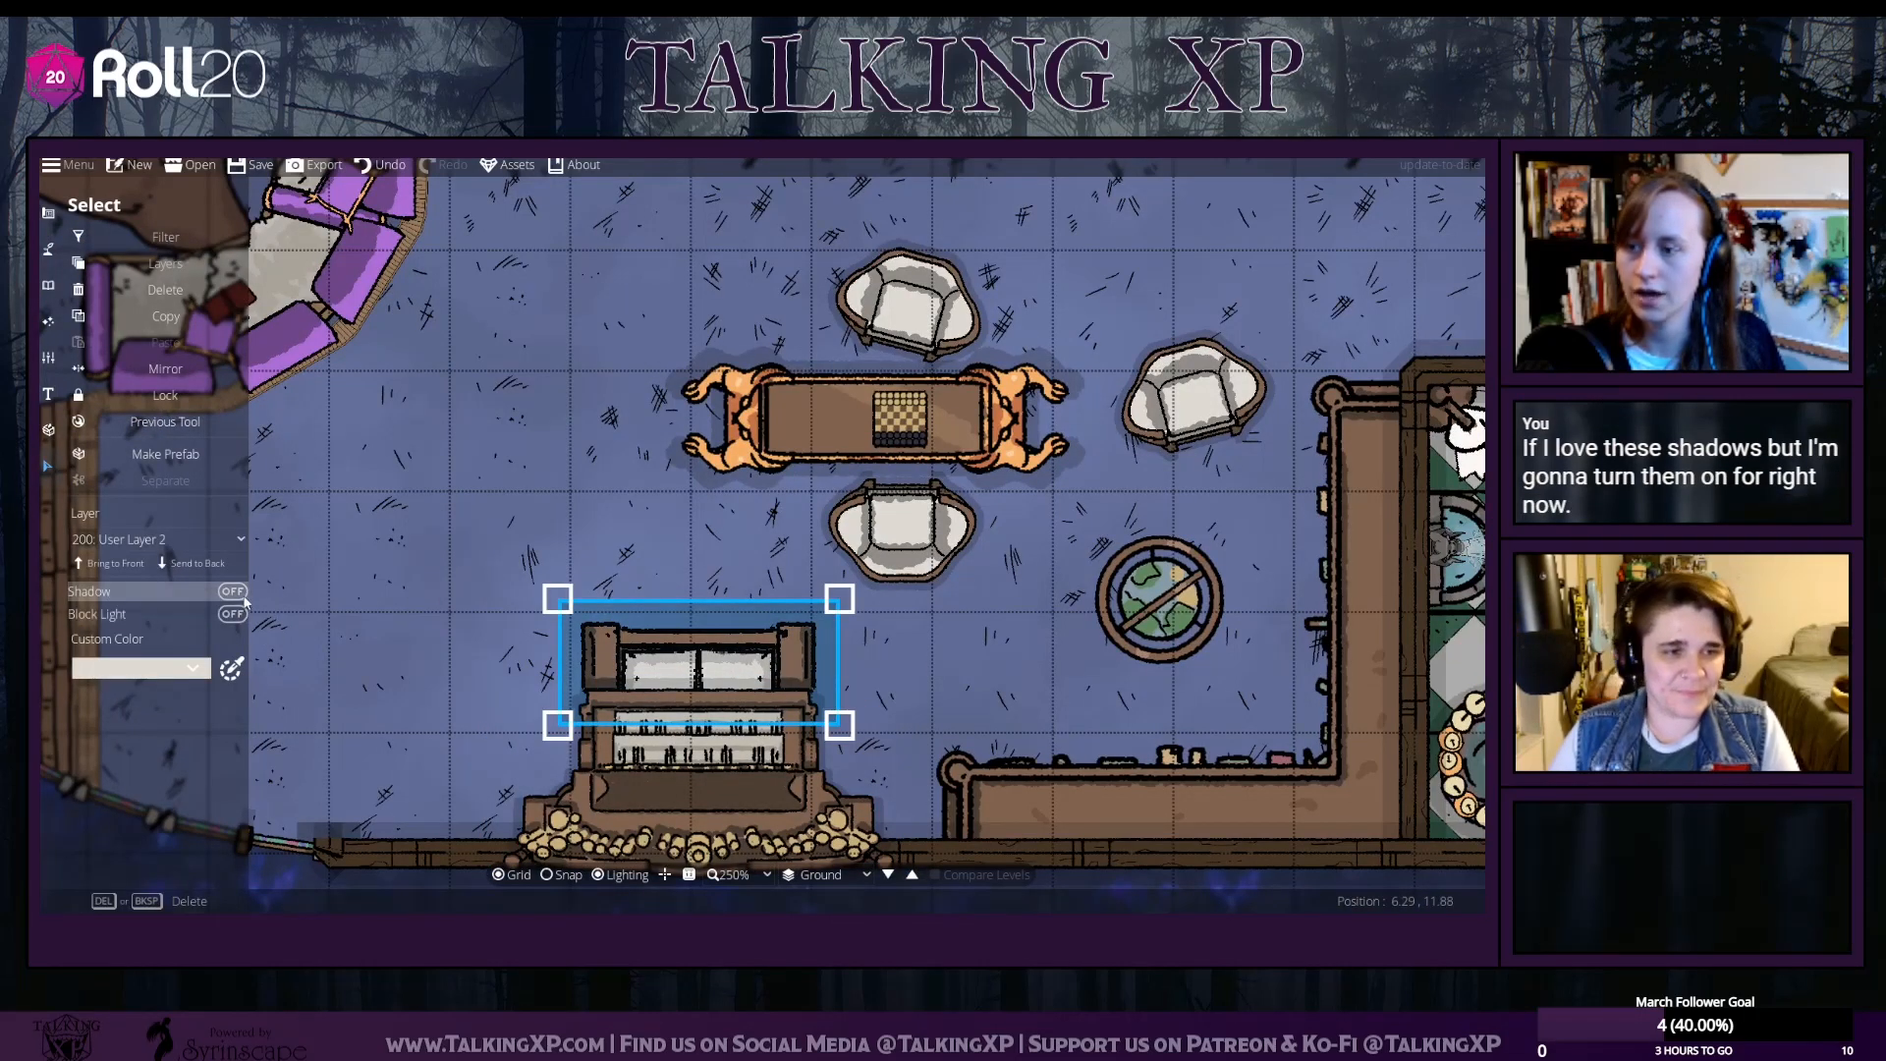
Check the shadow settings of the globe and the L-shaped corner shelf
left_click(1151, 621)
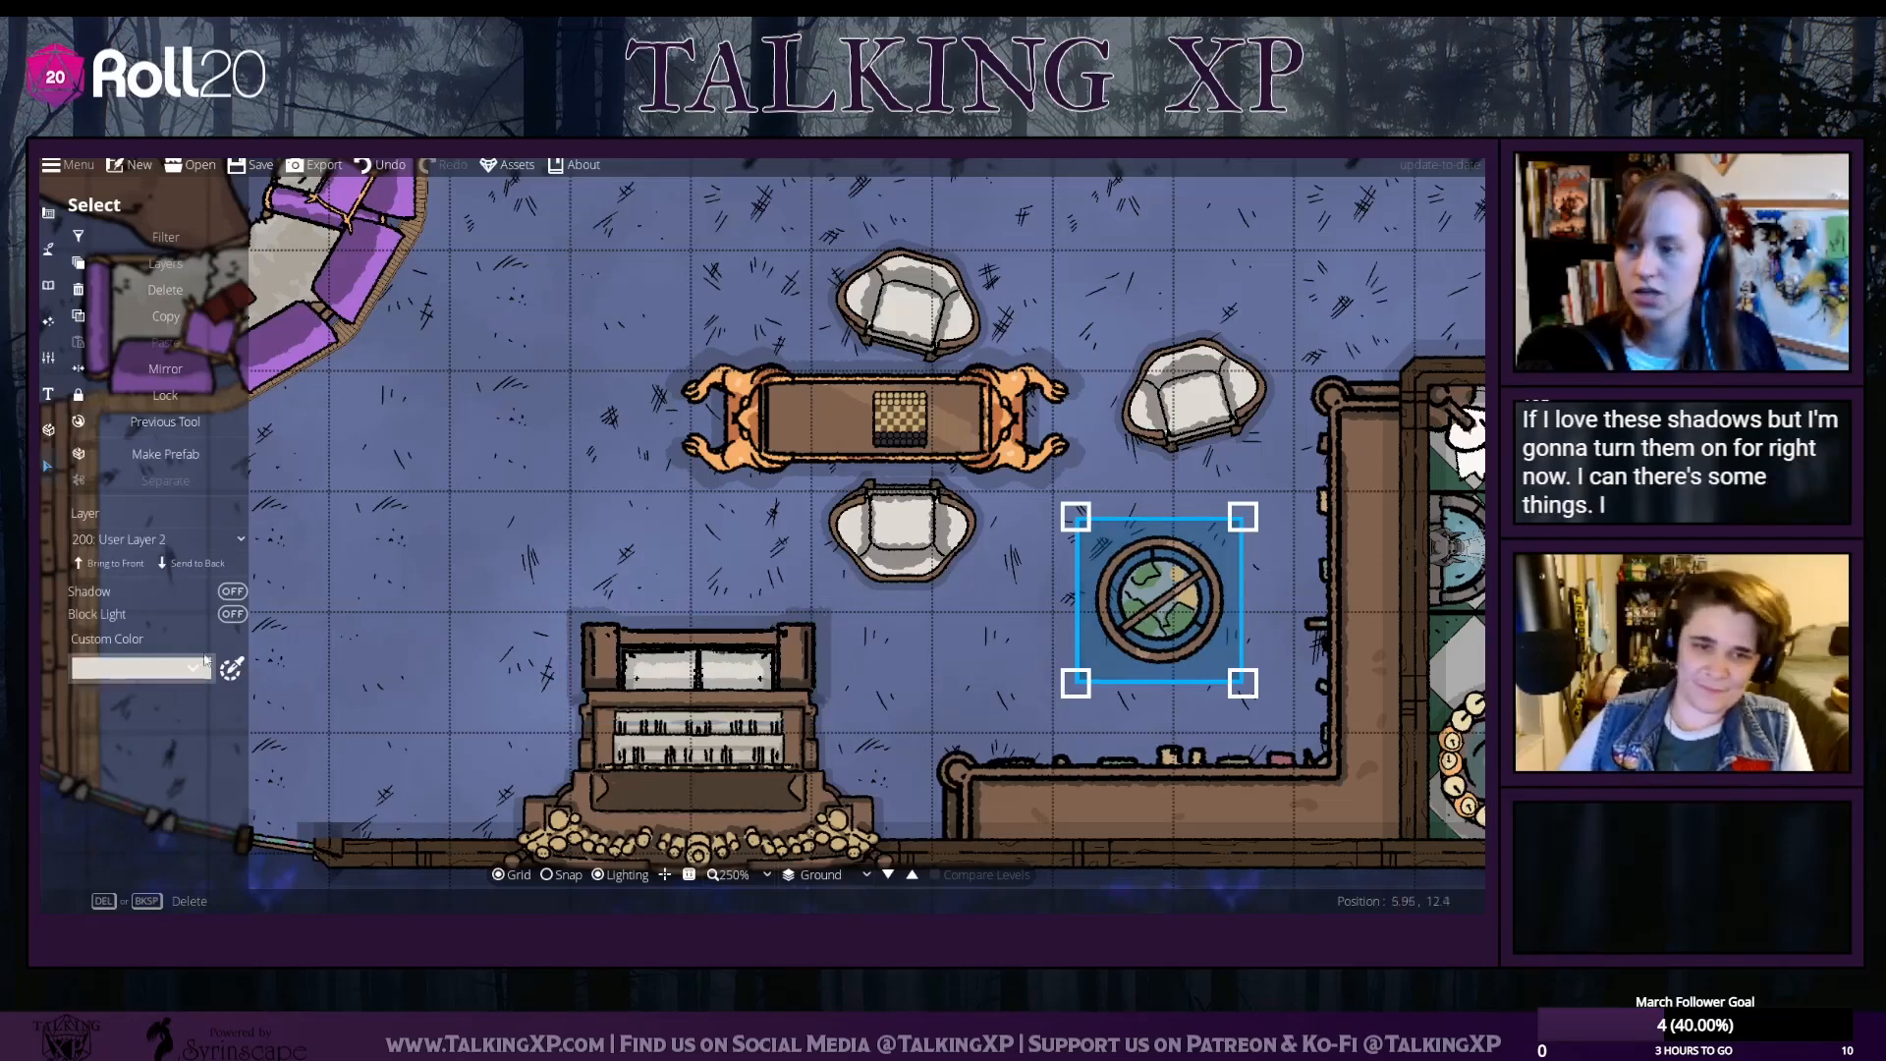
left_click(991, 675)
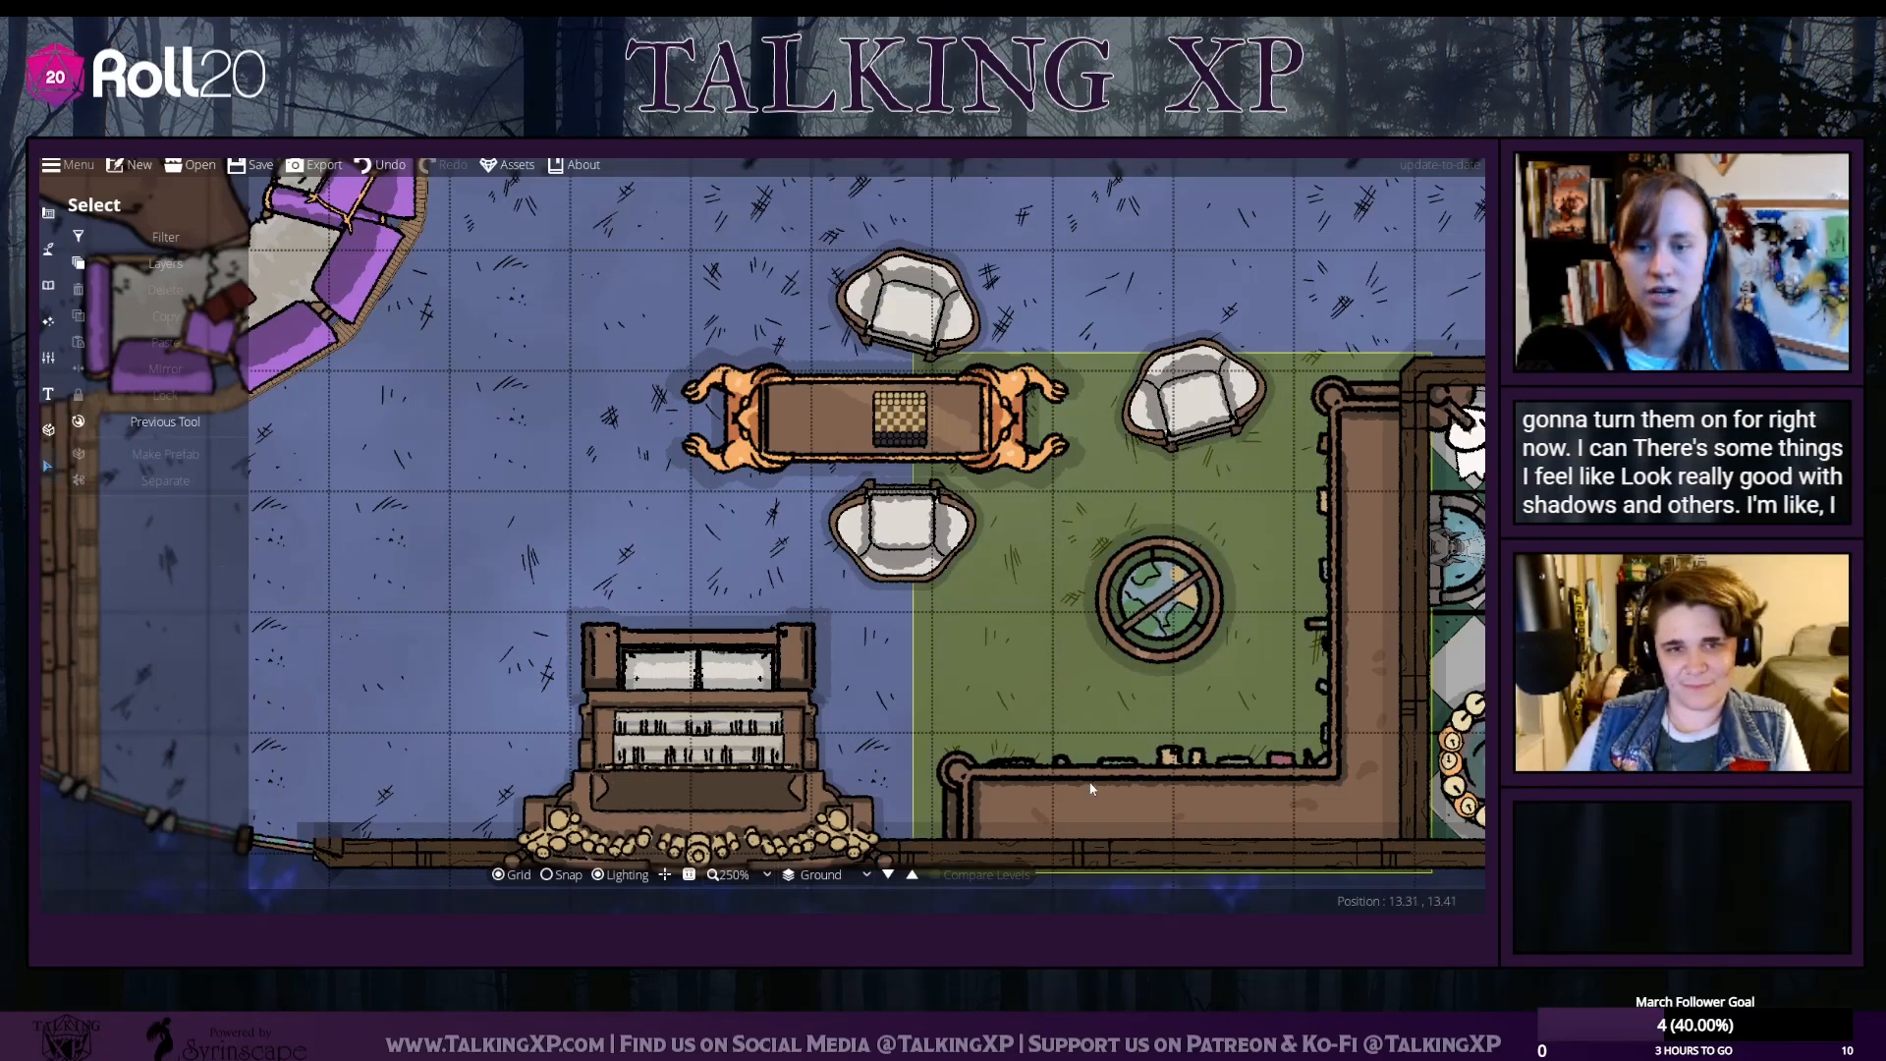
left_click(990, 675)
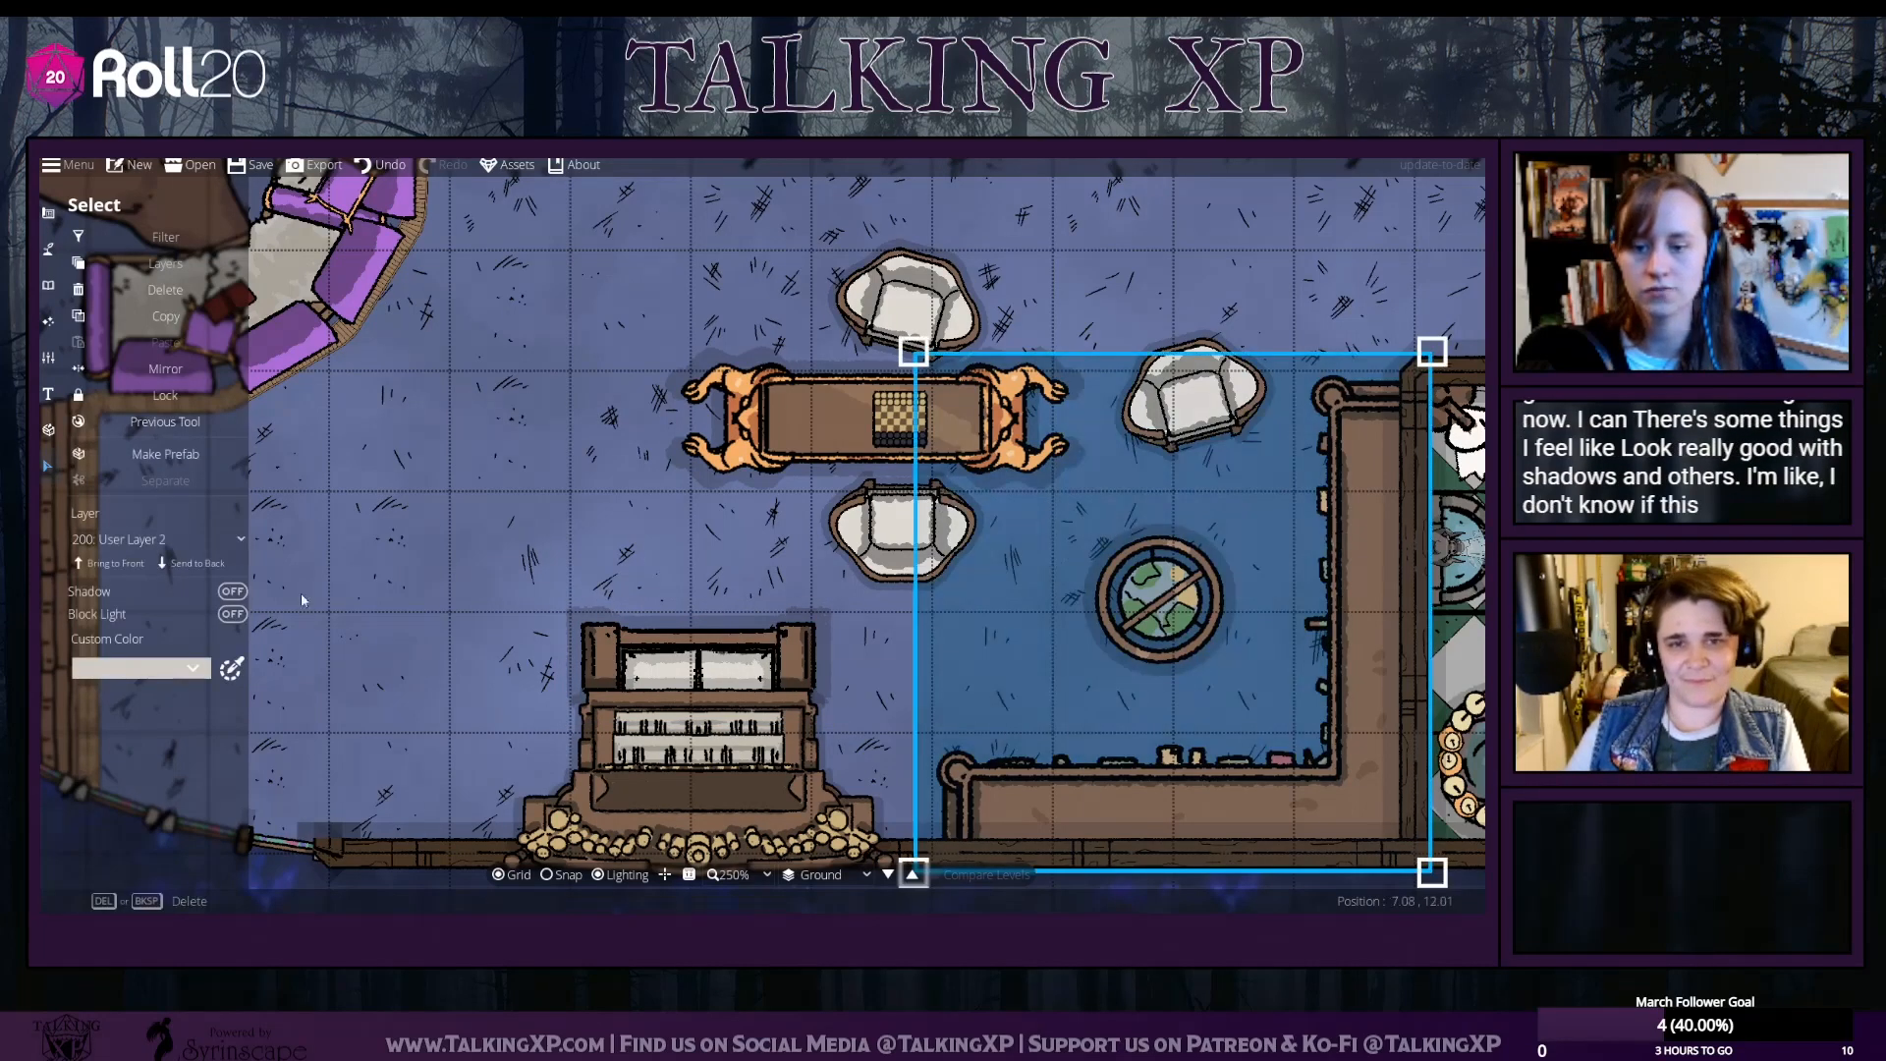
left_click(405, 519)
scroll(493, 519, "up", 2)
scroll(536, 566, "down", 6)
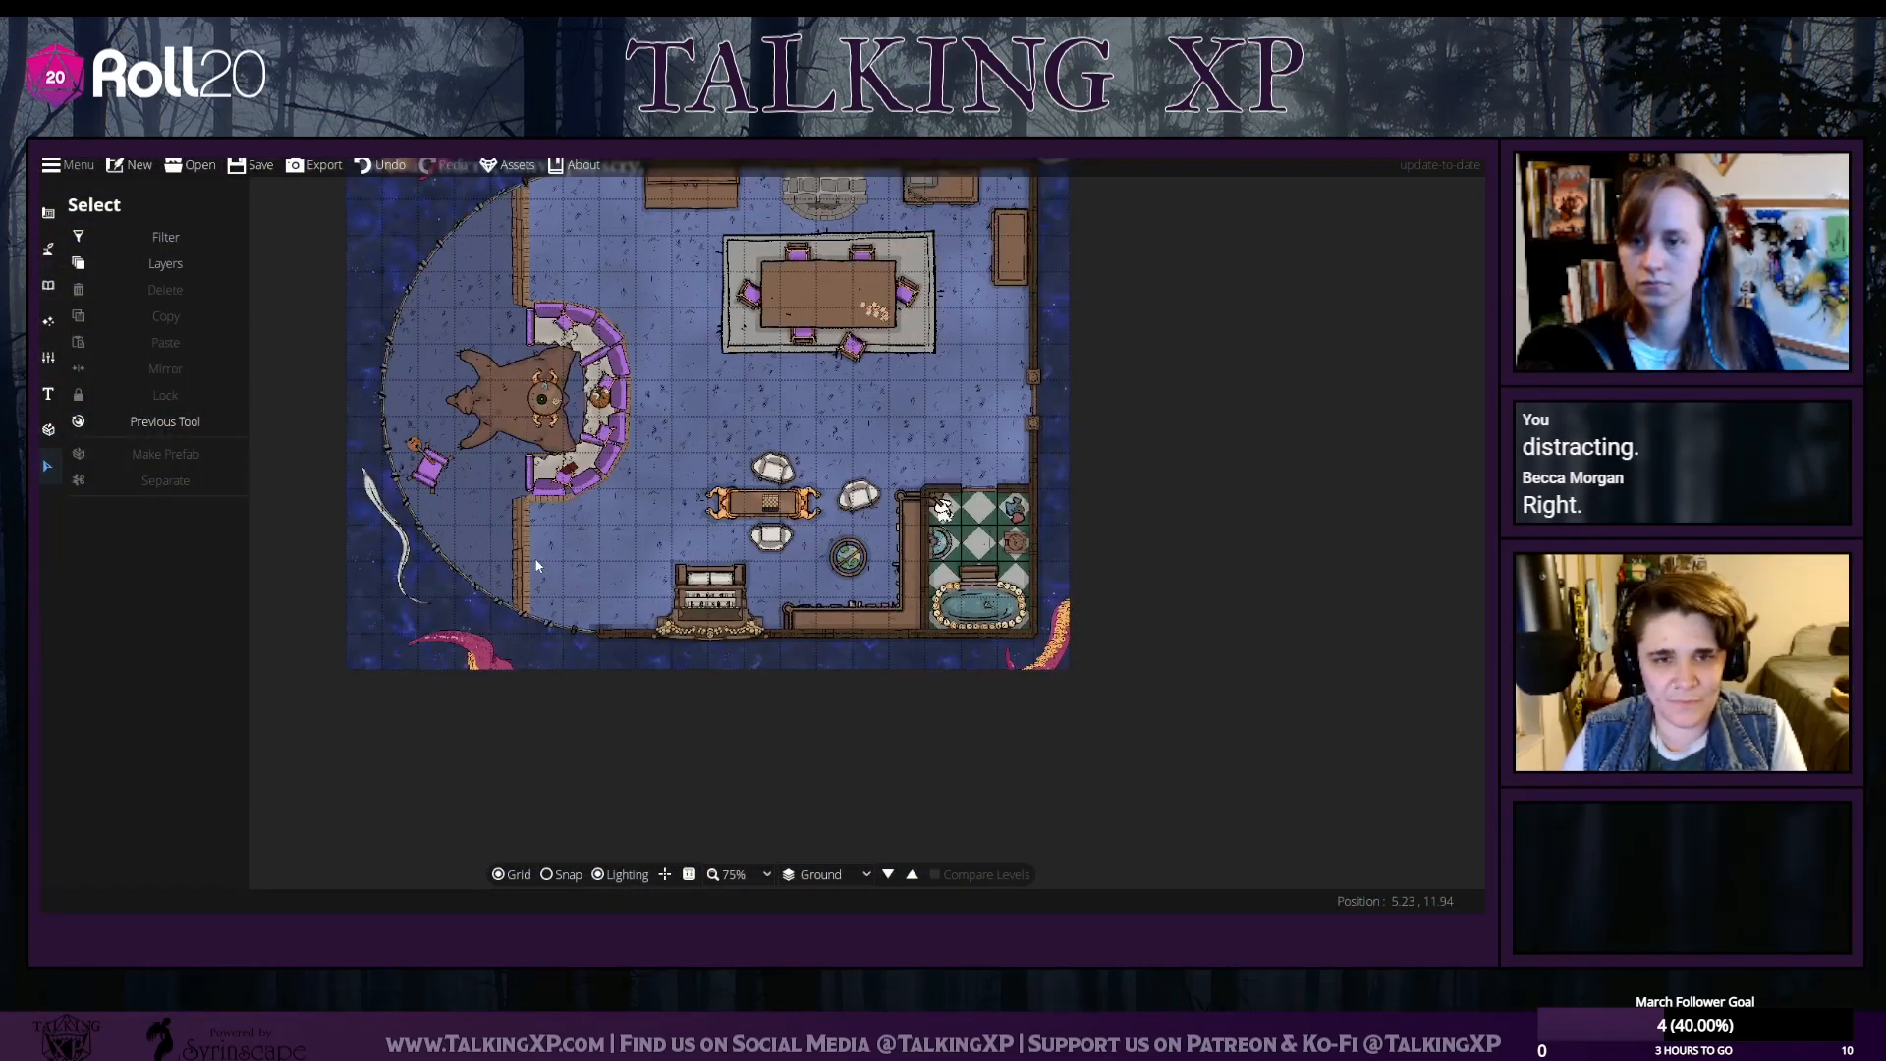
Shift the chessboard and the carved table's northern and southern armchairs slightly east, keeping them lined up
scroll(761, 532, "up", 5)
left_click_drag(764, 449, 801, 462)
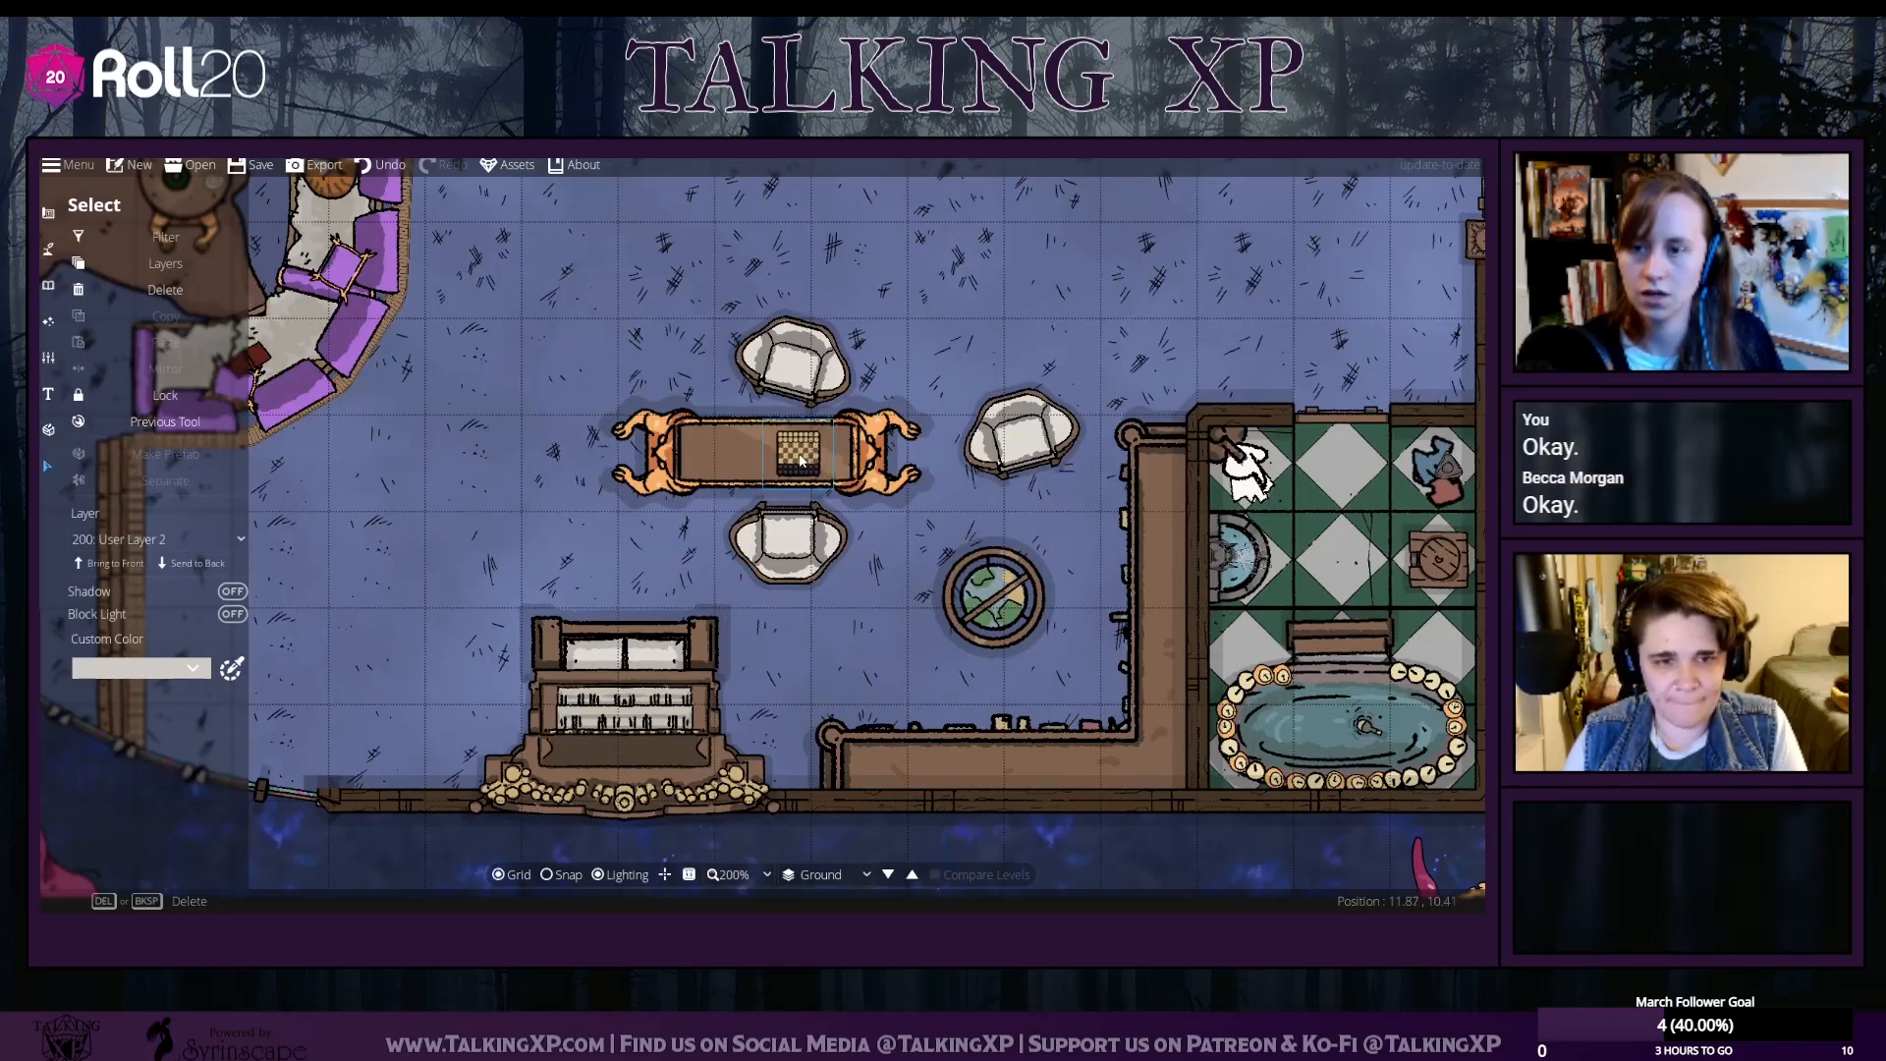
left_click(796, 359)
left_click_drag(796, 359, 795, 360)
left_click_drag(788, 541, 799, 542)
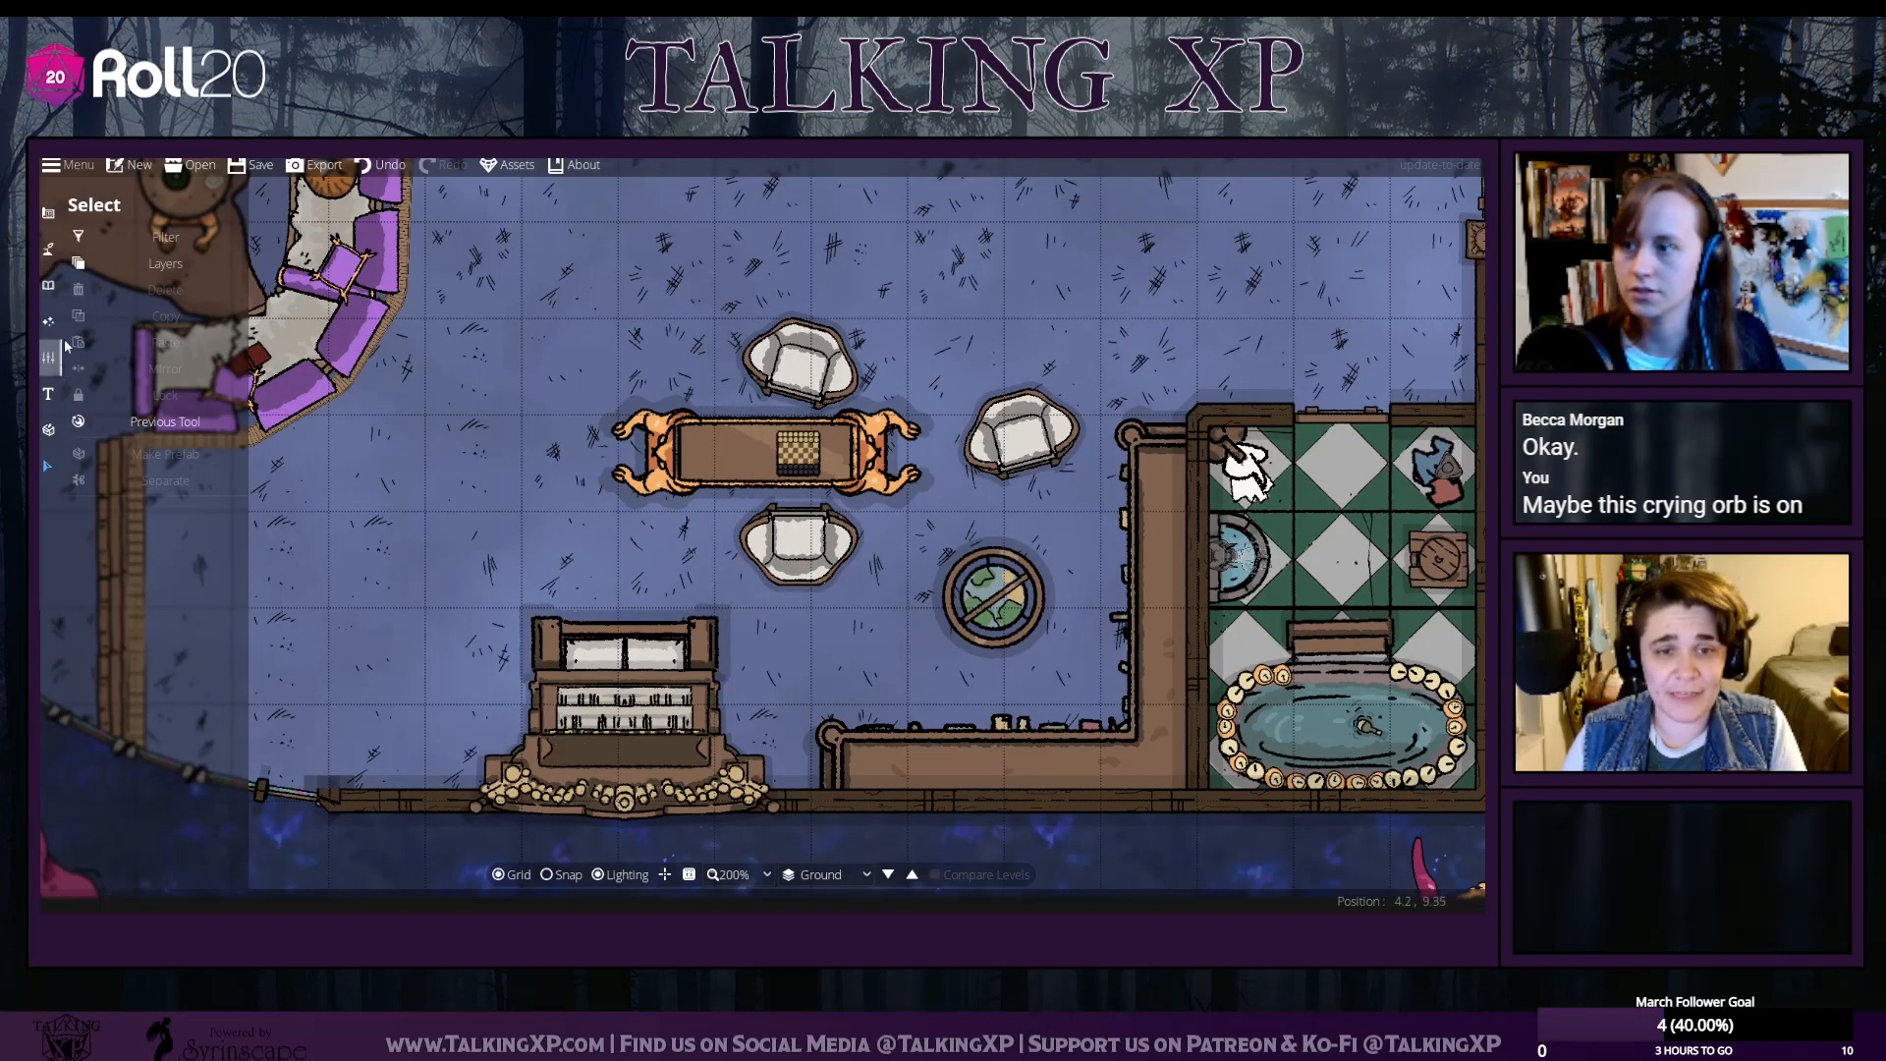
Browse the object library, filtered by the Magic tag, for small items to put on the tables
left_click(49, 286)
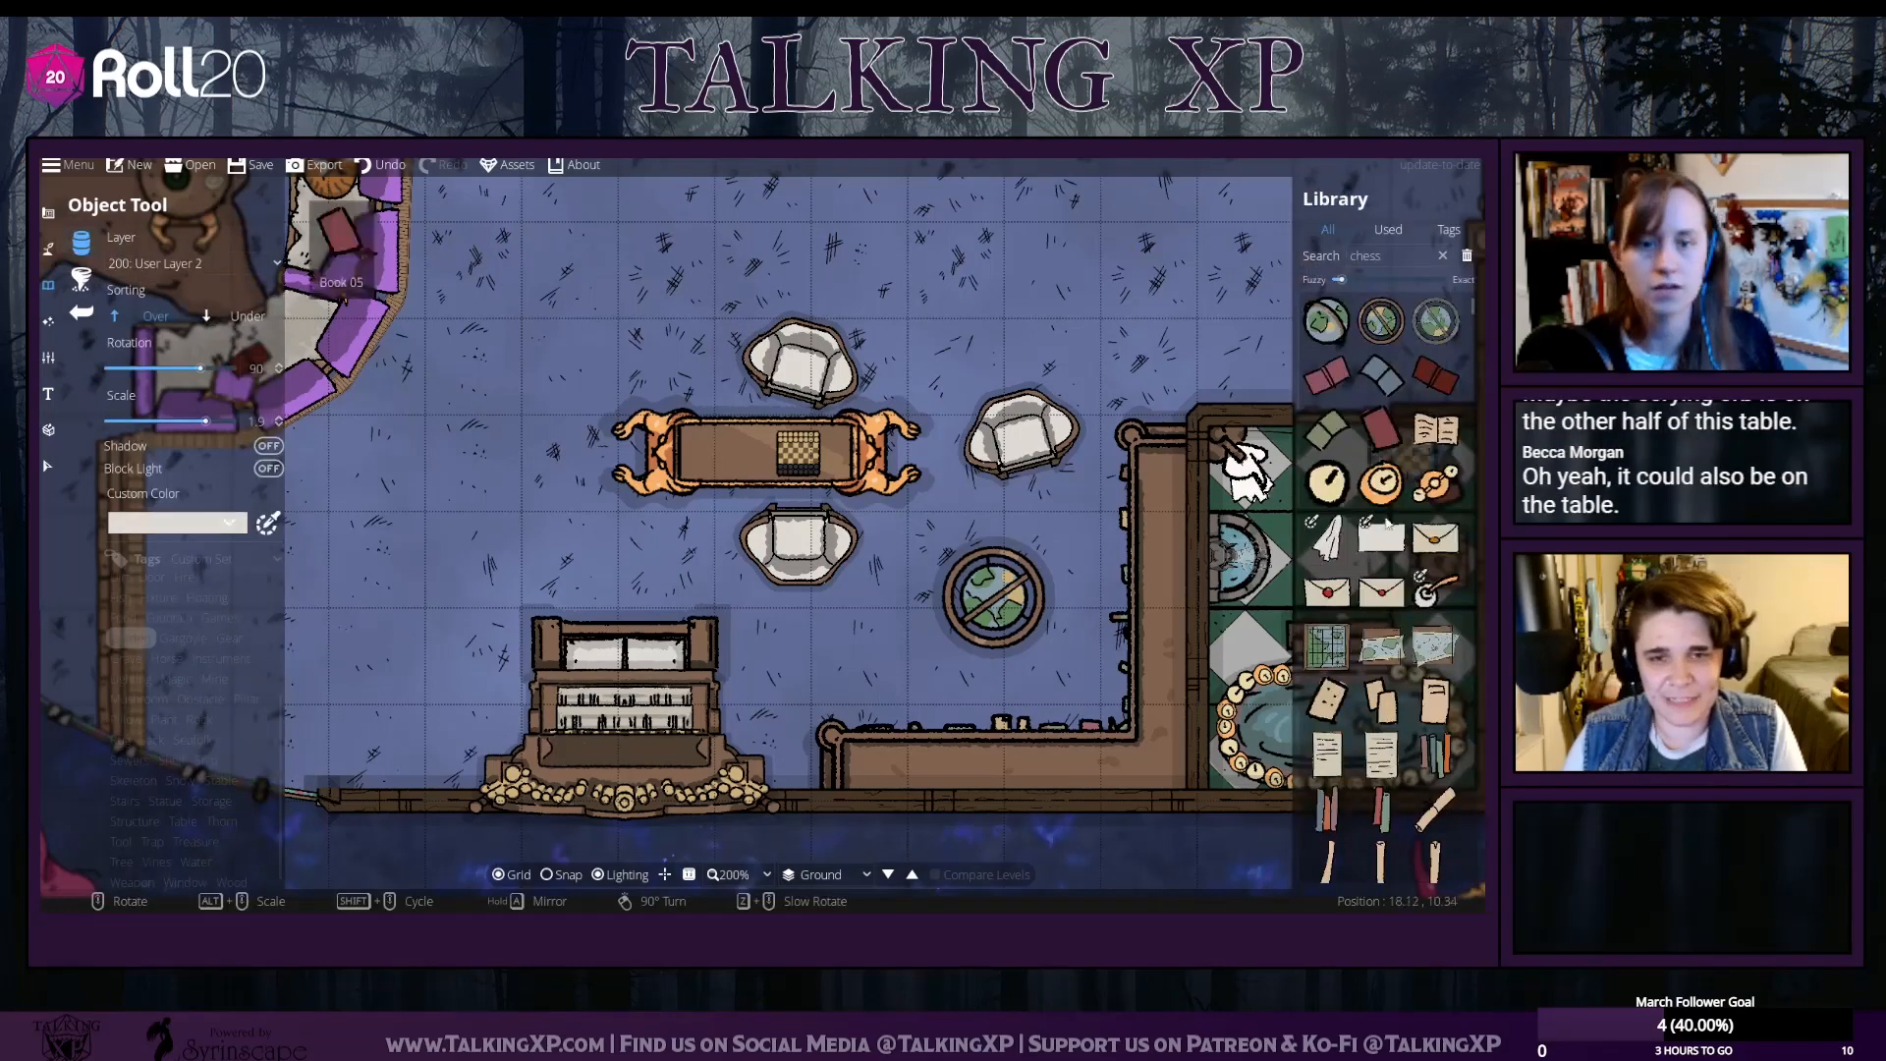
scroll(1341, 645, "down", 8)
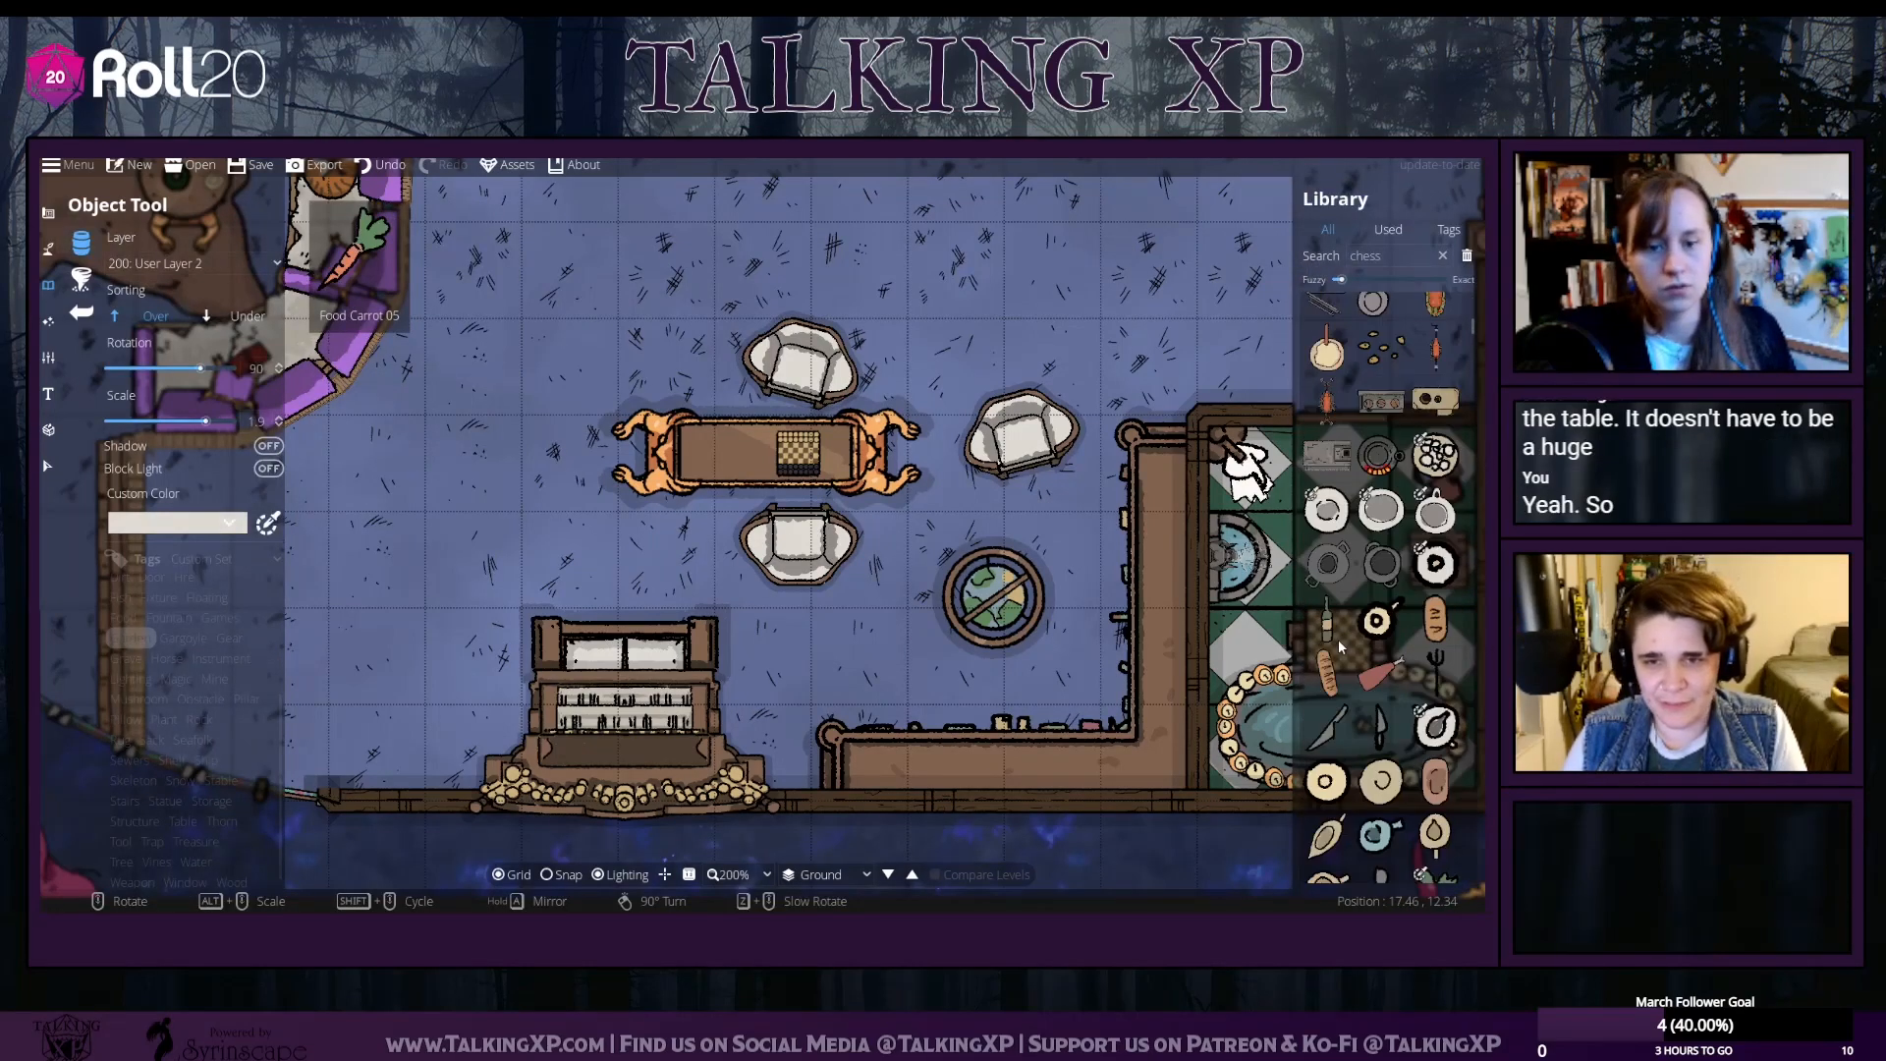
scroll(1341, 646, "down", 6)
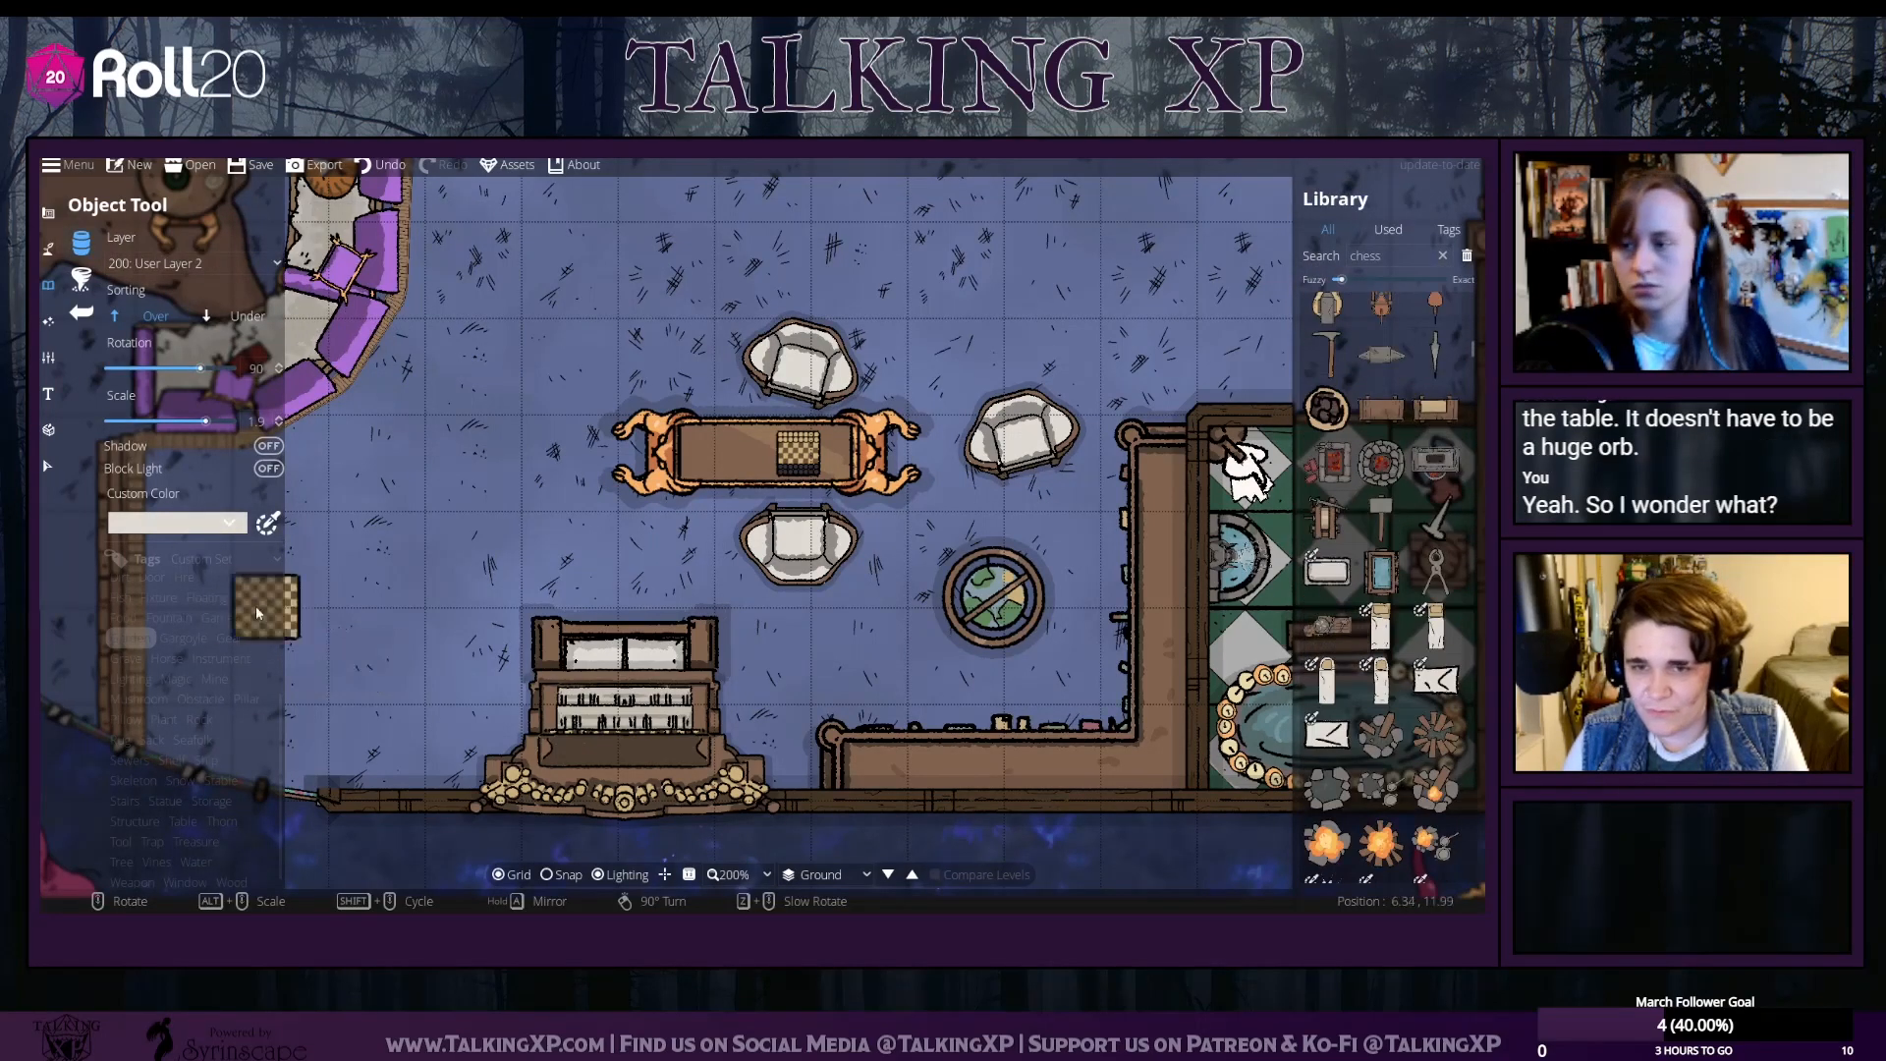
left_click(177, 679)
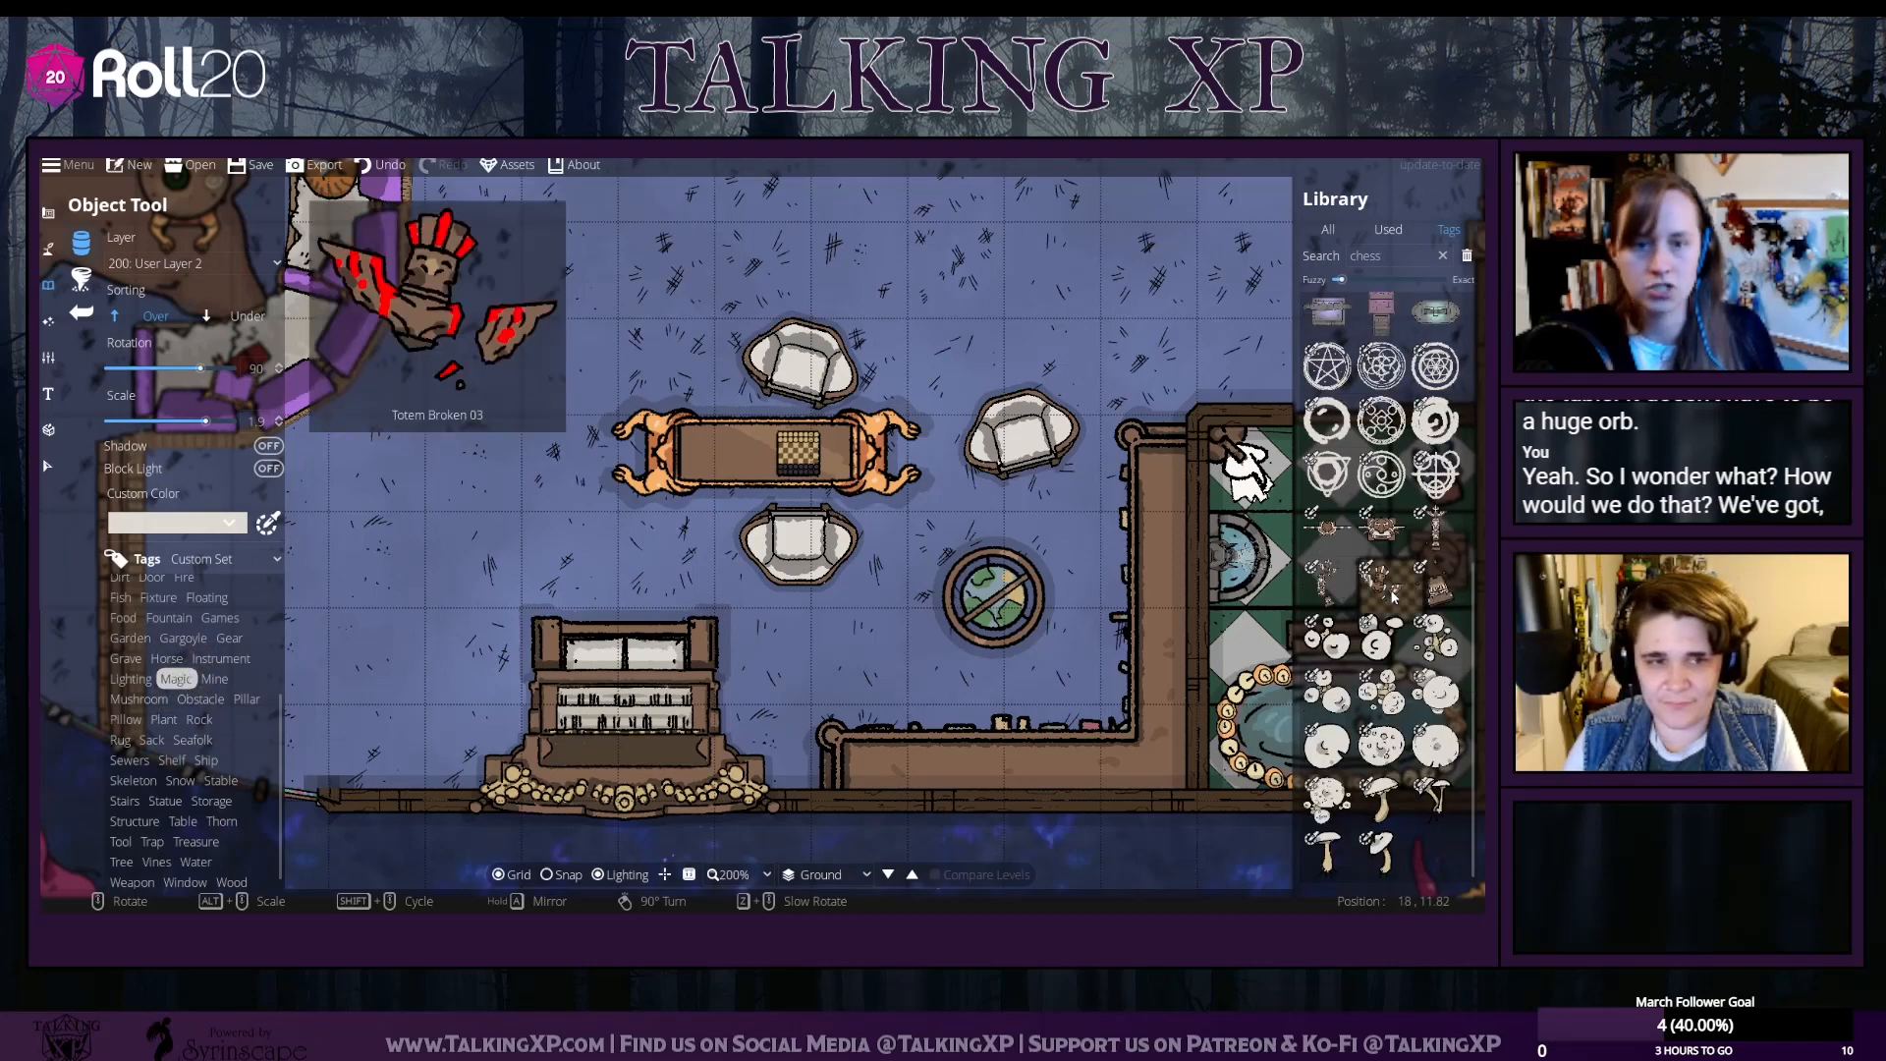
scroll(1393, 596, "up", 3)
scroll(1393, 597, "up", 4)
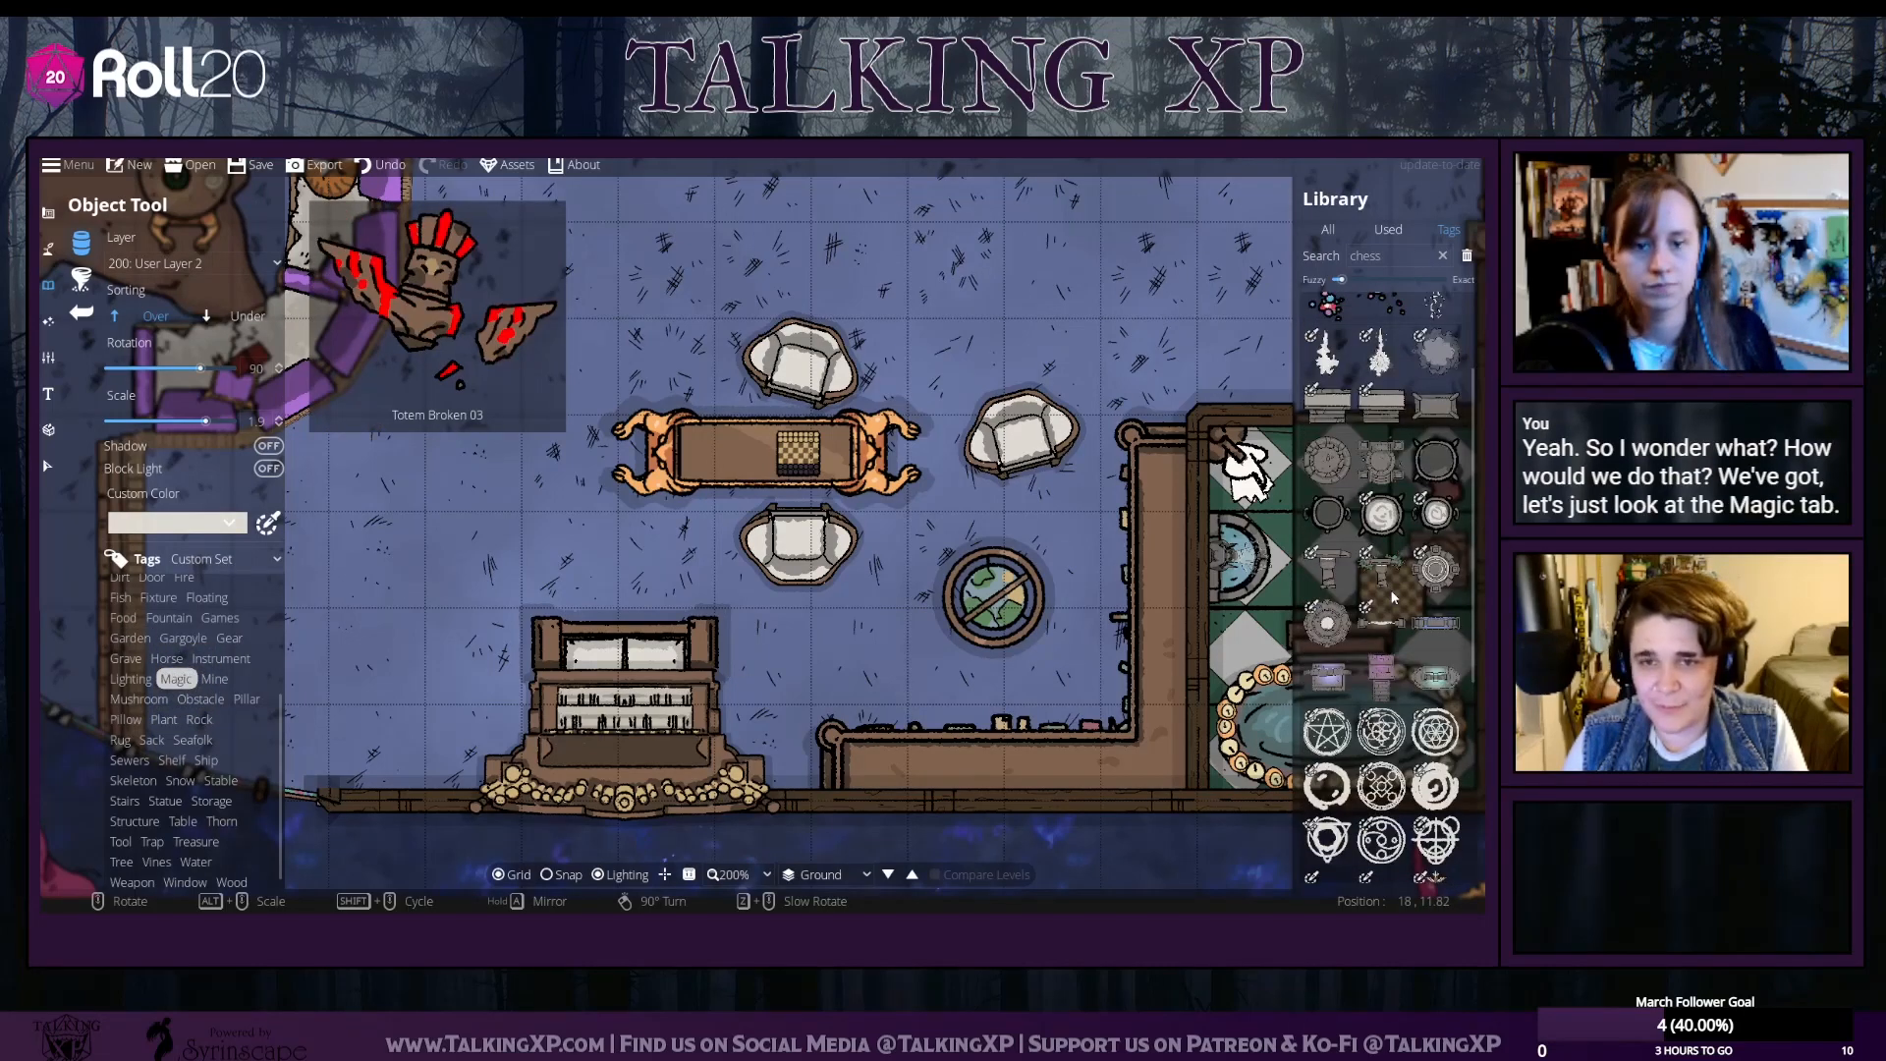
scroll(1393, 596, "up", 2)
scroll(1393, 596, "down", 3)
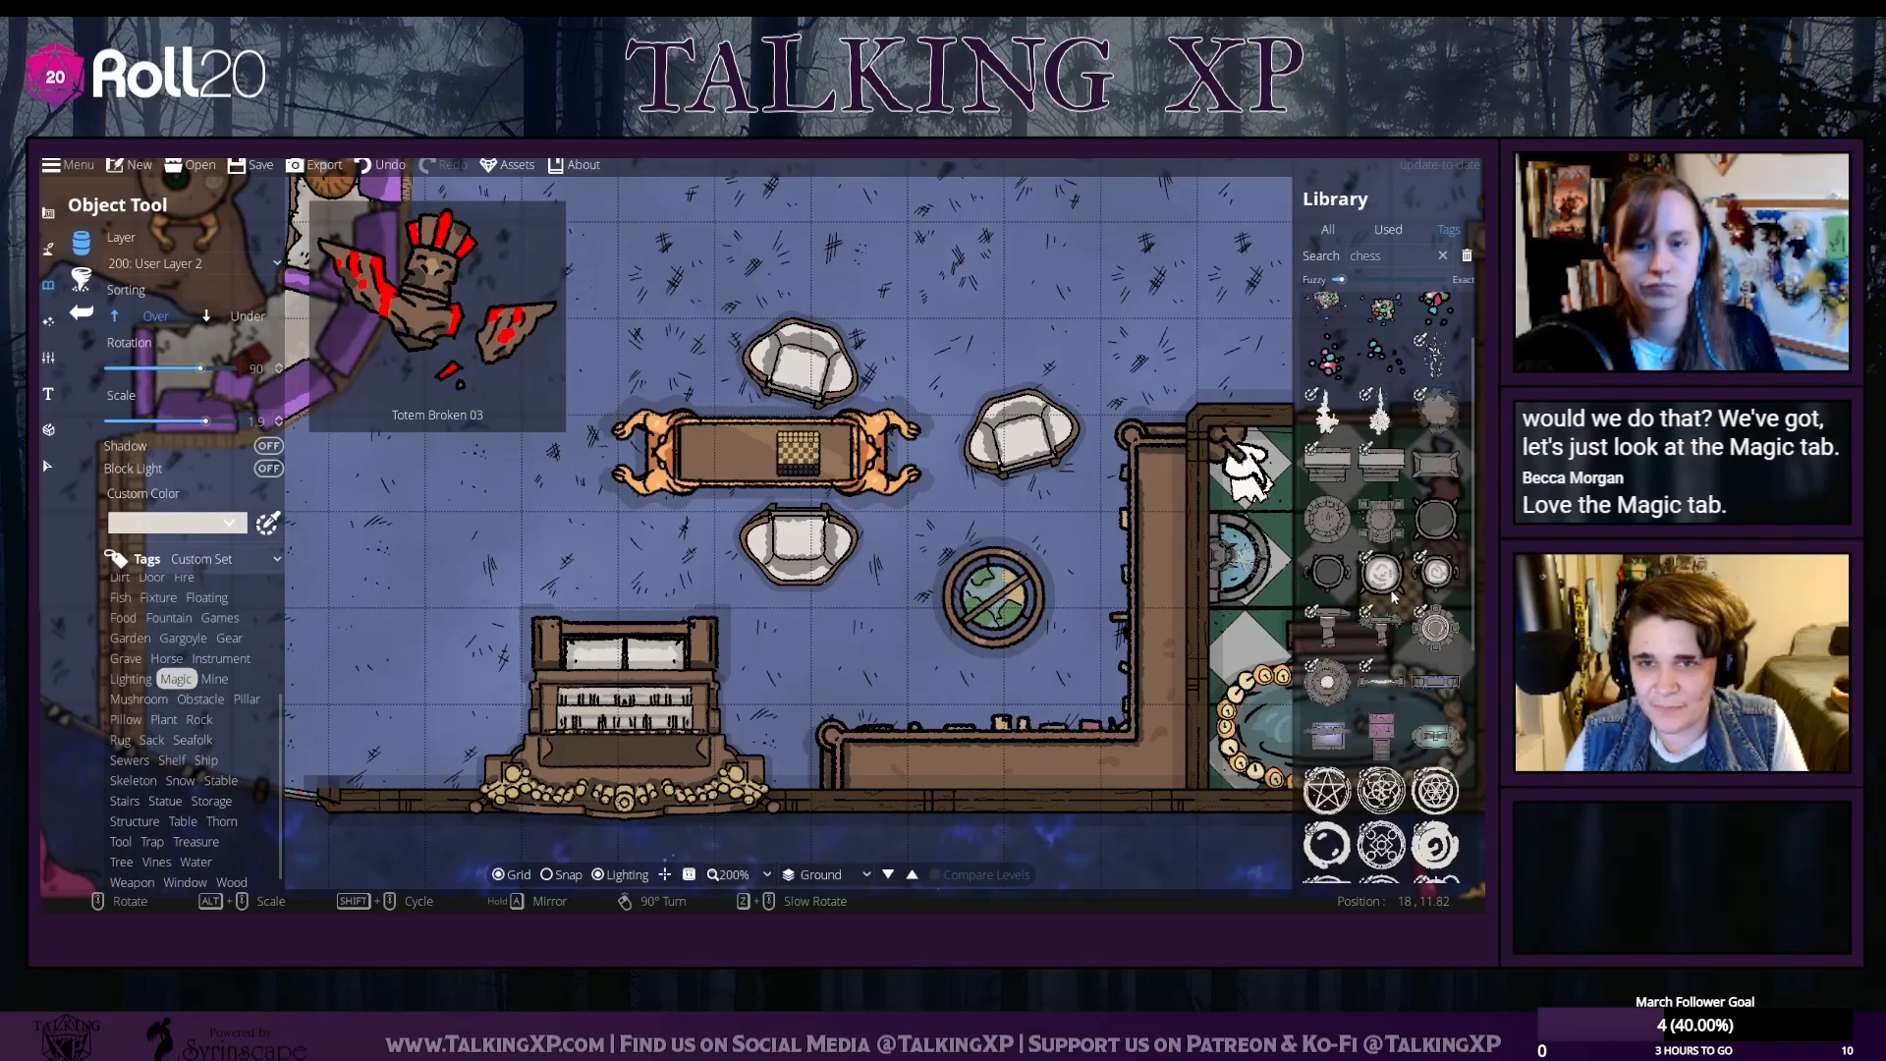
scroll(1393, 596, "up", 3)
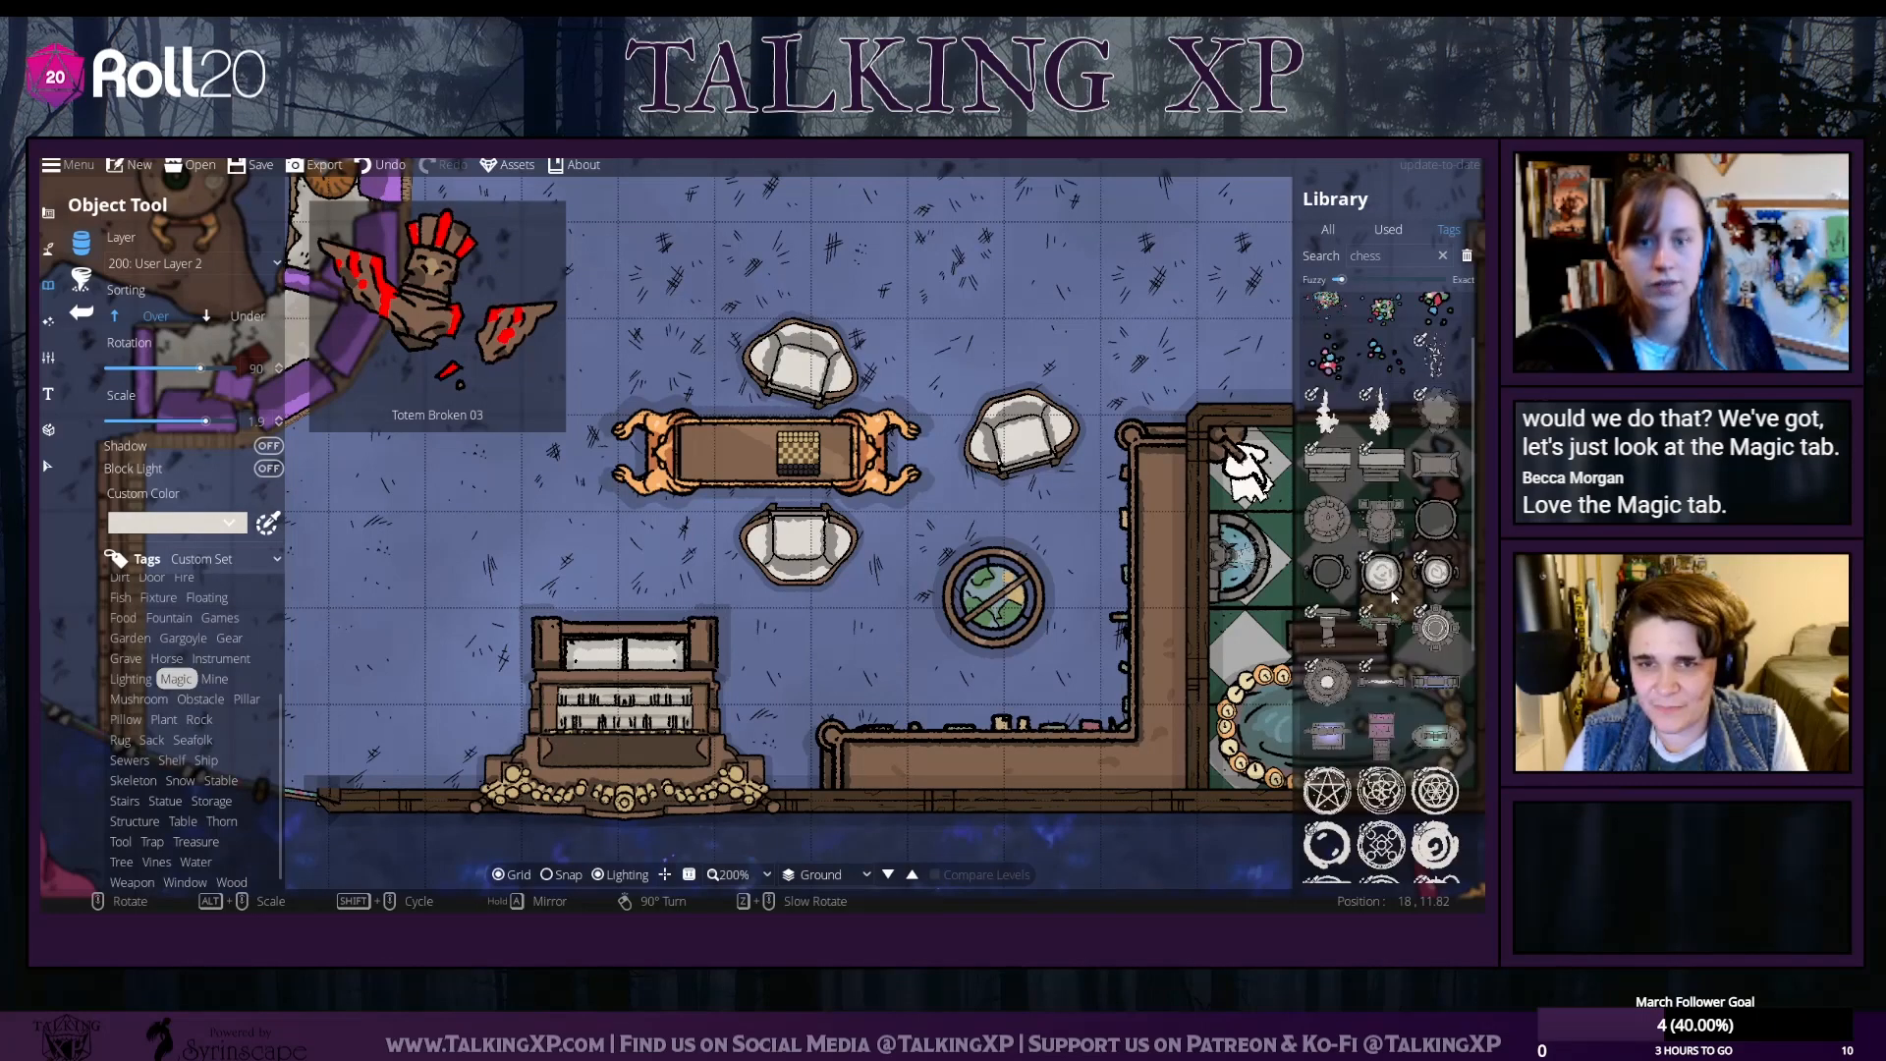
Place a scattered pile of colored gems on the northwest corner of the large dining table
left_click_drag(888, 286, 863, 722)
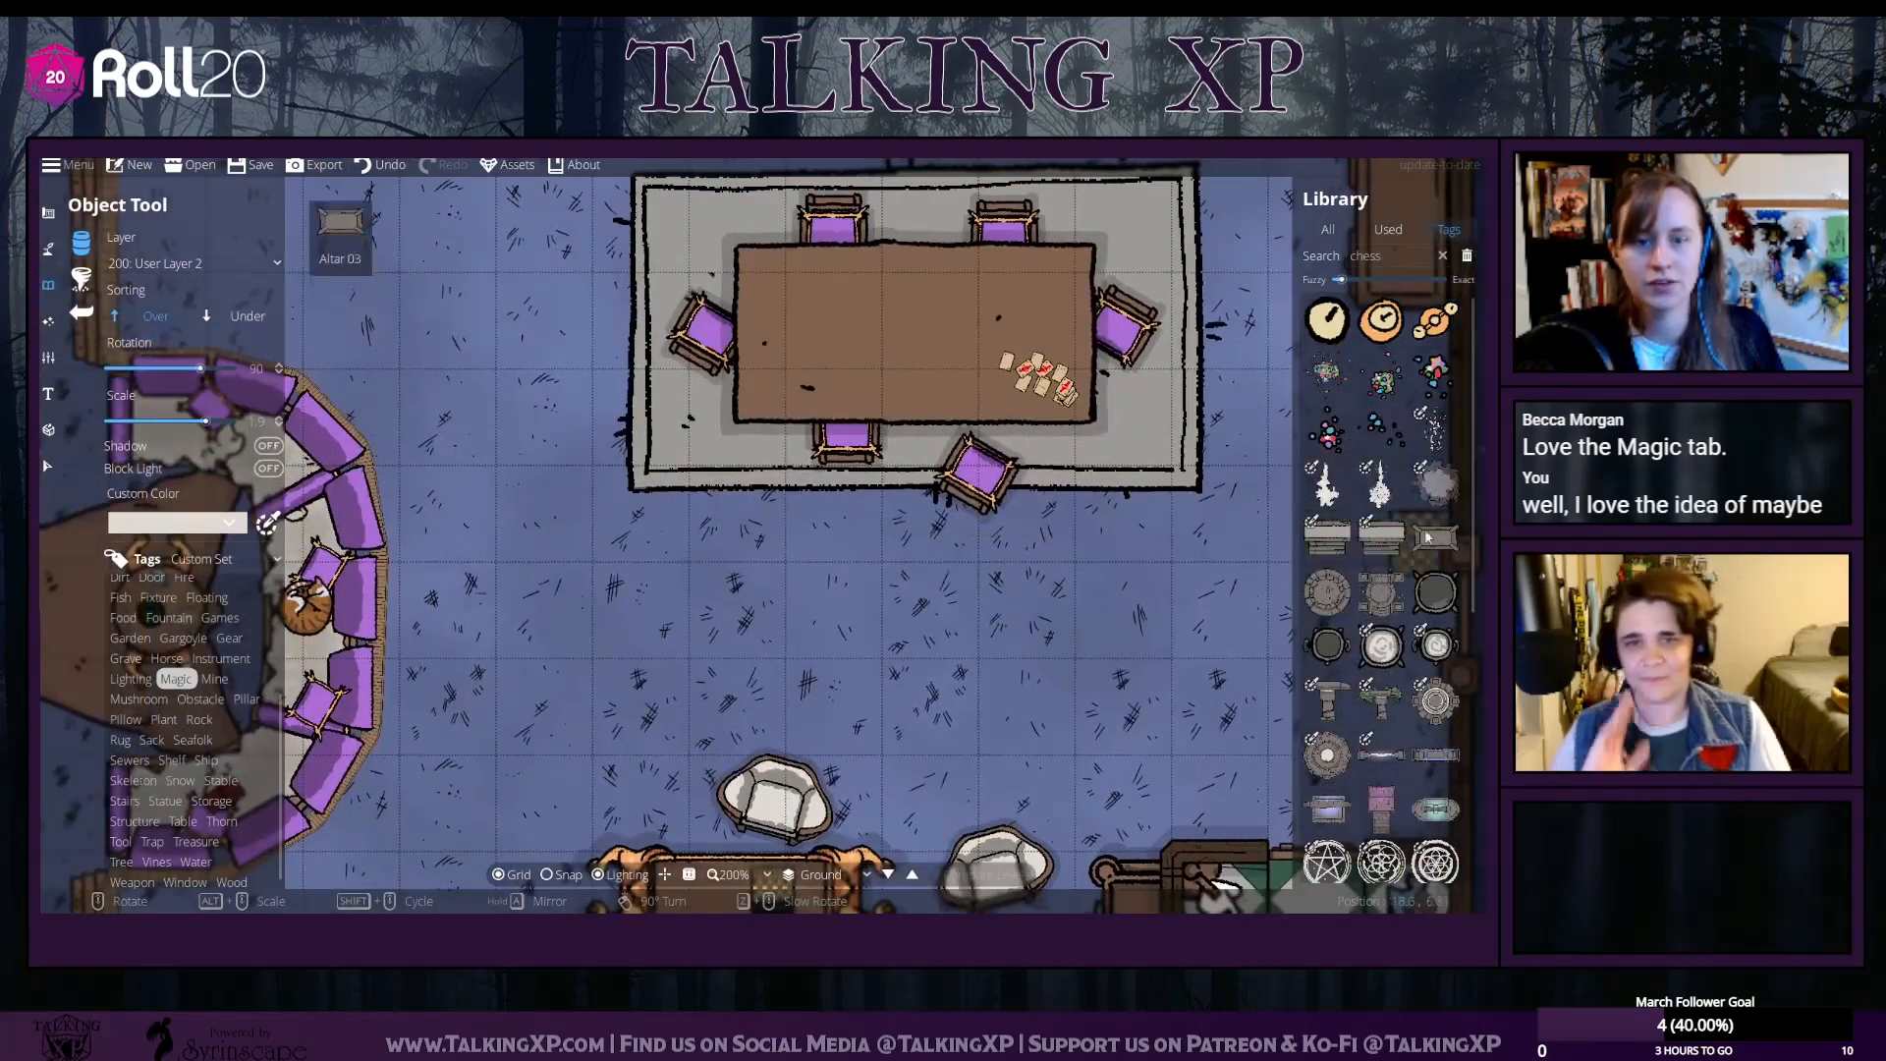
left_click(1385, 381)
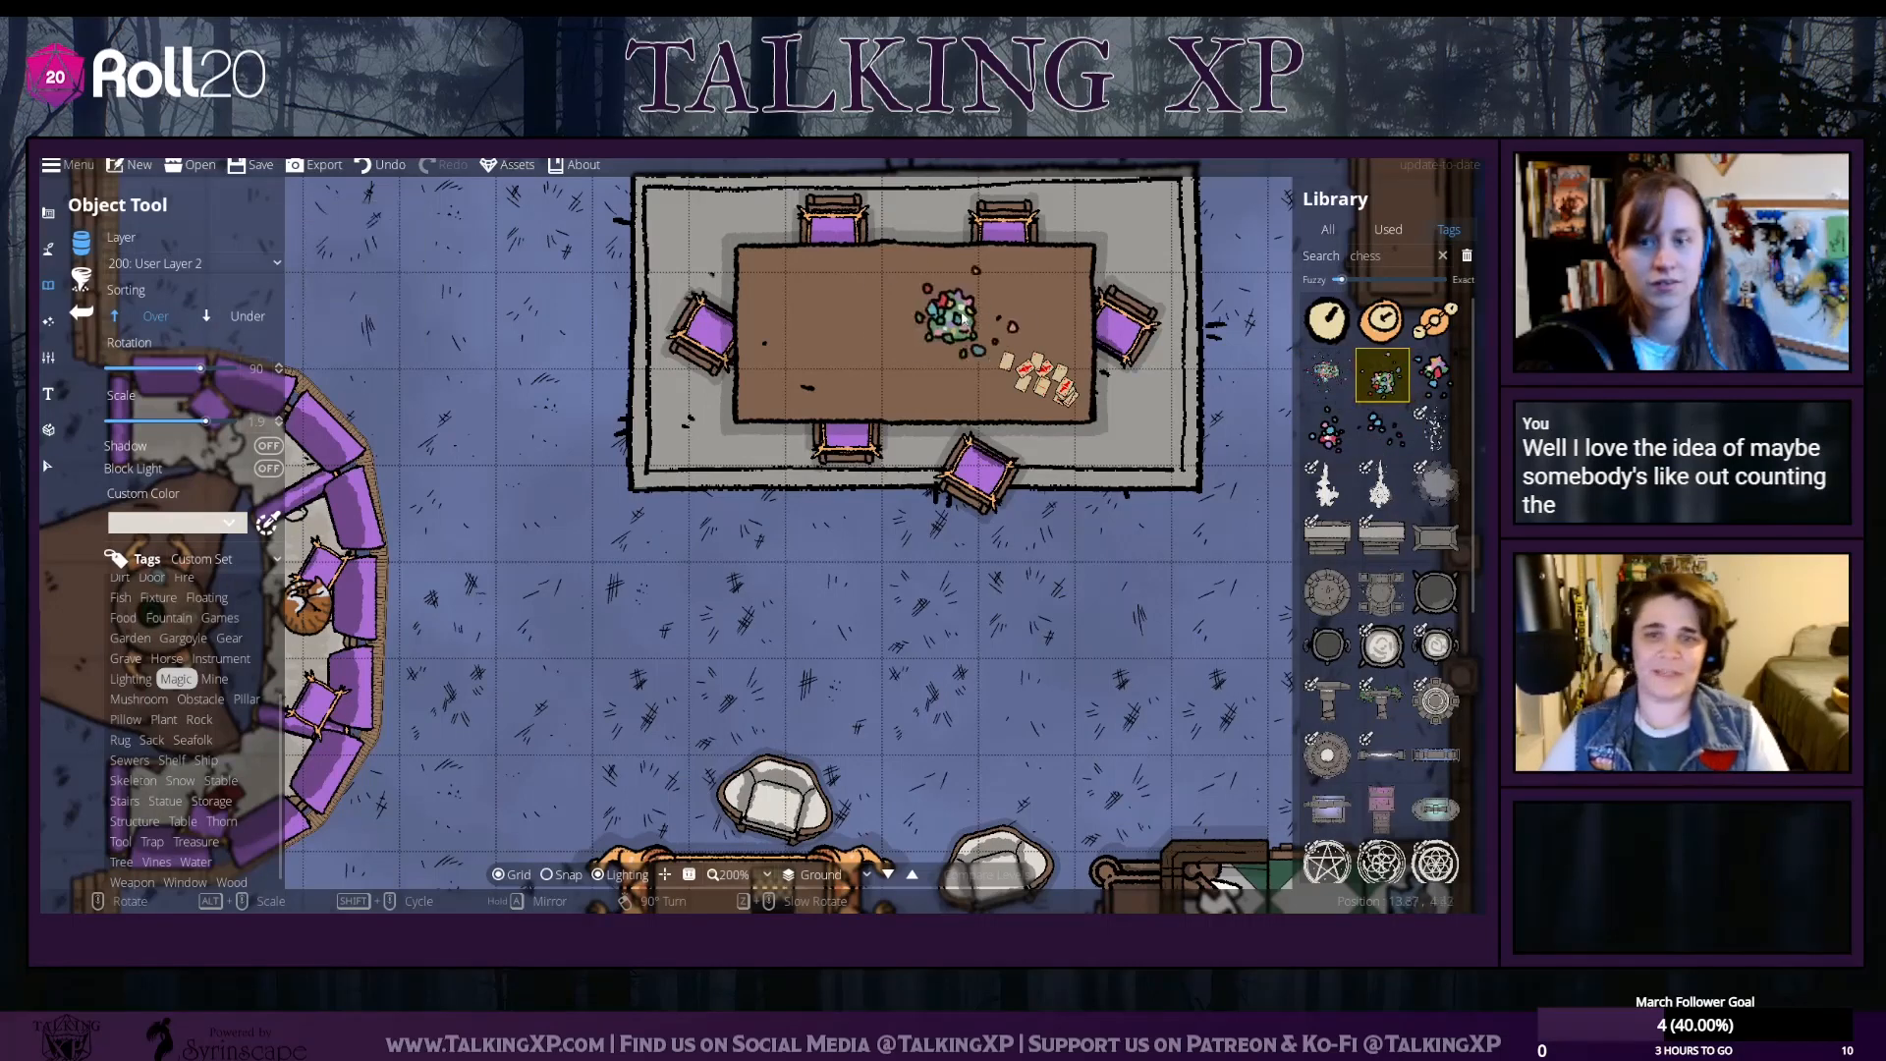
left_click(1450, 379)
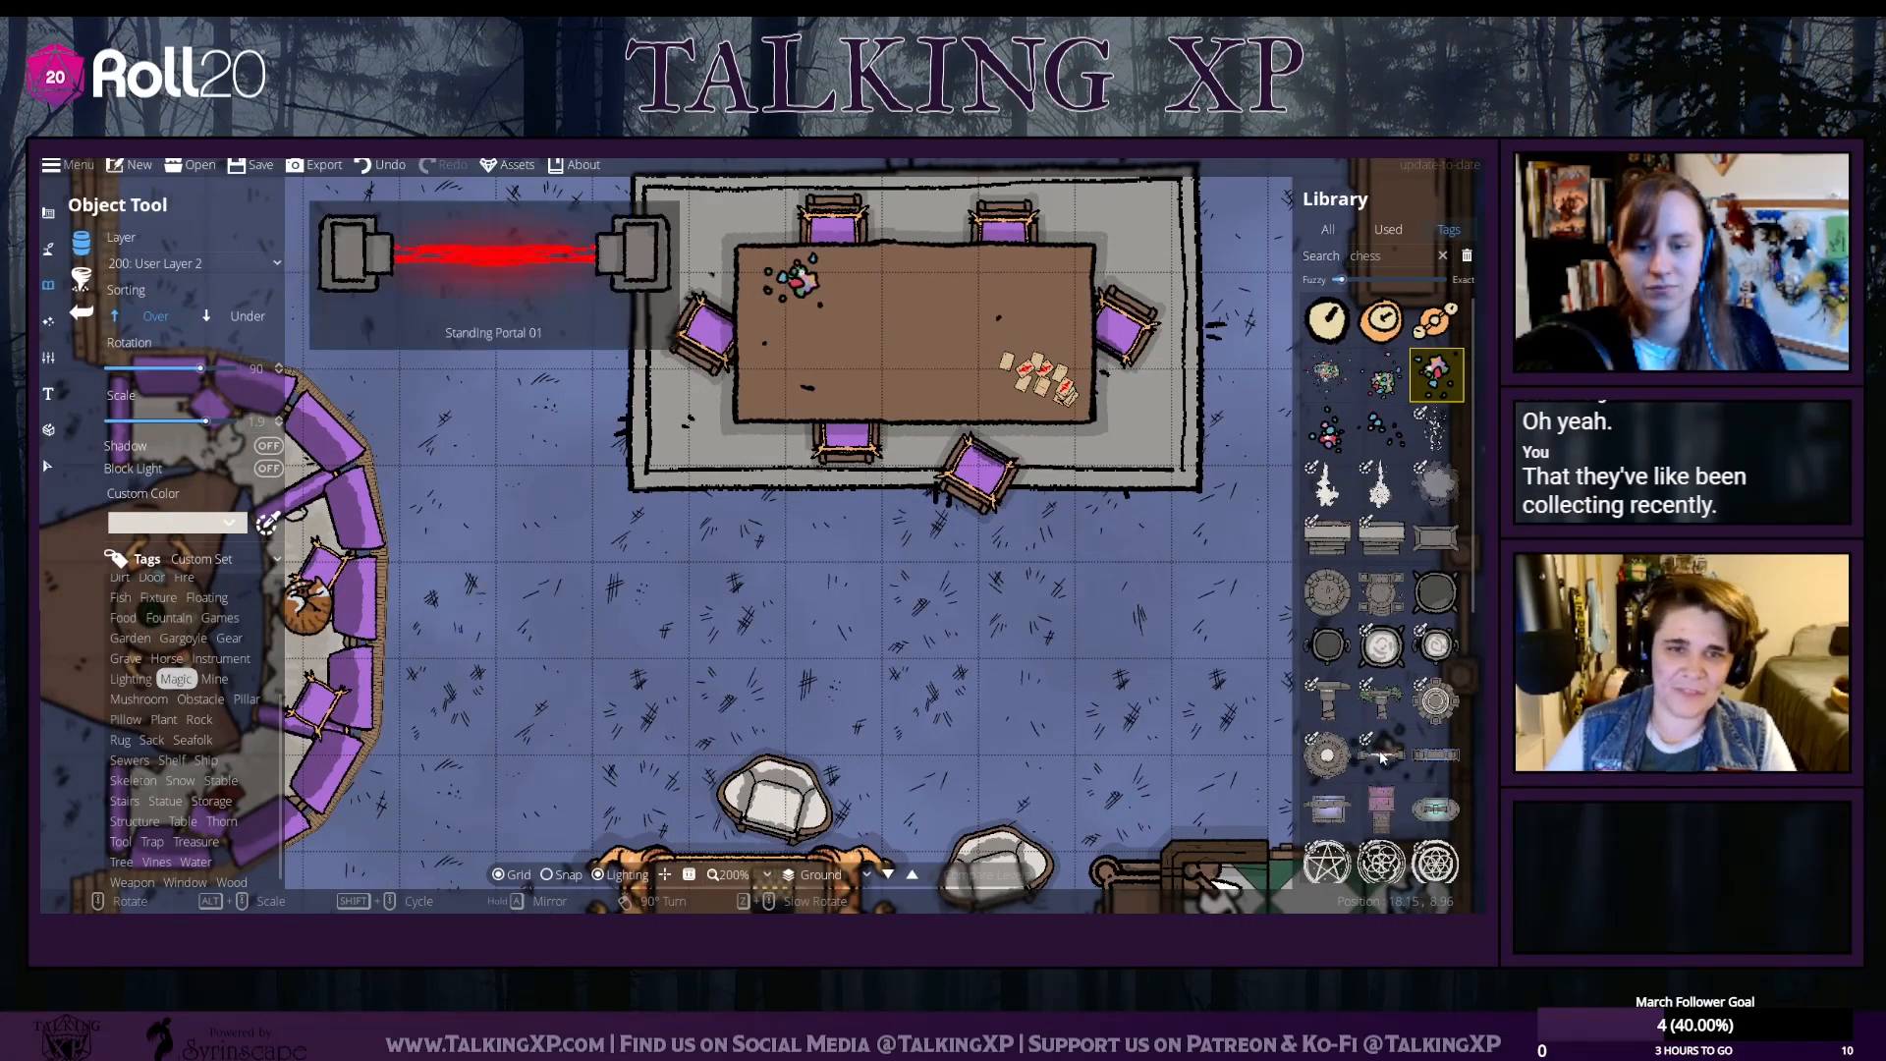
scroll(1377, 739, "down", 5)
scroll(1382, 751, "up", 5)
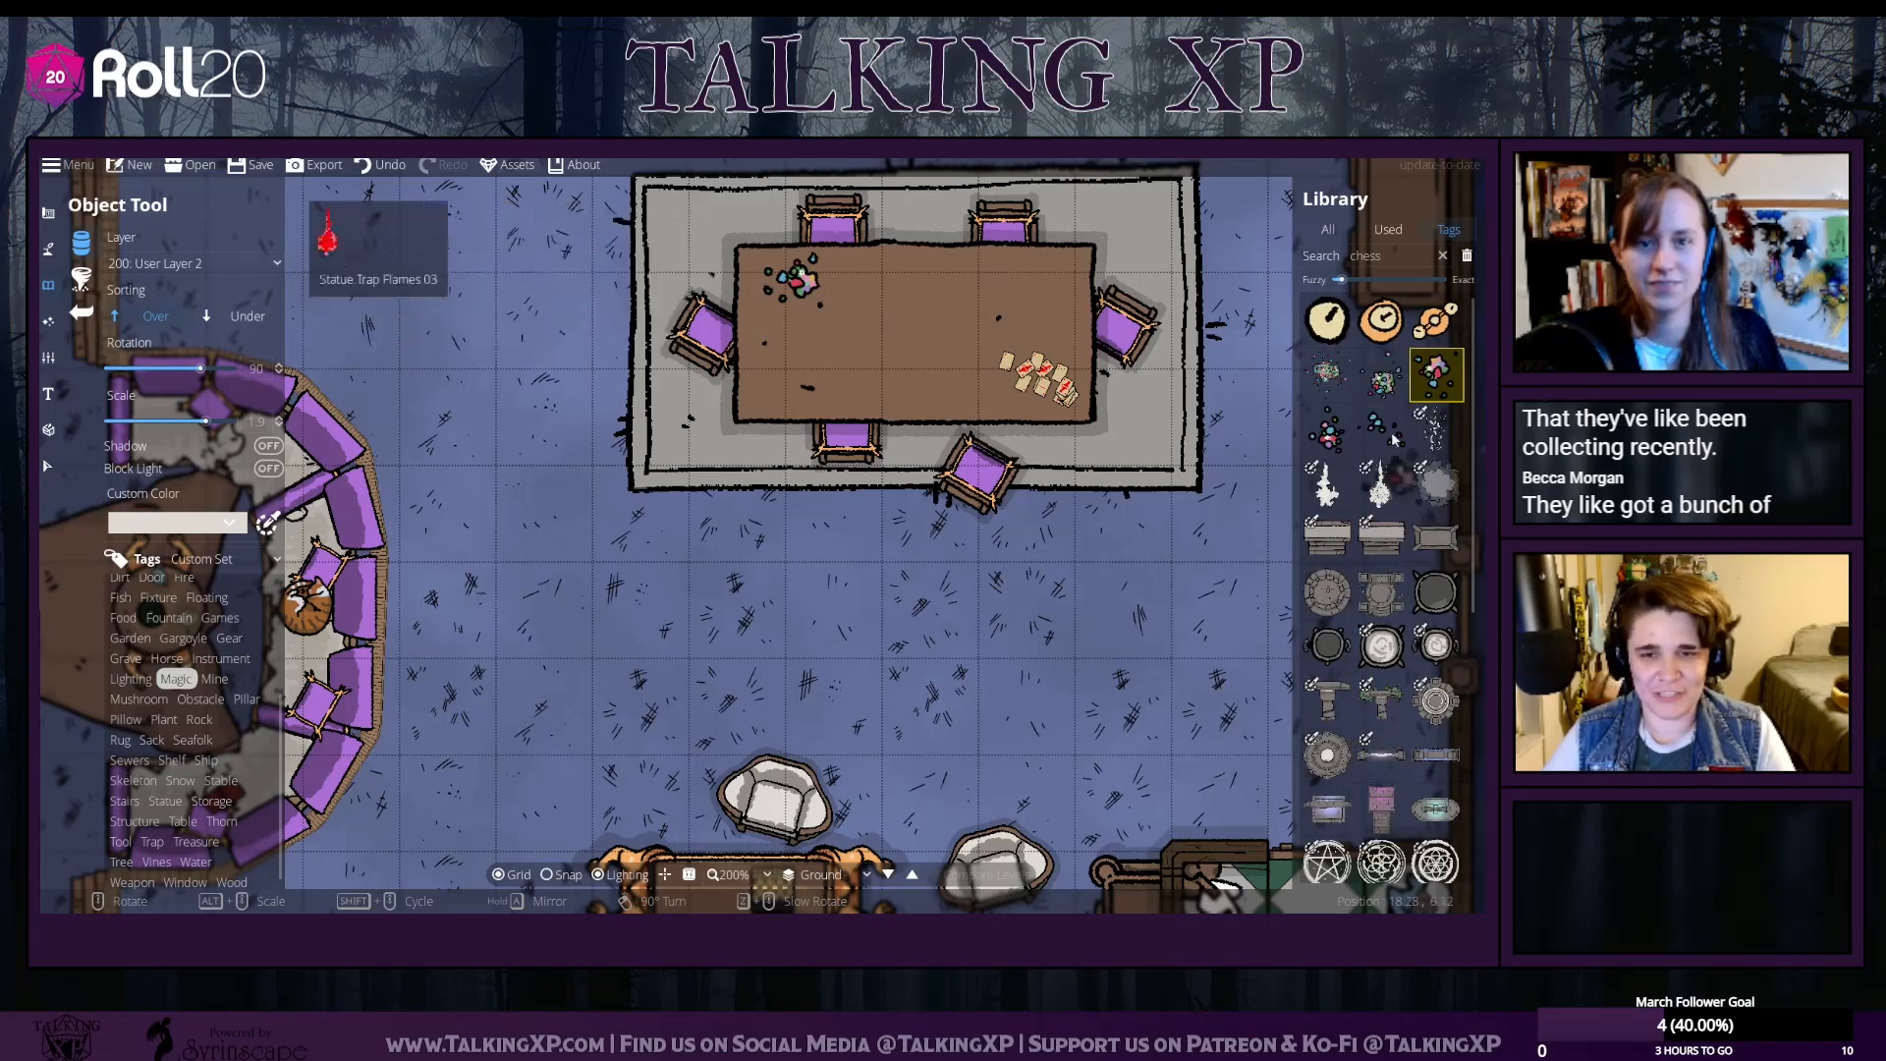
Search the object library for "gold" and place two small coin piles south of the gems on the dining table, using scale 1
left_click_drag(1381, 258, 1310, 261)
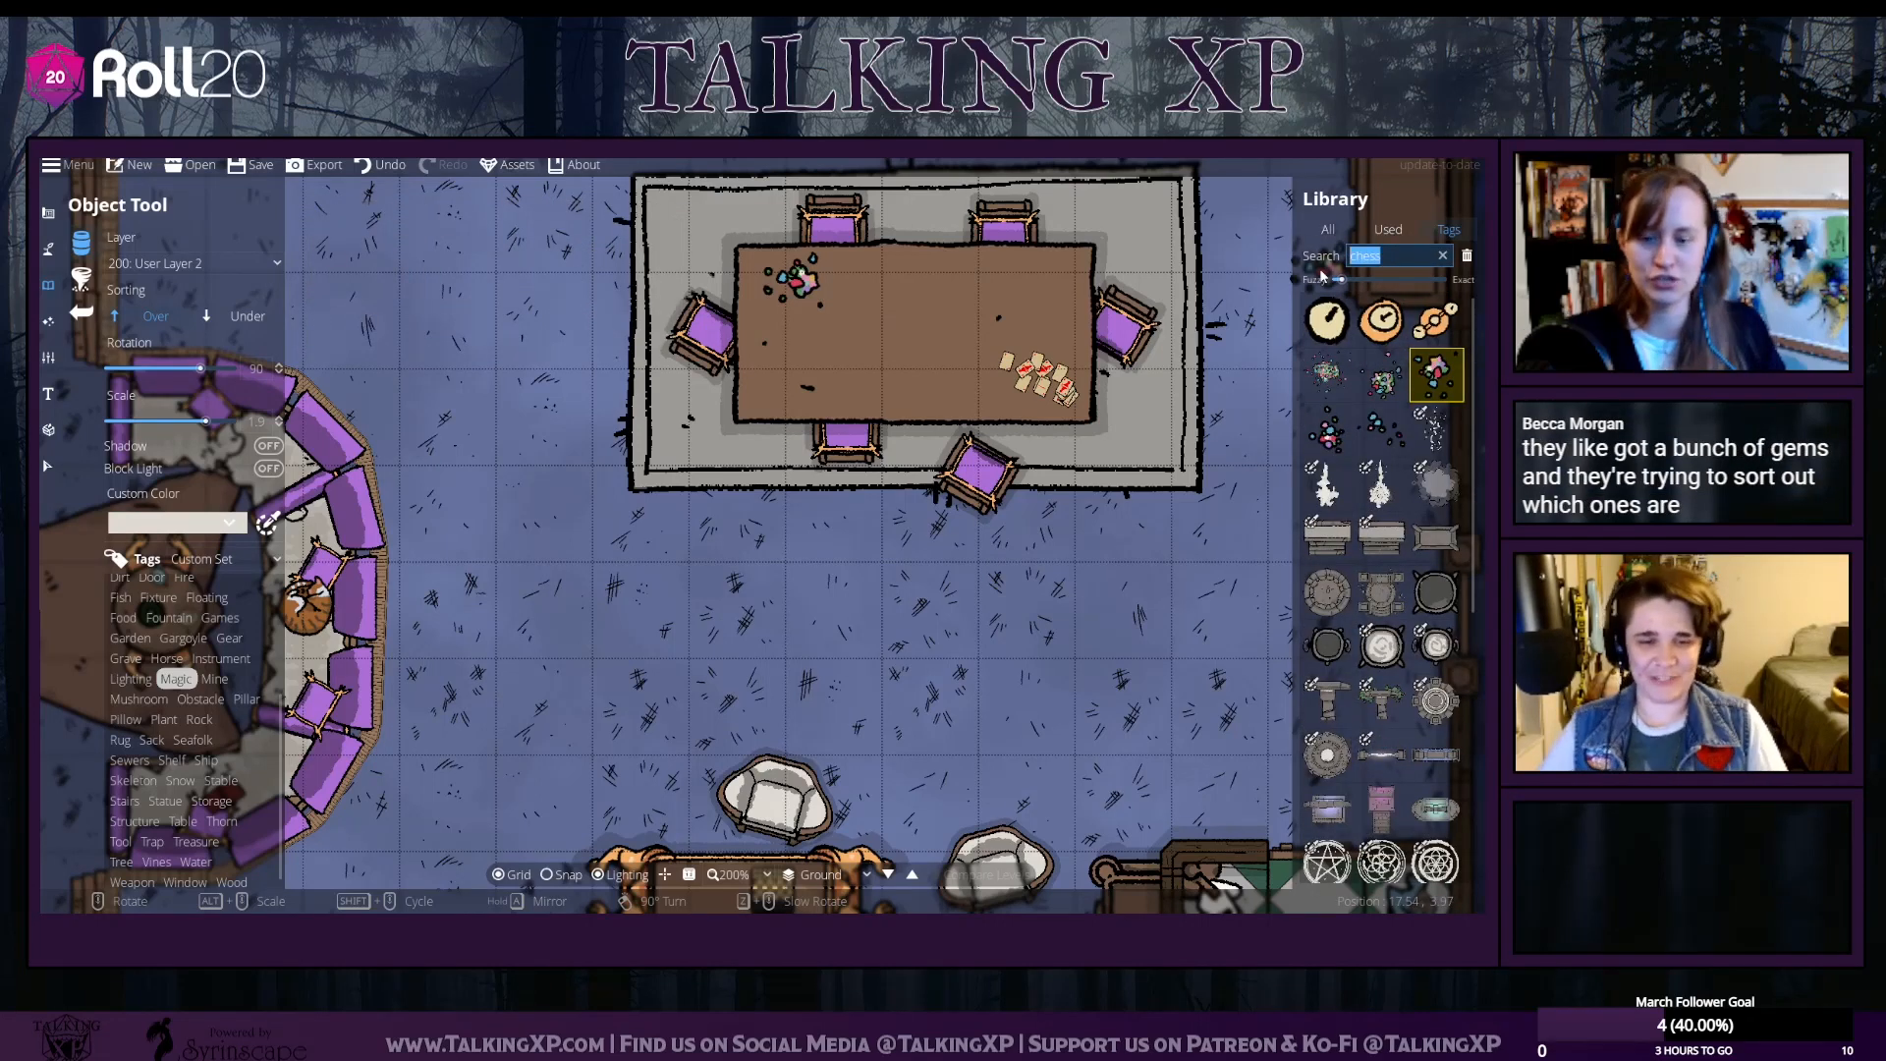
type("g")
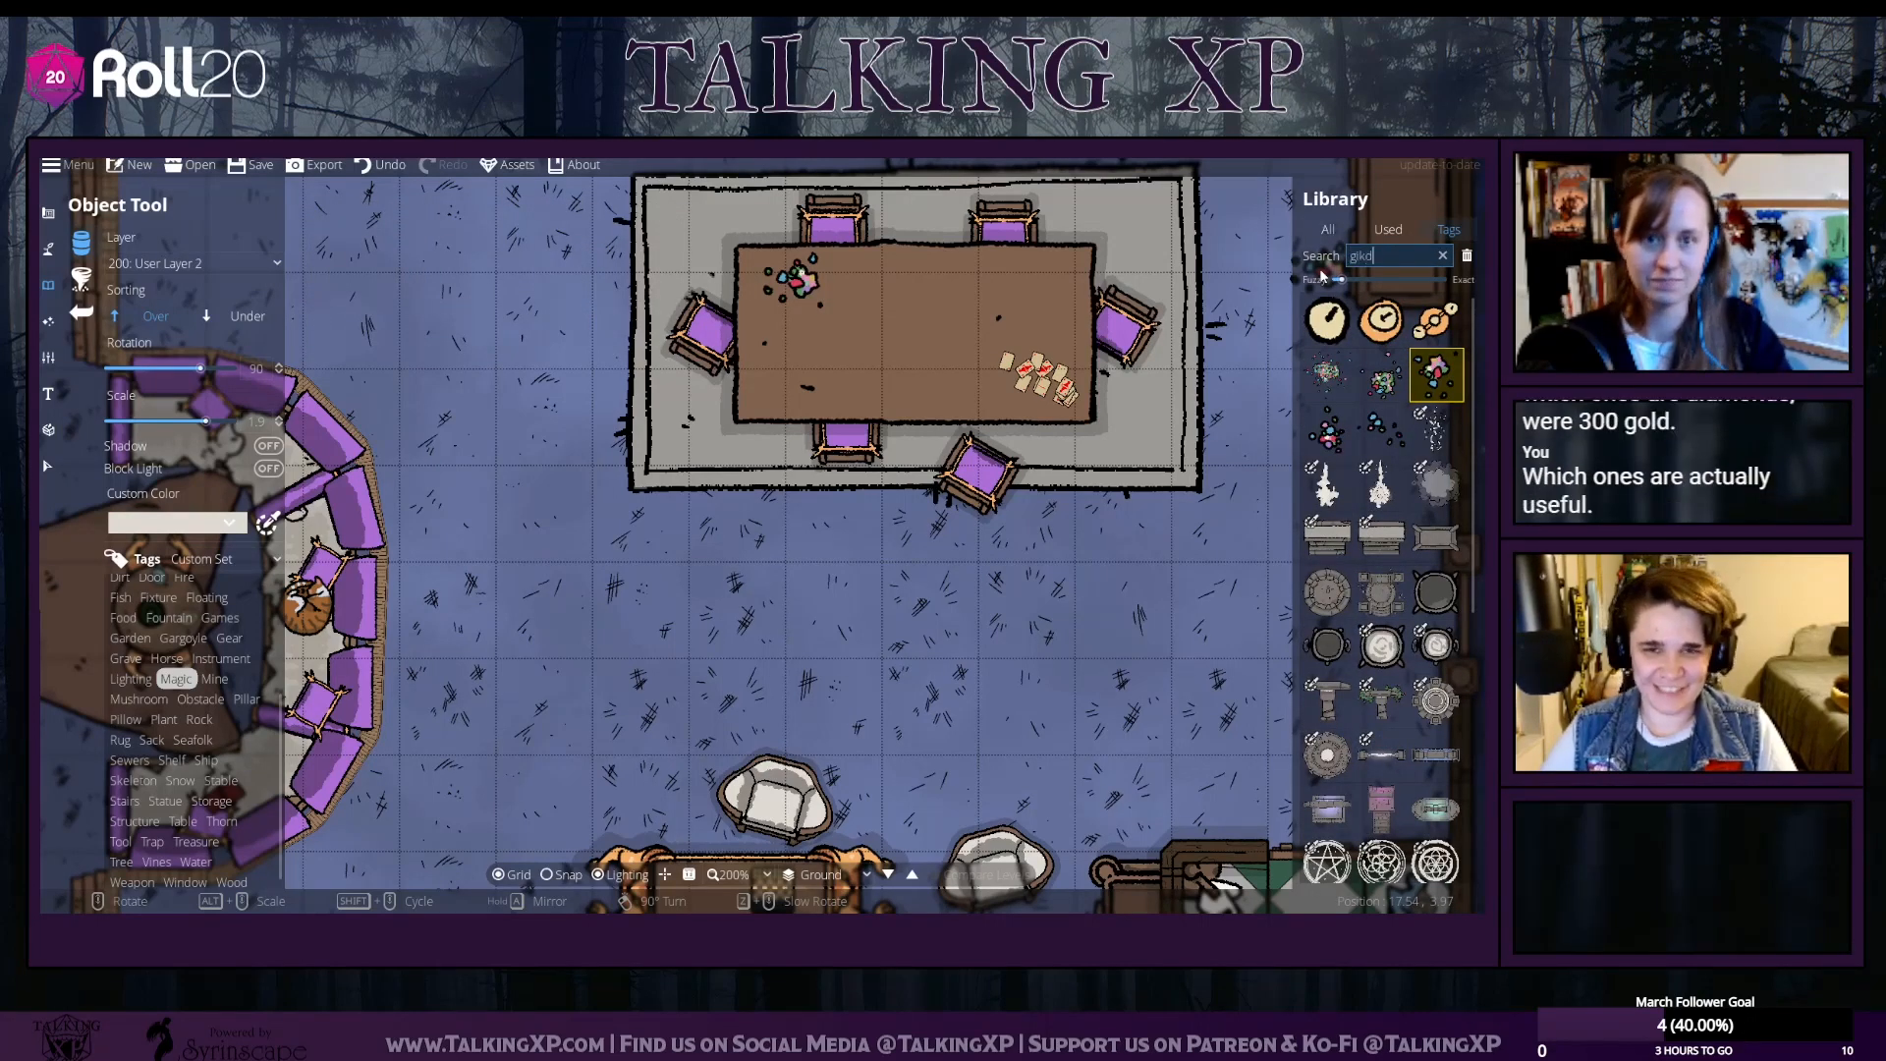
type("old")
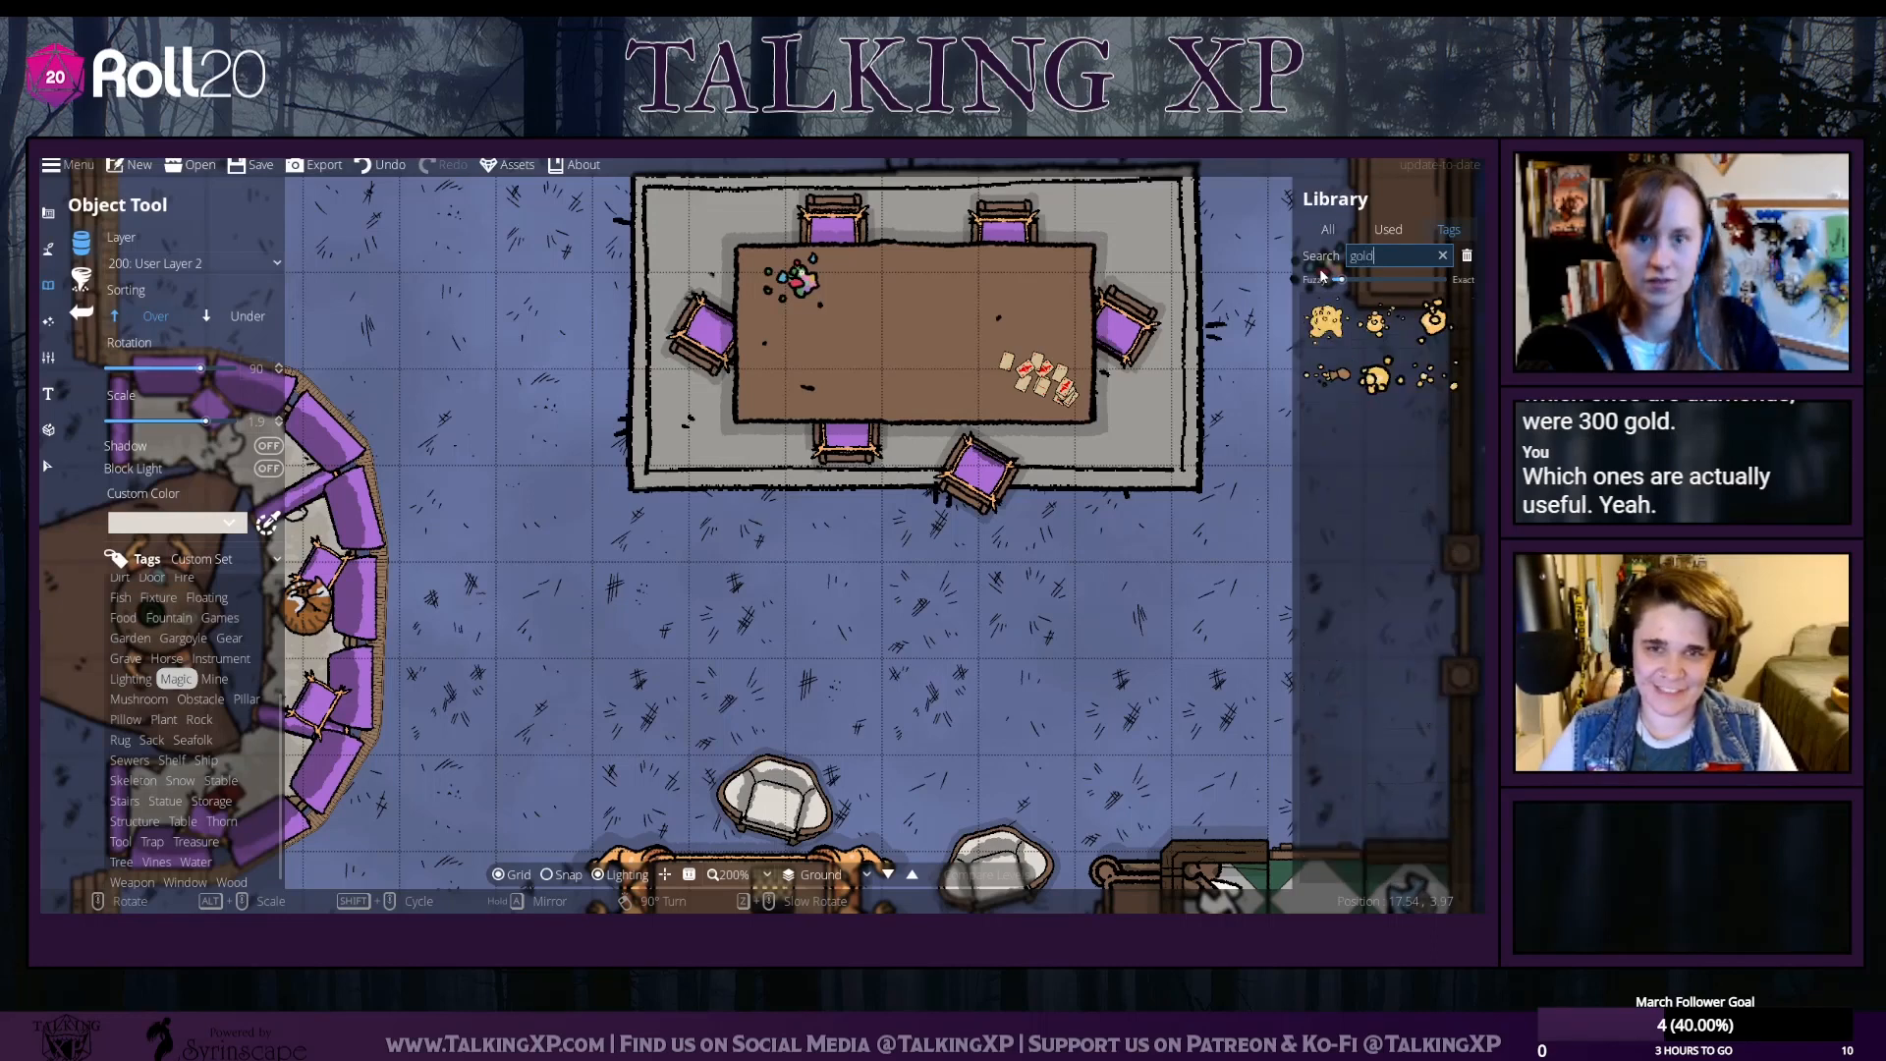
left_click(1328, 374)
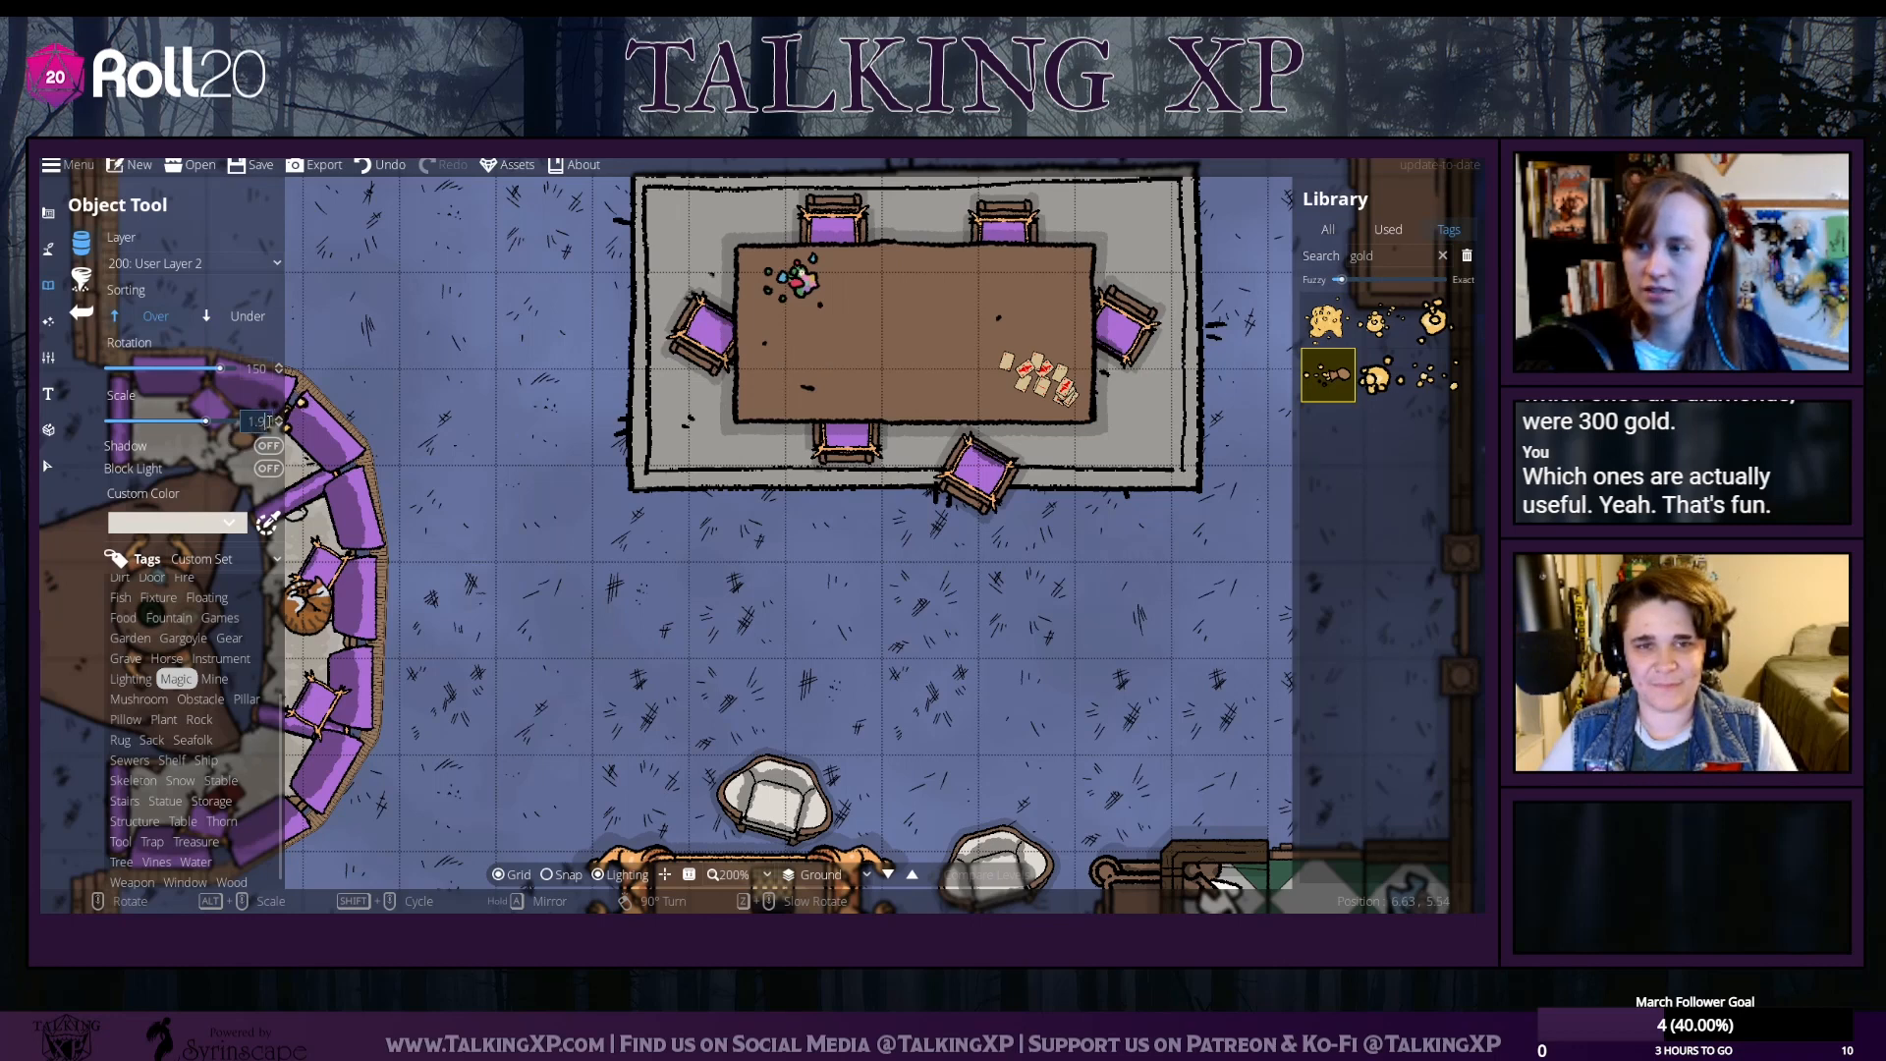
type("1")
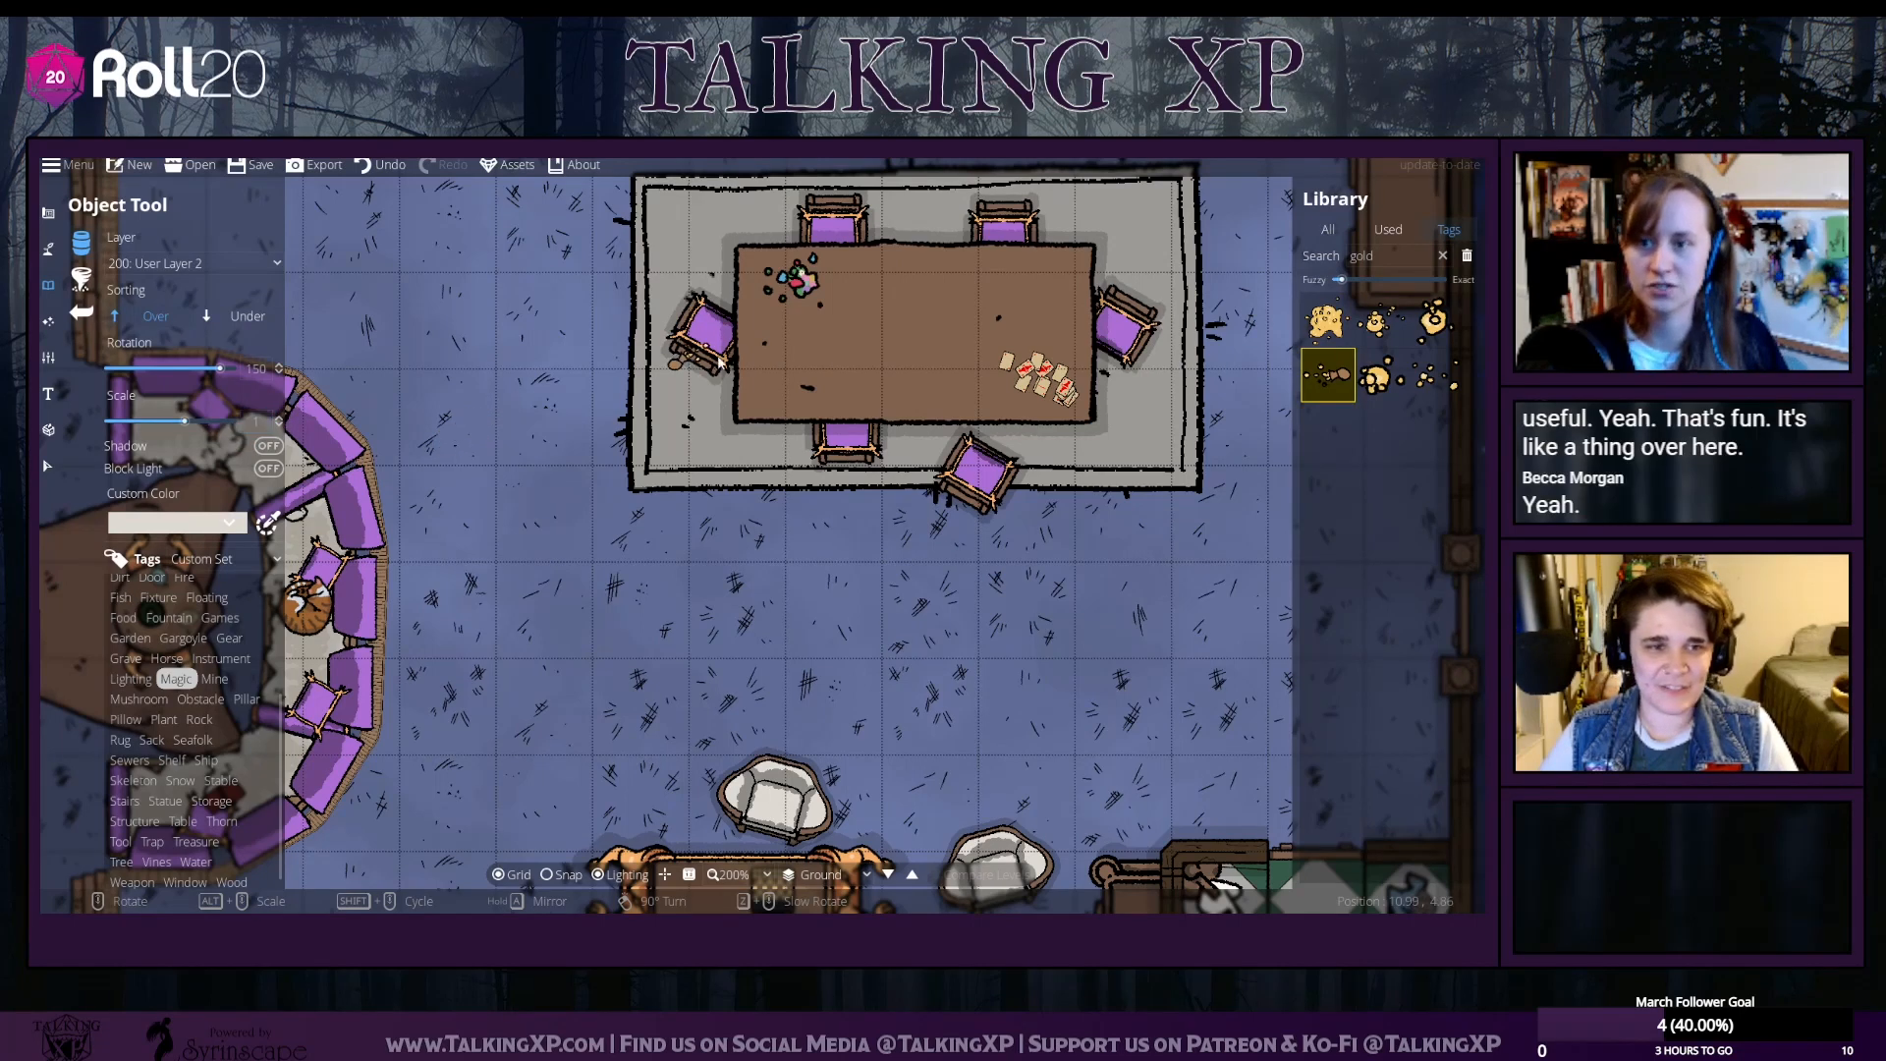
left_click(817, 322)
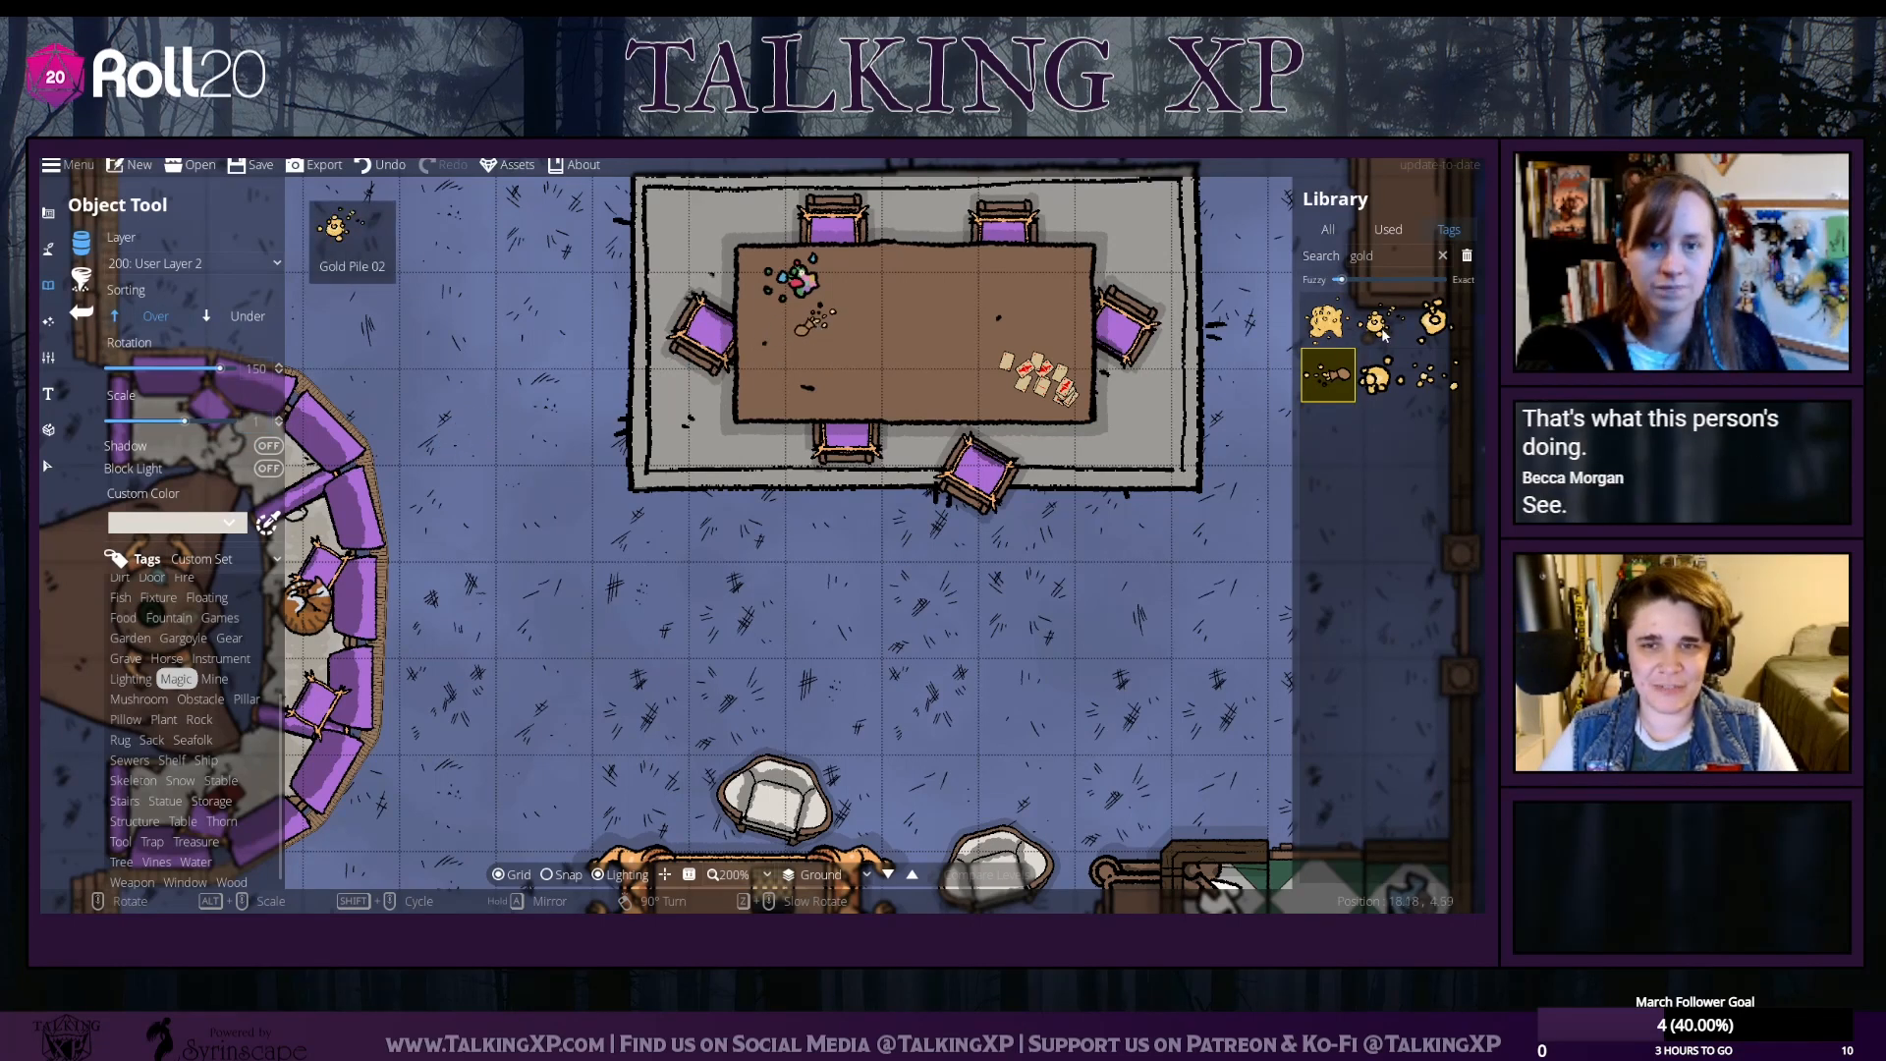
left_click(1432, 375)
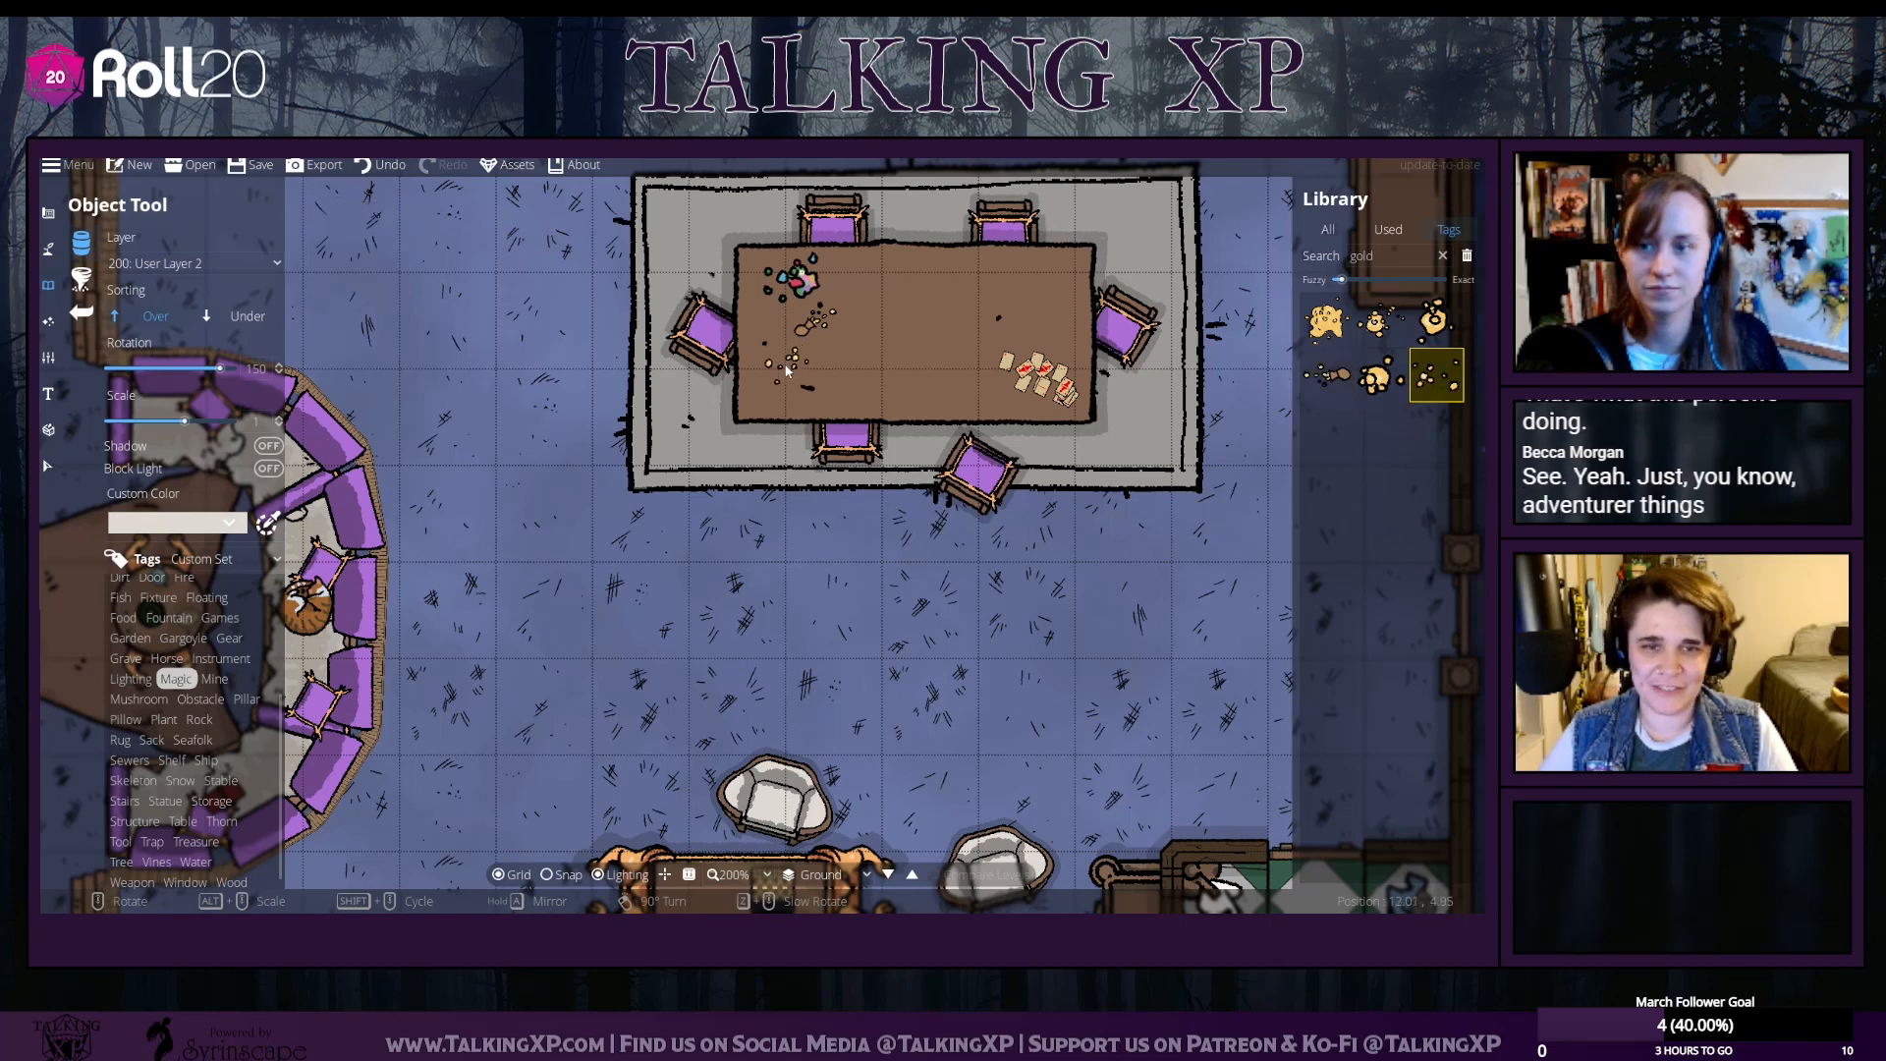
left_click(1382, 375)
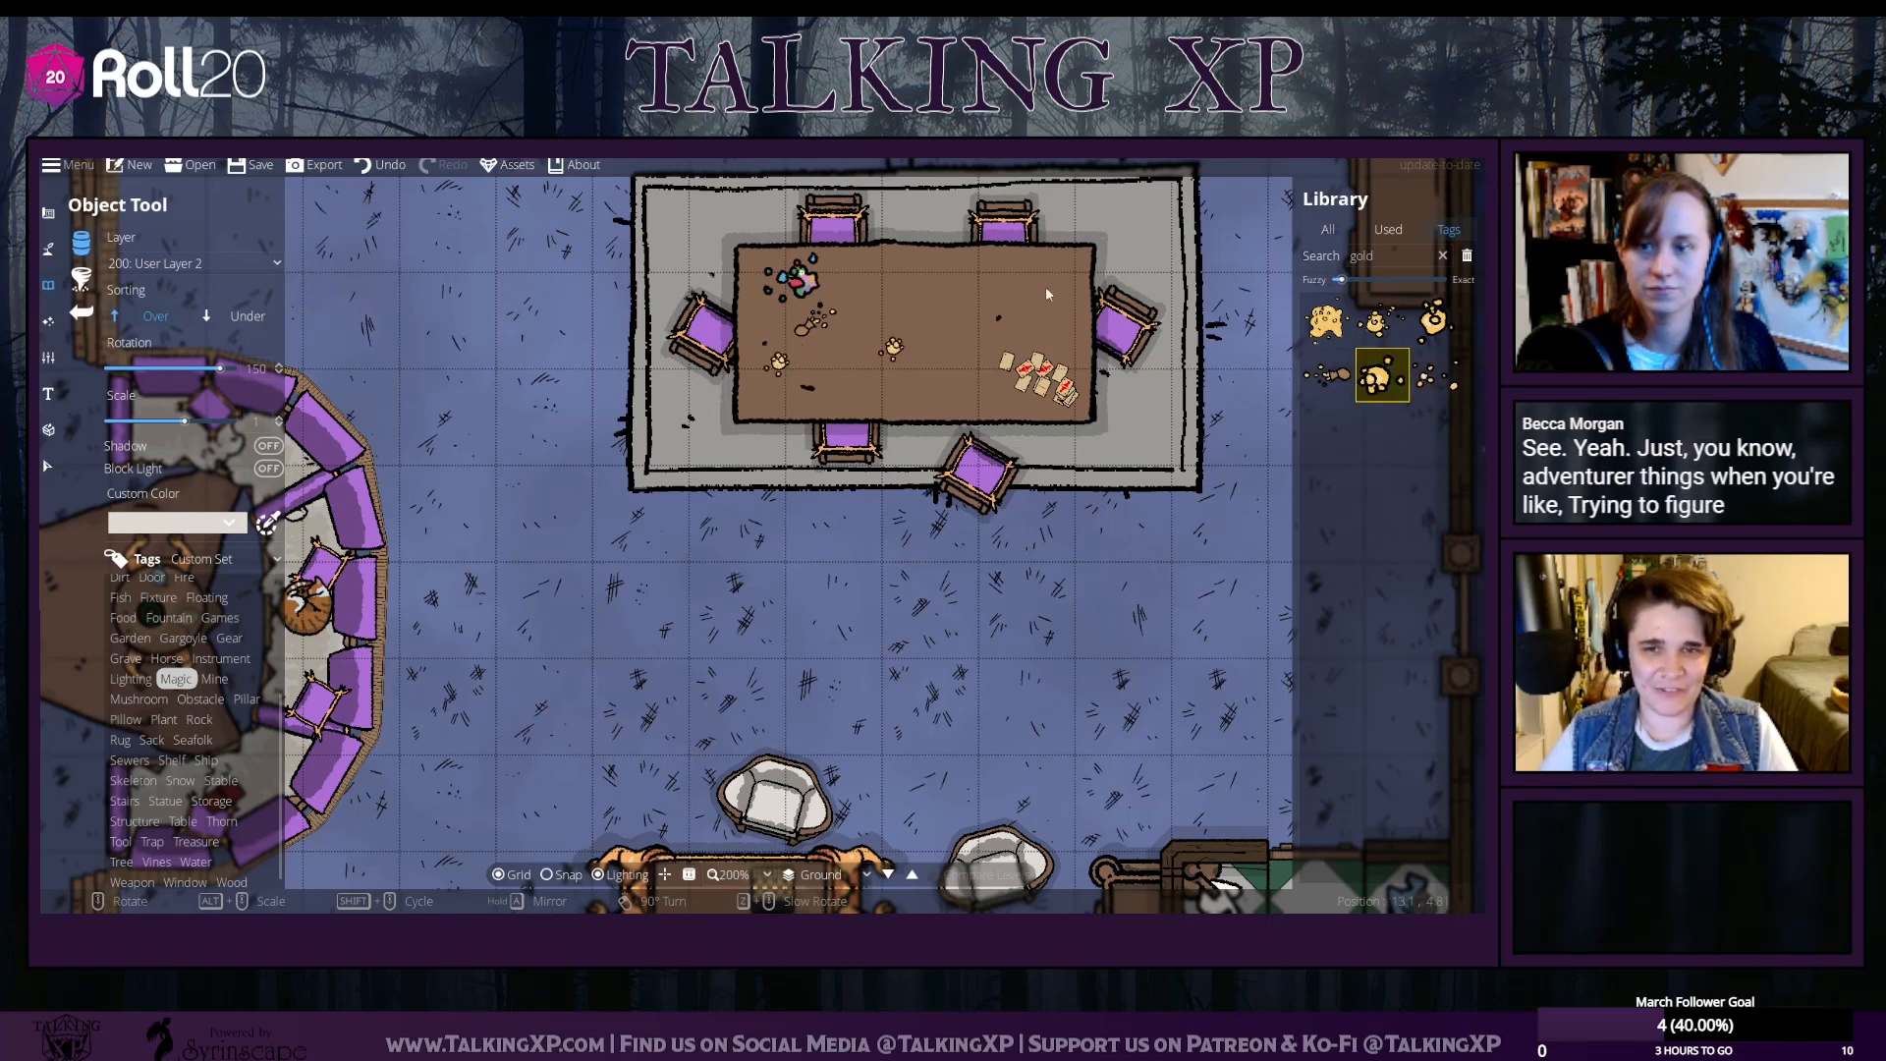
Search the object library for "chest", choose Chest Open 02 and set the custom color to orange c5670b
type("chest")
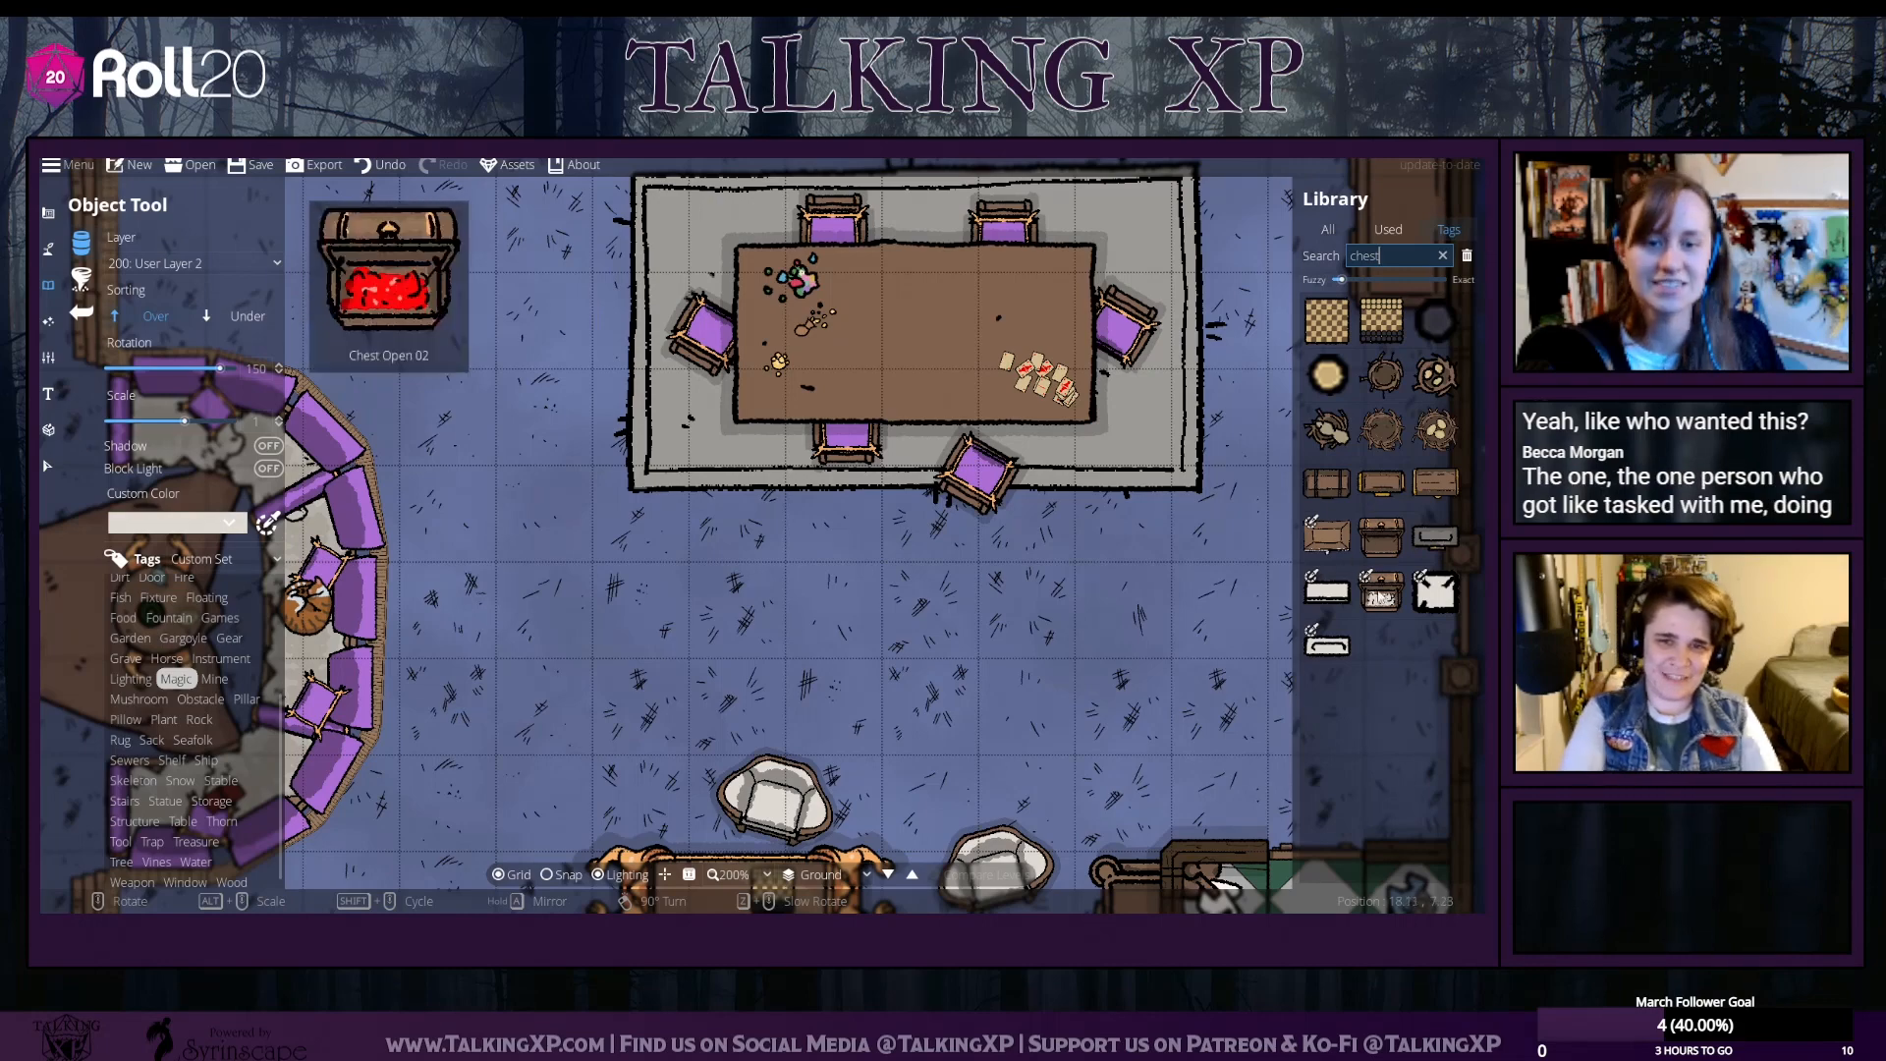
left_click(1399, 604)
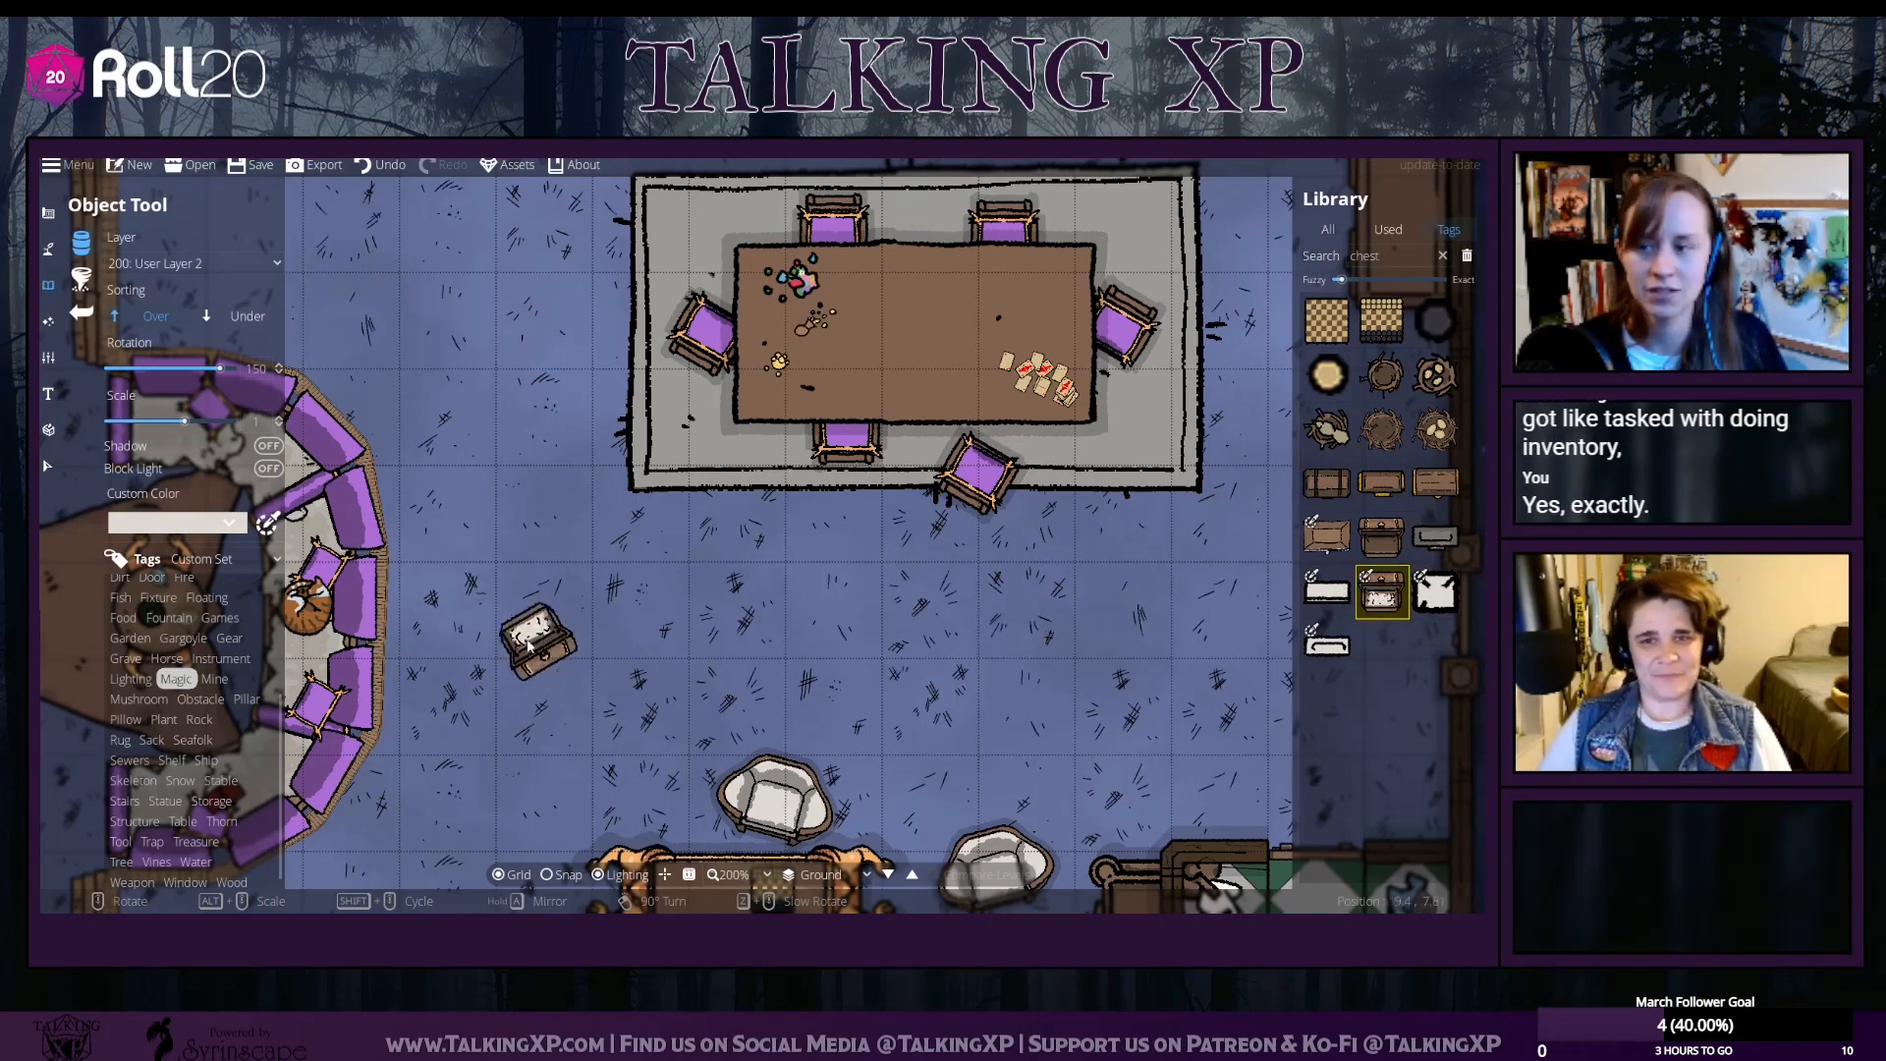
left_click(175, 522)
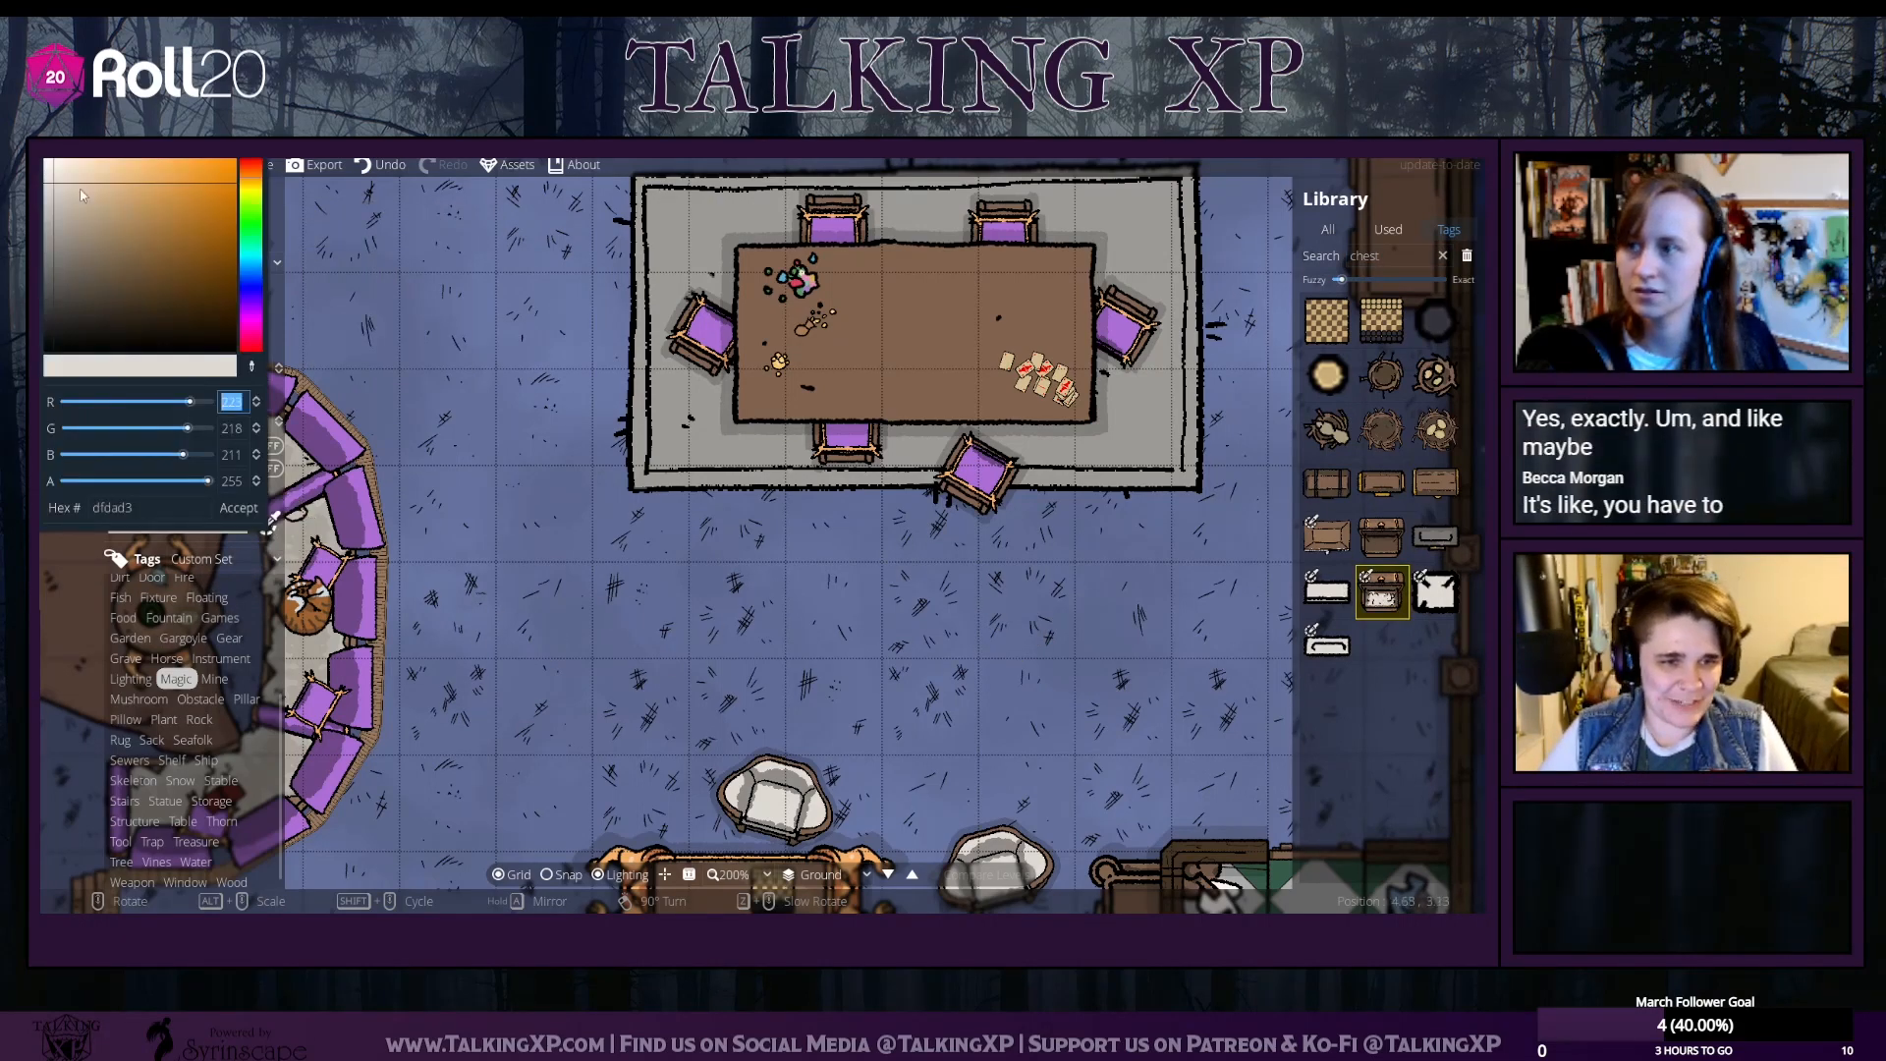
left_click_drag(218, 335, 181, 228)
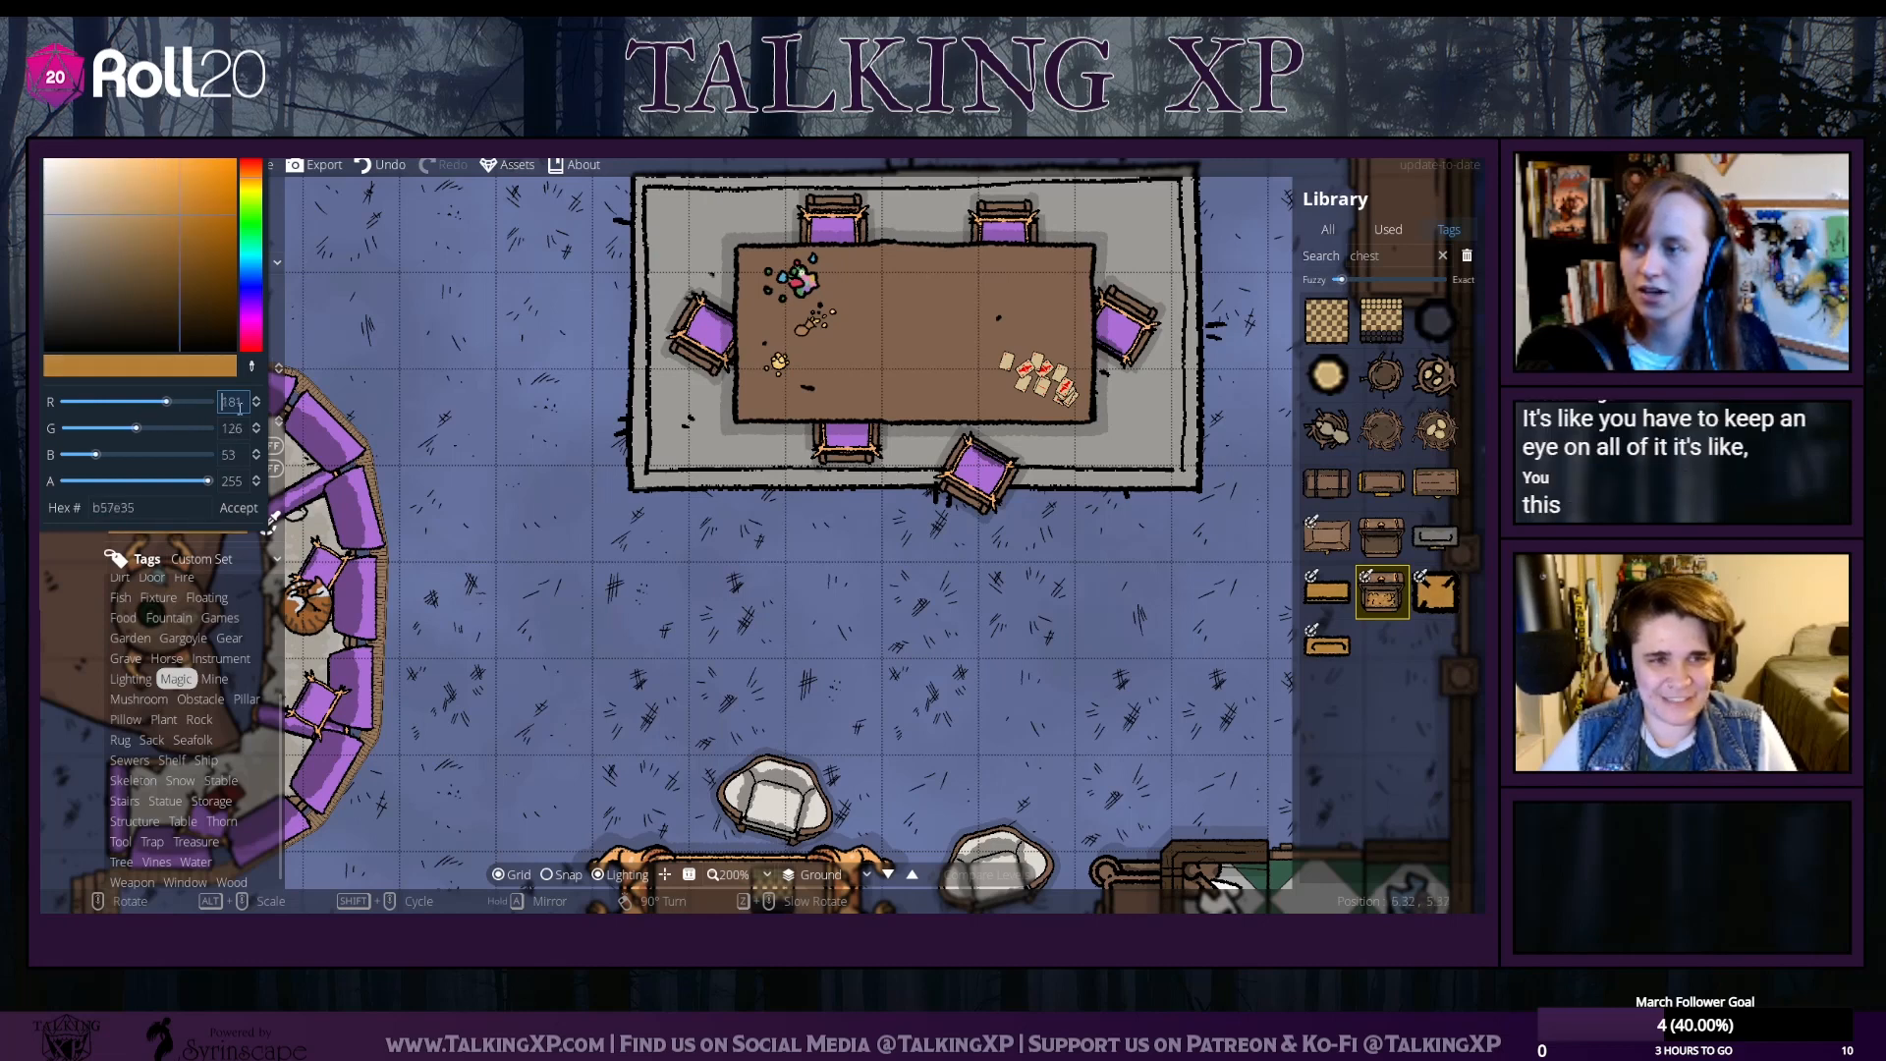
left_click(241, 507)
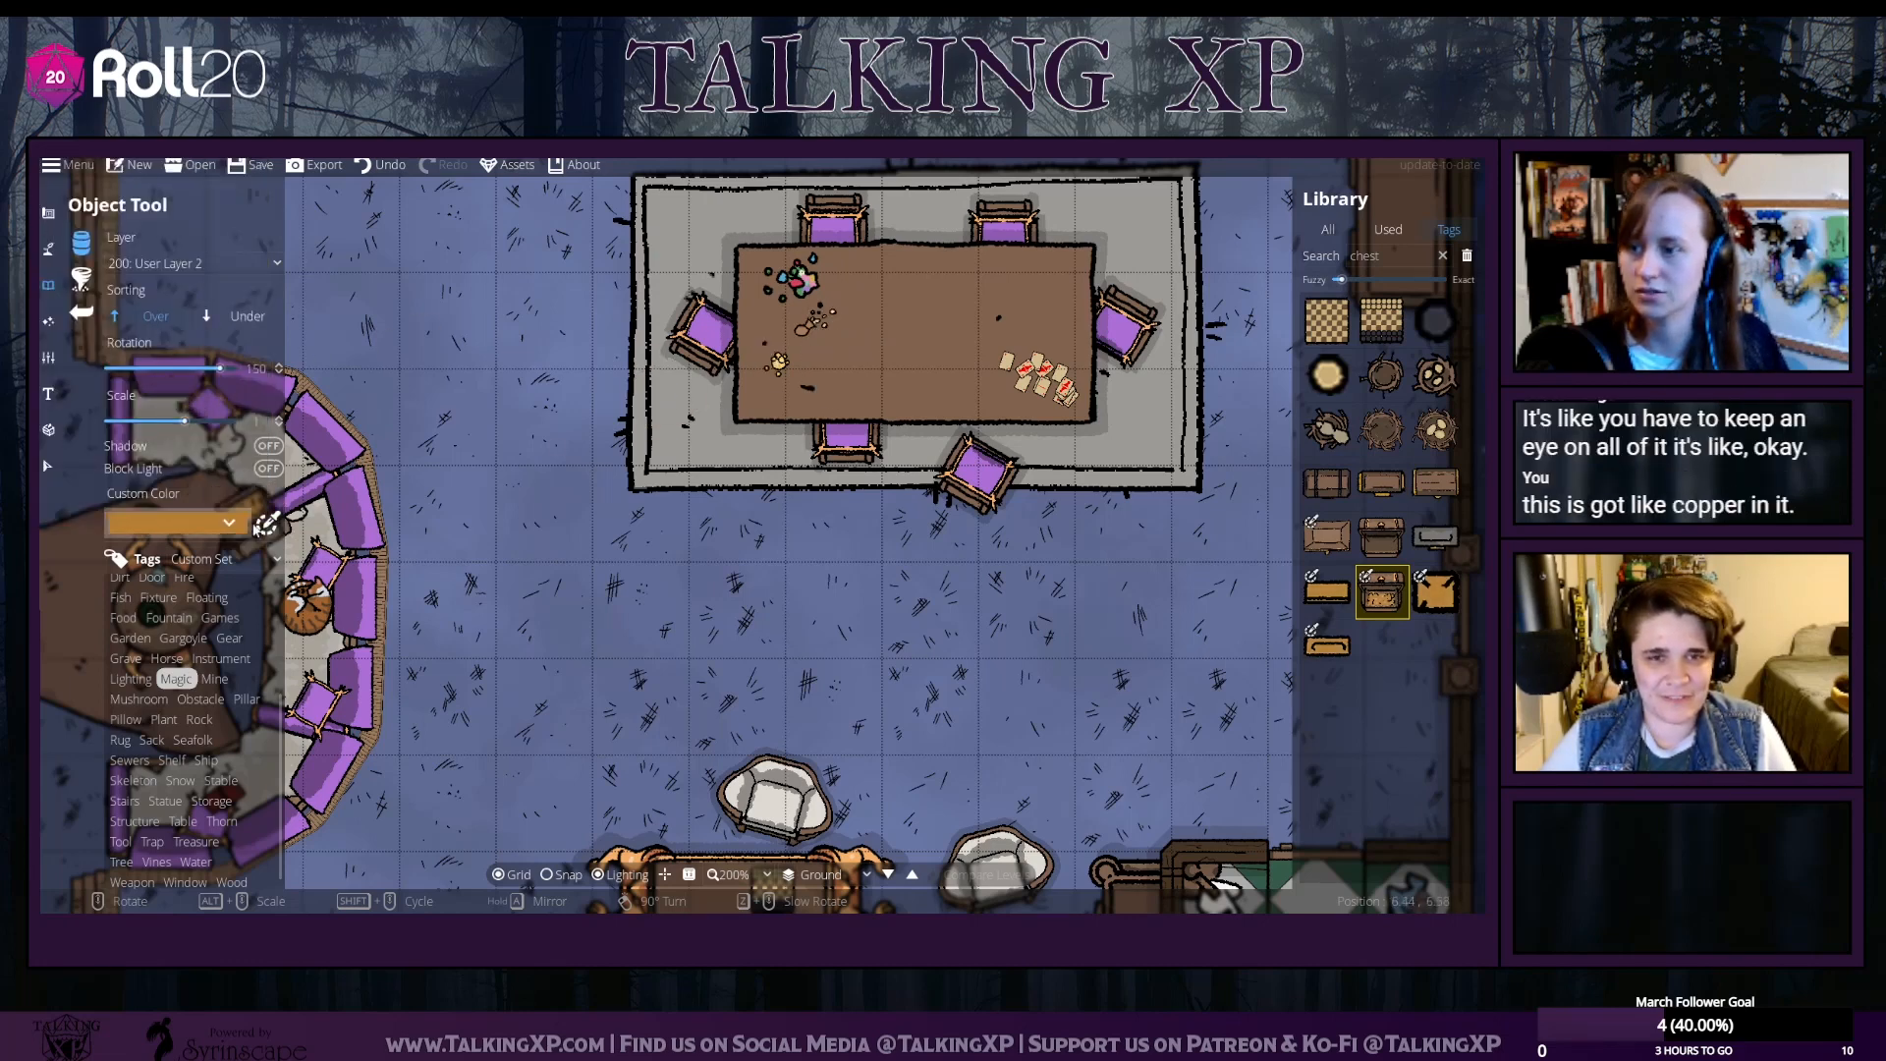
left_click(228, 522)
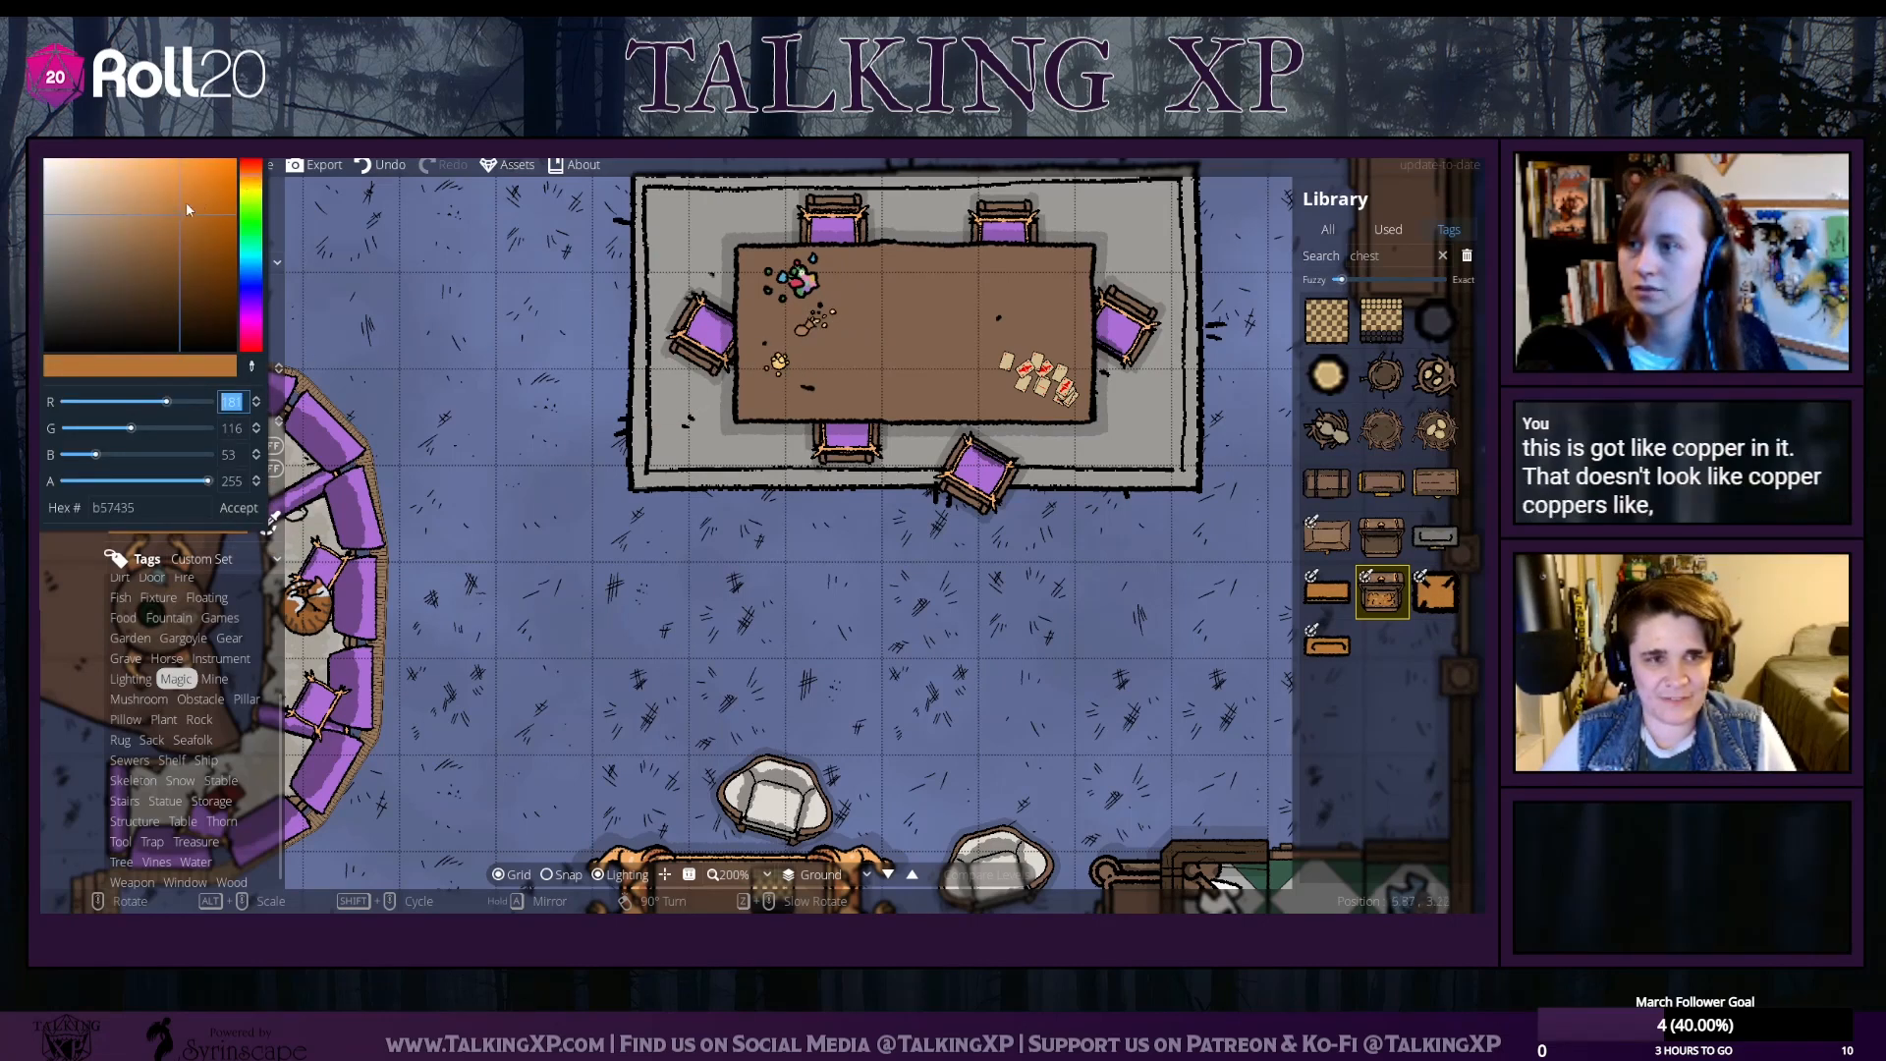
left_click(227, 203)
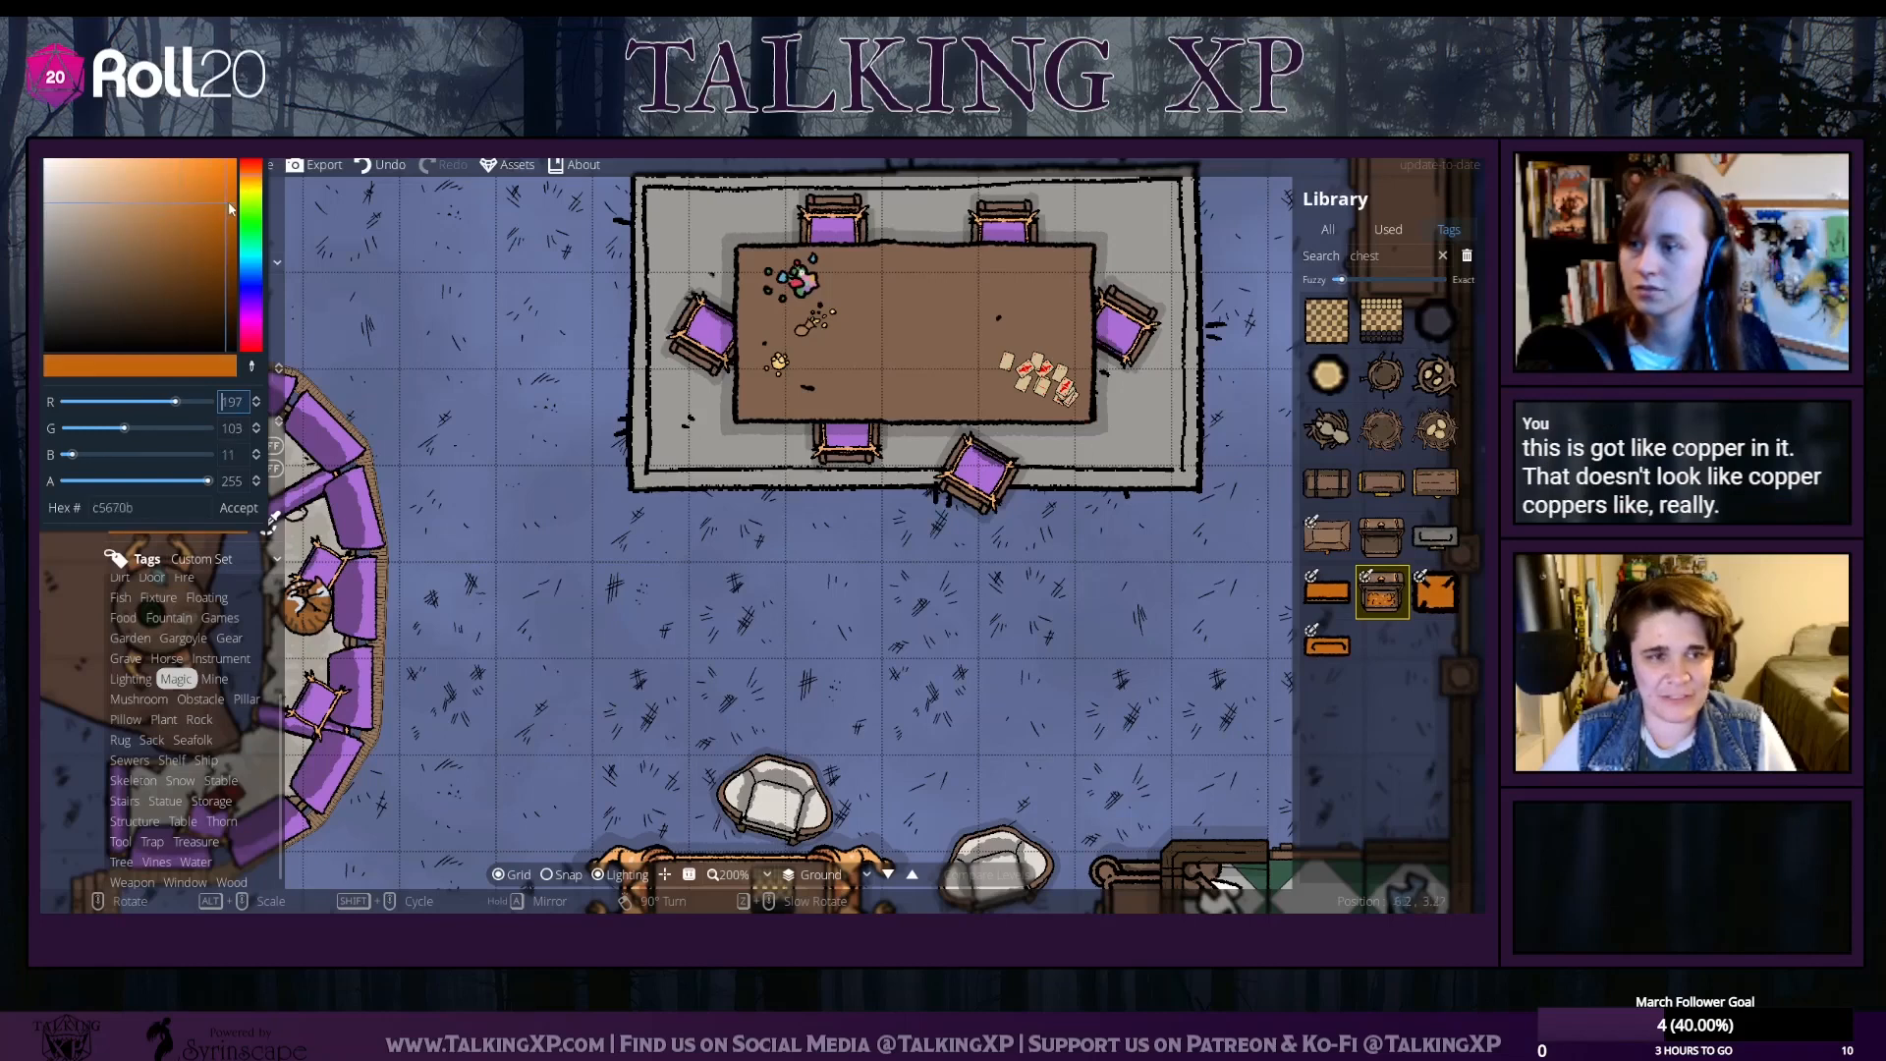
left_click(239, 508)
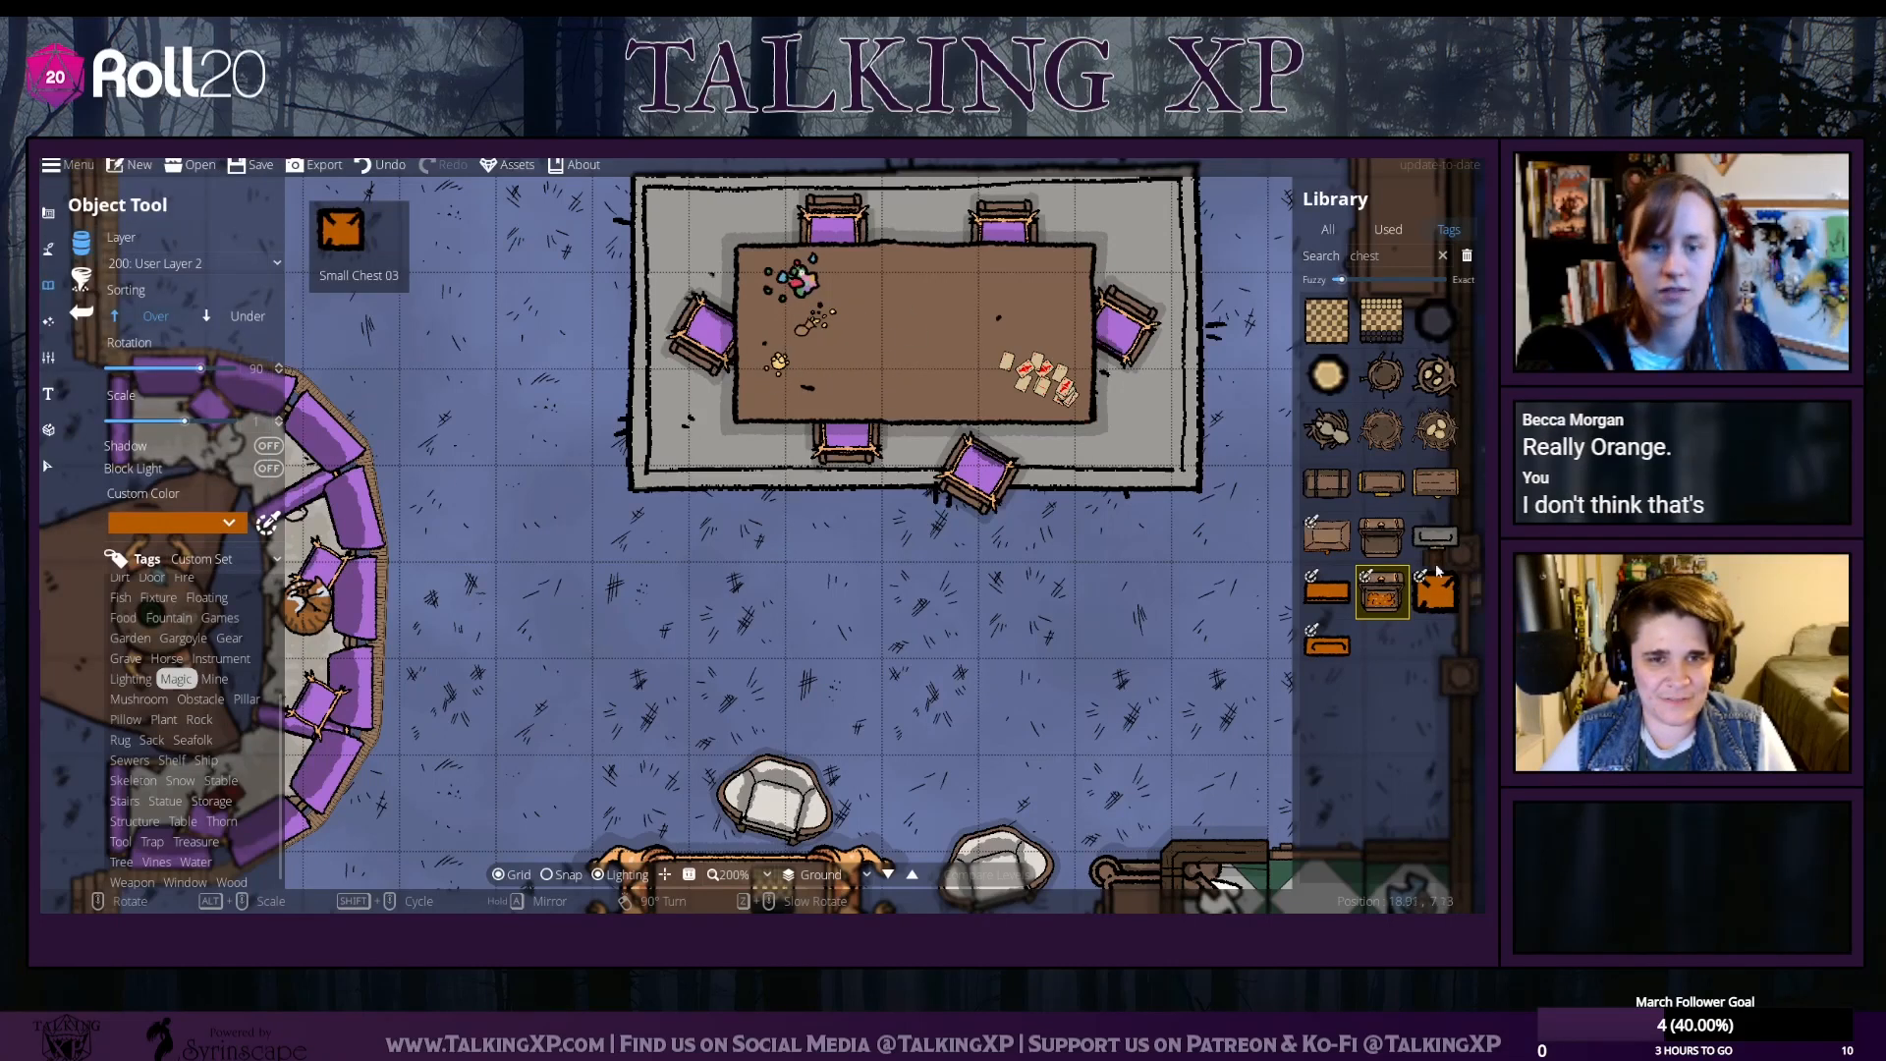
Place an empty brown open chest on the southwest part of the dining table, at scale 0.81, rotation 135, with shadow on
scroll(850, 392, "up", 1)
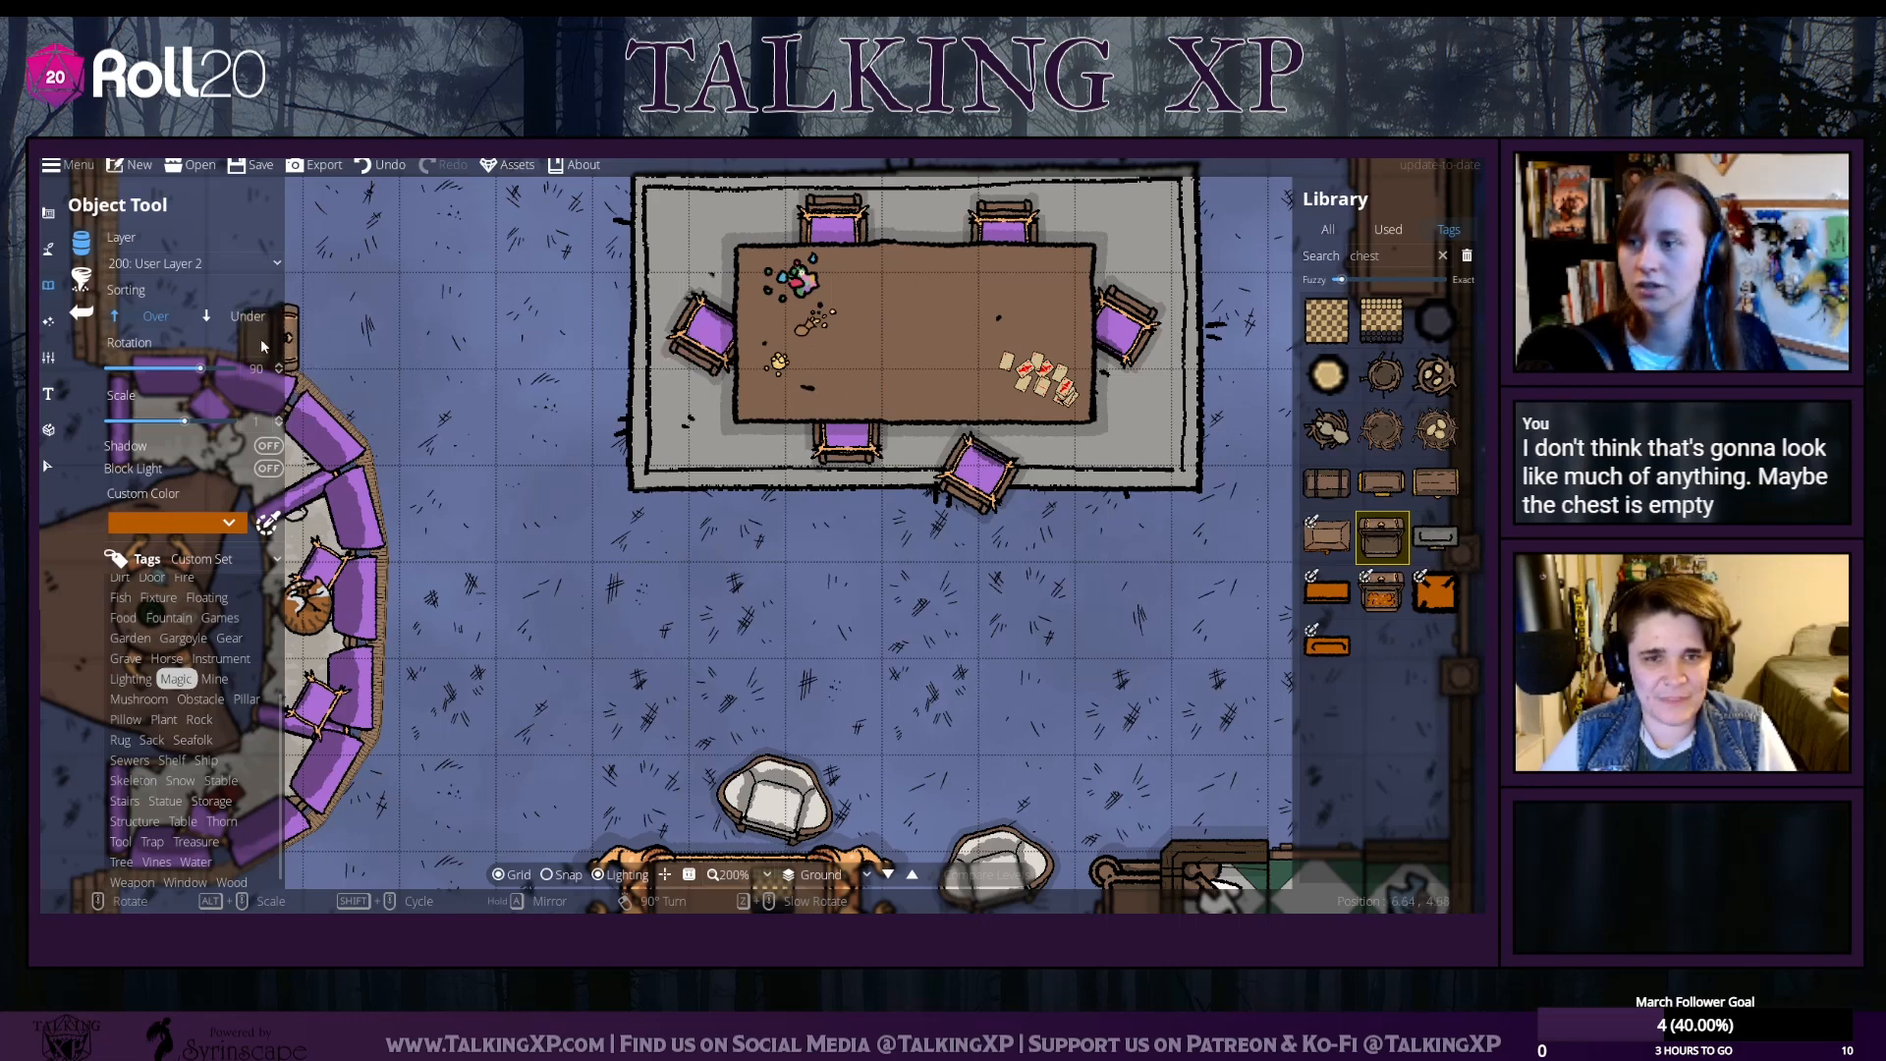
left_click_drag(184, 422, 167, 422)
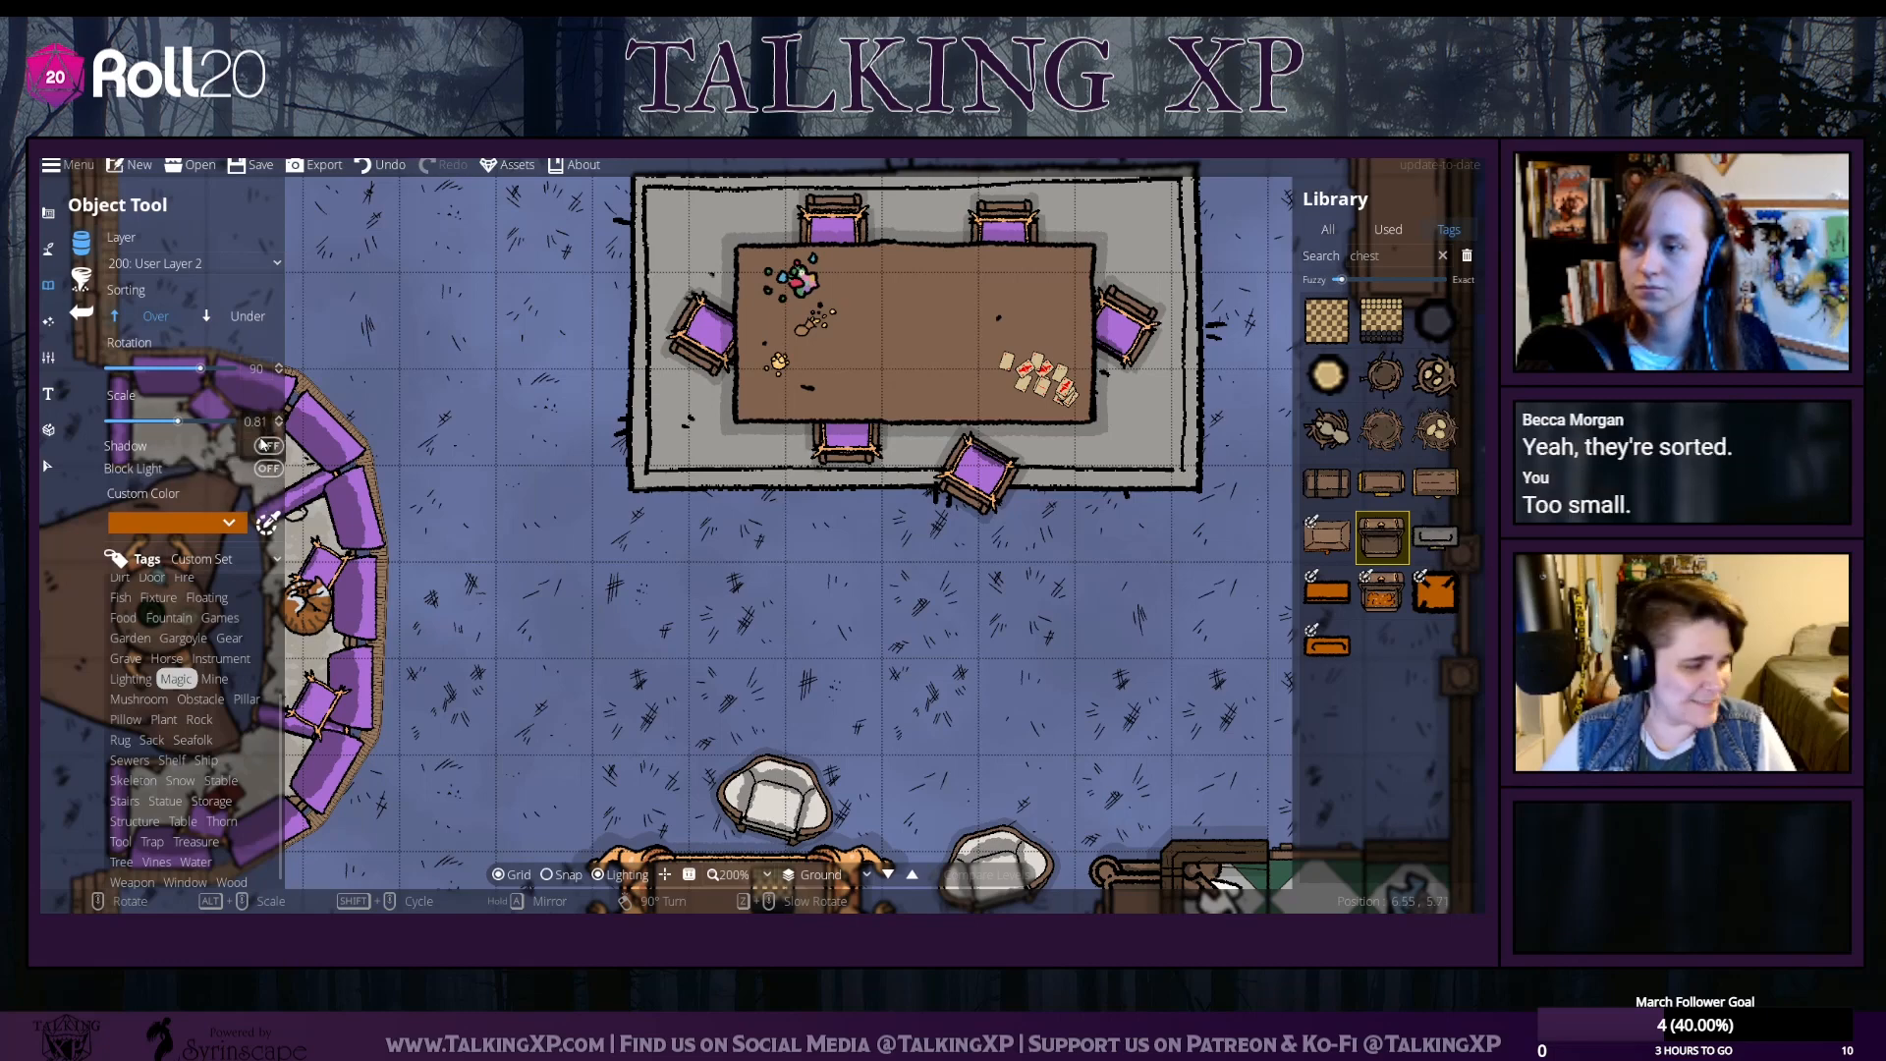
left_click(267, 445)
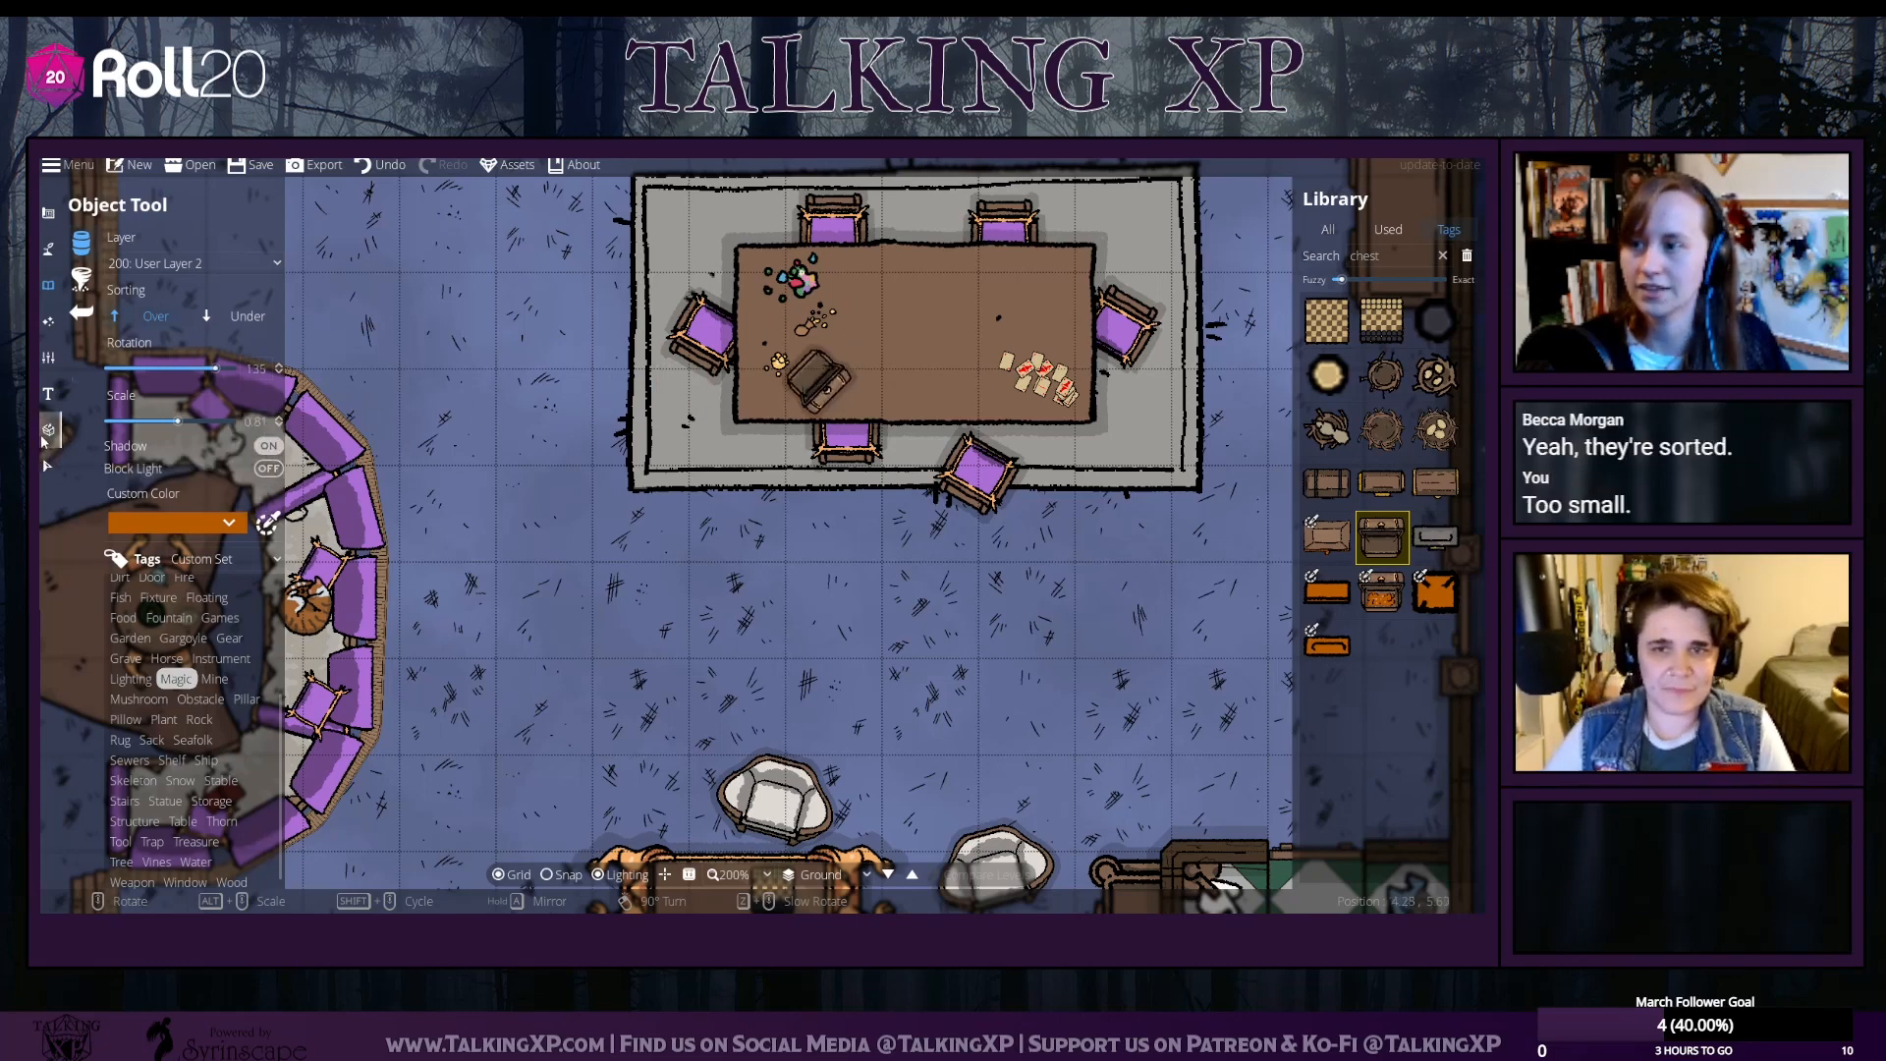
Move the gold coins at the table's west end north, so they sit directly below the gem pile
left_click(44, 439)
left_click(46, 466)
left_click_drag(781, 364, 805, 285)
left_click(821, 312)
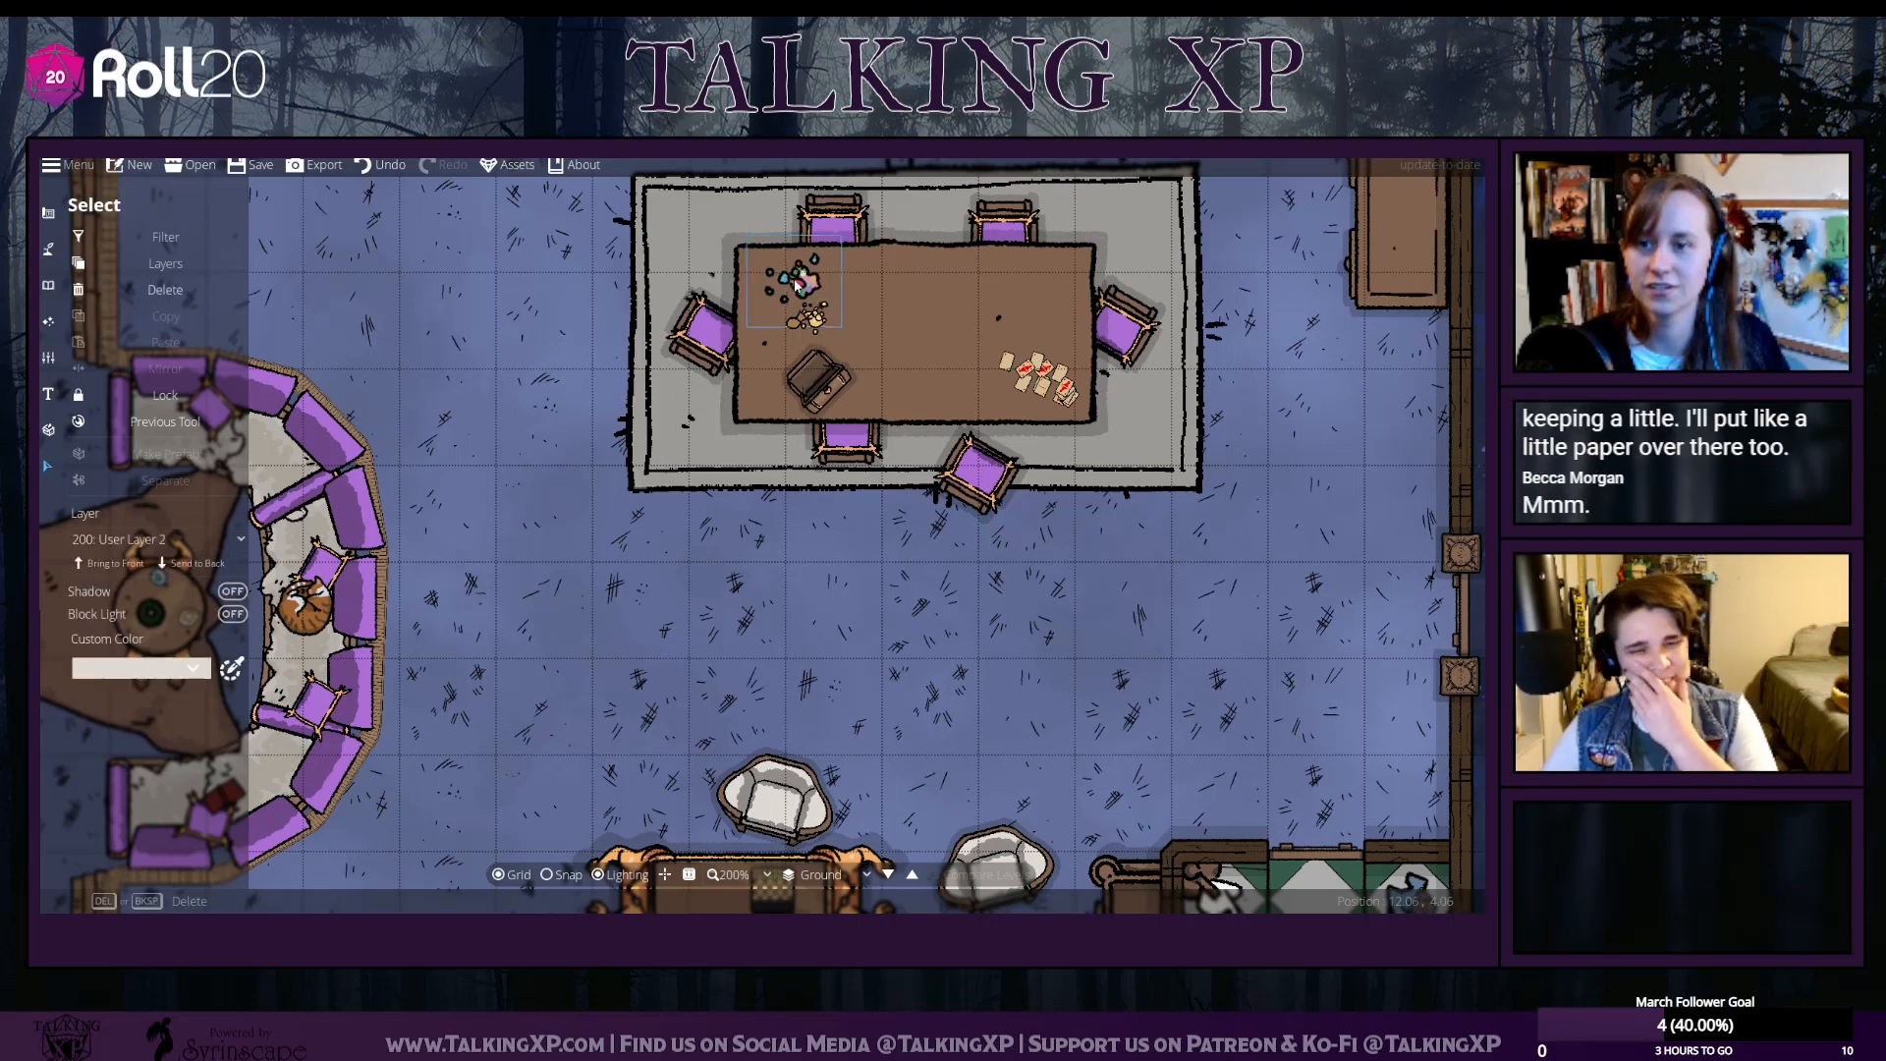
left_click(592, 294)
Search the object library for "paper" and place a written sheet west of the gems on the table, rotated 45 with shadow off
left_click(47, 285)
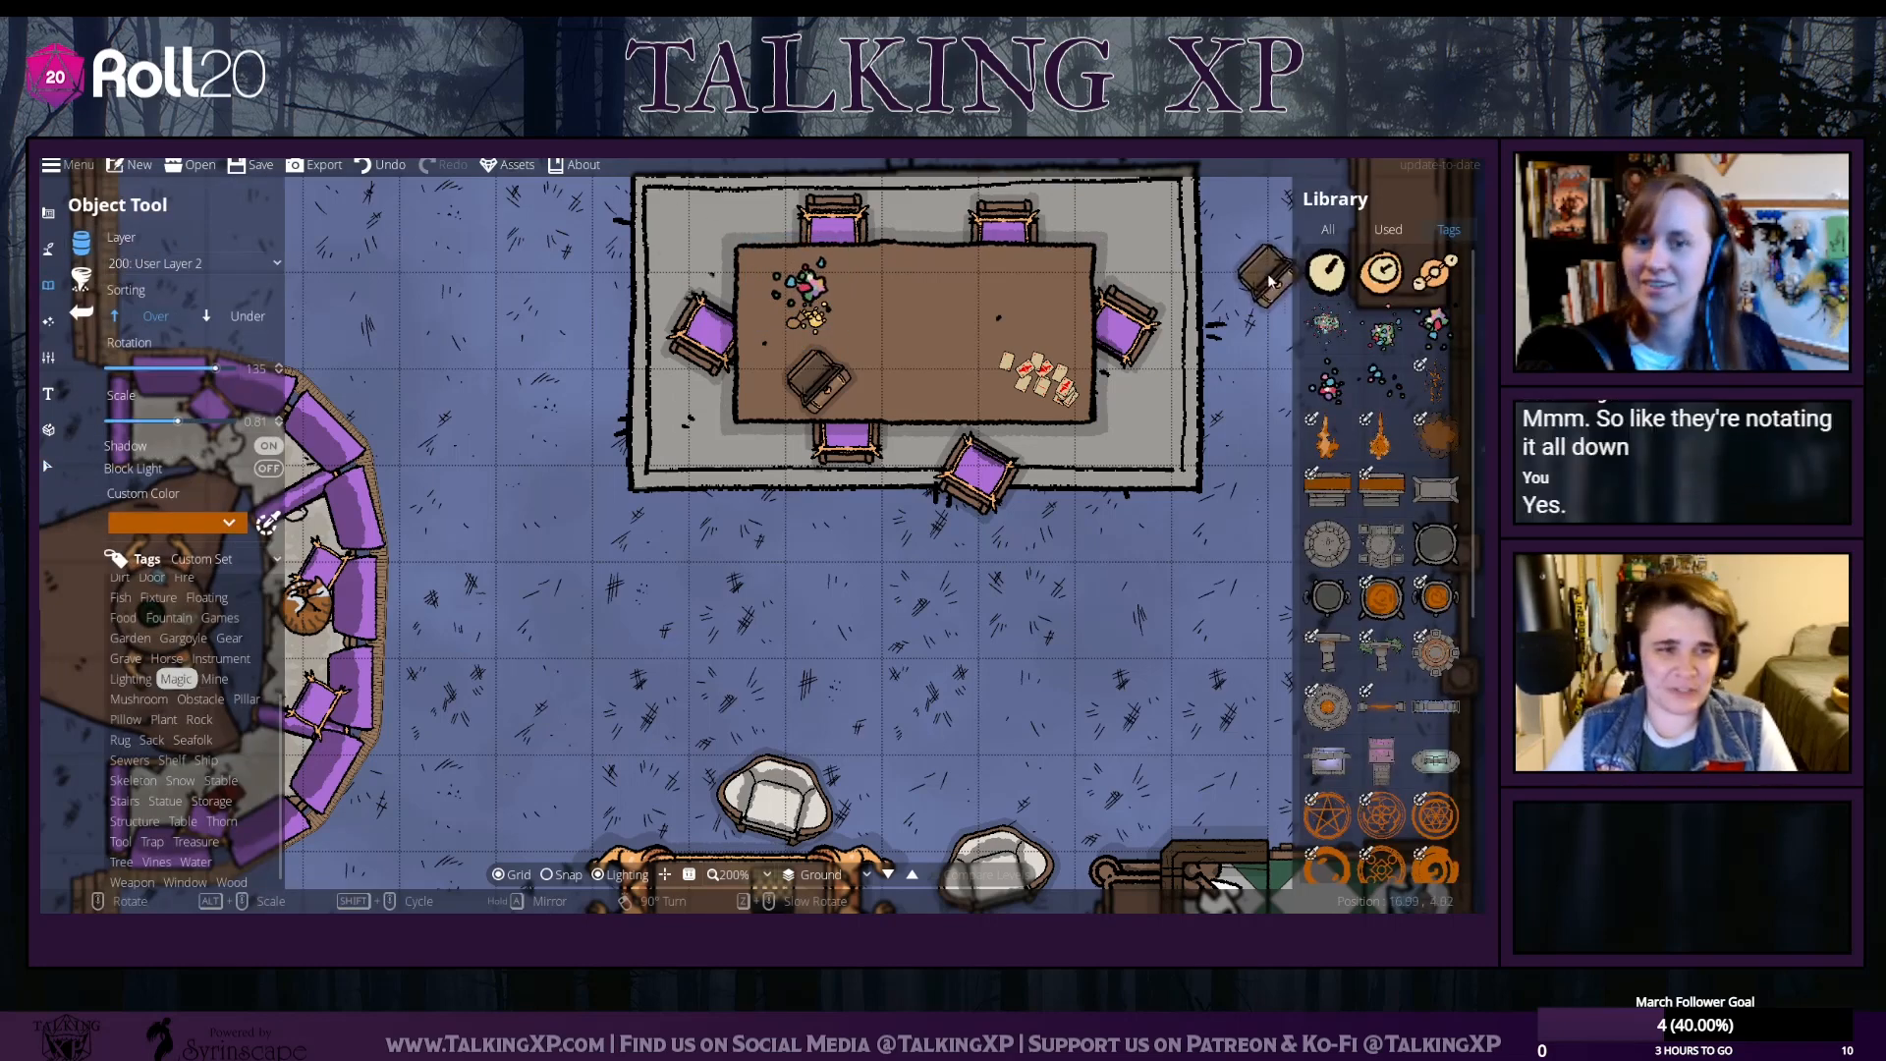
double_click(1366, 255)
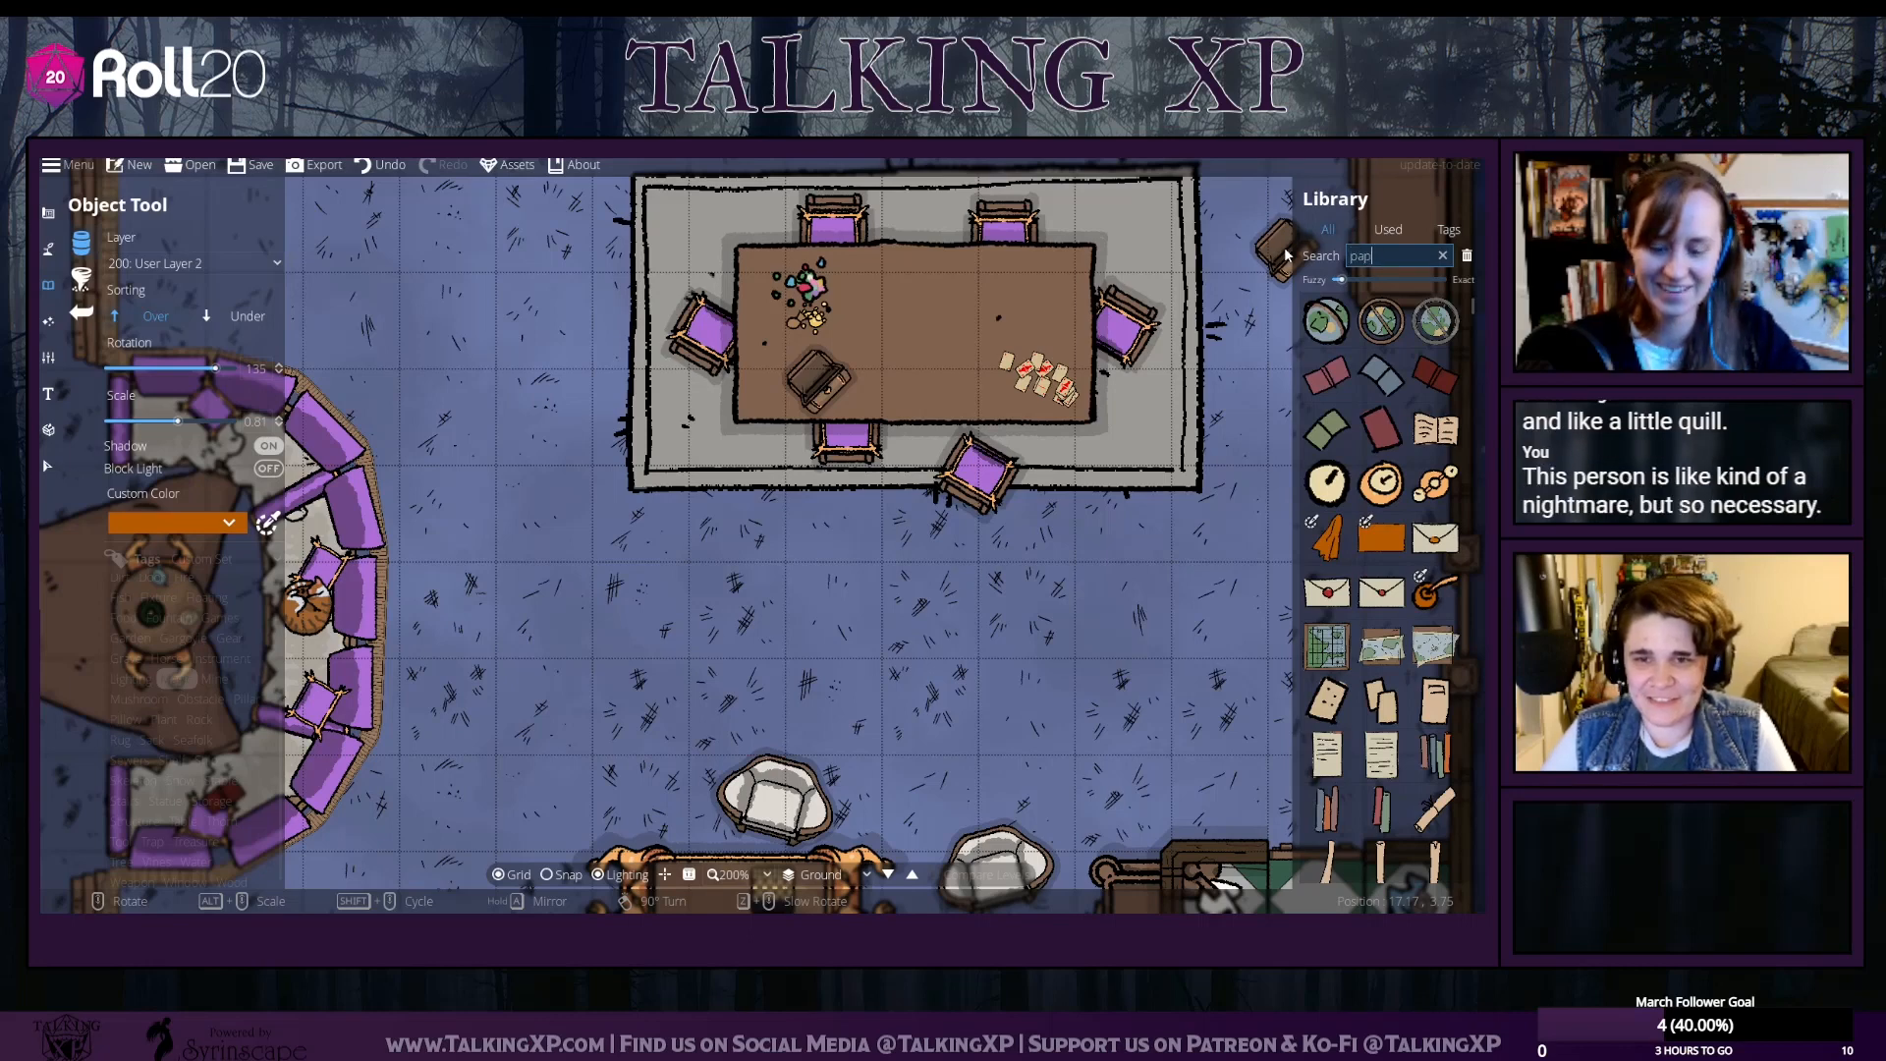
type("paper")
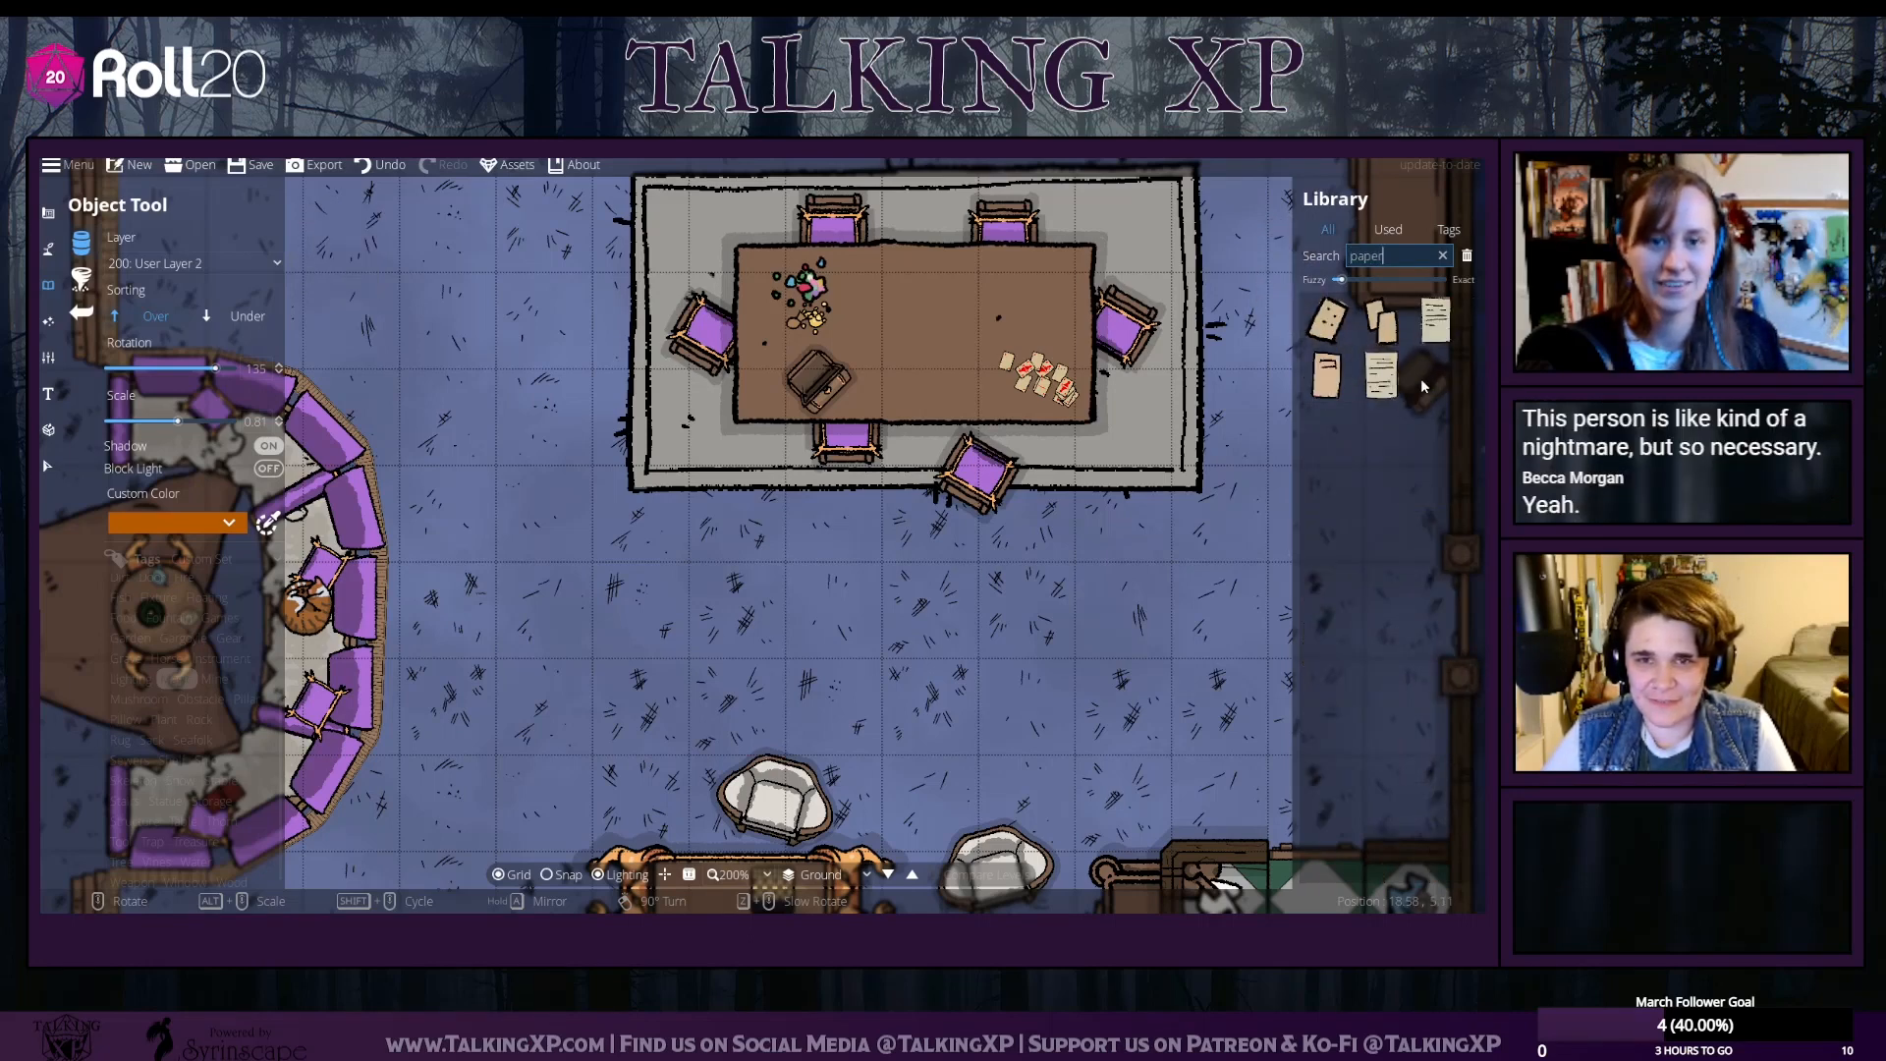
left_click(1382, 374)
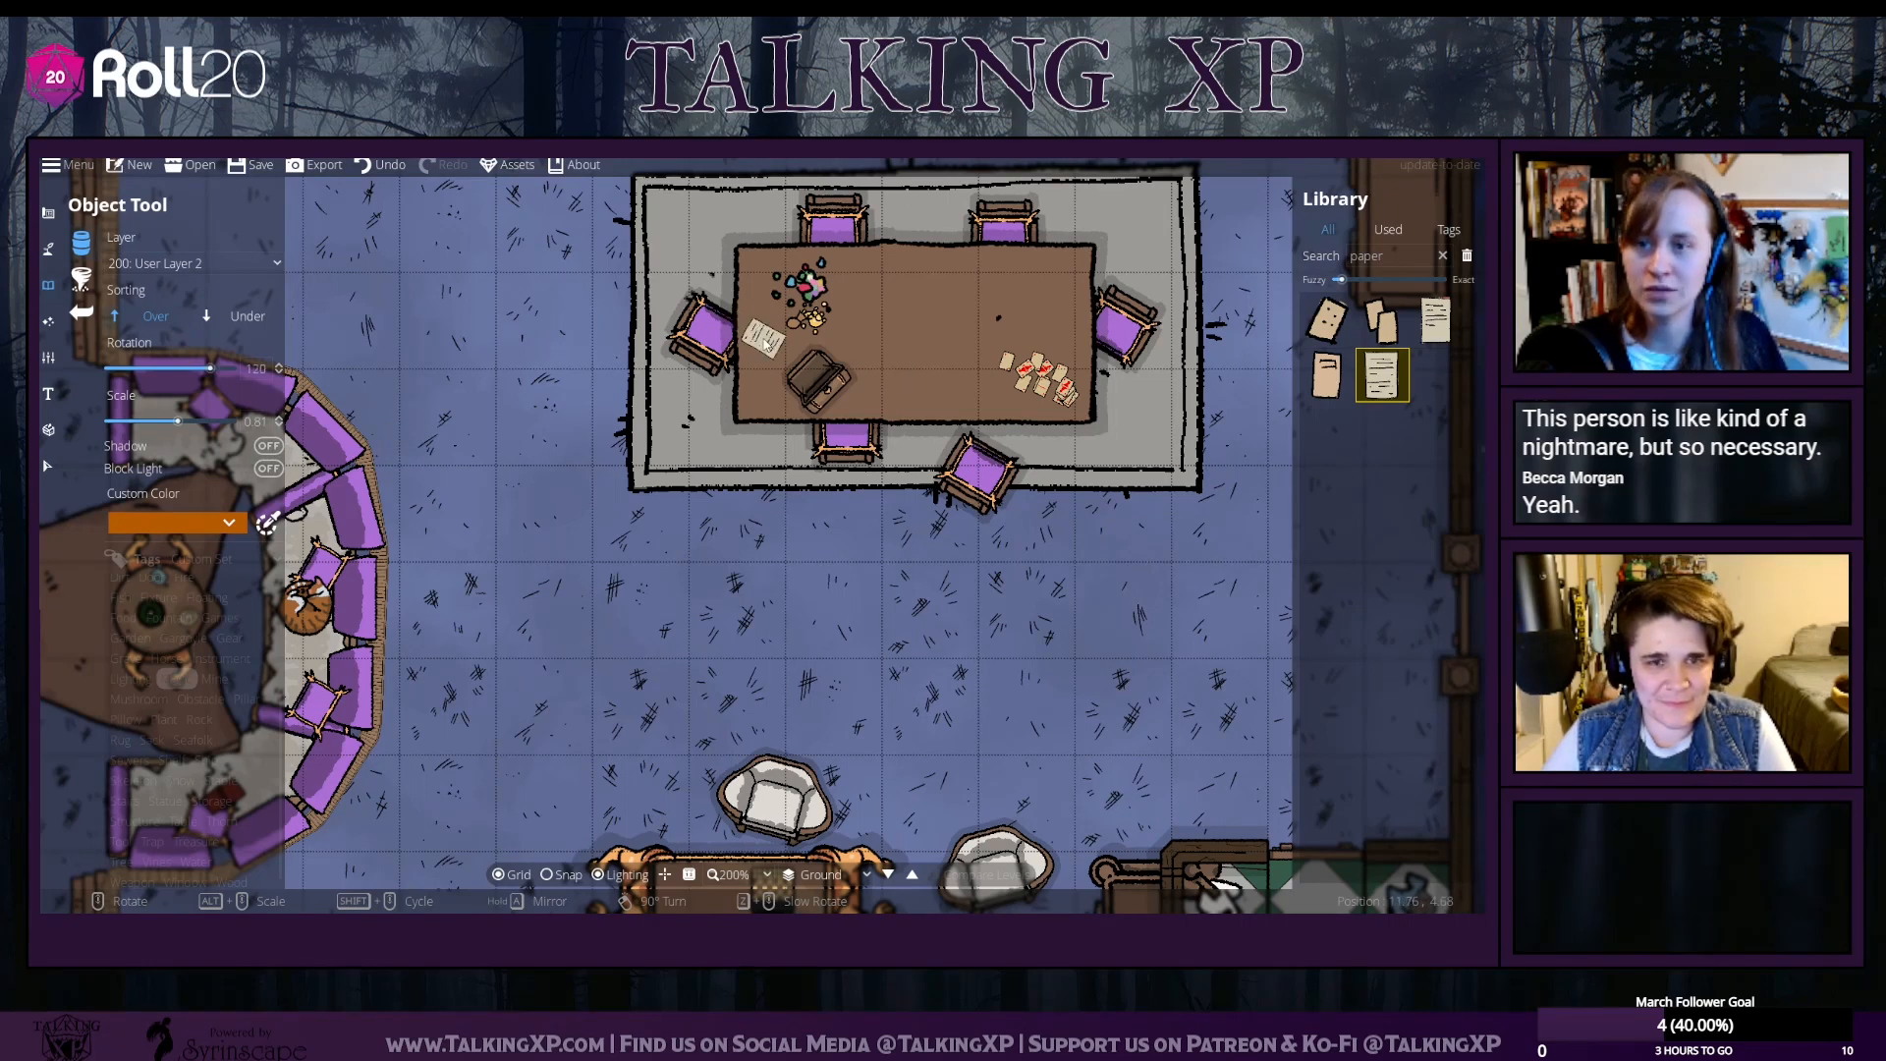
scroll(766, 343, "down", 1)
scroll(763, 315, "down", 2)
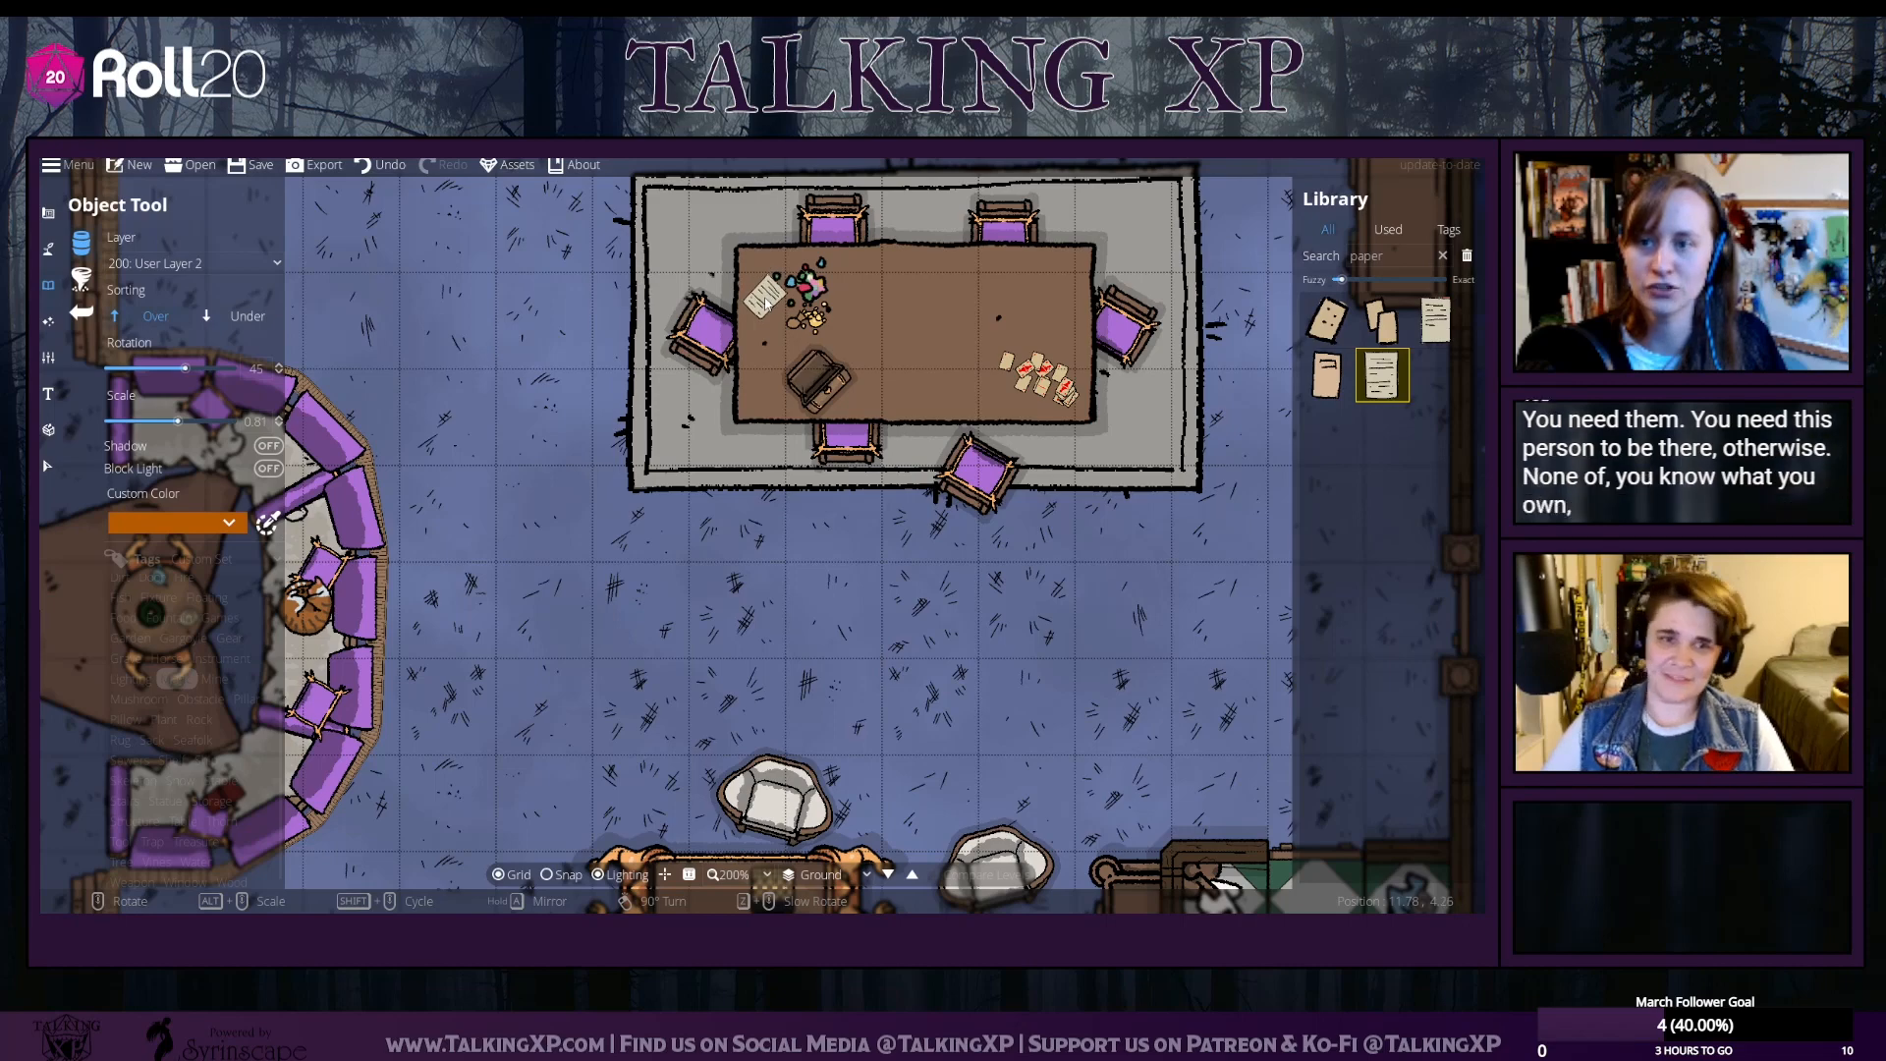
Shift the gem pile slightly and rotate it so it lies just east of the written sheet
left_click(47, 470)
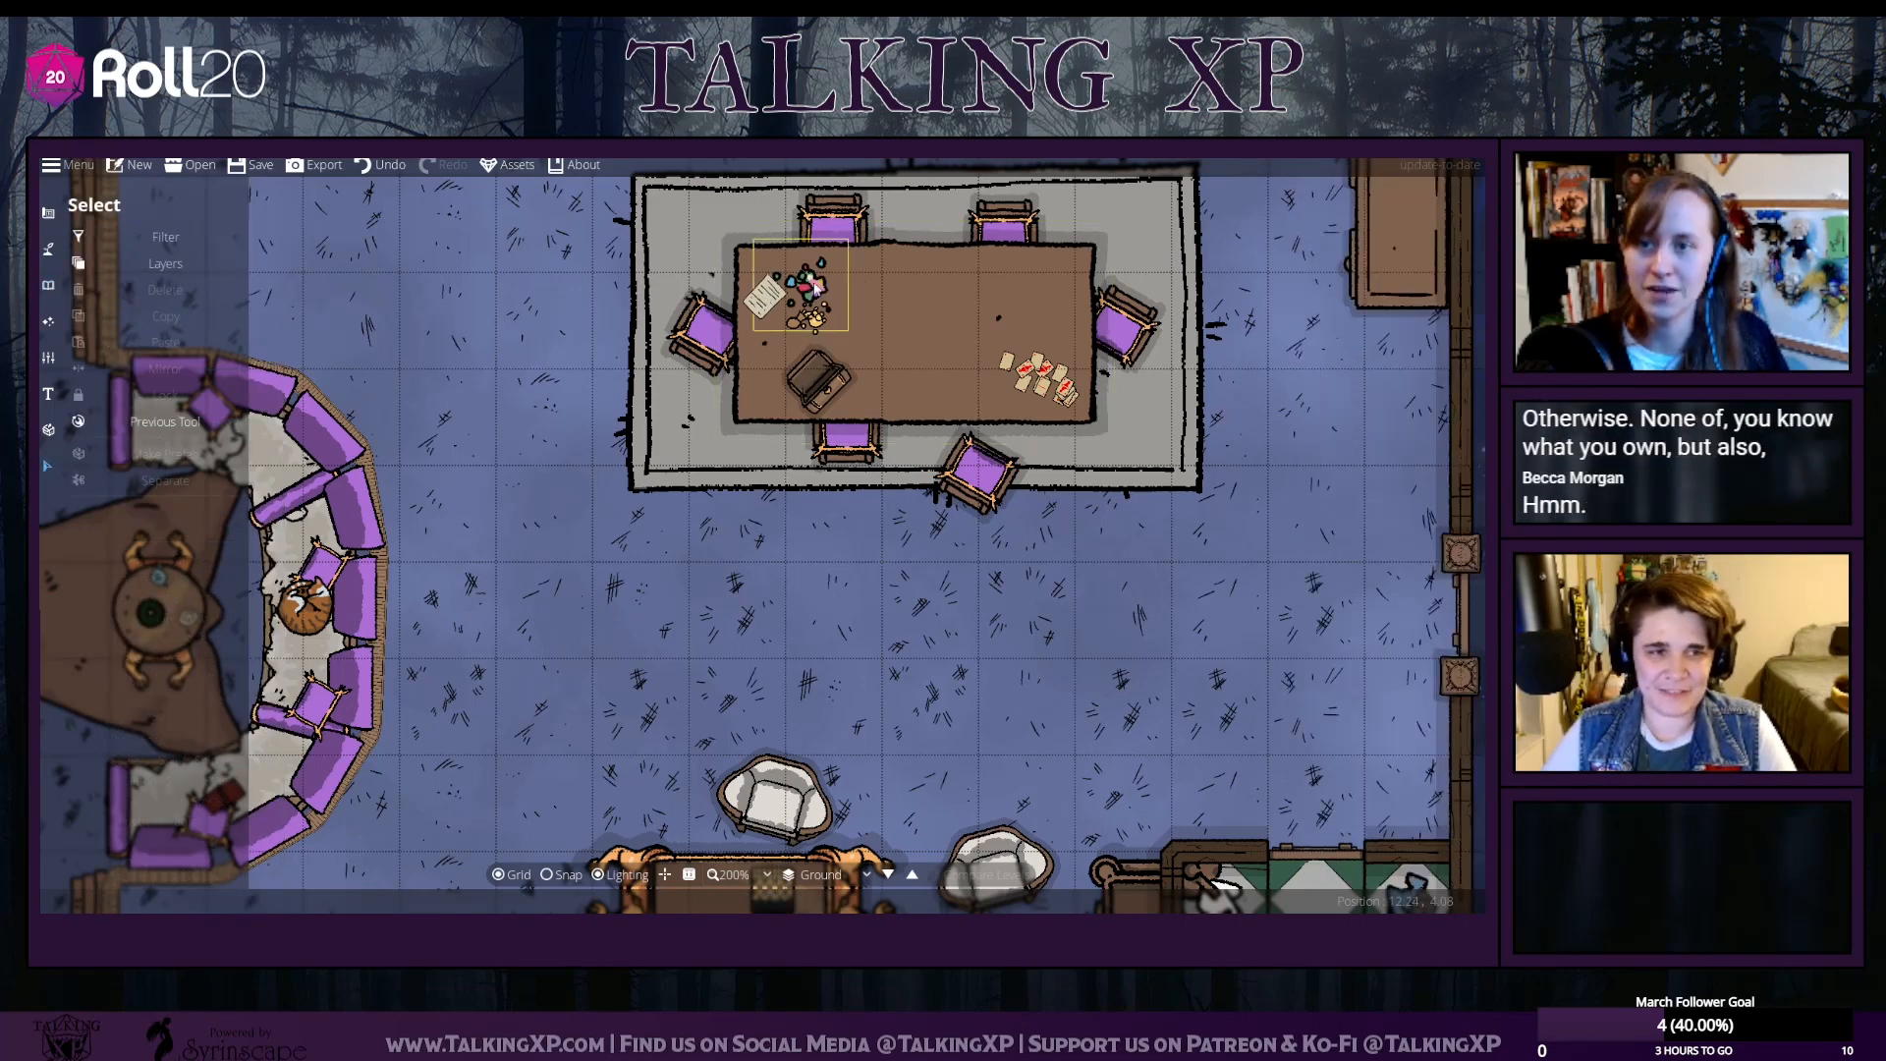
left_click(834, 285)
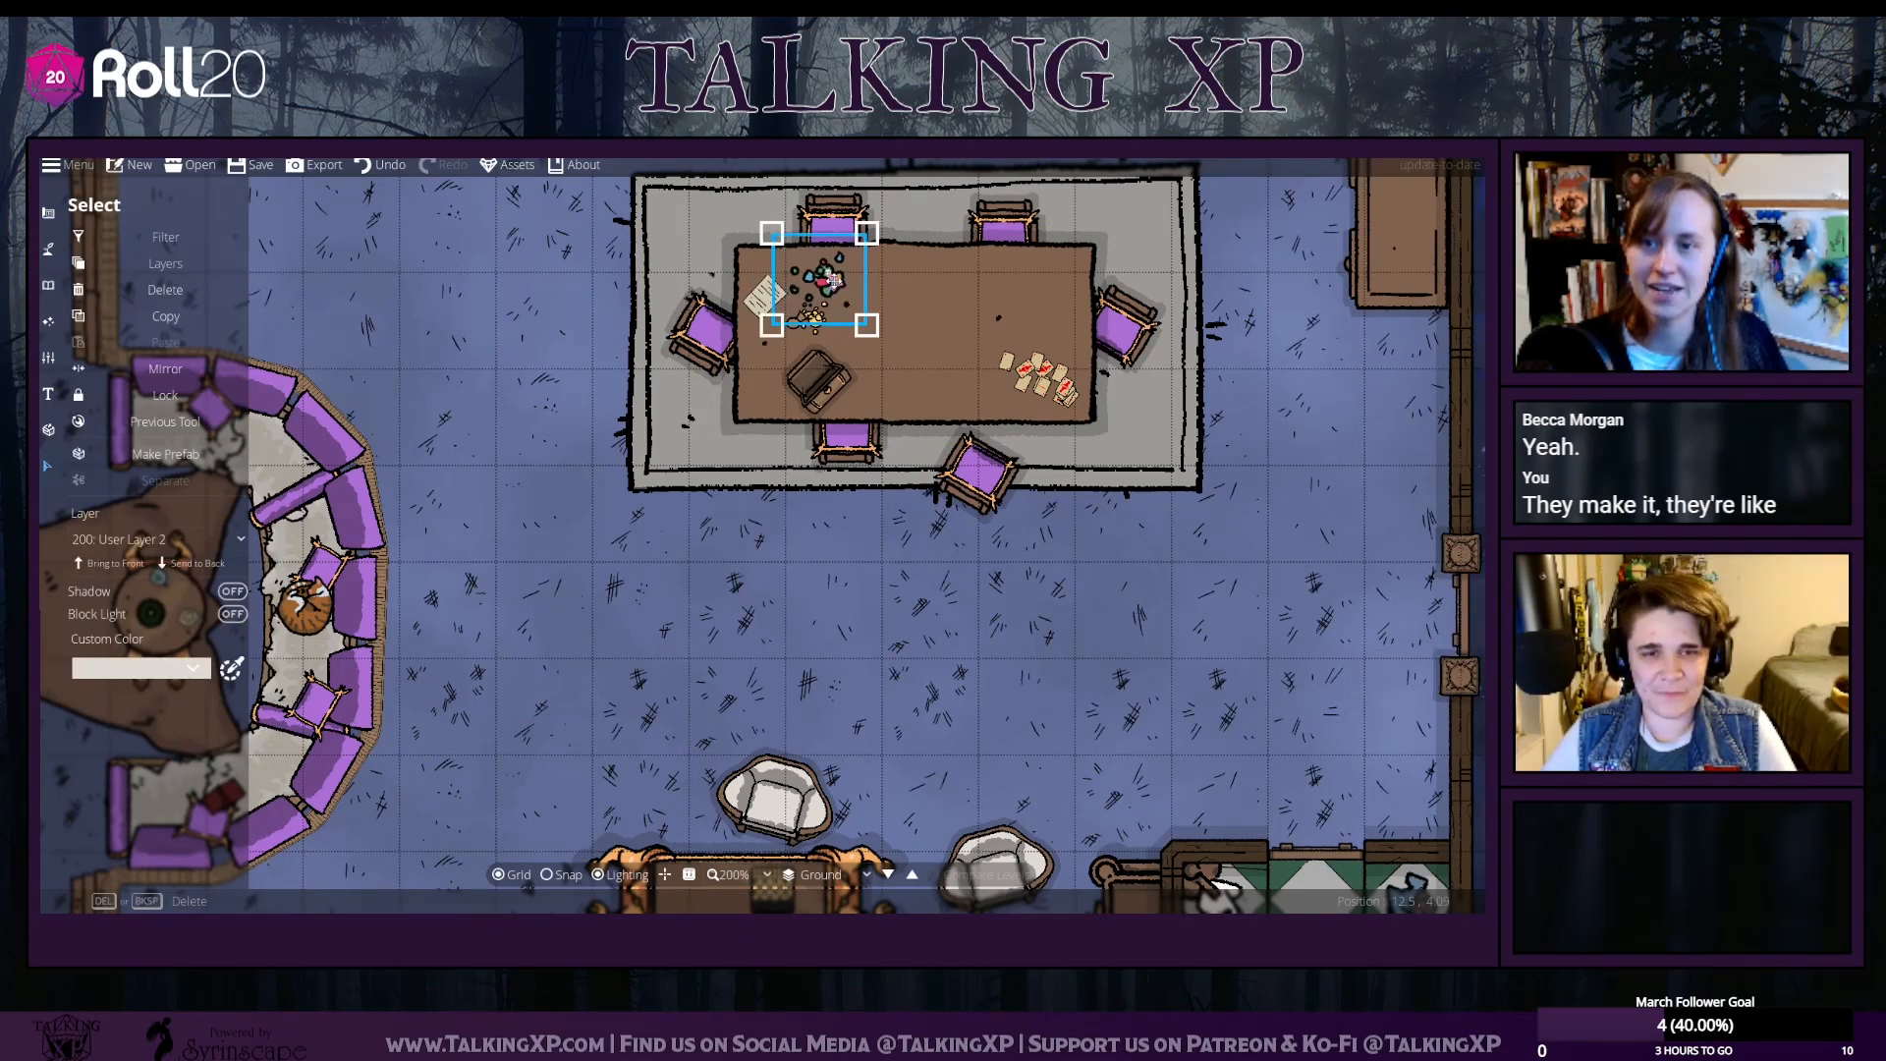
left_click_drag(816, 297, 808, 297)
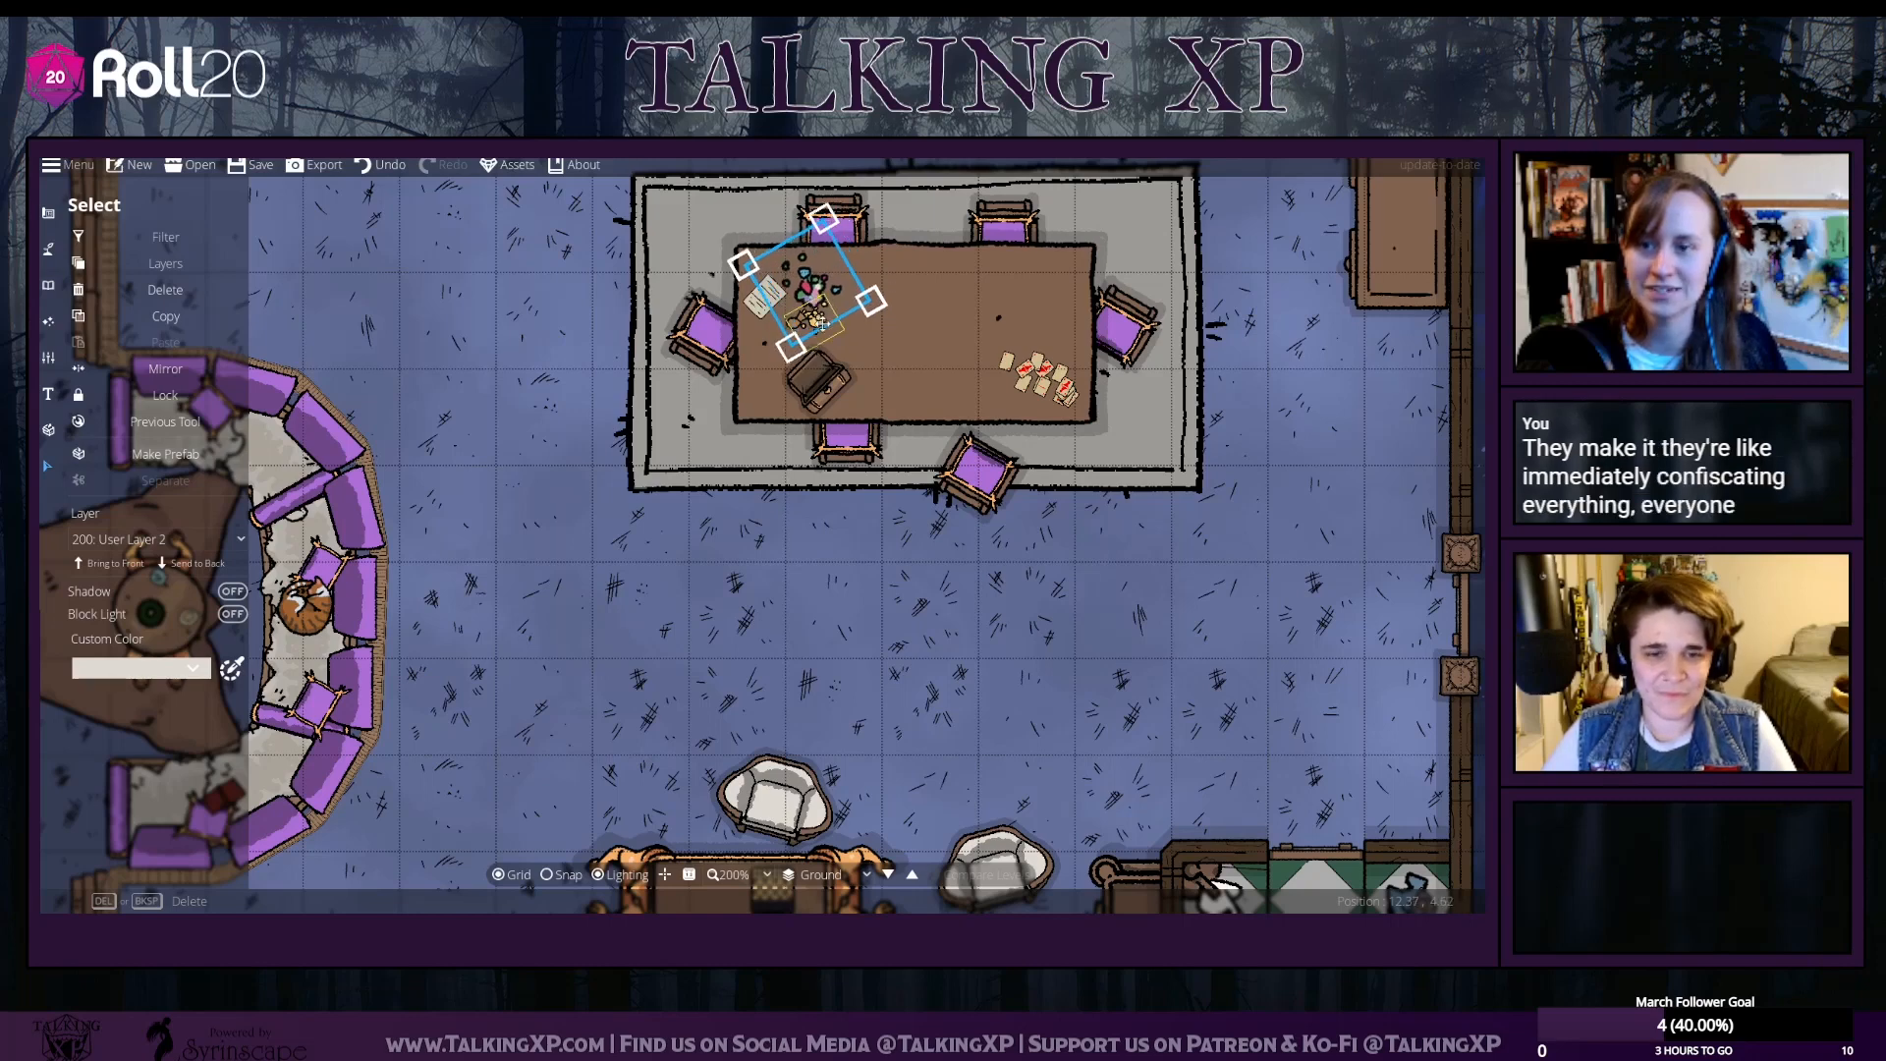
left_click(604, 257)
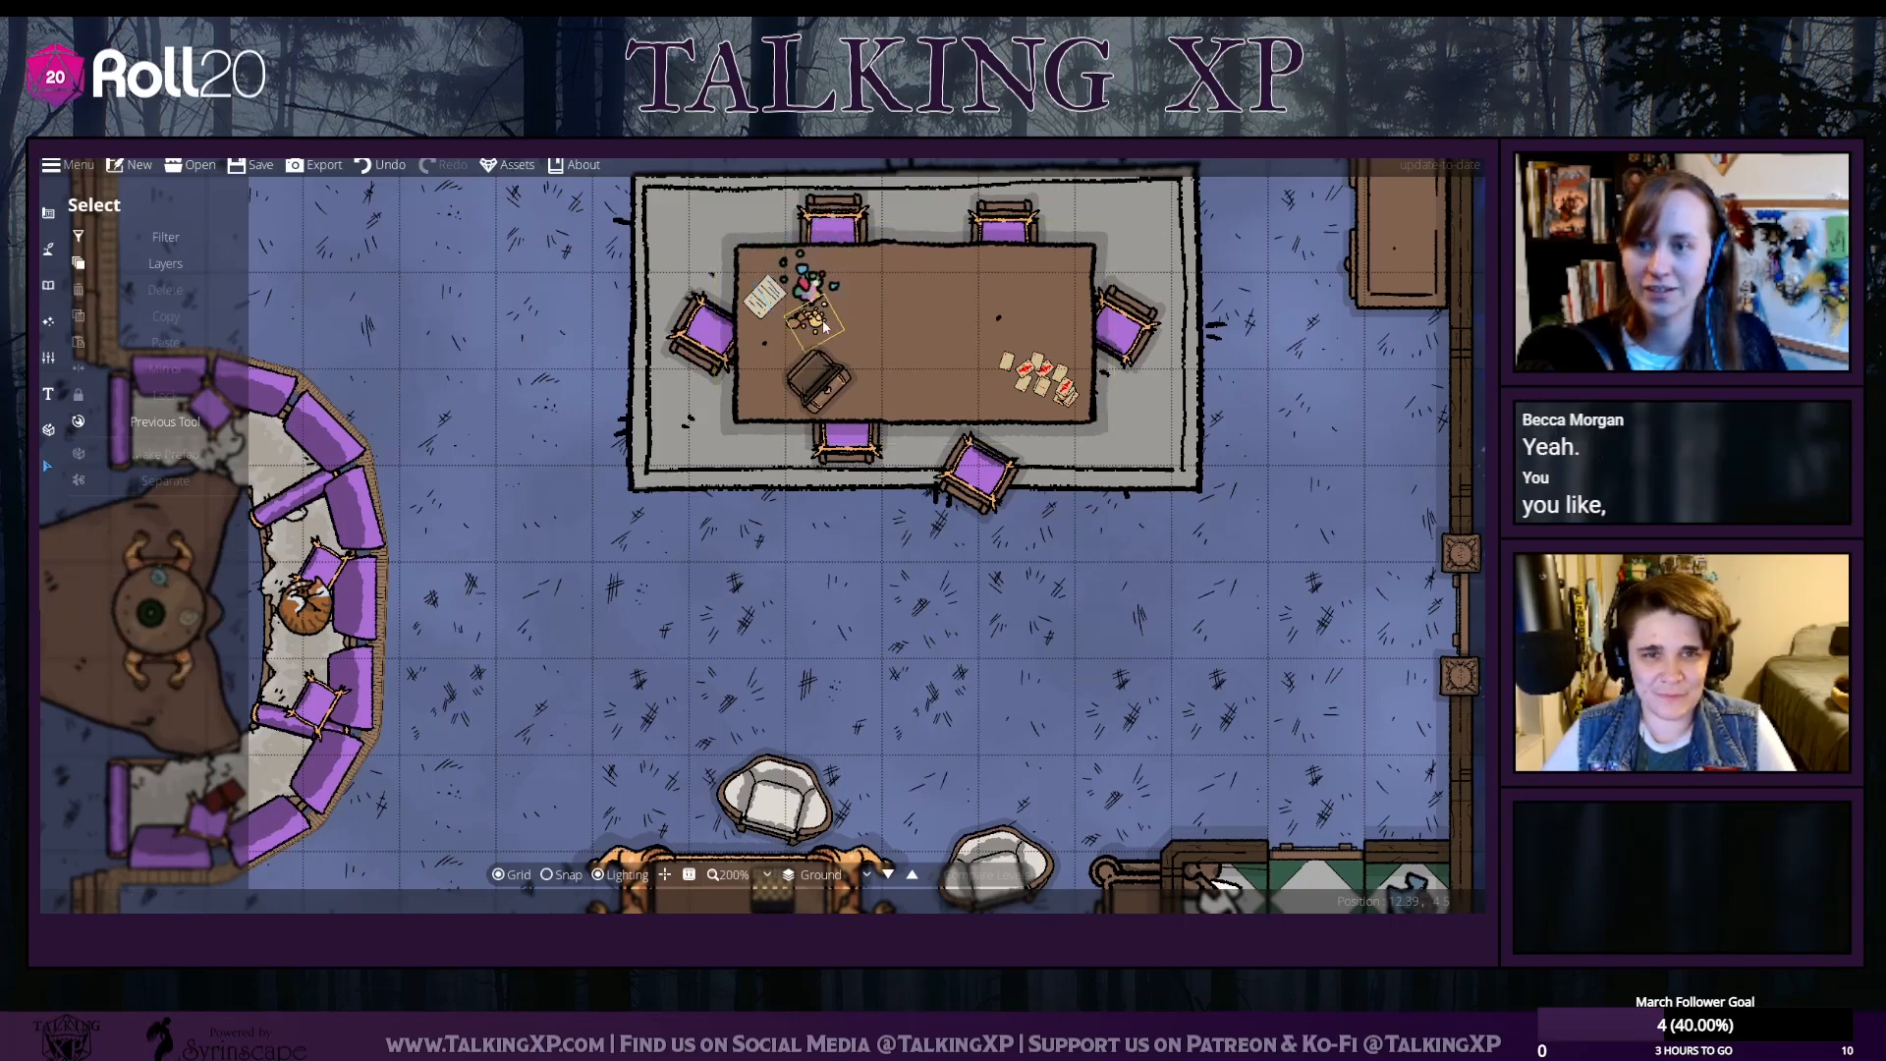
Reposition the gold coins slightly southwest, between the gem pile and the chest
left_click_drag(798, 330, 784, 335)
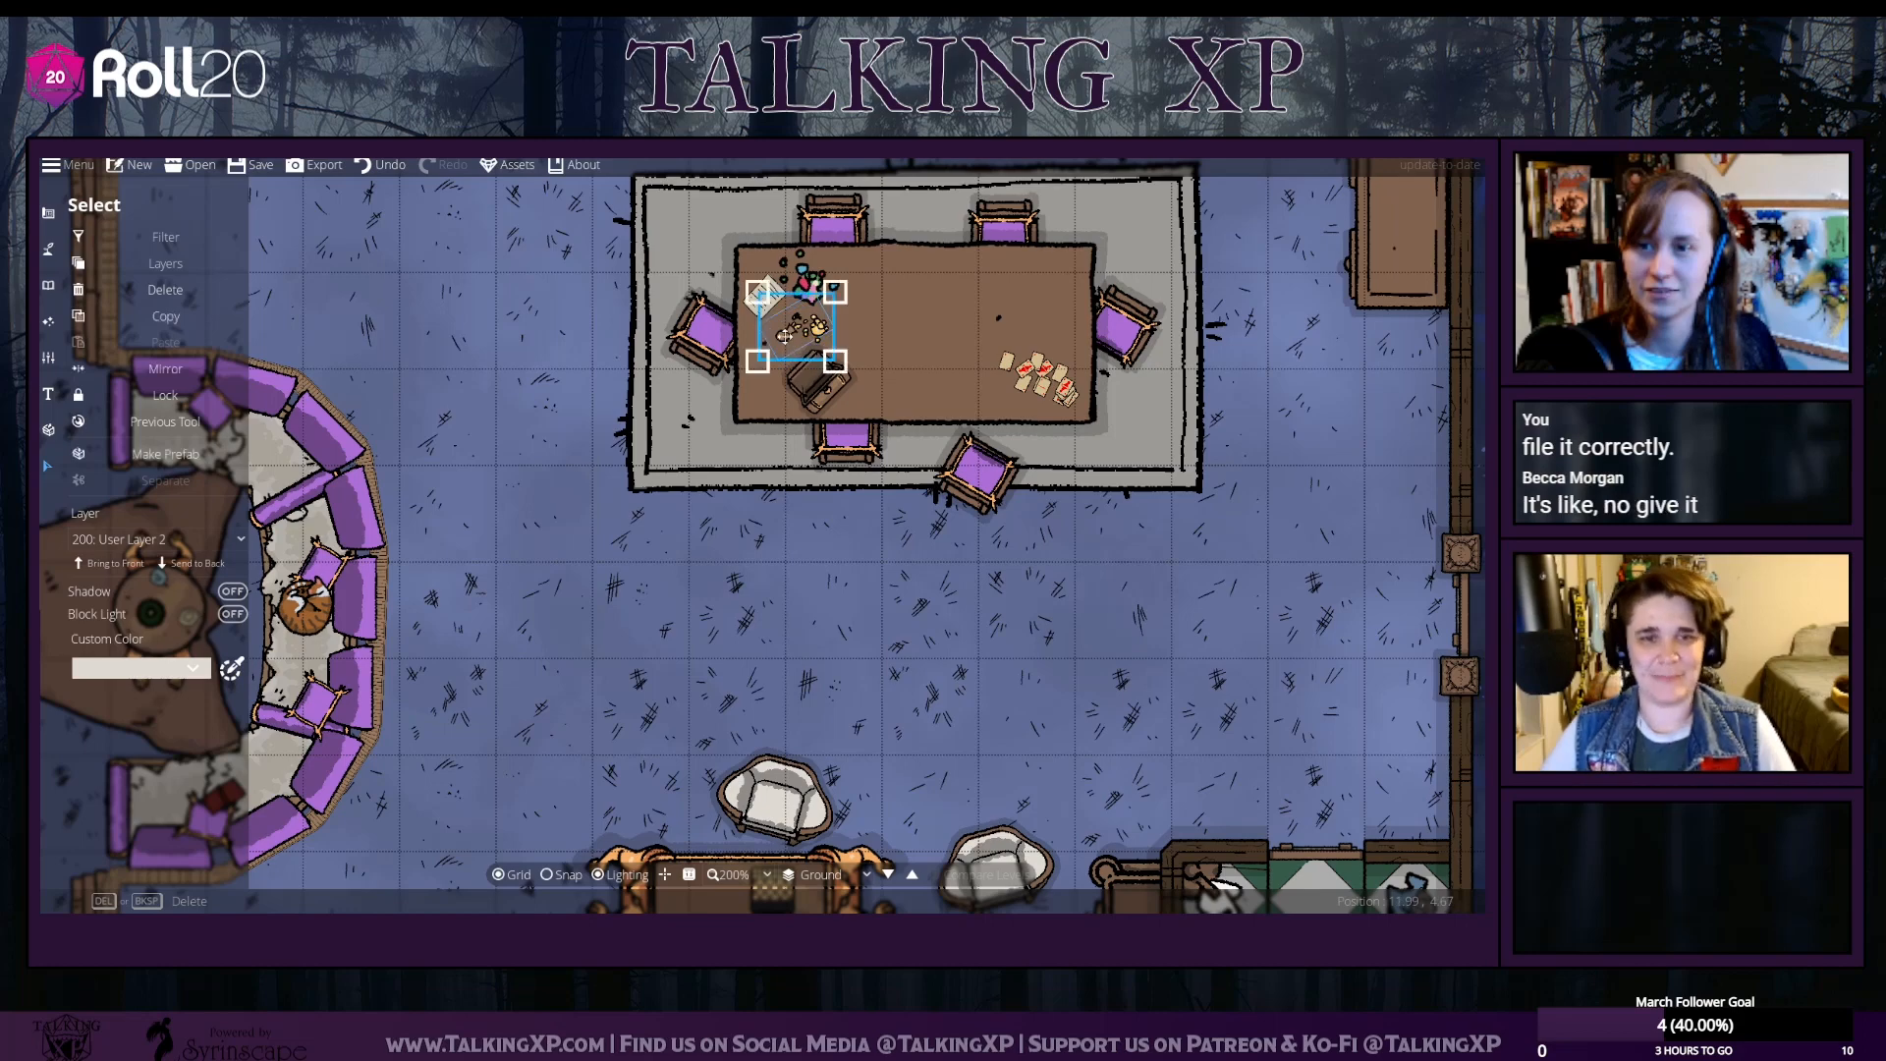
left_click(134, 563)
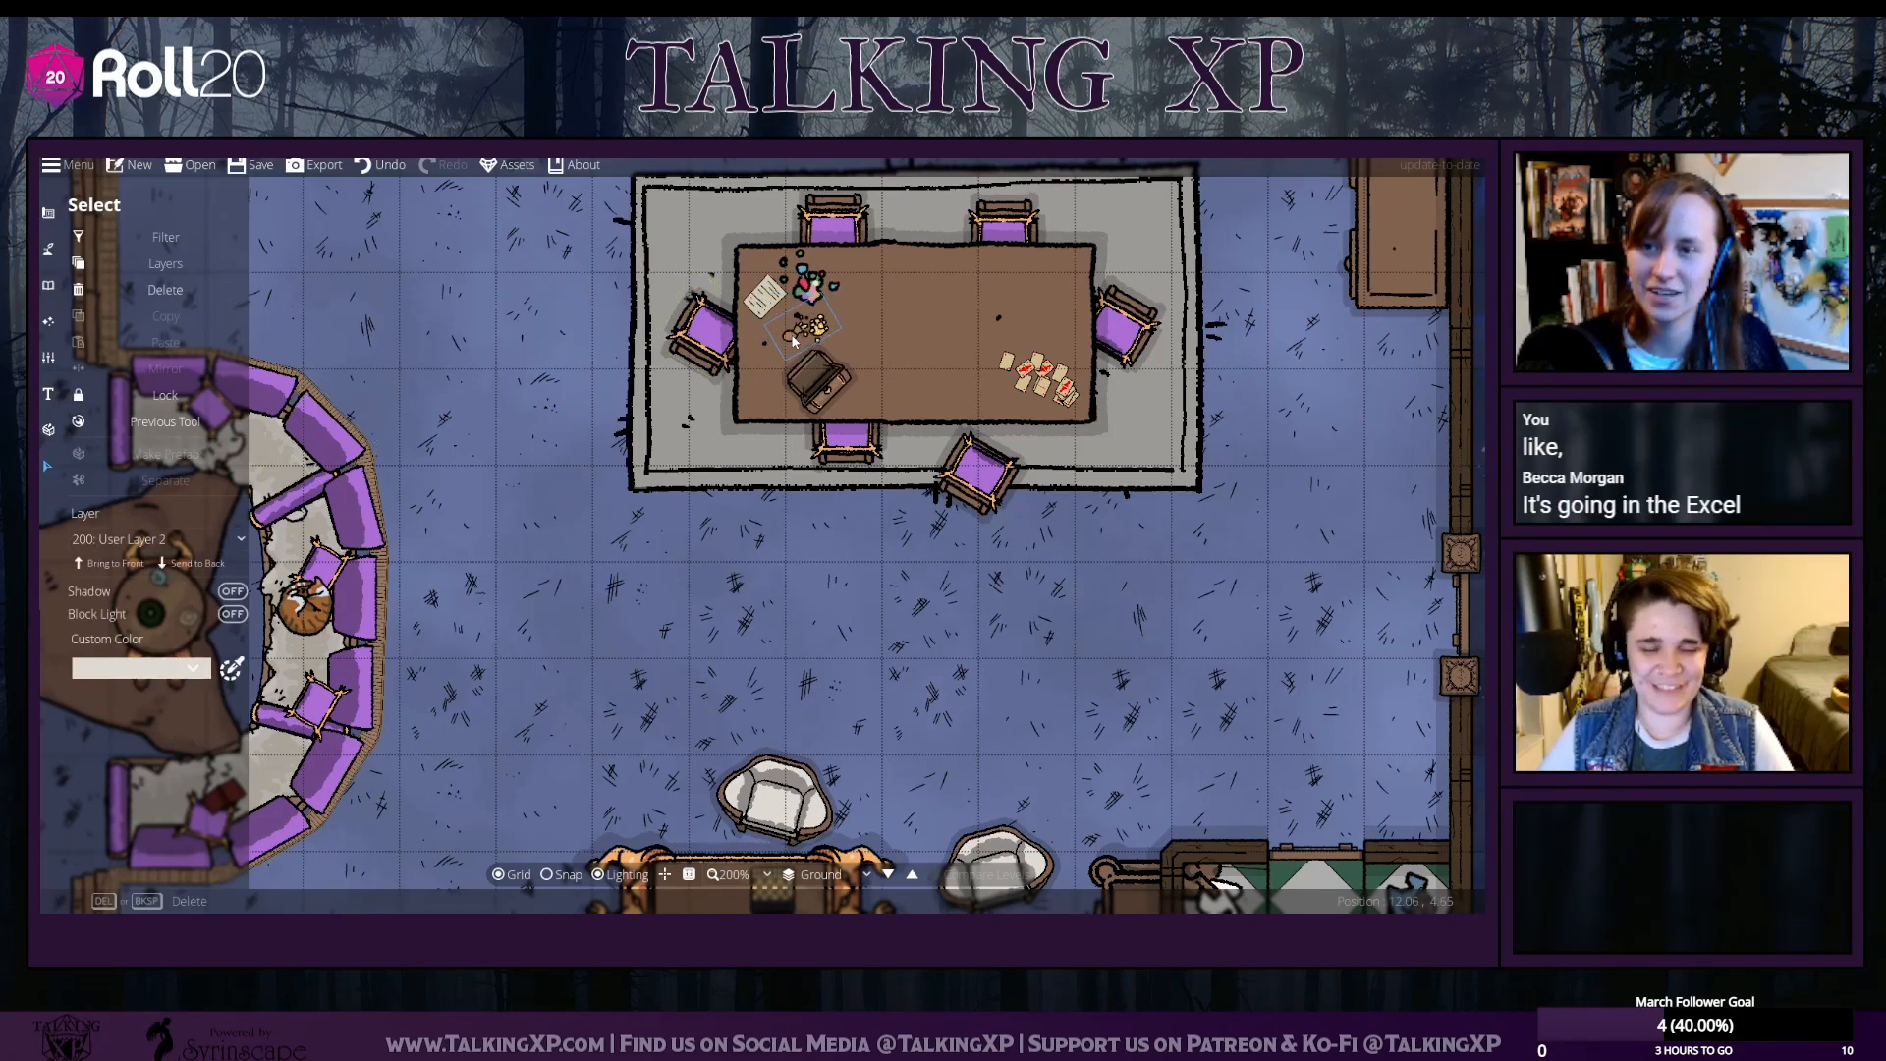
key("Escape")
Place the small colorable inkwell at the table's northwest corner, beside the written sheet
left_click(48, 286)
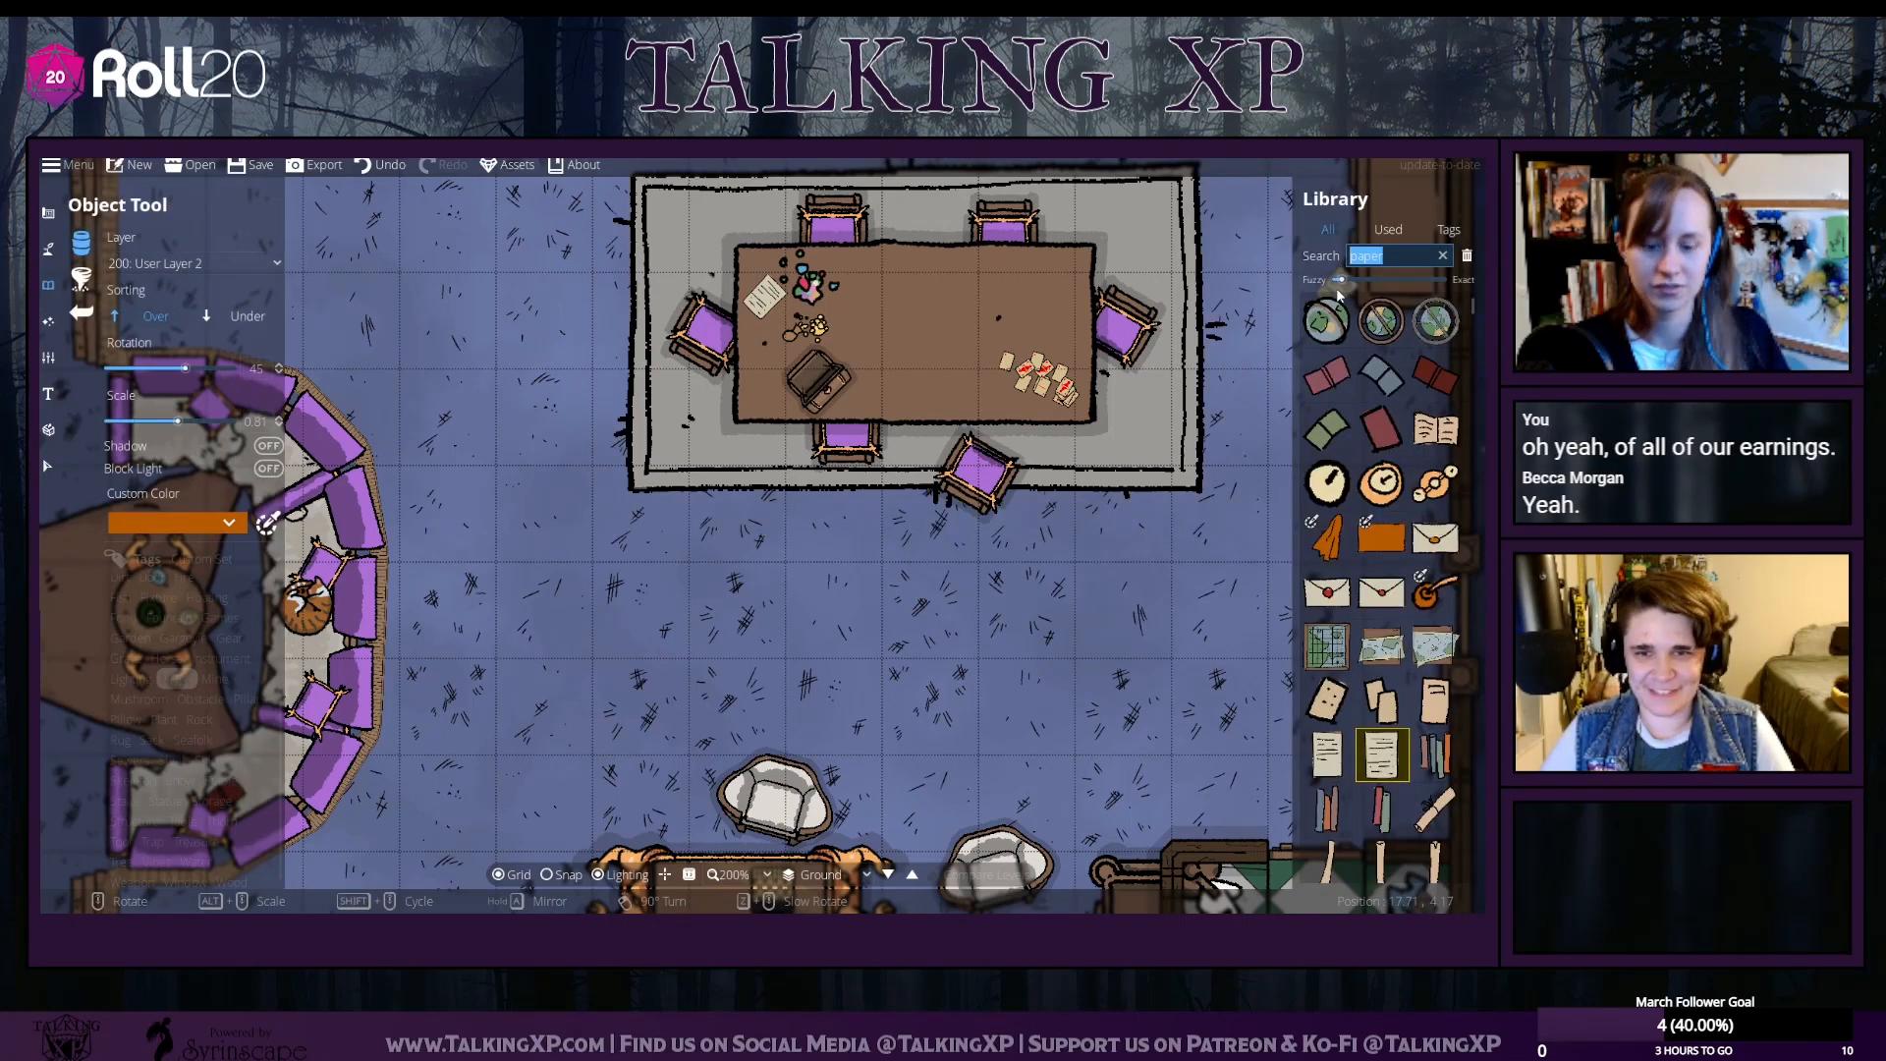
left_click(1435, 592)
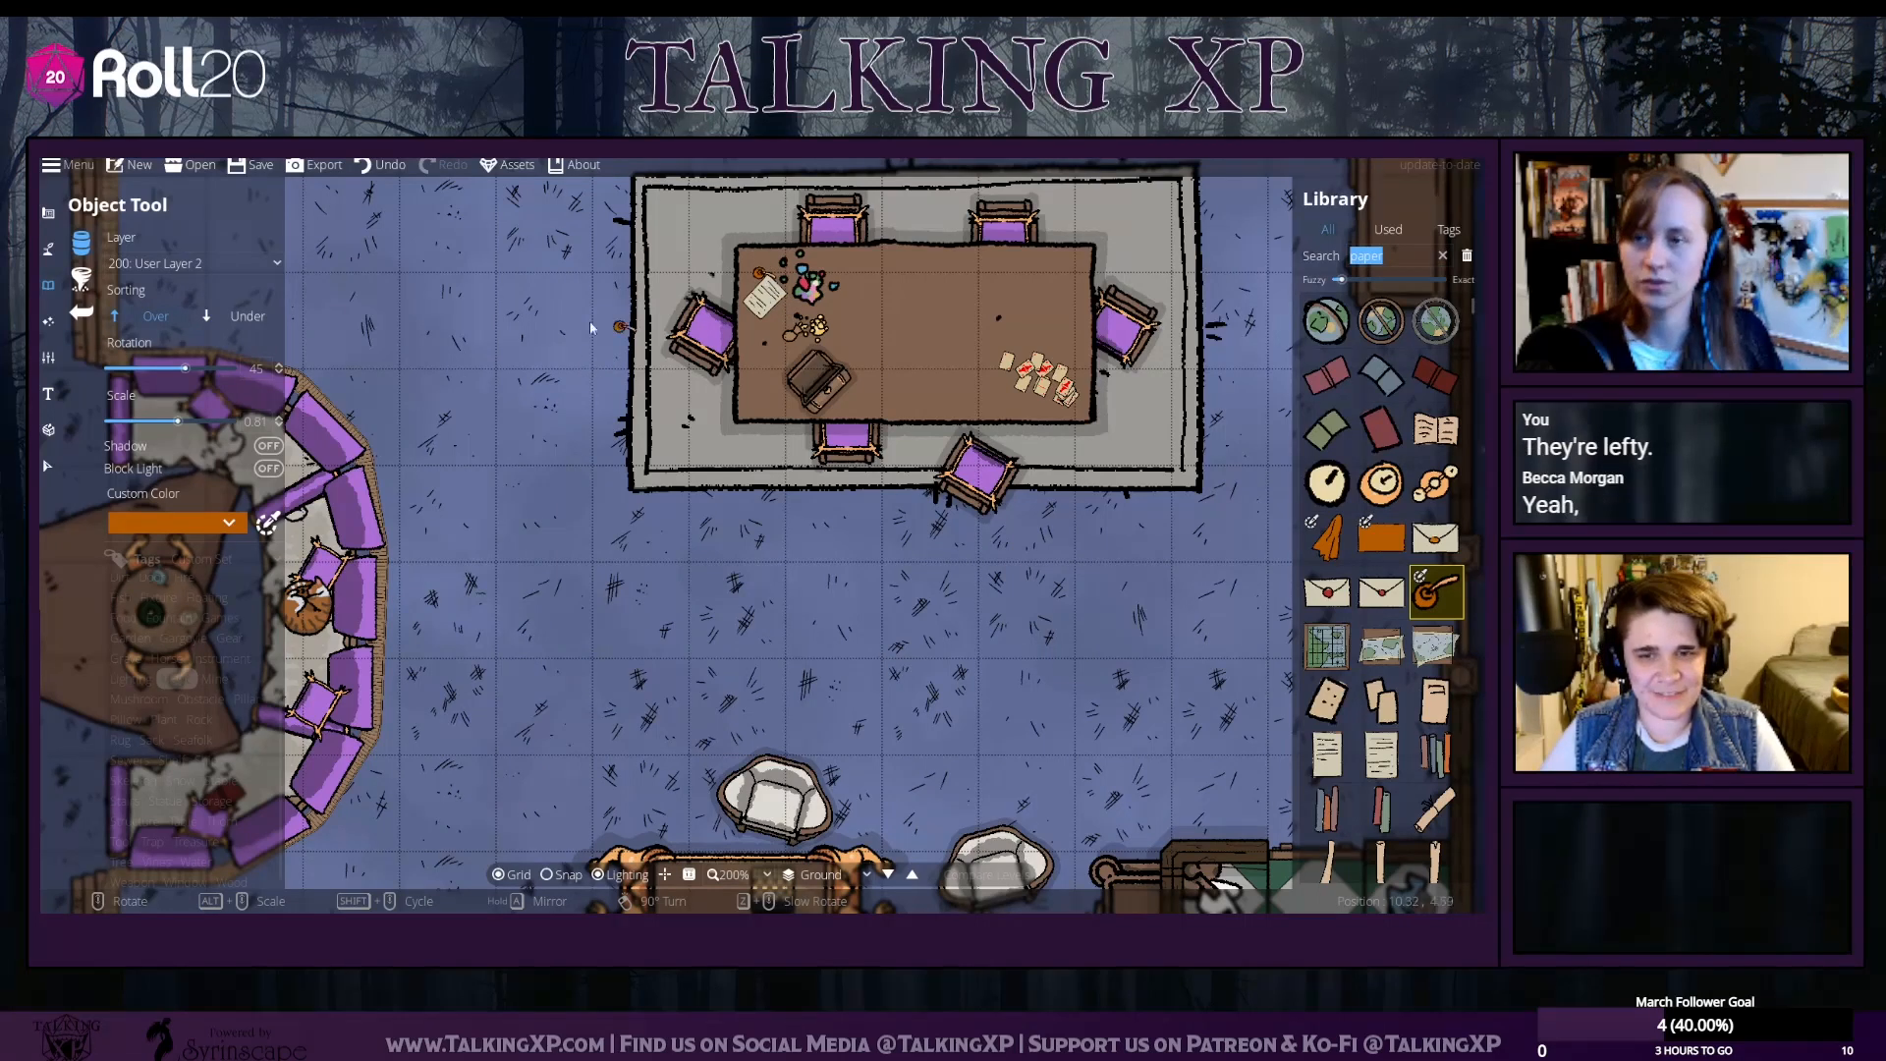
left_click_drag(623, 478, 668, 219)
left_click_drag(1002, 391, 839, 277)
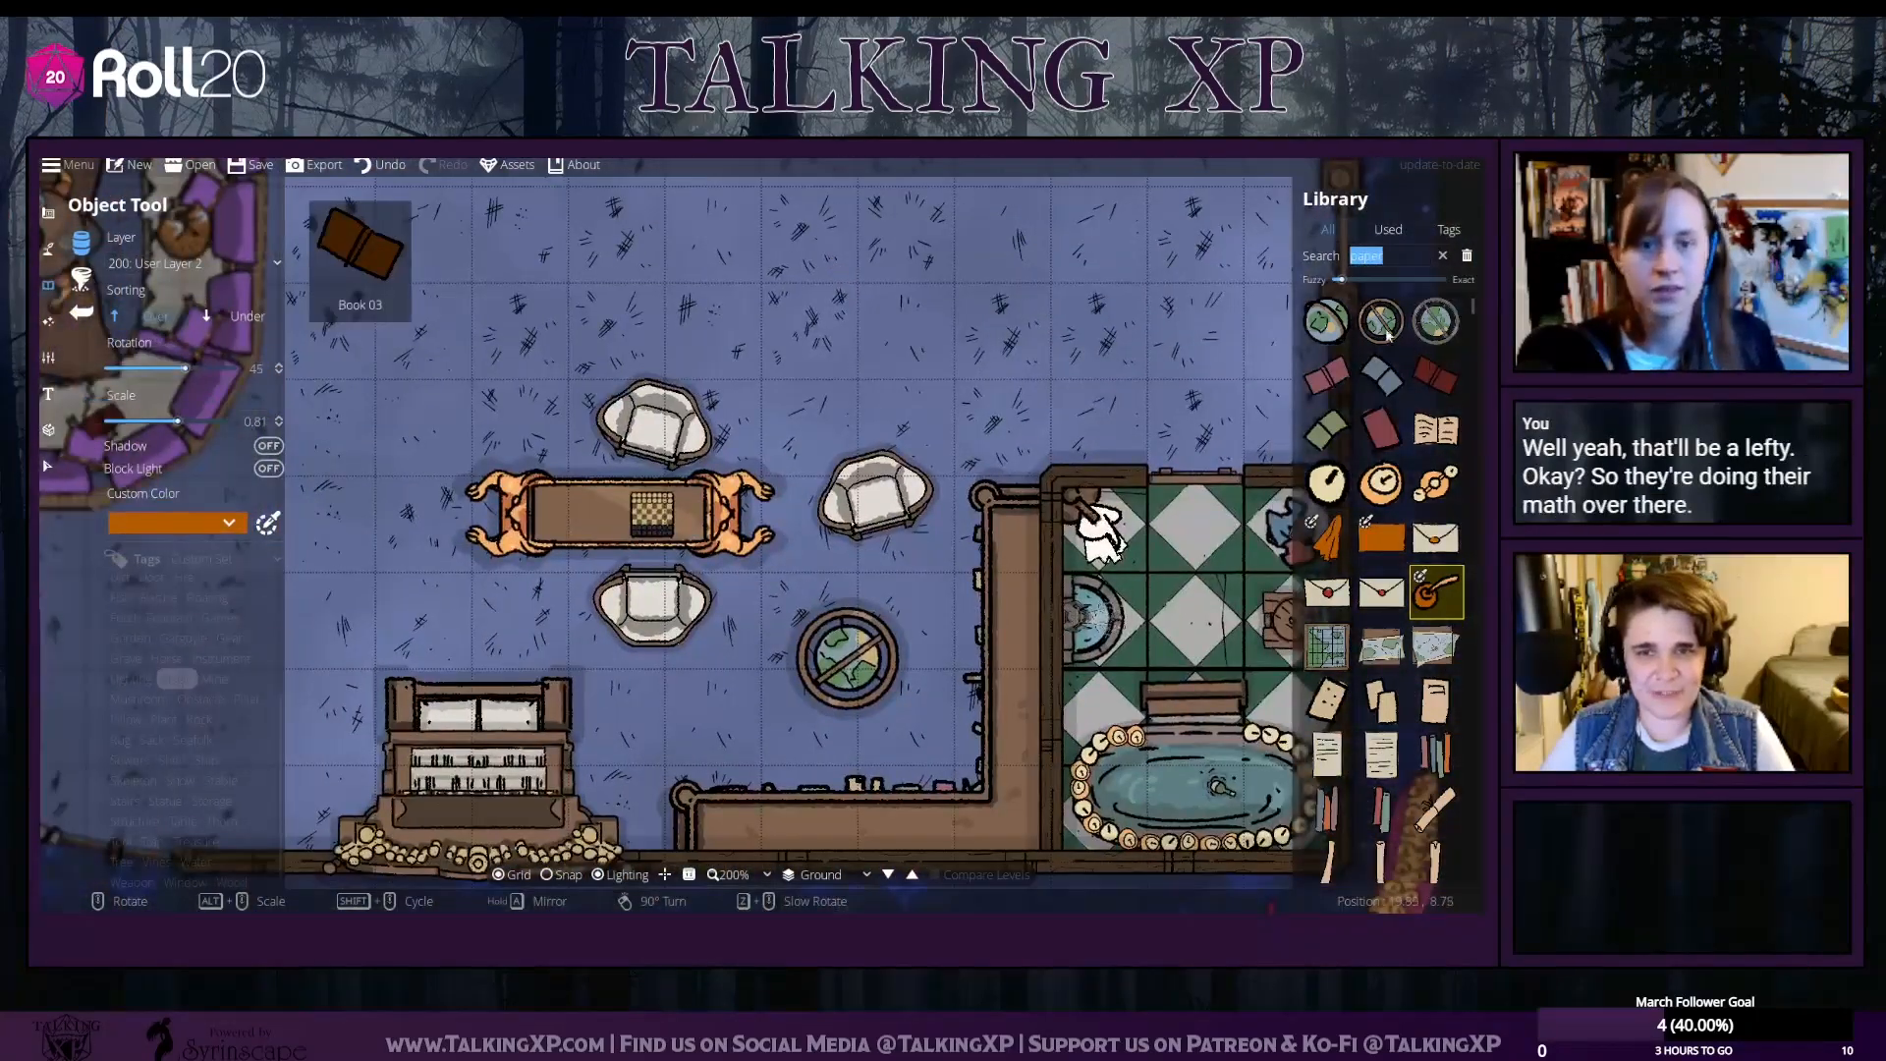
left_click_drag(1089, 424, 1290, 774)
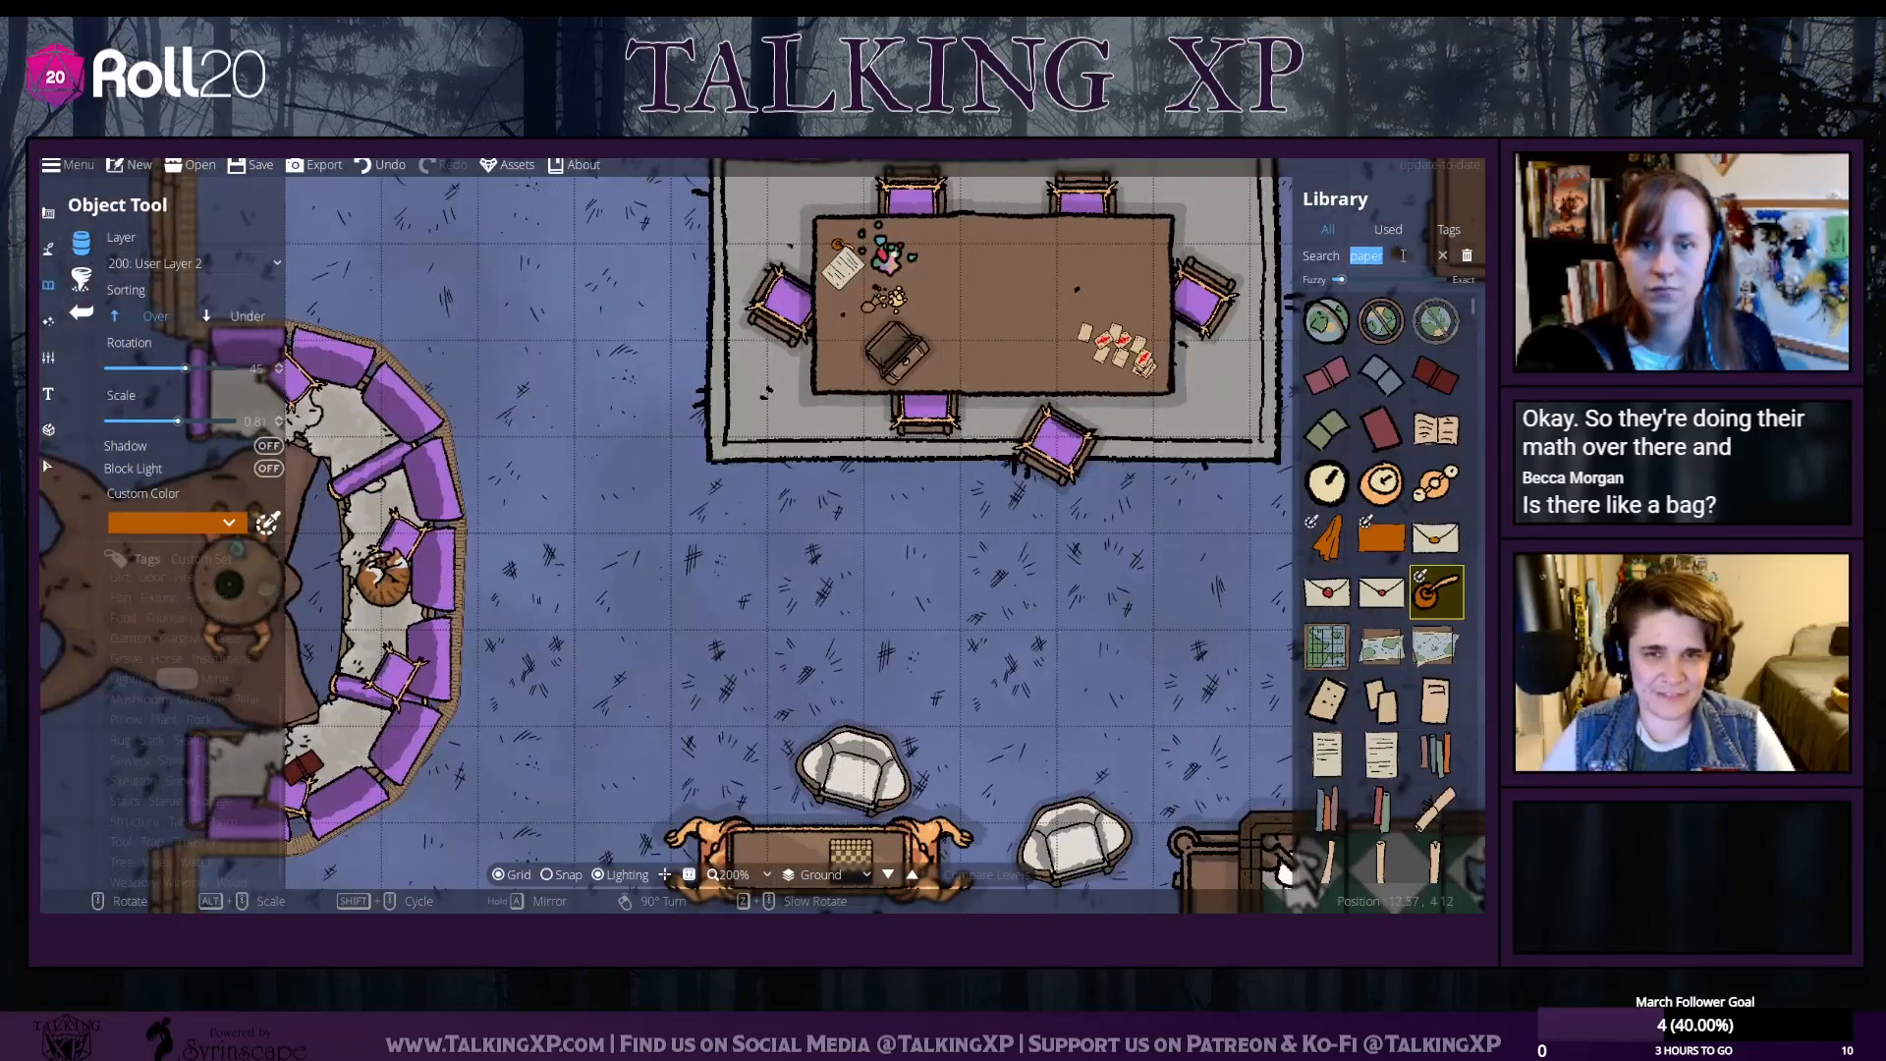
Search the object library for "sack" and "bag" to find a bag of holding, and clear the search
type("sack")
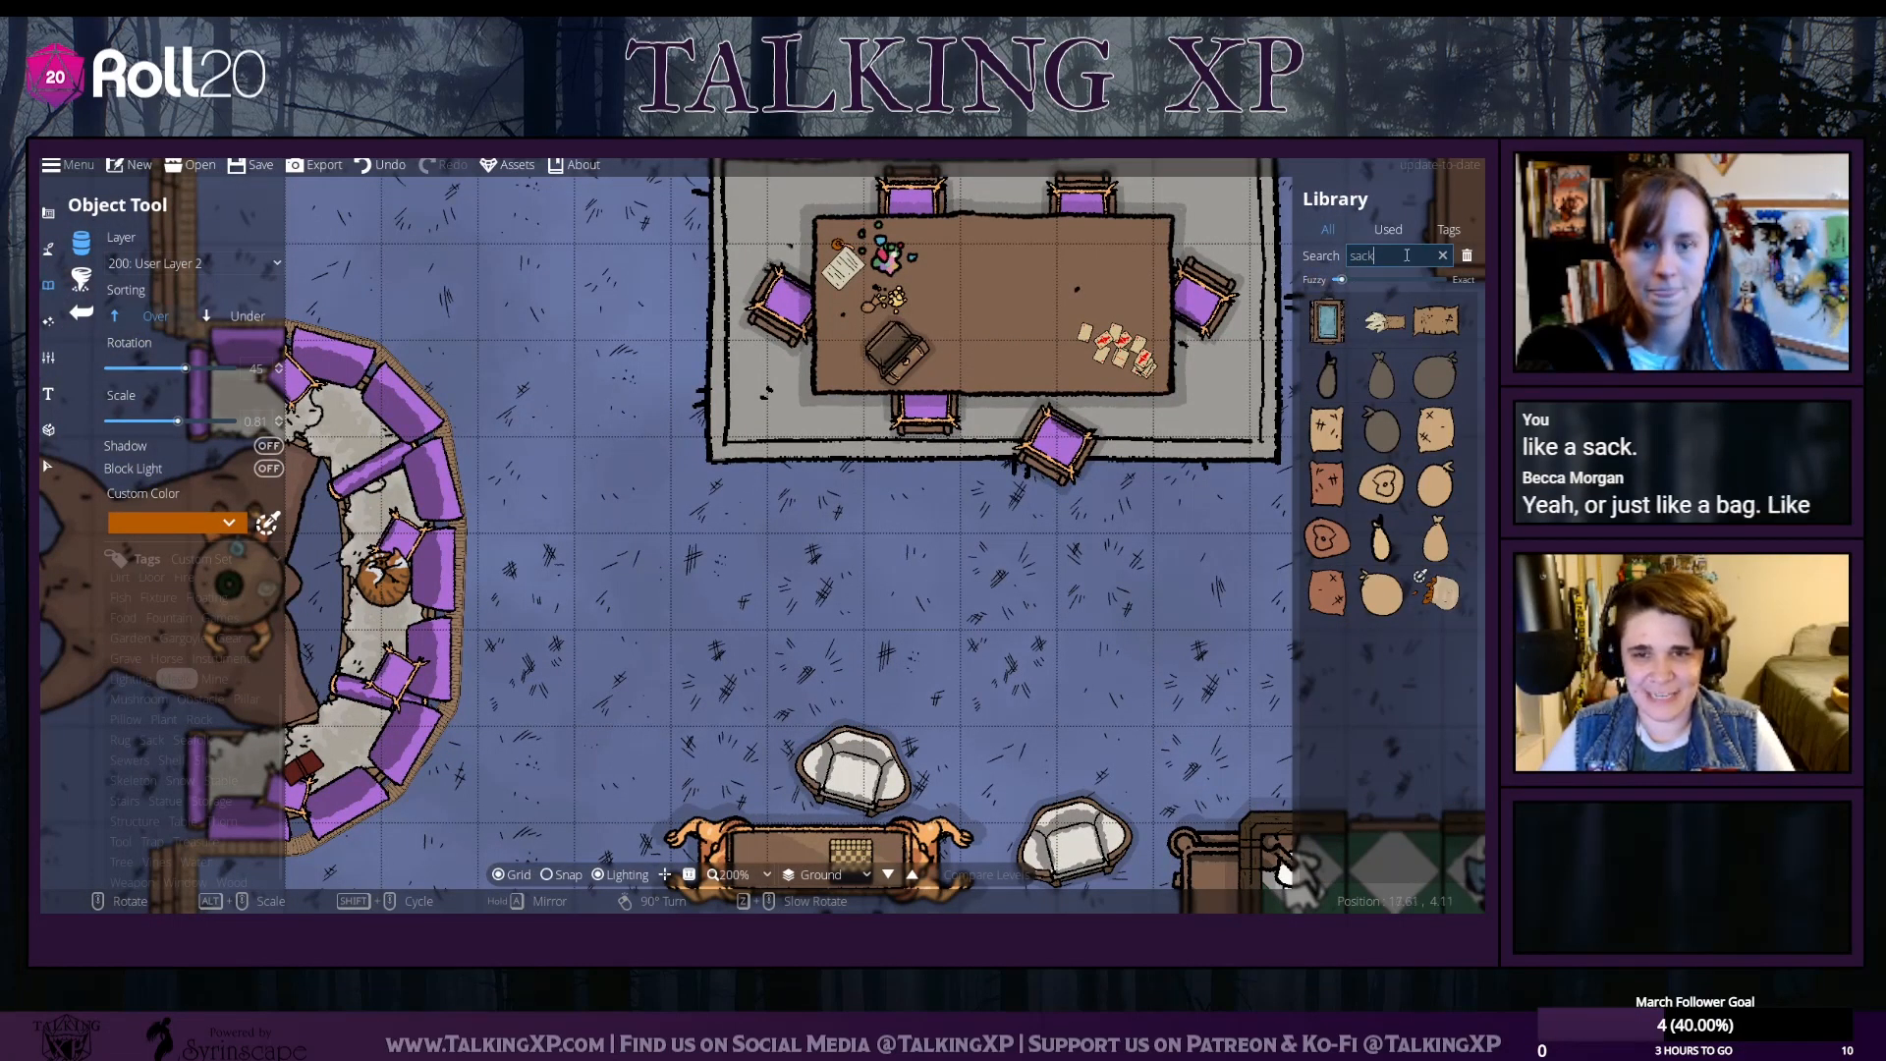
double_click(1344, 262)
type("bag")
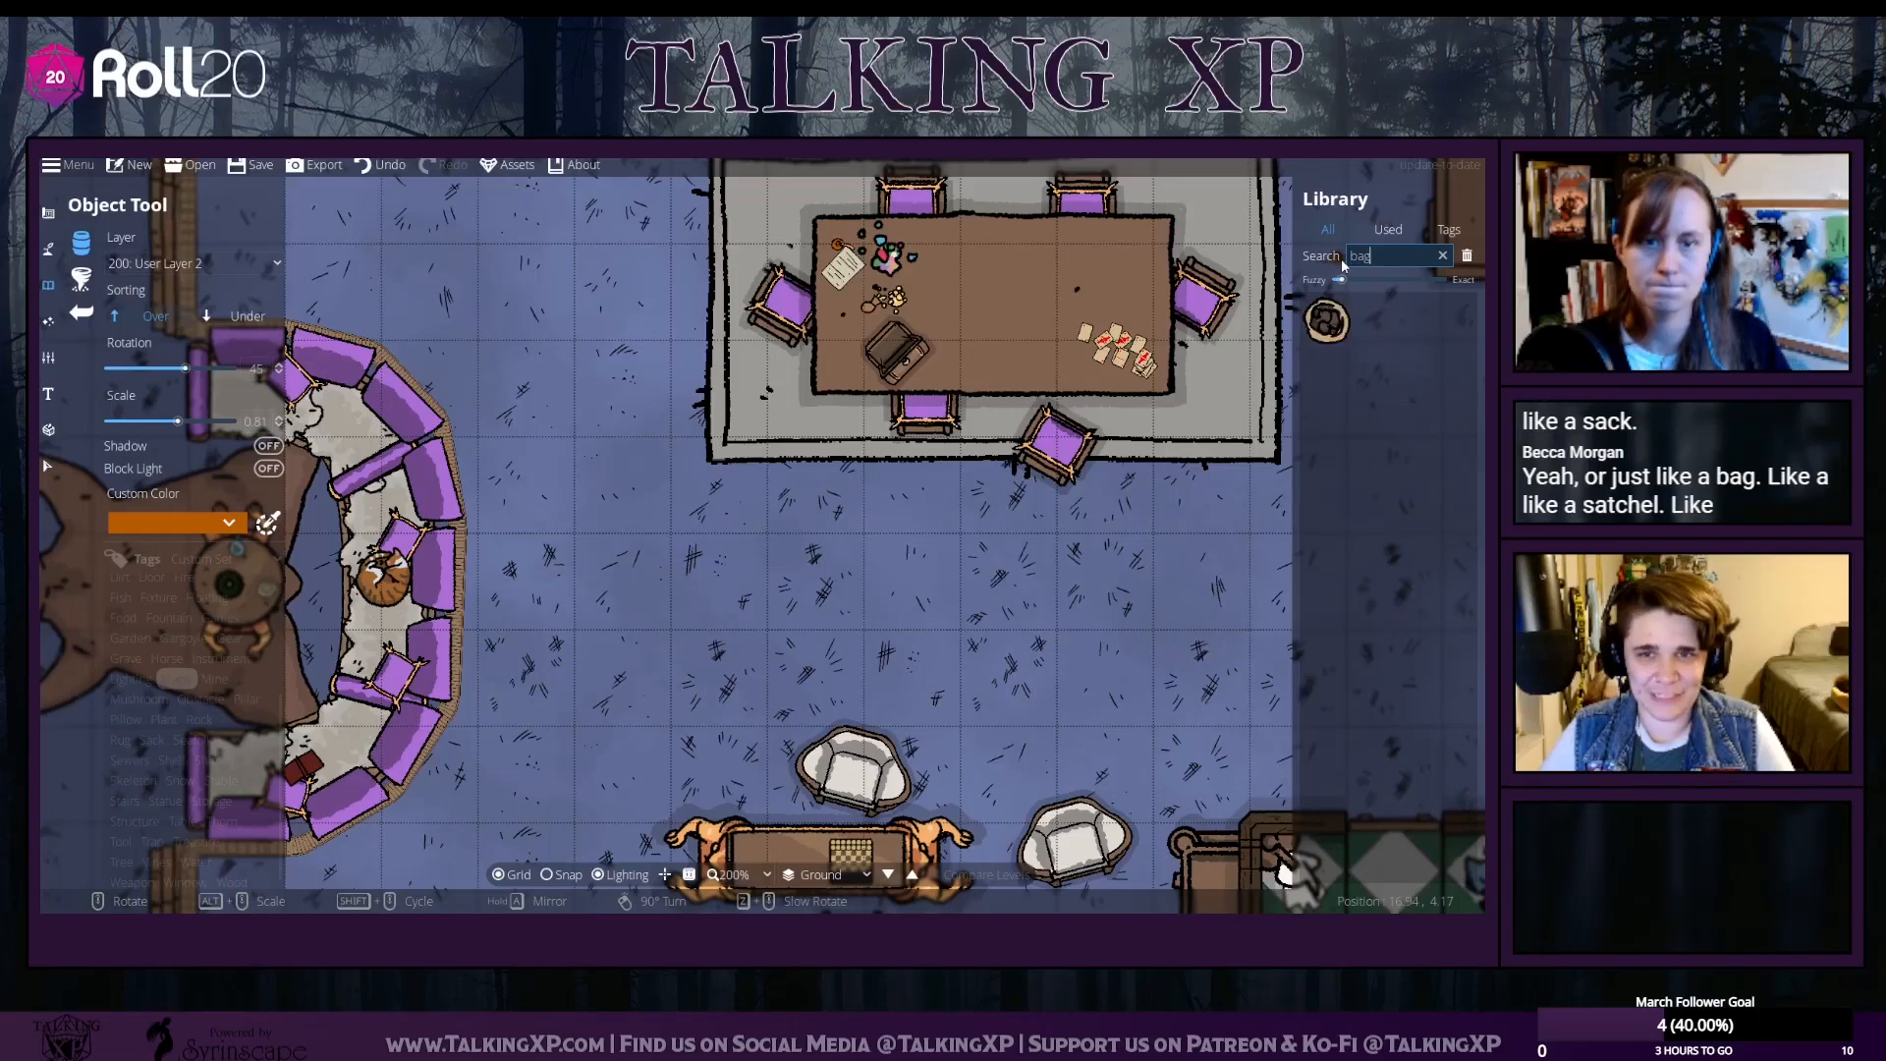
double_click(1341, 257)
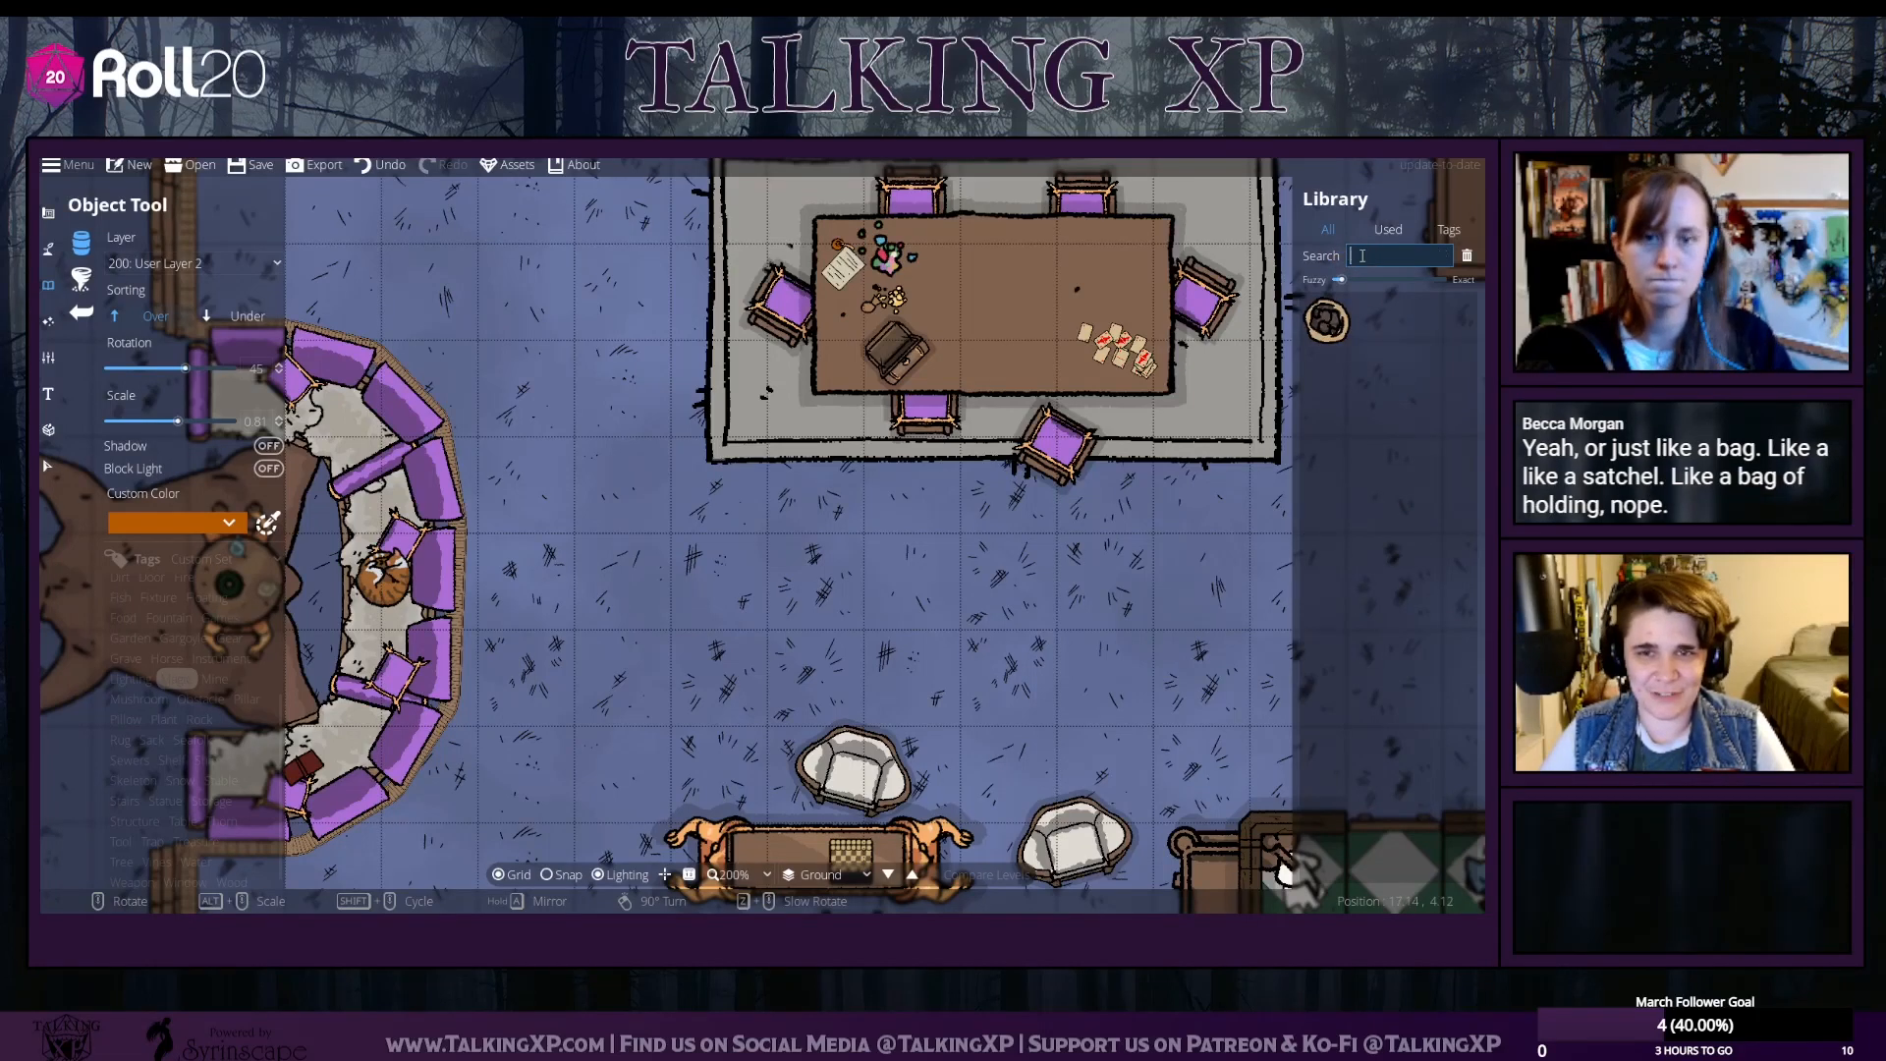
Browse the Storage, Treasure, Wood, Trap, Stable, Shelf and Ship tags for an object that could serve as a bag
left_click(221, 794)
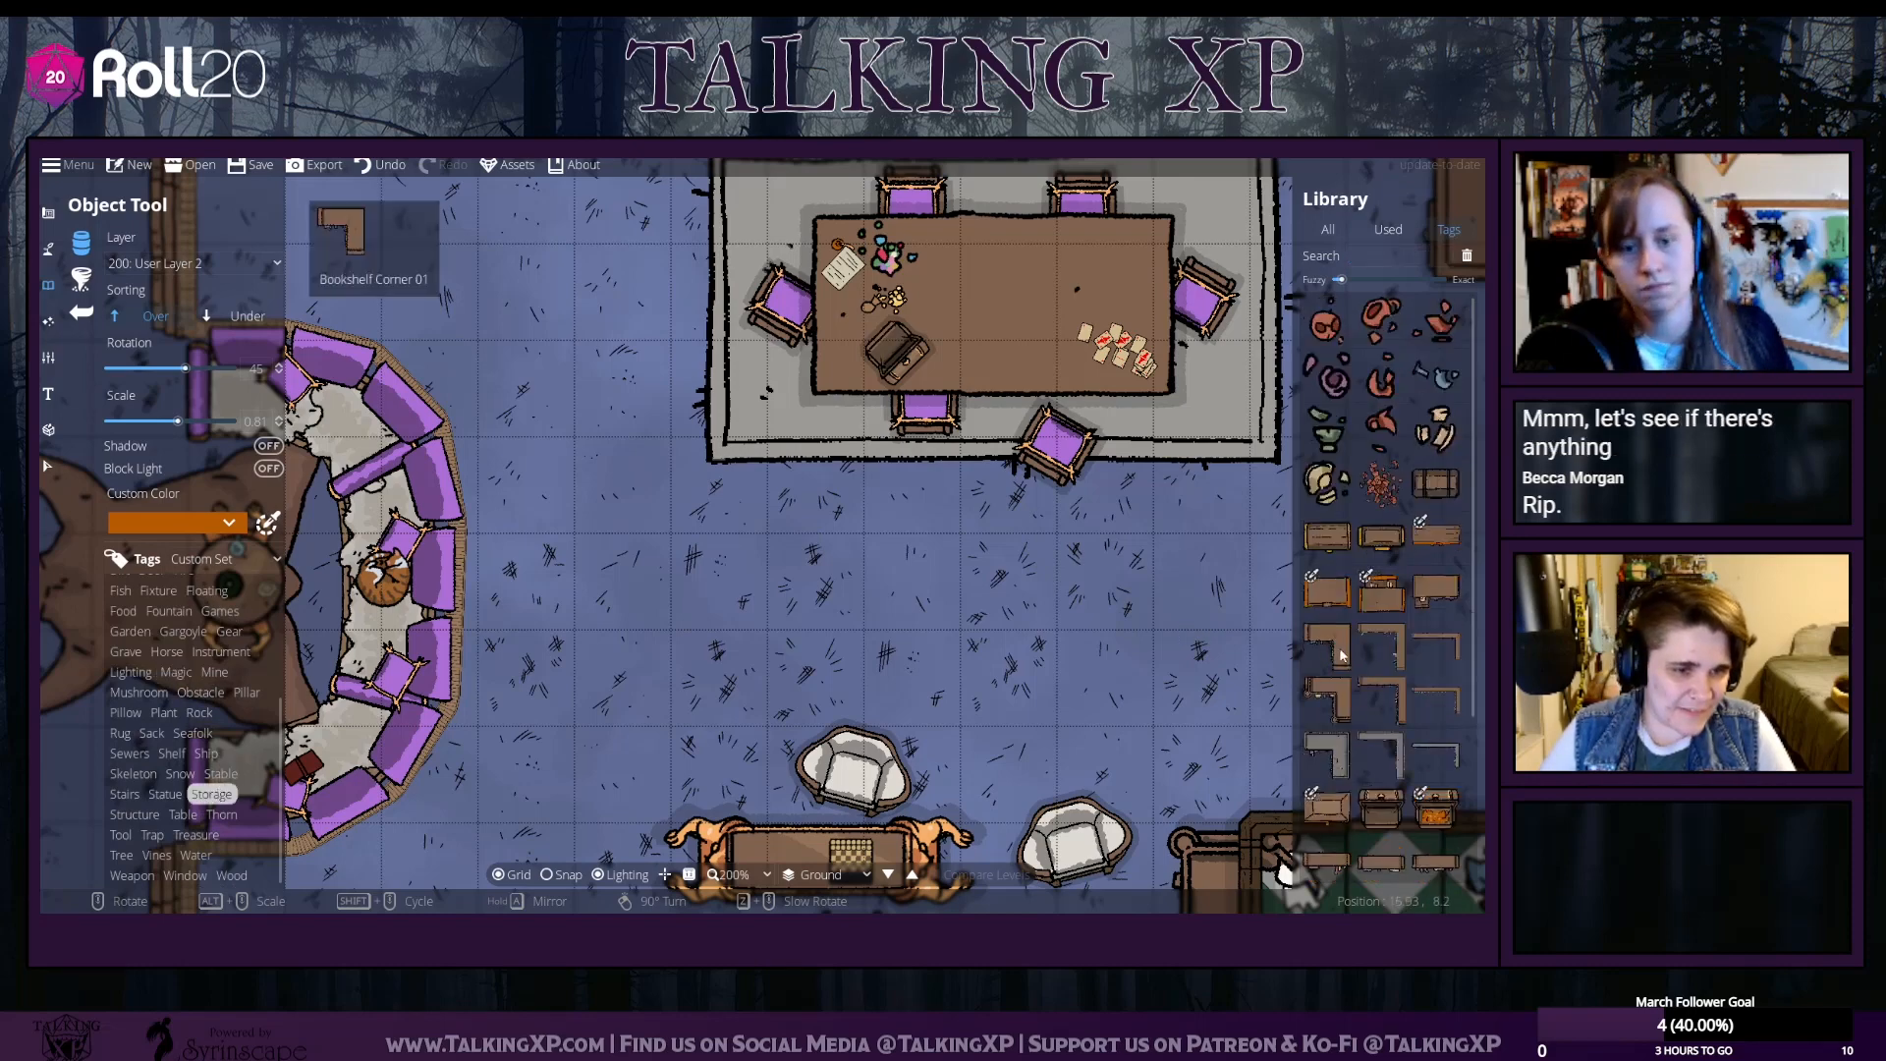
scroll(1361, 643, "down", 3)
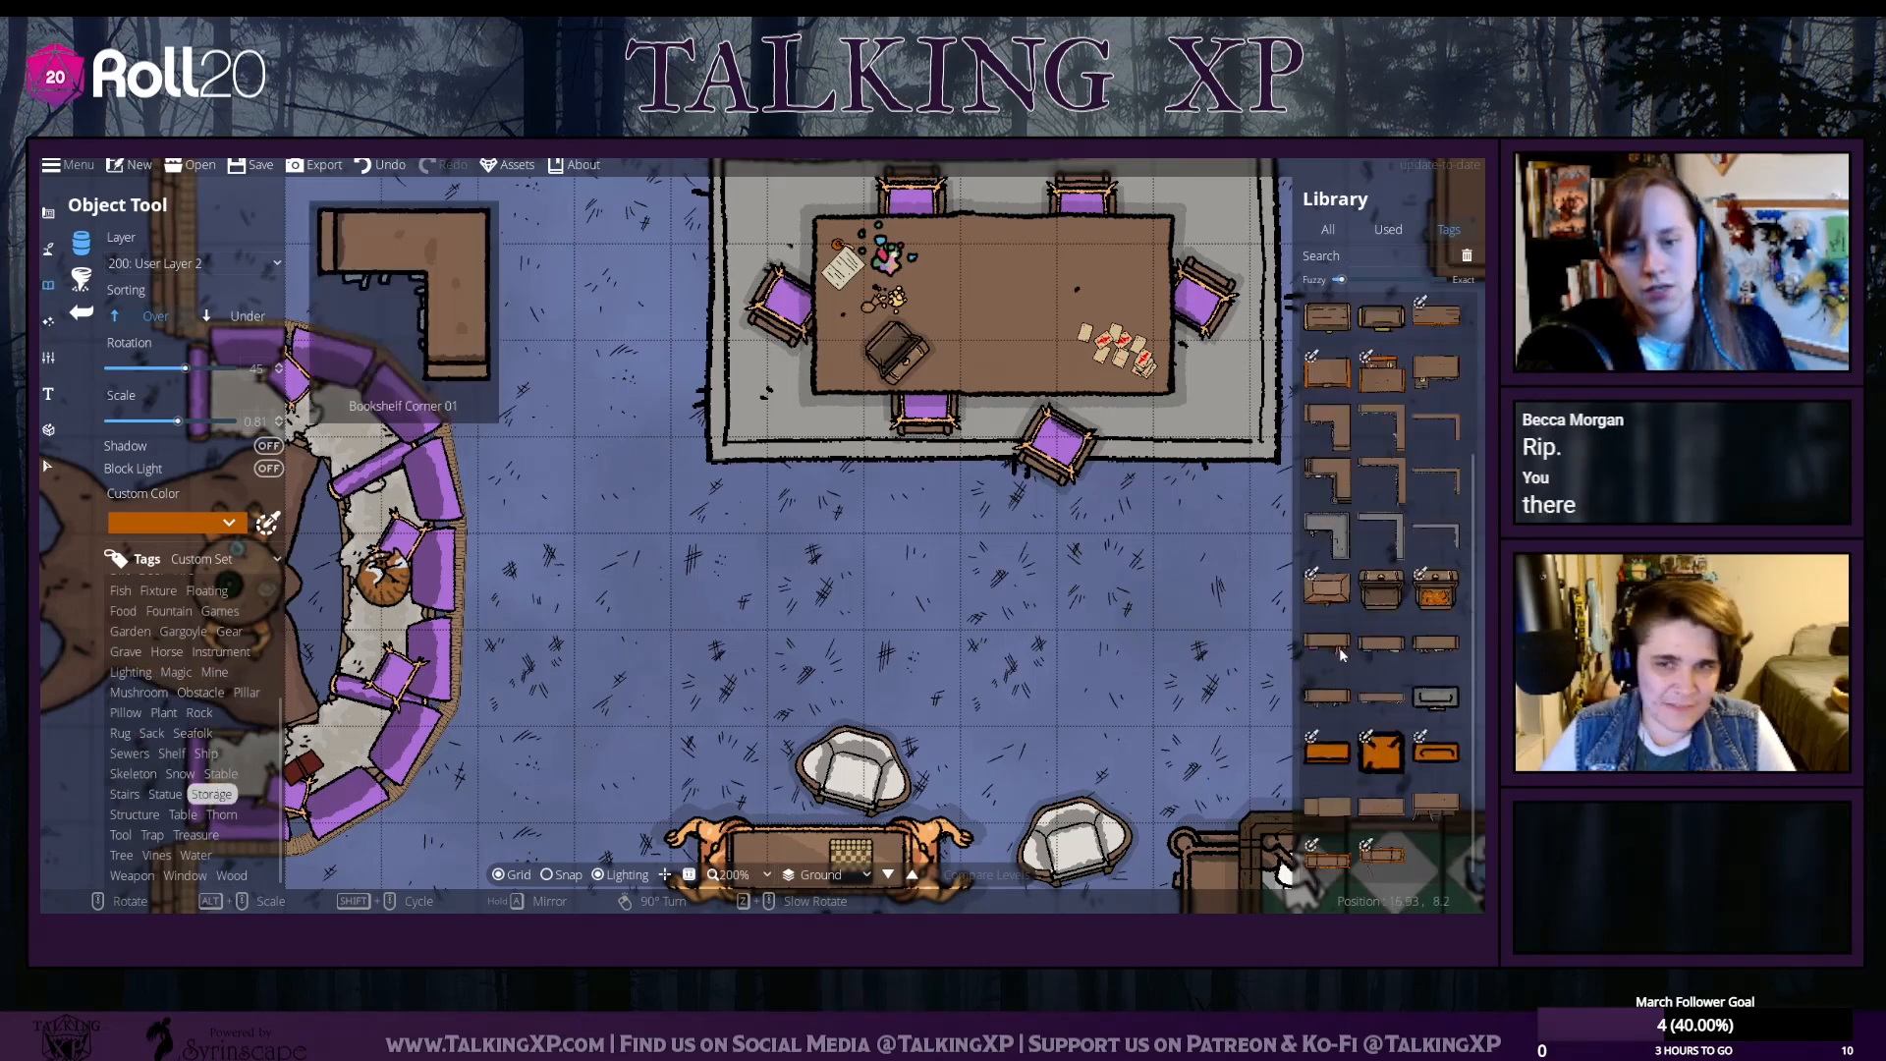
left_click(200, 836)
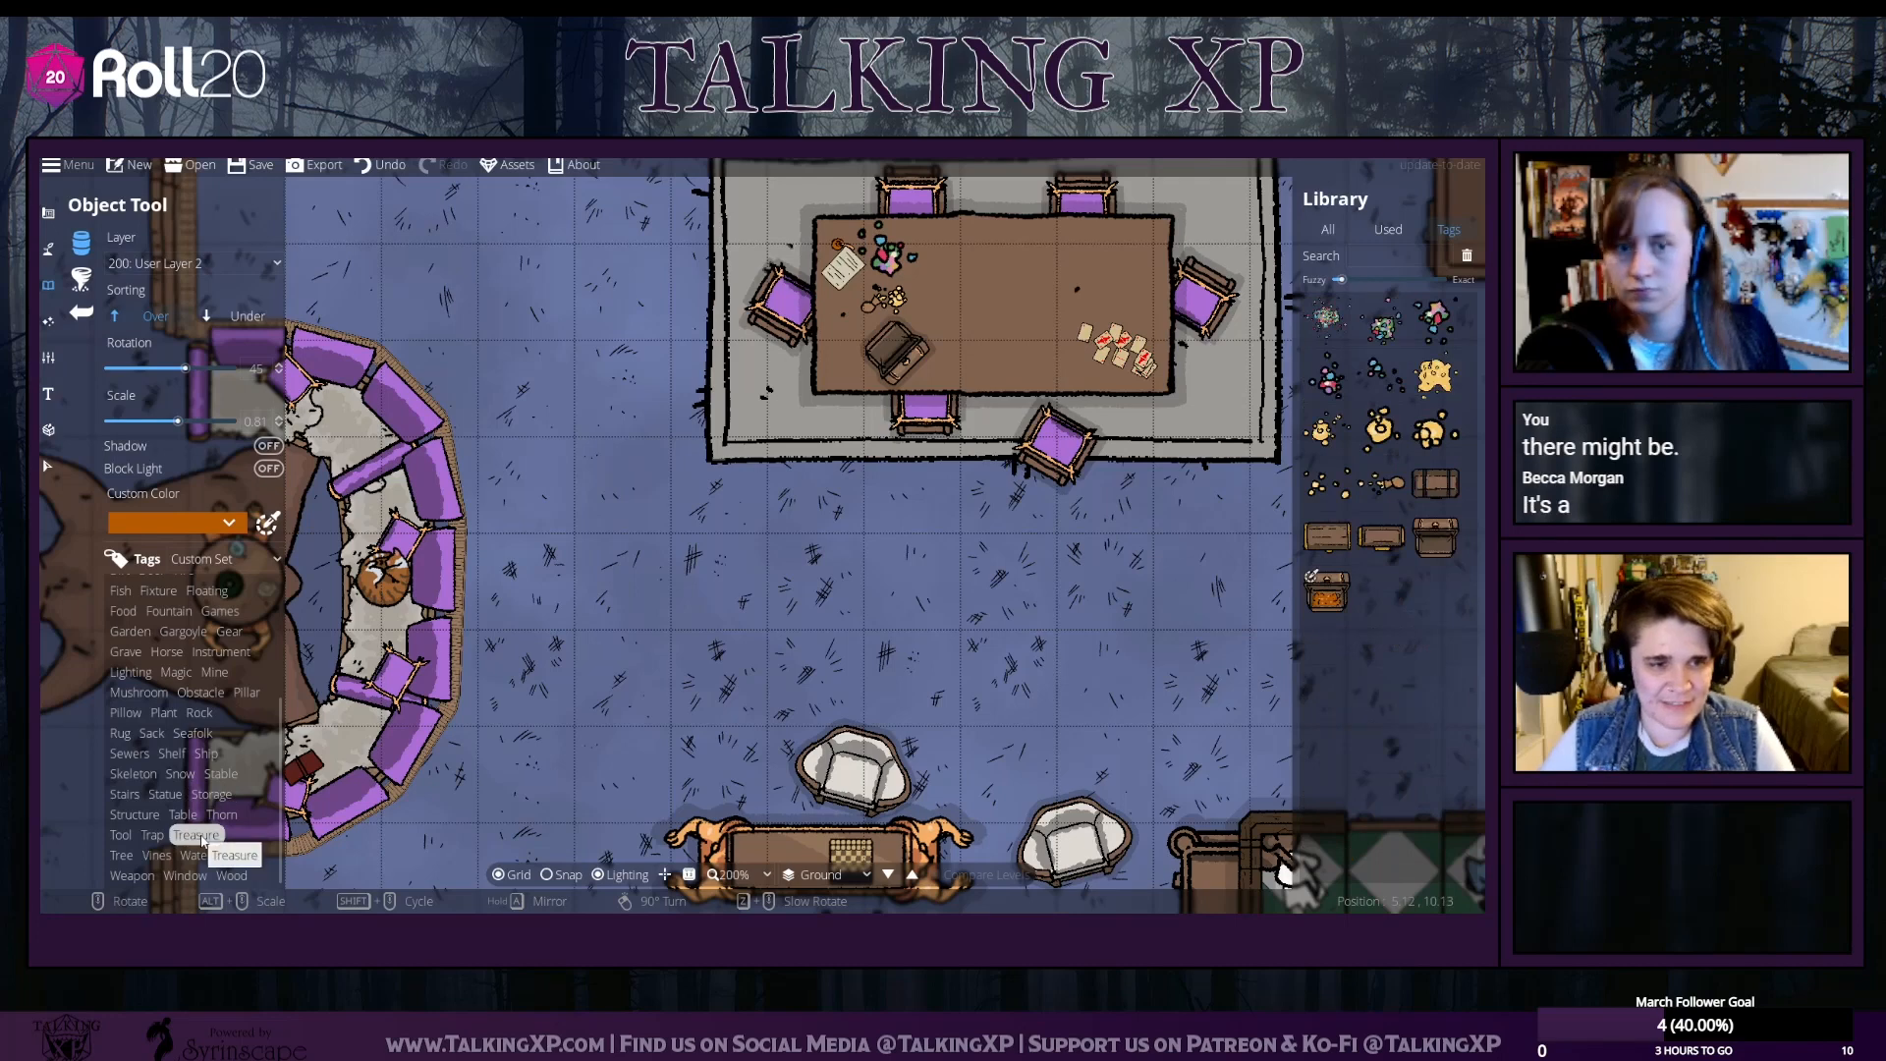
left_click(232, 875)
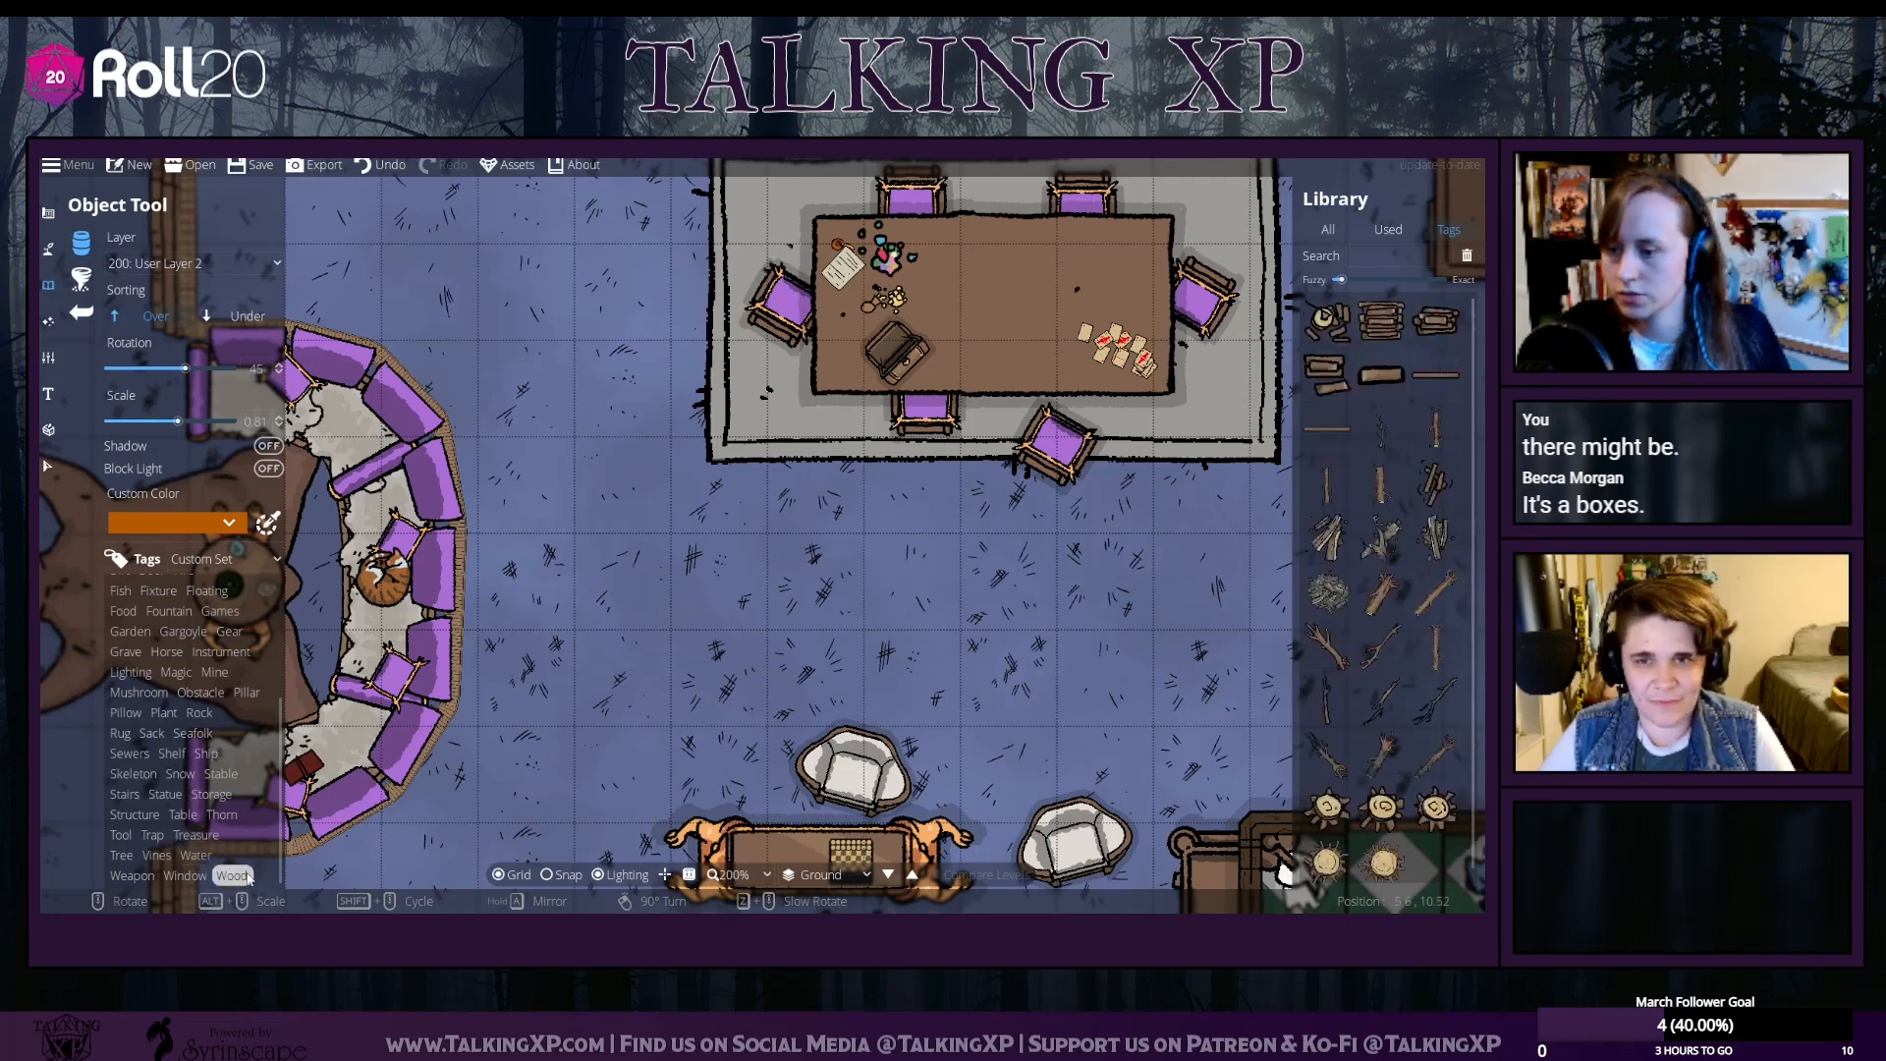
left_click(148, 877)
left_click(155, 836)
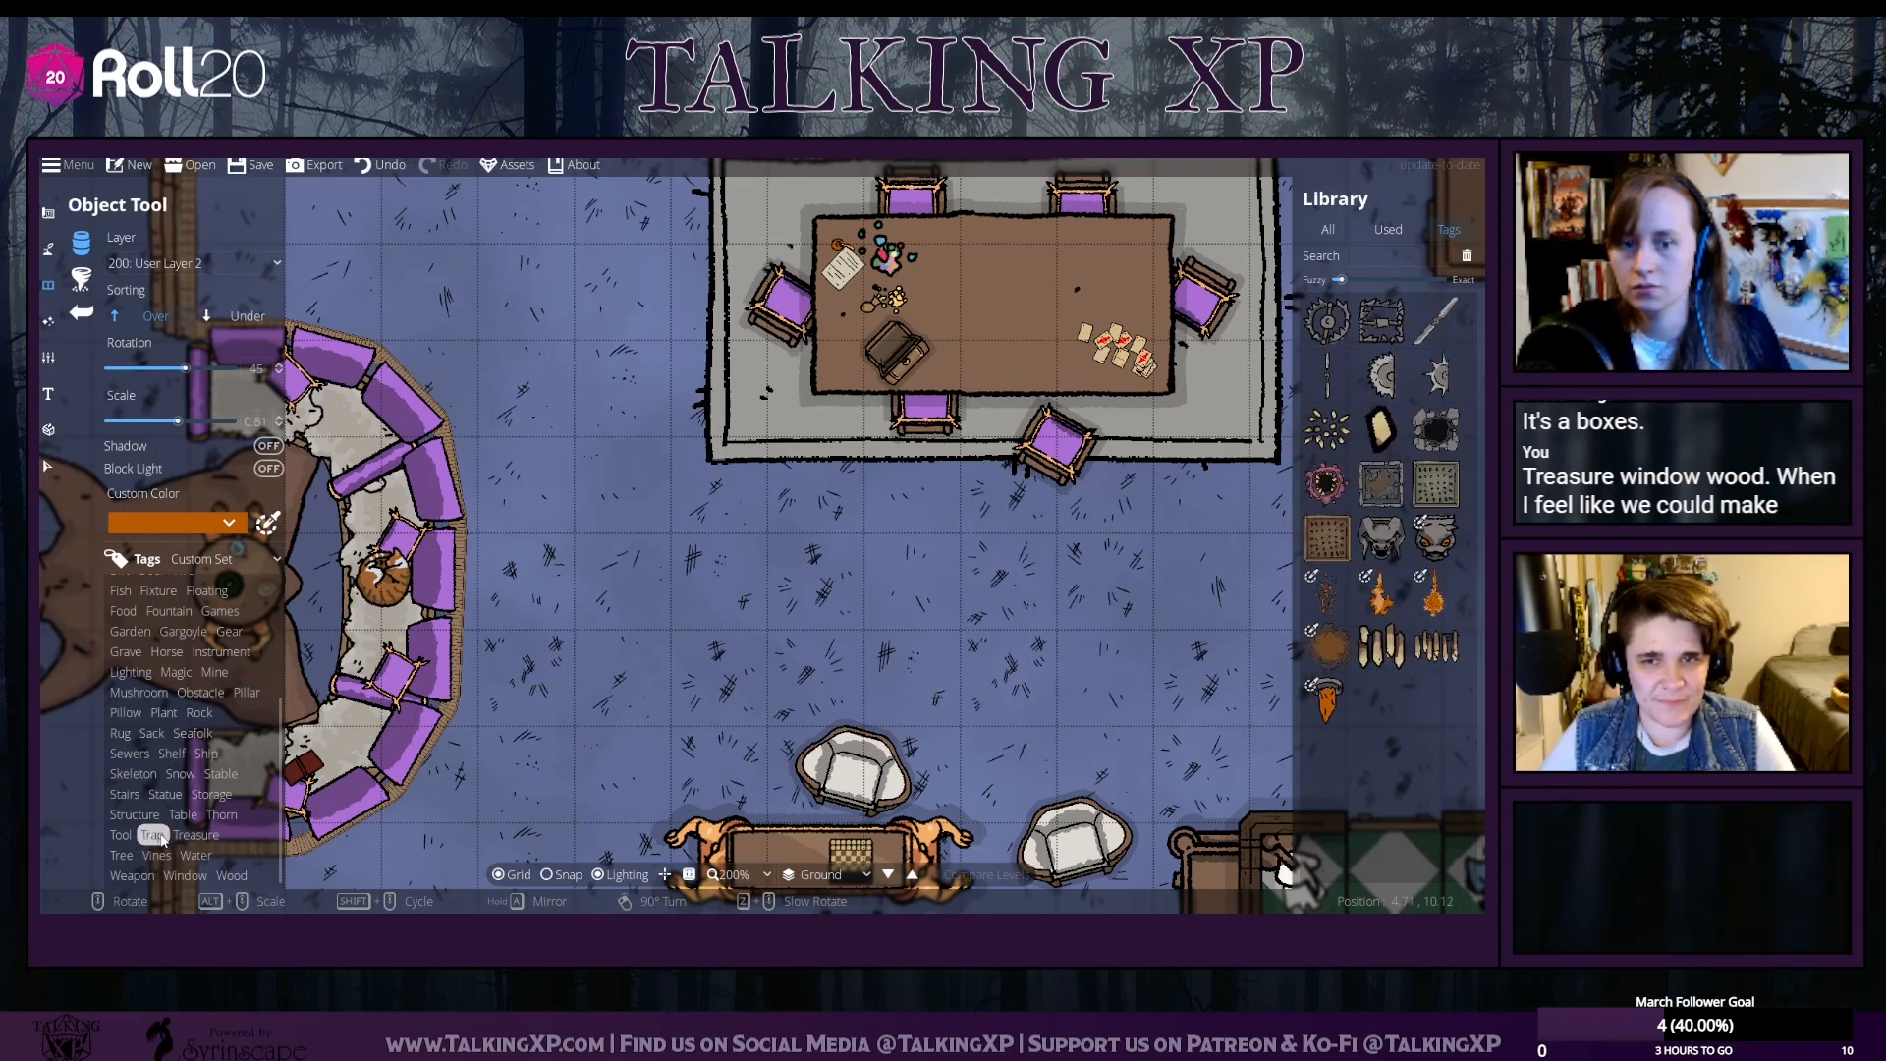
left_click(209, 795)
left_click(221, 776)
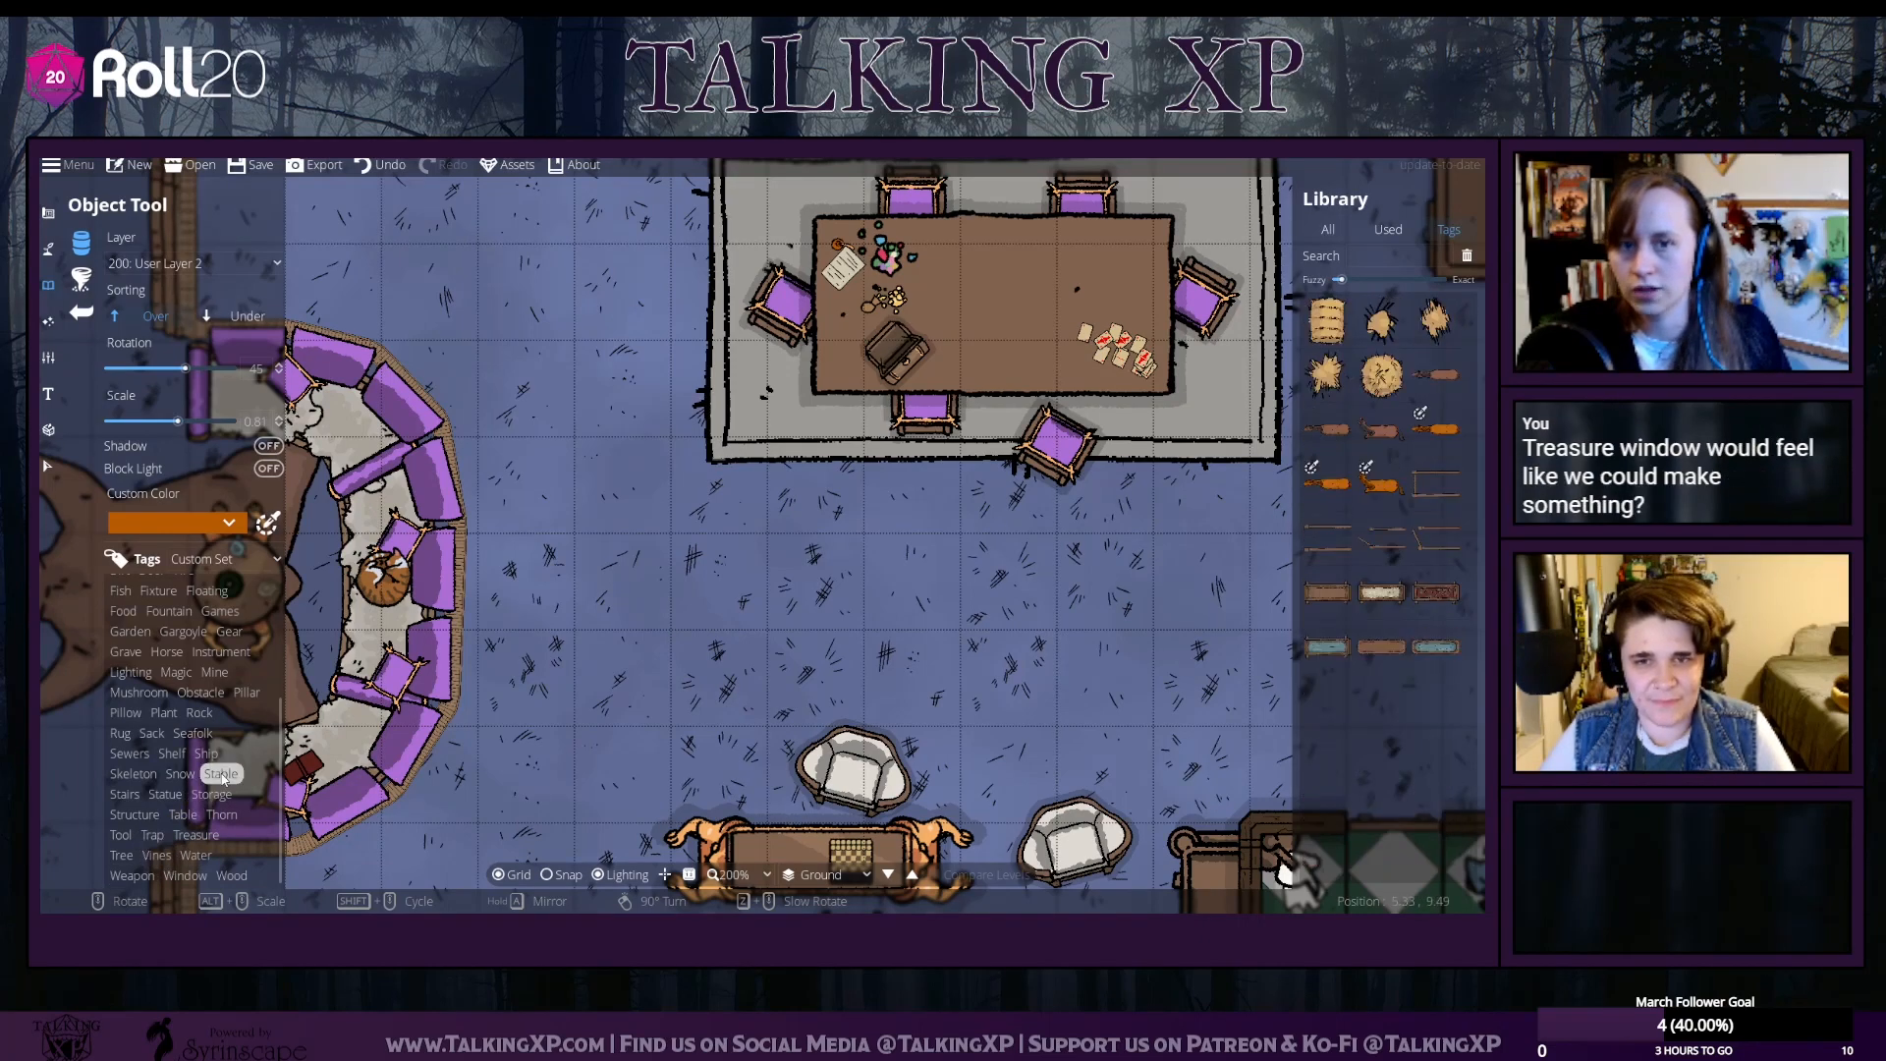
left_click(206, 753)
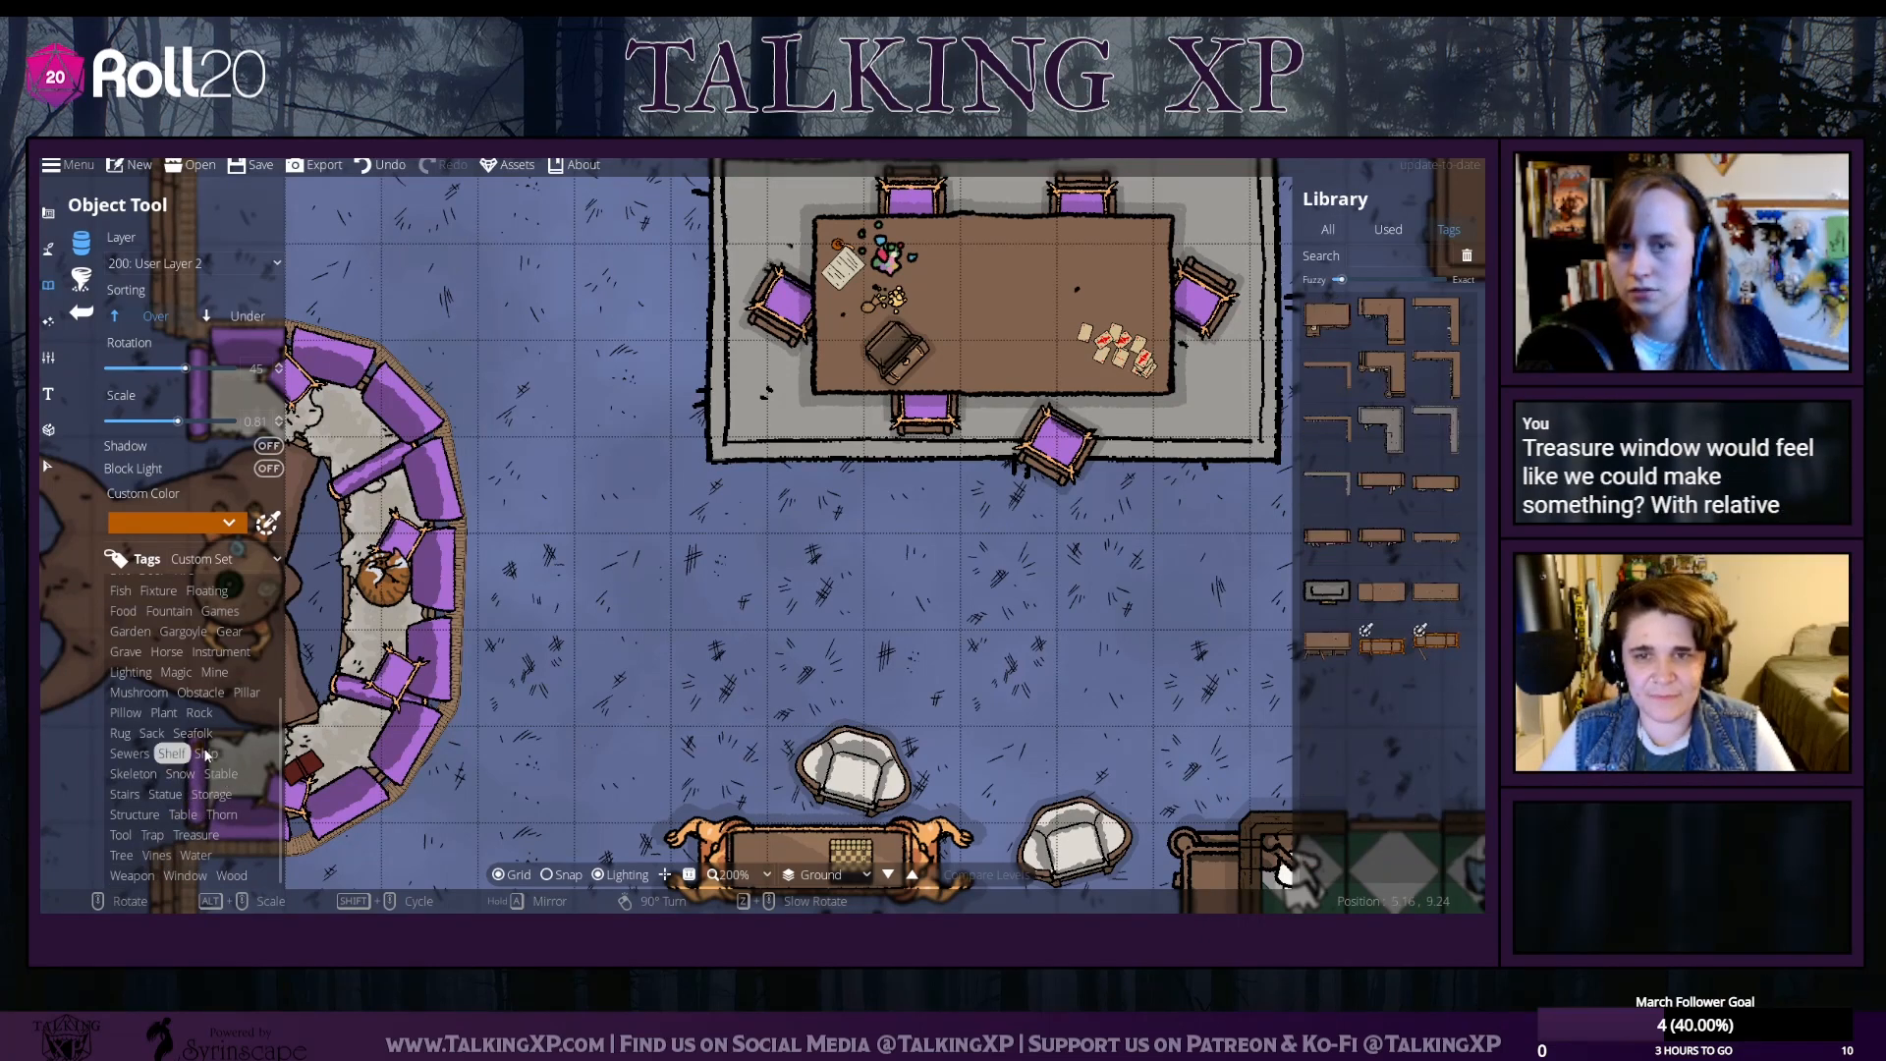
scroll(1434, 590, "down", 3)
mouse_move(1441, 596)
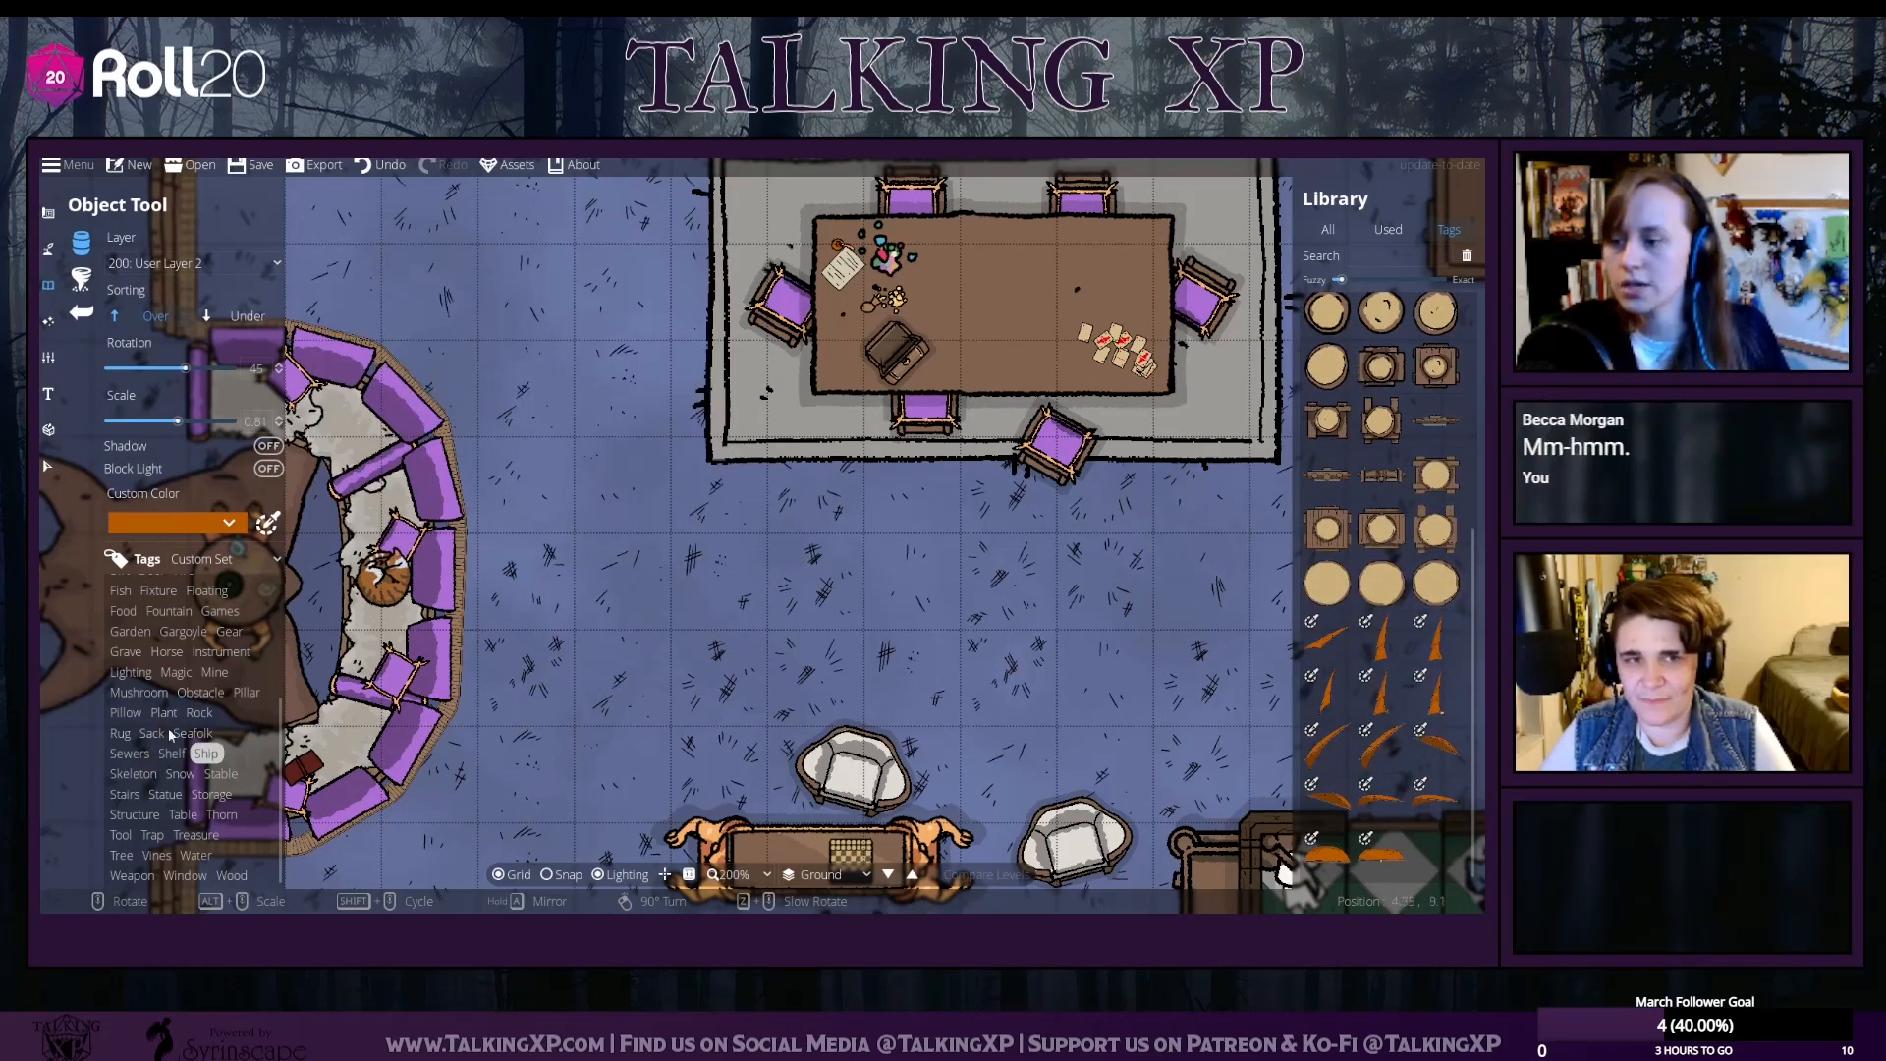
Choose the first square pillow under the Pillow tag and set its custom color to dark brown 432203
left_click(126, 712)
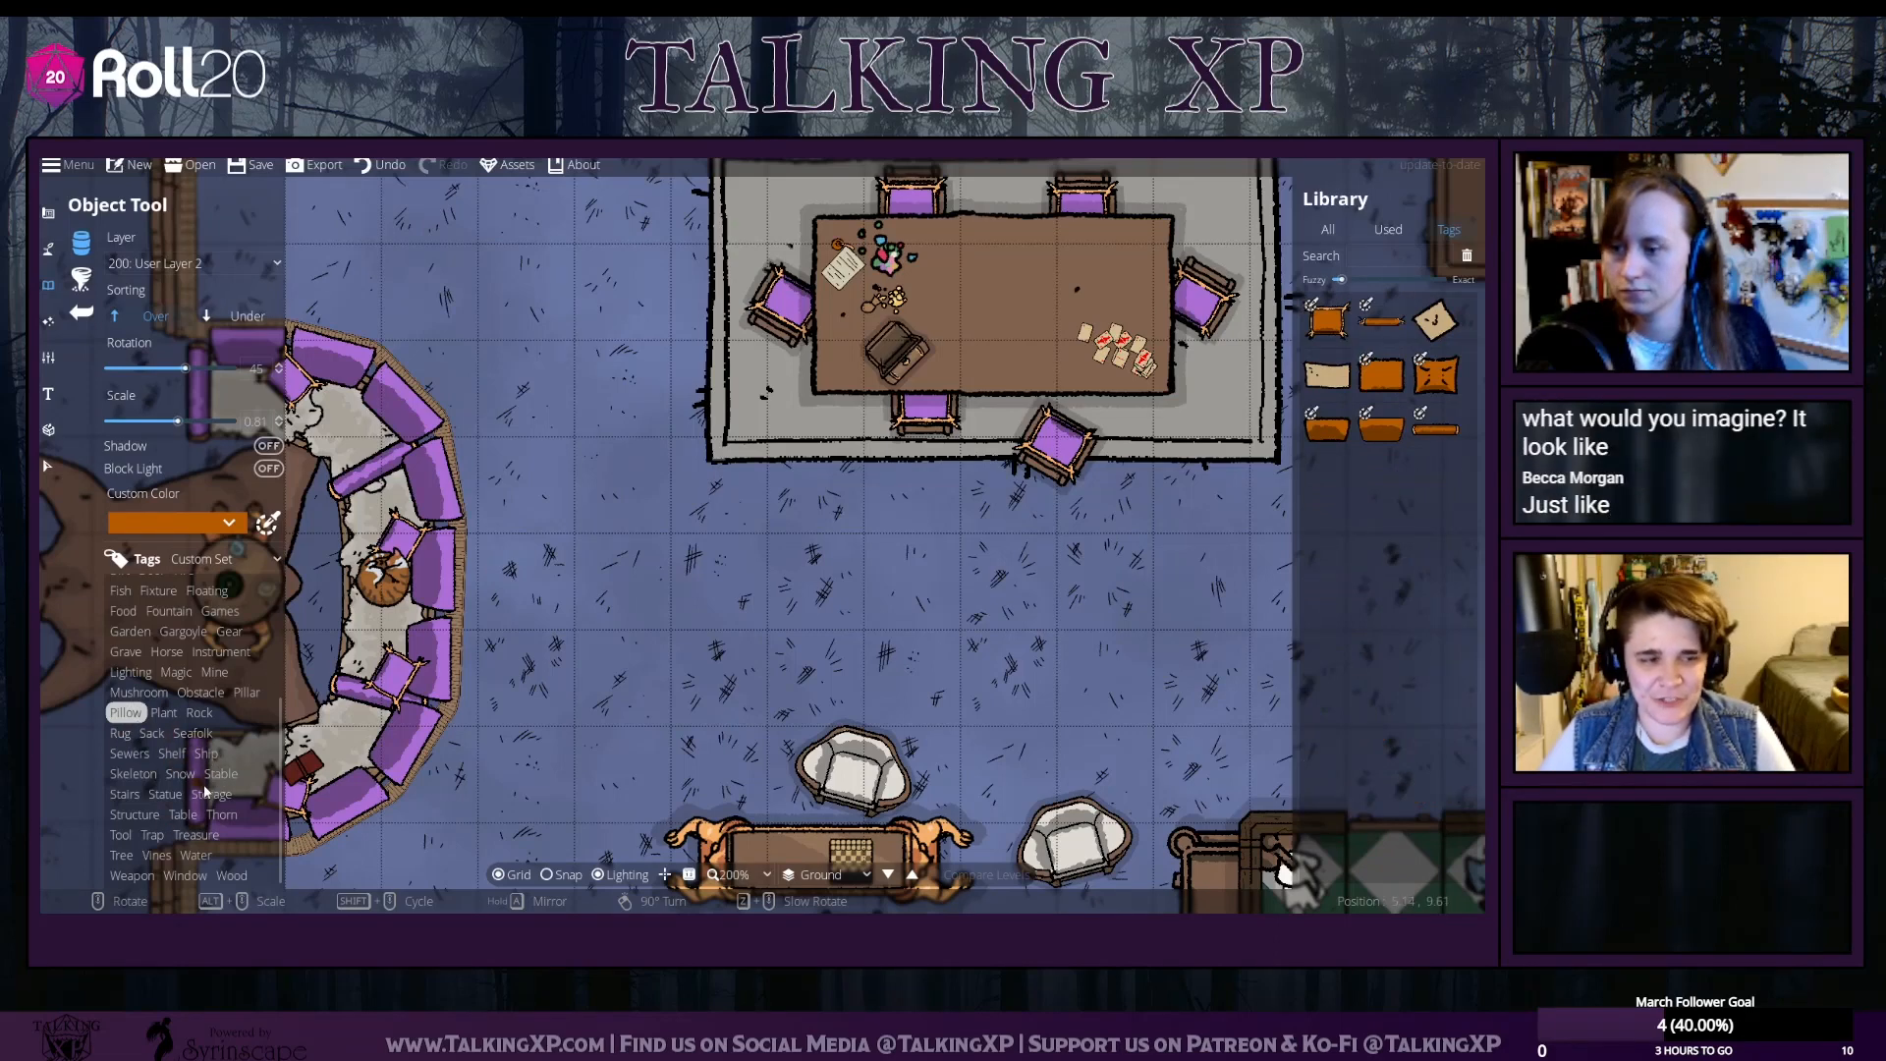
scroll(131, 788, "up", 2)
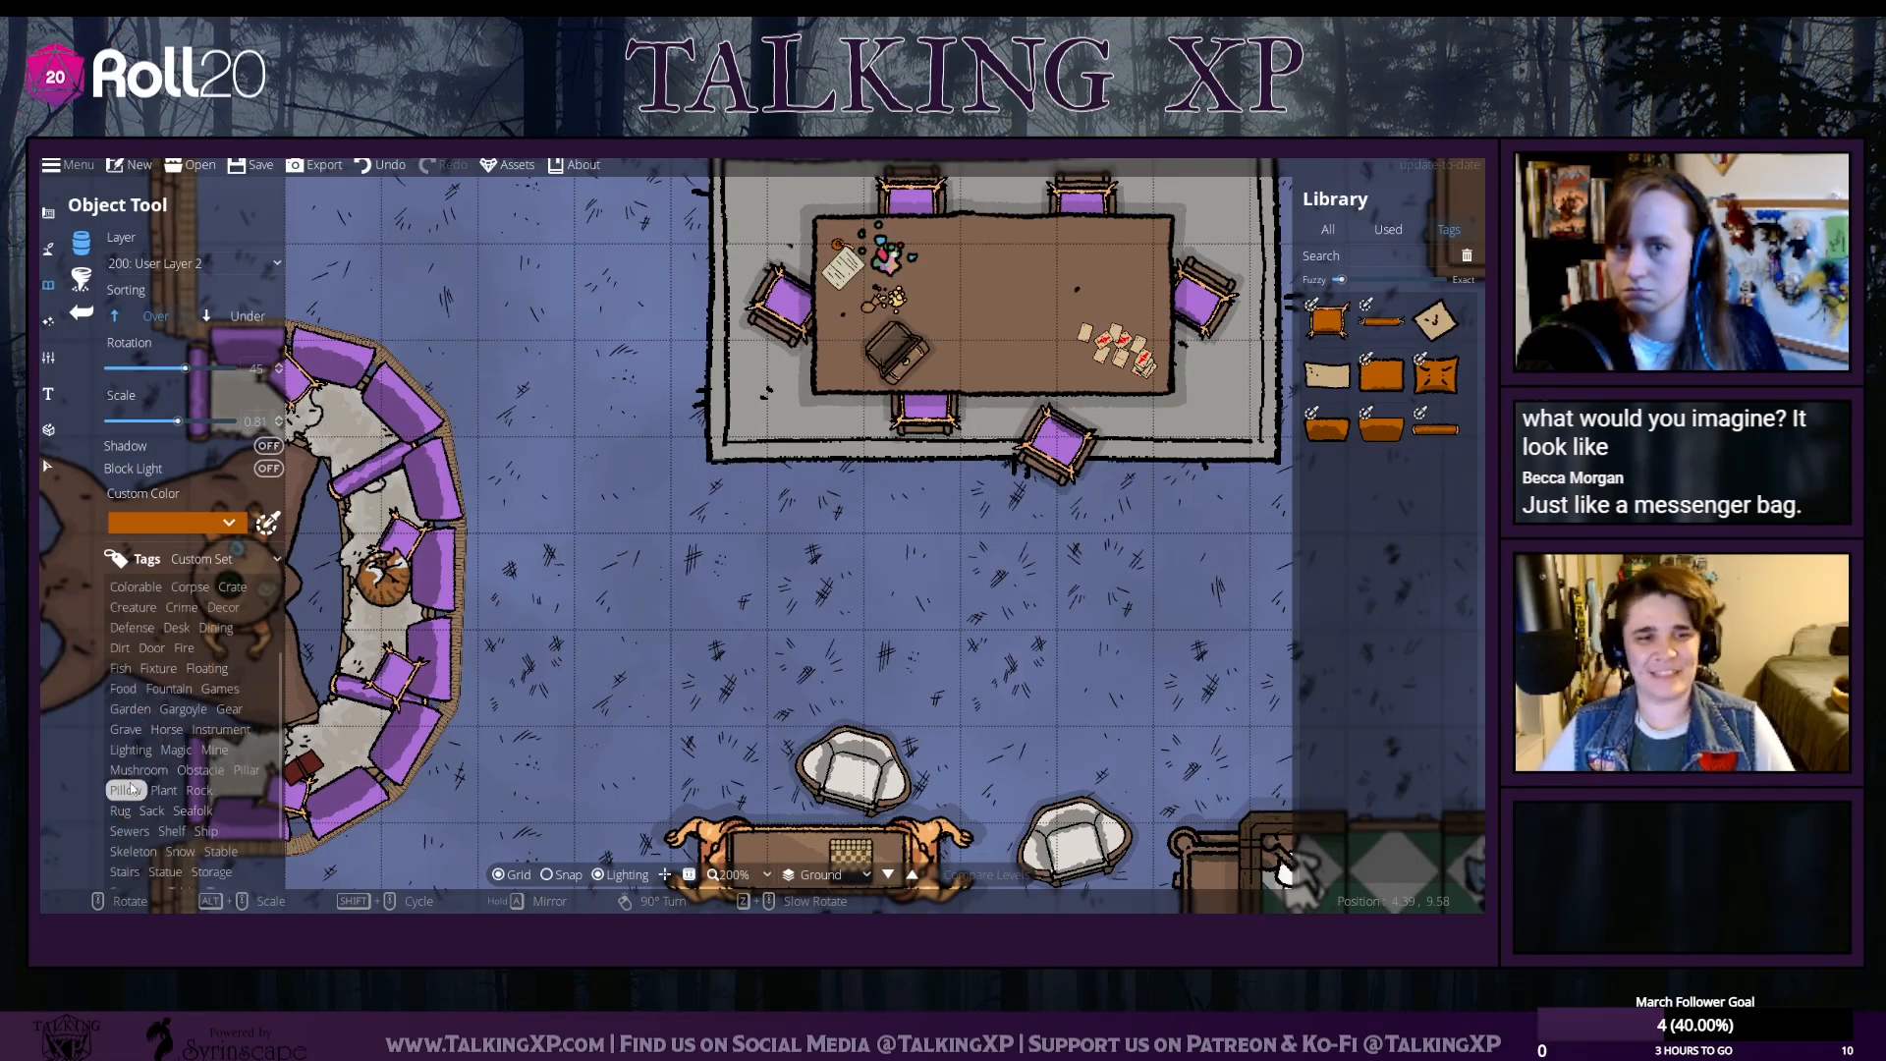
left_click(1325, 329)
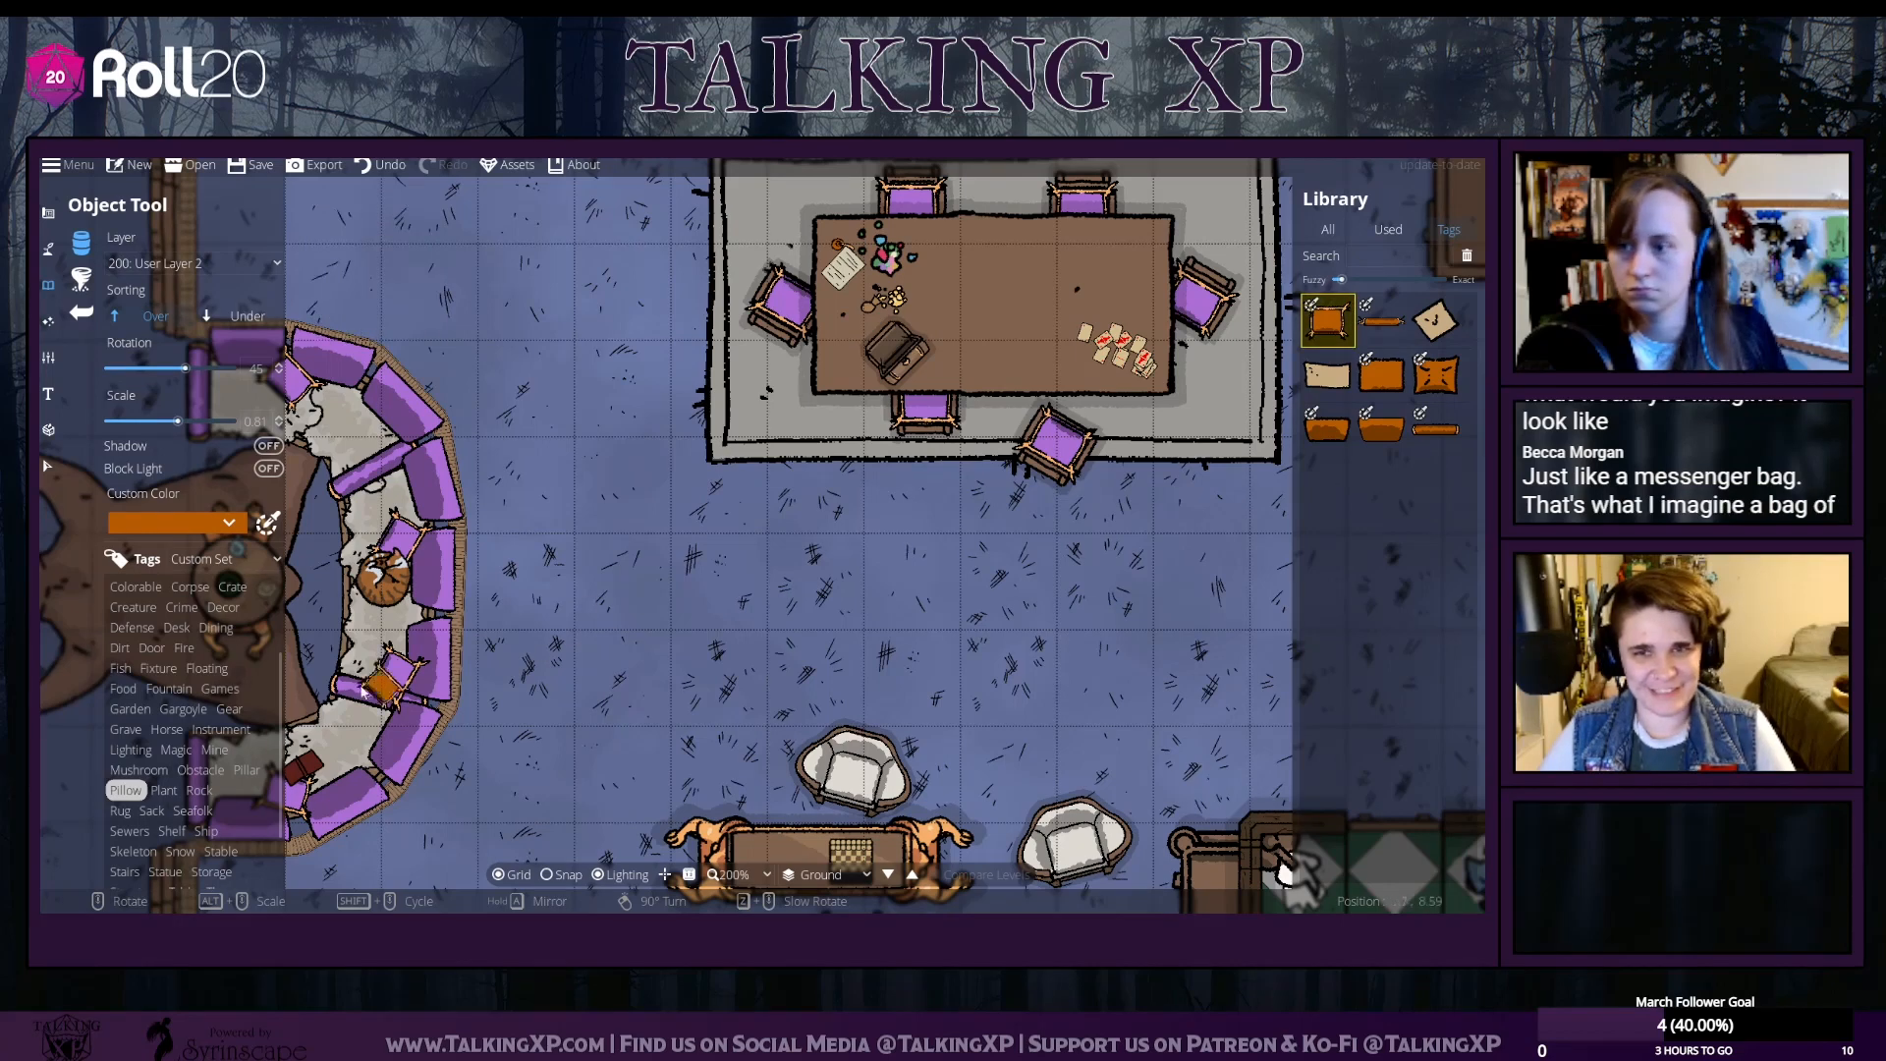
left_click(236, 521)
mouse_move(219, 233)
left_mouse_down()
mouse_move(211, 302)
mouse_move(234, 300)
left_mouse_up()
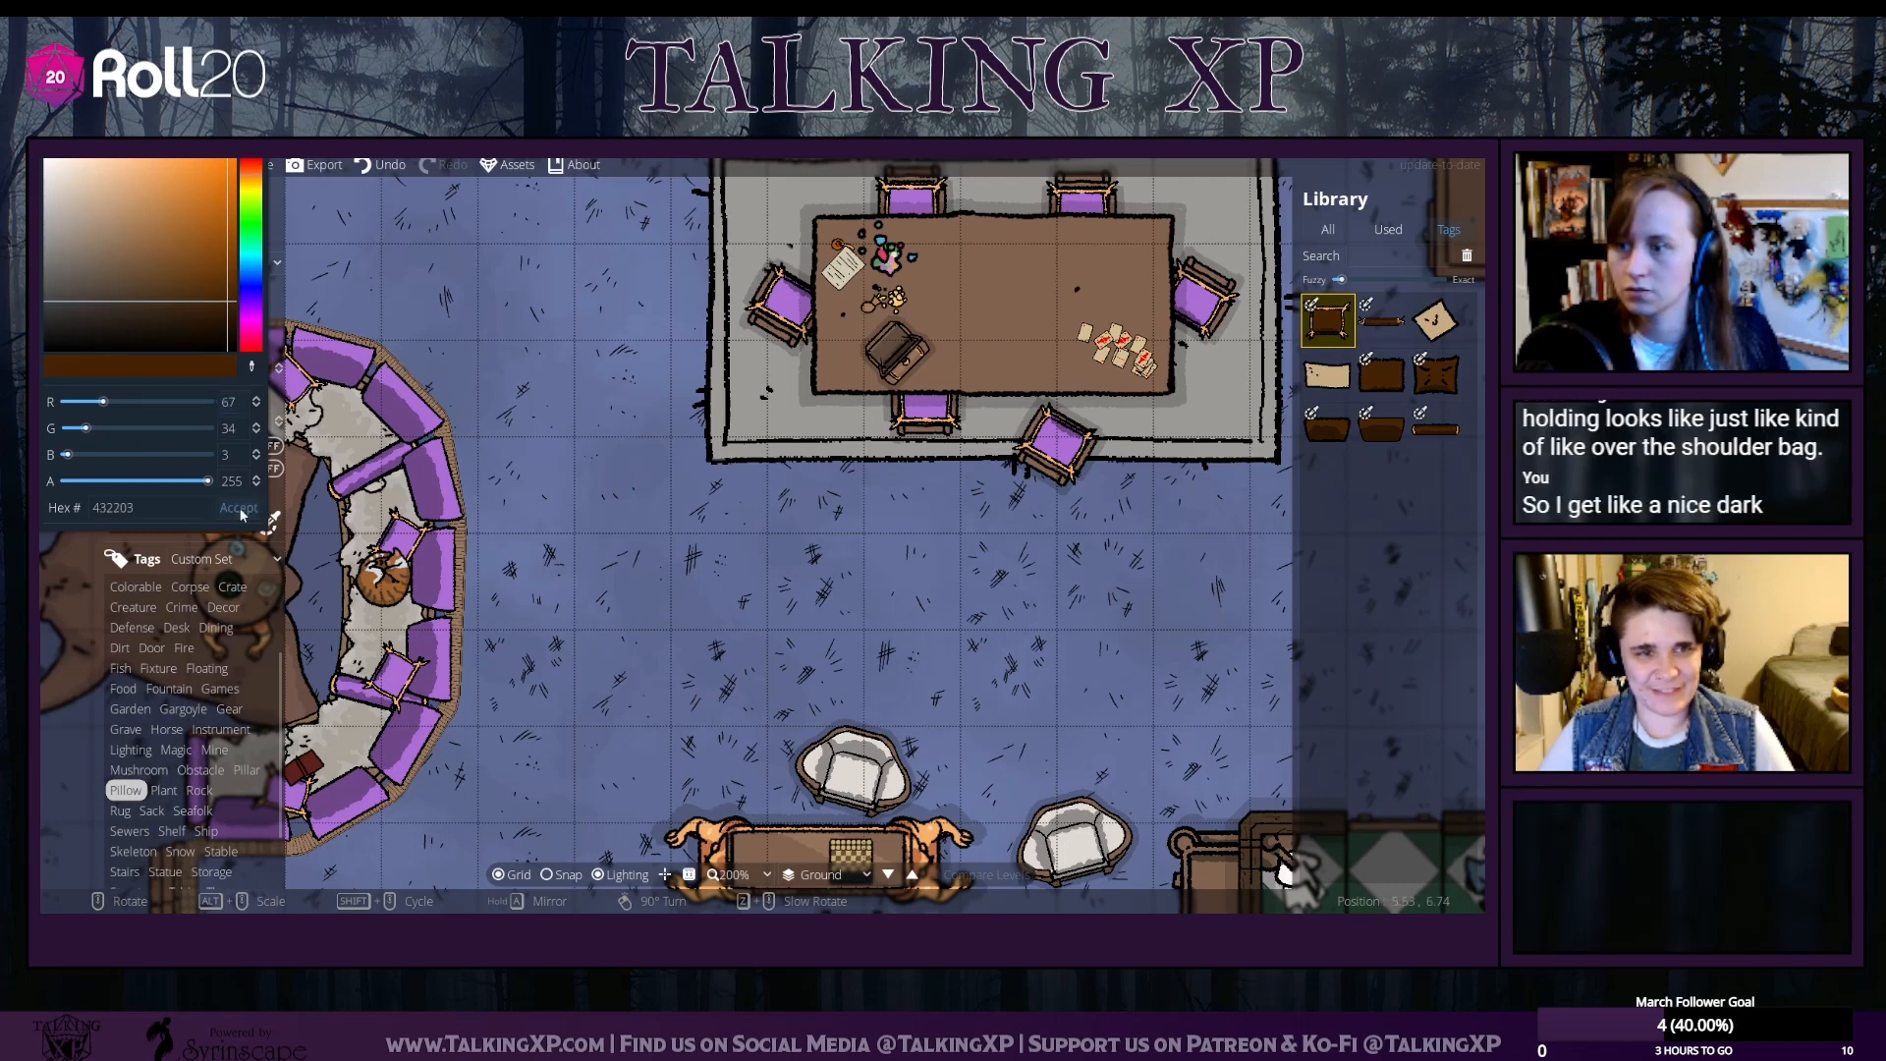
left_click(239, 509)
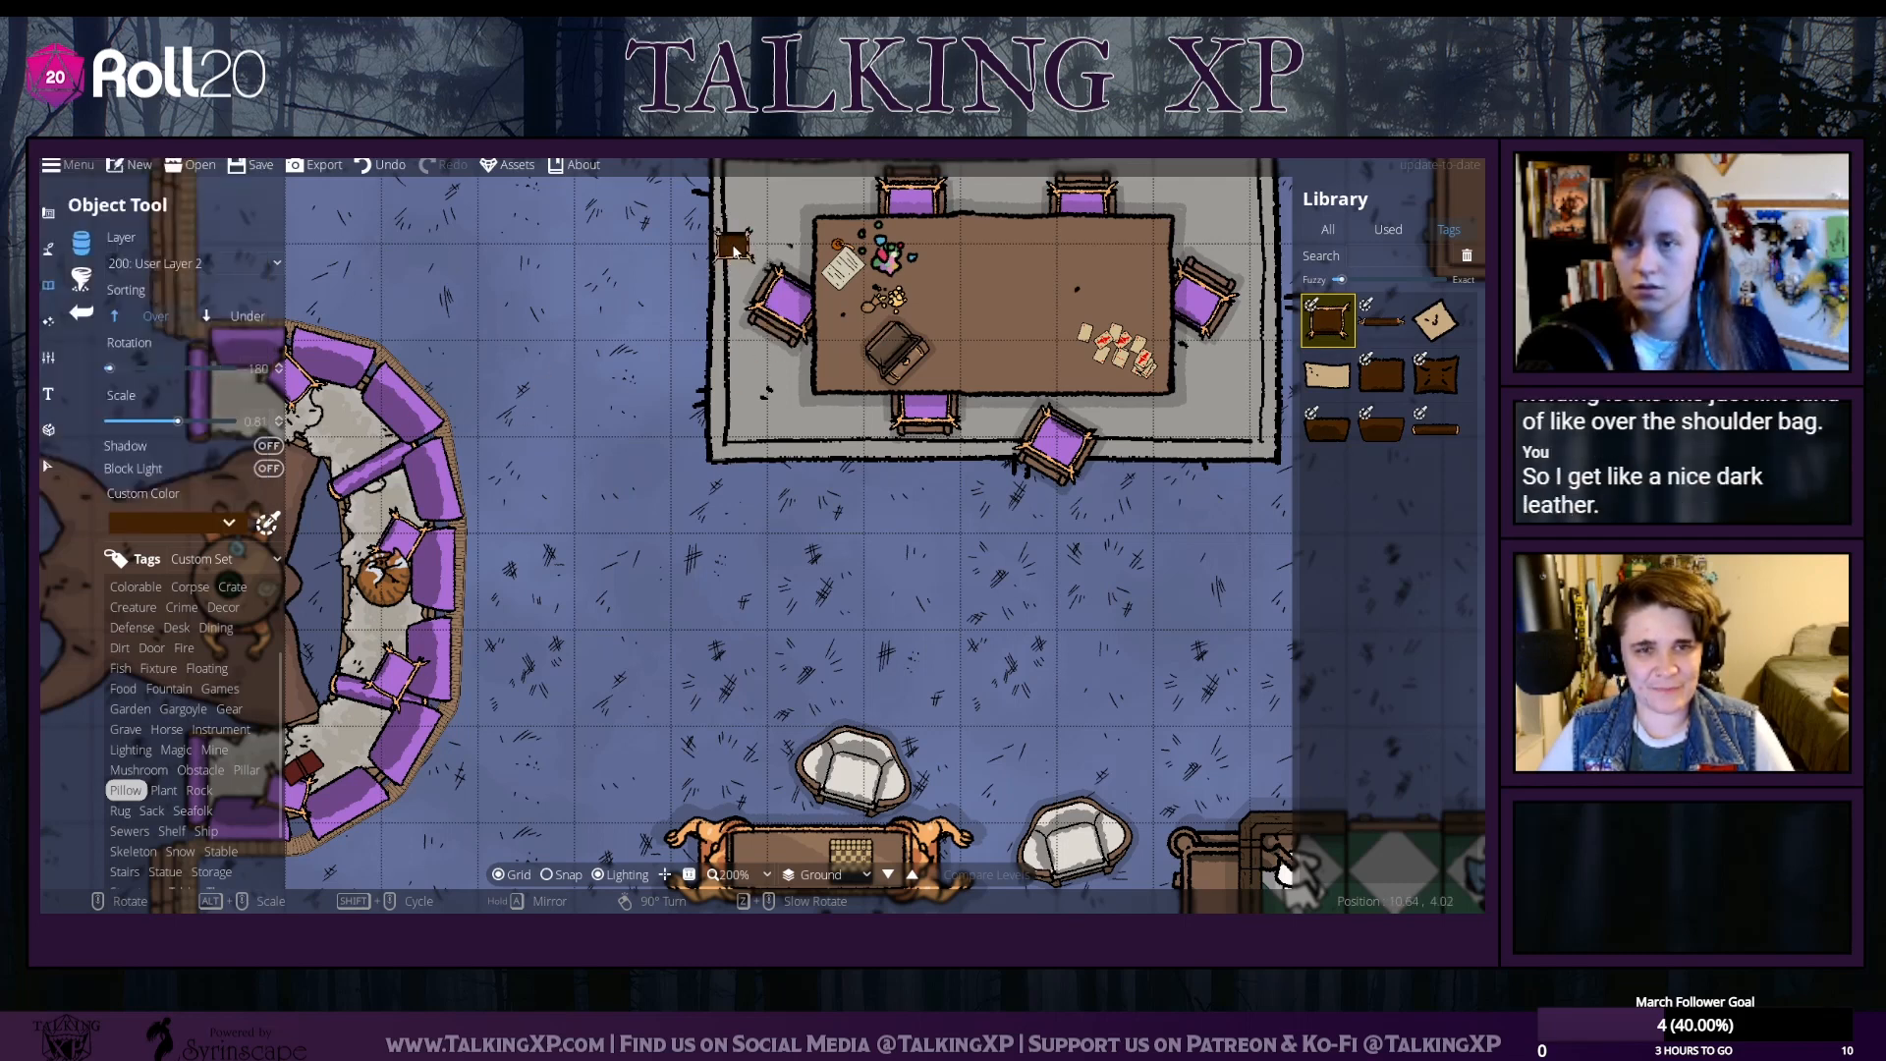
Rotate the dark brown square pillow to 60 degrees and place it on the open floor west of the dining rug
scroll(735, 251, "down", 3)
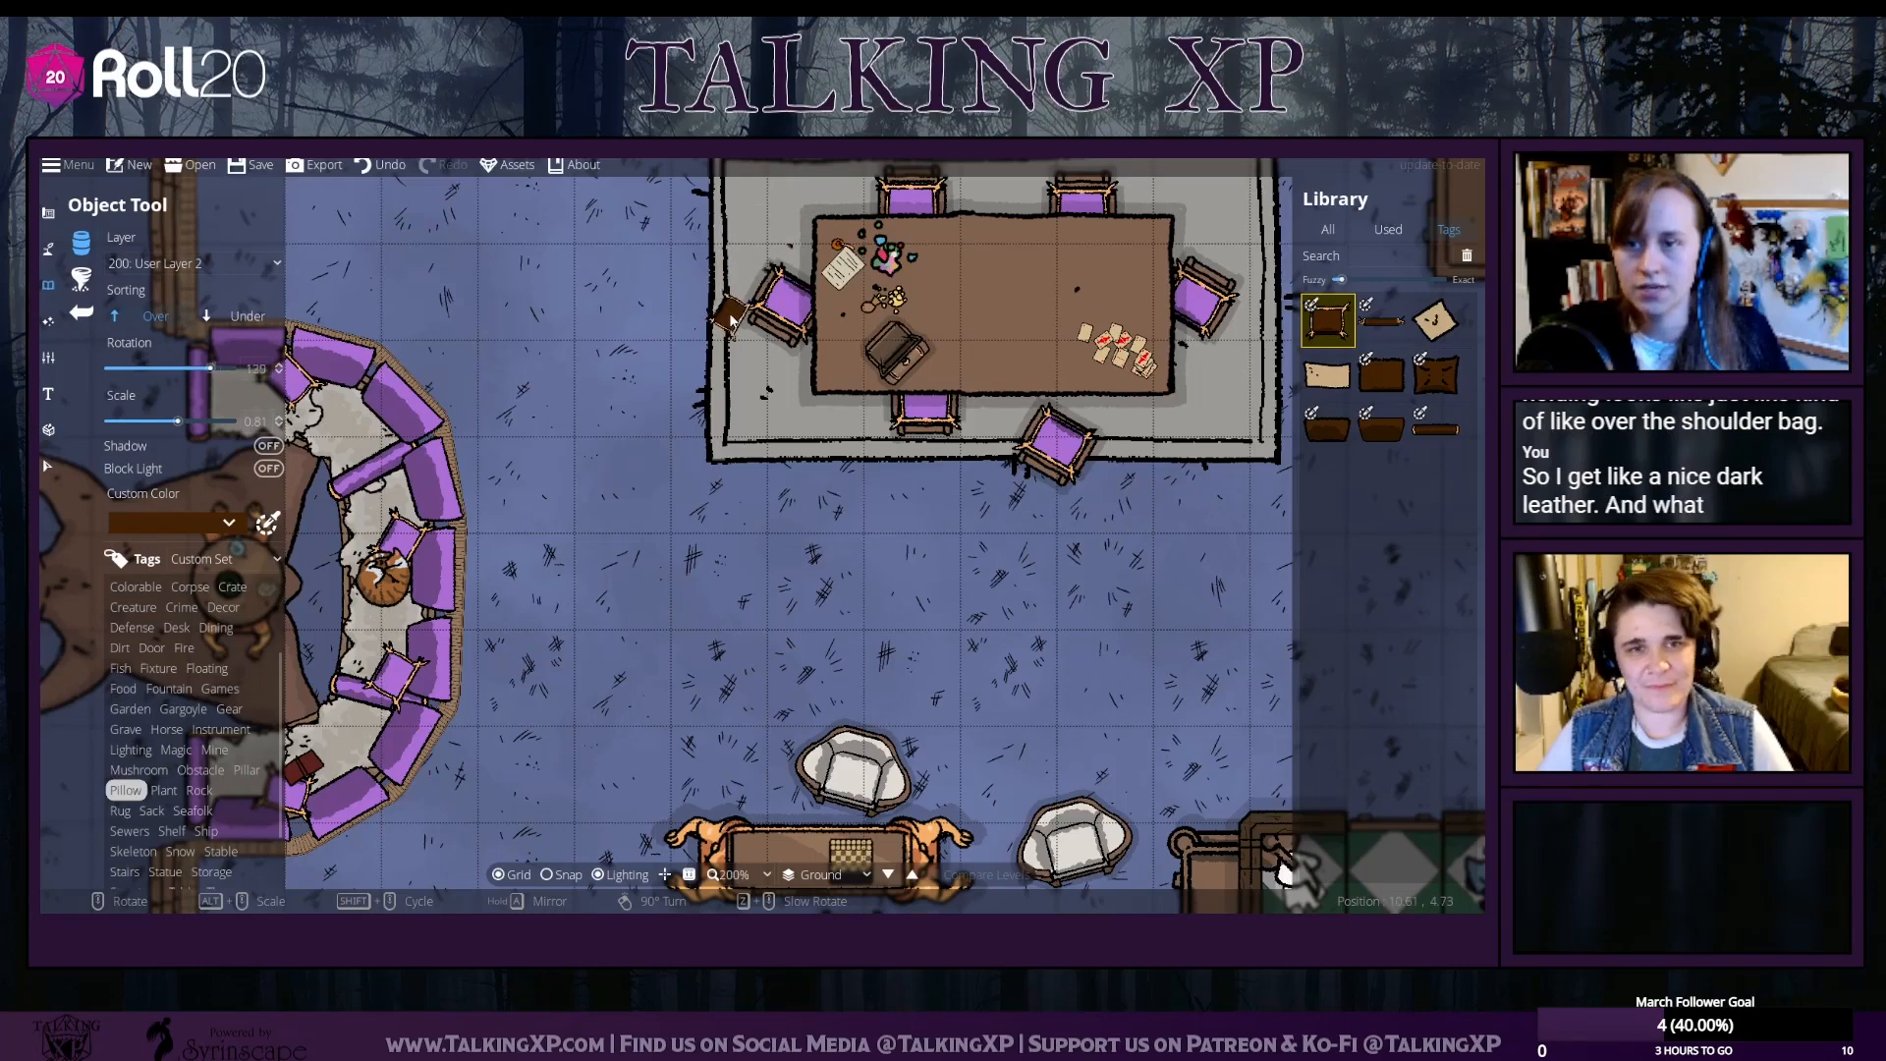
scroll(730, 319, "down", 5)
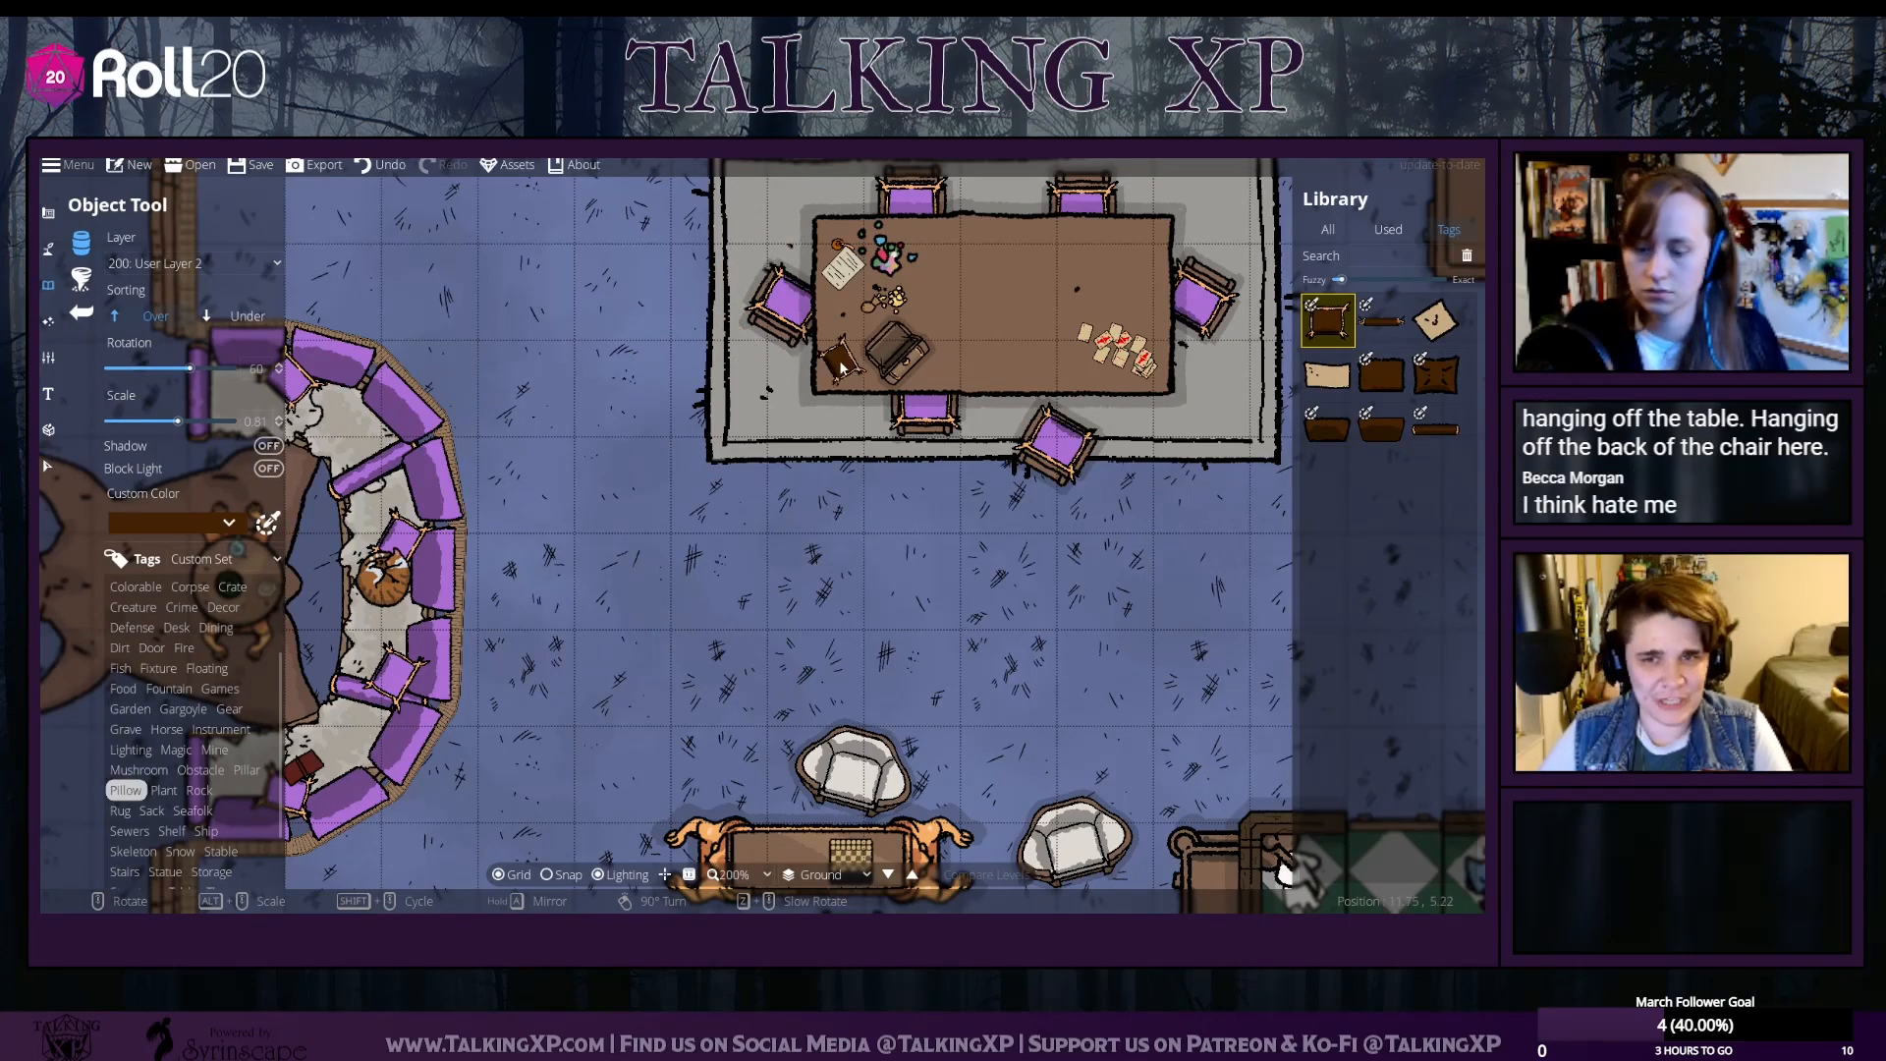
scroll(828, 393, "up", 2)
left_click_drag(748, 373, 796, 731)
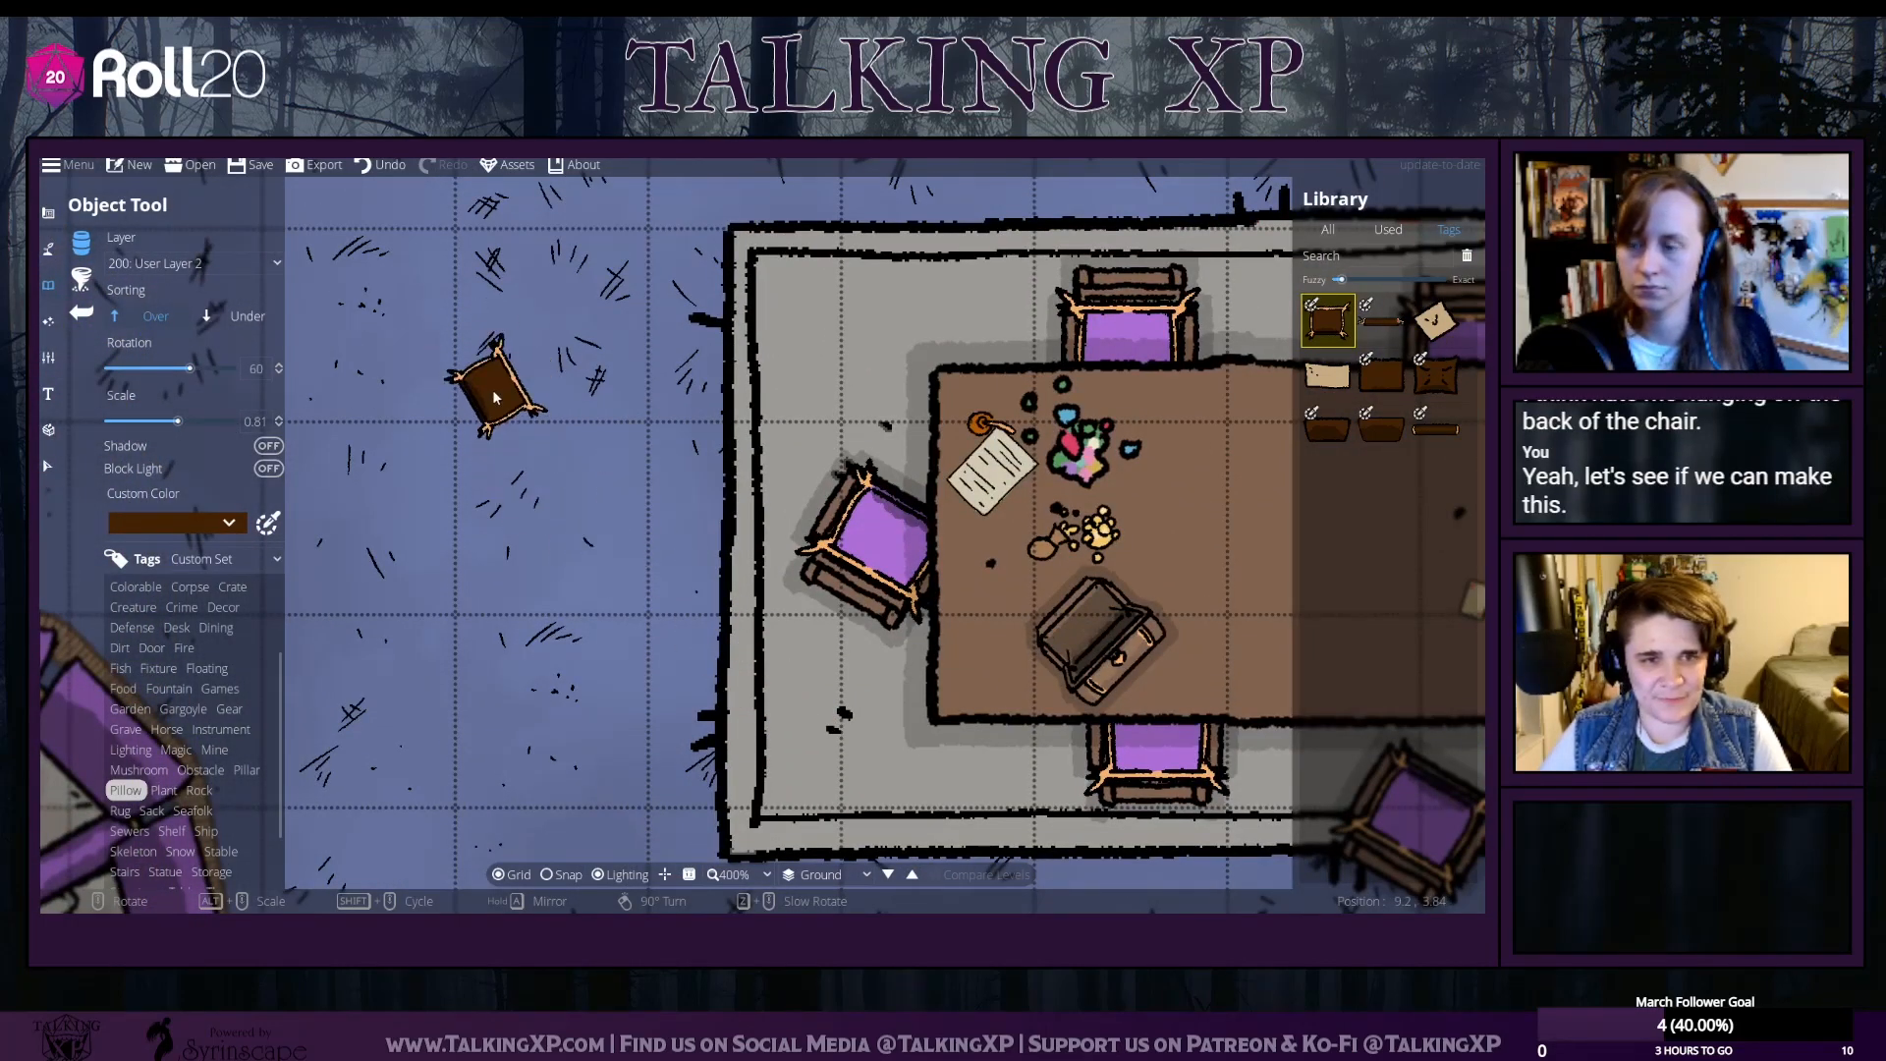
left_click(498, 385)
Try to draw a twisted-rope path of width 0.2 beside the brown pillow as the bag's strap
left_click(47, 465)
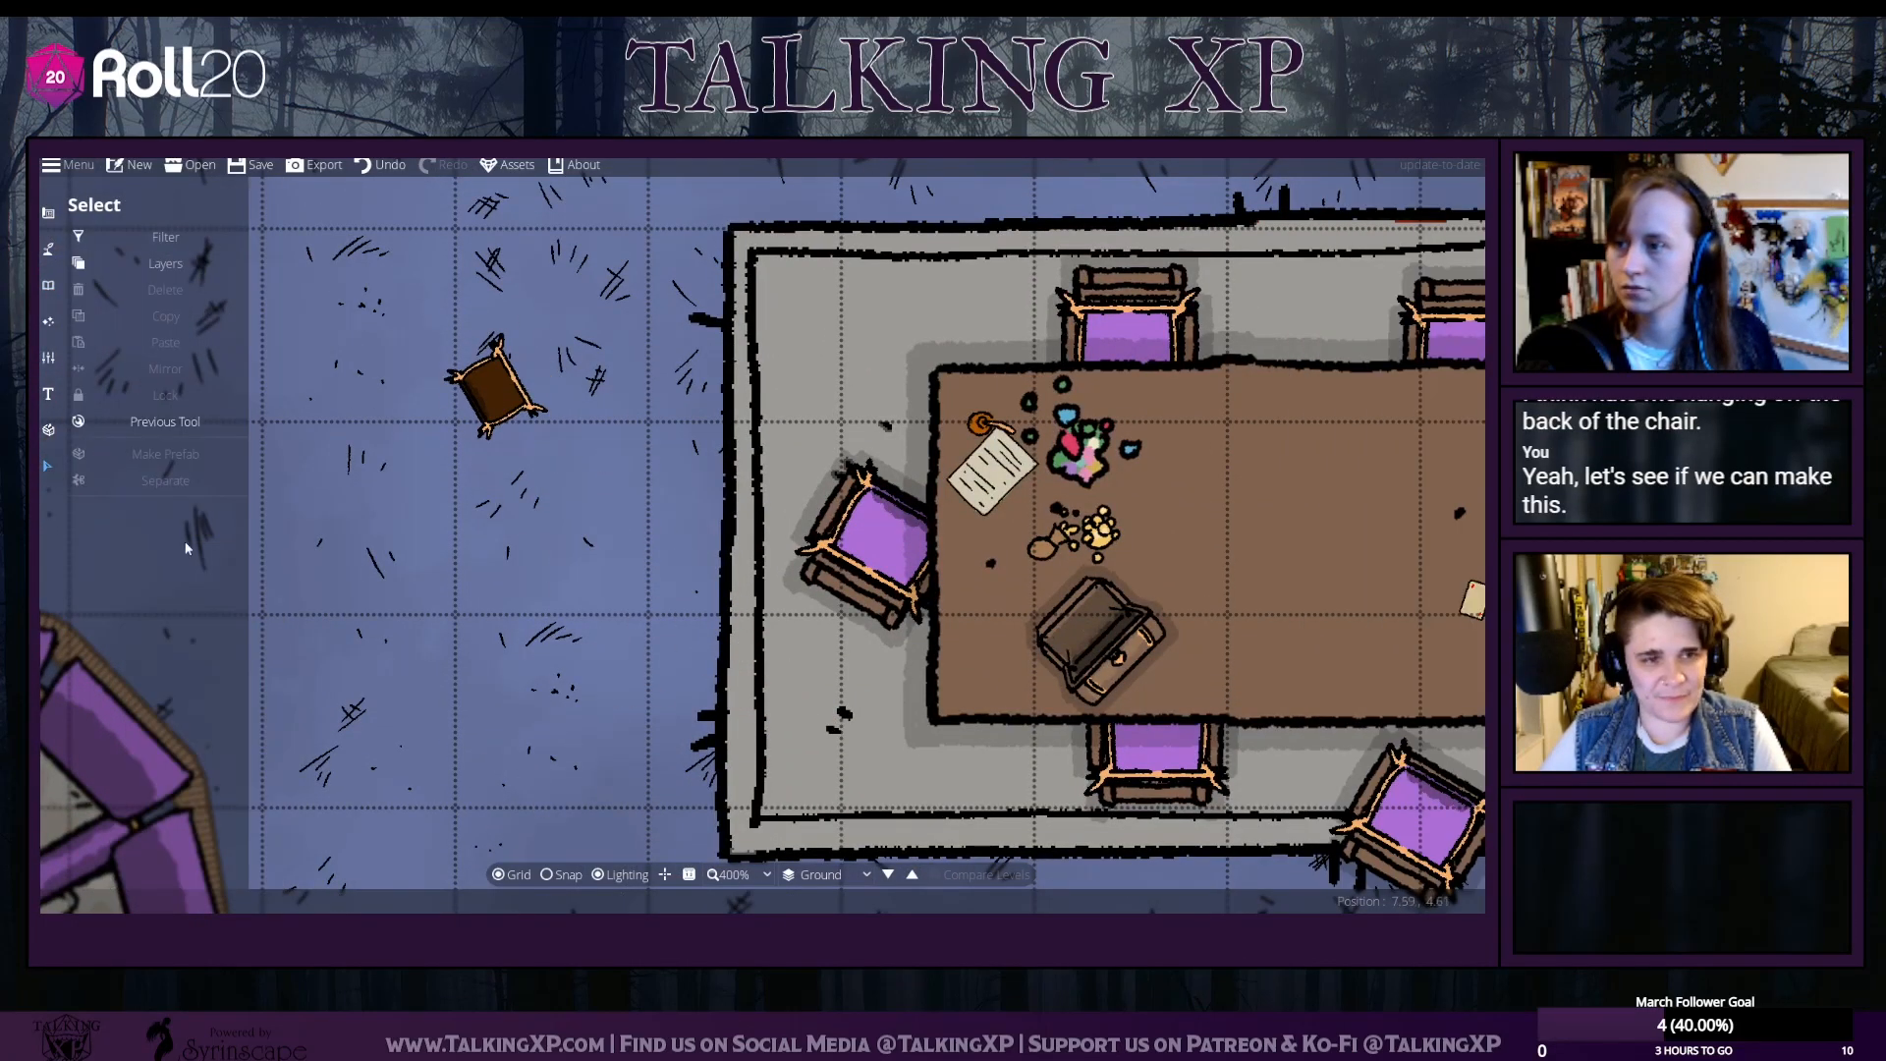
left_click(51, 282)
left_click(48, 248)
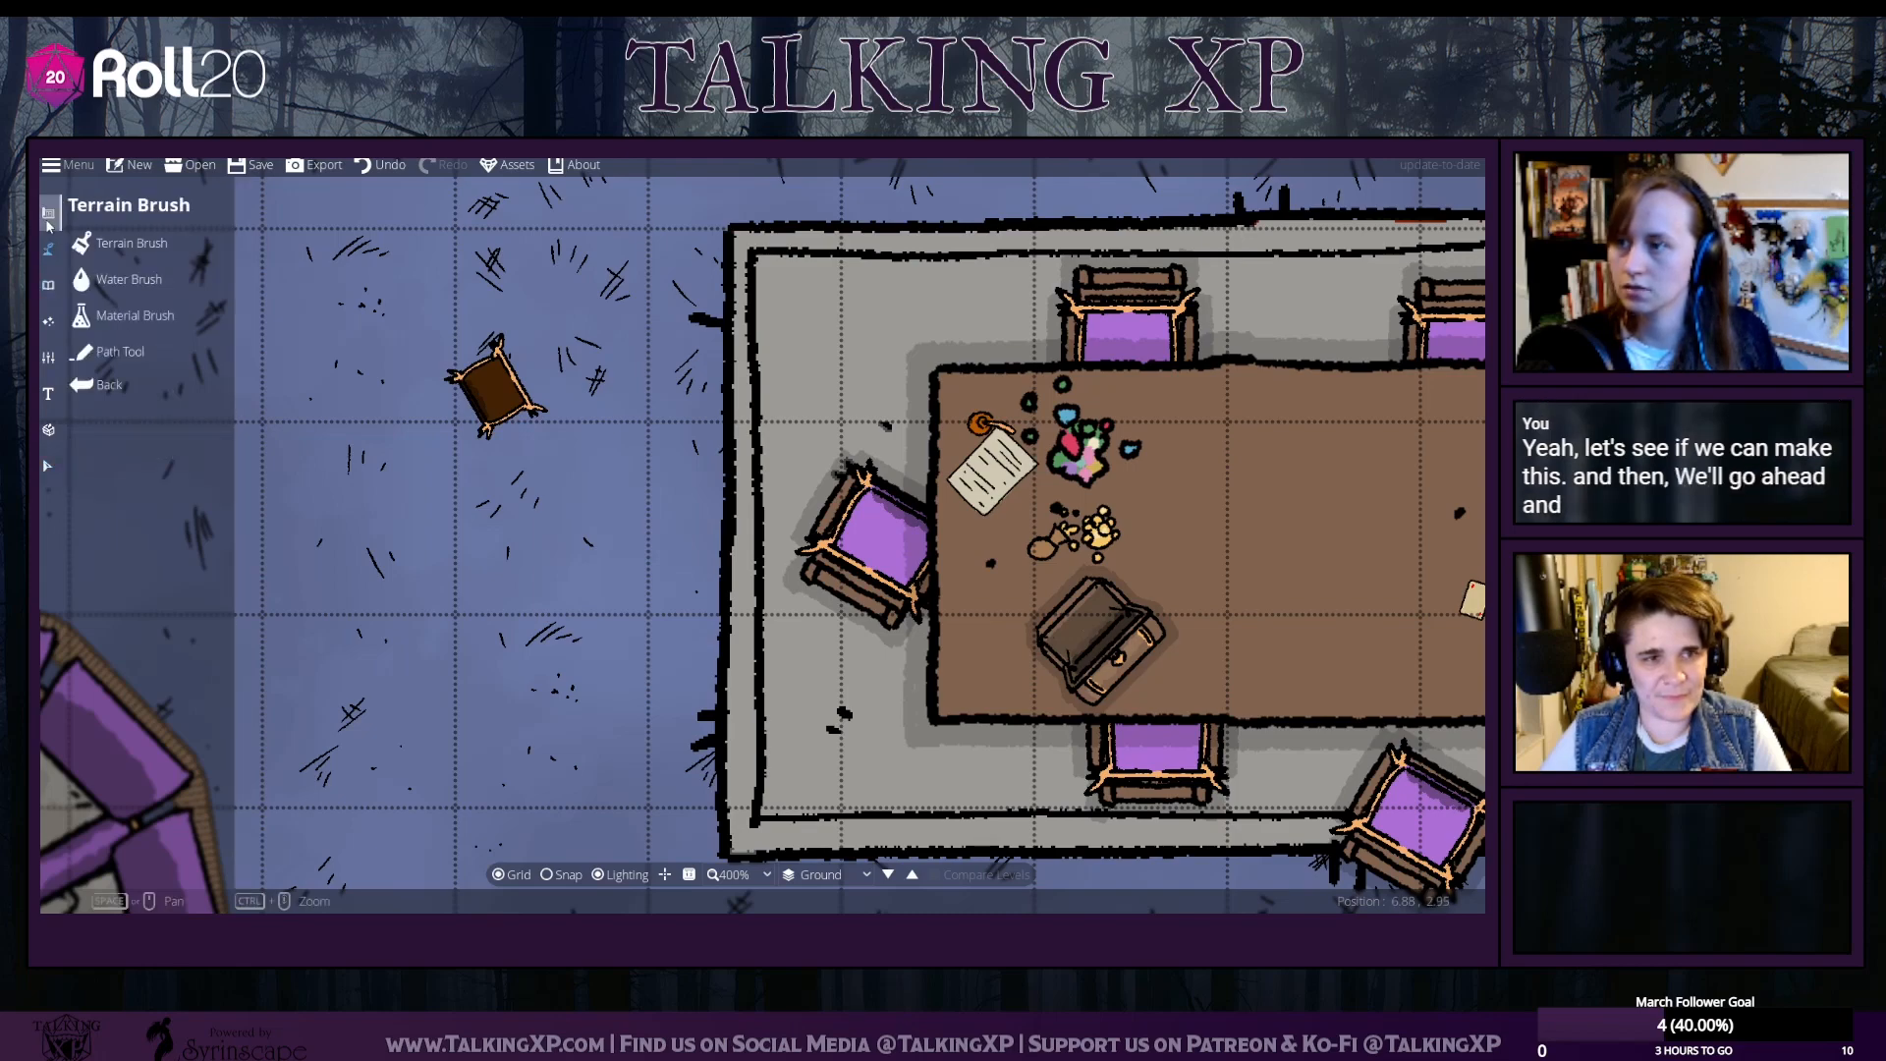
left_click(120, 351)
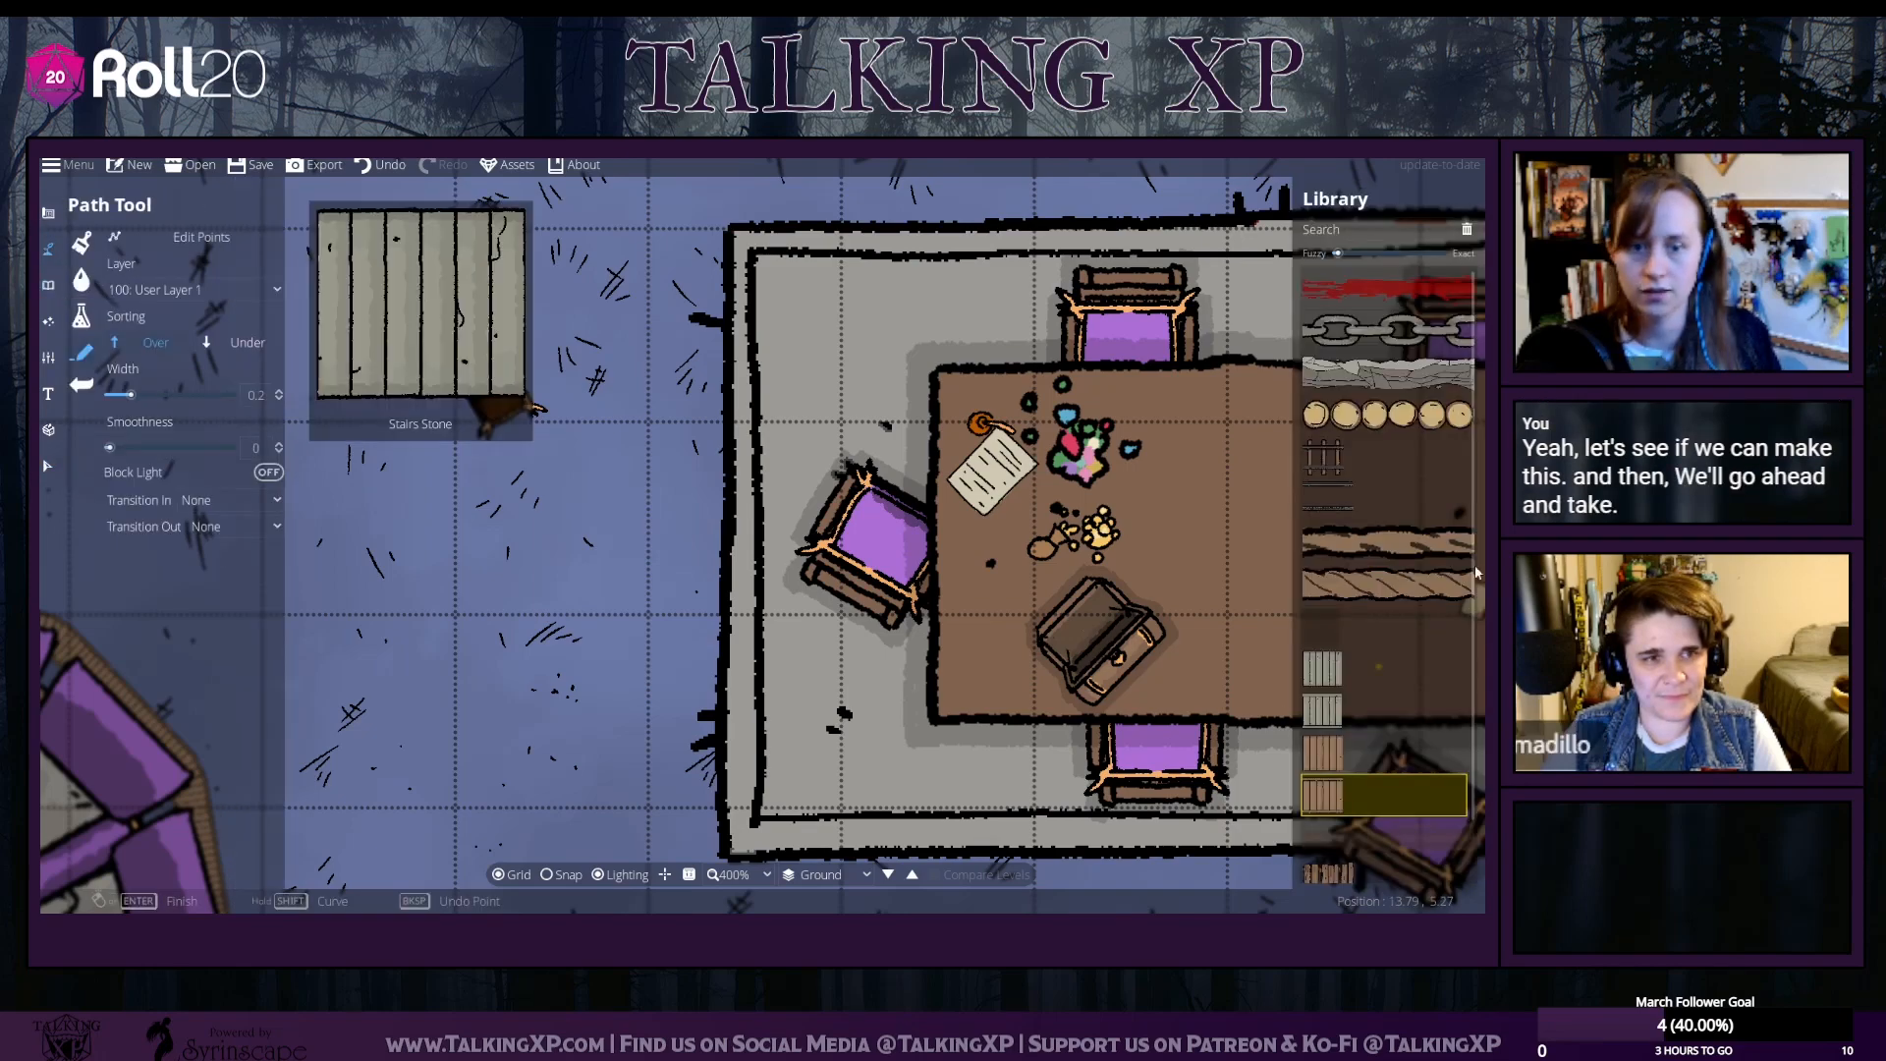
left_click(1374, 594)
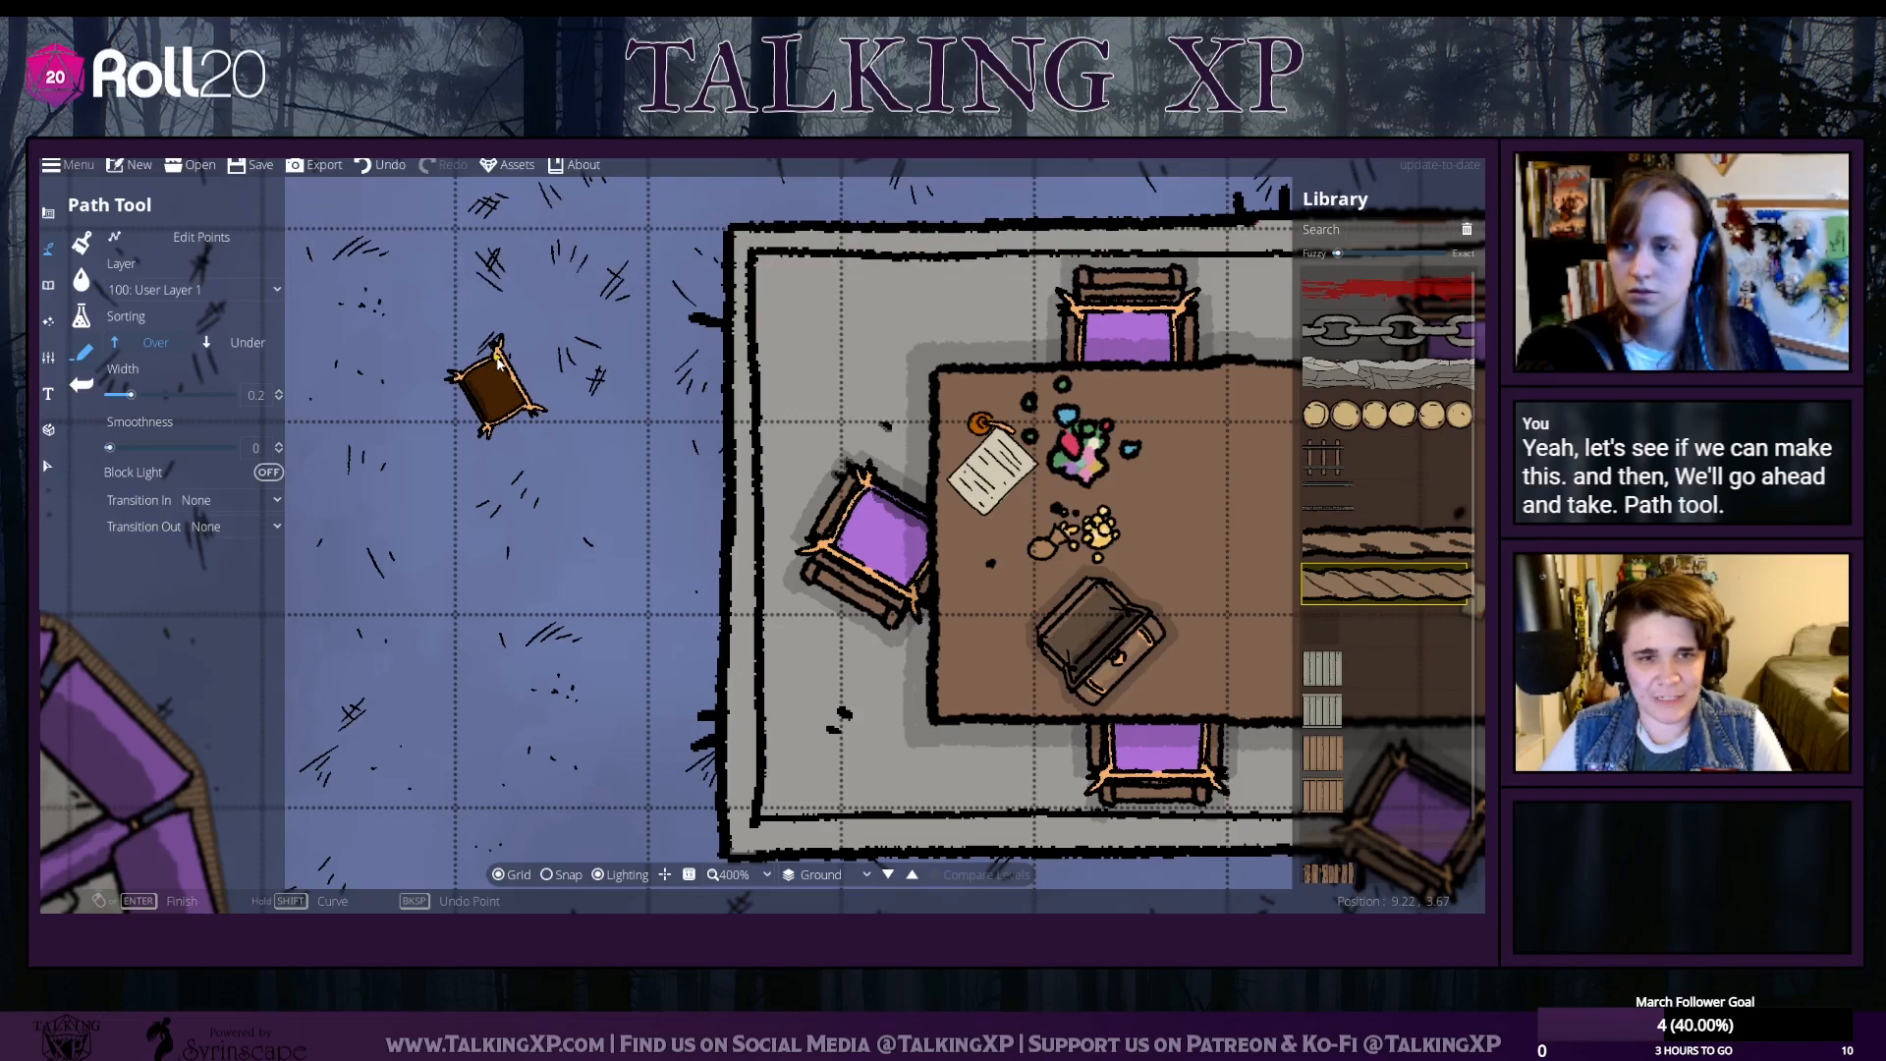
right_click(542, 319)
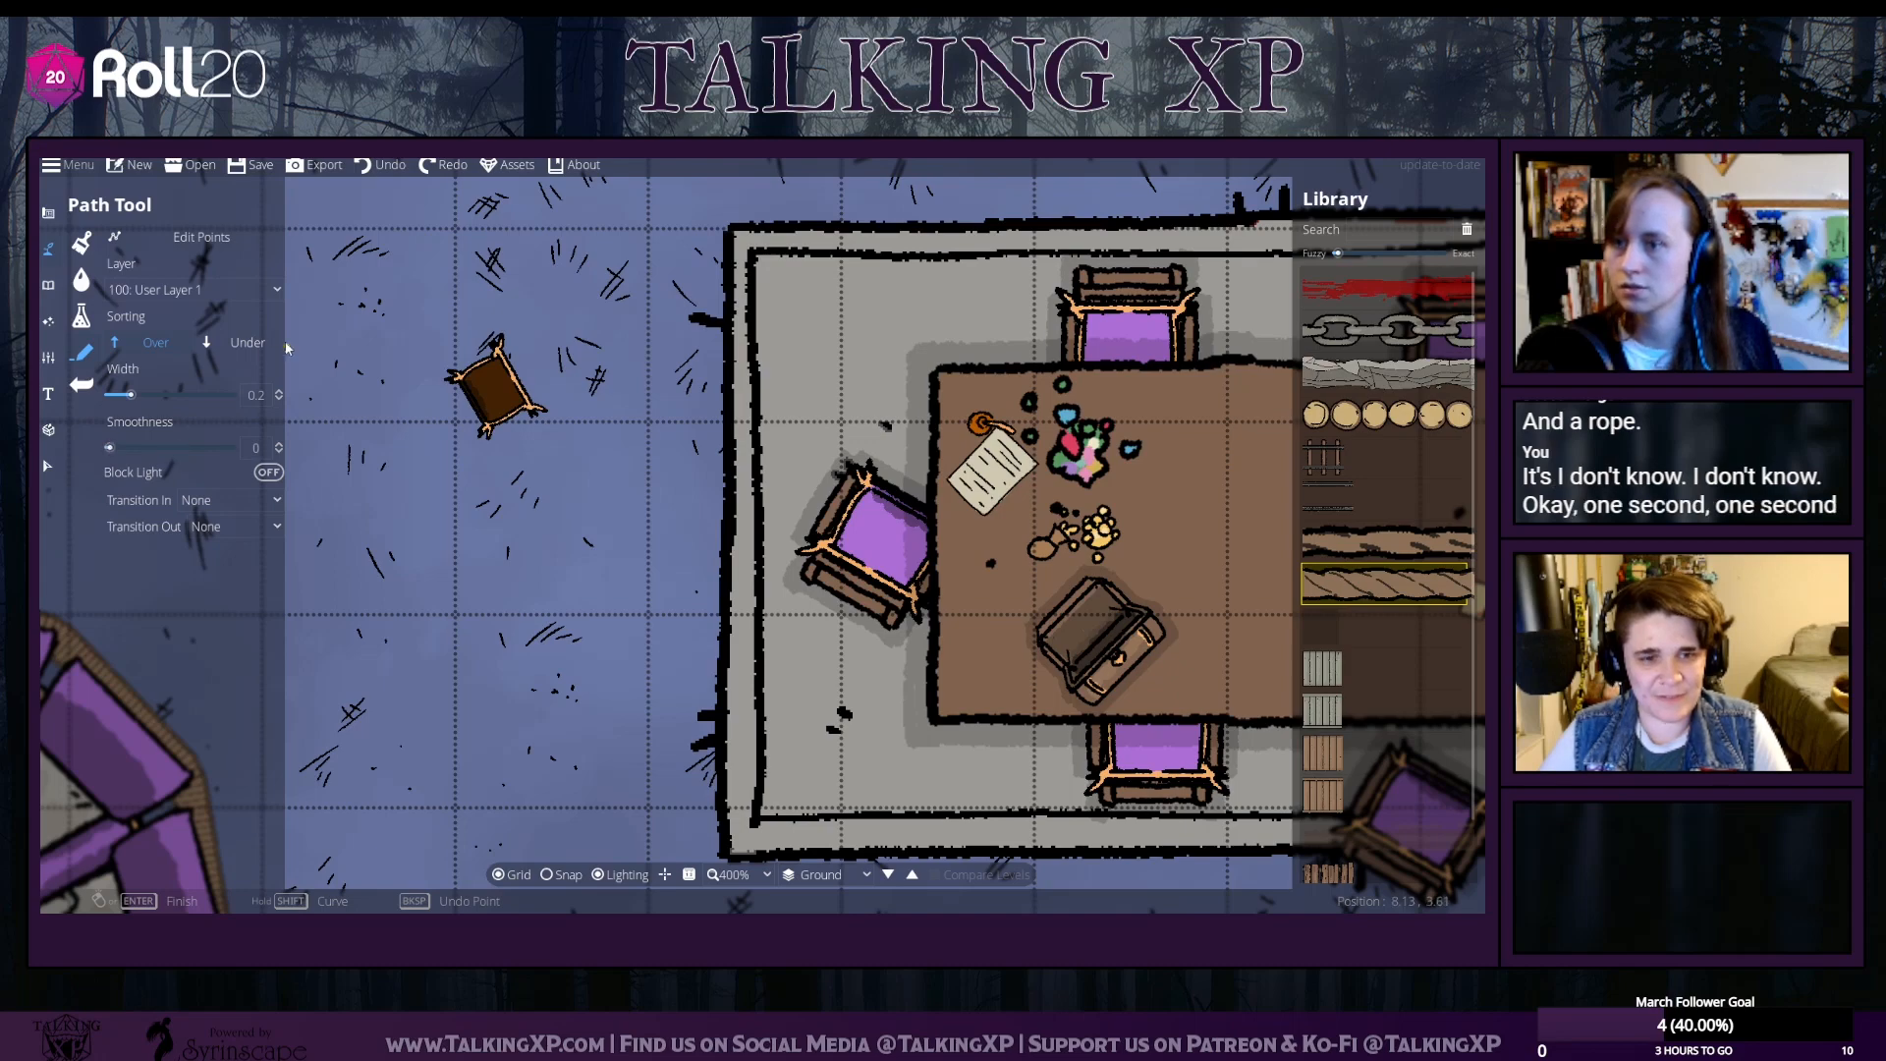
Compare other dark brown pillows over the bag and choose the rounded plain pillow just before the wider one as its flap
left_click(50, 291)
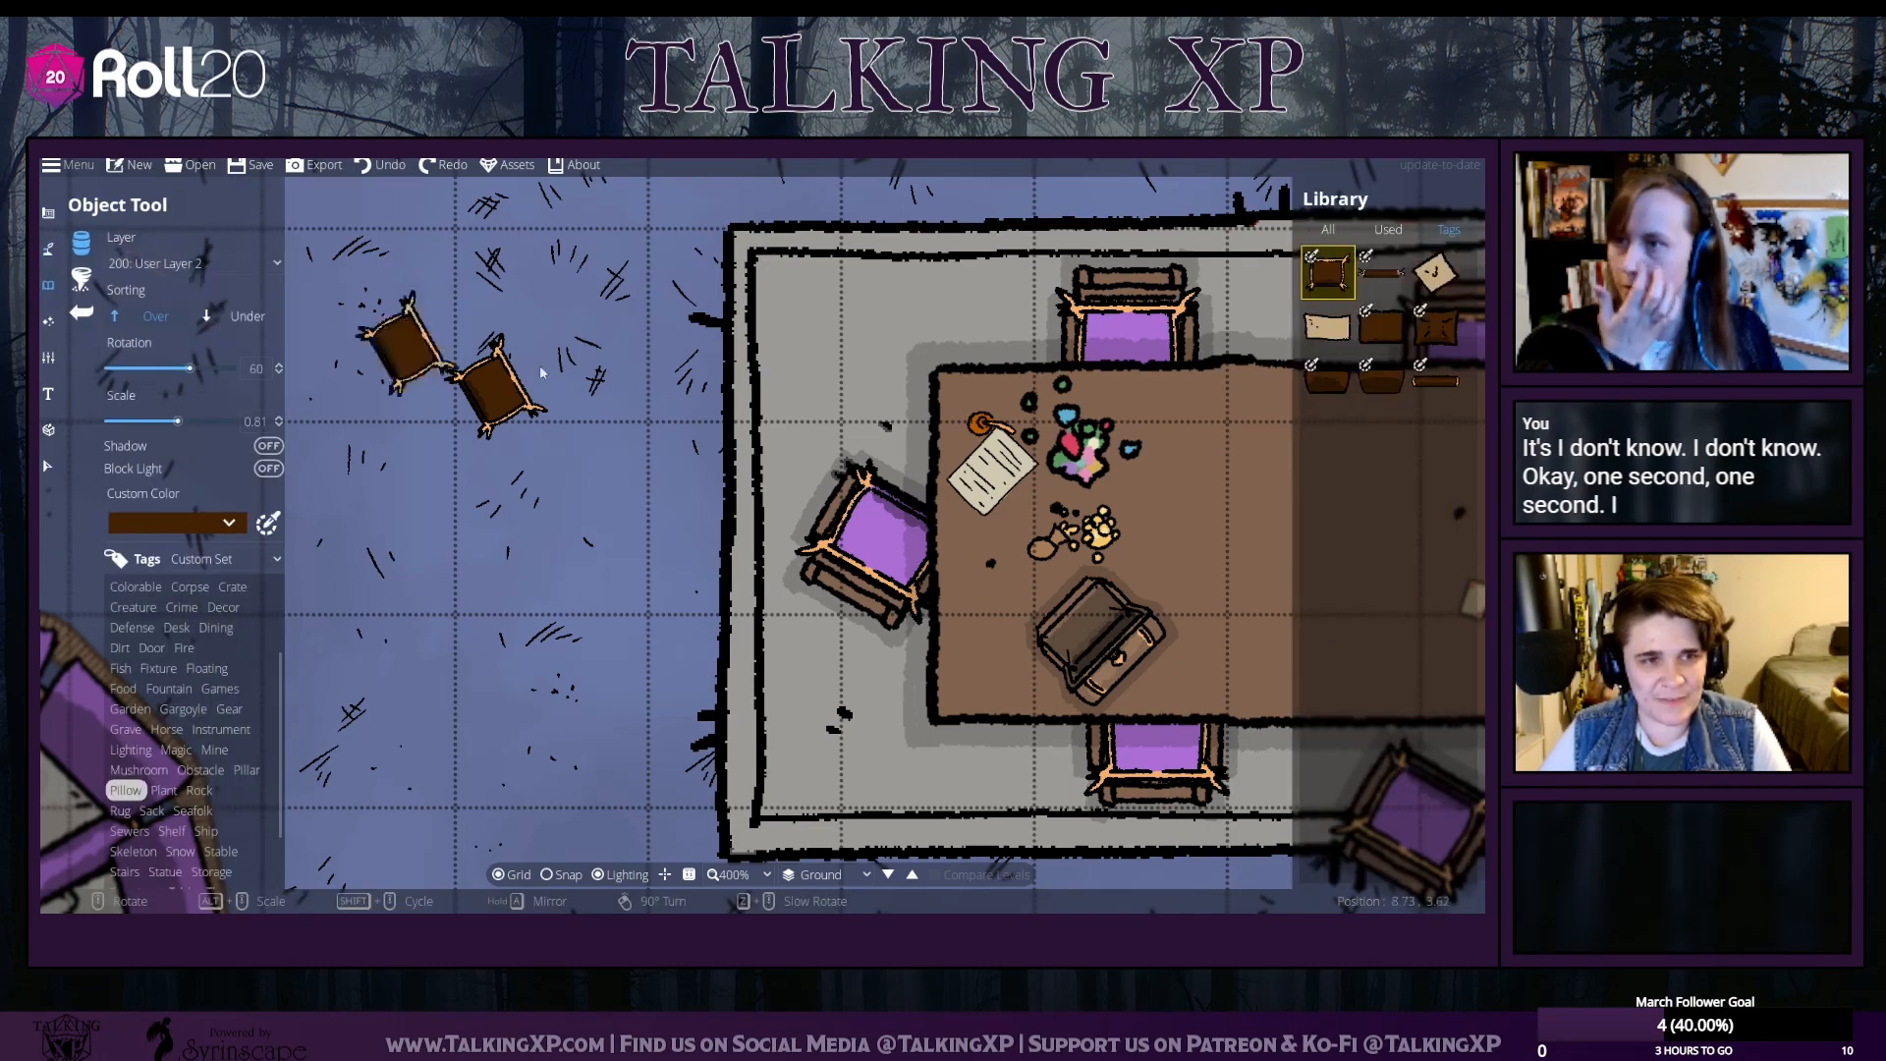
left_click(1382, 327)
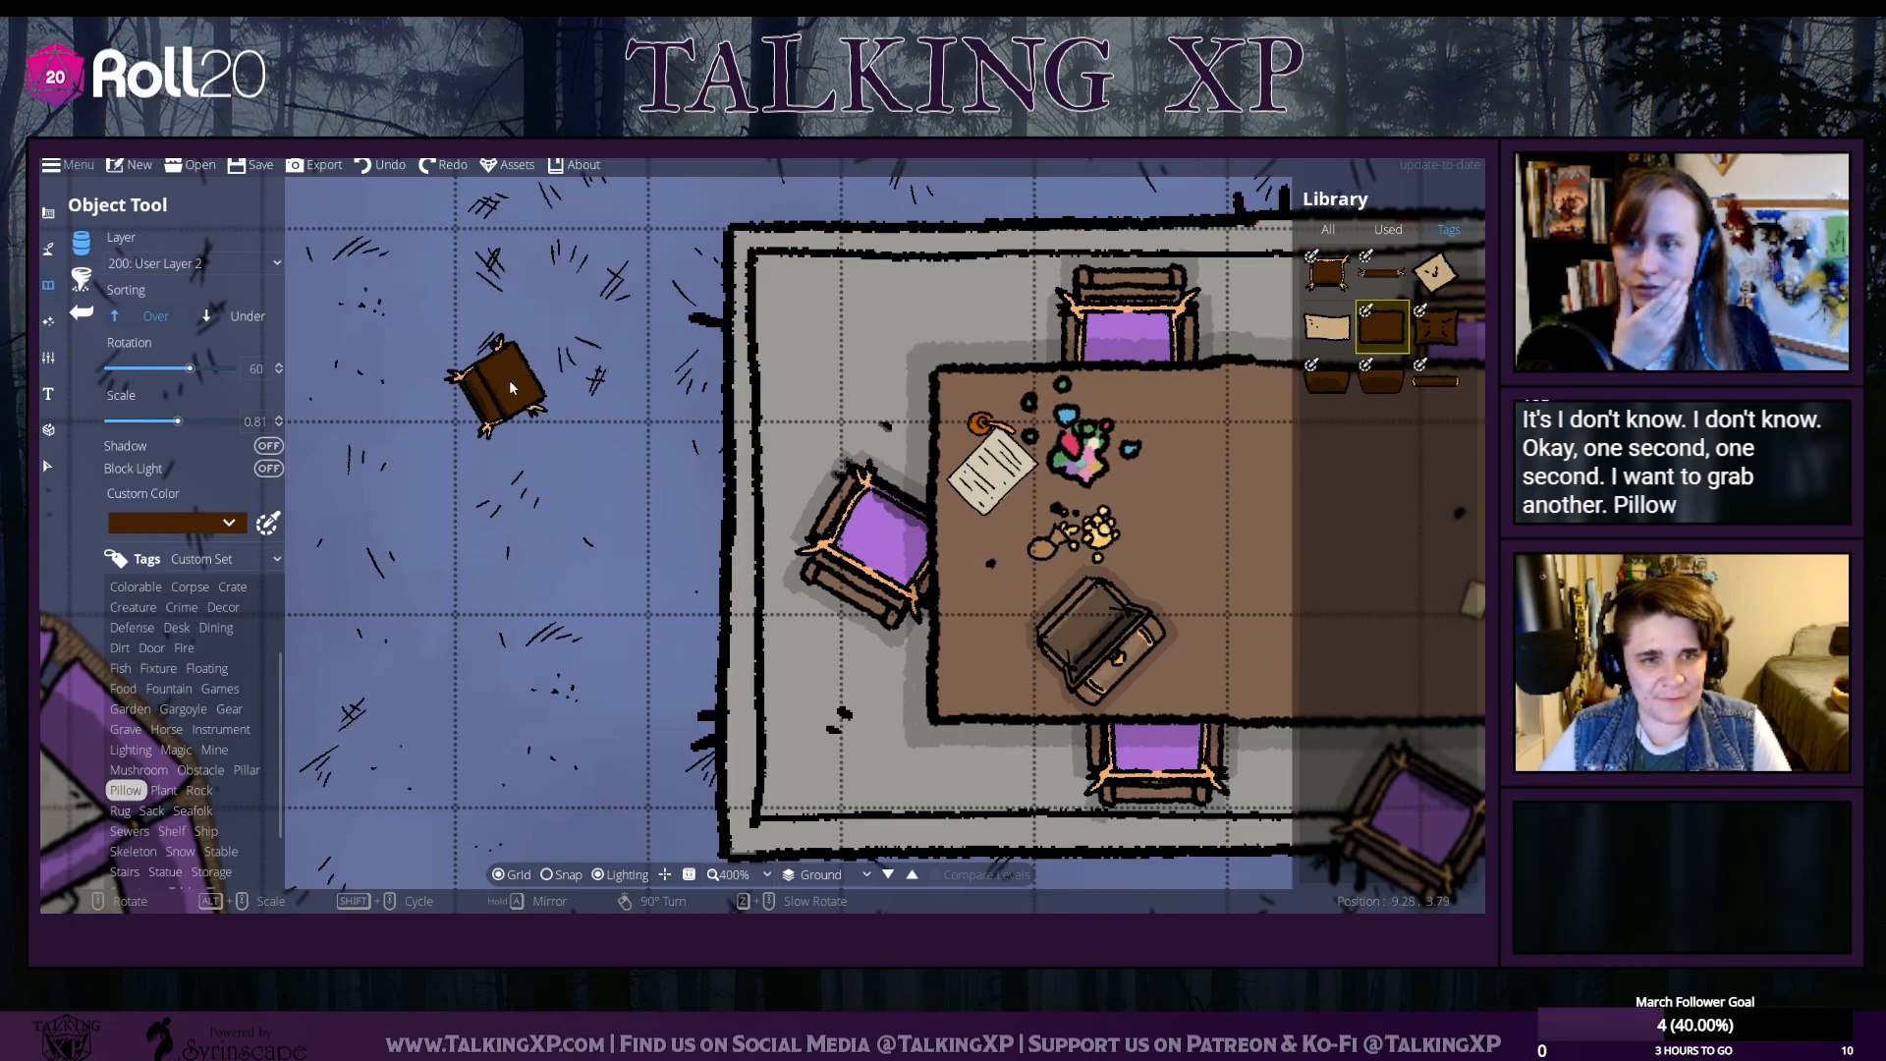
left_click(1382, 382)
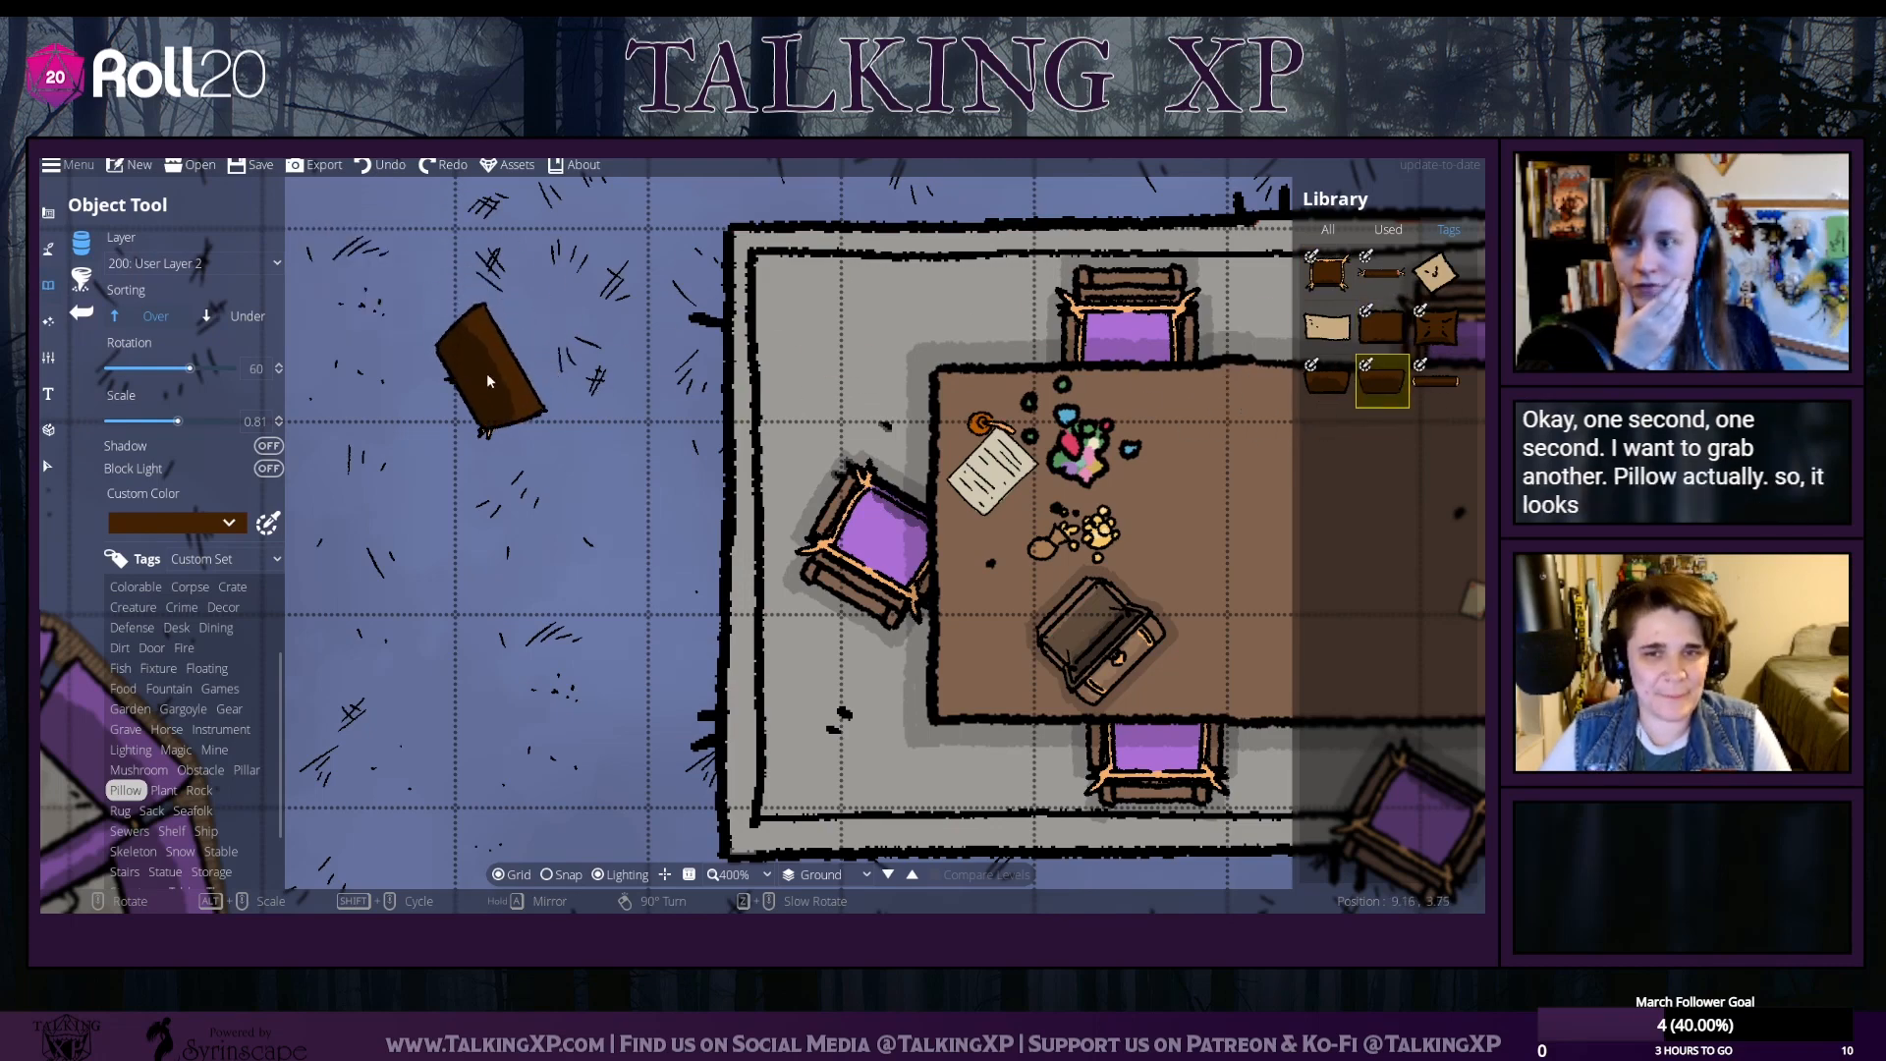
left_click(1328, 381)
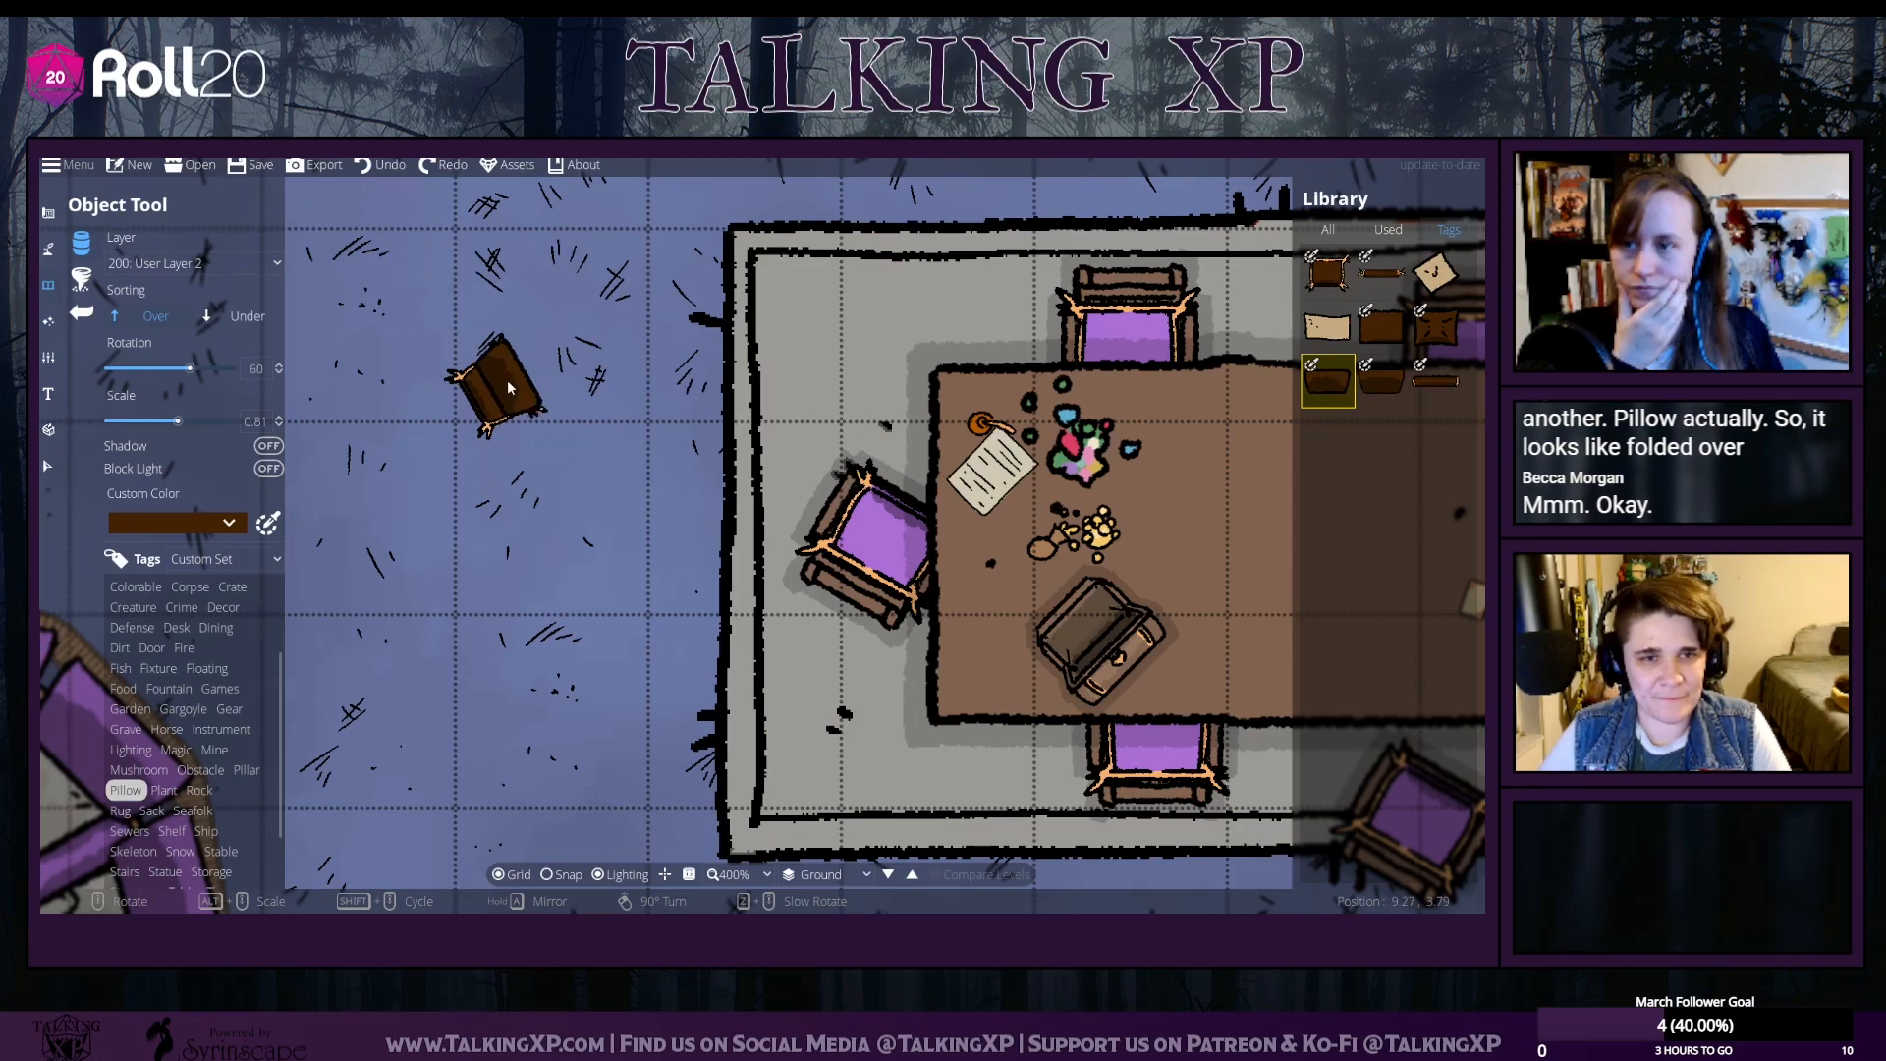
Scale the flap pillow to 0.61 at 60 degrees rotation and place it over the eastern half of the brown bag
scroll(513, 386, "down", 4)
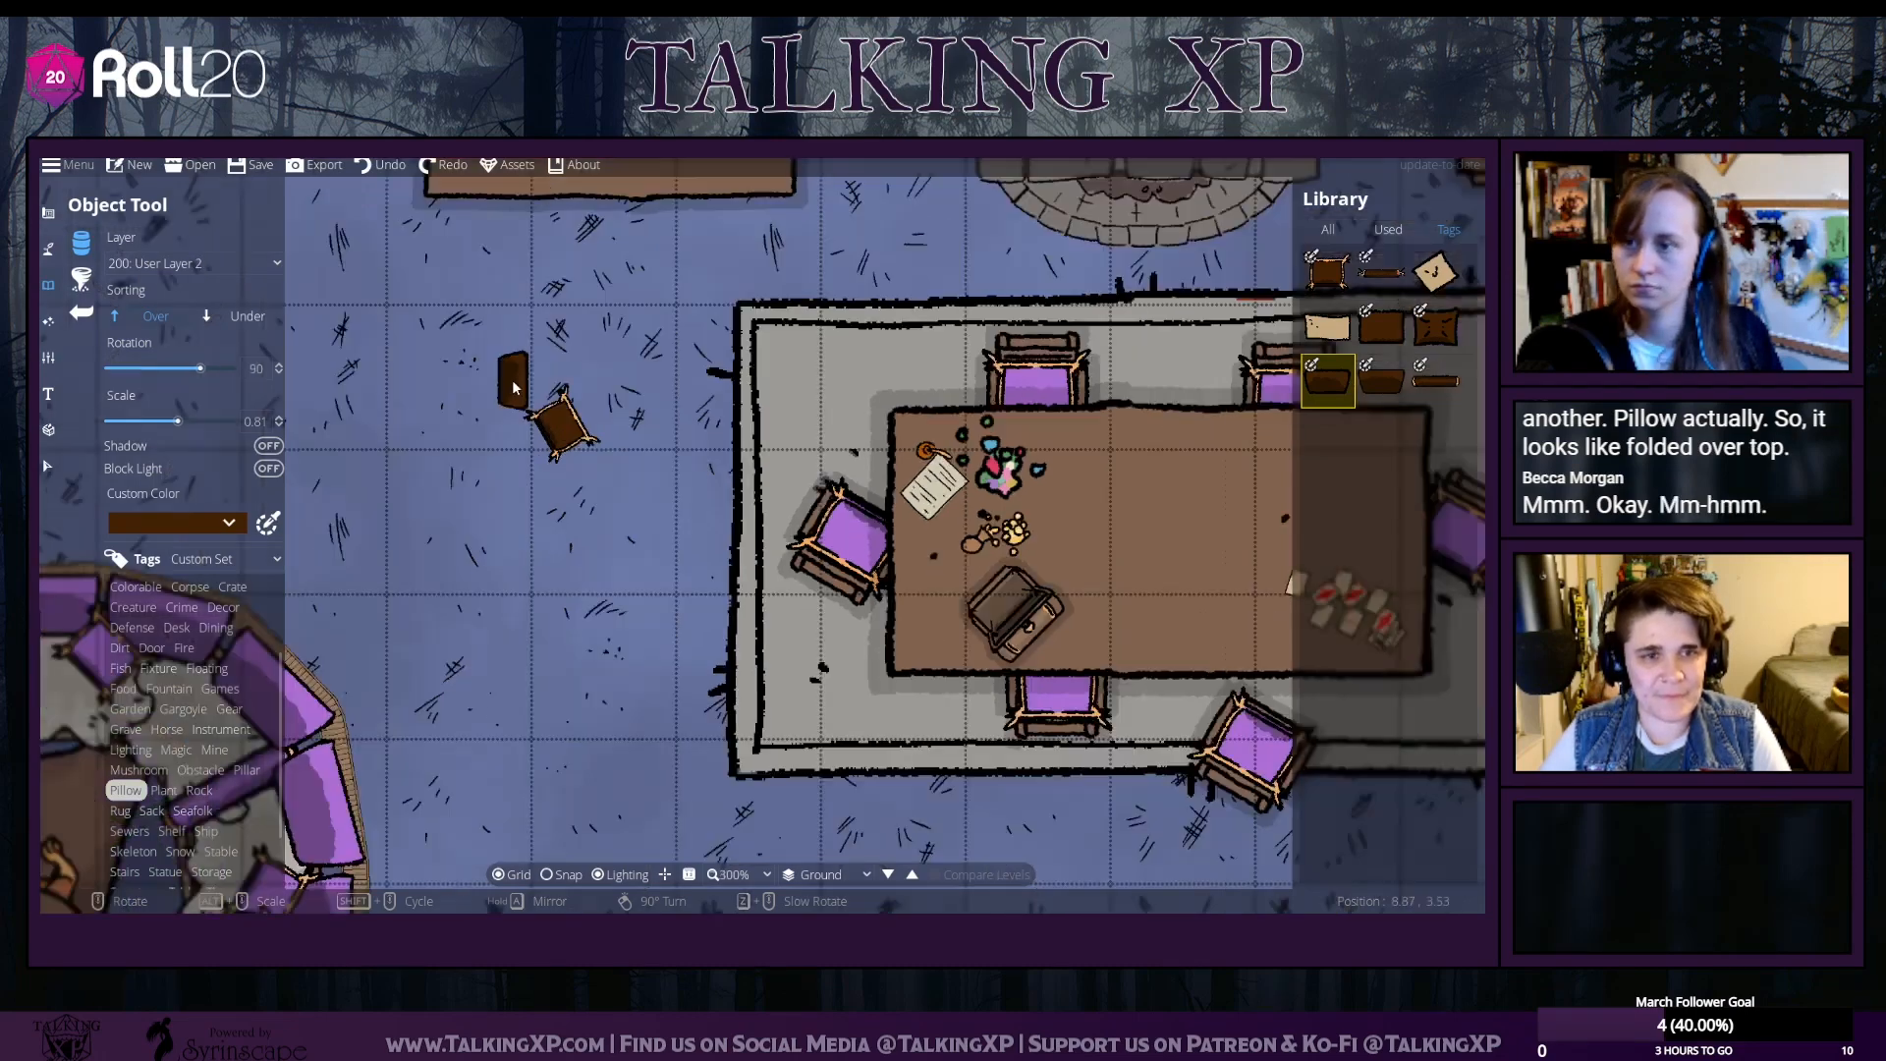
scroll(513, 386, "up", 4)
left_click_drag(513, 386, 846, 655)
scroll(538, 458, "up", 2)
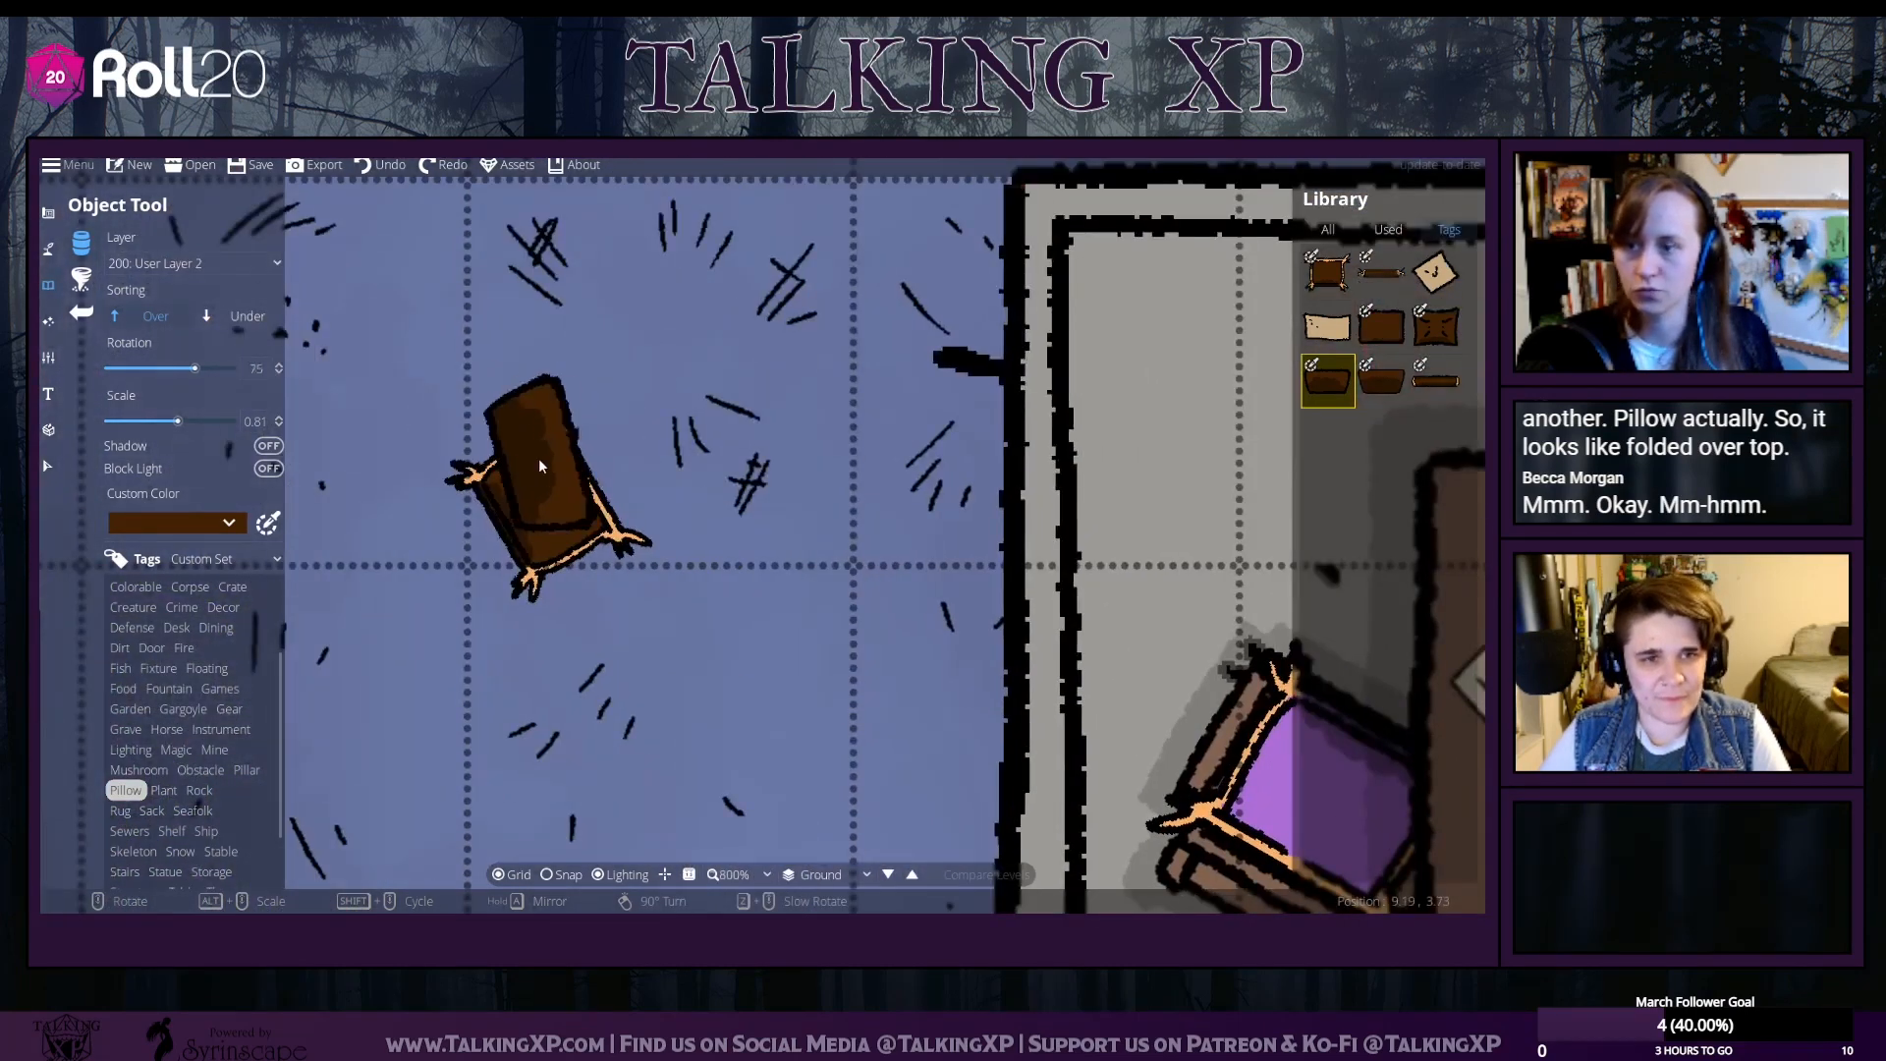
scroll(566, 471, "down", 2)
scroll(580, 487, "up", 2)
scroll(580, 491, "down", 2)
scroll(578, 499, "down", 2)
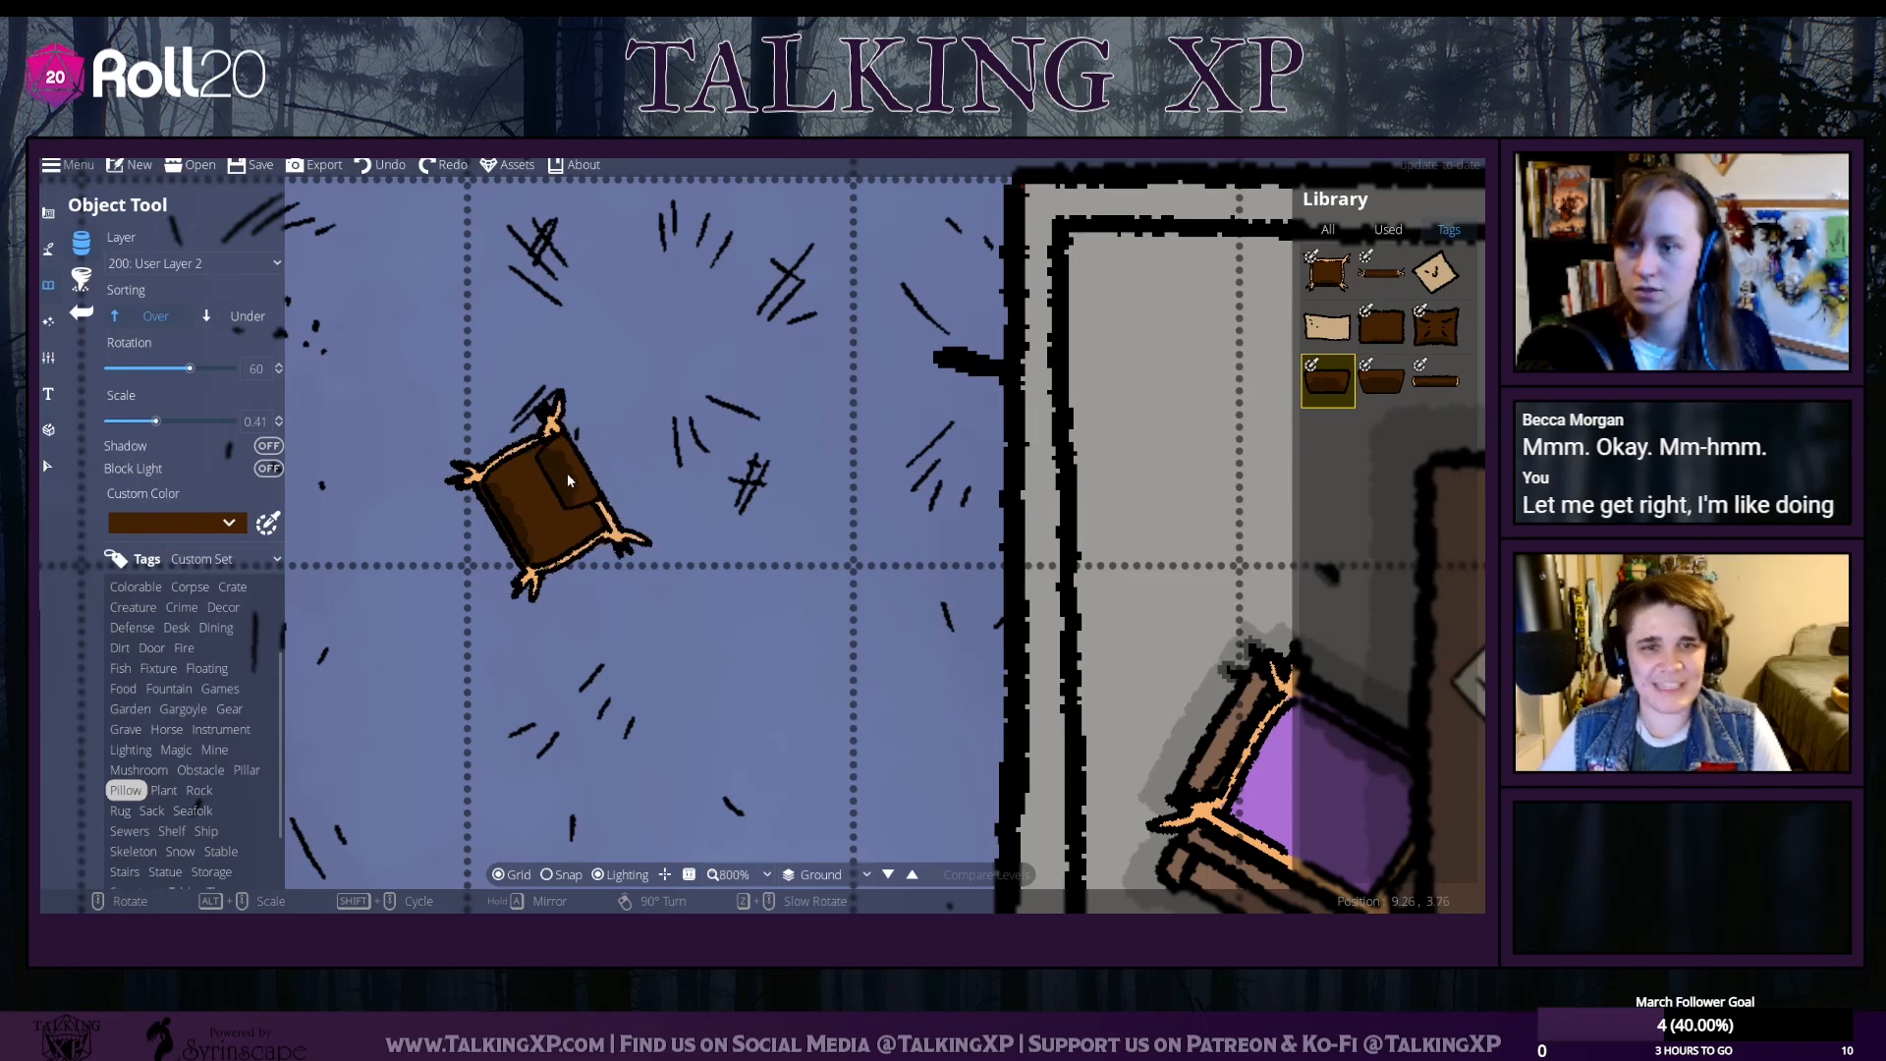
scroll(576, 493, "up", 1)
scroll(575, 491, "up", 1)
left_click(576, 491)
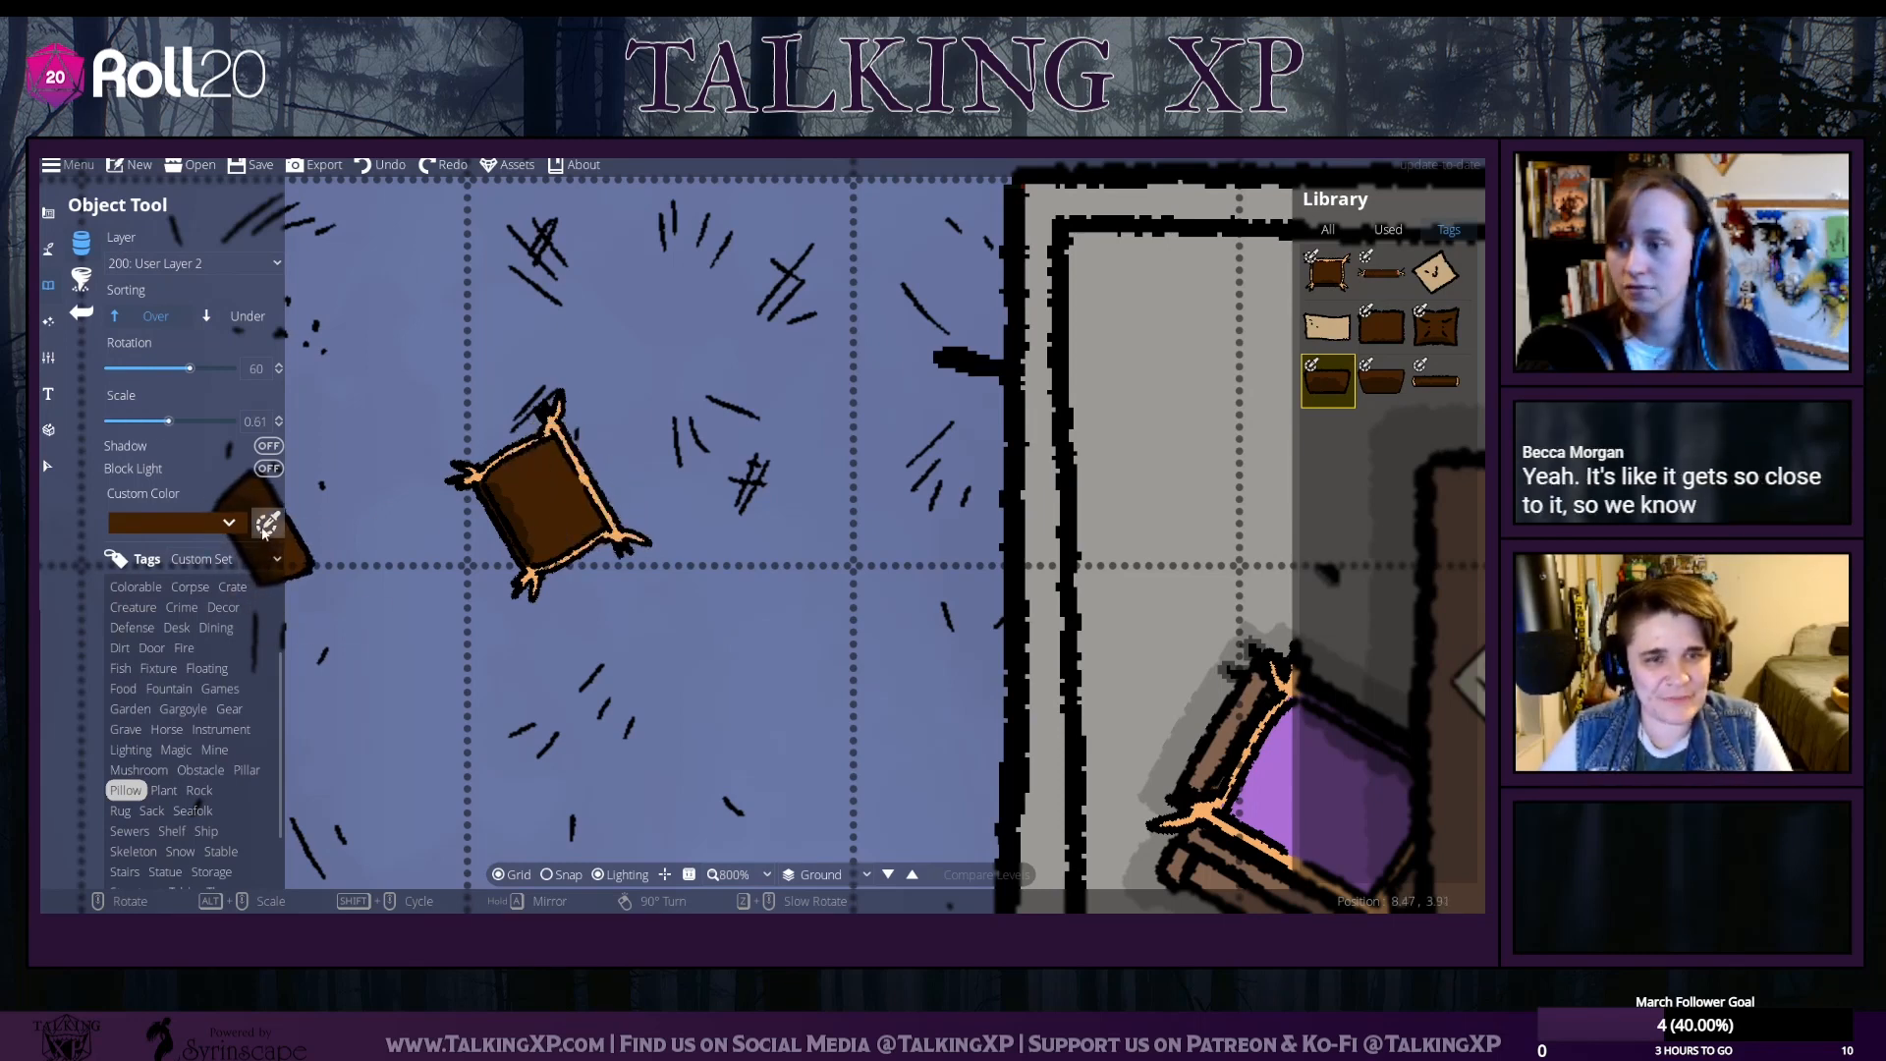
left_click(572, 491)
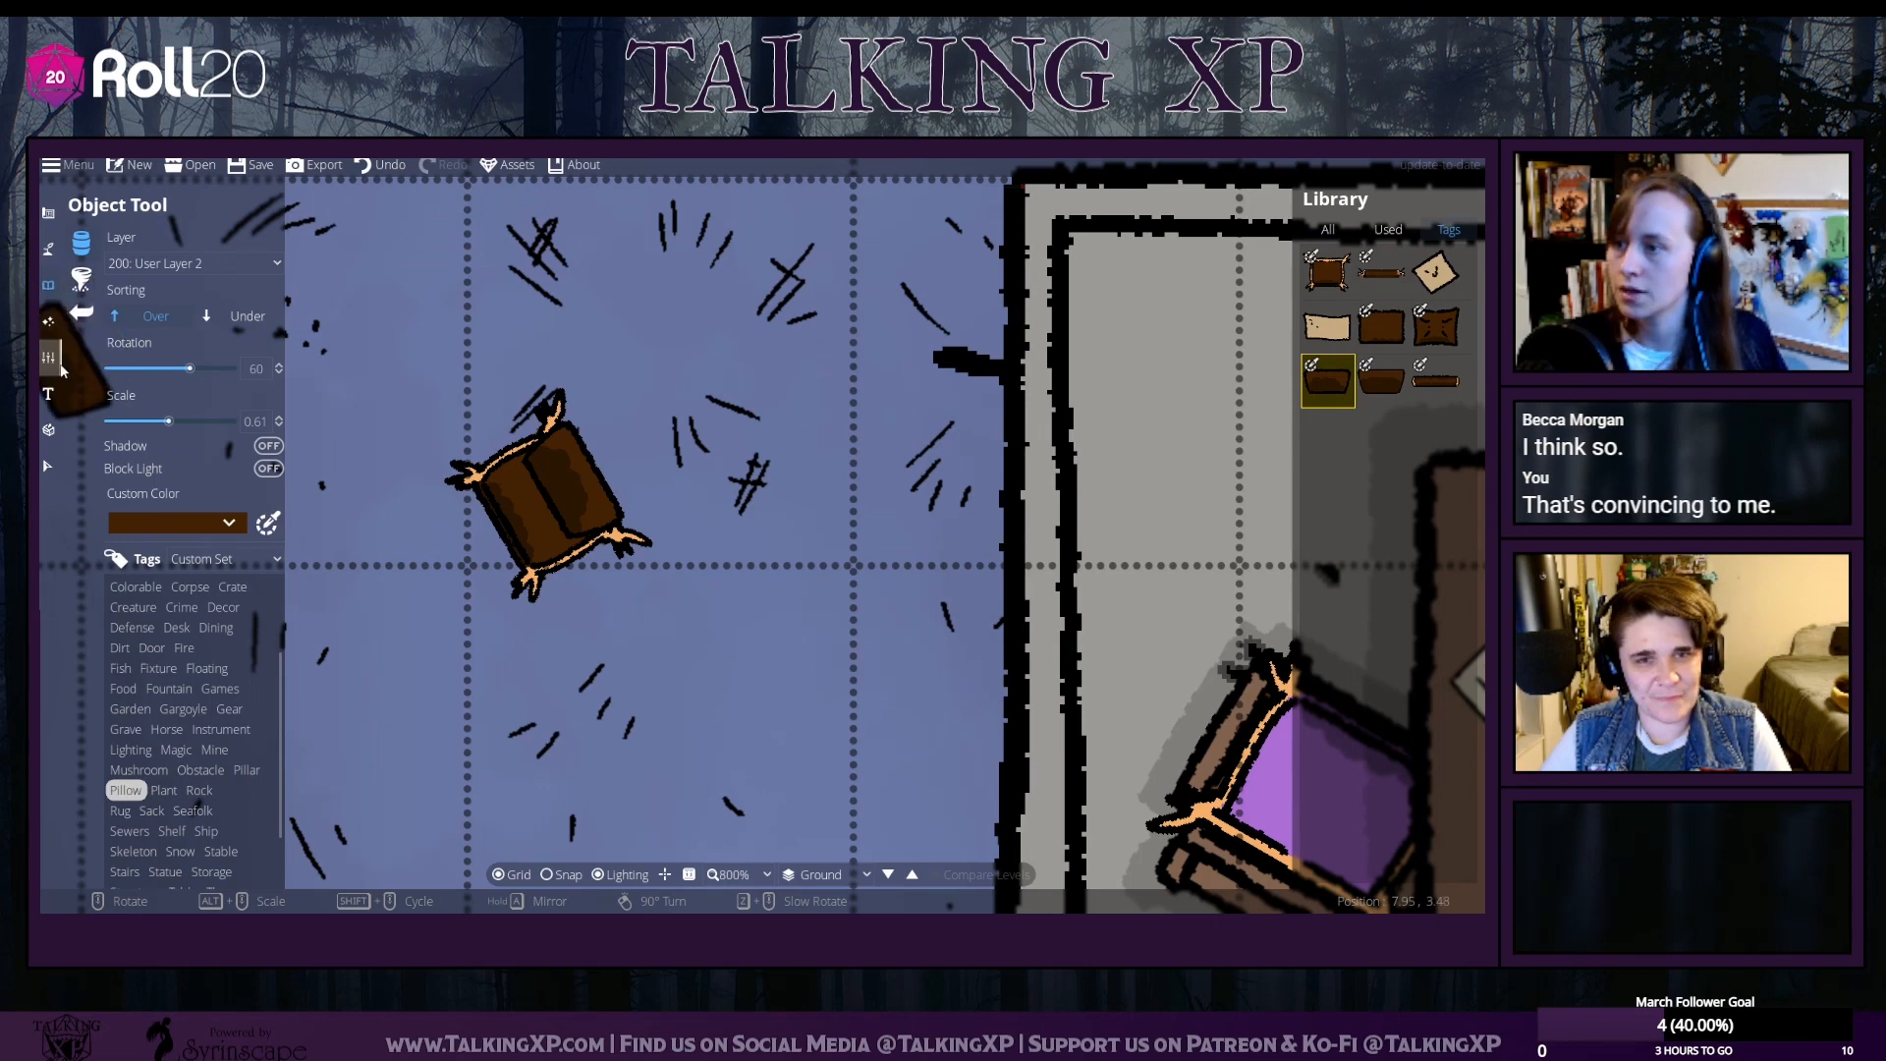
left_click(45, 256)
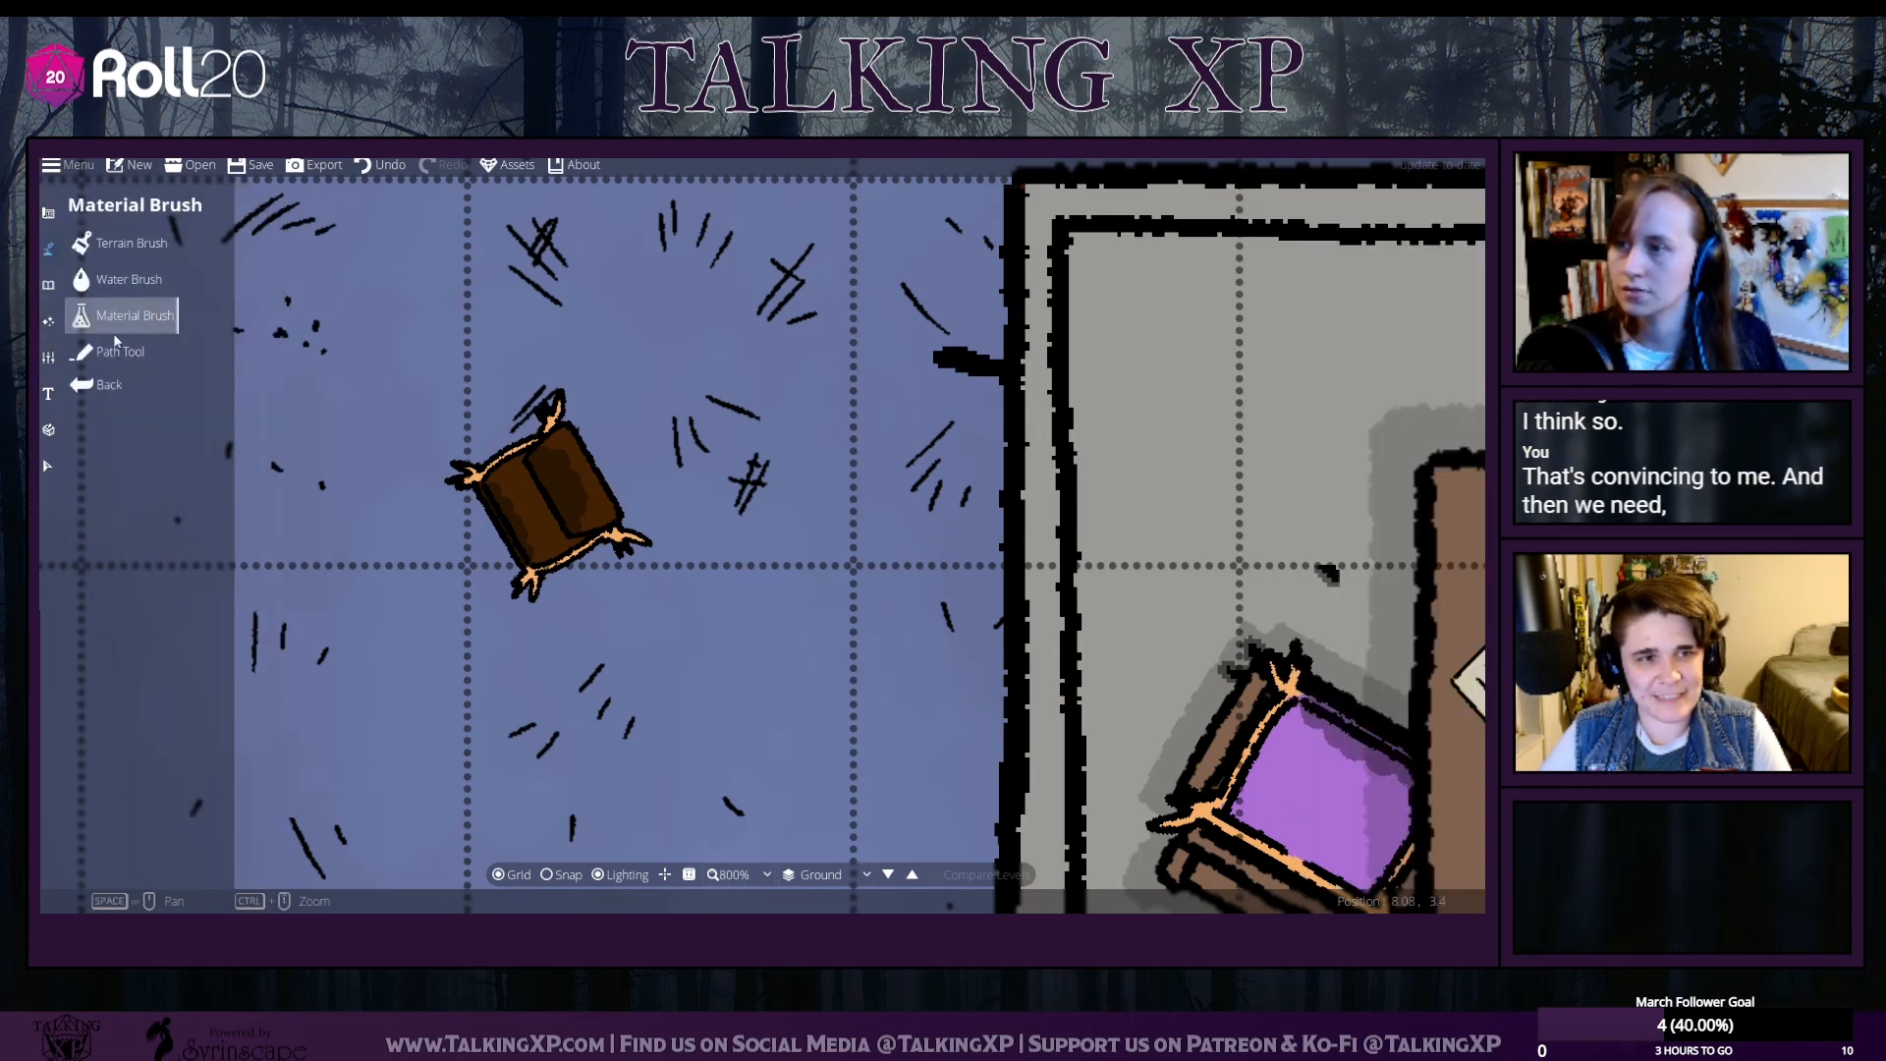
left_click(114, 346)
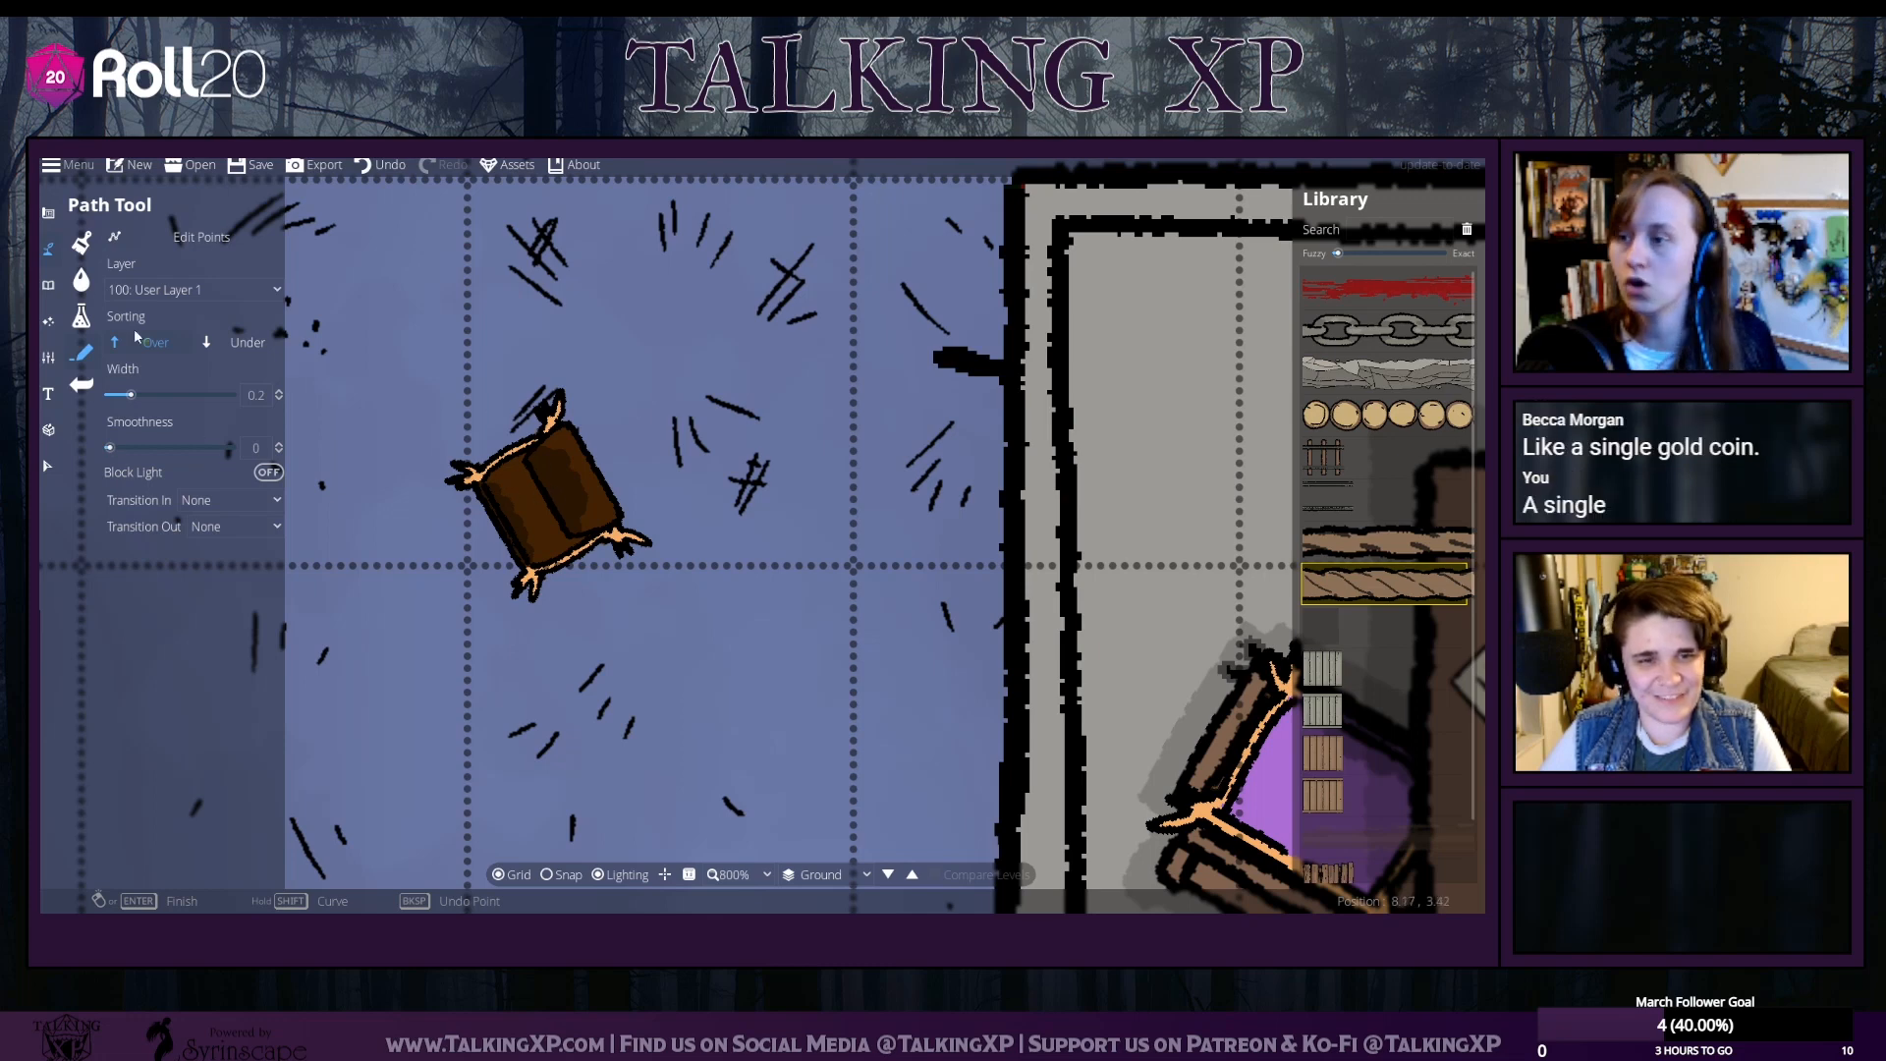
left_click(49, 287)
left_click(110, 248)
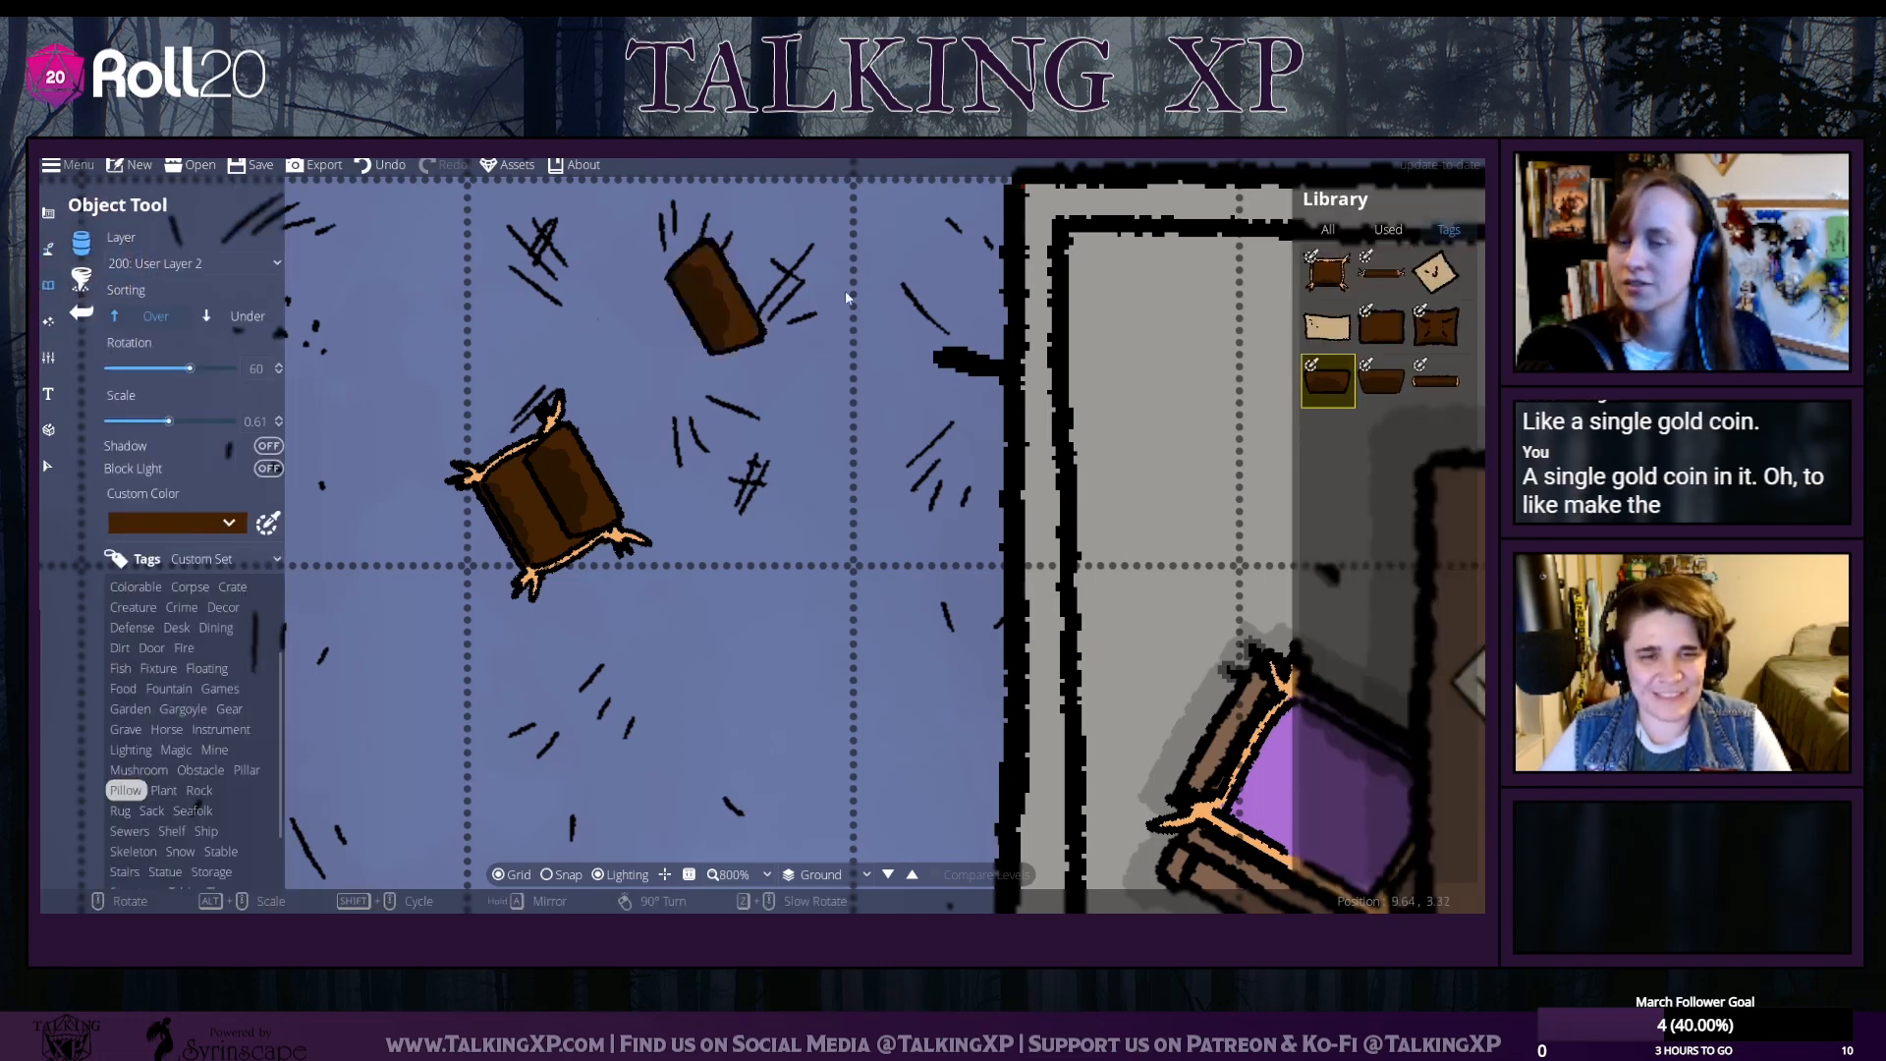
Find the round Chess 03 piece in the full object library and place it at scale 1.11 on the flap's edge as a clasp
left_click(1327, 229)
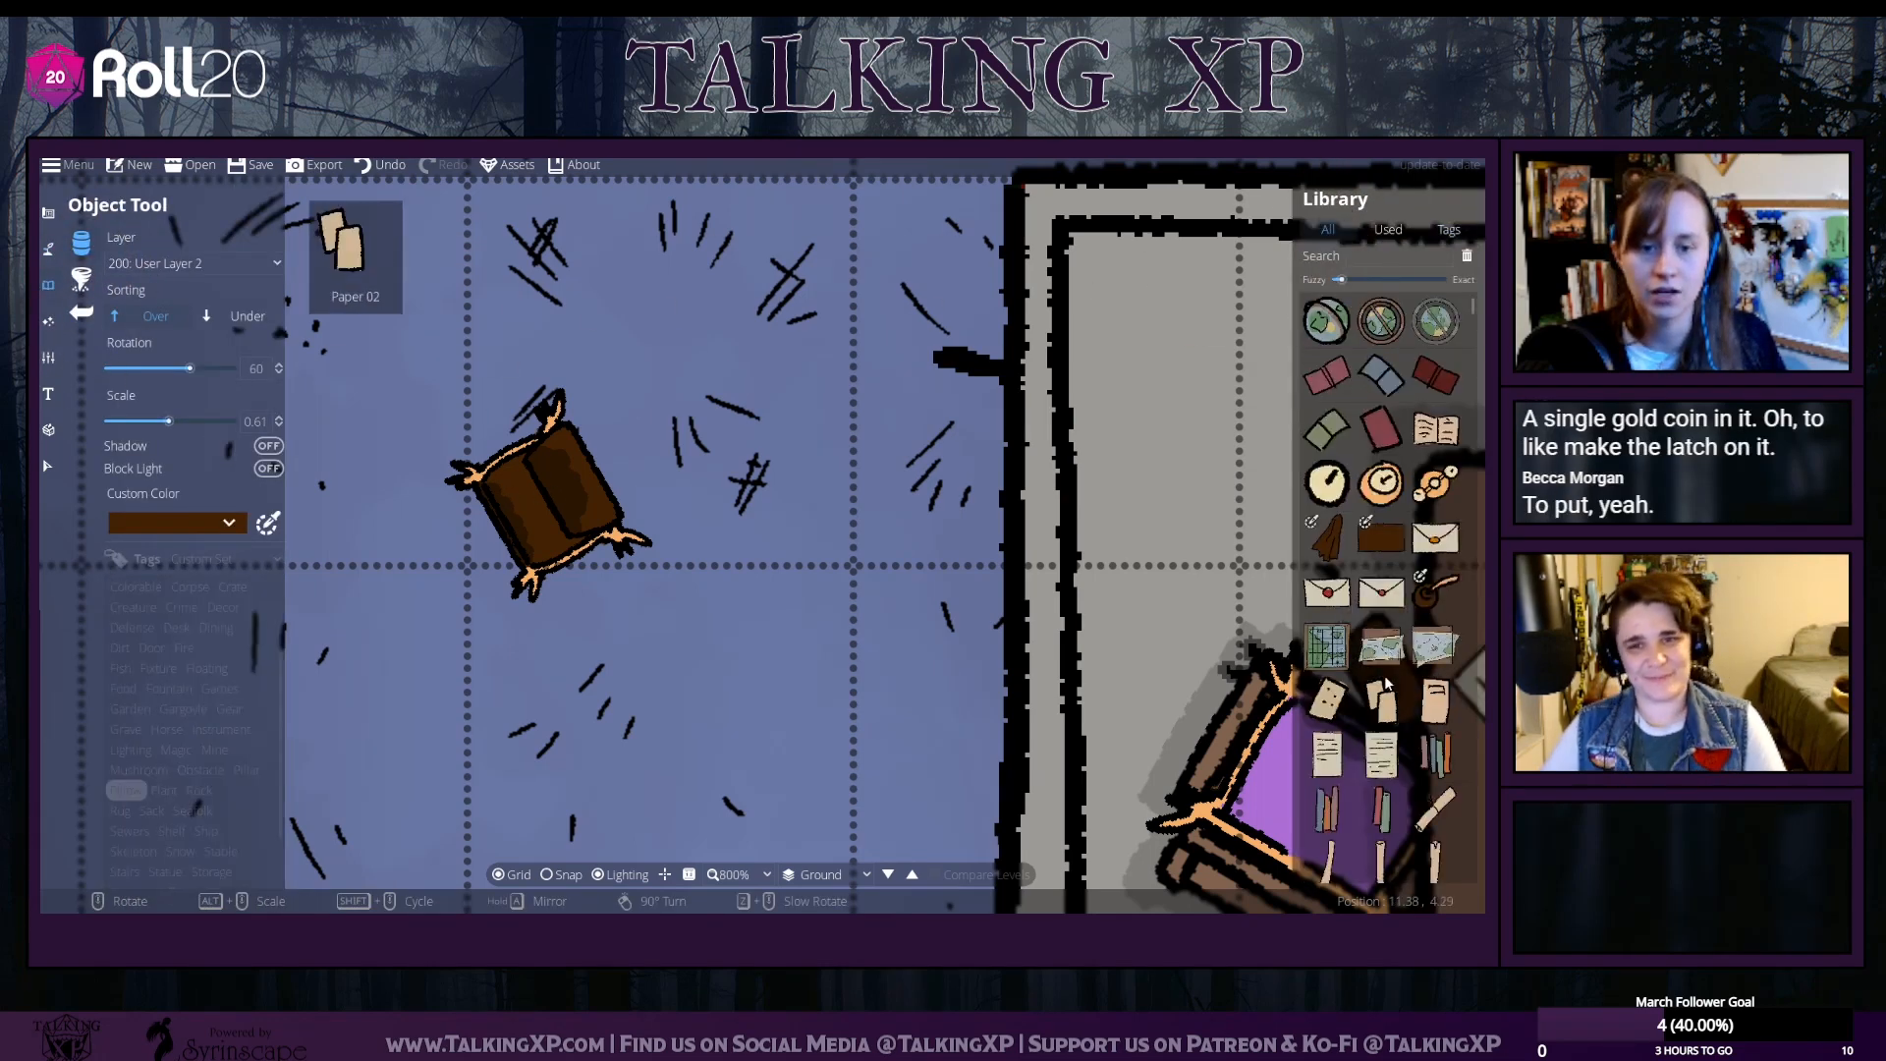
scroll(1385, 685, "down", 10)
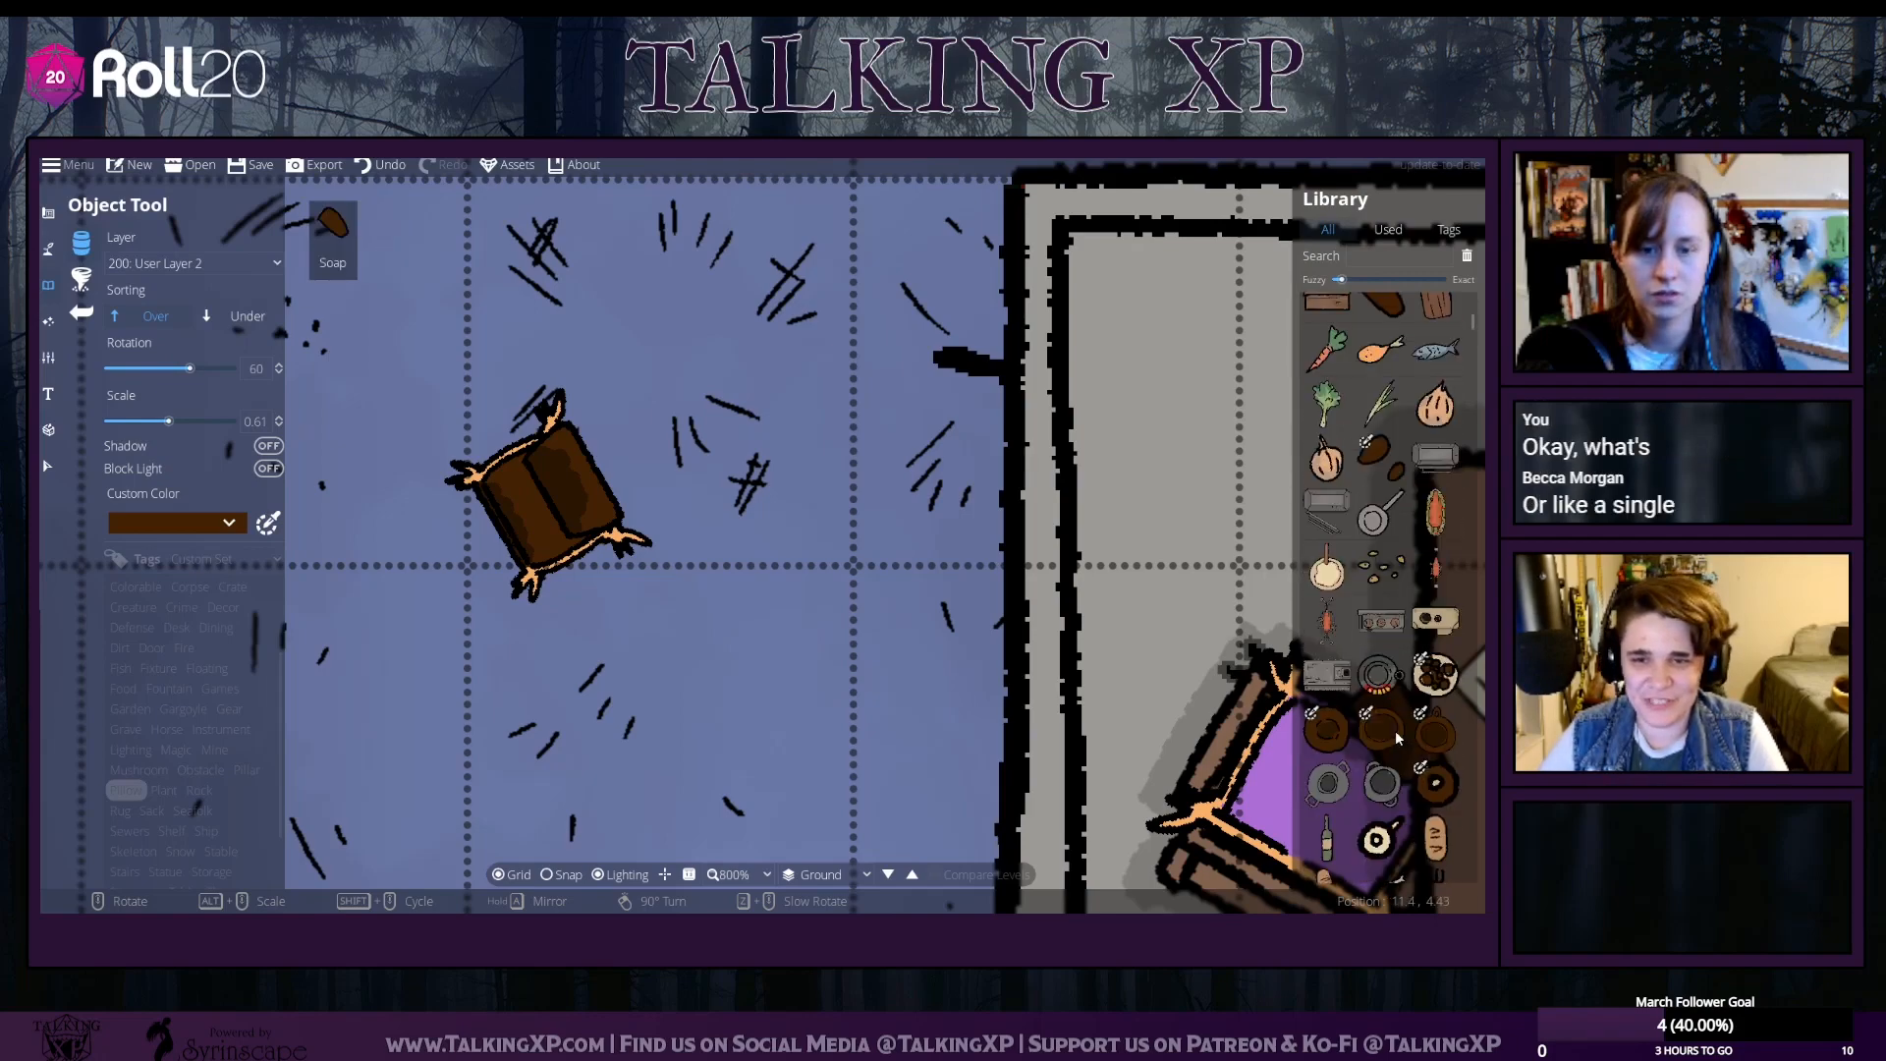
scroll(1398, 739, "down", 10)
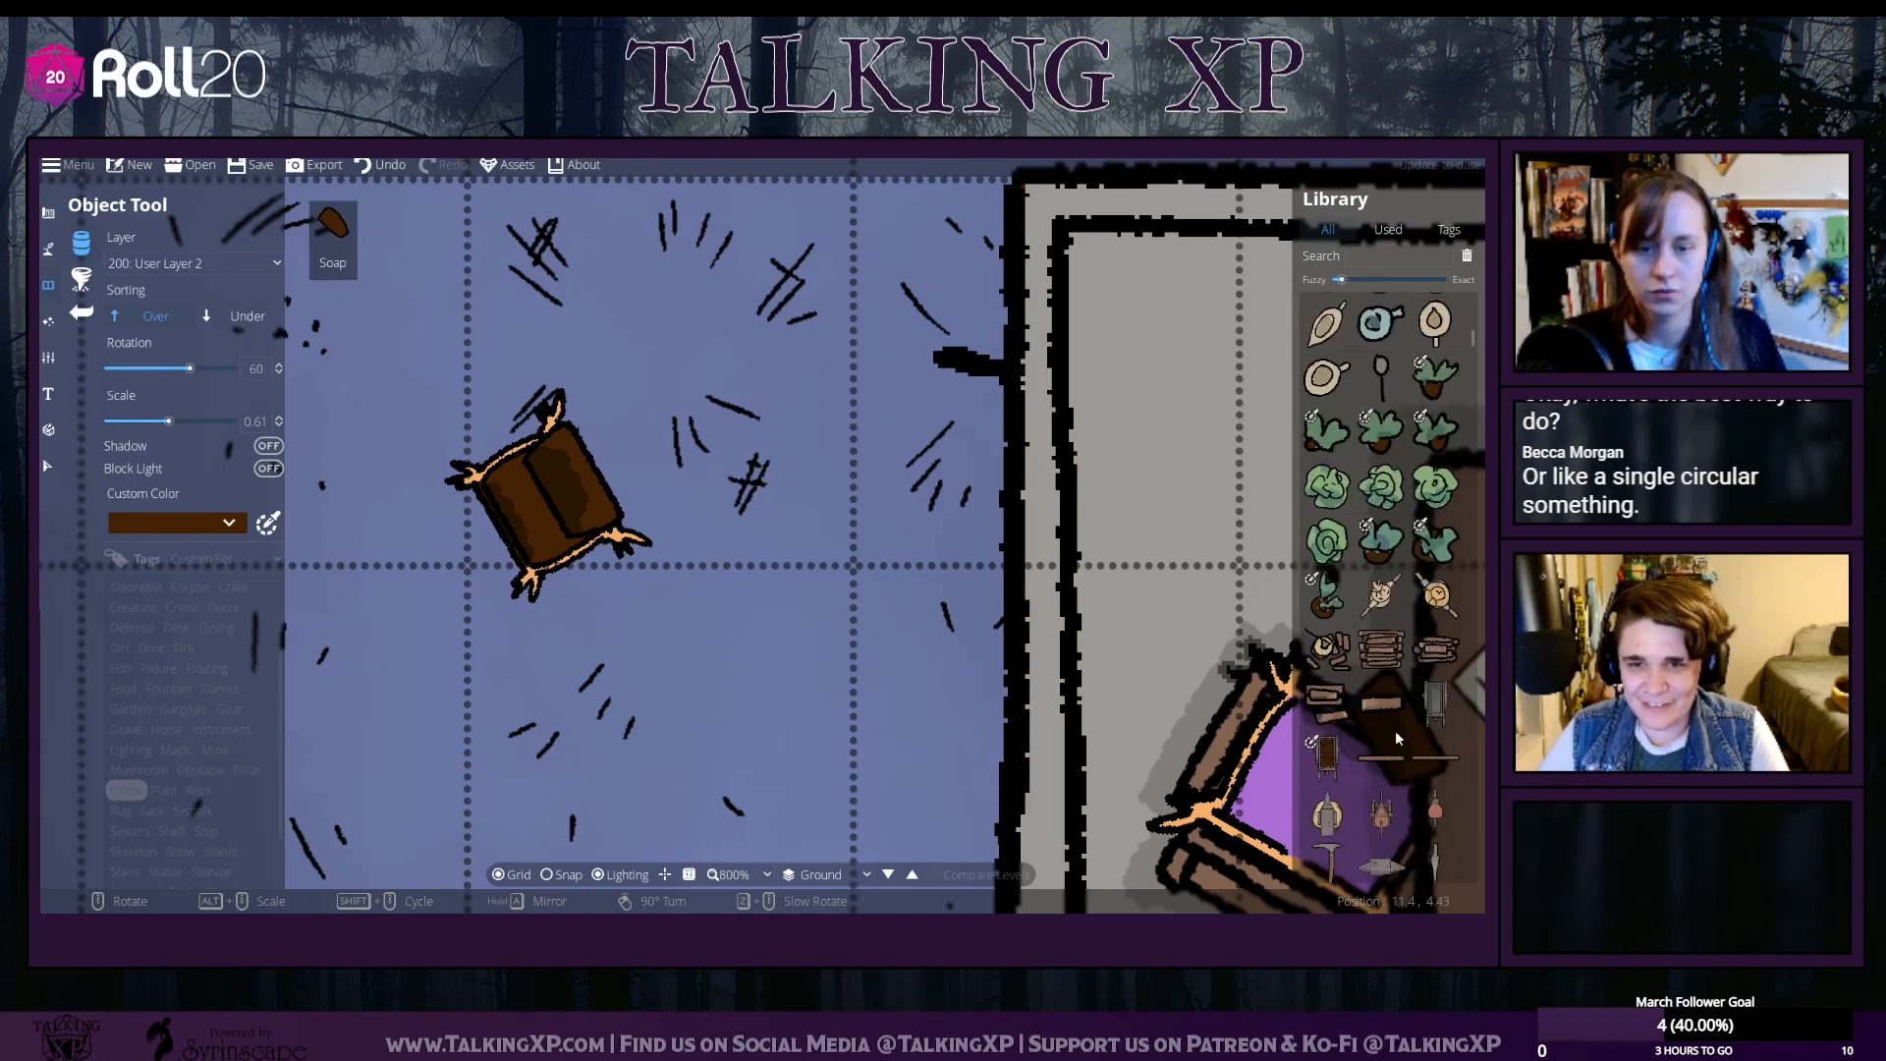
scroll(1398, 739, "down", 10)
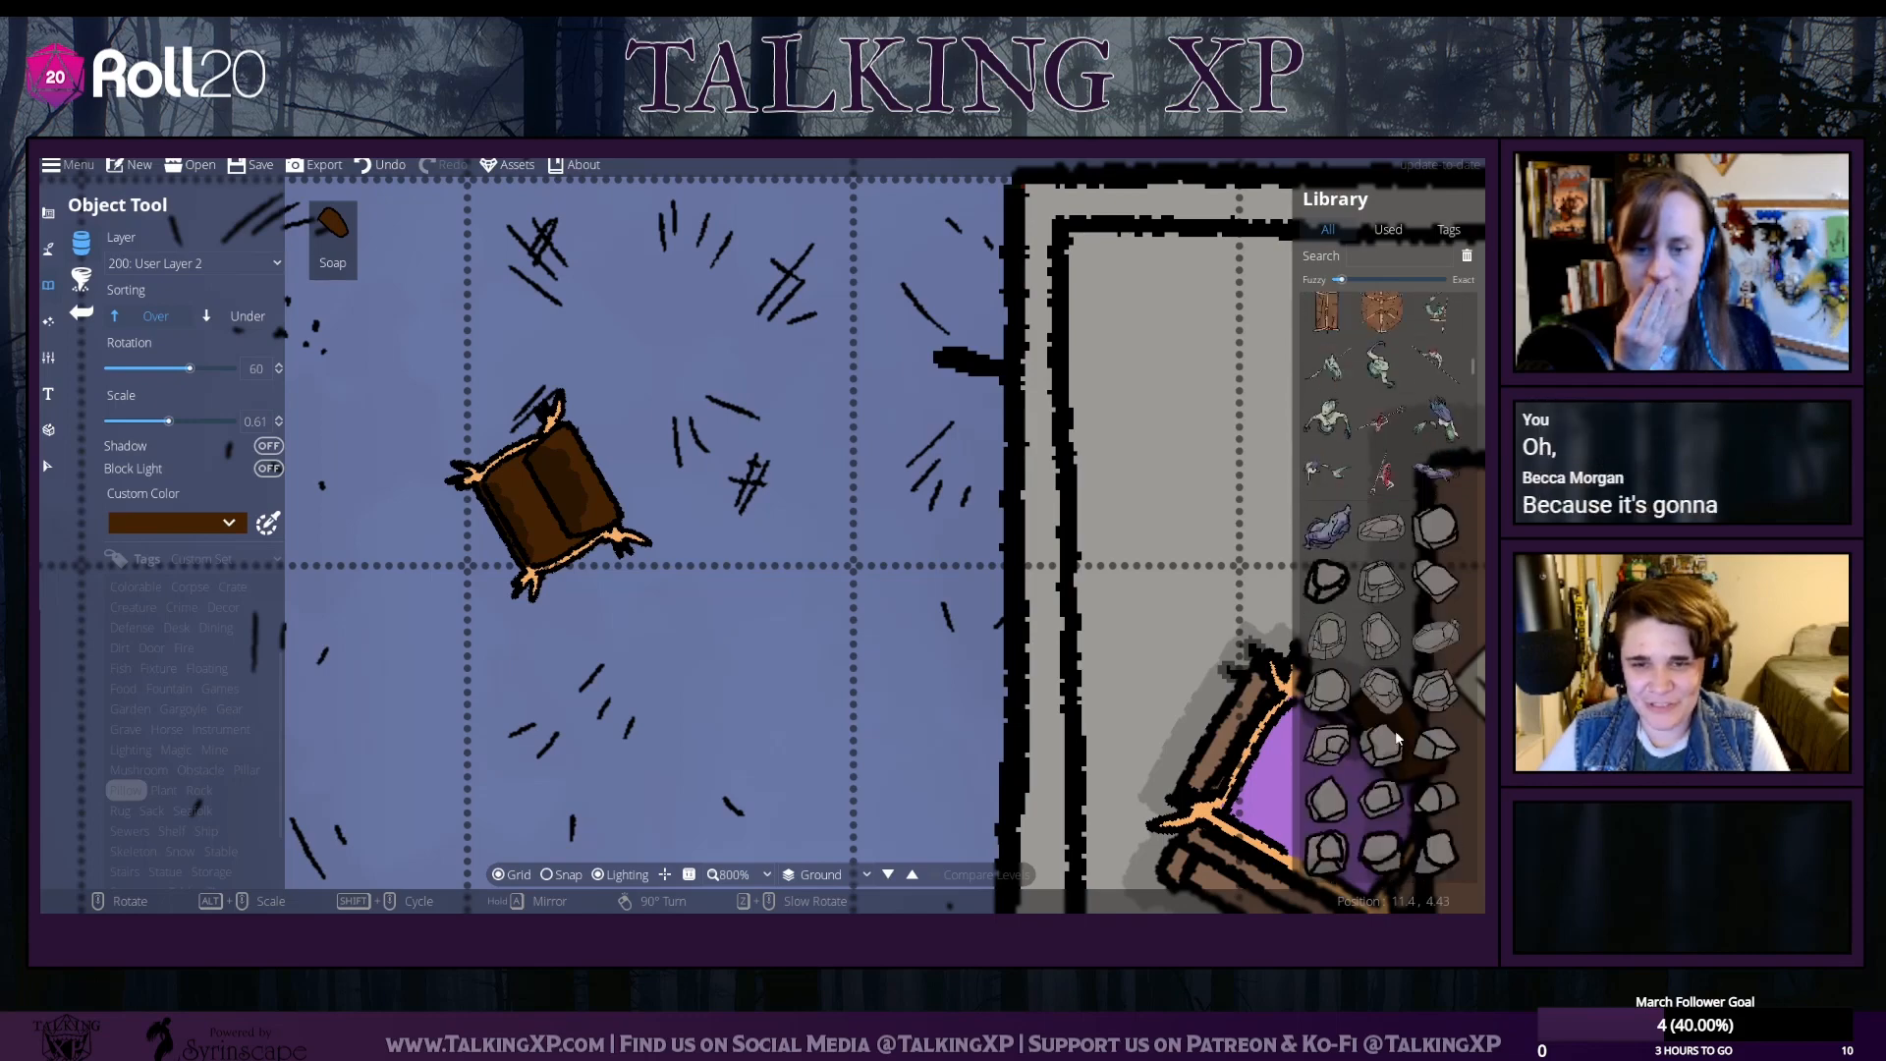
scroll(1398, 738, "down", 10)
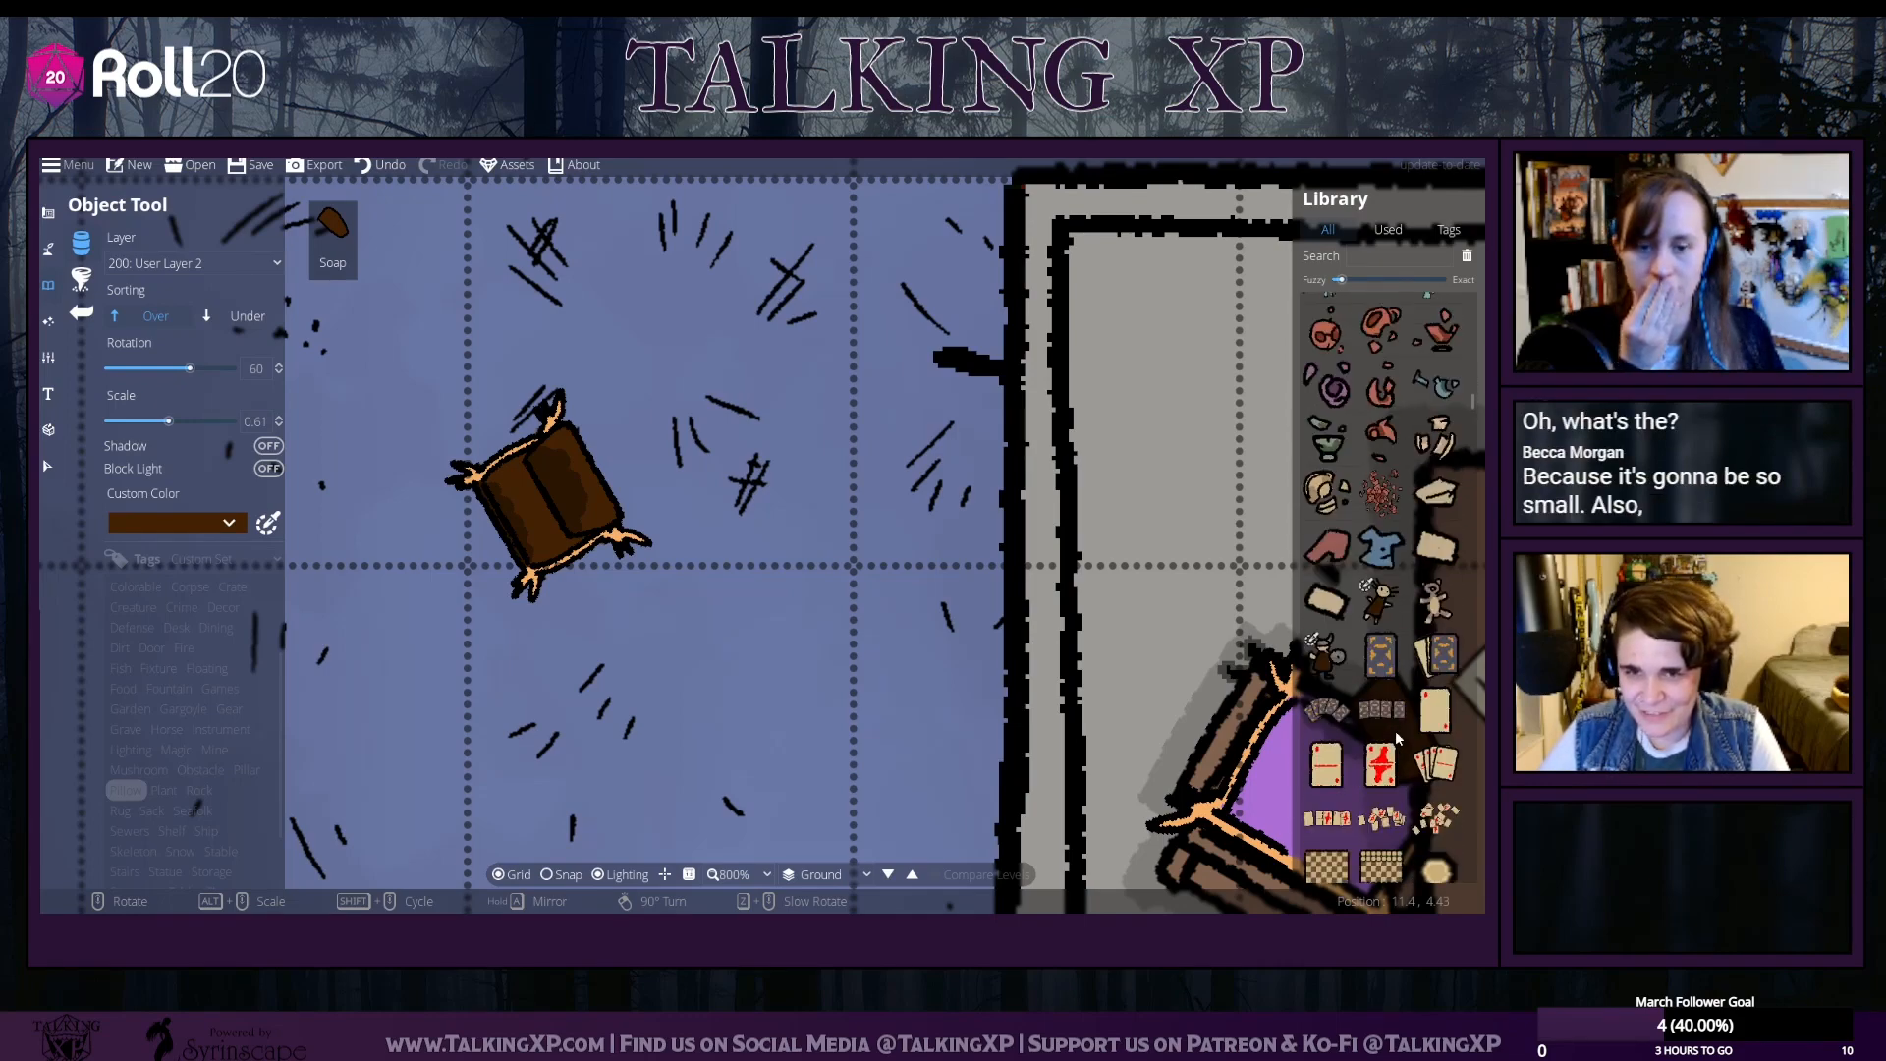
scroll(1398, 739, "down", 10)
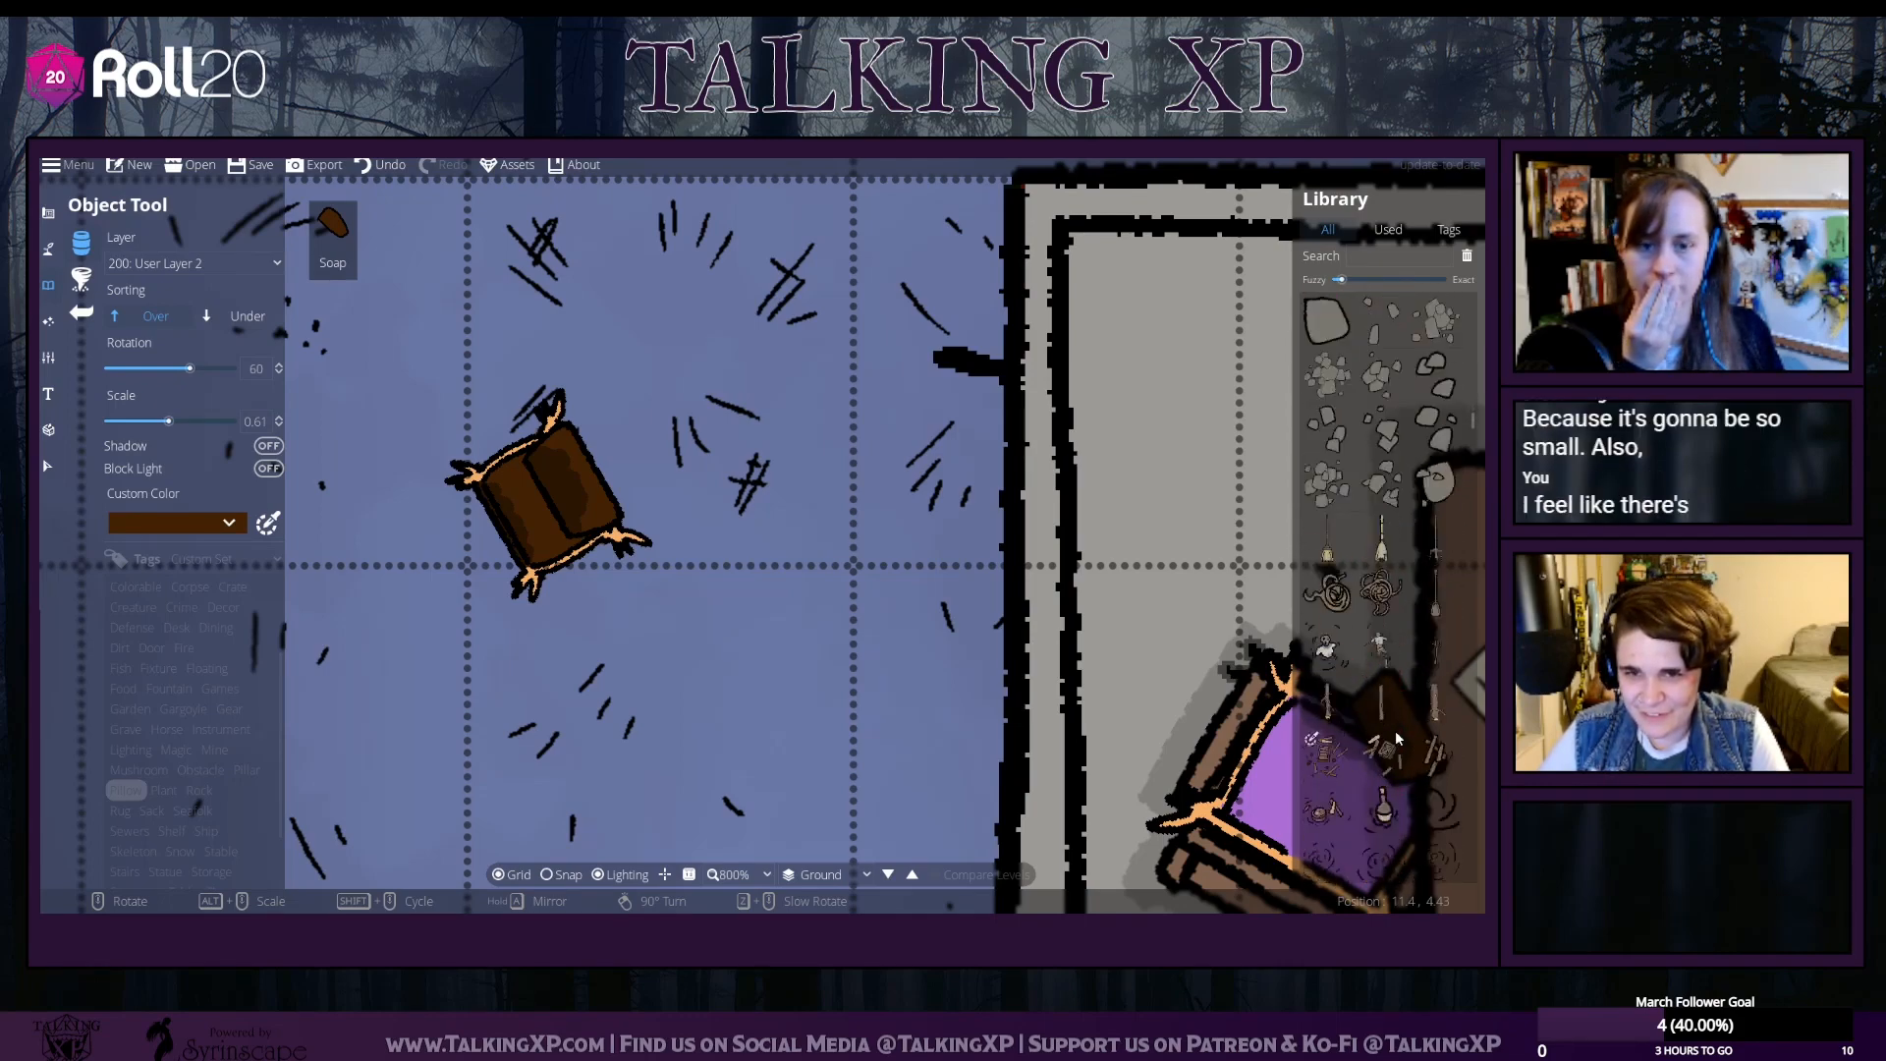
scroll(1398, 739, "down", 6)
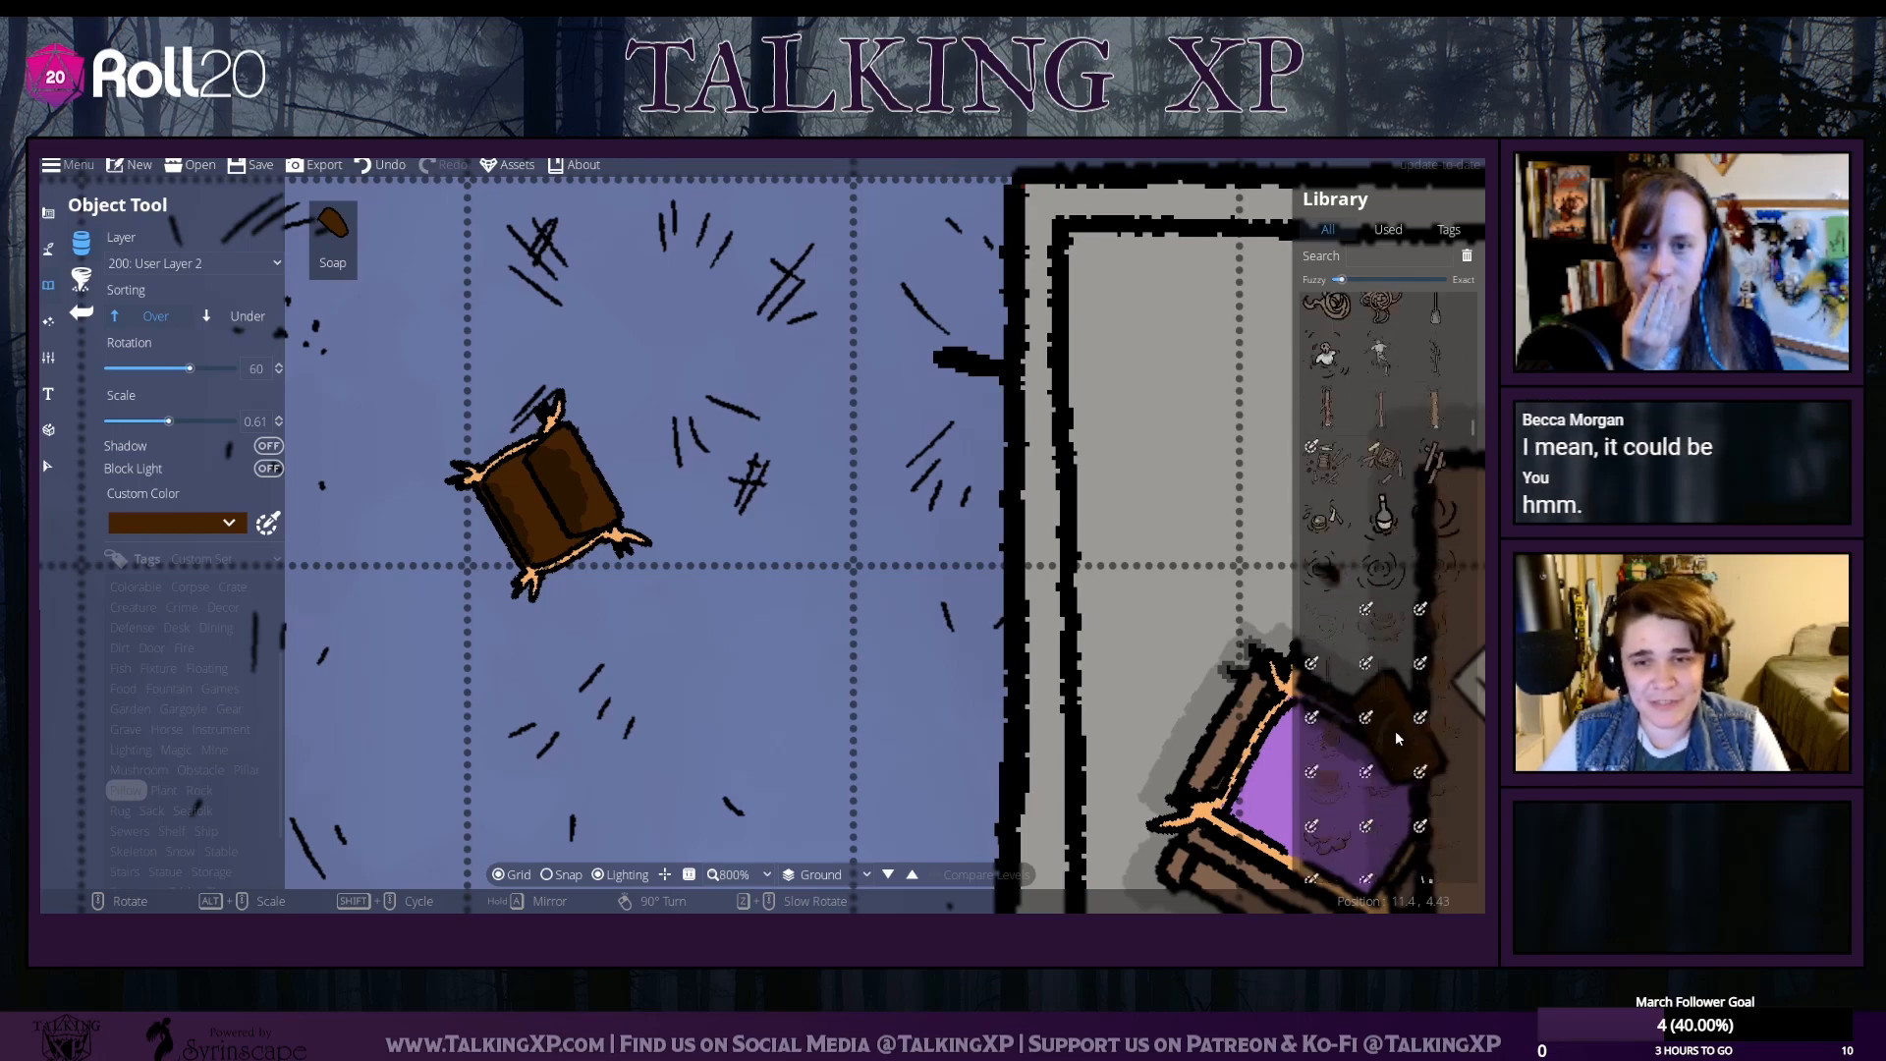
scroll(1398, 739, "up", 8)
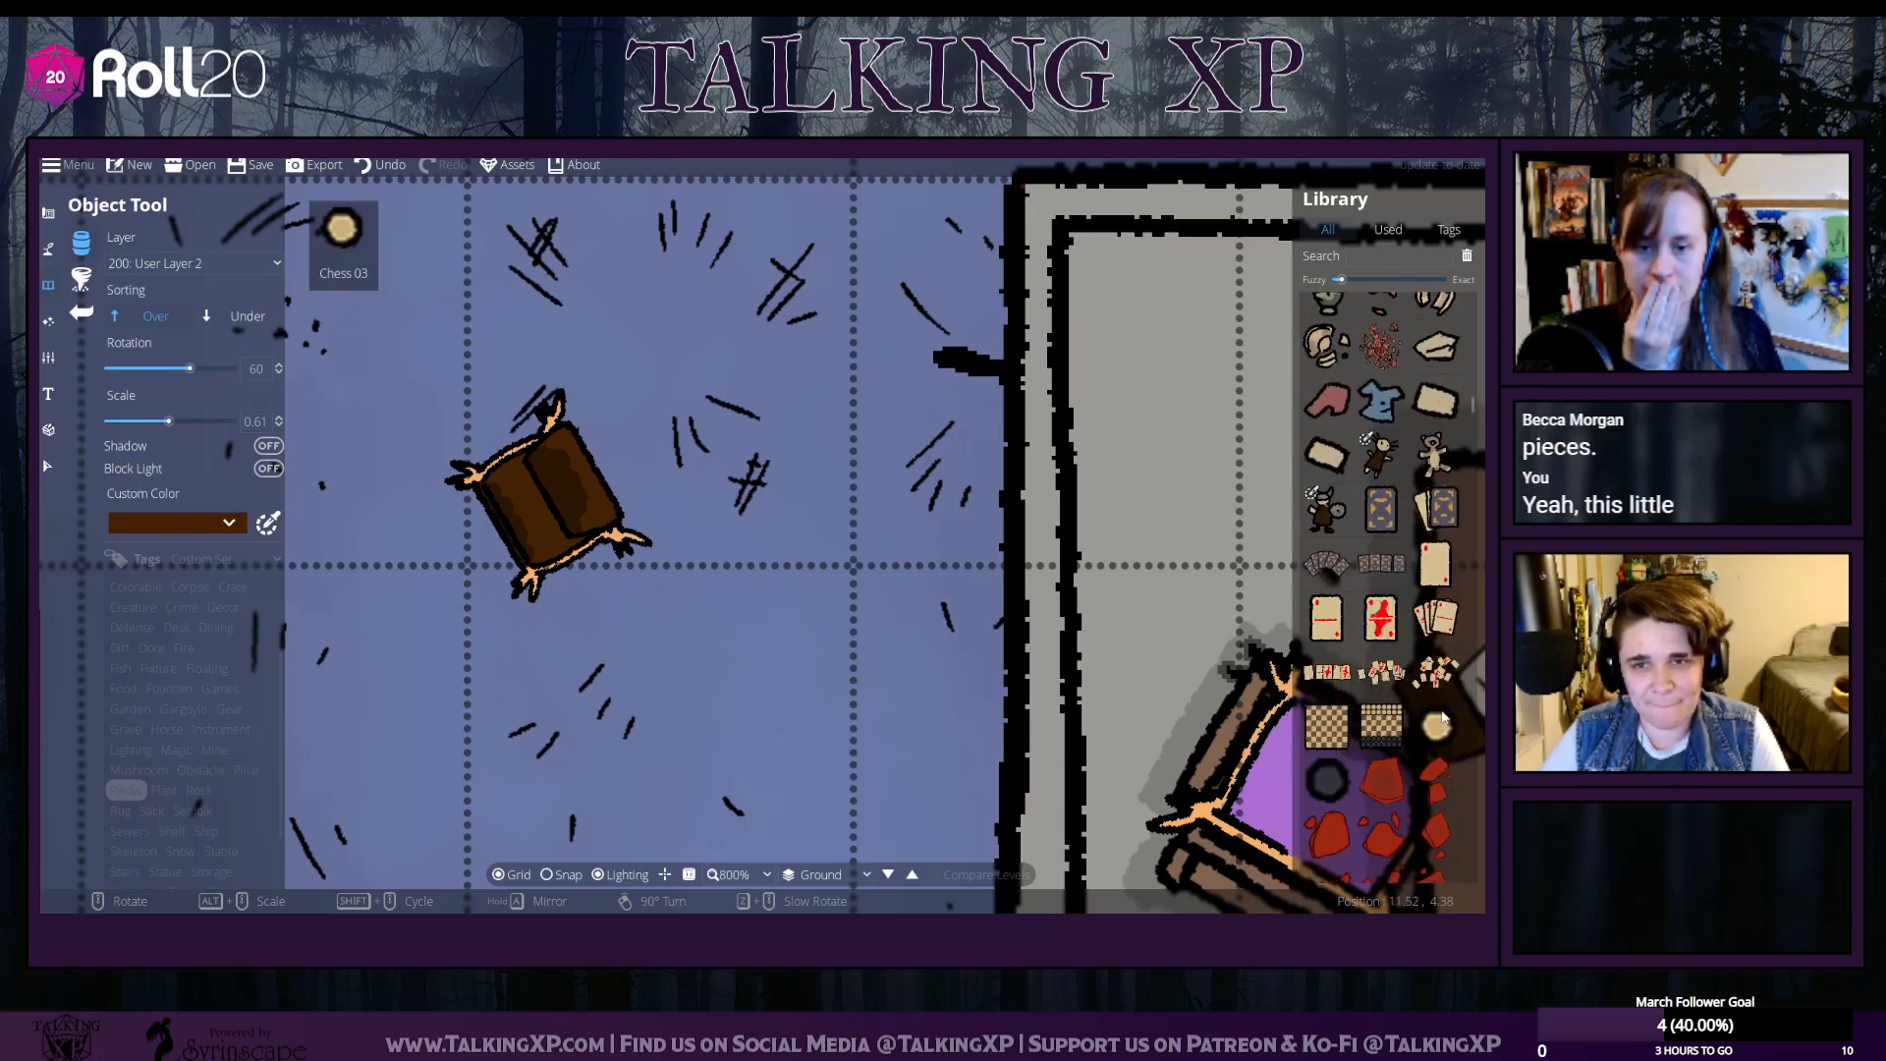
left_click(1437, 725)
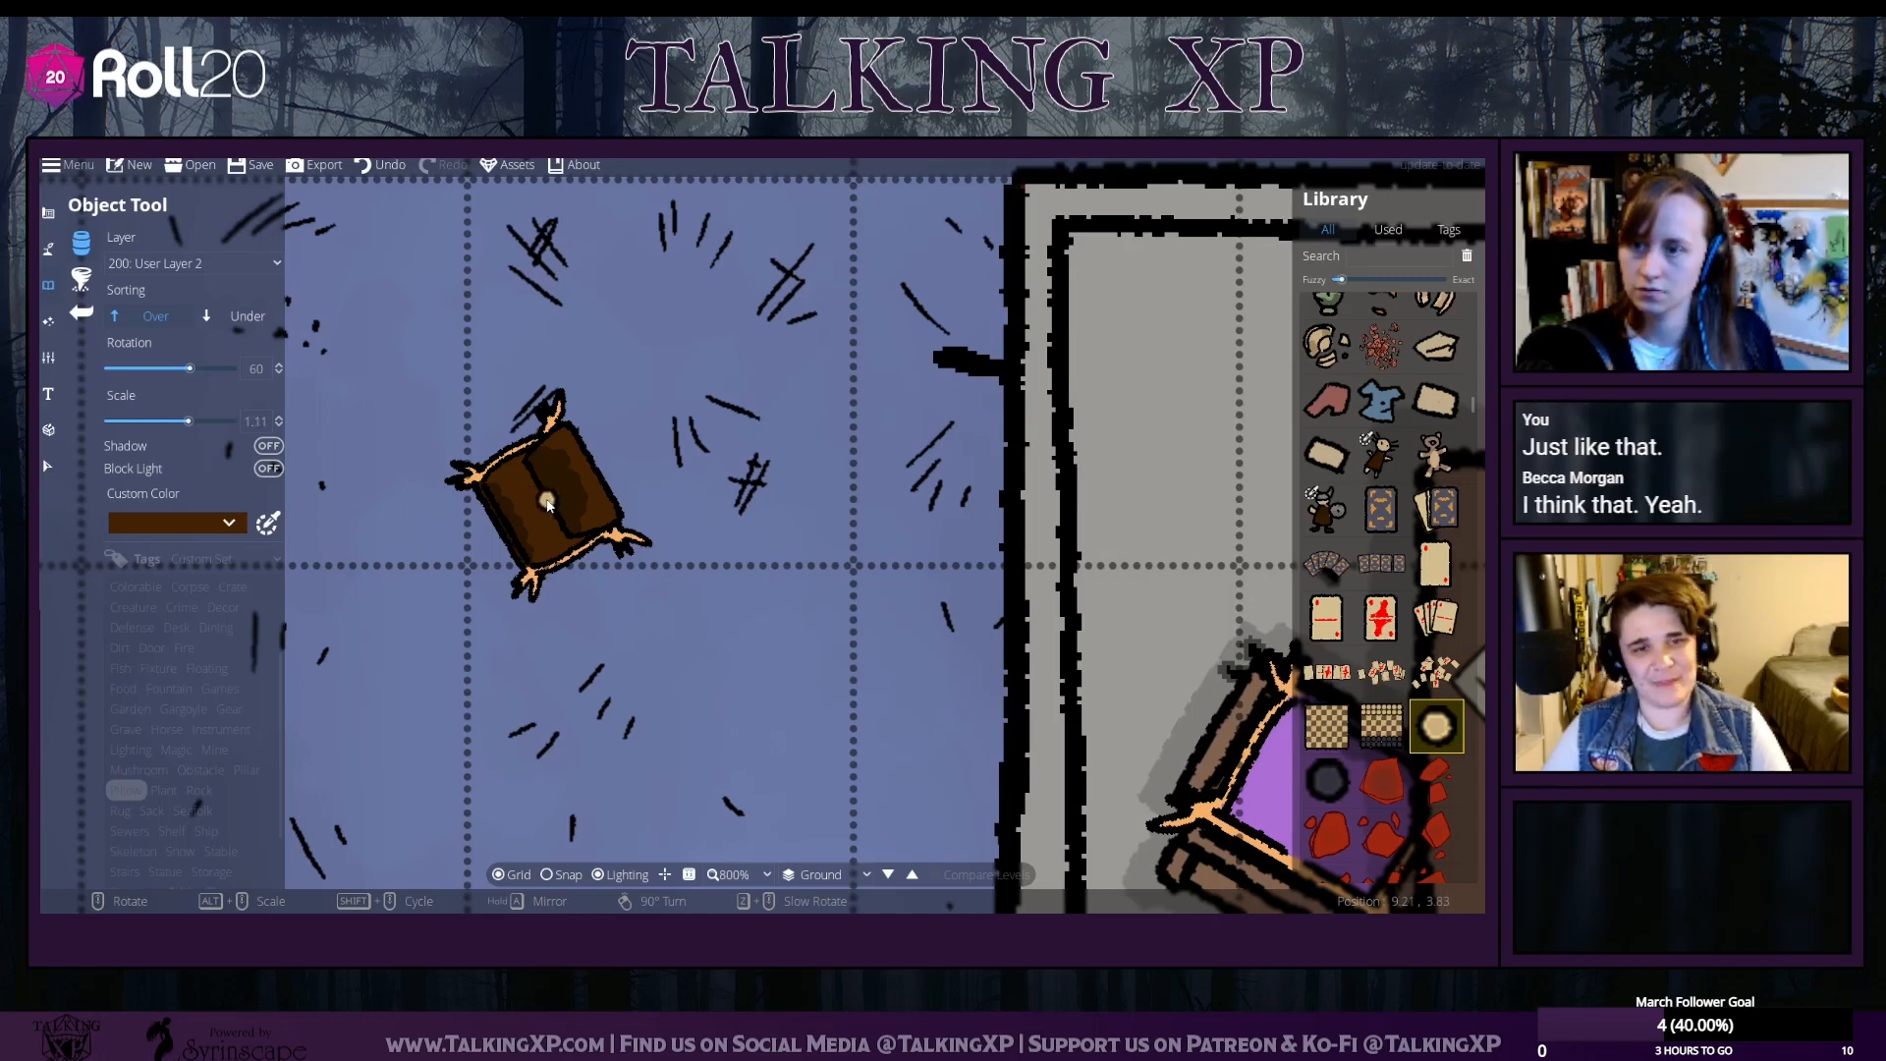
Look through the full object library for something that could serve as straps for the brown bag
scroll(1417, 653, "down", 5)
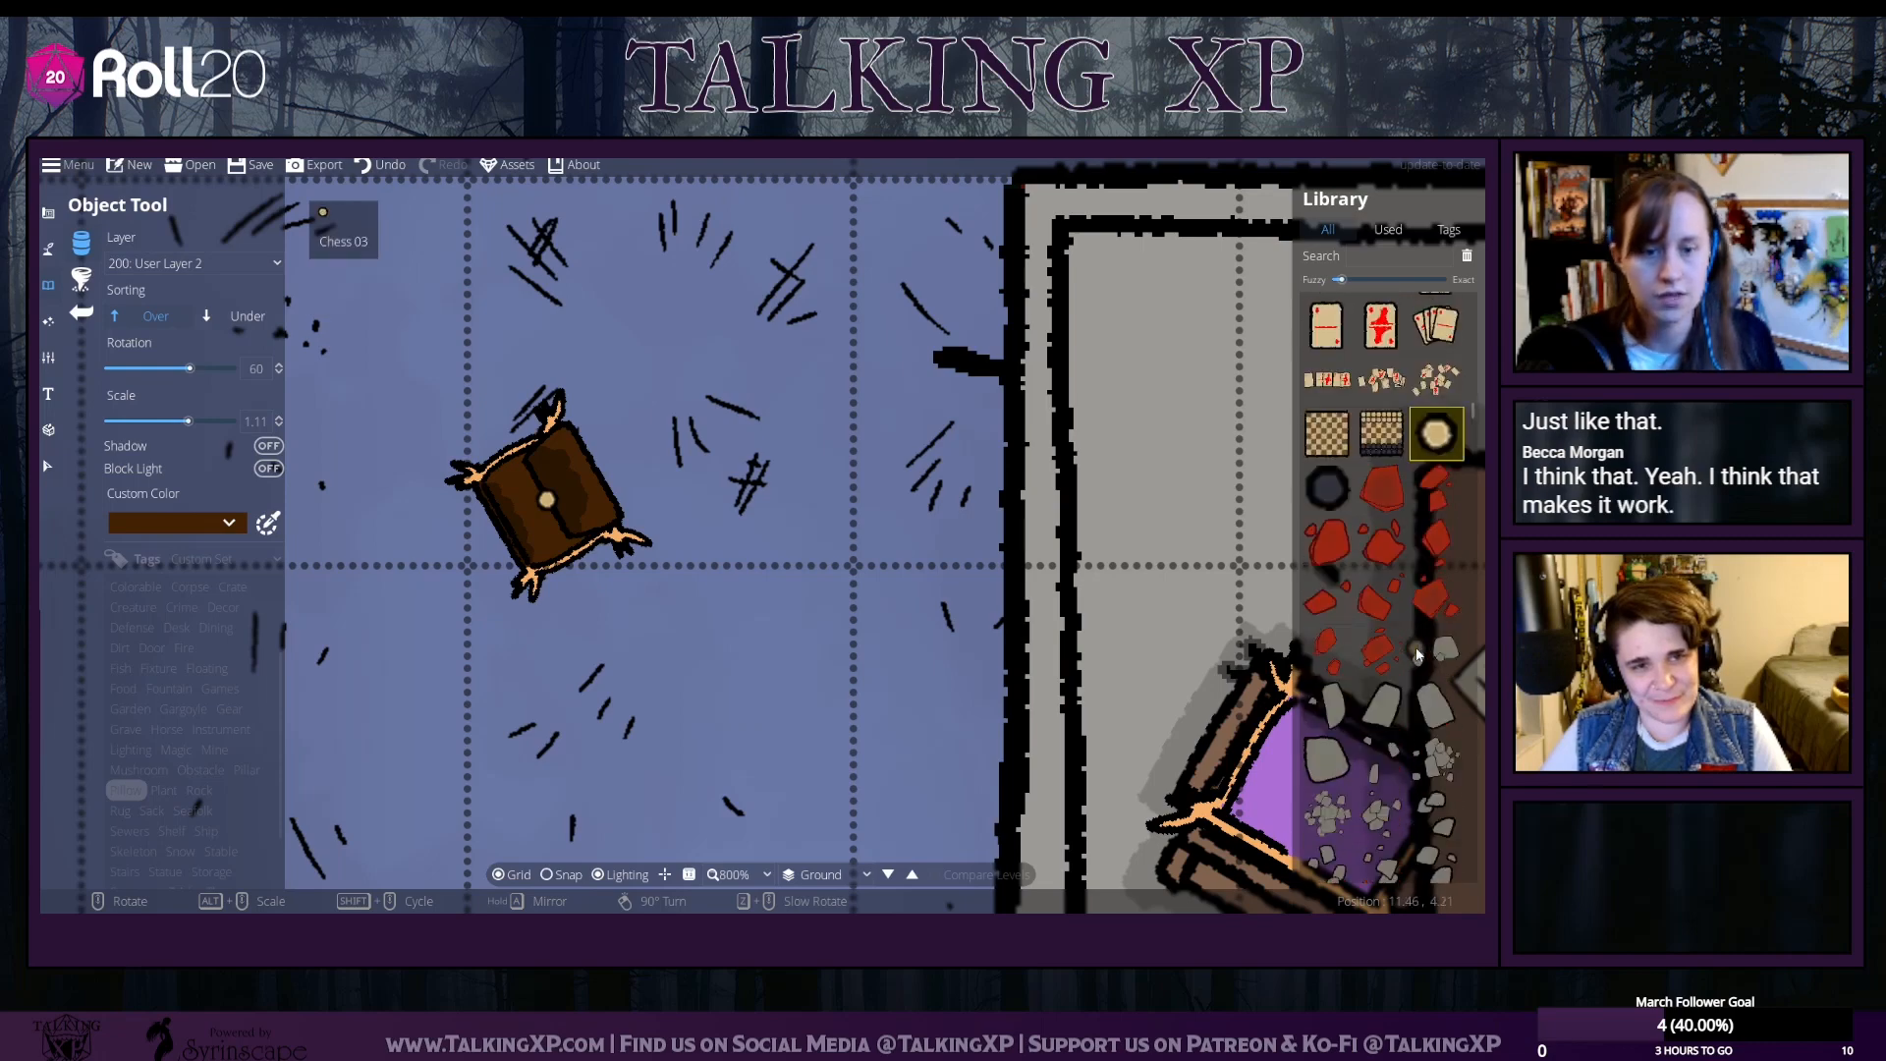
scroll(1417, 653, "down", 10)
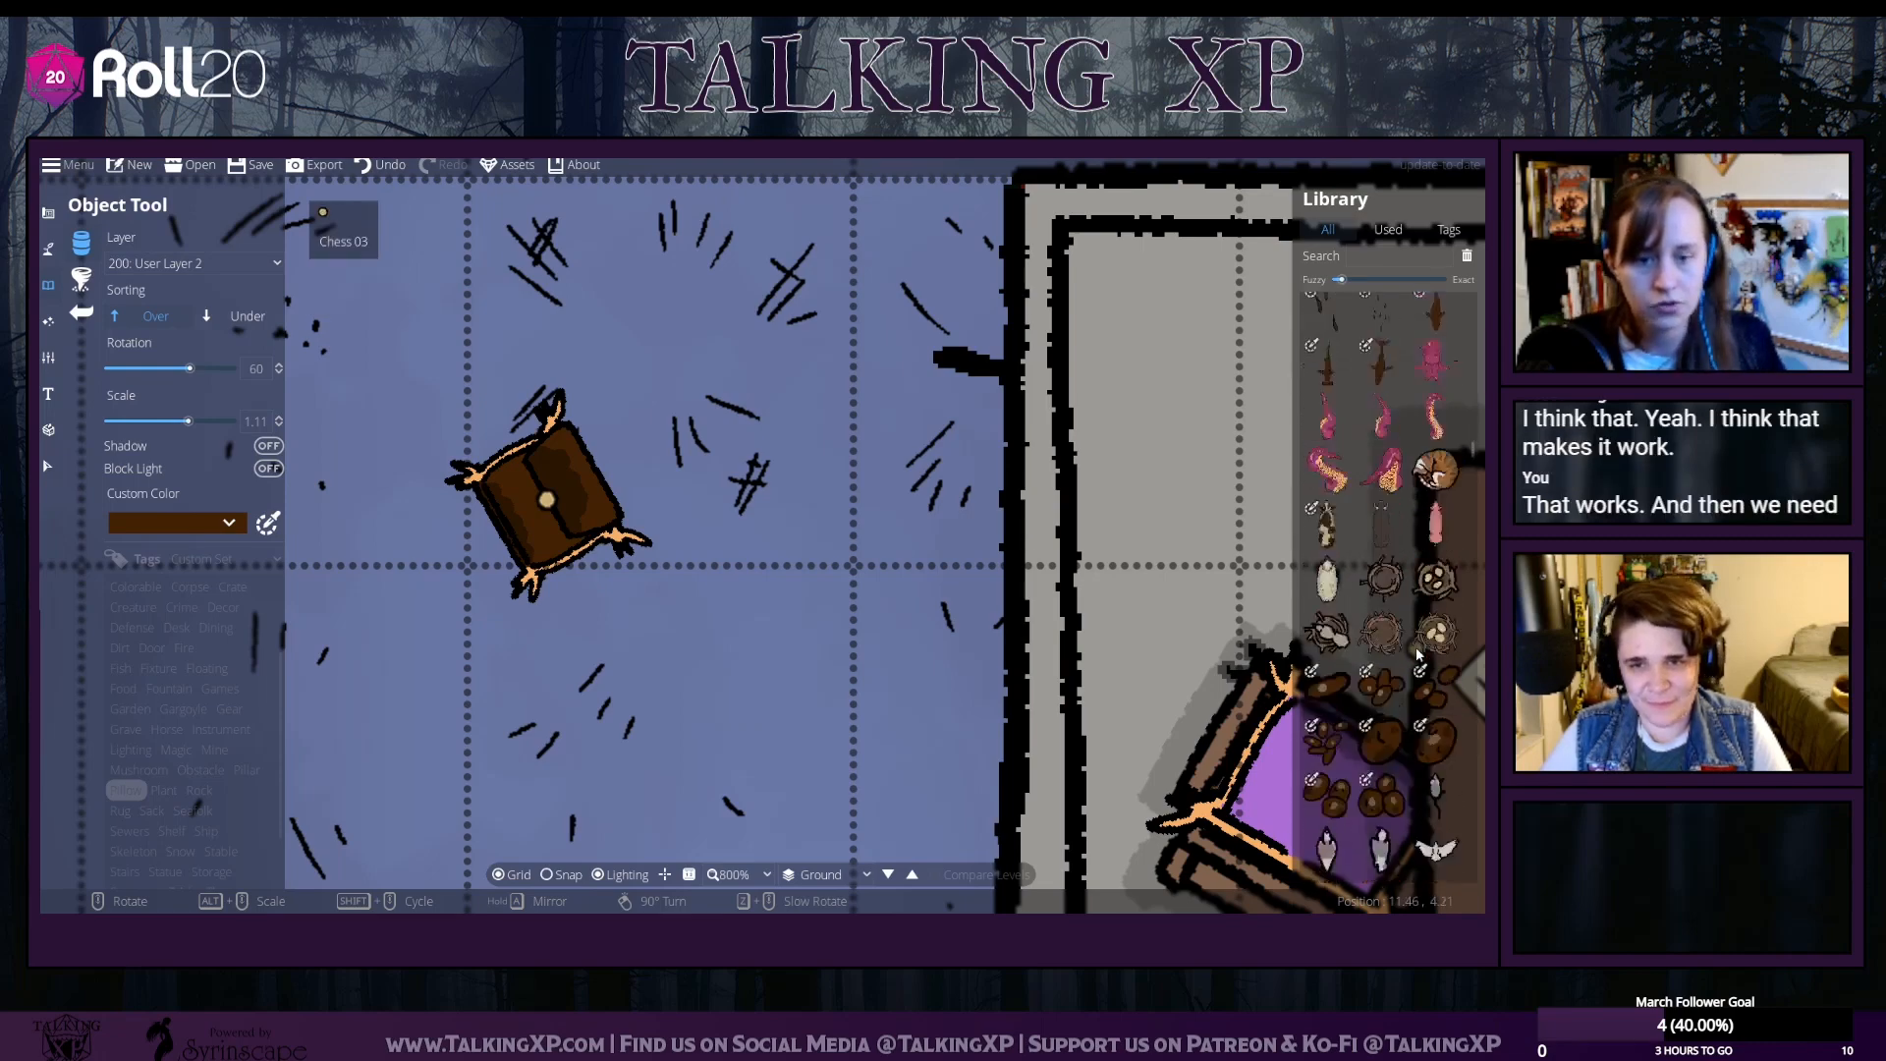
scroll(1417, 653, "down", 10)
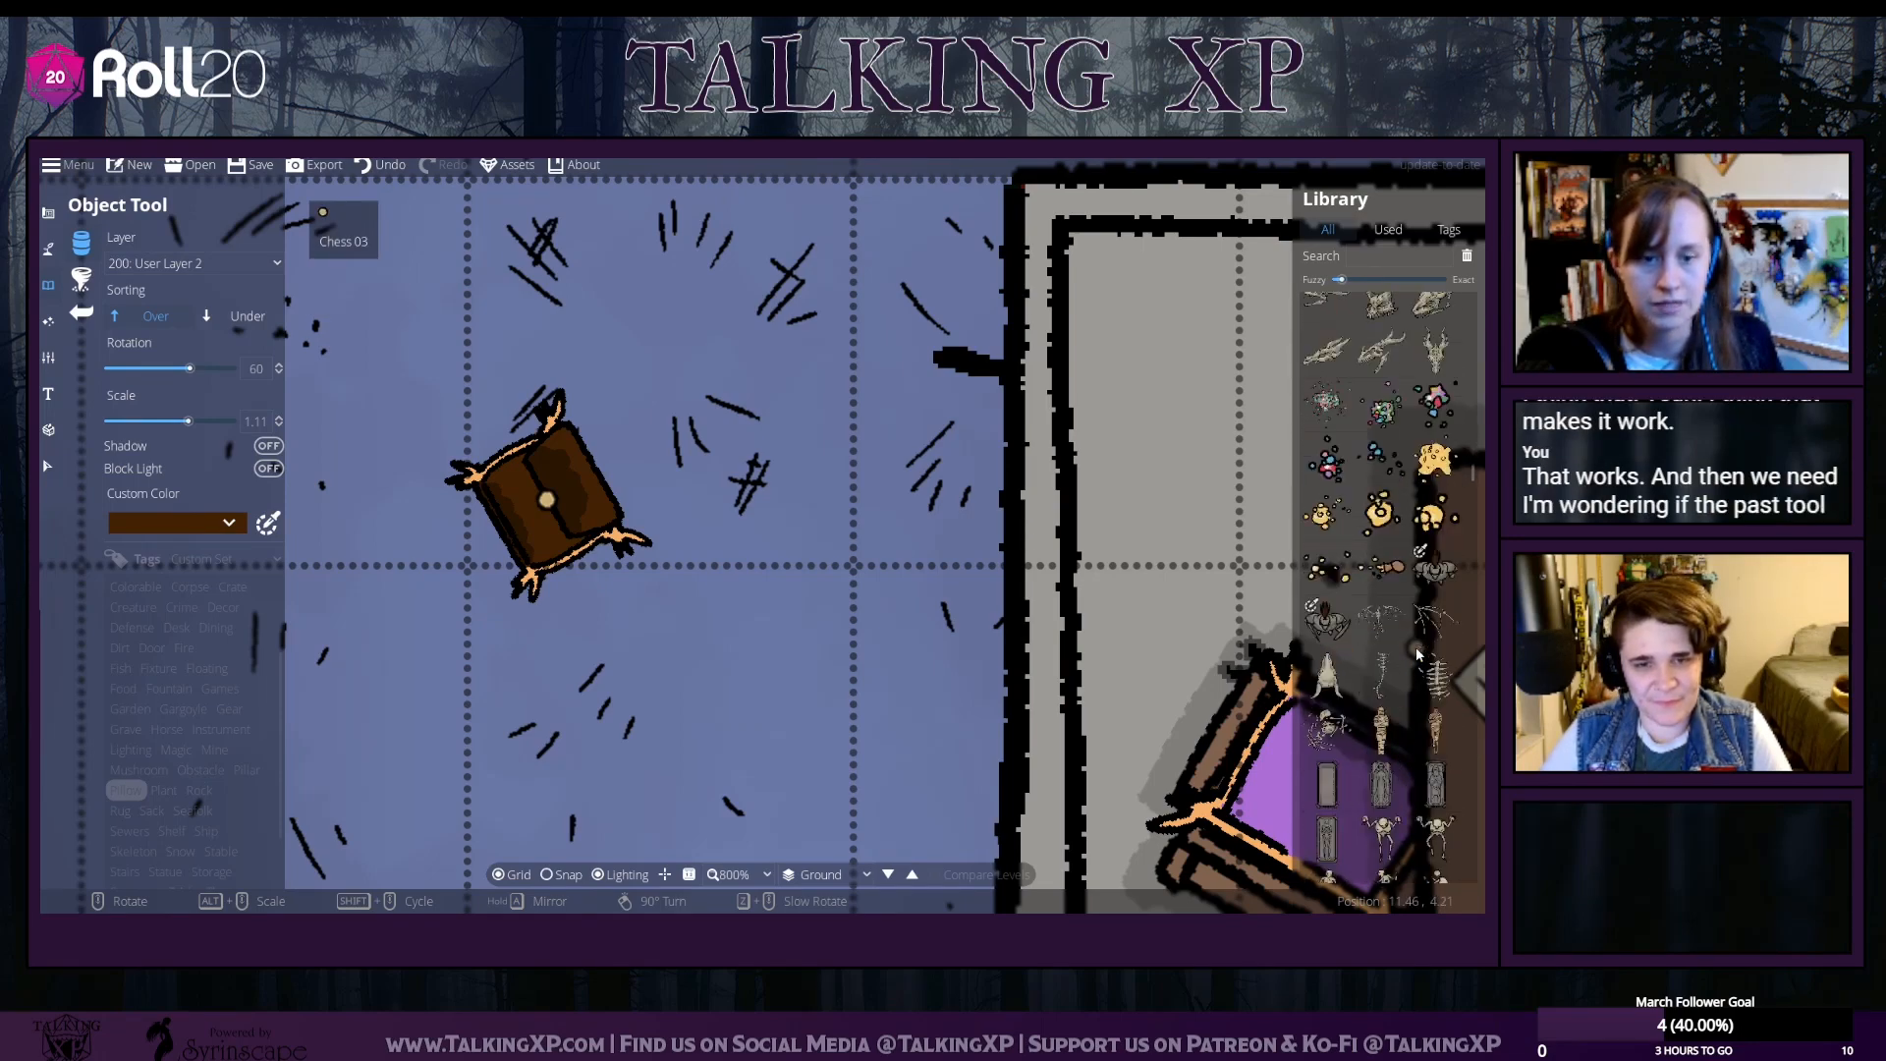
scroll(1418, 653, "down", 5)
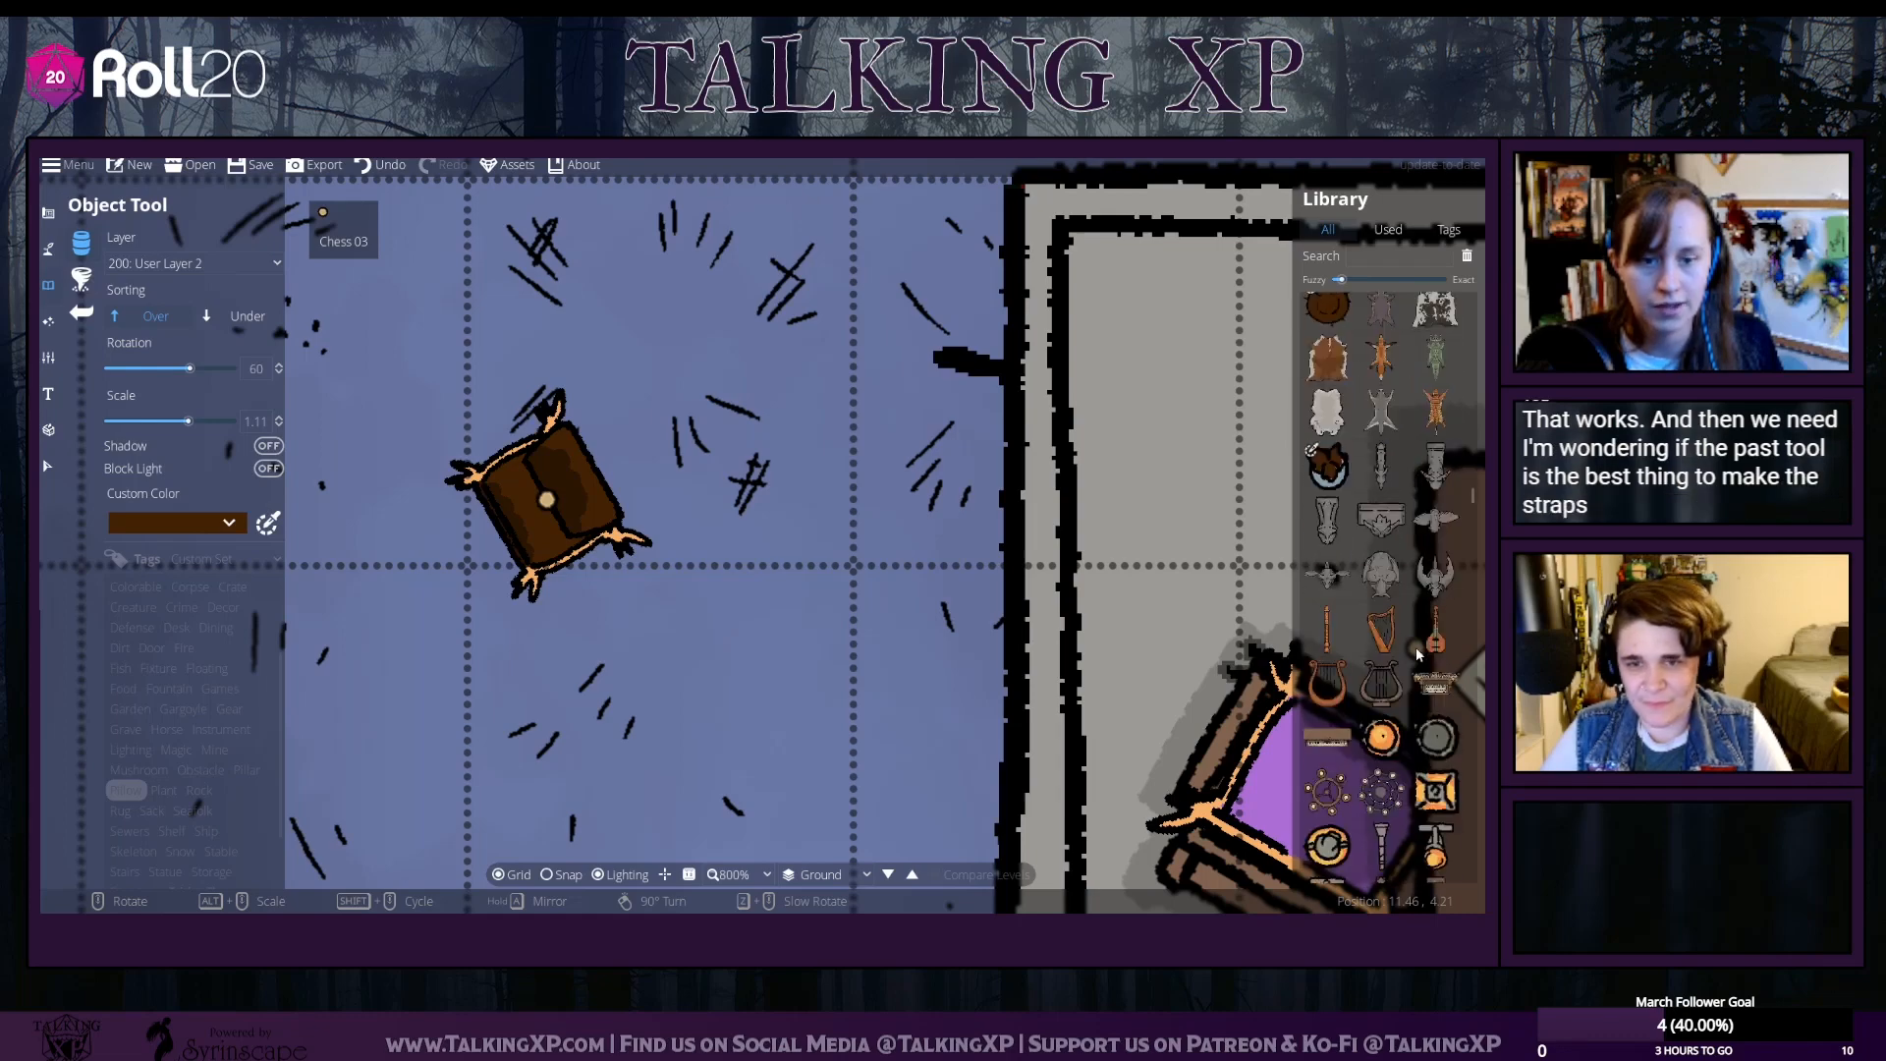
scroll(1418, 653, "down", 10)
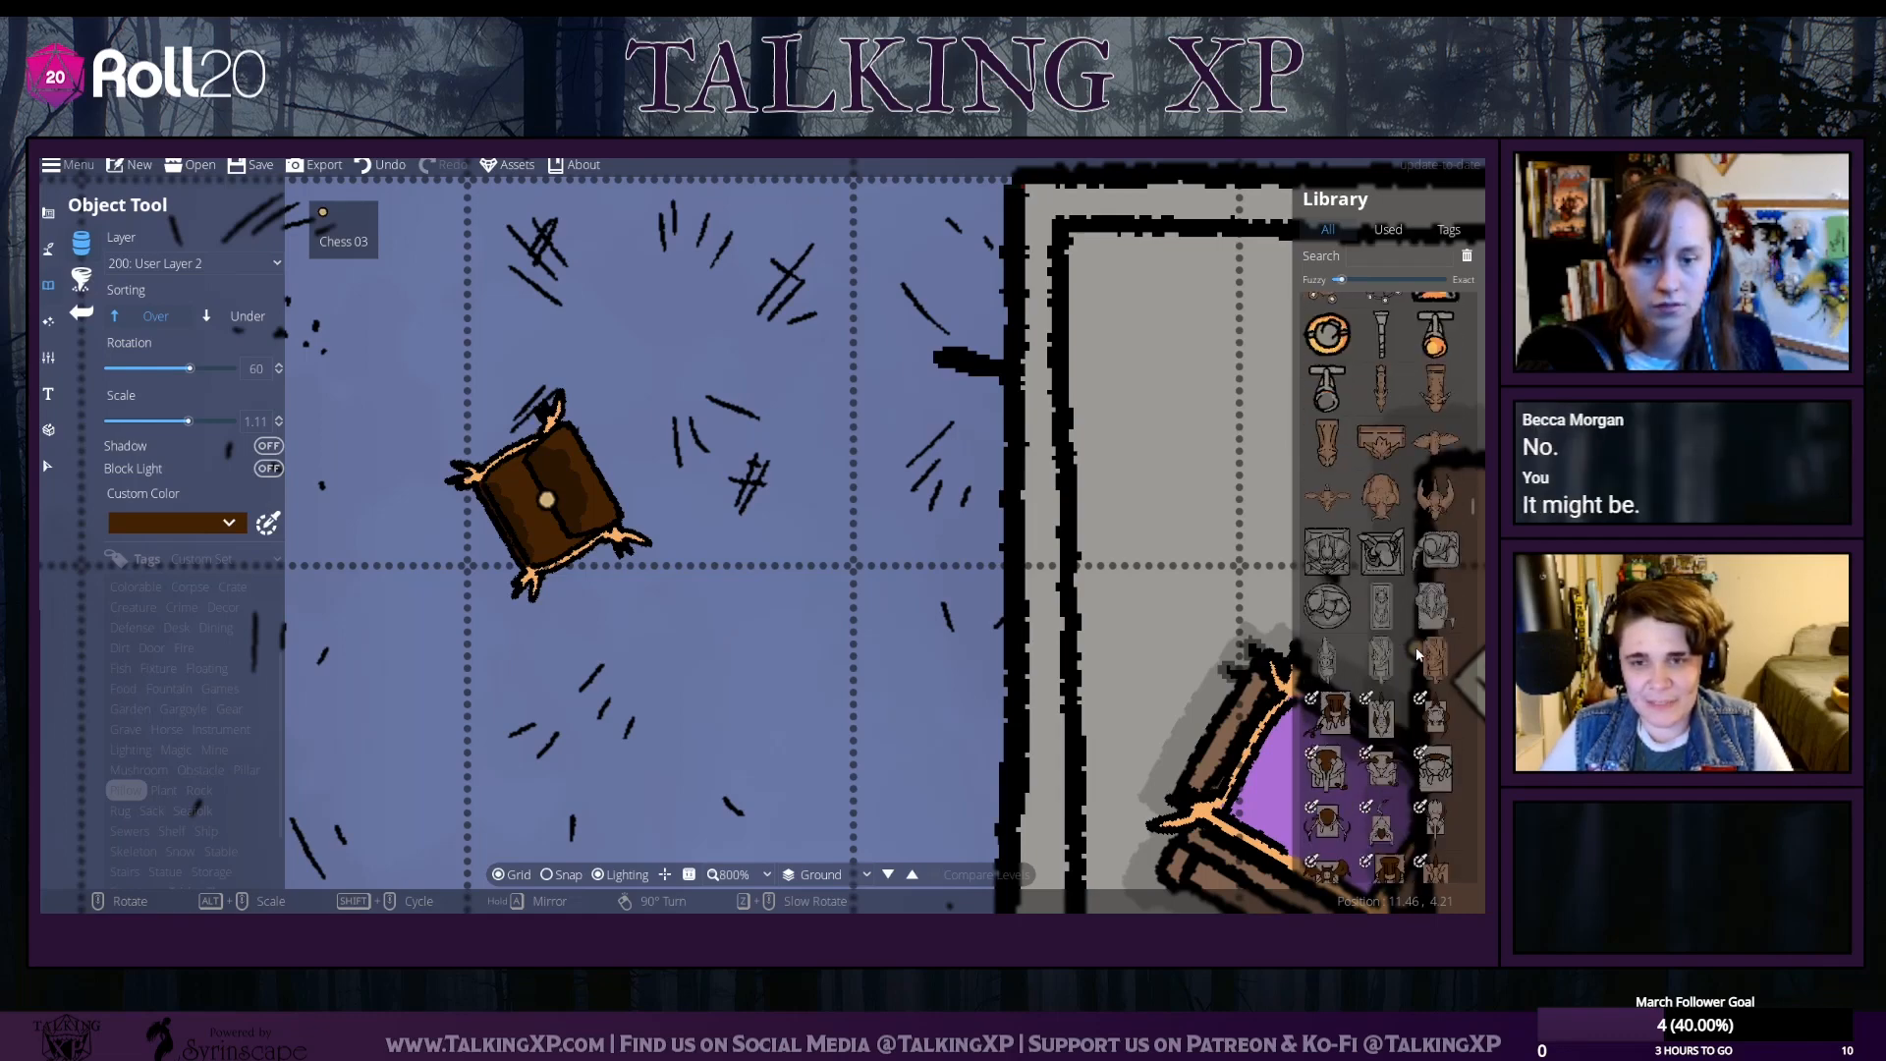
scroll(1418, 654, "down", 10)
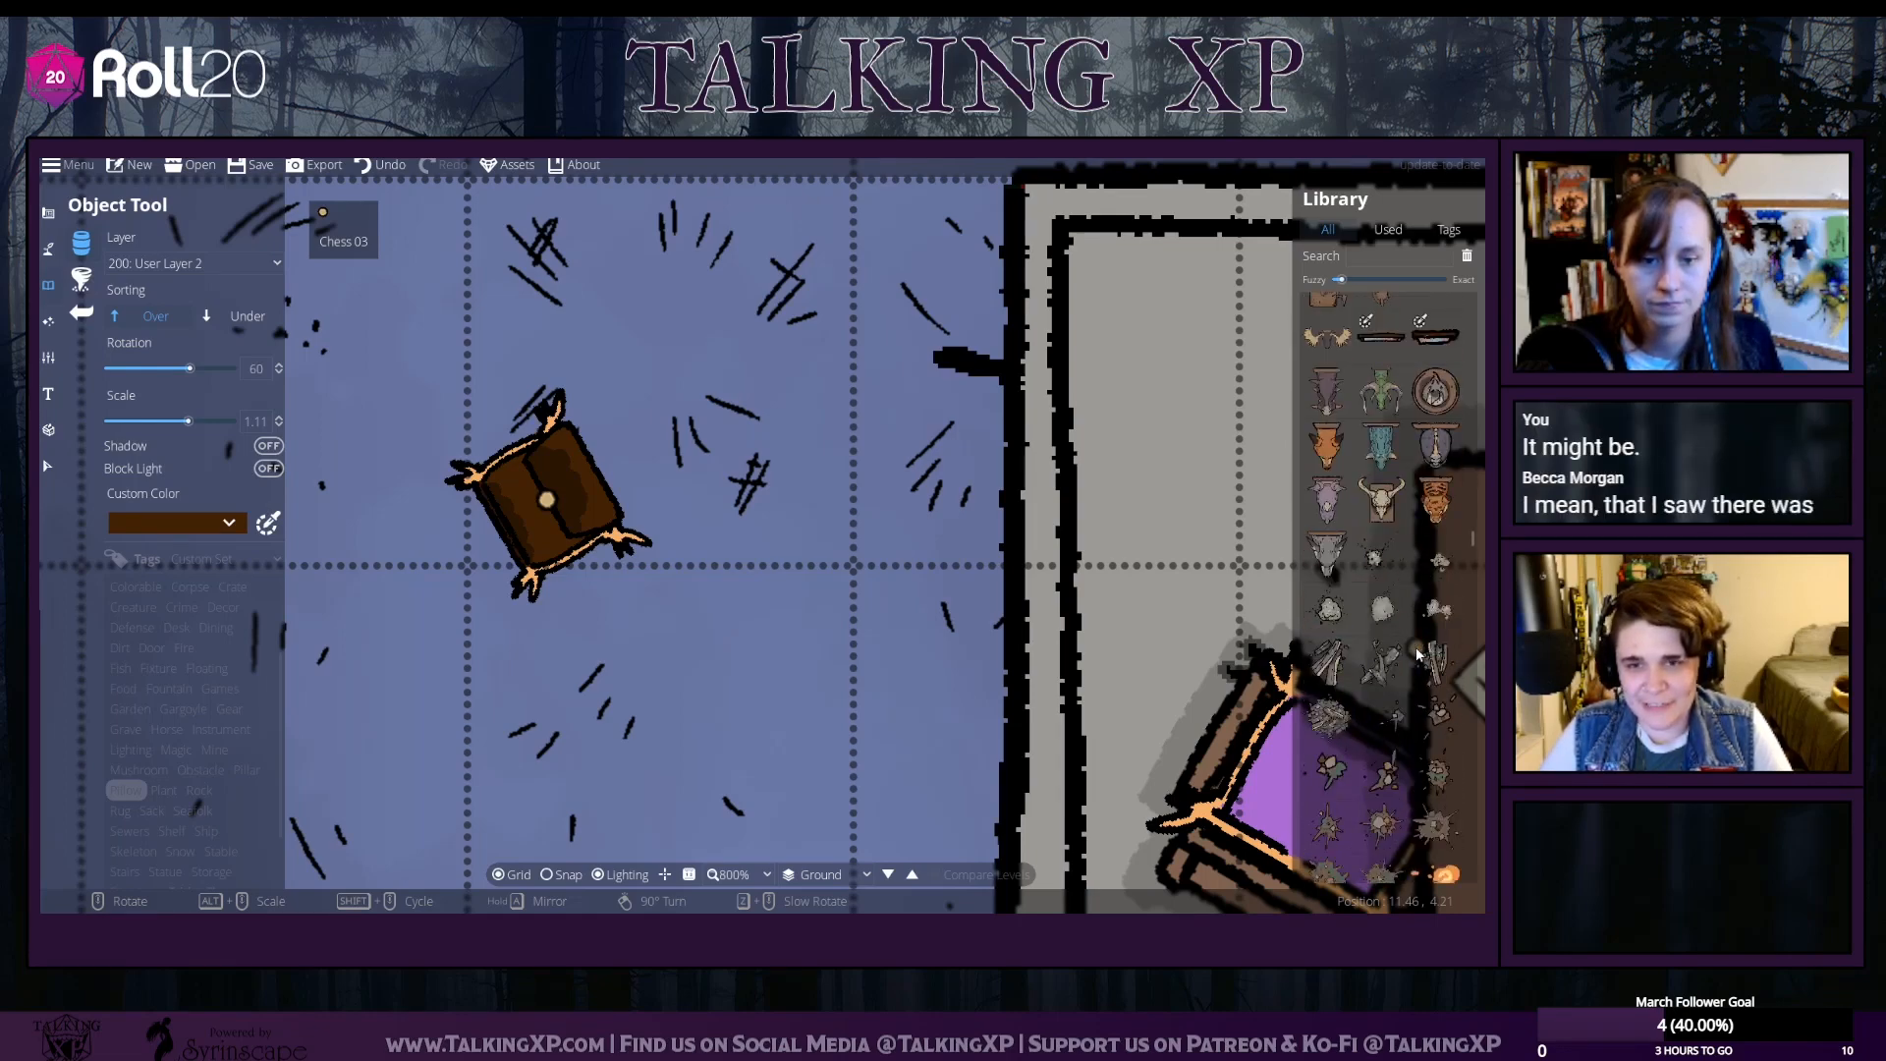
scroll(1399, 341, "down", 5)
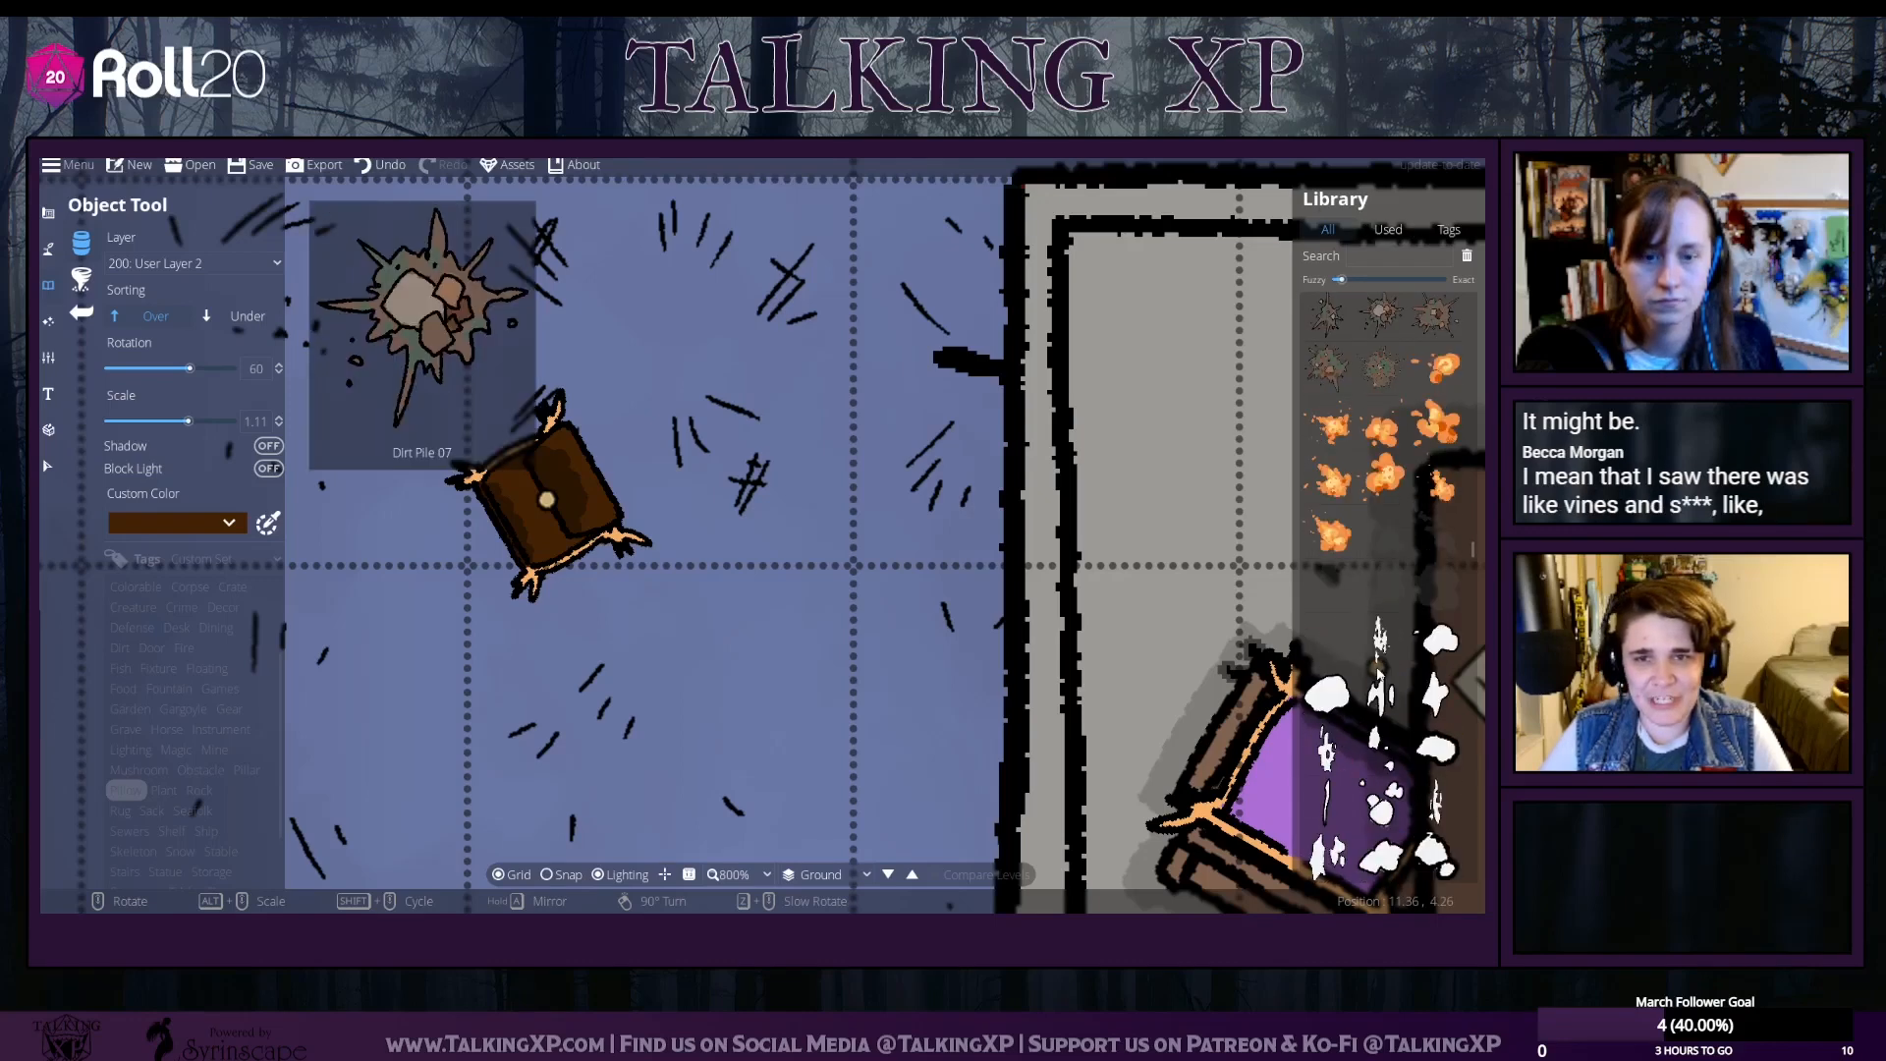
scroll(1379, 674, "down", 5)
scroll(1379, 674, "down", 5)
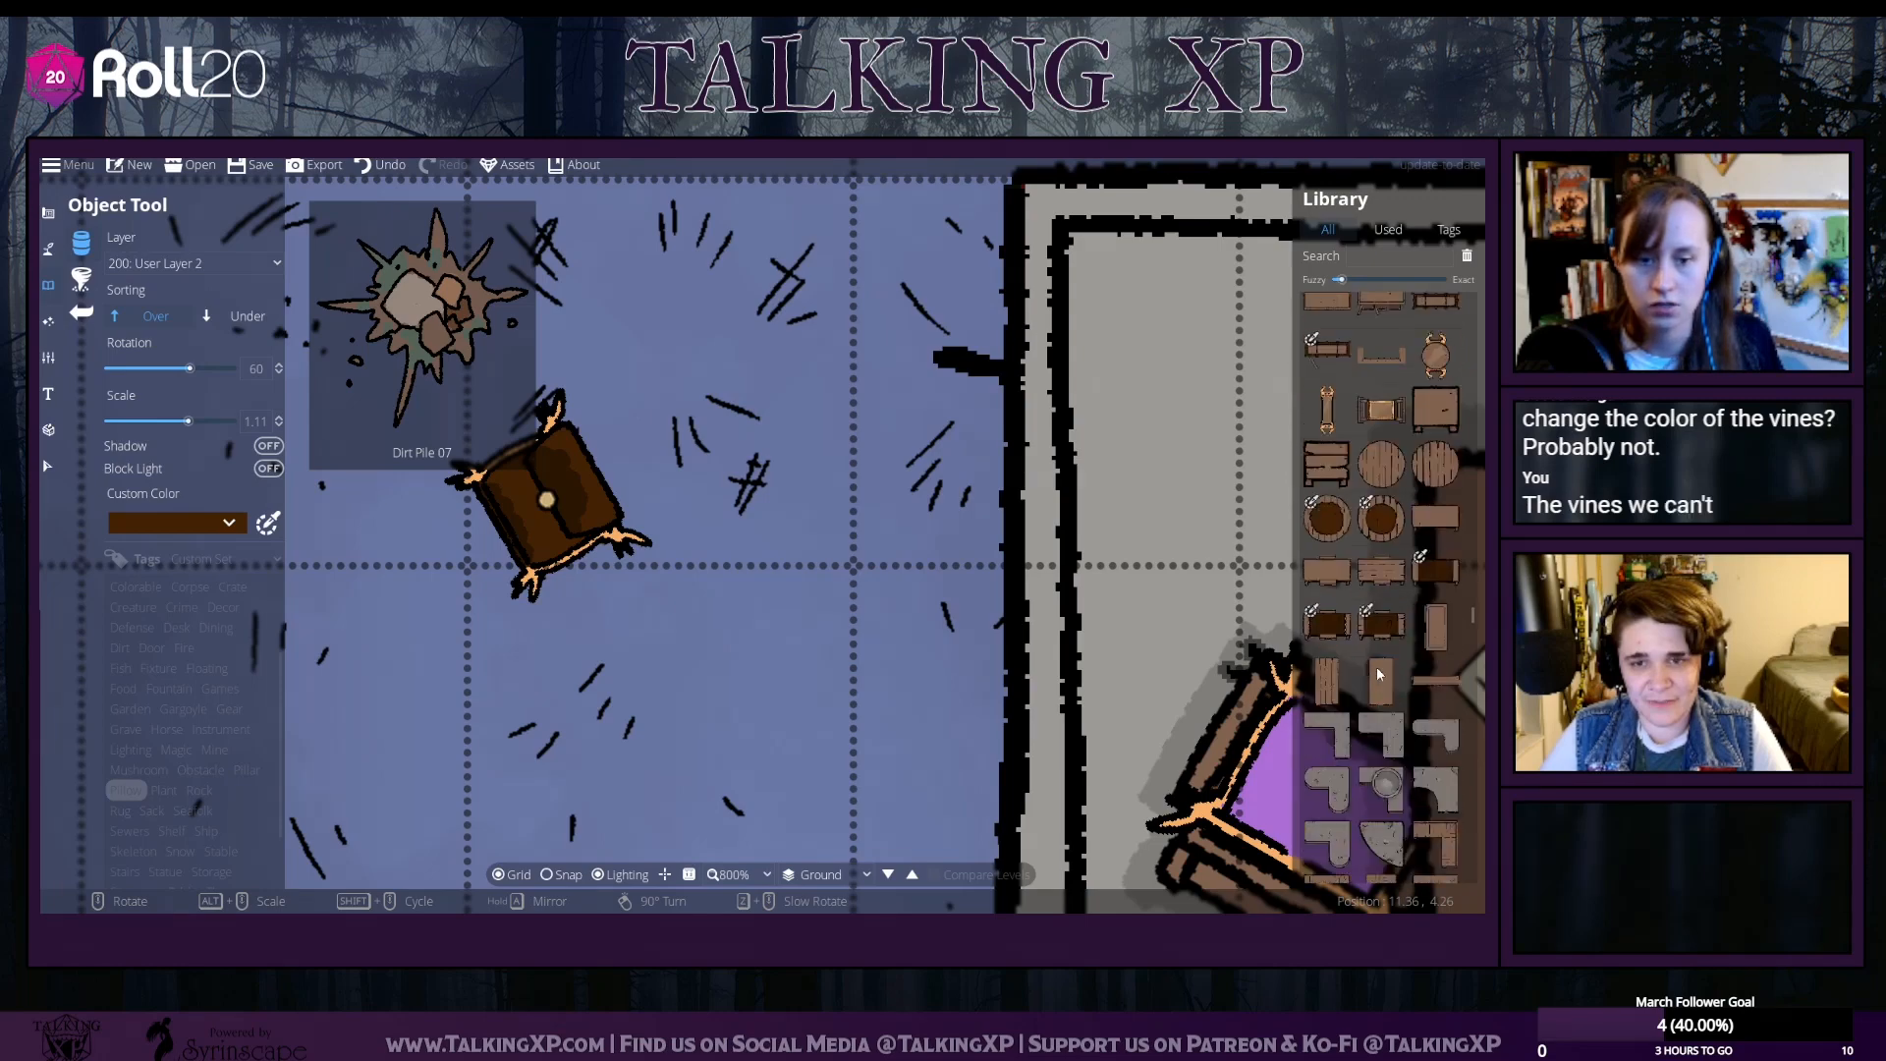
scroll(1379, 674, "down", 5)
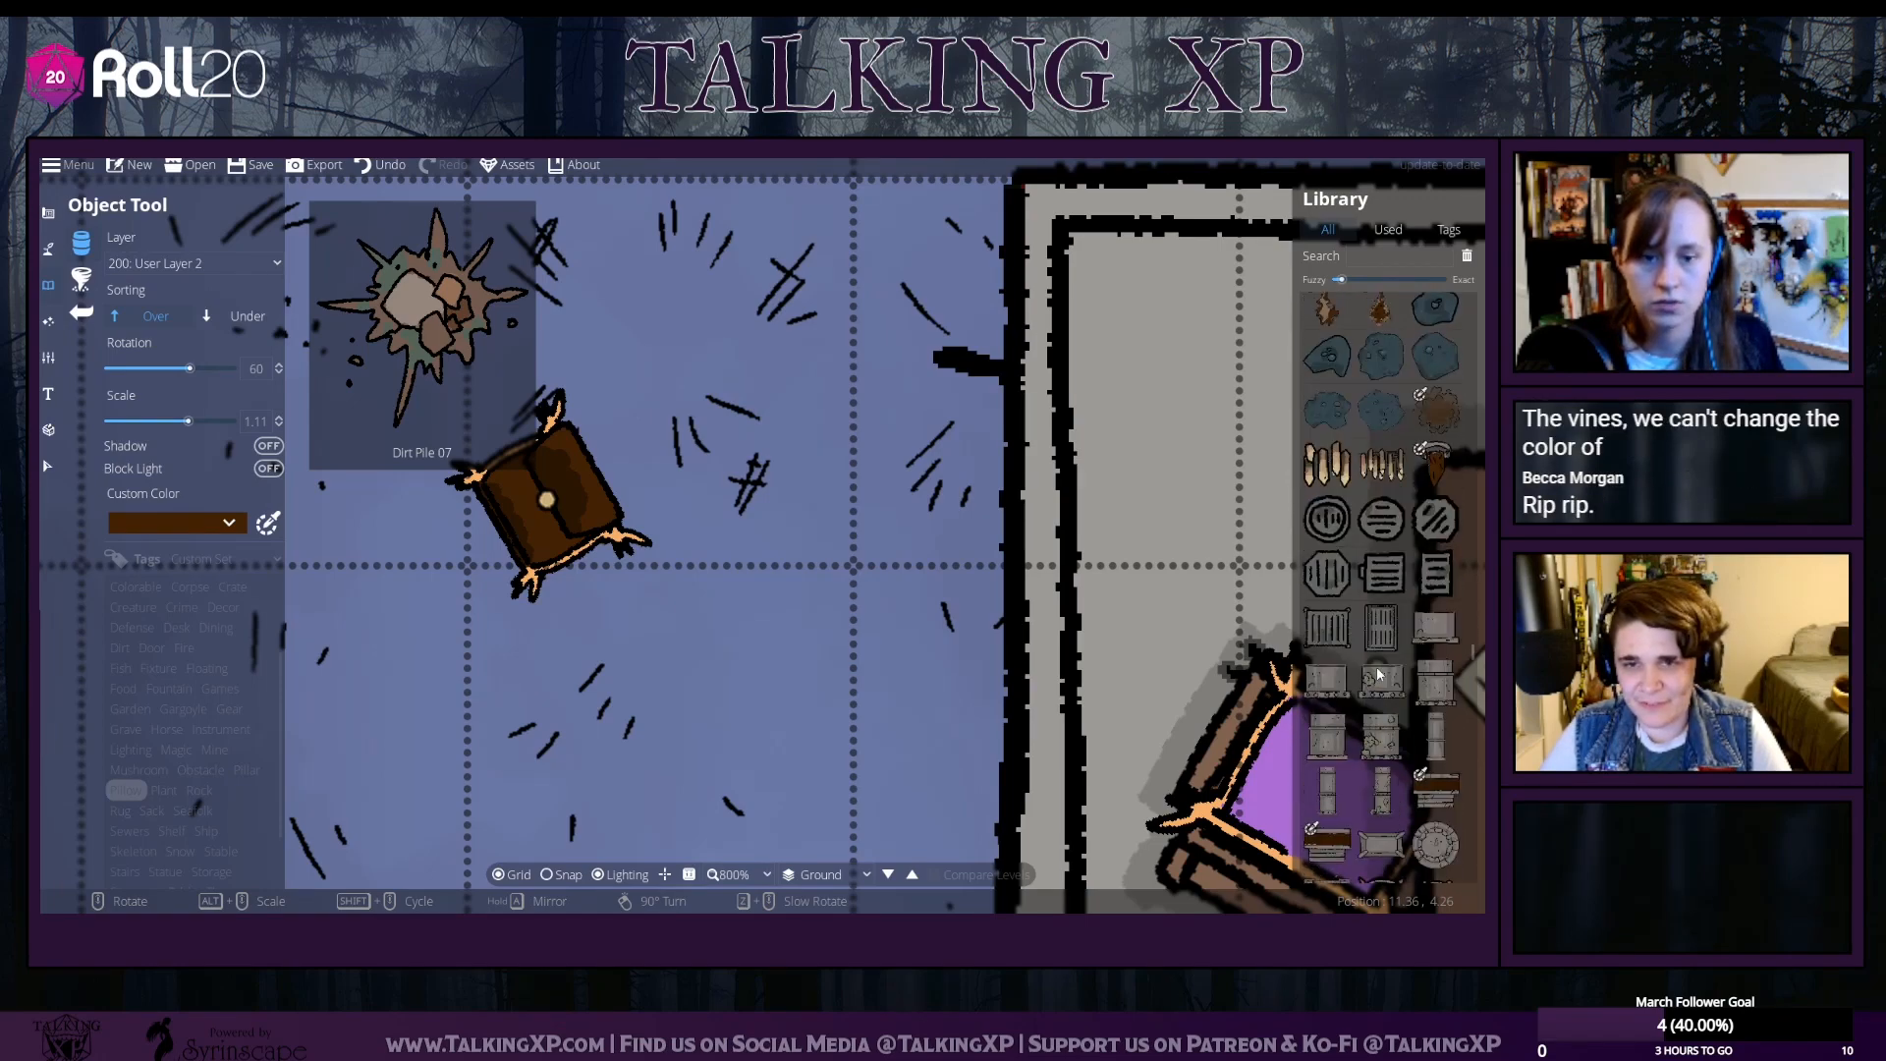
scroll(1379, 673, "down", 4)
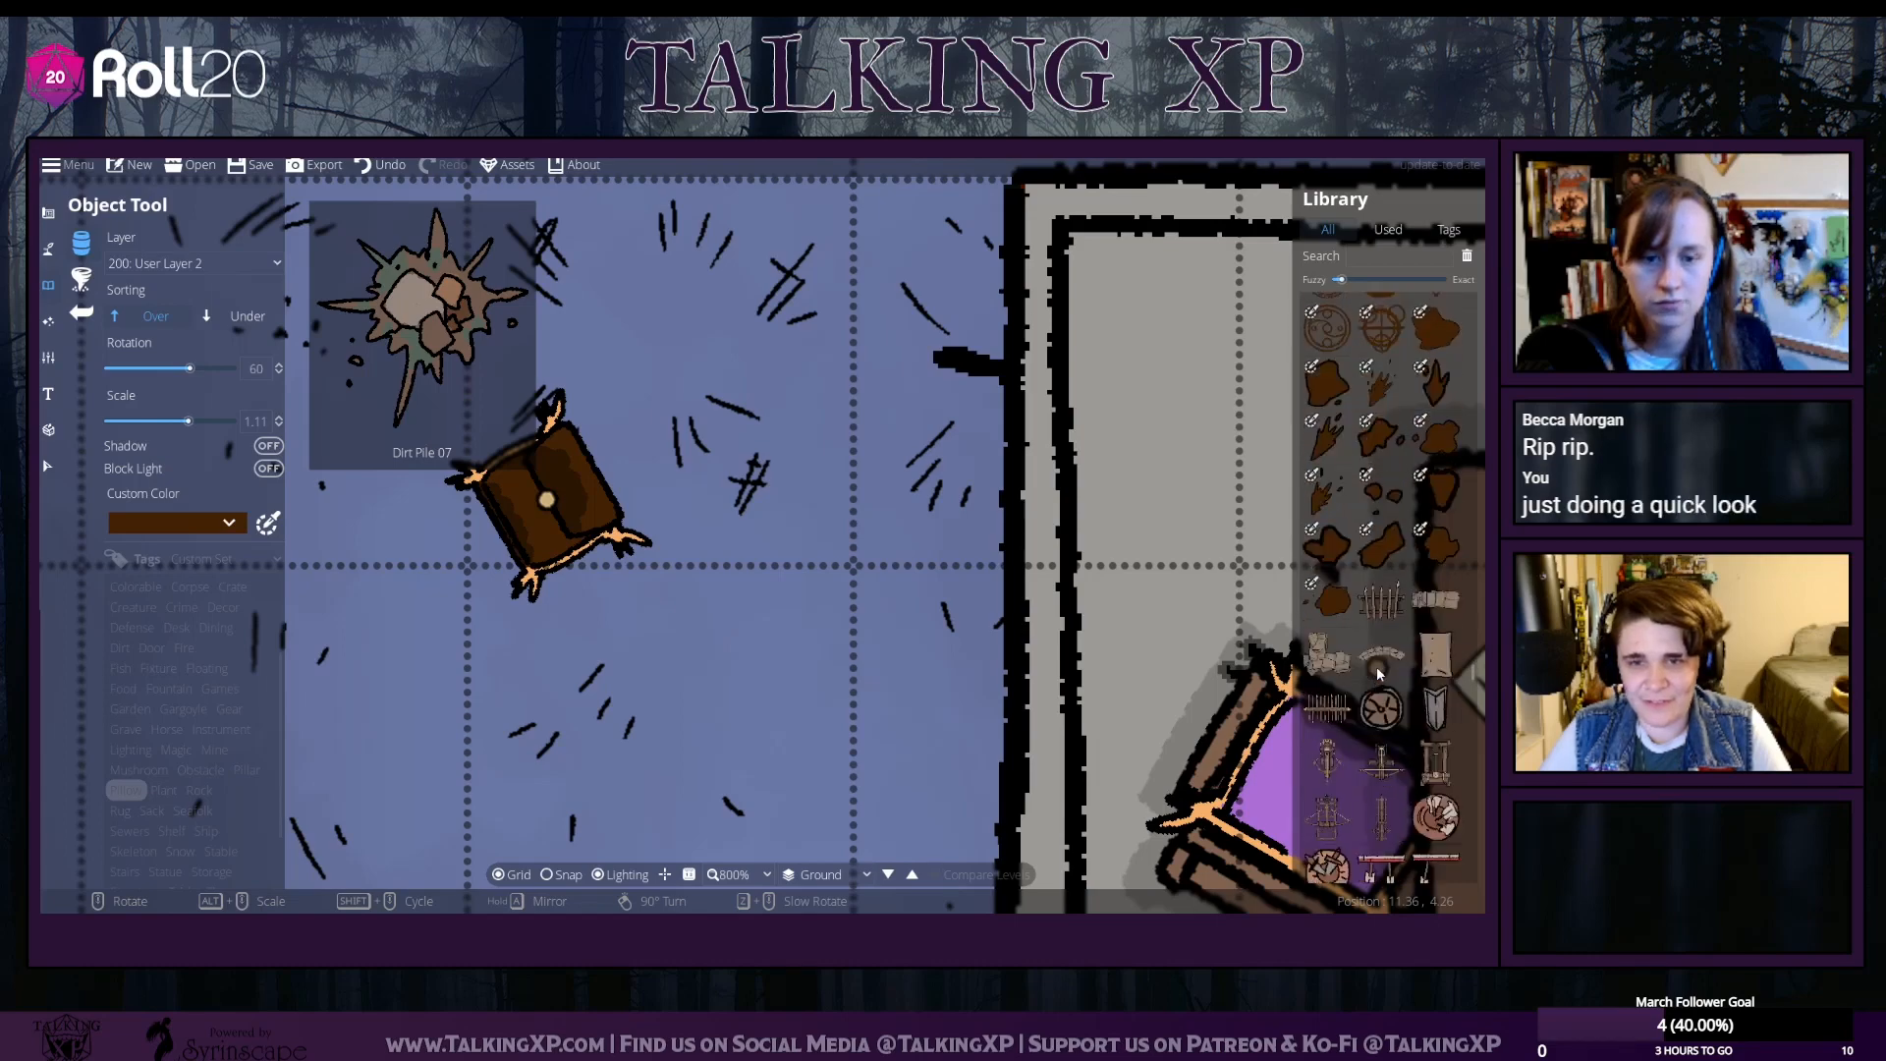
scroll(1379, 674, "down", 3)
scroll(1378, 674, "down", 1)
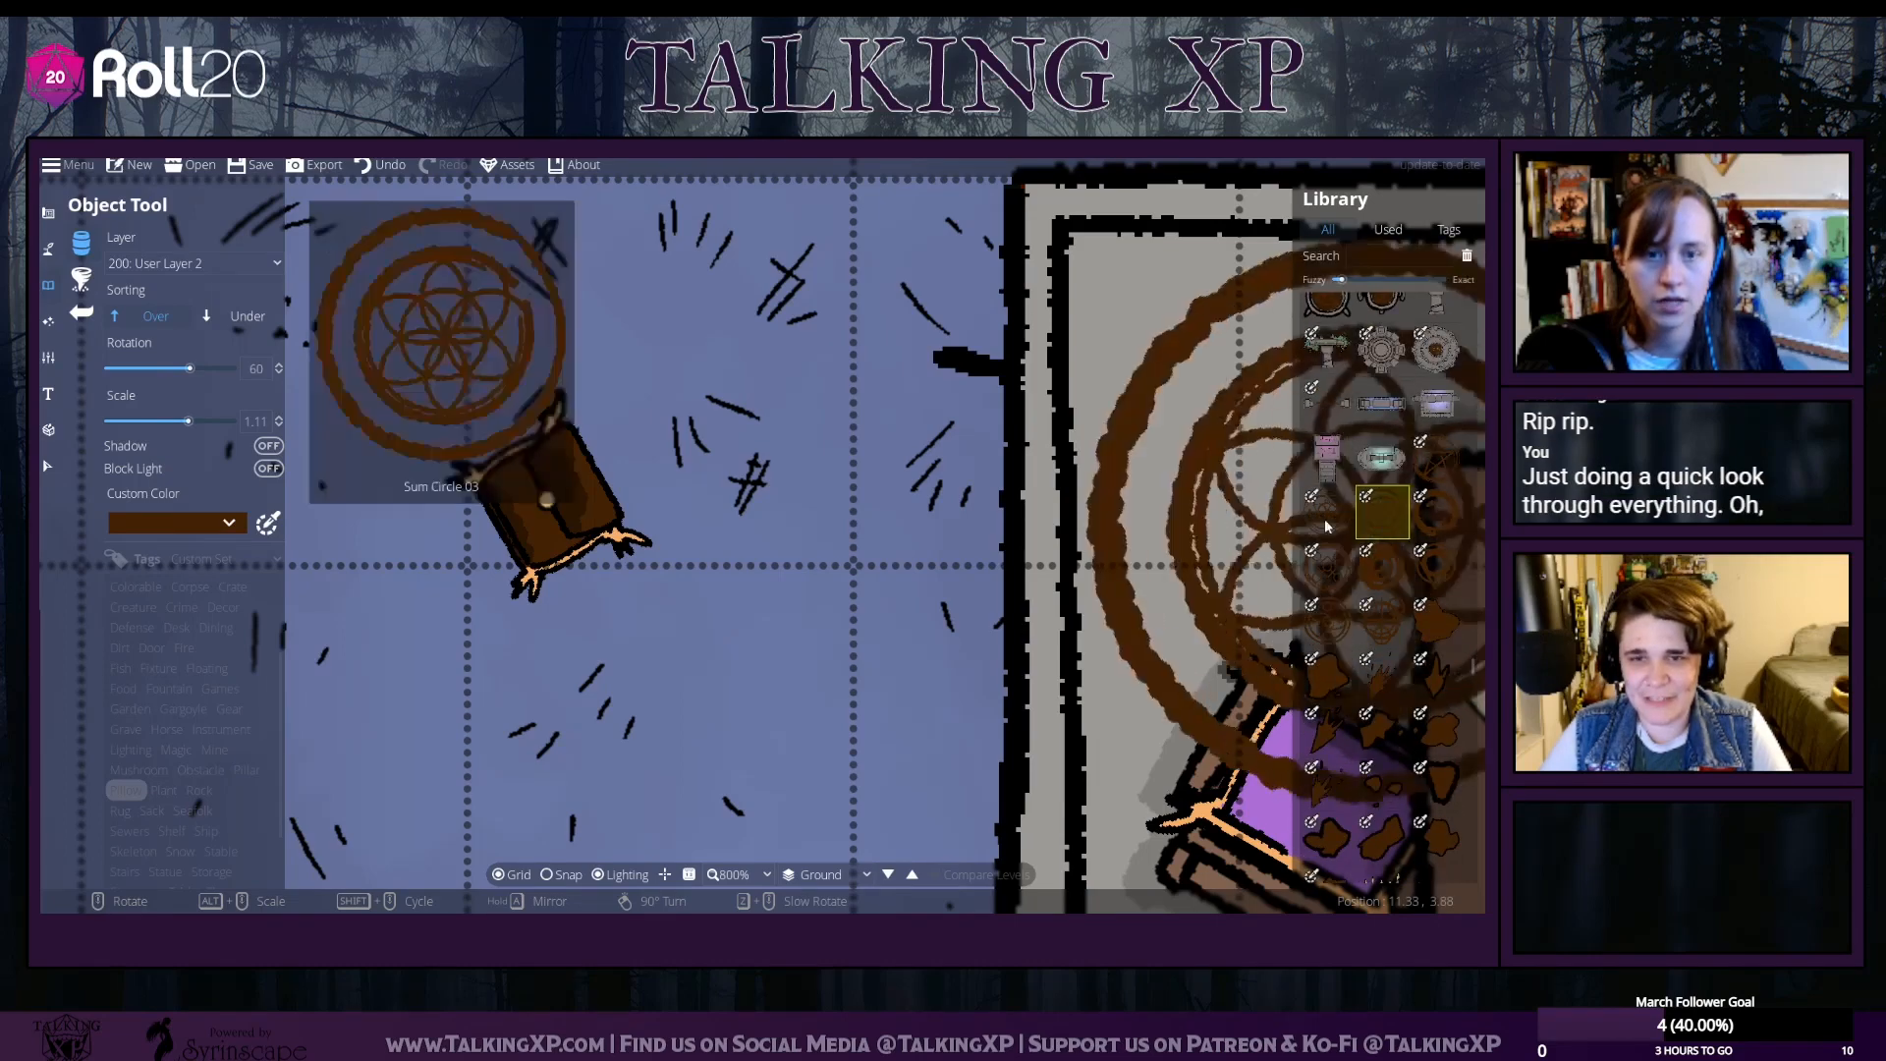
scroll(1418, 602, "down", 5)
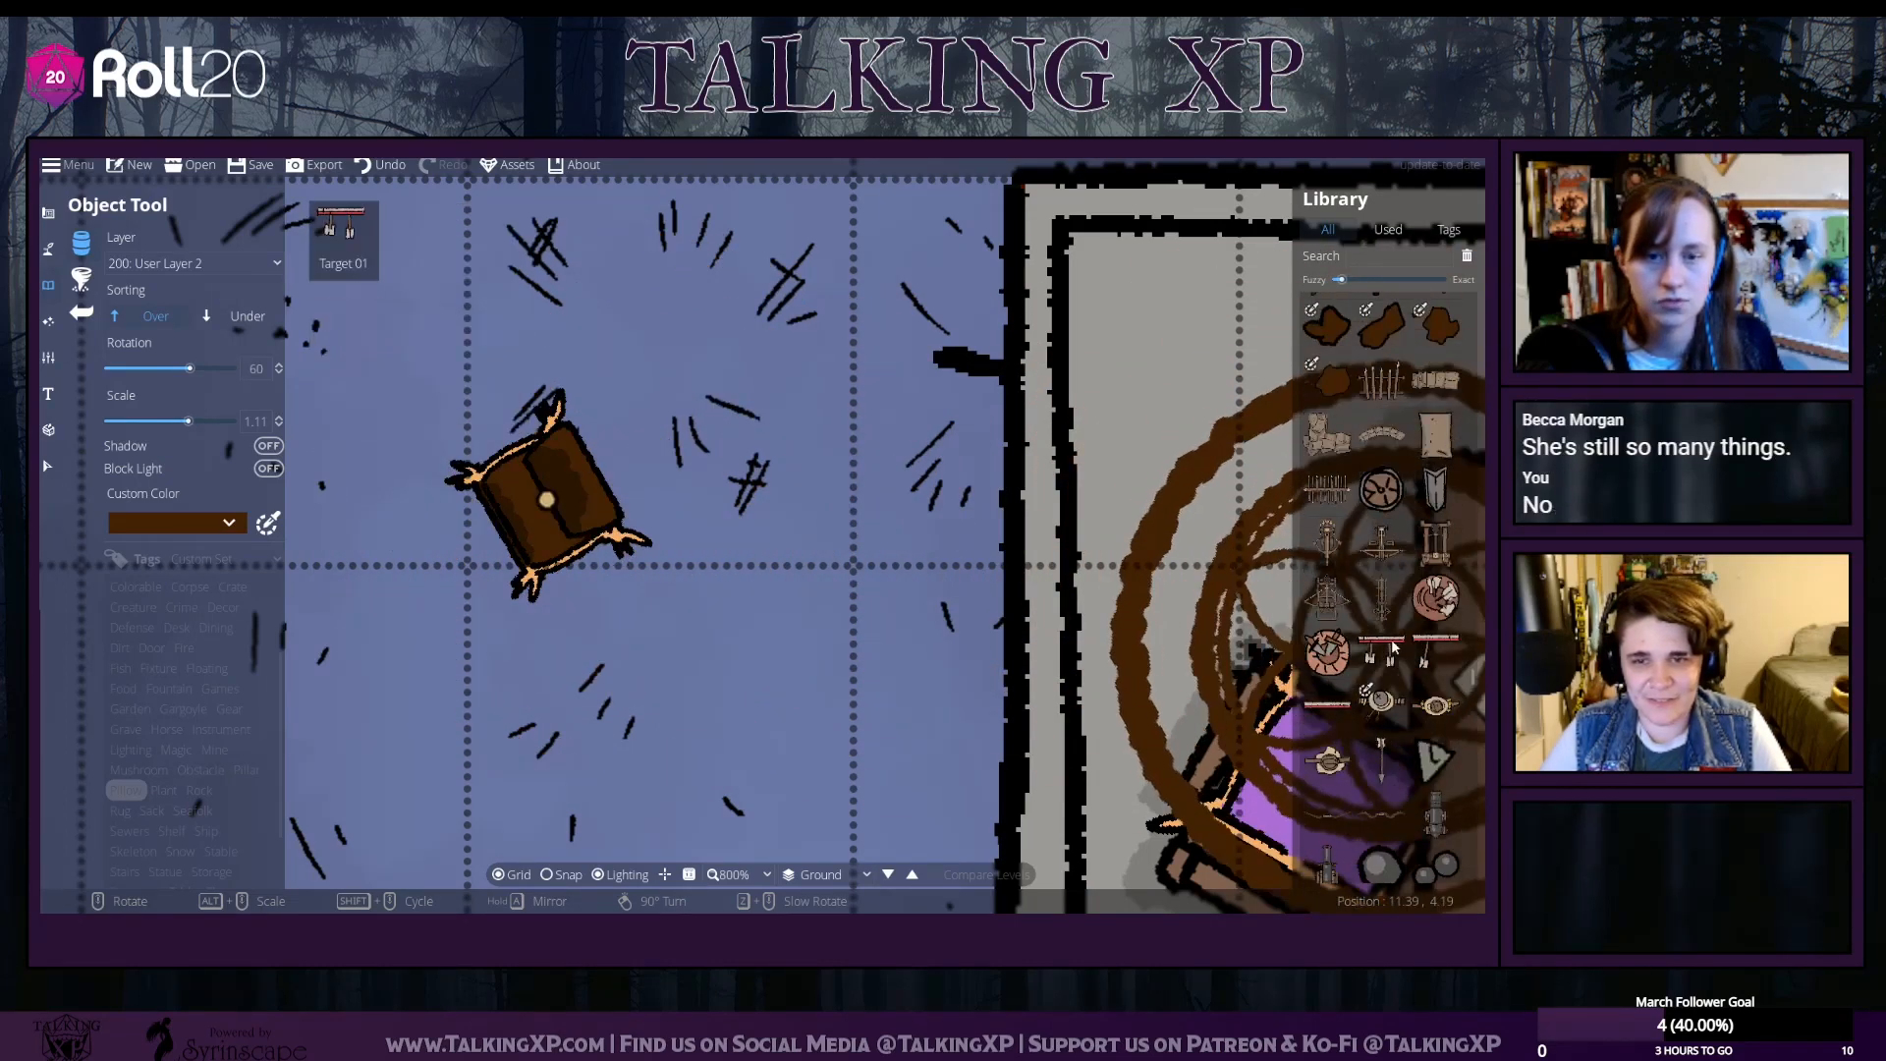
scroll(1391, 654, "down", 4)
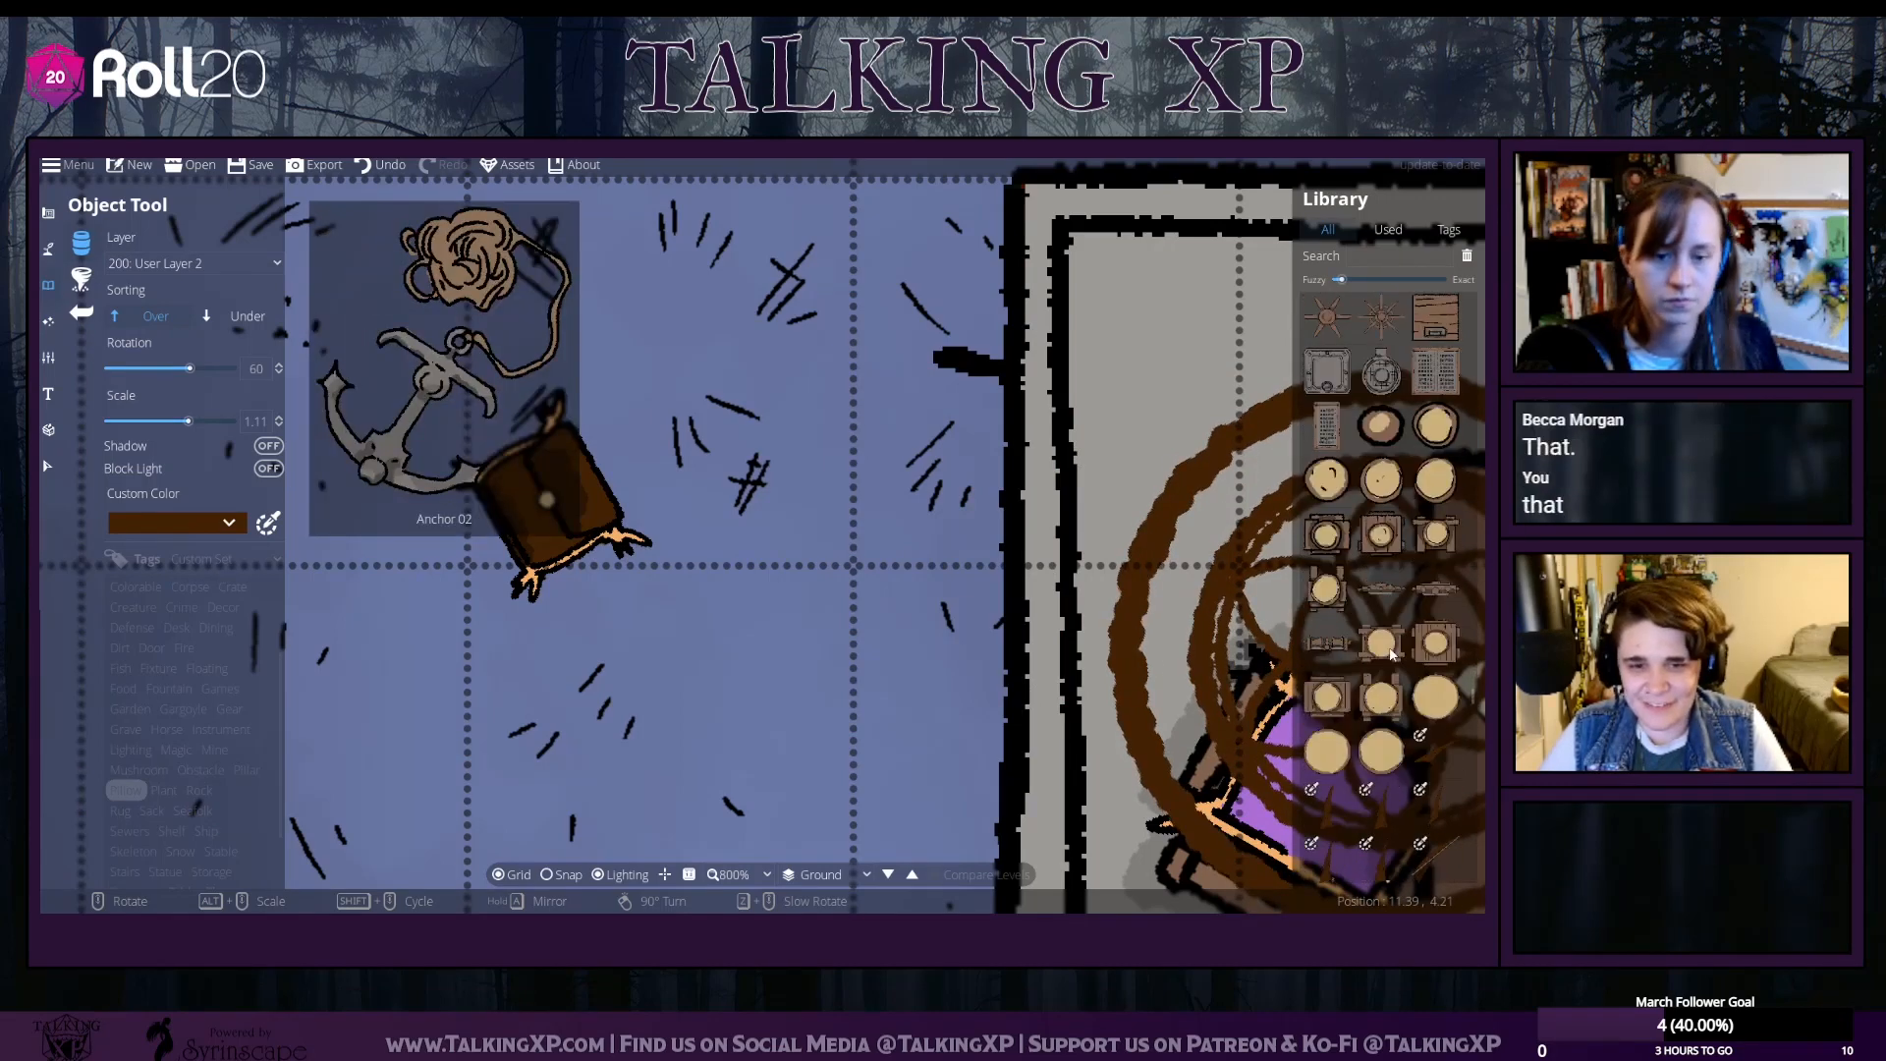
scroll(1392, 654, "down", 4)
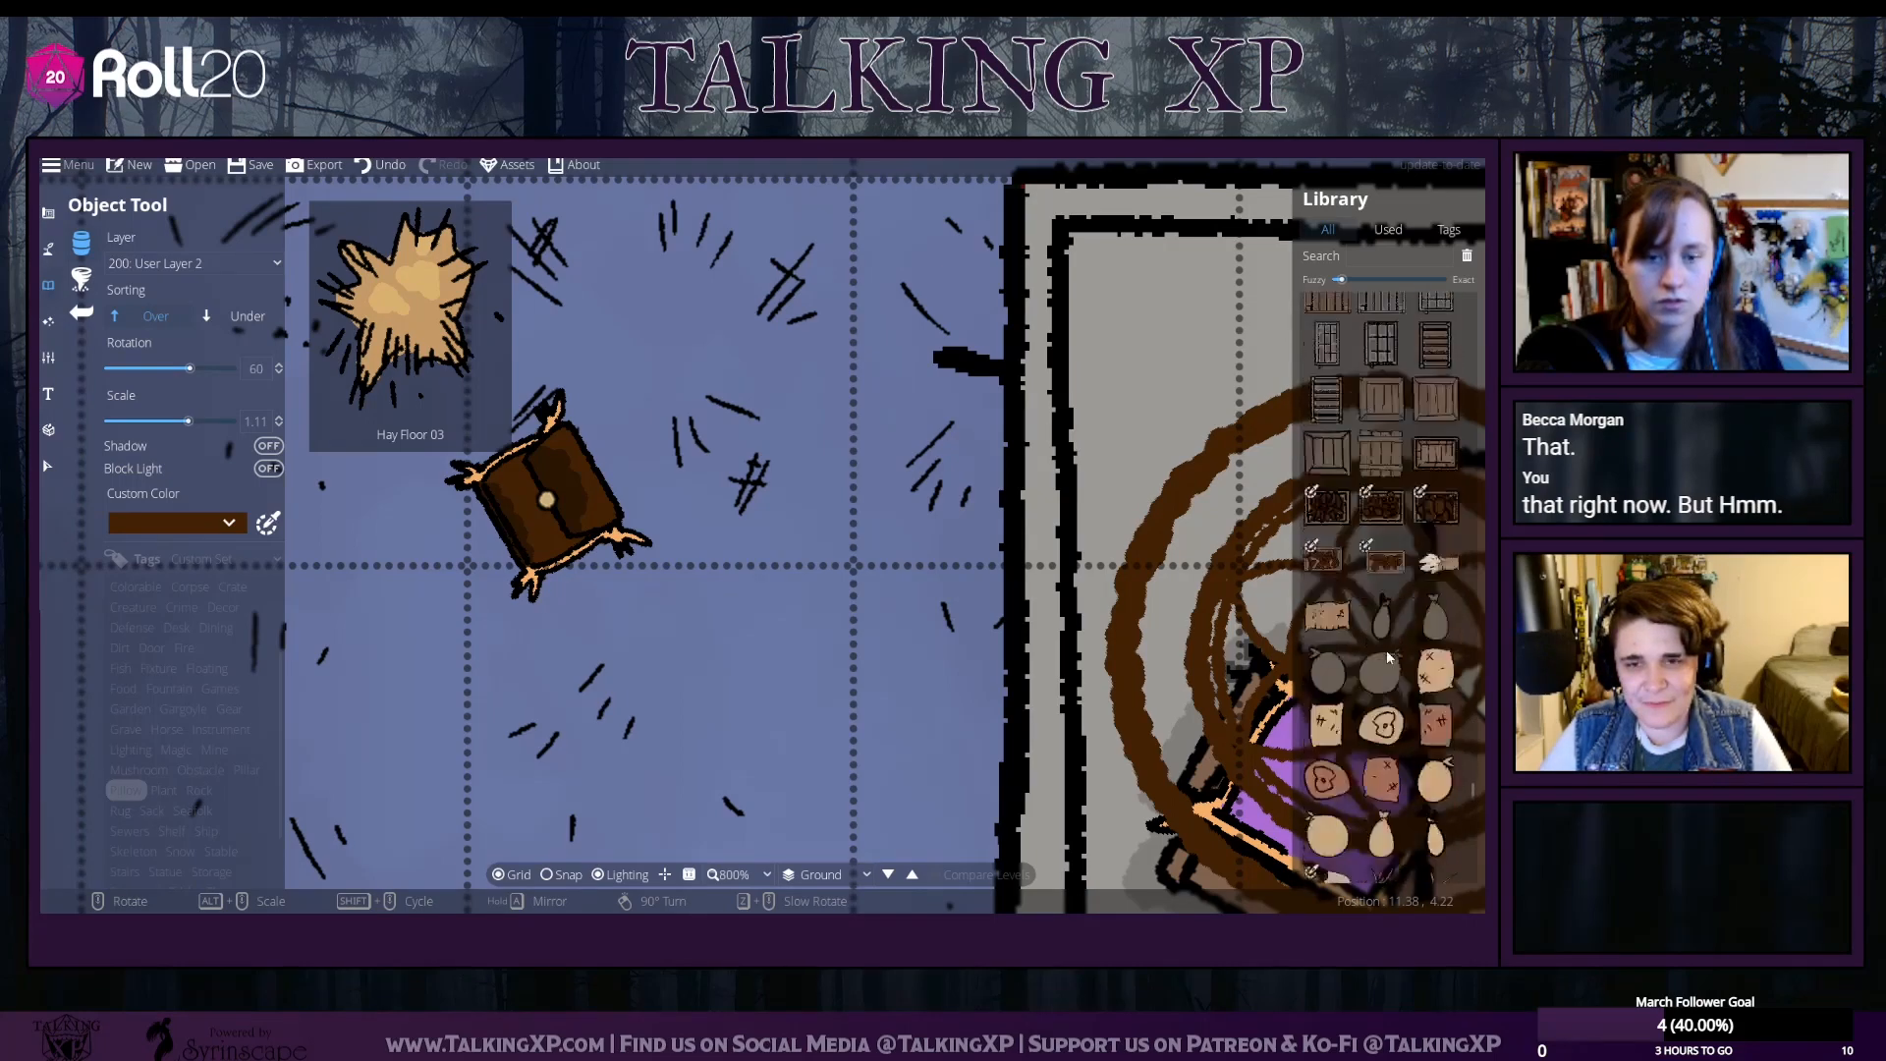
scroll(1389, 657, "down", 8)
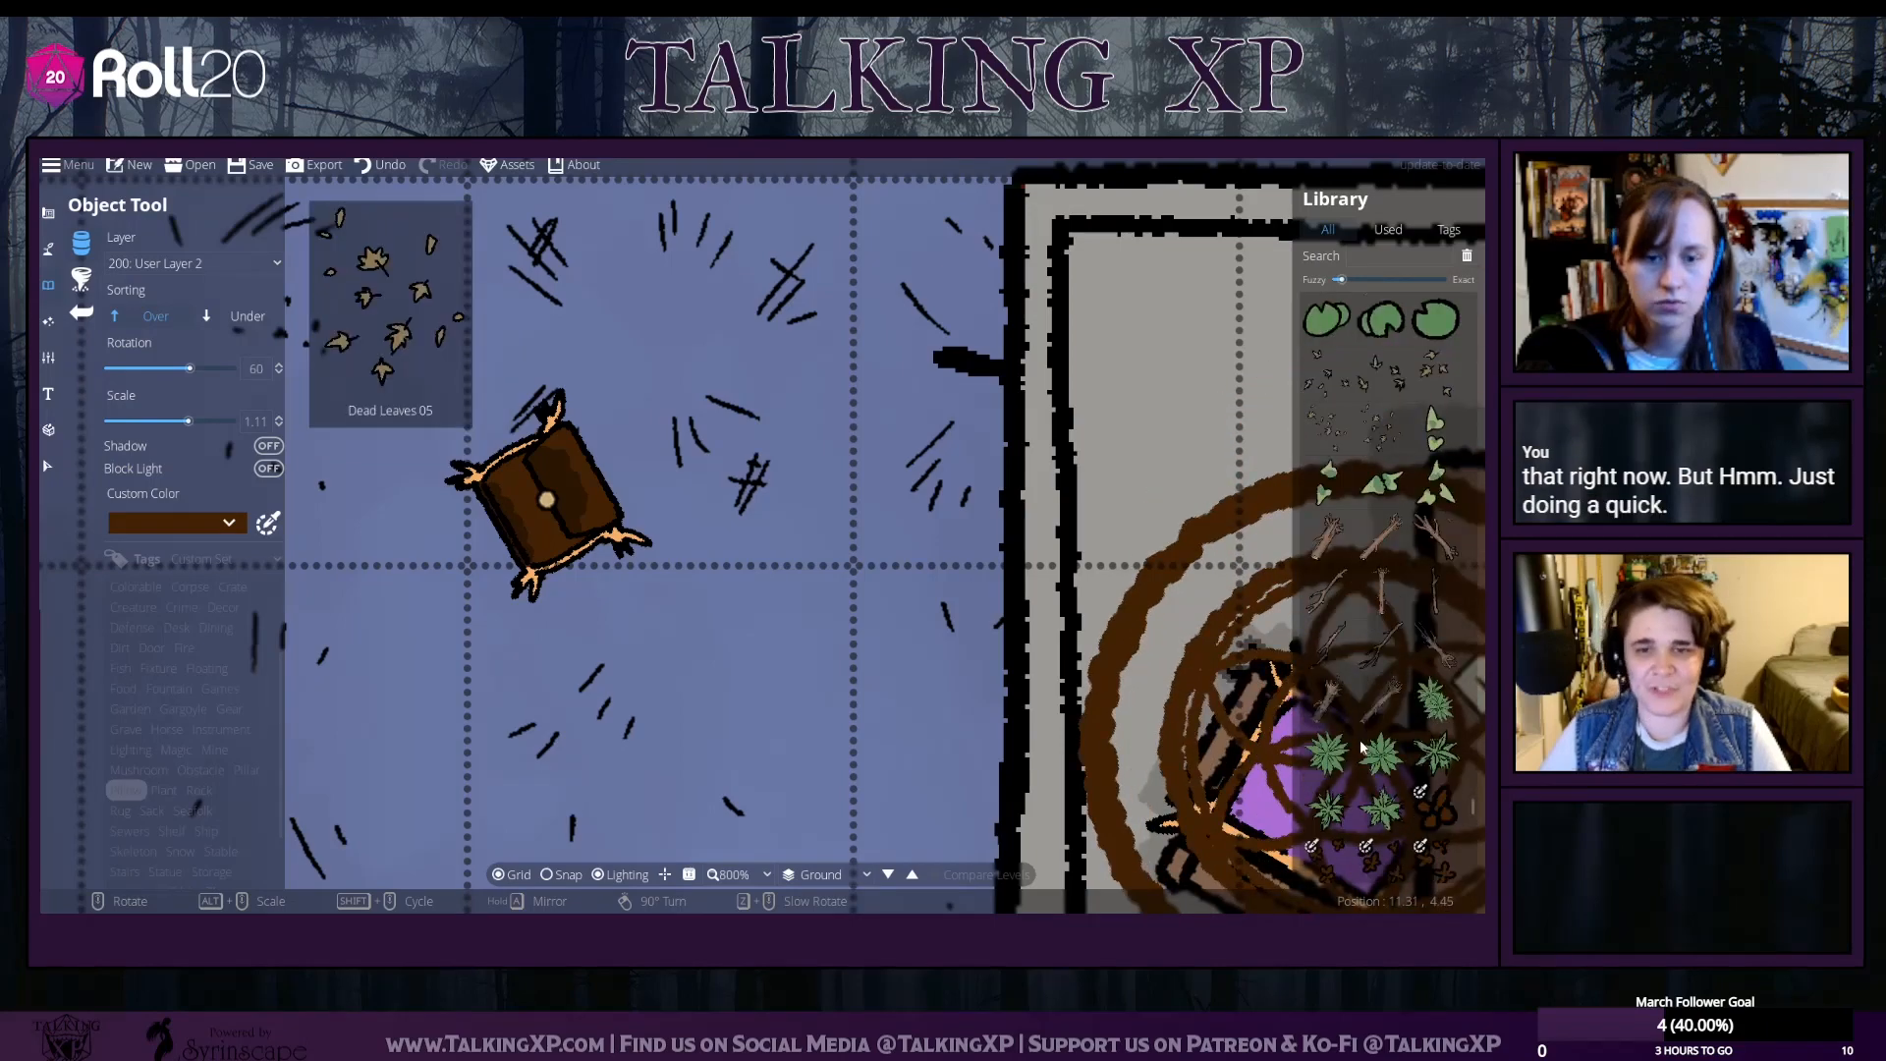
Go to the flower and plant objects and set the custom color to dark red 9d0000
left_click_drag(1361, 746, 260, 521)
scroll(1014, 551, "down", 8)
scroll(846, 400, "up", 2)
scroll(992, 605, "up", 6)
left_click(262, 518)
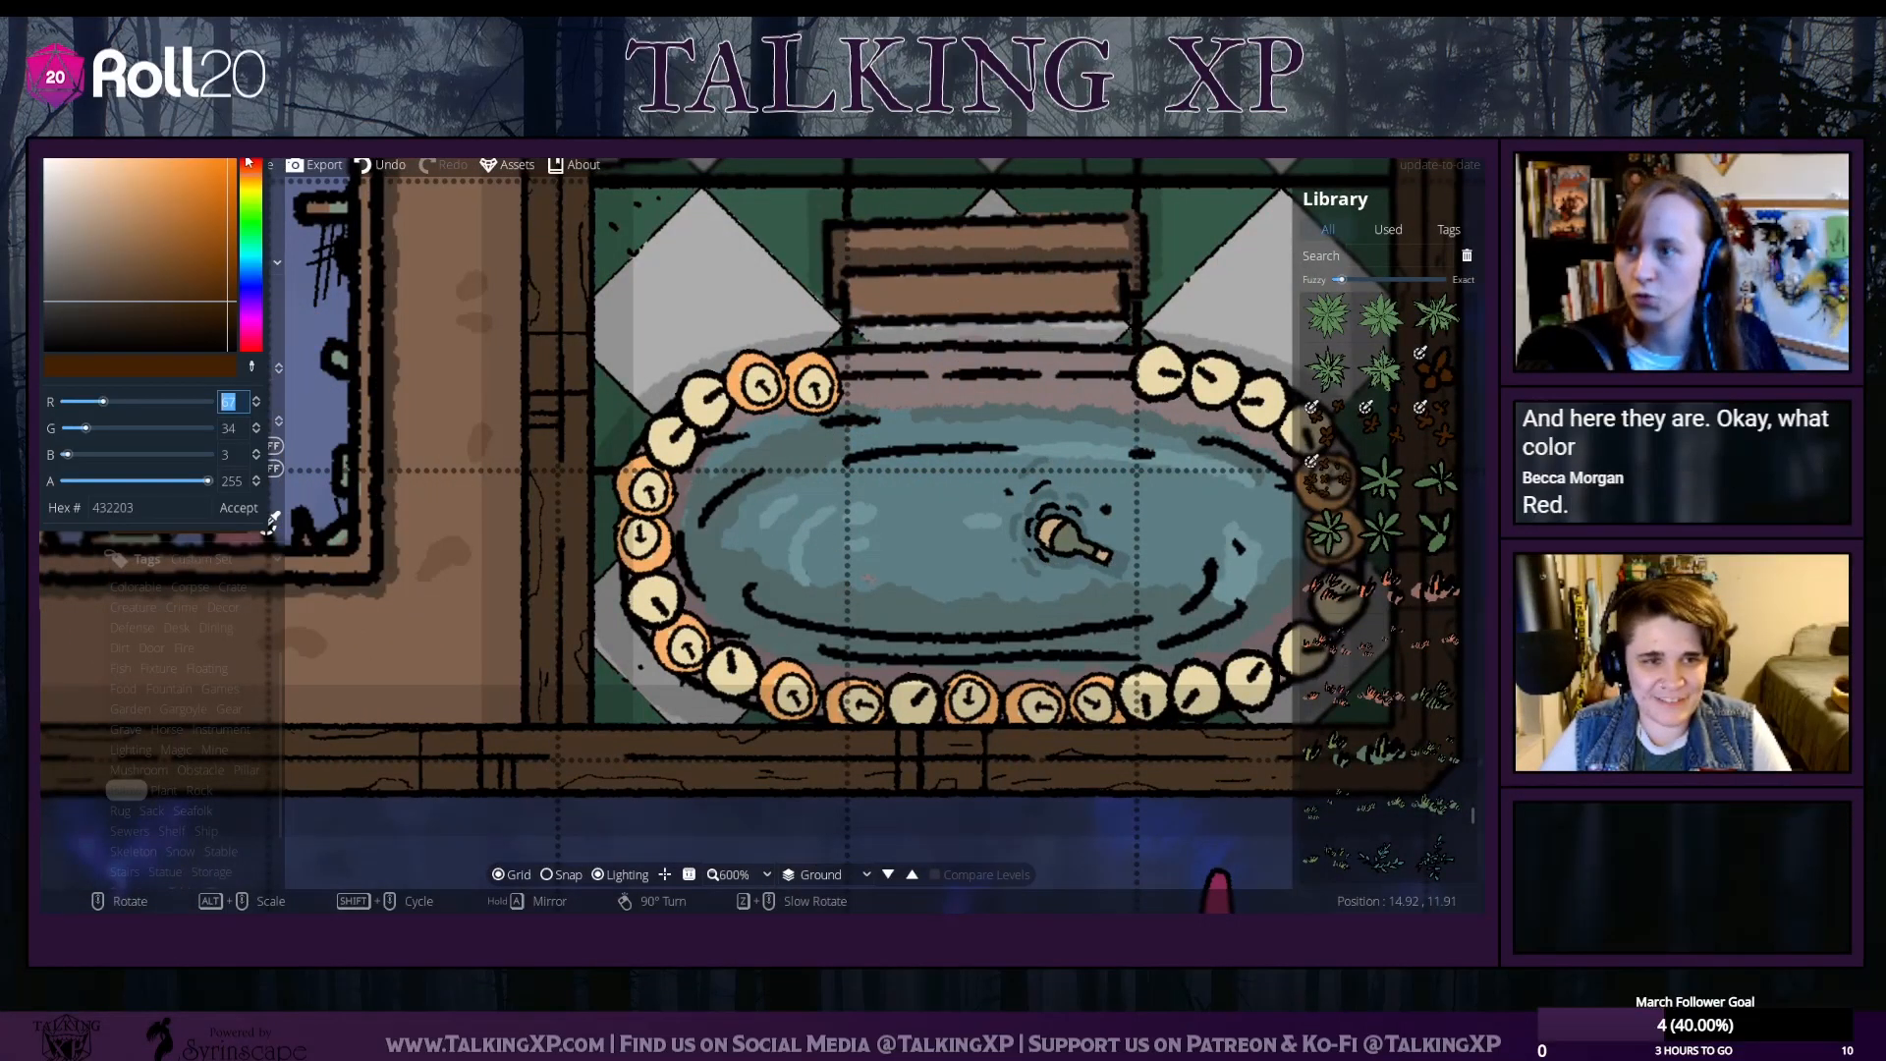
mouse_move(236, 301)
left_mouse_down()
mouse_move(236, 203)
mouse_move(236, 232)
left_mouse_up()
left_click(238, 507)
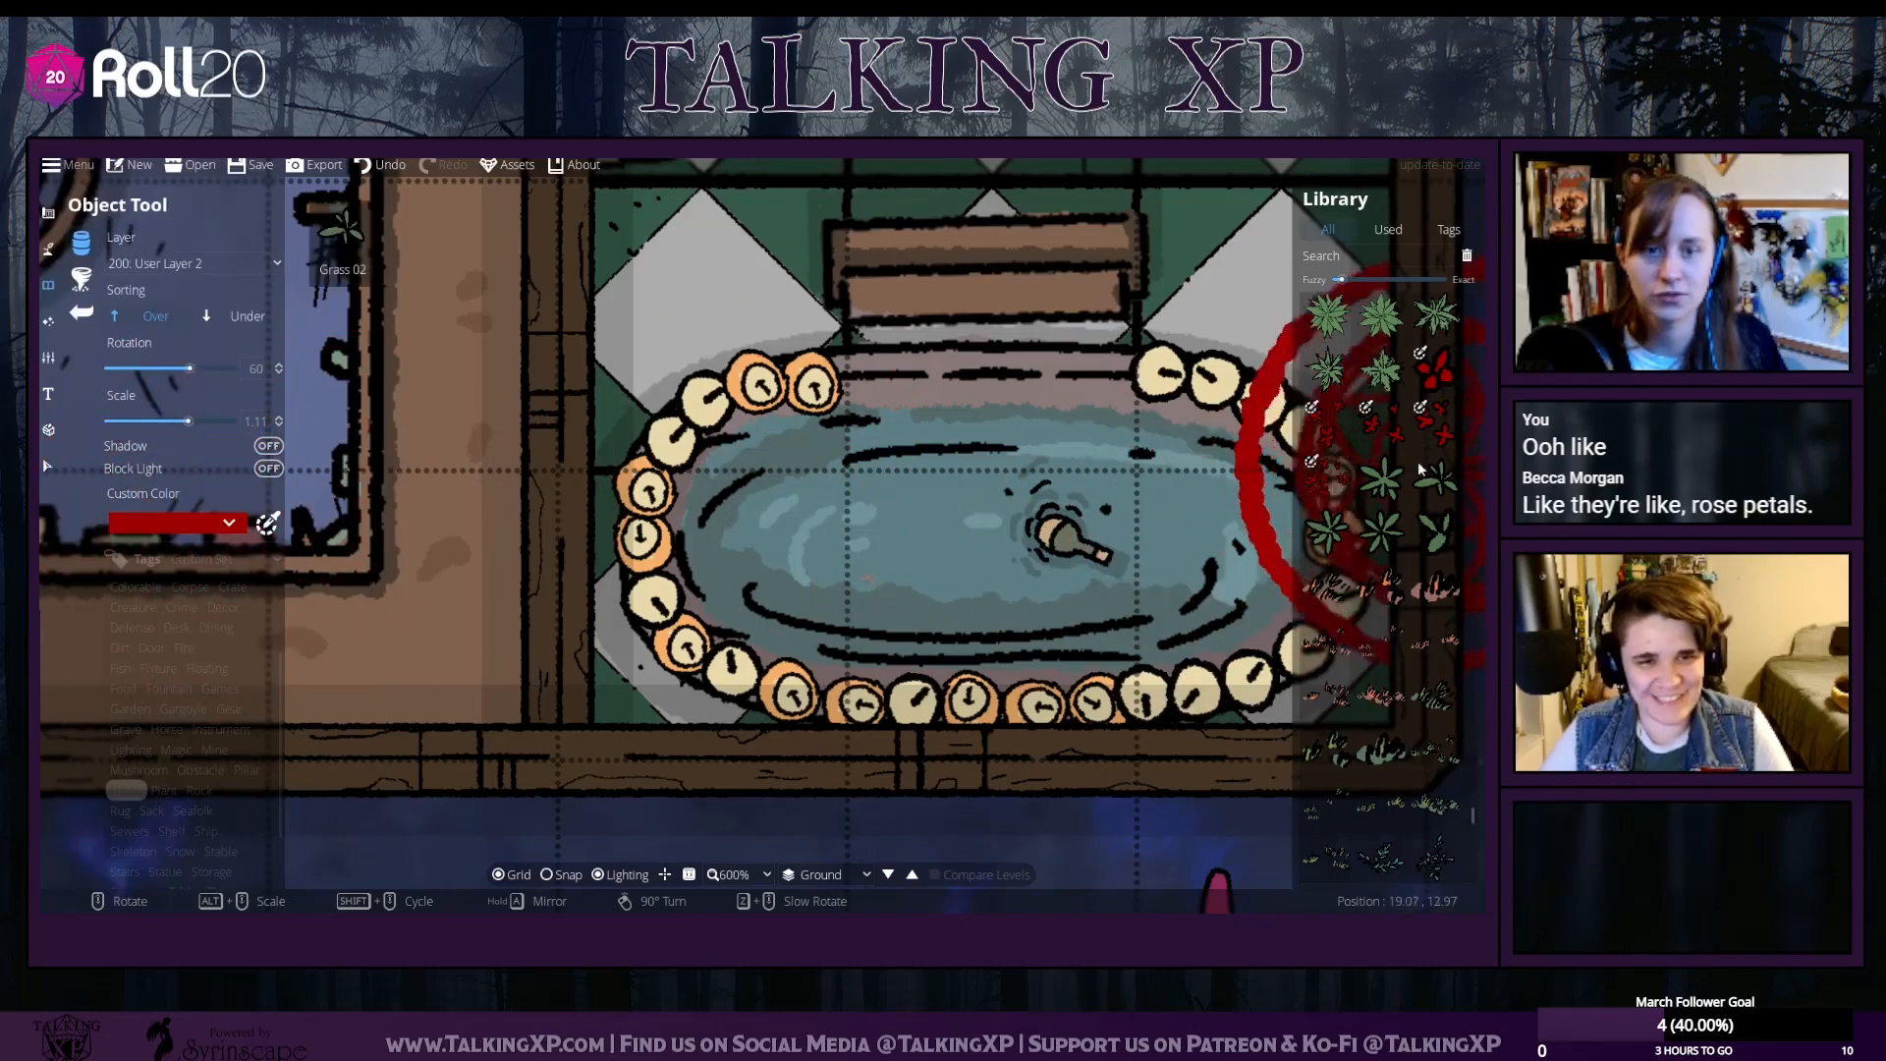
Place two different red petal clusters at scale 1 in the bathtub water, one at the west end and one at the east
left_click(1328, 422)
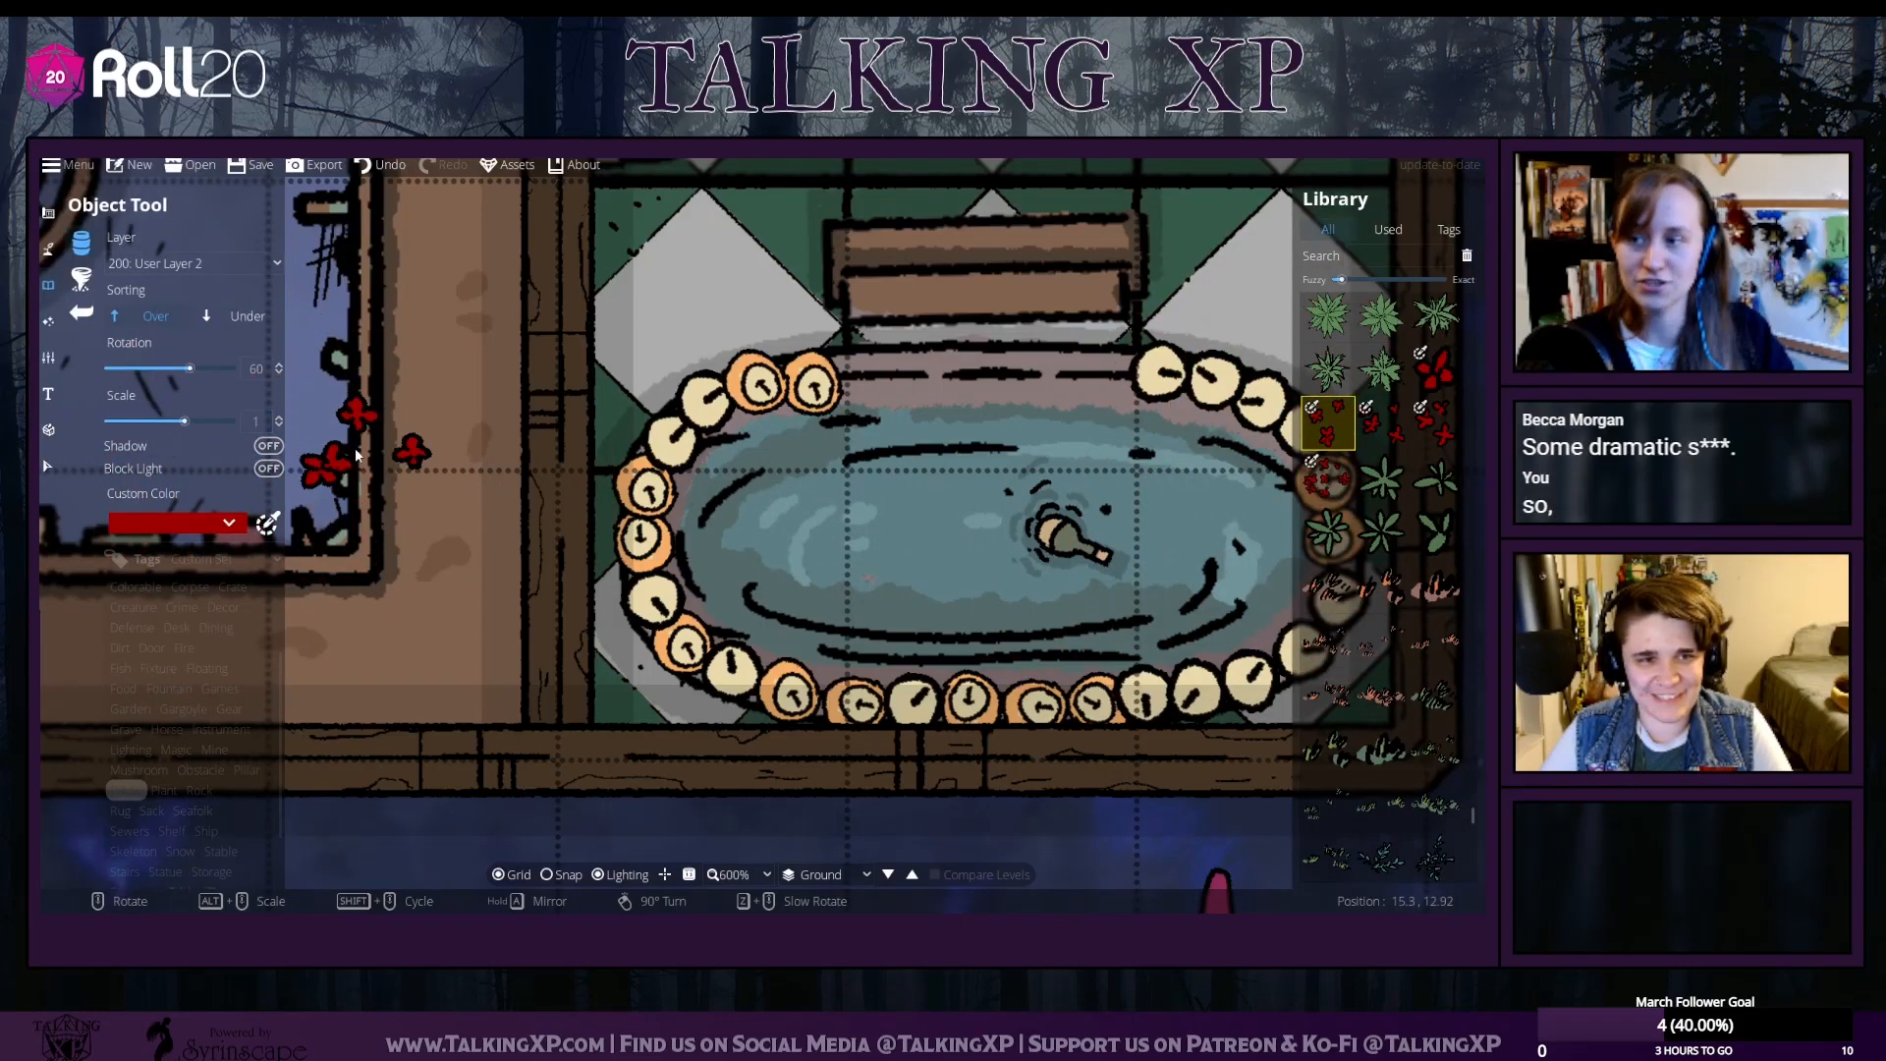
left_click(813, 501)
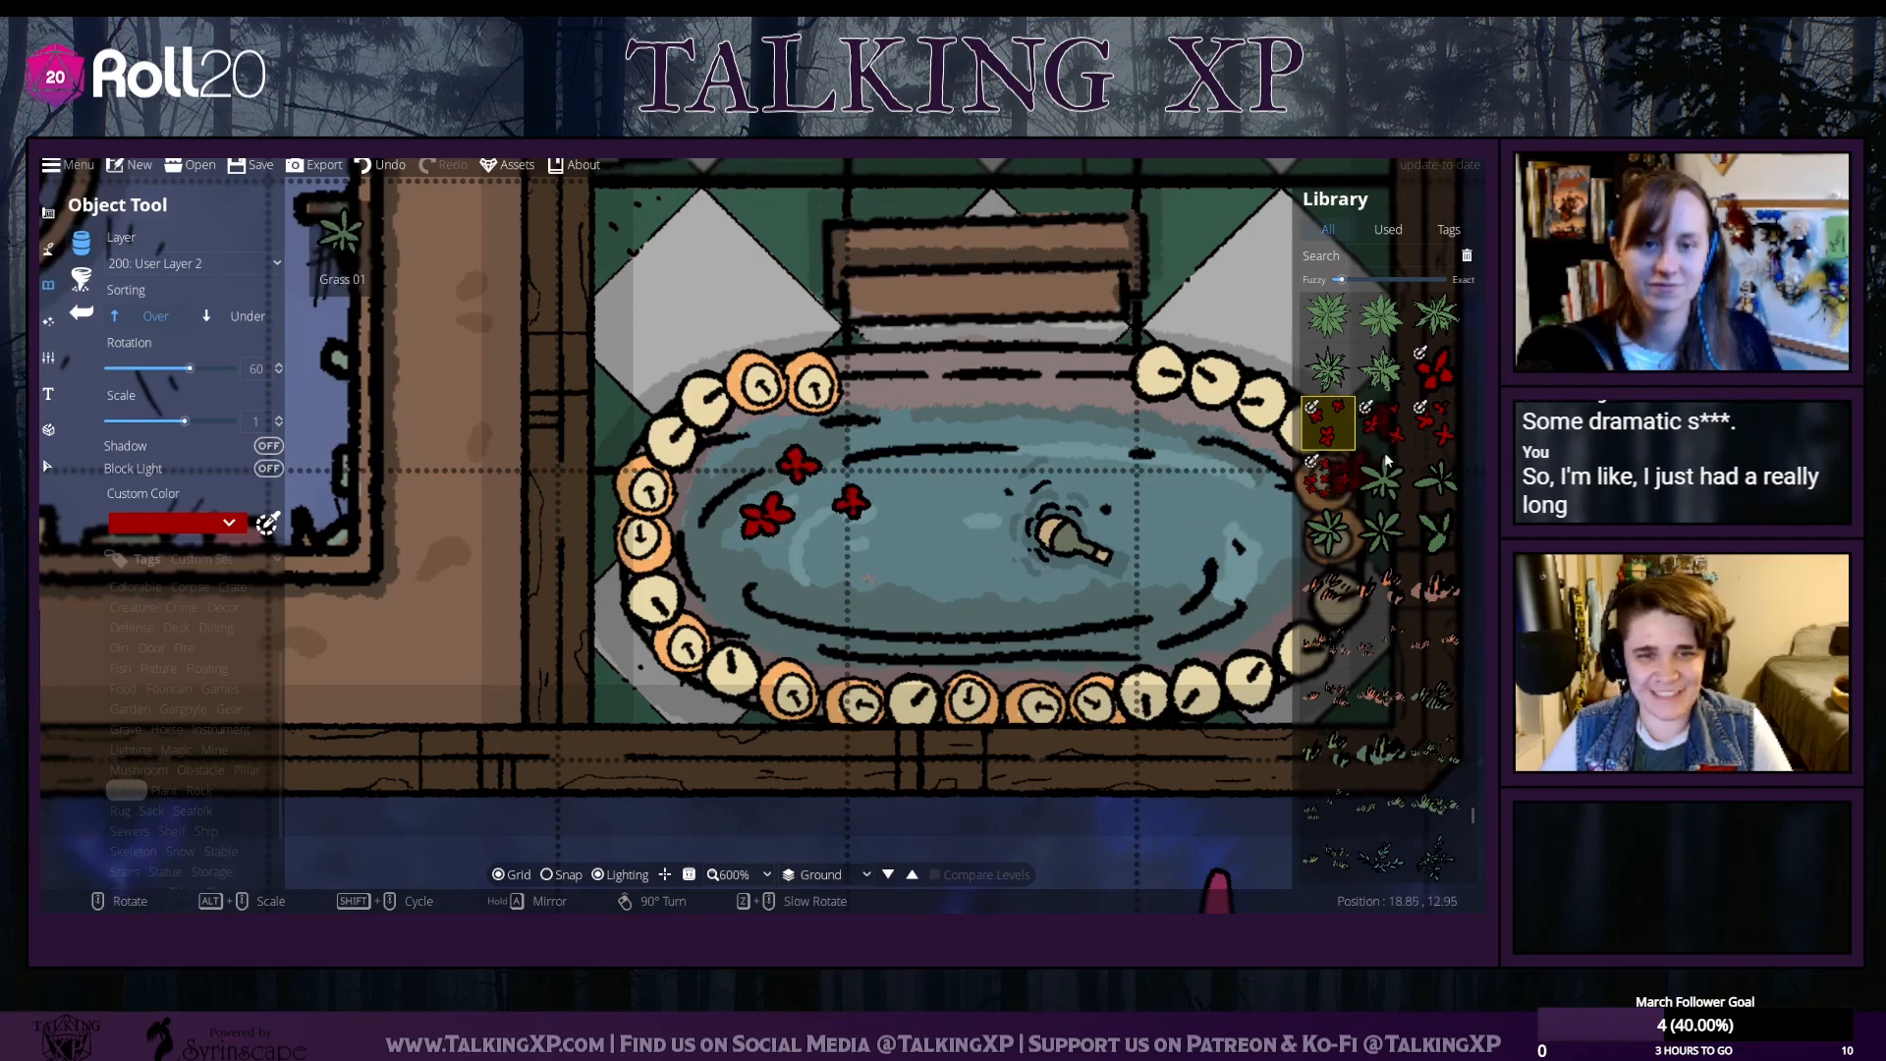
scroll(1223, 545, "down", 1, "shift")
left_click(1213, 543)
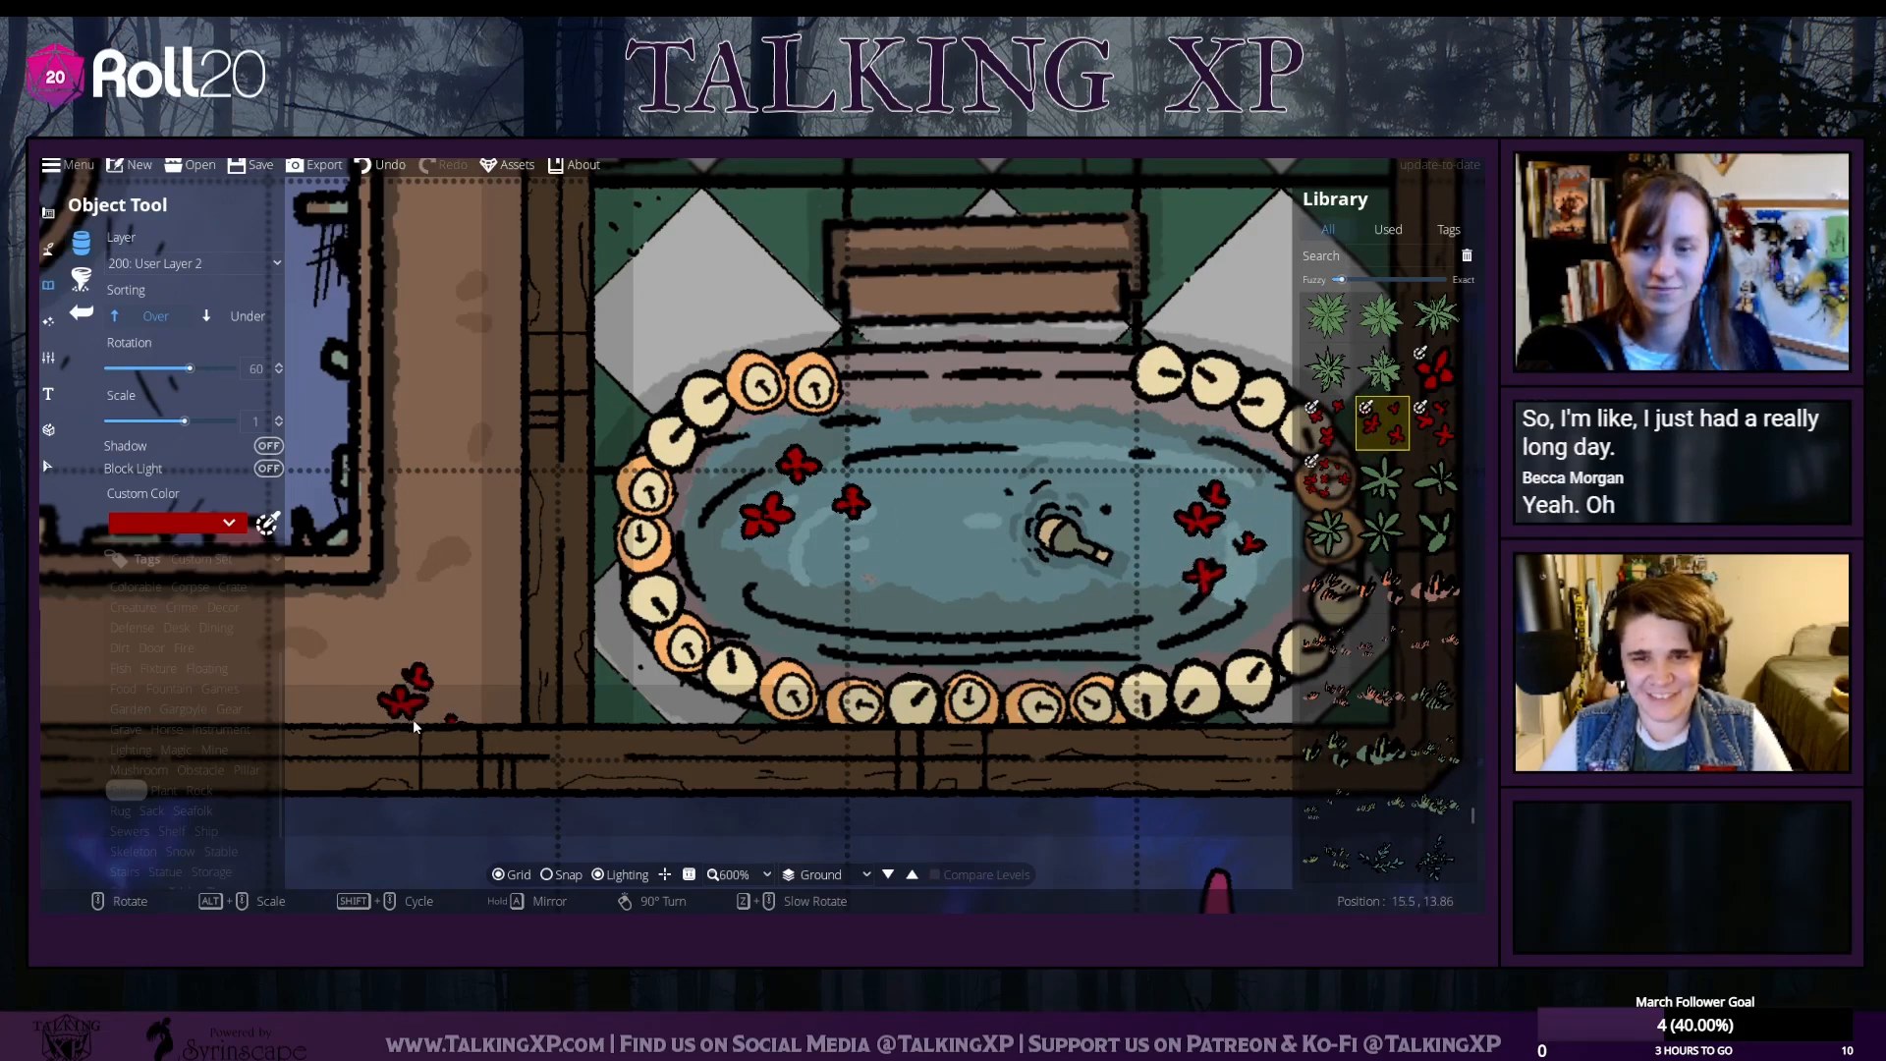
Turn off the shadow of the bottle floating in the bathtub
left_click(46, 470)
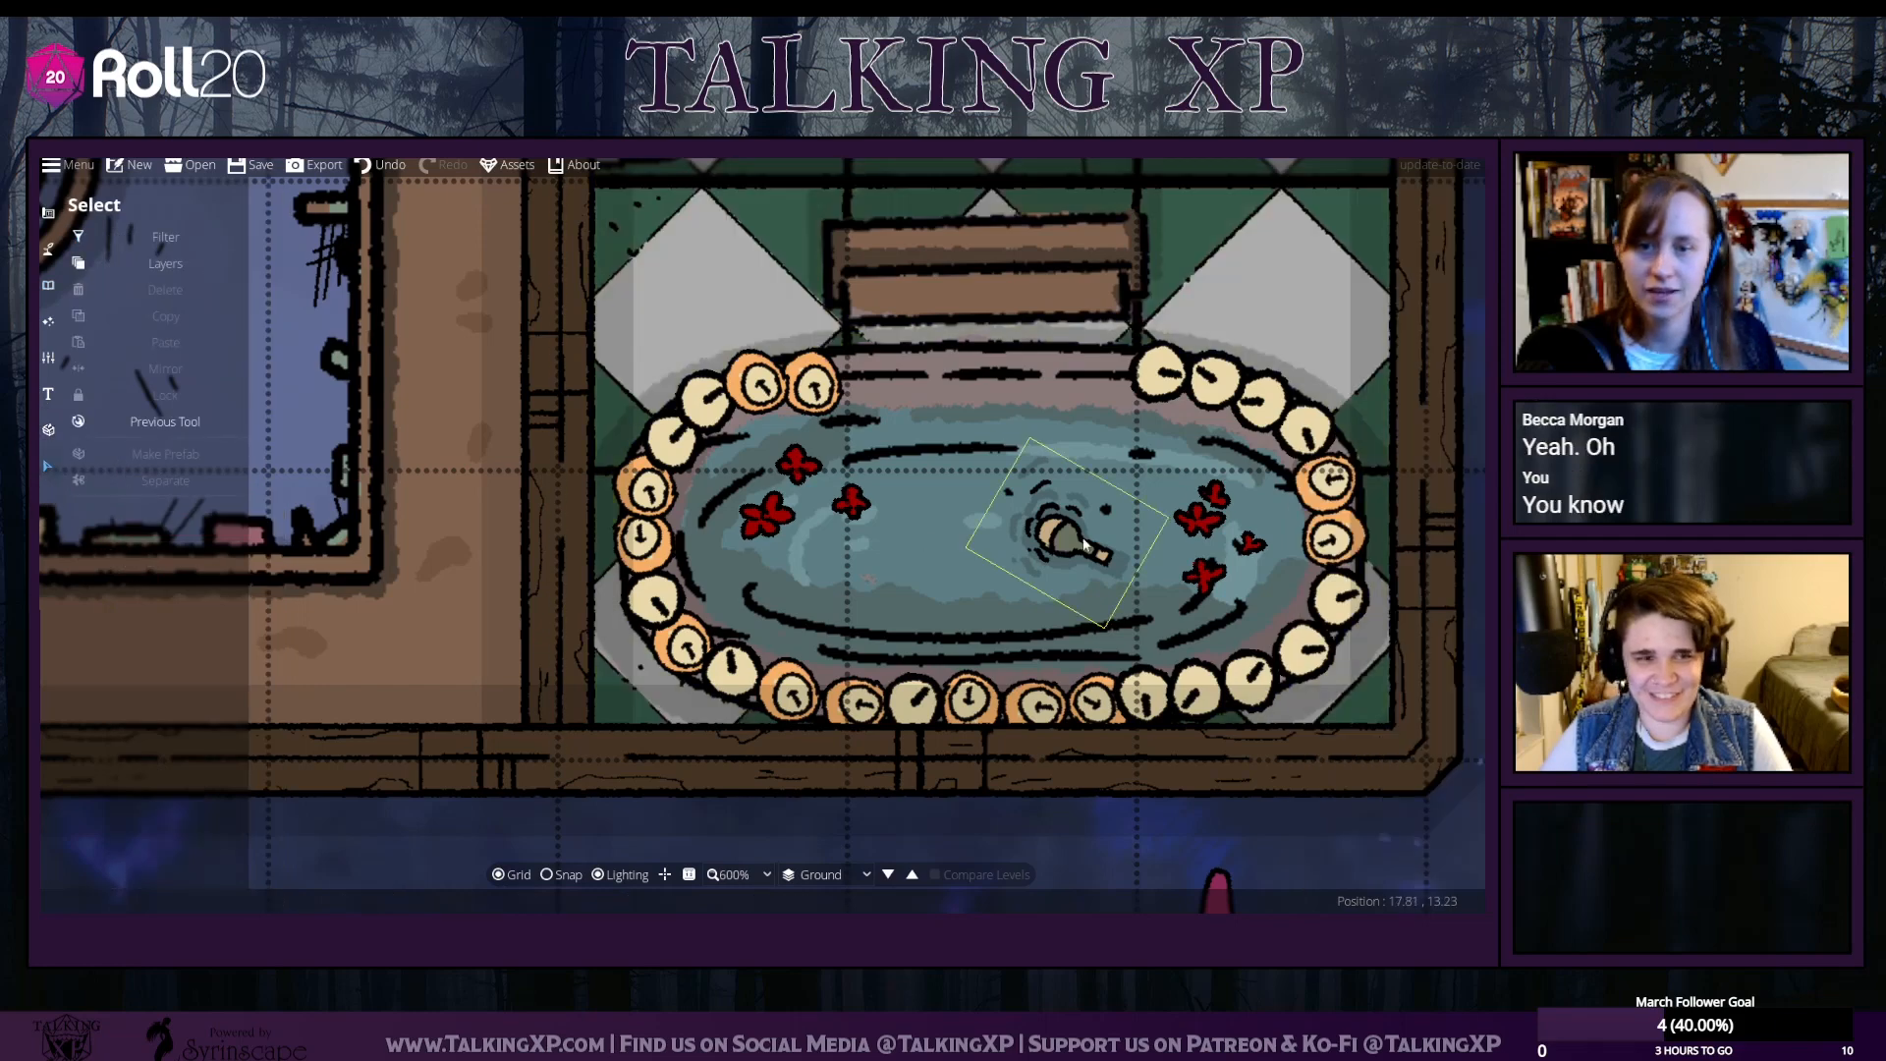
left_click(1069, 538)
left_click(233, 594)
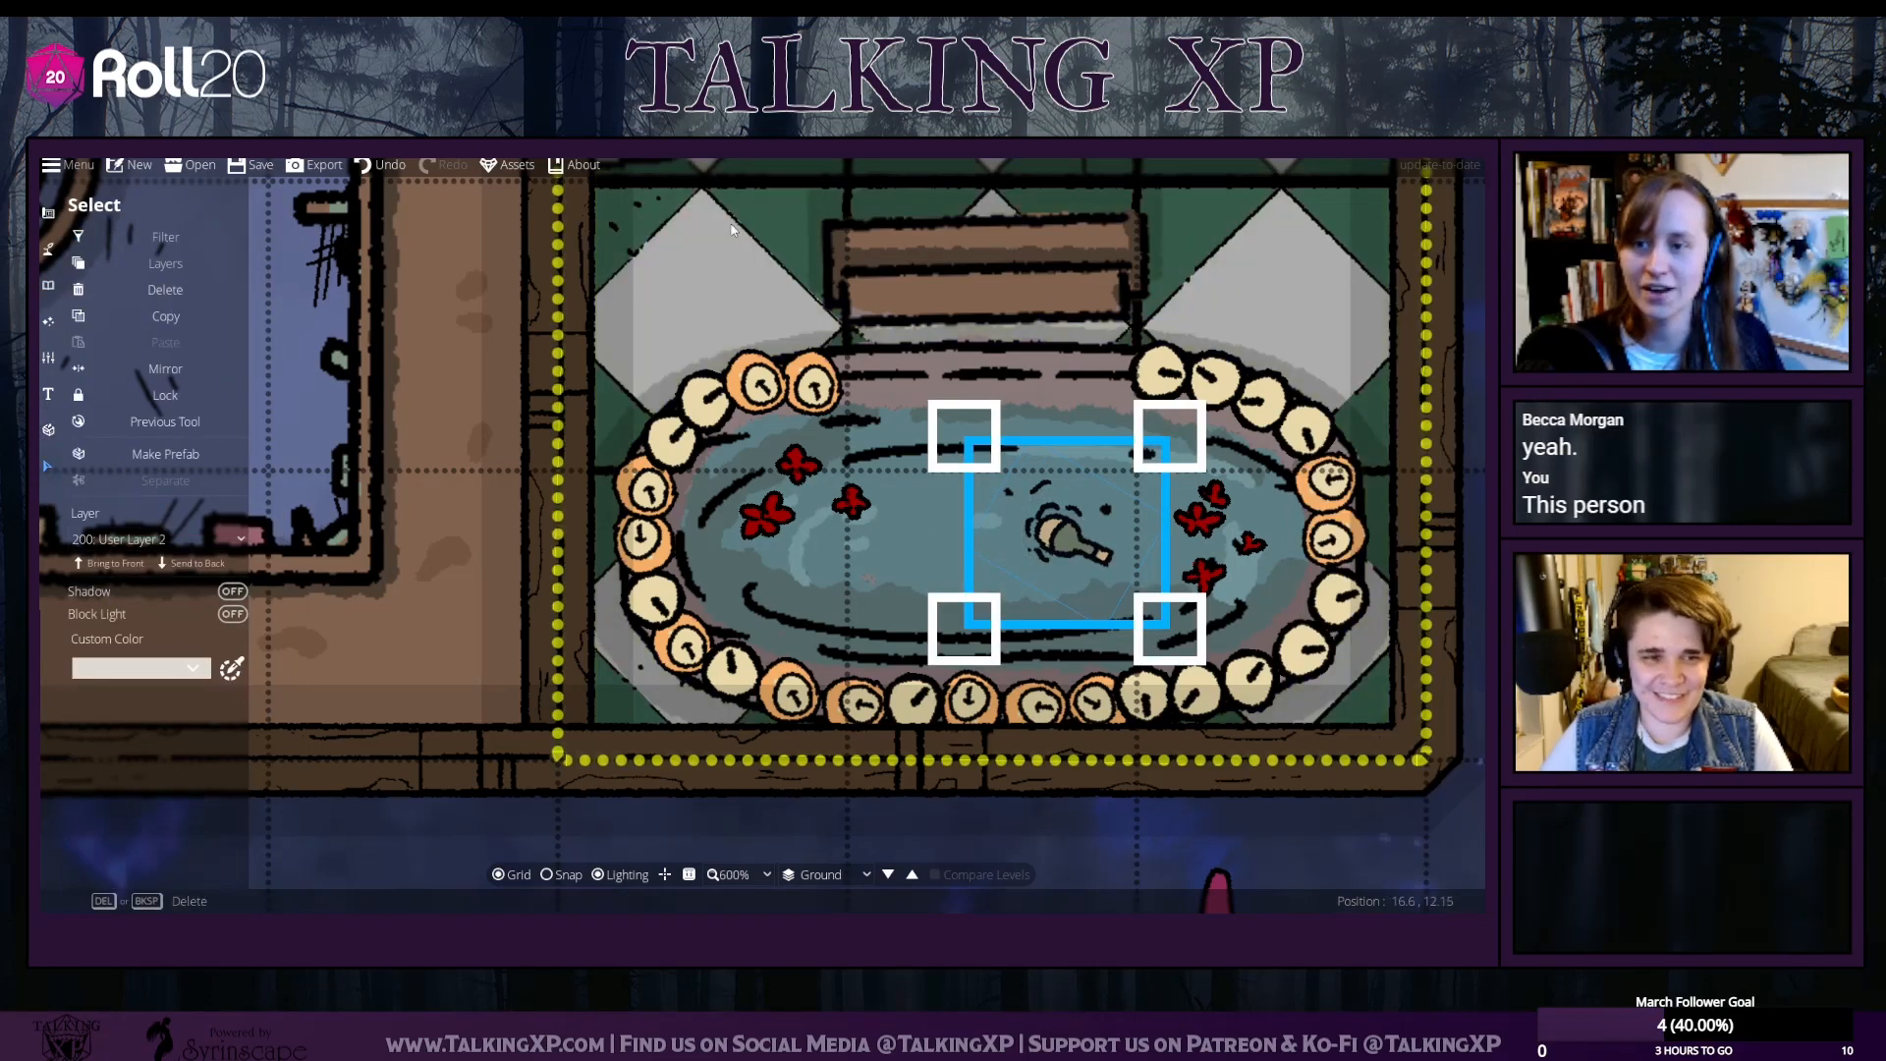
left_click(623, 594)
scroll(648, 497, "up", 1)
scroll(648, 497, "down", 4)
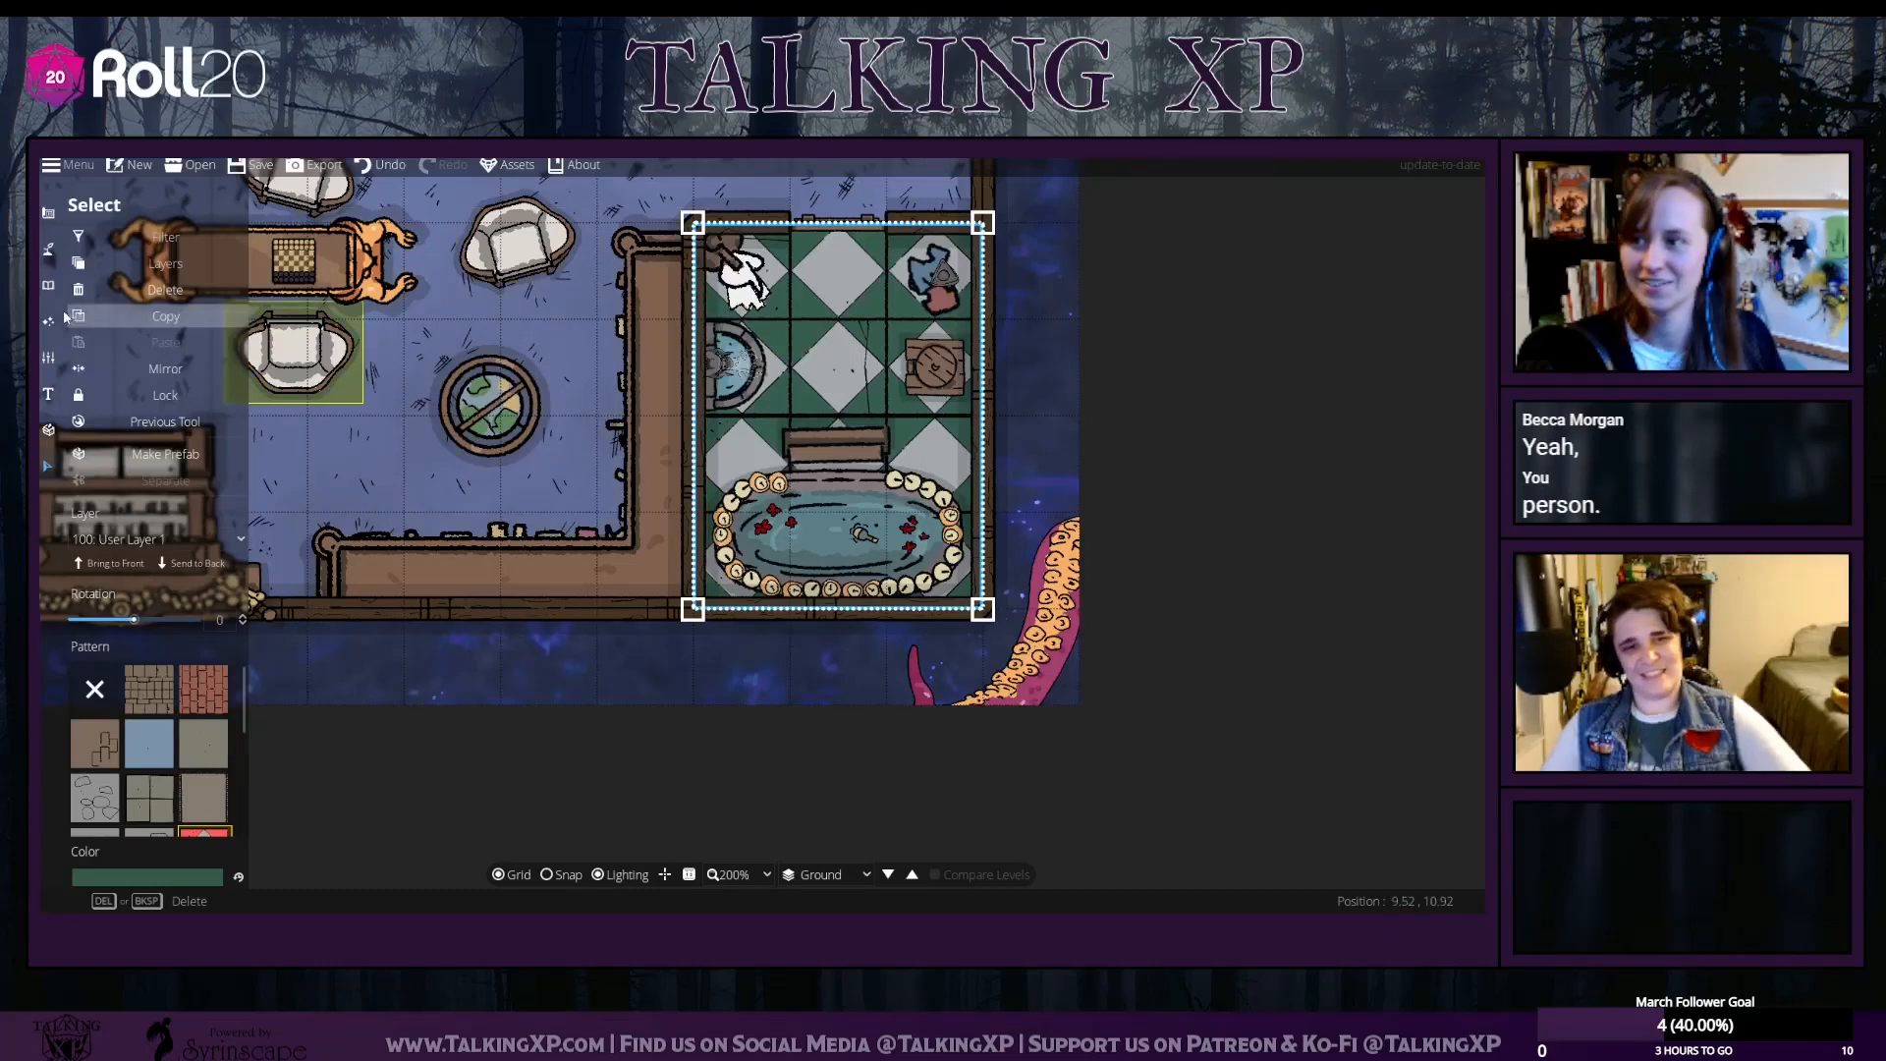
Return to placing objects and look through the library's mushroom, root, thorn, vine and boat objects for strap material
left_click(48, 286)
left_click(87, 242)
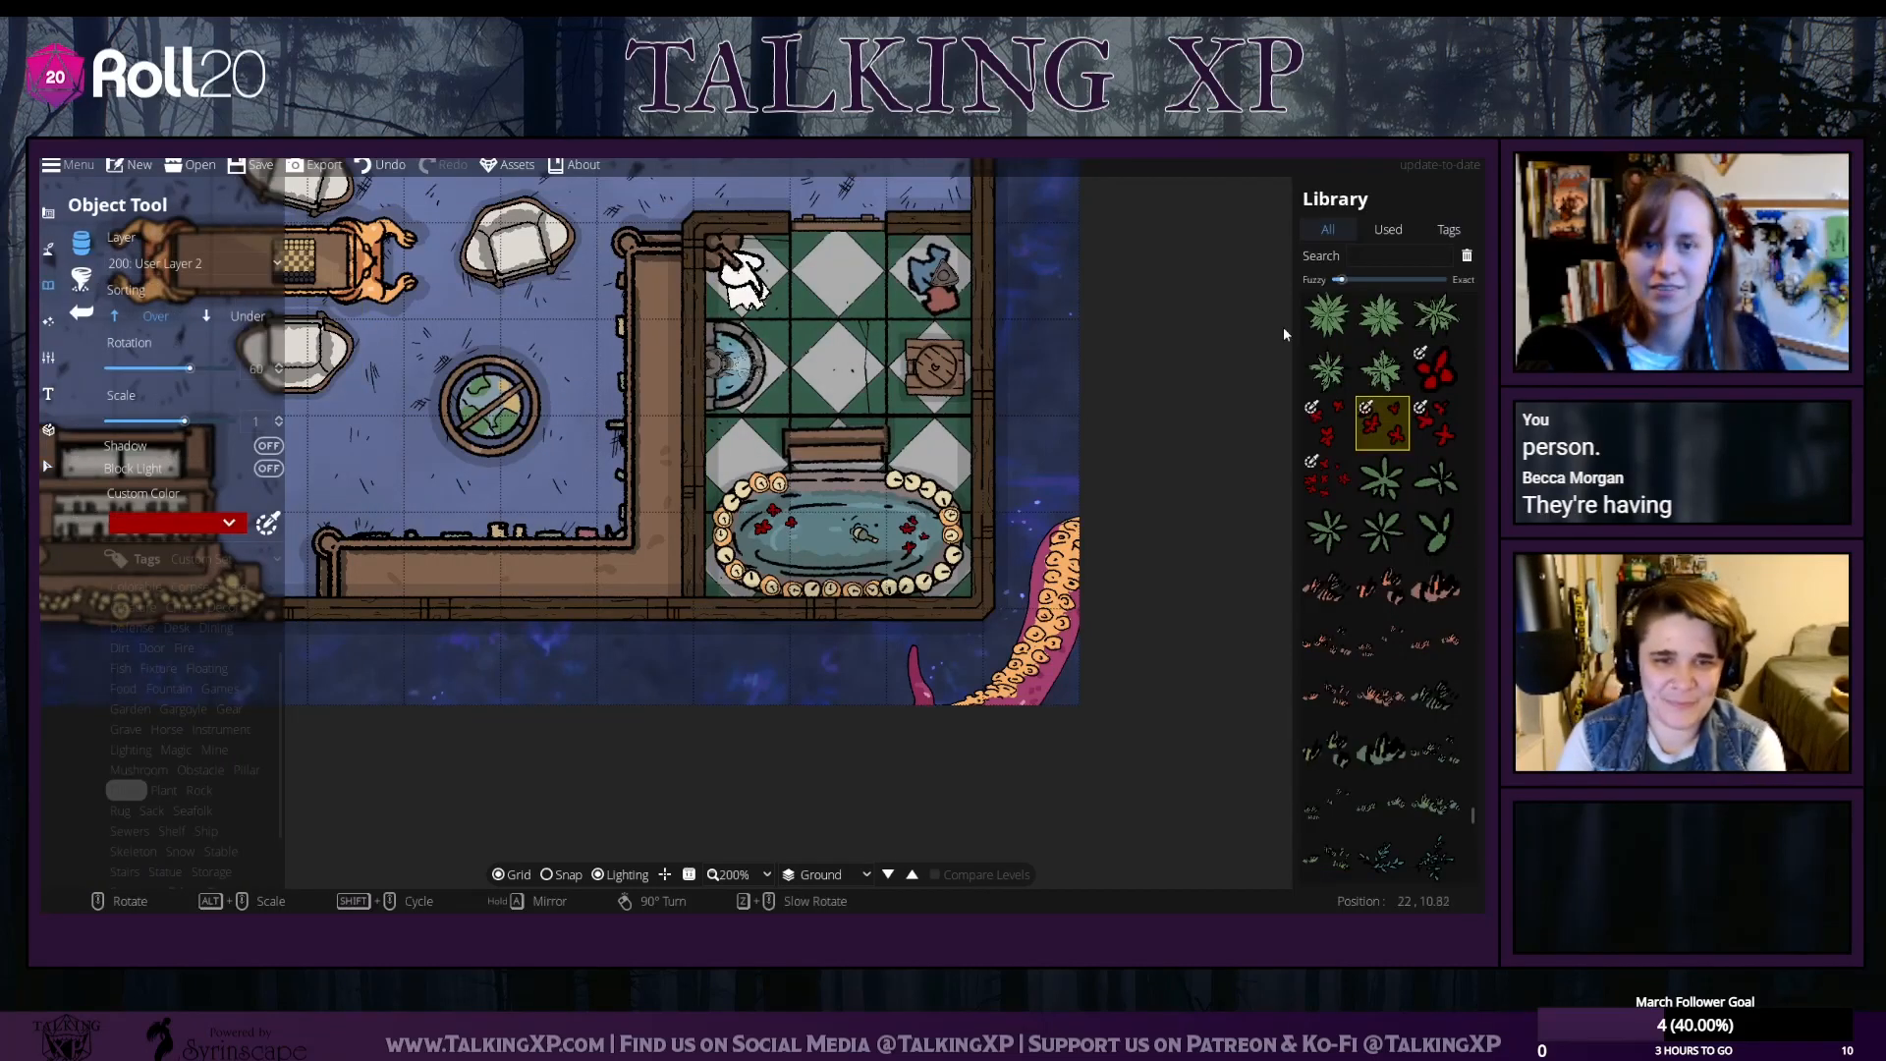
scroll(1375, 423, "down", 5)
scroll(1395, 565, "down", 10)
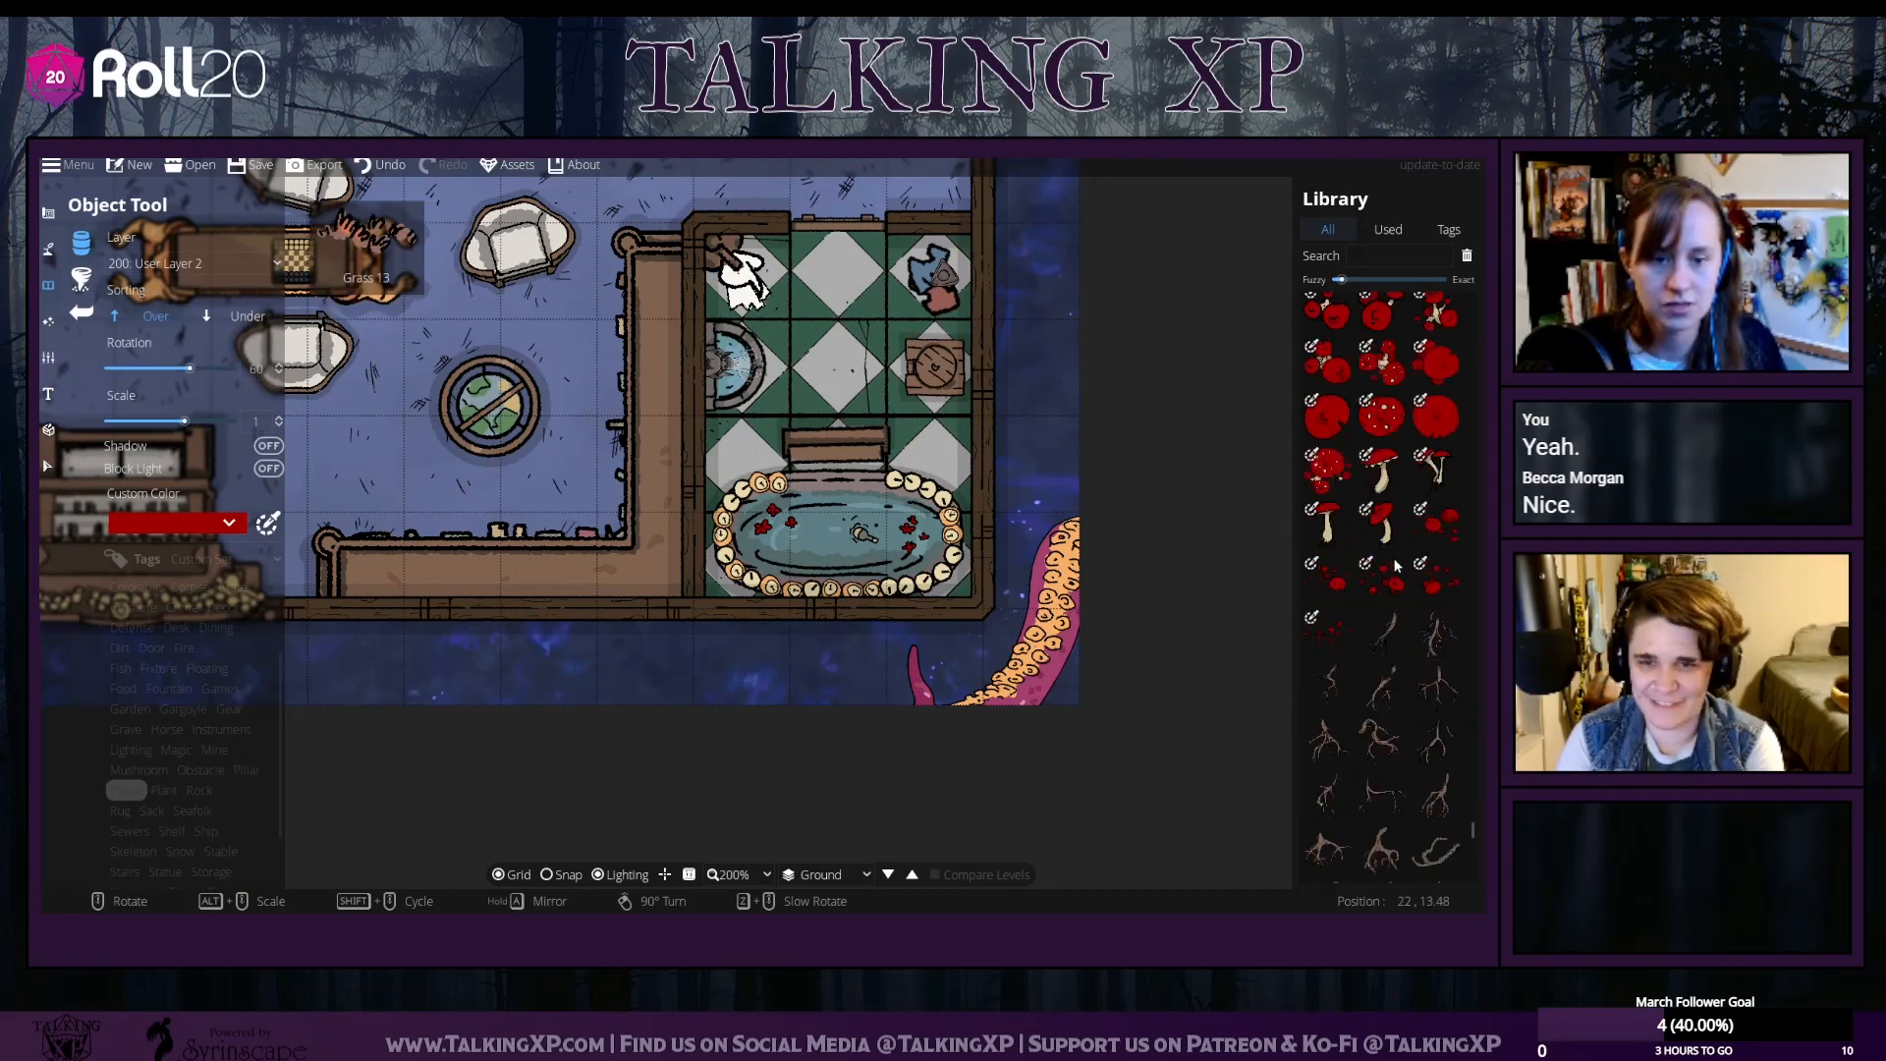
scroll(1395, 565, "down", 8)
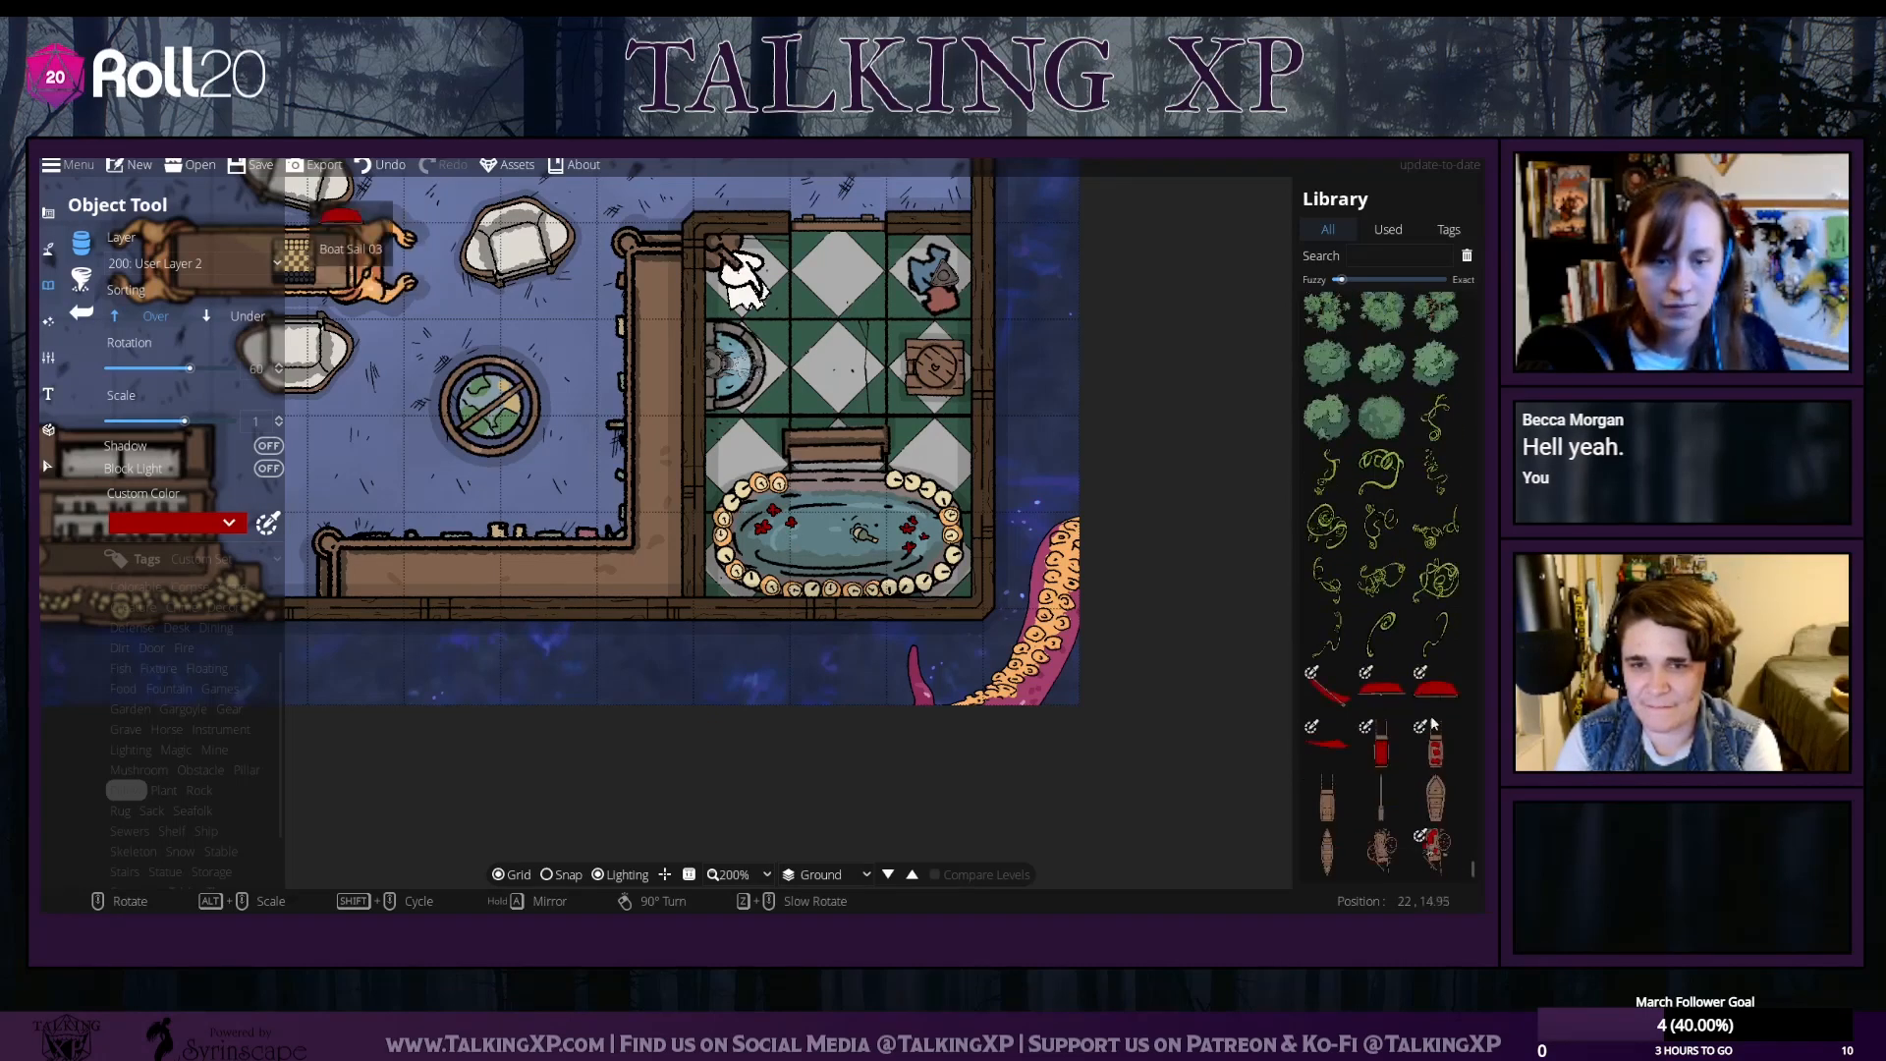
scroll(1405, 590, "up", 8)
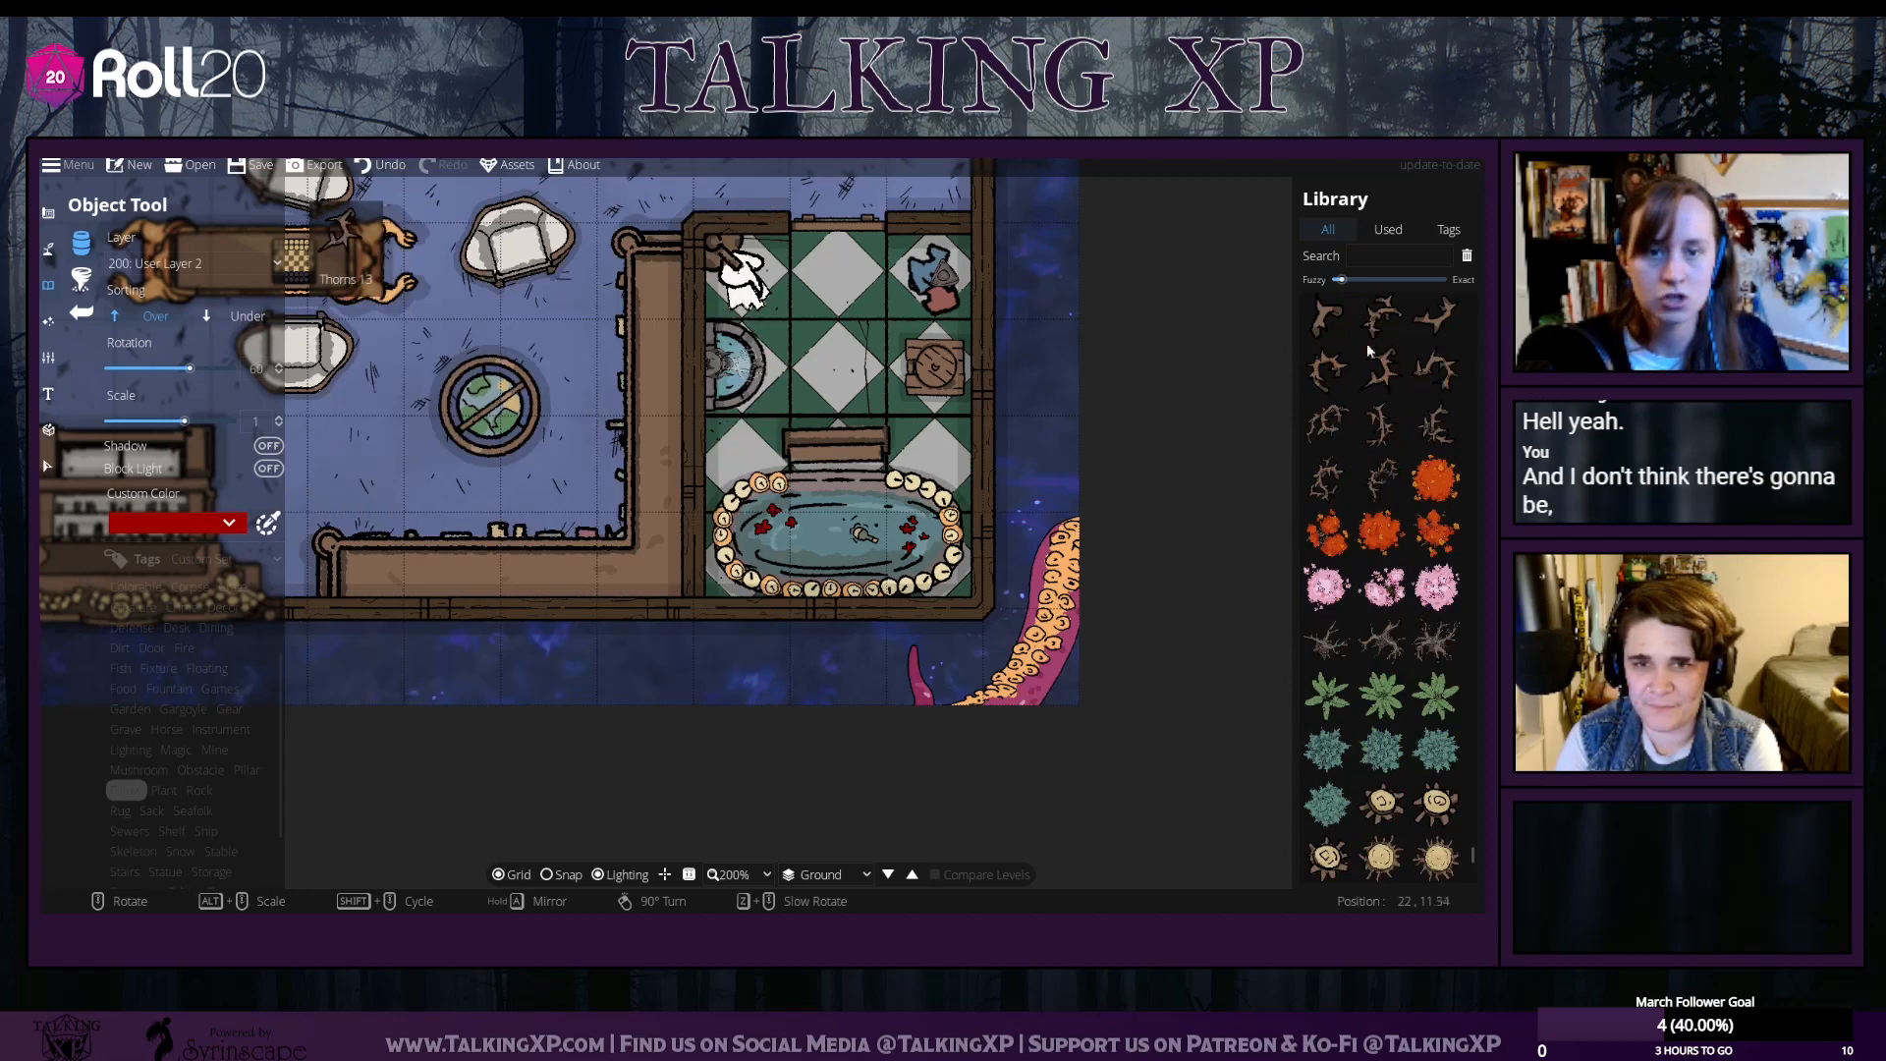
Search the library for "magic", filter the objects by the Magic tag and choose the hazy cloud as bath steam
left_click(1364, 256)
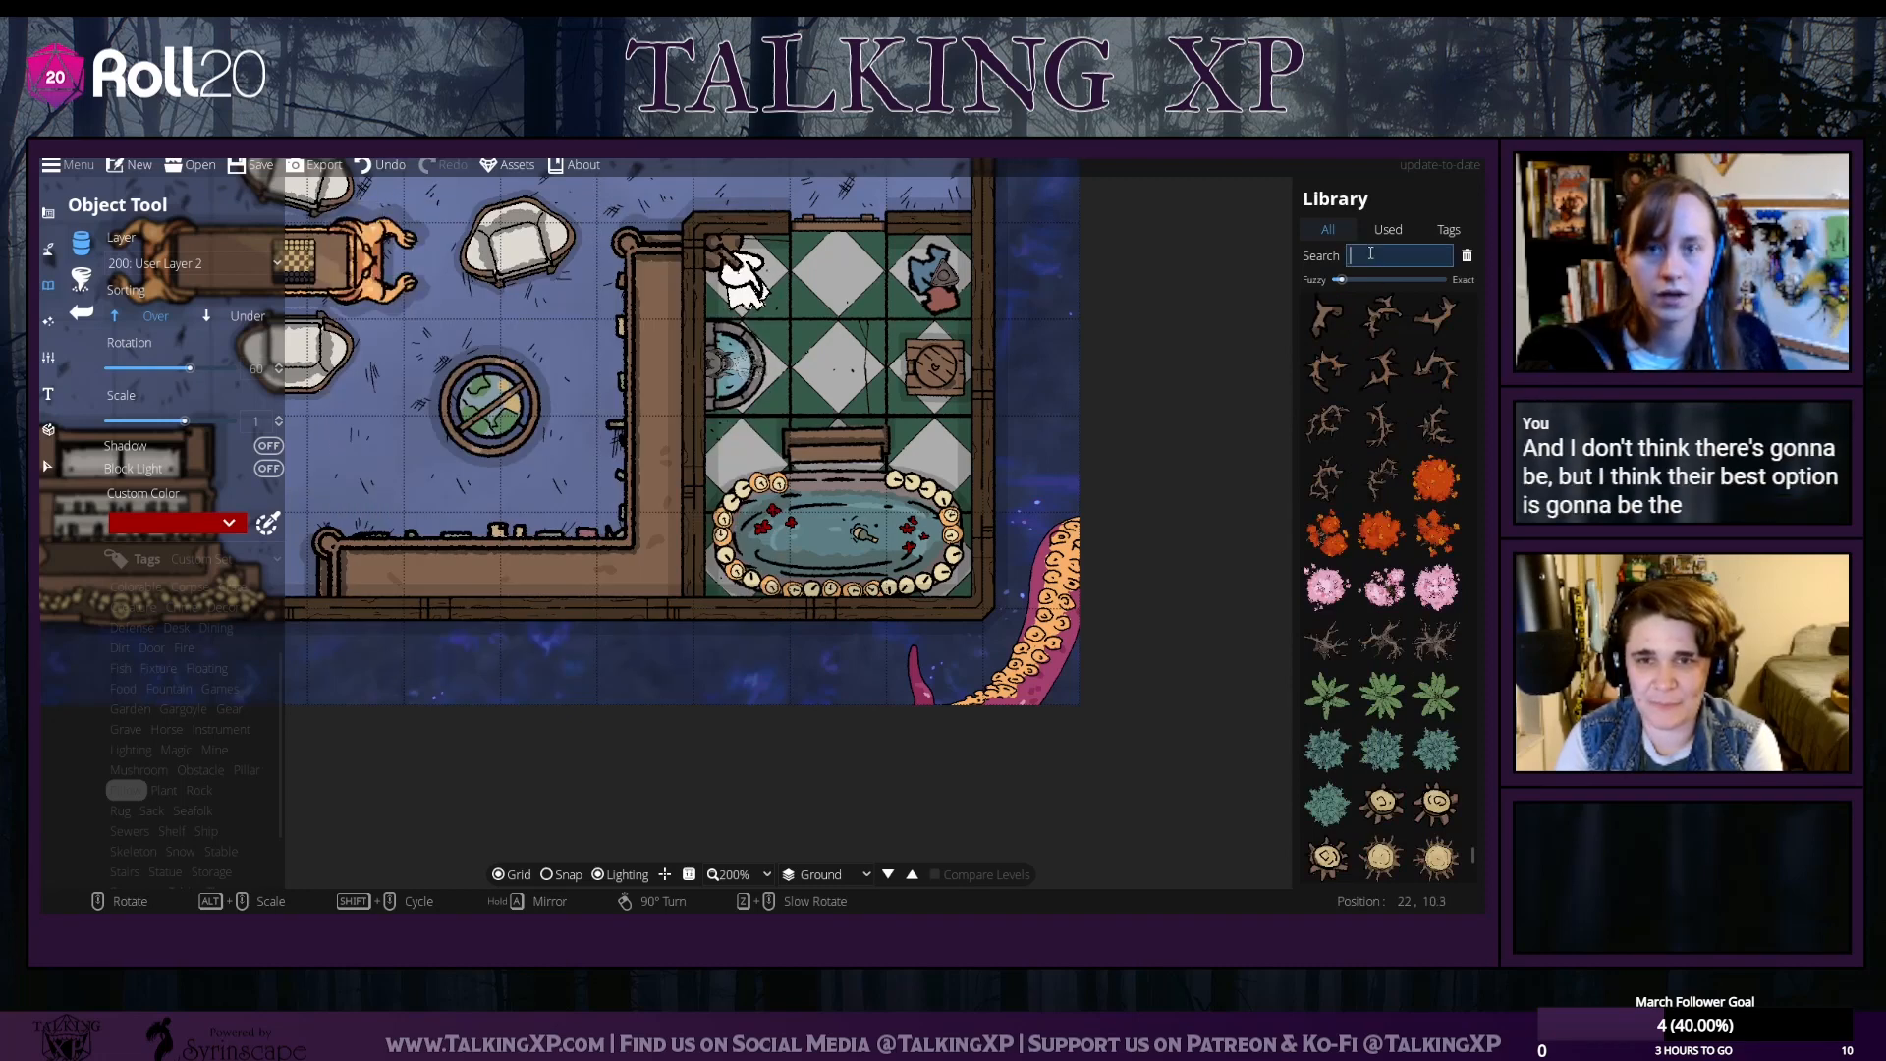
type("magic")
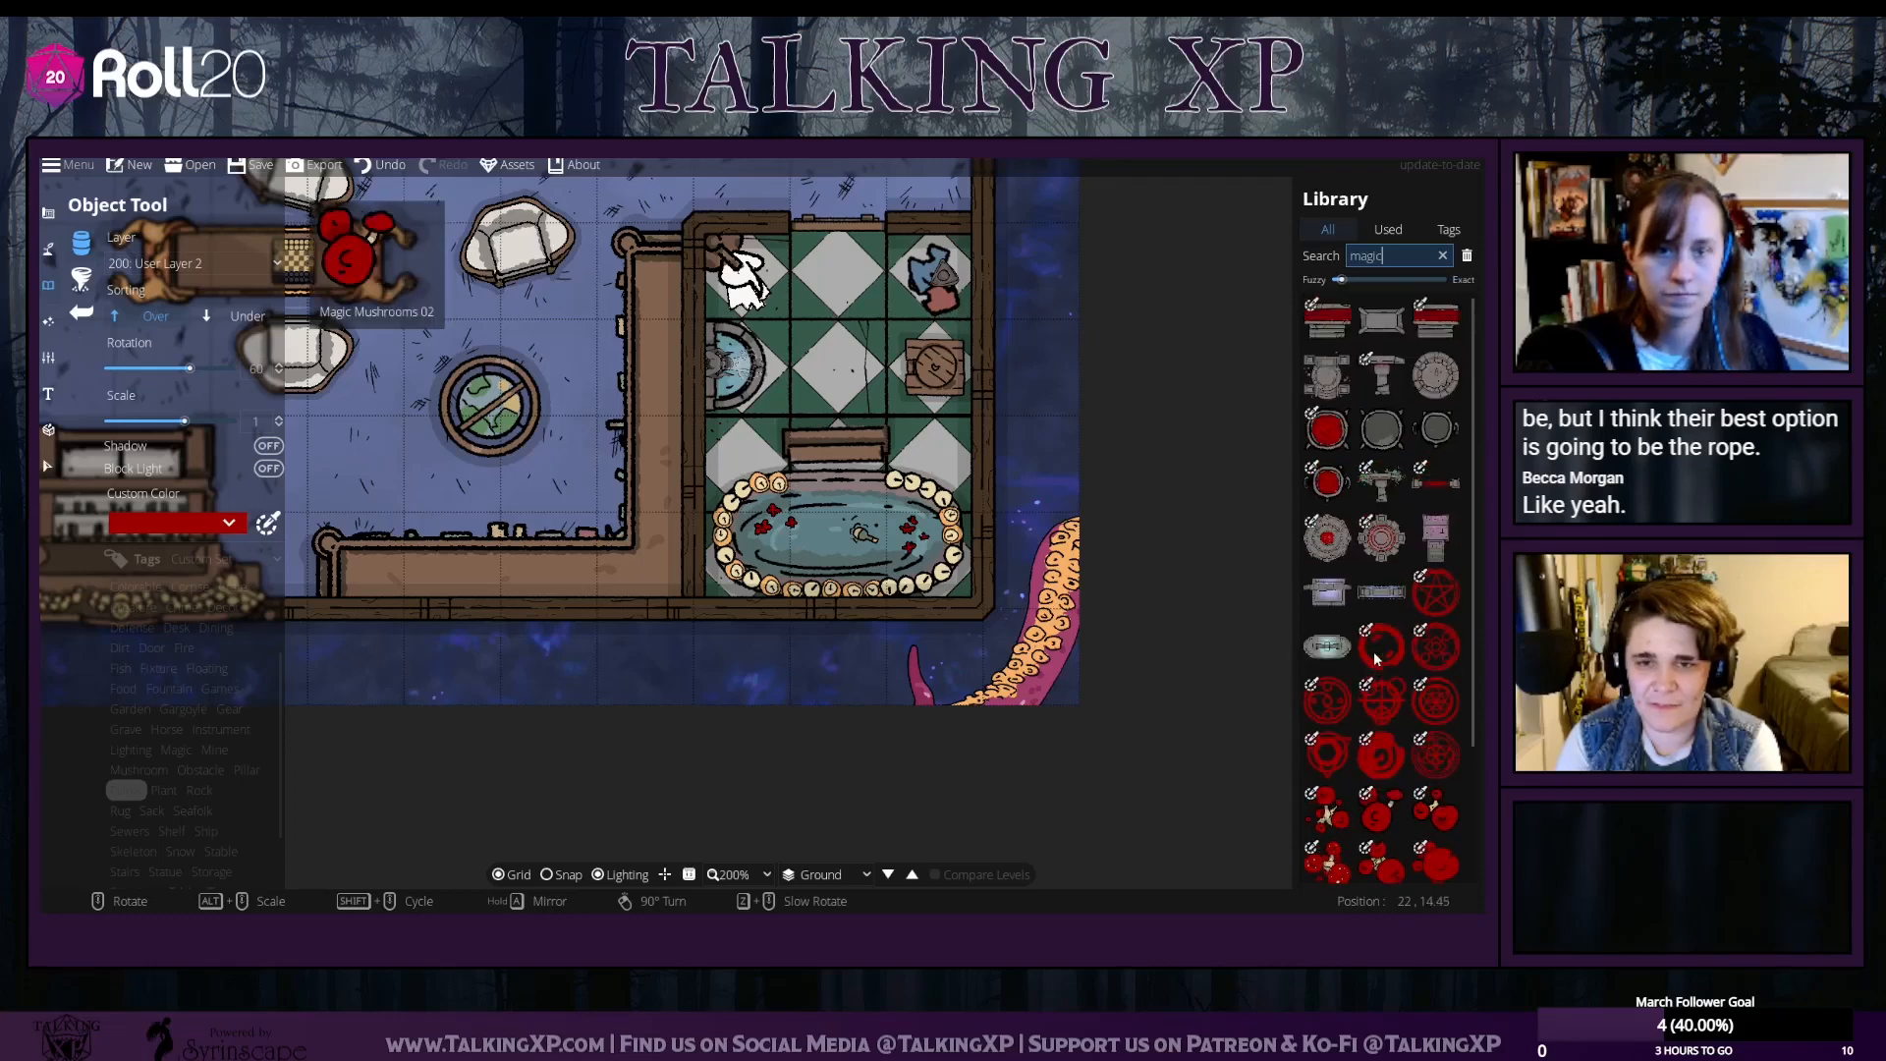
left_click(136, 758)
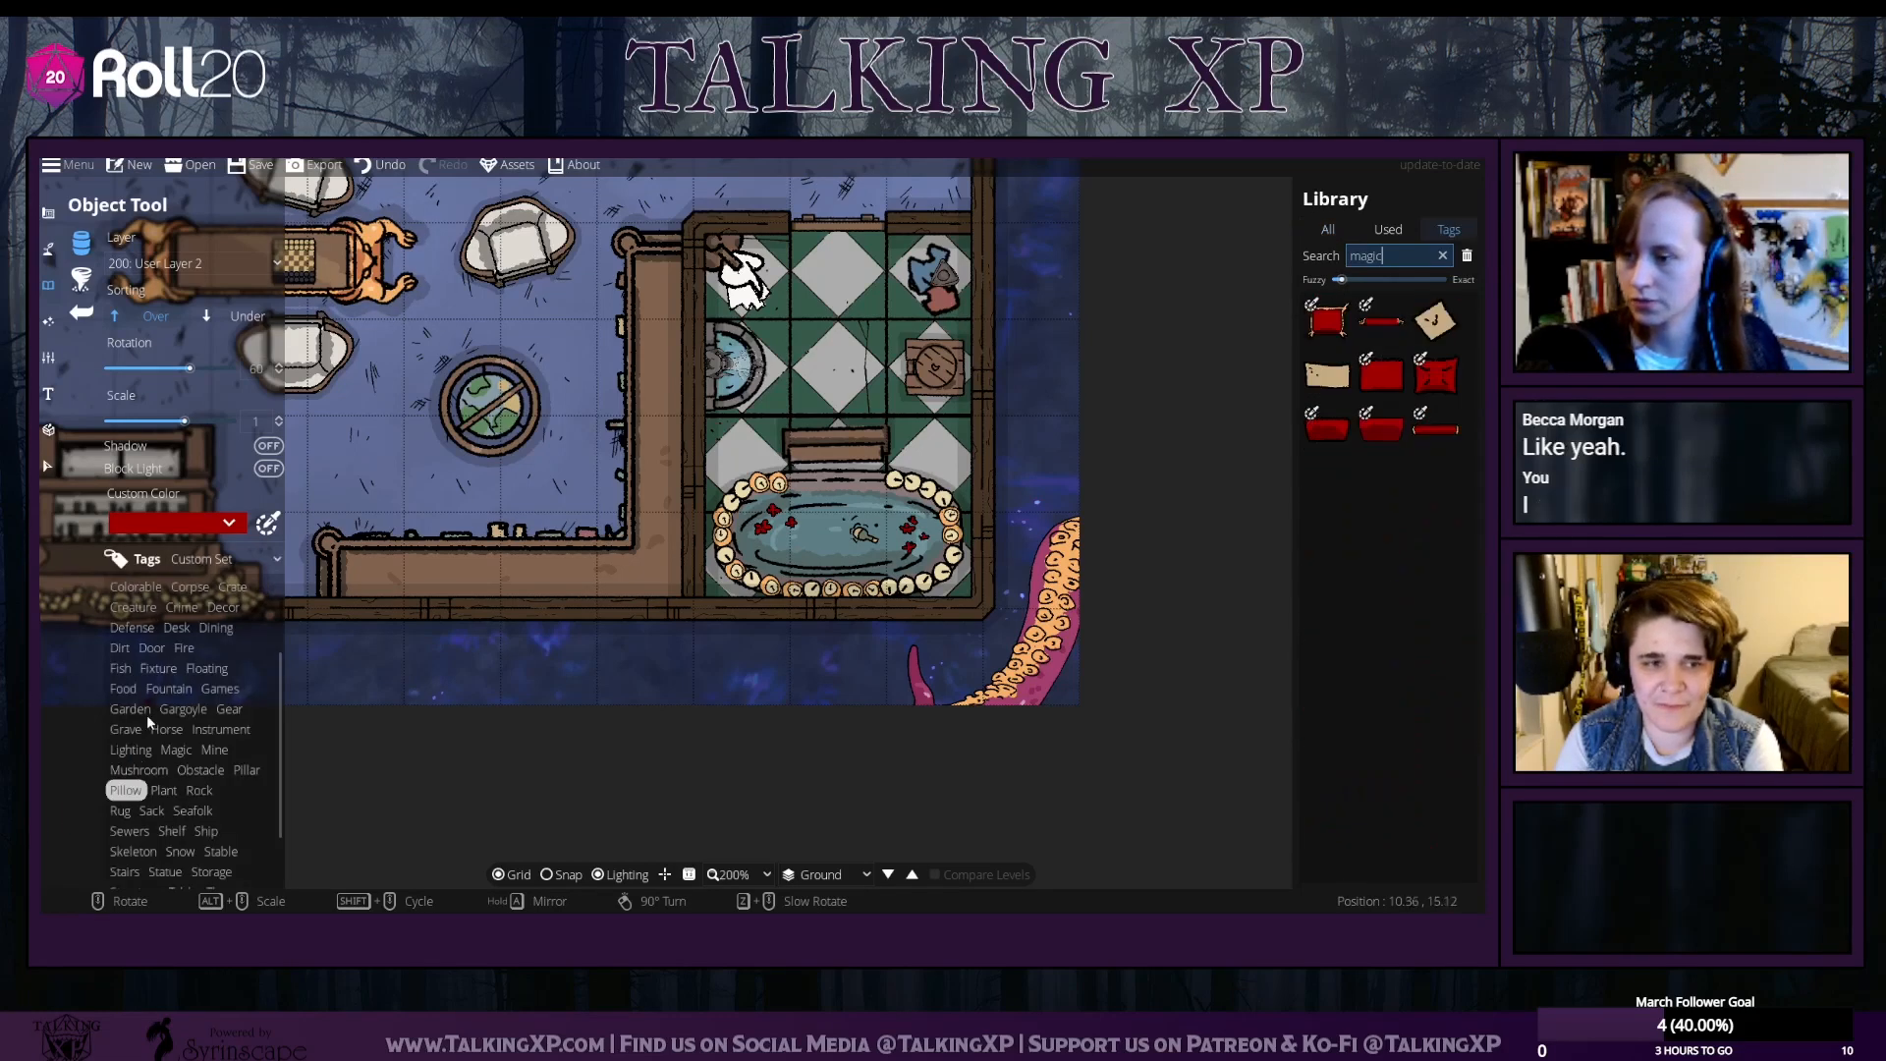
scroll(142, 829, "down", 2)
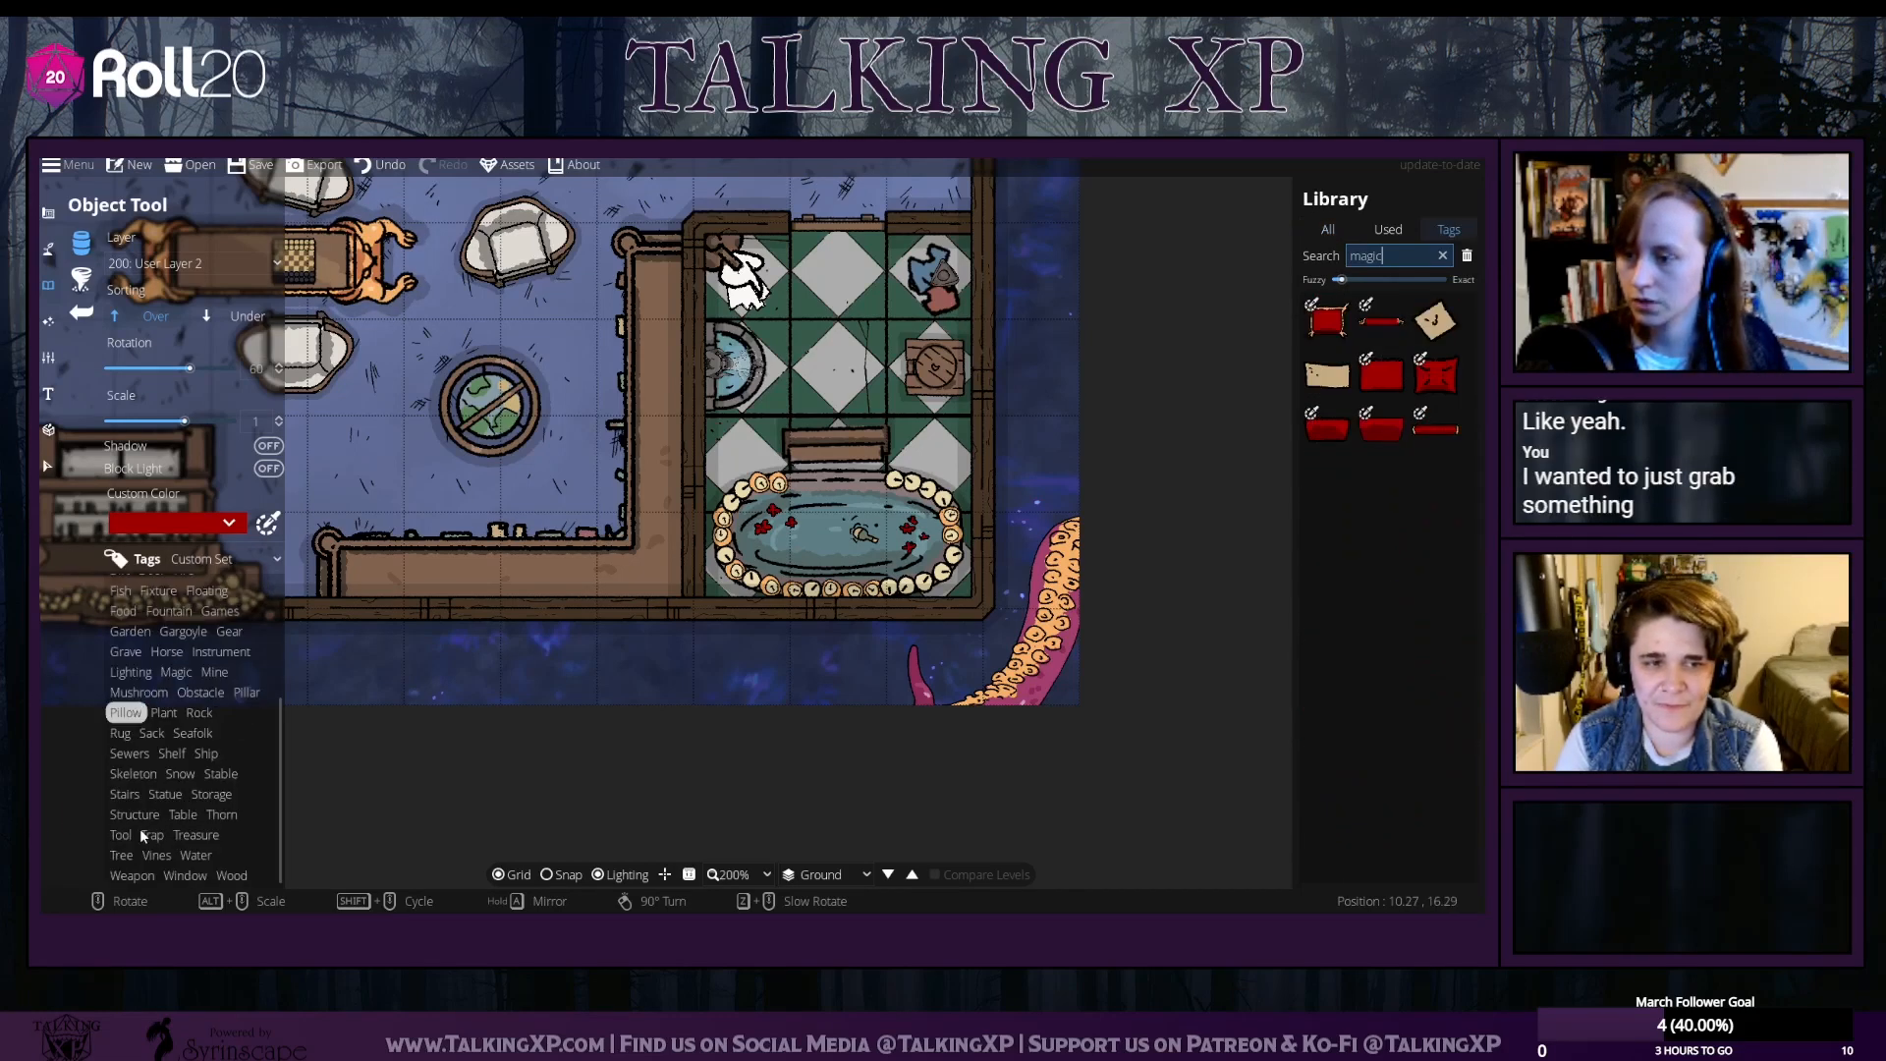
left_click(177, 672)
left_click(1436, 482)
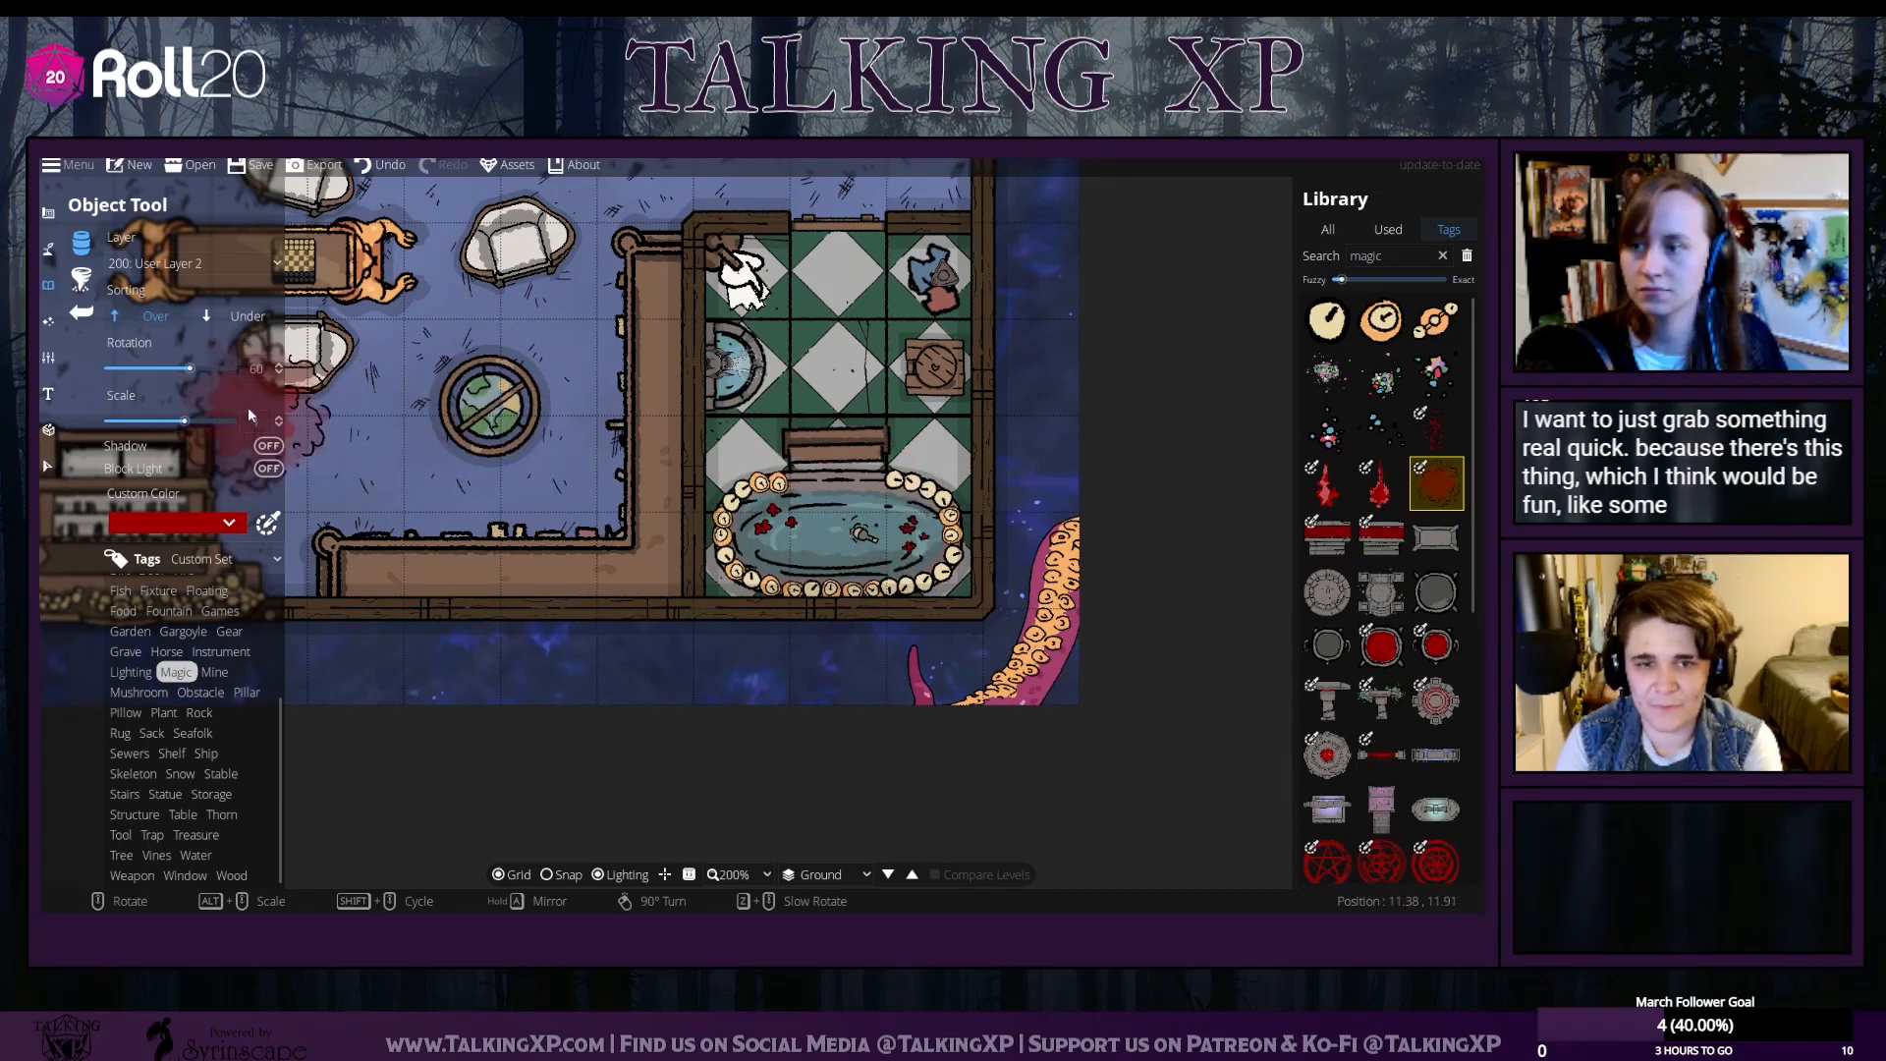
Change the hazy cloud's custom colour from the palette to a soft pink and accept it
left_click(231, 523)
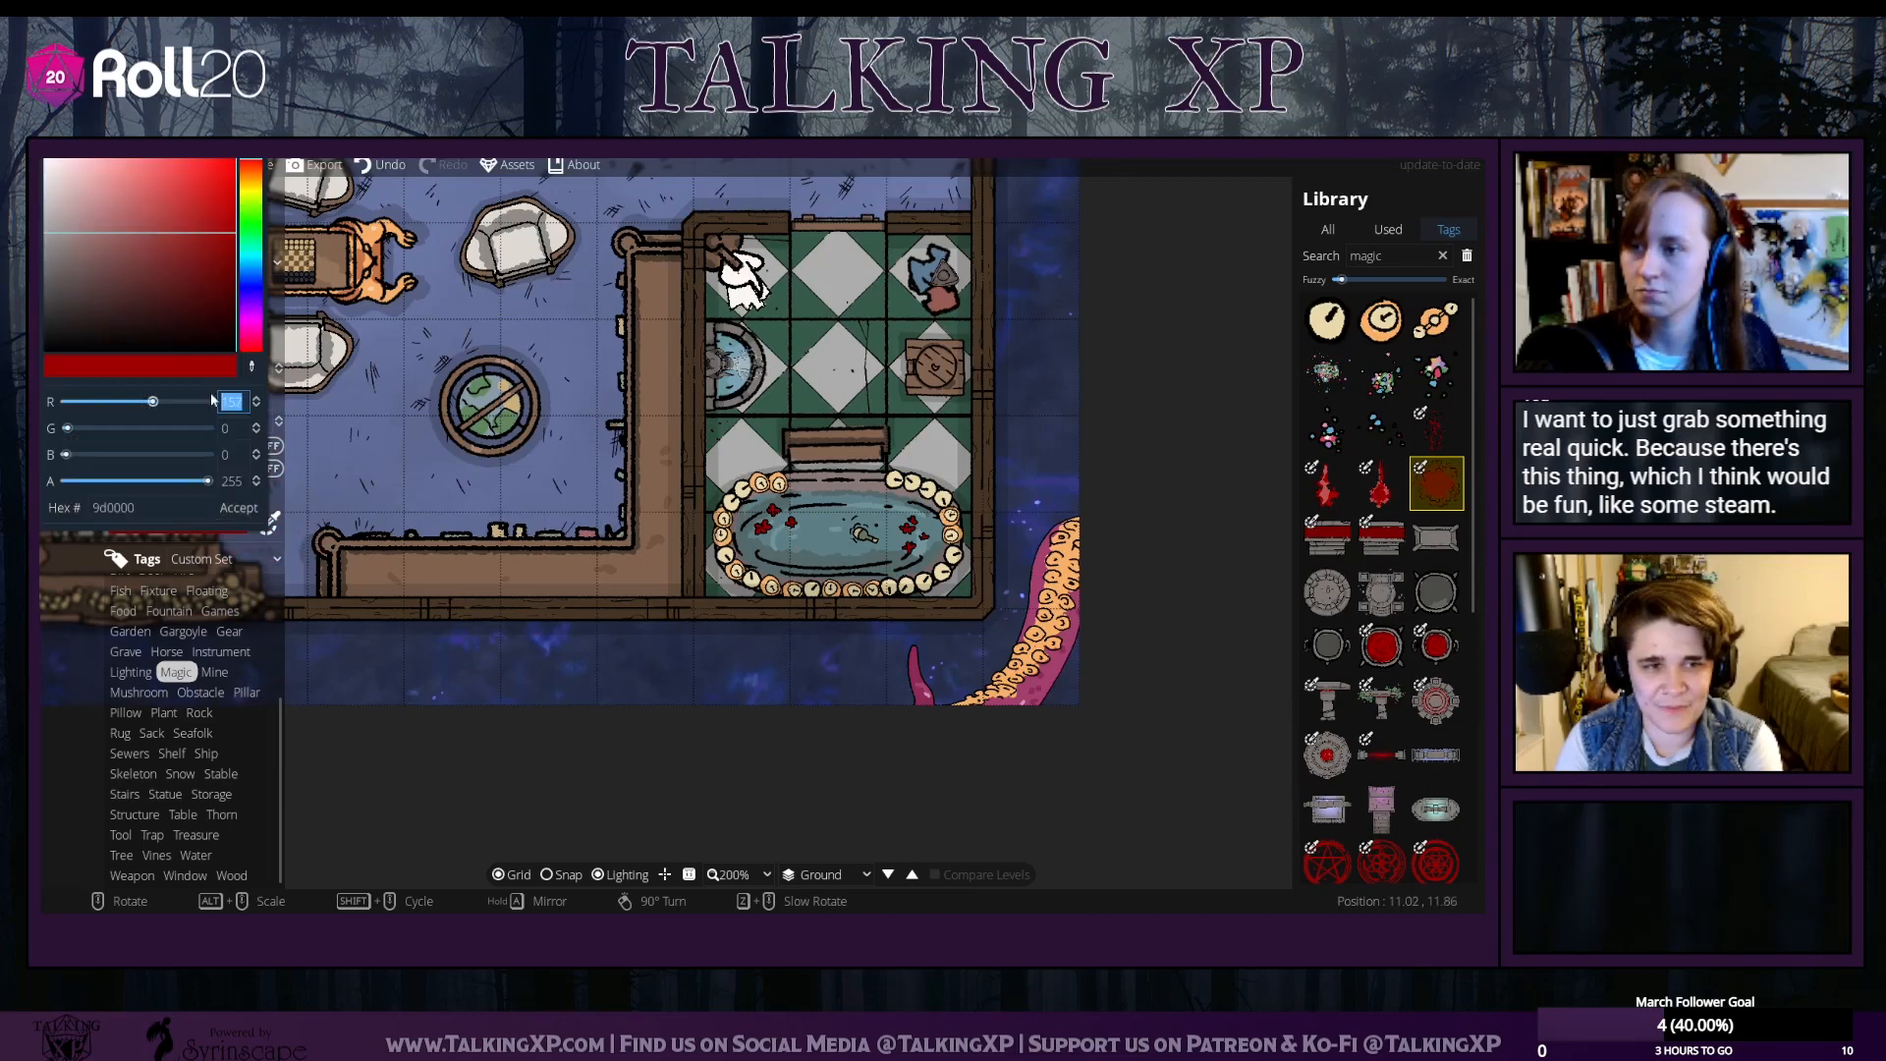
left_click(145, 246)
left_click(255, 216)
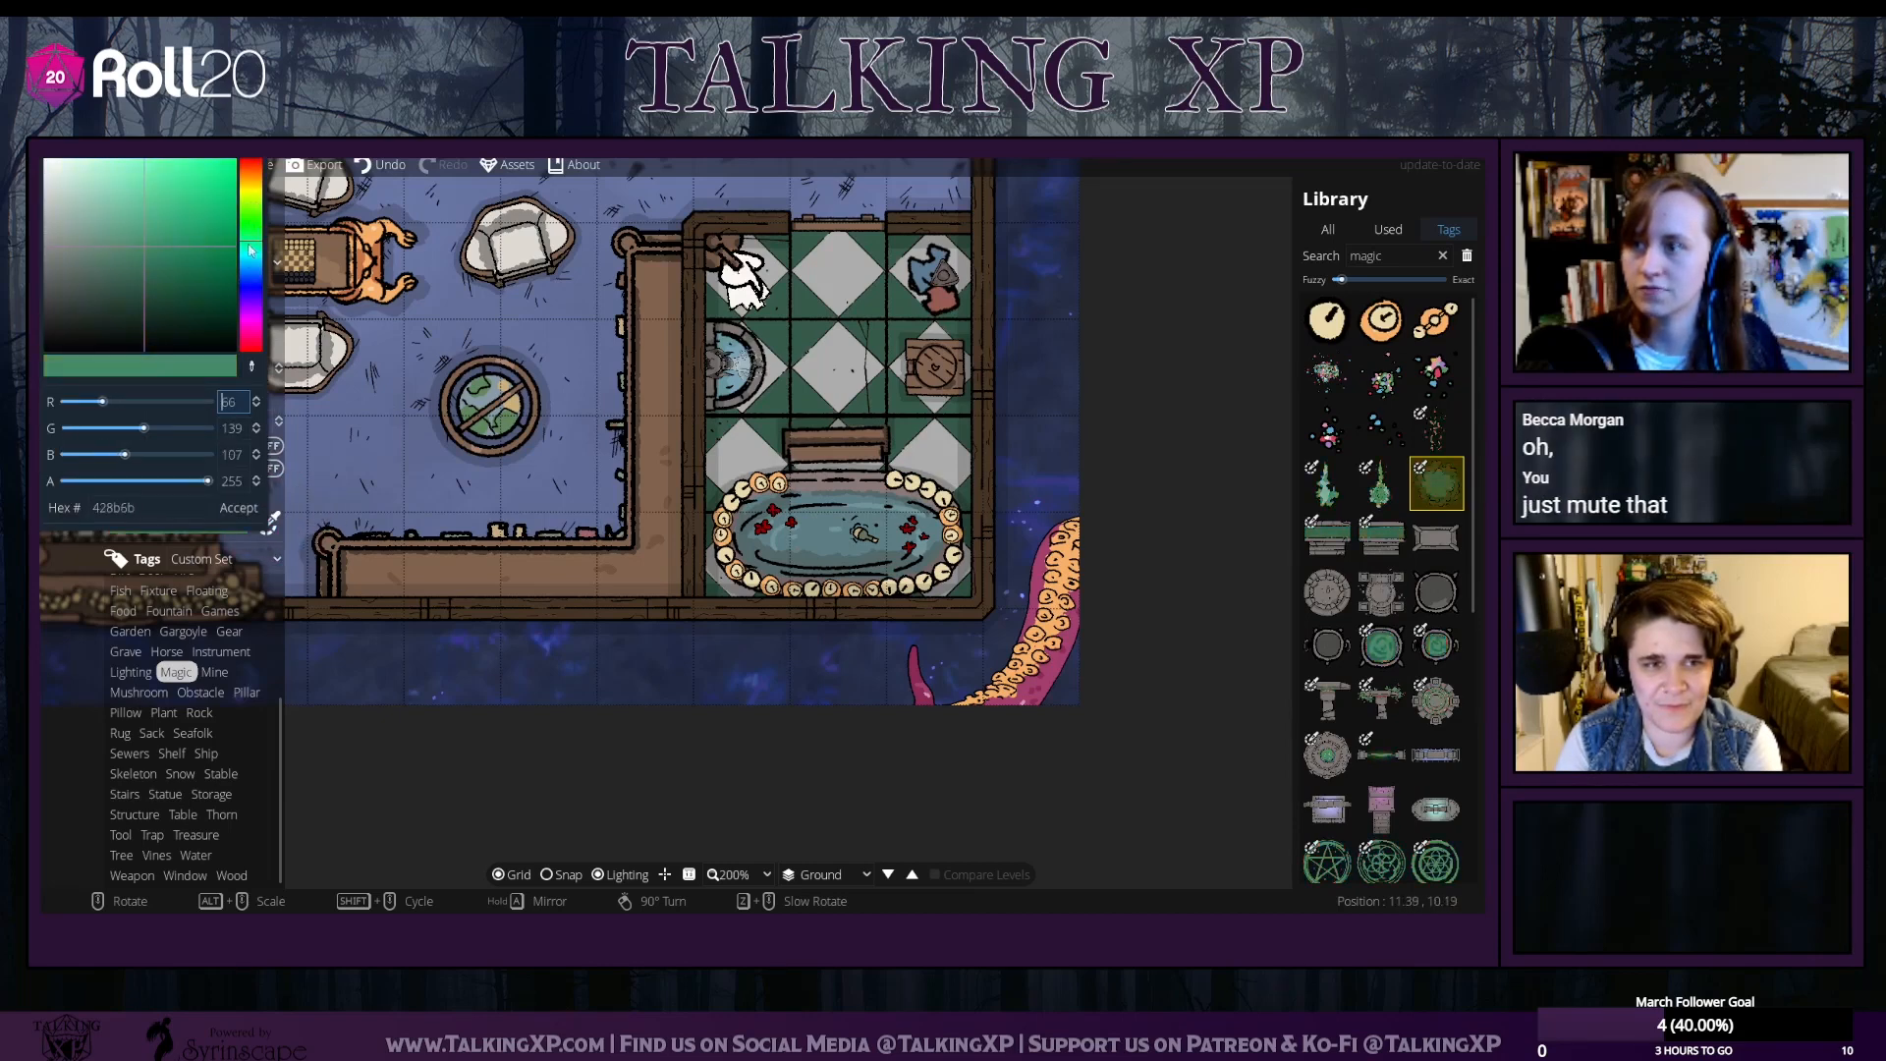
left_click_drag(252, 252, 253, 313)
left_click_drag(138, 285, 111, 171)
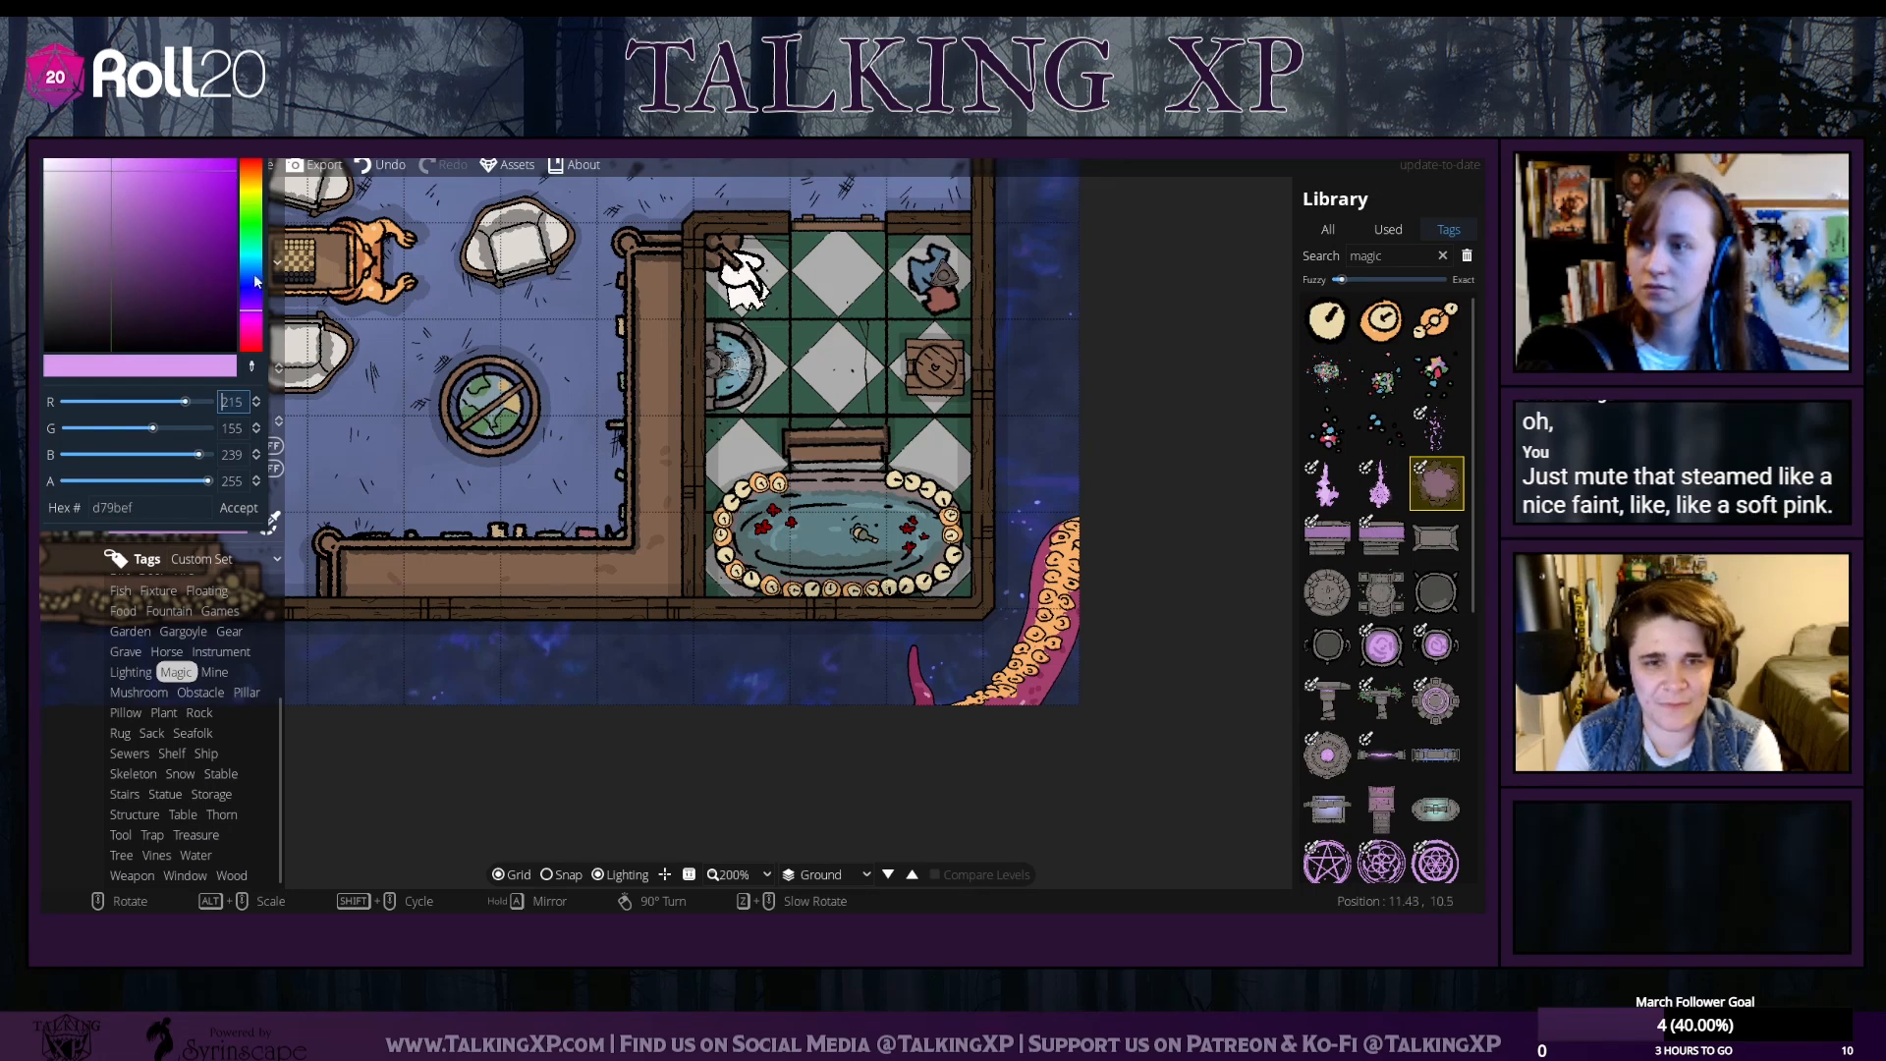
left_click(239, 506)
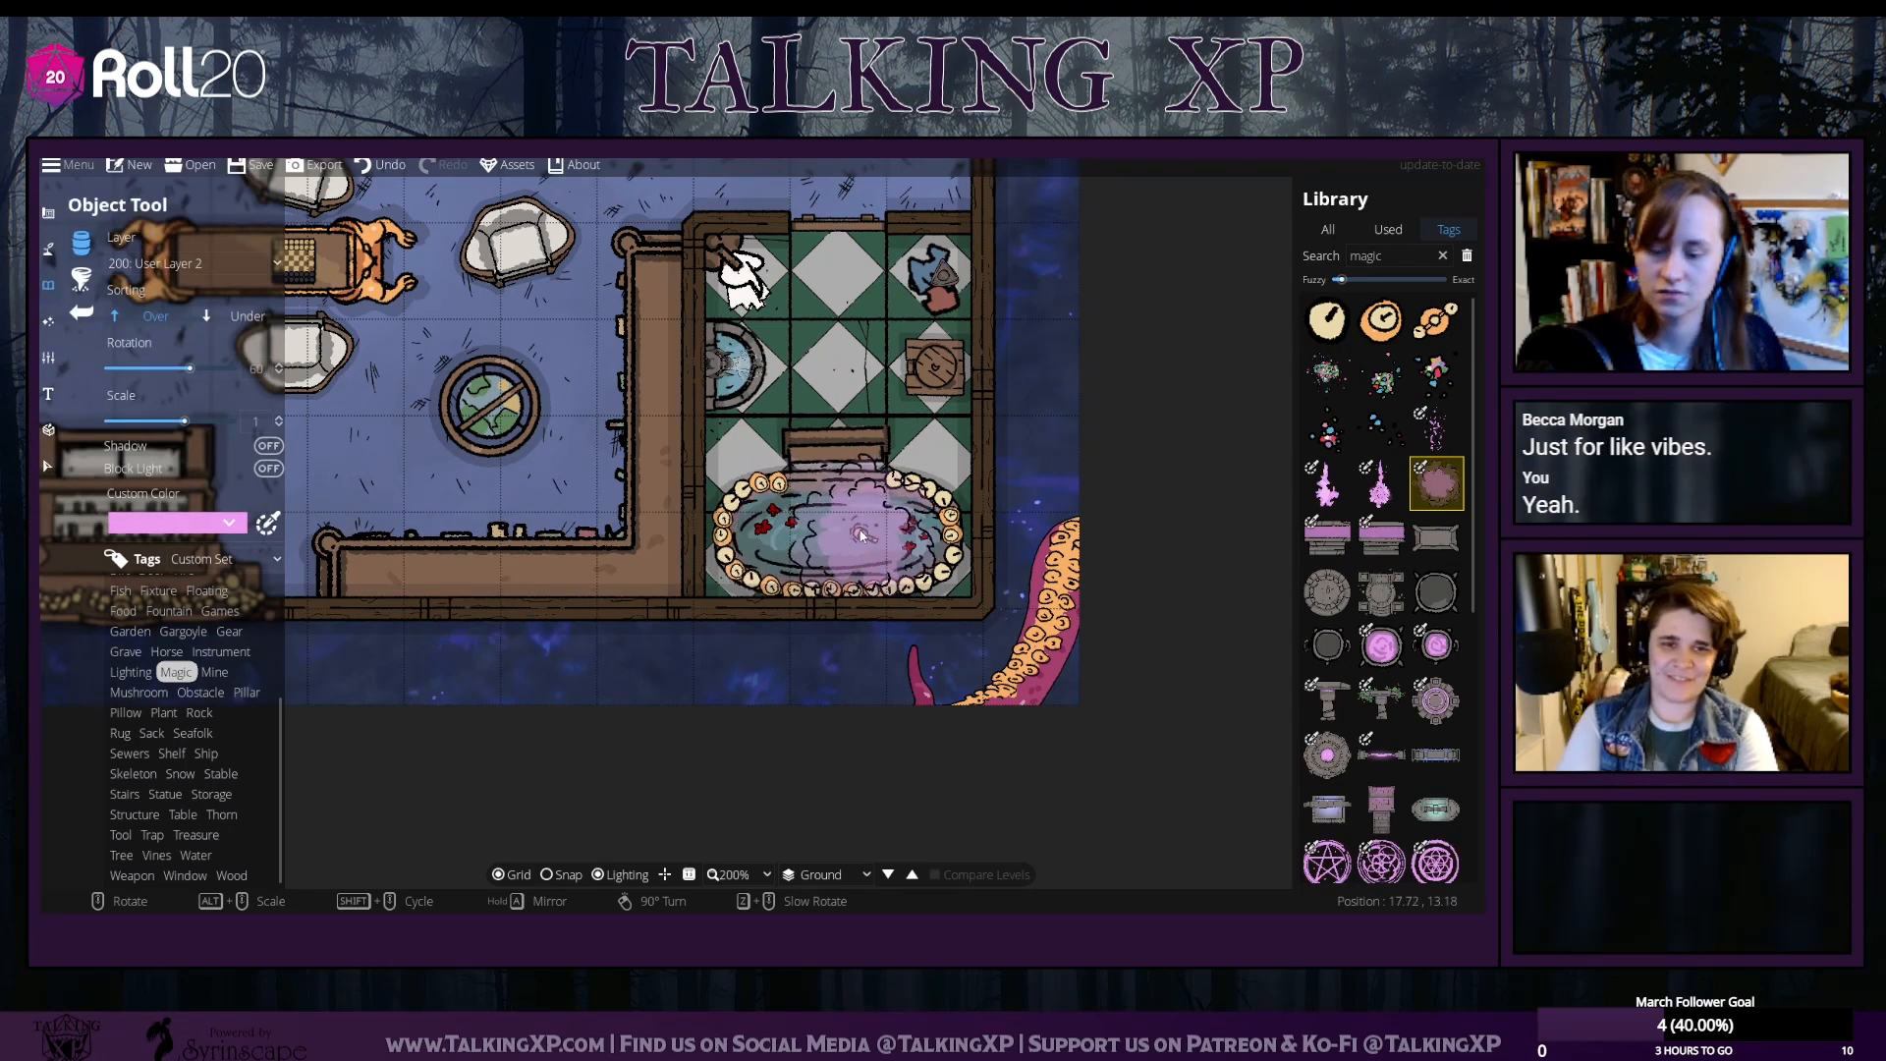
Place two pink steam clouds at scale 0.5 over the bathtub, one at its west end and one at its south edge
scroll(792, 531, "down", 3)
scroll(792, 531, "down", 2)
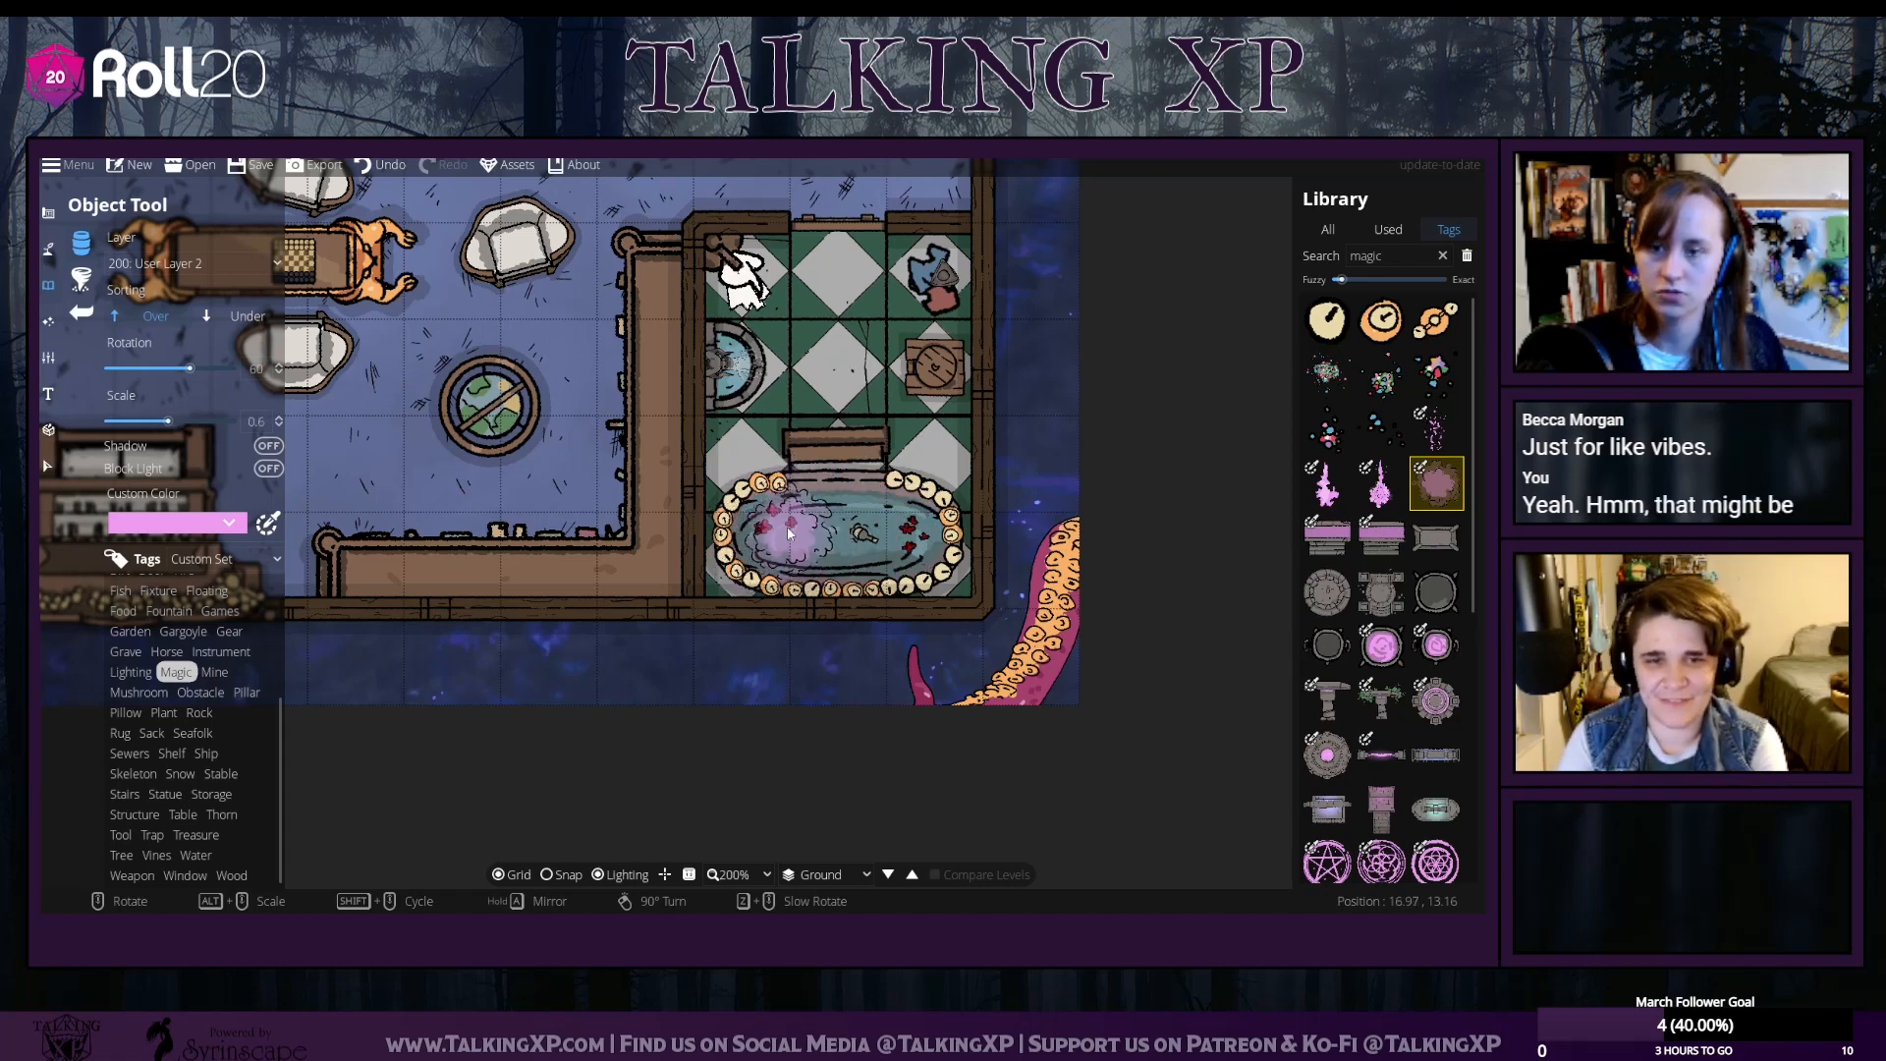
left_click(781, 521)
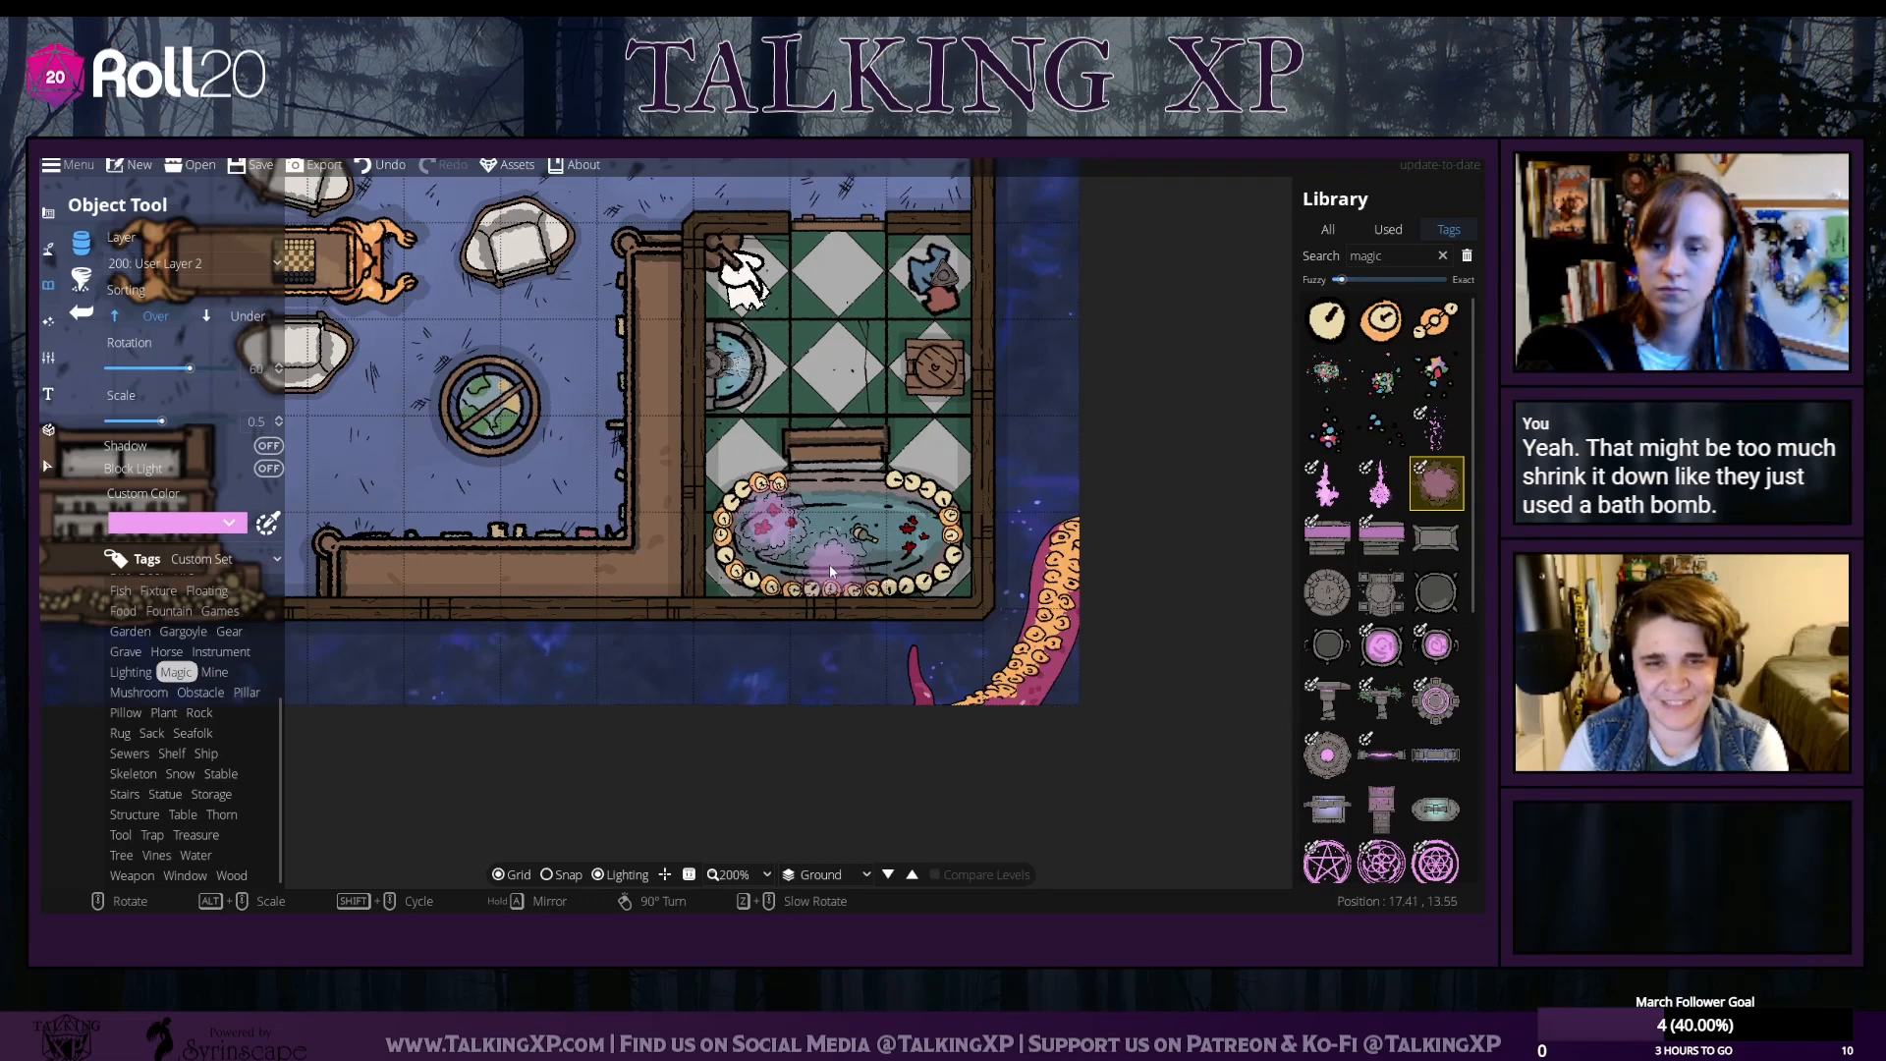
left_click(829, 564)
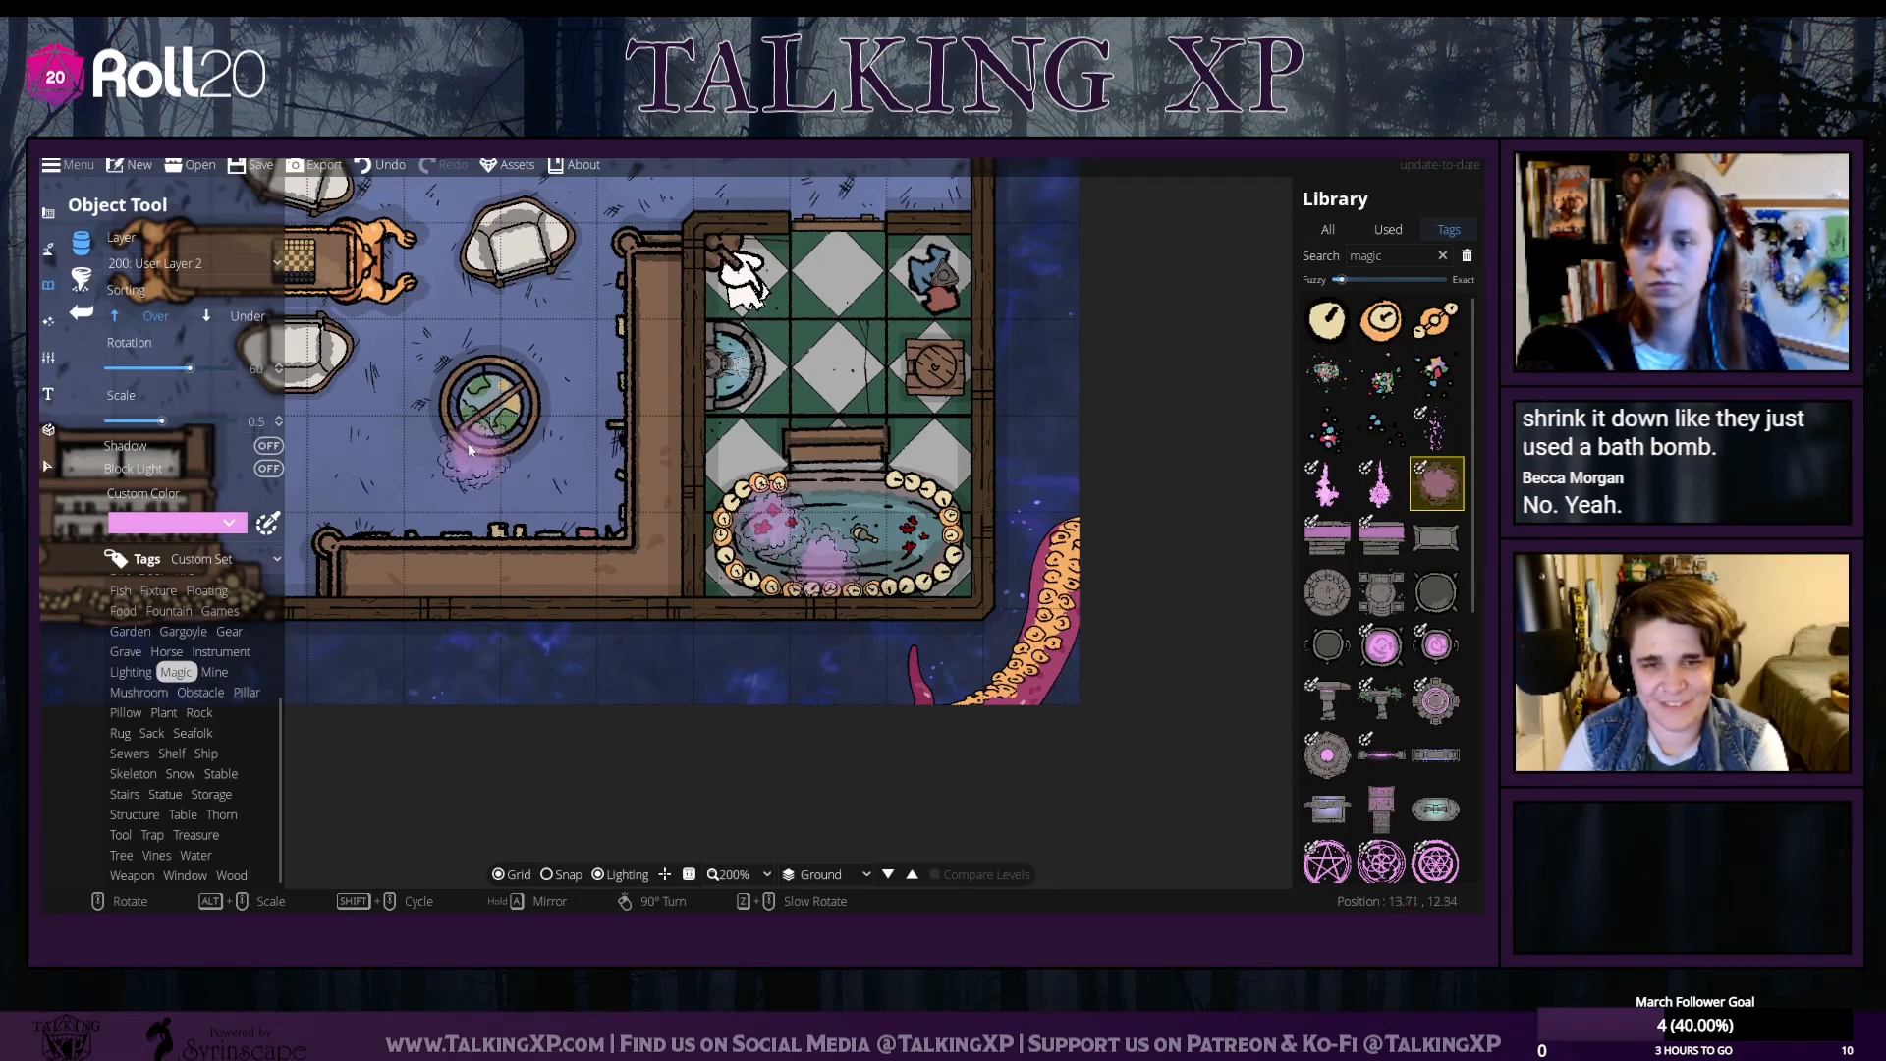
Go back to the brown bag and try to draw an angular rope strap from its northeast side, and undo it
left_click_drag(441, 484, 572, 745)
left_click_drag(587, 431, 766, 463)
left_click_drag(599, 197, 791, 646)
left_click_drag(669, 489, 681, 602)
scroll(613, 506, "up", 2)
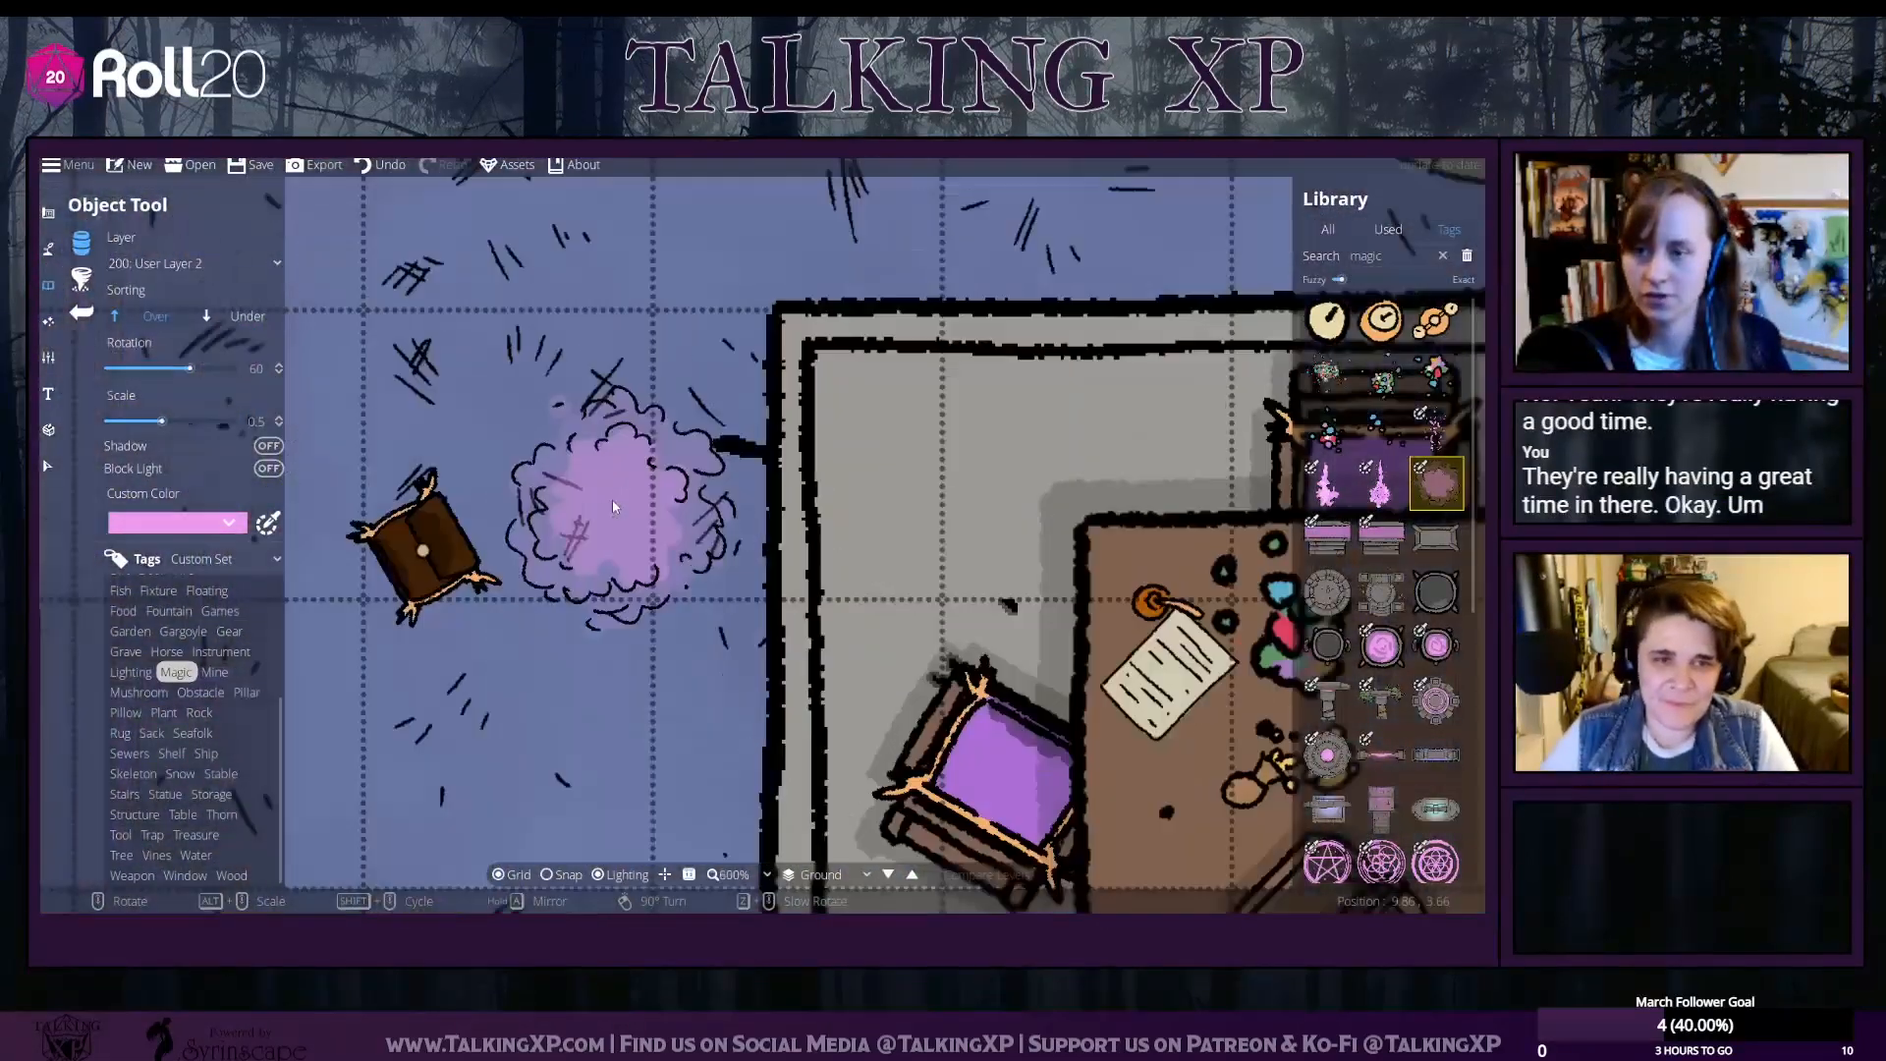
left_click_drag(613, 538, 922, 541)
scroll(733, 619, "up", 1)
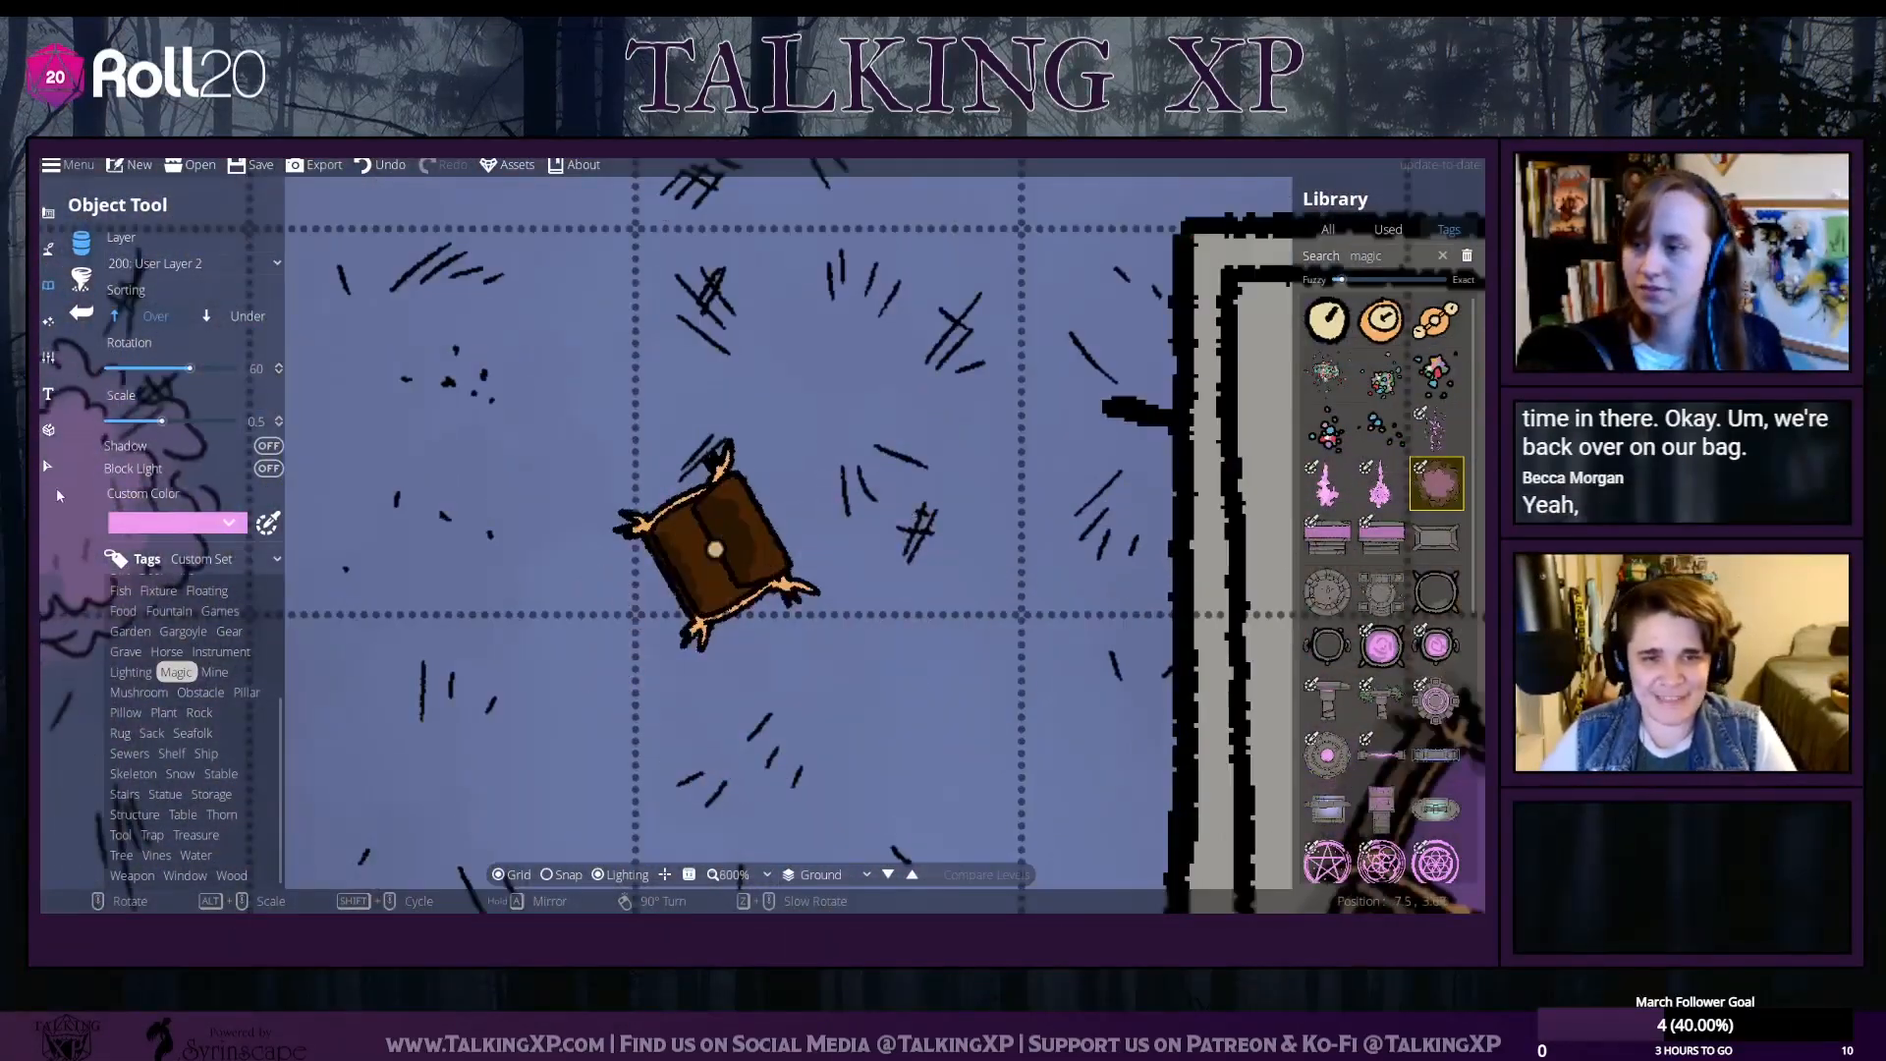
left_click(52, 249)
left_click(123, 352)
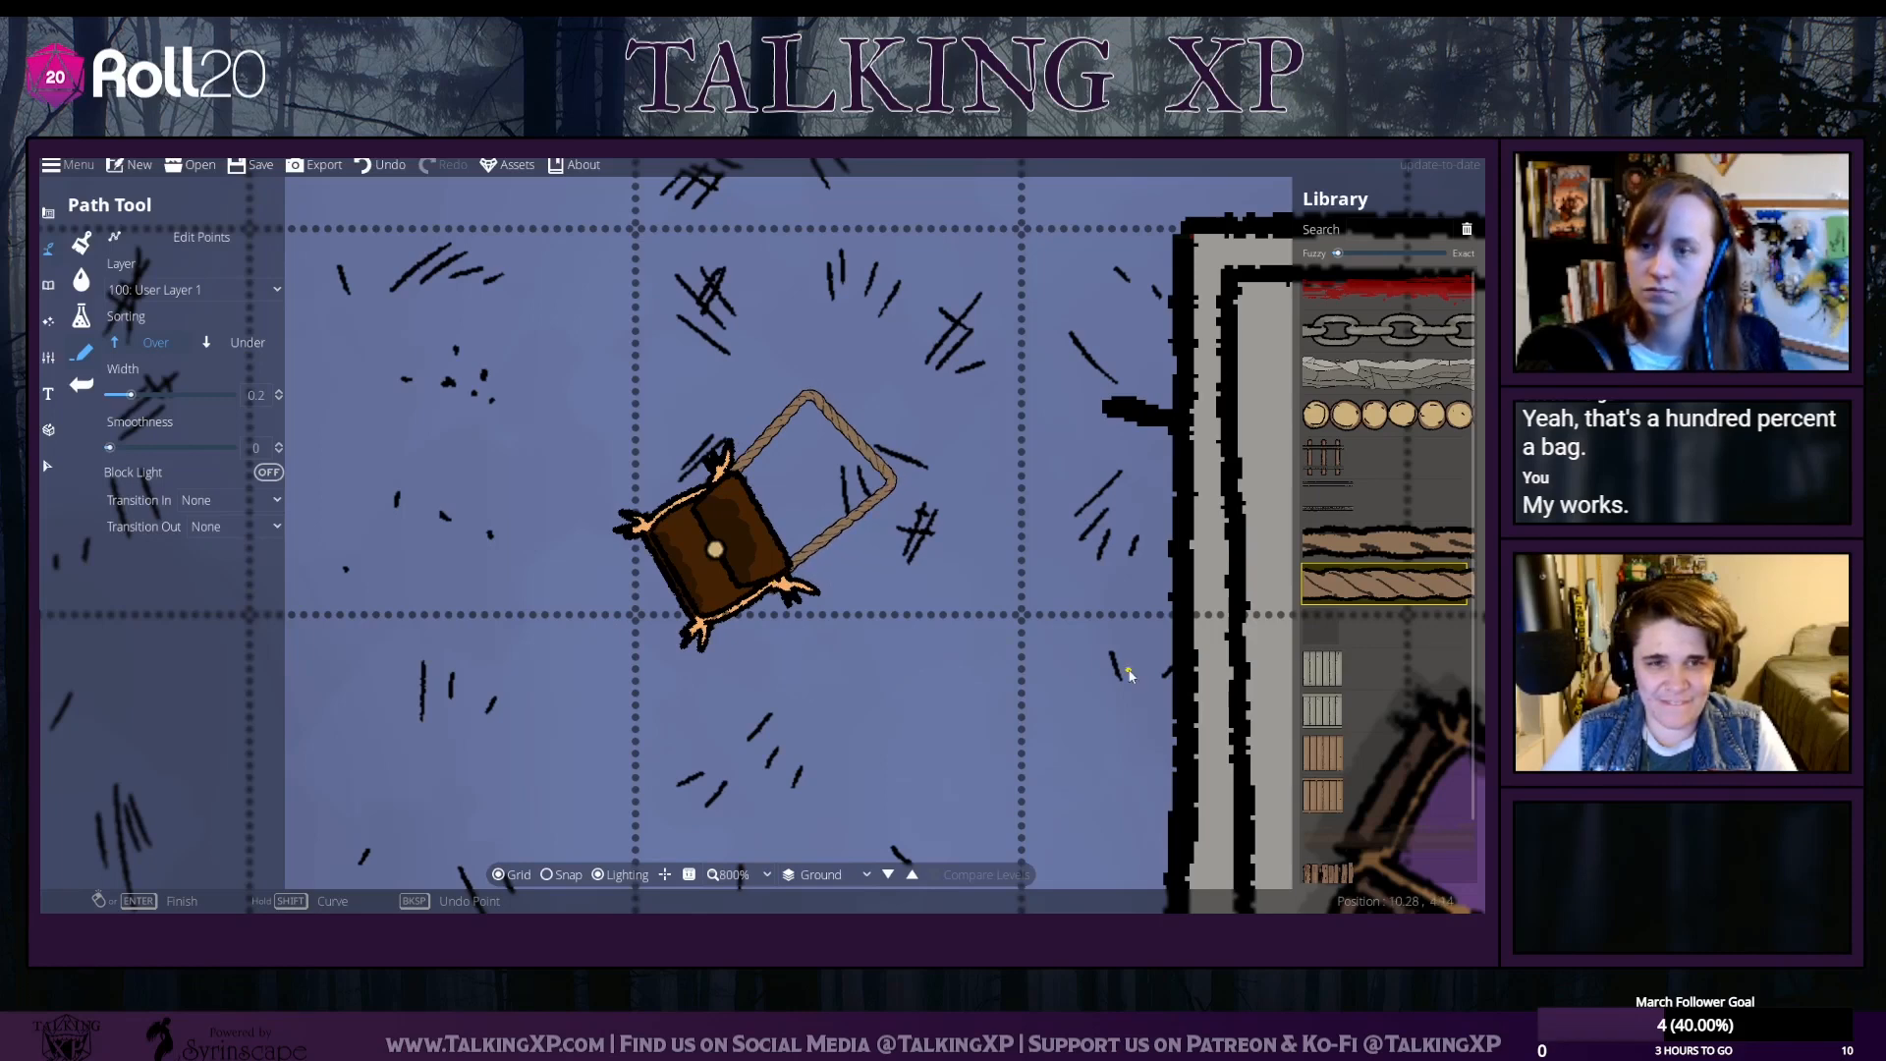
left_click(380, 171)
Select all pieces of the brown bag and make them a prefab named Bag in the Examples set
left_click(47, 466)
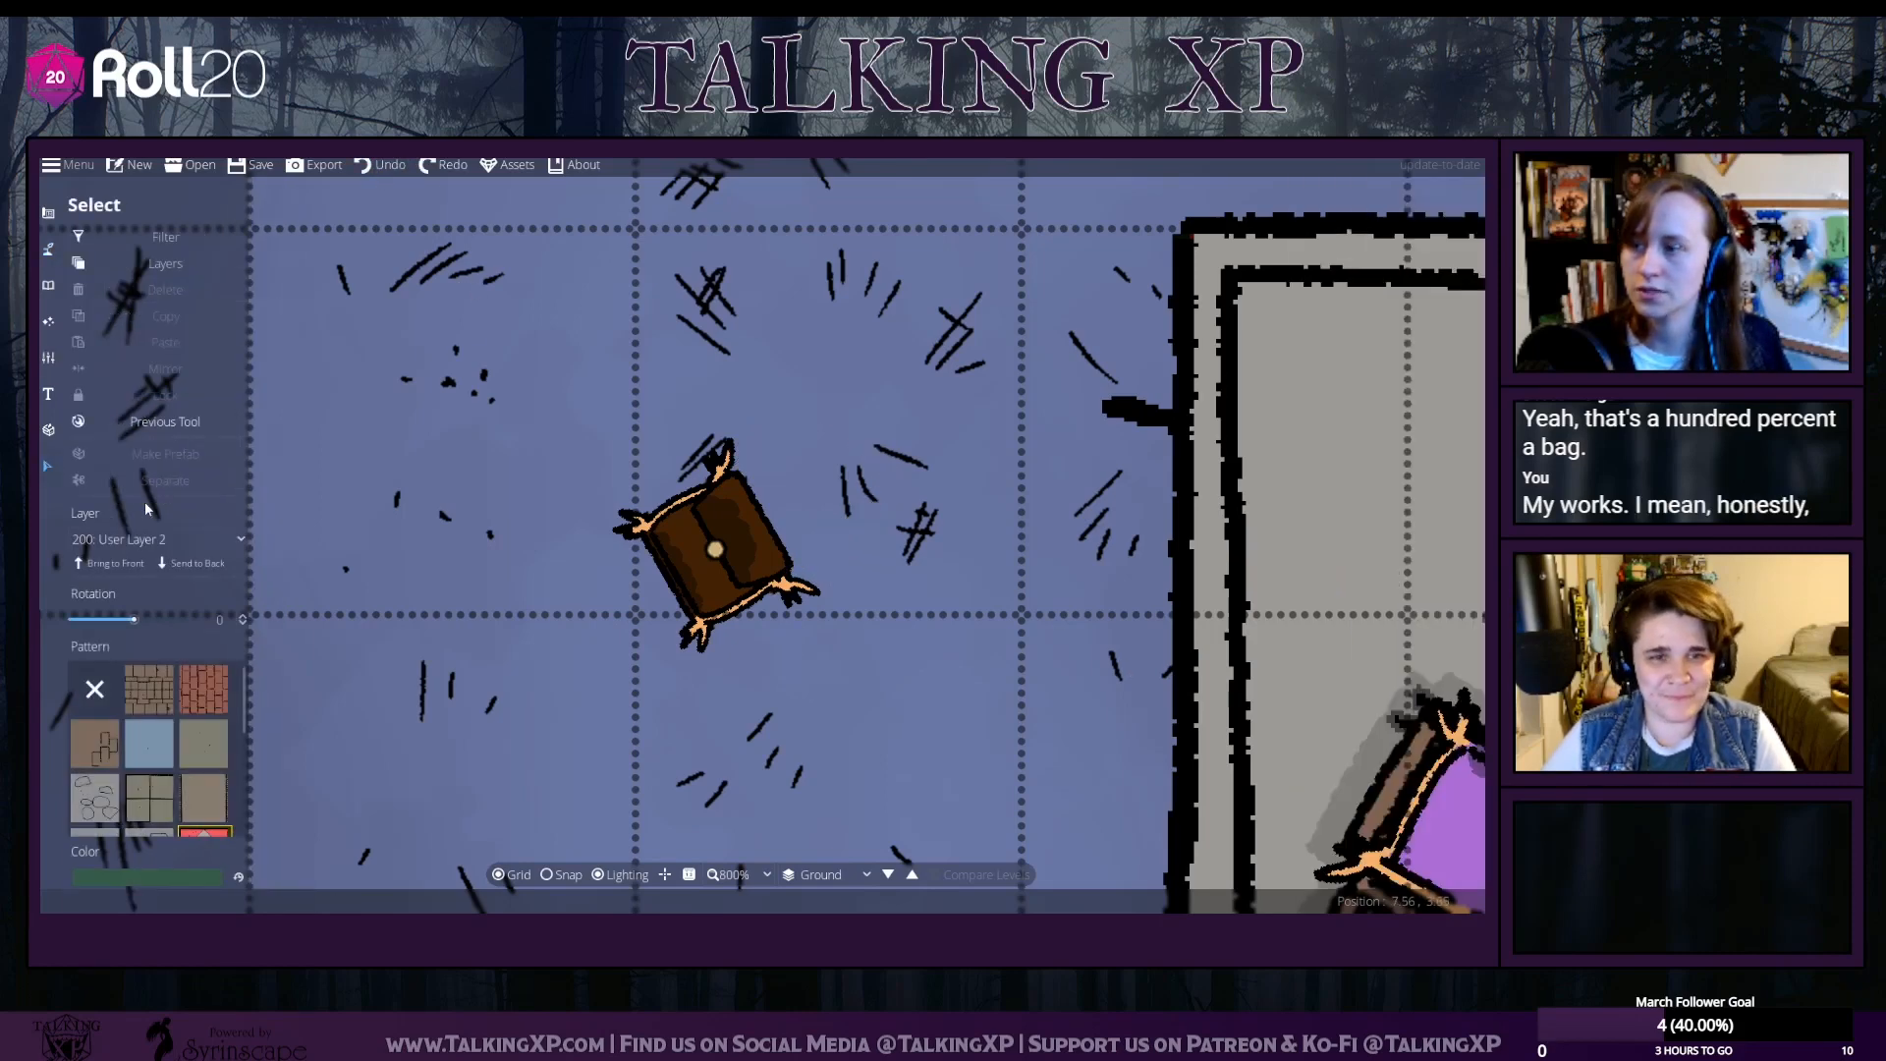
left_click_drag(573, 395, 864, 709)
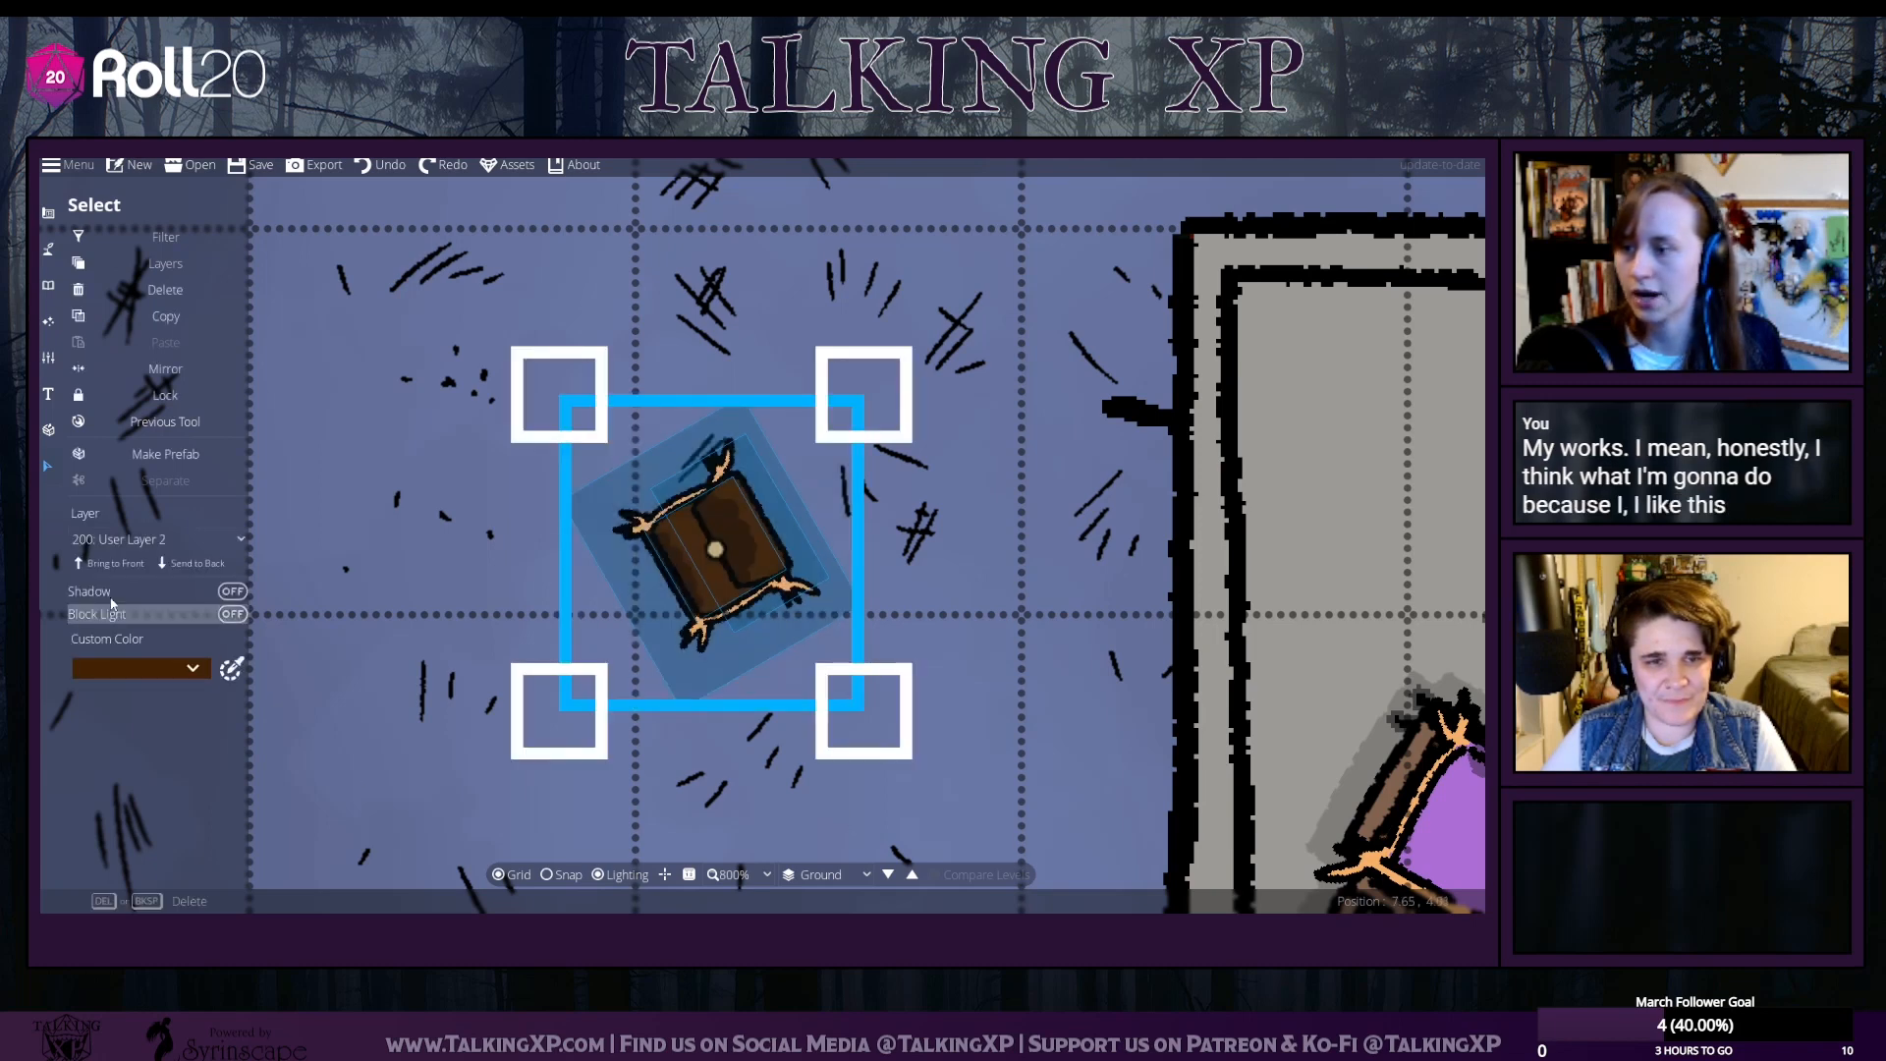
left_click(161, 455)
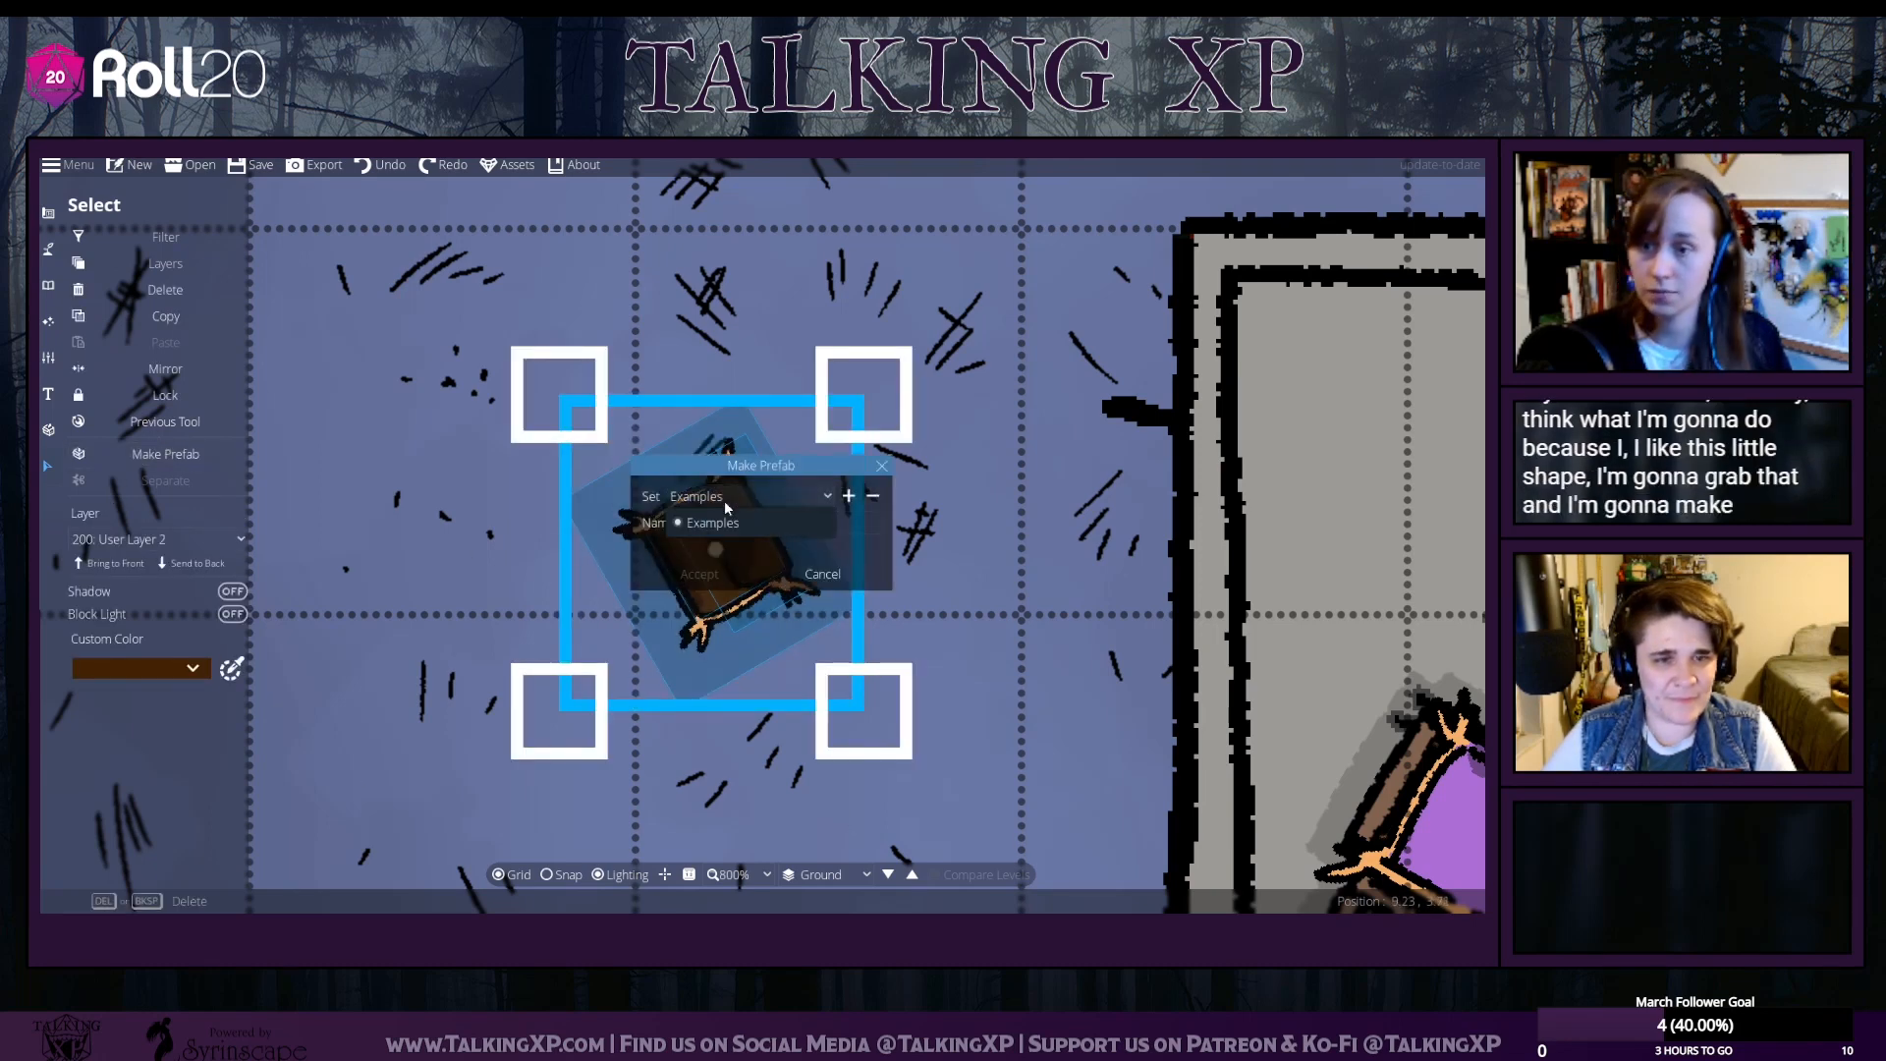
left_click(751, 522)
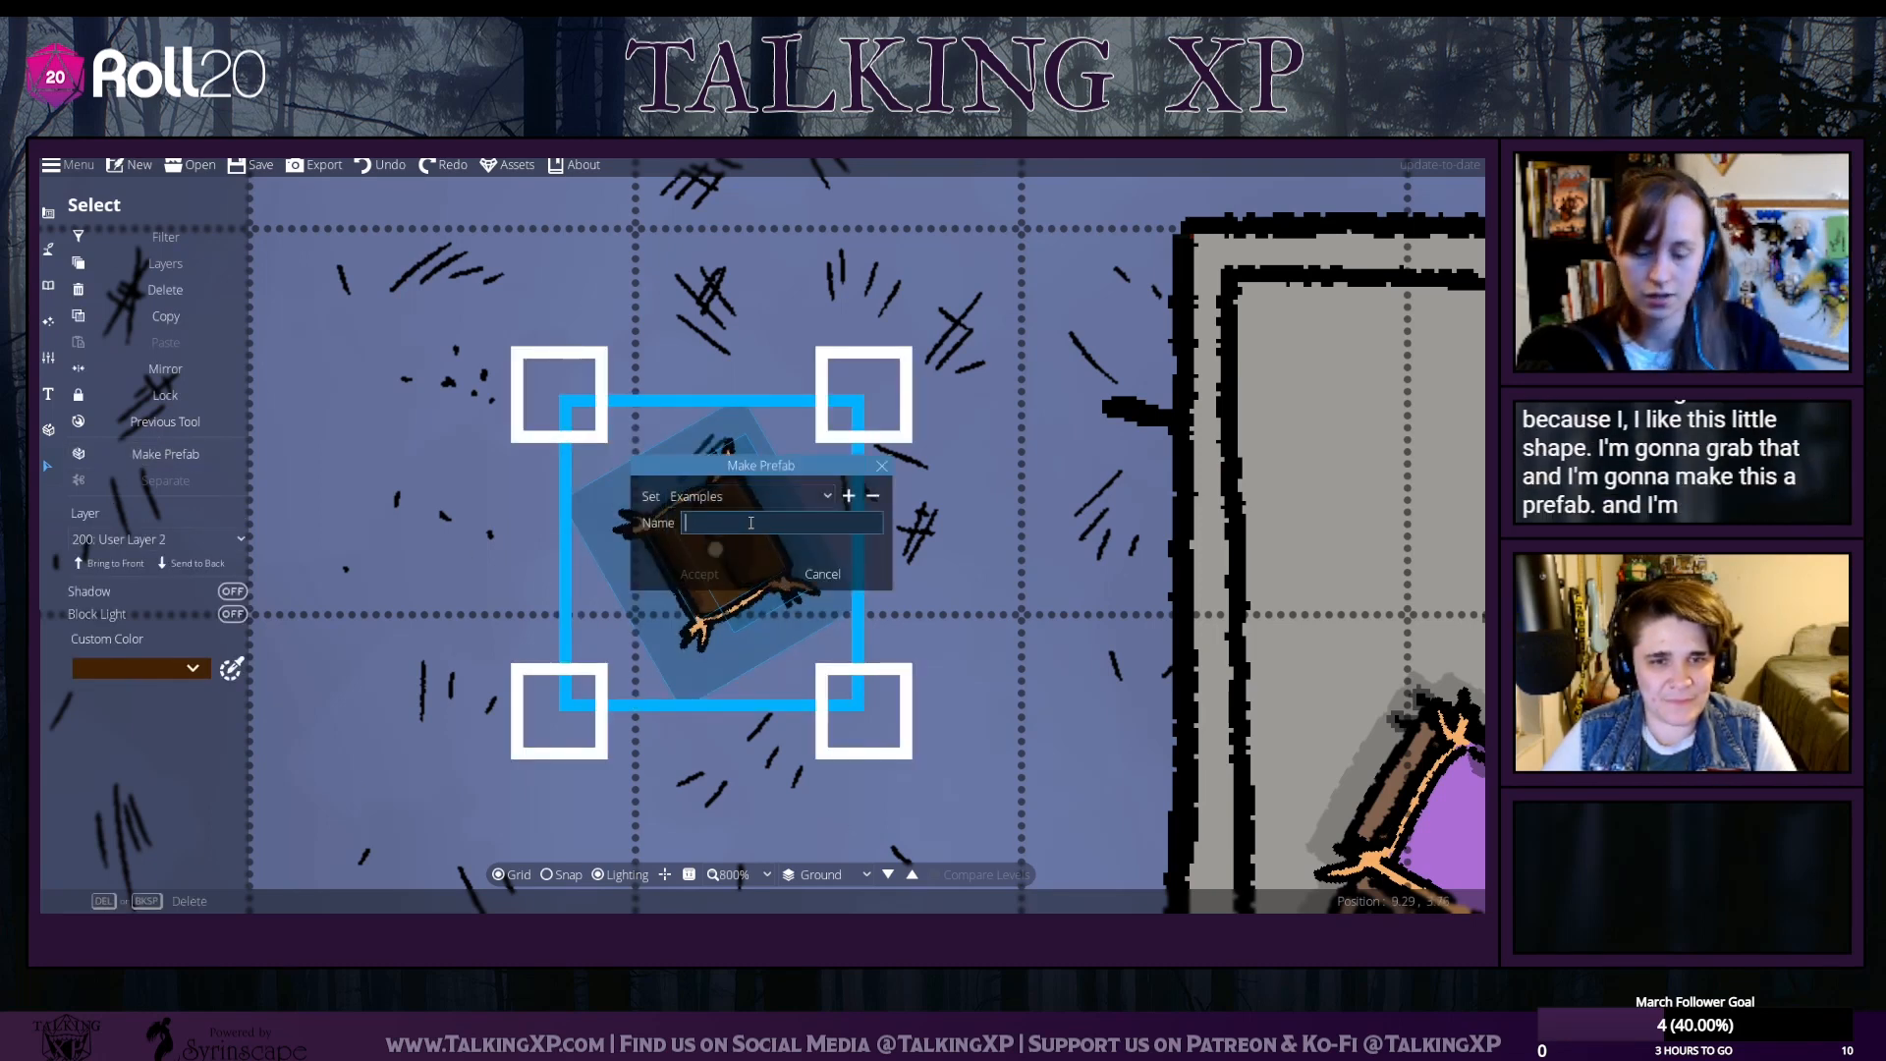
left_click(699, 573)
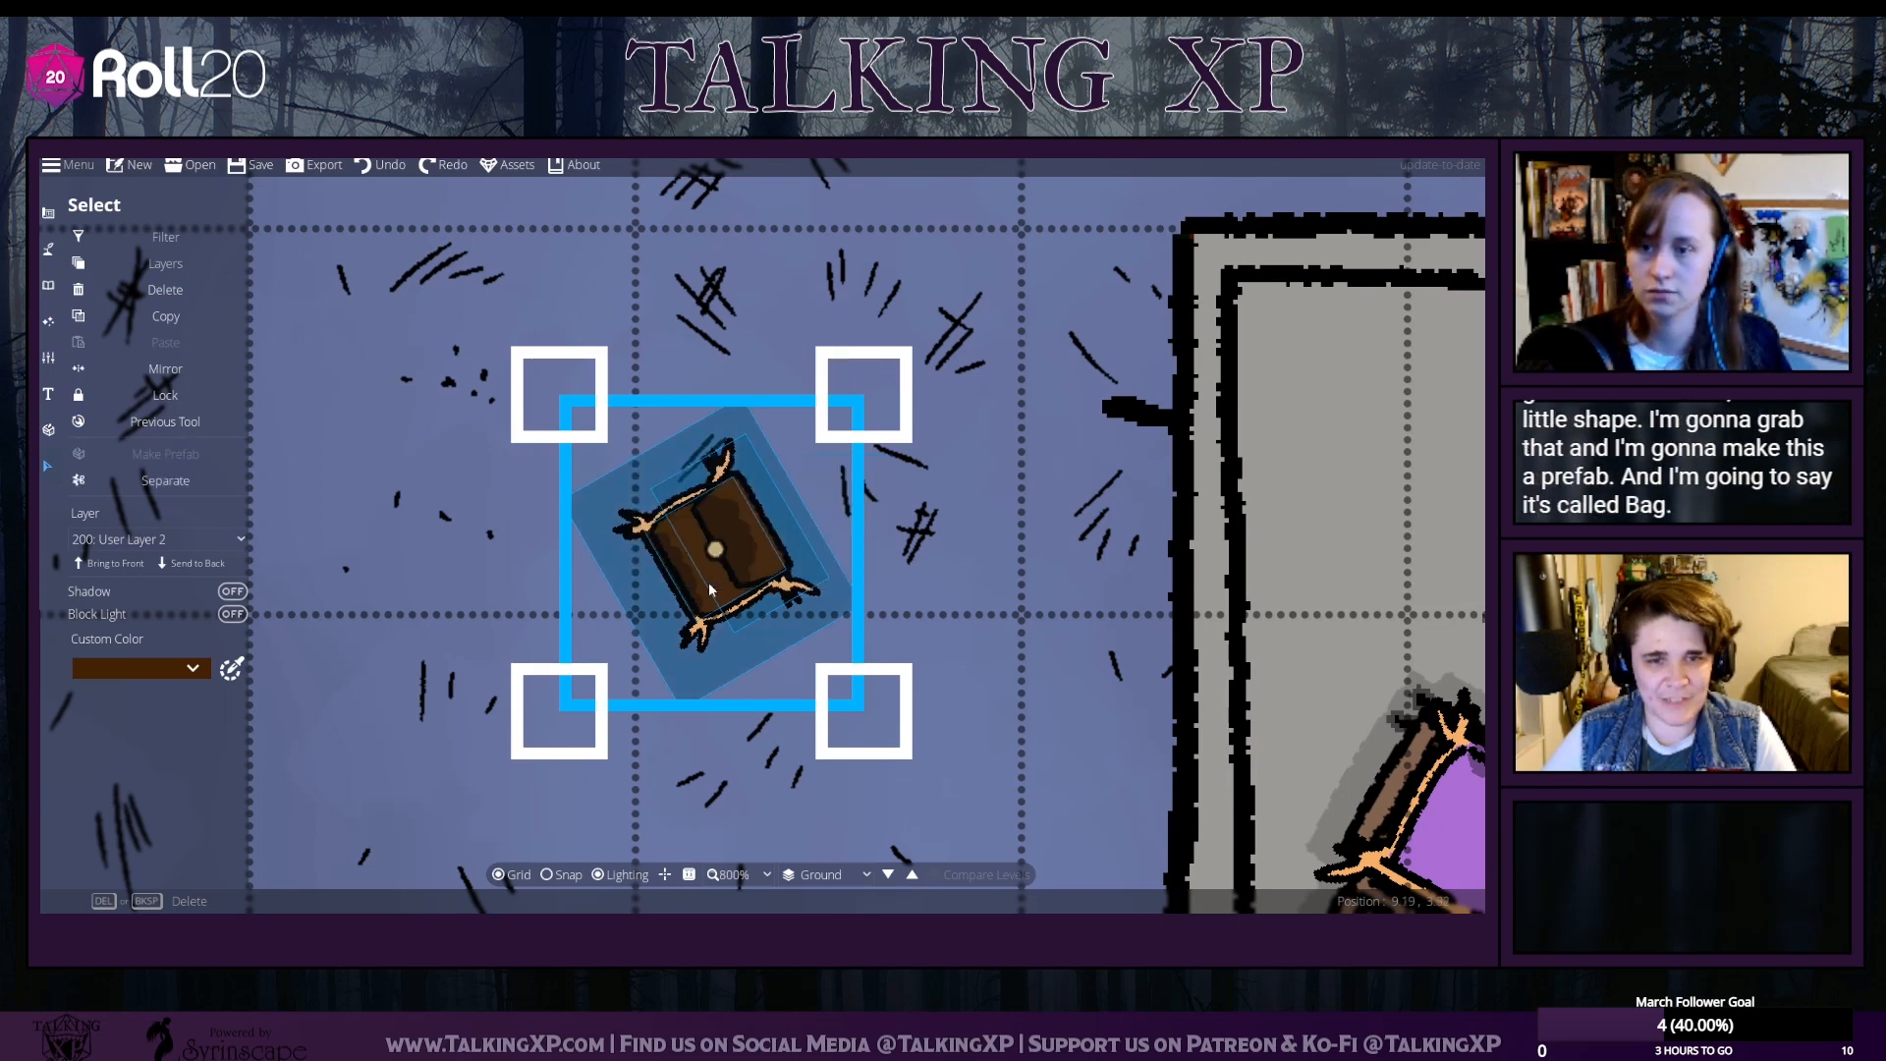
Move the bag prefab onto the grey rug, just southwest of the purple chair at the table's west end
left_click(550, 673)
left_click(713, 540)
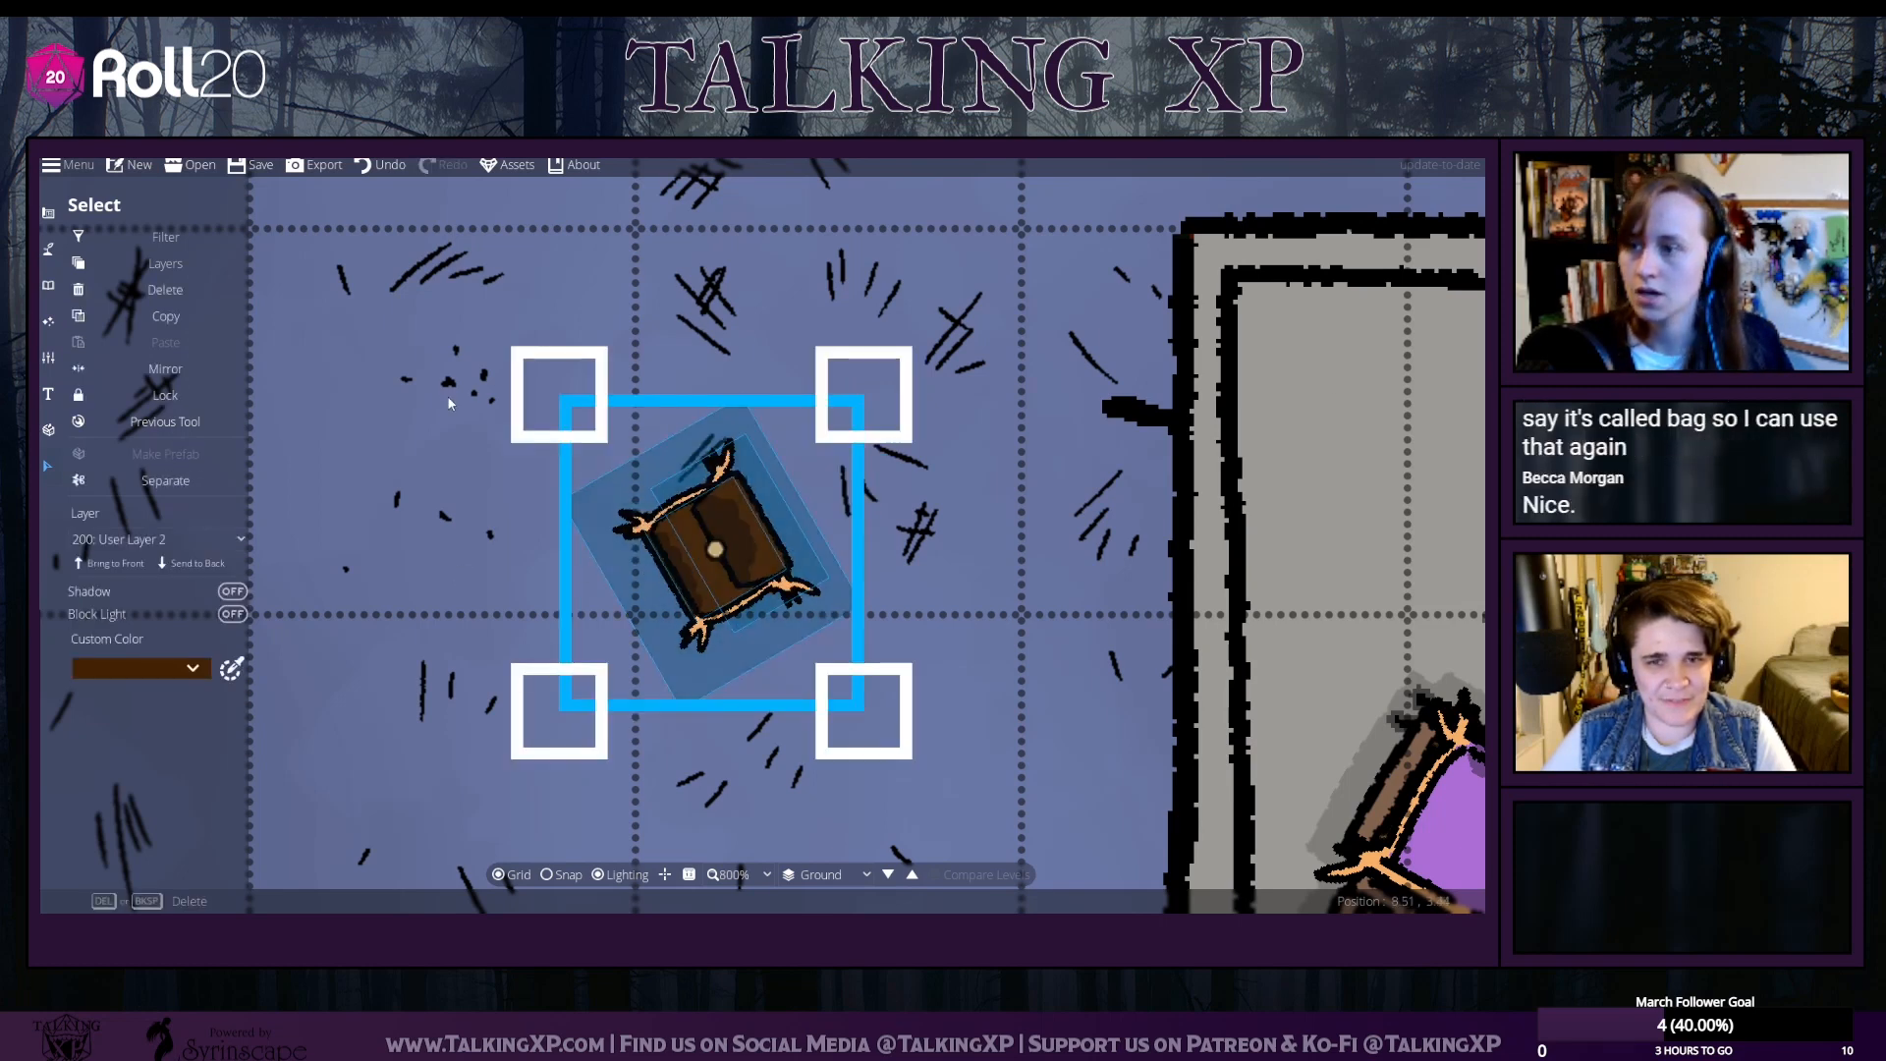
left_click(343, 558)
left_click_drag(958, 619, 766, 522)
left_click_drag(380, 314, 928, 756)
left_click(688, 638)
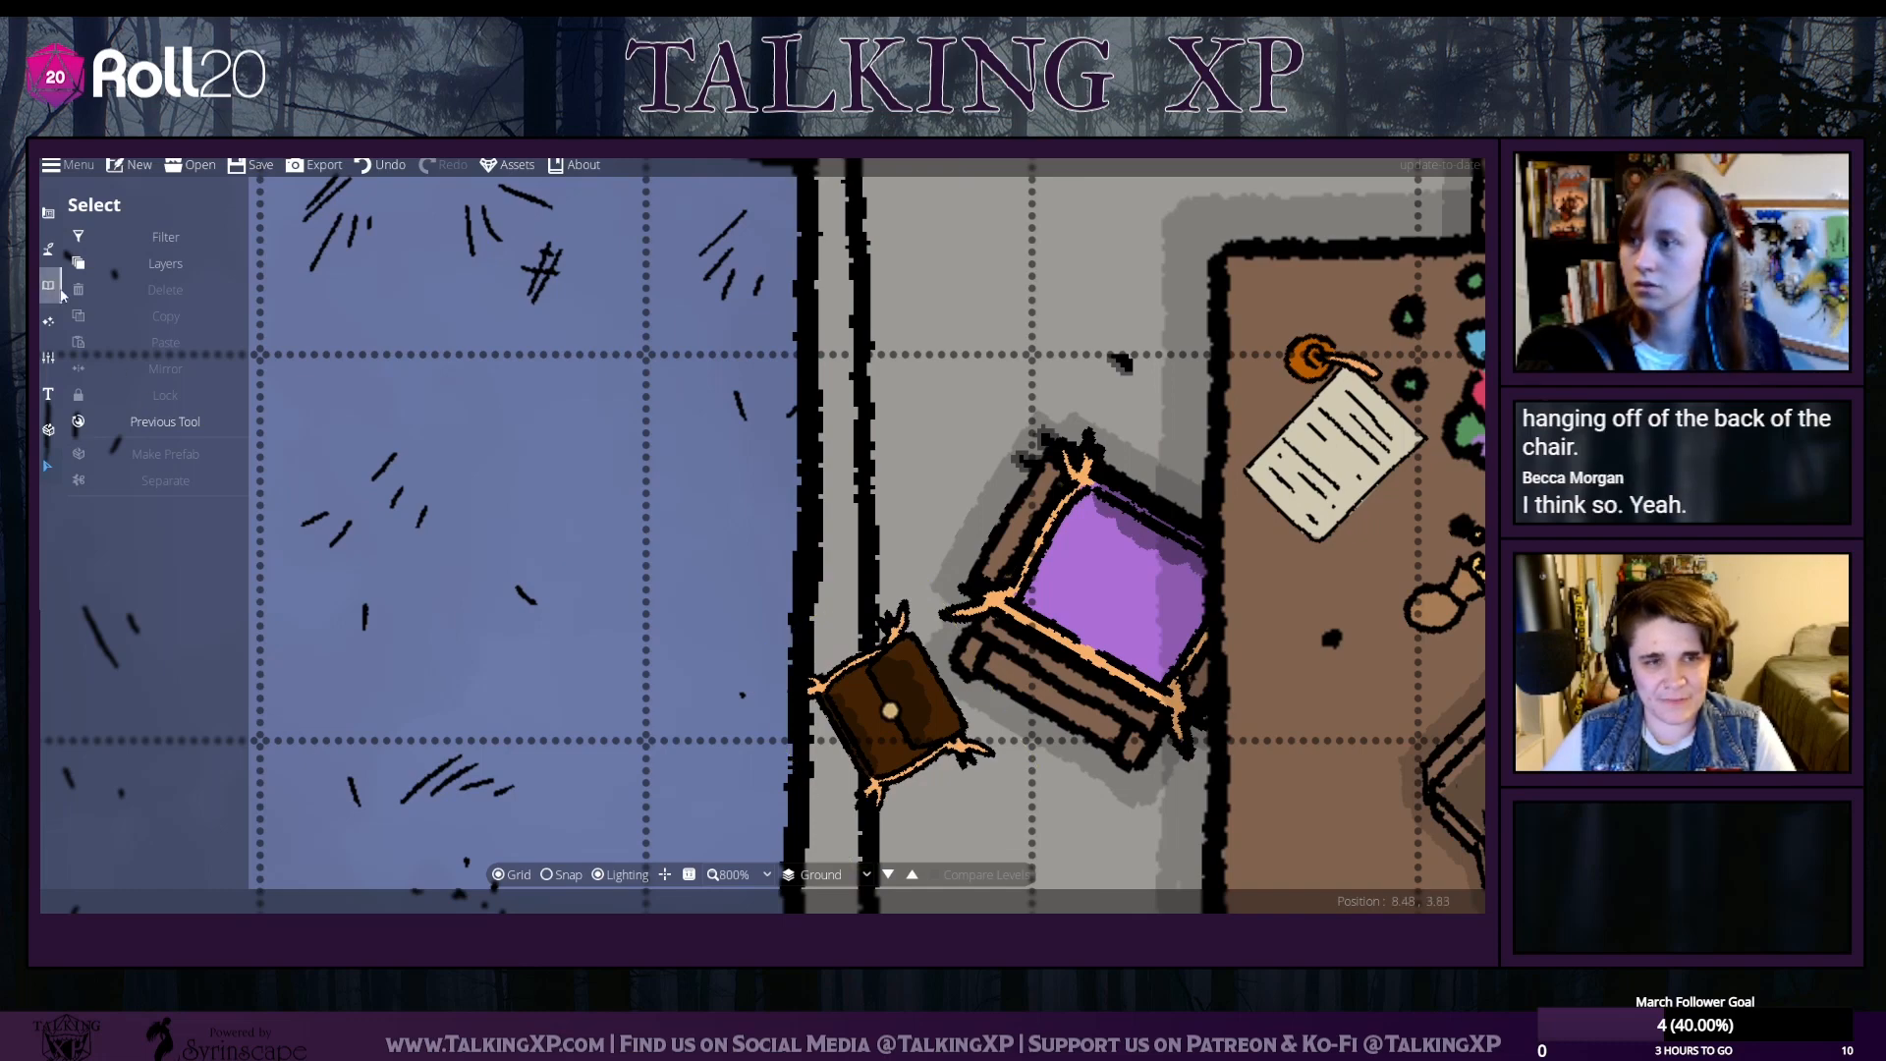
Try to draw a rope strap from the bag's upper corner on User Layer 3 at width 0.2, and undo it
left_click(49, 252)
left_click(124, 352)
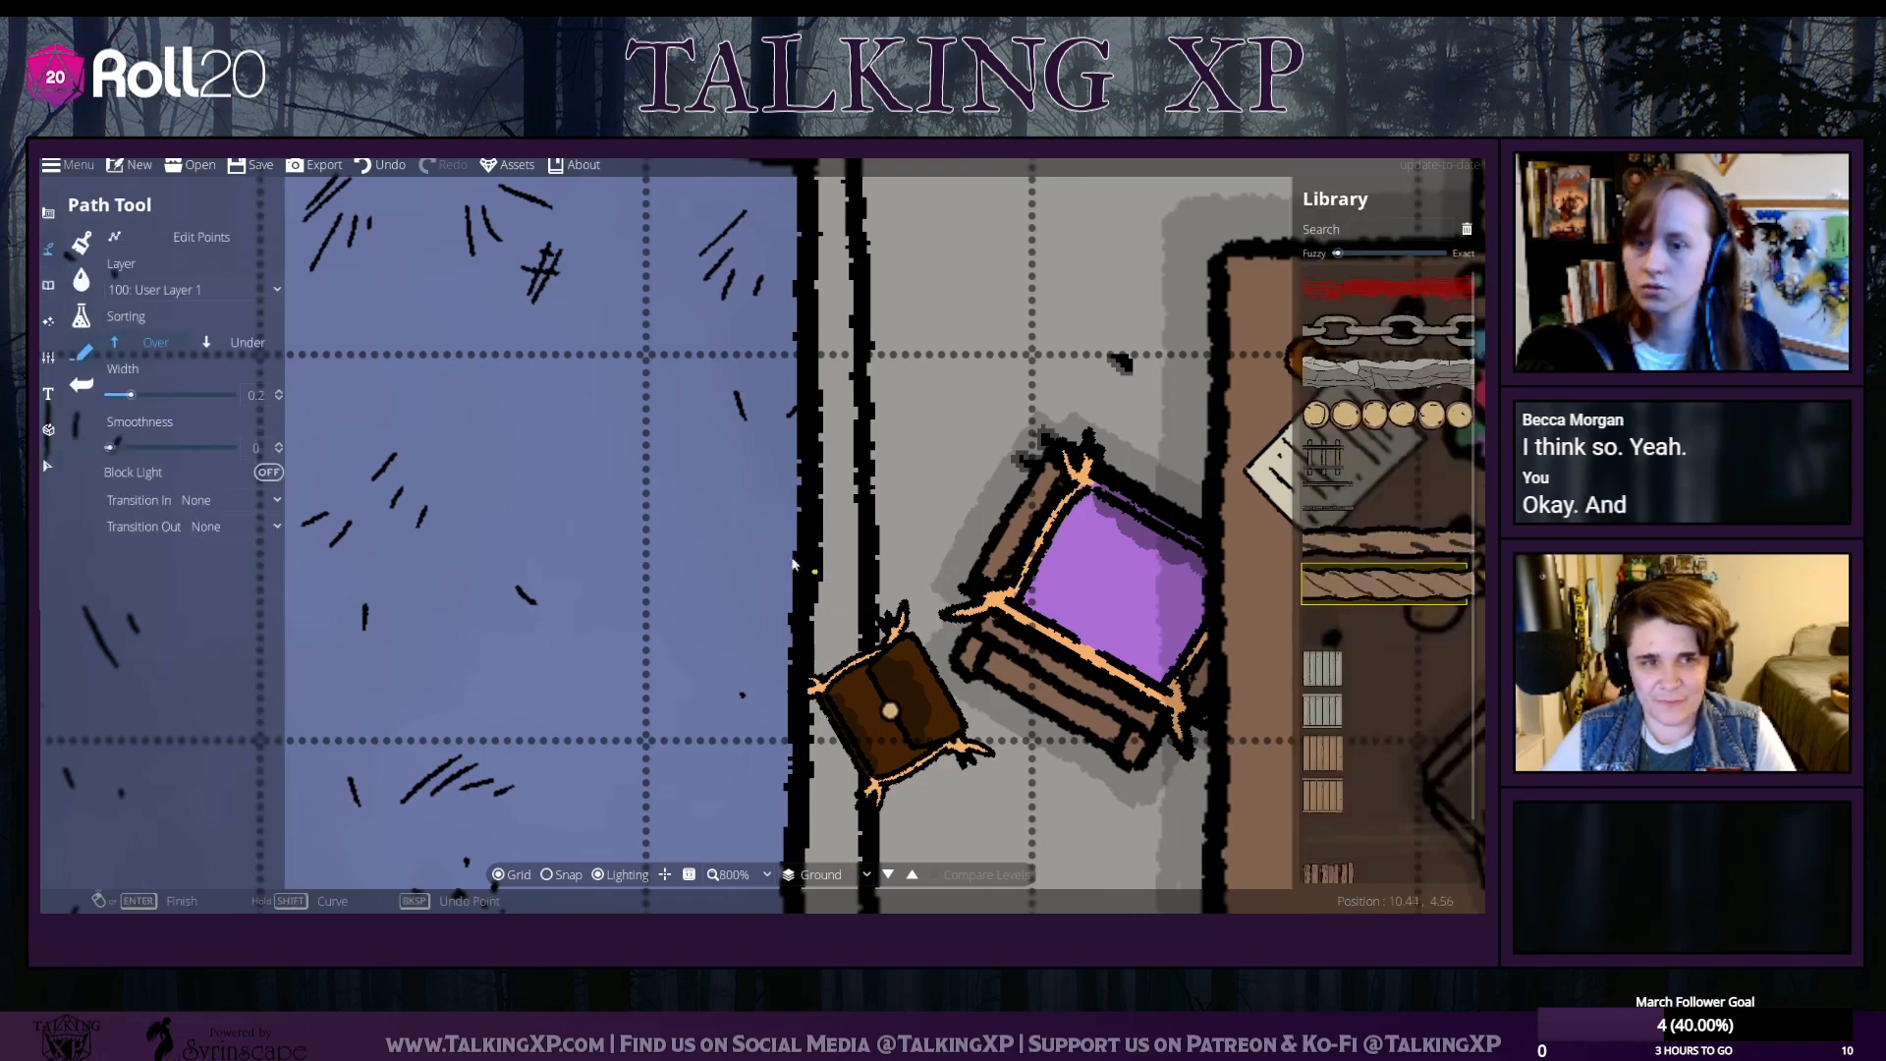
left_click_drag(948, 614, 752, 521)
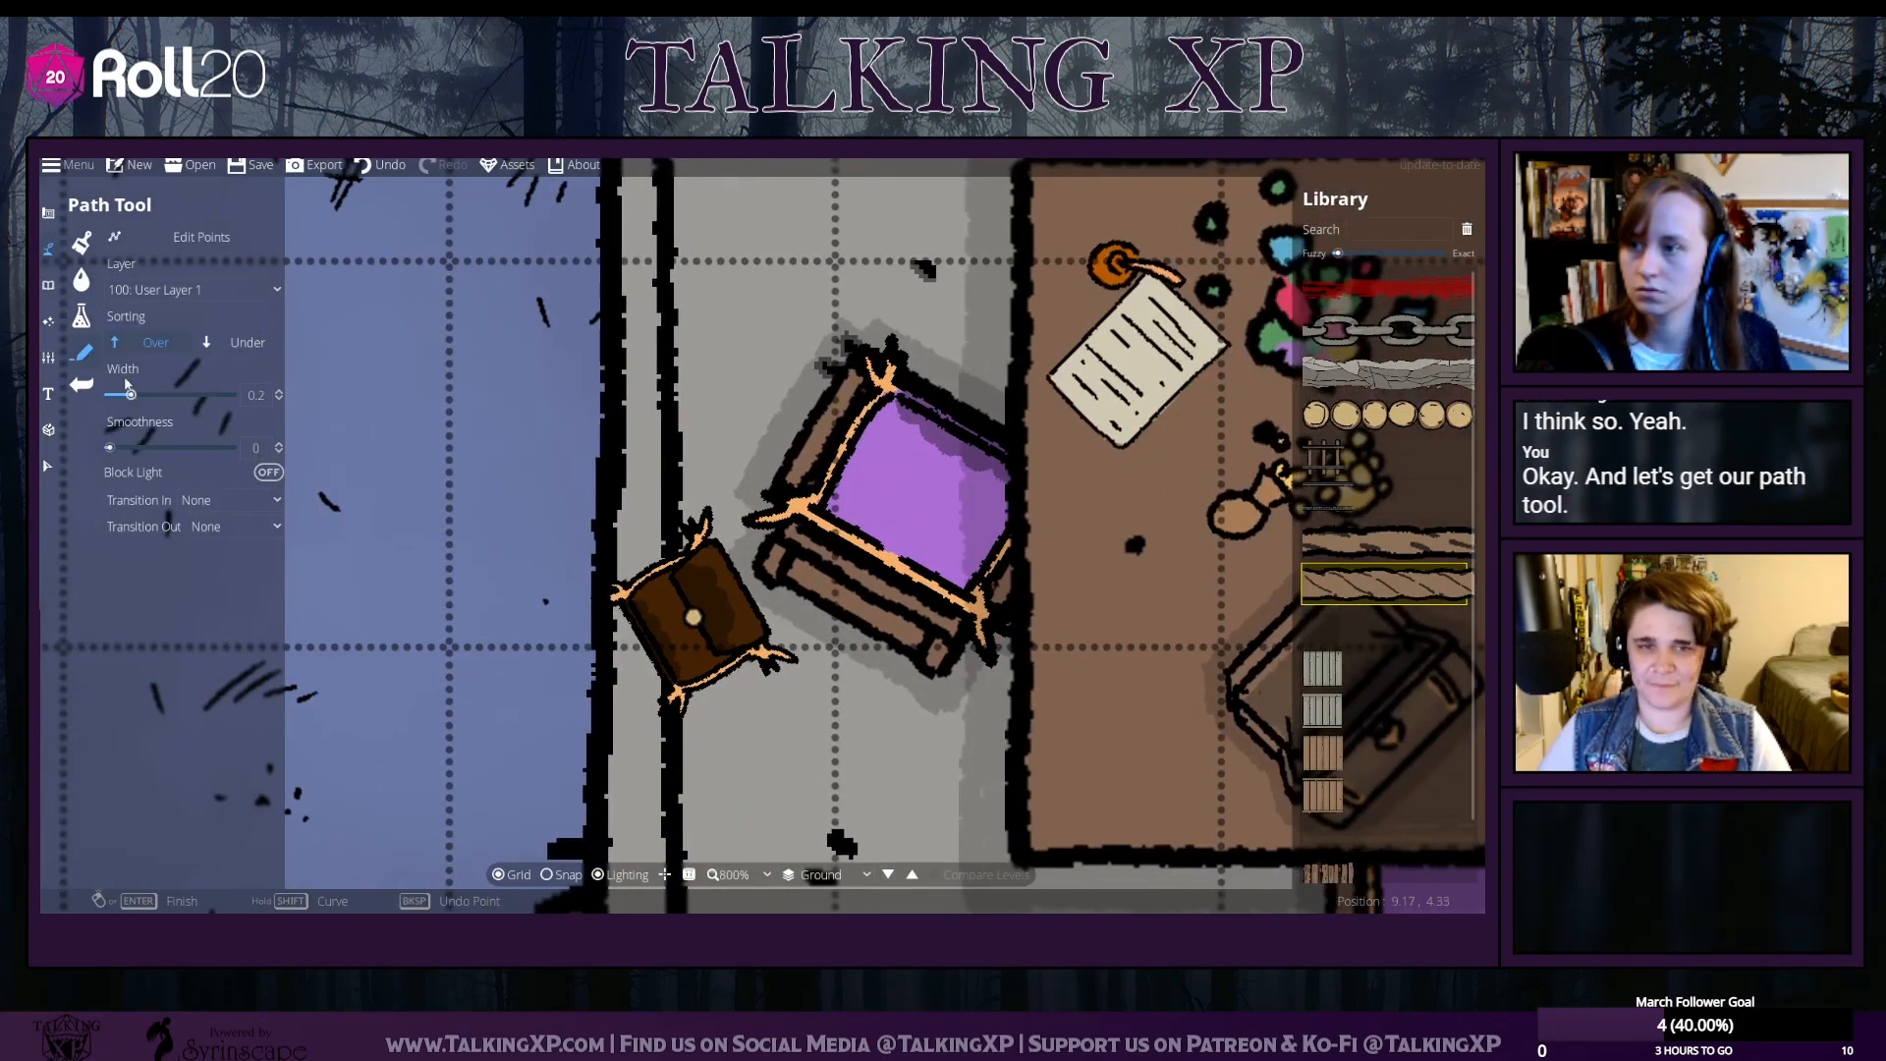
left_click(180, 287)
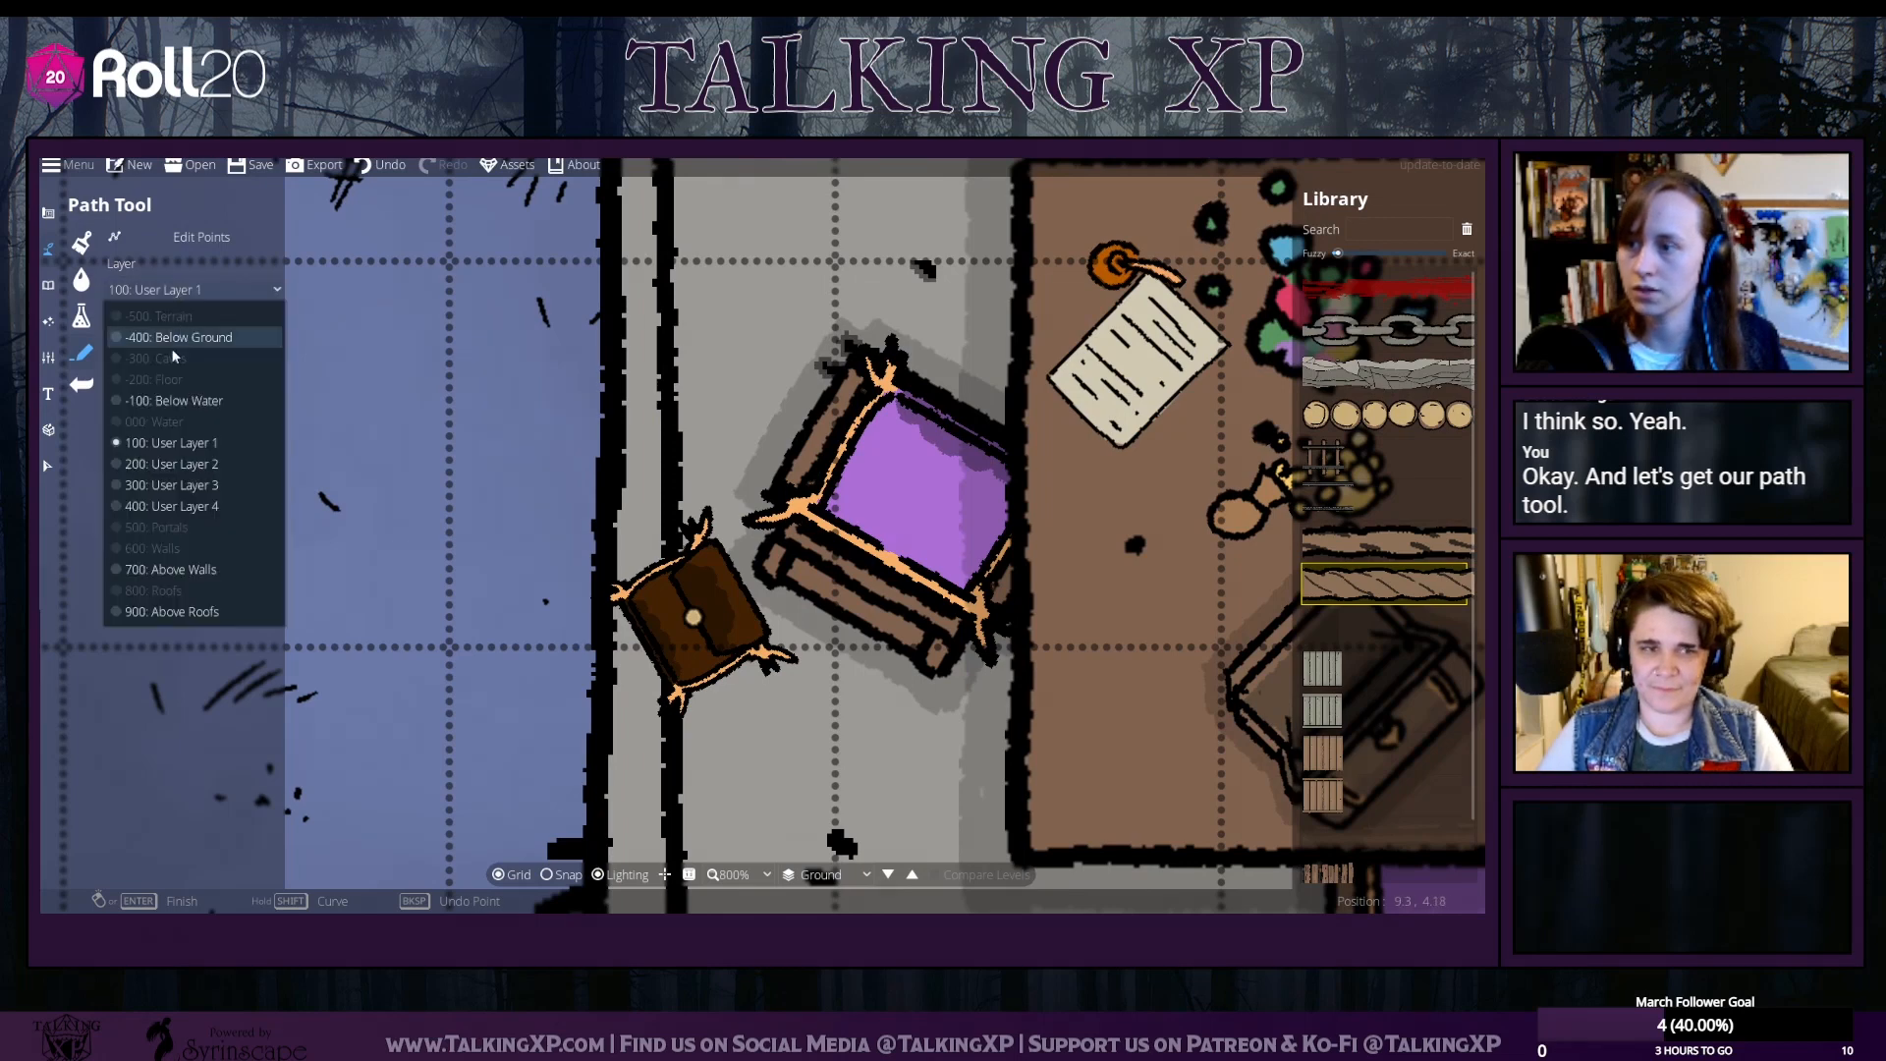
left_click(172, 485)
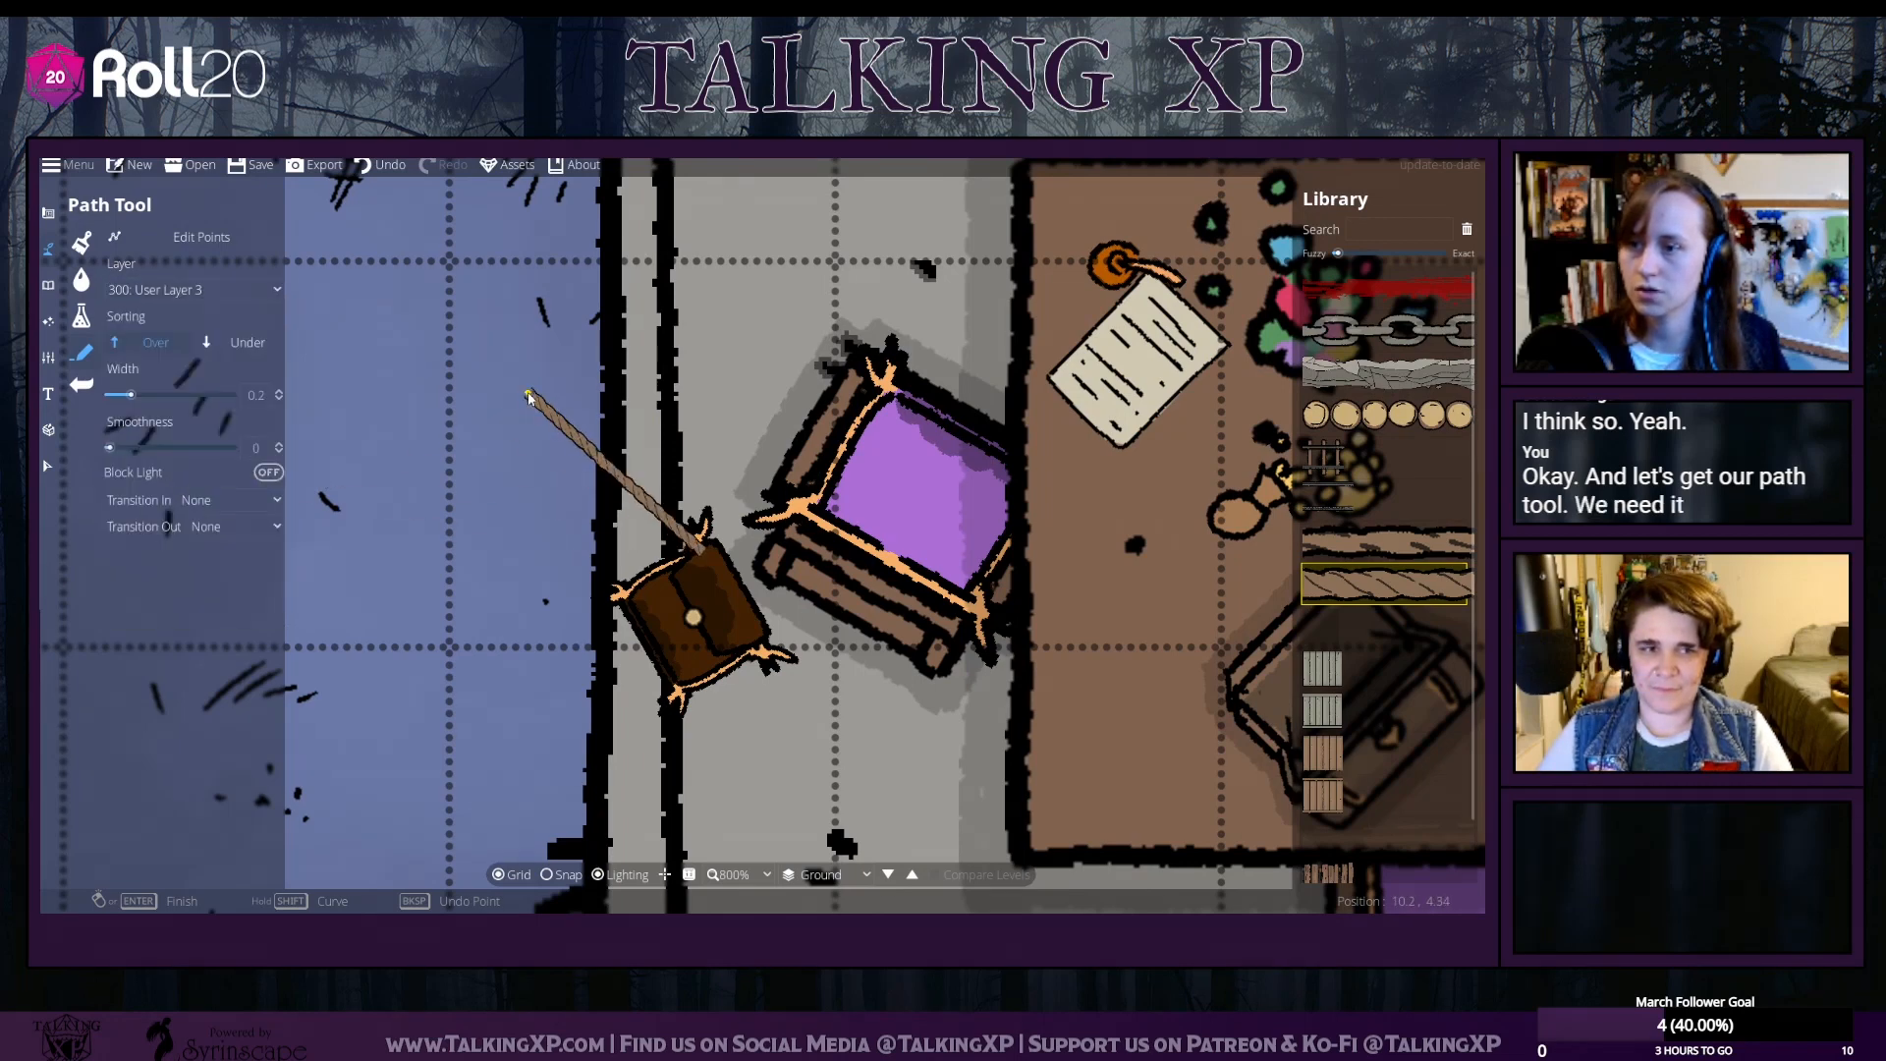
left_click(391, 169)
left_click(666, 371)
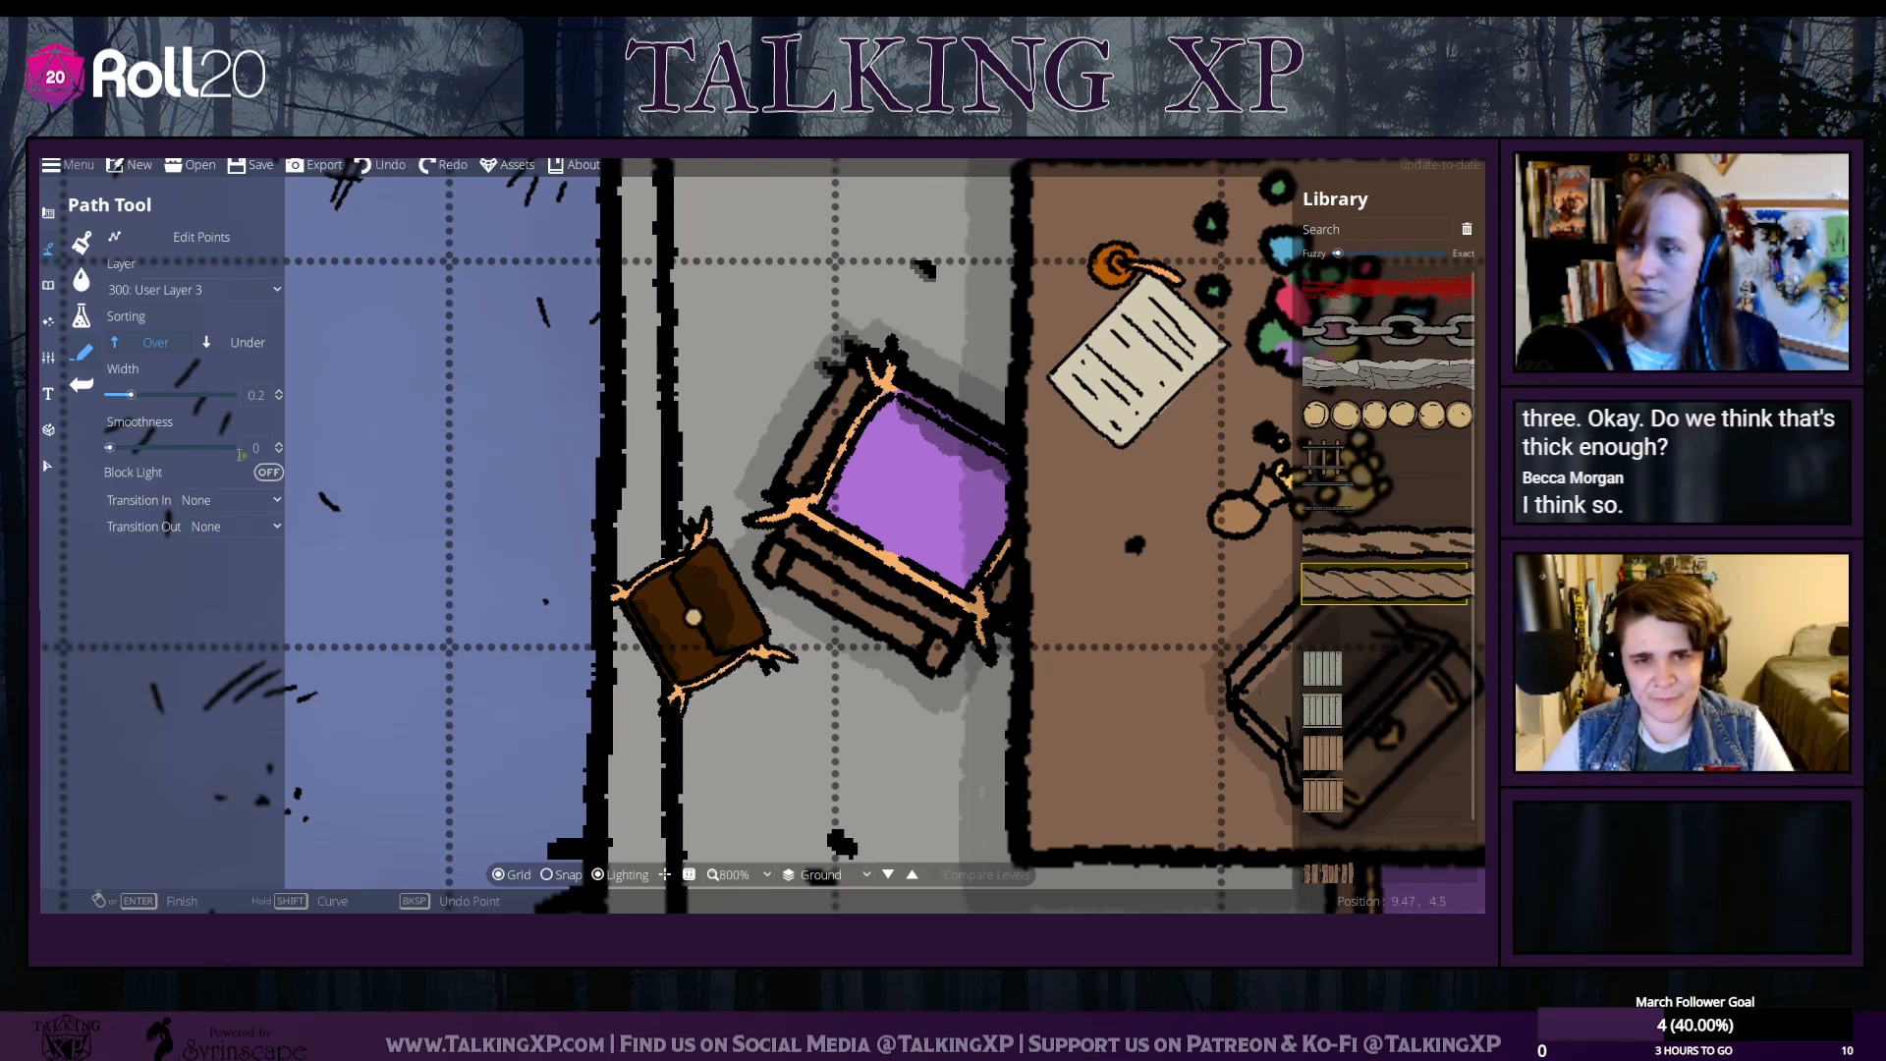
Set the rope path's smoothness to 1, its layer to User Layer 2 and its sorting to Under, and try drawing the strap
left_click(136, 448)
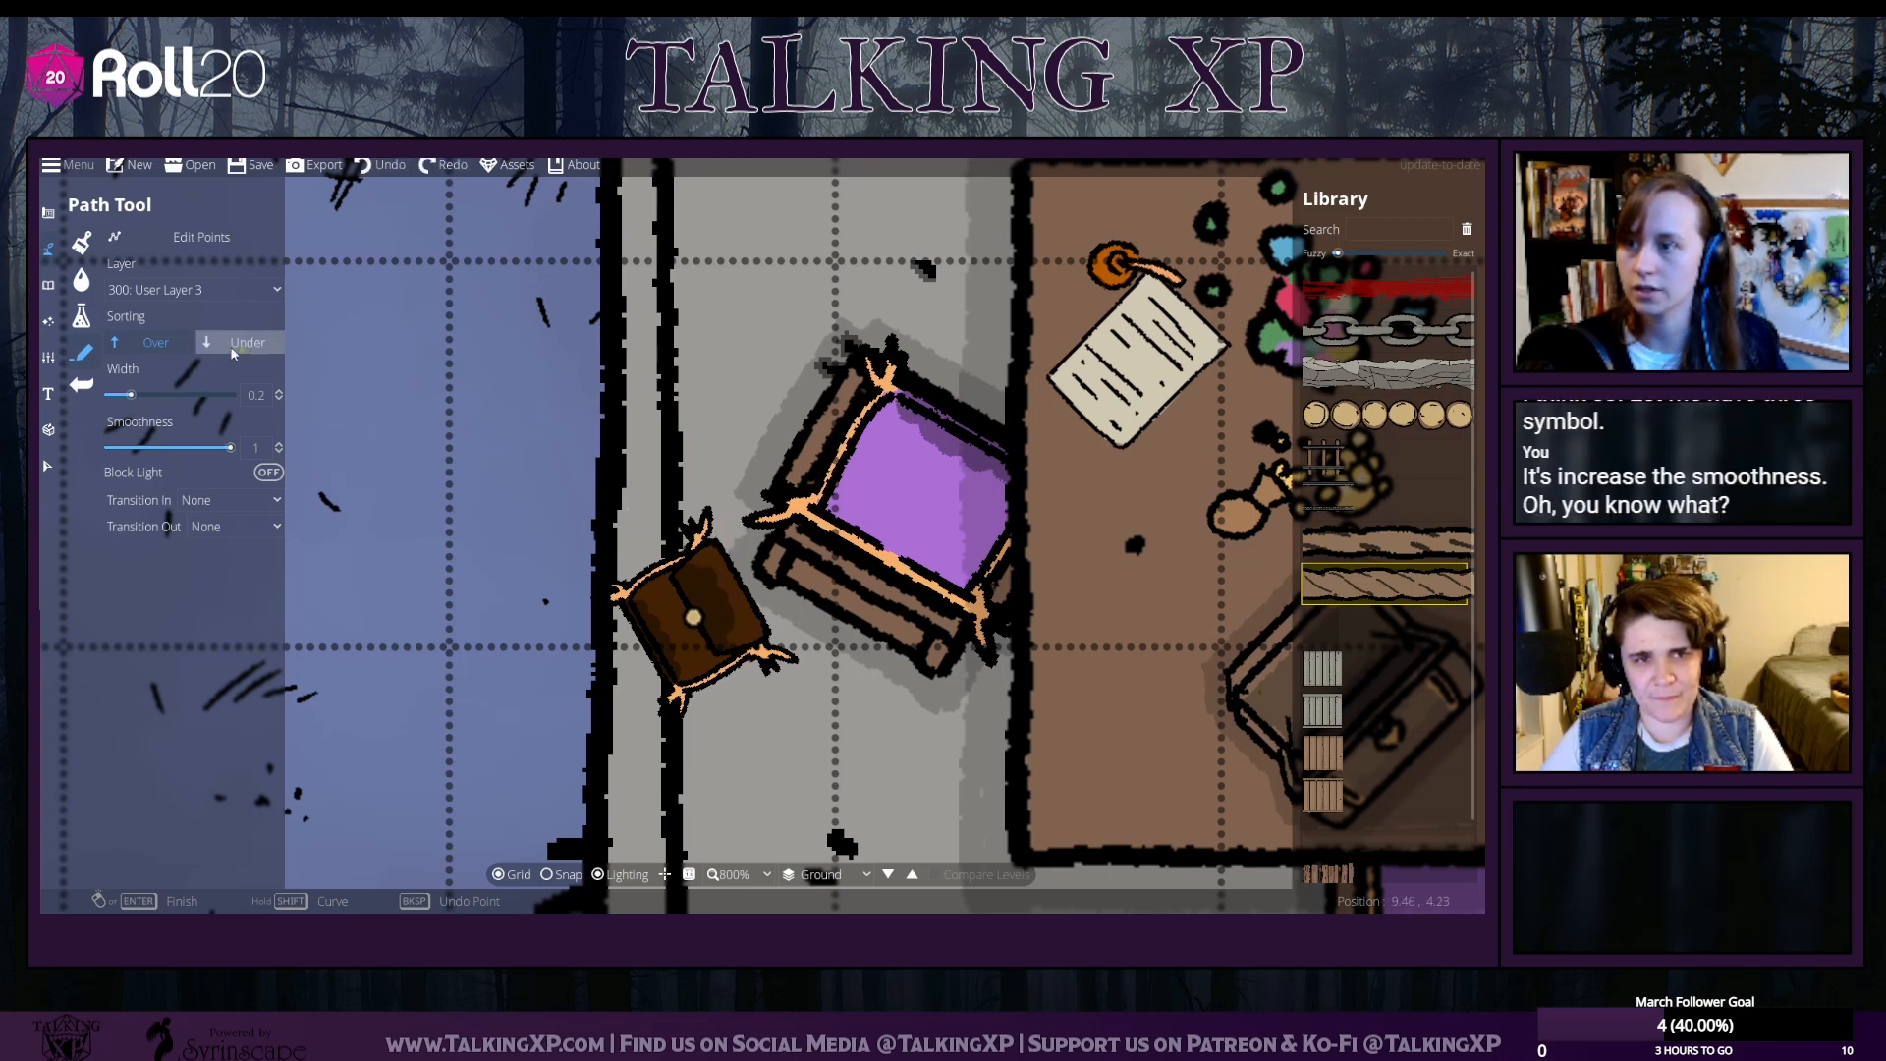
left_click(197, 290)
left_click(187, 463)
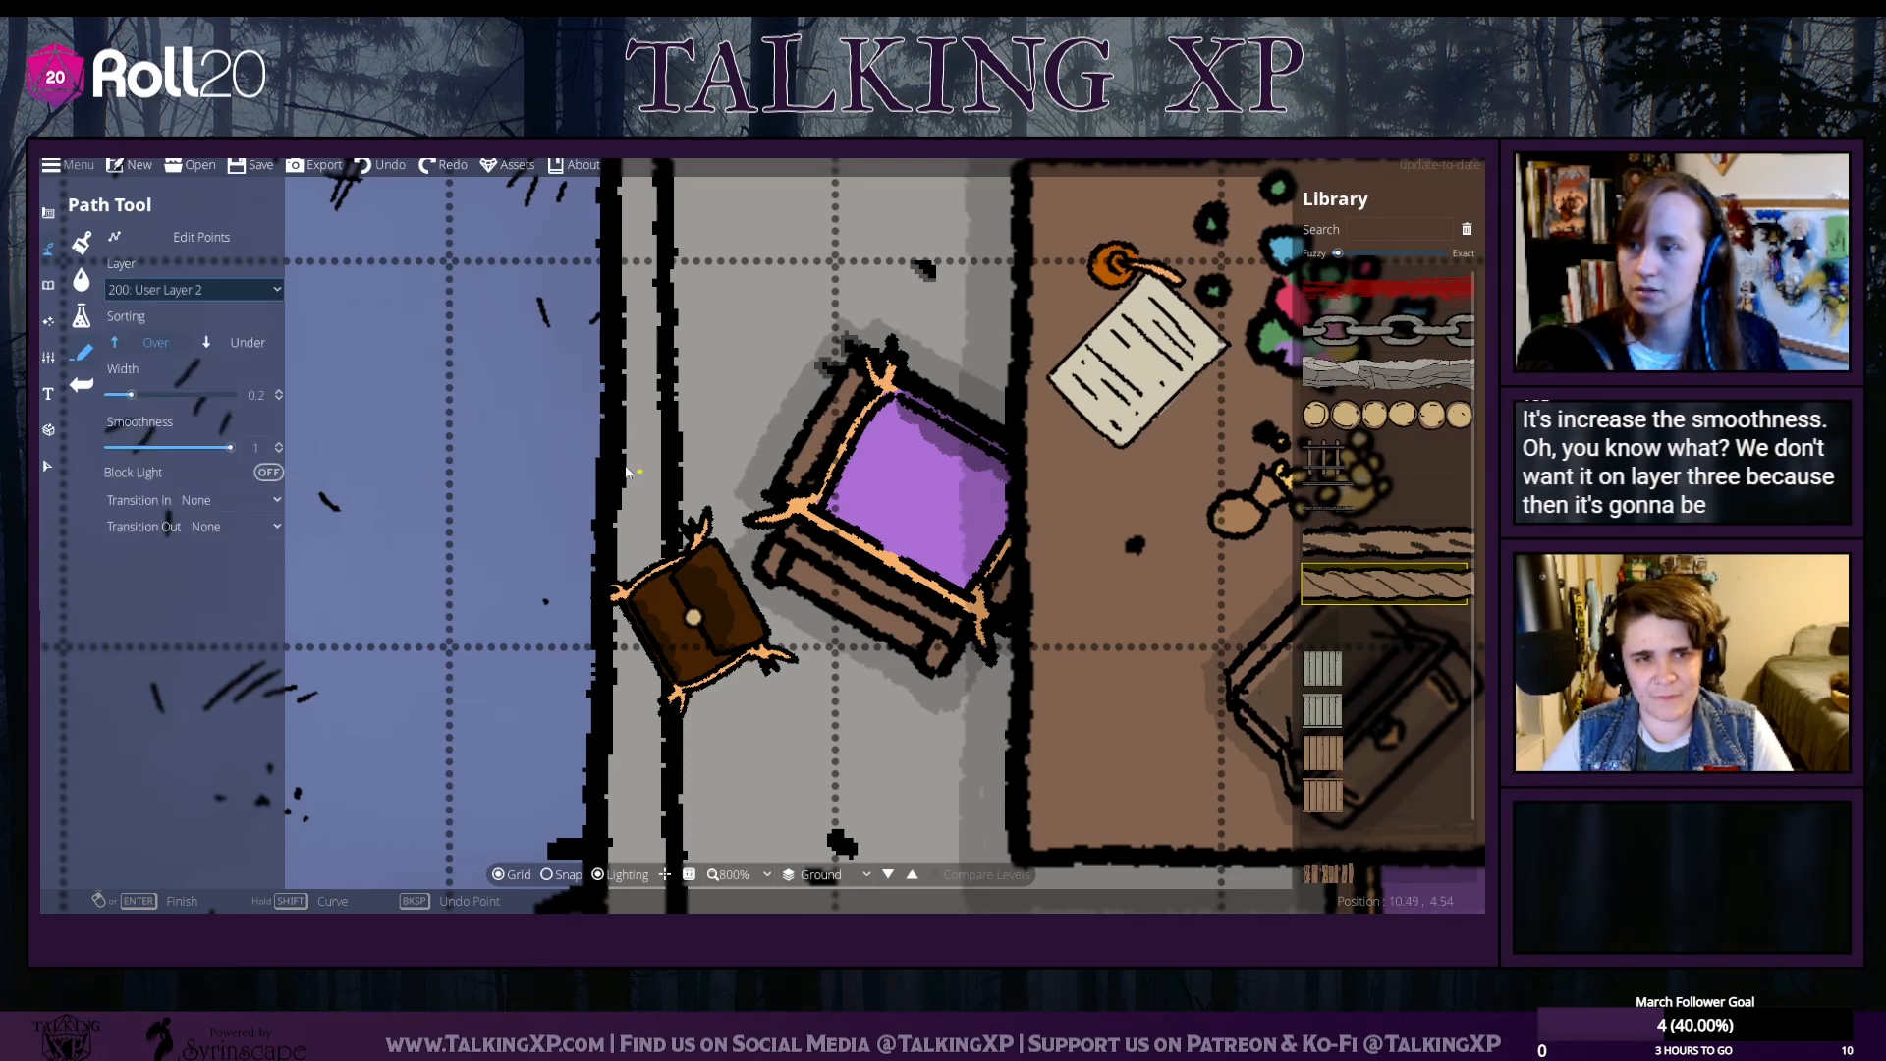
left_click(241, 343)
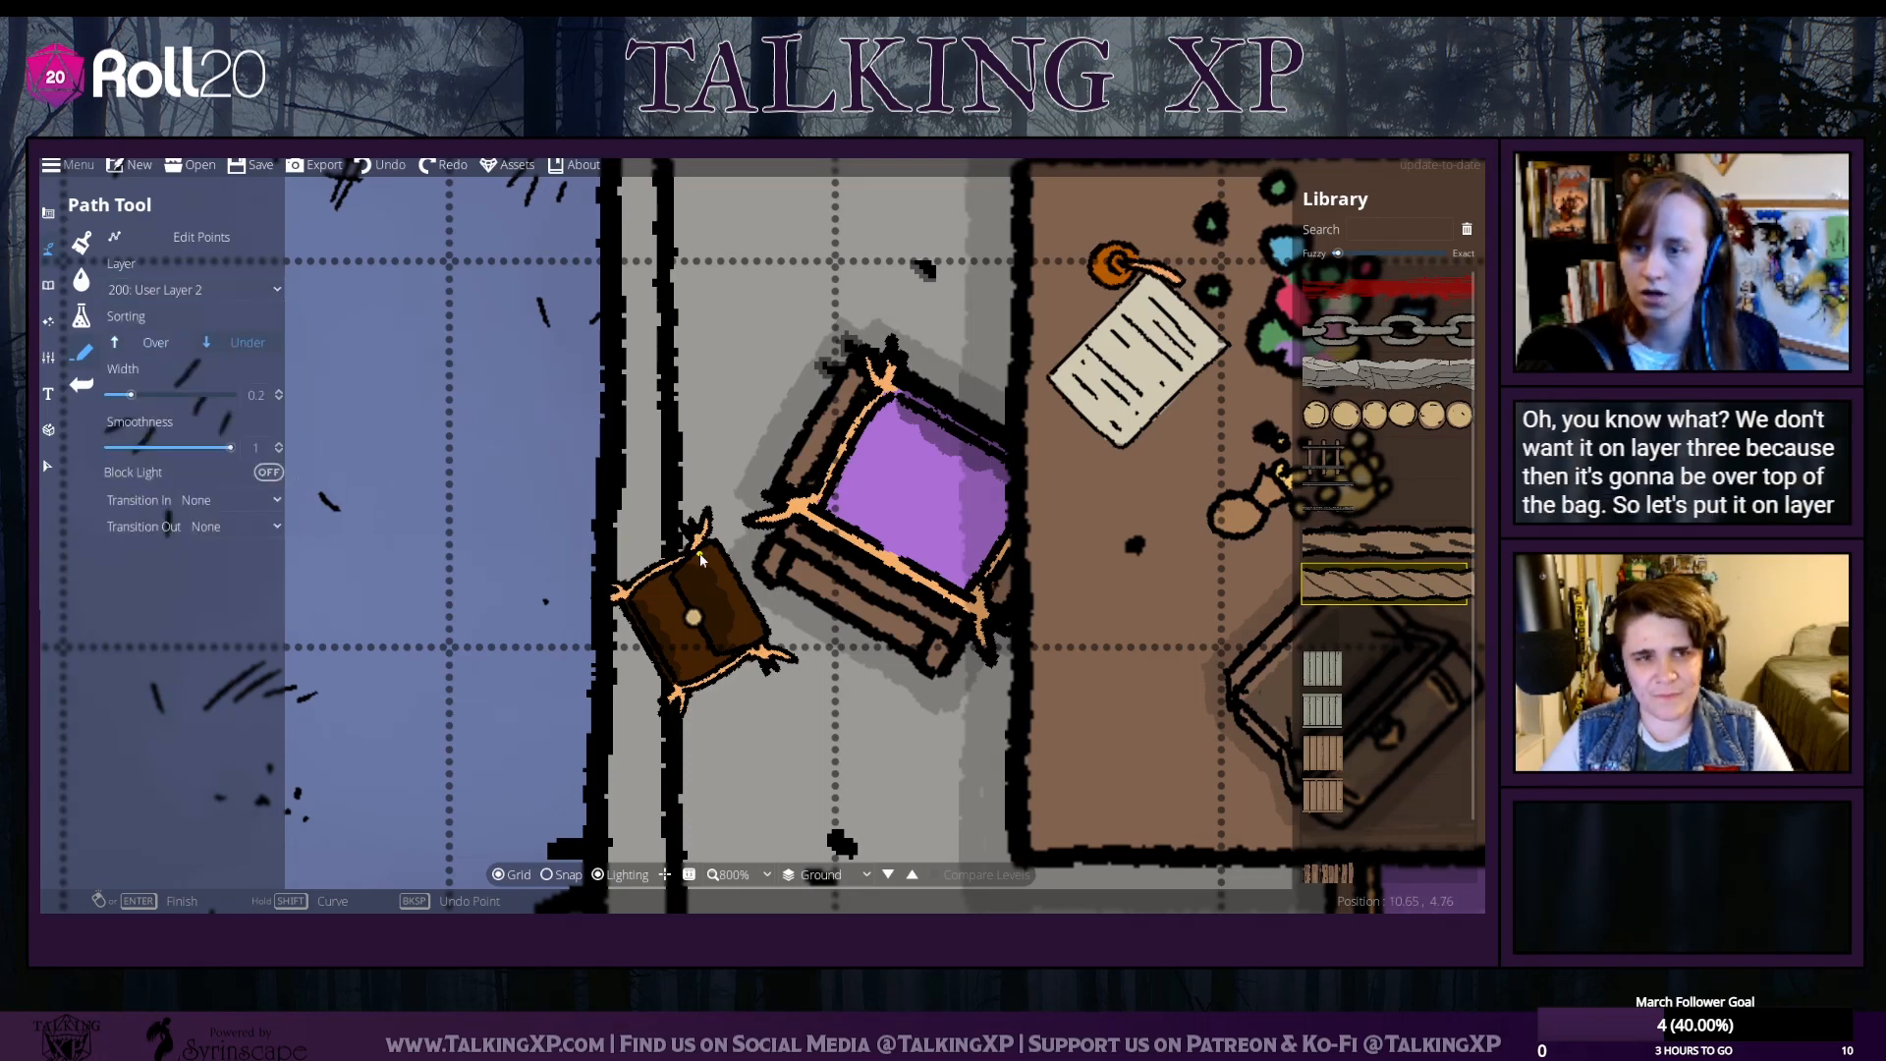
left_click(485, 435)
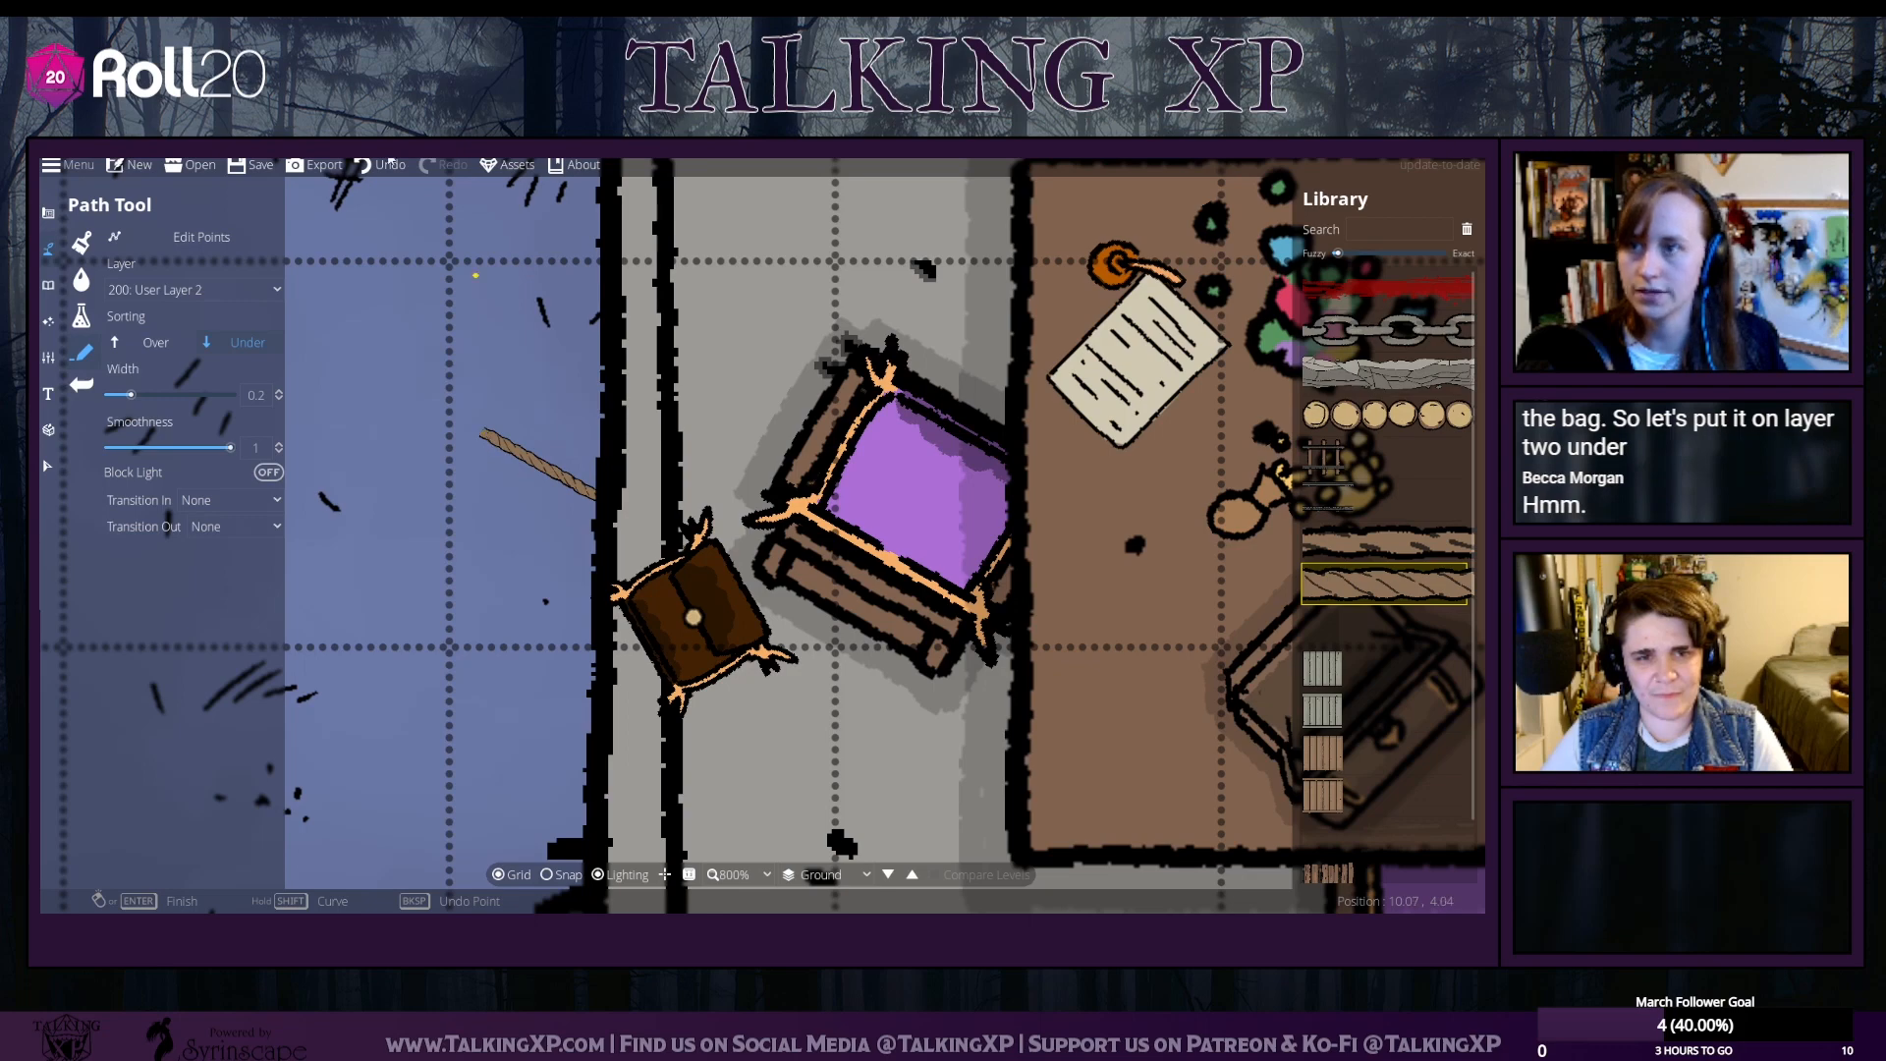
Move the bag prefab to User Layer 3
left_click(45, 468)
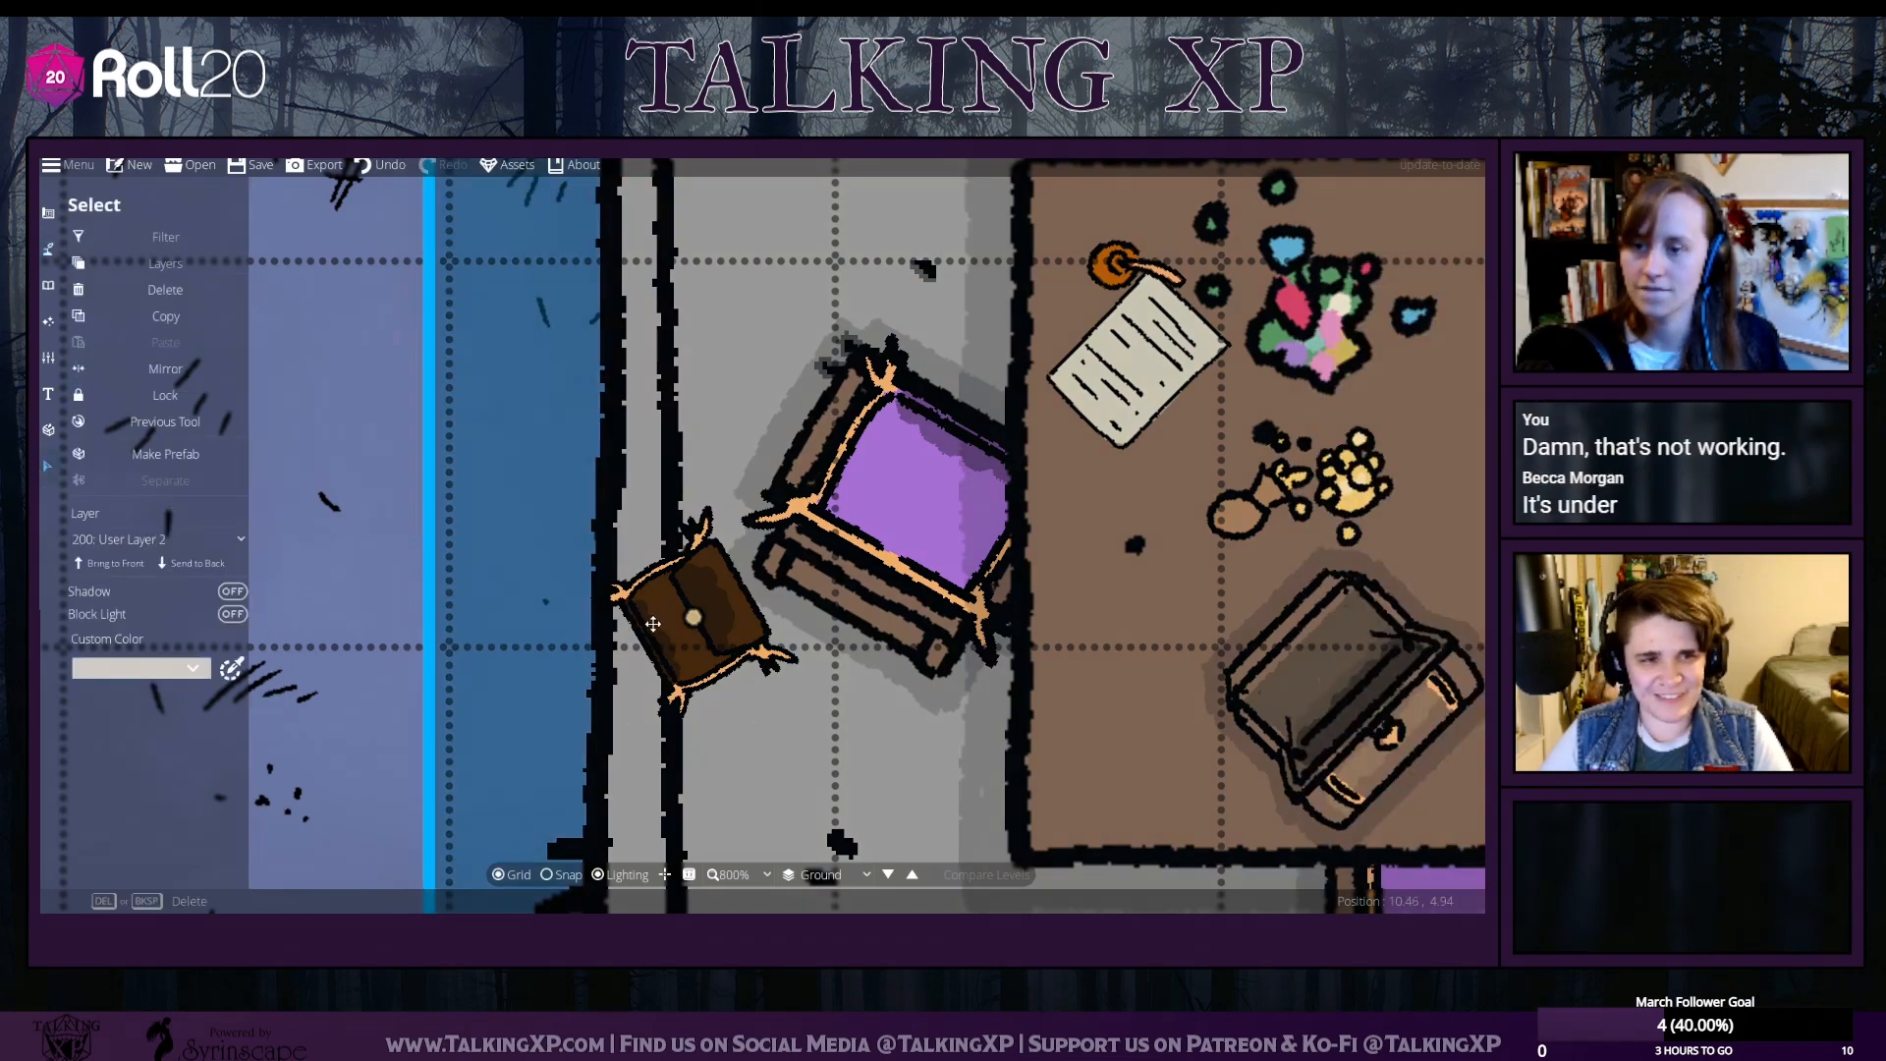
left_click(612, 616)
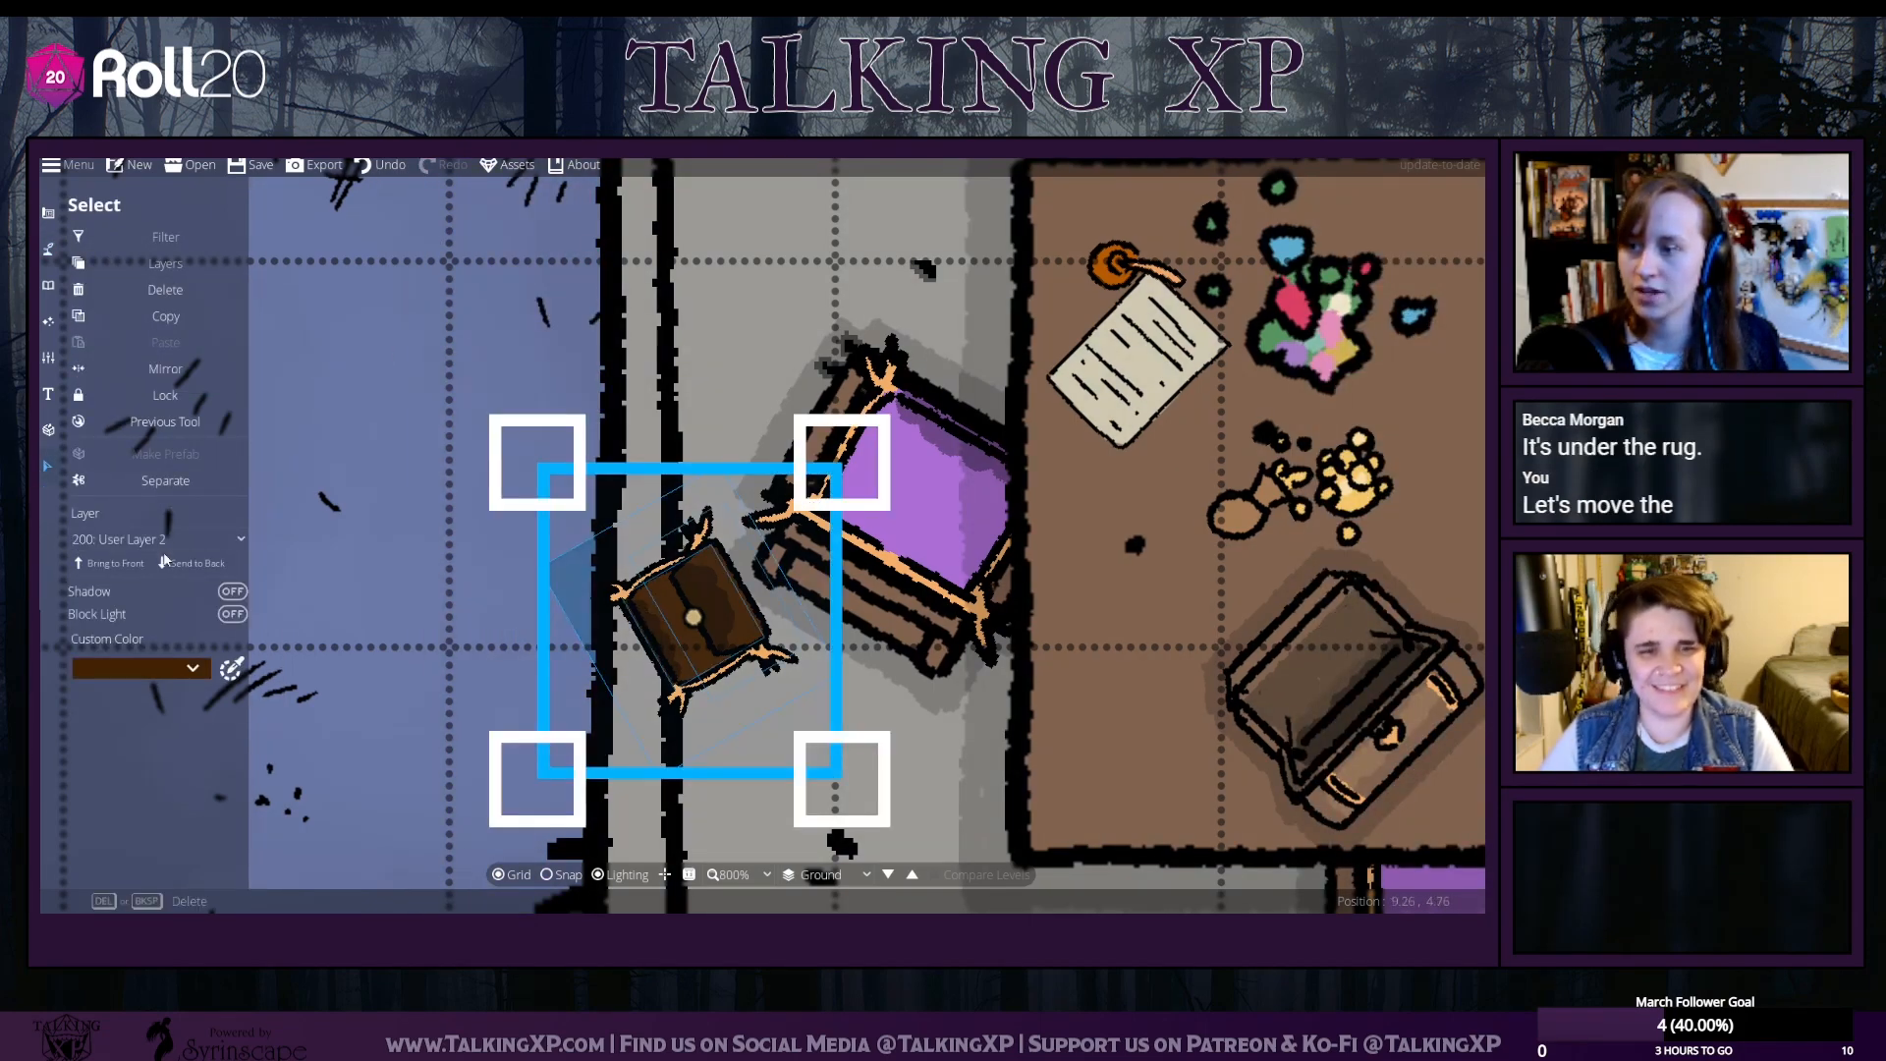
left_click(157, 540)
left_click(148, 735)
left_click(346, 497)
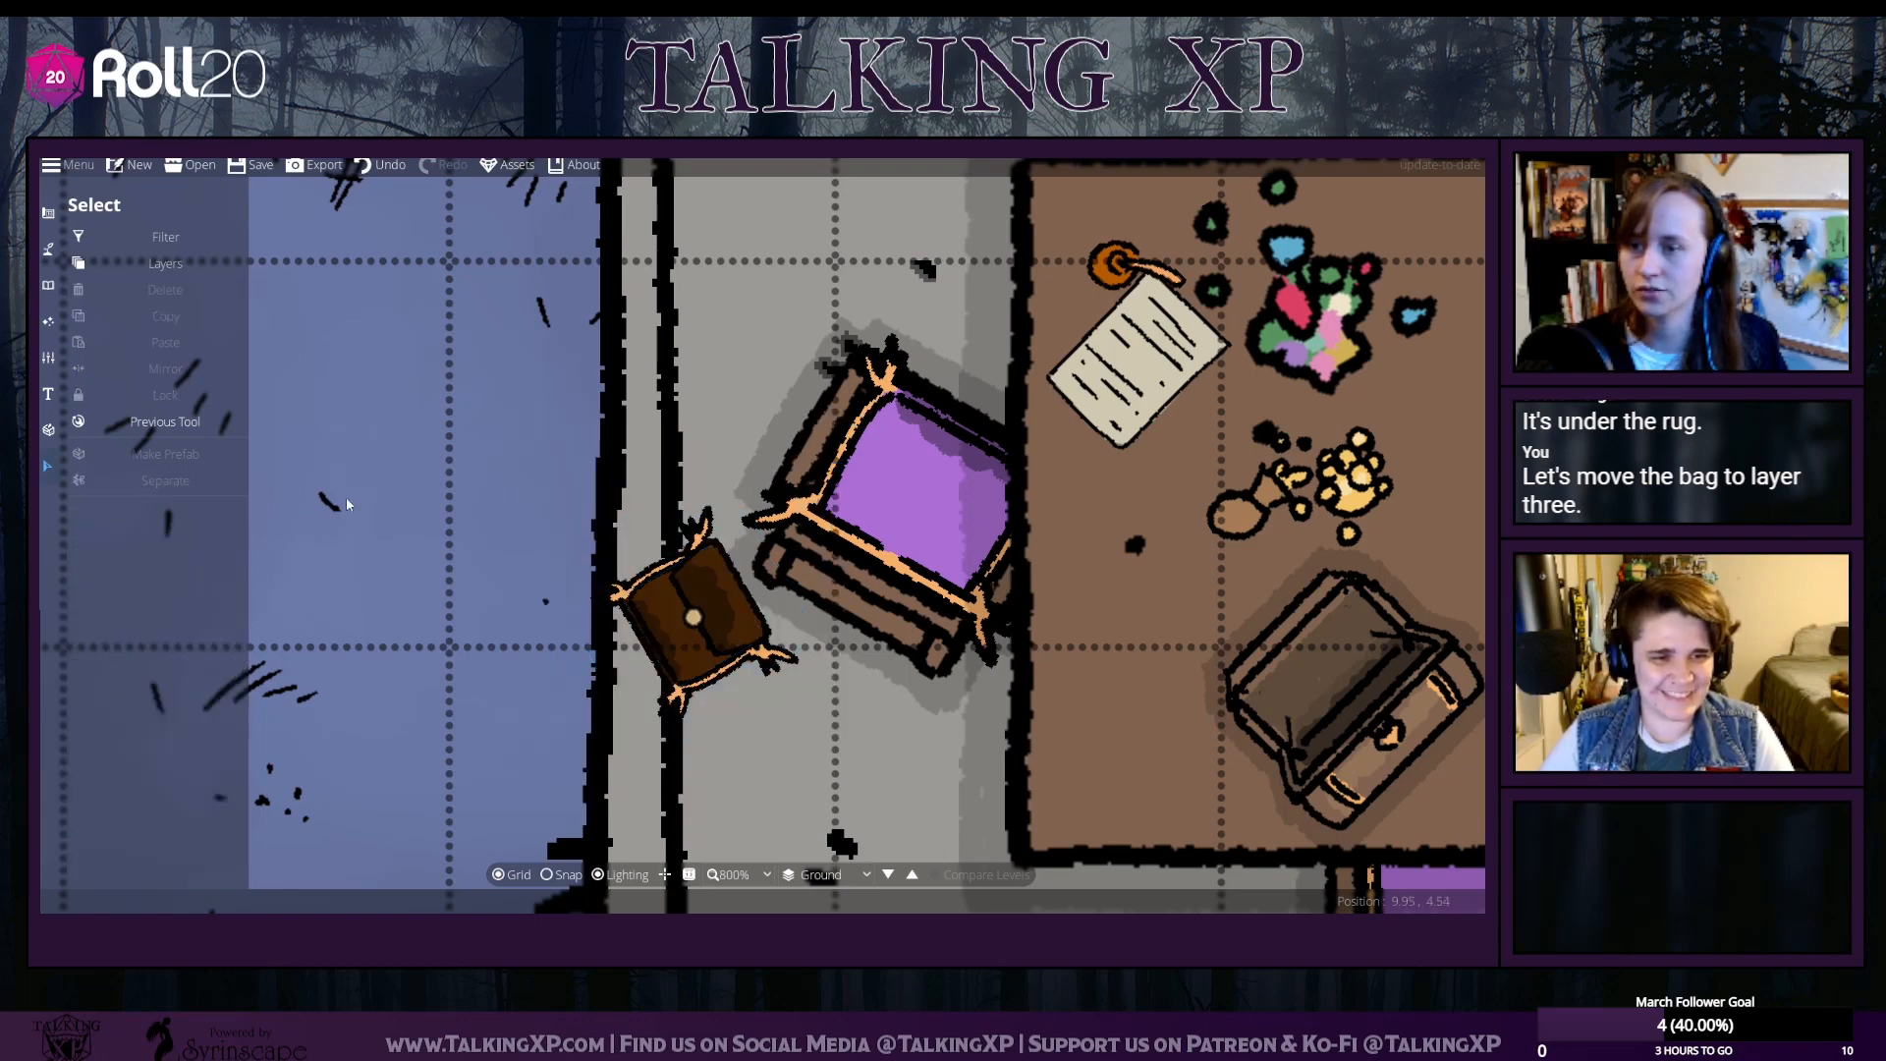
Draw a curved rope strap on User Layer 3, sorted under, looping from the bag's upper corner over the chair to its east corner
left_click(48, 248)
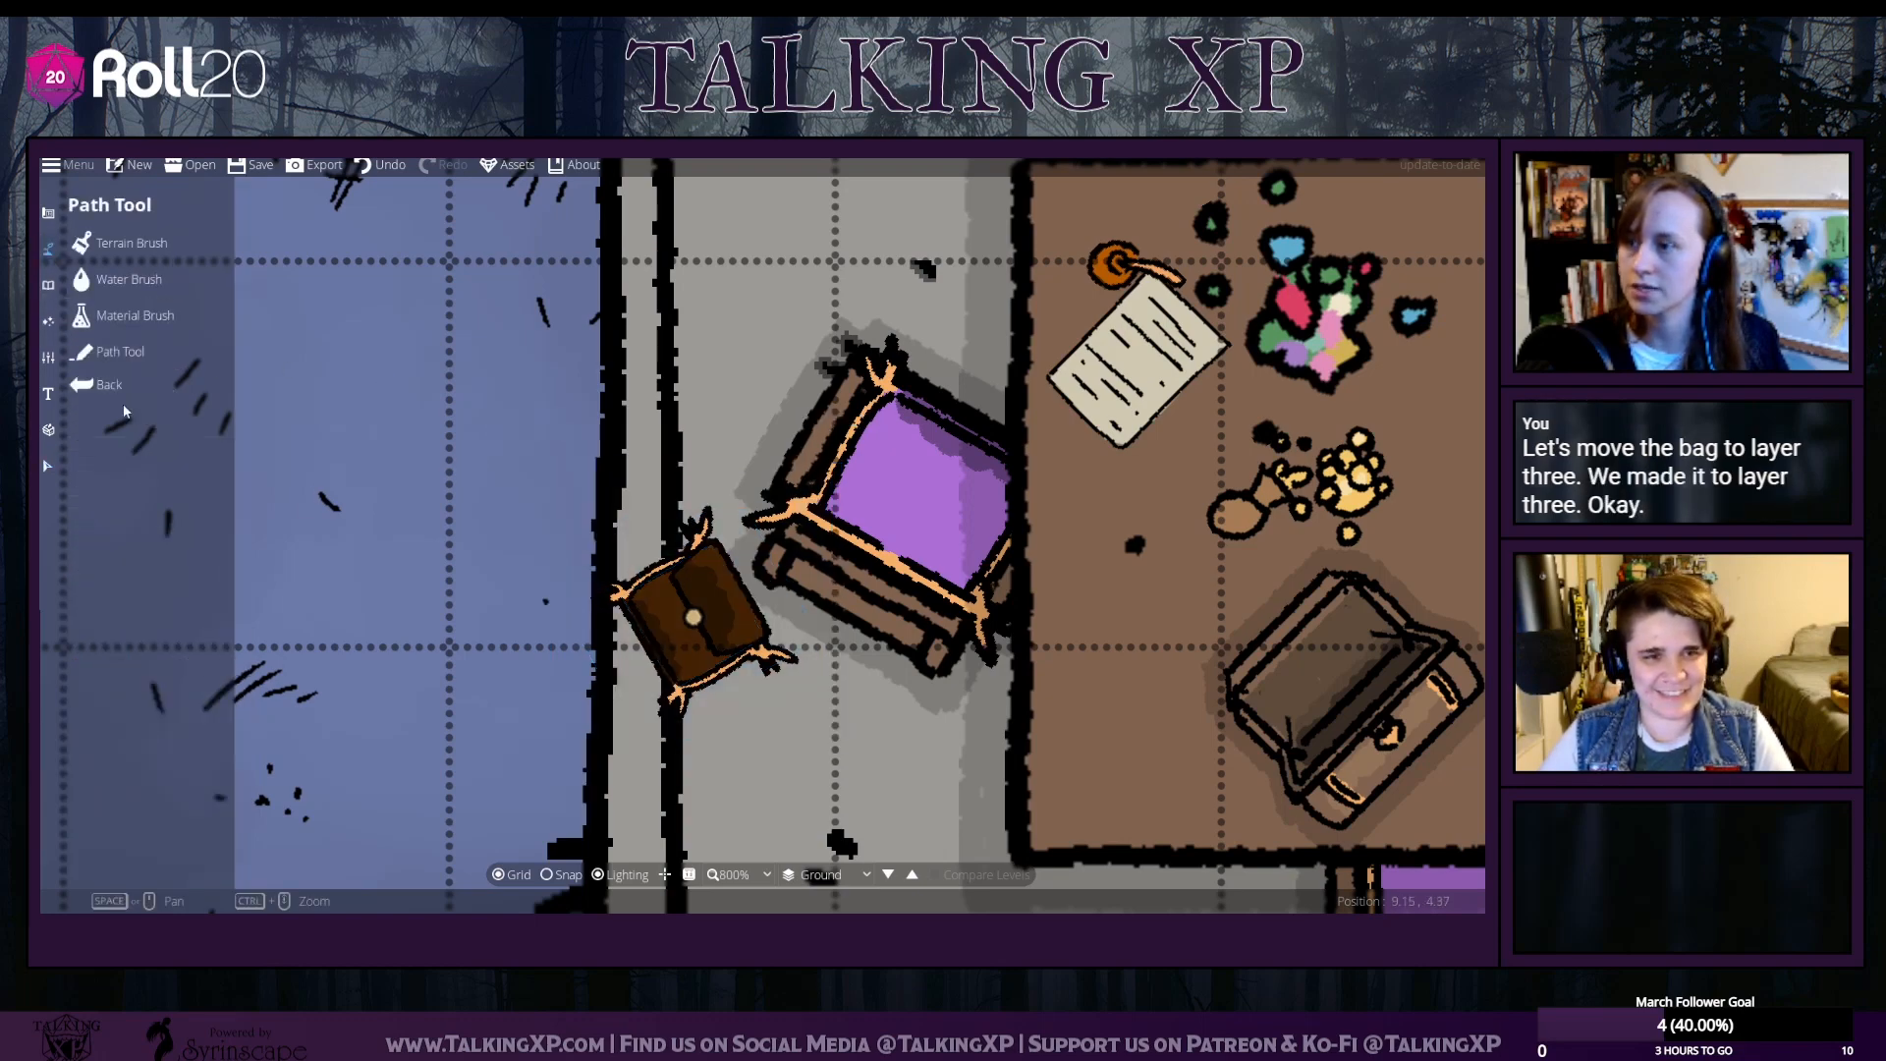
left_click(191, 290)
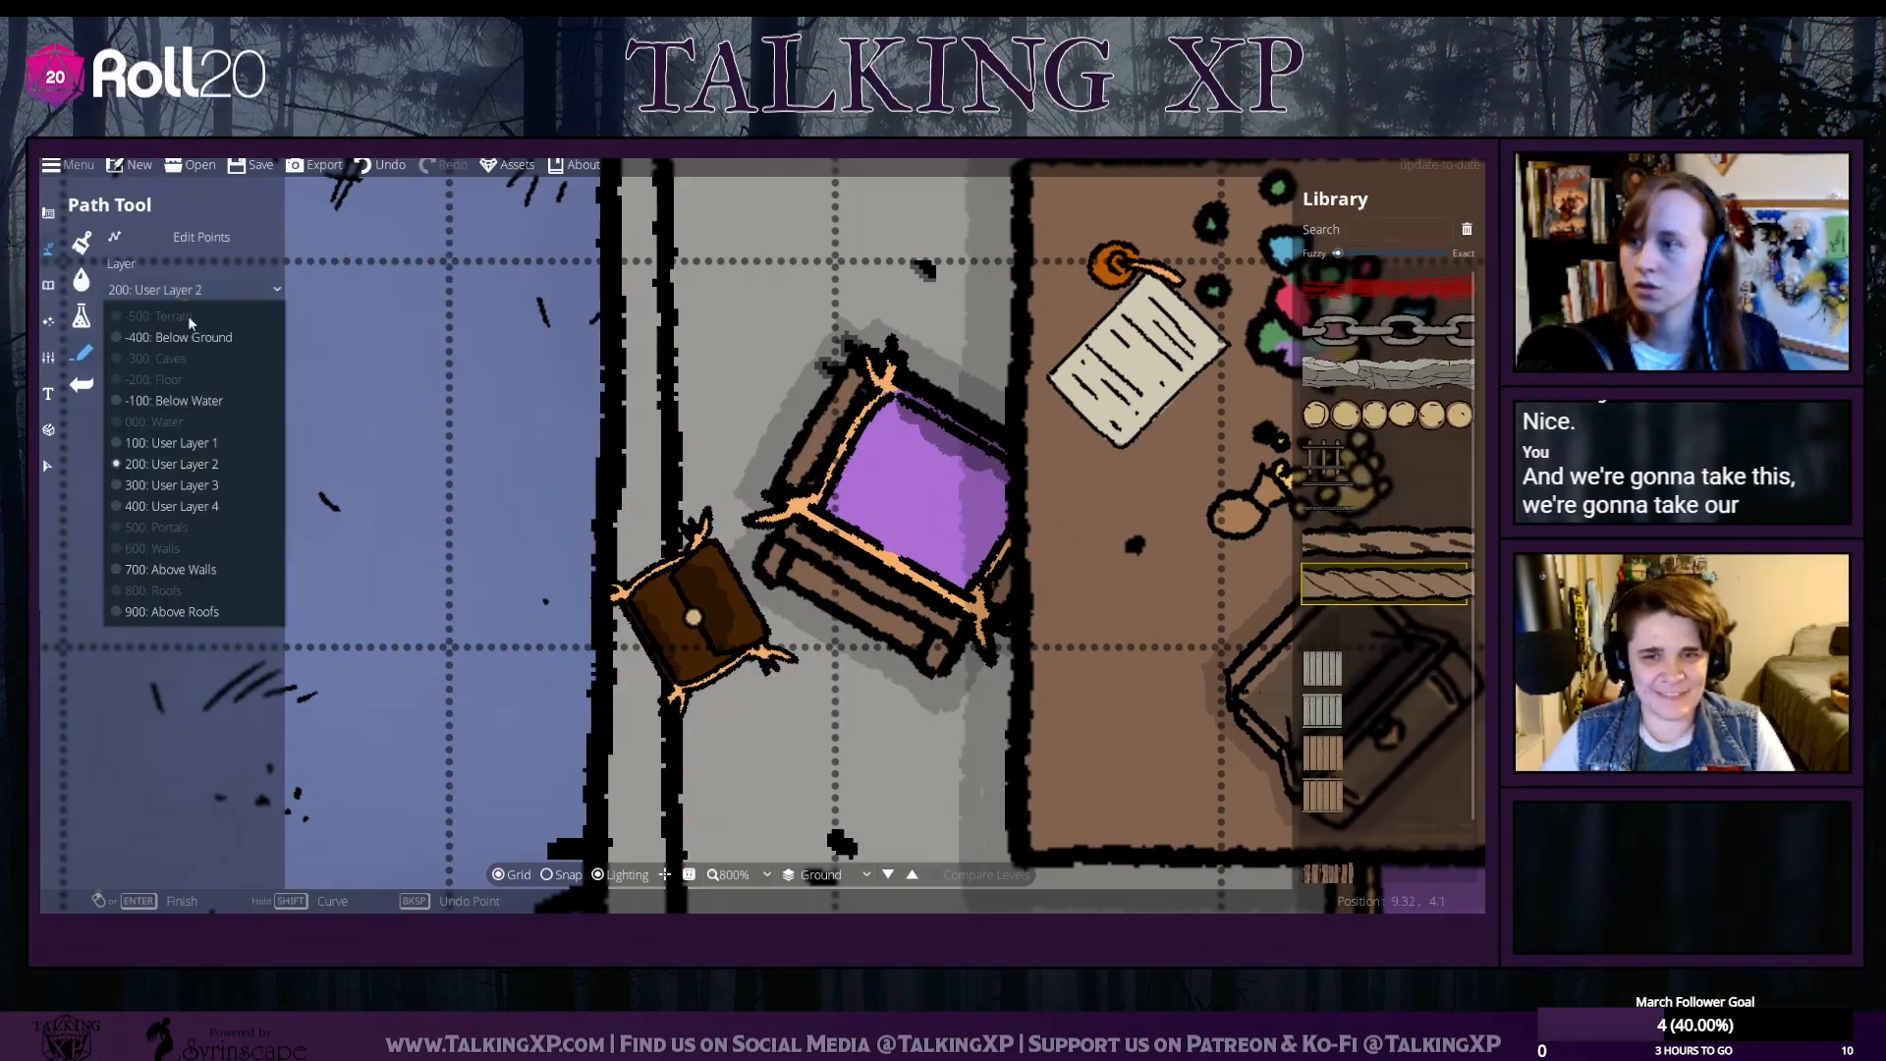
left_click(202, 474)
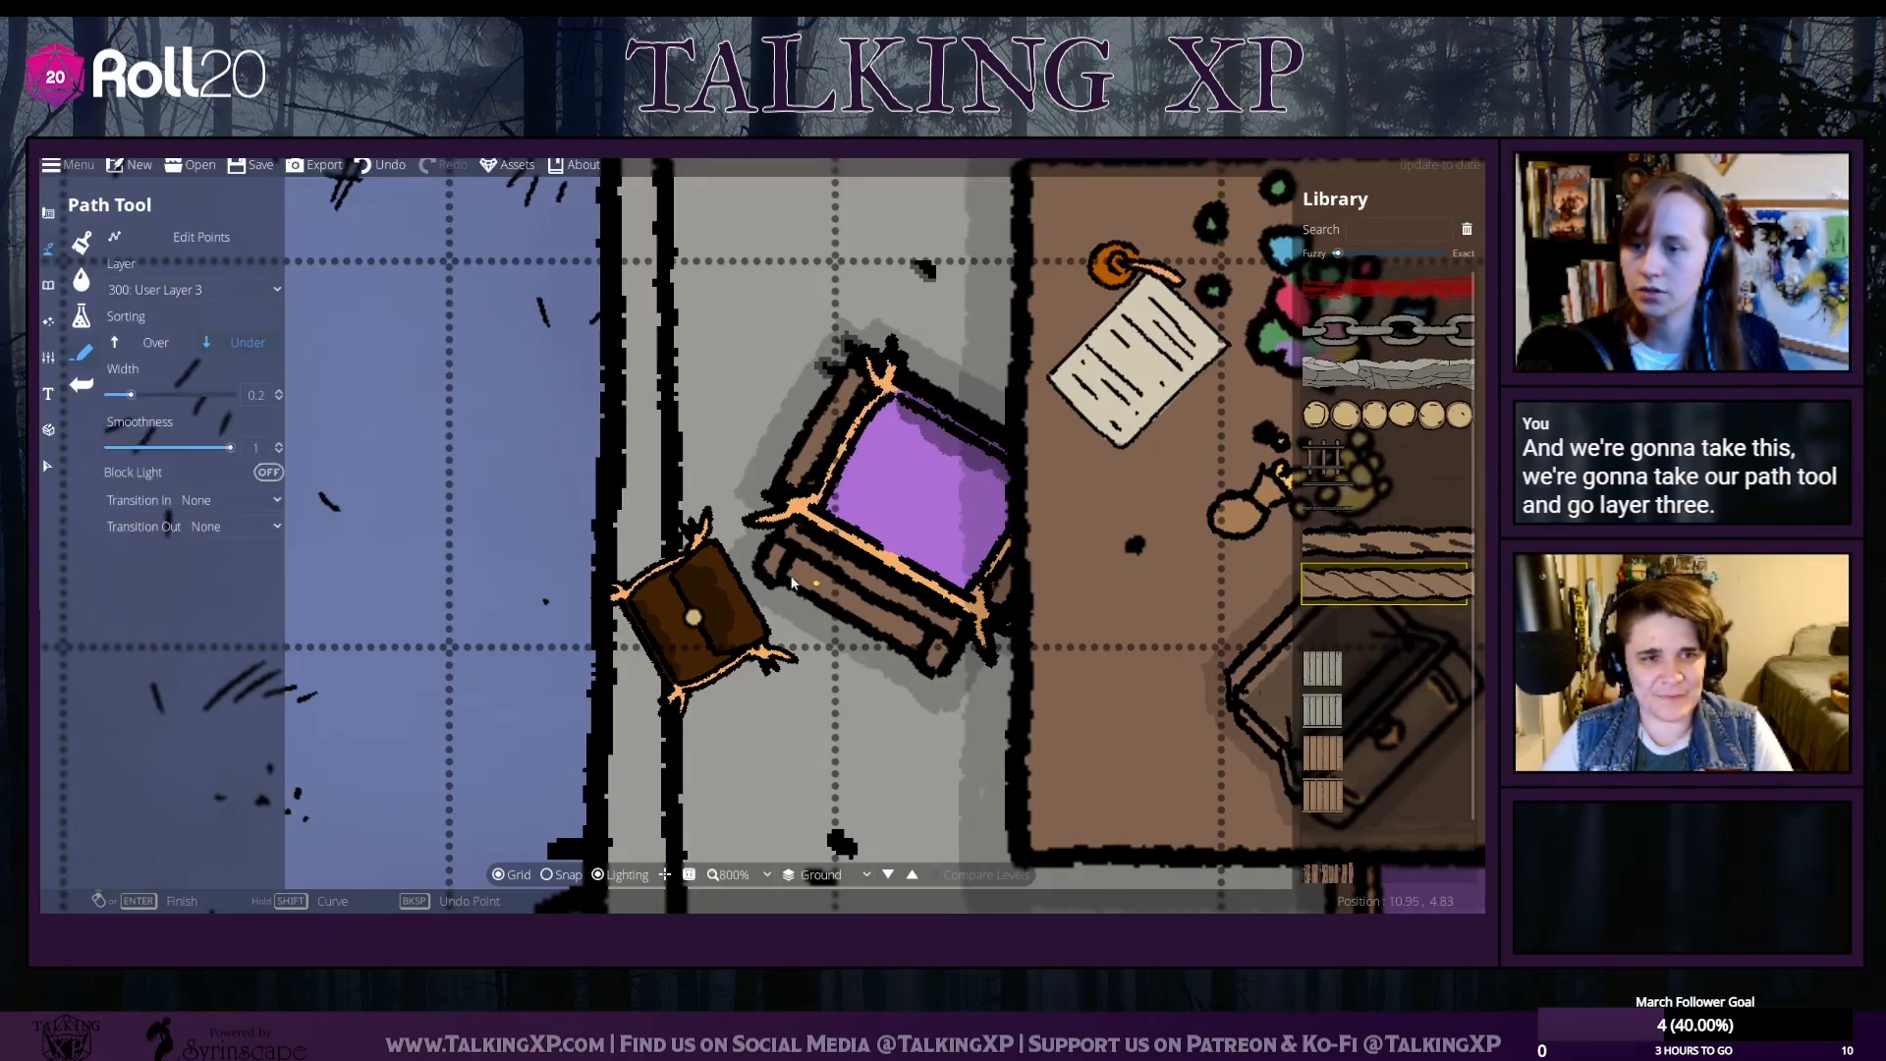
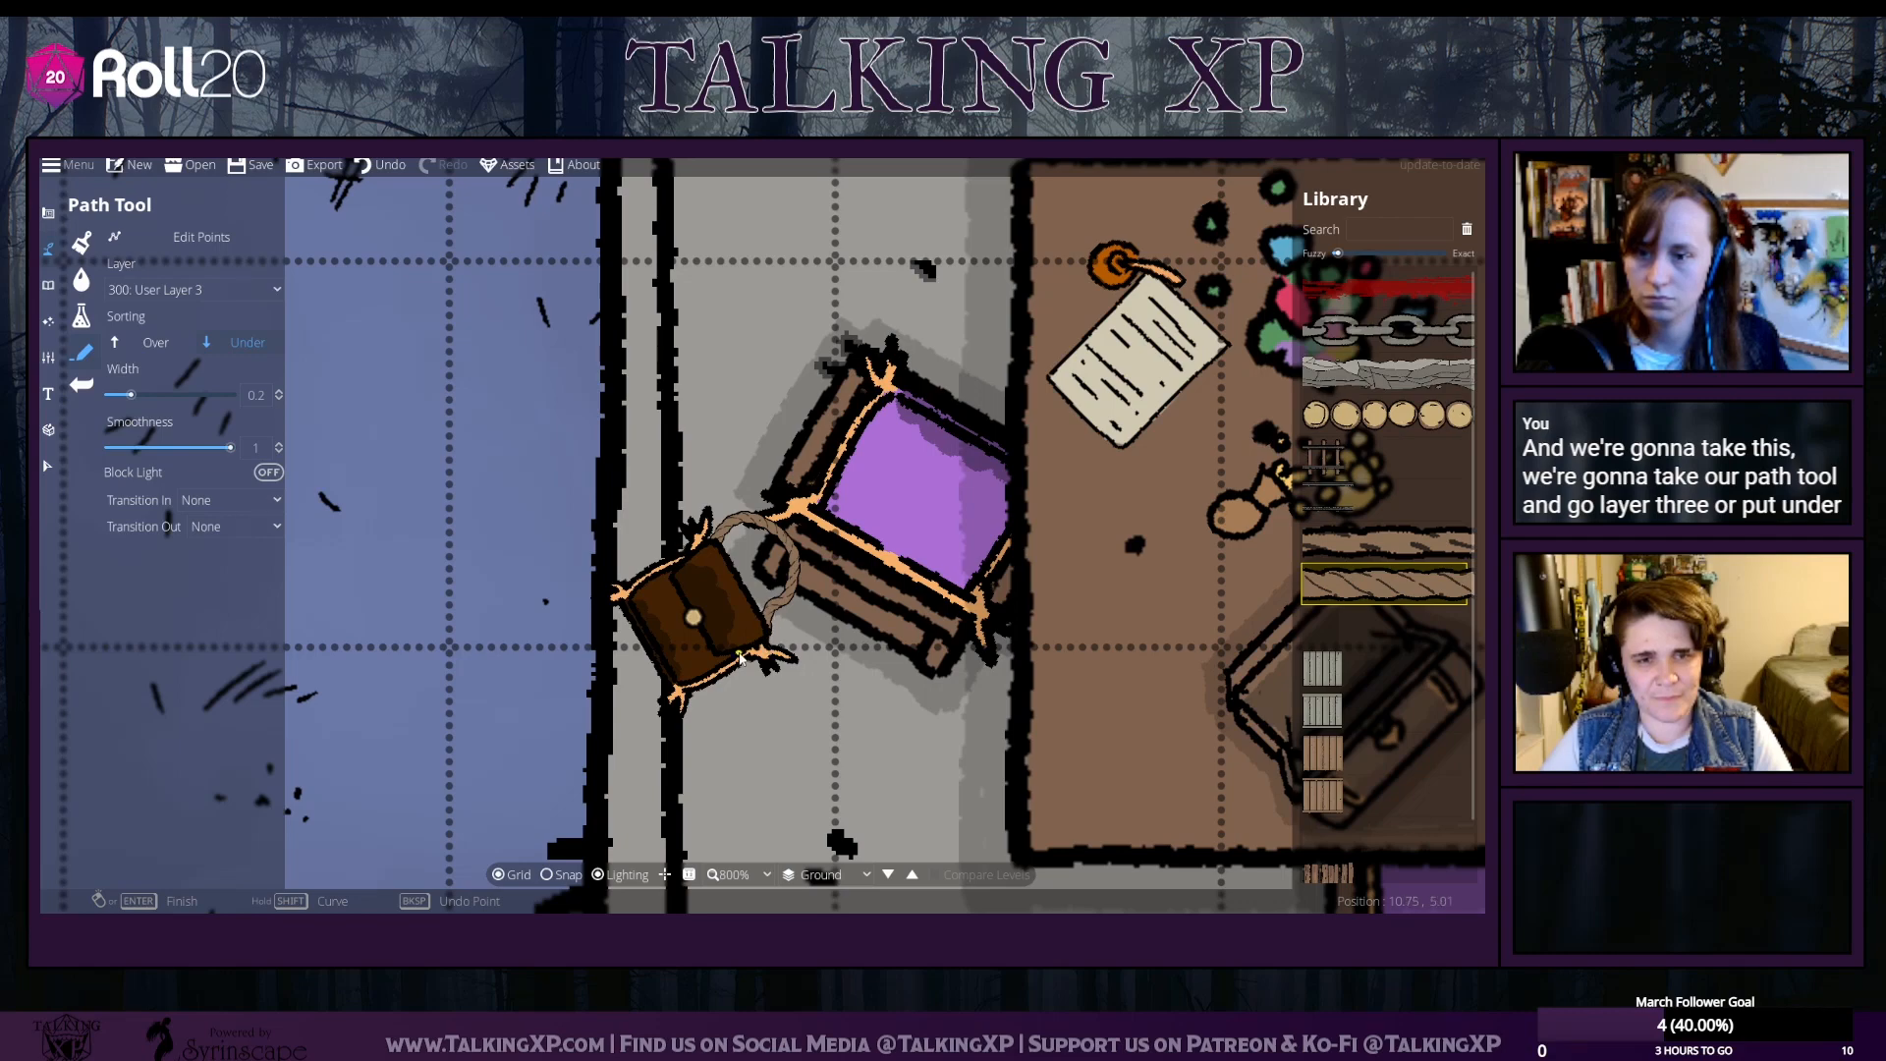
left_click_drag(823, 783, 727, 650)
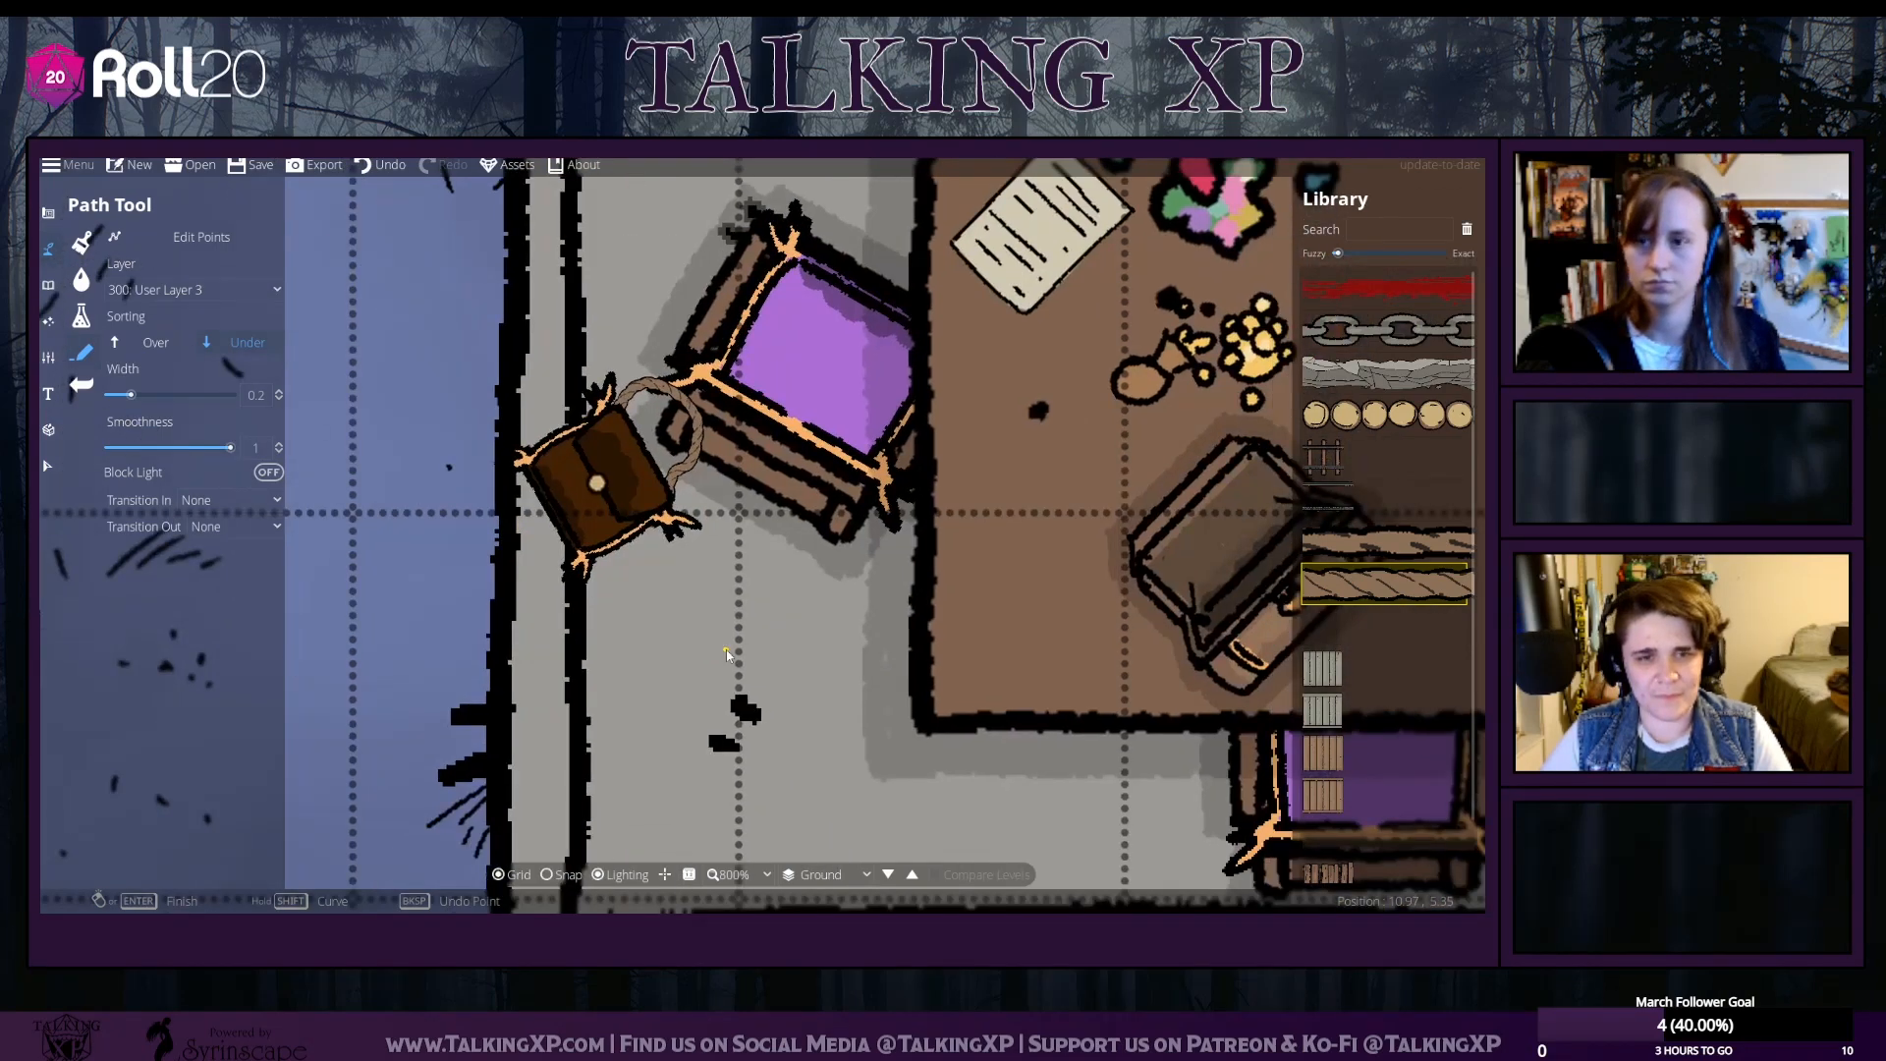
scroll(727, 651, "down", 8)
scroll(727, 650, "up", 6)
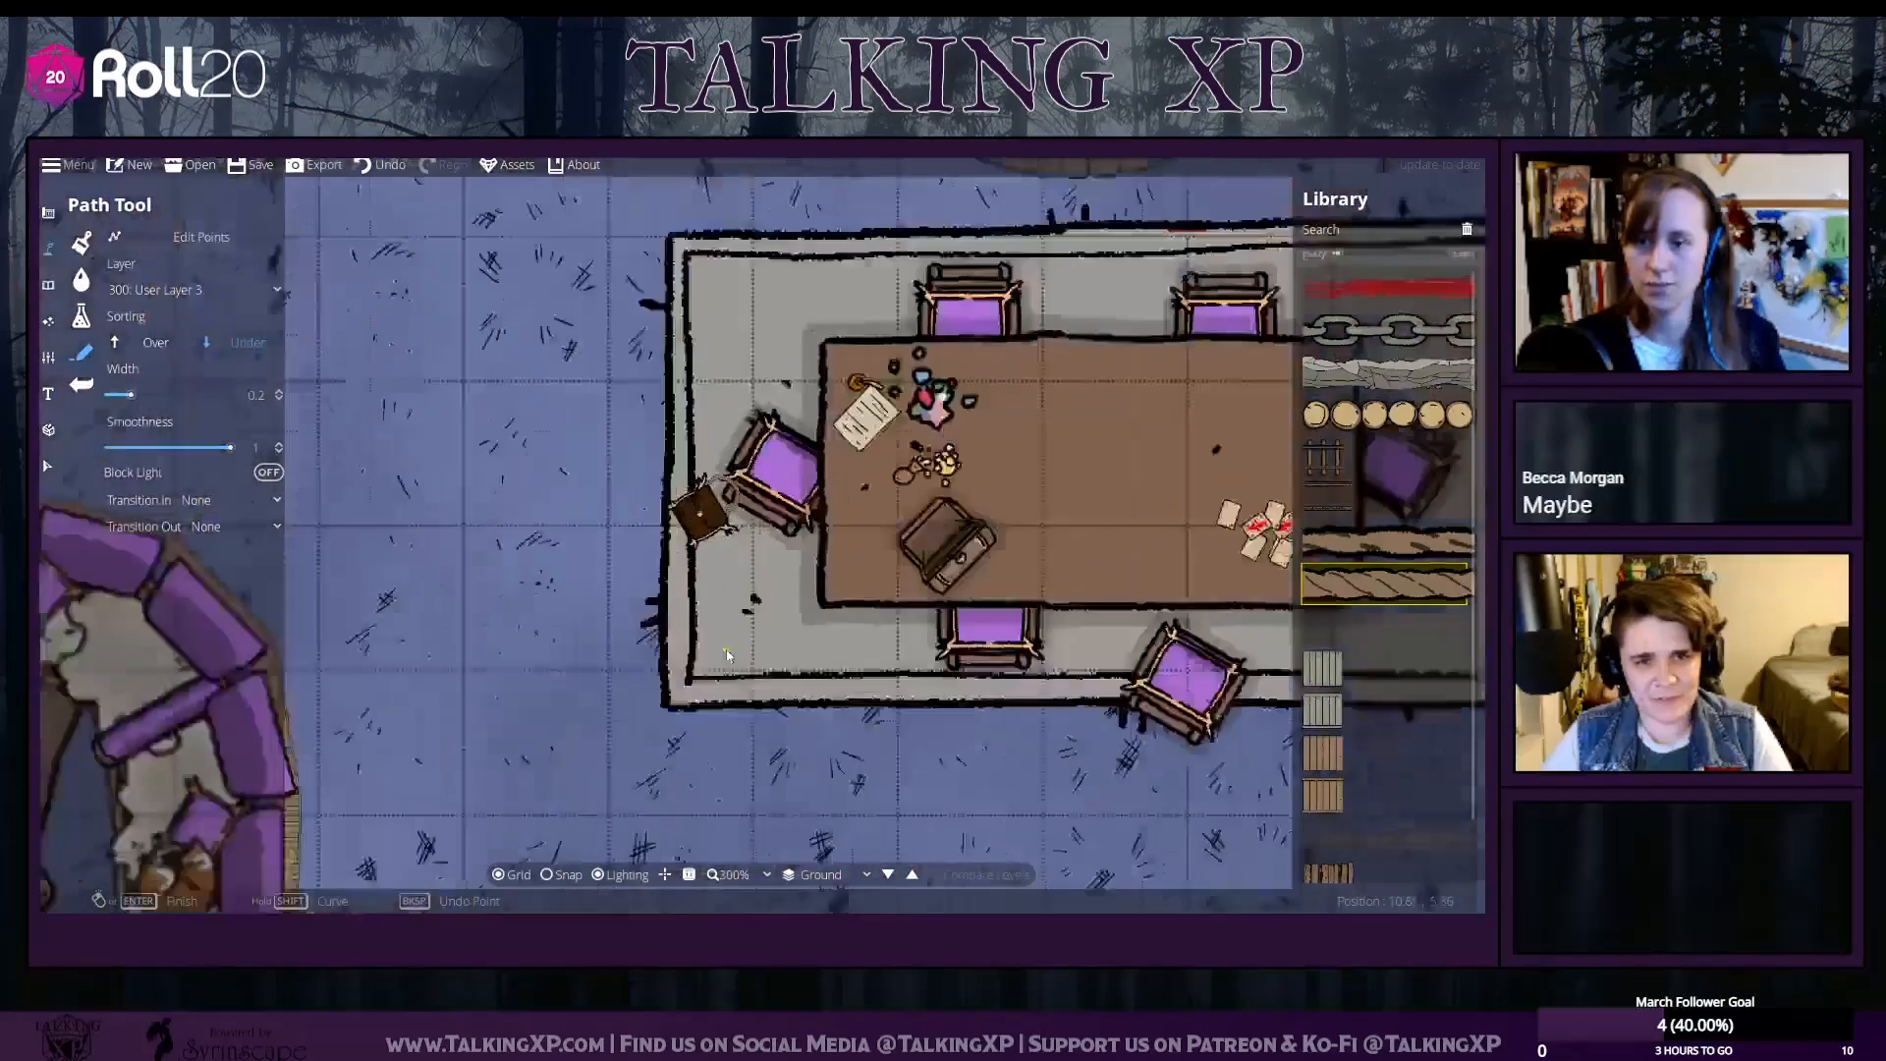
Review the bag and strap on the chair at the large table, and bring the chessboard table into close view
scroll(727, 650, "down", 3)
scroll(727, 650, "down", 2)
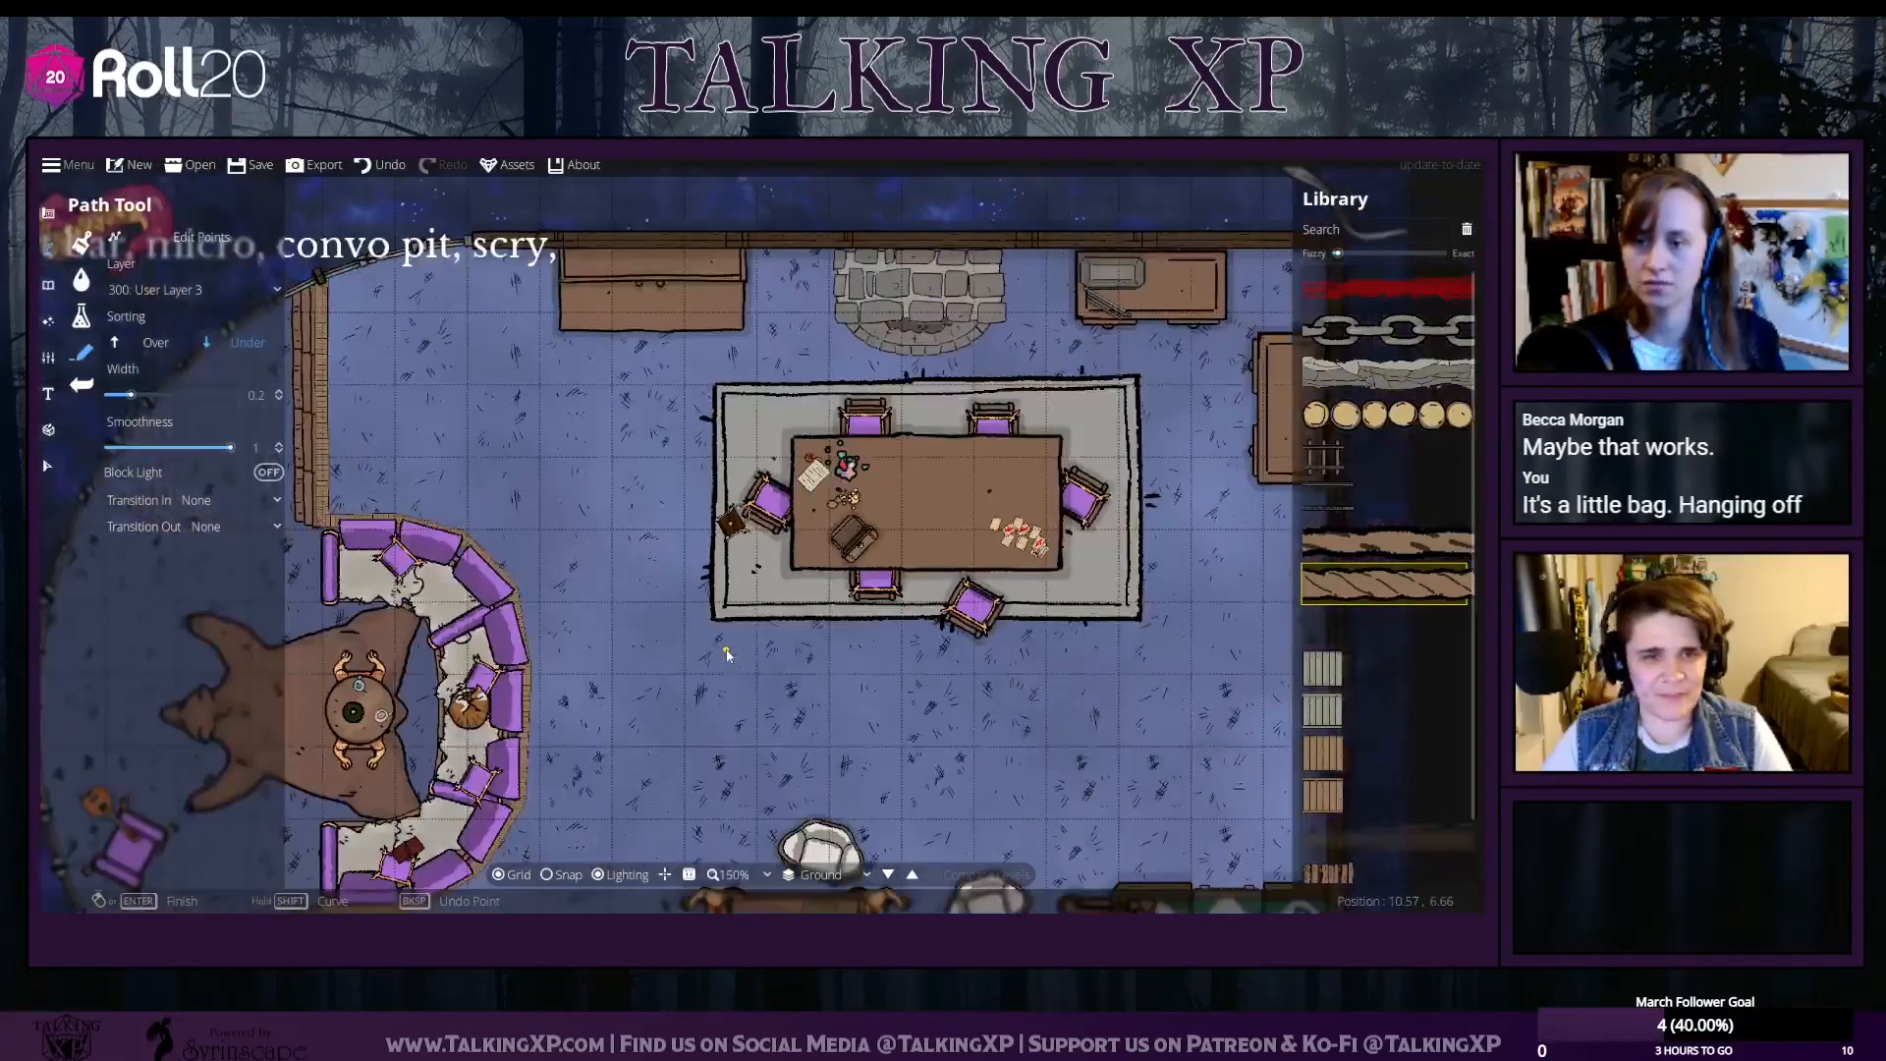
scroll(727, 651, "up", 2)
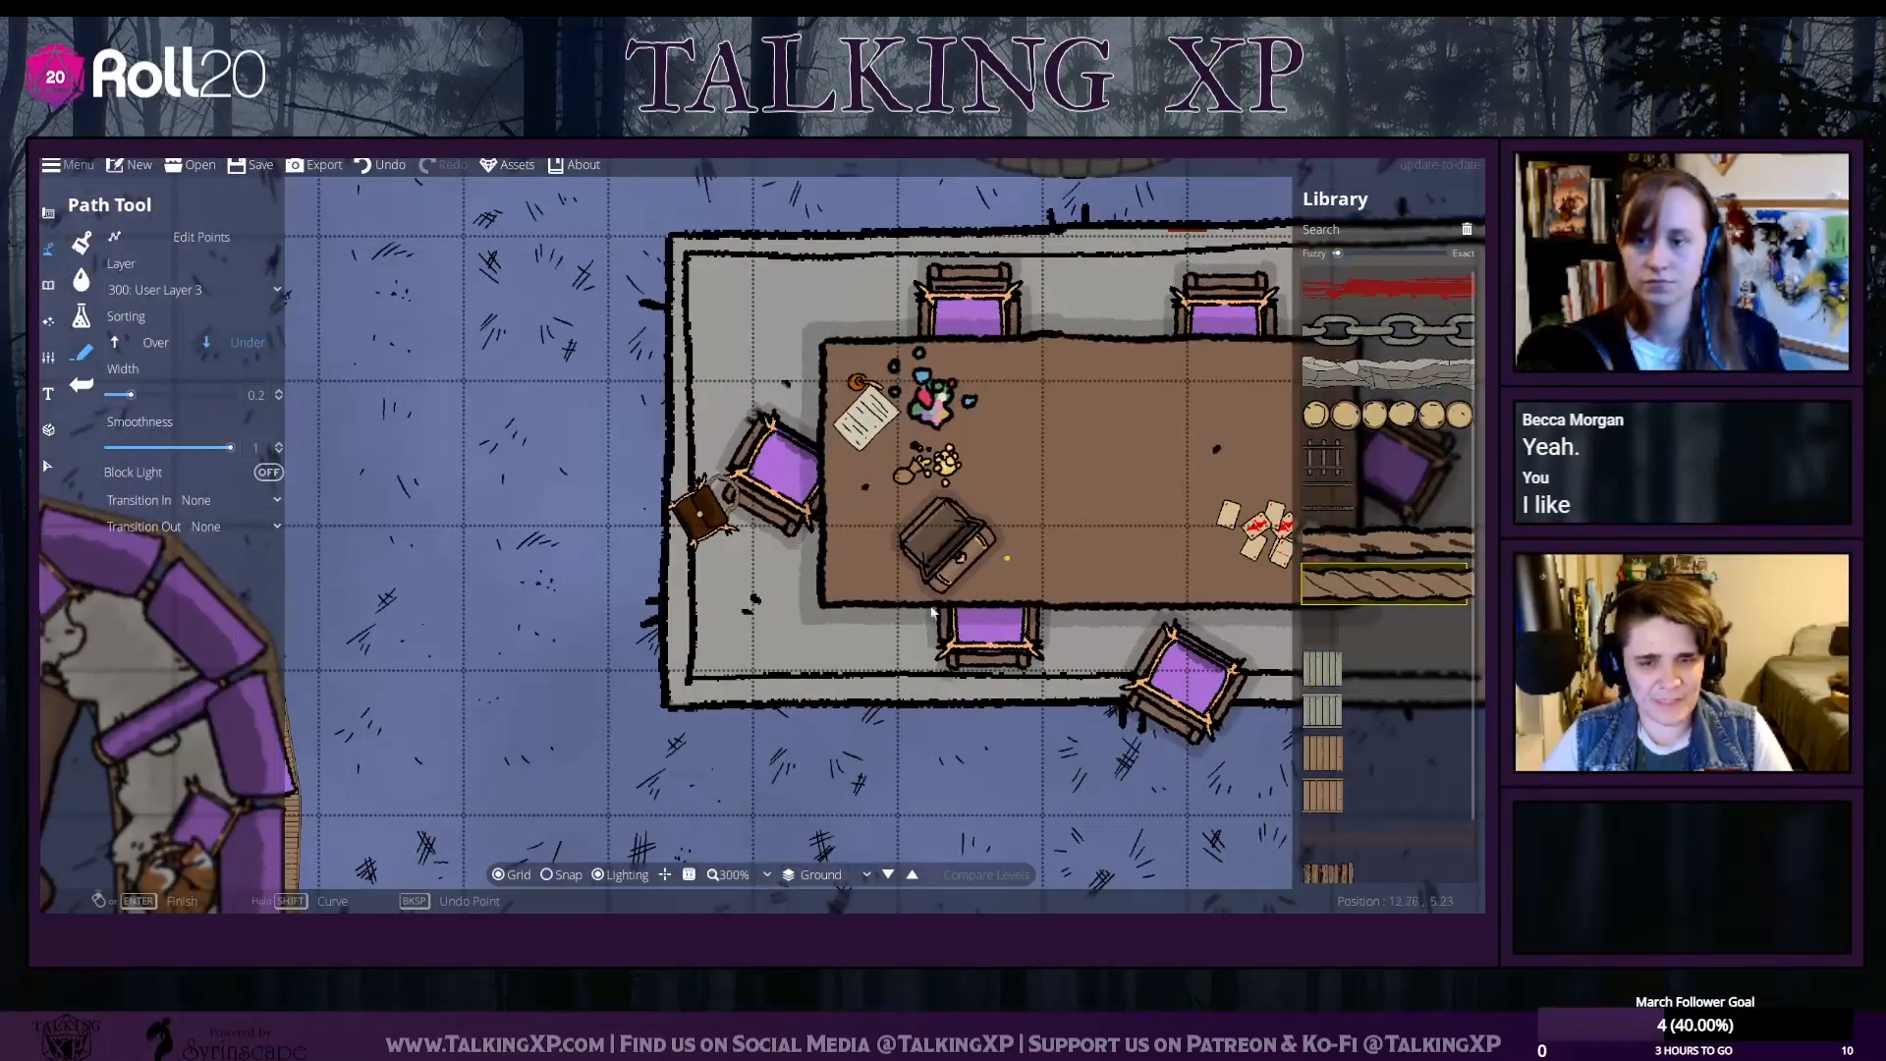
left_click_drag(824, 656, 727, 508)
scroll(765, 616, "up", 2)
scroll(765, 616, "down", 4)
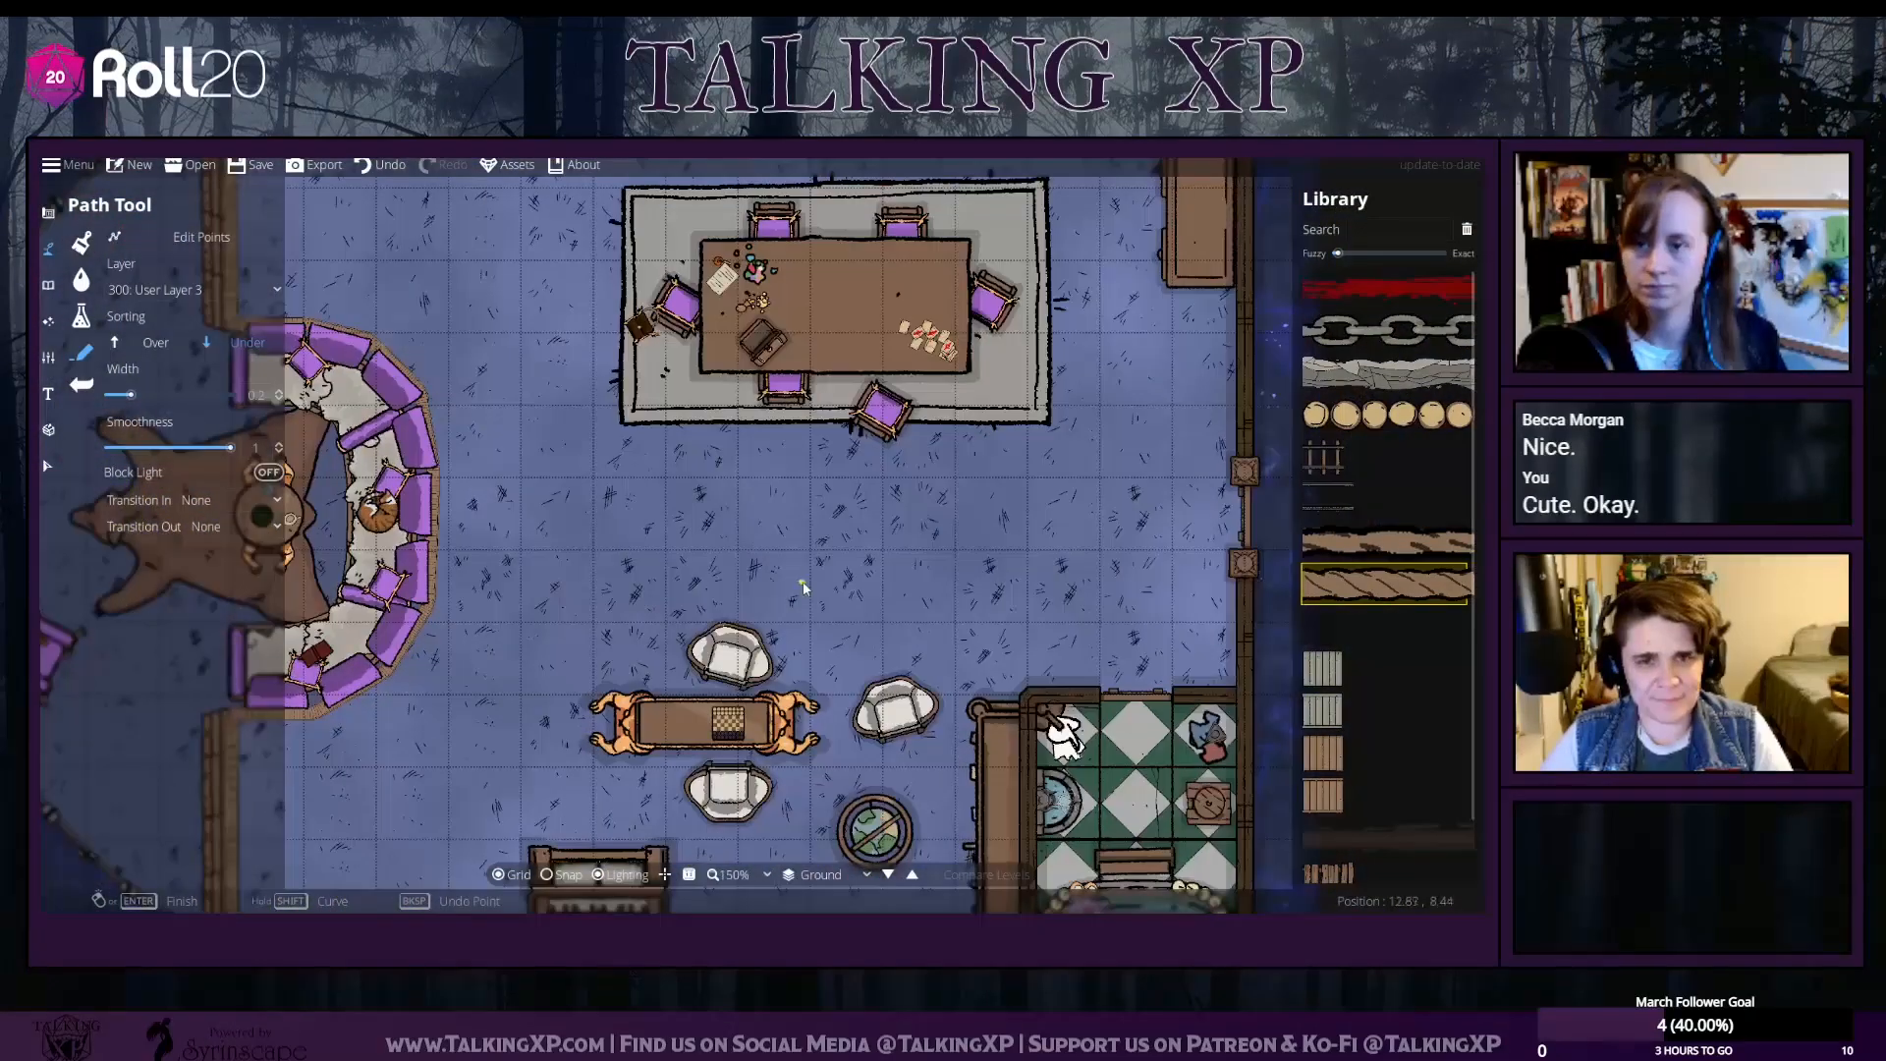
scroll(804, 585, "down", 1)
scroll(804, 560, "up", 4)
left_click_drag(813, 616, 930, 209)
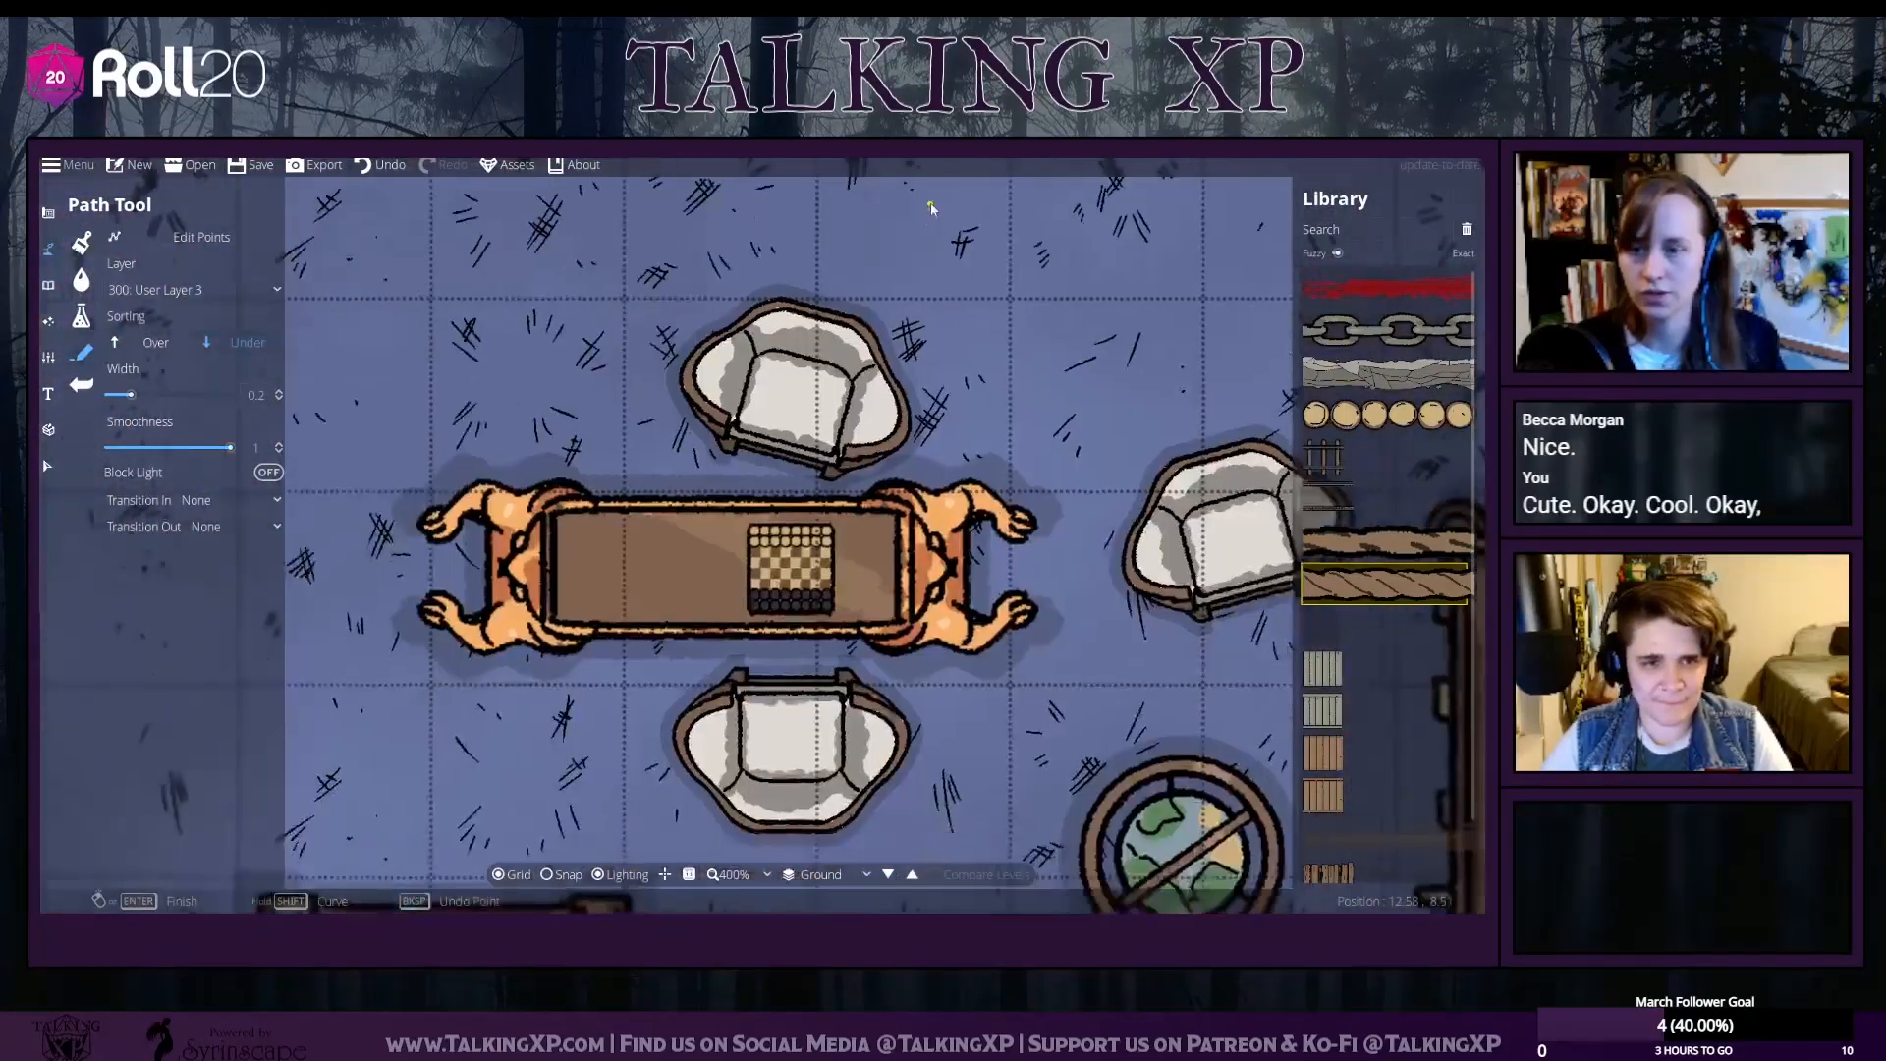
Look through the Magic-tagged objects for a scrying vessel, trying out Cauldron 03 and Cauldron 04
left_click(48, 320)
left_click(48, 285)
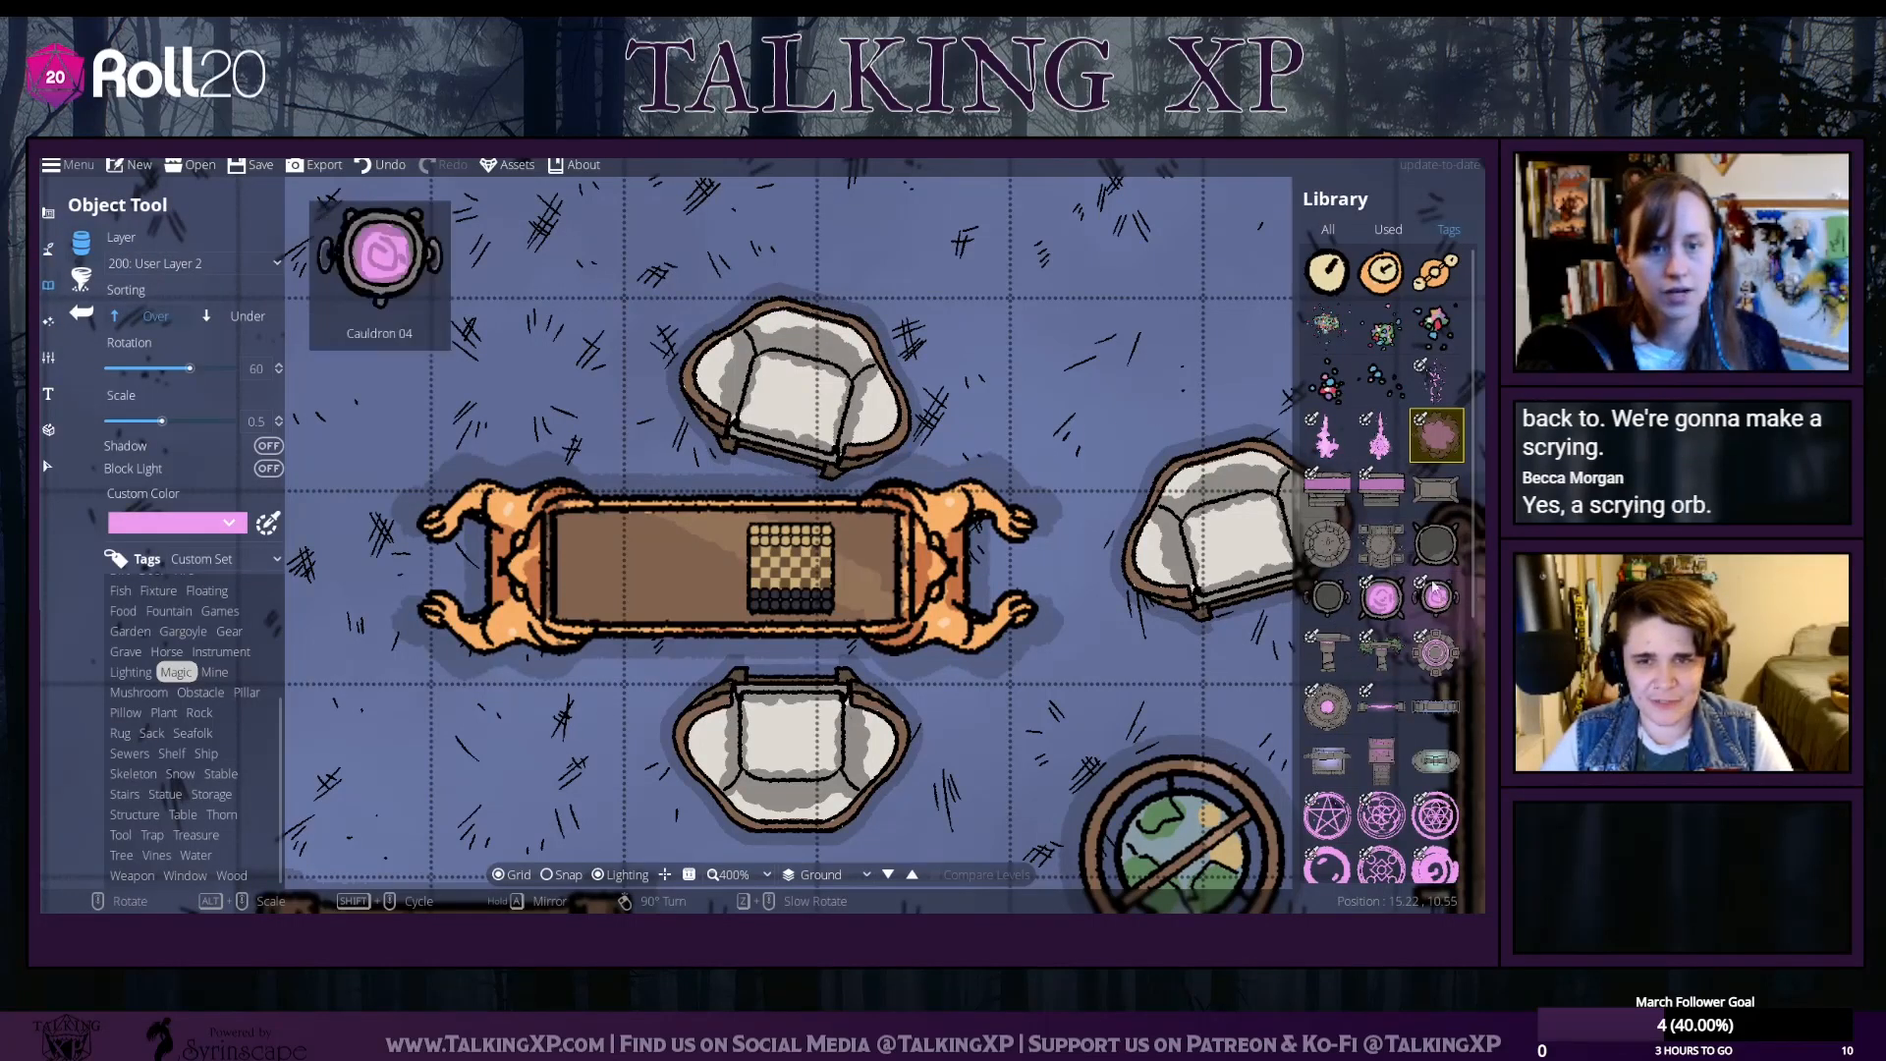
scroll(1414, 688, "down", 5)
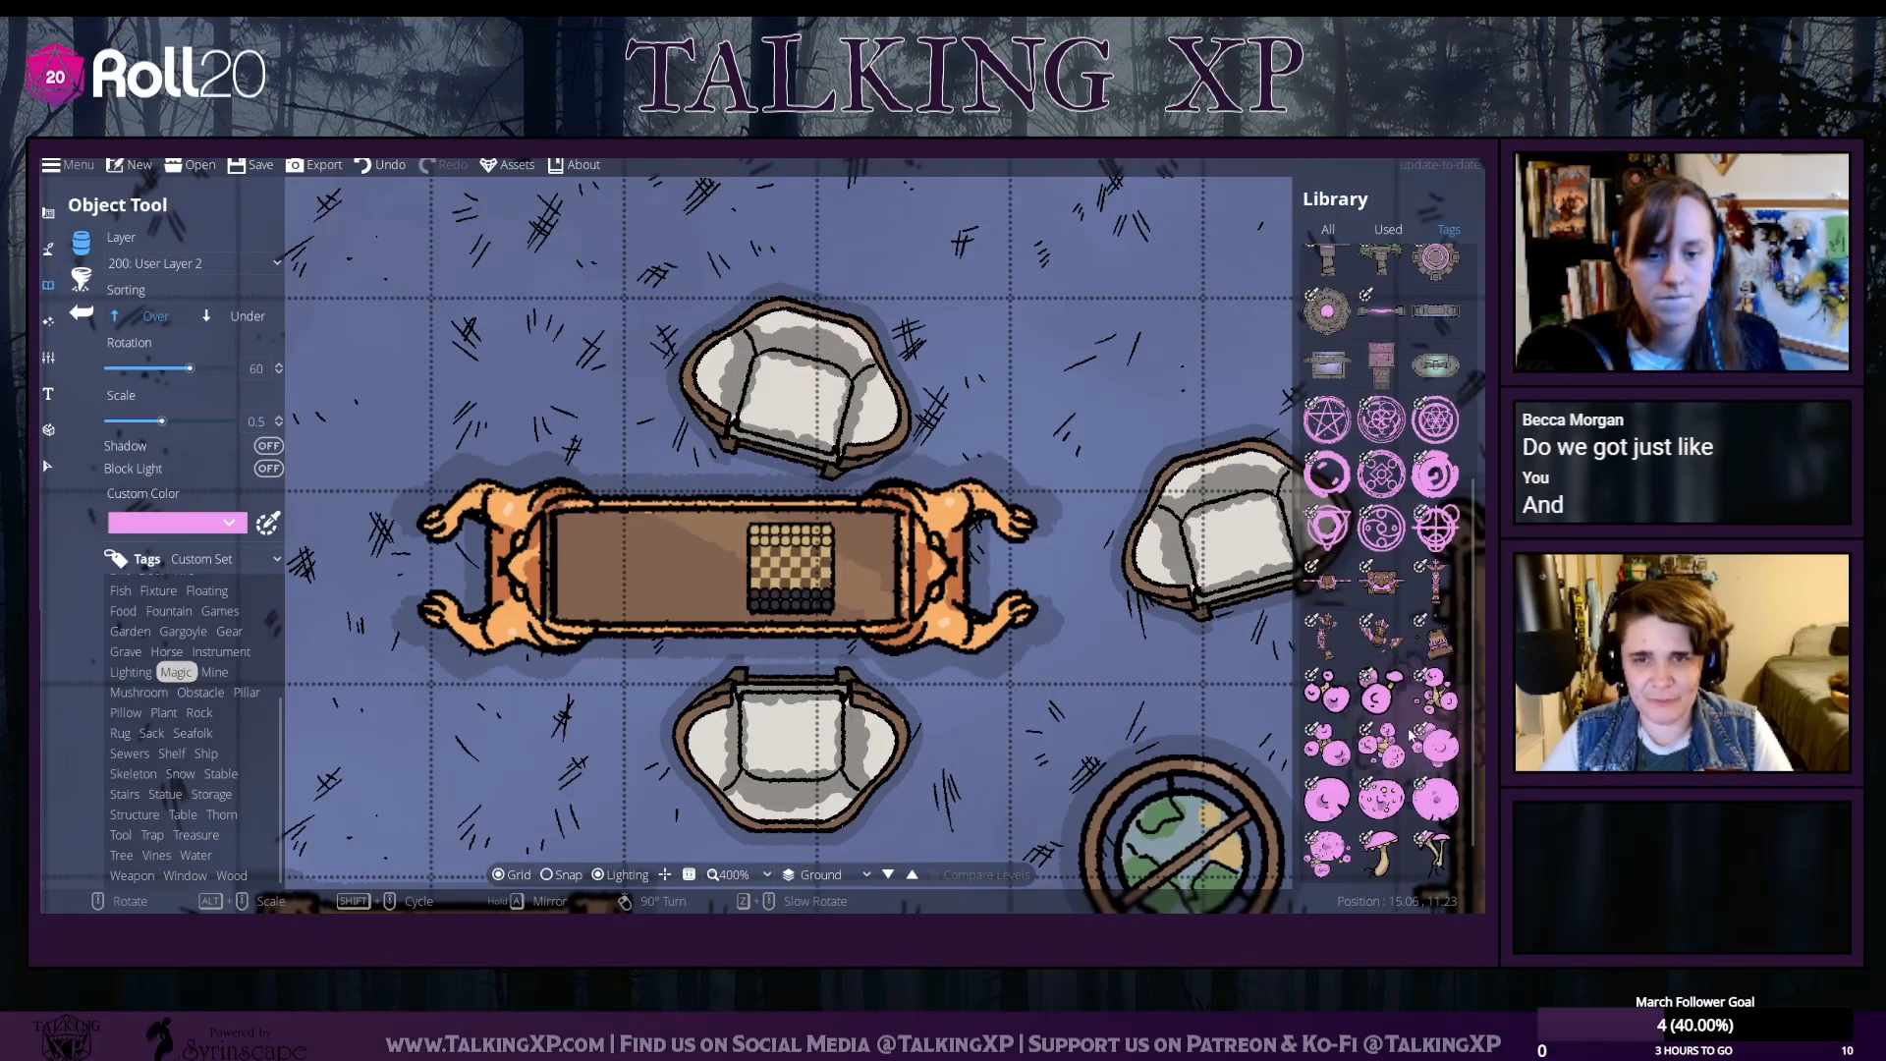
scroll(1402, 752, "up", 5)
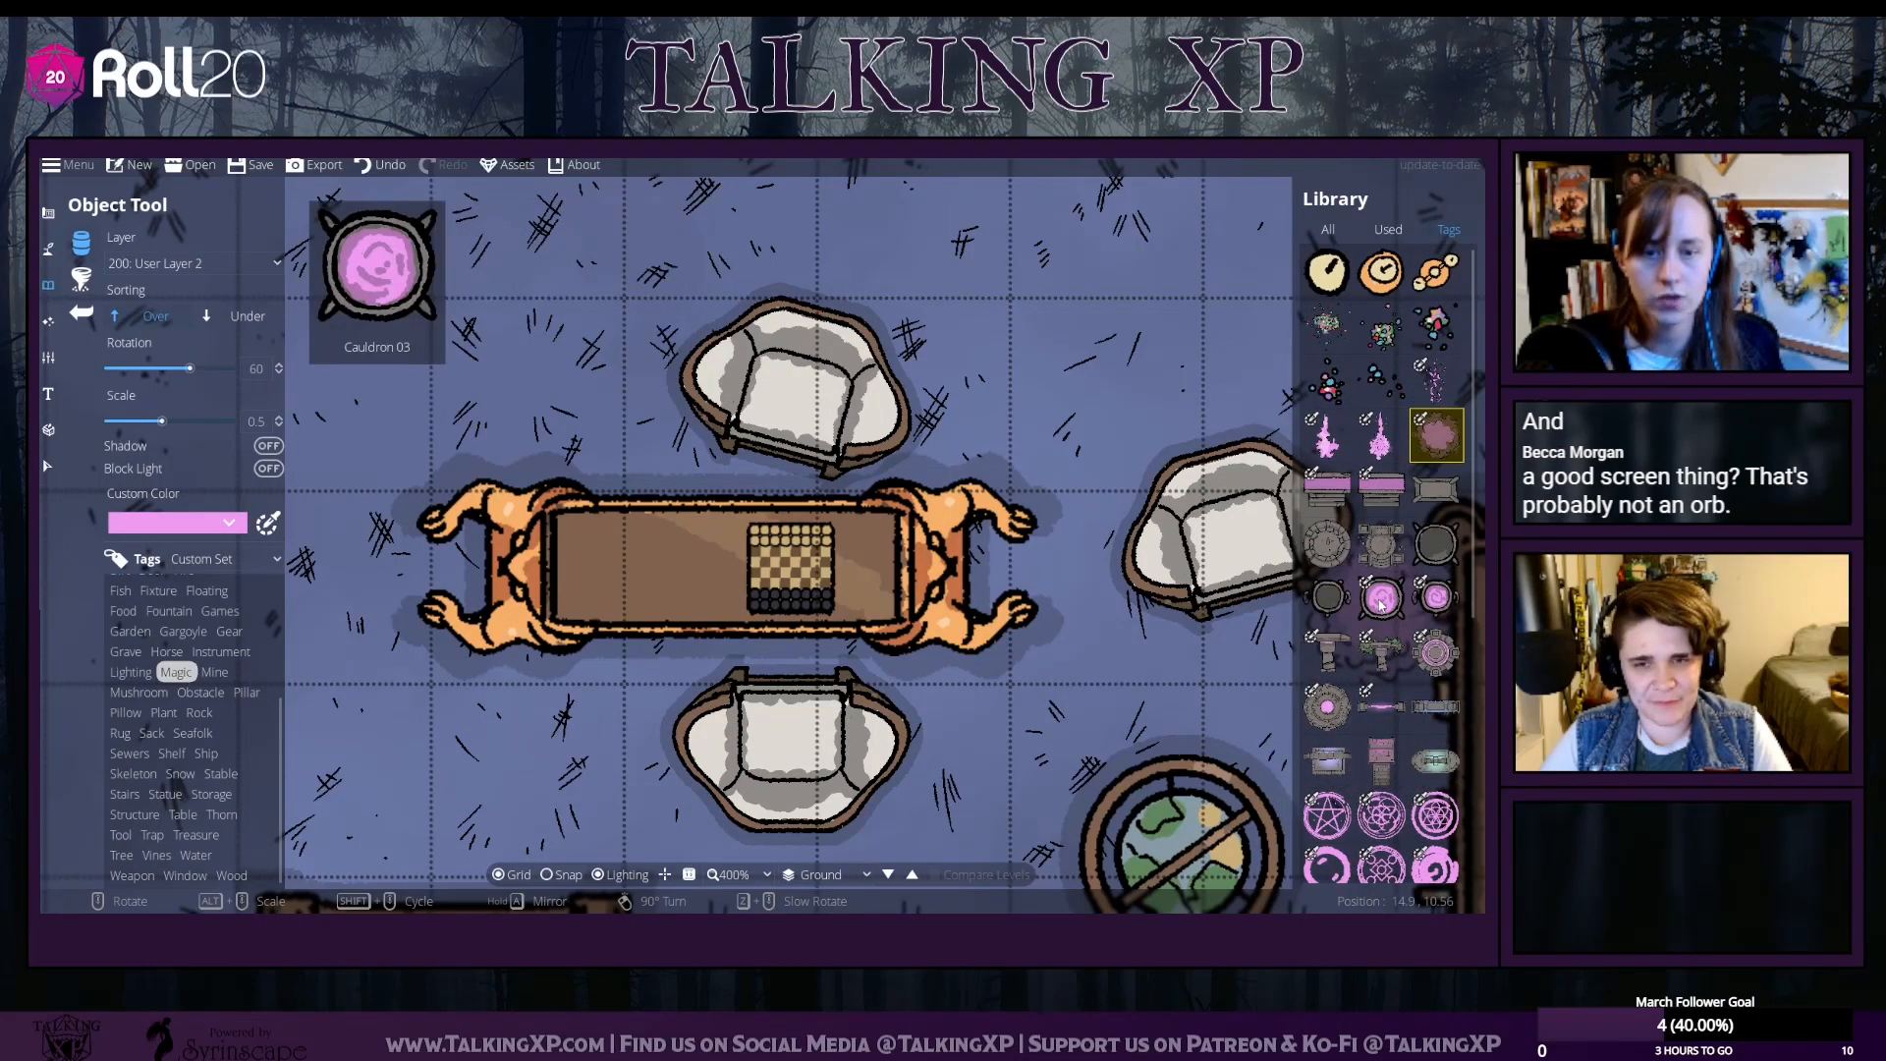
left_click(1380, 604)
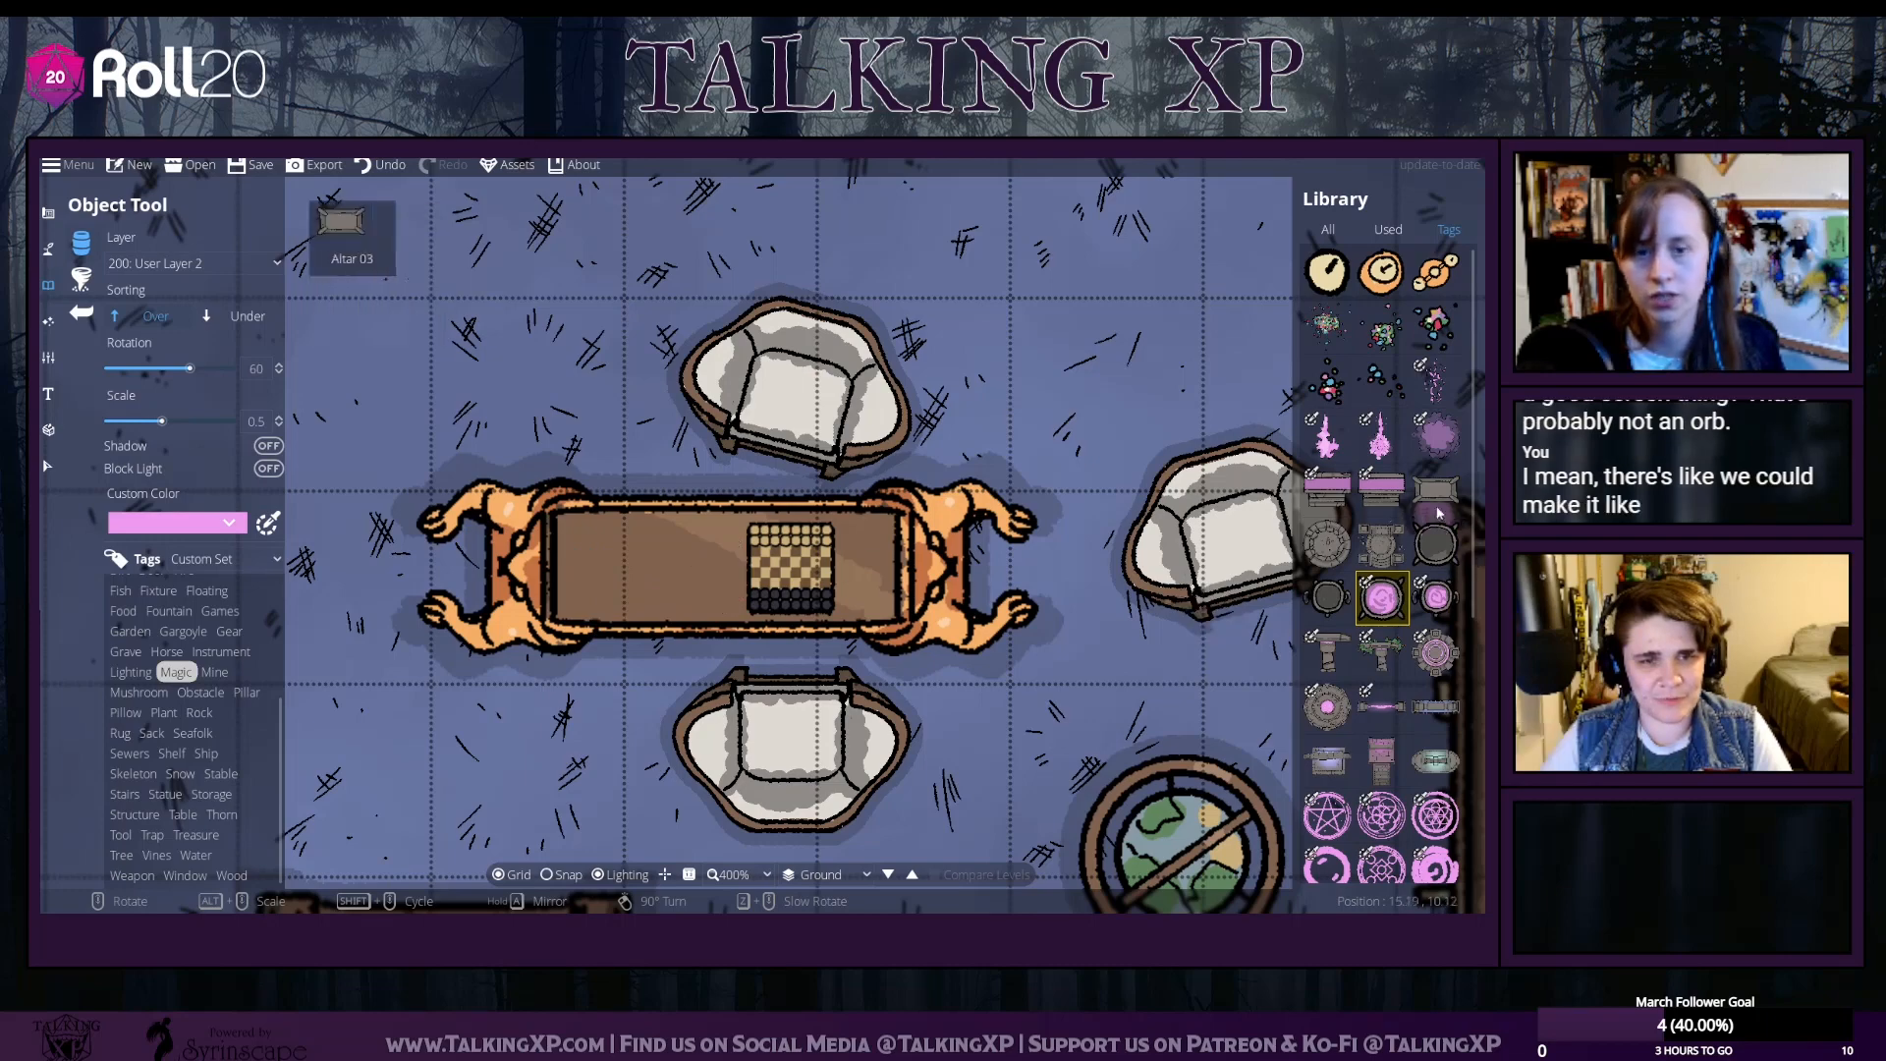
left_click(1435, 596)
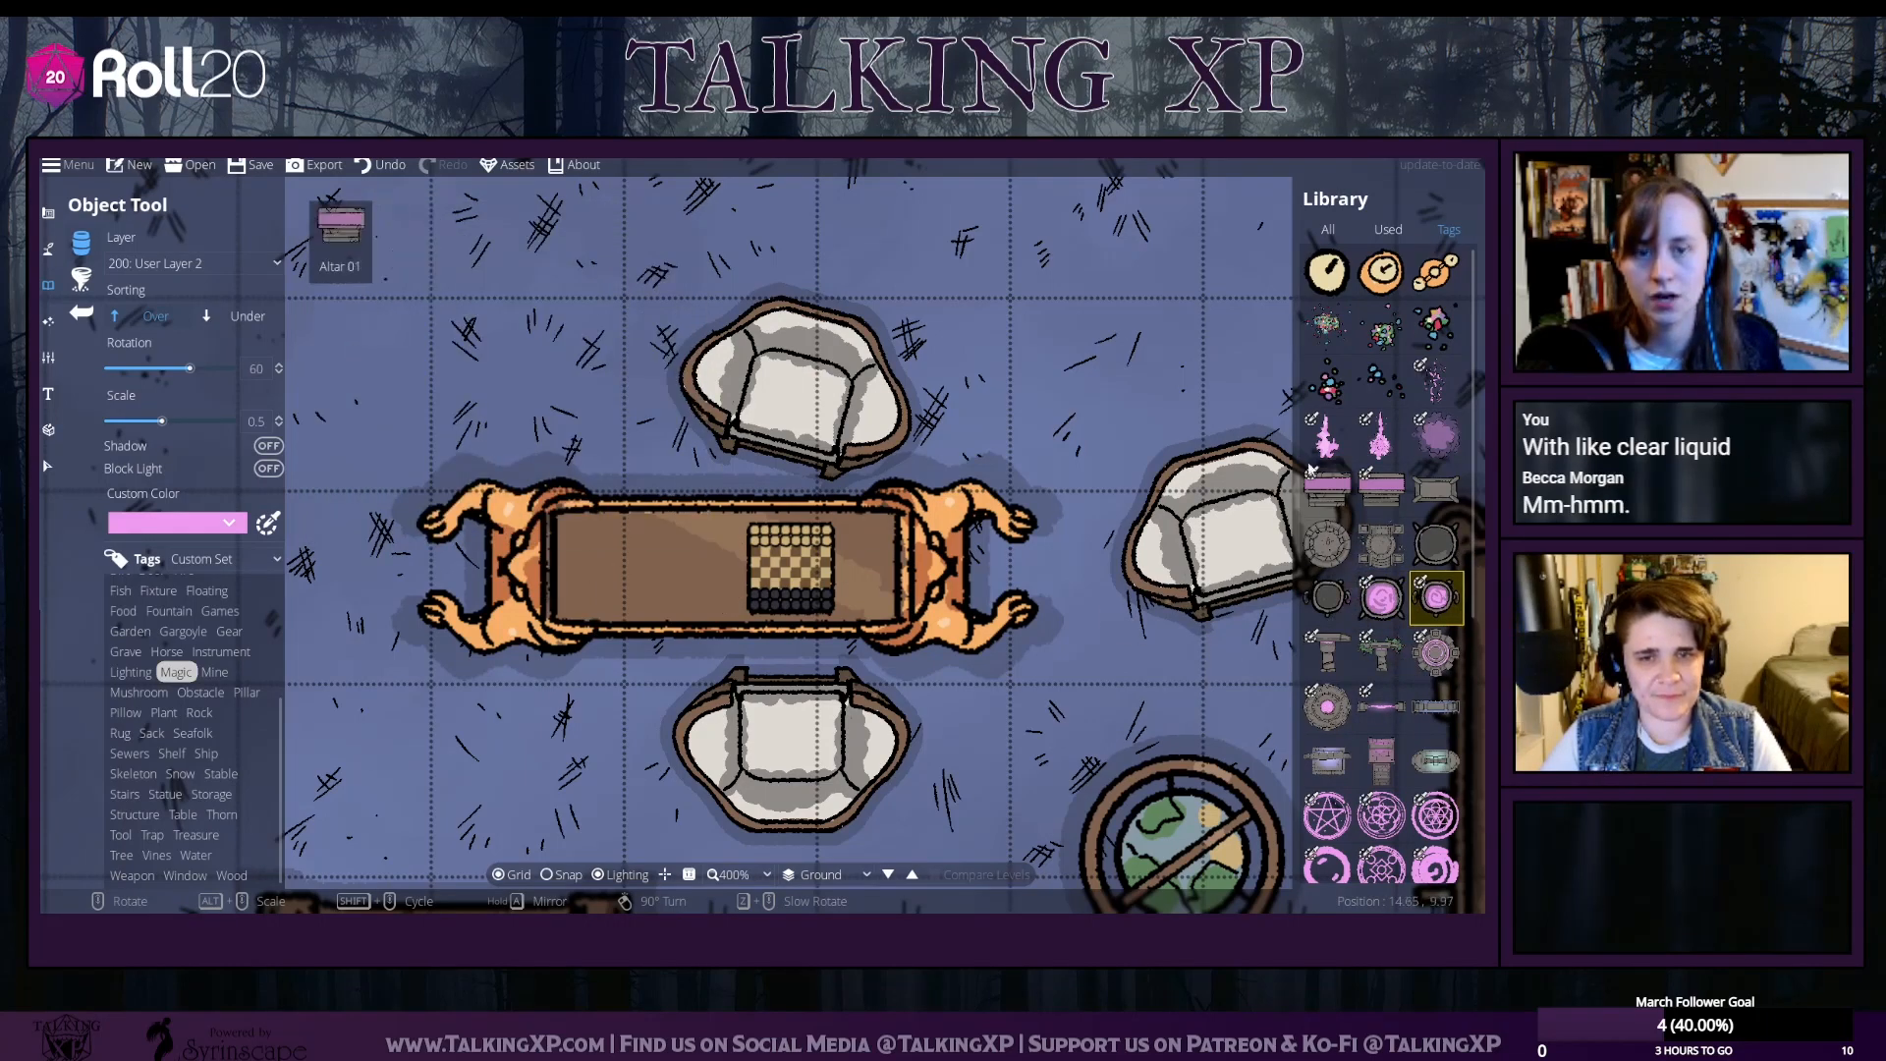
Browse the complete object library, from papers and crystals to statues, furniture and cauldrons, for something suitable as a scrying orb
left_click(202, 559)
left_click(240, 596)
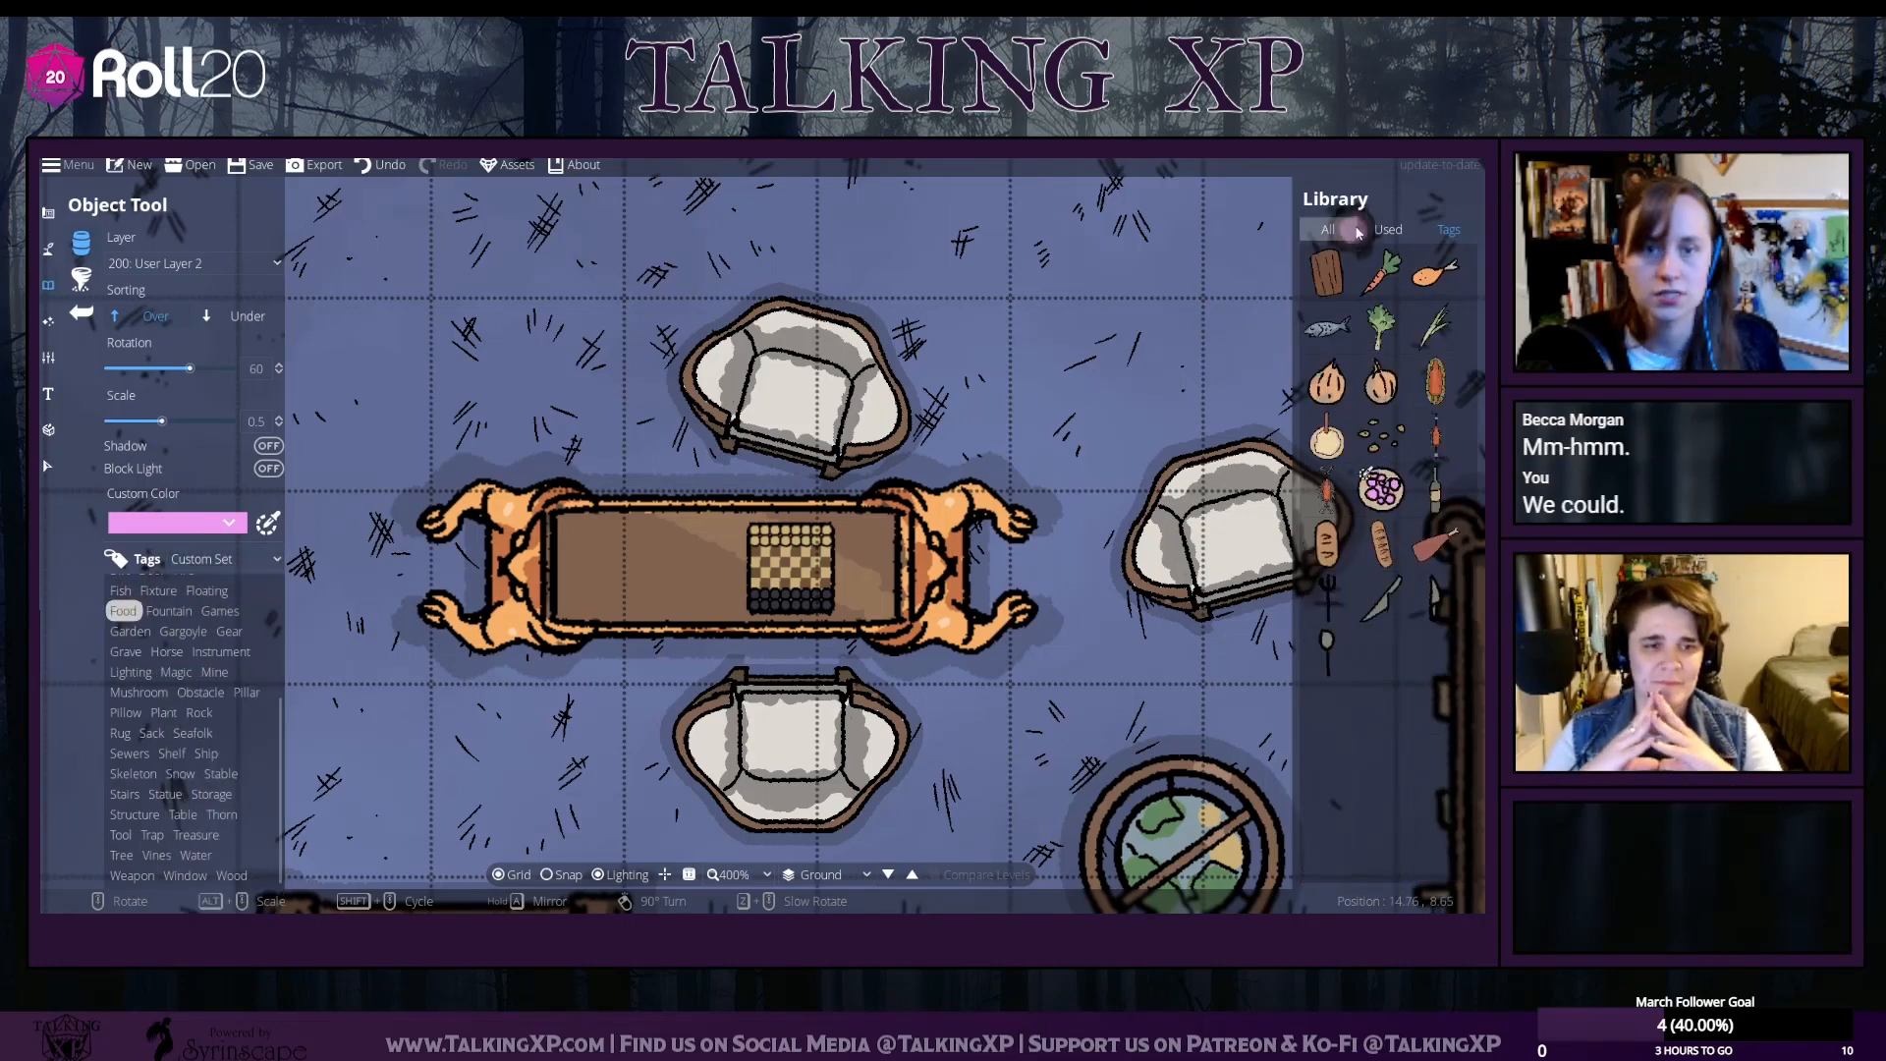
left_click(1328, 229)
scroll(1389, 356, "down", 5)
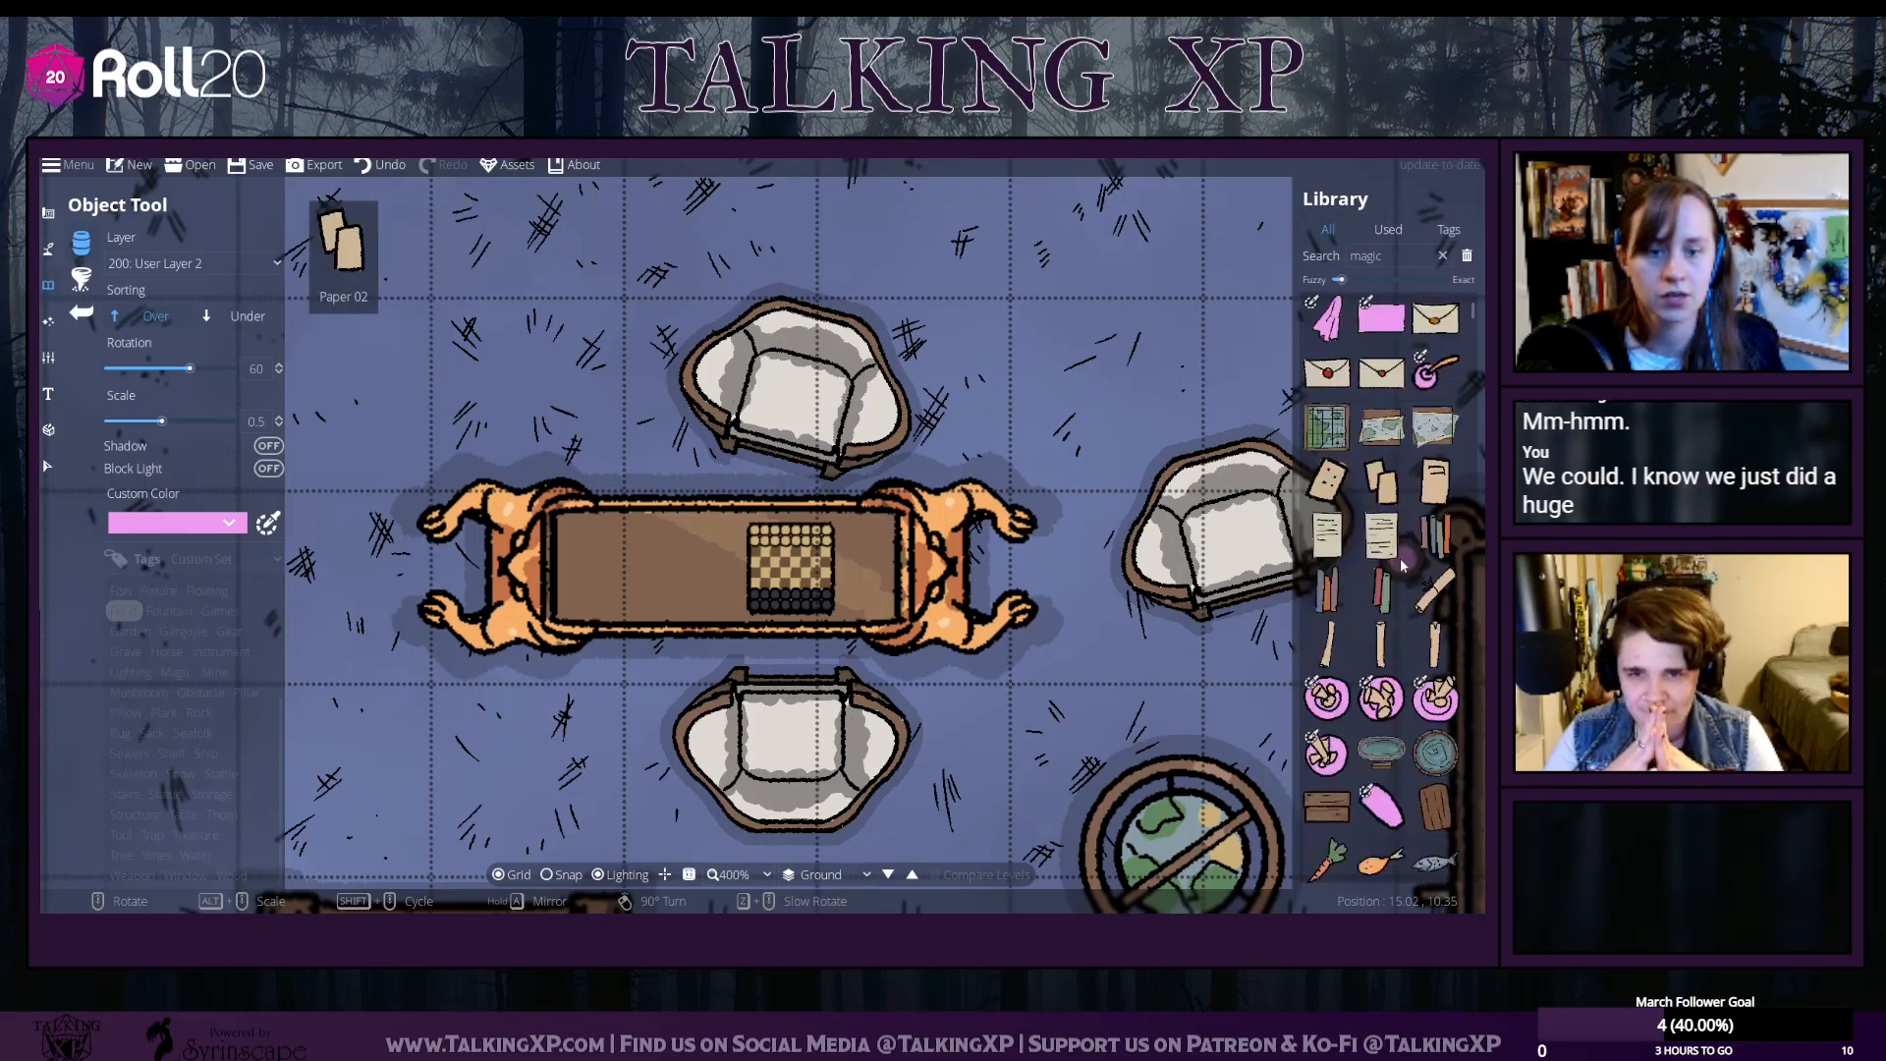
scroll(1380, 462, "down", 2)
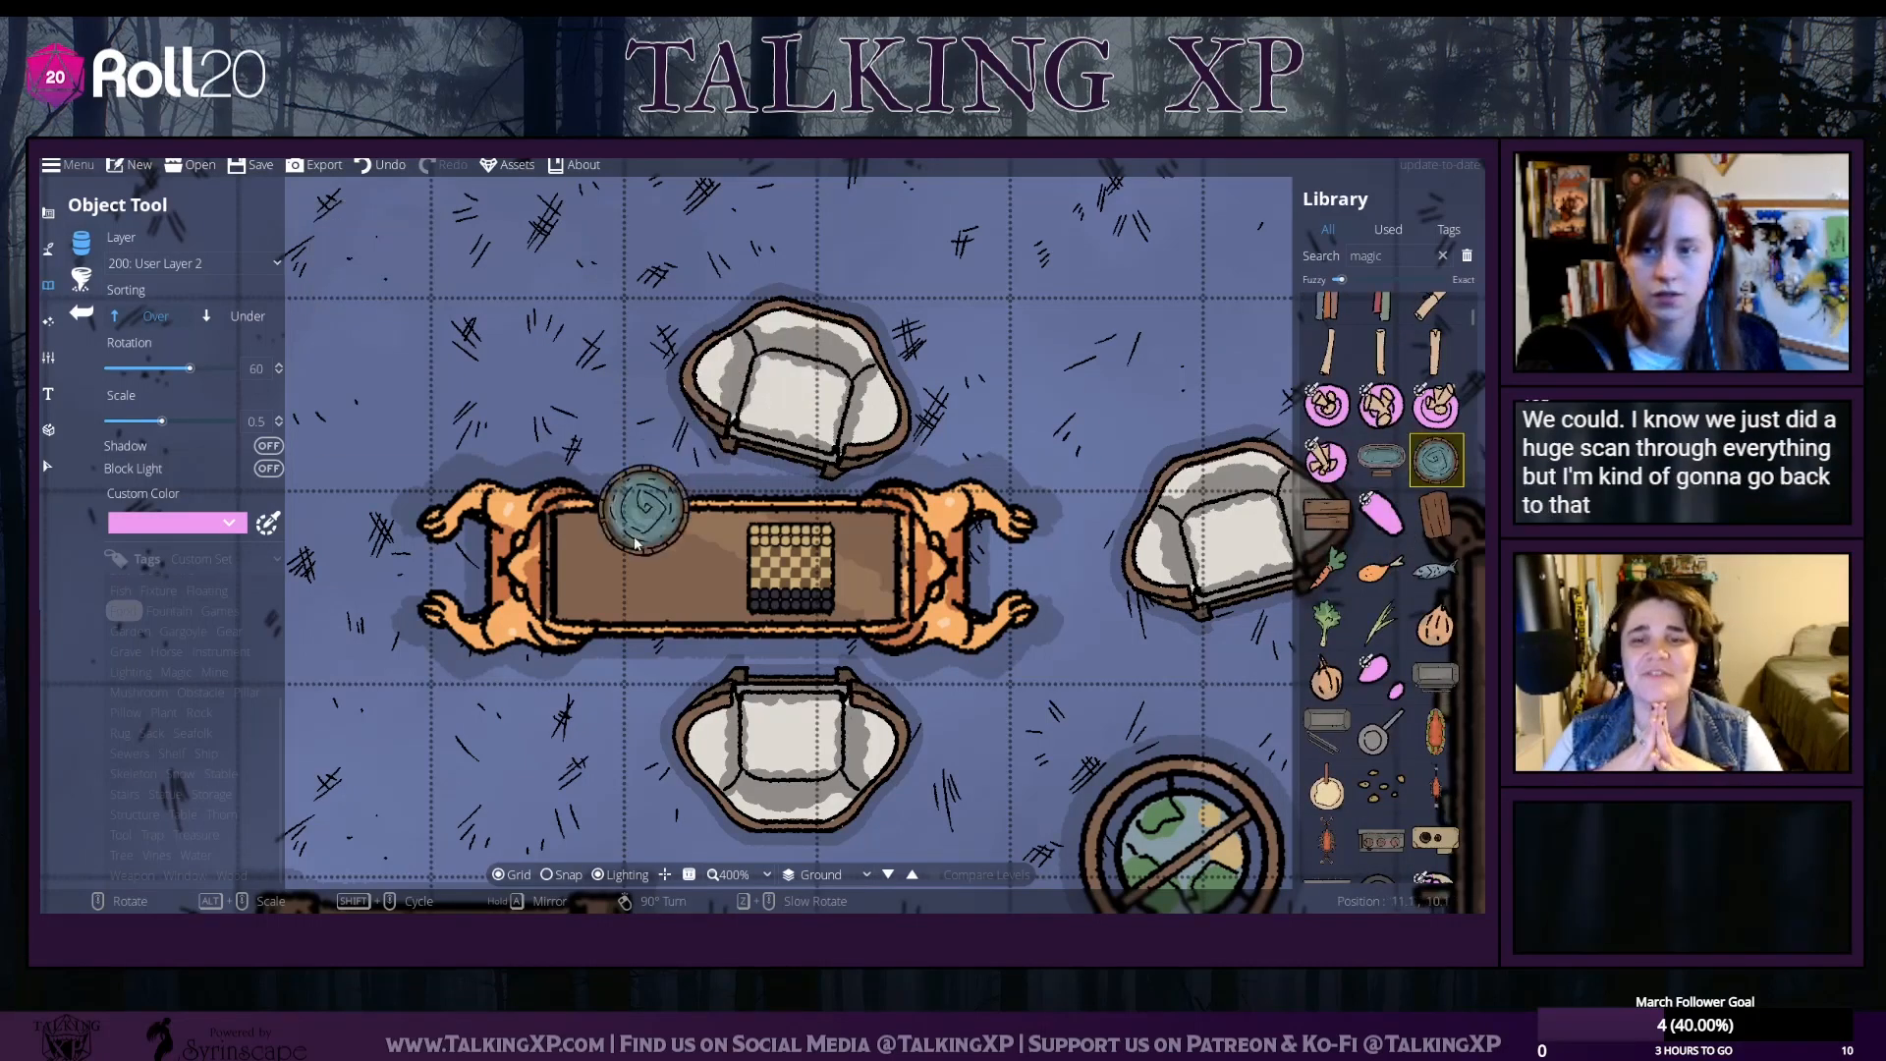
scroll(1450, 678, "down", 6)
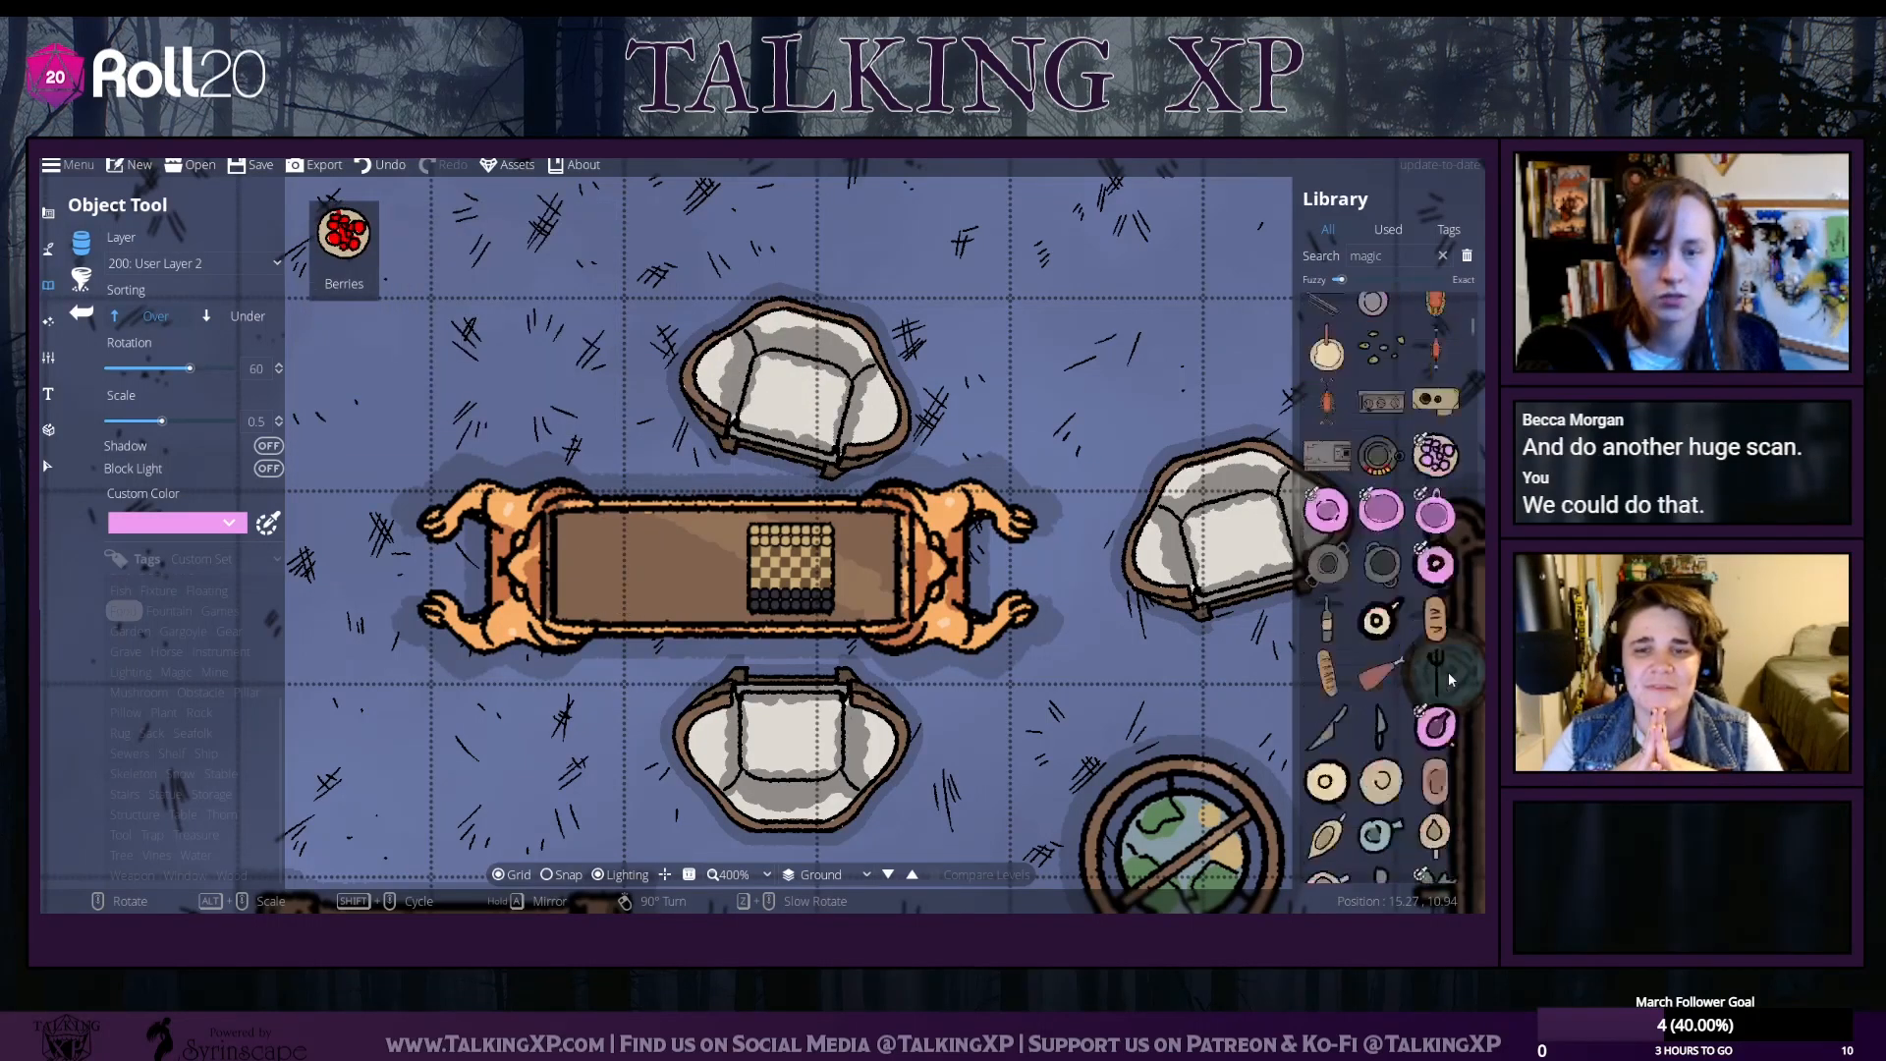
scroll(1450, 677, "down", 6)
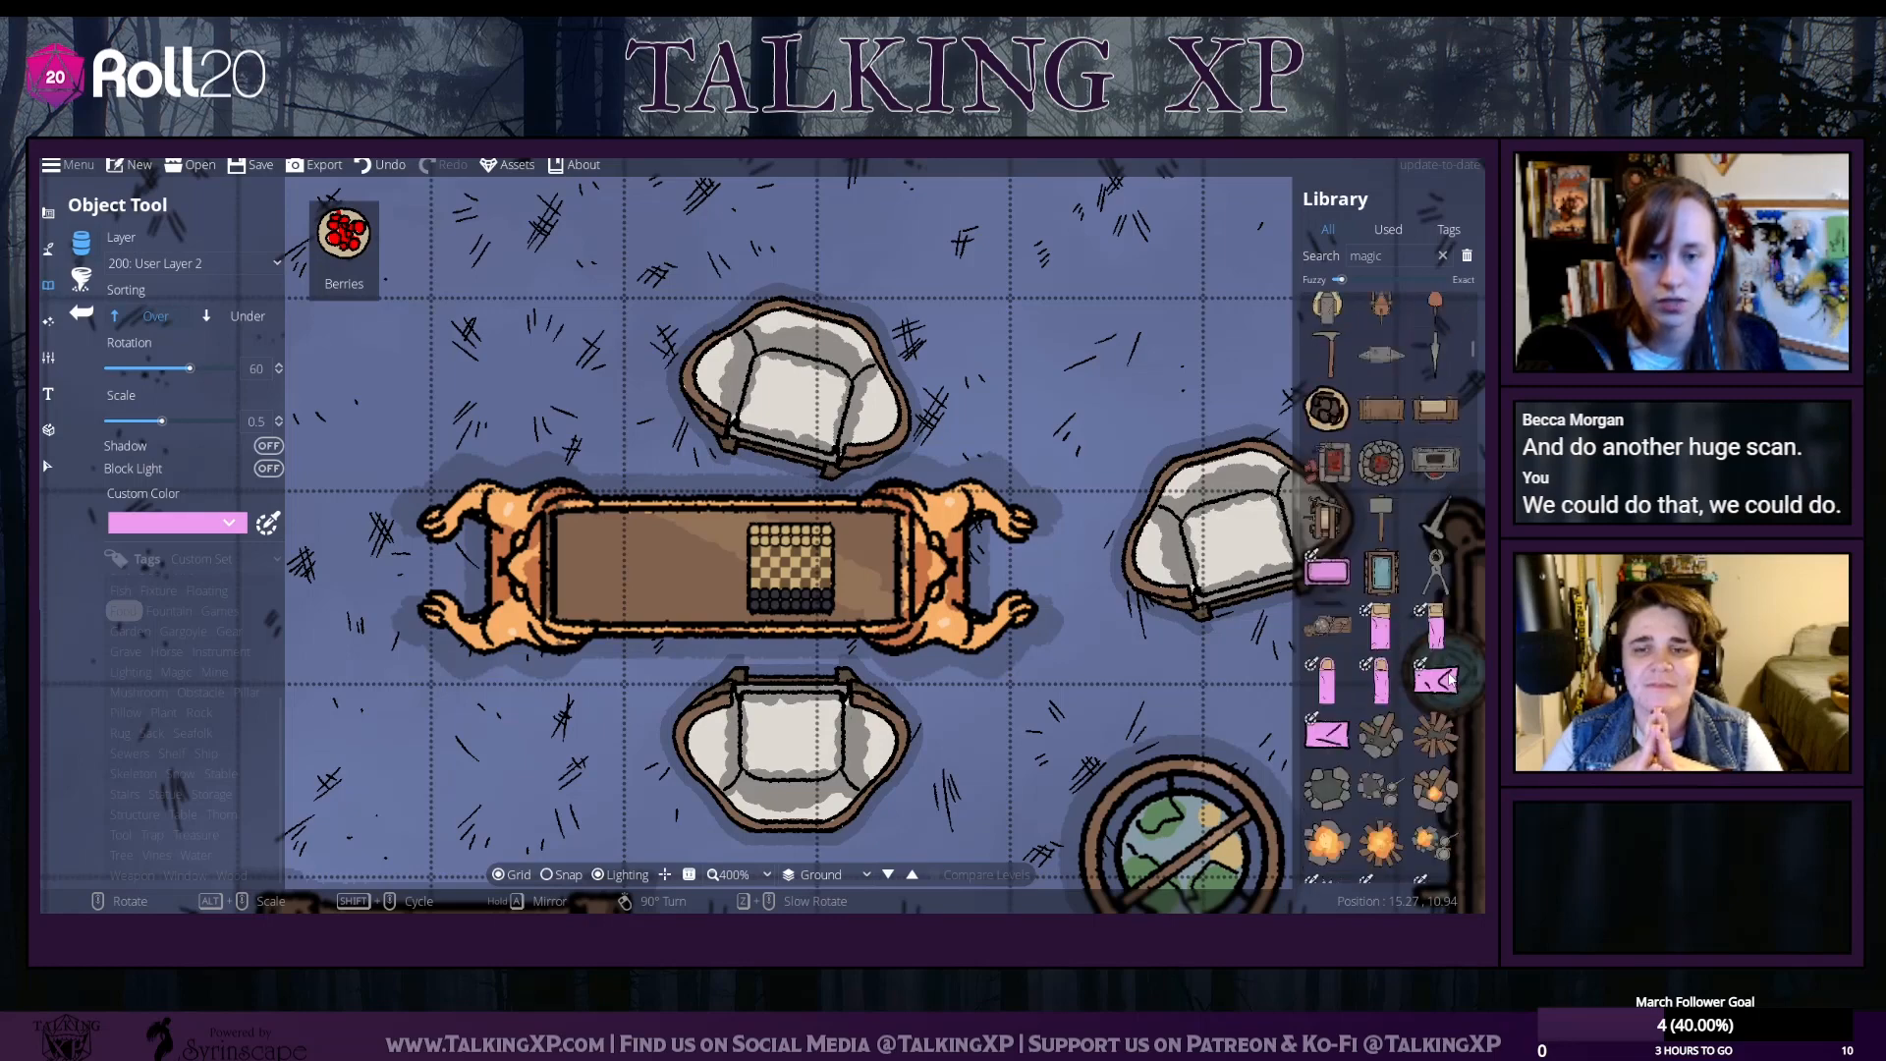
scroll(1450, 678, "down", 3)
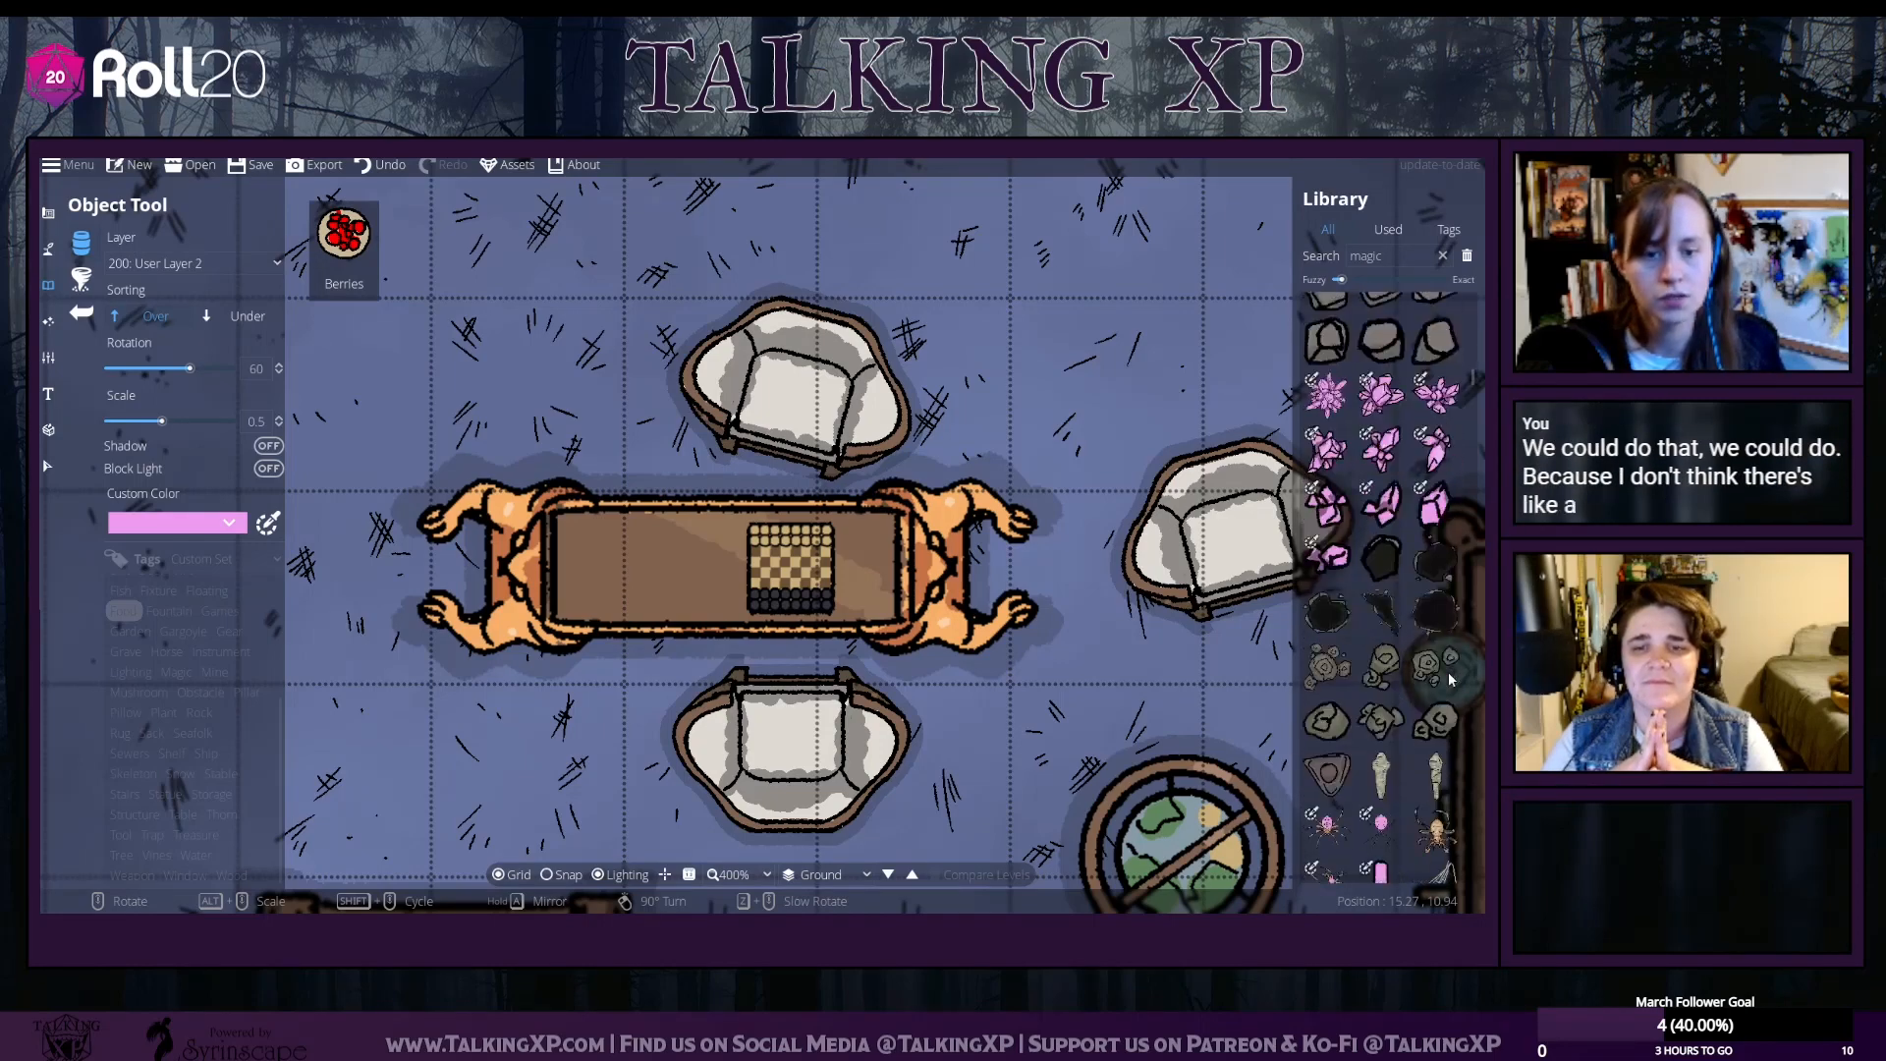
scroll(1450, 677, "up", 2)
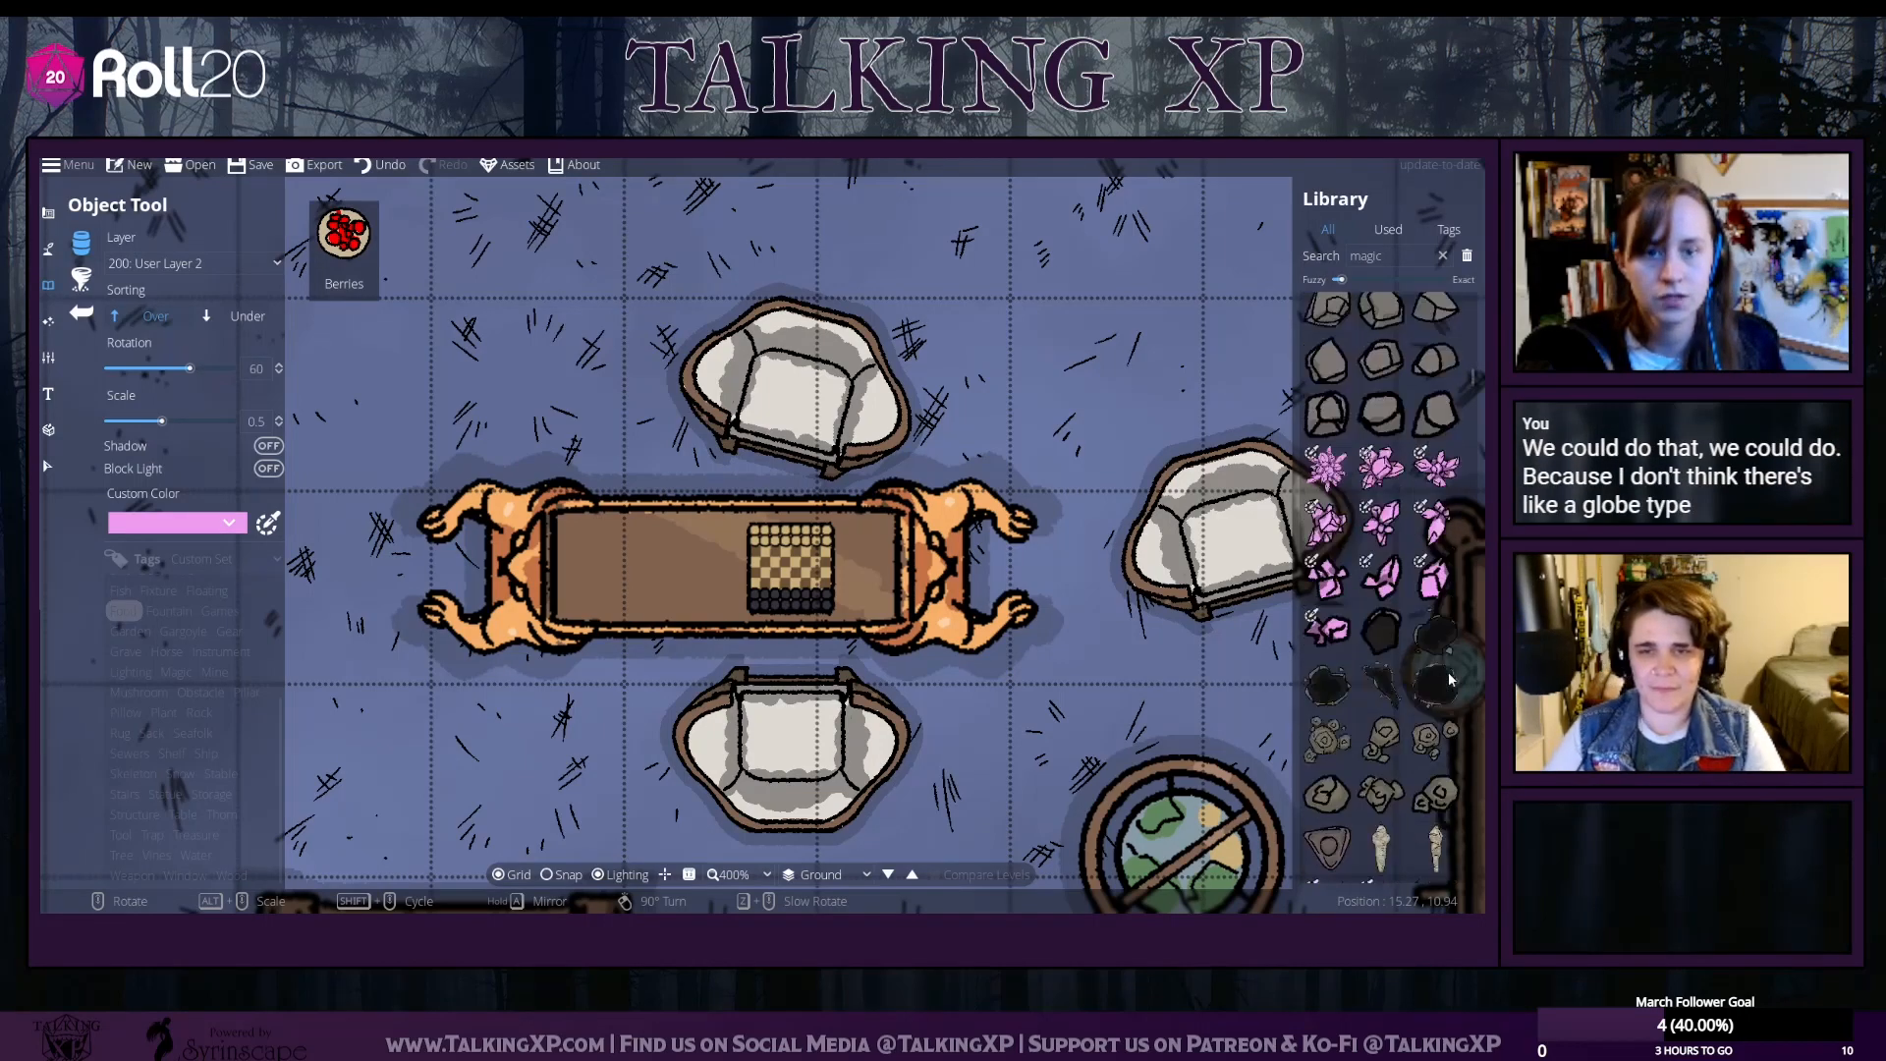
scroll(1366, 589, "down", 5)
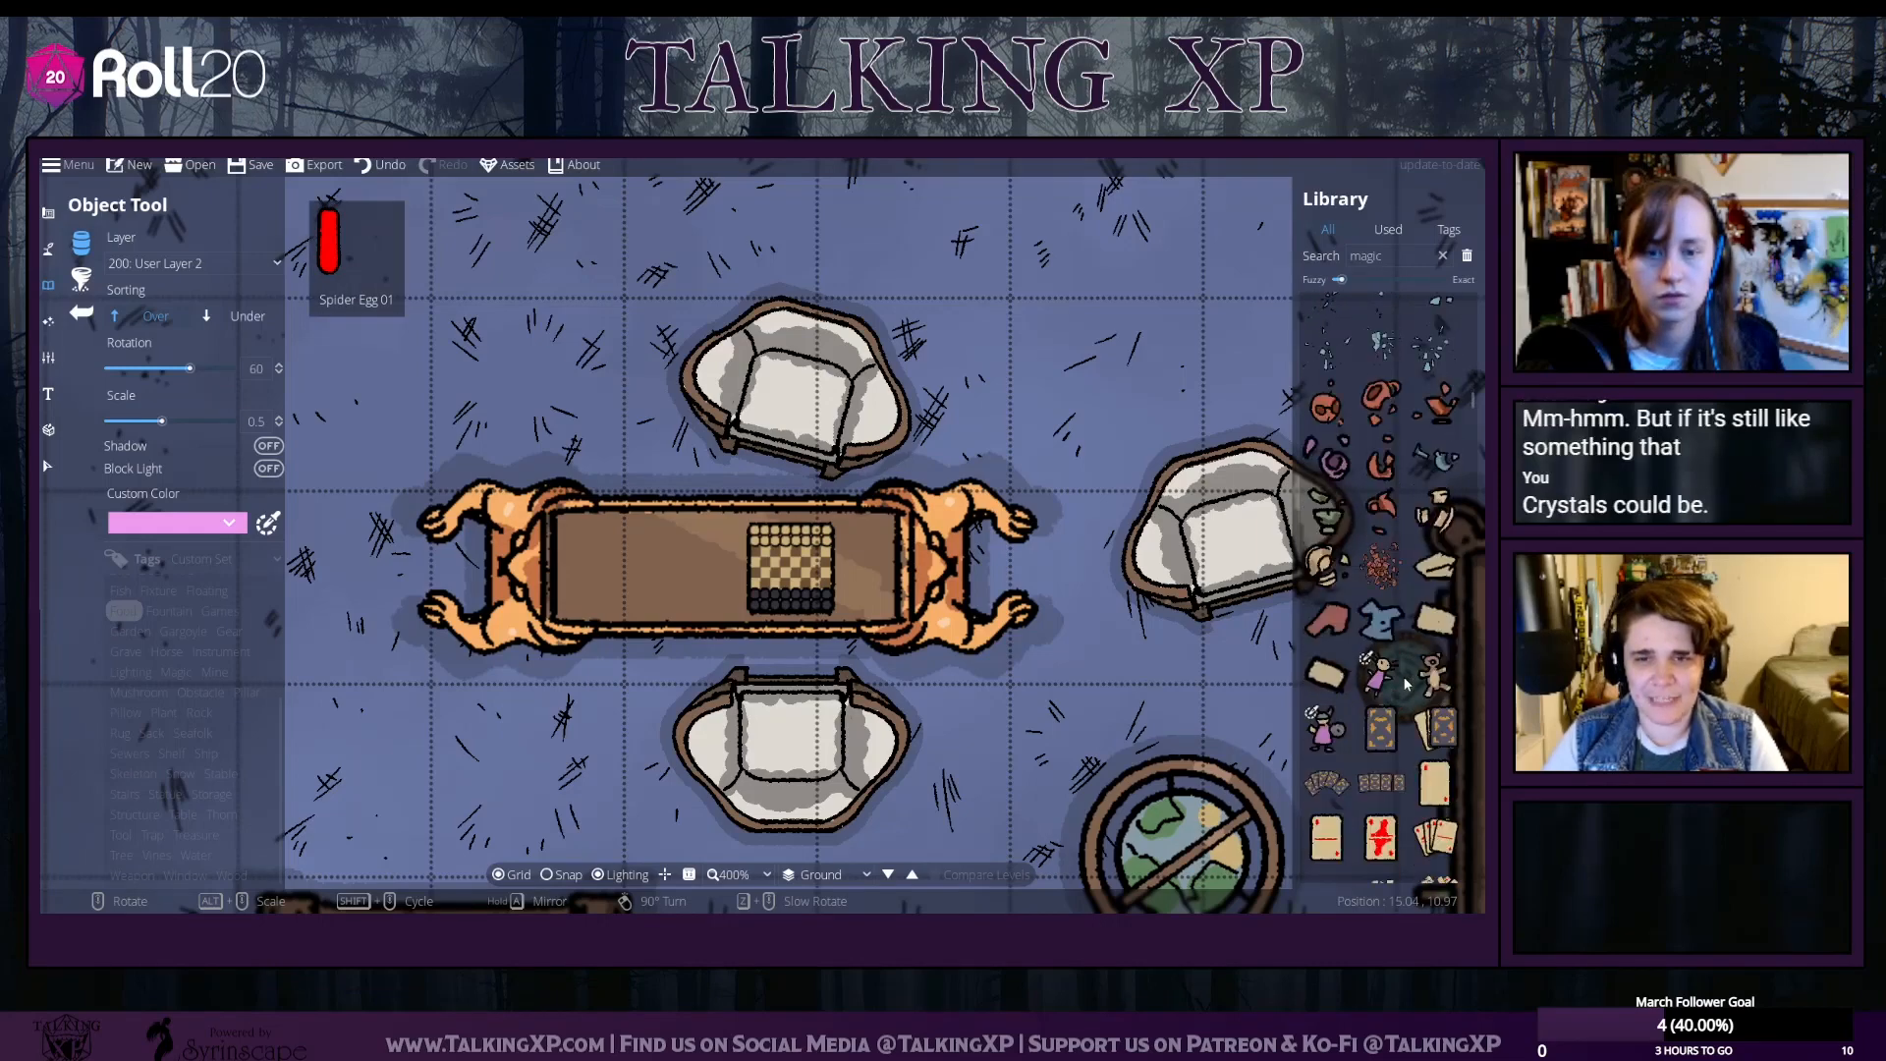
scroll(1404, 685, "down", 3)
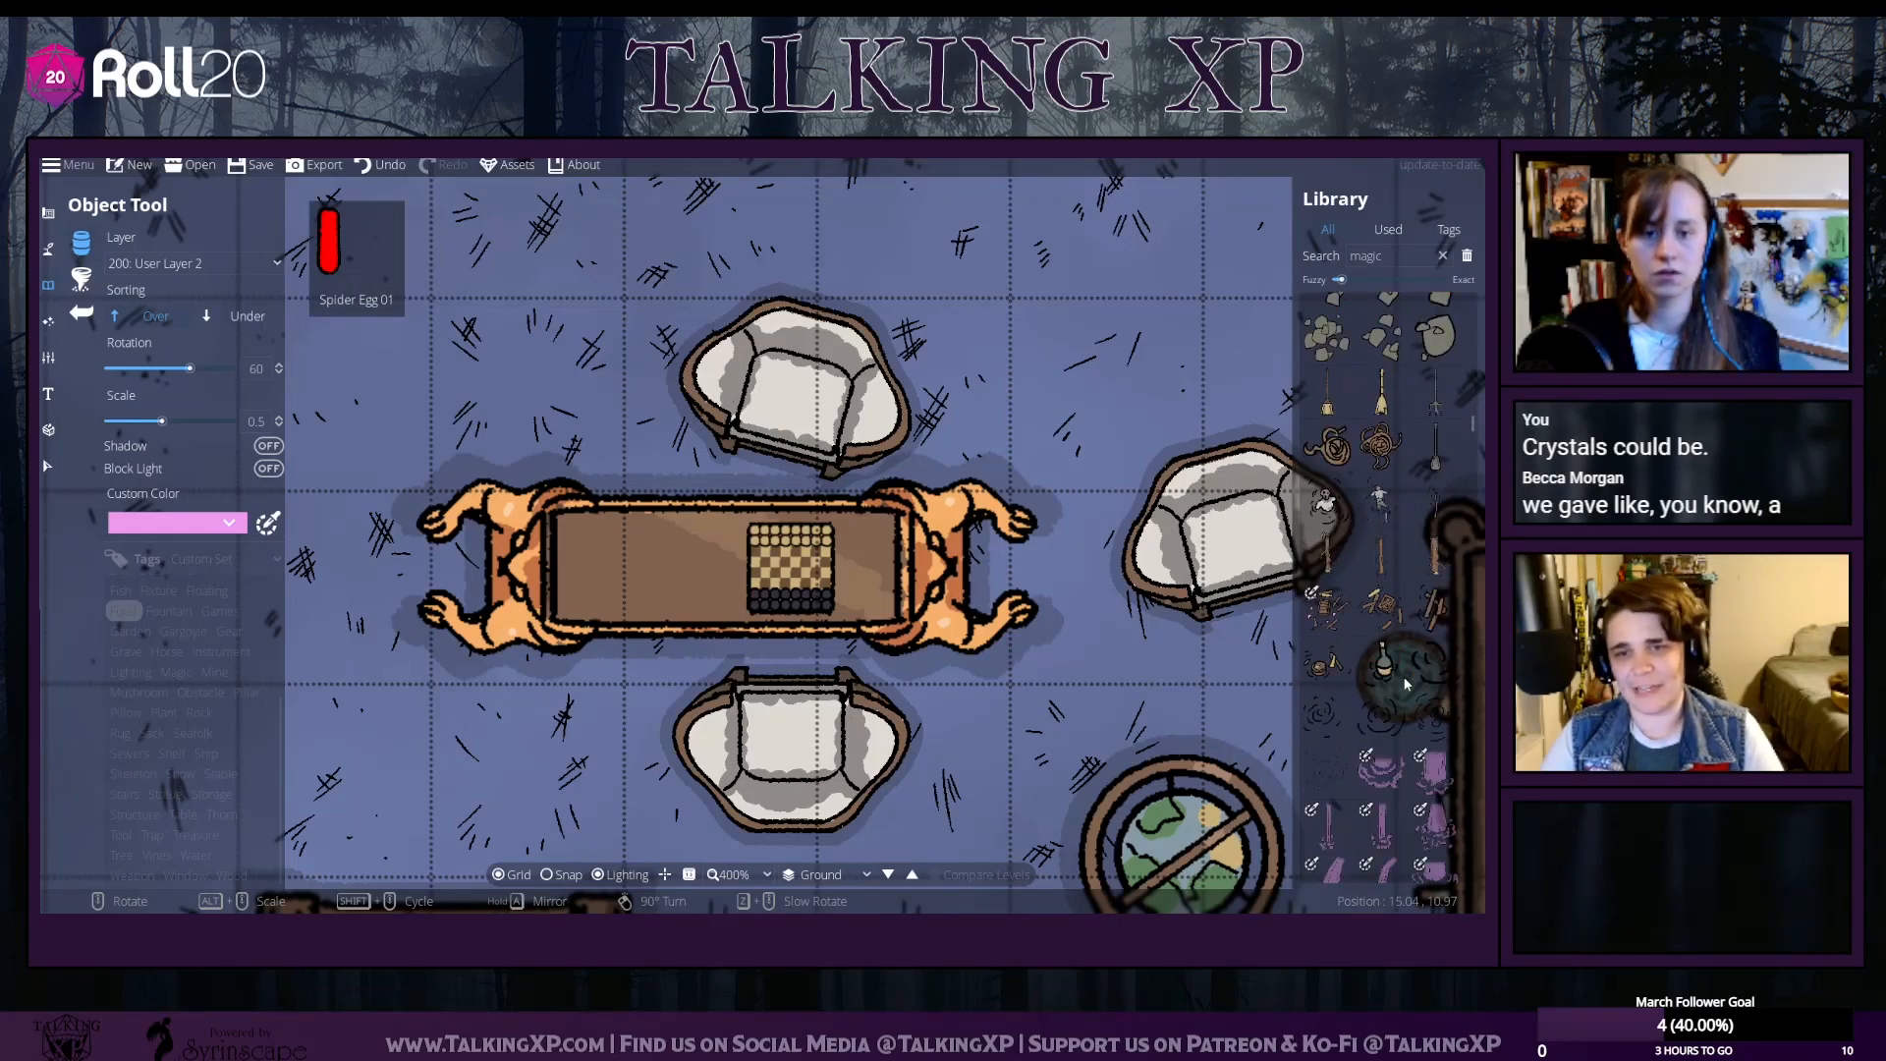
scroll(1407, 685, "down", 3)
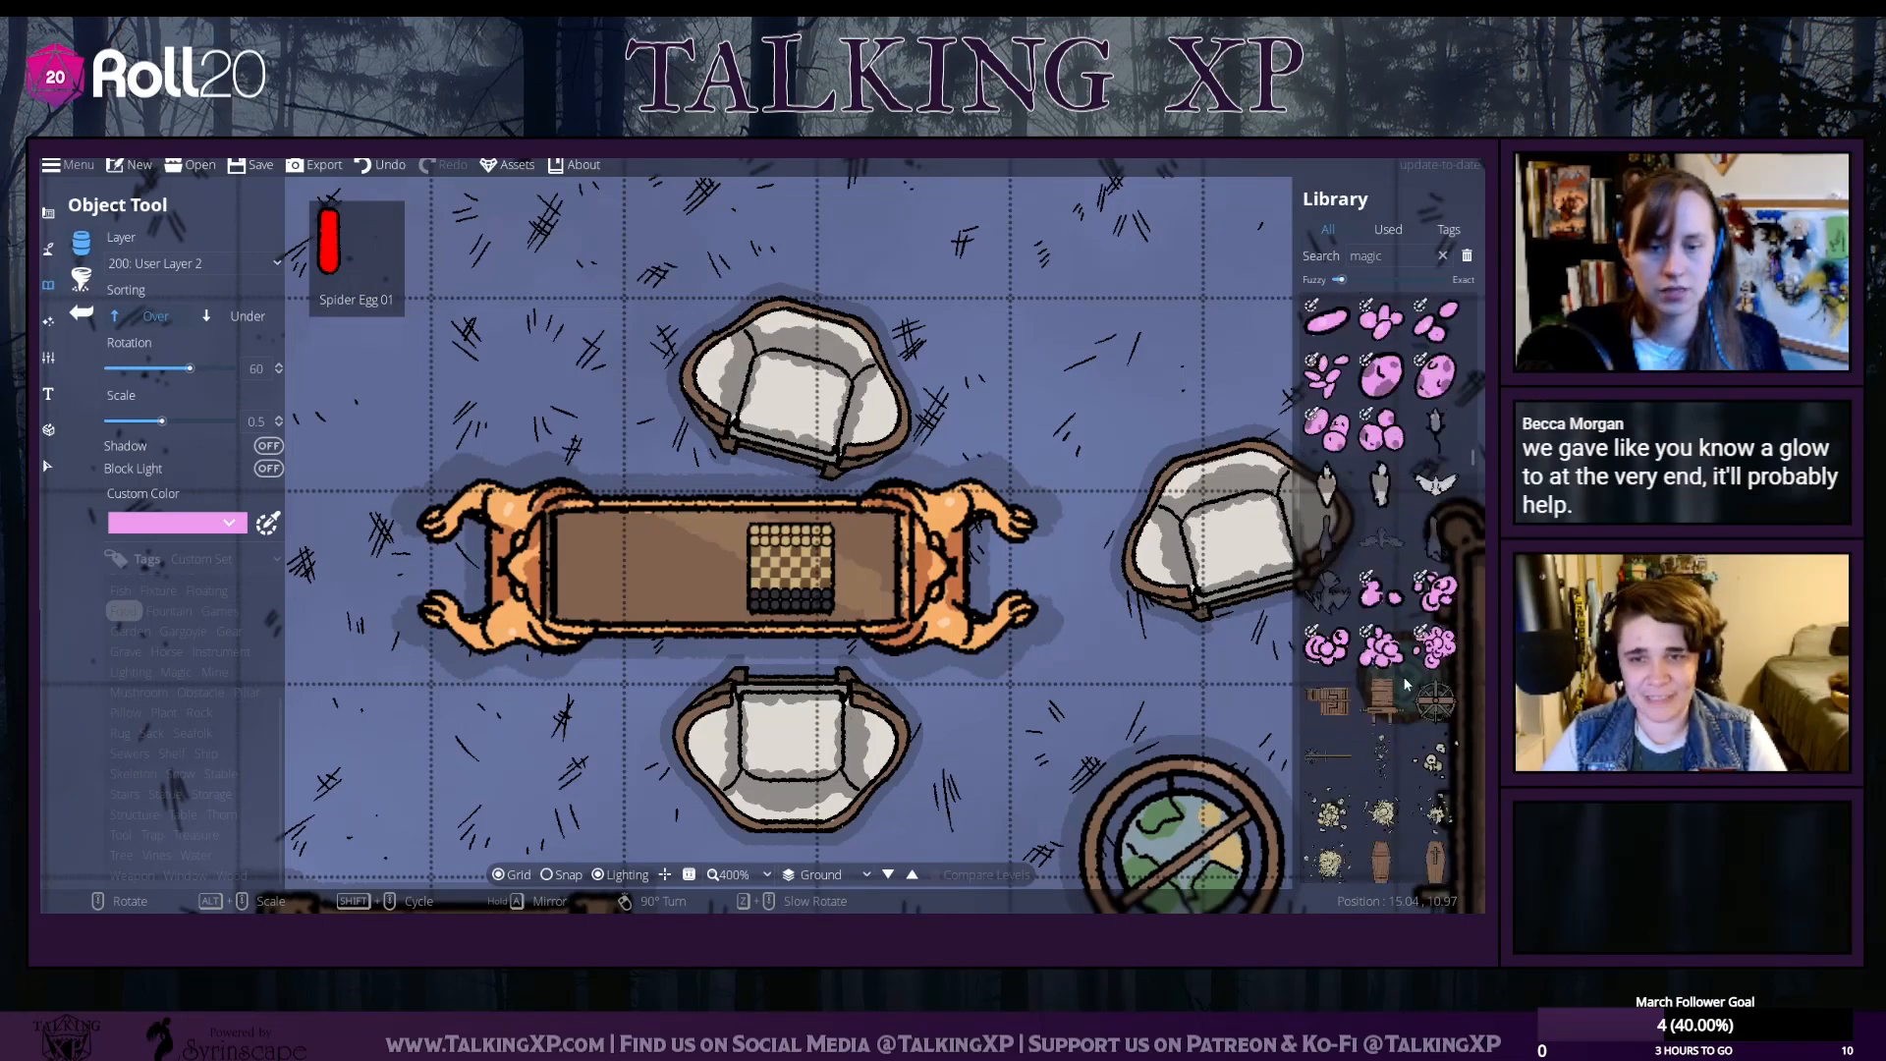
scroll(1405, 685, "down", 5)
scroll(1391, 716, "down", 5)
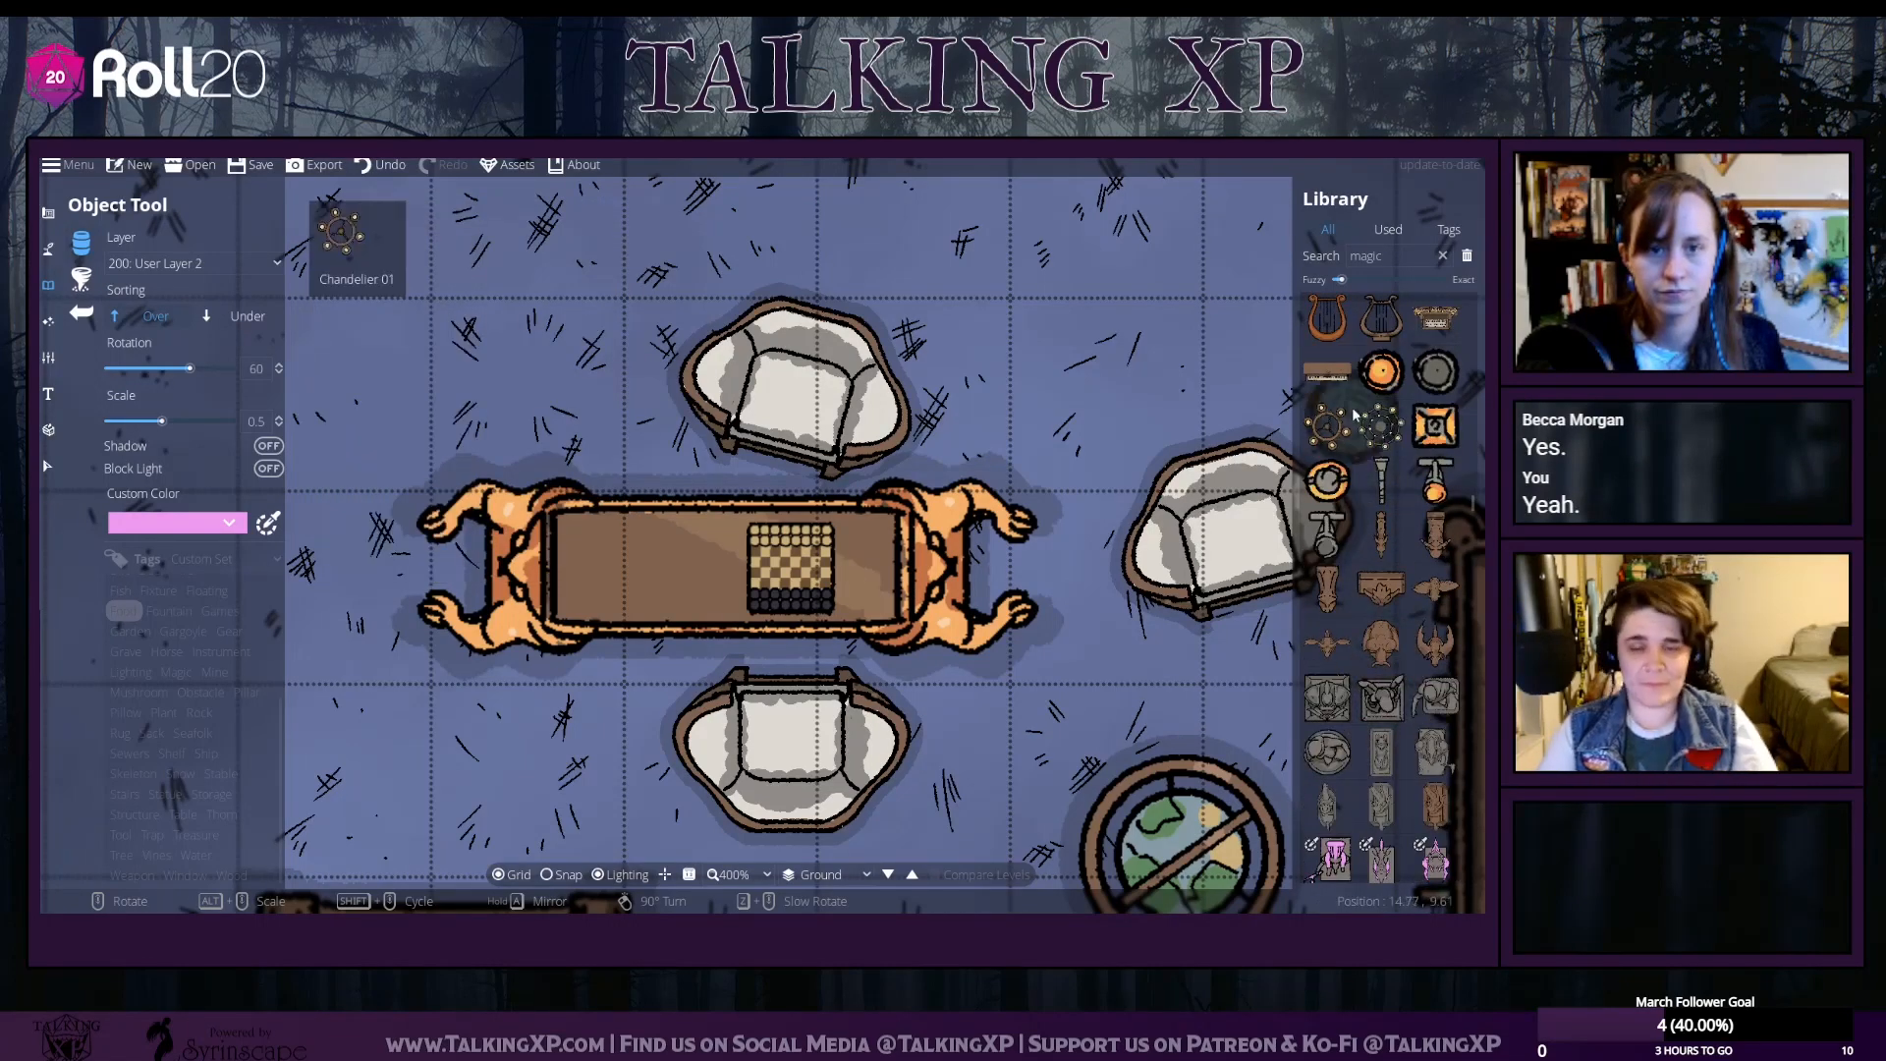
scroll(1373, 705, "down", 3)
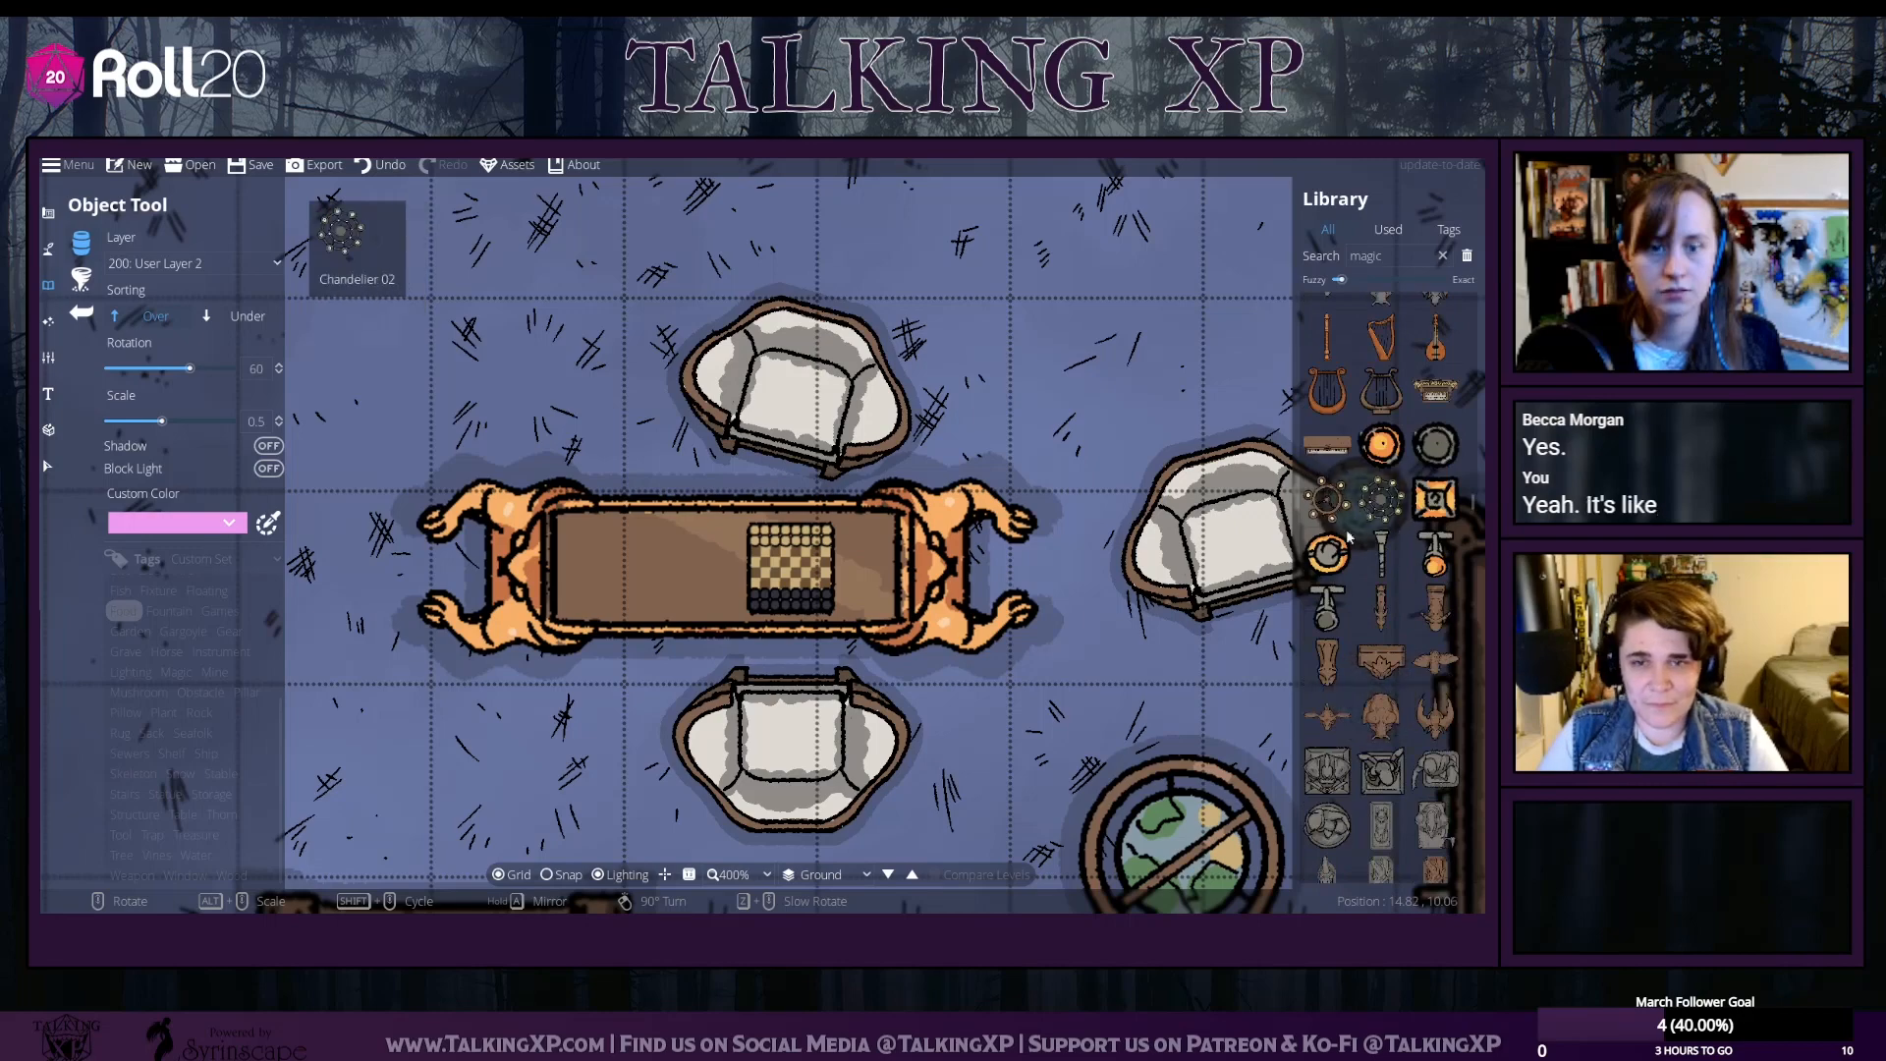
scroll(1373, 707, "down", 5)
scroll(1373, 715, "down", 10)
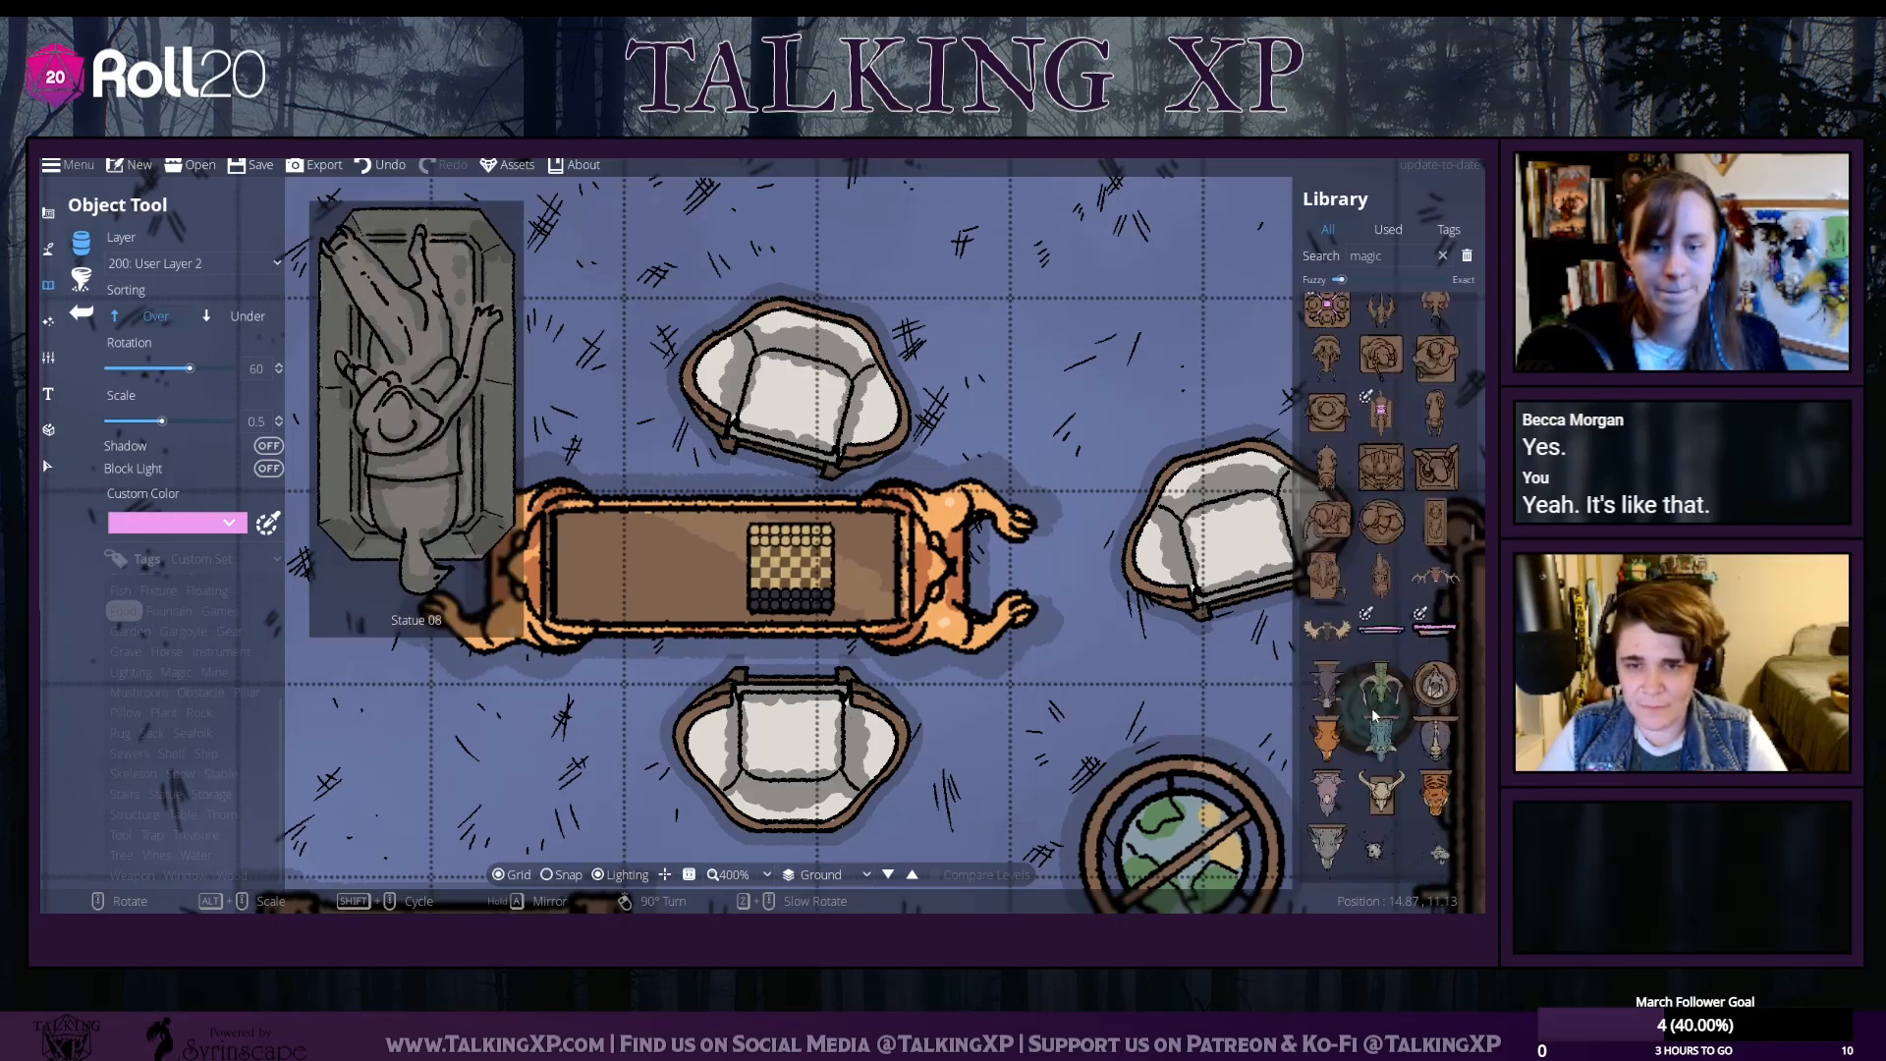
scroll(1373, 715, "down", 12)
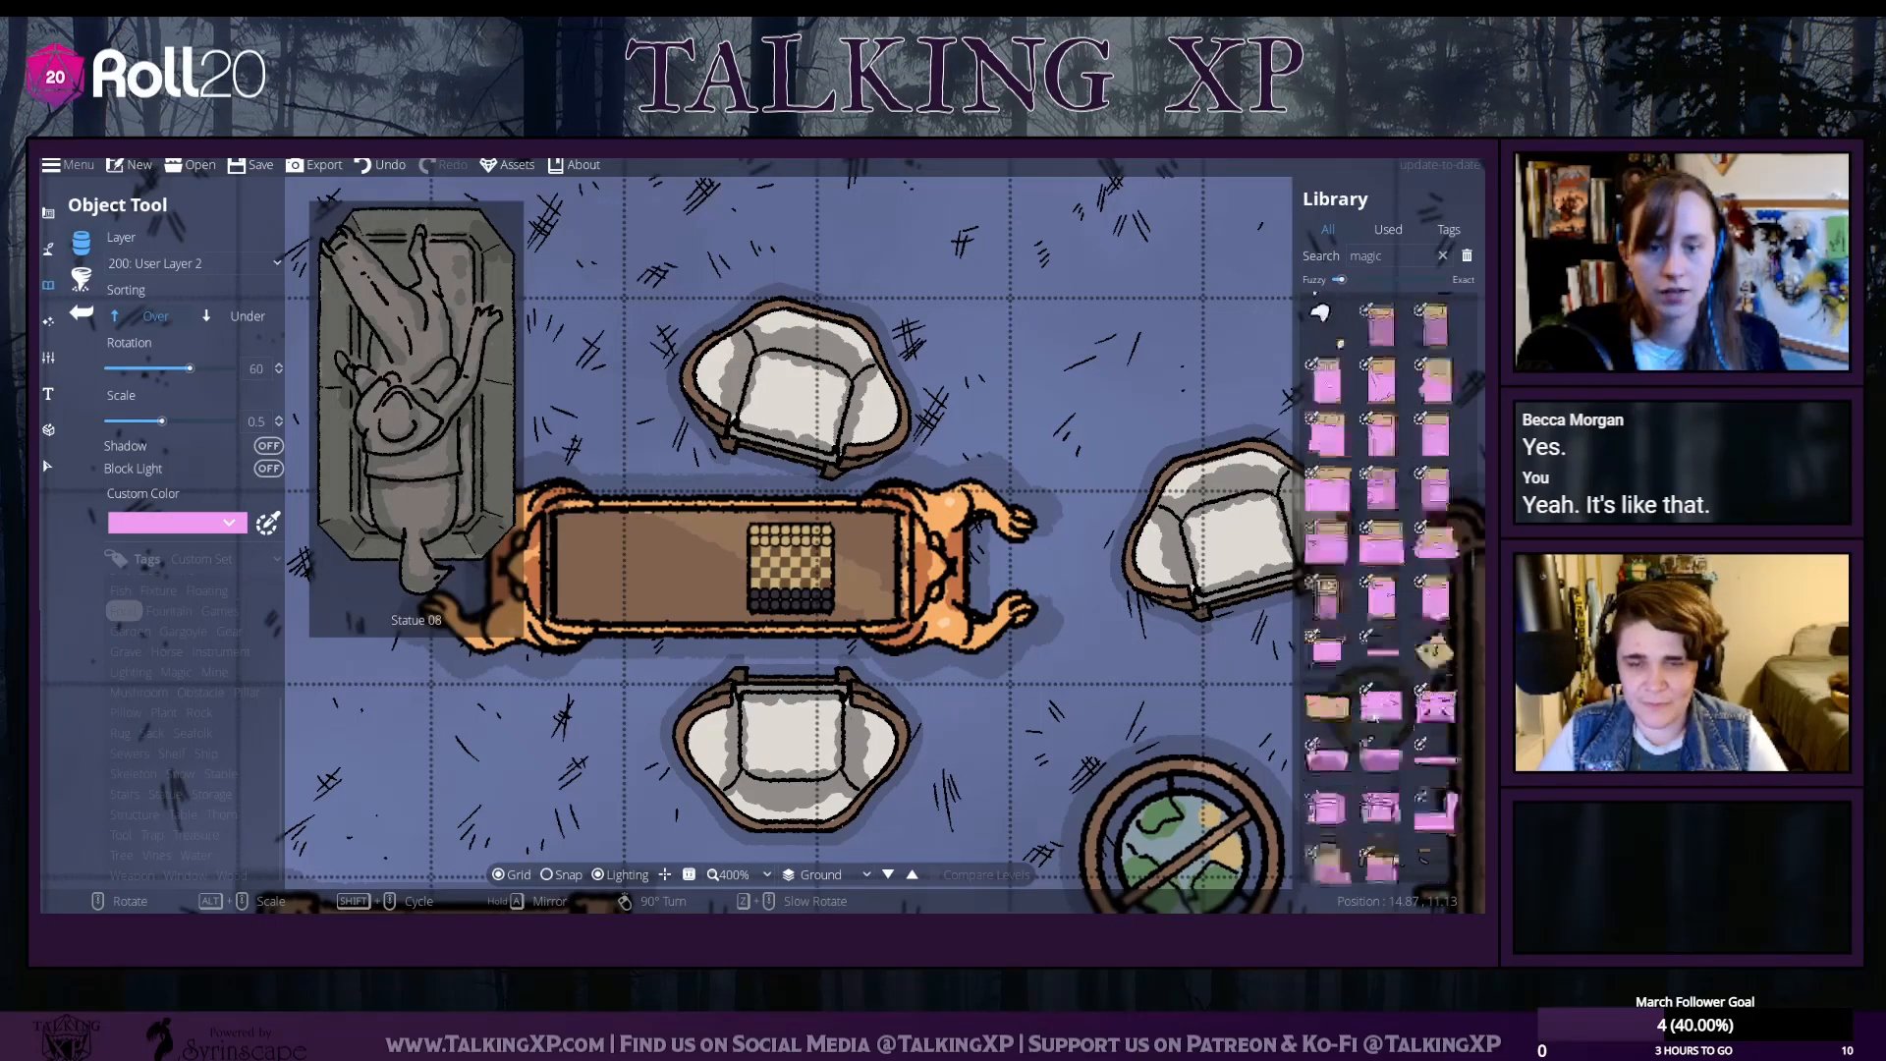
scroll(1373, 715, "down", 12)
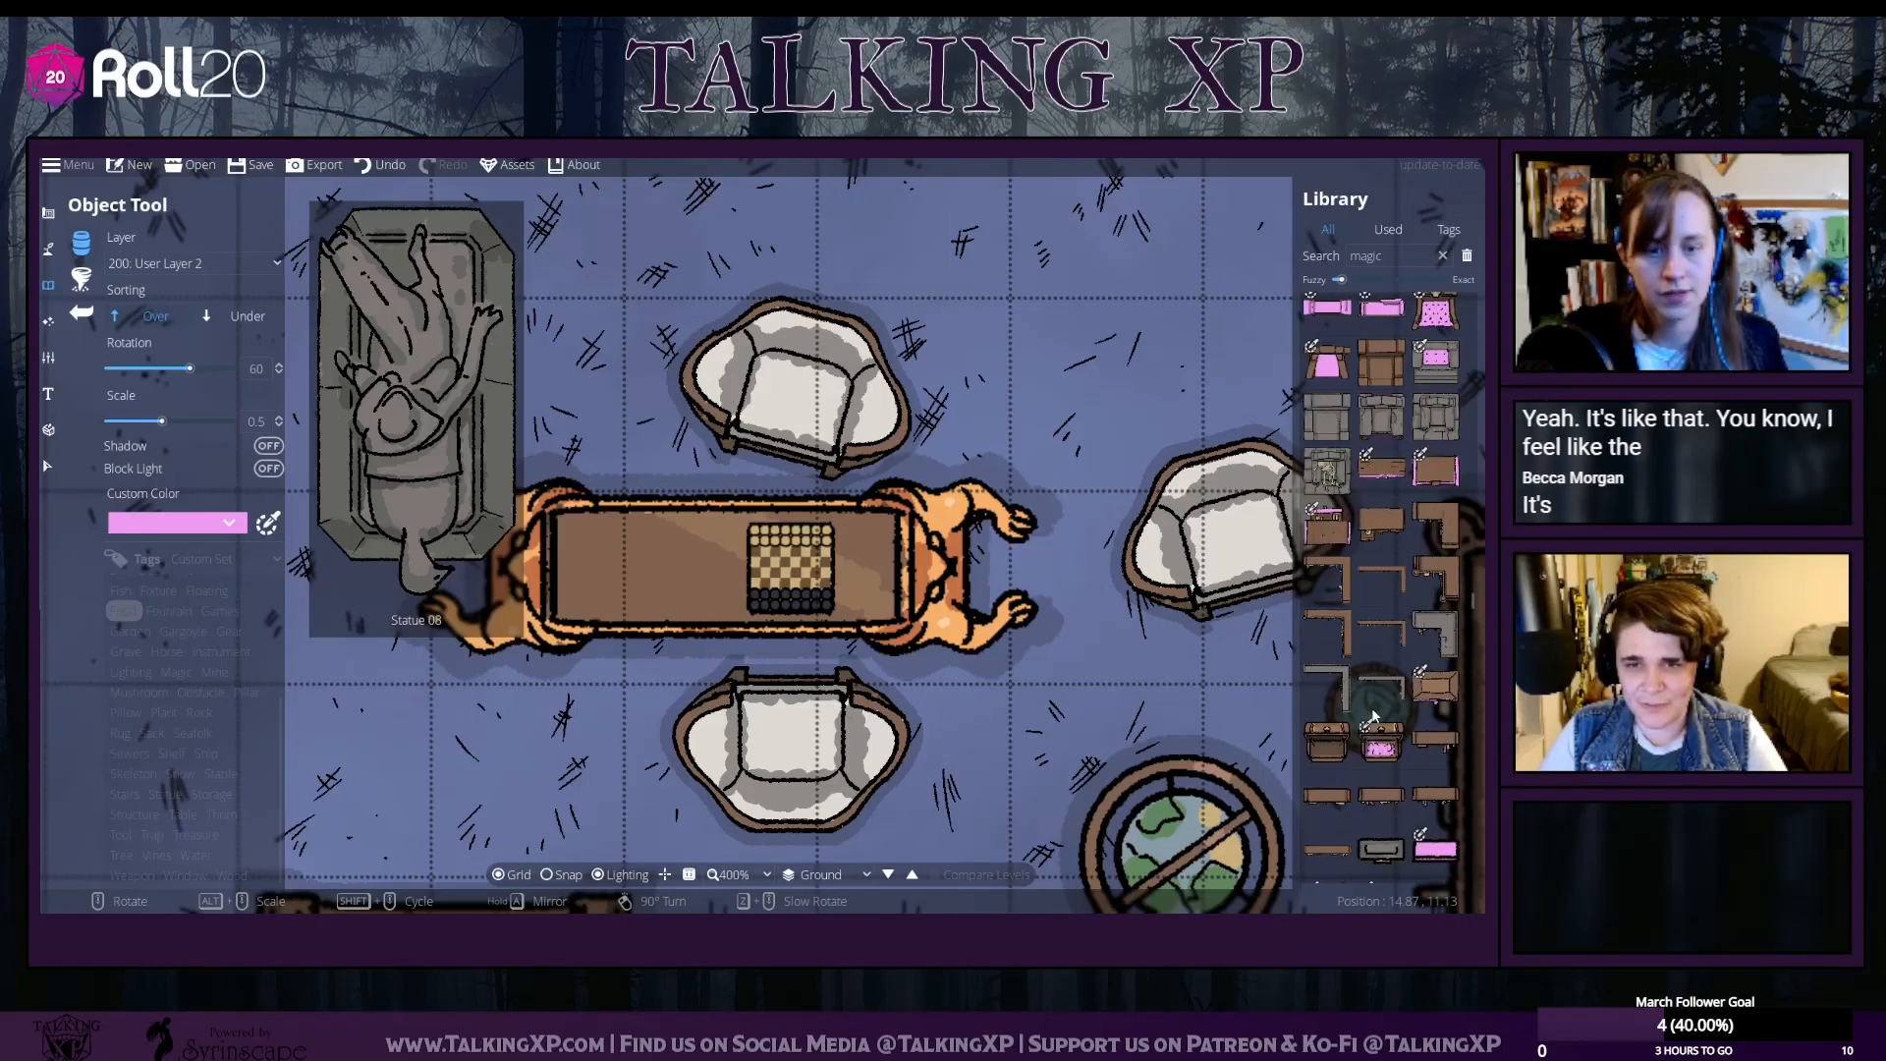
scroll(1373, 709, "down", 12)
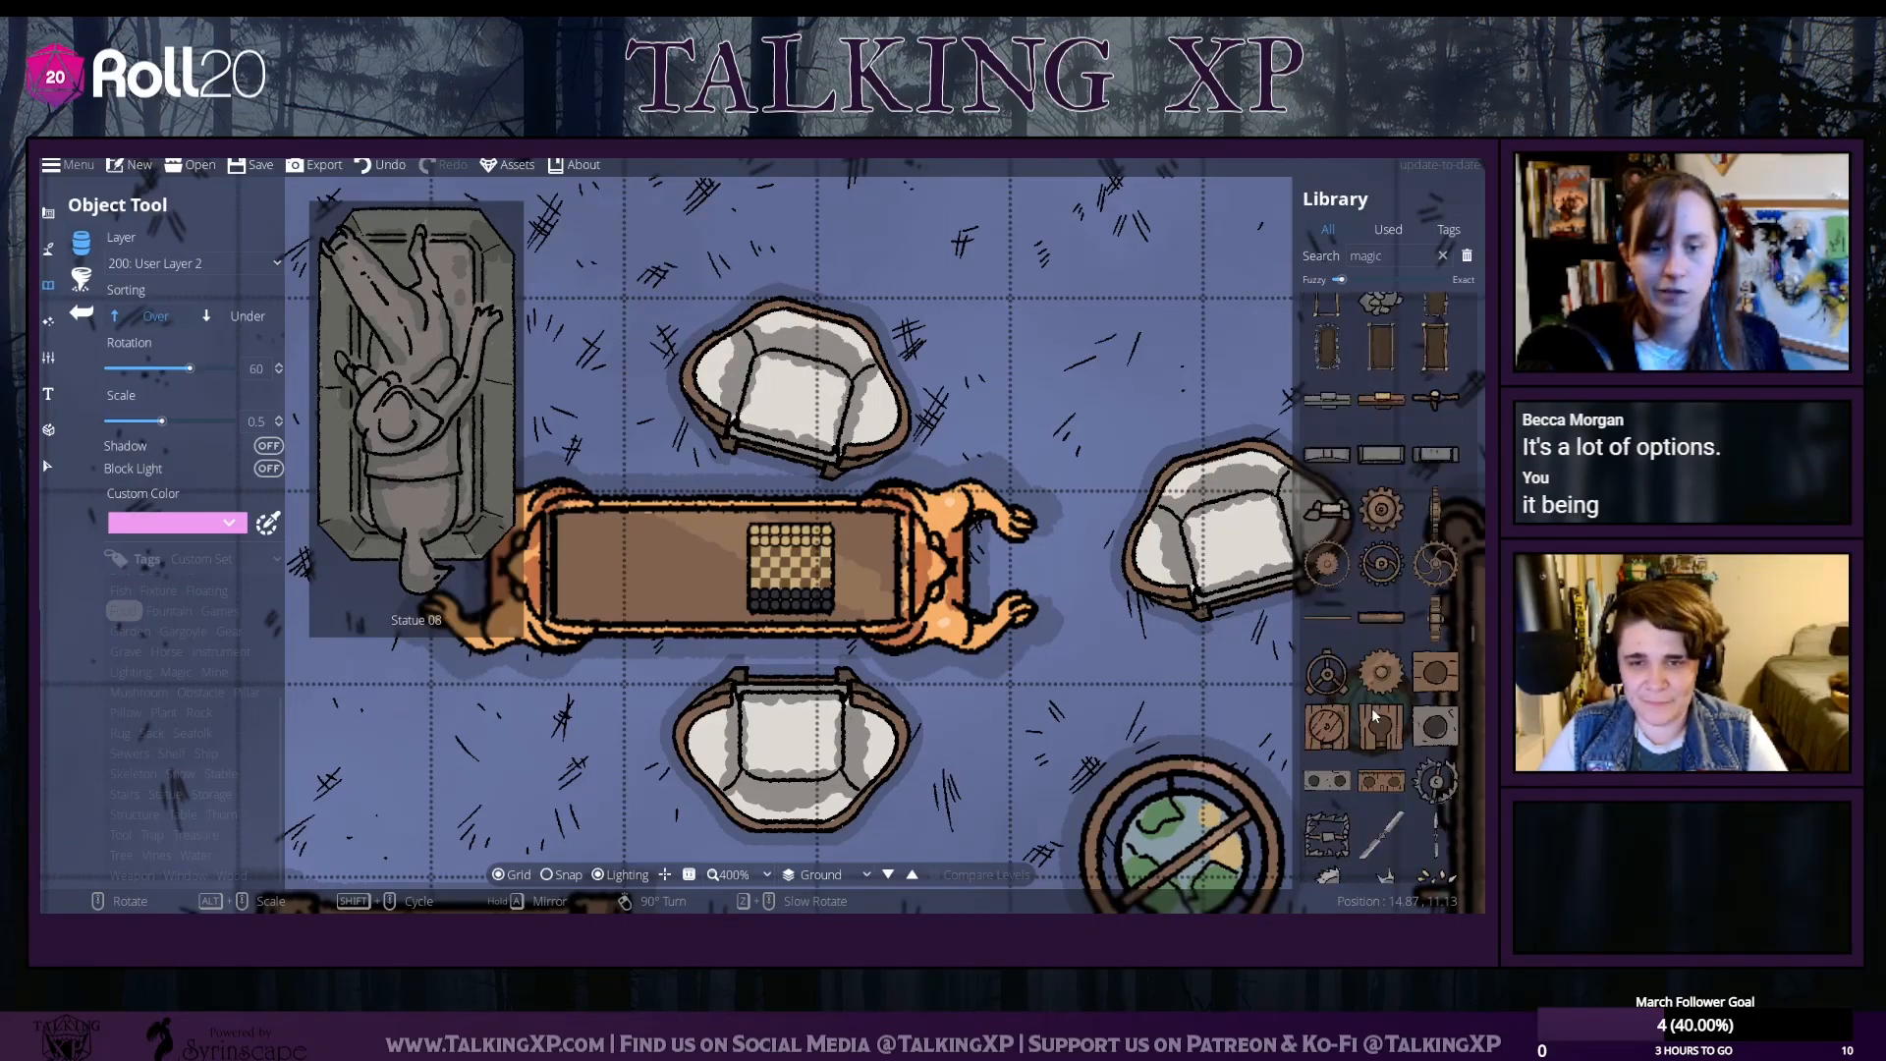
scroll(1373, 713, "down", 6)
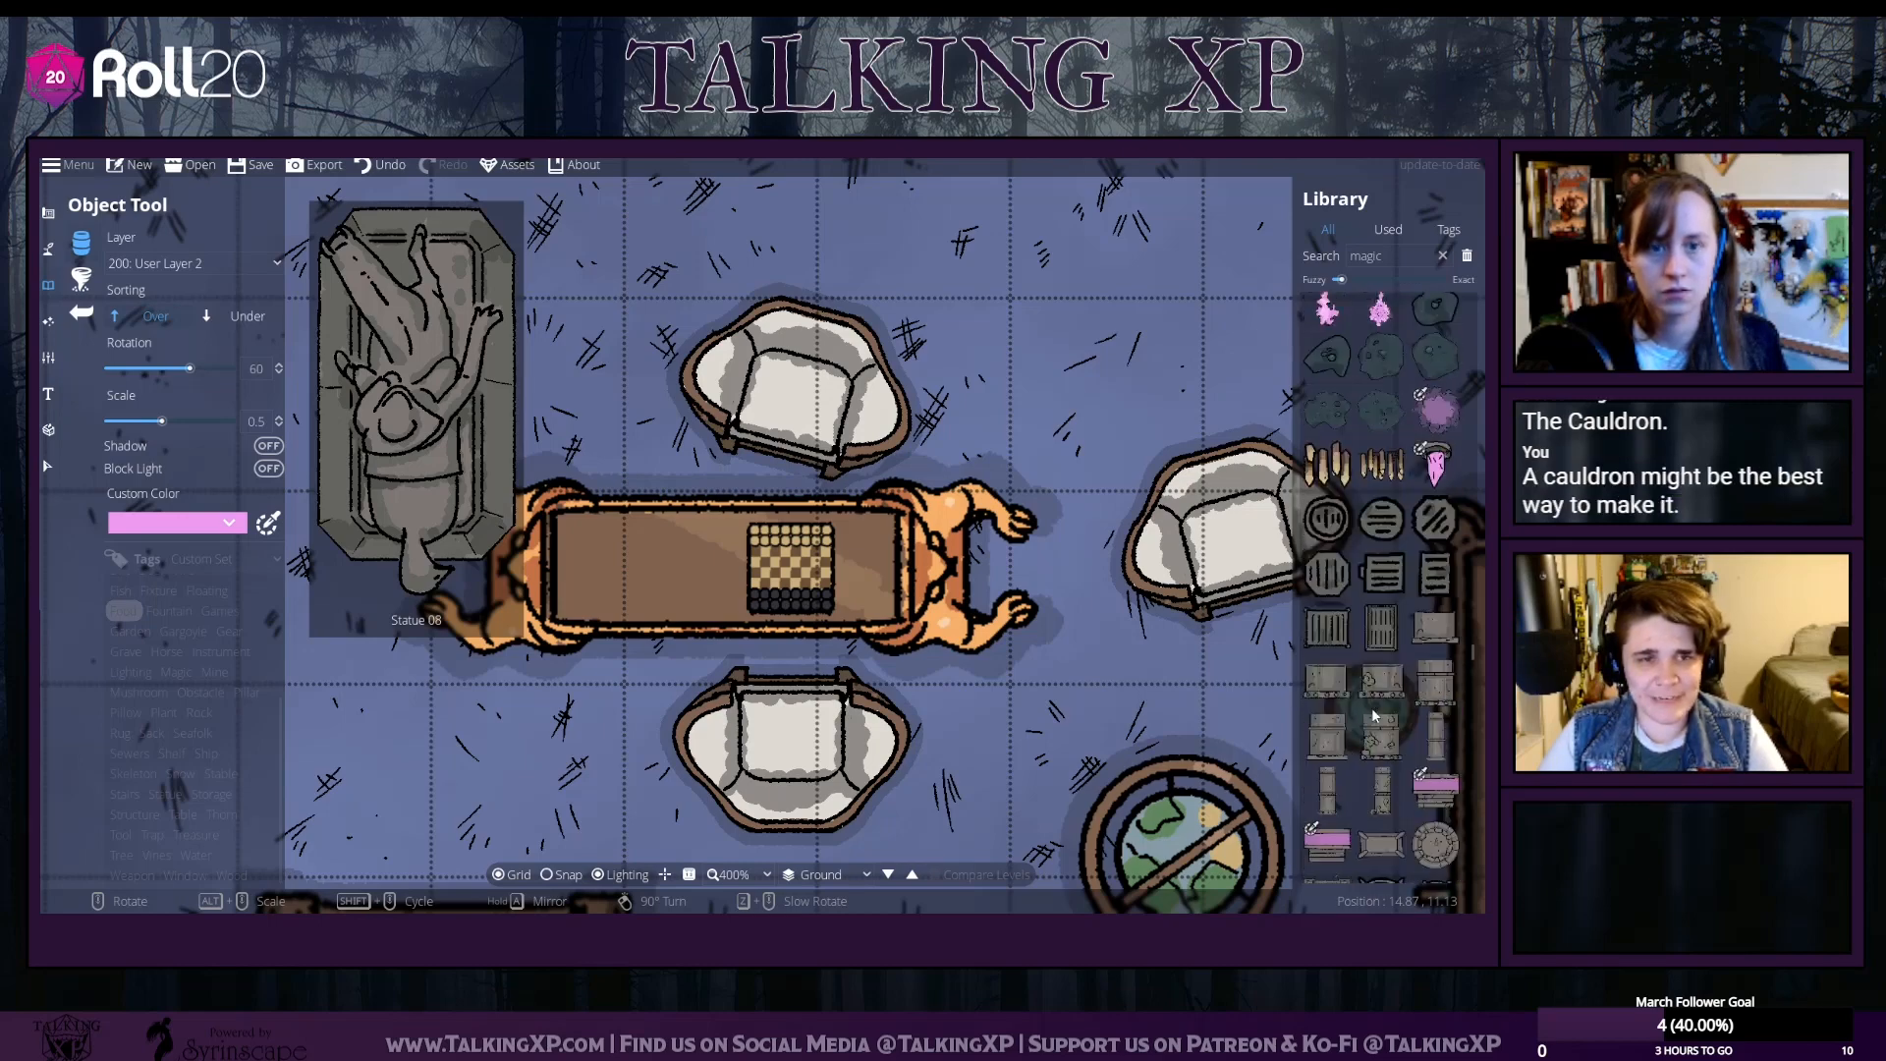
scroll(1375, 717, "down", 2)
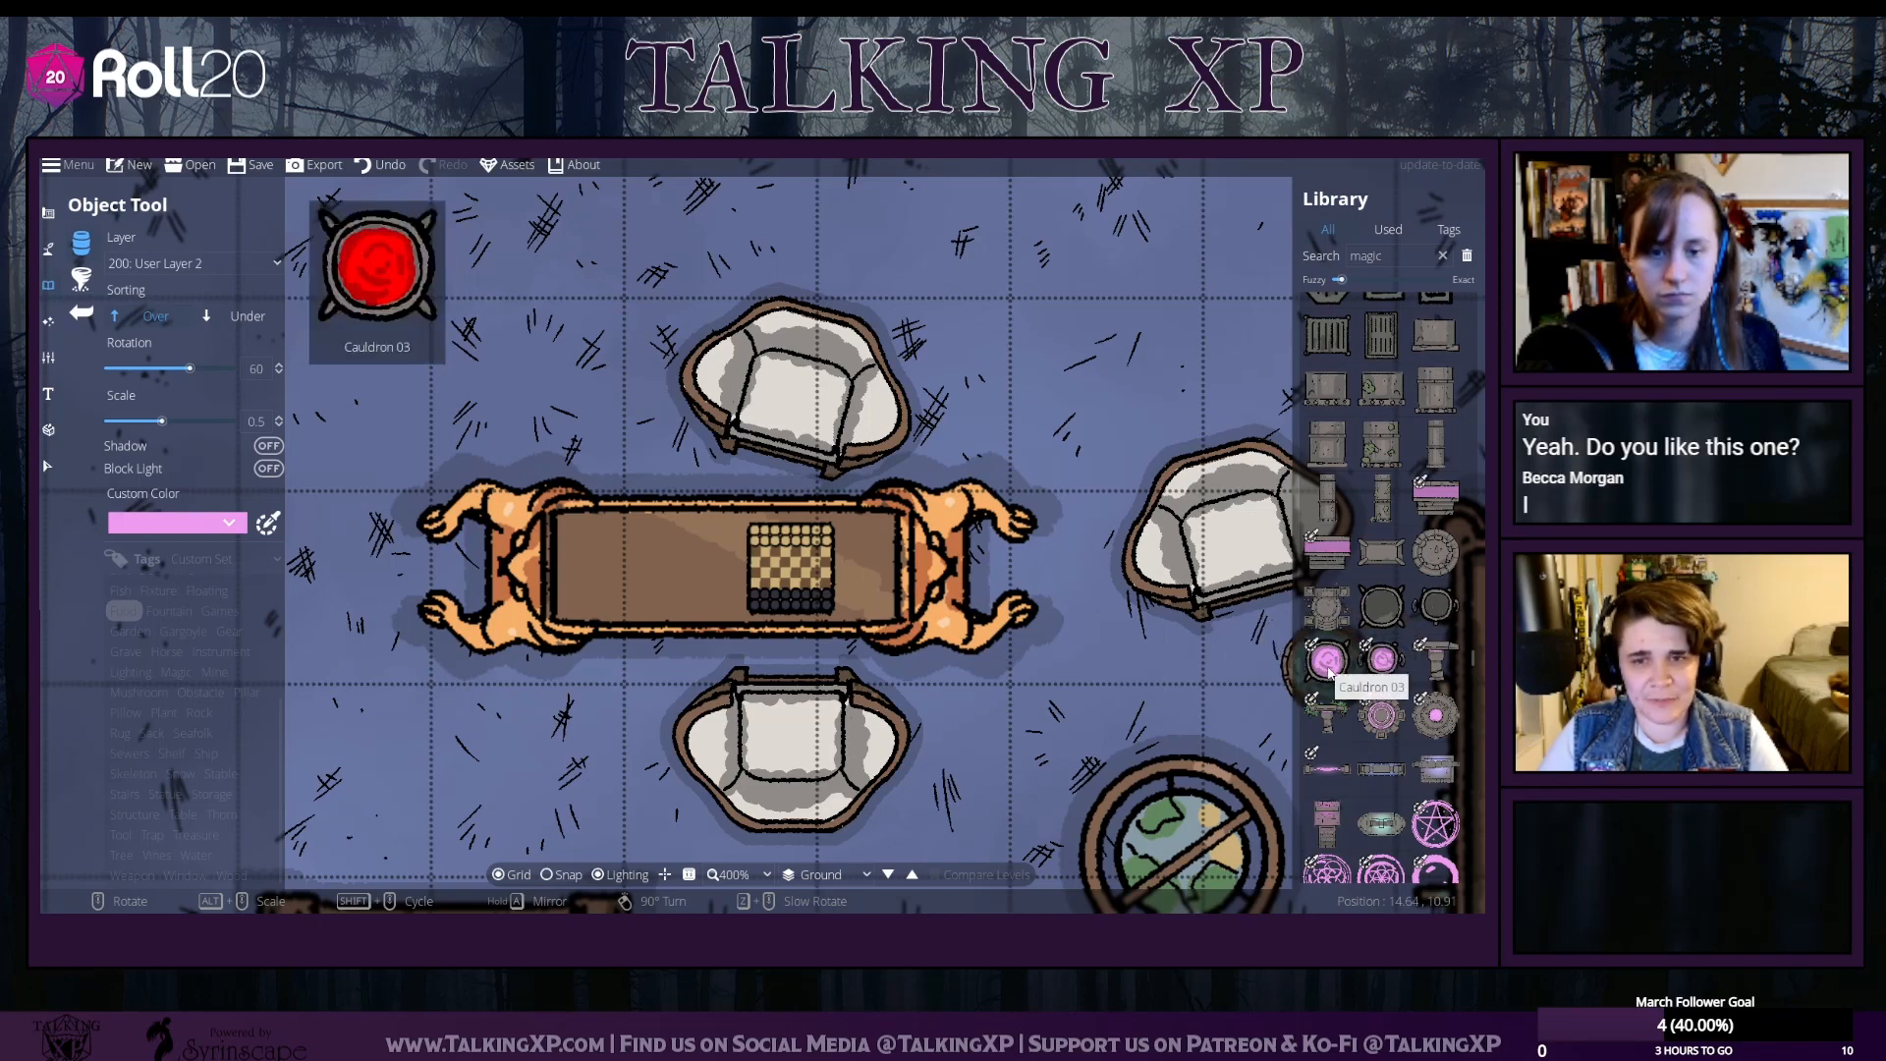
Ready the handled Cauldron 04 object over the table beside the chessboard with rotation 0 and scale 0.8
left_click(1382, 659)
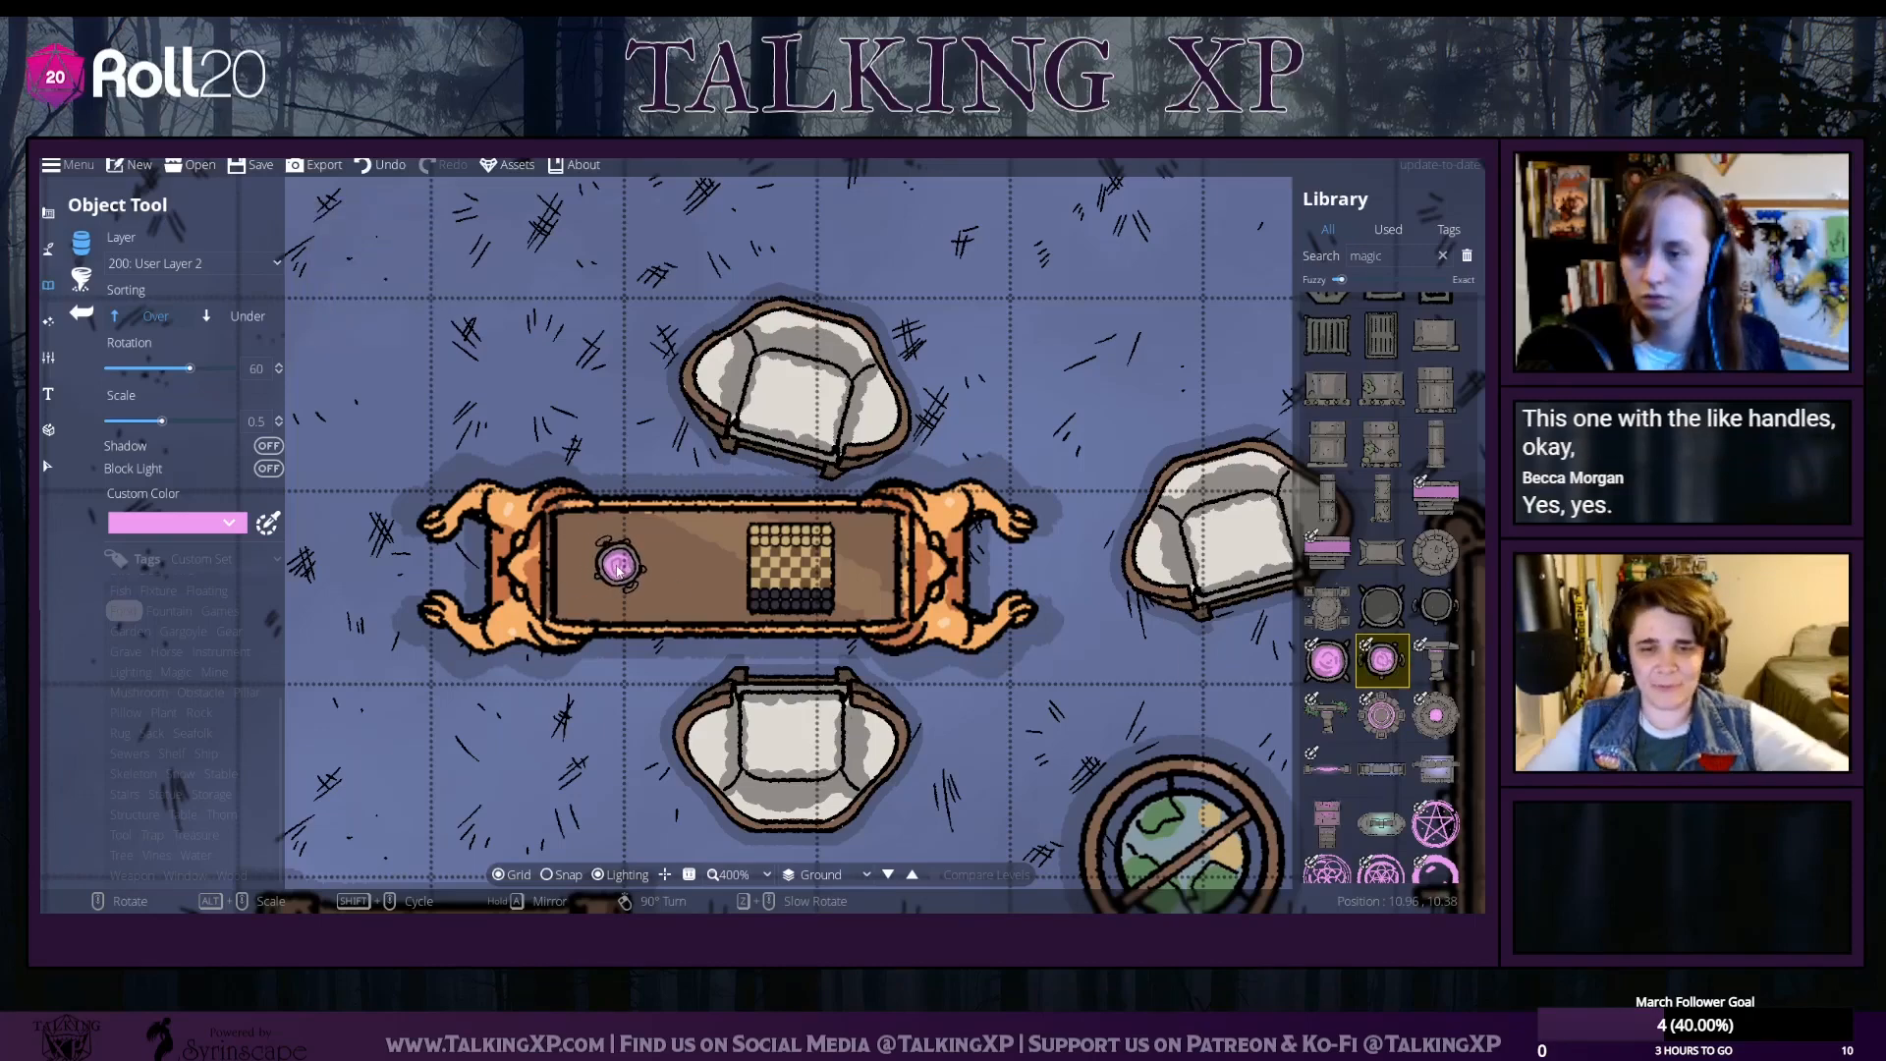
scroll(617, 568, "down", 4)
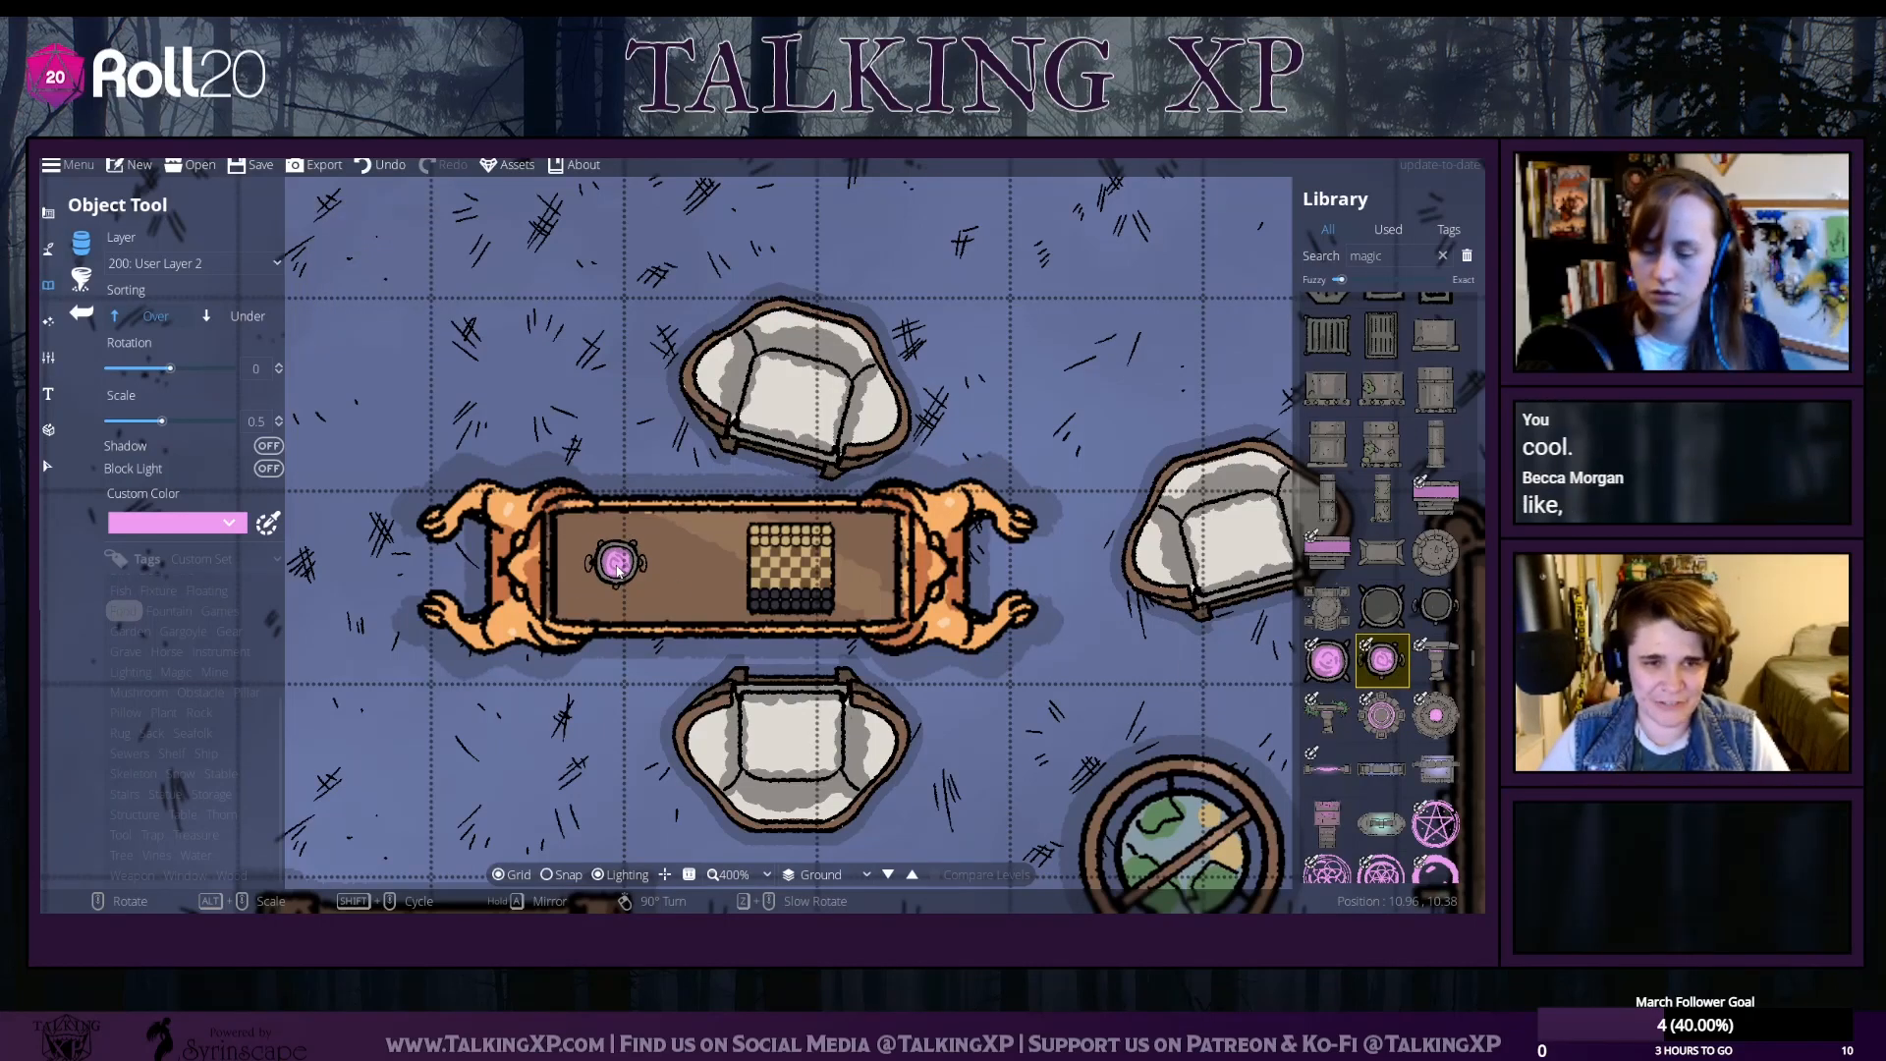
scroll(617, 568, "up", 1)
scroll(617, 568, "down", 1)
scroll(617, 568, "up", 3)
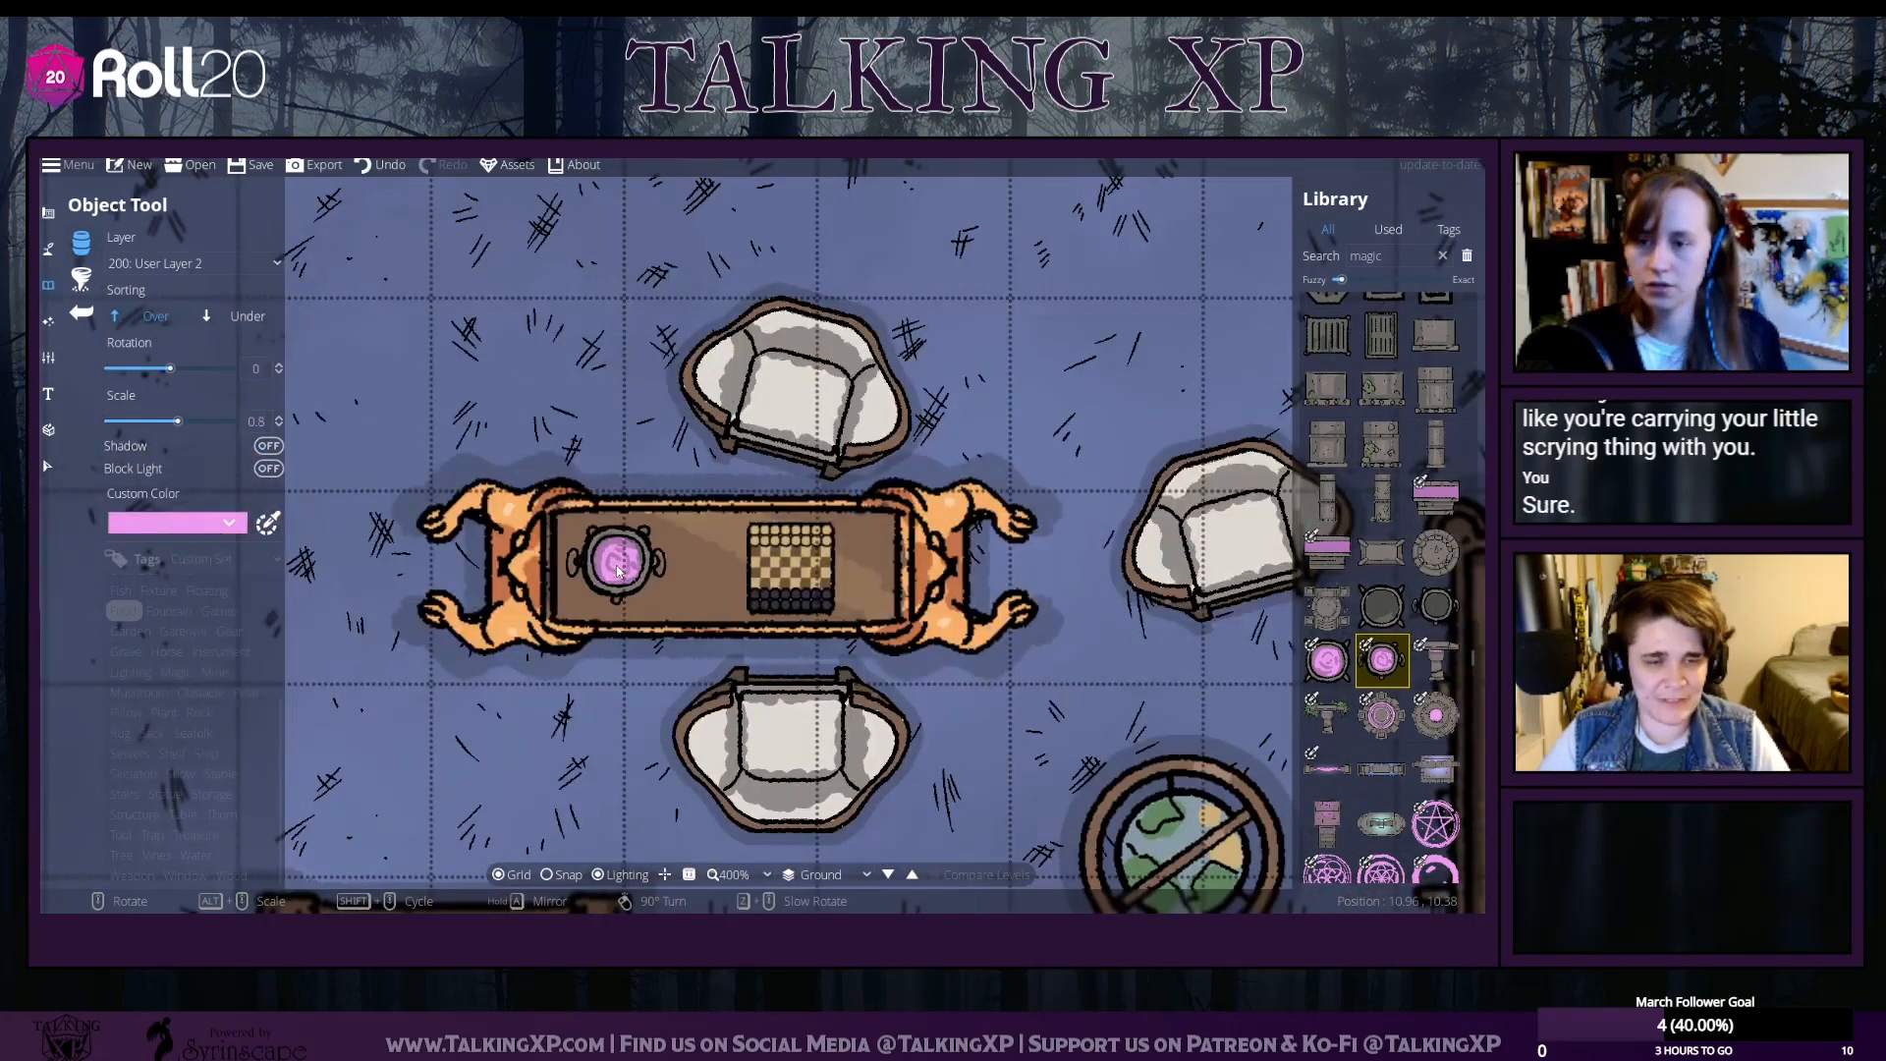
scroll(617, 571, "down", 3)
scroll(617, 571, "up", 5)
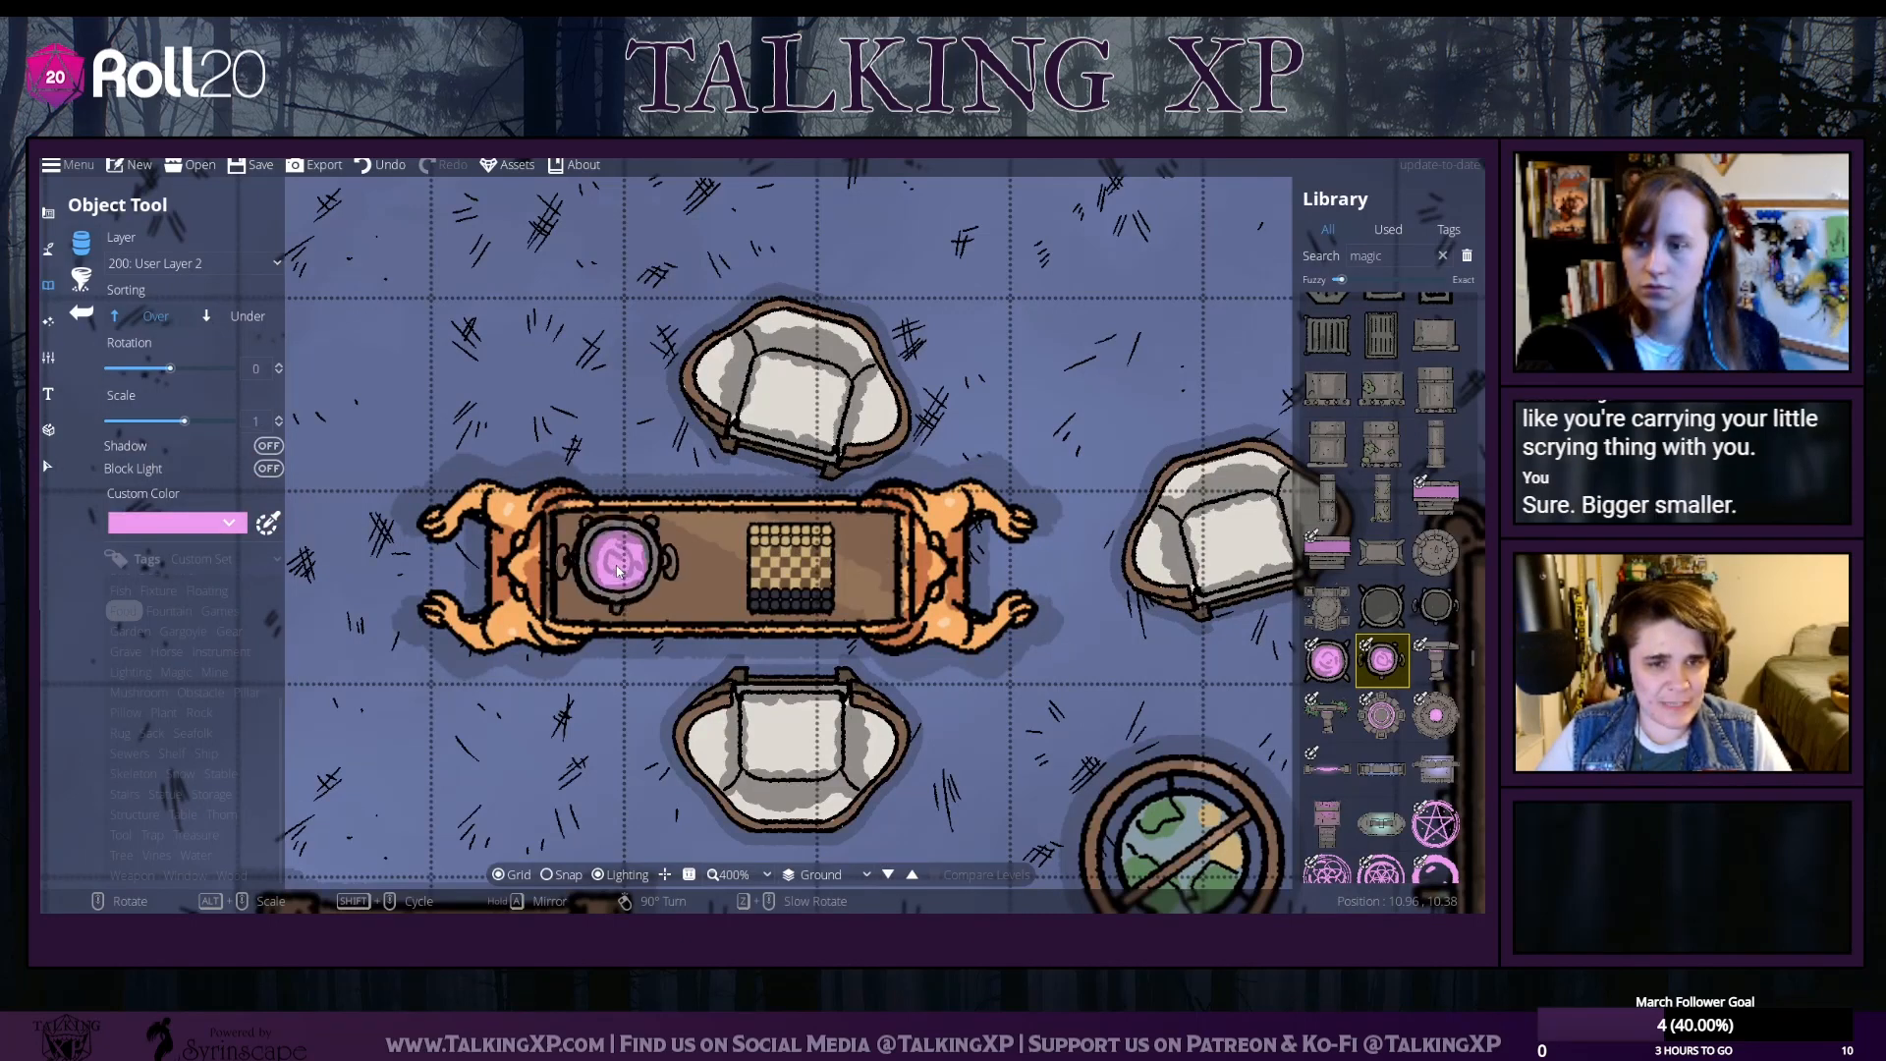
scroll(617, 571, "down", 1)
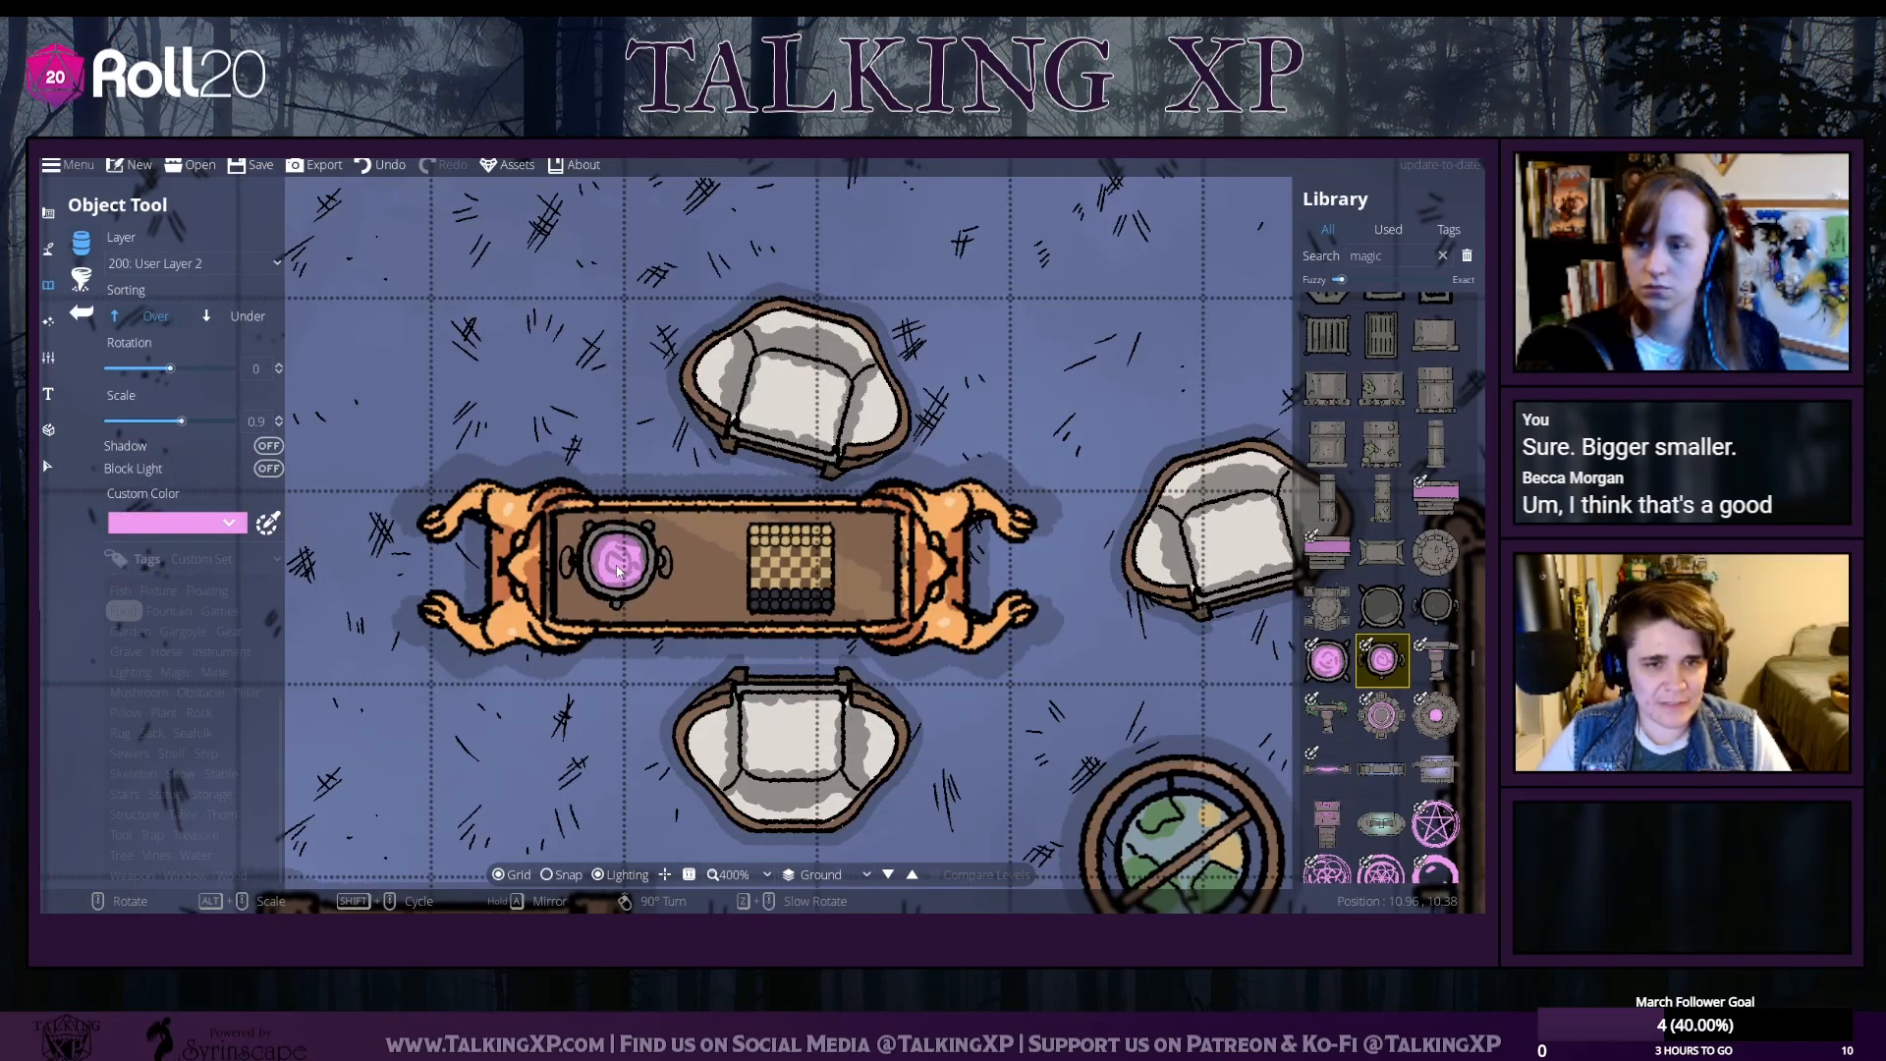
scroll(616, 571, "down", 1)
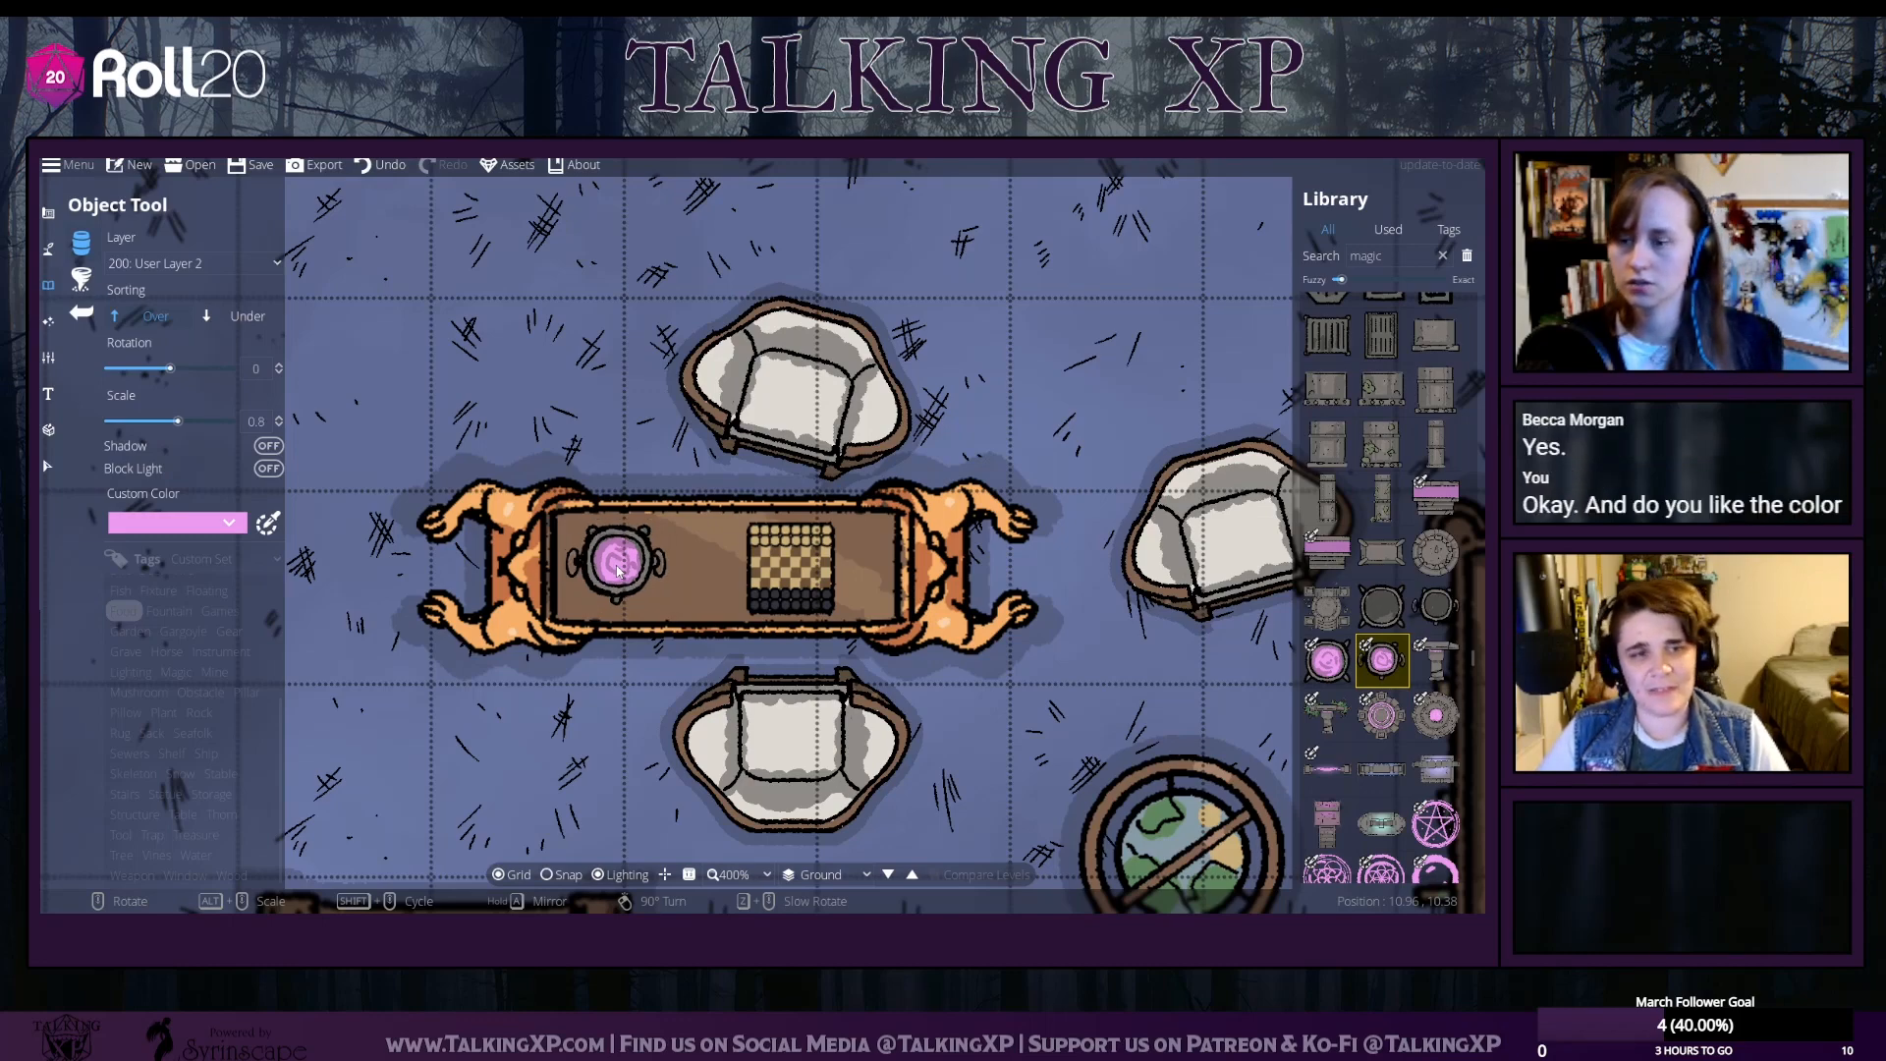
Change the cauldron's custom color to a pale green
left_click(201, 523)
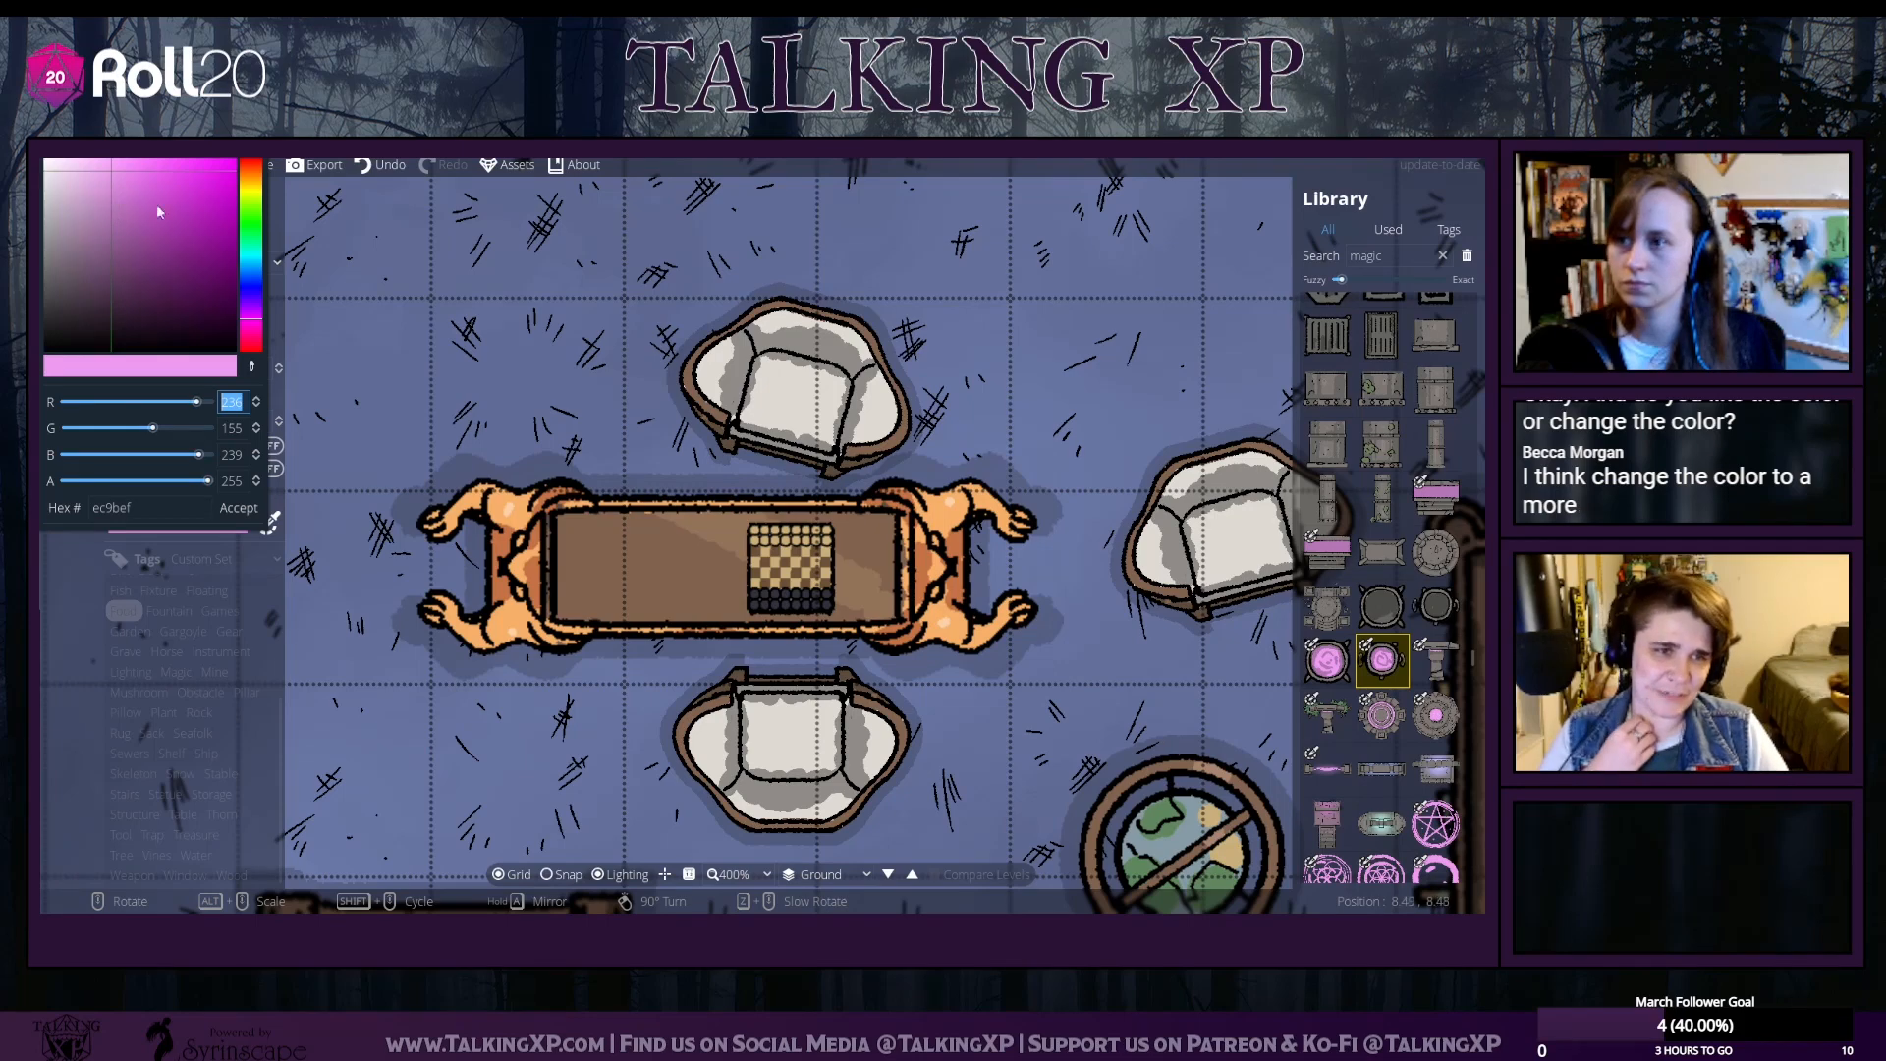
left_click_drag(247, 286, 255, 222)
mouse_move(127, 157)
left_mouse_down()
mouse_move(124, 173)
mouse_move(87, 161)
left_mouse_up()
left_click(238, 508)
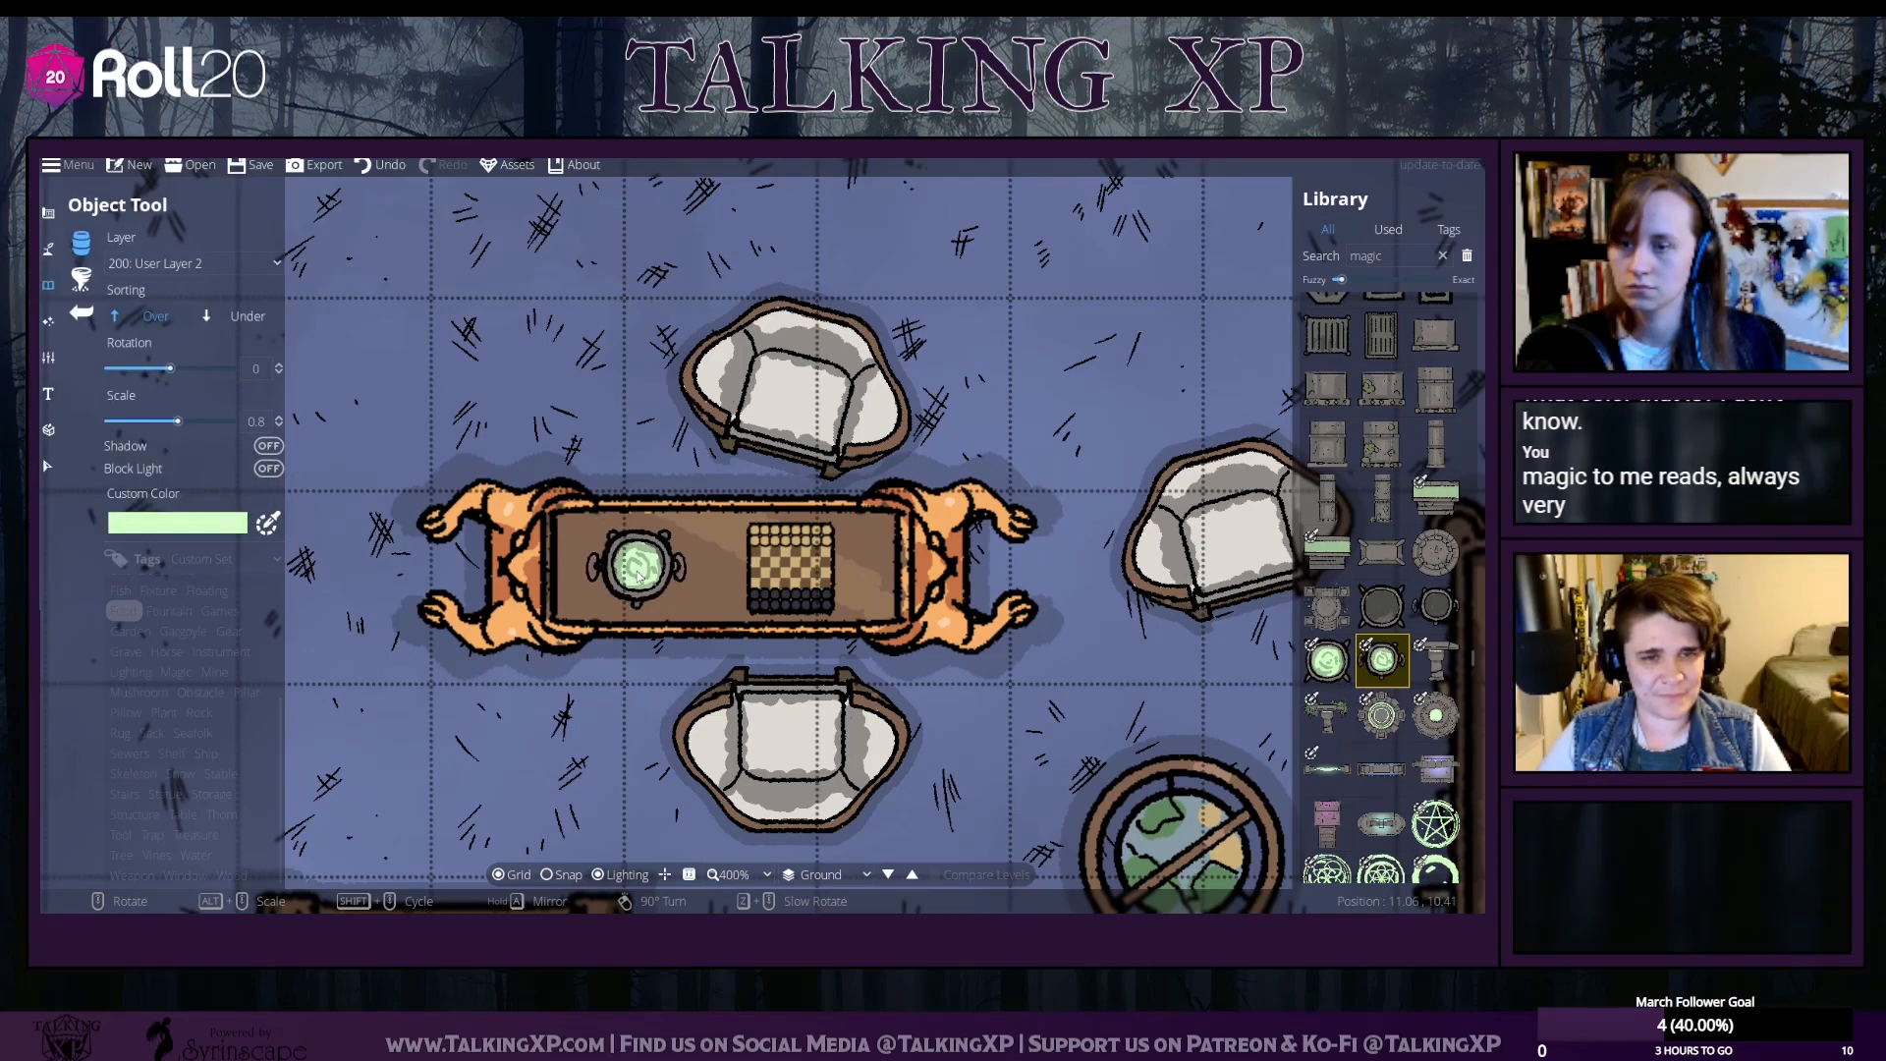
Place the green cauldron on the table beside the chessboard, and an open book rotated 45 degrees between them
left_click(635, 570)
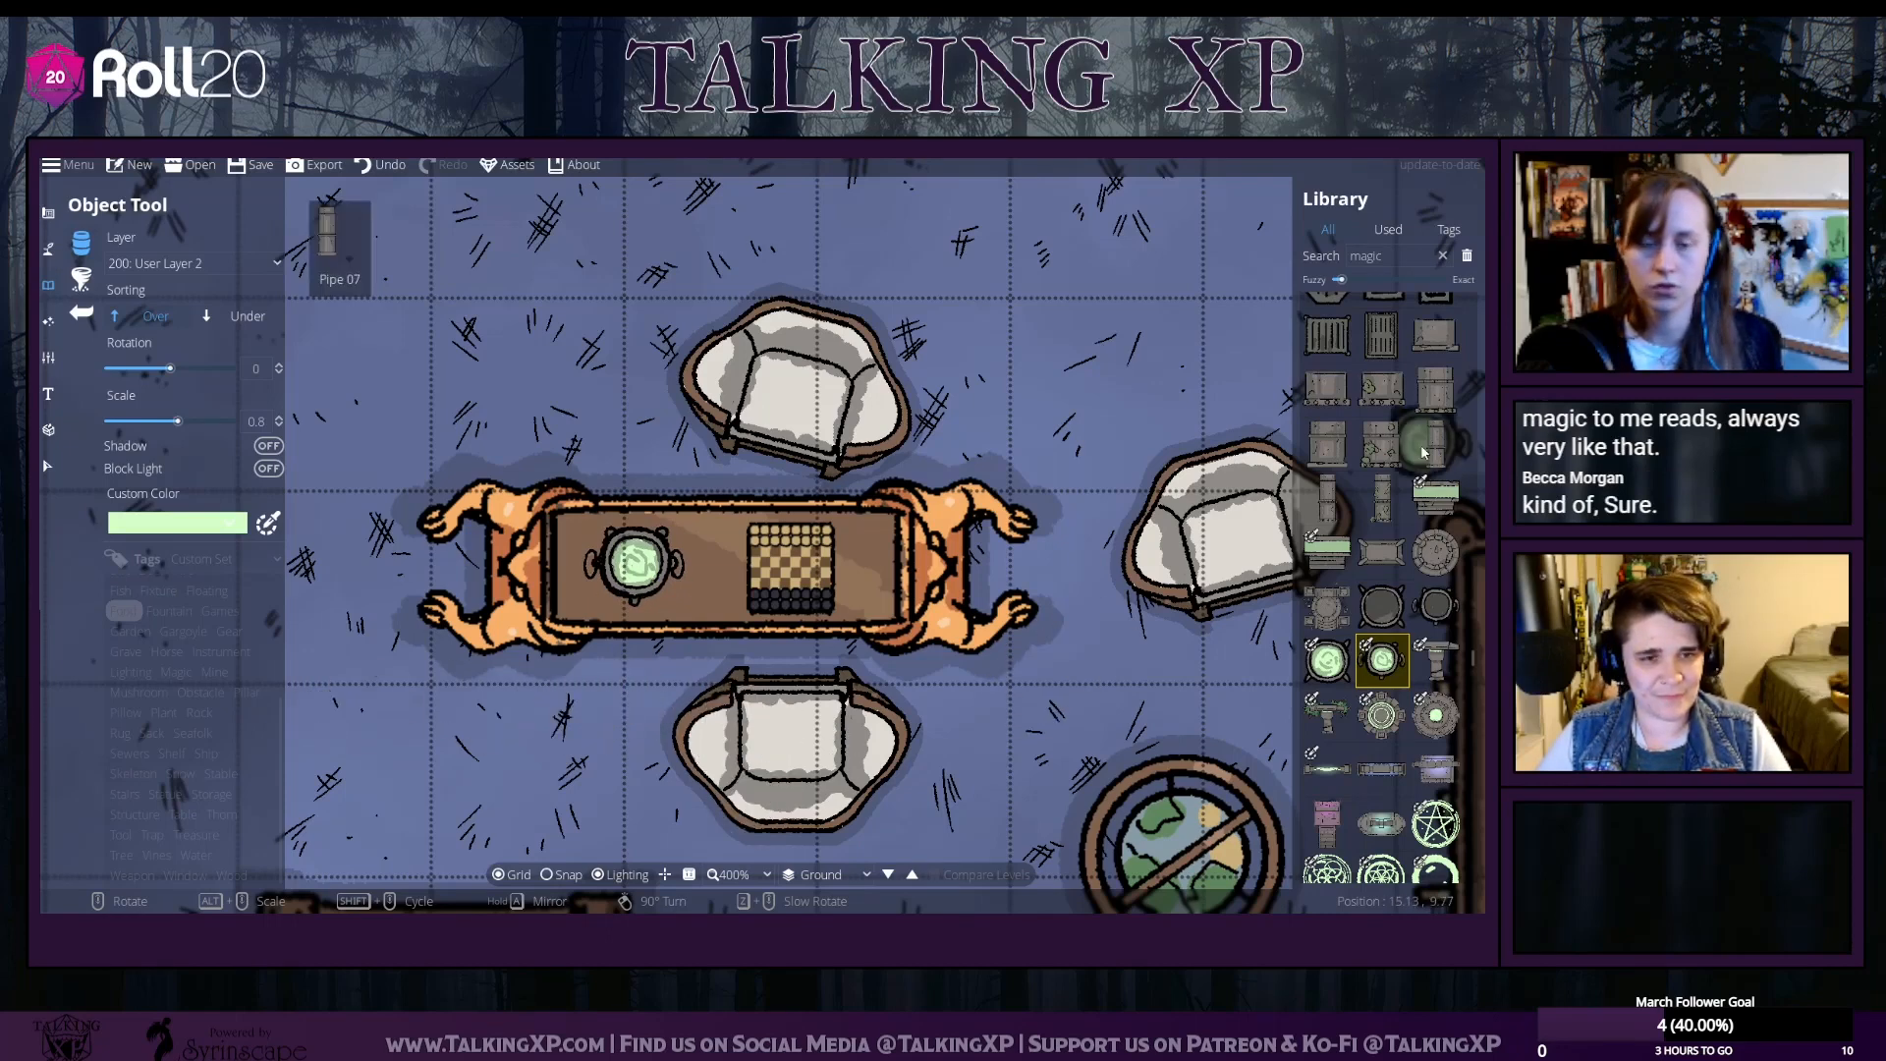
left_click(1310, 263)
type("boo")
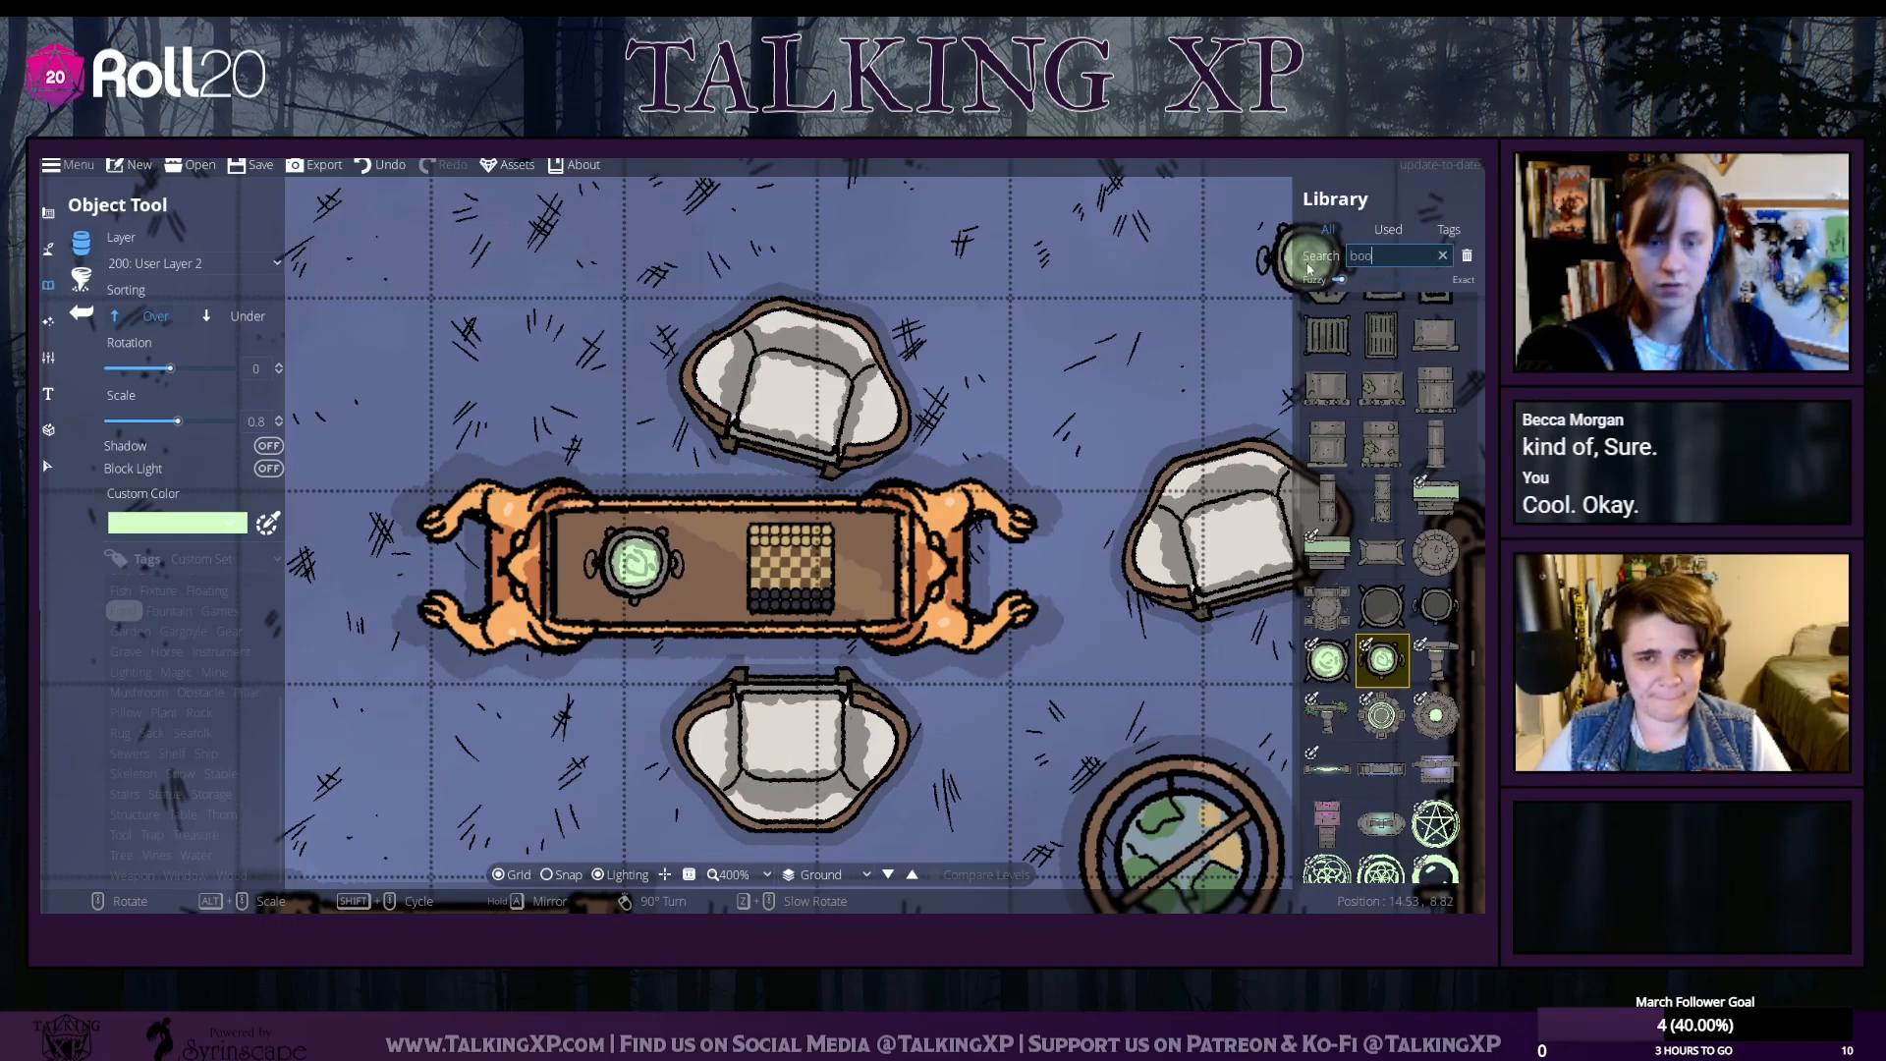
type("k")
left_click(1382, 375)
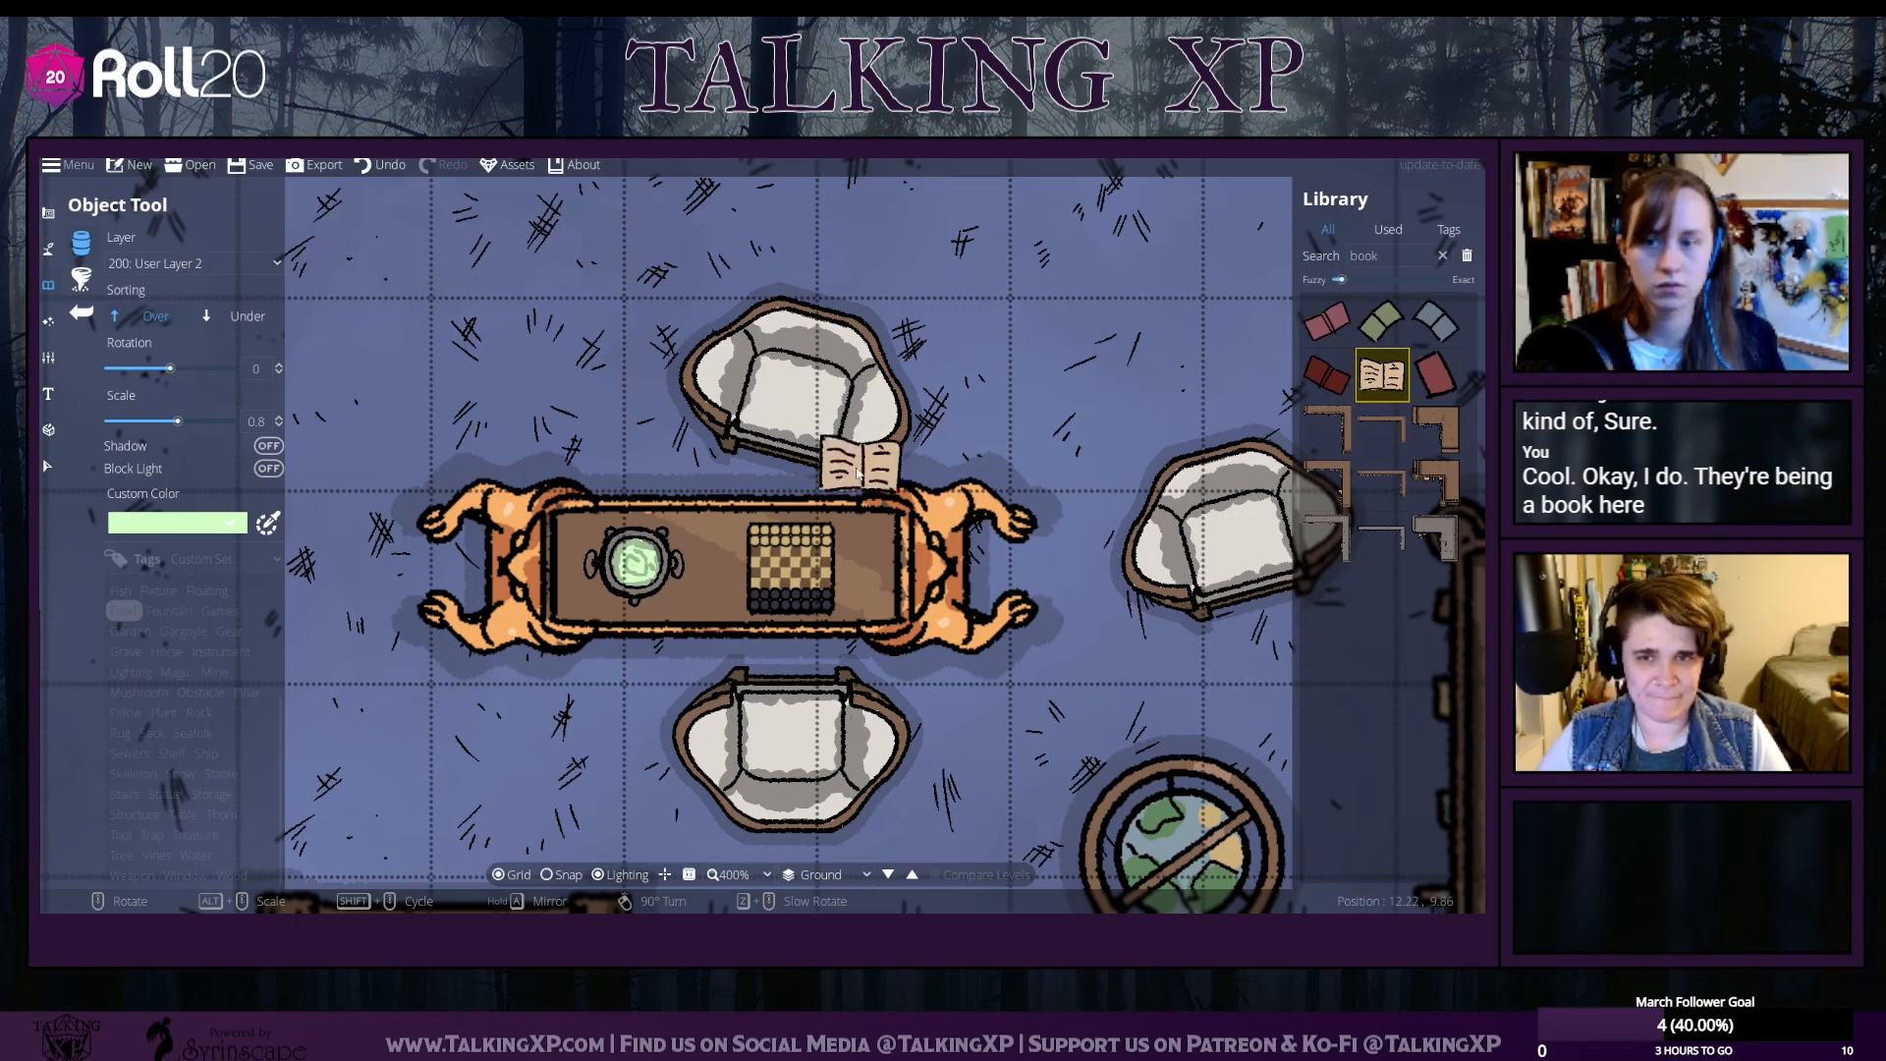
scroll(678, 540, "up", 3)
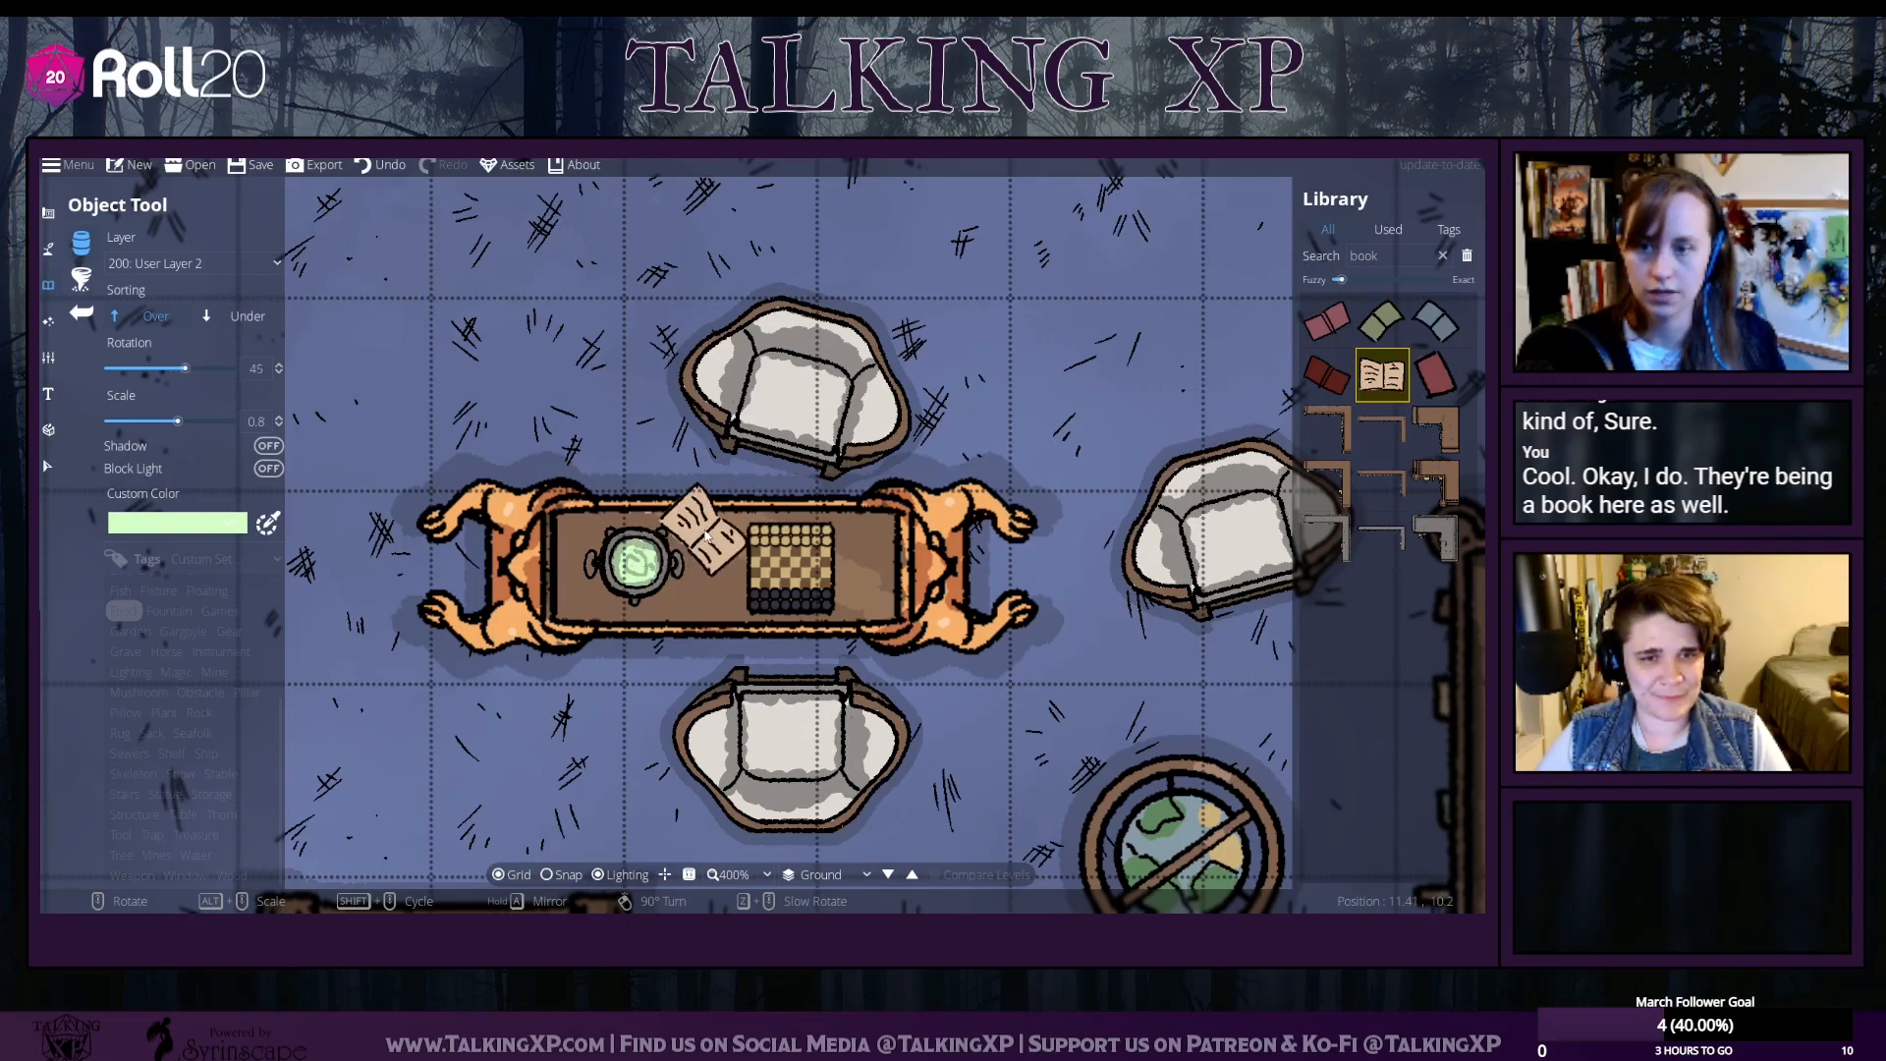
left_click(712, 535)
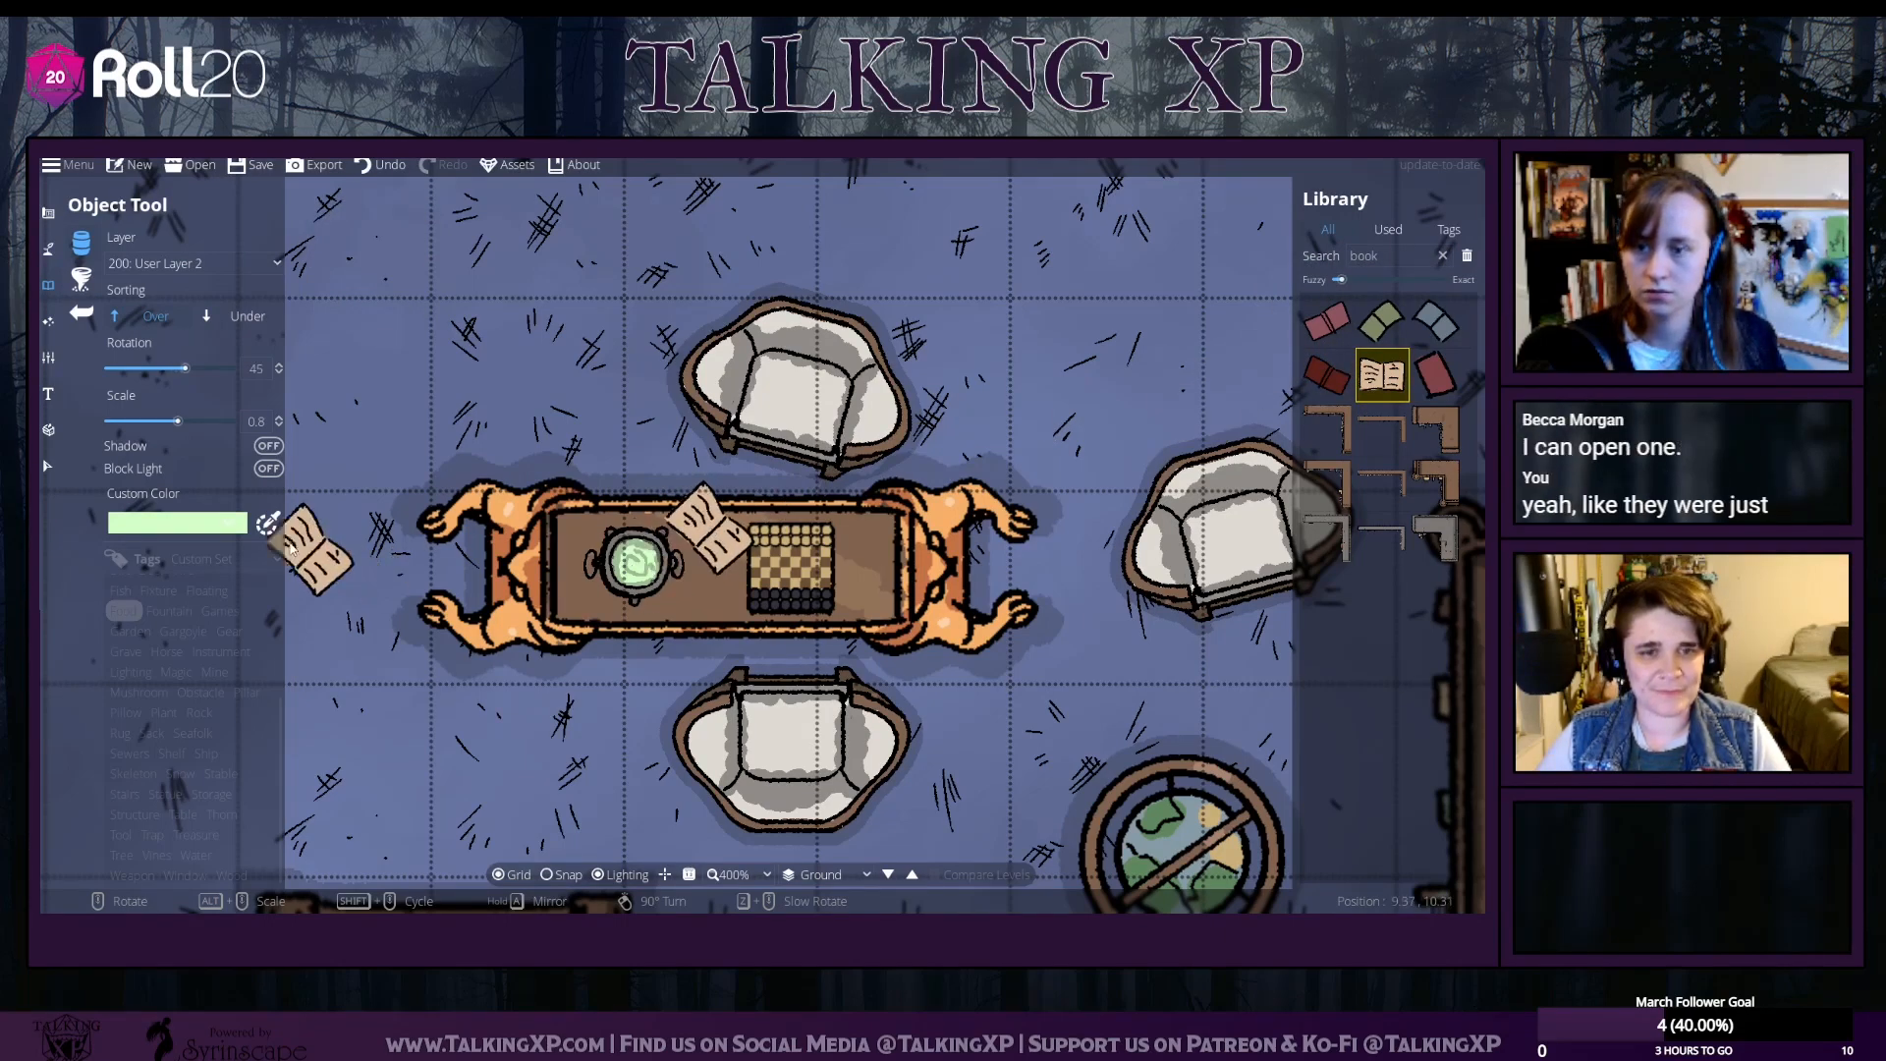
Shift the chessboard and the two armchairs above and below the table slightly to the right
left_click(48, 467)
left_click_drag(786, 555, 807, 557)
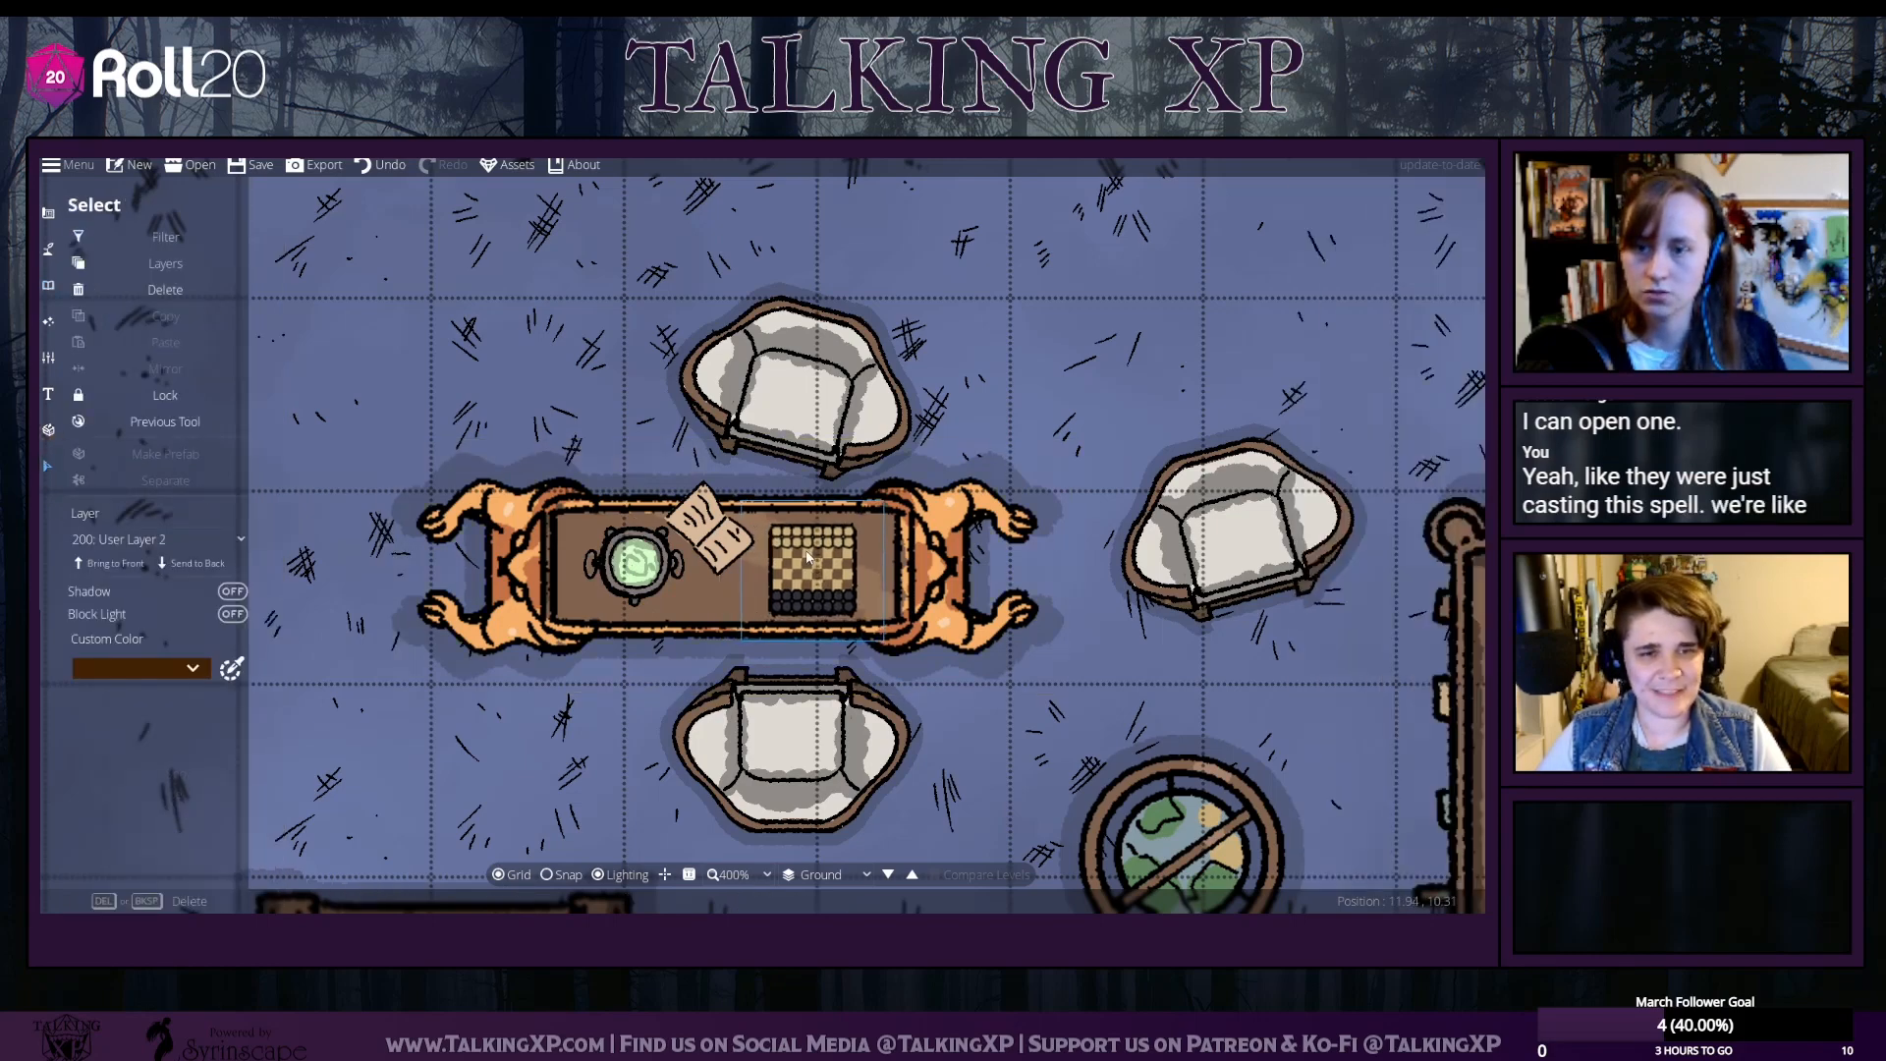
left_click_drag(821, 707, 843, 701)
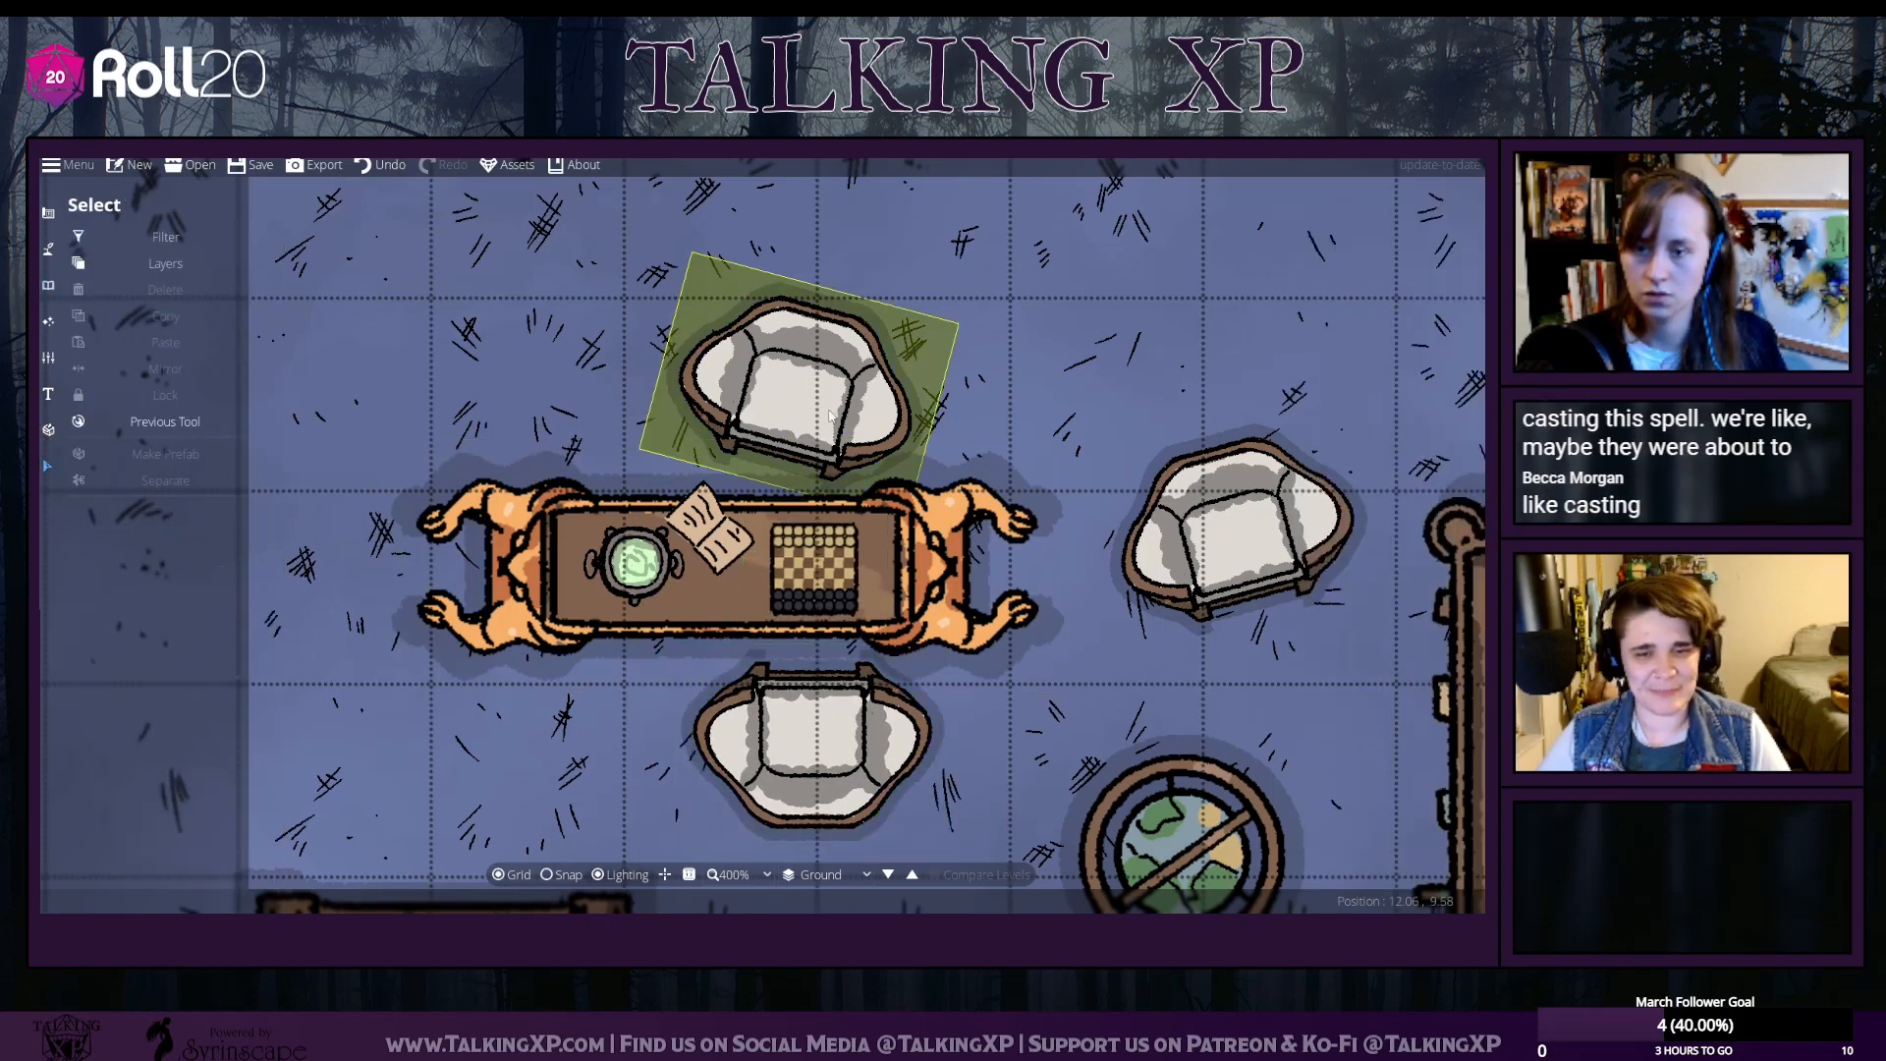
left_click_drag(830, 417, 850, 418)
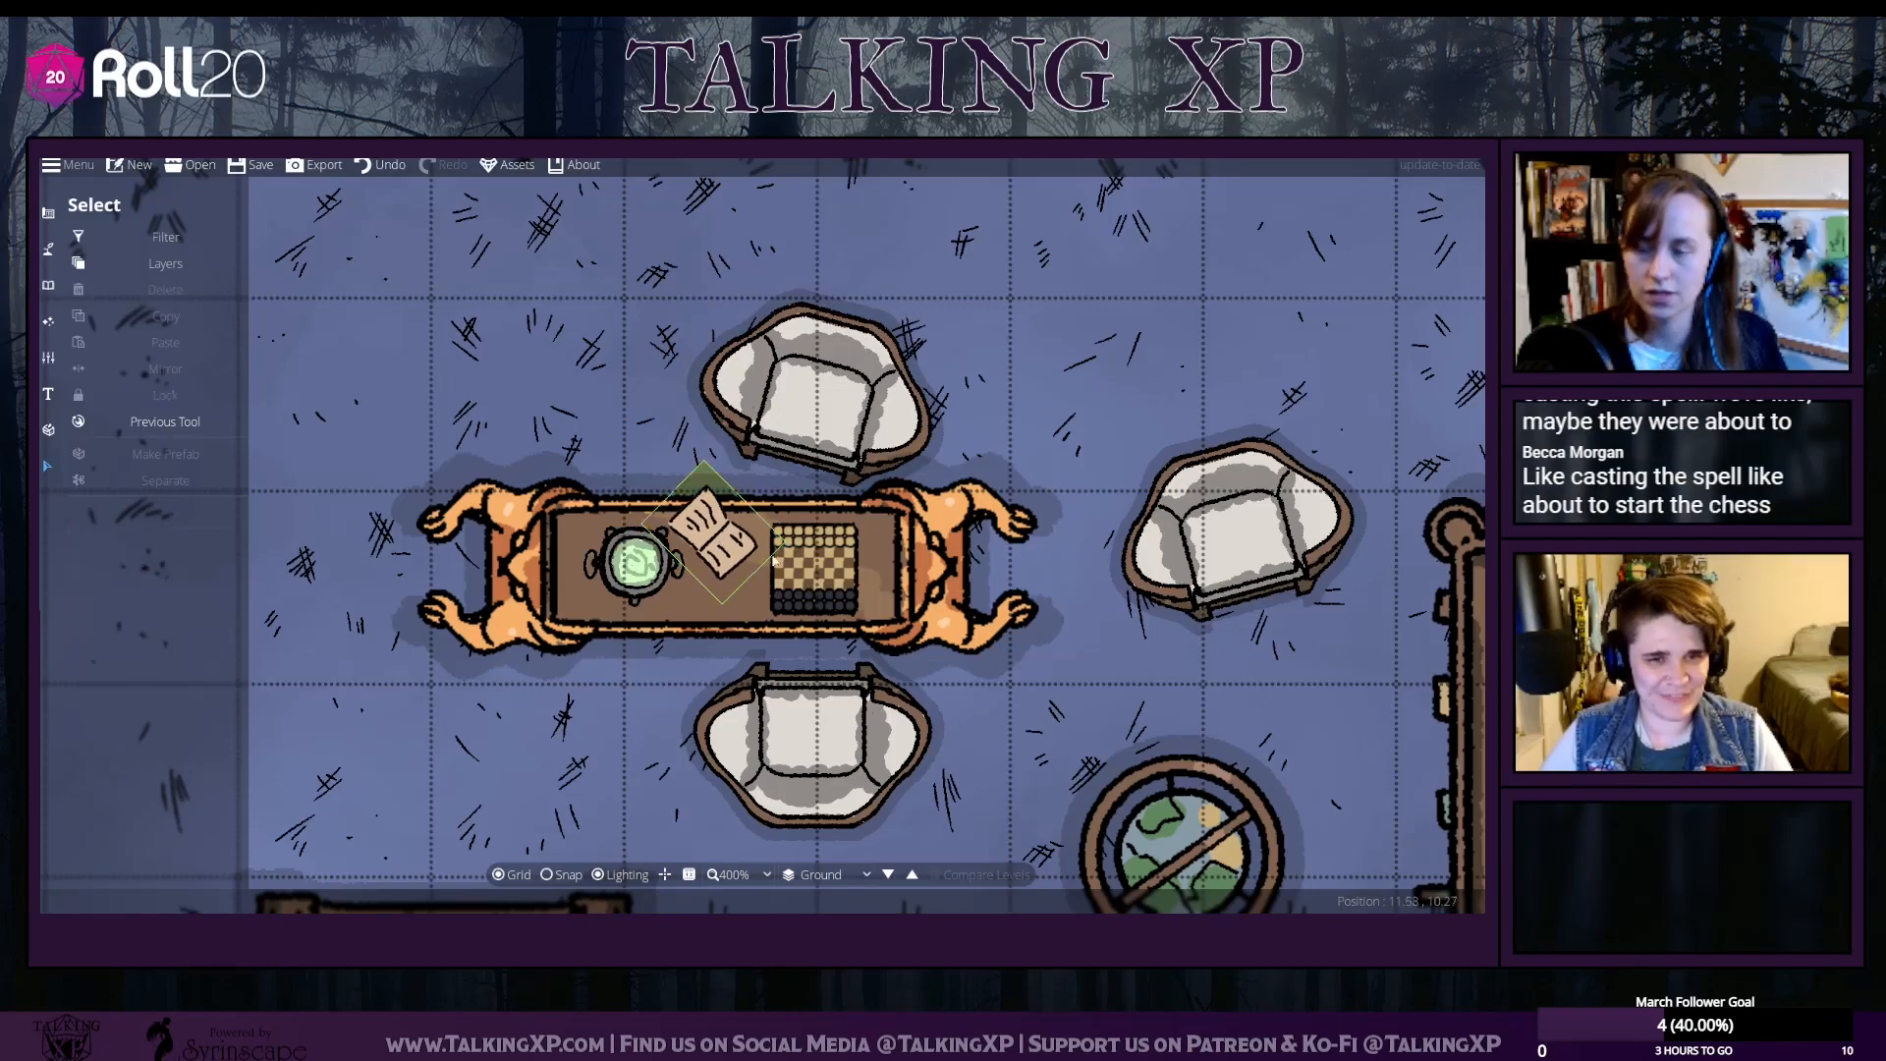
Rotate the green cauldron on the chessboard table slightly
left_click(615, 561)
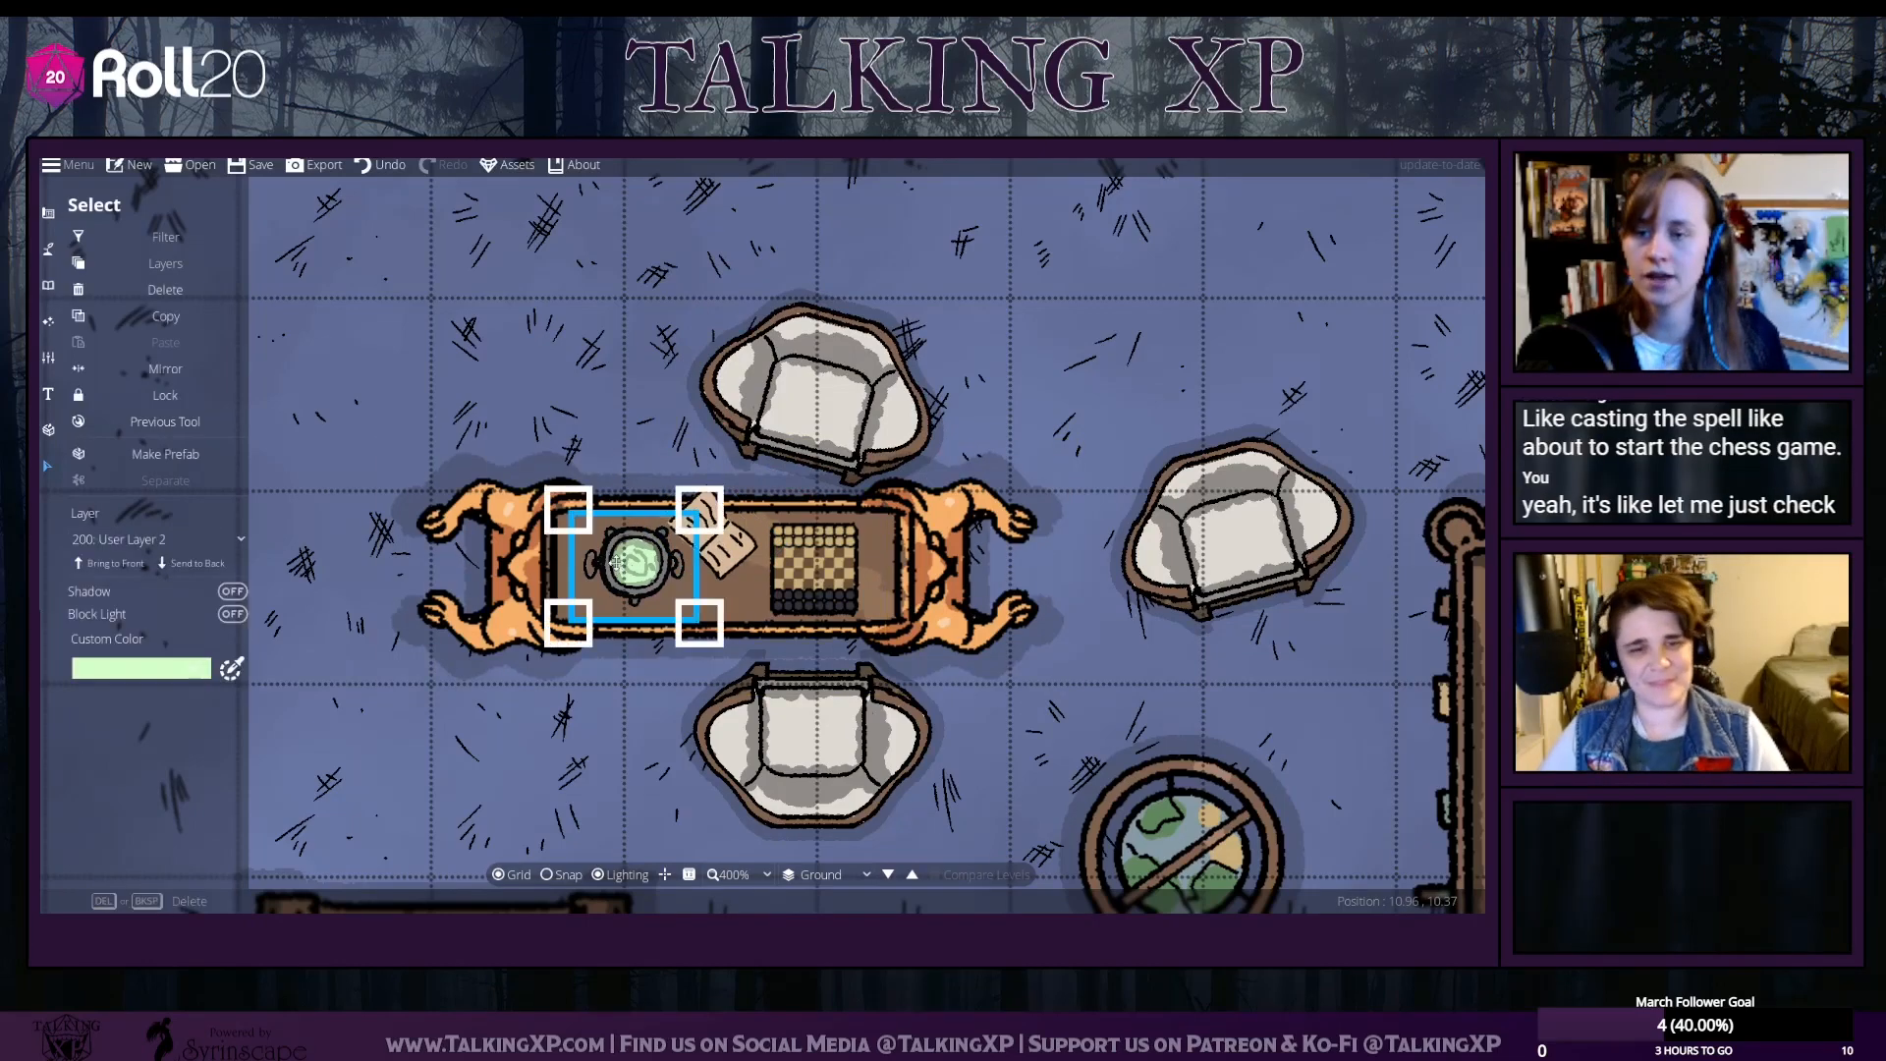
scroll(616, 563, "up", 2)
left_click(491, 416)
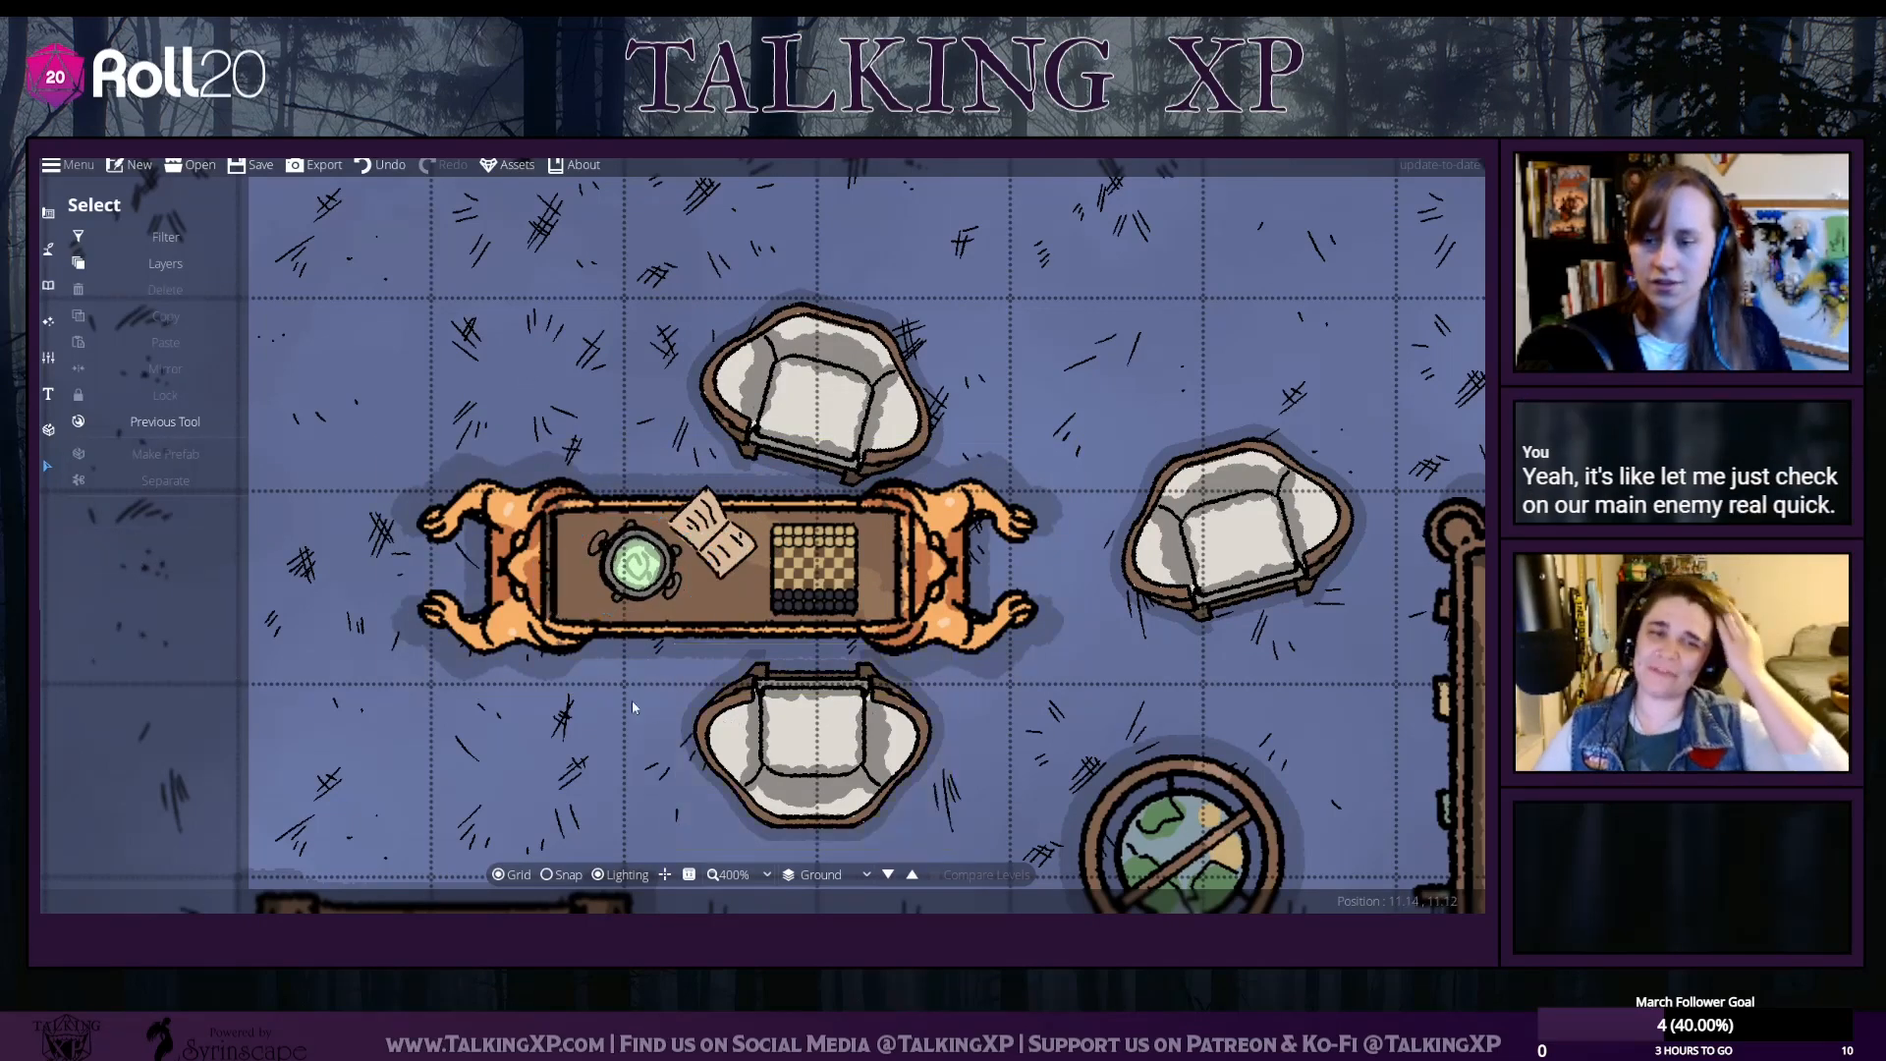
Nudge the globe near the armchairs slightly down and to the right
scroll(609, 727, "down", 3)
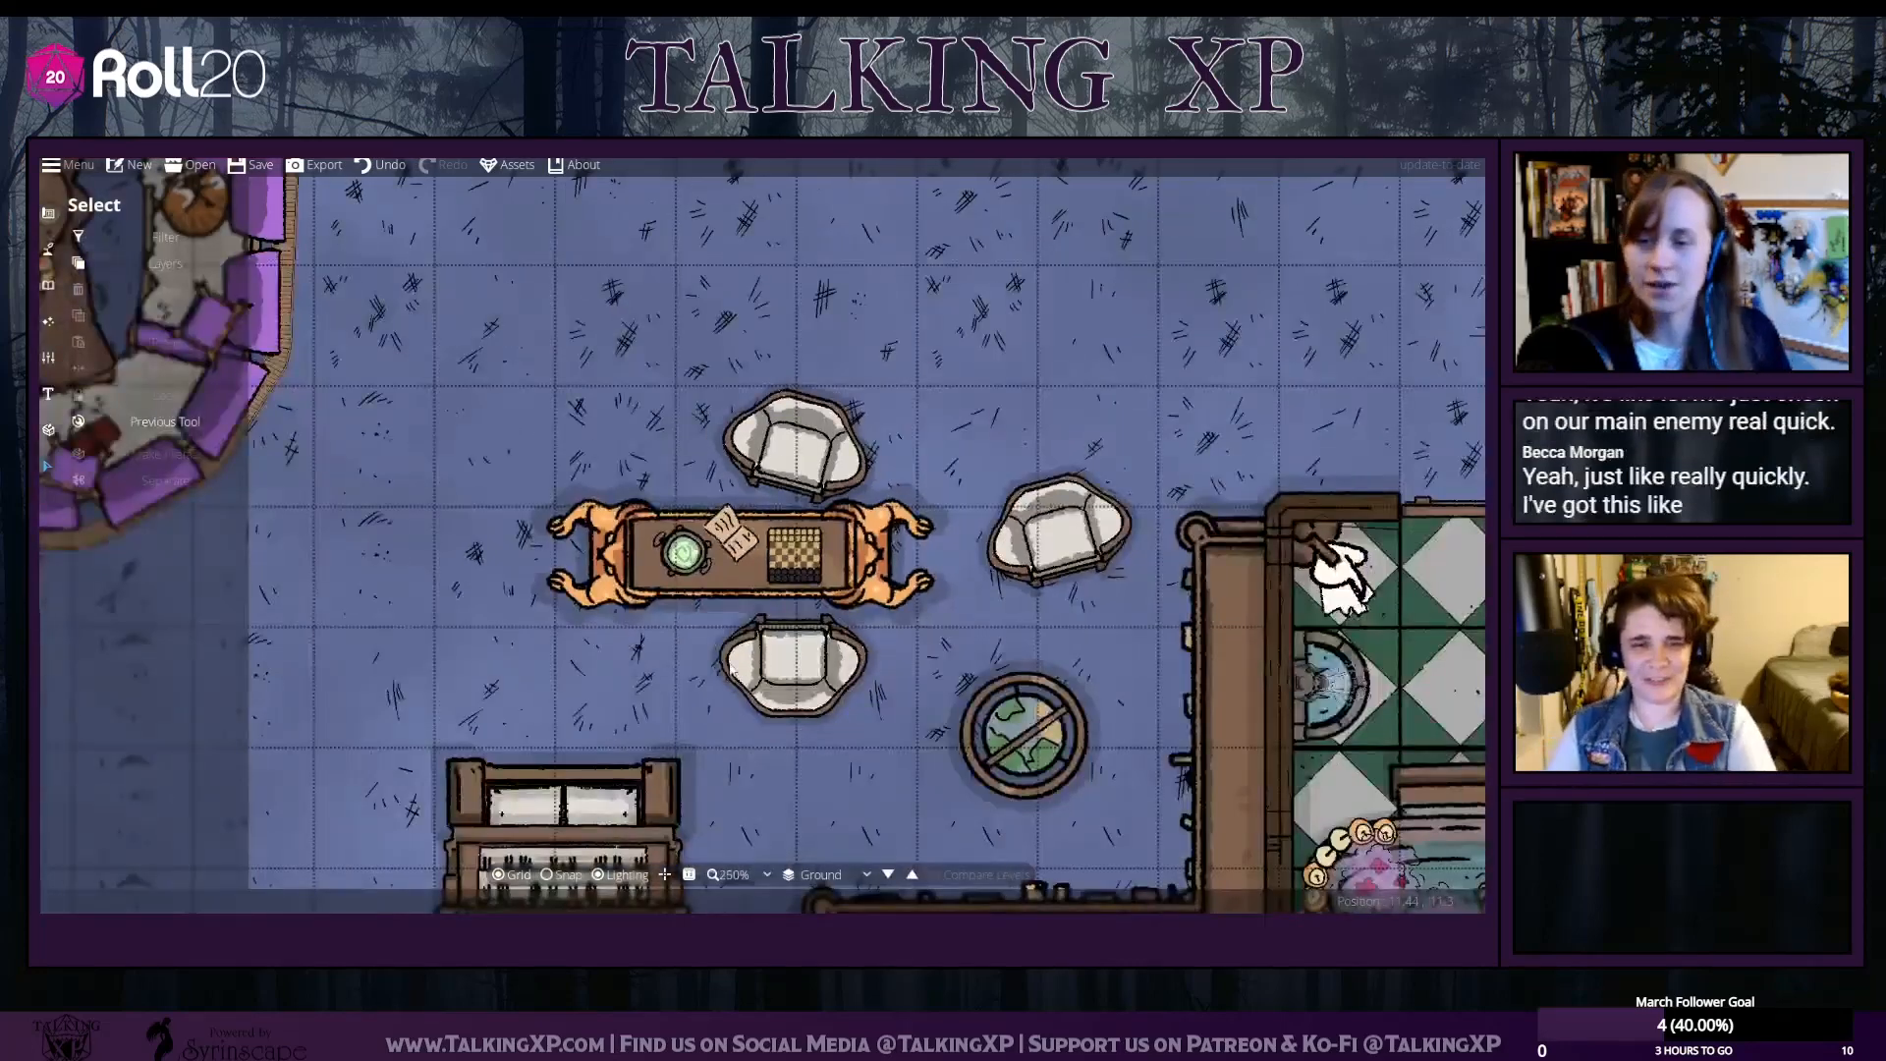
scroll(731, 668, "down", 1)
left_click_drag(851, 495, 808, 384)
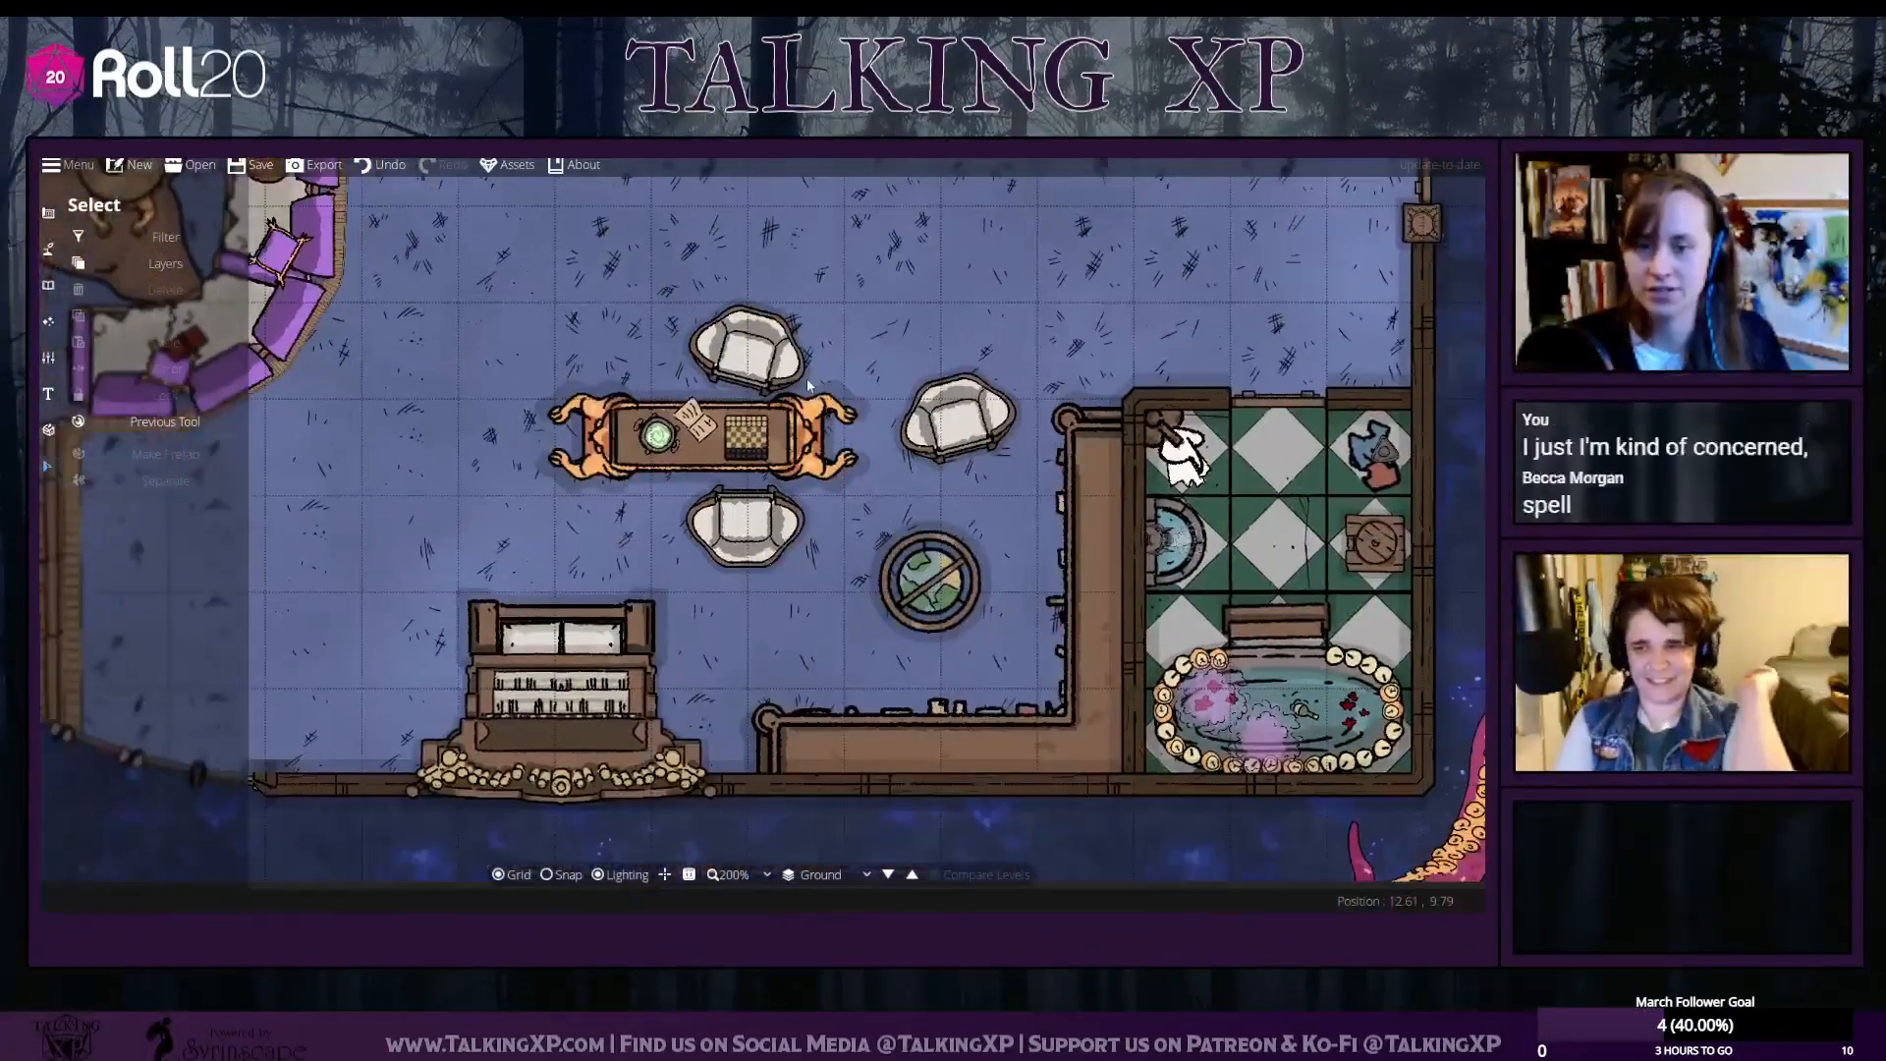
left_click_drag(911, 548, 934, 568)
right_click(915, 566)
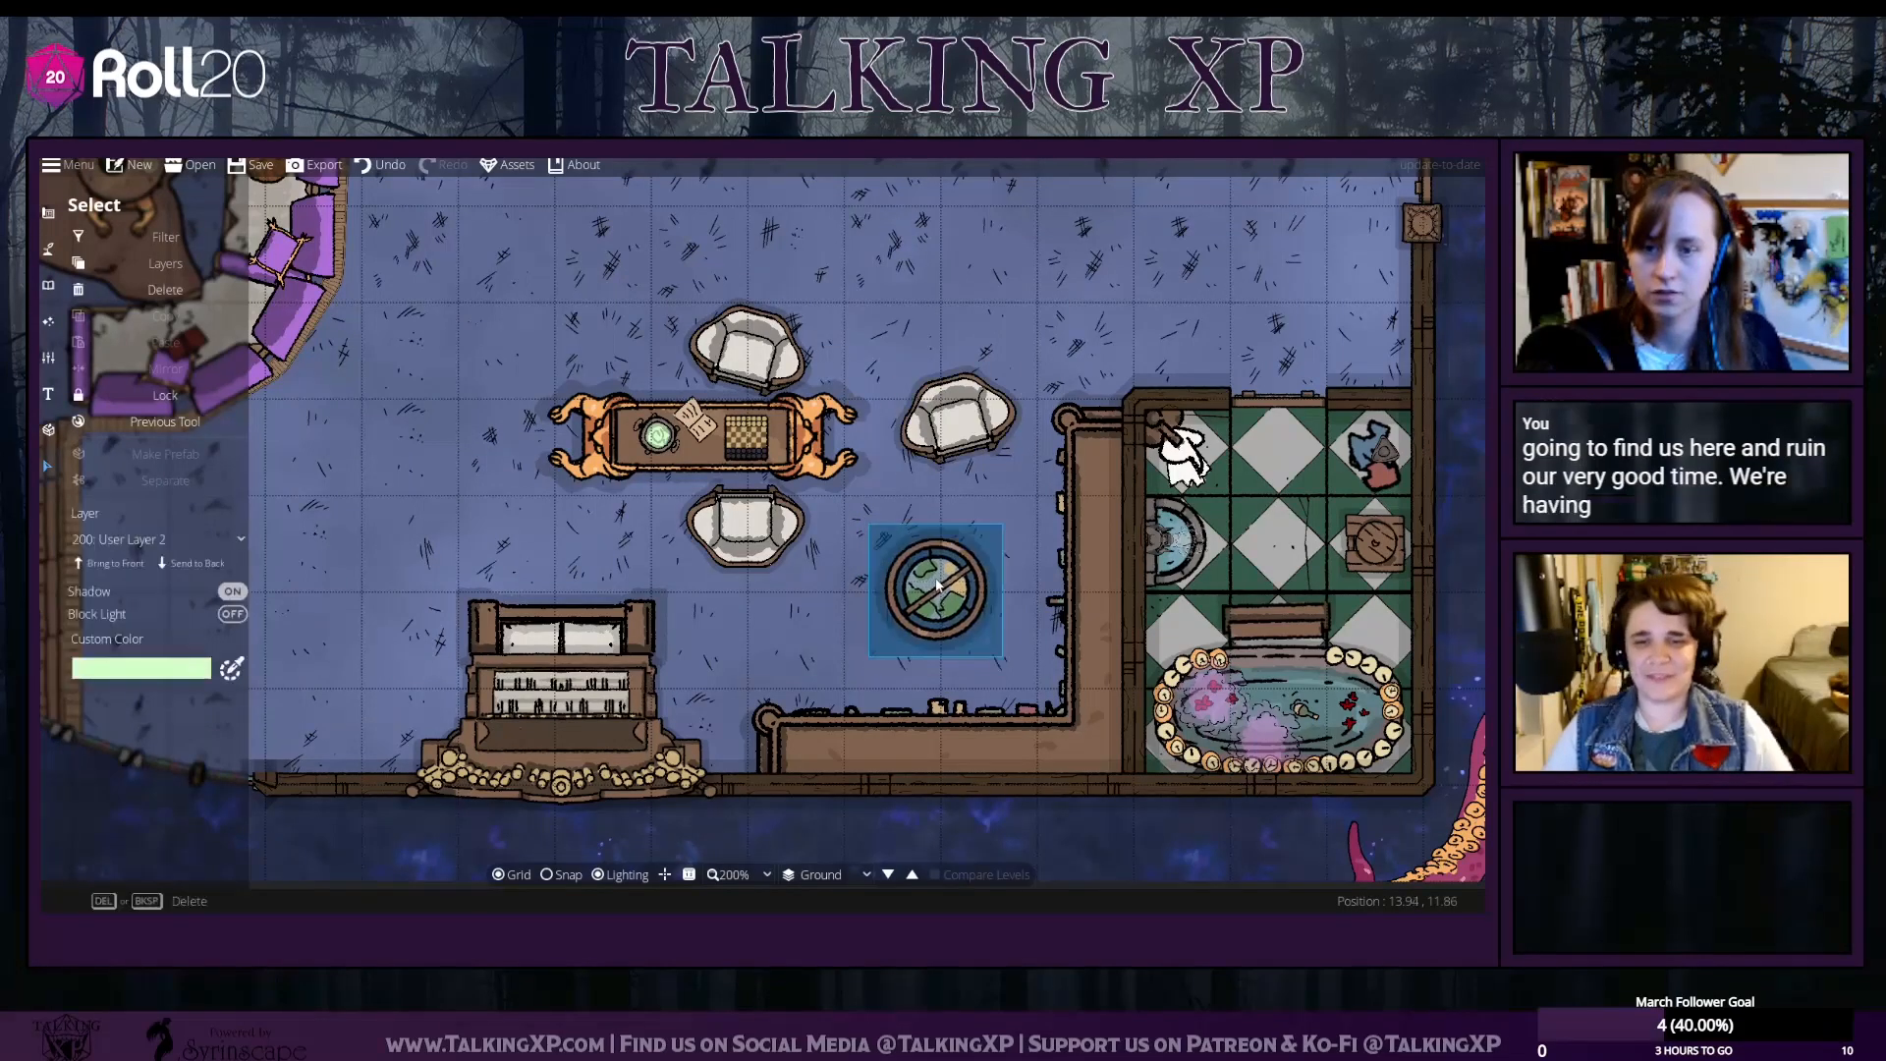
right_click(934, 568)
Place a metal cooking pot from the Dining-tagged objects on the upper left of the stone hearth, with rotation 75
left_click_drag(451, 465, 623, 776)
left_click_drag(1020, 576, 675, 683)
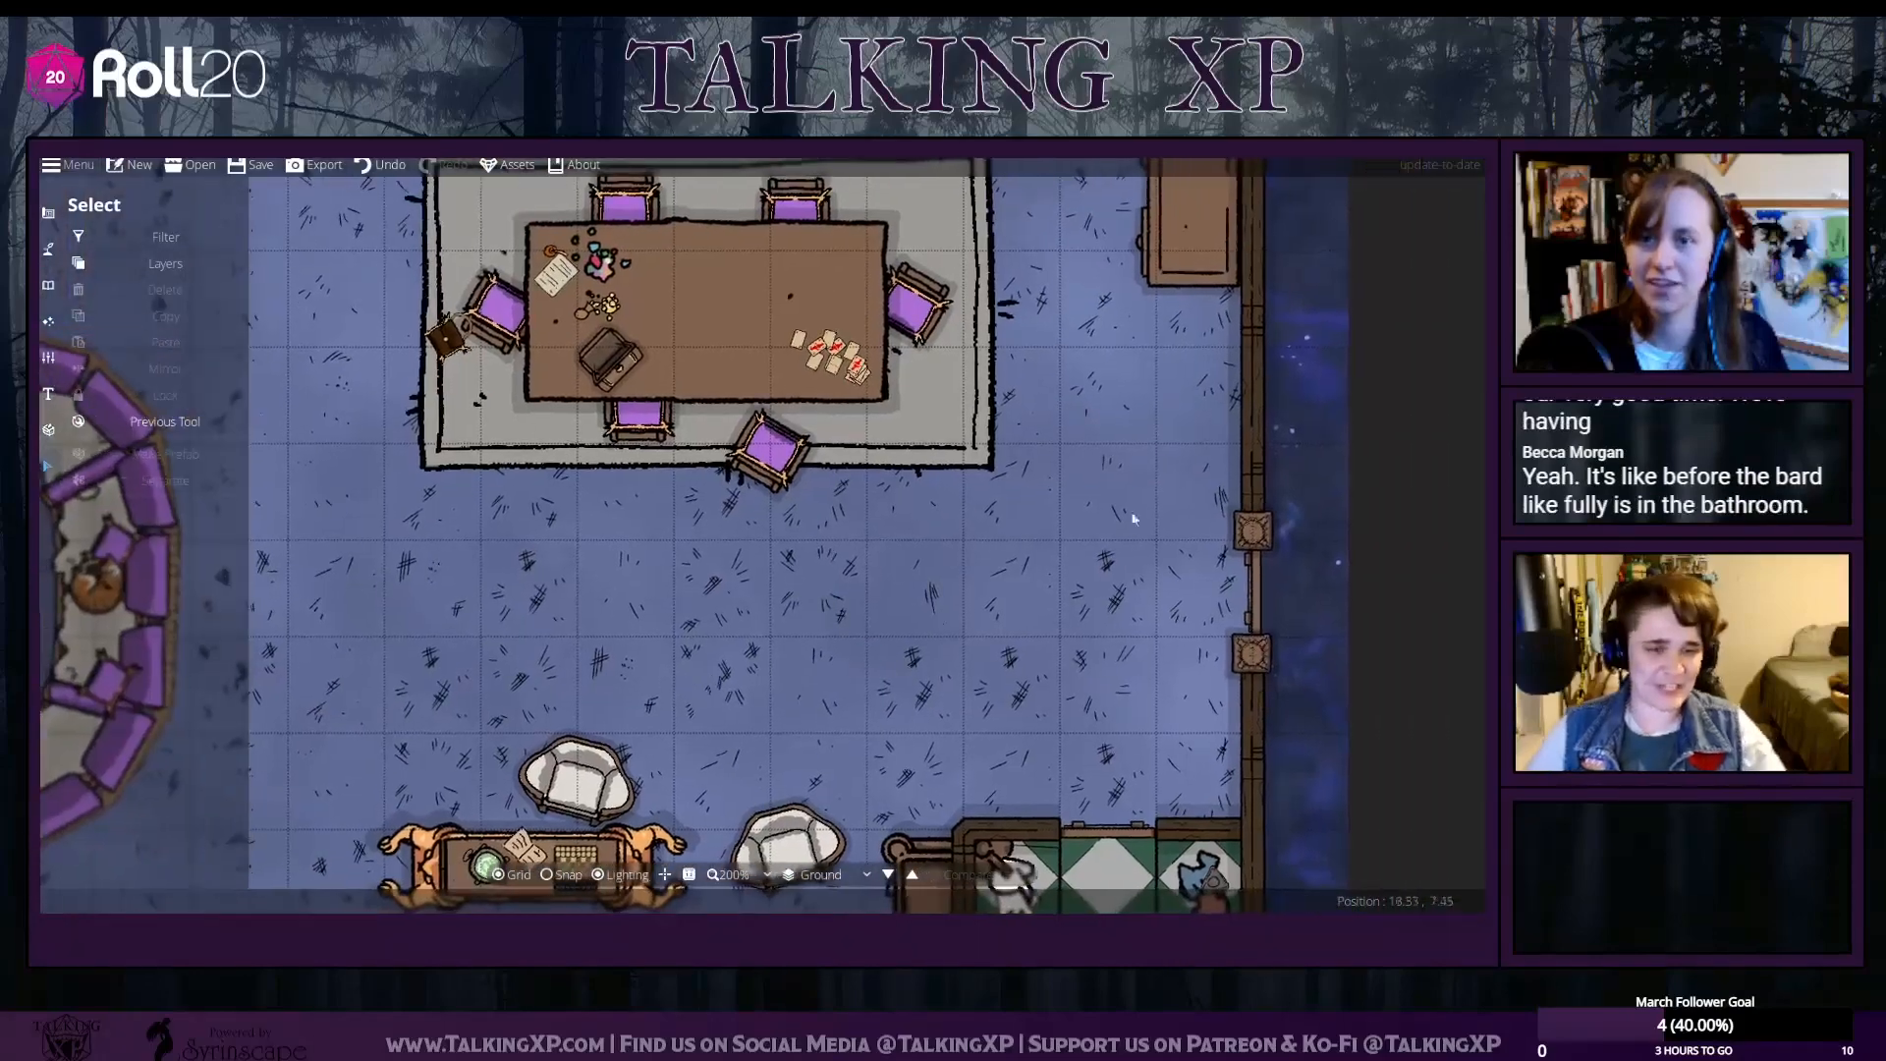
left_click_drag(1173, 504, 1136, 679)
left_click_drag(1078, 565, 1164, 735)
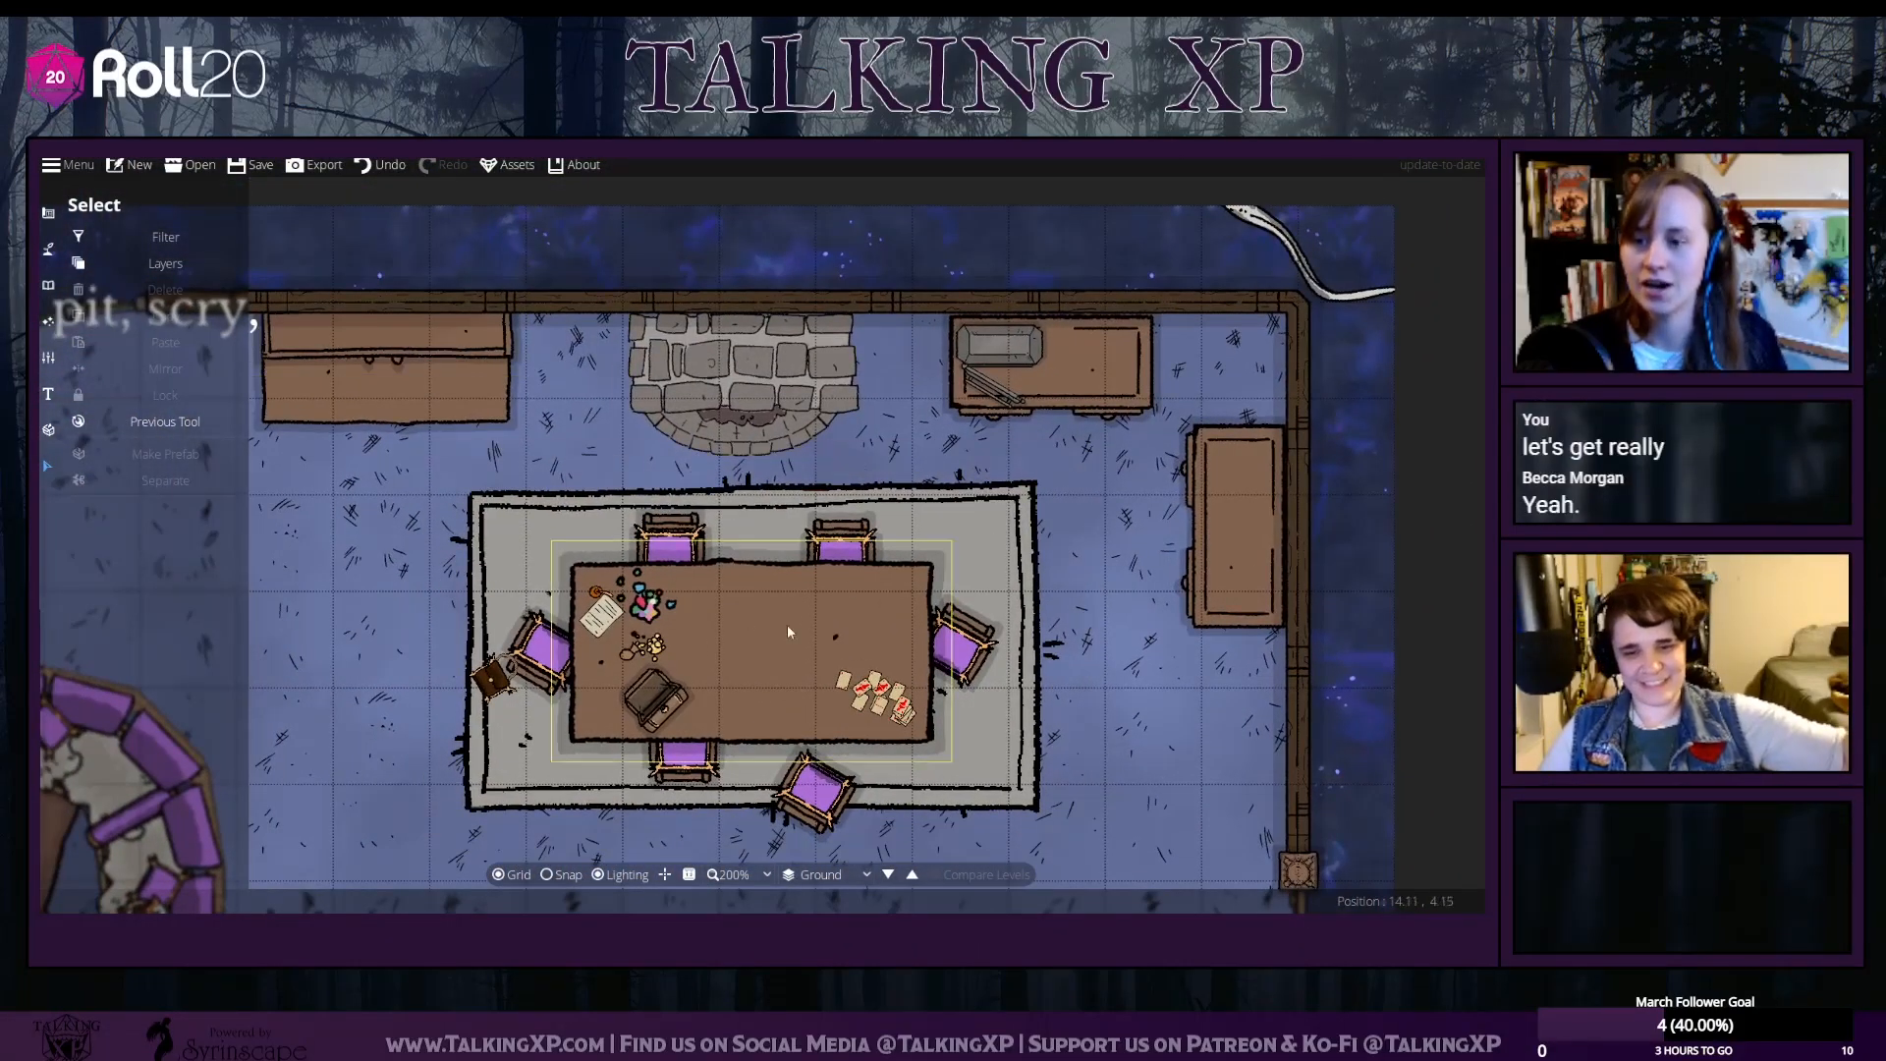
left_click_drag(536, 482, 612, 472)
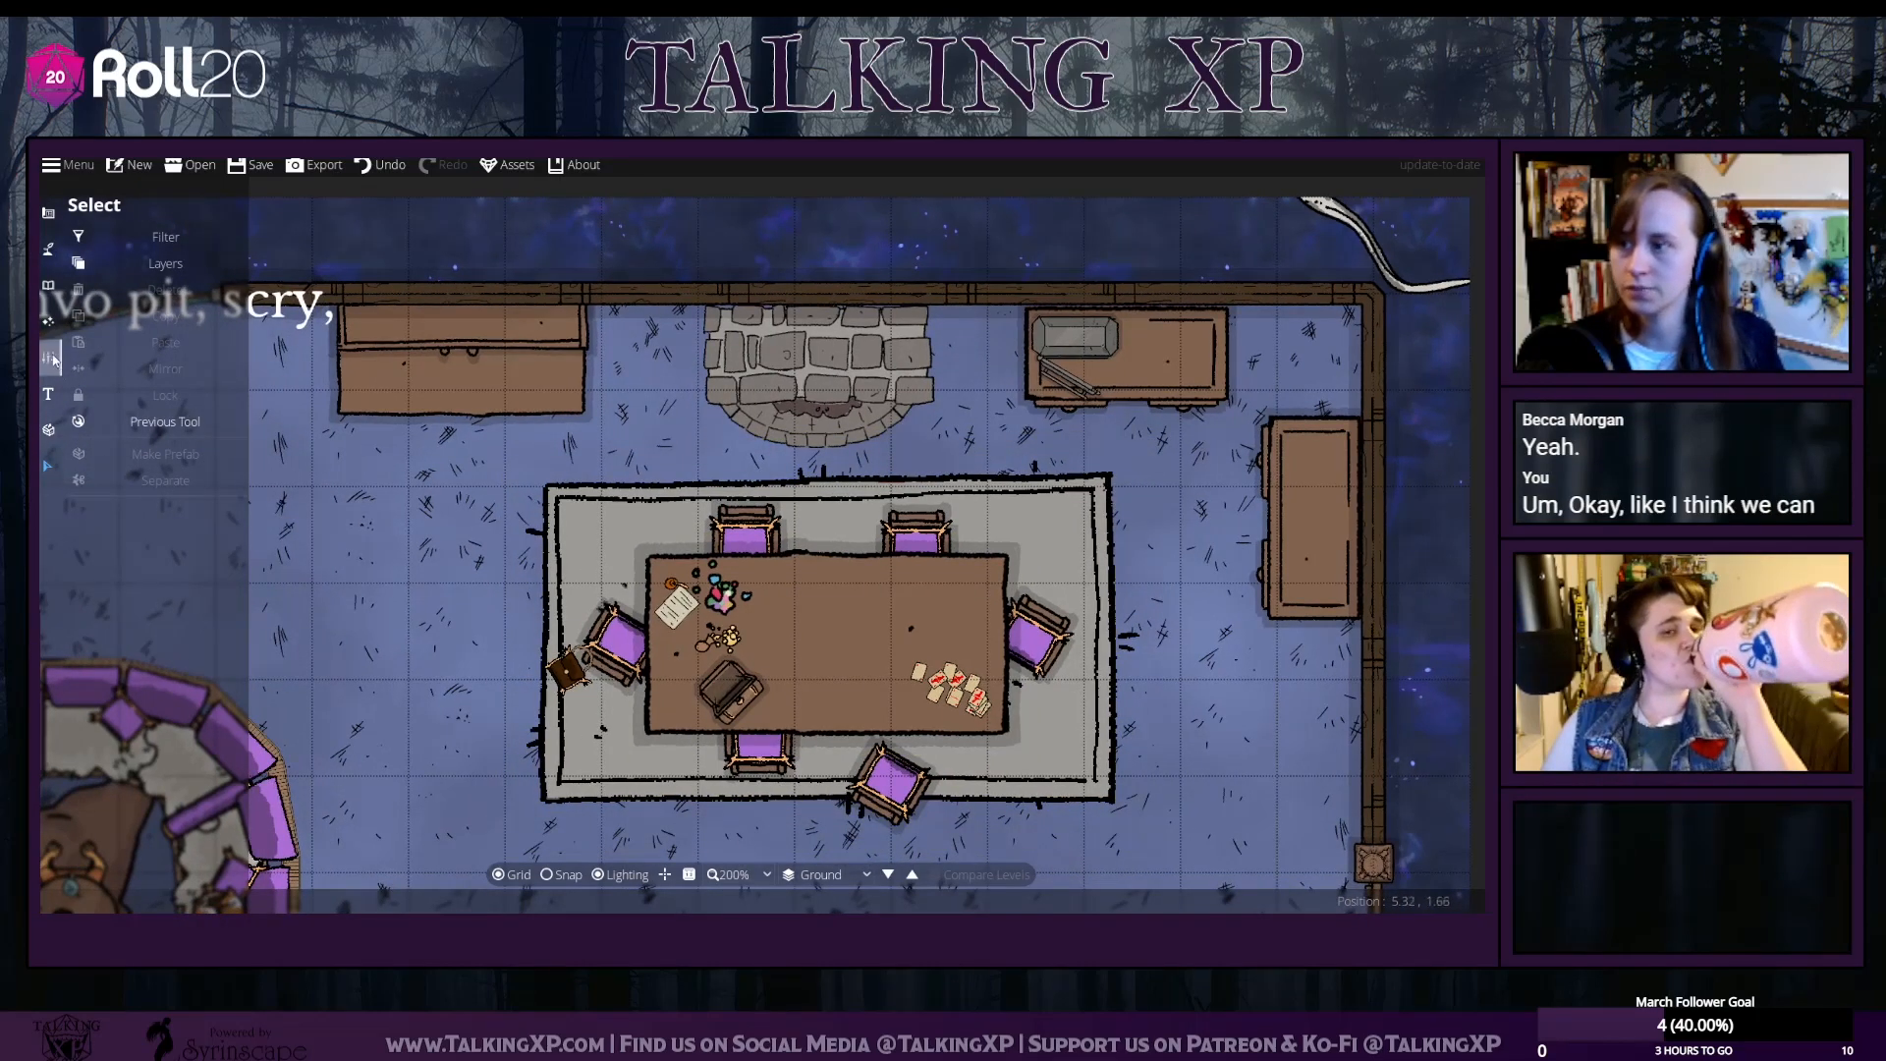
left_click(49, 285)
left_click(126, 246)
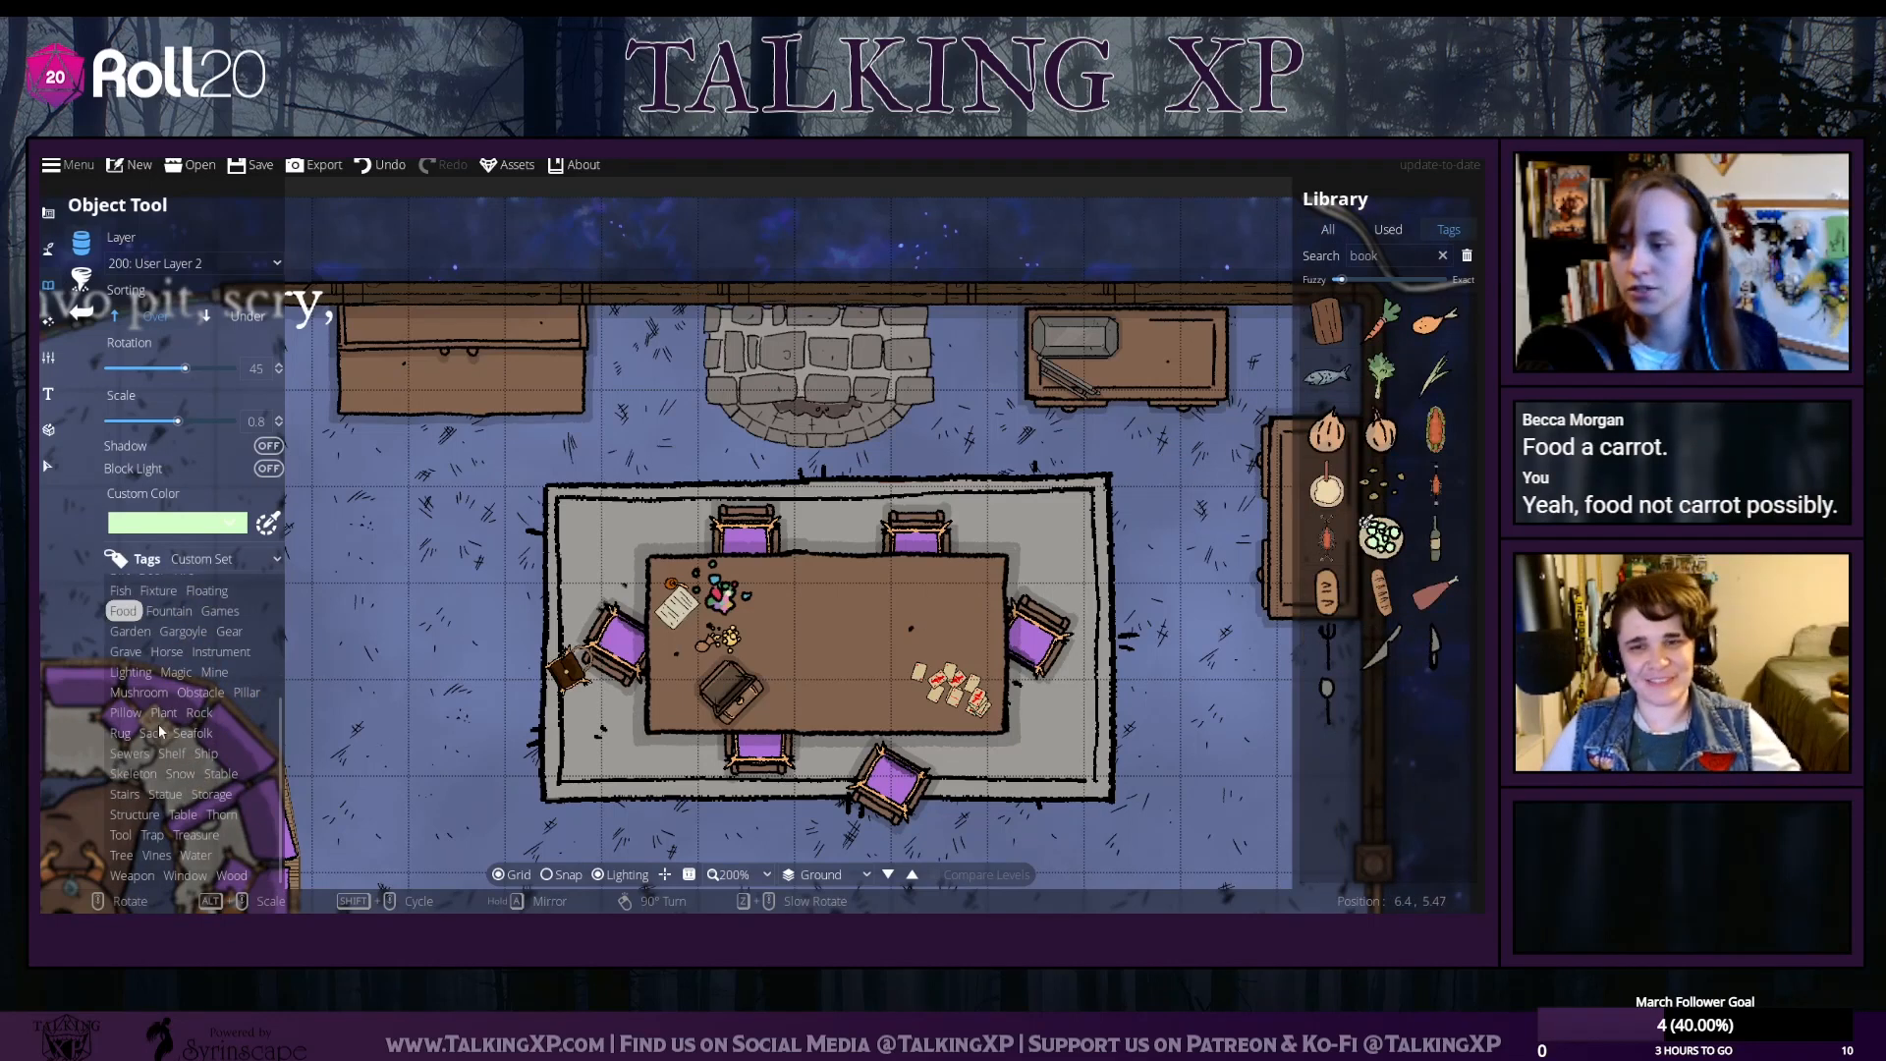
scroll(160, 731, "up", 5)
left_click(216, 744)
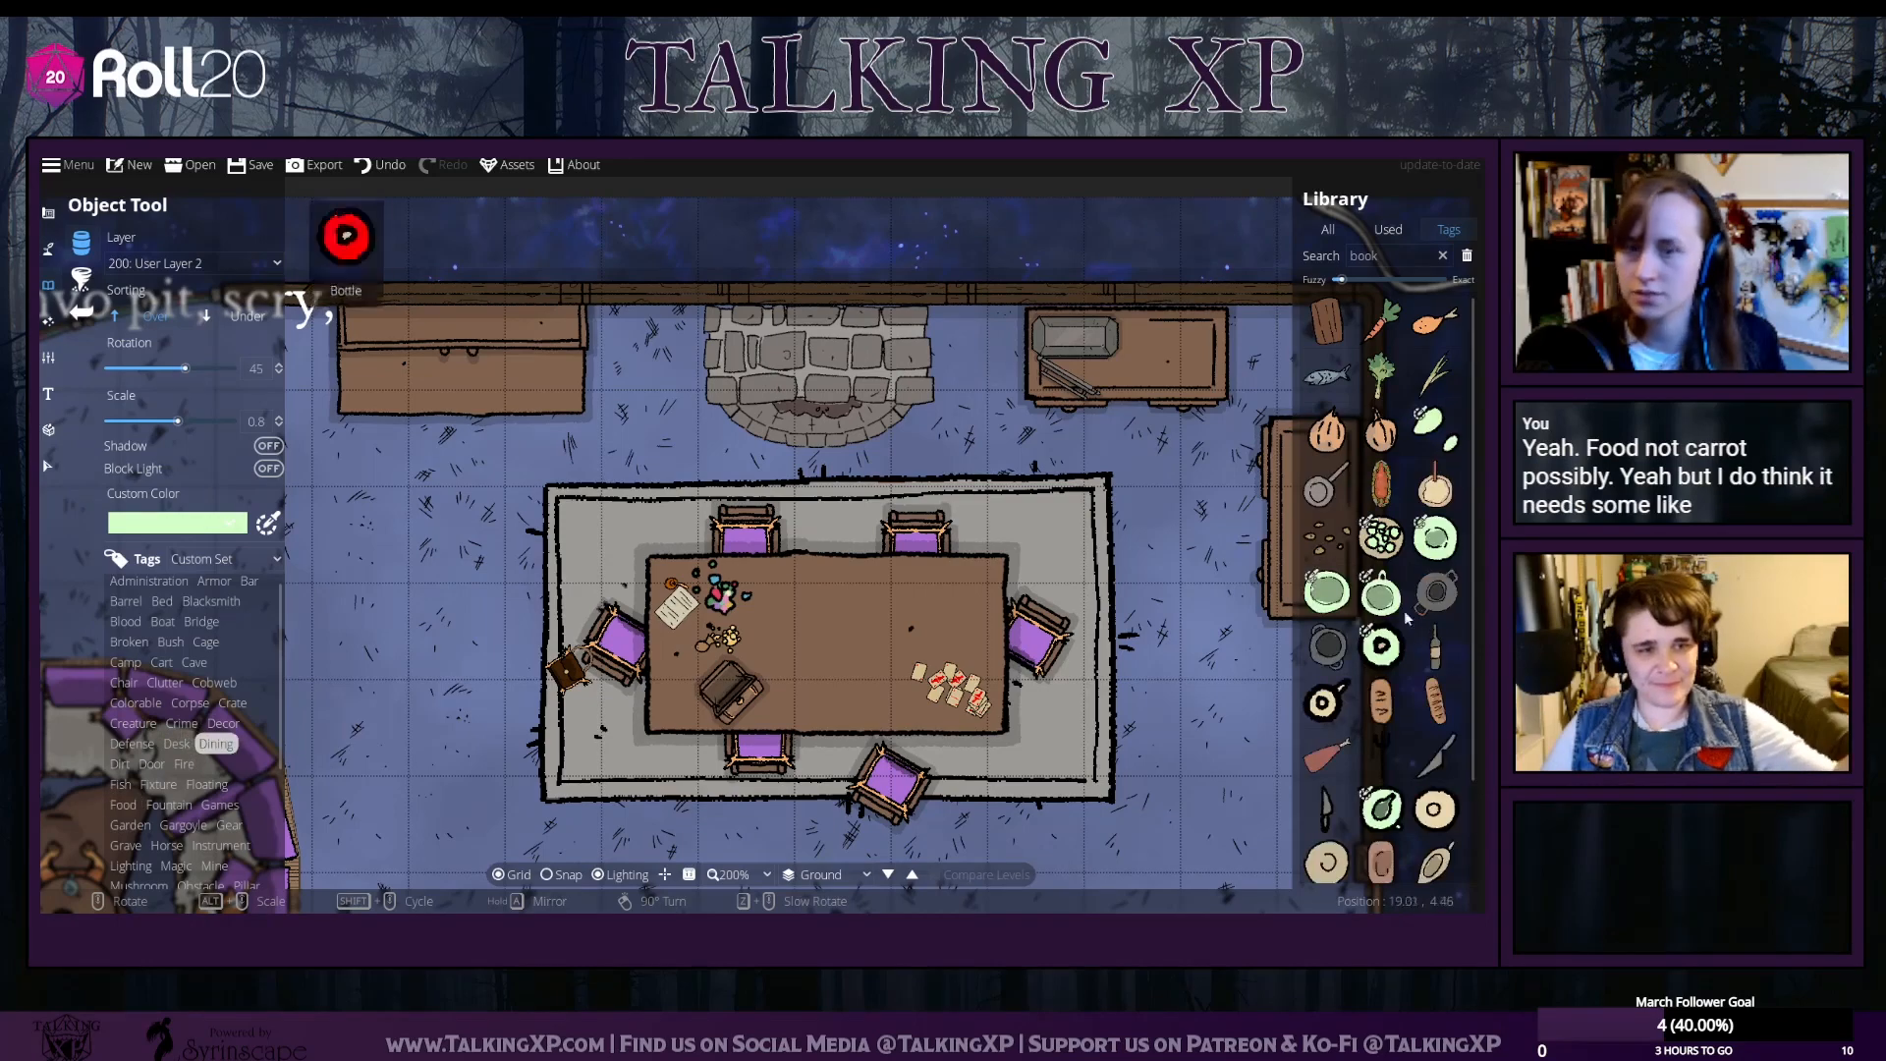
left_click(1436, 590)
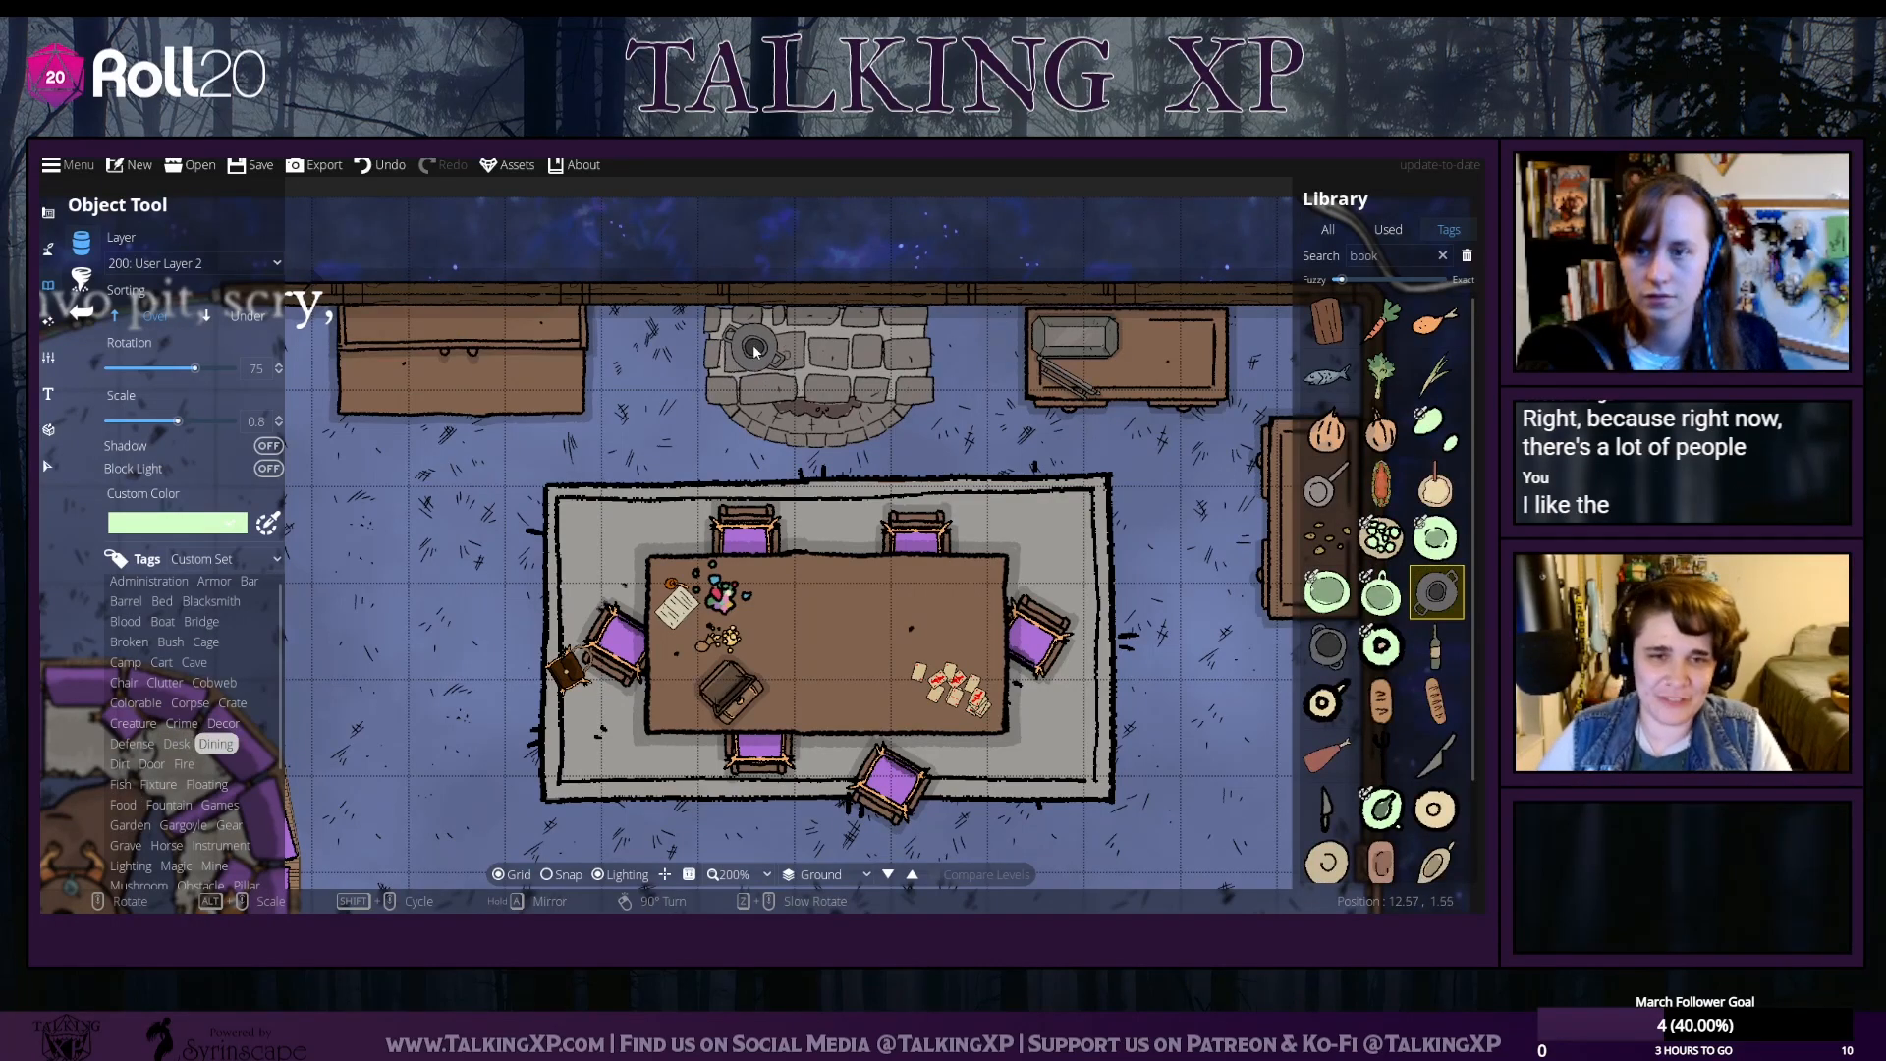
left_click(755, 346)
Add a long-handled metal pan at the front of the stone hearth, with the object scale set to 1
left_click(1326, 483)
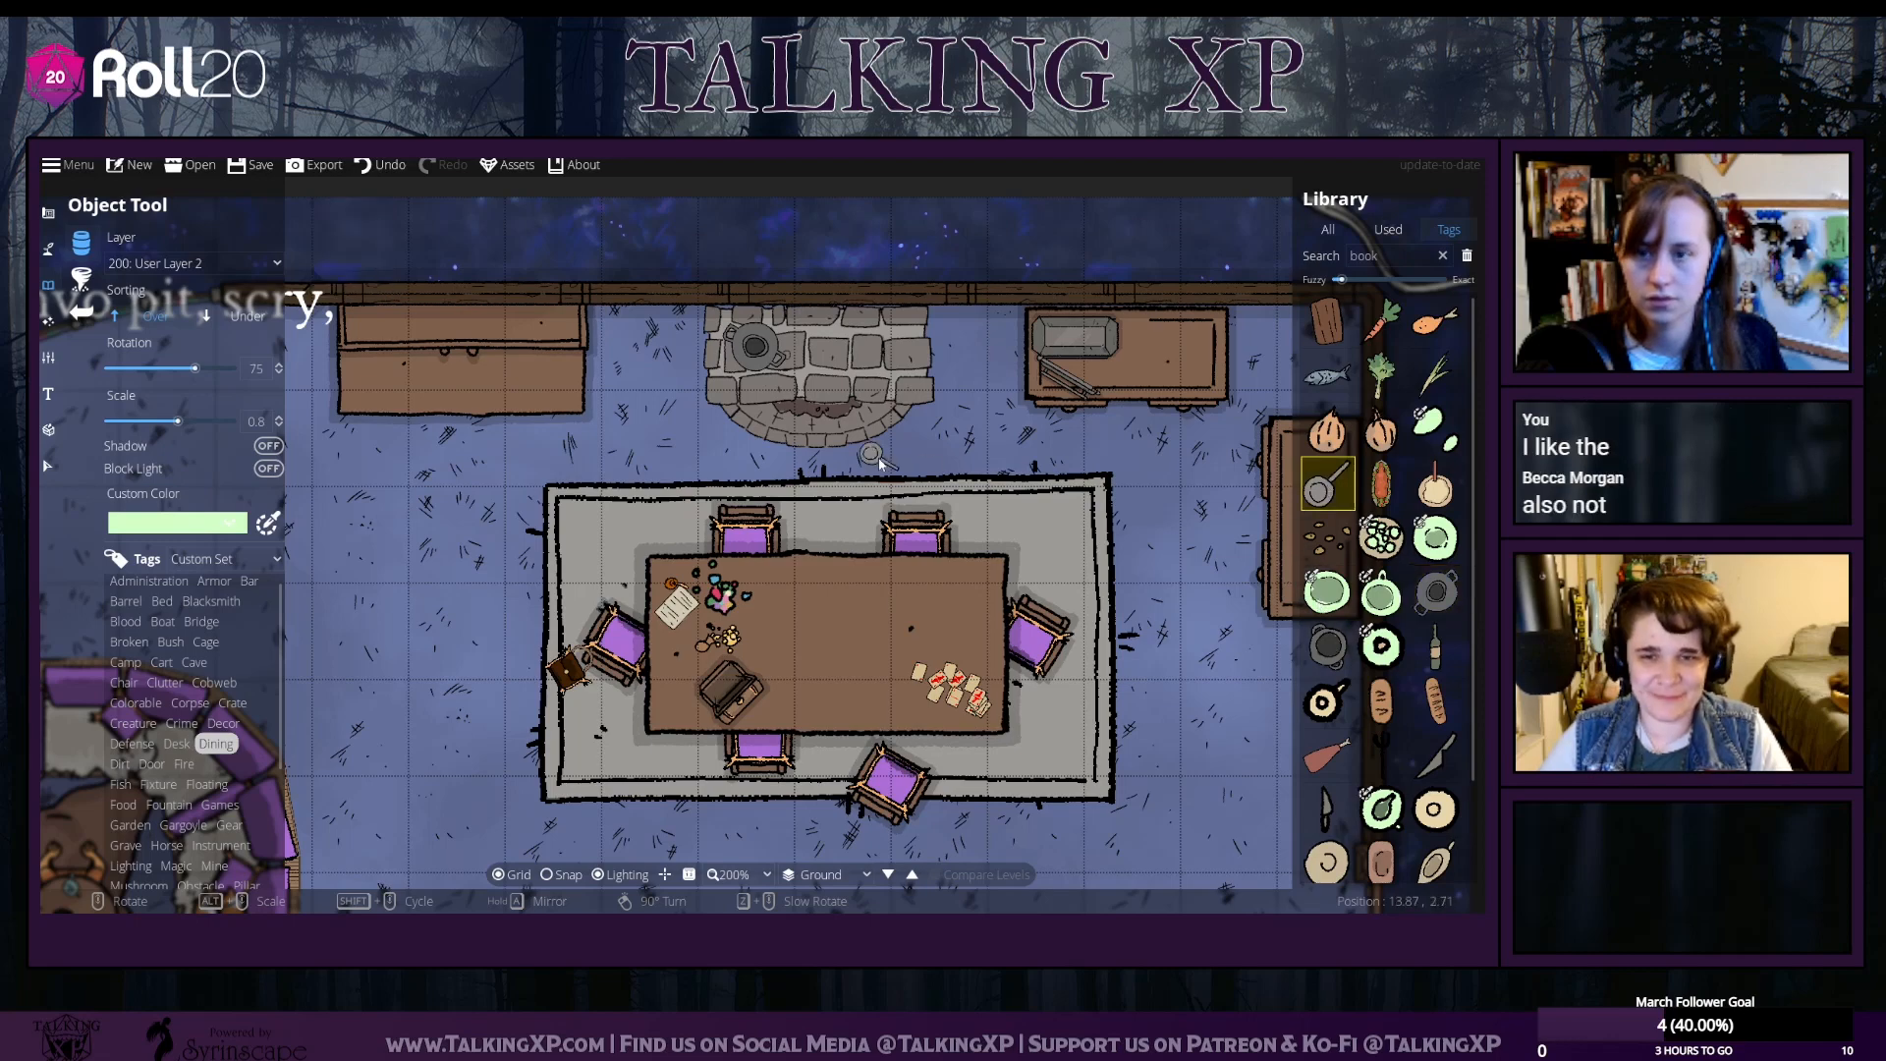
left_click(855, 421)
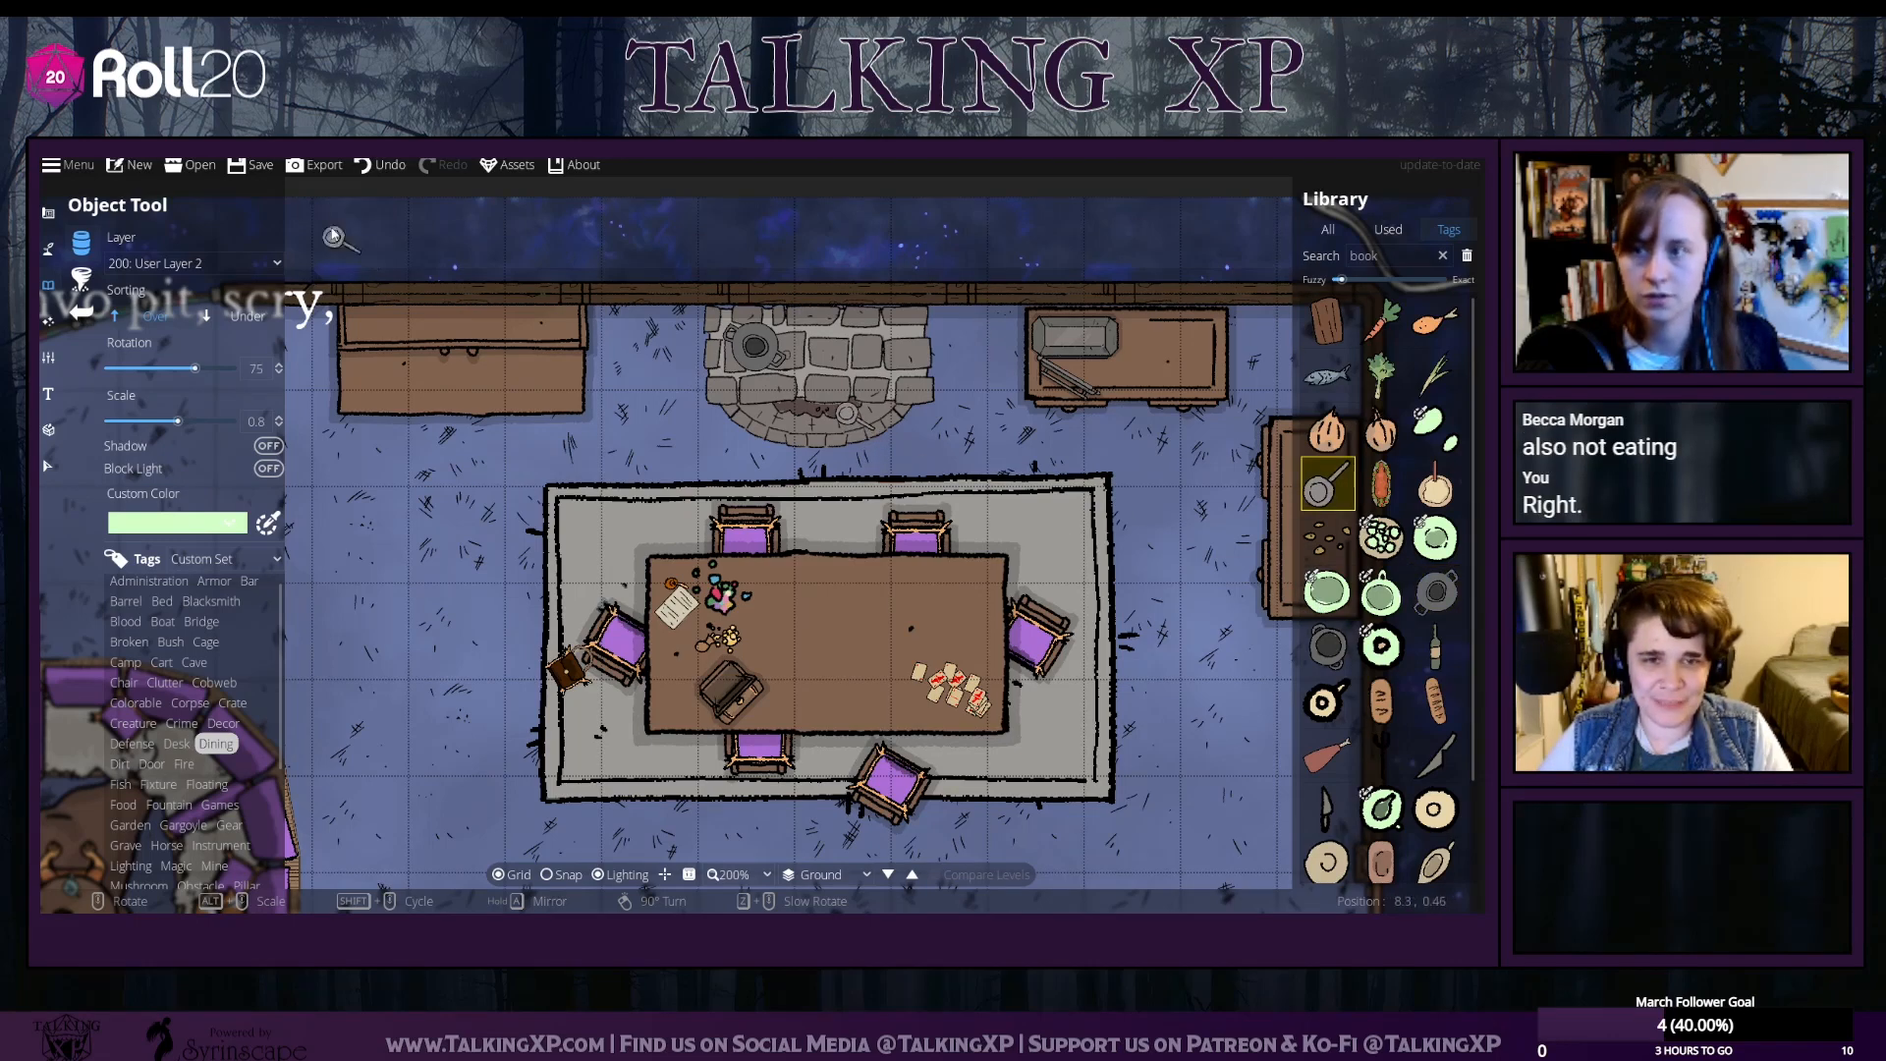
left_click(257, 421)
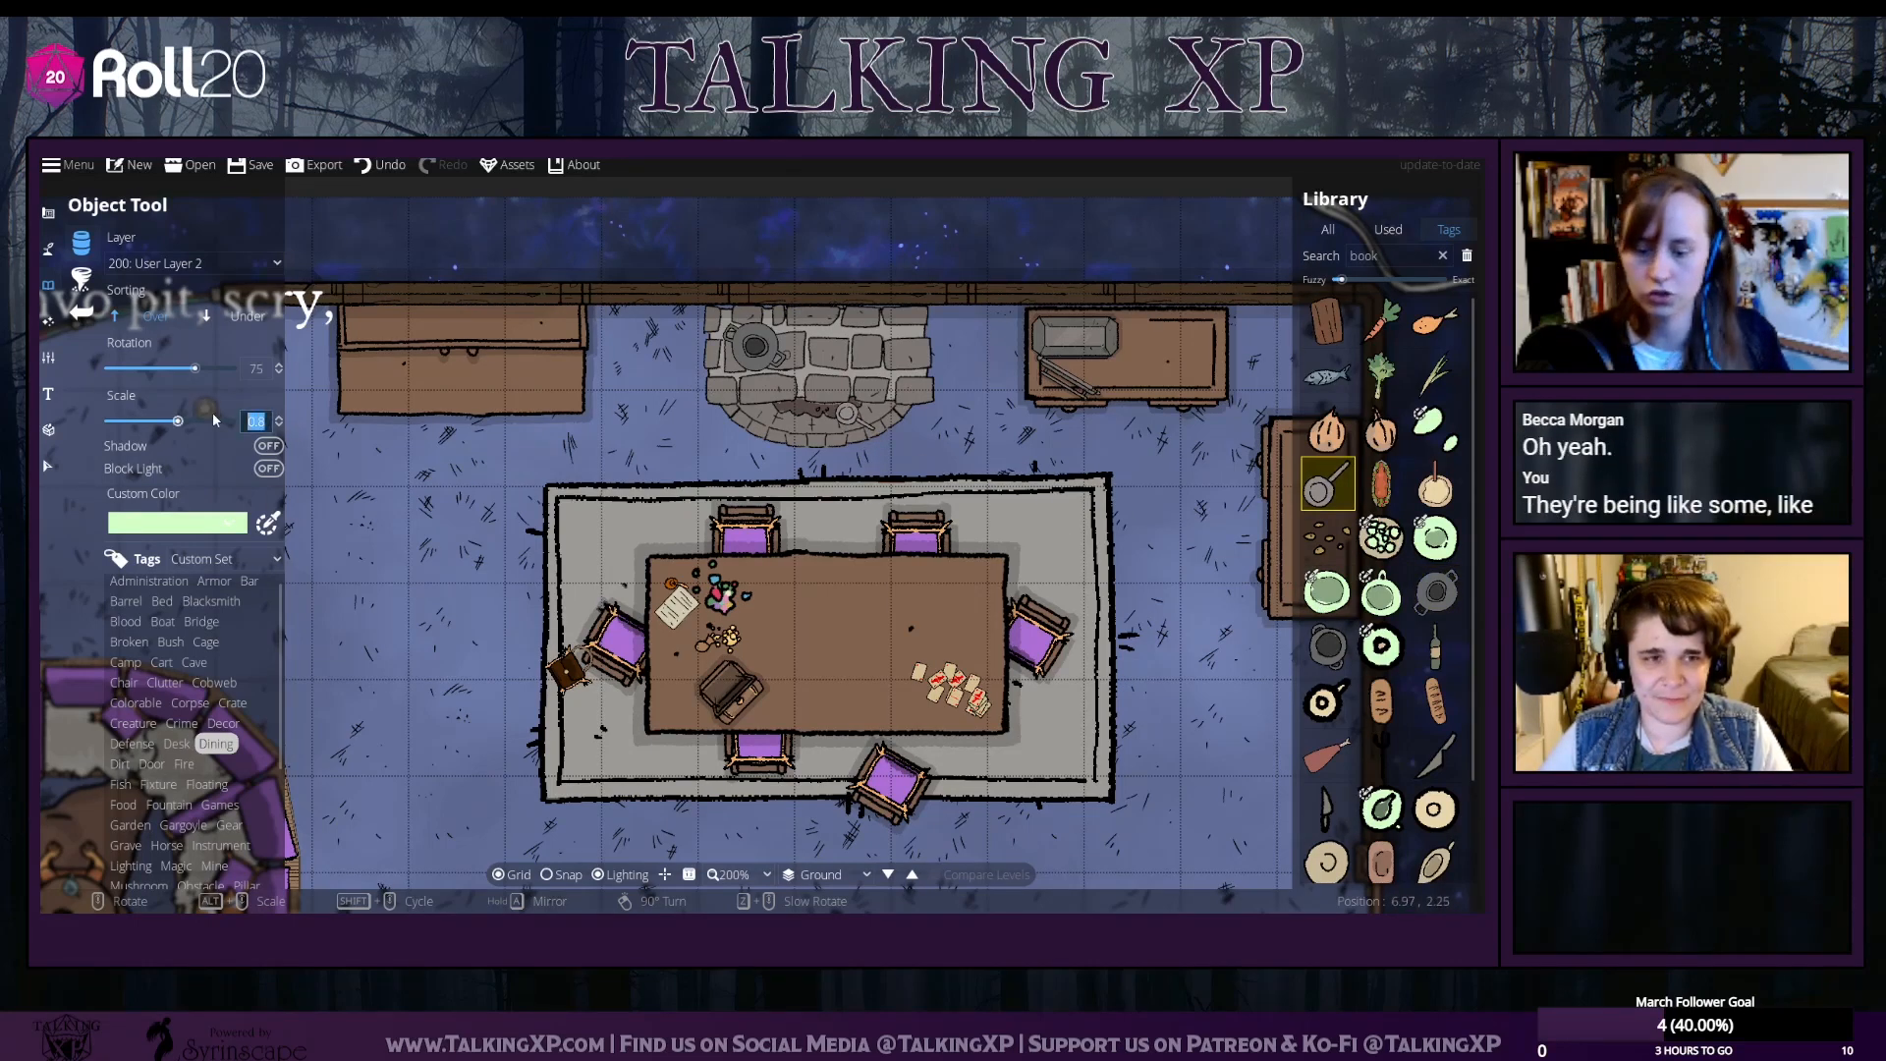
type("1")
key("Return")
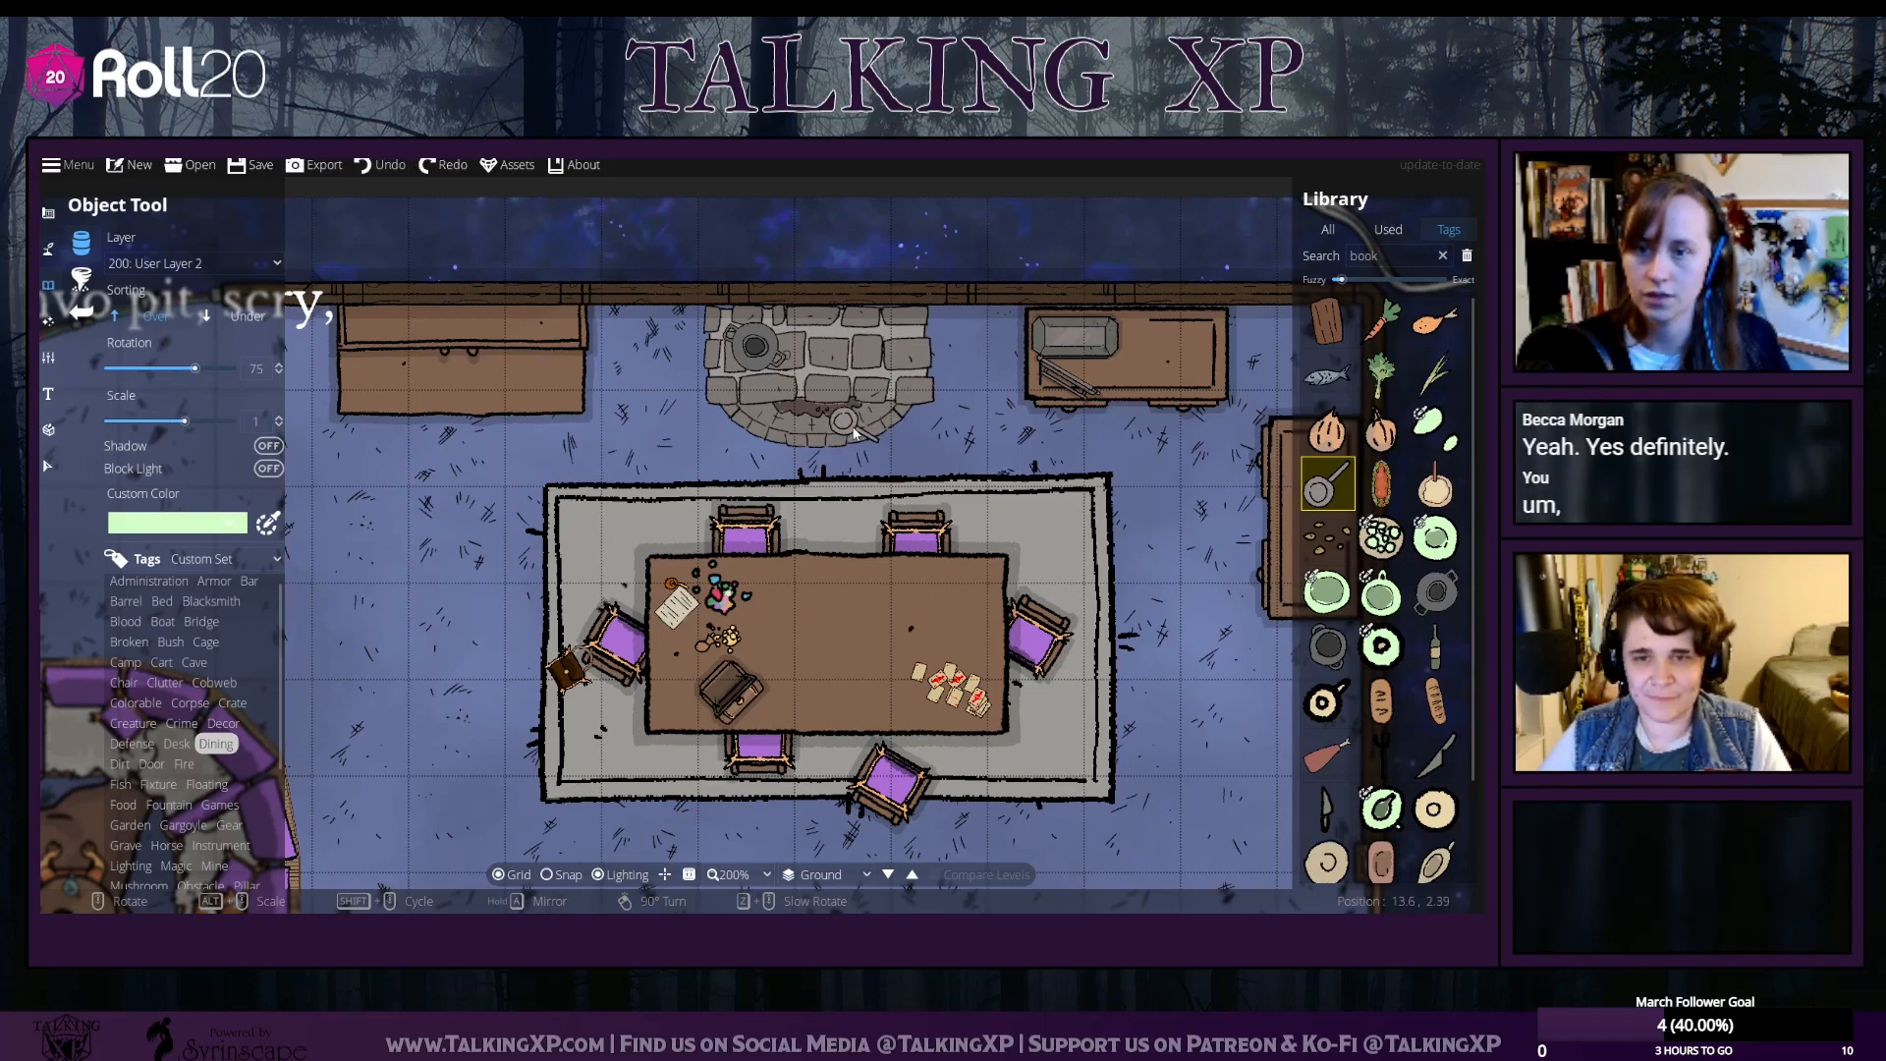
Add the other metal pot and a second long-handled pan rotated to 105 along the back of the stone hearth
scroll(1435, 693, "down", 3)
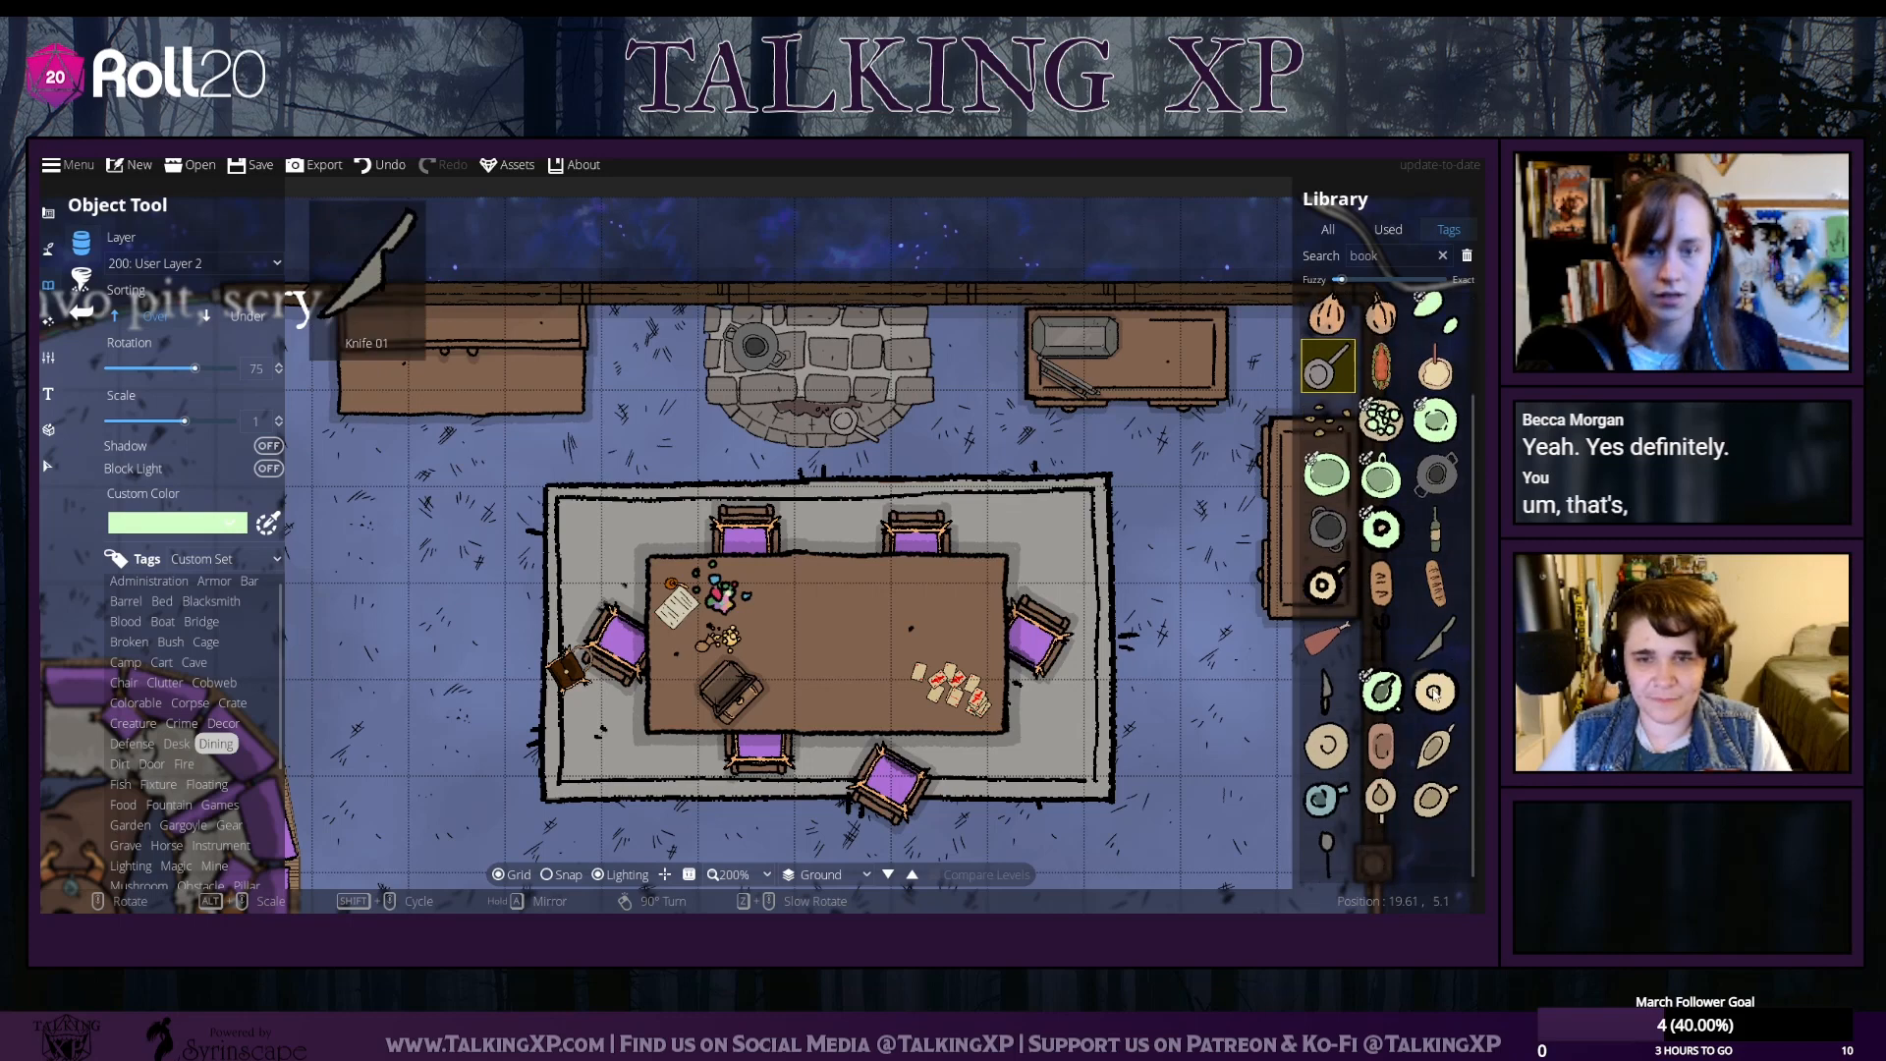
left_click(1328, 530)
left_click(814, 342)
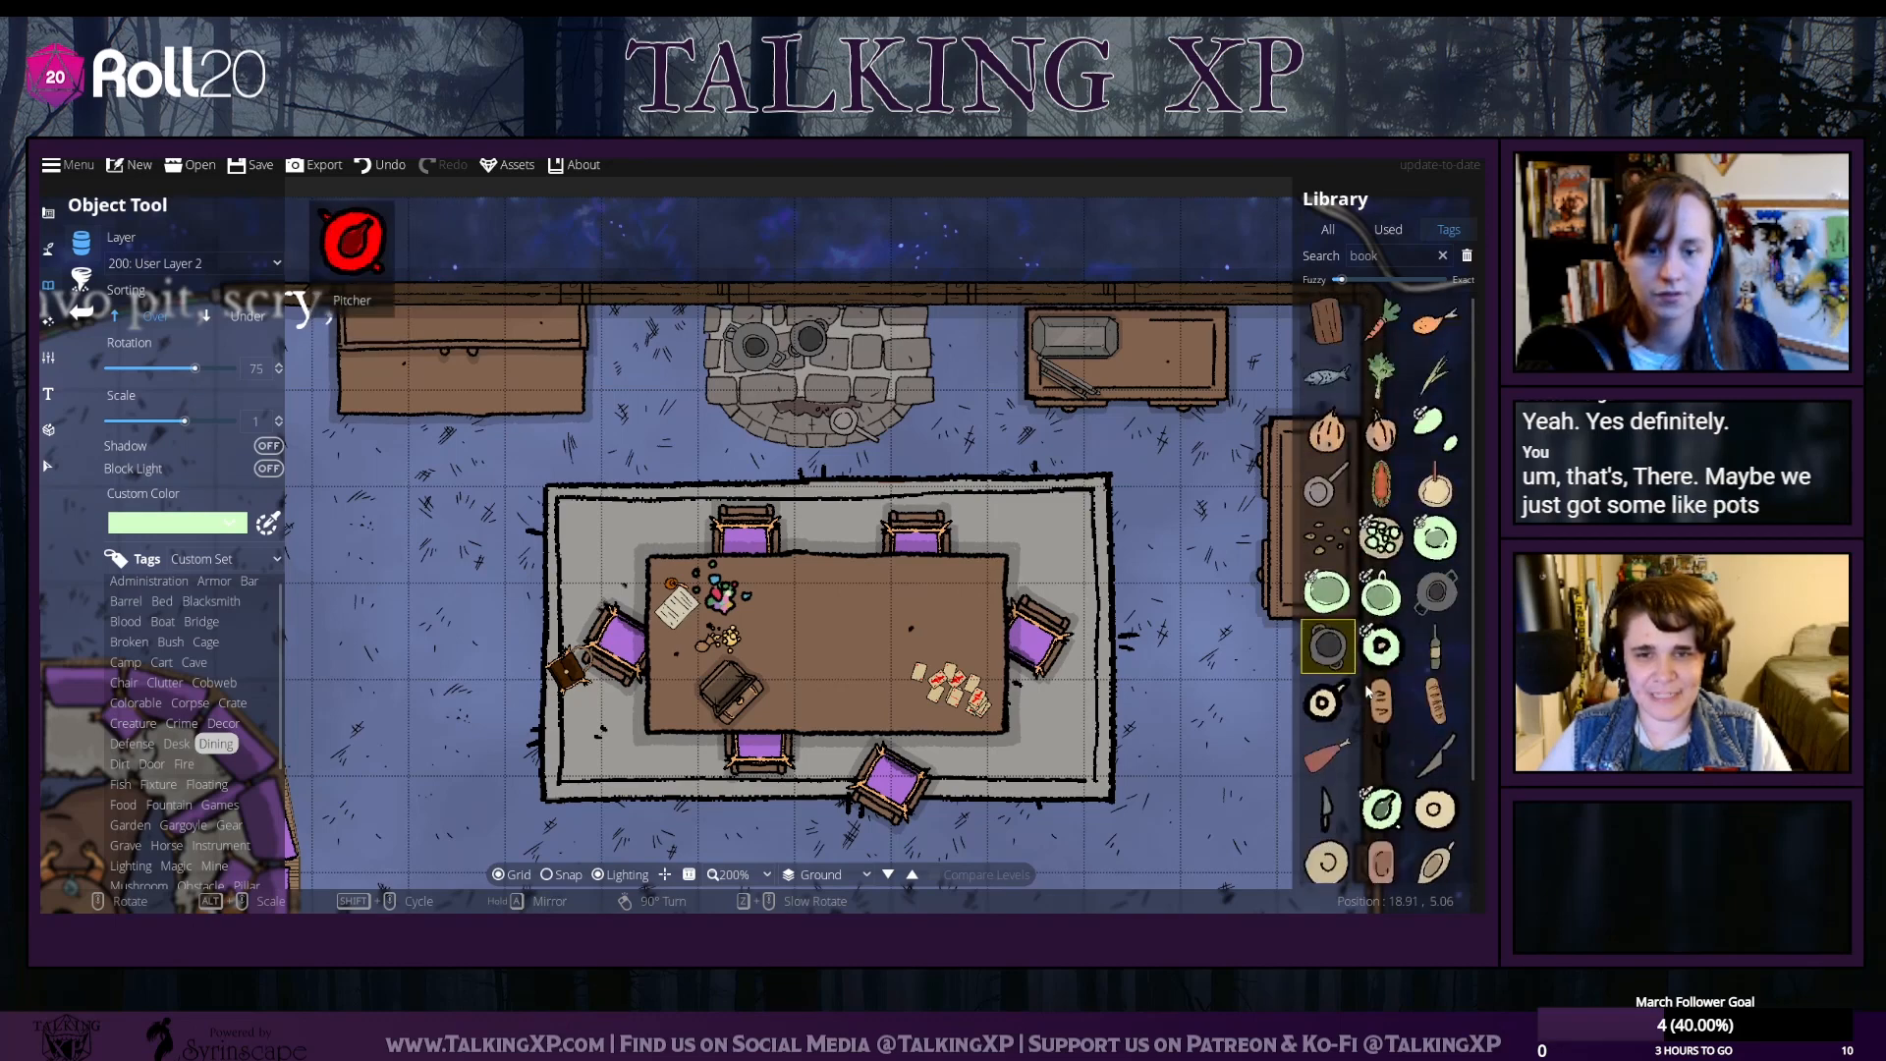
scroll(1338, 617, "up", 2)
left_click(1326, 484)
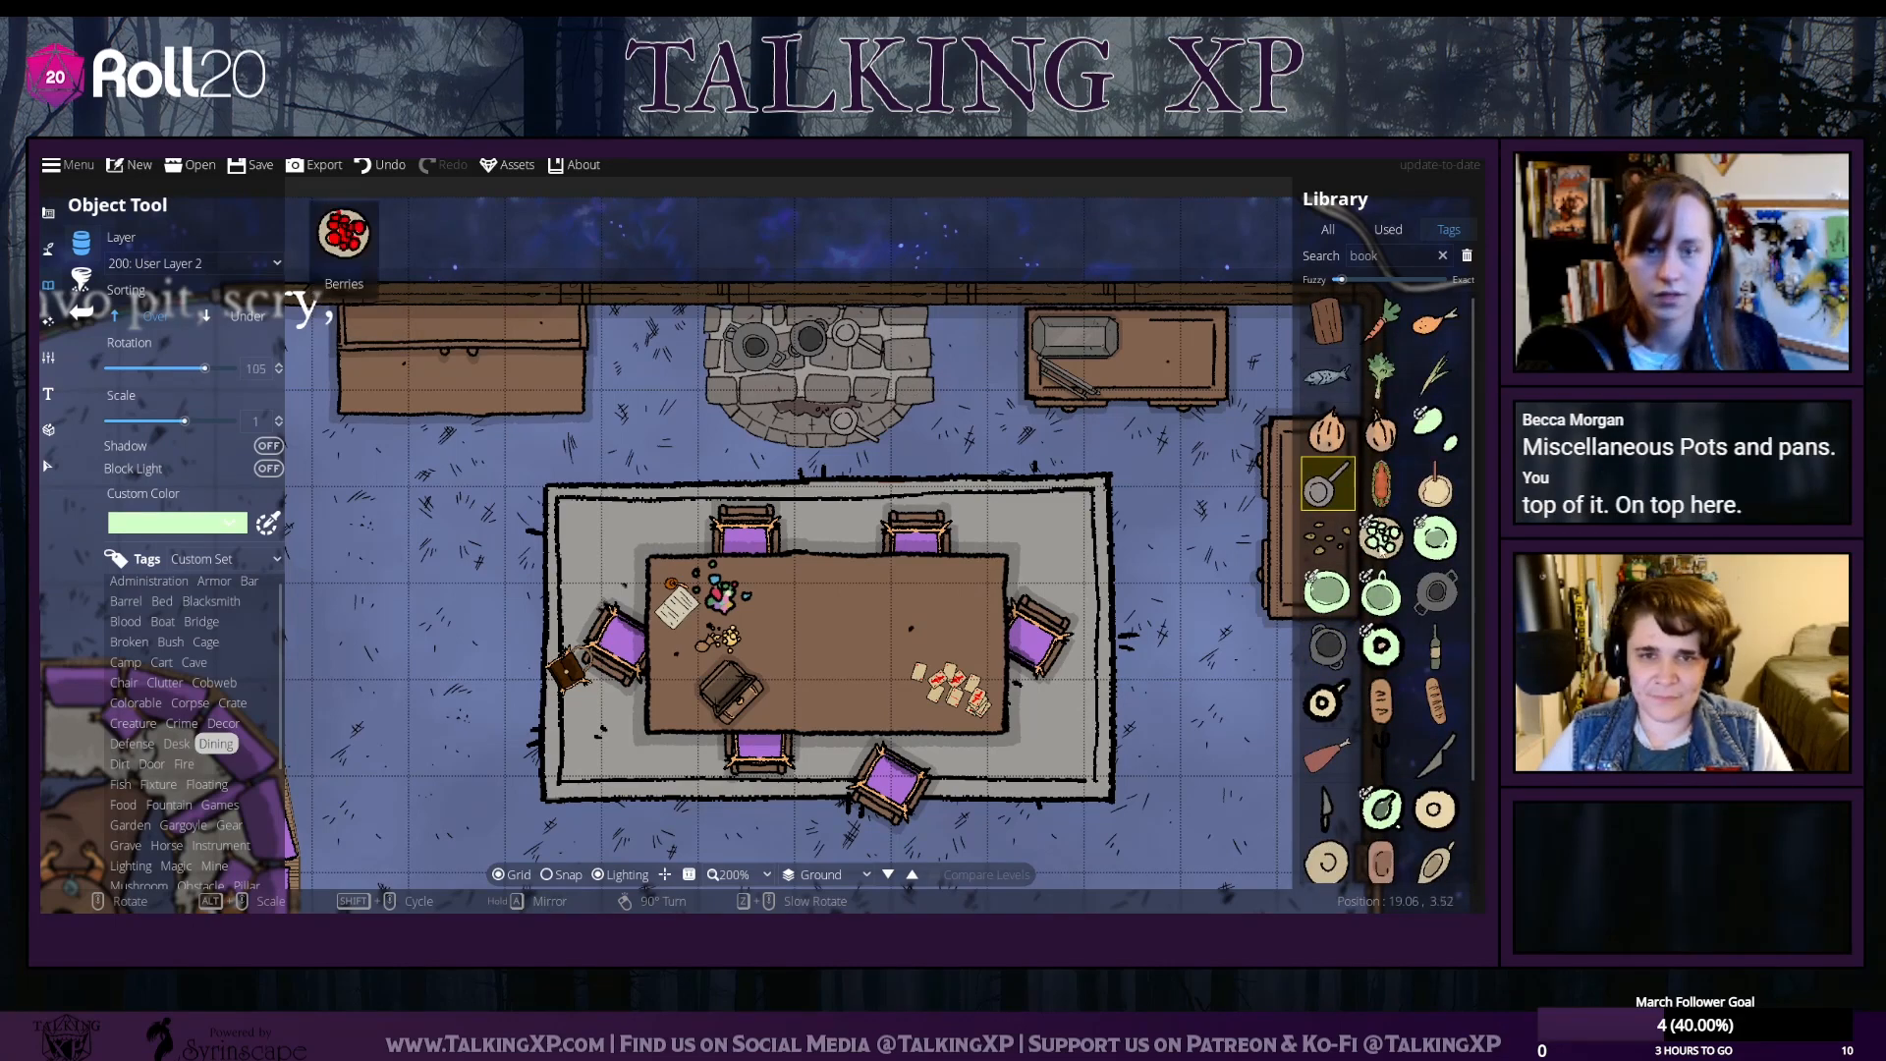
Place the round pizza peel with rotation 90 on the counter left of the hearth
scroll(1427, 393, "down", 2)
left_click(1430, 371)
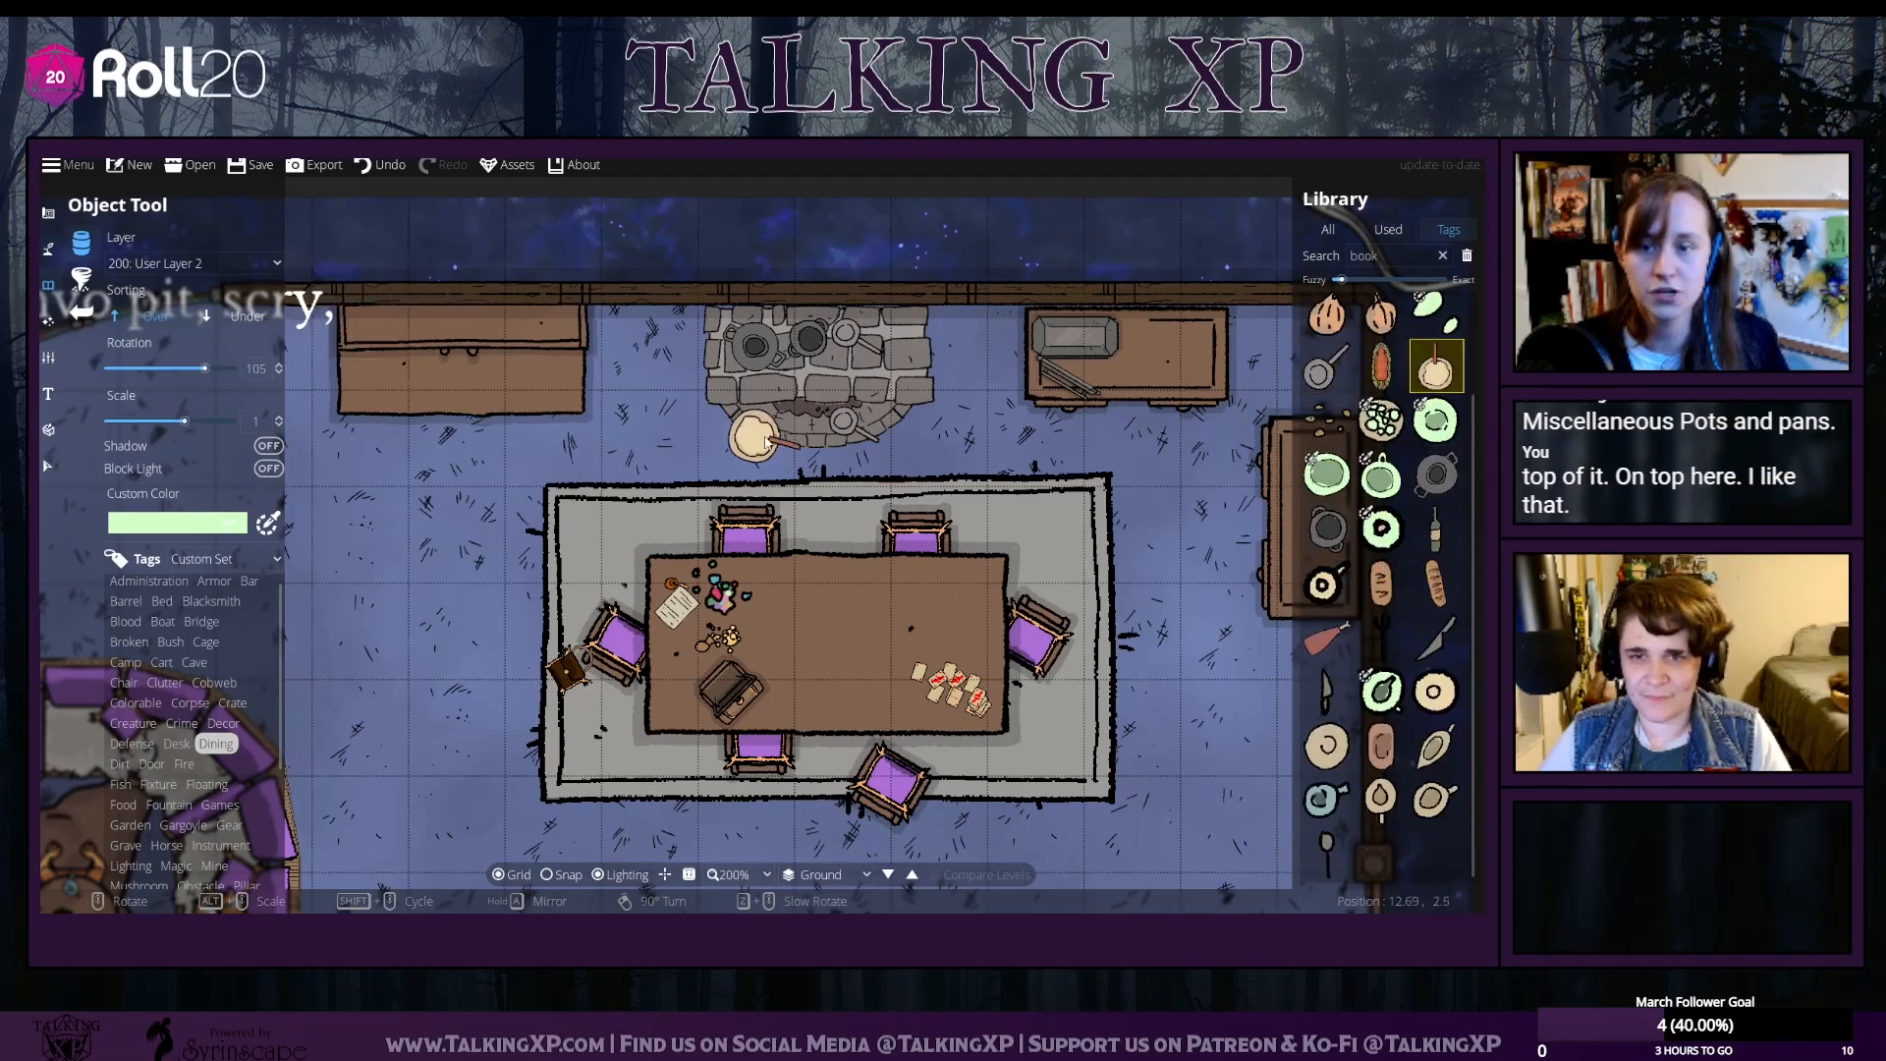
mouse_move(1432, 392)
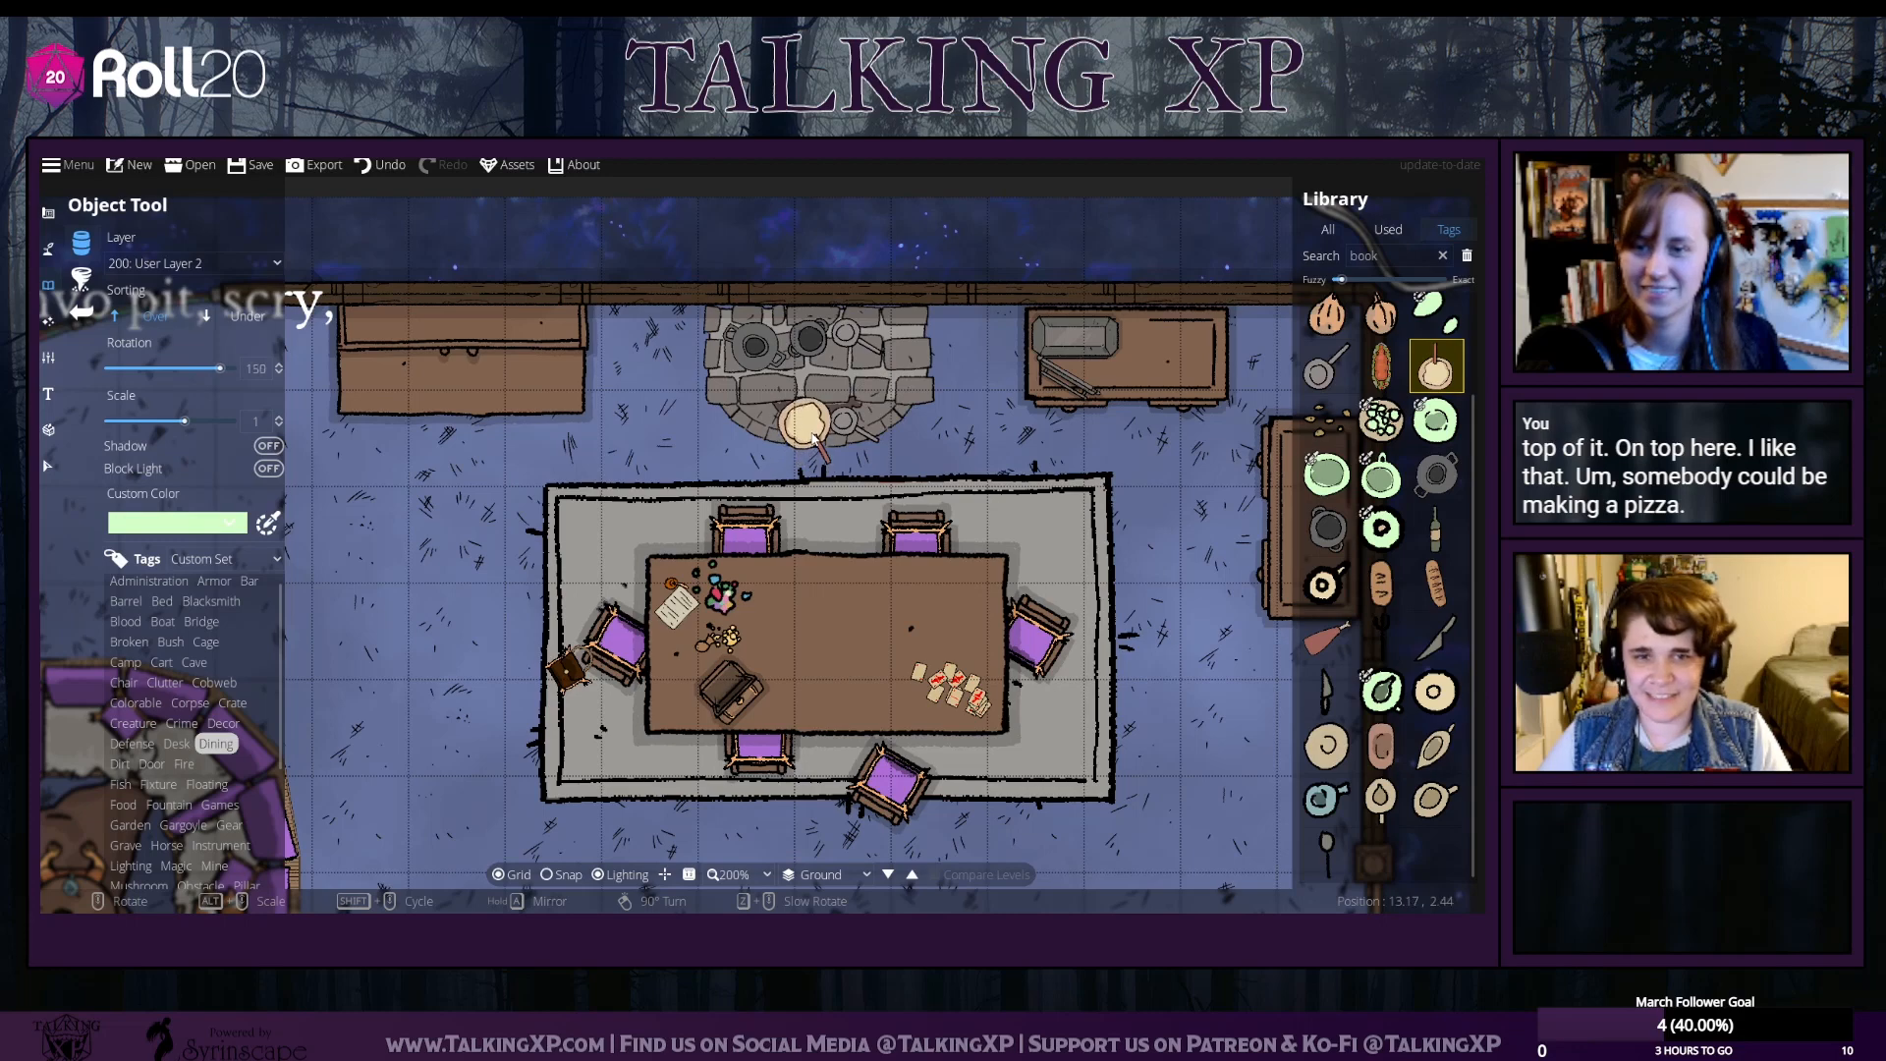
scroll(812, 434, "down", 1)
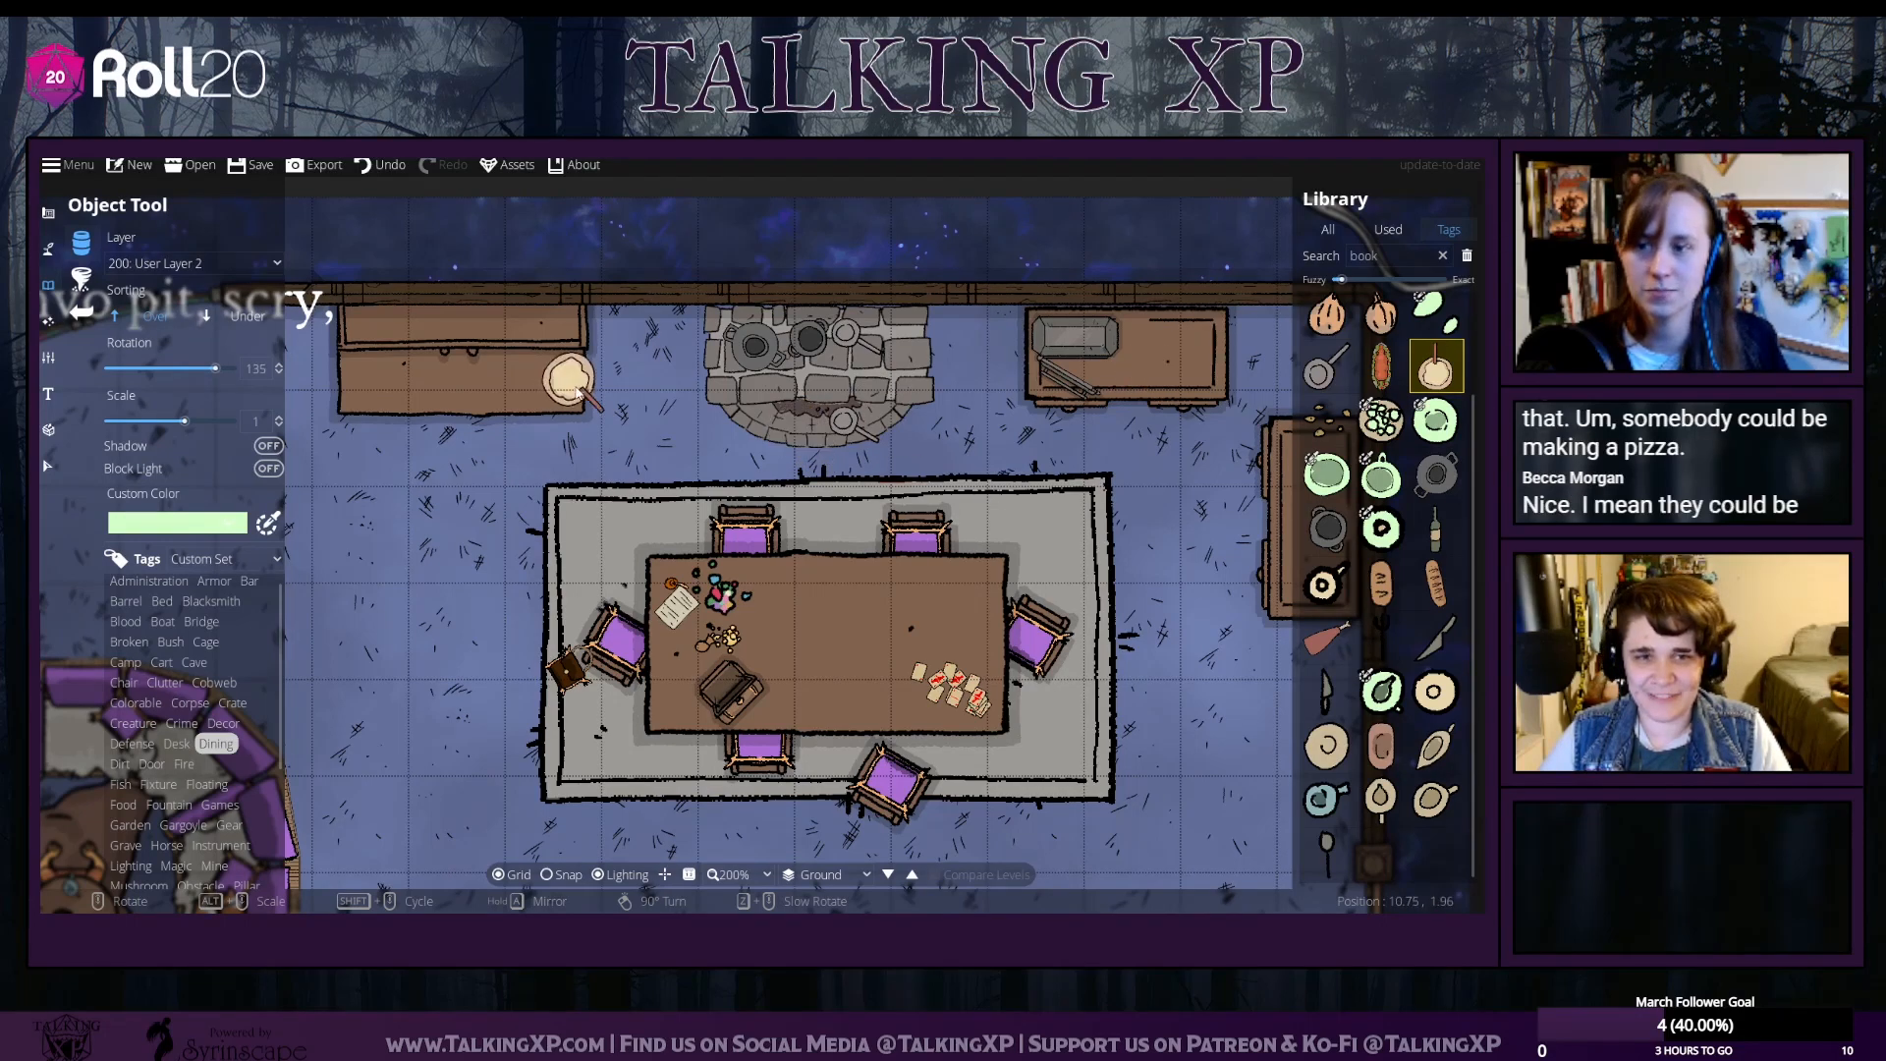
scroll(530, 385, "down", 2)
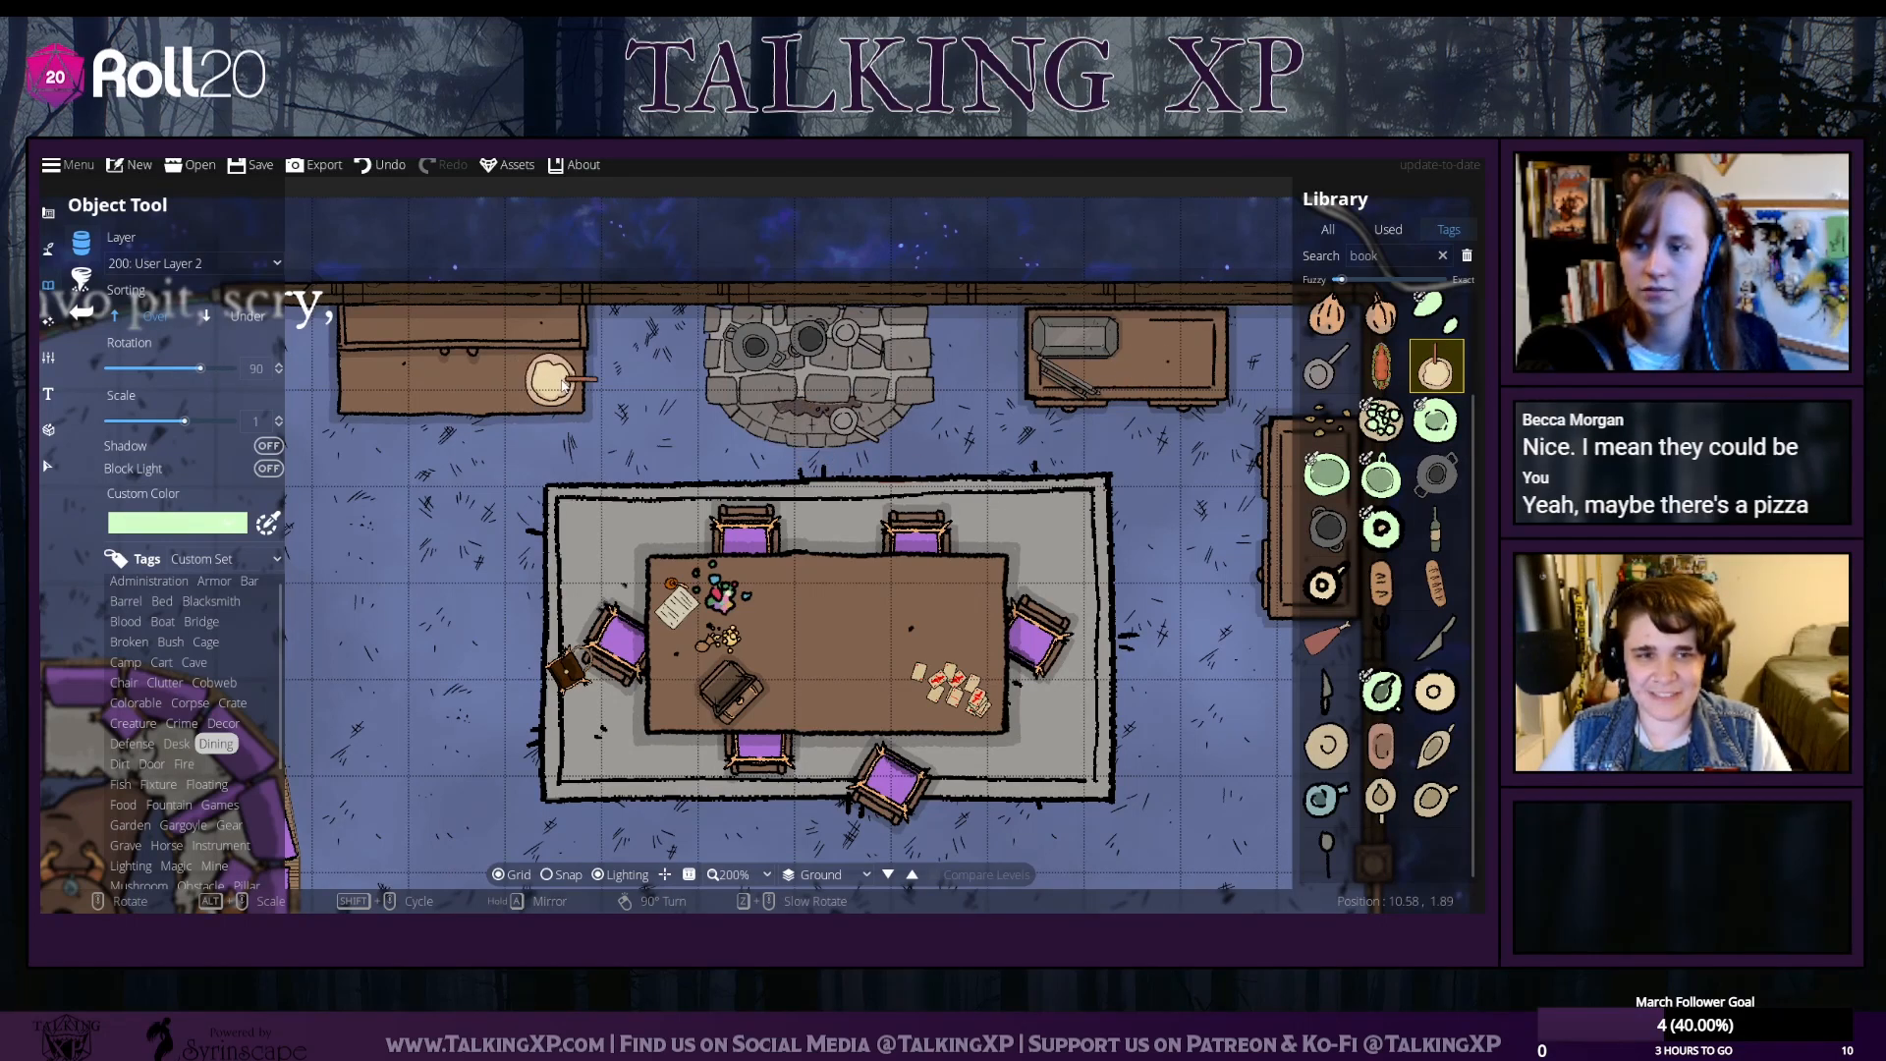
left_click(536, 379)
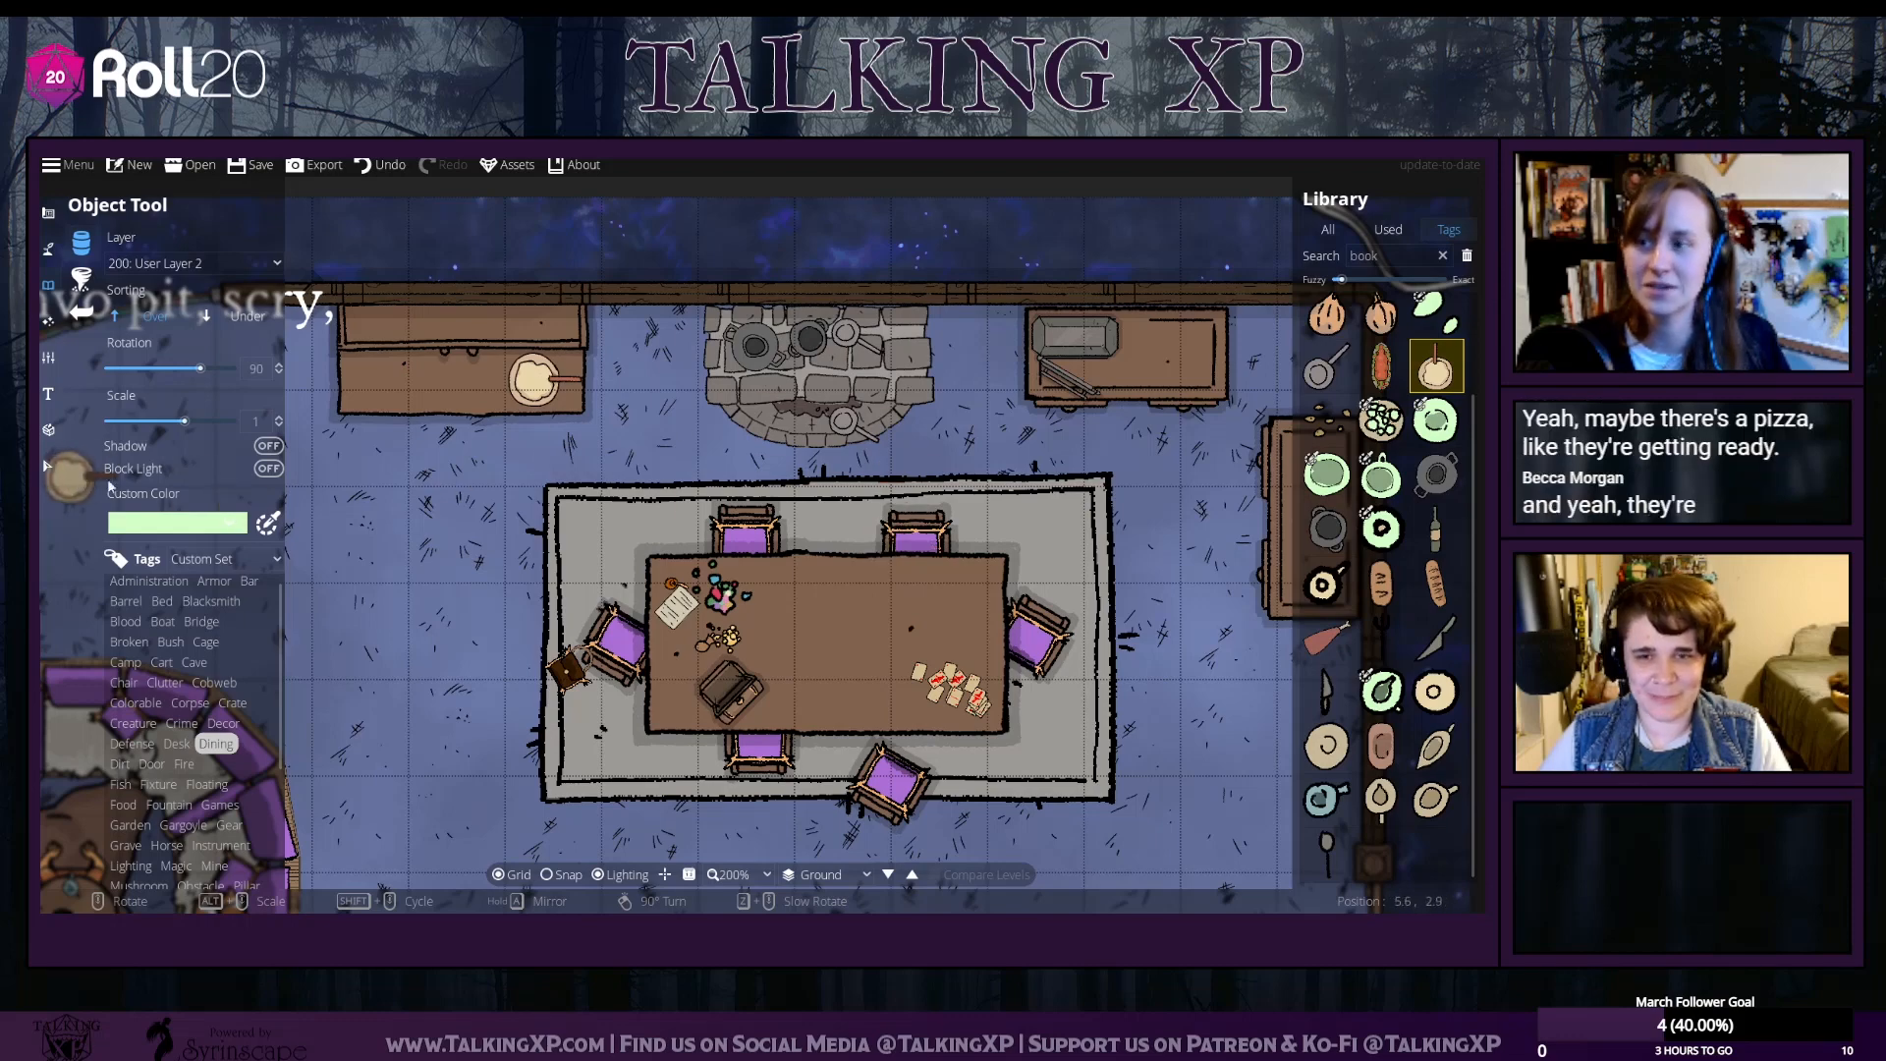
Place a long bread loaf with rotation 105 at the upper end of the counter along the right wall
left_click_drag(1211, 564, 1164, 555)
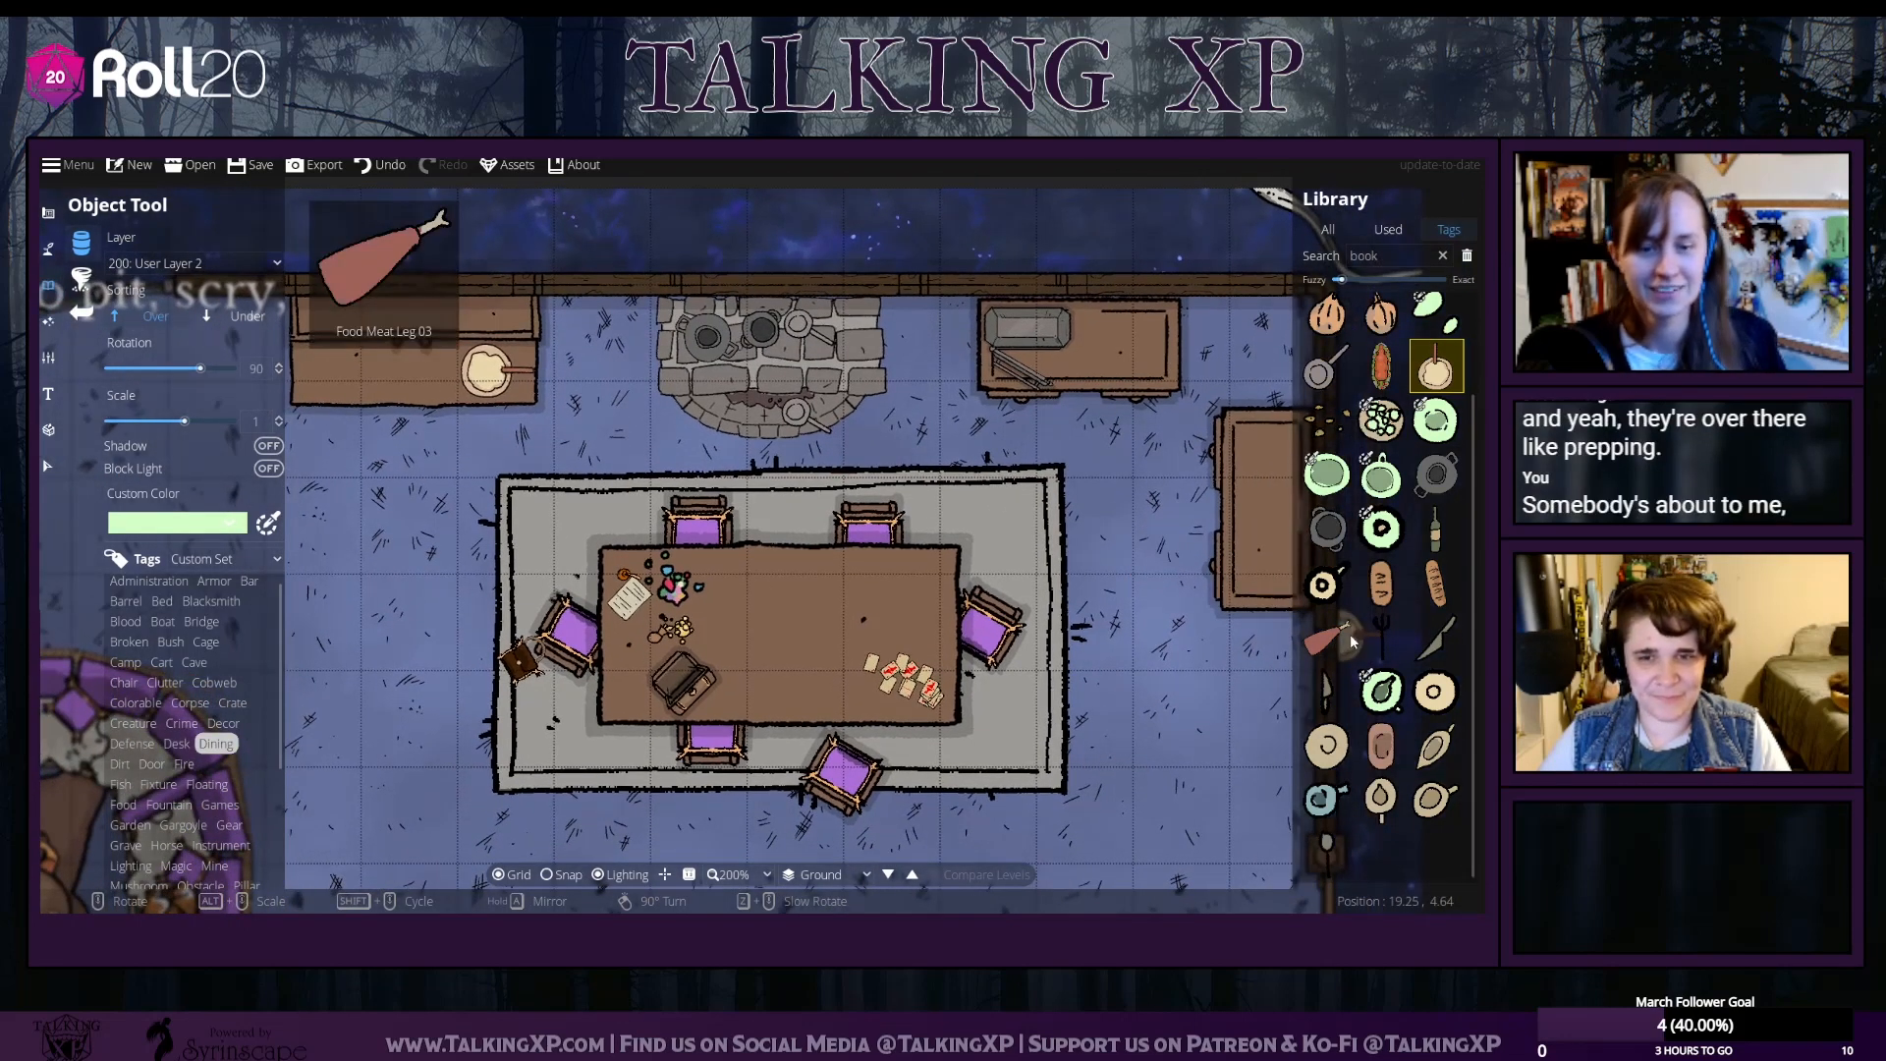
scroll(1366, 688, "up", 2)
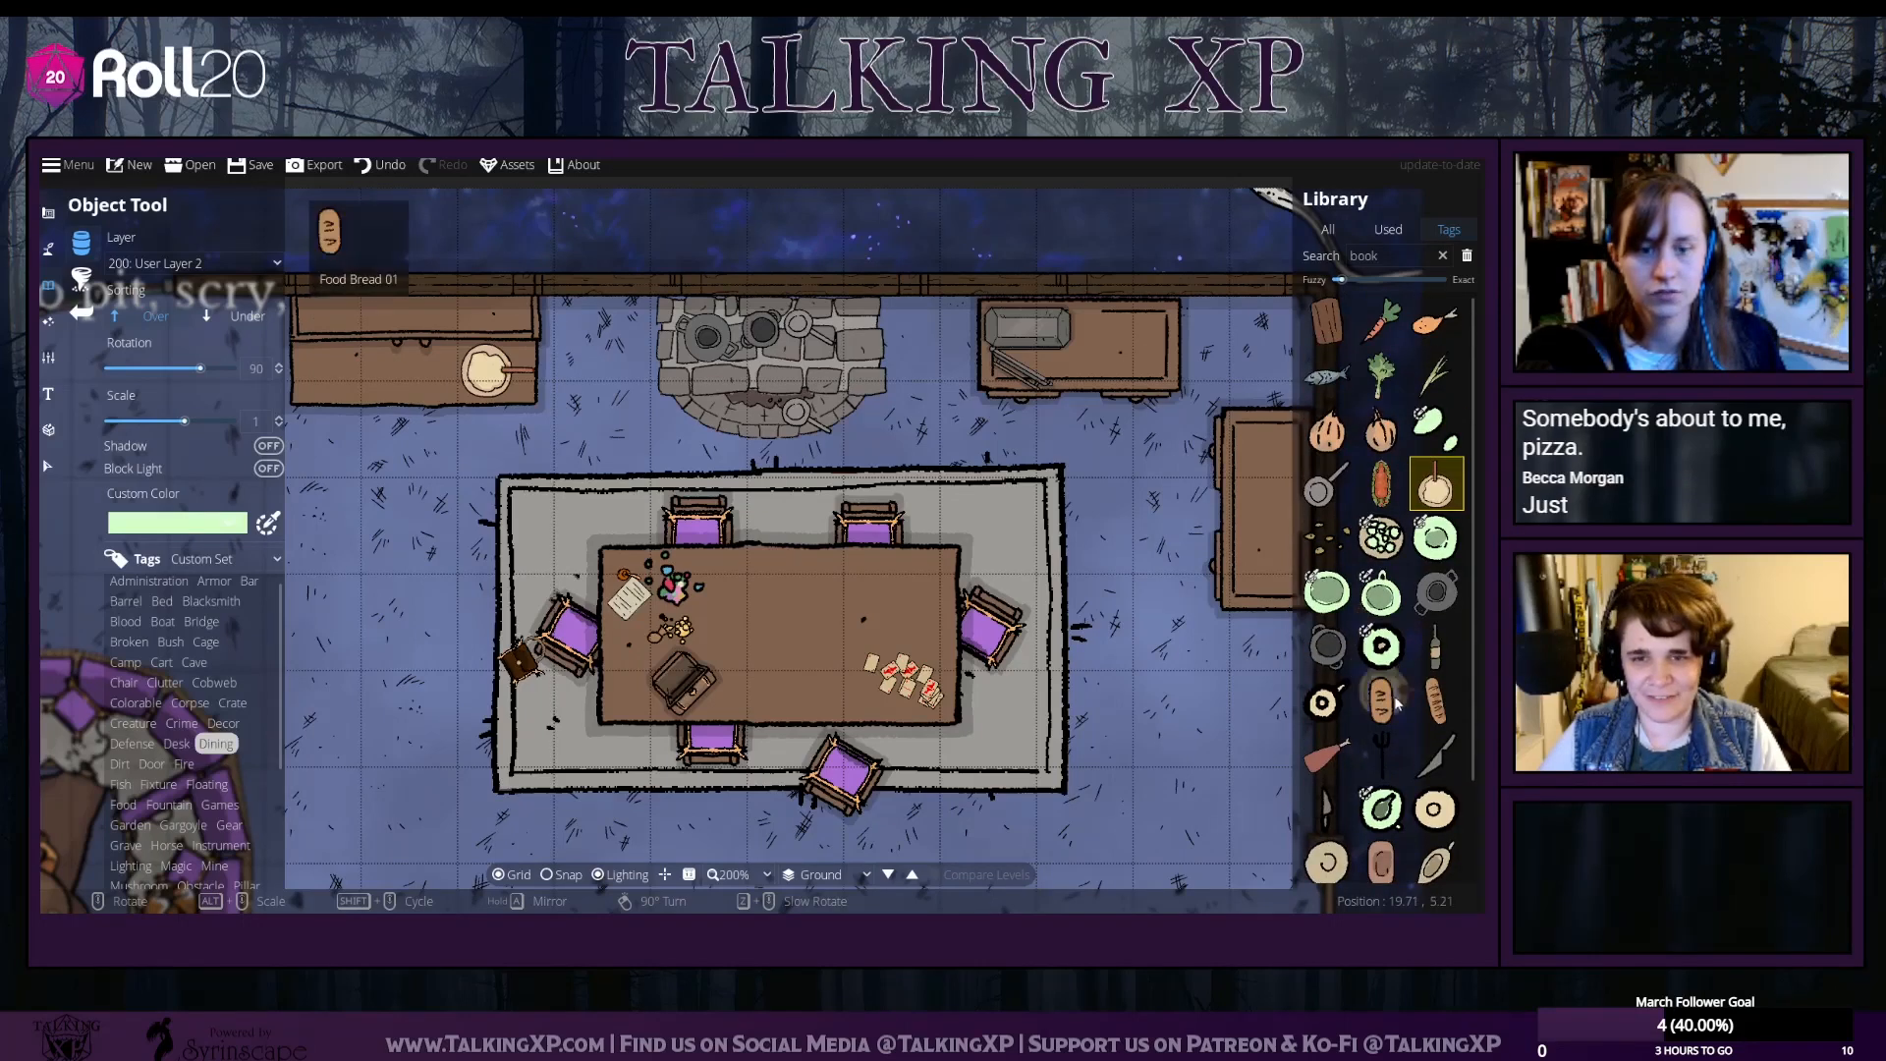
scroll(1397, 703, "down", 1)
left_click(1433, 634)
left_click_drag(989, 485, 743, 445)
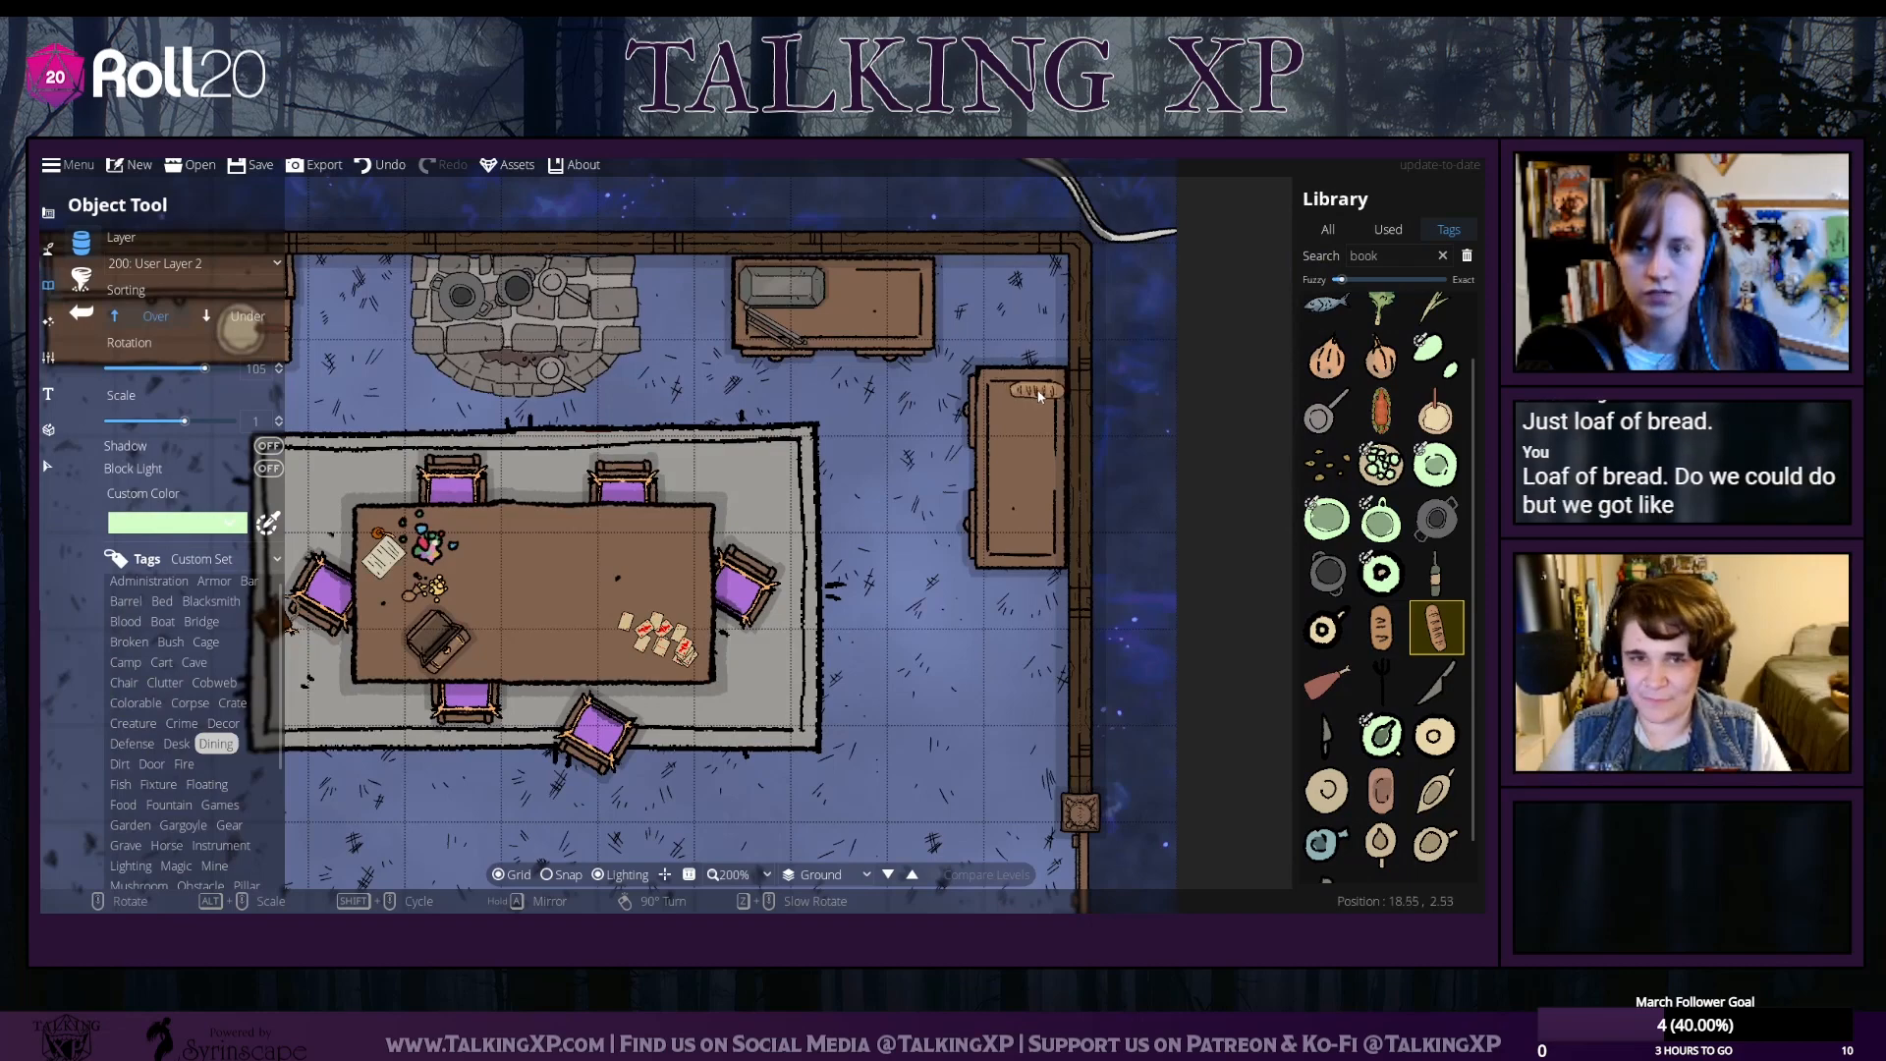
left_click(1035, 393)
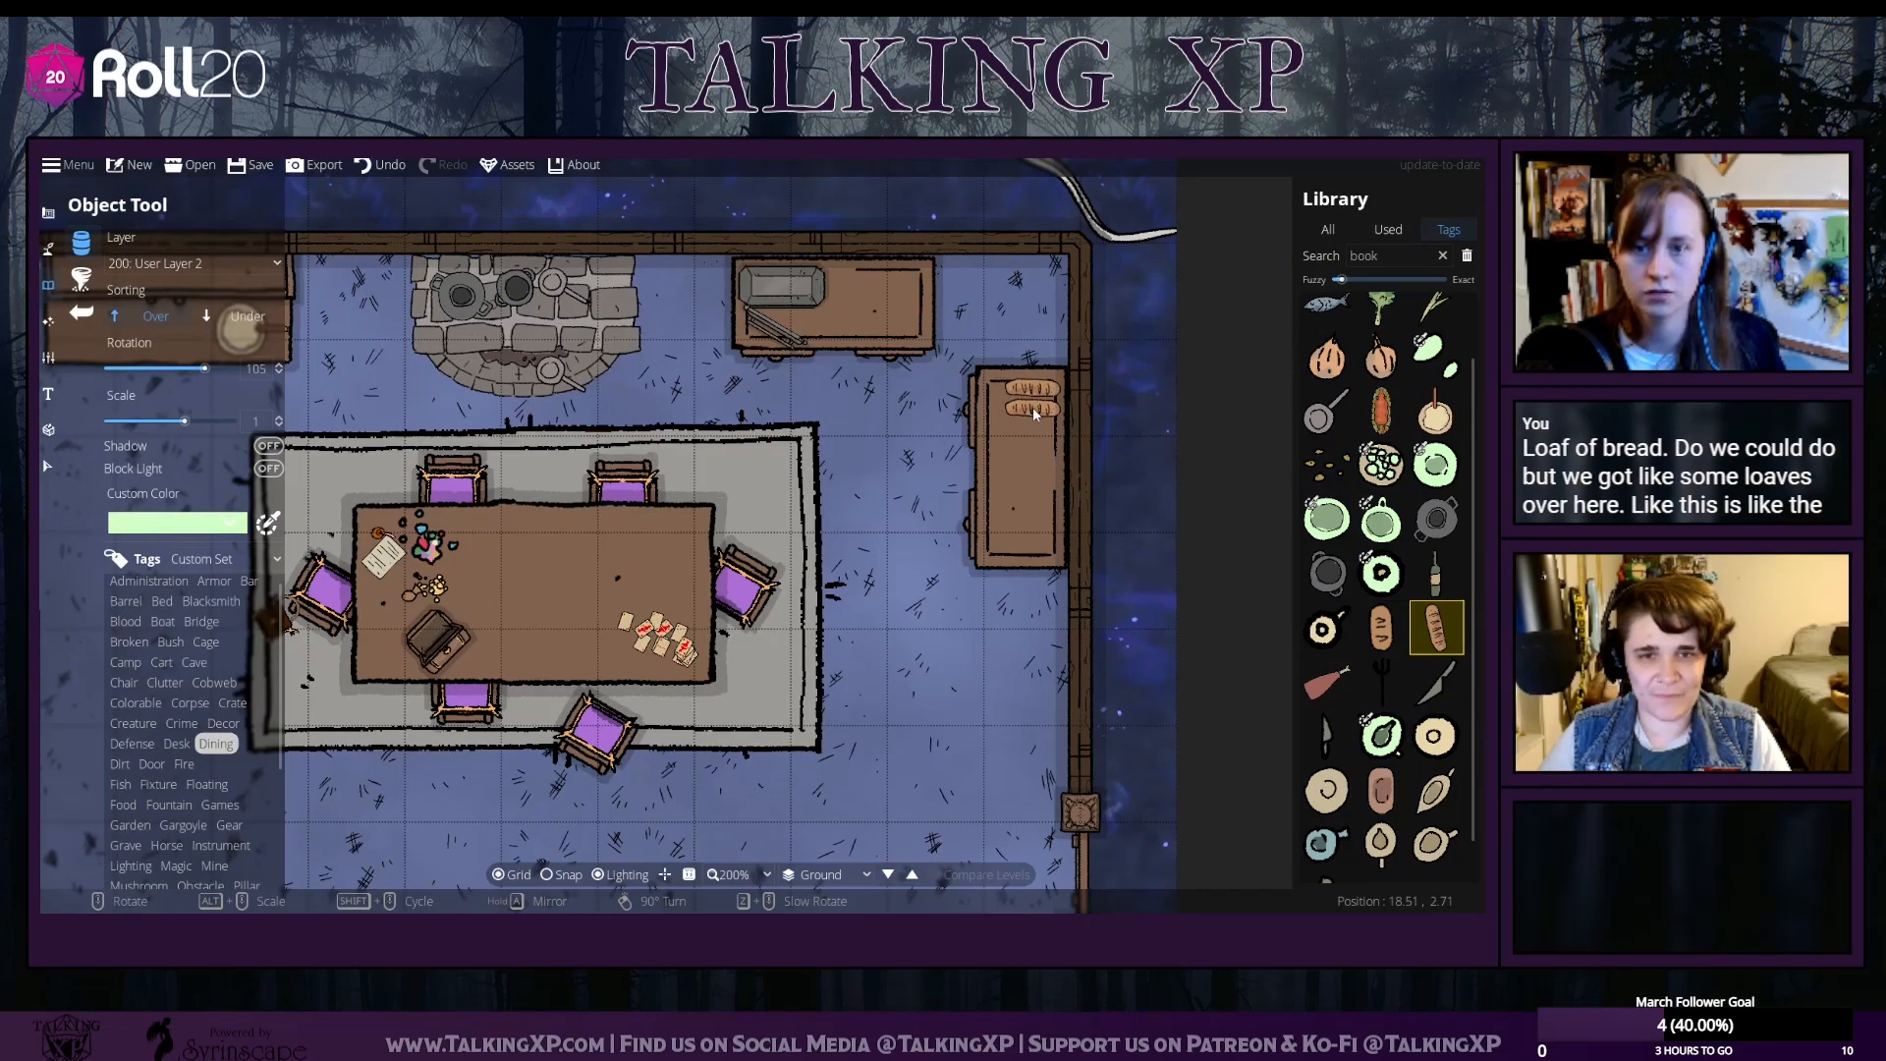
Add a second long bread loaf and a short loaf on top of the pair on the counter along the right wall
left_click(1034, 407)
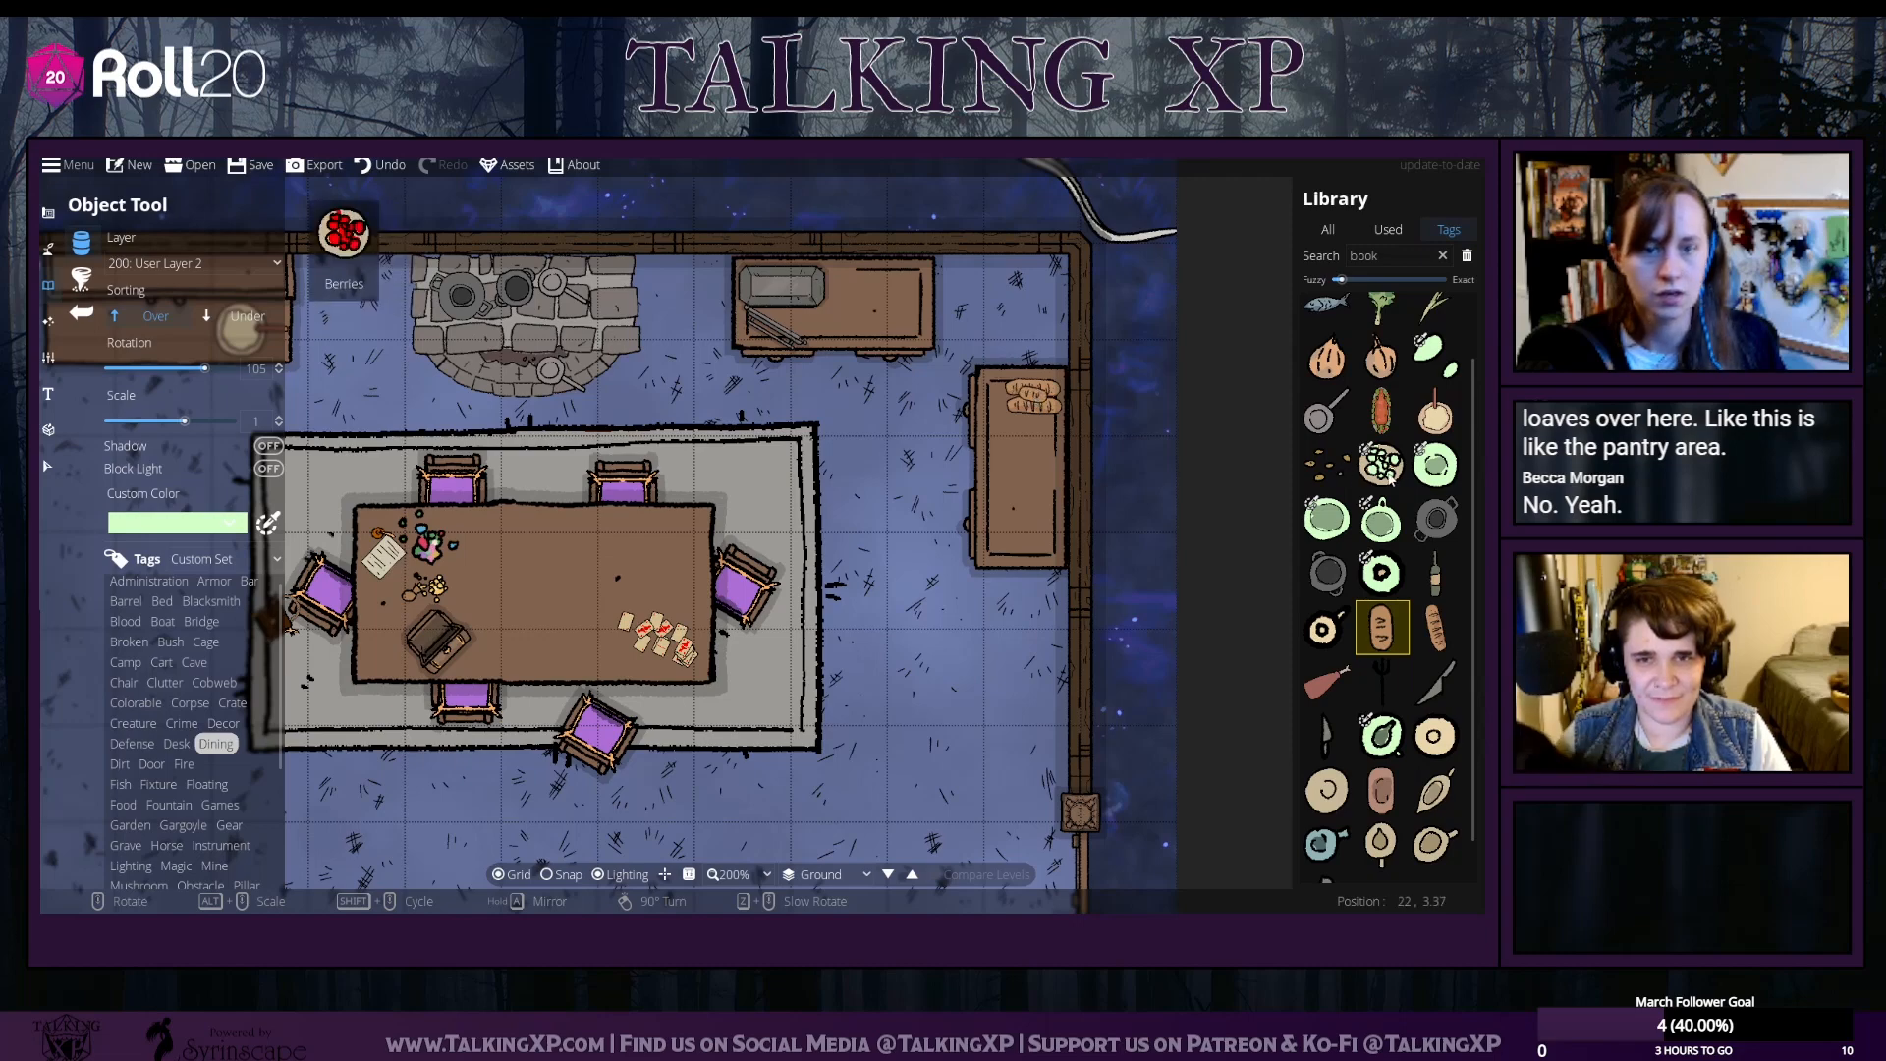
scroll(1391, 478, "up", 1)
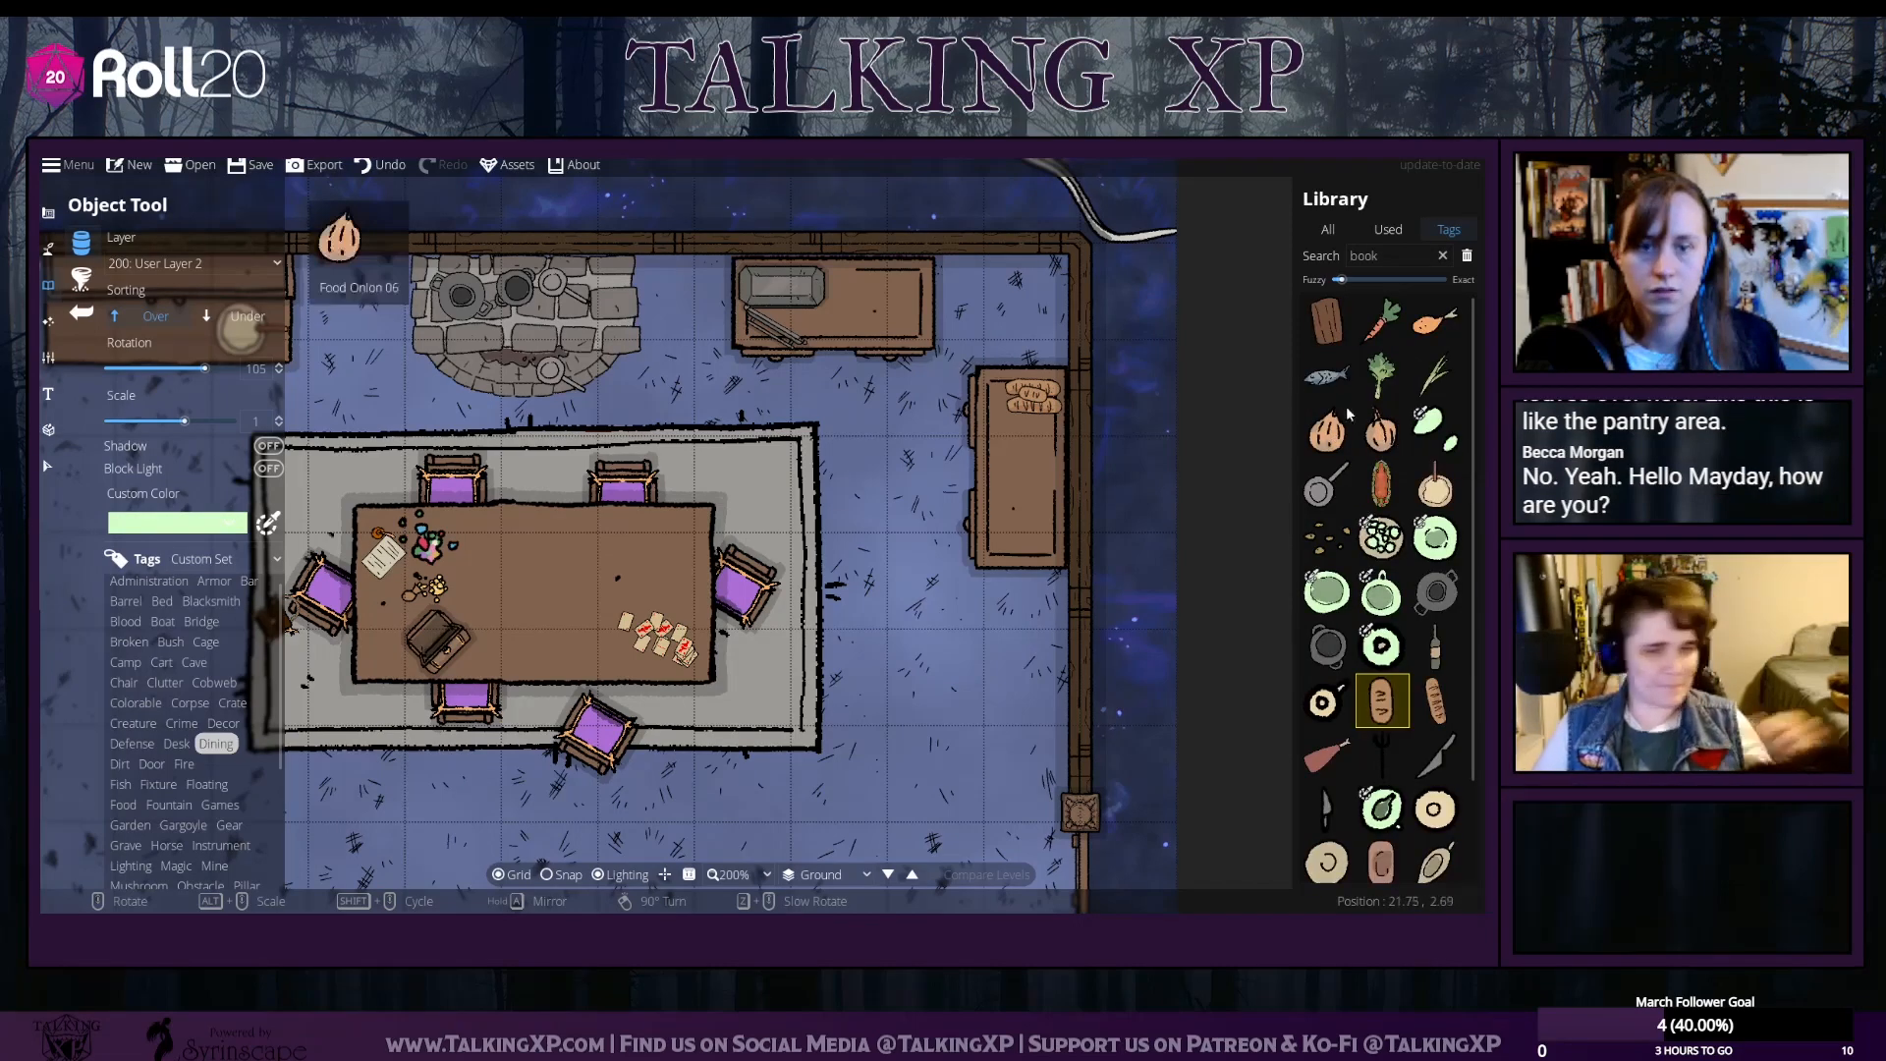
Place the wooden cutting board with rotation 105 on the counter left of the hearth and lay a carrot rotated to 75 on it
left_click(1313, 328)
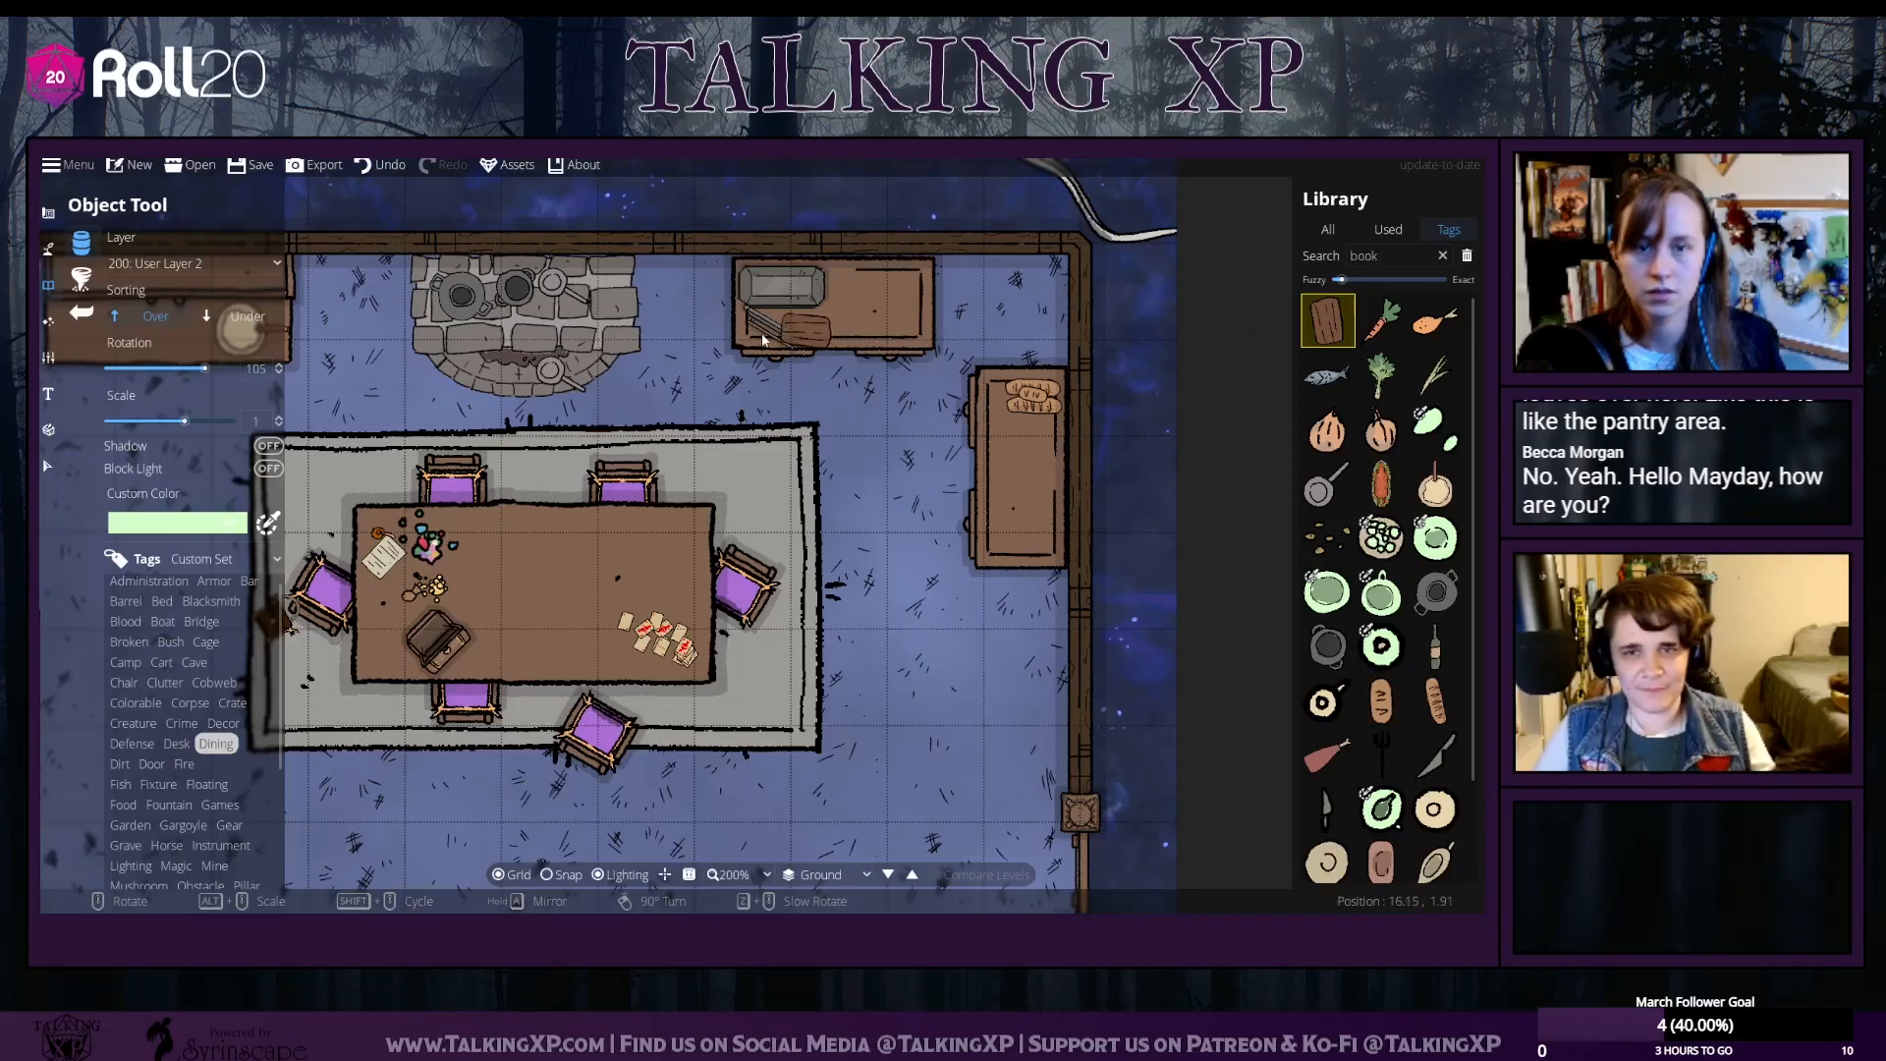
key("a")
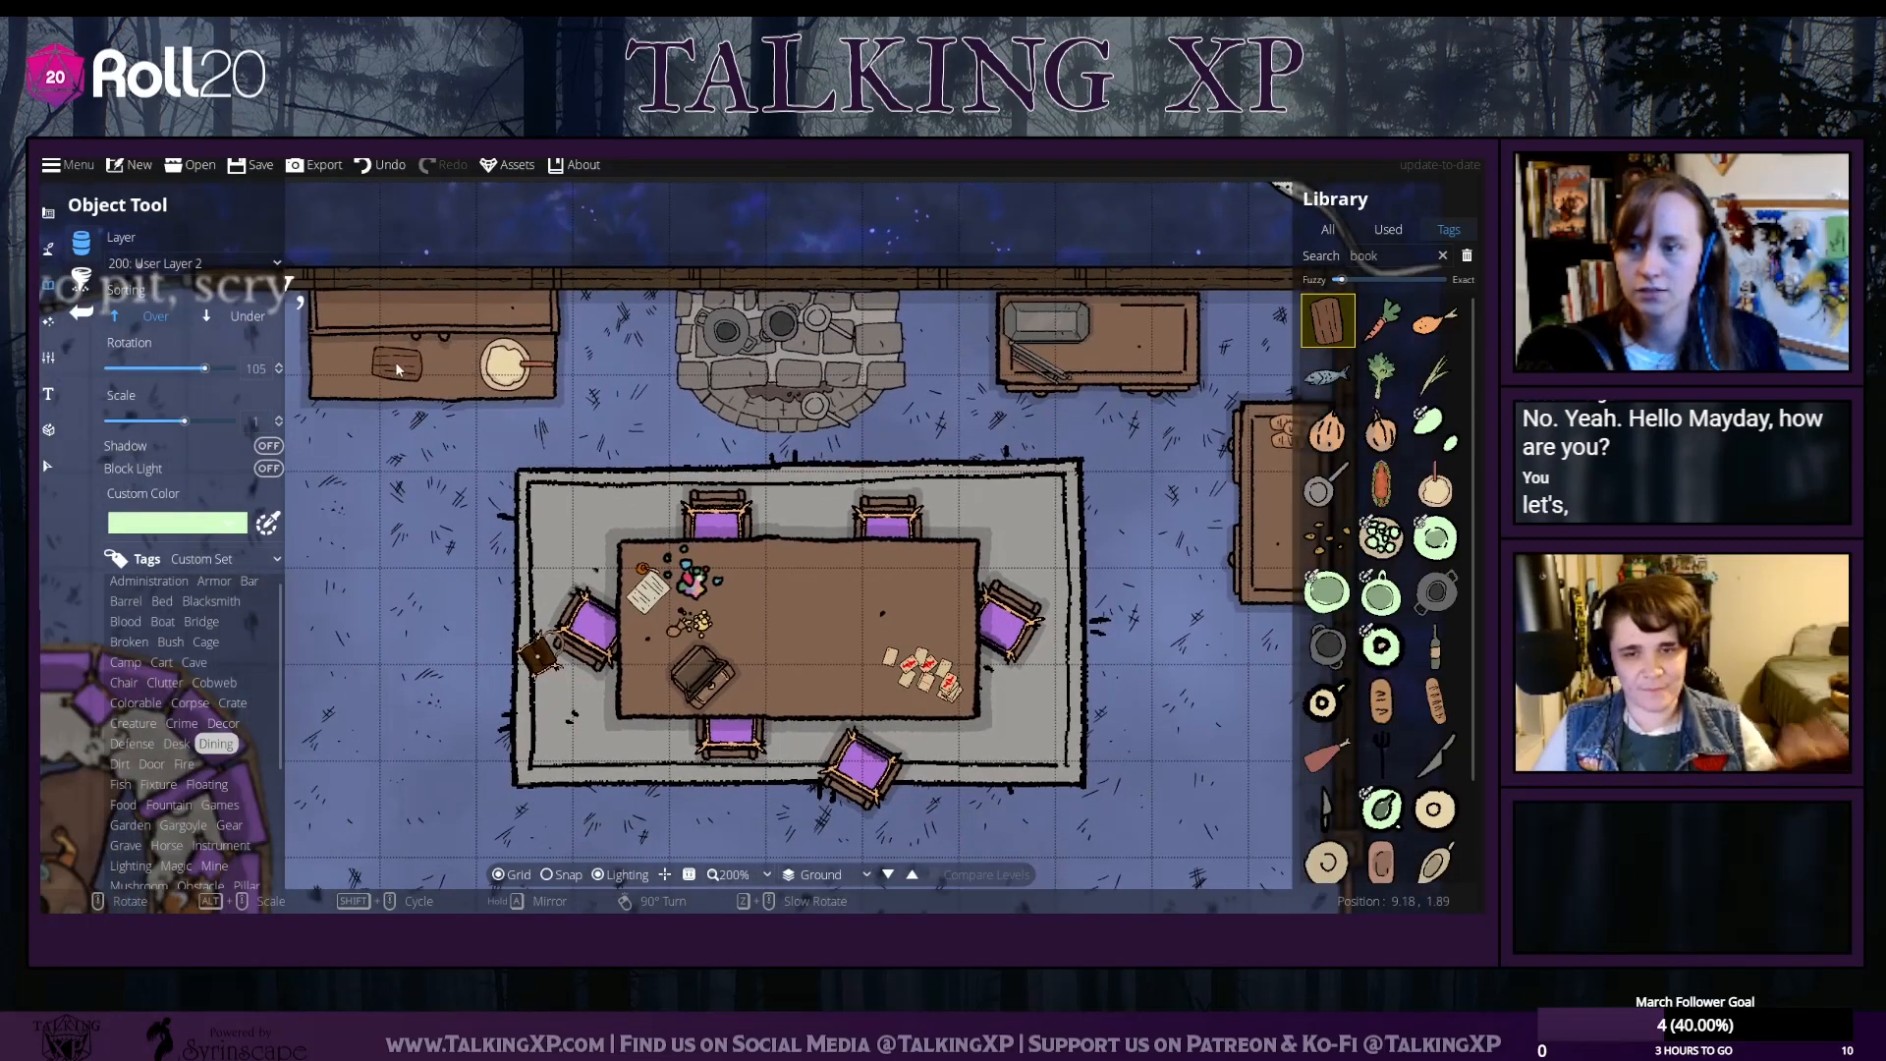
left_click(1436, 374)
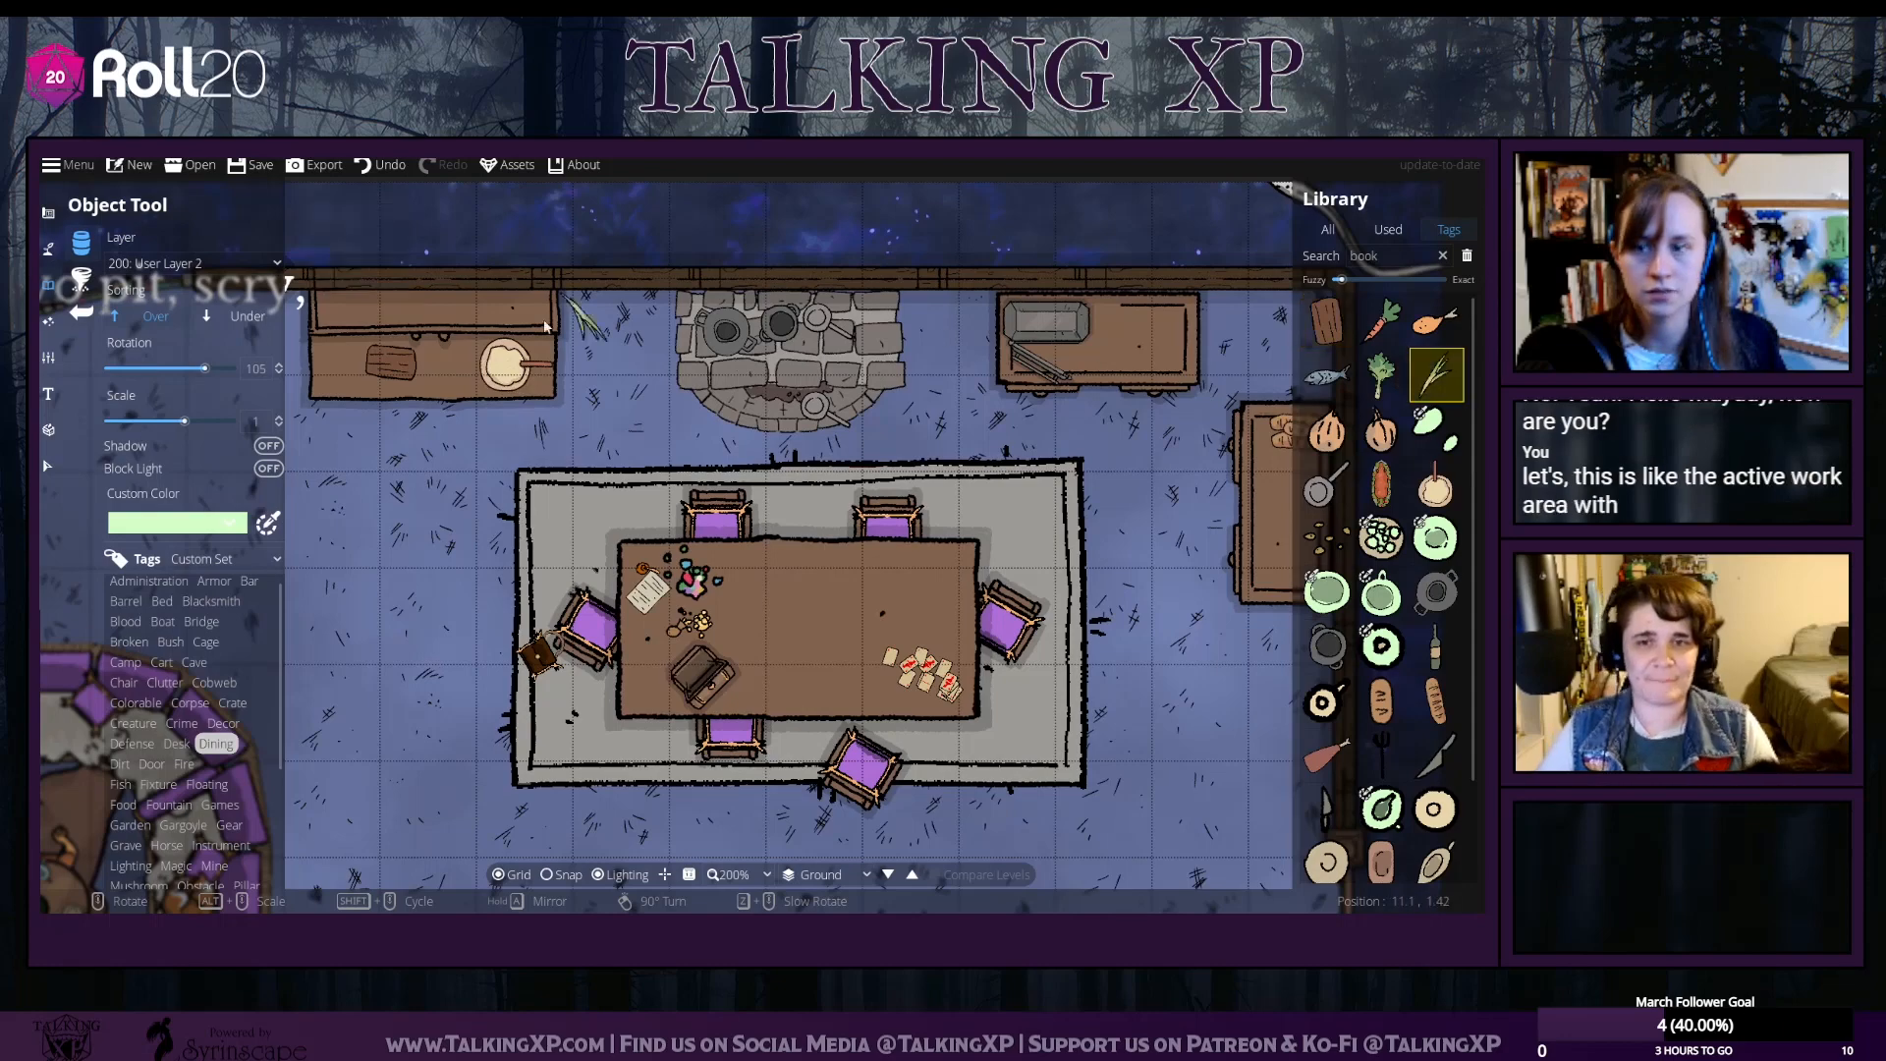
scroll(394, 370, "down", 1)
left_click(1382, 319)
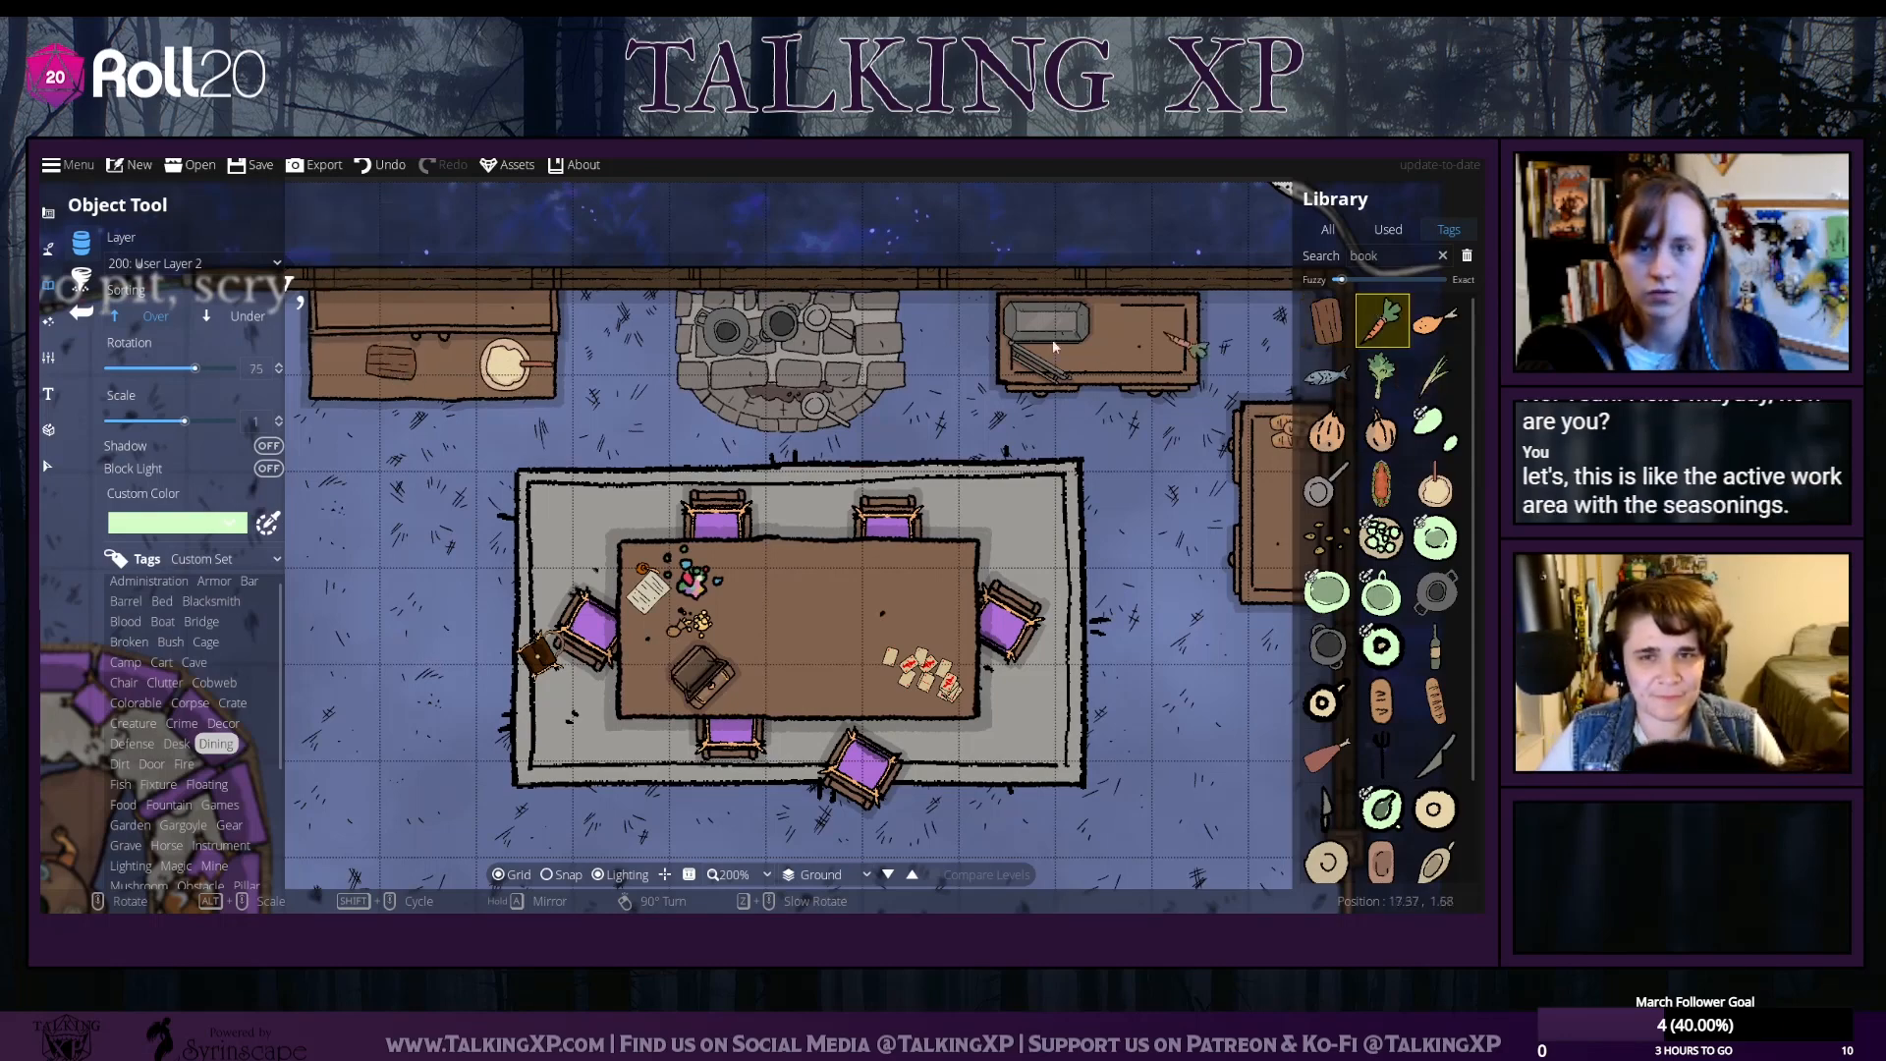
left_click(400, 367)
scroll(344, 236, "down", 3, "shift")
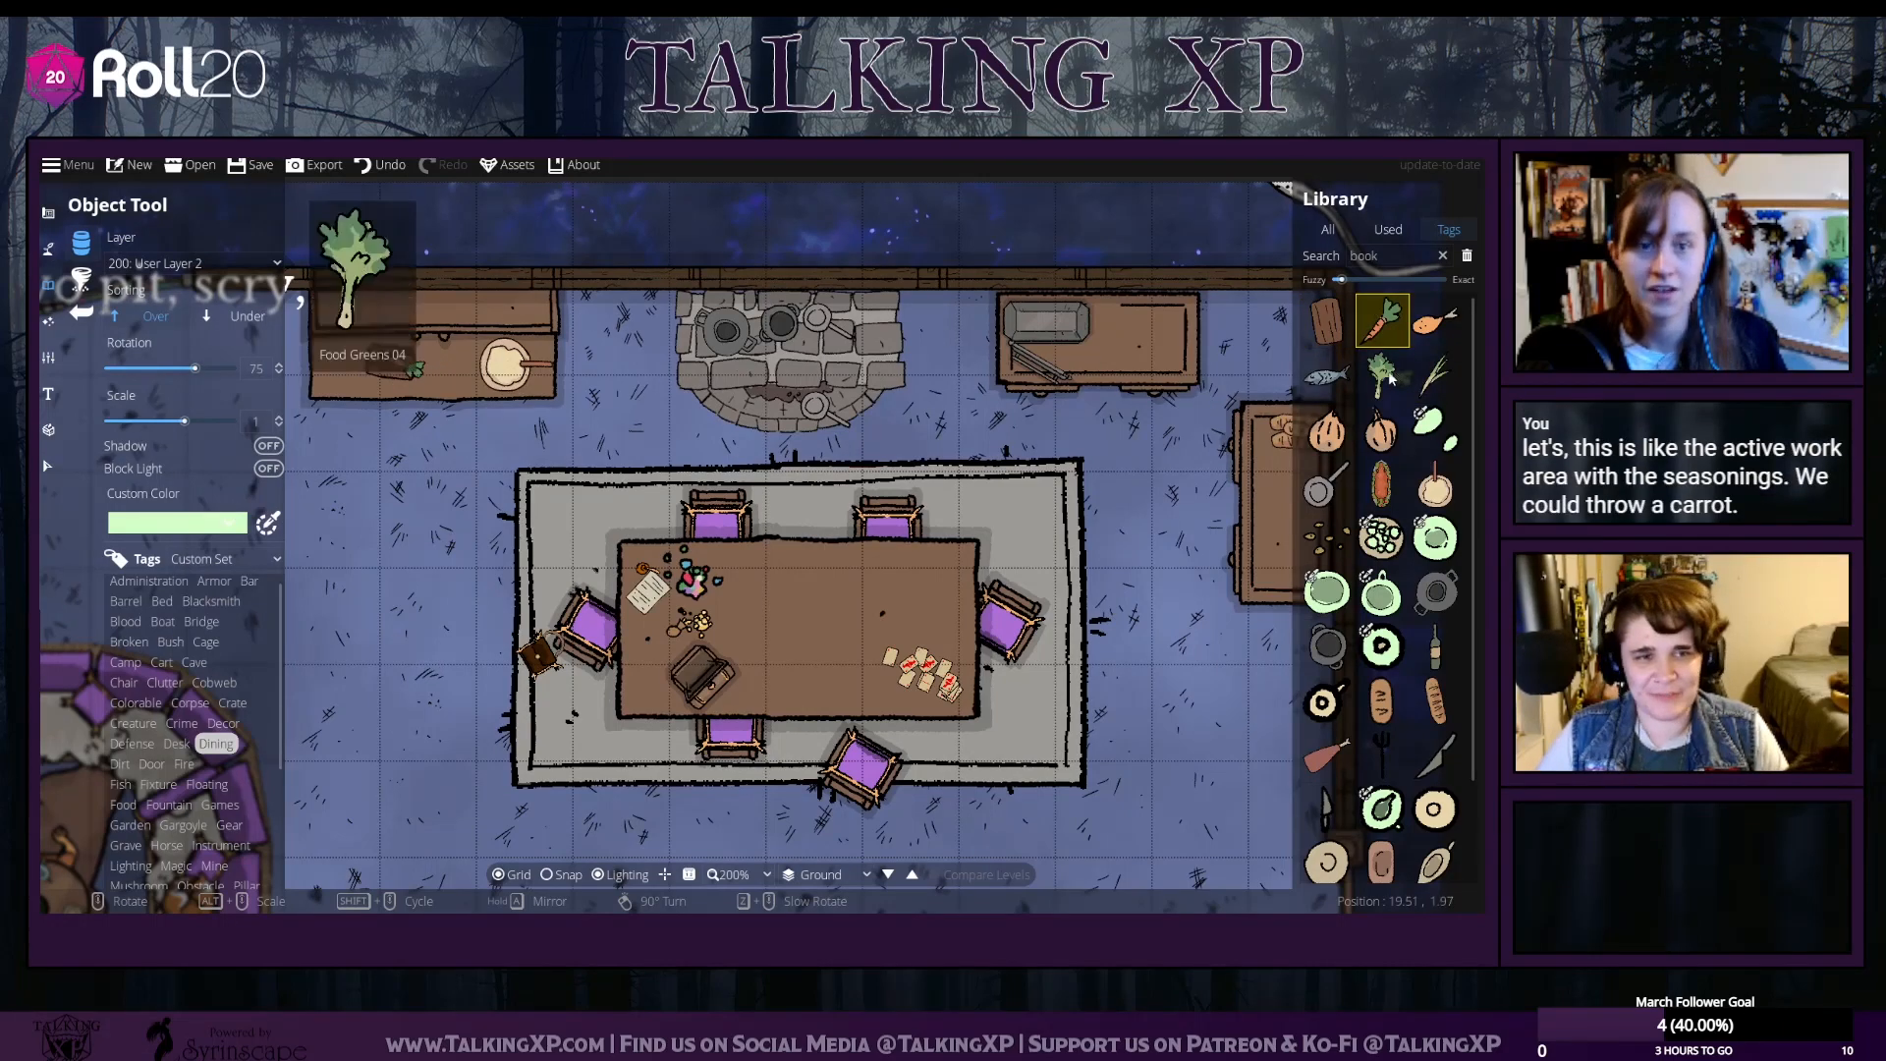
Add green onions rotated to -75 and a whole onion beside the cutting board on the counter left of the hearth
scroll(653, 337, "right", 3)
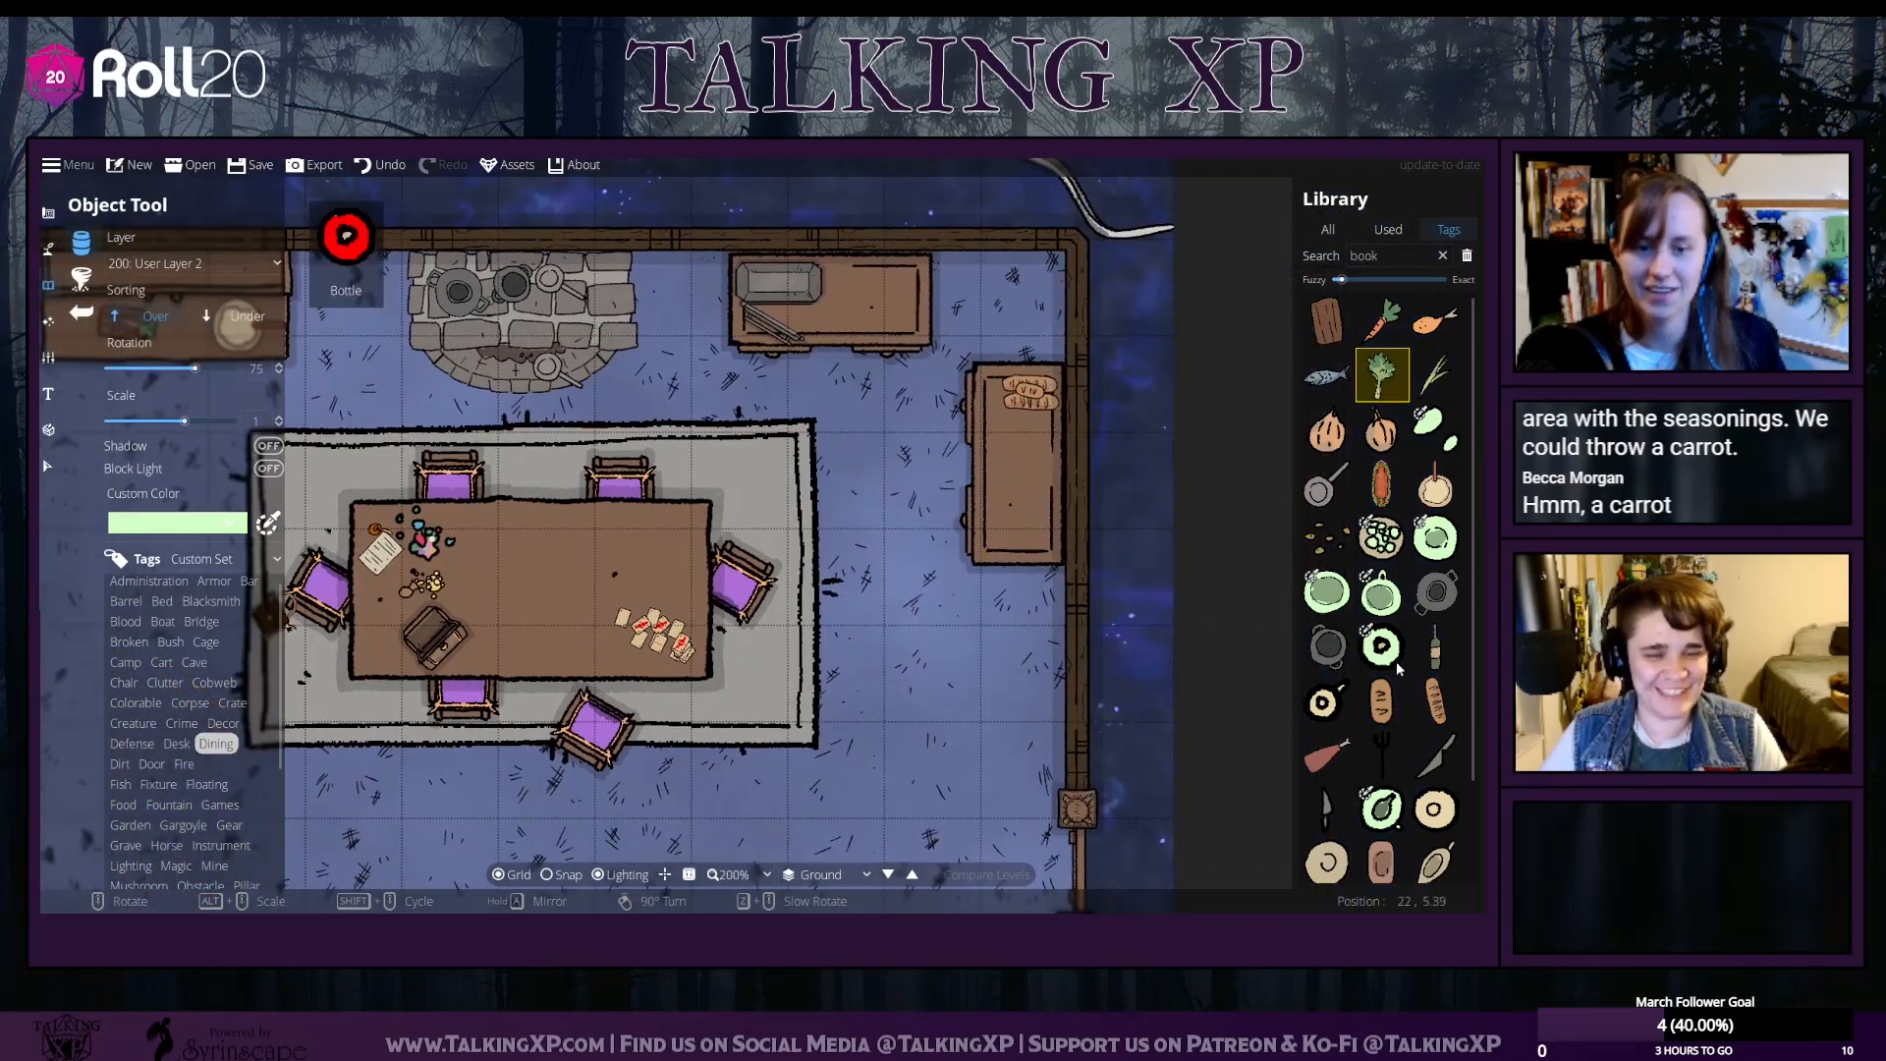
left_click(1437, 374)
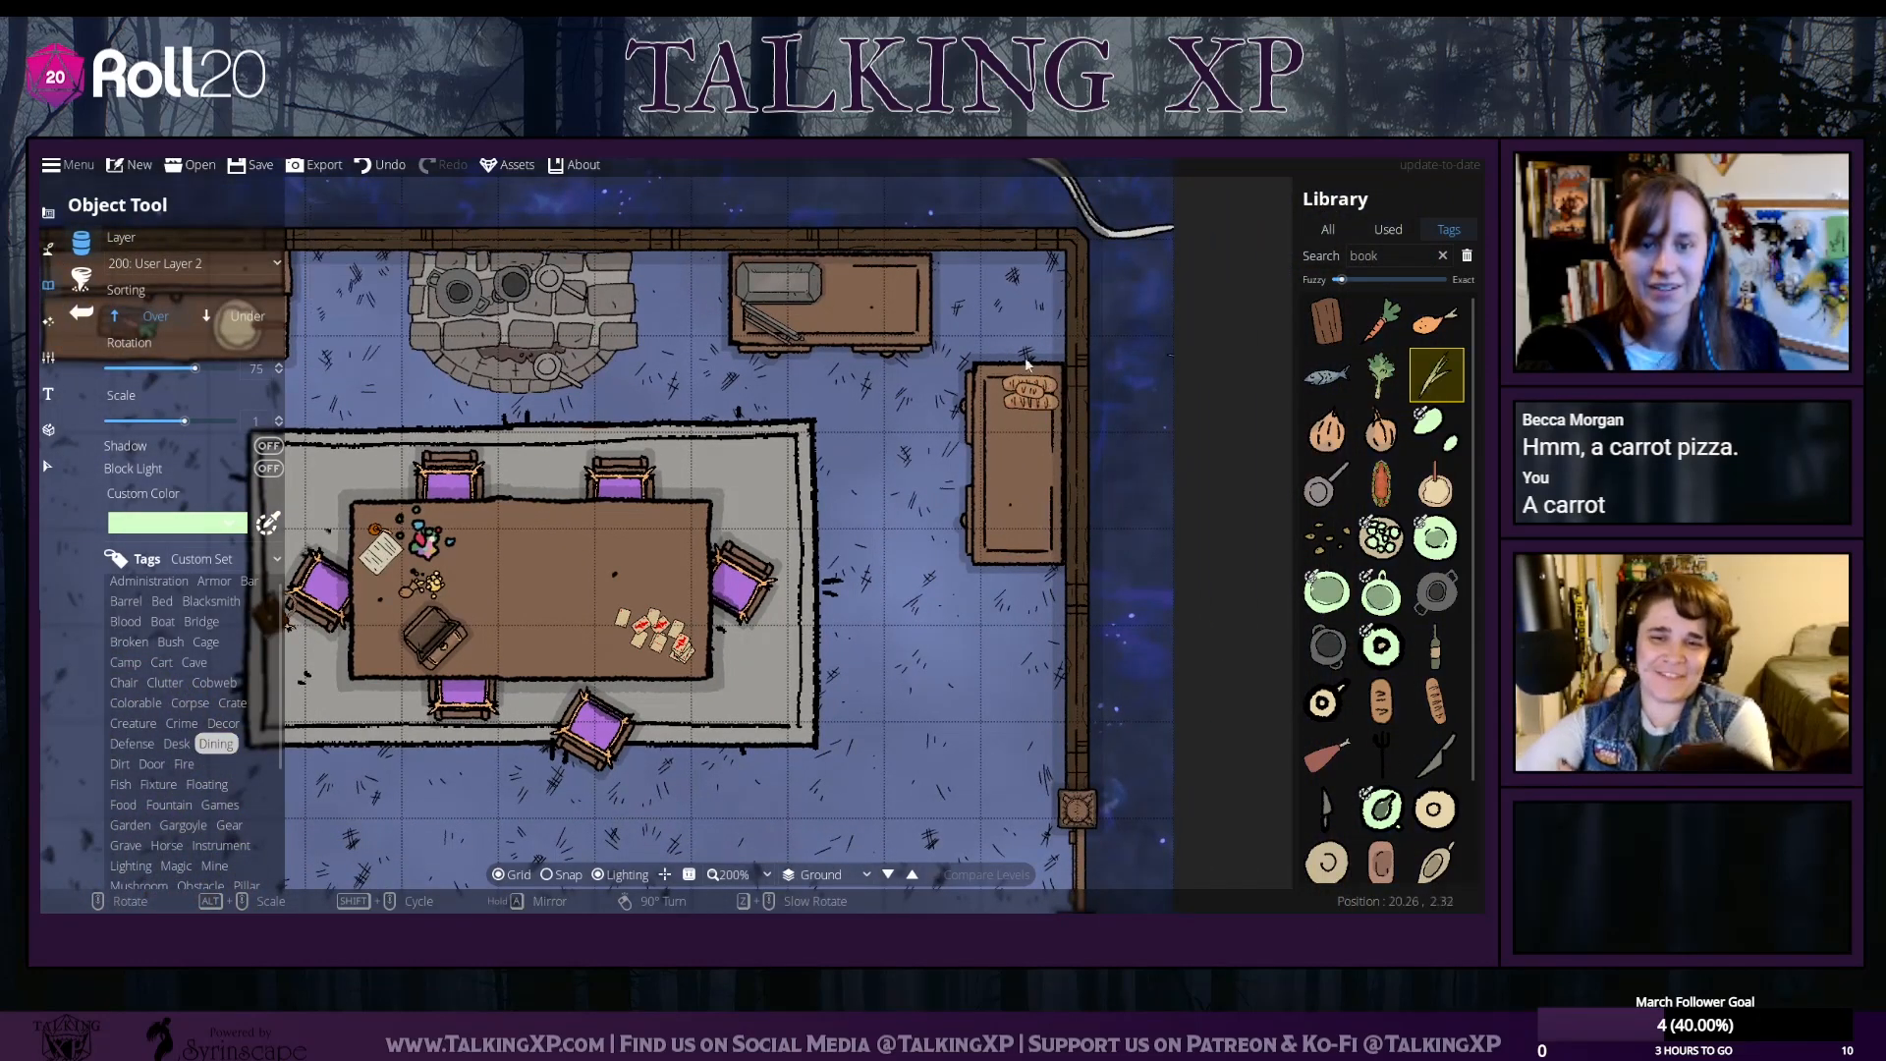
scroll(753, 459, "left", 2)
scroll(315, 314, "left", 1)
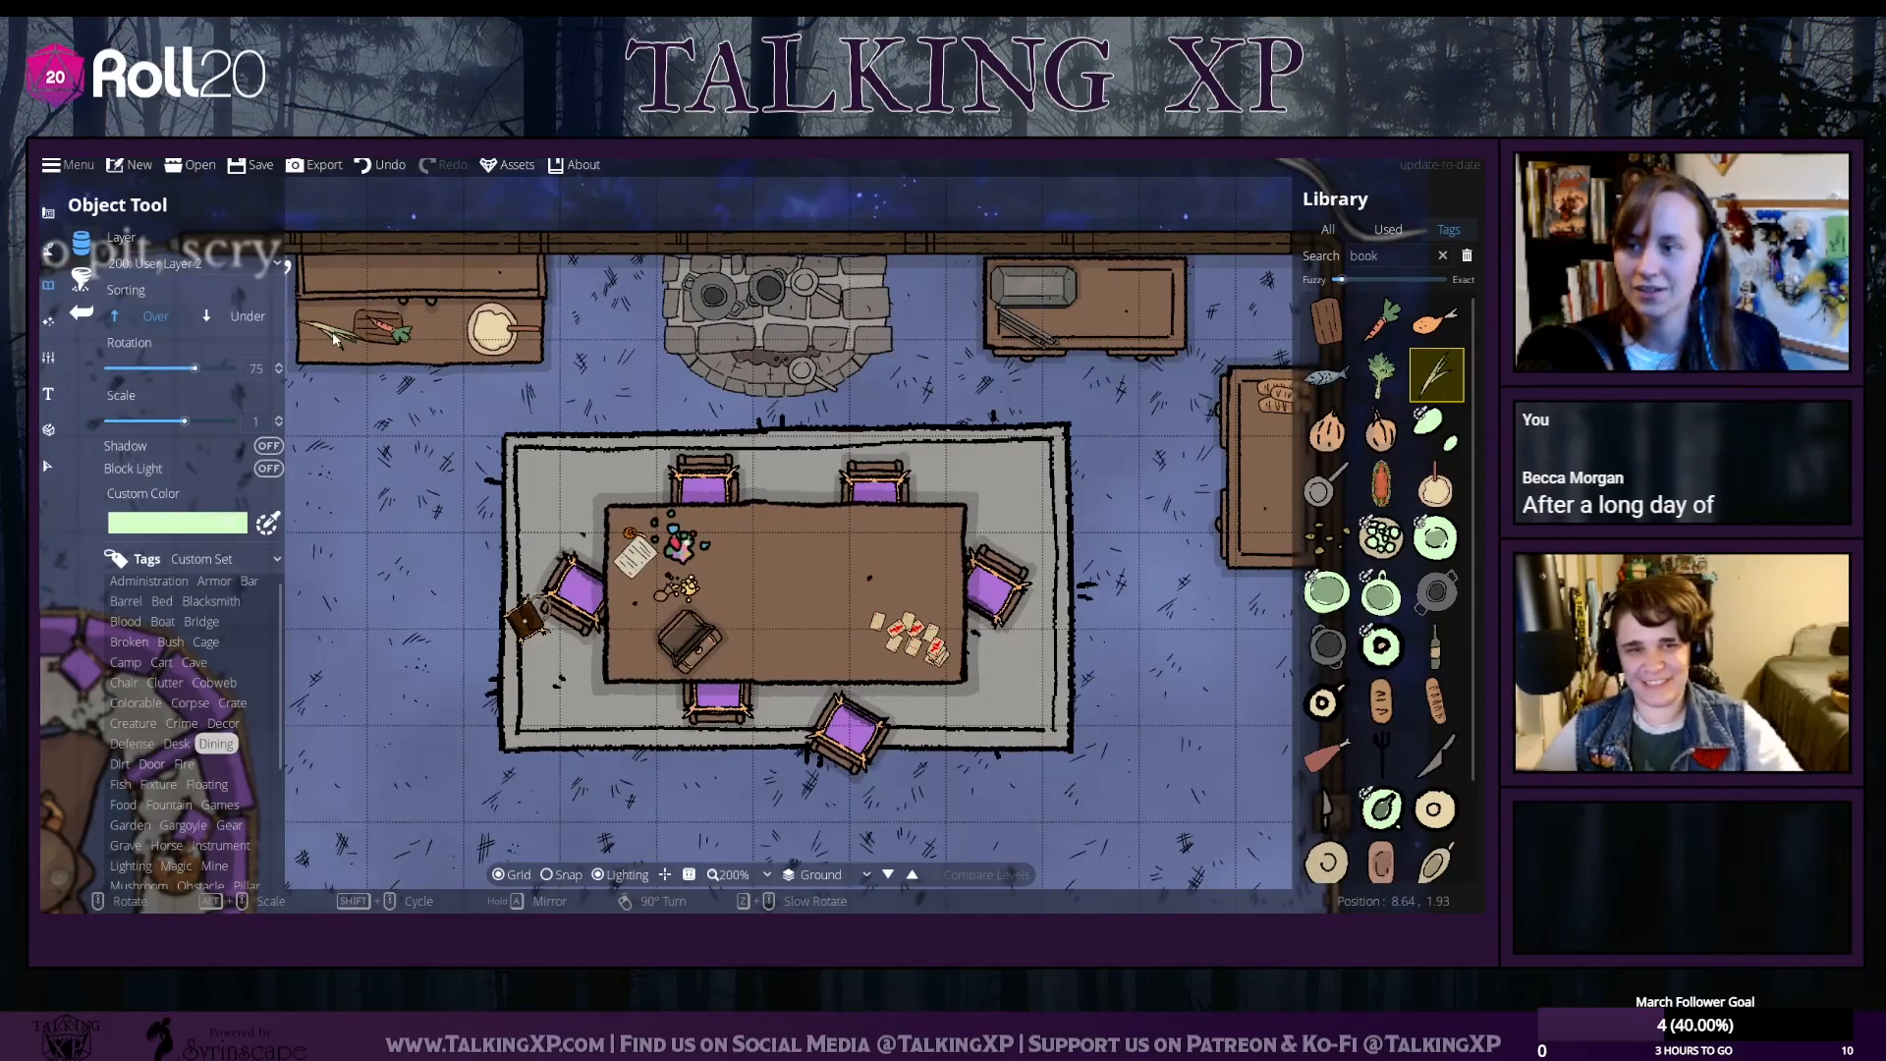
scroll(334, 339, "down", 3)
scroll(334, 339, "down", 3)
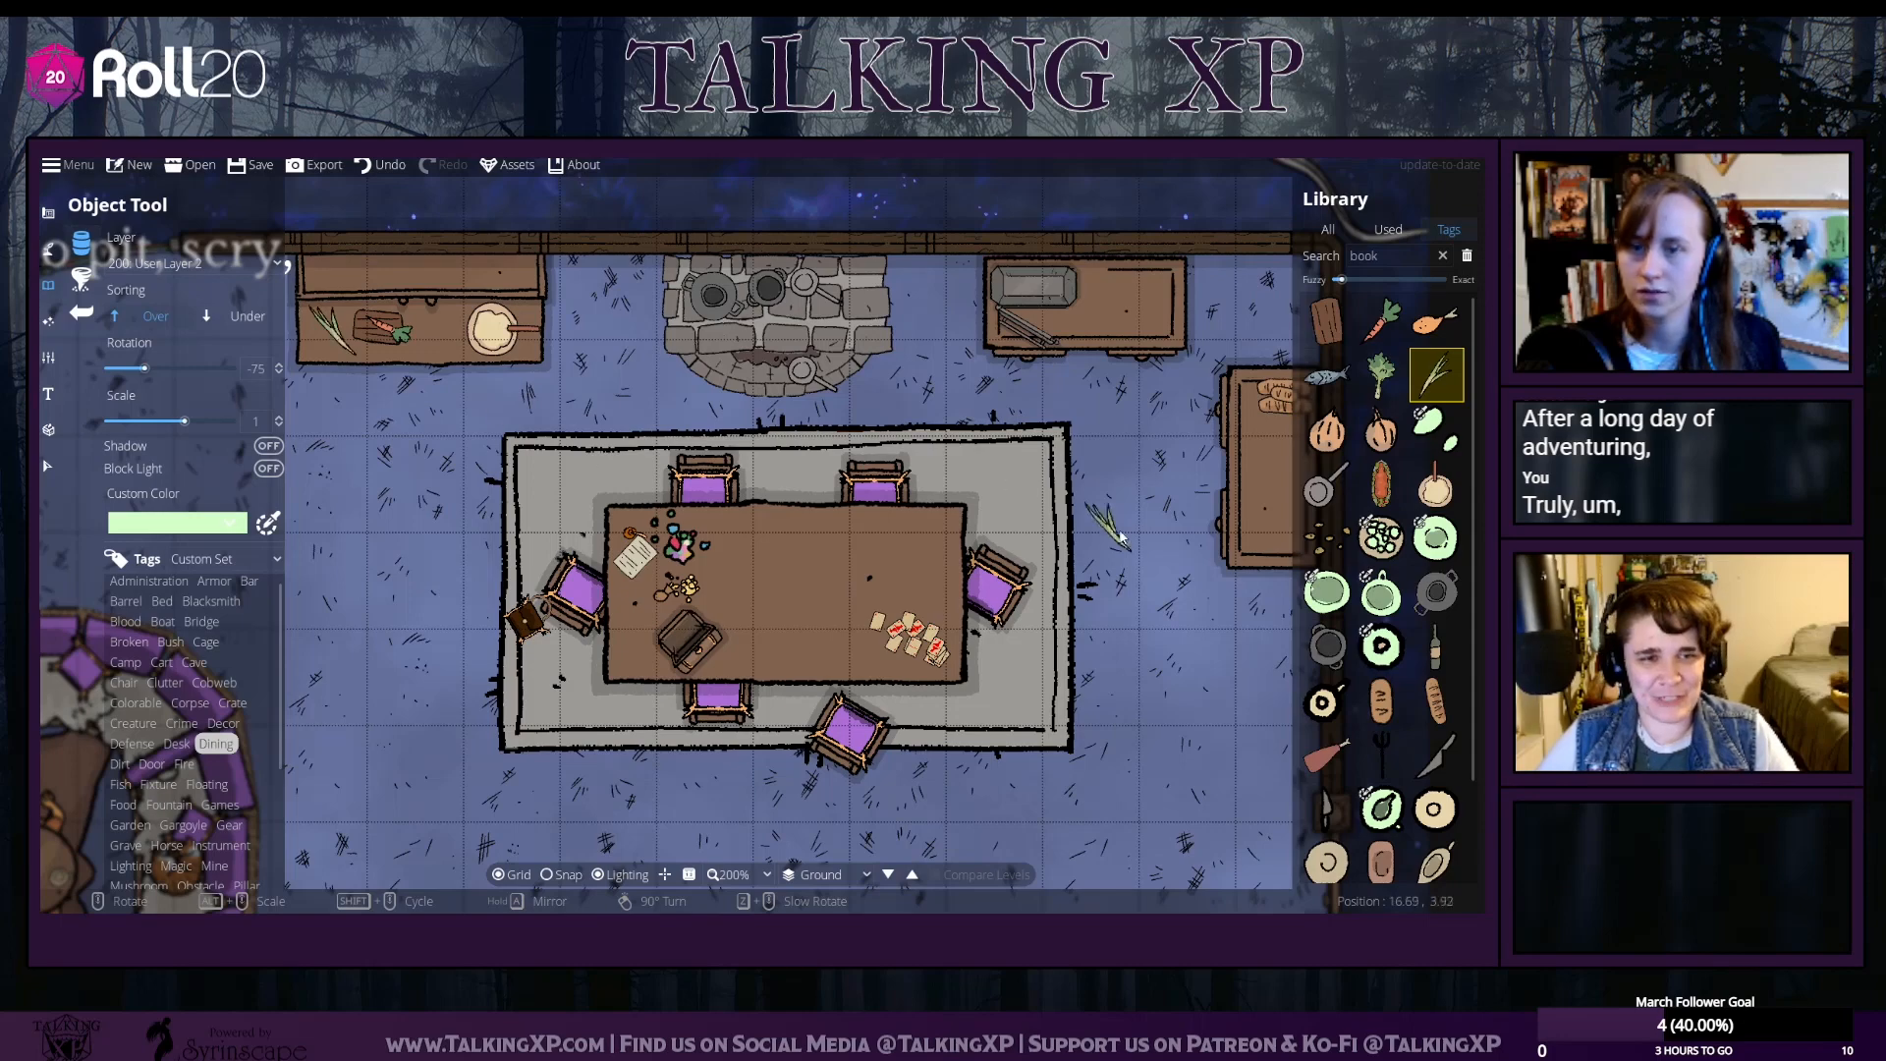
scroll(358, 275, "down", 1, "shift")
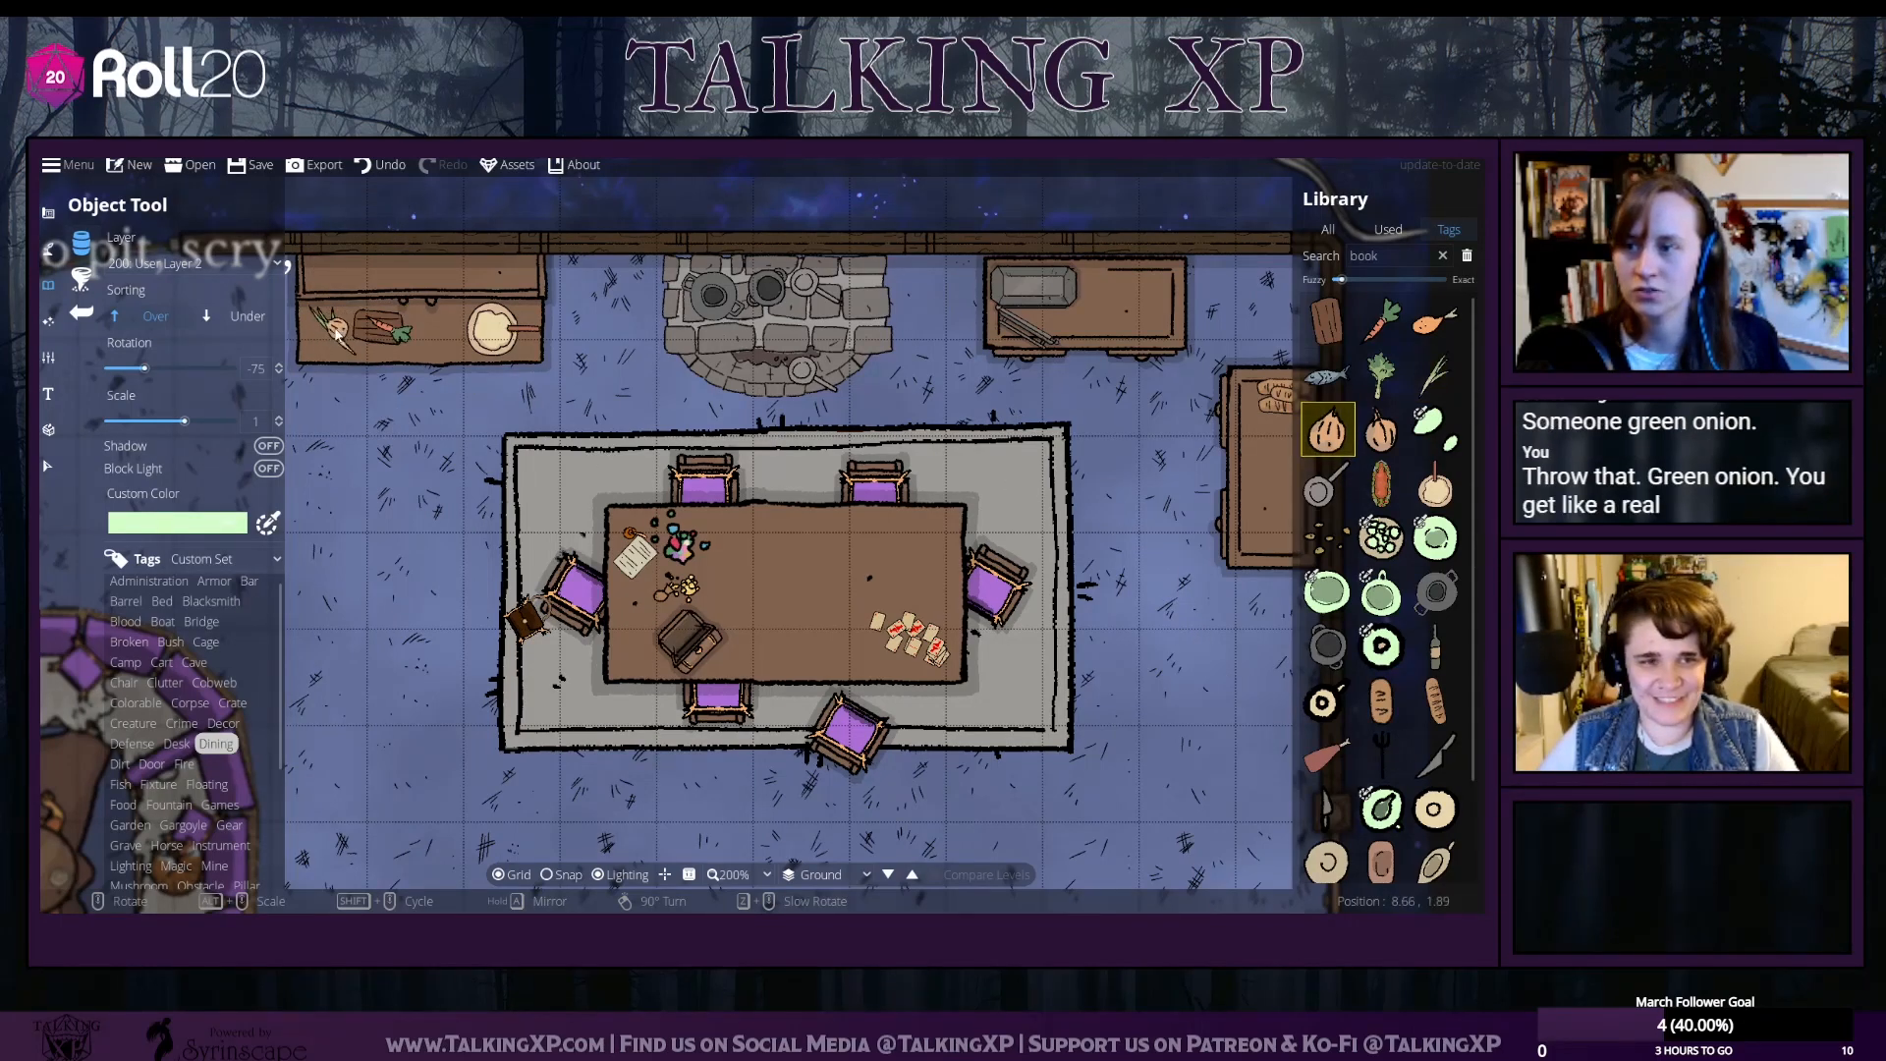
Filter the object library by the Storage tag and search it for "crate"
left_click_drag(1059, 504, 723, 442)
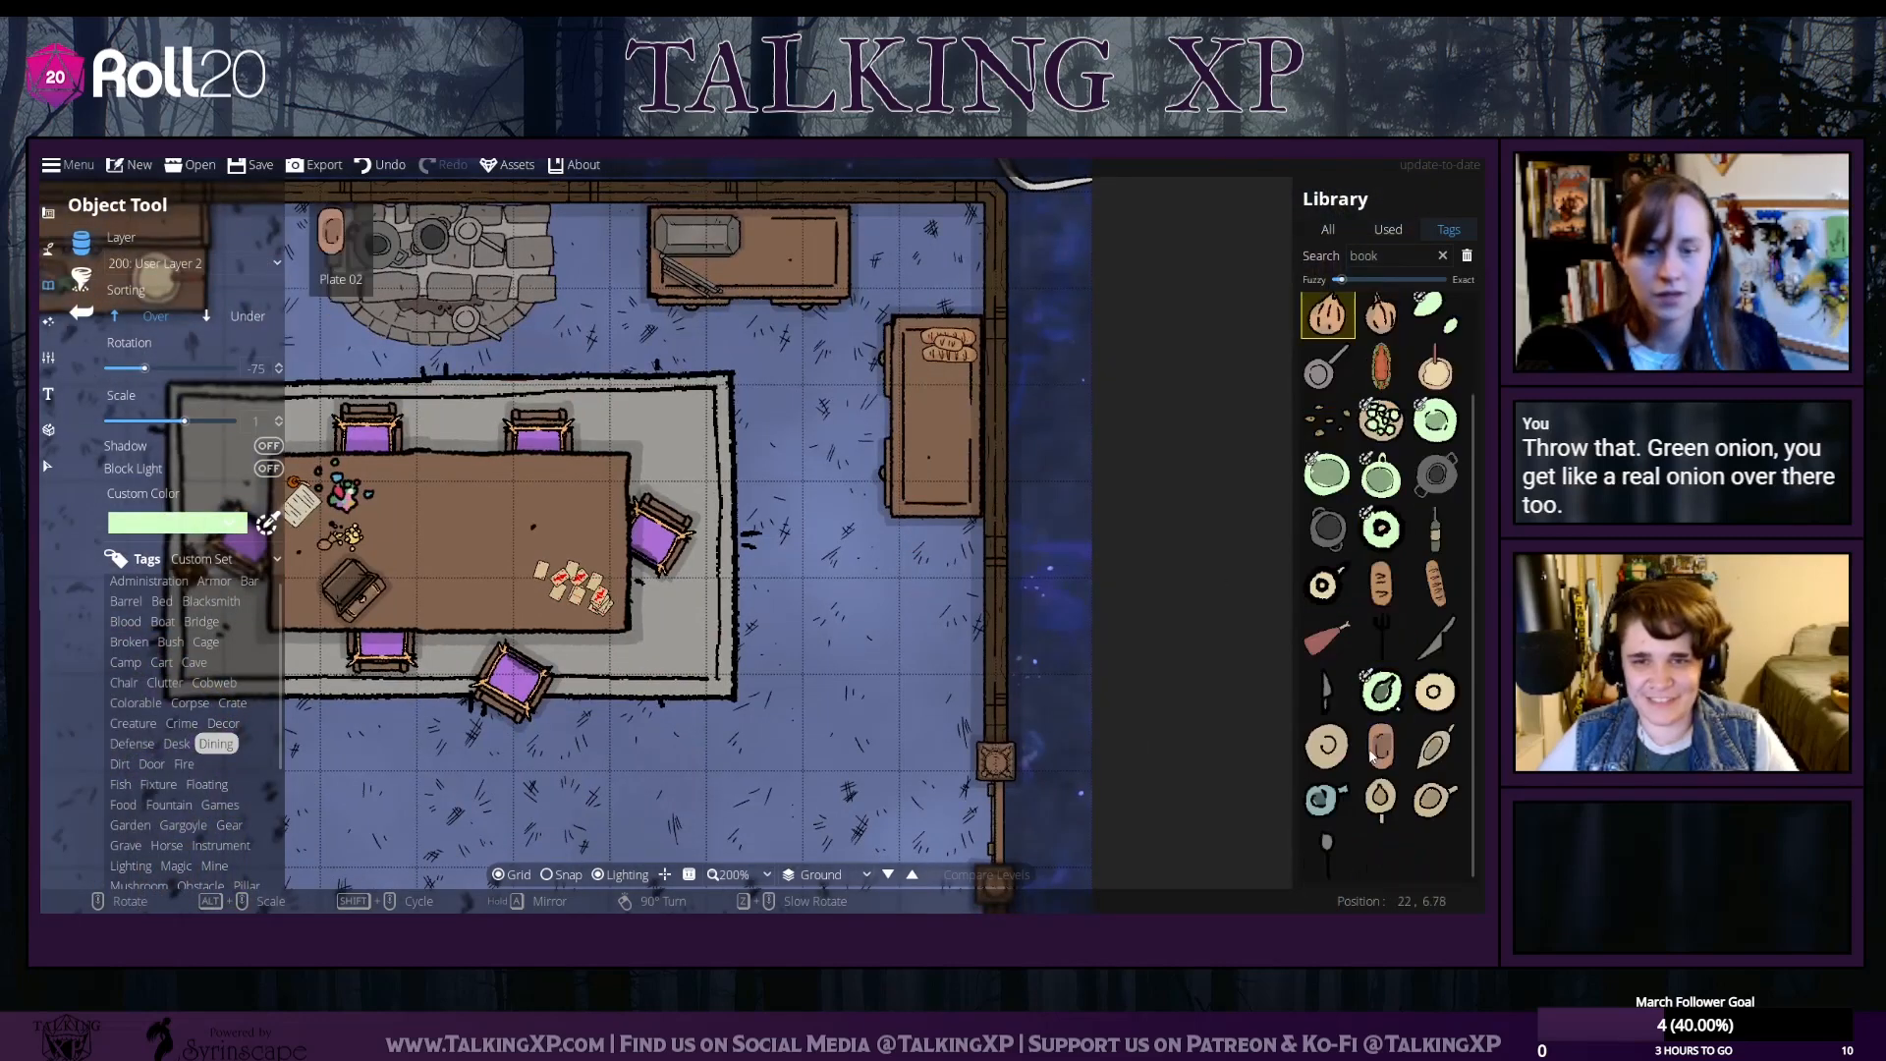
scroll(1364, 773, "down", 2)
left_click(137, 743)
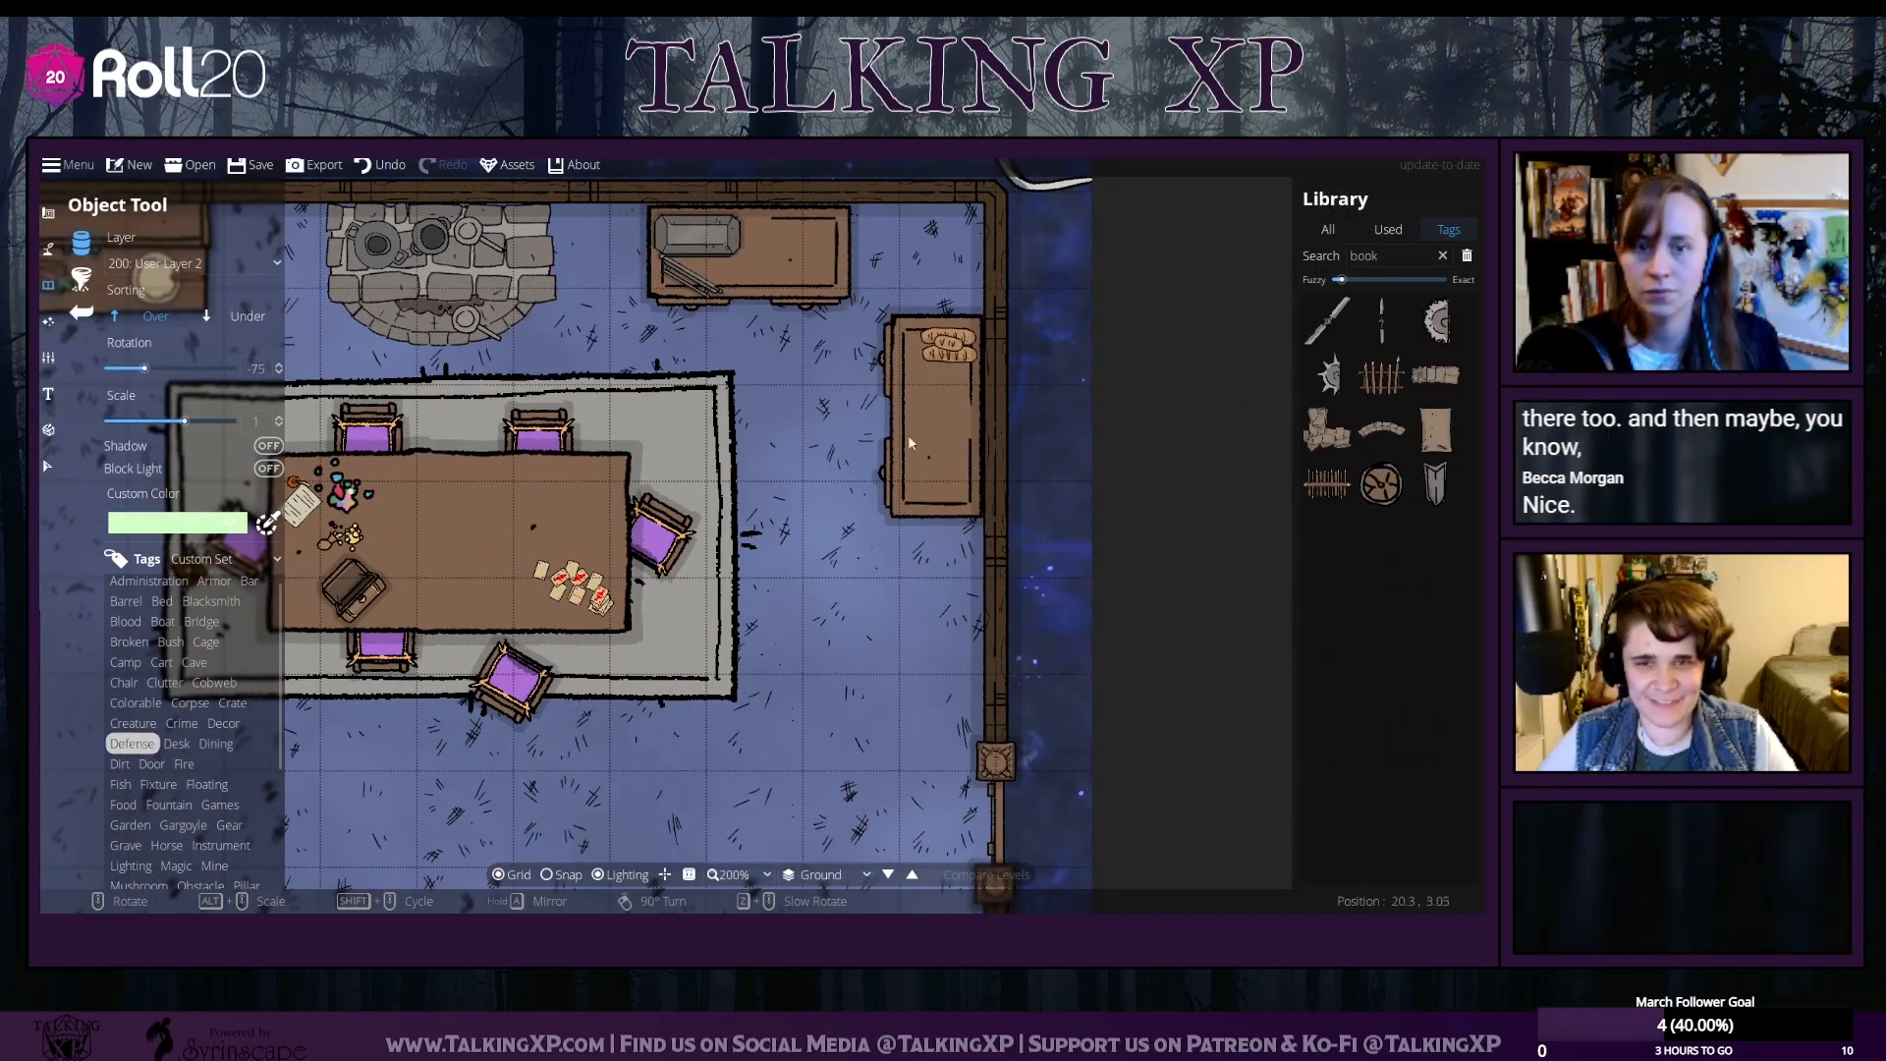
scroll(235, 805, "down", 3)
left_click(211, 794)
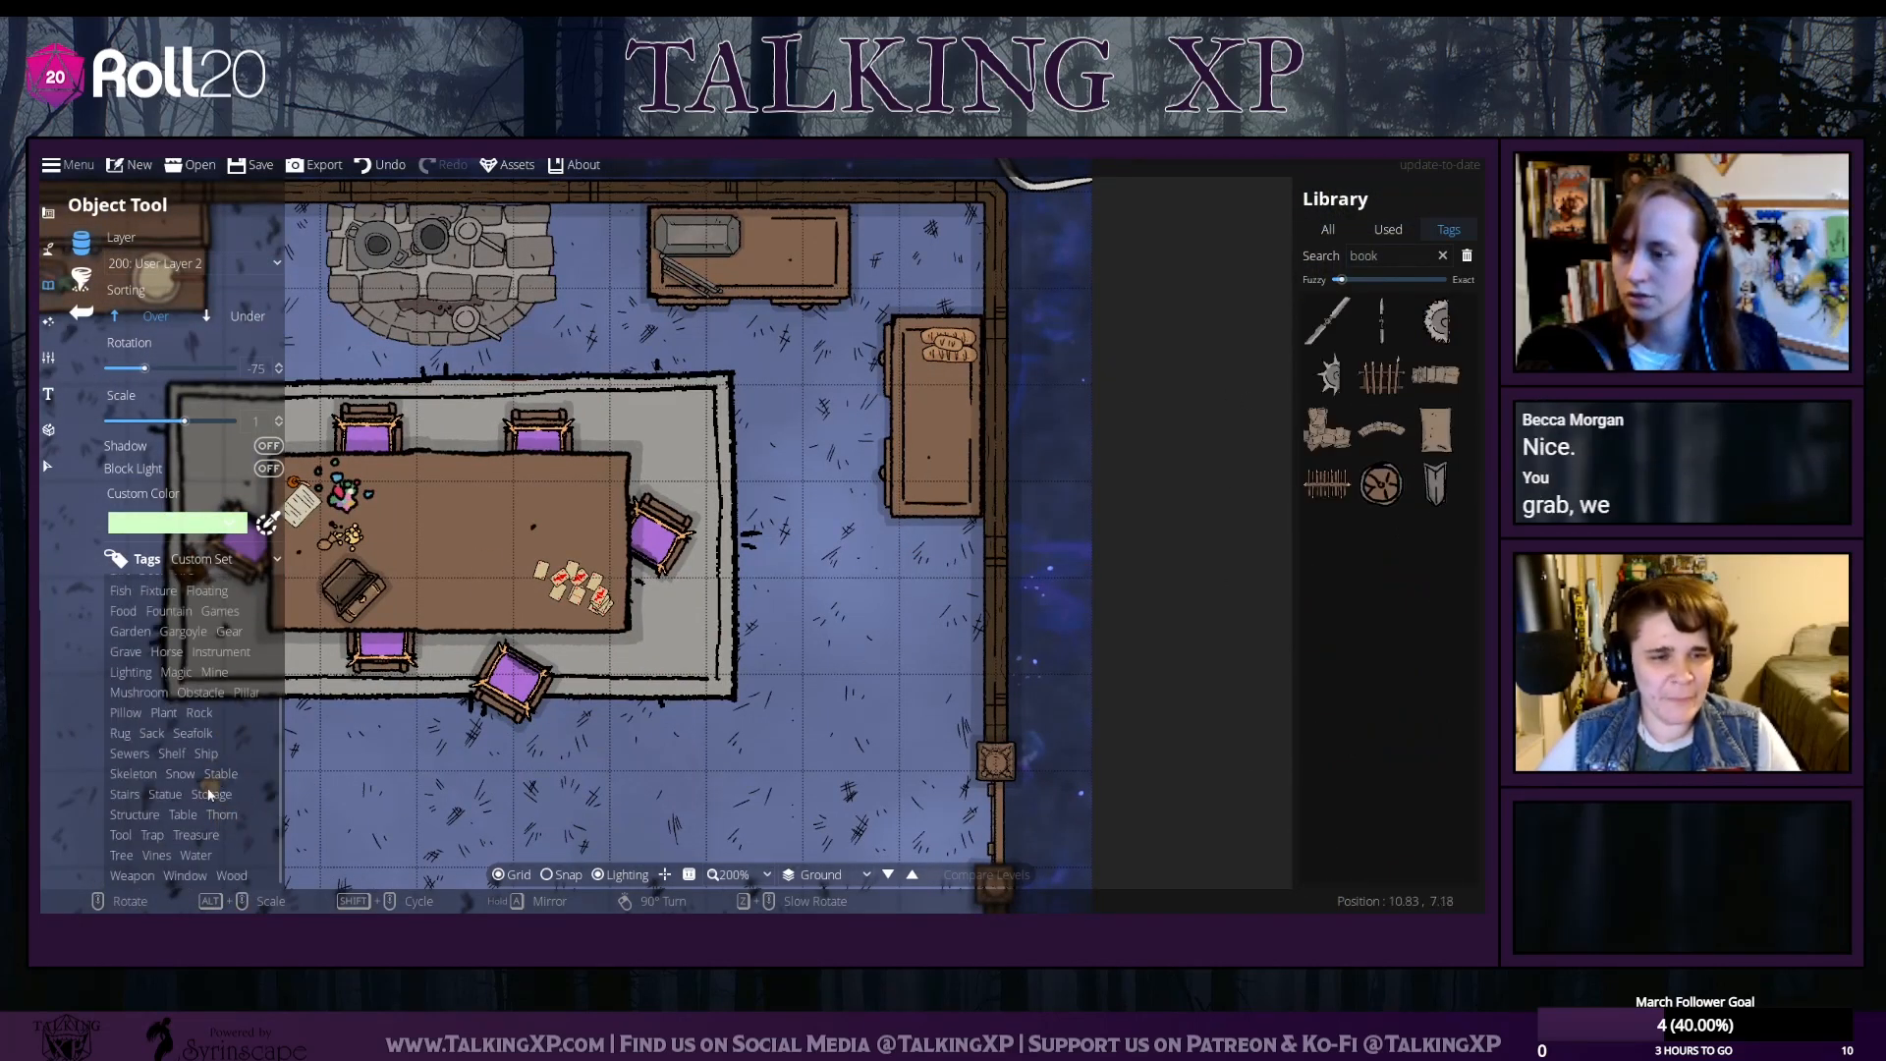
mouse_move(1439, 656)
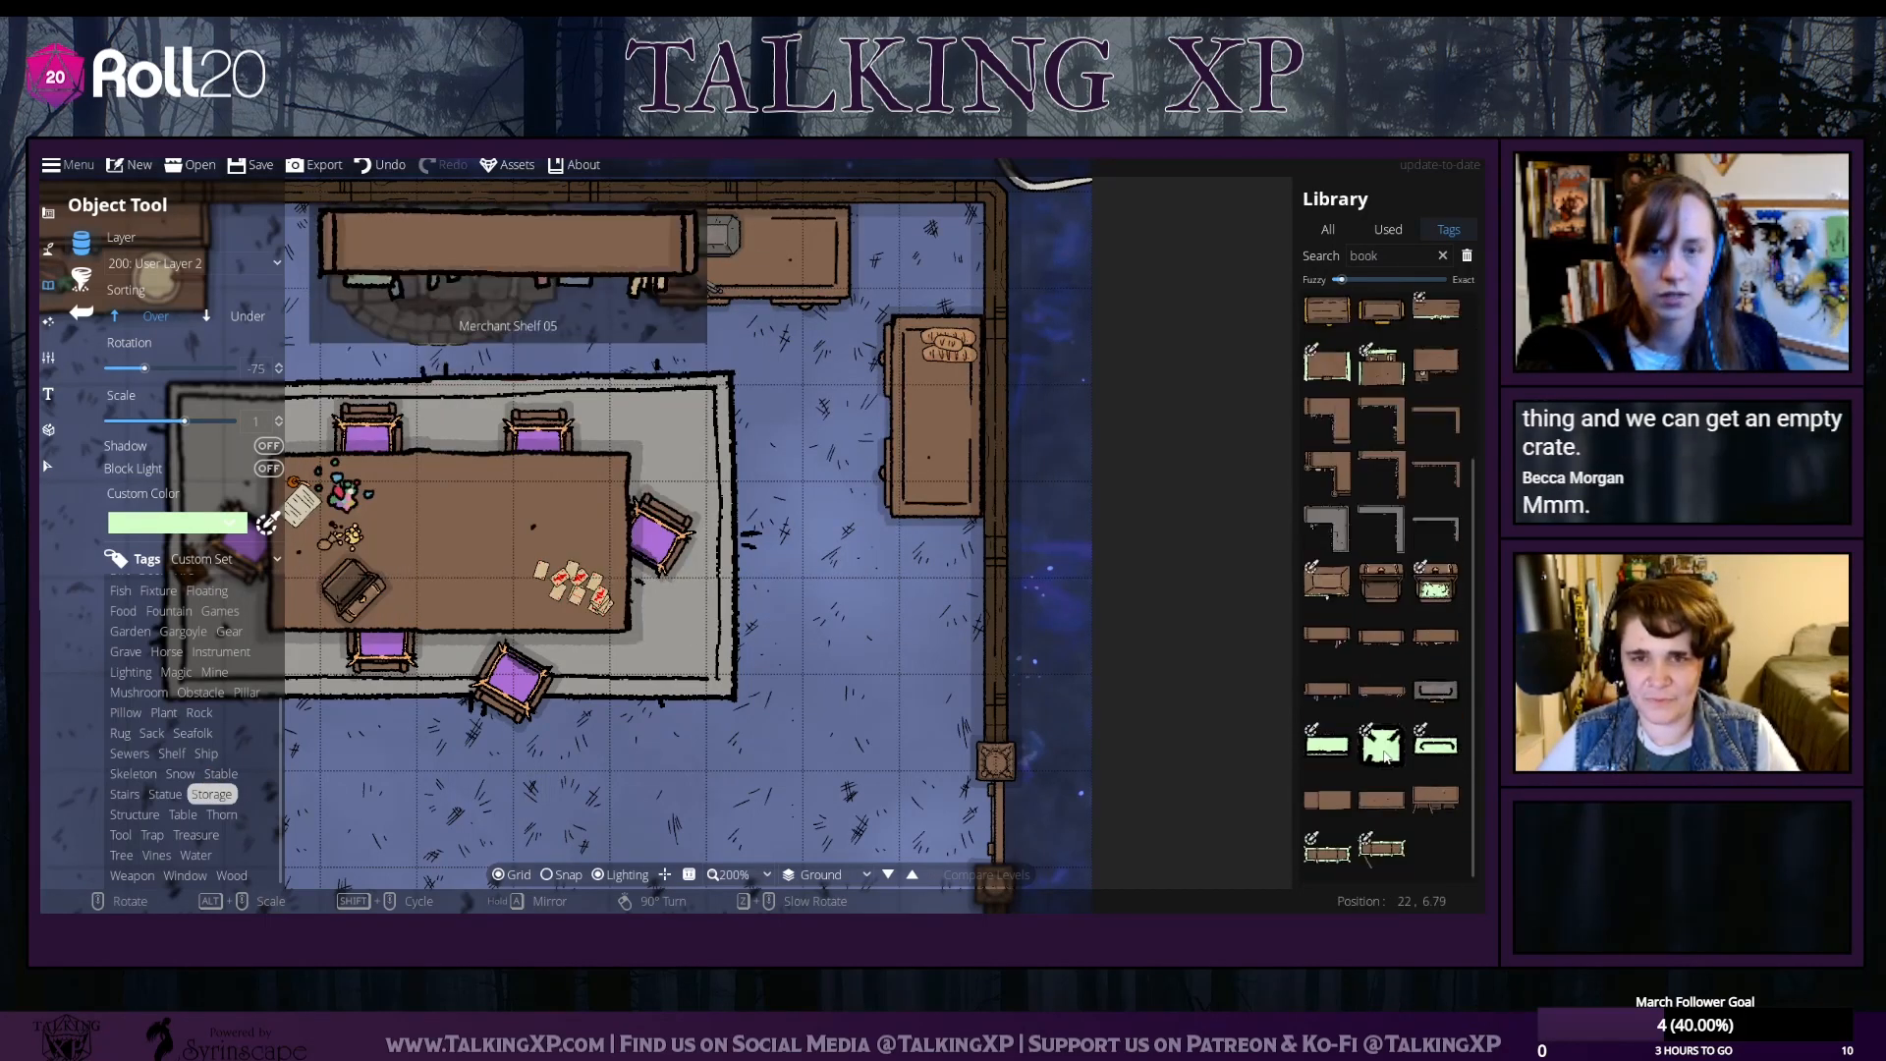
double_click(1370, 255)
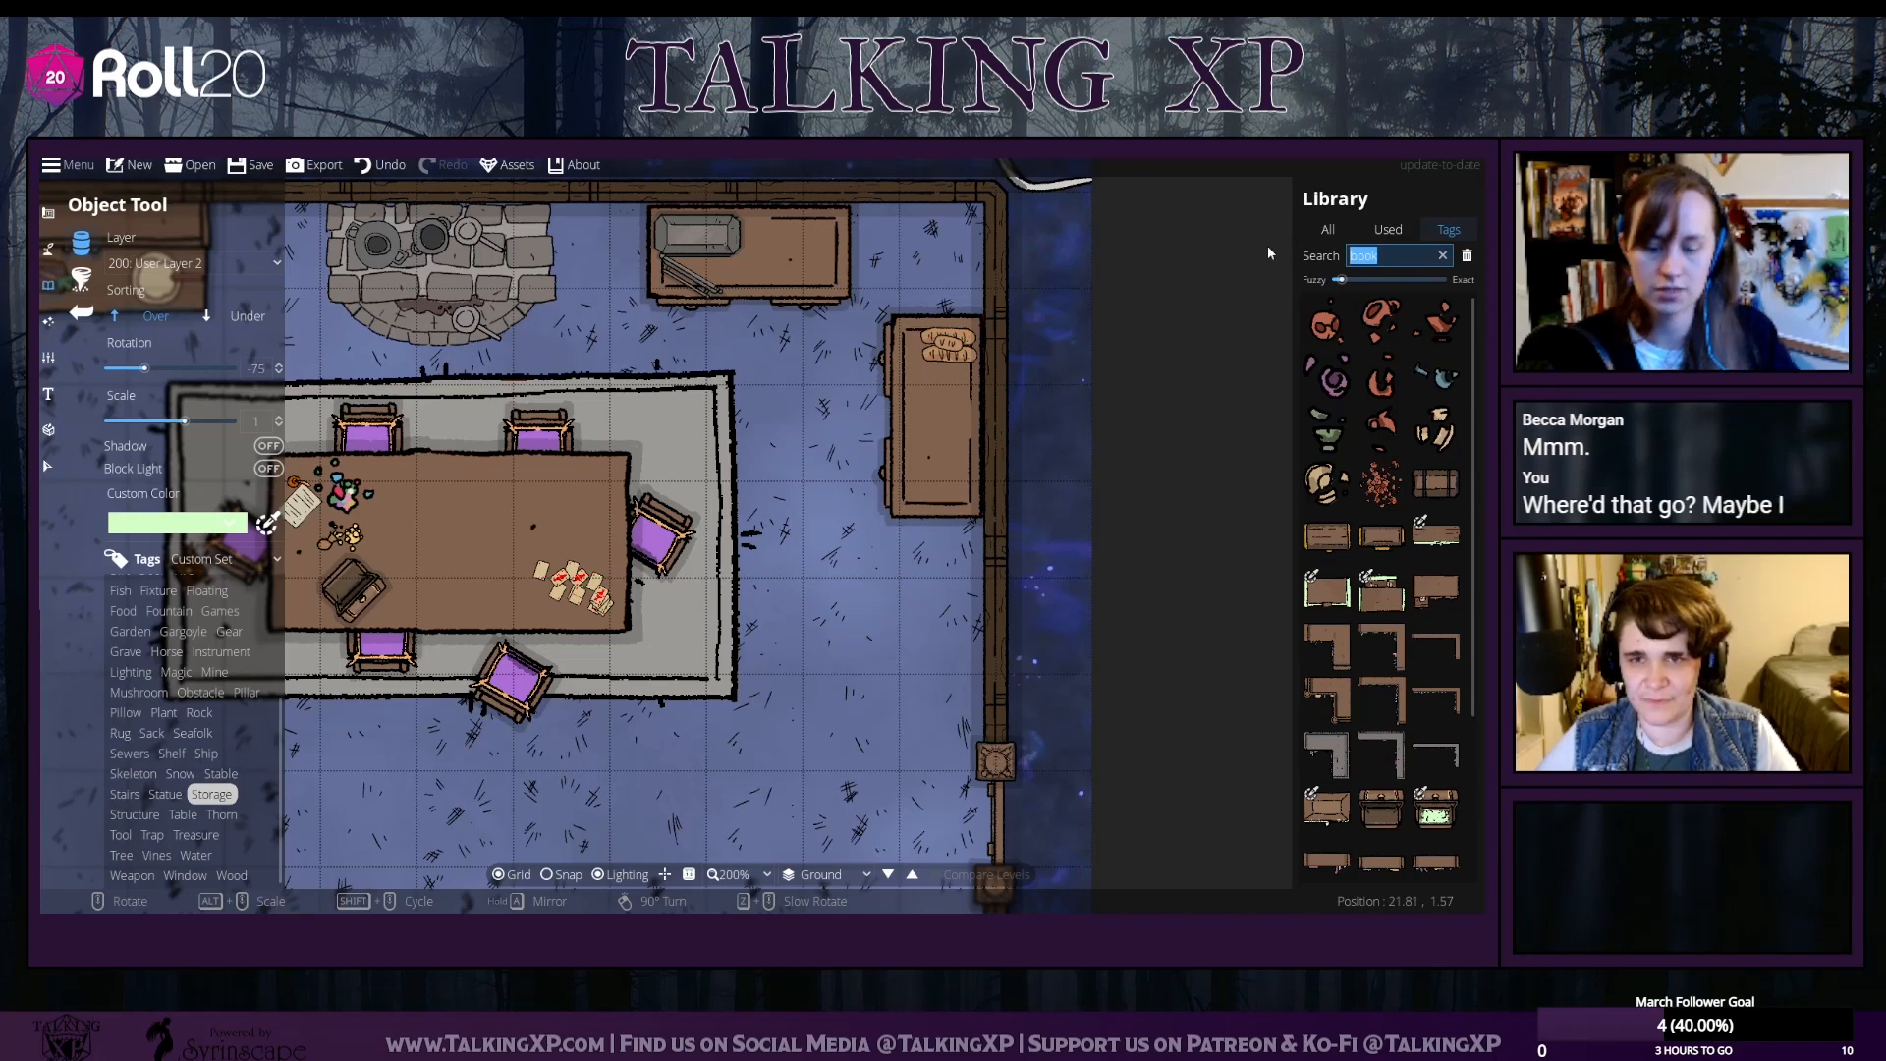
type("crate")
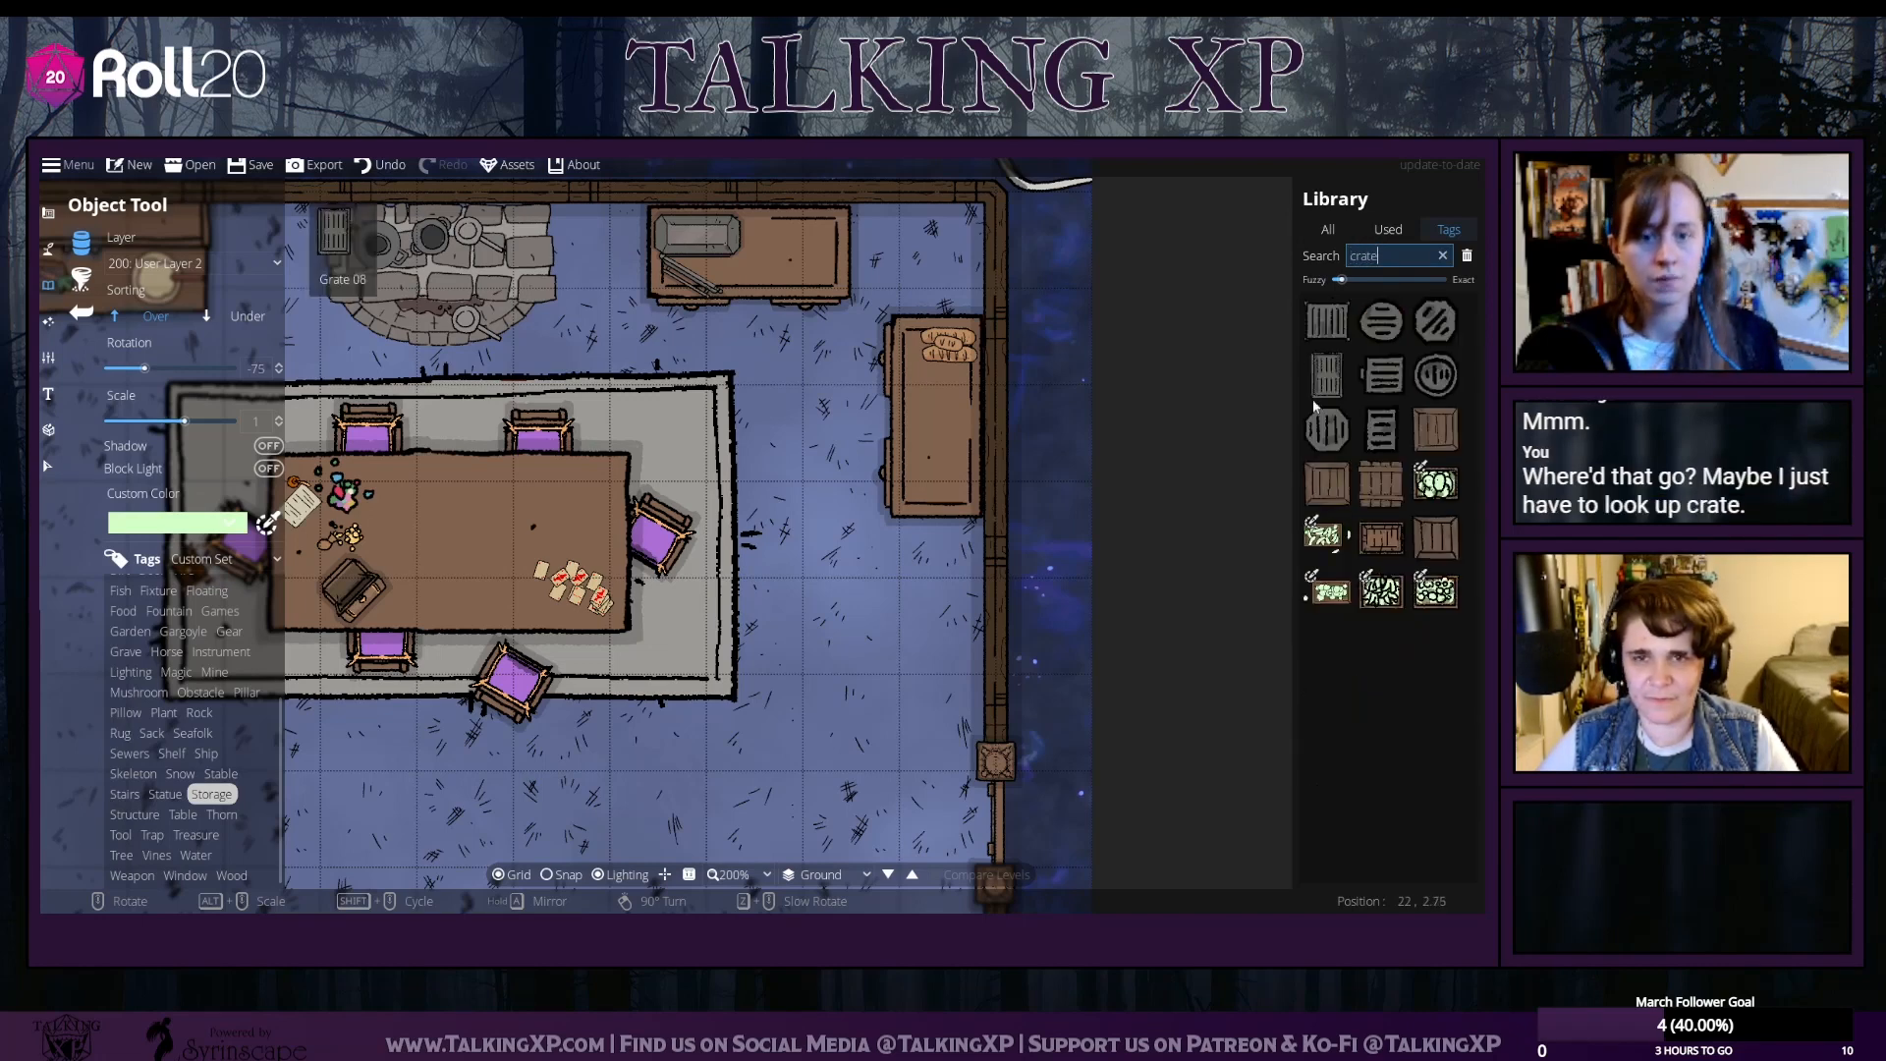
Place two empty open crates at scale 0.7 and rotation 0, one below the other, under the bread on the right wall's counter
left_click(1375, 538)
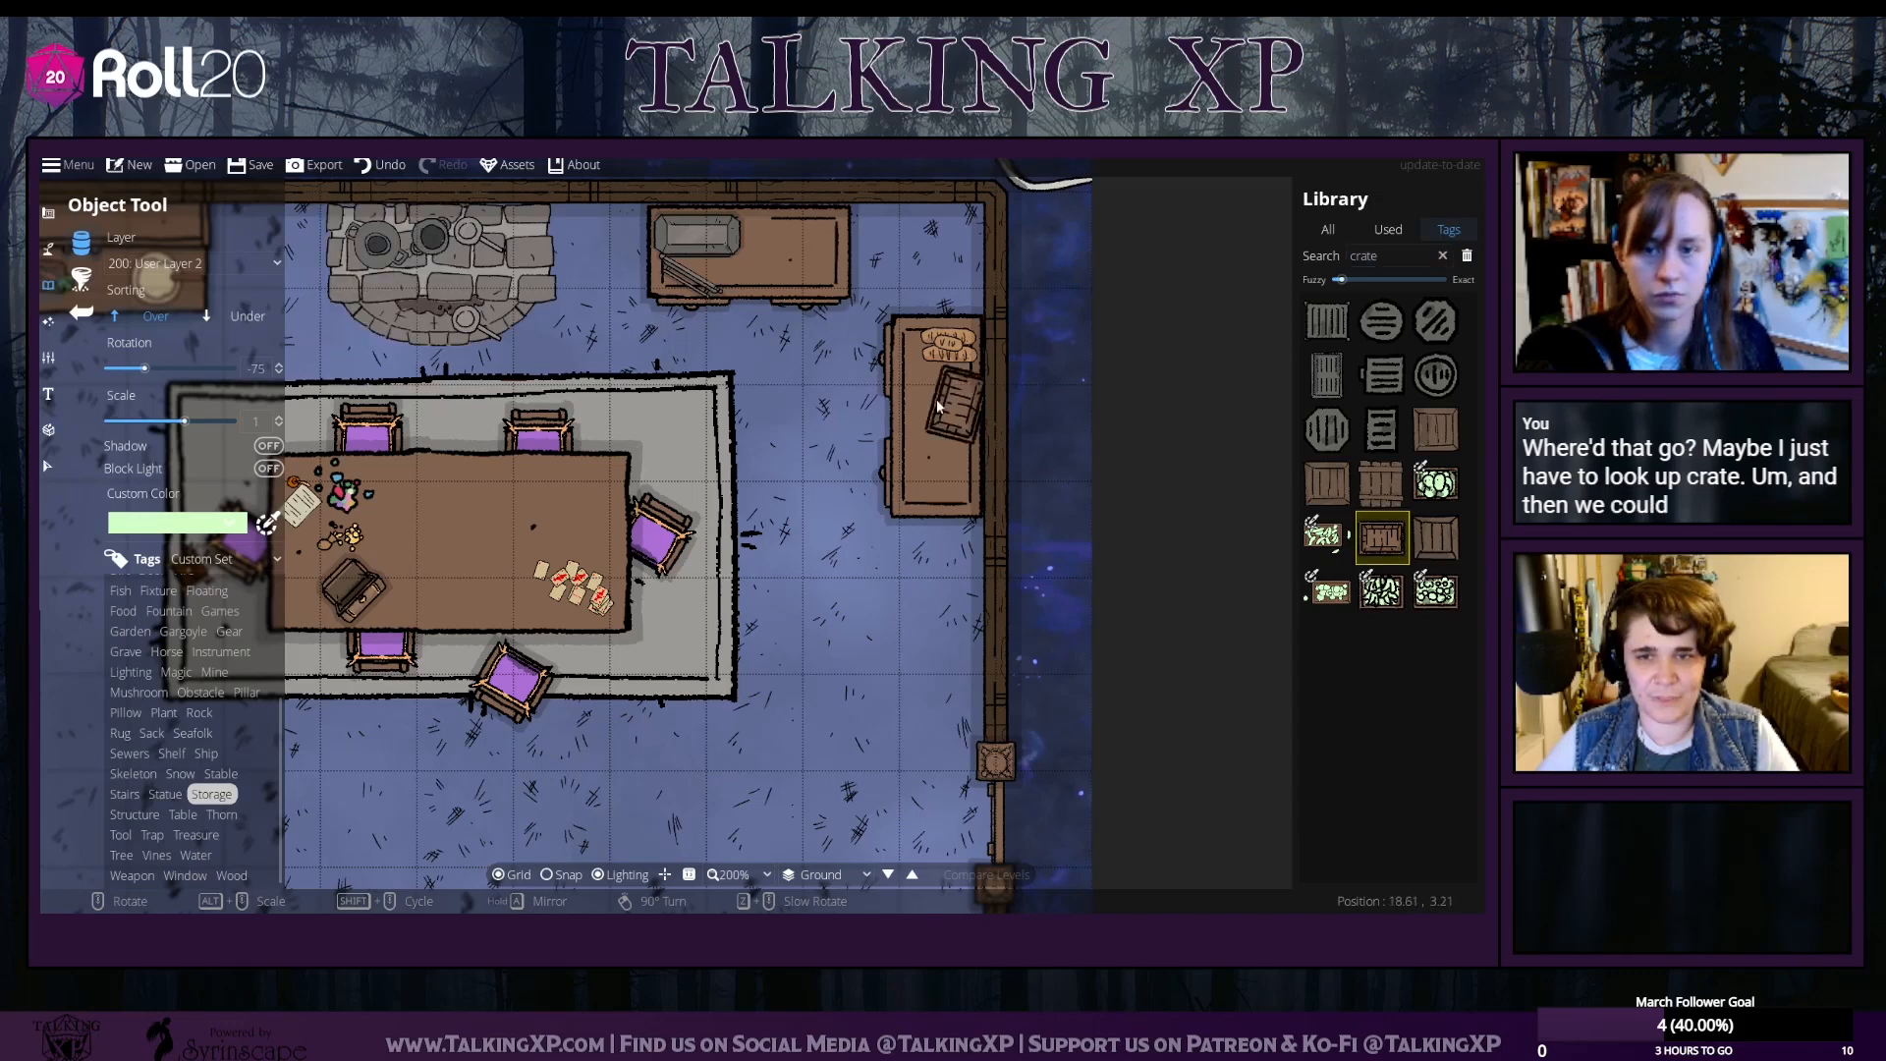
scroll(928, 402, "down", 1)
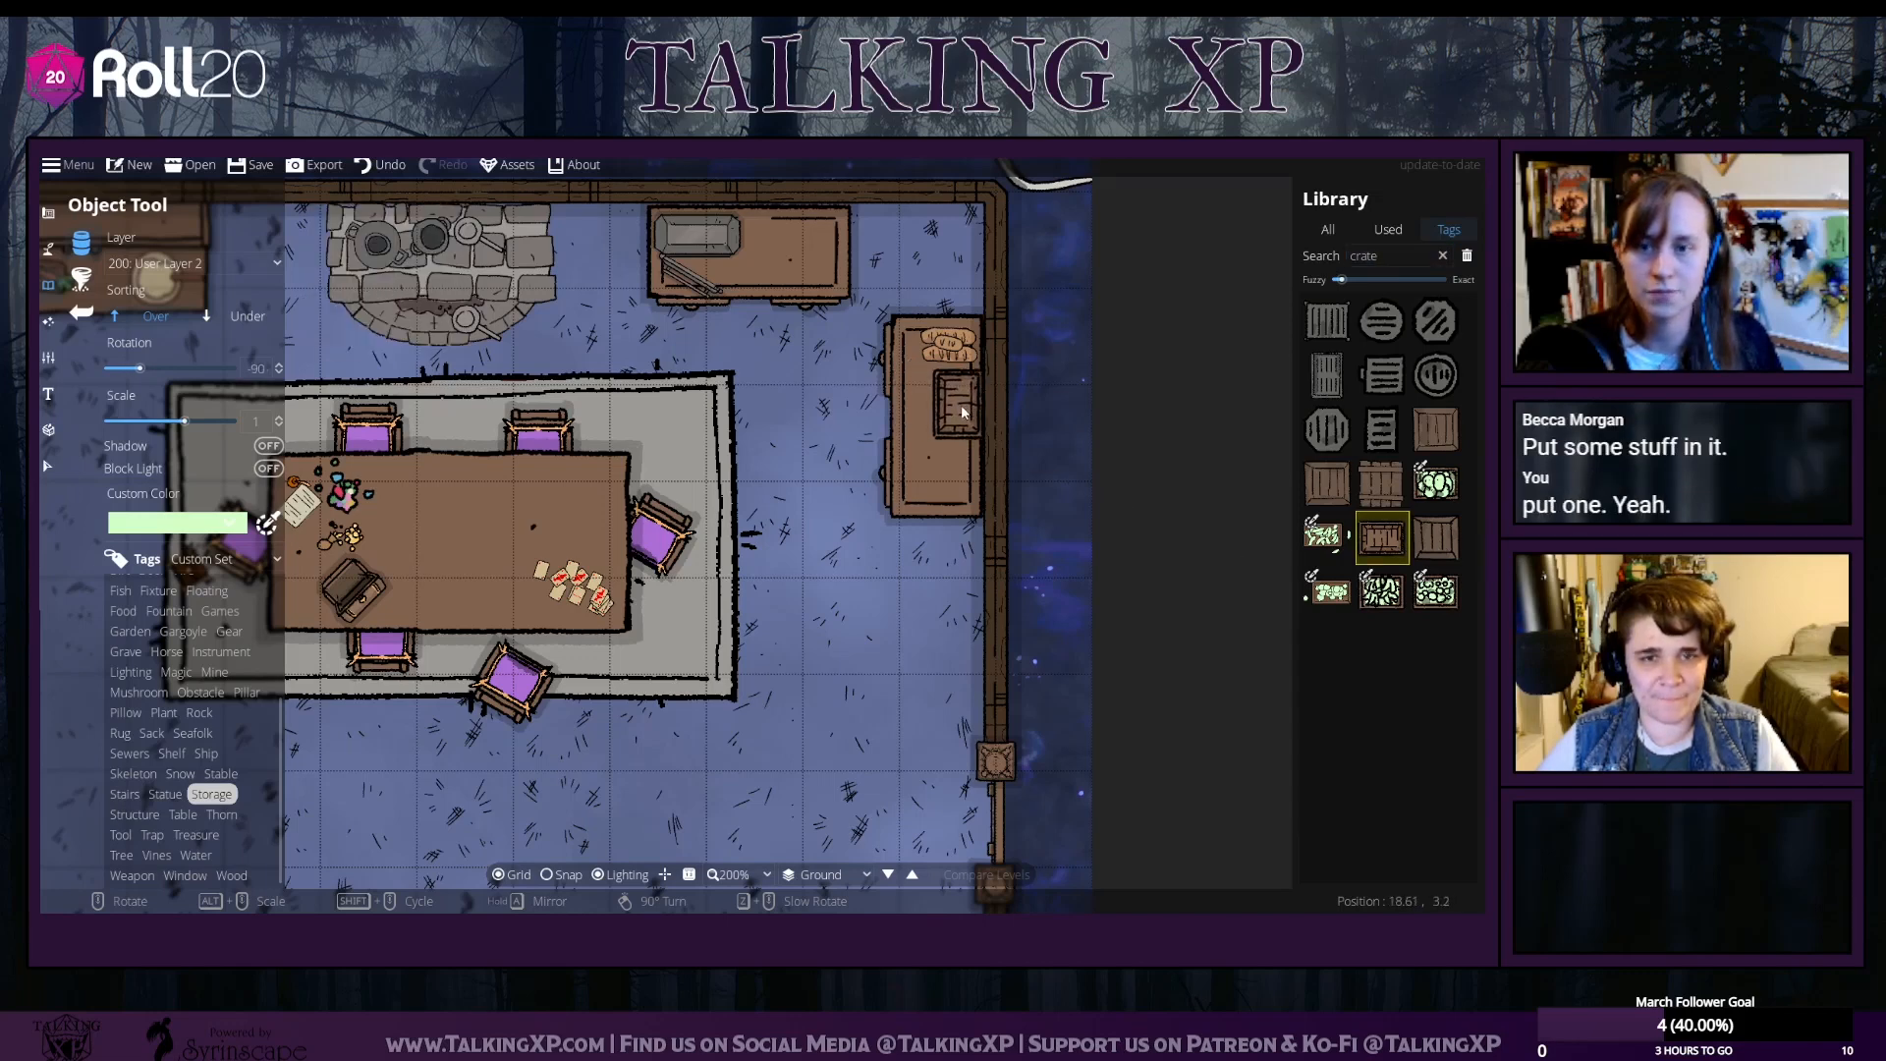
scroll(945, 418, "up", 2)
scroll(933, 423, "up", 2)
scroll(933, 425, "down", 5)
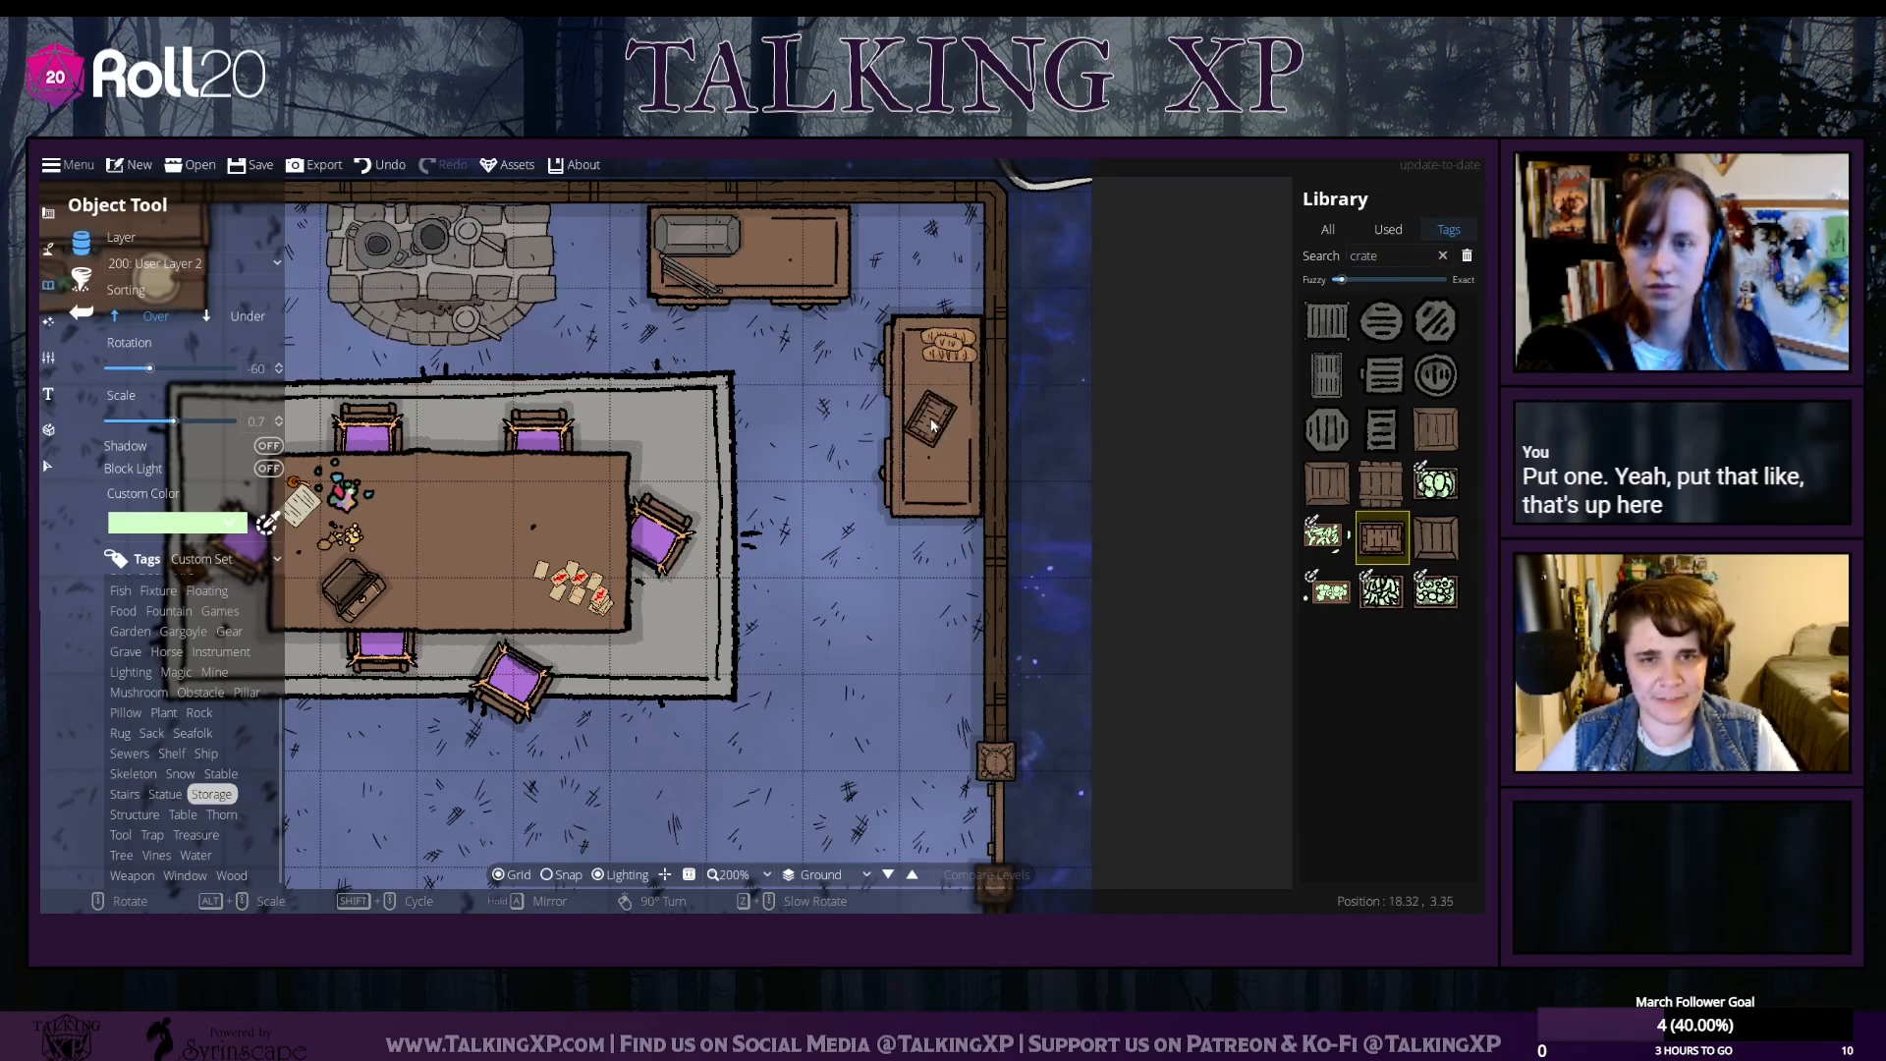
scroll(933, 425, "up", 4)
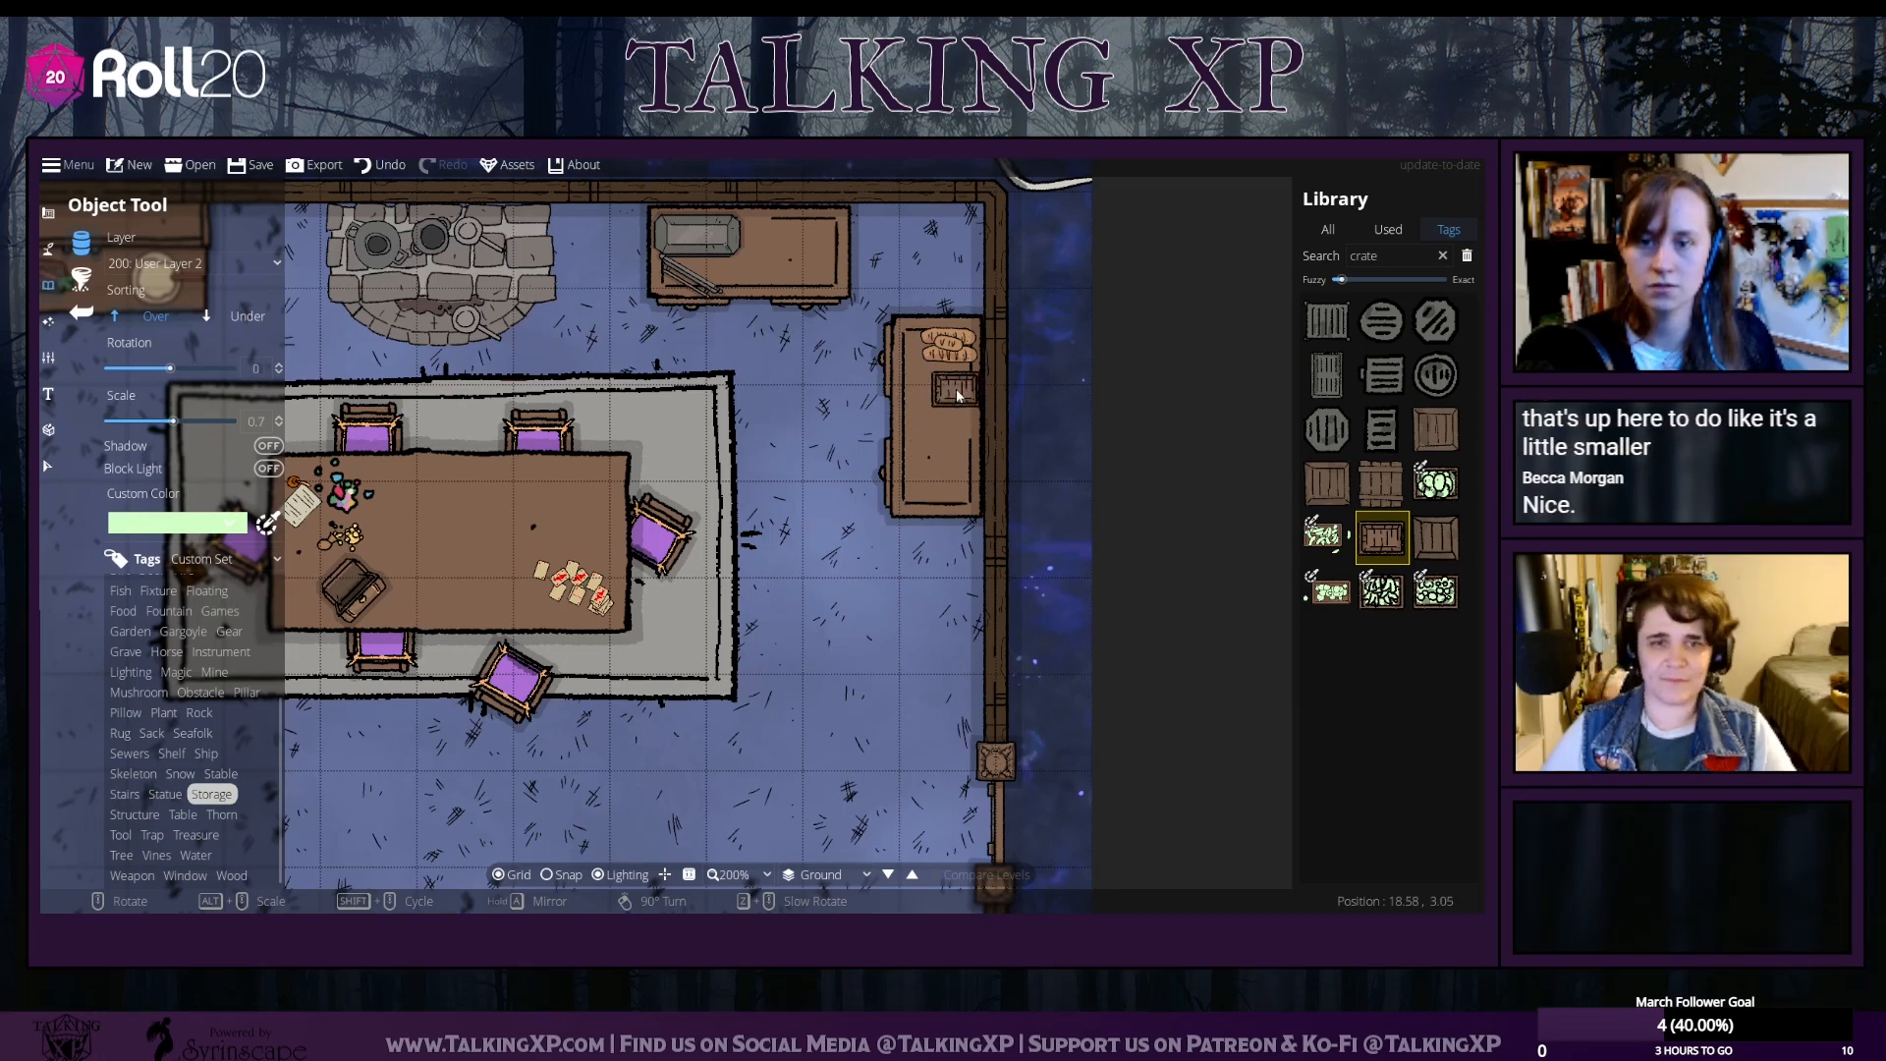
left_click(952, 396)
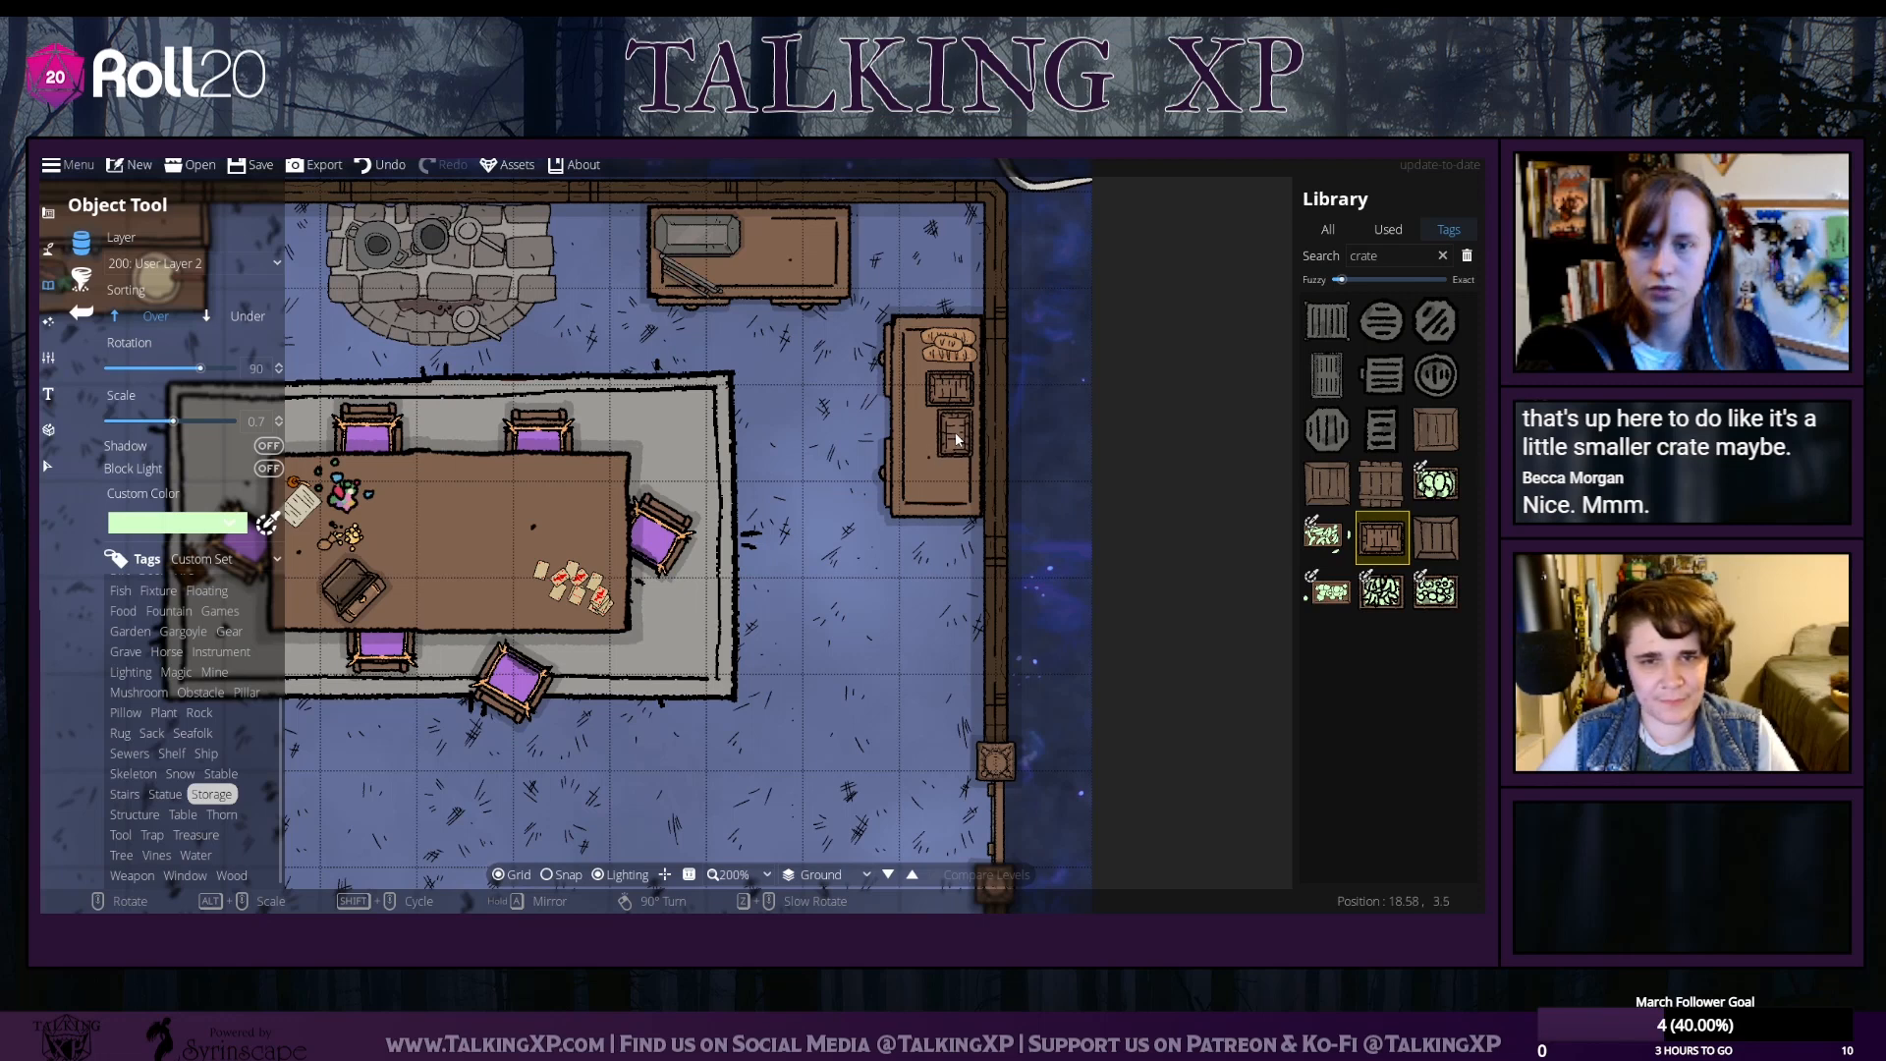
scroll(957, 443, "down", 3)
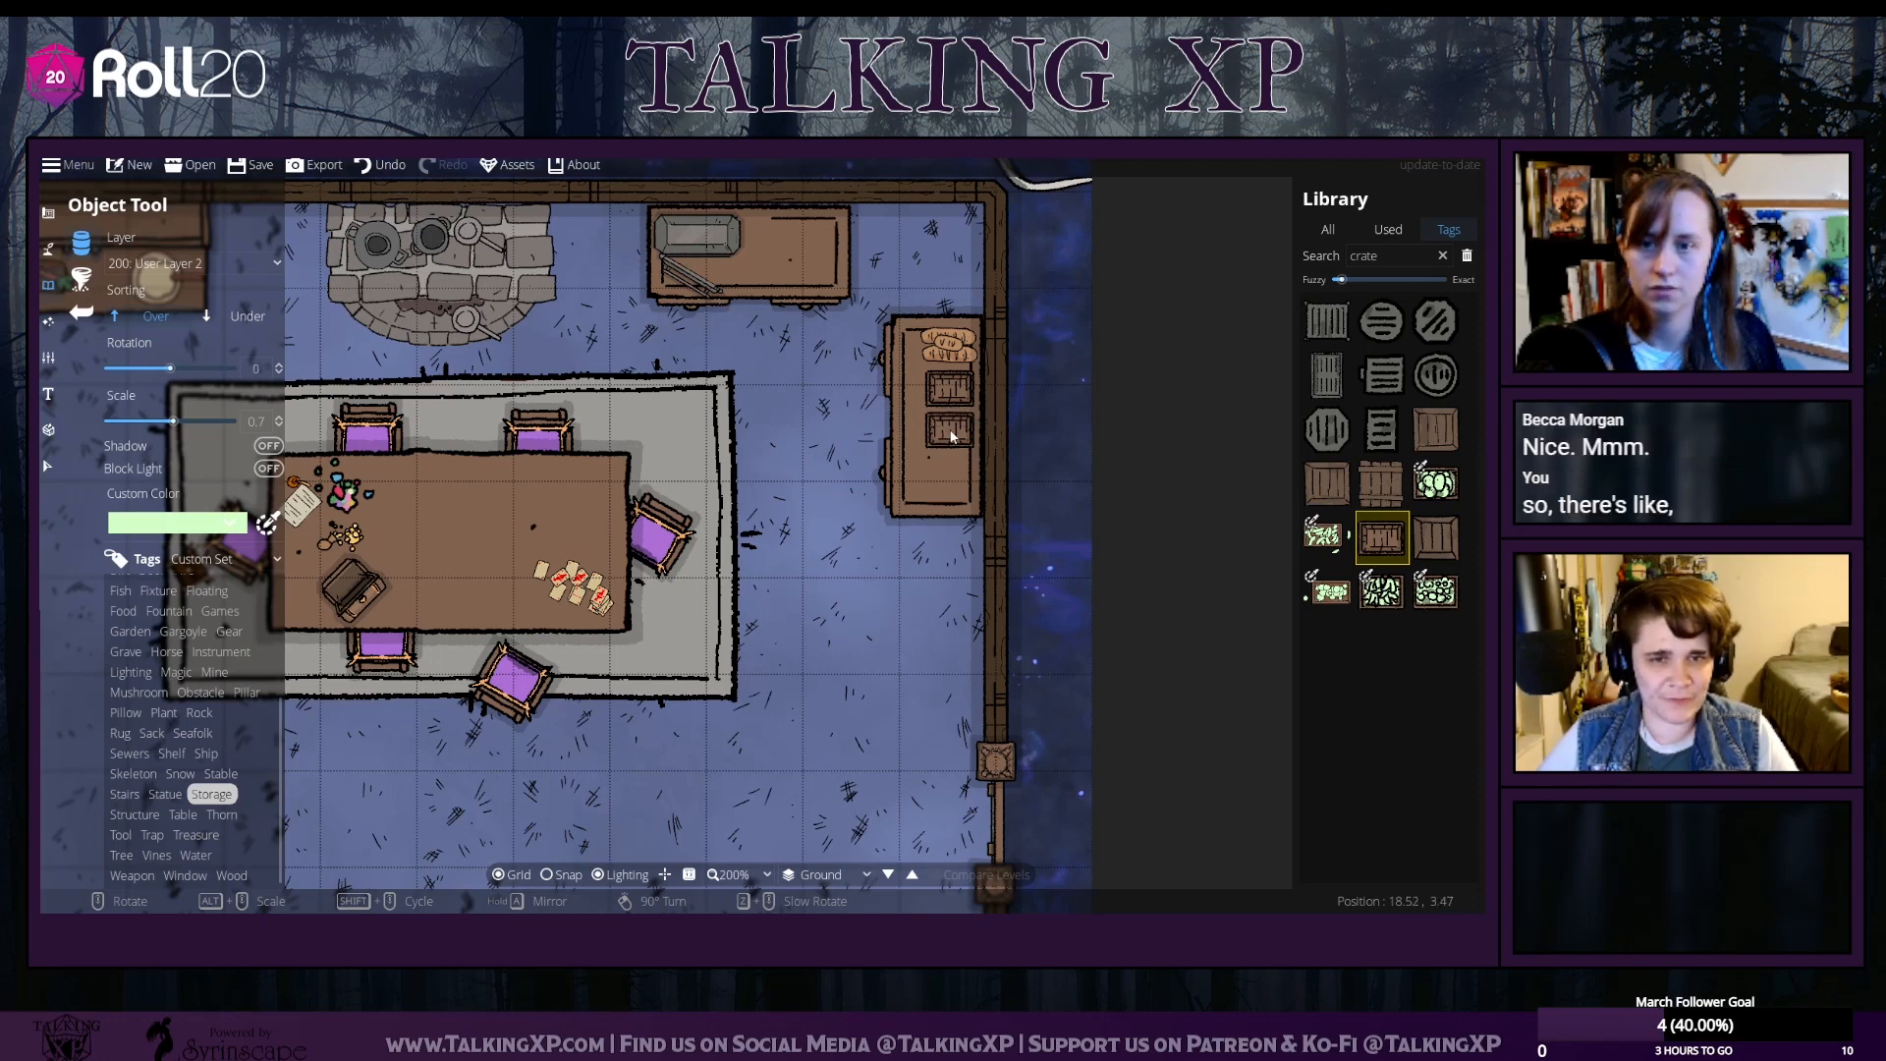
left_click(952, 437)
Recolor the loose crate contents to red-orange and place them as apples below the two empty crates on the right wall's counter
left_click(1328, 593)
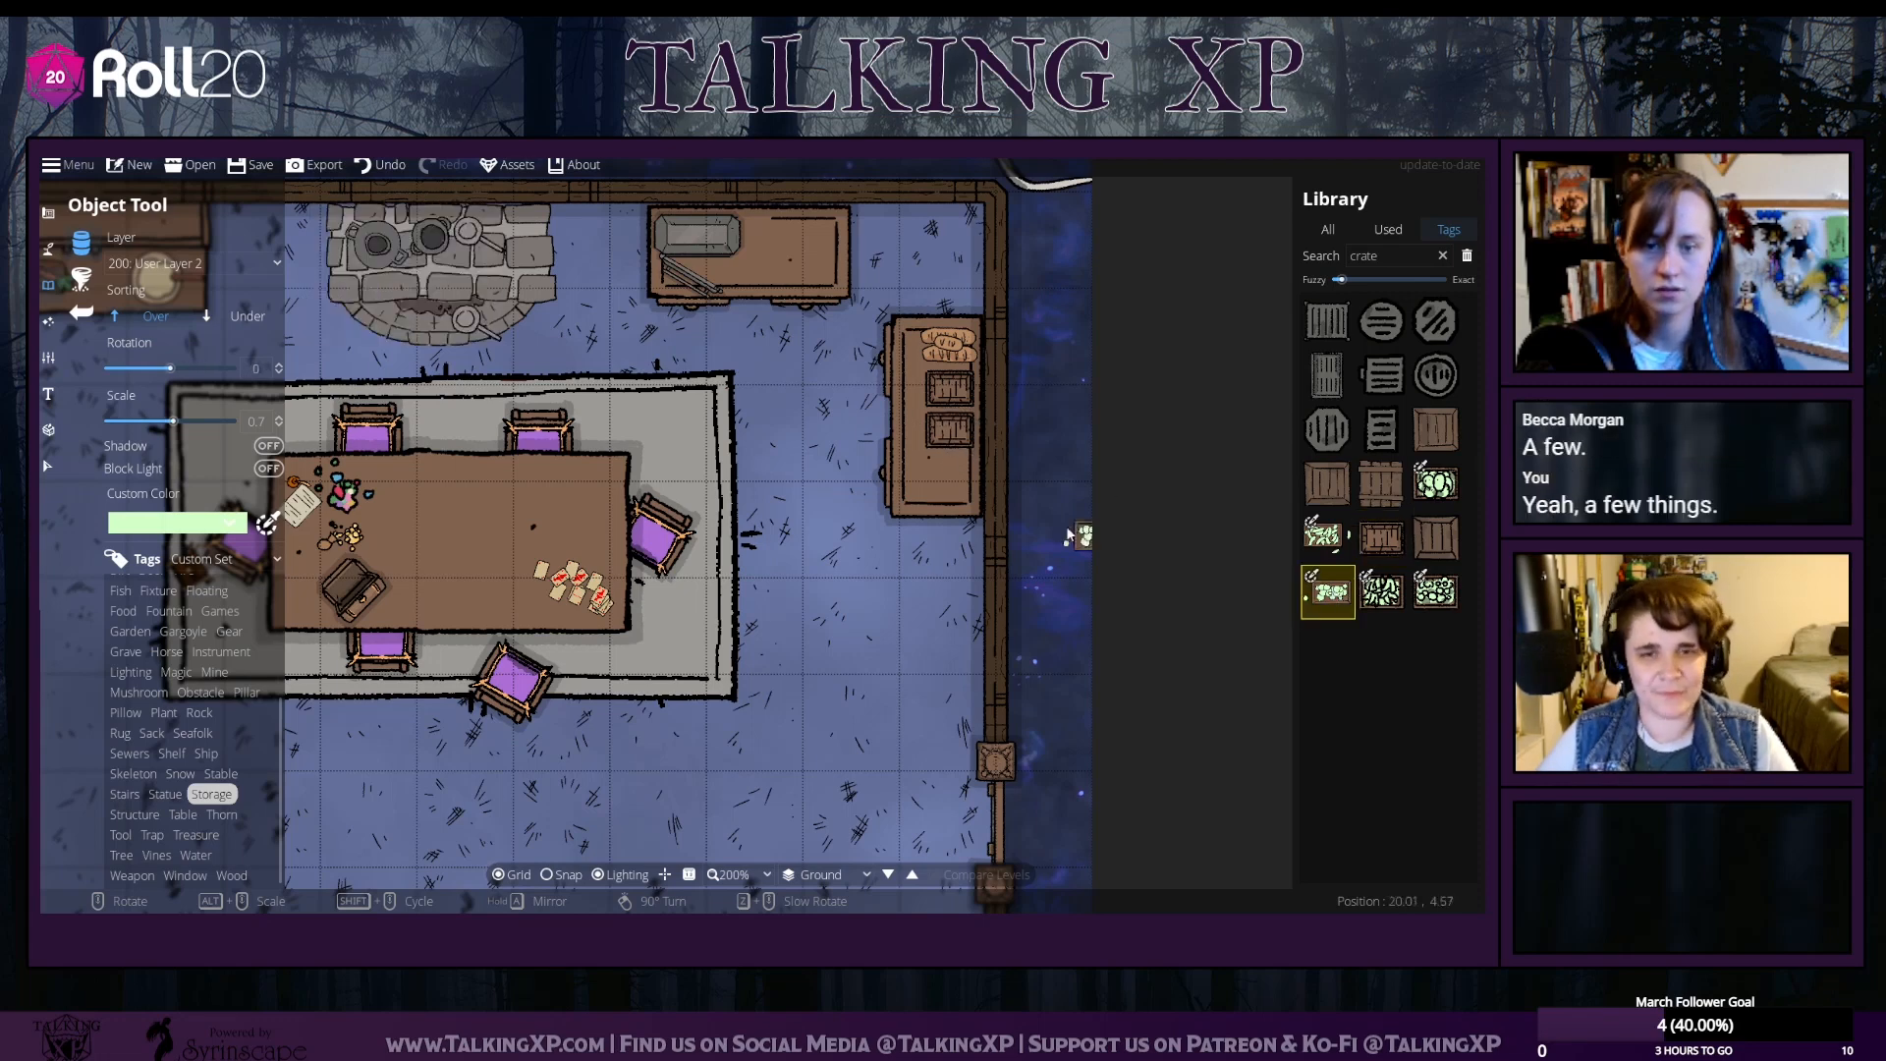
left_click(177, 523)
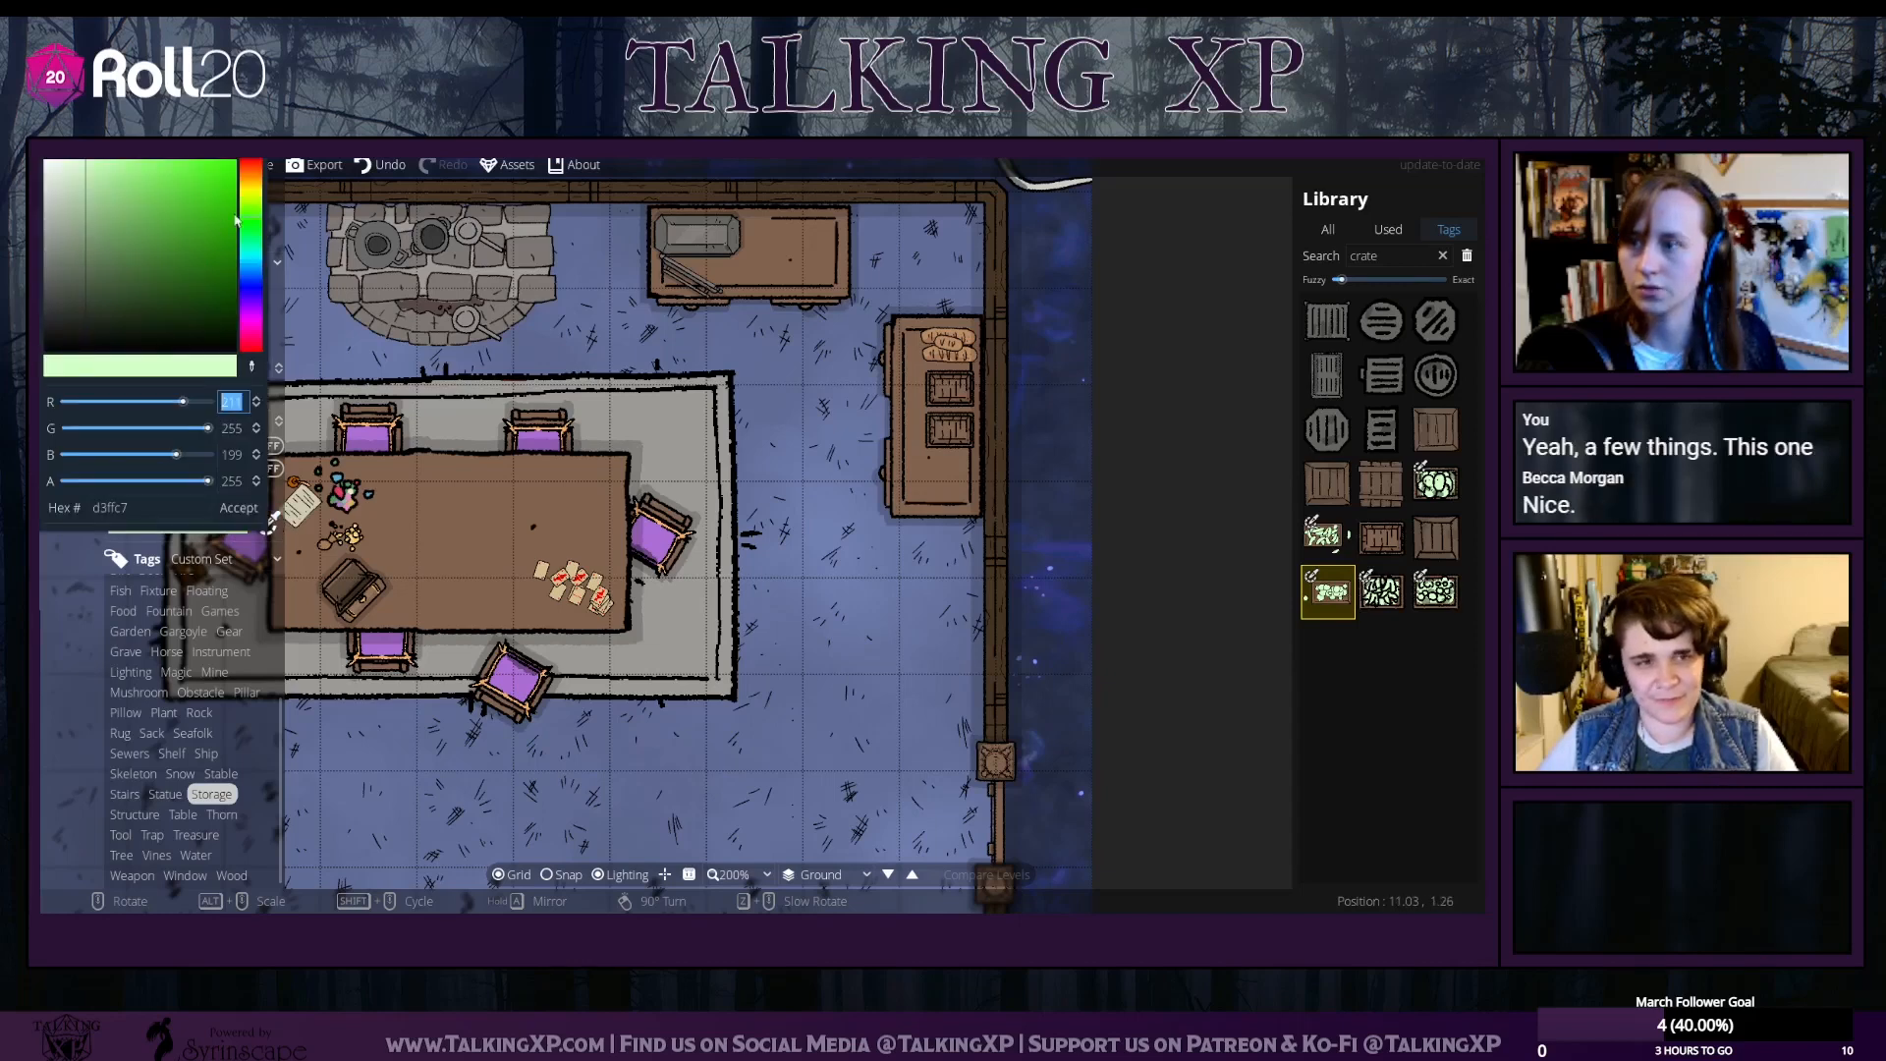
left_click(254, 178)
left_click(220, 173)
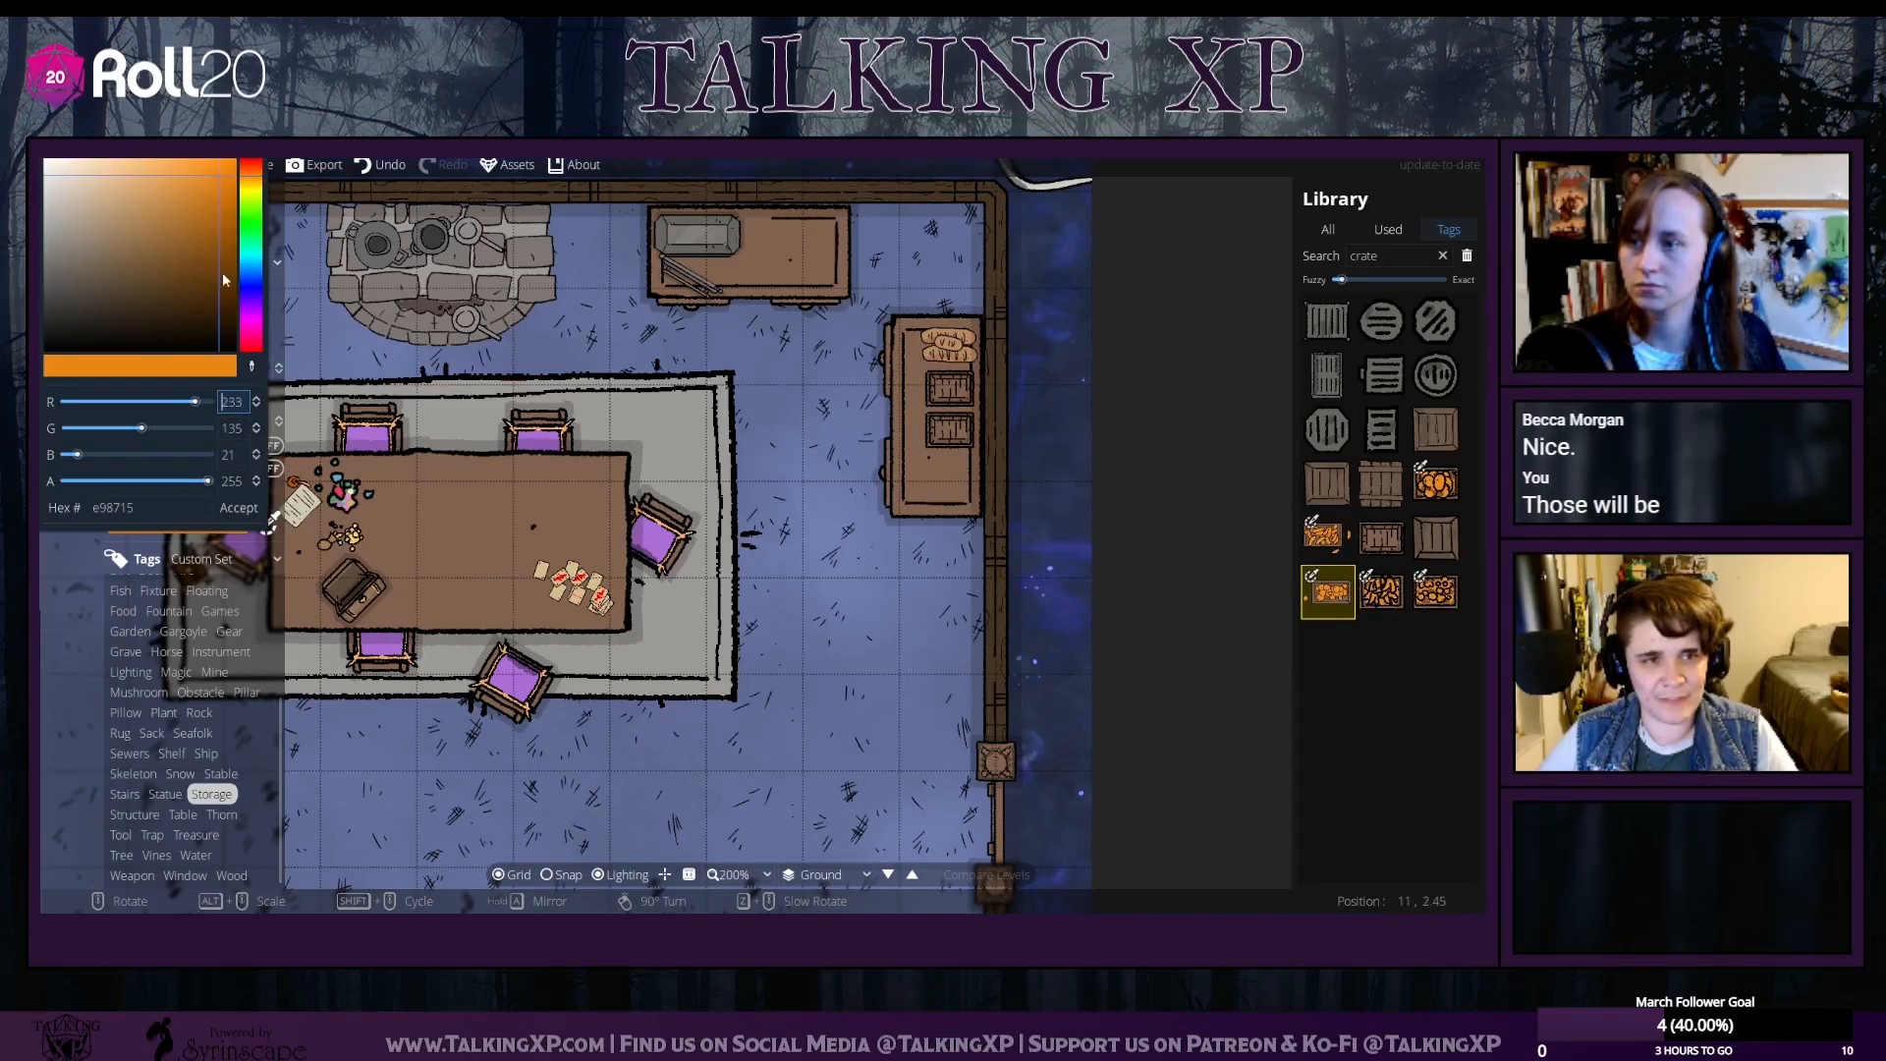
left_click(250, 174)
left_click(238, 508)
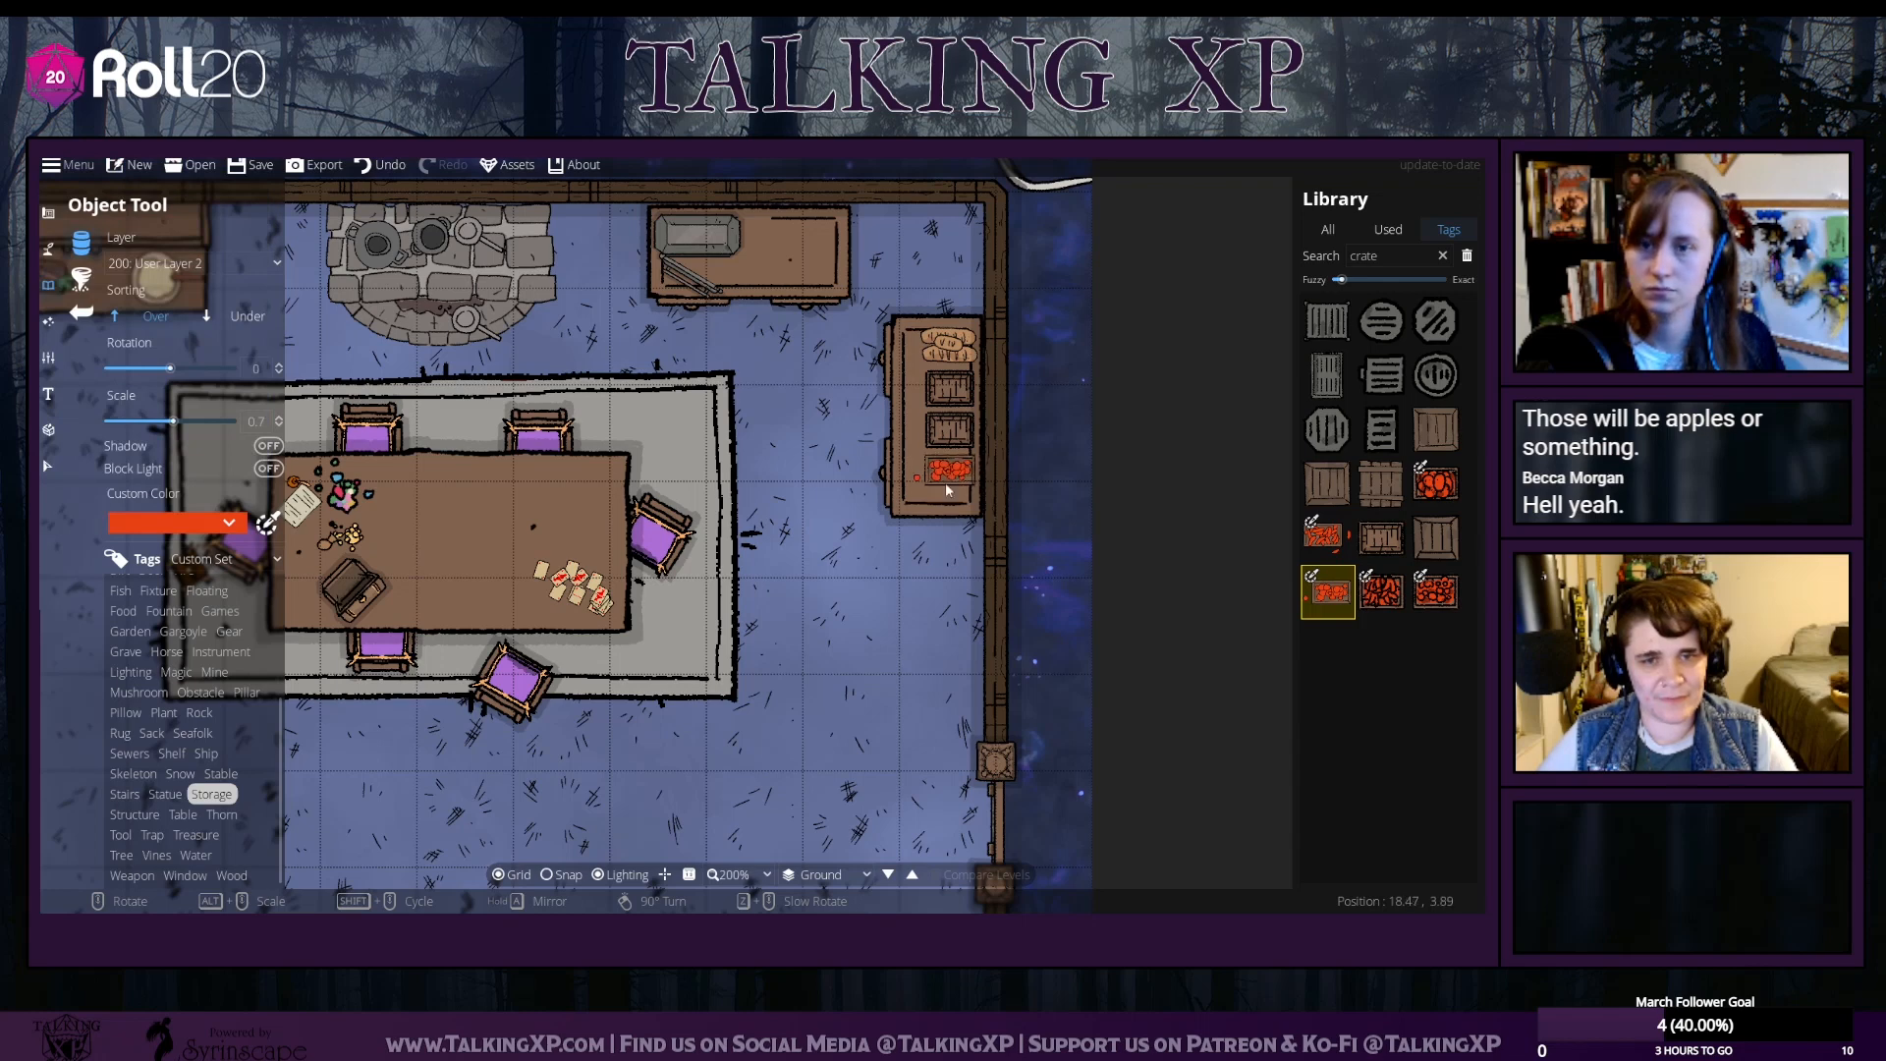
Switch the library to the Food tag and place leafy greens with rotation 105 in the upper crate on the right wall's counter
double_click(1362, 256)
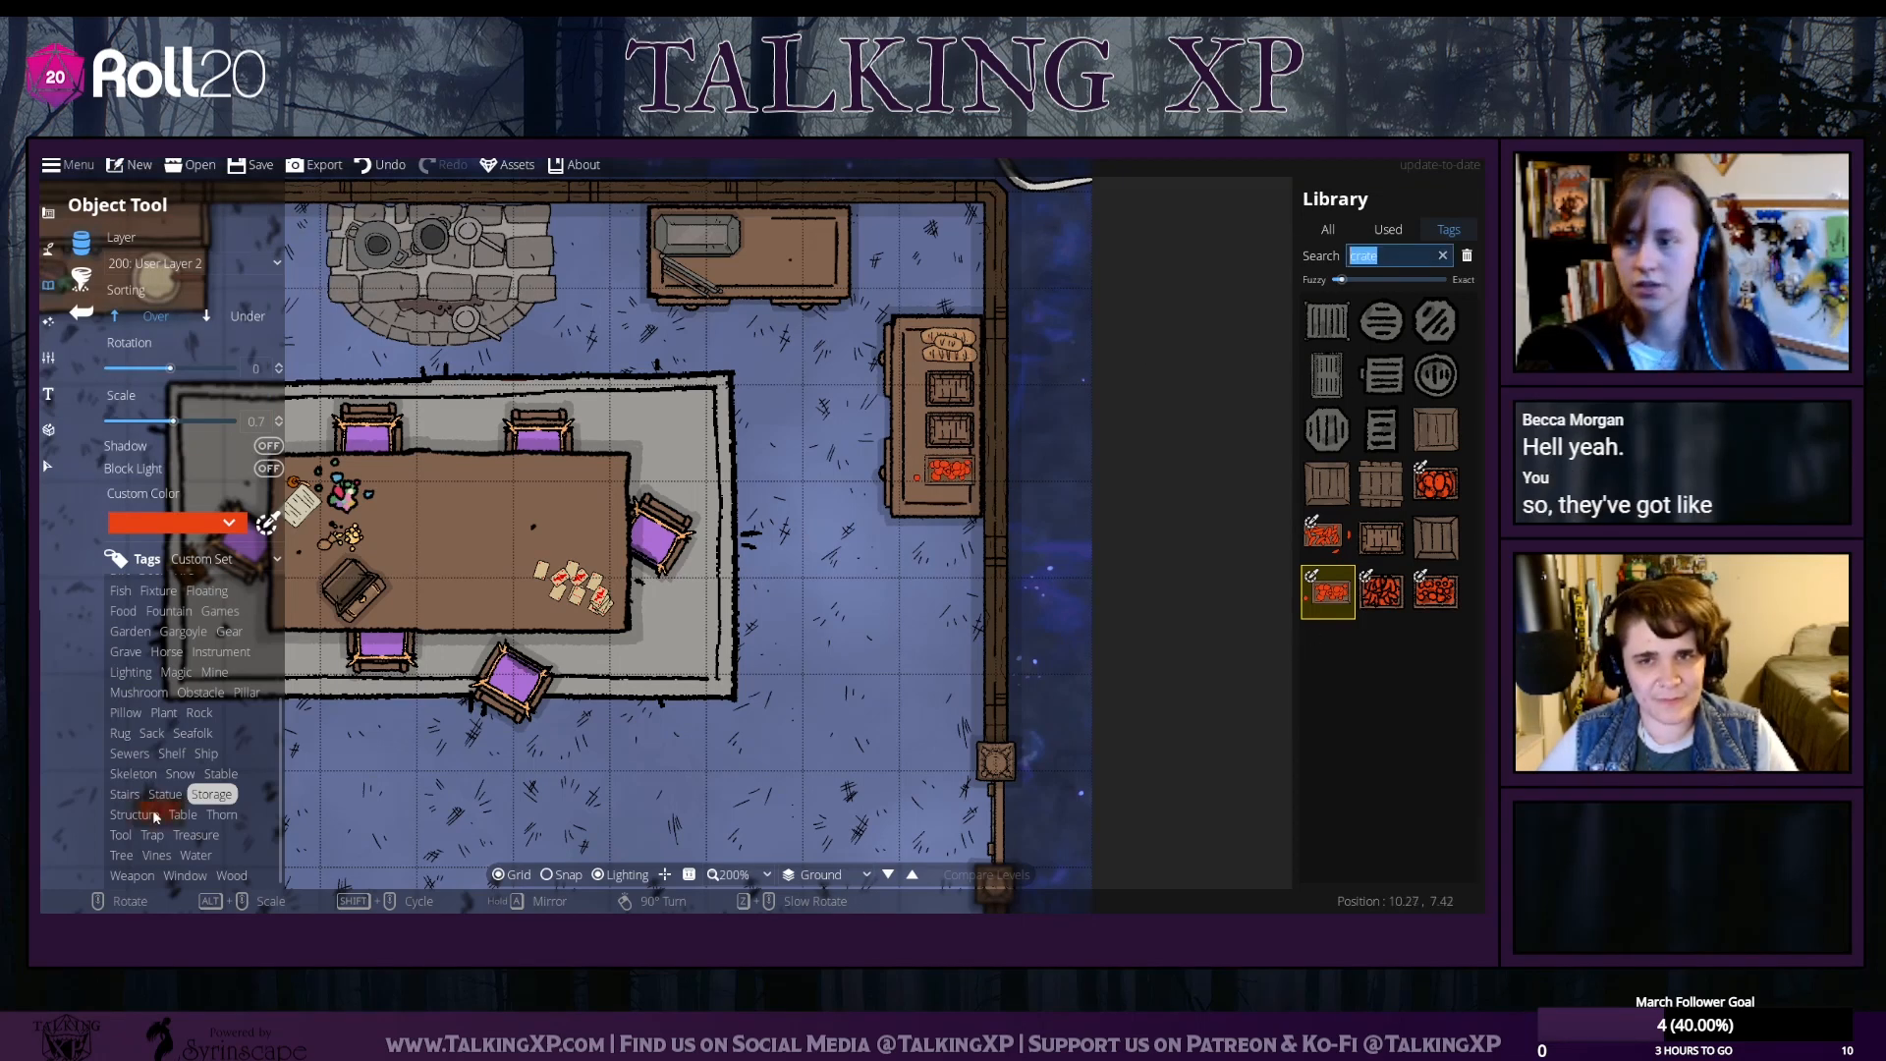
left_click(139, 692)
left_click(128, 613)
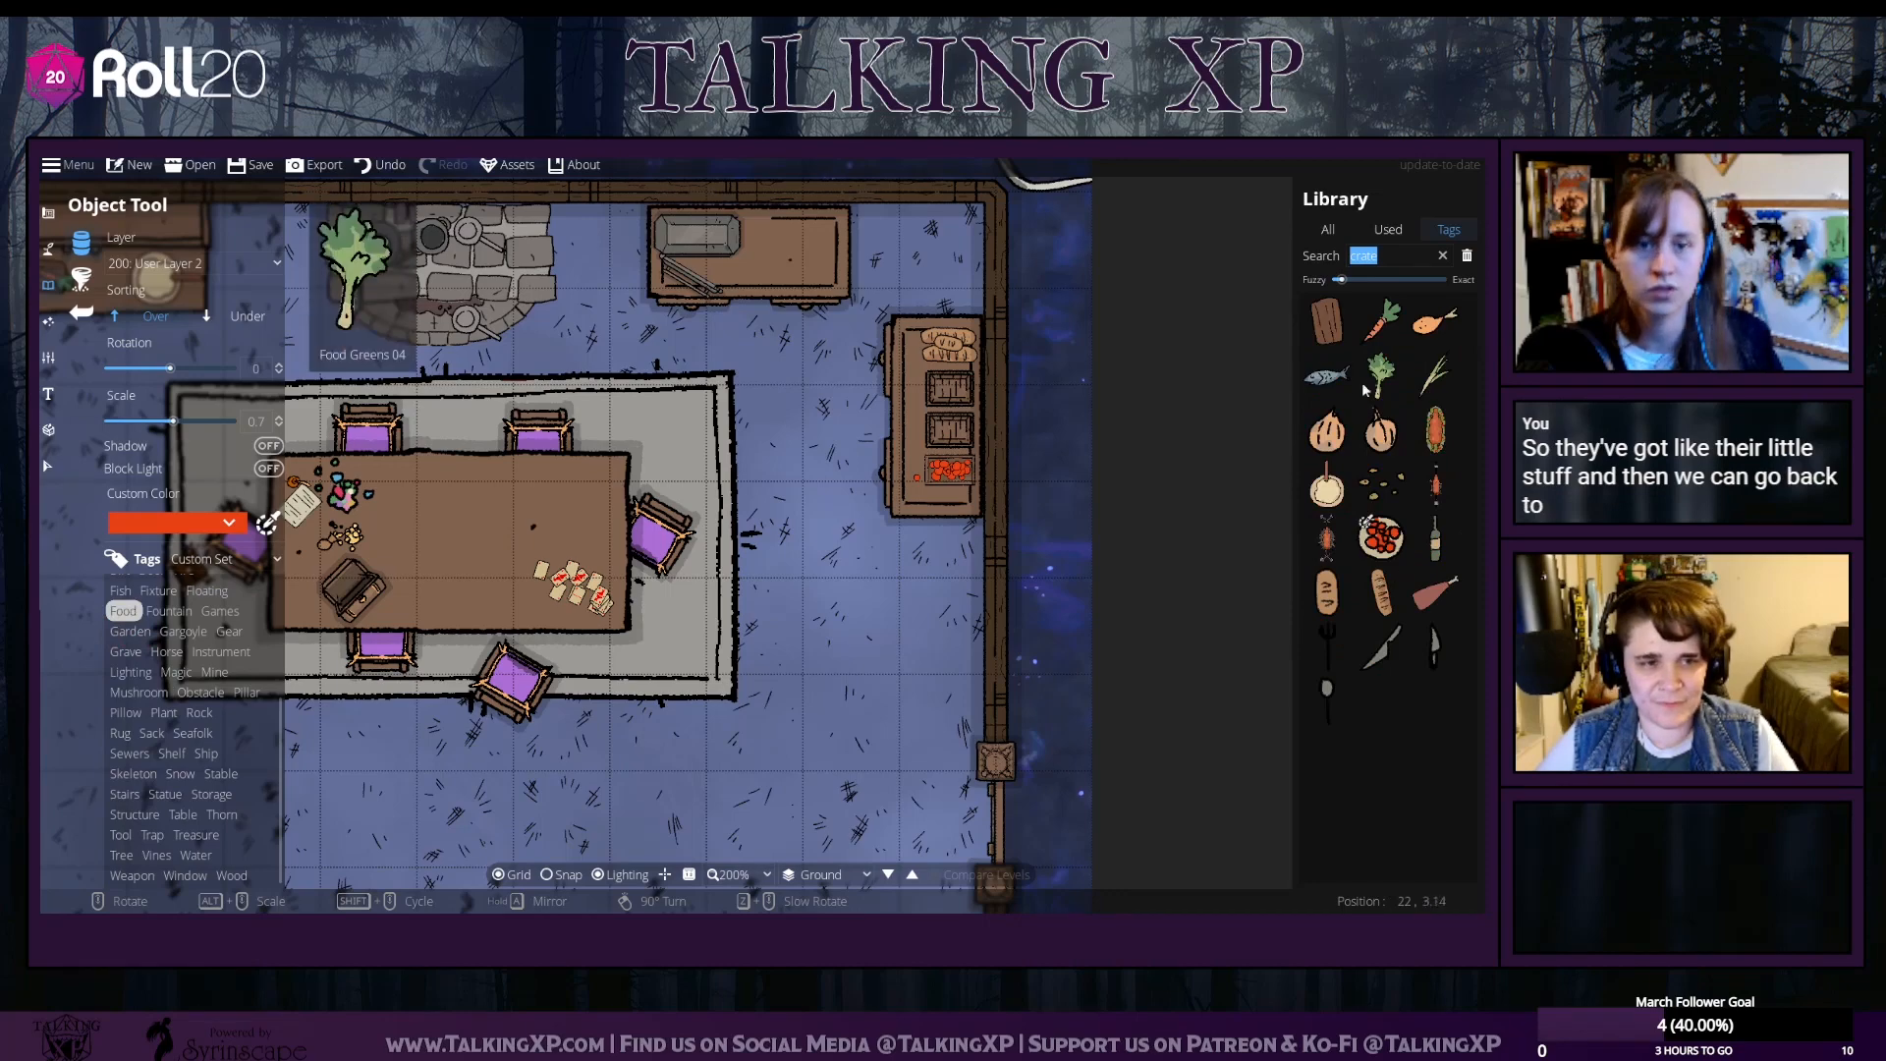
scroll(962, 436, "up", 2)
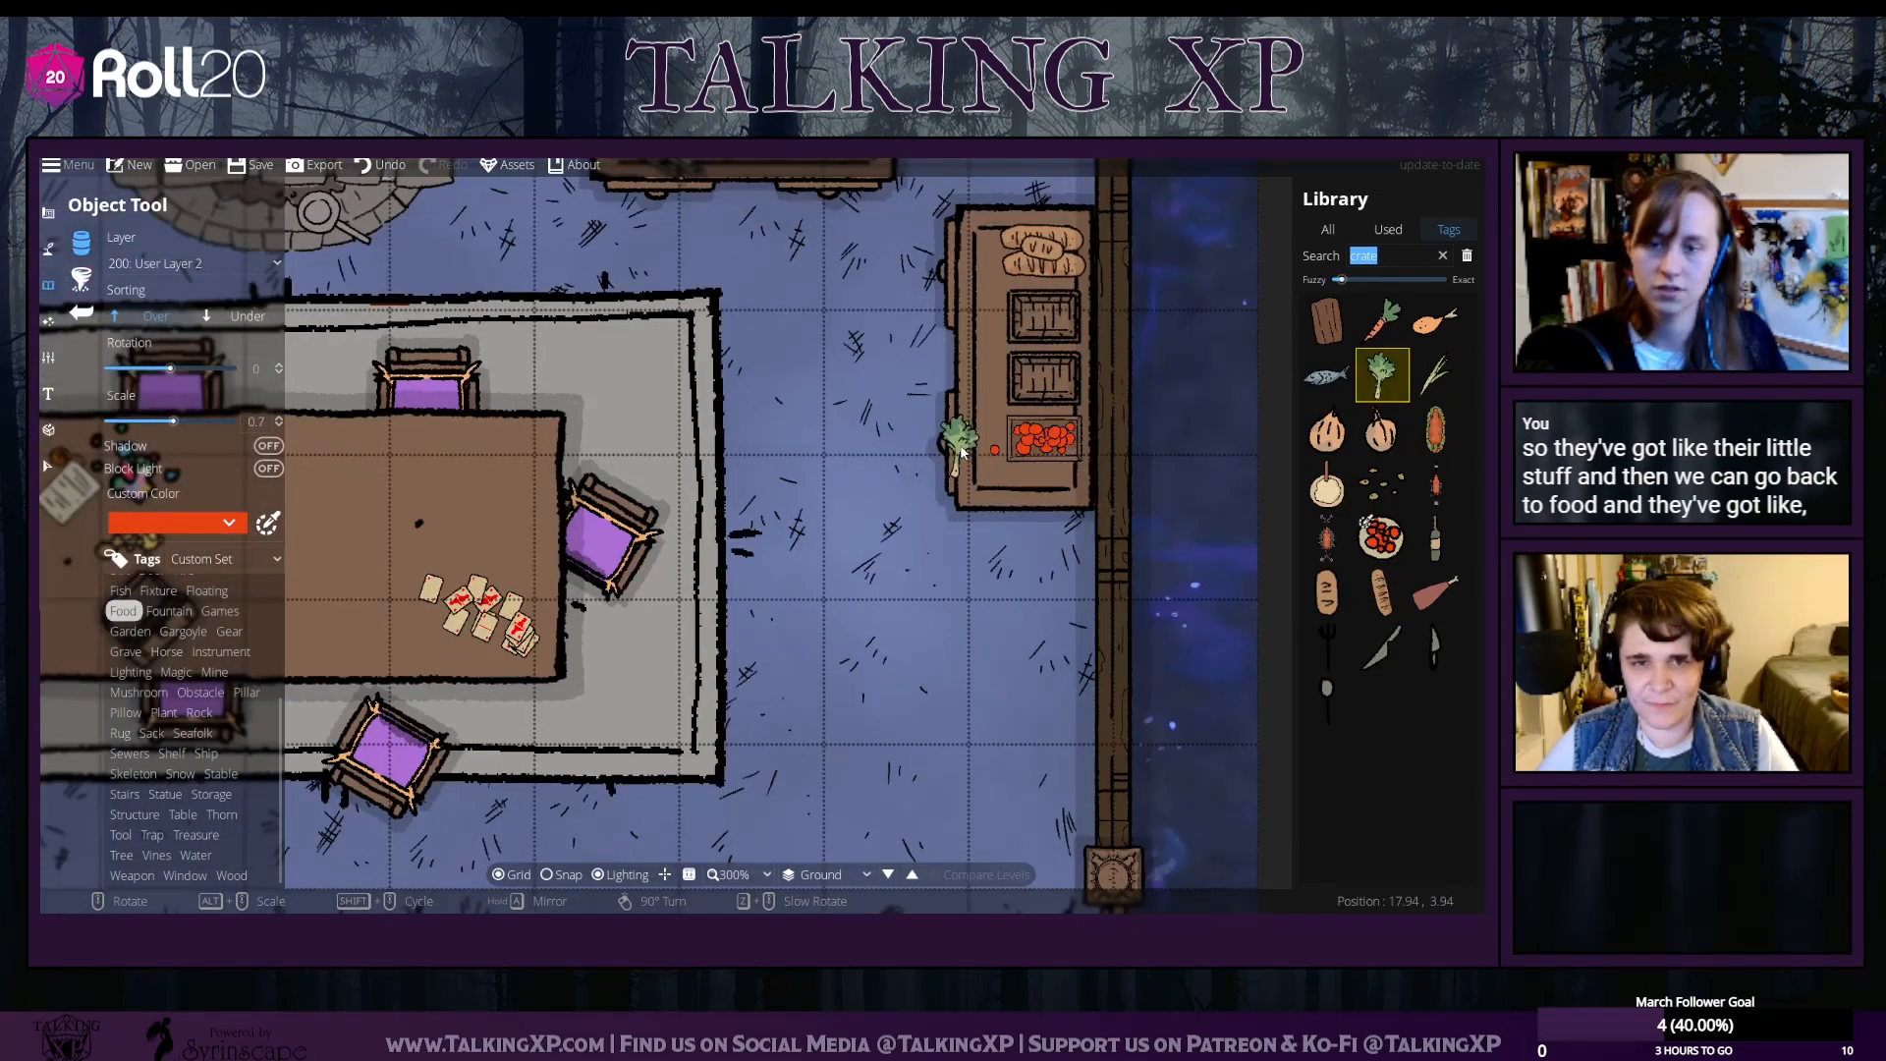
scroll(961, 447, "up", 4)
left_click_drag(1027, 434, 808, 473)
scroll(1101, 316, "up", 2)
left_click_drag(1103, 317, 696, 666)
scroll(694, 609, "up", 1)
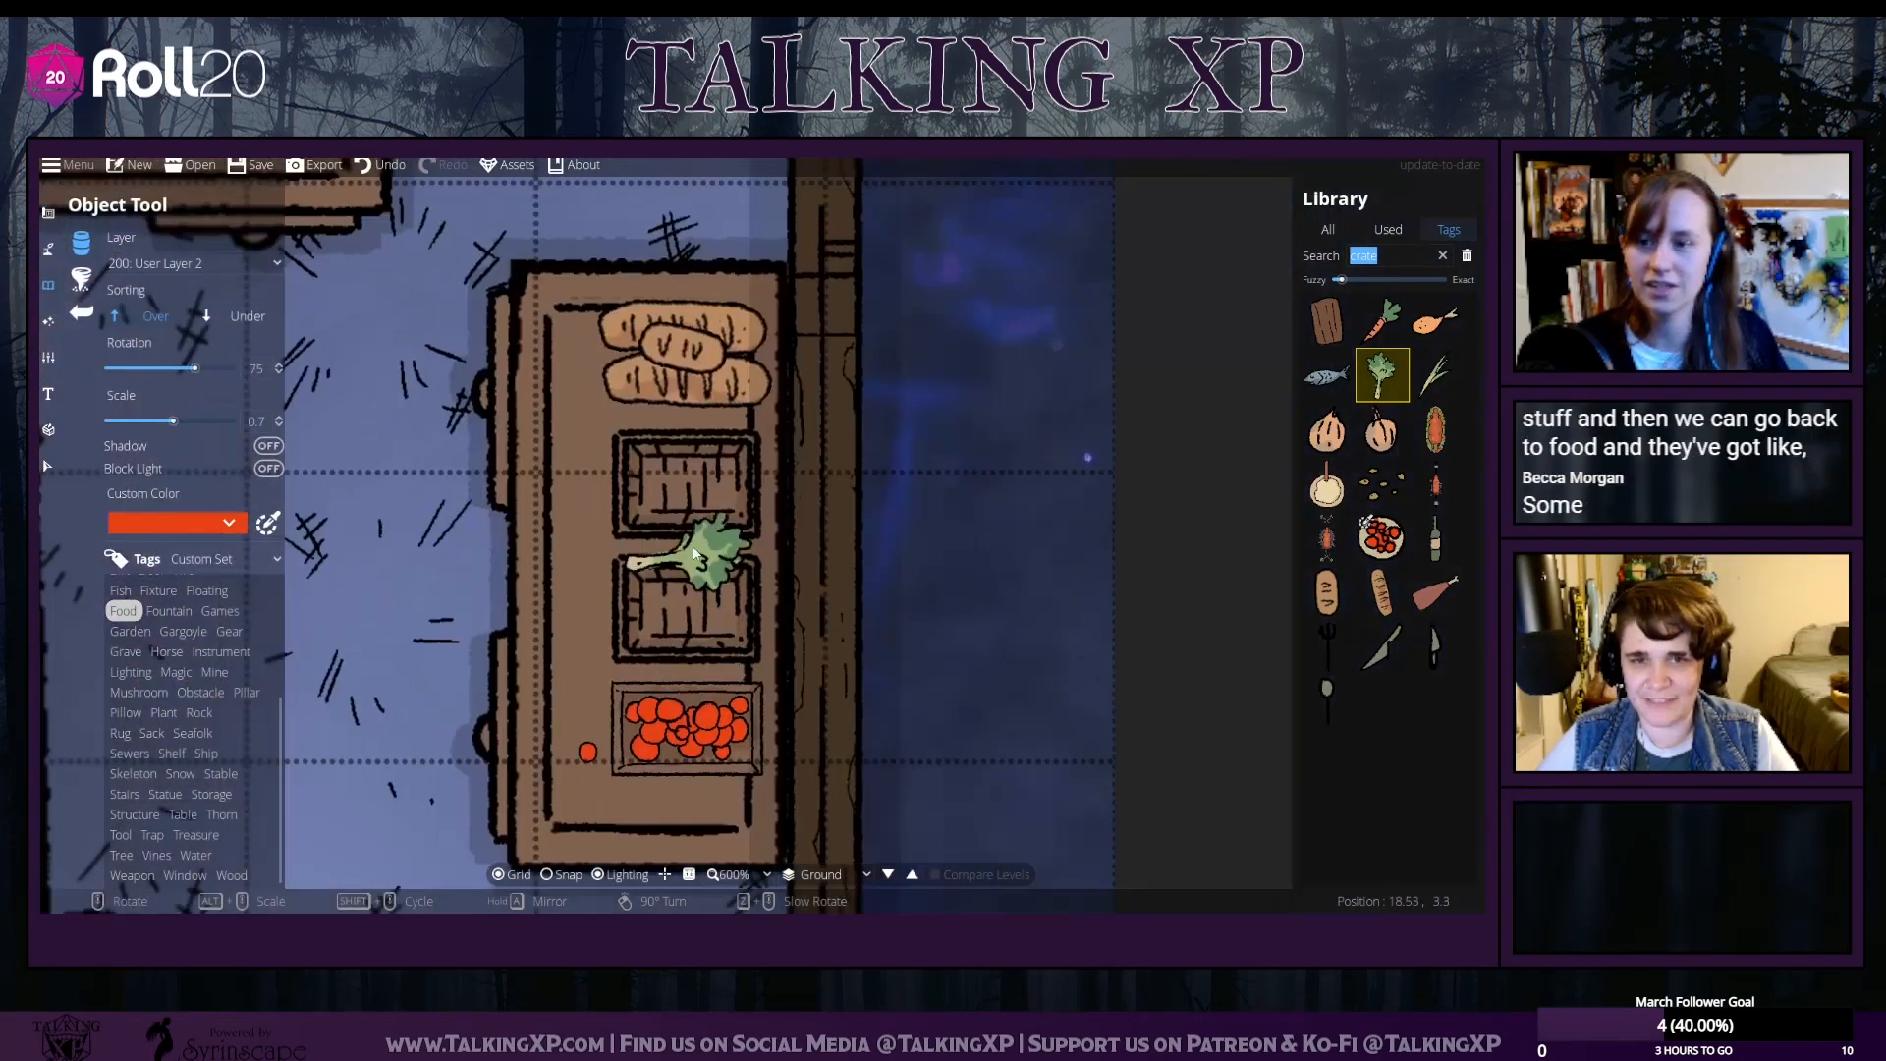
left_click(702, 469)
scroll(703, 484, "up", 2)
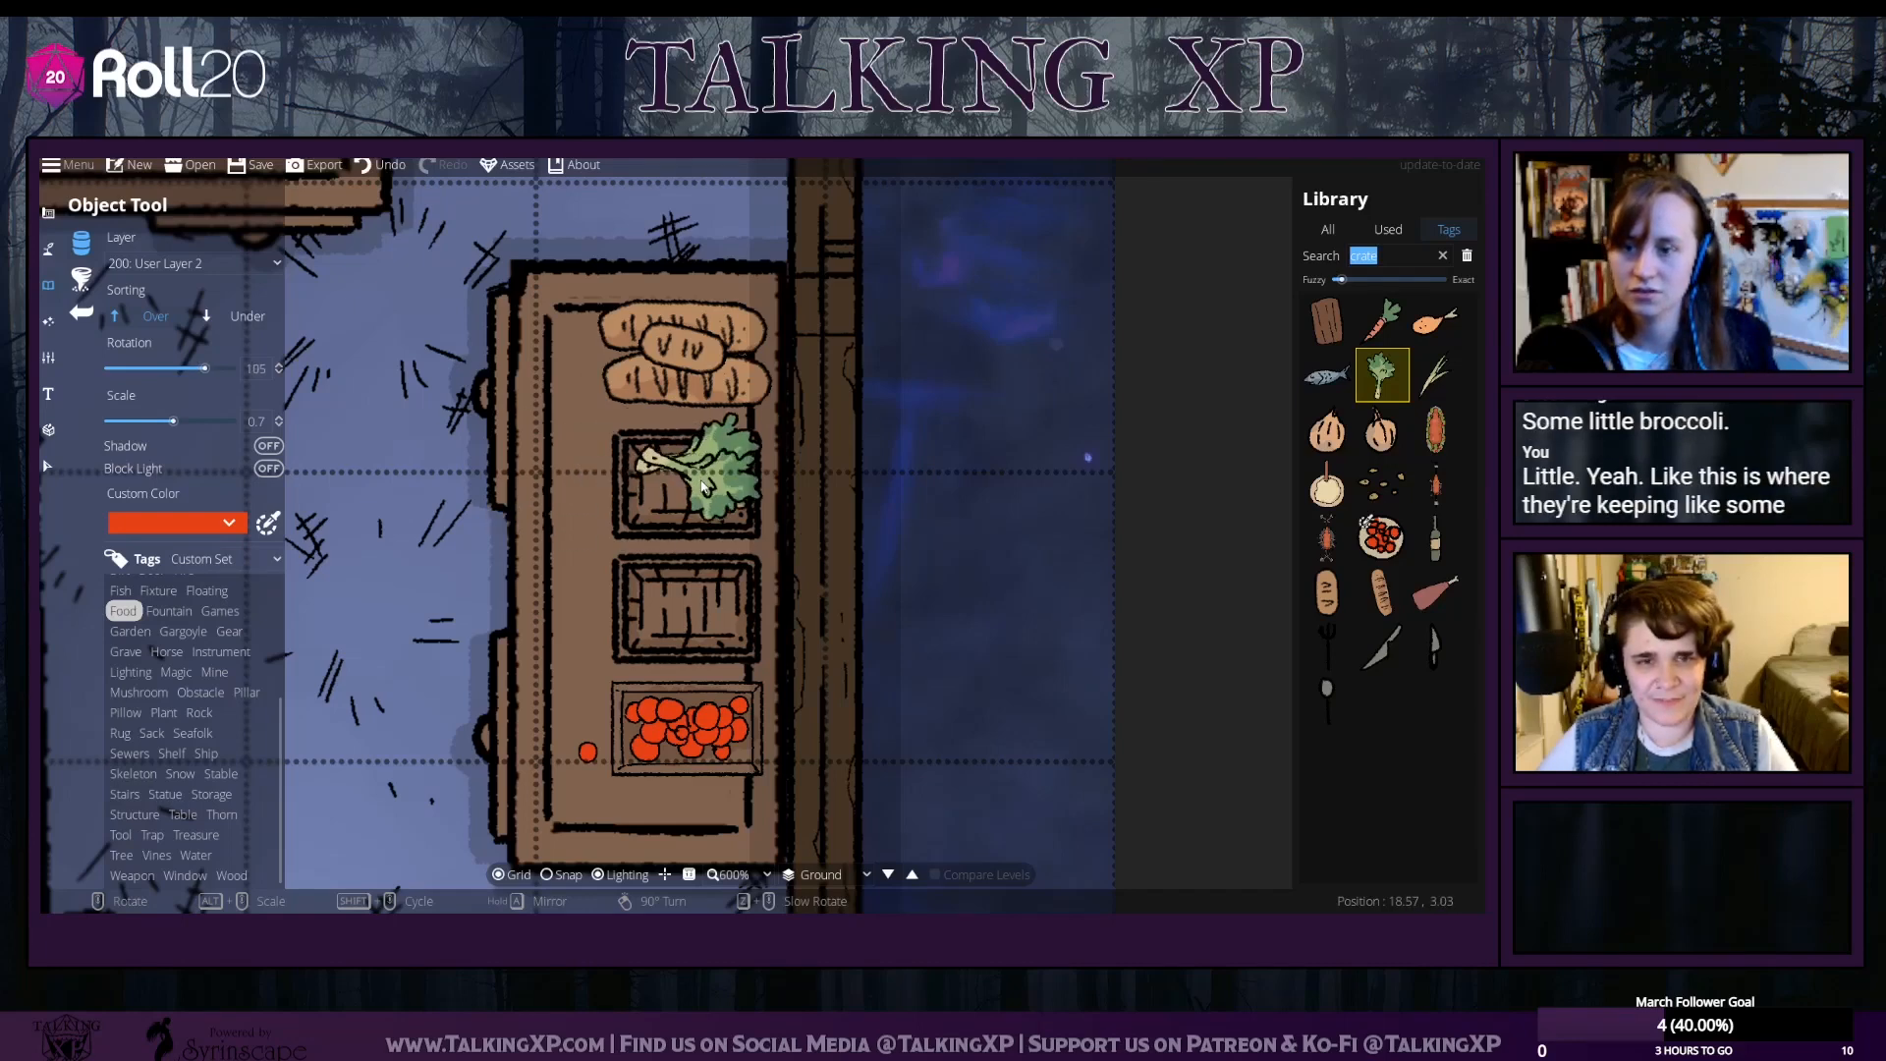
Place the long thin greens with rotation 45 over the leafy greens in the upper crate
left_click(1436, 374)
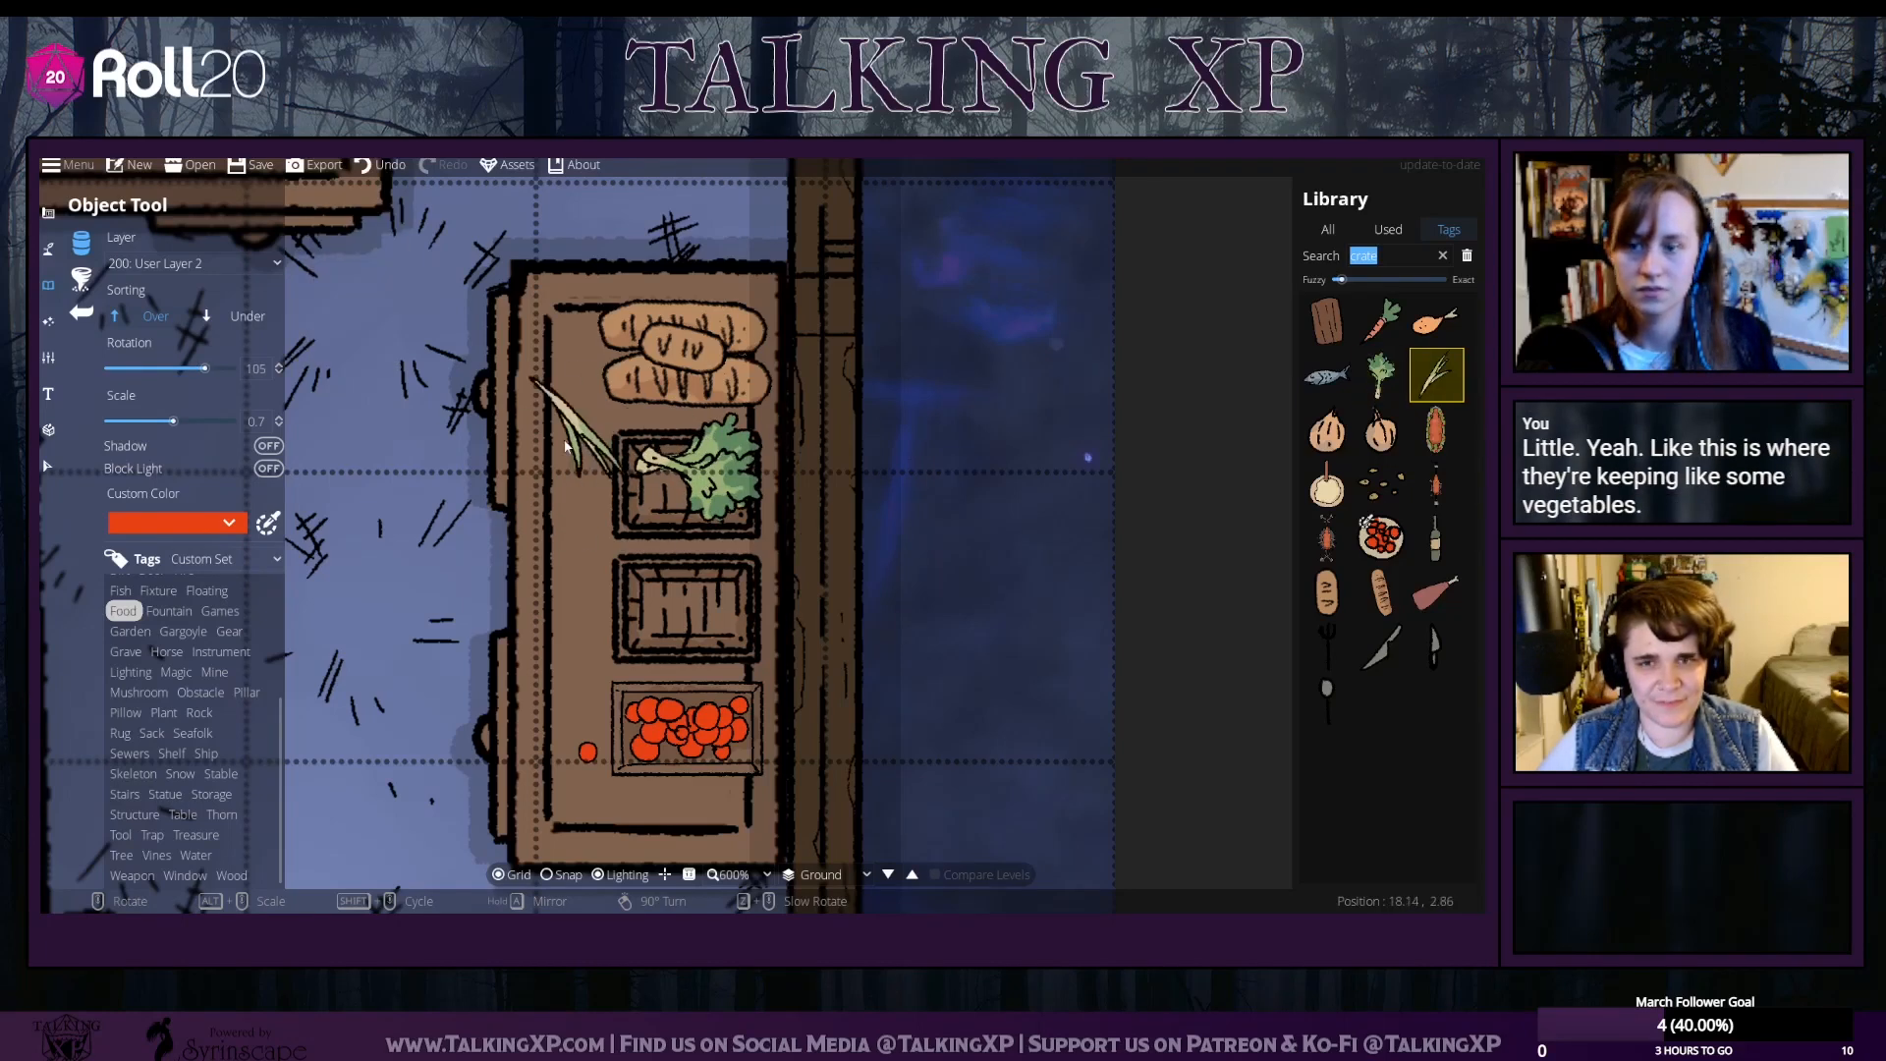
scroll(707, 486, "down", 3)
scroll(706, 487, "down", 1)
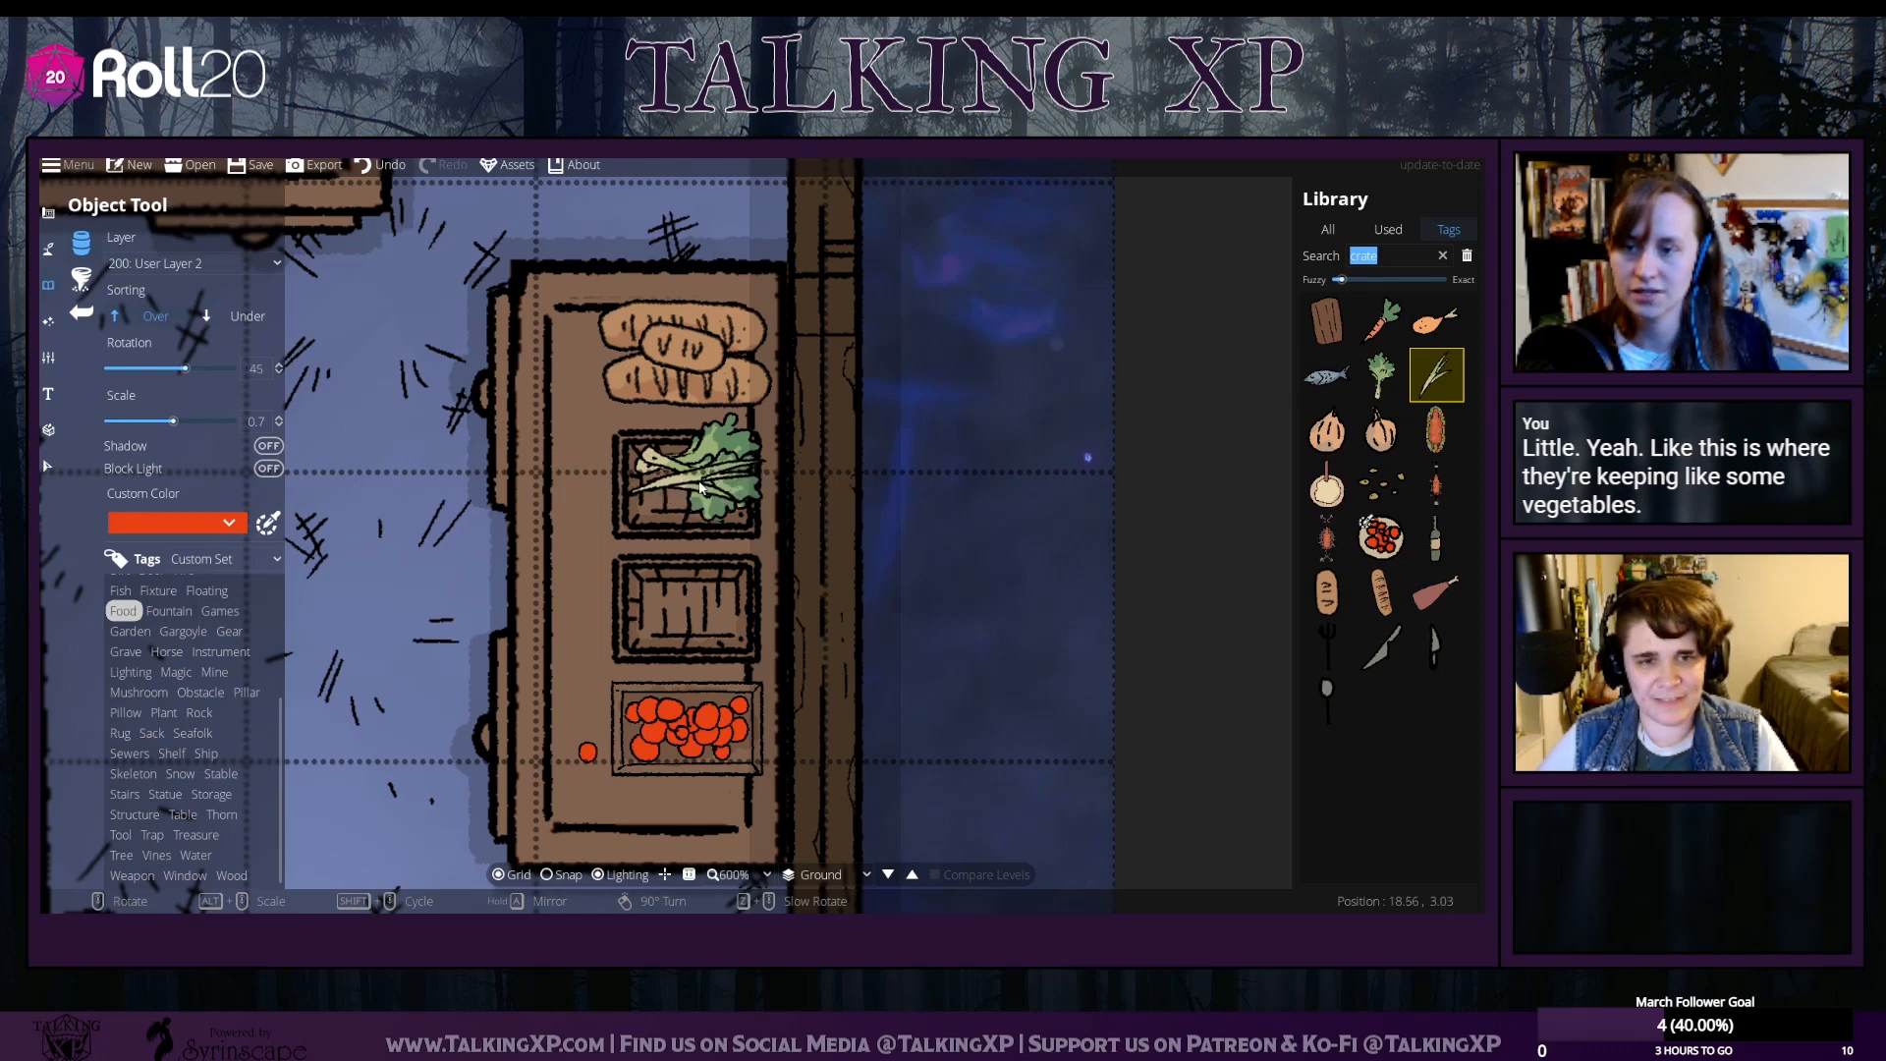
left_click(699, 487)
Place a carrot with rotation 45 in the upper crate, below the greens
left_click(1382, 321)
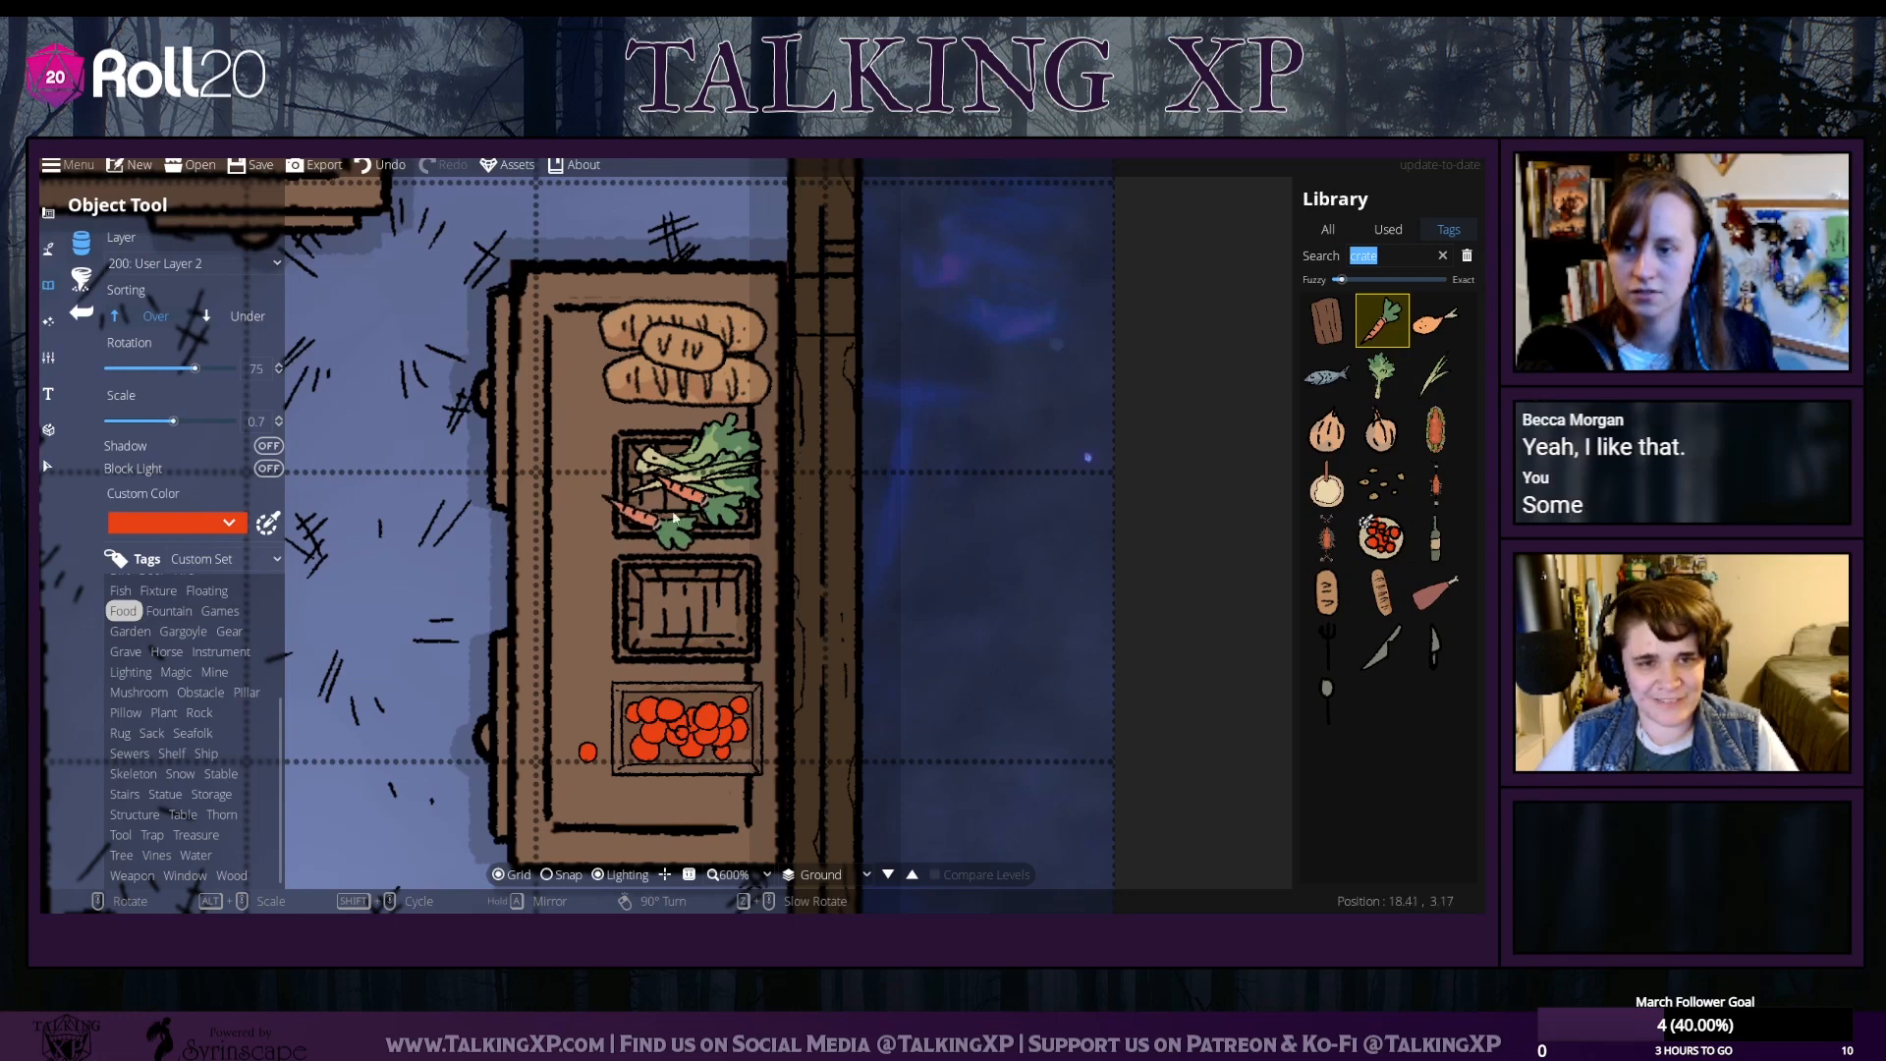
scroll(658, 530, "down", 17)
scroll(648, 531, "up", 17)
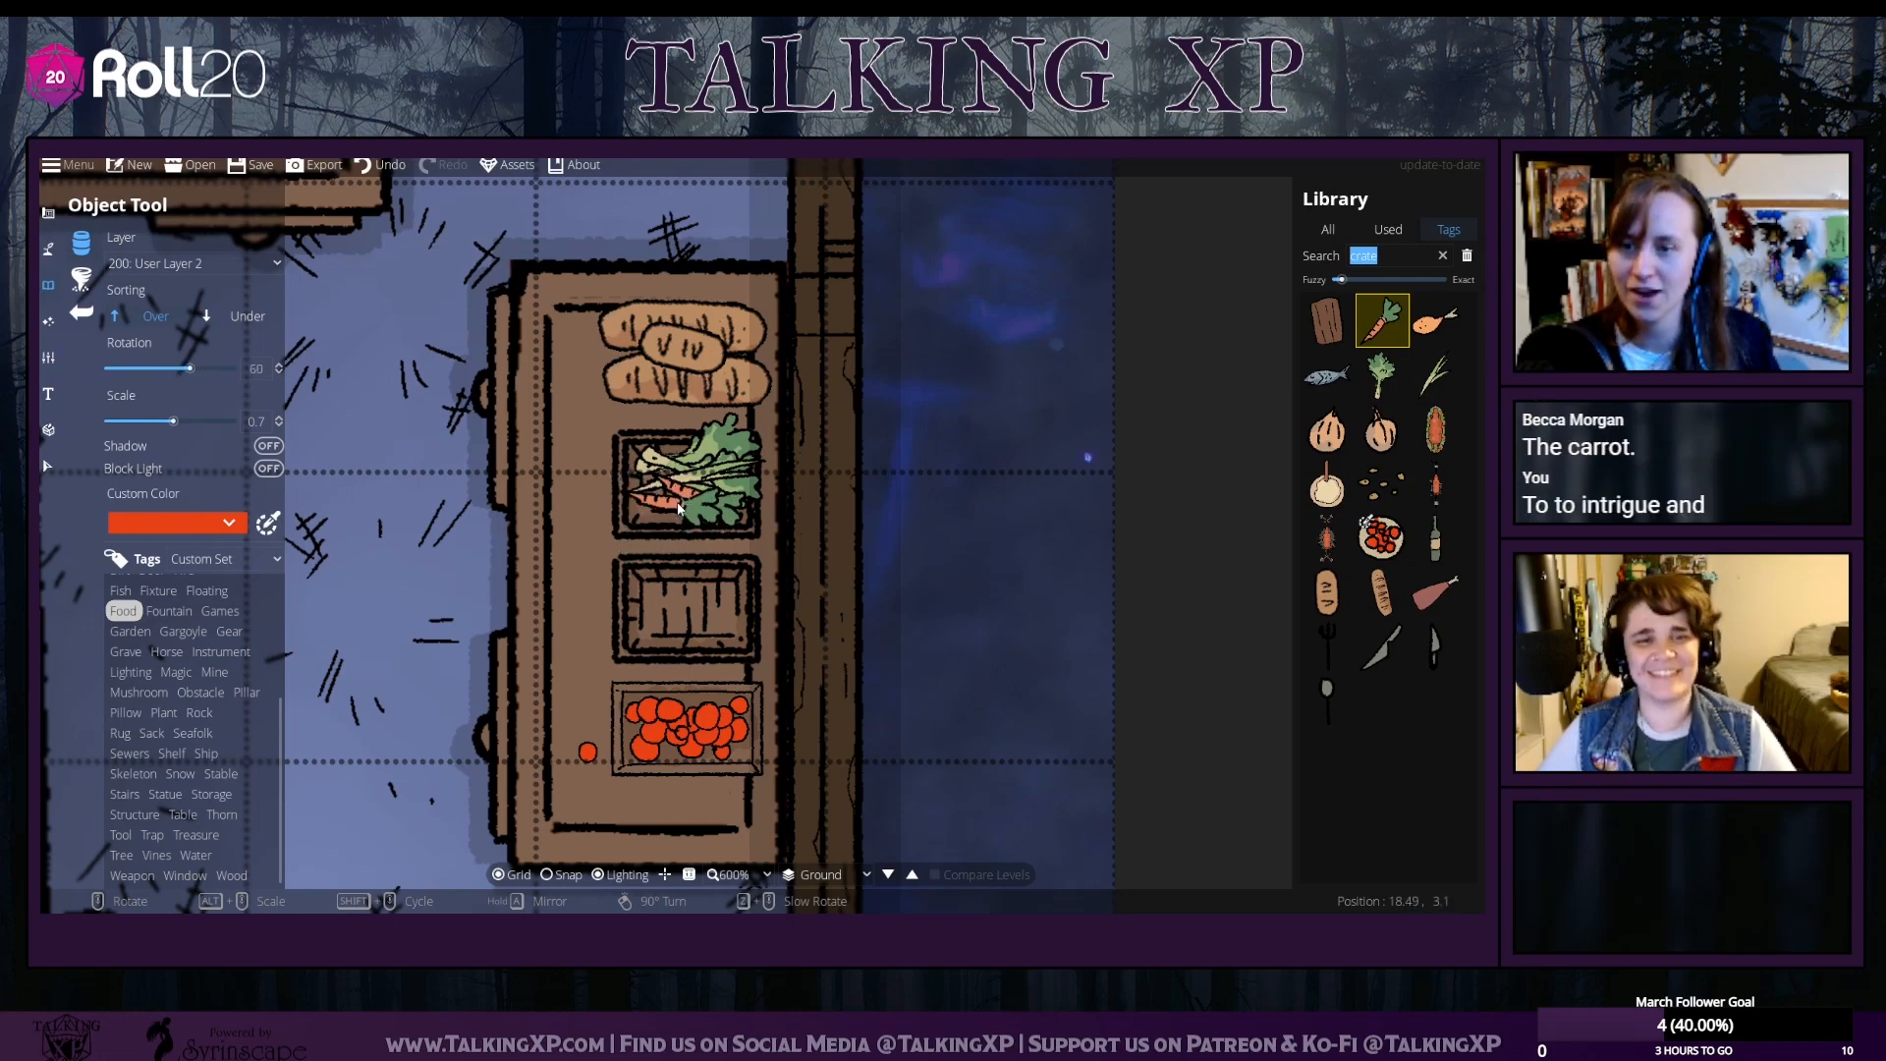
scroll(678, 508, "down", 1)
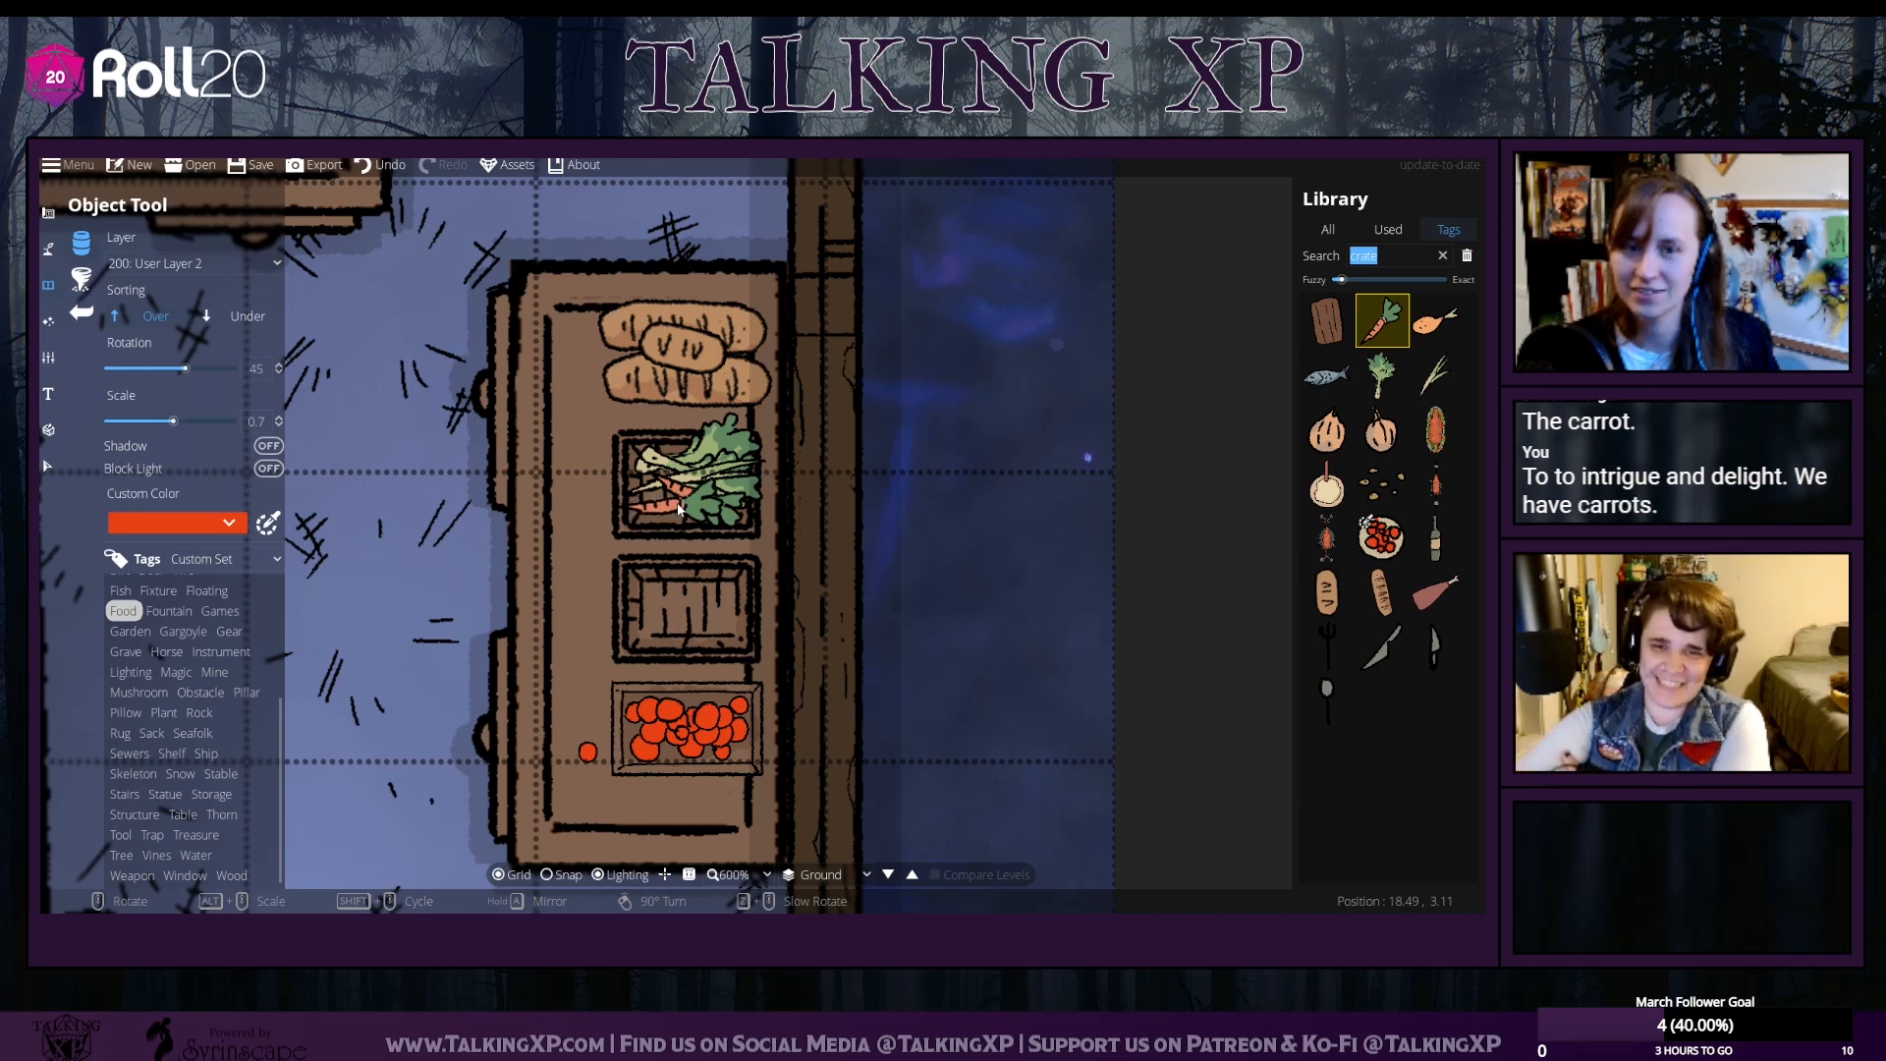
left_click(678, 508)
Place two different onions side by side with rotation 45 along the upper edge of the middle crate
left_click(1380, 437)
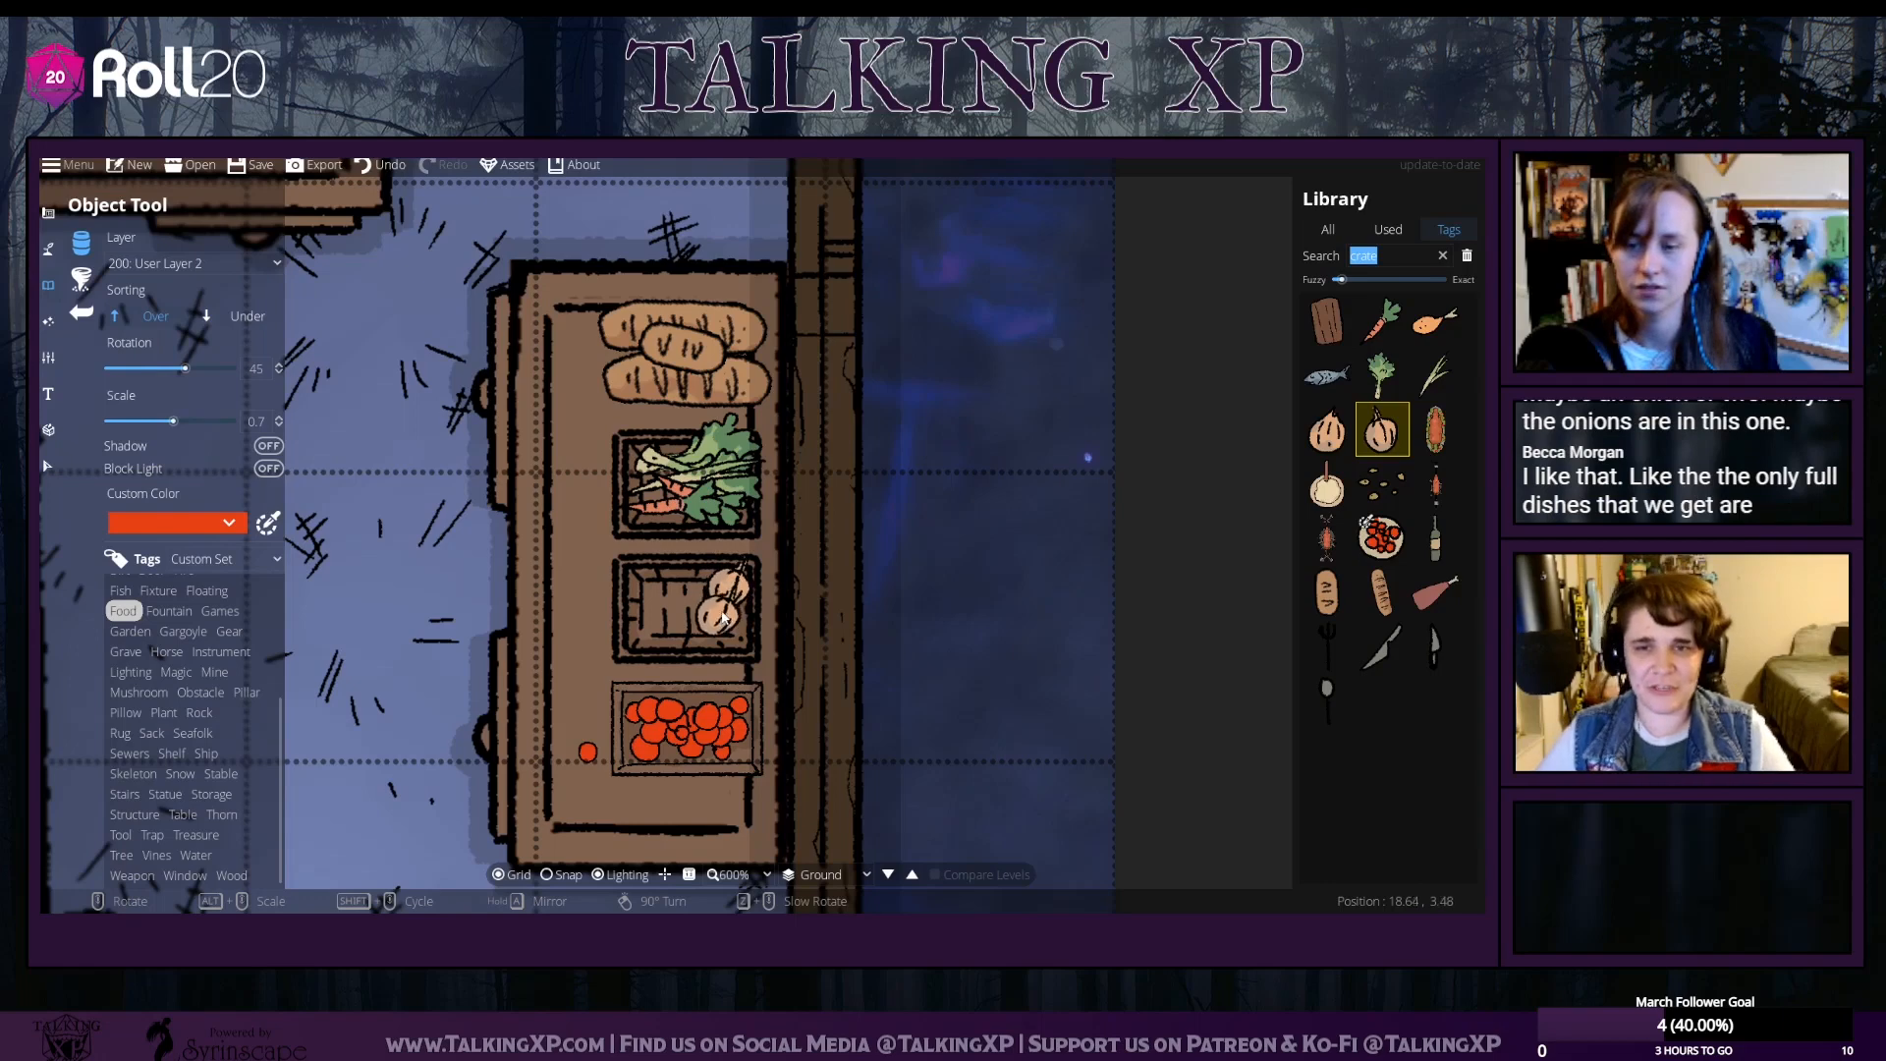
left_click(1327, 432)
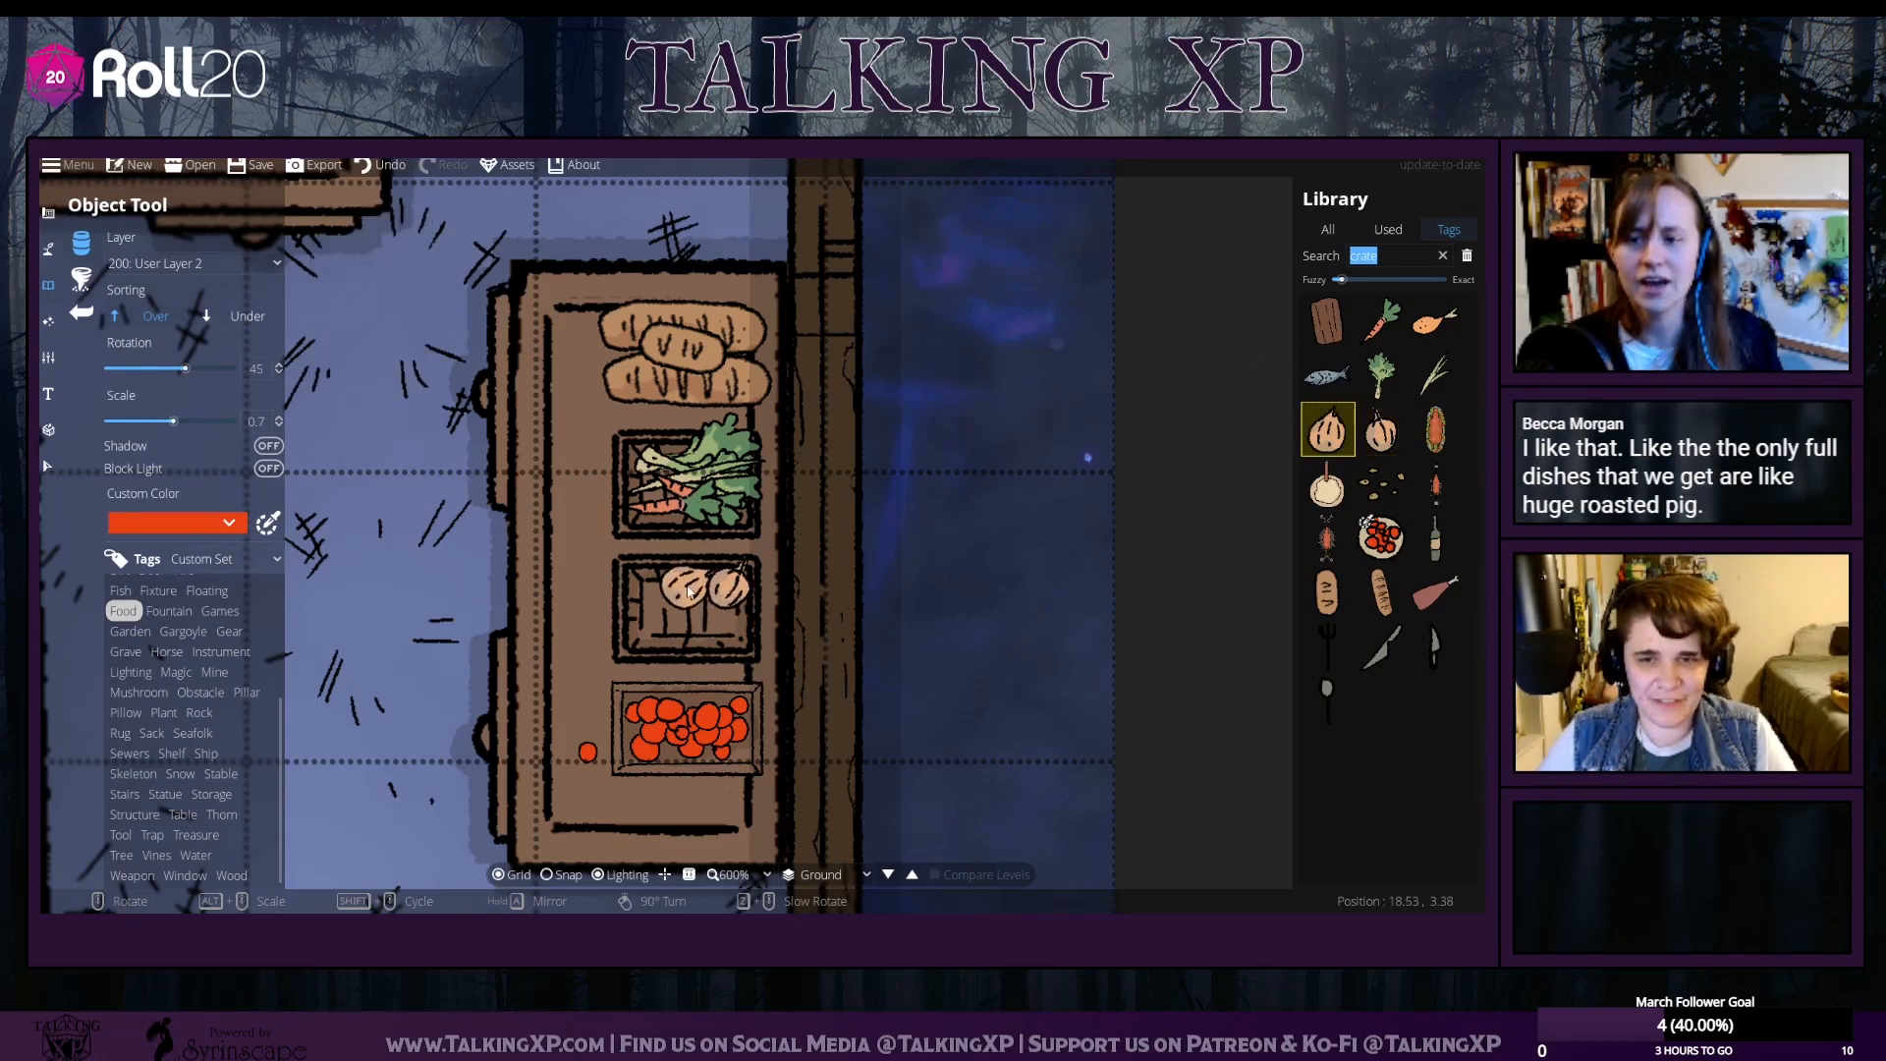
left_click(691, 601)
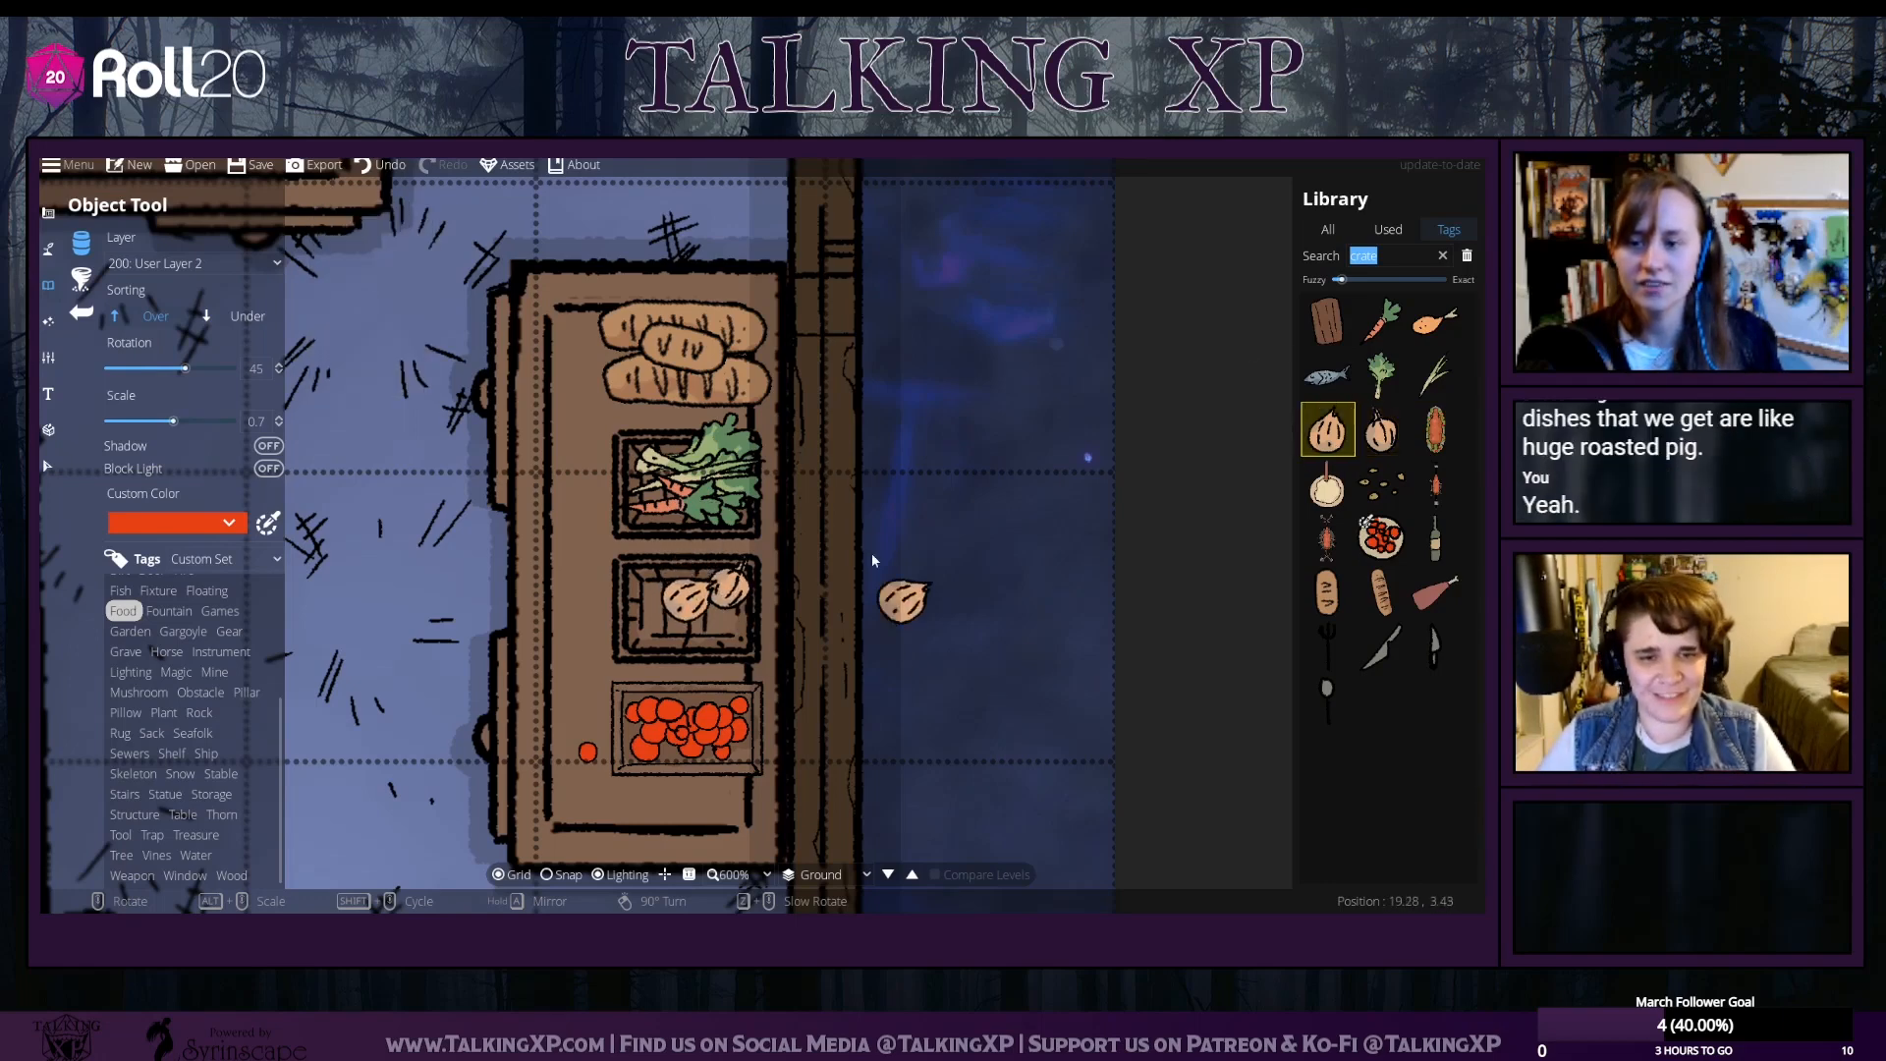
left_click(382, 166)
left_click(689, 584)
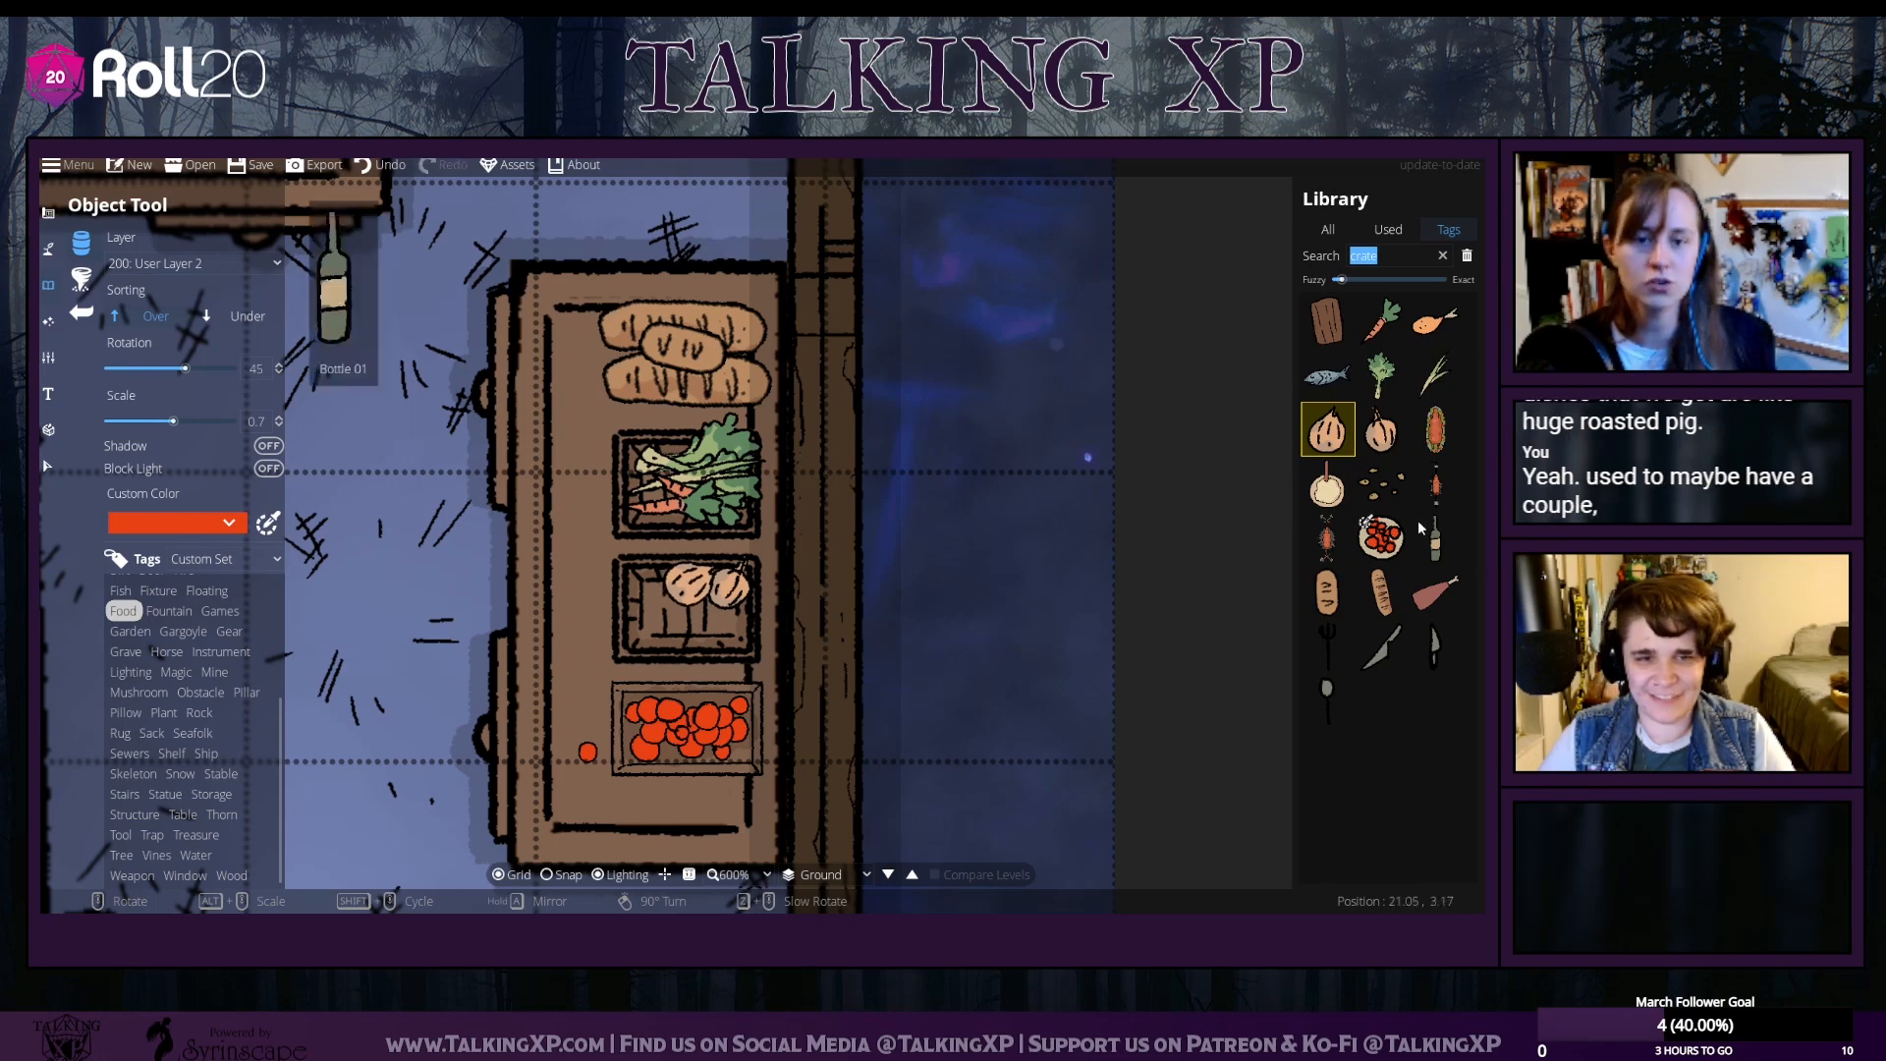
Place overlapping fish with rotation 30 in the middle crate, below the onions
left_click(1382, 538)
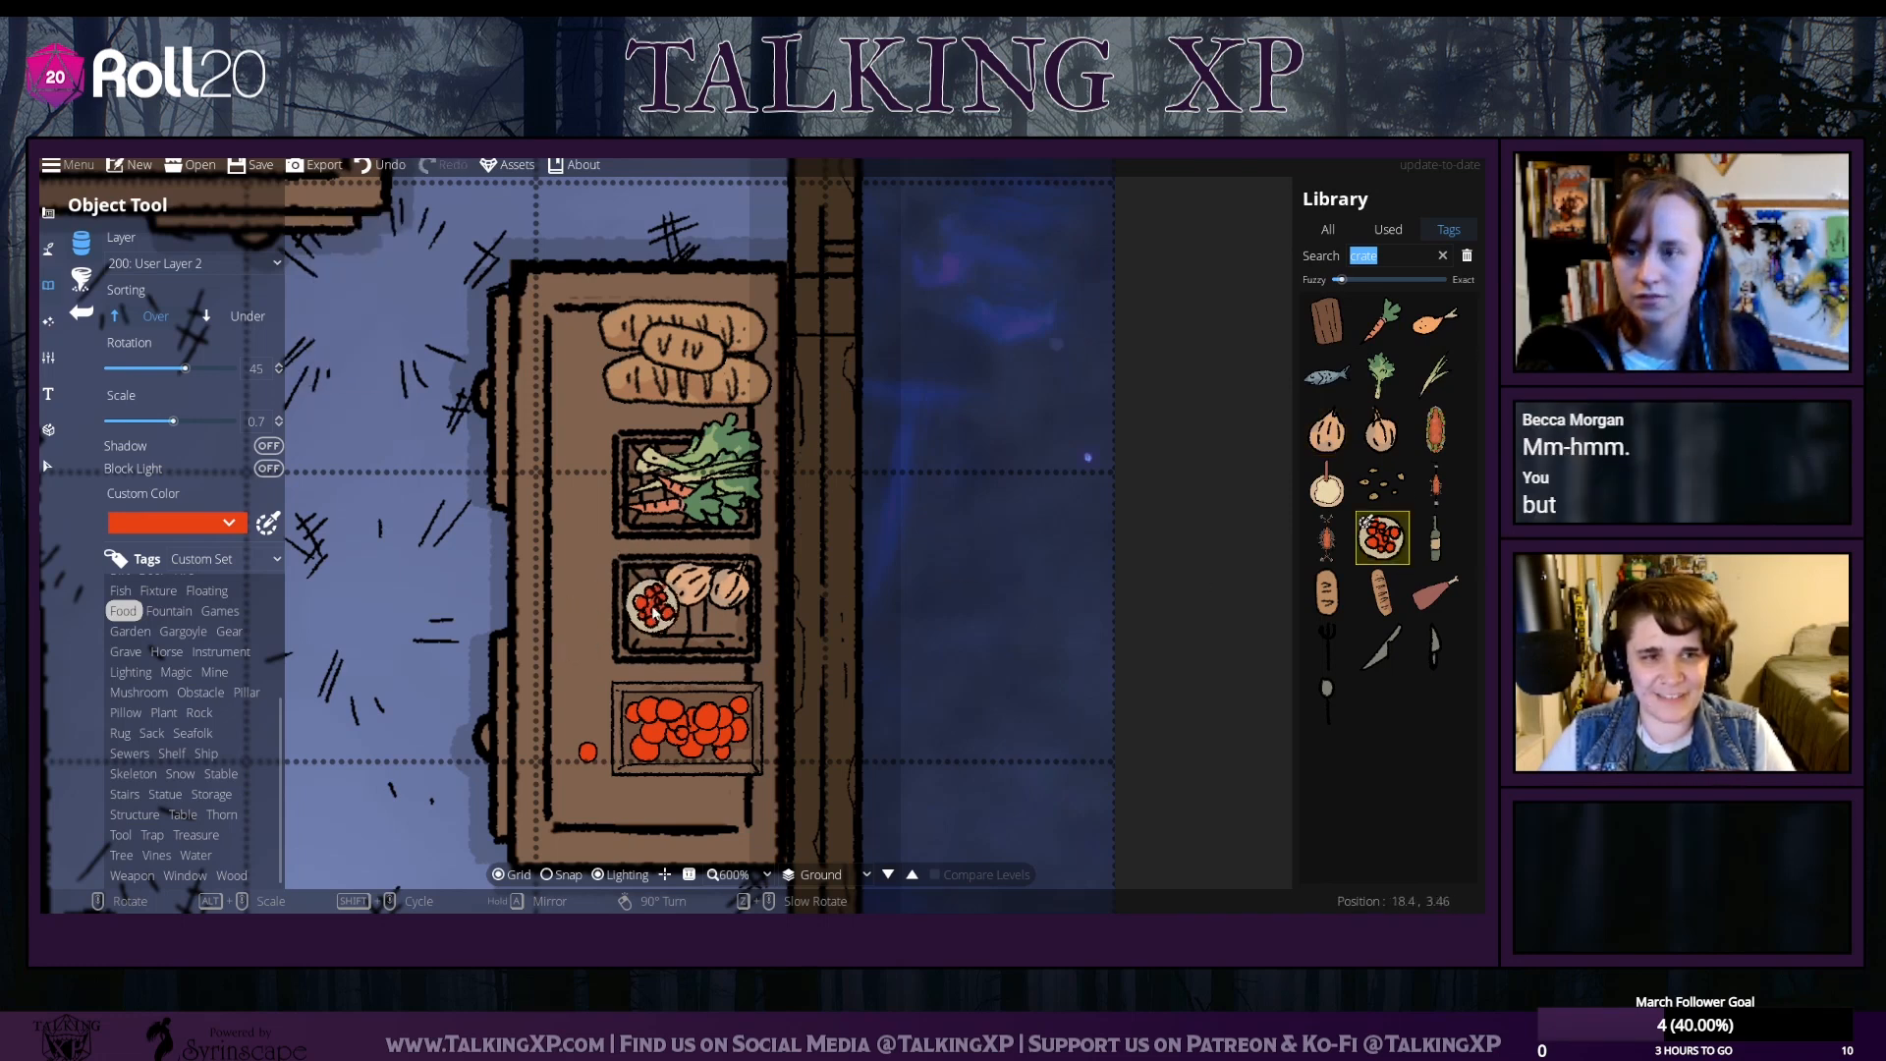
left_click(1328, 374)
scroll(715, 627, "down", 2)
scroll(688, 634, "up", 1)
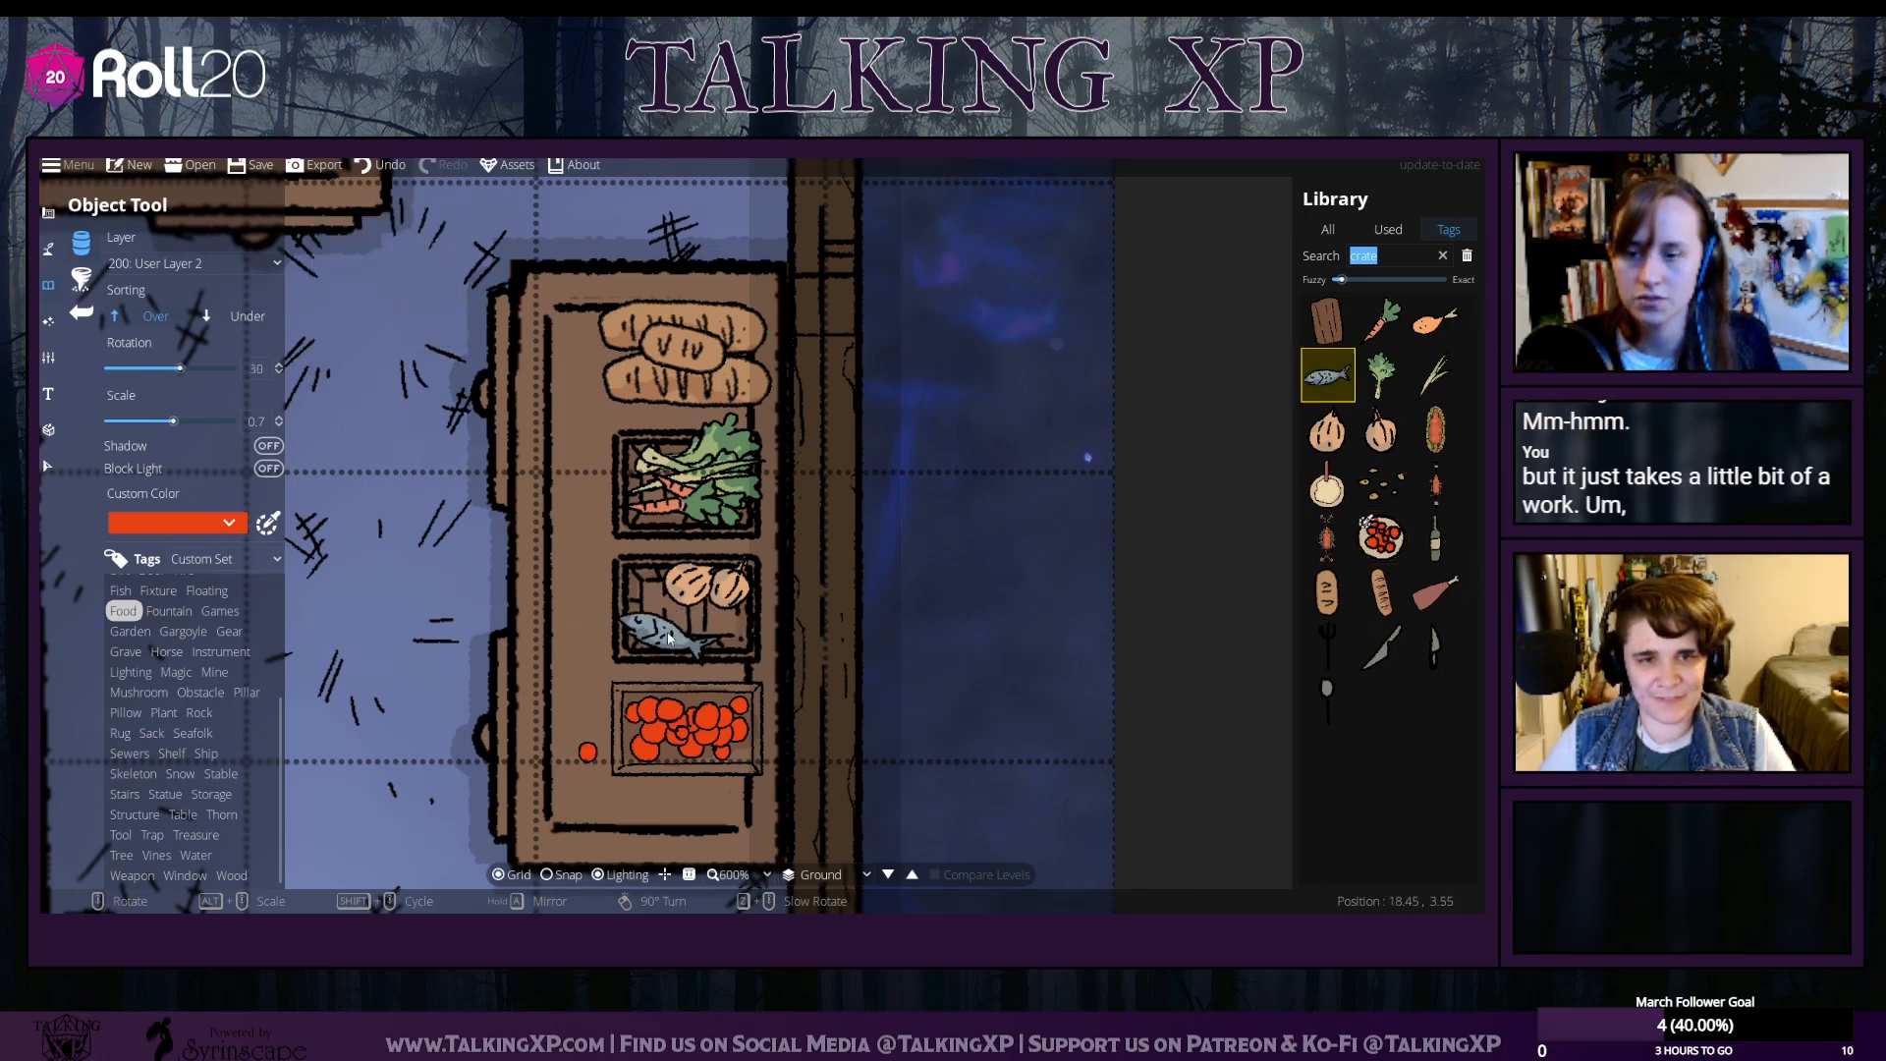
scroll(699, 631, "down", 1)
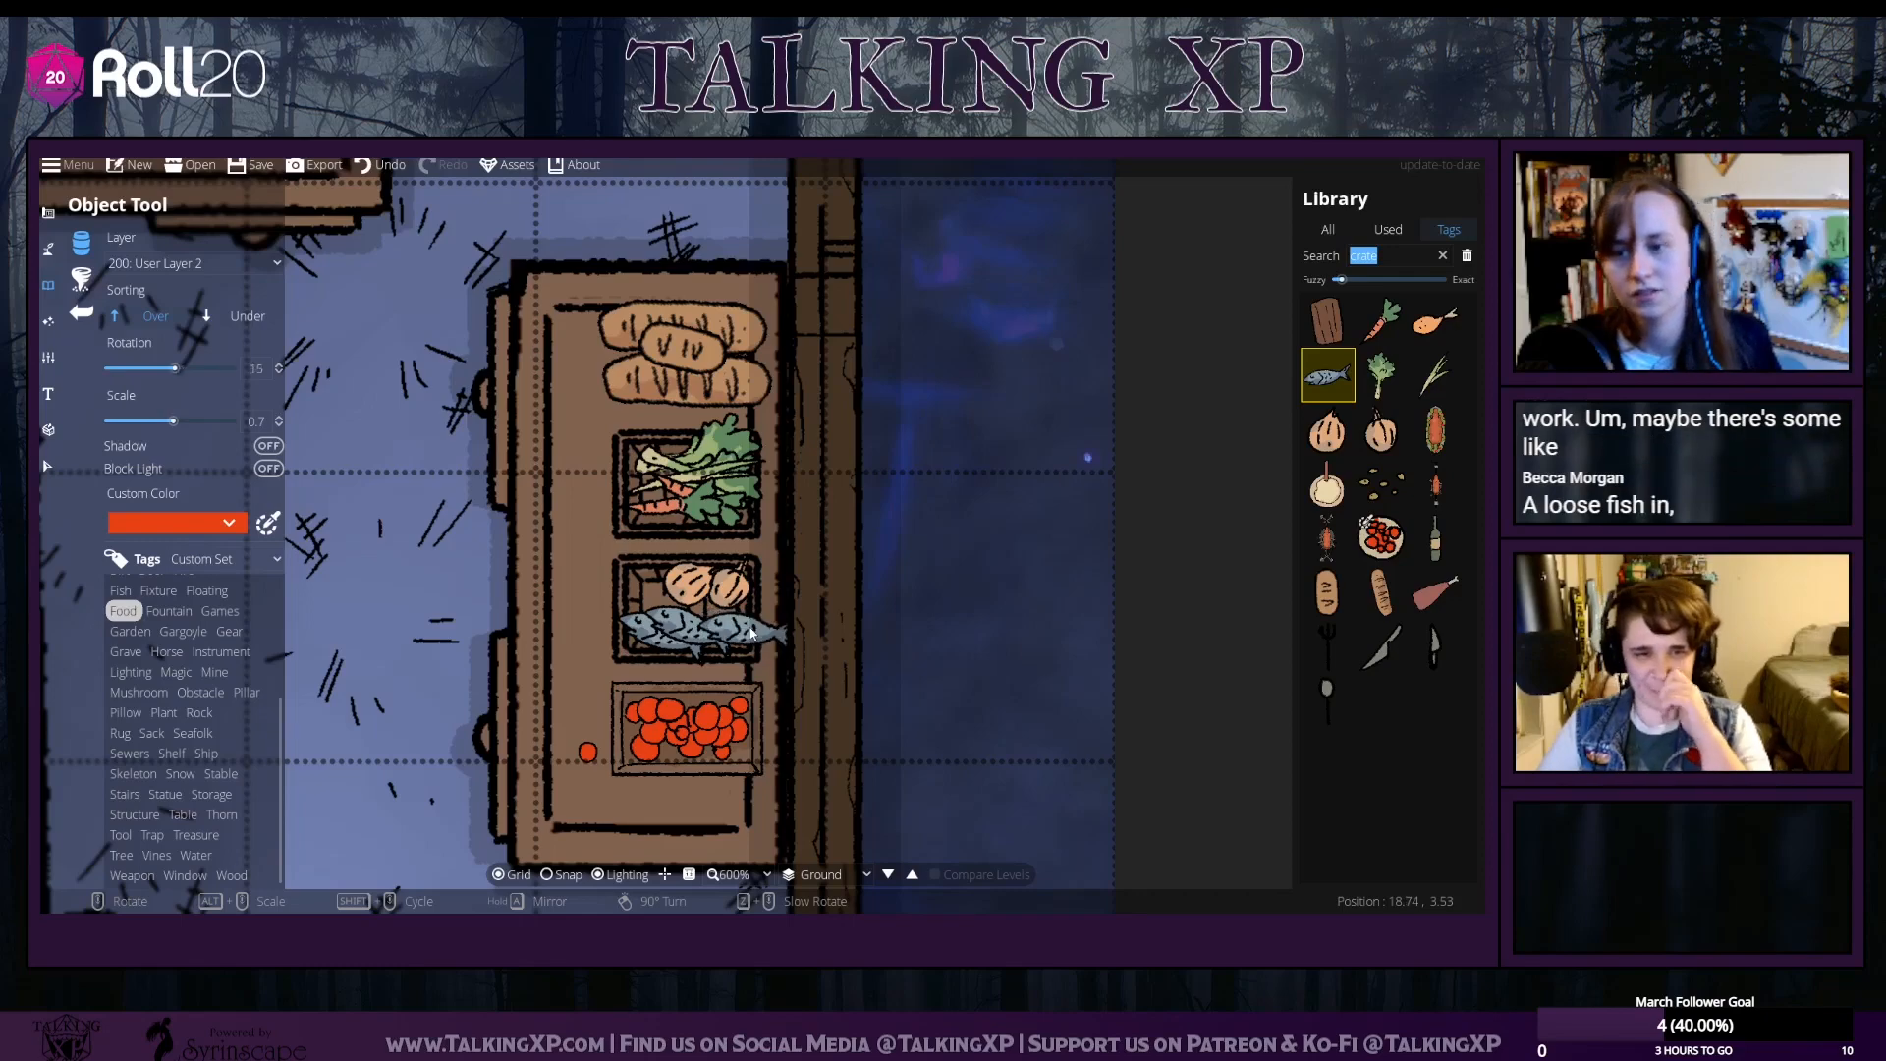
scroll(716, 630, "up", 1)
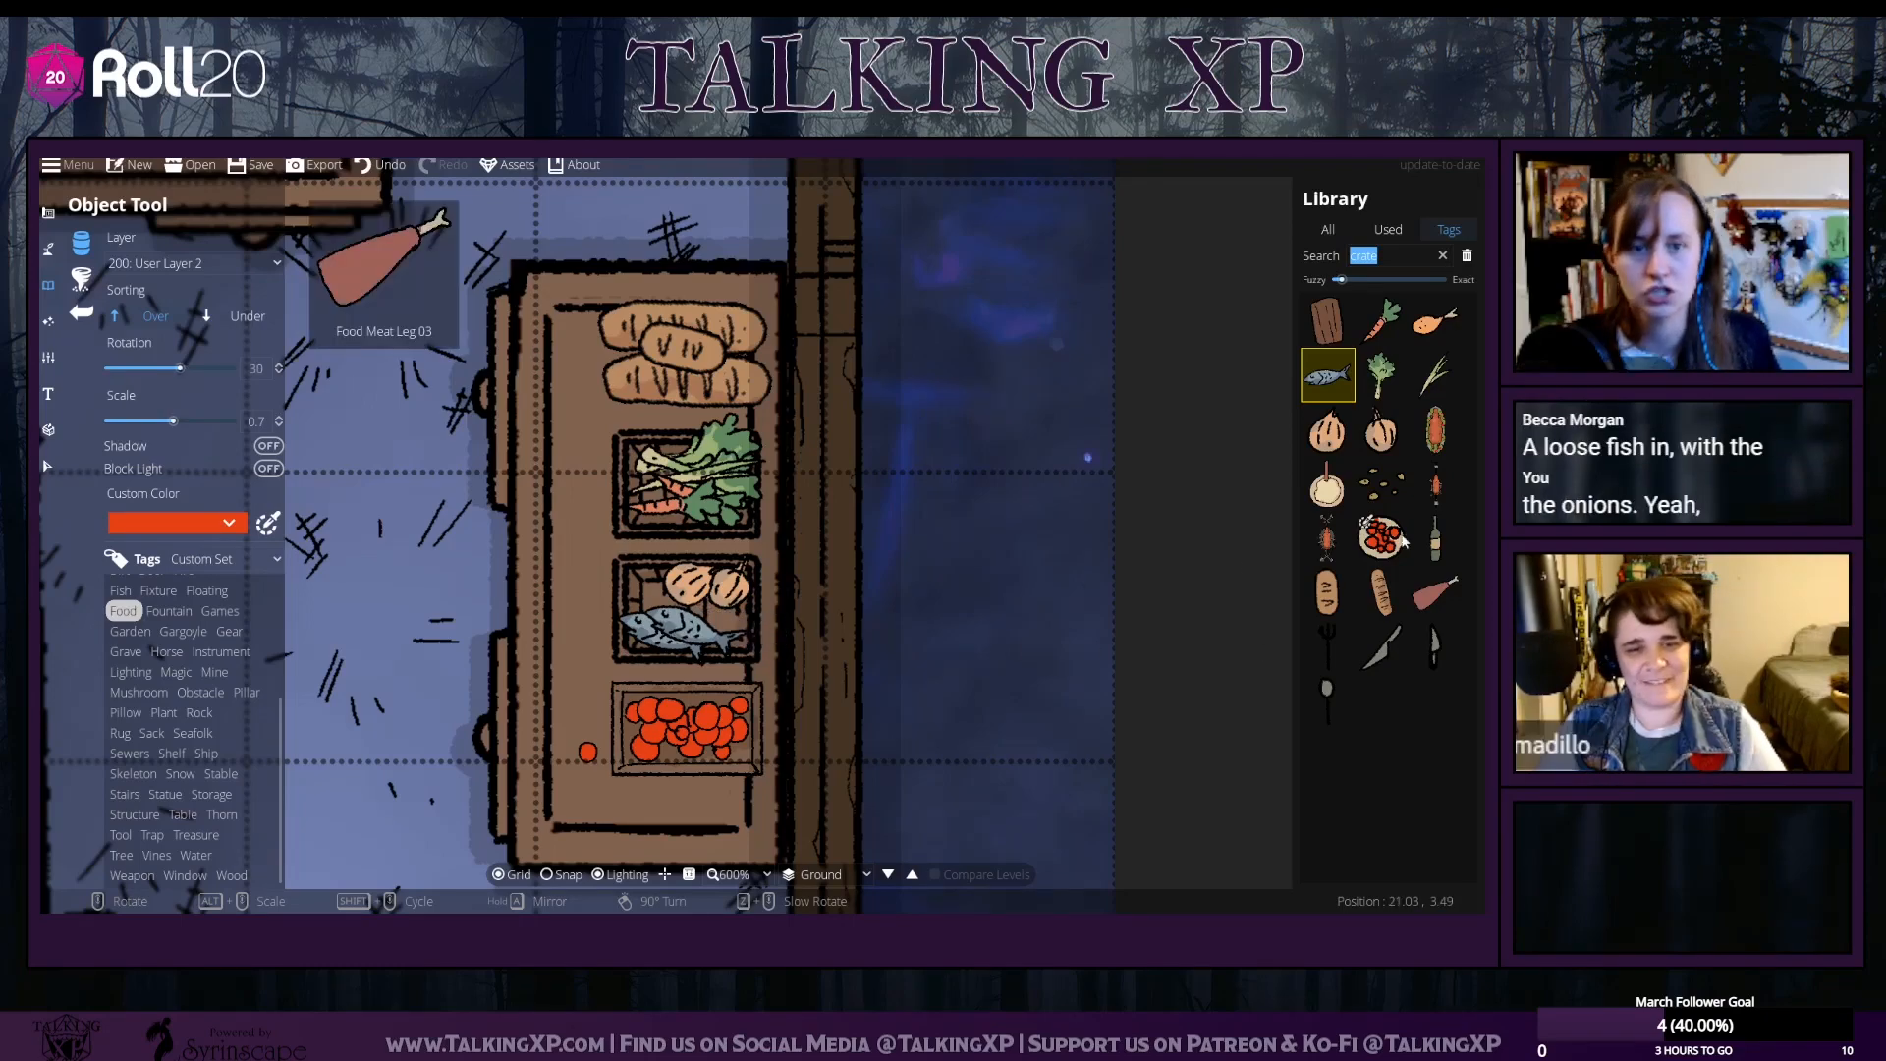
mouse_move(944, 628)
left_mouse_down()
mouse_move(1099, 601)
mouse_move(1328, 610)
mouse_move(961, 600)
left_mouse_up()
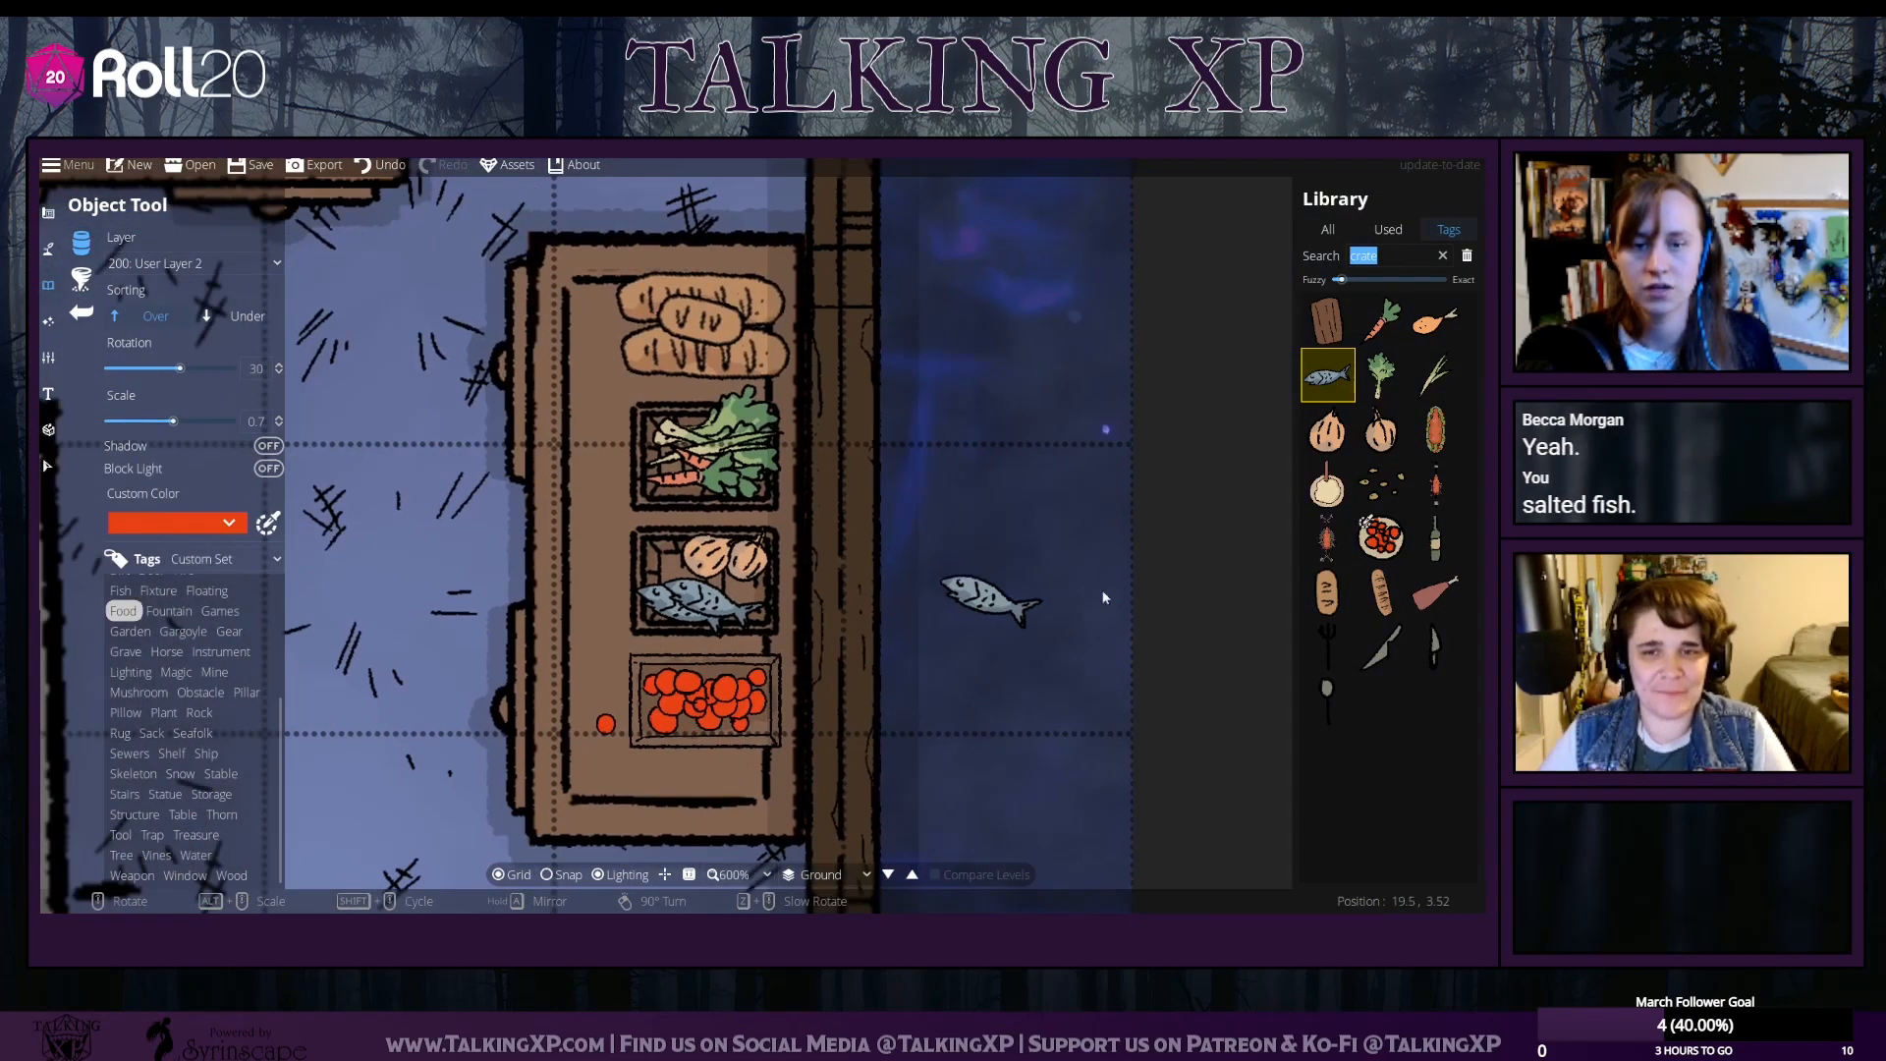
Search the Food objects for "plate" for the dining table, and switch the library to the Dining tag
left_click(1435, 592)
left_click(1435, 325)
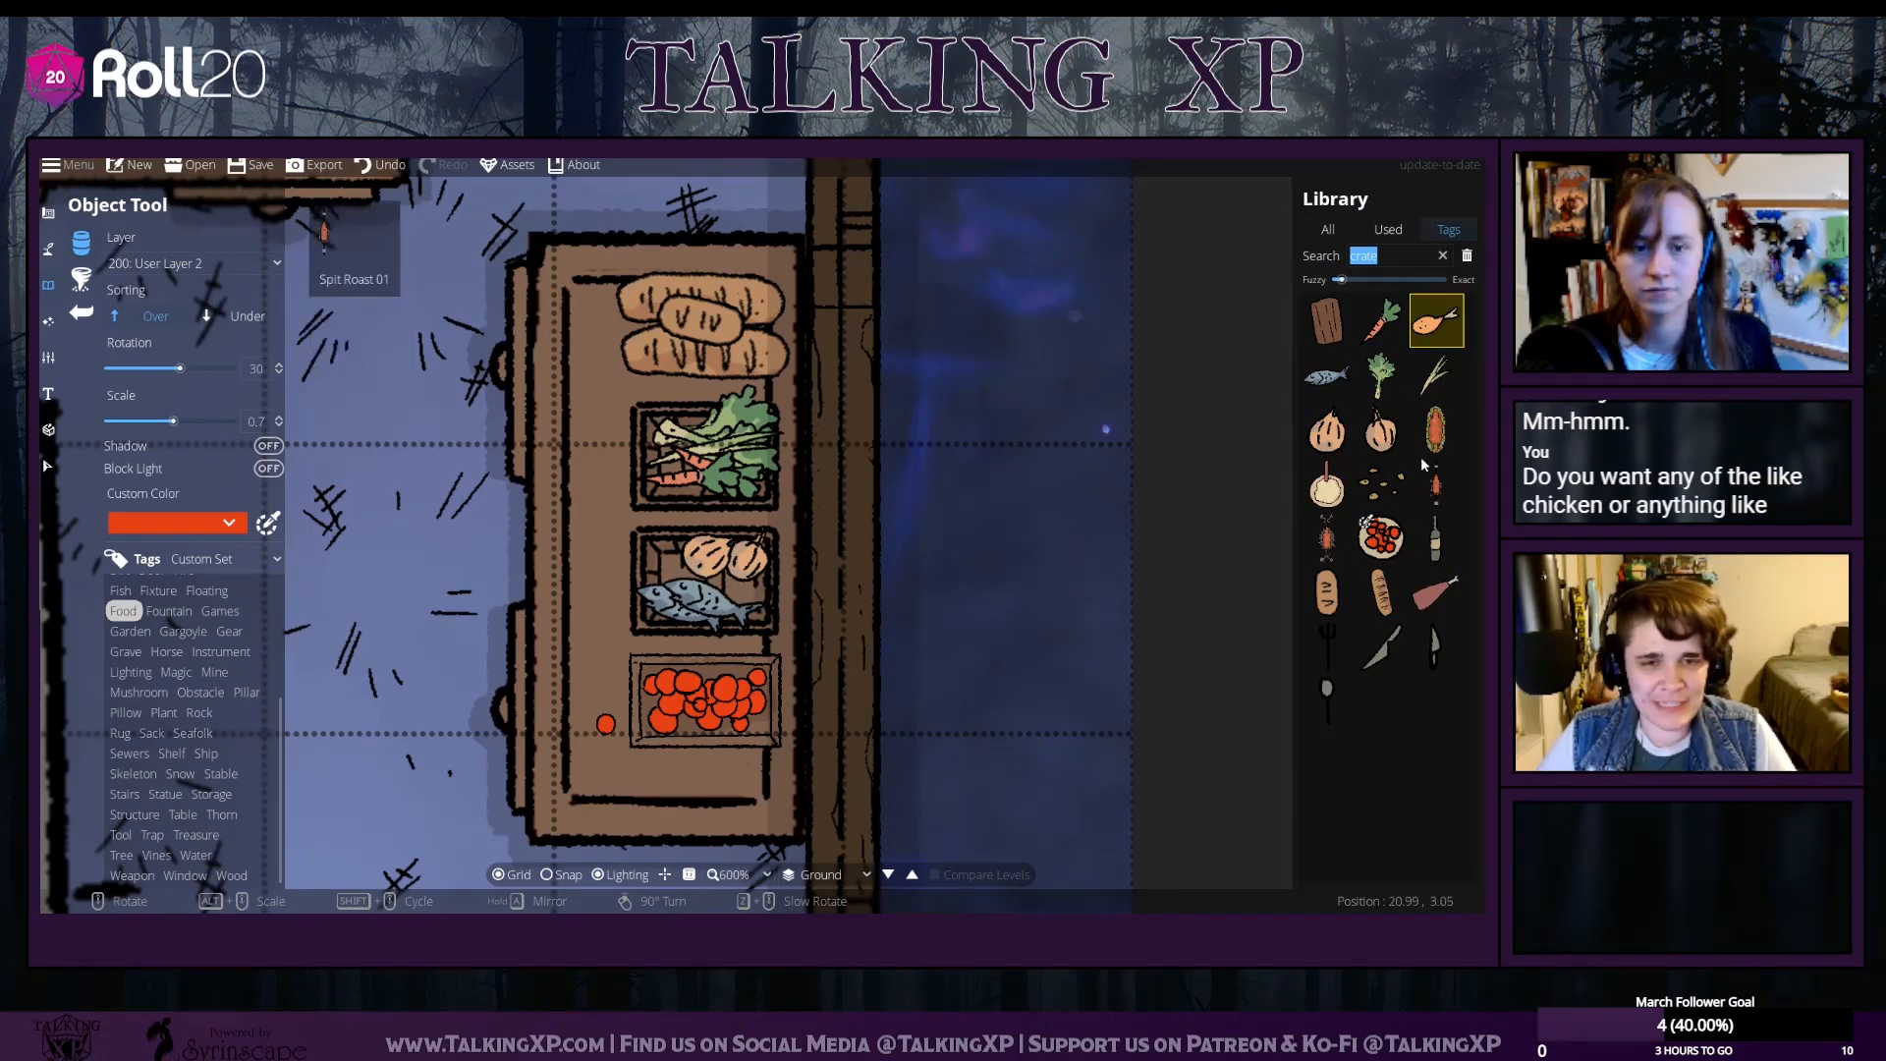
left_click_drag(523, 625, 1196, 537)
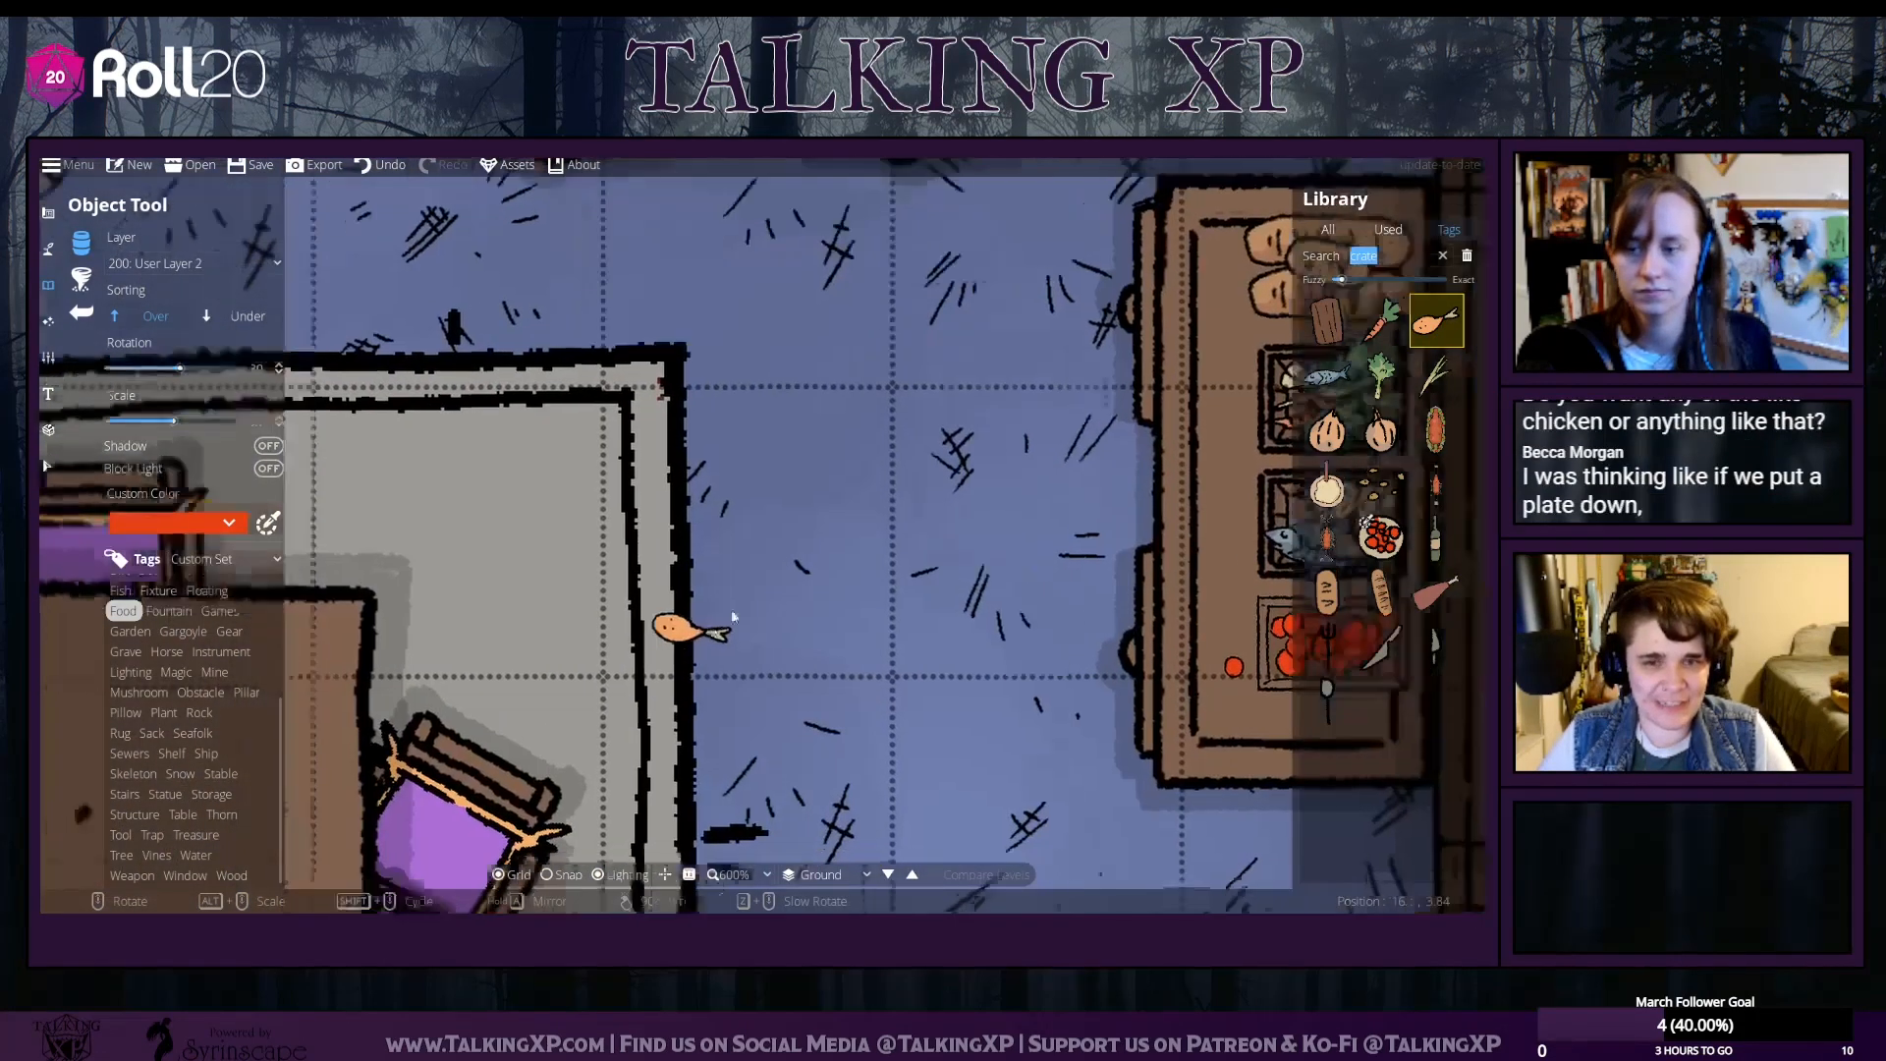
left_click_drag(689, 627, 1199, 442)
left_click_drag(1082, 497, 1320, 272)
left_click_drag(910, 478, 1059, 579)
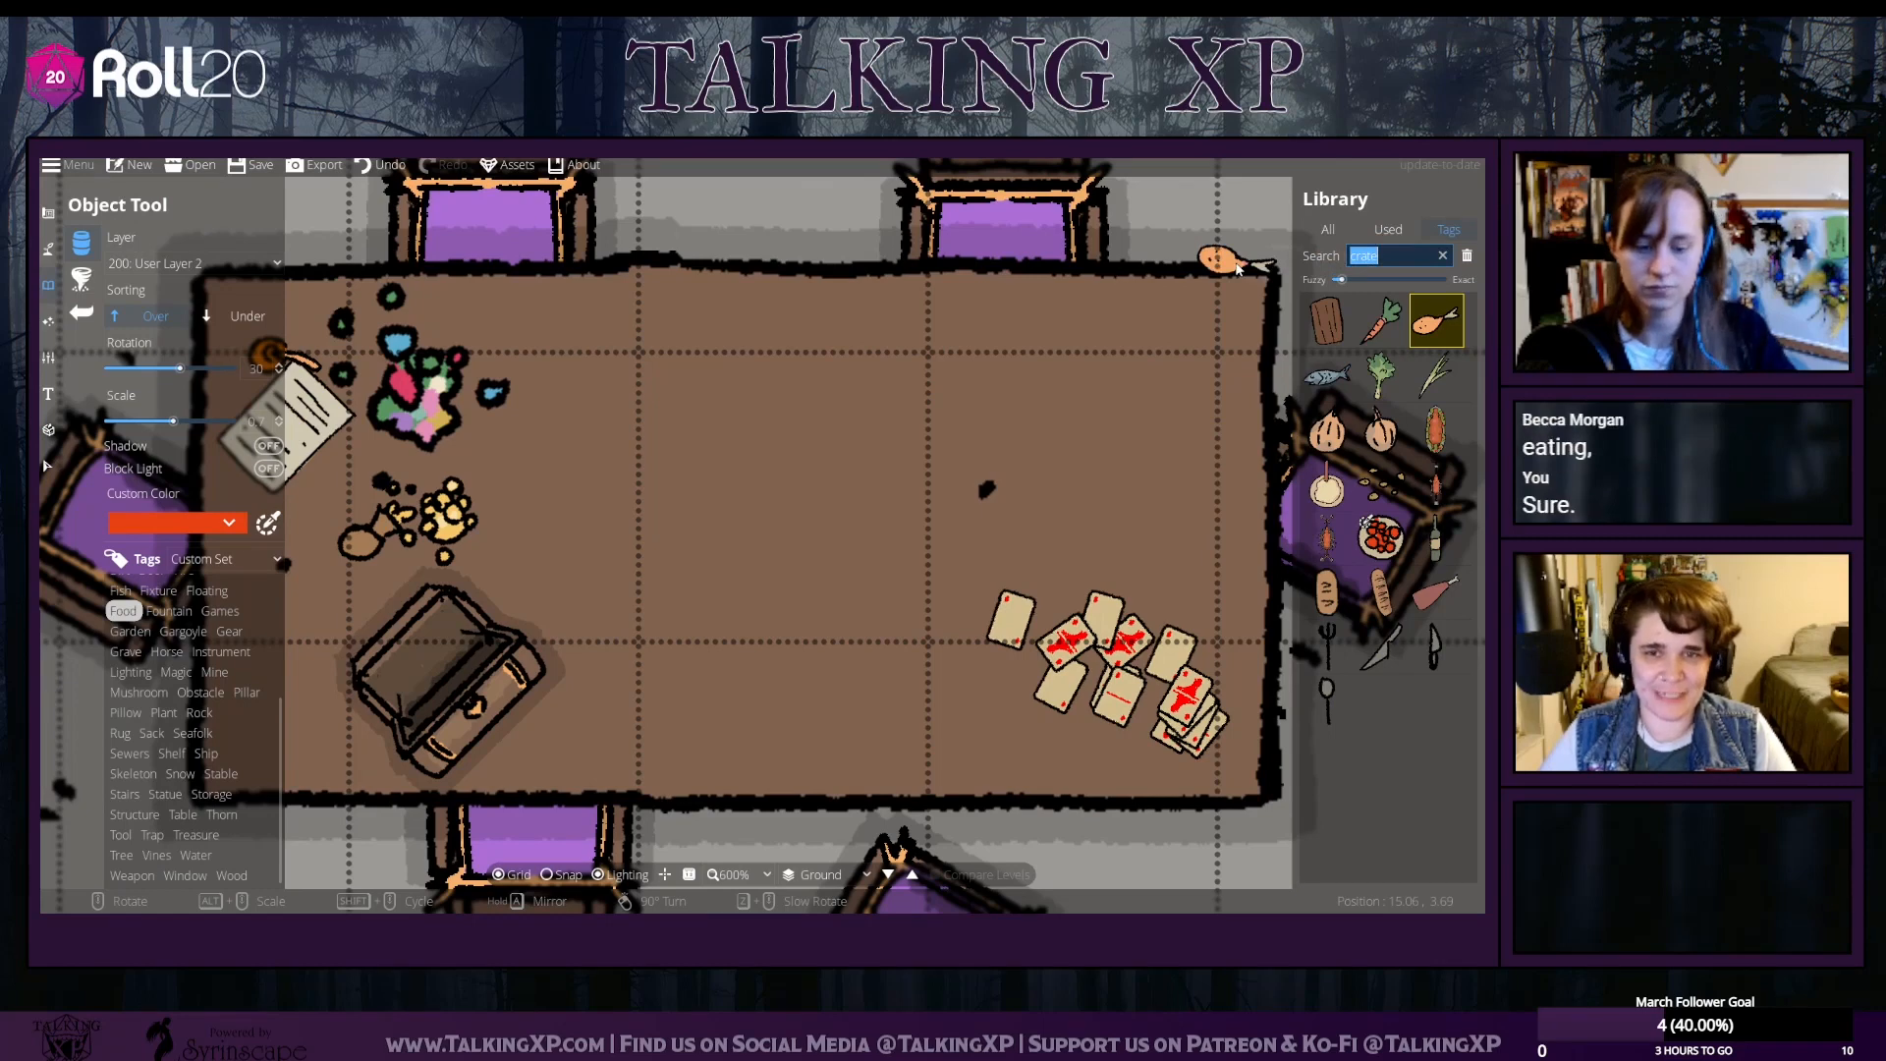
type("plan")
type("e")
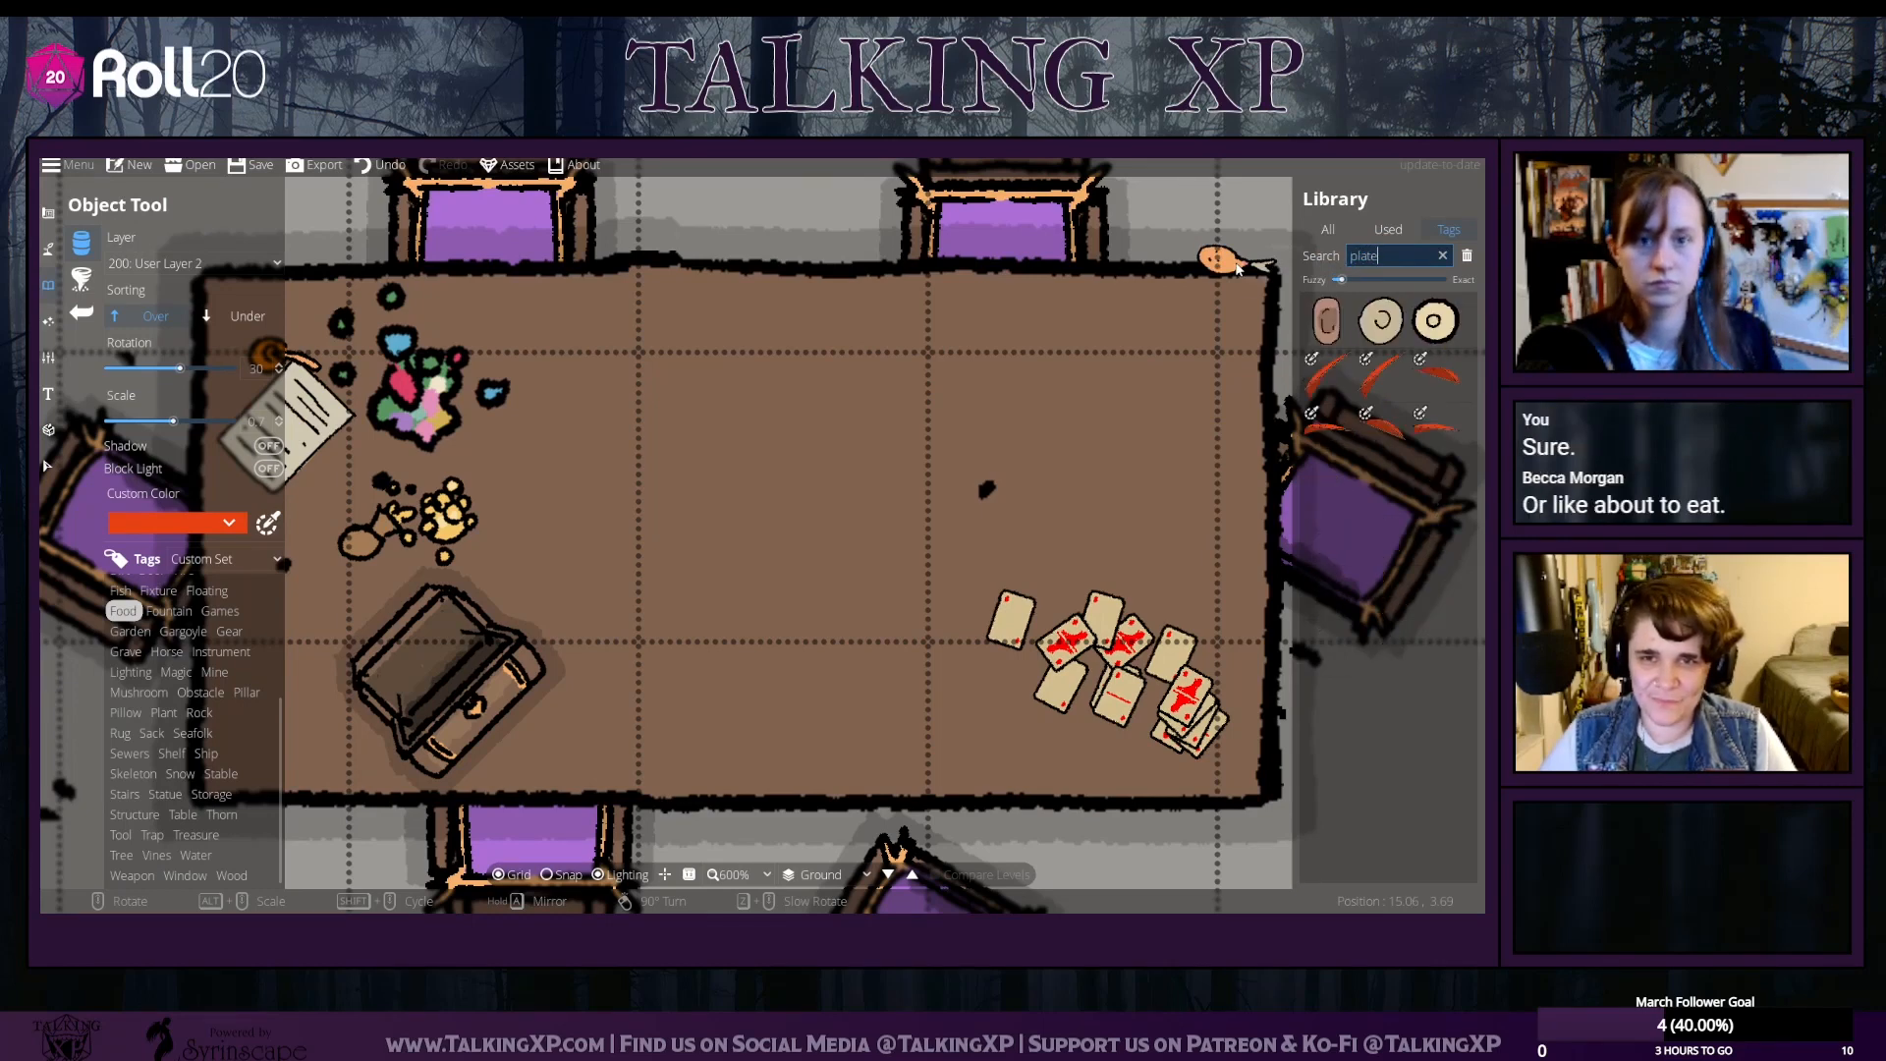
left_click(1382, 320)
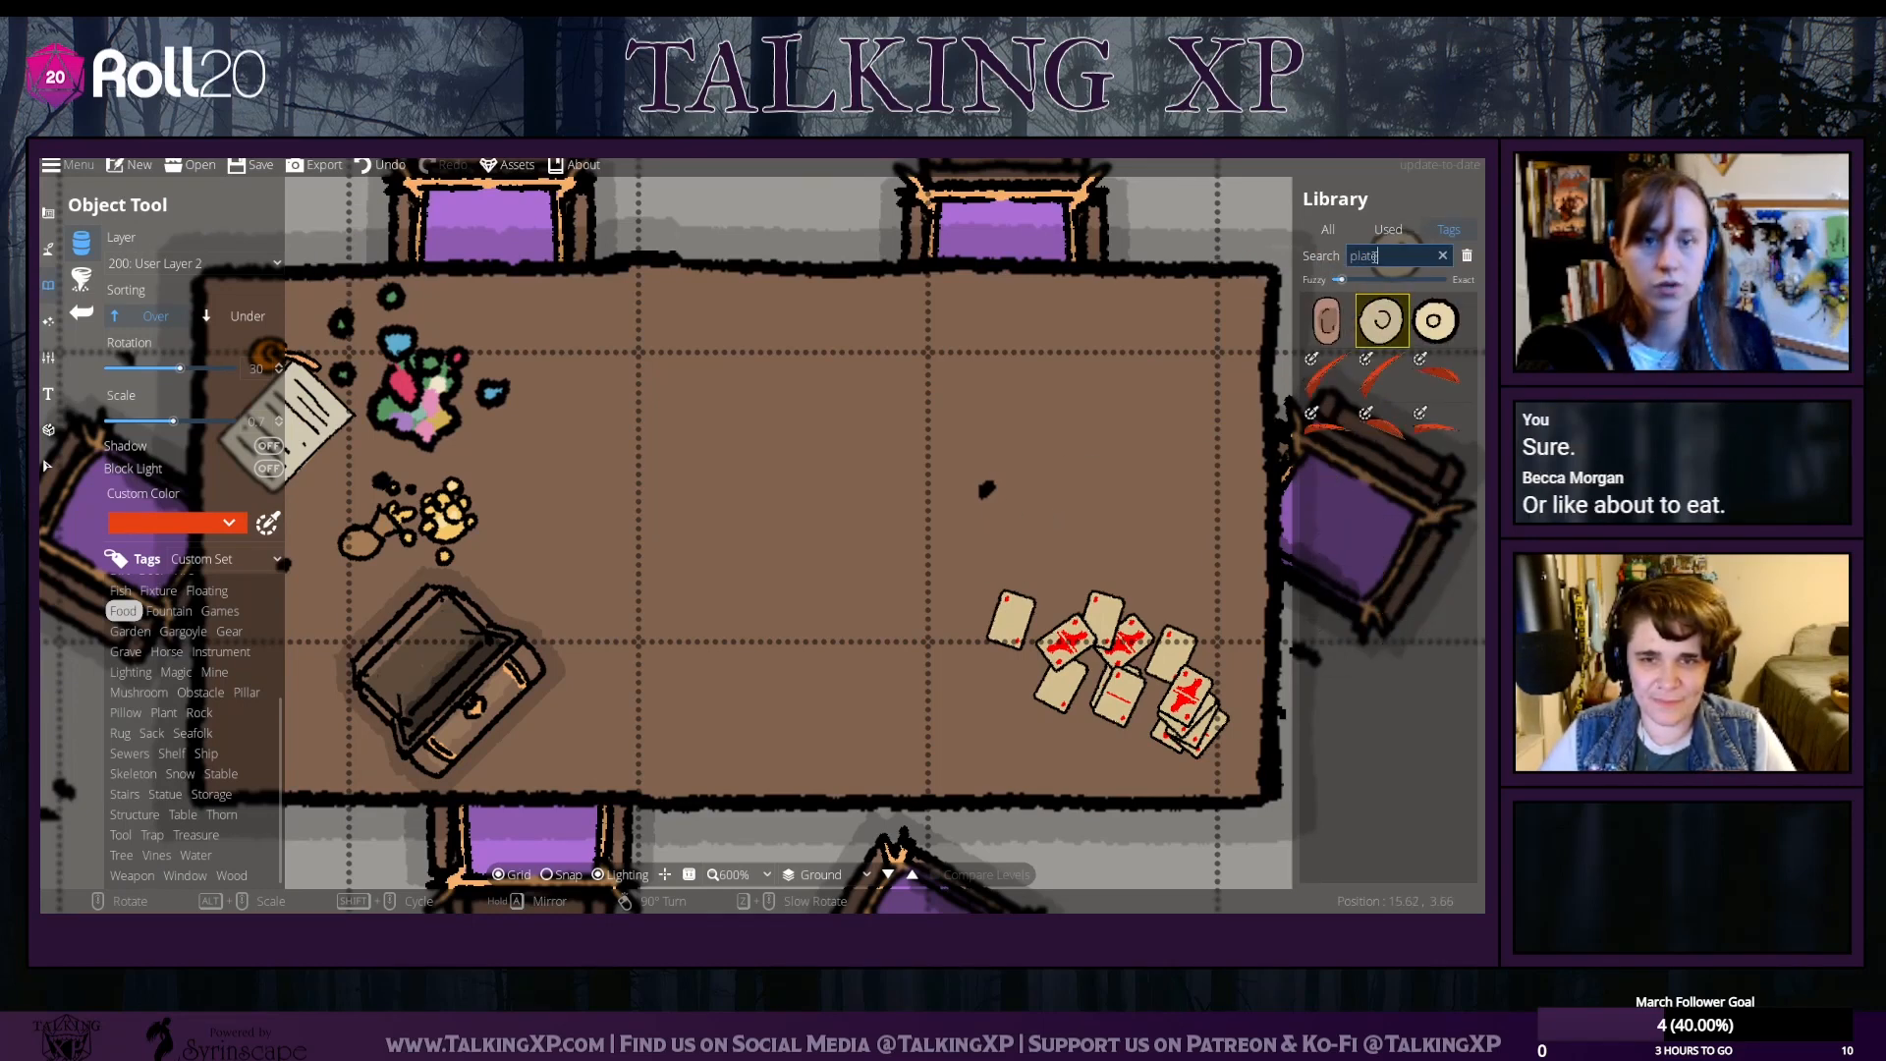
left_click(199, 712)
scroll(212, 615, "up", 3)
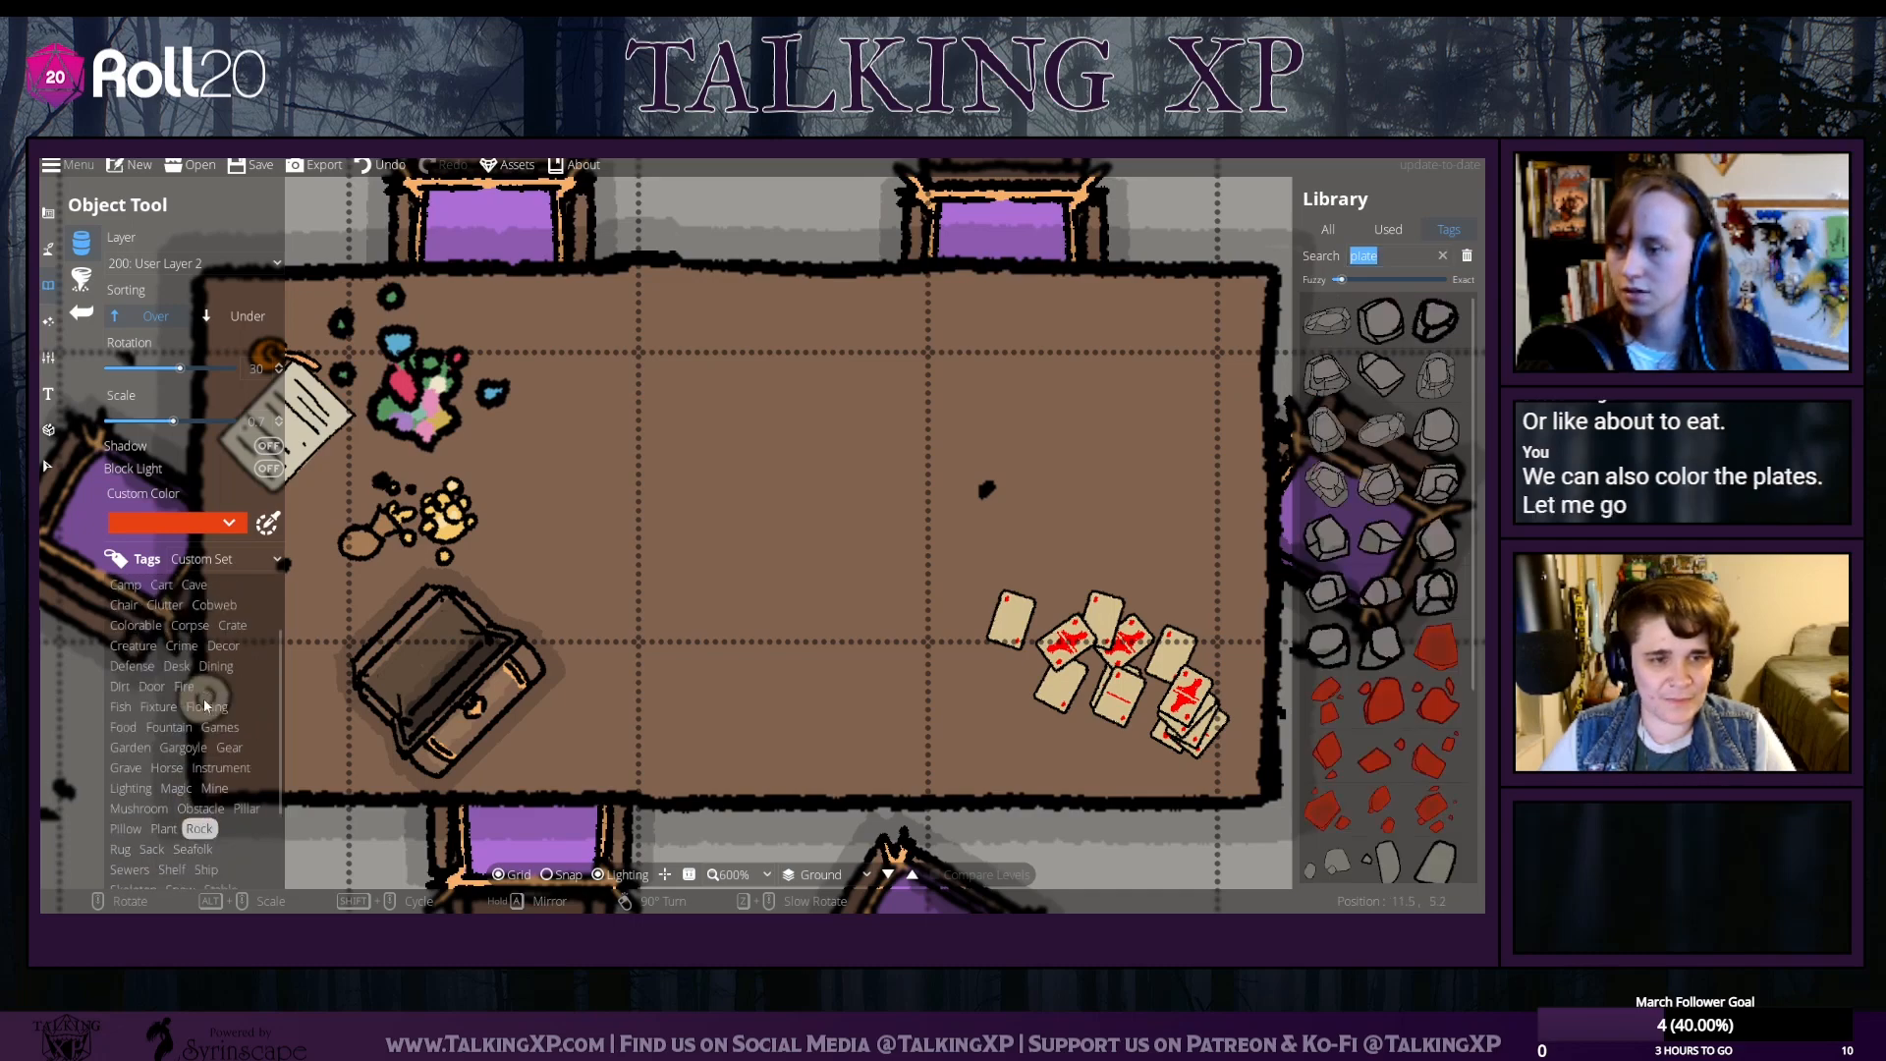
left_click(214, 667)
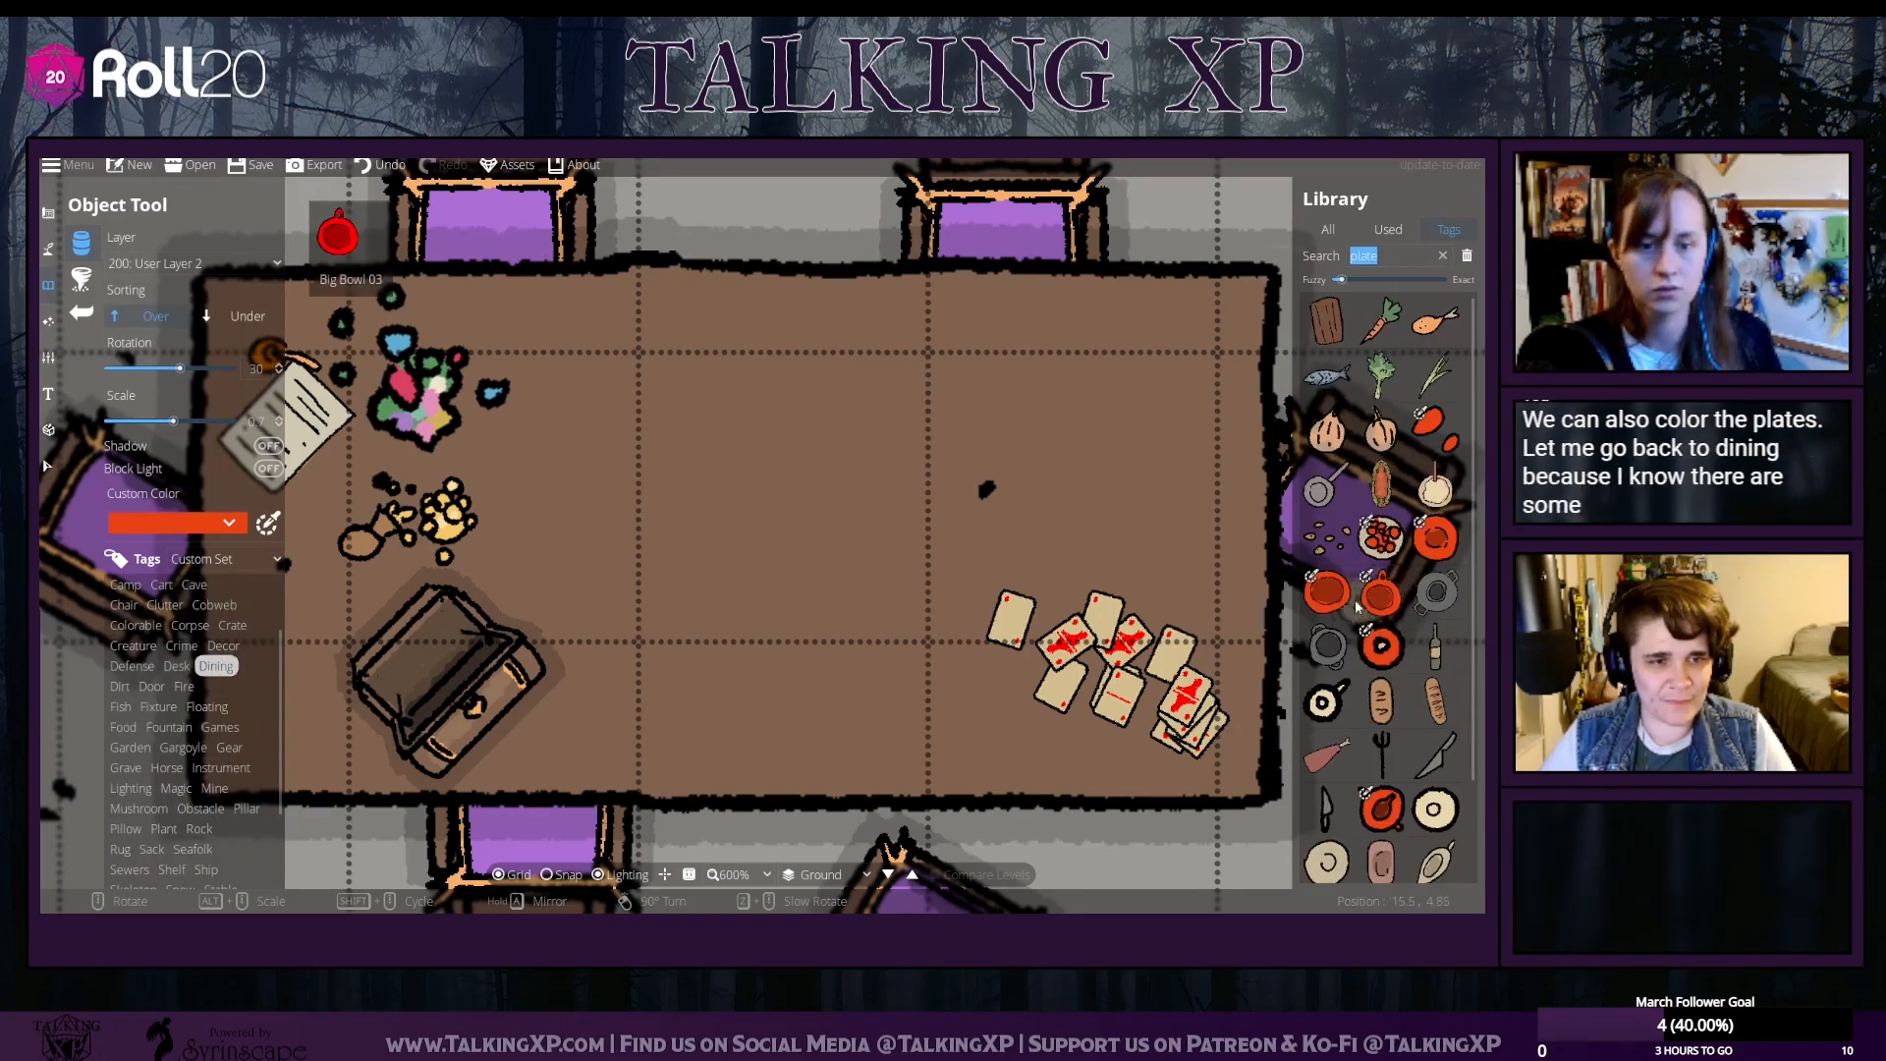
Choose the colorable round big bowl and set its custom color to terracotta, hex a6442a
left_click(1436, 540)
left_click(236, 524)
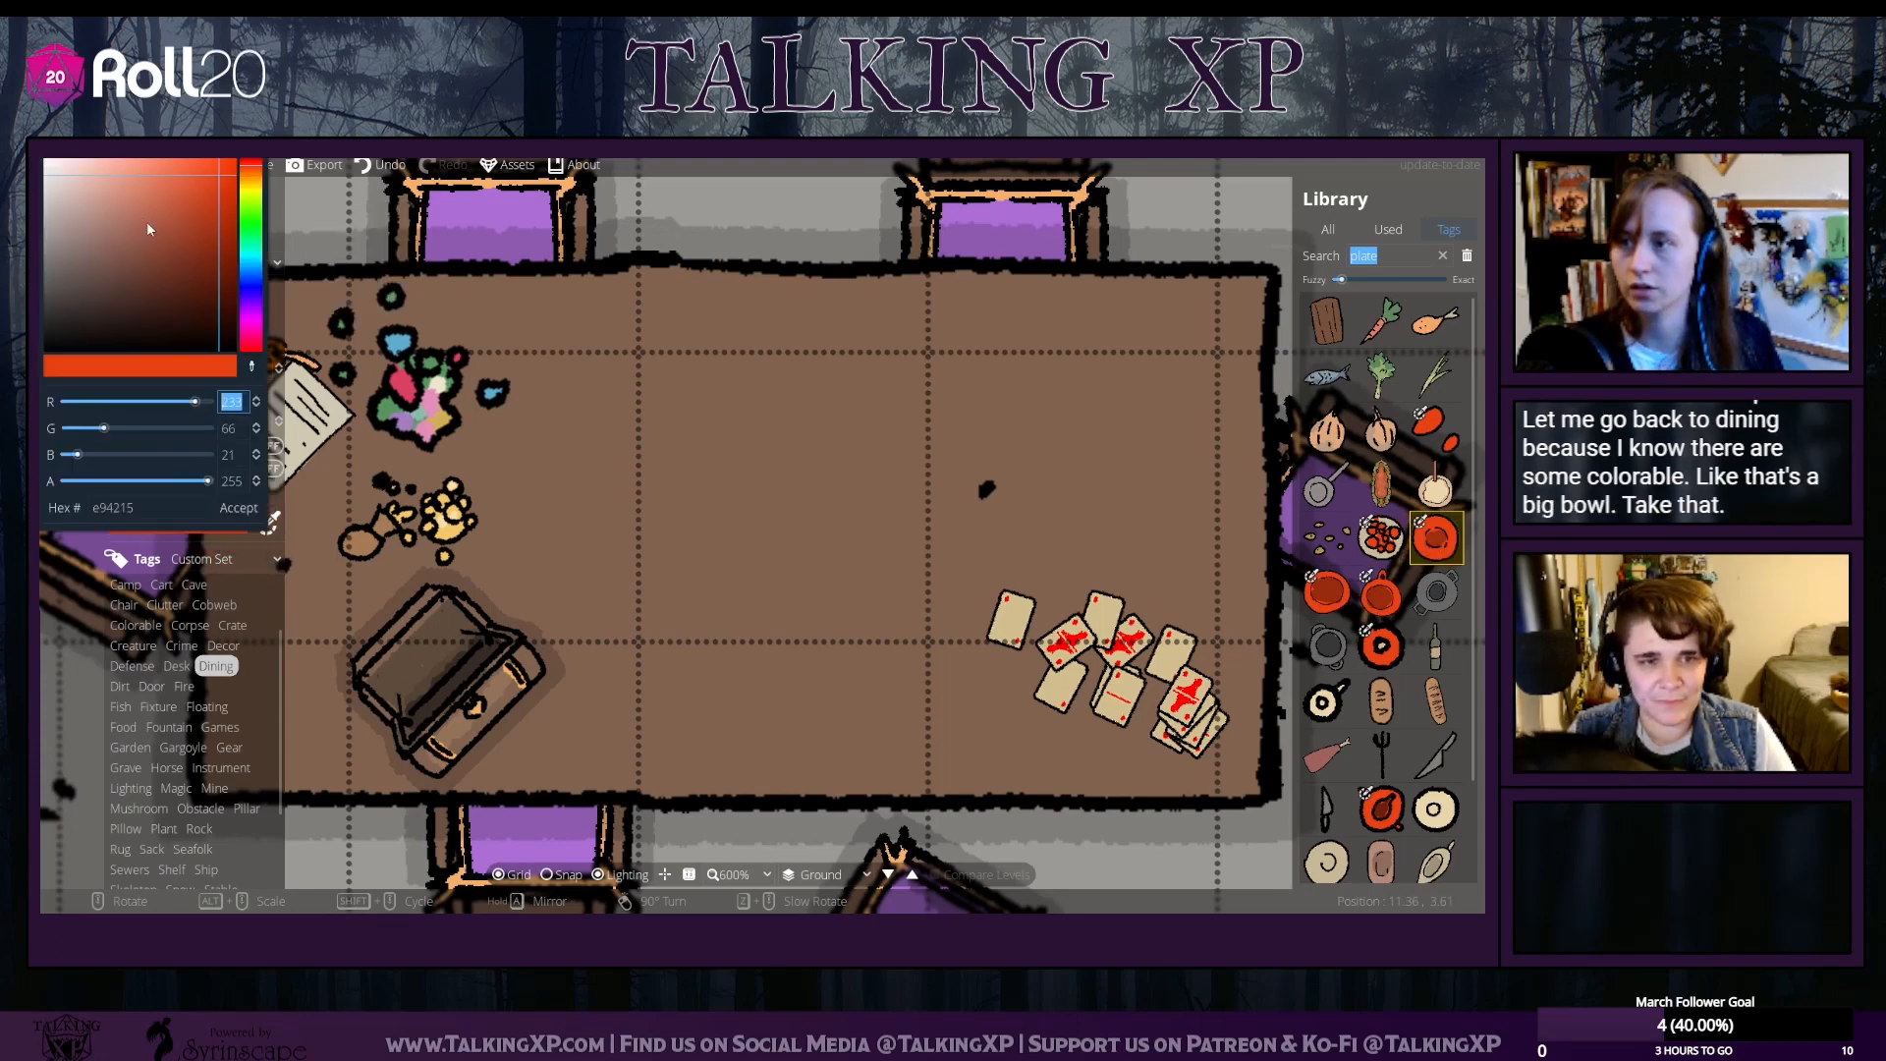
left_click_drag(147, 229, 177, 240)
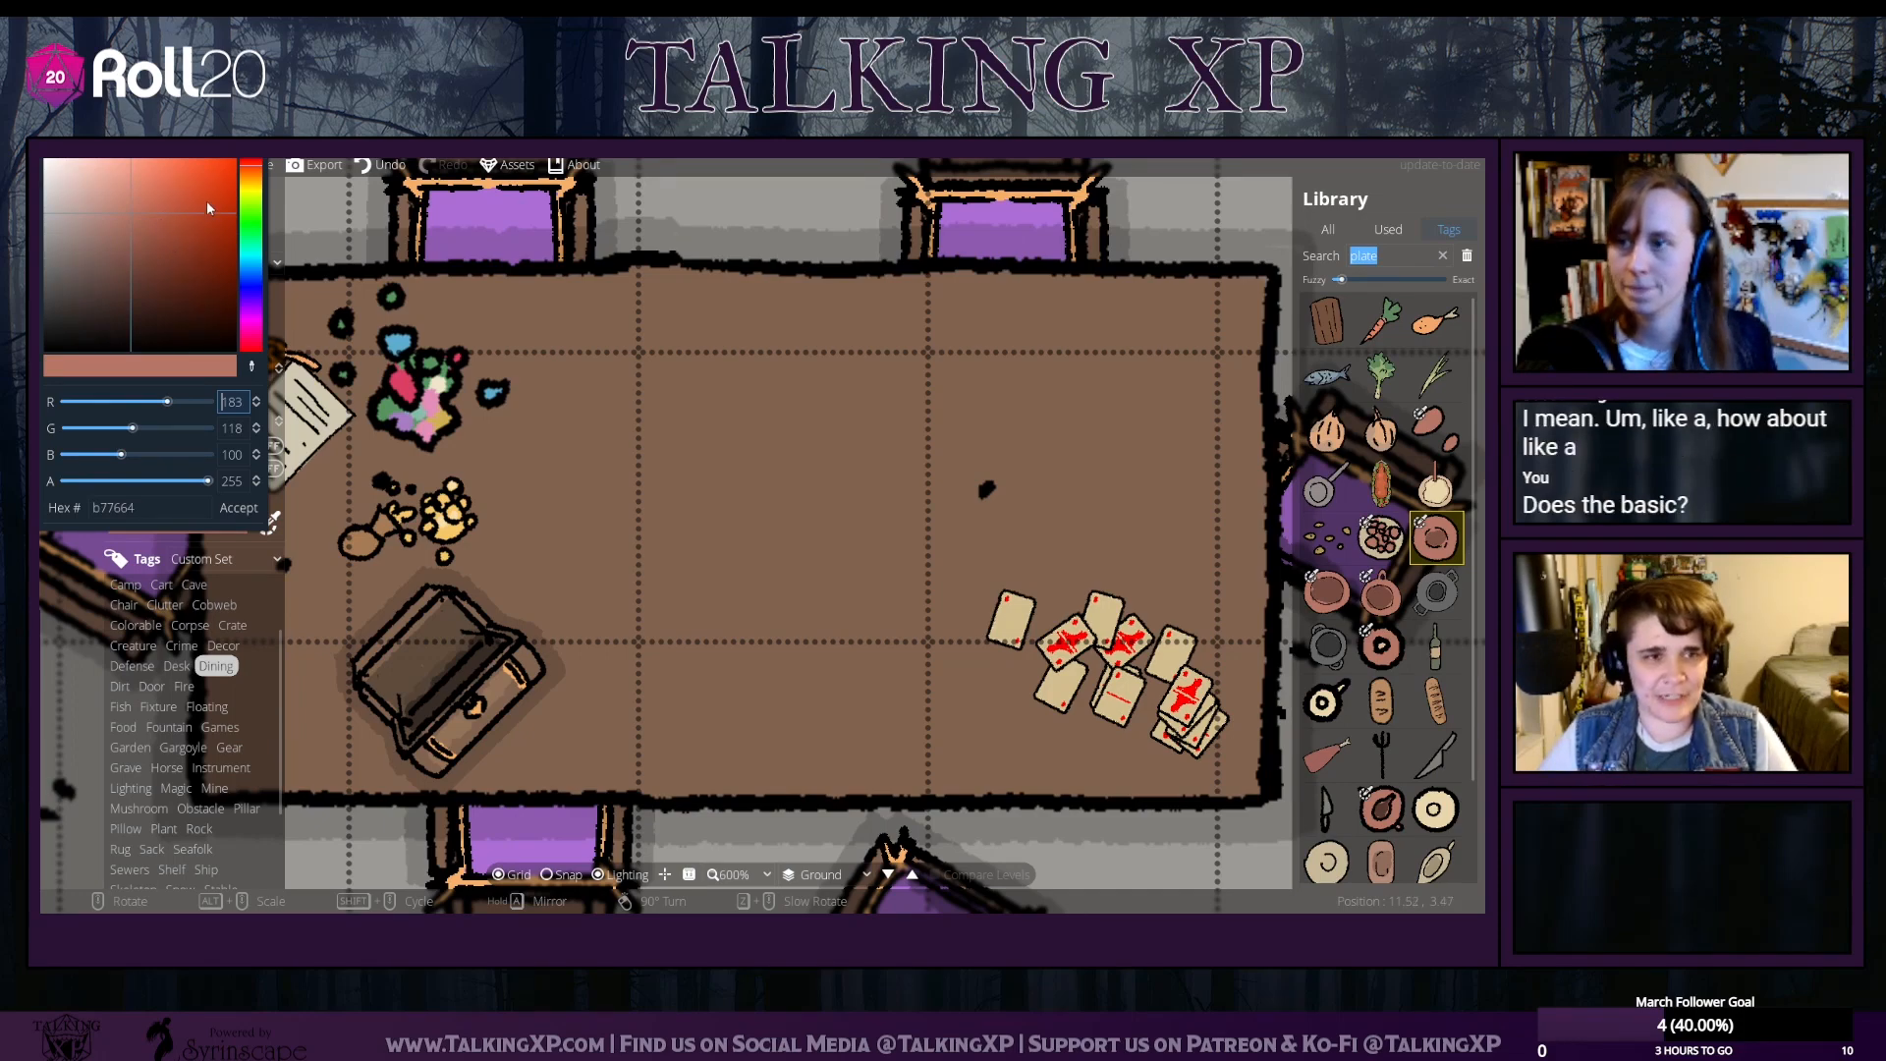
mouse_move(175, 194)
left_mouse_down()
mouse_move(141, 209)
mouse_move(187, 224)
left_mouse_up()
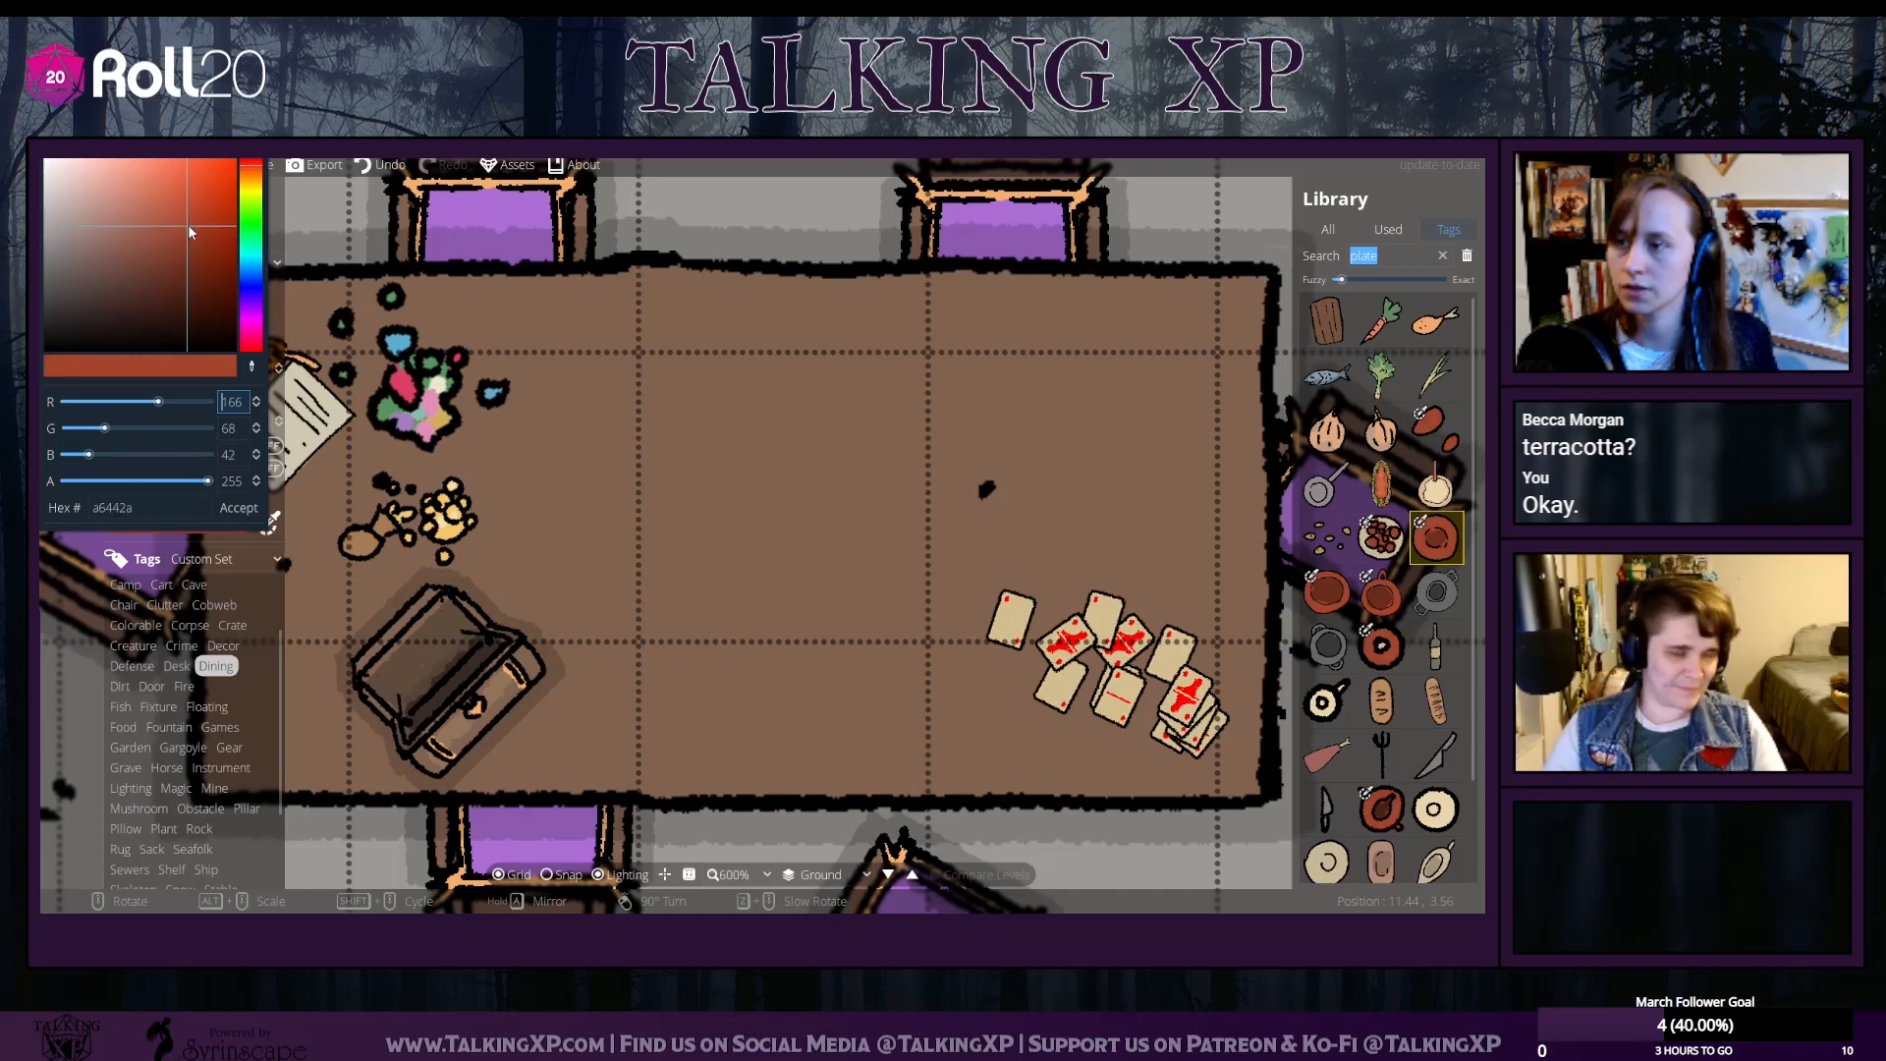
left_click(239, 508)
Place the terracotta bowl at scale 0.7 on the table beside the right-hand chair, and lay a piece of chicken with rotation 30 on it
left_click_drag(1125, 526, 873, 437)
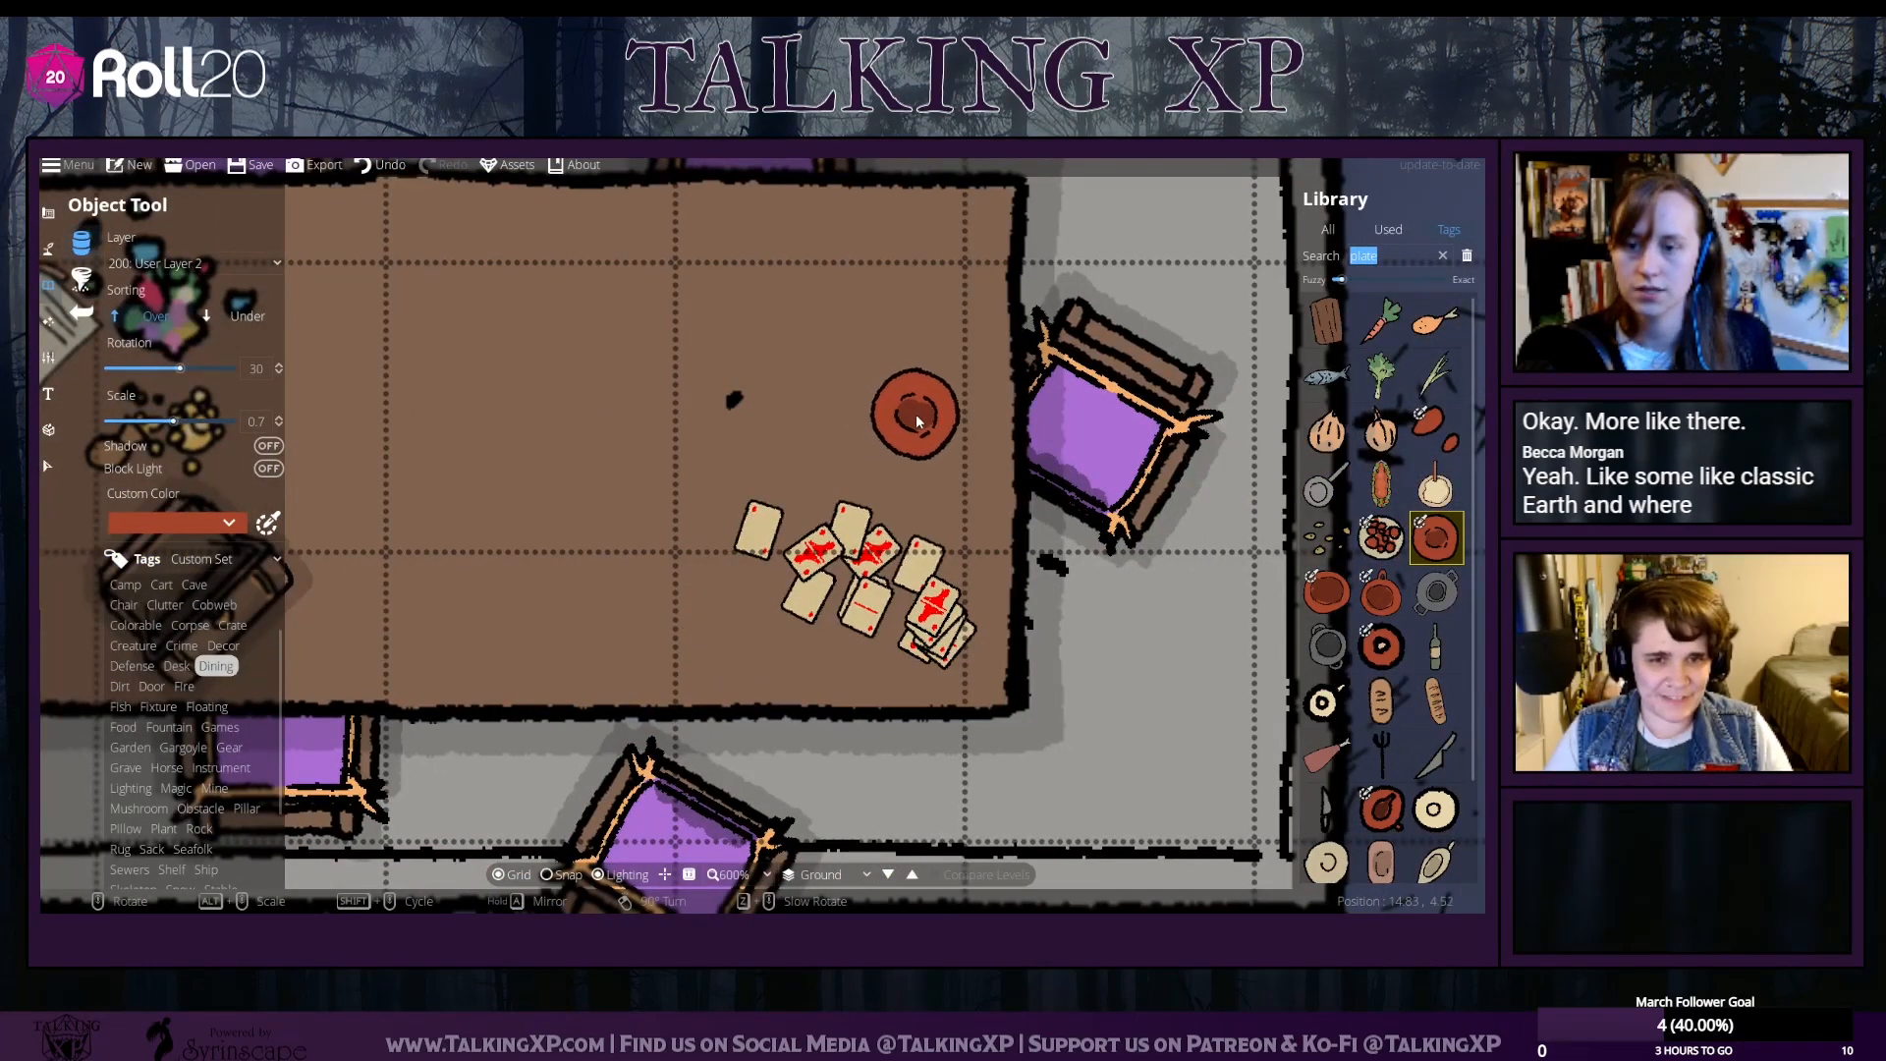
left_click(912, 406)
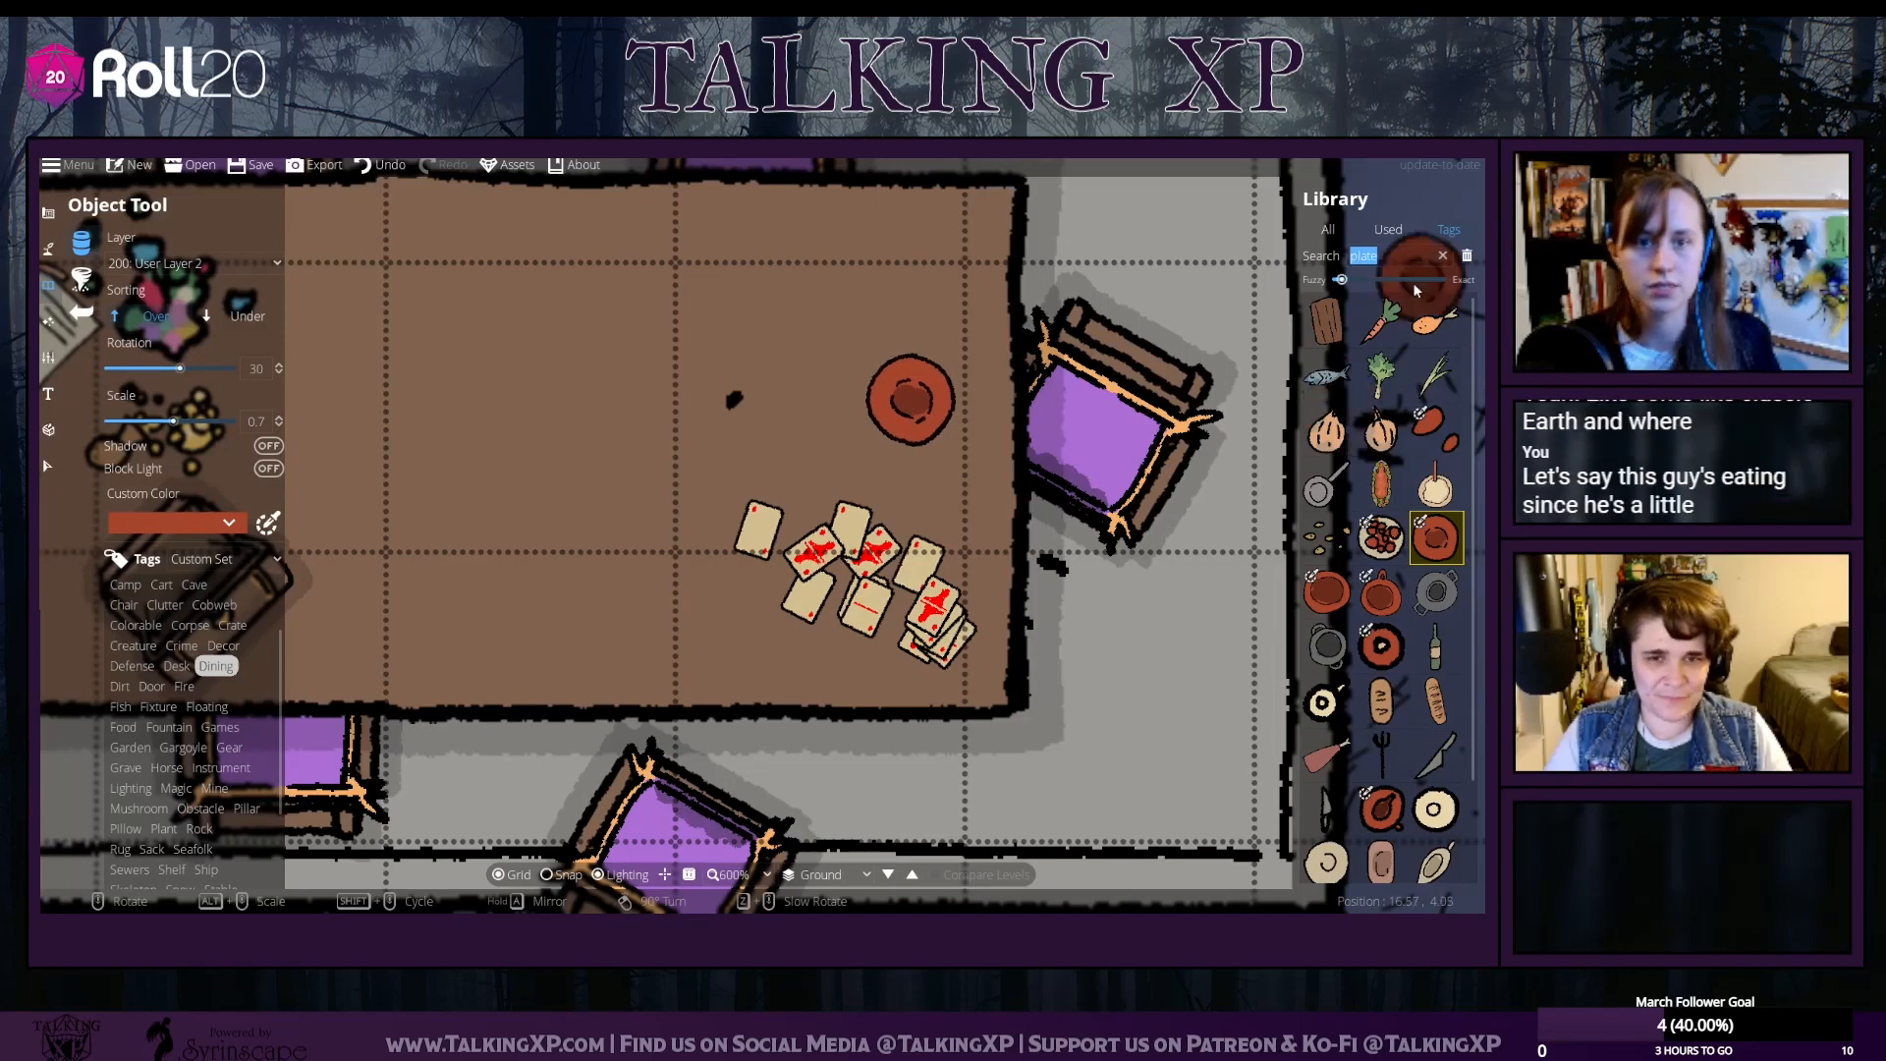
left_click(1435, 320)
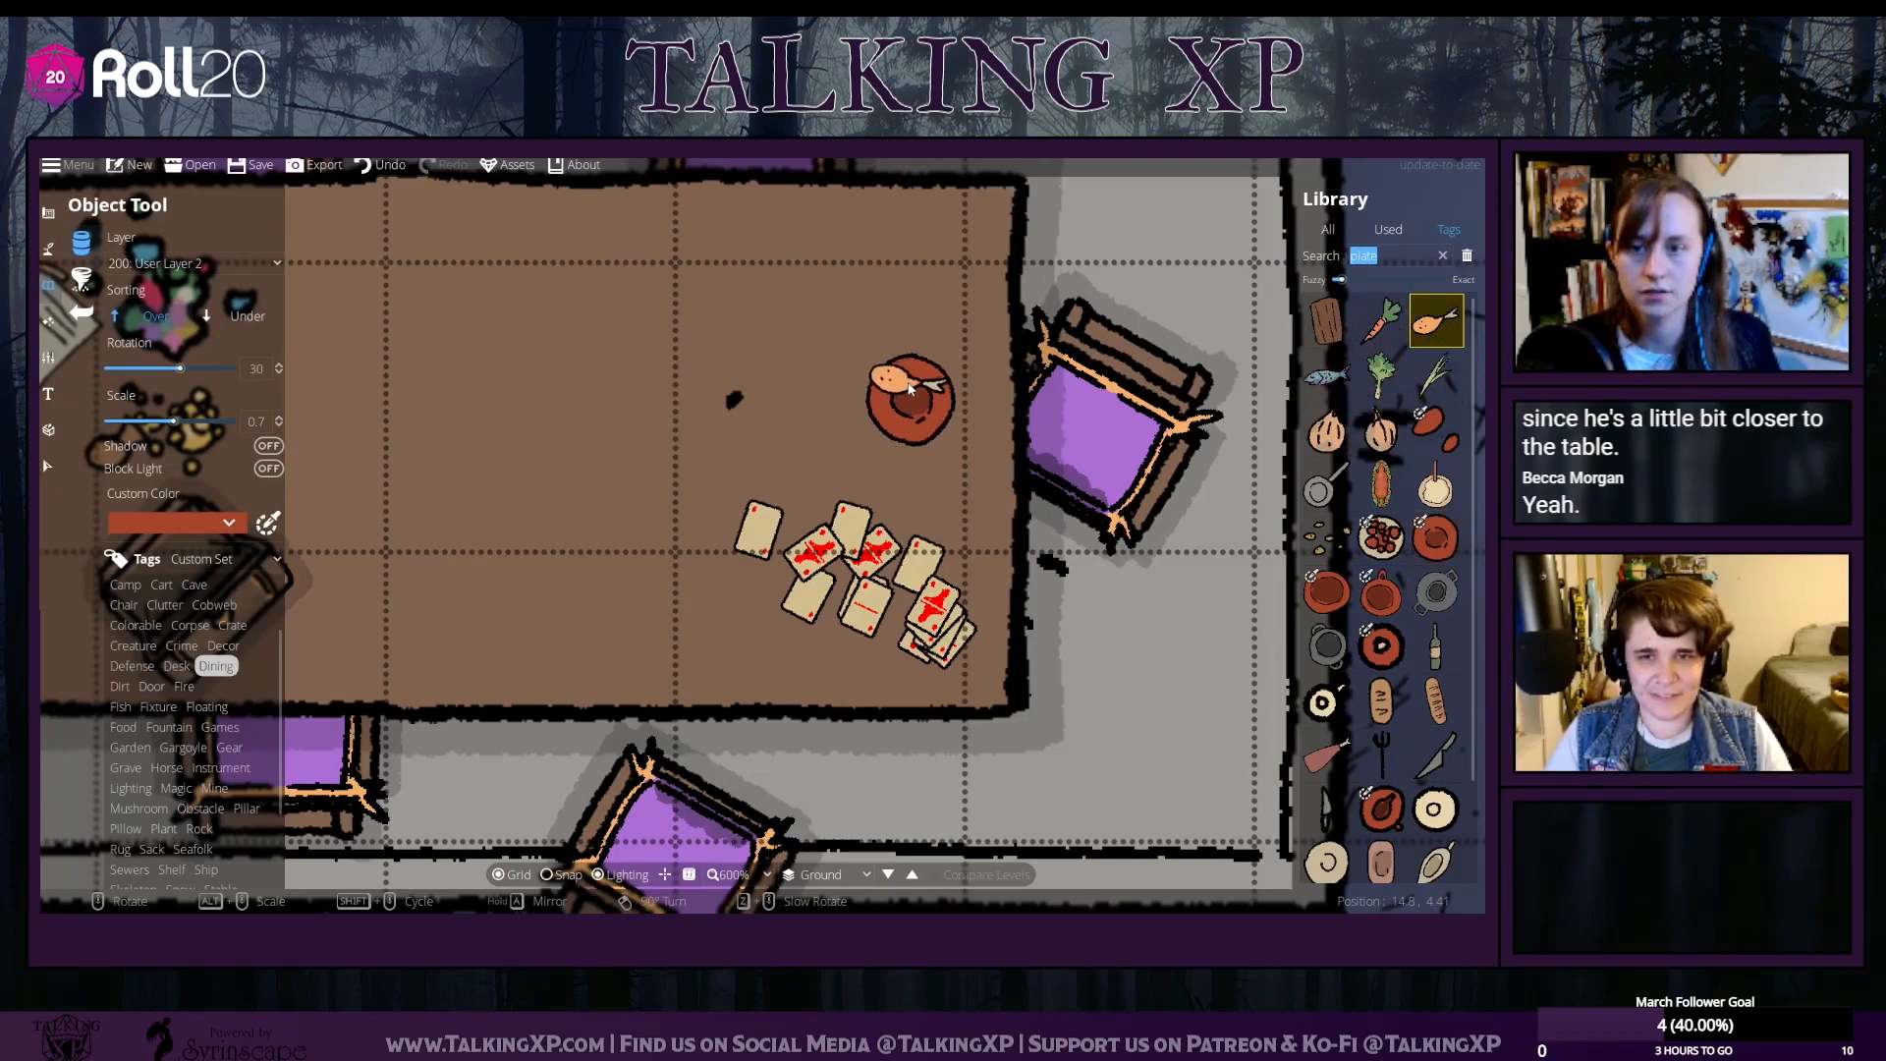
left_click(905, 388)
left_click(1382, 432)
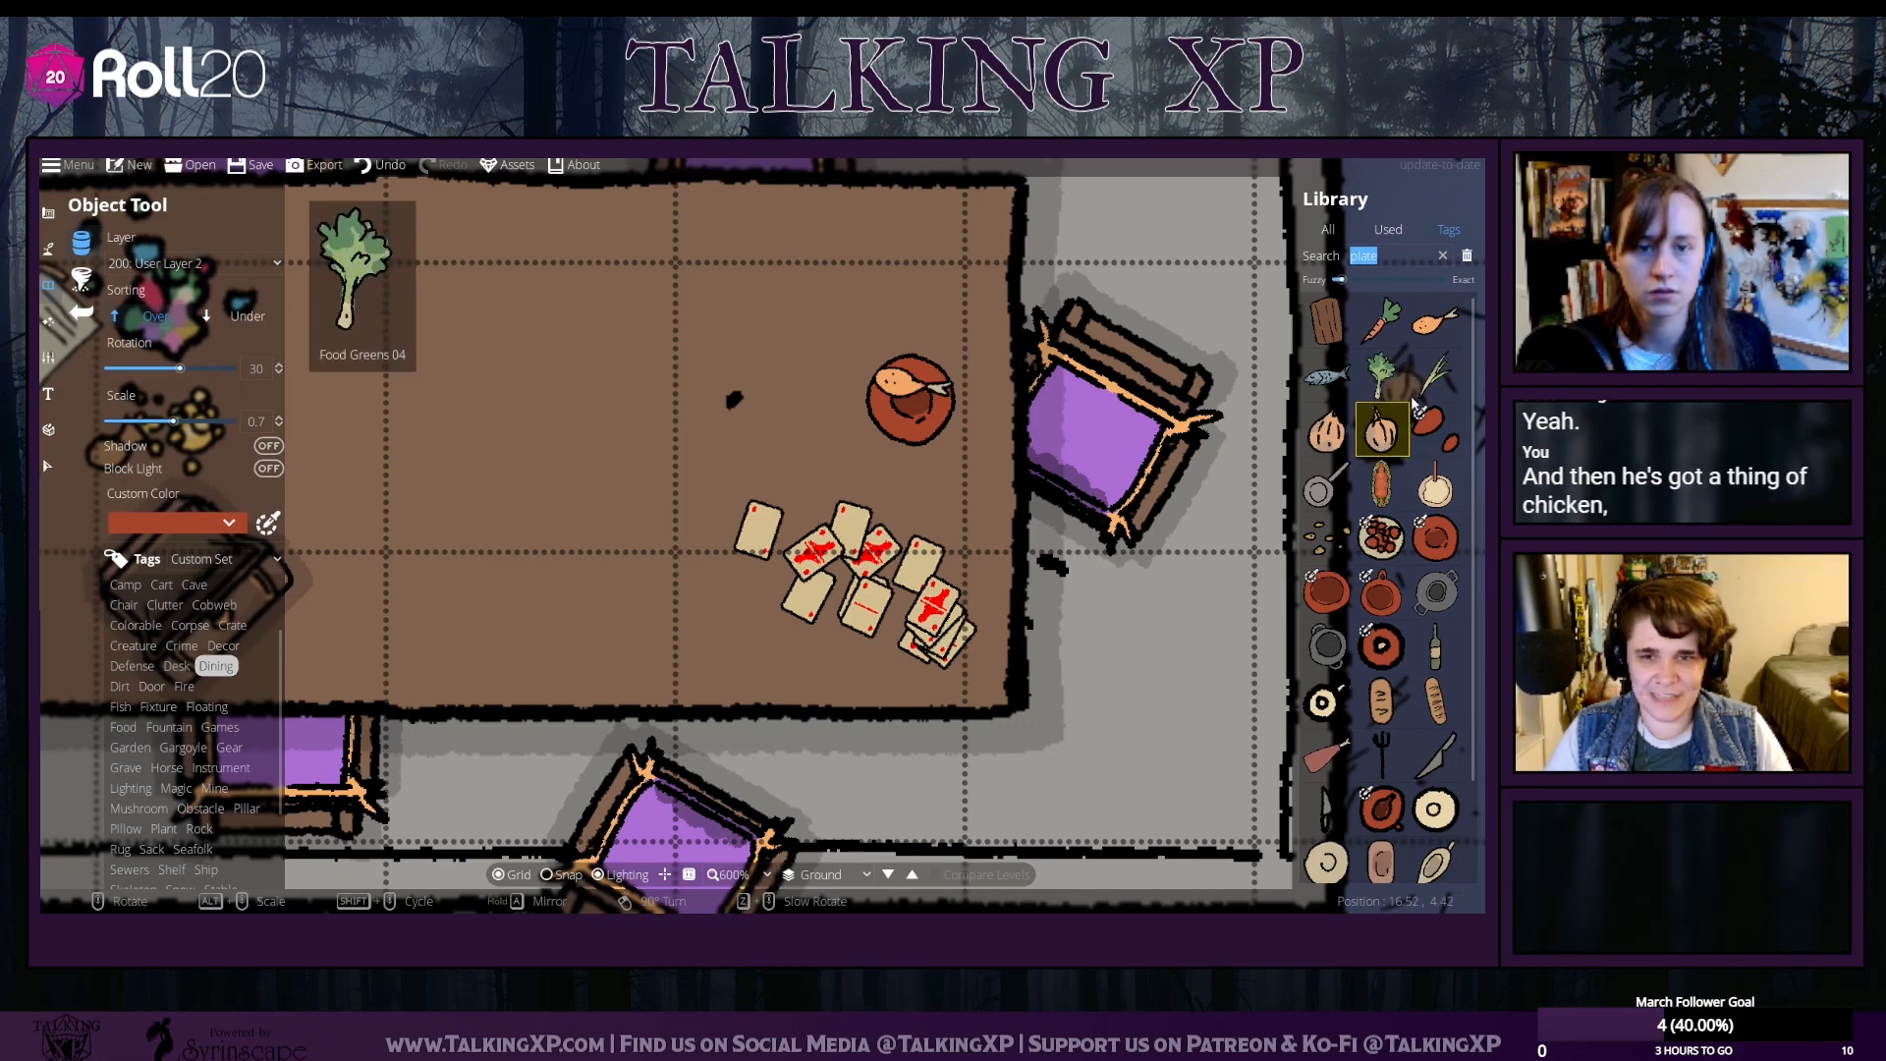
left_click(1330, 550)
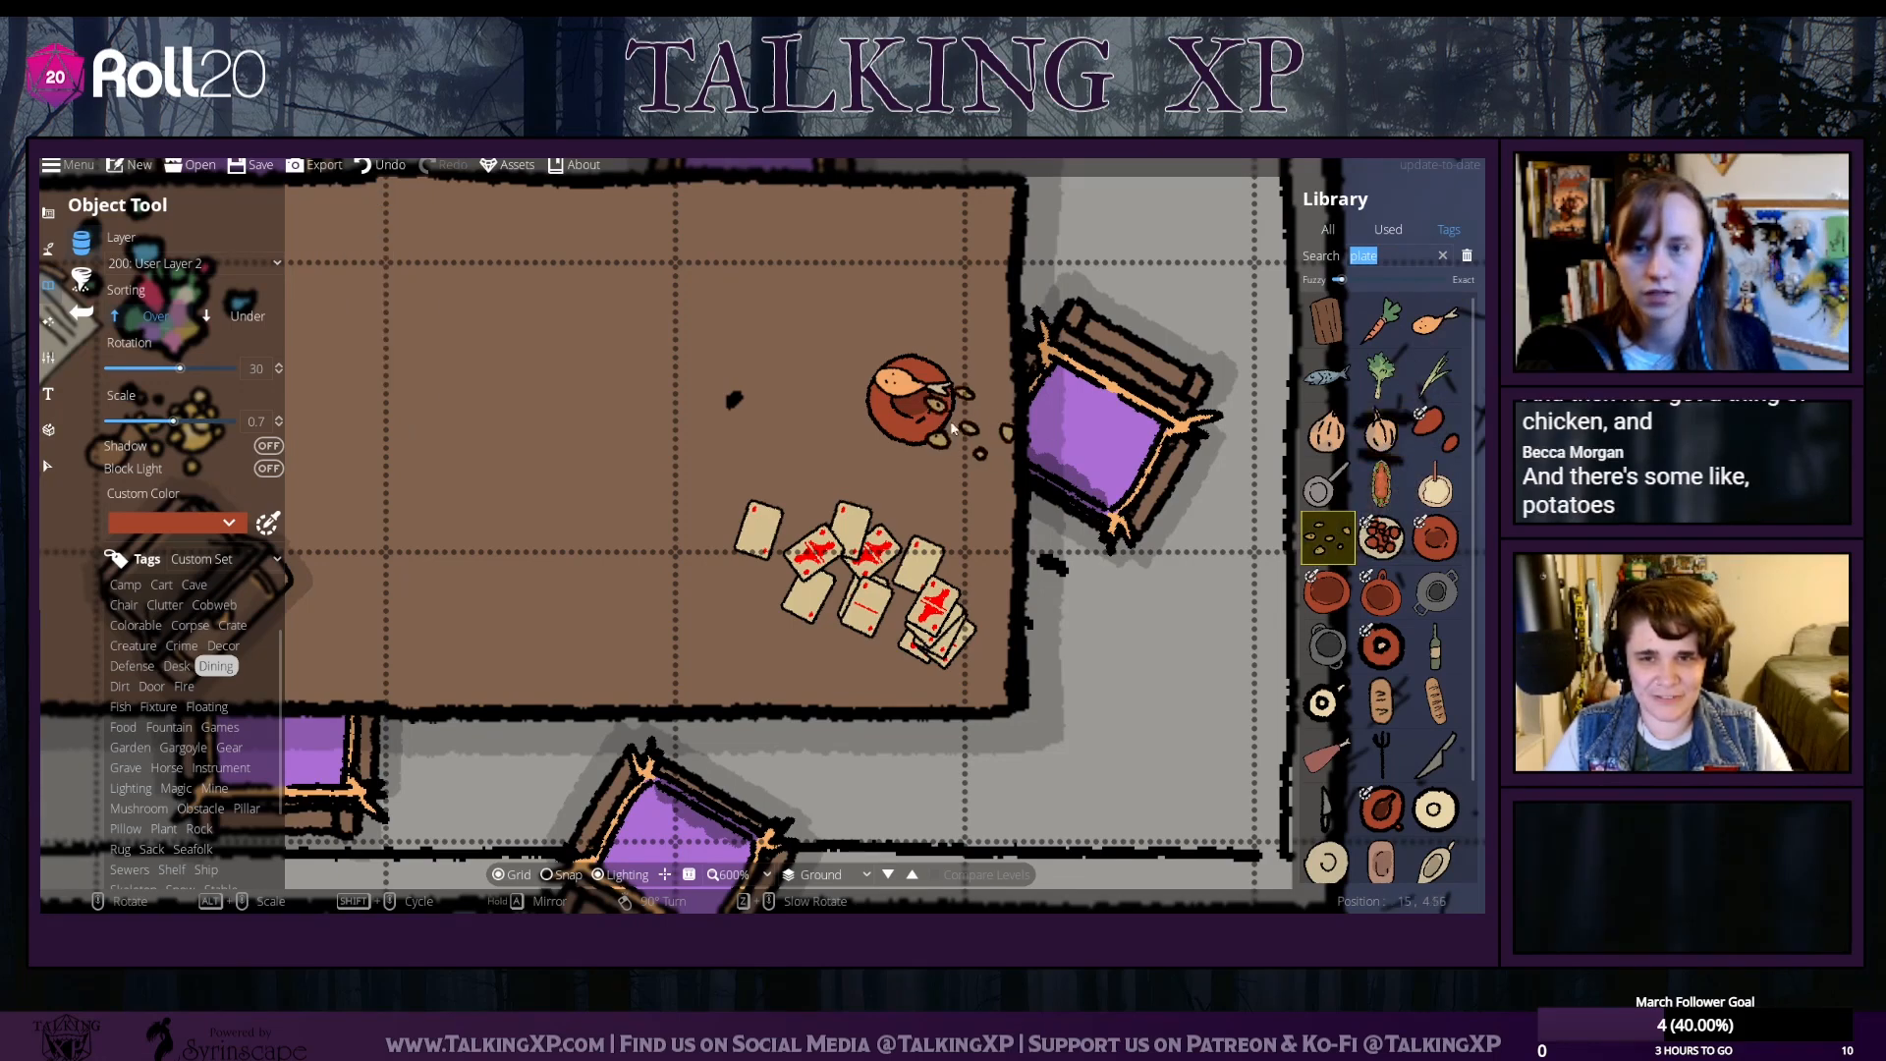
scroll(1383, 696, "down", 2)
scroll(1383, 696, "up", 2)
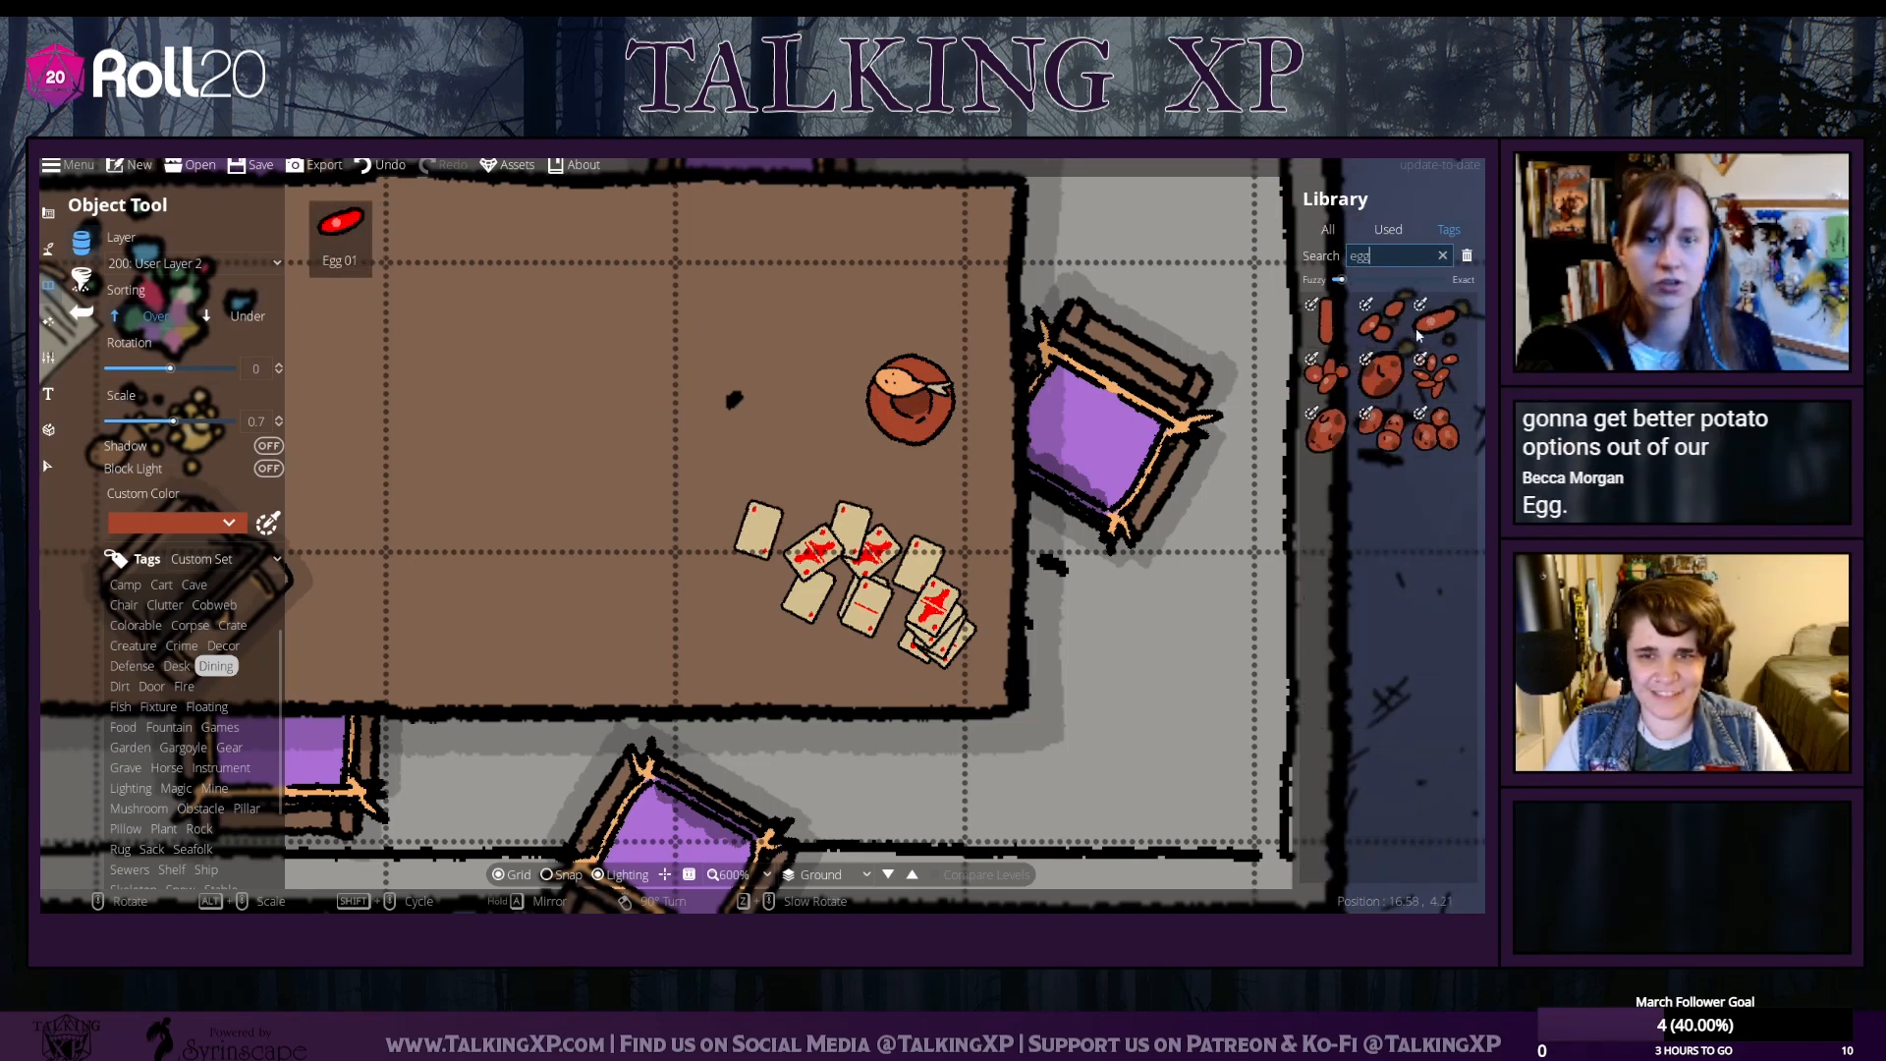
Search the library for "egg", choose the large speckled egg, and set its custom color to a potato-like tan
left_click(1328, 429)
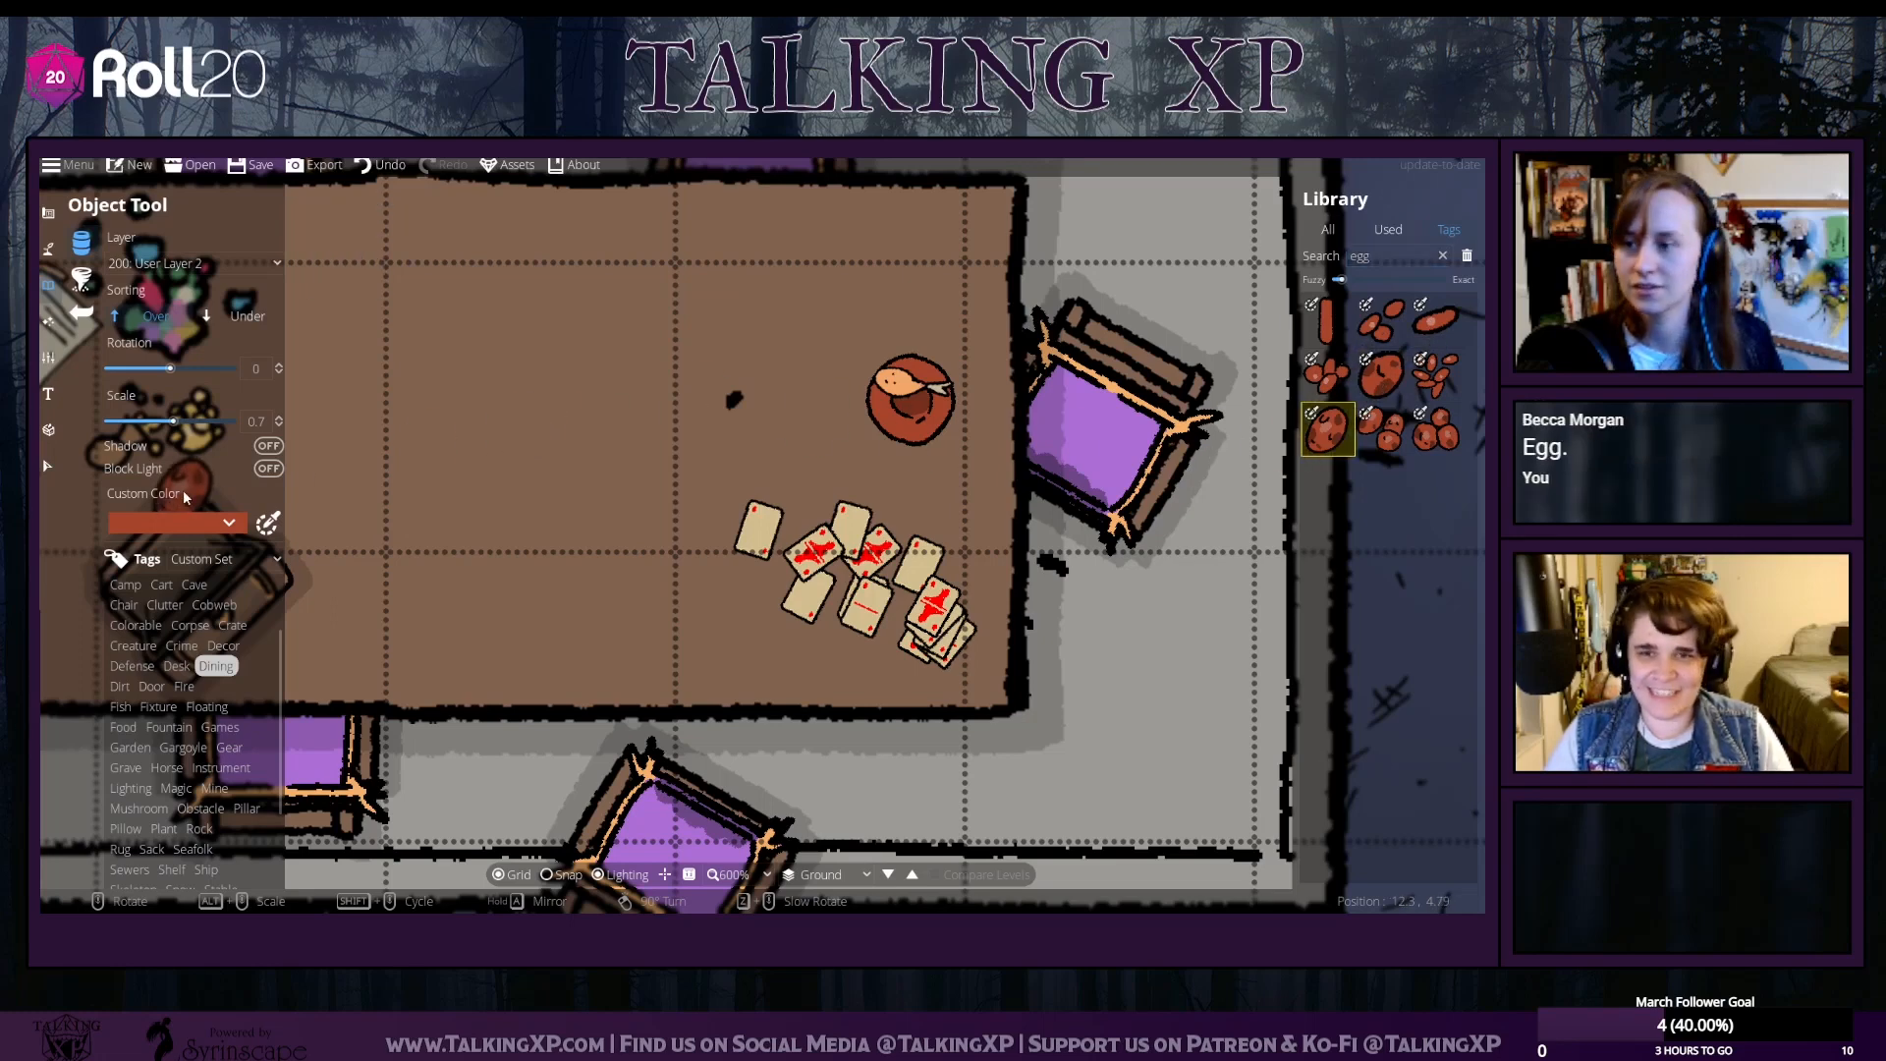
left_click(229, 522)
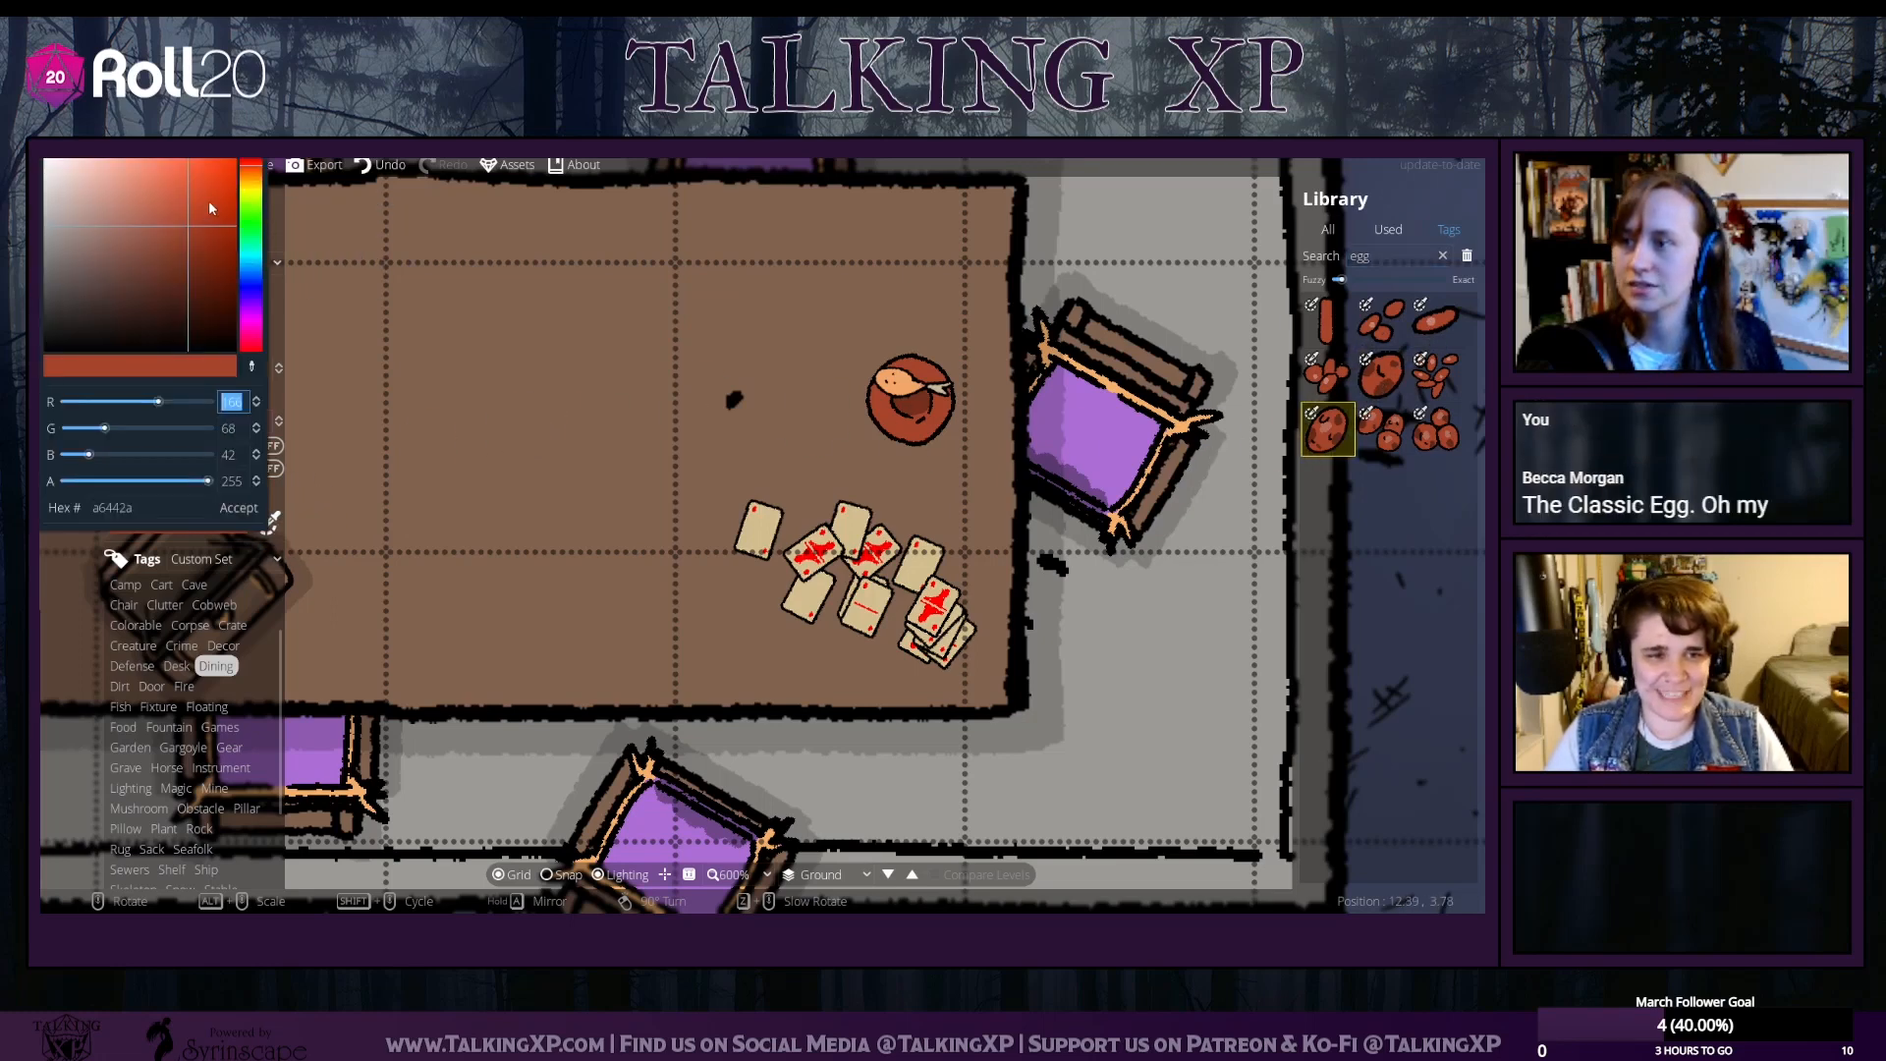
left_click_drag(209, 208, 102, 206)
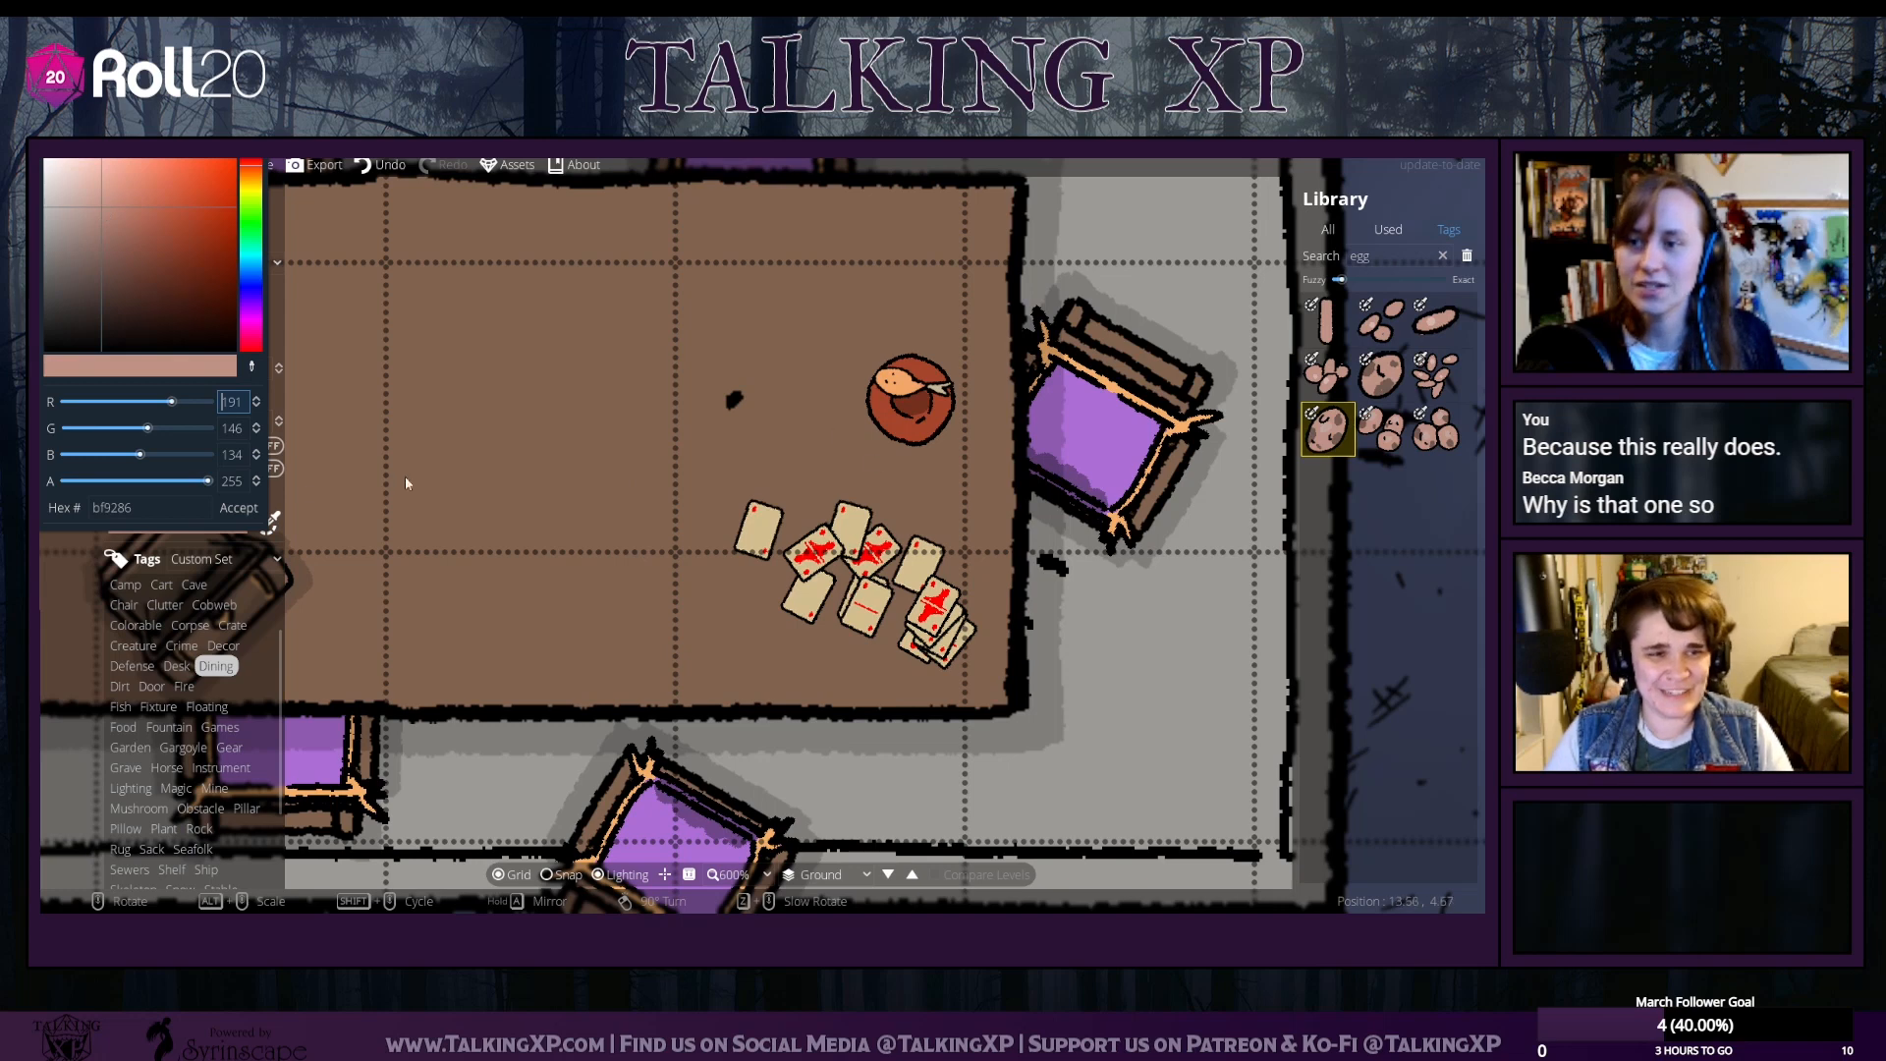
left_click_drag(251, 165, 250, 187)
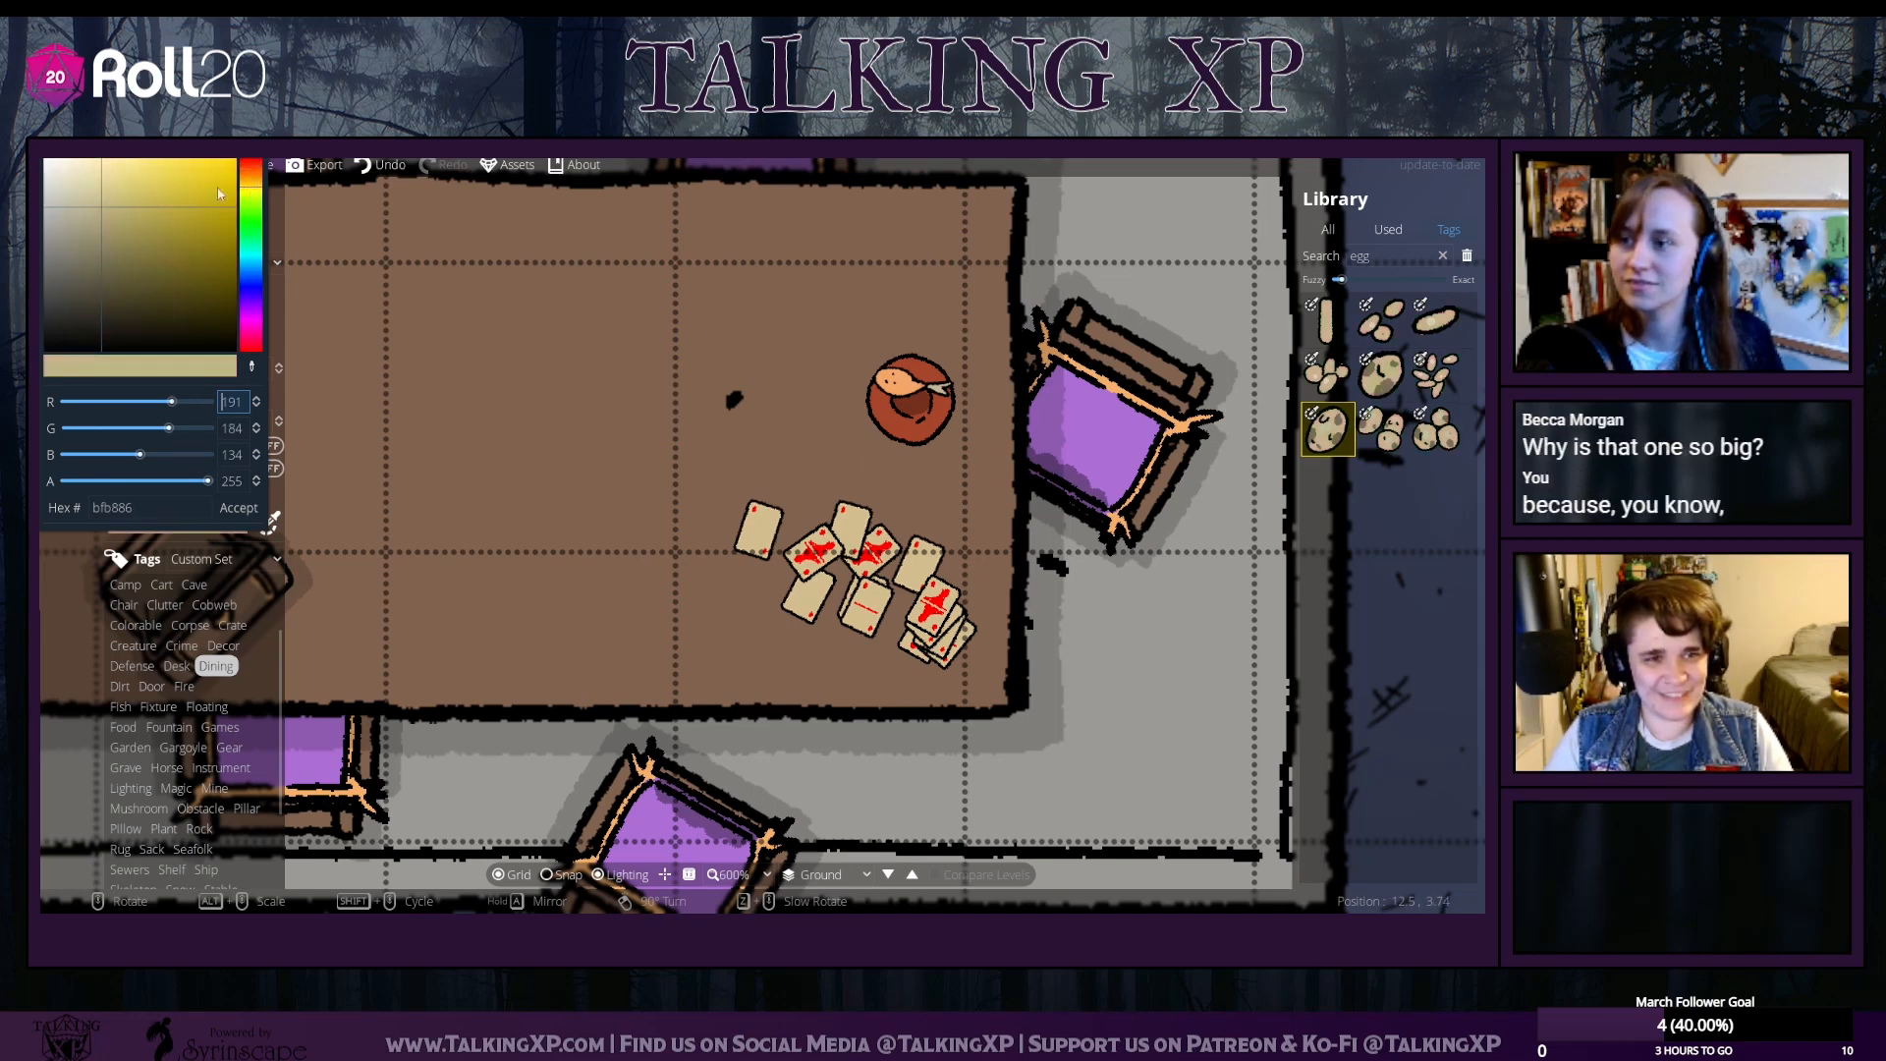
left_click(114, 183)
mouse_move(115, 189)
left_mouse_down()
mouse_move(104, 220)
mouse_move(120, 210)
left_mouse_up()
left_click(253, 187)
left_click(108, 208)
left_click(239, 507)
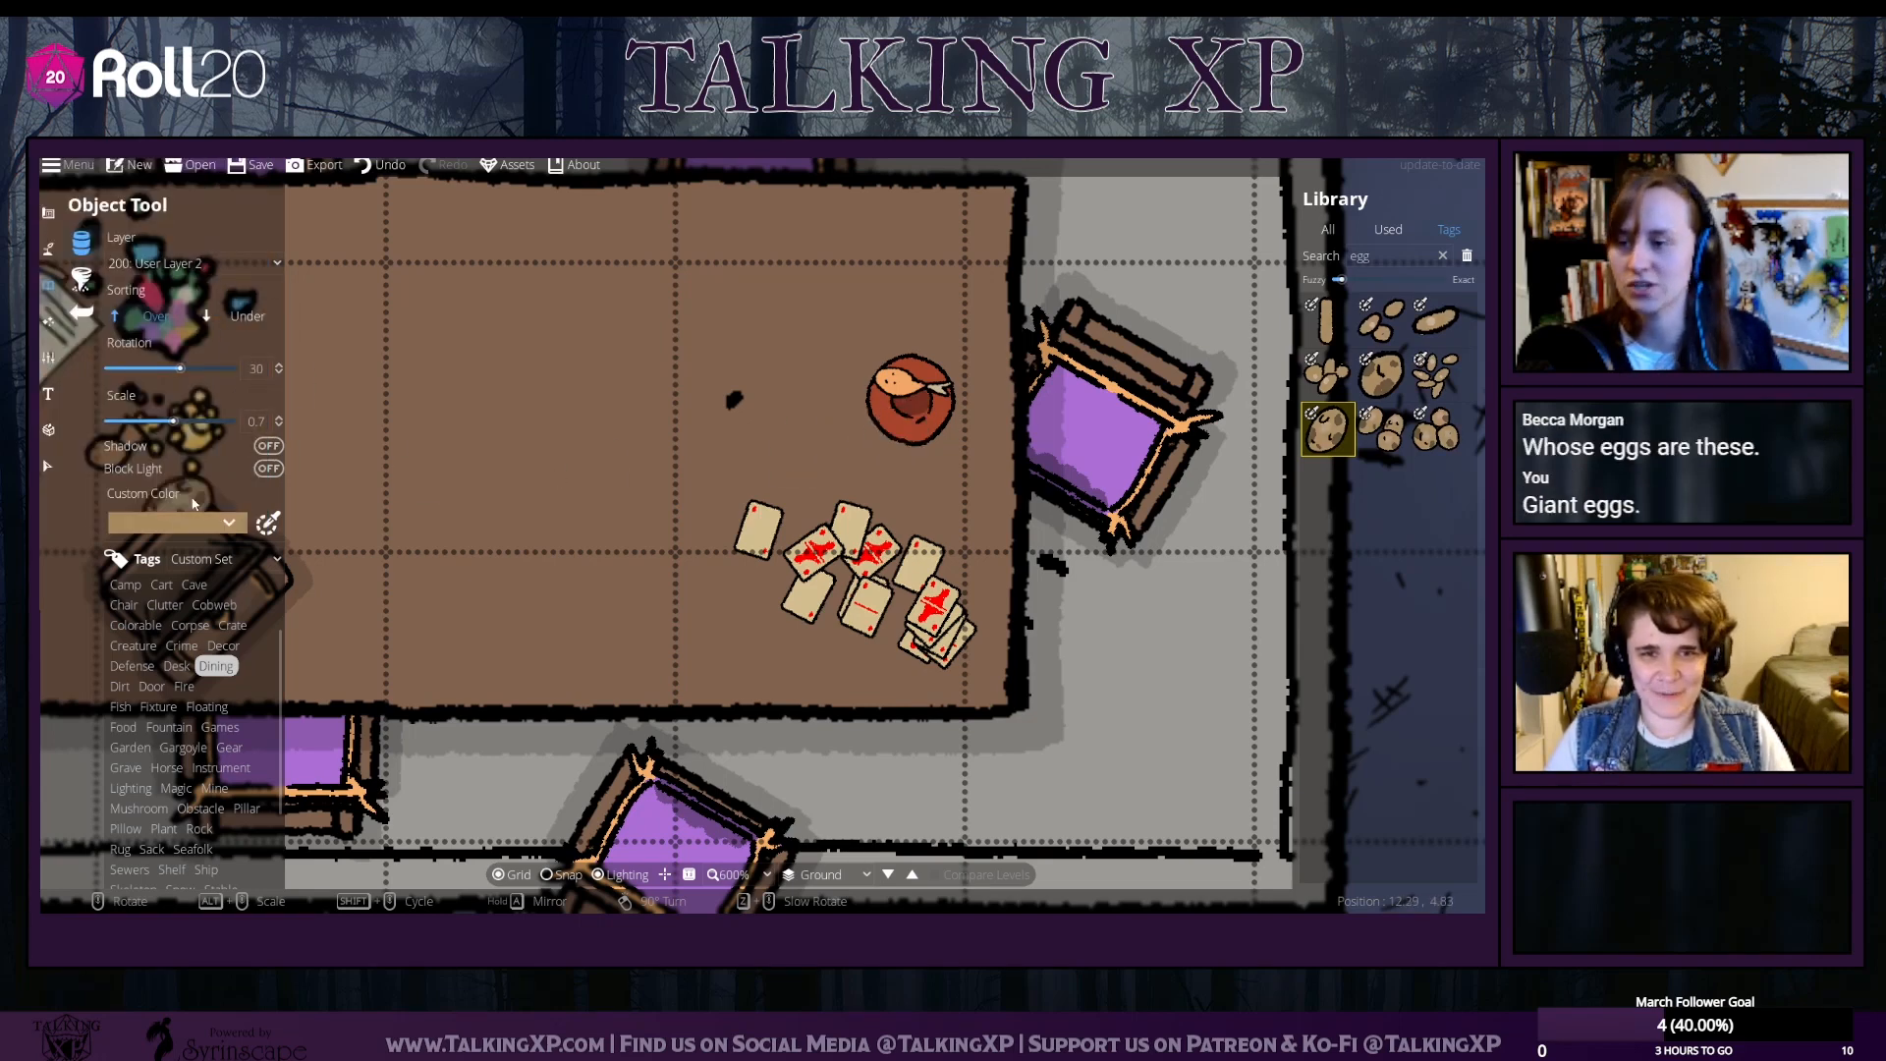
Keep the egg's custom color at hex ab8a60 and place it at scale 0.36 as a potato in the terracotta bowl
left_click(229, 522)
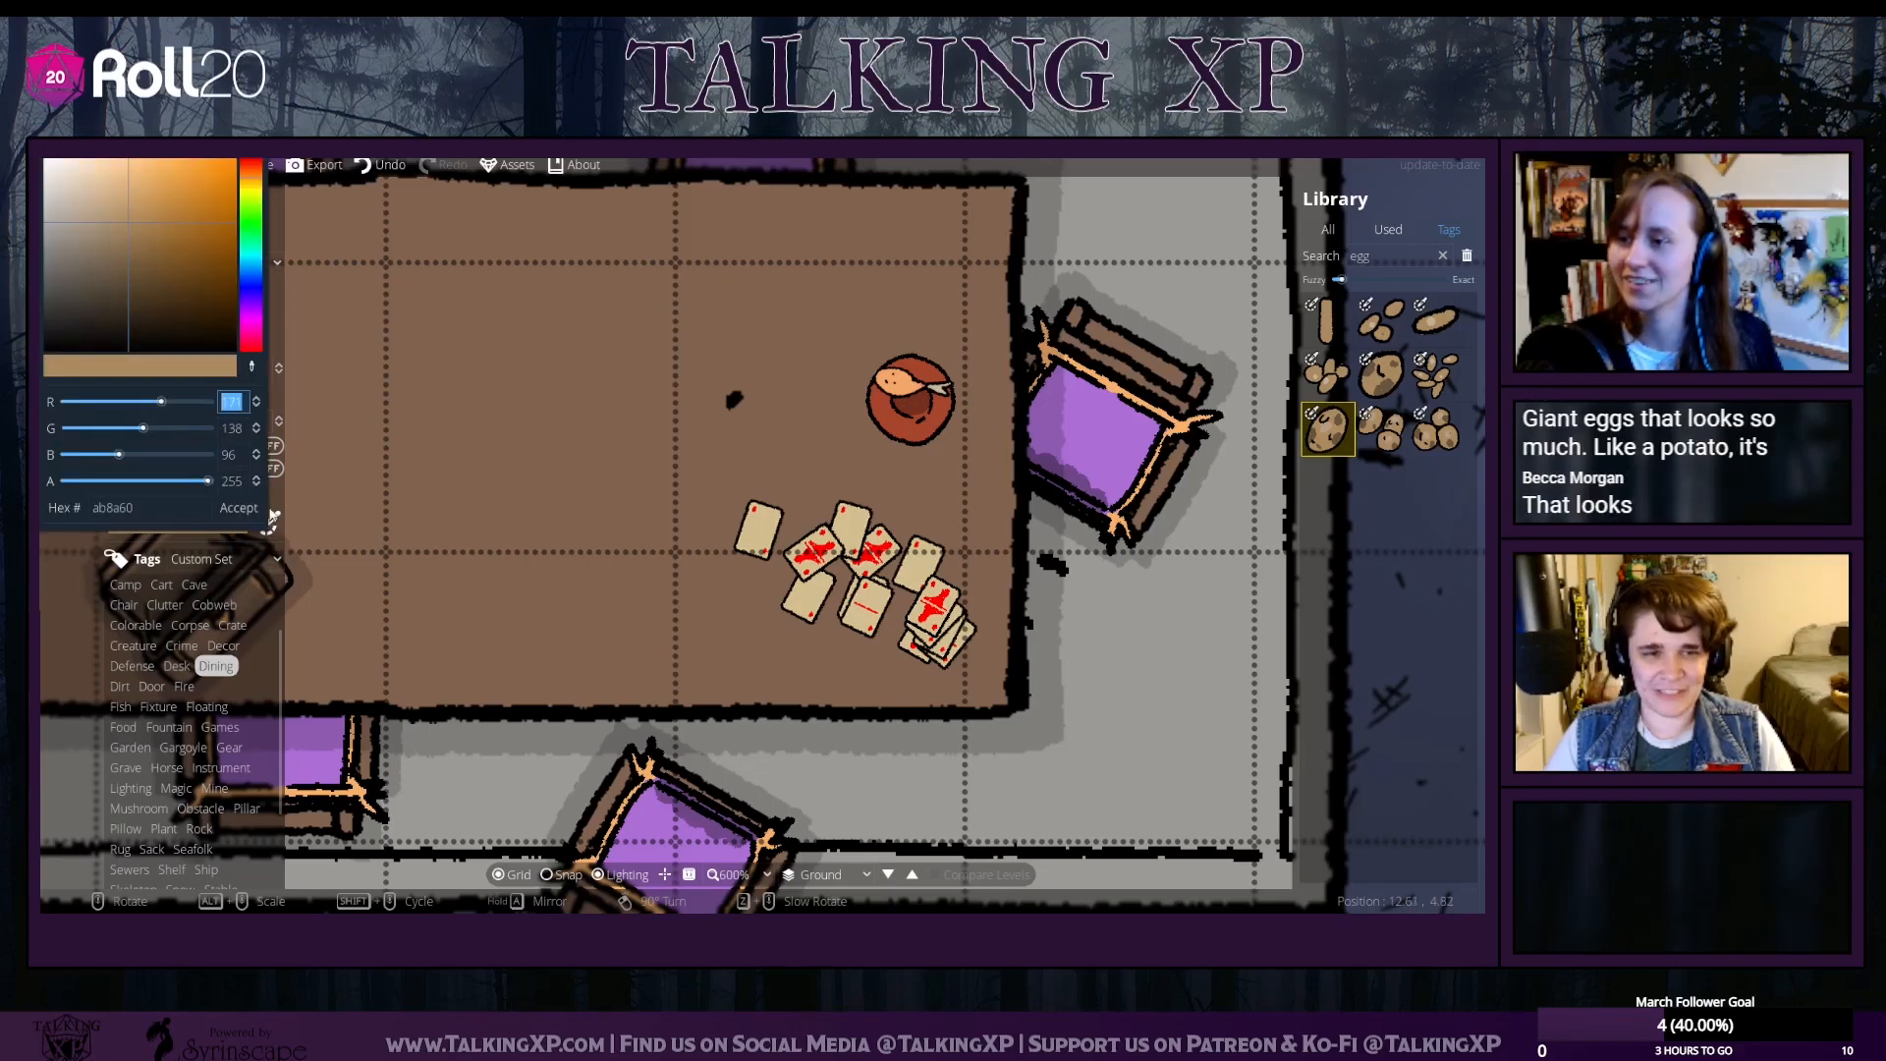
left_click(241, 510)
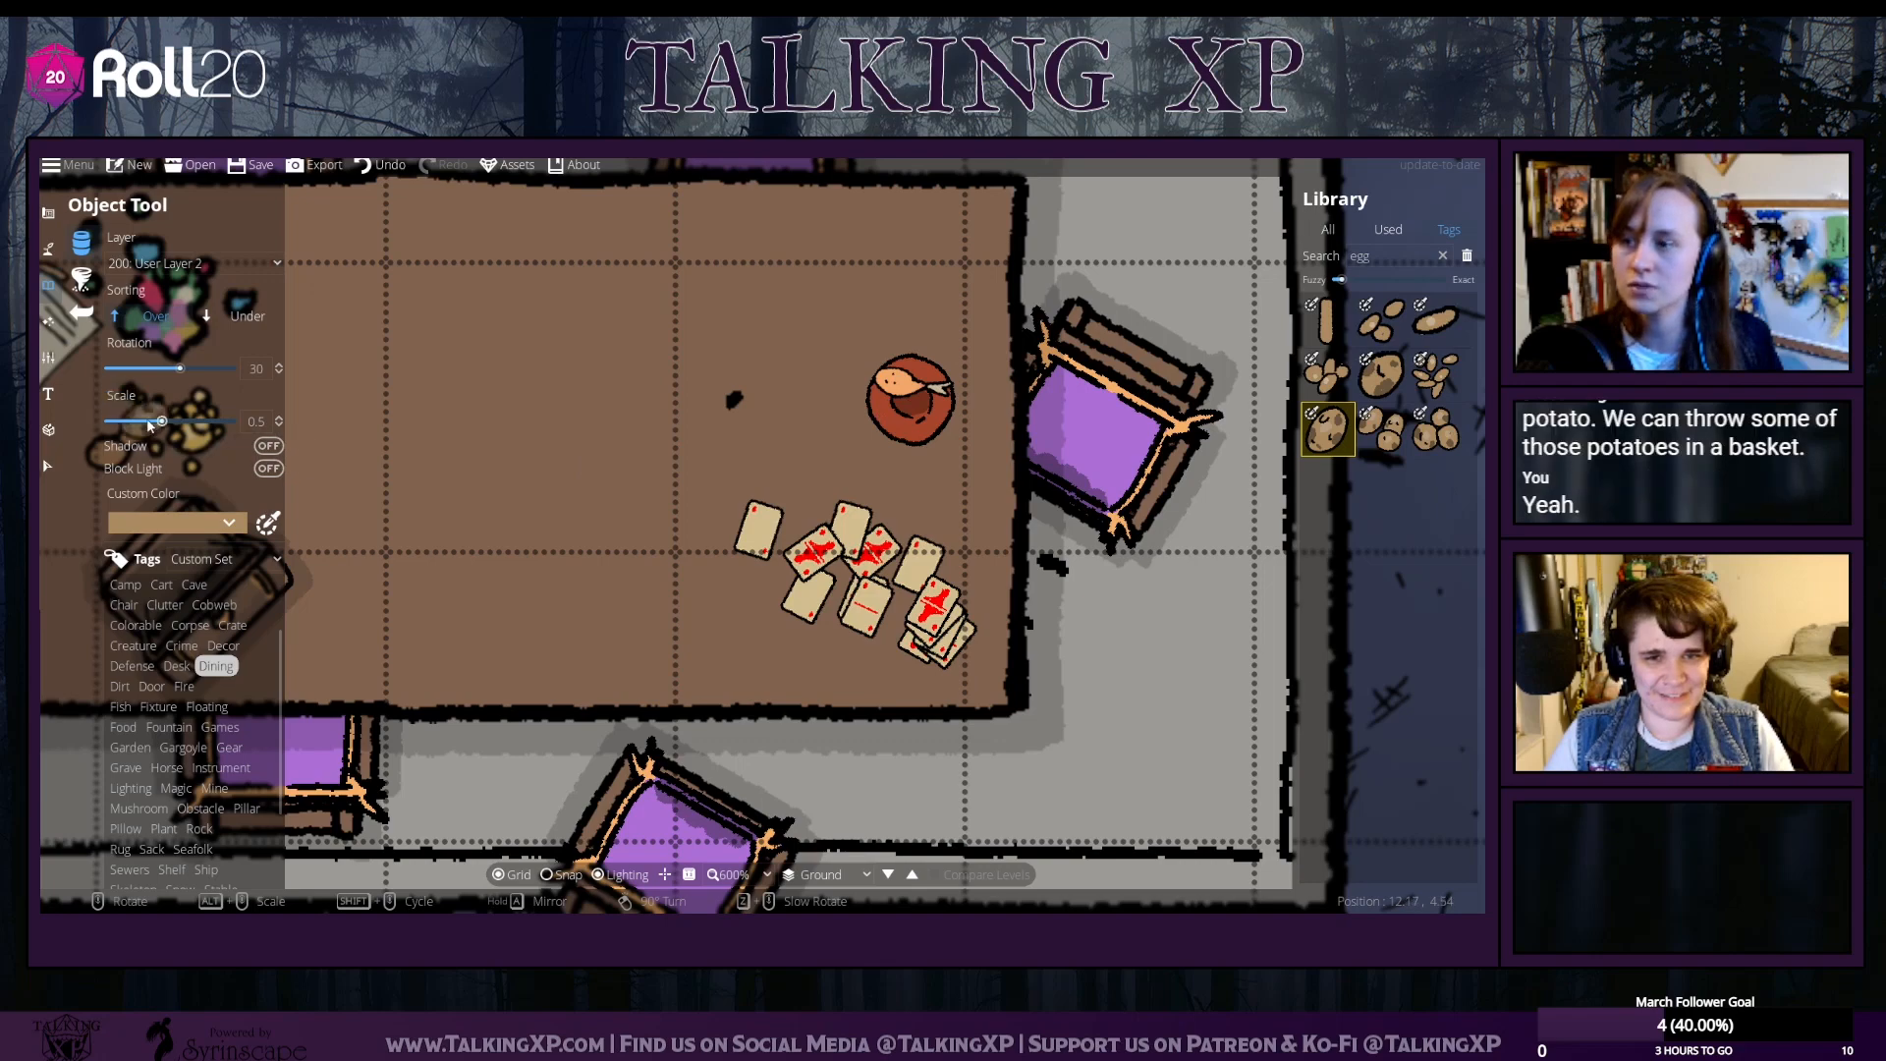
left_click_drag(153, 423, 150, 422)
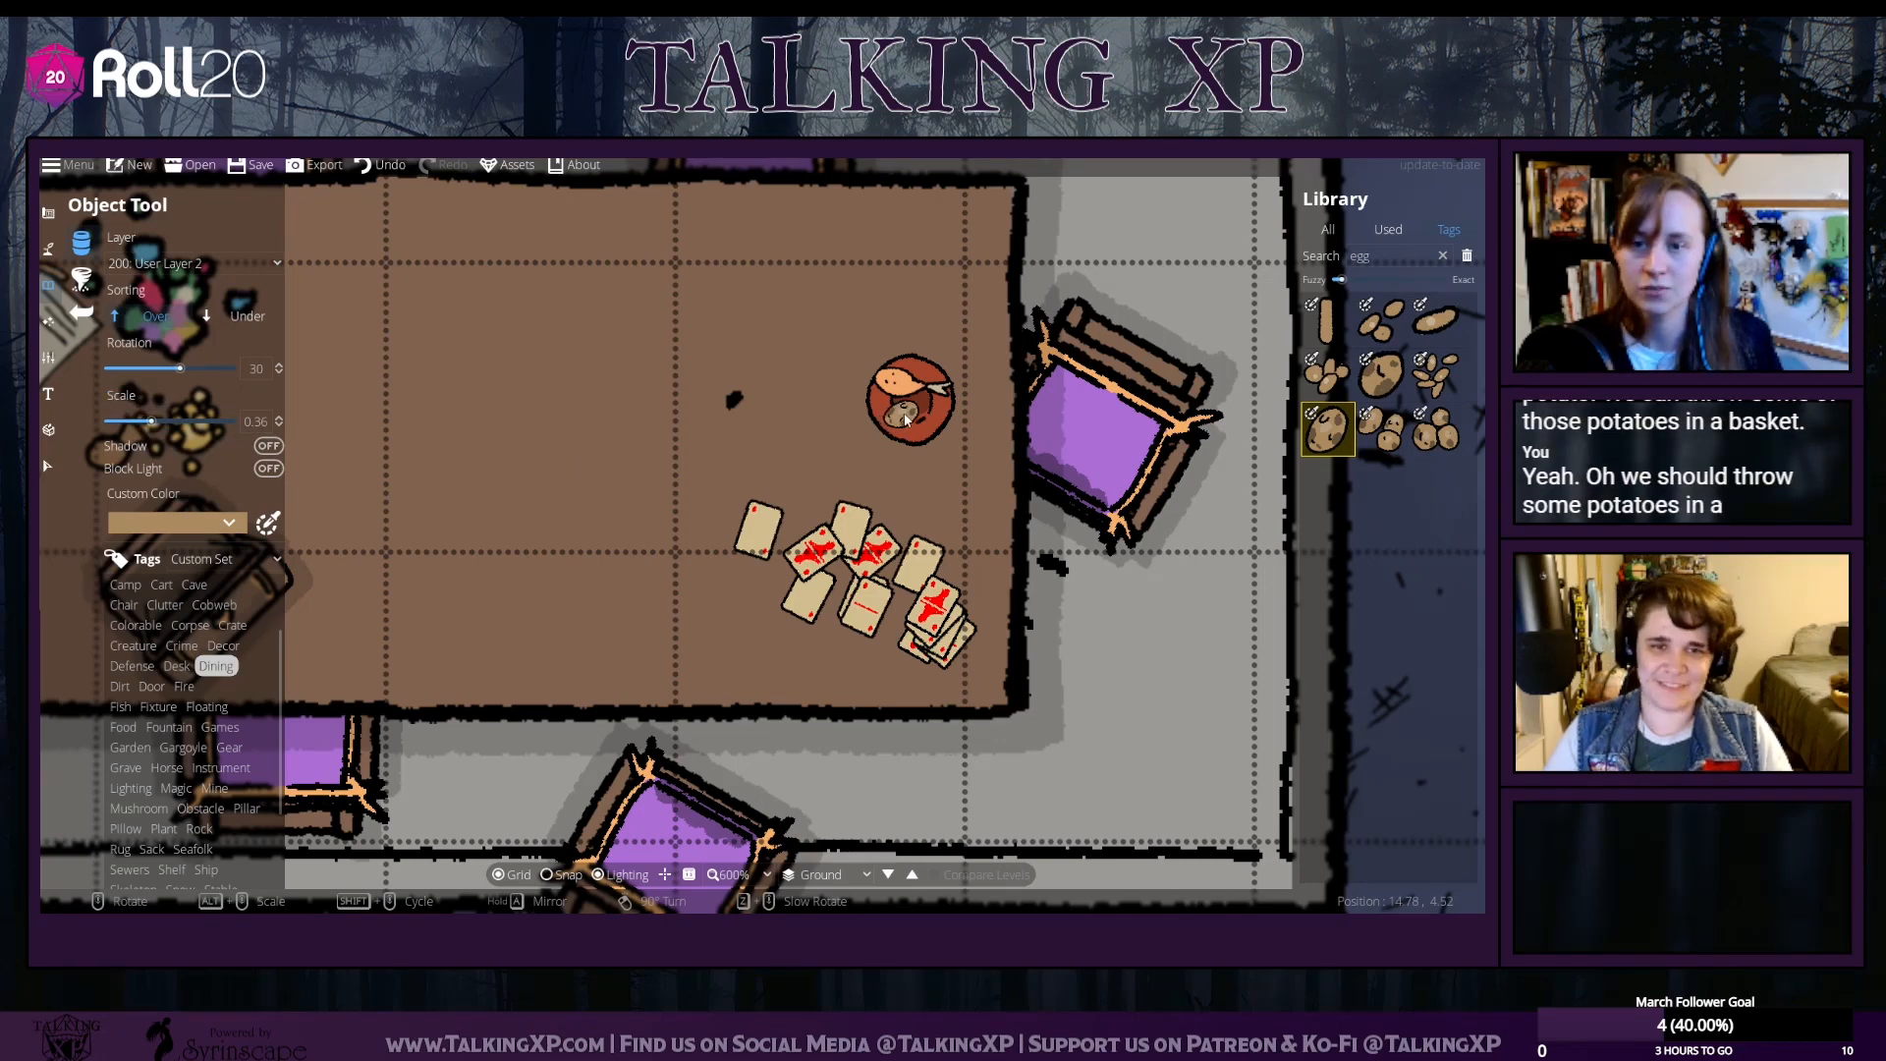
Add tan potatoes at scale 0.36 to the pantry counter's crate with the fish and onions, using the single egg at rotation 45 and an egg cluster at rotation 15
key("Right")
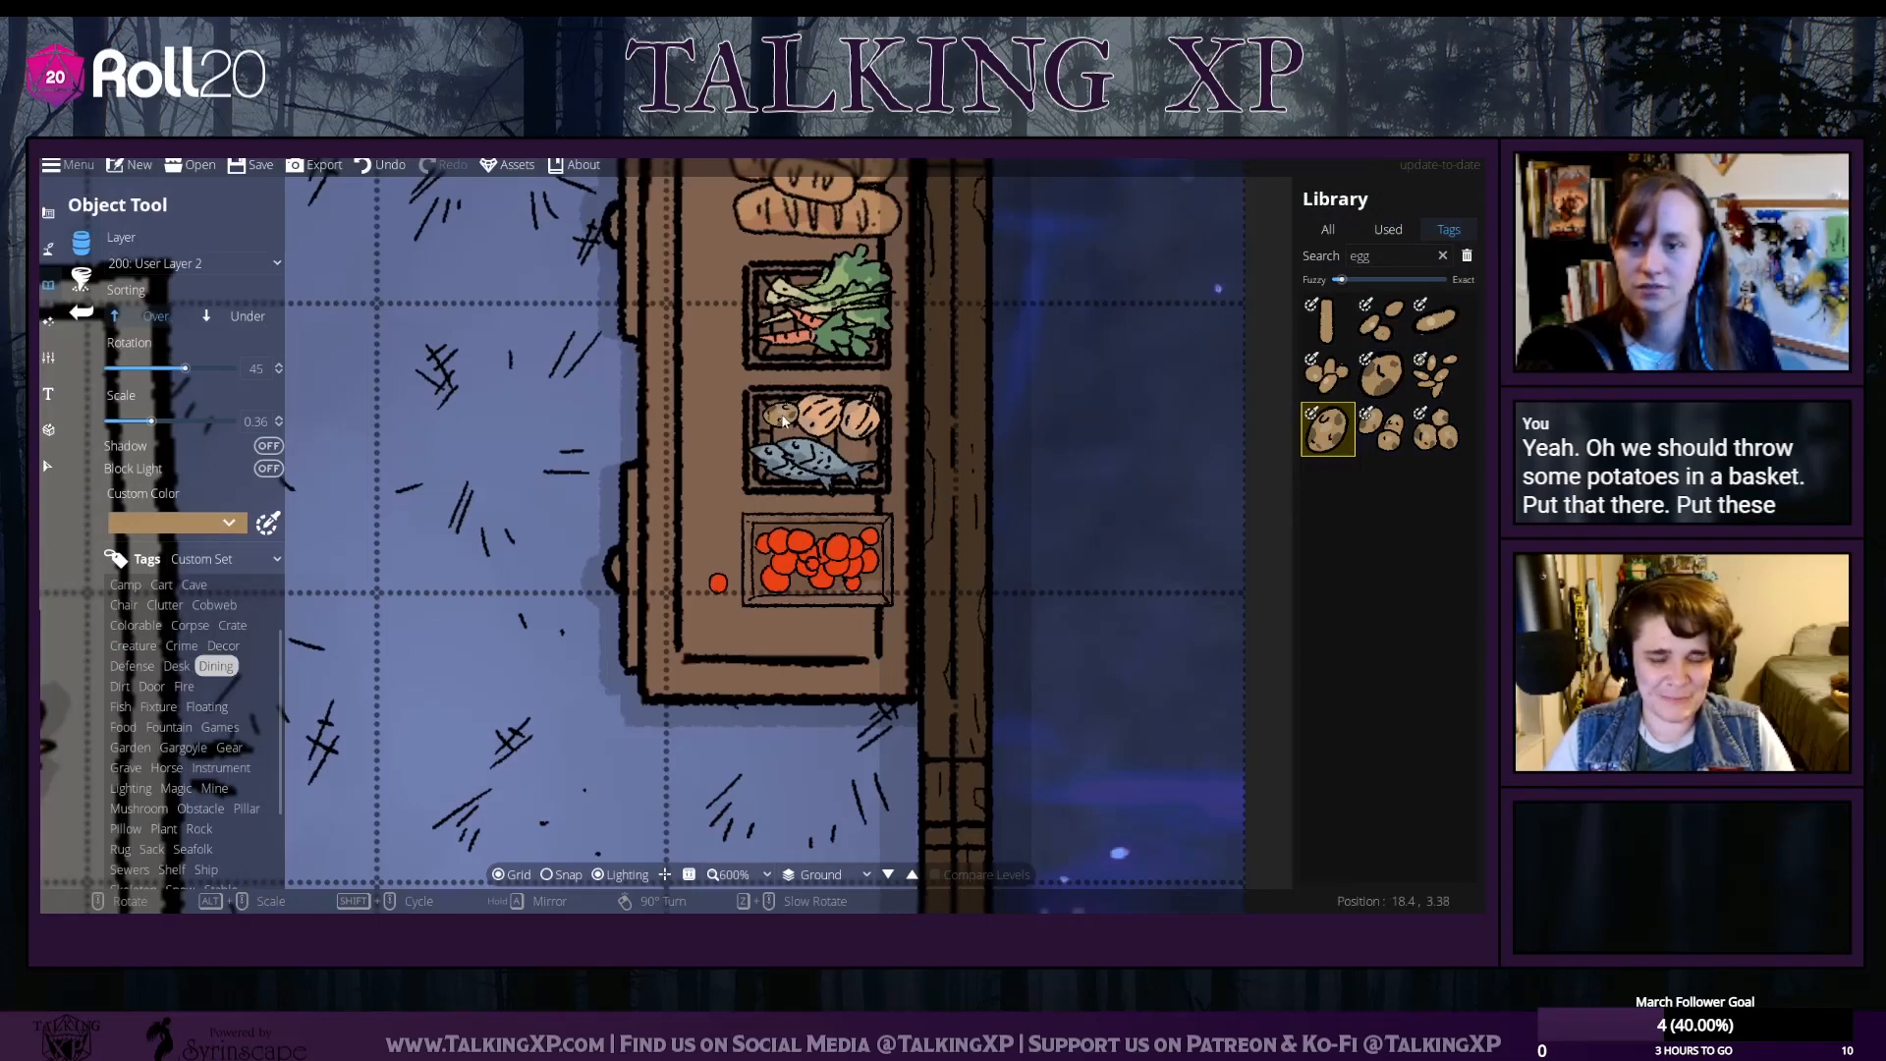
scroll(875, 422, "down", 1, "shift")
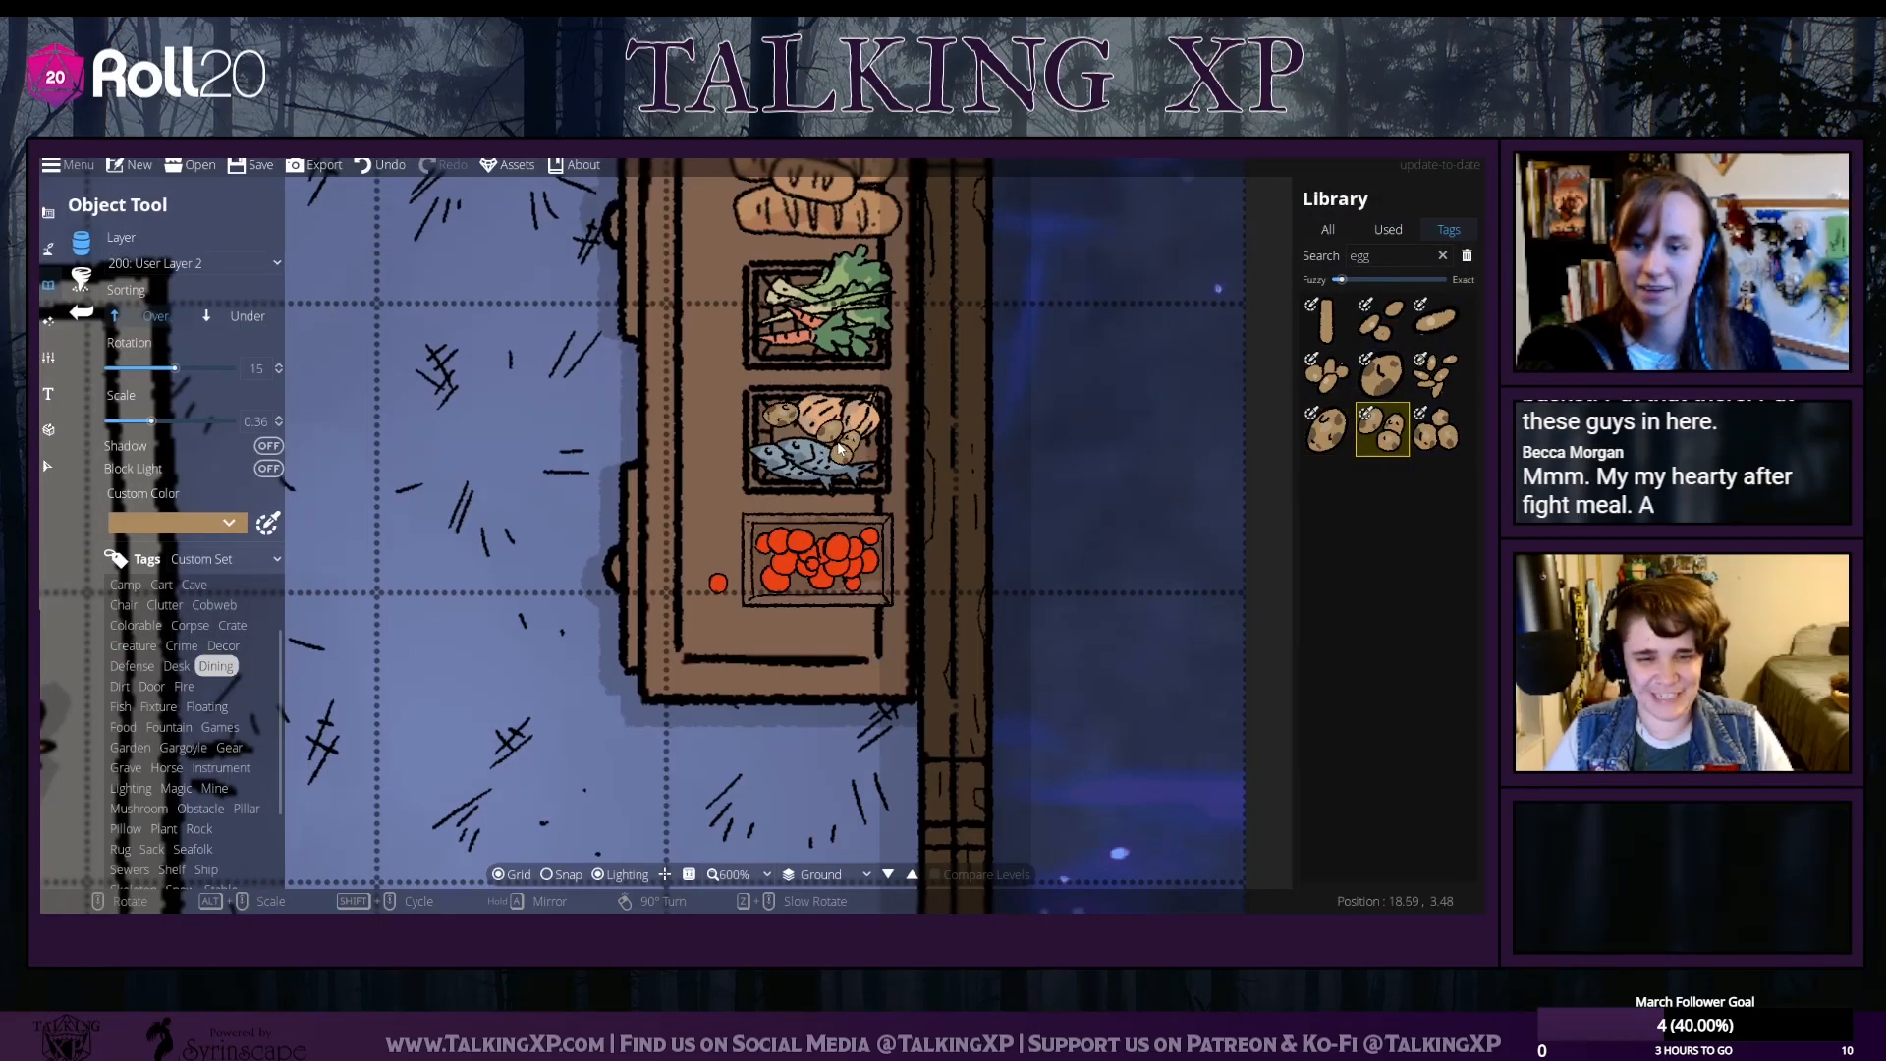
Switch the library to the Food tag and choose the bread loaf for the meal in the dining table's terracotta bowl
key("Left")
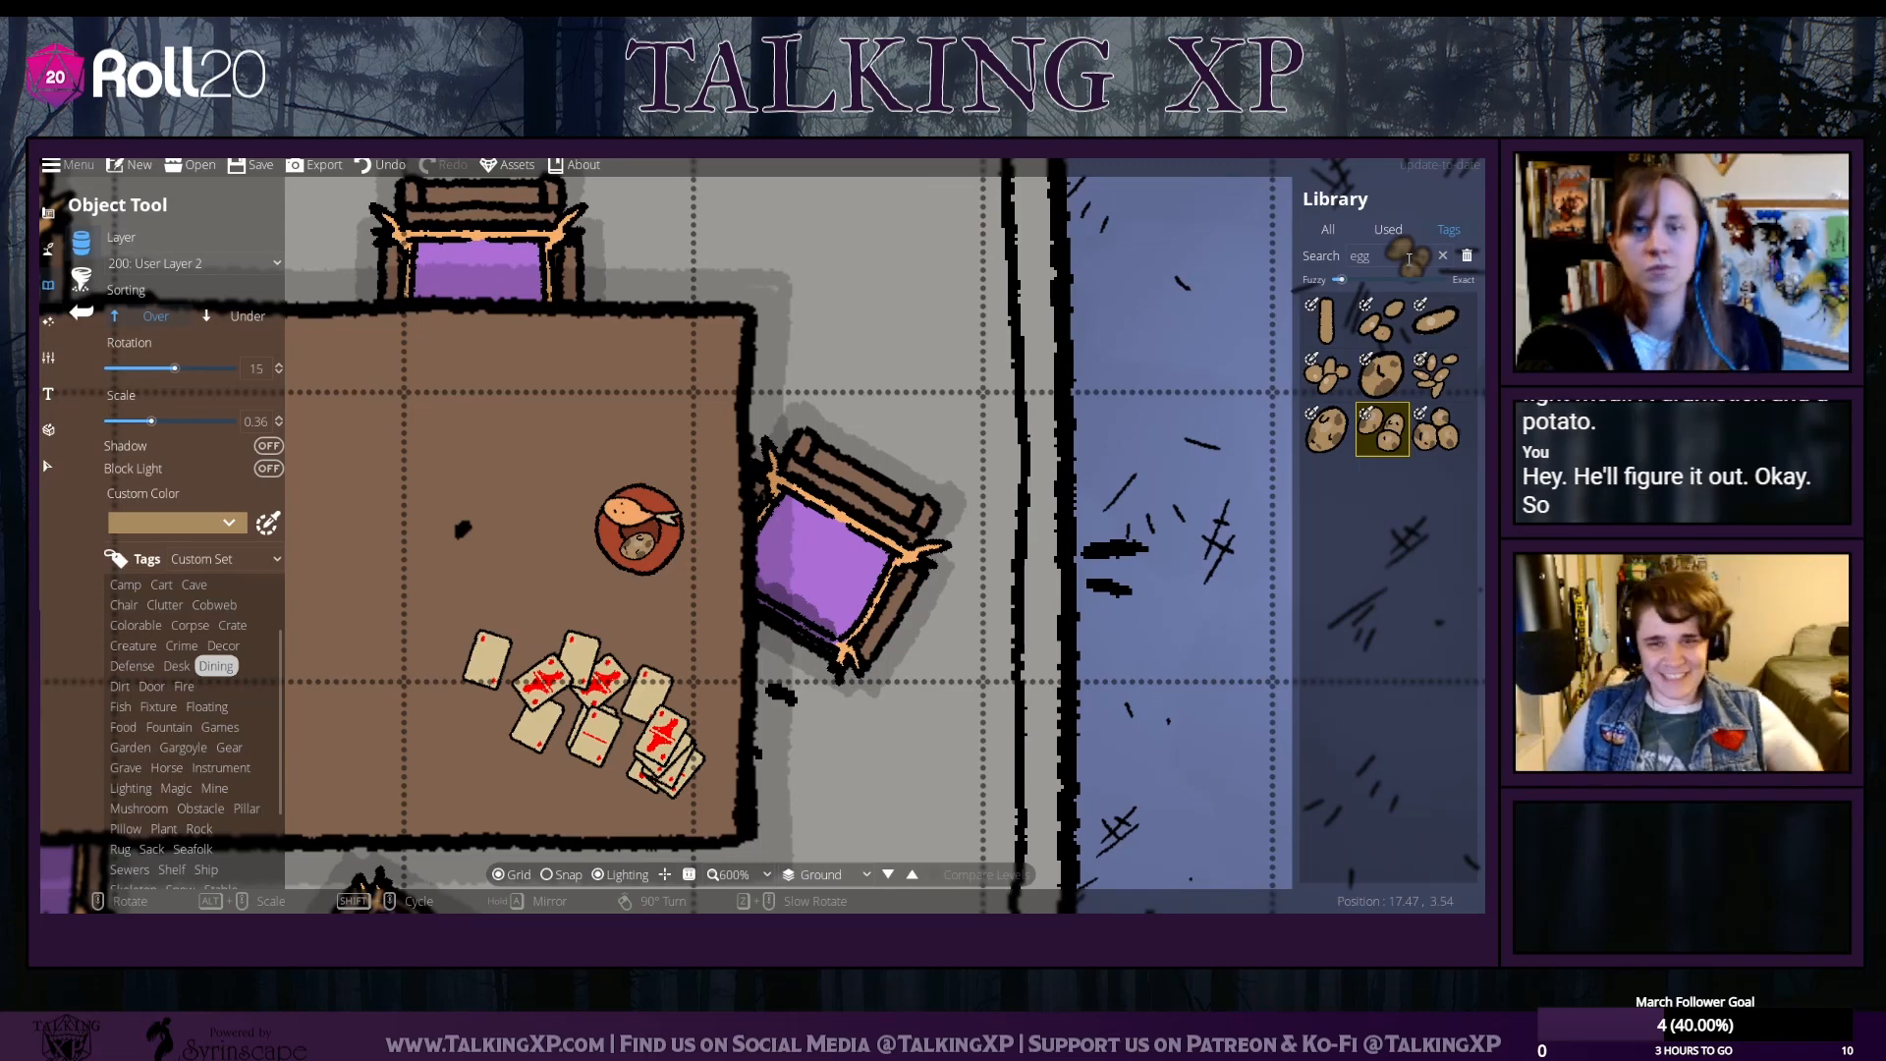
double_click(1362, 257)
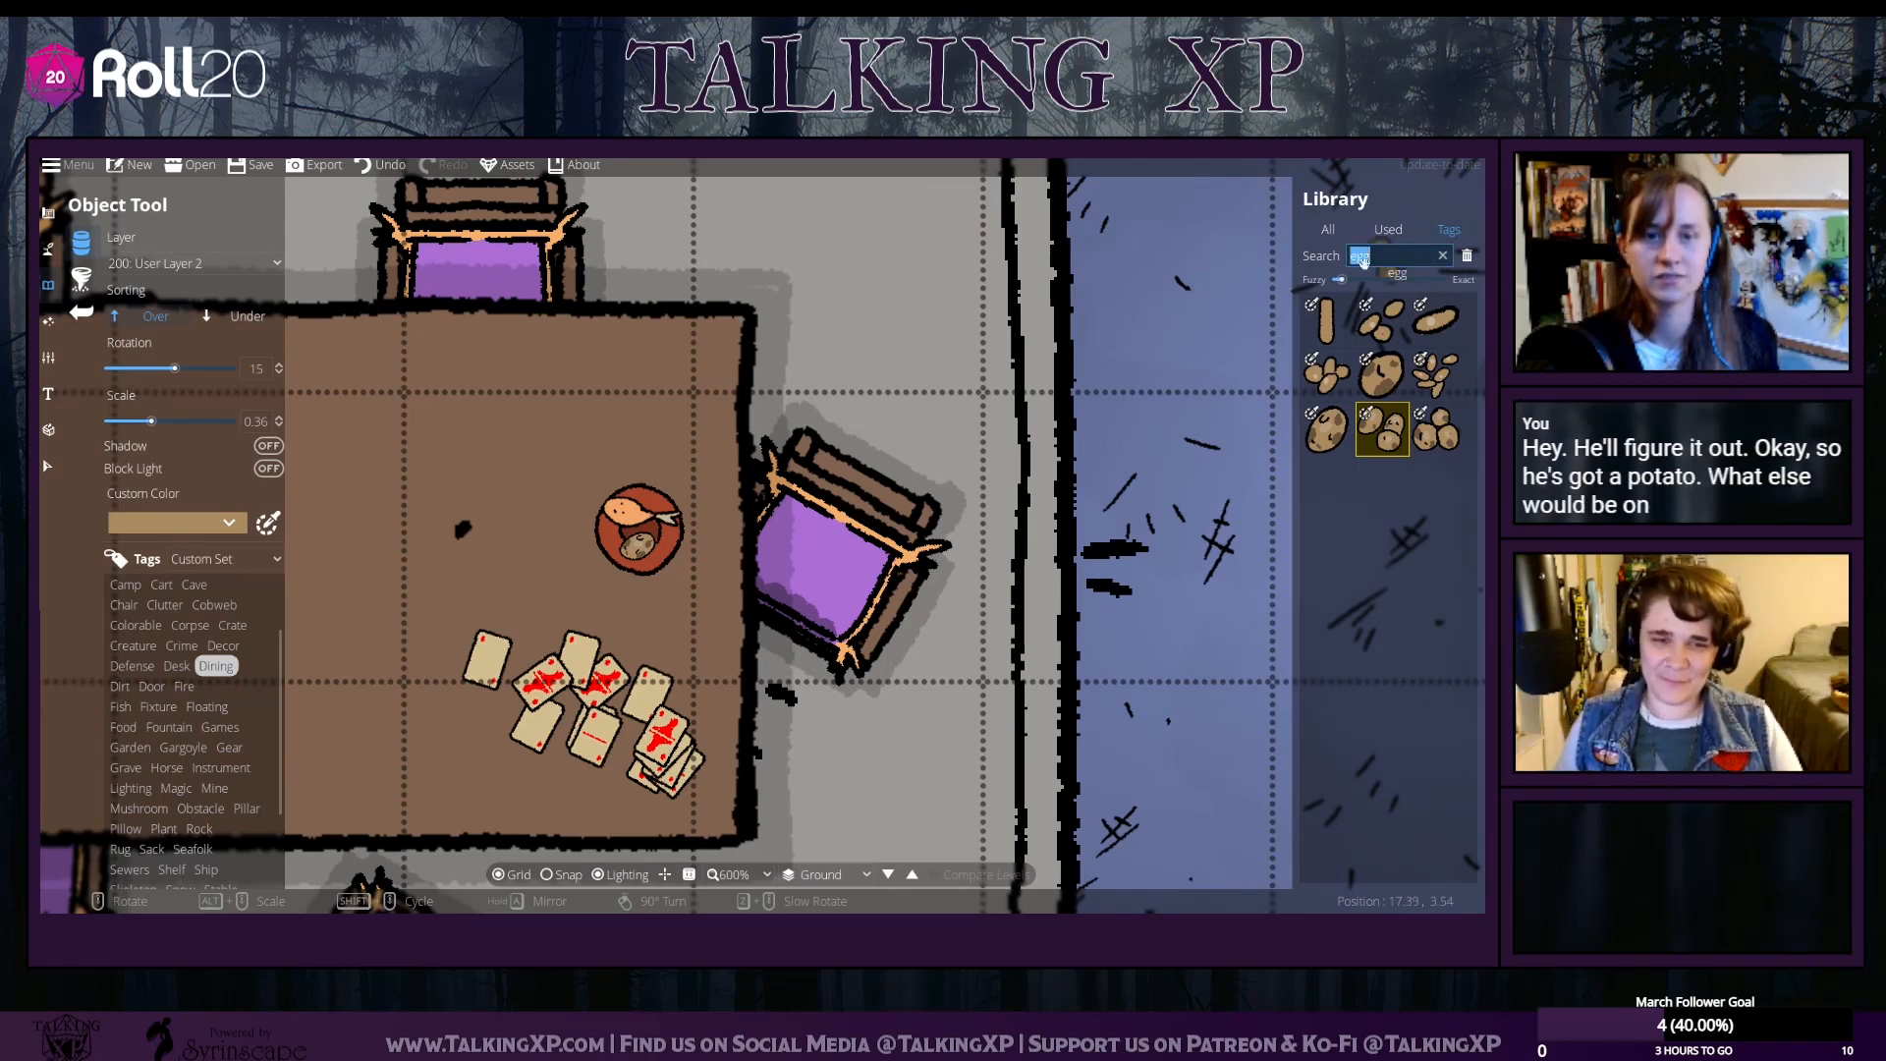
left_click(123, 727)
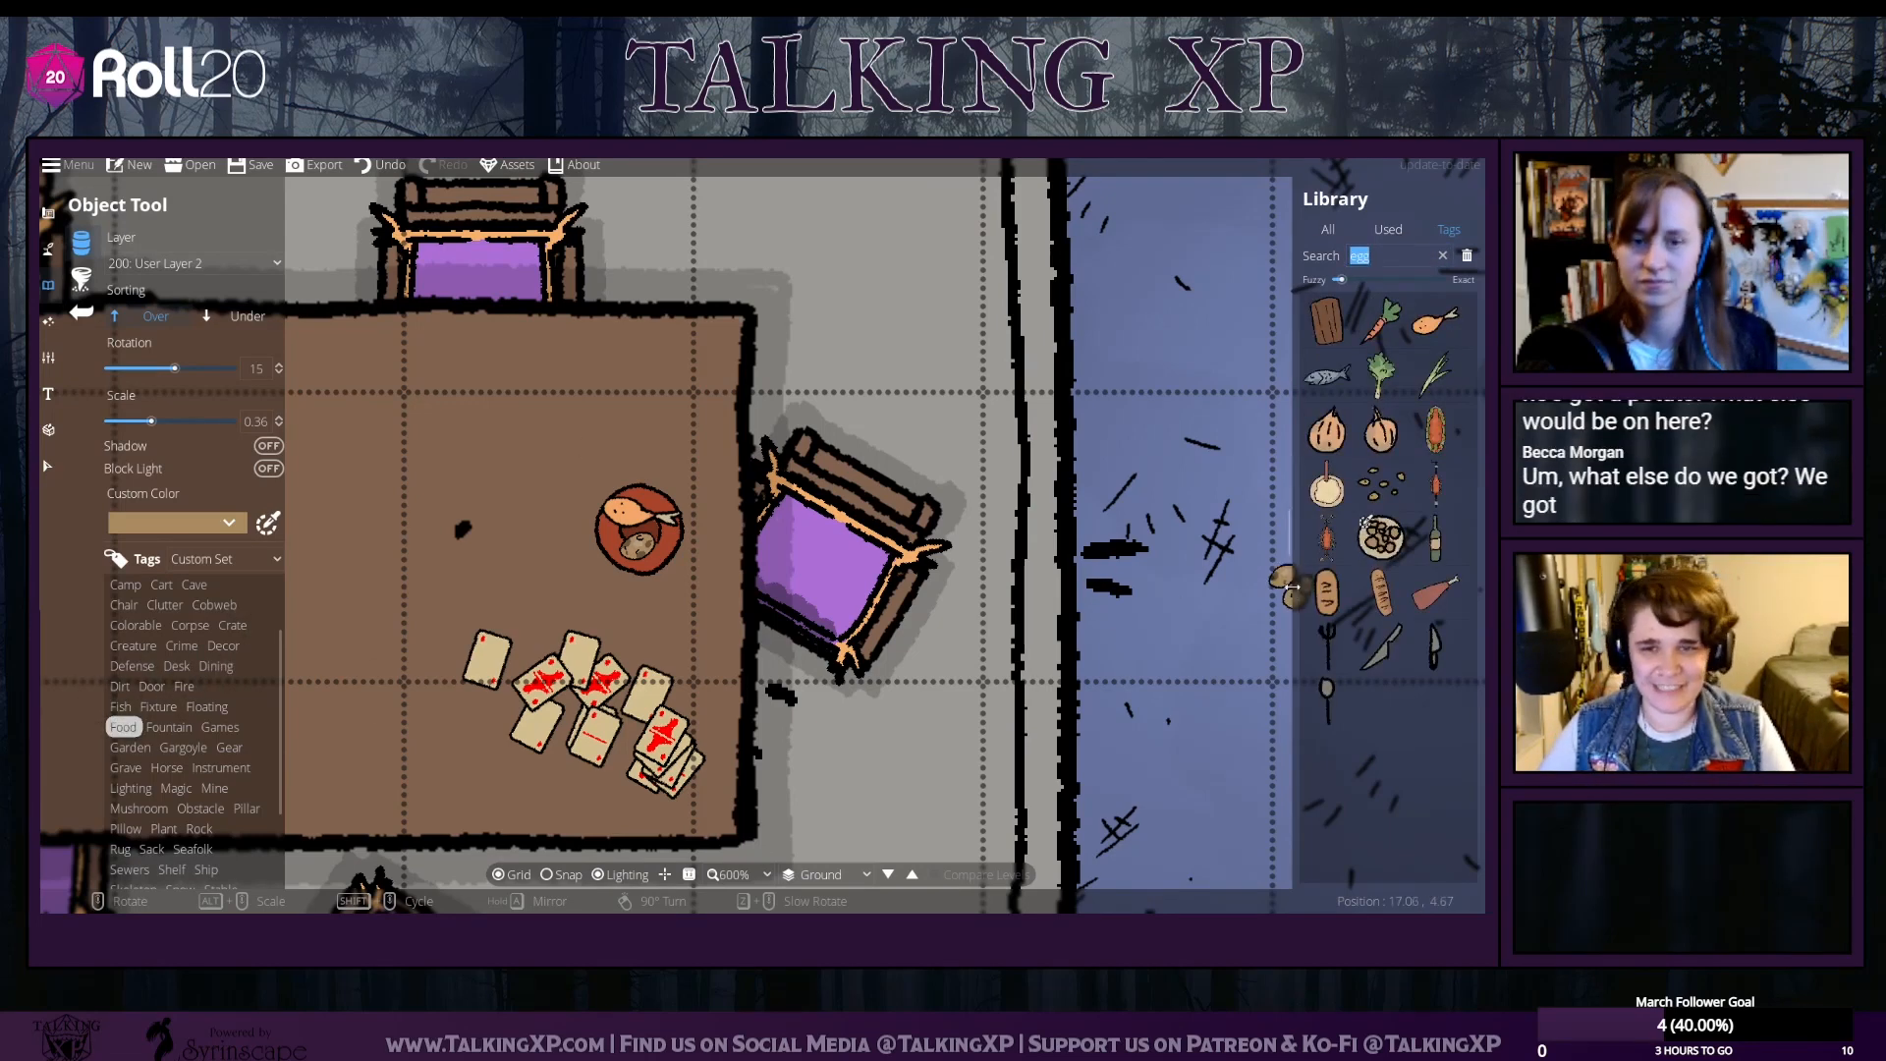
left_click(1327, 593)
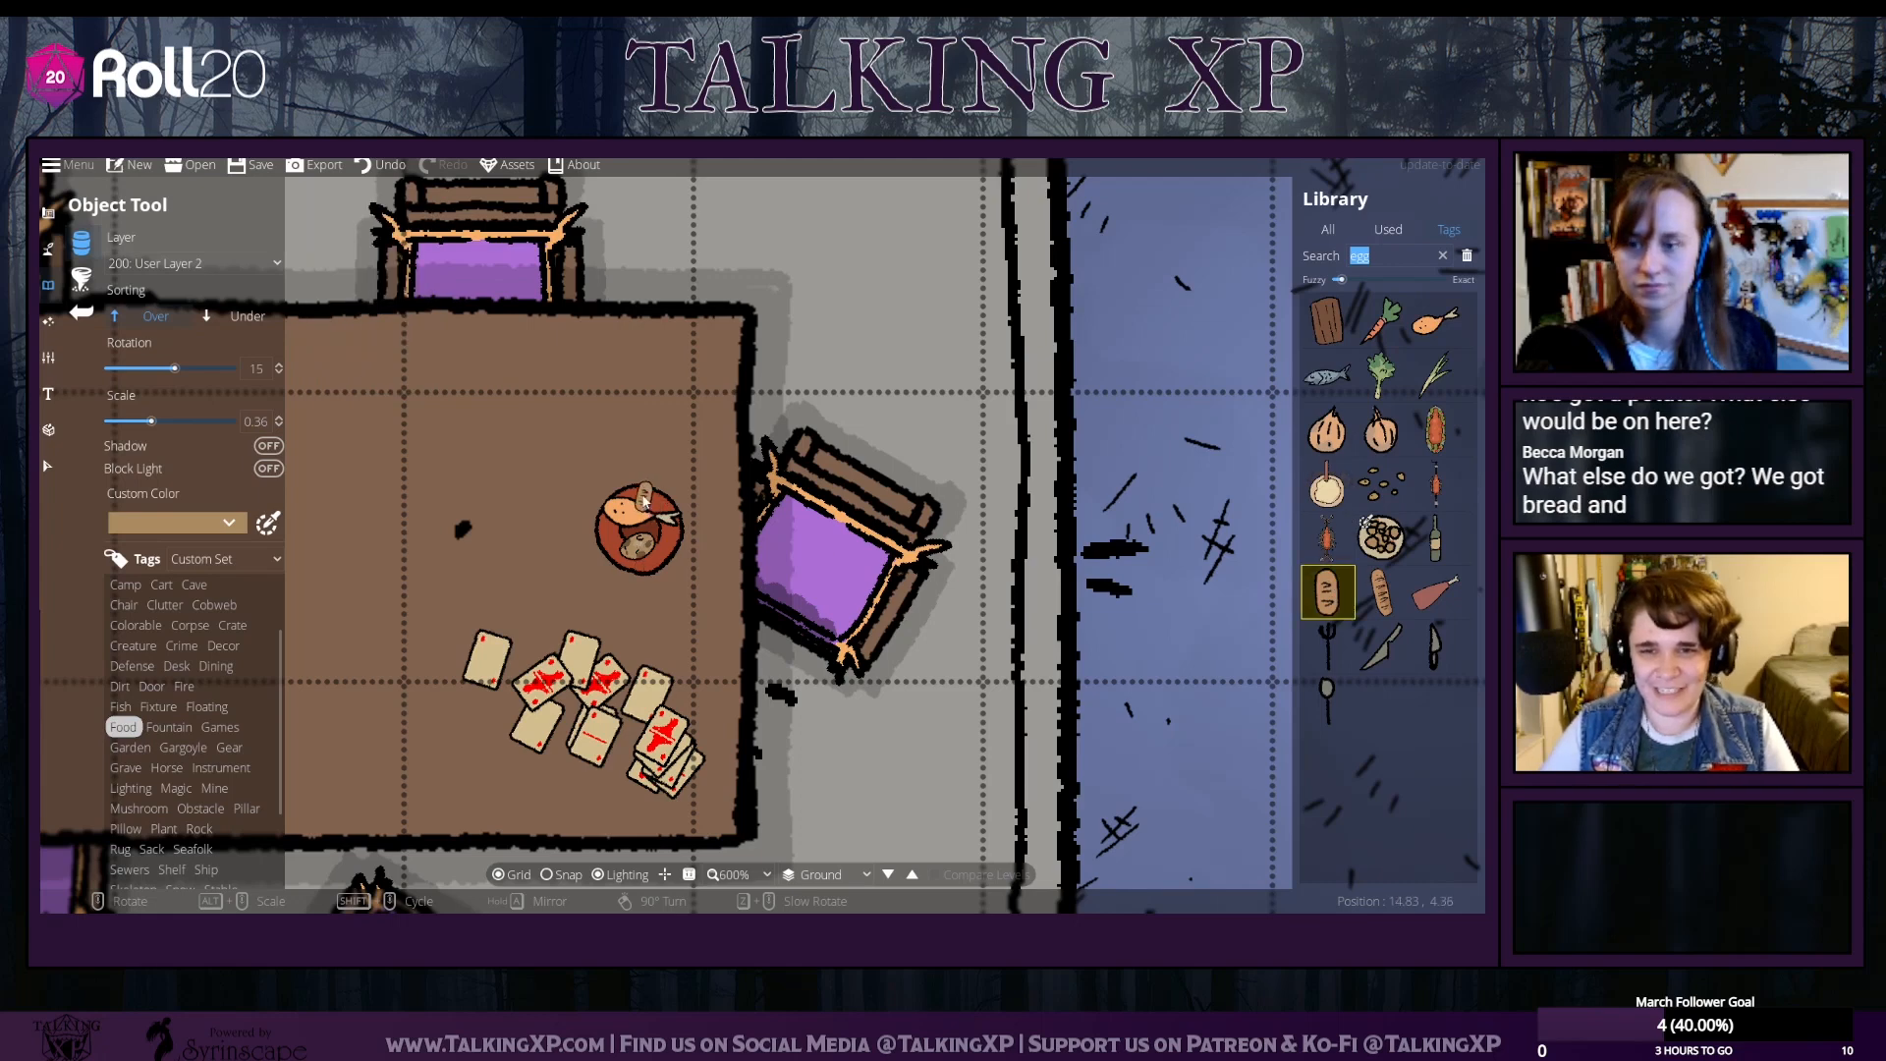
Place a bread loaf at scale 1 and rotation 45 on the table beside the plate
scroll(319, 524, "up", 1)
left_click_drag(269, 423, 182, 421)
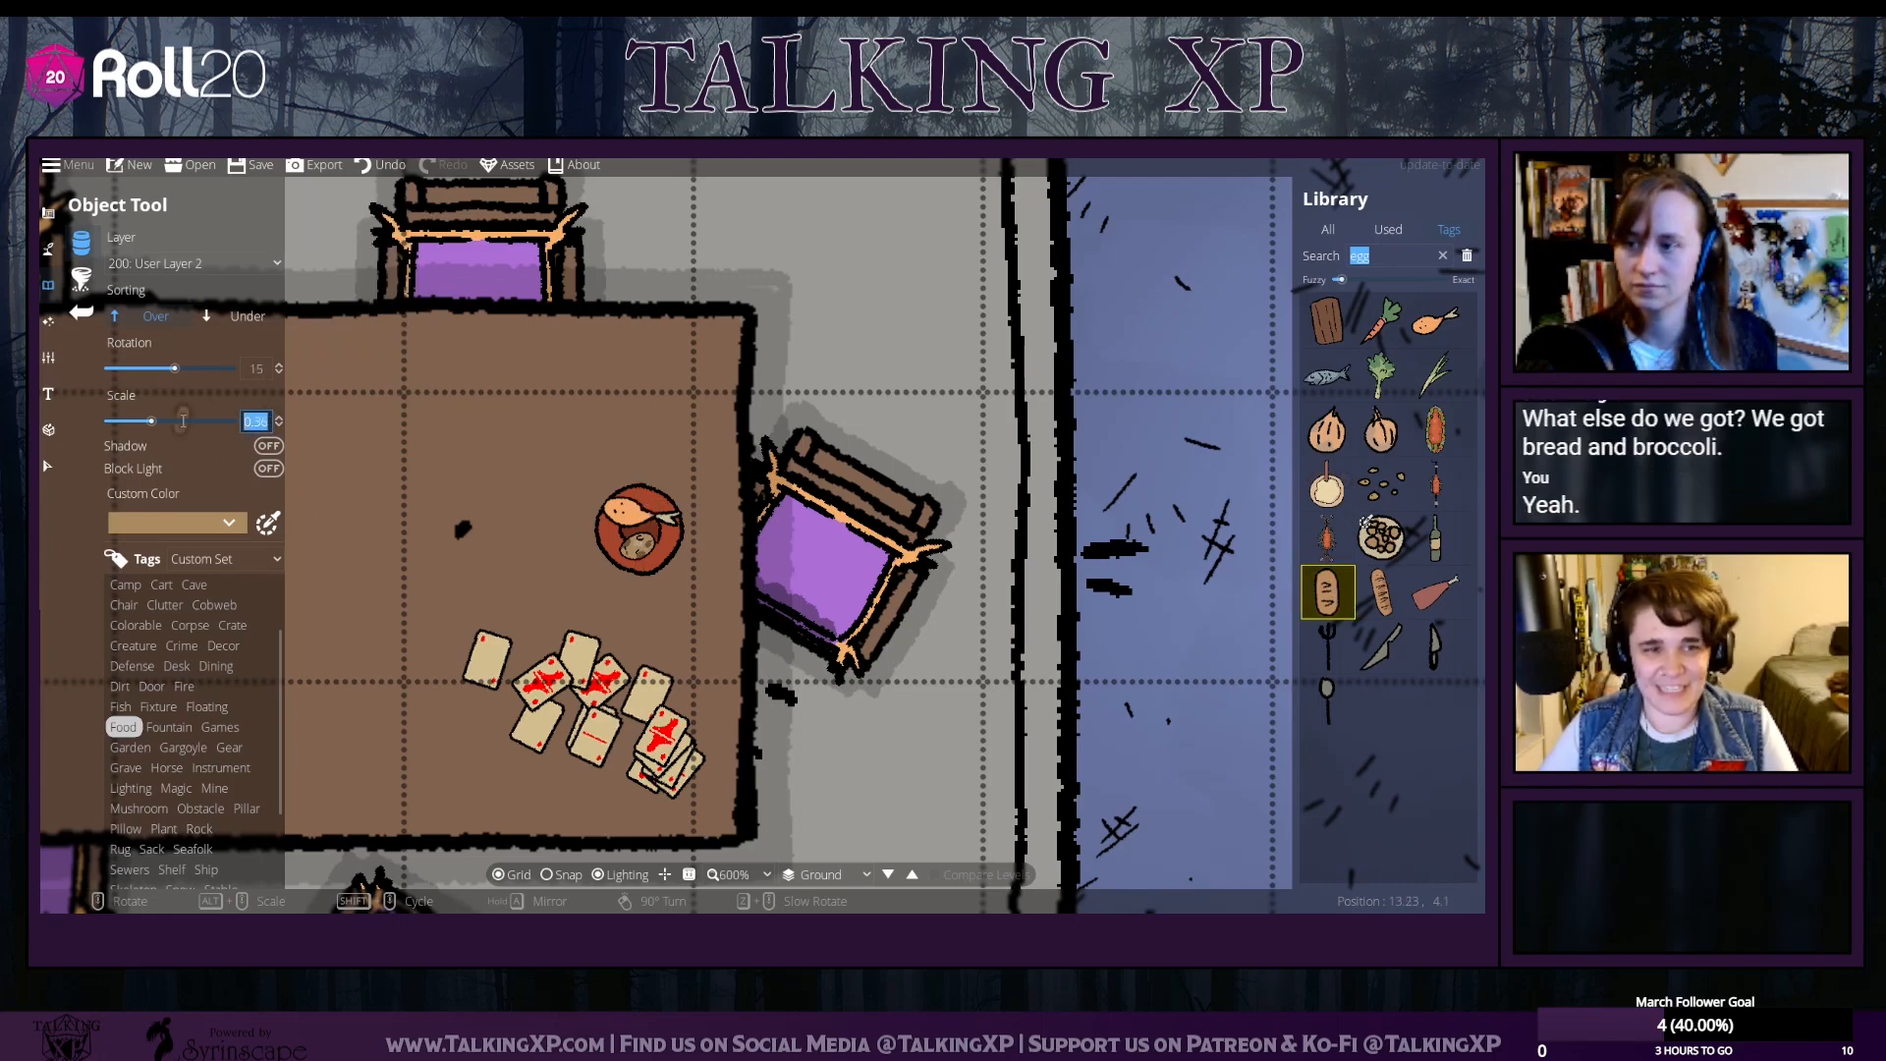
type("1")
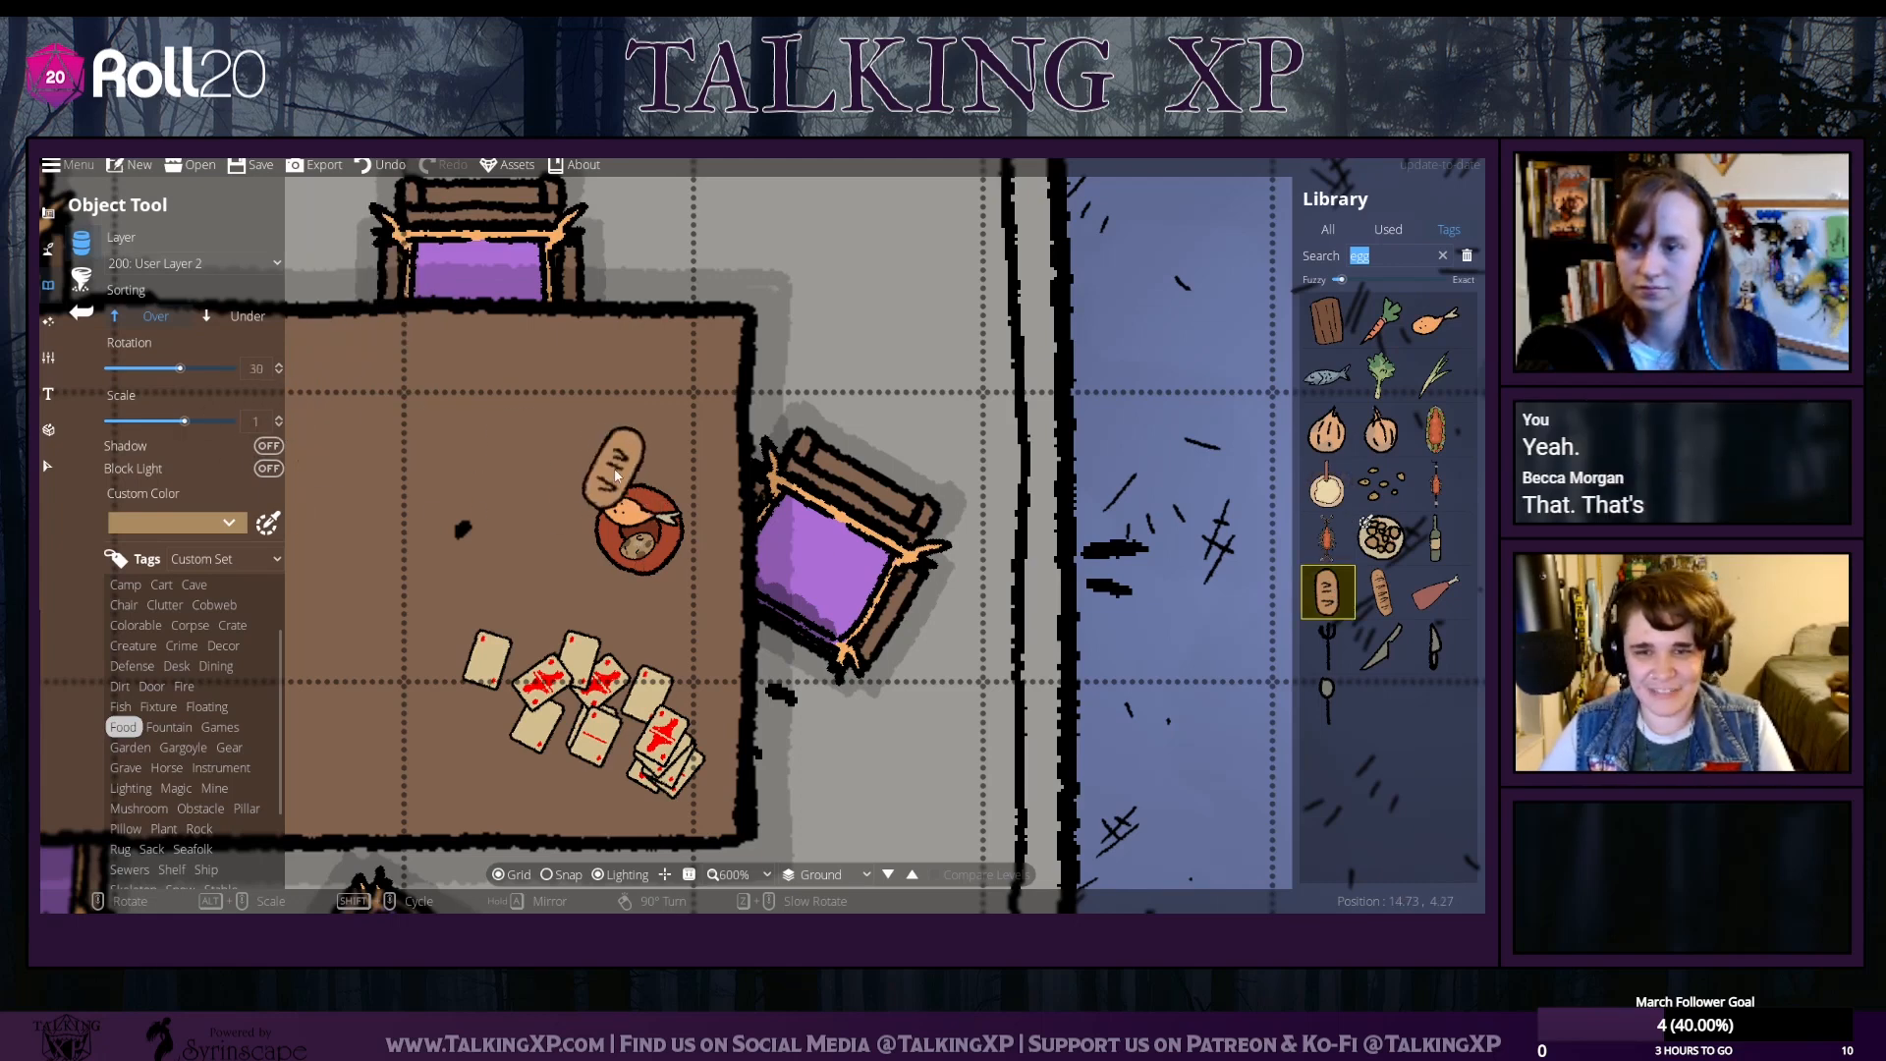
scroll(555, 494, "up", 2)
left_click(556, 491)
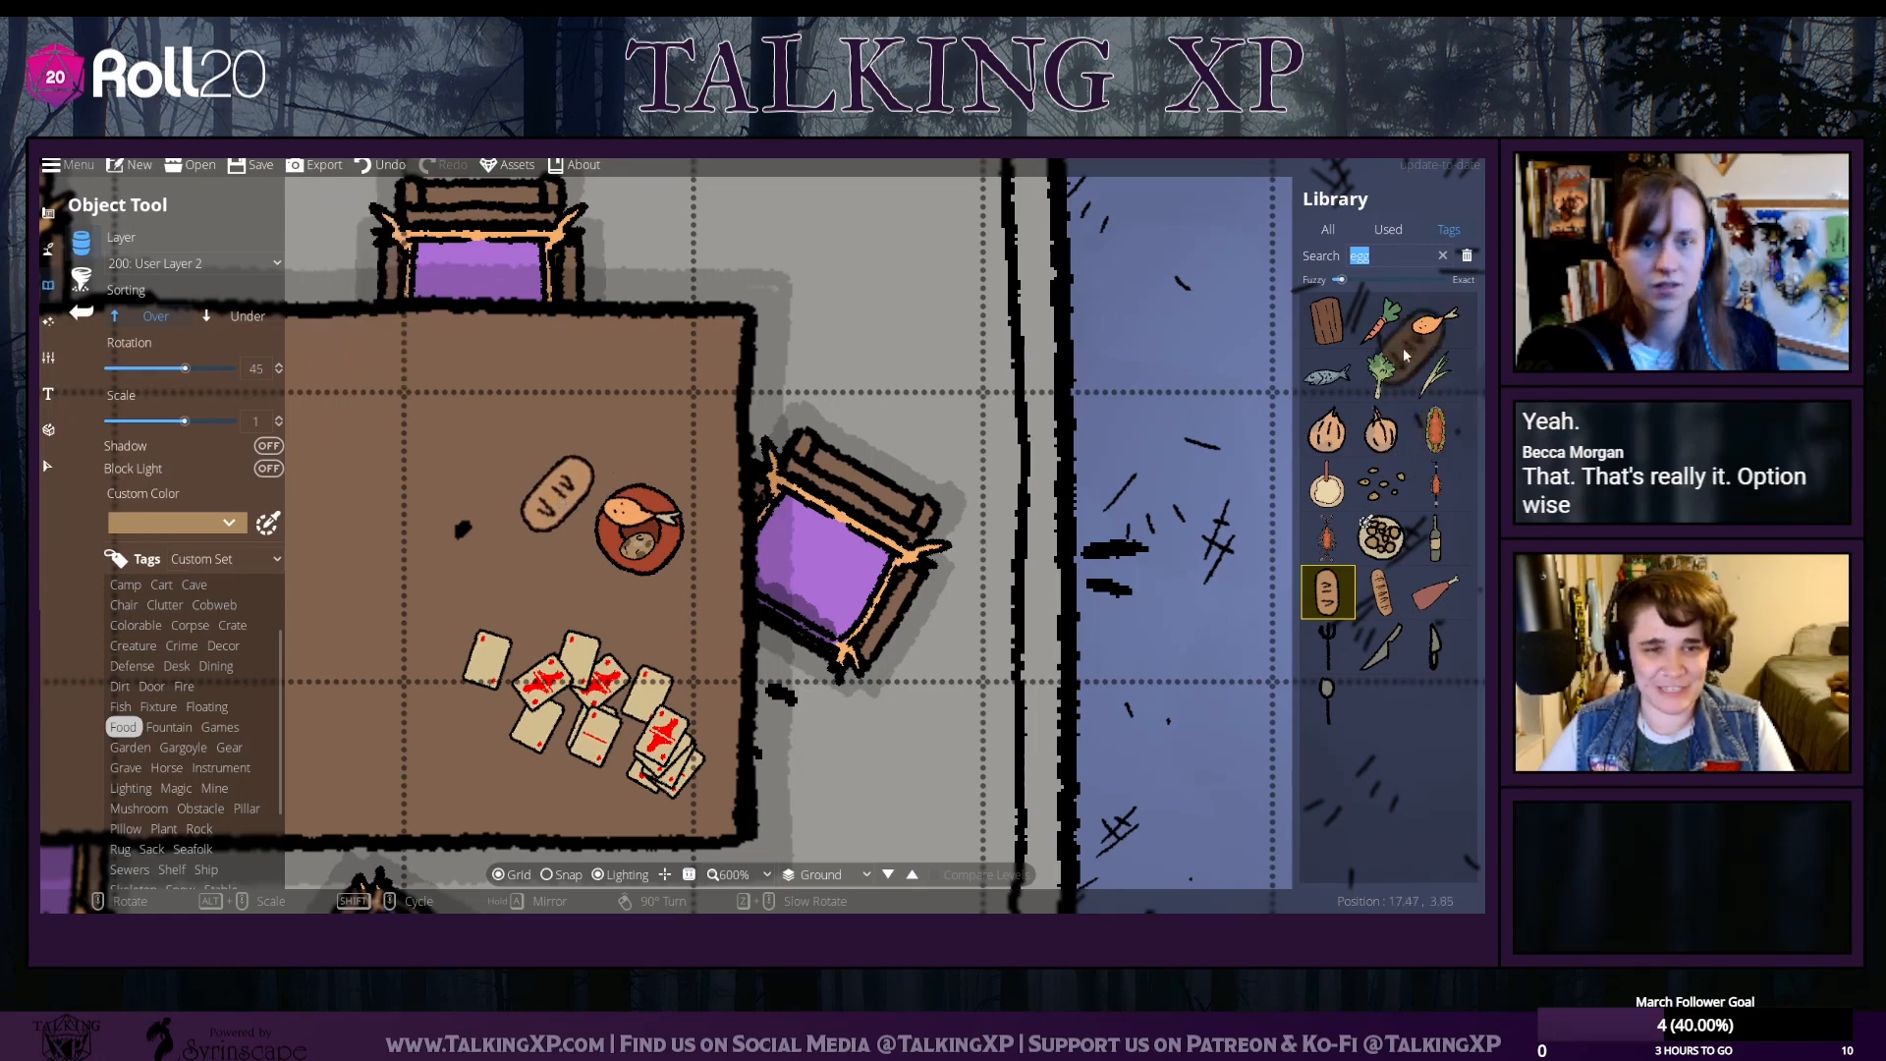
Place small broccoli pieces at scale 0.2 and varied rotations on the plate next to the potato and drumstick
left_click(1382, 375)
scroll(676, 506, "down", 3)
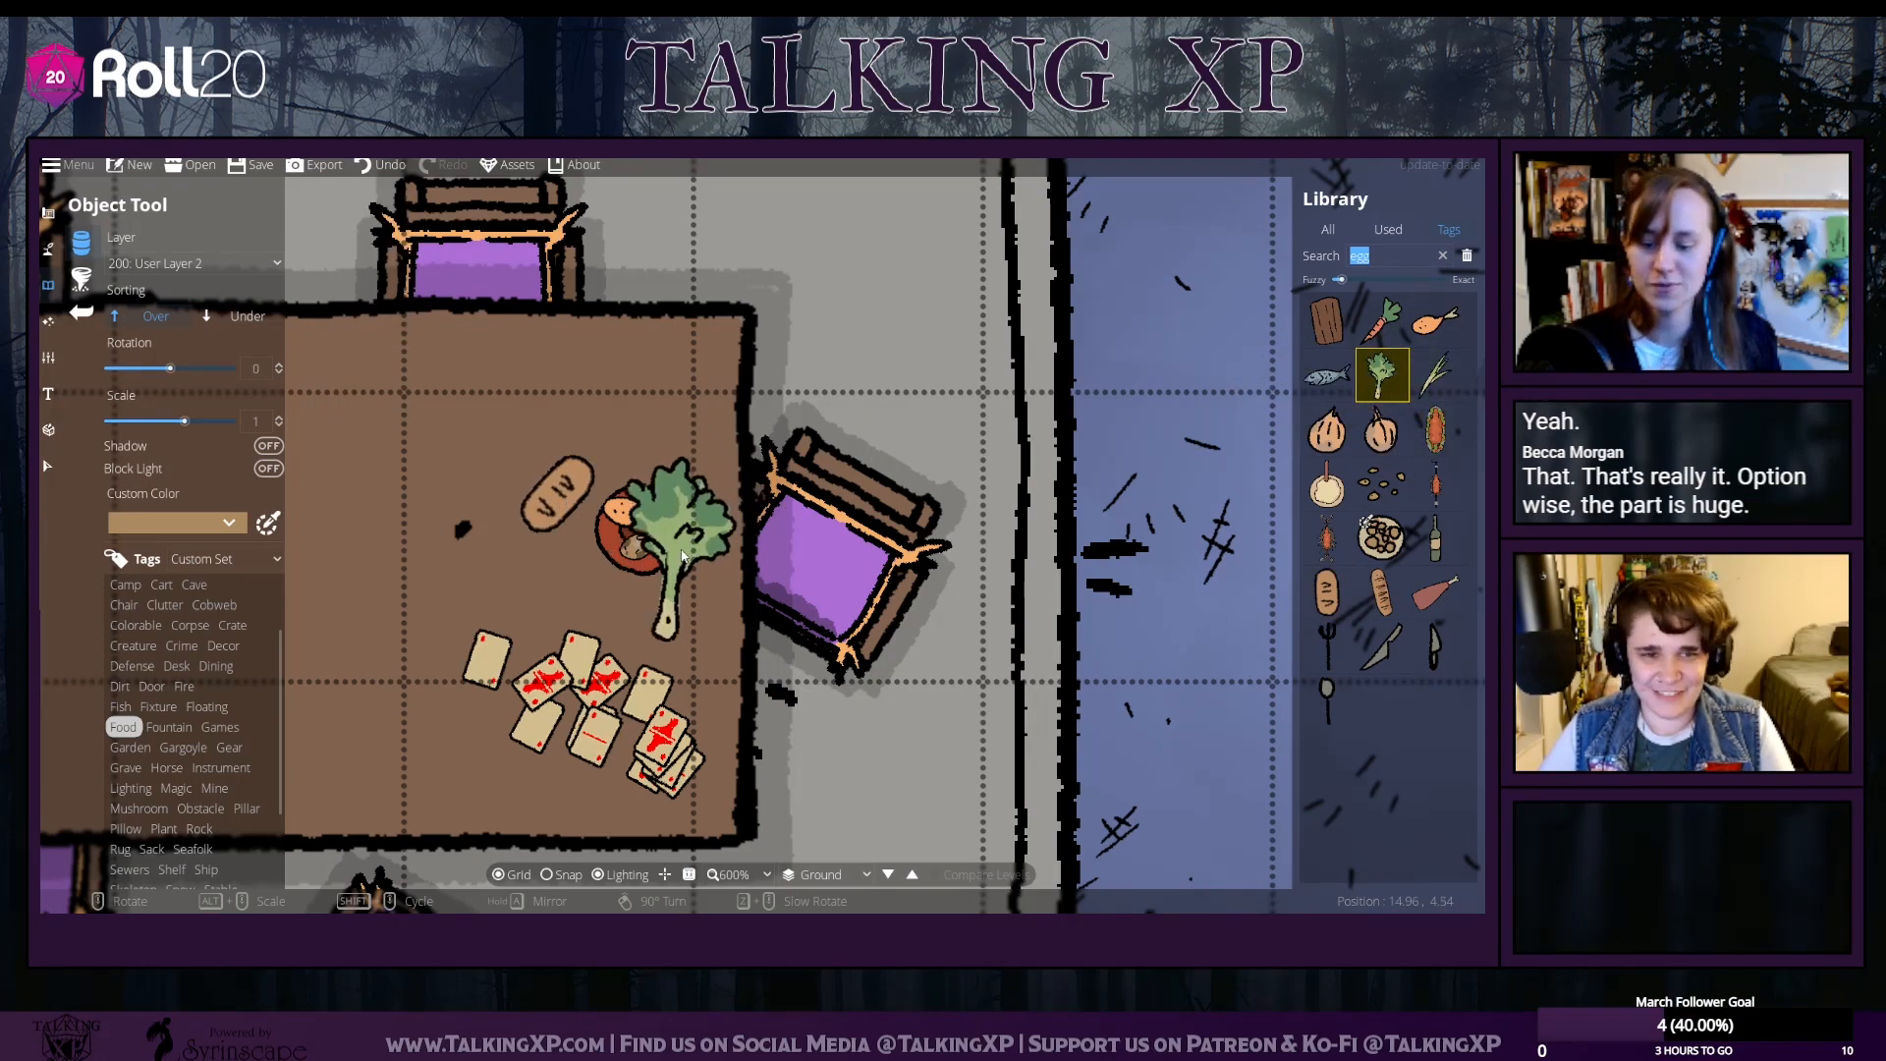
scroll(682, 555, "down", 3)
scroll(681, 550, "up", 3)
scroll(868, 609, "up", 1)
scroll(869, 609, "down", 1)
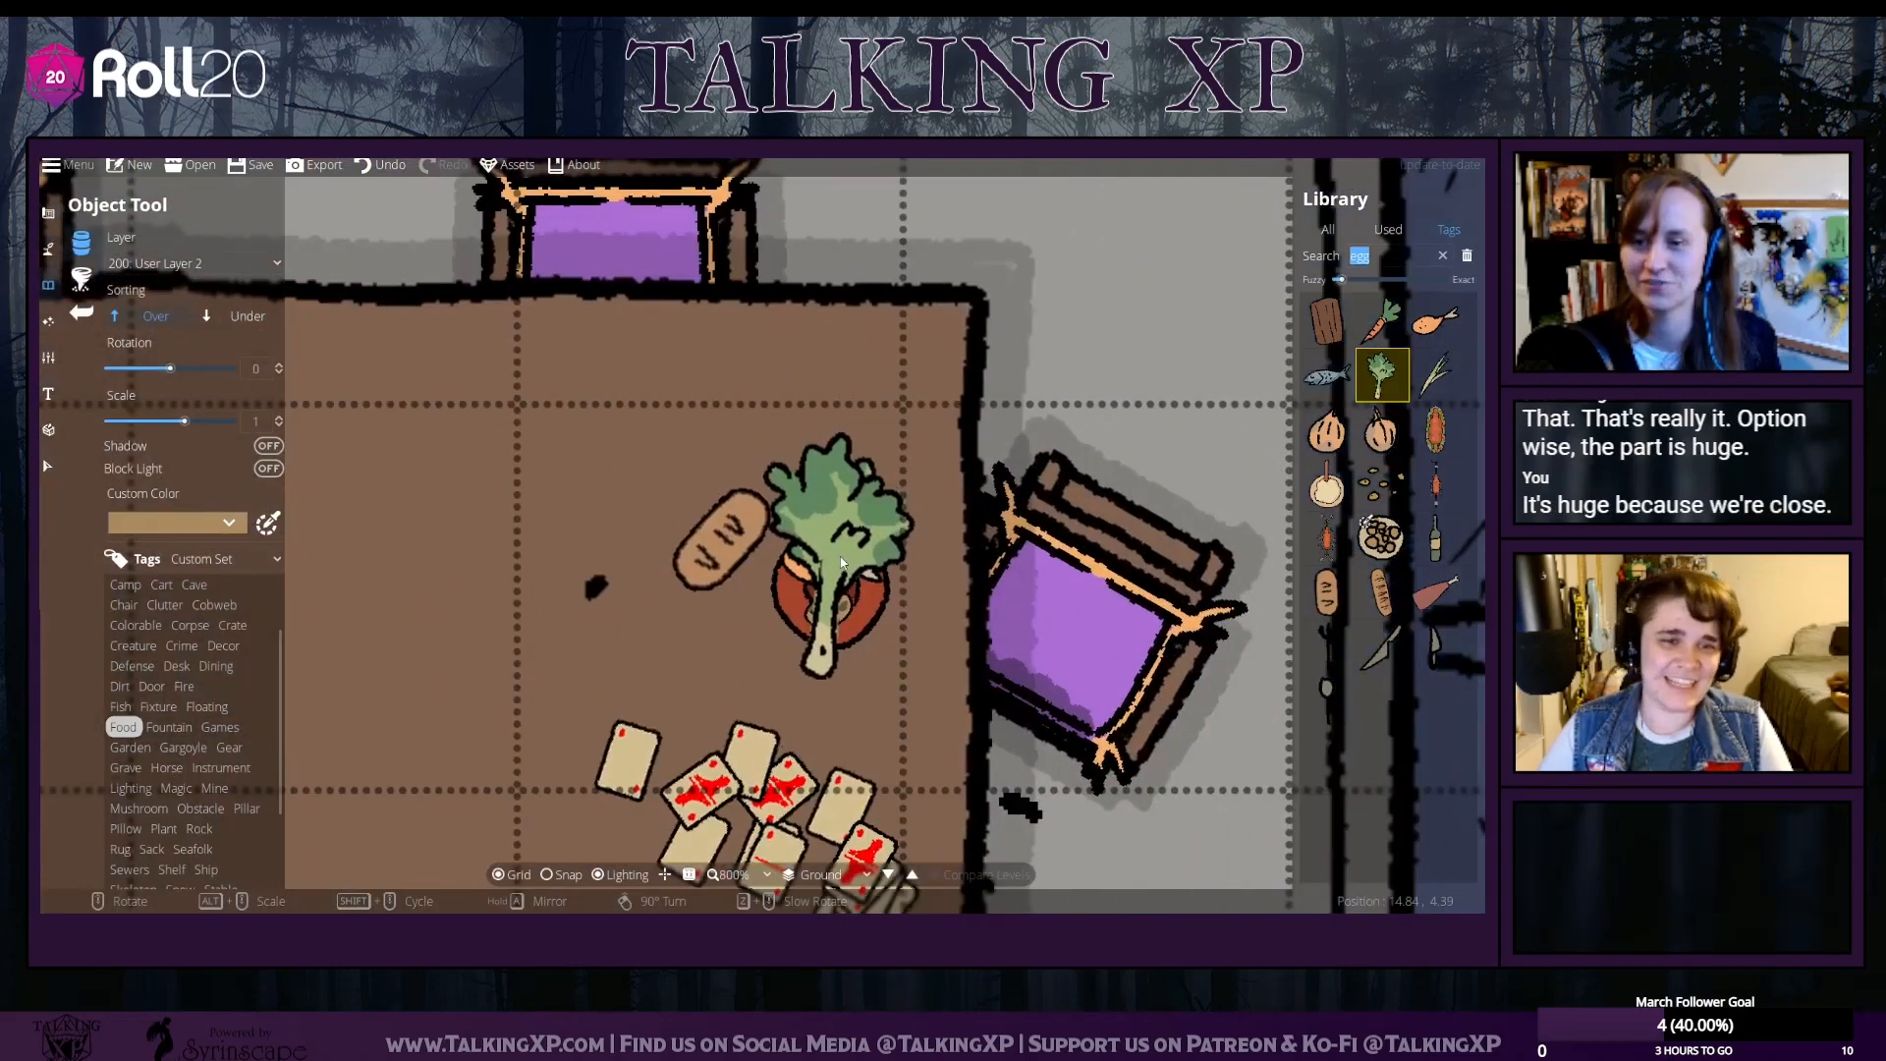
scroll(868, 610, "down", 6)
scroll(866, 601, "down", 7, "alt")
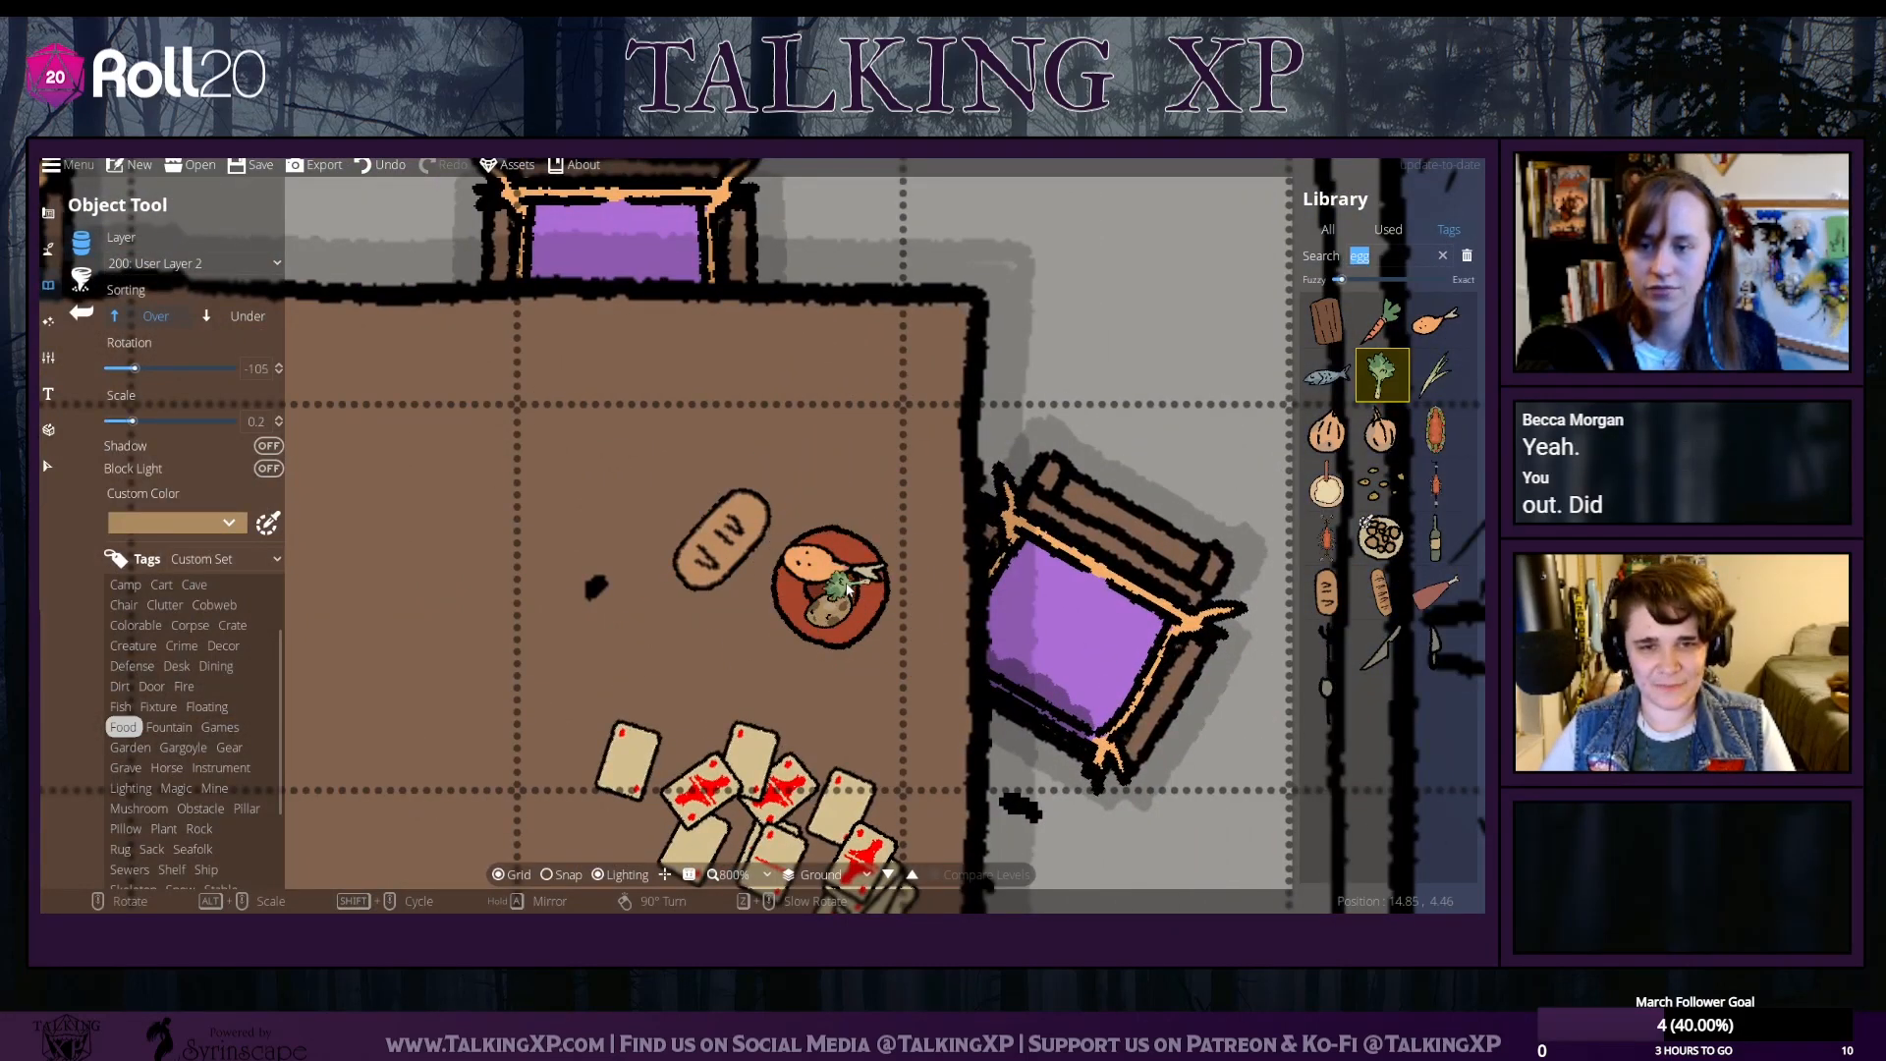
scroll(853, 589, "up", 1)
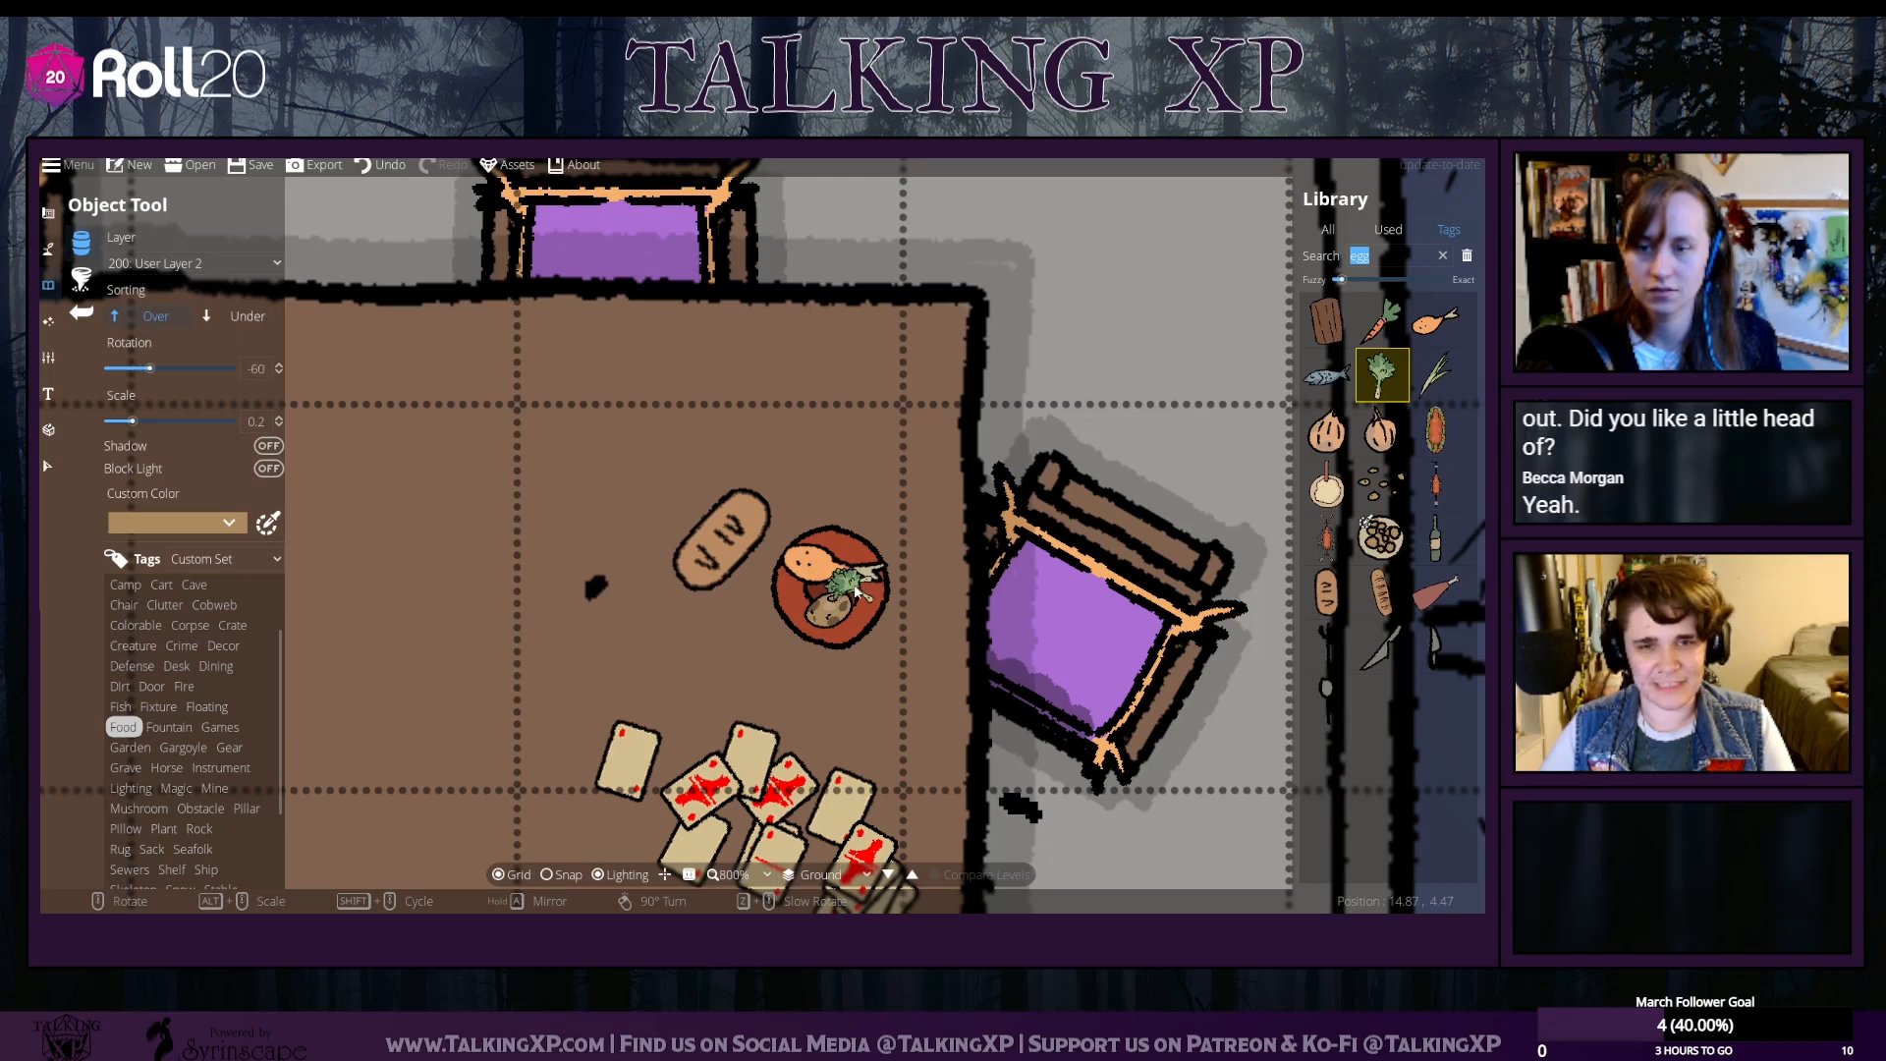
scroll(854, 603, "down", 4)
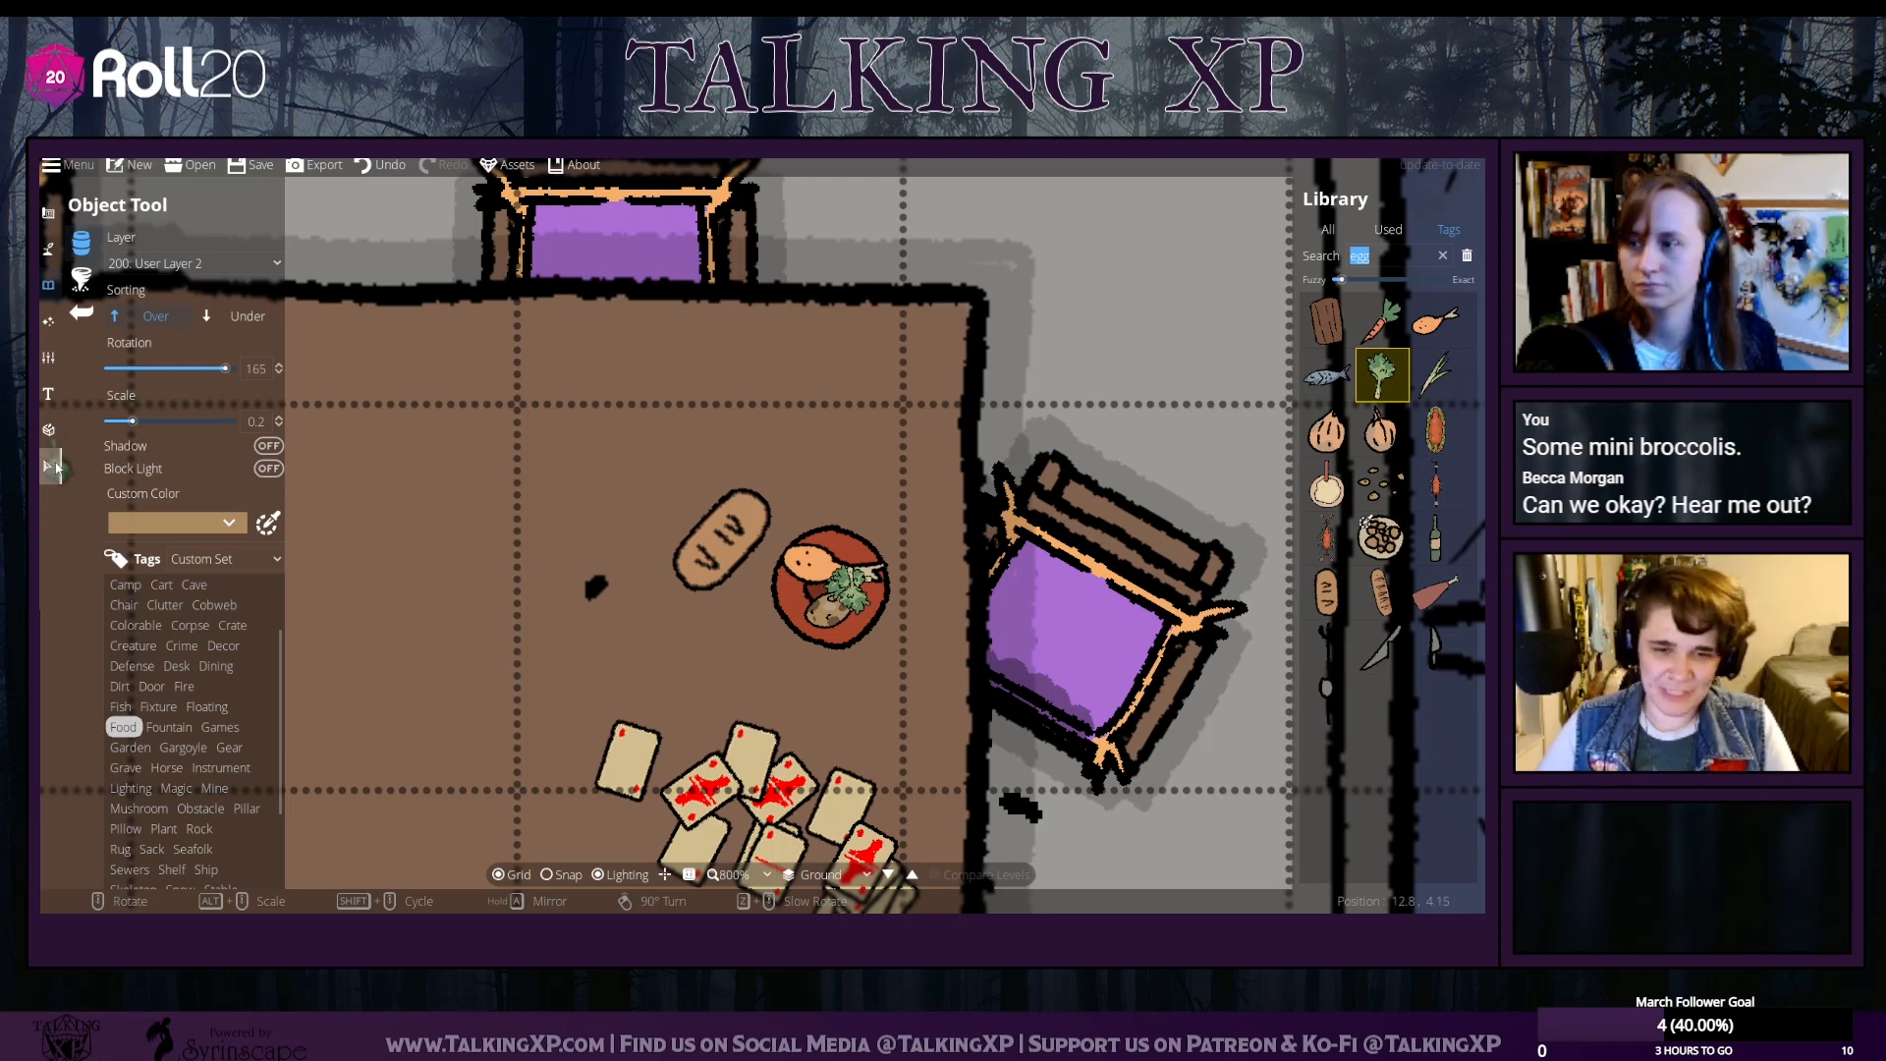
Shrink the placed bread loaf, move it closer to the plate and rotate it to stand nearly upright
left_click(56, 468)
left_click(635, 427)
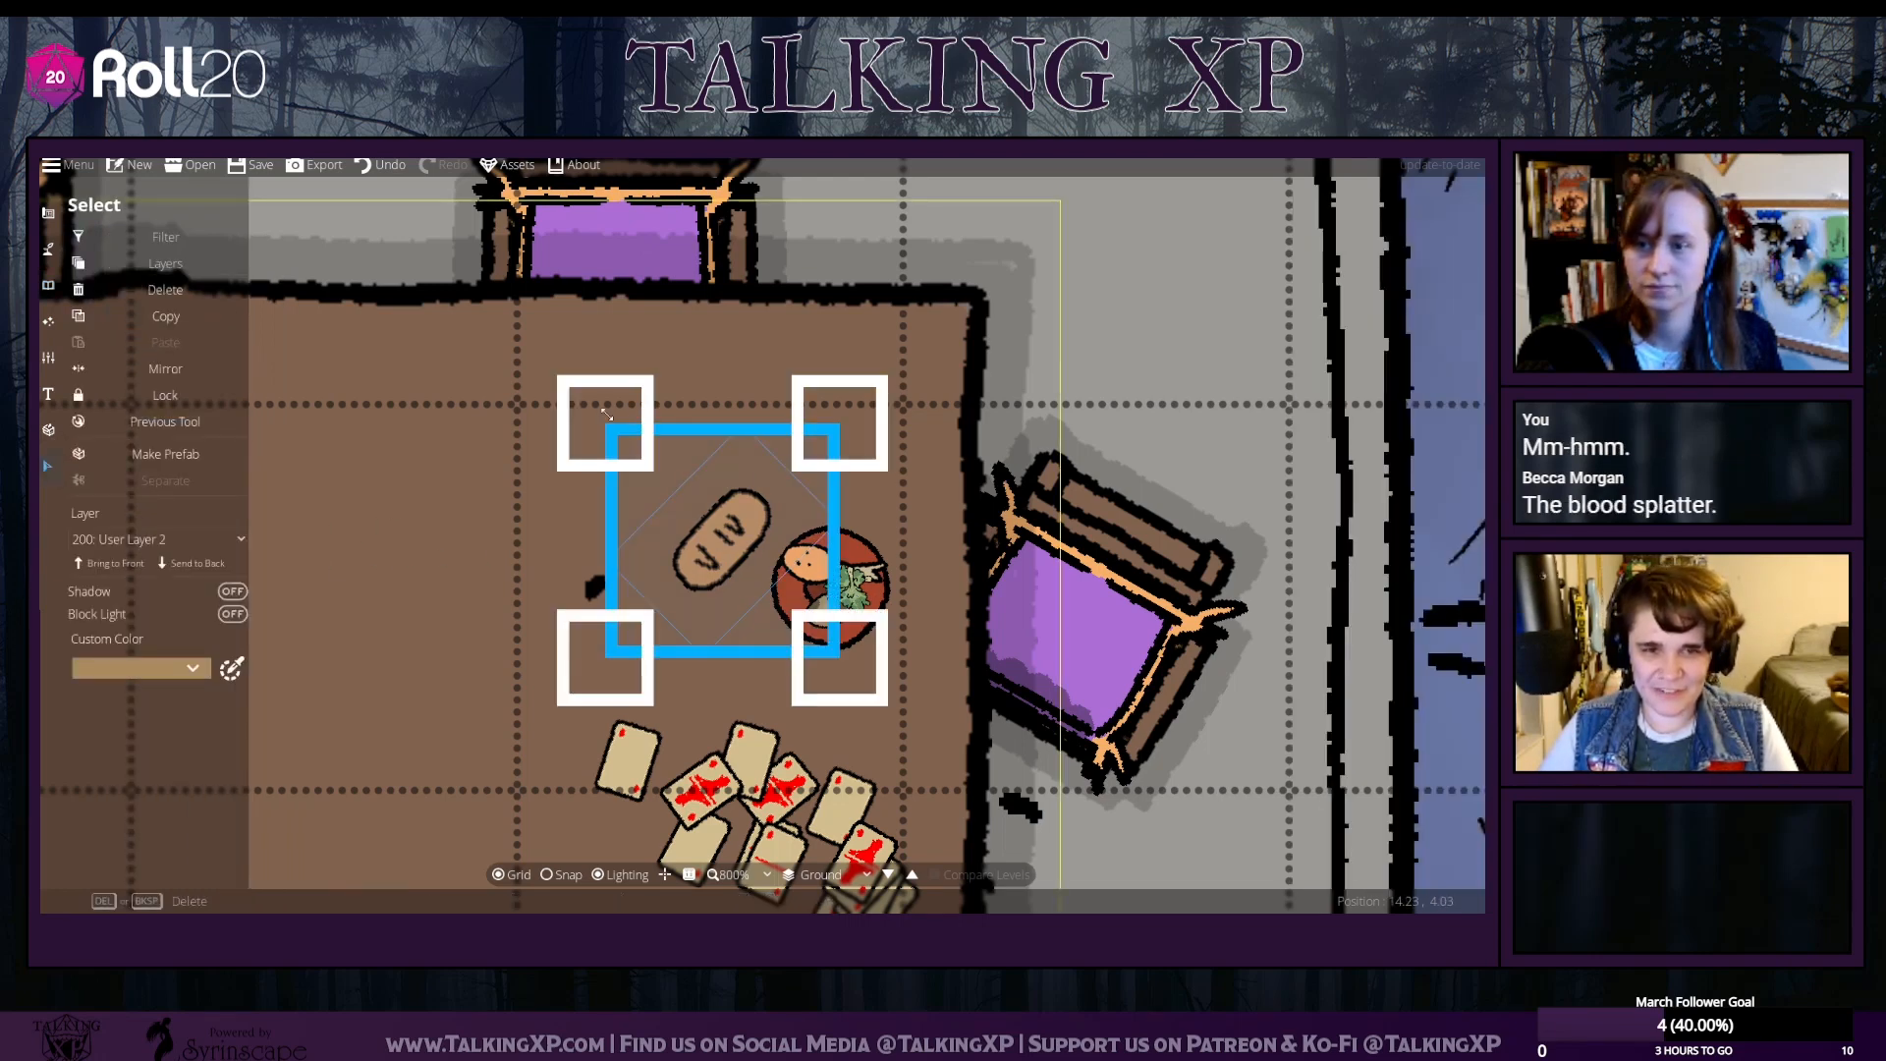
left_click_drag(606, 414, 665, 500)
mouse_move(746, 578)
left_mouse_down()
mouse_move(705, 546)
mouse_move(724, 590)
left_mouse_up()
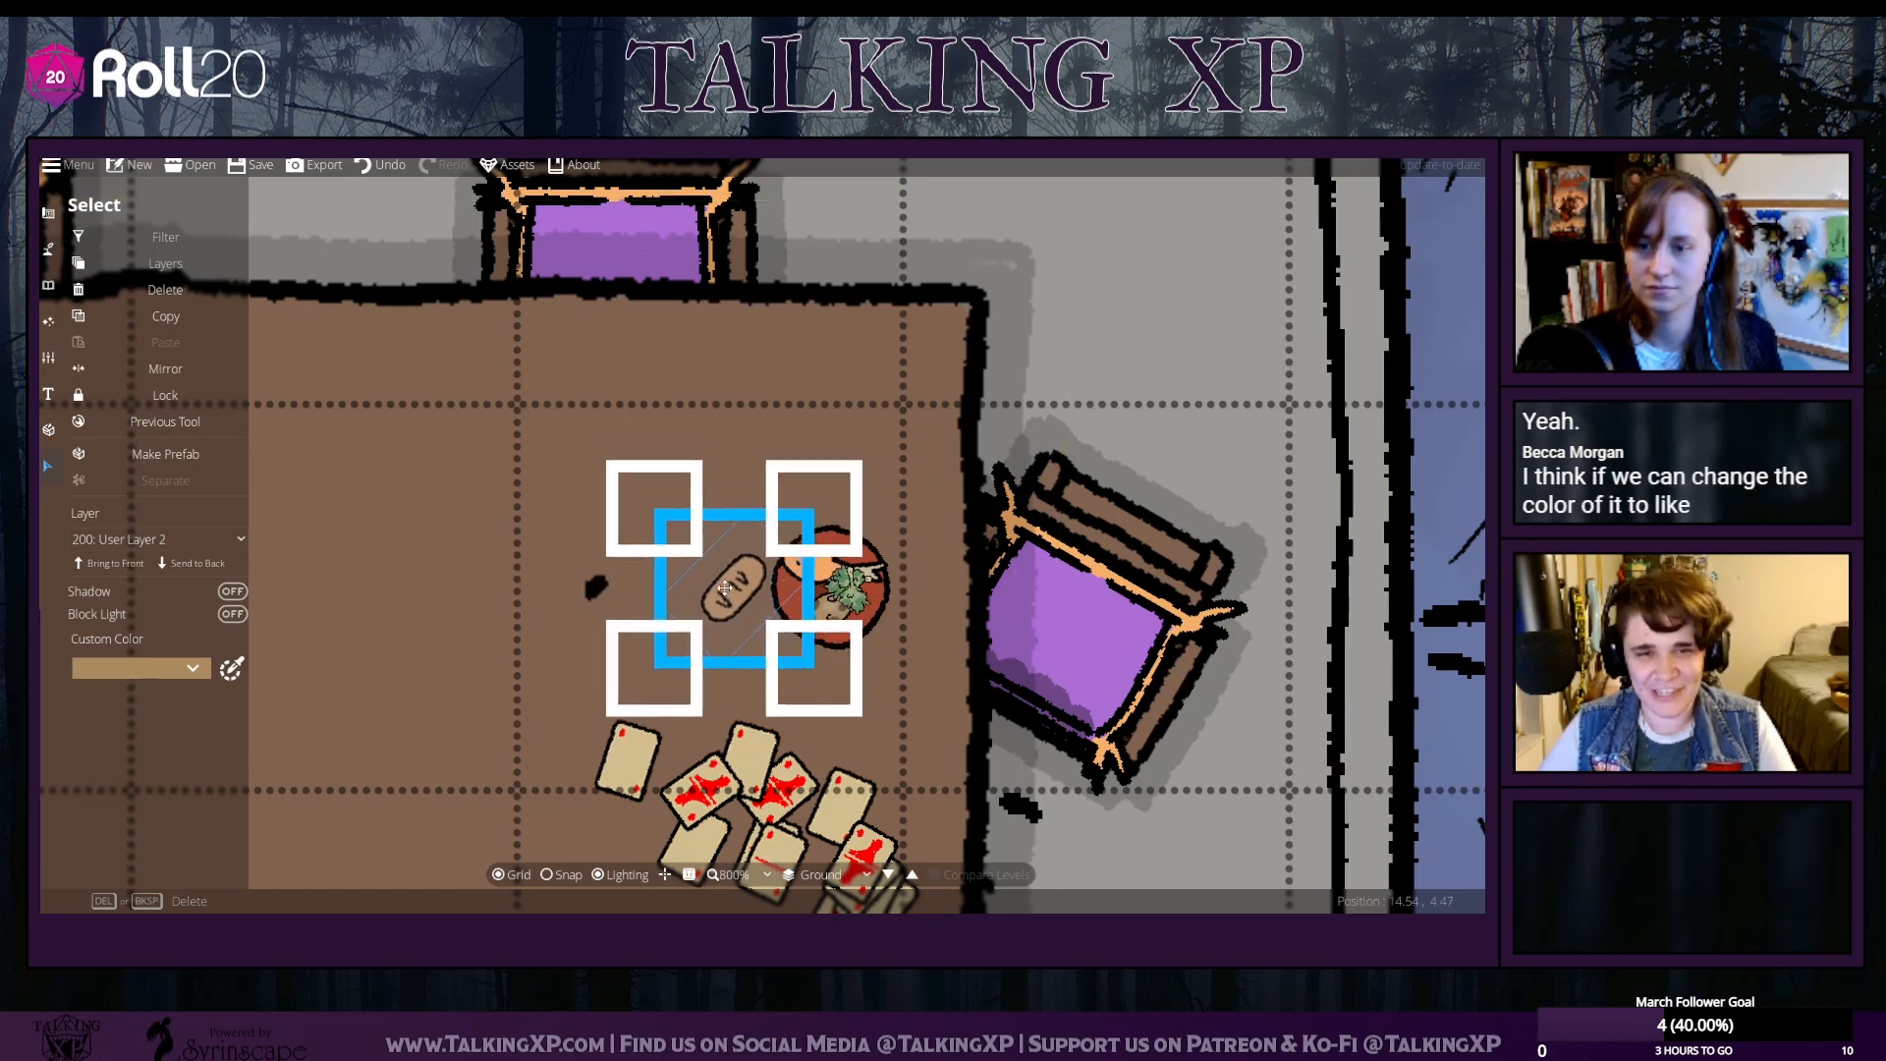
scroll(724, 590, "down", 4)
scroll(724, 590, "down", 3)
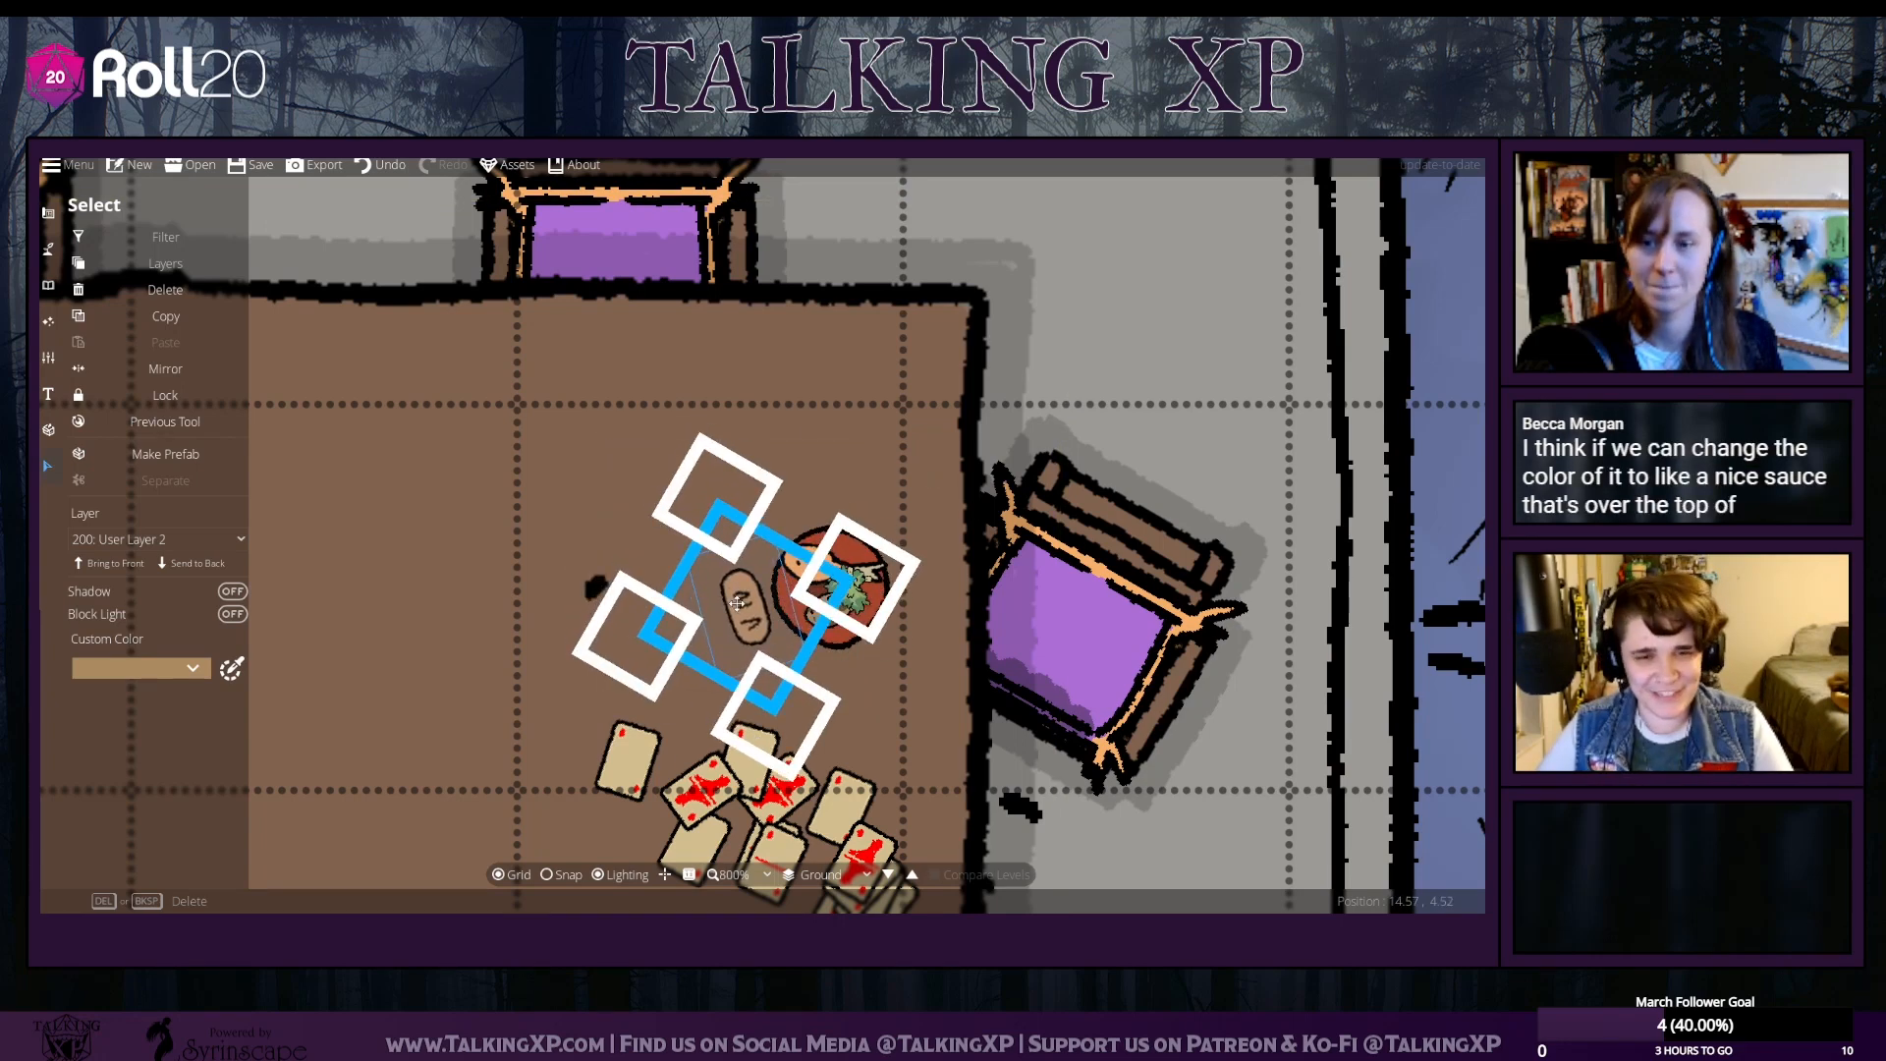
left_click(778, 423)
Choose the blood splatter with small side droplets from the Blood objects, with rotation 75 and scale 0.36
left_click(48, 285)
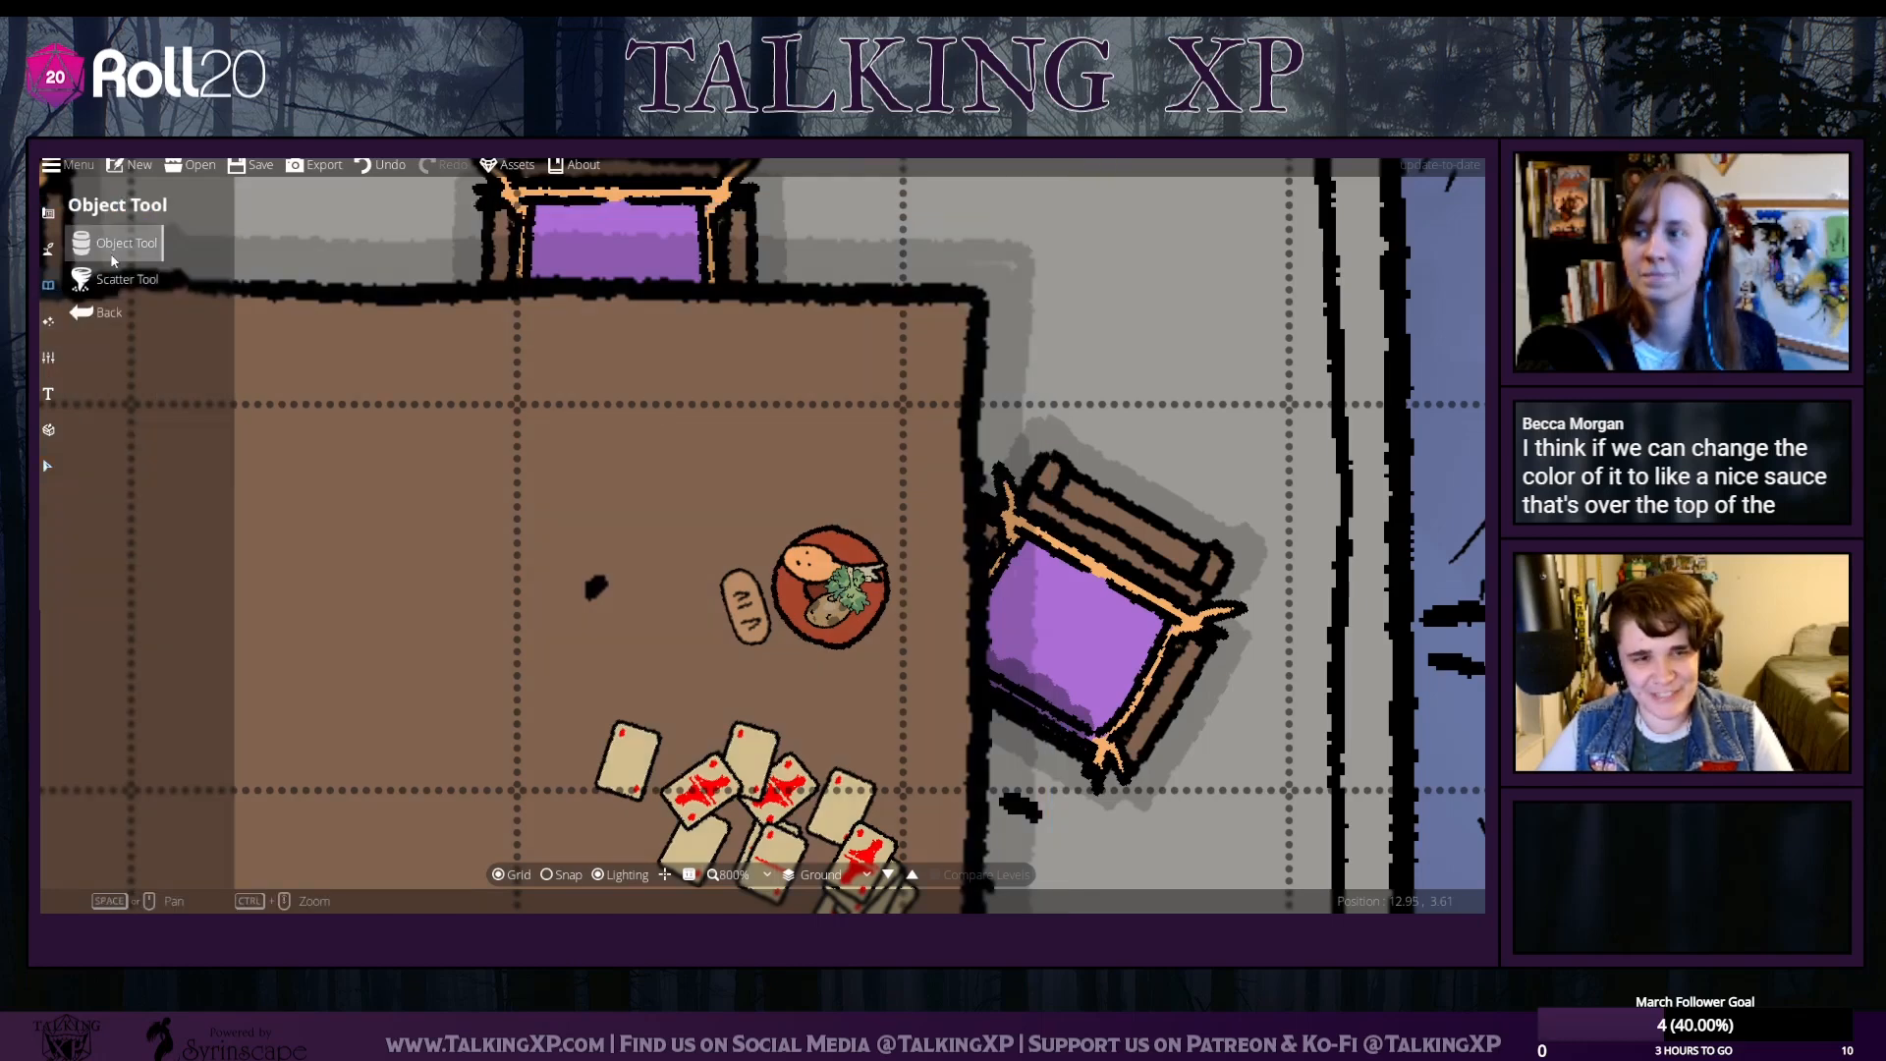
left_click(158, 707)
scroll(122, 614, "up", 2)
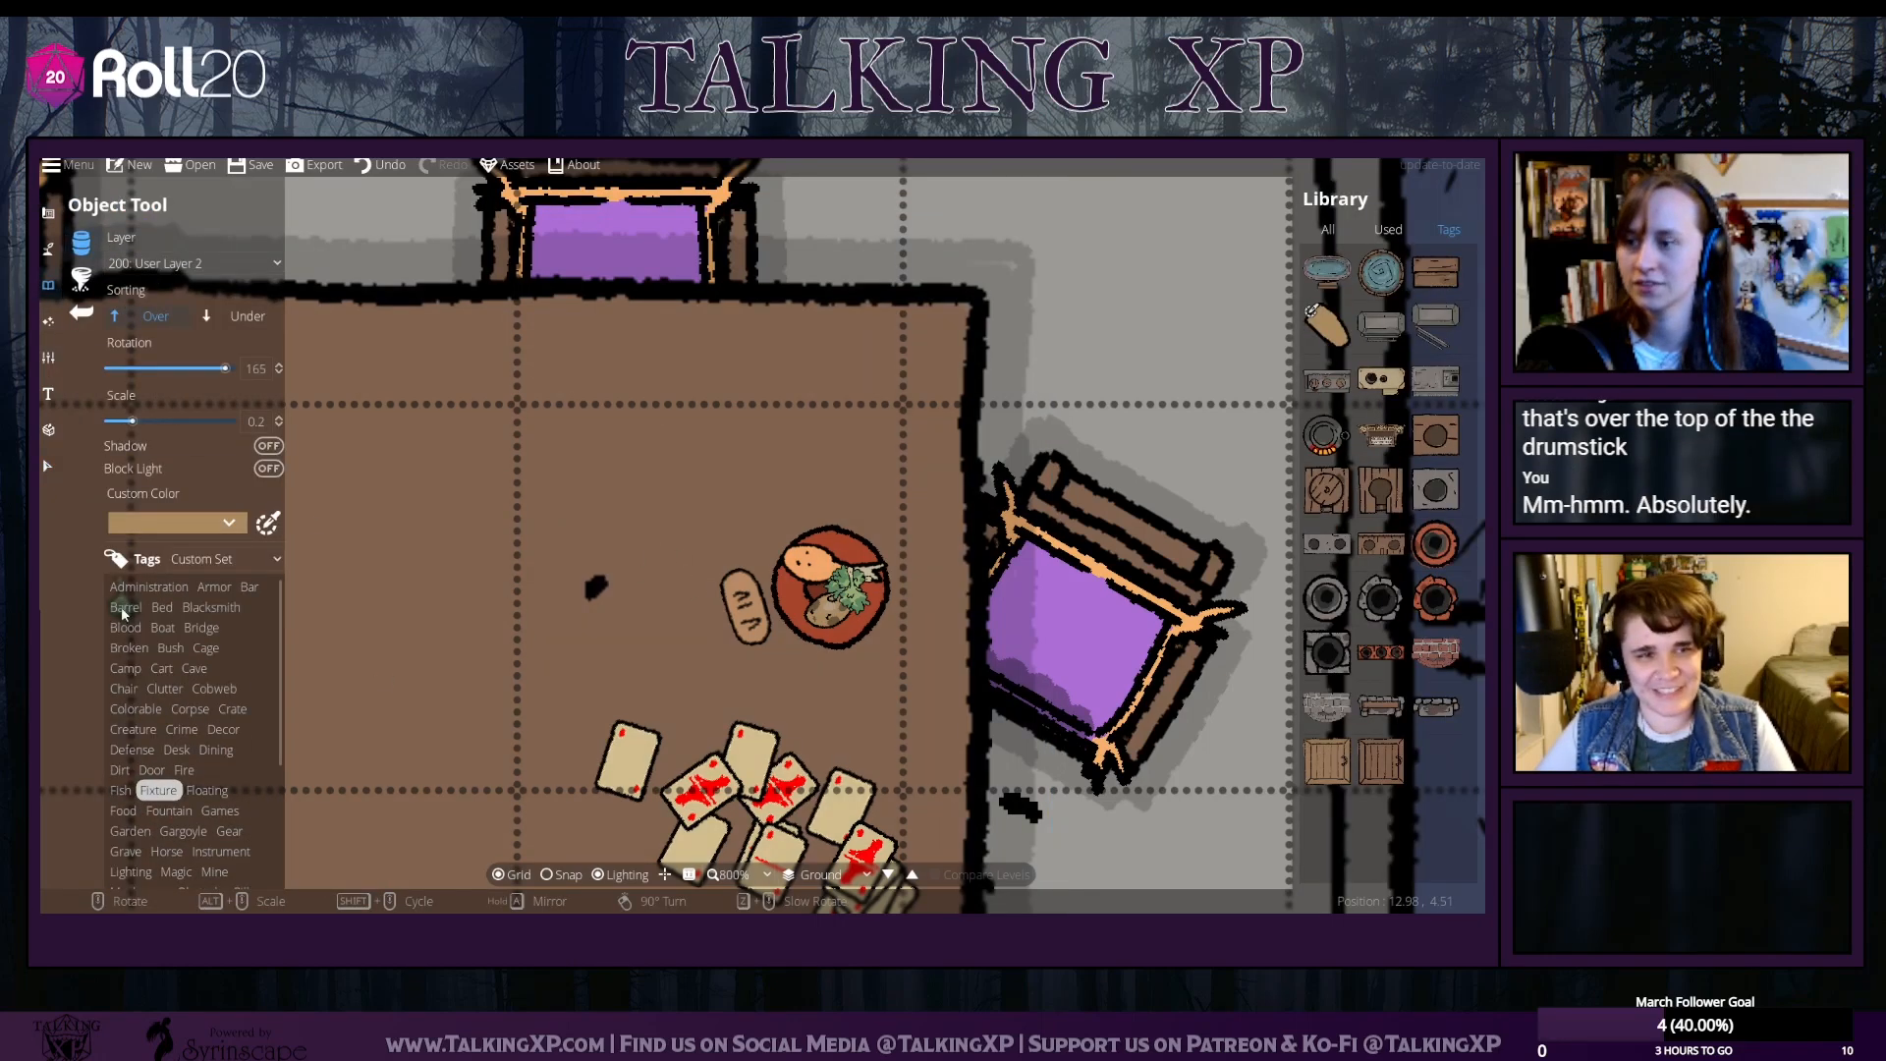
left_click(125, 627)
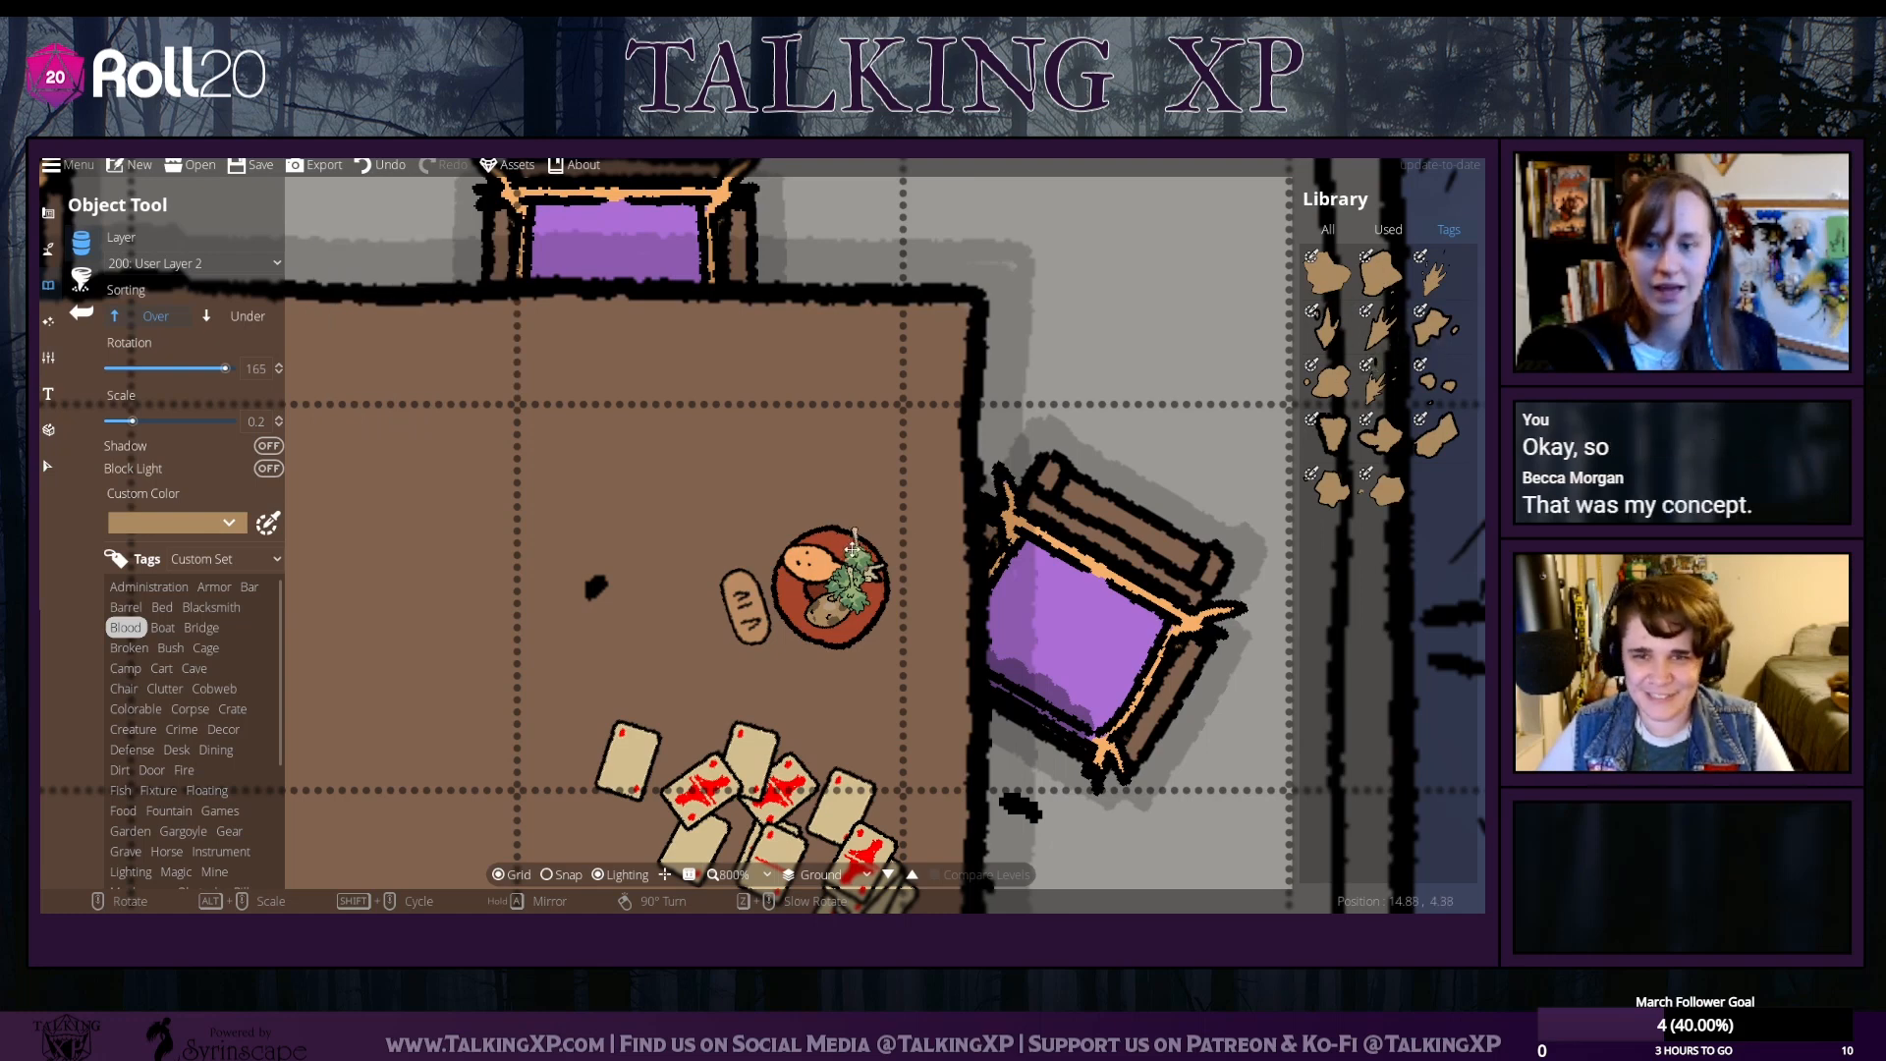
left_click(1436, 325)
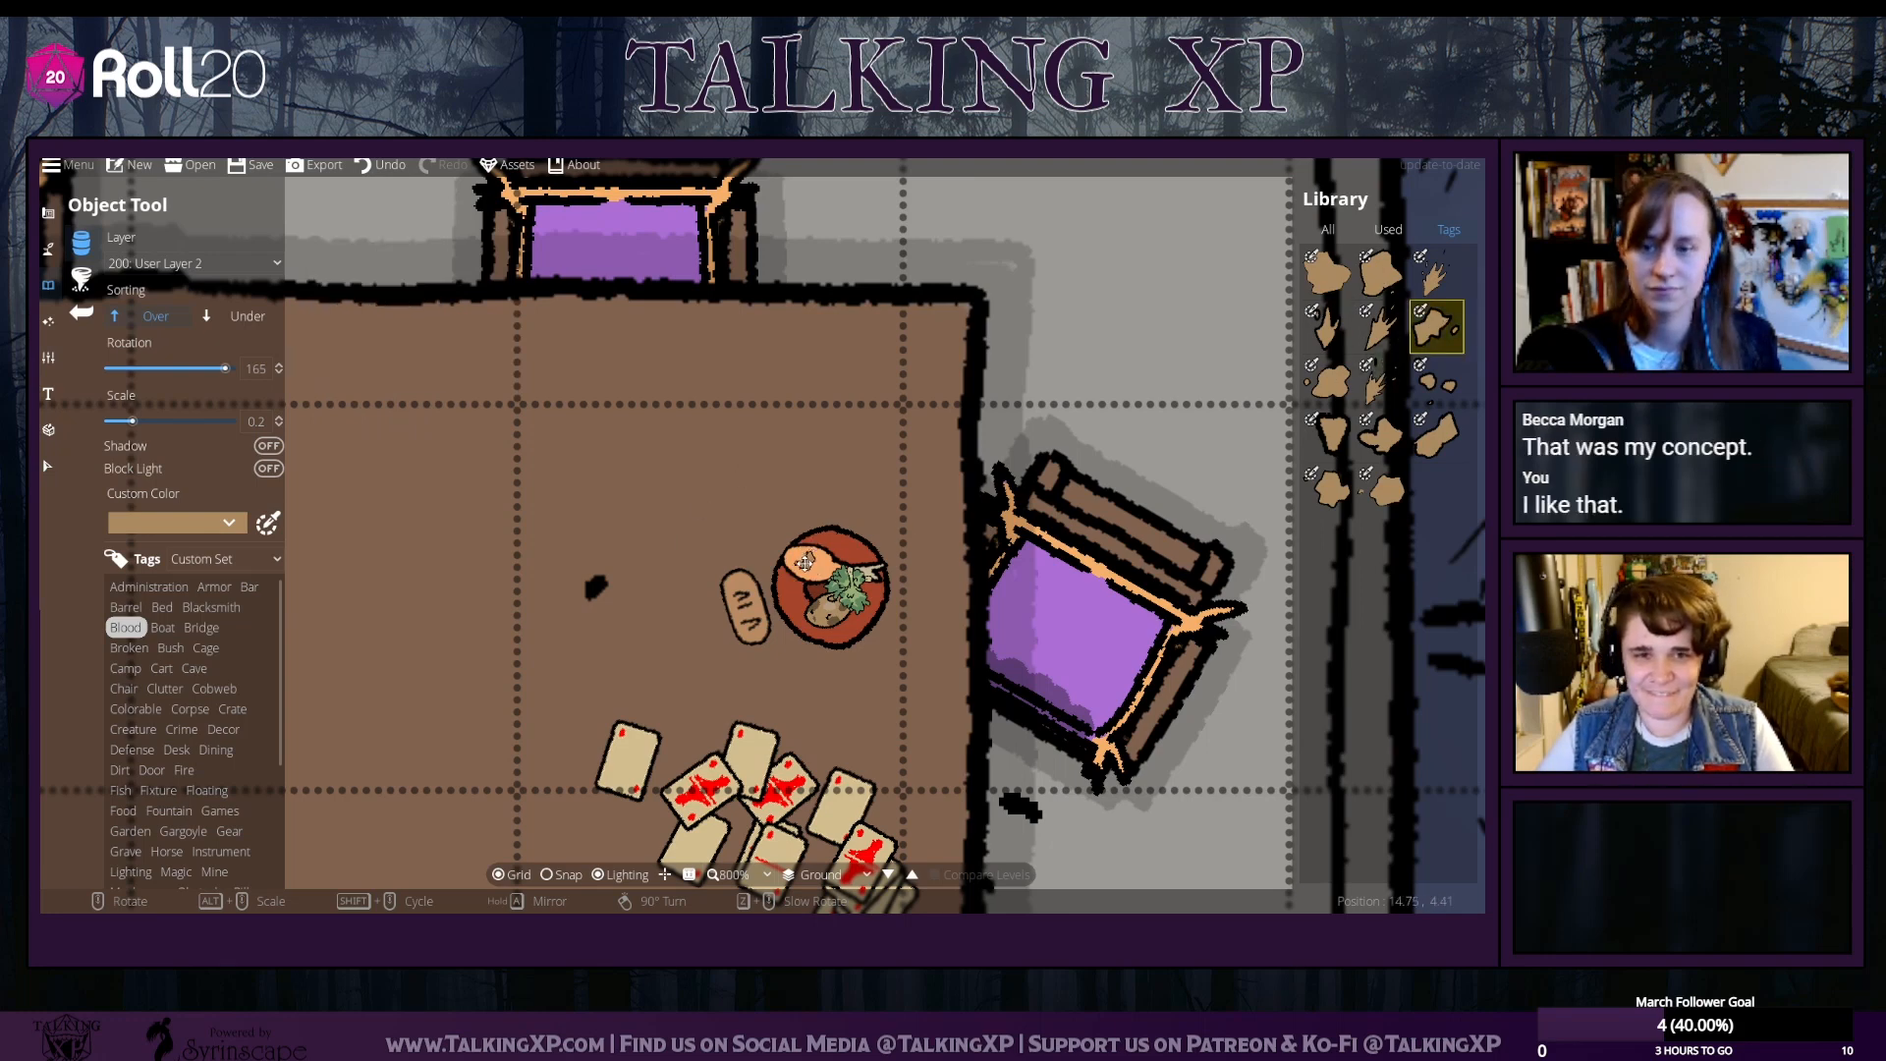
scroll(805, 562, "down", 3)
scroll(809, 566, "down", 1)
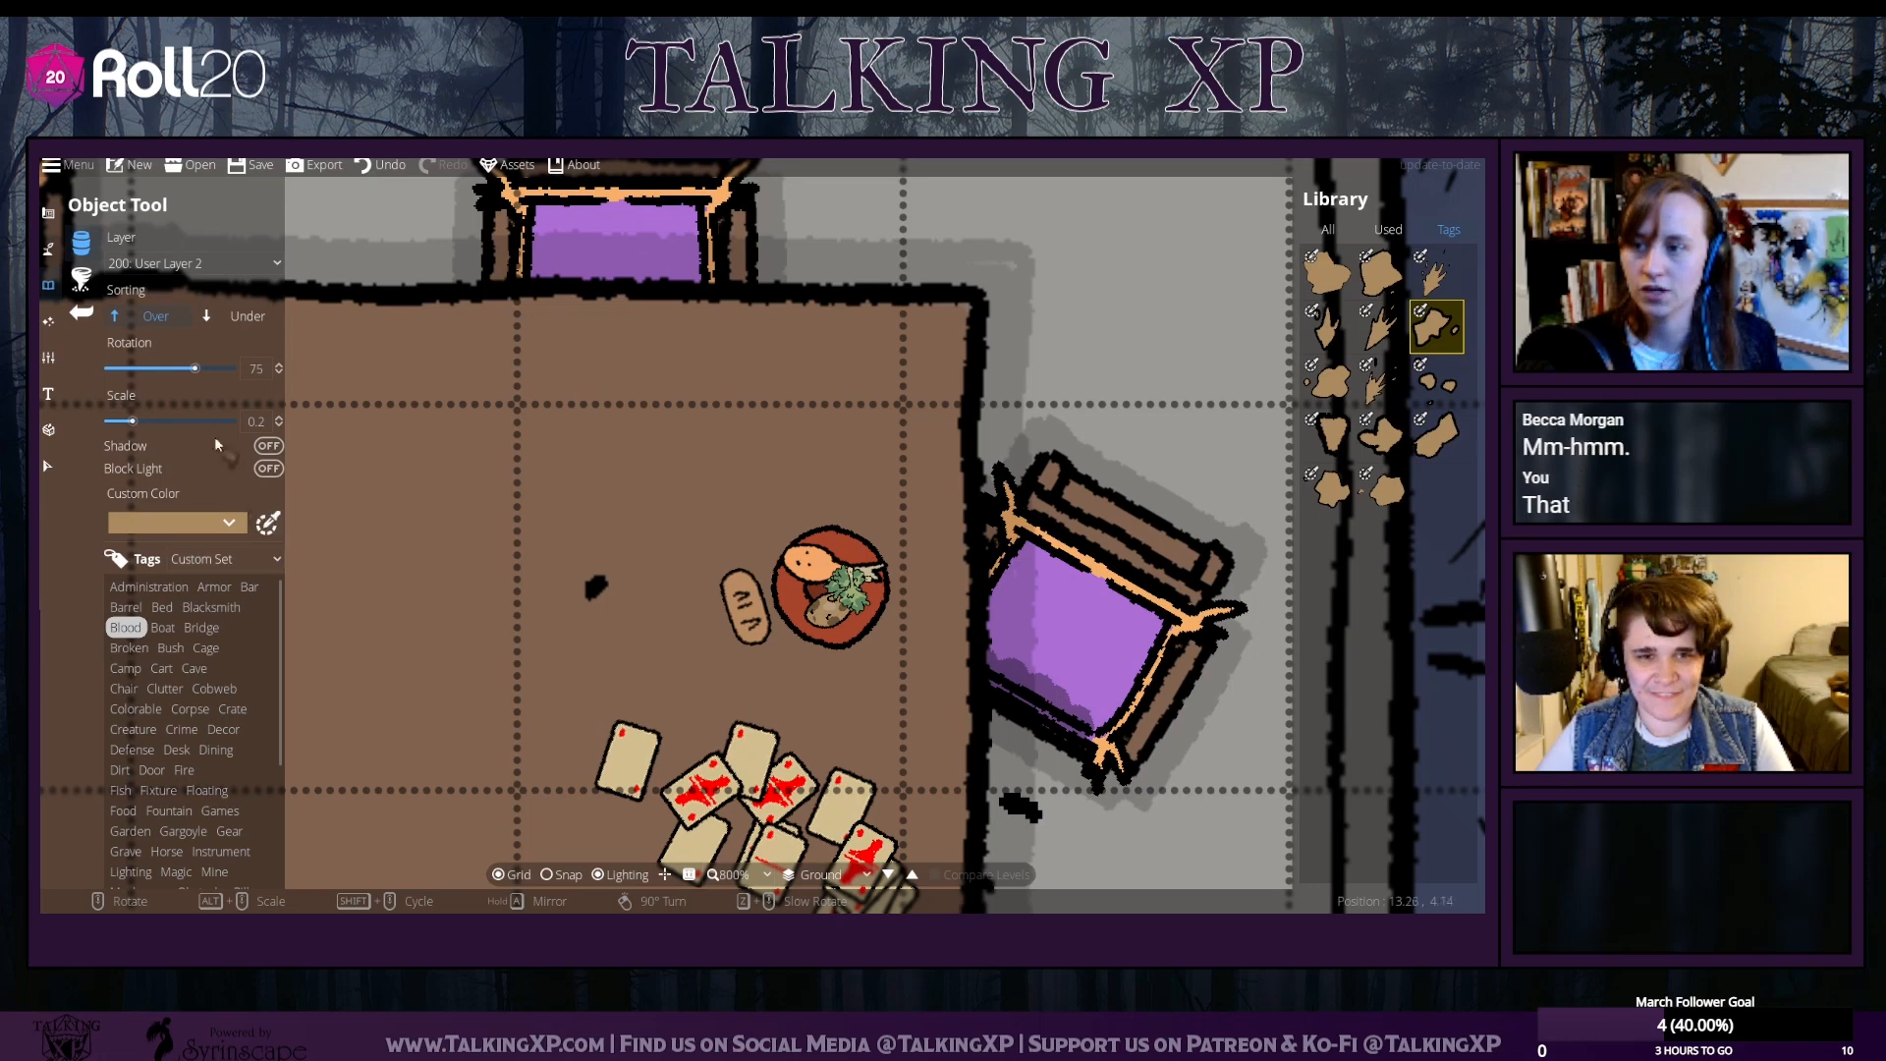
left_click_drag(189, 423, 151, 422)
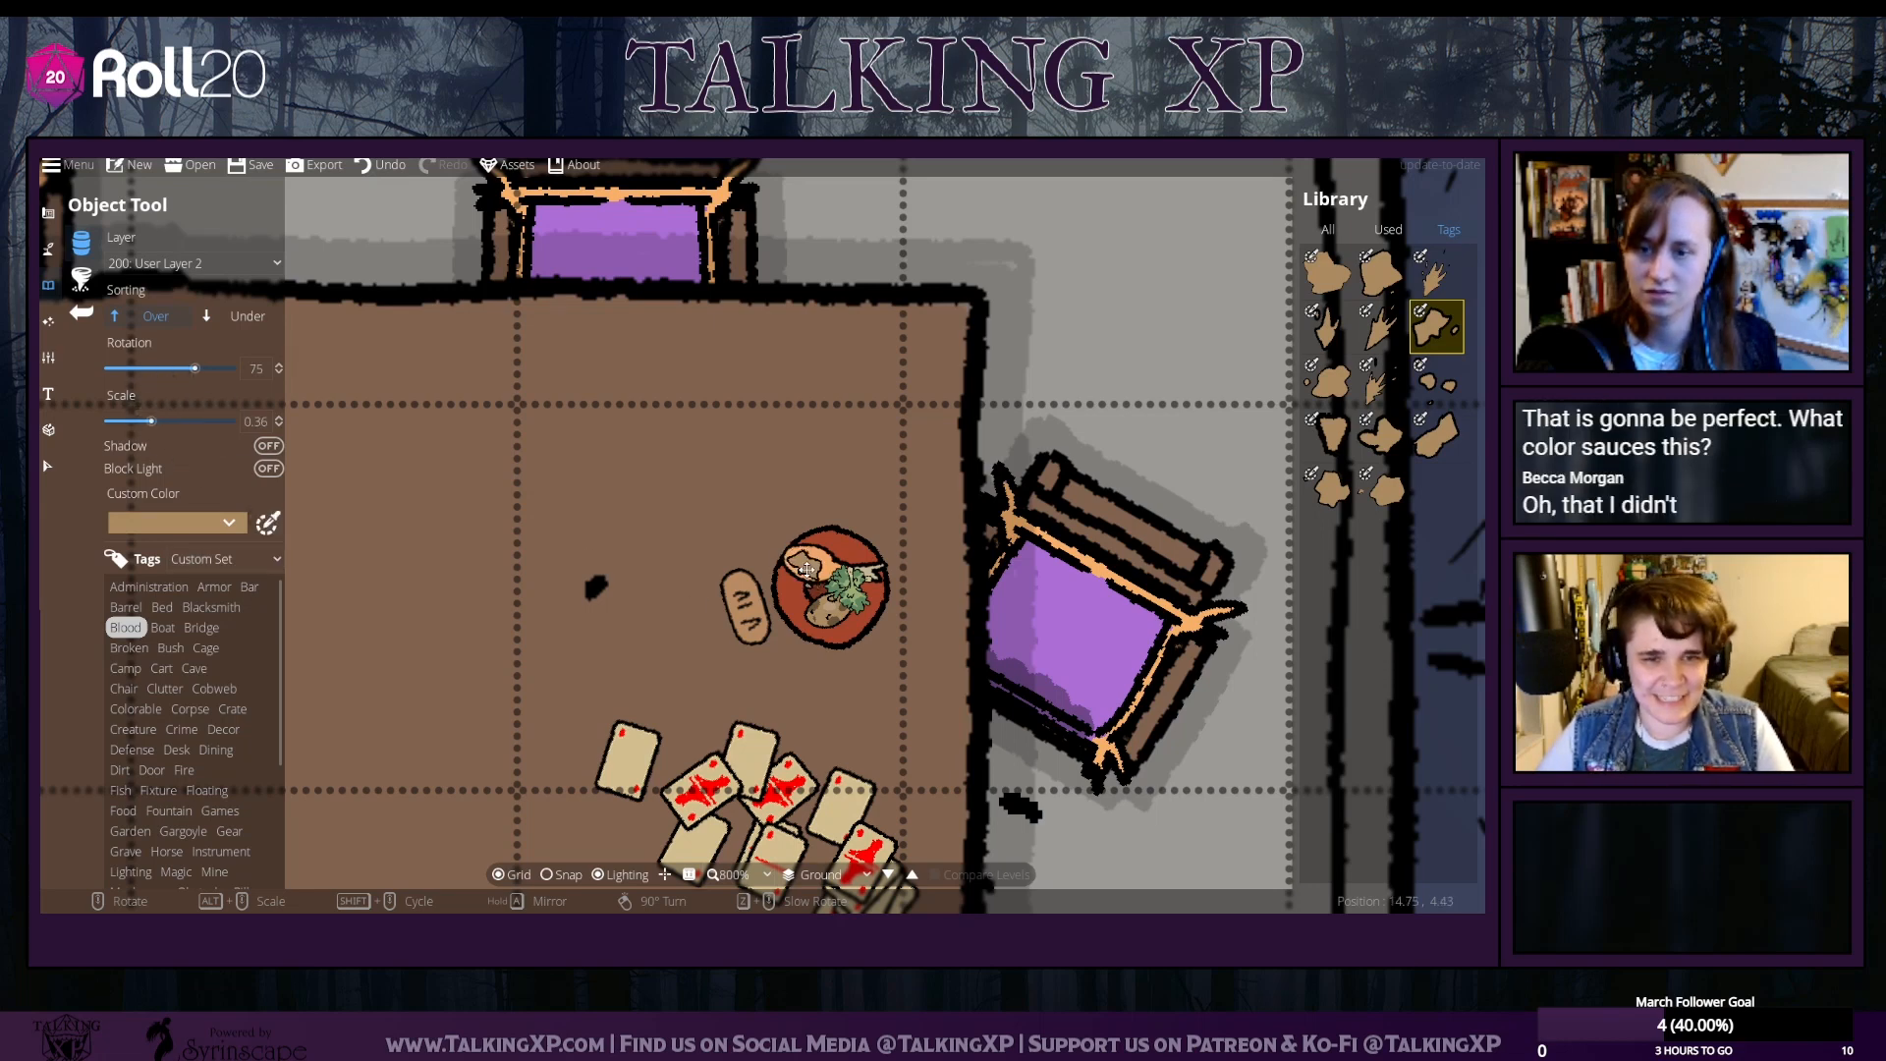
Set the custom color to dark red and place the splatter over the drumstick as sauce
left_click(267, 522)
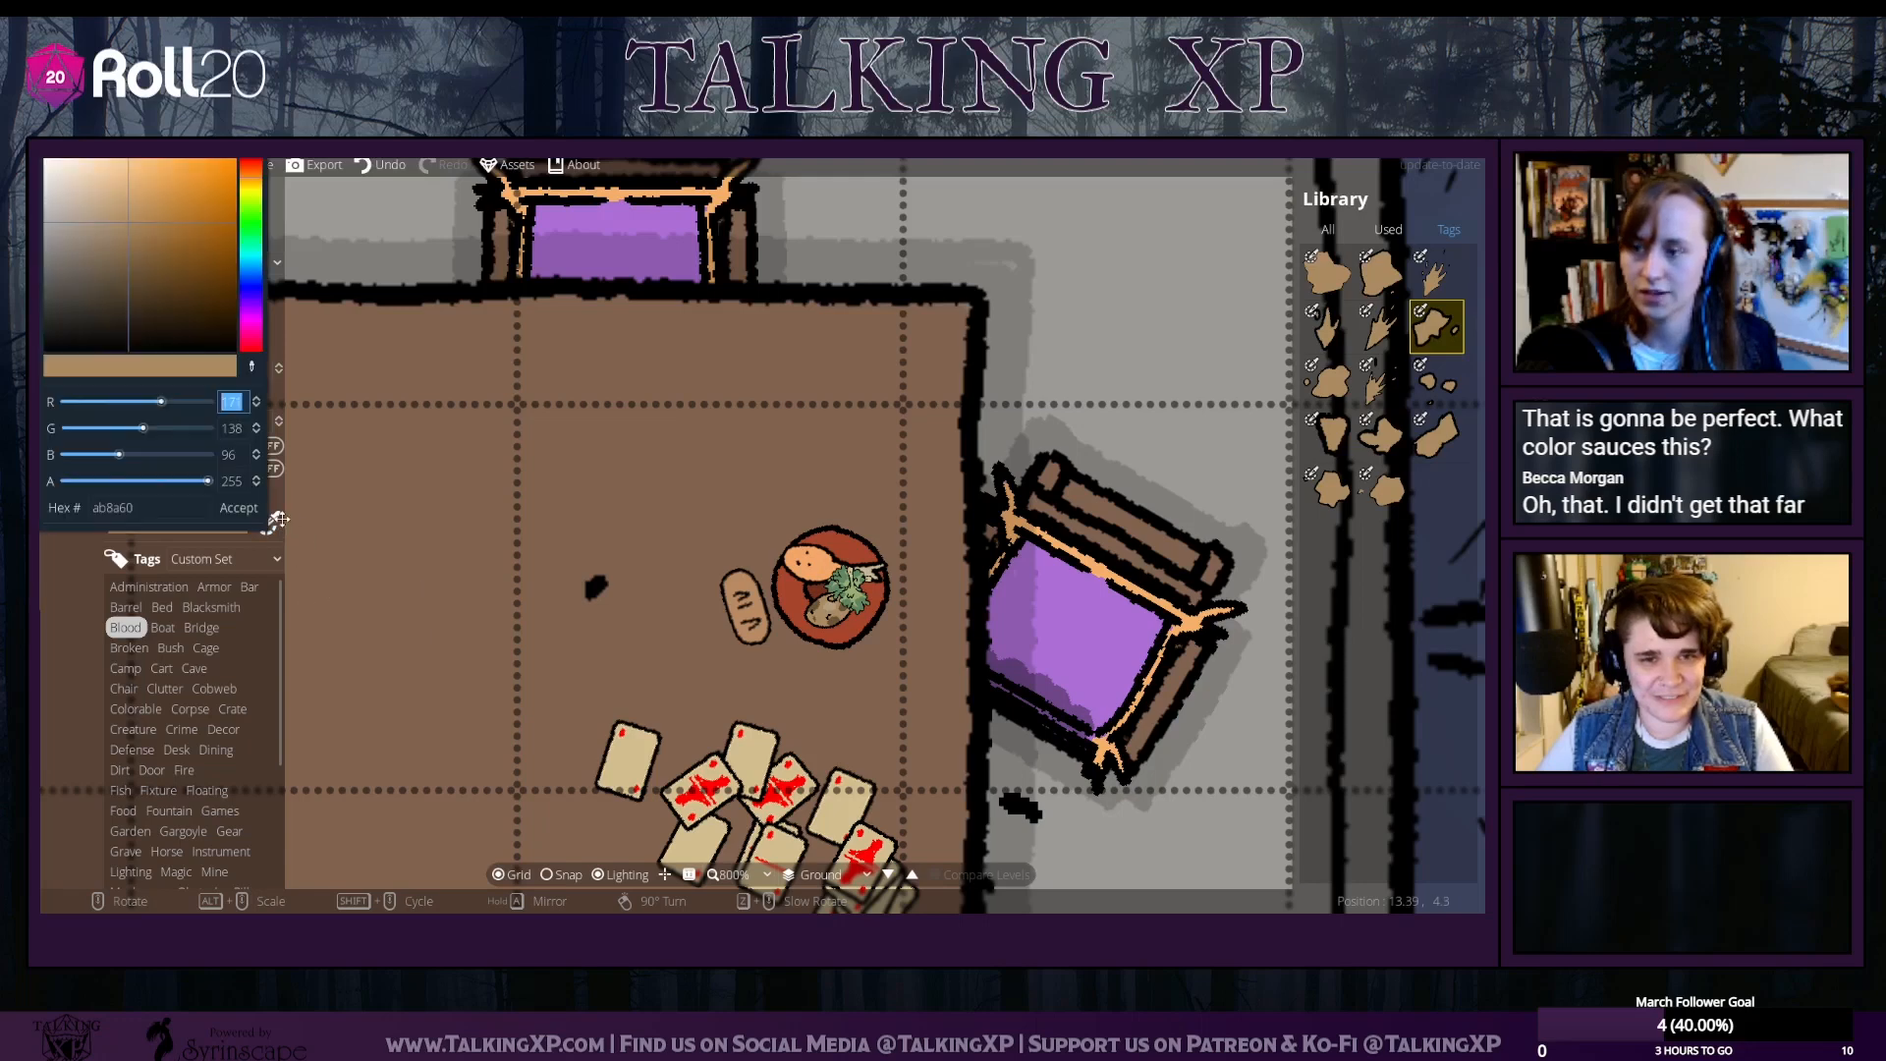
left_click(253, 167)
left_click_drag(210, 225, 209, 271)
left_click(239, 508)
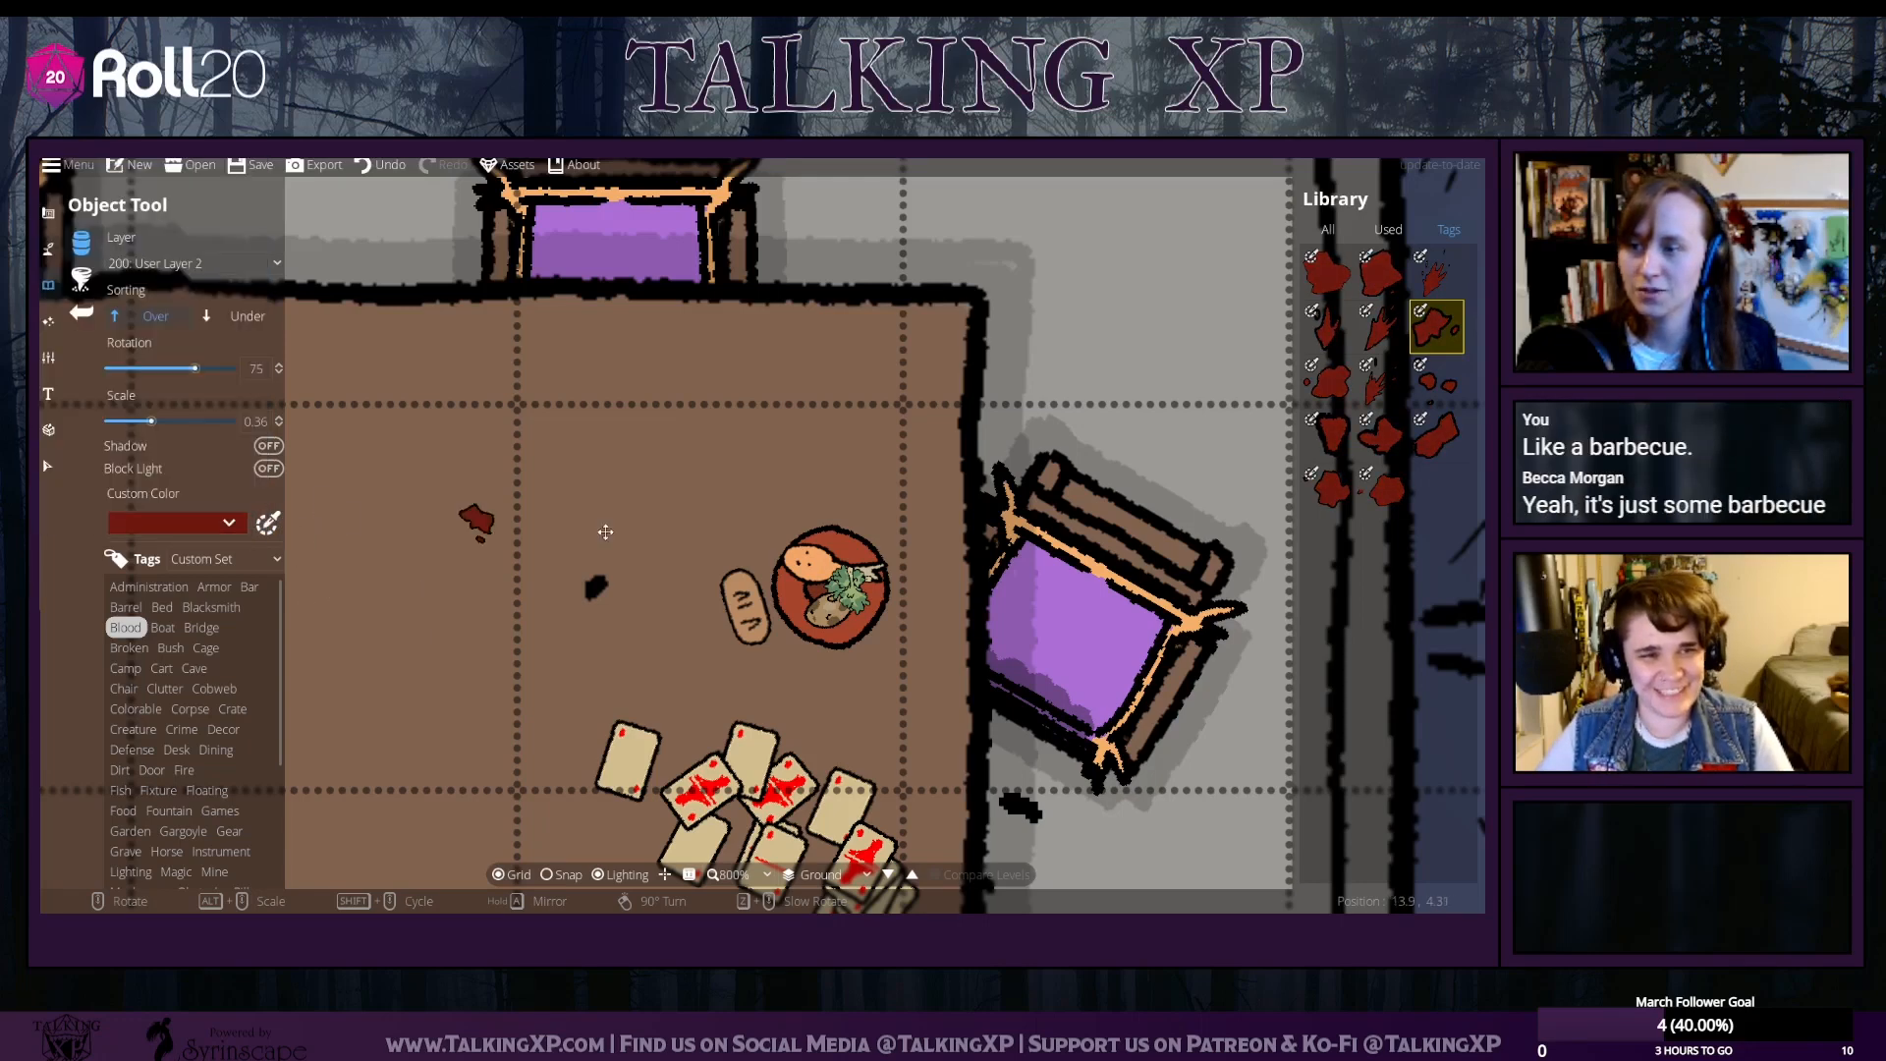
left_click(807, 570)
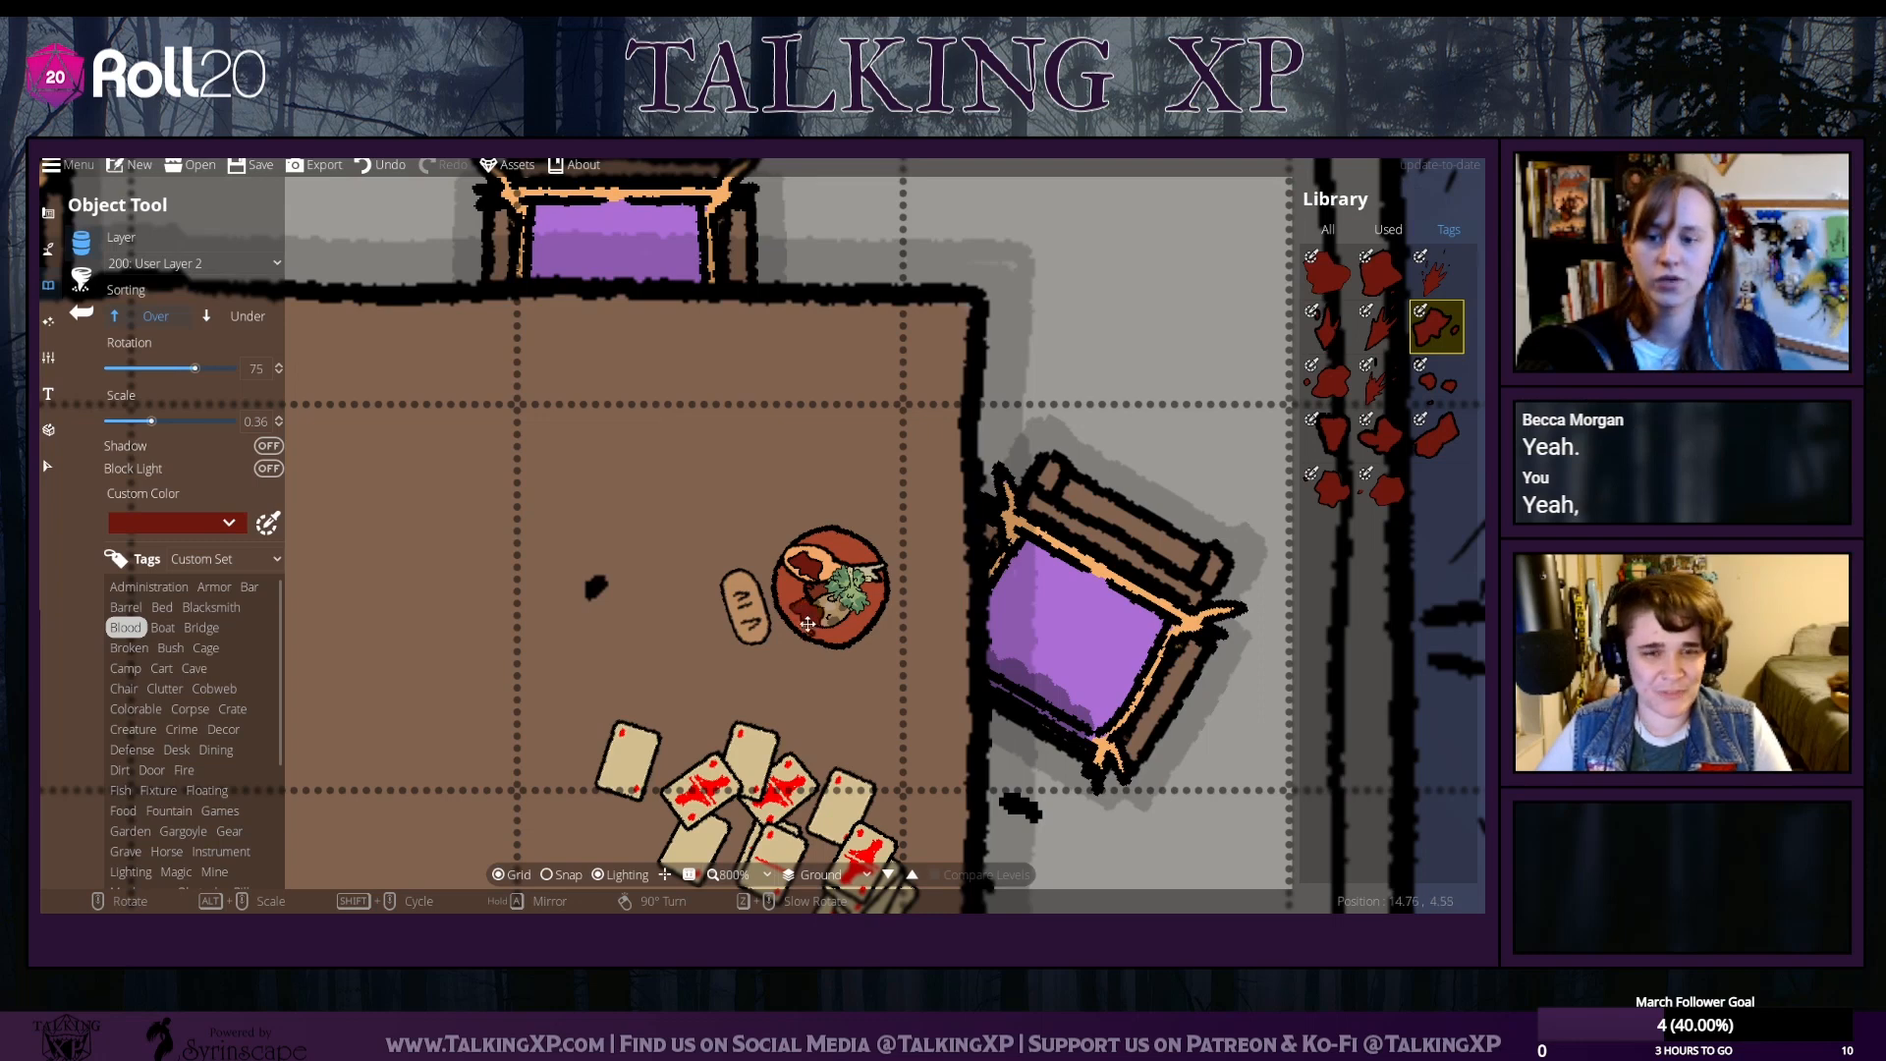
scroll(807, 625, "down", 4)
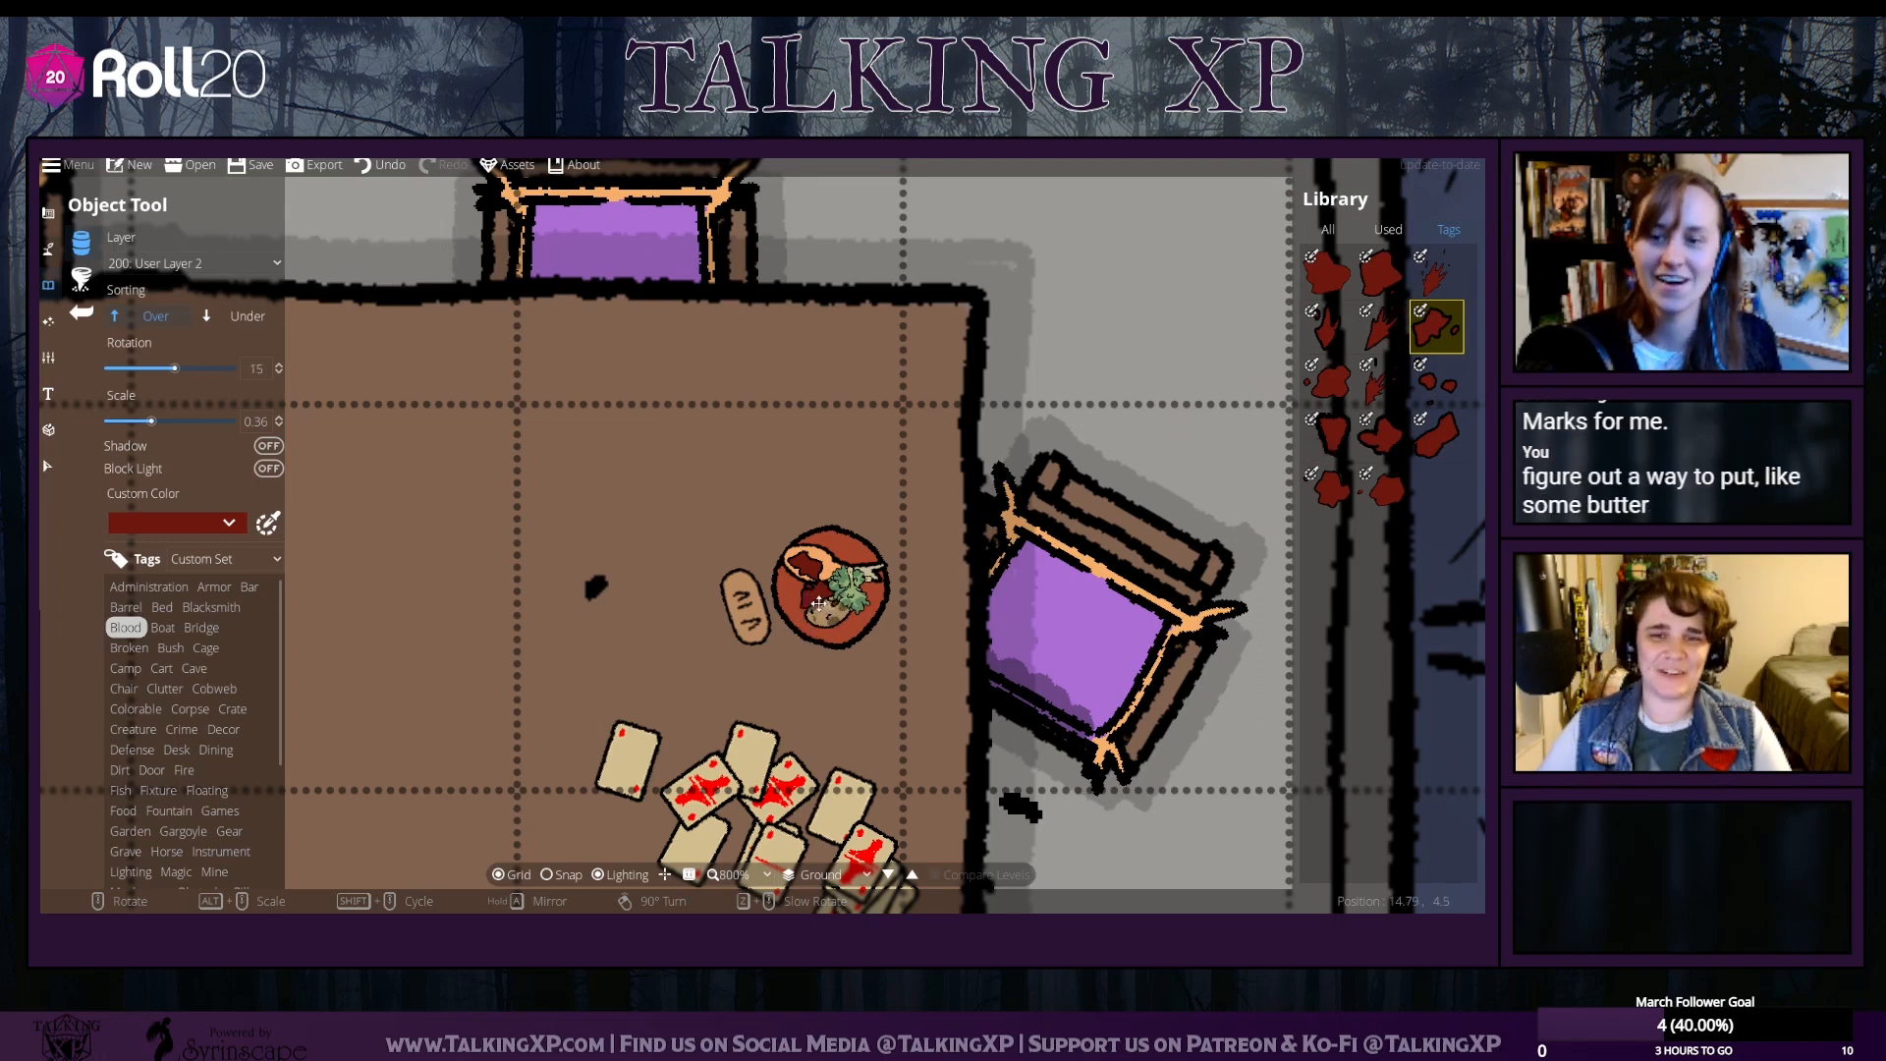
left_click(805, 556)
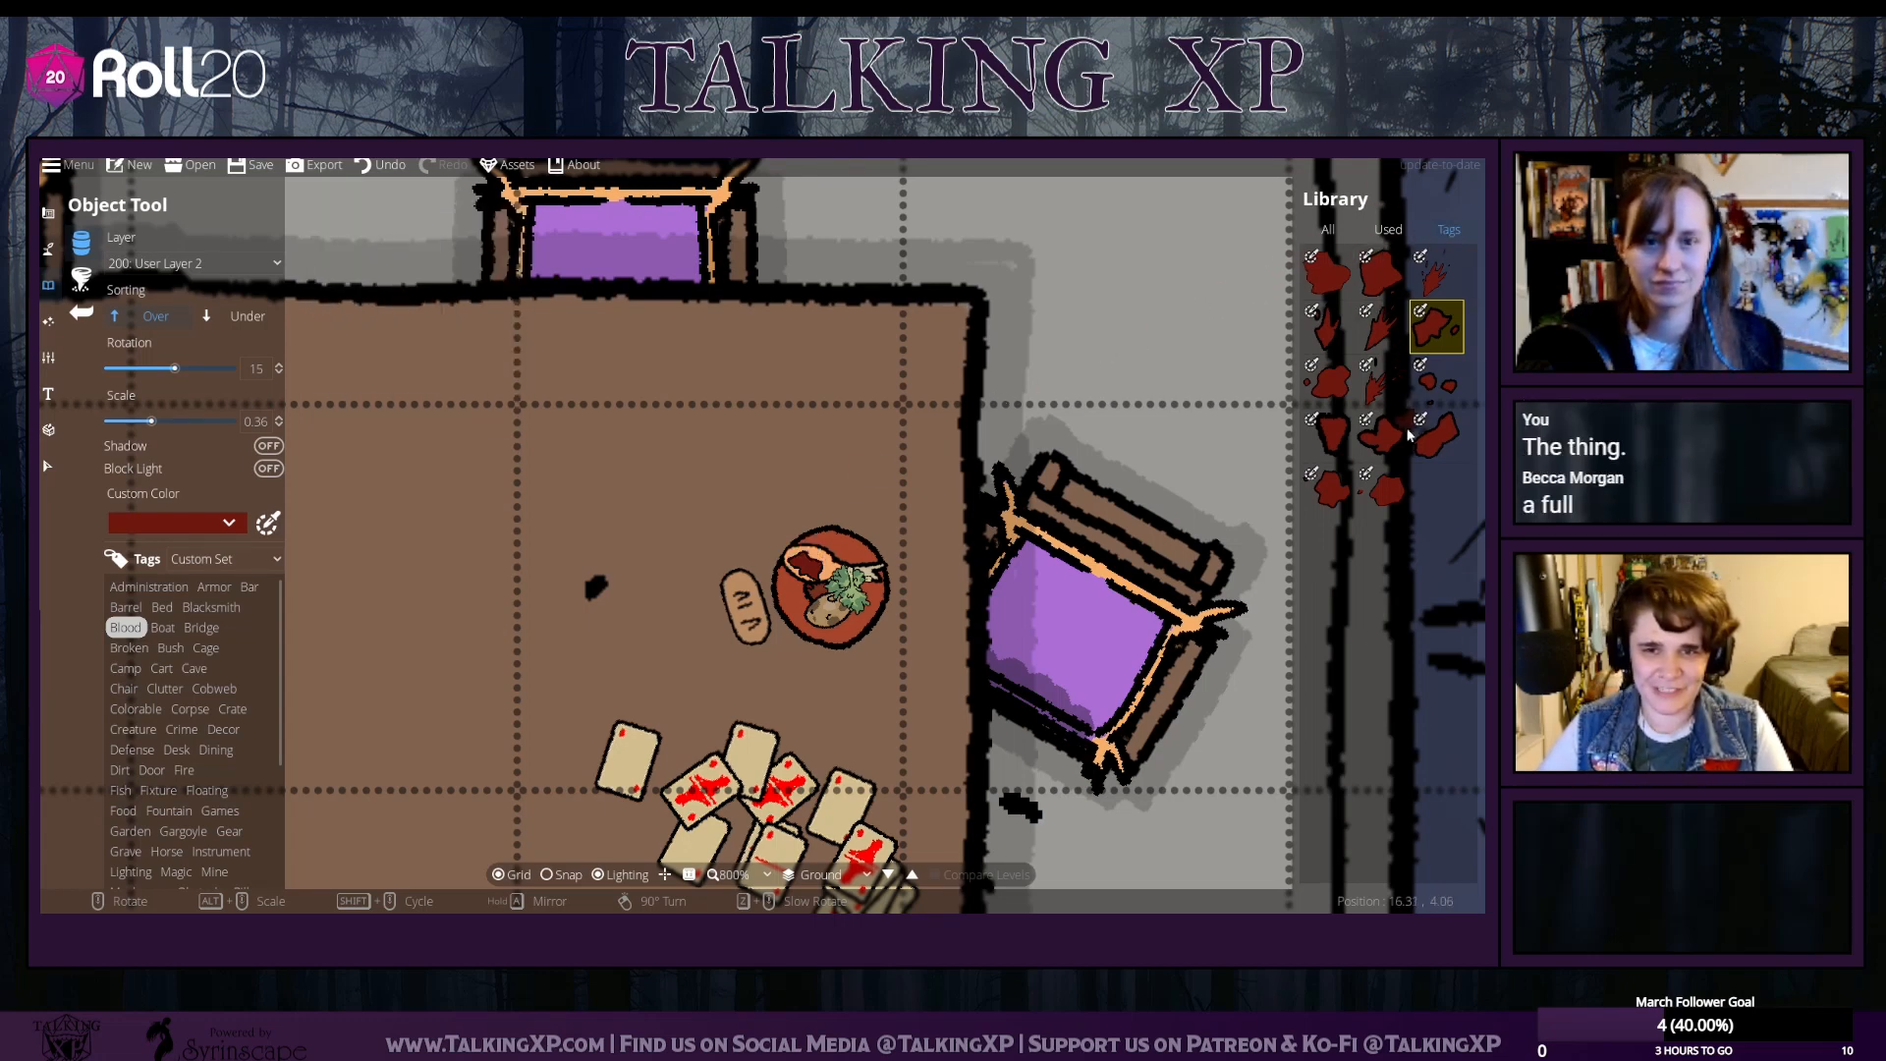
Recolor the triangular blood splatter to pale yellow and place it on the potato as butter
left_click(1333, 435)
left_click(634, 623)
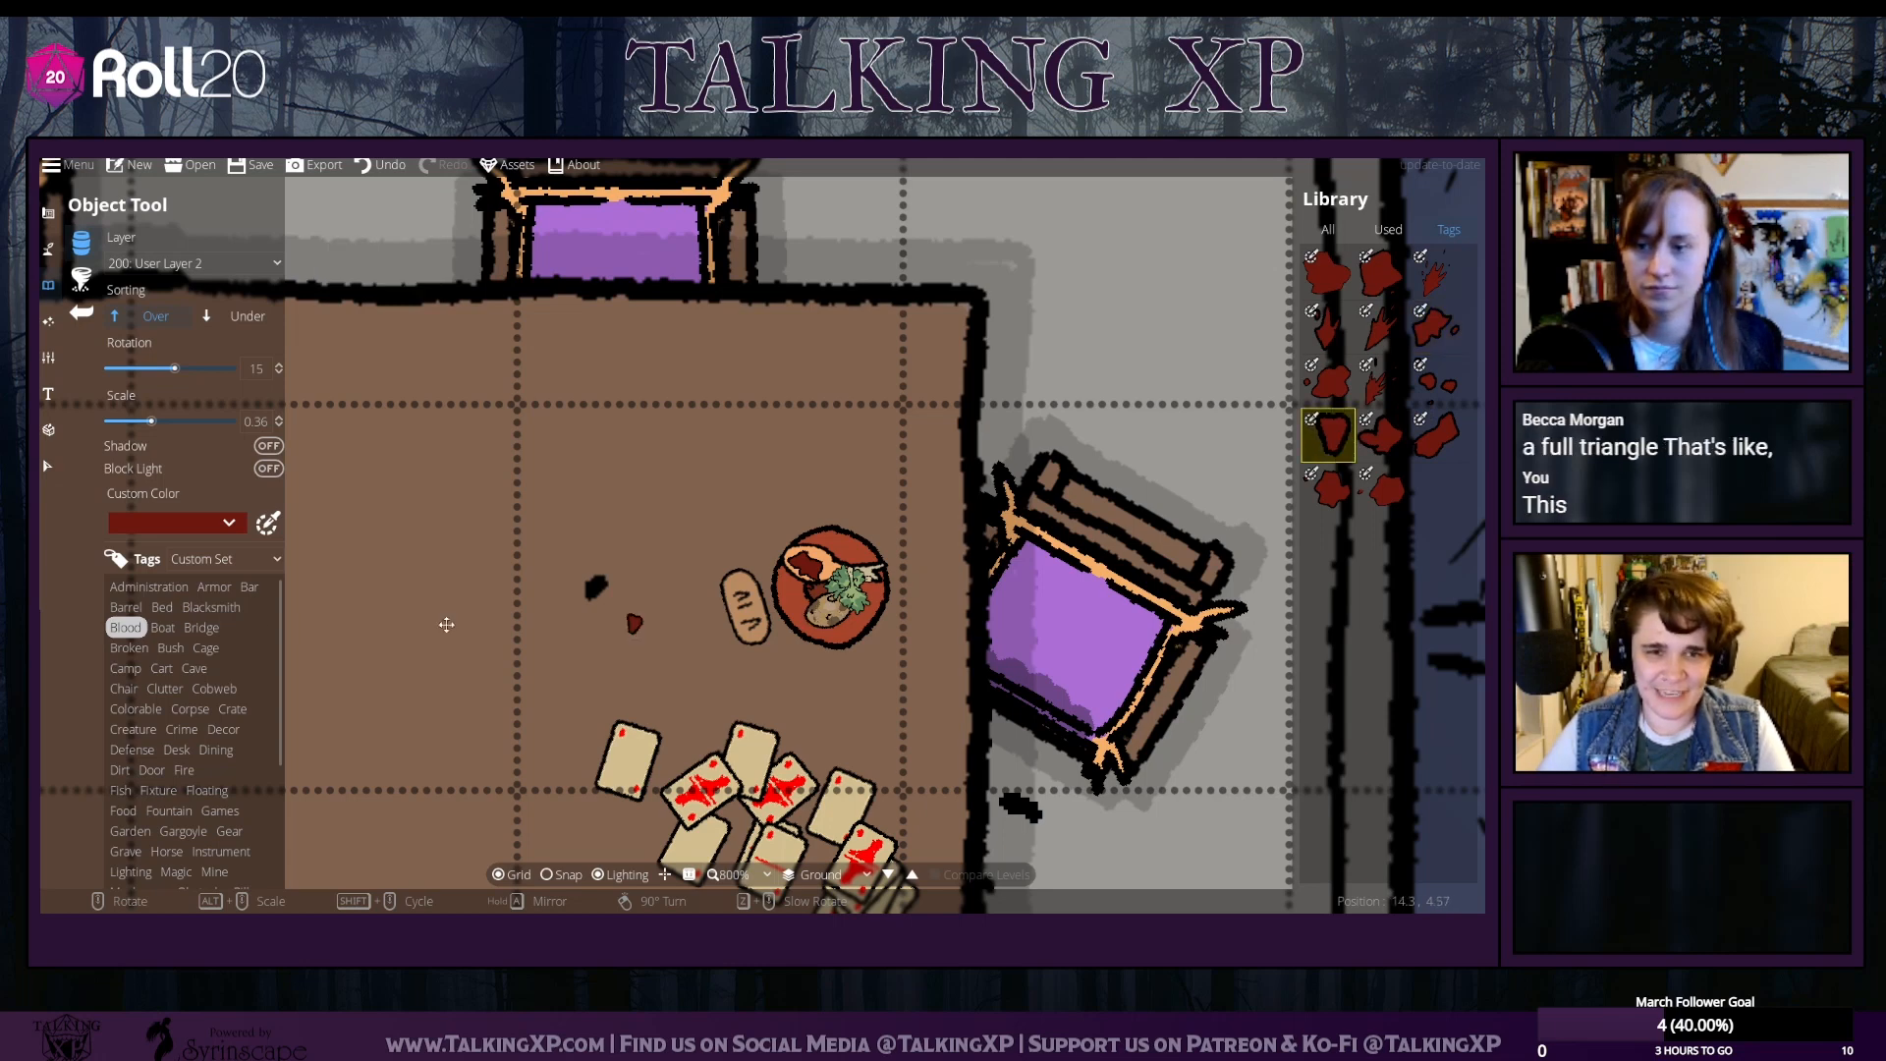
left_click(274, 494)
left_click_drag(261, 184, 258, 196)
left_click(129, 175)
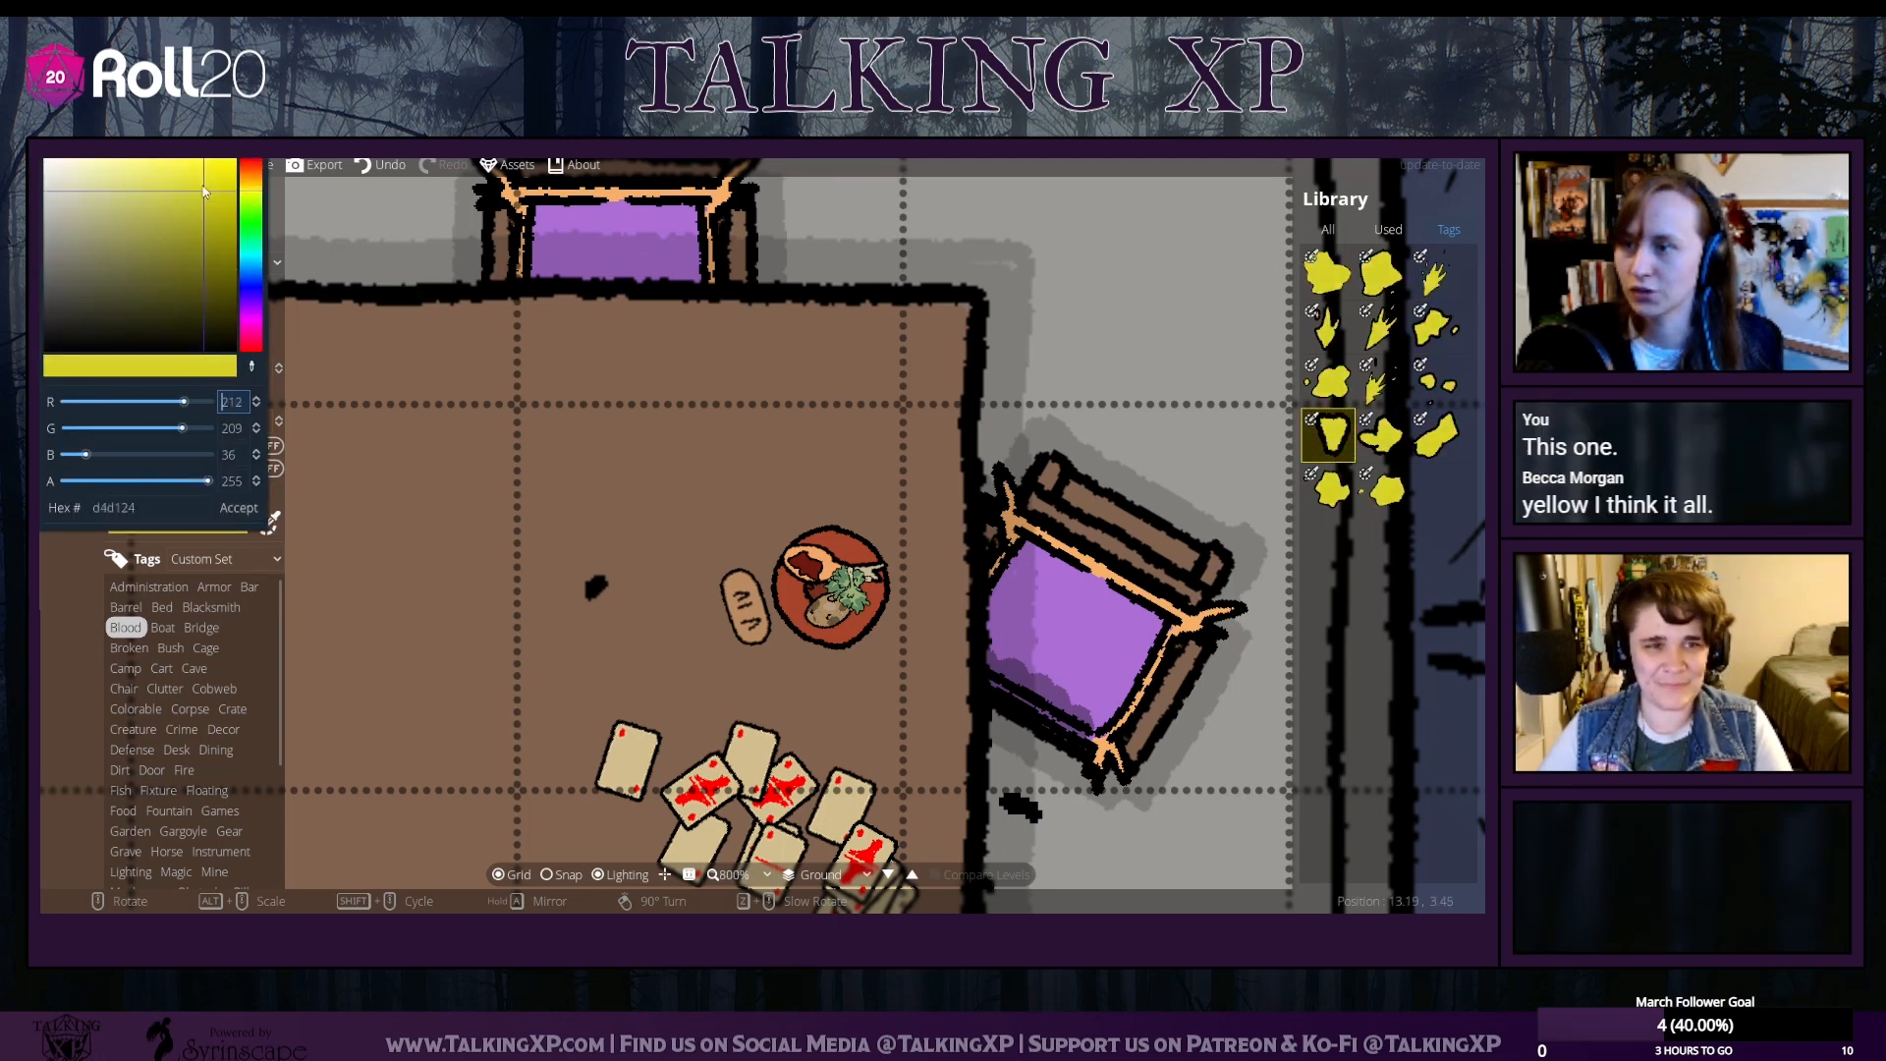
left_click(146, 176)
left_click(257, 512)
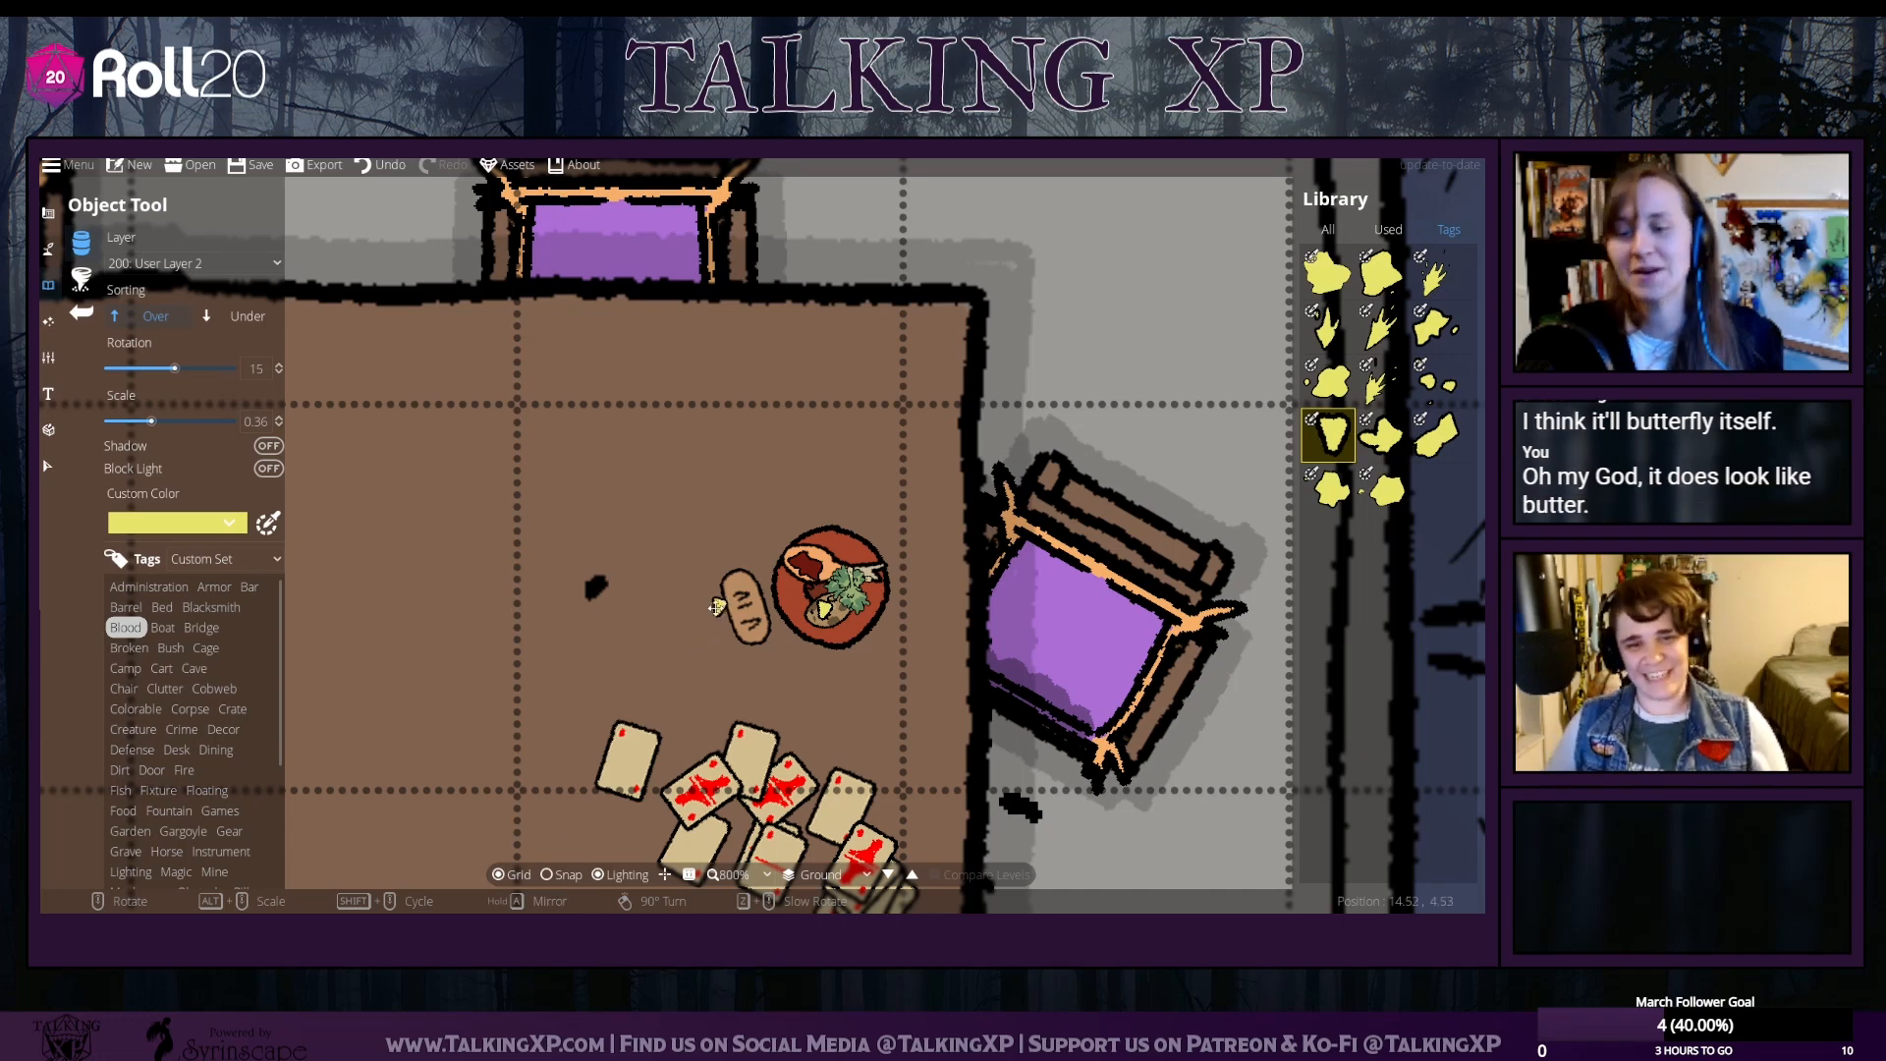
left_click(1120, 310)
From the Dining objects, place a fork at the plate's upper edge and Knife 02 at its lower edge, at scale 0.36
left_click(195, 670)
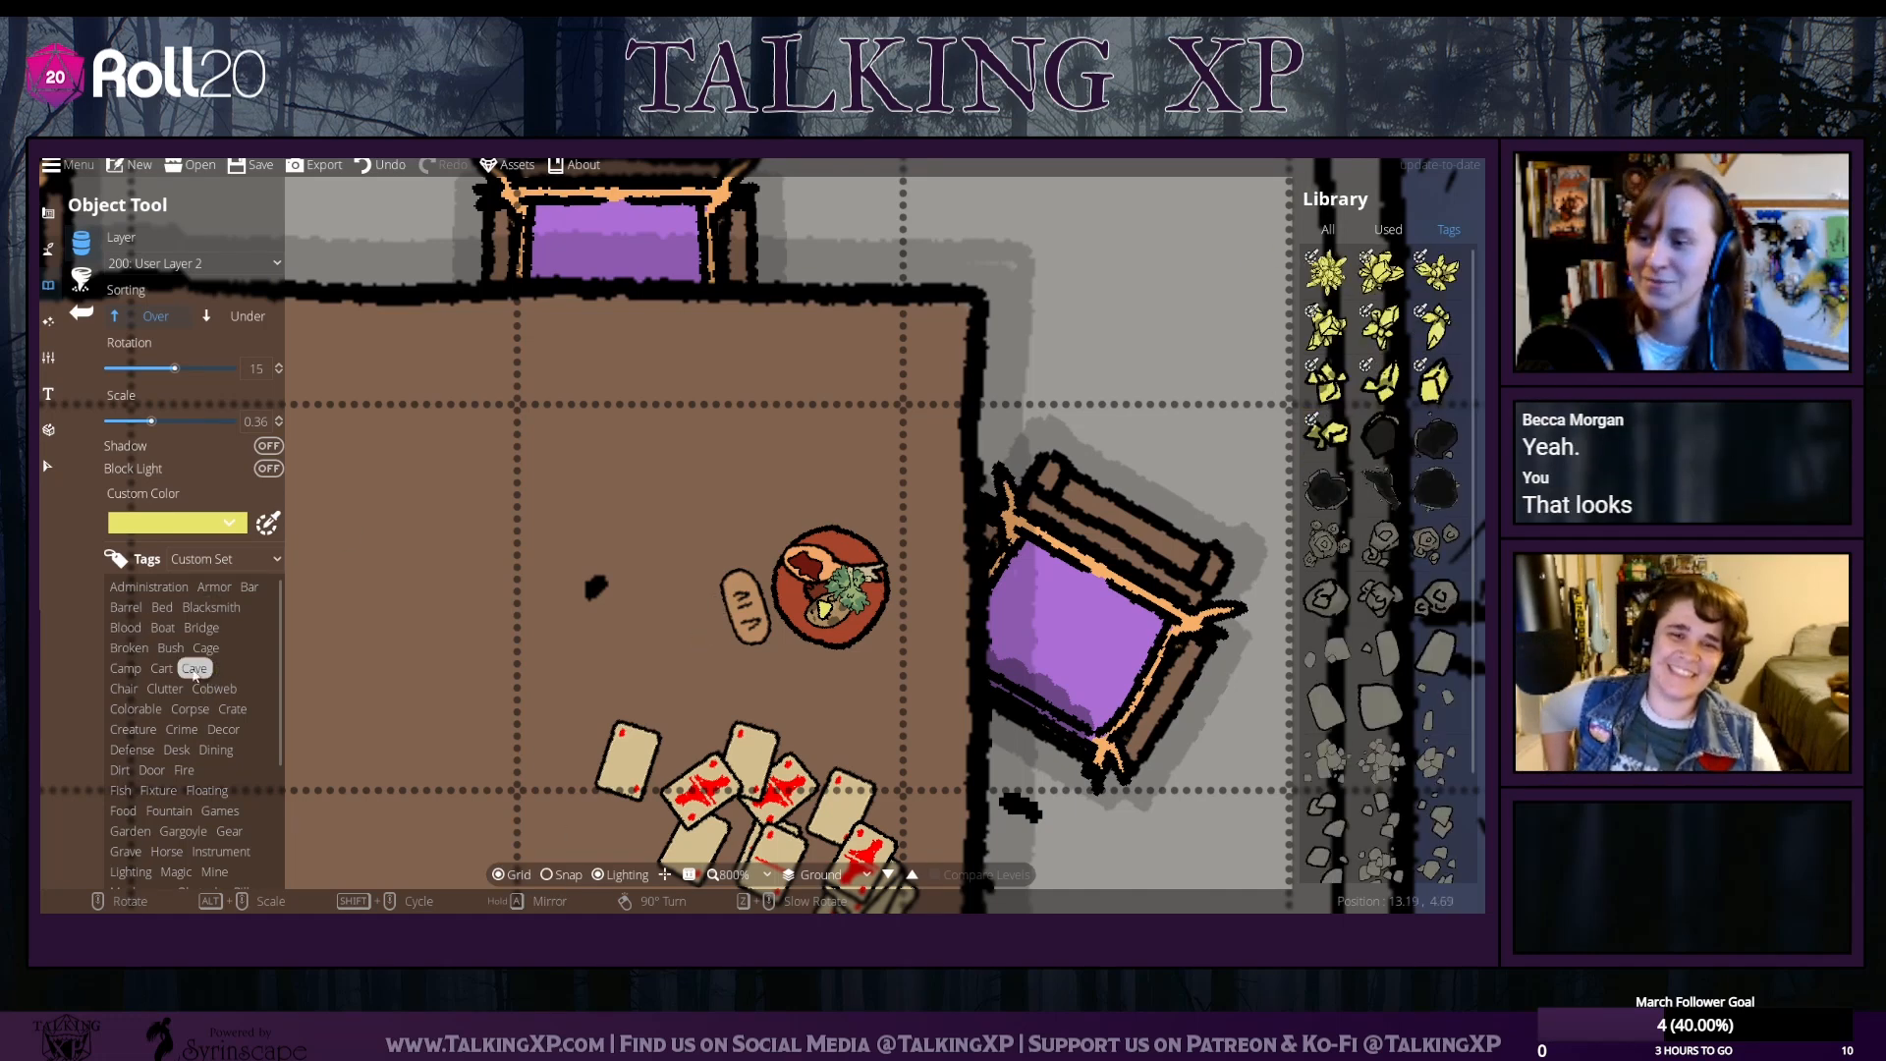
left_click(217, 750)
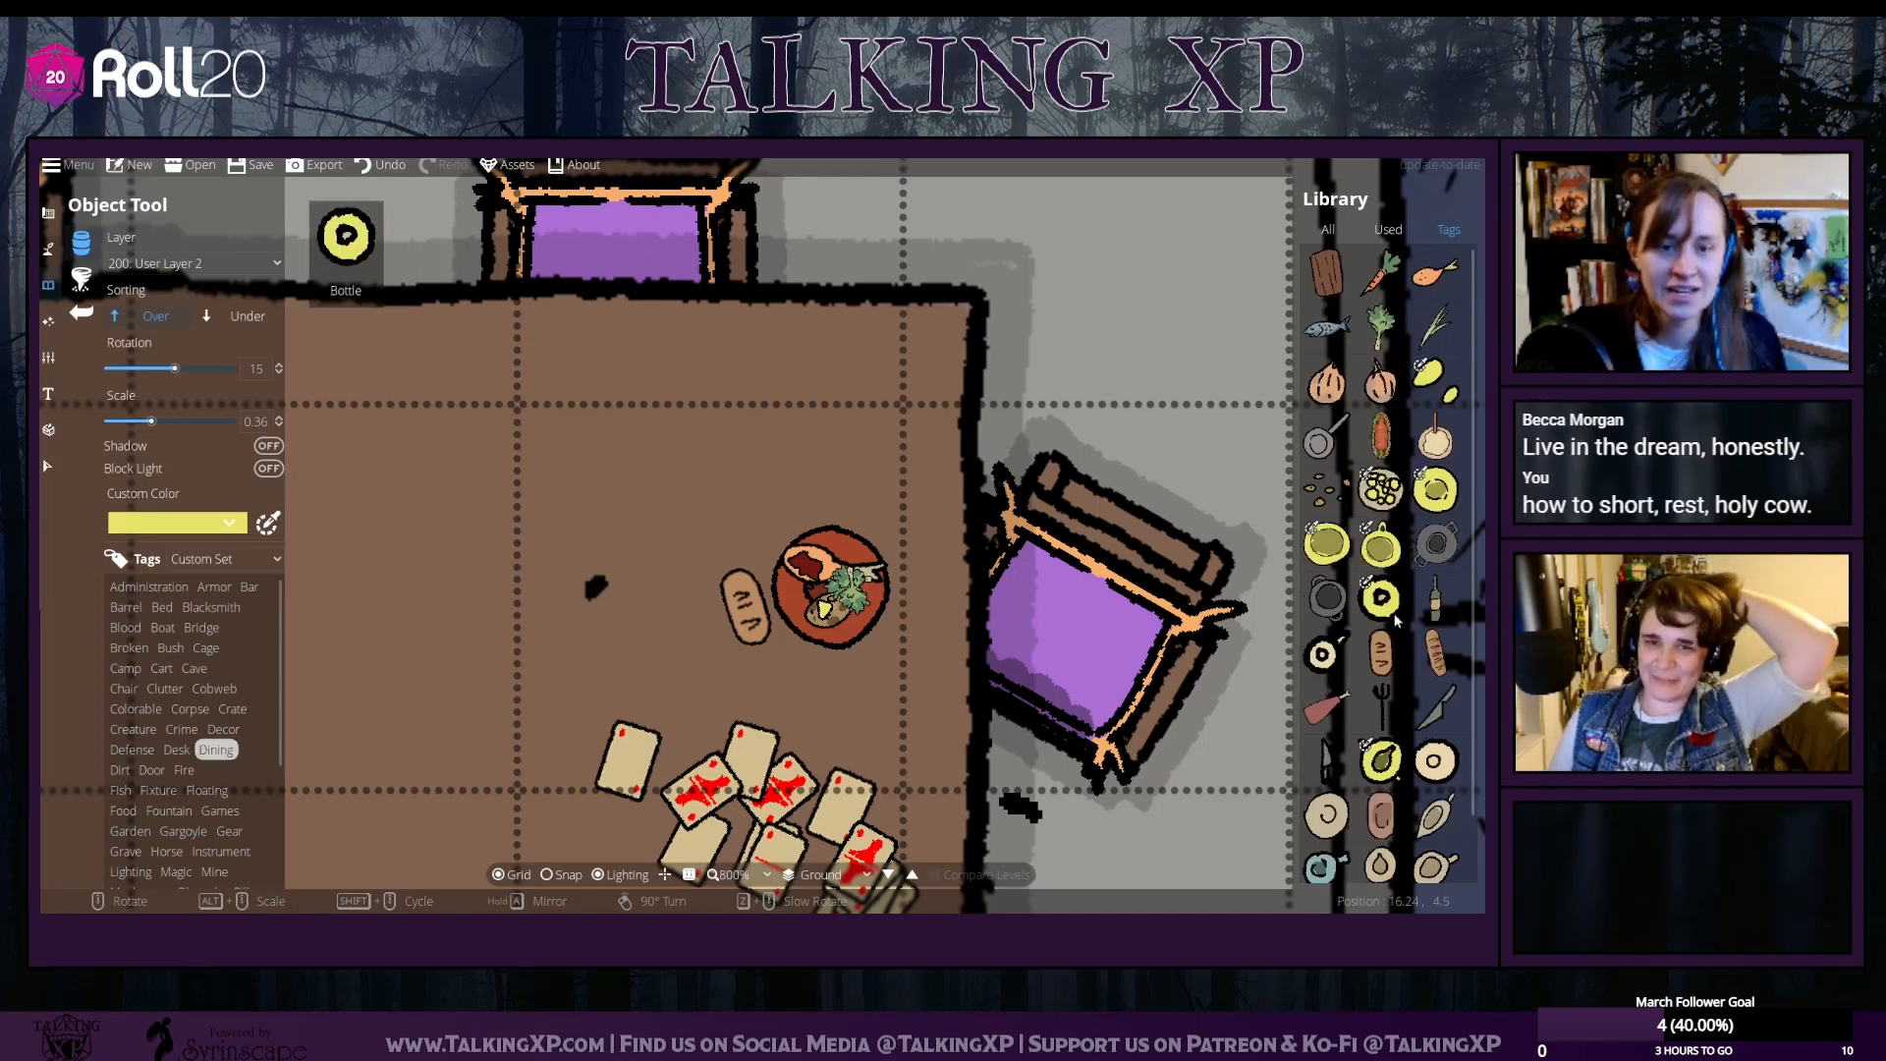
left_click(1386, 705)
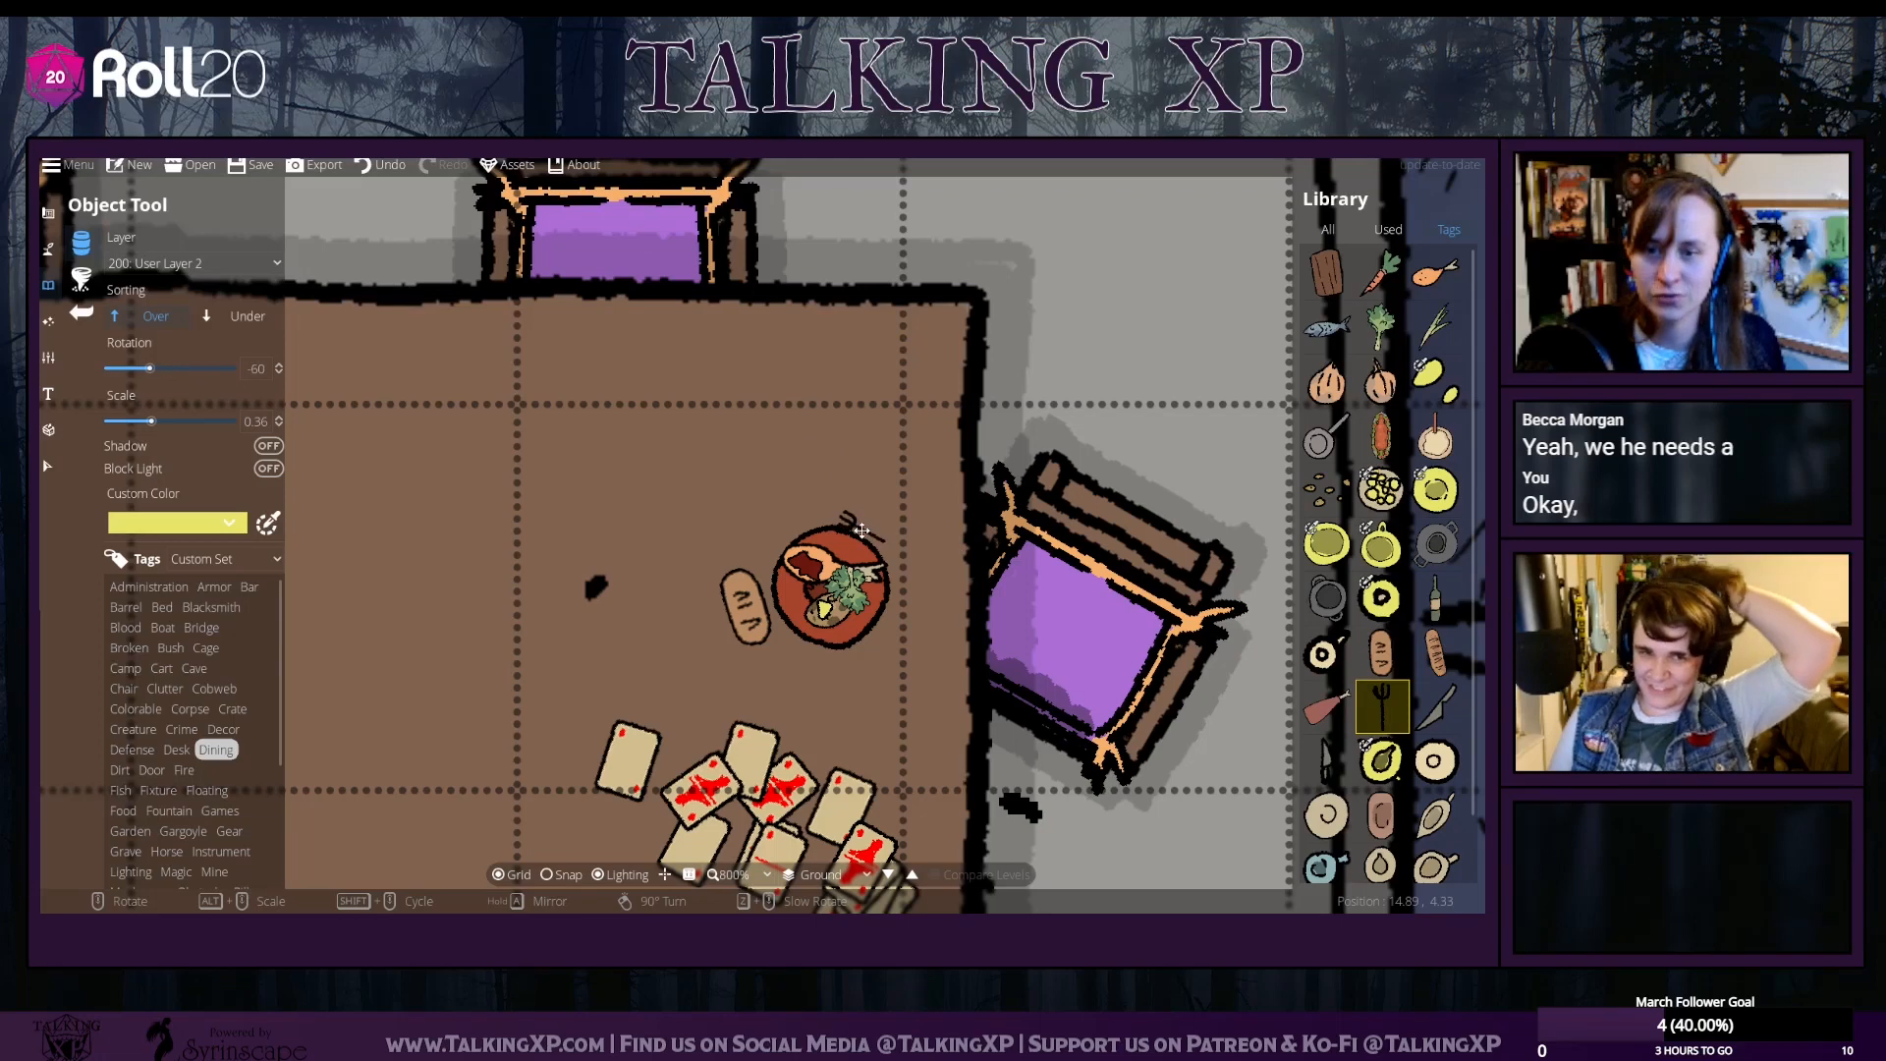
left_click(861, 540)
left_click(1327, 761)
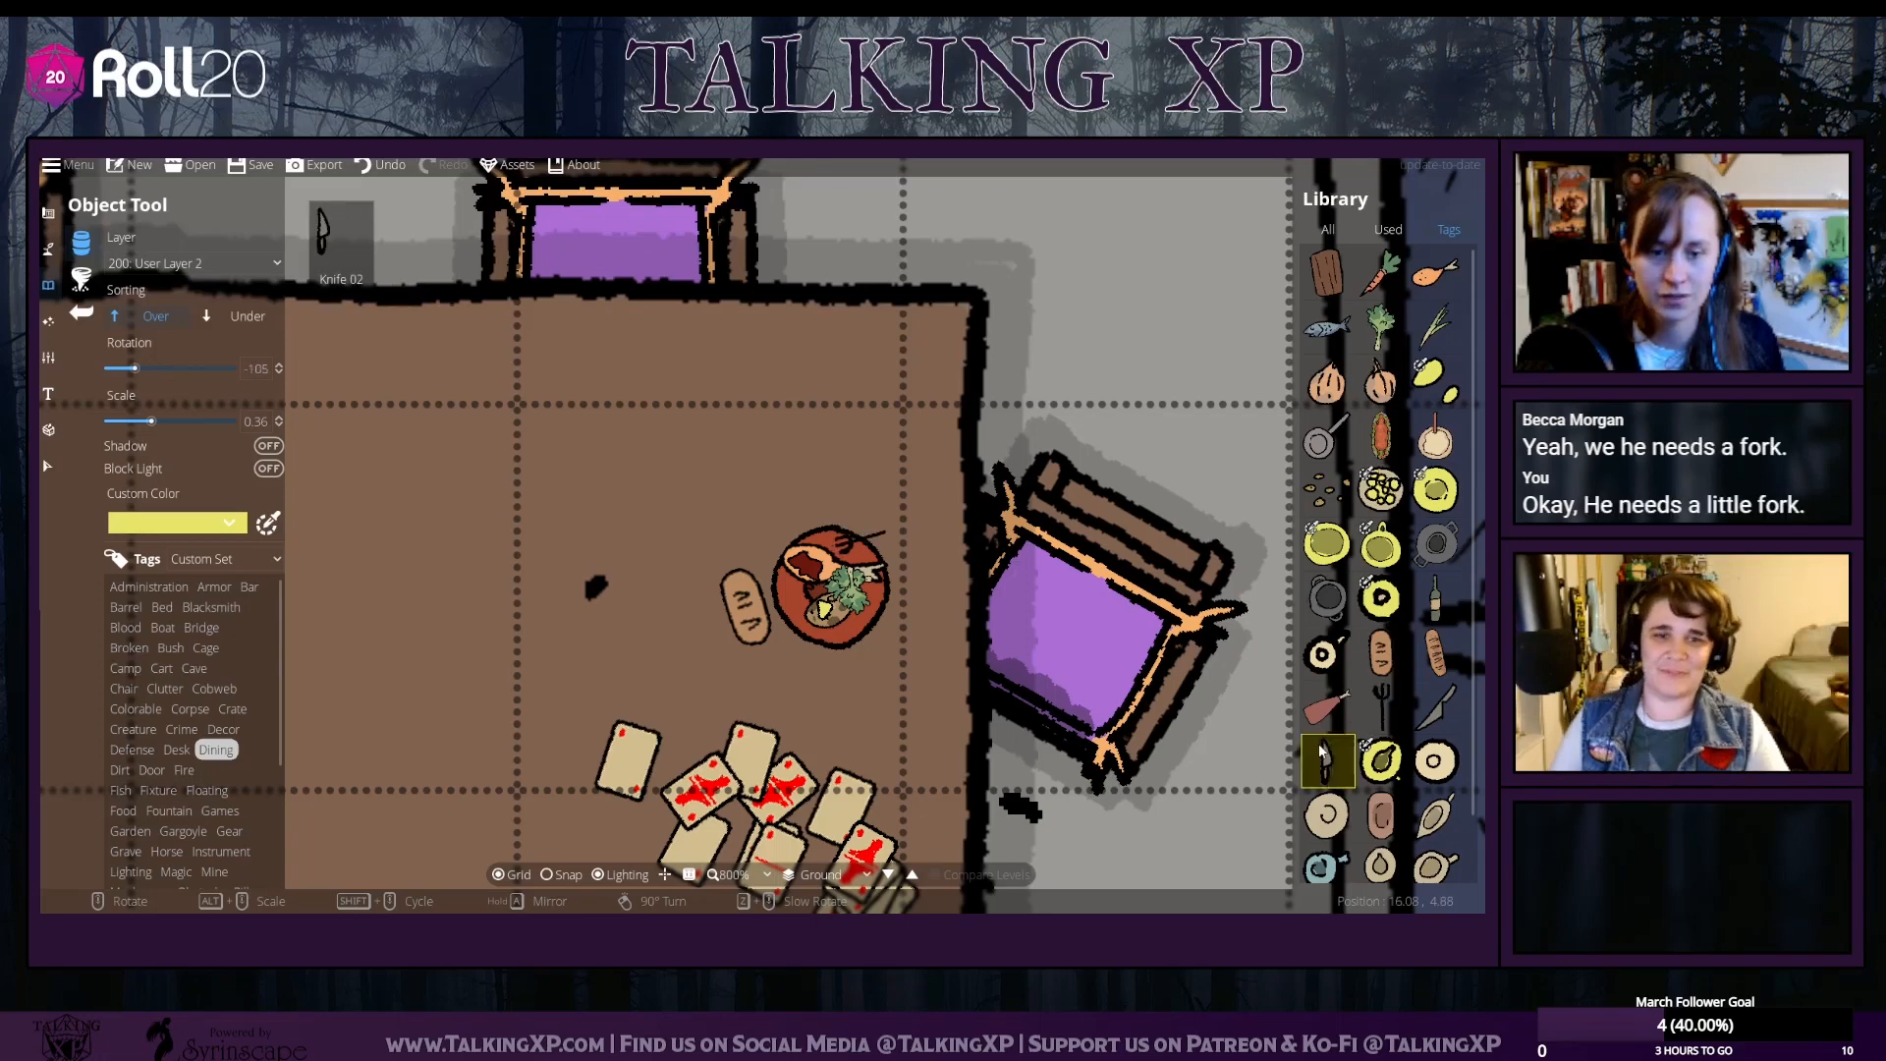
left_click(856, 626)
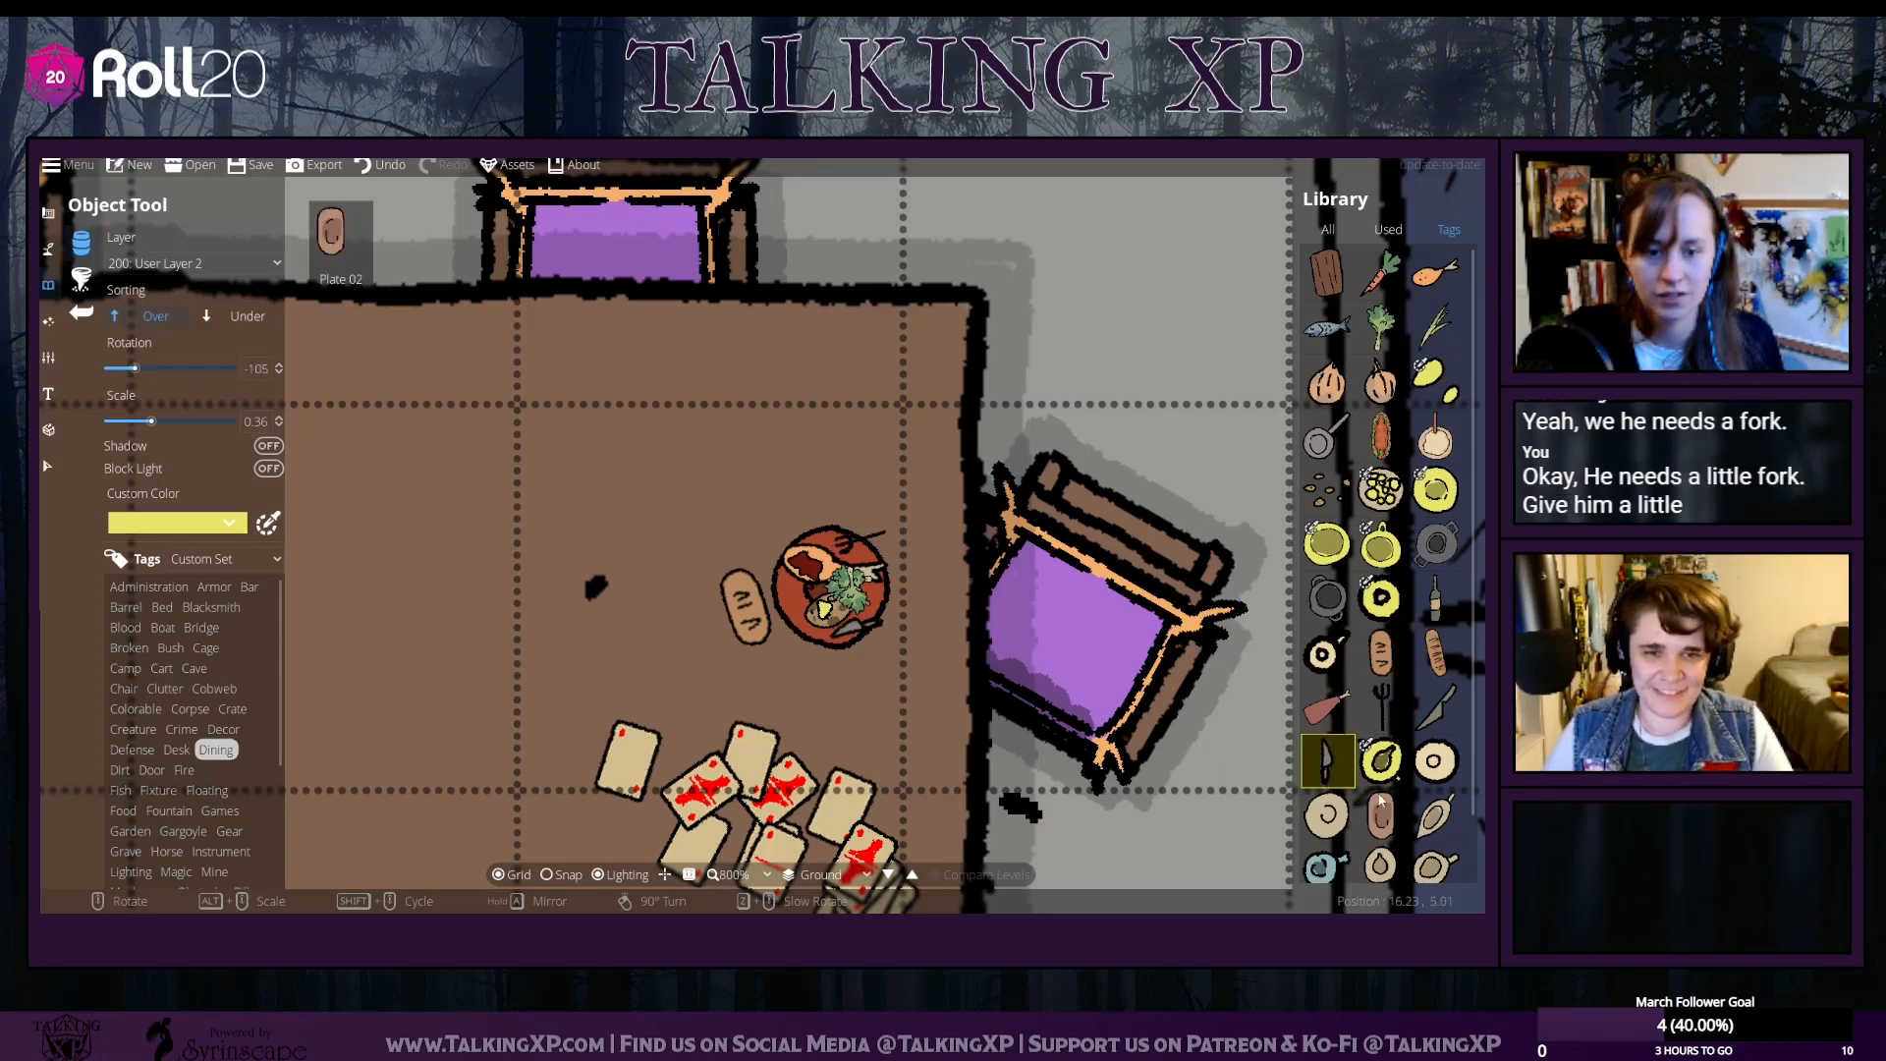
Place a spoon at scale 0.36 and rotation -90 just above the fork
scroll(1341, 836, "down", 1)
left_click(1328, 849)
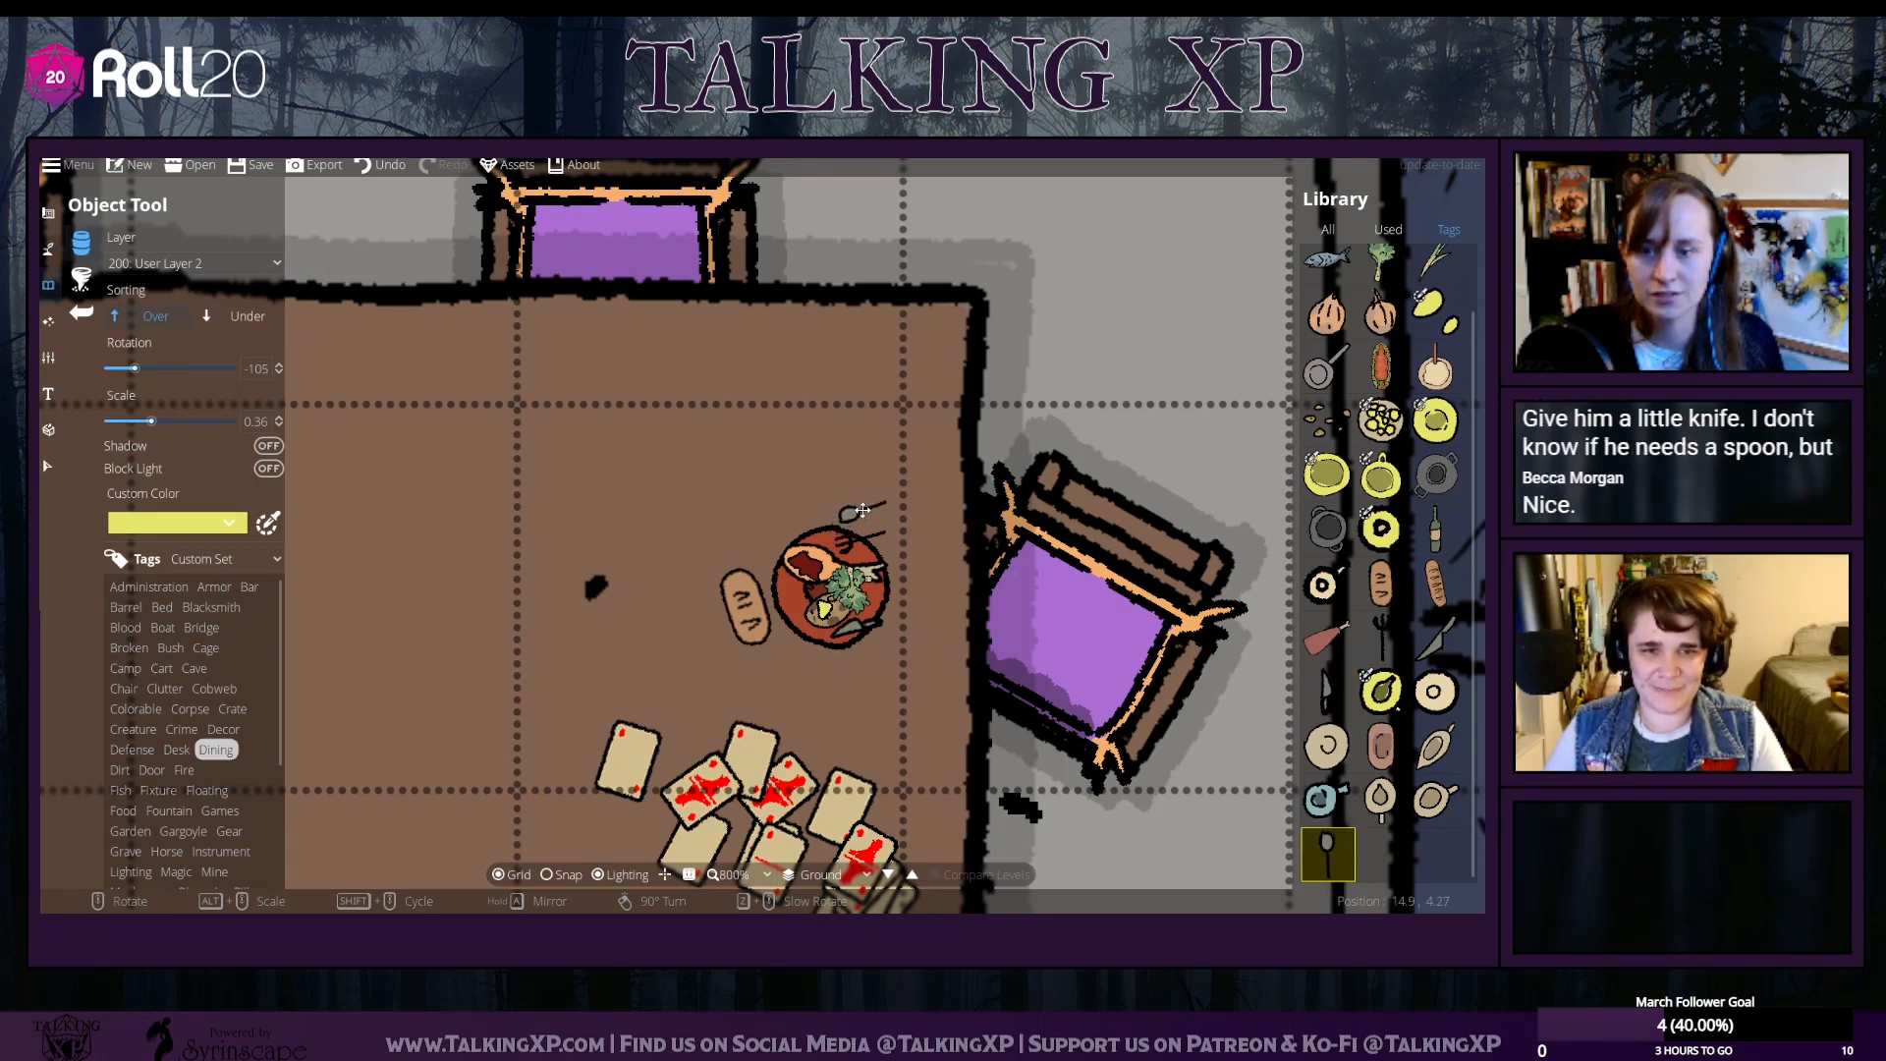
scroll(858, 514, "down", 1)
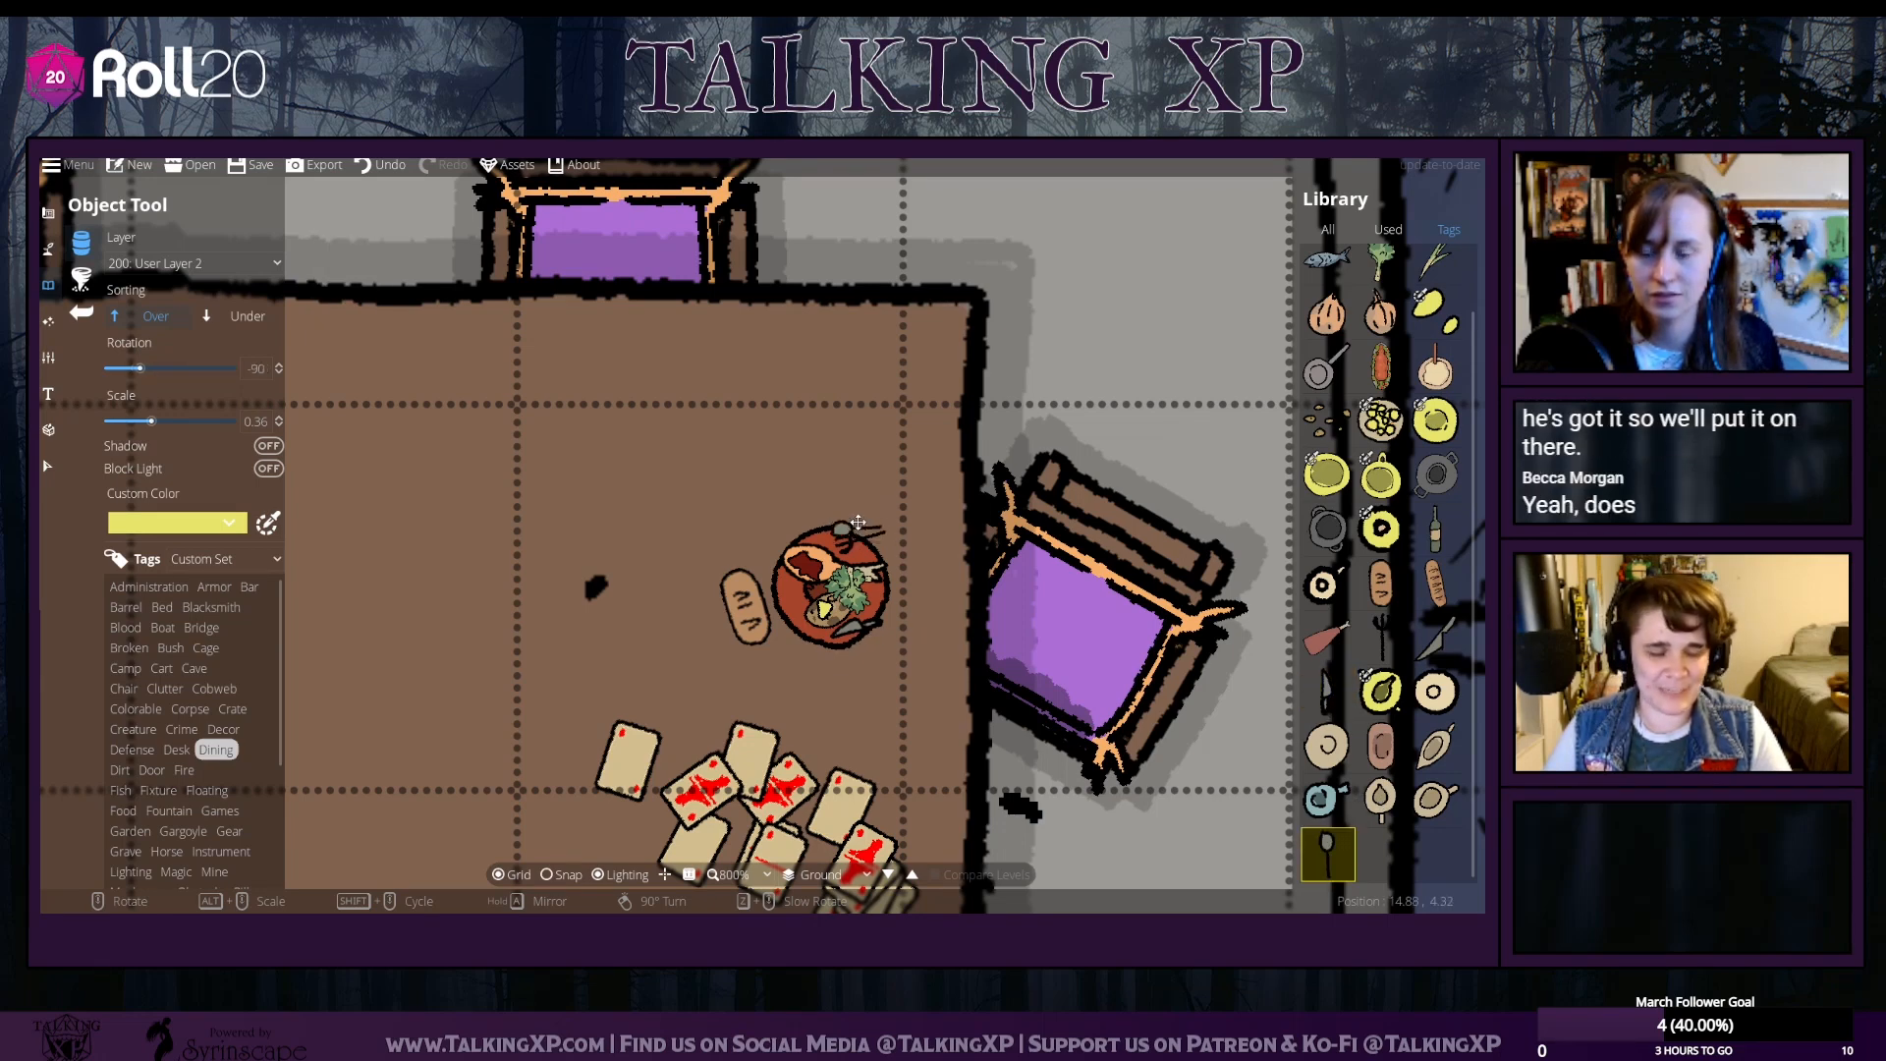
Place the handled cup from the Dining objects above the bread, beside the plate, at scale 0.6 and rotation 0
left_click(1337, 590)
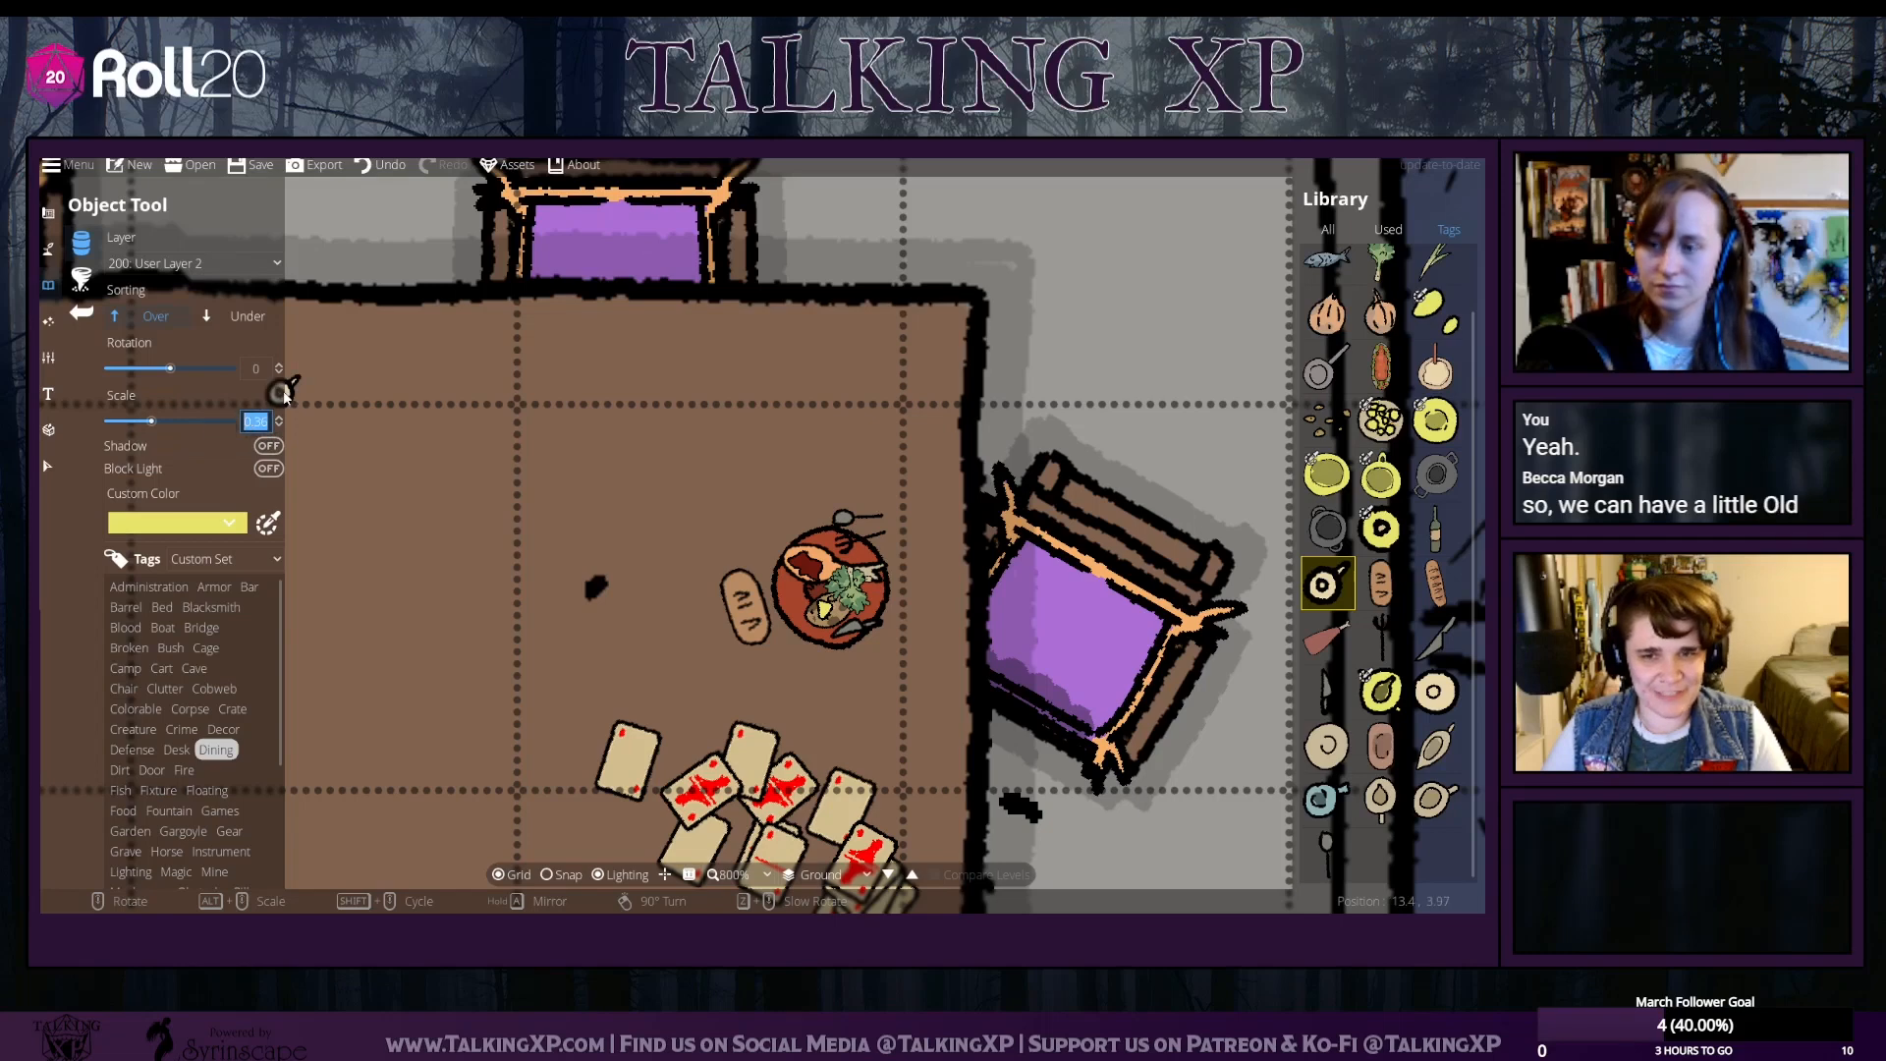
type("1")
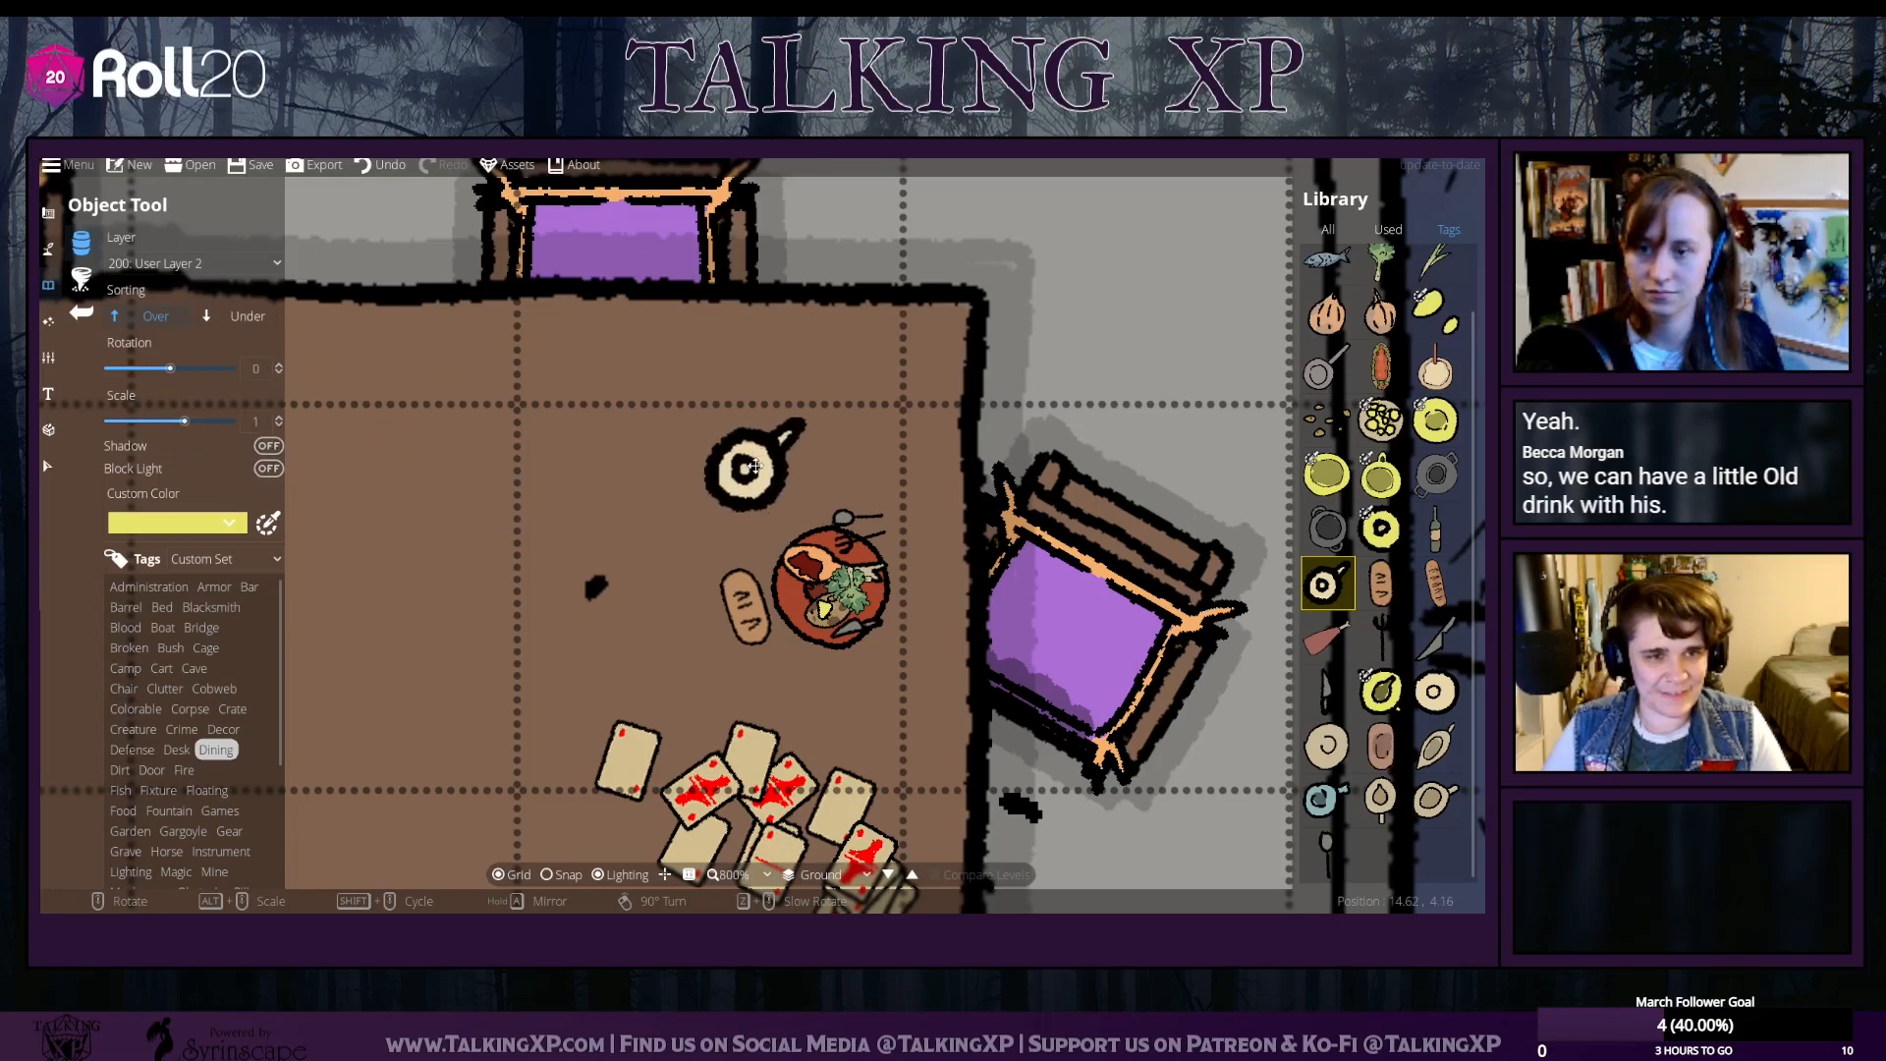
scroll(753, 466, "up", 1)
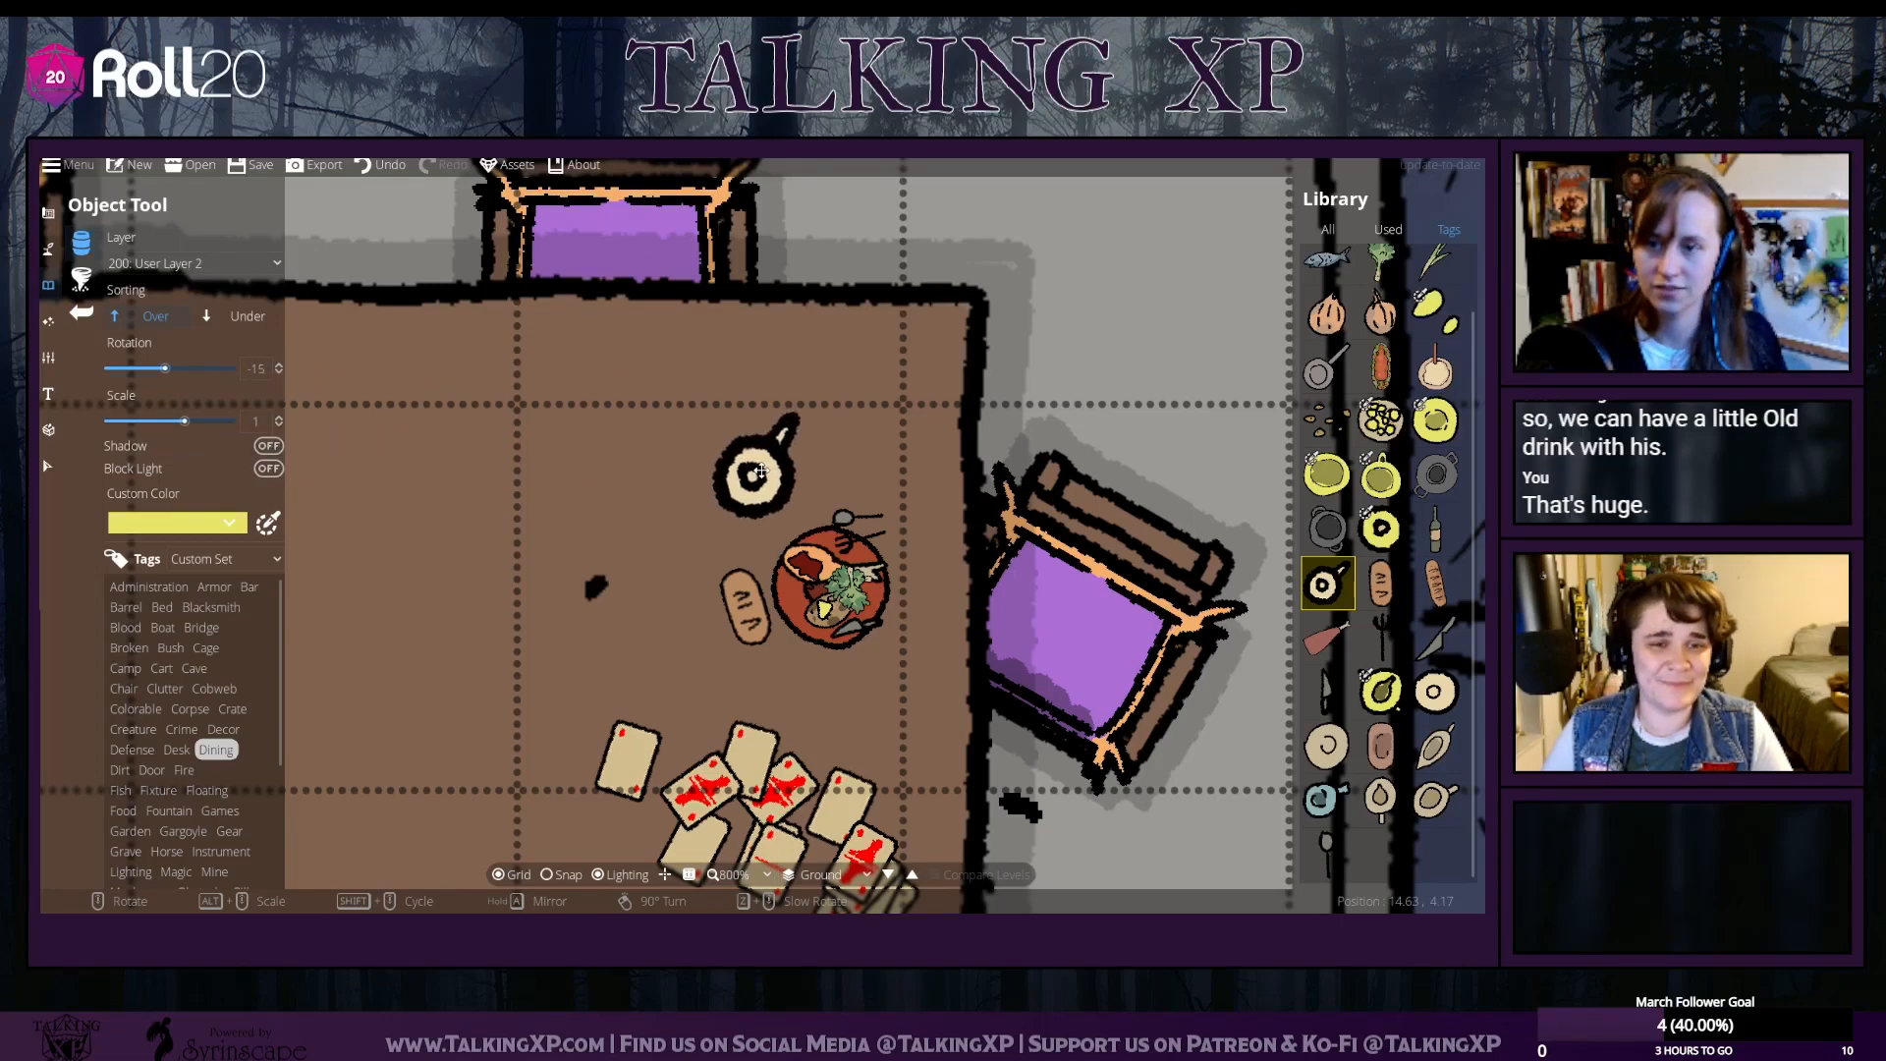
scroll(758, 491, "down", 1)
scroll(762, 501, "down", 4, "alt")
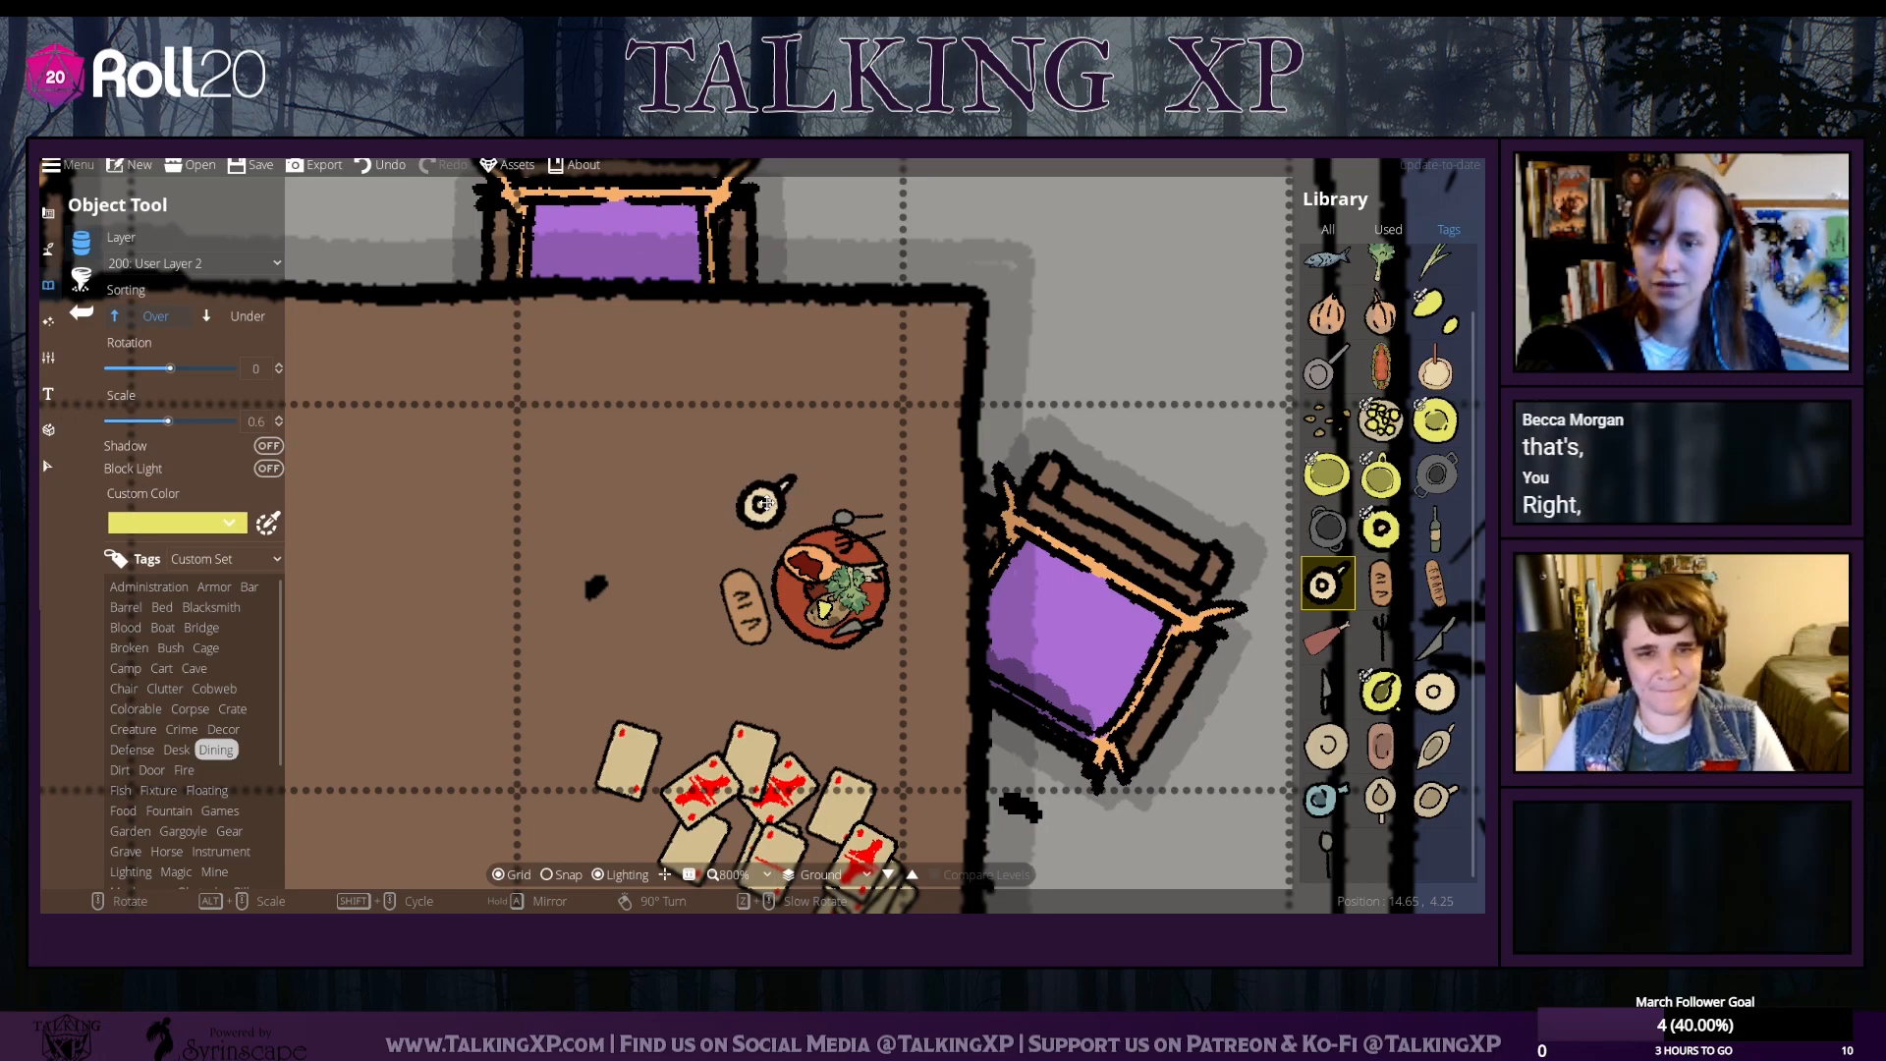
scroll(764, 507, "down", 1, "alt")
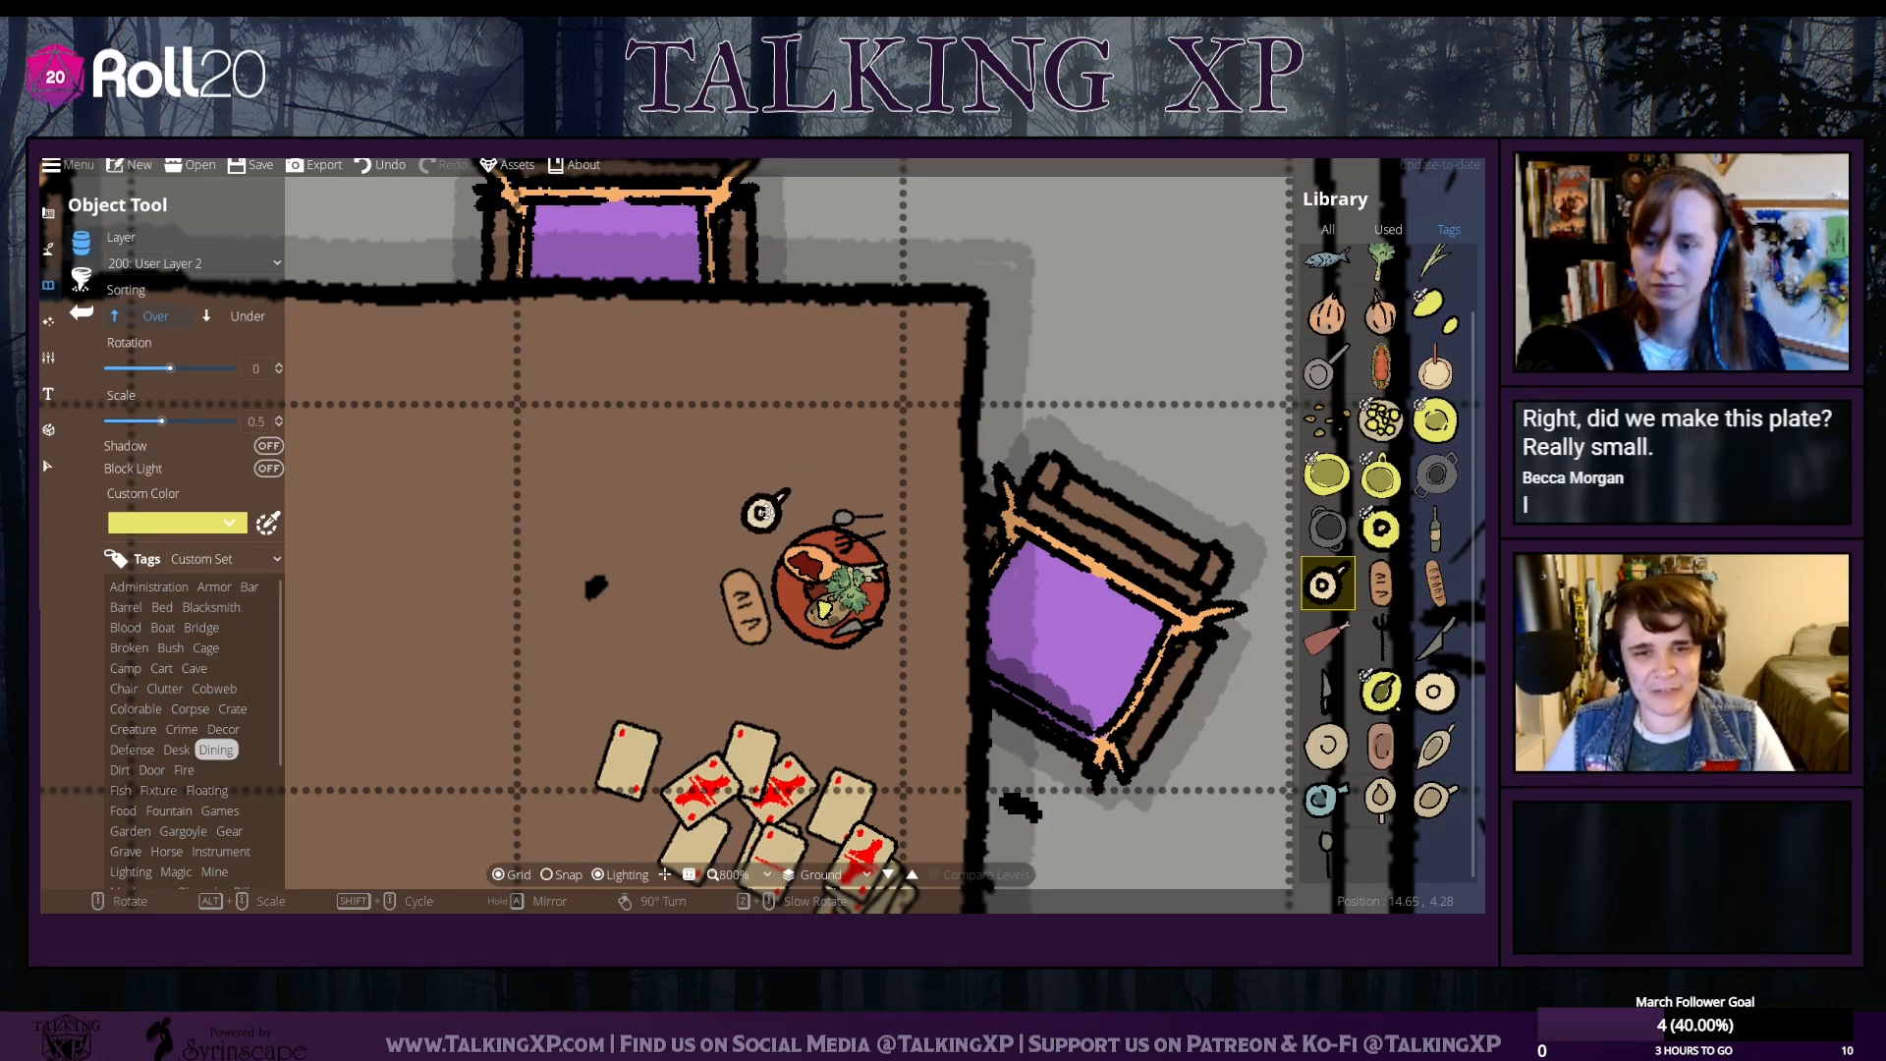
scroll(762, 509, "up", 1, "alt")
left_click(763, 509)
From the full library, pick the folded cloth, recolor it pale grey and place it above the plate as a napkin, at rotation -105 and scale 0.51
scroll(645, 593, "down", 2)
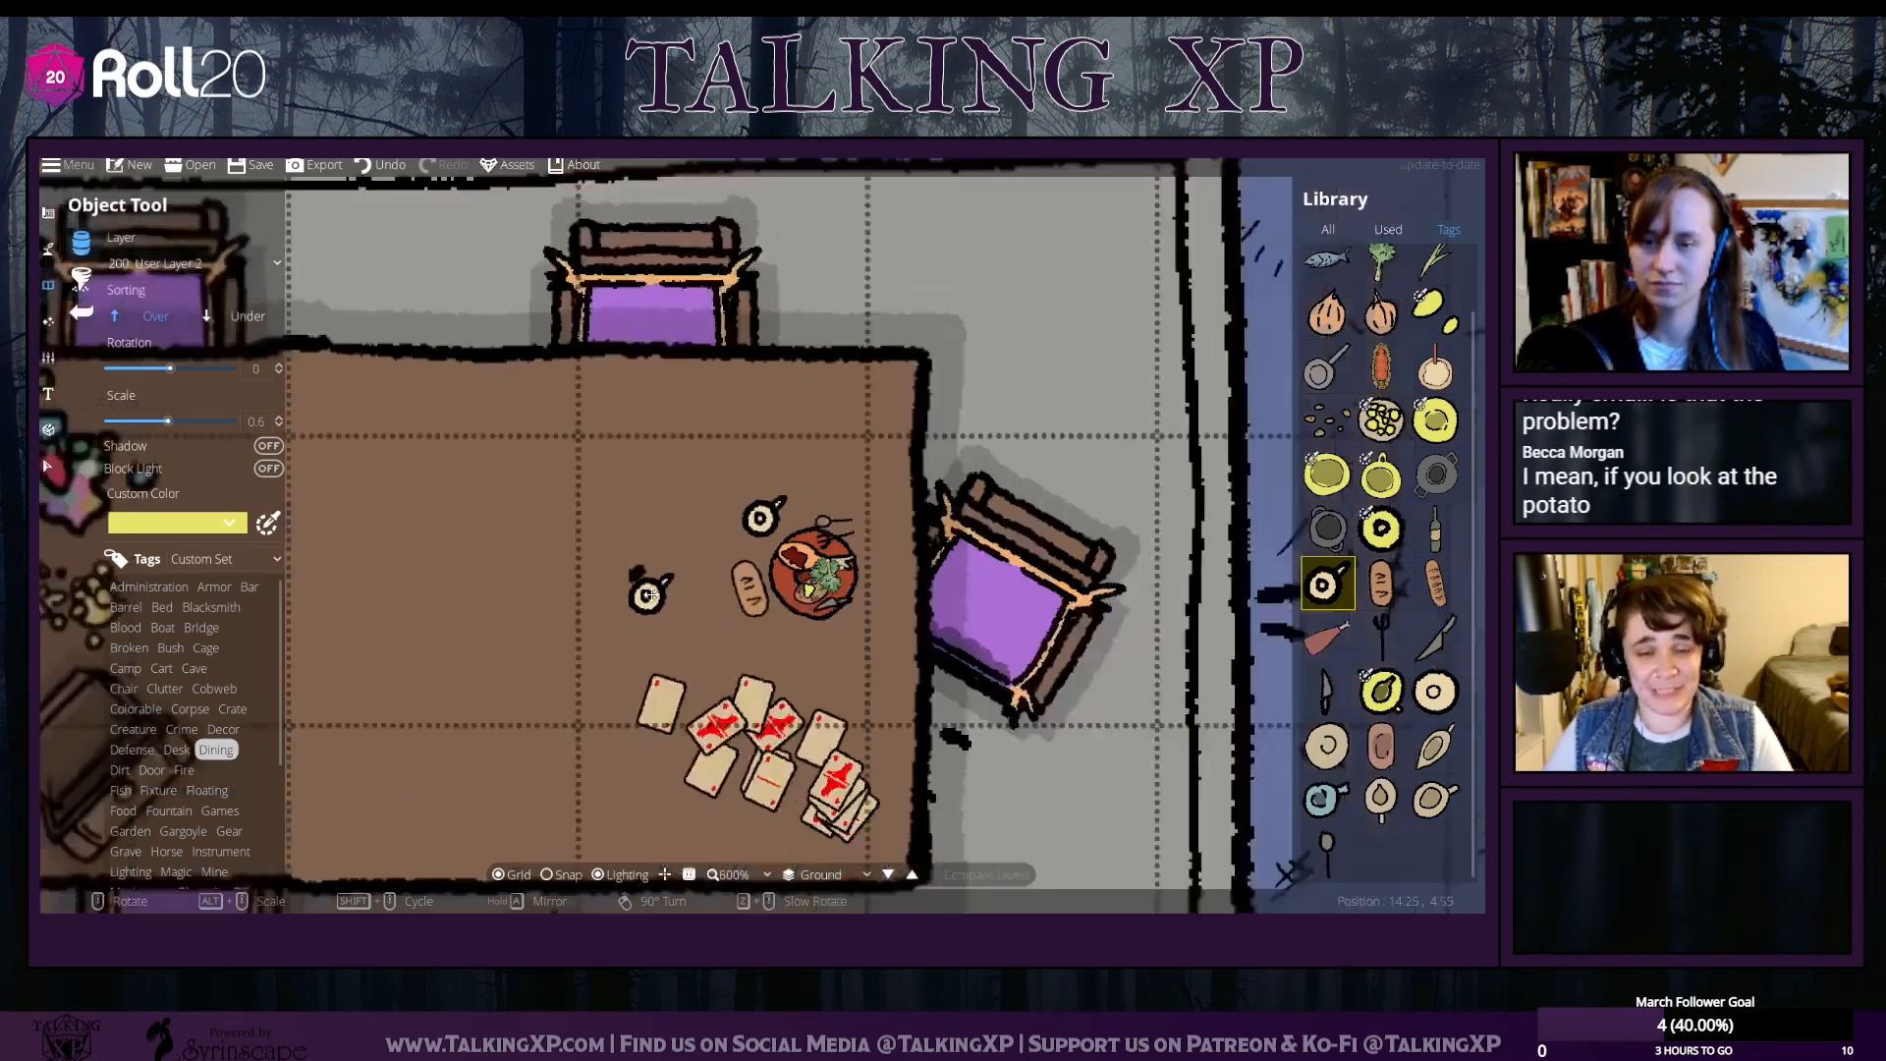
scroll(648, 593, "down", 4)
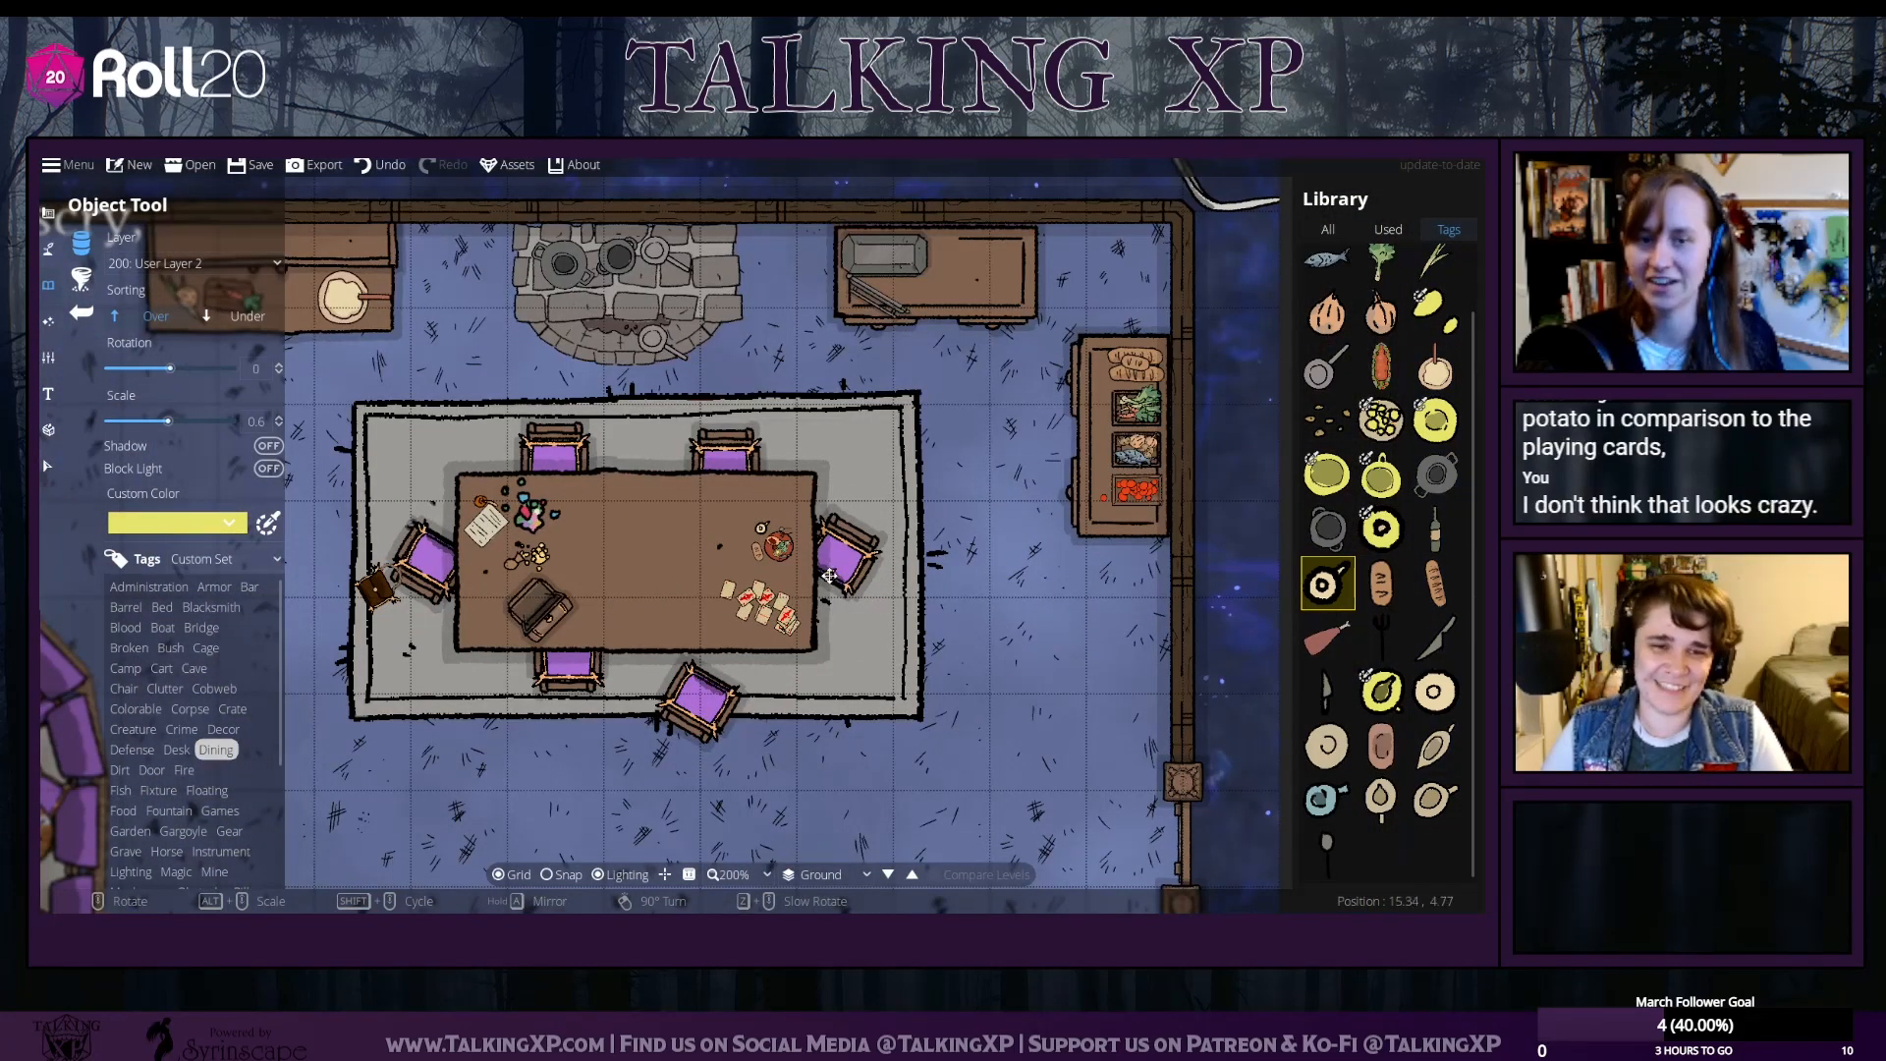
scroll(830, 575, "up", 4)
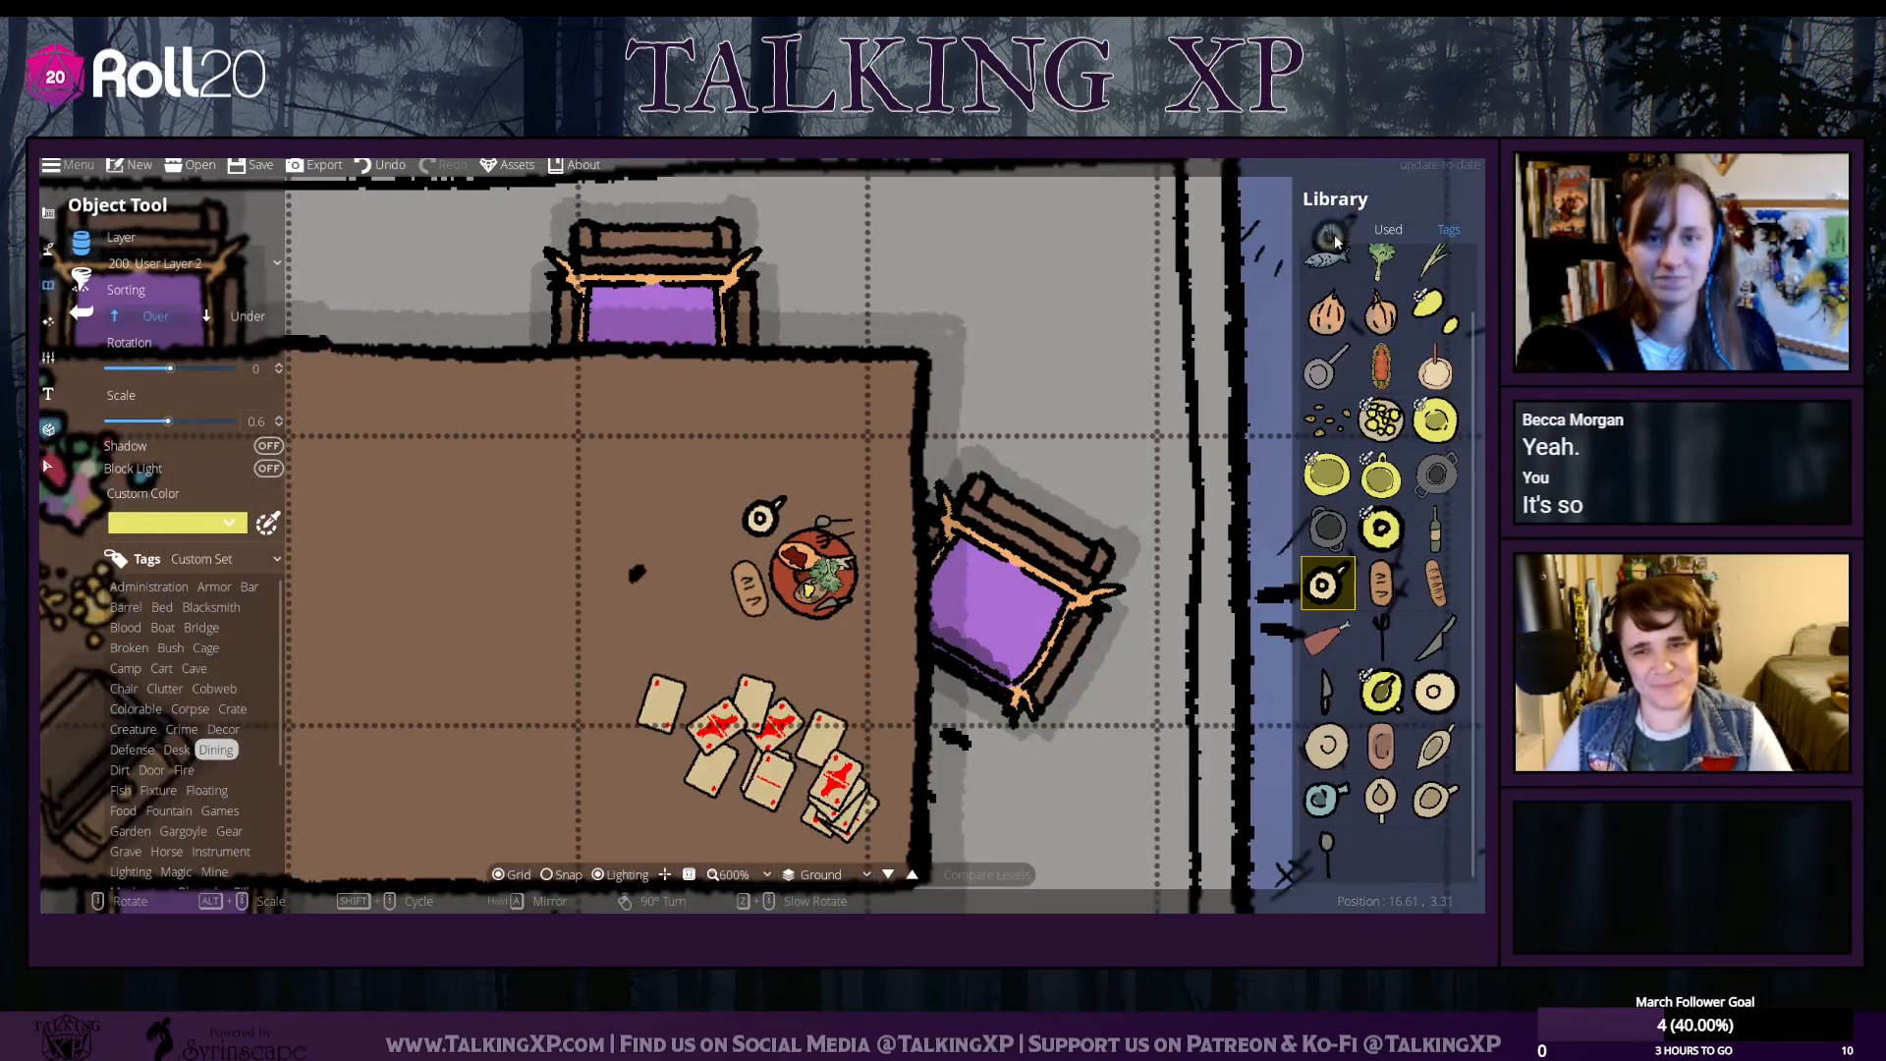
left_click(1330, 233)
left_click(1327, 470)
scroll(835, 513, "down", 4)
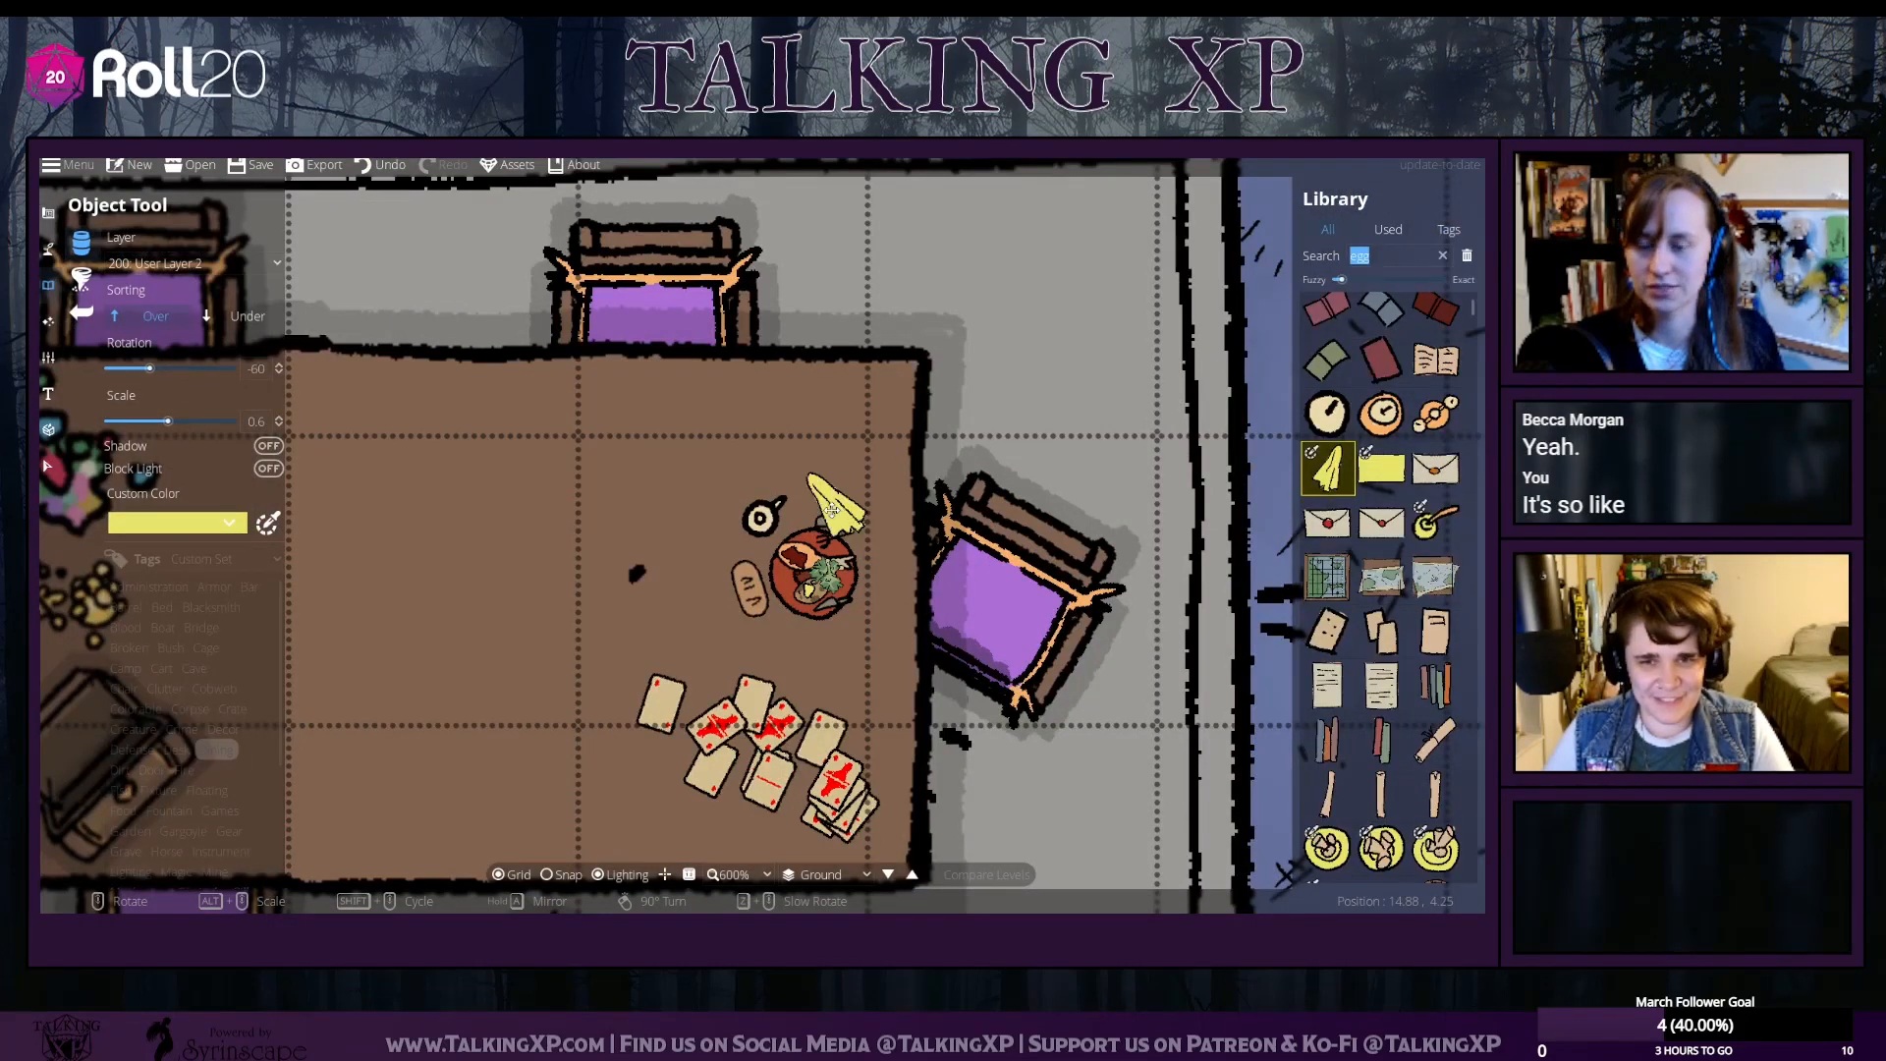
scroll(830, 507, "down", 4)
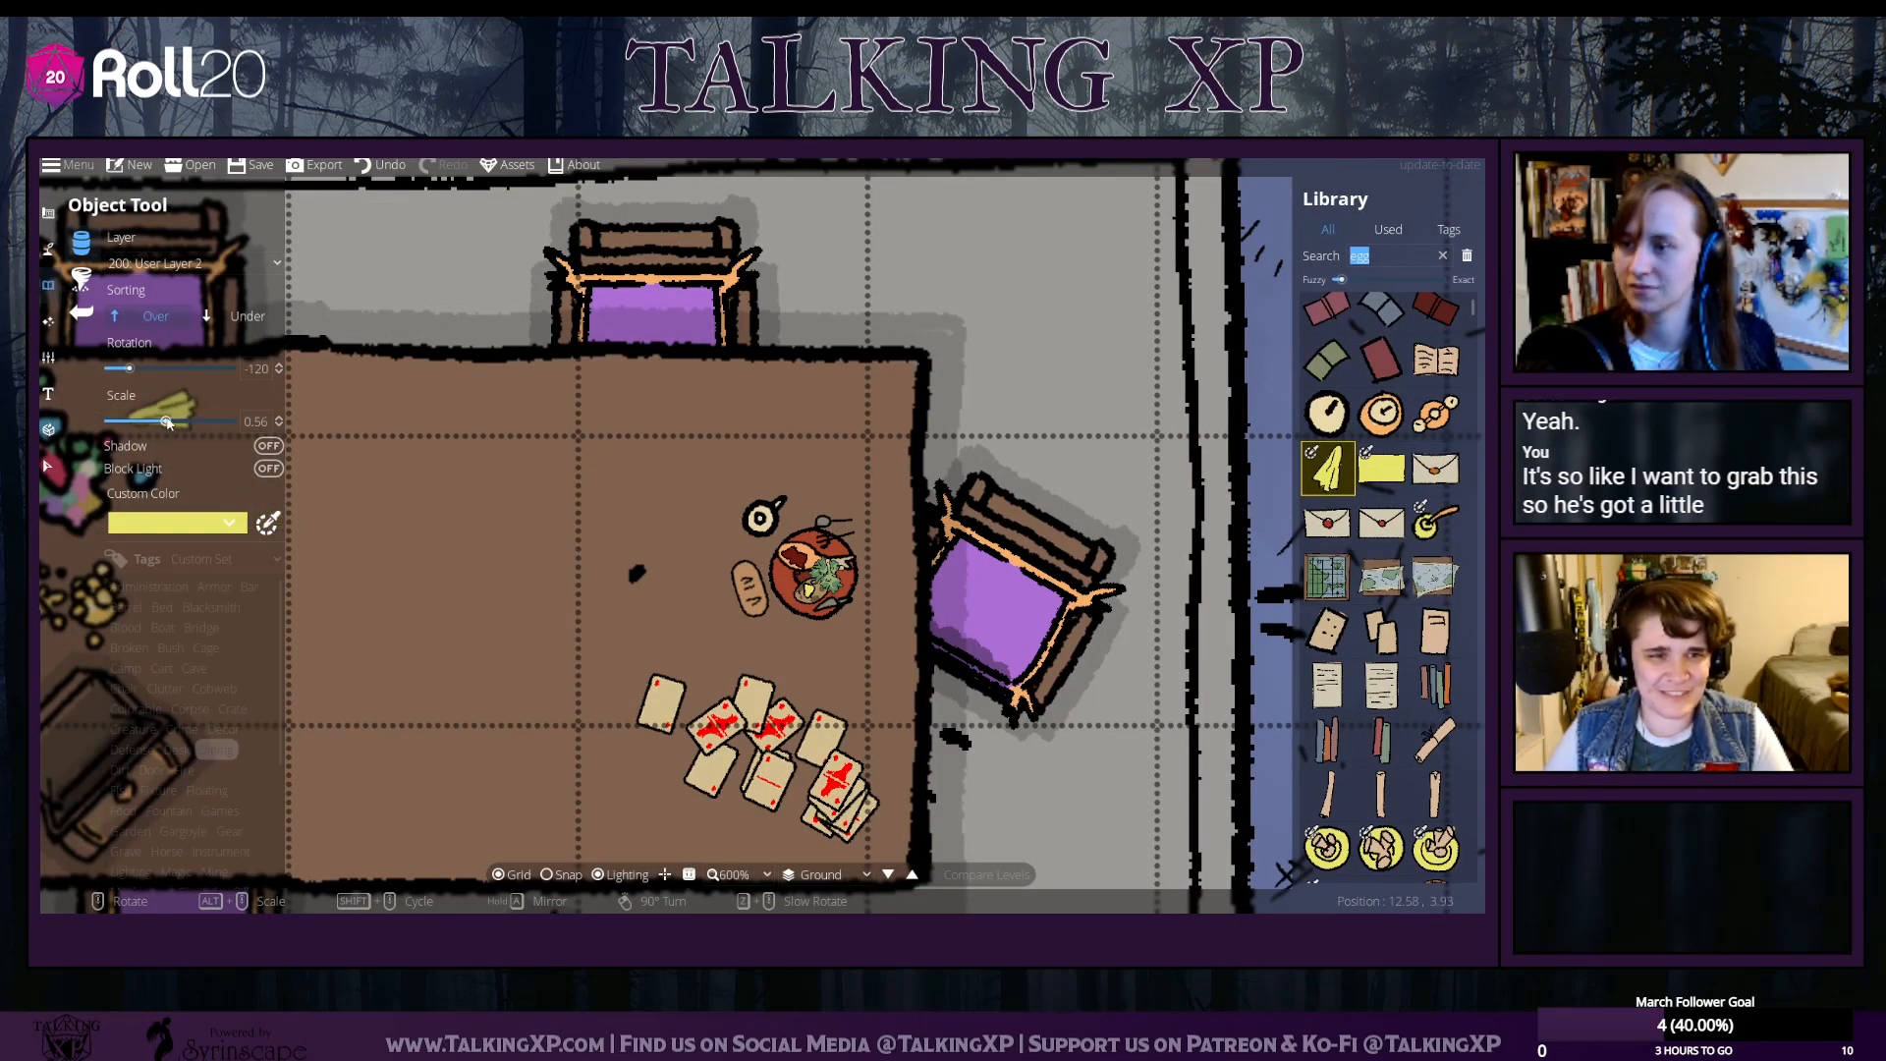
left_click(267, 523)
left_click_drag(60, 228, 54, 201)
left_click(236, 509)
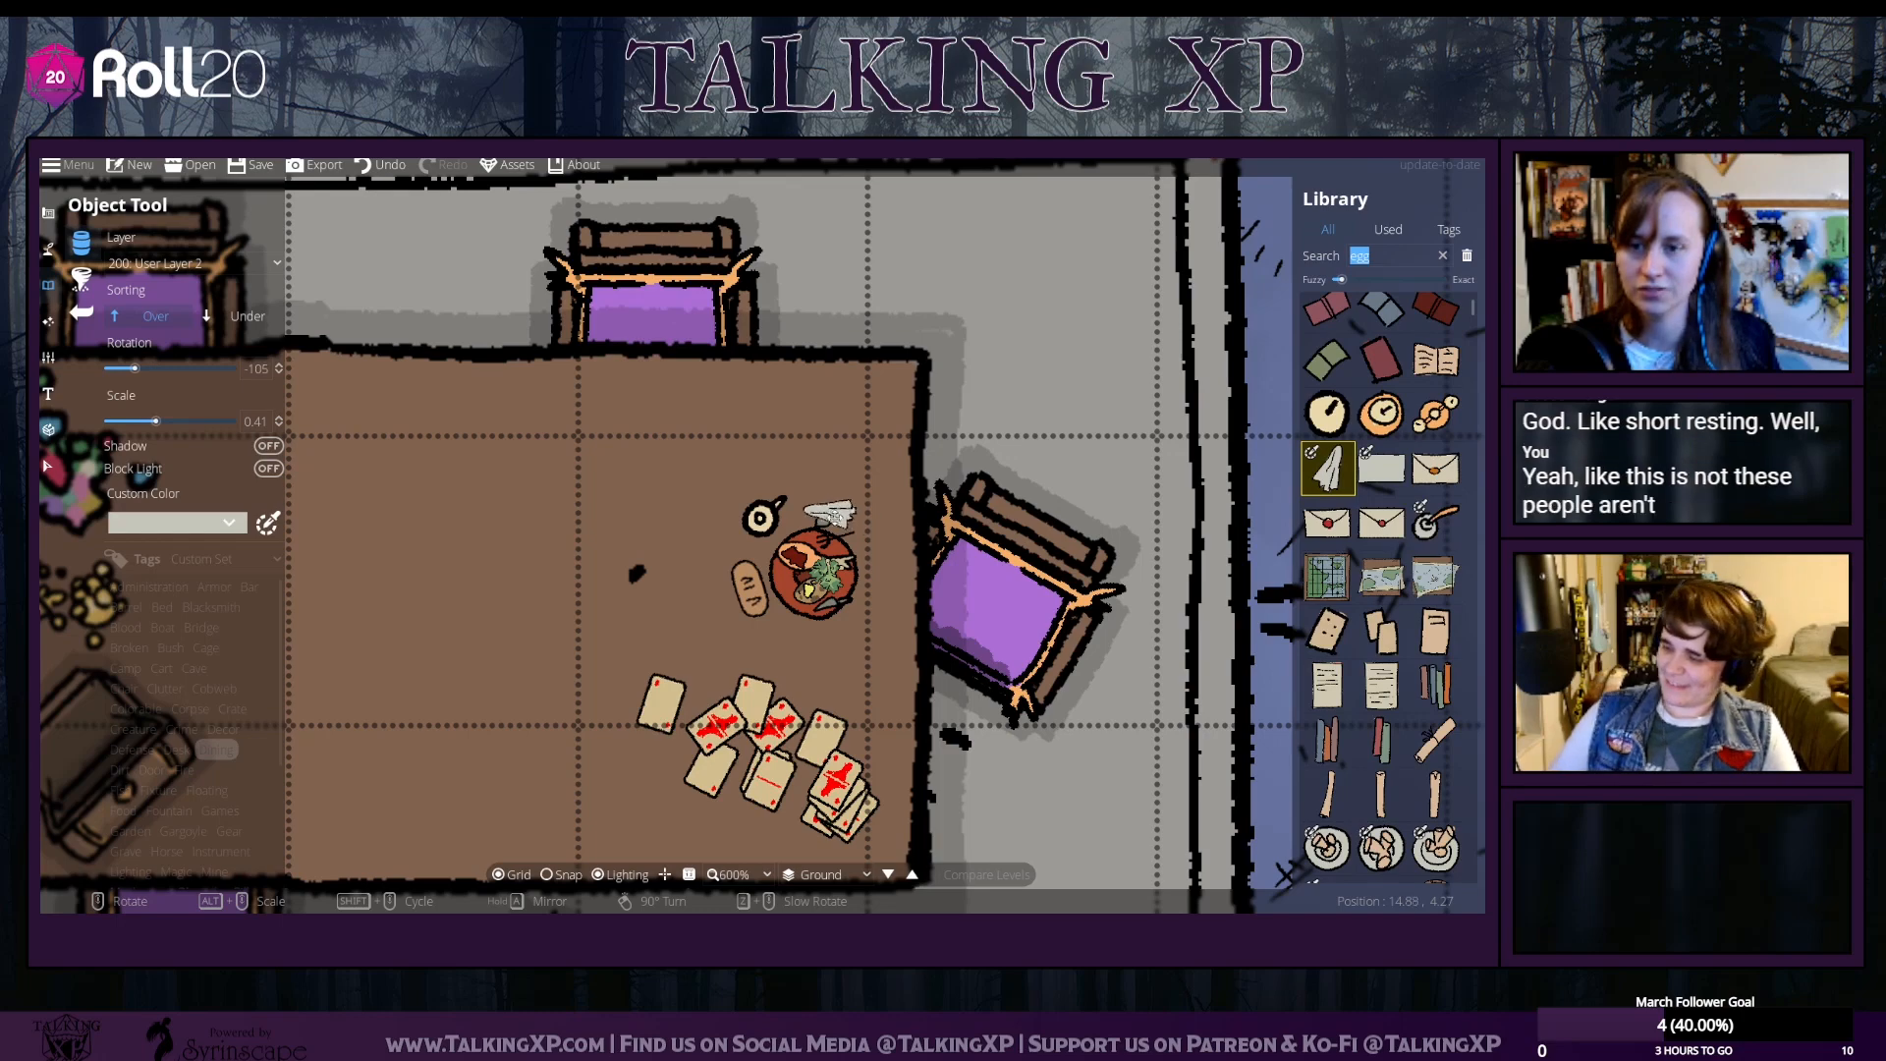
scroll(835, 509, "up", 2)
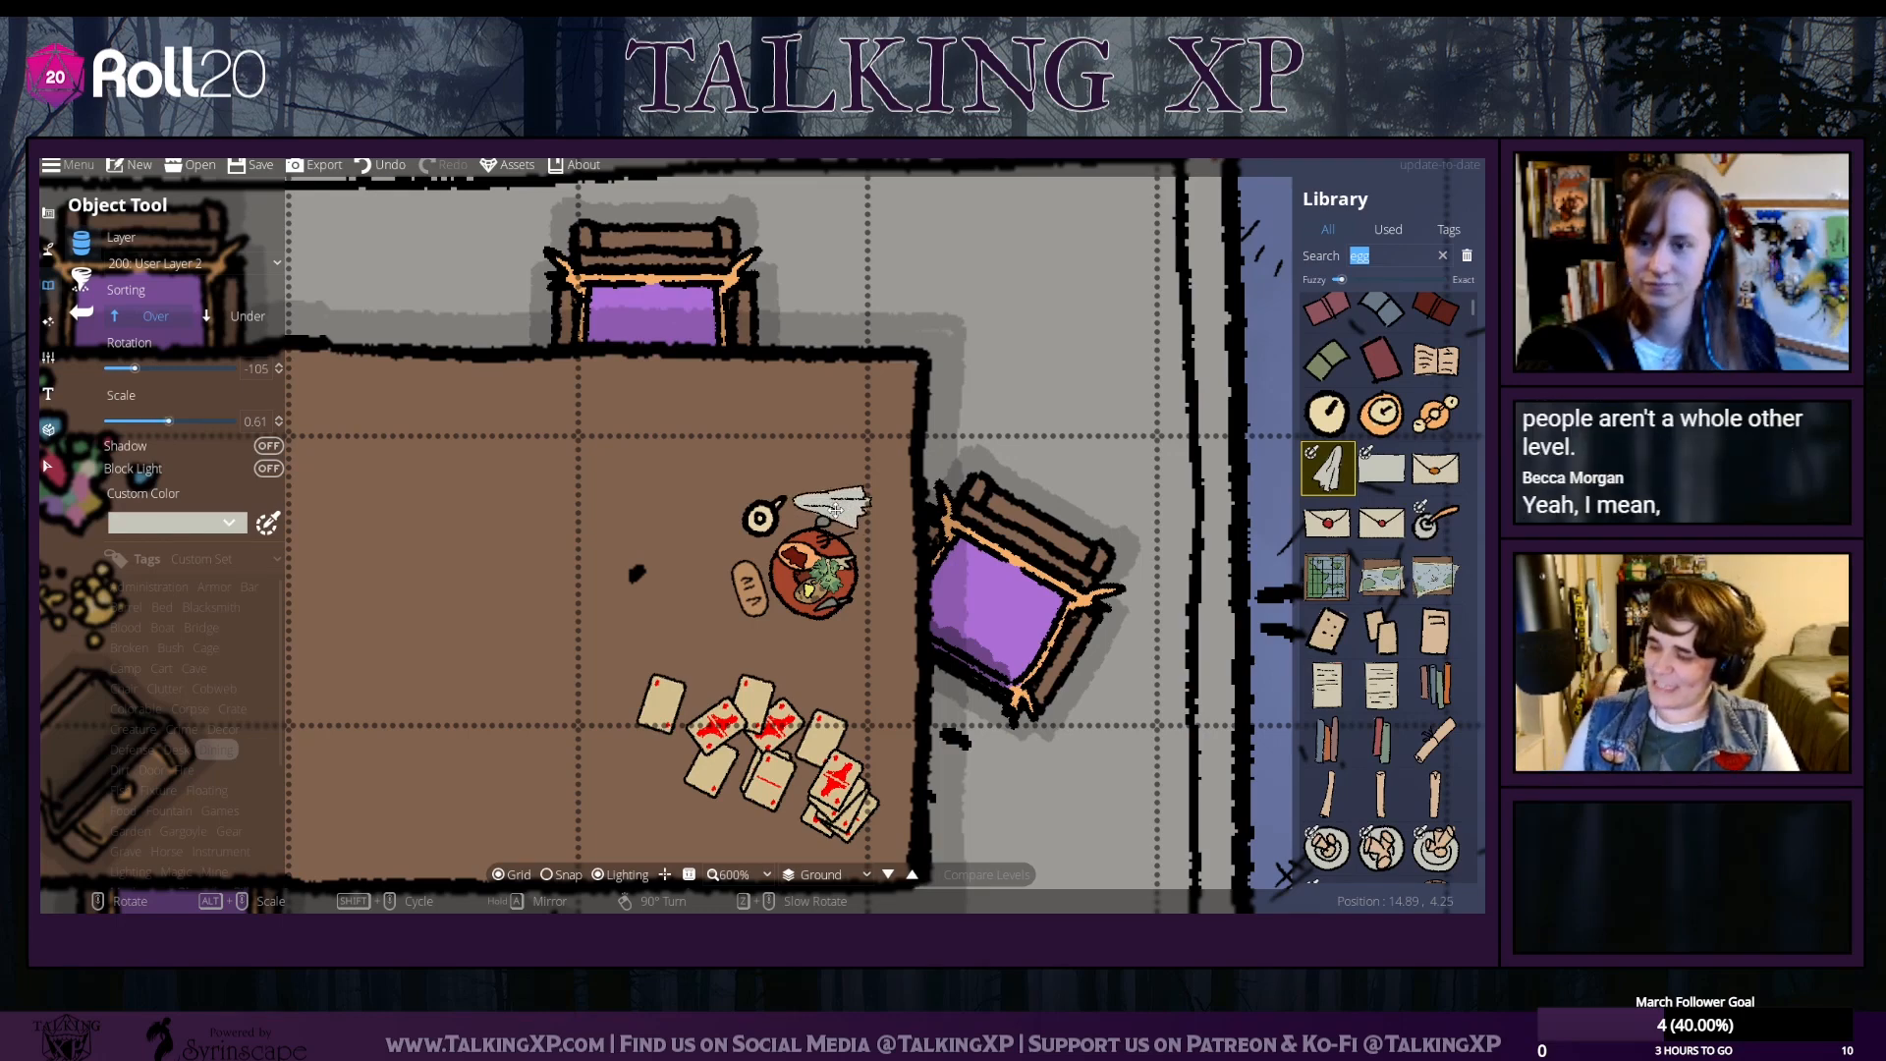
left_click(835, 509)
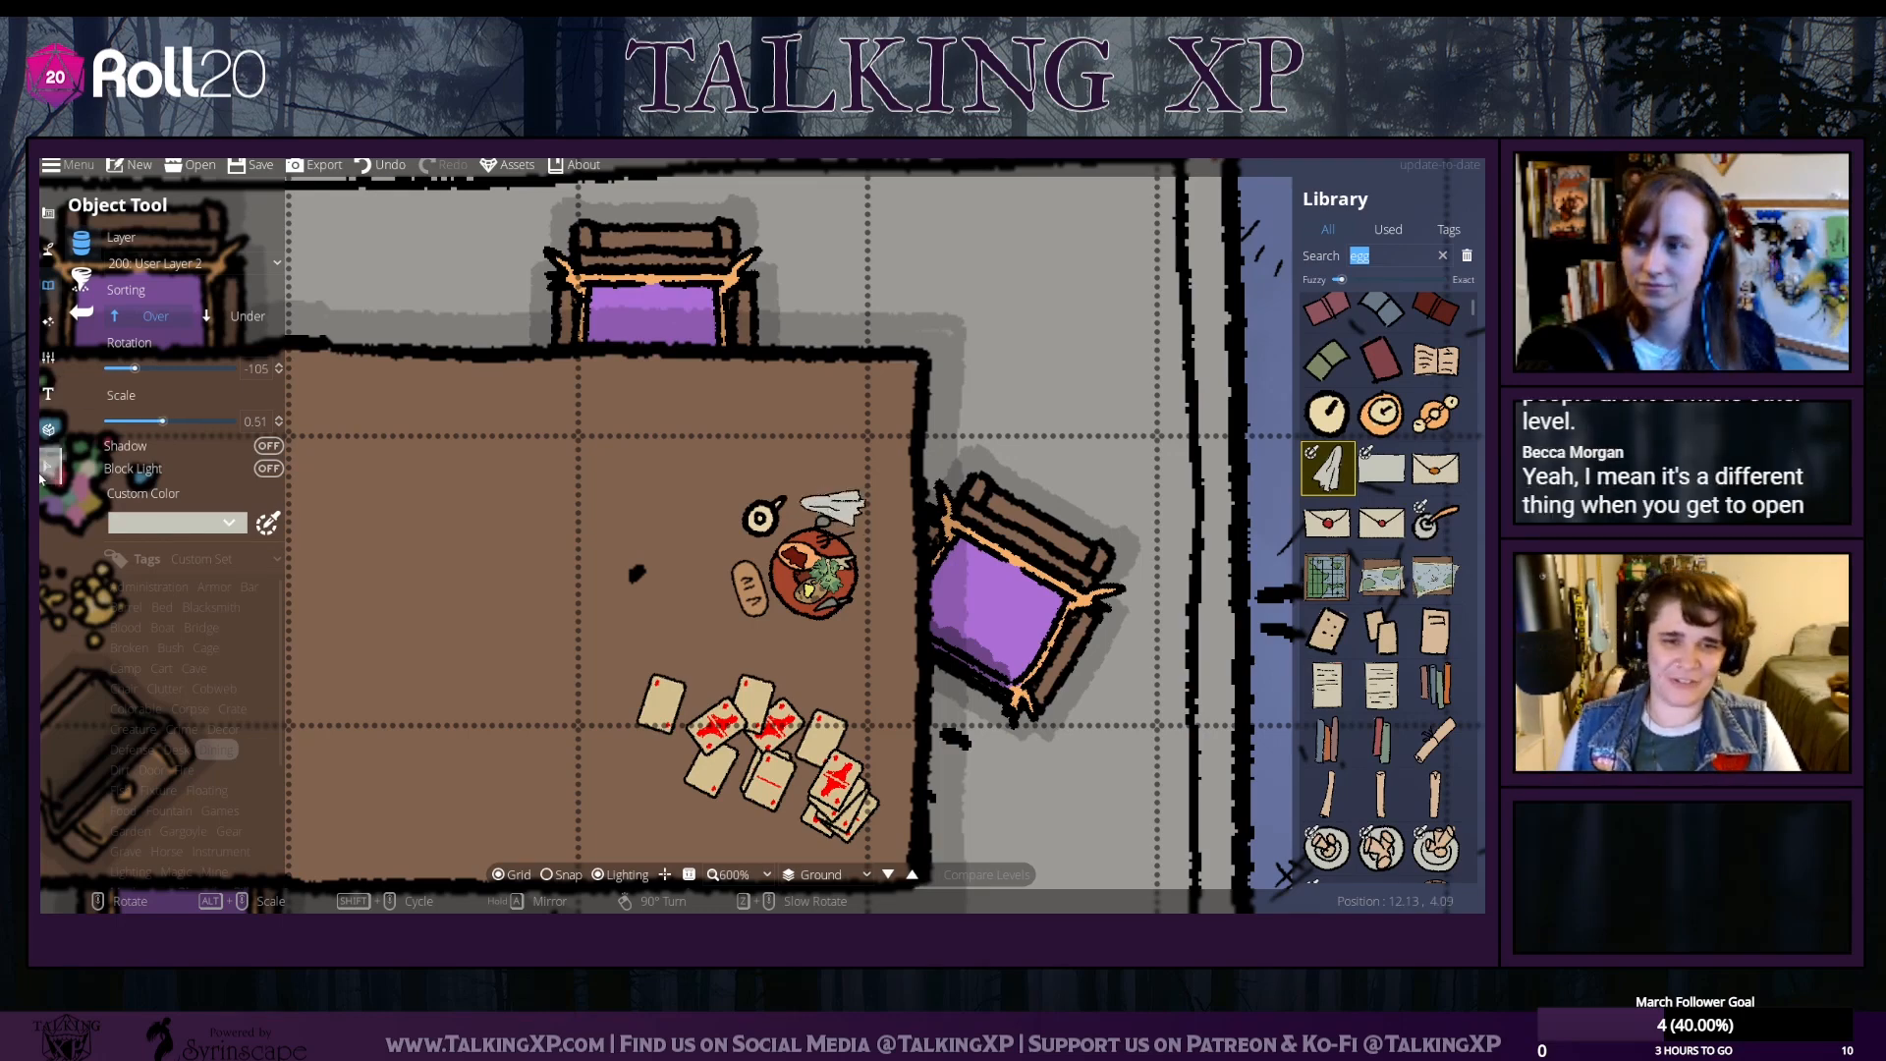
Try to bring the fork and spoon in front of the napkin beside the plate
left_click(48, 466)
left_click(816, 524)
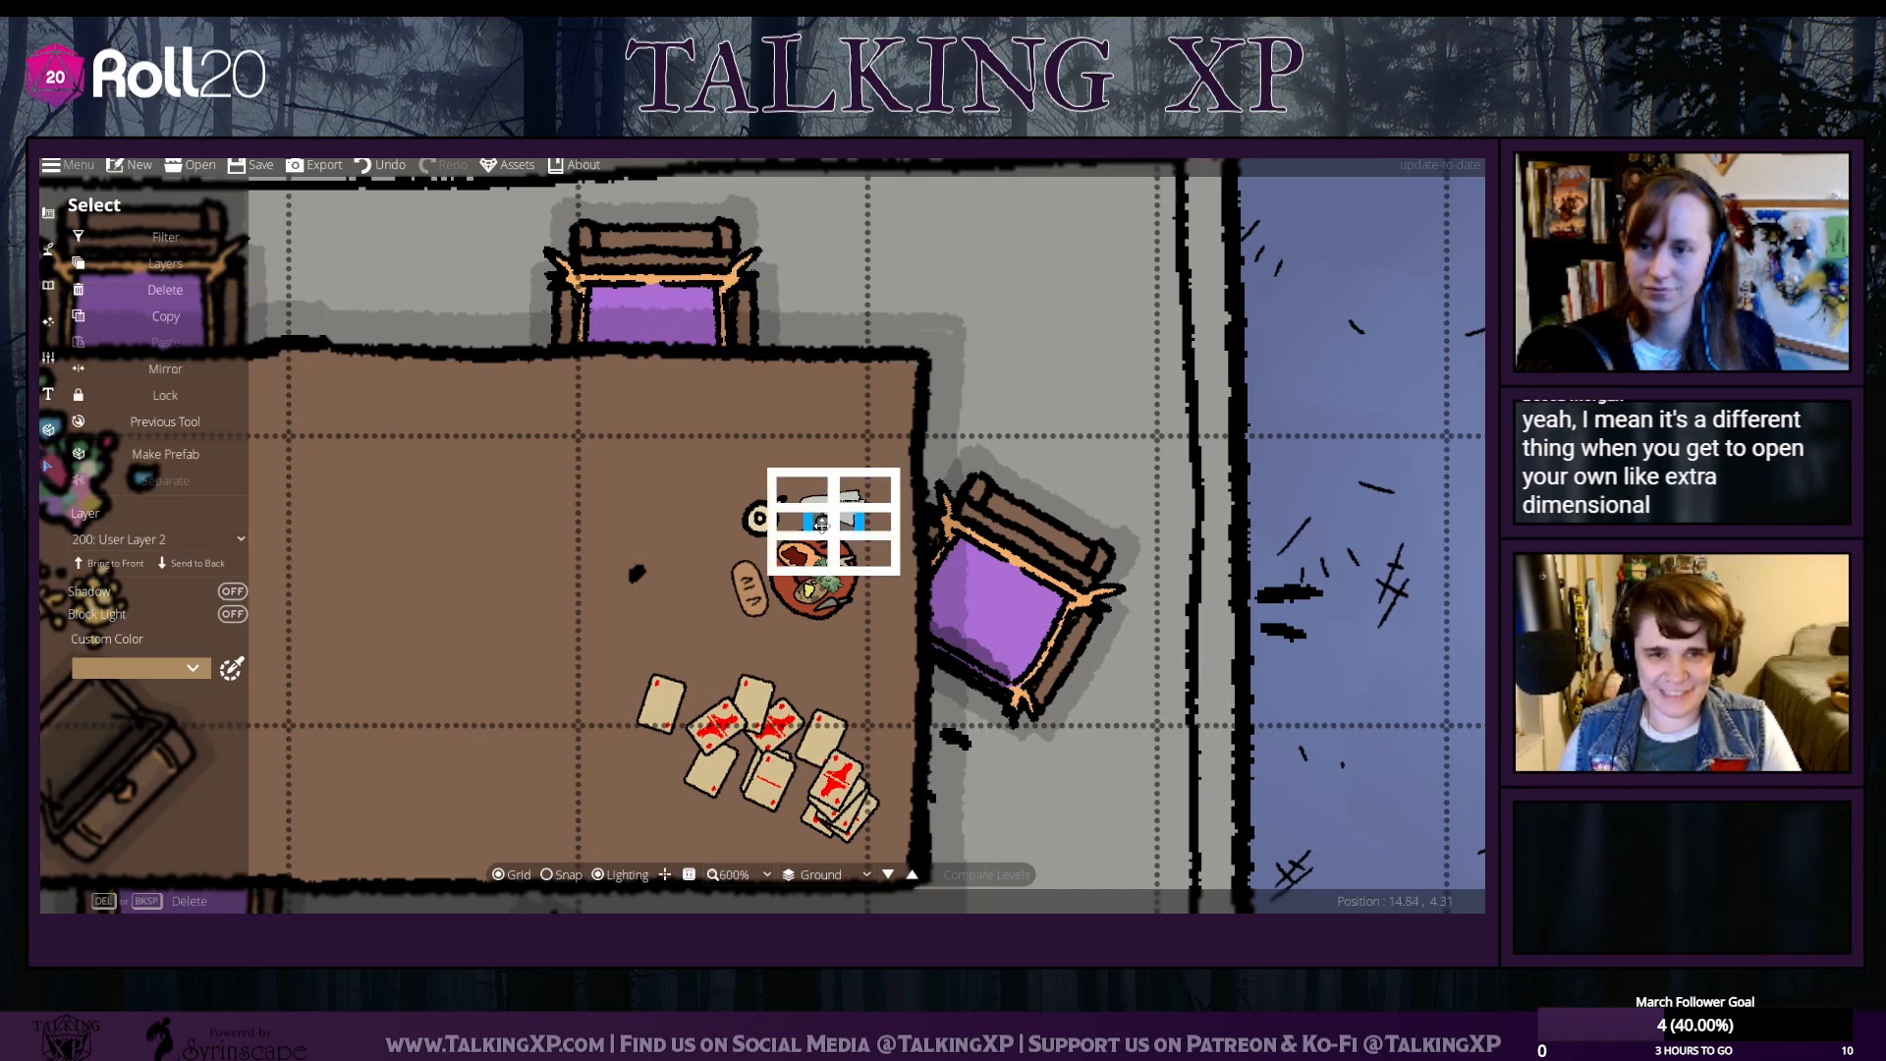
left_click(1170, 476)
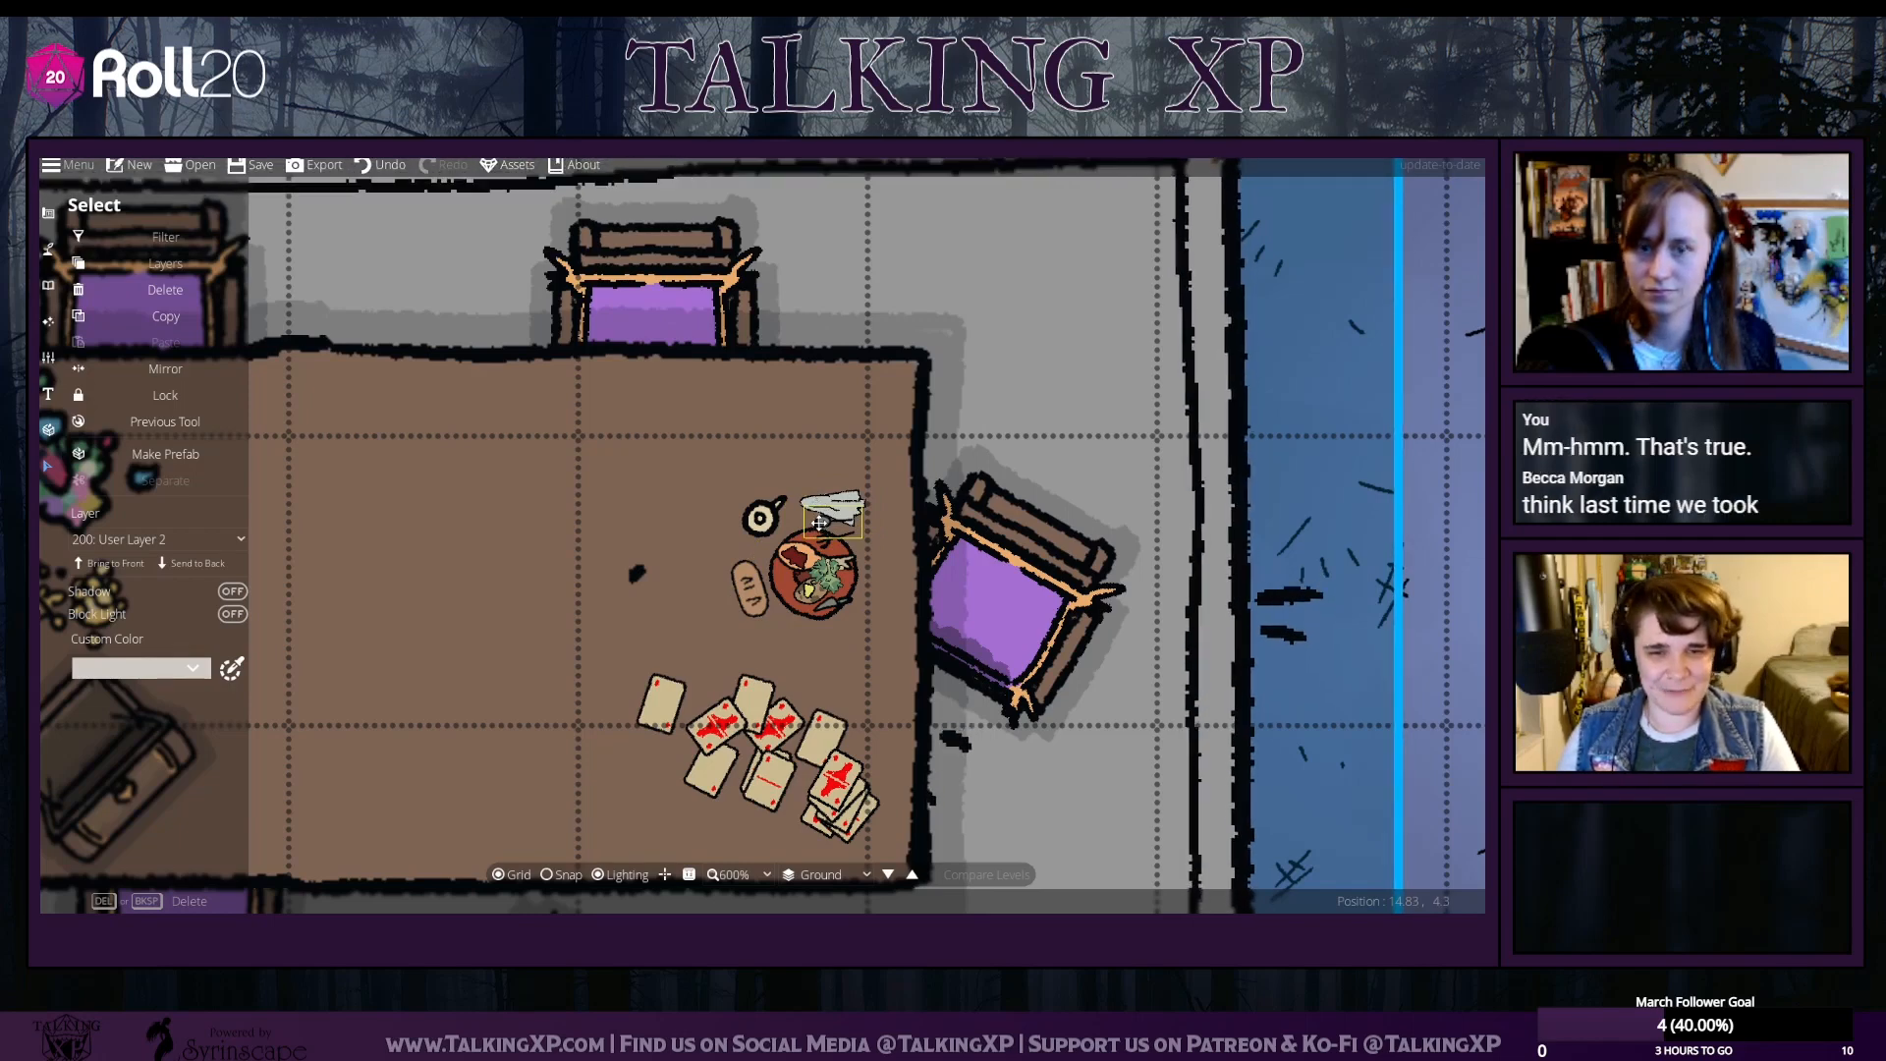
left_click(1467, 501)
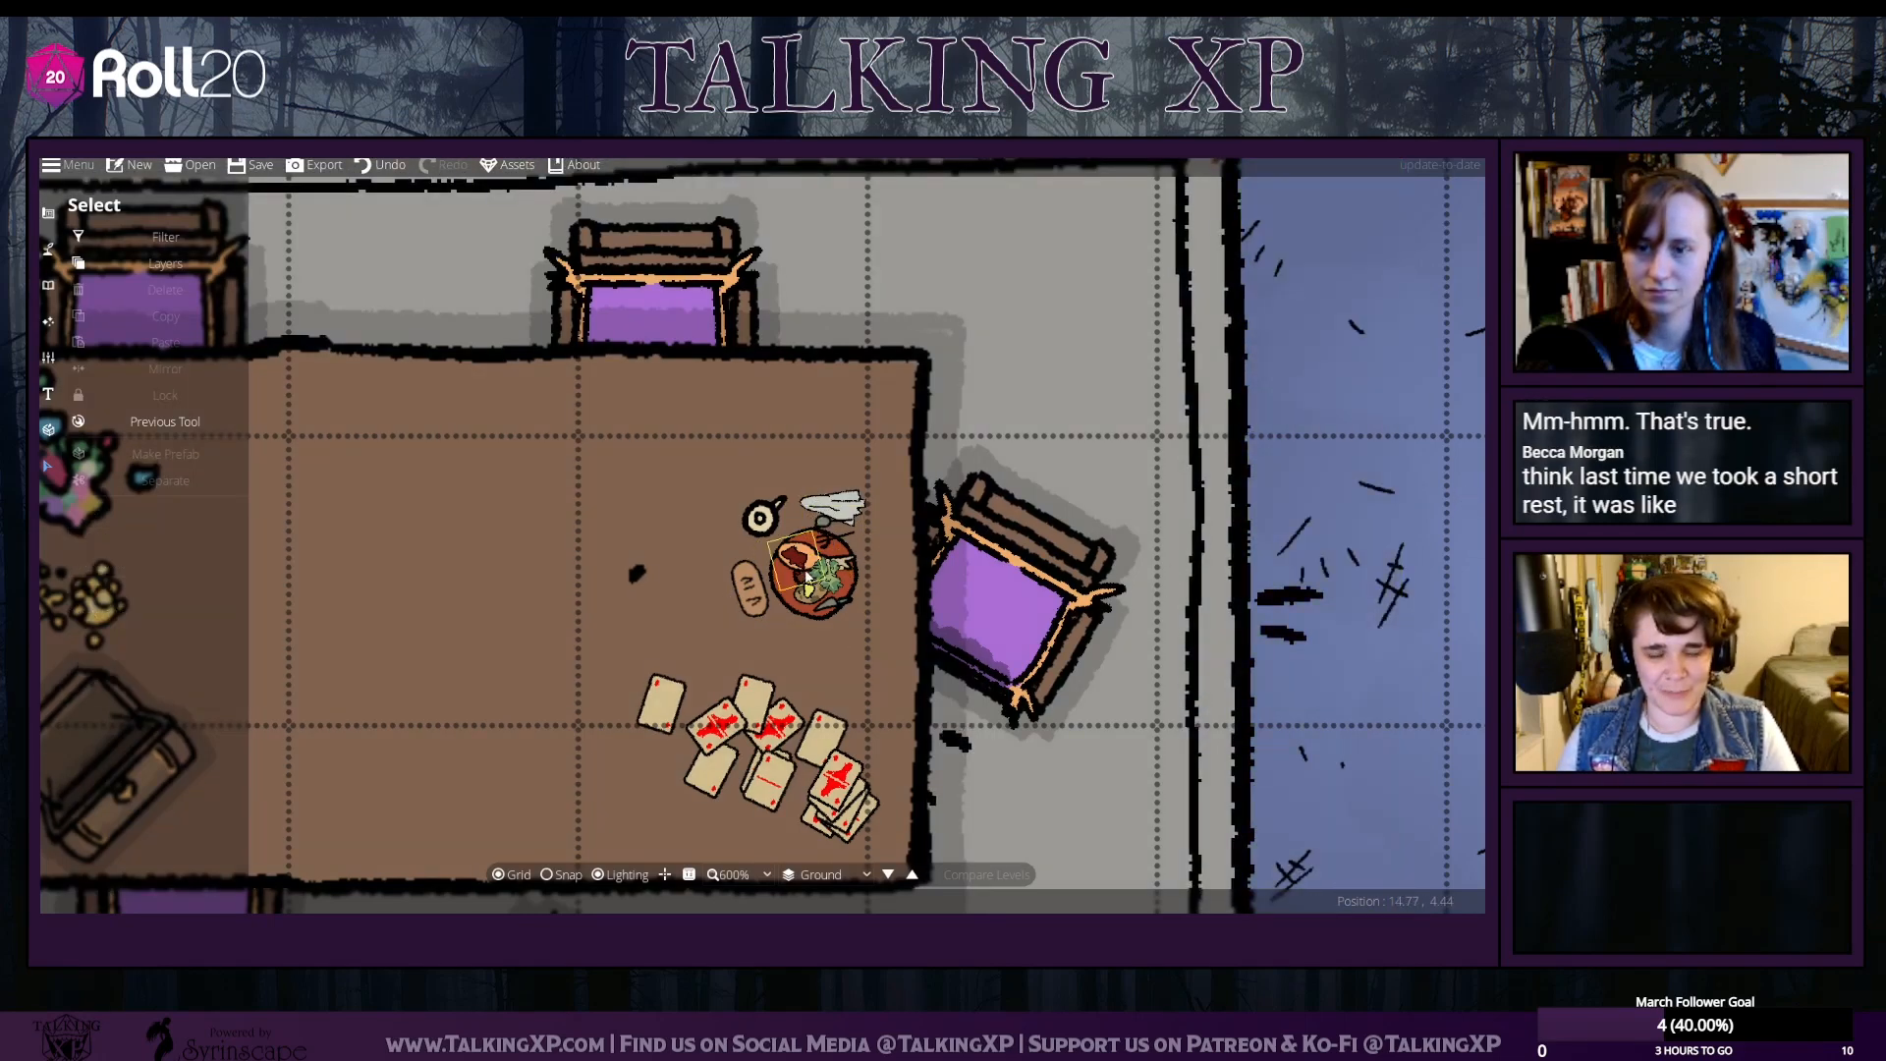
left_click(829, 520)
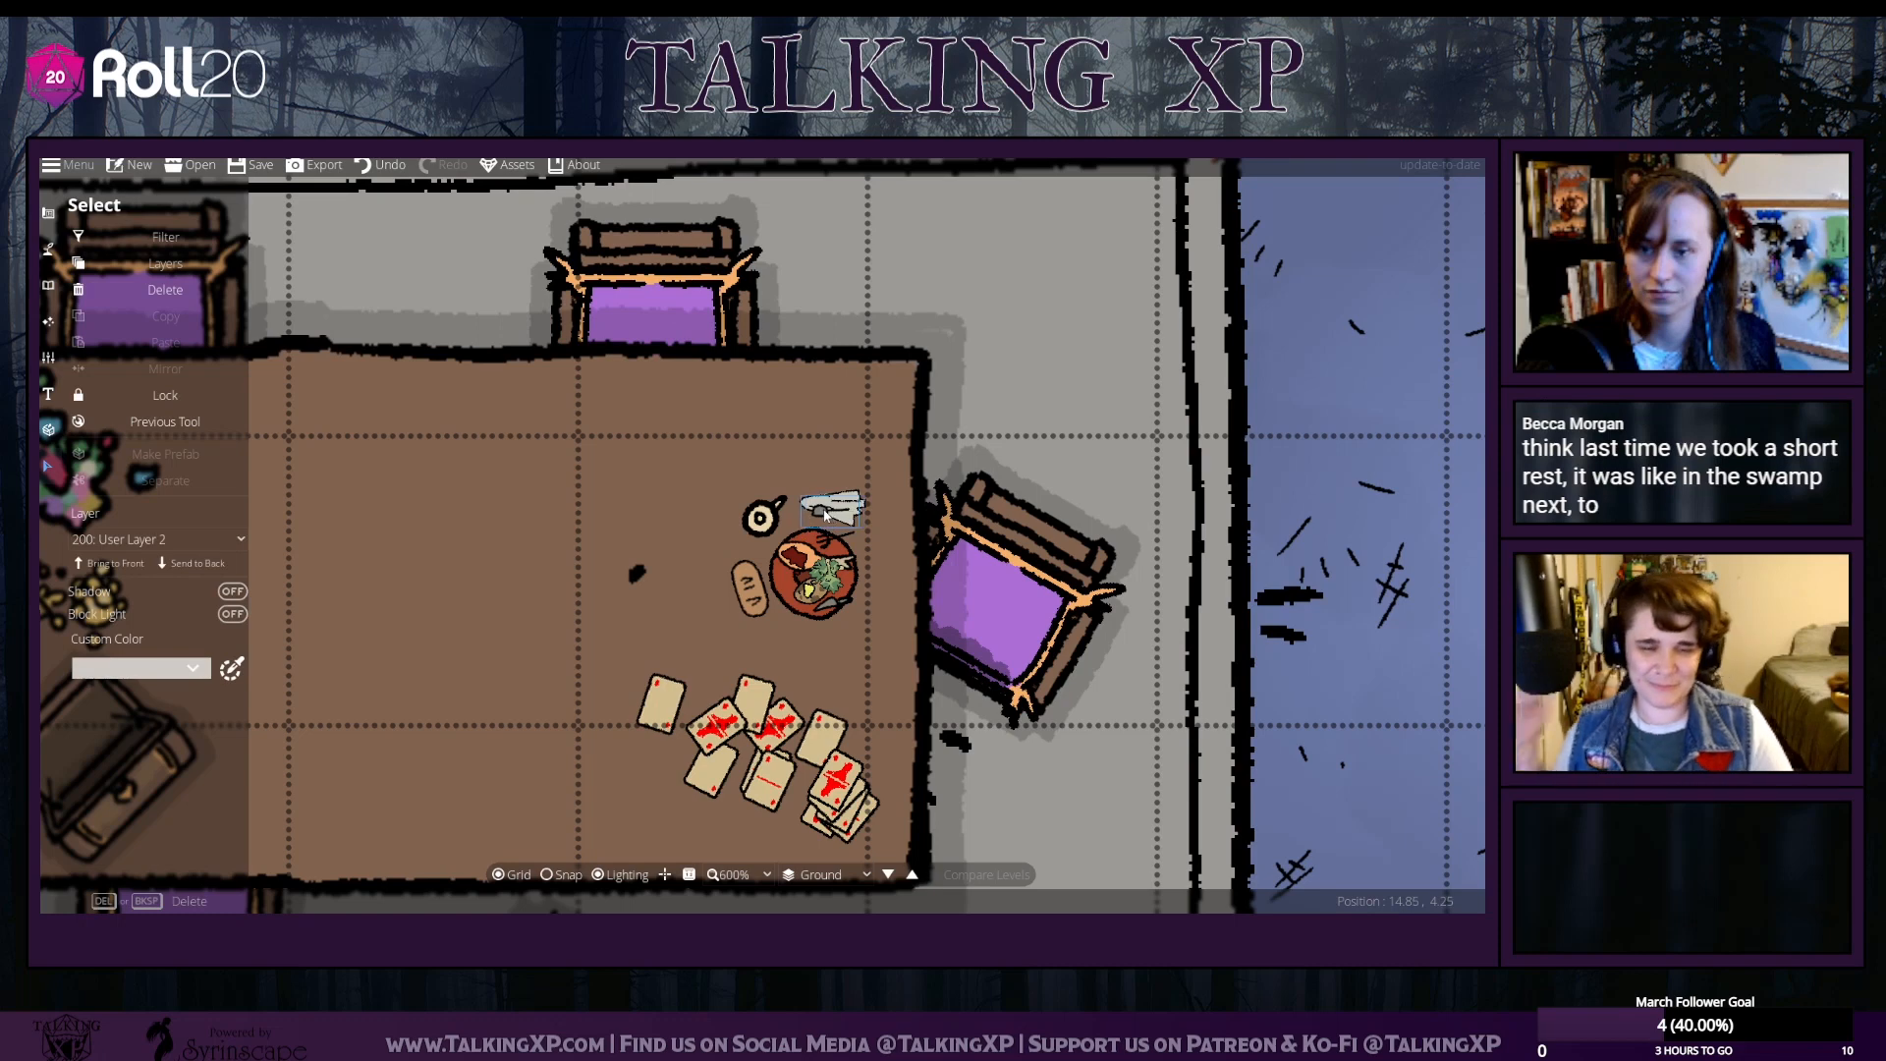
key("Delete")
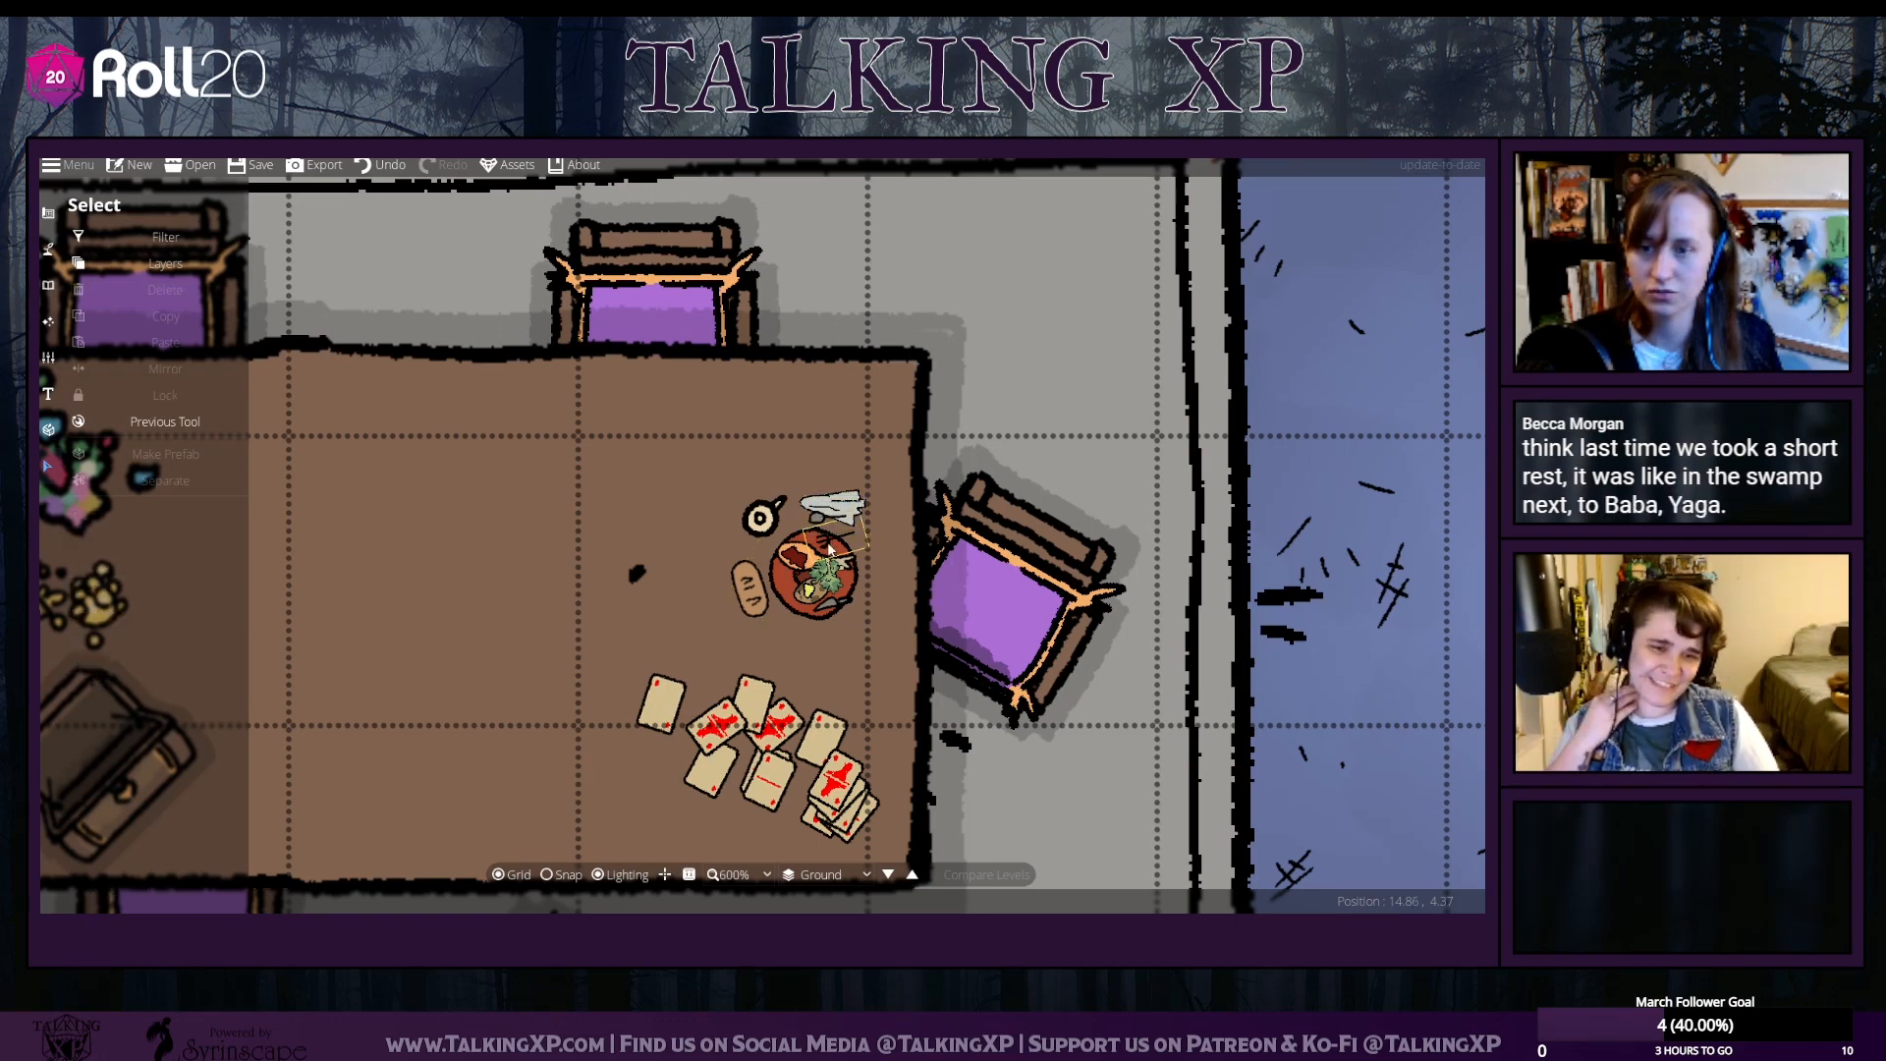
left_click(833, 532)
left_click(821, 539)
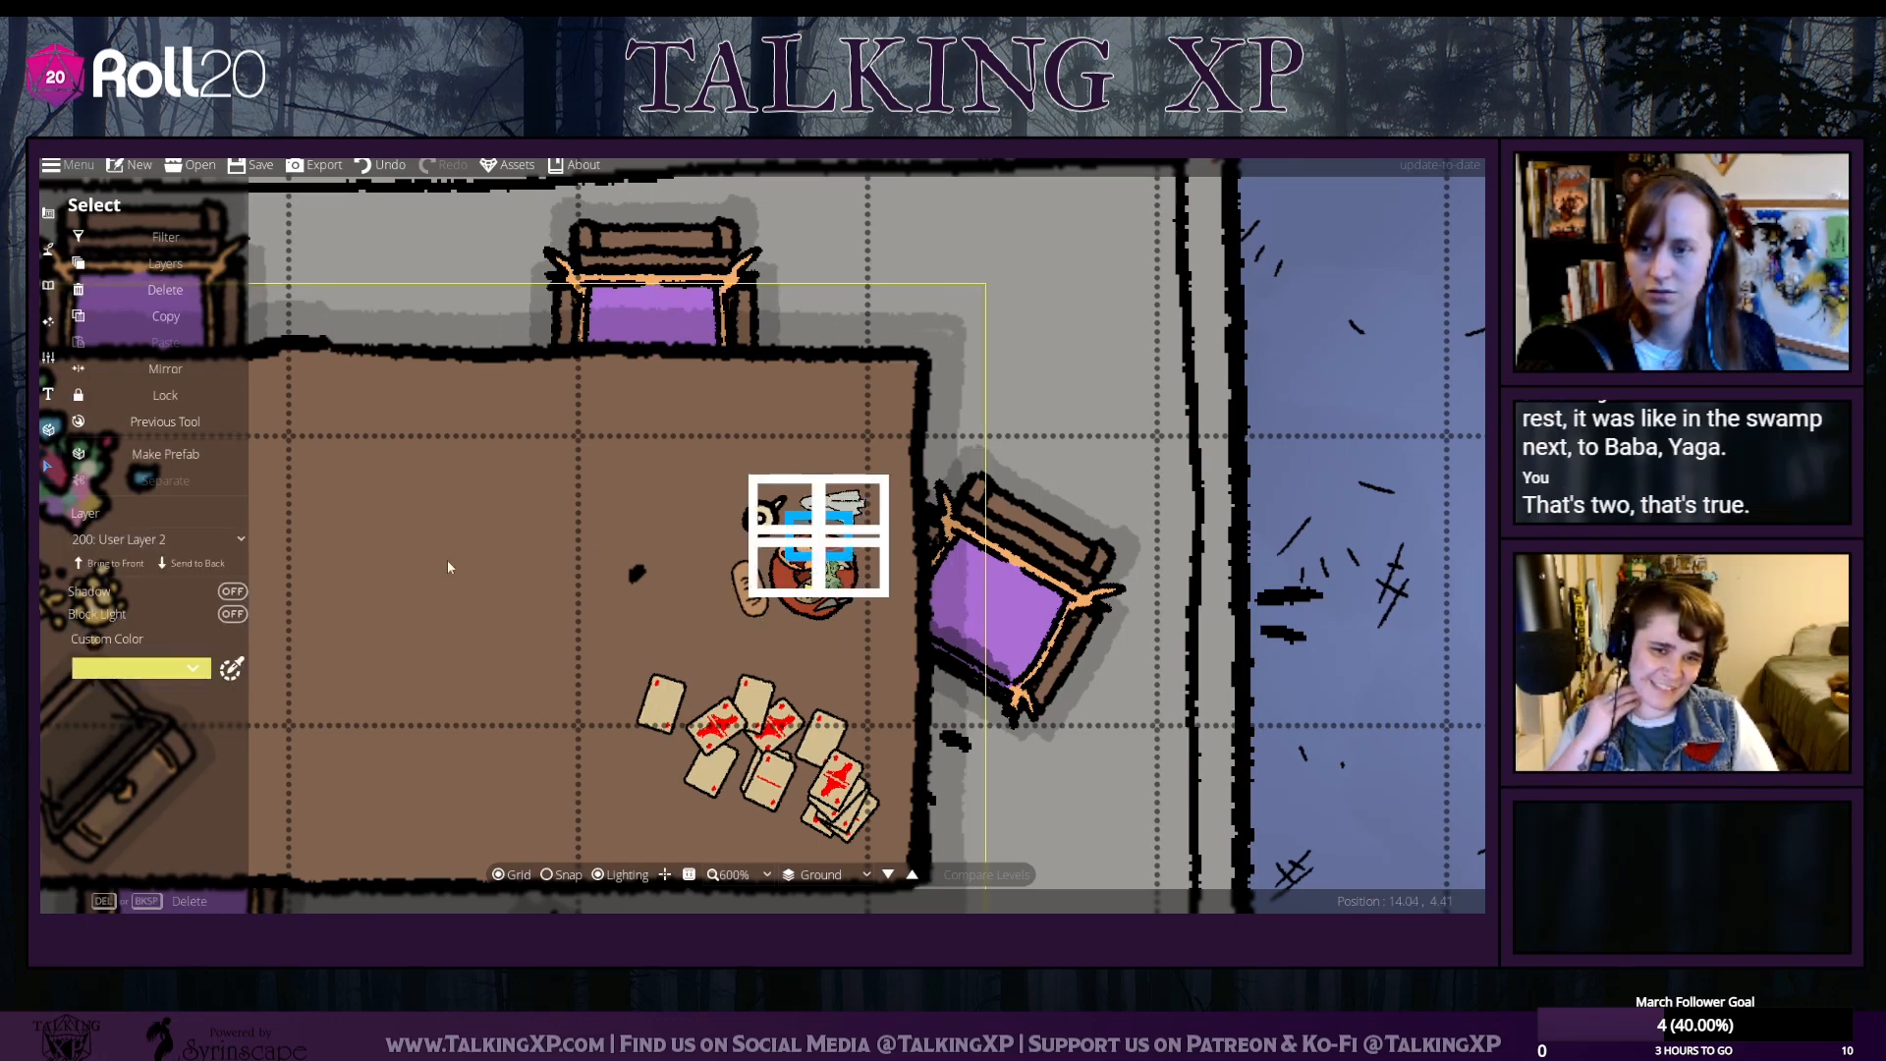
left_click(617, 523)
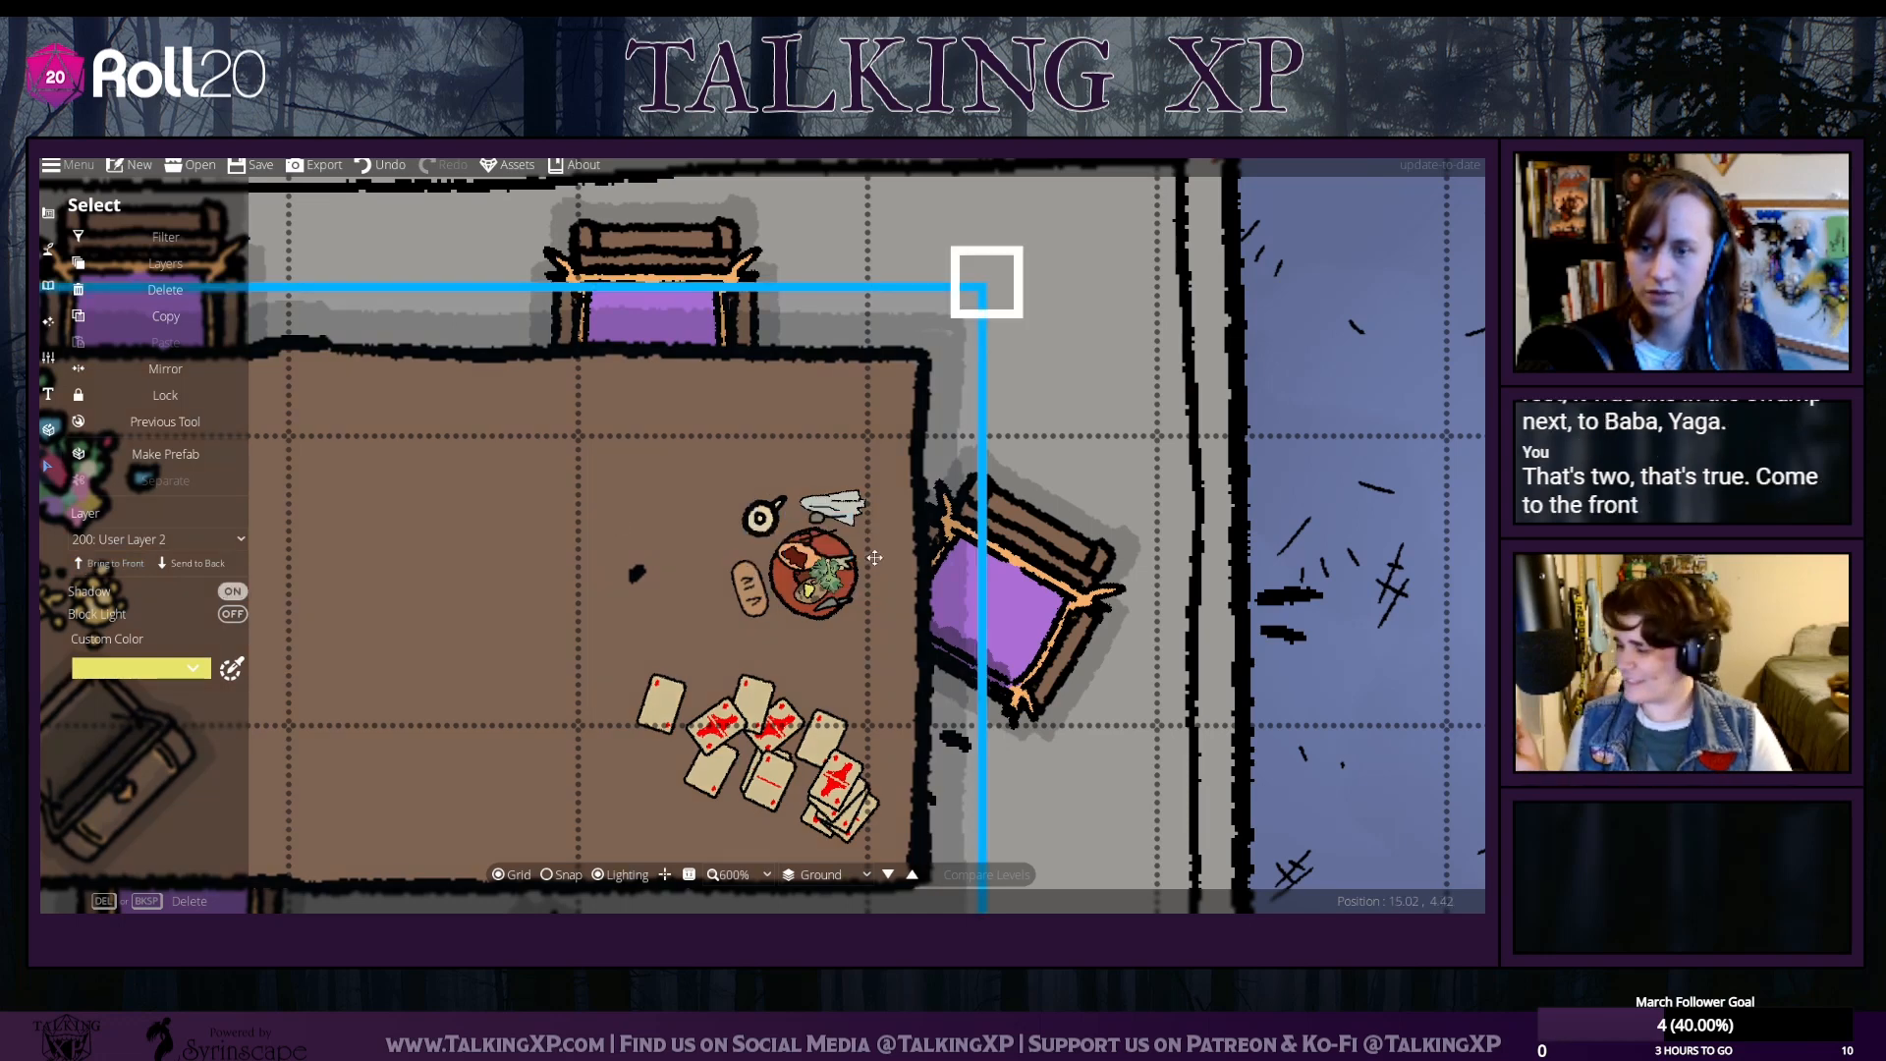
left_click(1137, 426)
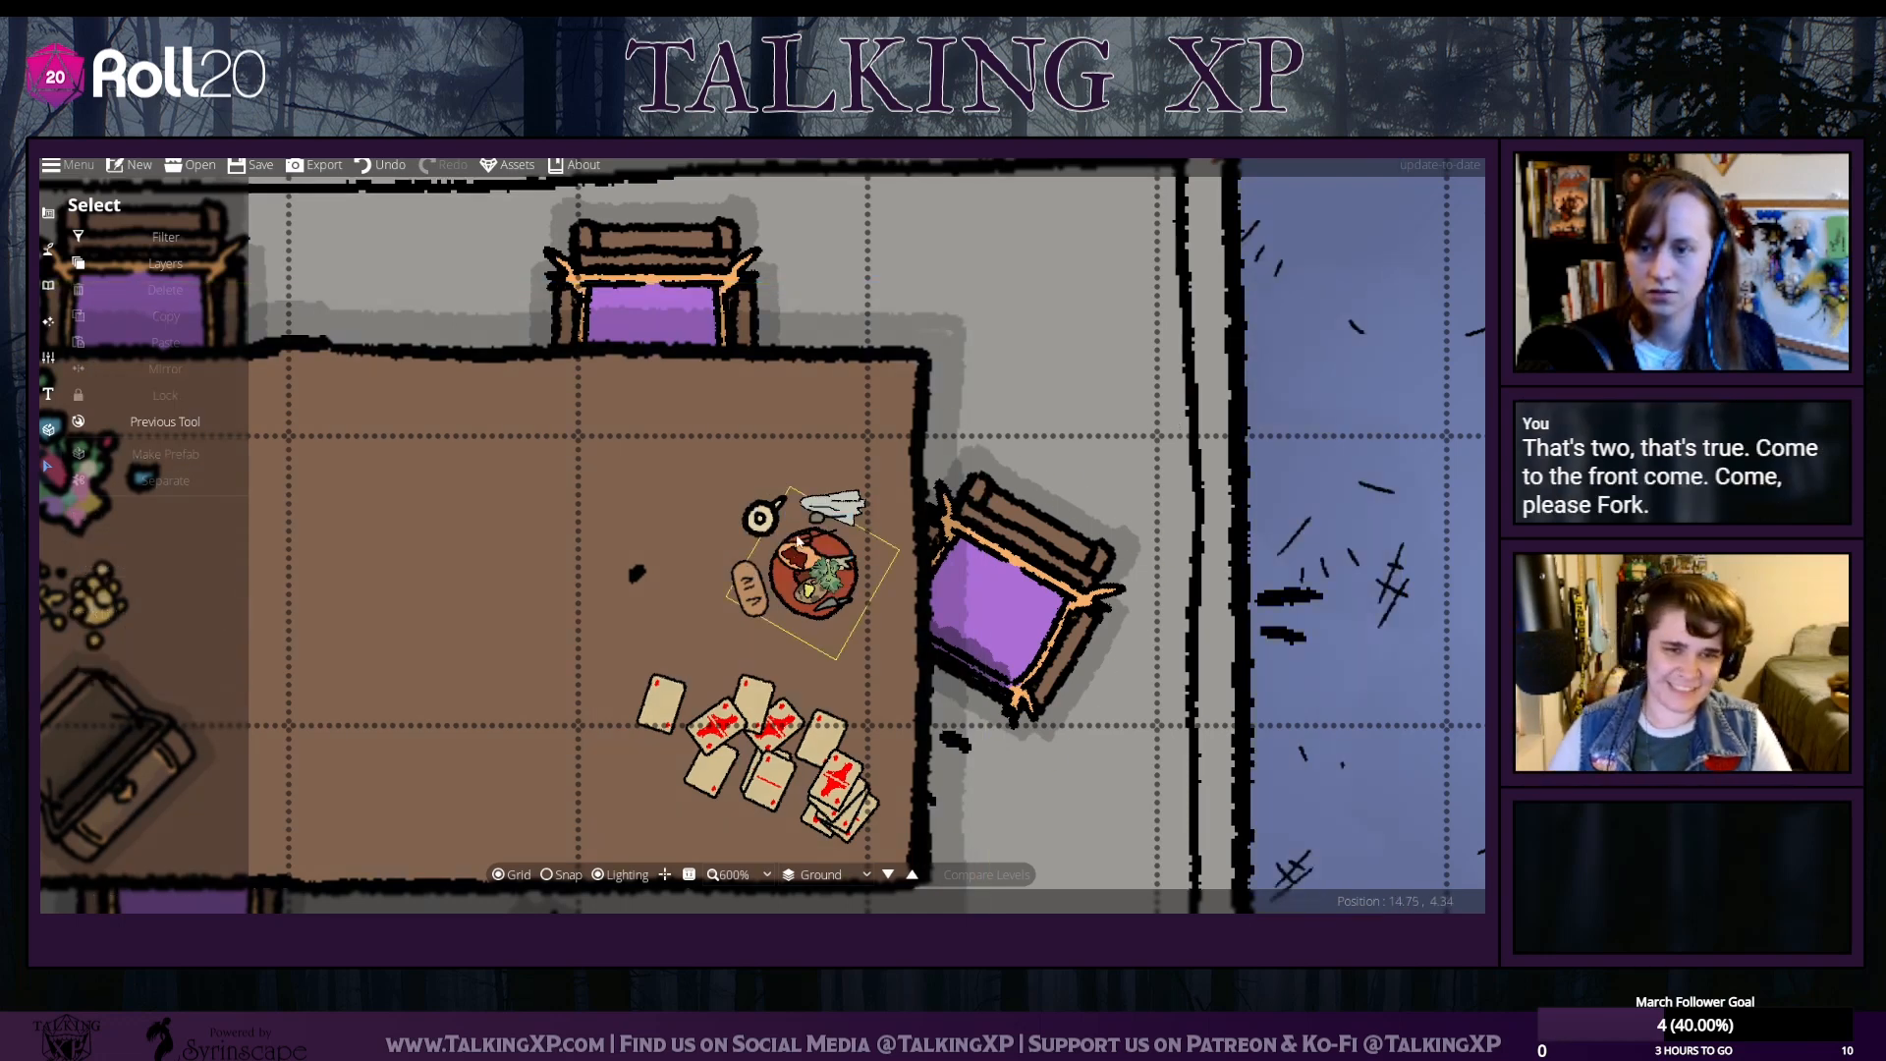
left_click(827, 521)
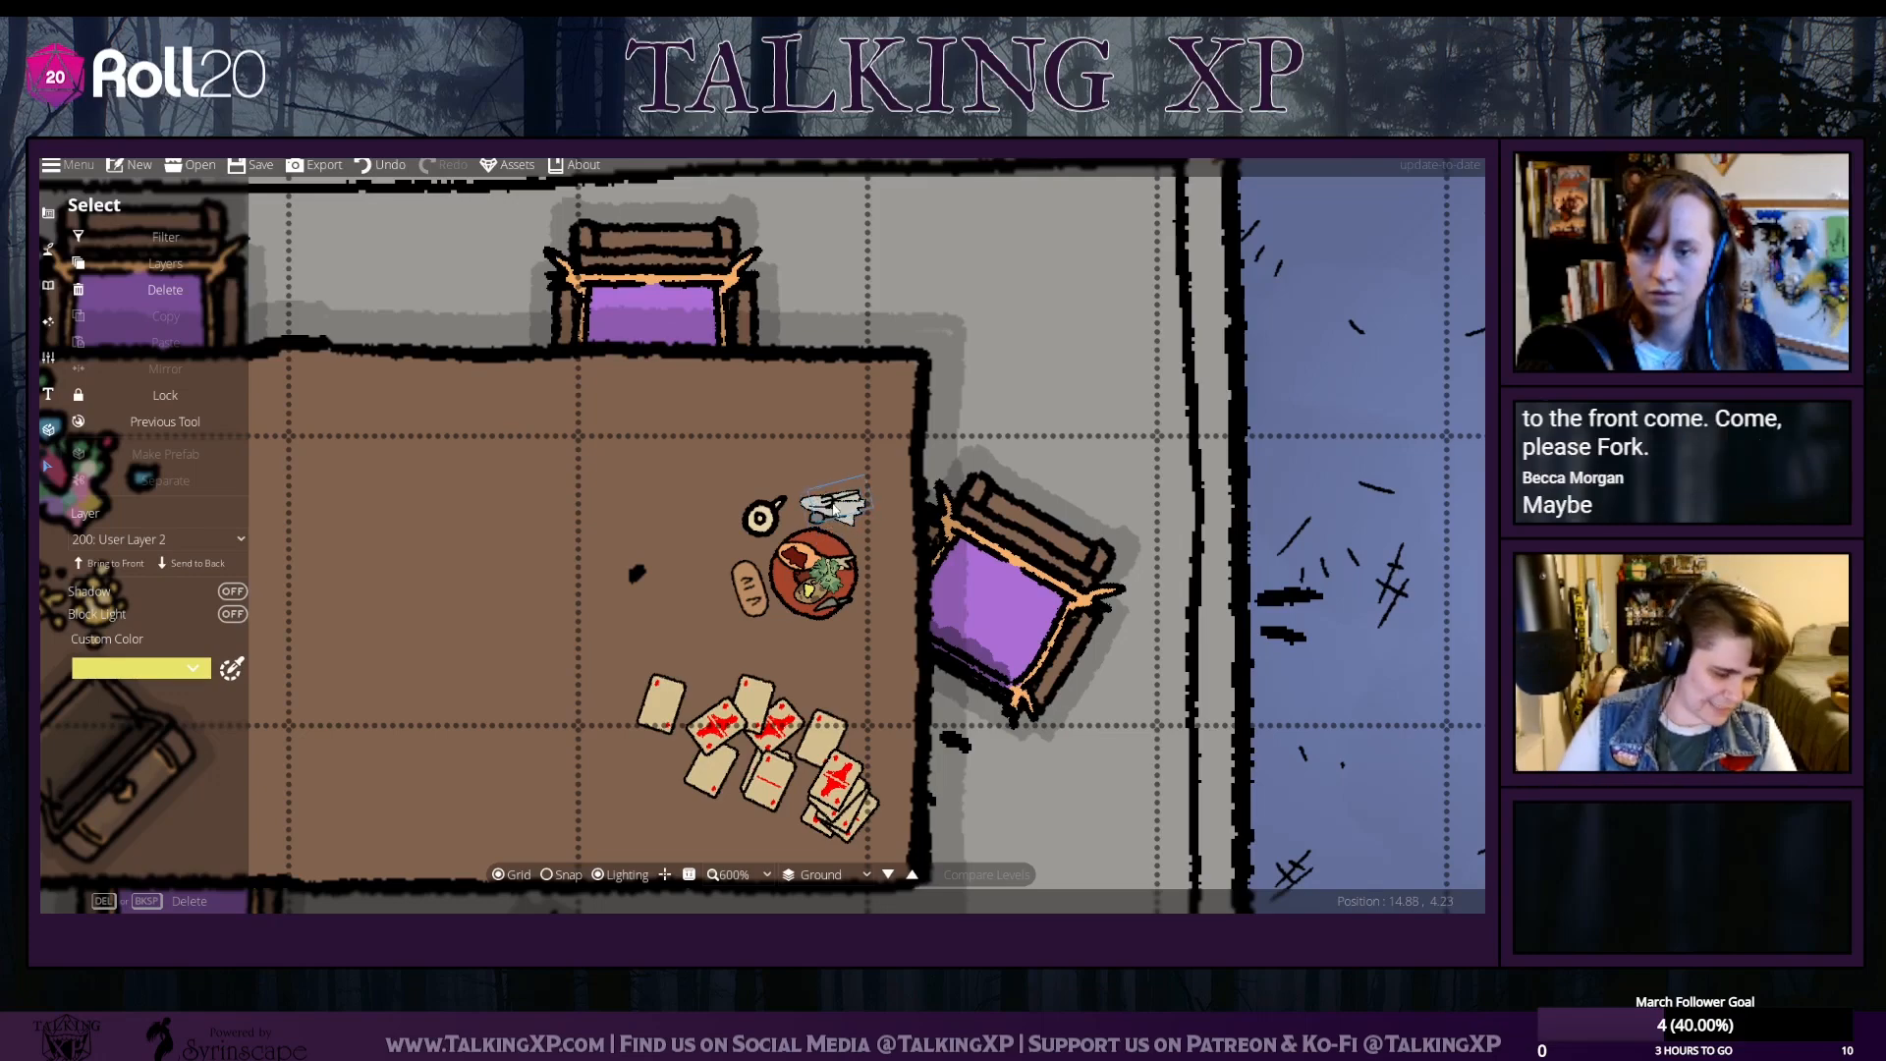
key("Escape")
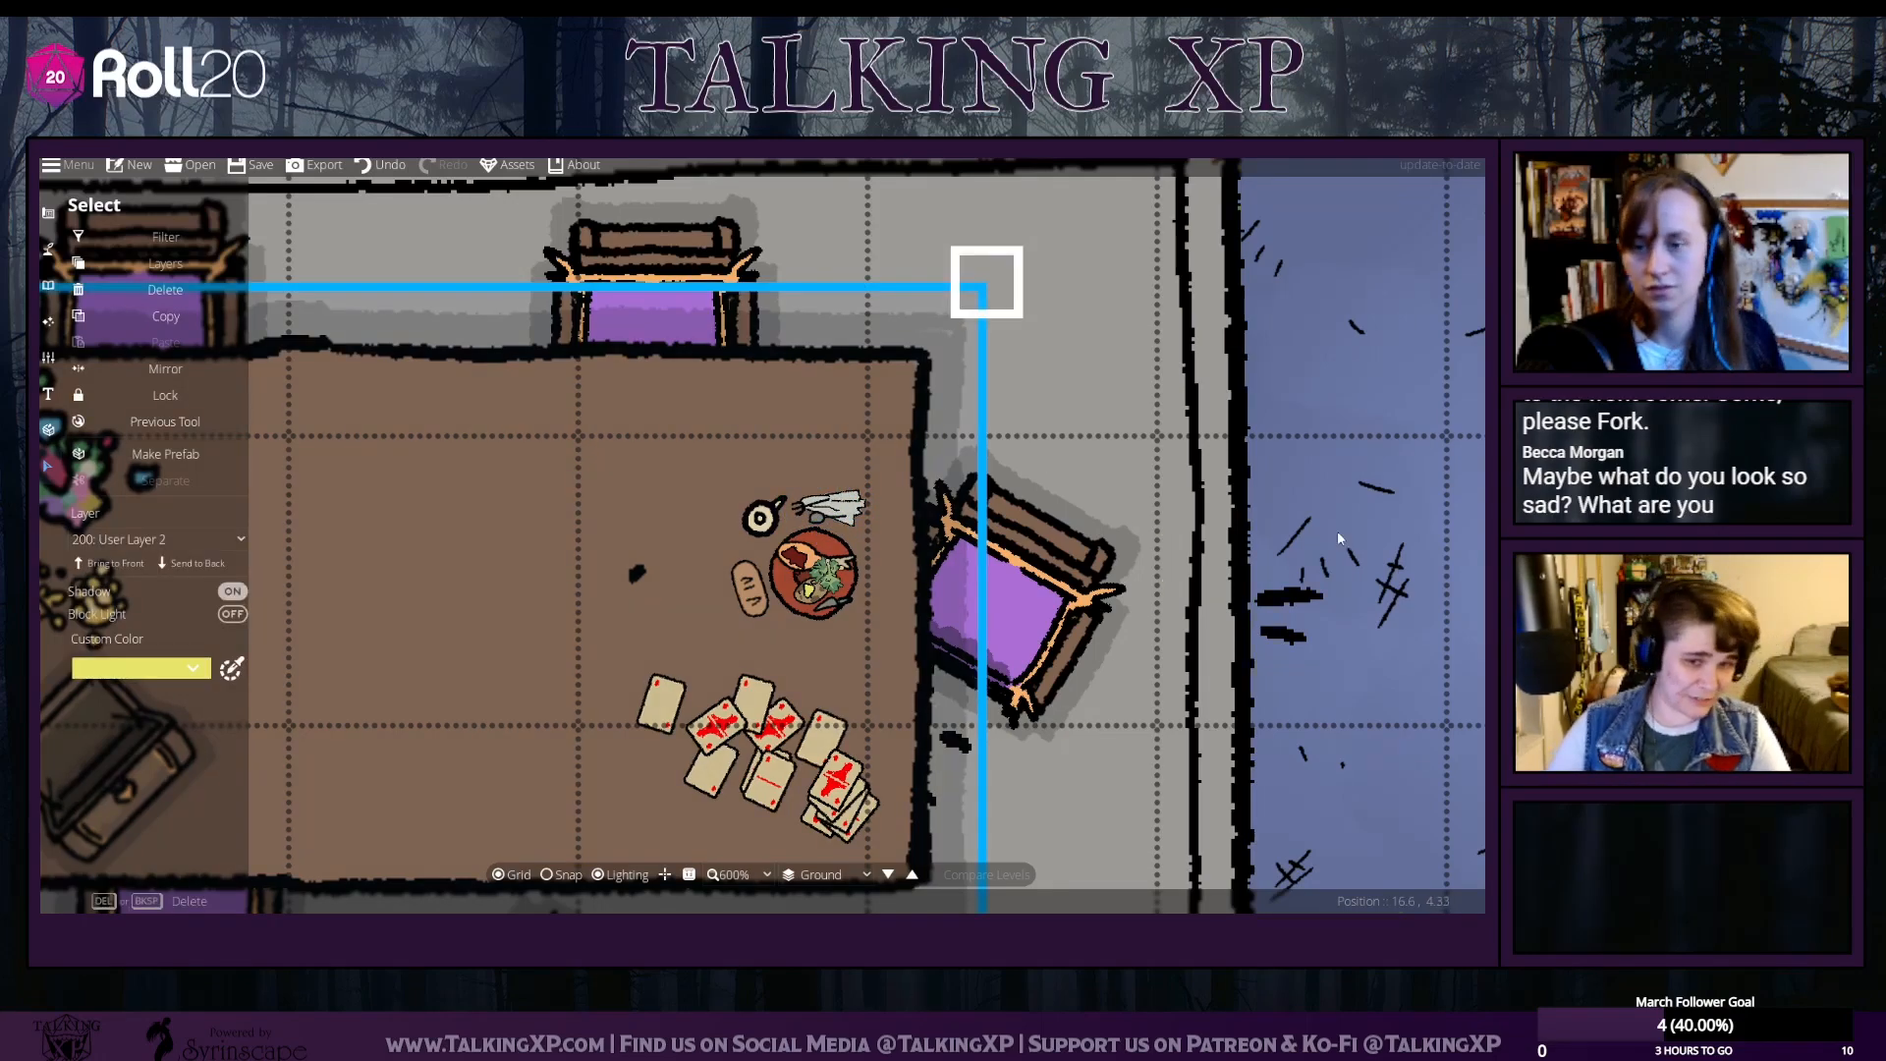
Search the object library for "knife" and place the first knife beside the carrot on the kitchen counter's cutting board, at rotation 150 and scale 0.51
scroll(1325, 573, "down", 6)
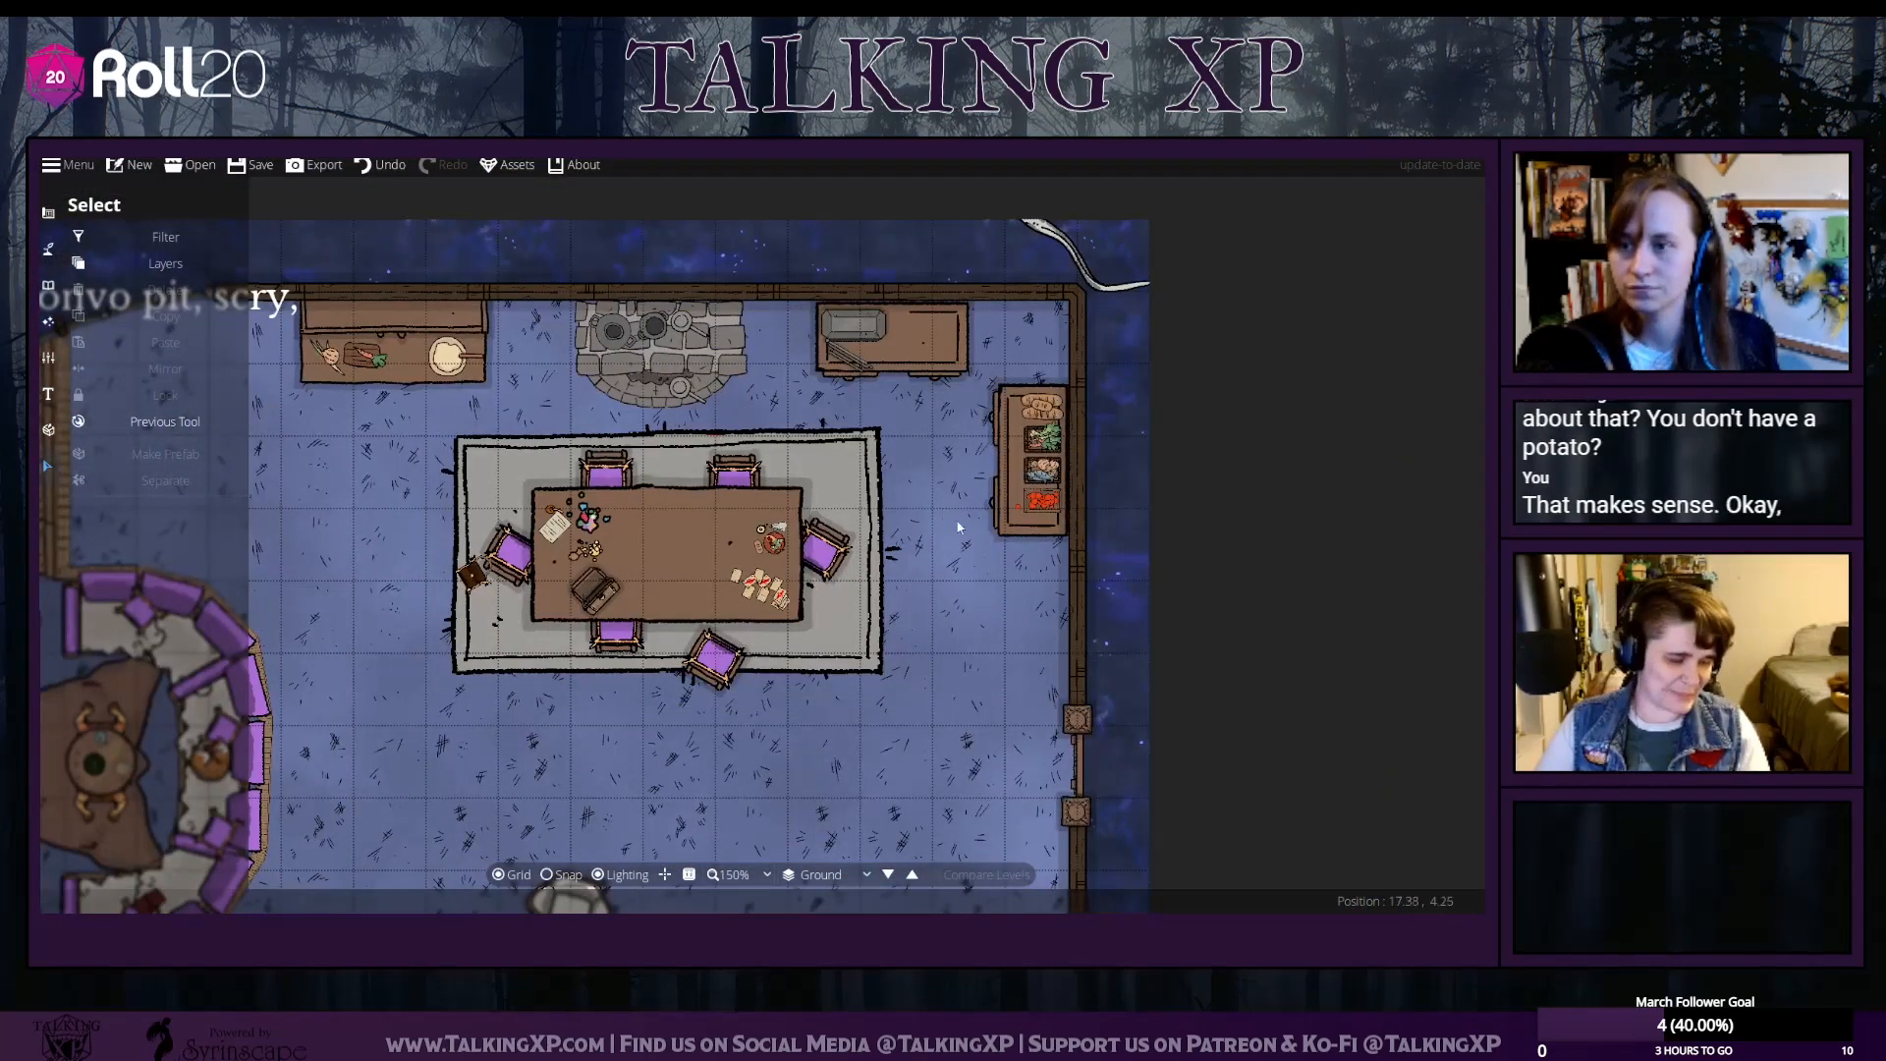
left_click(392, 370)
scroll(442, 393, "up", 5)
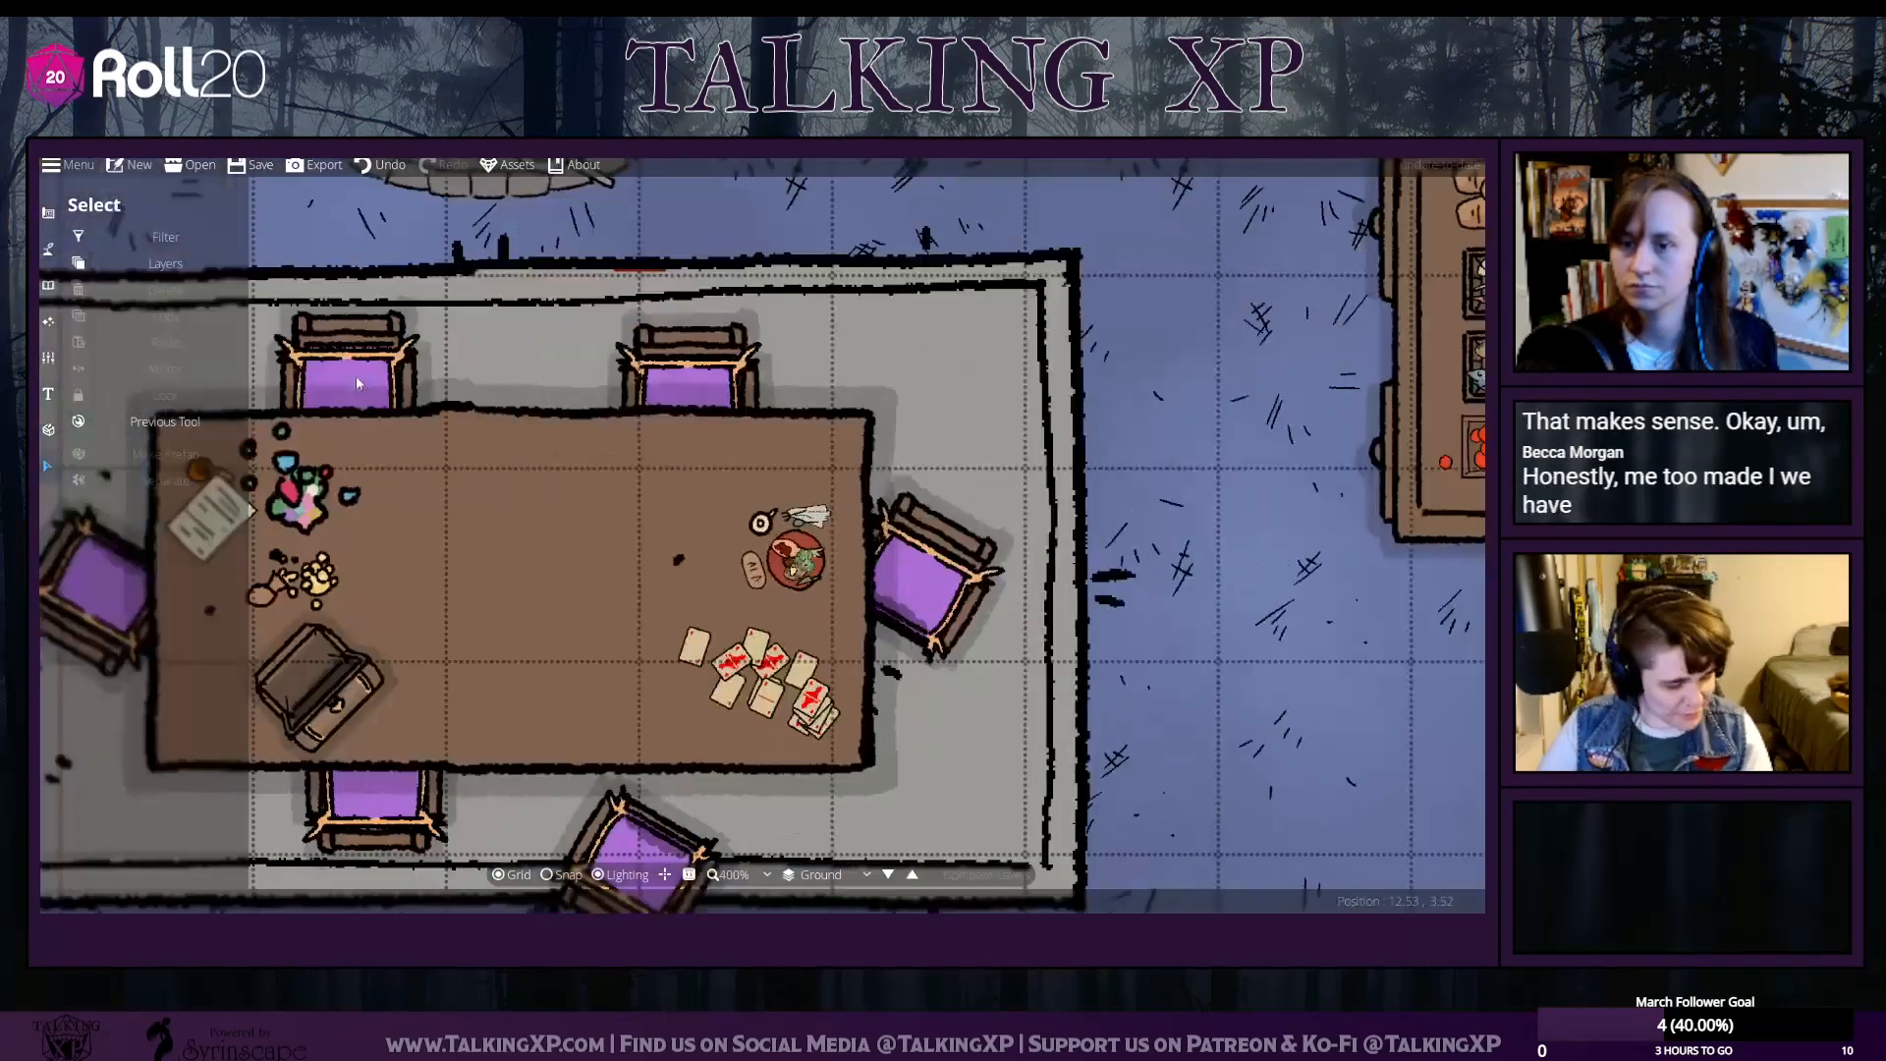
scroll(806, 629, "up", 4)
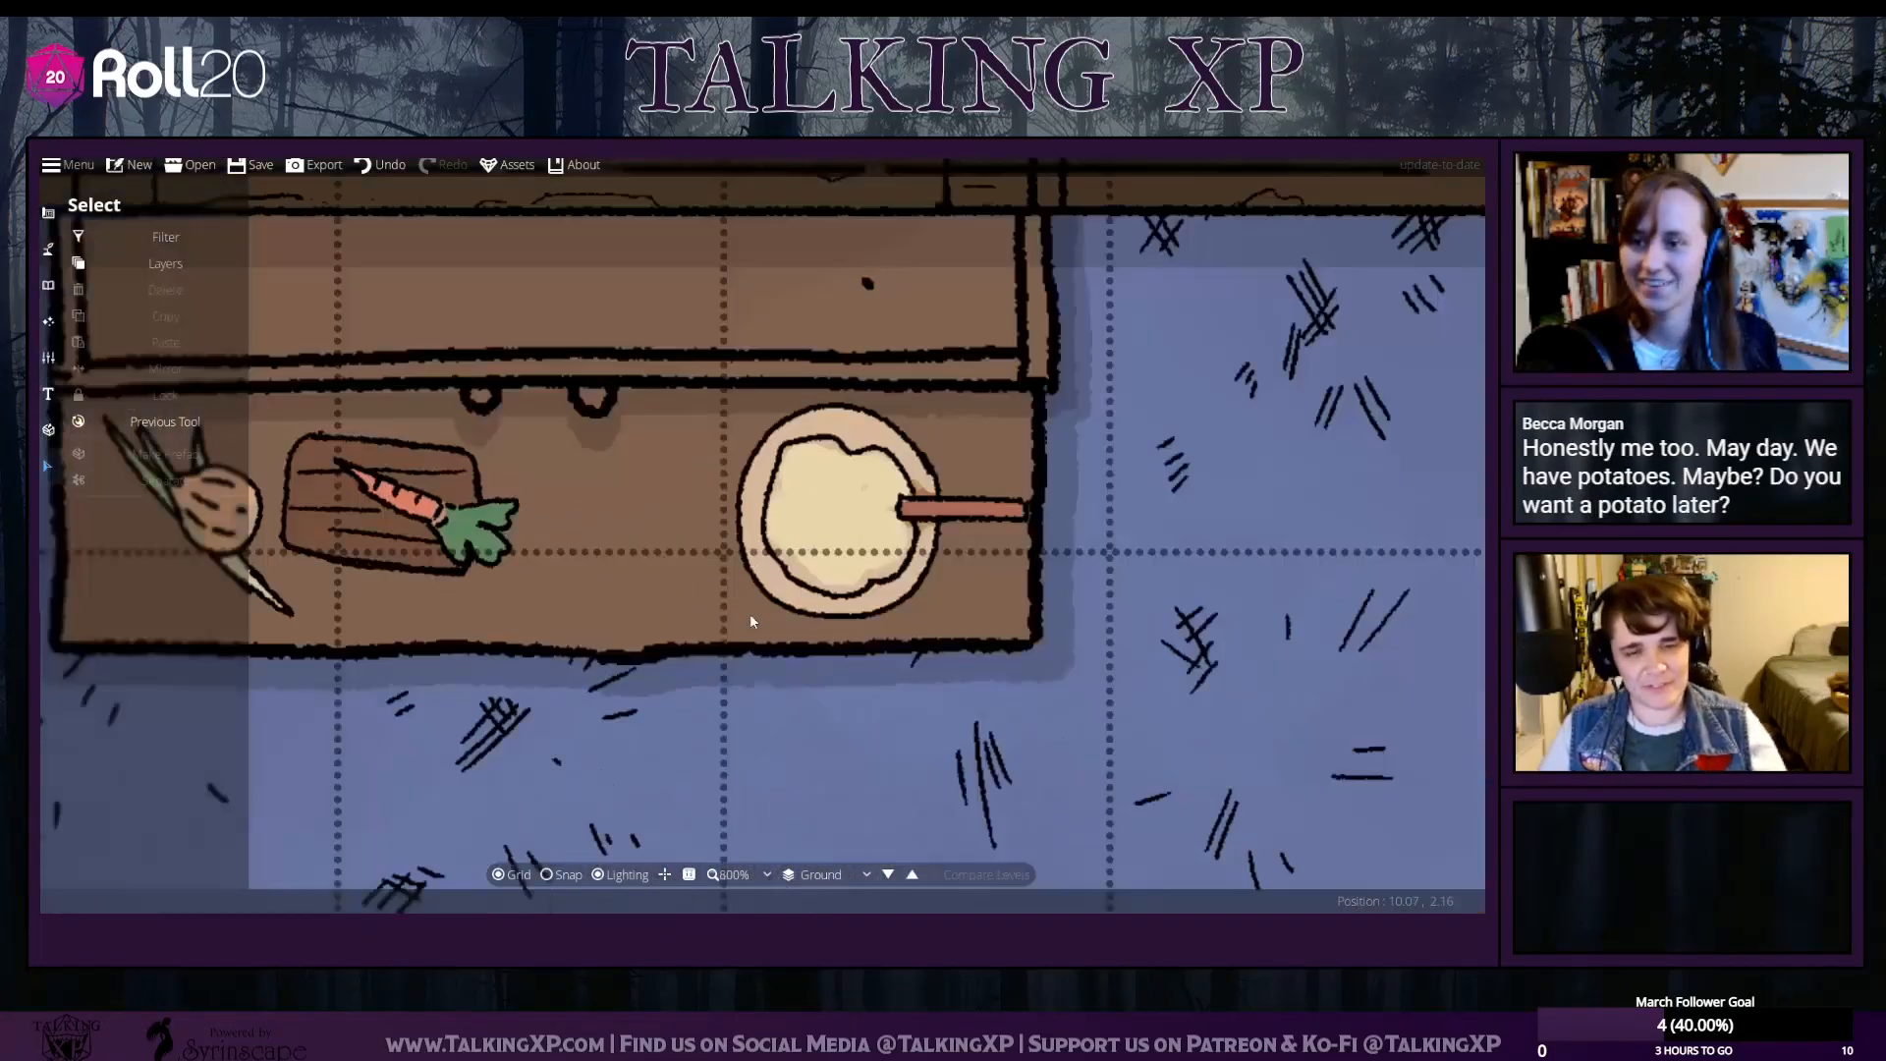
left_click(47, 285)
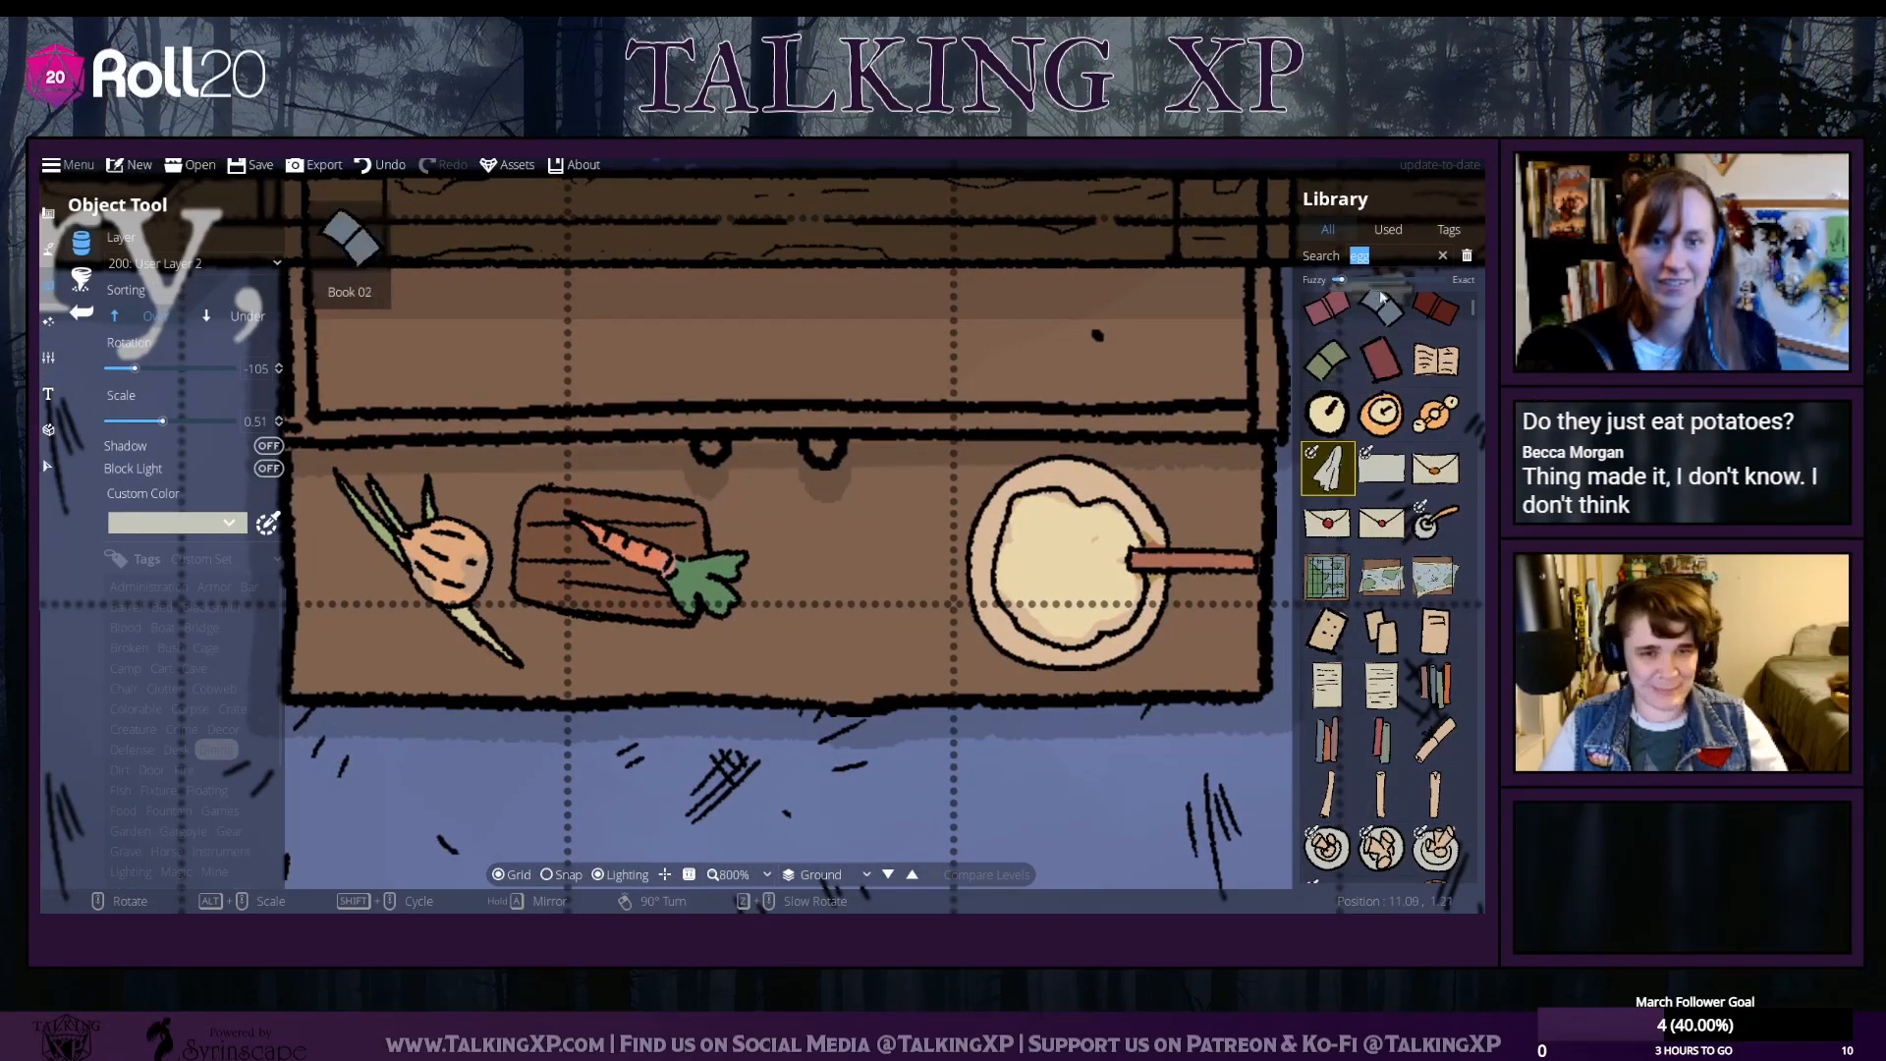
type("knife")
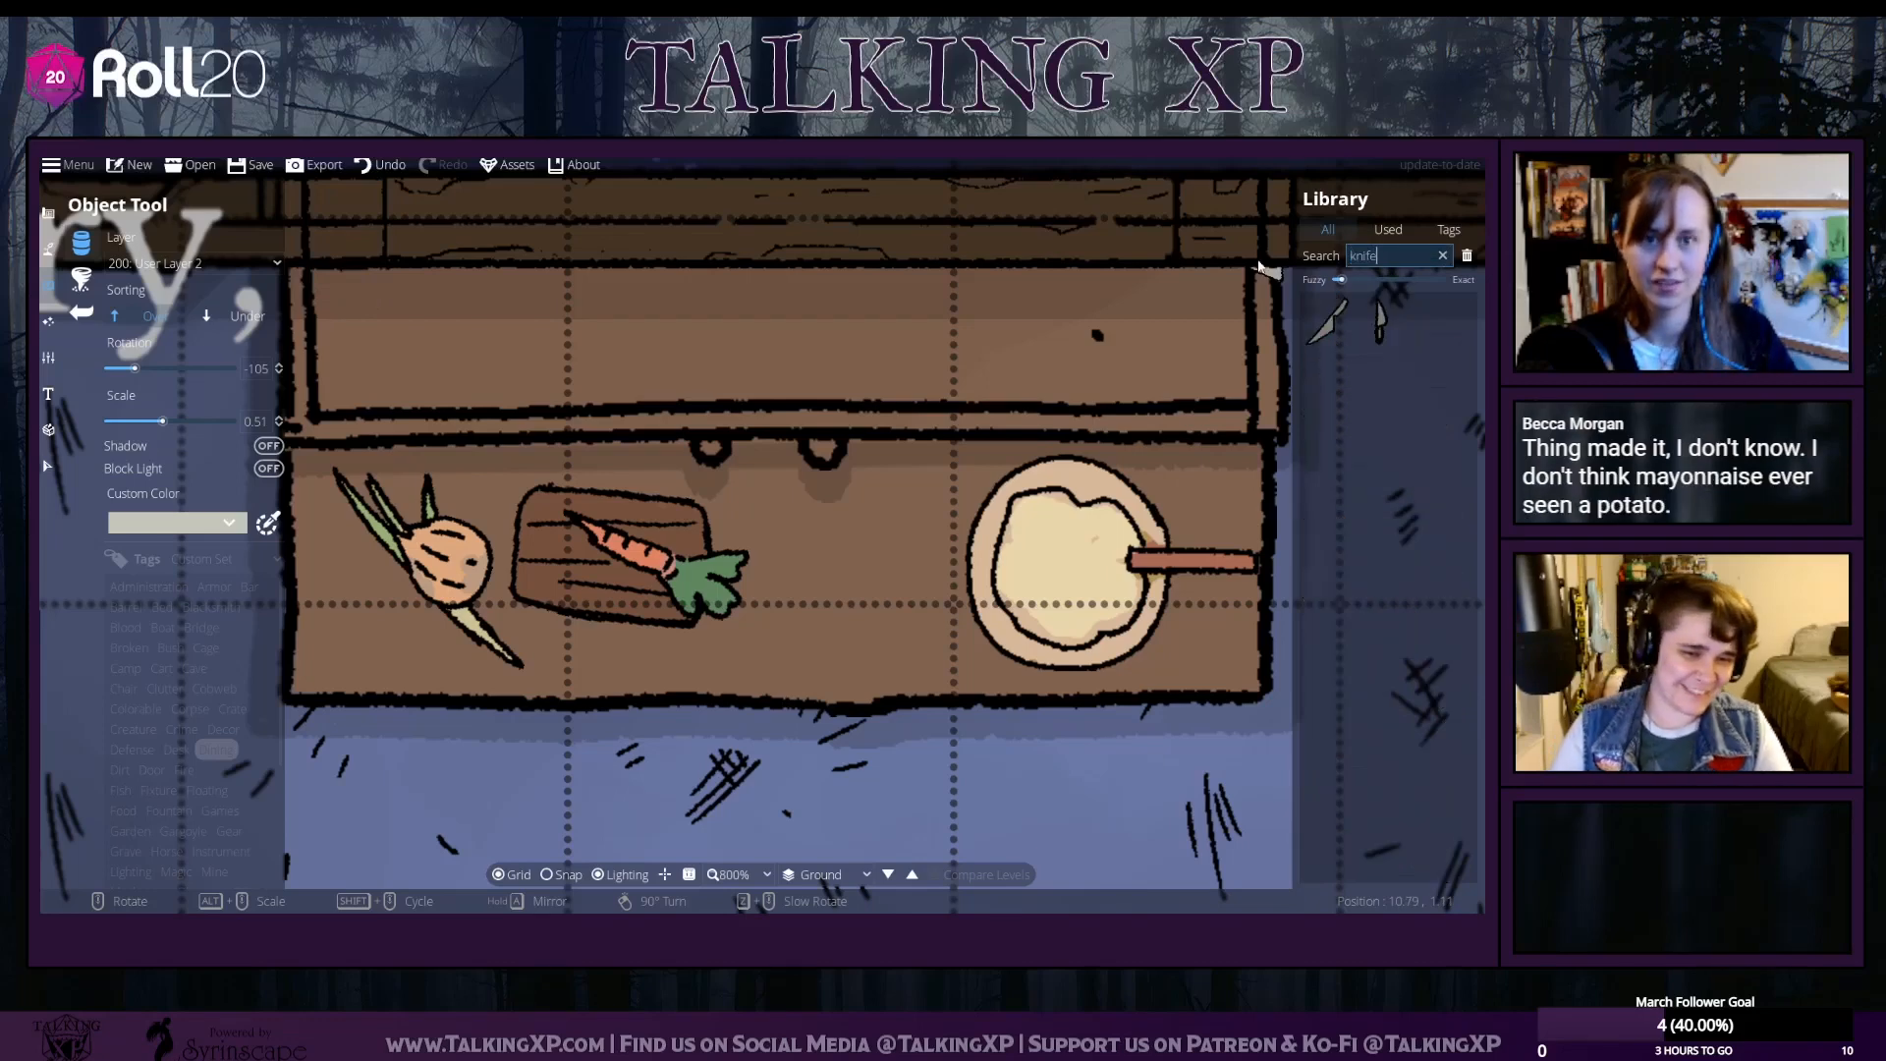
left_click(1328, 320)
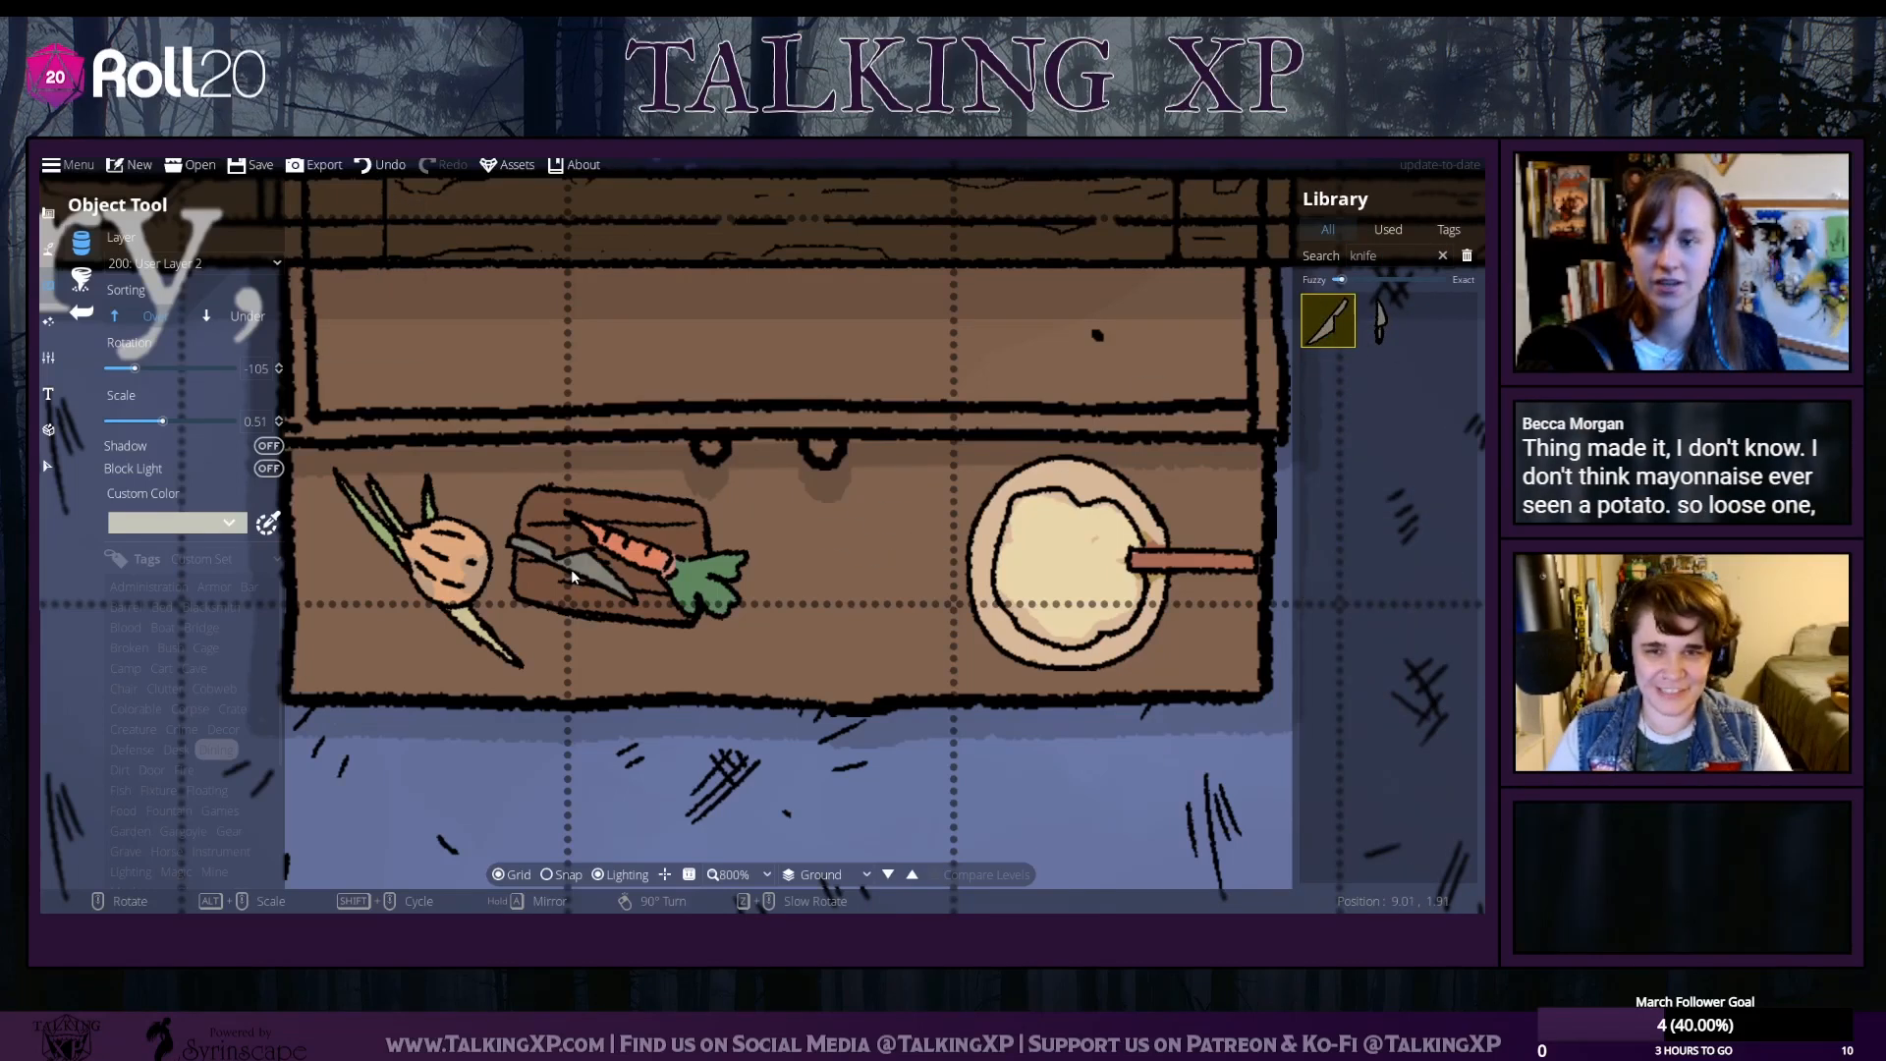
scroll(669, 530, "down", 7)
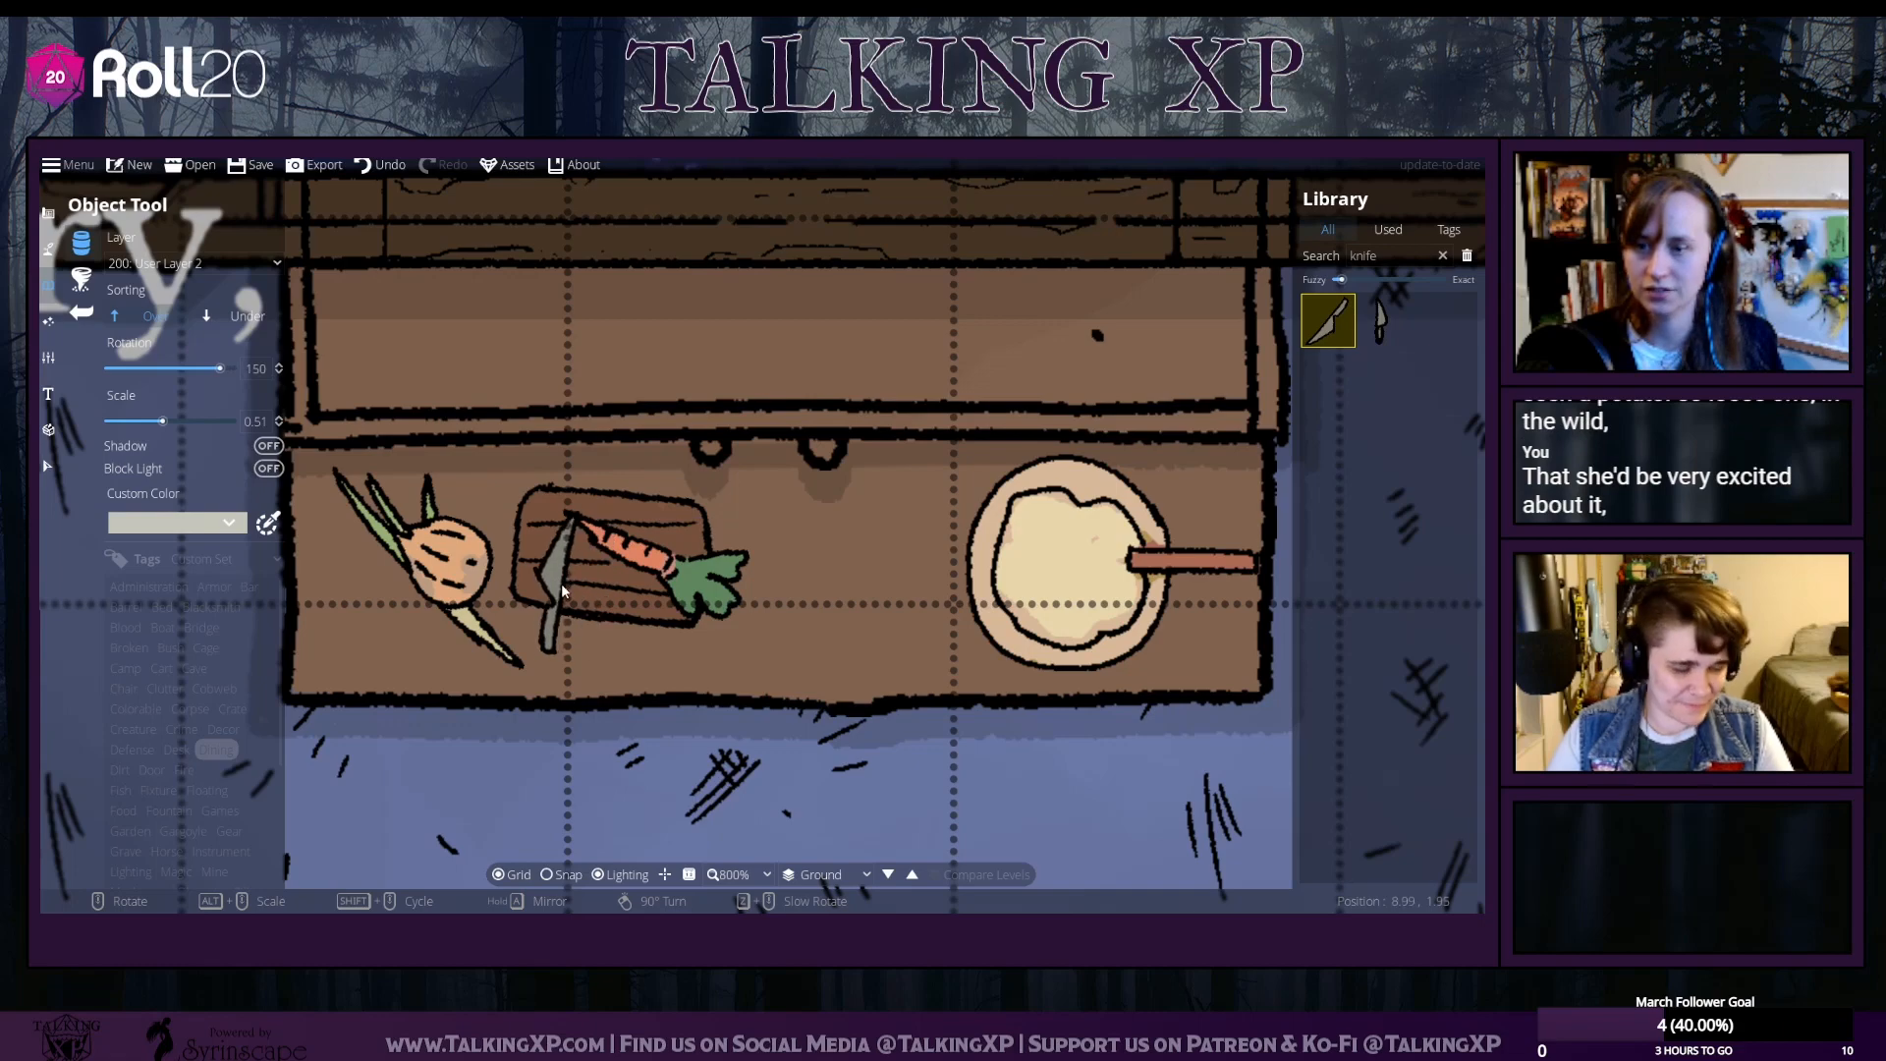
left_click(555, 589)
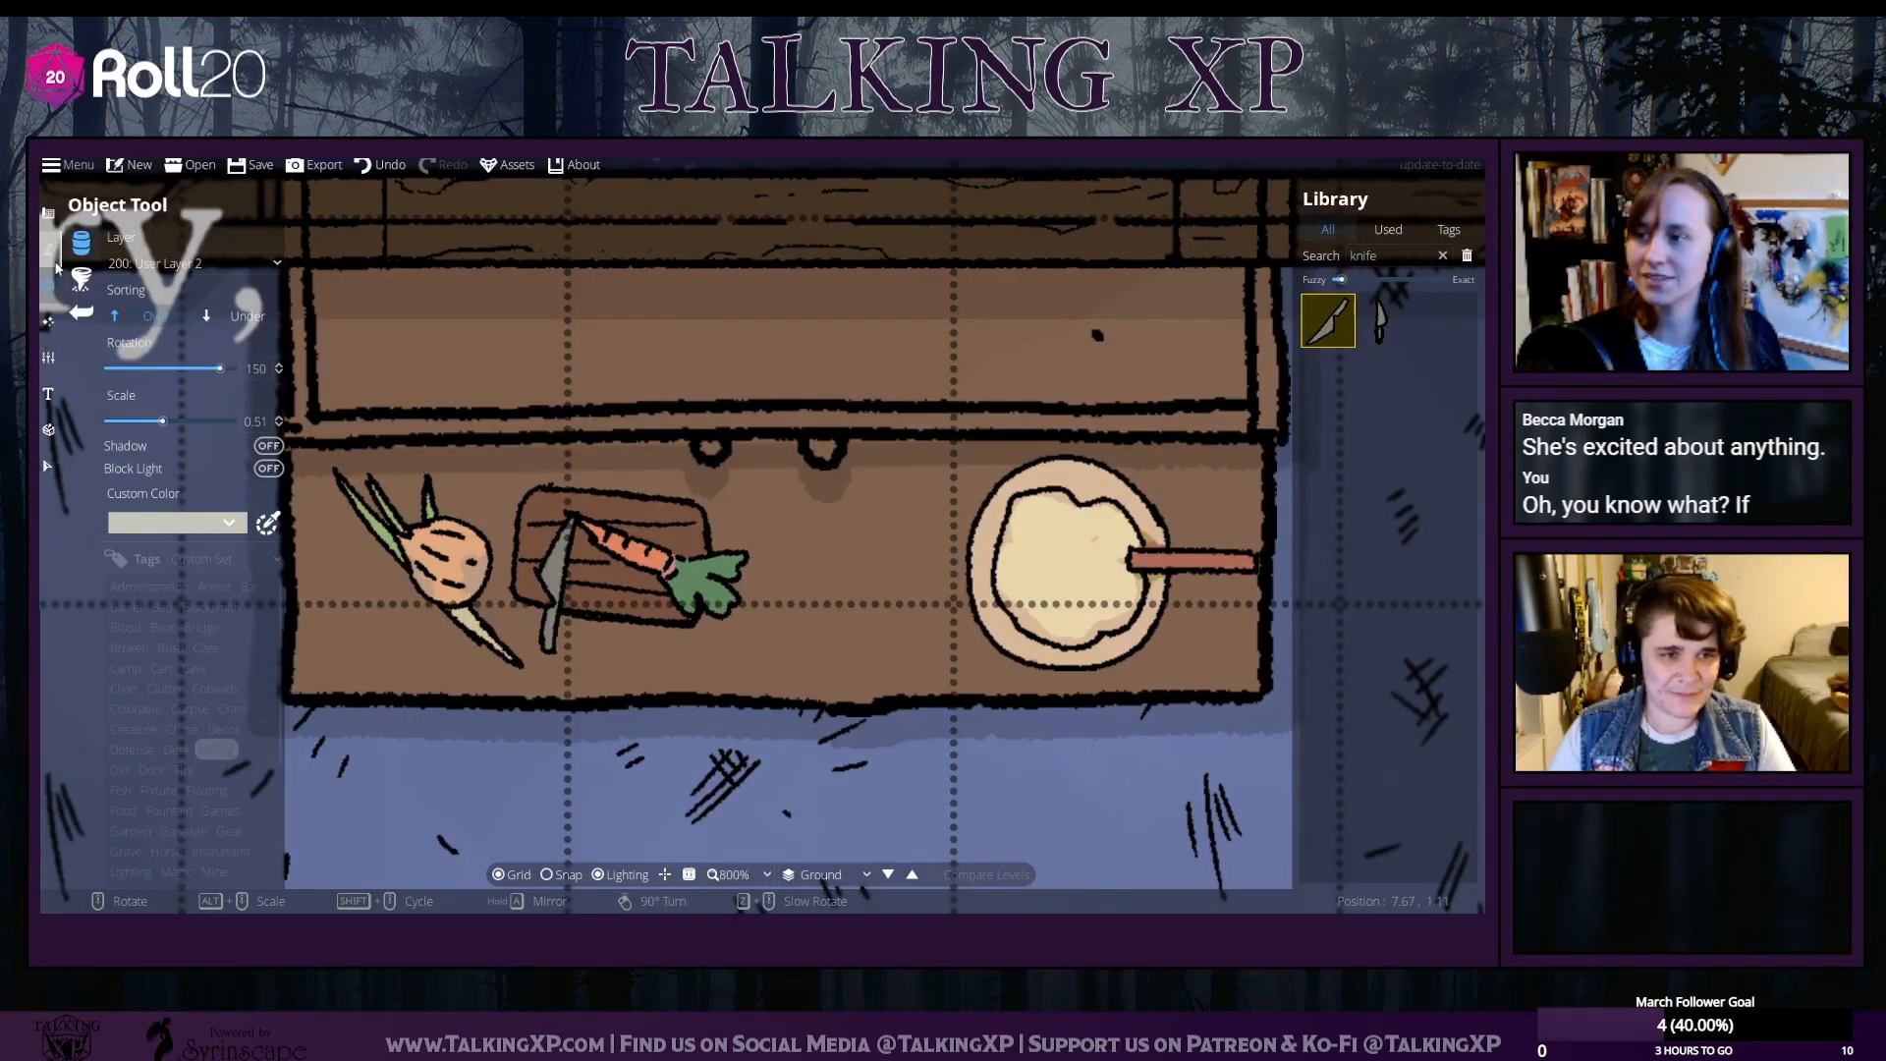
Pick the last splatter shape from the Blood objects and scale it to 0.71 to fit the pizza dough
left_click(51, 253)
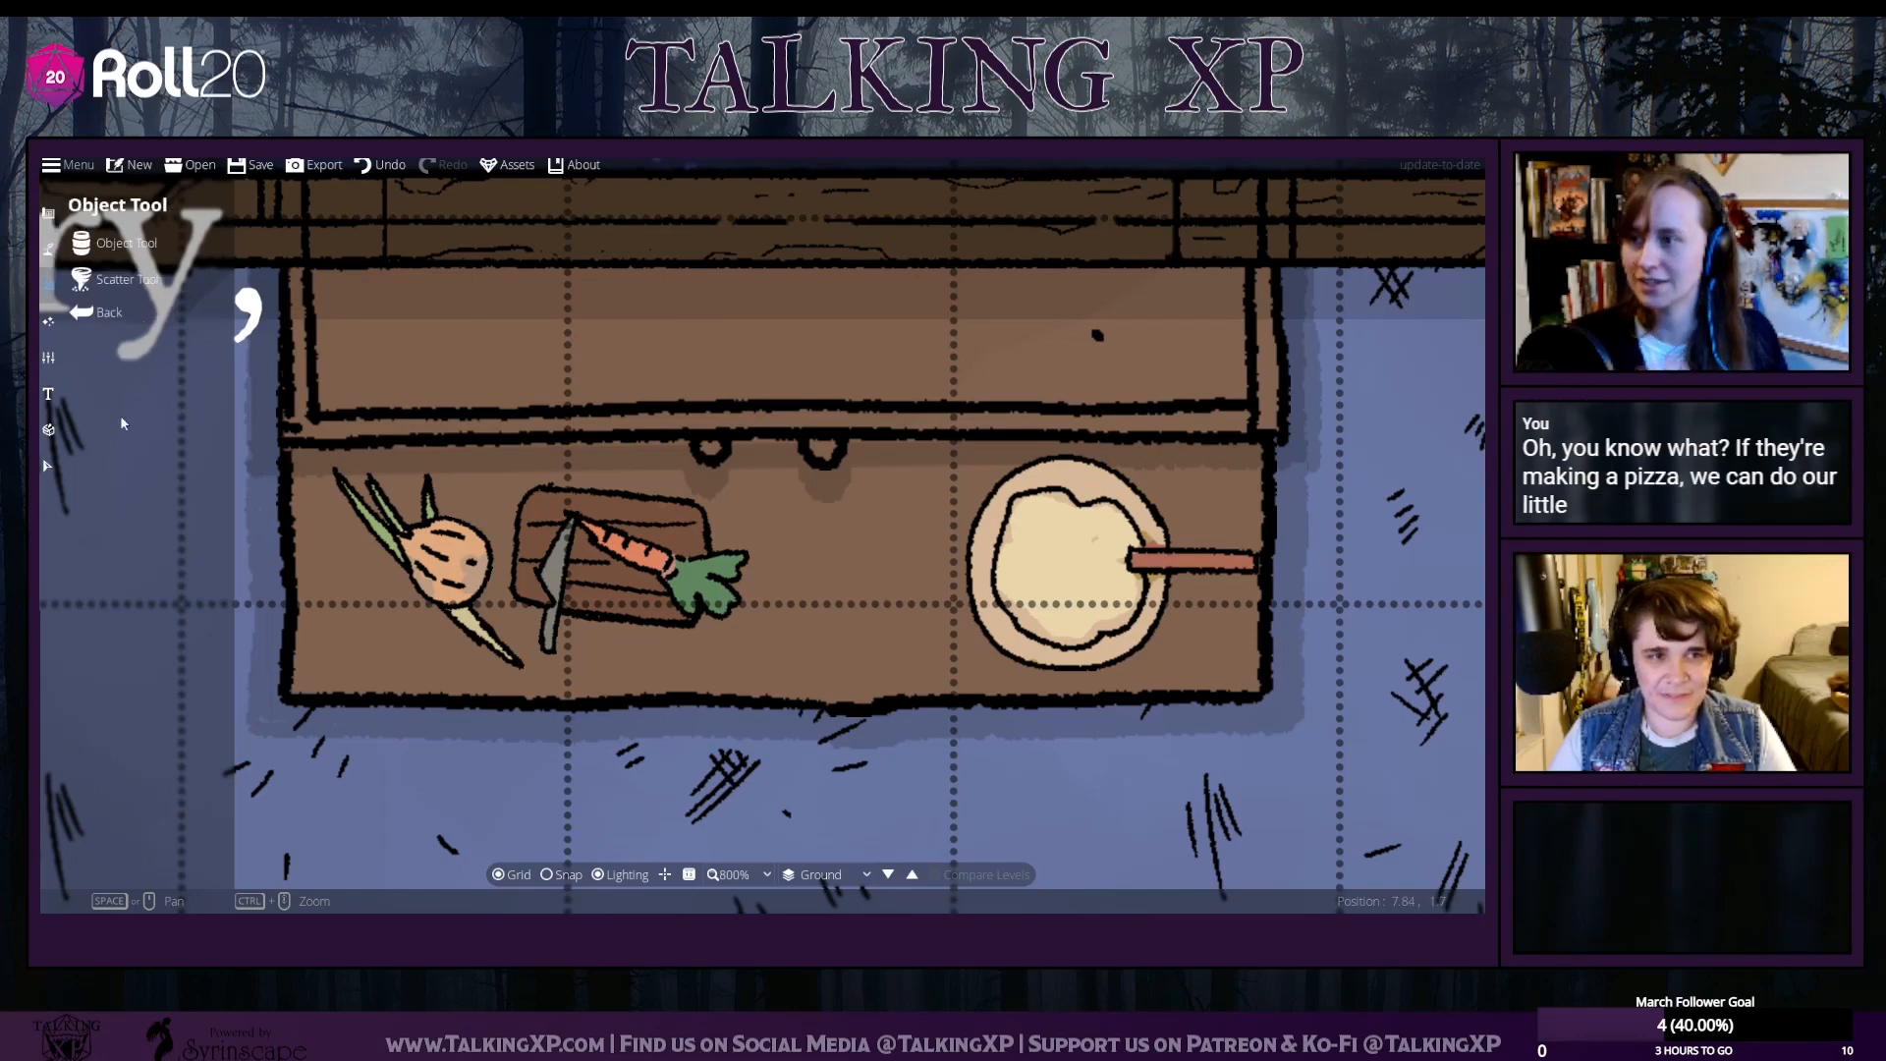
left_click(103, 384)
left_click(125, 627)
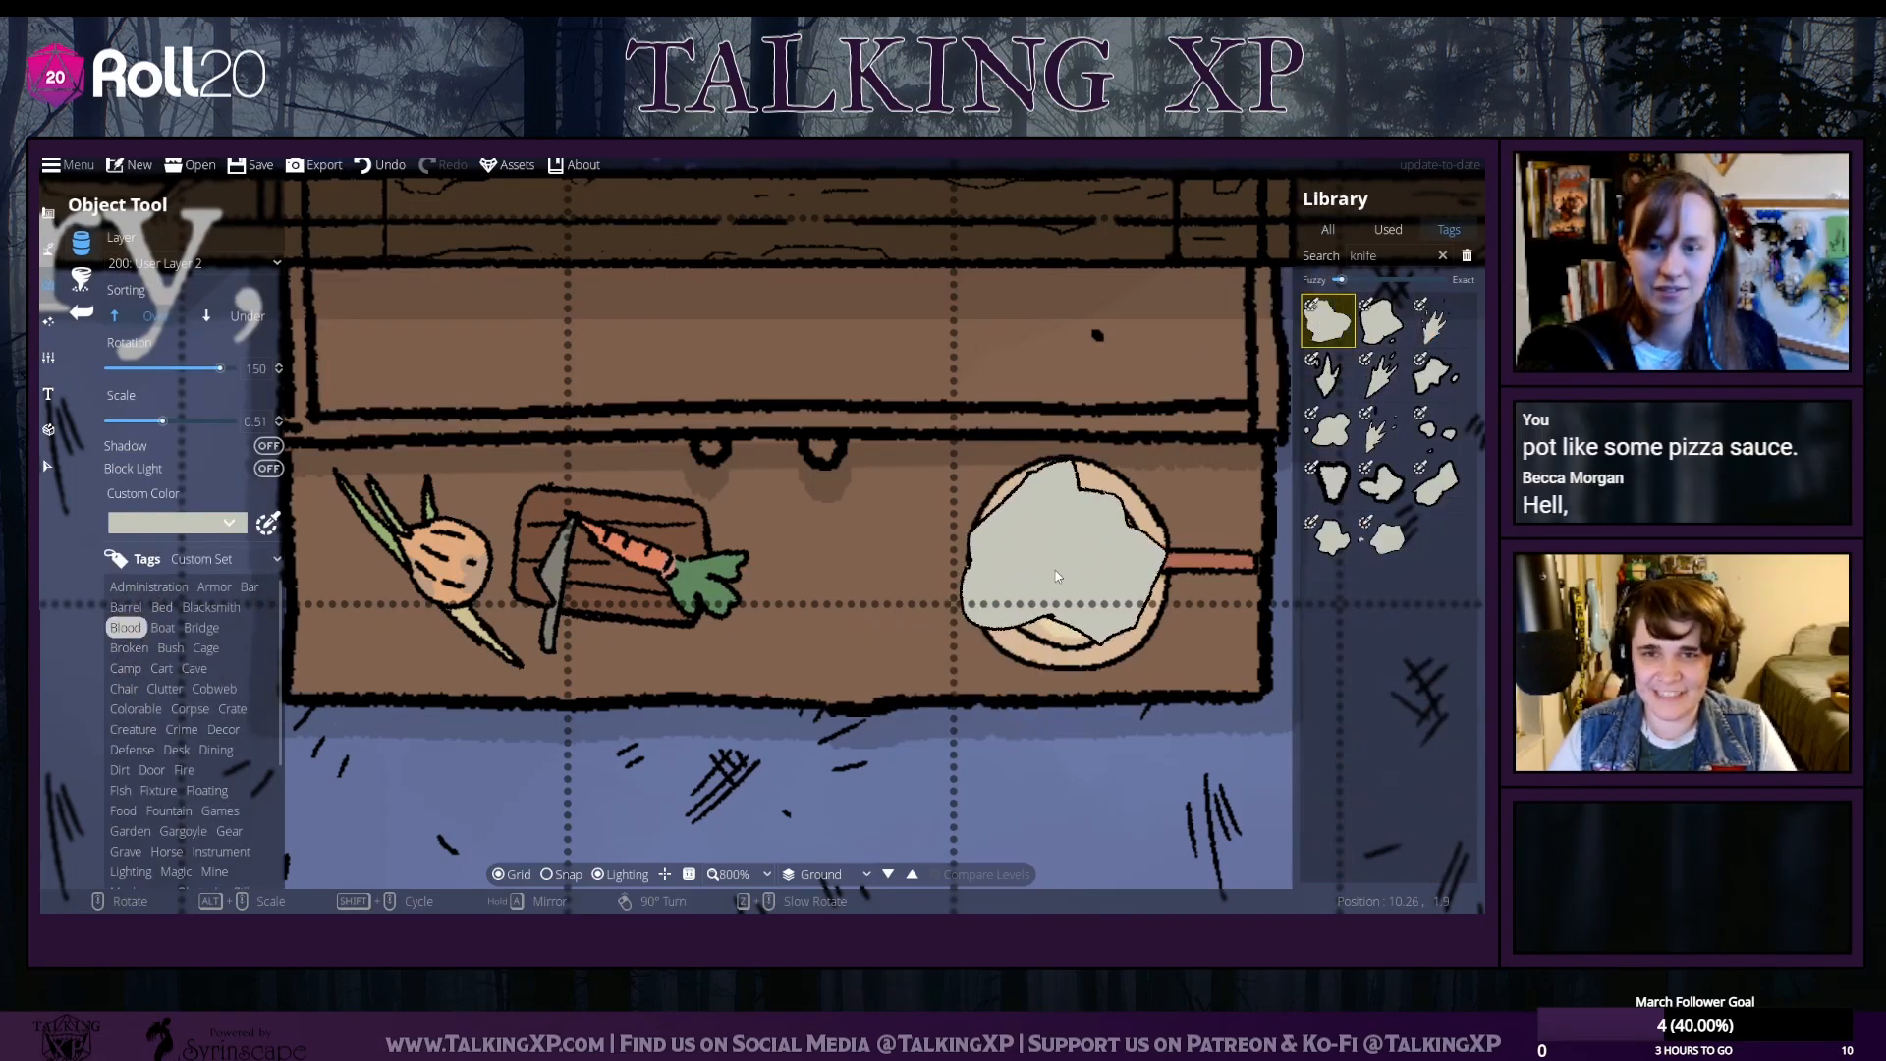
scroll(1070, 582, "down", 3)
scroll(1070, 583, "up", 3)
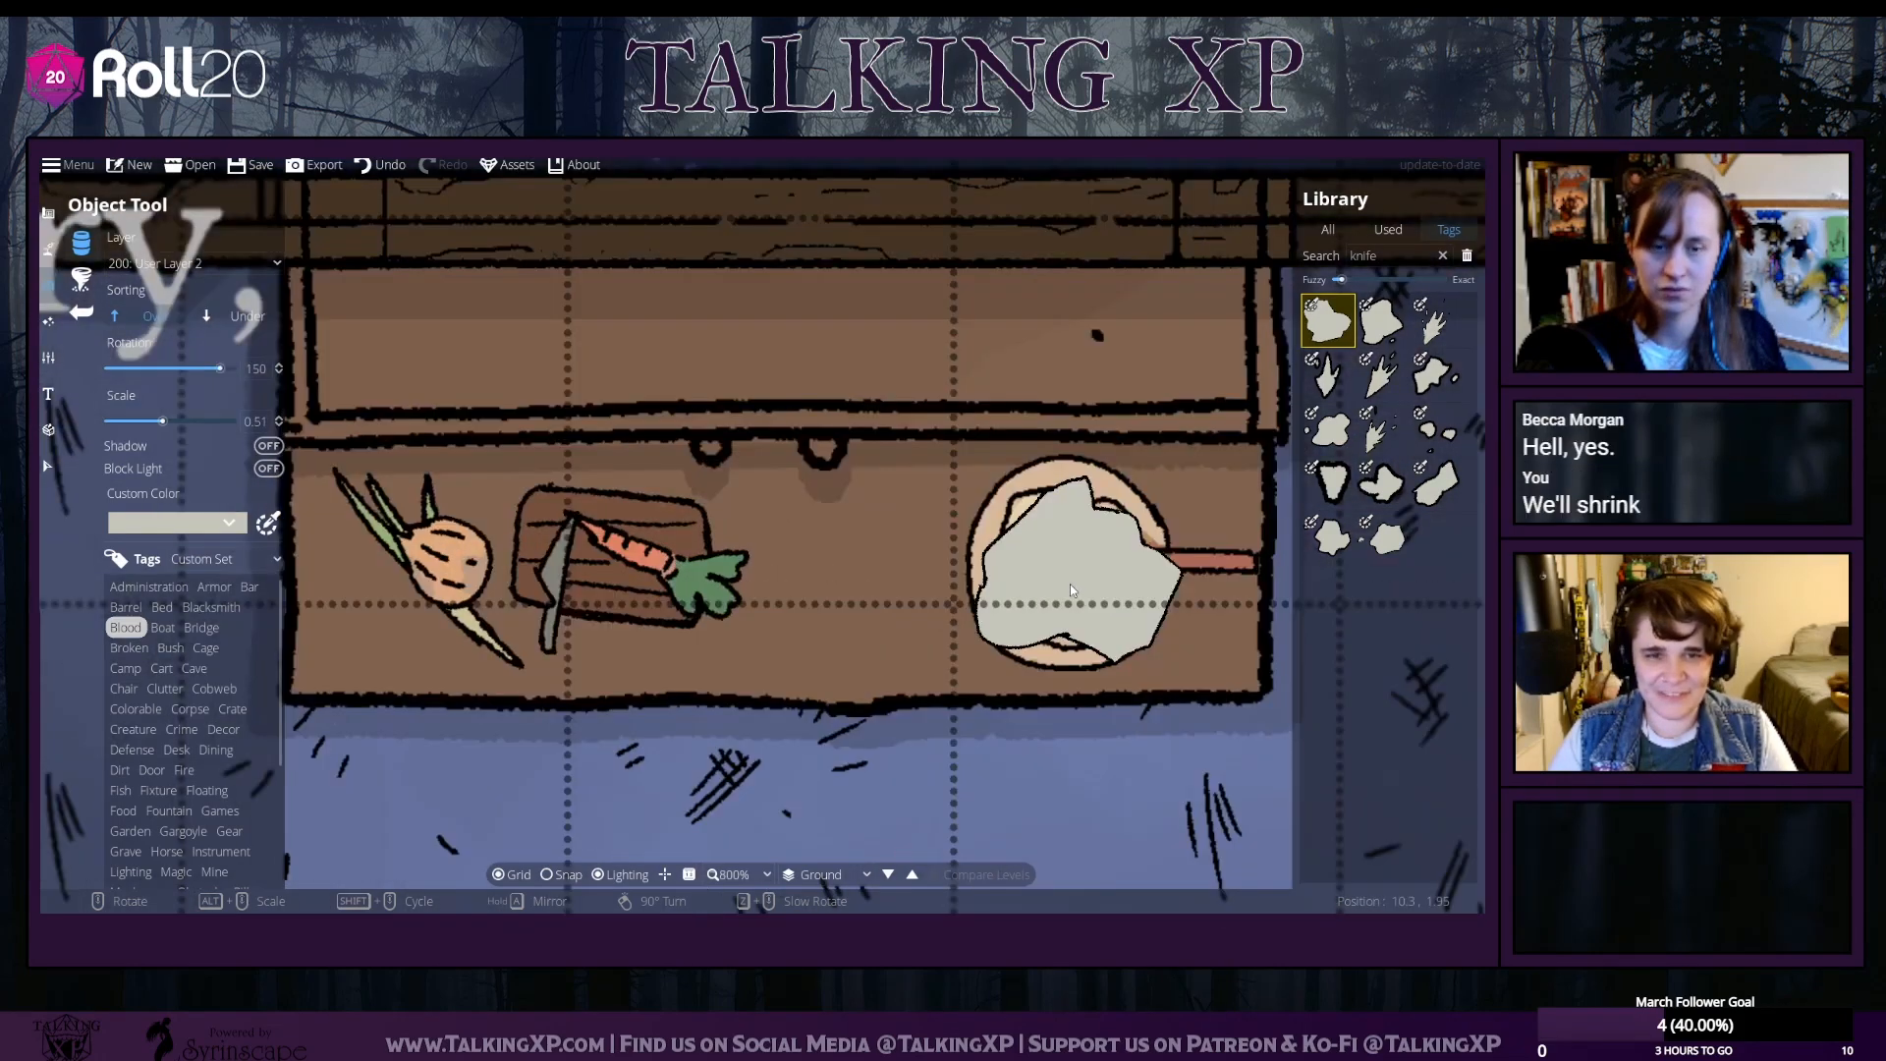
left_click(1328, 537)
scroll(1140, 558, "down", 1)
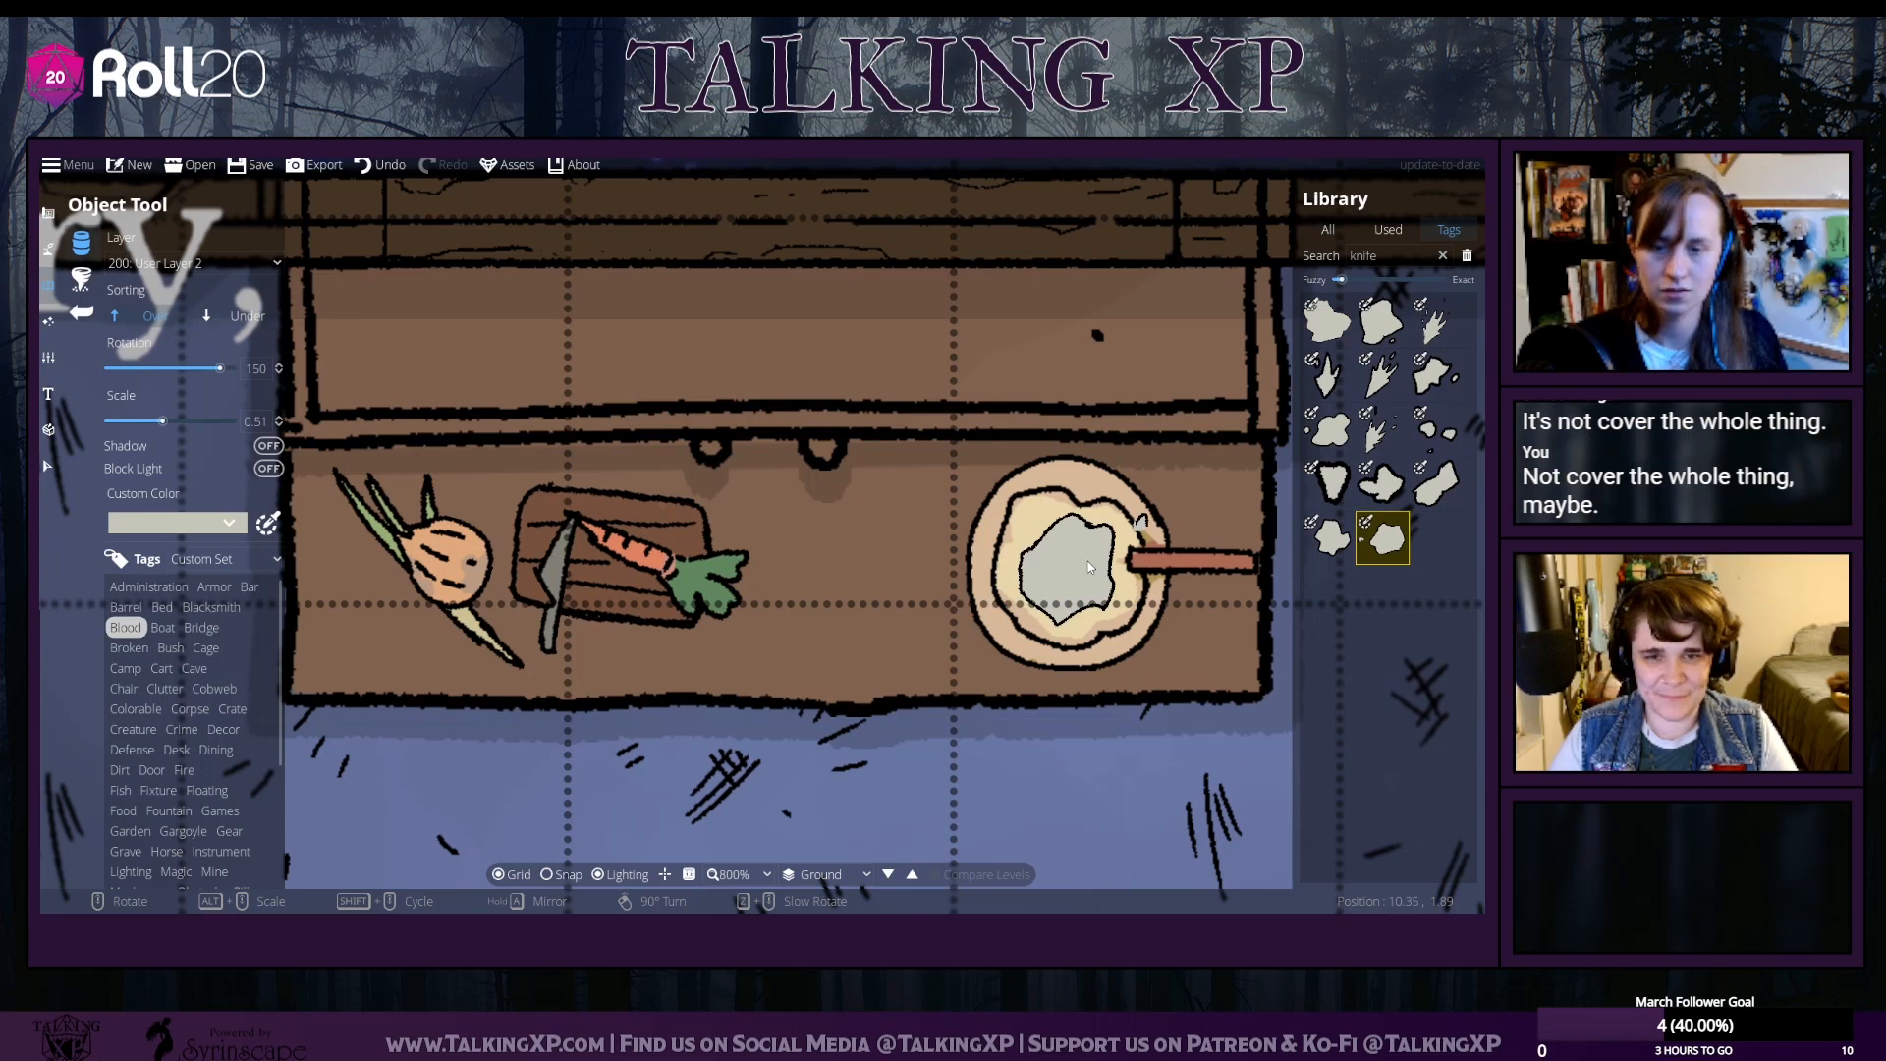
scroll(1089, 566, "up", 4, "alt")
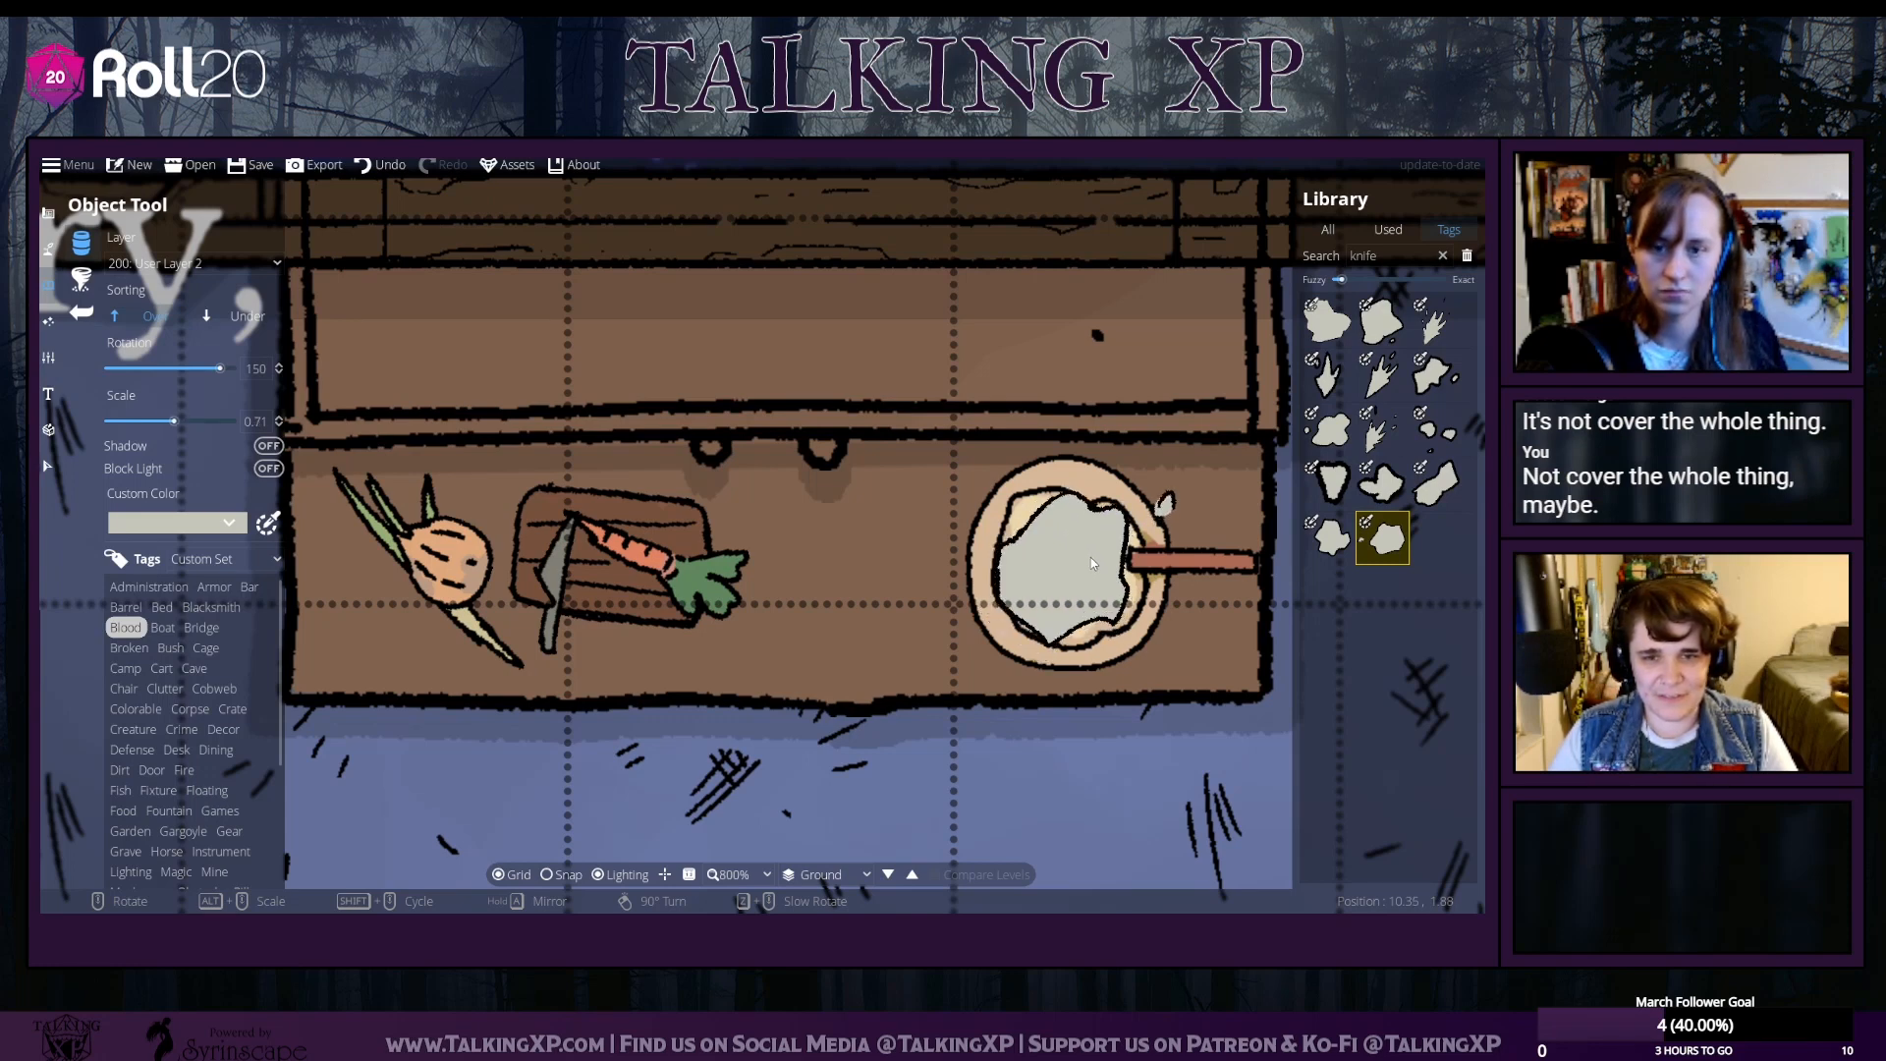
Recolor the splatter dark red (ad0000) and place it on the pizza dough as marinara sauce, at rotation 150
left_click(229, 522)
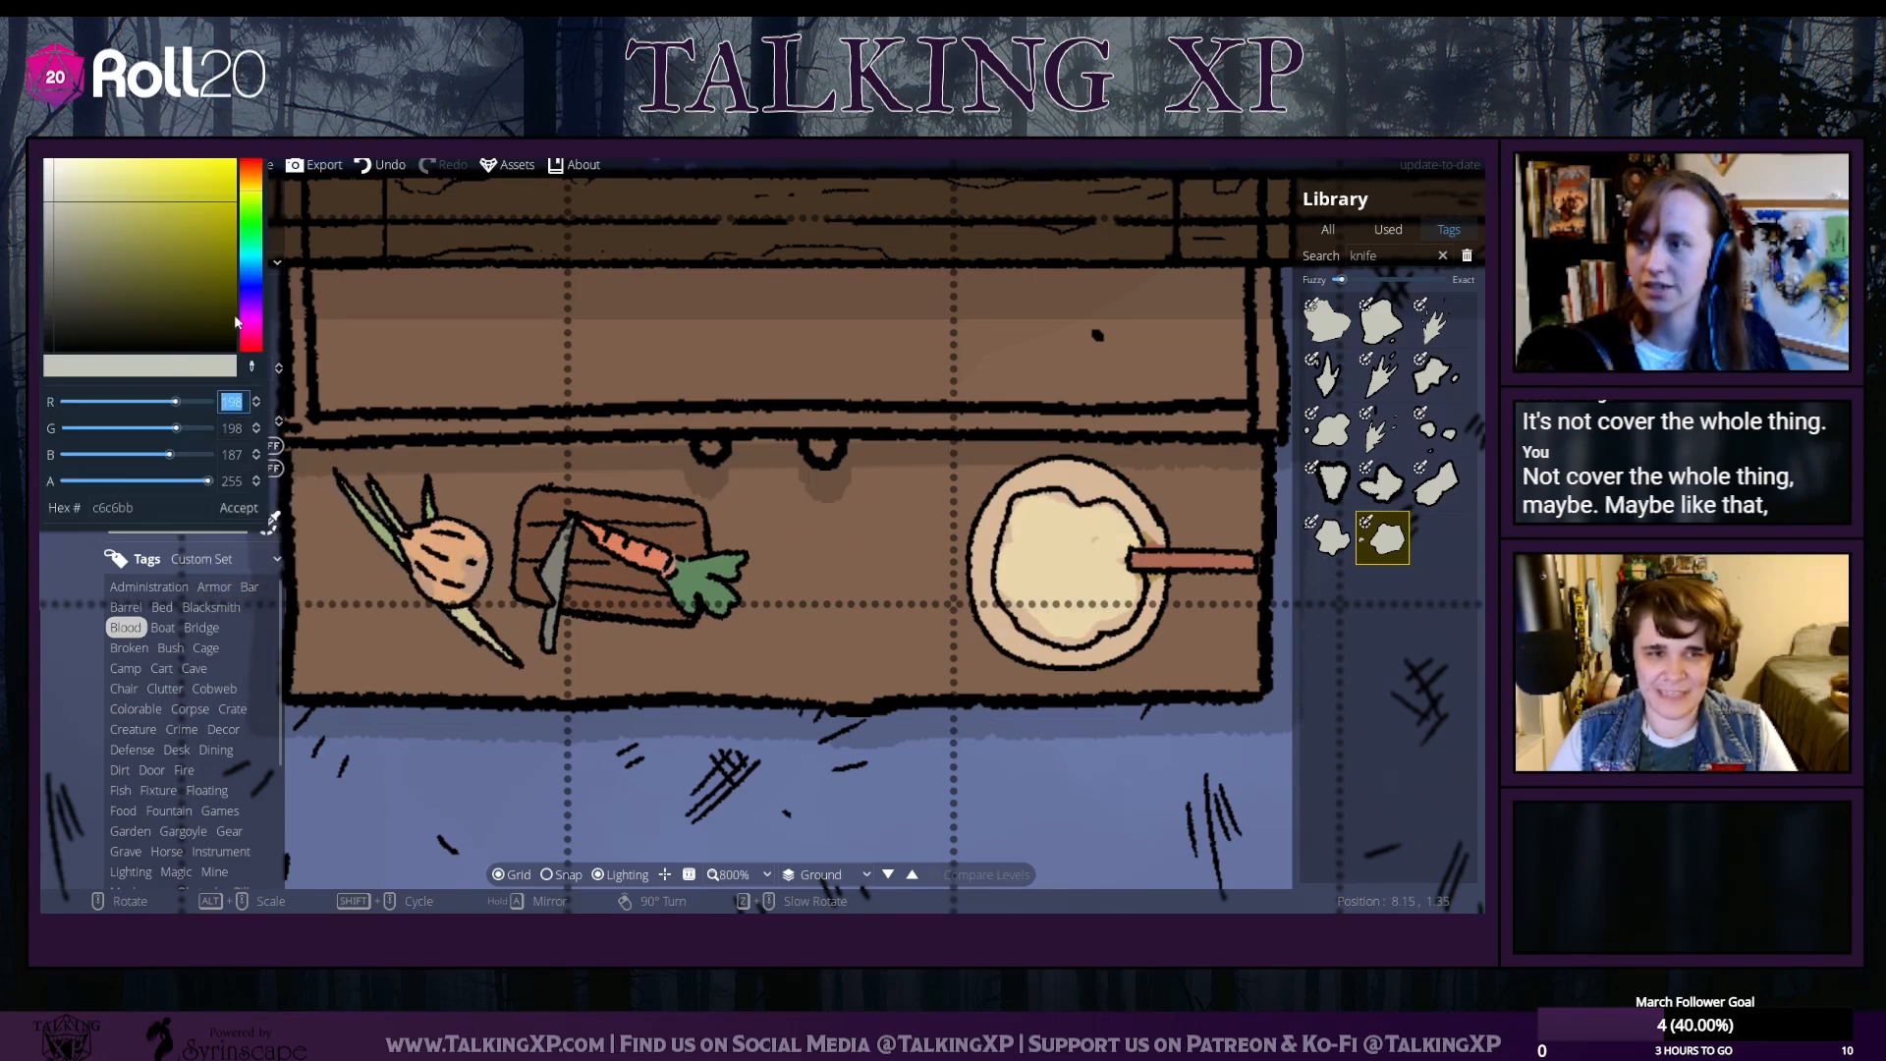
left_click(245, 171)
left_click_drag(188, 183, 243, 226)
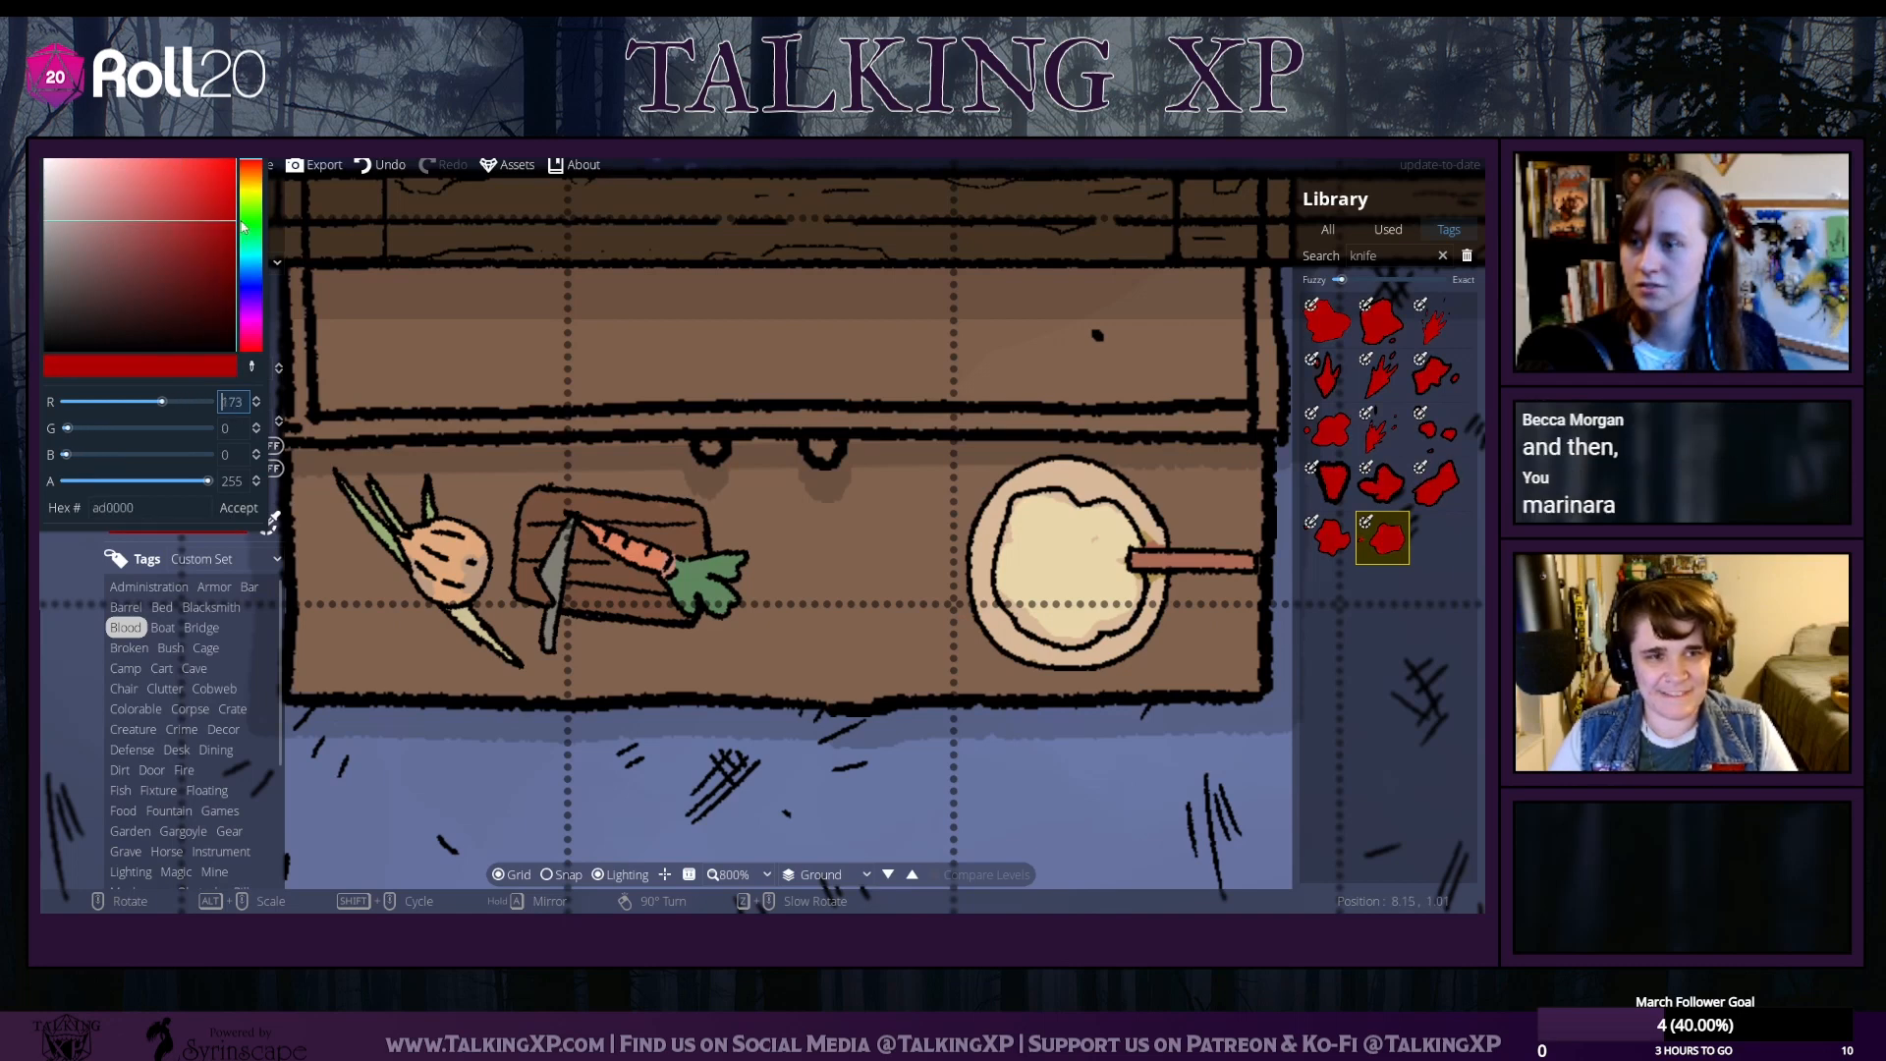
left_click(239, 508)
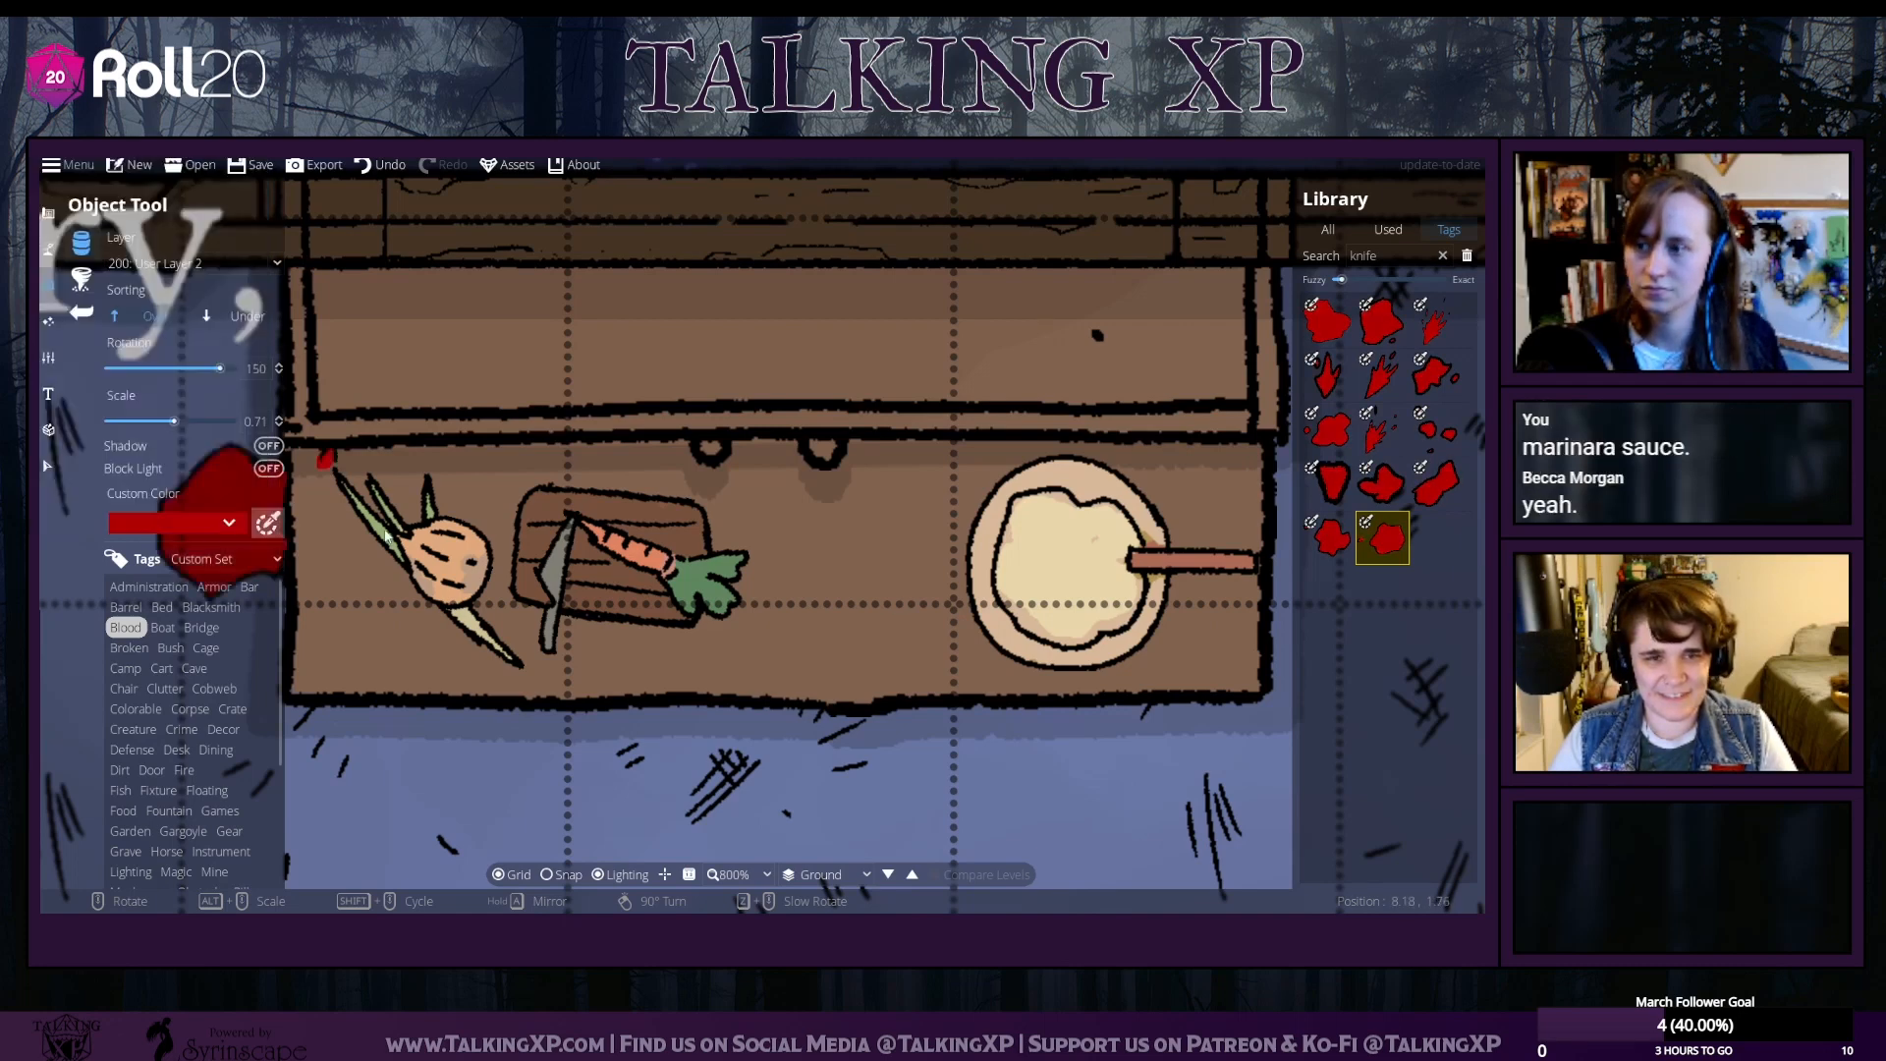
left_click(1085, 558)
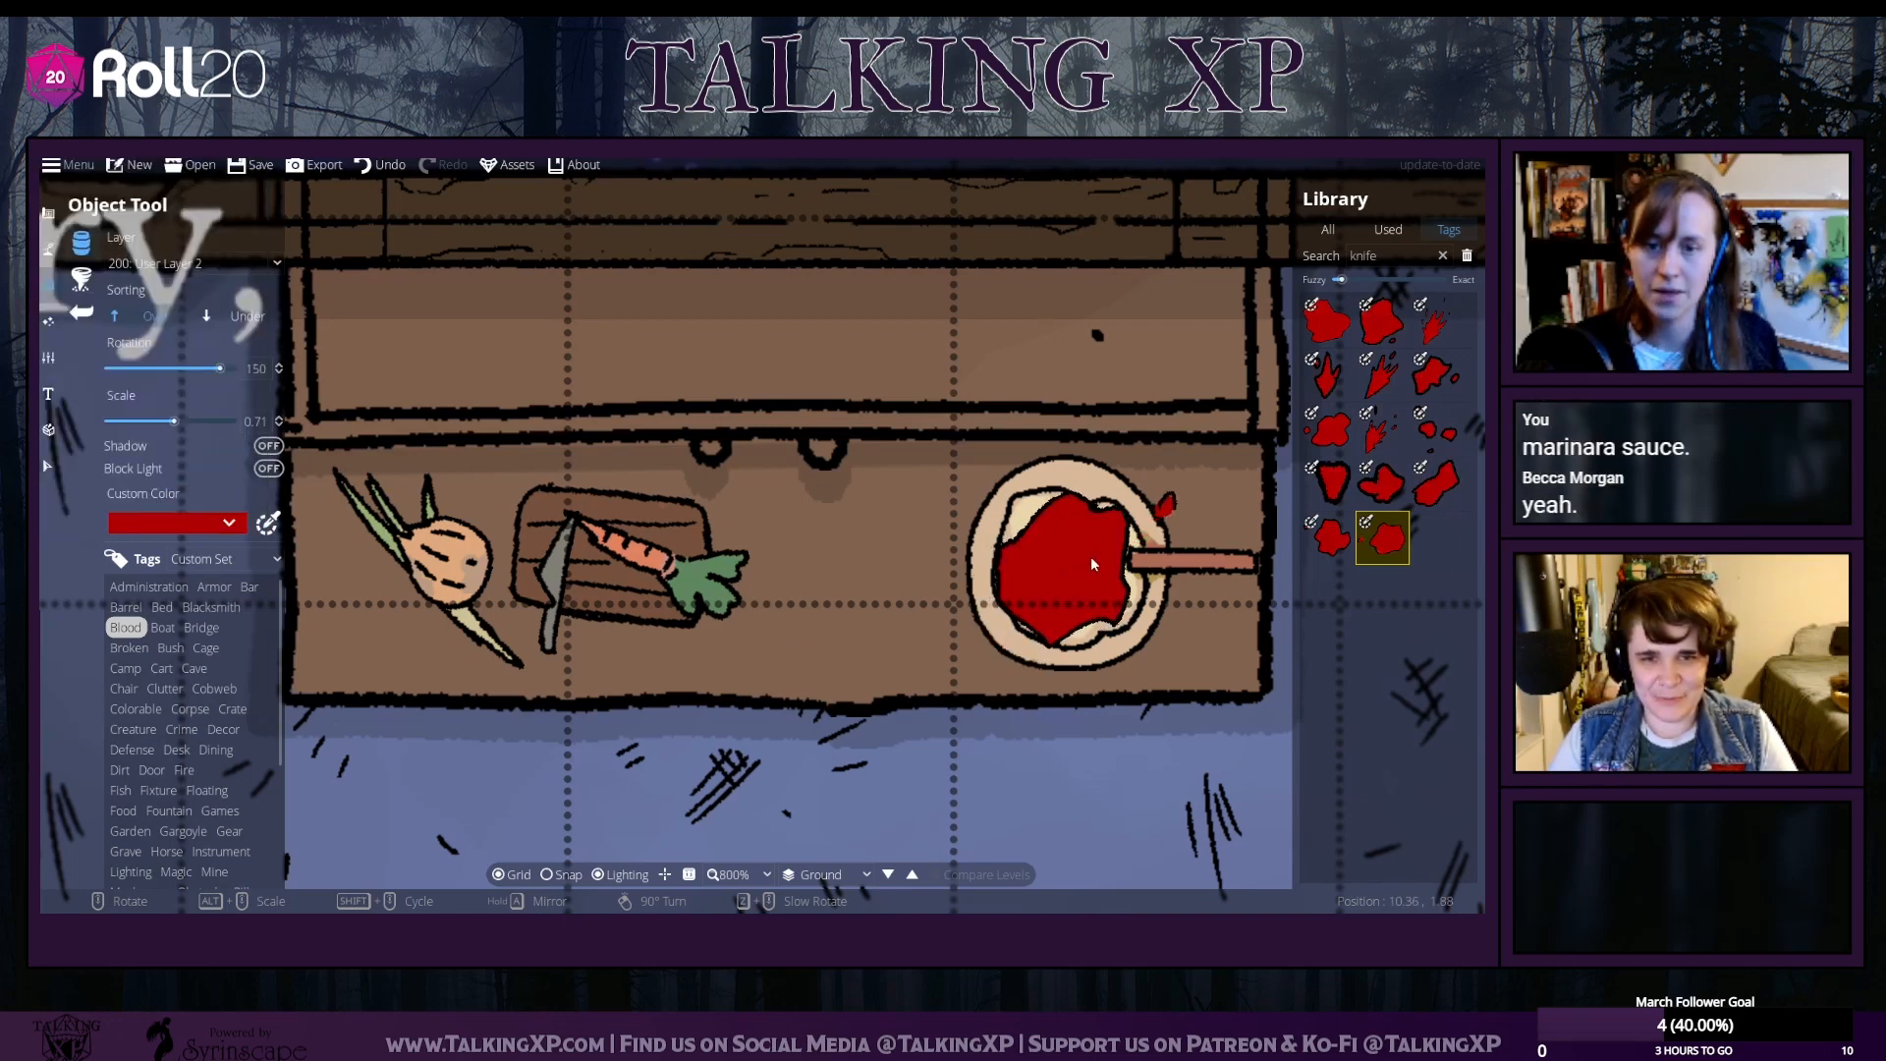
left_click(1093, 563)
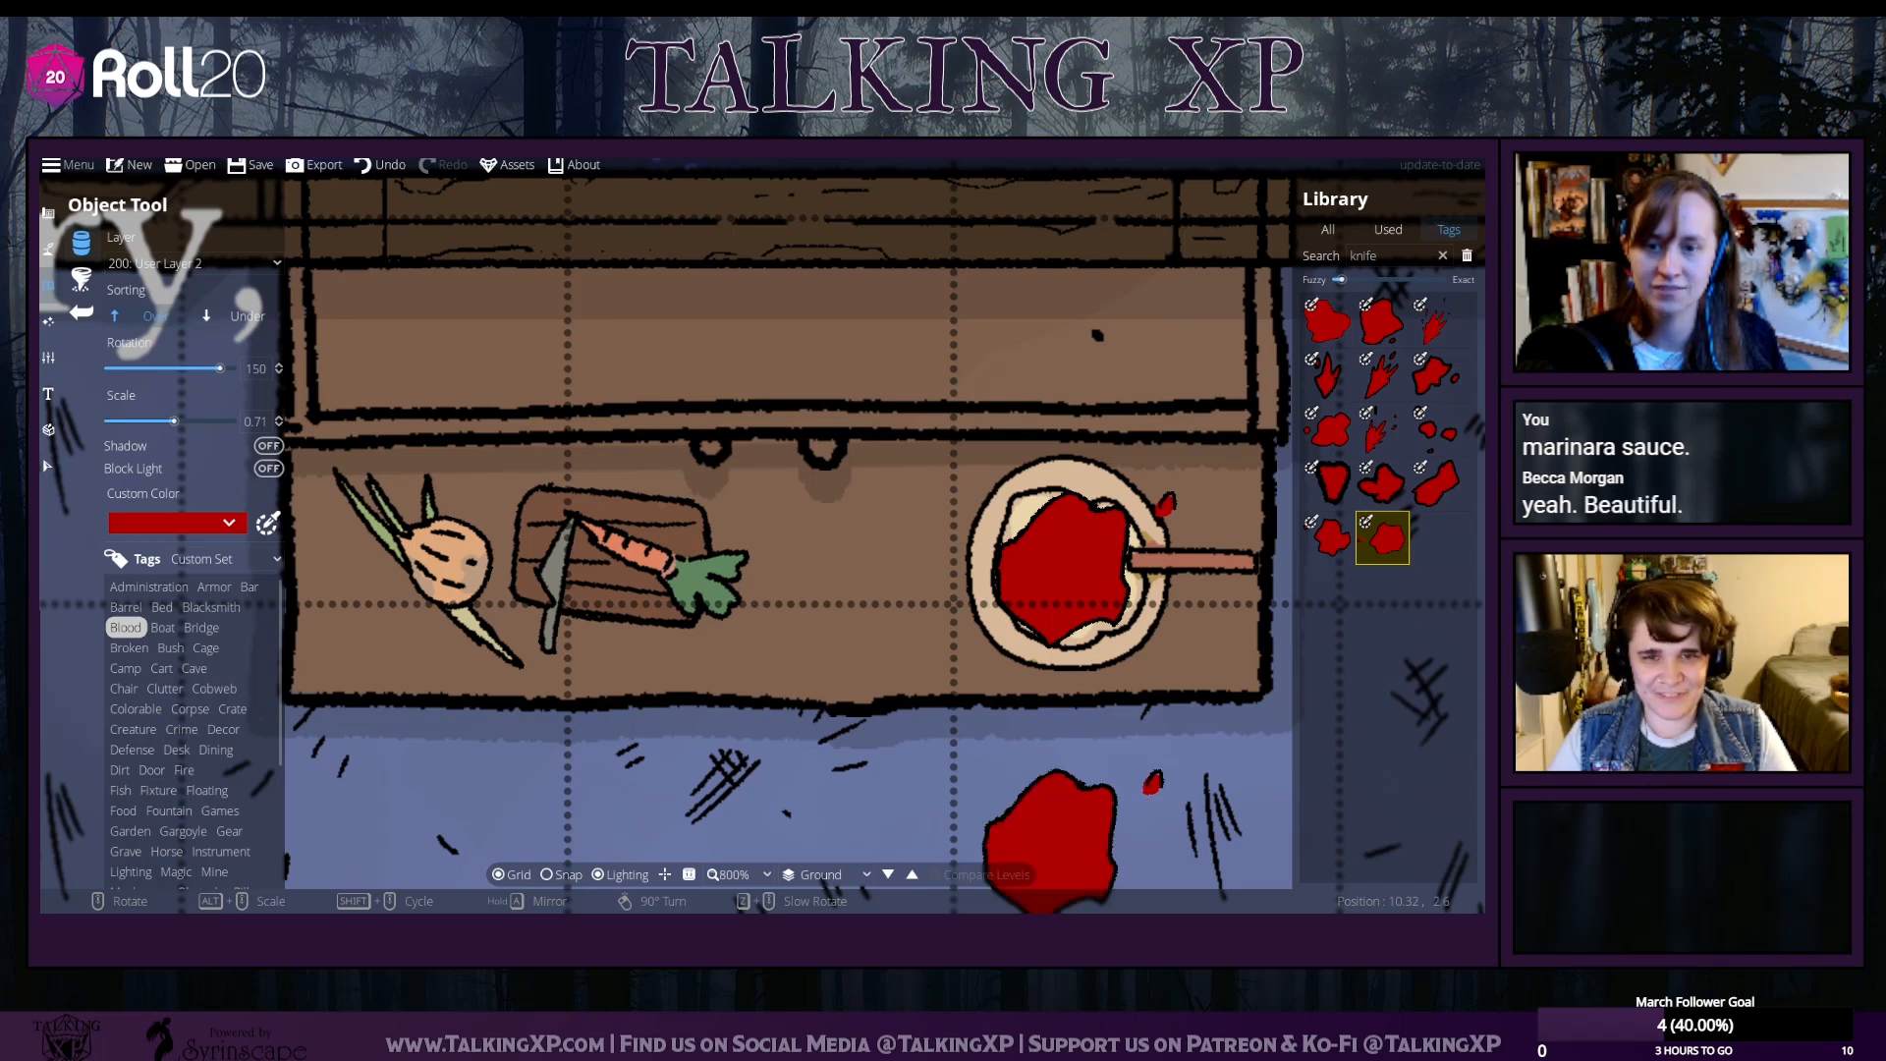
double_click(1391, 257)
type("pota")
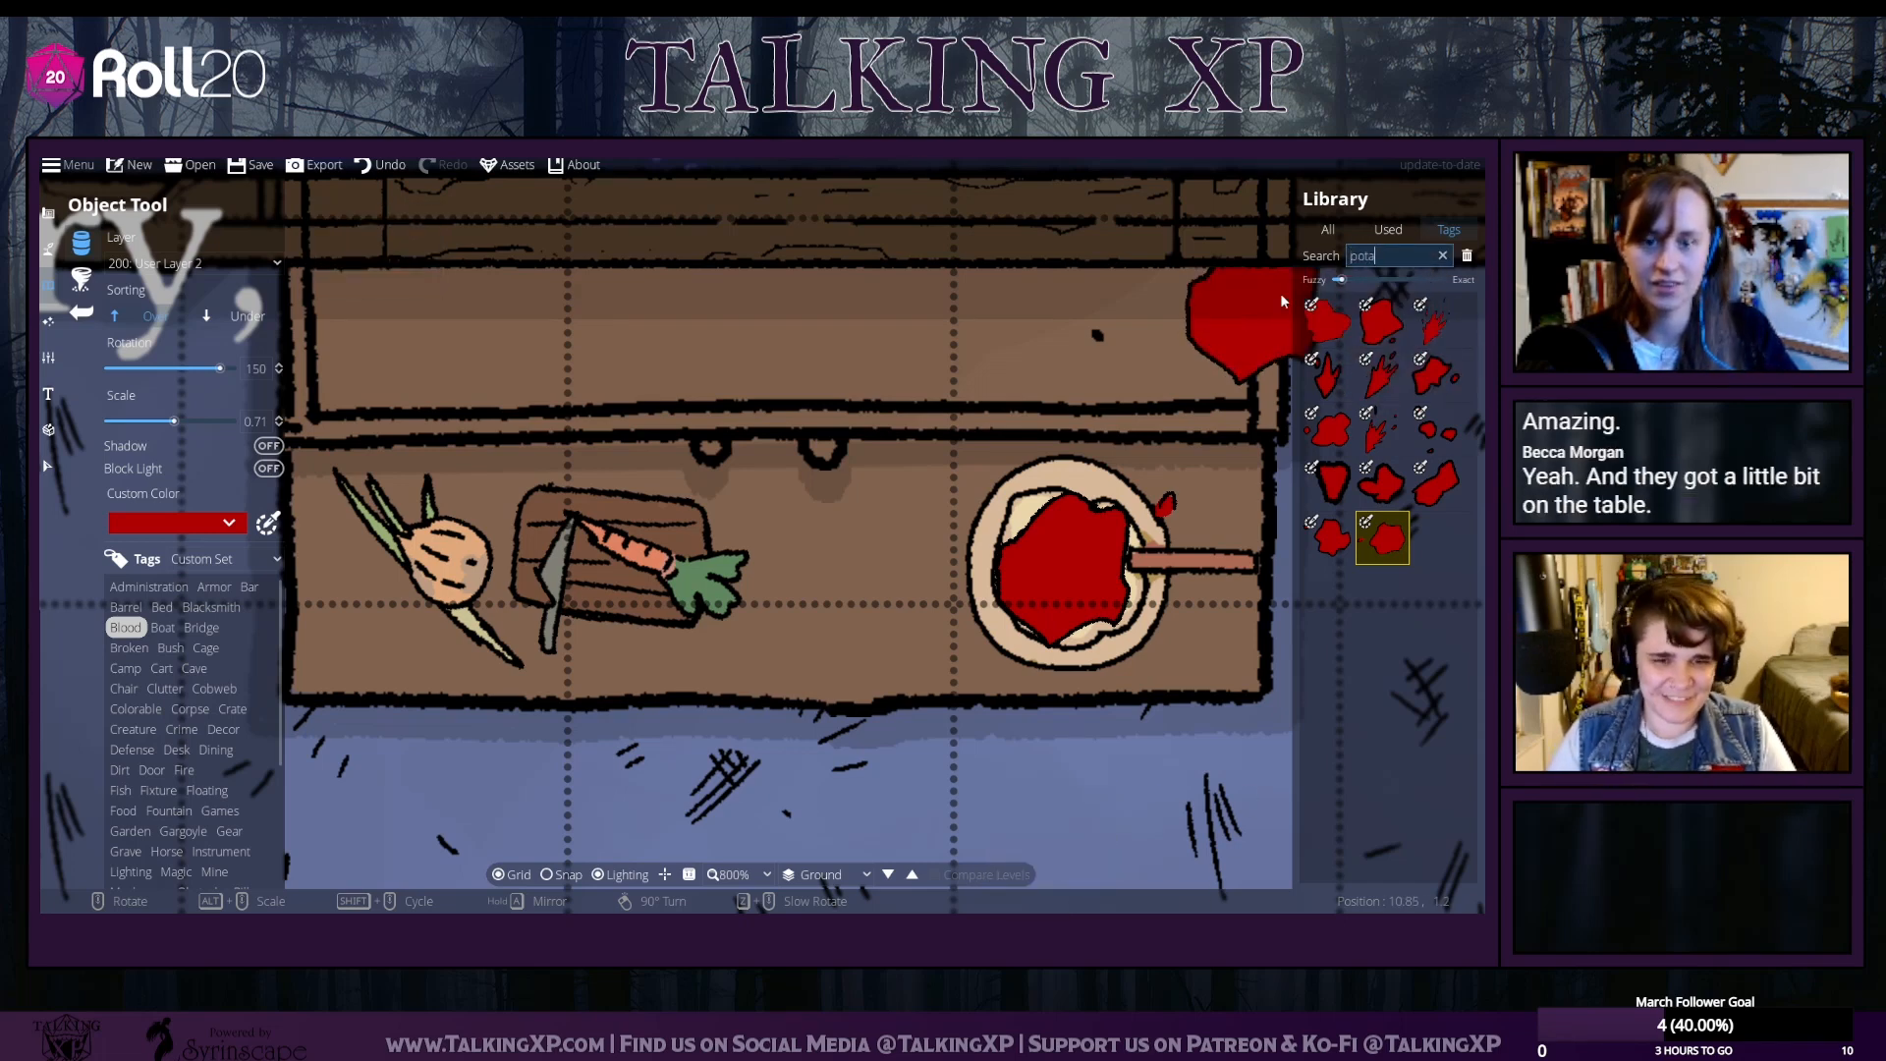
key("BackSpace")
key("BackSpace")
key("BackSpace")
key("BackSpace")
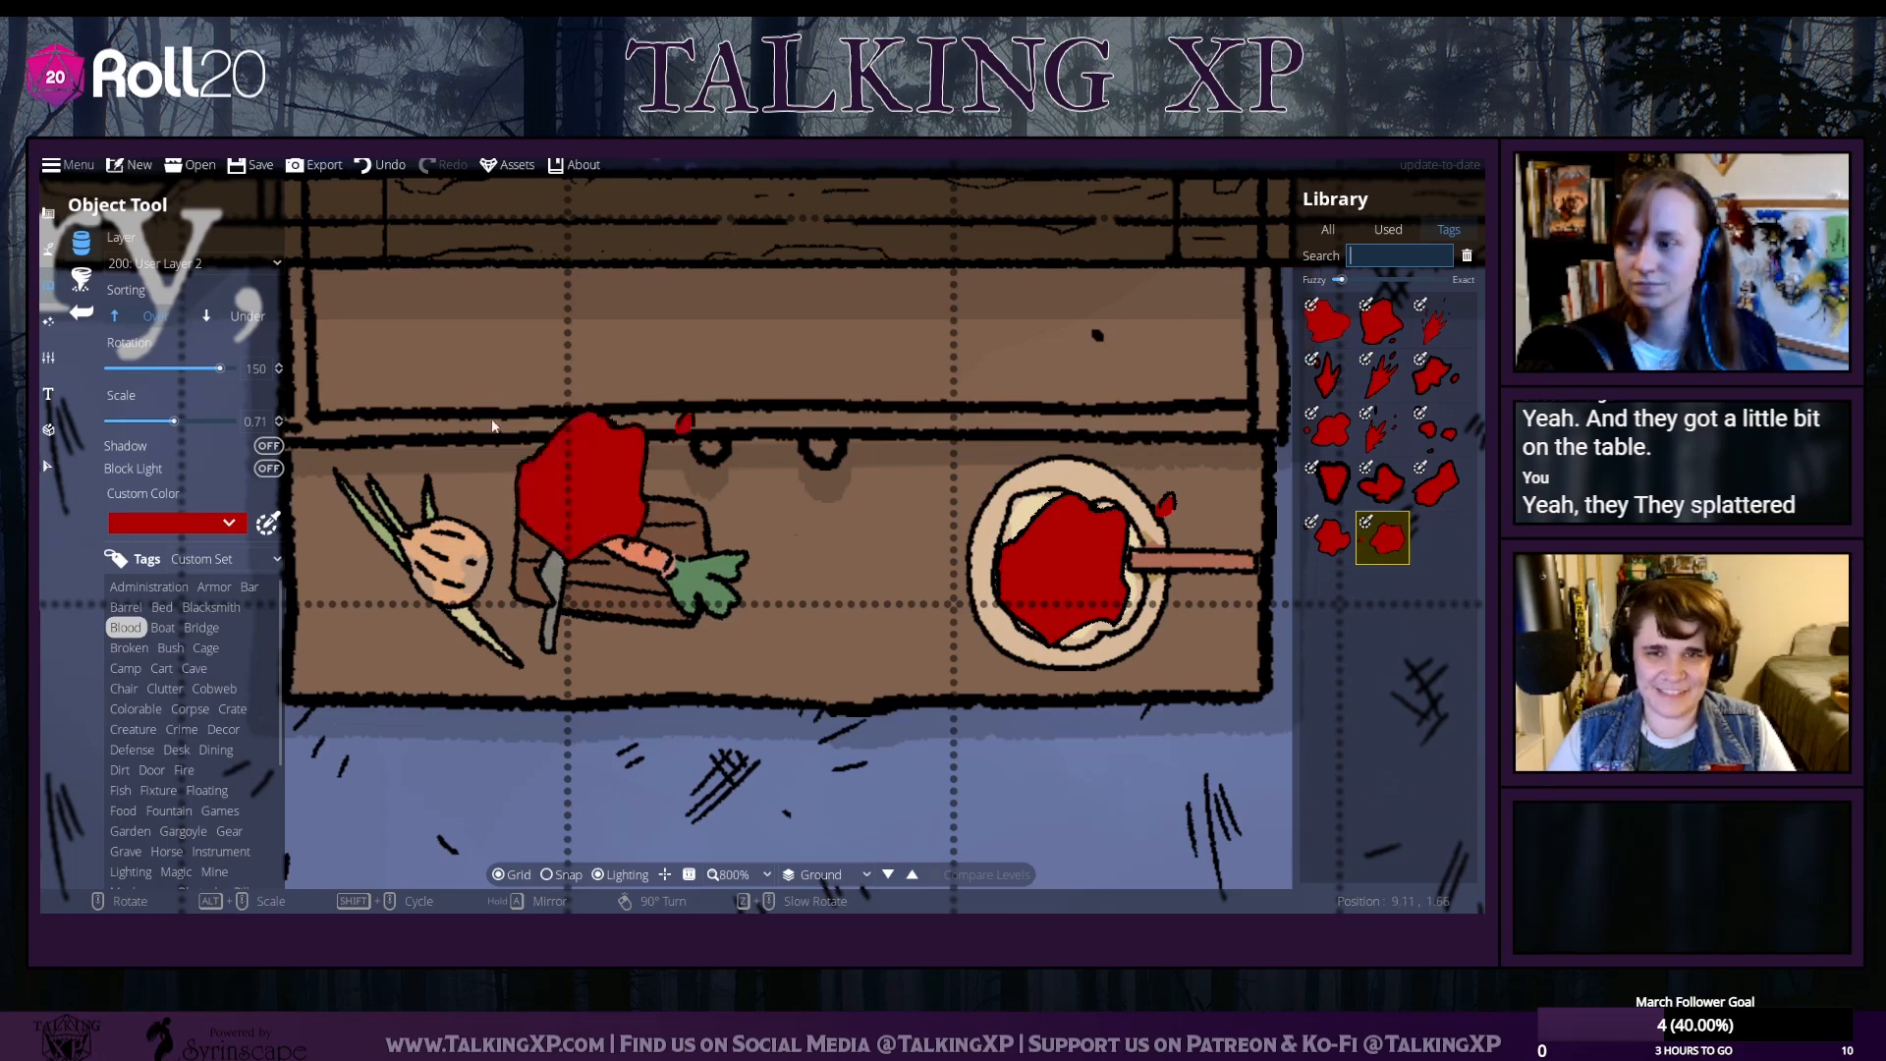
Pick the scattered small pieces from the Food objects and place them on the pizza sauce as toppings, at scale 0.61 and rotation 150
left_click(184, 770)
scroll(182, 766, "down", 1)
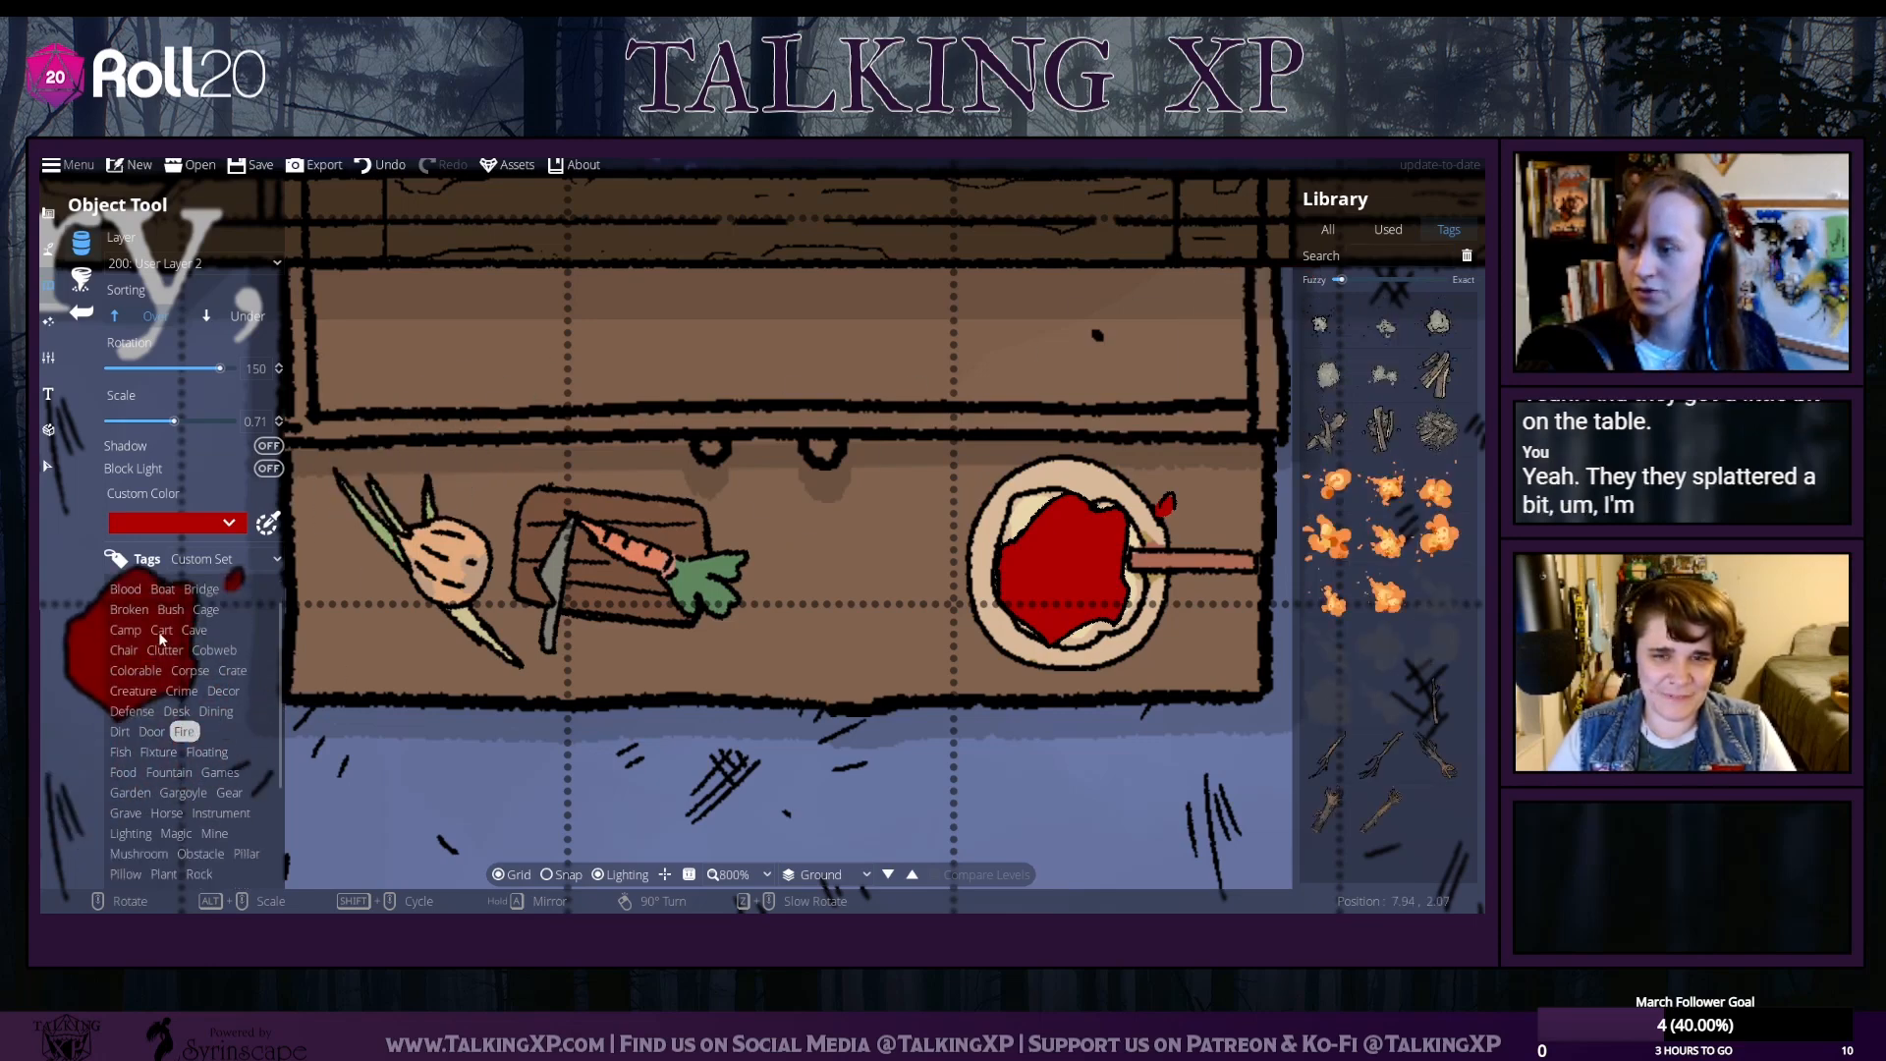
scroll(161, 639, "down", 4)
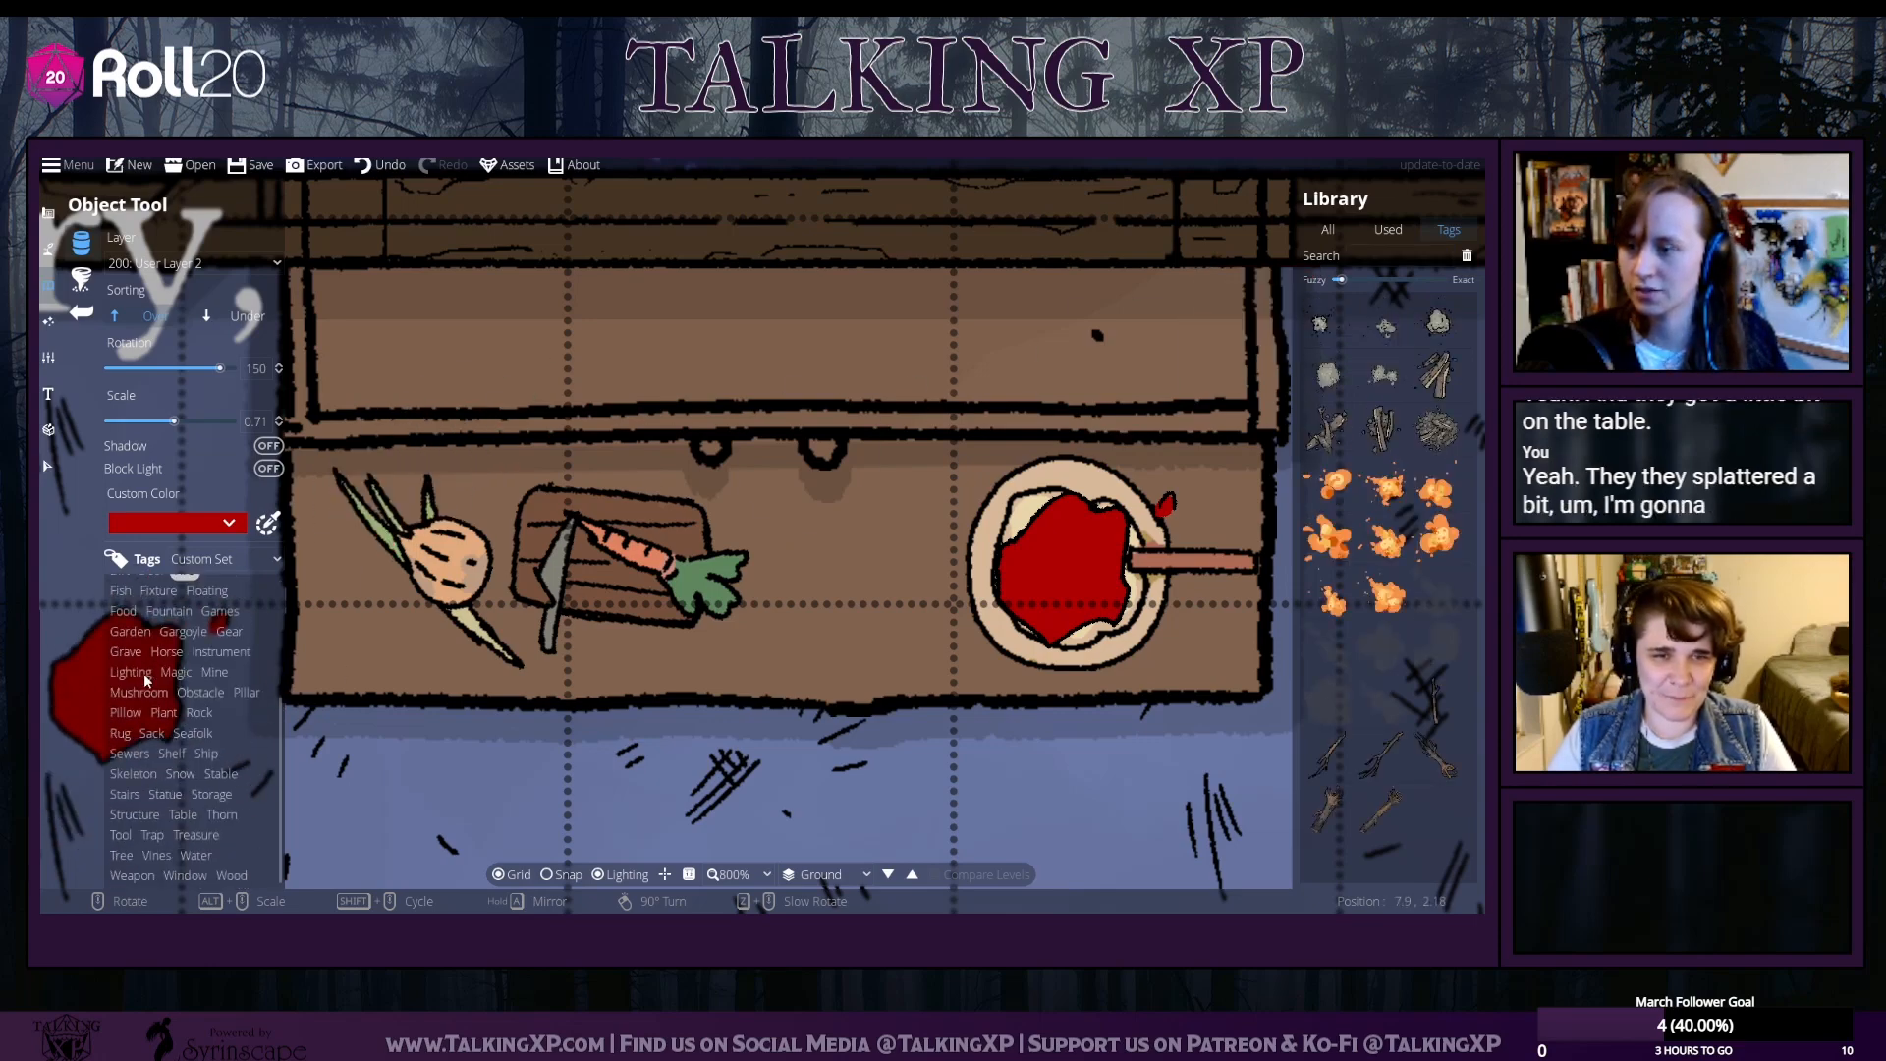
left_click(124, 612)
left_click(1382, 484)
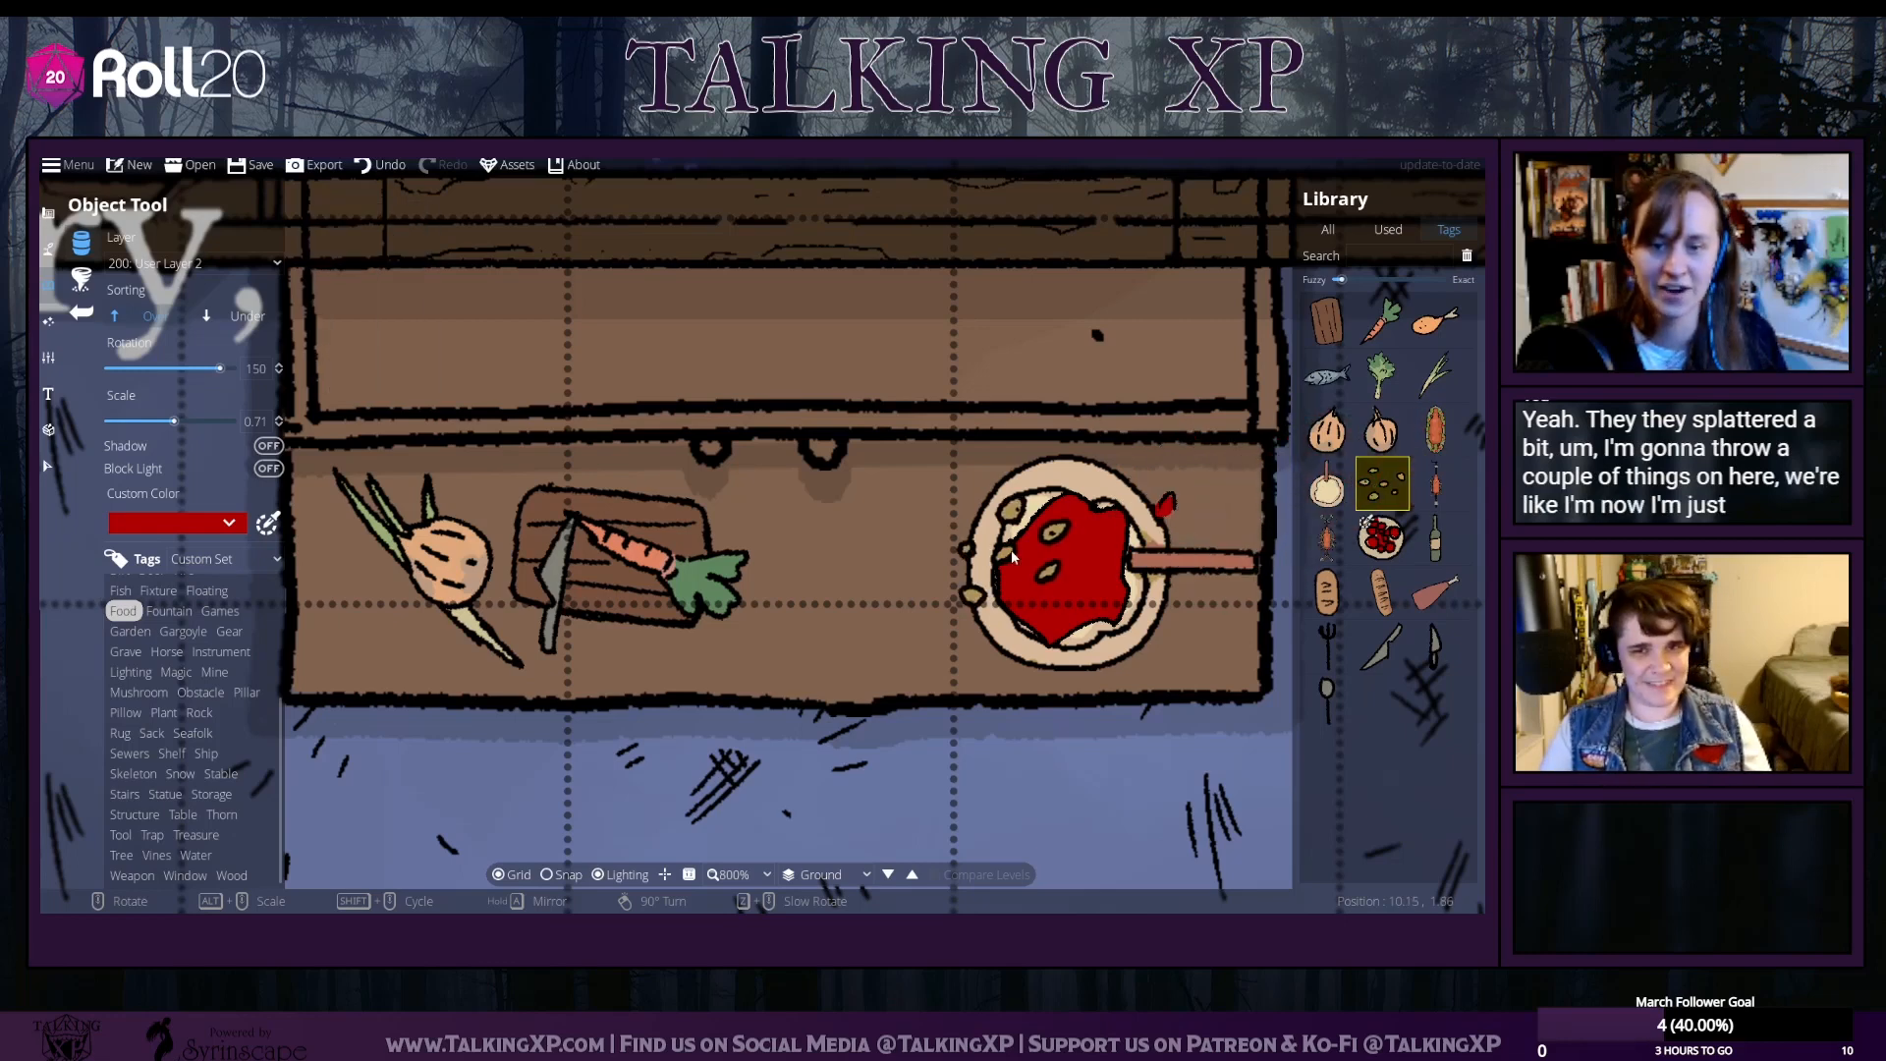
left_click(1017, 560)
scroll(1078, 572, "down", 4, "alt")
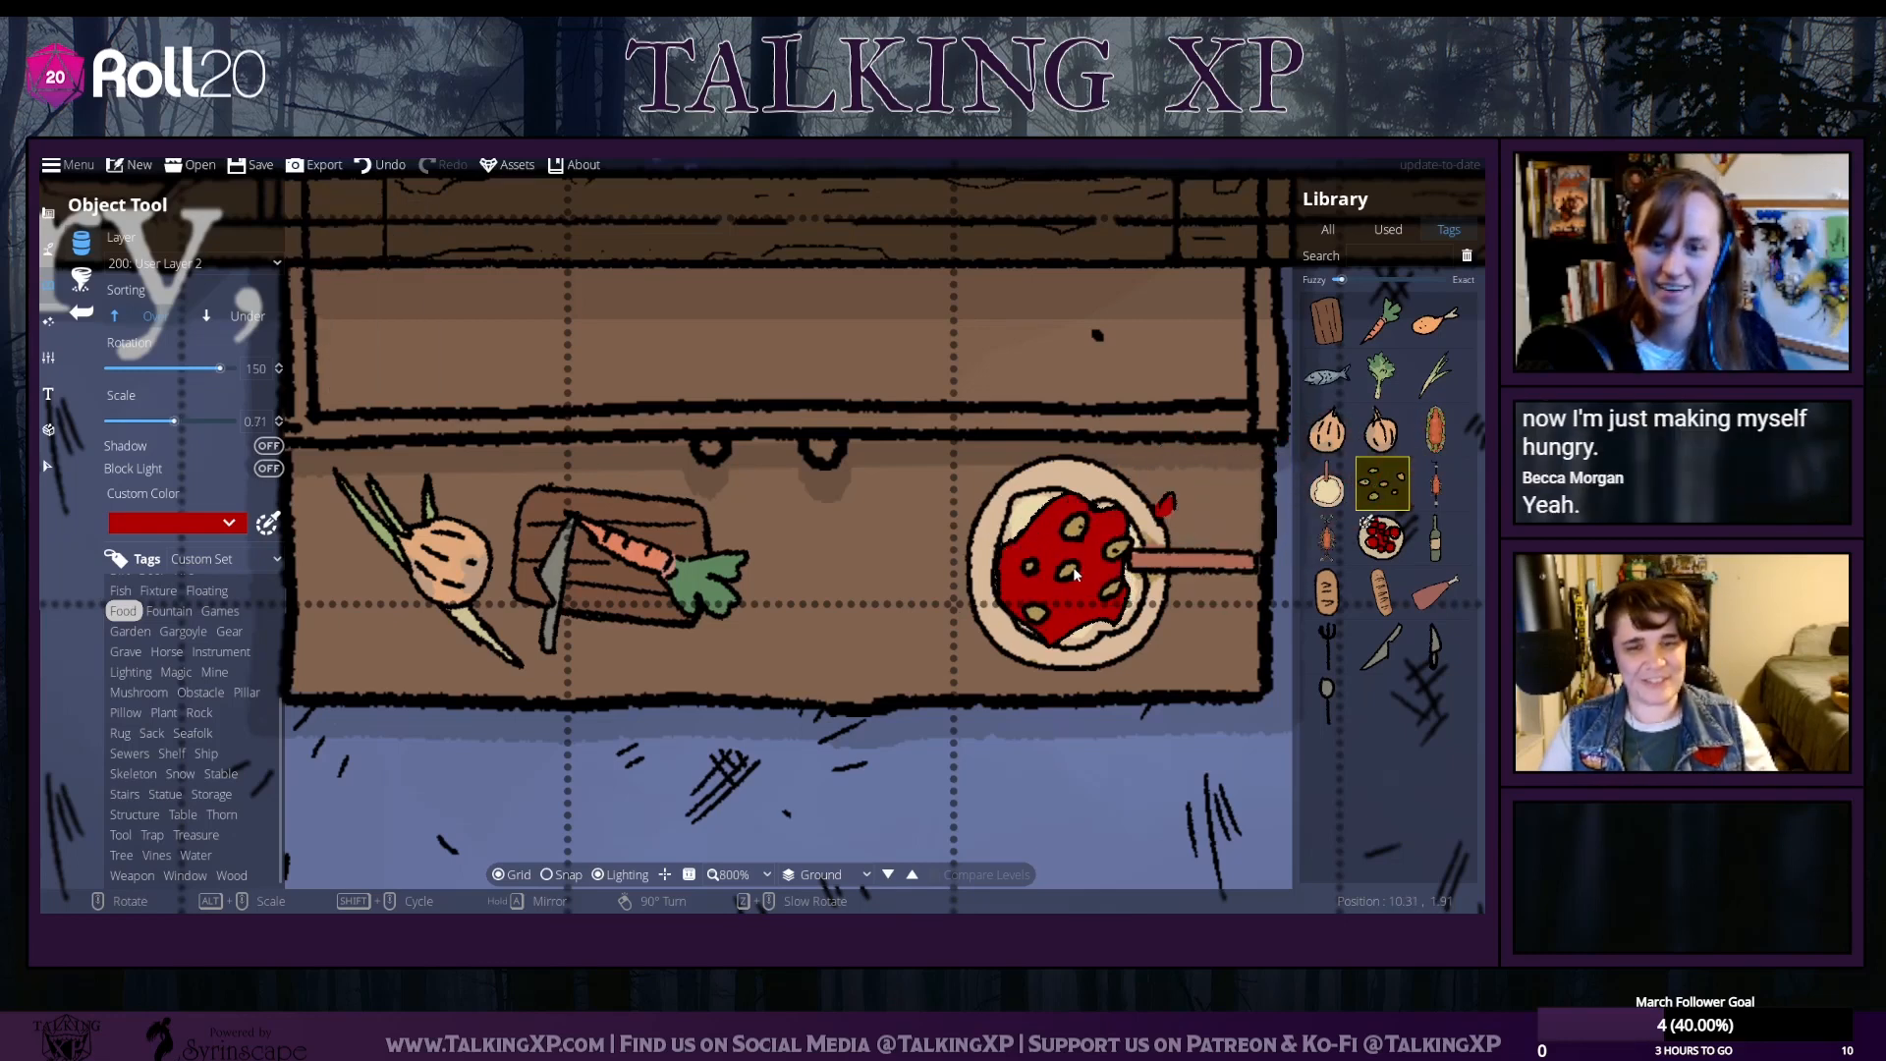
left_click(1068, 572)
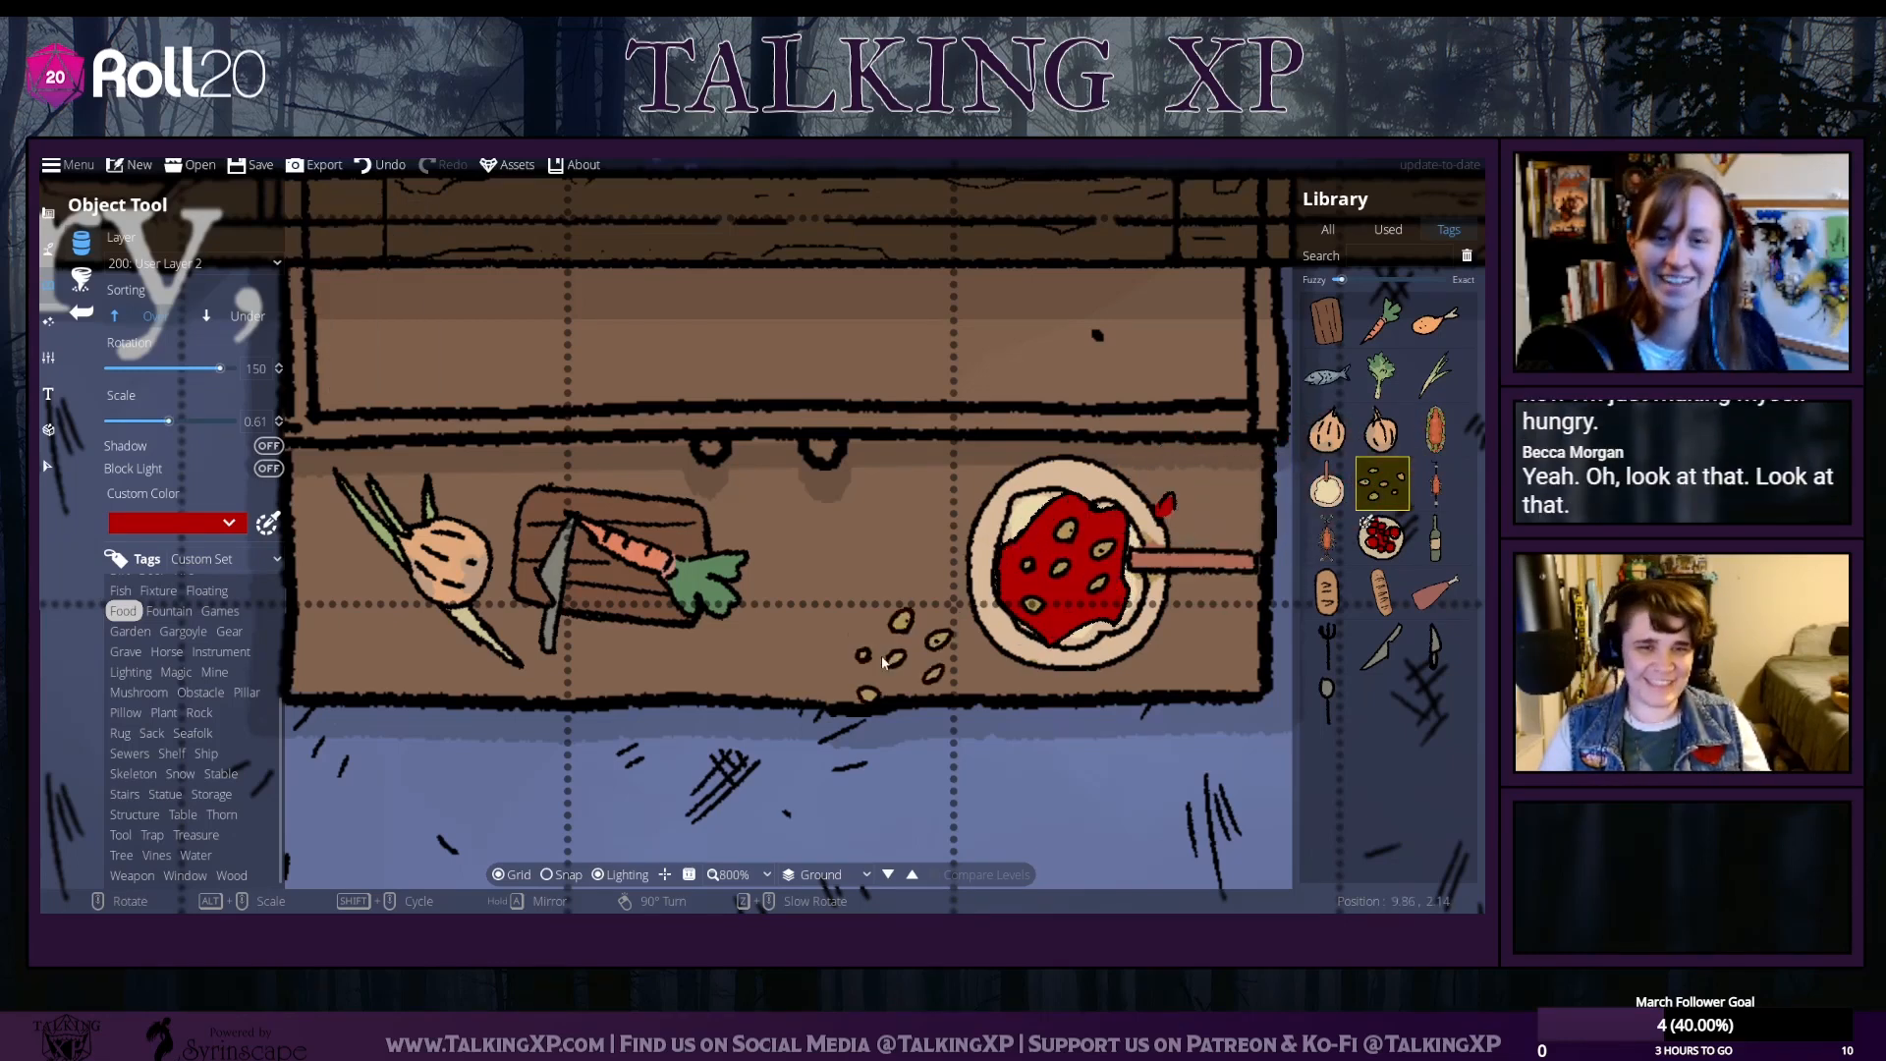
Search the object library for "bottle" and pick the round bottle seen from above
scroll(856, 680, "down", 1)
scroll(856, 680, "down", 2, "ctrl")
scroll(856, 680, "up", 2, "ctrl")
scroll(856, 680, "down", 8, "ctrl")
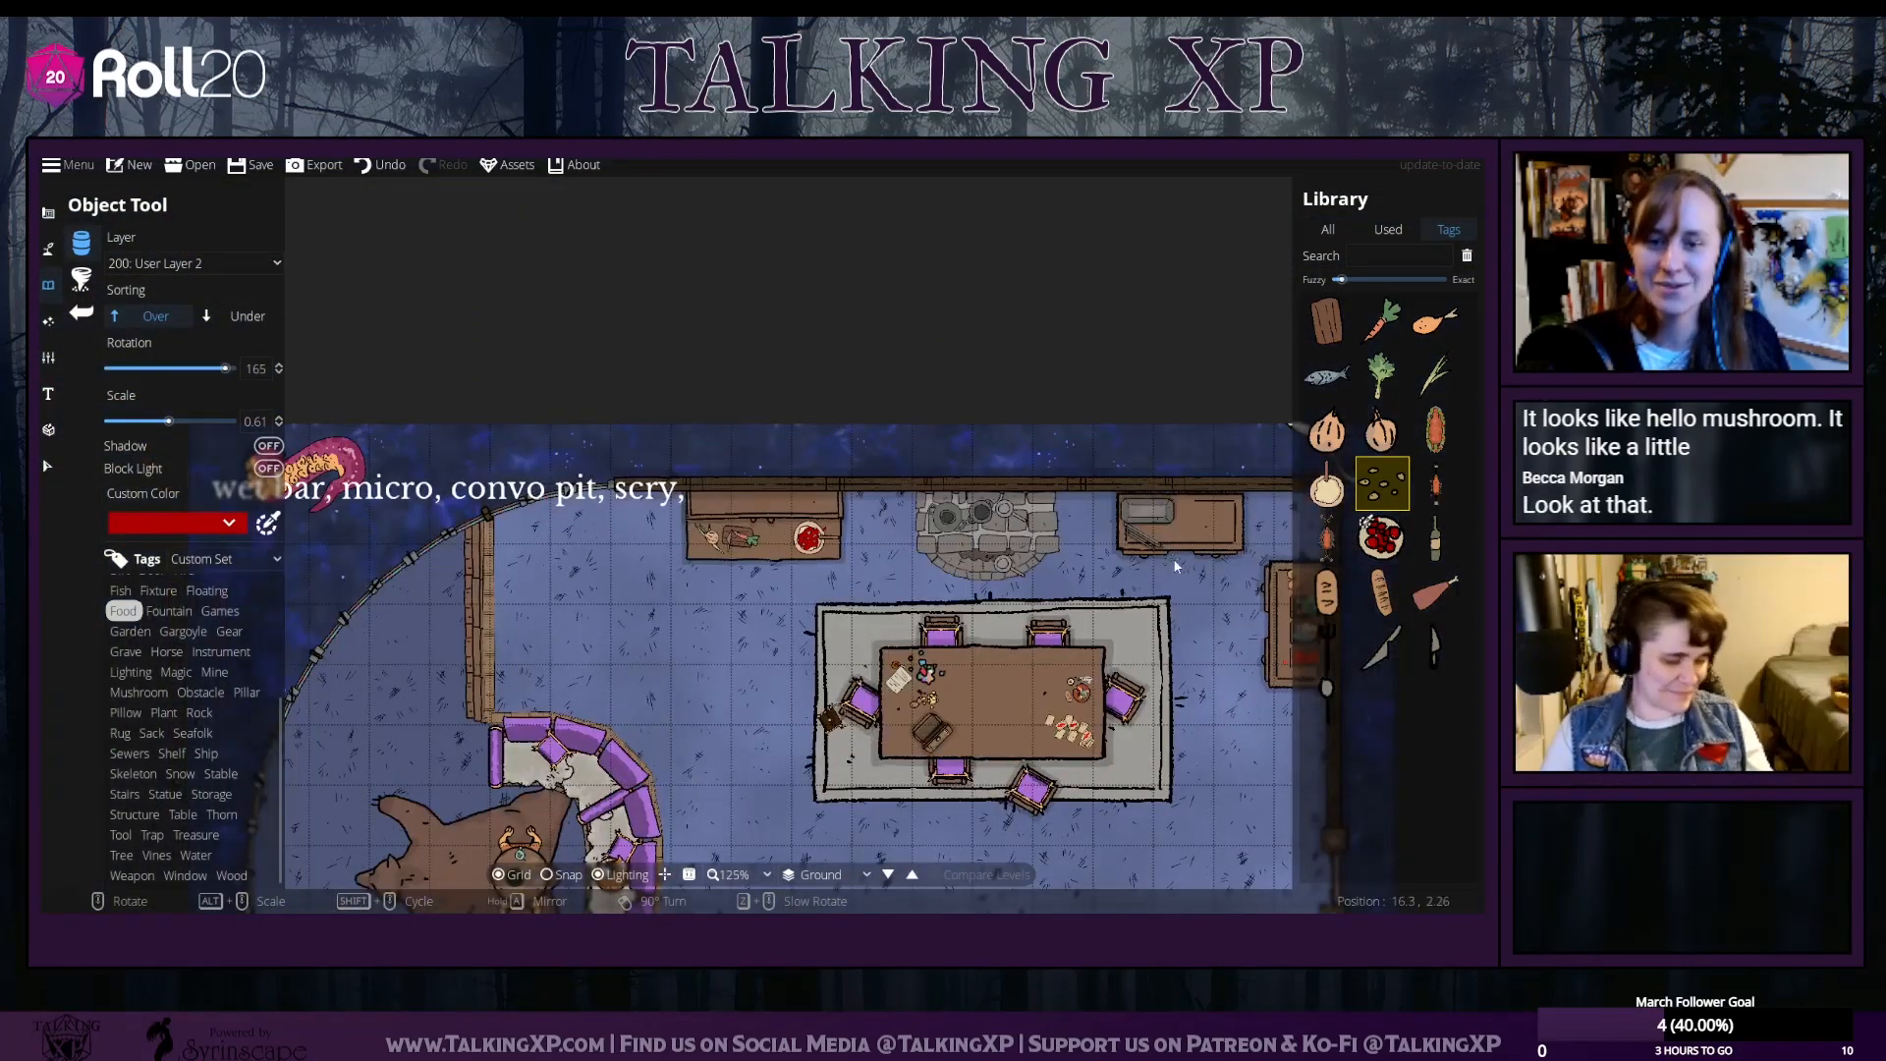
left_click_drag(1203, 616, 992, 566)
left_click_drag(1011, 668, 1074, 608)
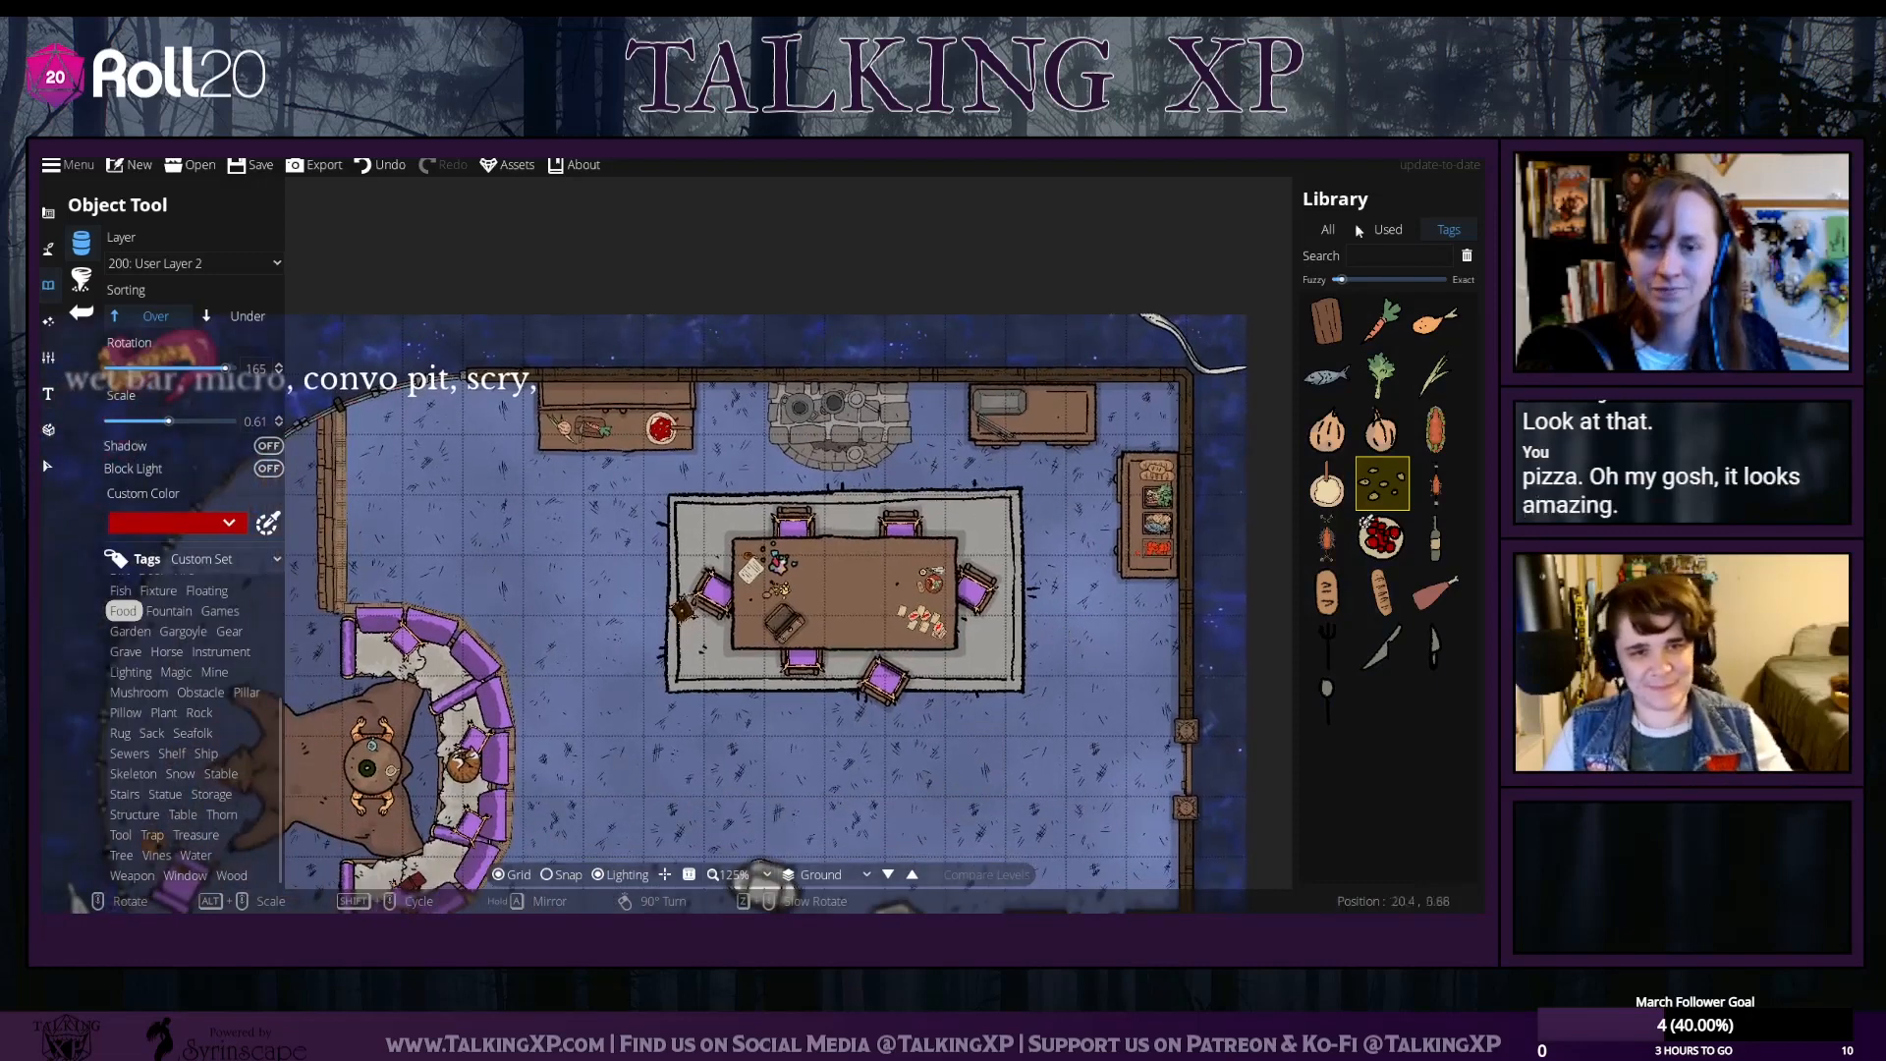
left_click(1361, 279)
left_click(1373, 257)
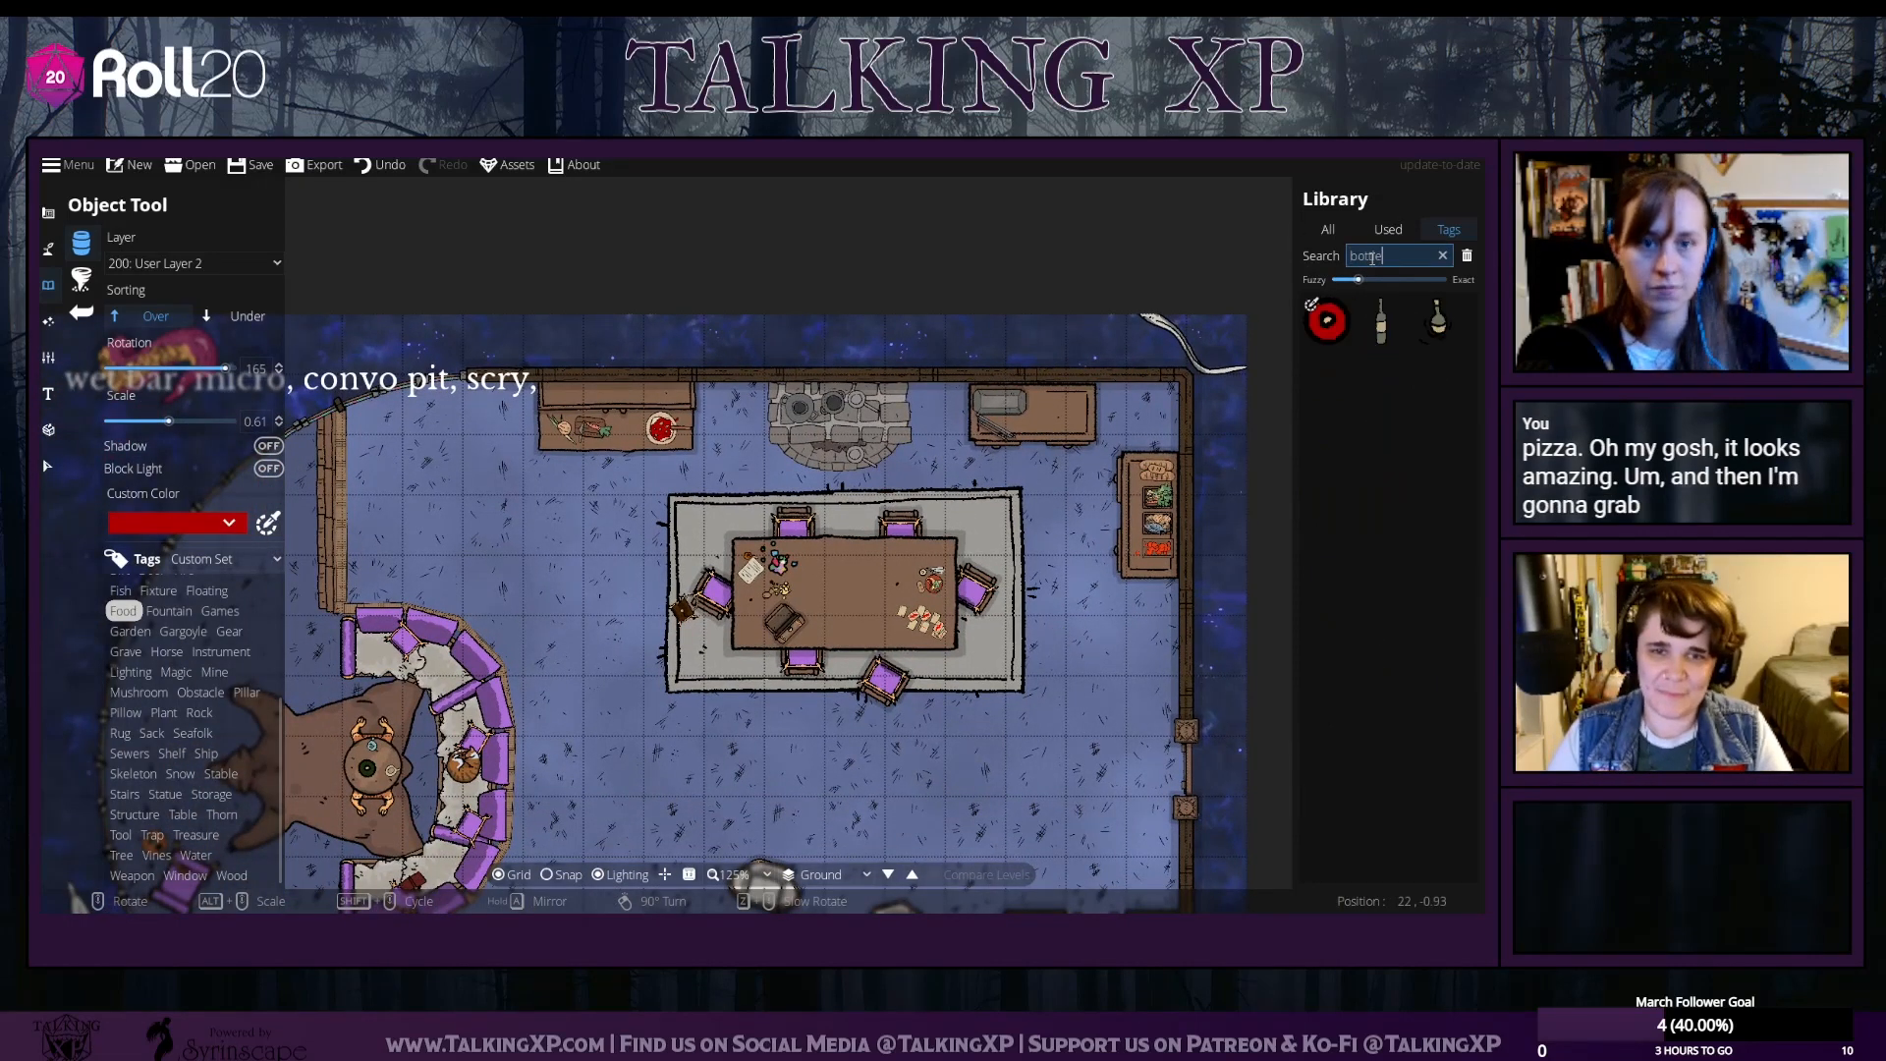
left_click(1327, 320)
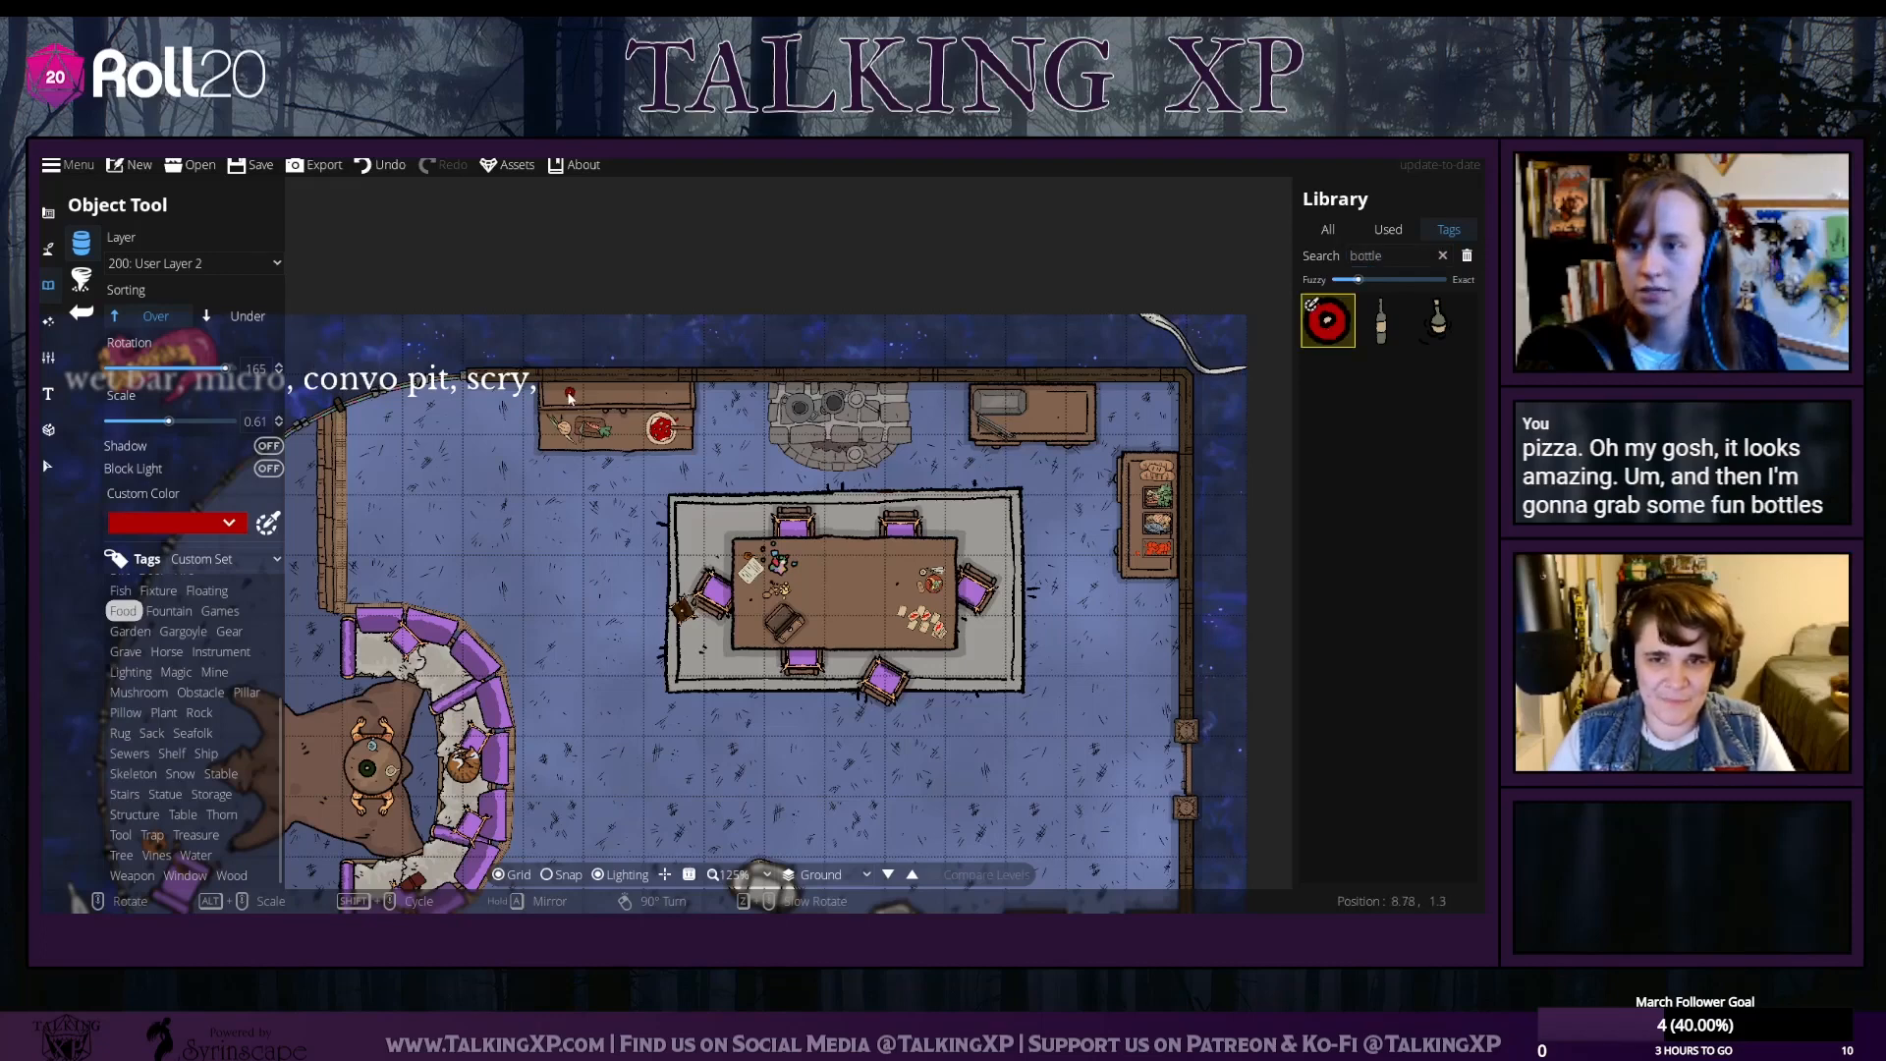
Recolor the bottle dark green (0a4013) and place three in a row on the shelf behind the pizza counter, at scale 0.91
left_click(228, 522)
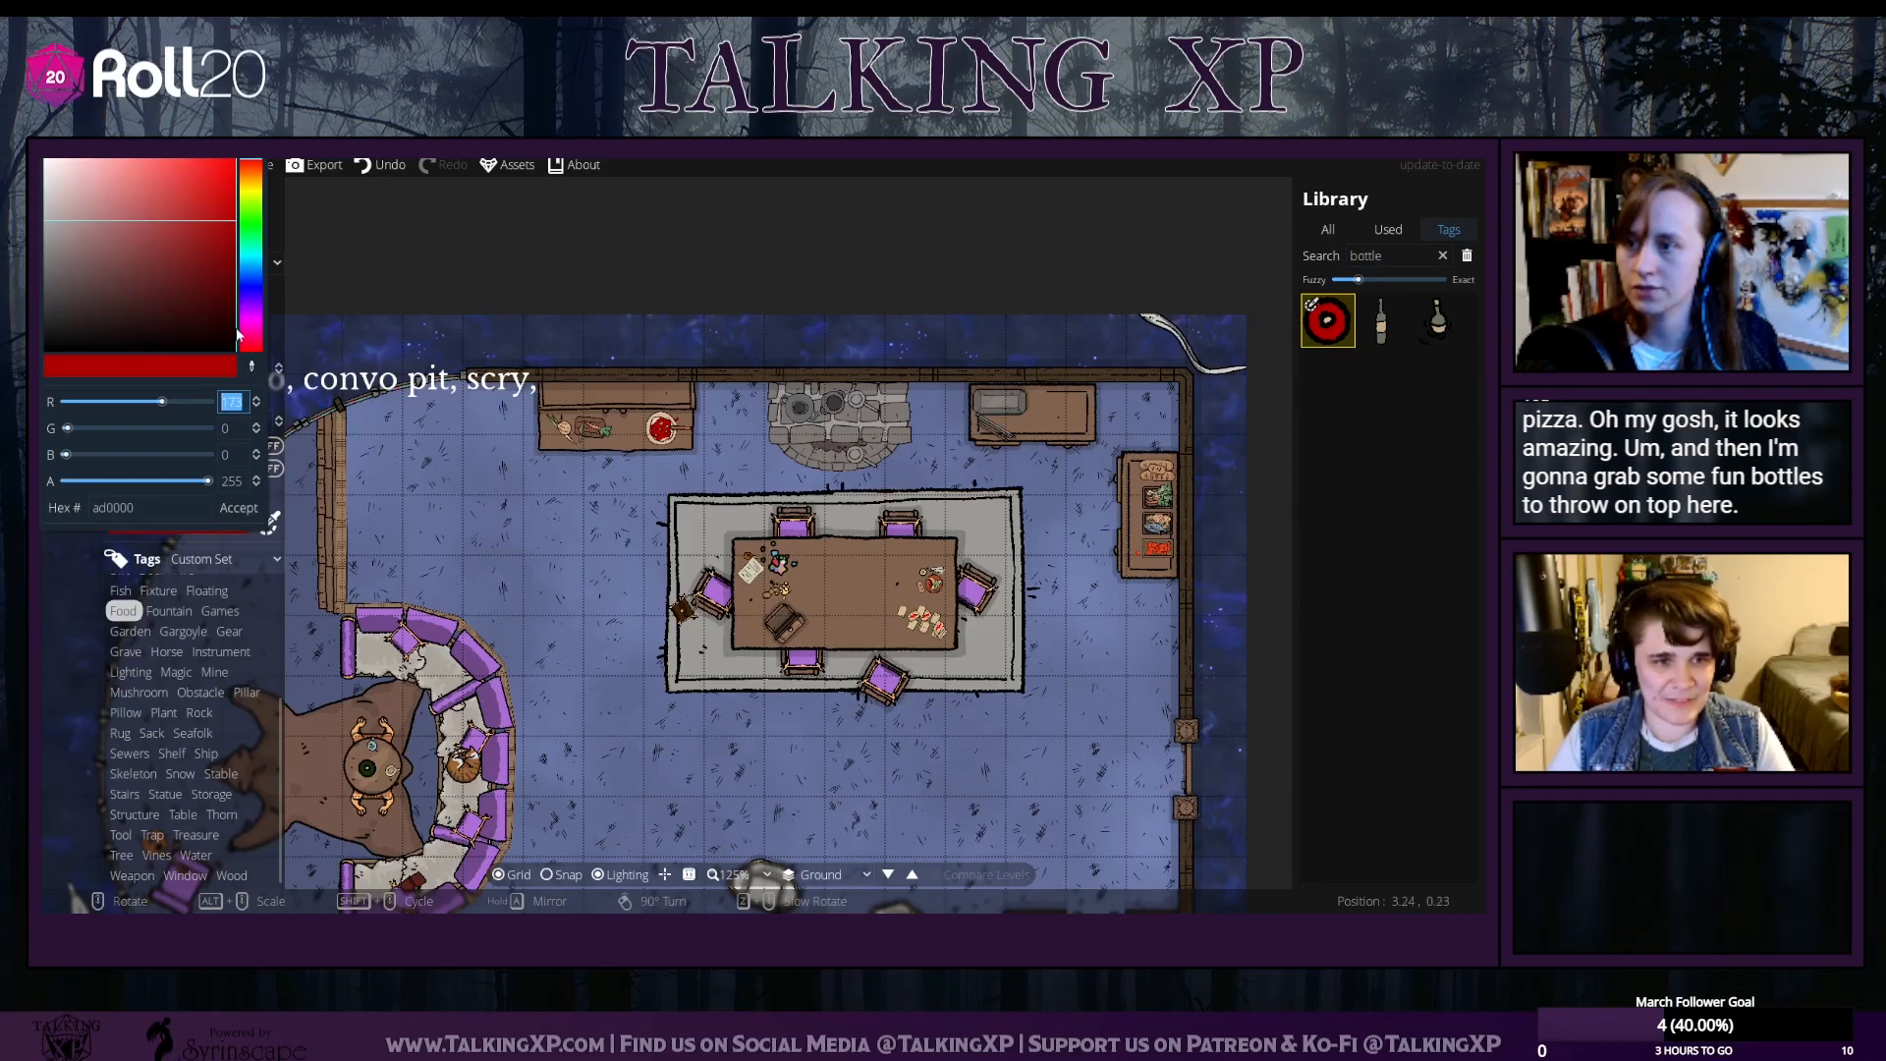
left_click_drag(250, 252, 208, 305)
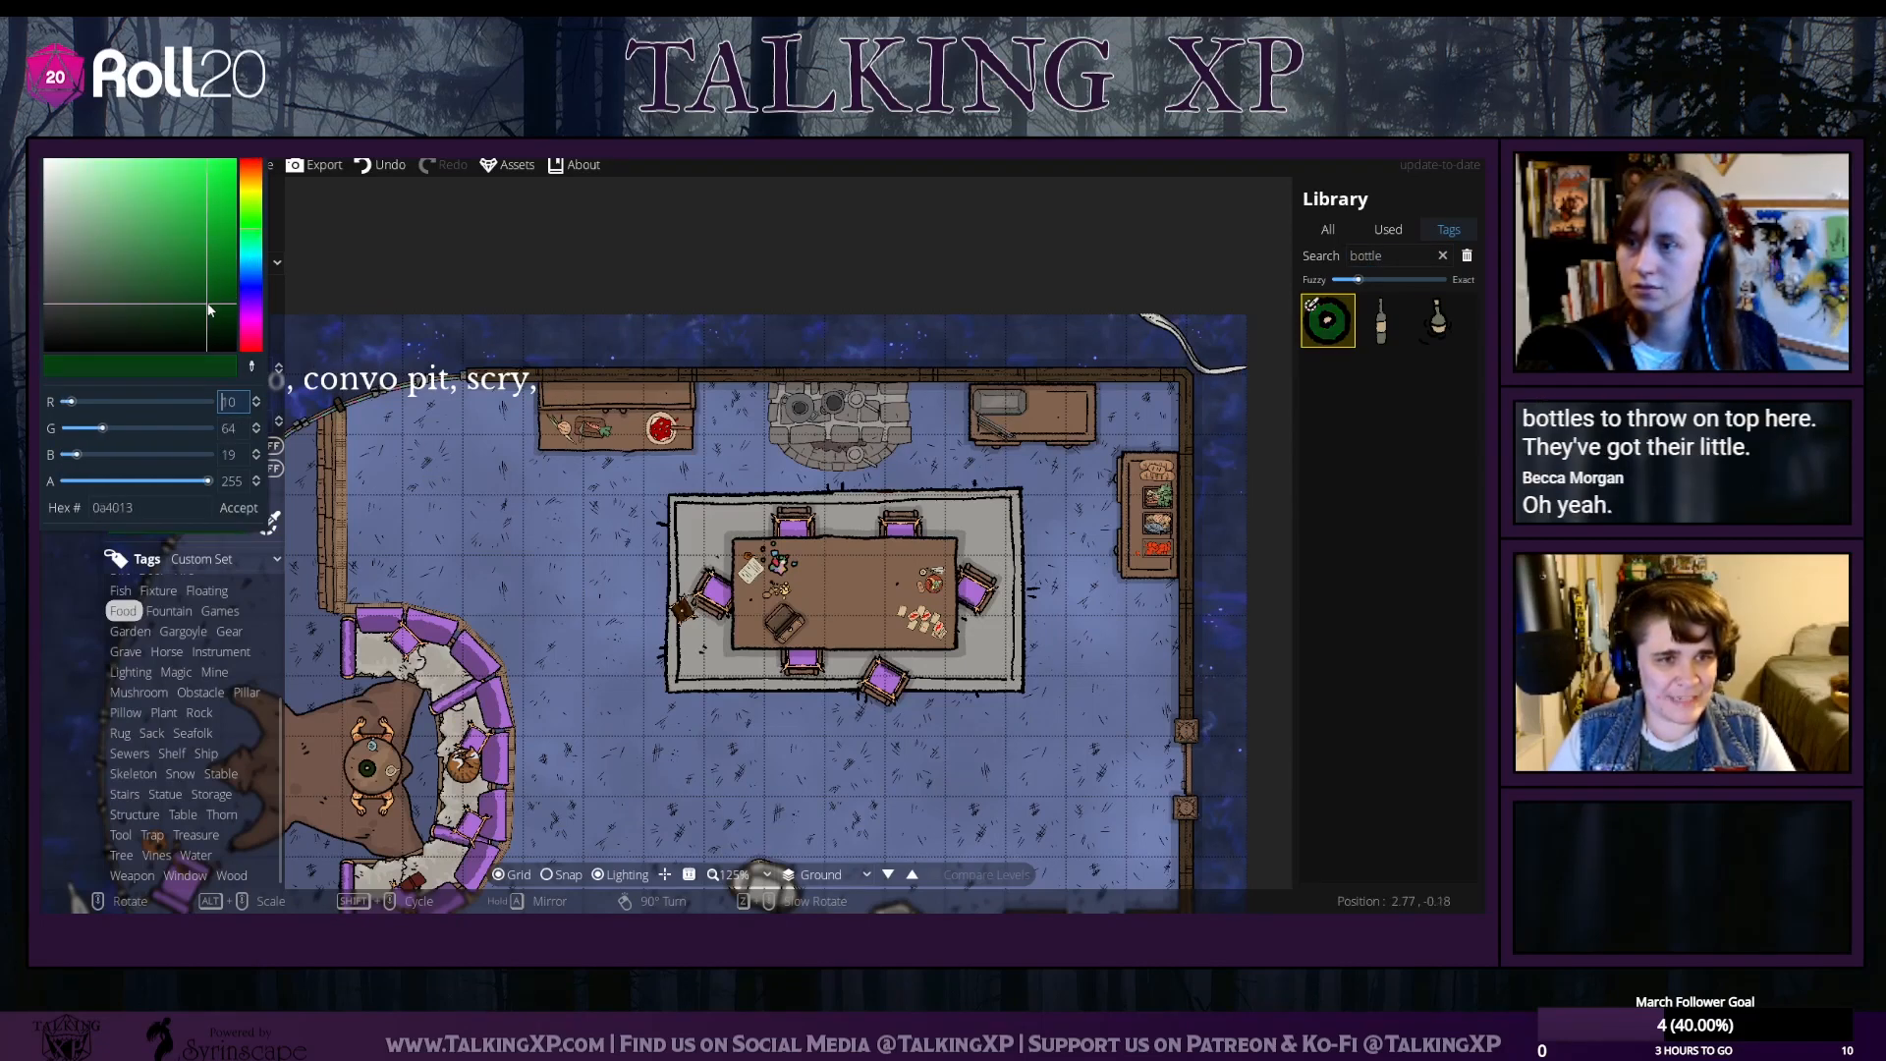
left_click(238, 508)
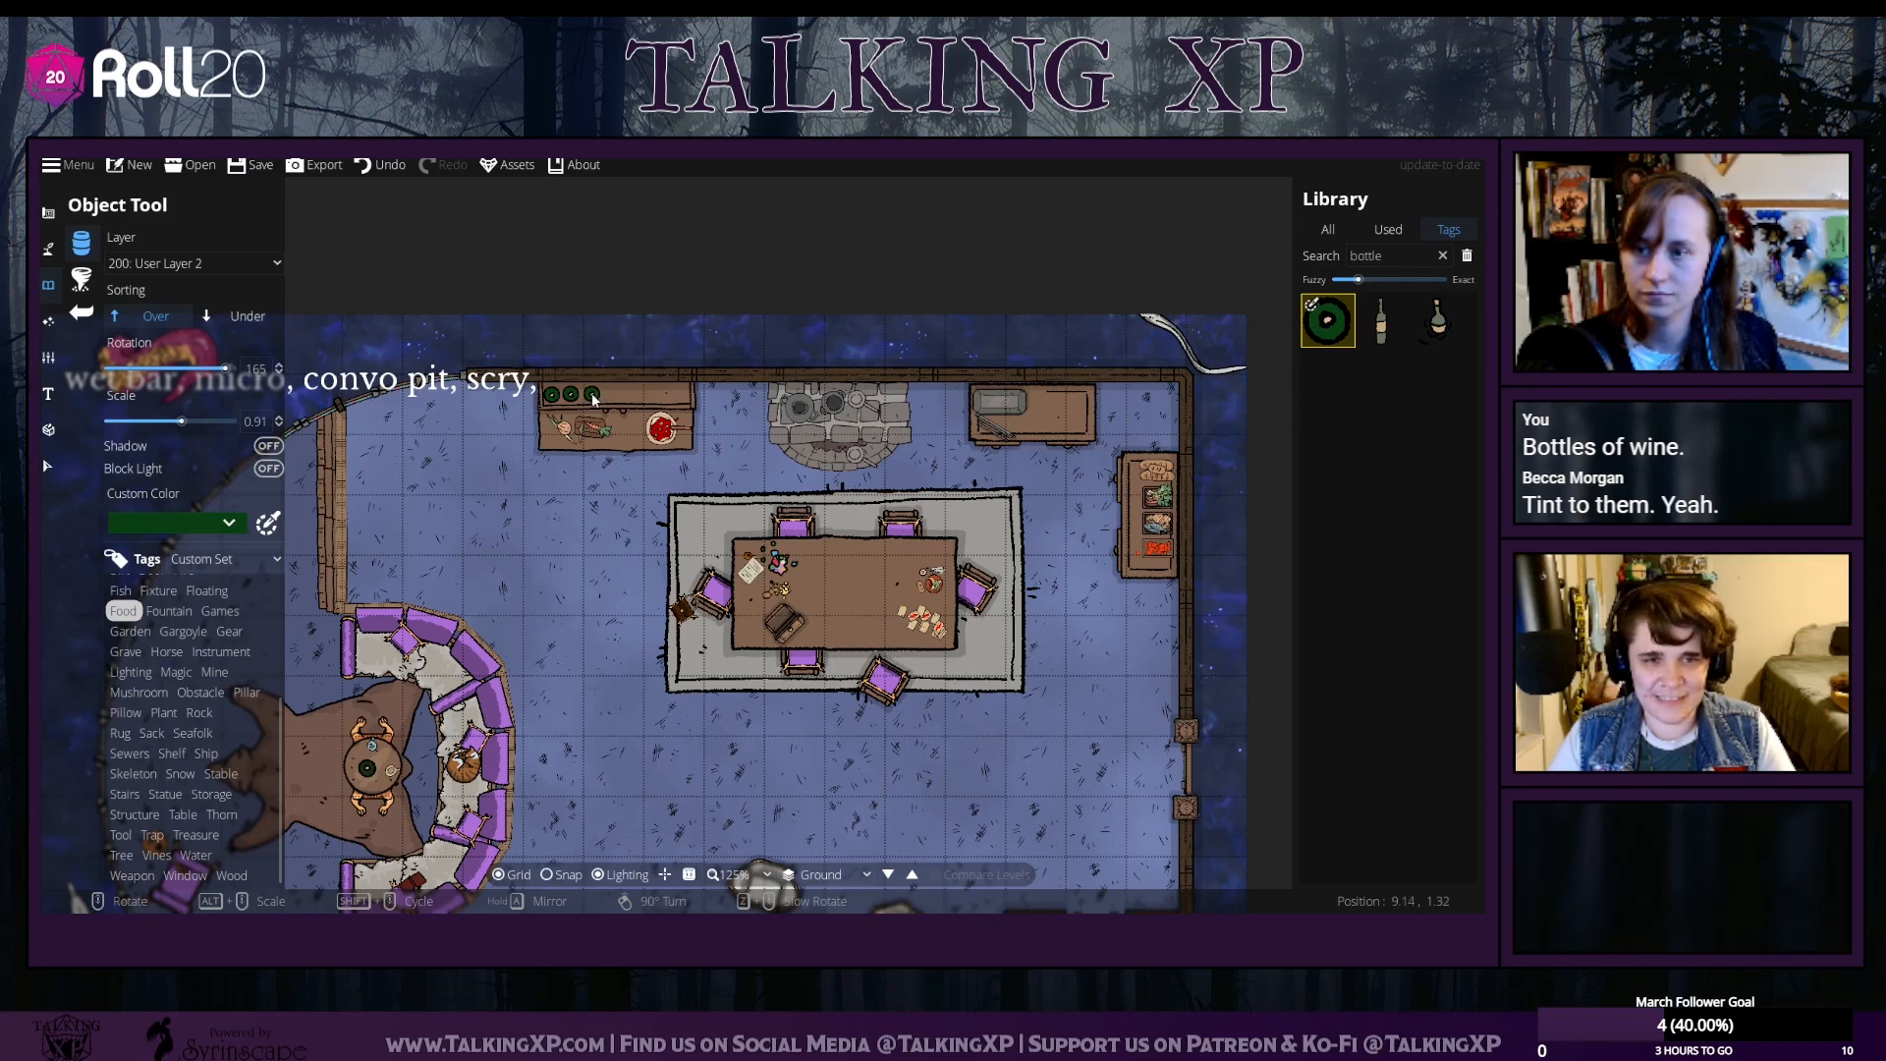
Search the object library for "drink", then pick the recolorable pitcher from the Dining objects
left_click(1323, 255)
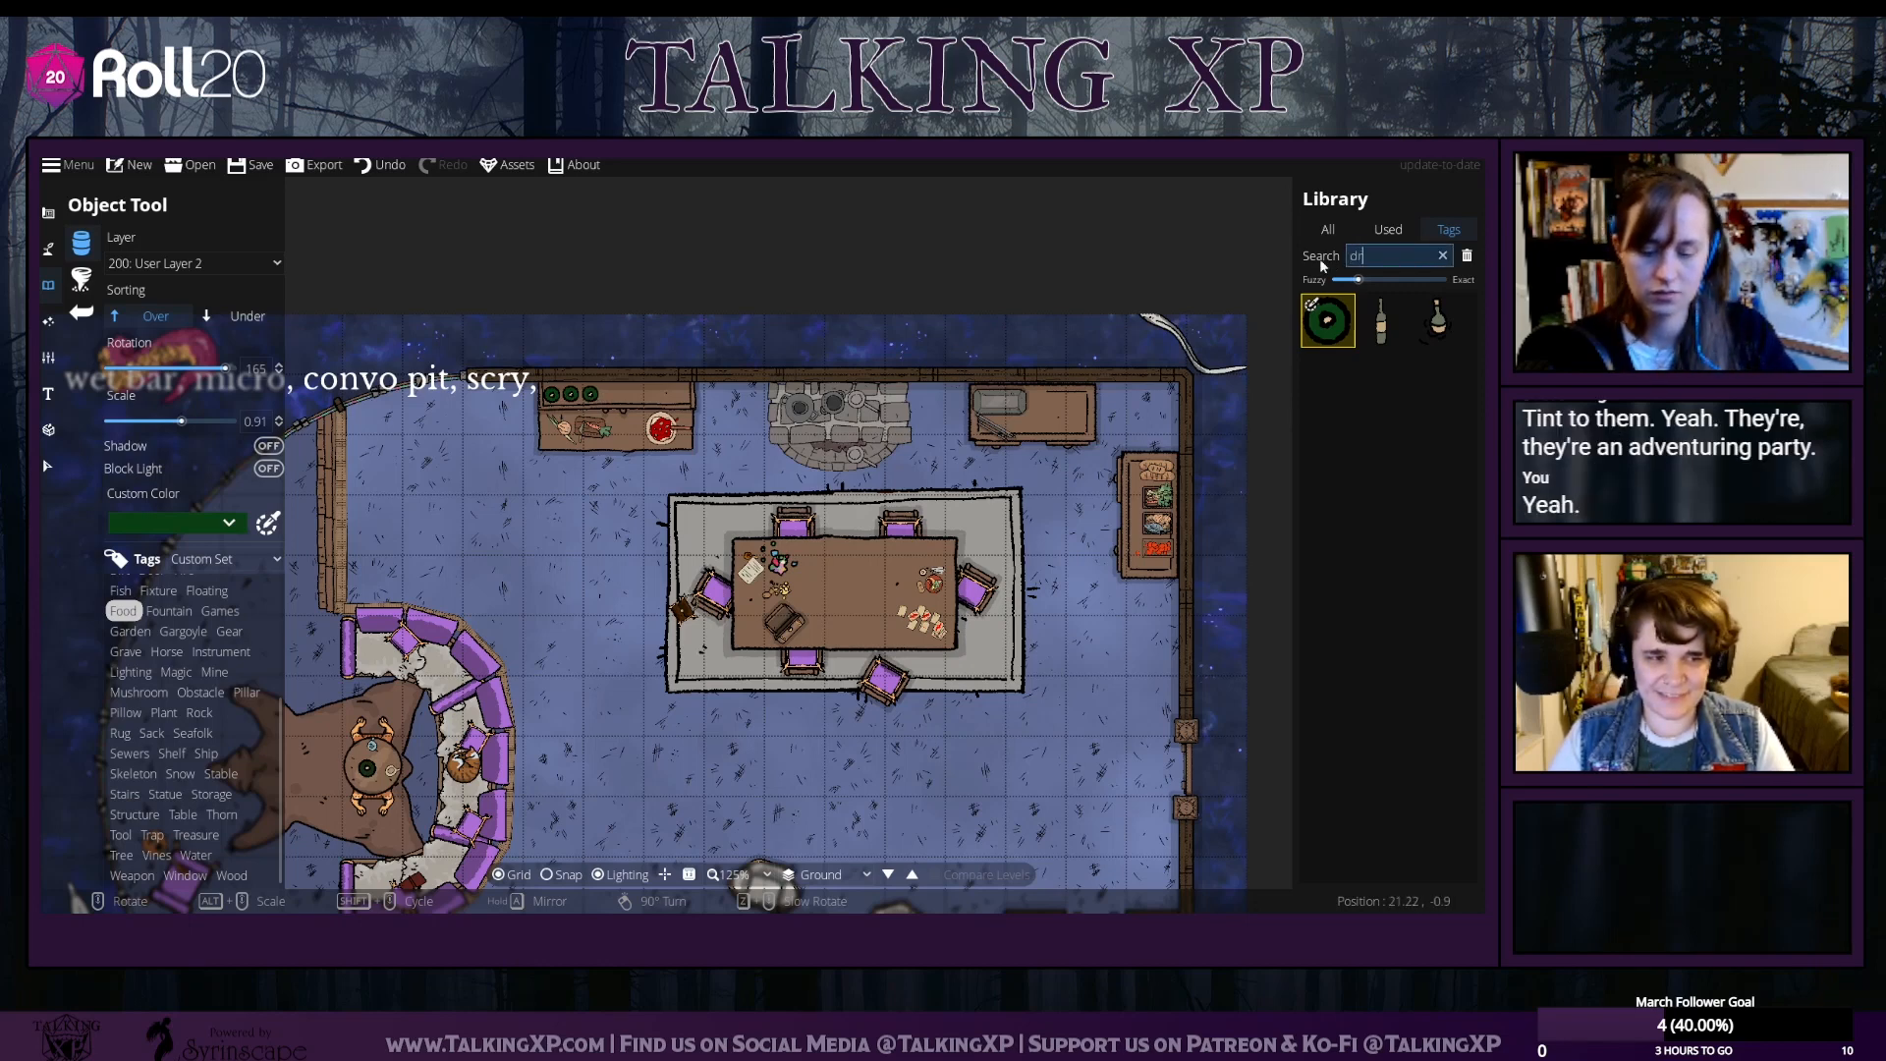
type("driknk")
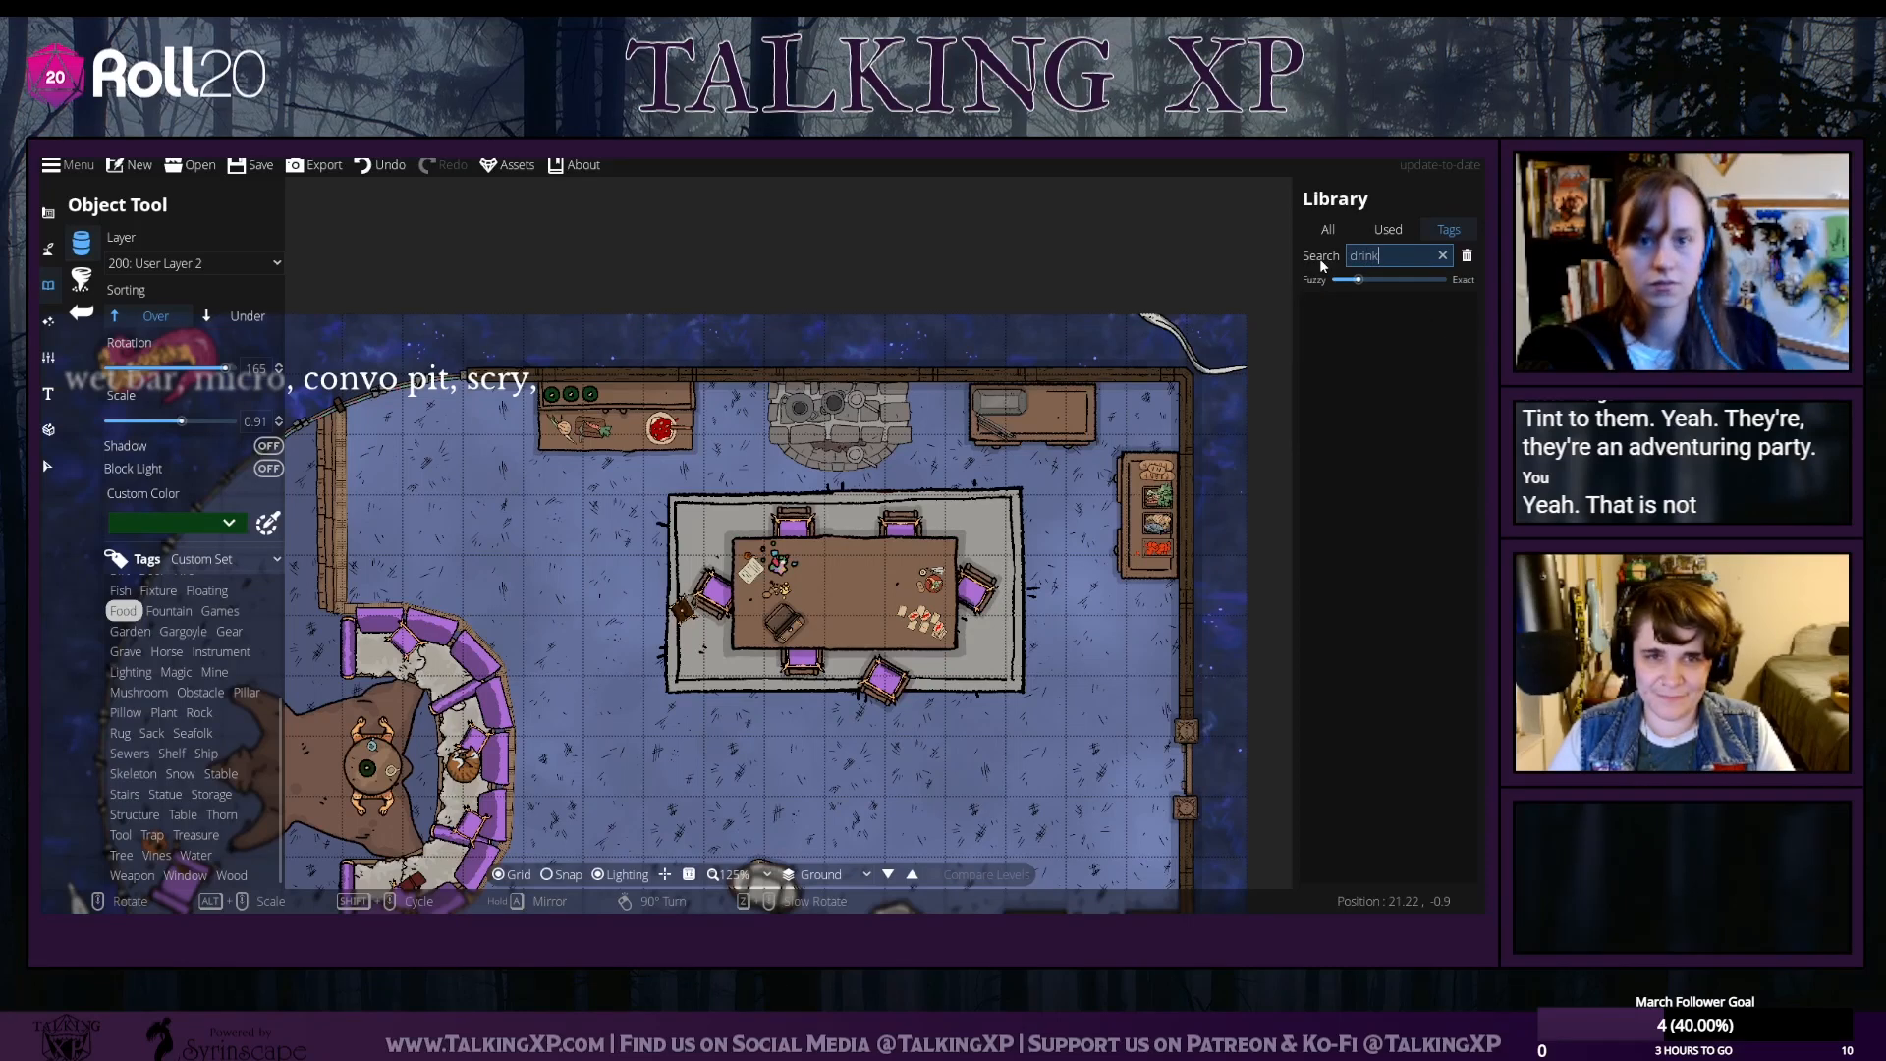
scroll(200, 635, "up", 2)
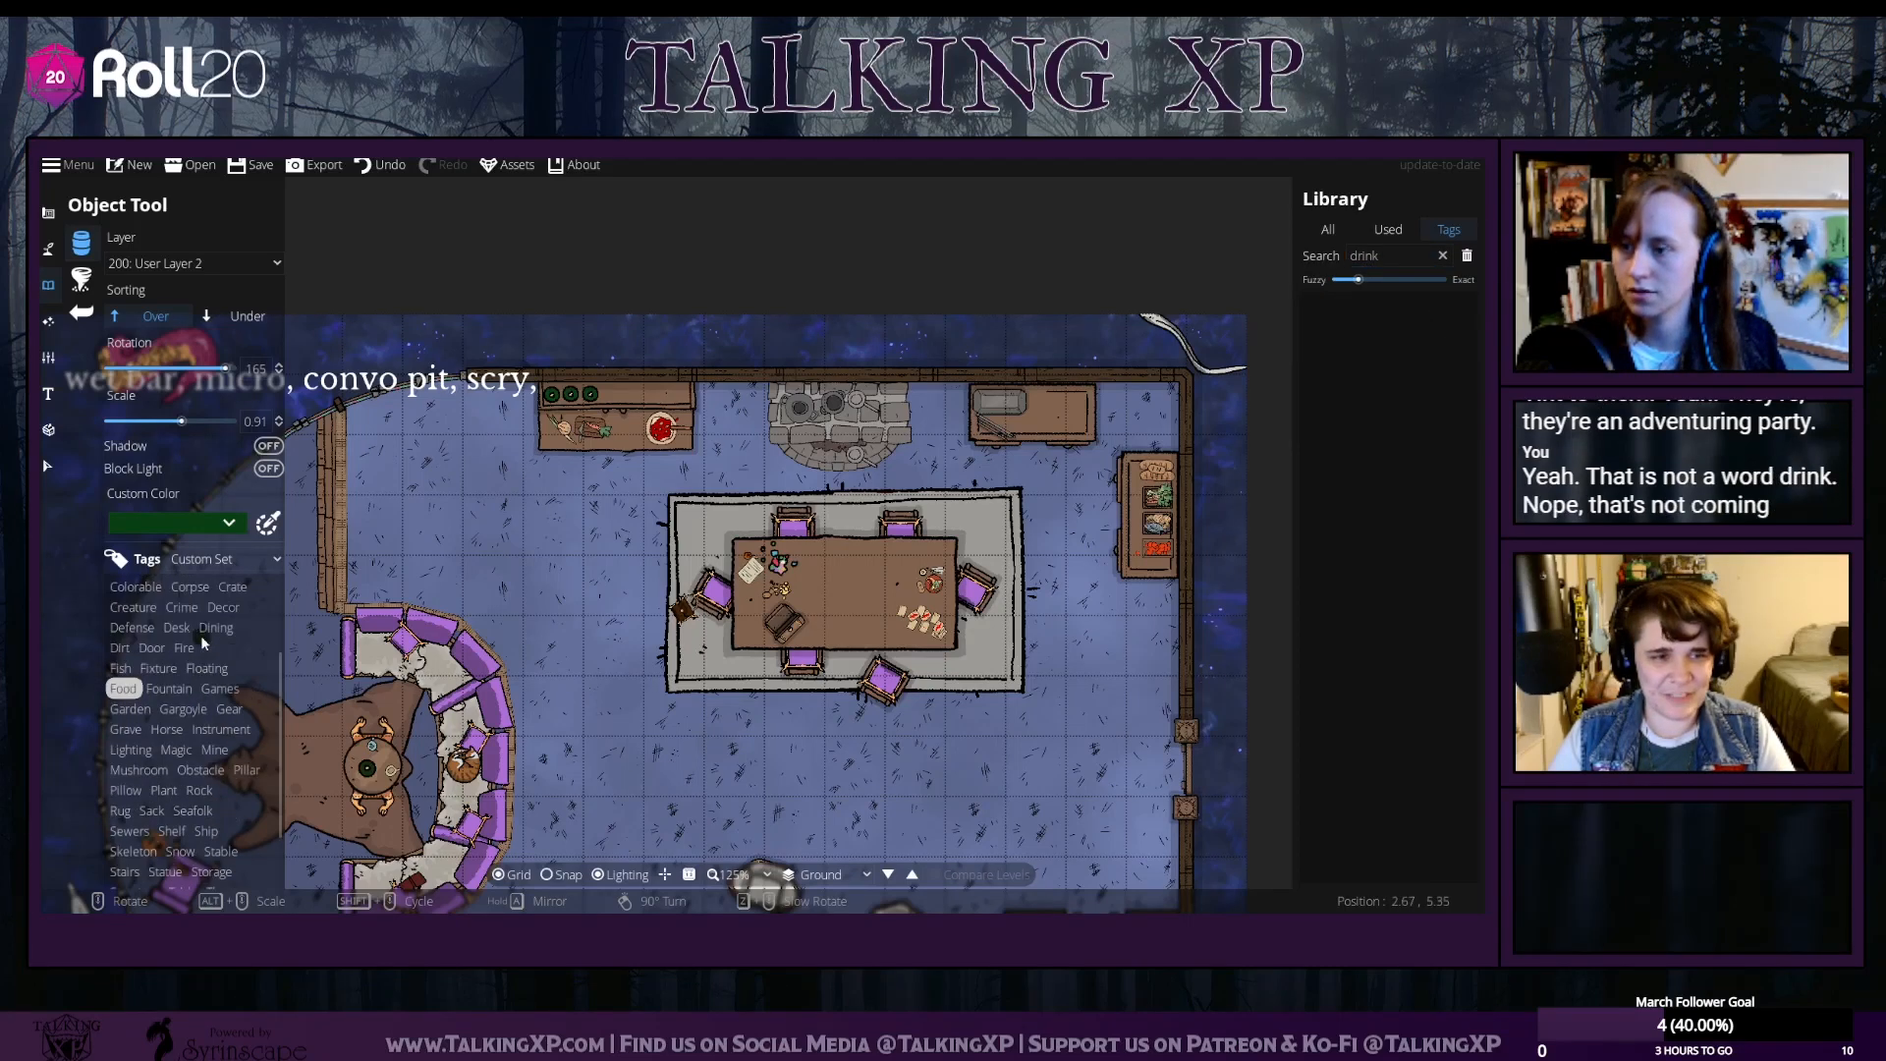
left_click(217, 627)
scroll(1381, 589, "down", 2)
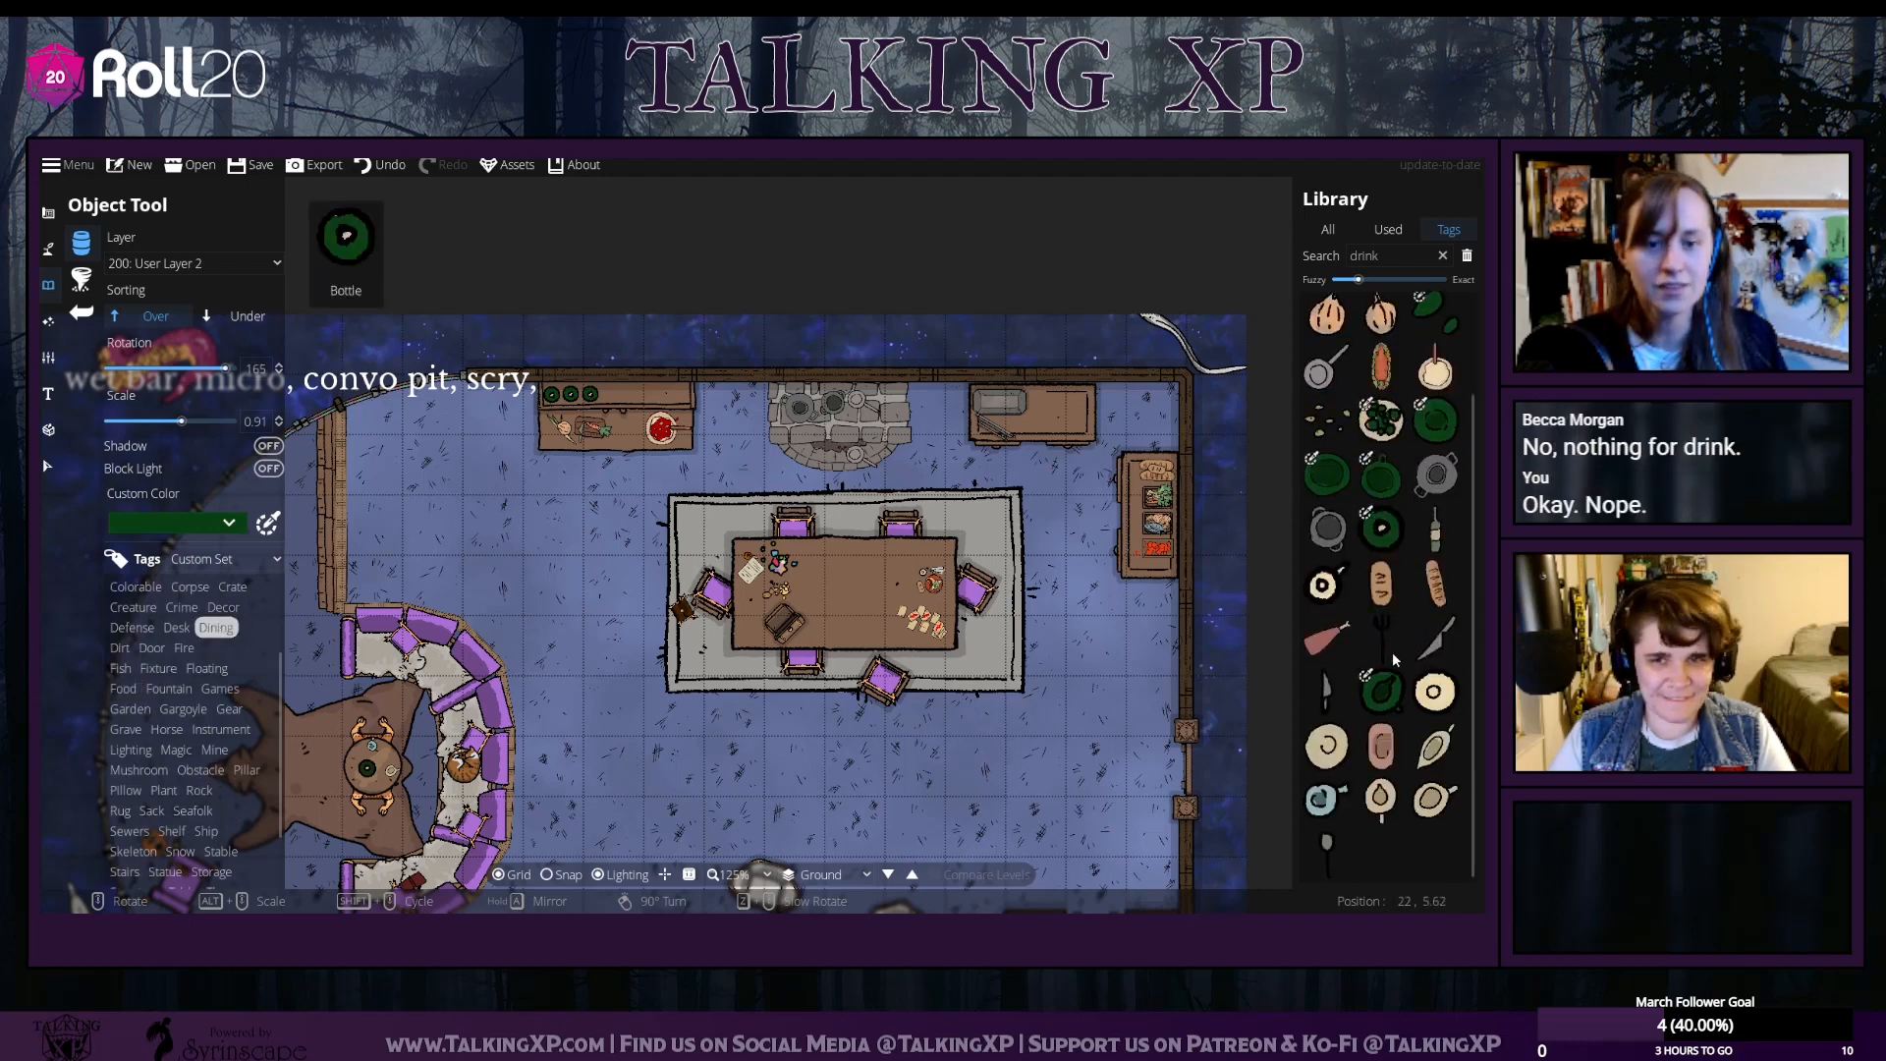
left_click(1383, 690)
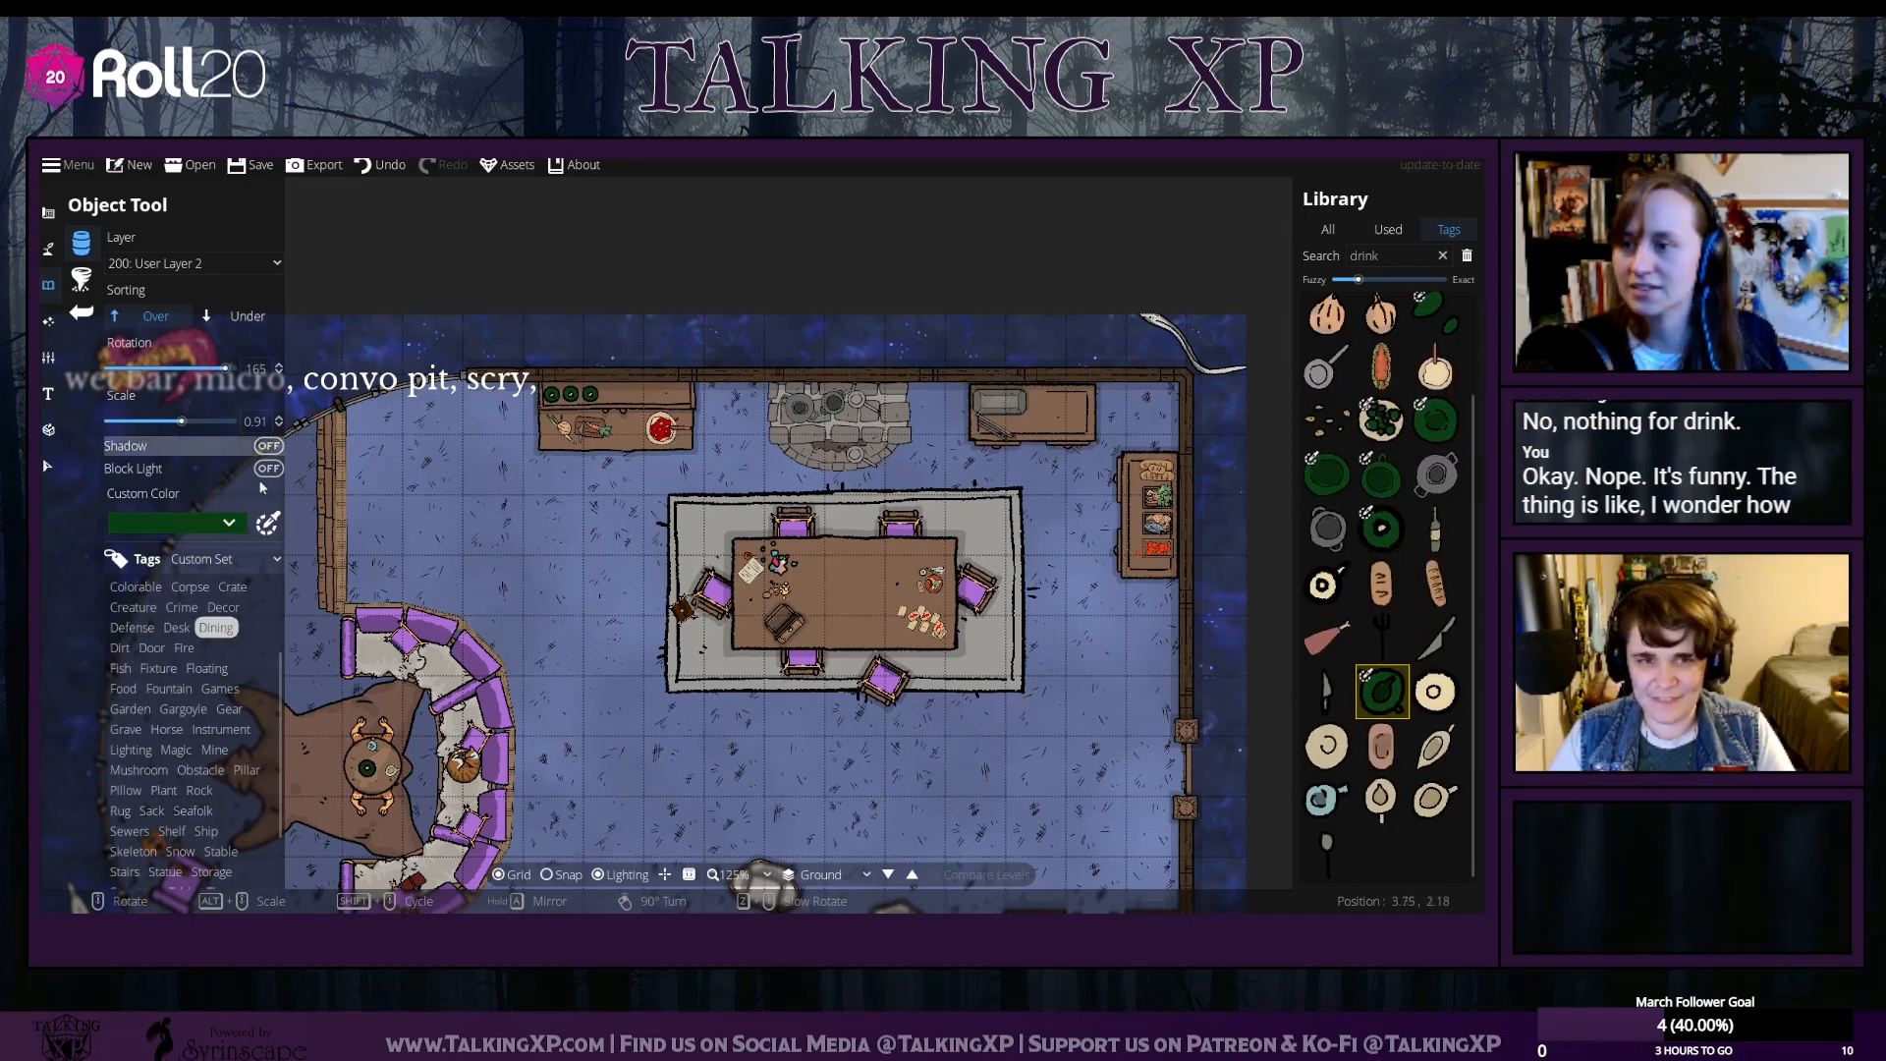
Recolor the pitcher terracotta (a6442a) by sampling the color from the dining table's dishes
left_click(229, 522)
left_click_drag(249, 306, 251, 332)
left_click_drag(156, 269, 148, 191)
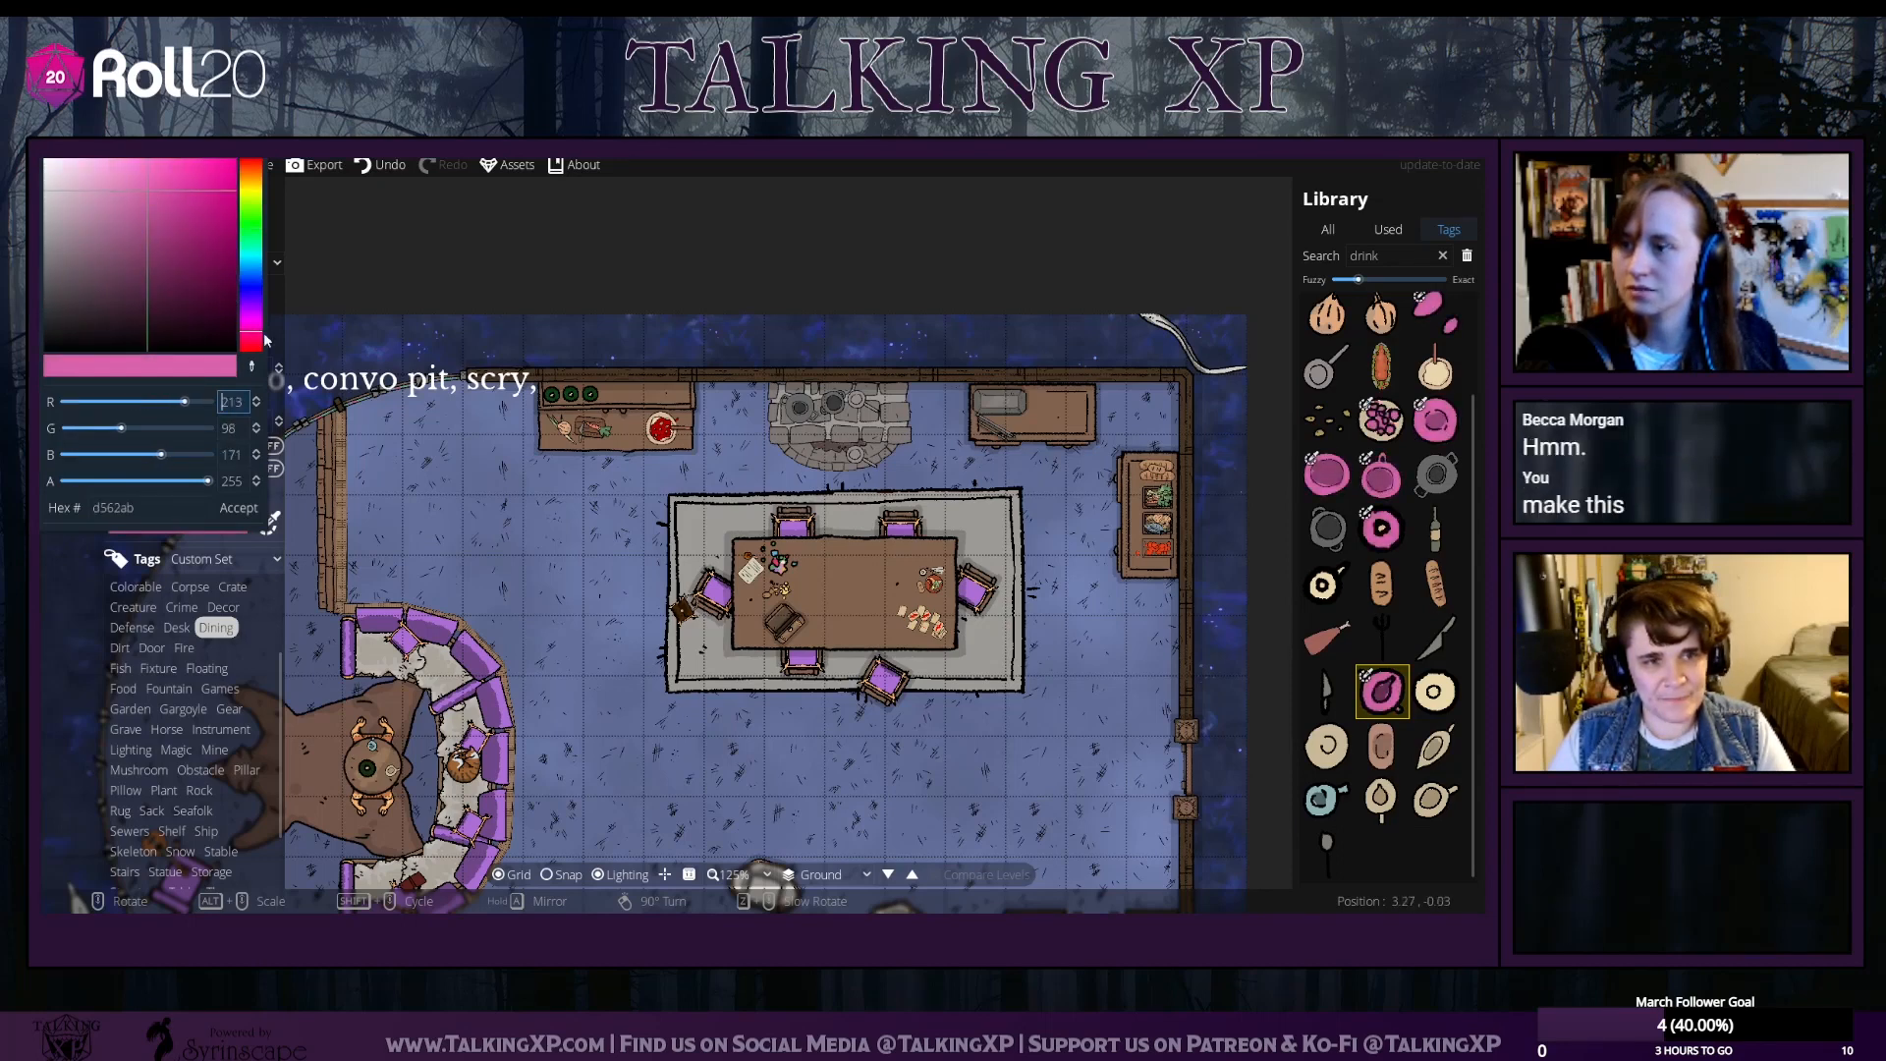
left_click_drag(252, 305, 256, 179)
left_click(252, 367)
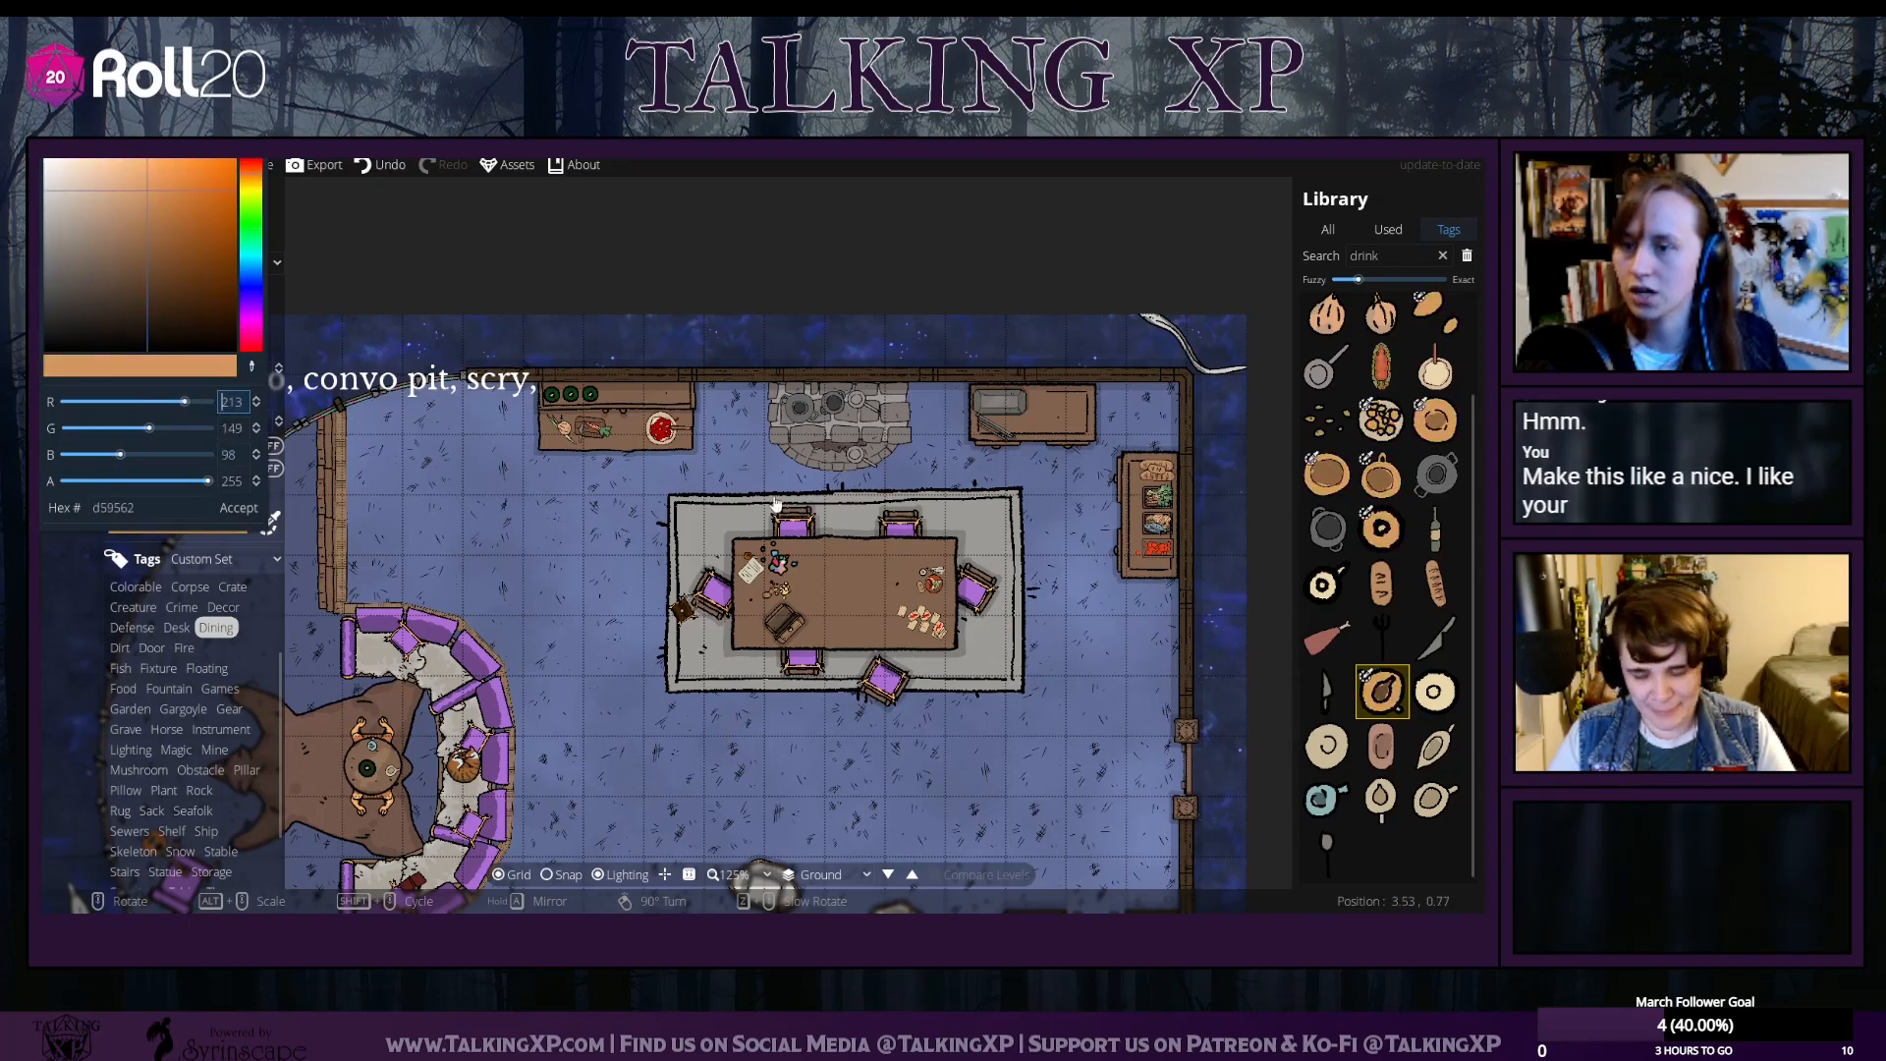
left_click(931, 597)
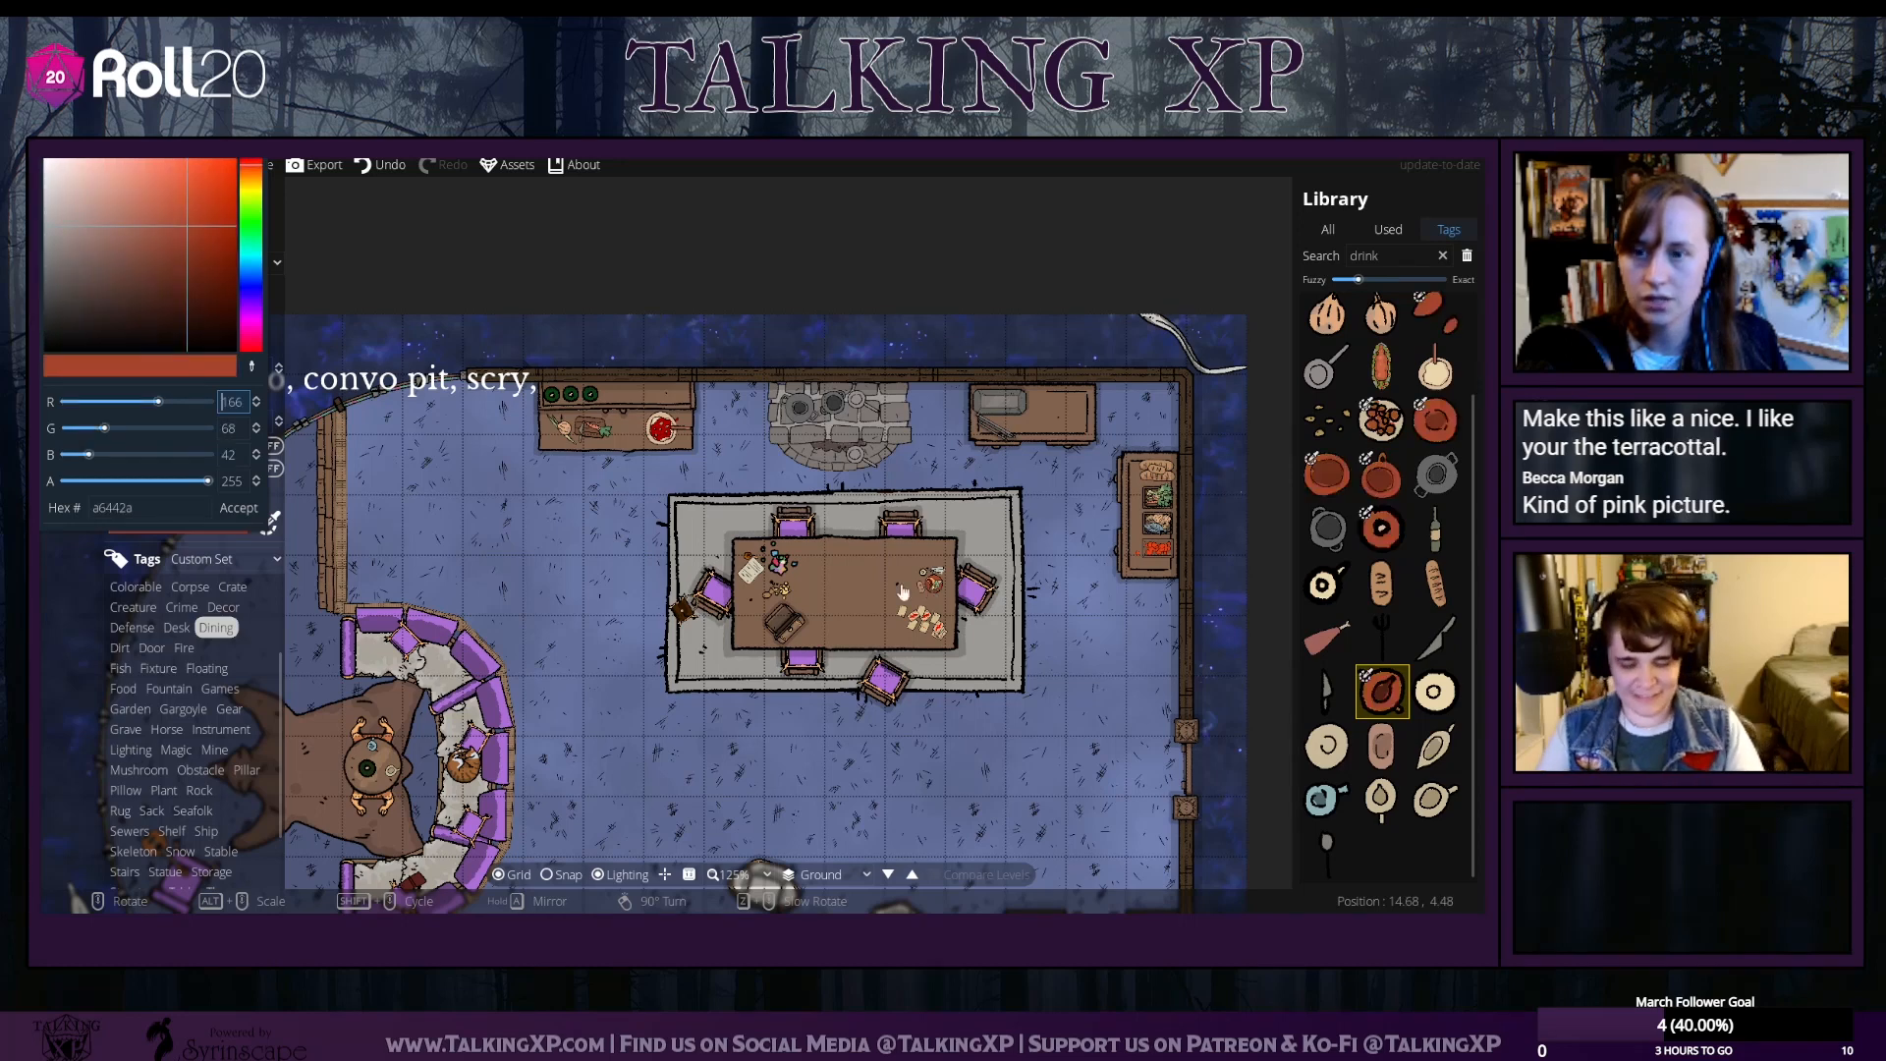
left_click(239, 507)
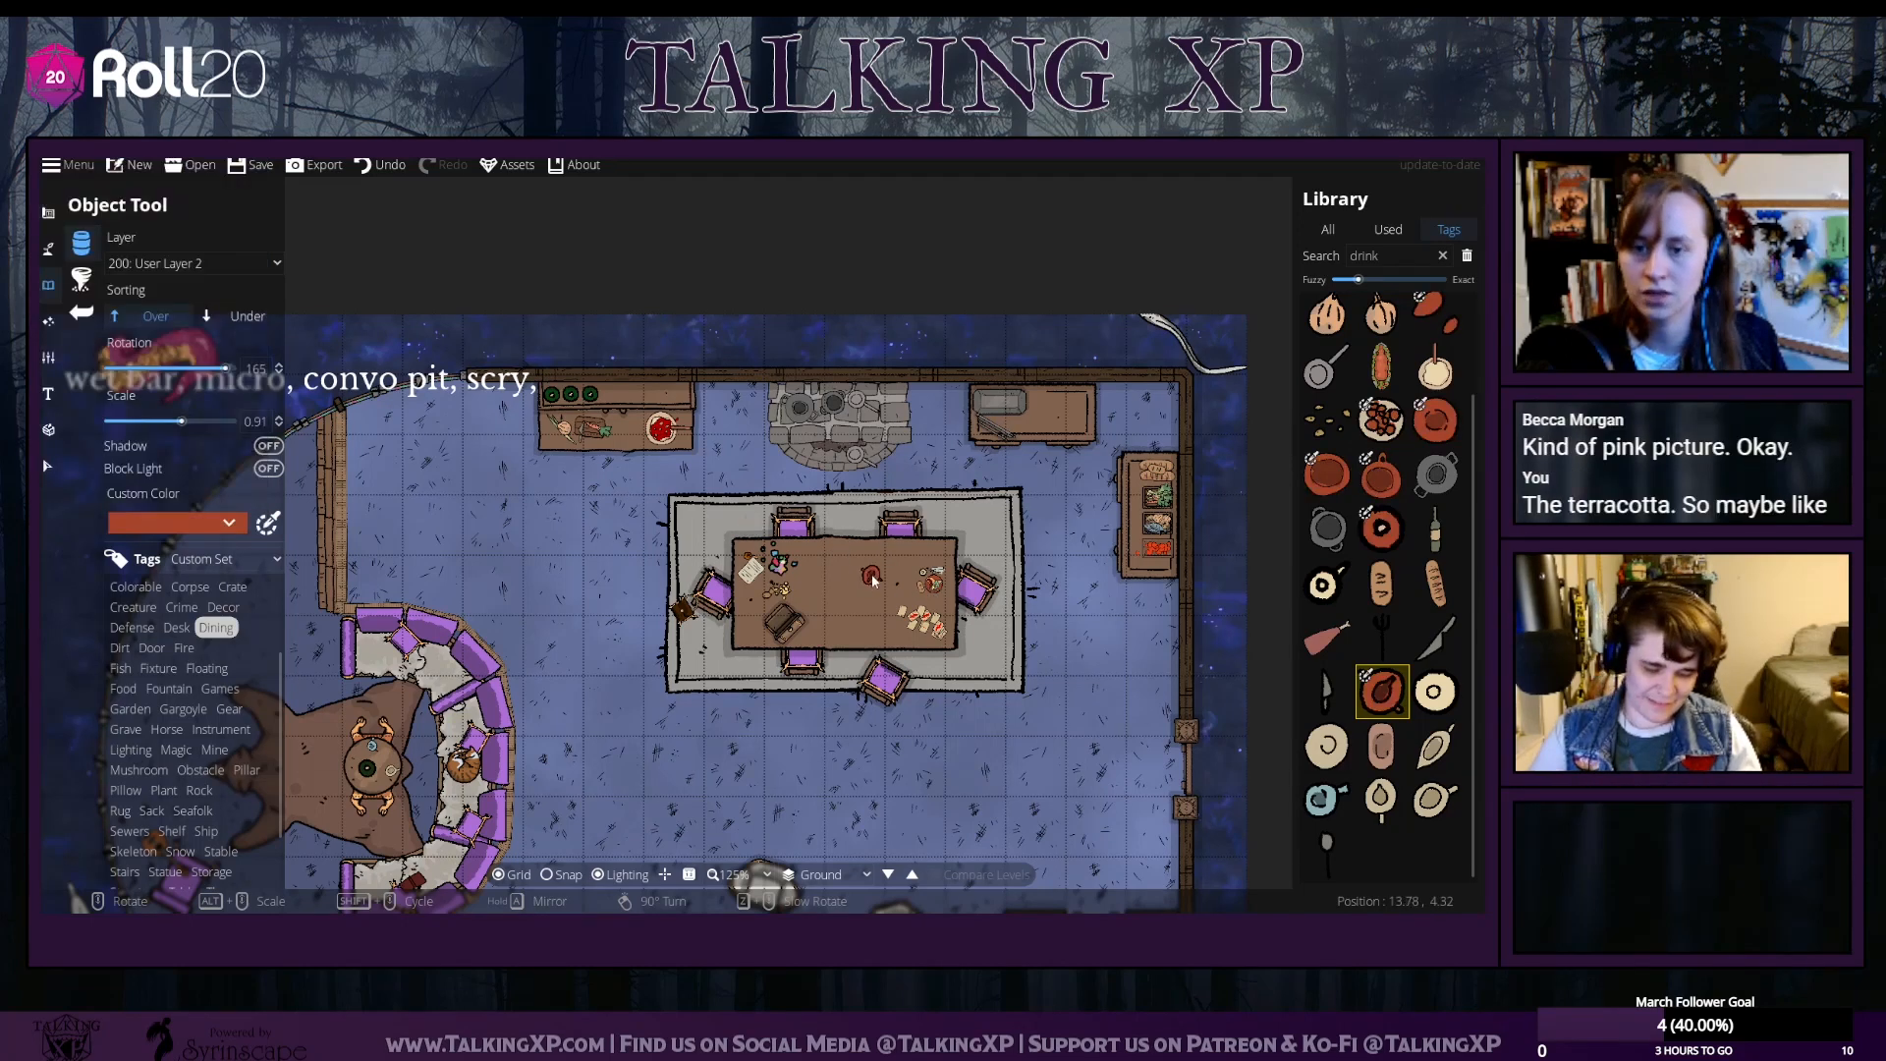
Rotate the terracotta pitcher and place it on the counter beside the sink basin, at scale 0.91
scroll(621, 431, "down", 2)
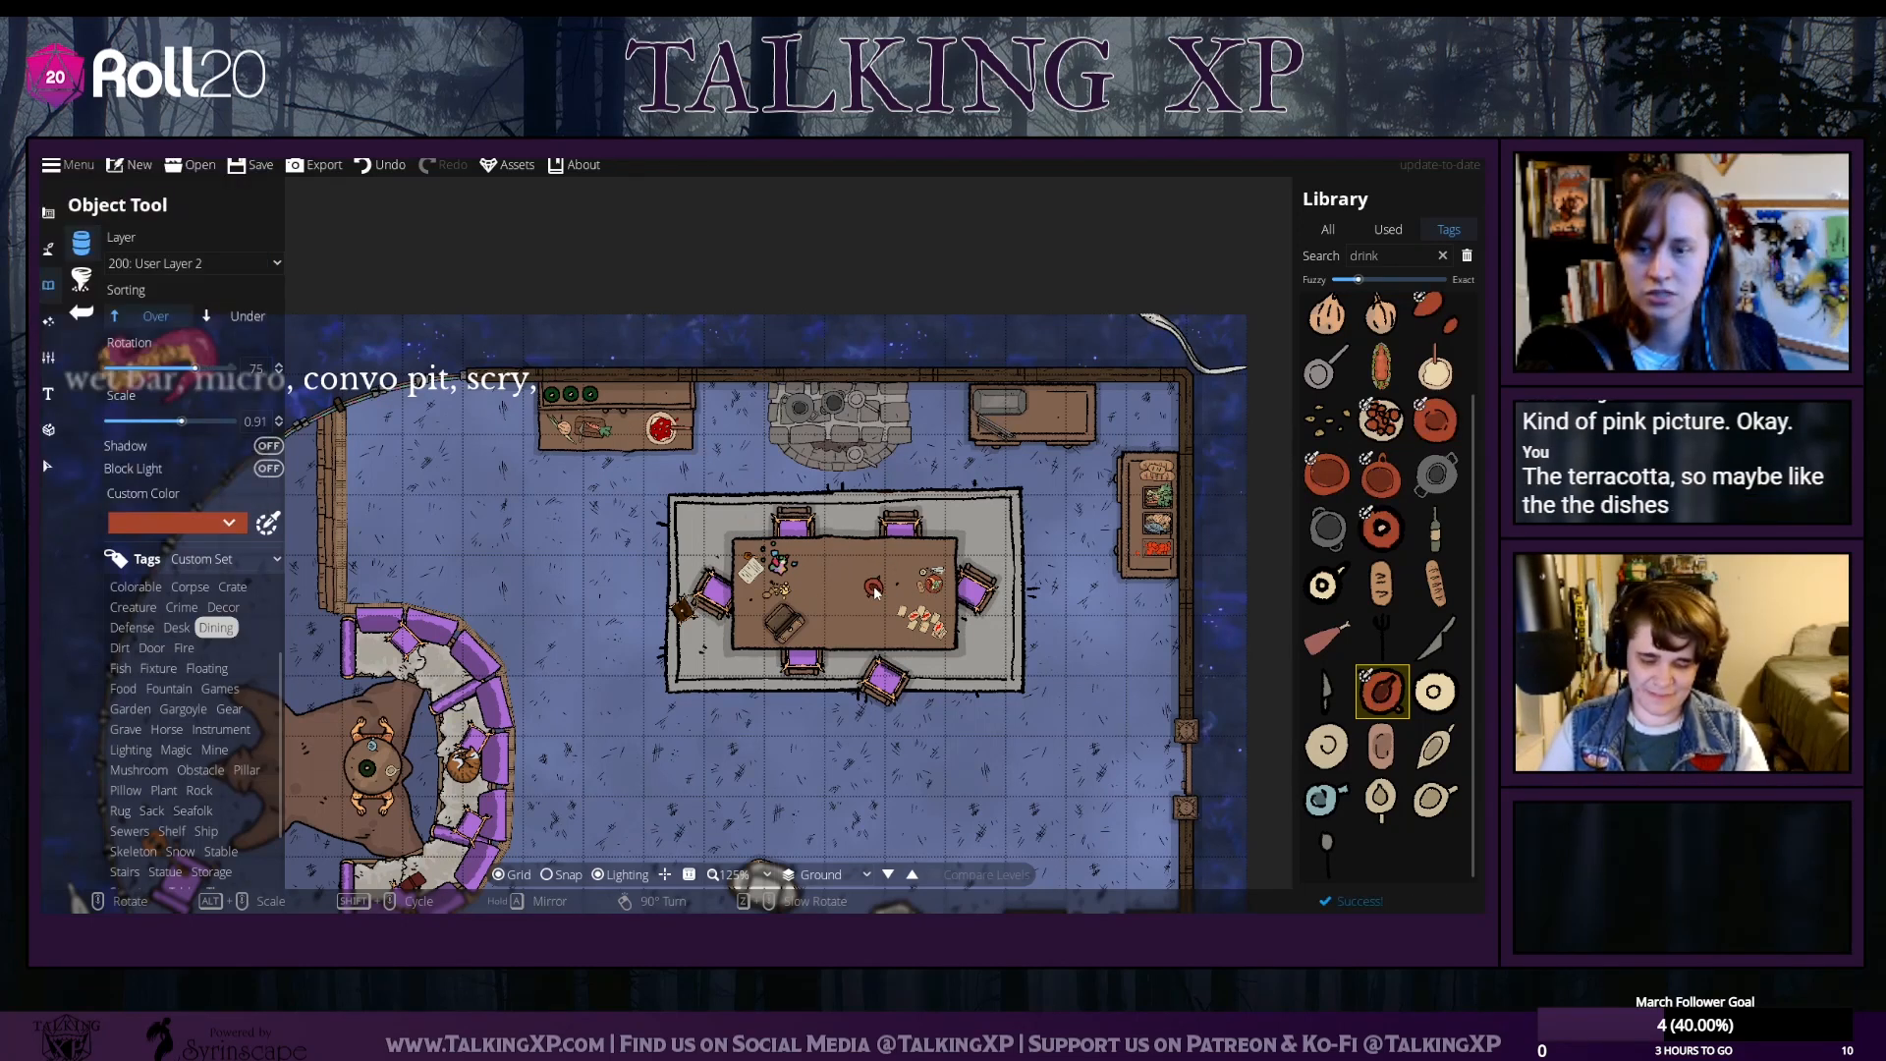
scroll(875, 592, "up", 2)
scroll(1071, 422, "up", 2)
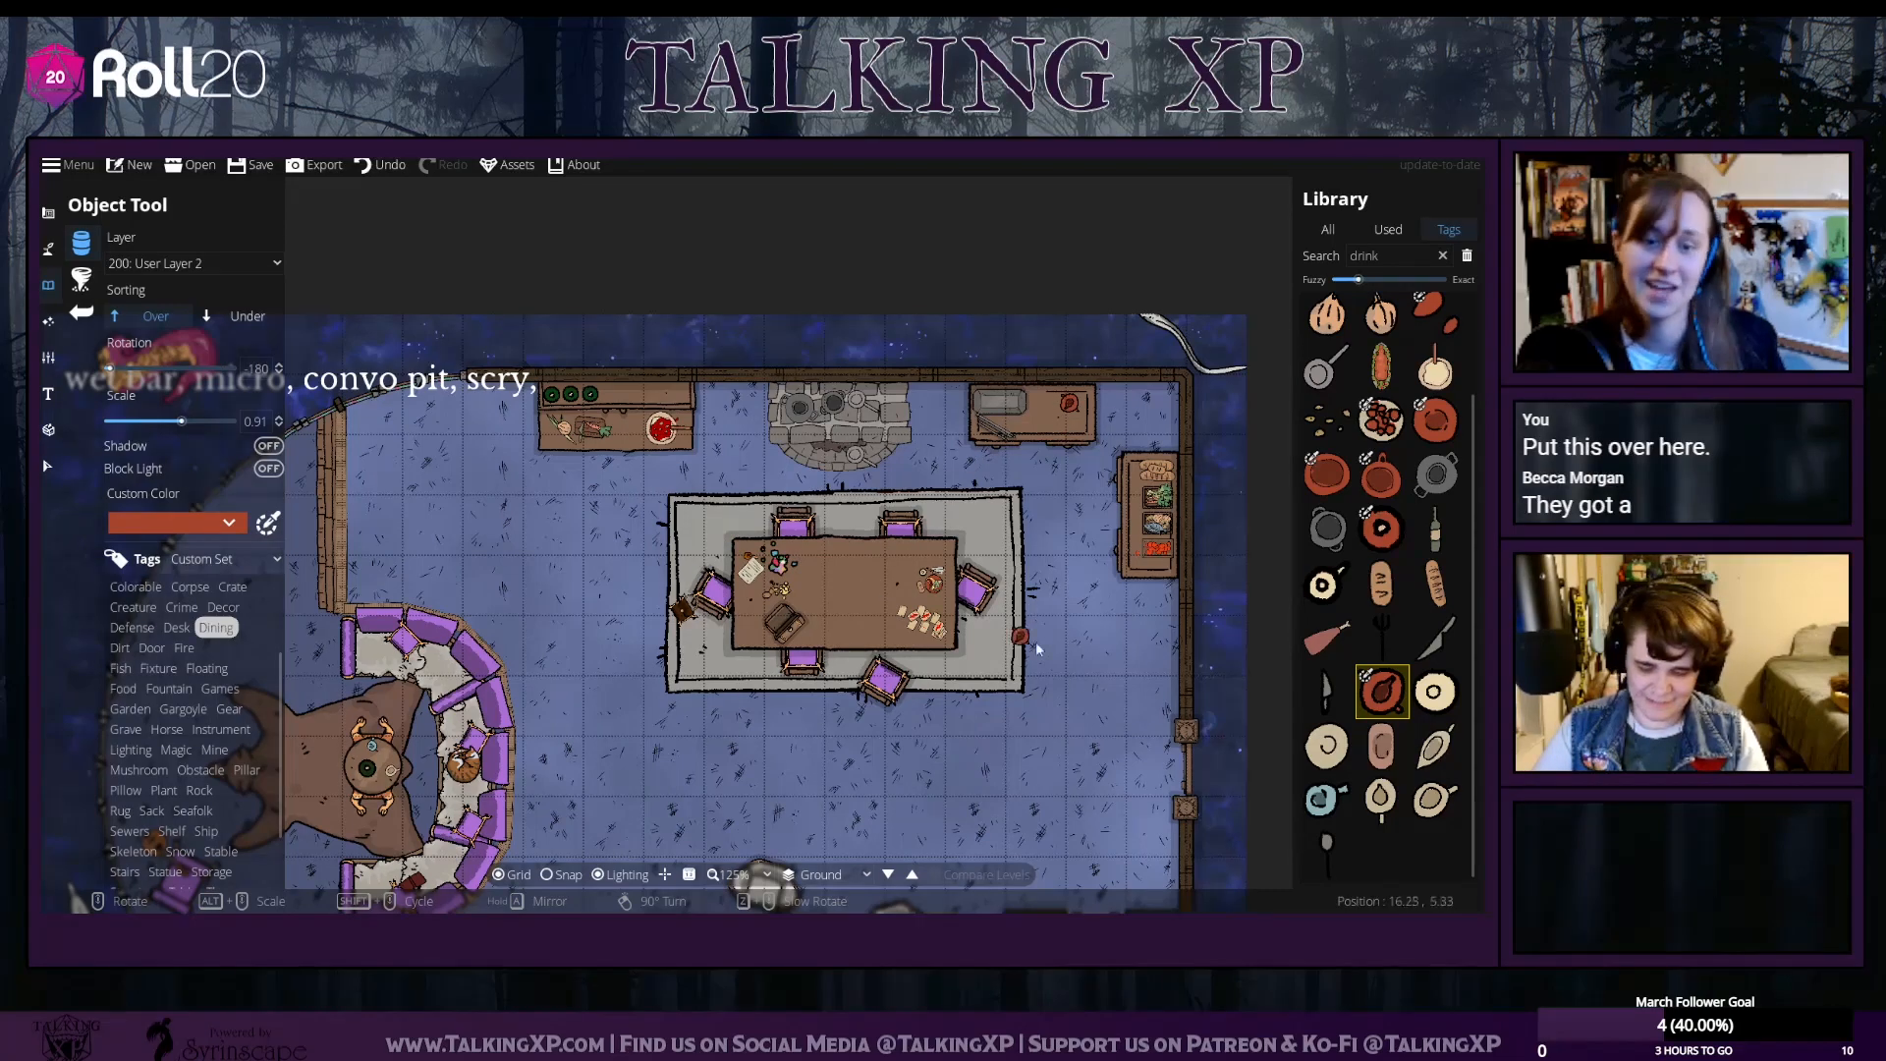
left_click_drag(878, 793, 957, 629)
left_click_drag(852, 595, 663, 560)
left_click_drag(916, 598, 1031, 577)
scroll(1036, 574, "up", 1)
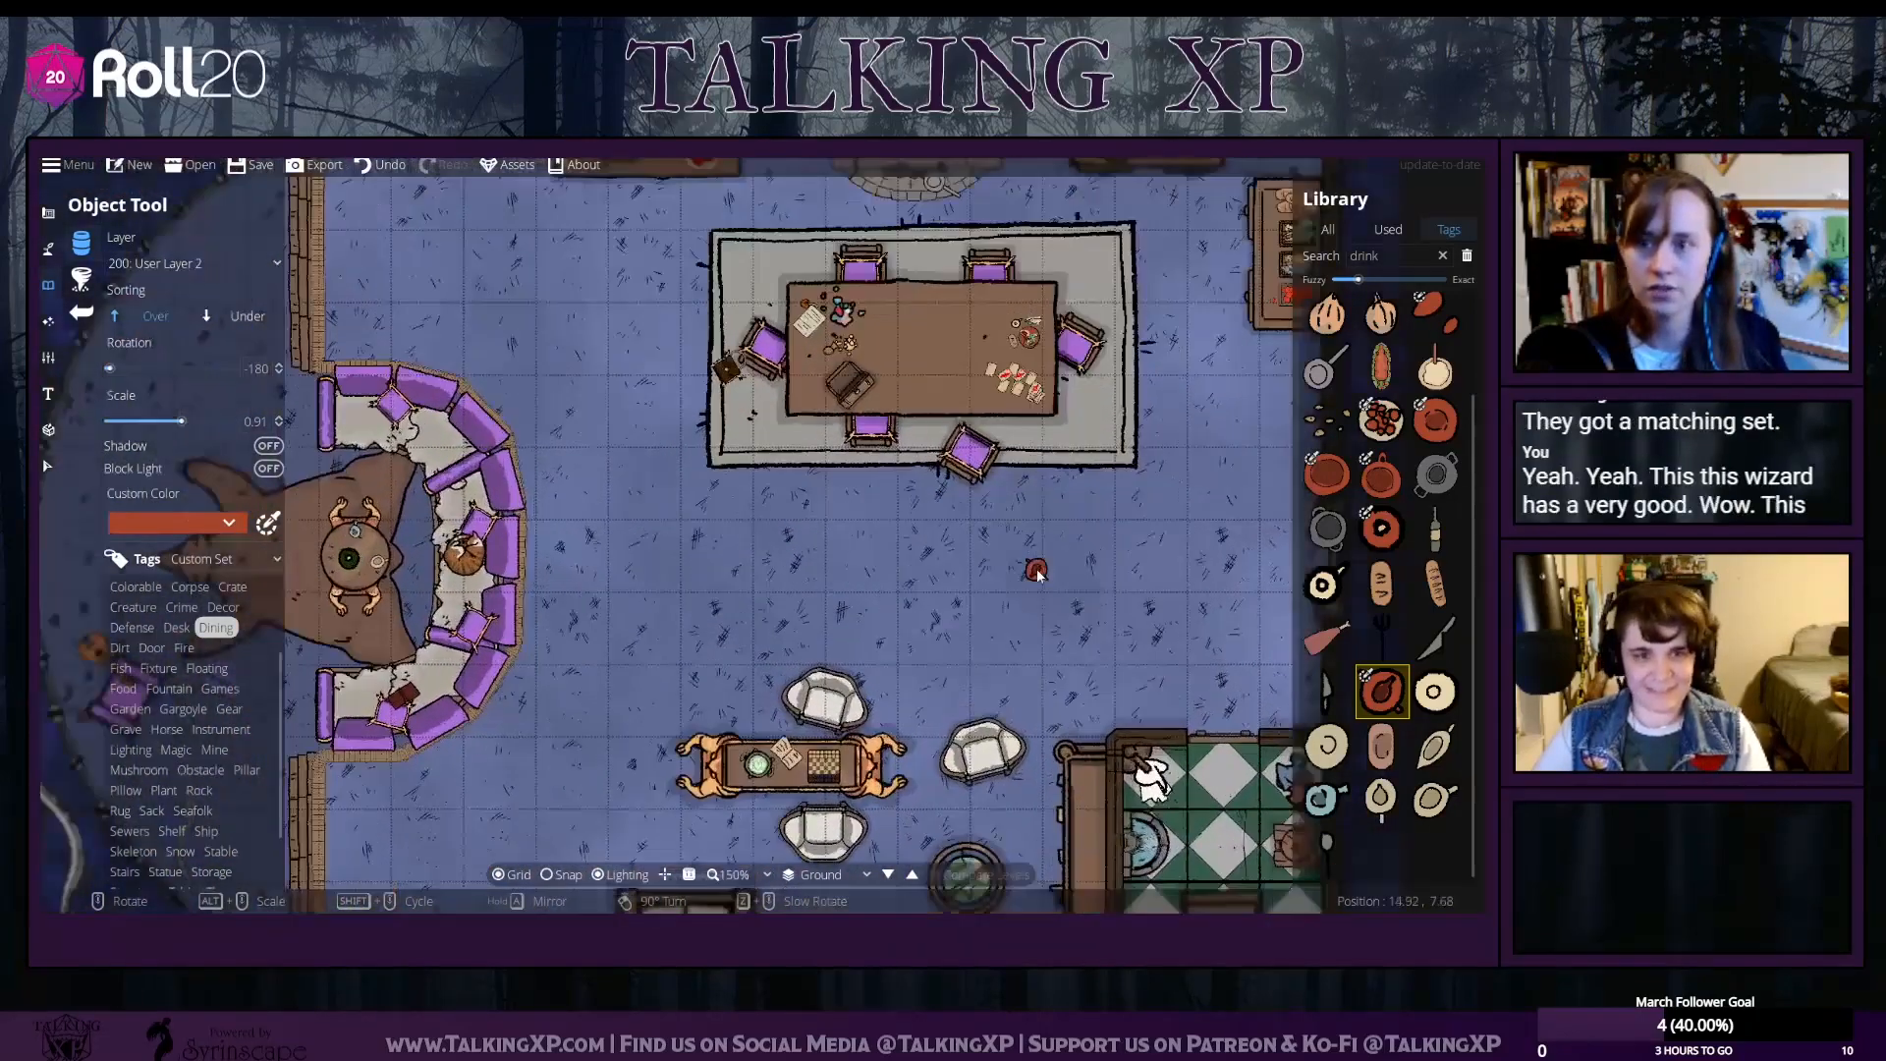
scroll(1037, 574, "down", 2)
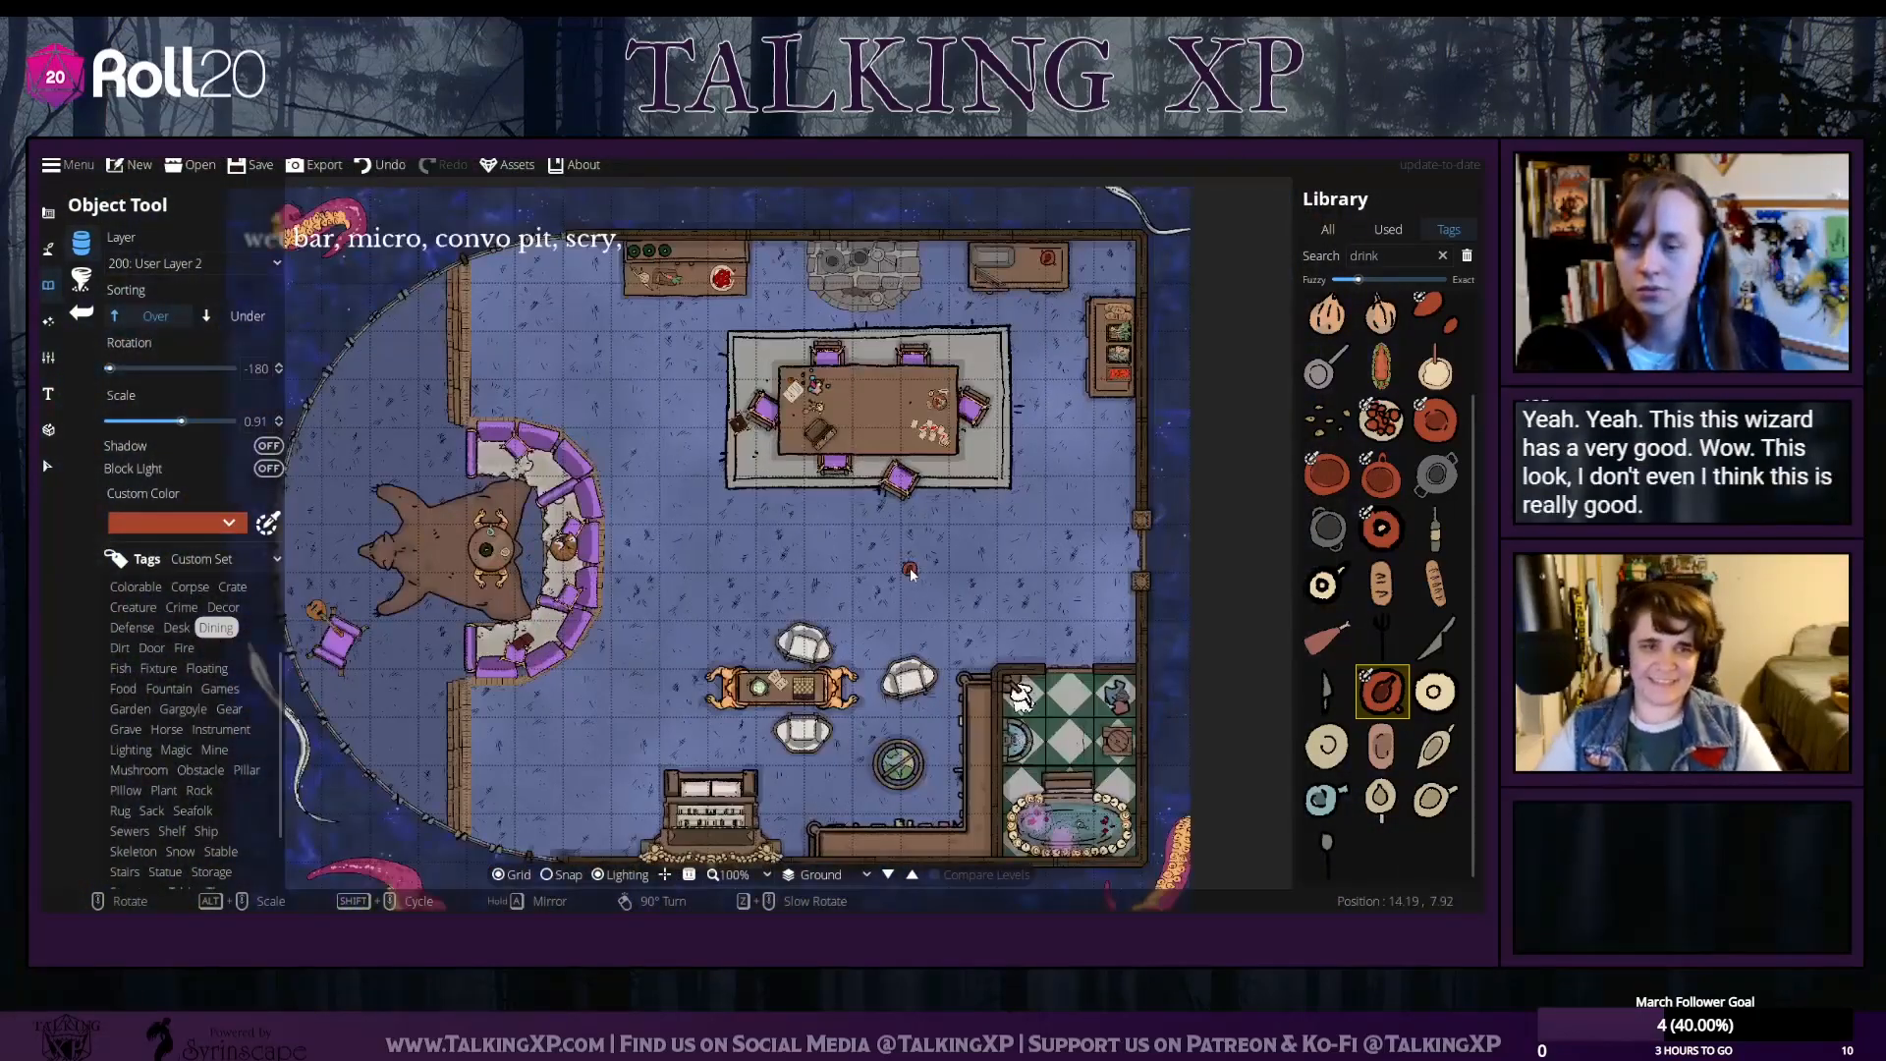
left_click_drag(911, 582, 970, 584)
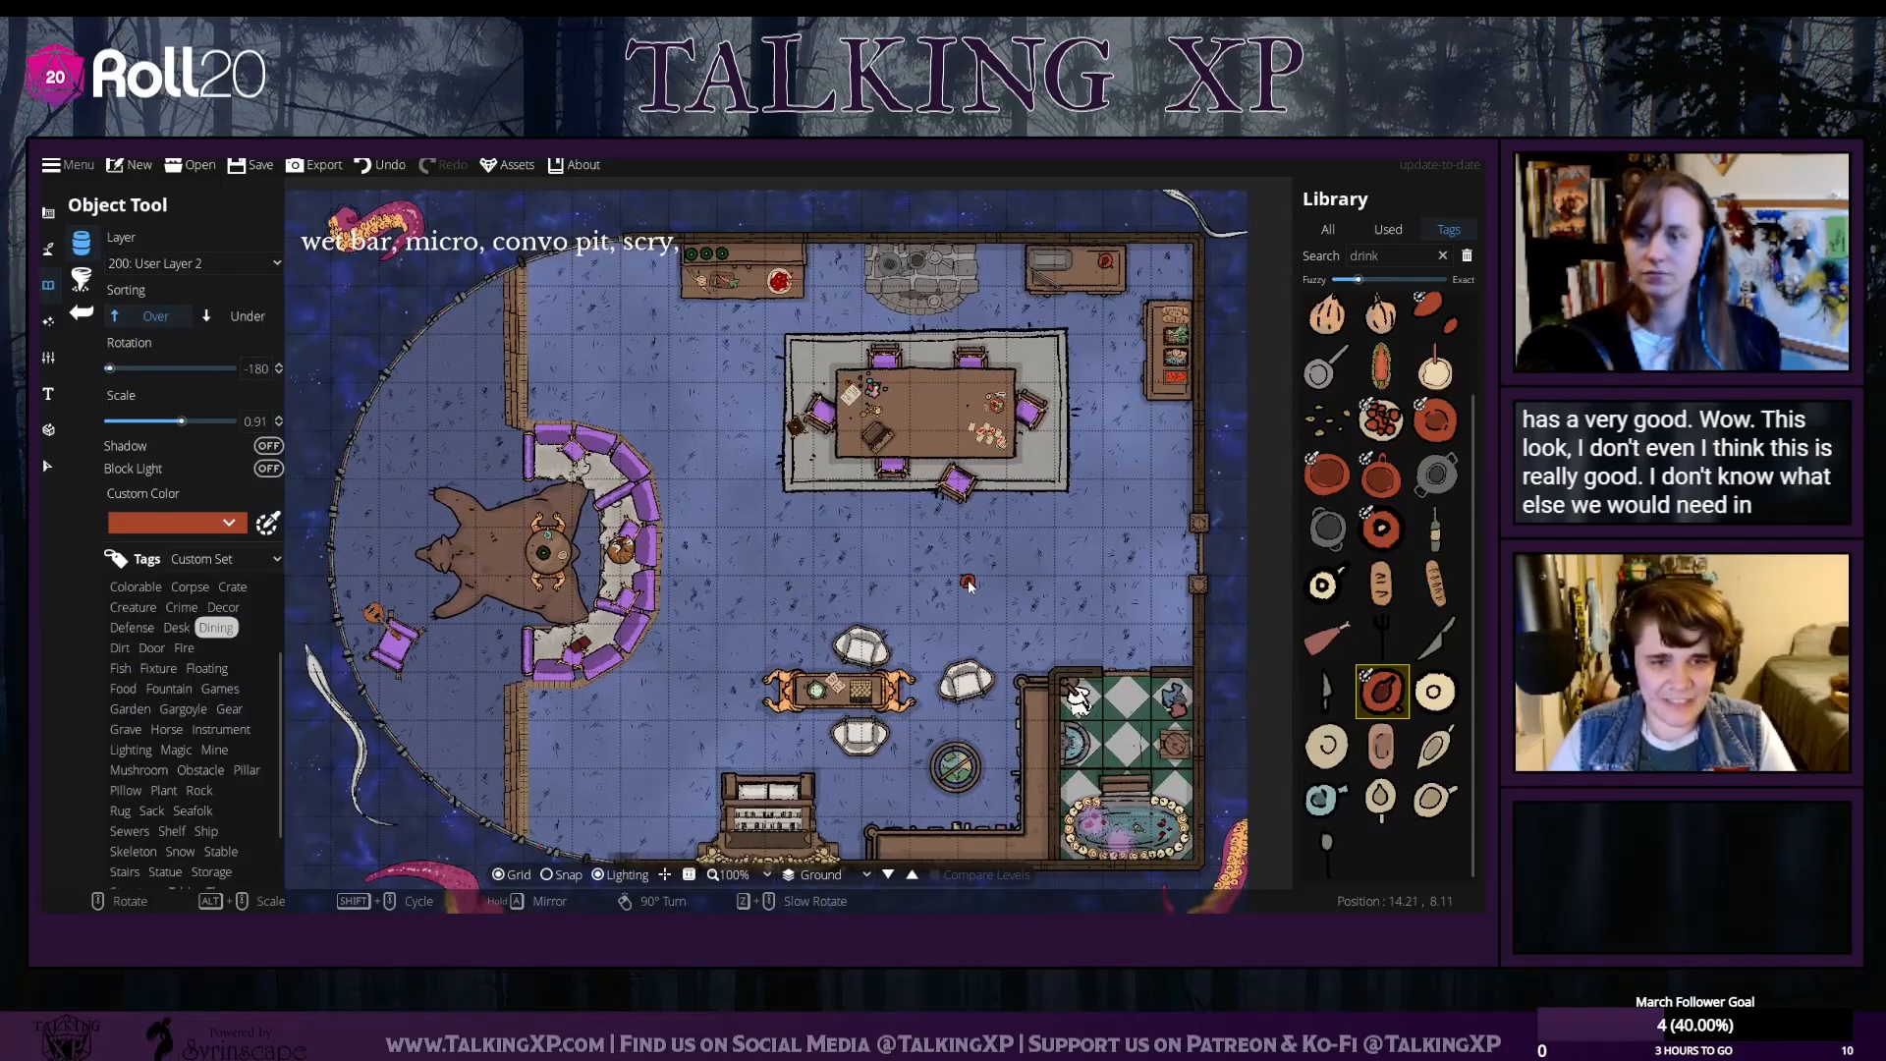
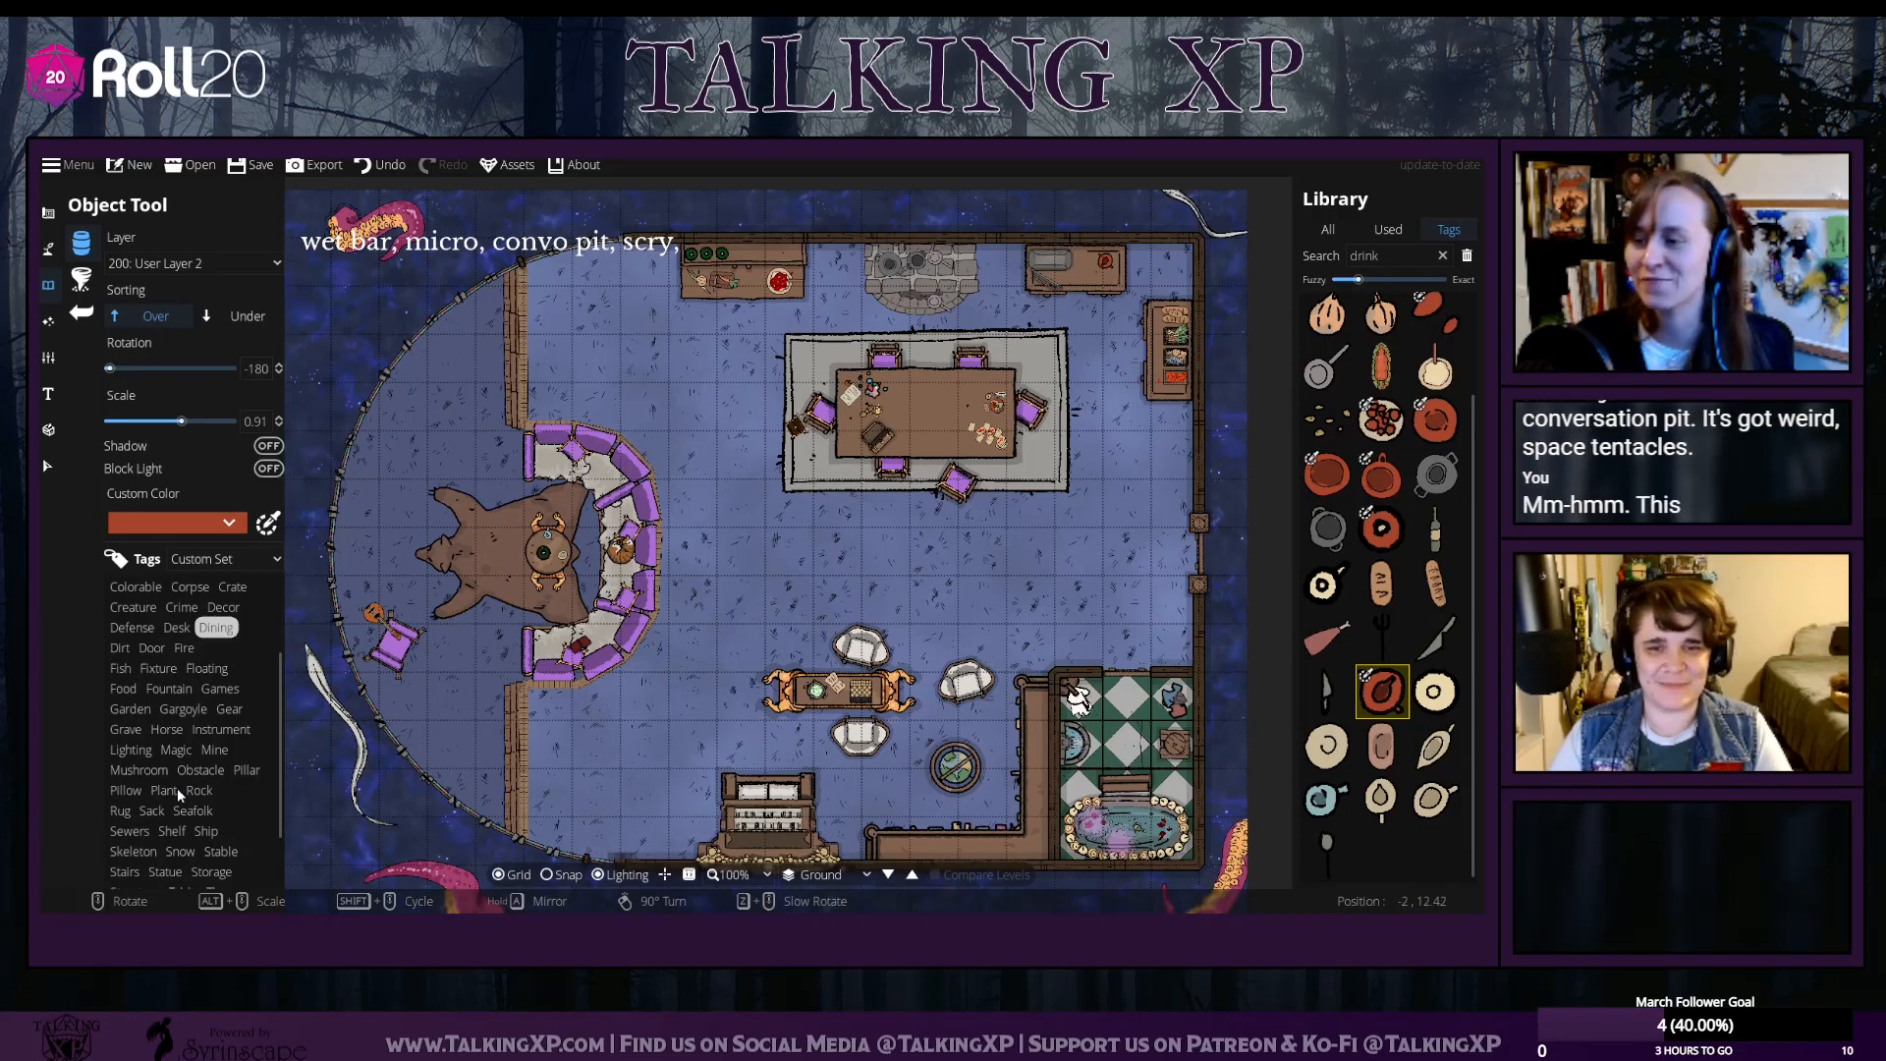
Pick the weapon rack filled with weapons from the Weapon objects, rotate it to 90 degrees and scale it to 1.31
scroll(177, 788, "down", 2)
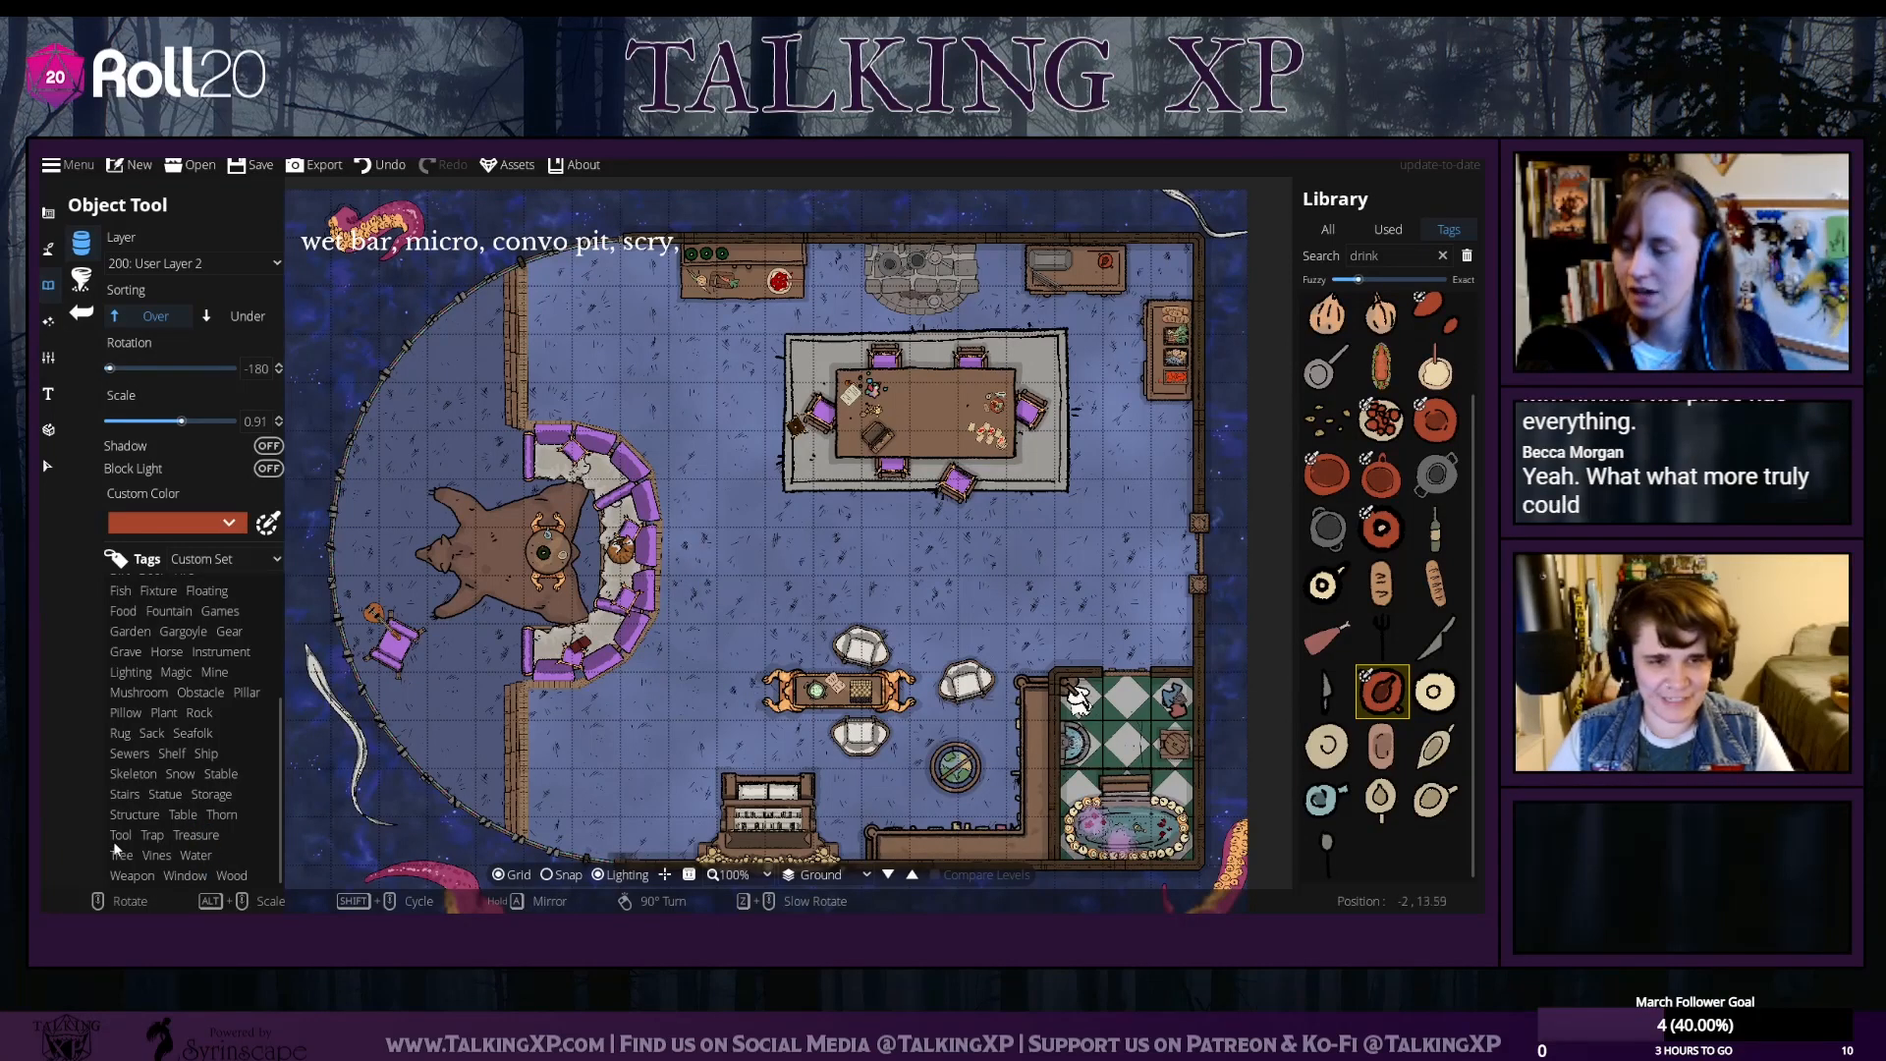
left_click(131, 876)
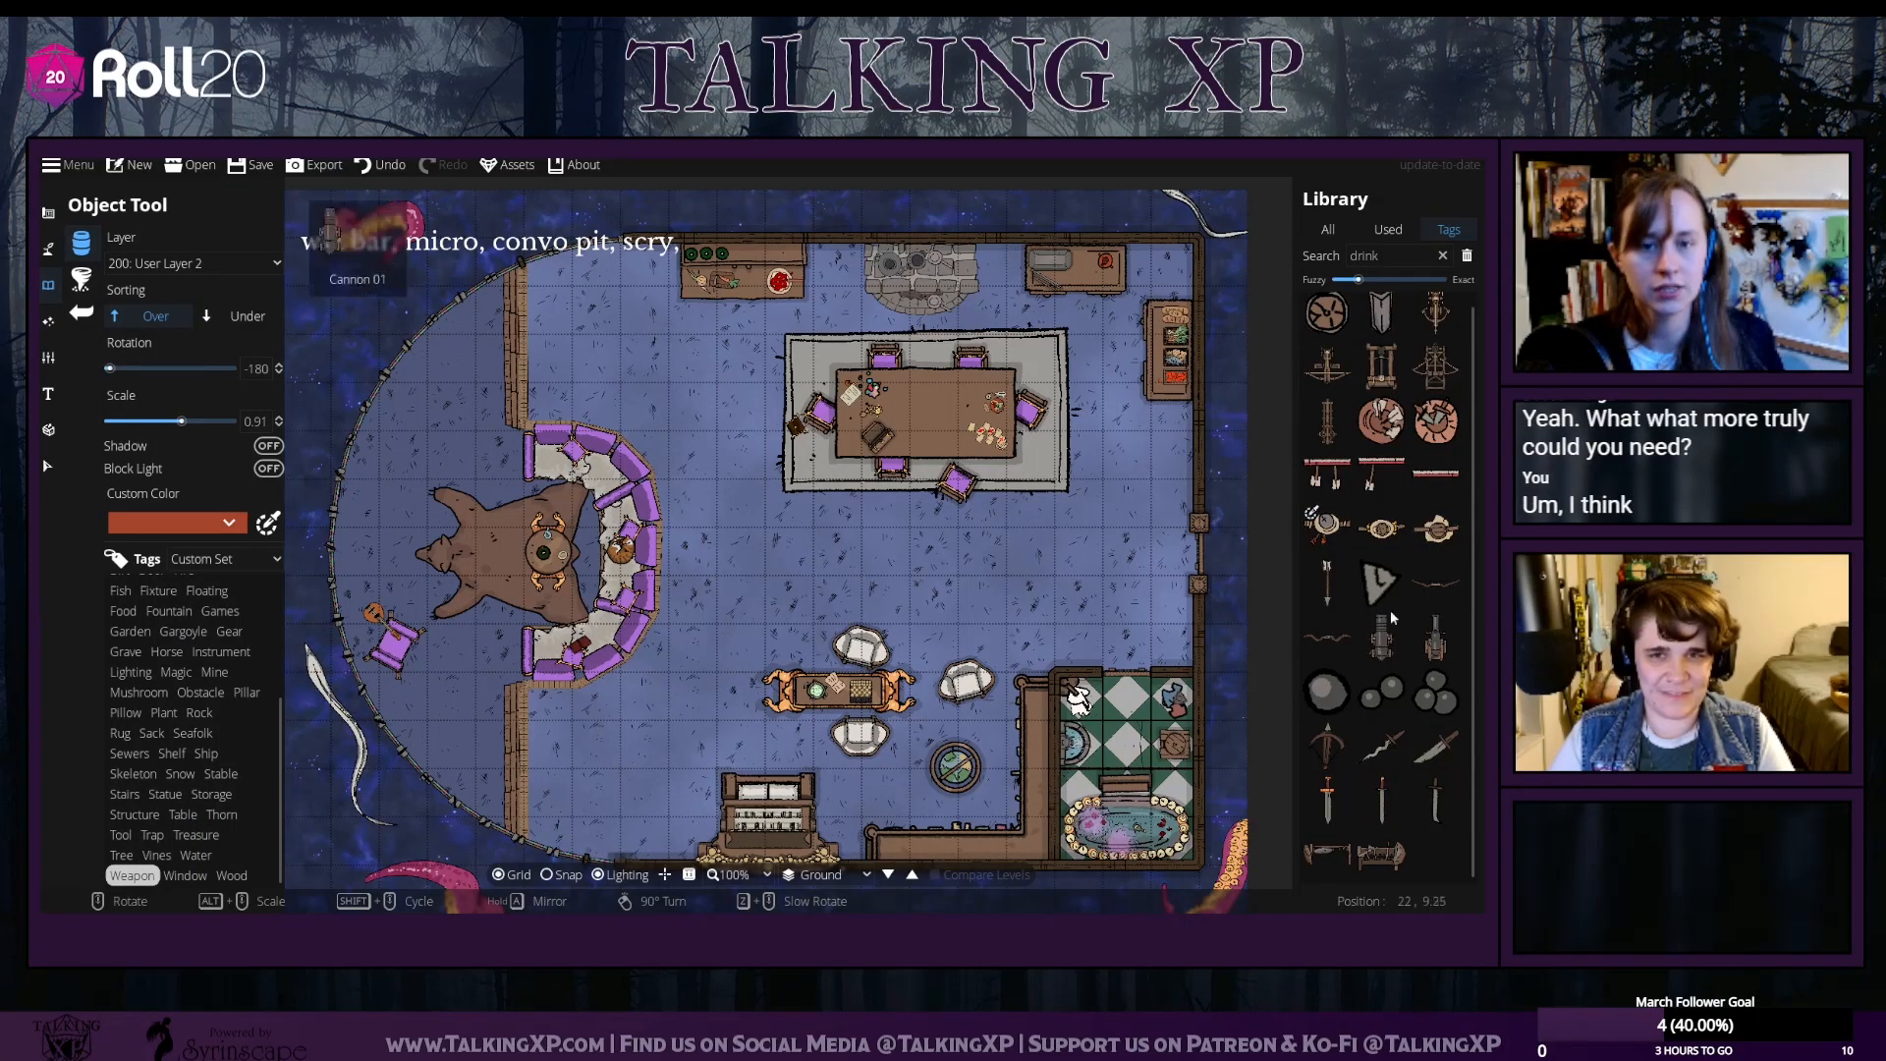
left_click(1382, 853)
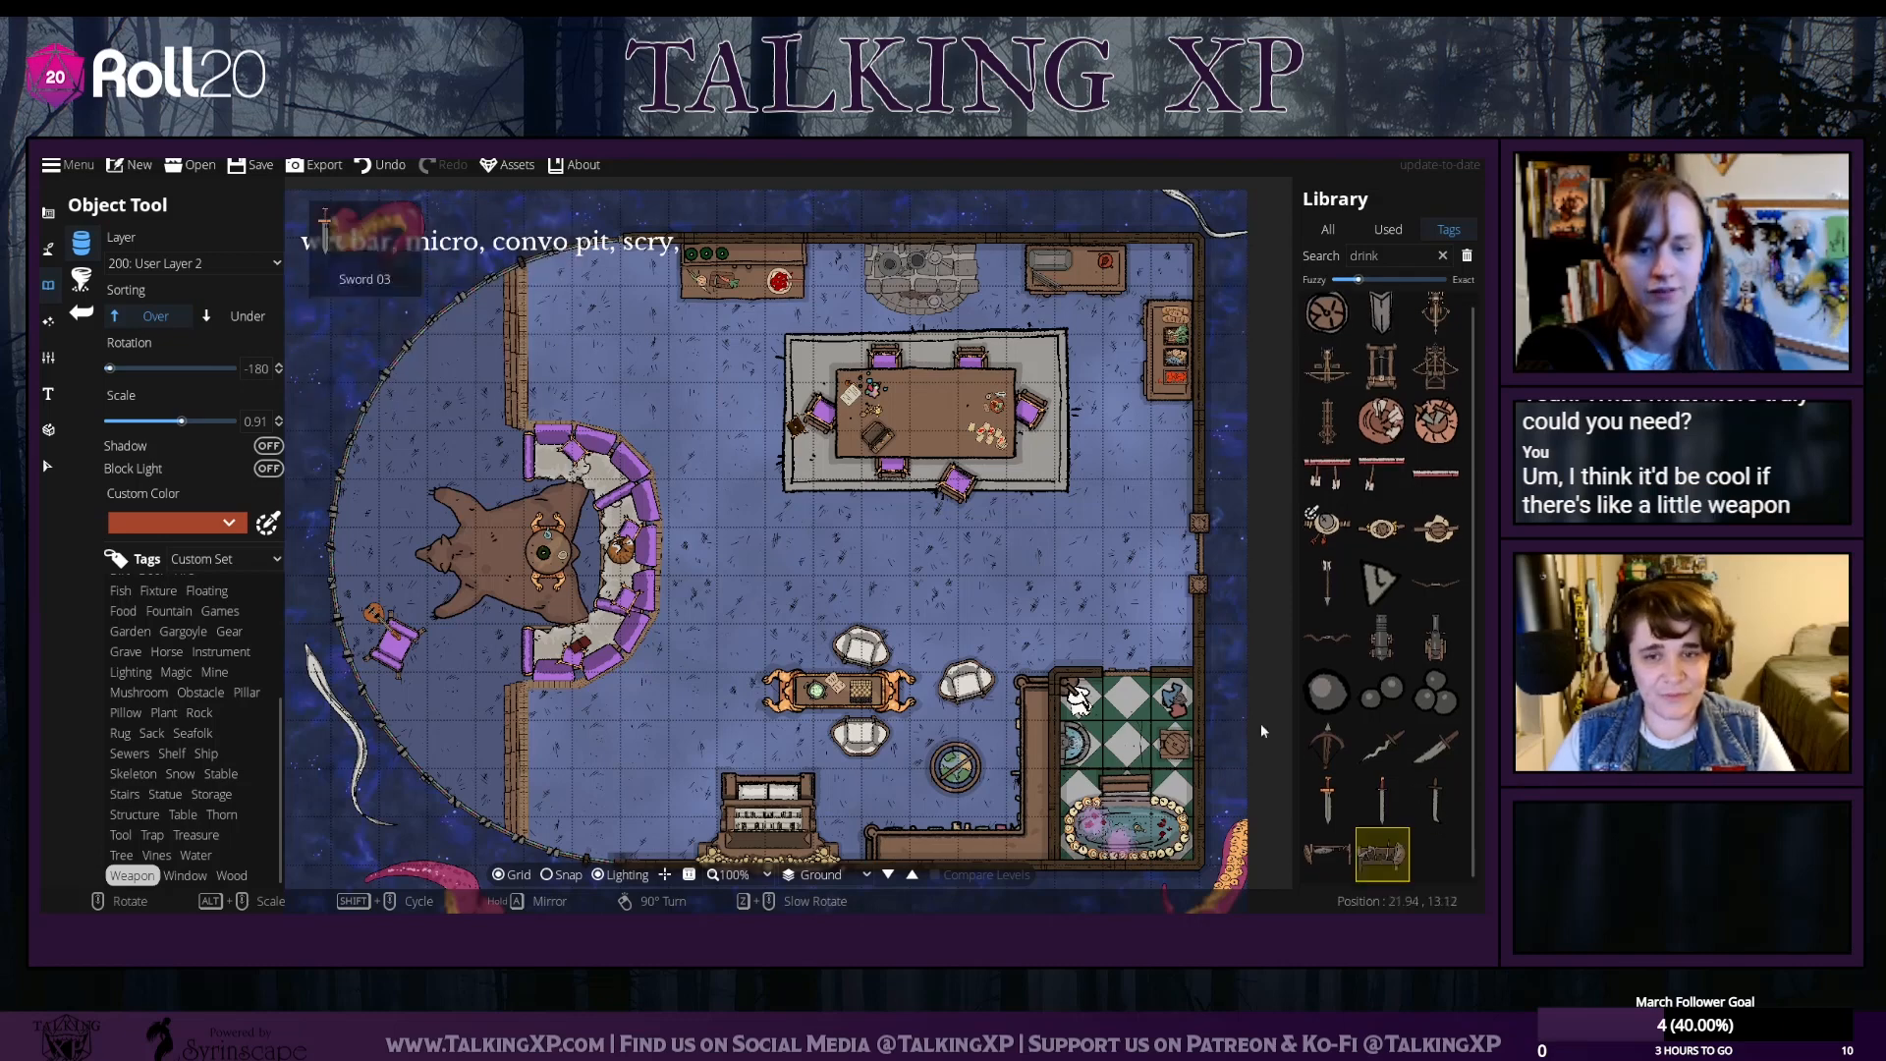
scroll(1147, 556, "up", 4)
scroll(1147, 556, "up", 16)
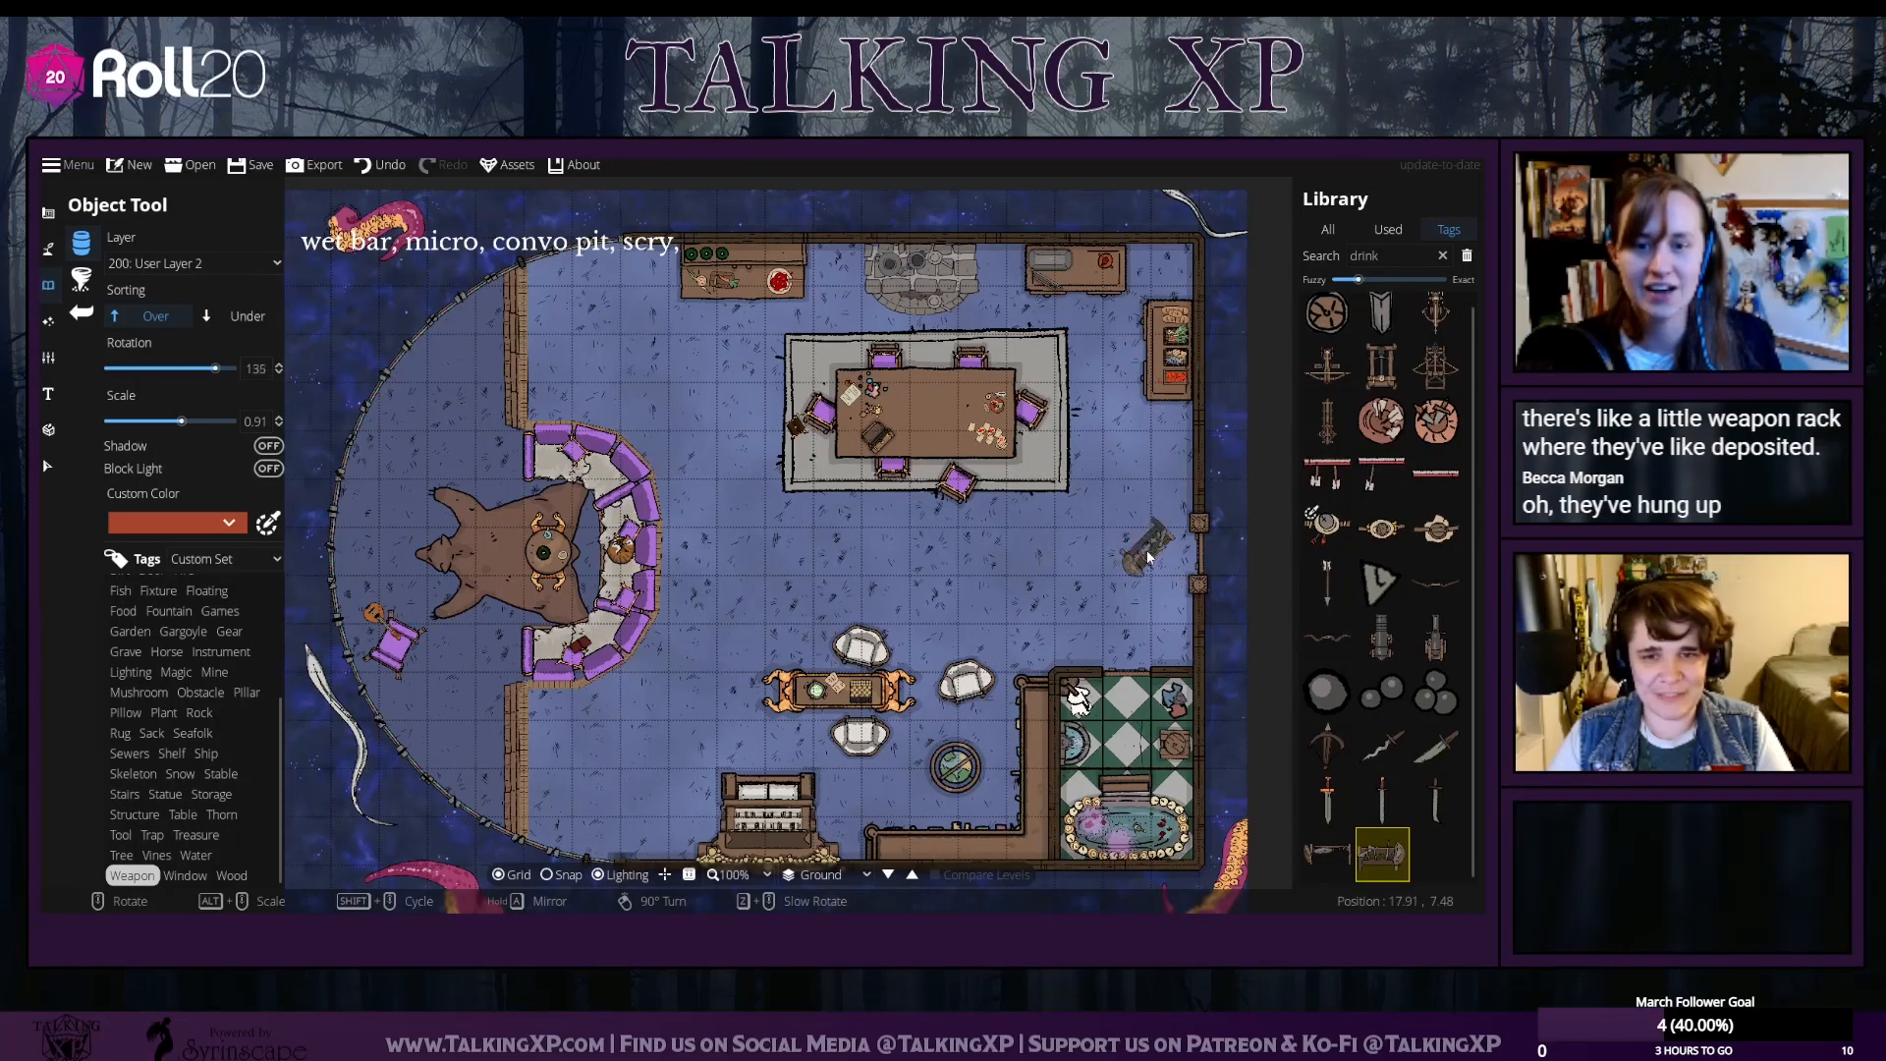
scroll(1165, 477, "down", 2)
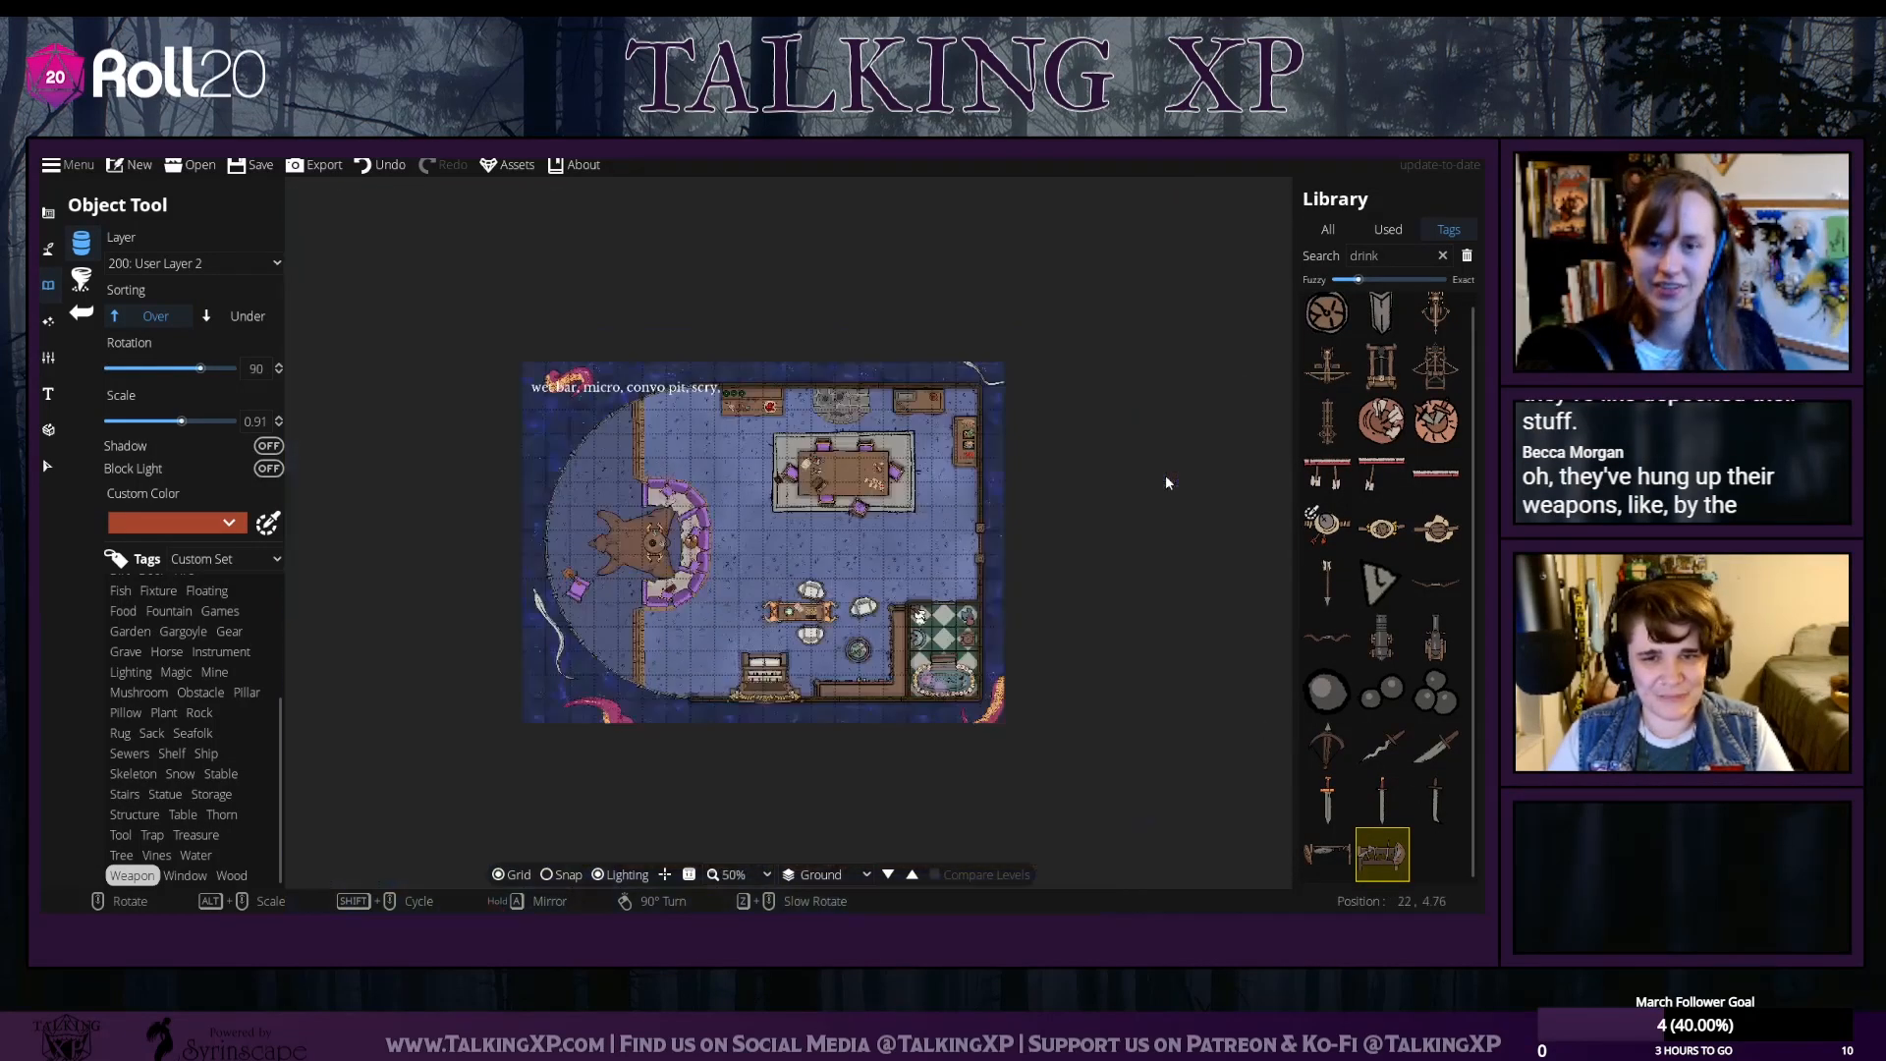
scroll(1165, 476, "up", 2)
scroll(1171, 478, "up", 4, "alt")
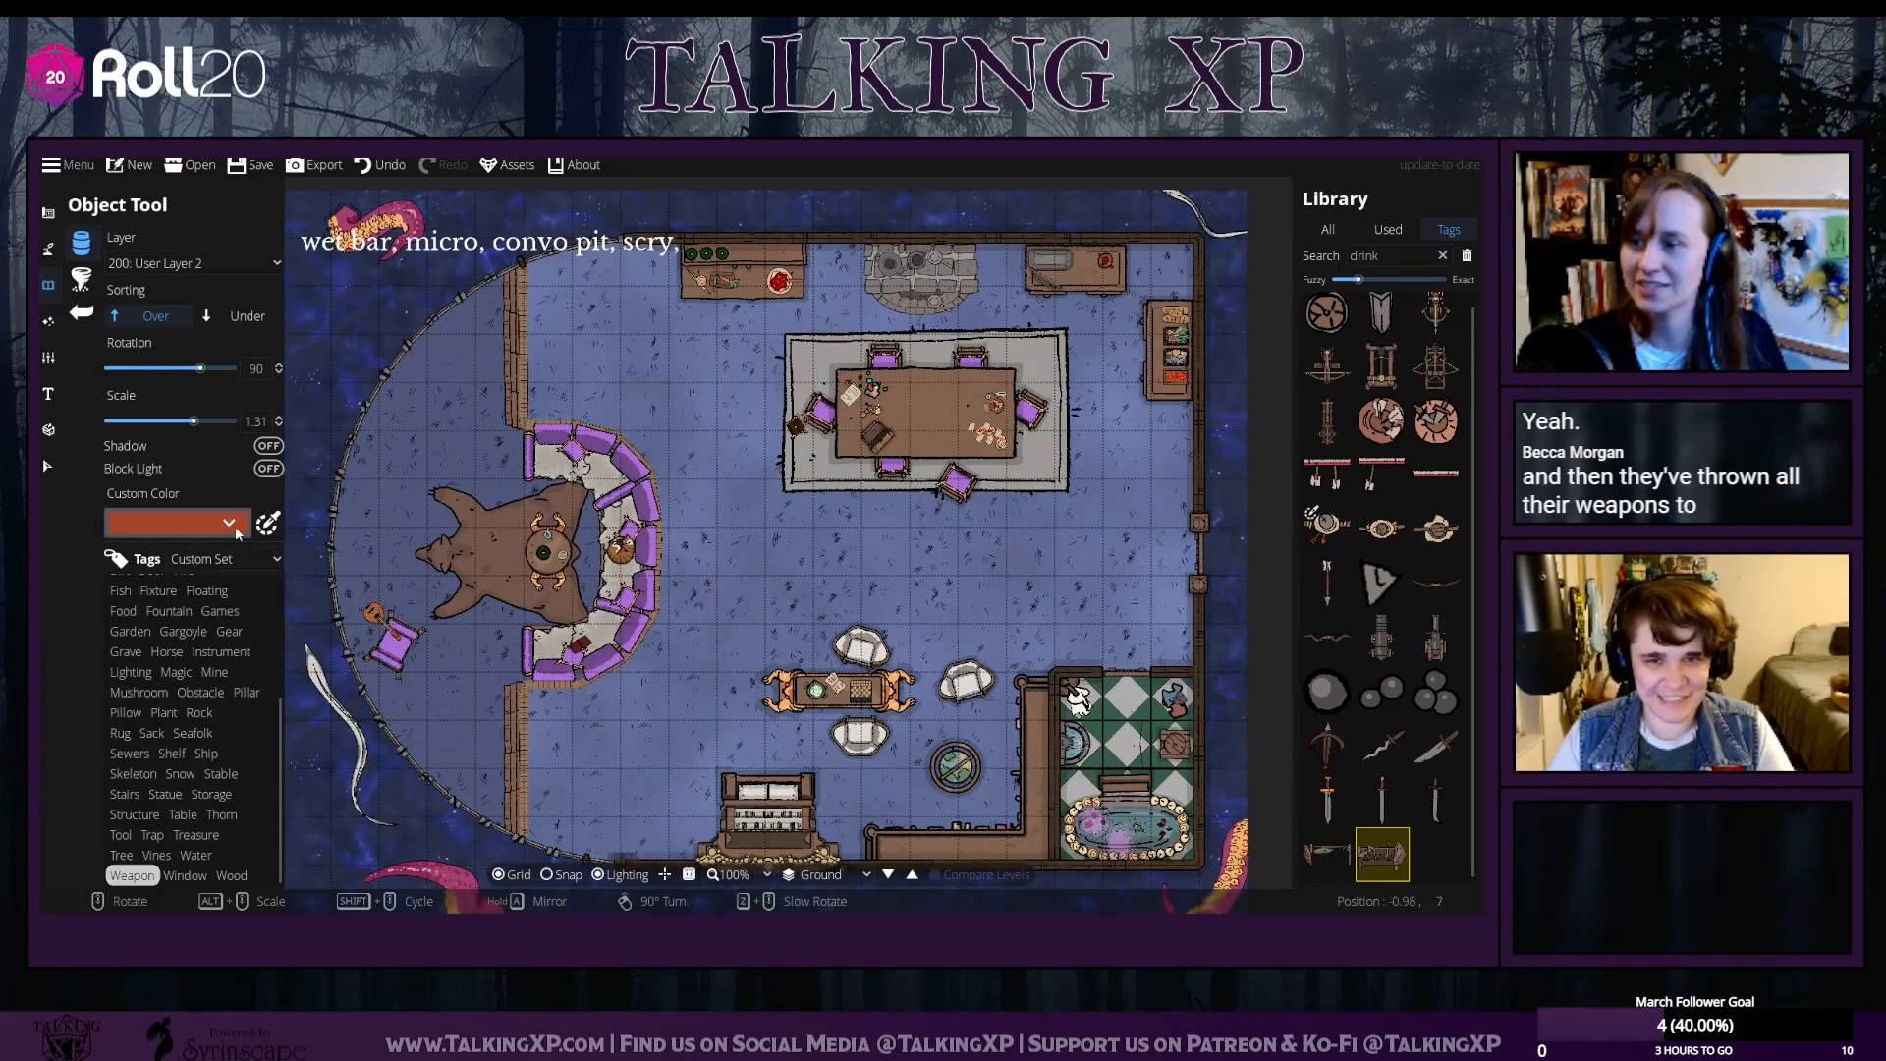
Place the weapon rack against the east wall below the food shelves, on layer 700: Above Walls
left_click(193, 267)
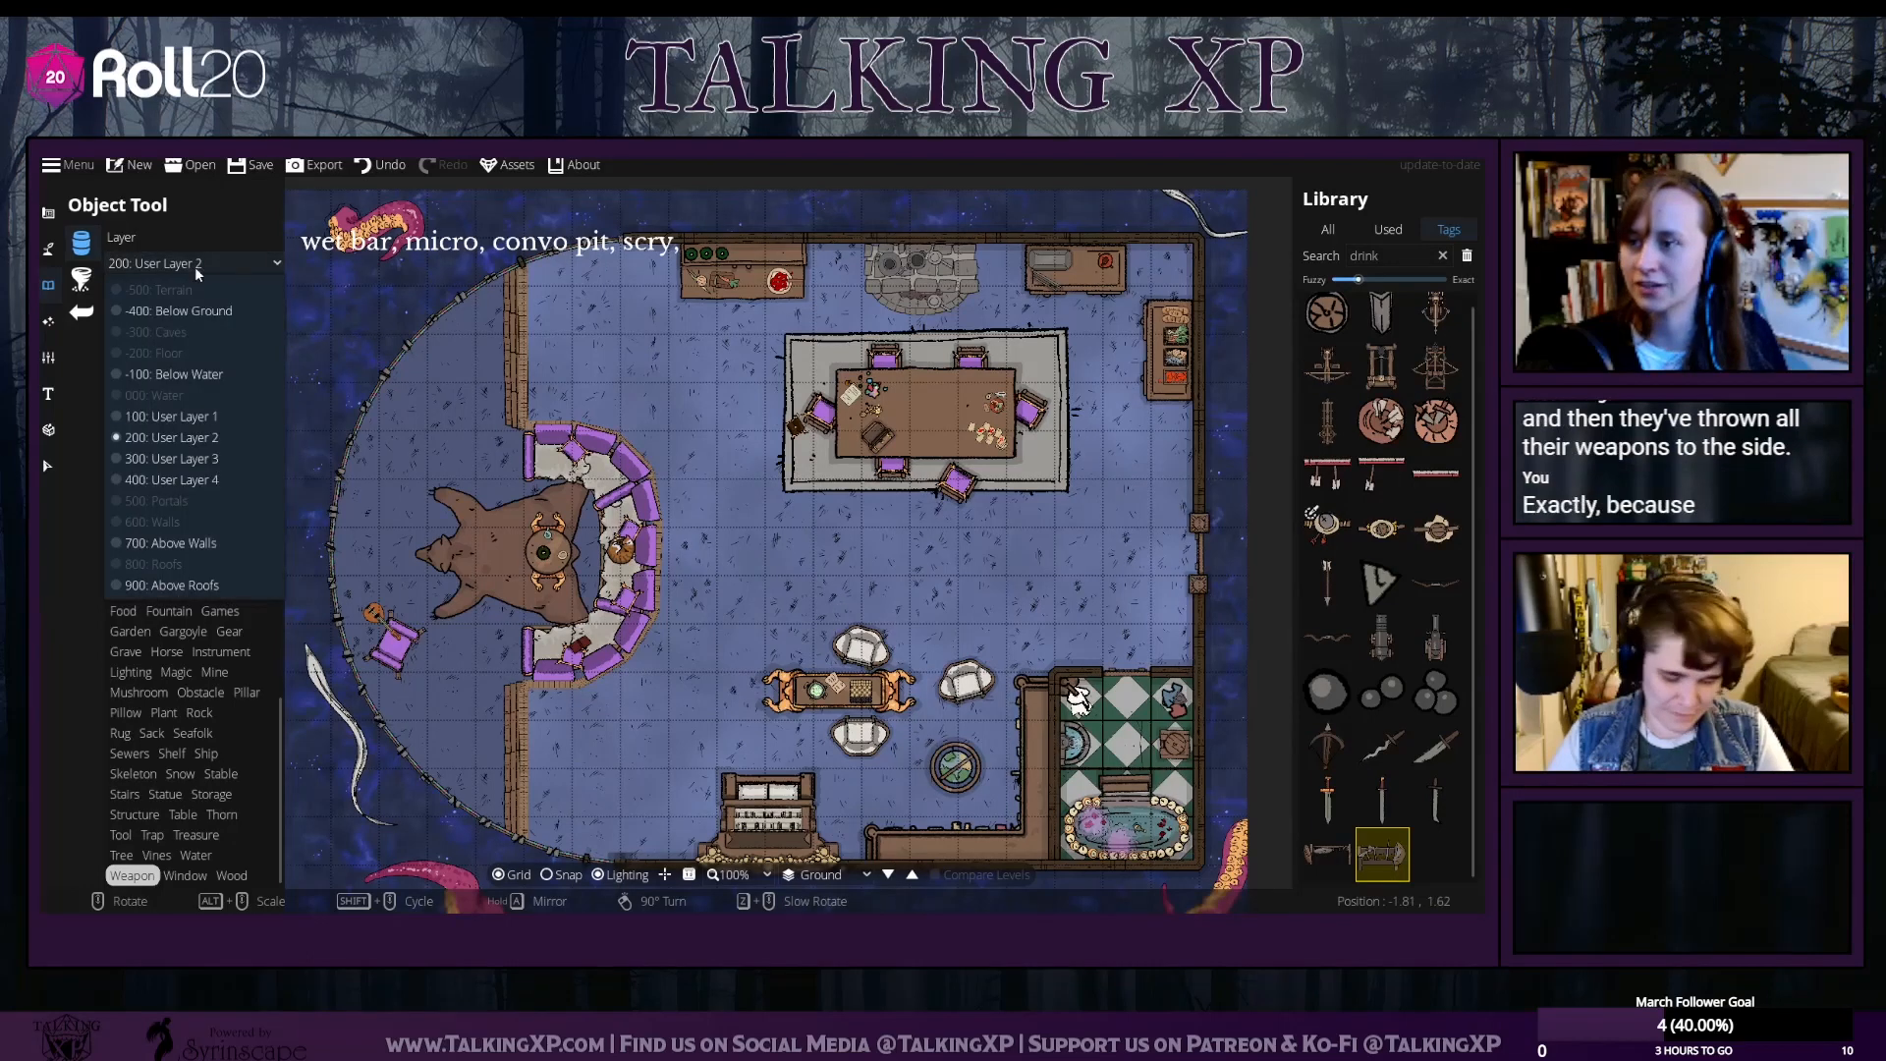
left_click(187, 587)
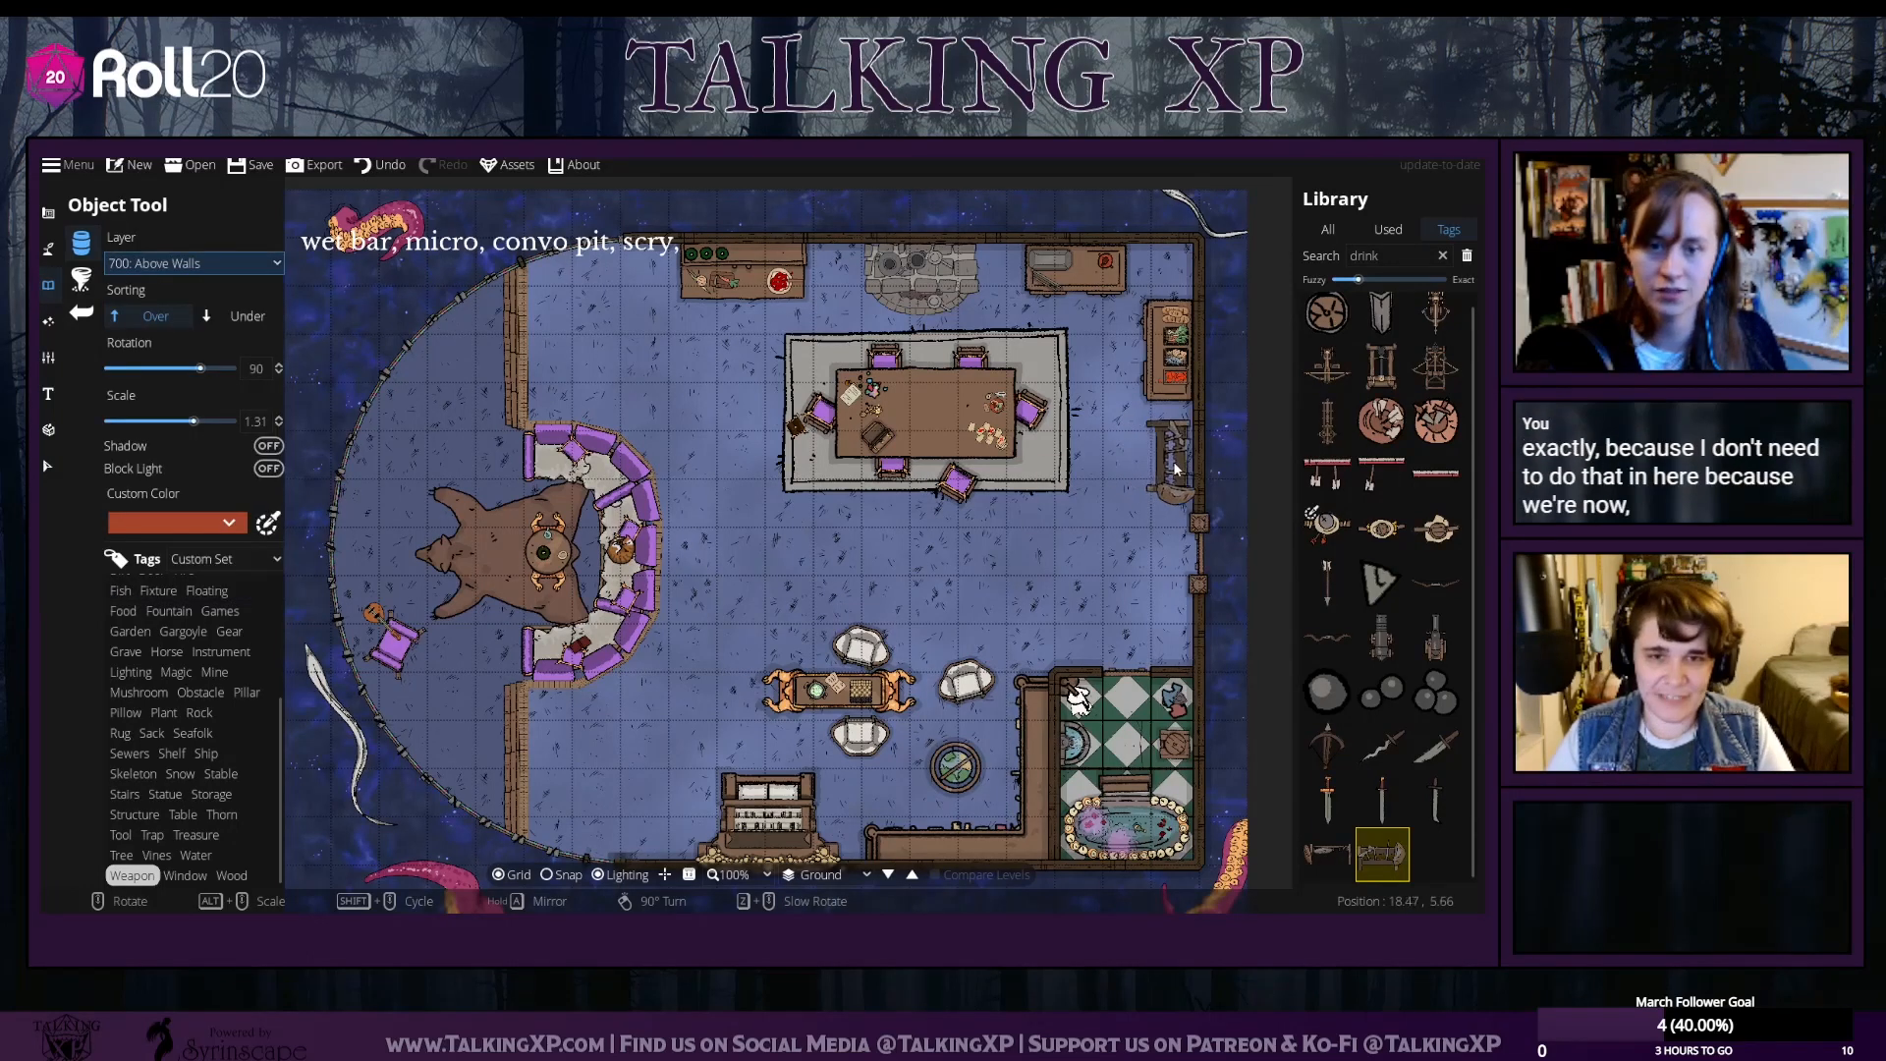
left_click(1177, 473)
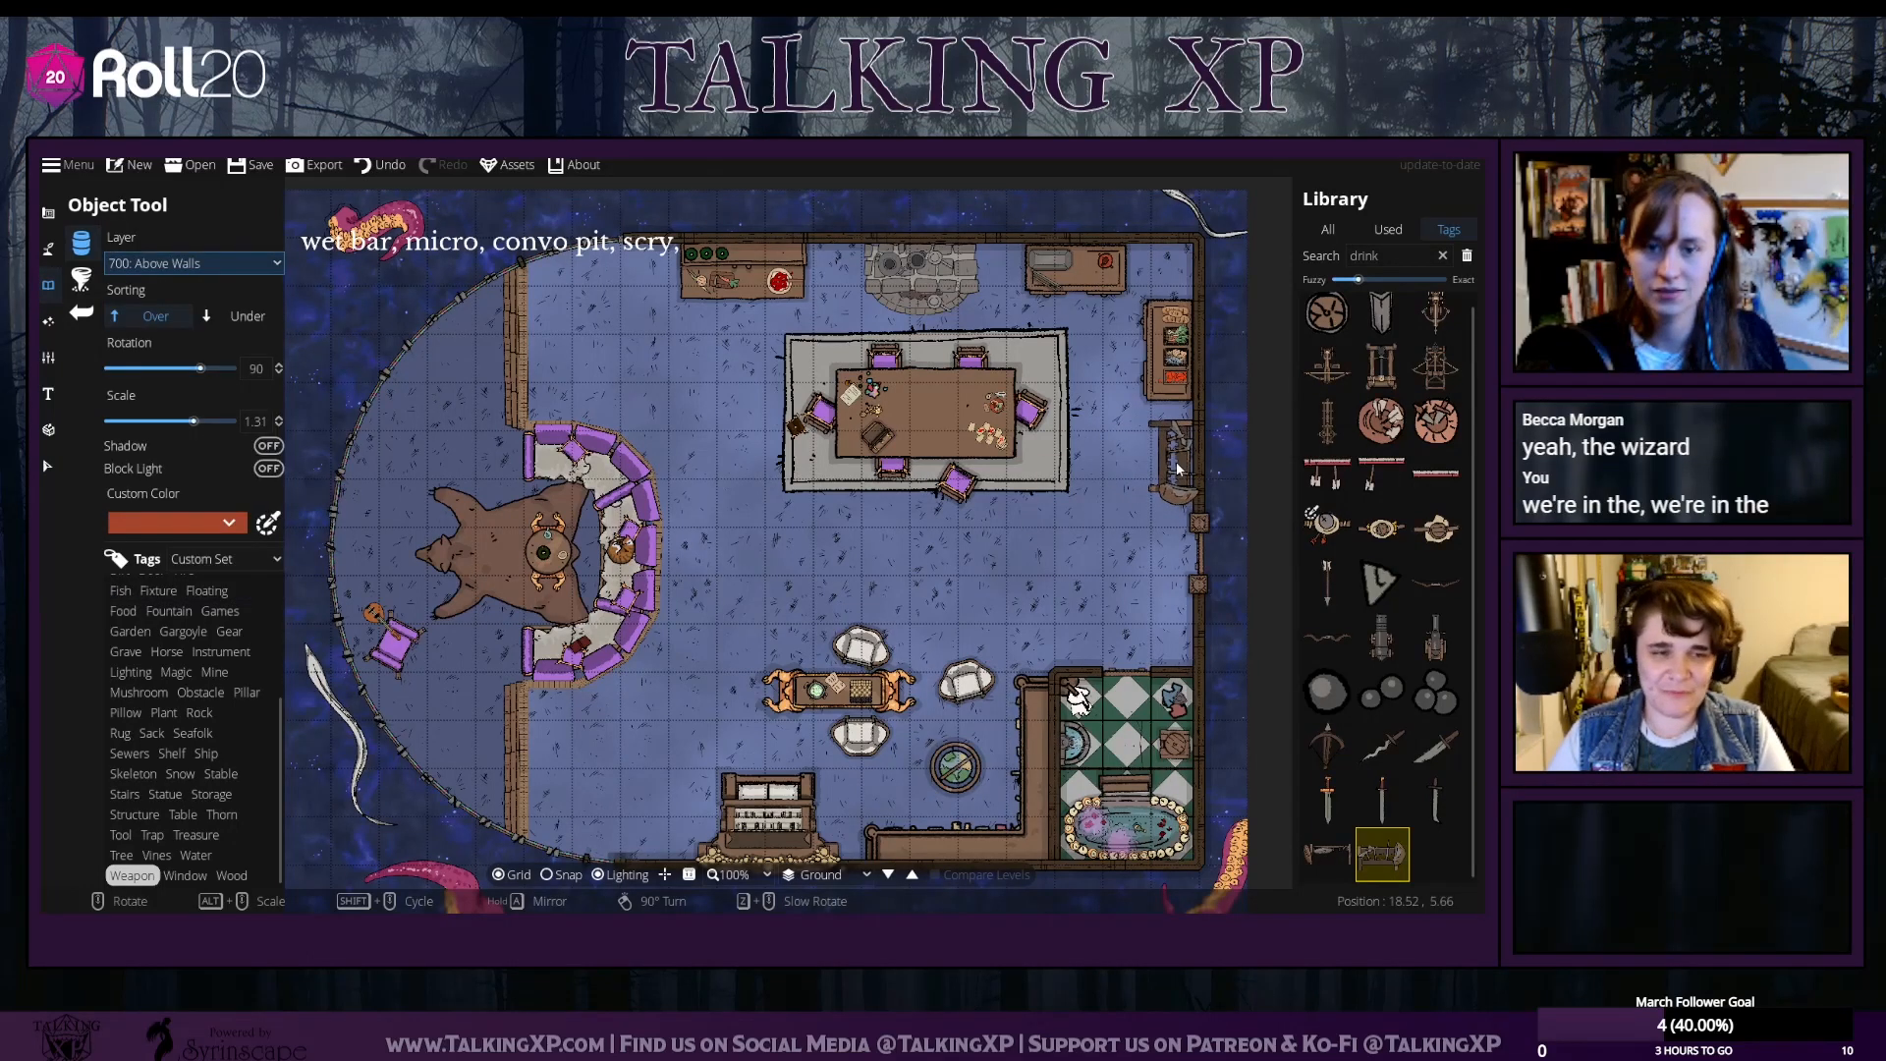
Place the second bowl of weapons from the Weapon objects beside the east wall, just above the tiled bathroom, at scale 1.31
left_click(1381, 421)
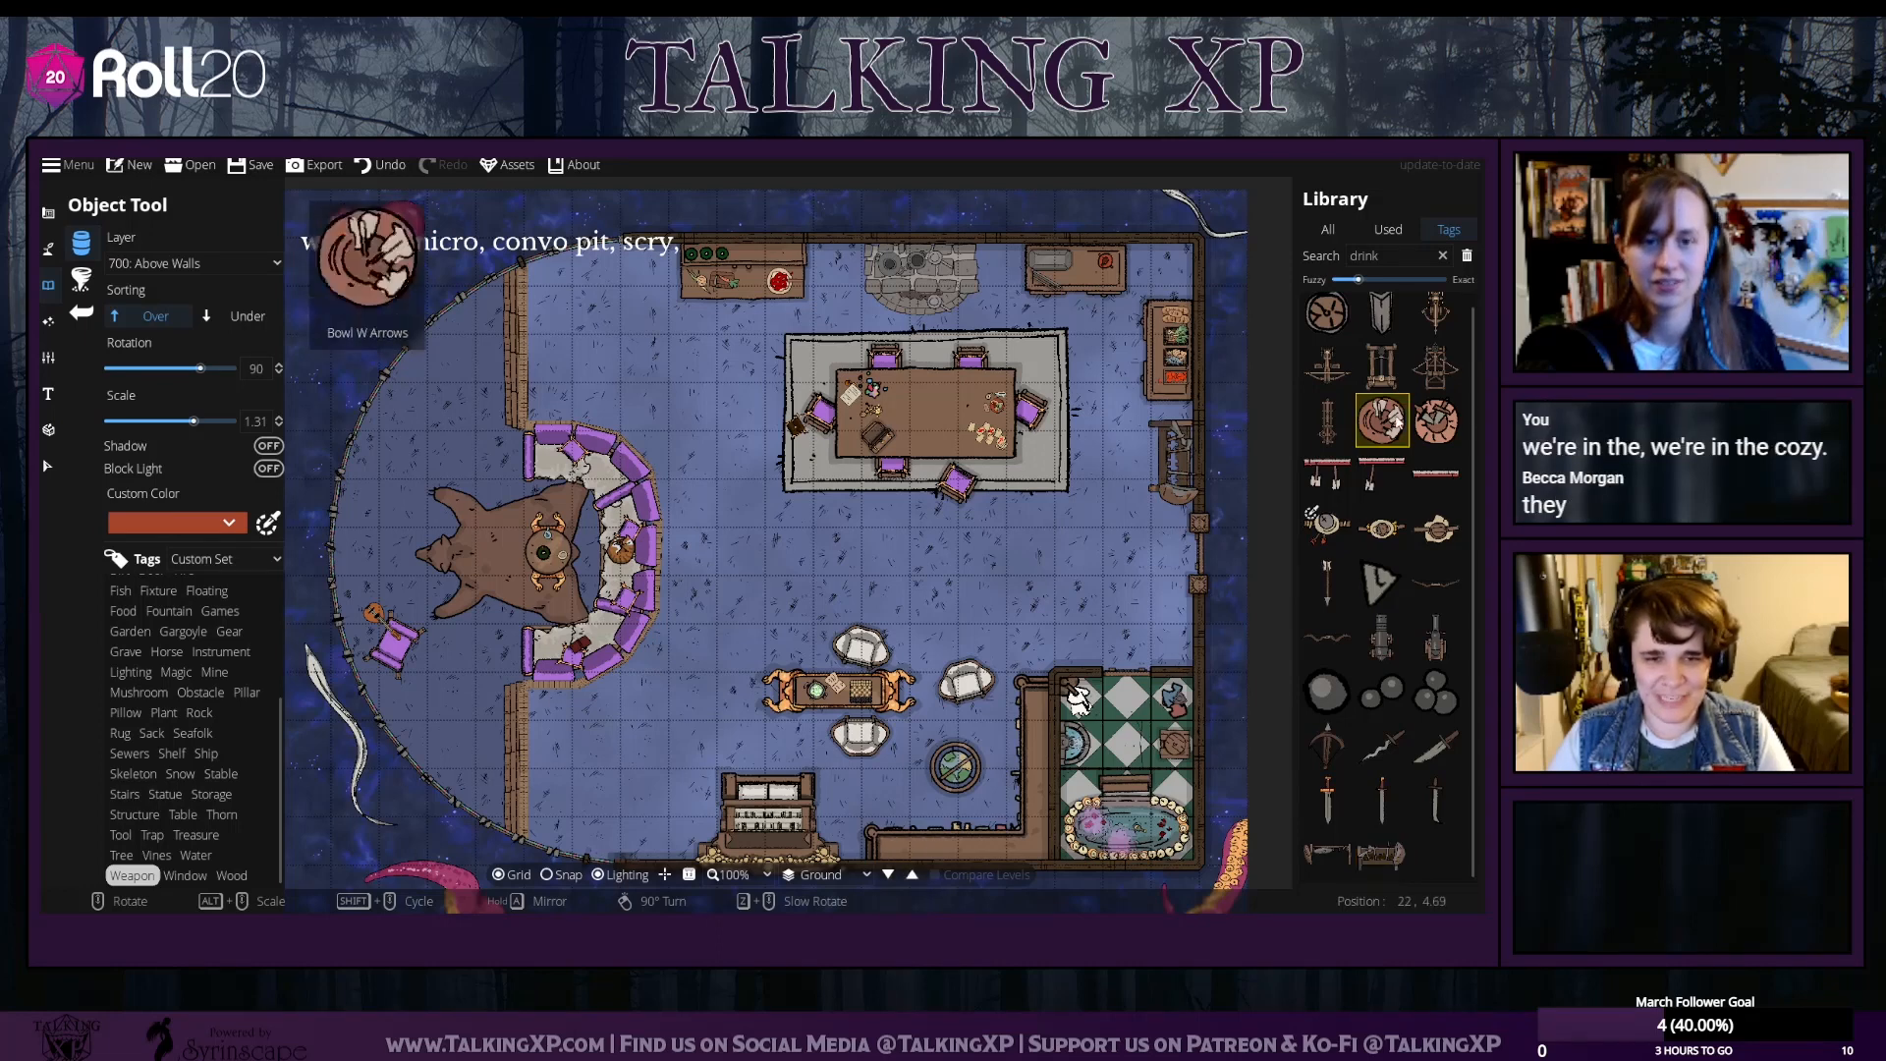
left_click(1440, 423)
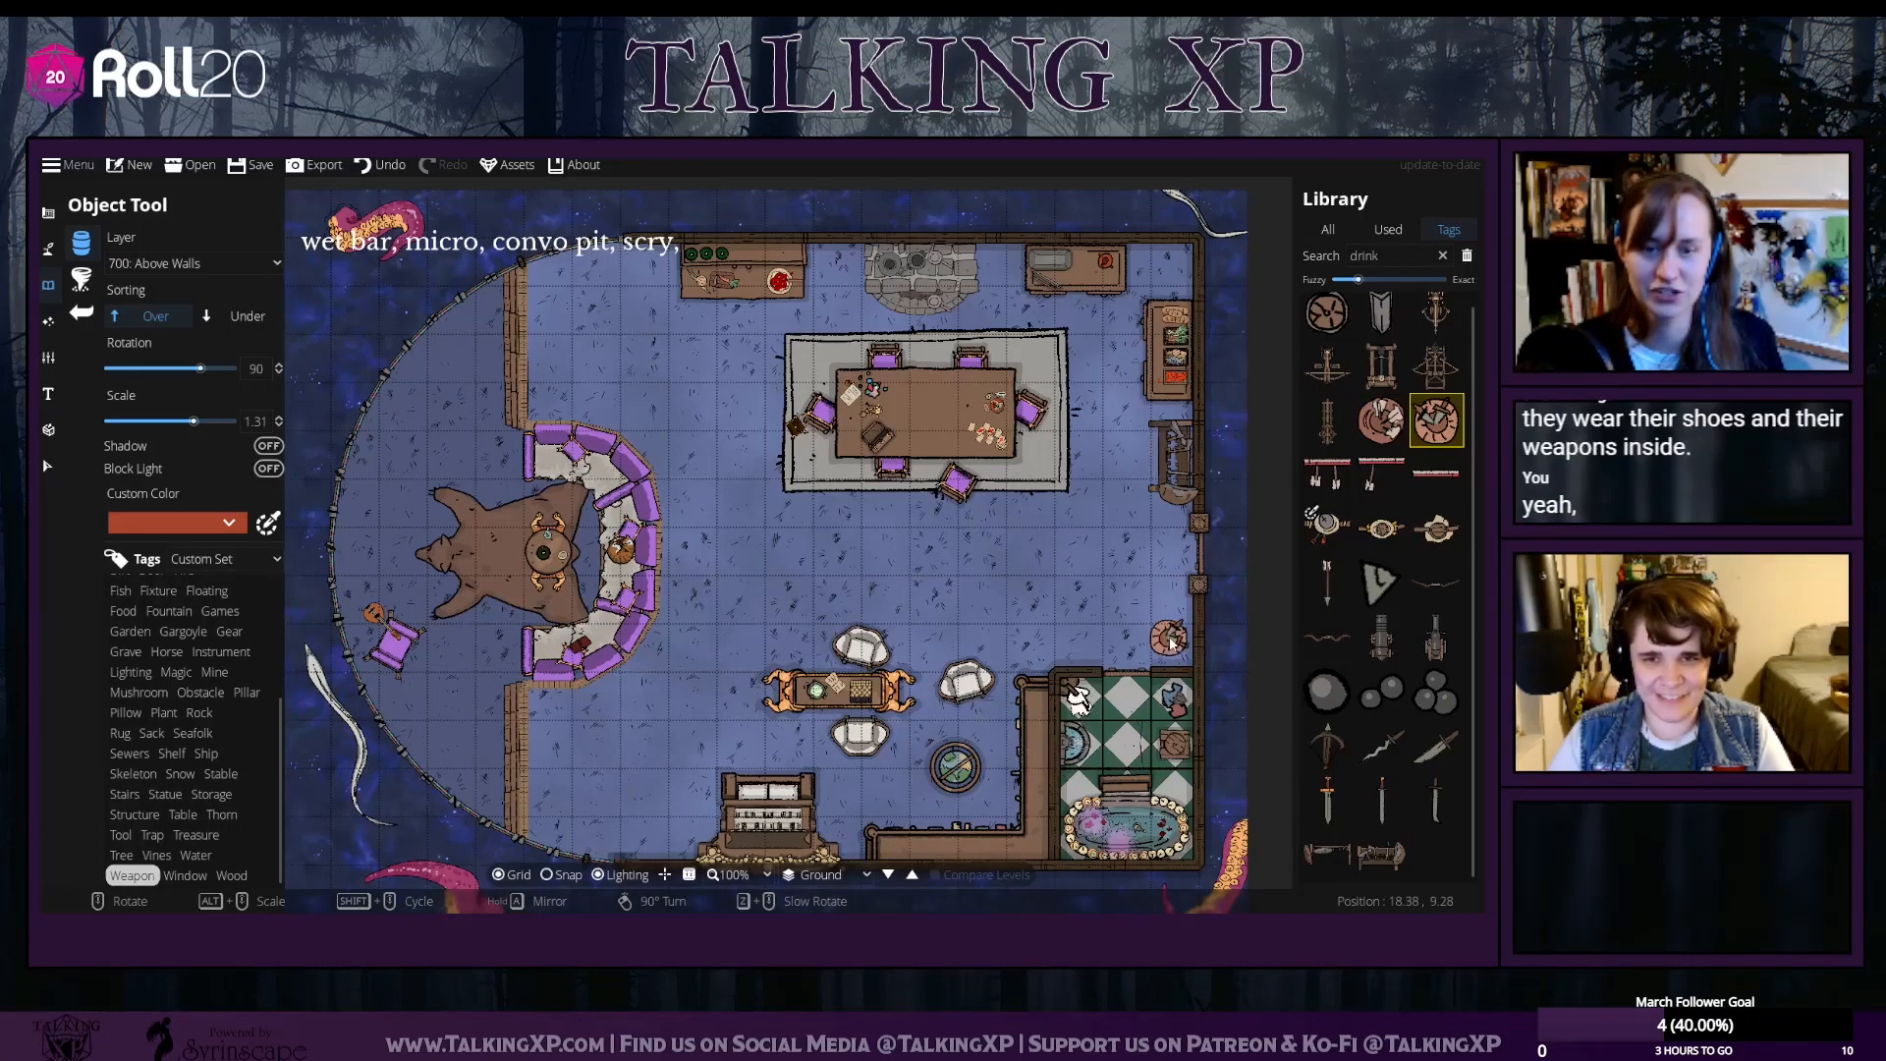
left_click(1176, 641)
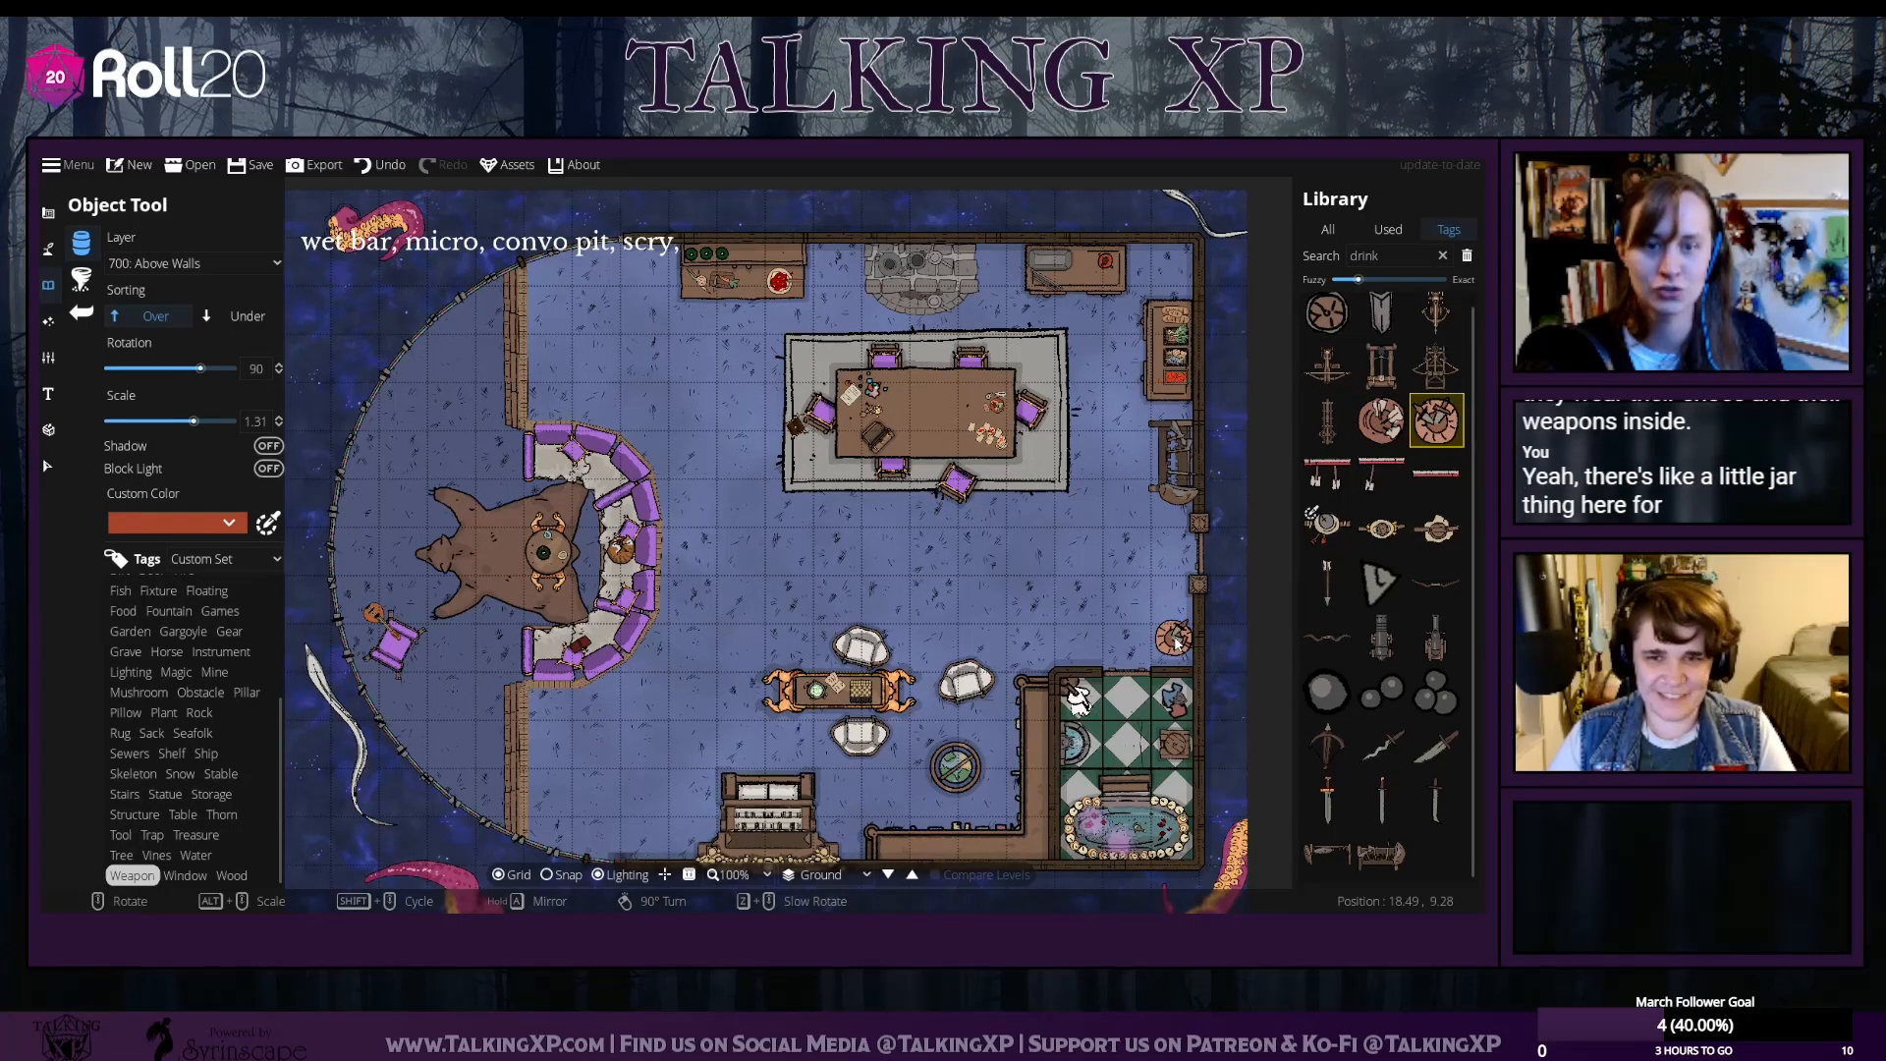
Filter the object library to Decor and browse it for wall decorations
left_click_drag(730, 567, 775, 563)
left_click_drag(896, 573, 757, 556)
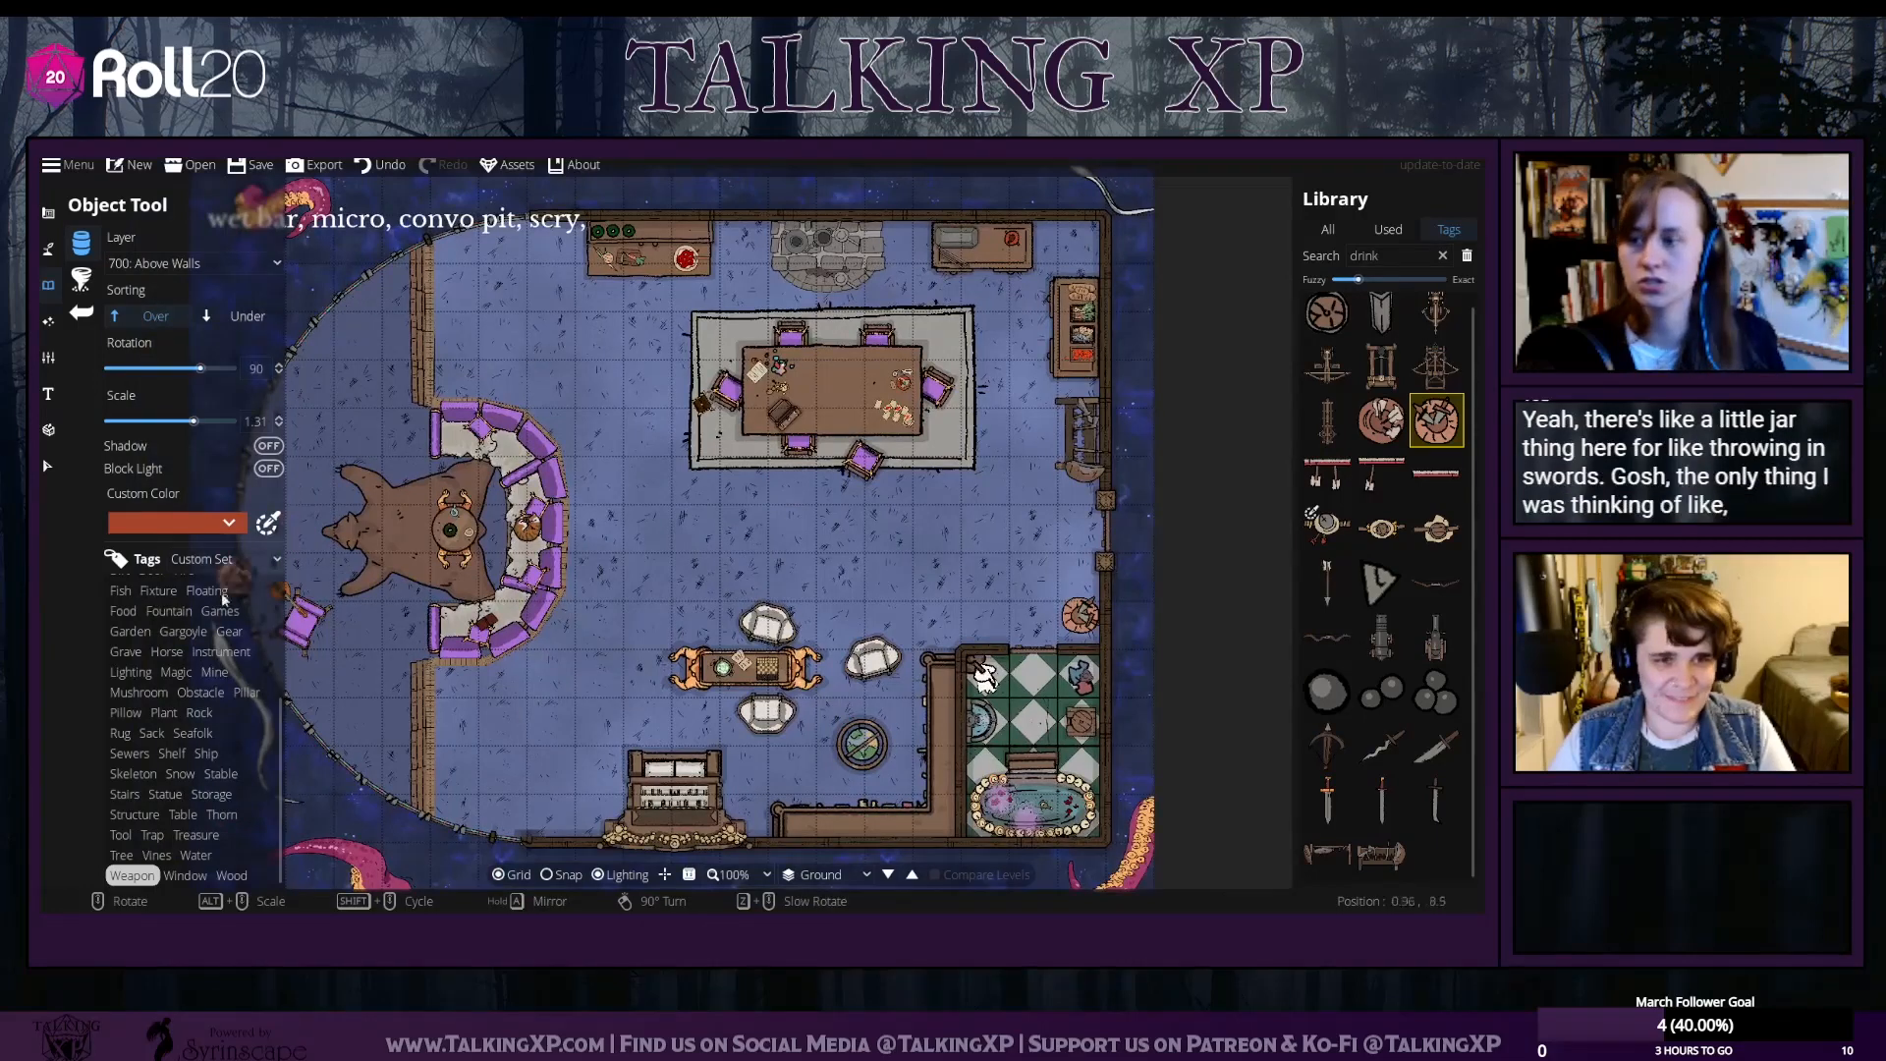
left_click(138, 691)
scroll(193, 668, "up", 1)
scroll(192, 668, "up", 2)
left_click(223, 645)
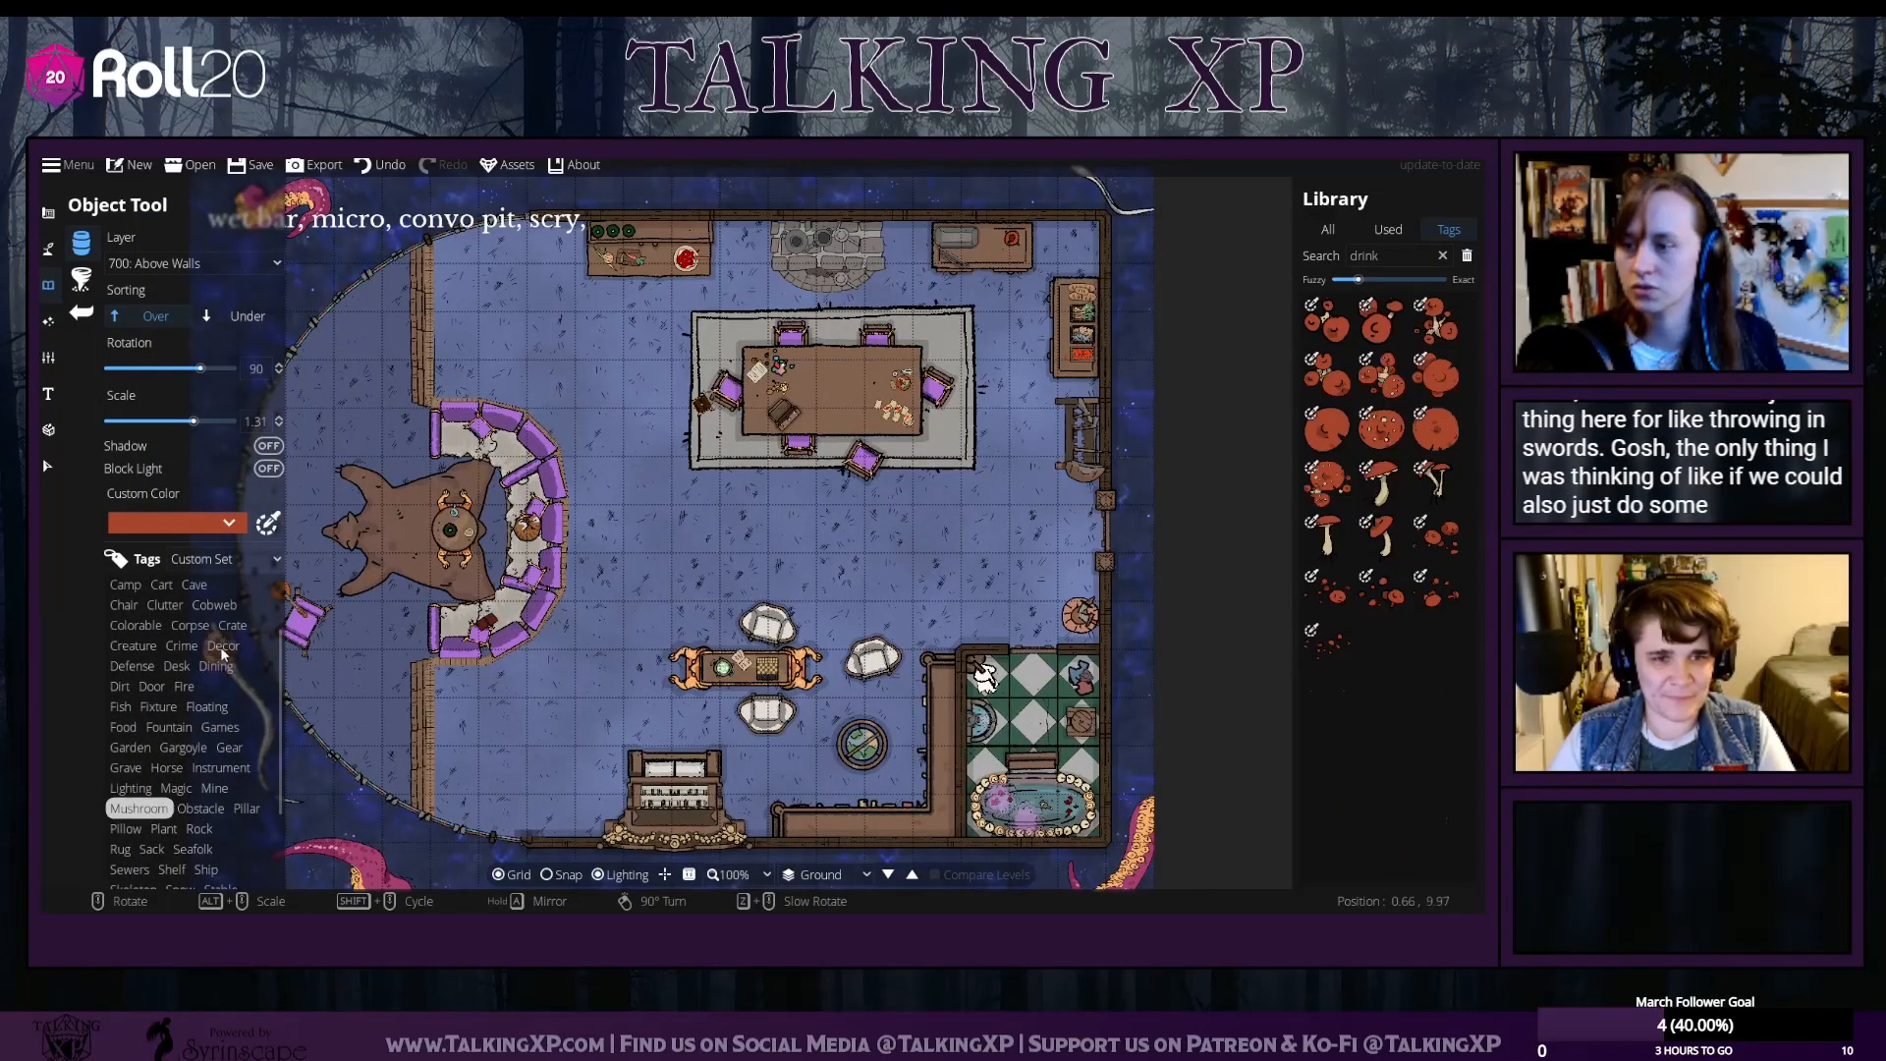
scroll(1432, 547, "down", 3)
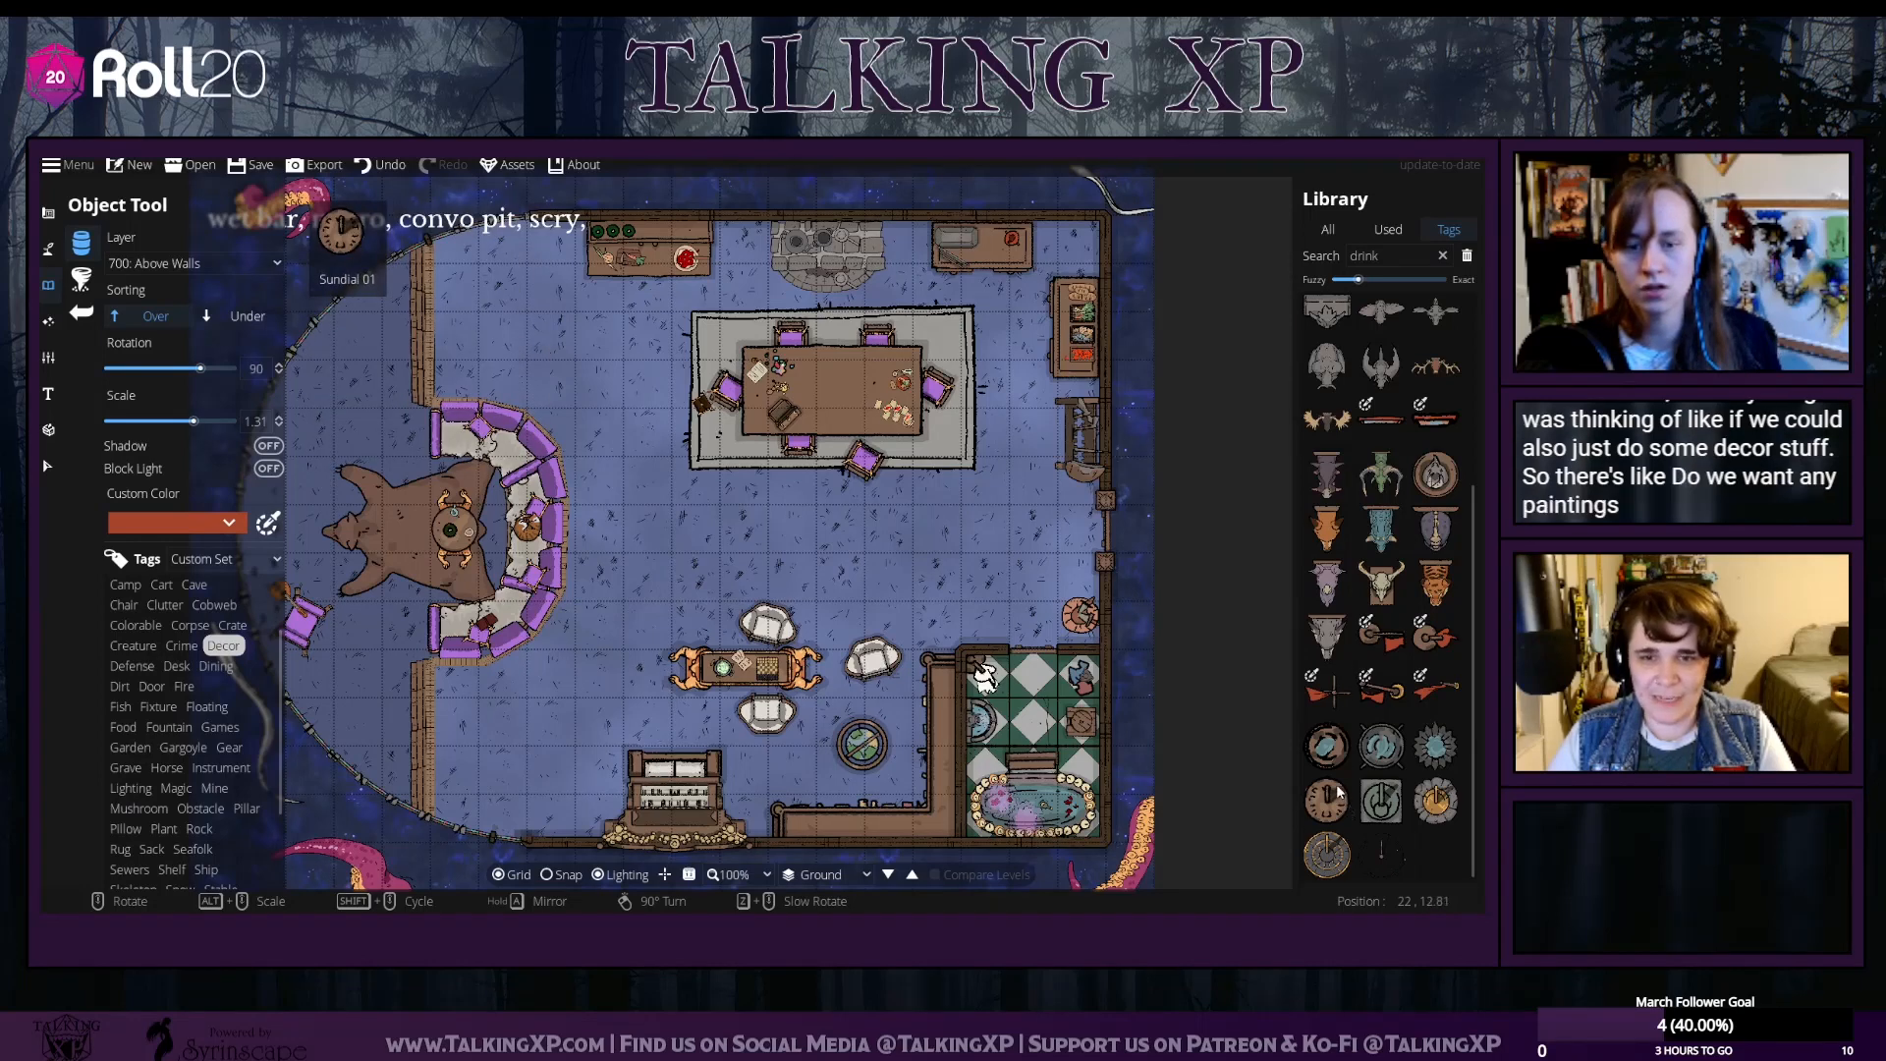
scroll(1341, 786, "up", 2)
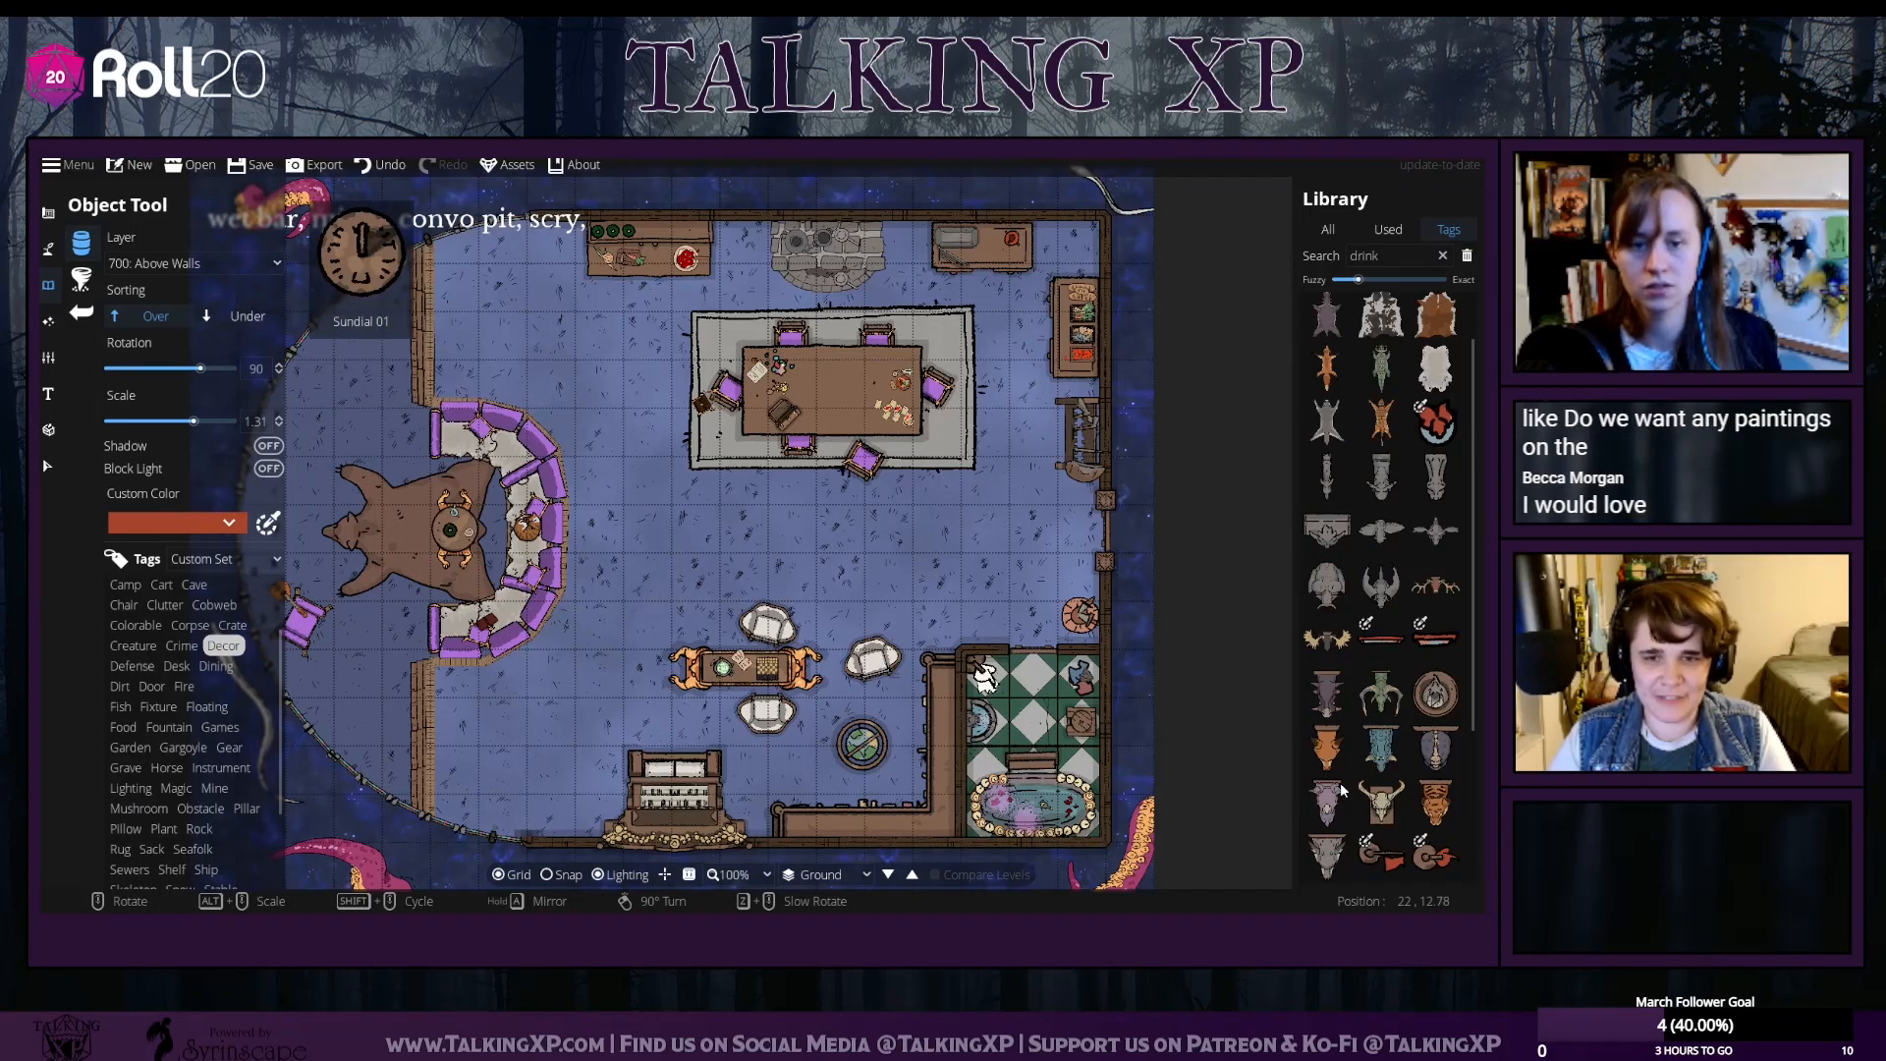
Pick the first recolorable picture frame, rotate it to 0 degrees and scale it to 2.81 for the wall behind the fireplace
left_click(1384, 639)
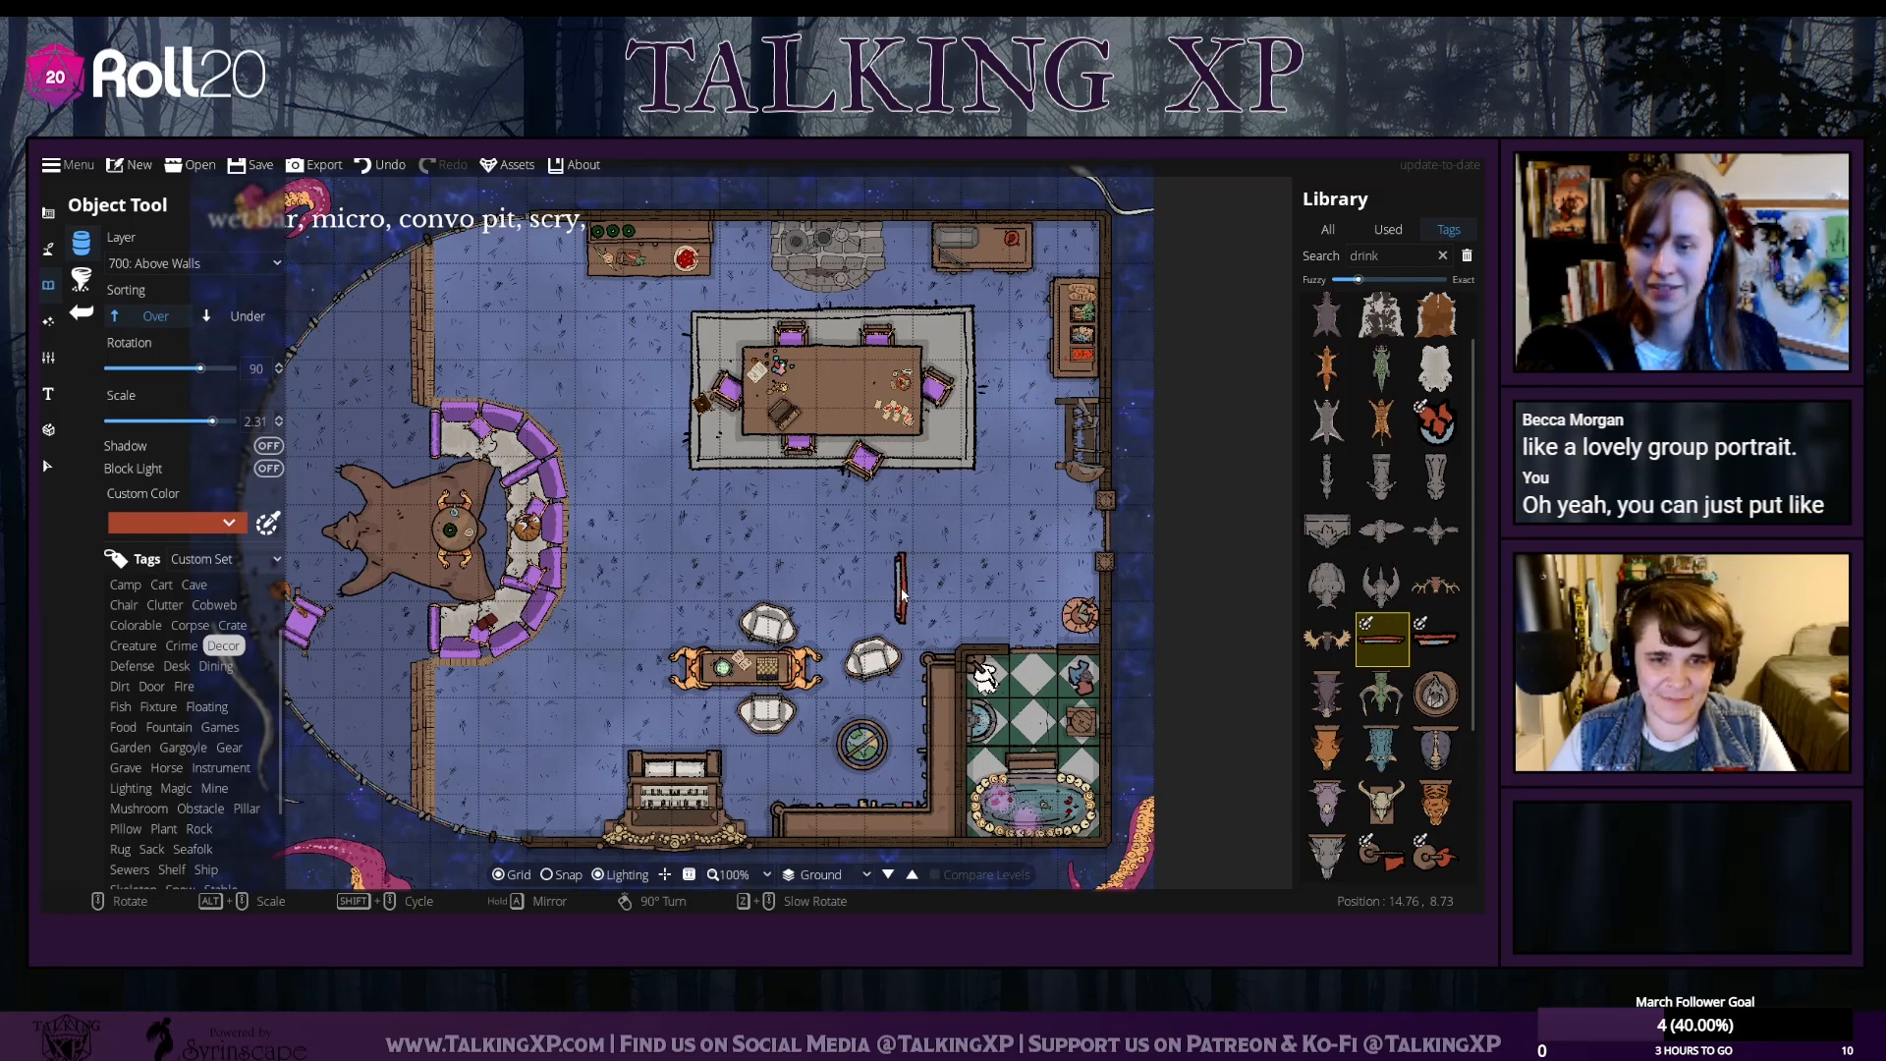
scroll(903, 594, "up", 5)
scroll(640, 448, "down", 4)
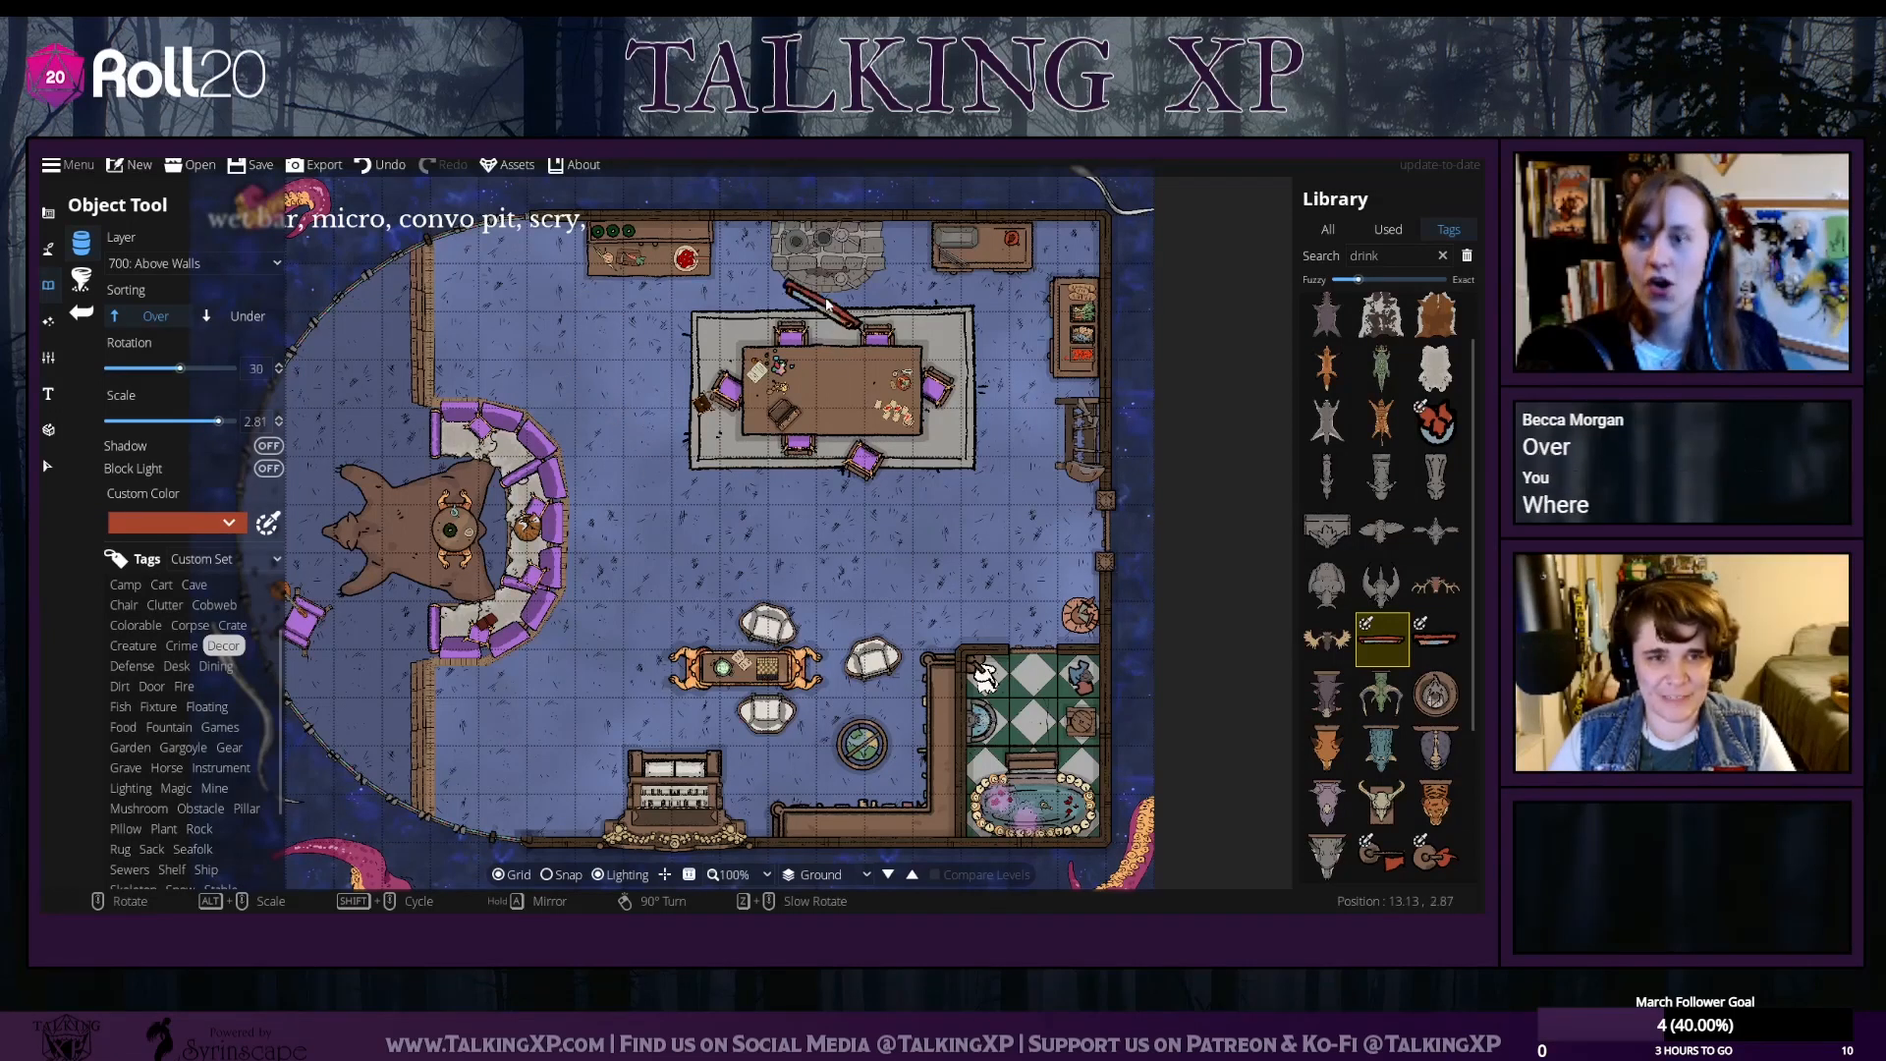
scroll(830, 236, "down", 2)
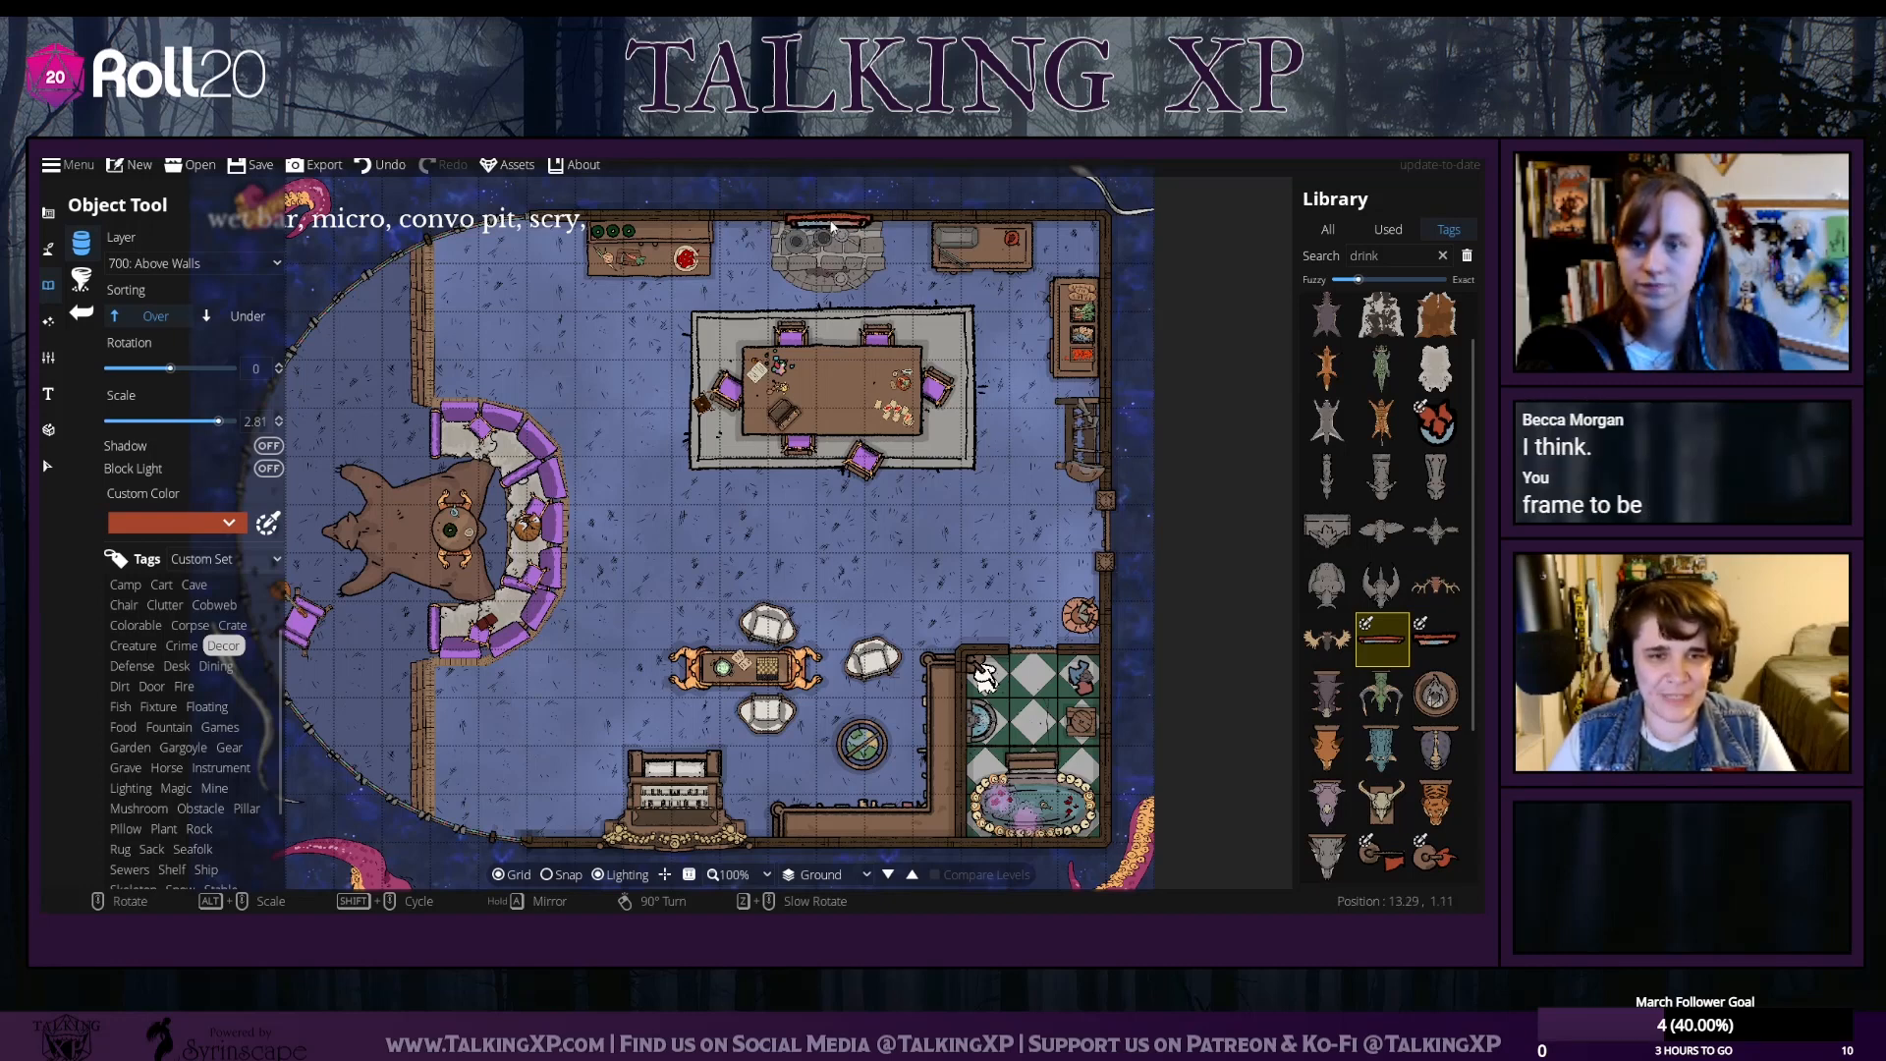
Recolor the picture frame f5af68 by sampling the game table's clawed end, and place it above the fireplace at scale 3.51
left_click(172, 521)
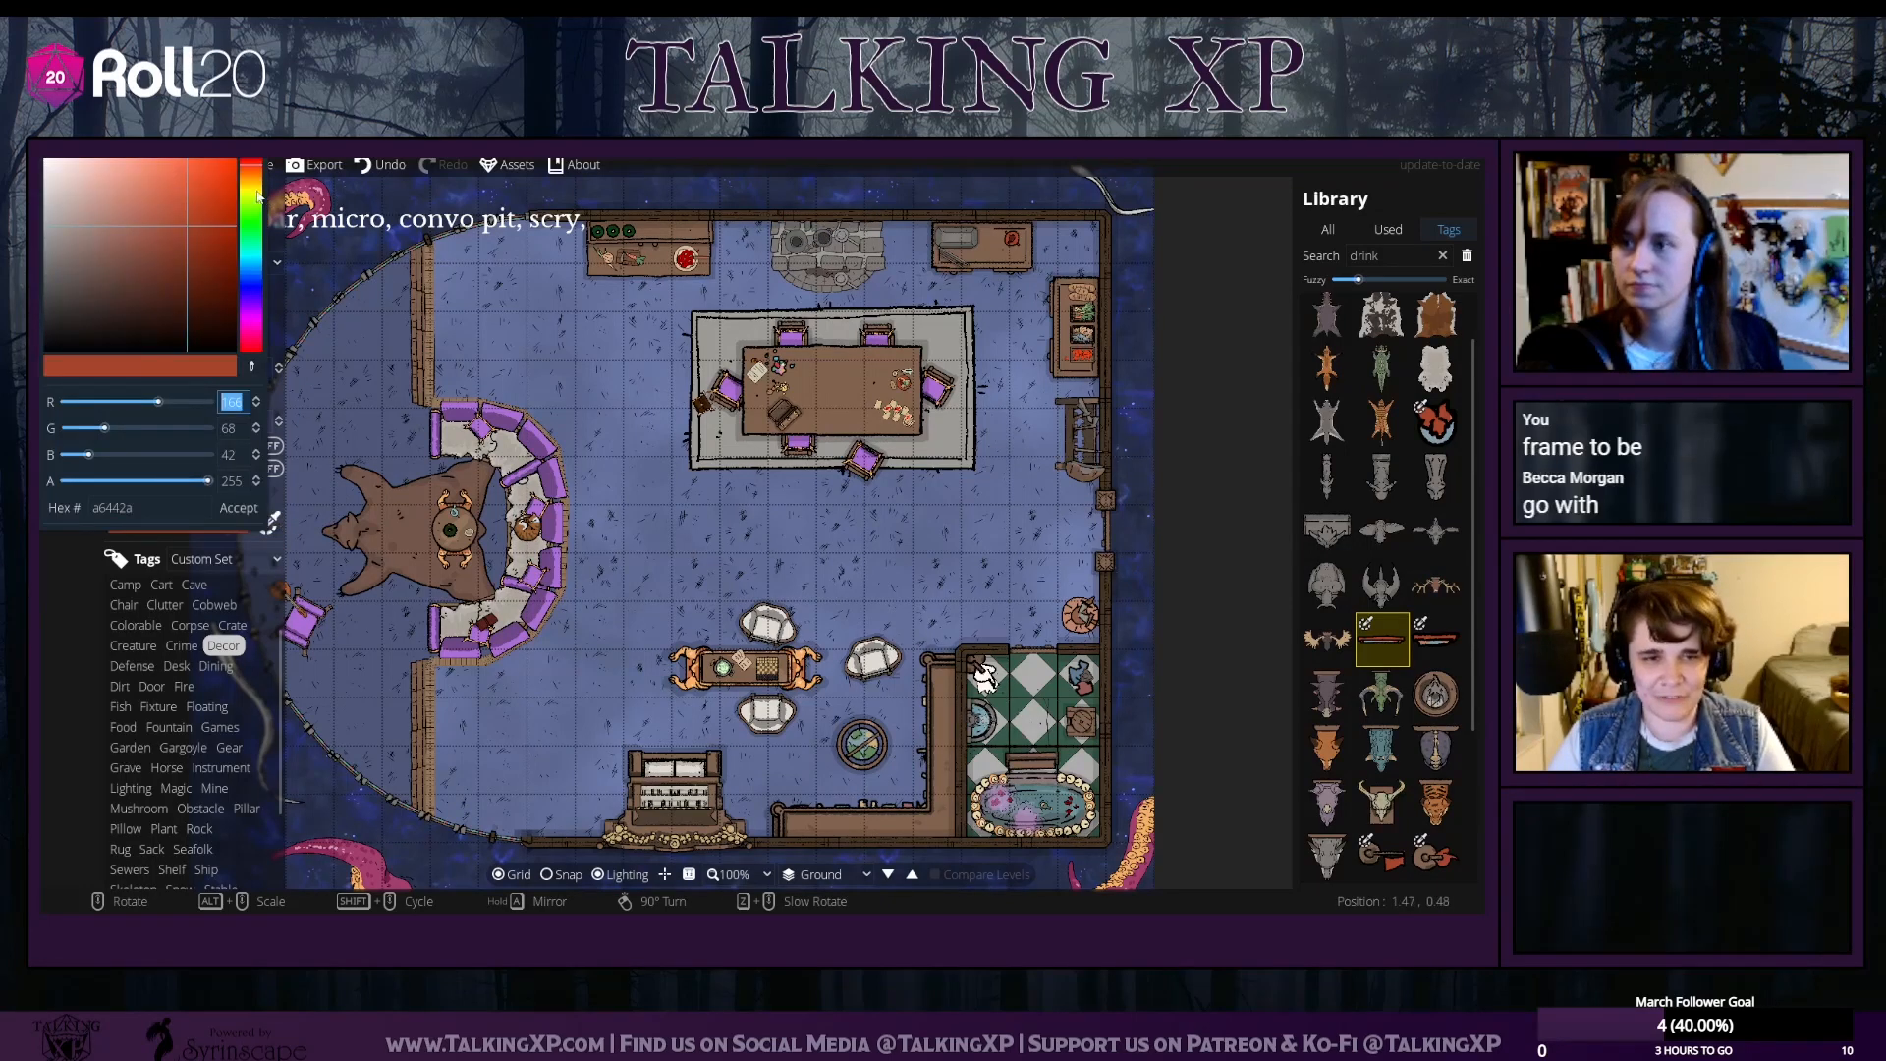
left_click(254, 196)
left_click(251, 187)
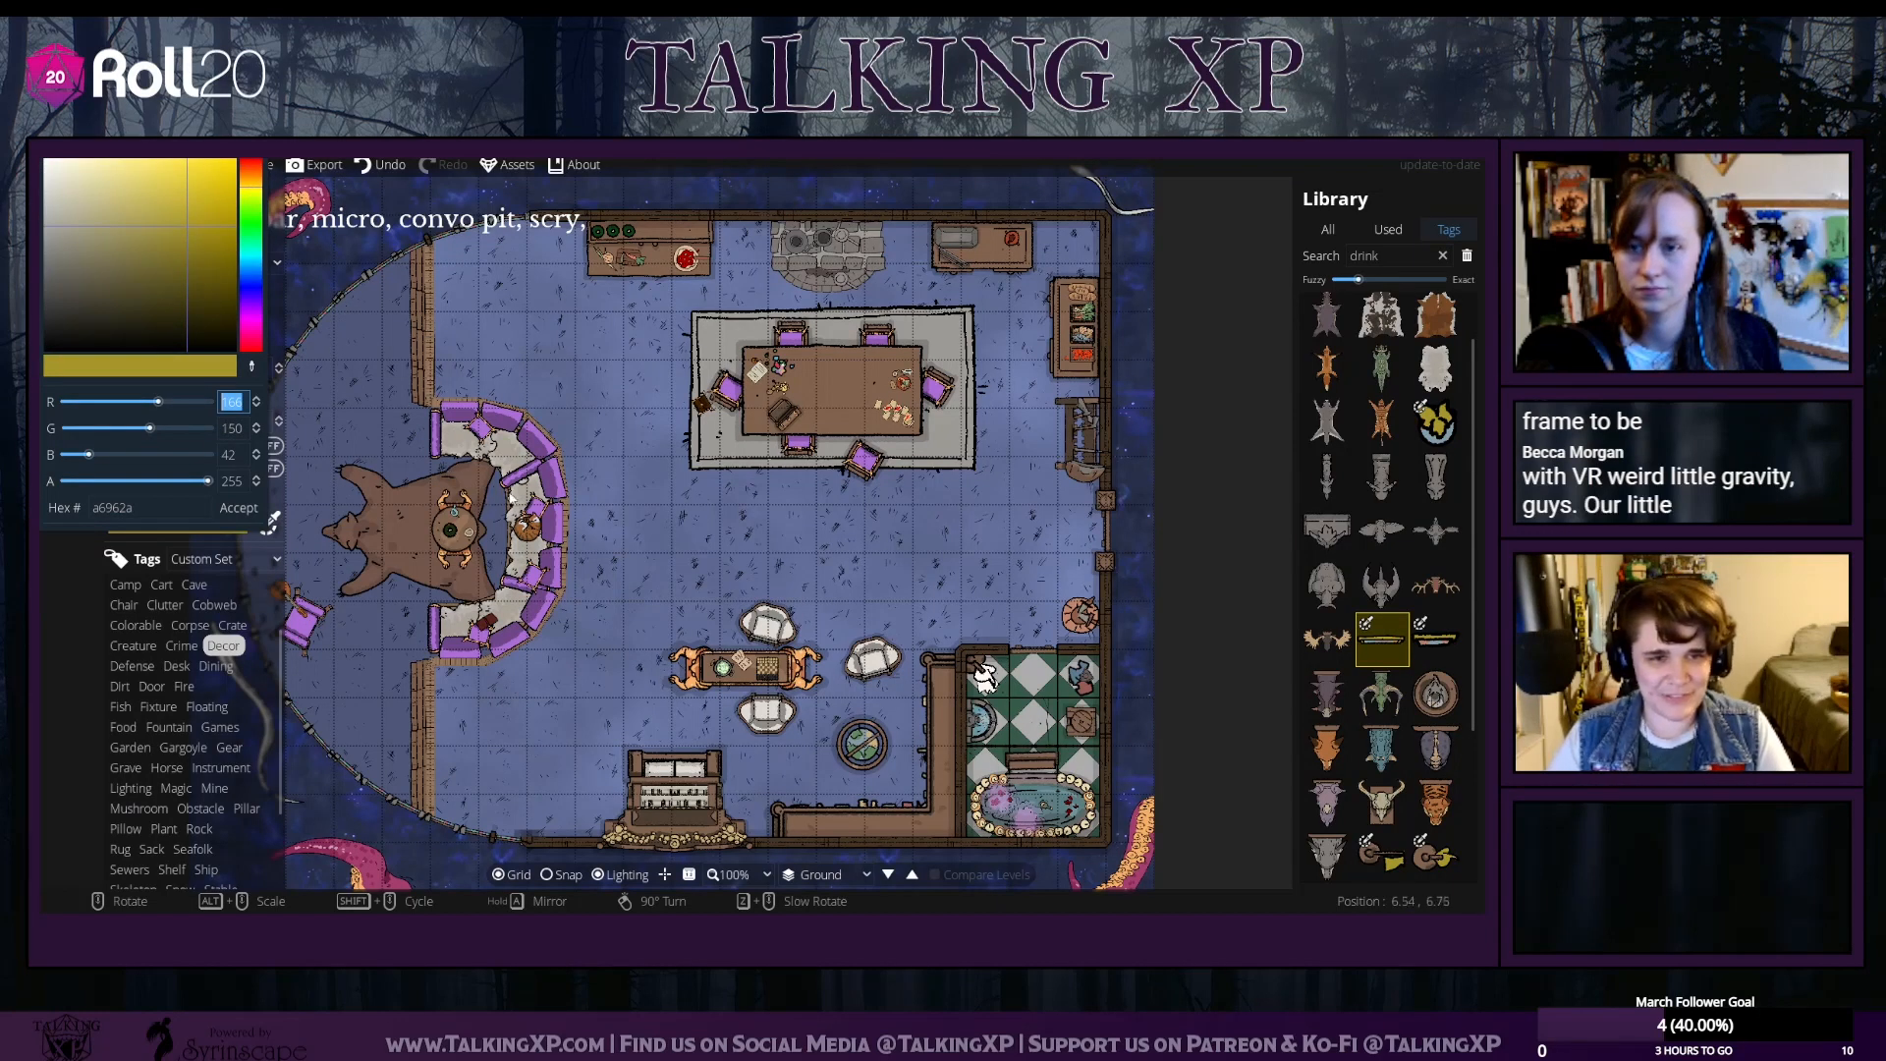
left_click(254, 369)
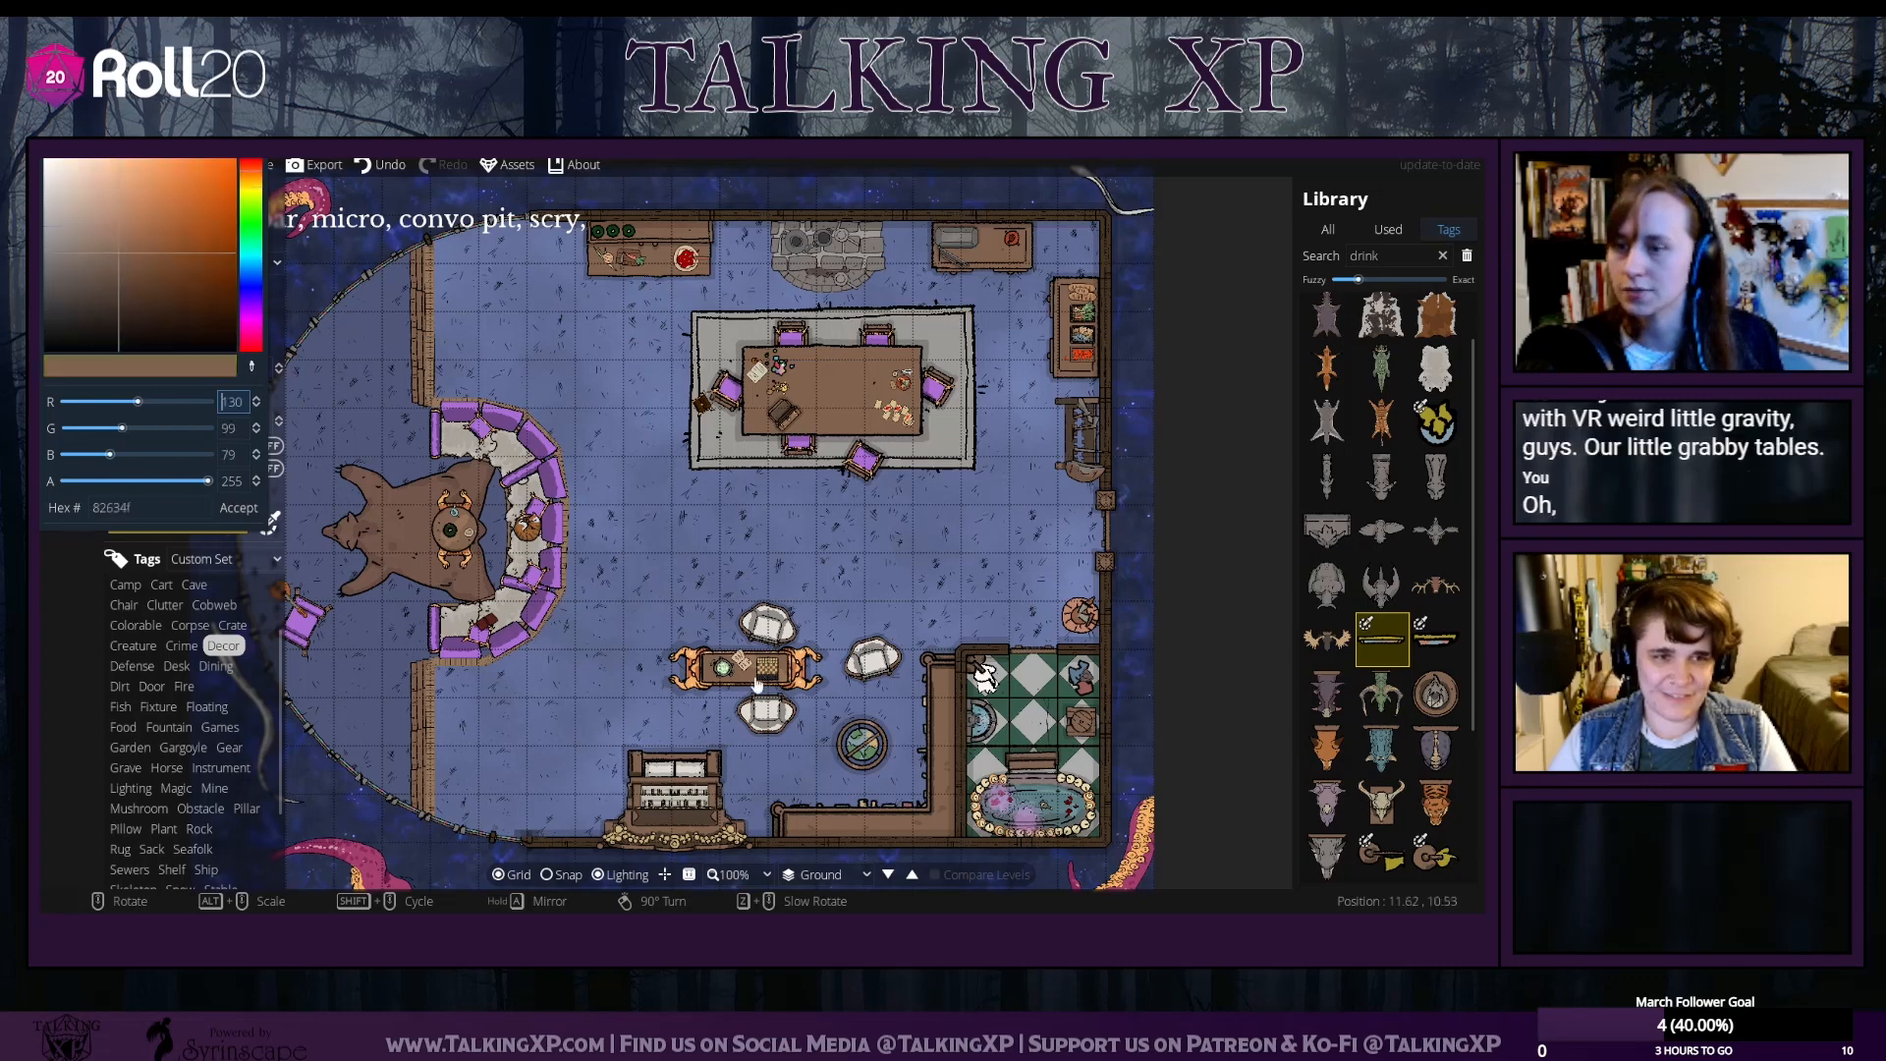
left_click(685, 660)
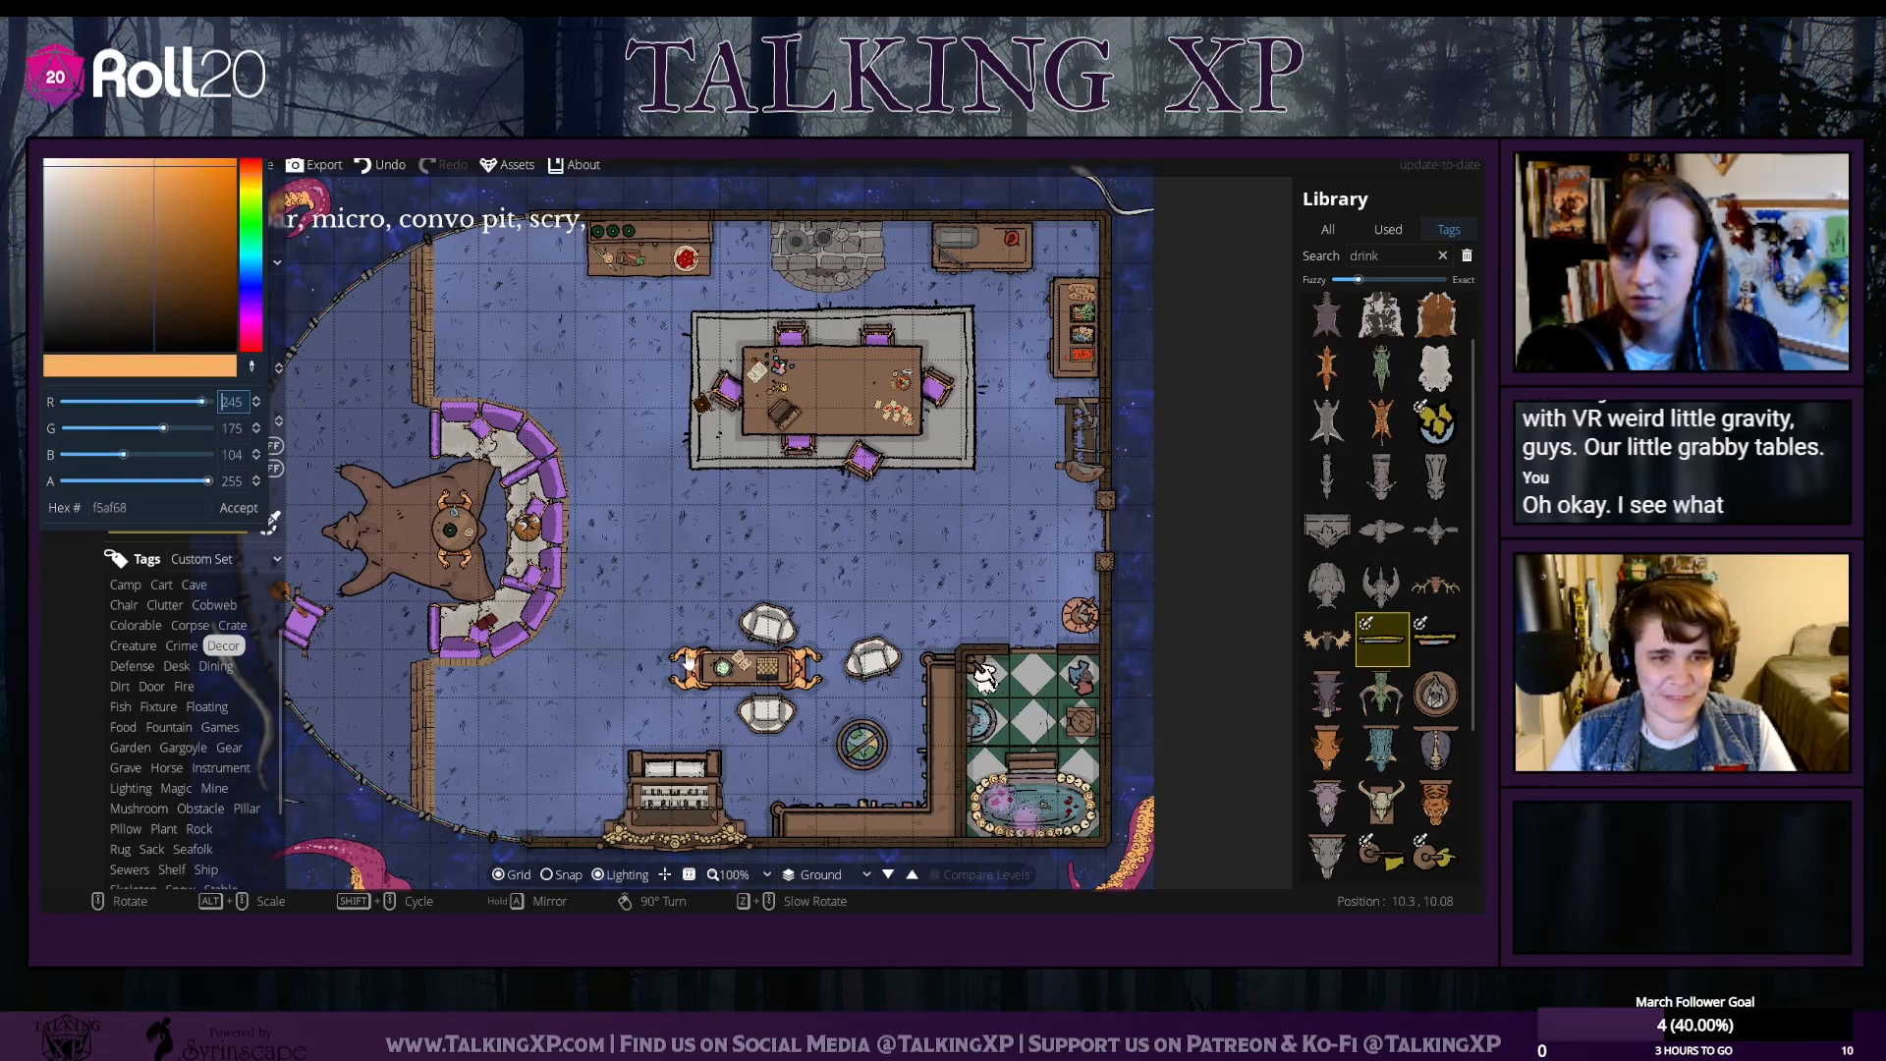
left_click(220, 509)
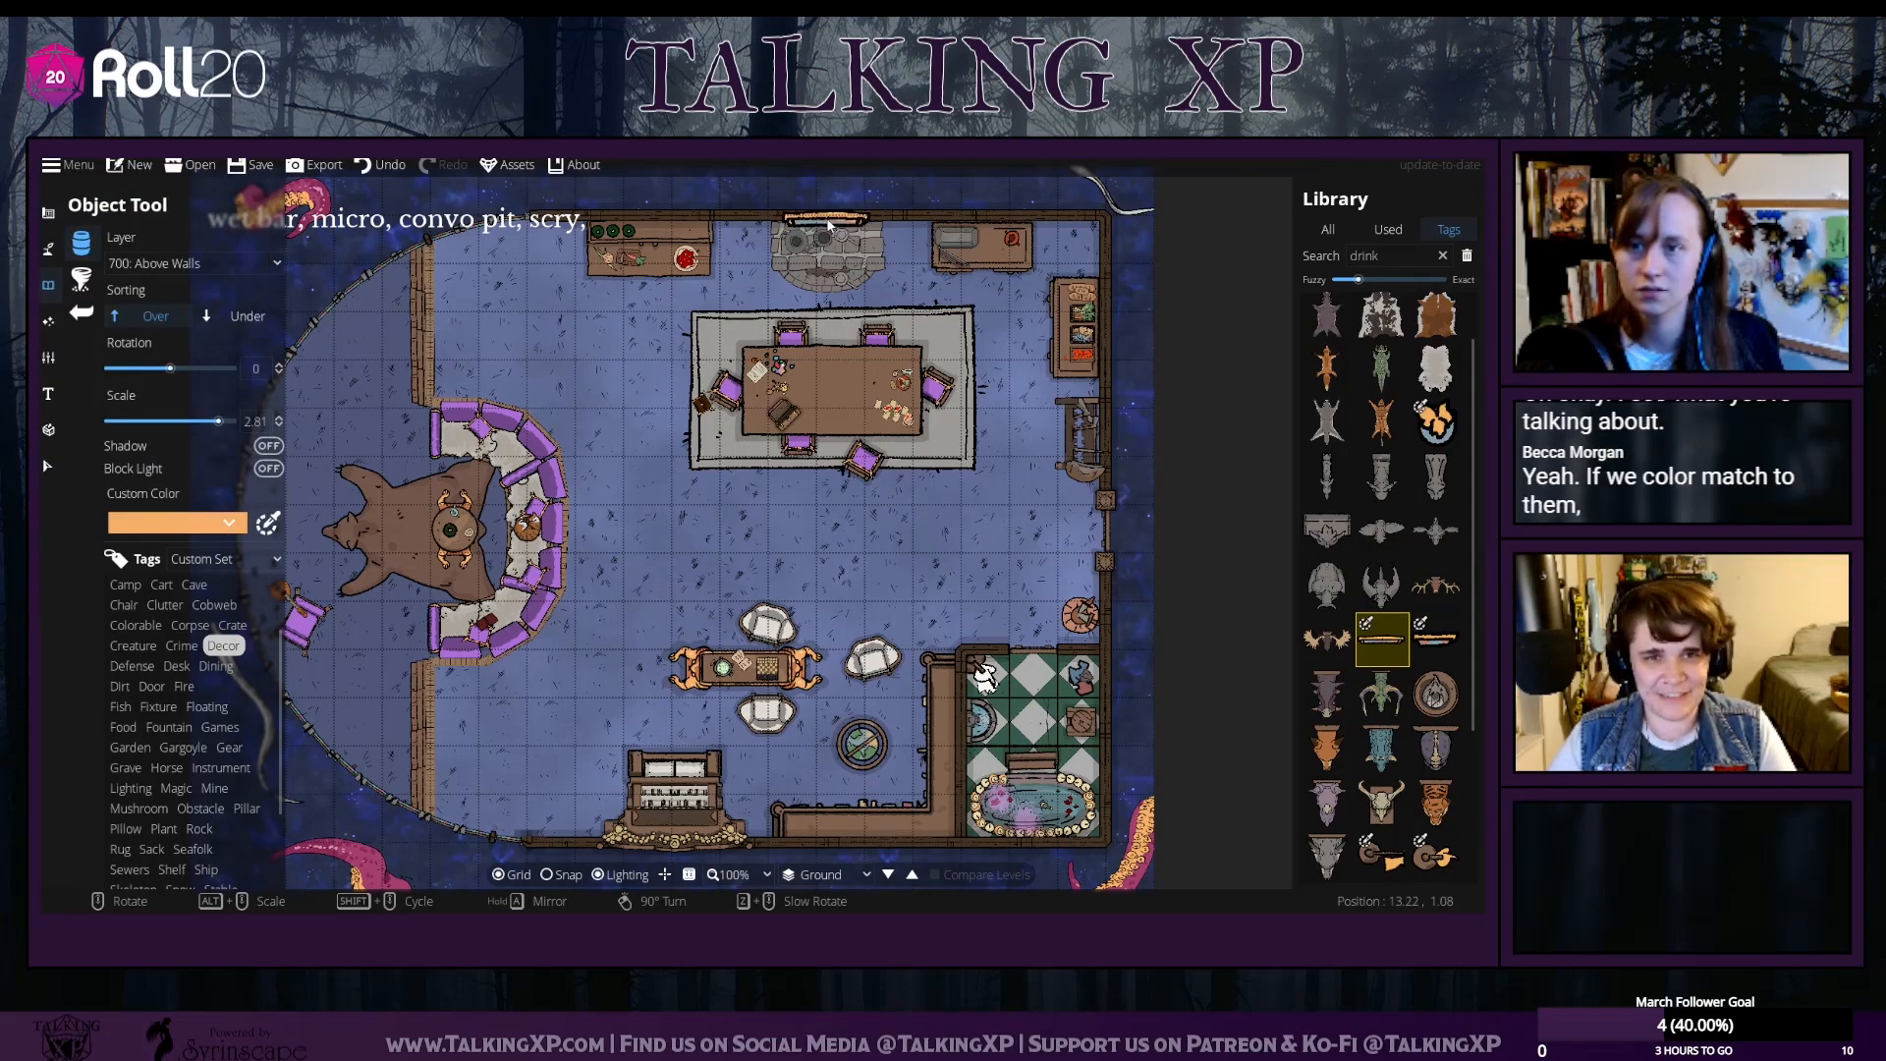
scroll(828, 225, "up", 4)
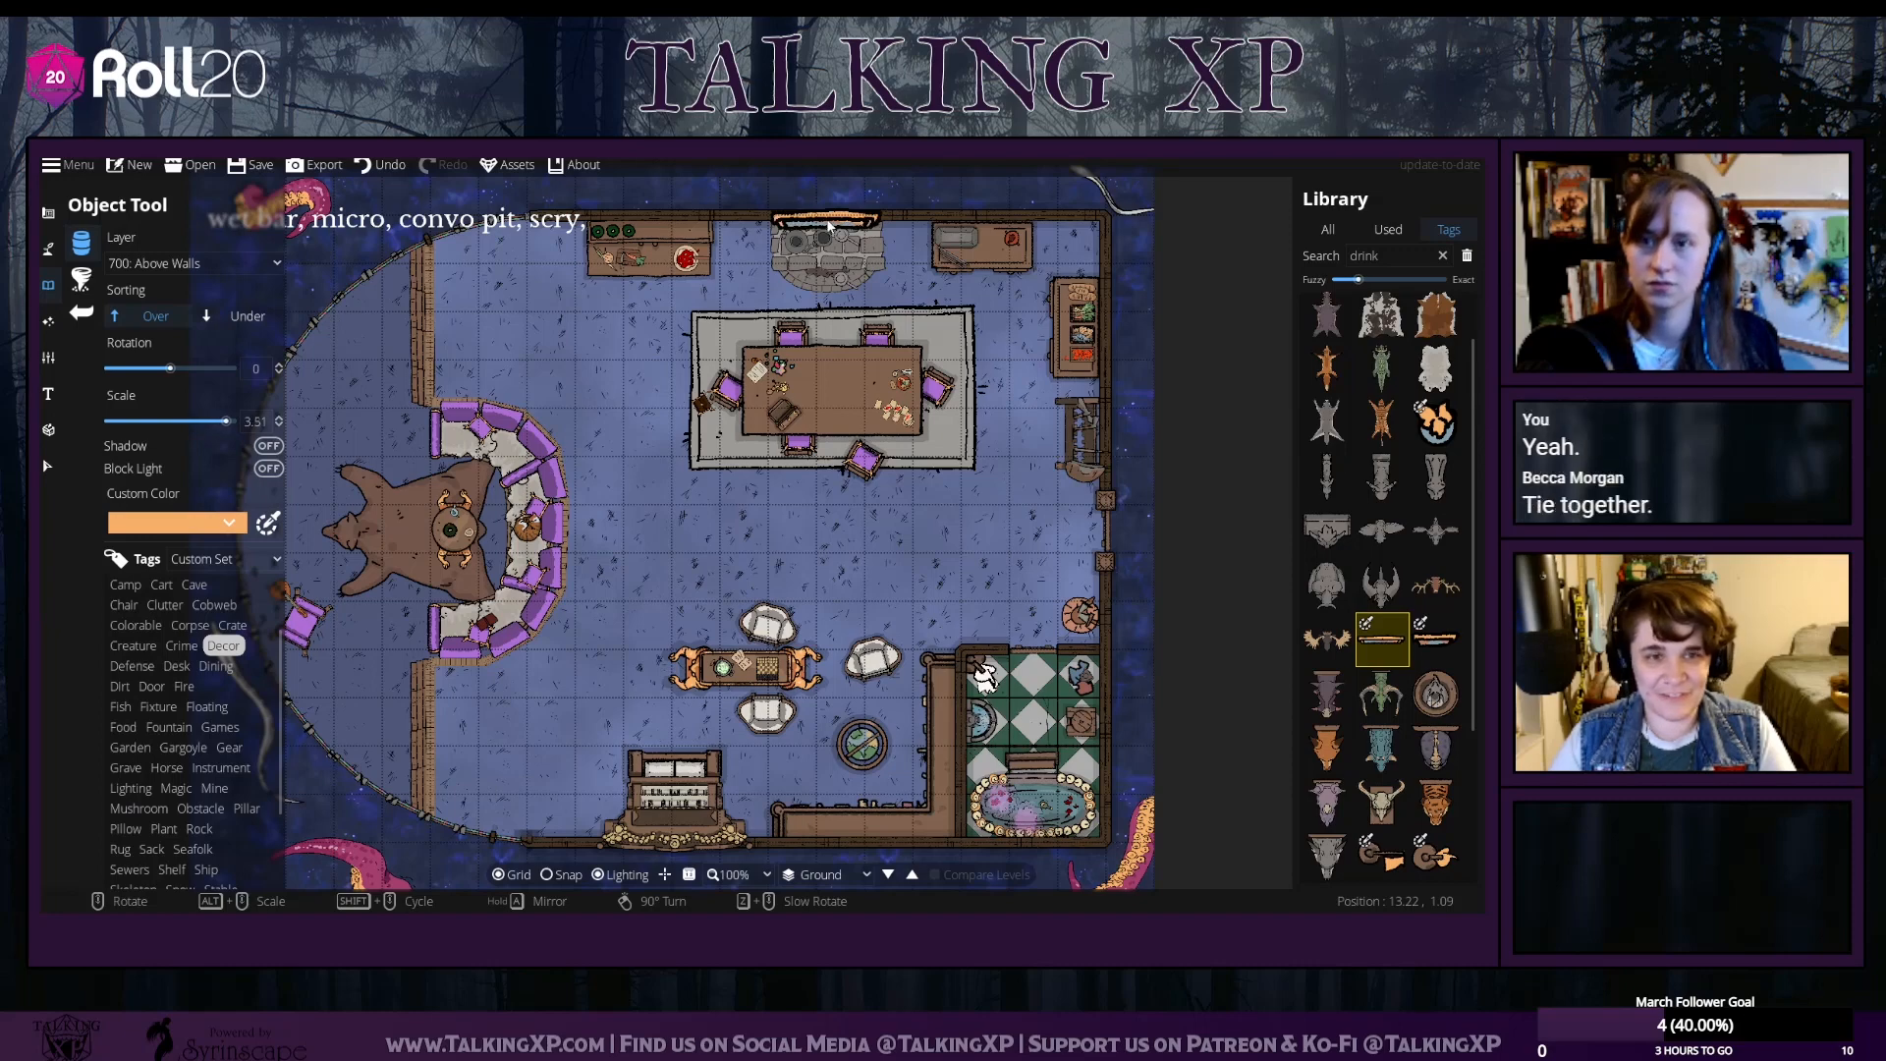
left_click(828, 225)
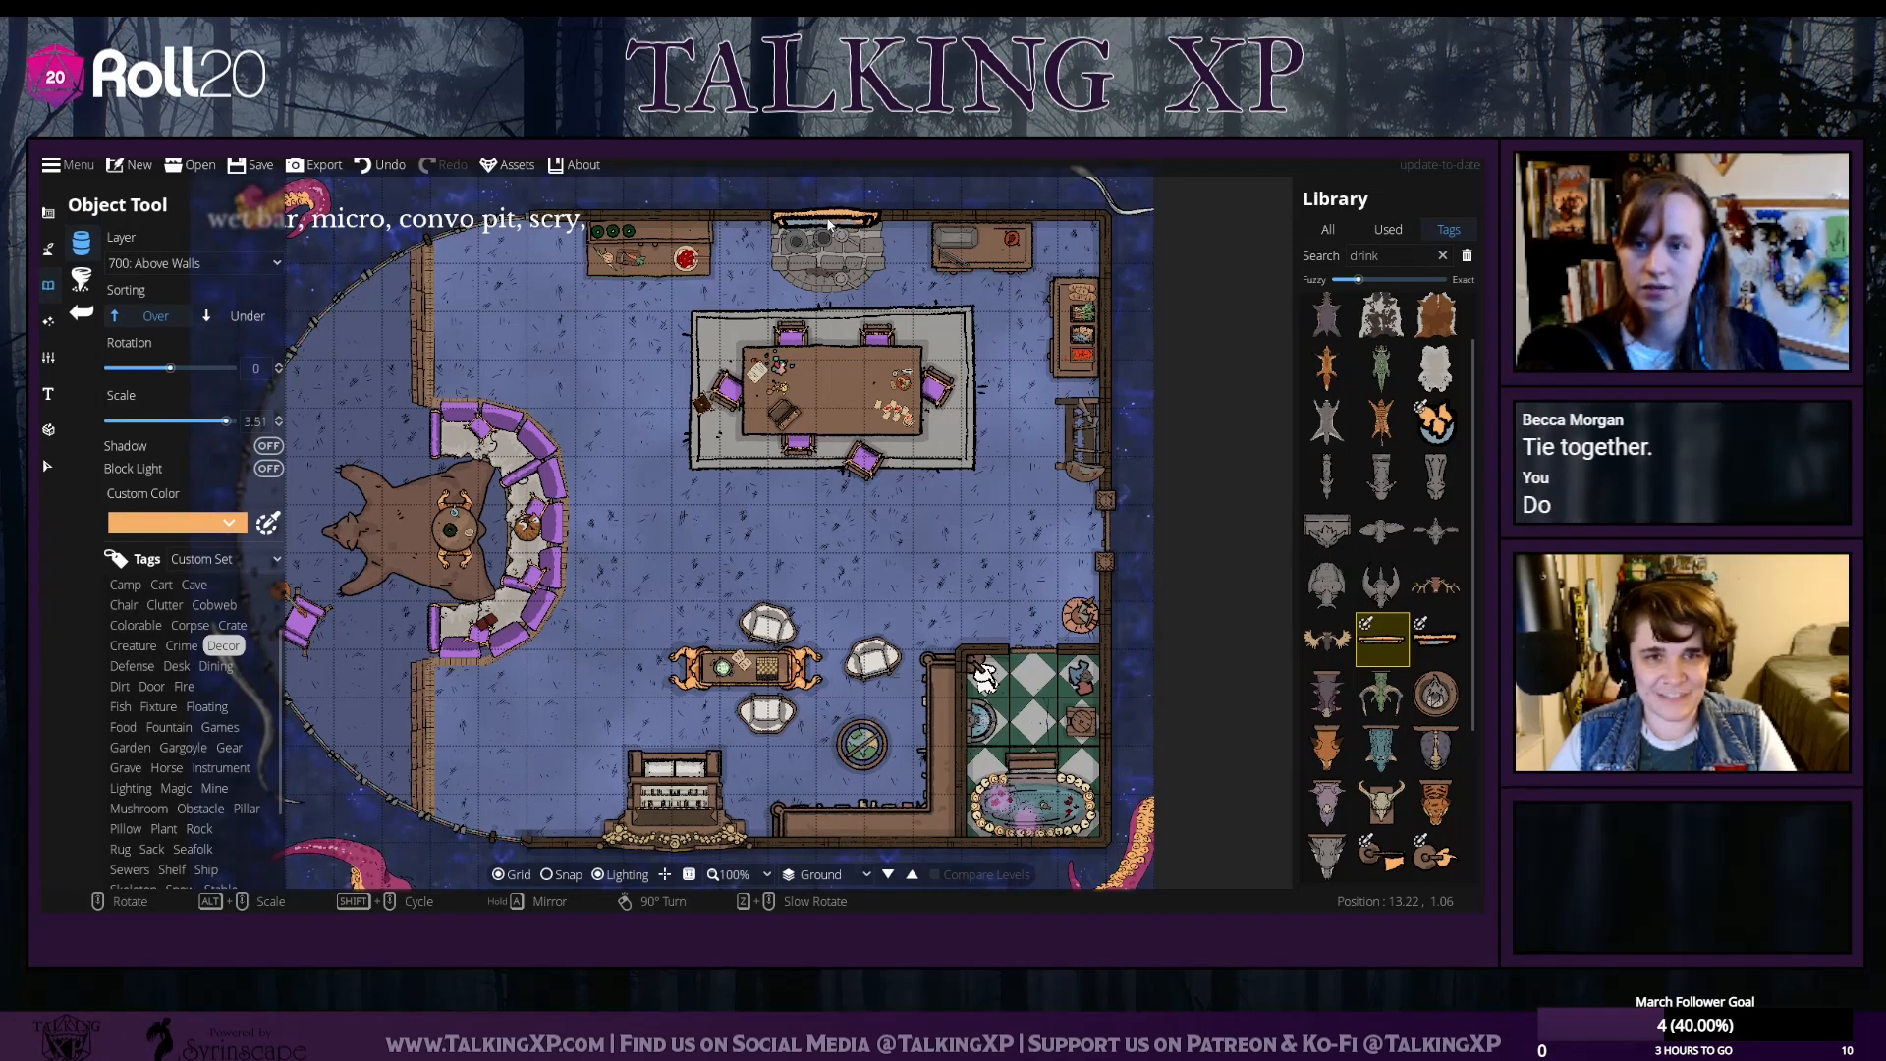
Place Picture Frame 02 on the wall just west of the tiled bathroom at 90 degrees and scale 2.91
left_click_drag(678, 573, 744, 556)
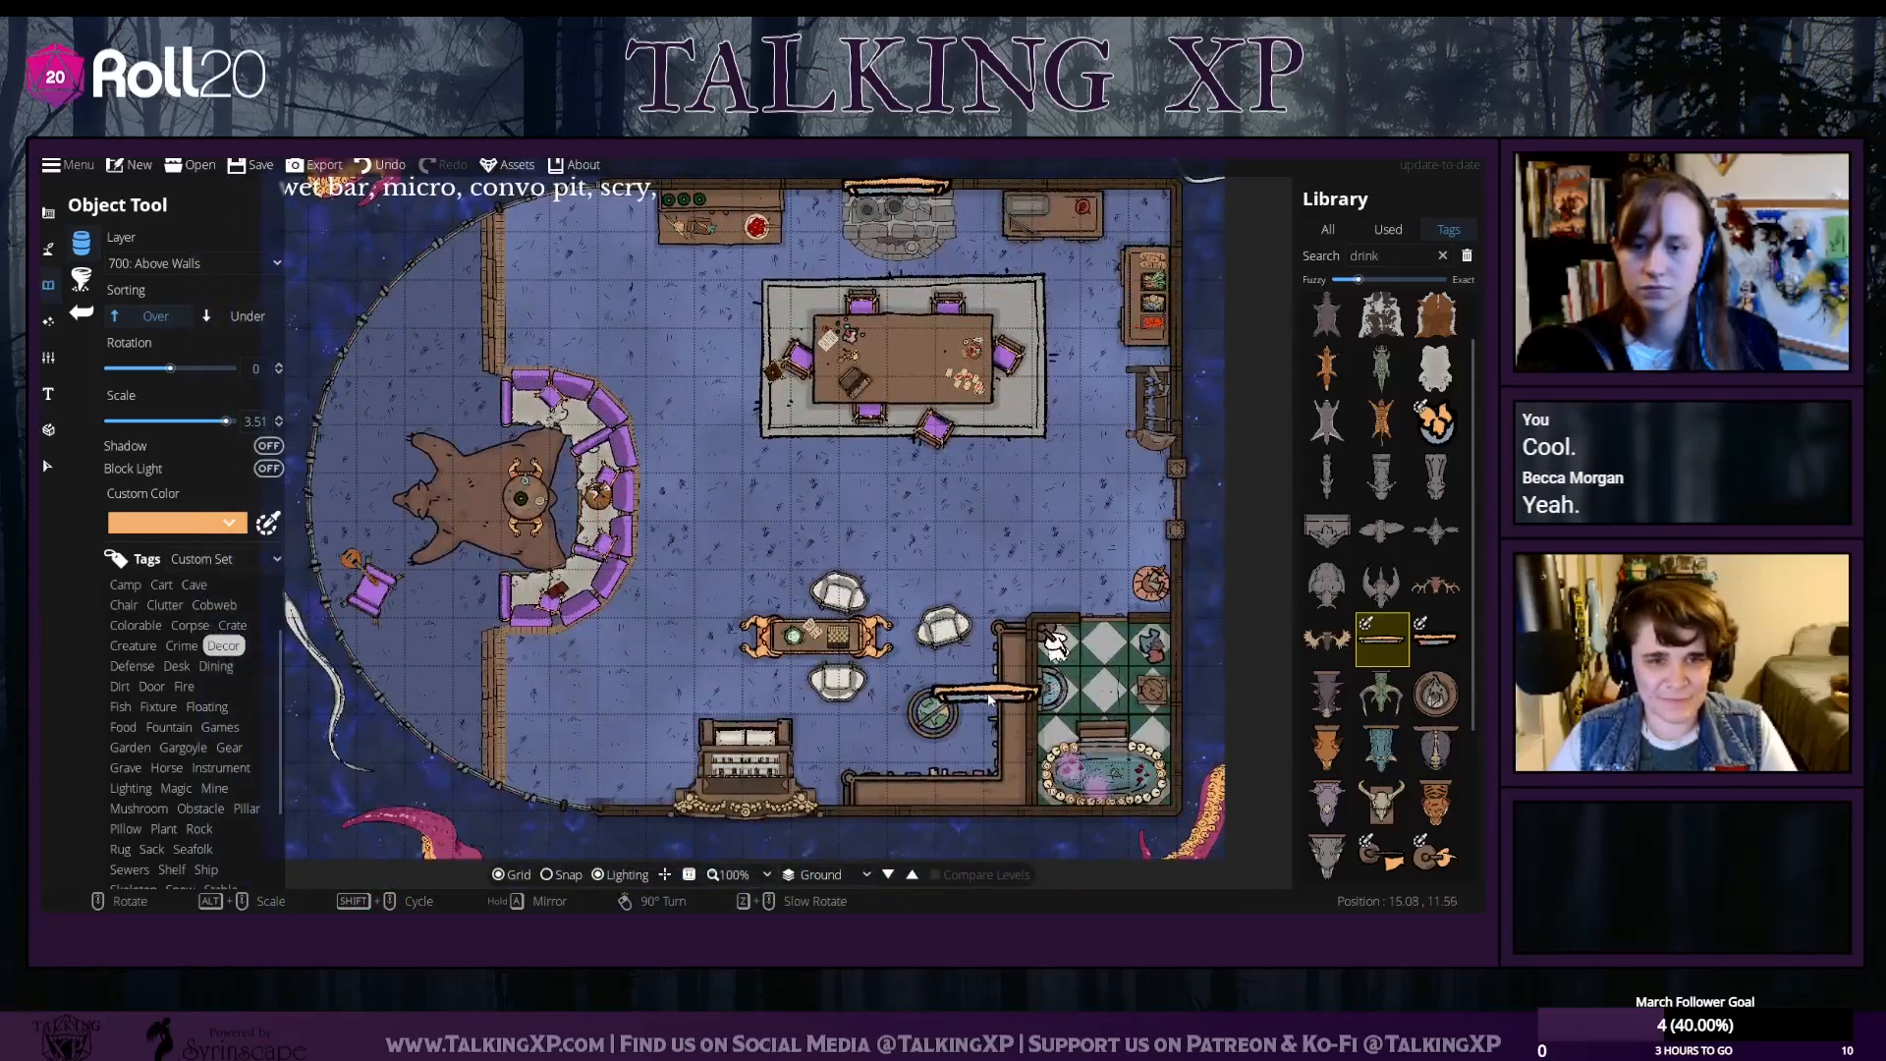
scroll(991, 694, "up", 4)
scroll(1002, 703, "up", 2)
scroll(1015, 706, "down", 3)
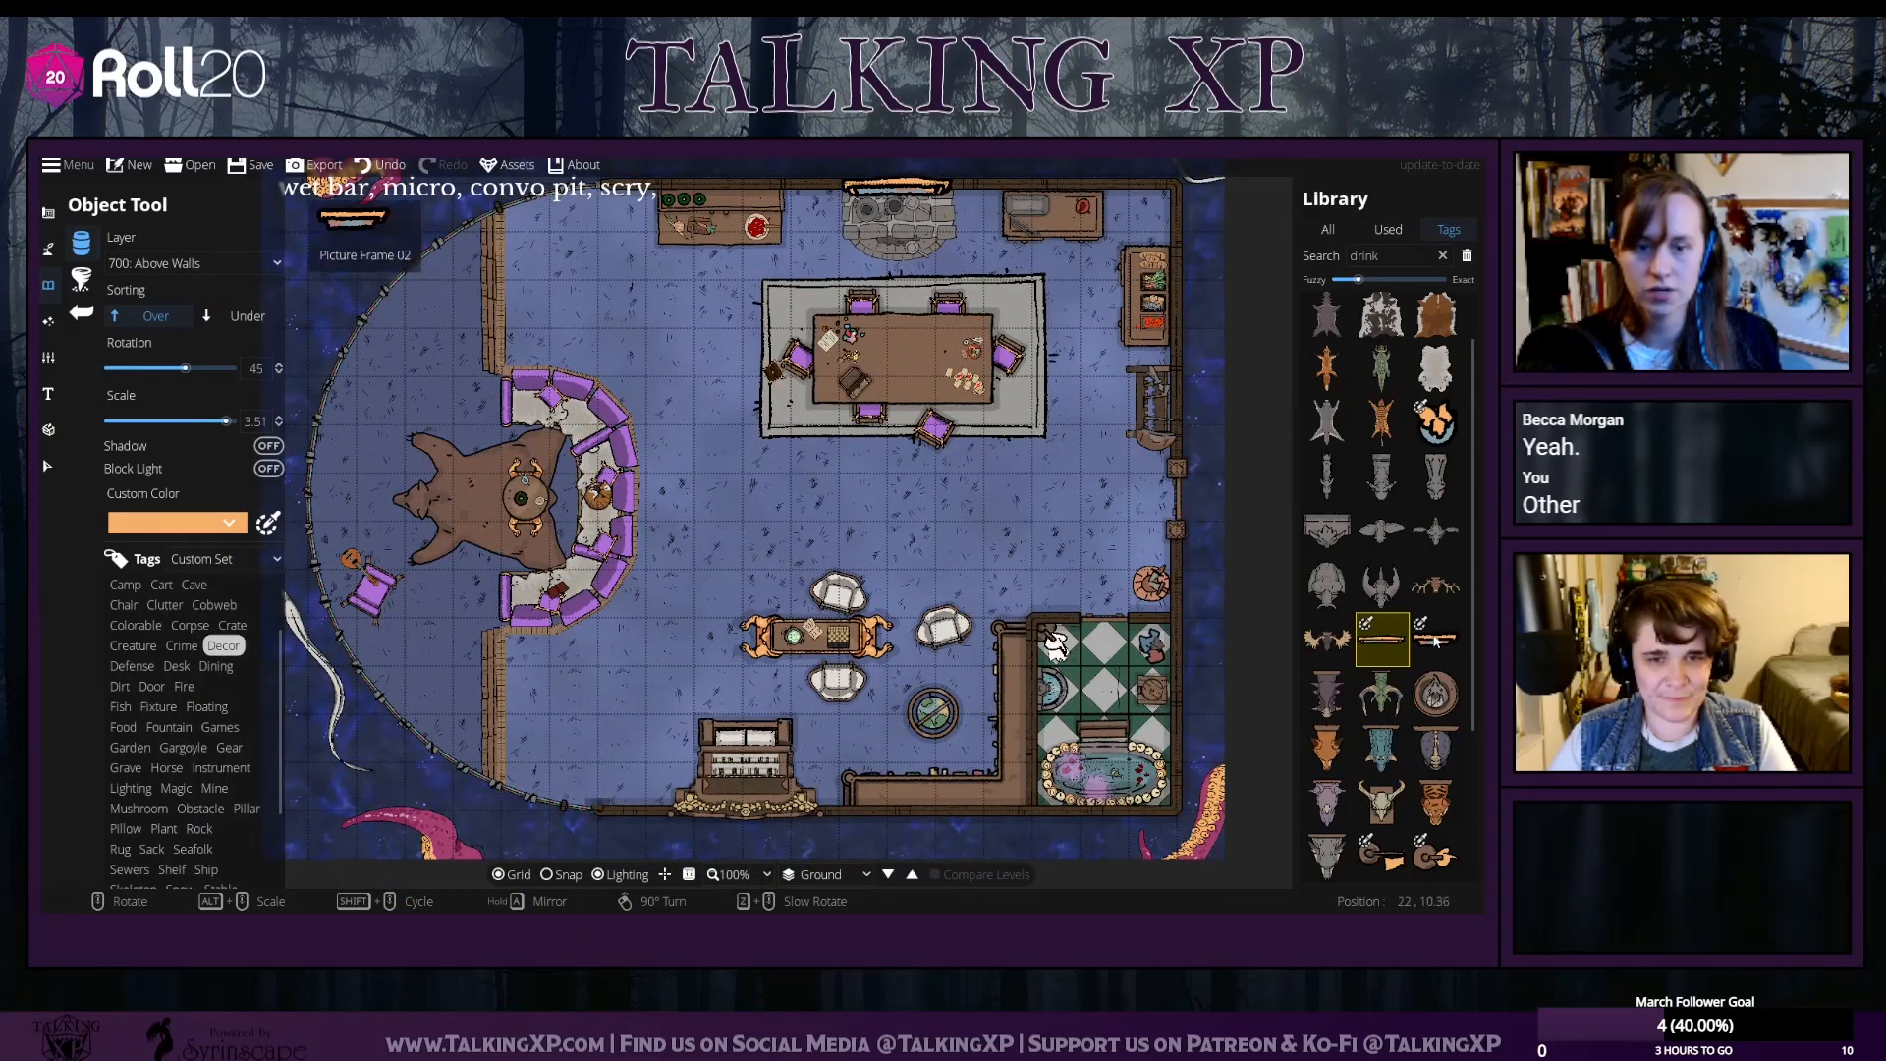
left_click(1437, 639)
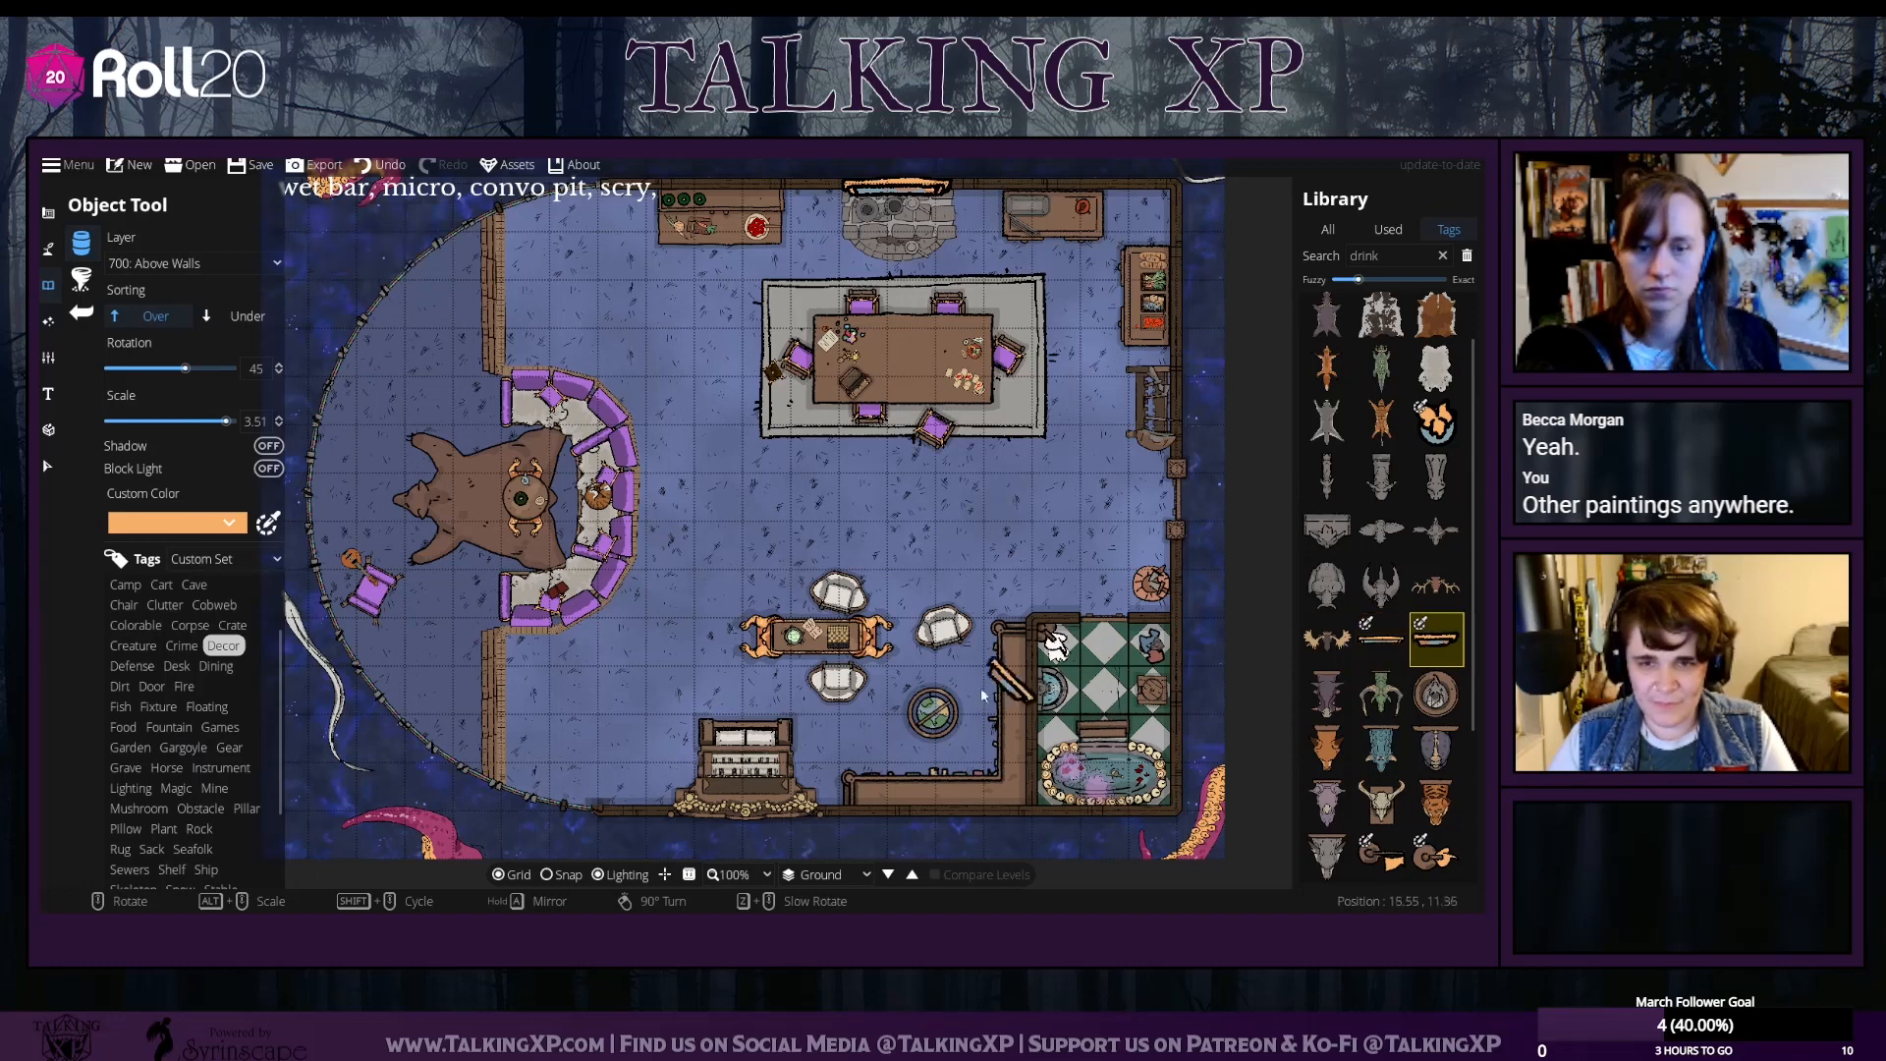
scroll(1002, 703, "up", 3)
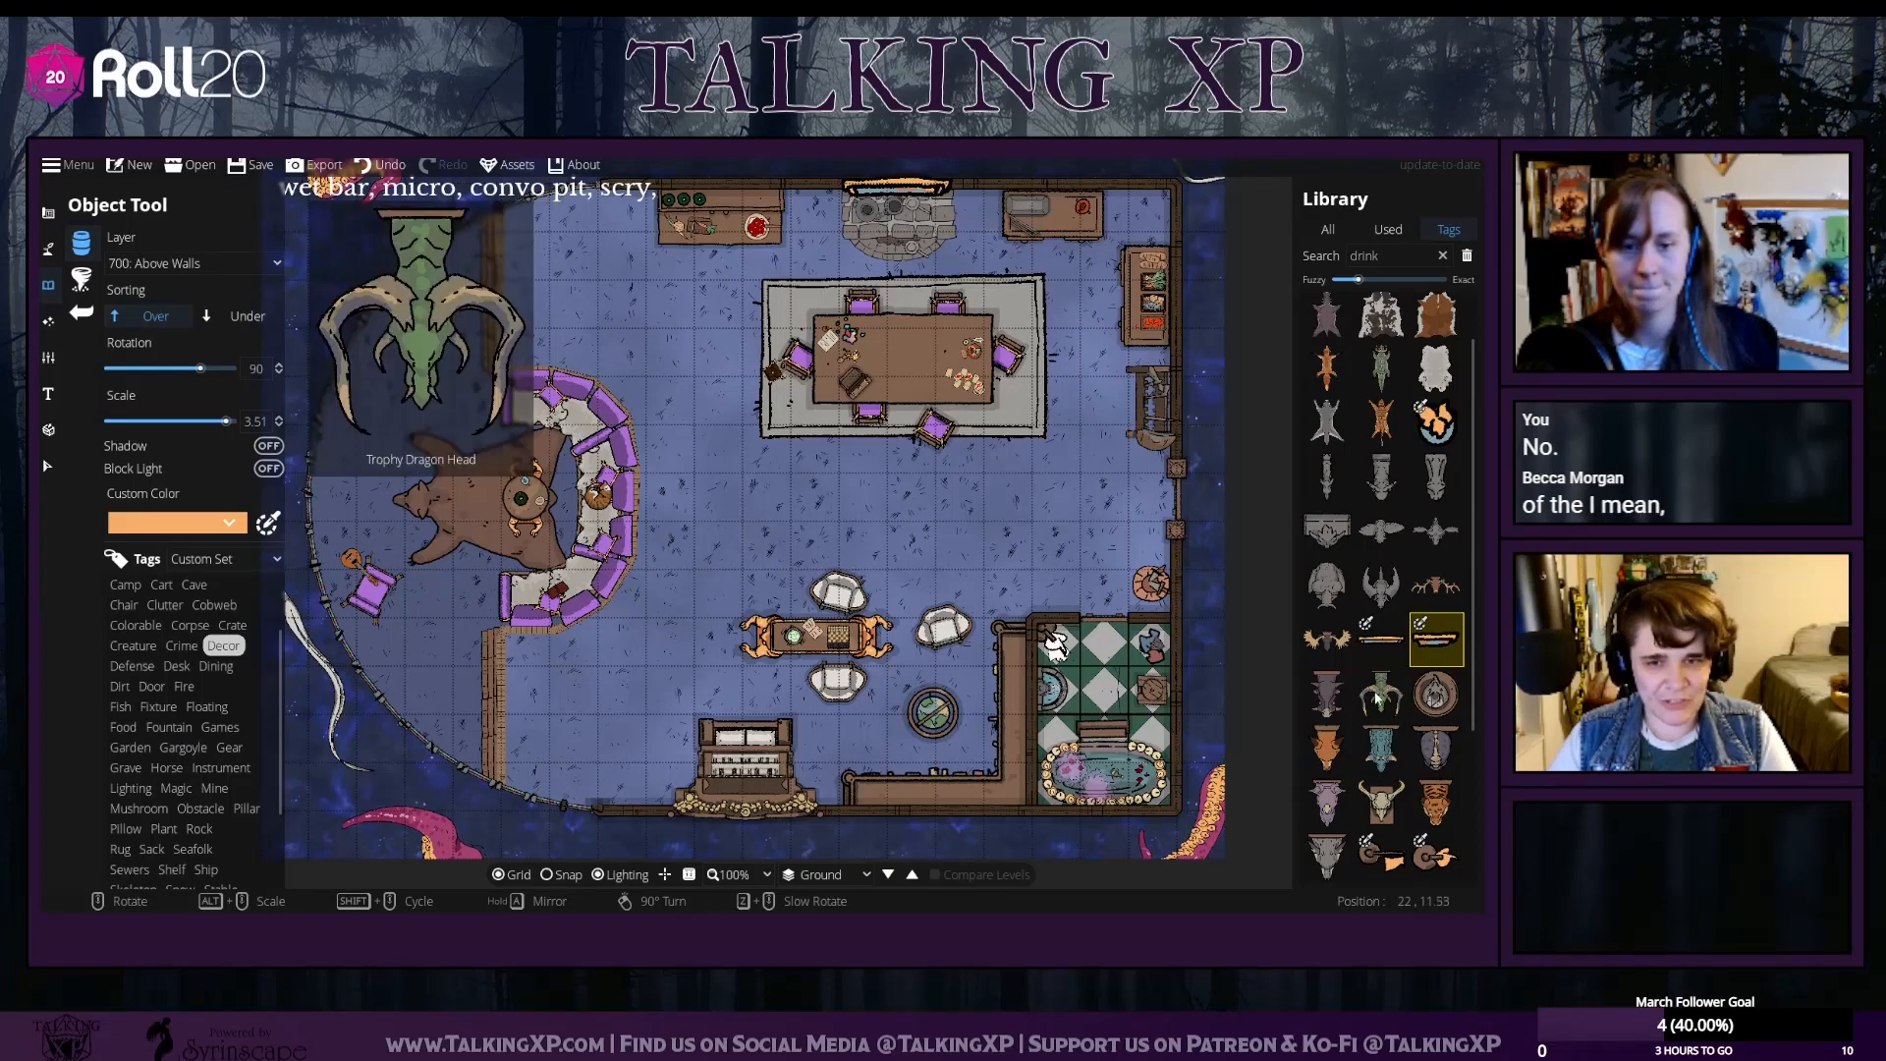
mouse_move(722, 432)
left_mouse_down()
mouse_move(732, 619)
mouse_move(747, 460)
left_mouse_up()
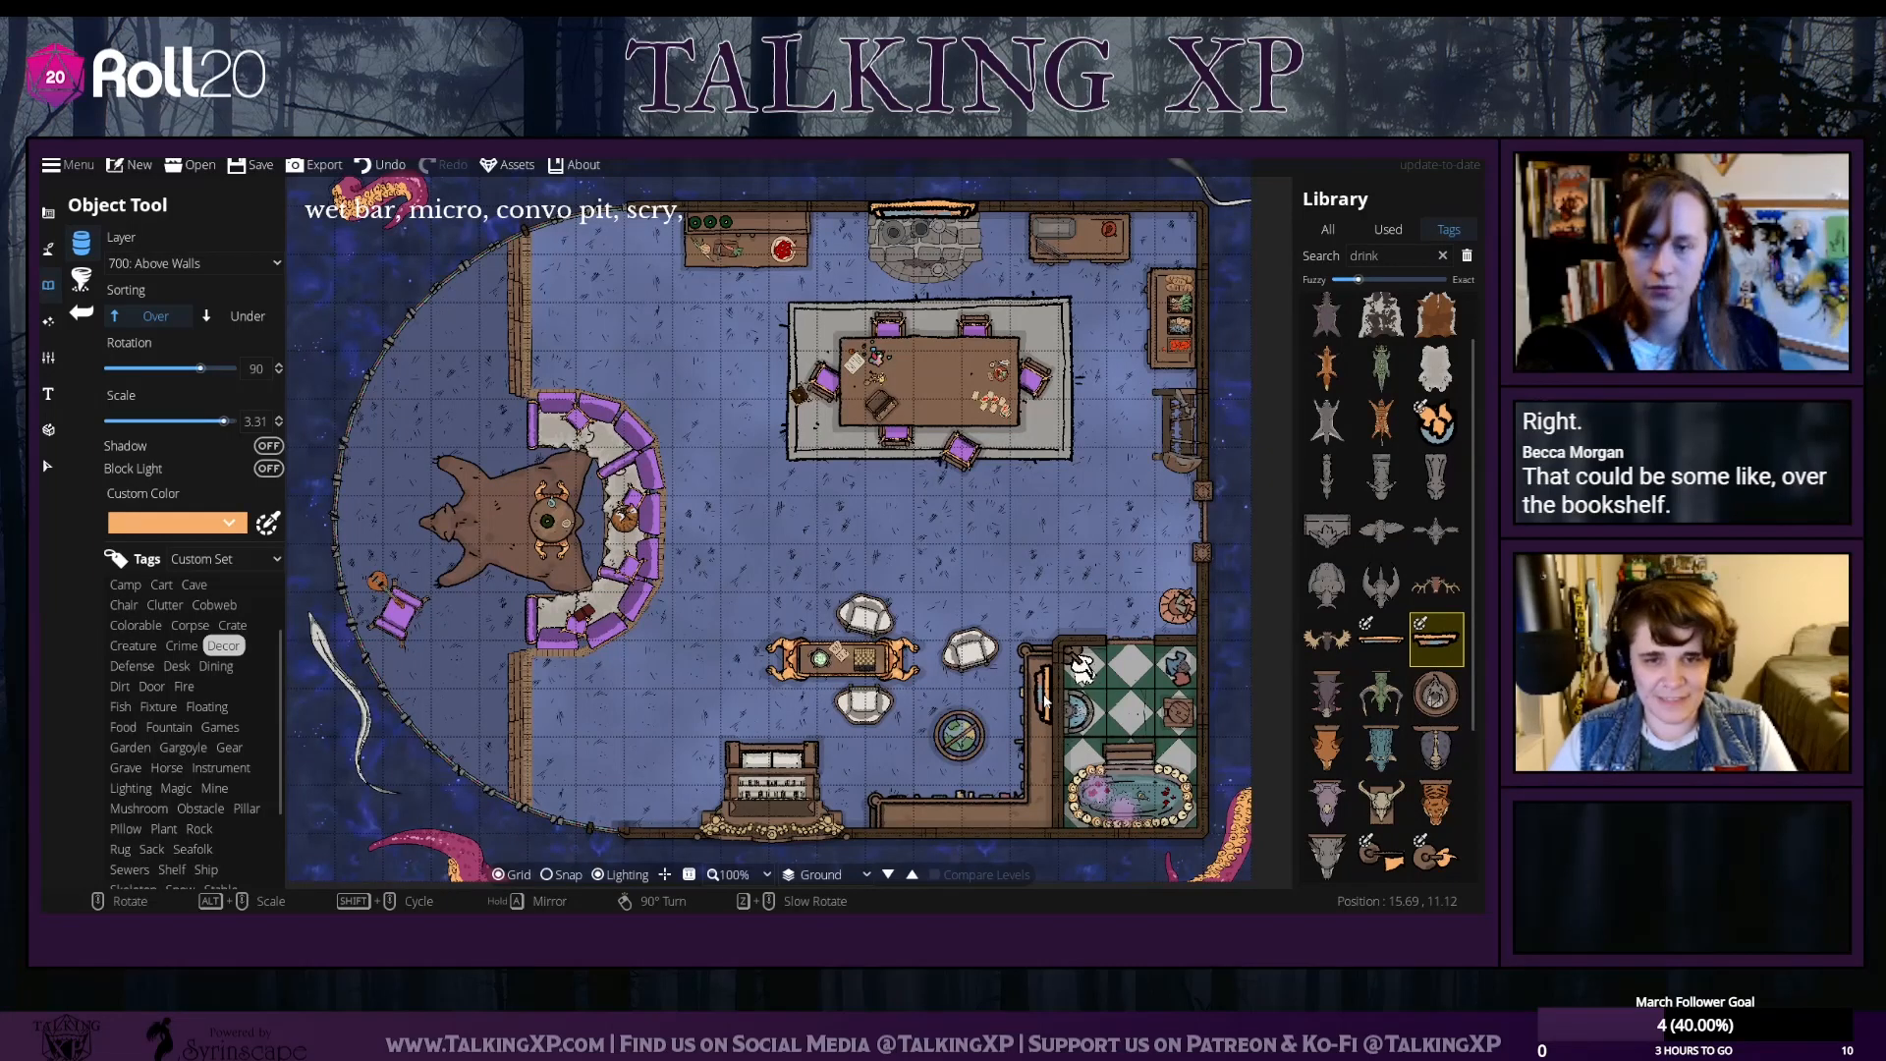
scroll(1044, 698, "down", 3, "alt")
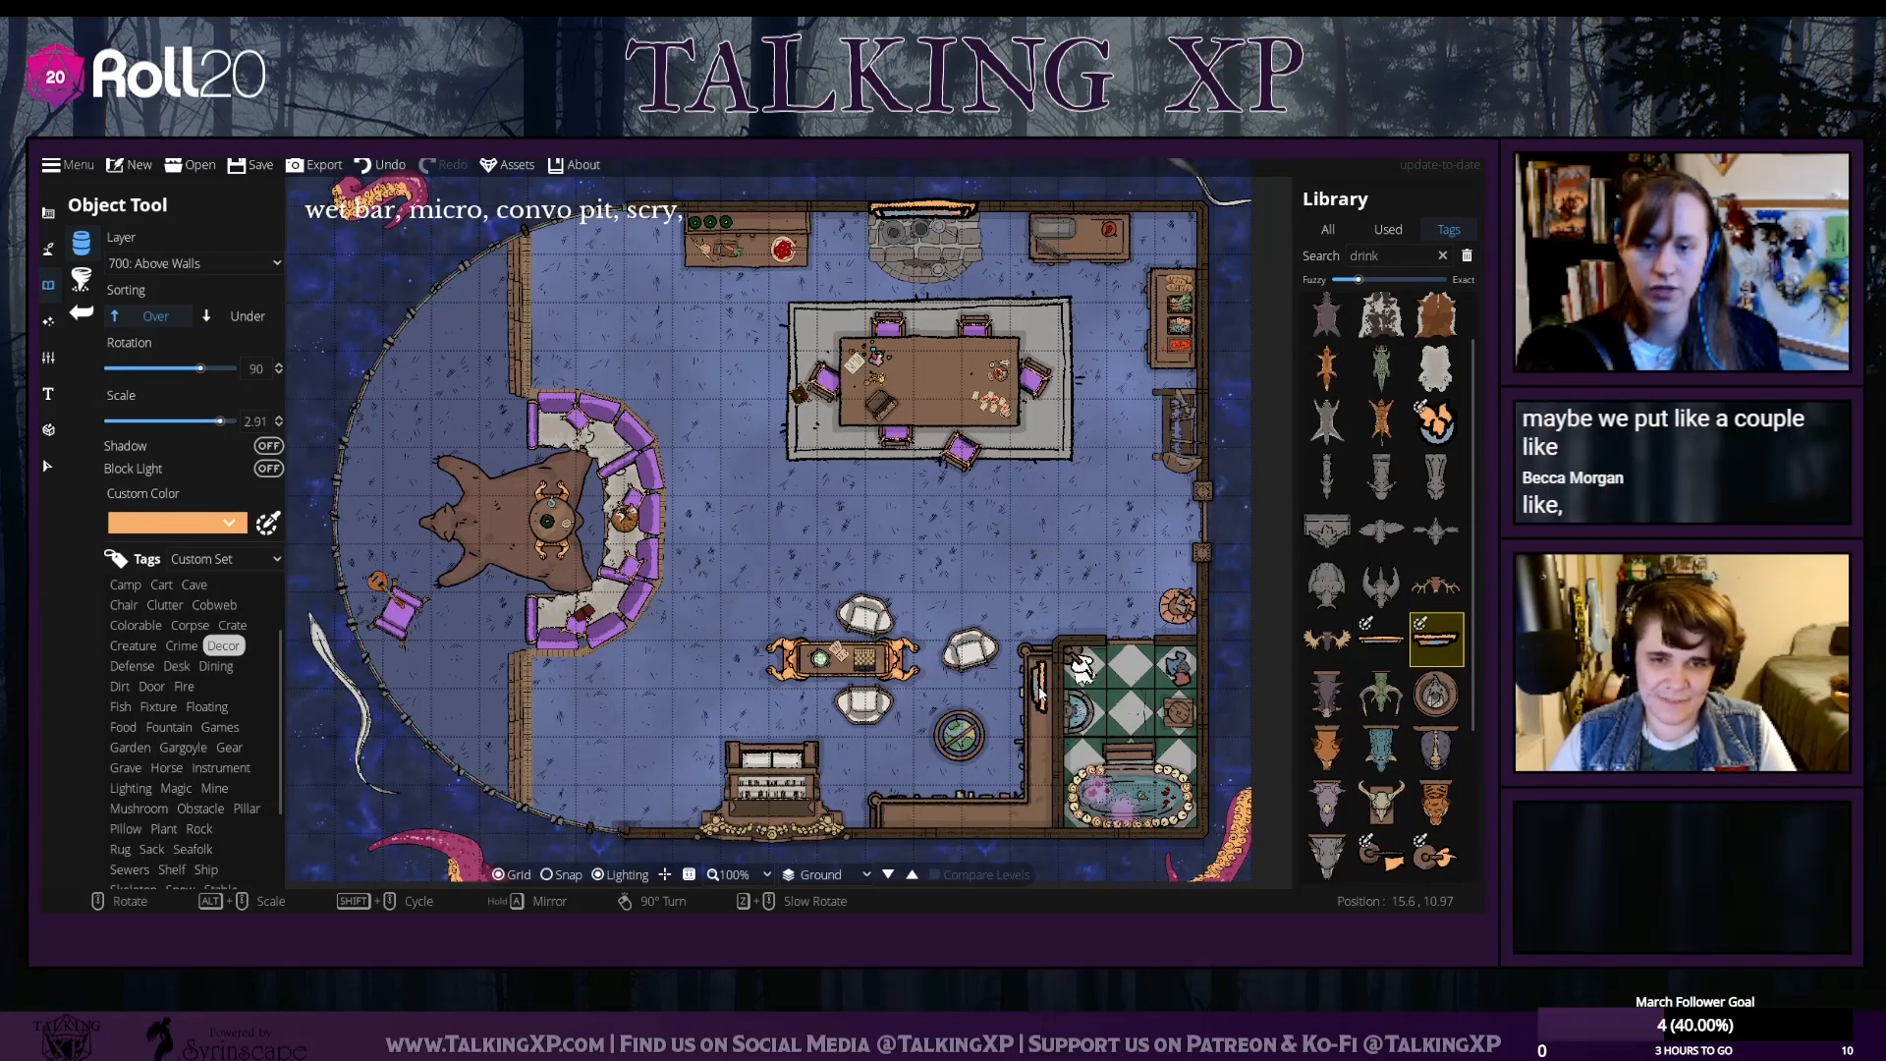
scroll(1039, 686, "down", 1)
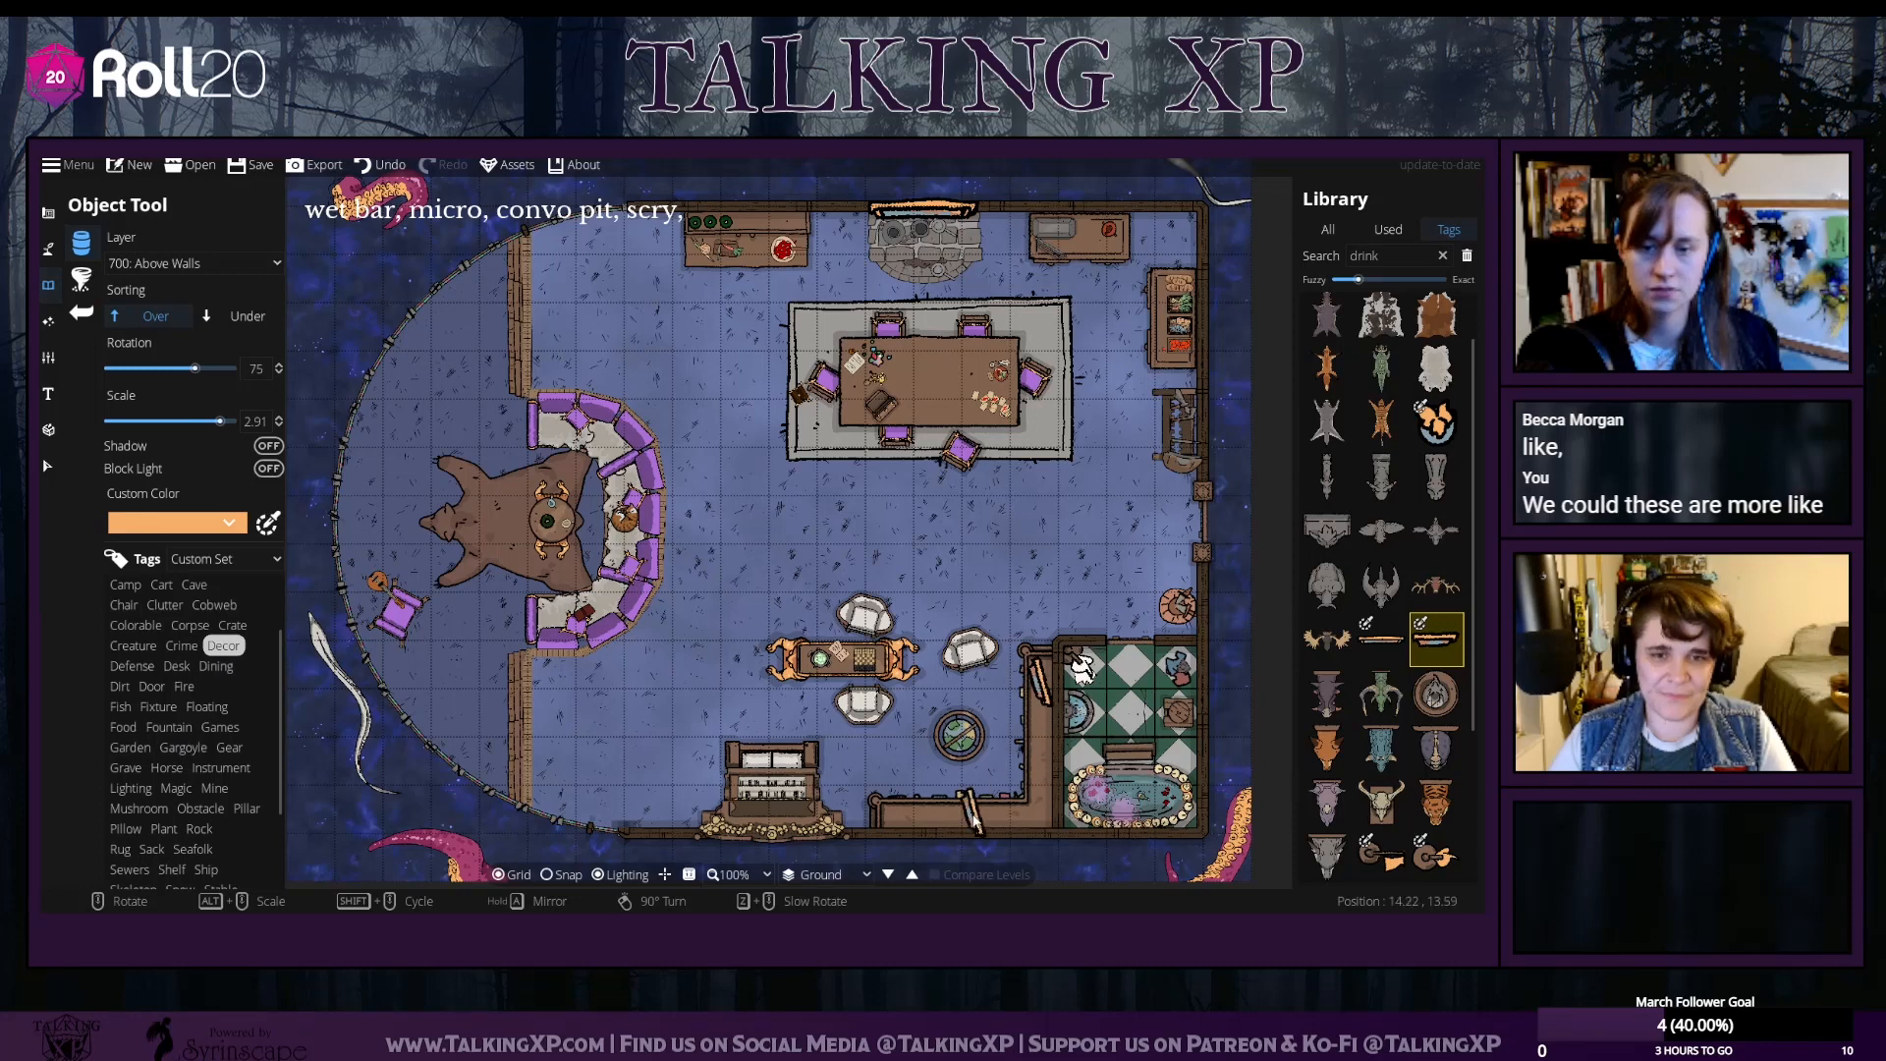
Try the round trophy over the bookshelf along the south wall at scale 1.71, and undo the large picture frame's placement
mouse_move(1346, 685)
mouse_move(1388, 798)
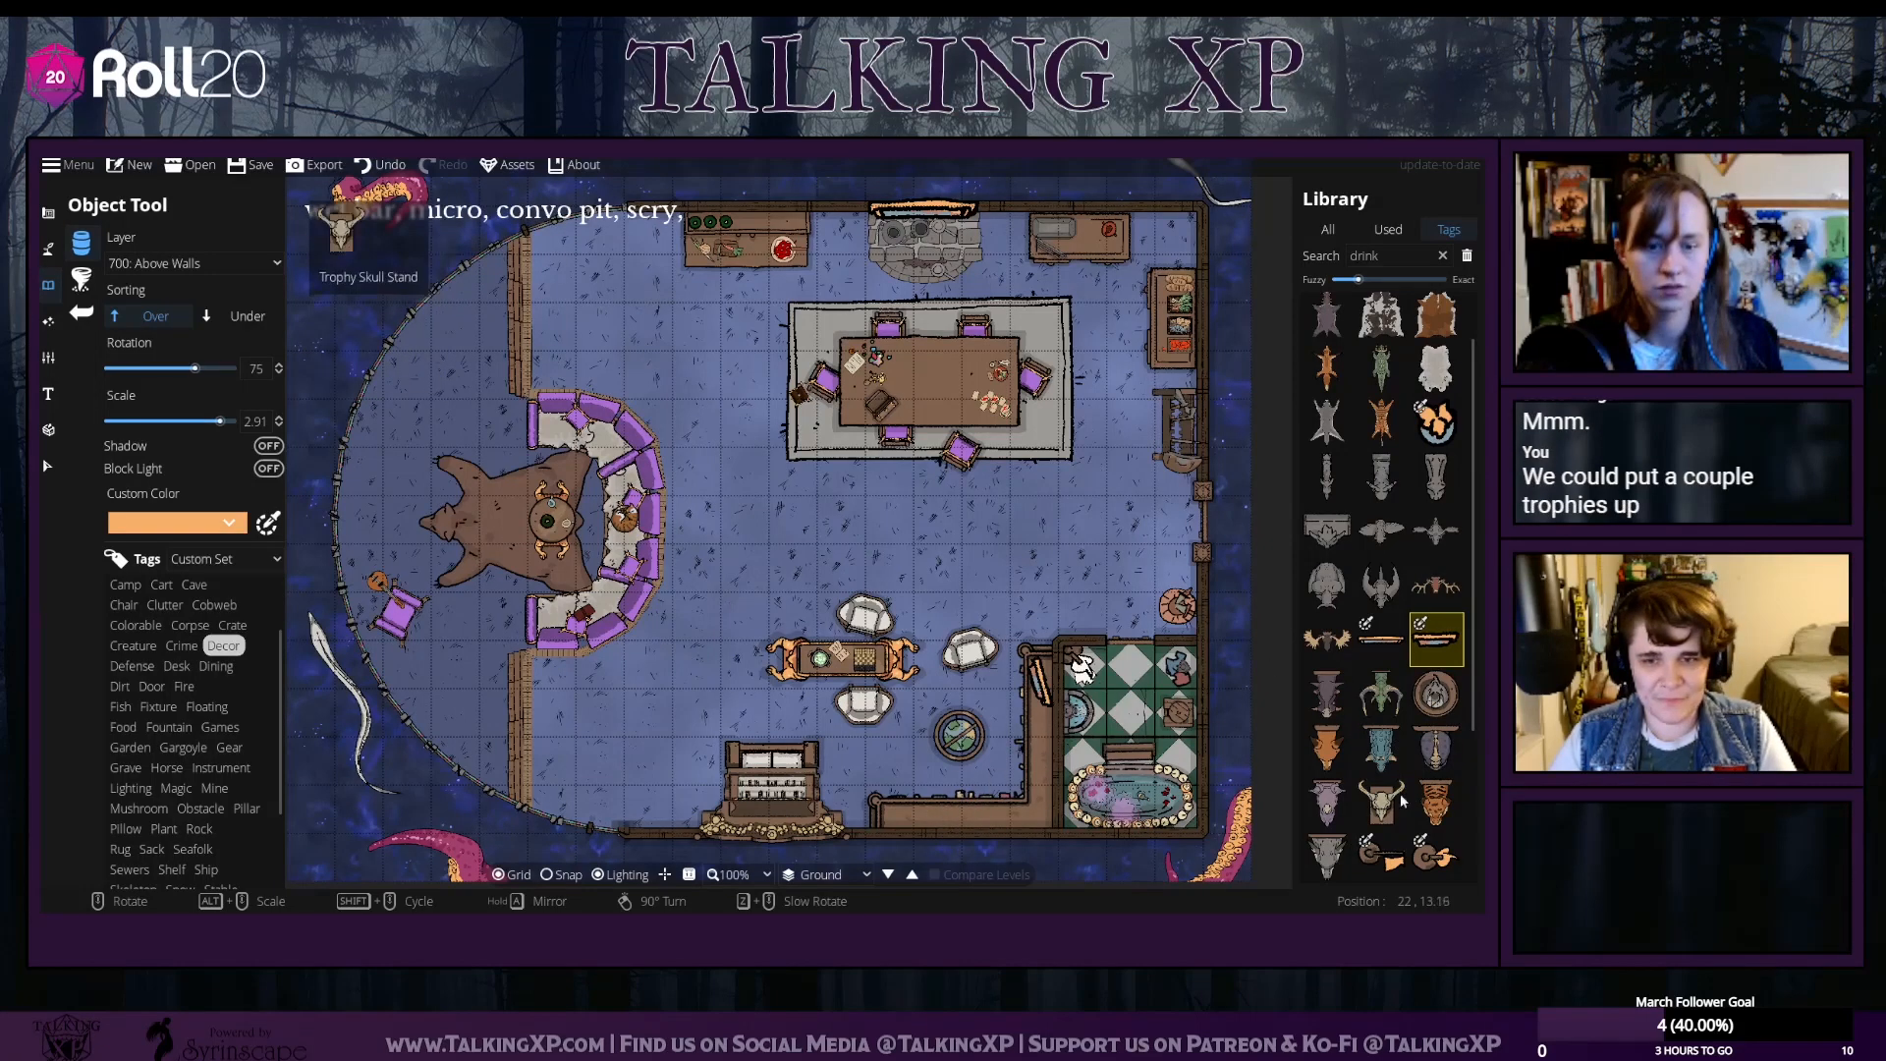
left_click(1437, 693)
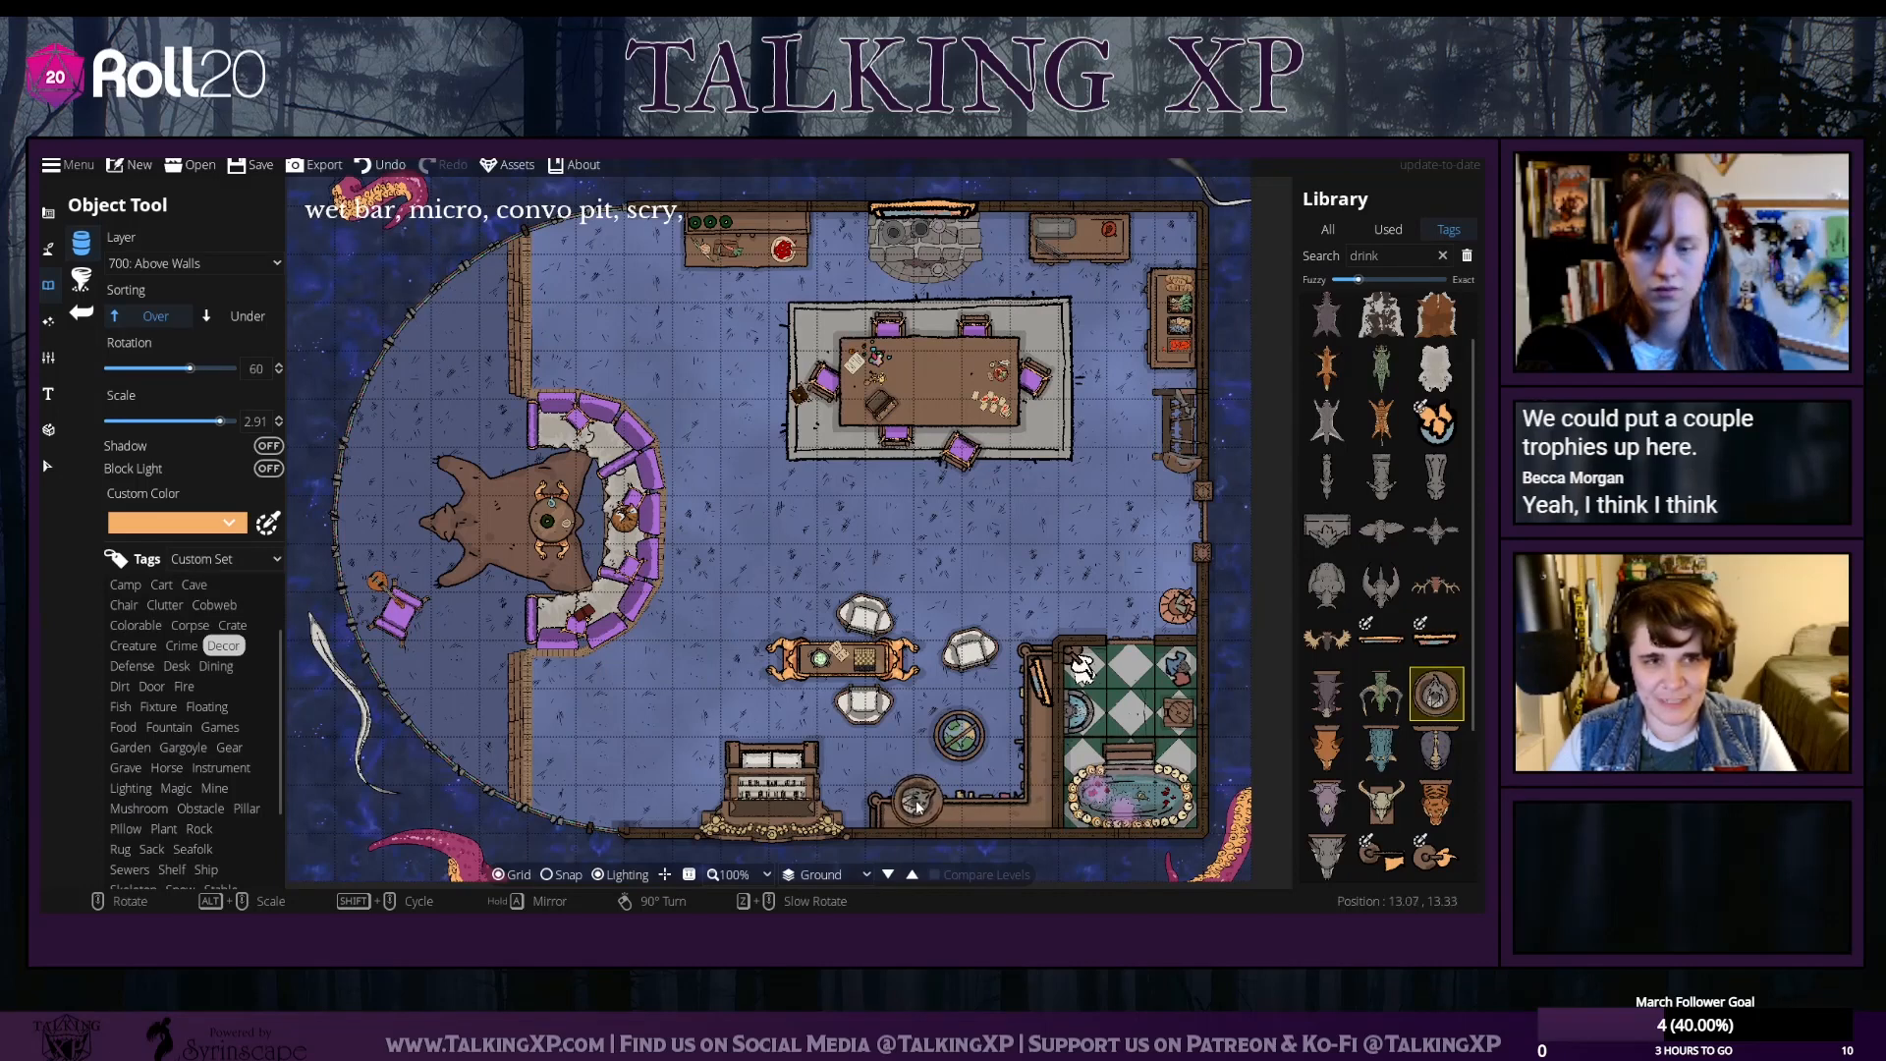
scroll(912, 806, "down", 4)
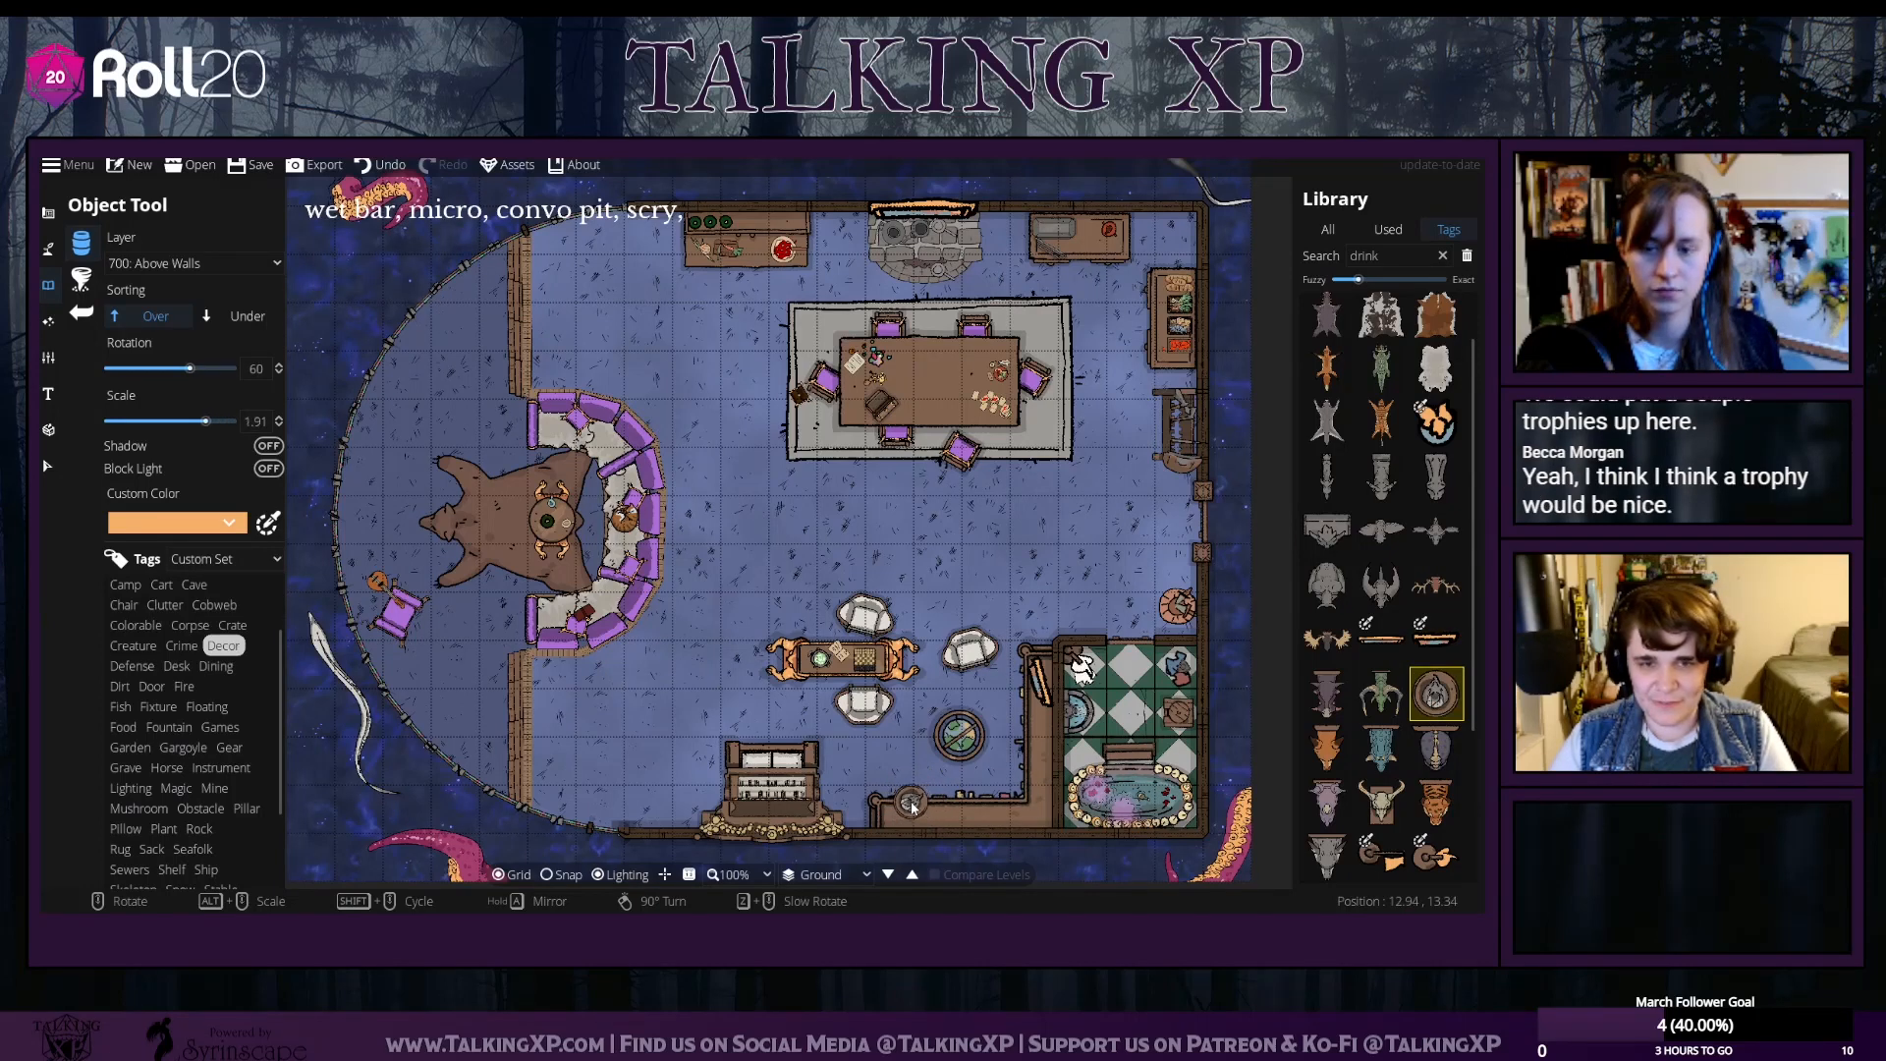
scroll(911, 805, "down", 2)
scroll(912, 805, "up", 3)
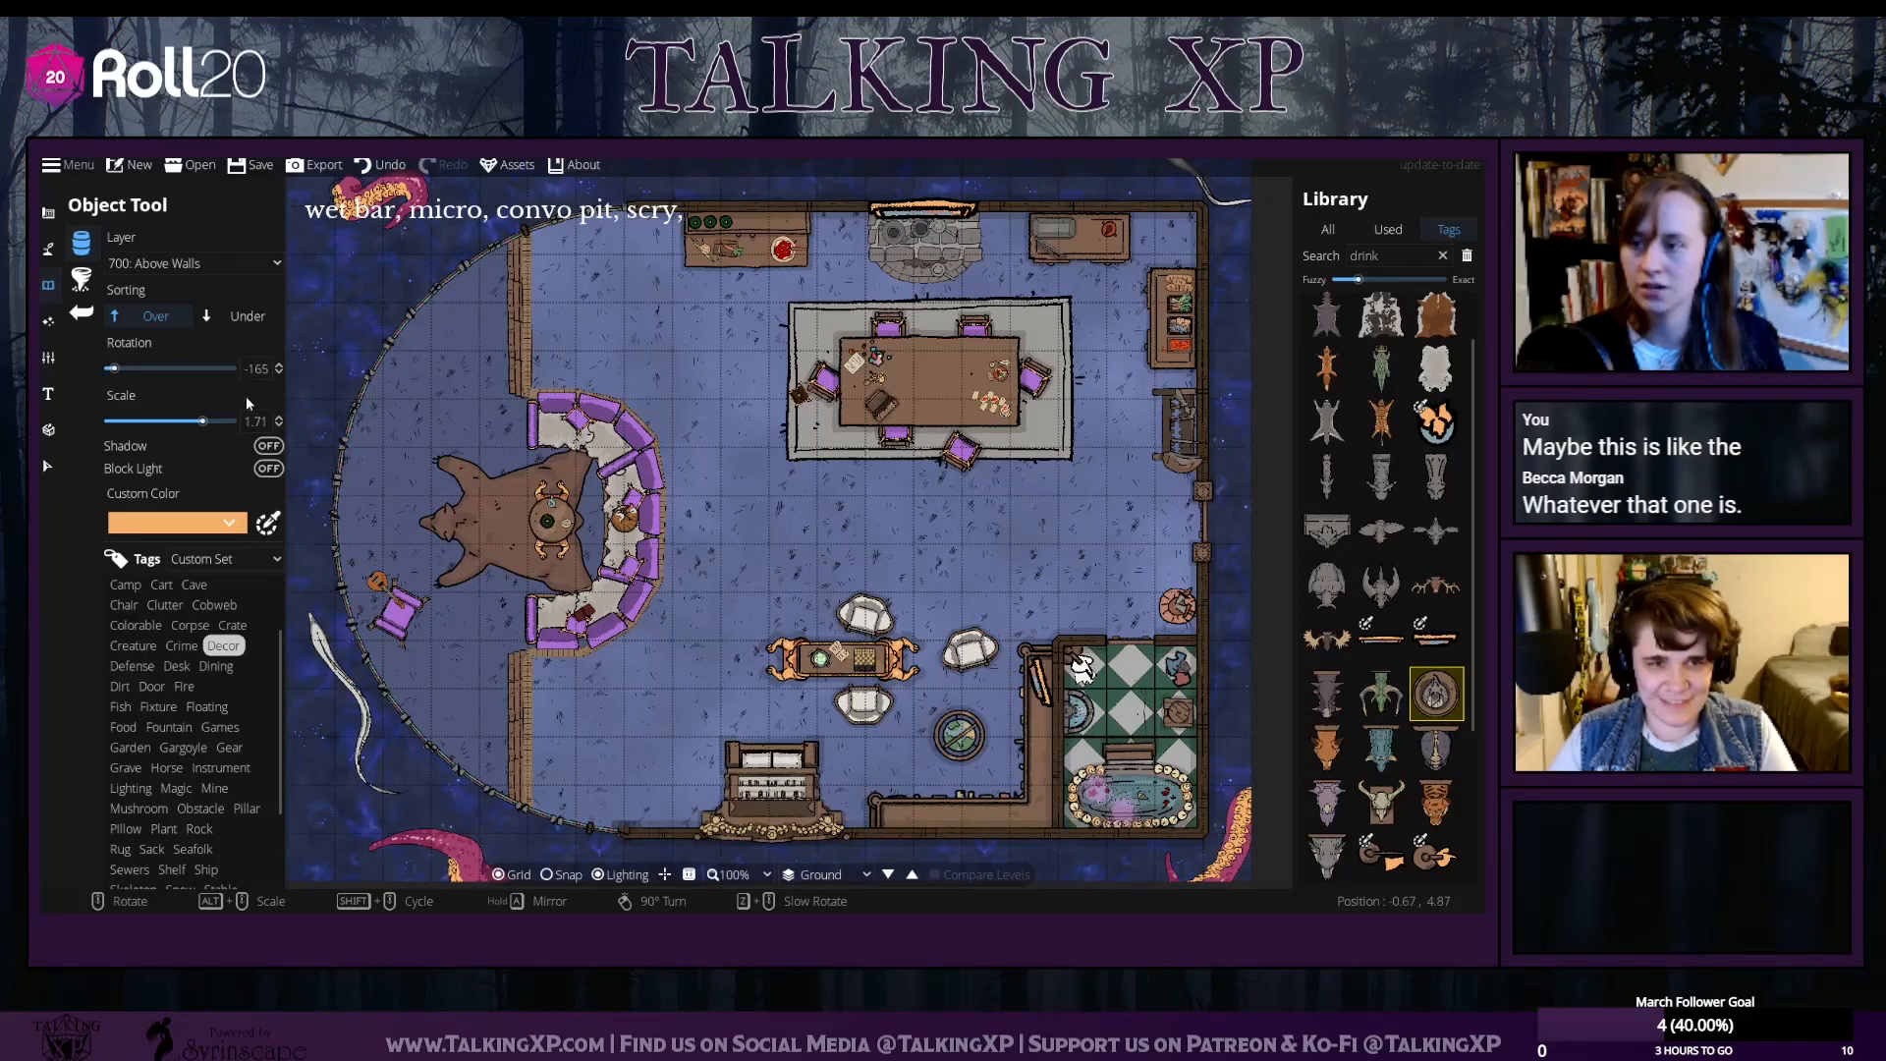
left_click(390, 167)
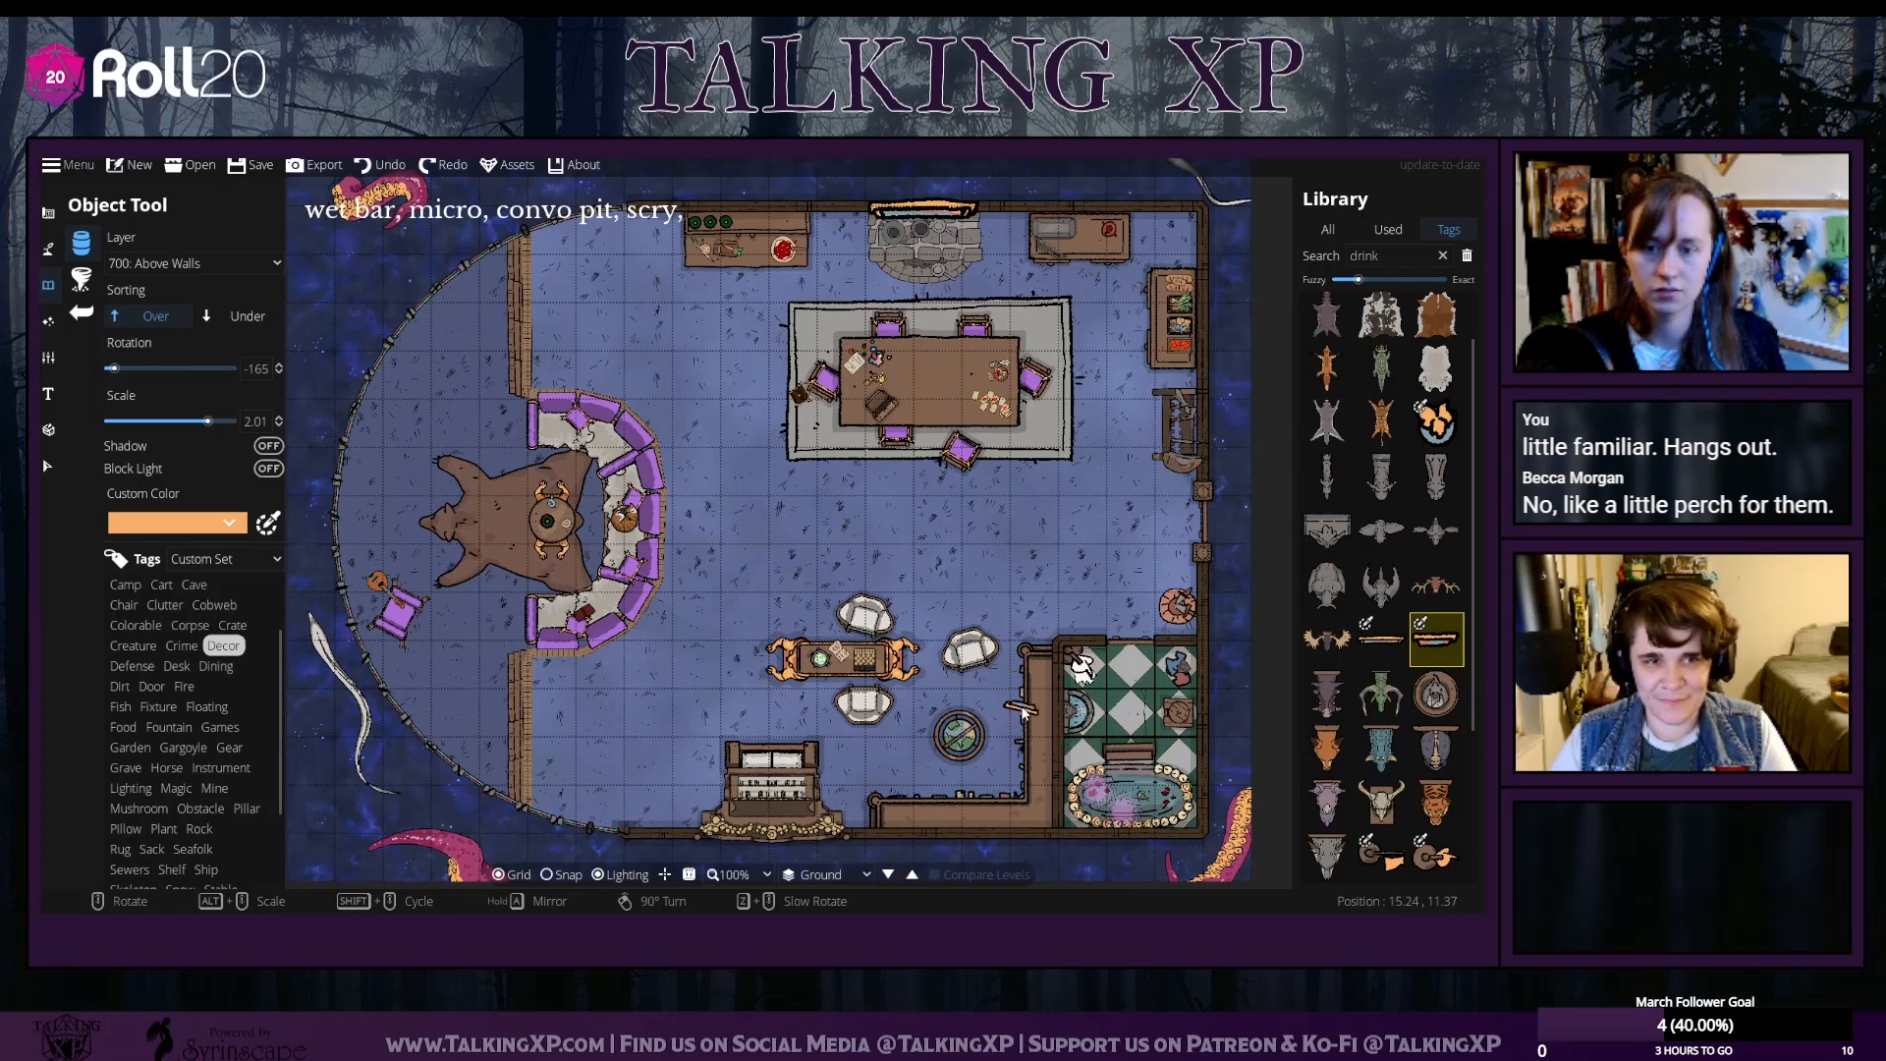
Place the second picture frame west of the tiled bathroom at scale 1.41, and the round trophy on the bookshelf's west end
scroll(1022, 714, "down", 3)
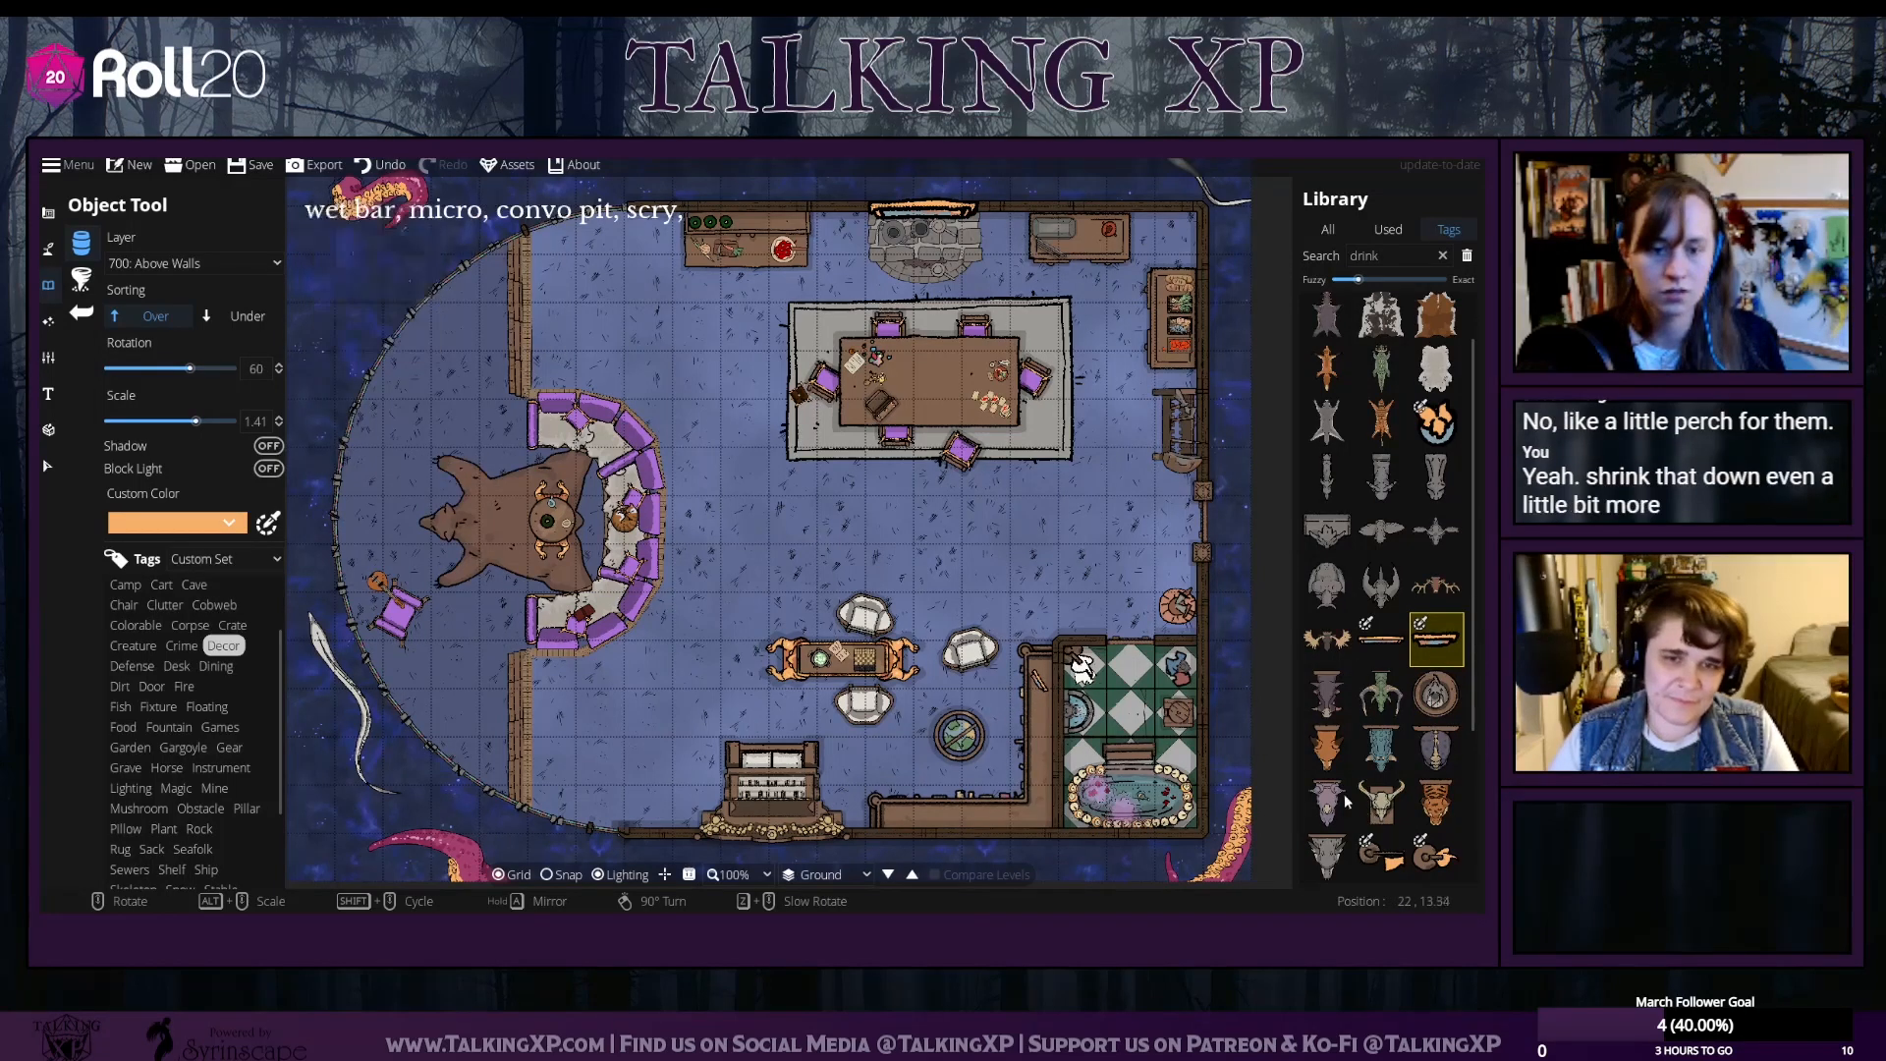
left_click(1433, 678)
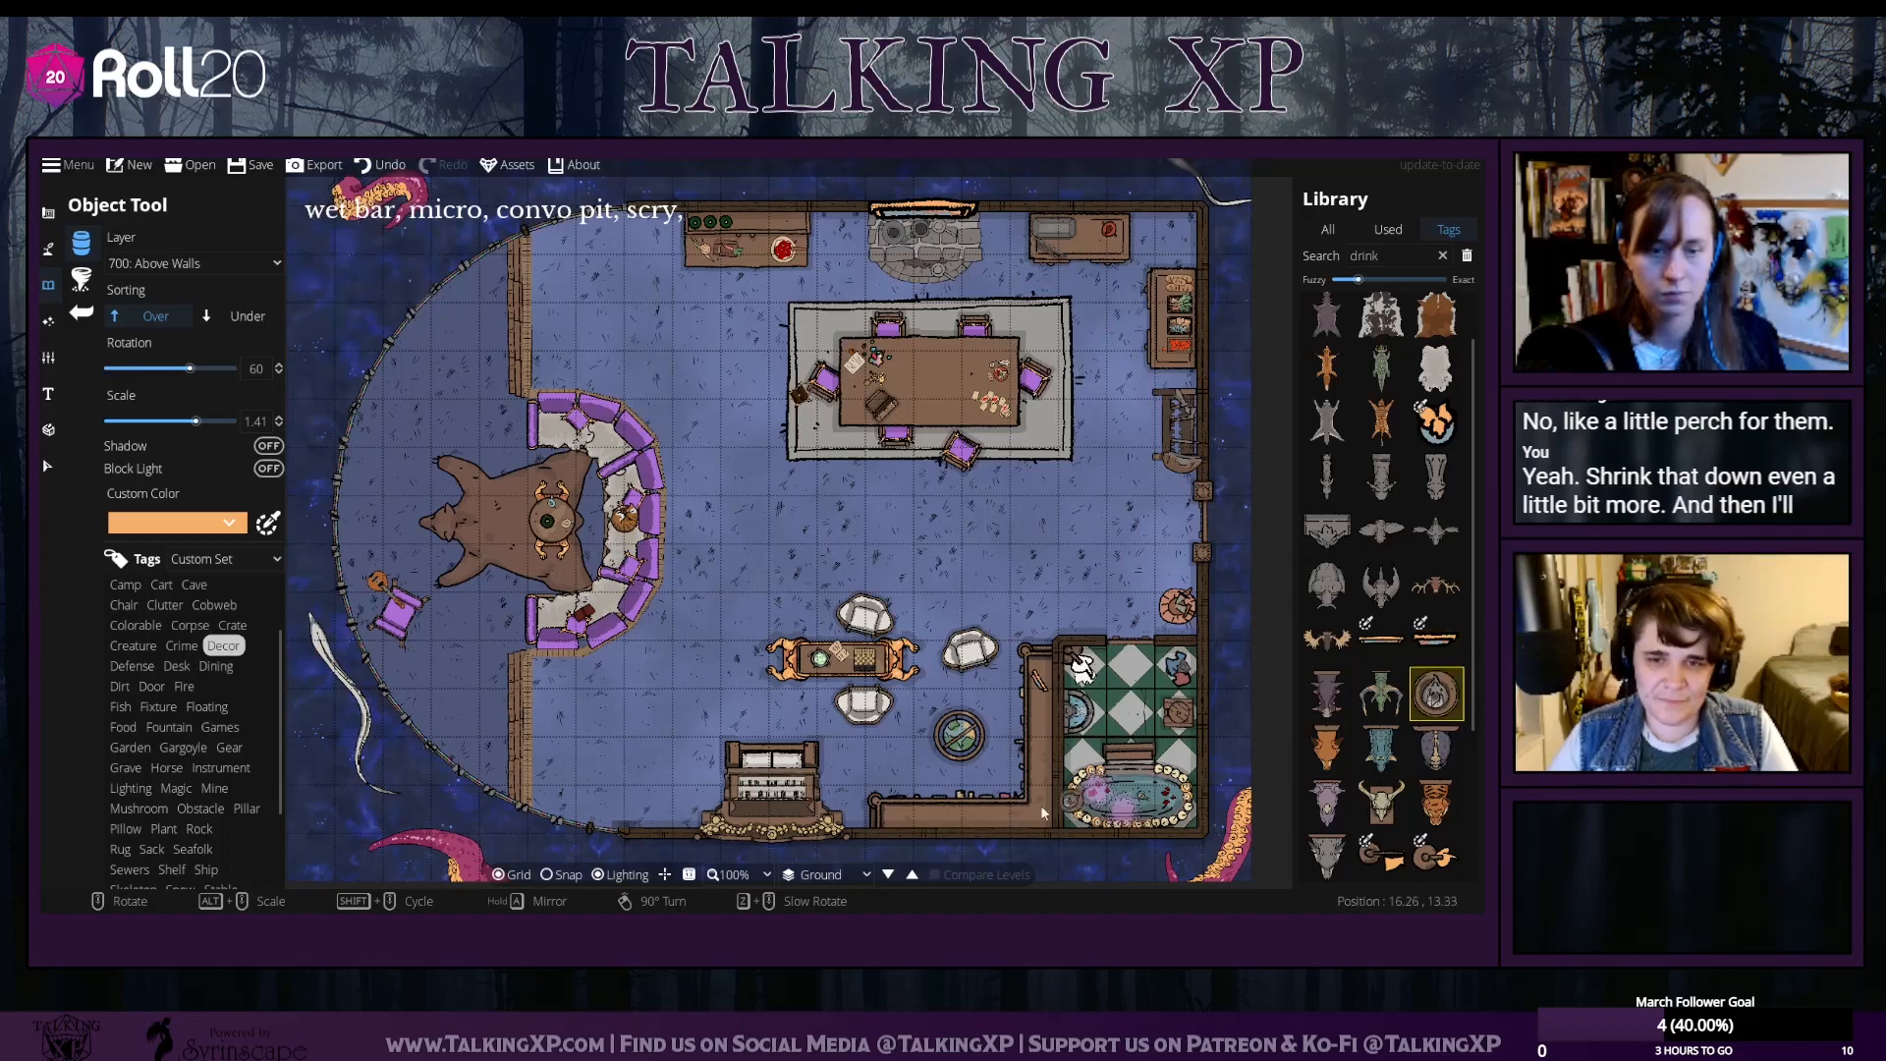
scroll(894, 819, "up", 1)
left_click(894, 818)
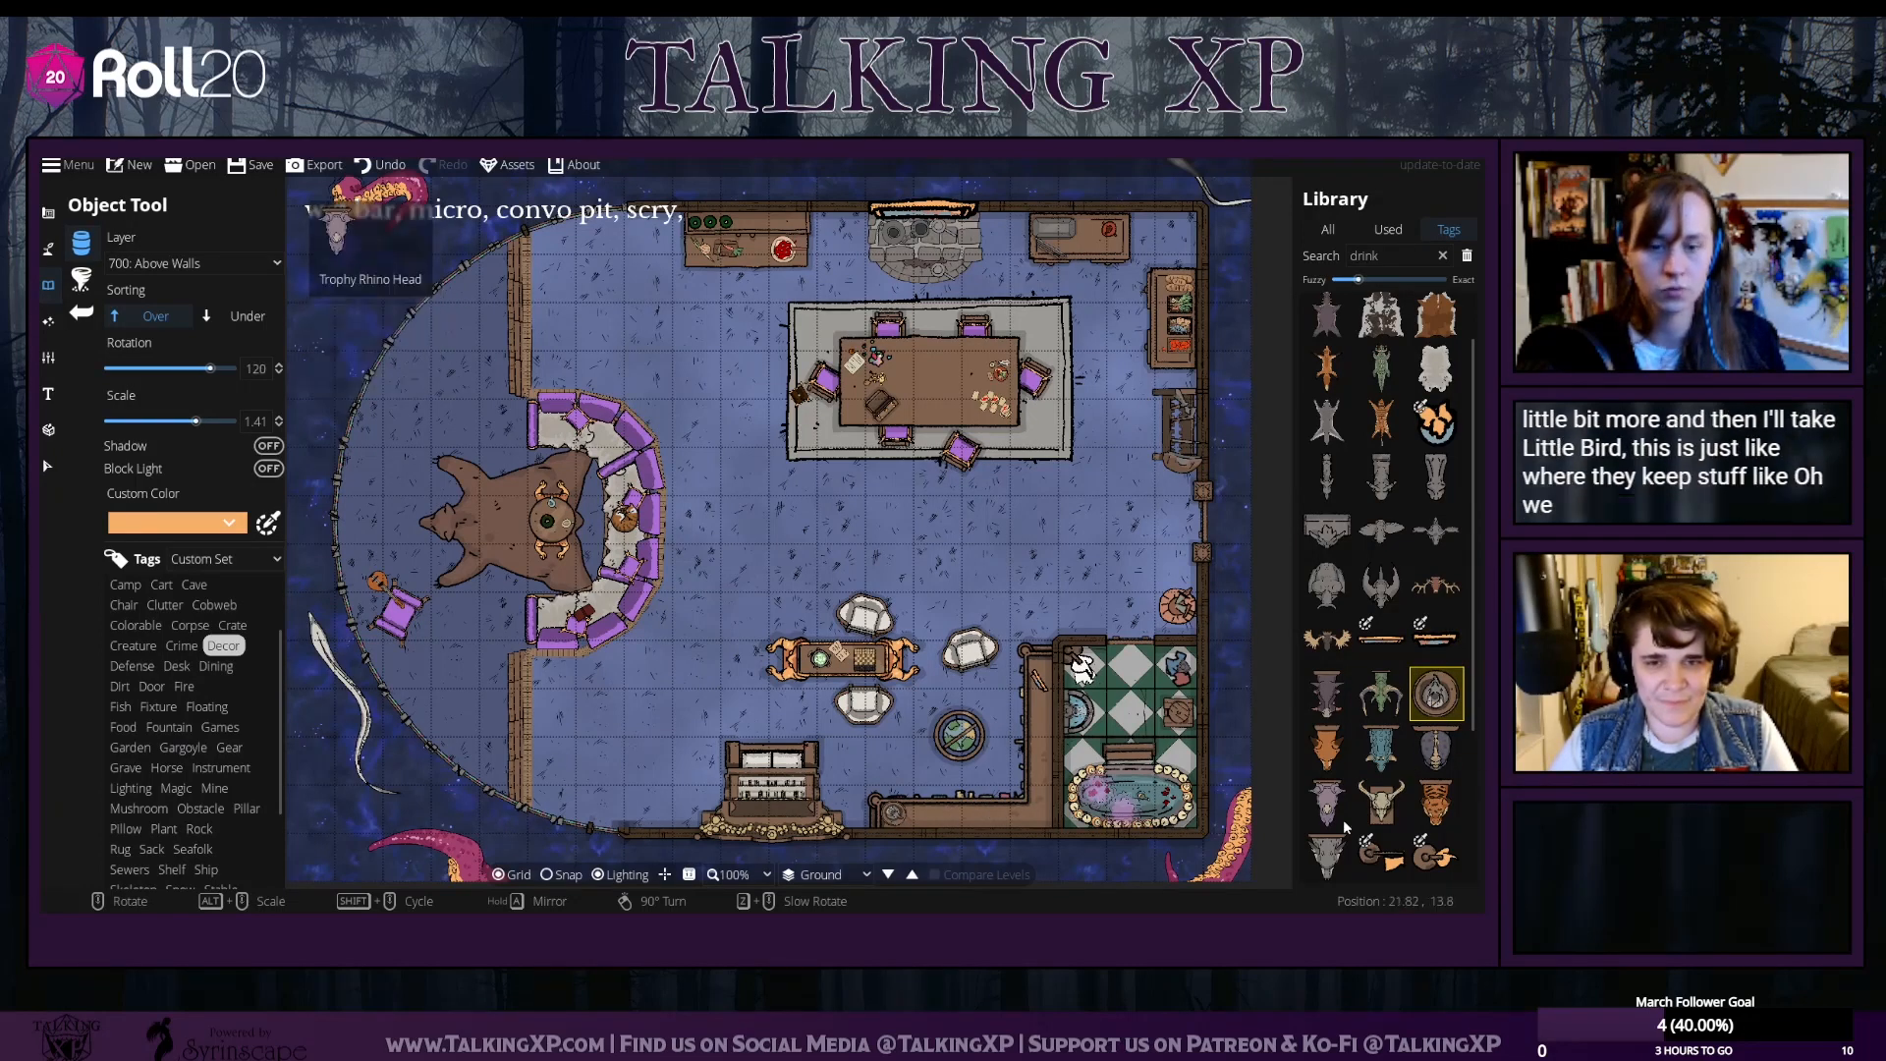
Compare the lizard and dragon head trophies, and place the lizard head in the bookshelf's corner at 135 degrees and scale 1.81
left_click(1385, 753)
scroll(1020, 805, "down", 3)
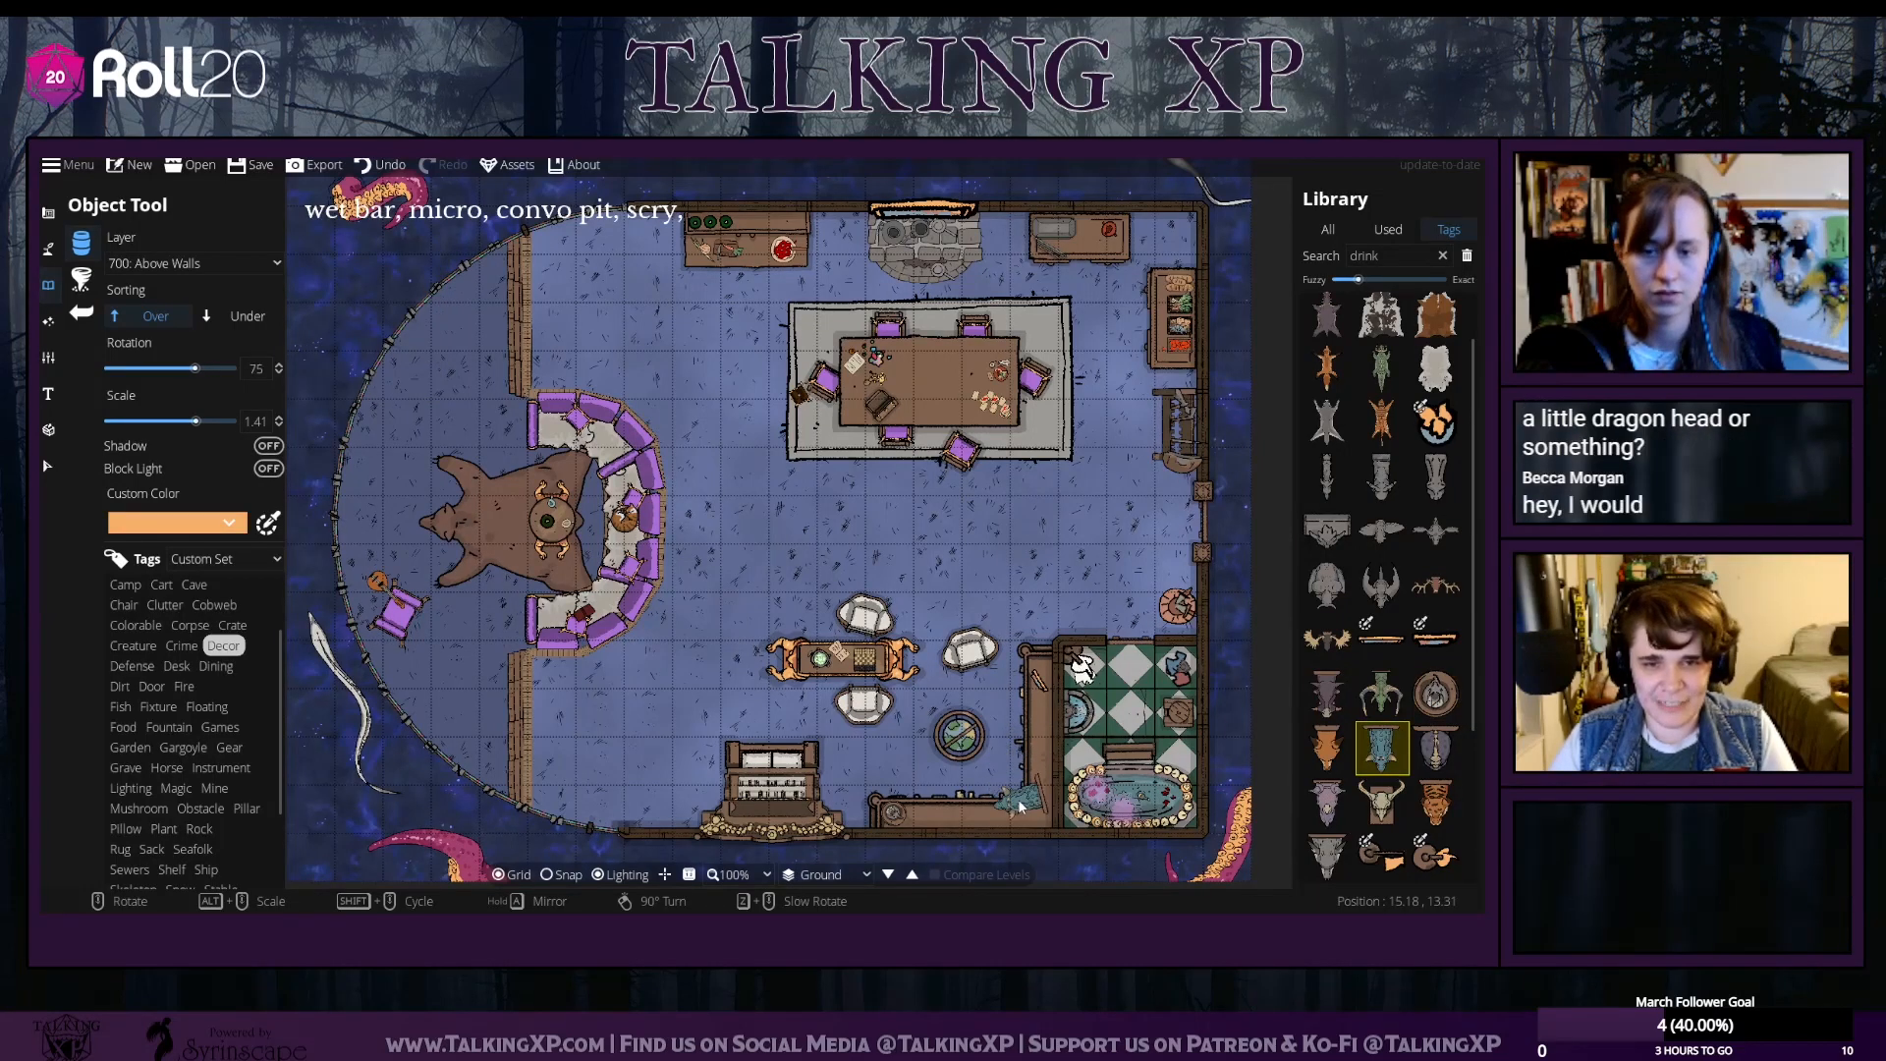
scroll(1021, 810, "up", 3)
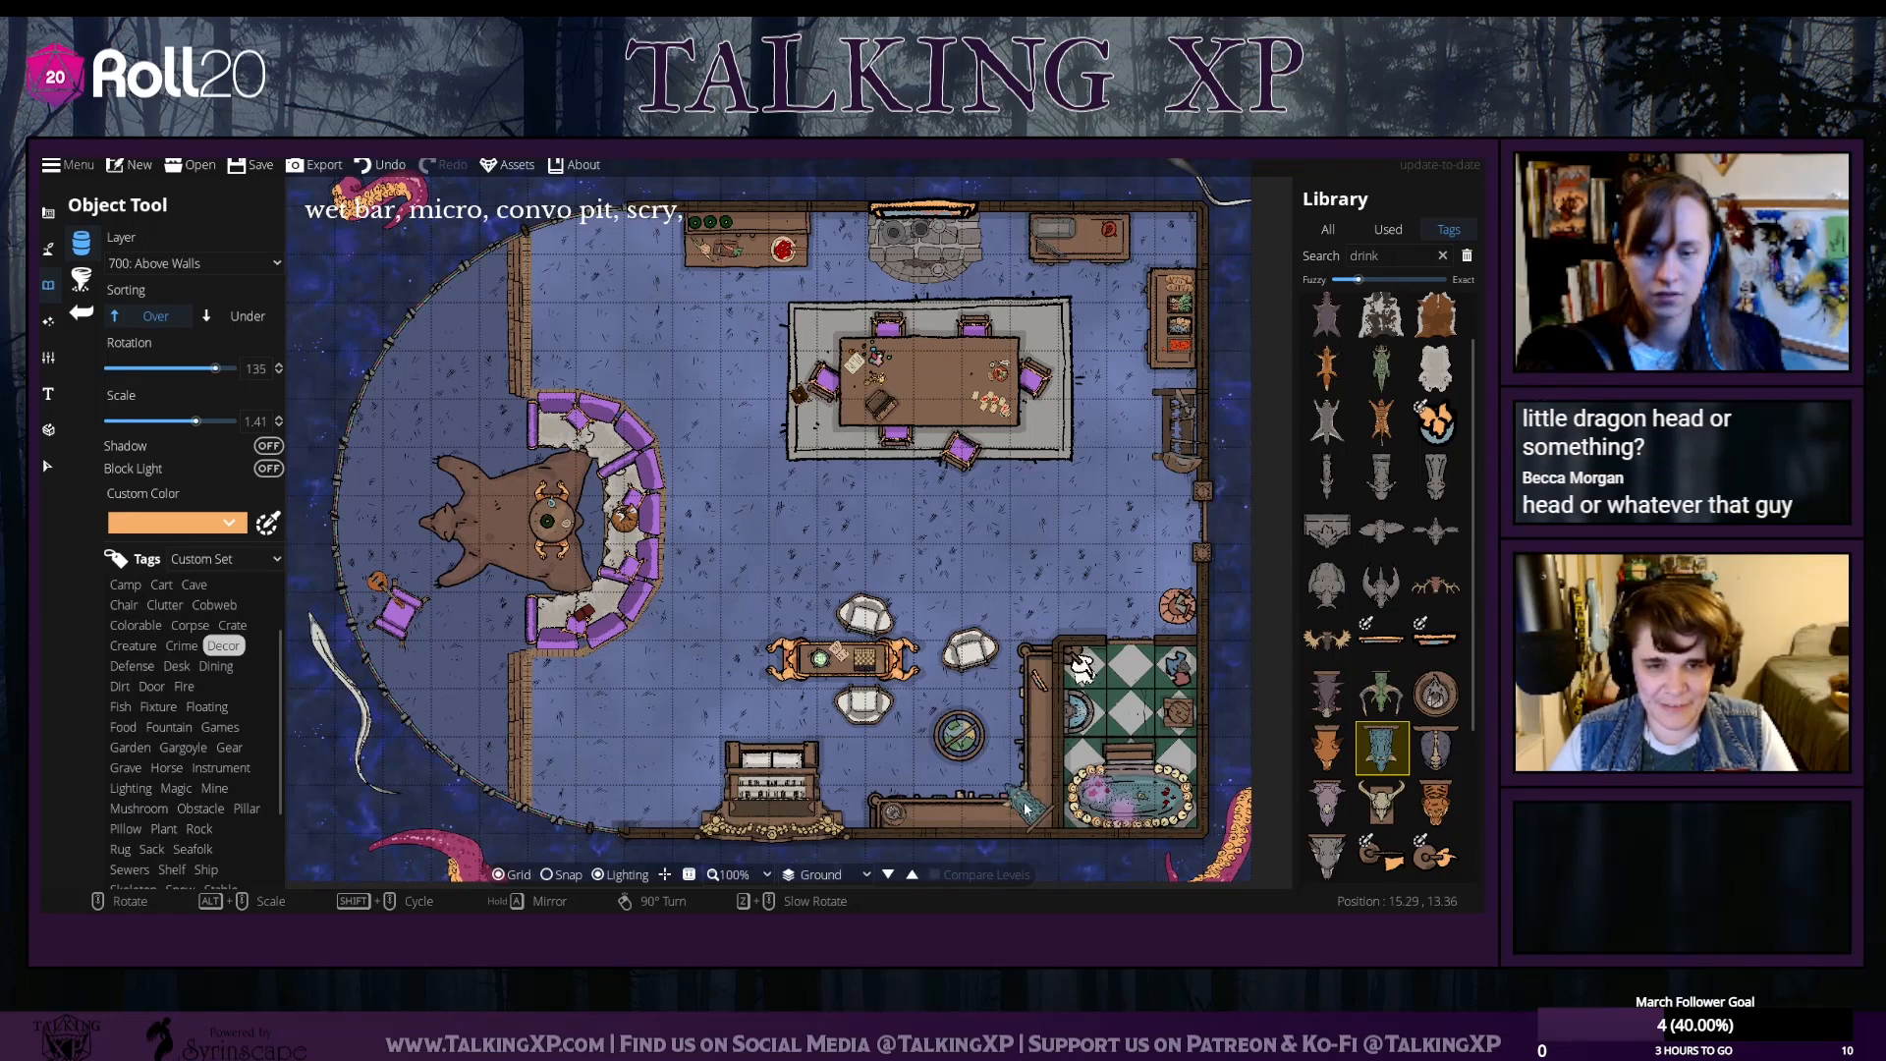
mouse_move(1372, 759)
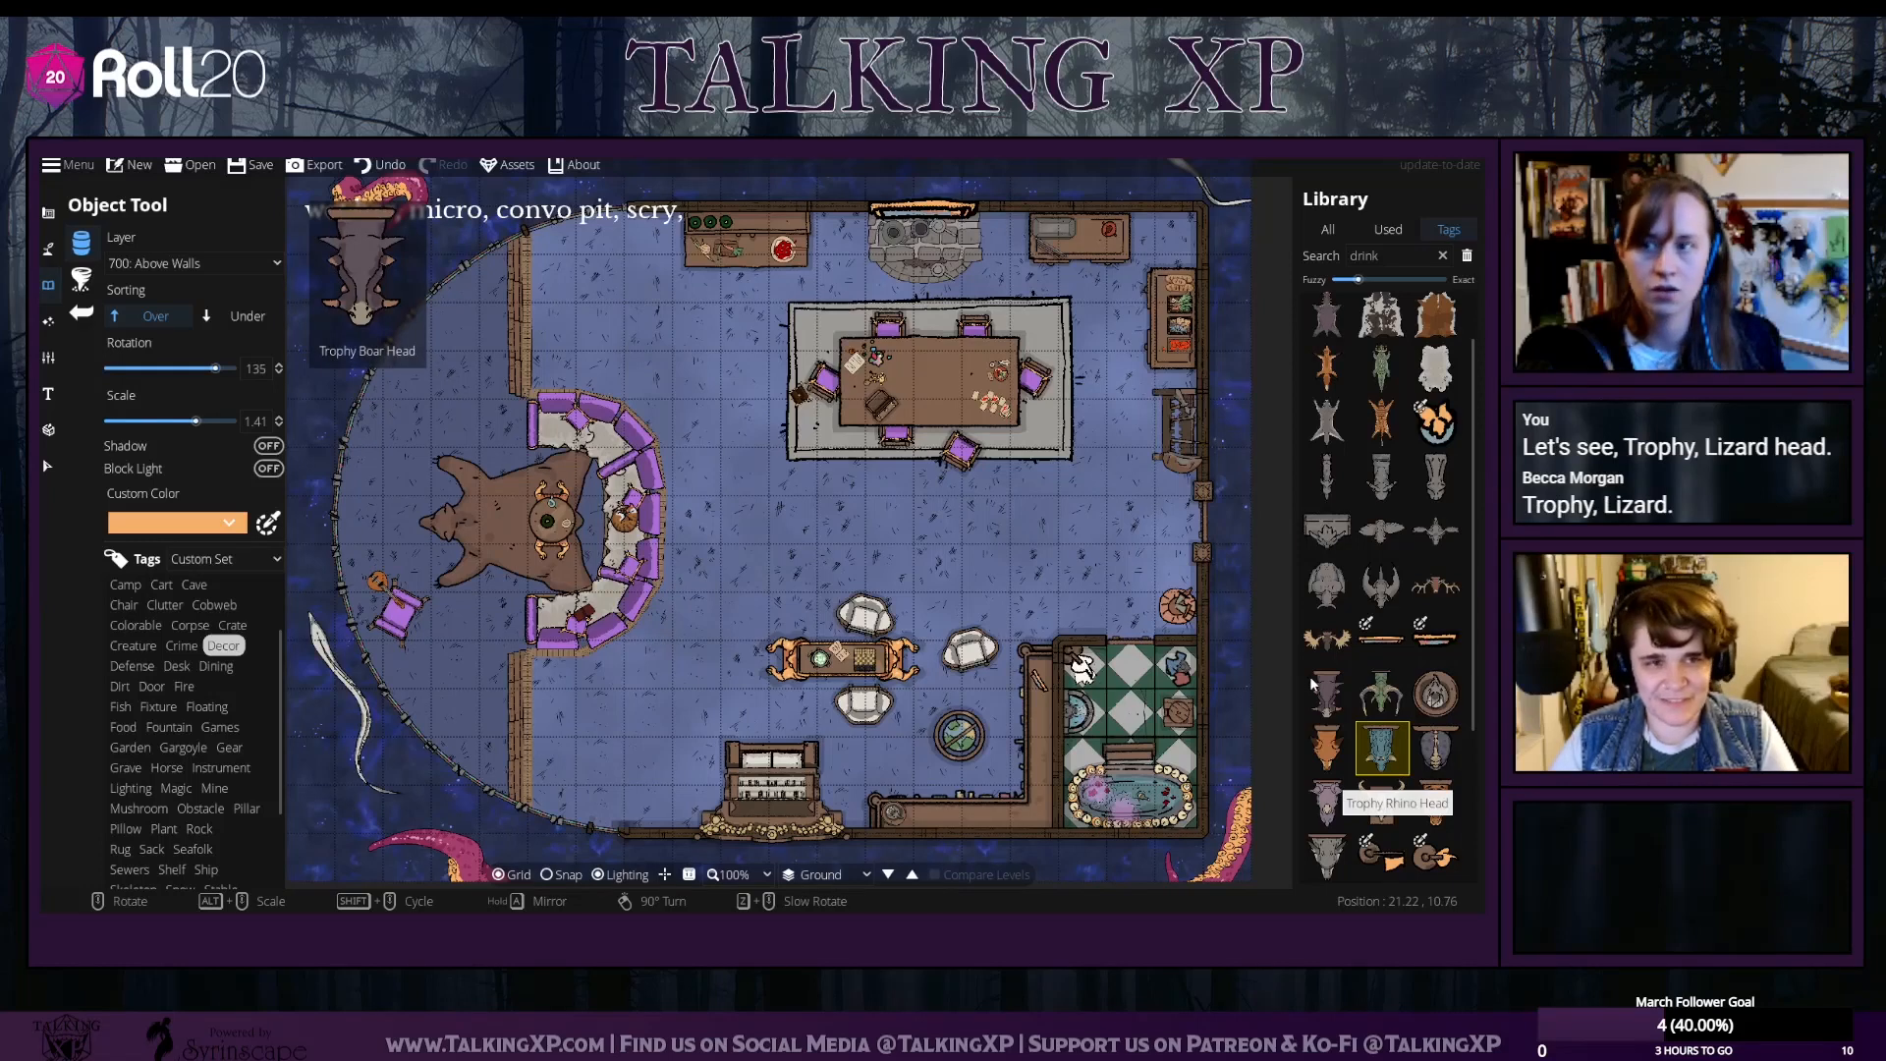
left_click(1387, 700)
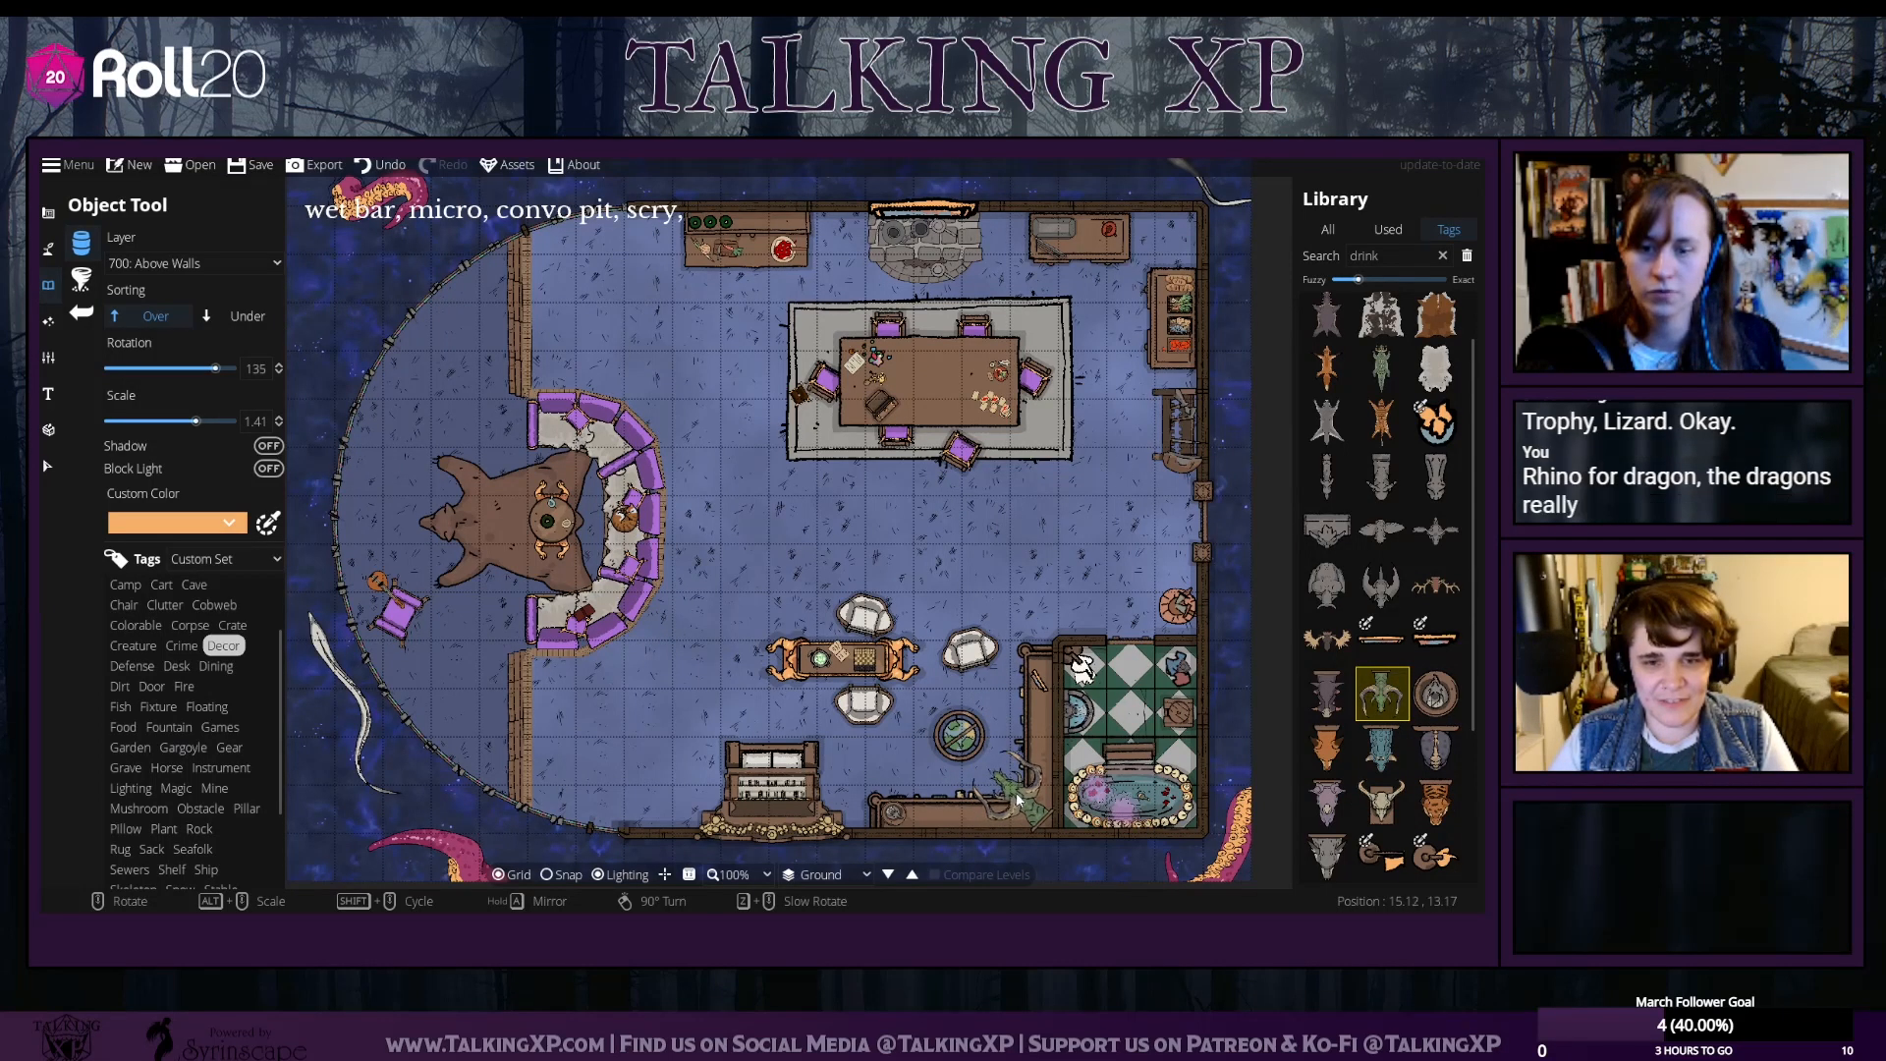
left_click(1380, 748)
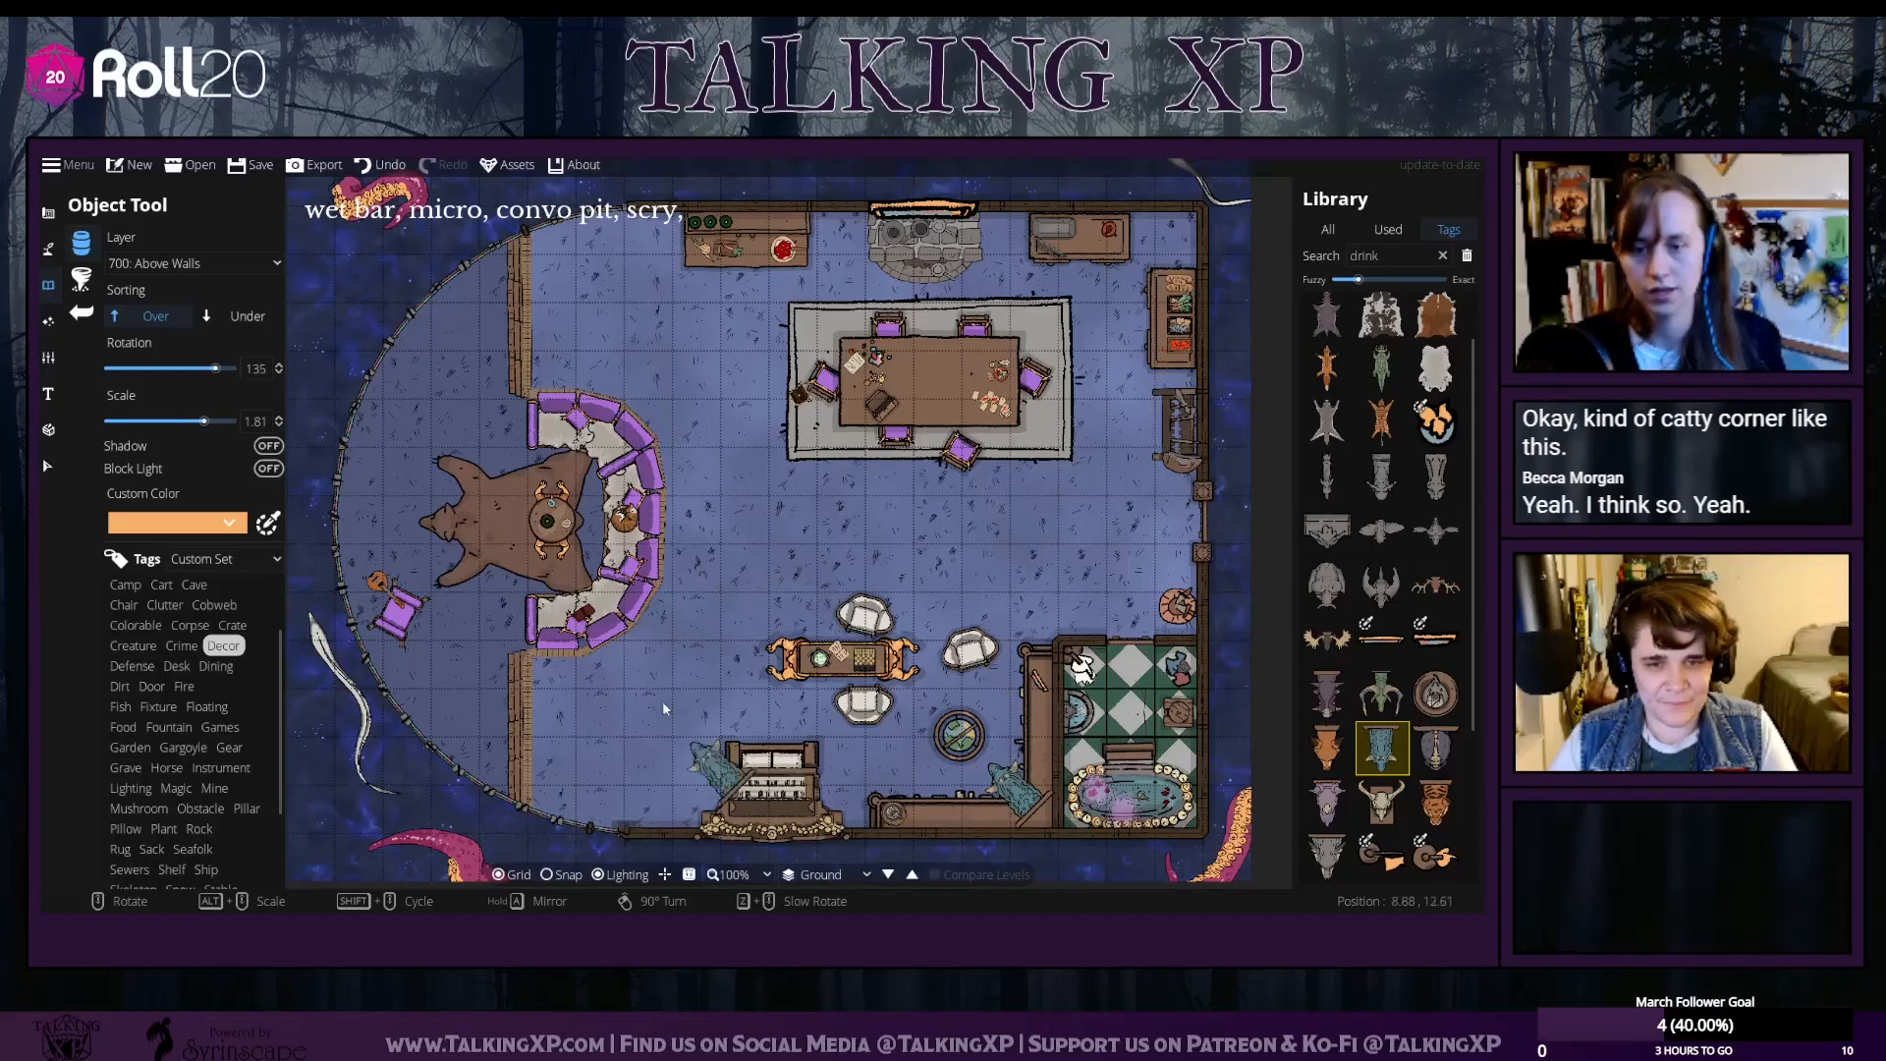
Place the recolorable plant from the Decor objects in the centre of the dining table at 30 degrees and scale 1
left_click_drag(922, 542, 882, 535)
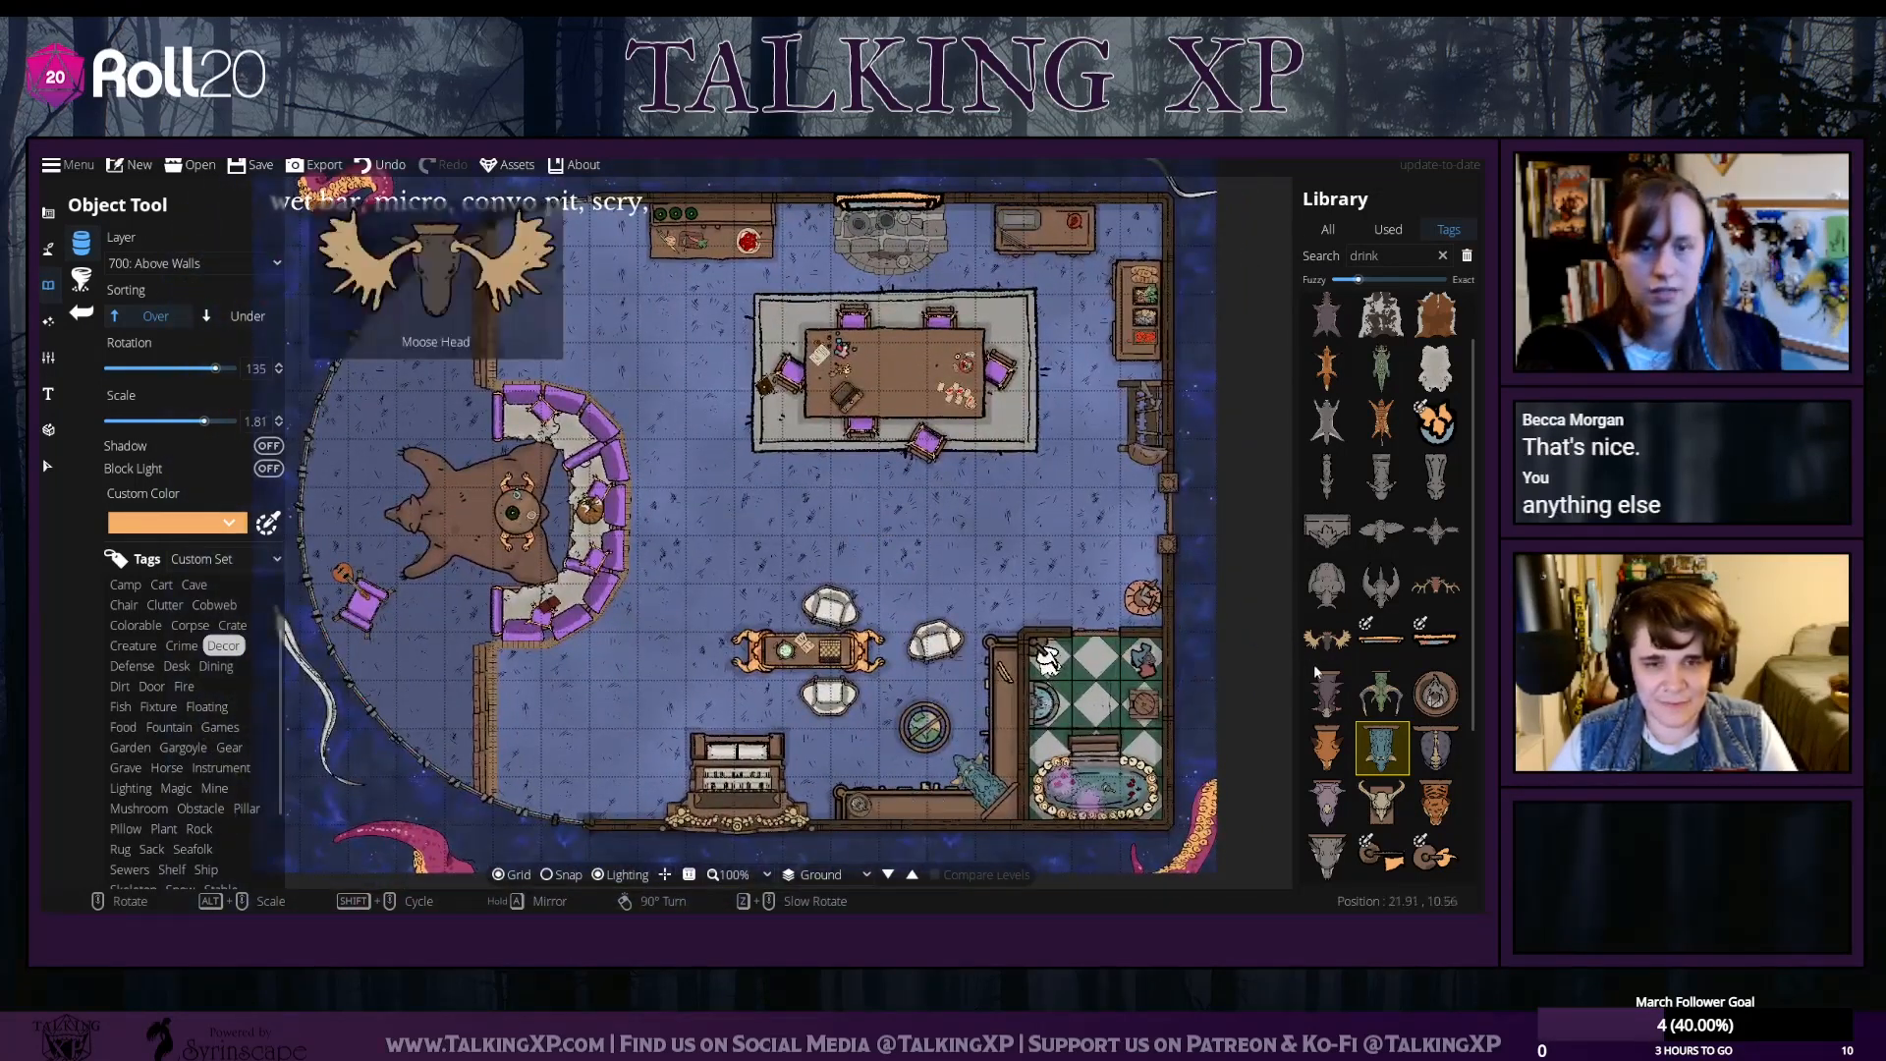
scroll(1316, 671, "up", 1)
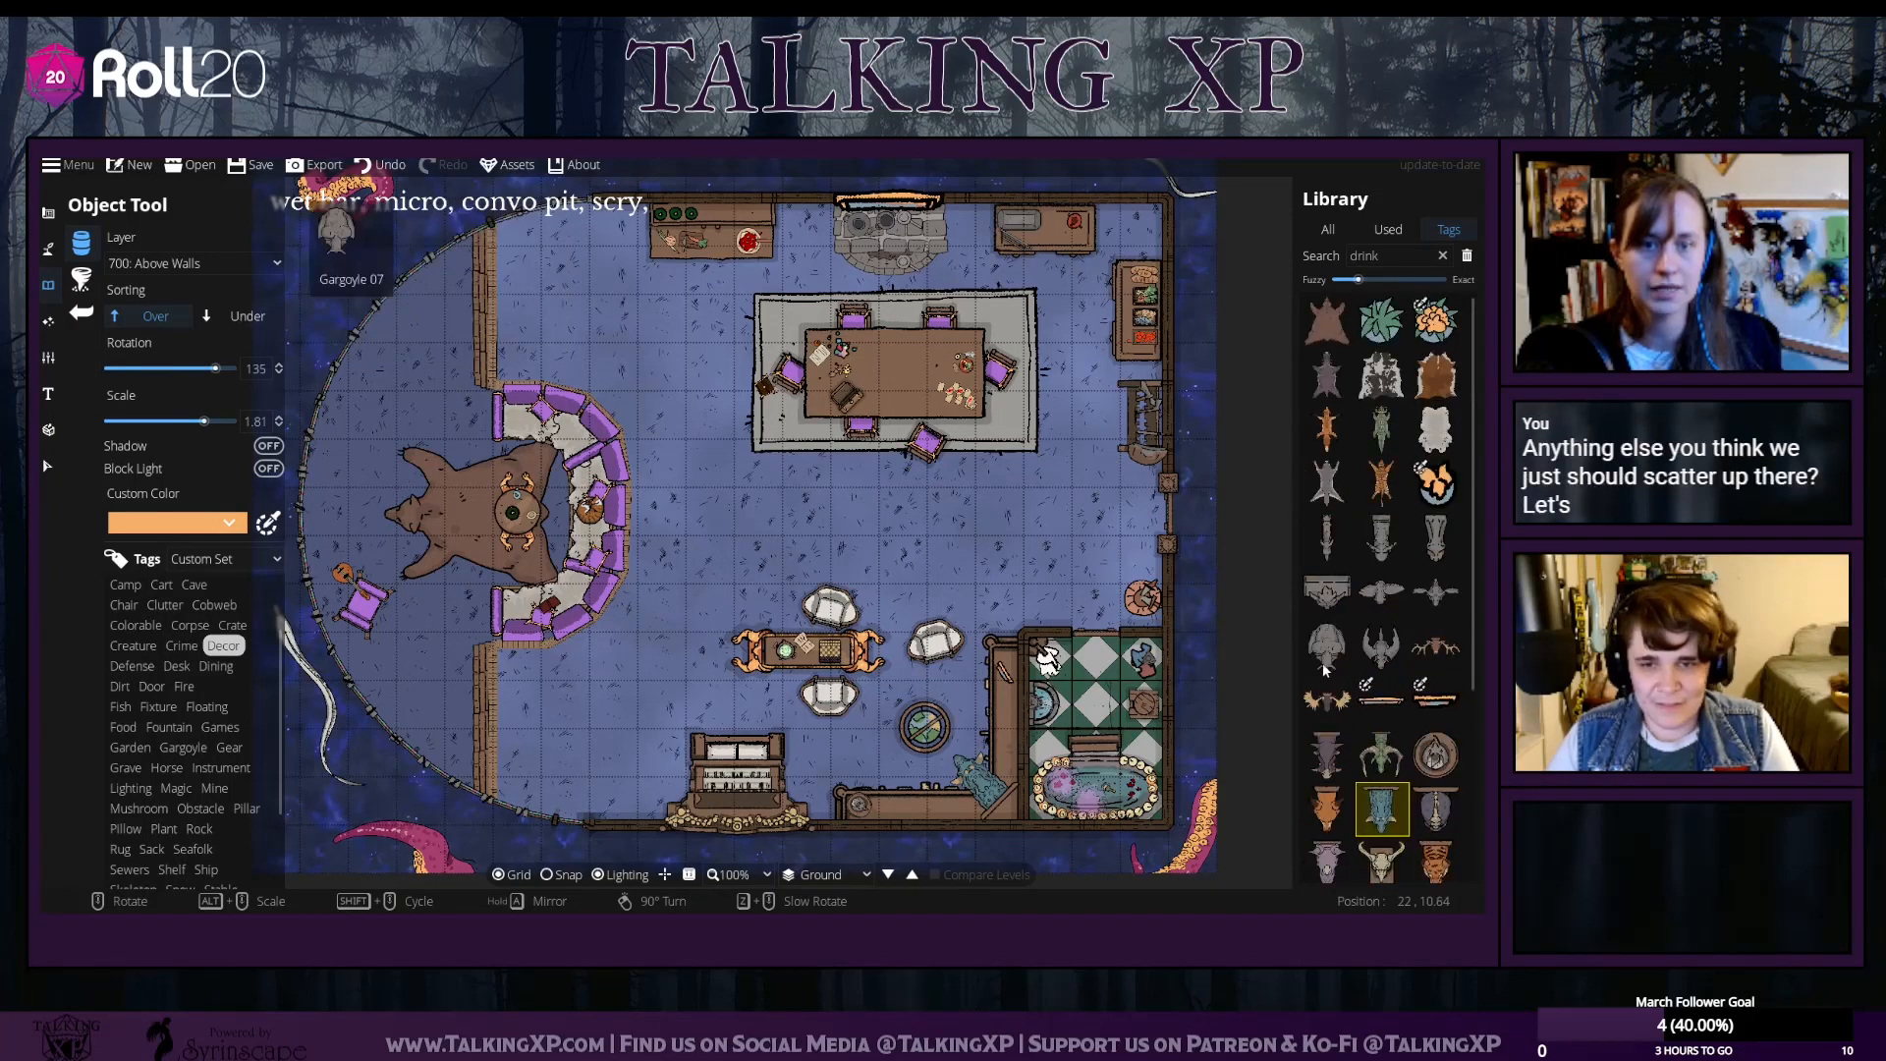
scroll(1324, 671, "down", 3)
scroll(1335, 693, "up", 3)
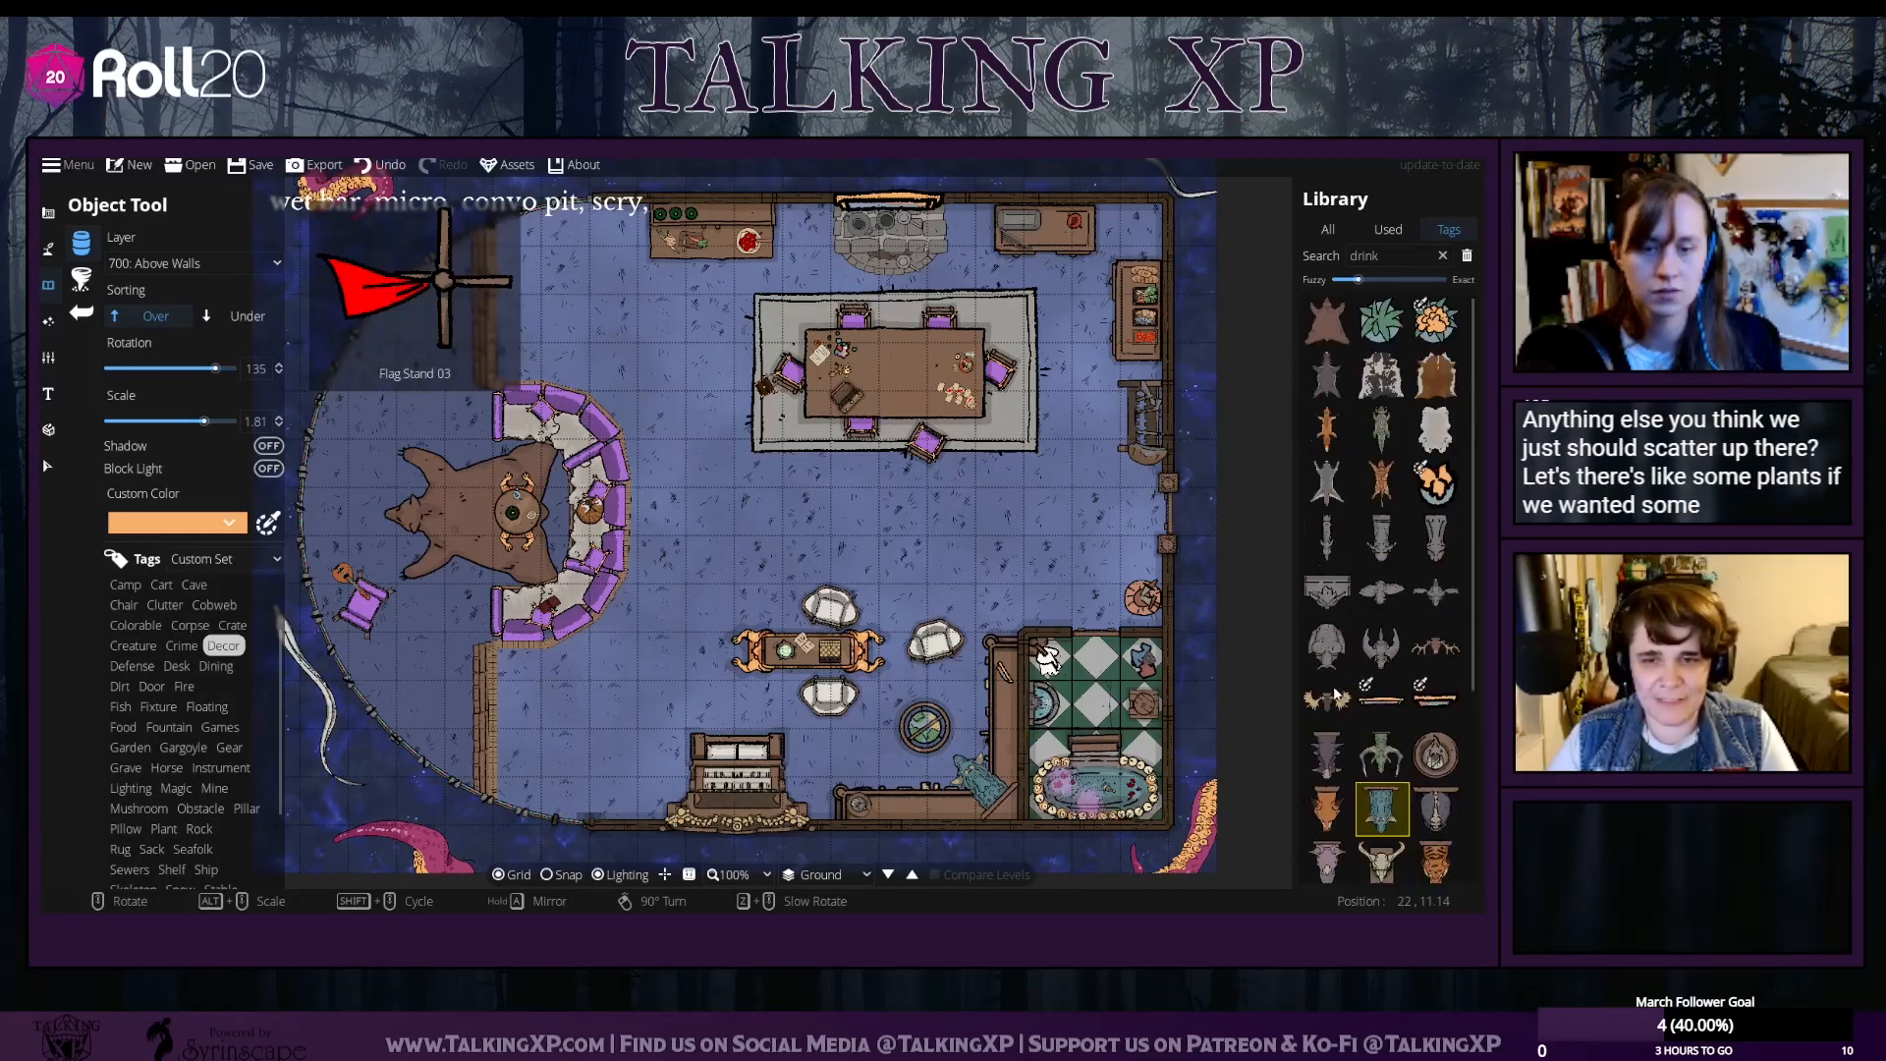
left_click(1444, 333)
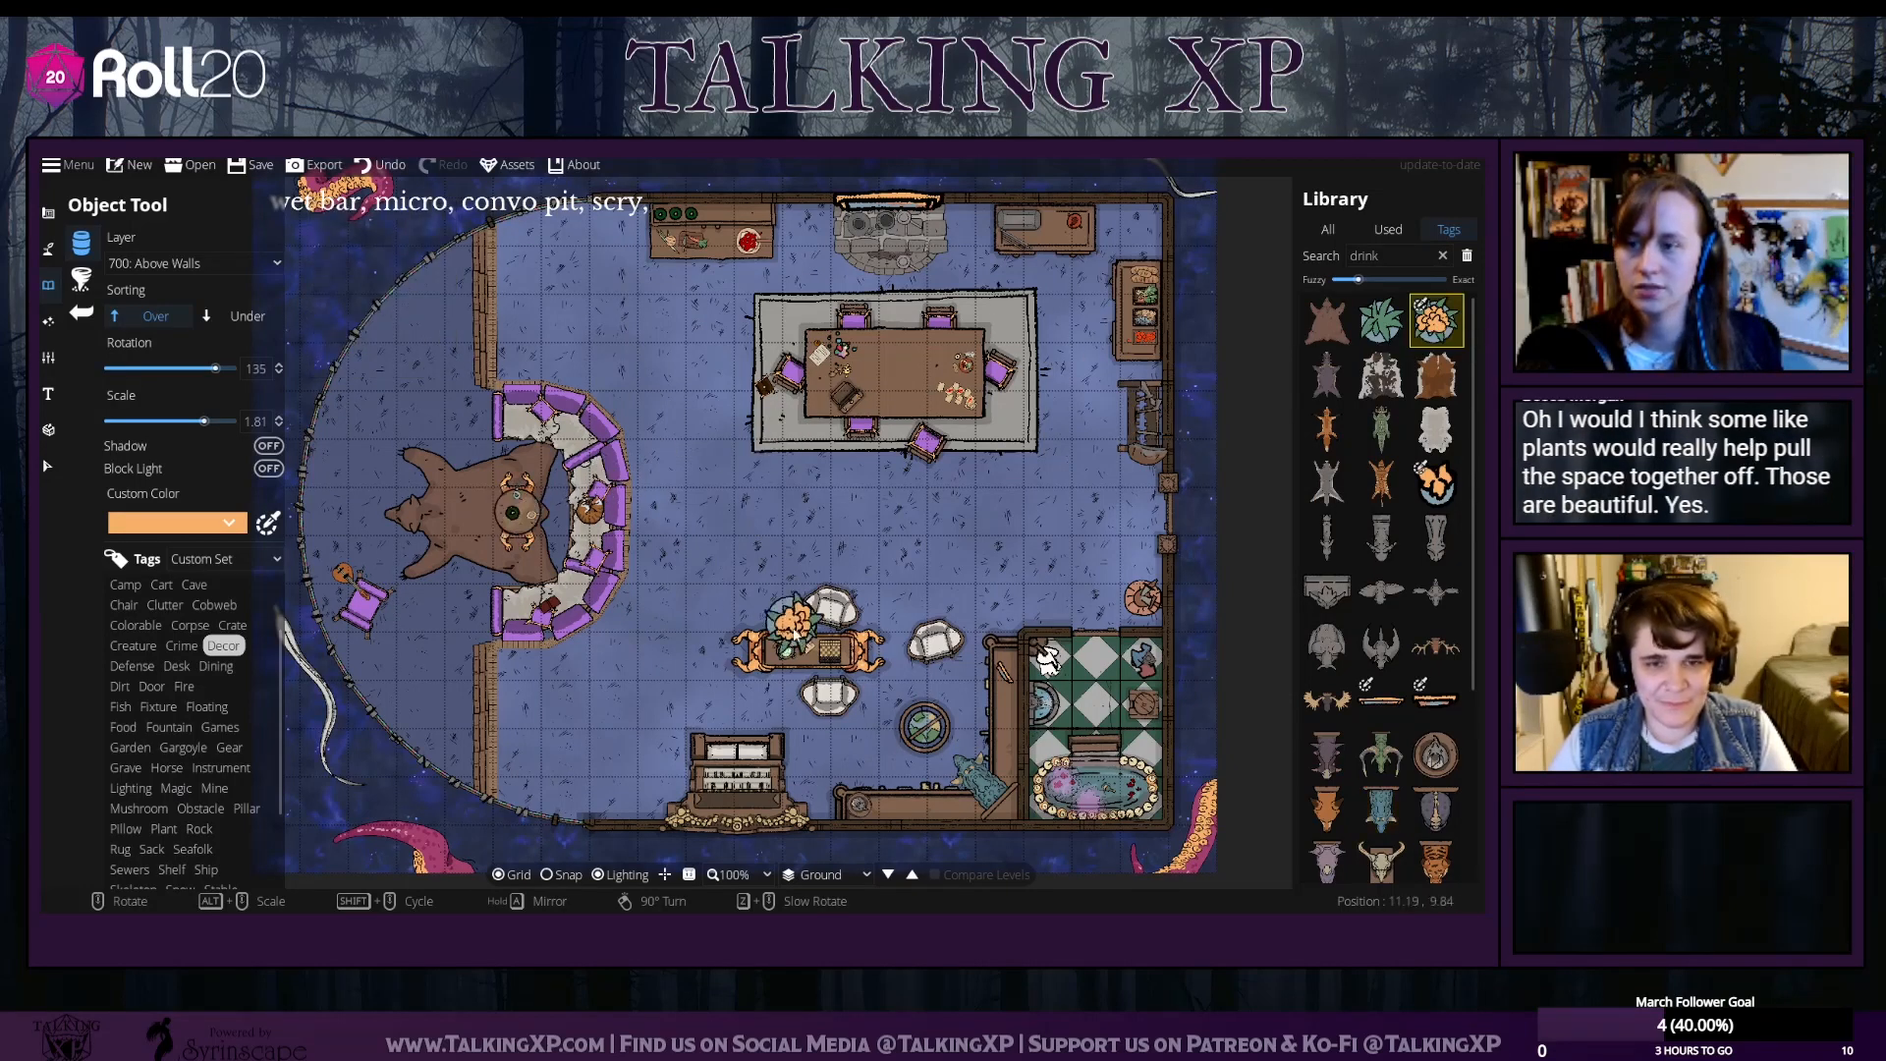
left_click(615, 652)
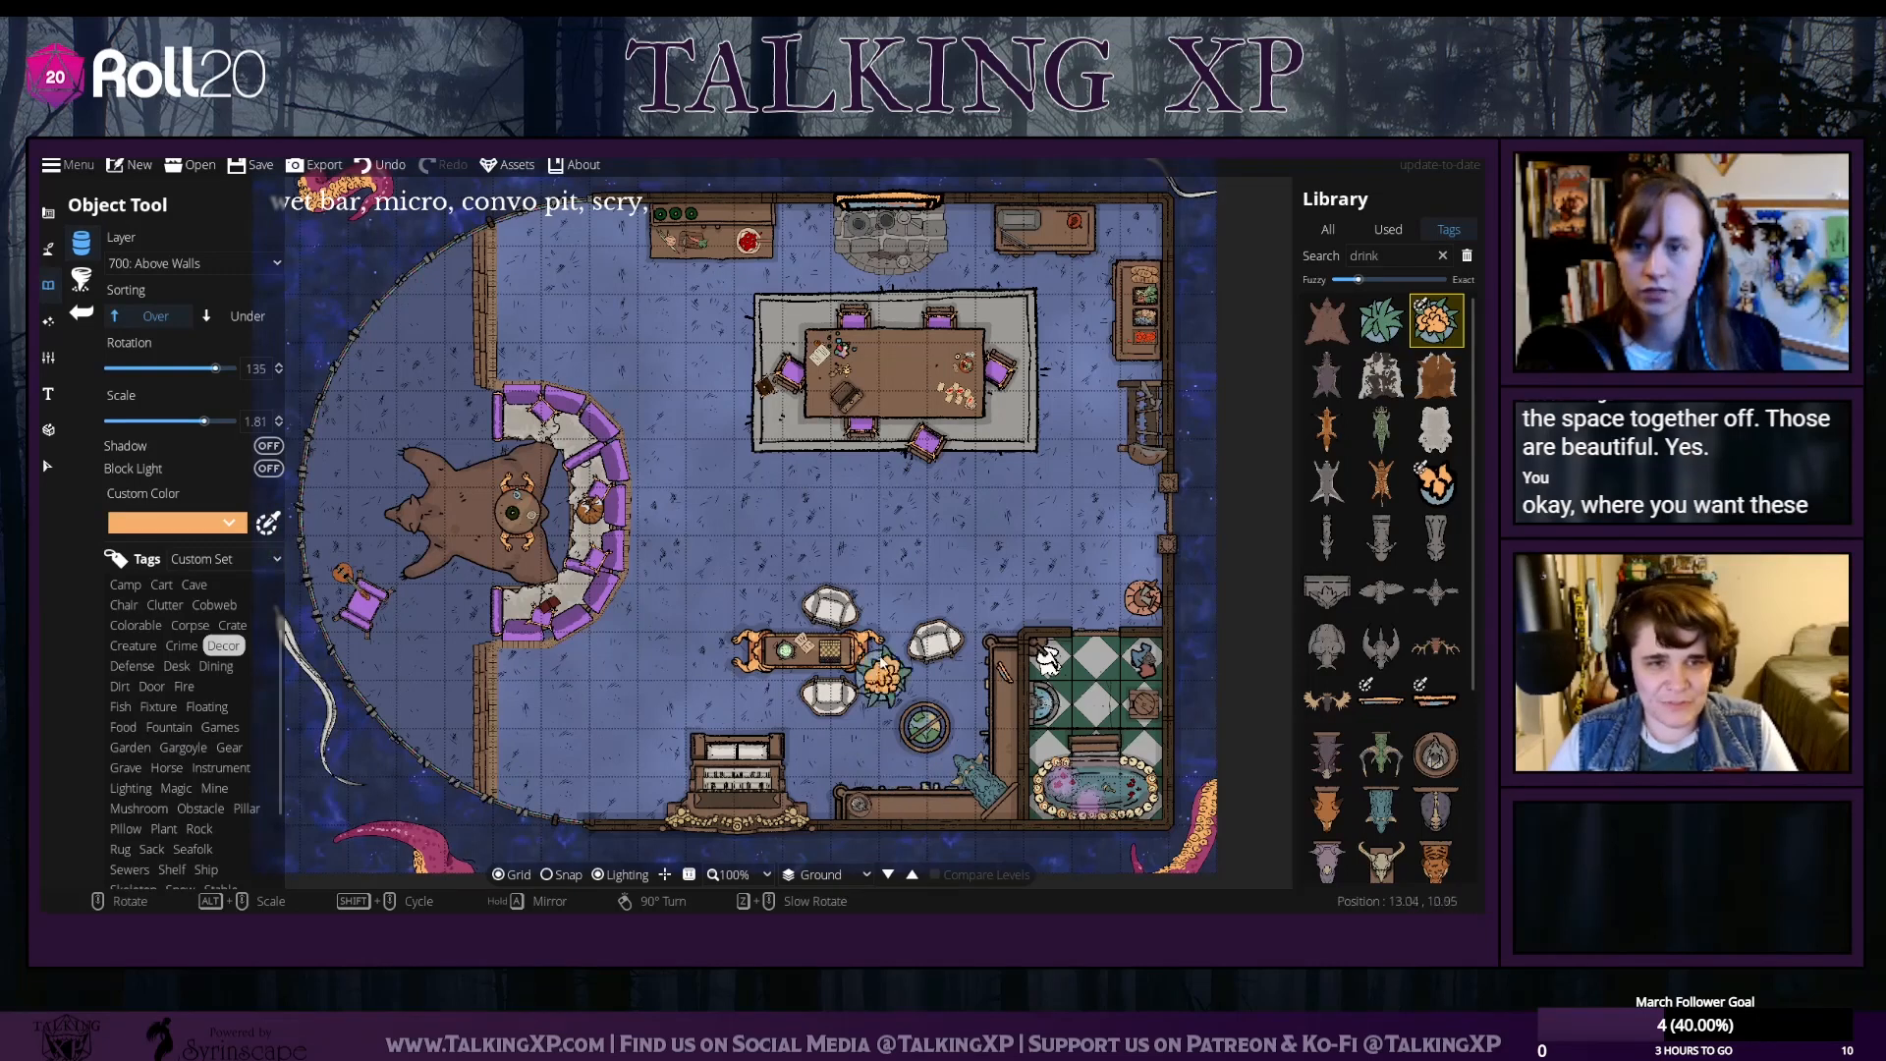
scroll(893, 393, "up", 1)
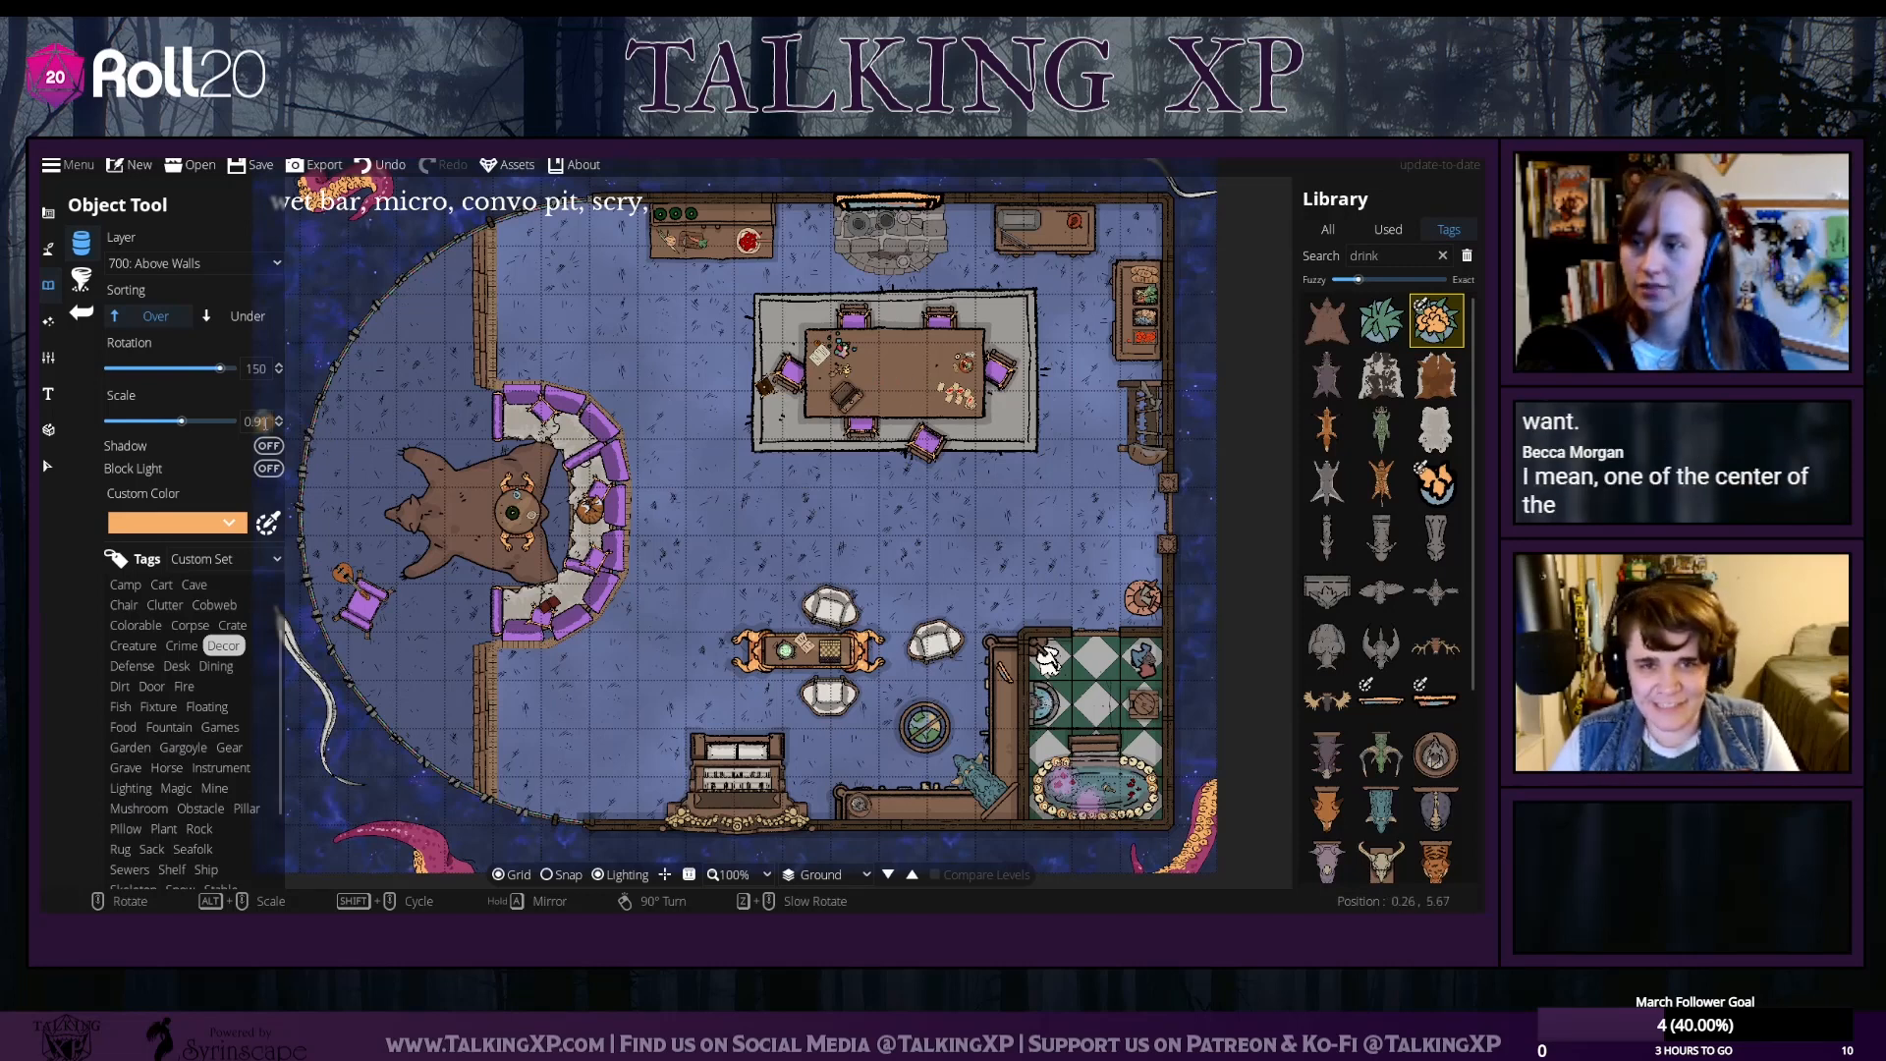
key("Return")
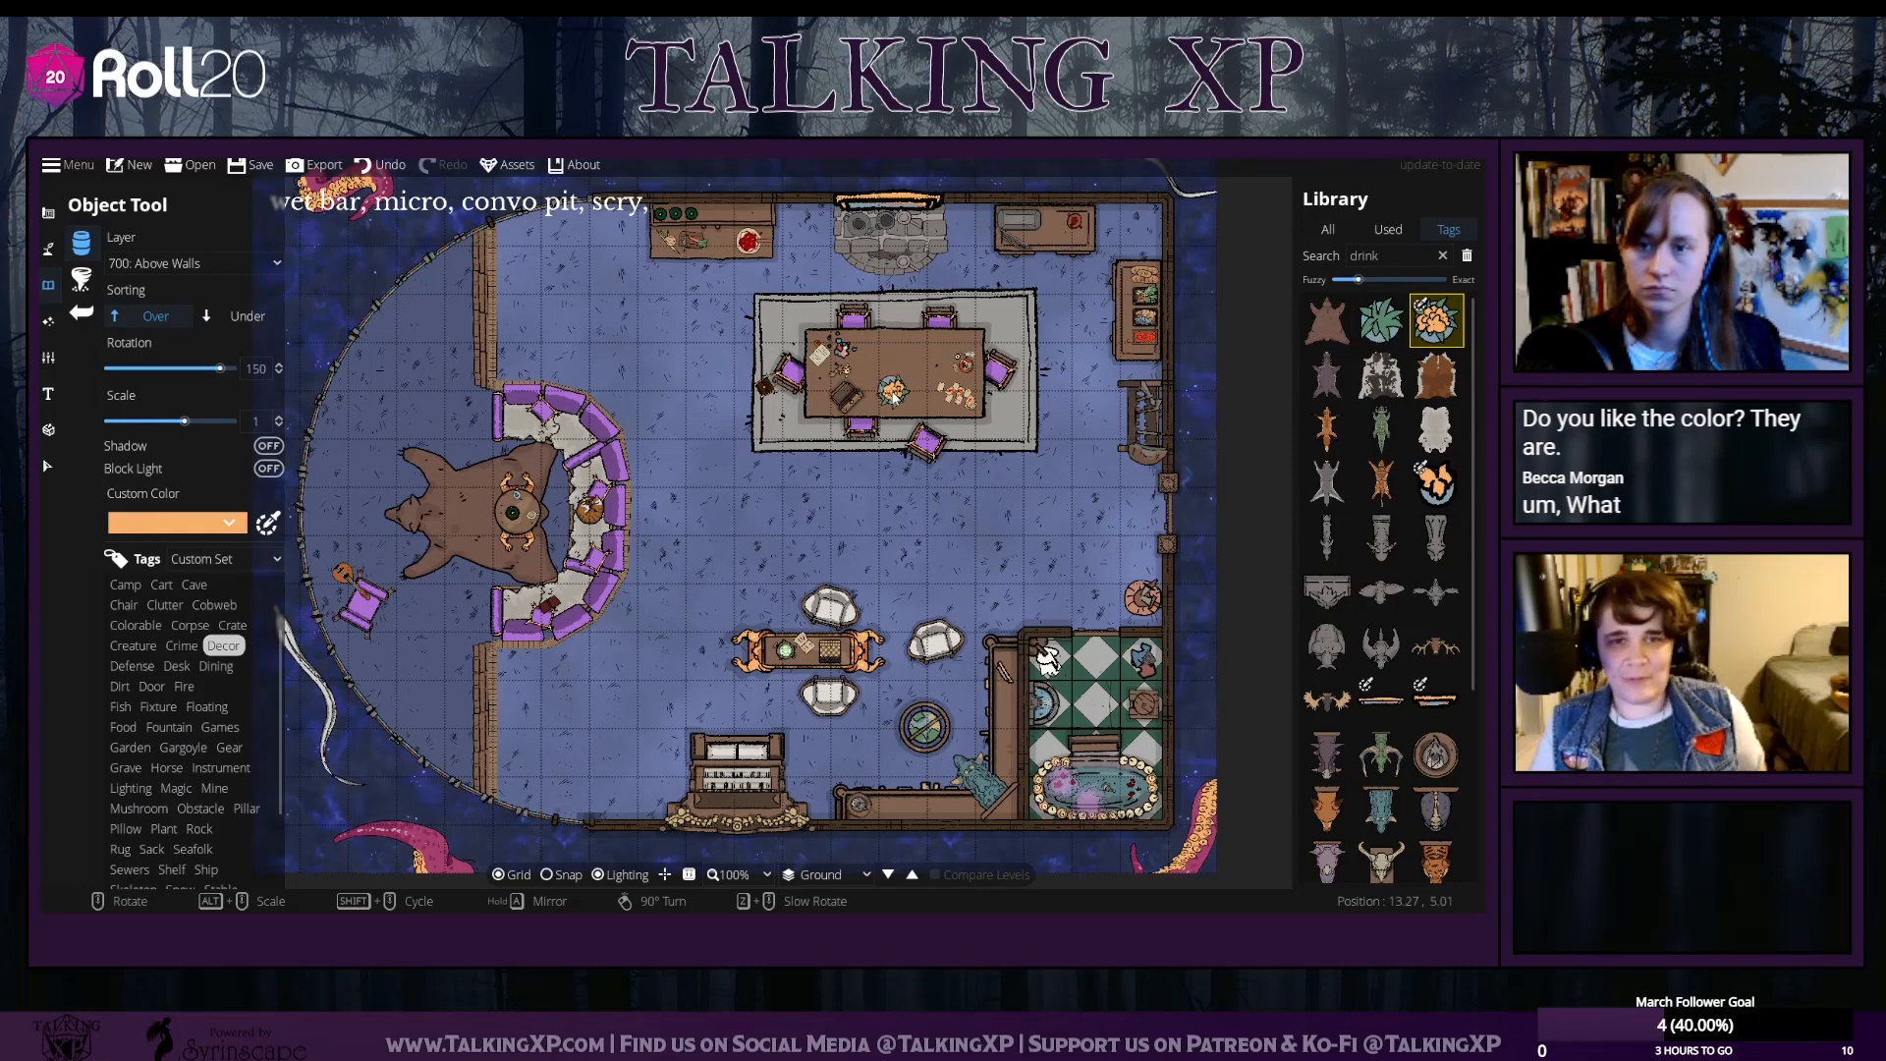
scroll(894, 396, "down", 8)
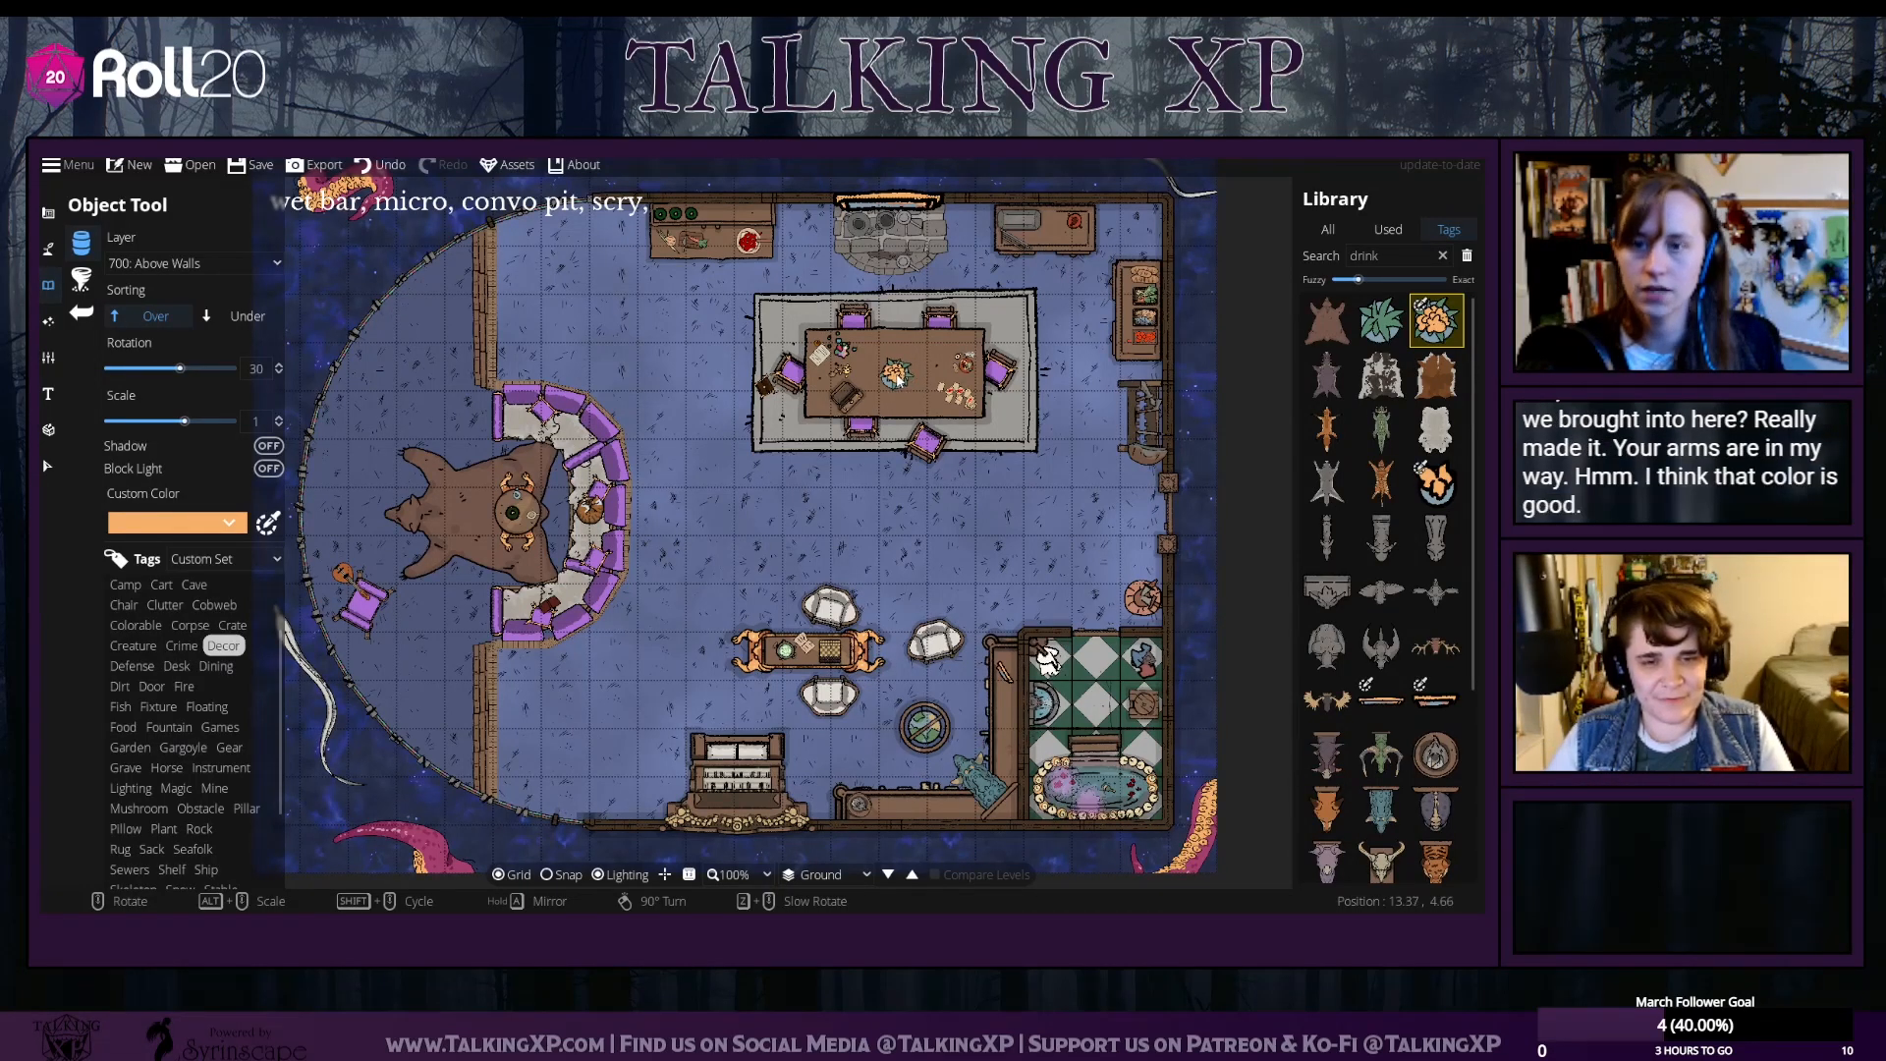
left_click(901, 374)
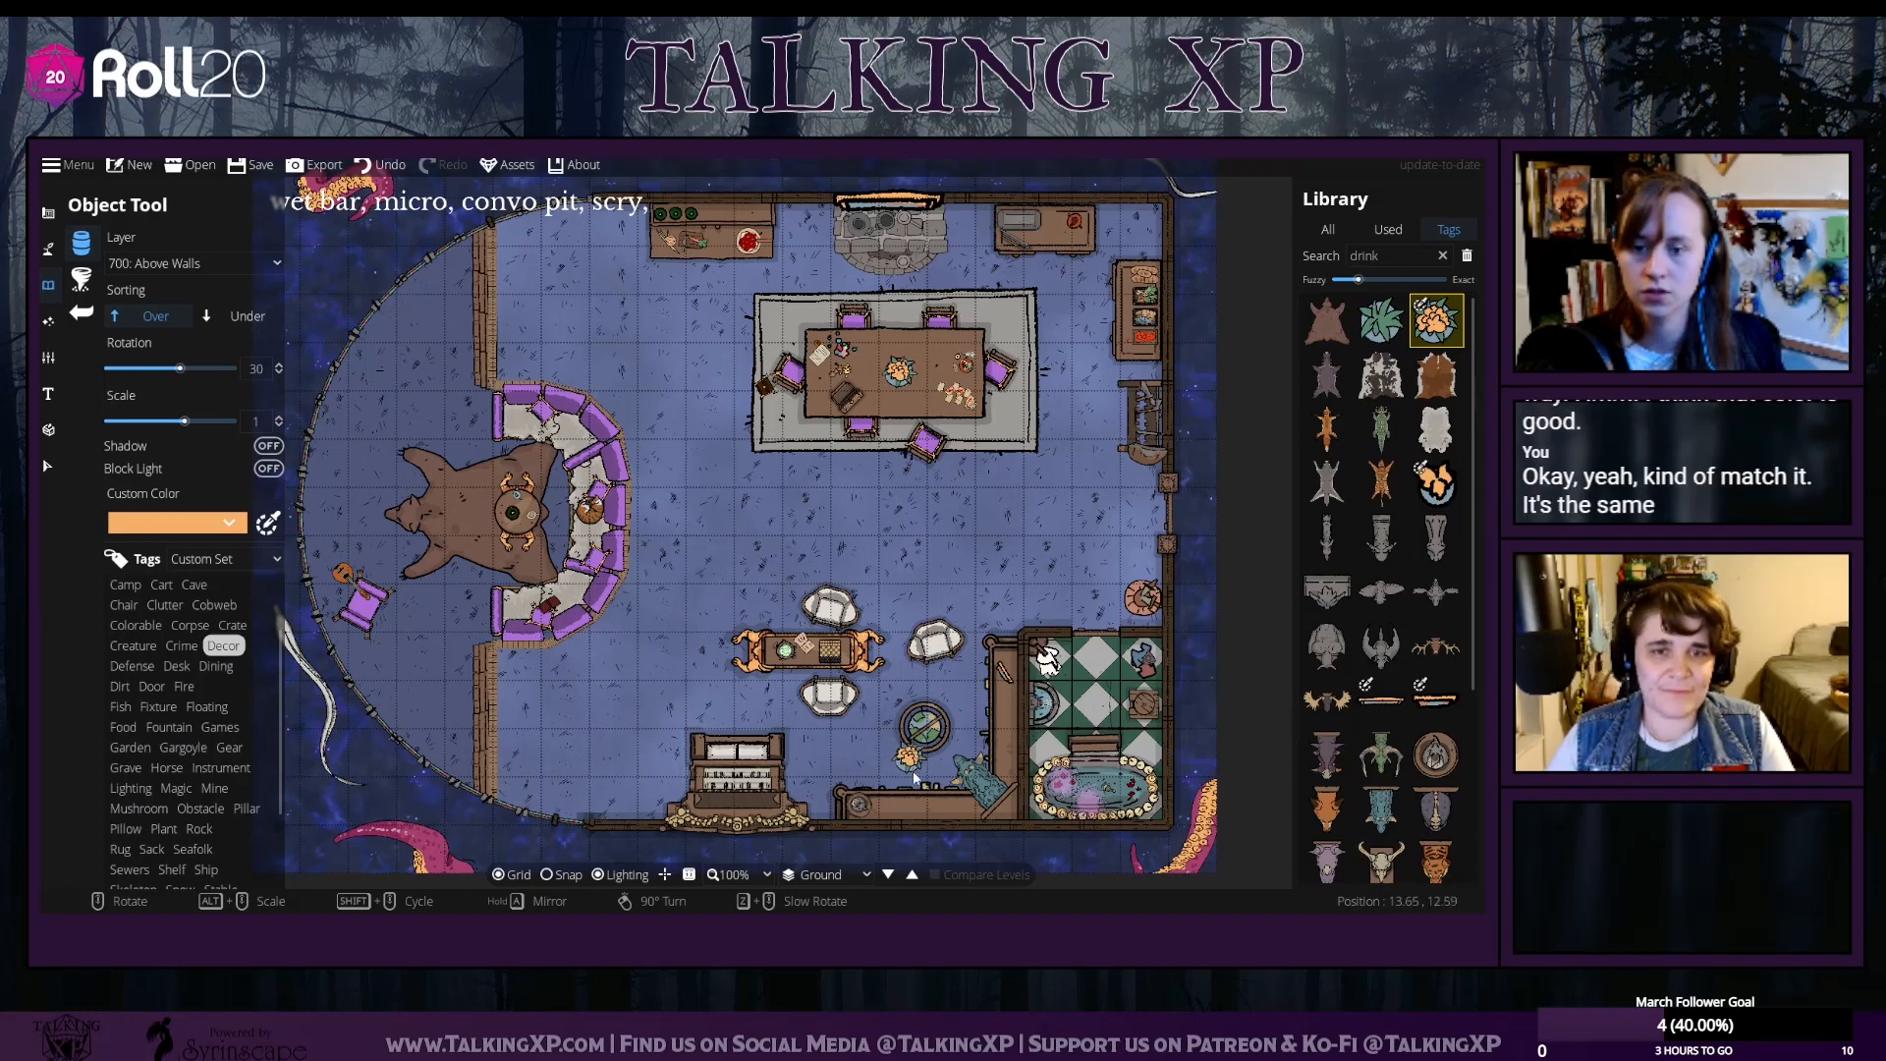
Place the small recolorable orange ornament from the Decor objects on the bookshelf along the south wall at scale 1
left_click(1436, 482)
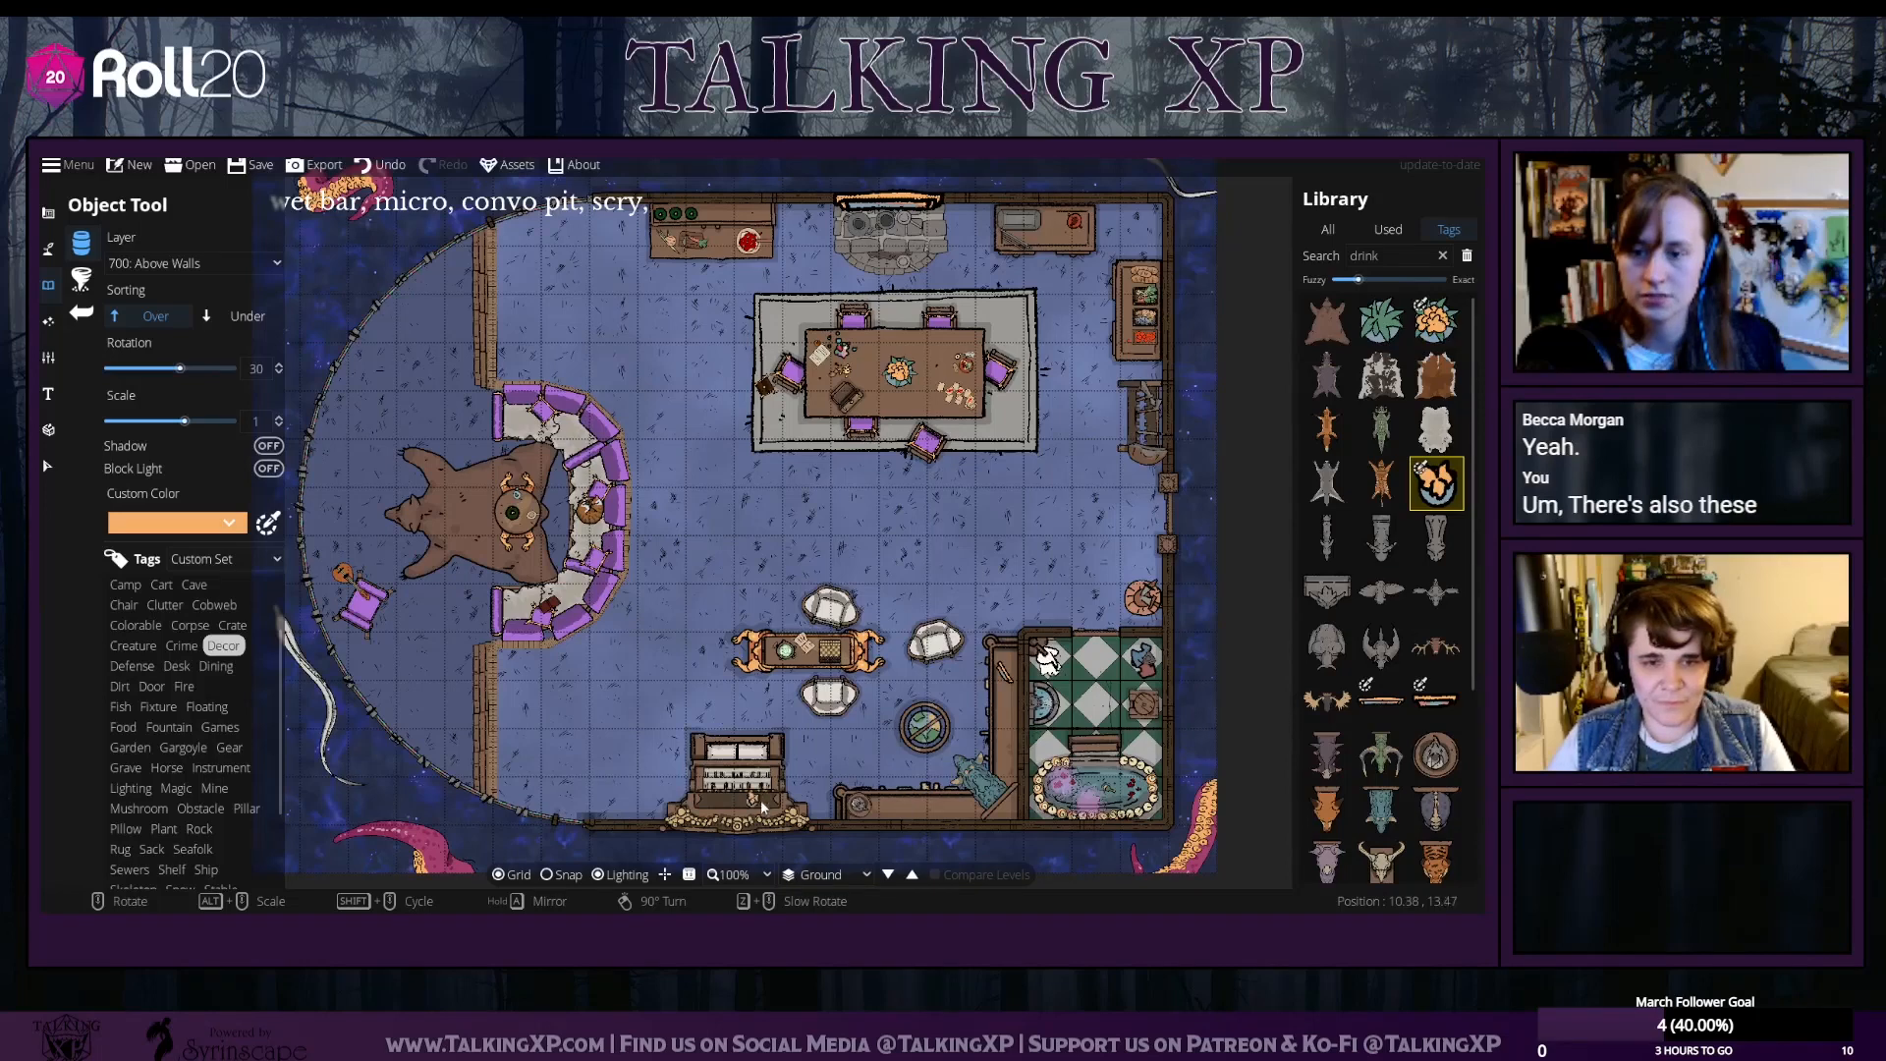
scroll(909, 809, "down", 3)
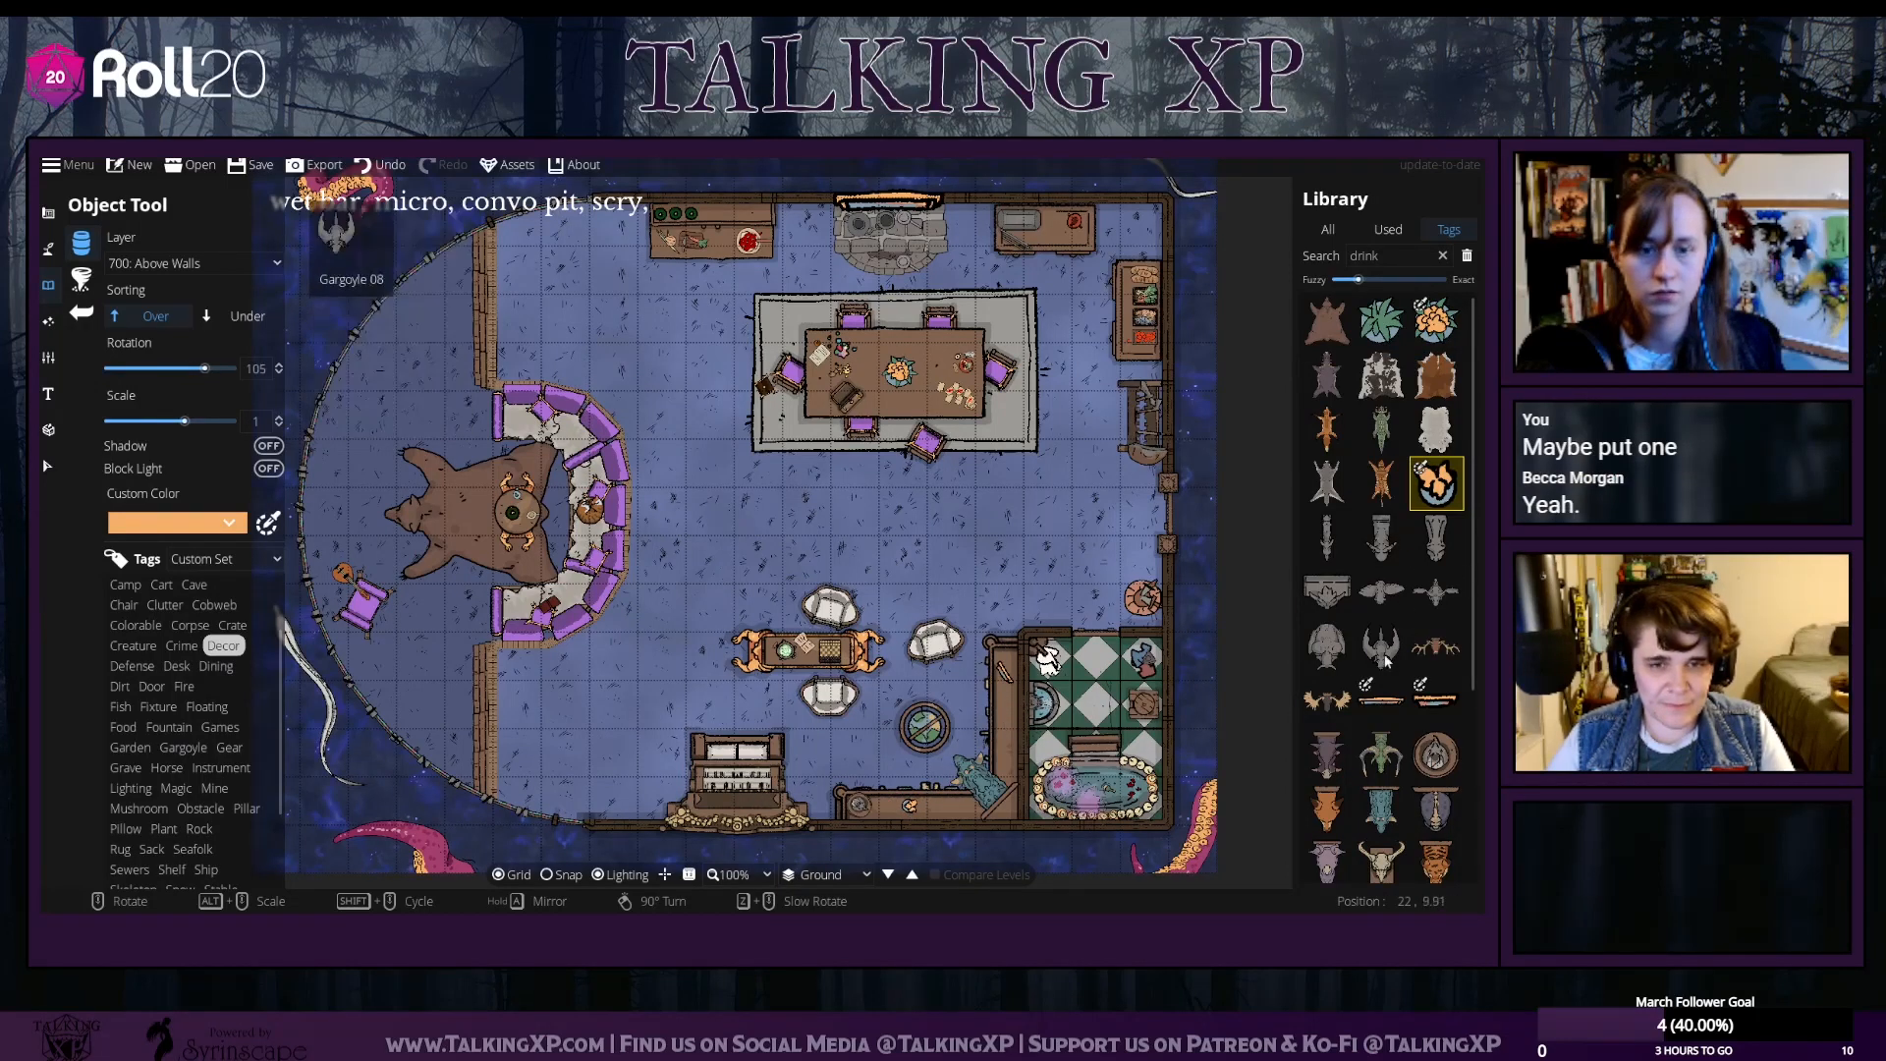
Examine the Decor and Gargoyle objects and the full object library for further decorations such as crystals and hammocks
scroll(1437, 702, "down", 4)
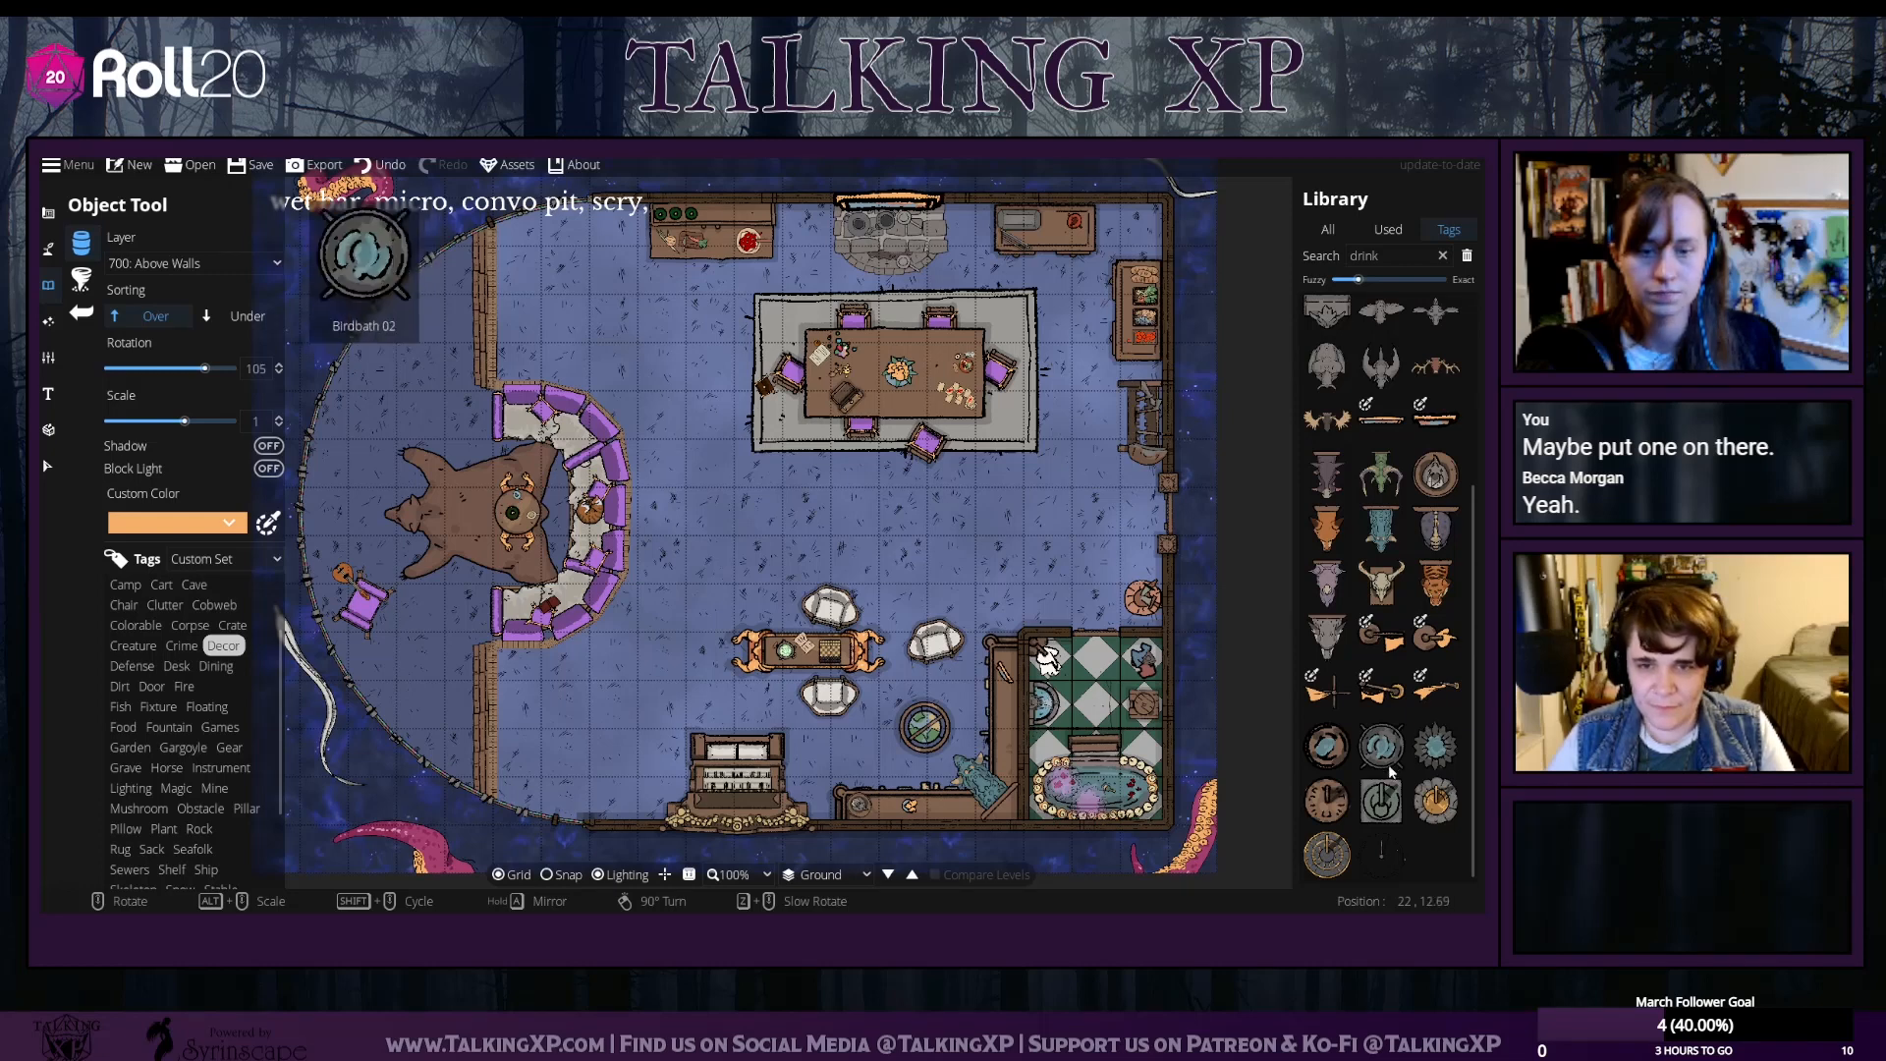
scroll(1386, 491, "up", 4)
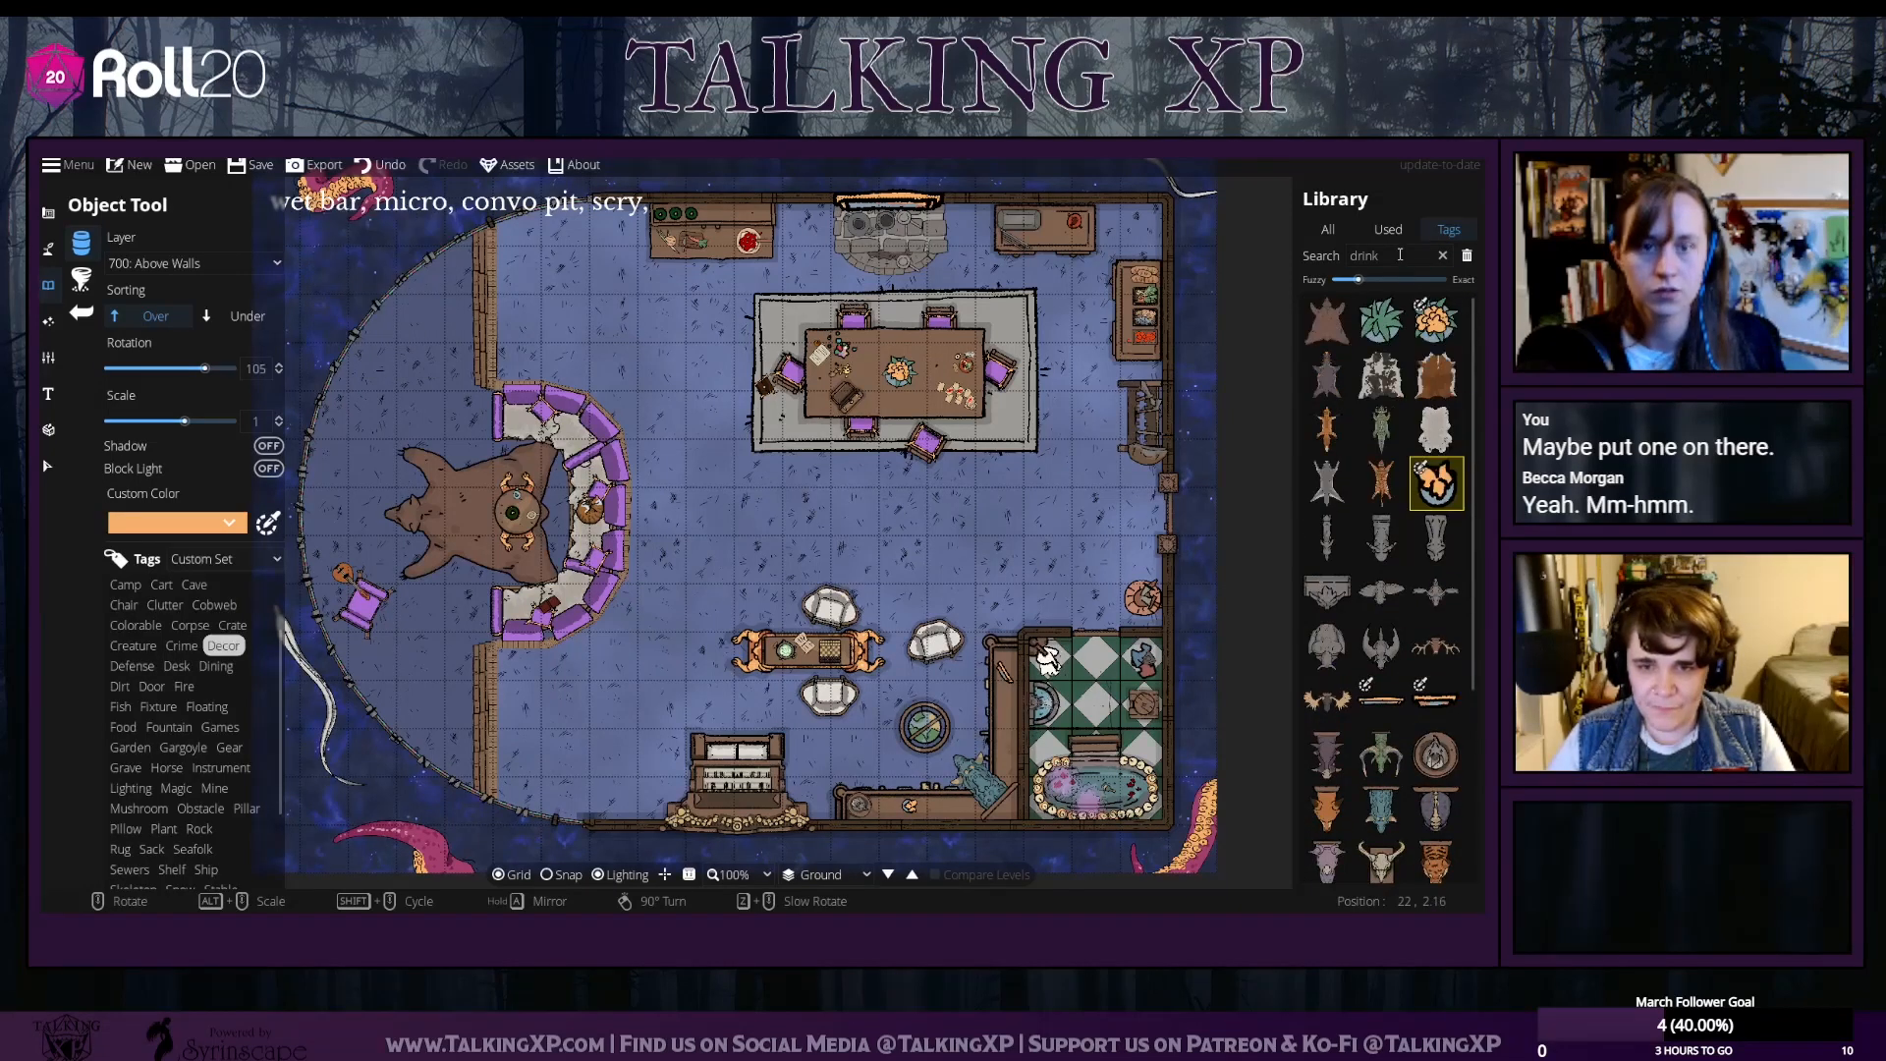
left_click(165, 744)
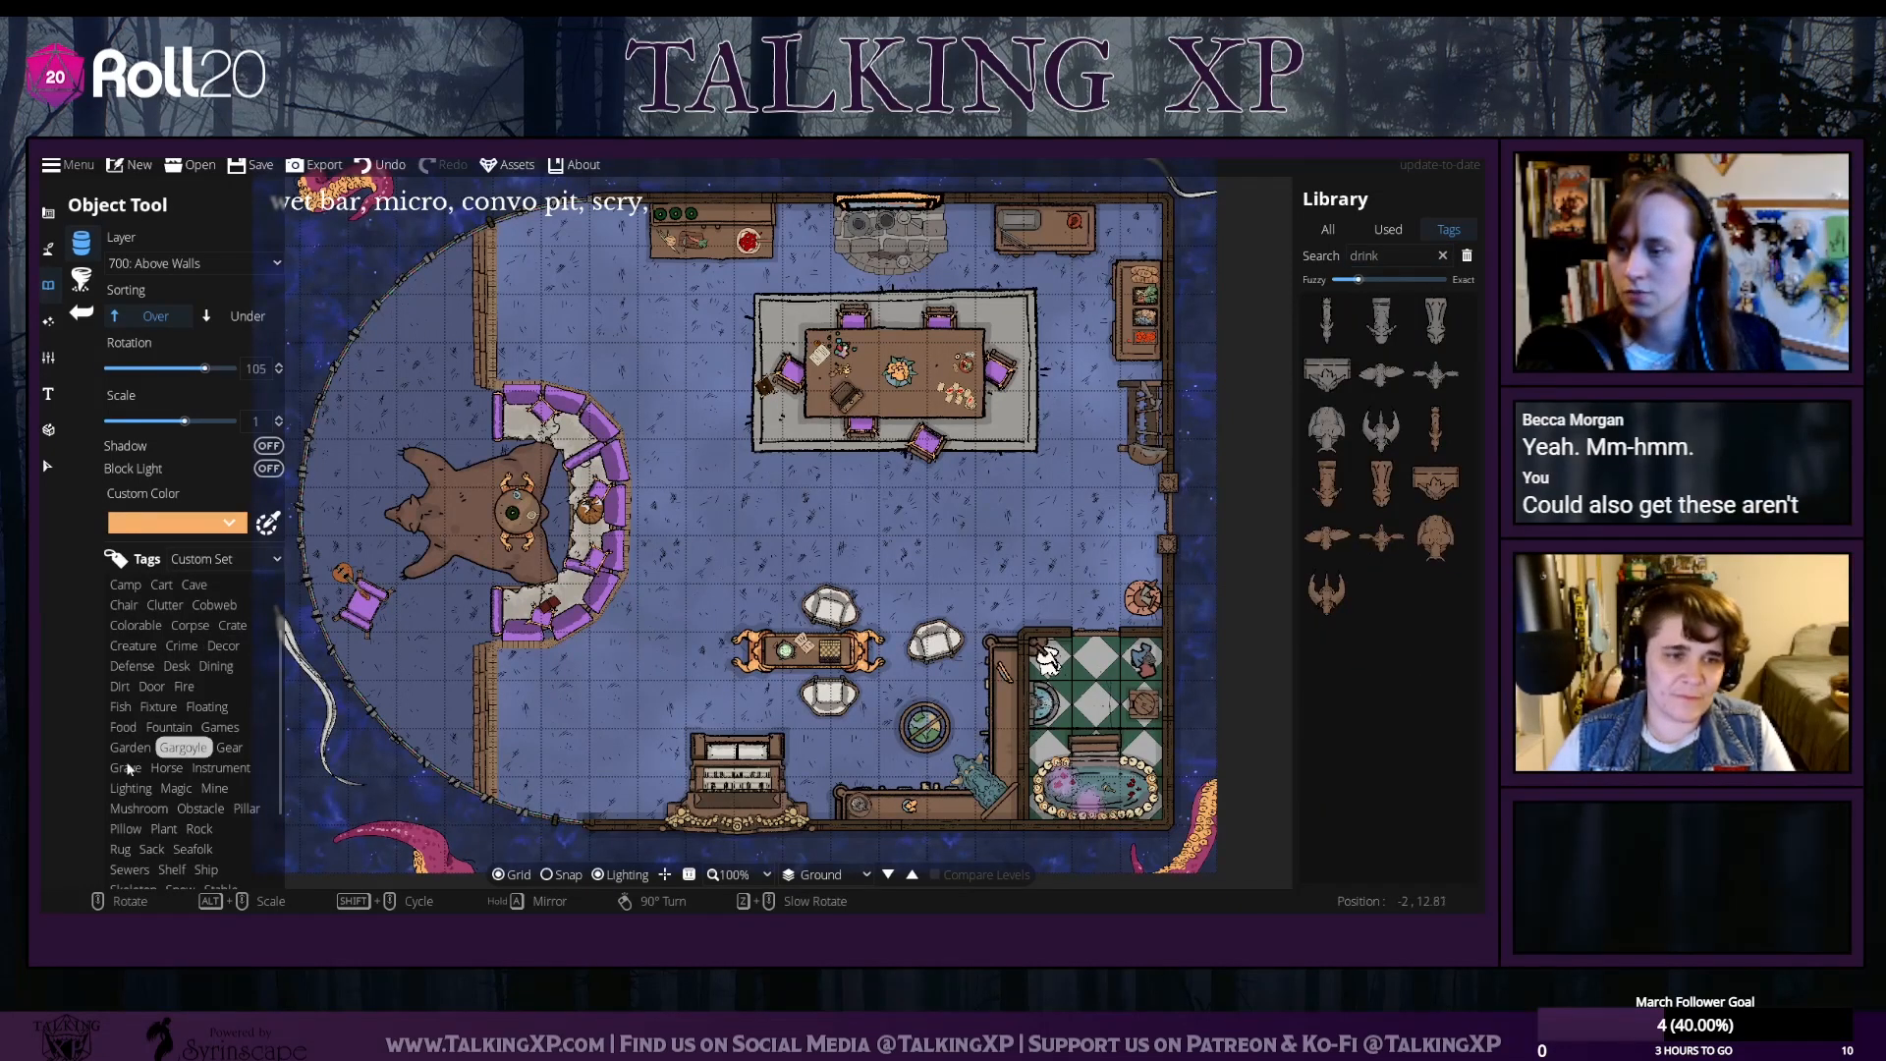
left_click_drag(1385, 256, 1315, 257)
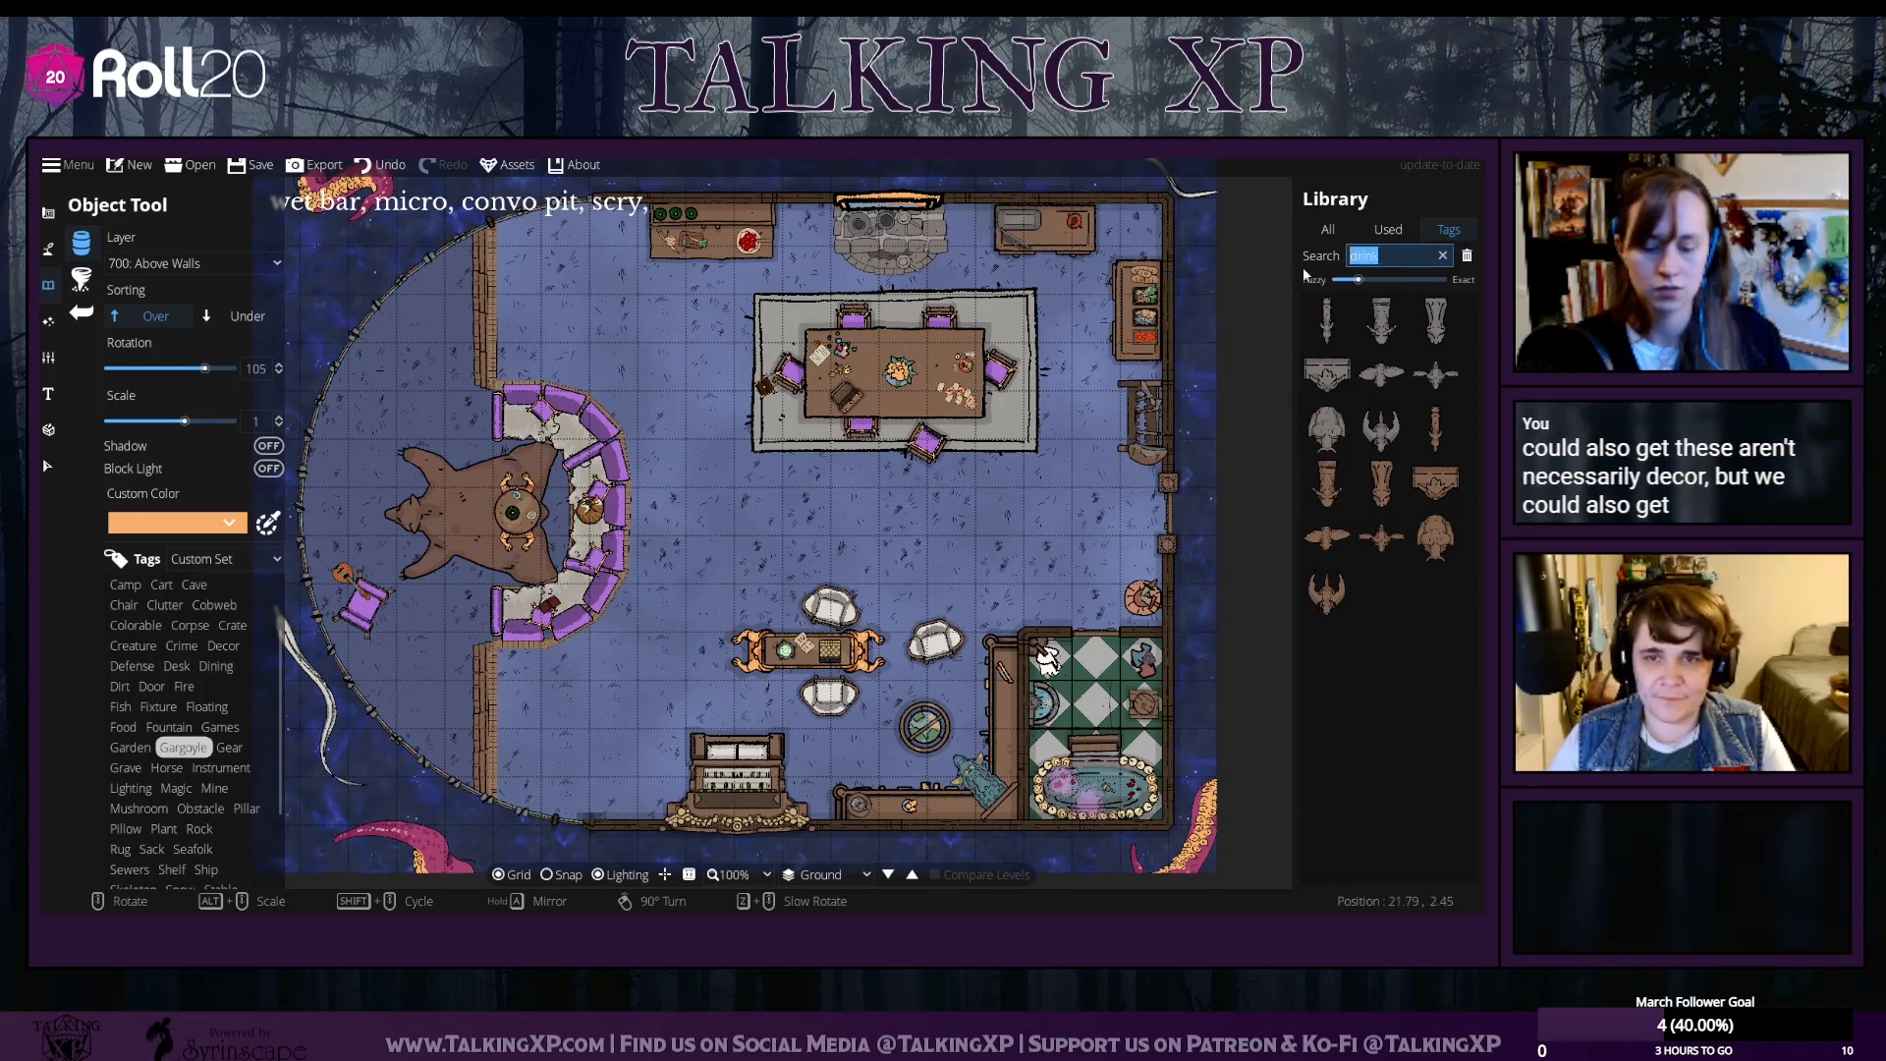
left_click(1329, 231)
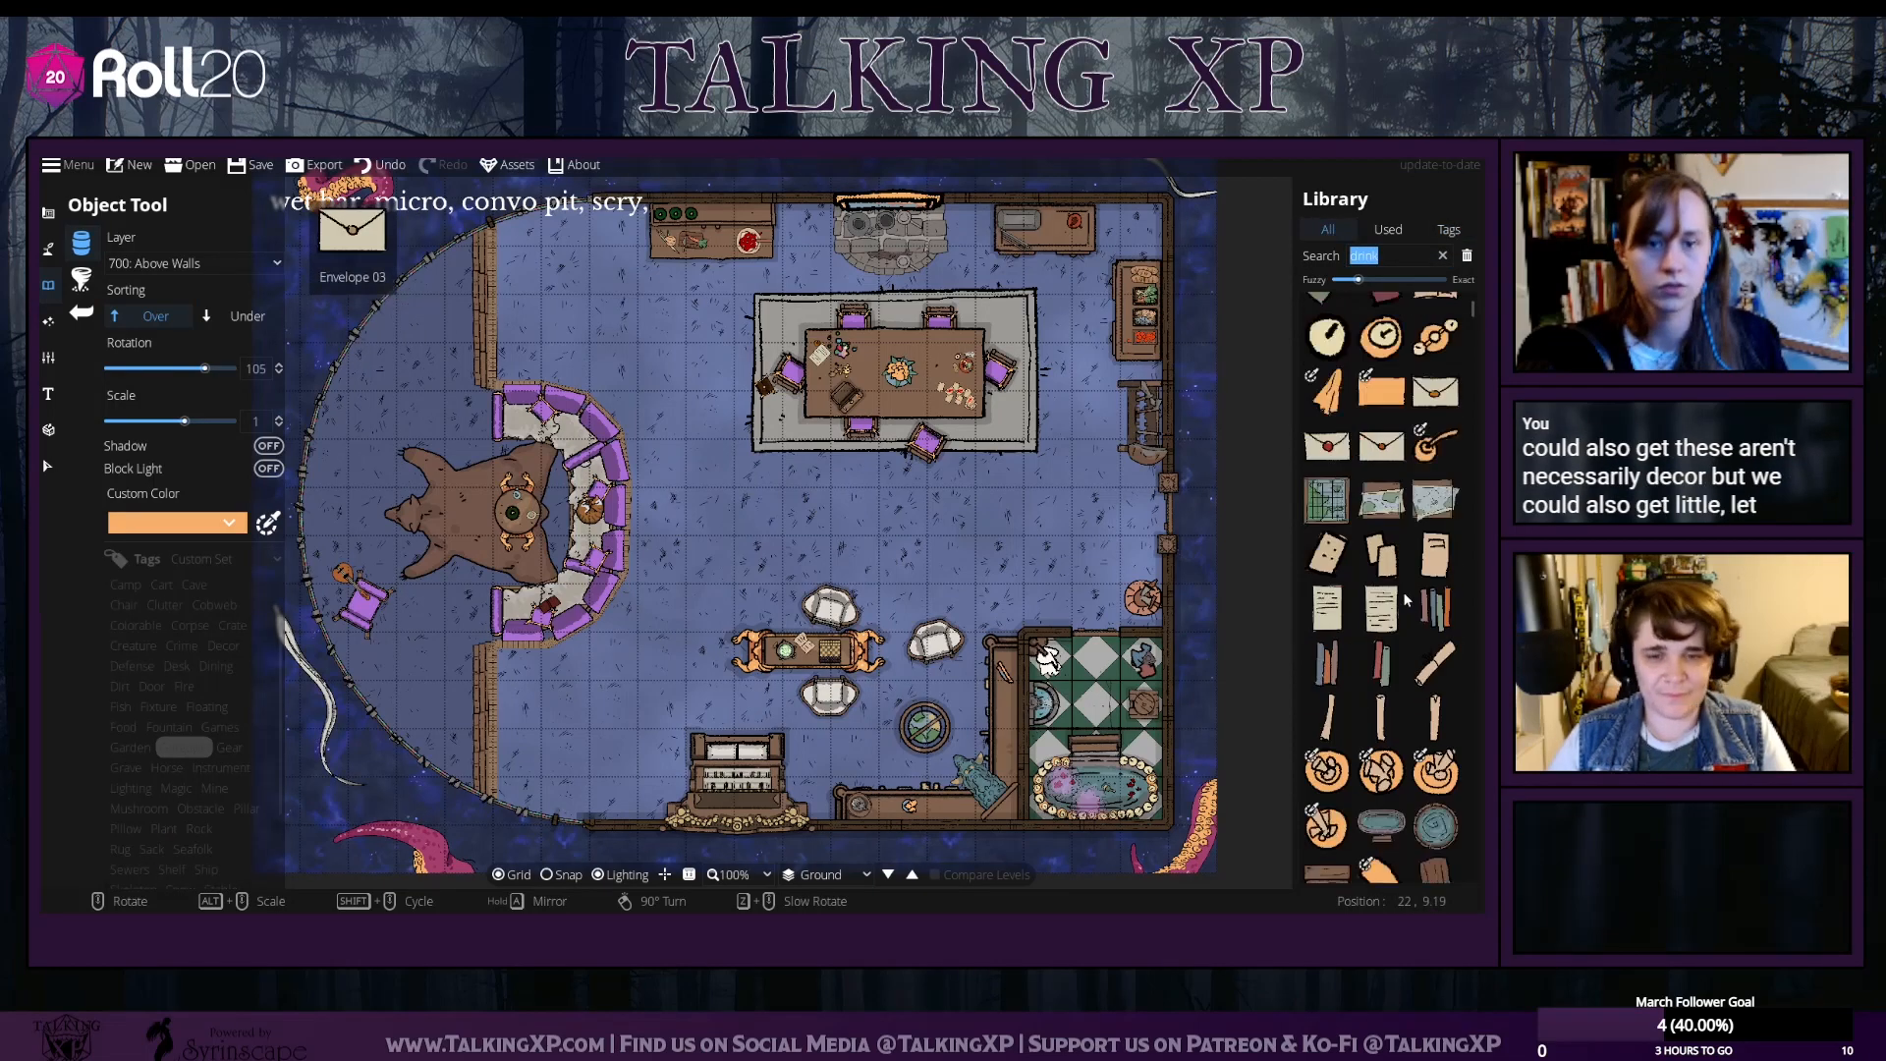
scroll(1405, 597, "down", 5)
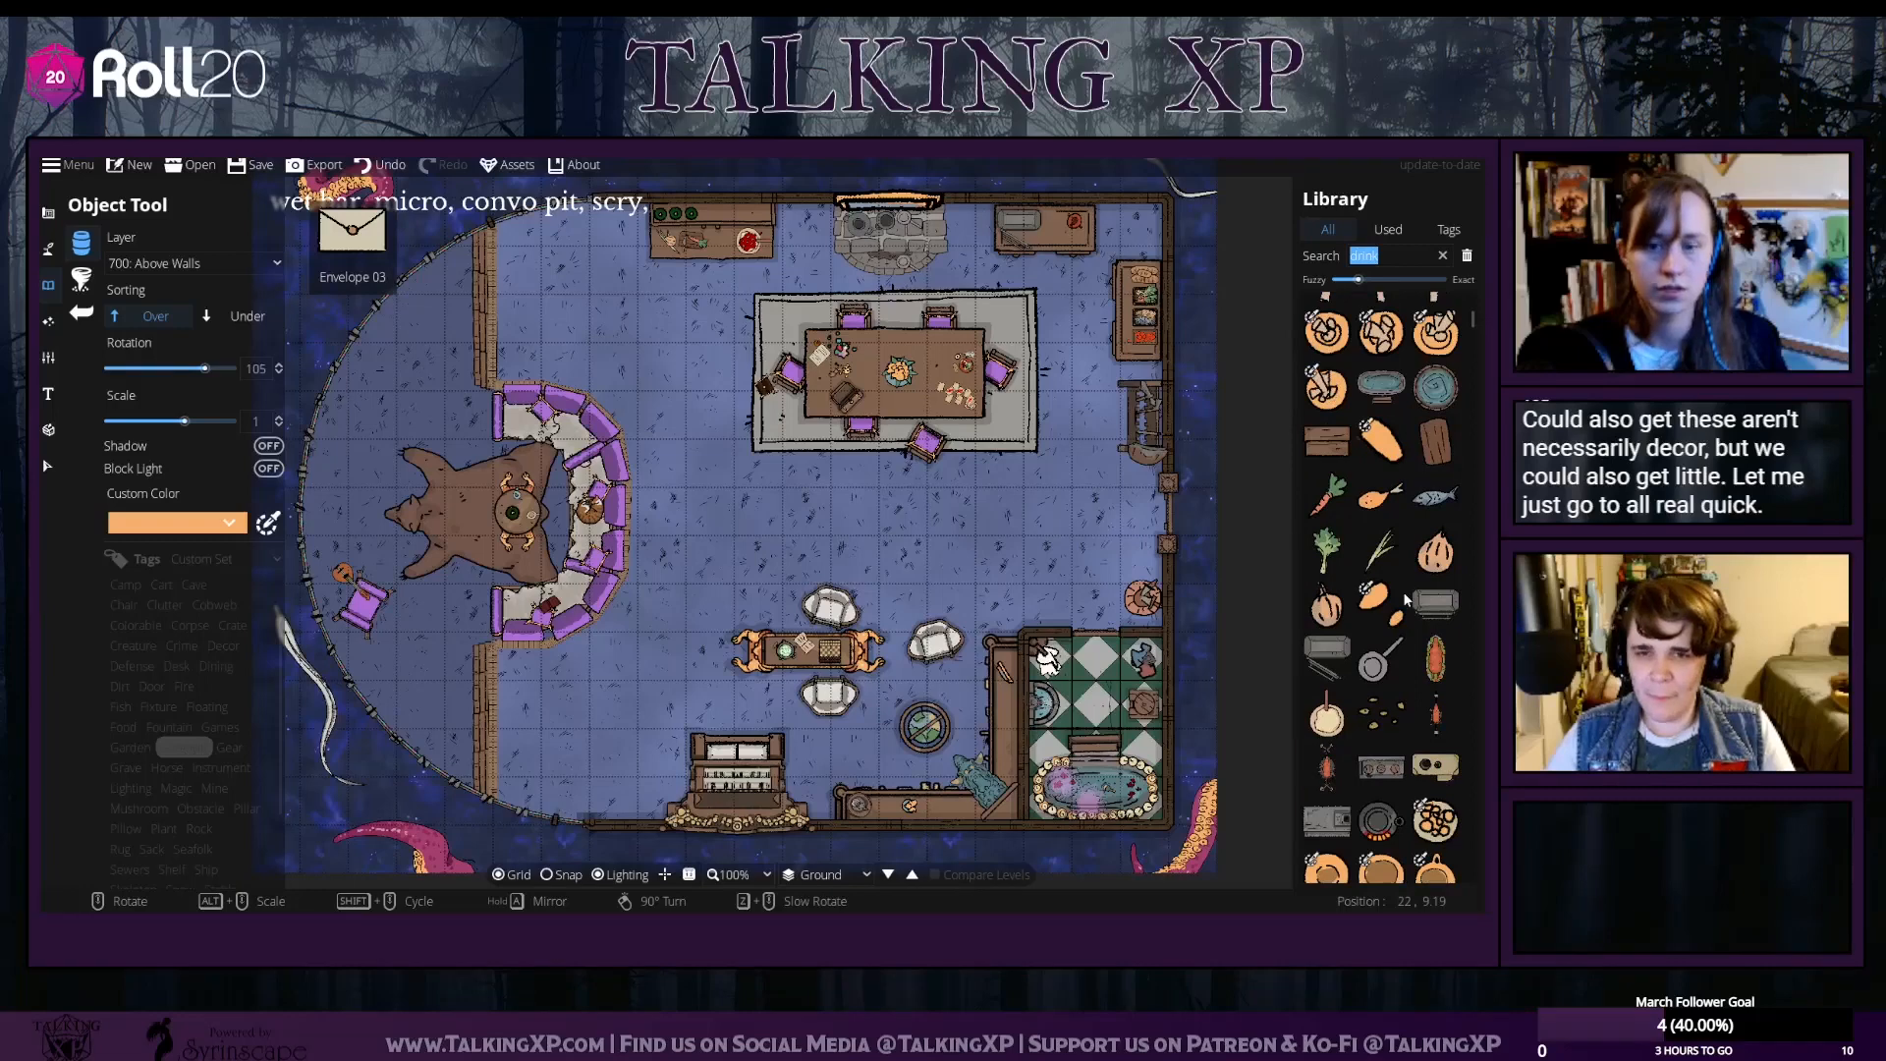
scroll(1402, 591, "down", 10)
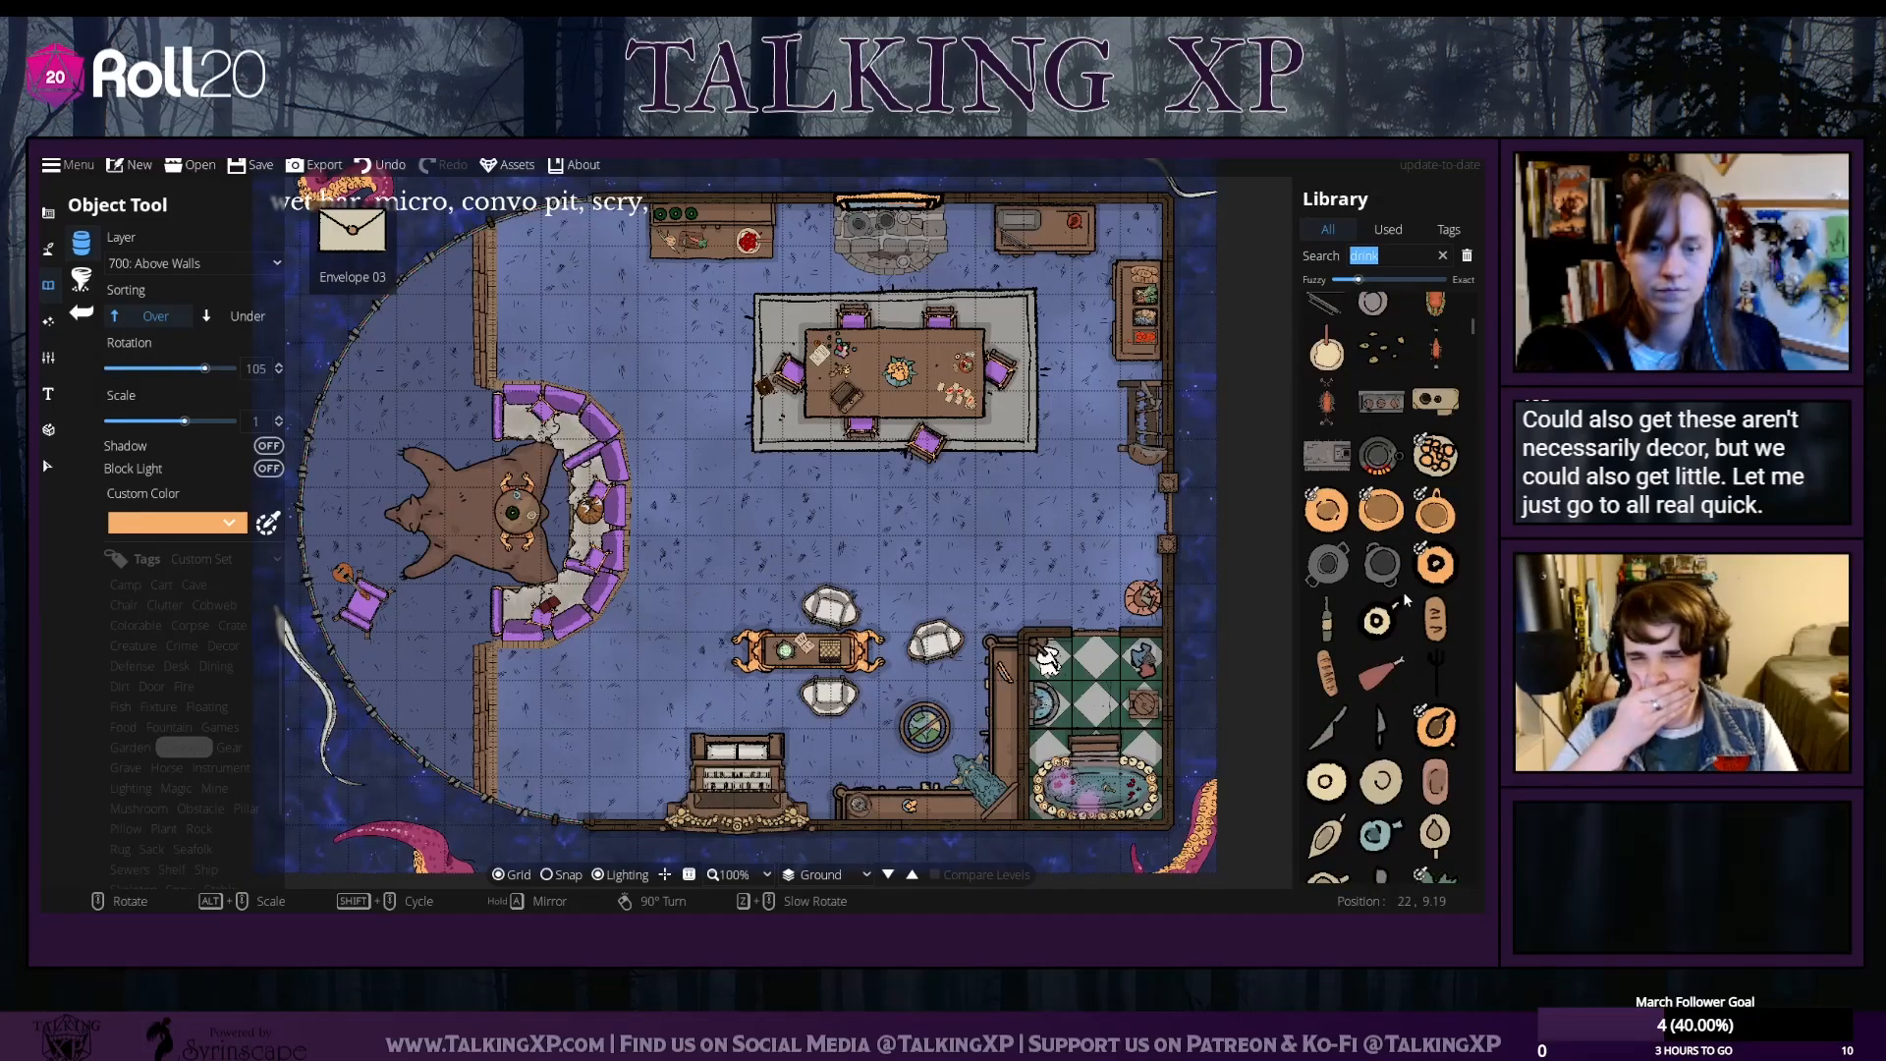
scroll(1403, 591, "down", 10)
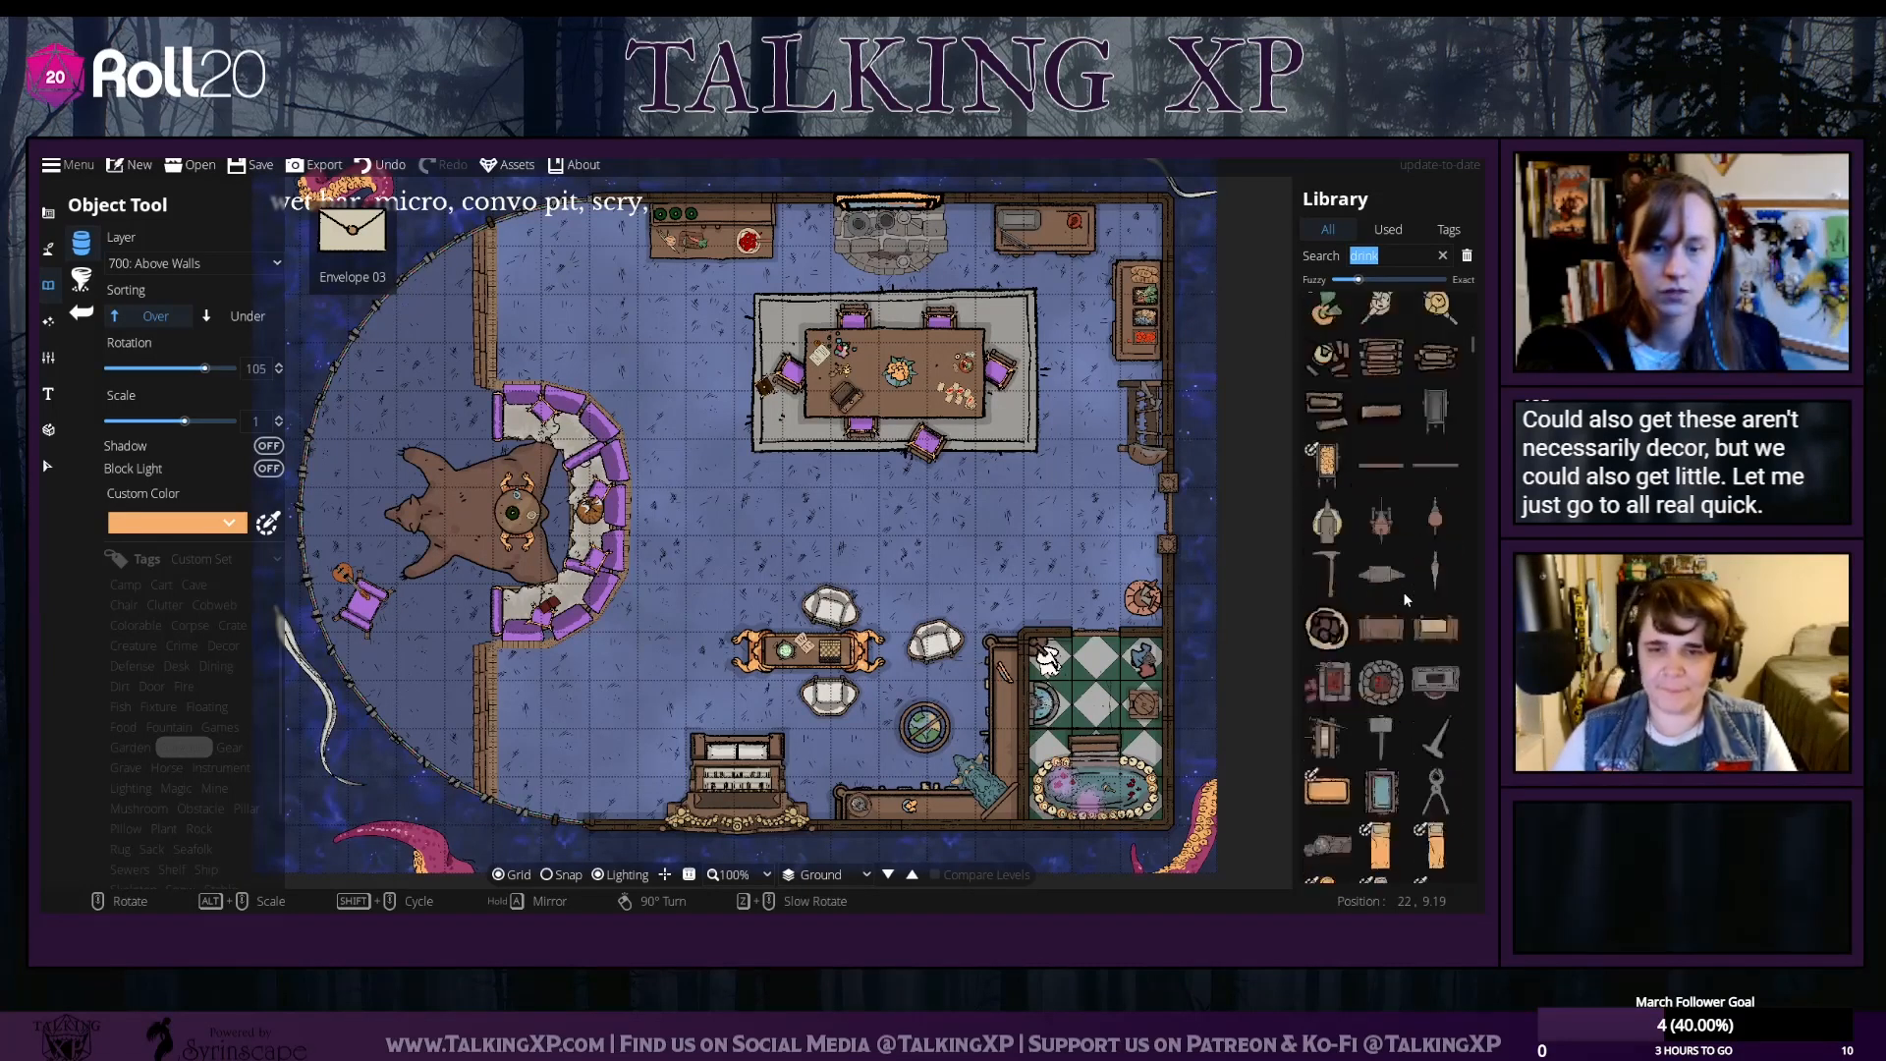
scroll(1406, 598, "down", 10)
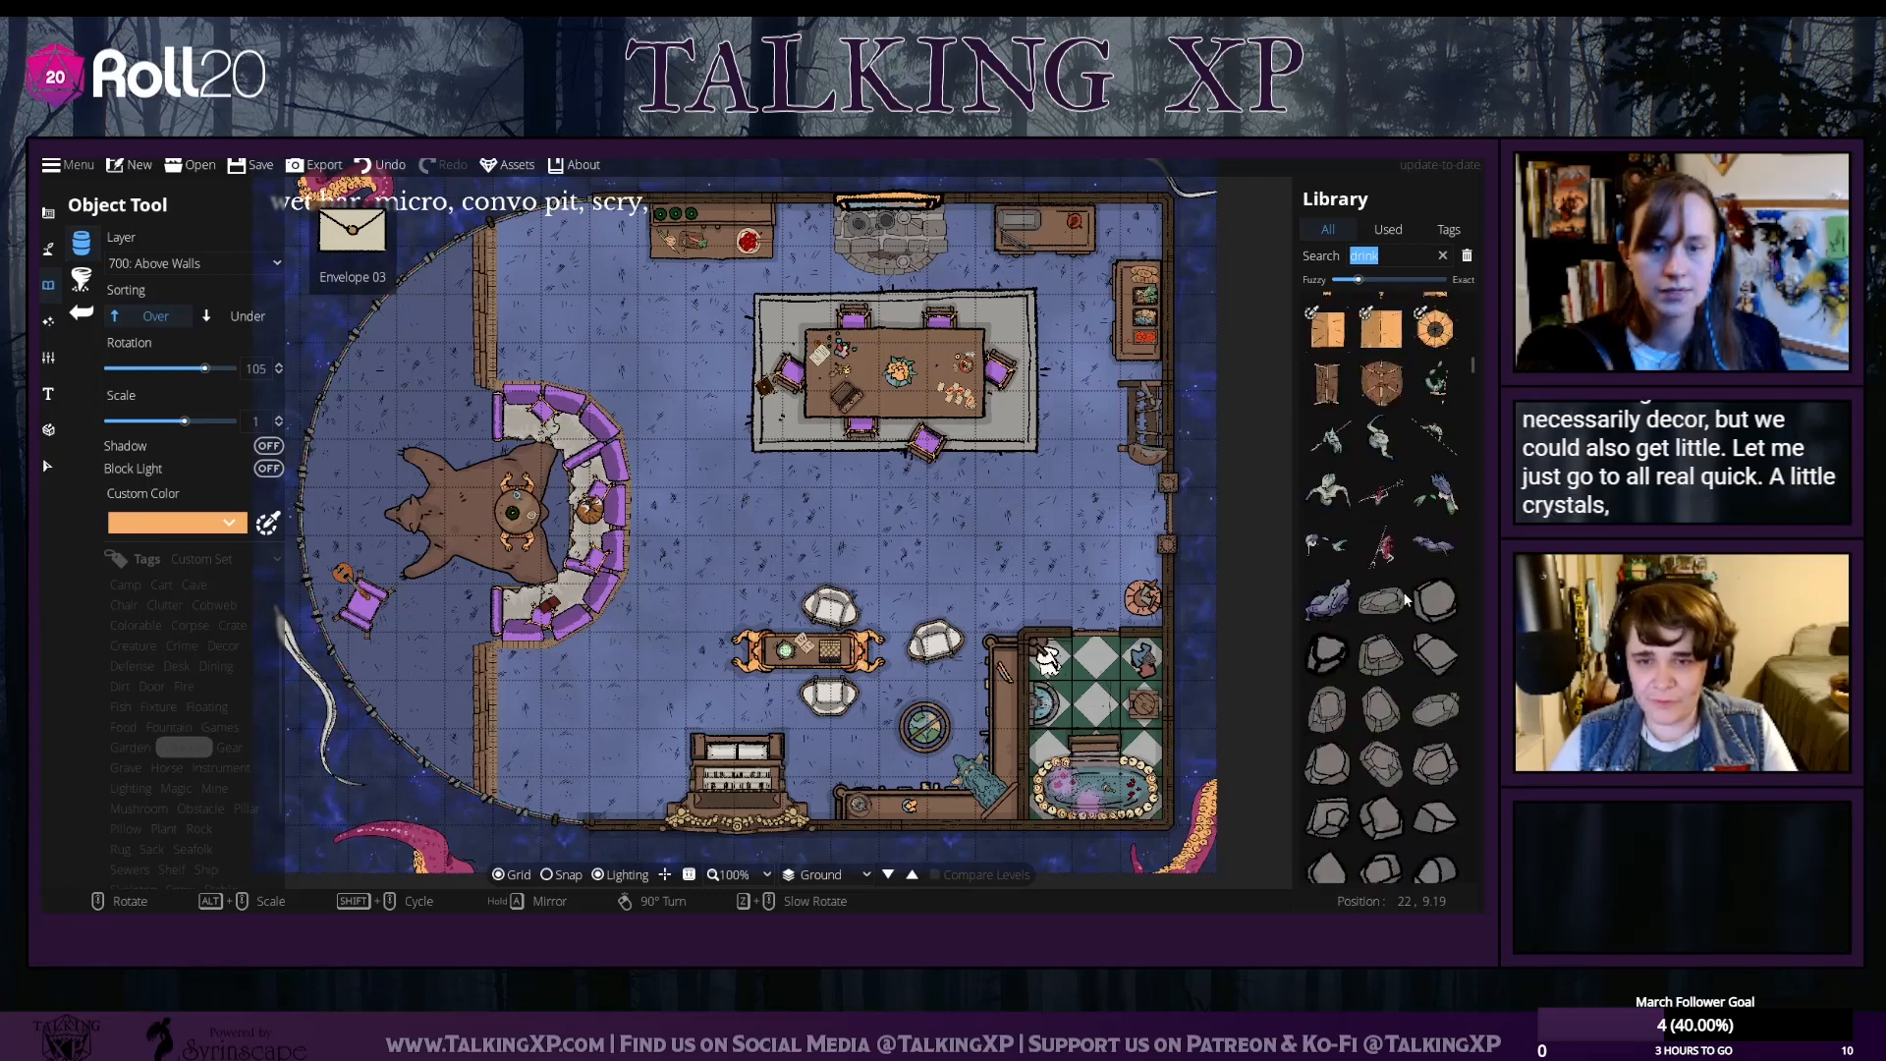
scroll(1406, 599, "up", 3)
Compare the recolorable hammocks around the semicircular terrace's north and south ends, and choose the wide blunt-ended one at 45 degrees
left_click(1382, 567)
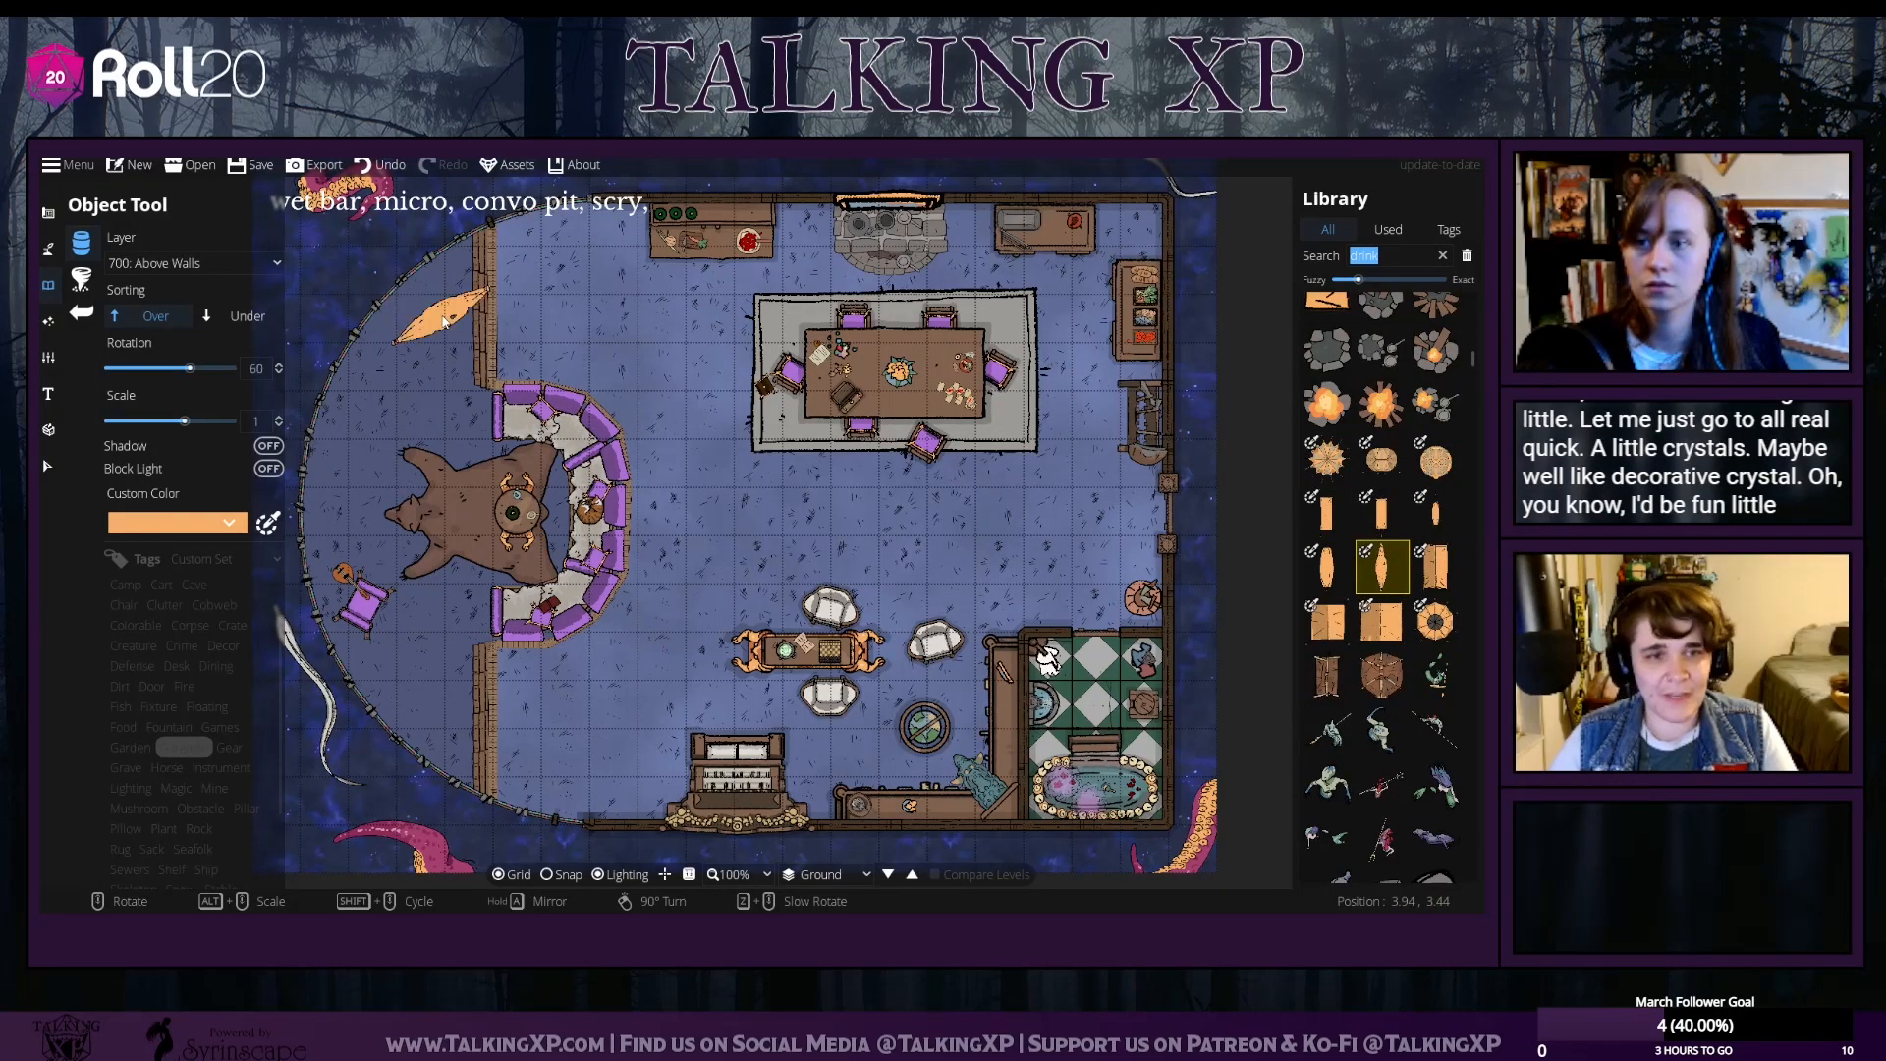
scroll(421, 268, "up", 1)
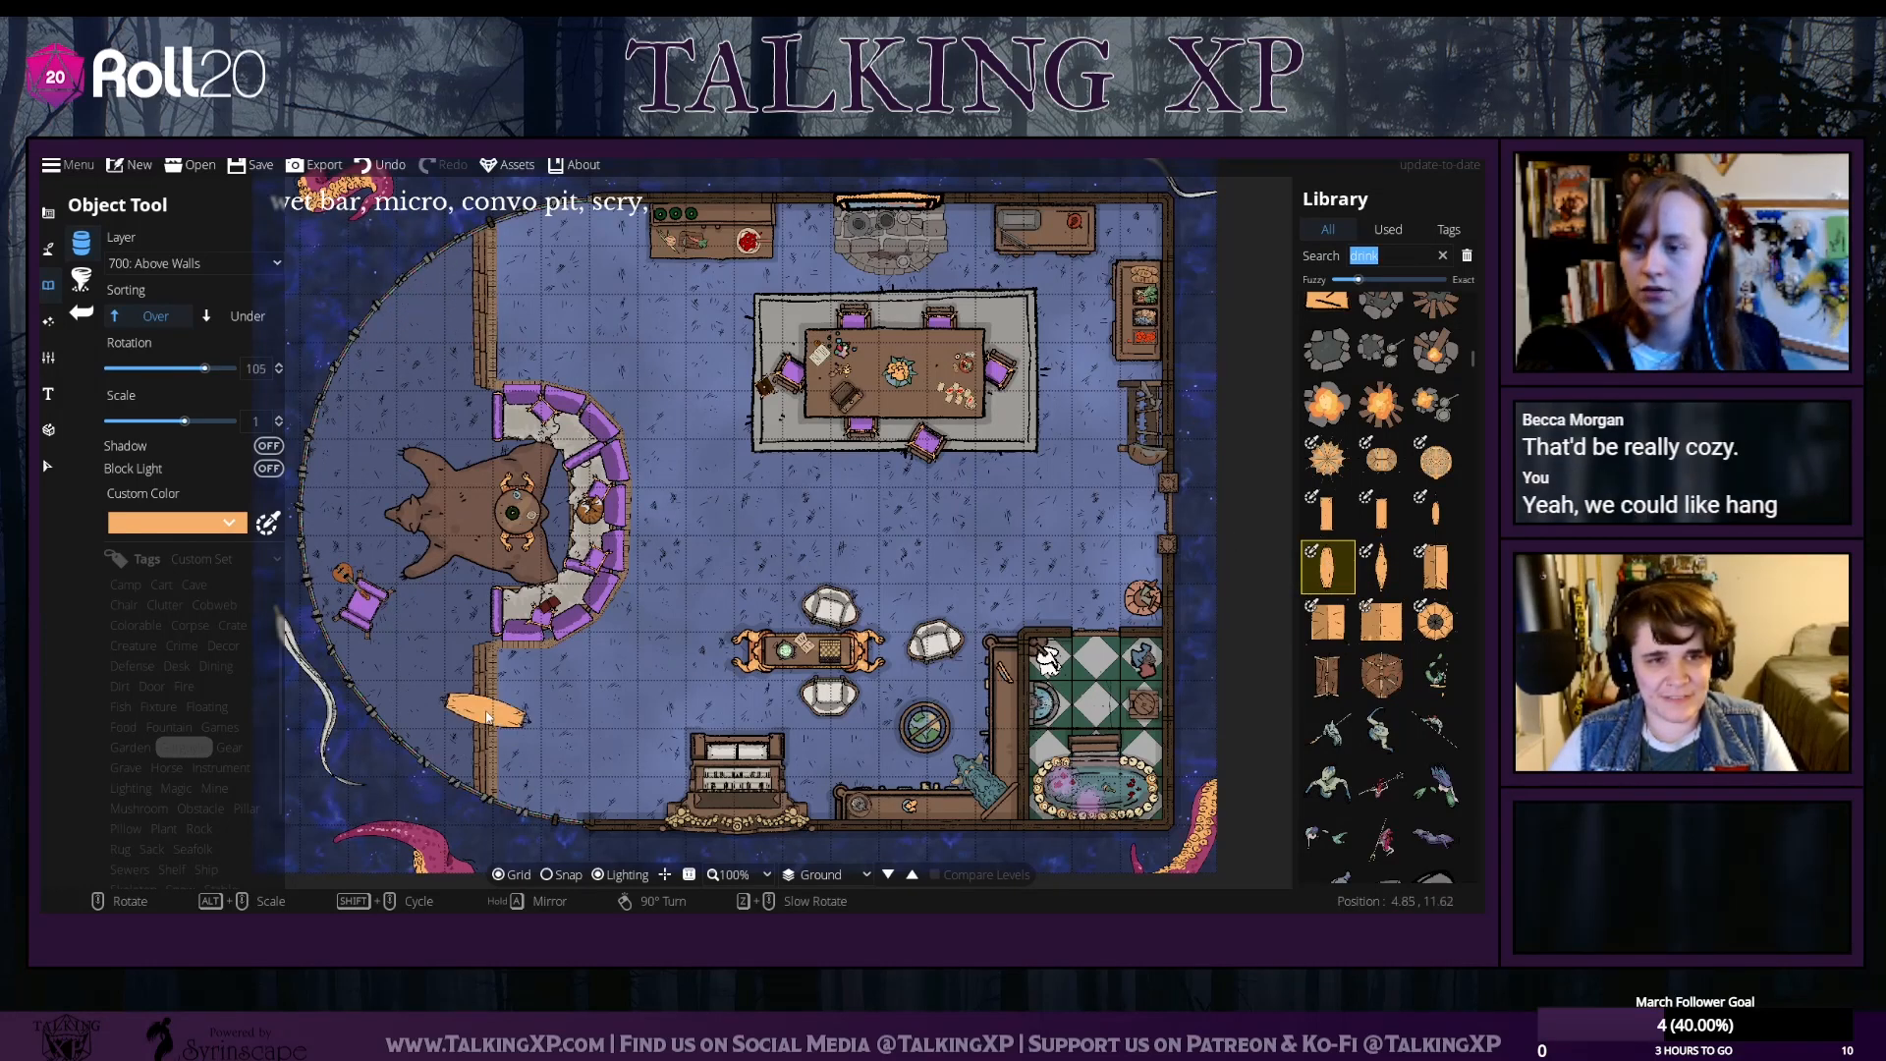
scroll(484, 766, "down", 3)
scroll(481, 763, "up", 1)
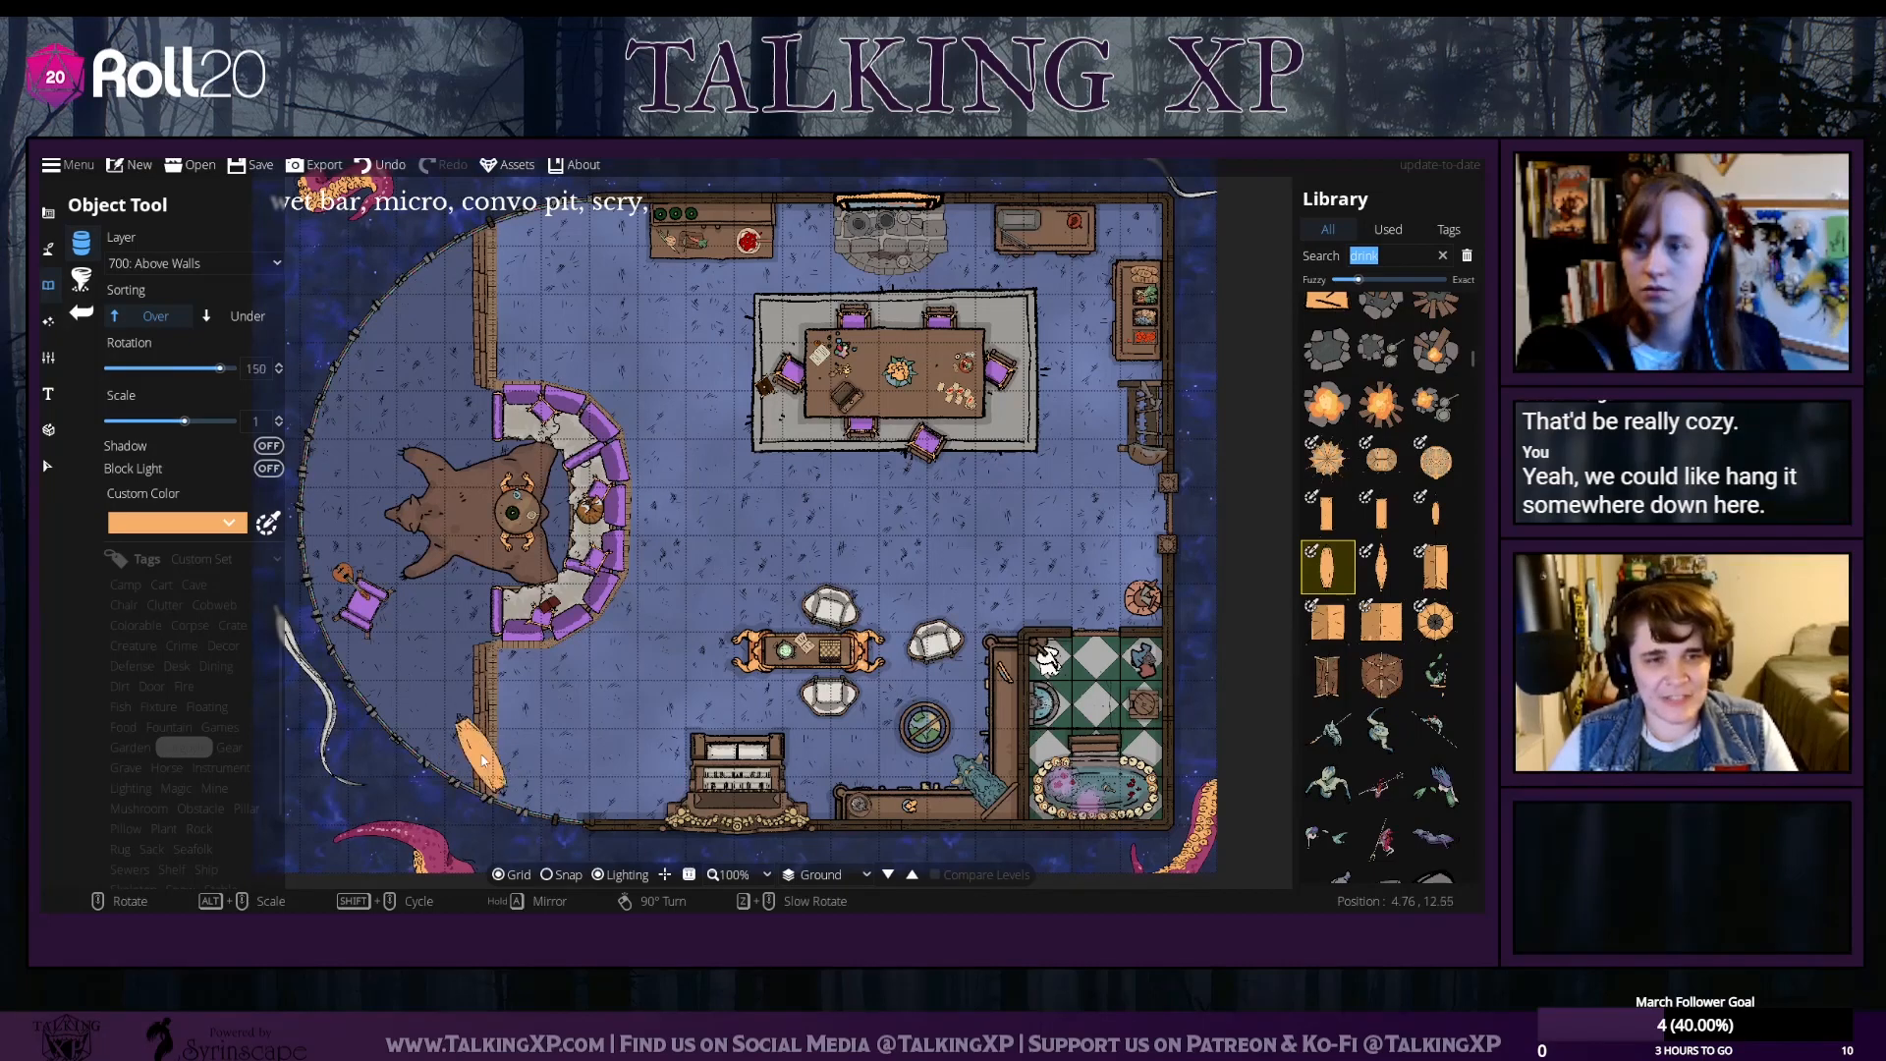
scroll(447, 321, "up", 4)
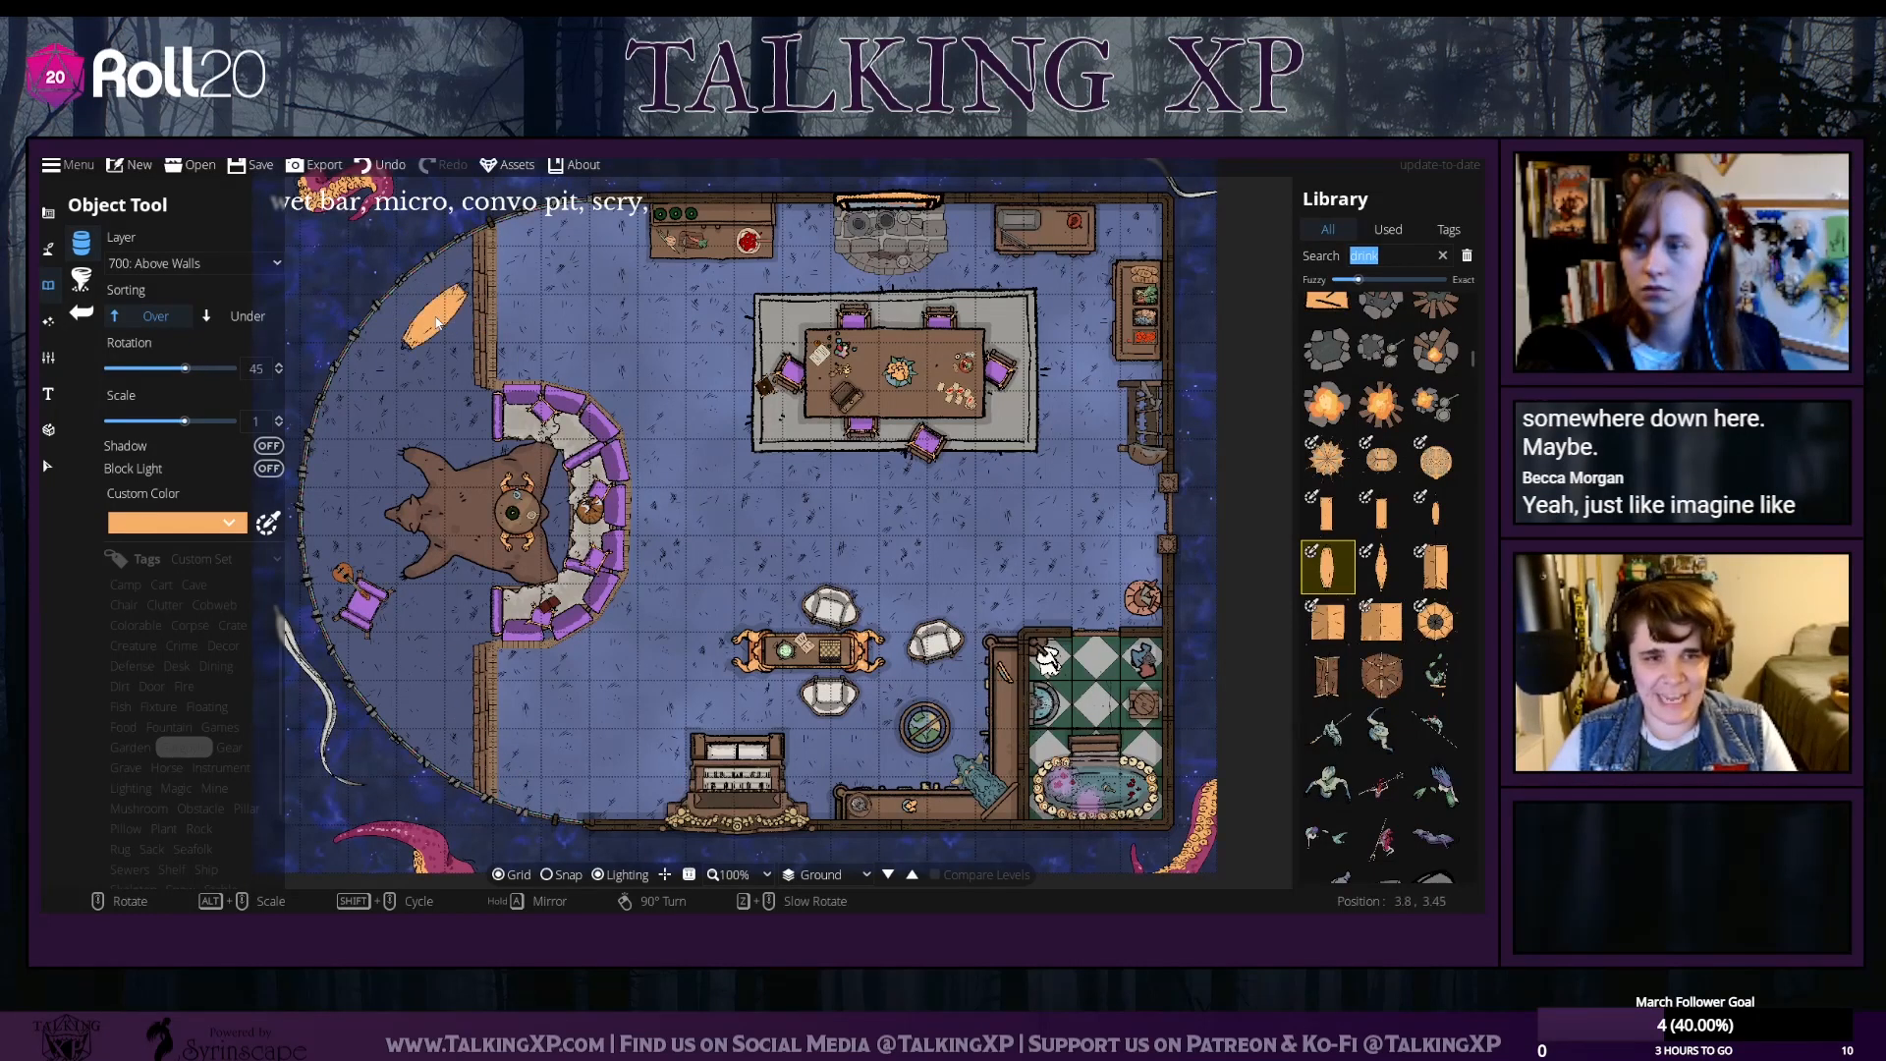
left_click(1436, 513)
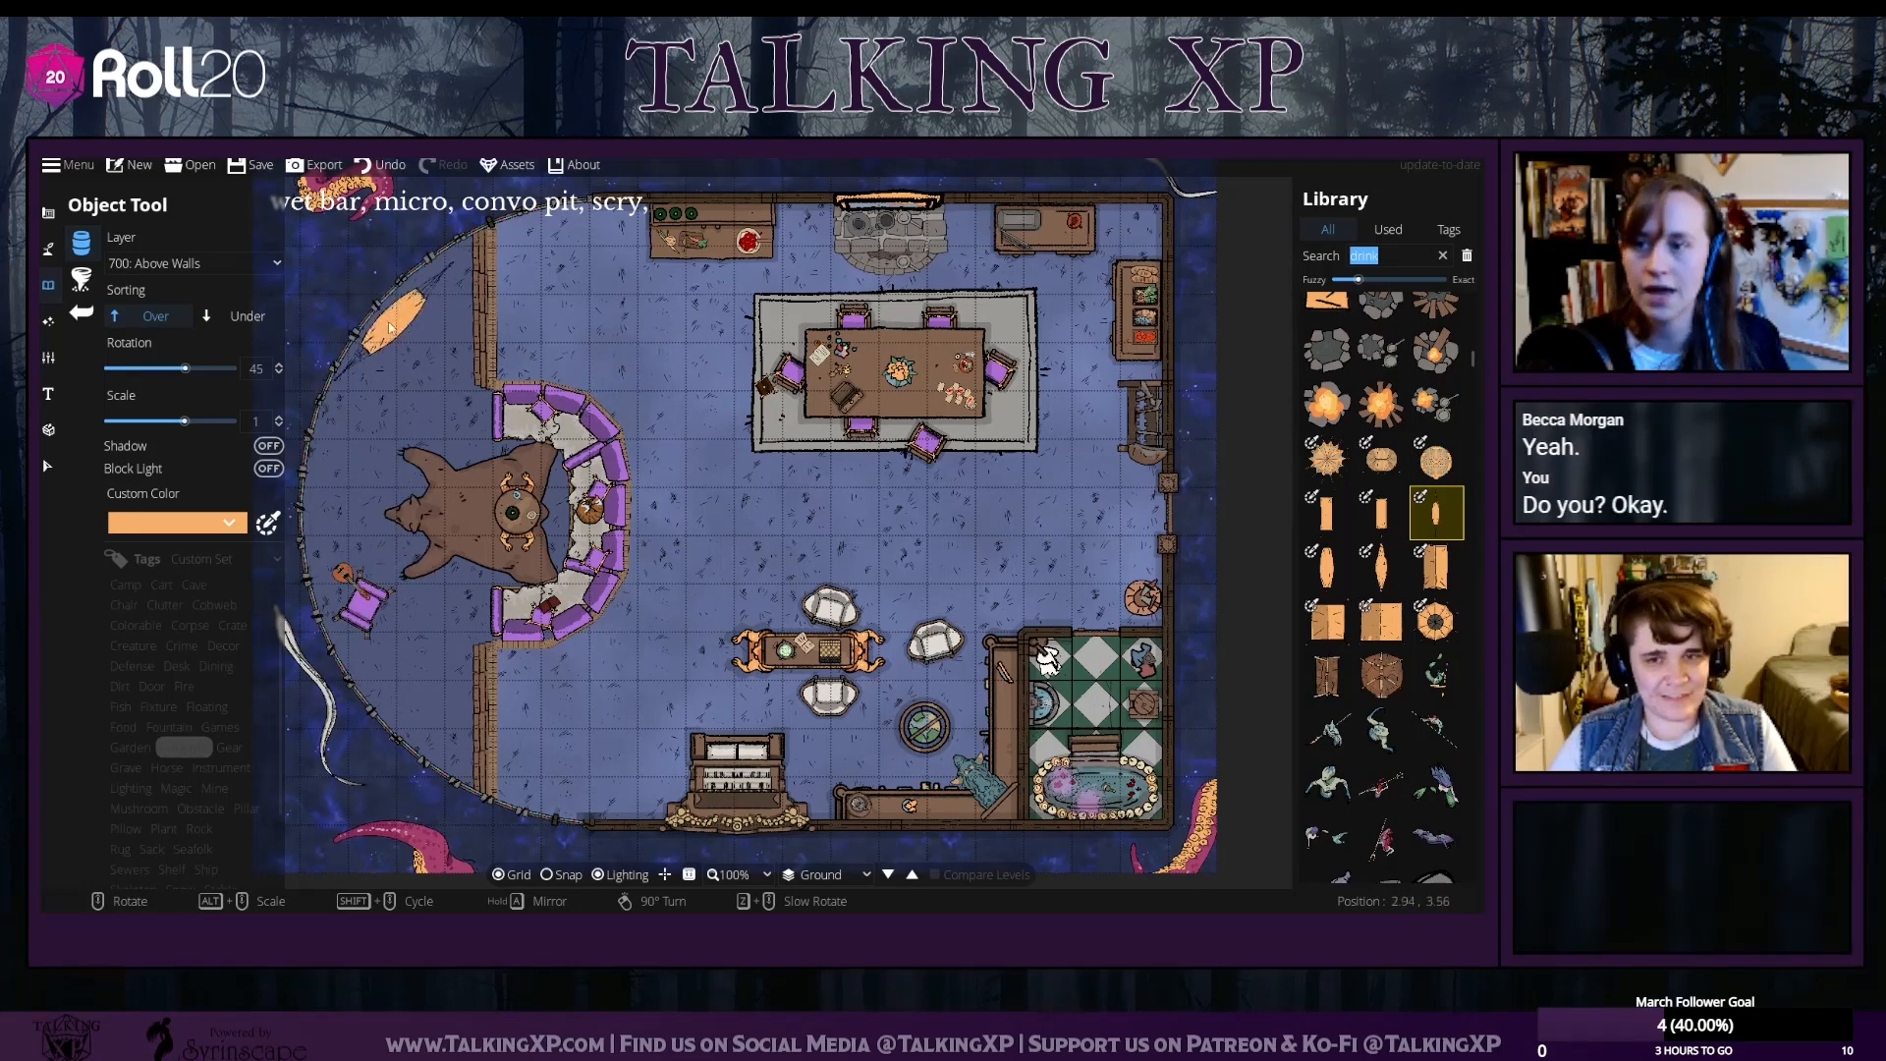
scroll(390, 327, "down", 2)
left_click(1327, 567)
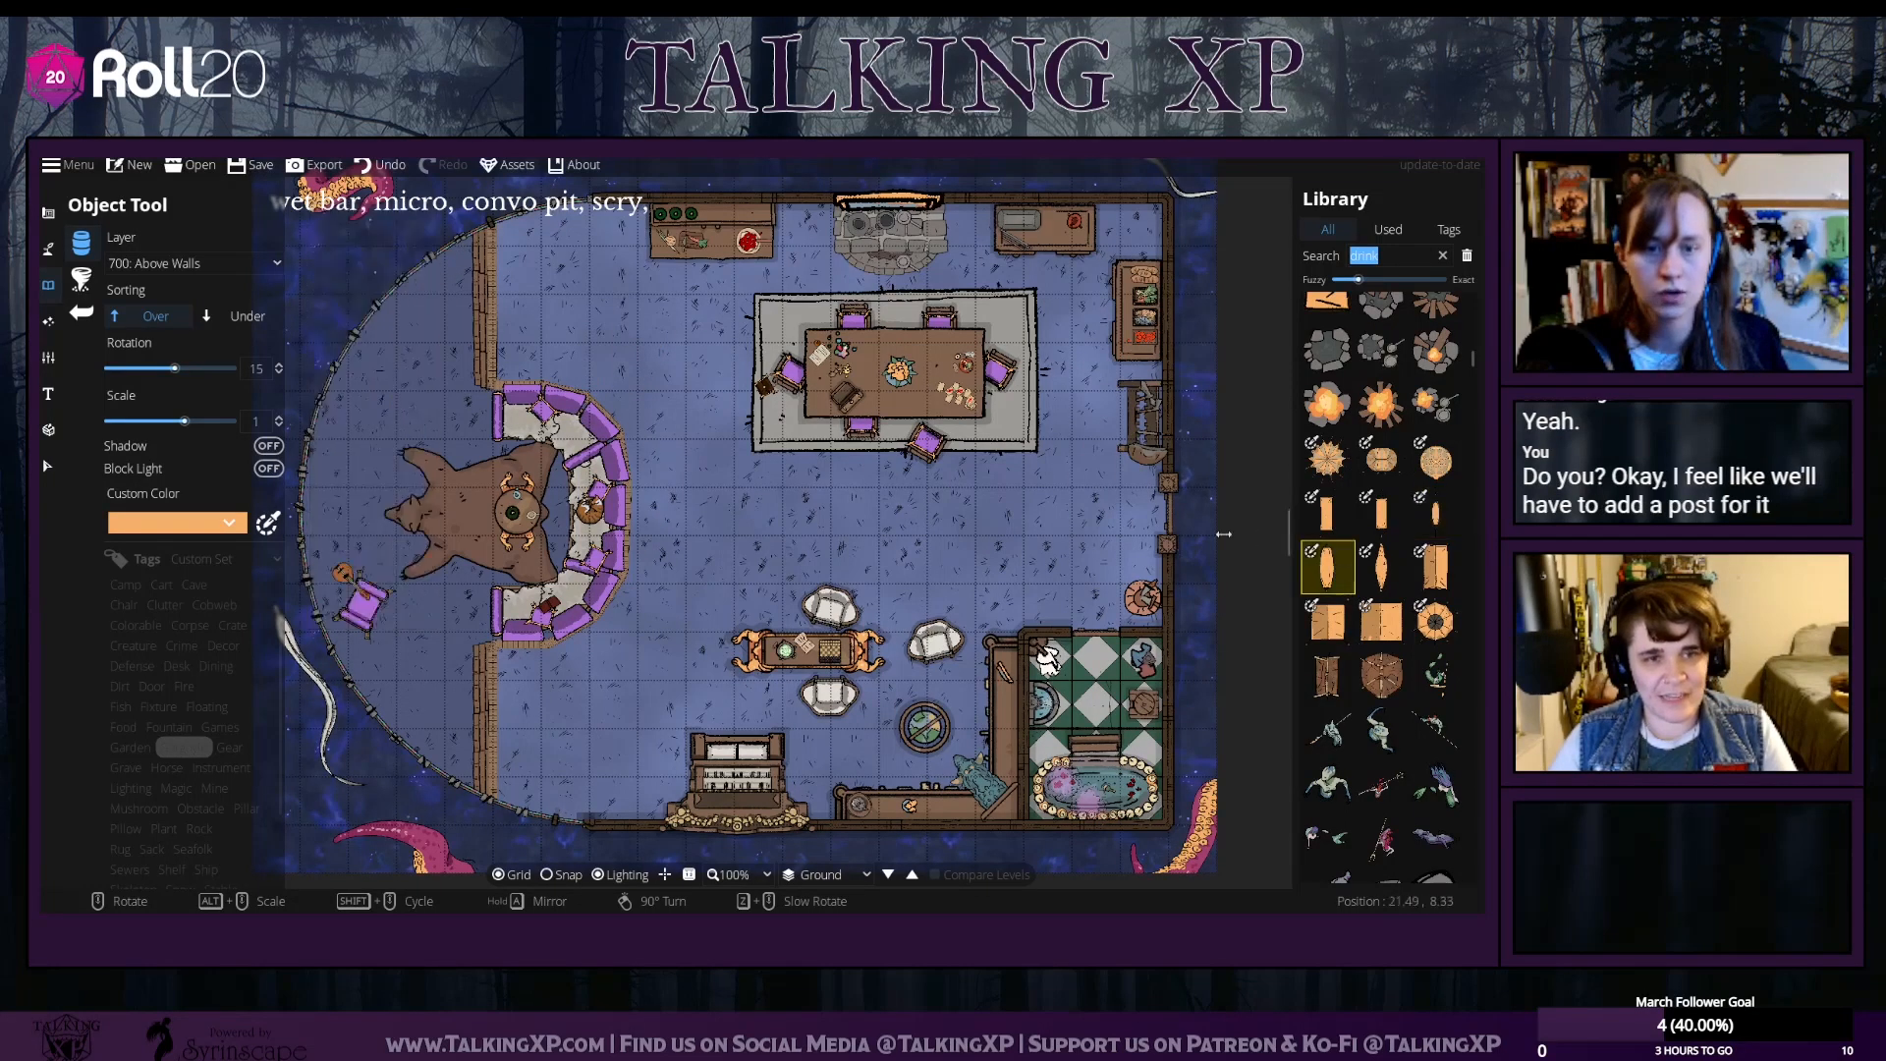
scroll(424, 325, "up", 1)
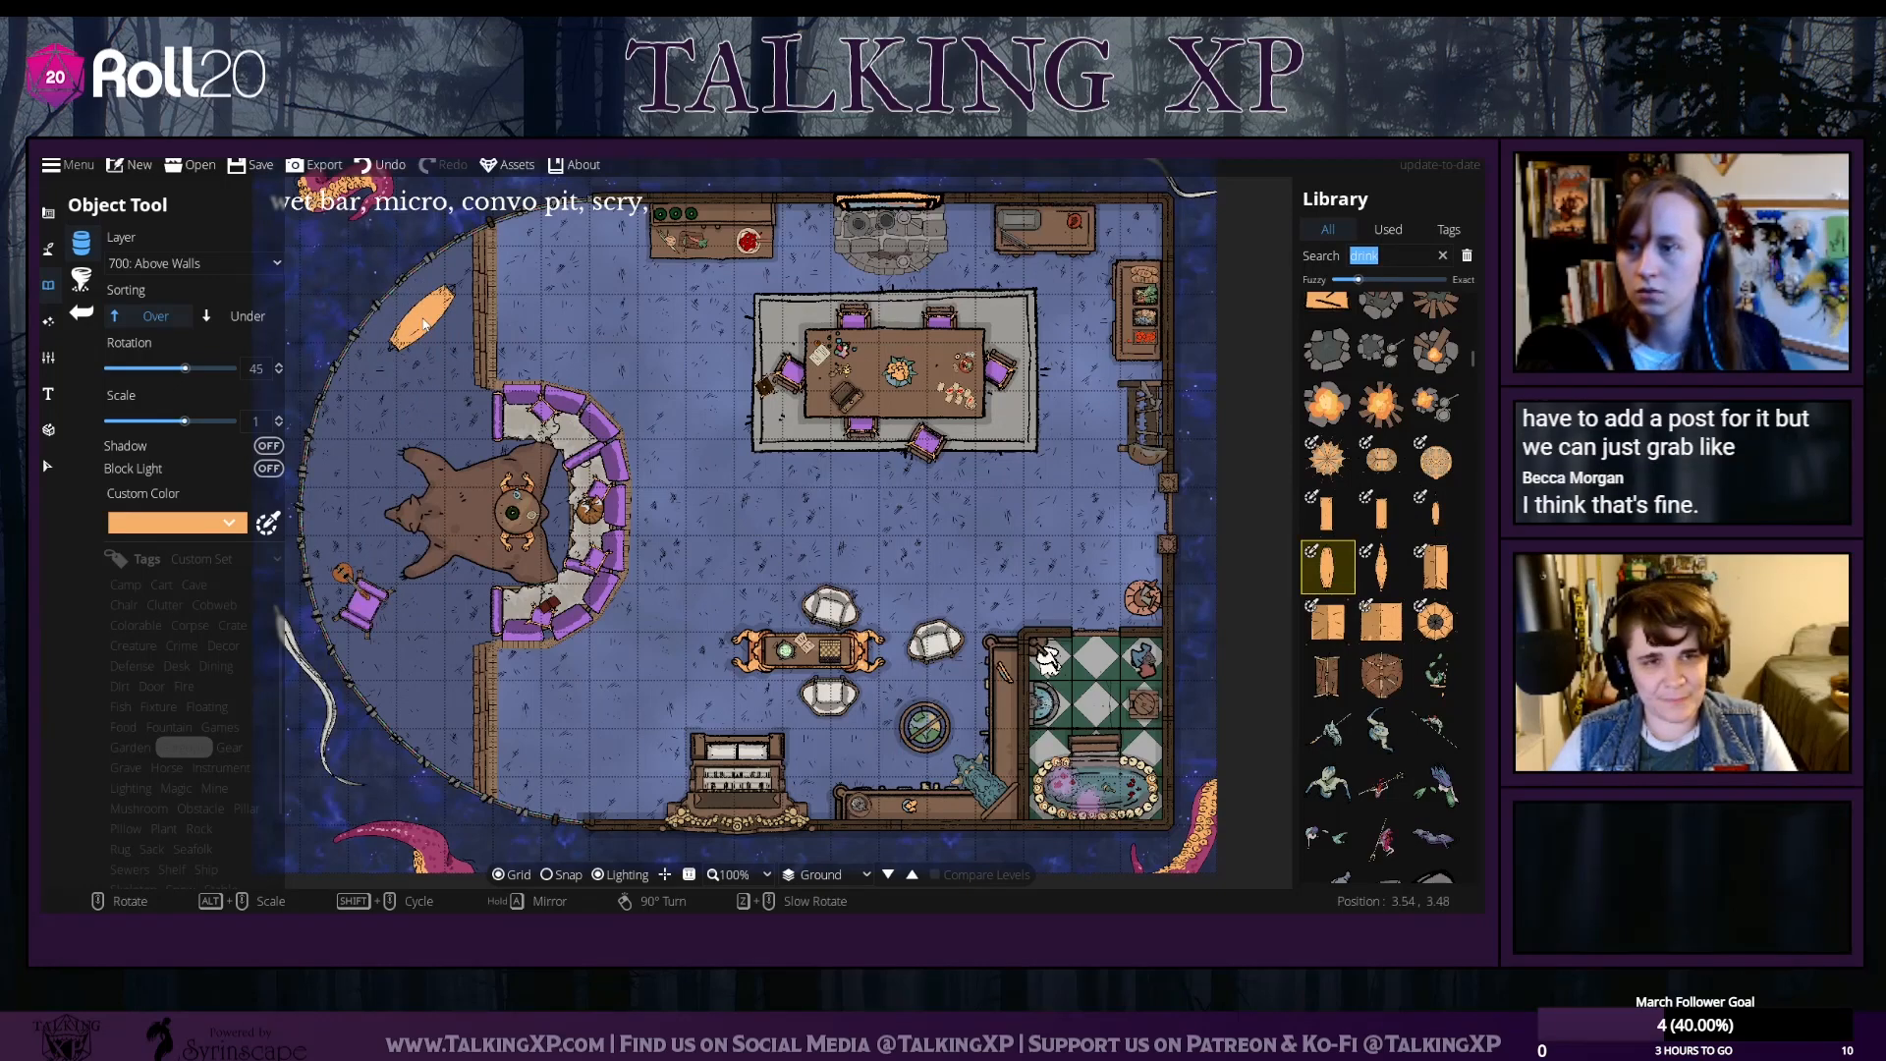
Recolor the hammock with the green sampled from the bathroom tiles and place it on the semicircular terrace's northwest part at 30 degrees
left_click_drag(426, 356, 458, 359)
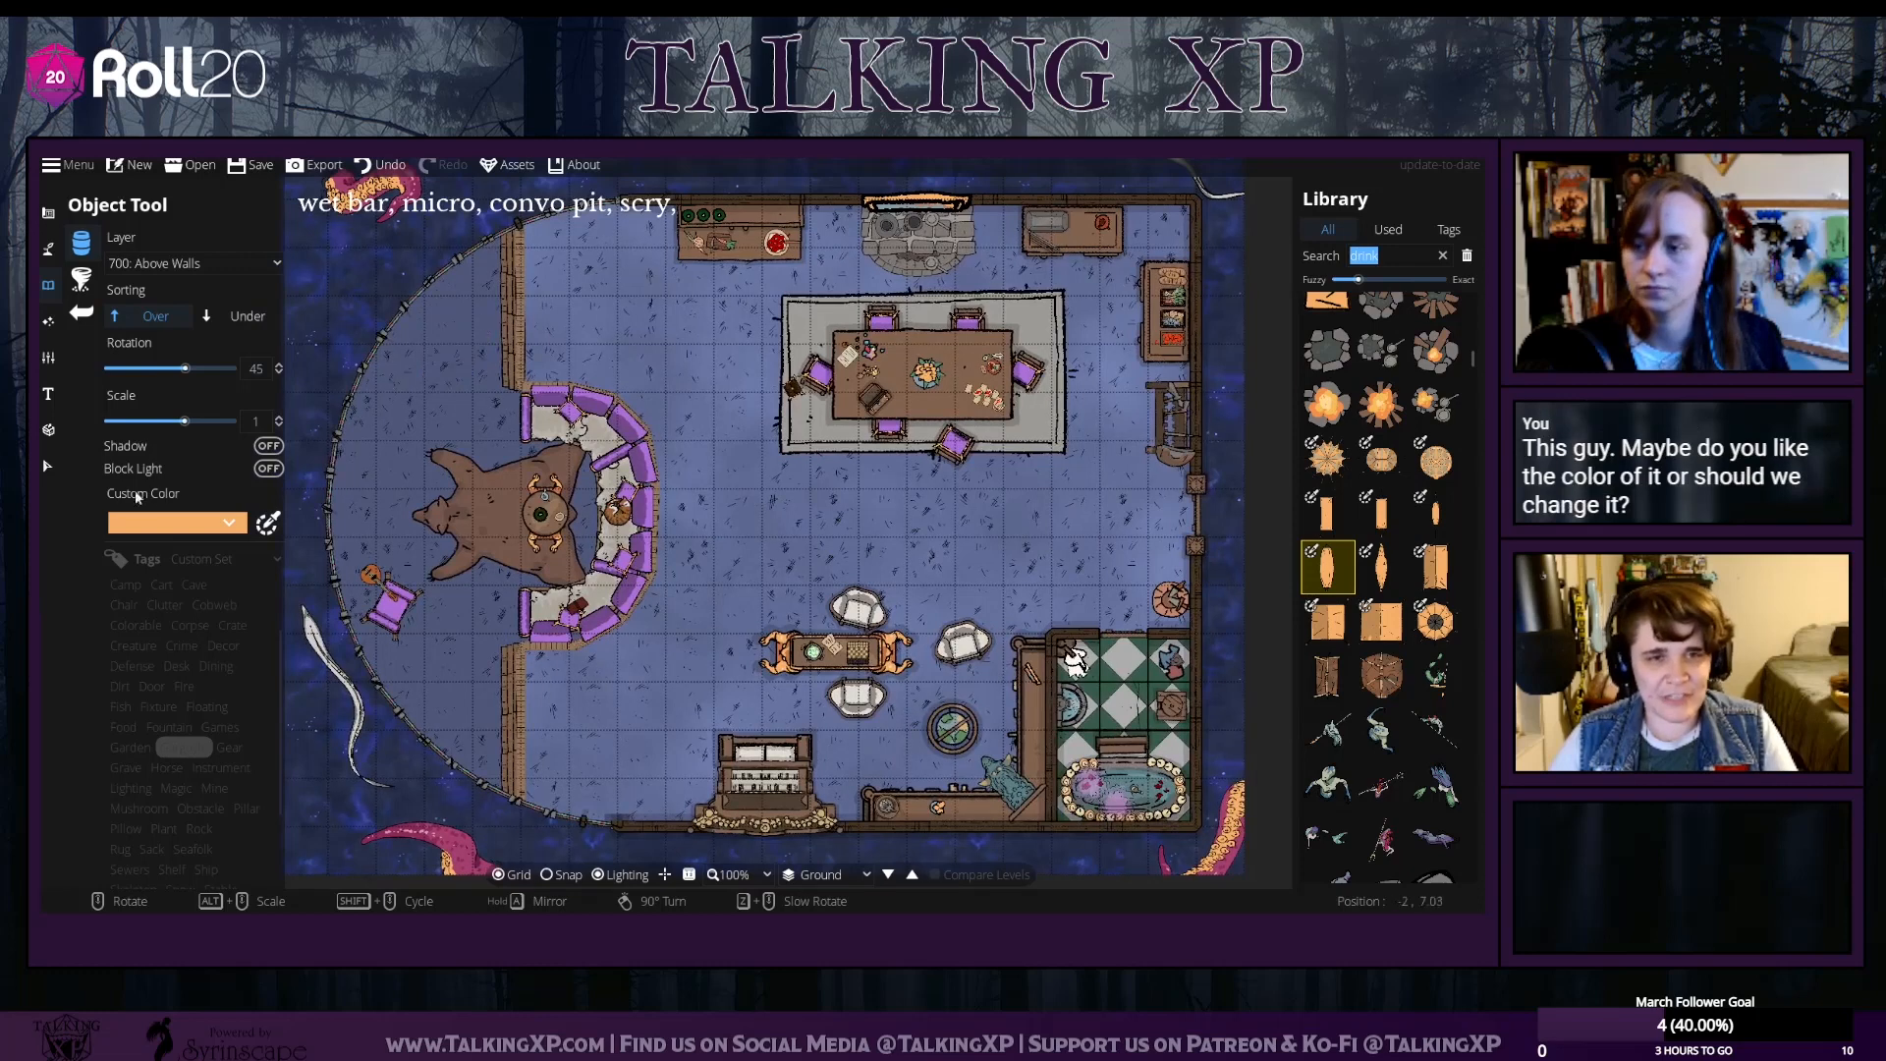
left_click(196, 523)
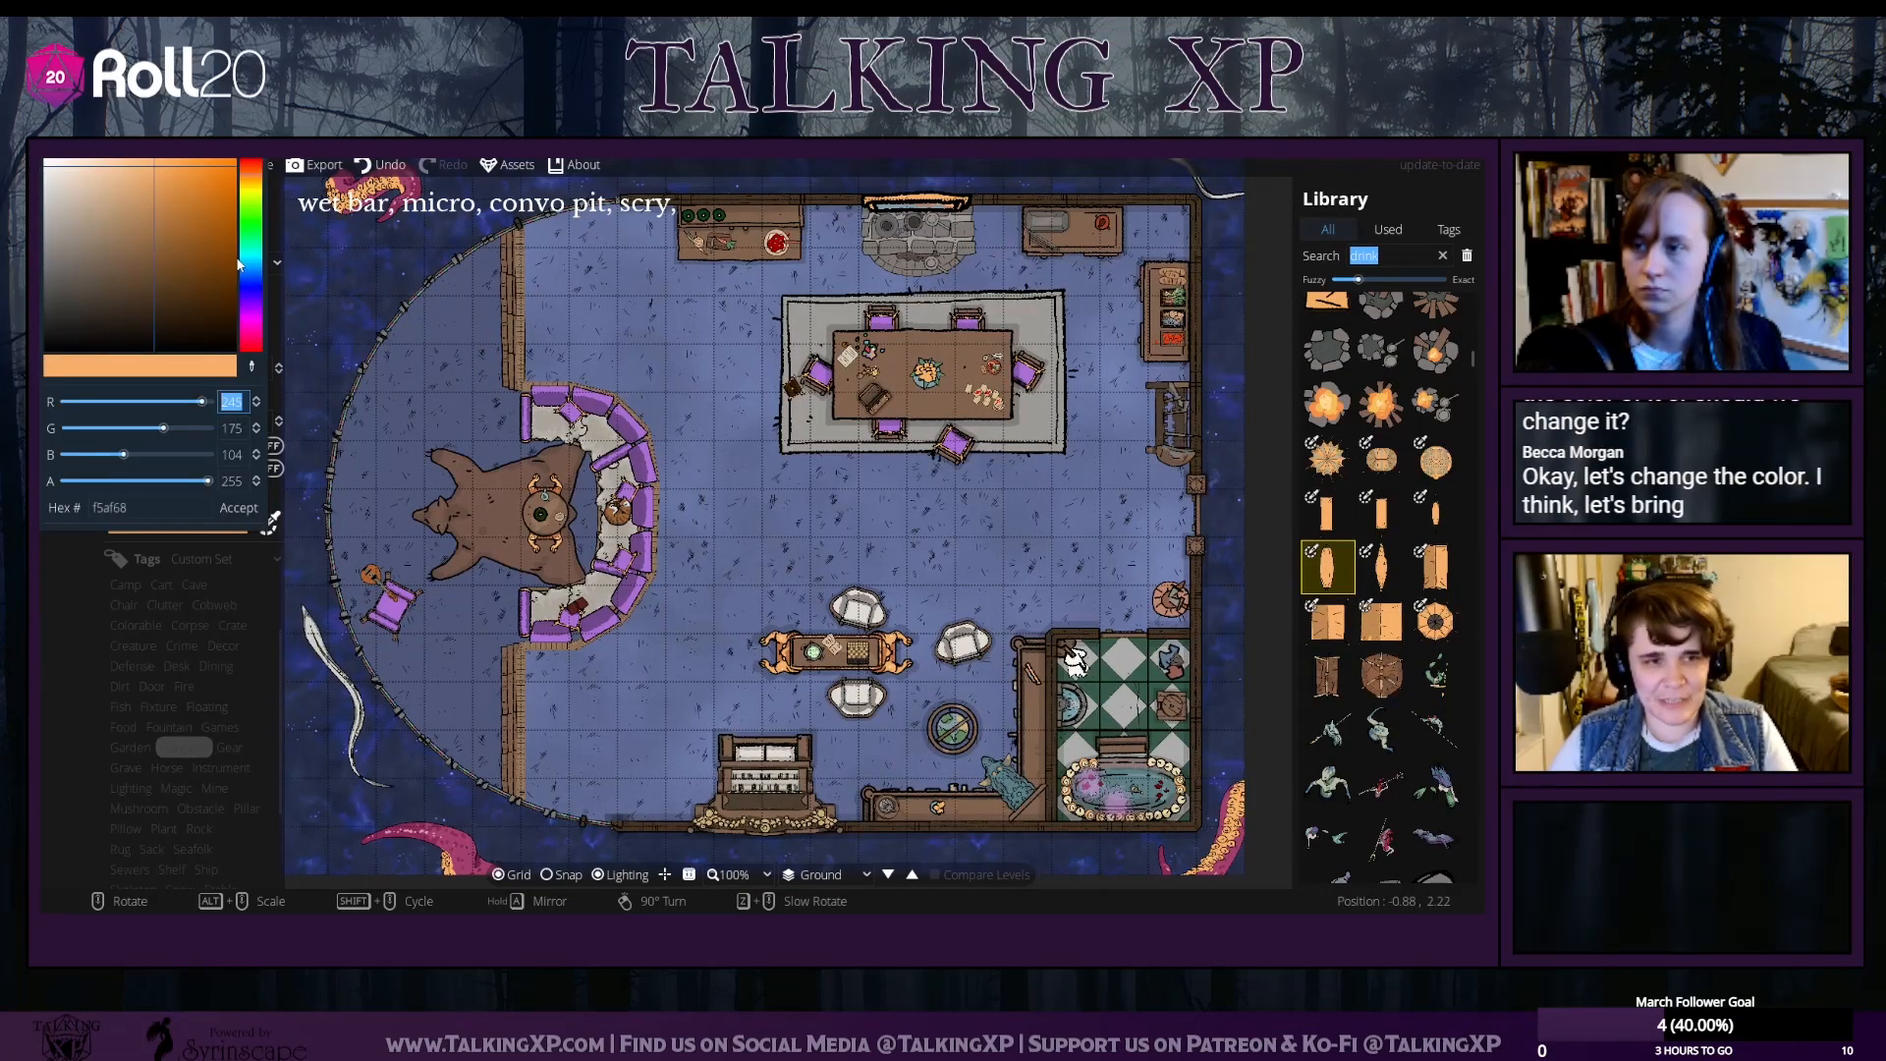
left_click(252, 368)
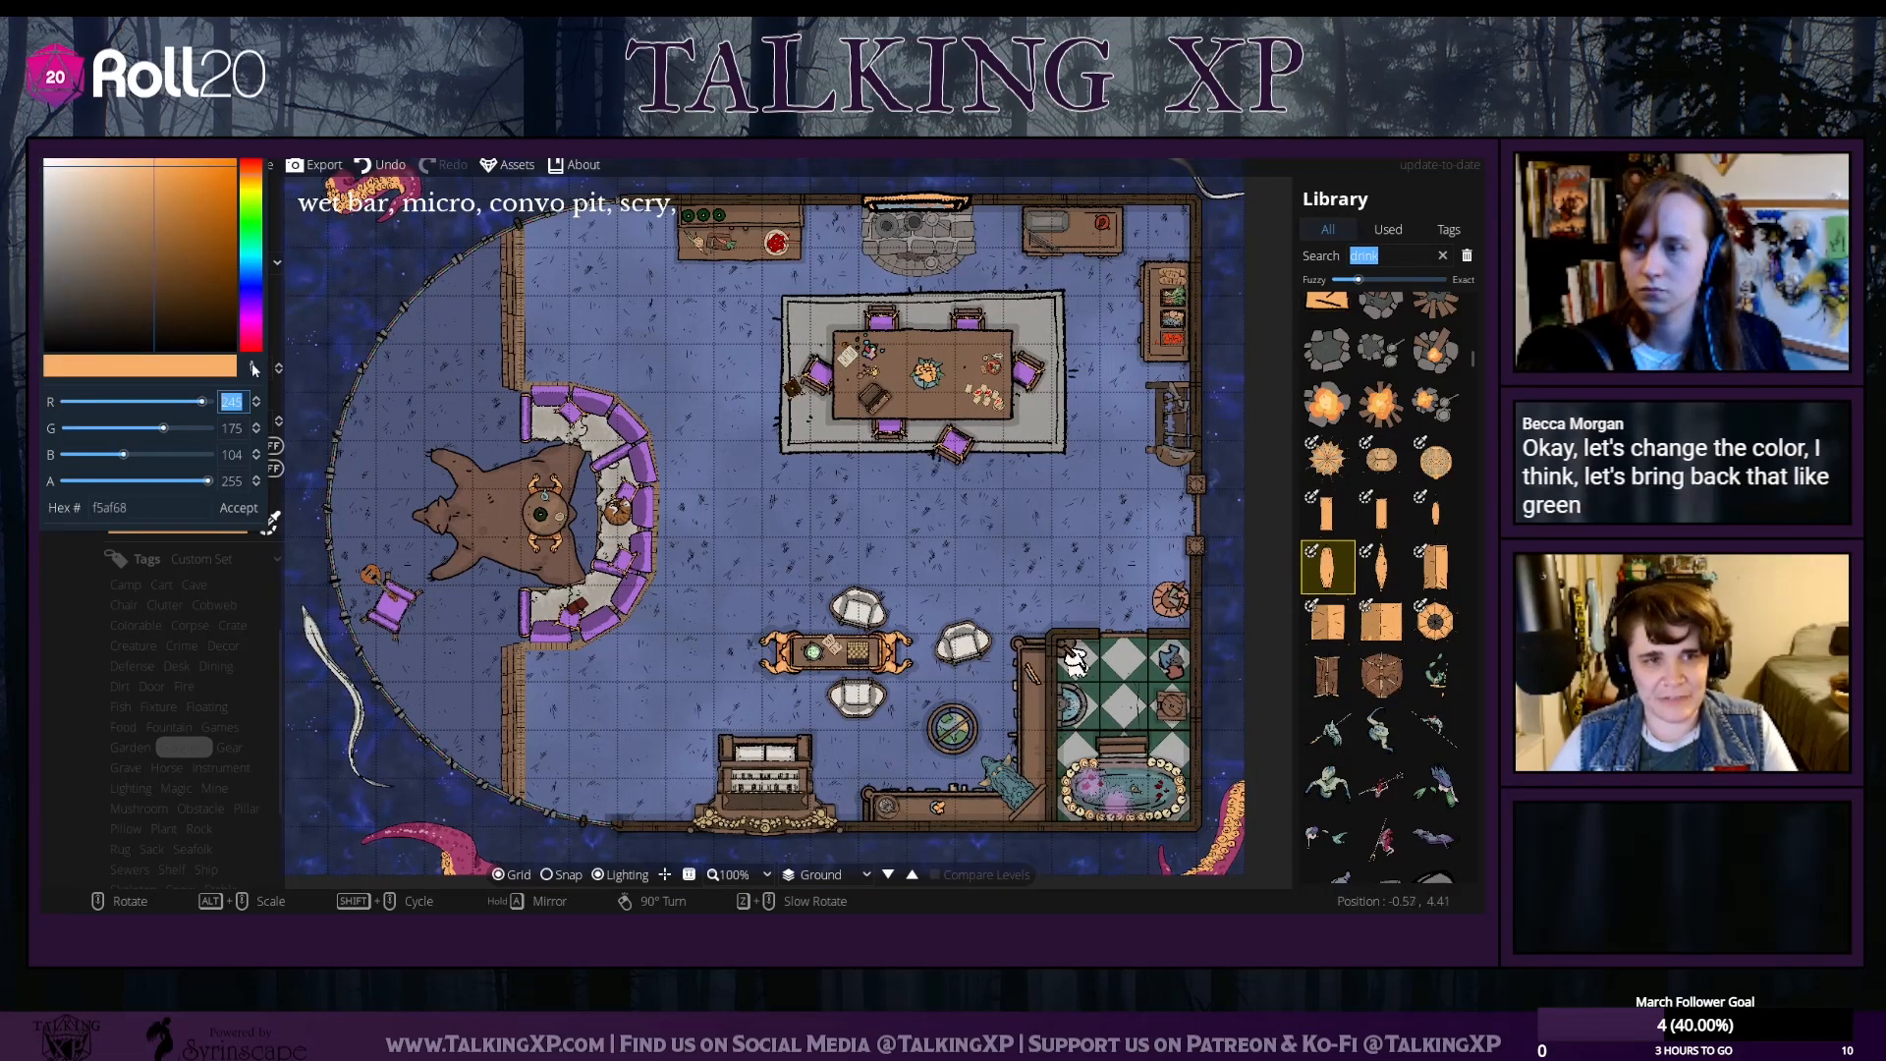
left_click(1090, 678)
left_click(242, 511)
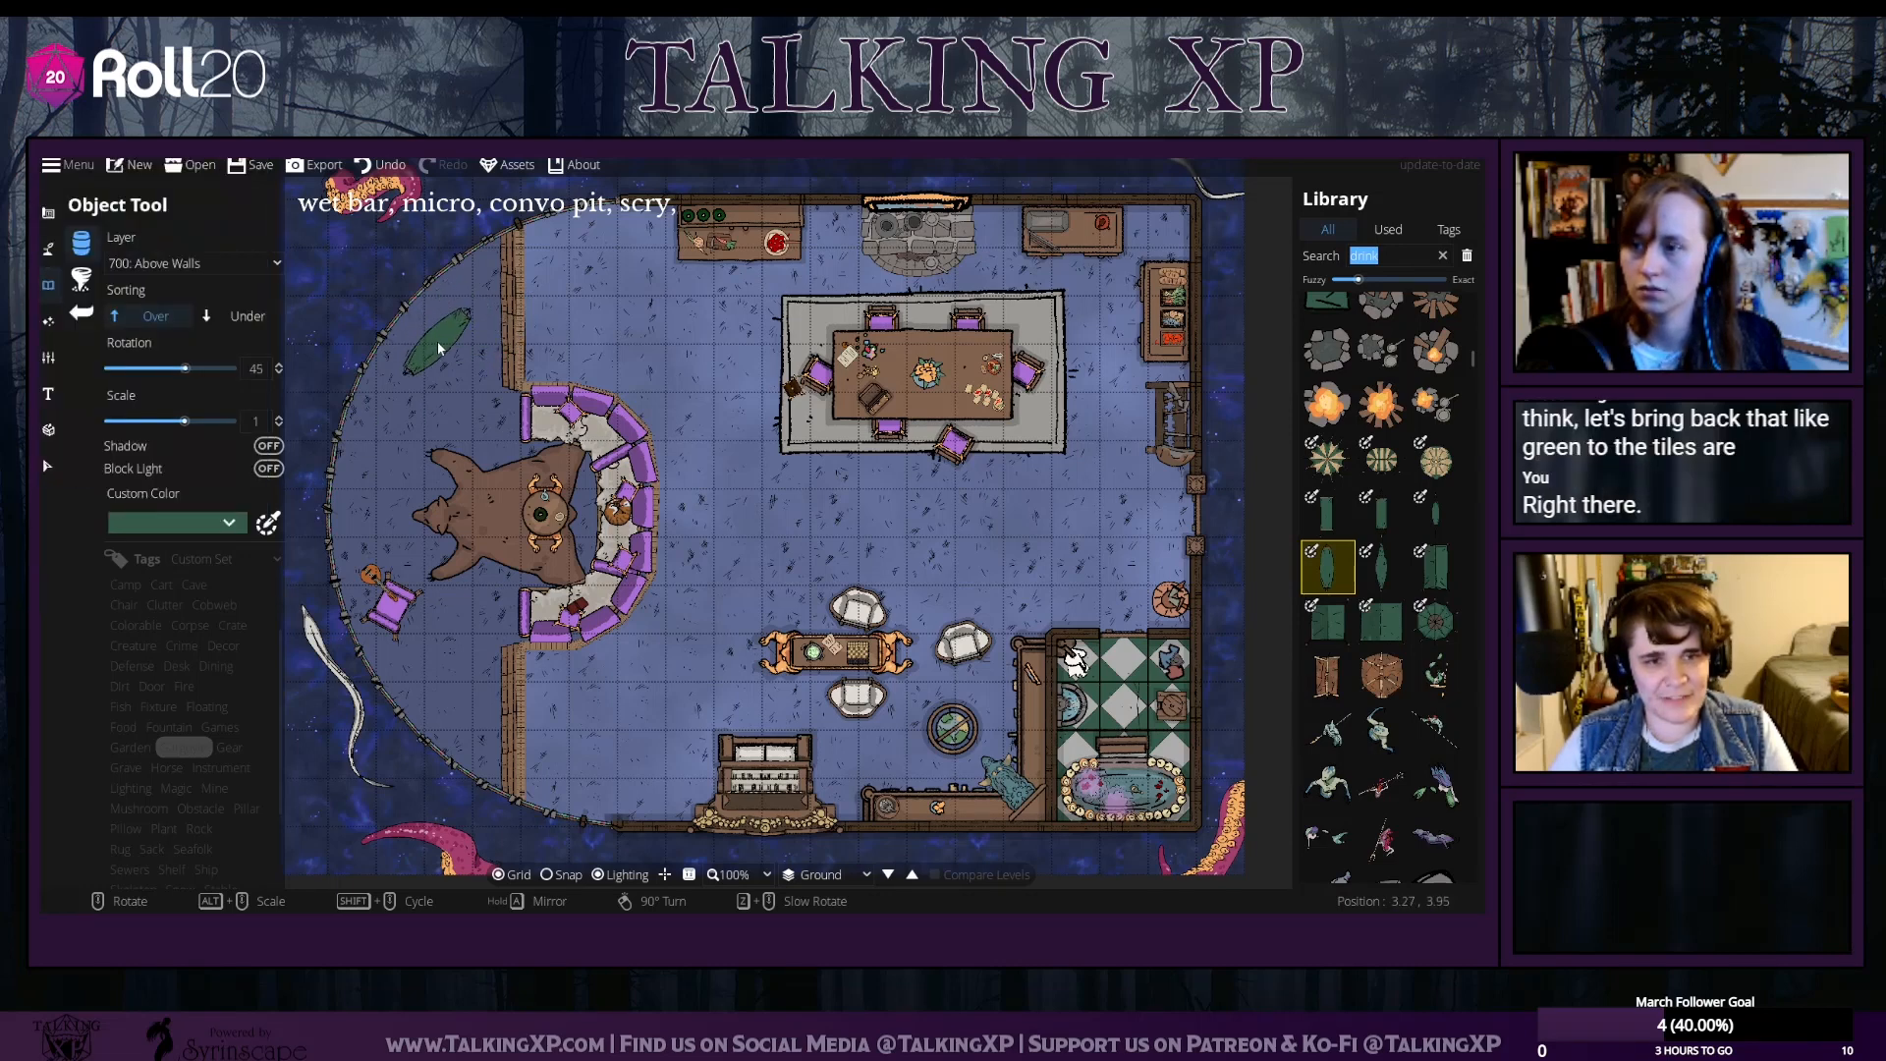
scroll(435, 358, "down", 2)
scroll(434, 363, "up", 2)
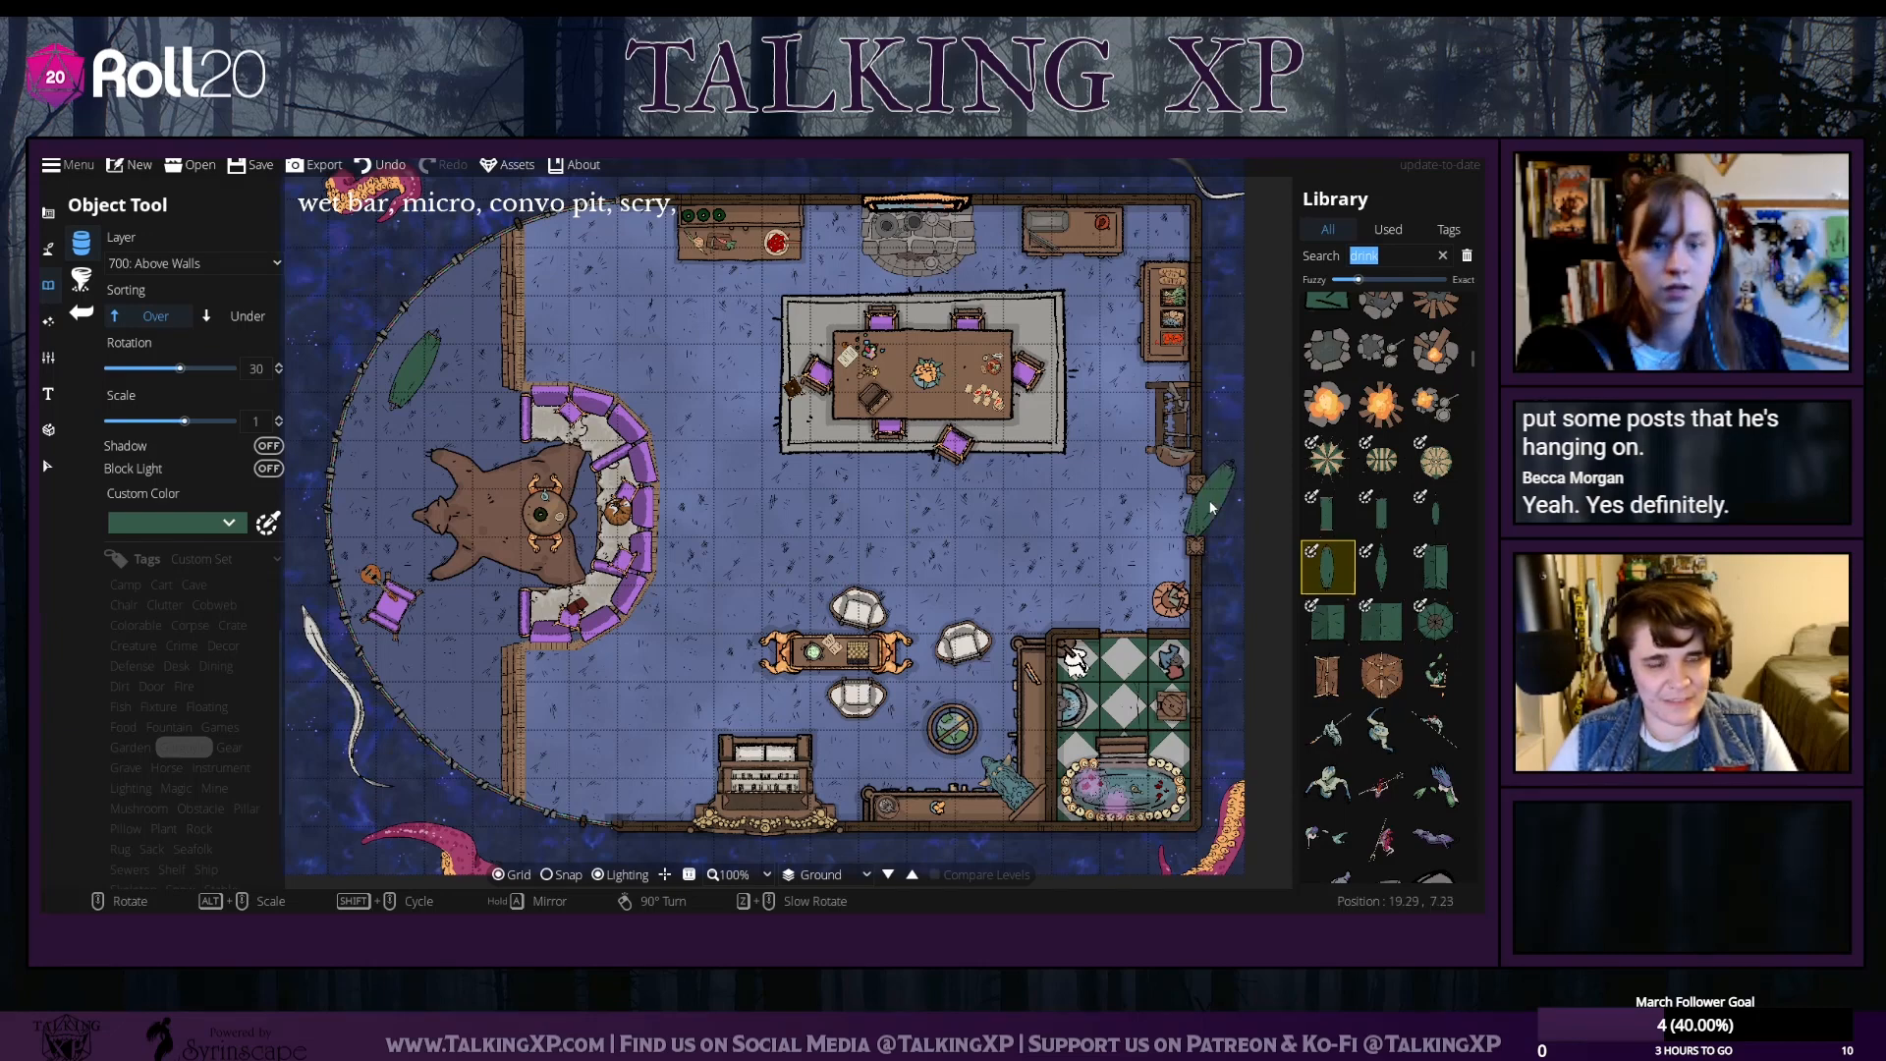
Recolor the small cave crystal cluster bright green and place it on the bookshelf west of the tiled bathroom at 30 degrees and scale 1
scroll(1369, 618, "down", 2)
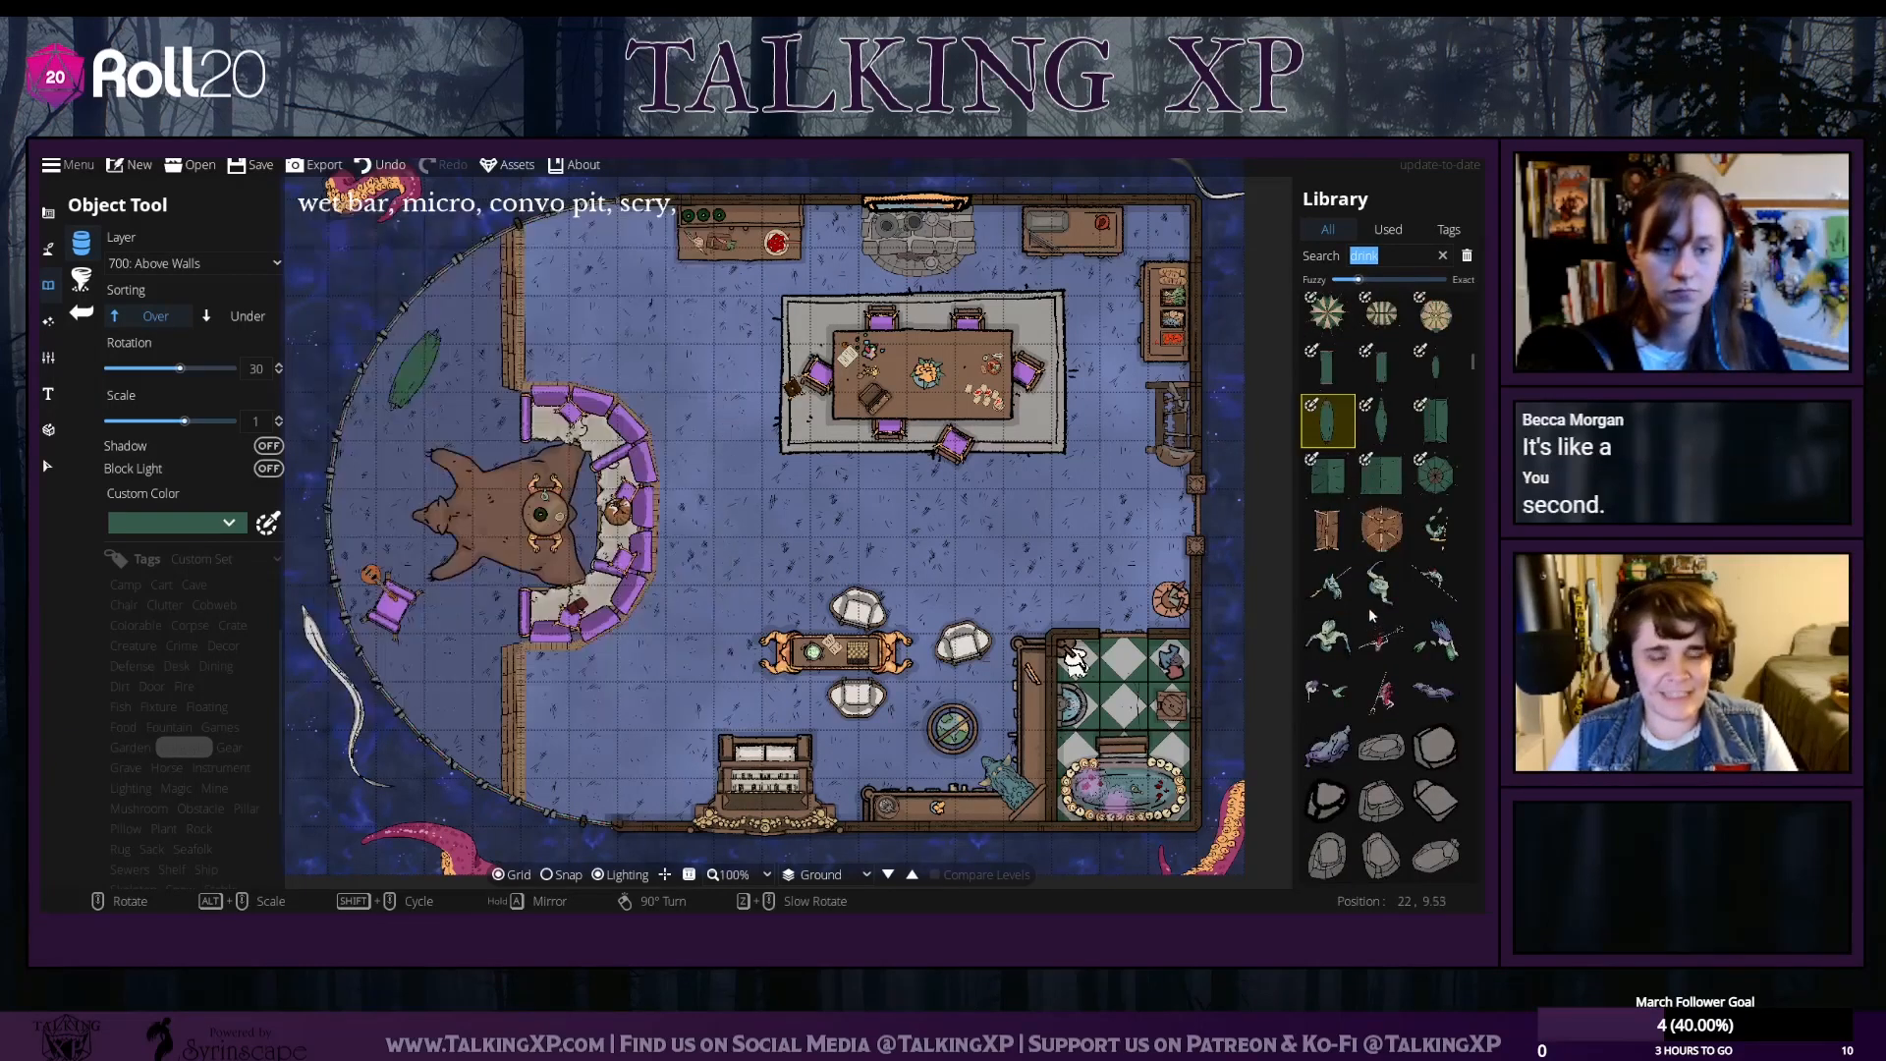
scroll(1372, 614, "down", 2)
scroll(1370, 609, "down", 7)
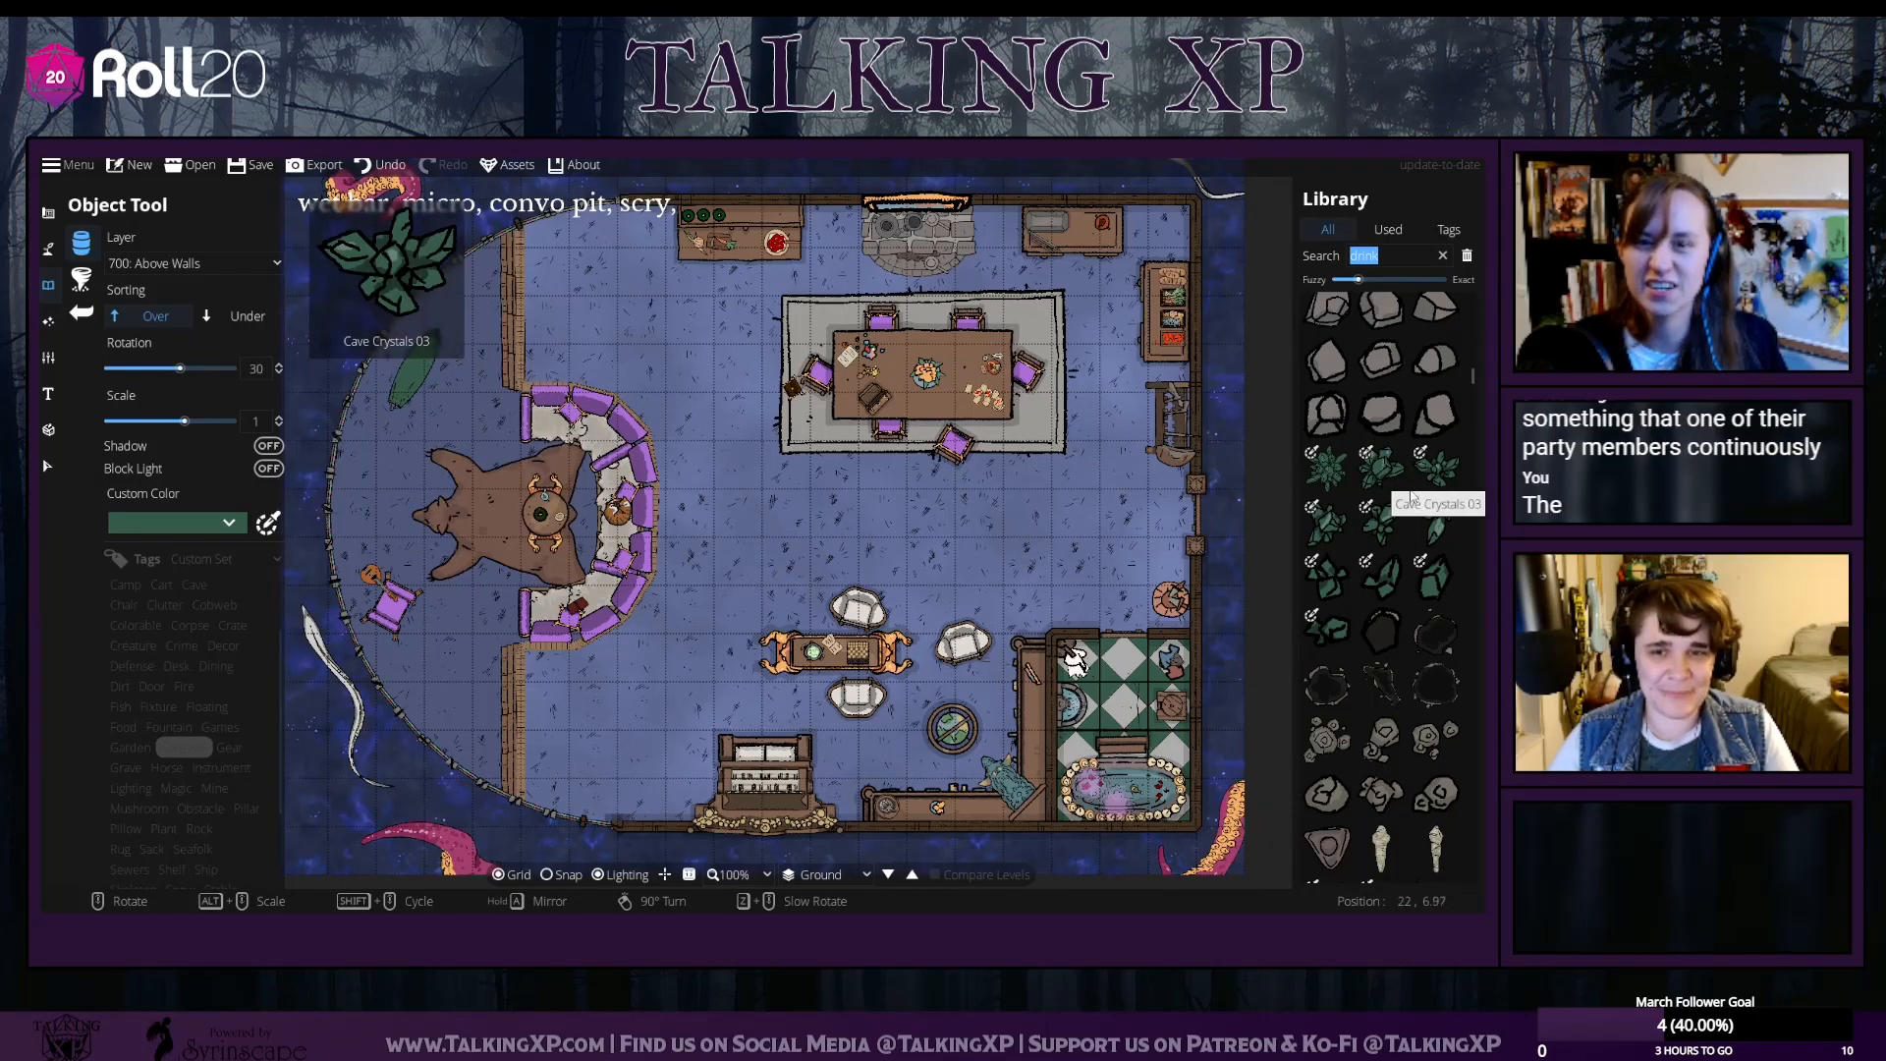
left_click(1387, 522)
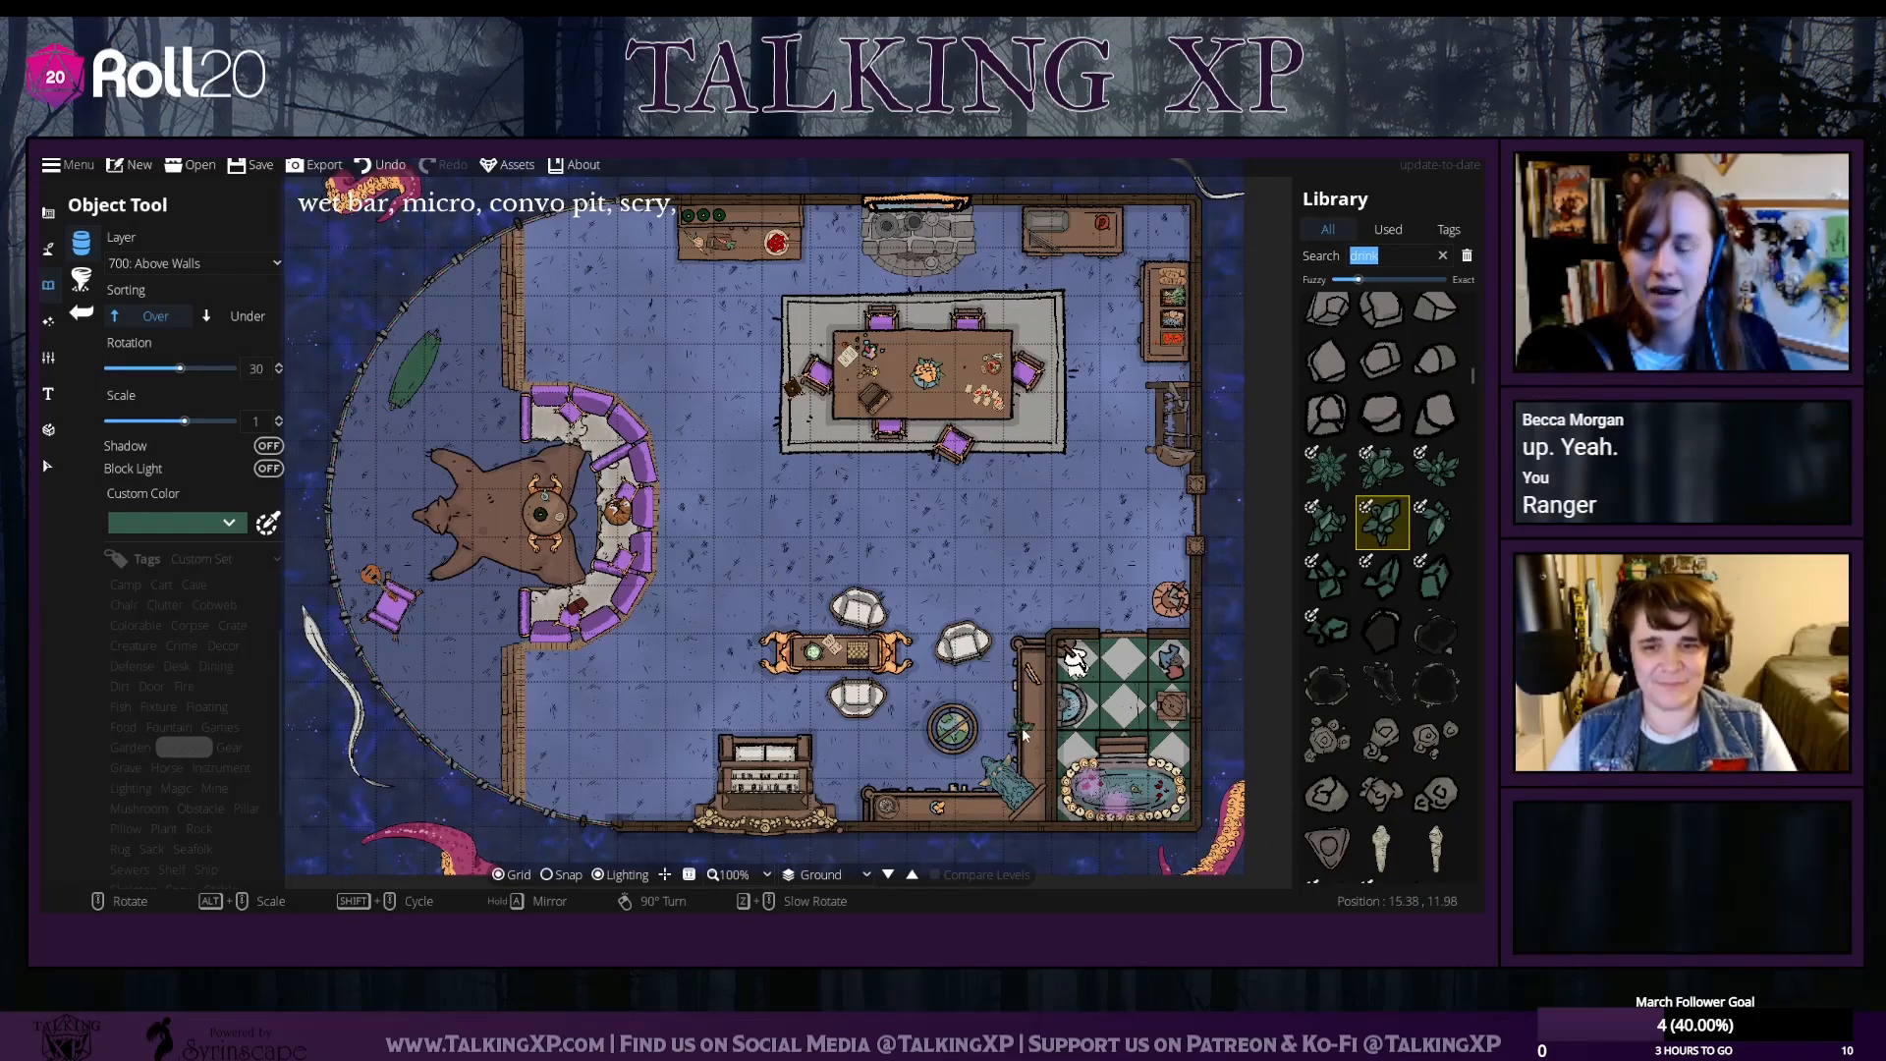
left_click(263, 521)
left_click_drag(250, 282, 255, 224)
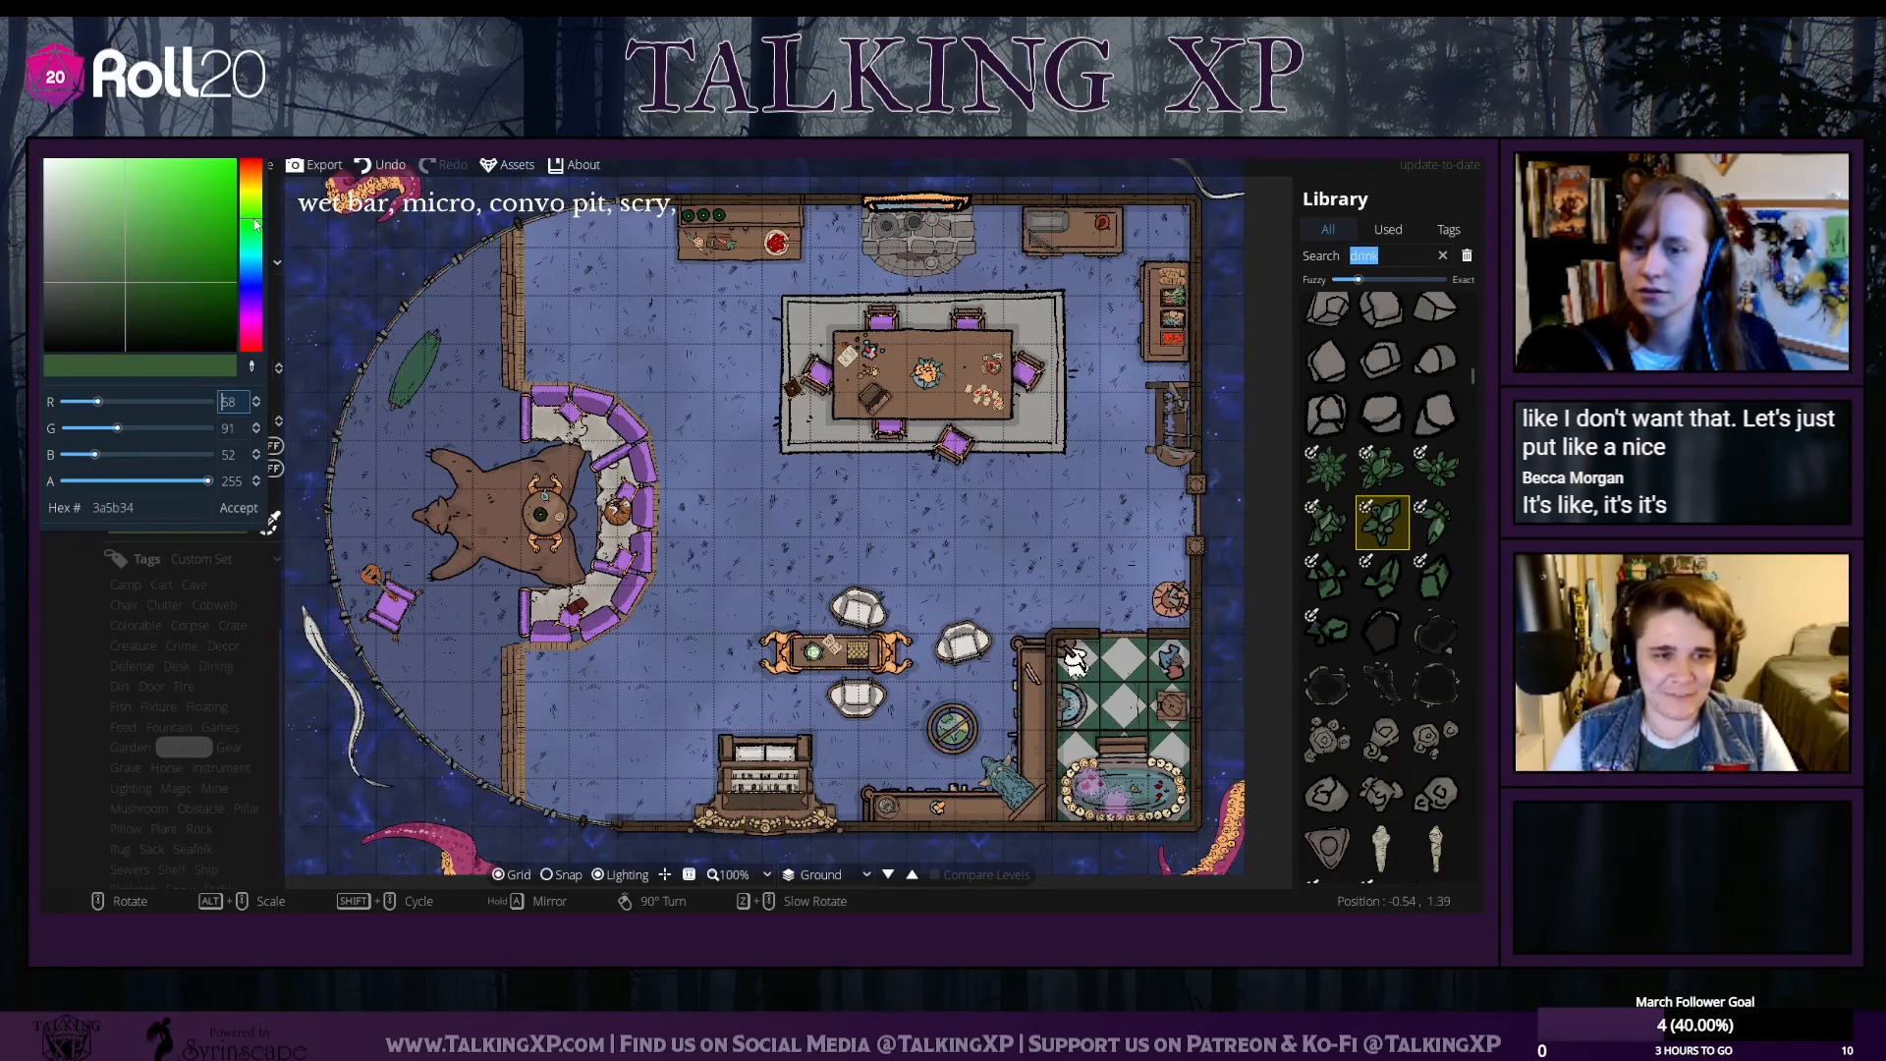
left_click(241, 507)
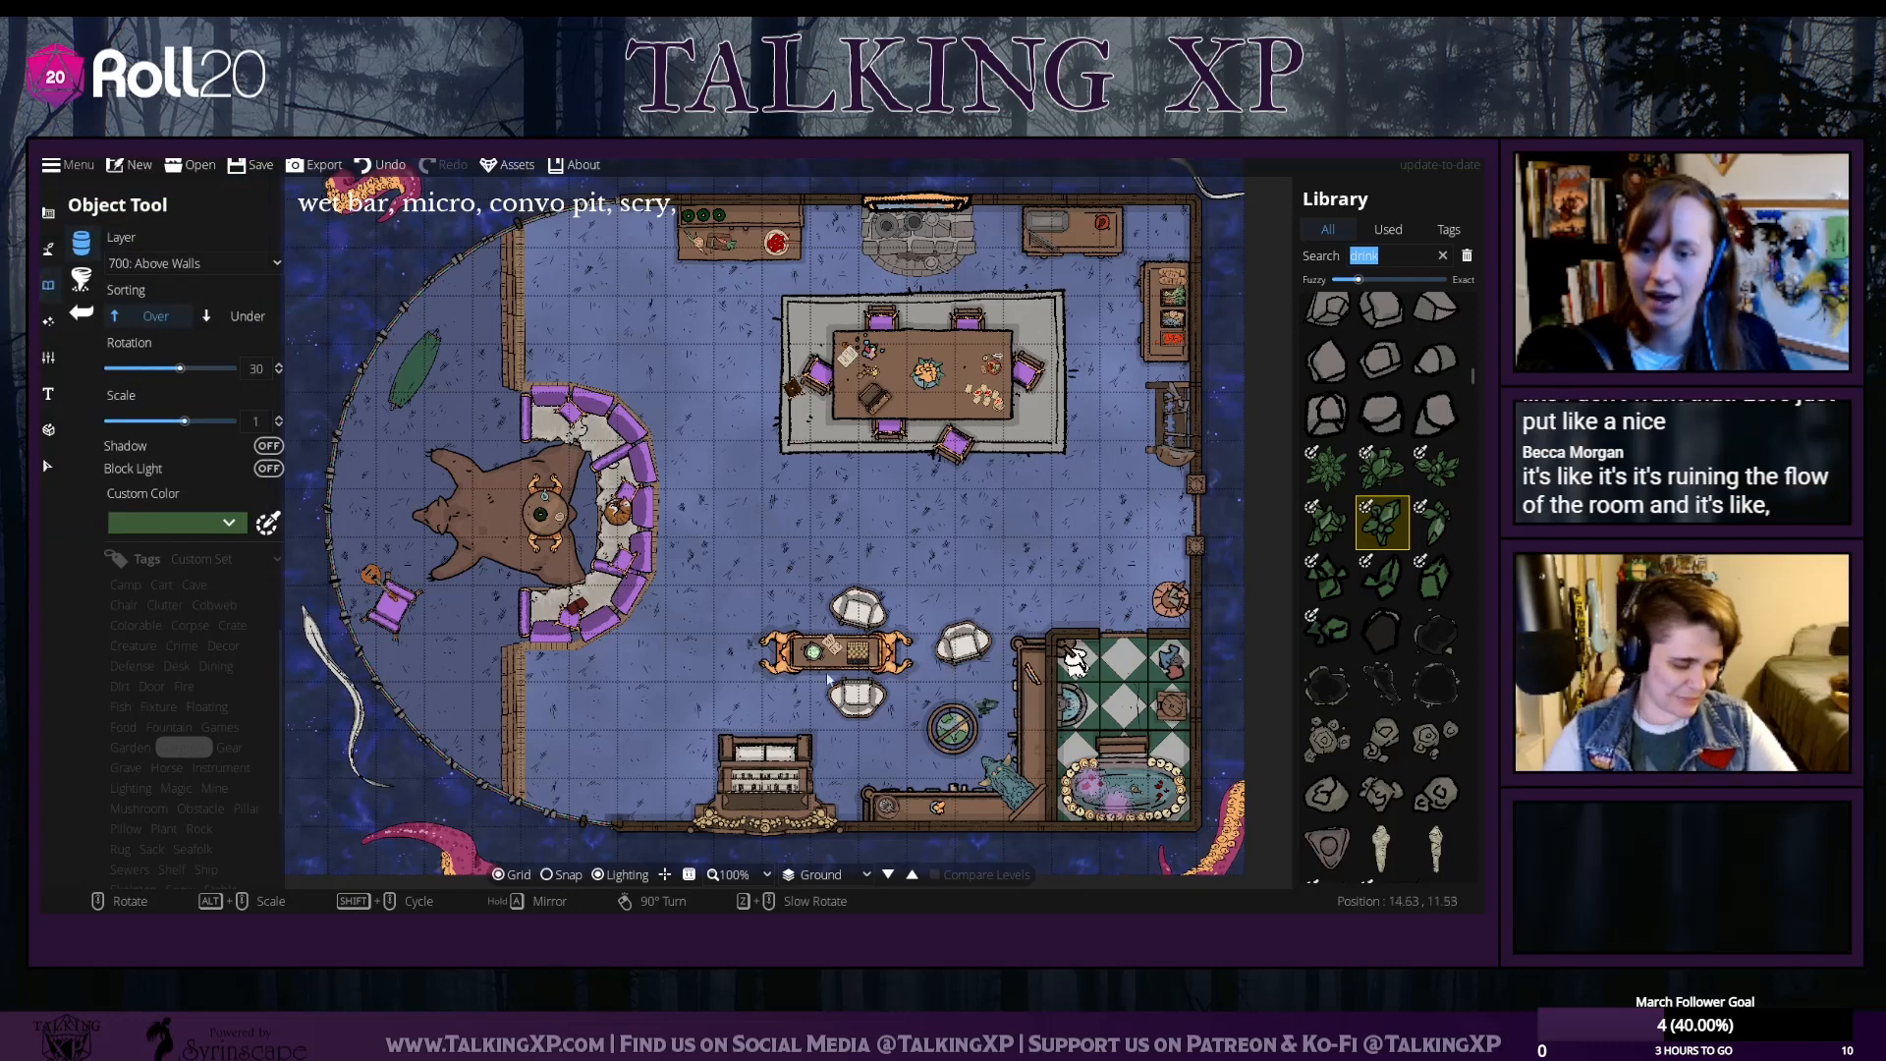
left_click(266, 520)
left_click_drag(183, 251, 135, 214)
left_click(239, 507)
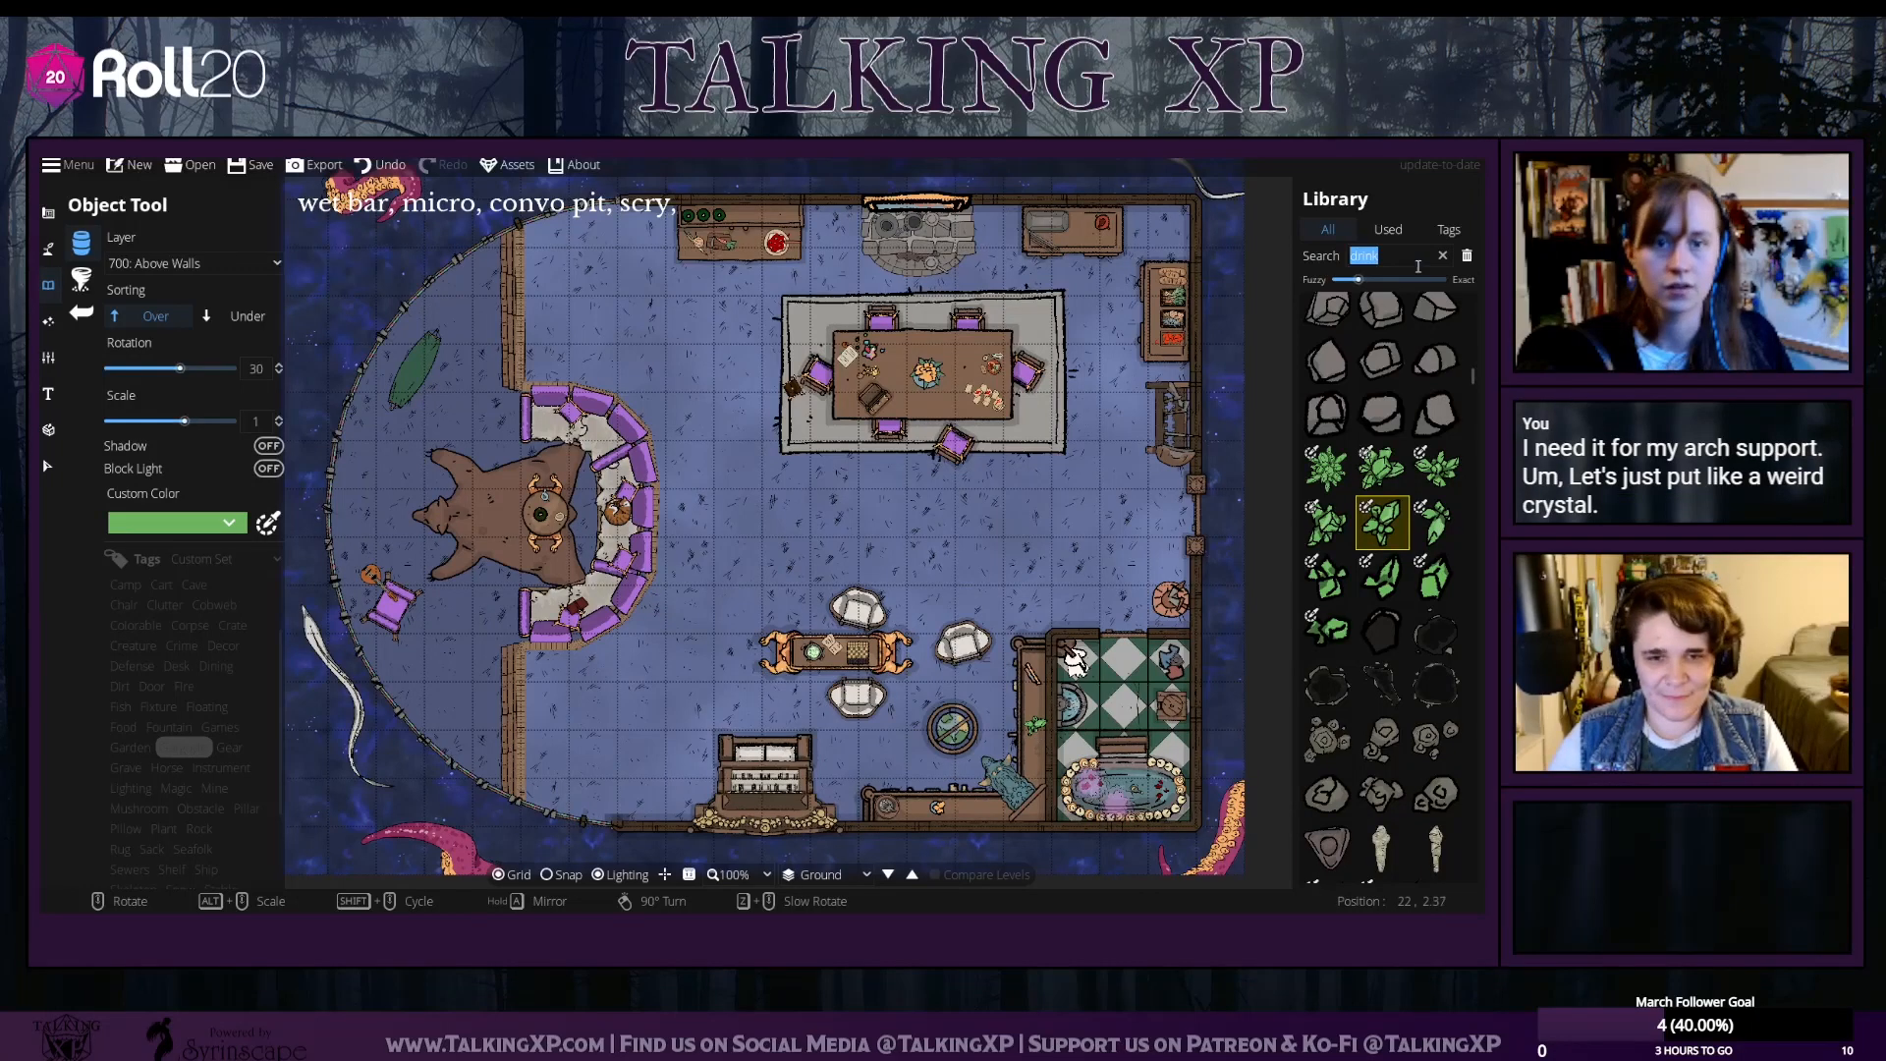
Search the object library for bowls and pillars, trying the dark stone bowl and square-based Pillar Stone 34 as a base for the green crystal
type("bowl")
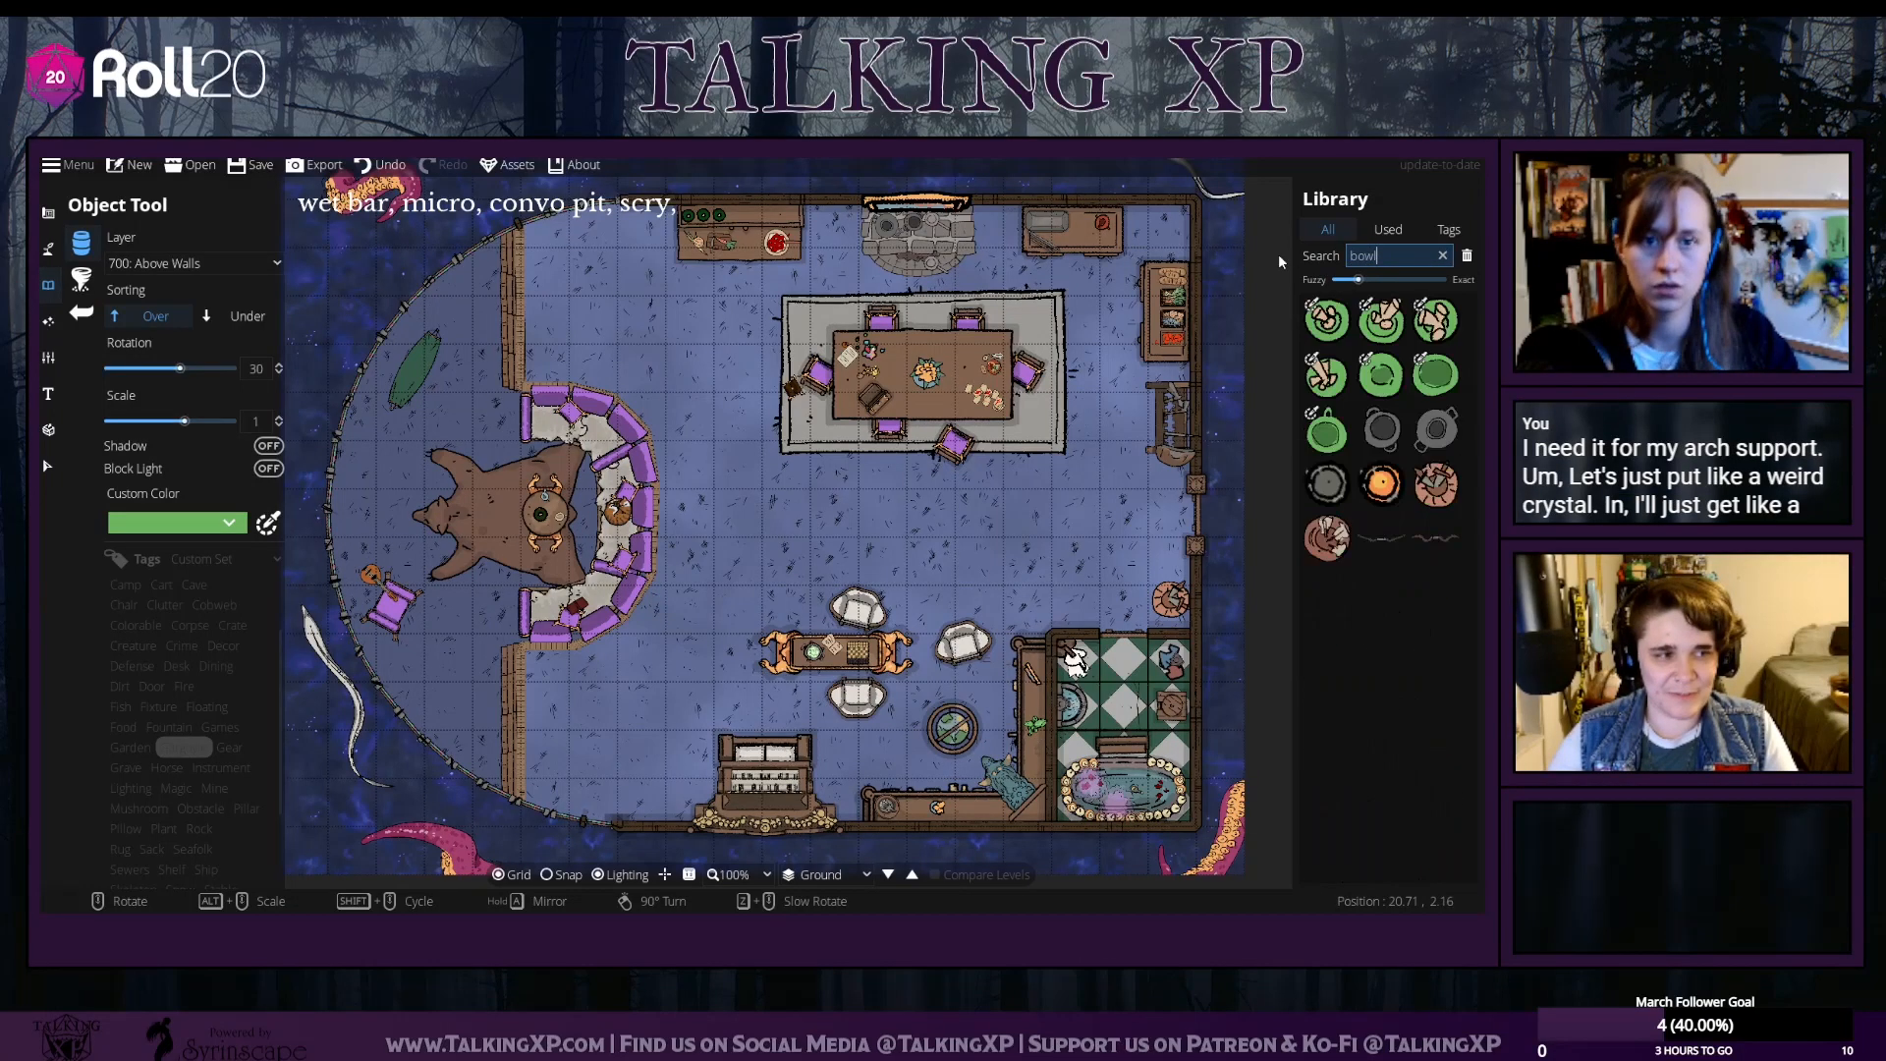
left_click(1328, 484)
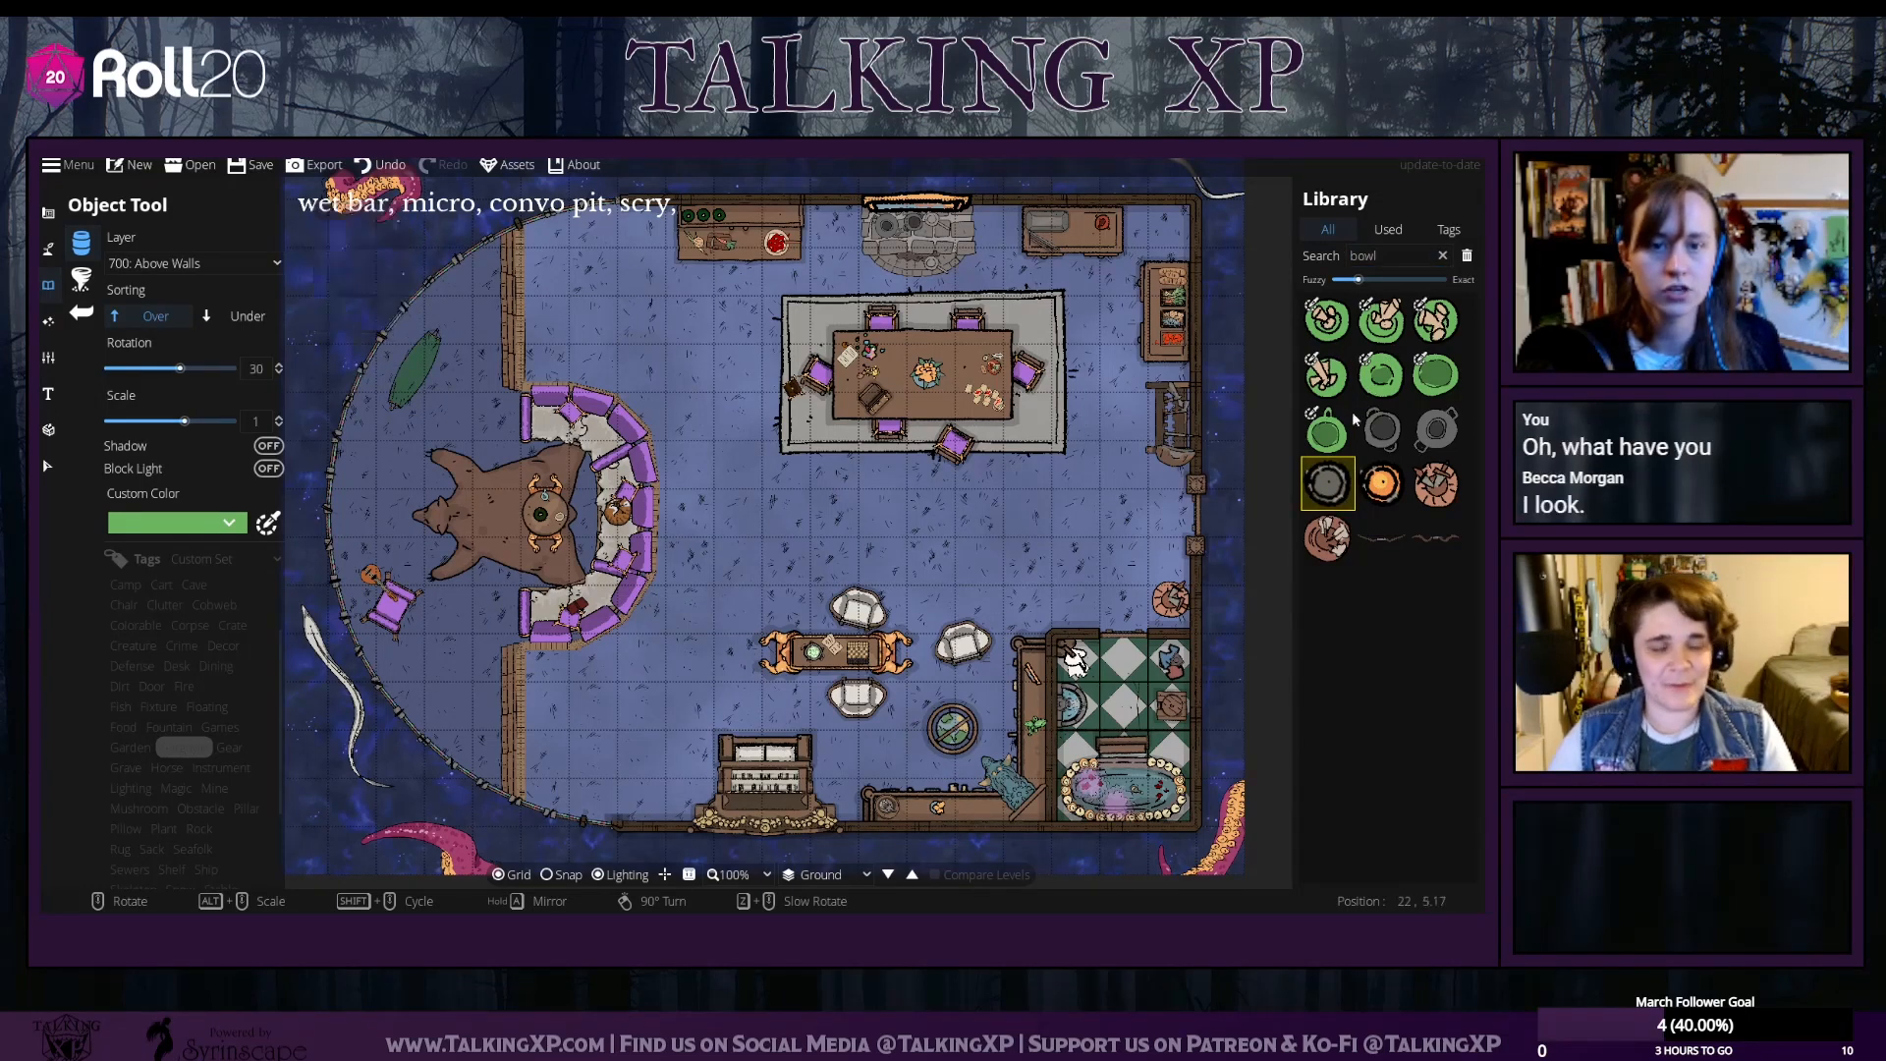
left_click(1394, 256)
type("p")
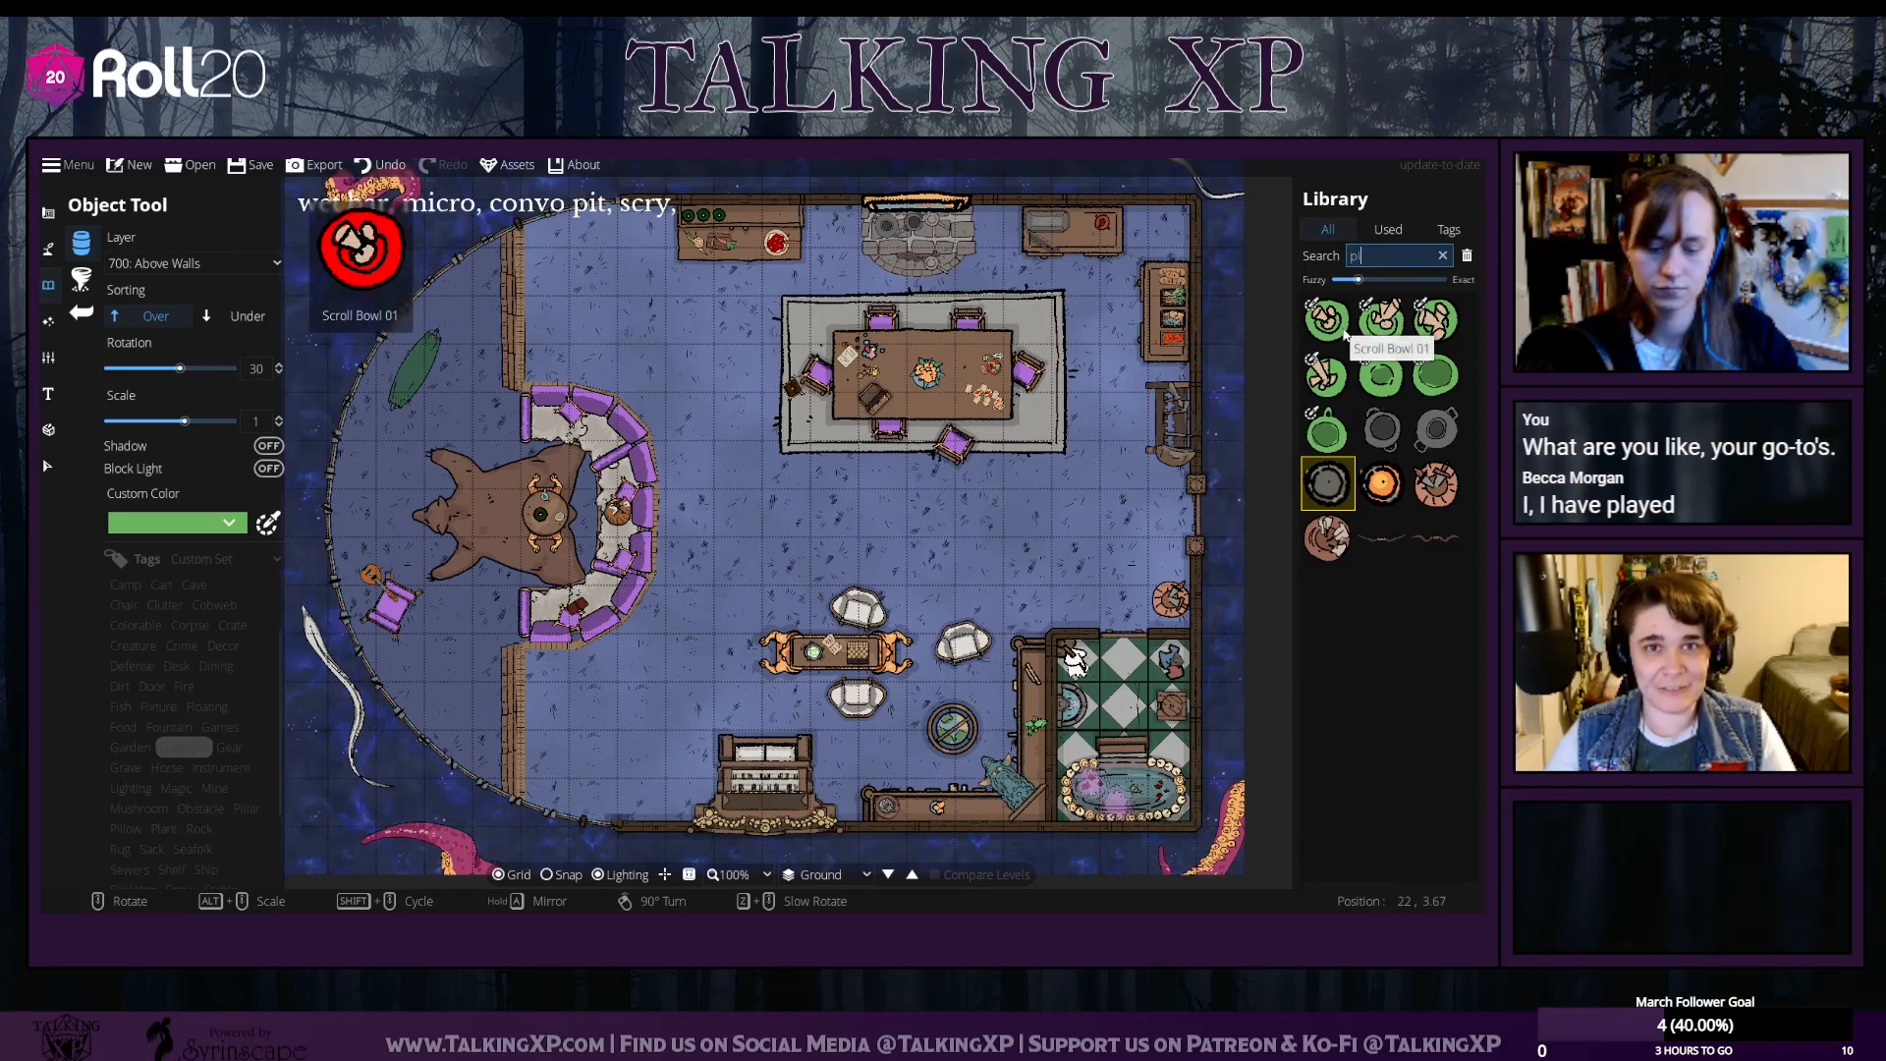
type("ilar")
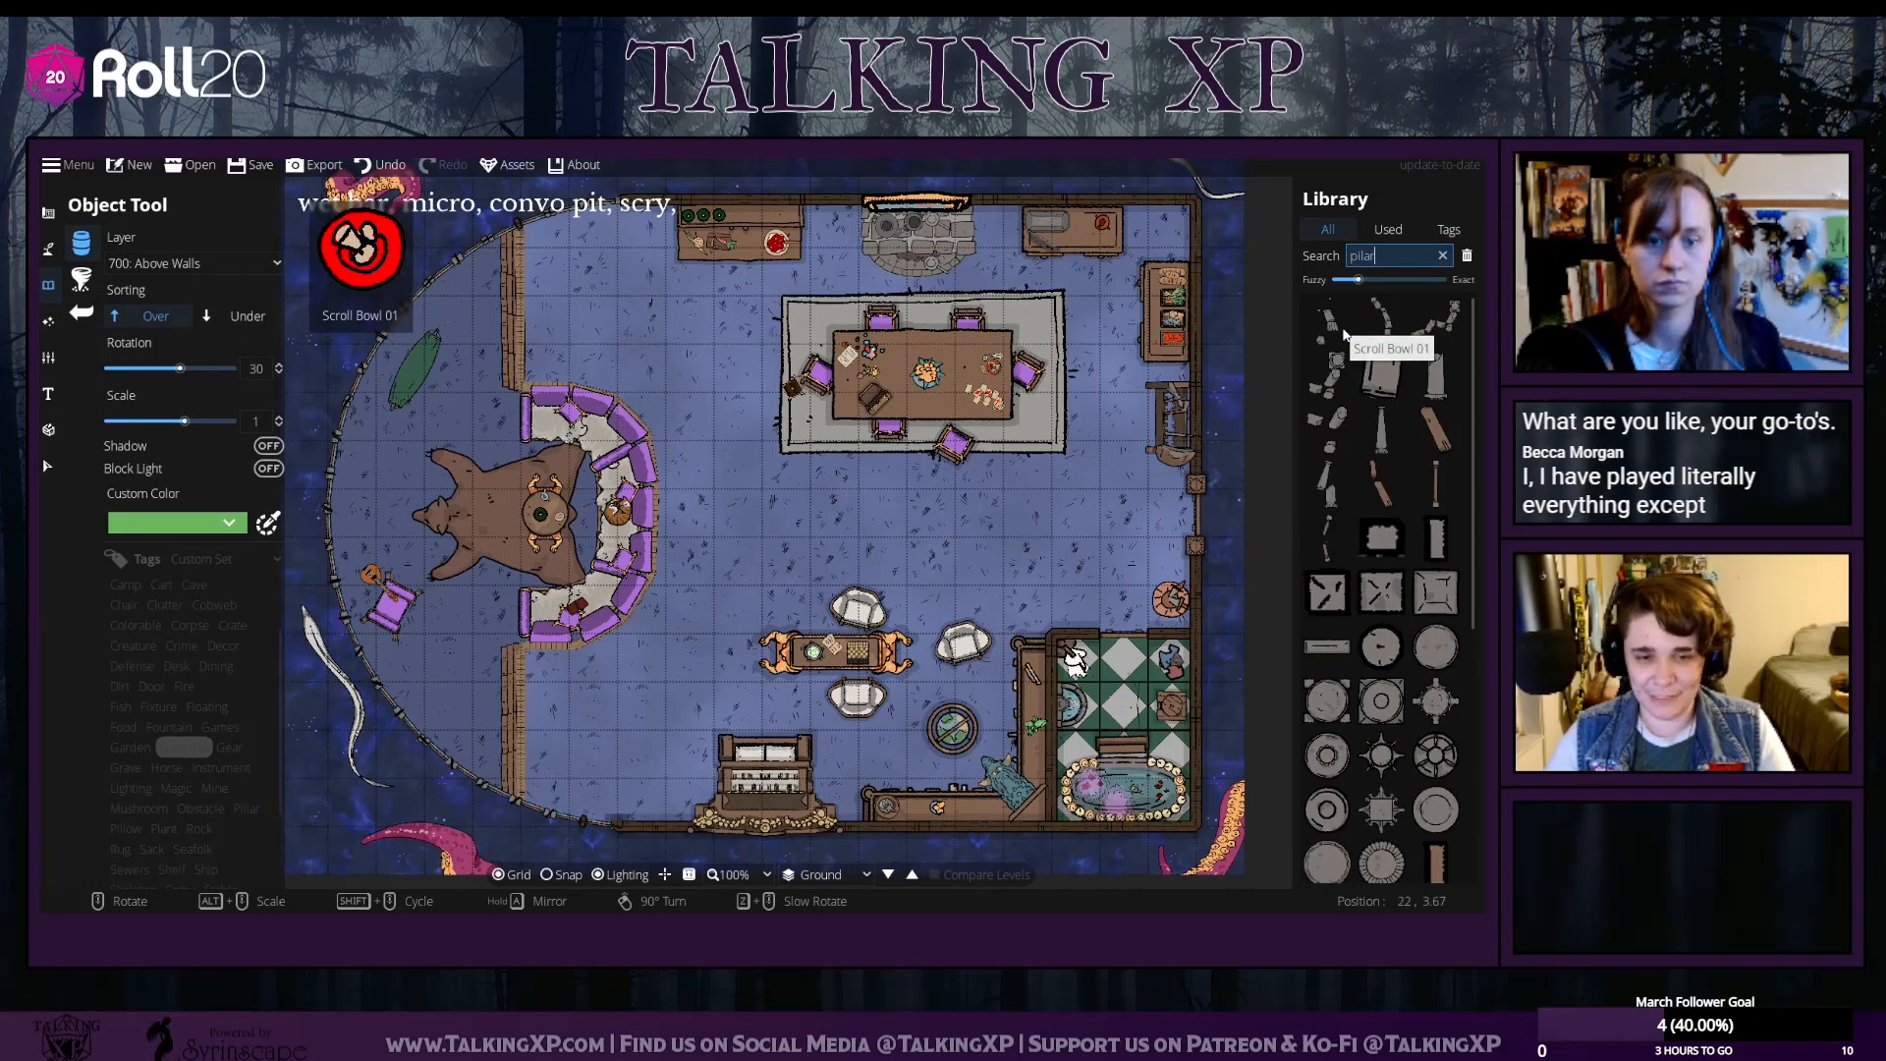
scroll(994, 705, "down", 3)
scroll(995, 704, "down", 2)
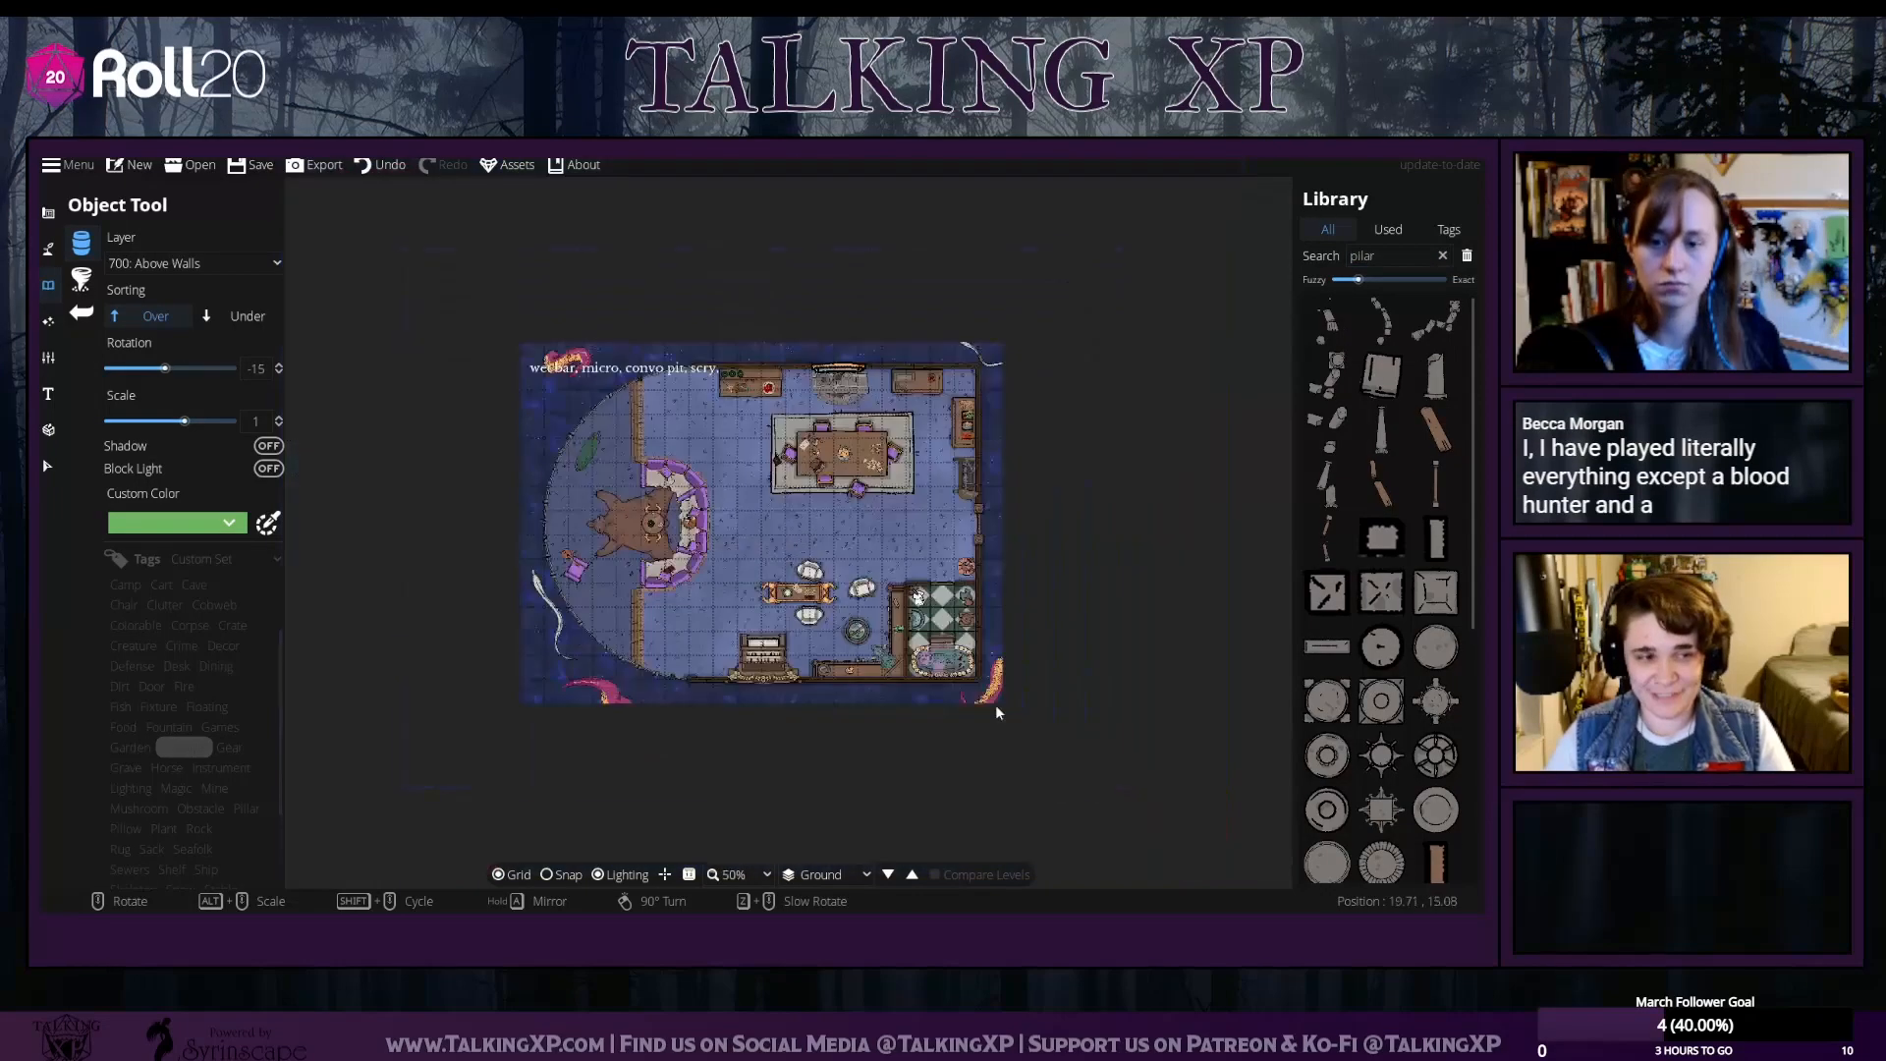
scroll(994, 704, "up", 8)
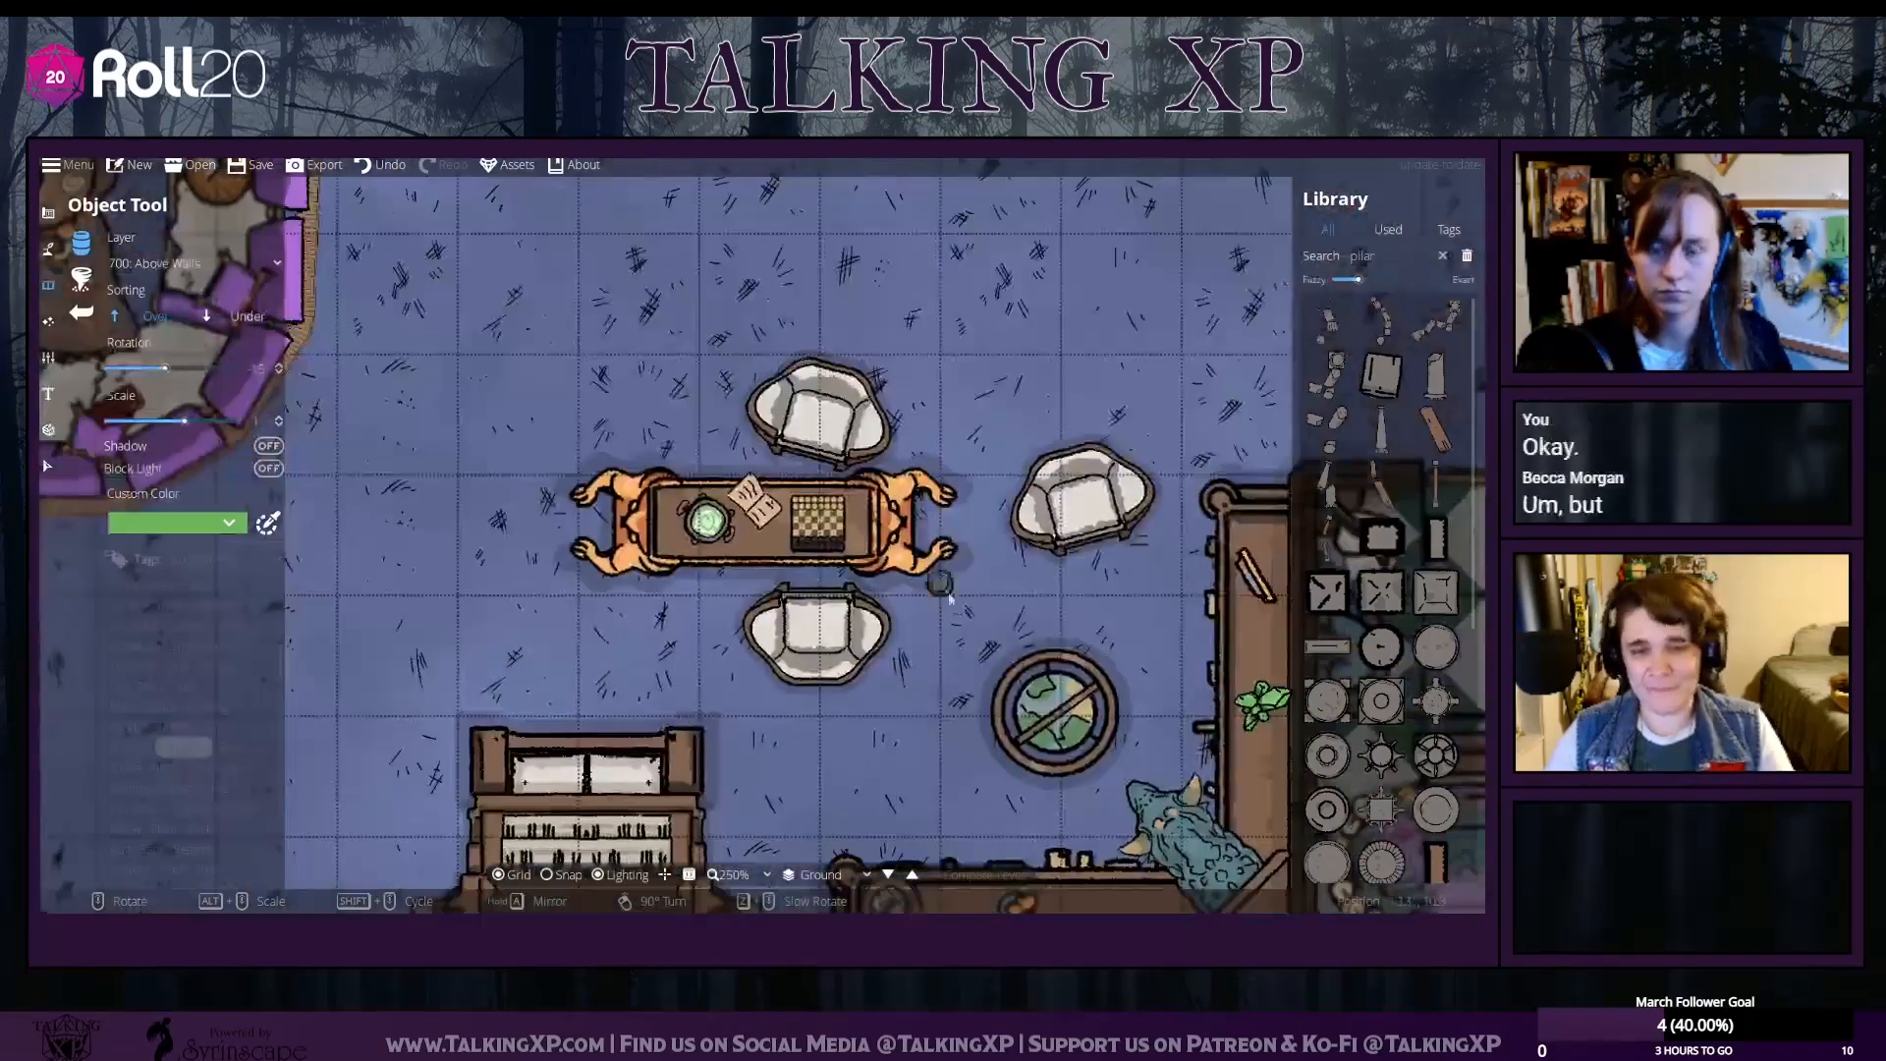
scroll(949, 597, "up", 6)
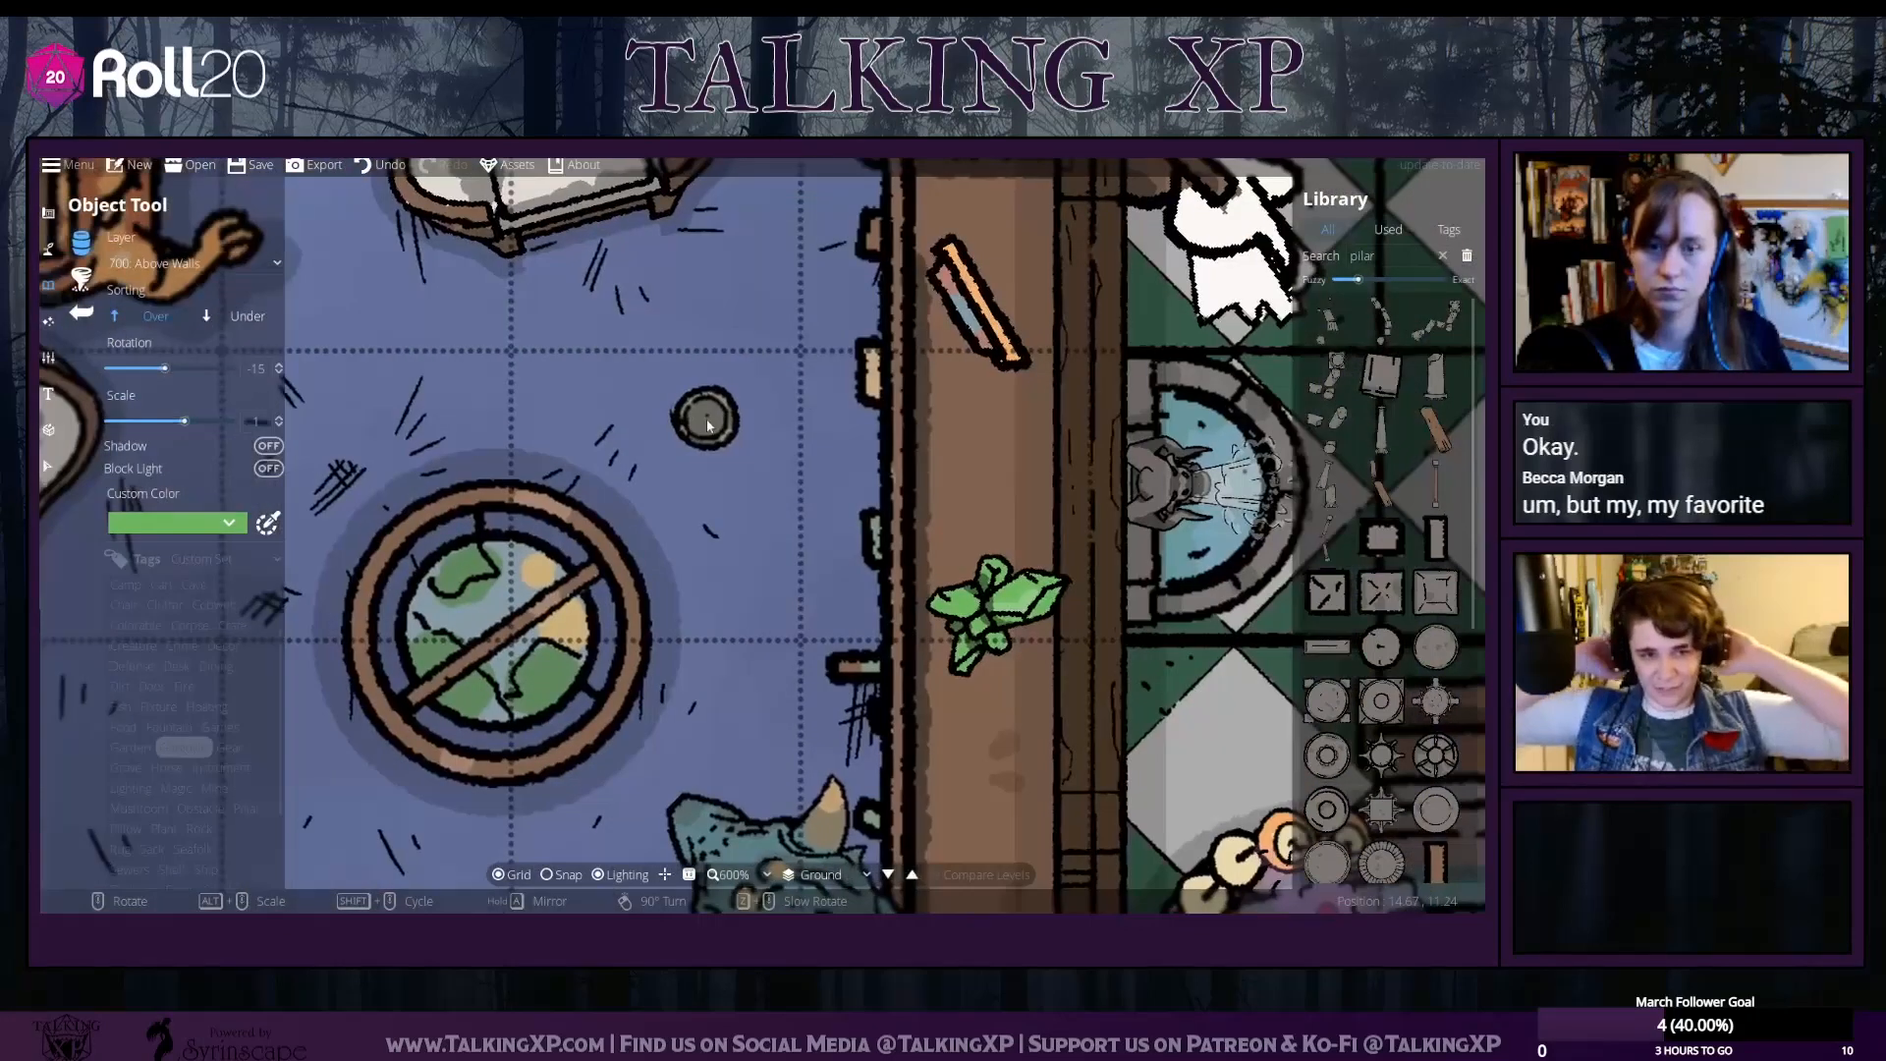
key("Down")
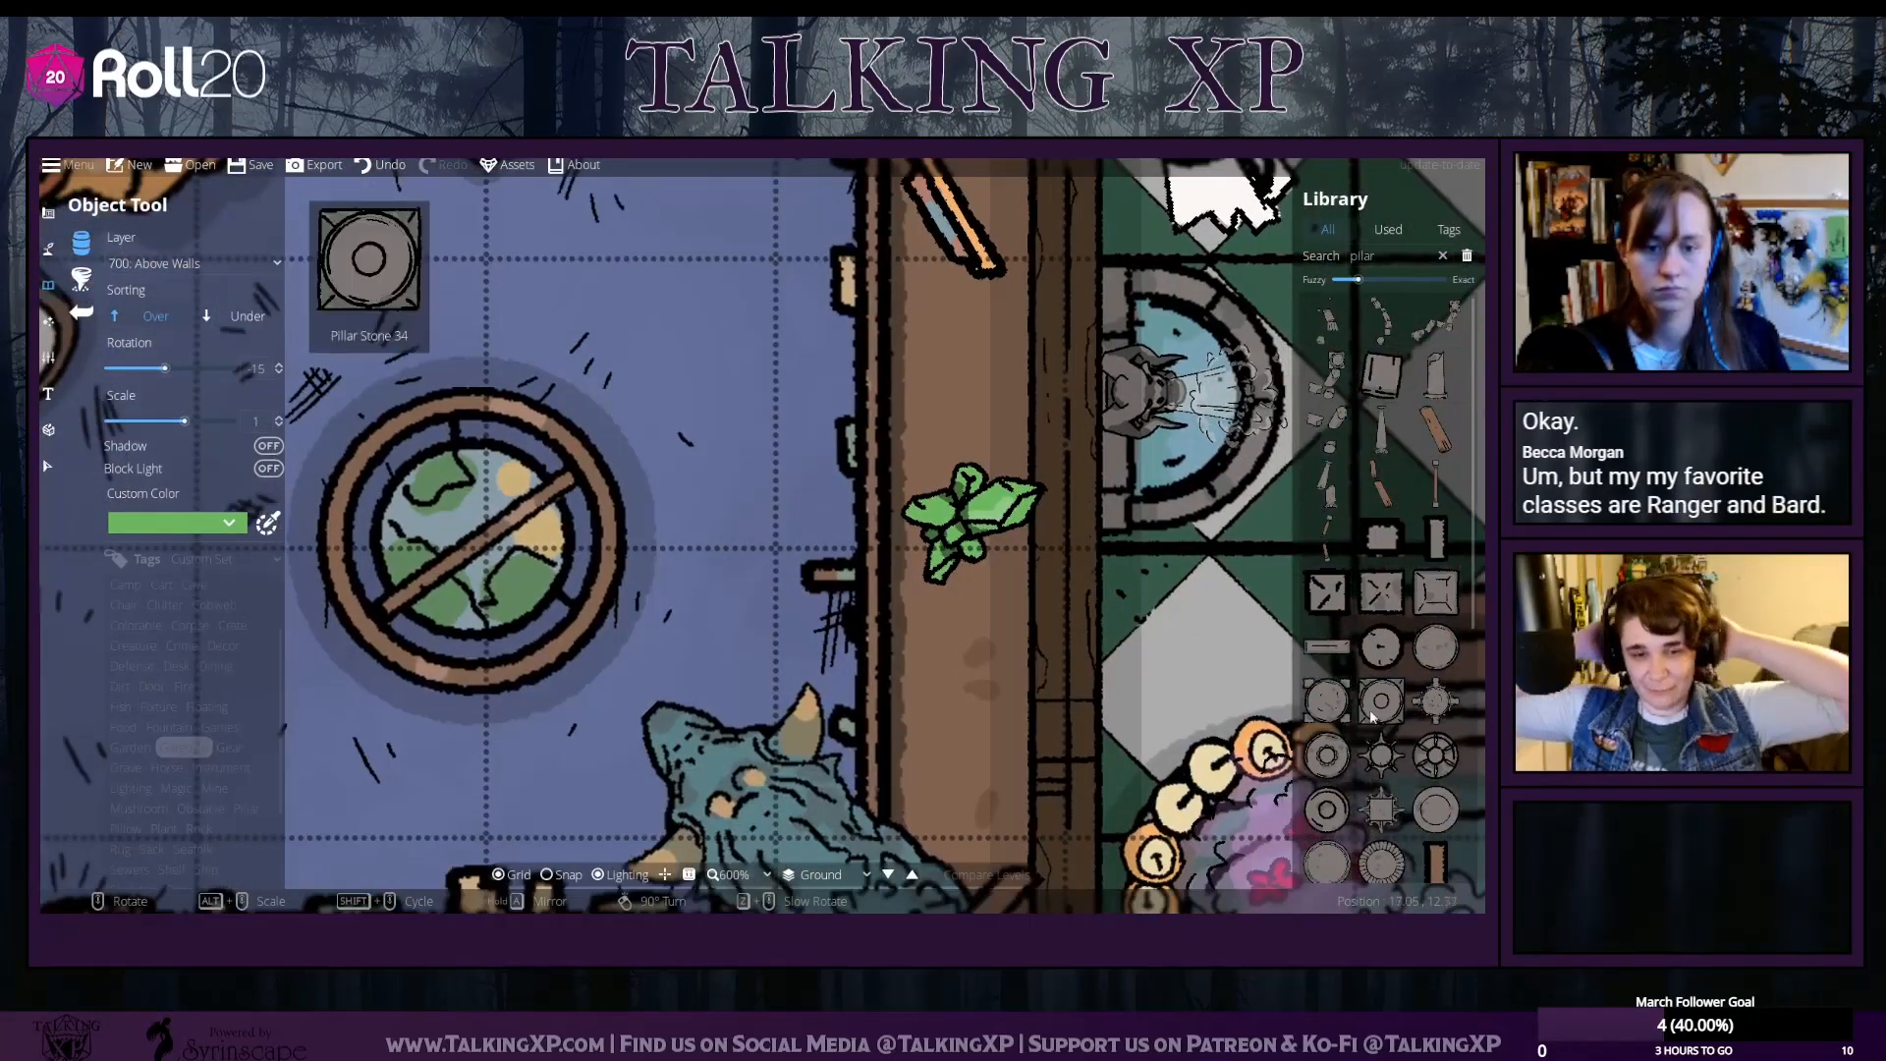
left_click(1373, 717)
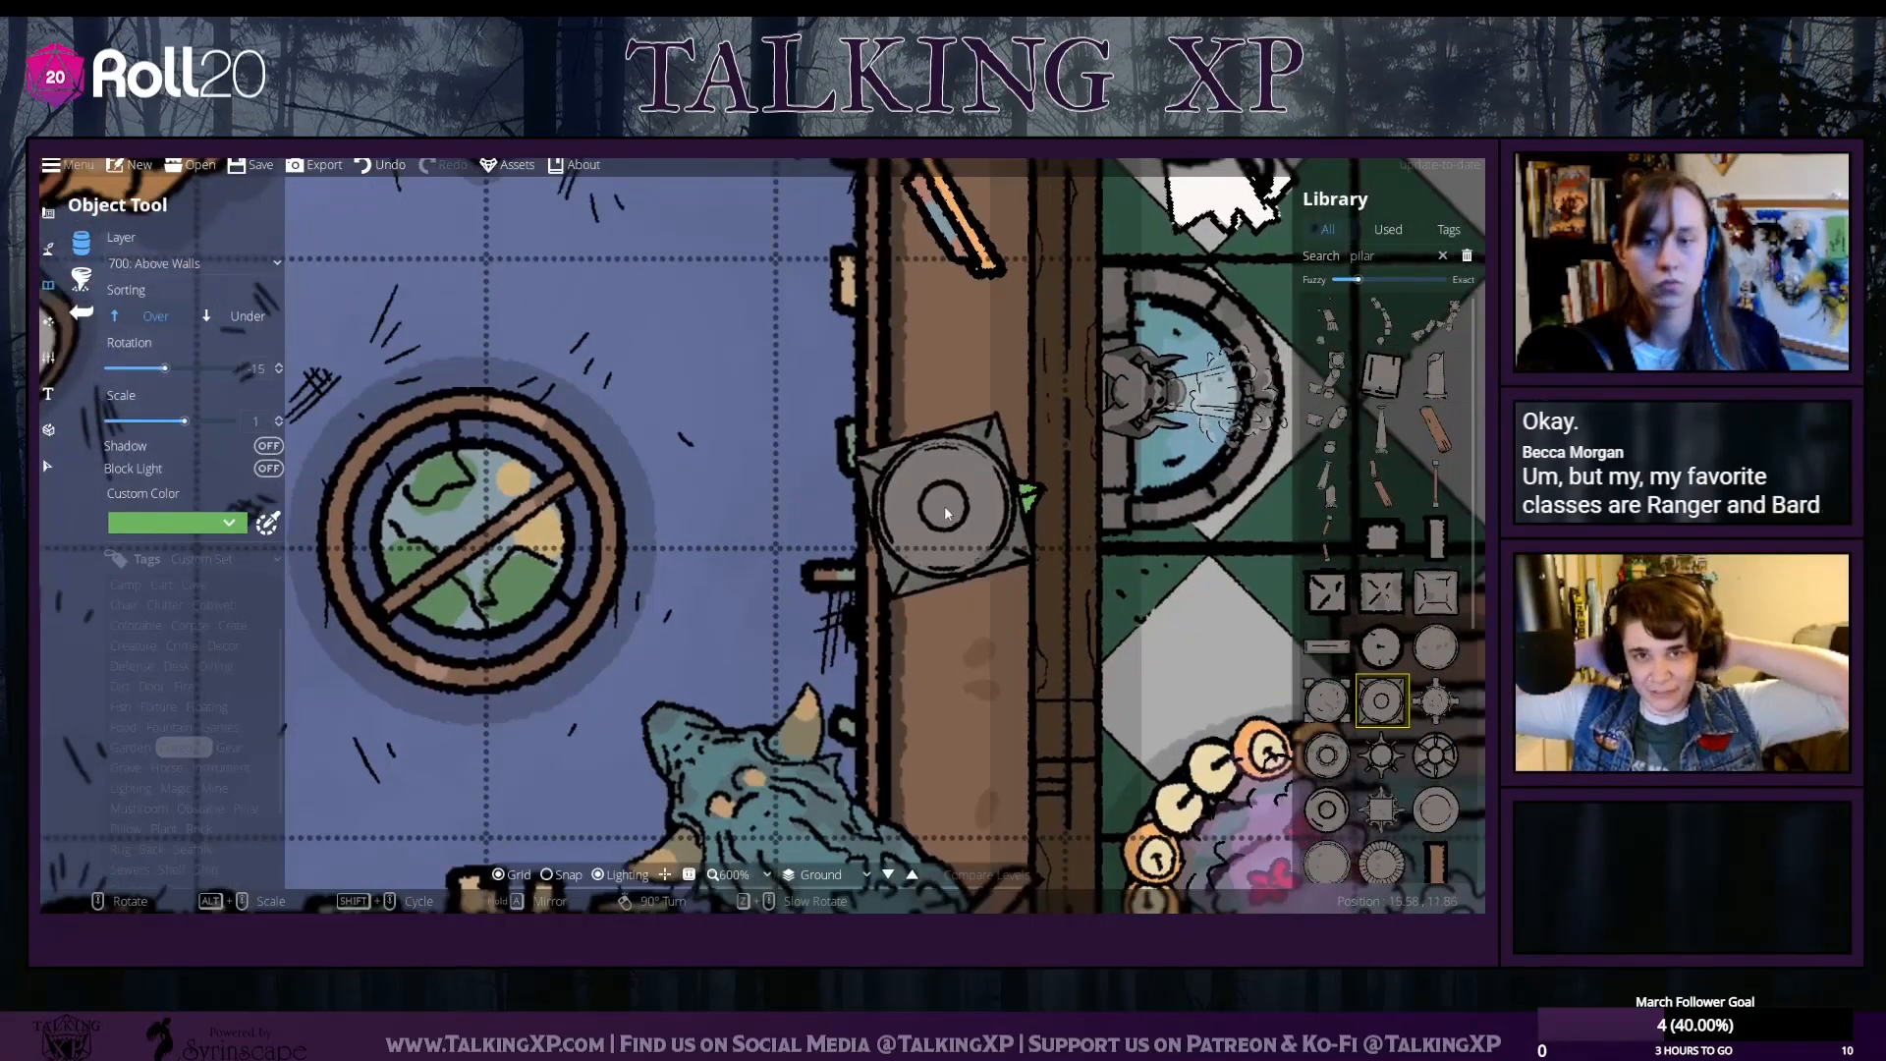
Place the spoked round stone pillar beneath the green crystal on the bookshelf, sorted under it, at -15 degrees and scale 1.3
left_click(1436, 757)
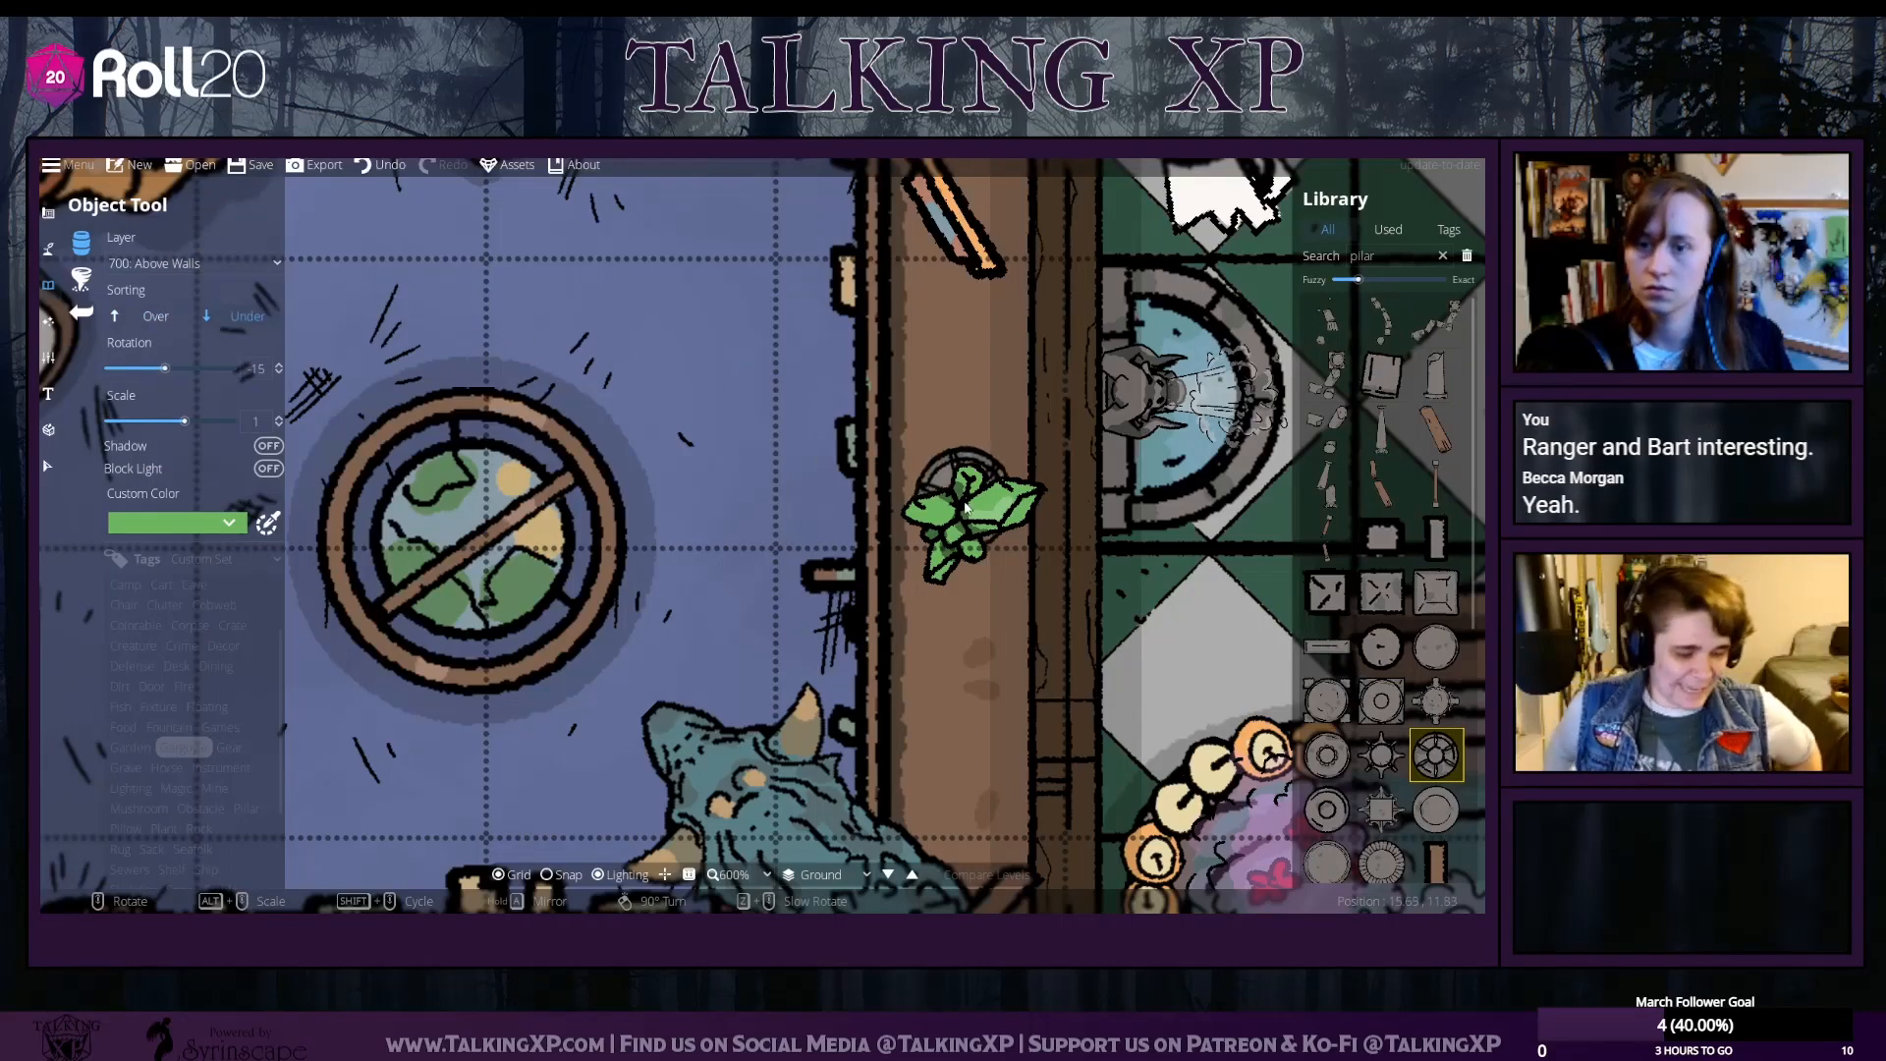
scroll(958, 525, "down", 3)
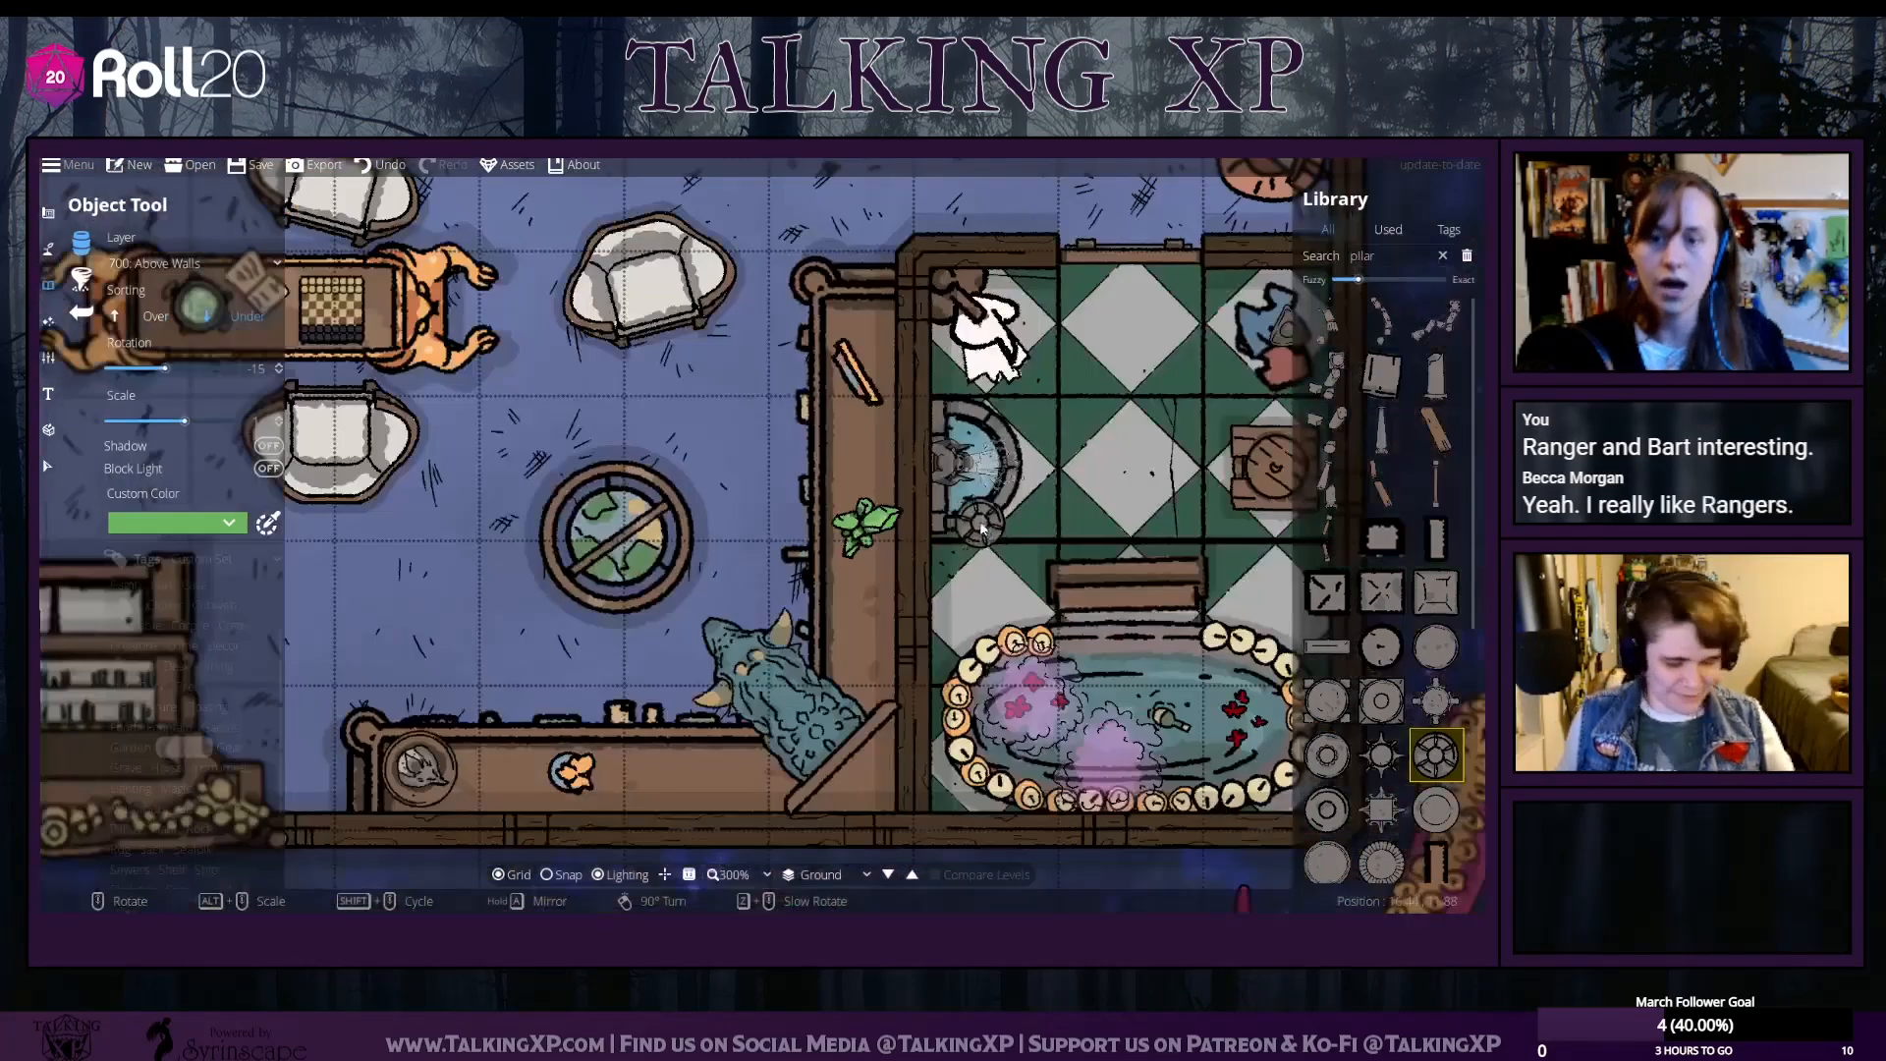
scroll(875, 521, "up", 1)
scroll(892, 538, "up", 3, "alt")
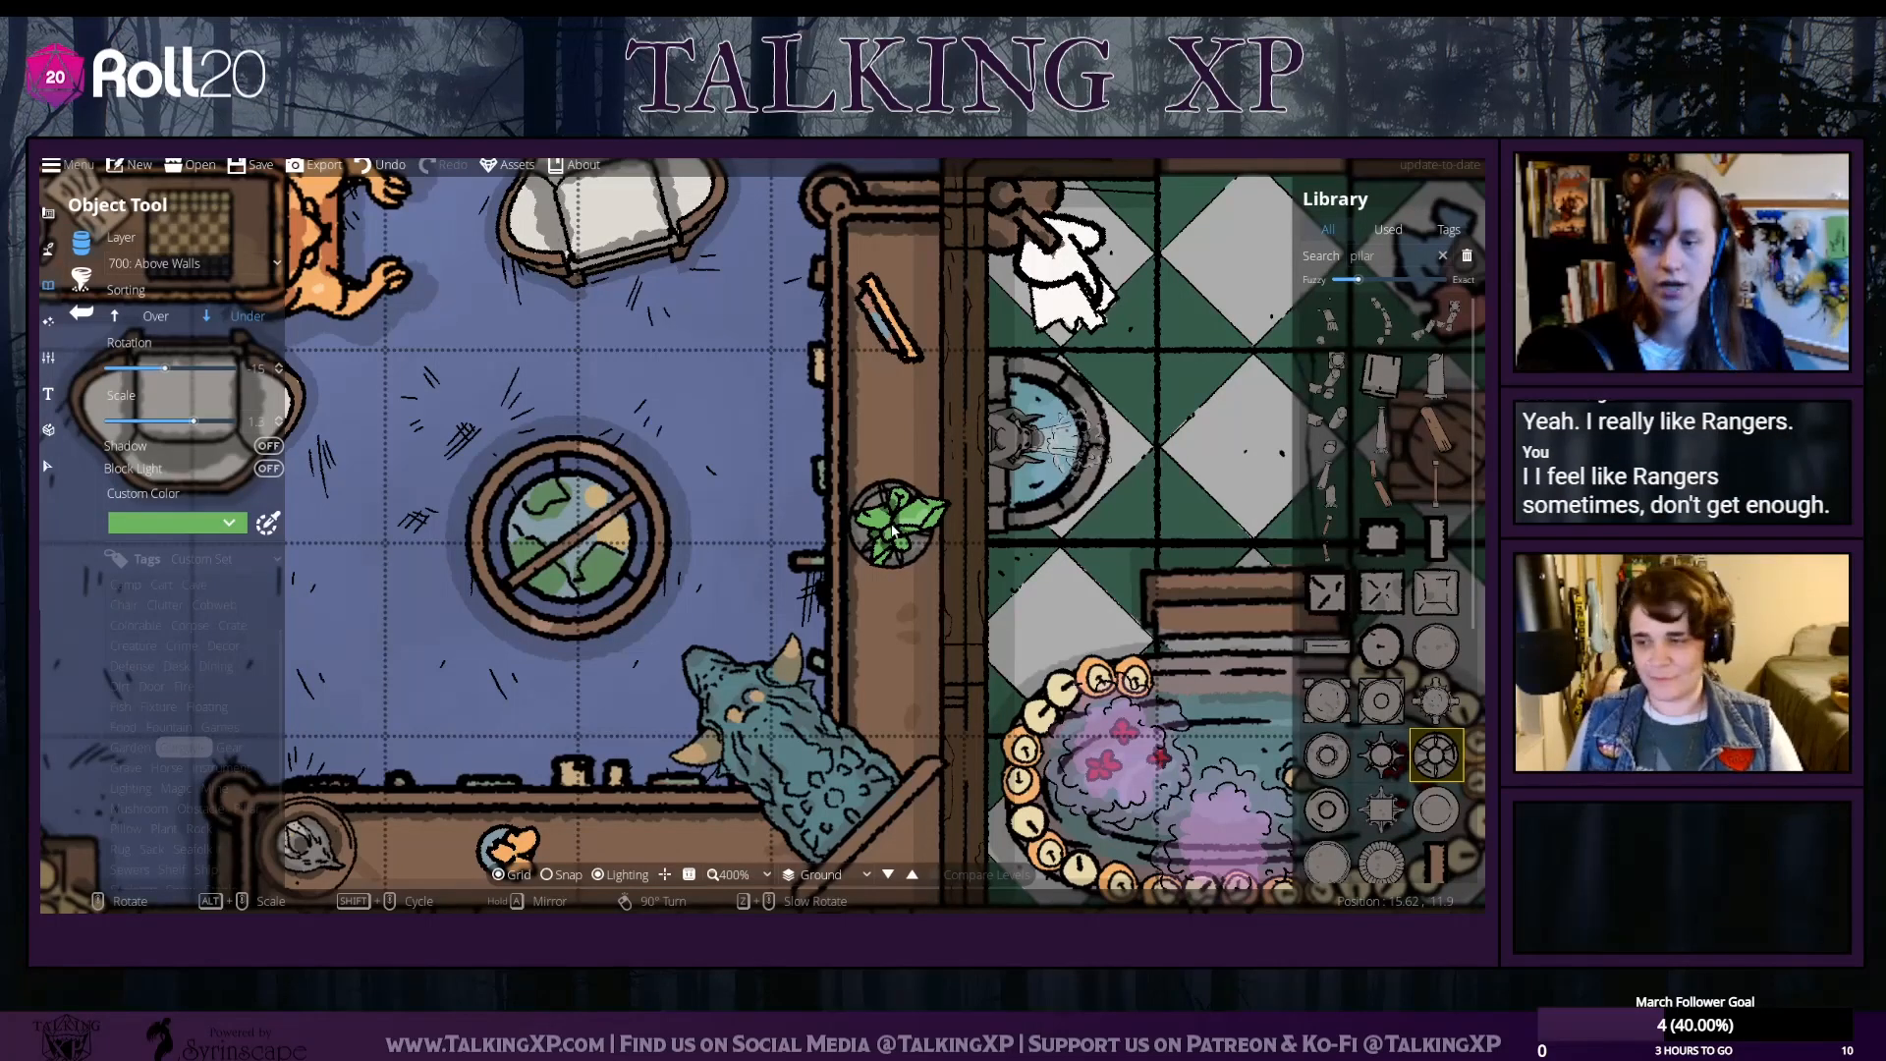
Compare the spoked stone pillar, the four-cornered wooden pillar and the large toothed wooden pillar as posts for the green hammock
key("Left")
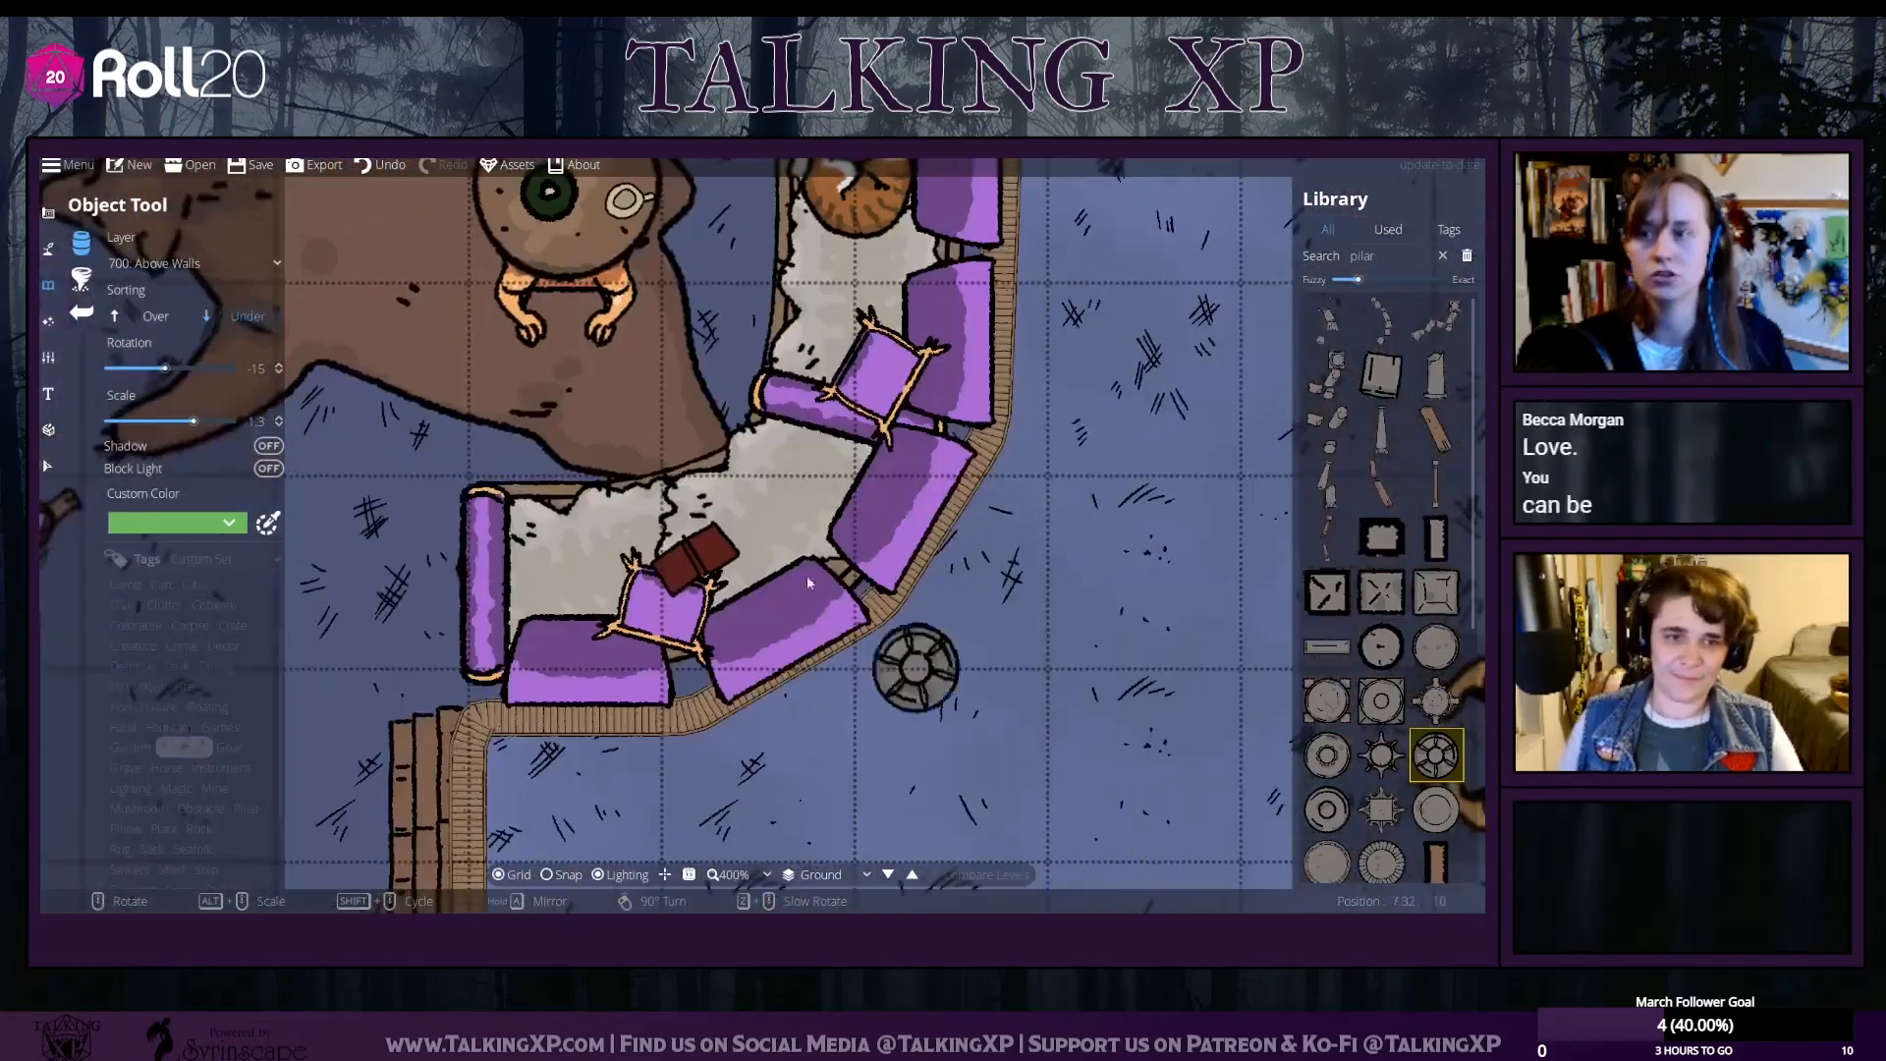
key("Left")
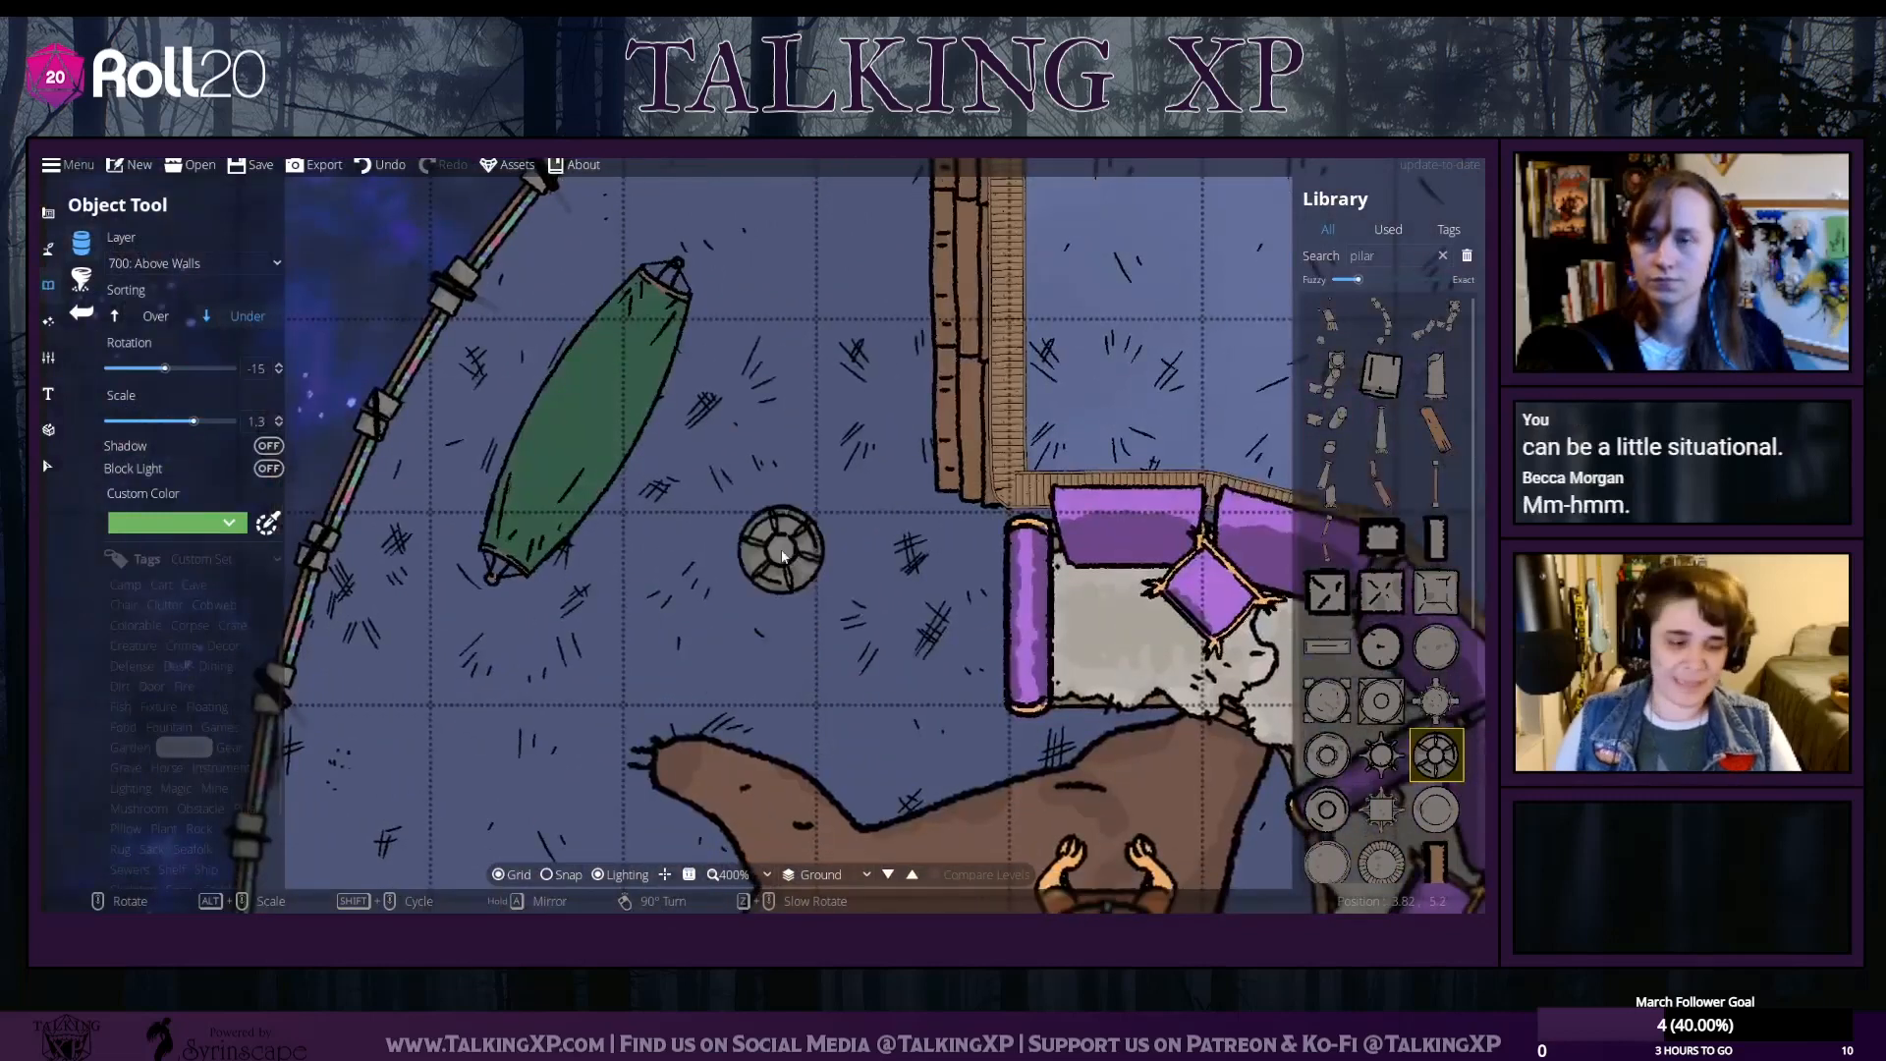
scroll(1405, 706, "down", 2)
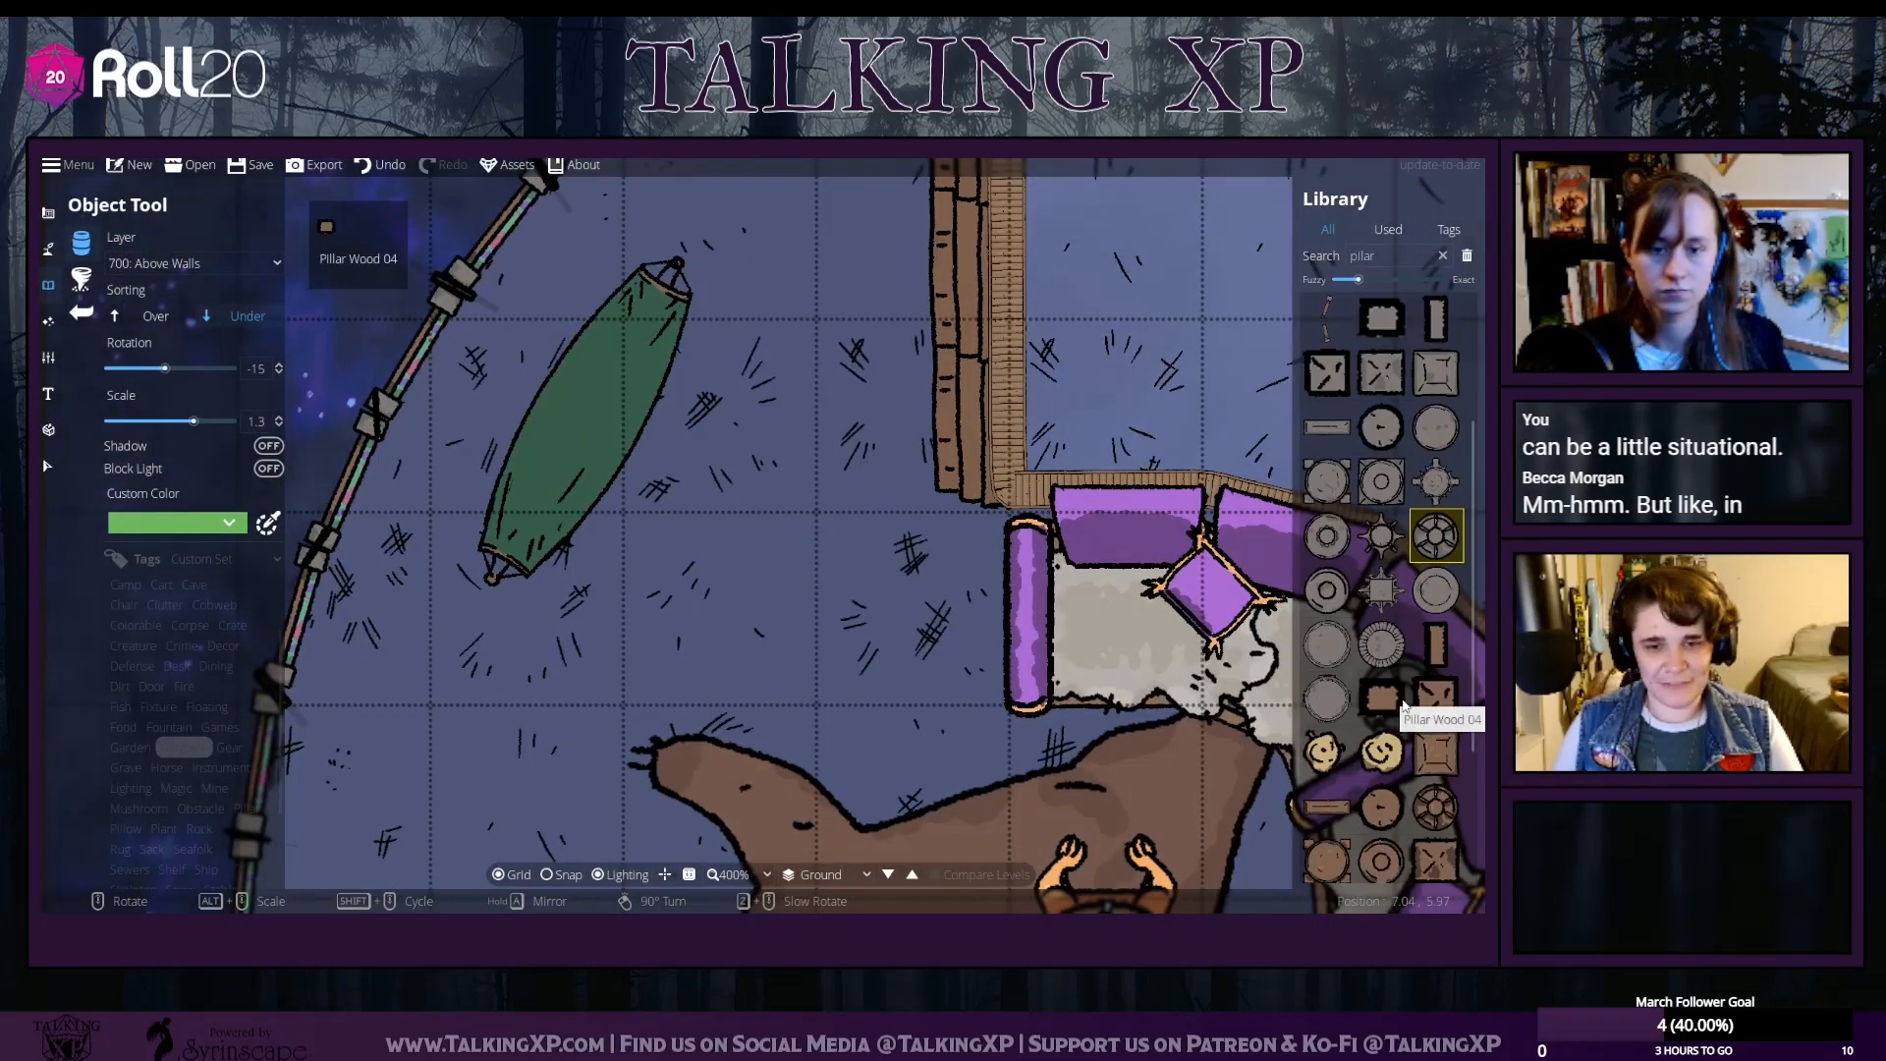
scroll(1405, 706, "up", 2)
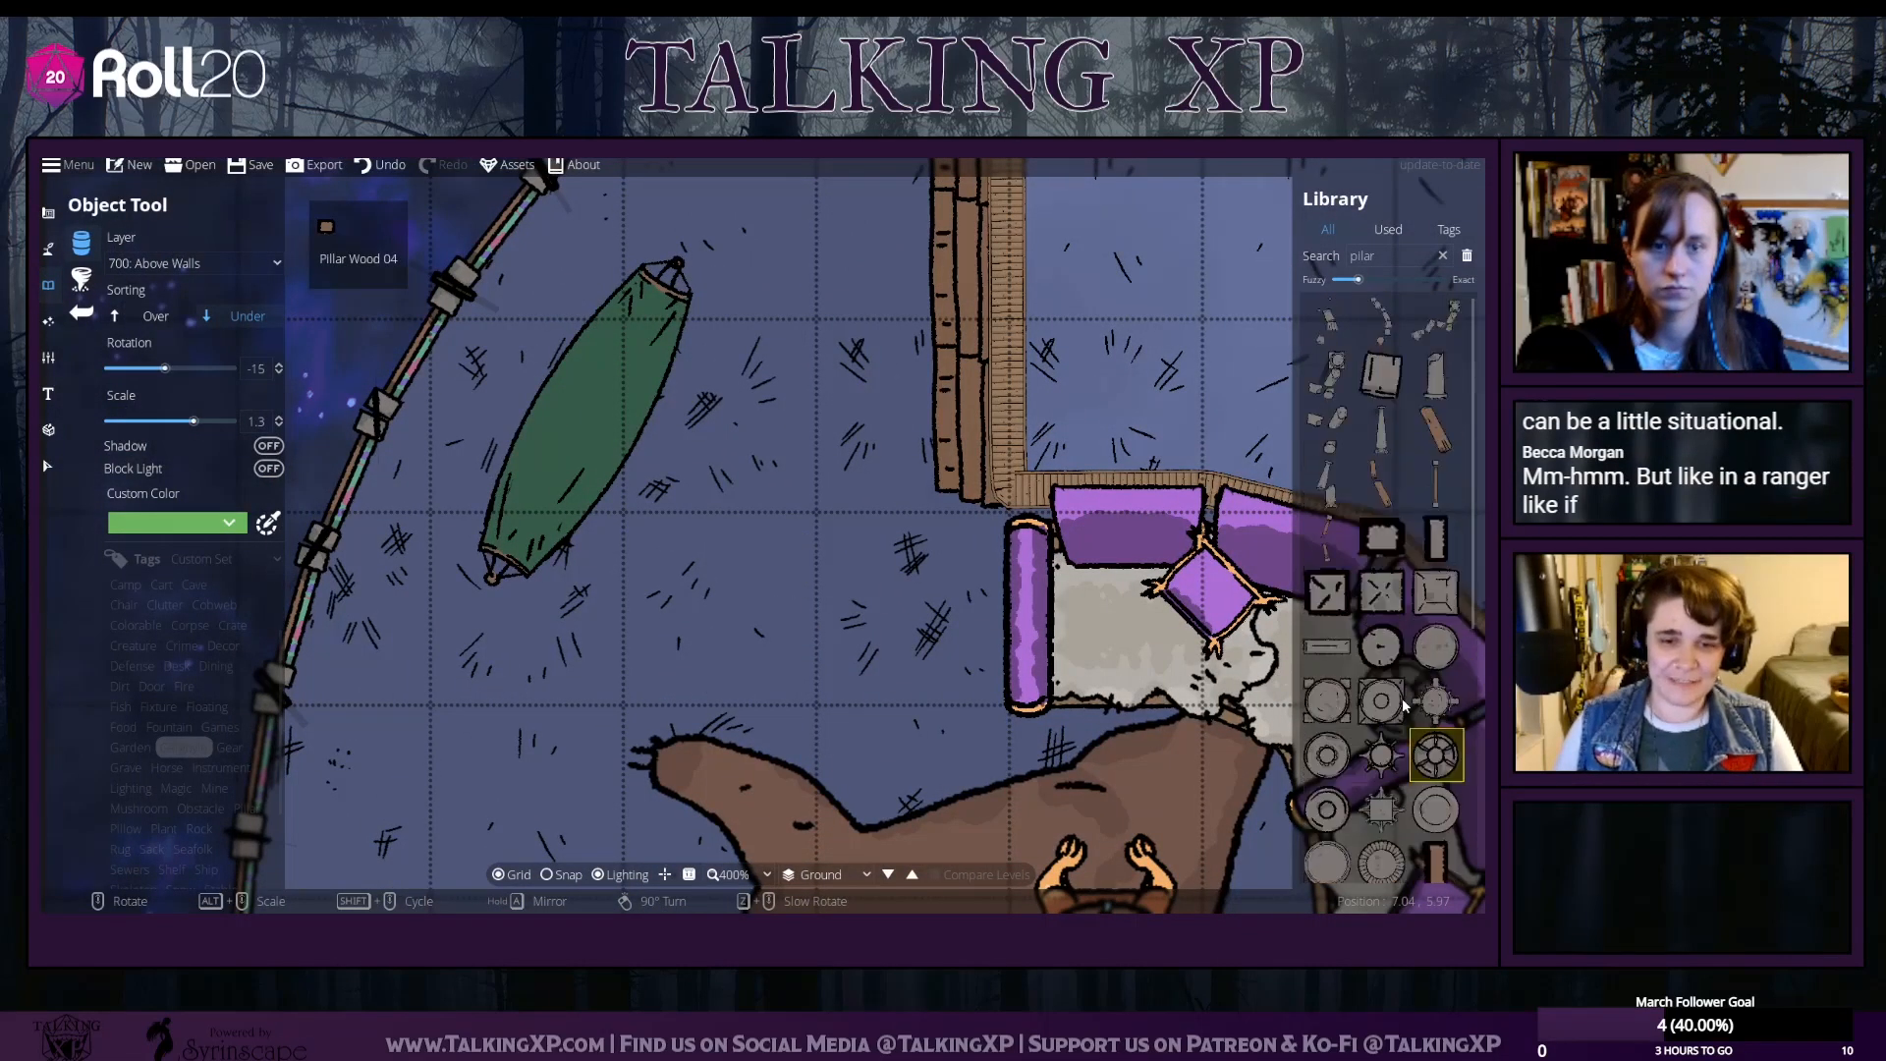
scroll(1365, 641, "down", 2)
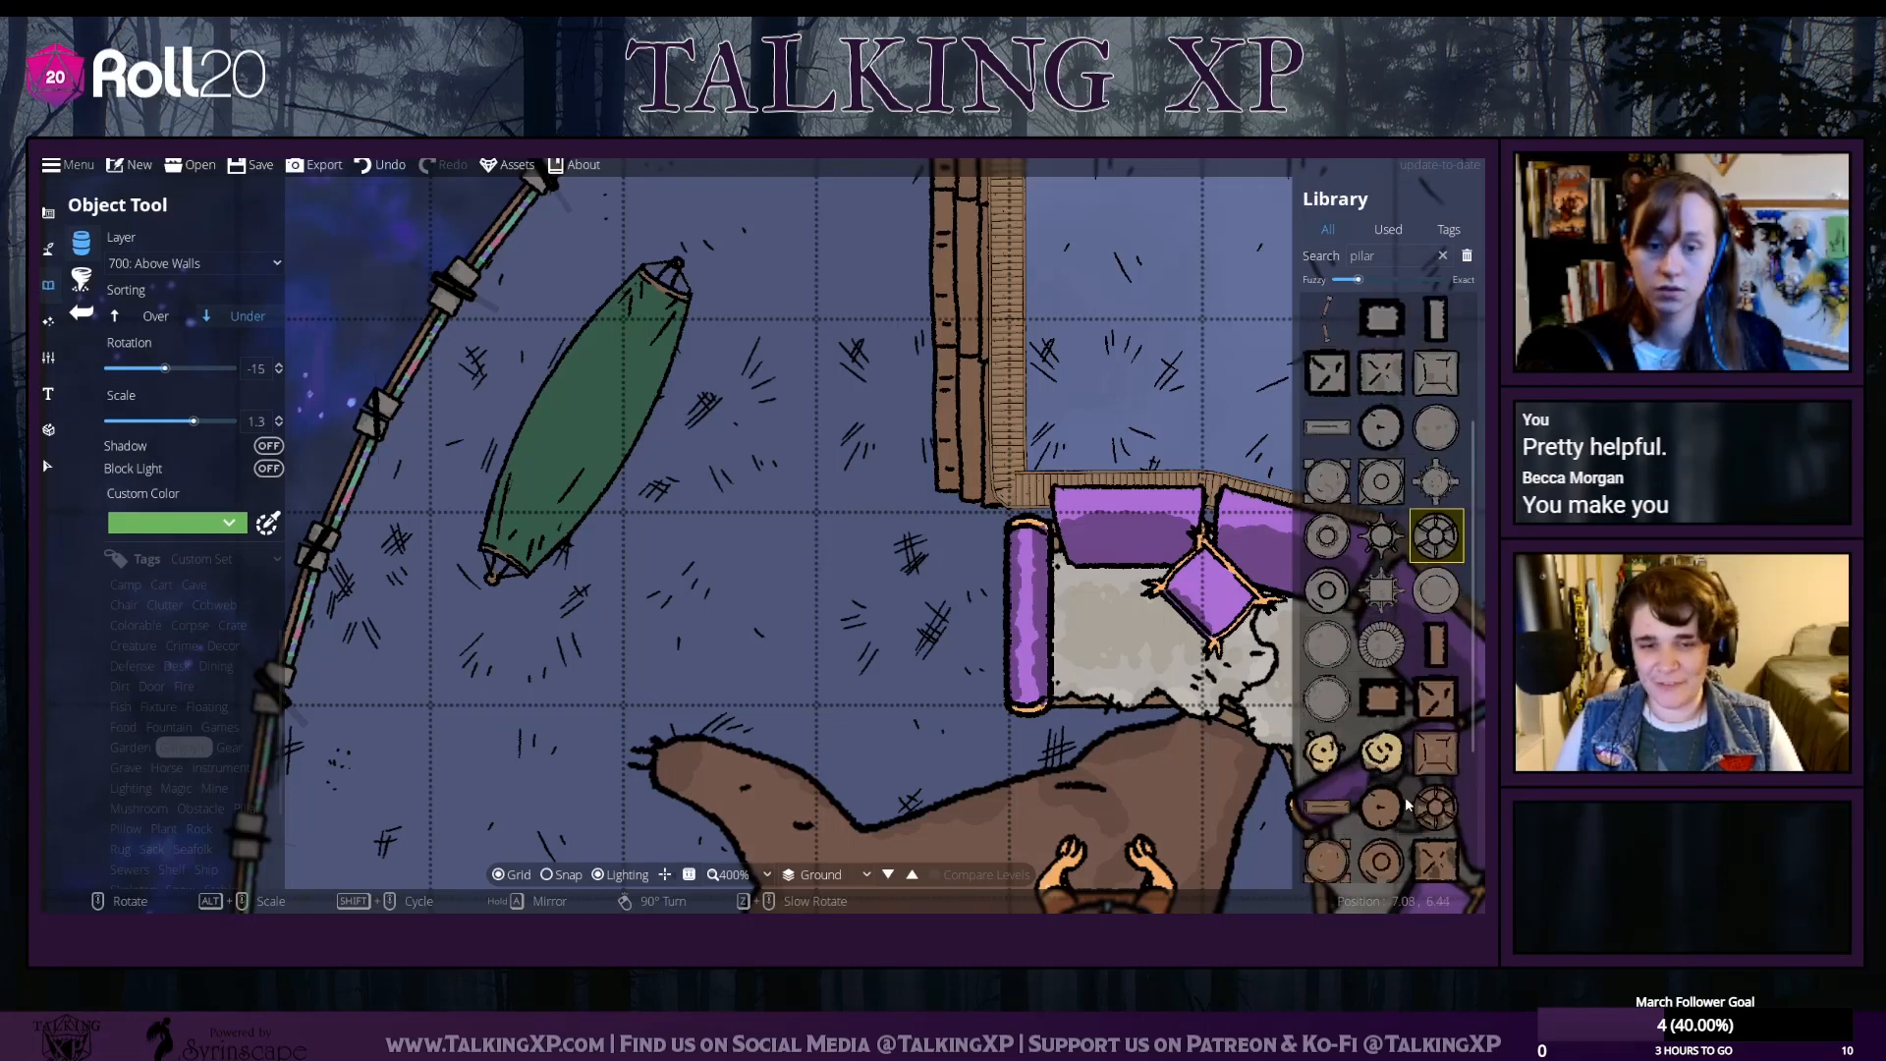
left_click(1327, 860)
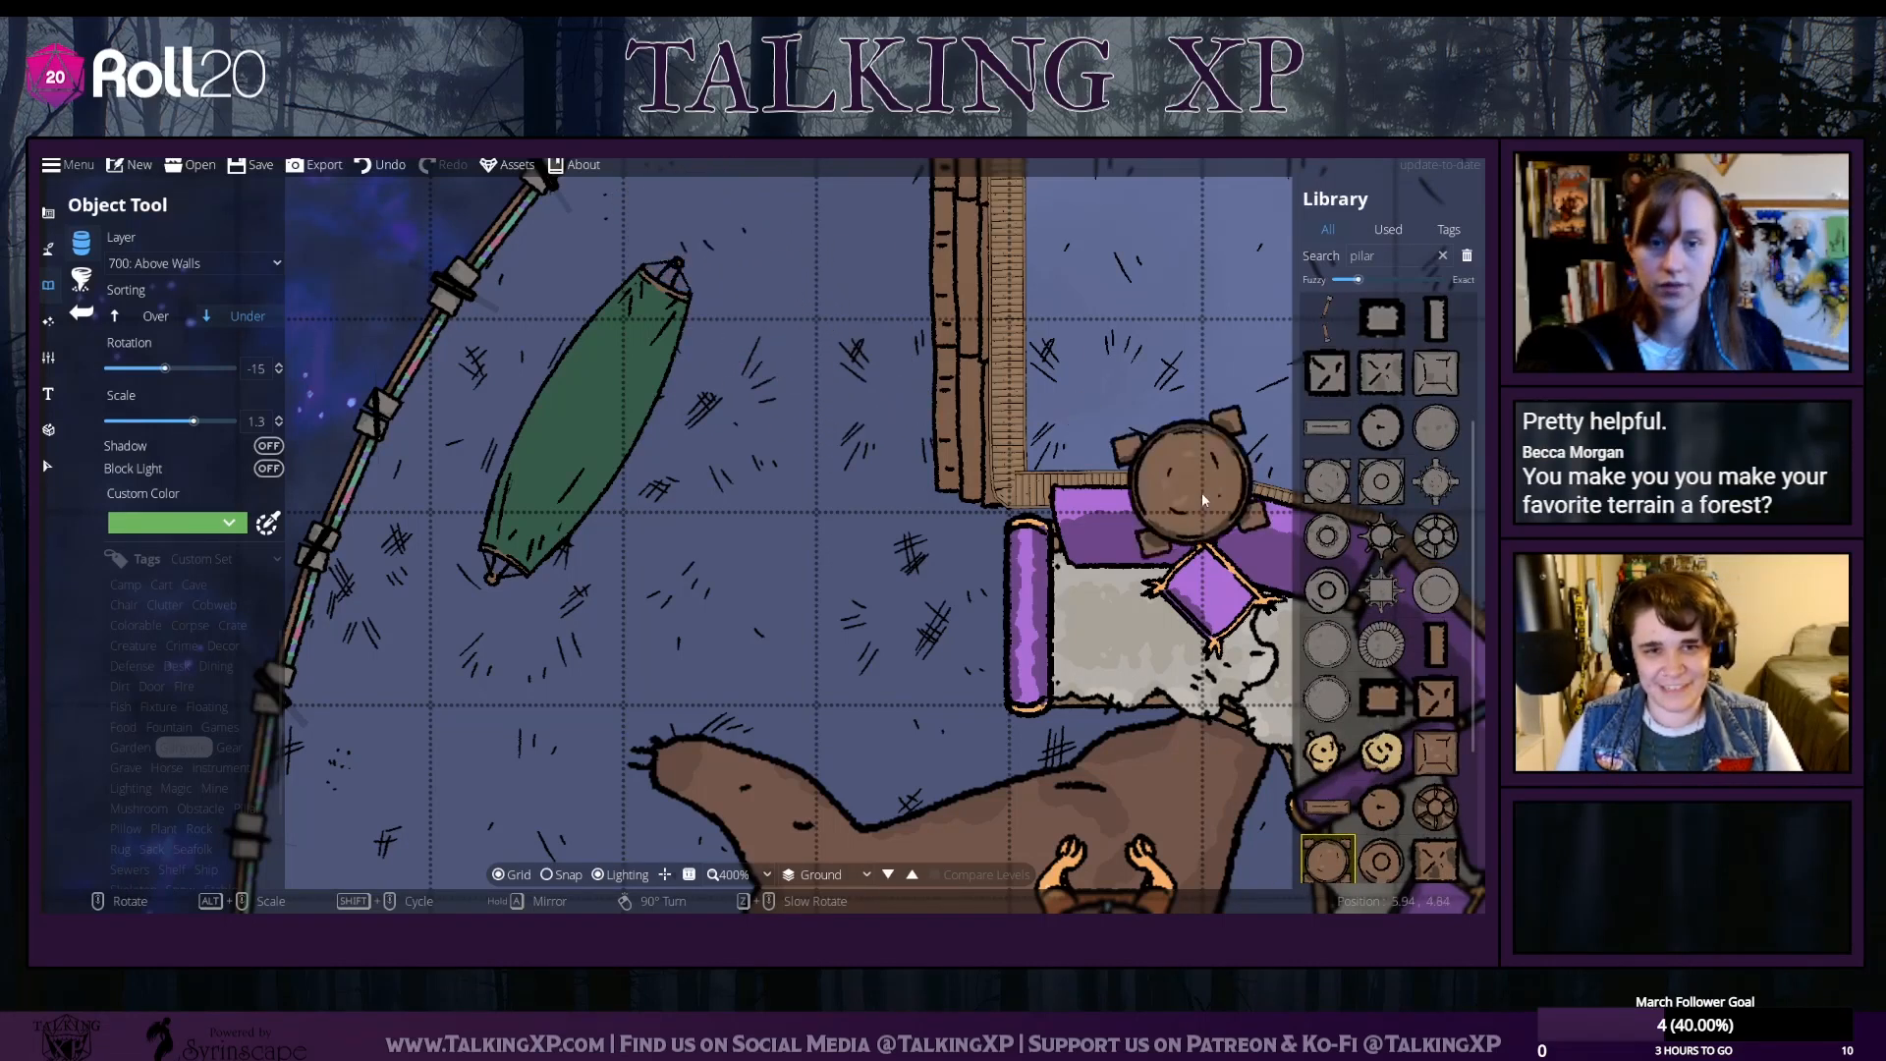
scroll(1397, 729, "down", 3)
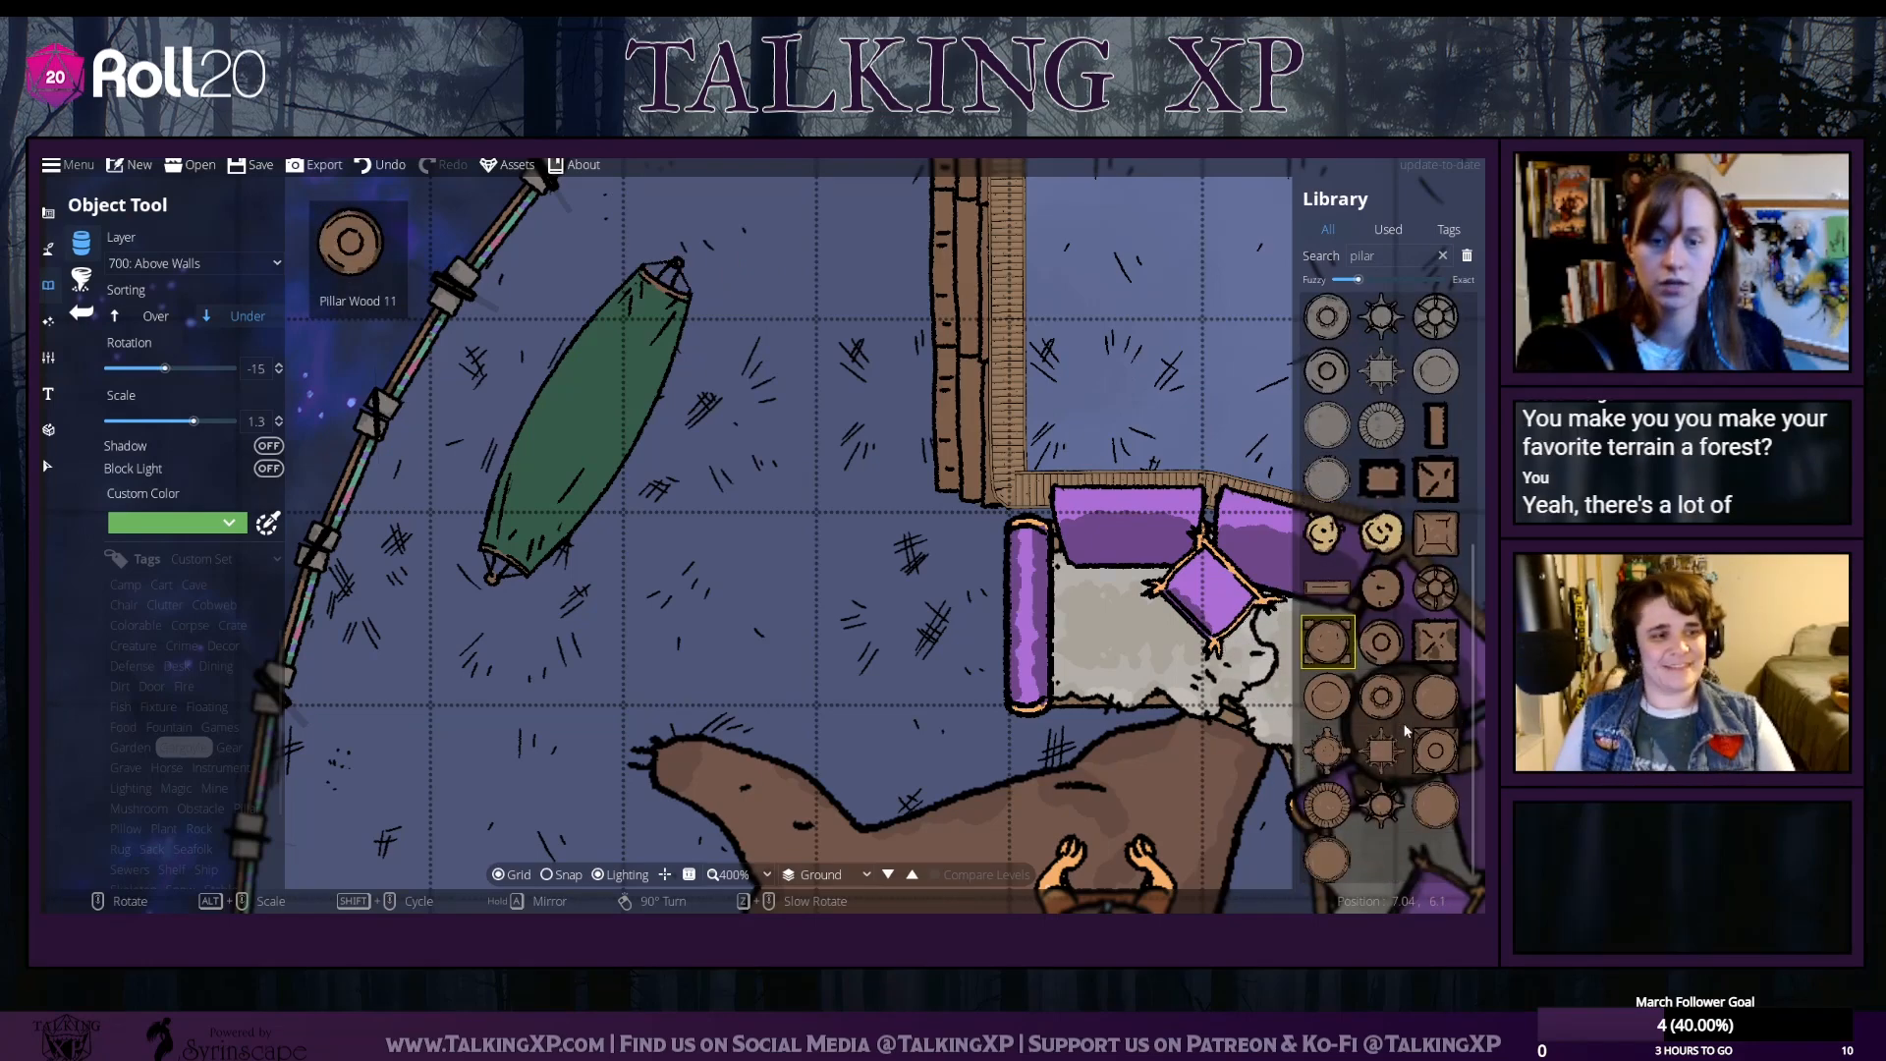
scroll(1405, 729, "up", 2)
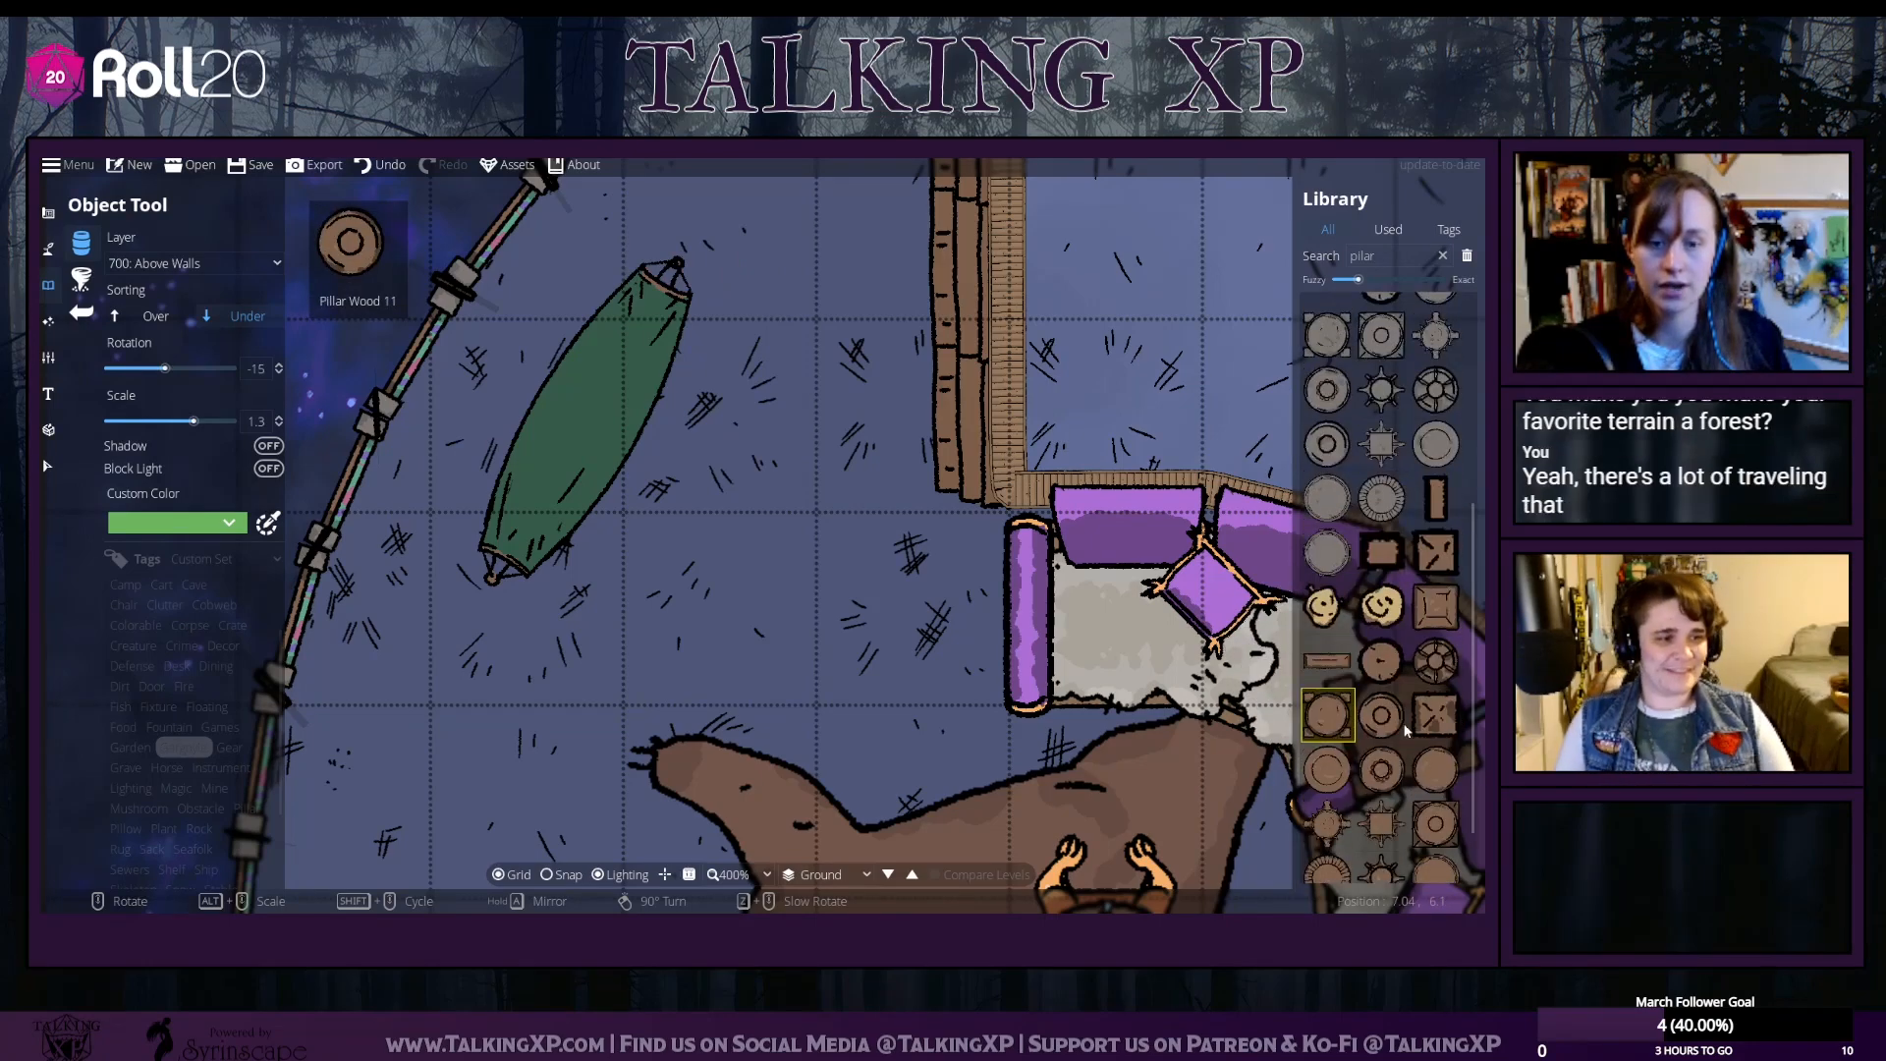
left_click(1341, 824)
scroll(709, 260, "down", 2)
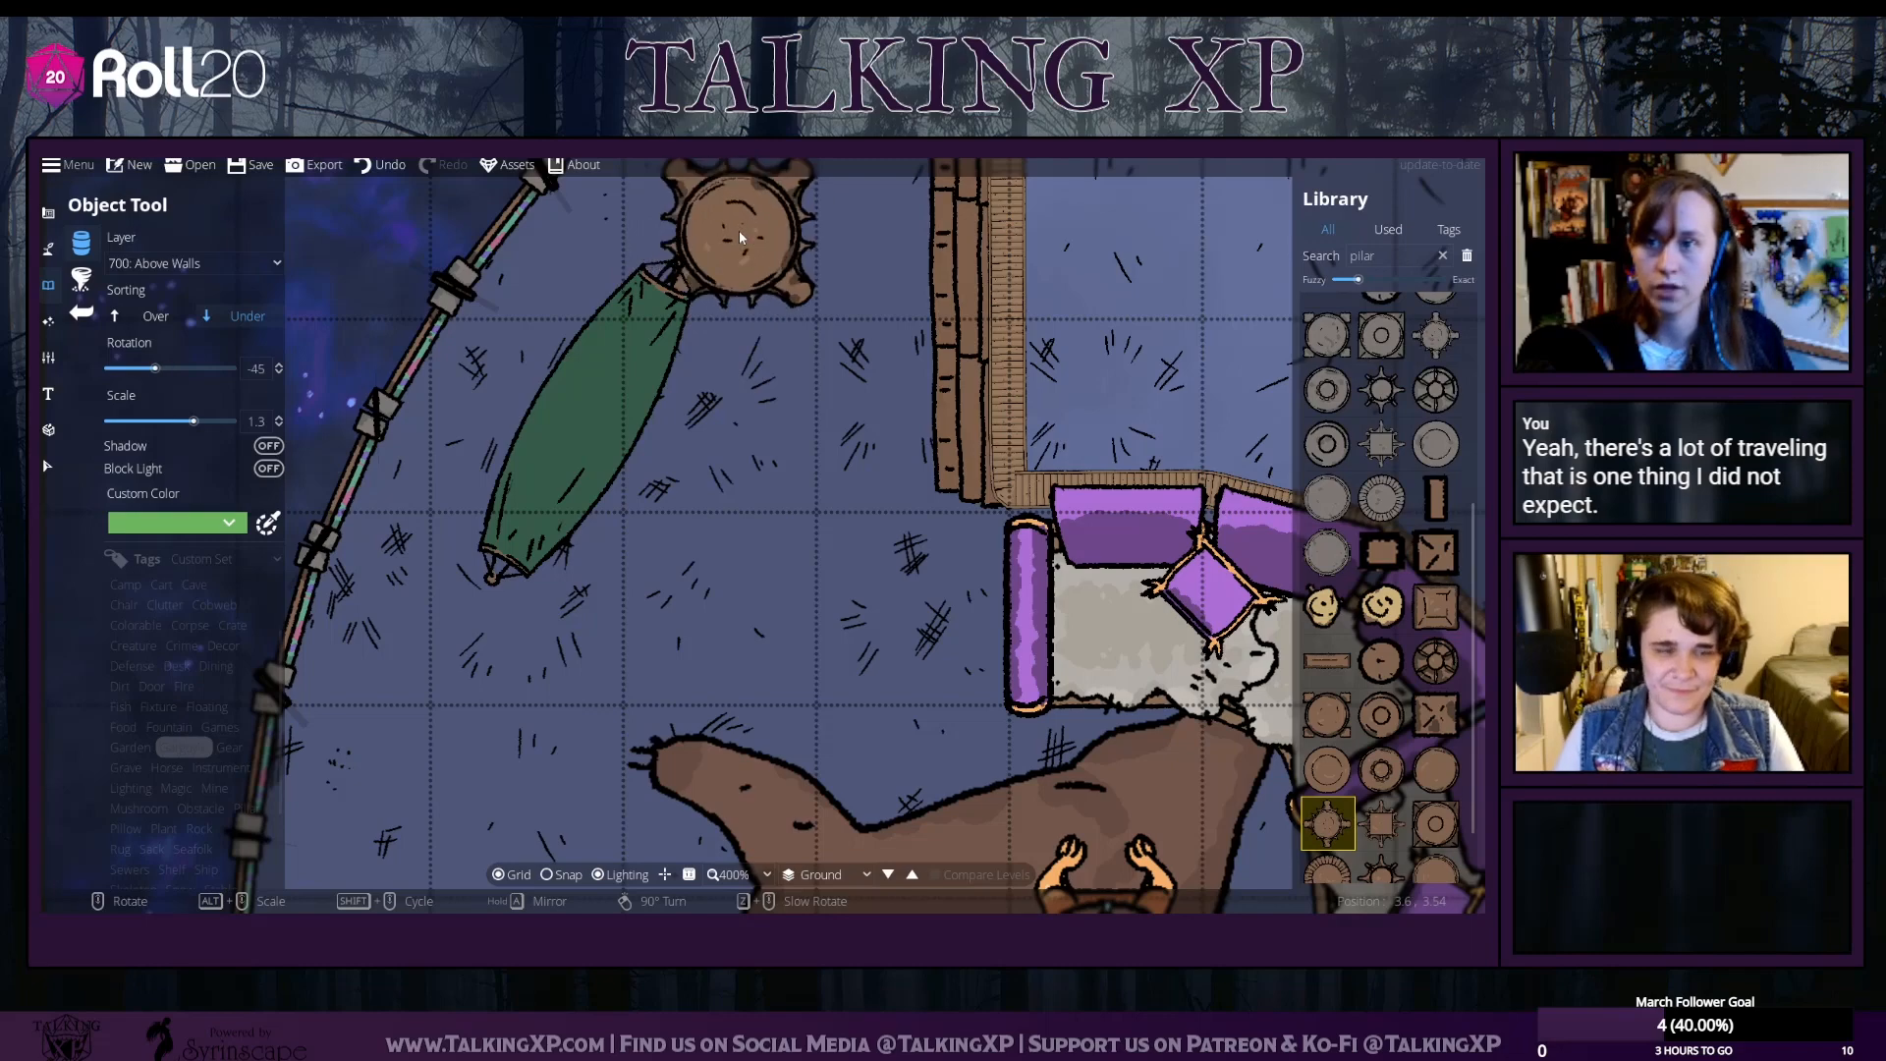
scroll(735, 212, "up", 1)
left_click_drag(735, 212, 956, 427)
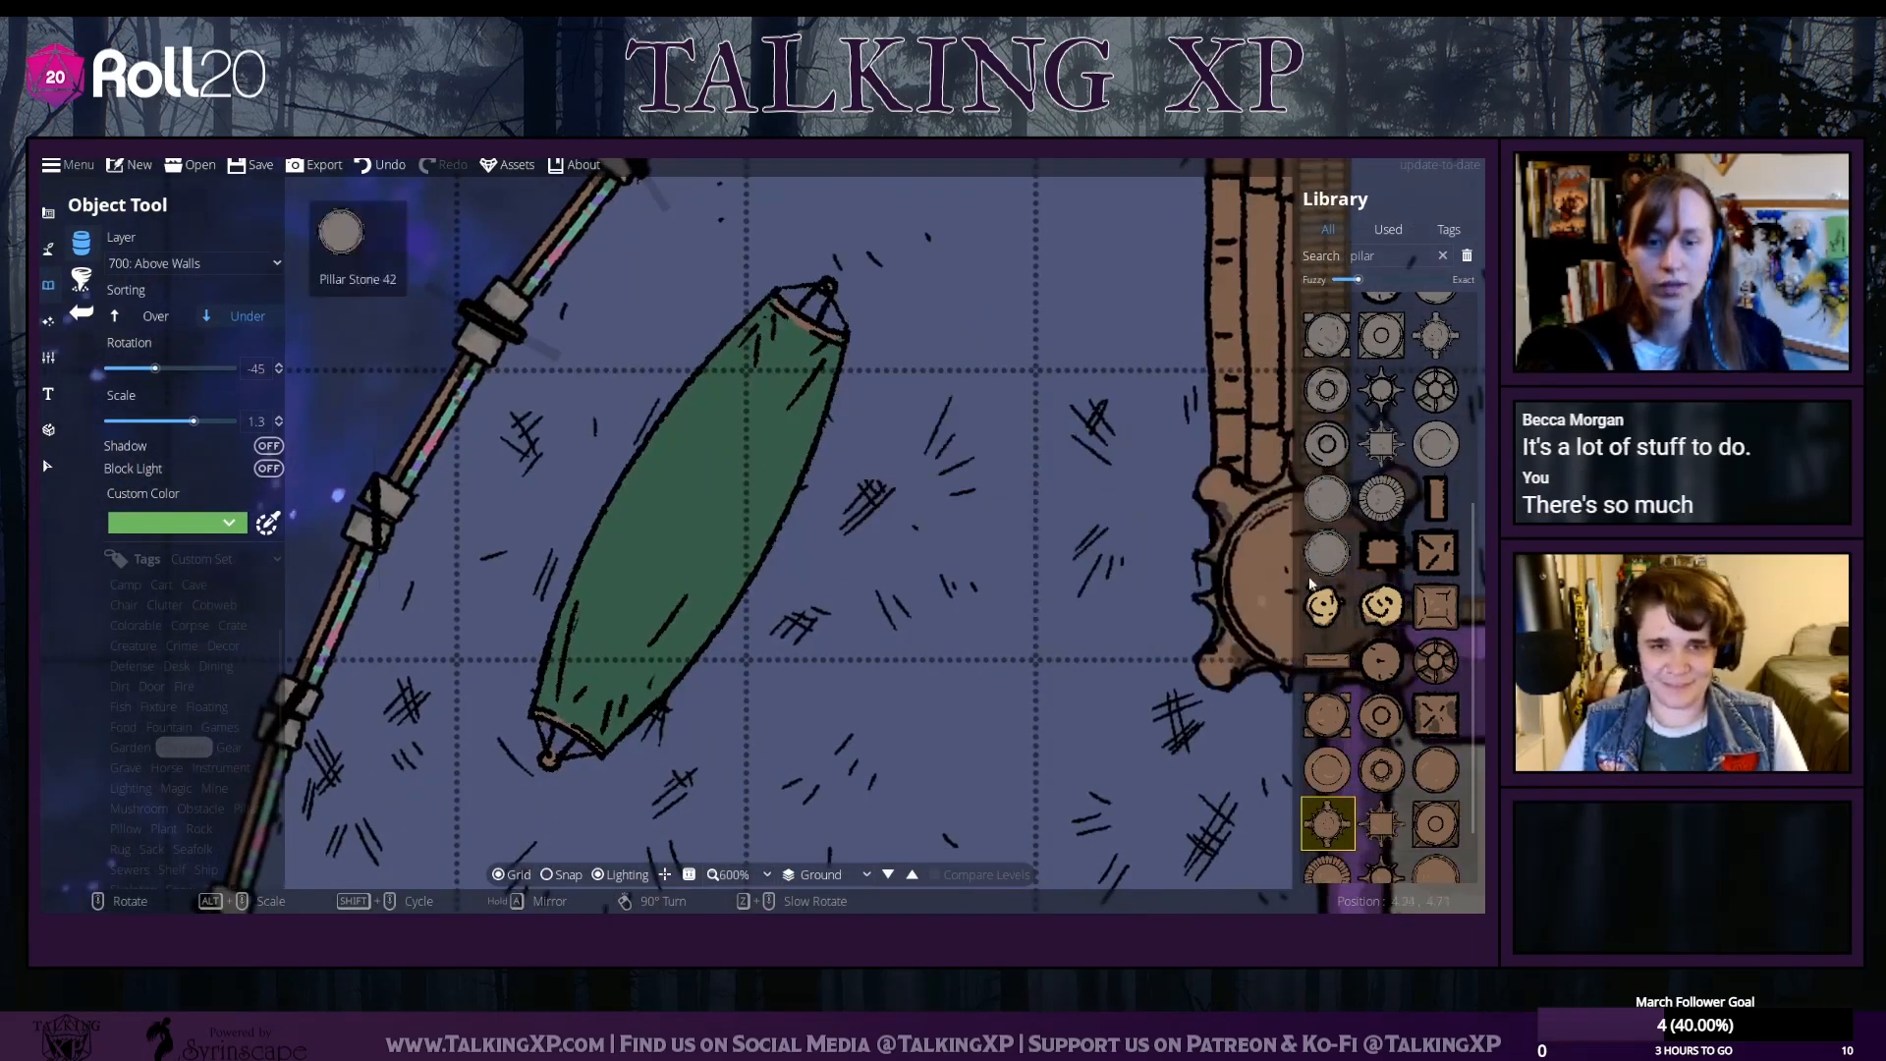
Place the small star-shaped wooden pillar beneath the green hammock's north end, scaled to 0.8
scroll(1376, 766, "down", 2)
left_click(1383, 800)
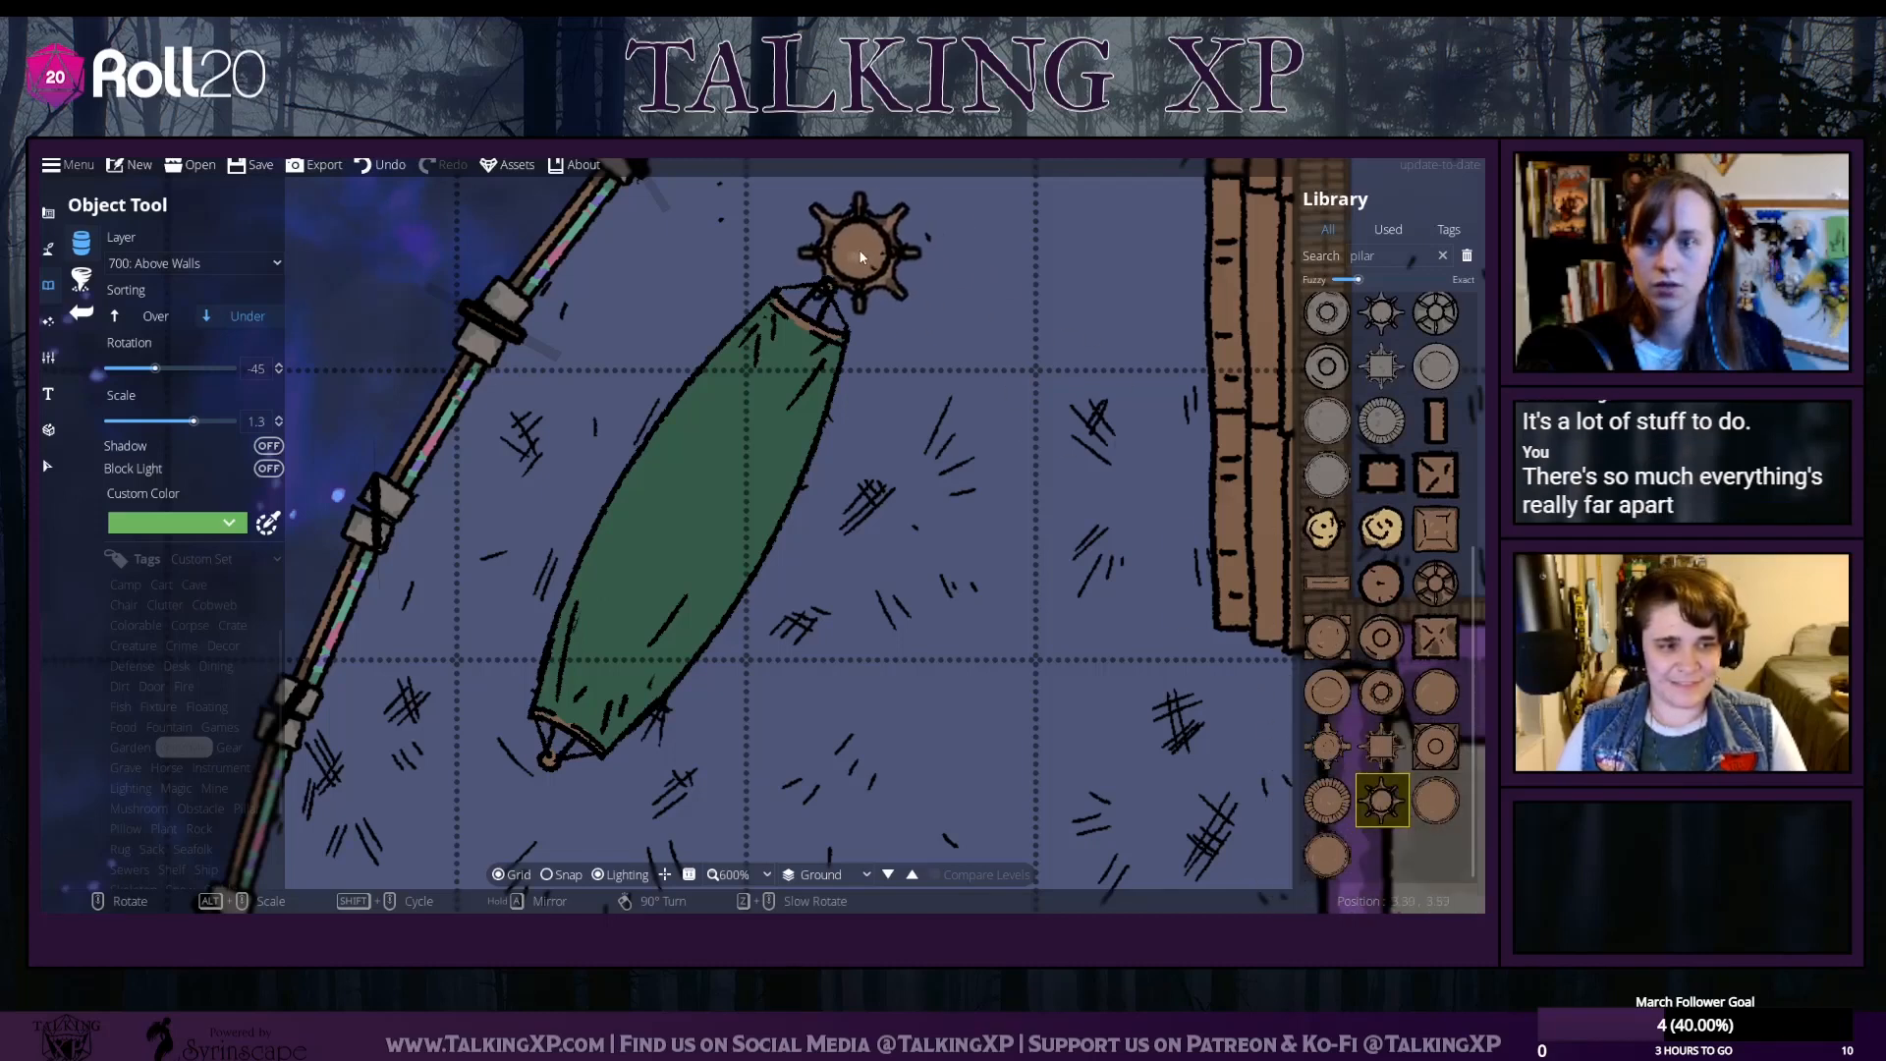
scroll(841, 267, "down", 3)
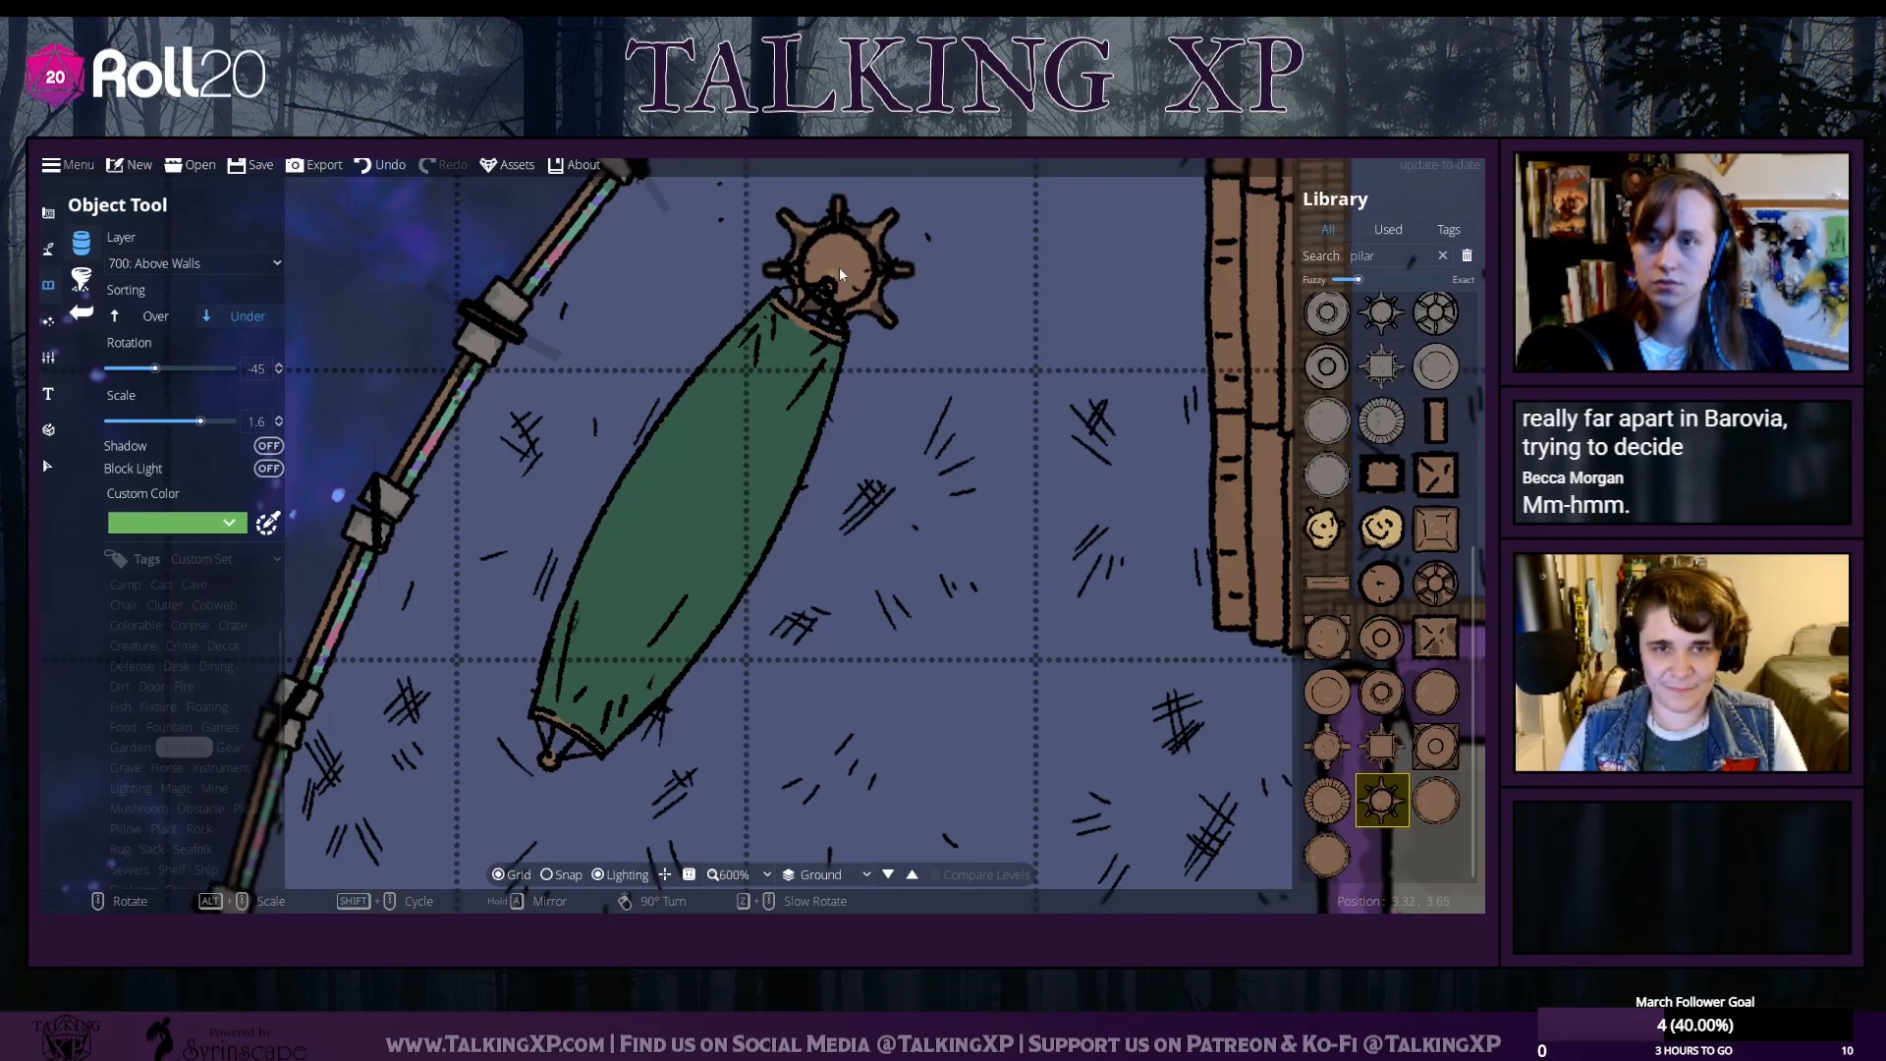
scroll(839, 276, "down", 2)
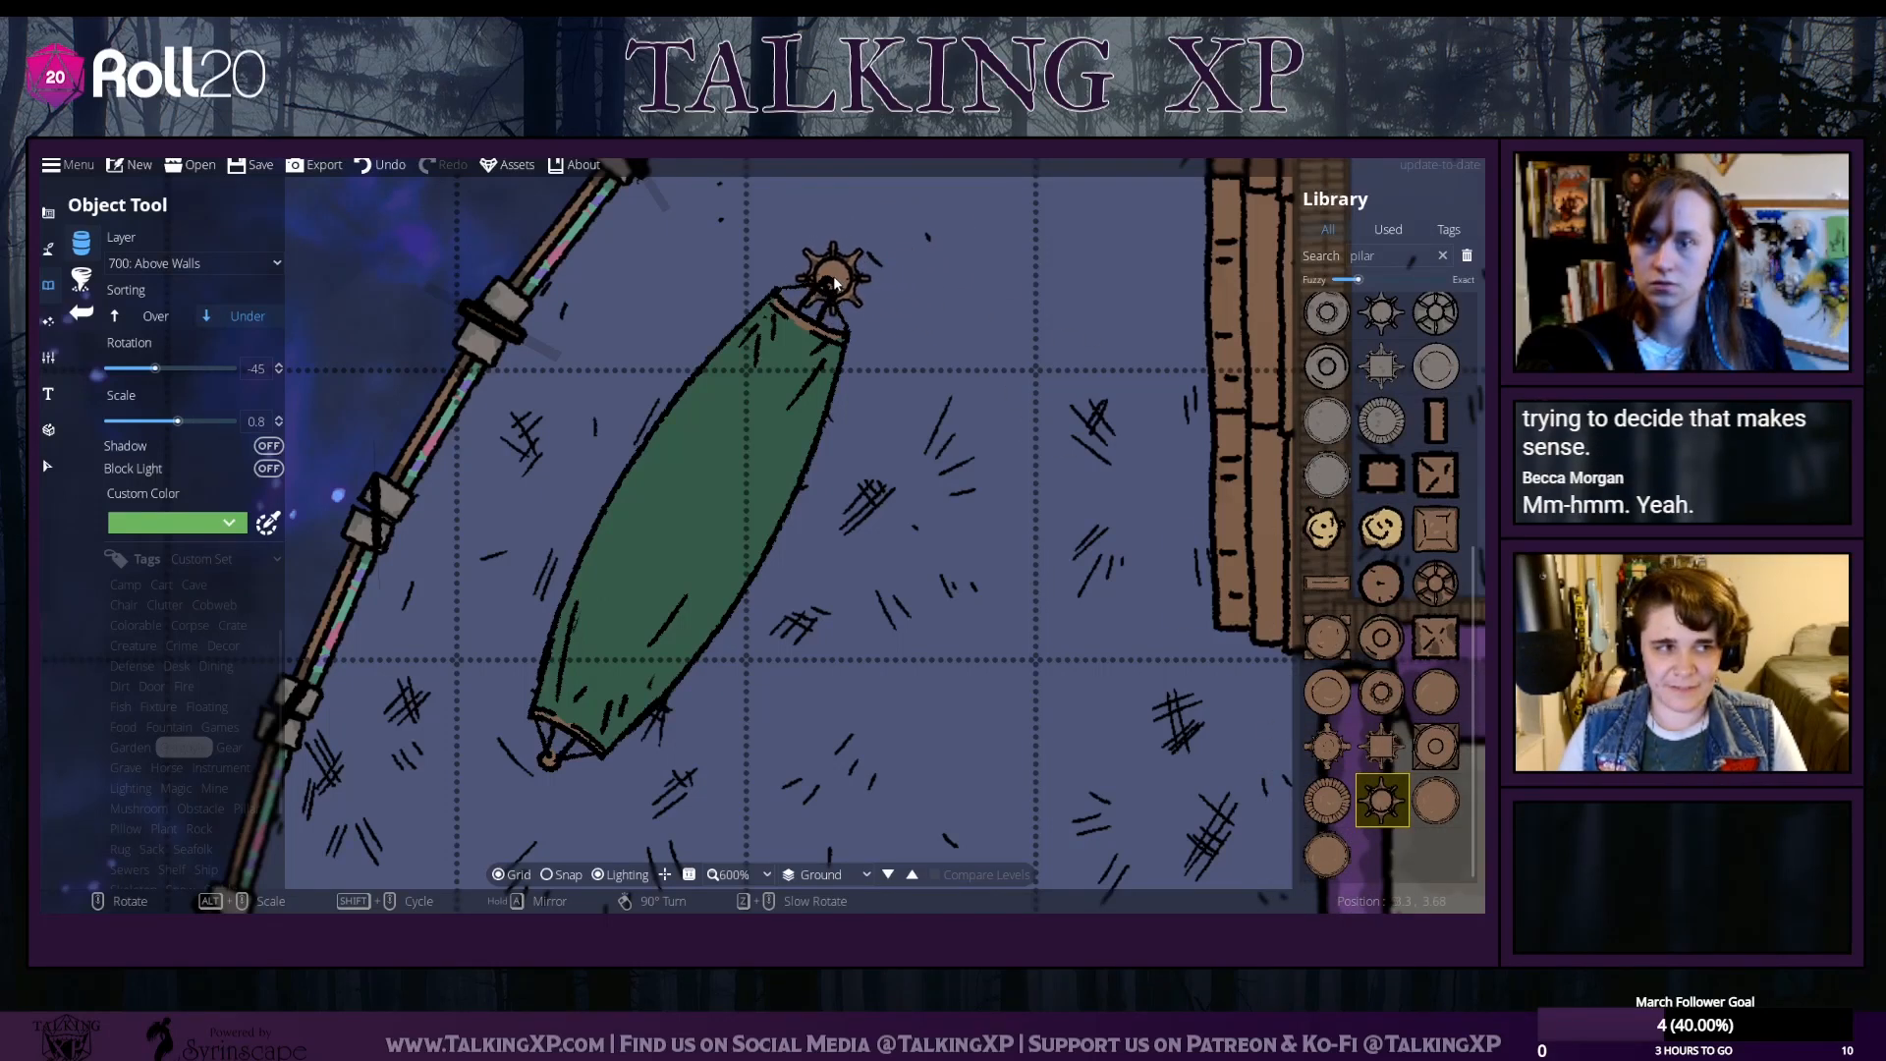
scroll(838, 276, "down", 2)
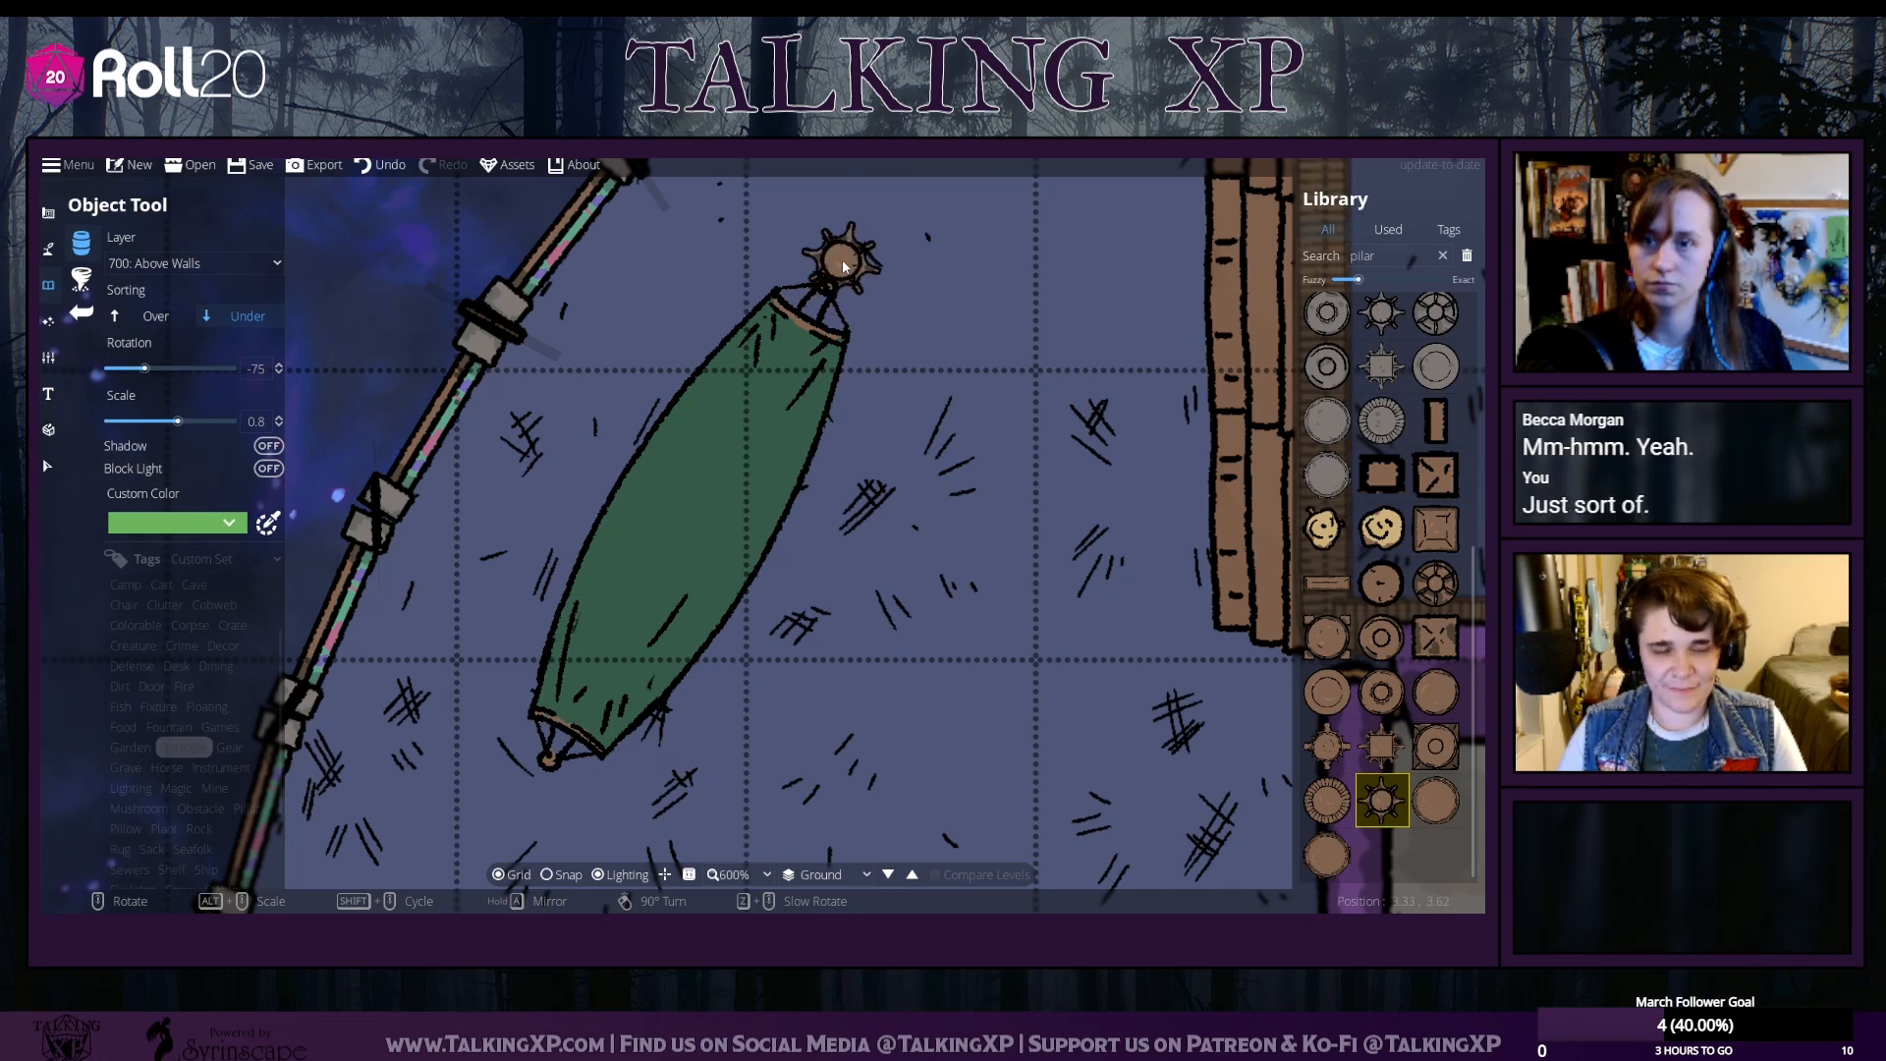
scroll(843, 266, "down", 2)
left_click(843, 267)
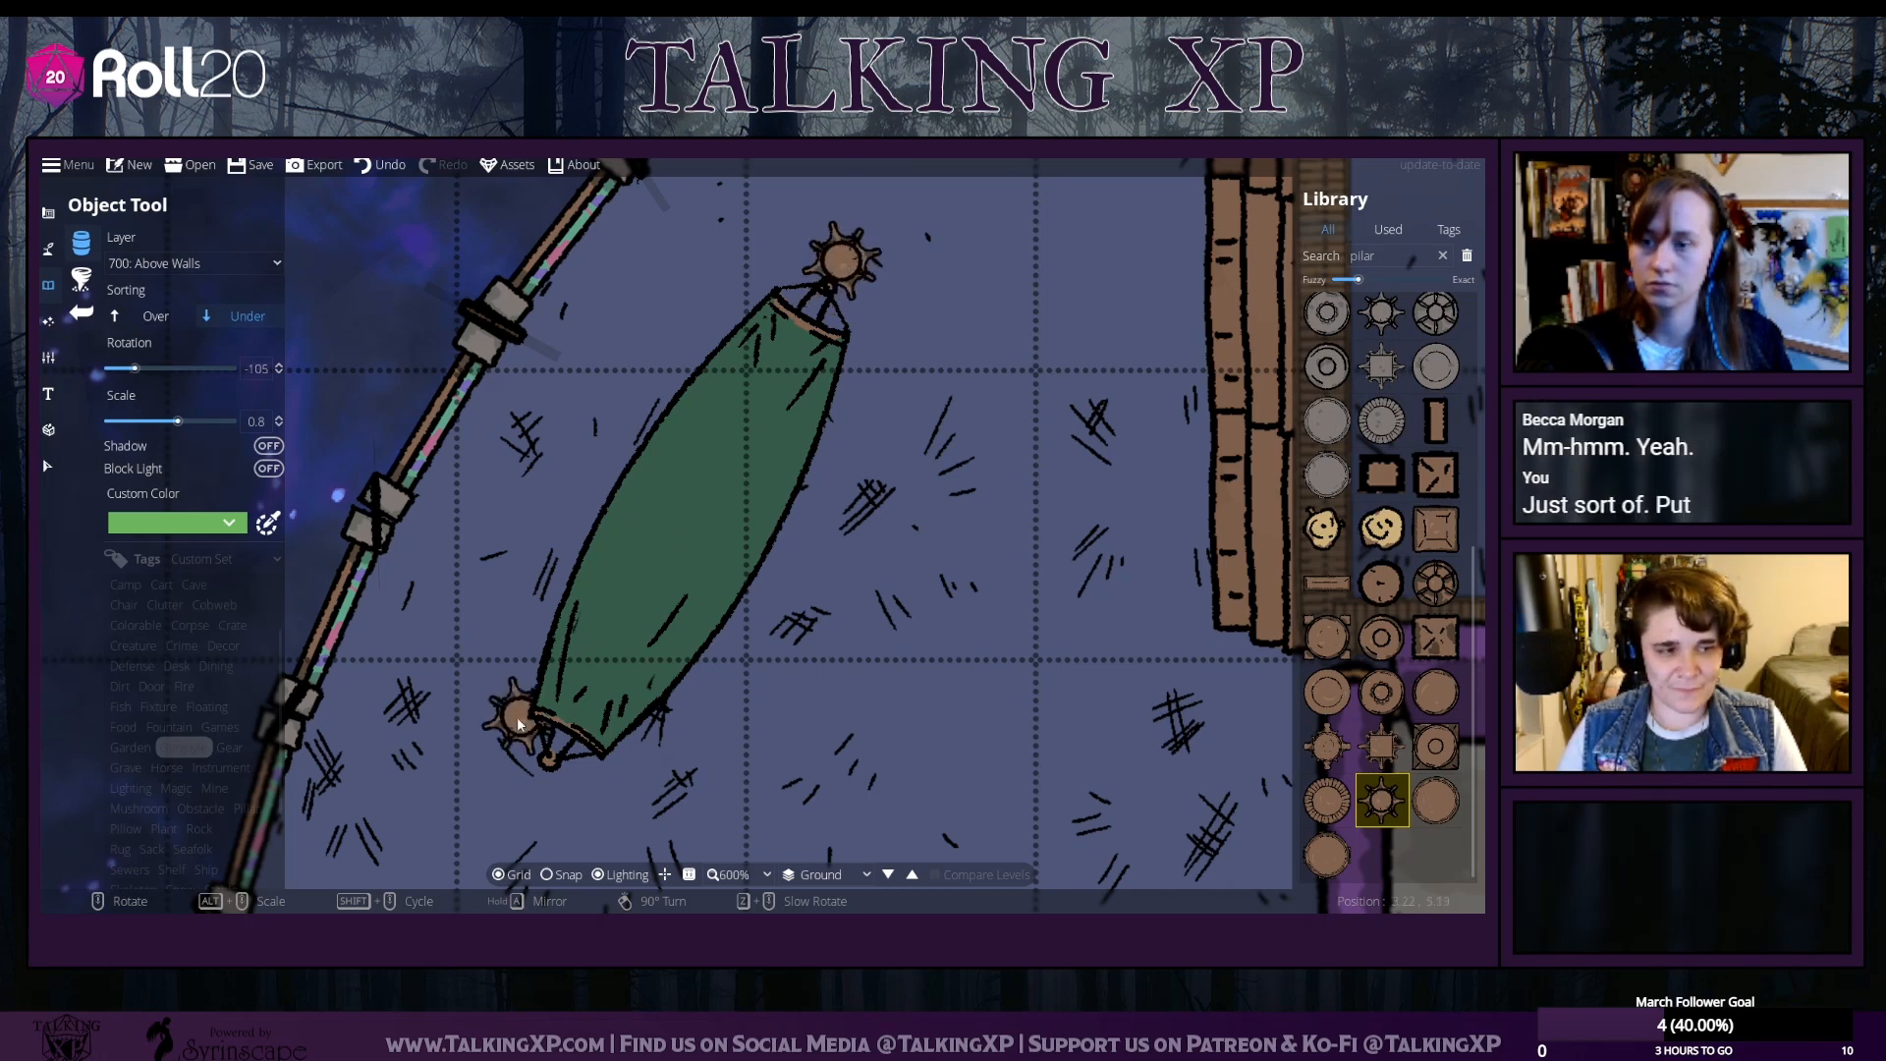
Place a second star-shaped wooden pillar beneath the green hammock's south end at -105 degrees and scale 0.8
left_click(532, 786)
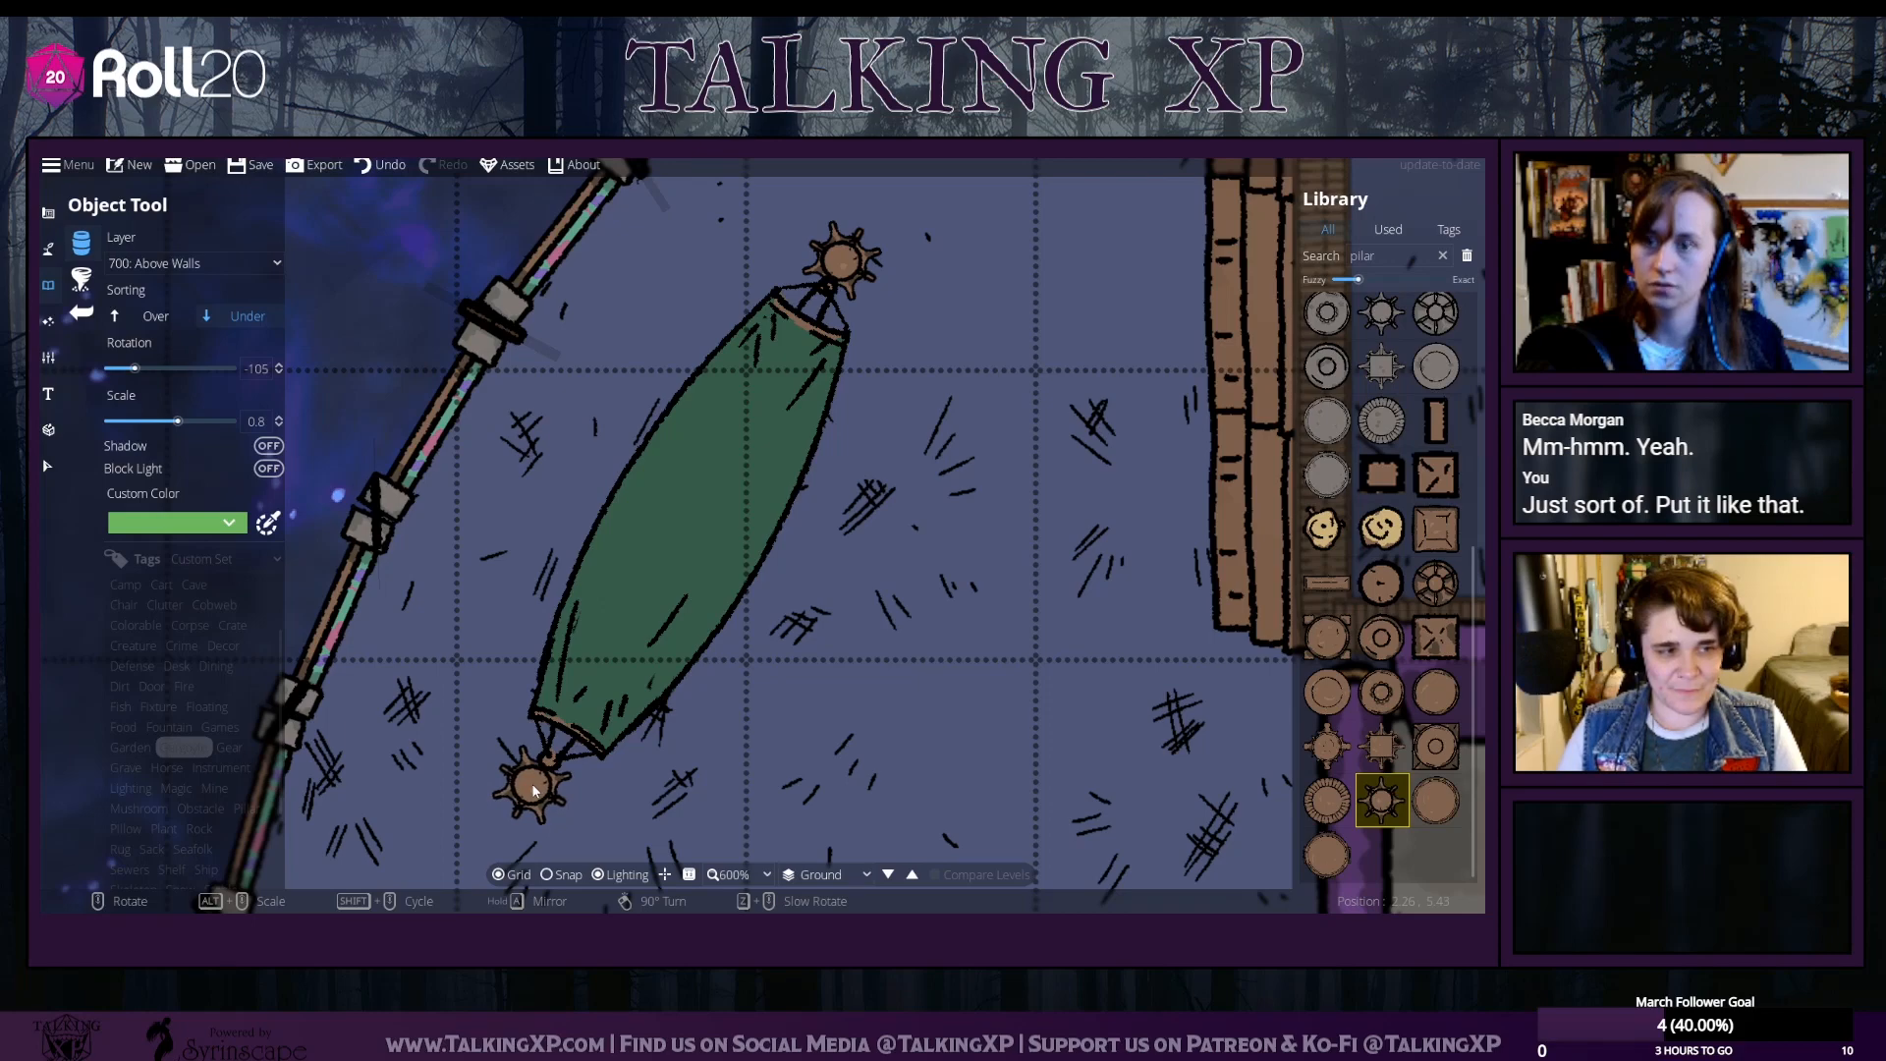
scroll(930, 674, "down", 5)
scroll(929, 674, "down", 6)
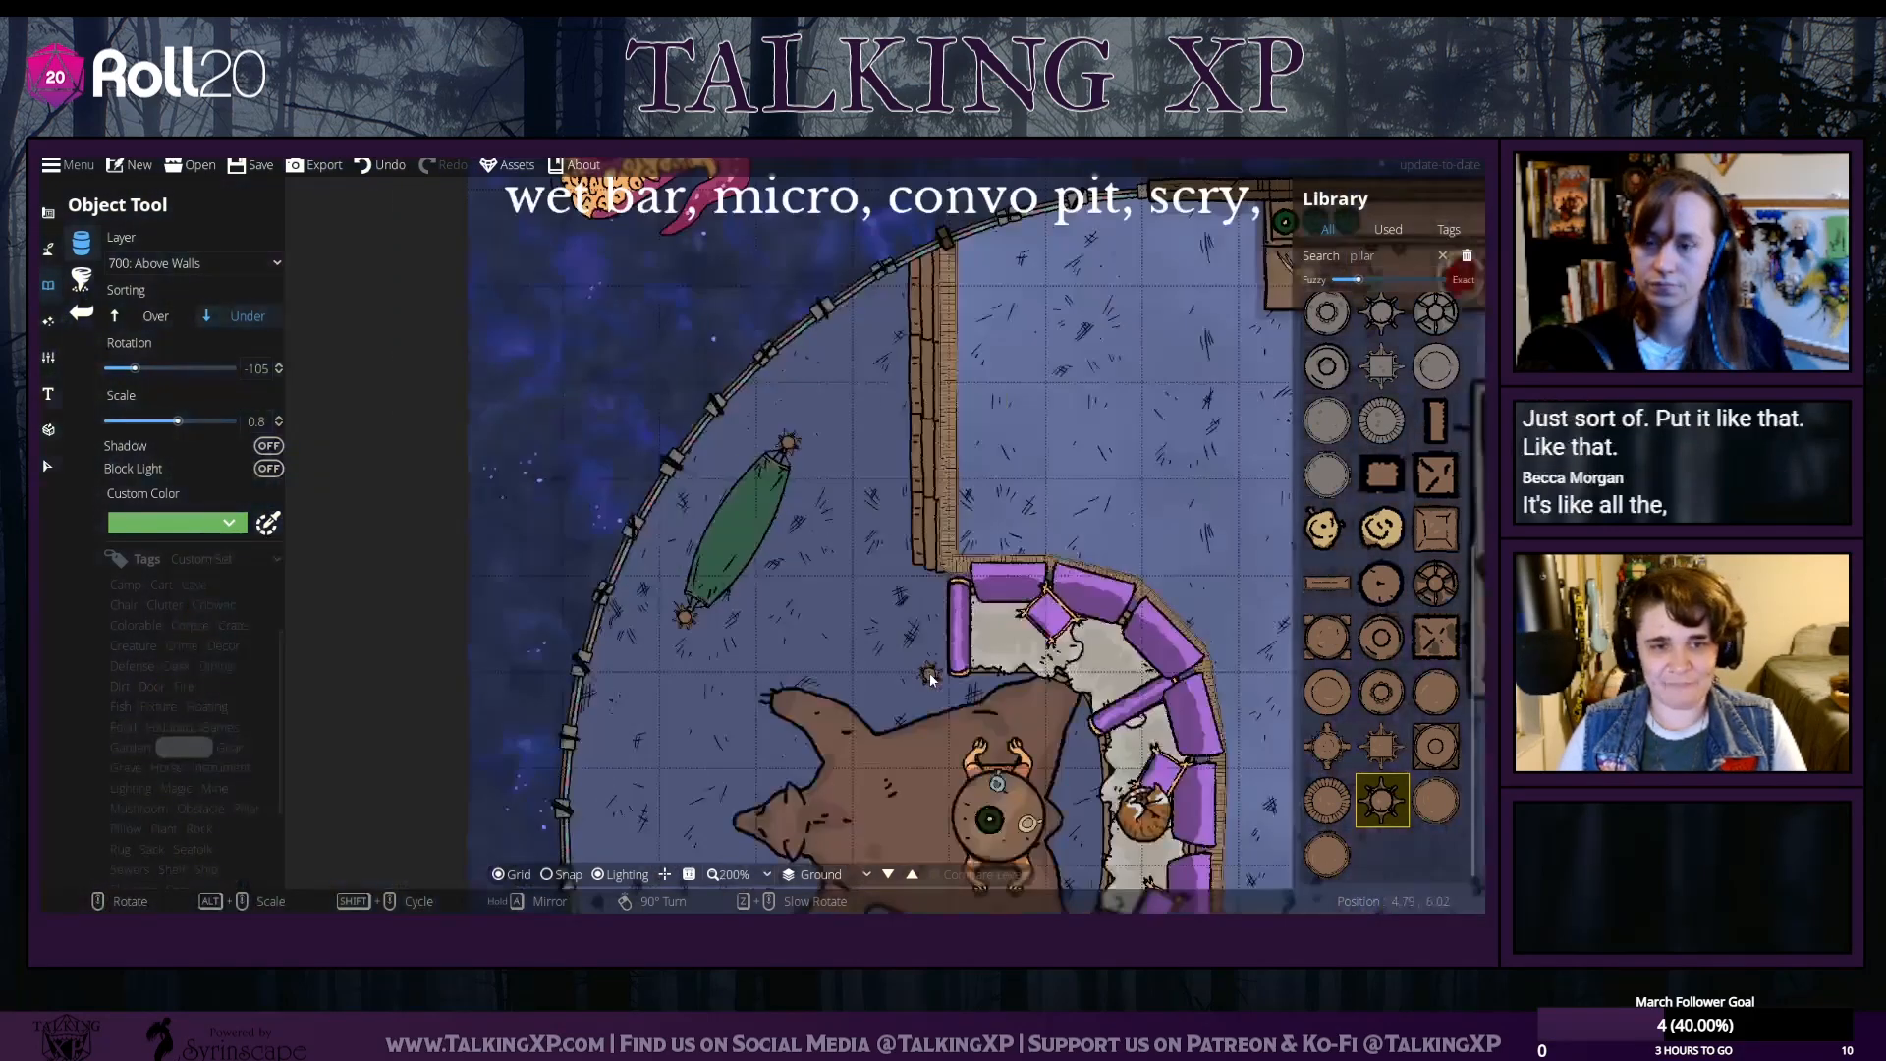
left_click_drag(1110, 630, 799, 494)
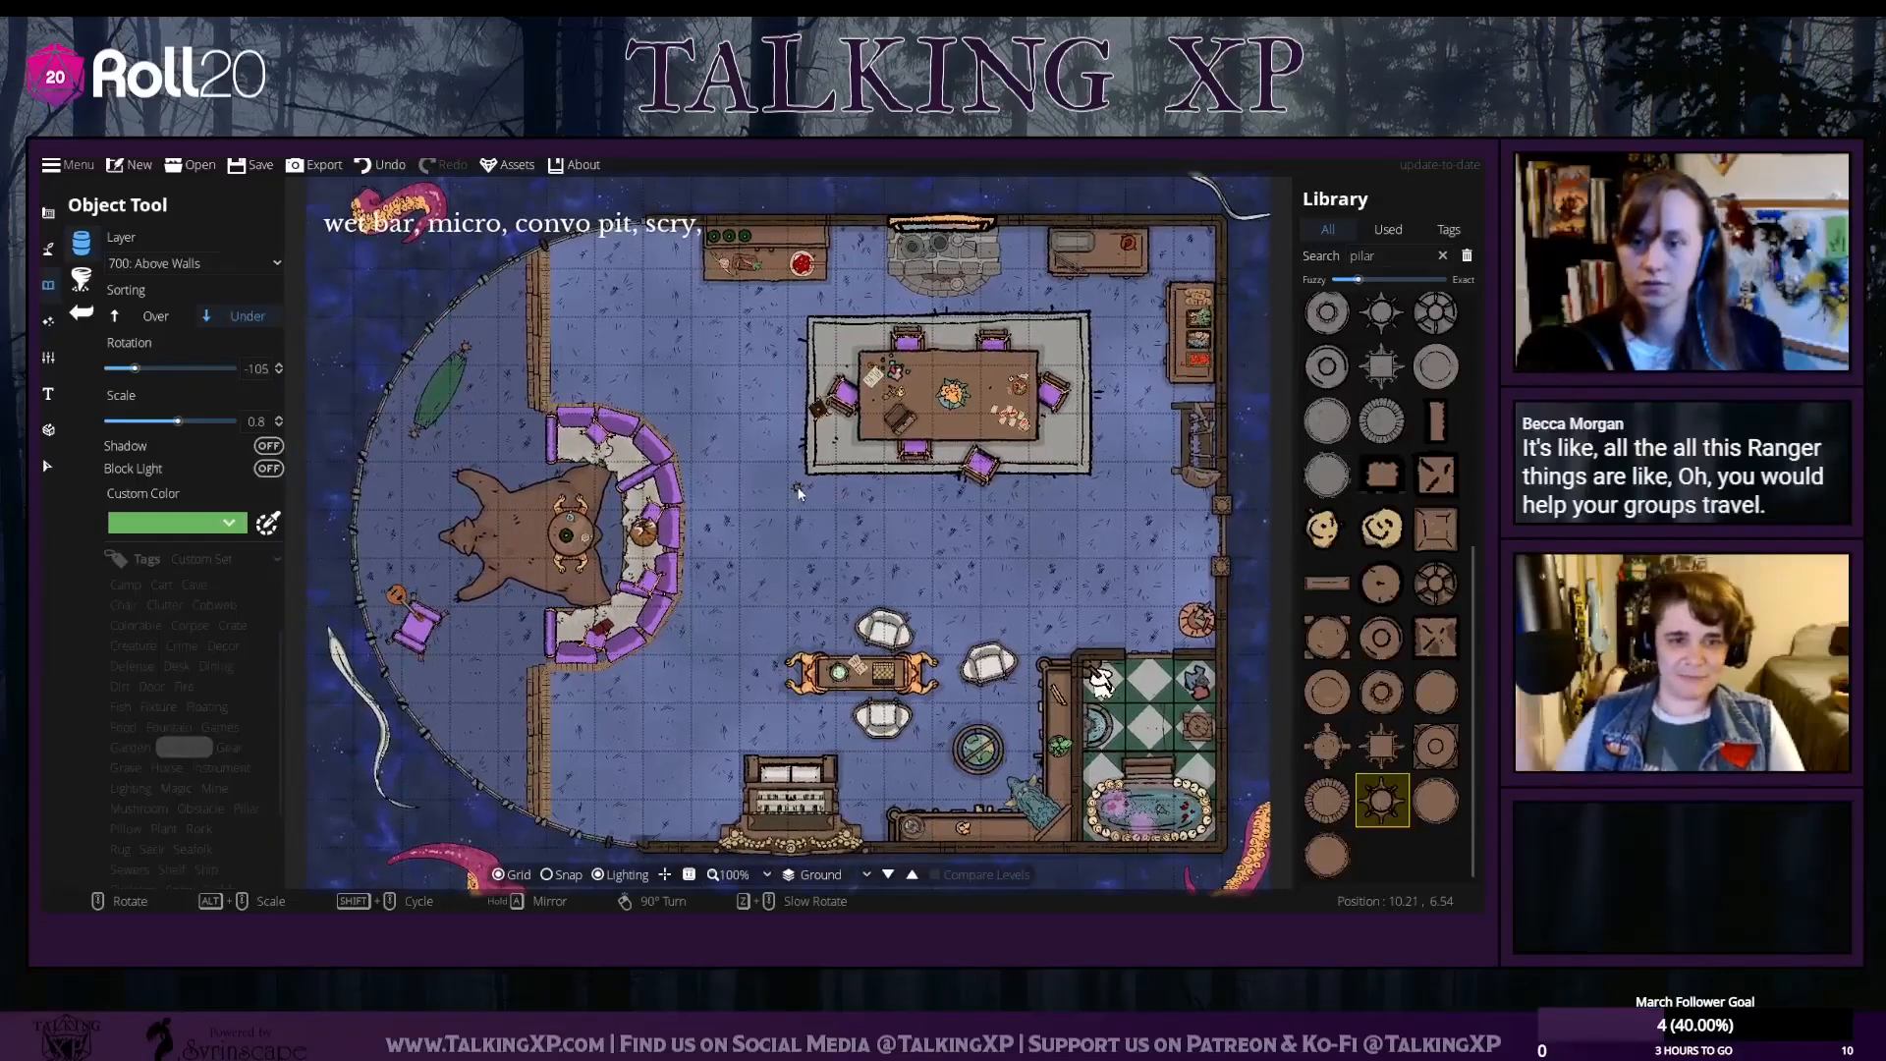
Inspect the layer and shadow settings of the stone hearth, the dining table's rug and the rack on the east wall
left_click(49, 469)
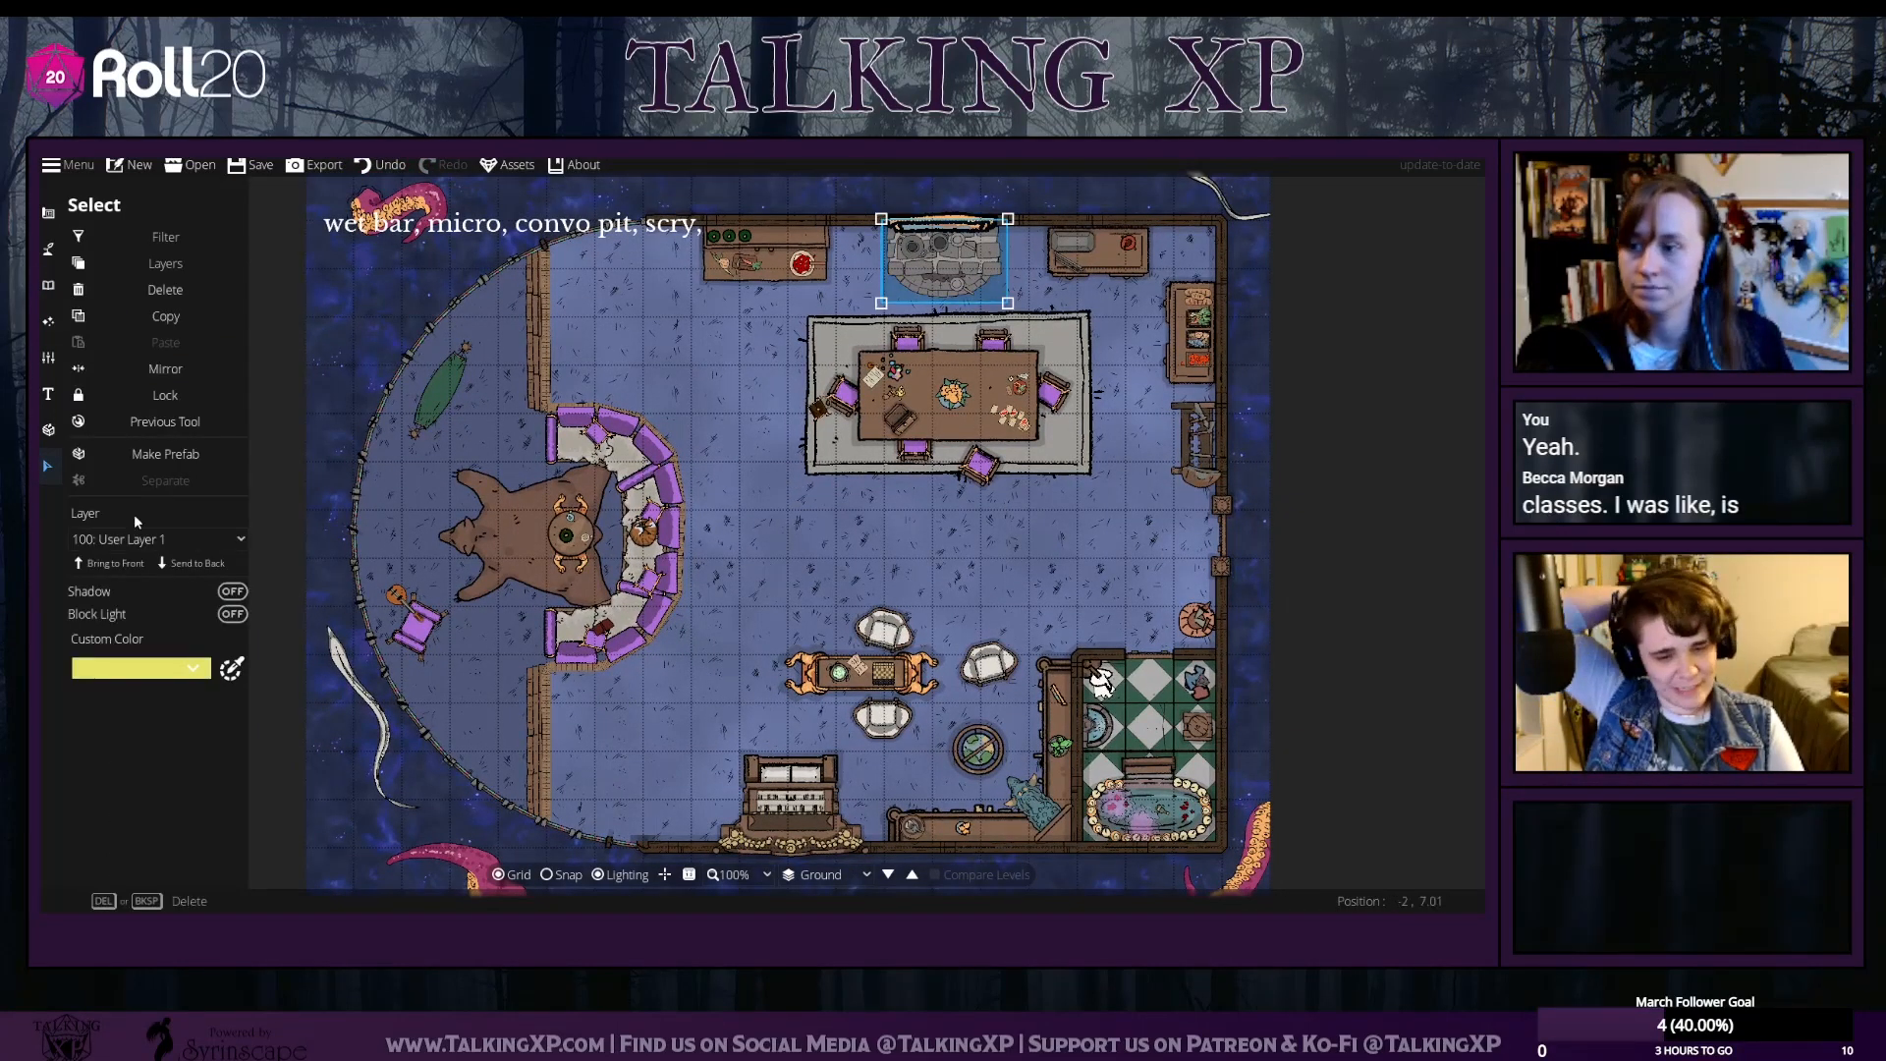
left_click(798, 413)
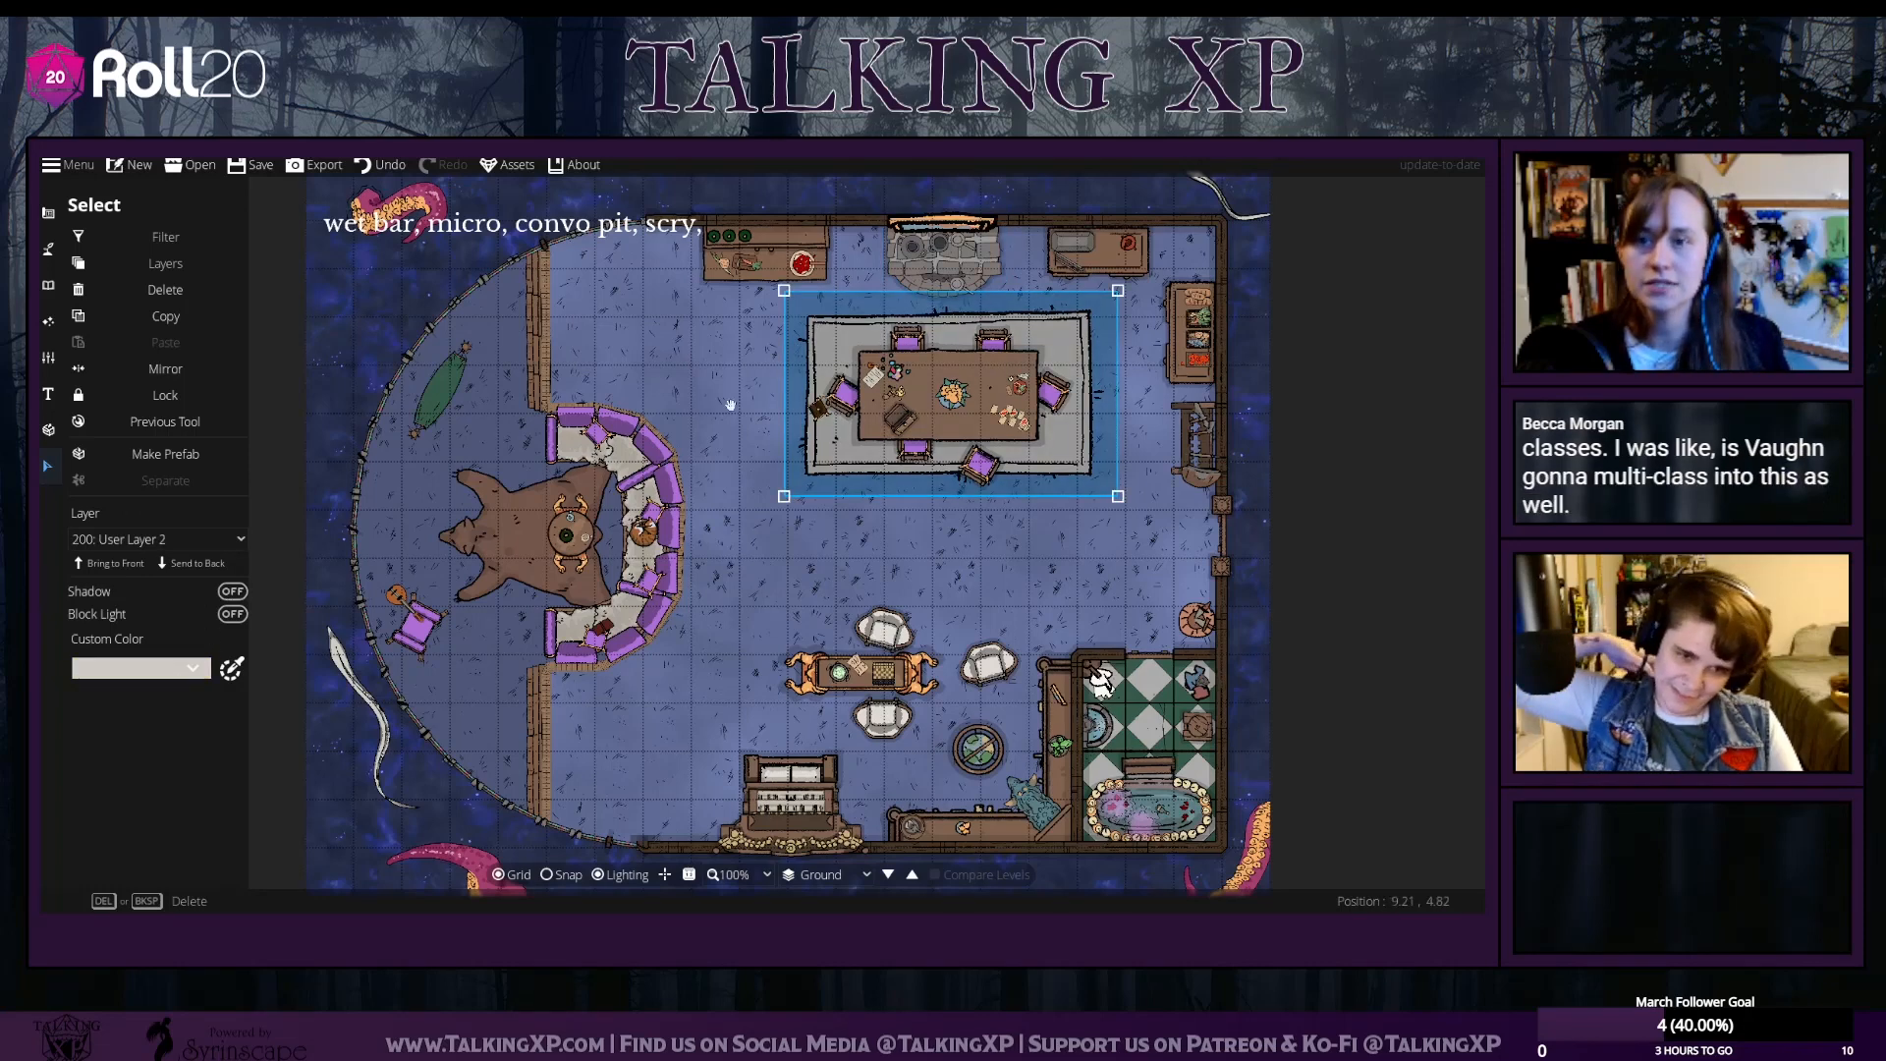
left_click(794, 454)
left_click(1197, 444)
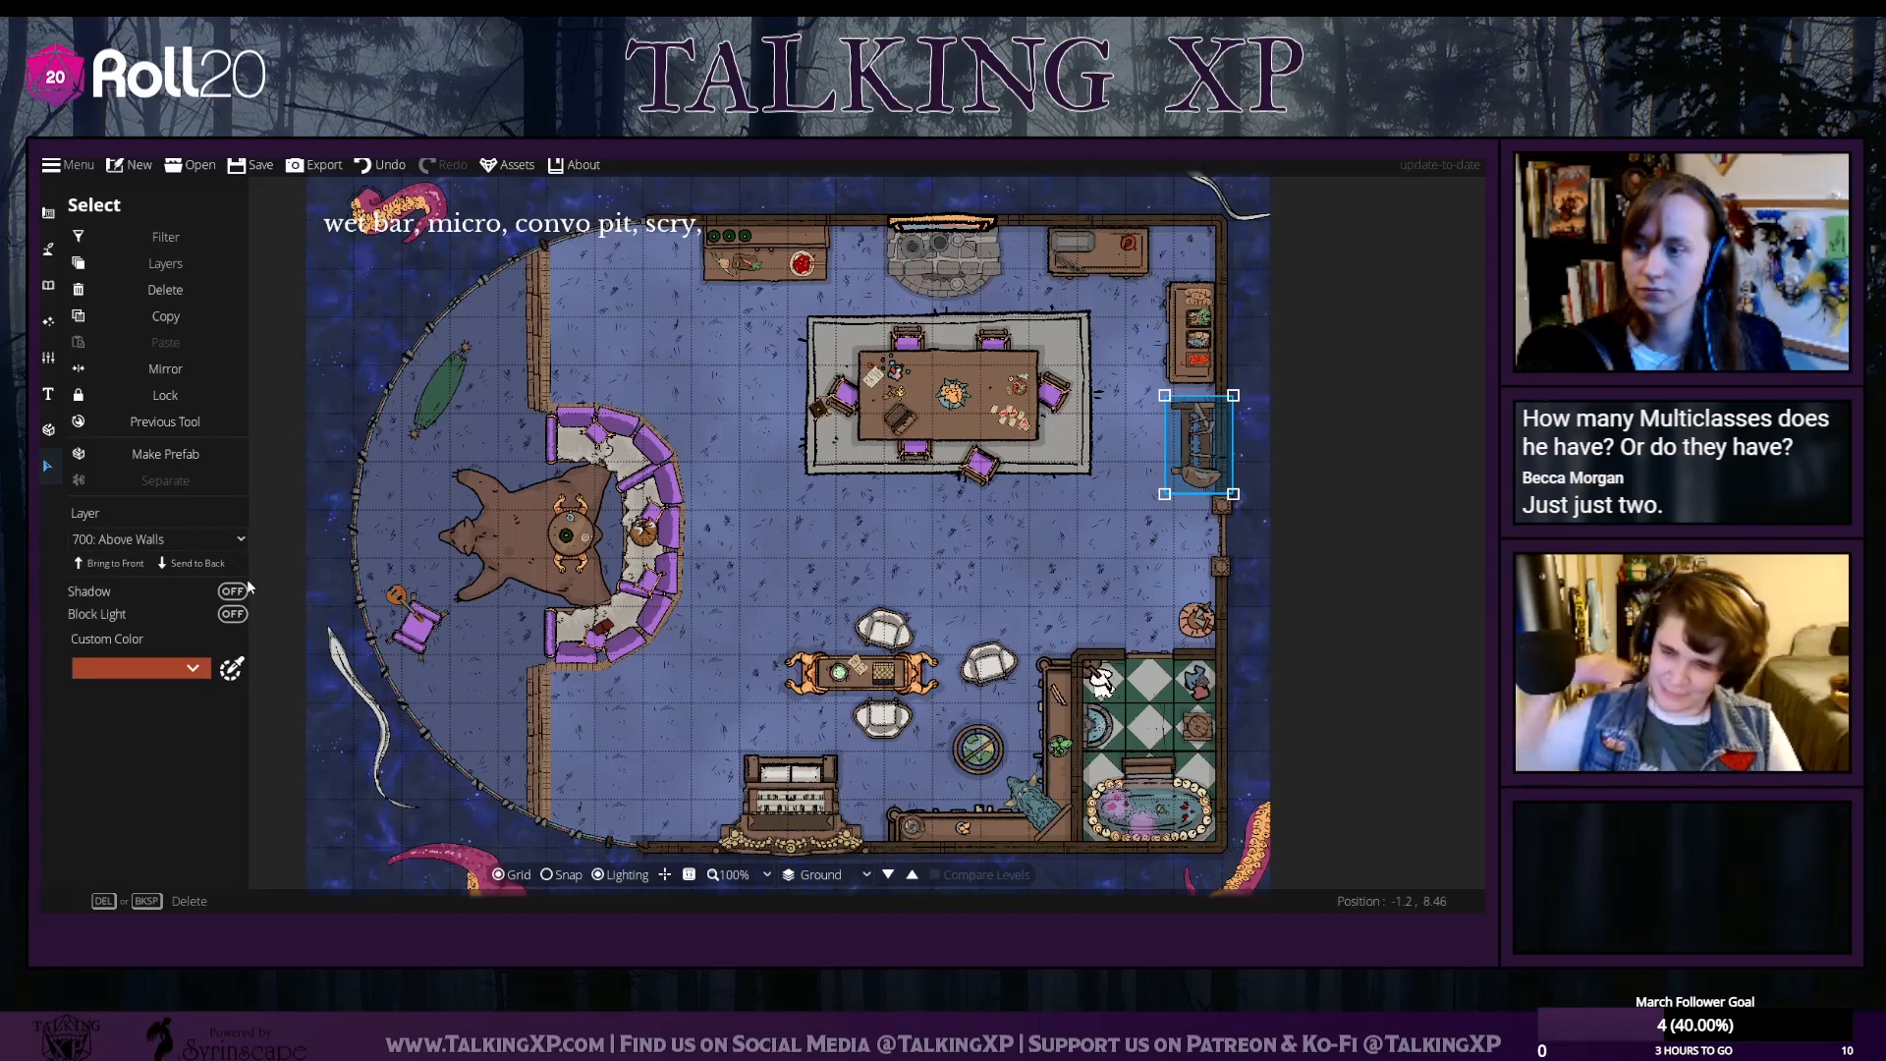
left_click(998, 587)
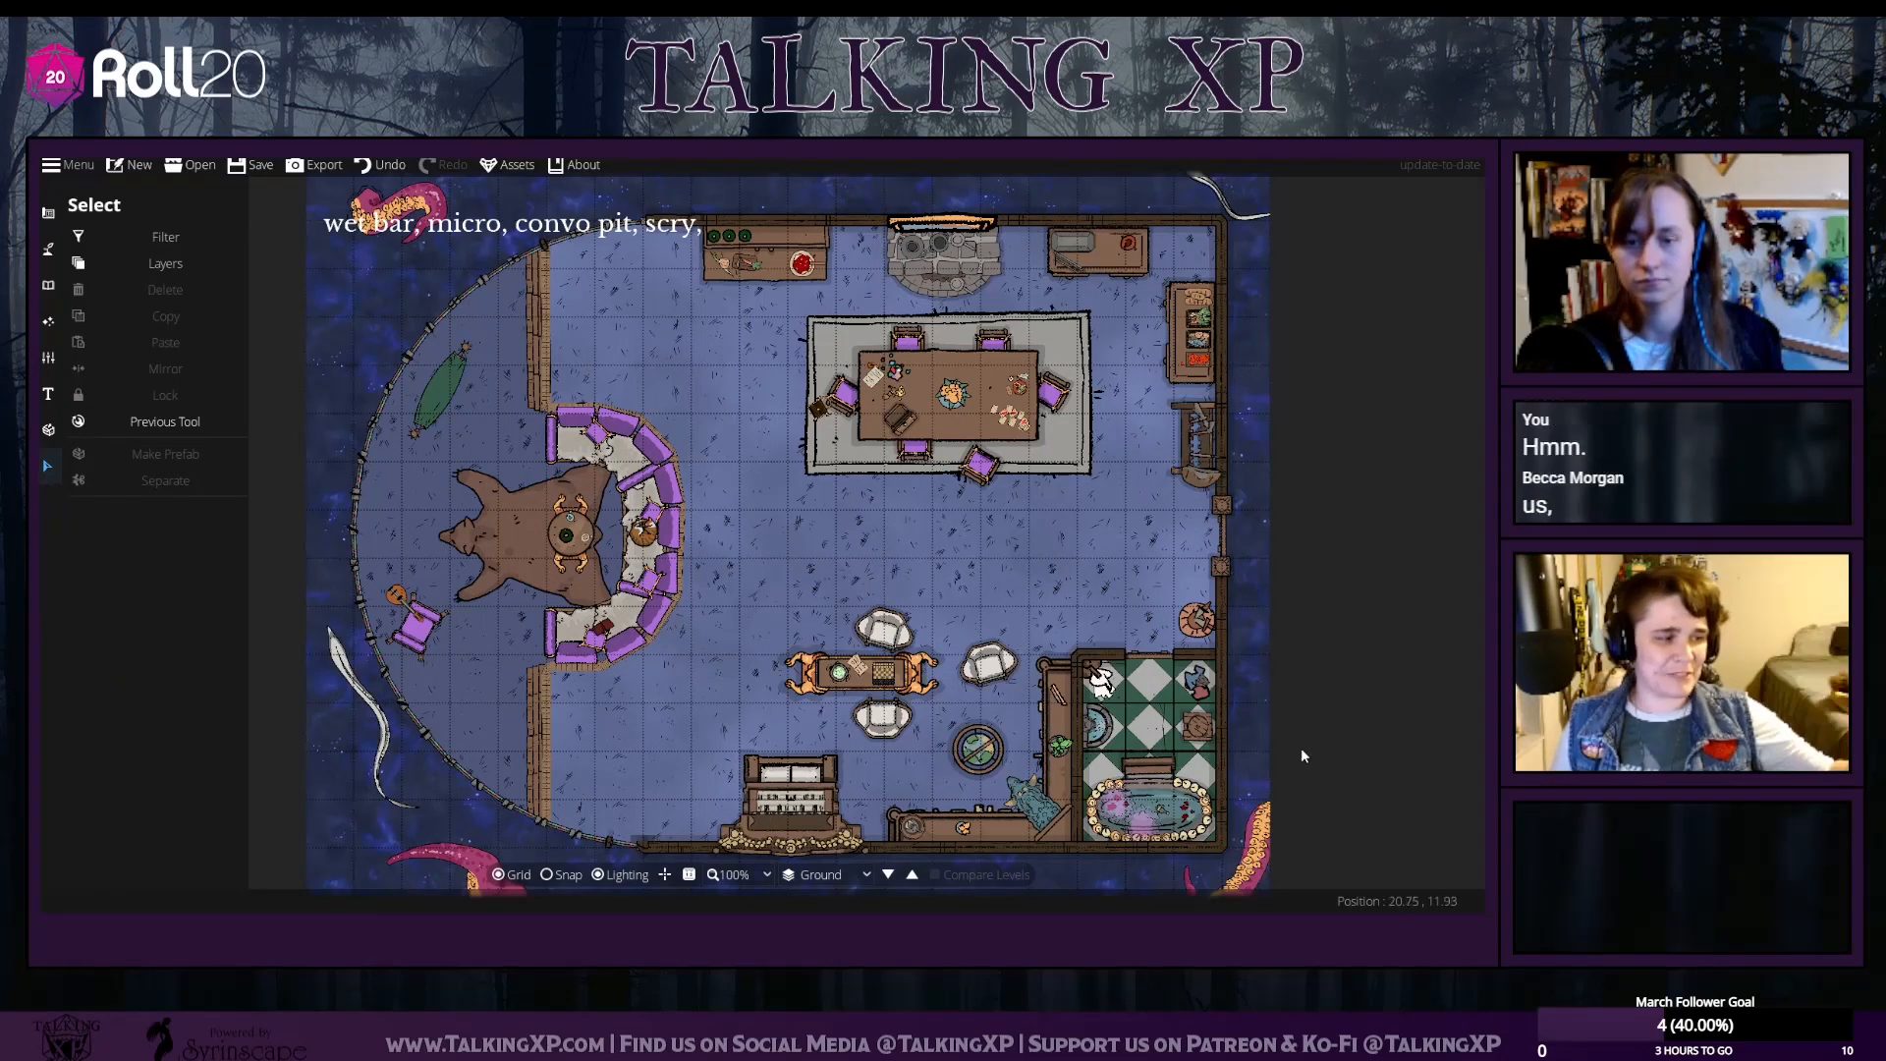
left_click_drag(1307, 739, 1352, 742)
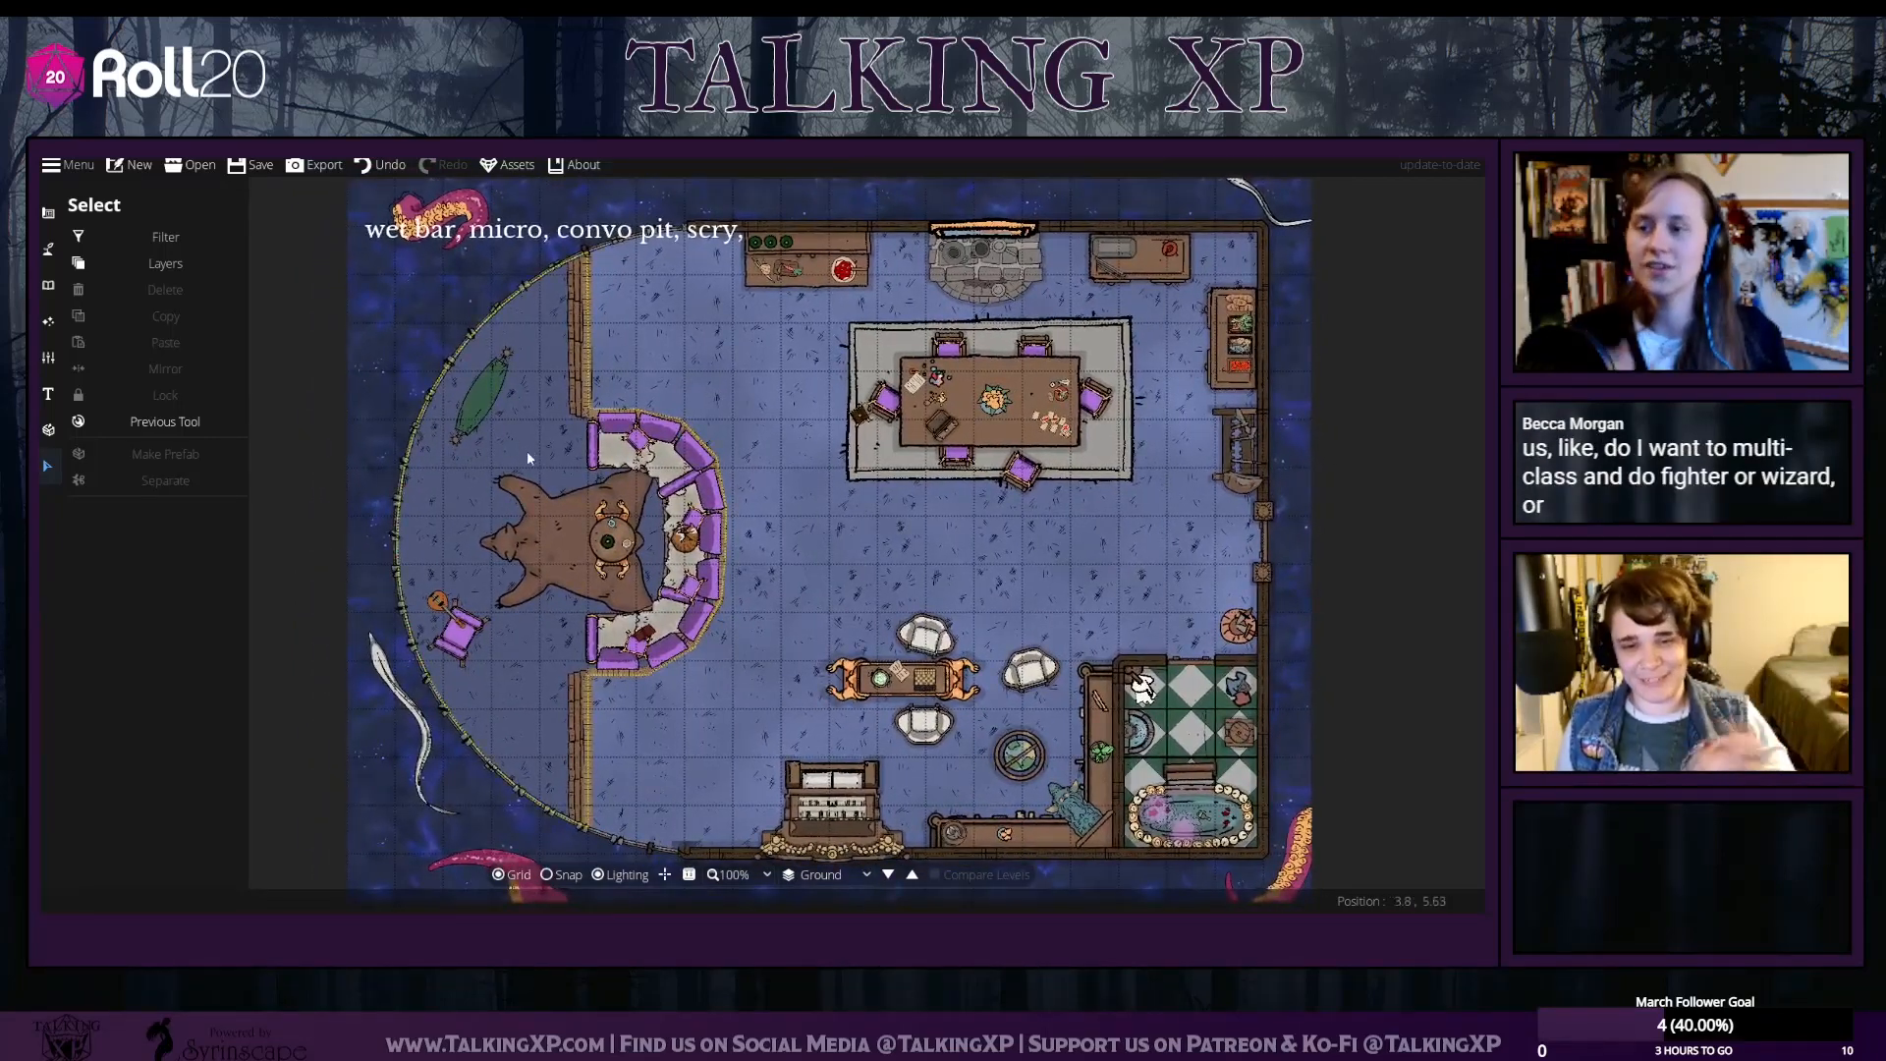
Move the green hammock together with its two posts slightly southeast, away from the curved wall
left_click(532, 414)
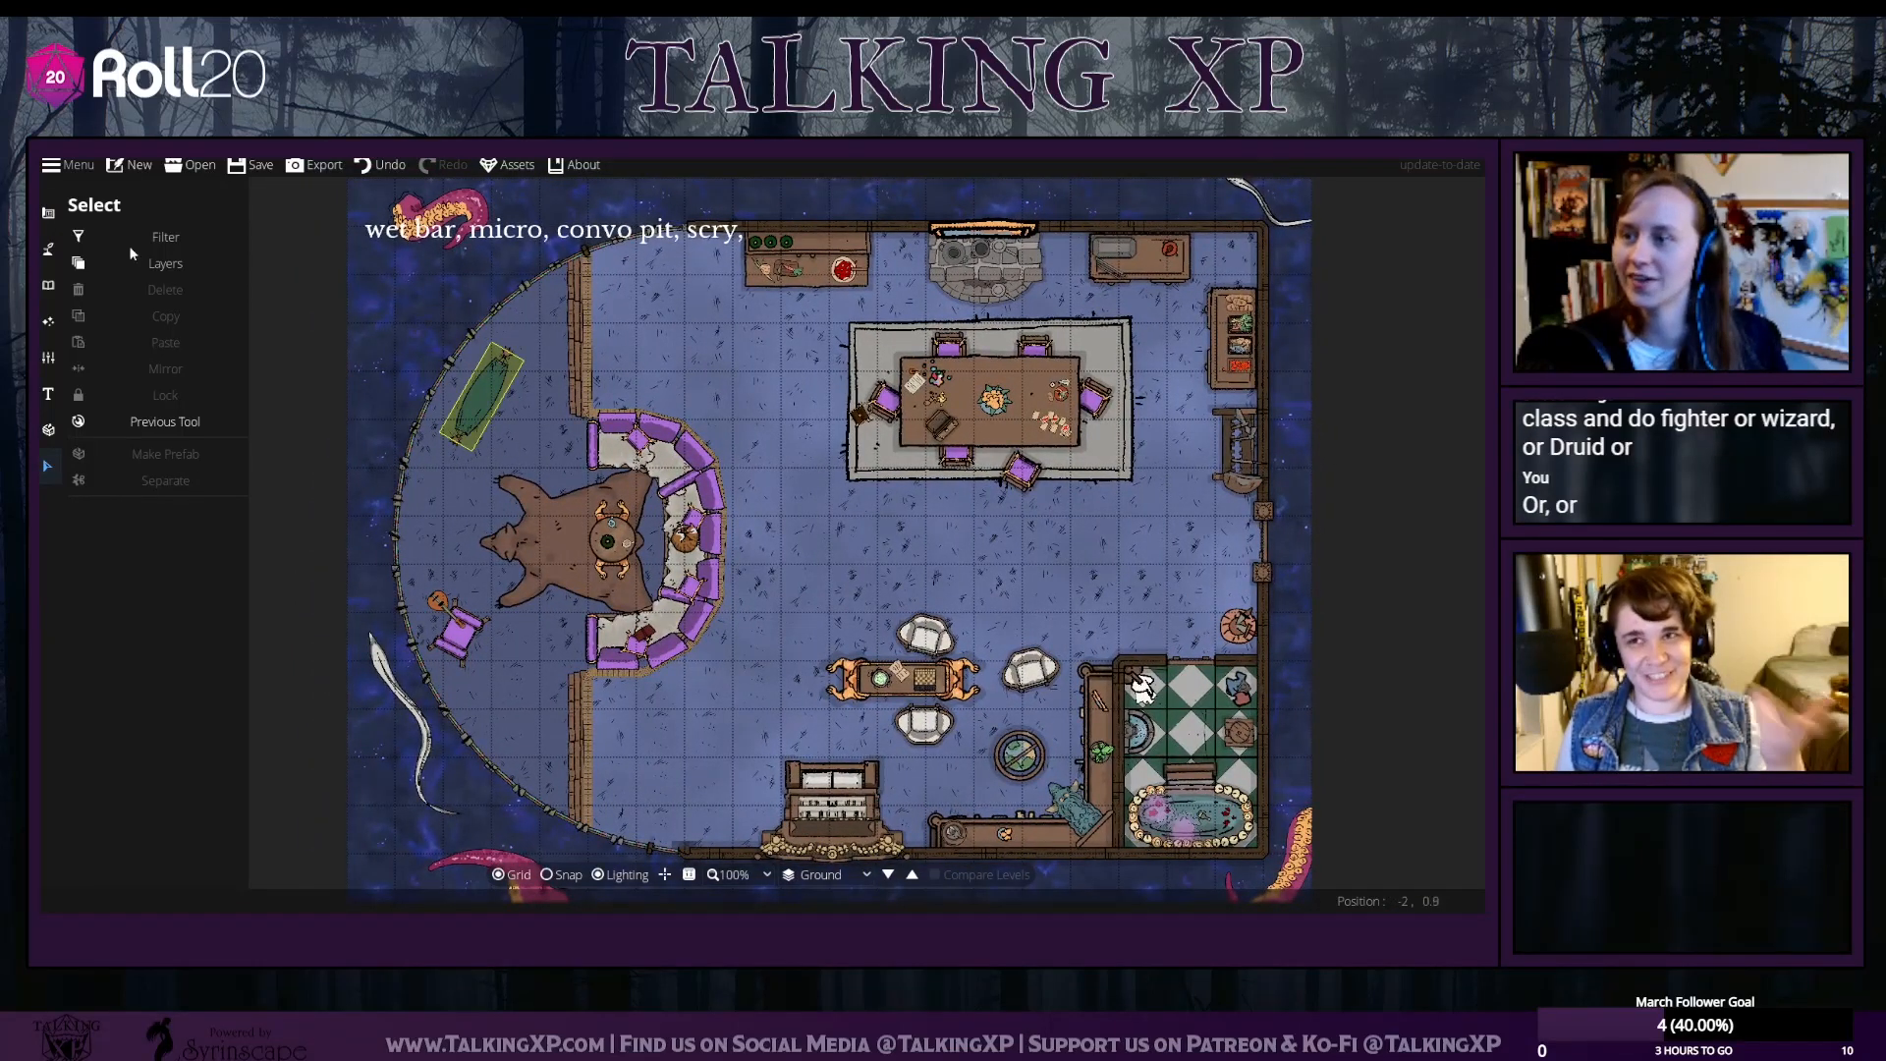
left_click(165, 237)
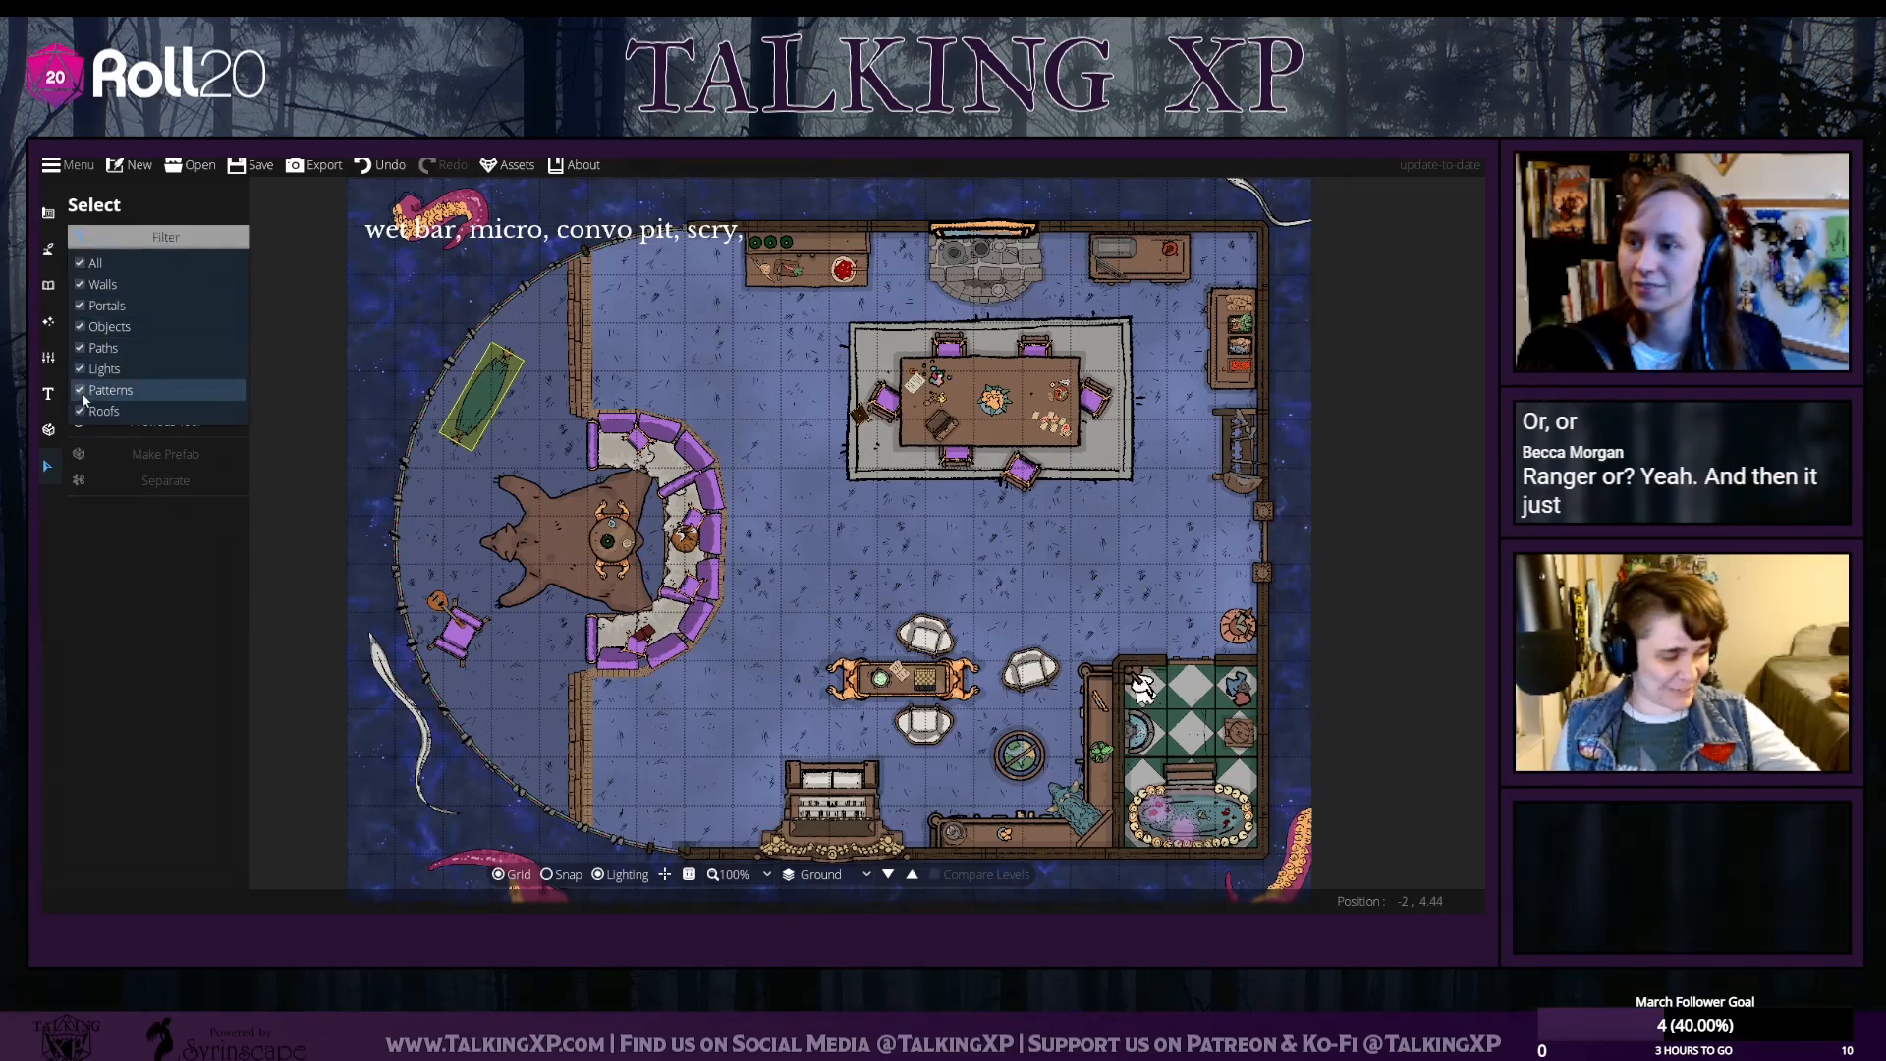
left_click(495, 393)
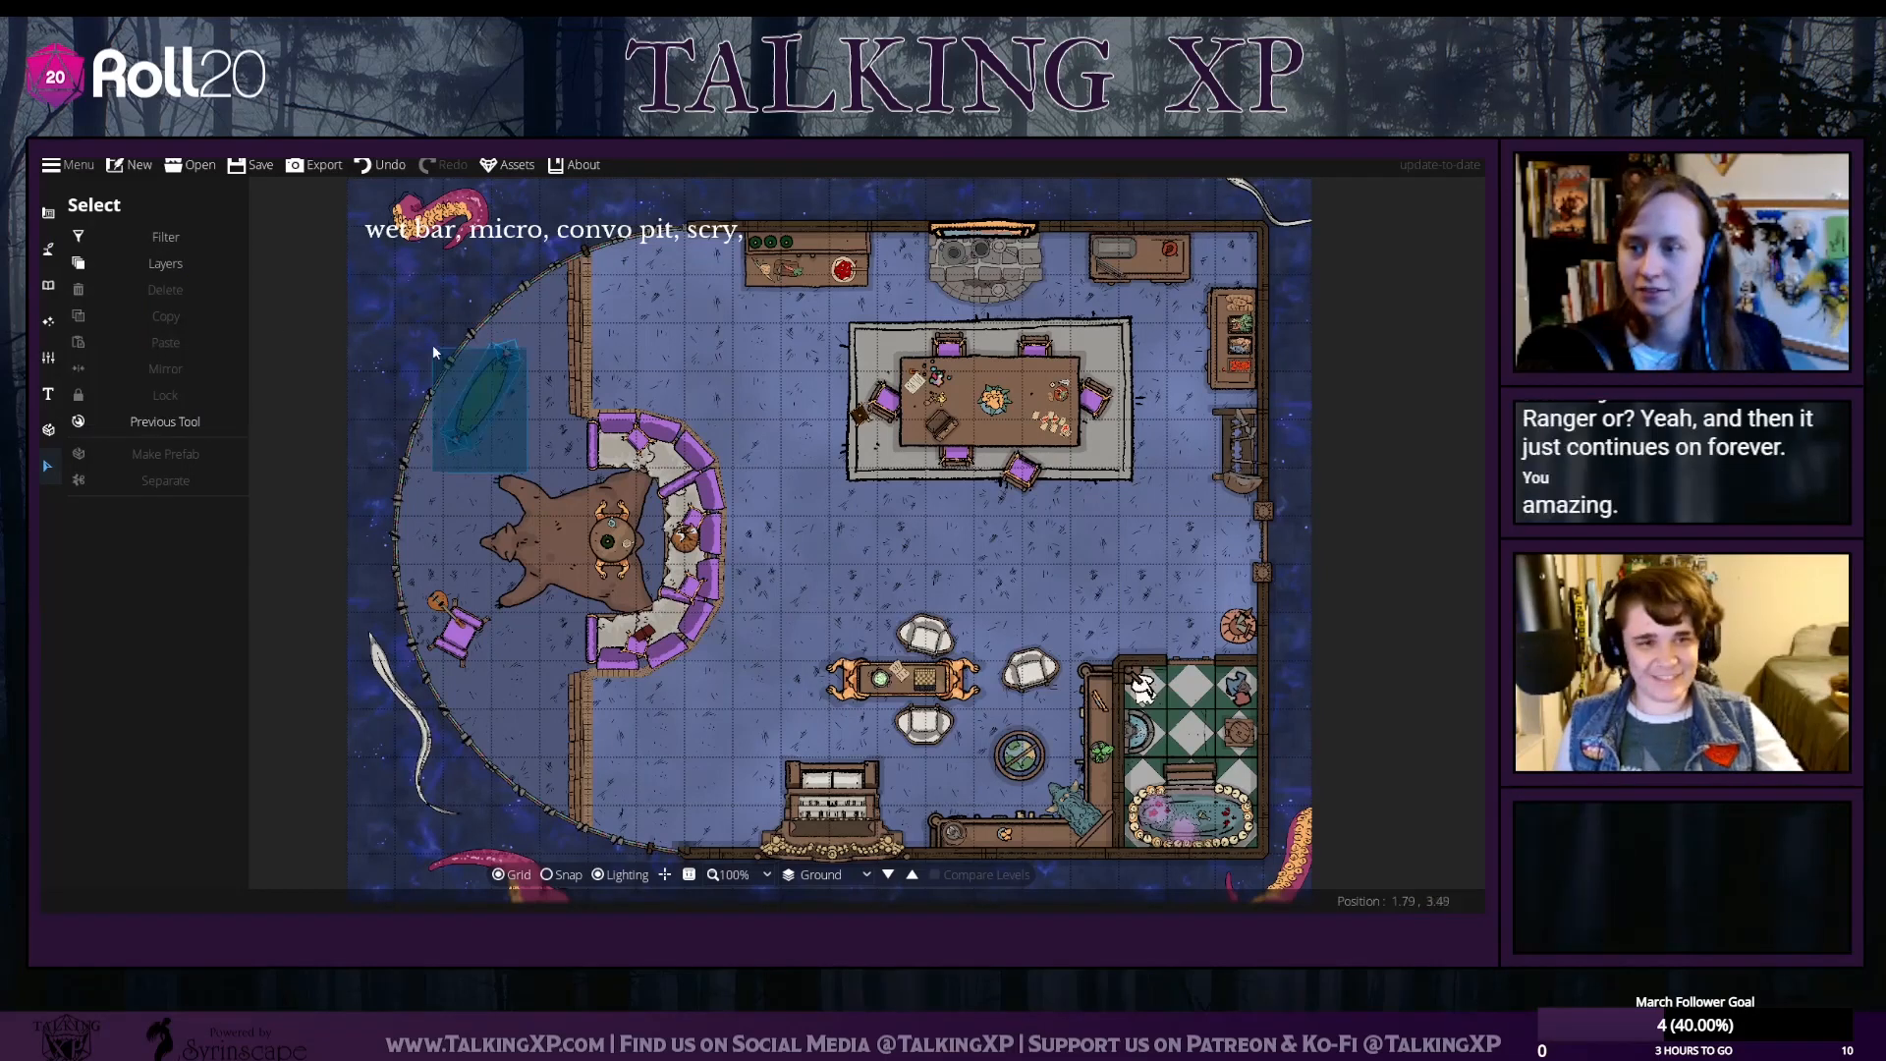
left_click_drag(495, 393, 498, 402)
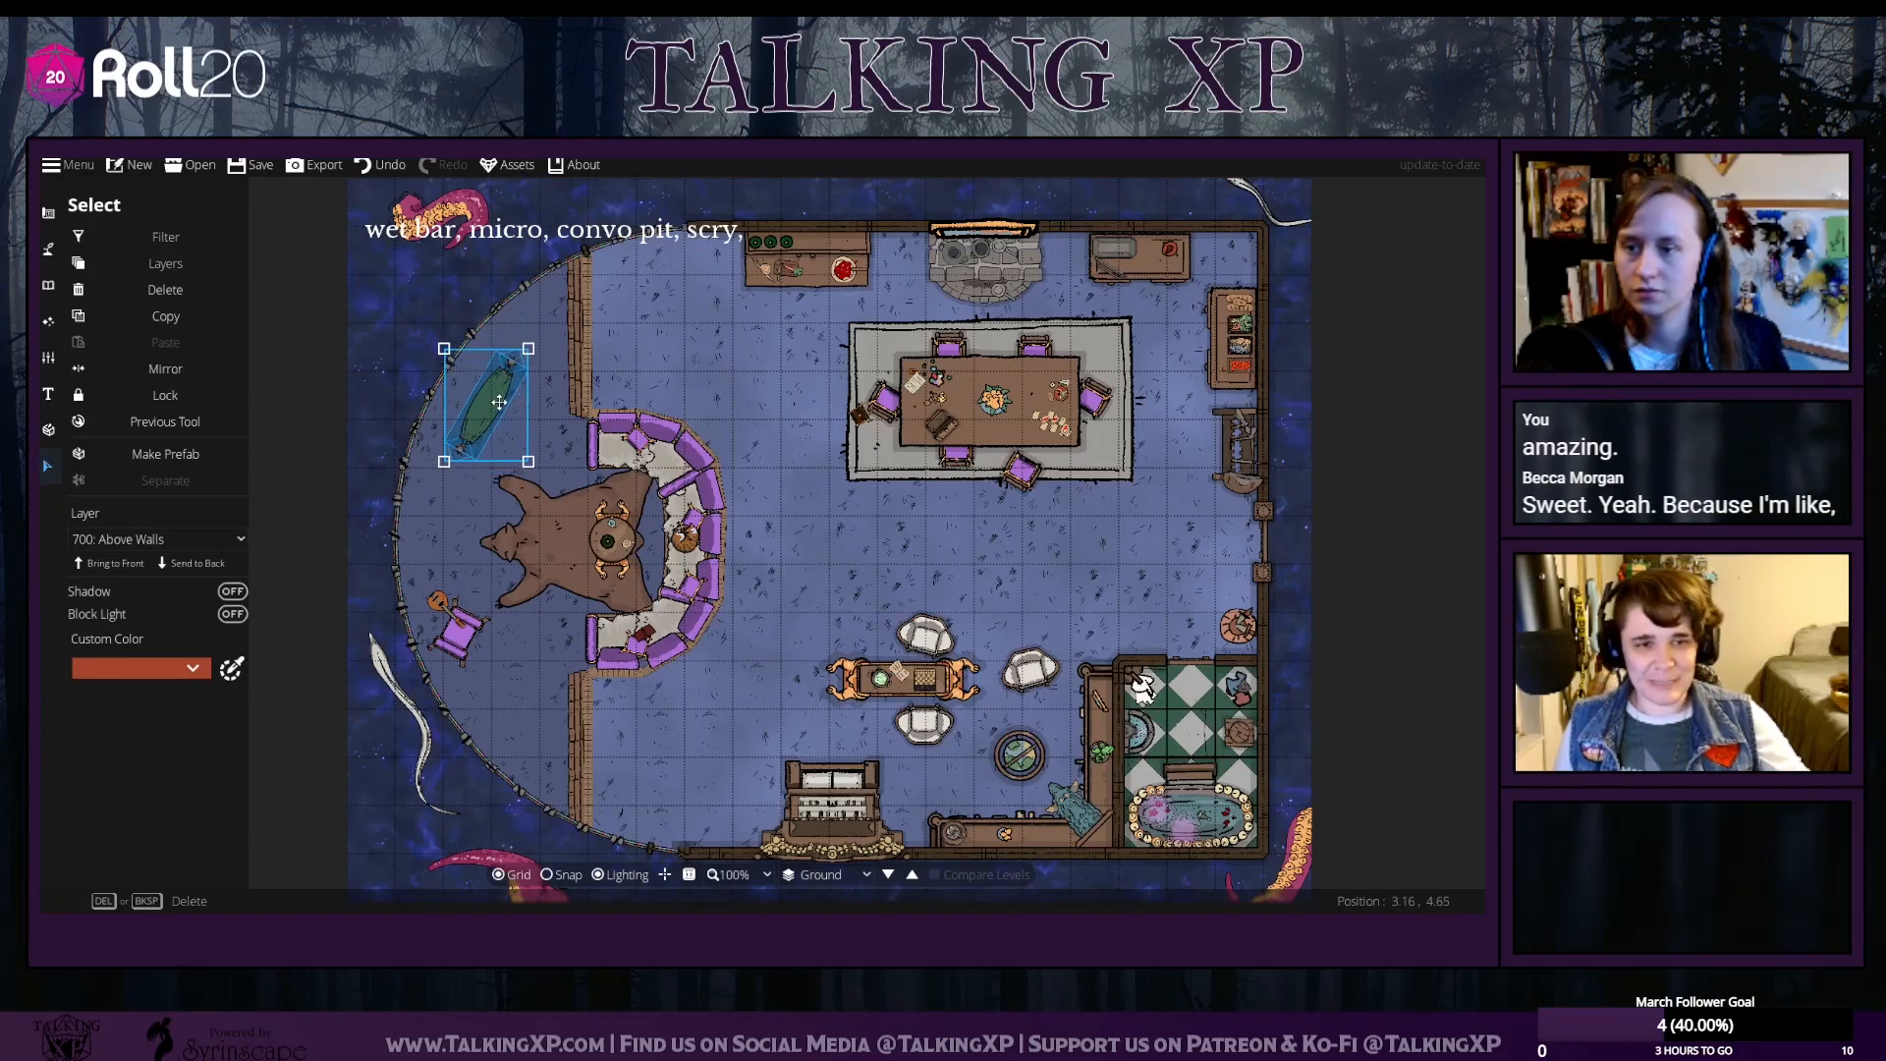
left_click(371, 447)
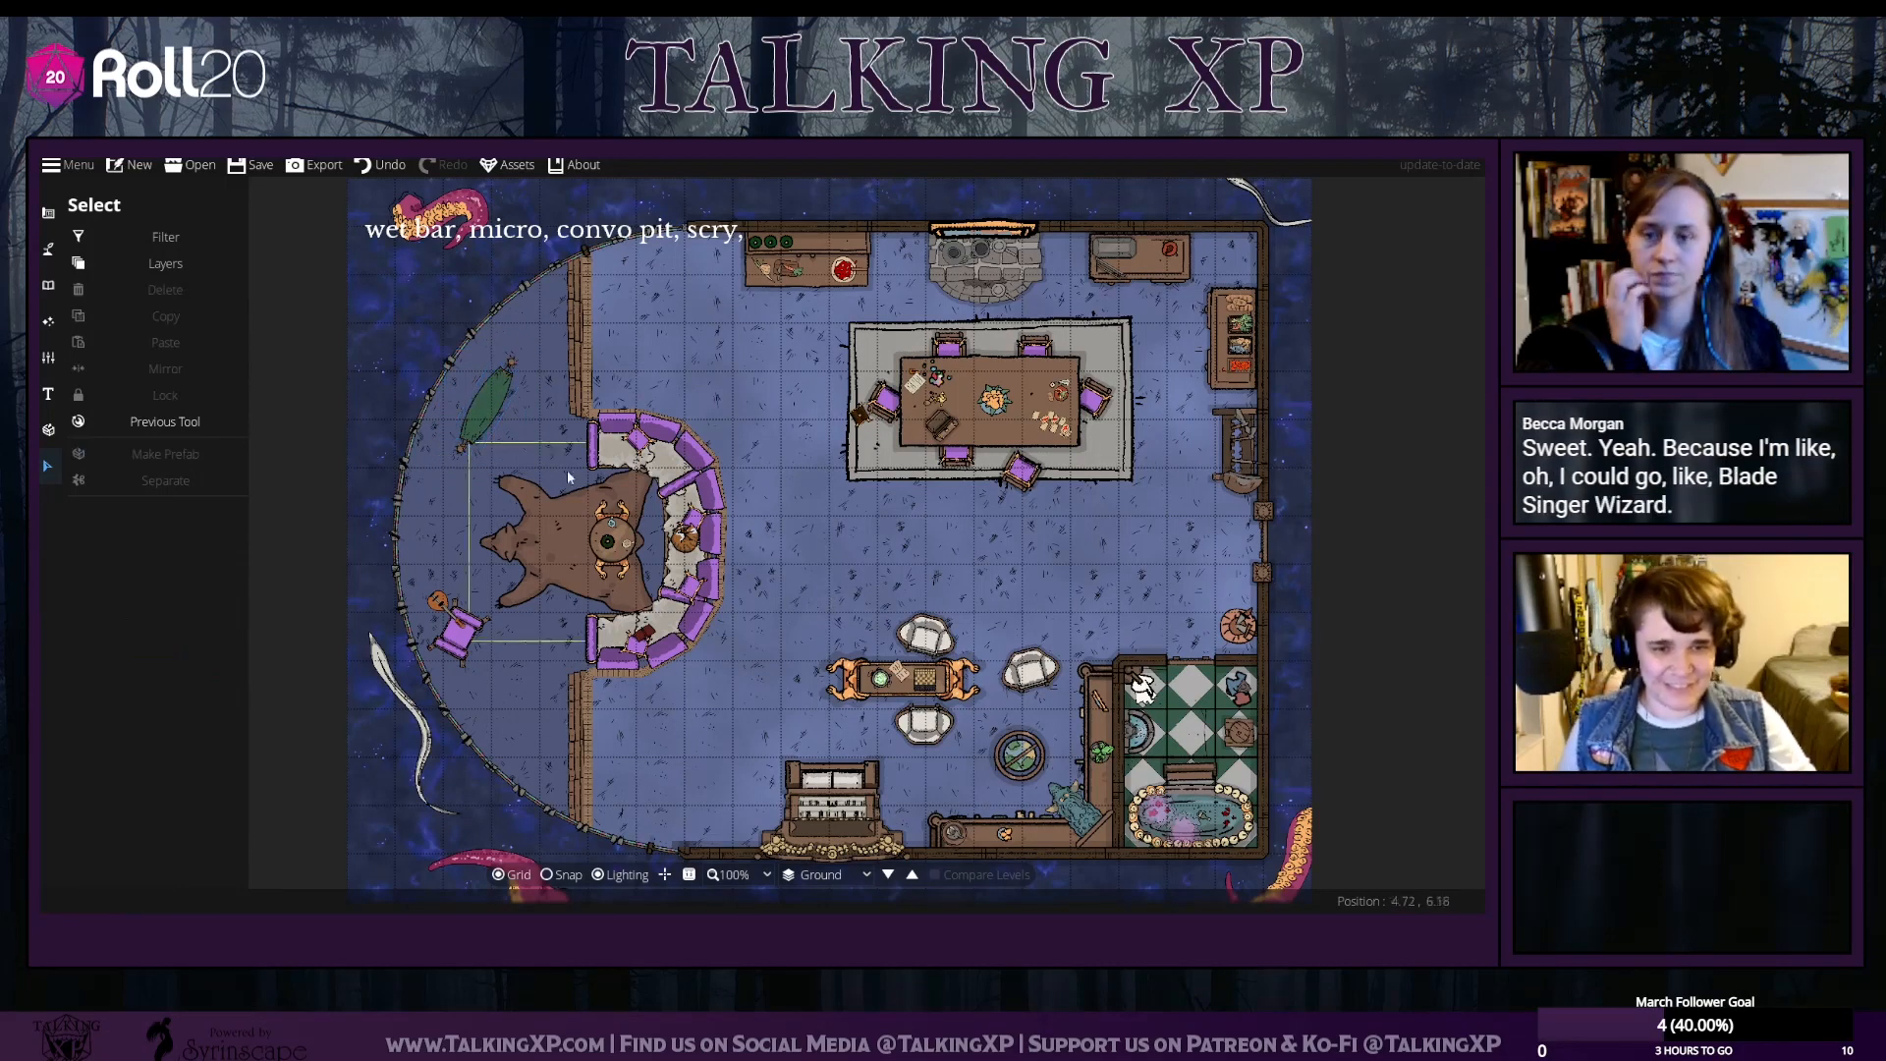
Turn on the shadow for the green hammock alone, leaving its posts out of the selection
left_click(484, 405)
left_click(218, 593)
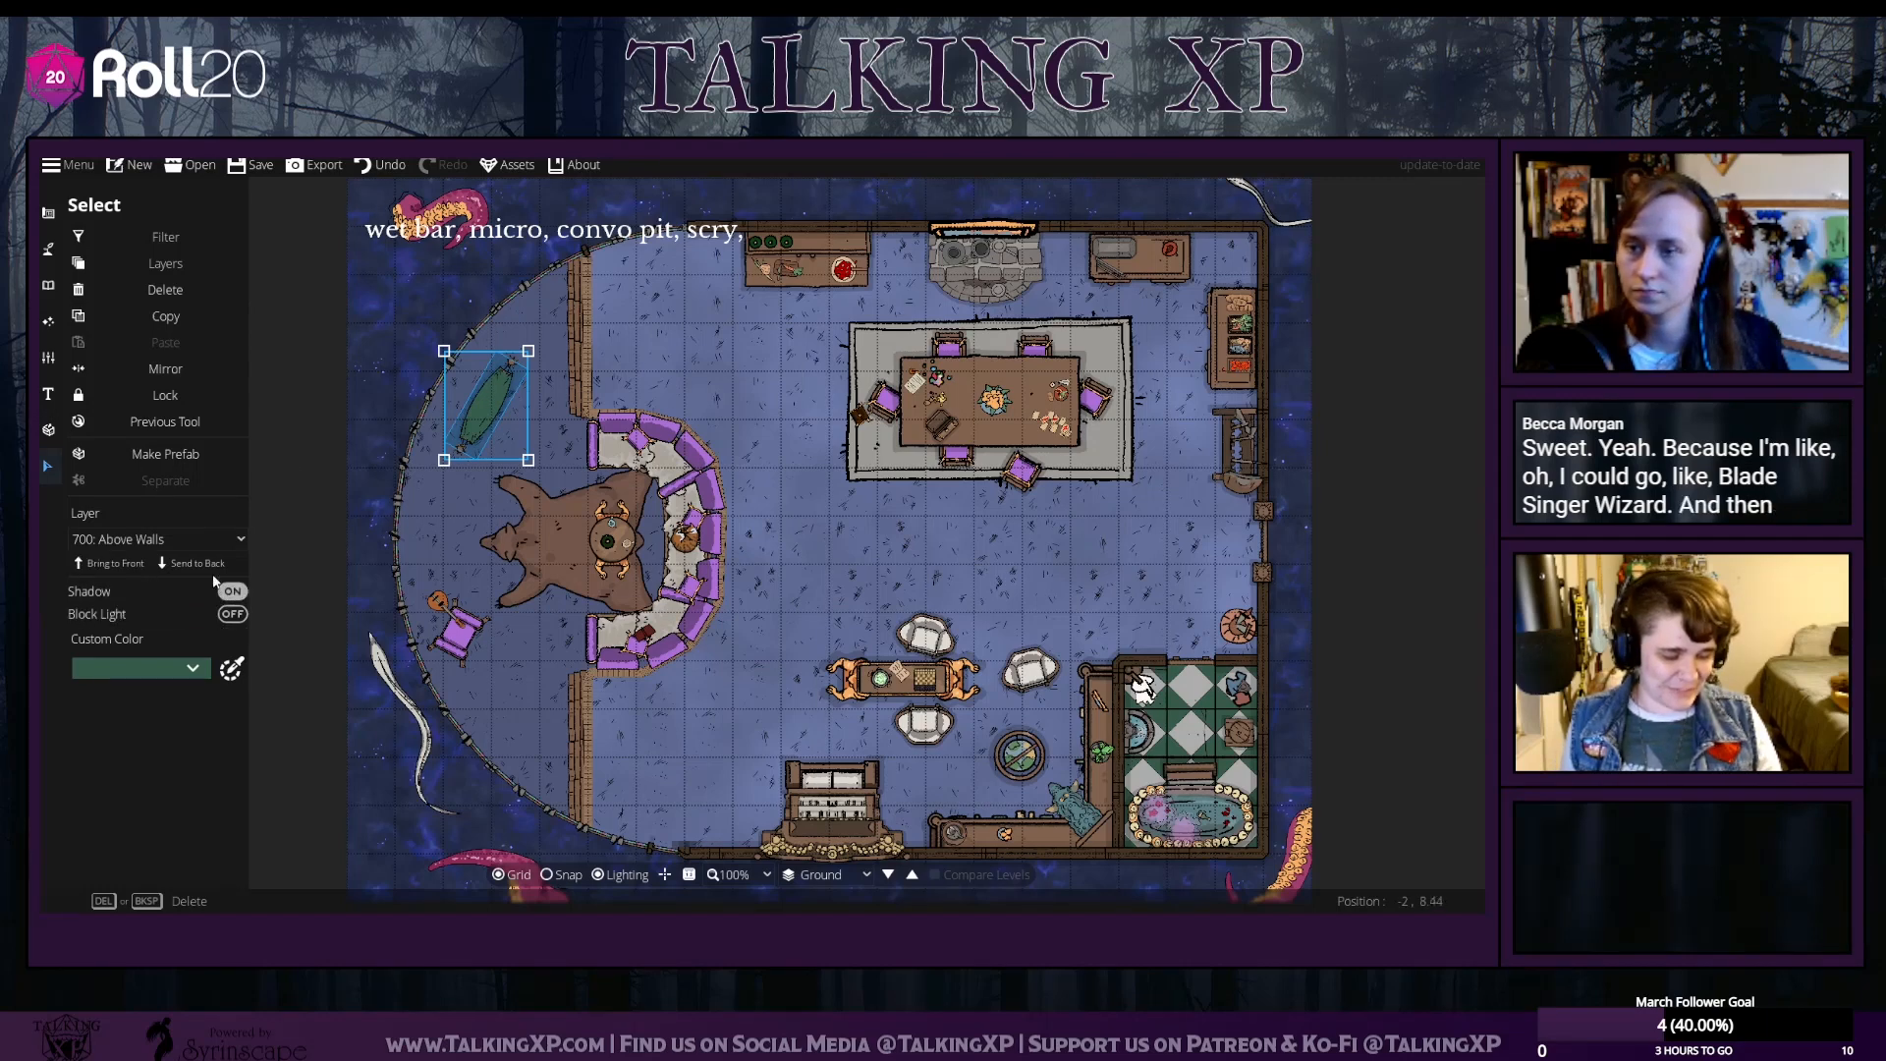
left_click(372, 391)
Shift the large wooden cabinet and its ornate base along the south wall slightly to the west
left_click_drag(1039, 577, 873, 580)
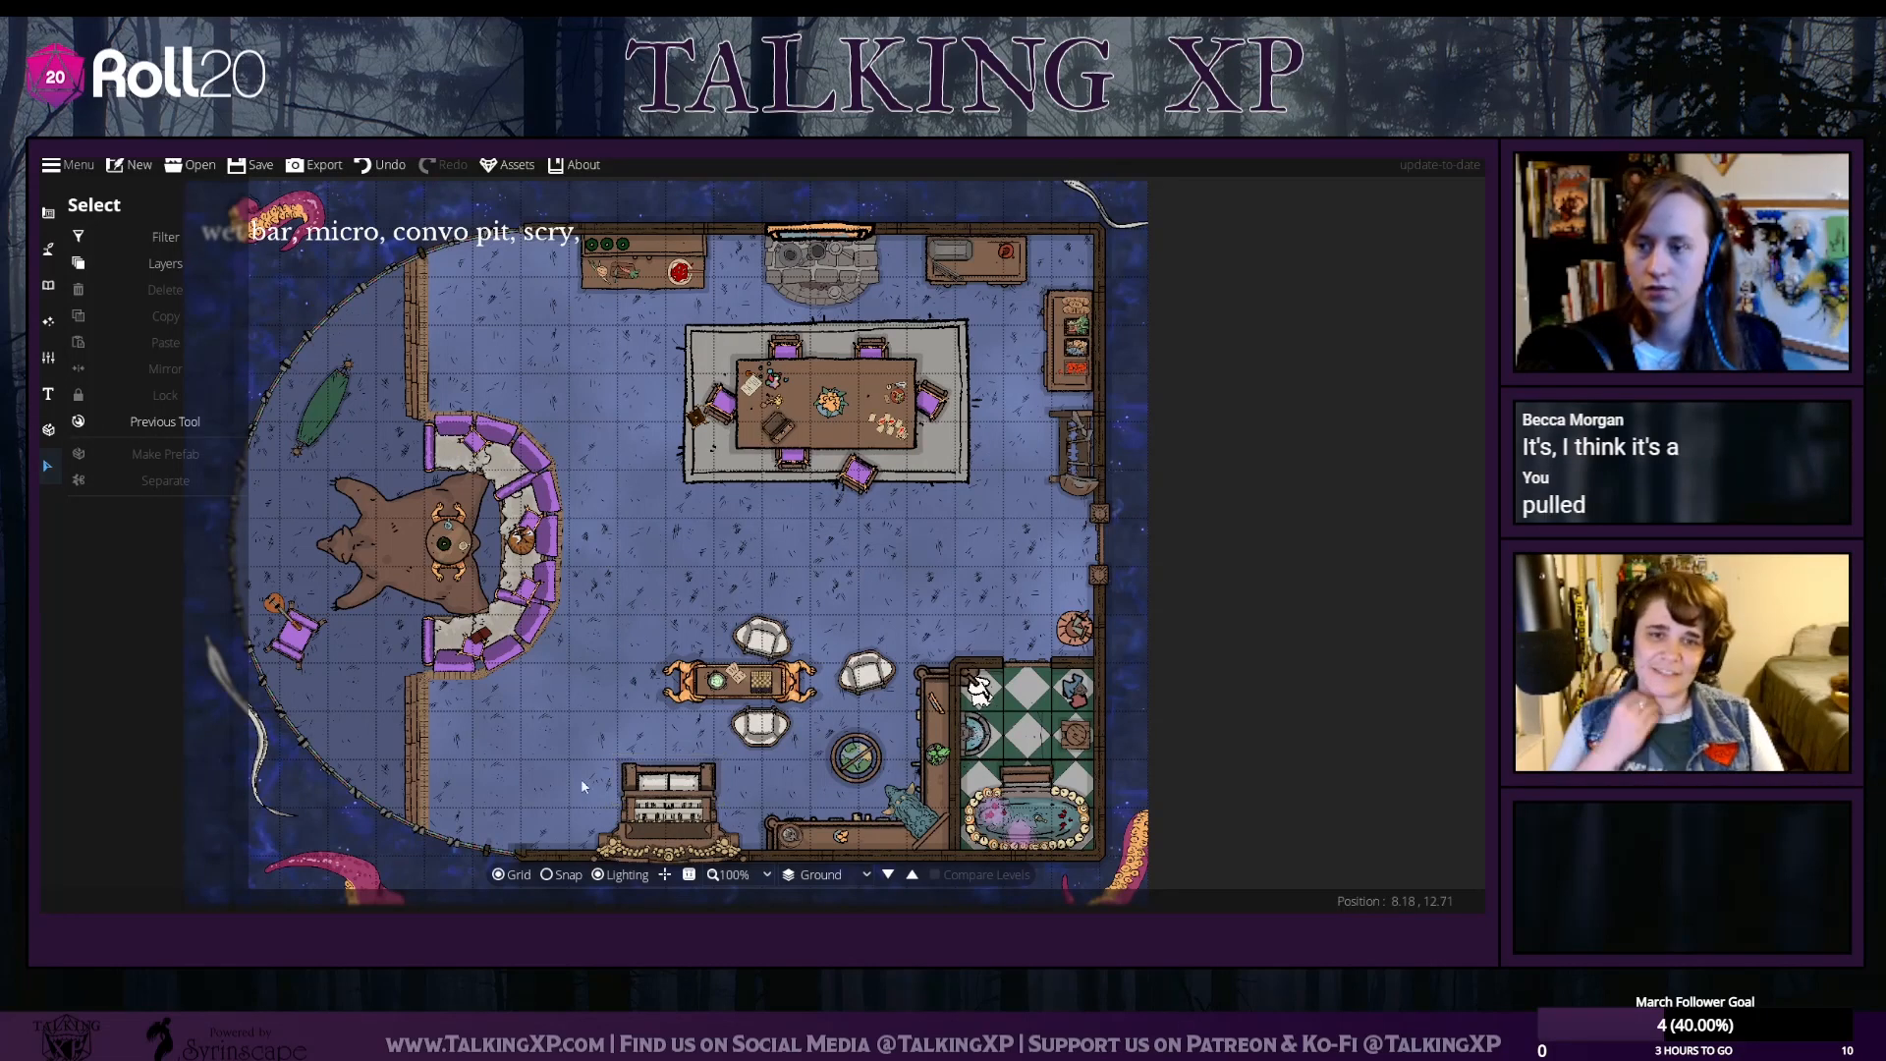
left_click_drag(729, 843, 661, 813)
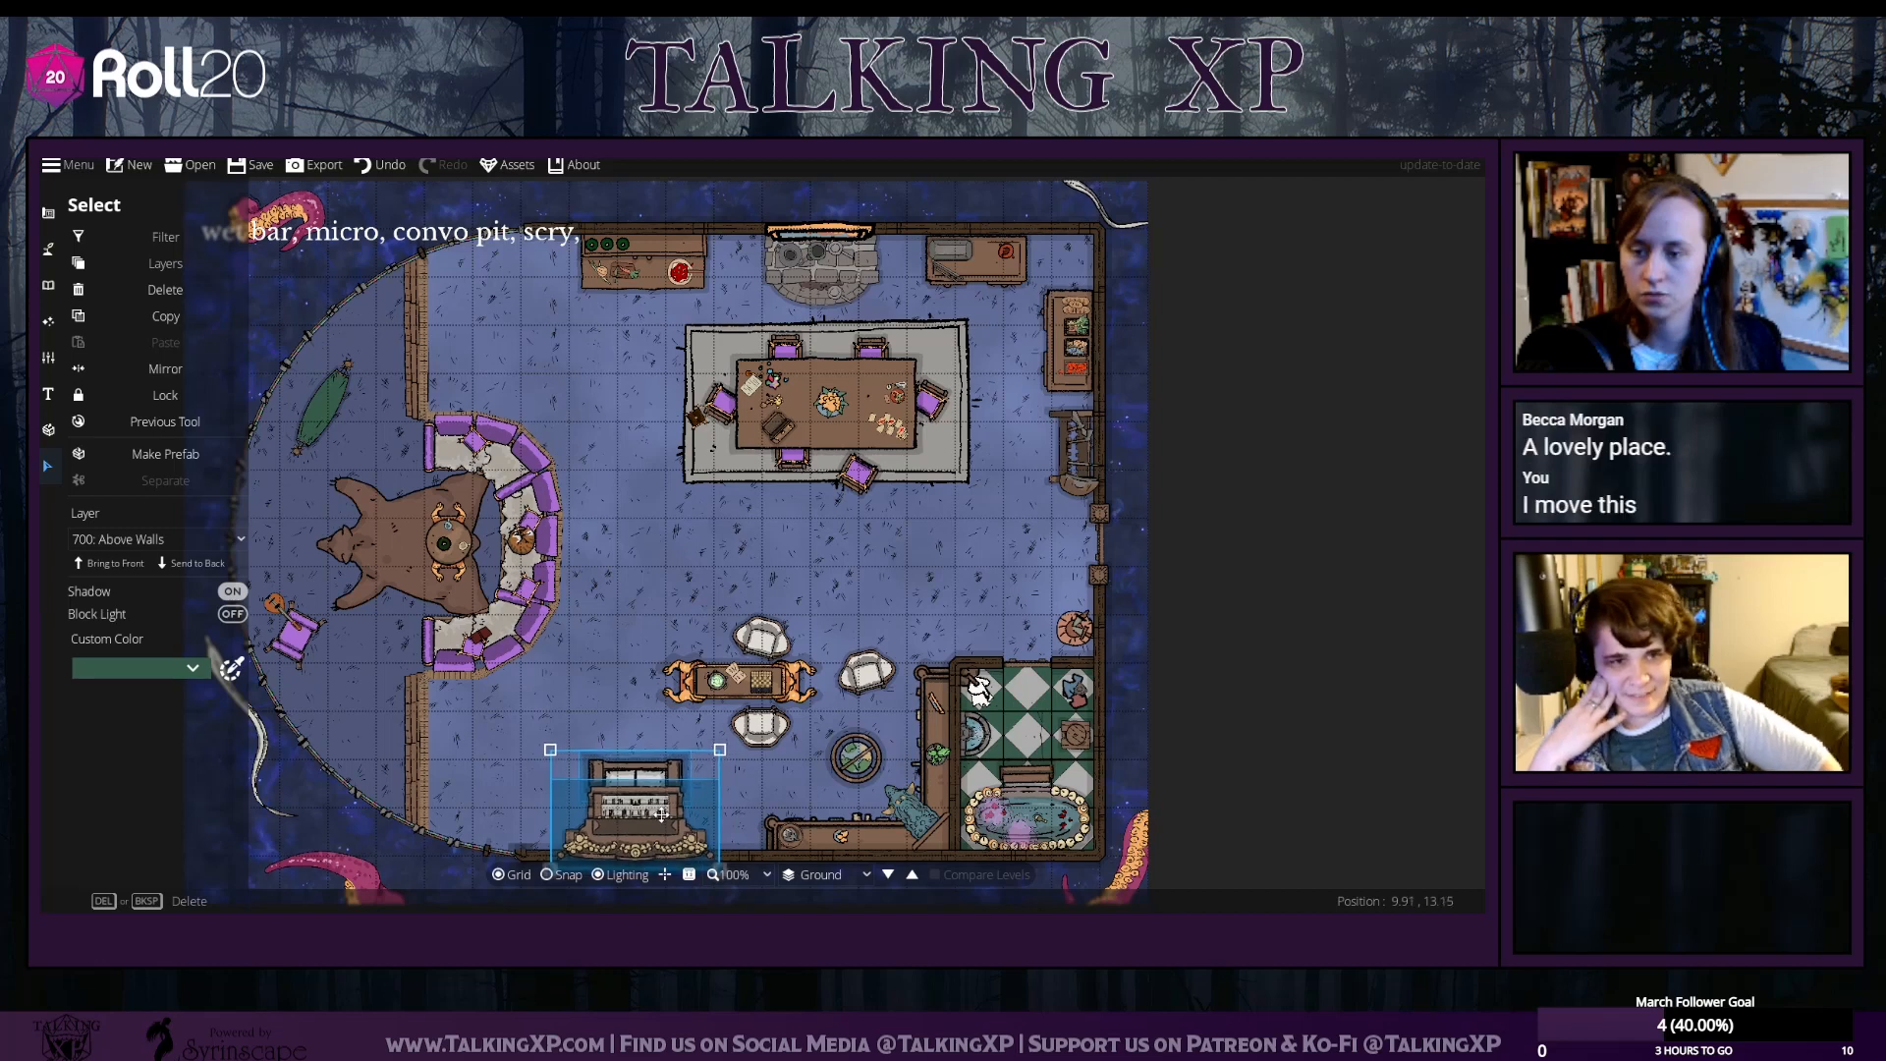
left_click(592, 647)
Nudge the white armchair south of the gaming table to adjust its distance from the table
left_click_drag(756, 739, 753, 748)
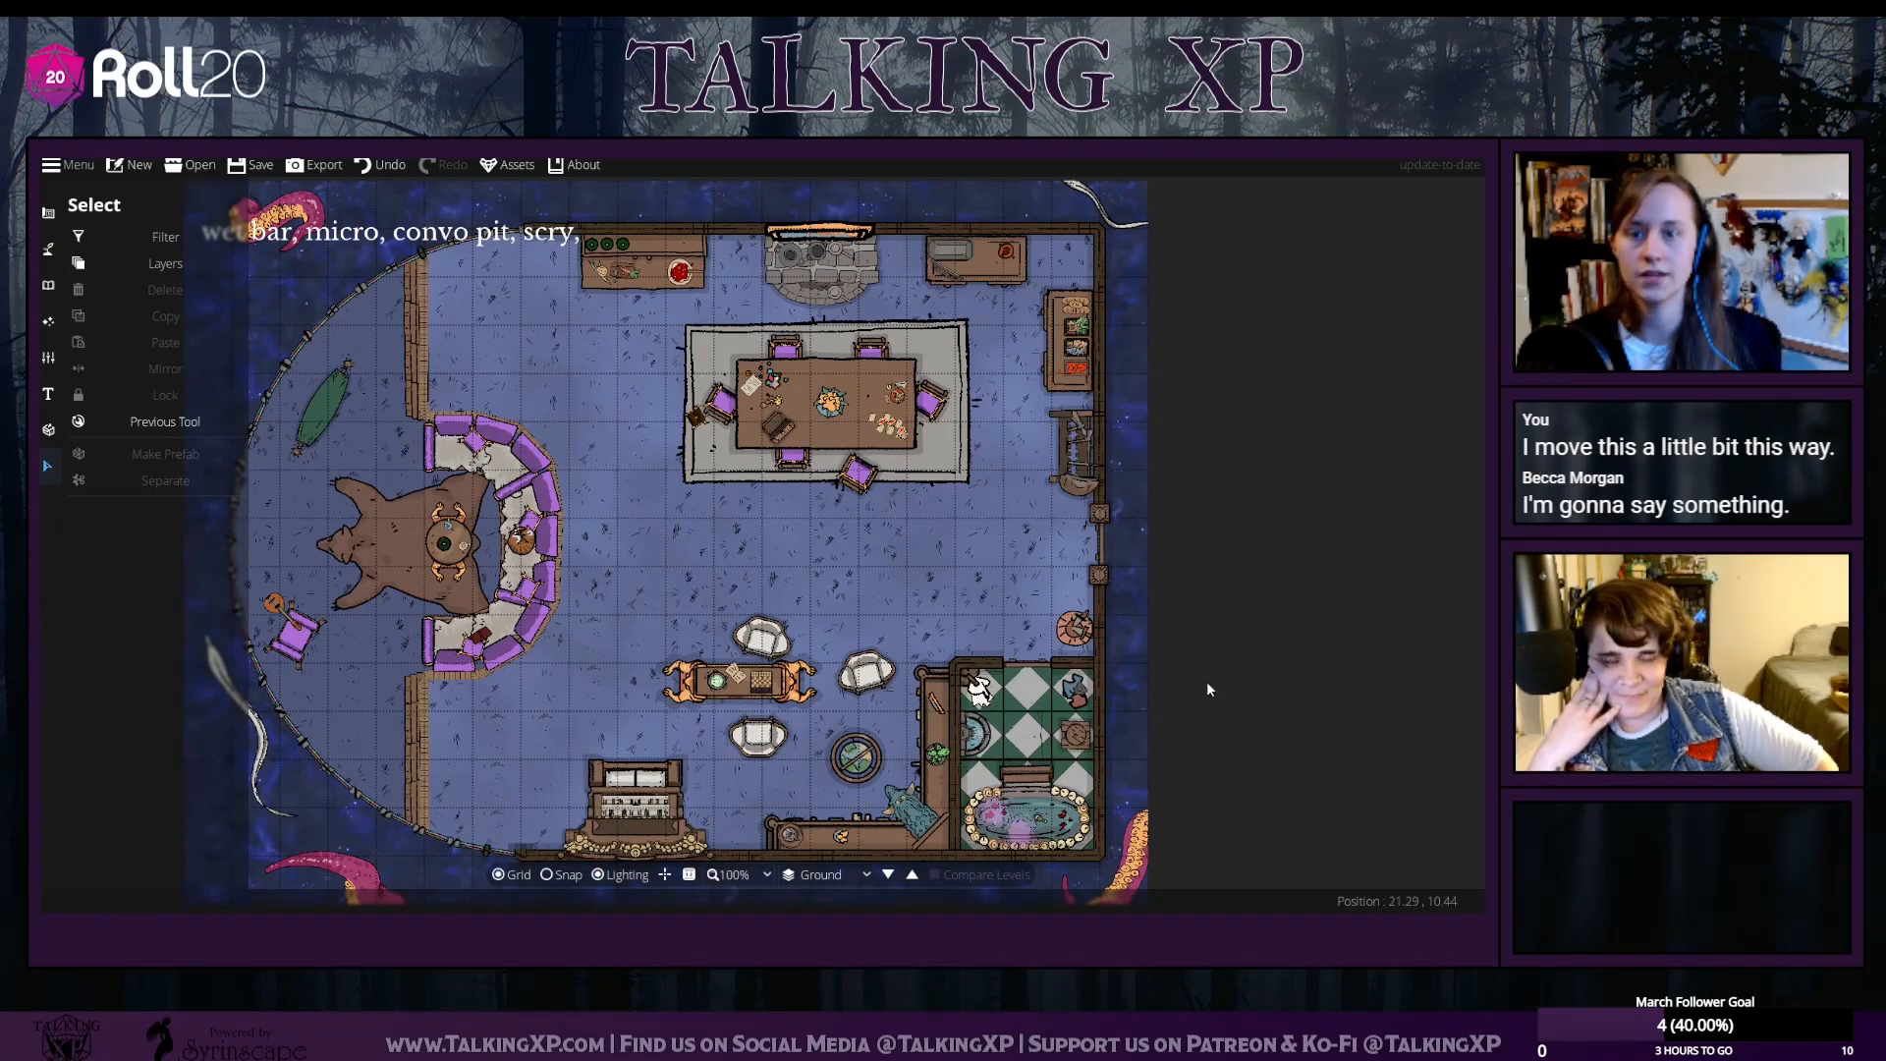
left_click_drag(980, 644, 1092, 648)
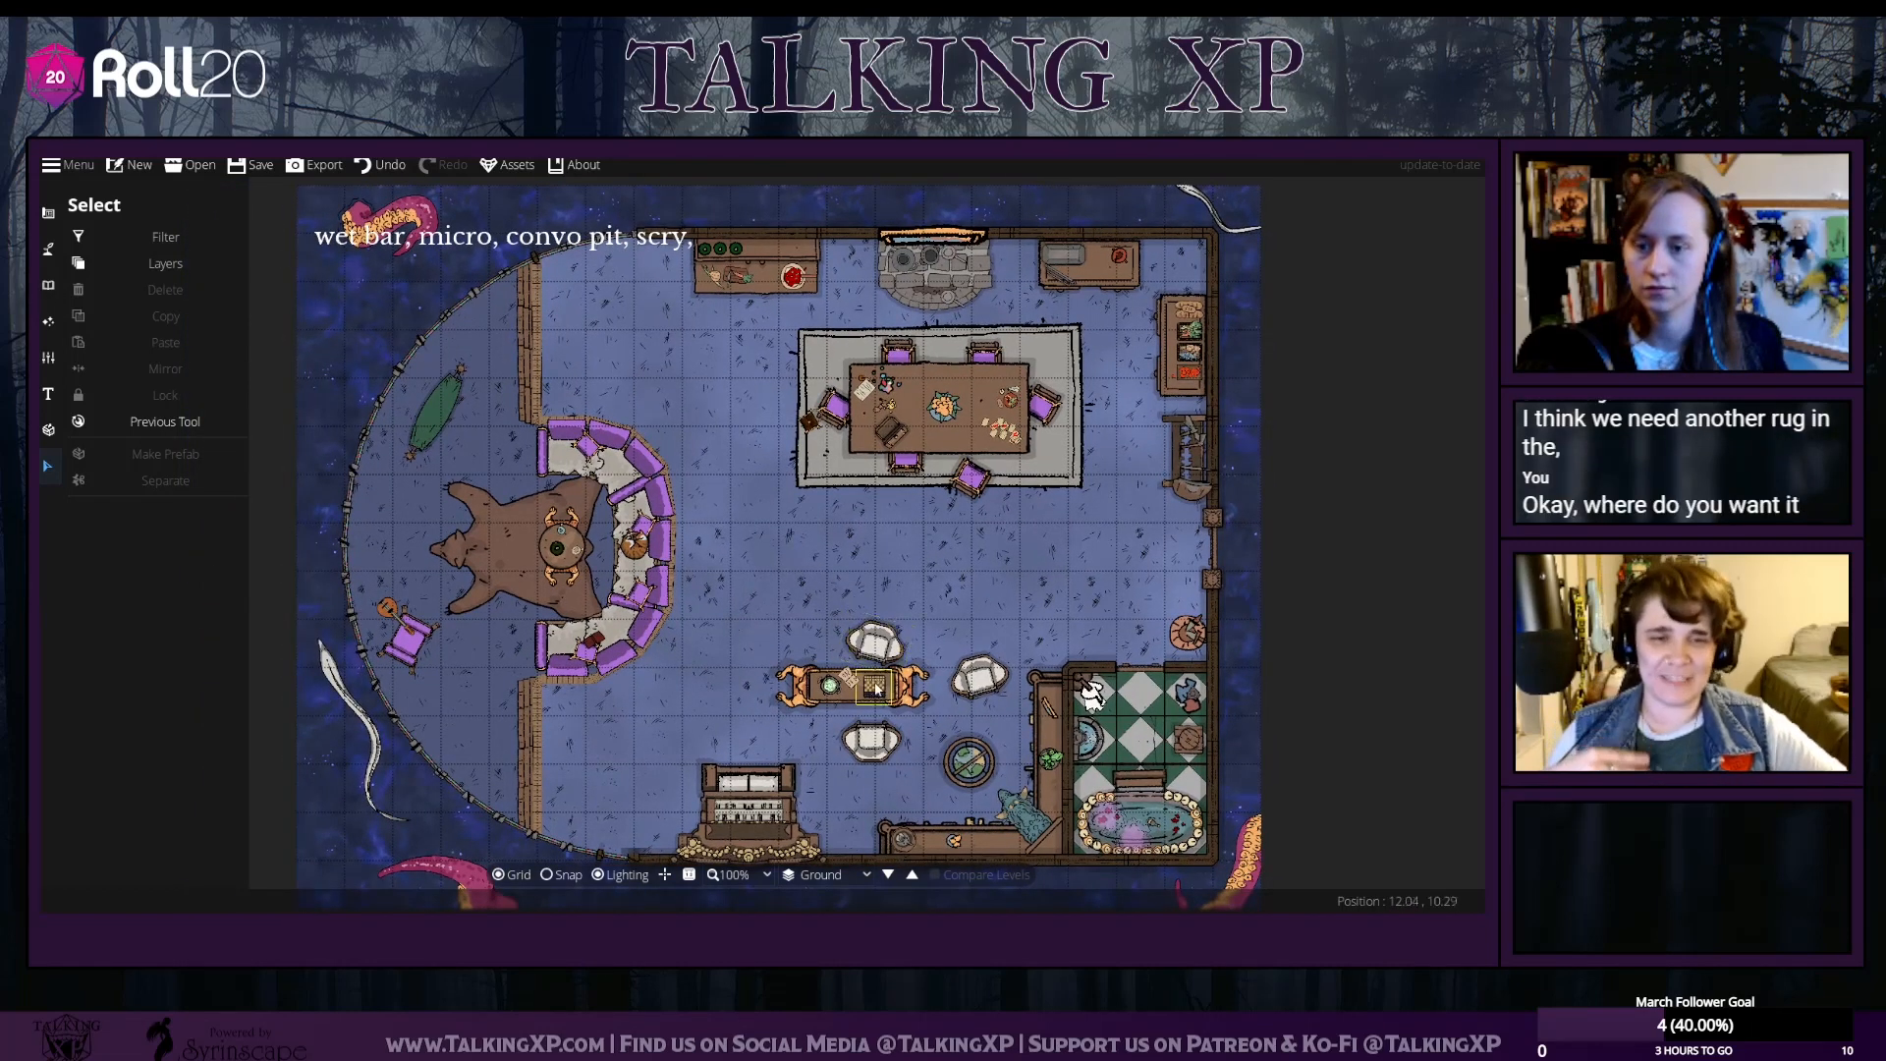
left_click_drag(870, 743, 870, 735)
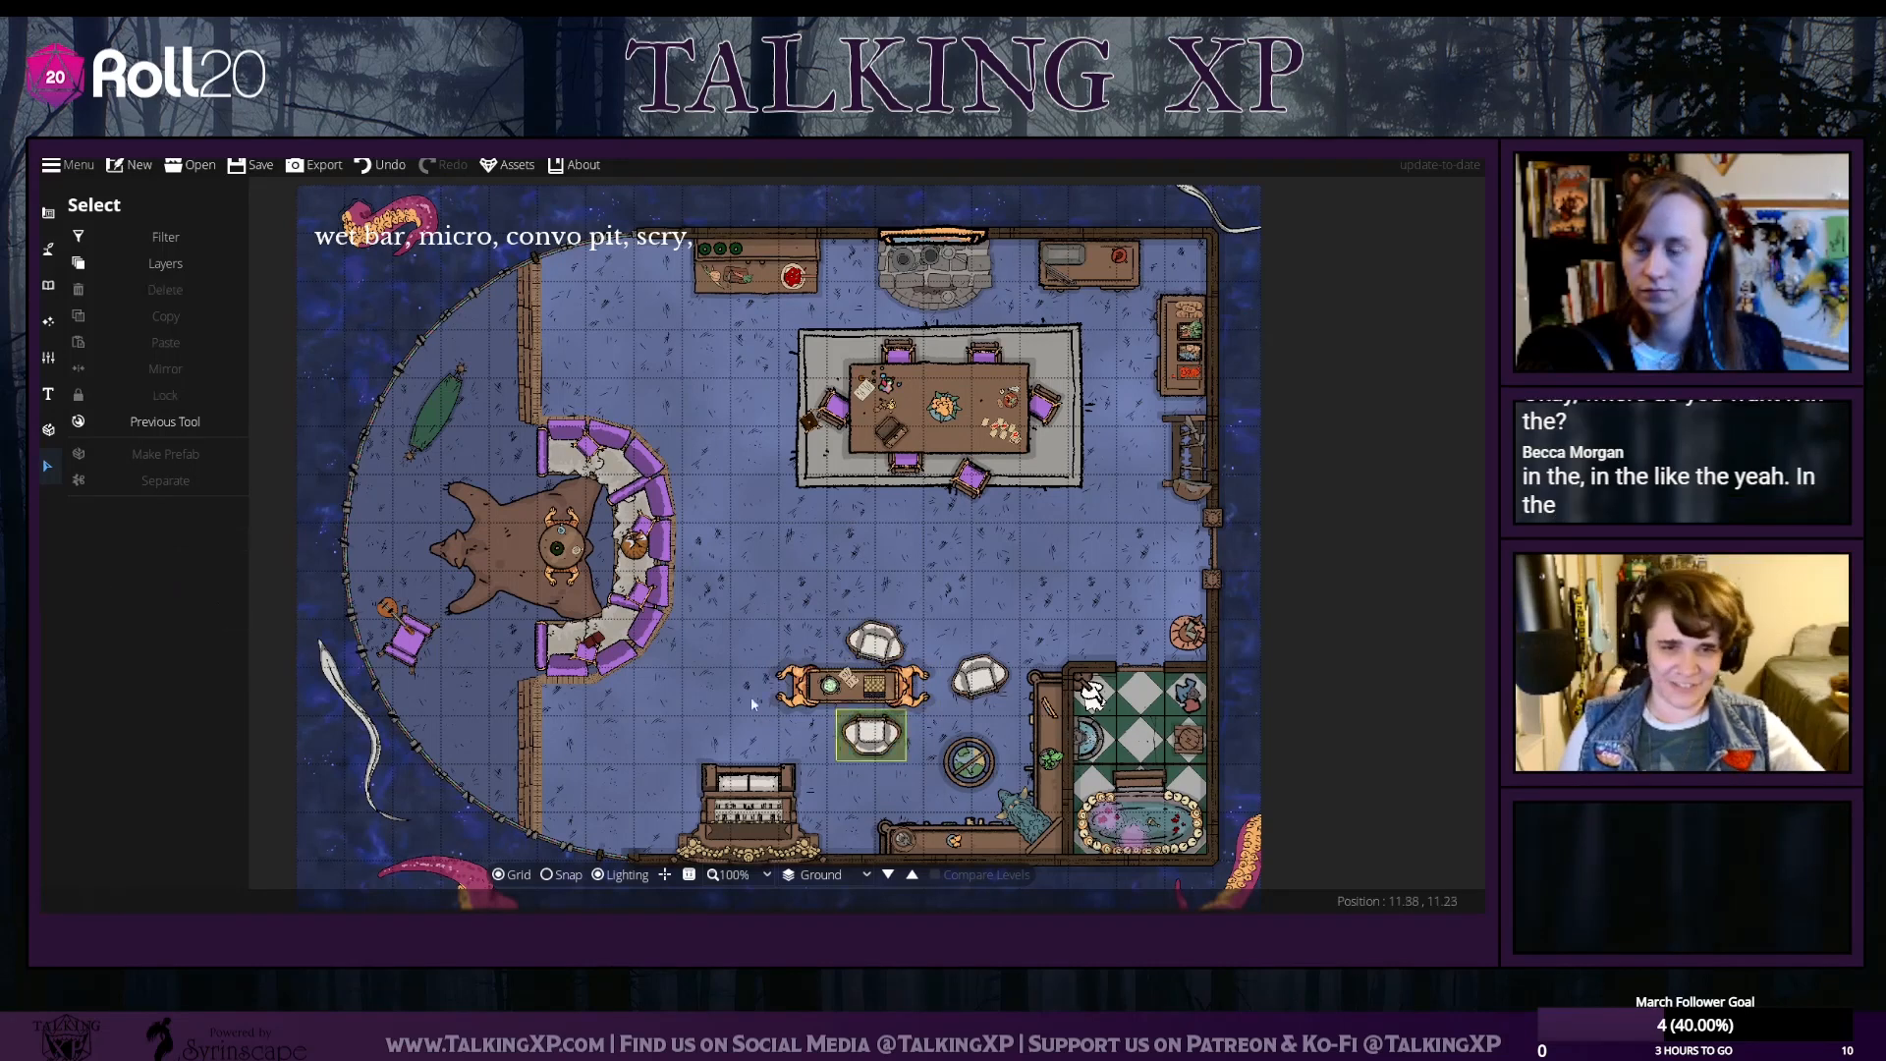
Search the object library for "carpet"
left_click(59, 282)
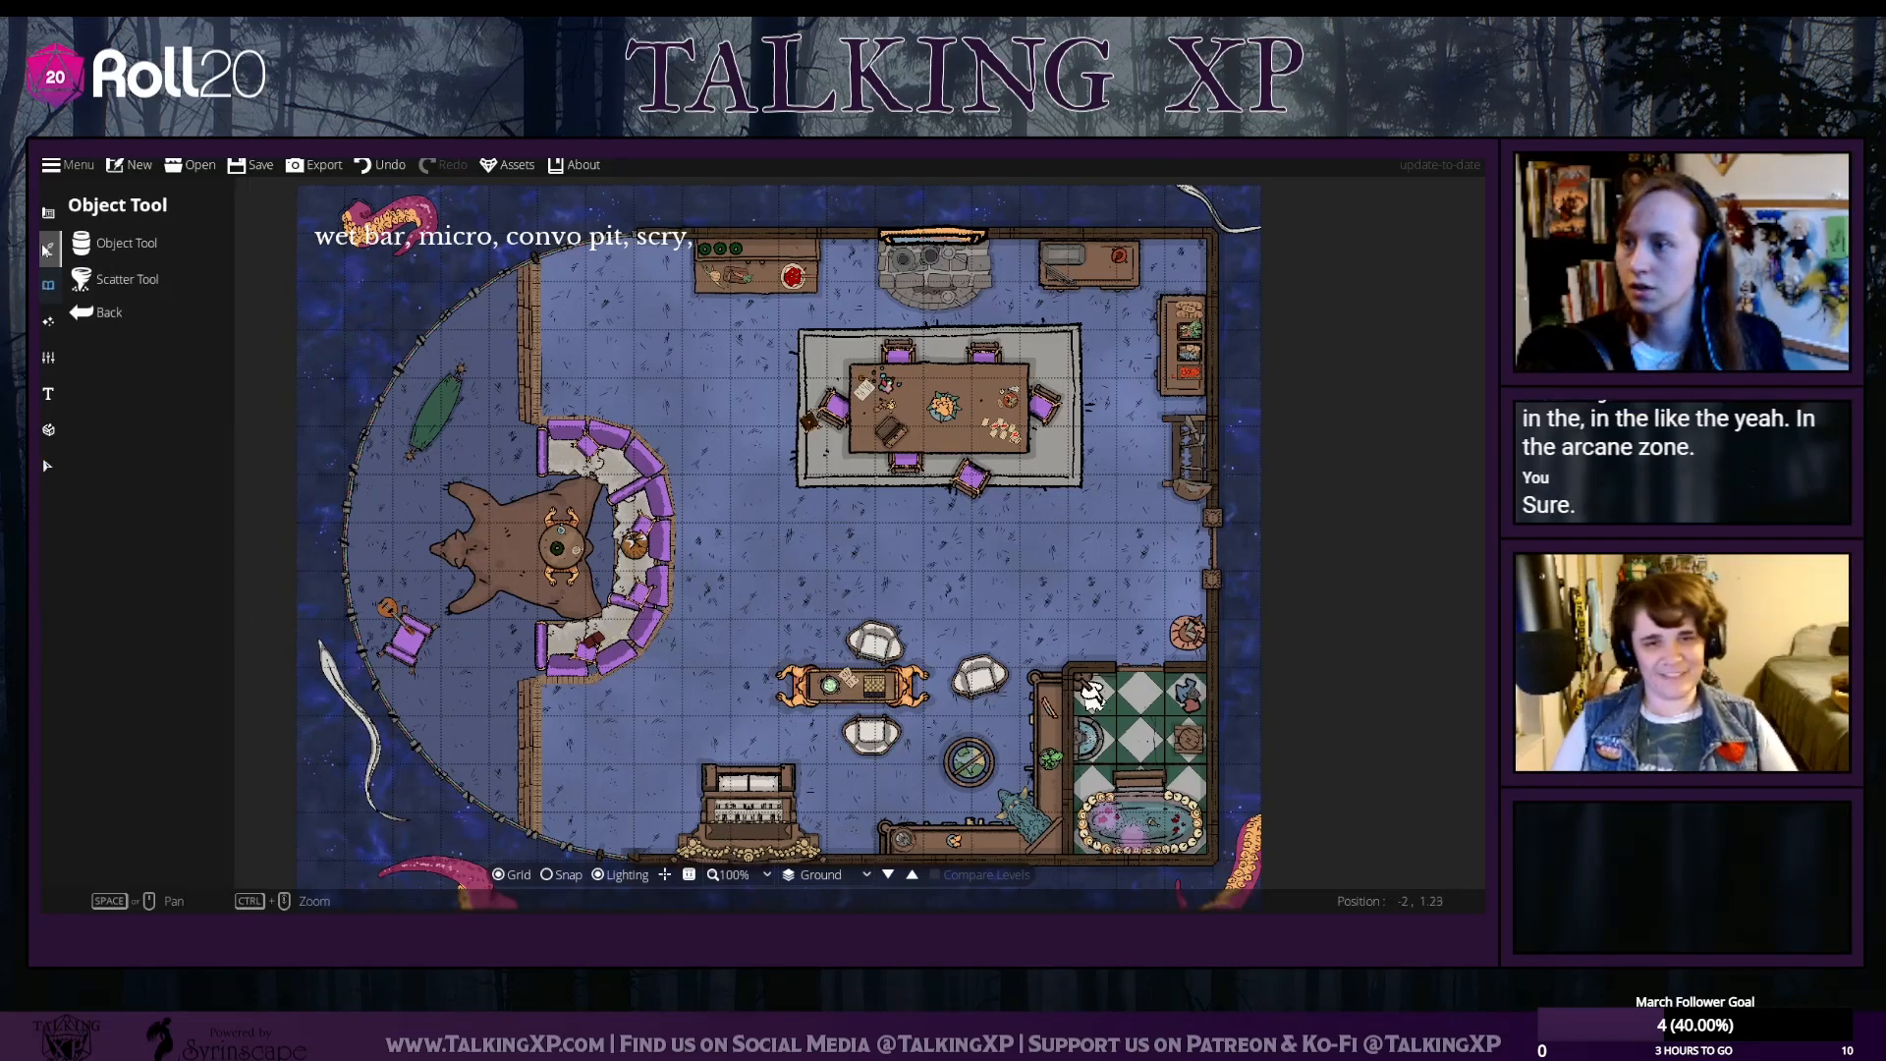
left_click(54, 252)
left_click(55, 283)
left_click(93, 251)
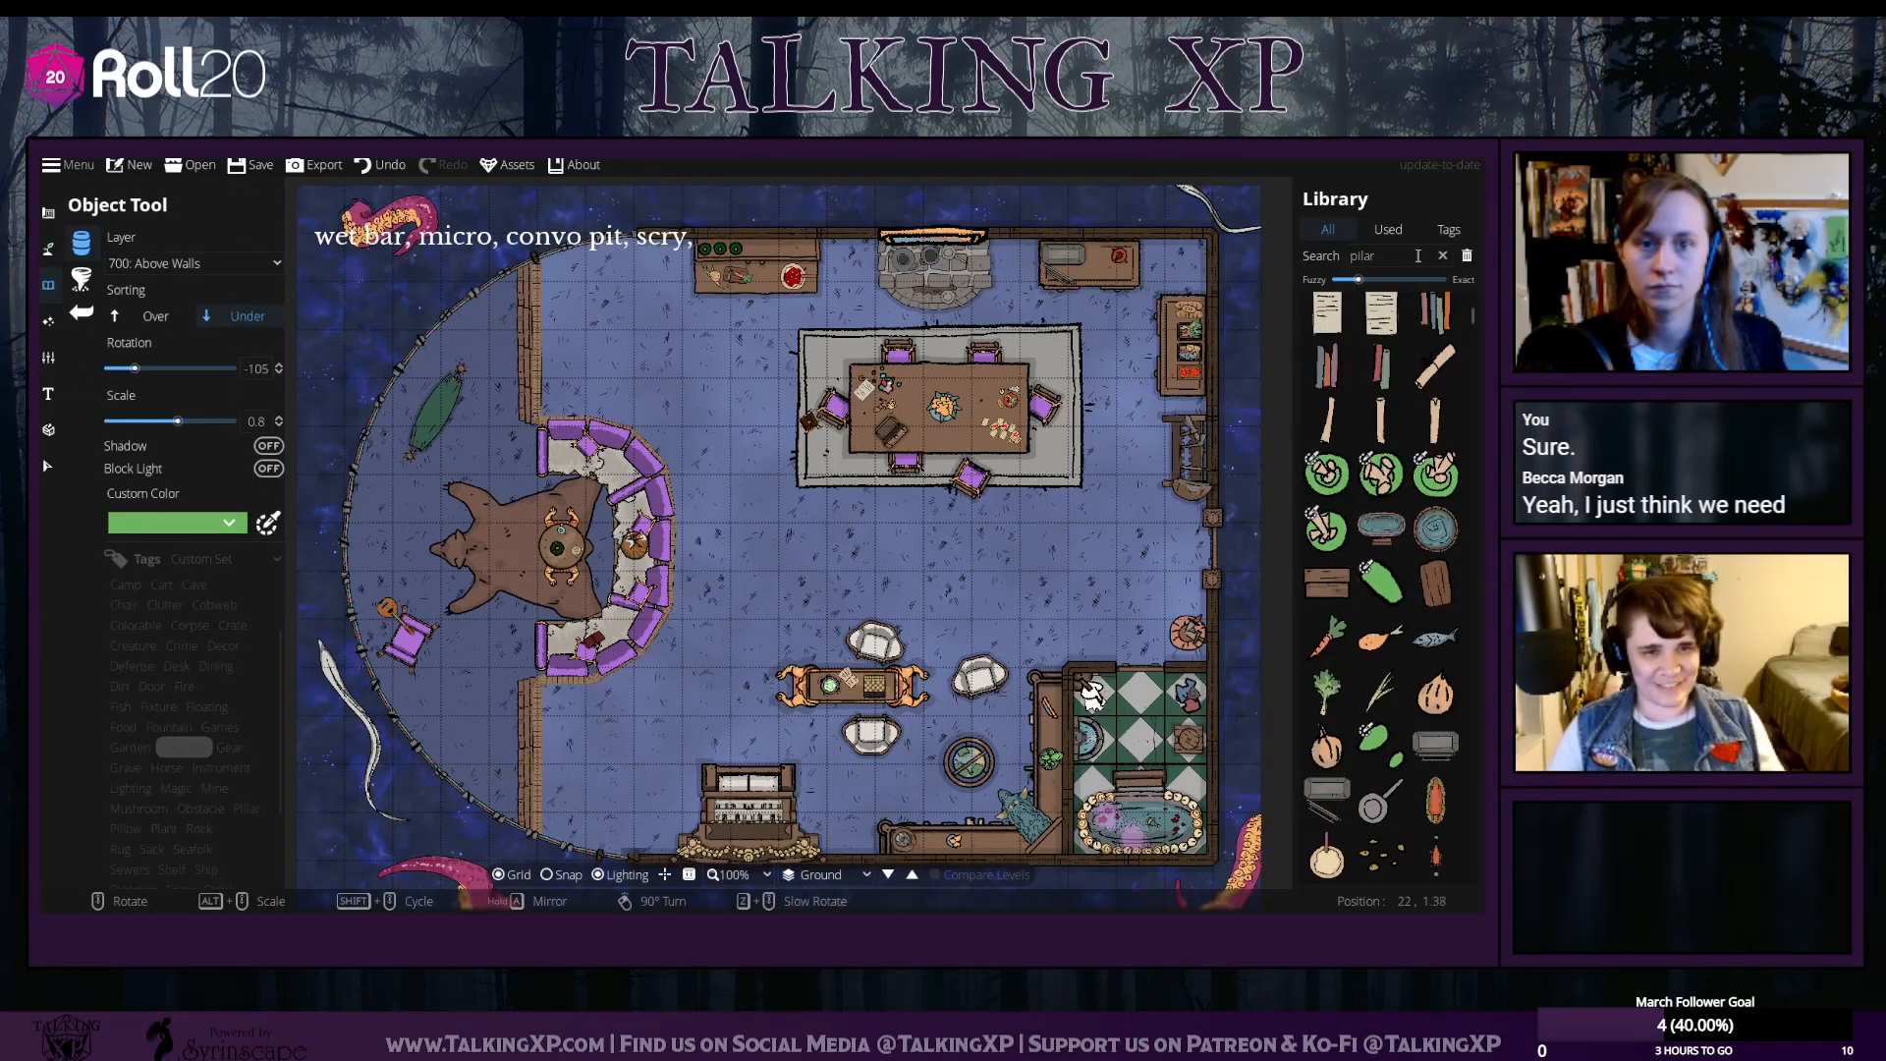
left_click_drag(1393, 258, 1289, 259)
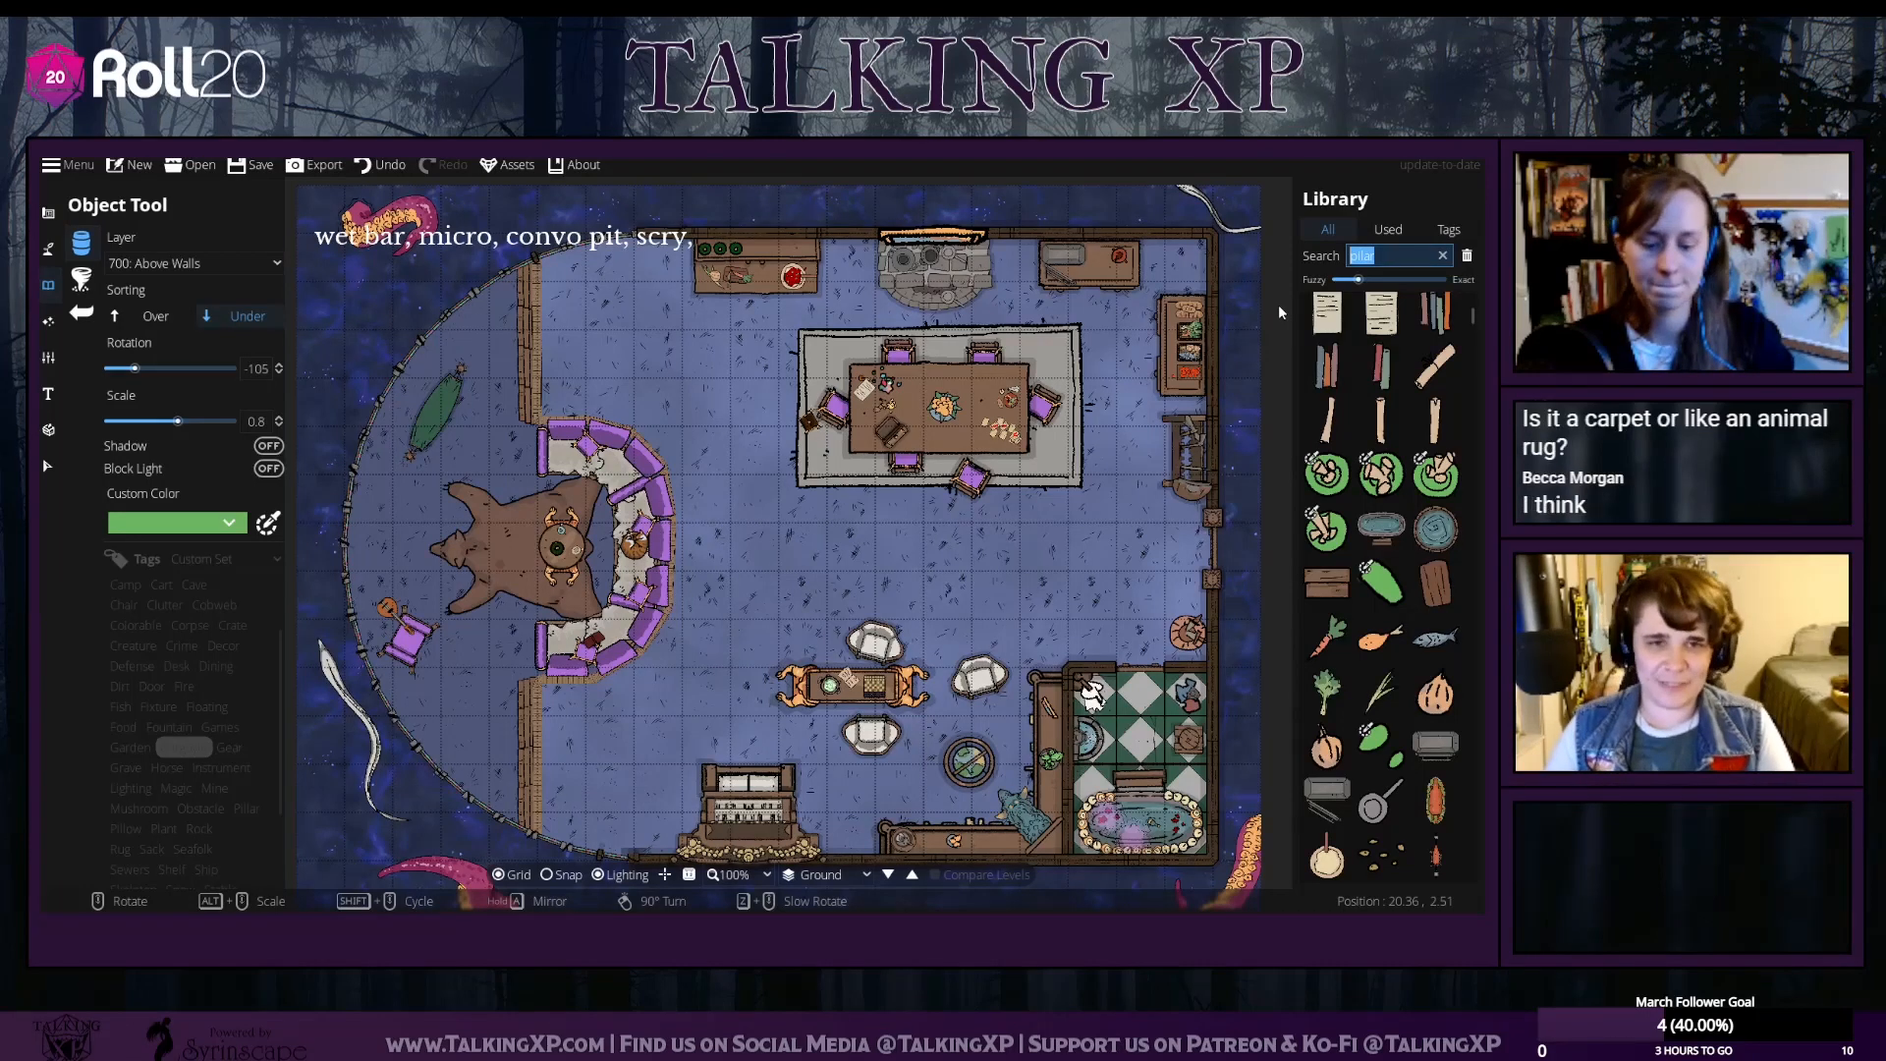
type("carpet")
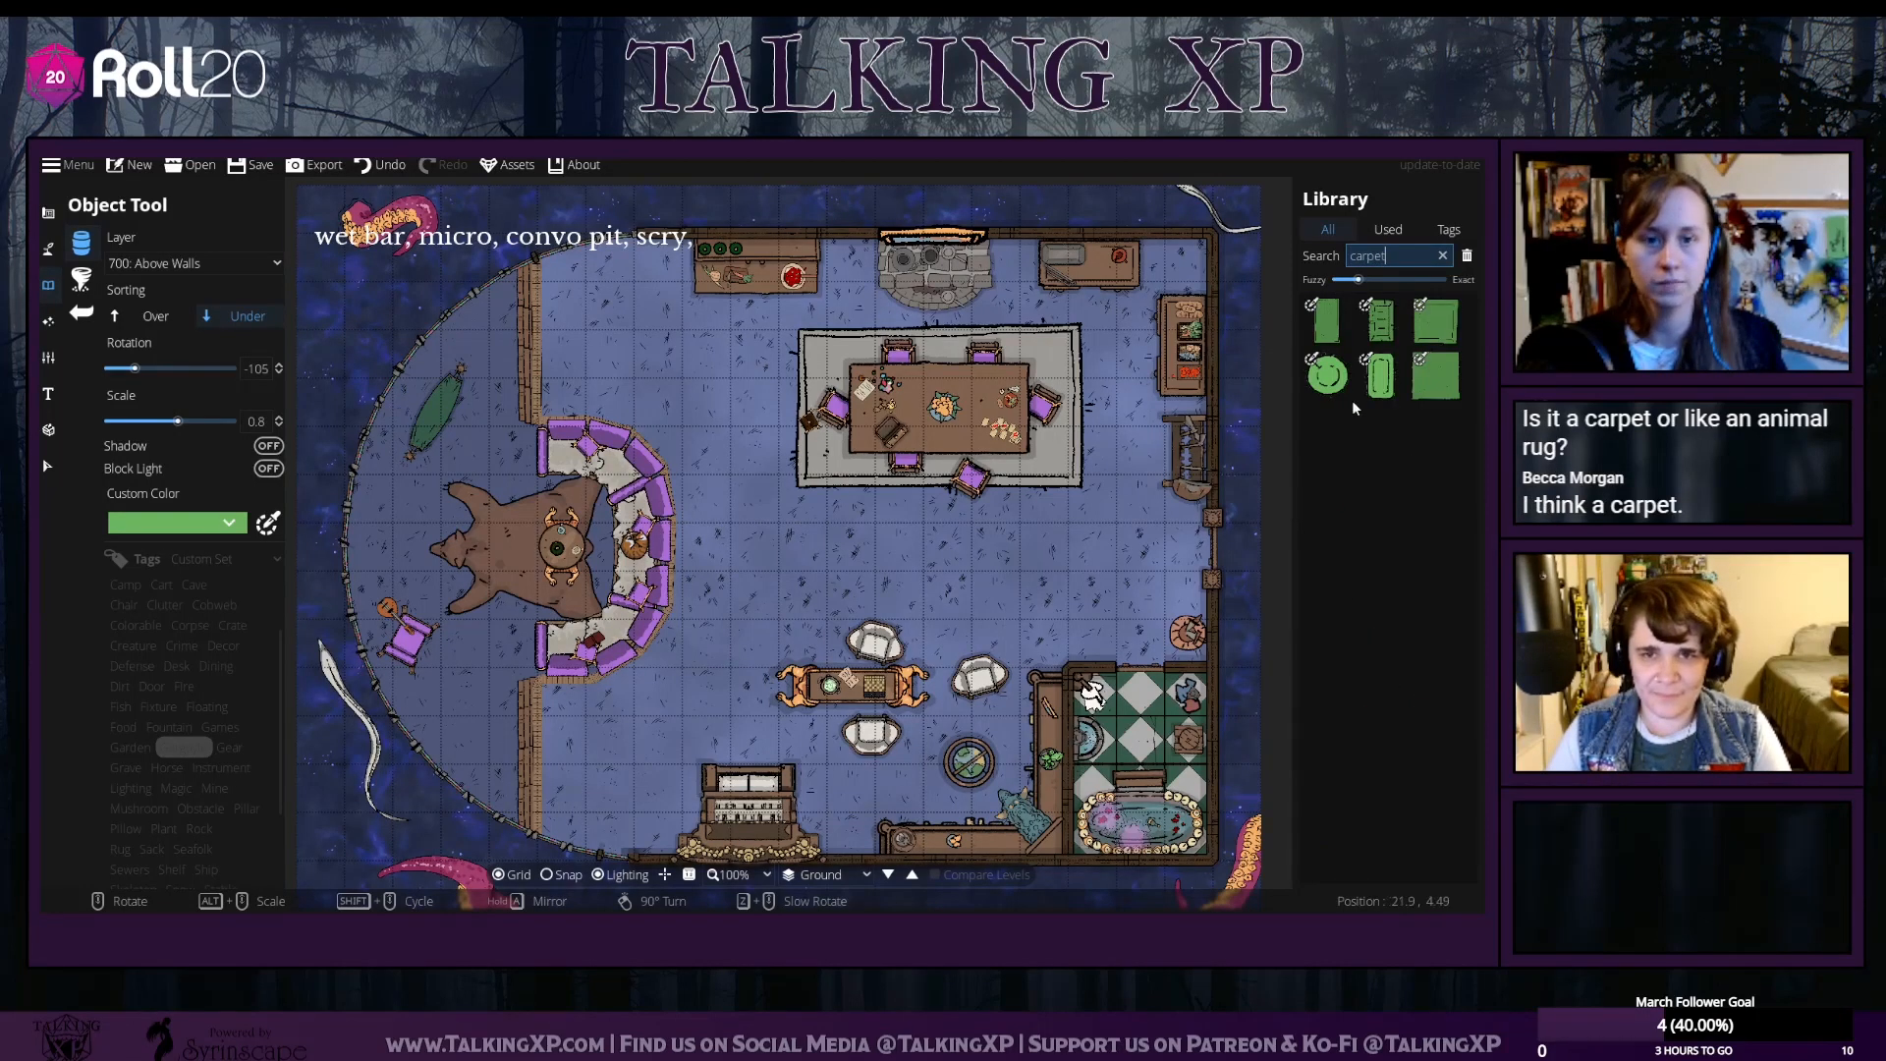
Try the round Carpet 06 beneath the gaming table on layer 100: User Layer 1, sorted under and enlarged to scale 2.6
left_click(1330, 332)
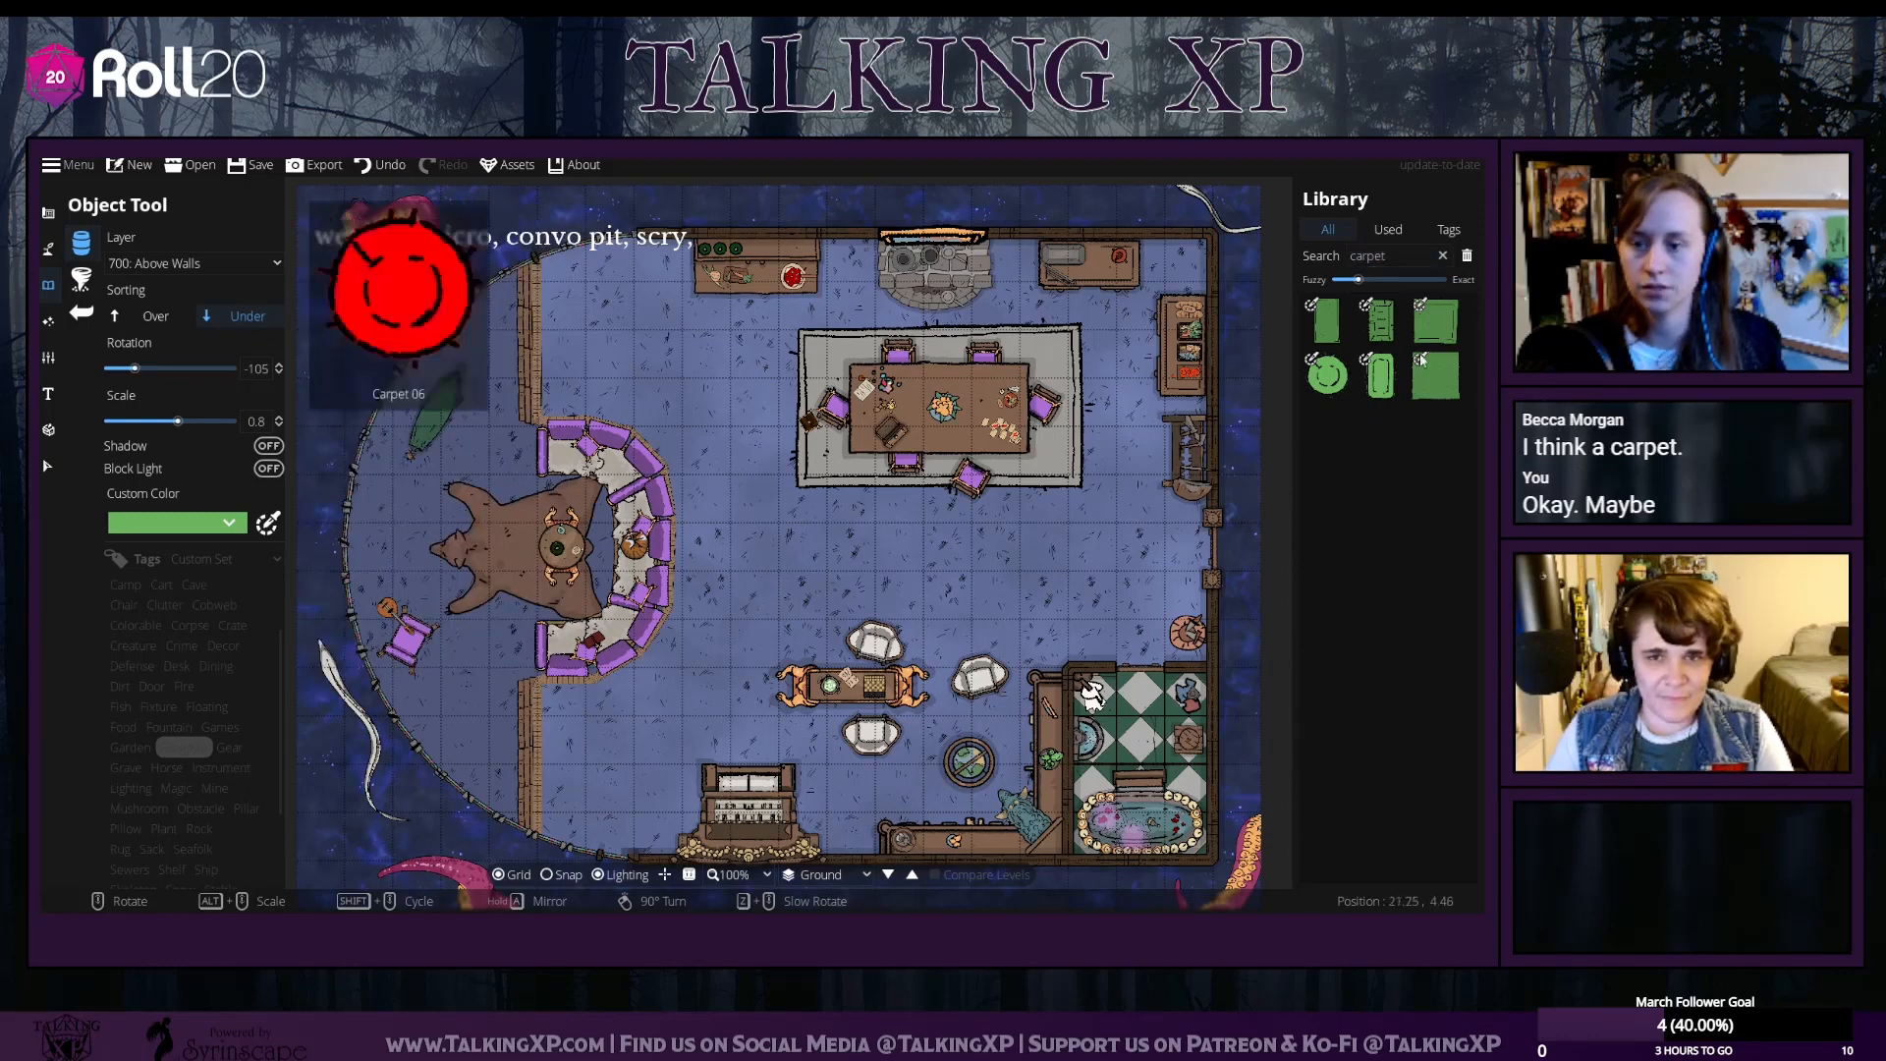
left_click(1329, 320)
scroll(823, 694, "up", 1)
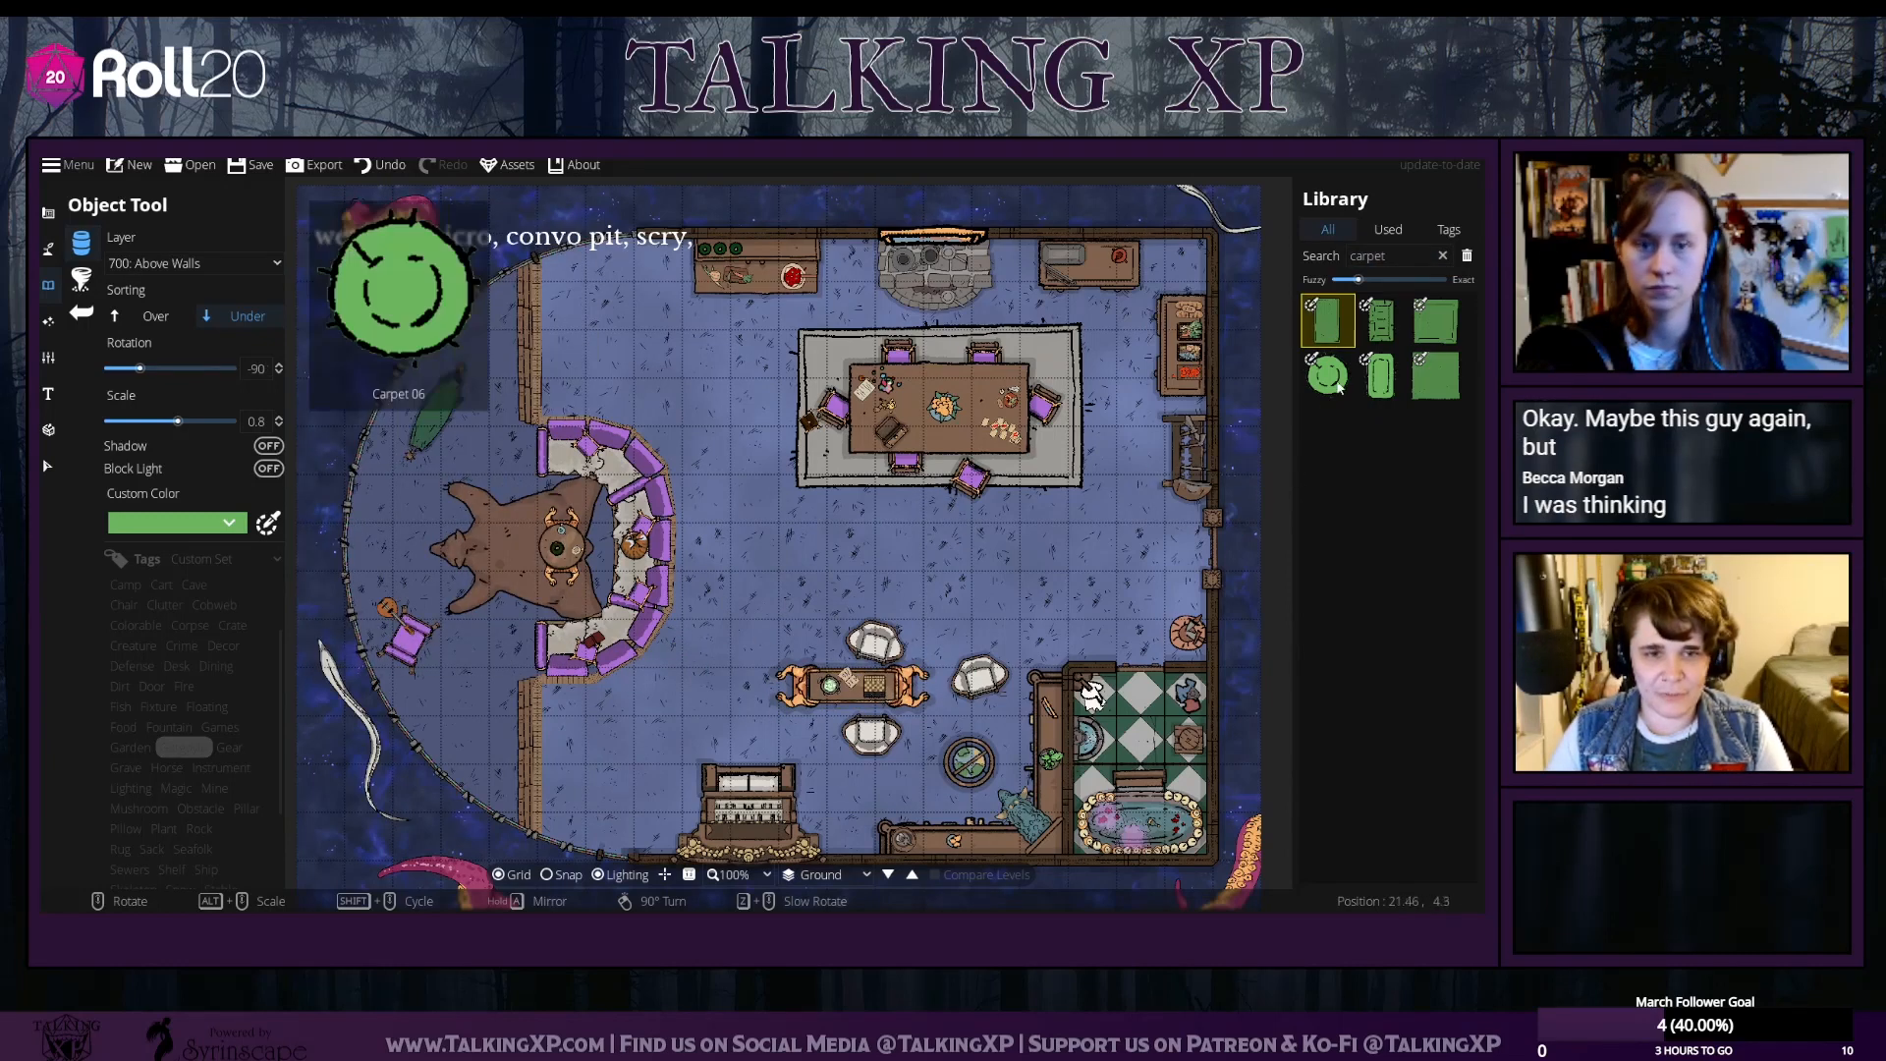
left_click(1332, 373)
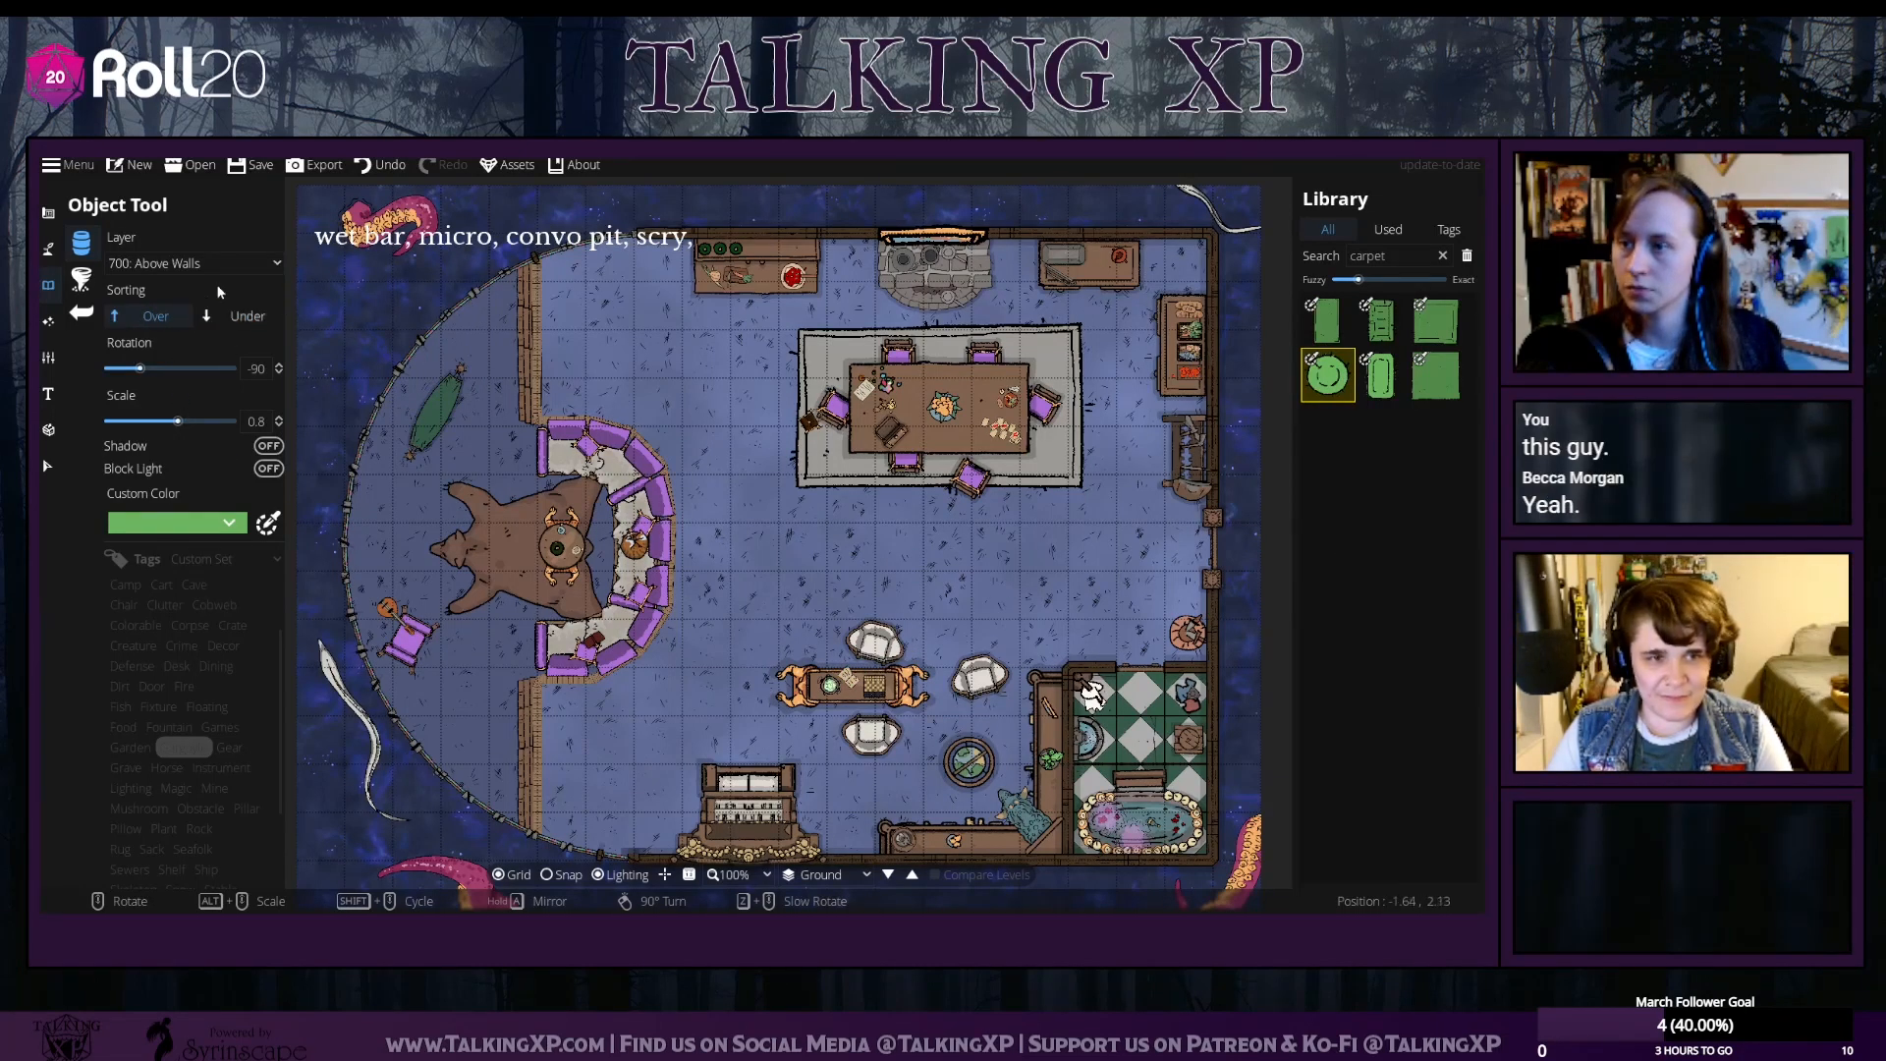
left_click(196, 263)
left_click(198, 417)
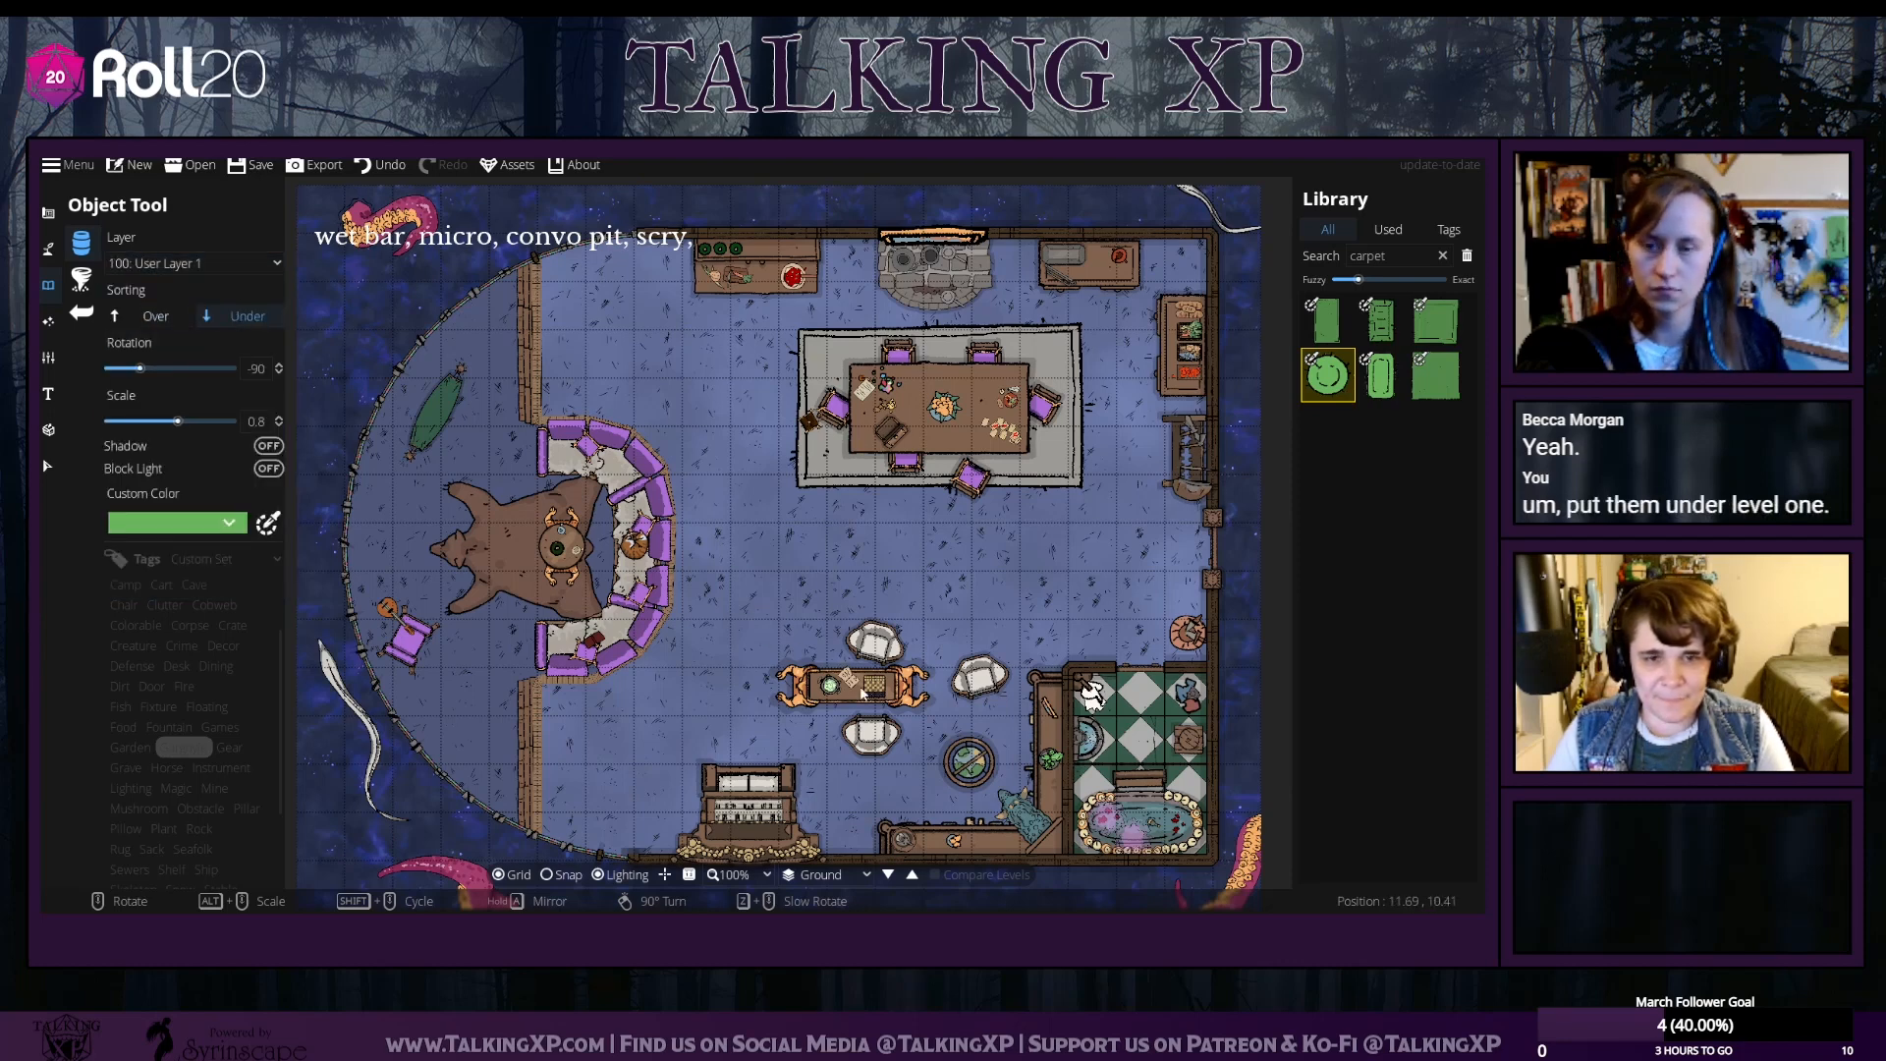
scroll(862, 693, "up", 4)
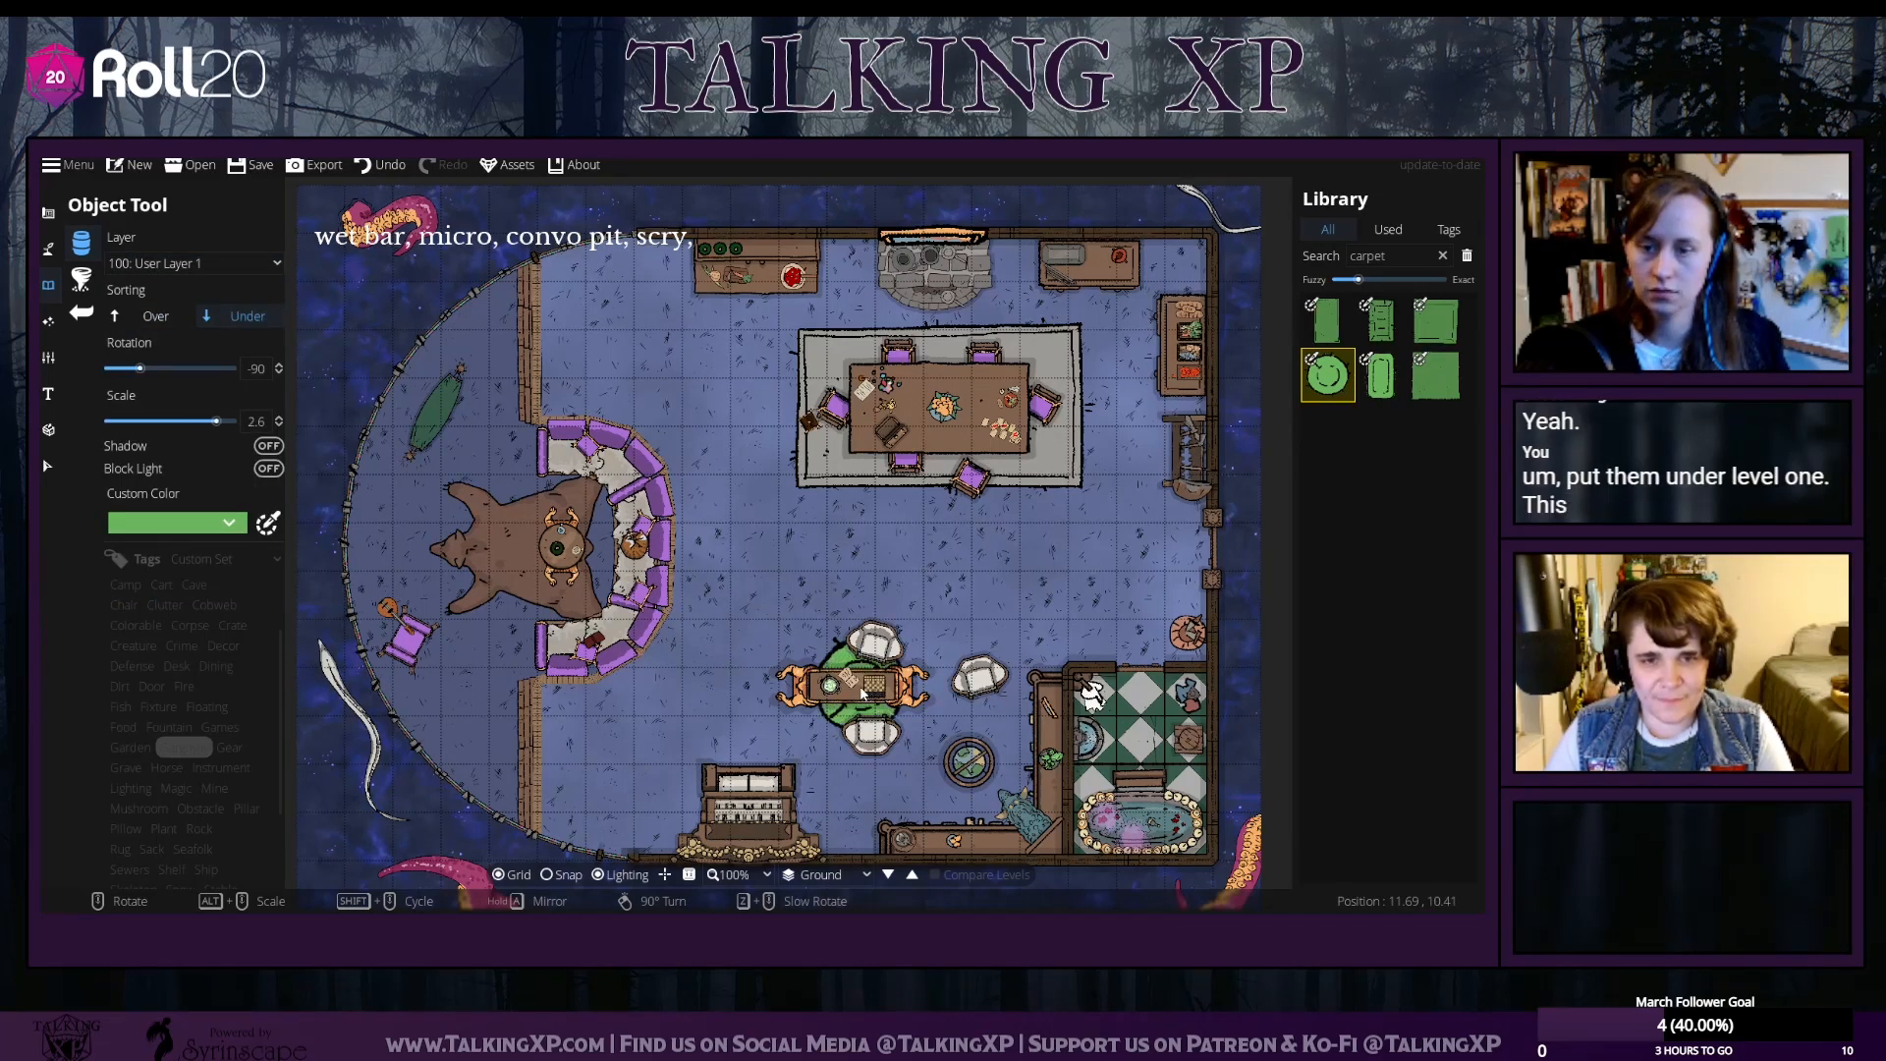
Compare the rounded rectangular carpet at various rotations and scales with the round carpet beneath the gaming table
left_click(1383, 375)
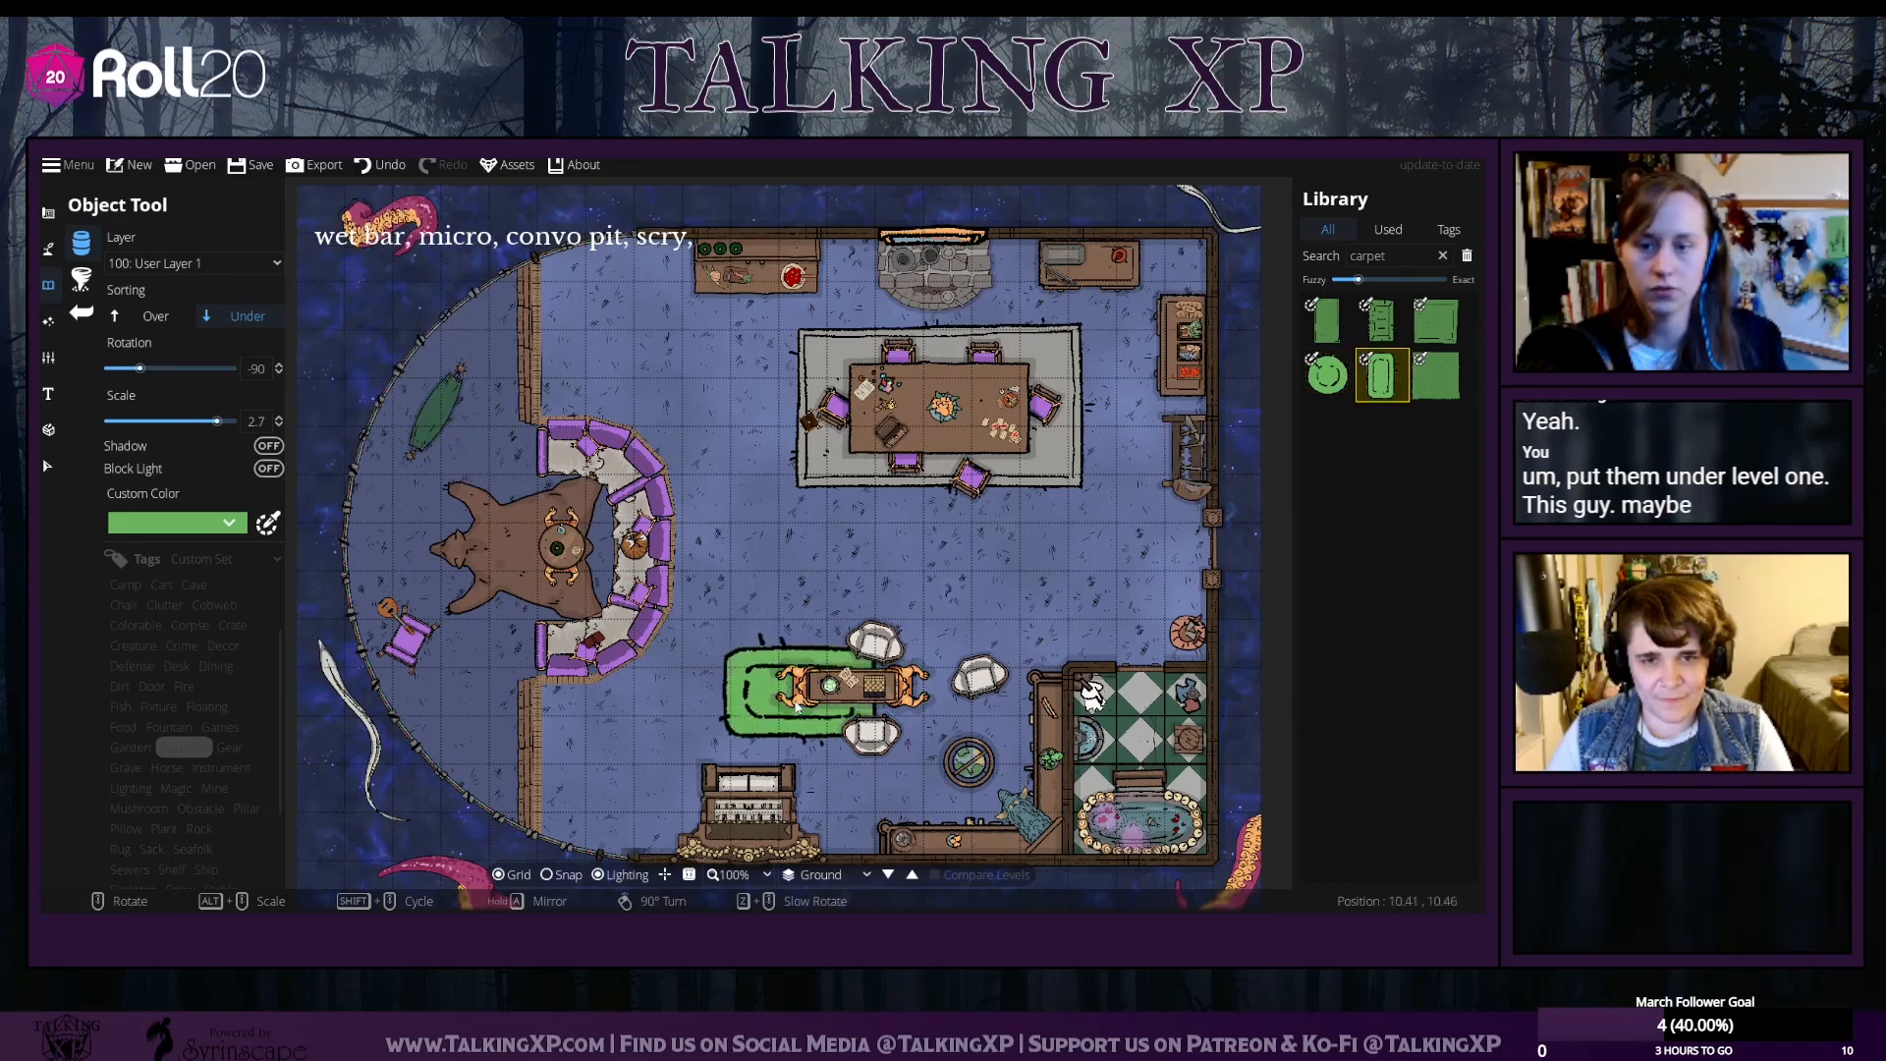
scroll(872, 707, "up", 3)
scroll(872, 707, "up", 2)
scroll(873, 708, "down", 10)
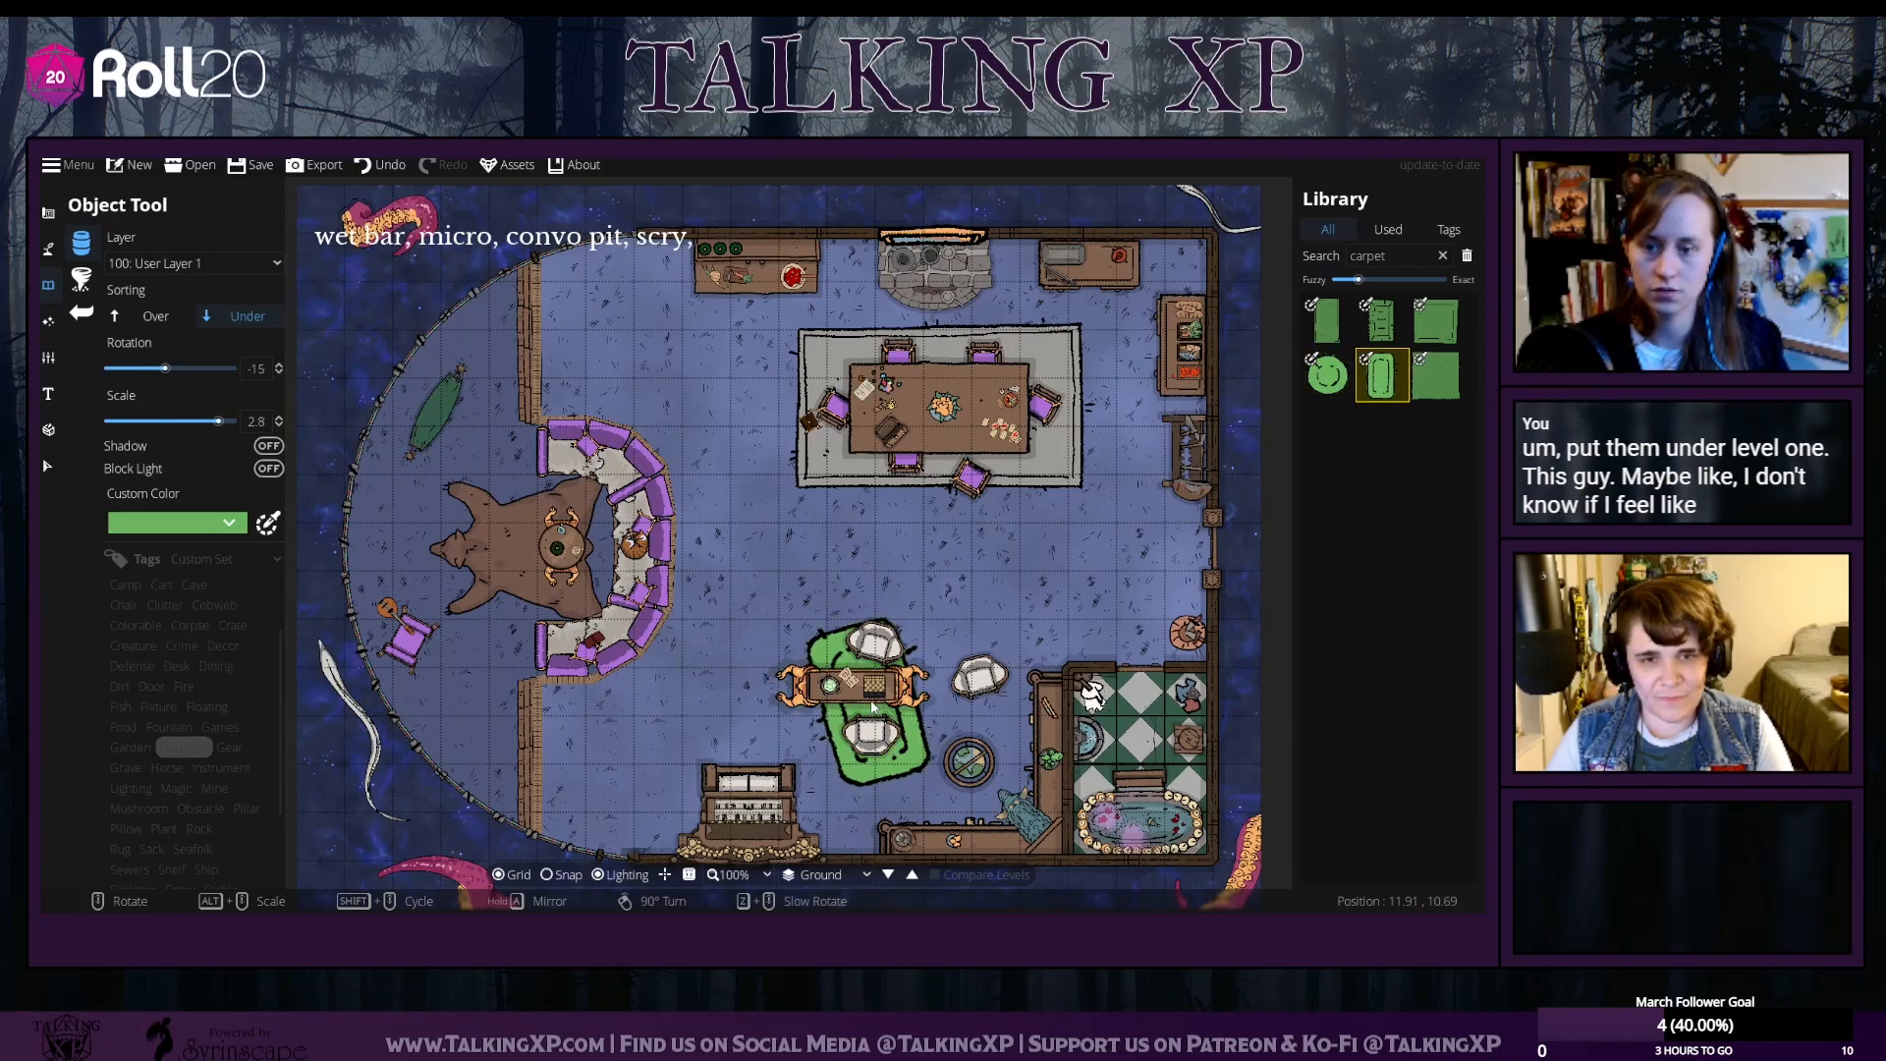
scroll(873, 707, "up", 2)
scroll(873, 707, "down", 3)
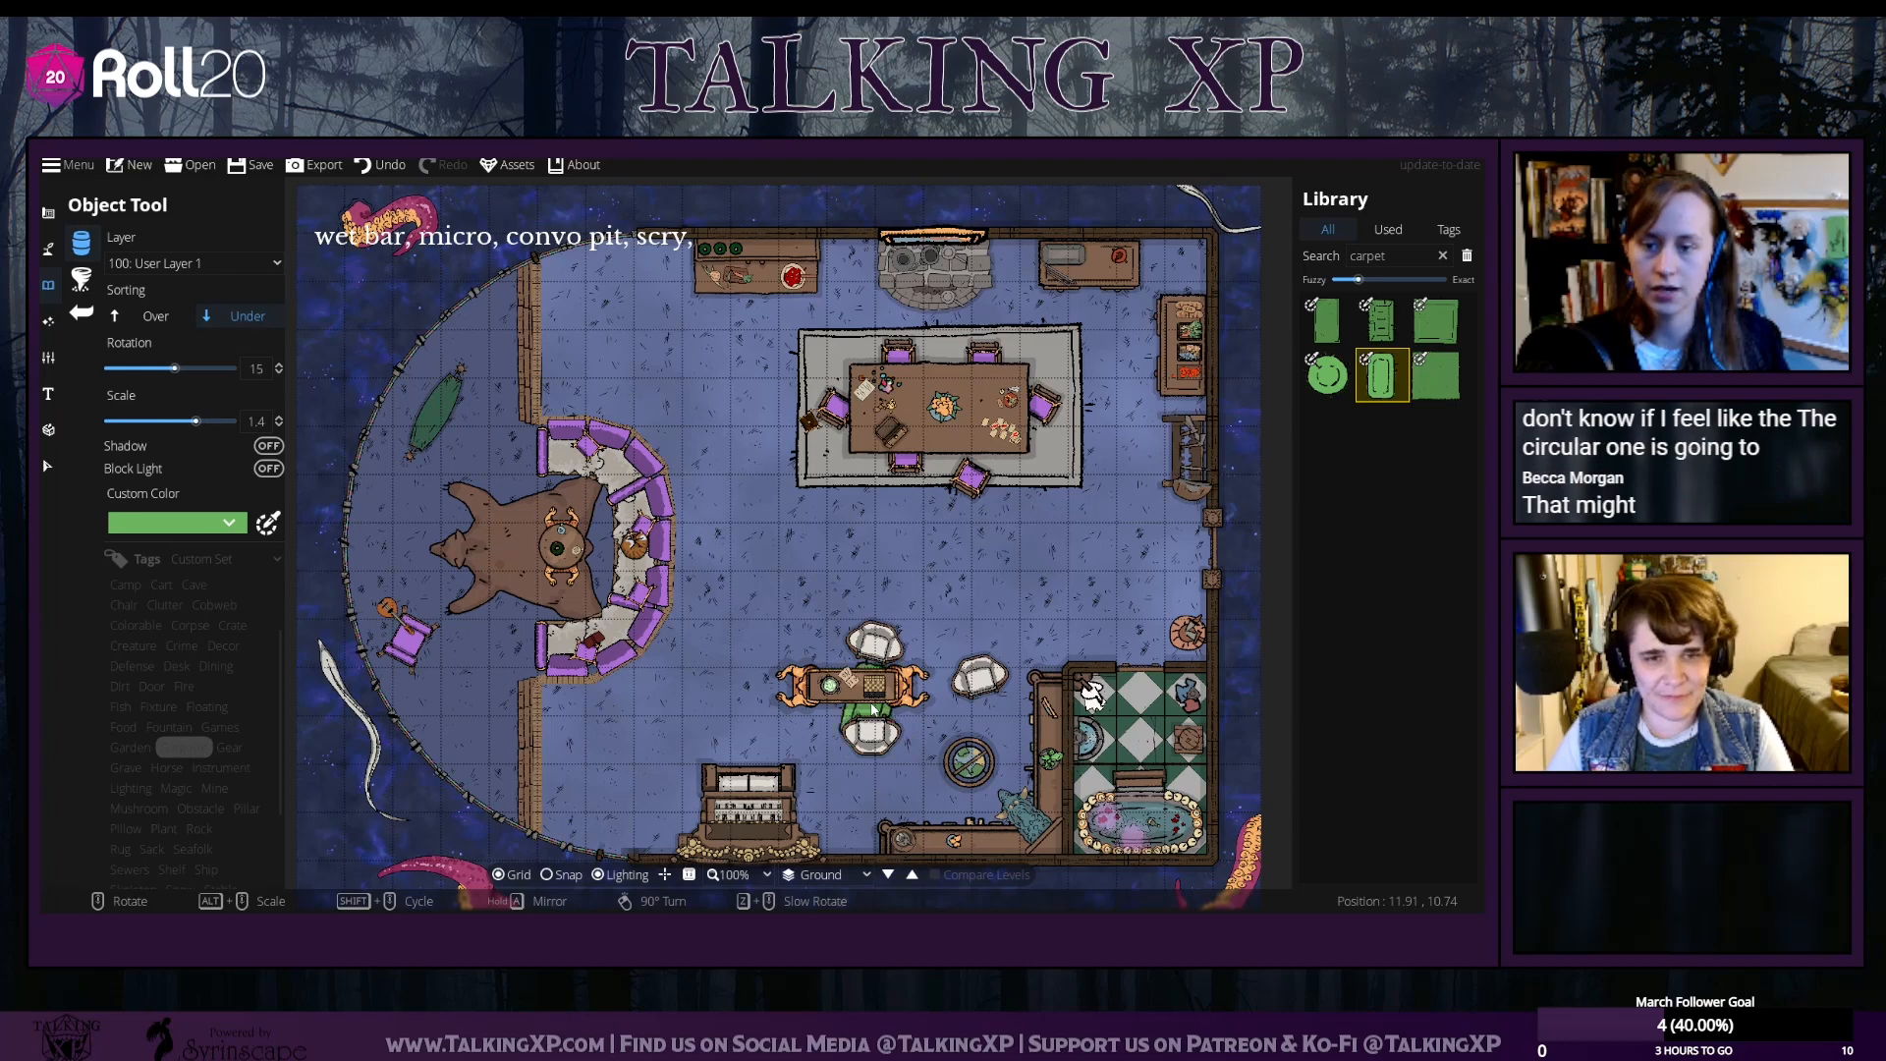
scroll(872, 708, "down", 3)
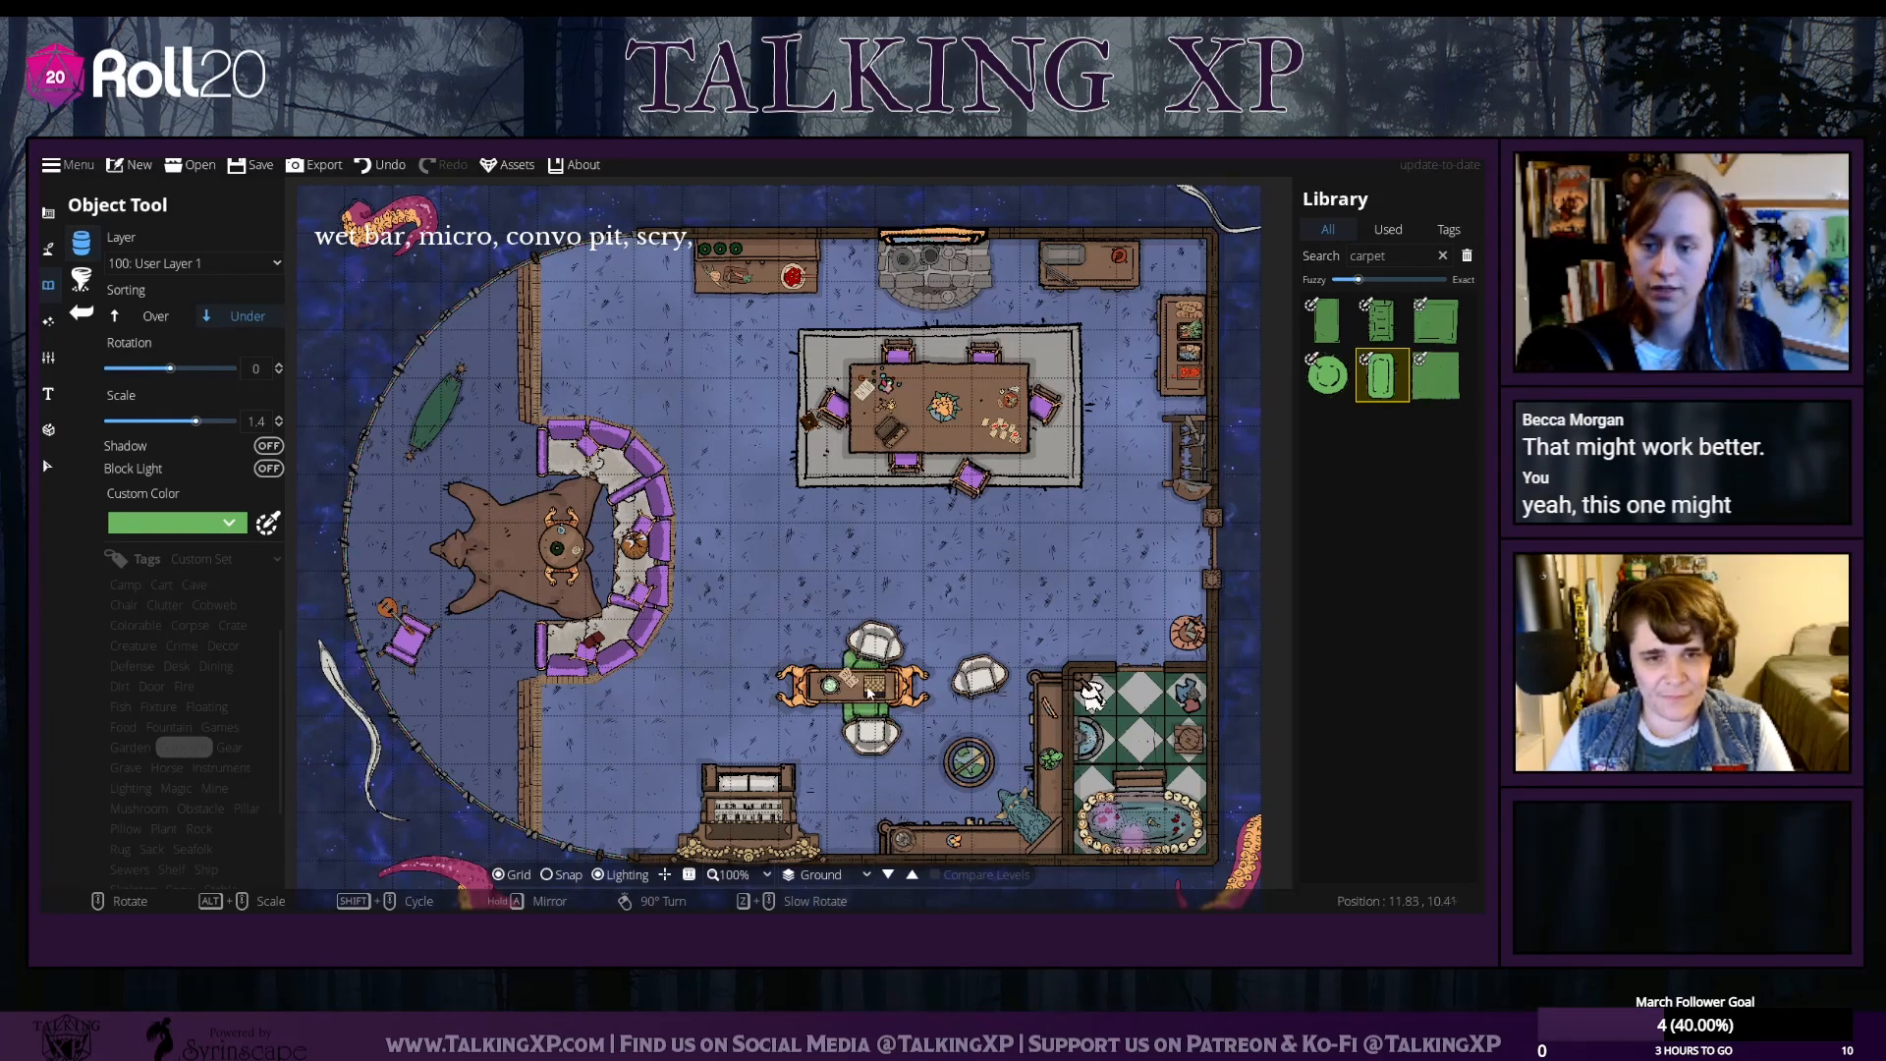
left_click(1327, 375)
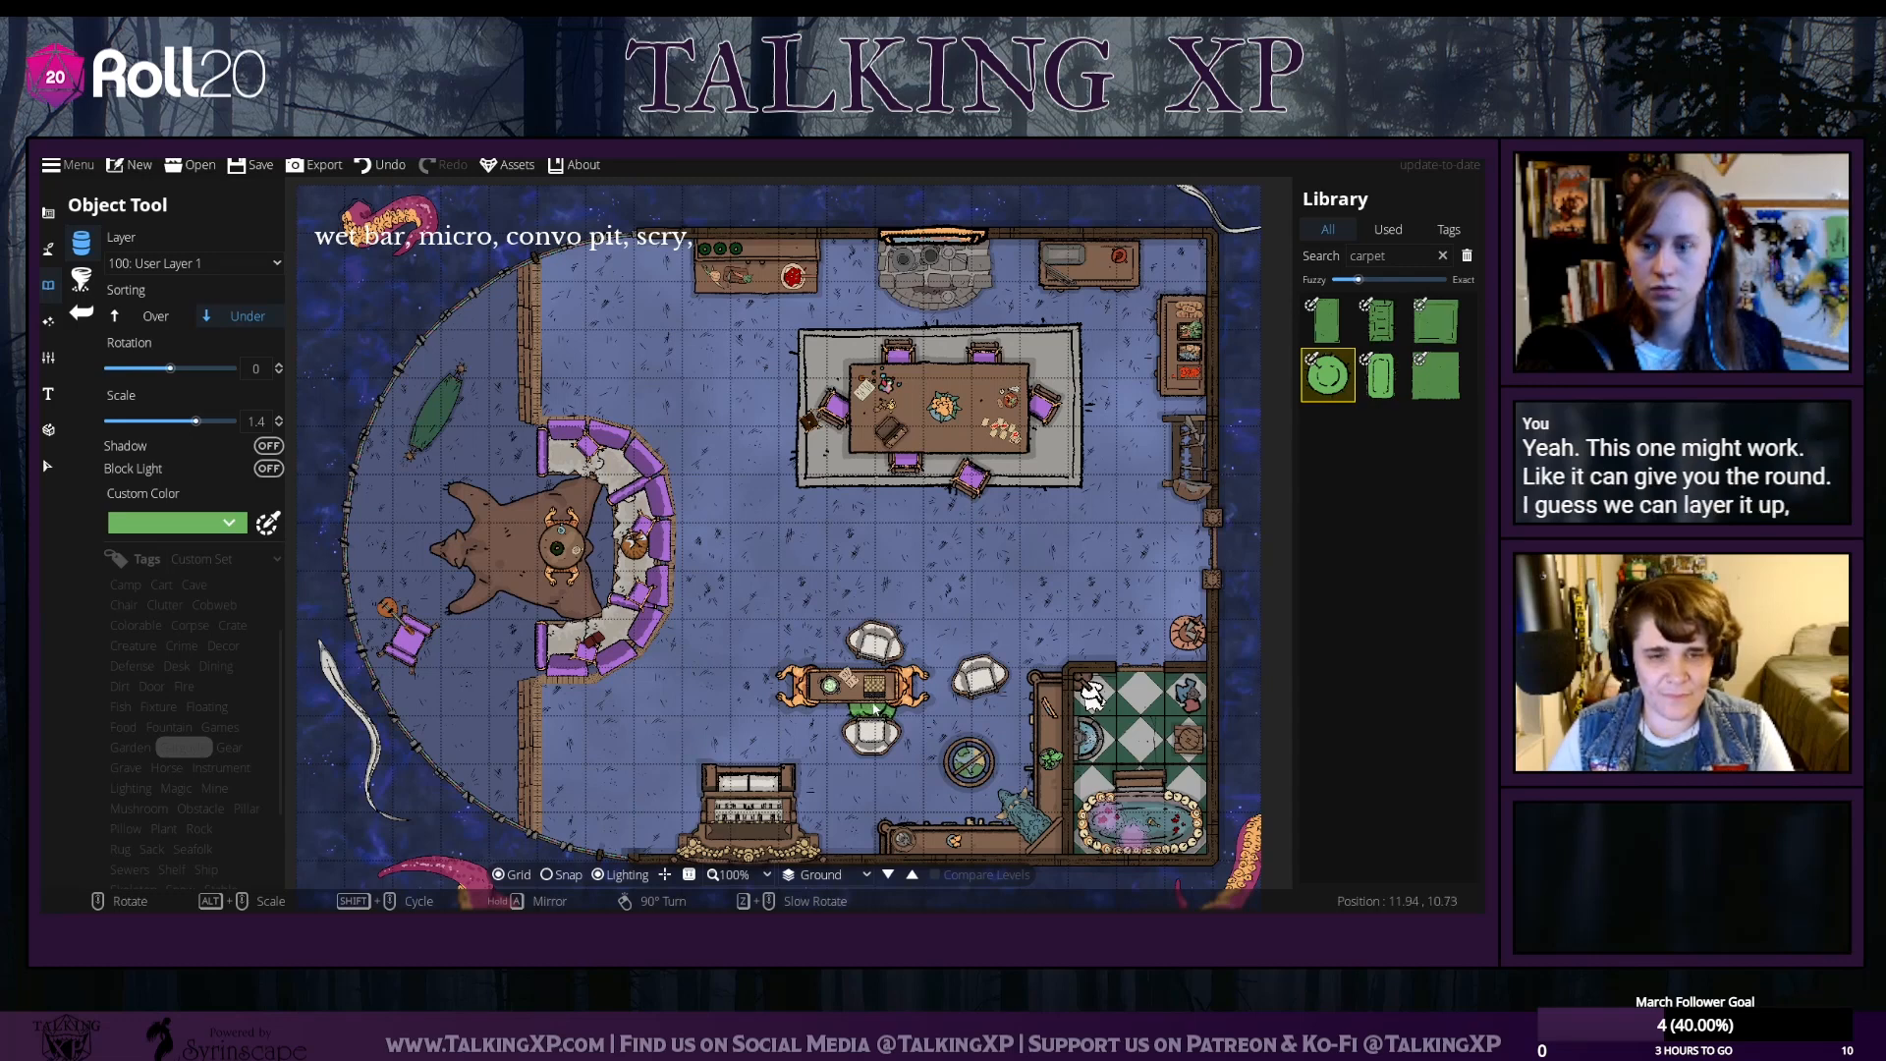
Set up the Pattern Shape Tool with the plain light blue pattern and a circle shape on layer 100: User Layer 1
left_click(47, 248)
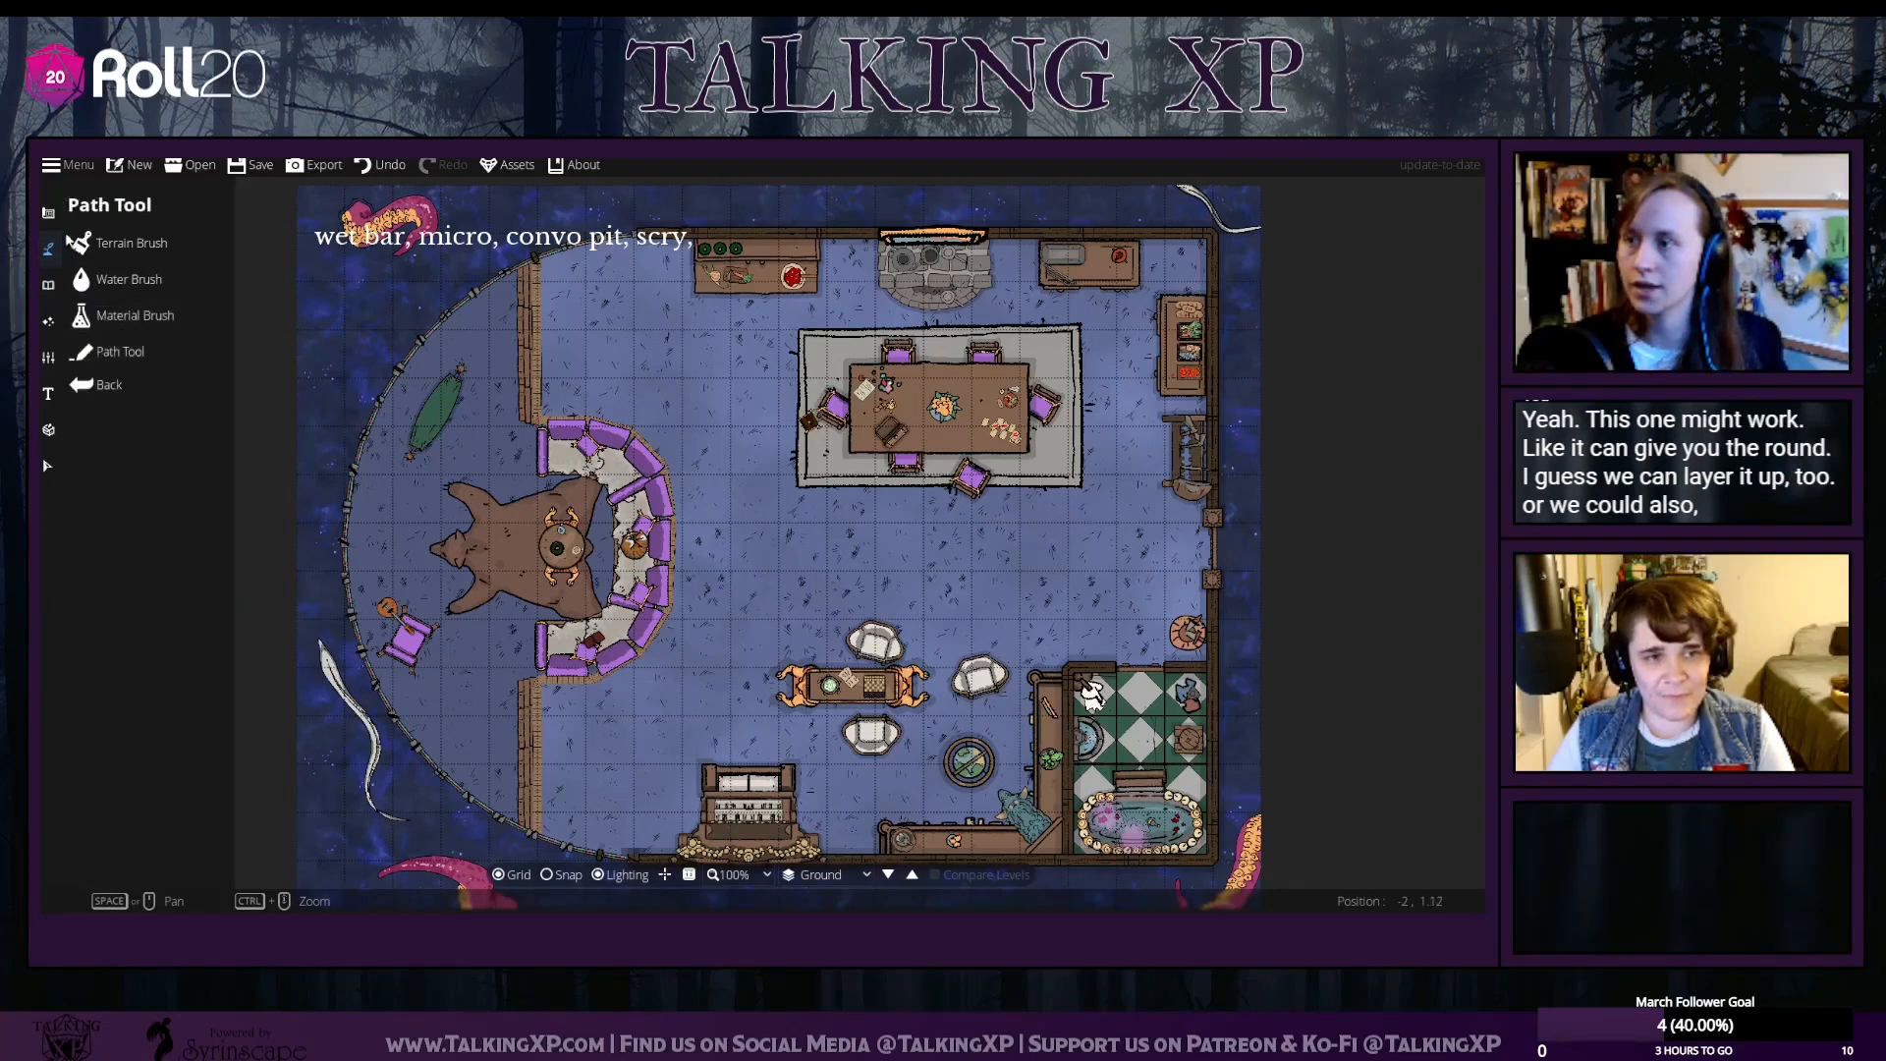
left_click(48, 211)
left_click(106, 388)
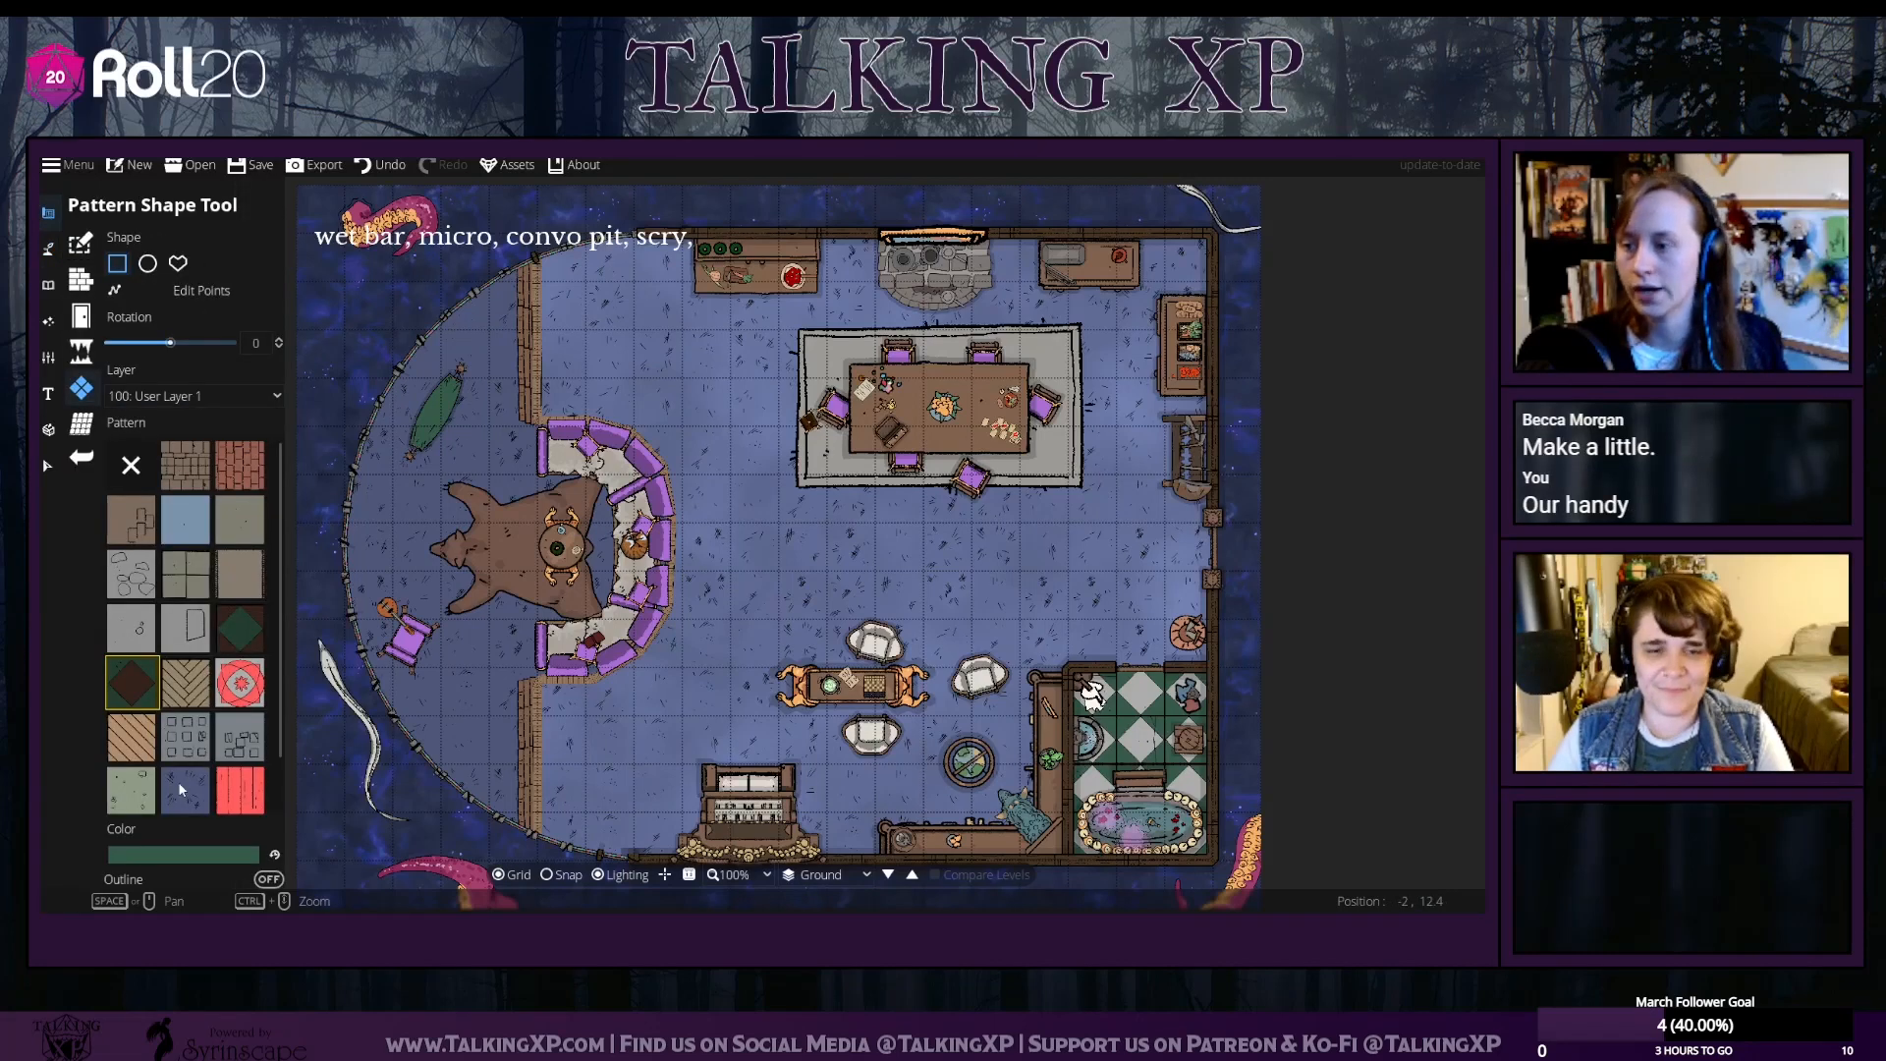
scroll(179, 781, "down", 1)
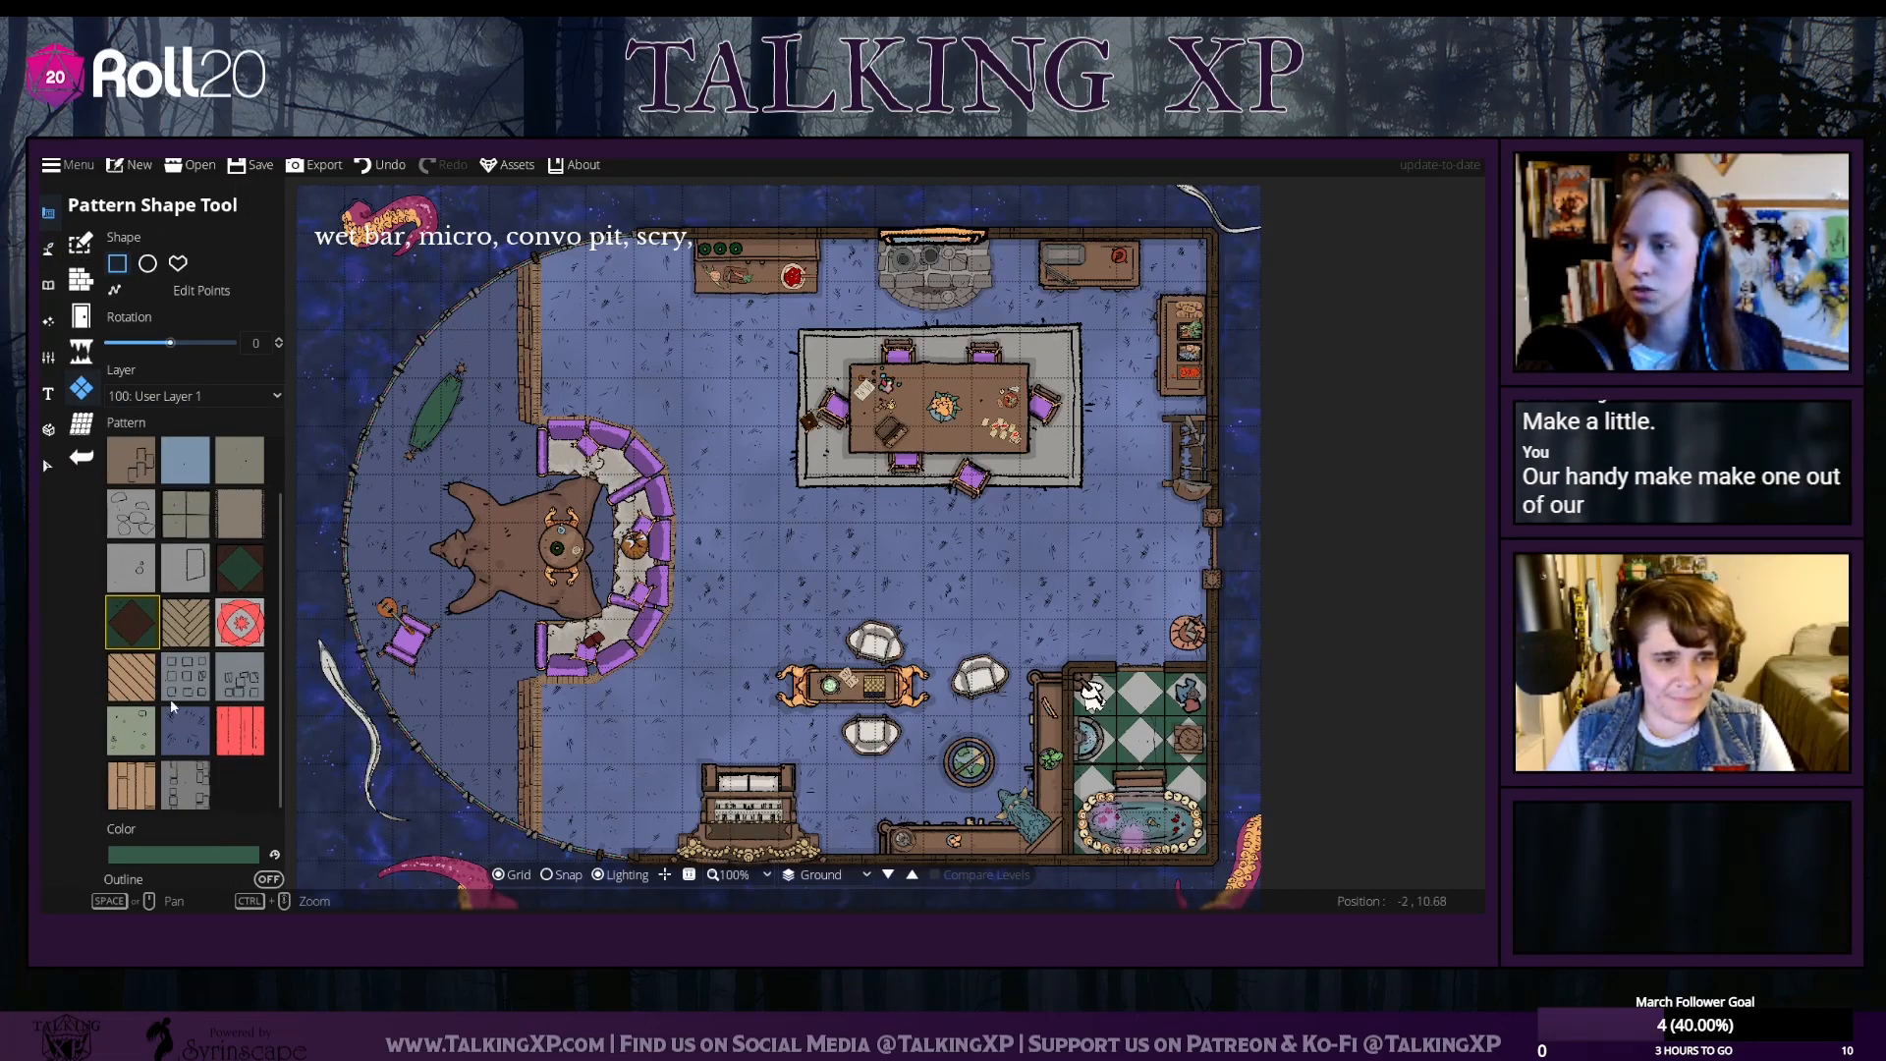
left_click(172, 746)
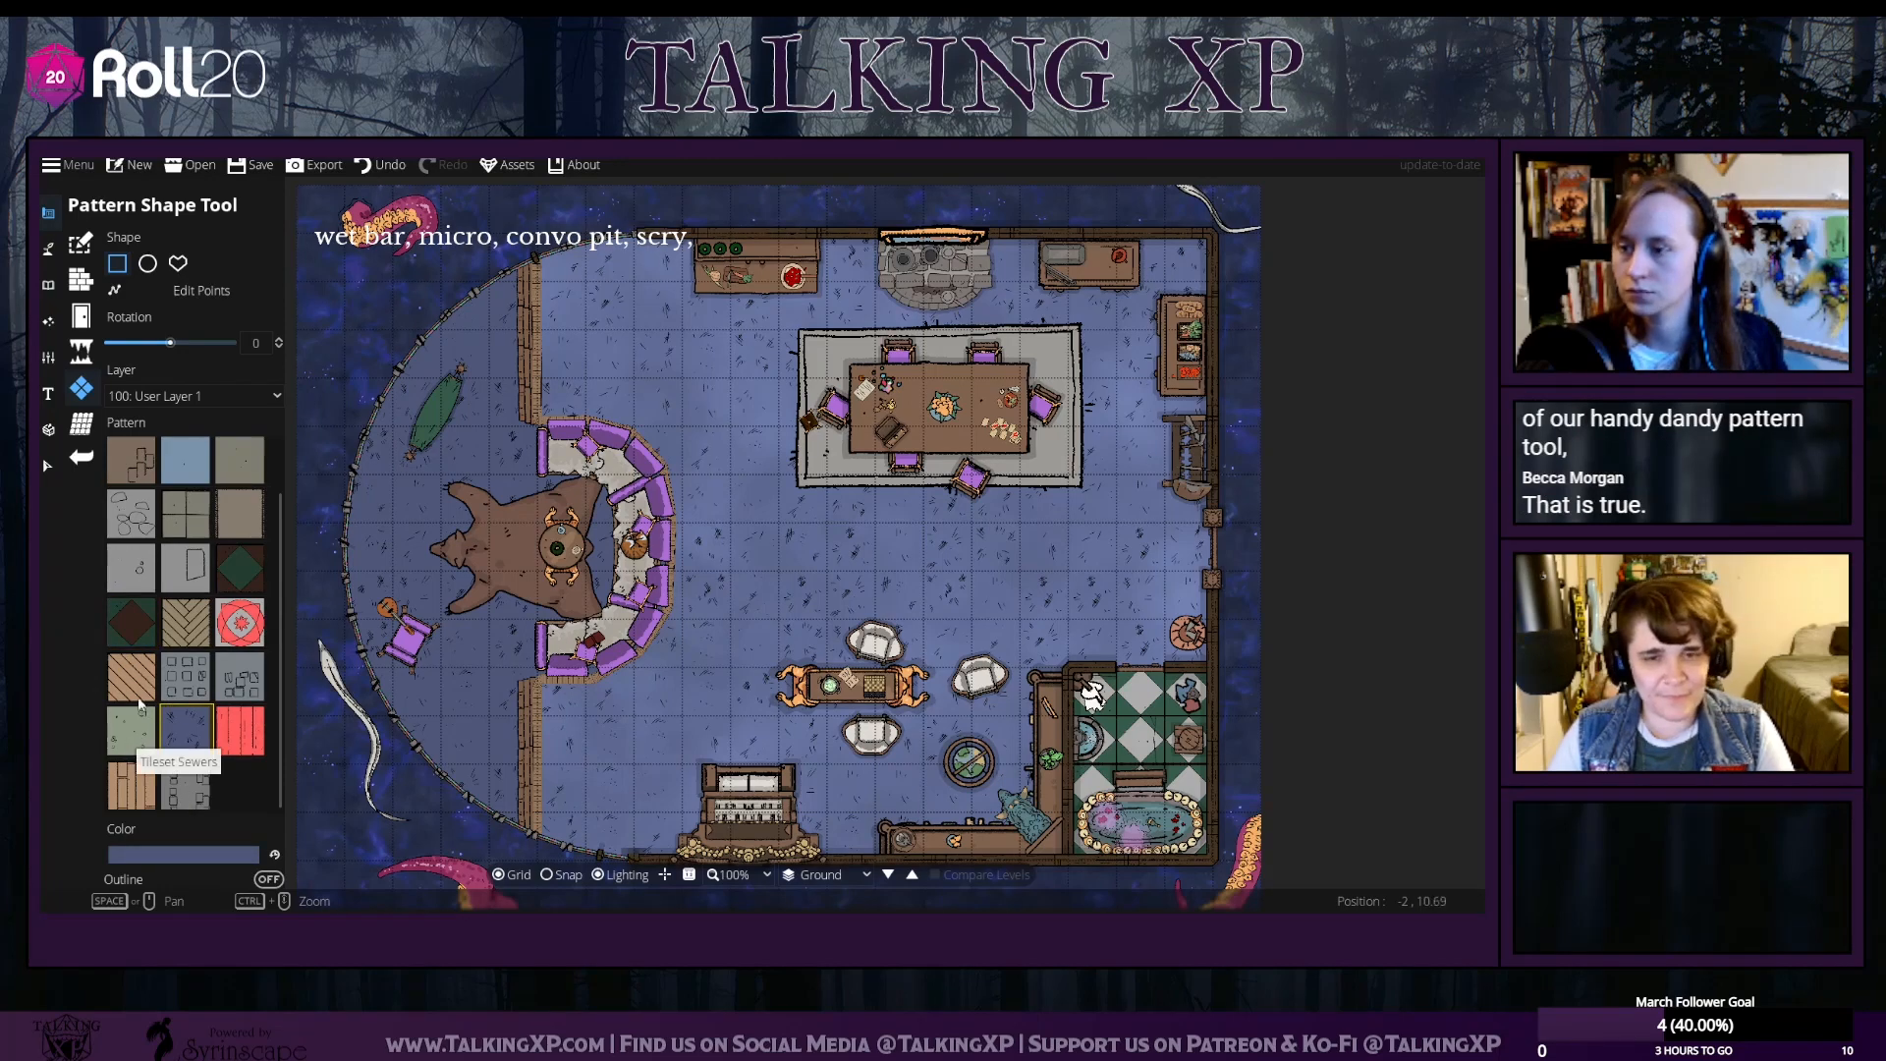
scroll(138, 698, "up", 1)
scroll(138, 700, "down", 1)
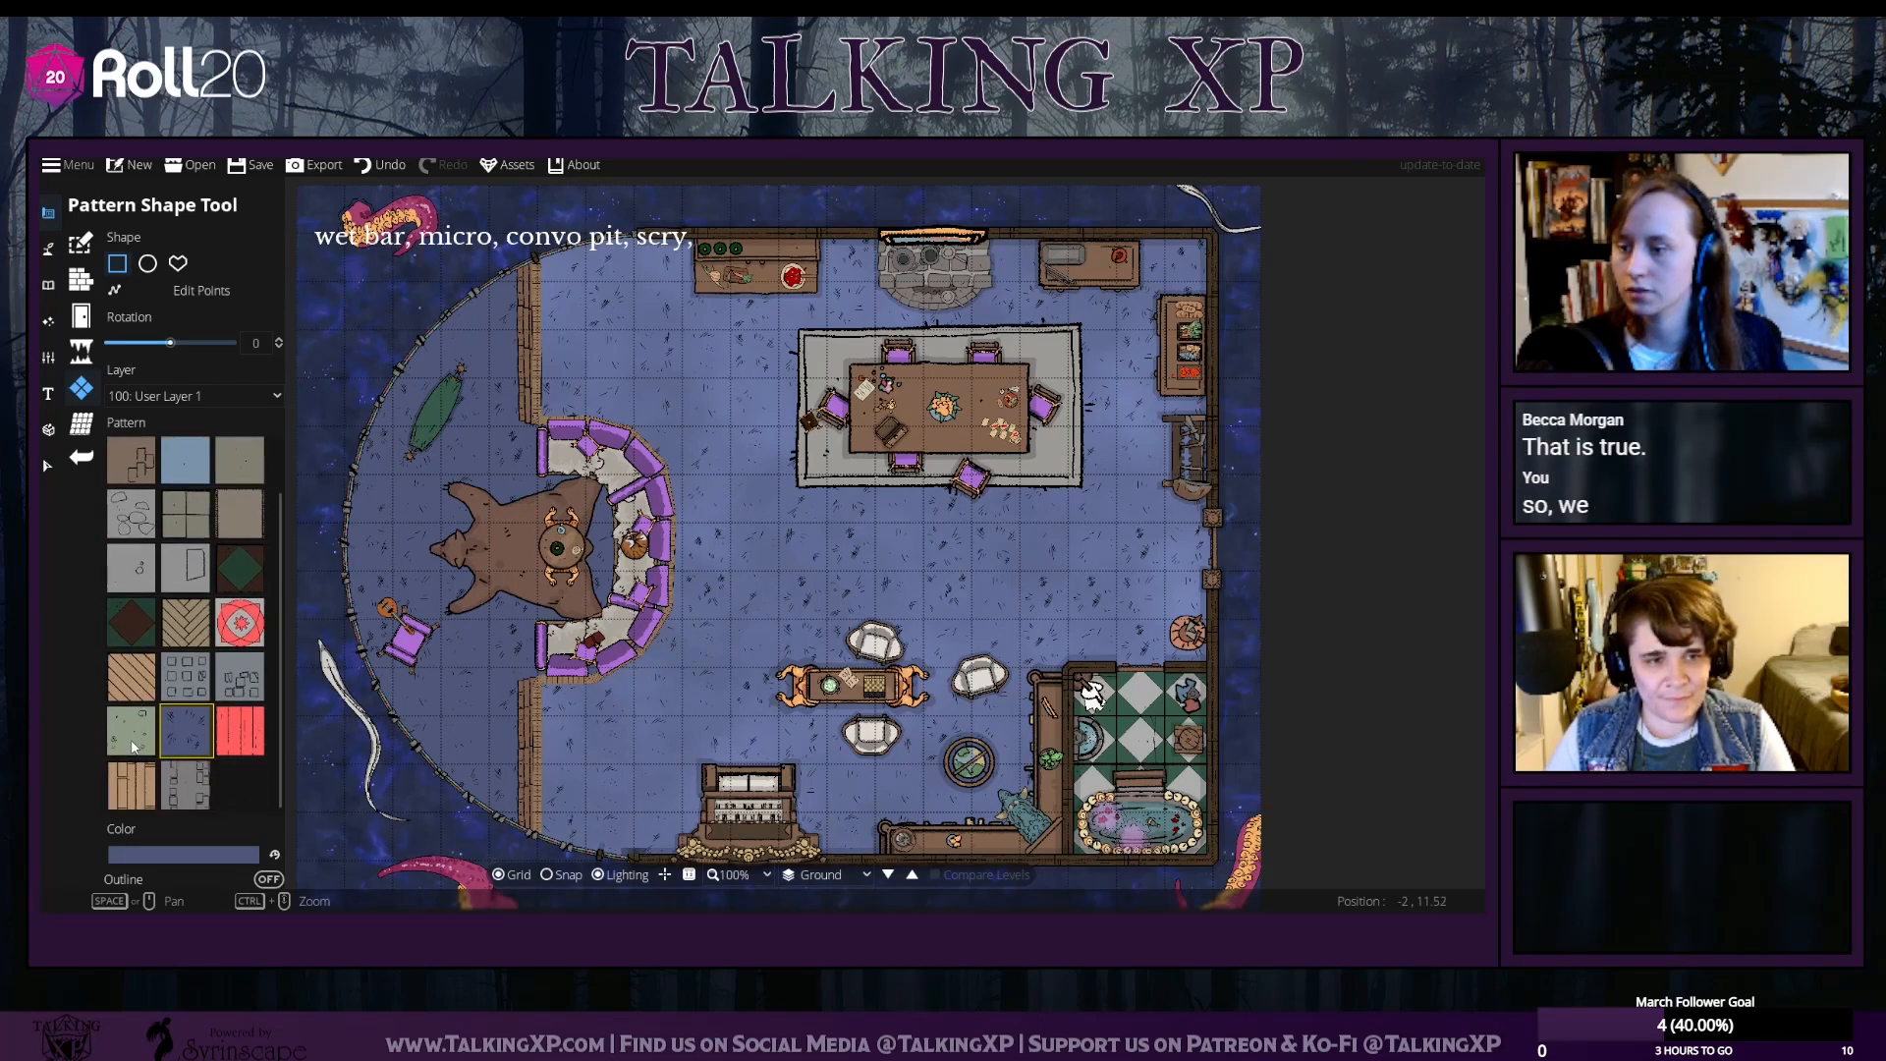
scroll(161, 617, "up", 1)
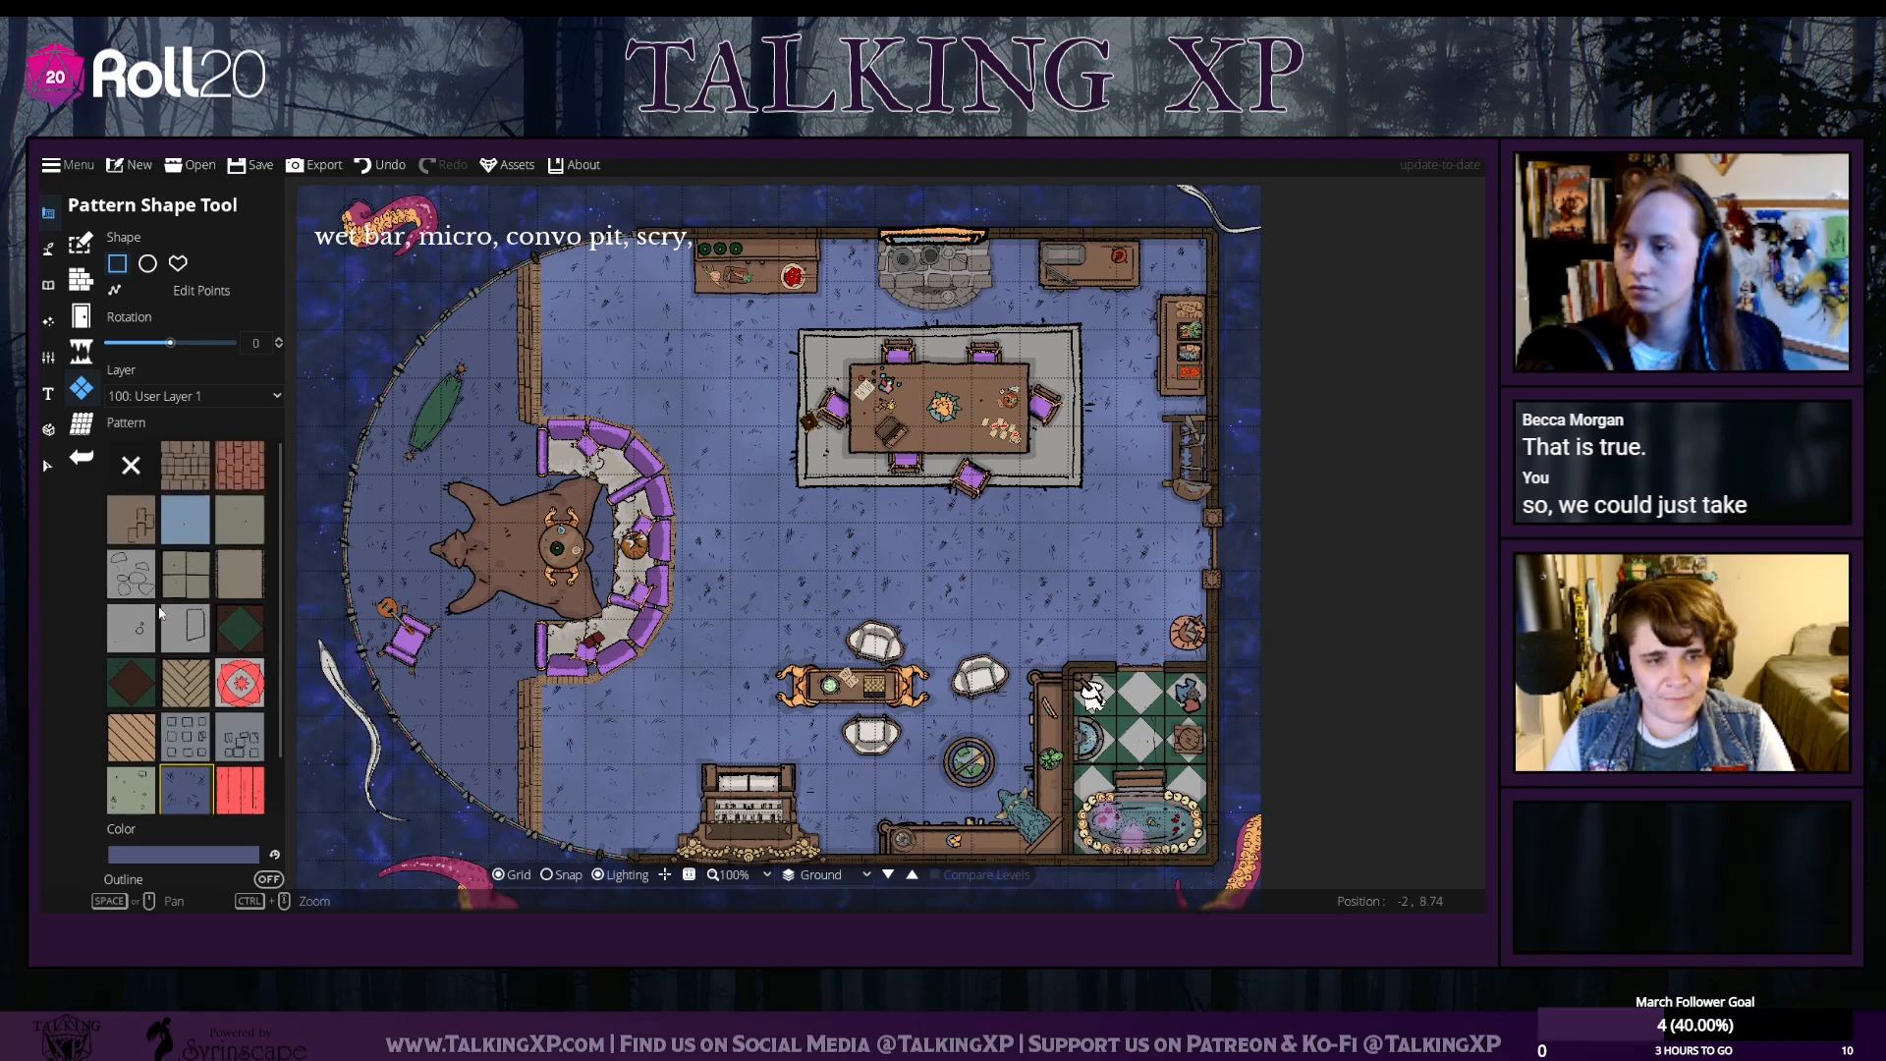
scroll(162, 613, "down", 1)
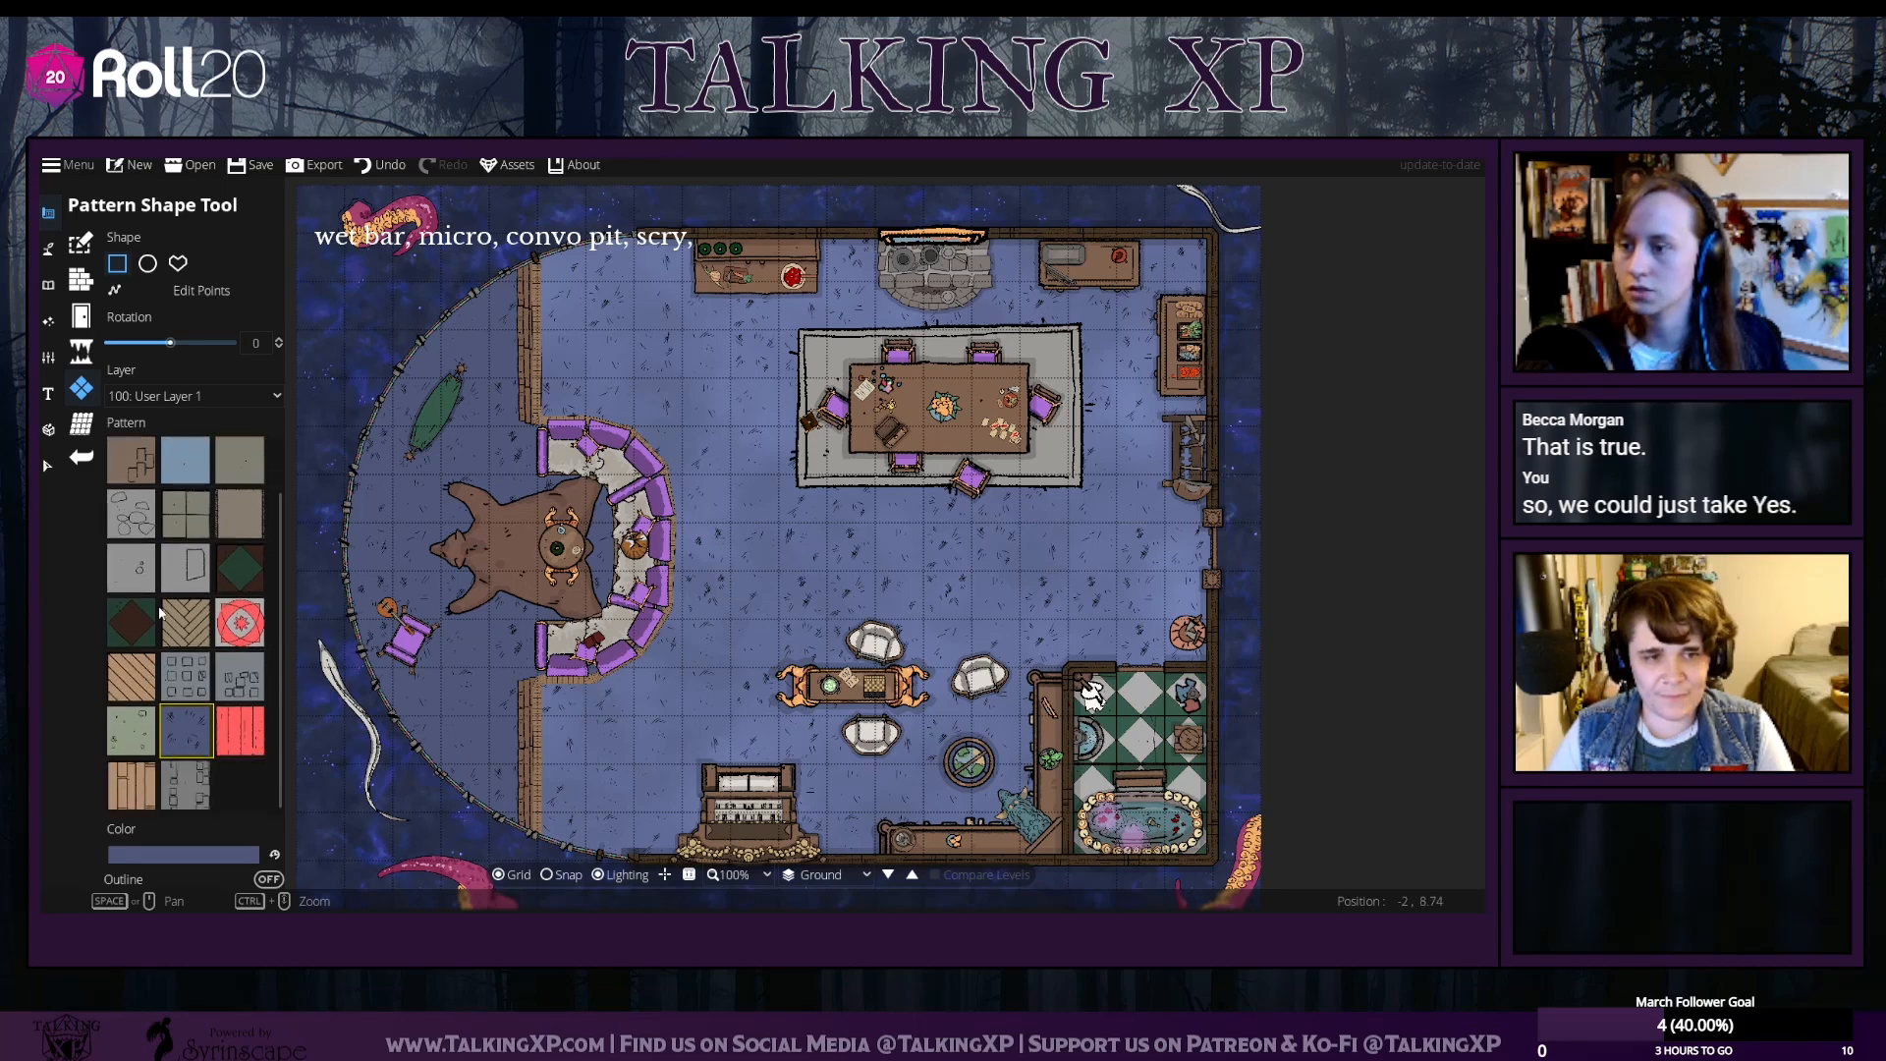
left_click(196, 461)
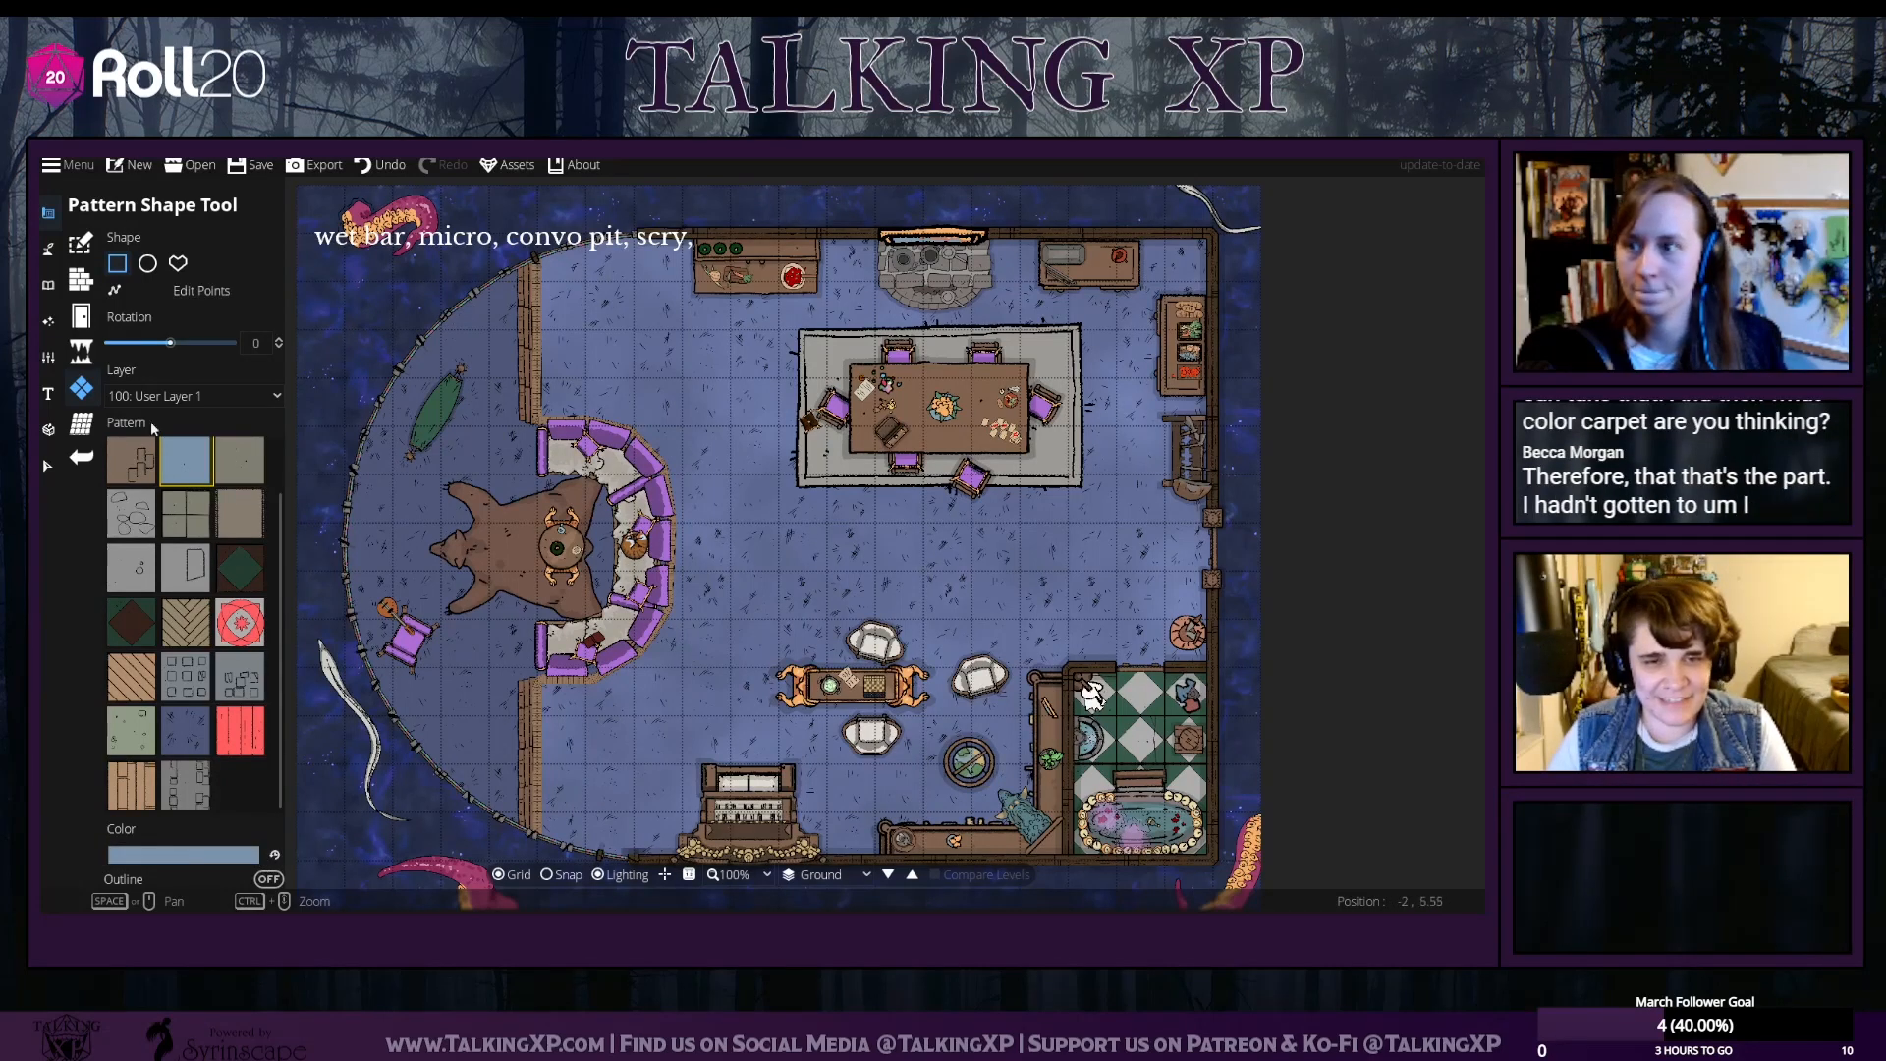
left_click(147, 263)
Try a light blue oval on the floor between the conversation pit and the gaming table, and undo it
left_click_drag(732, 486, 826, 651)
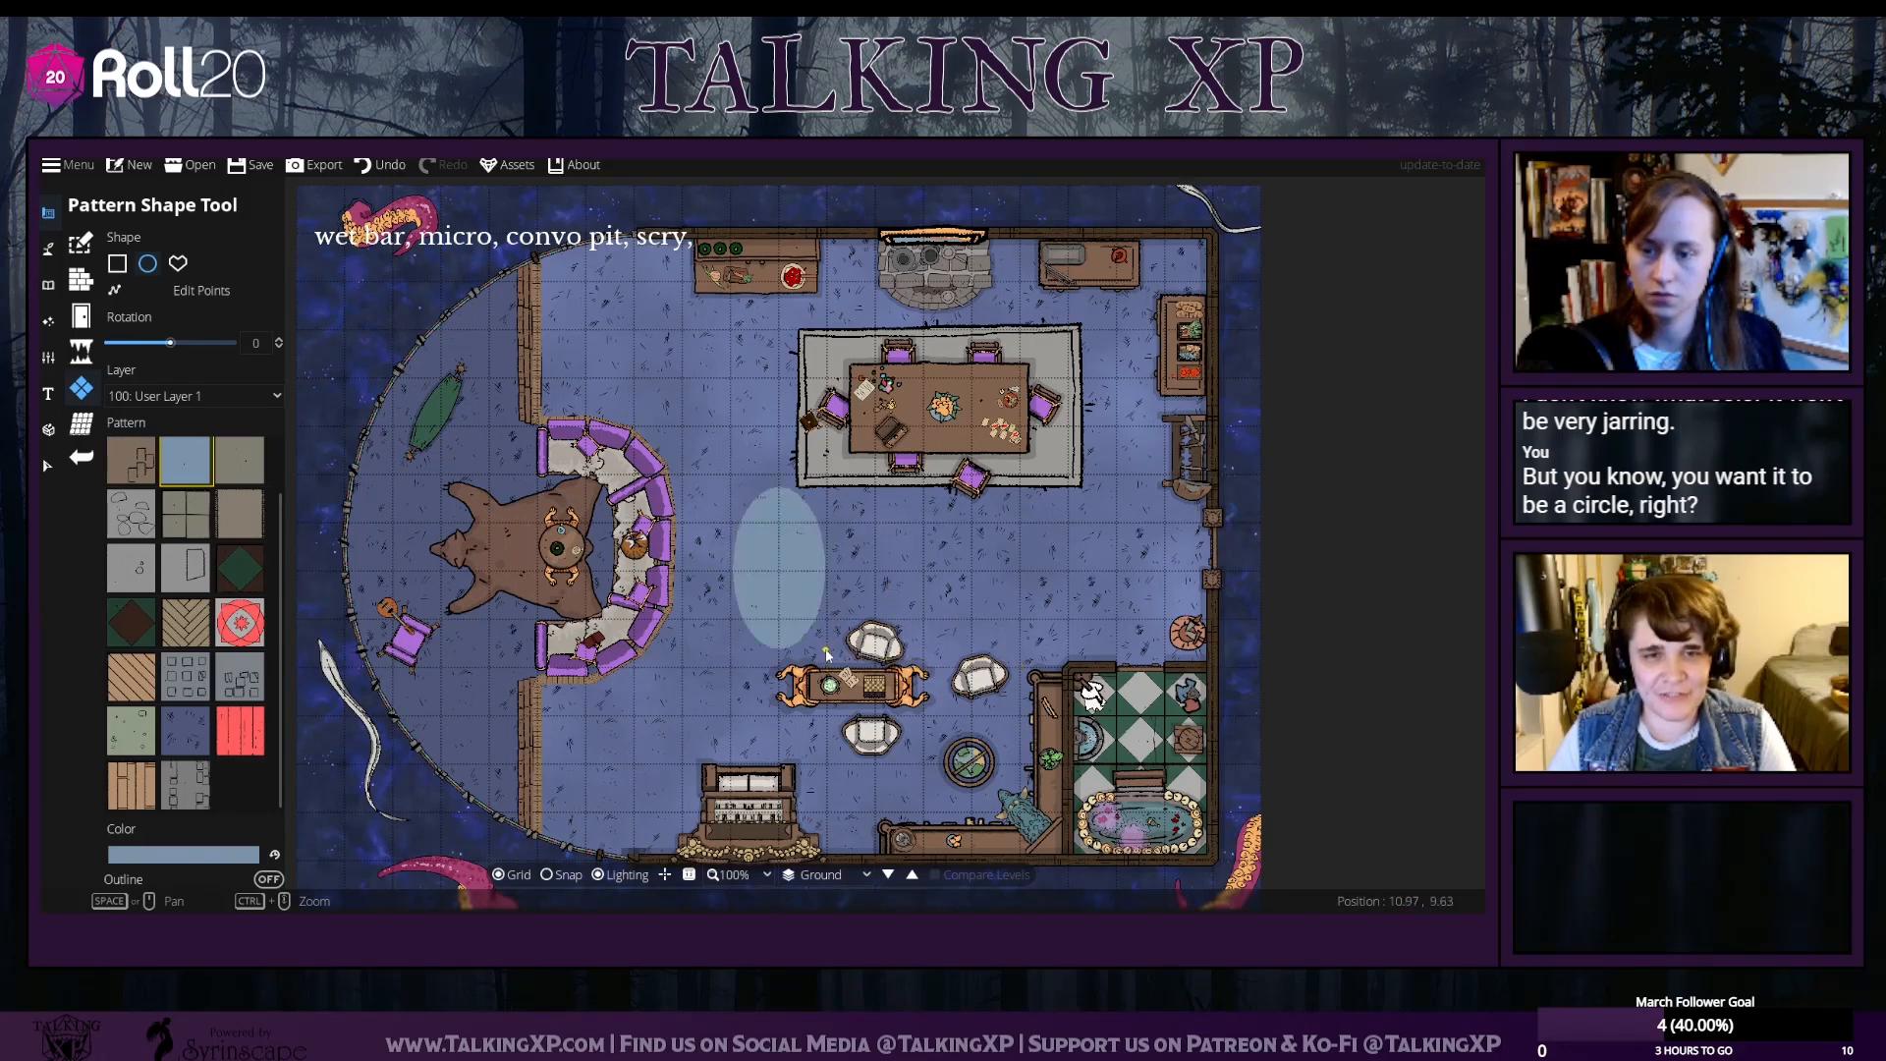
left_click(384, 165)
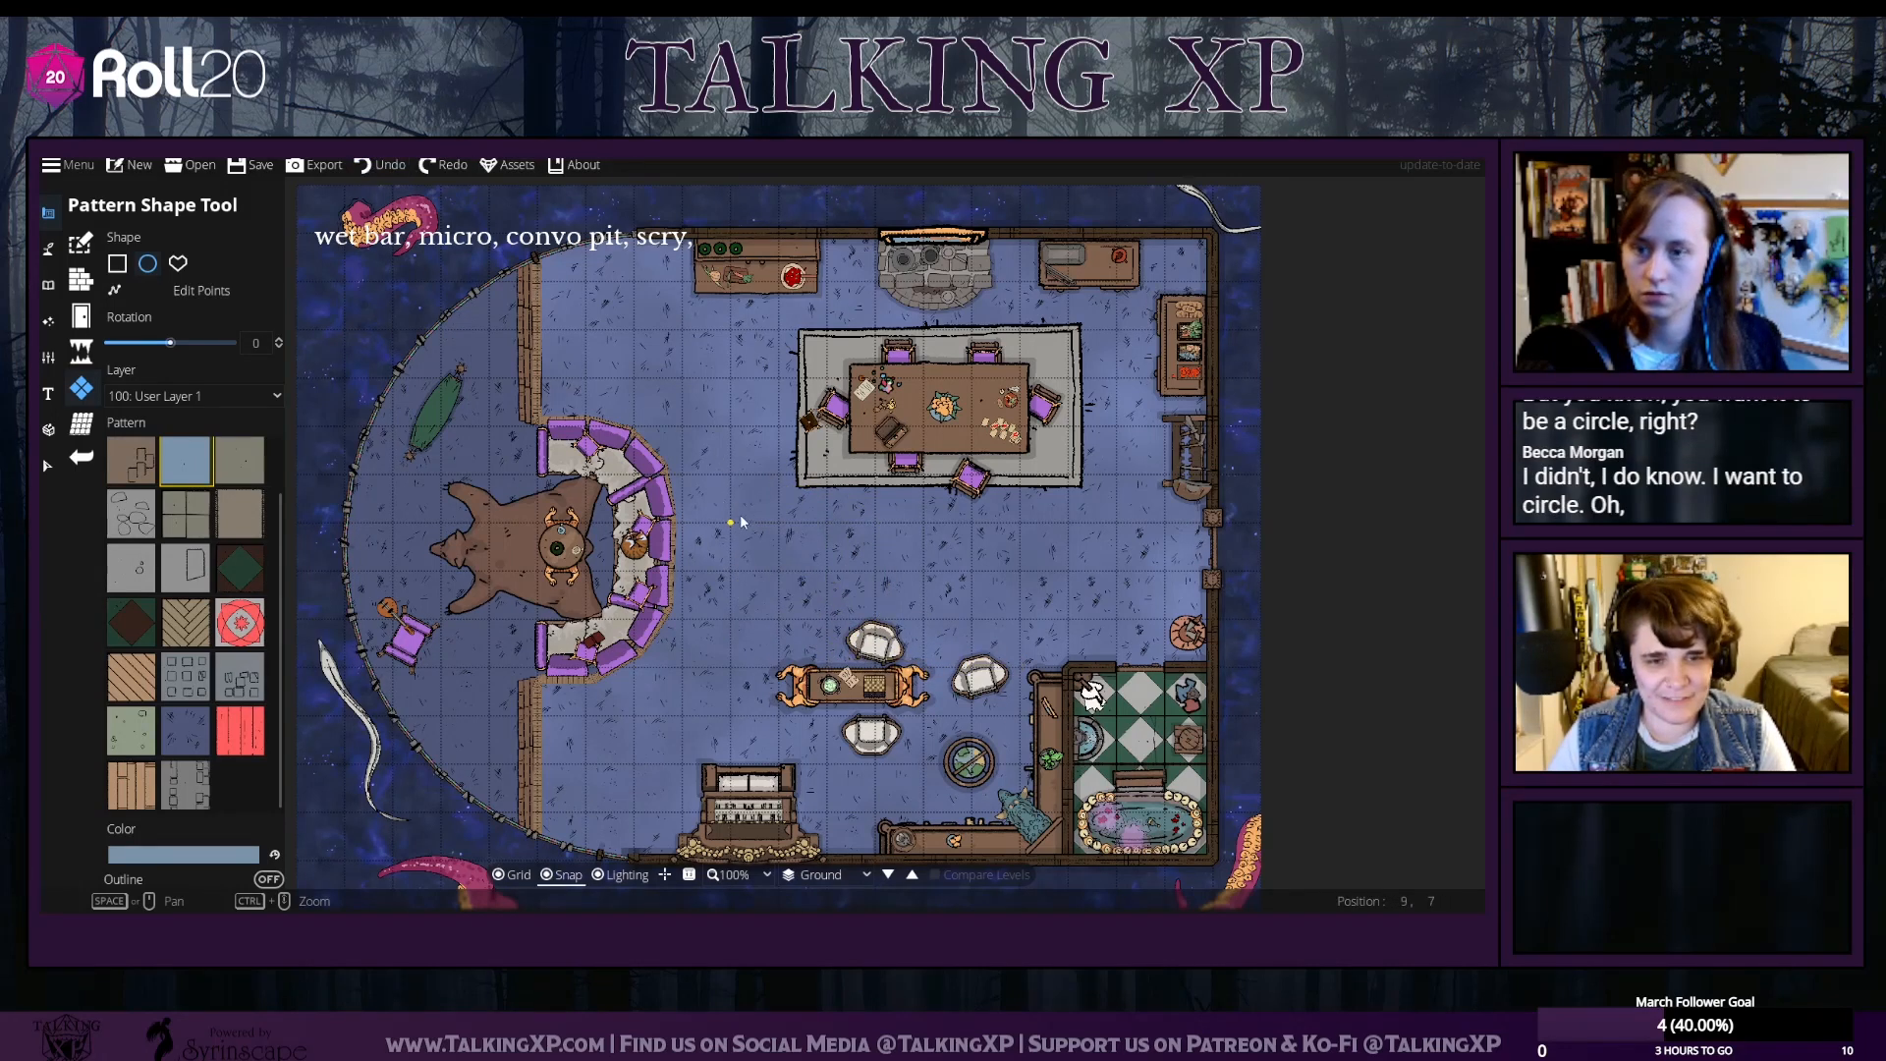
Draw a light blue circle about 3 squares wide between the conversation pit and gaming table, and include patterns in the selection filter
left_click_drag(742, 522, 876, 621)
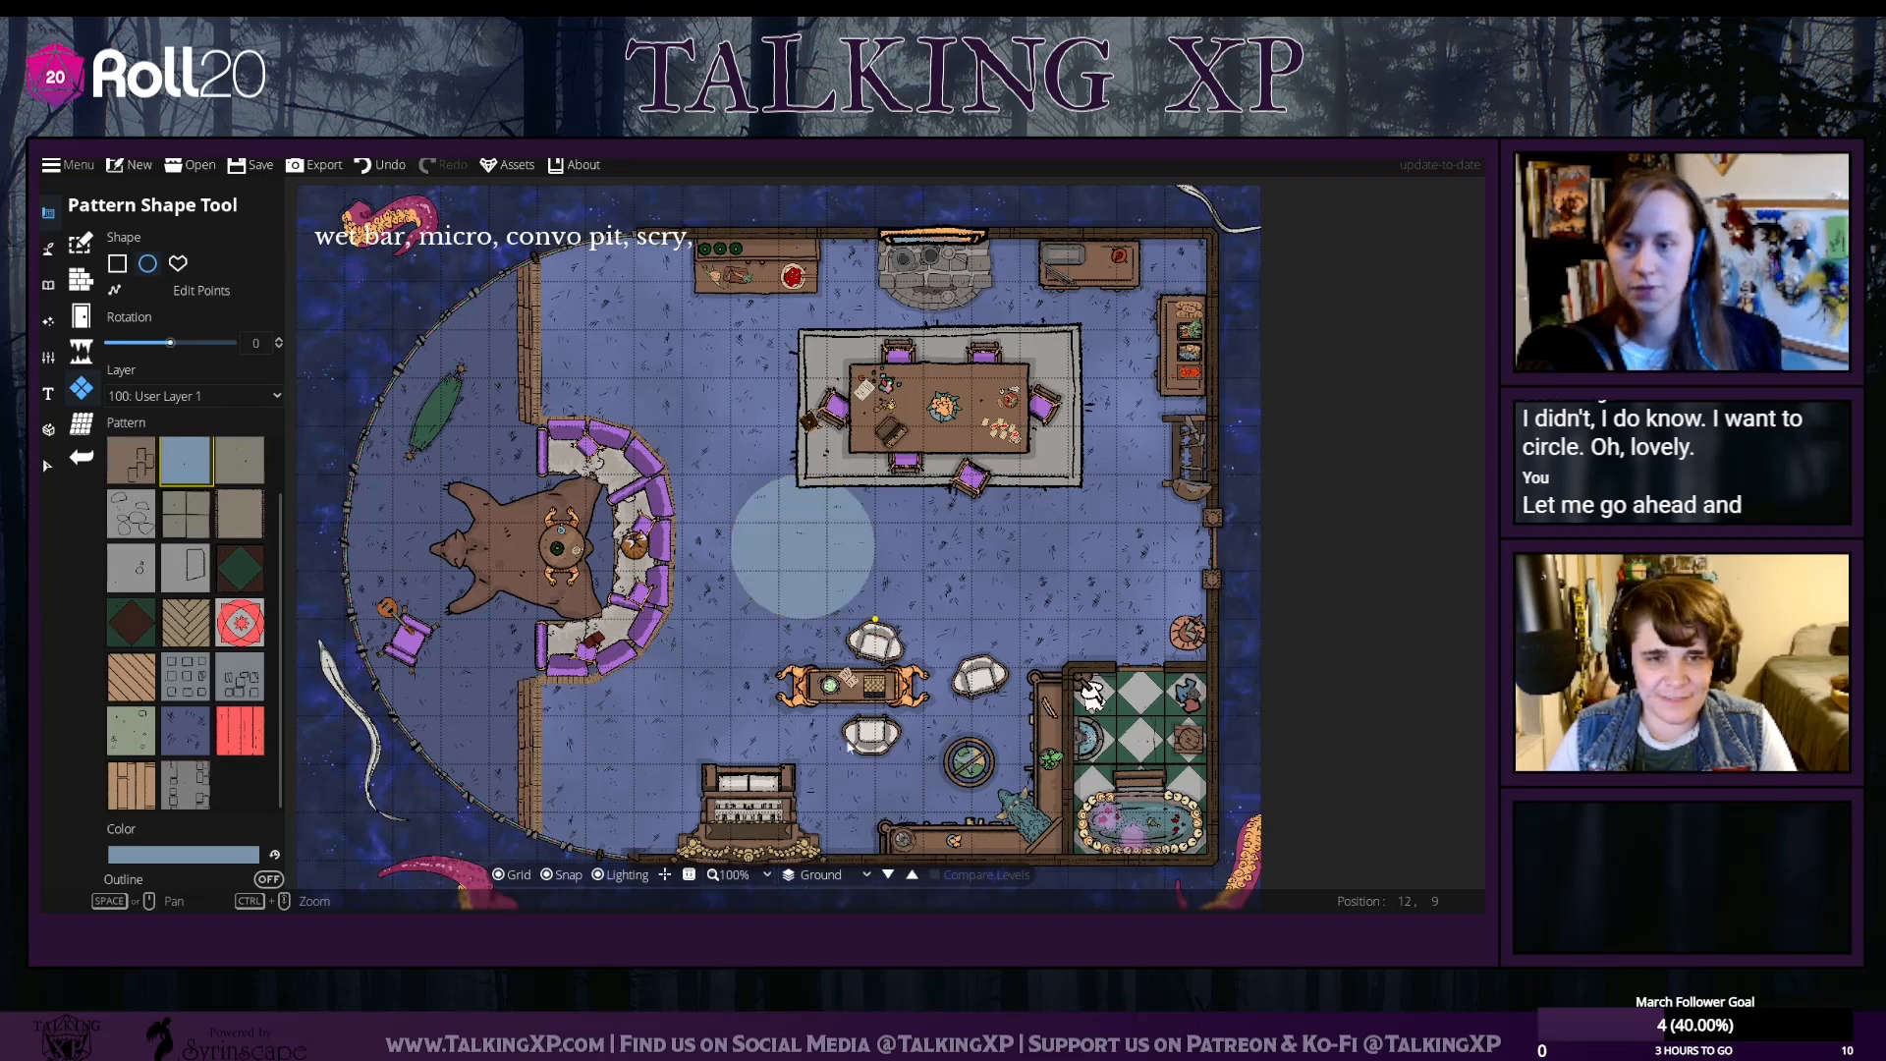
left_click(47, 466)
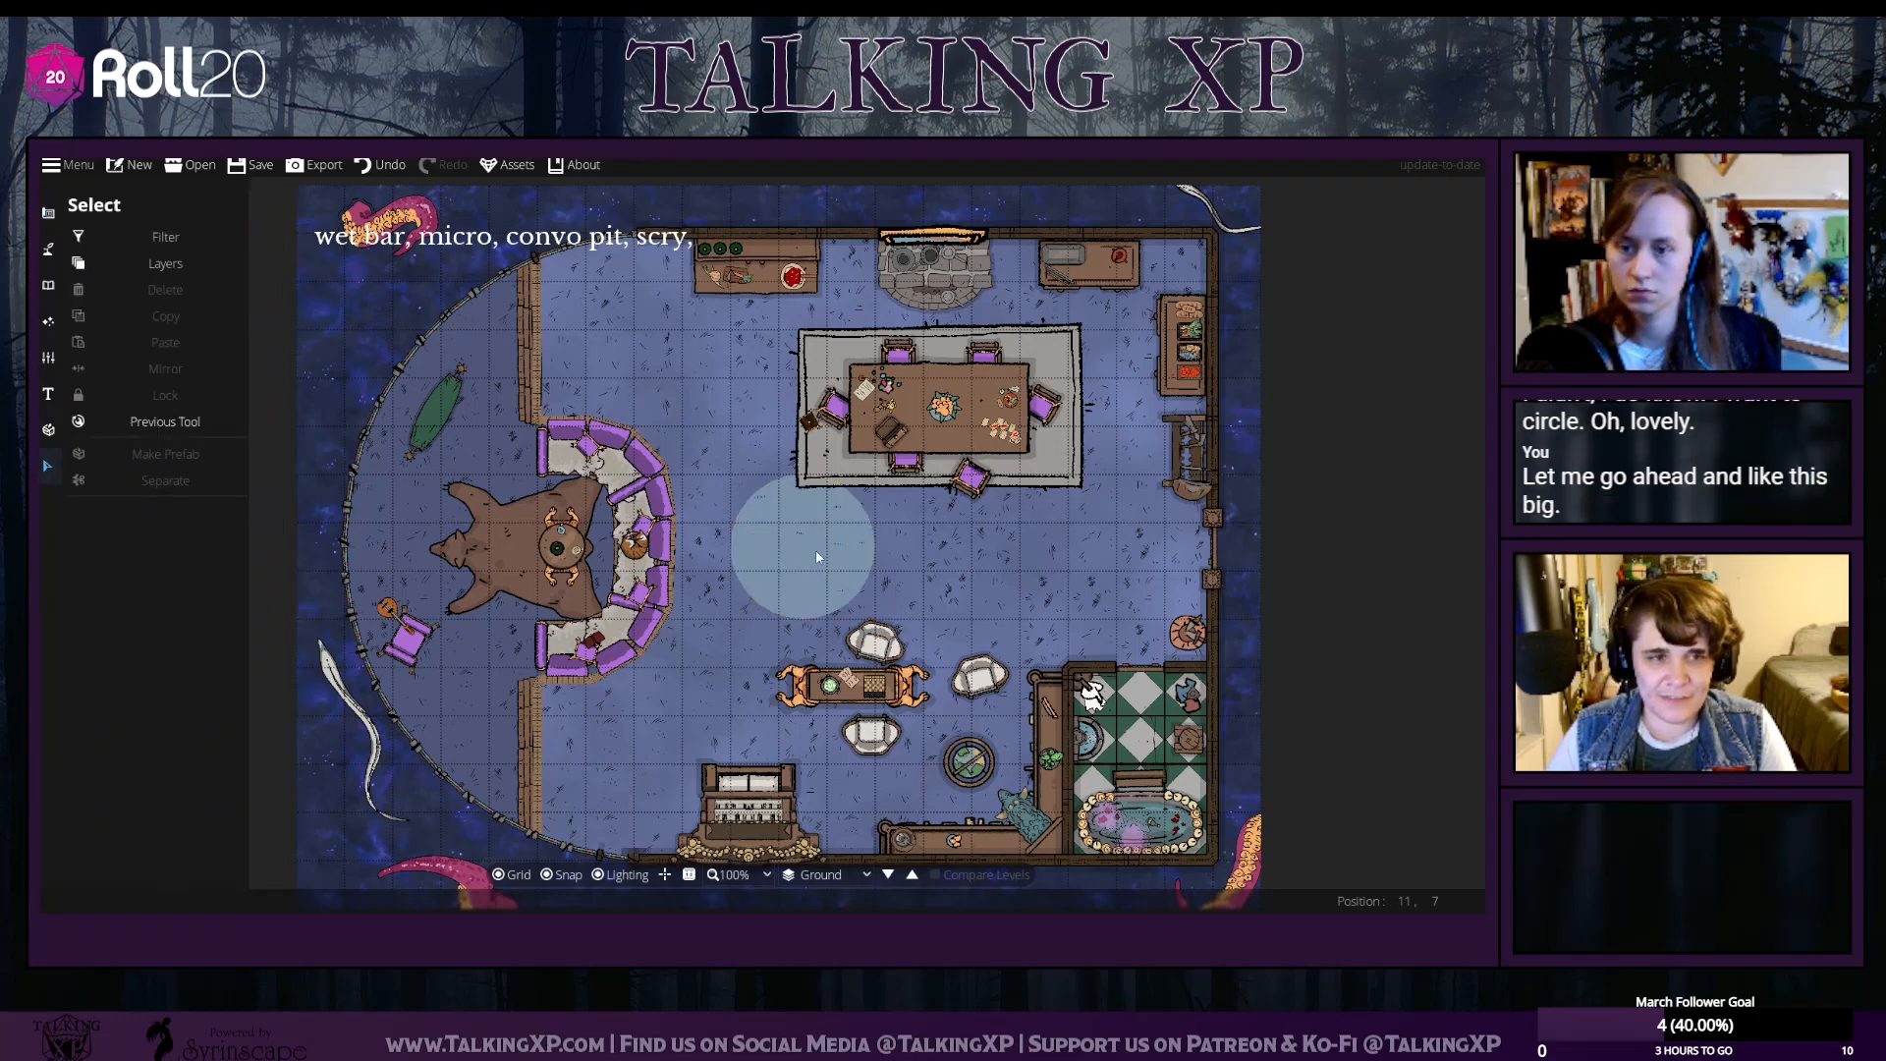
left_click(157, 238)
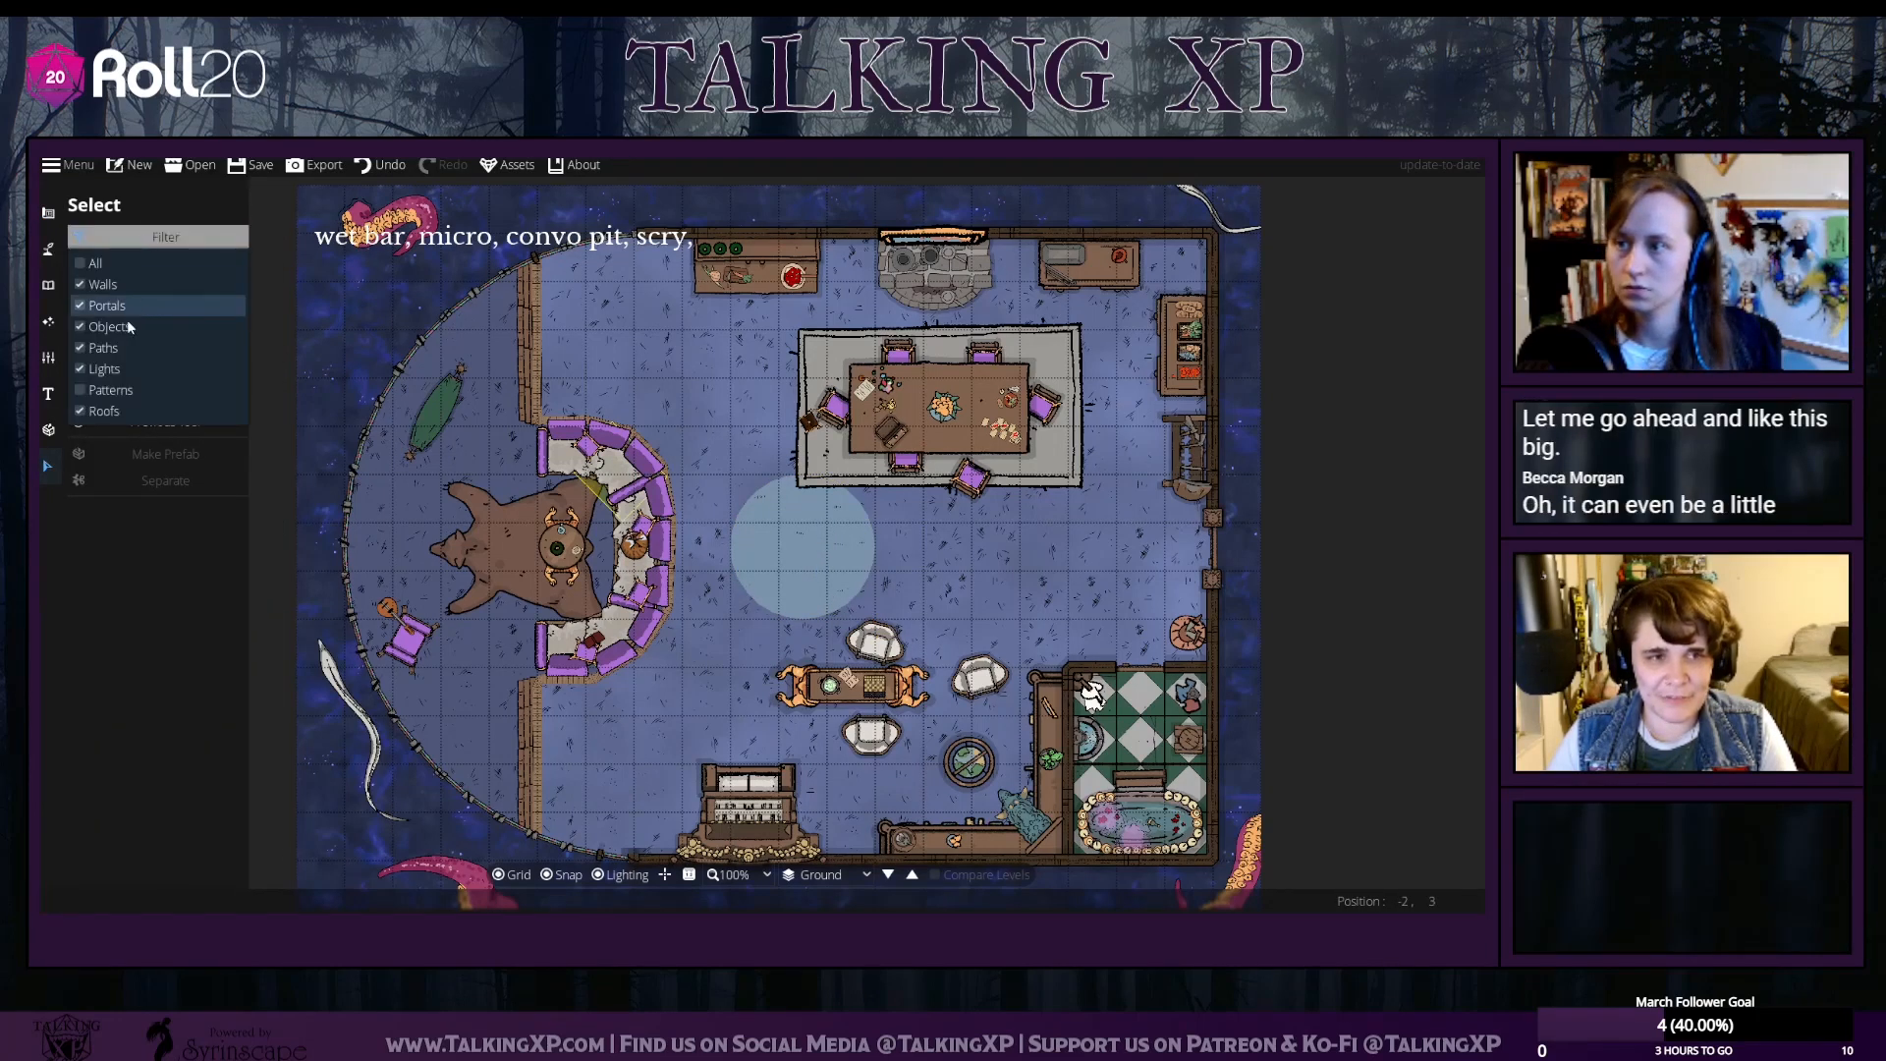
left_click(103, 390)
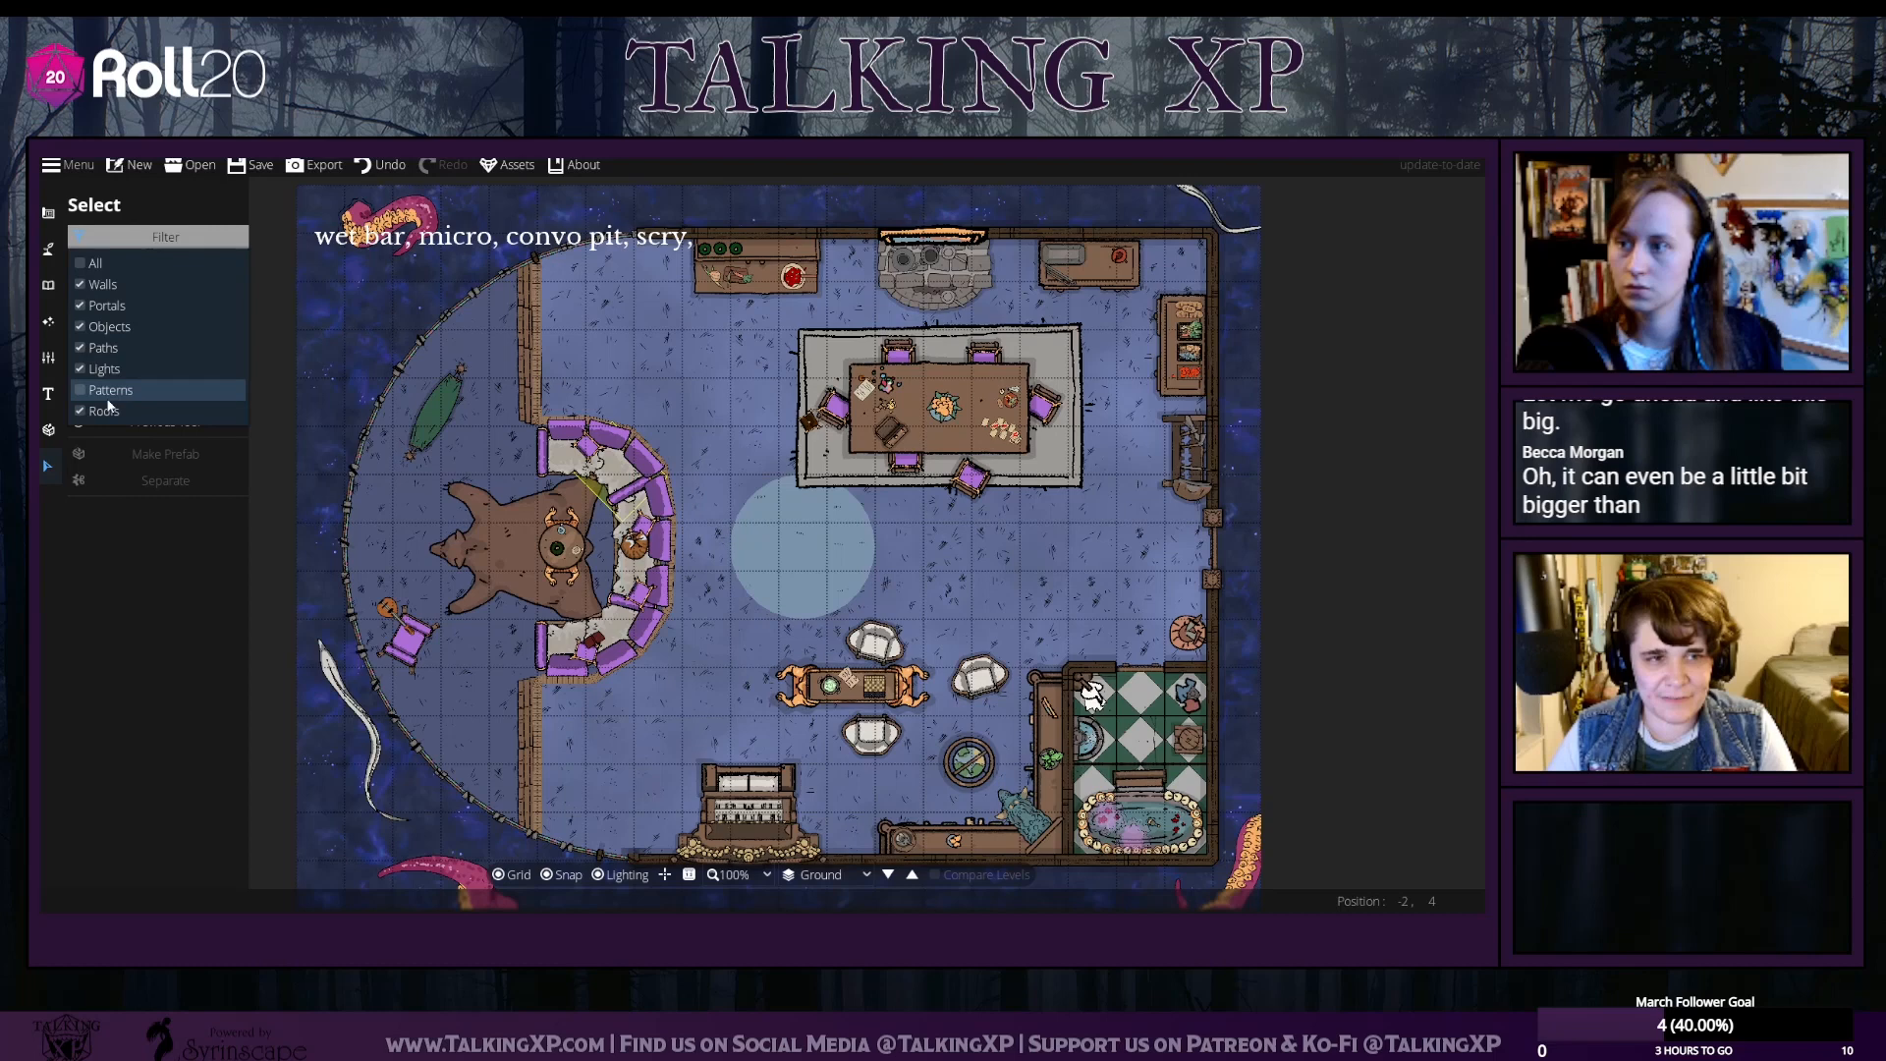
Enlarge the light blue circle to about 4 squares wide and place it beneath the gaming table as a rug
left_click(799, 559)
left_click_drag(875, 620, 926, 678)
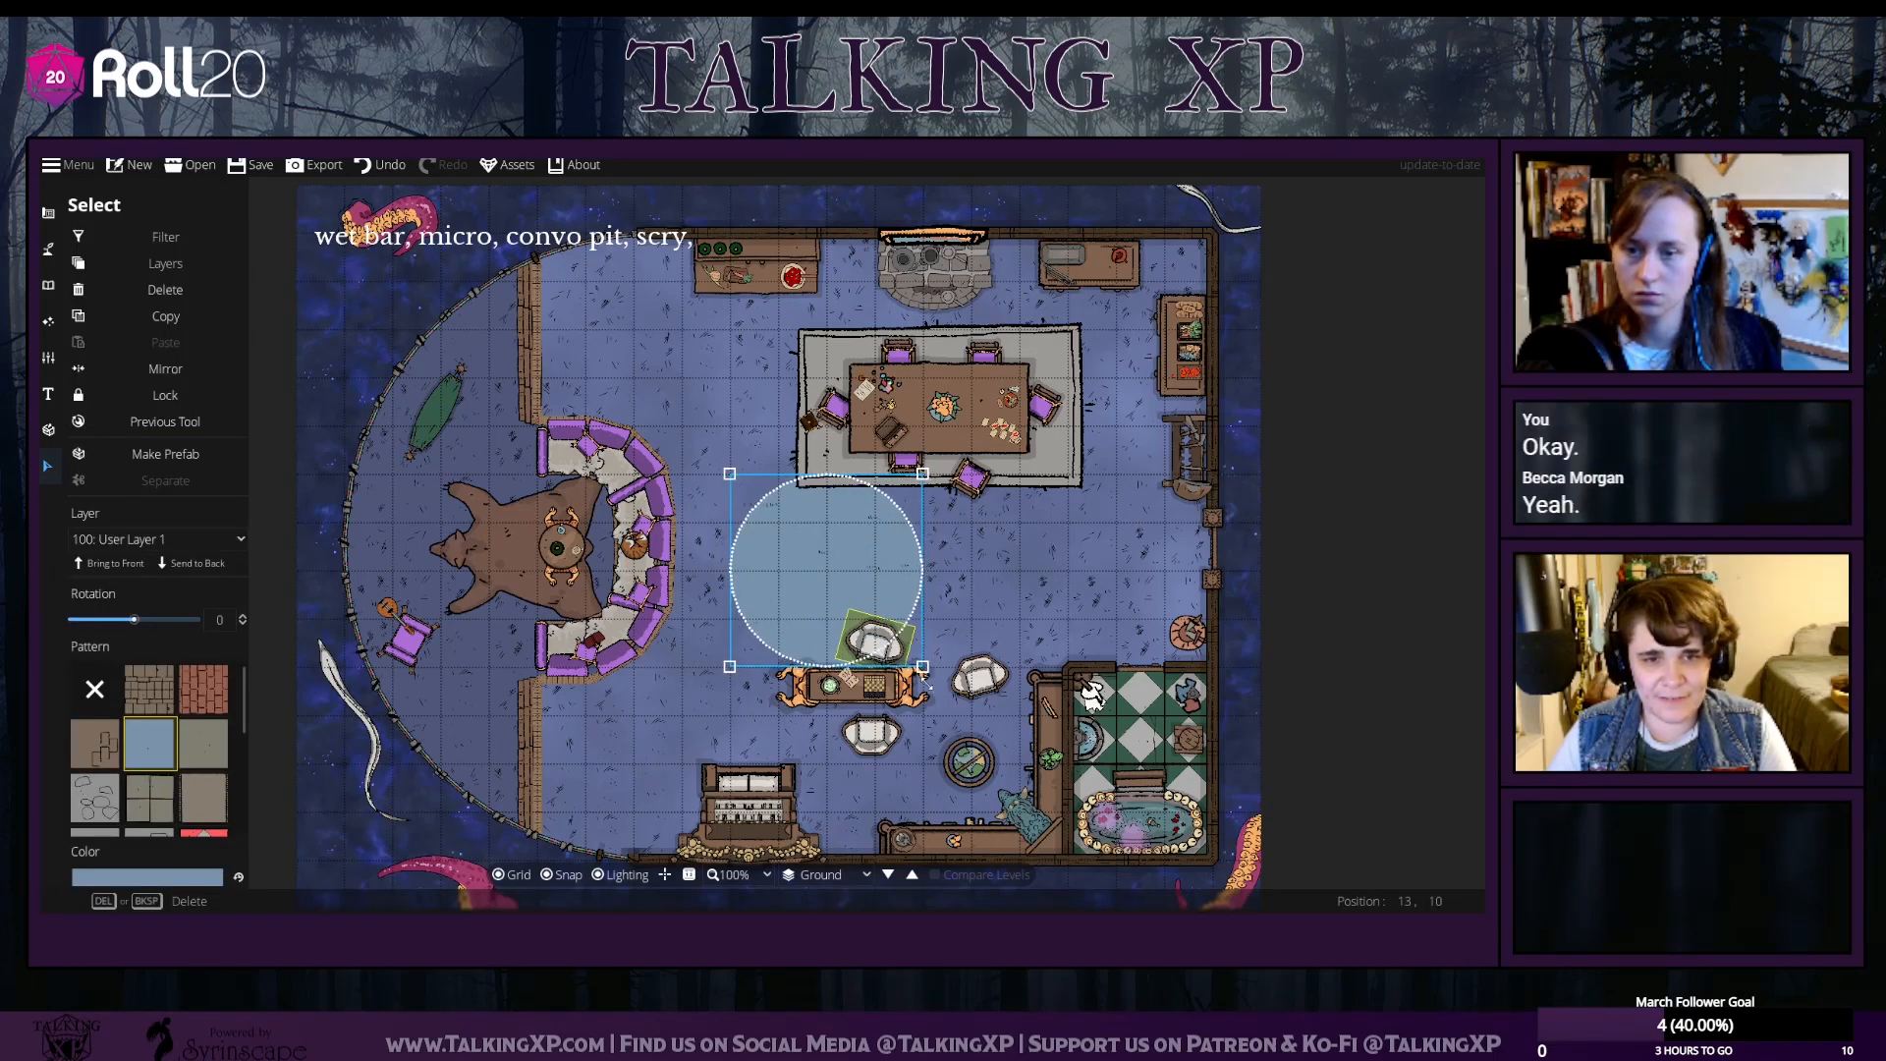
left_click_drag(801, 535, 828, 658)
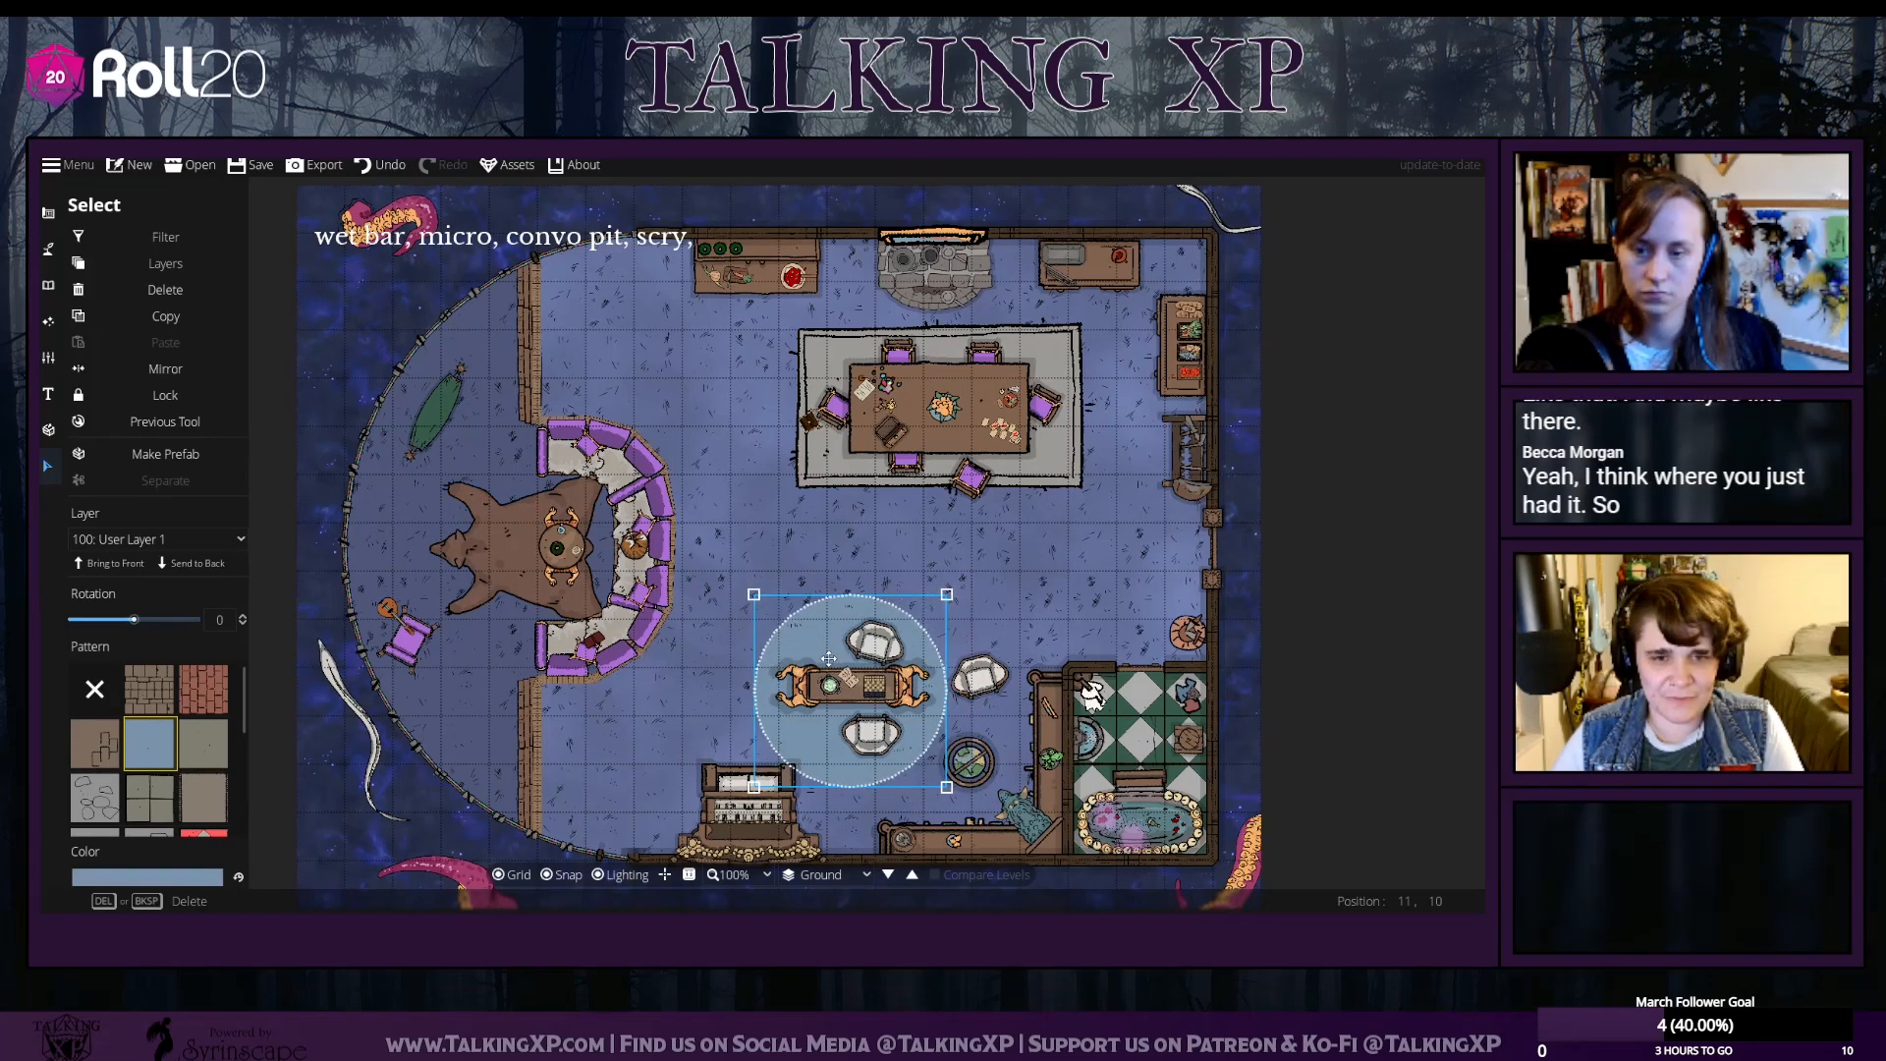
key("Escape")
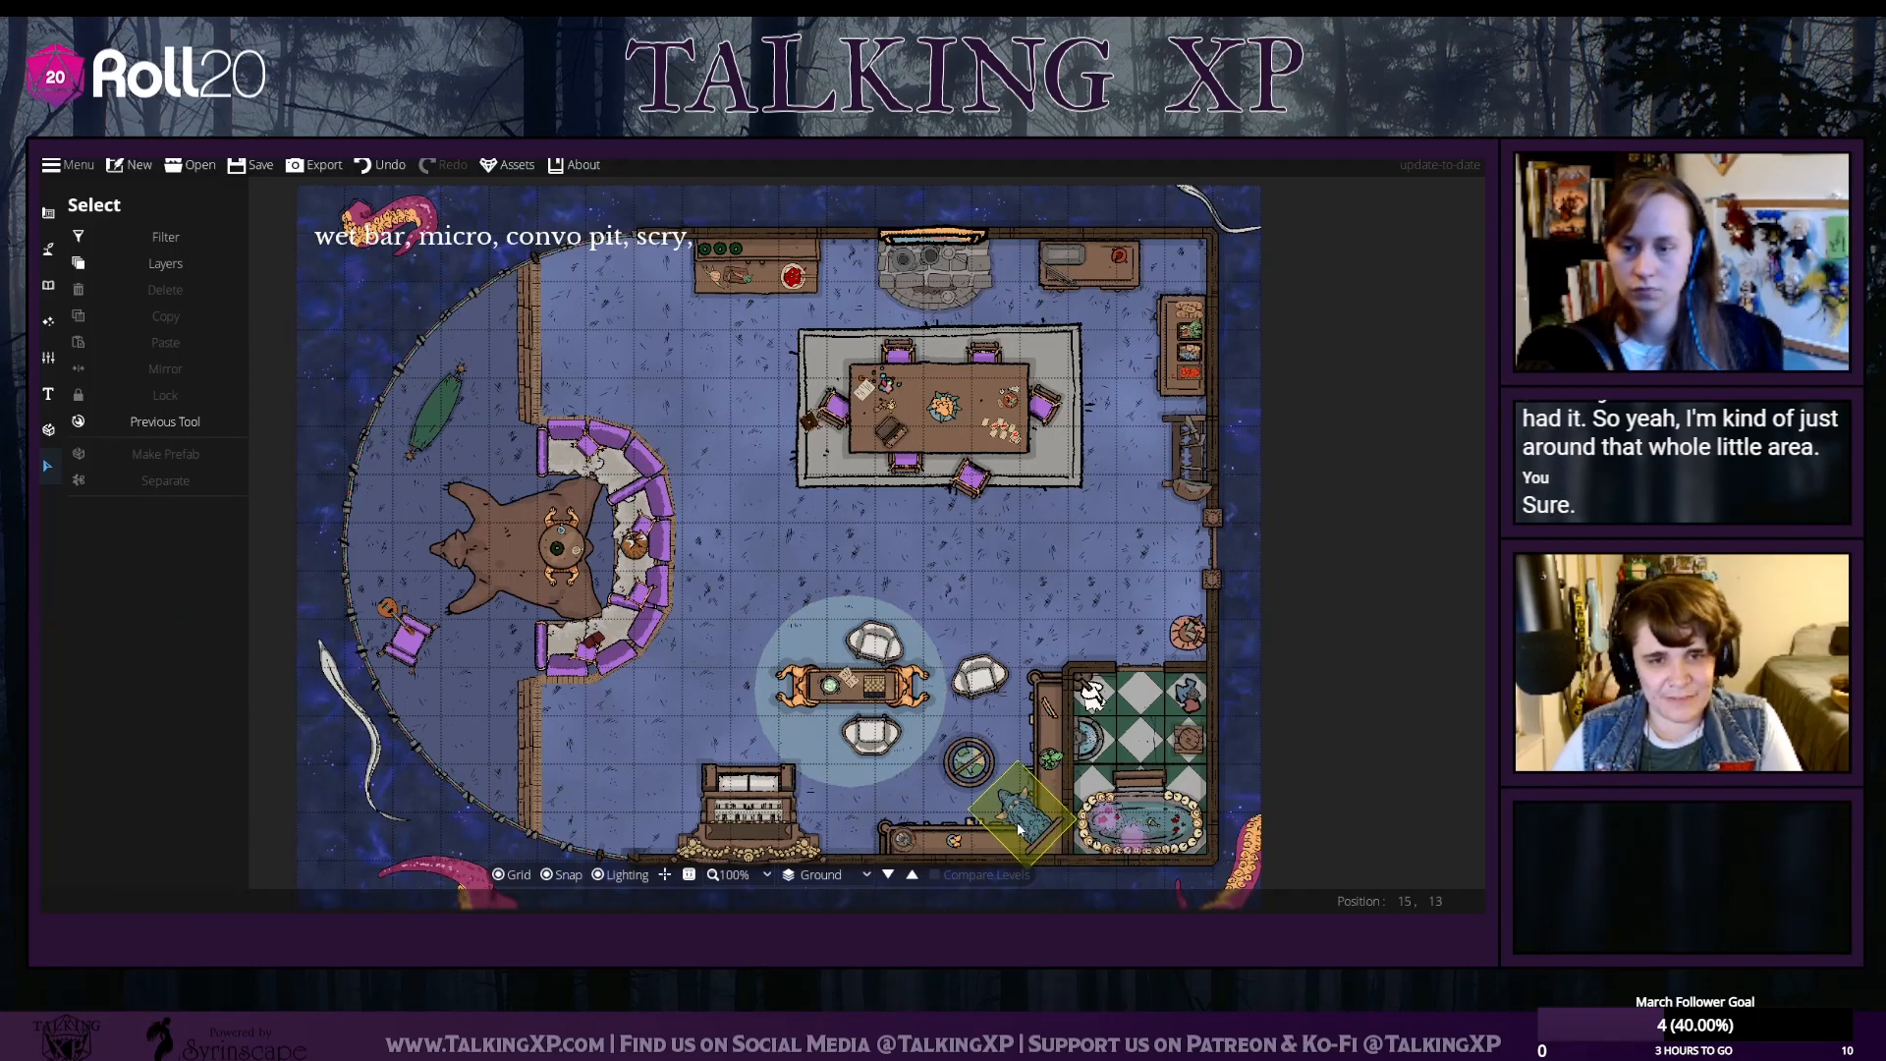
With snapping off, reposition the green cauldron and the open book on the gaming table's top, undoing the accidental rug shift
left_click(827, 697)
key("Escape")
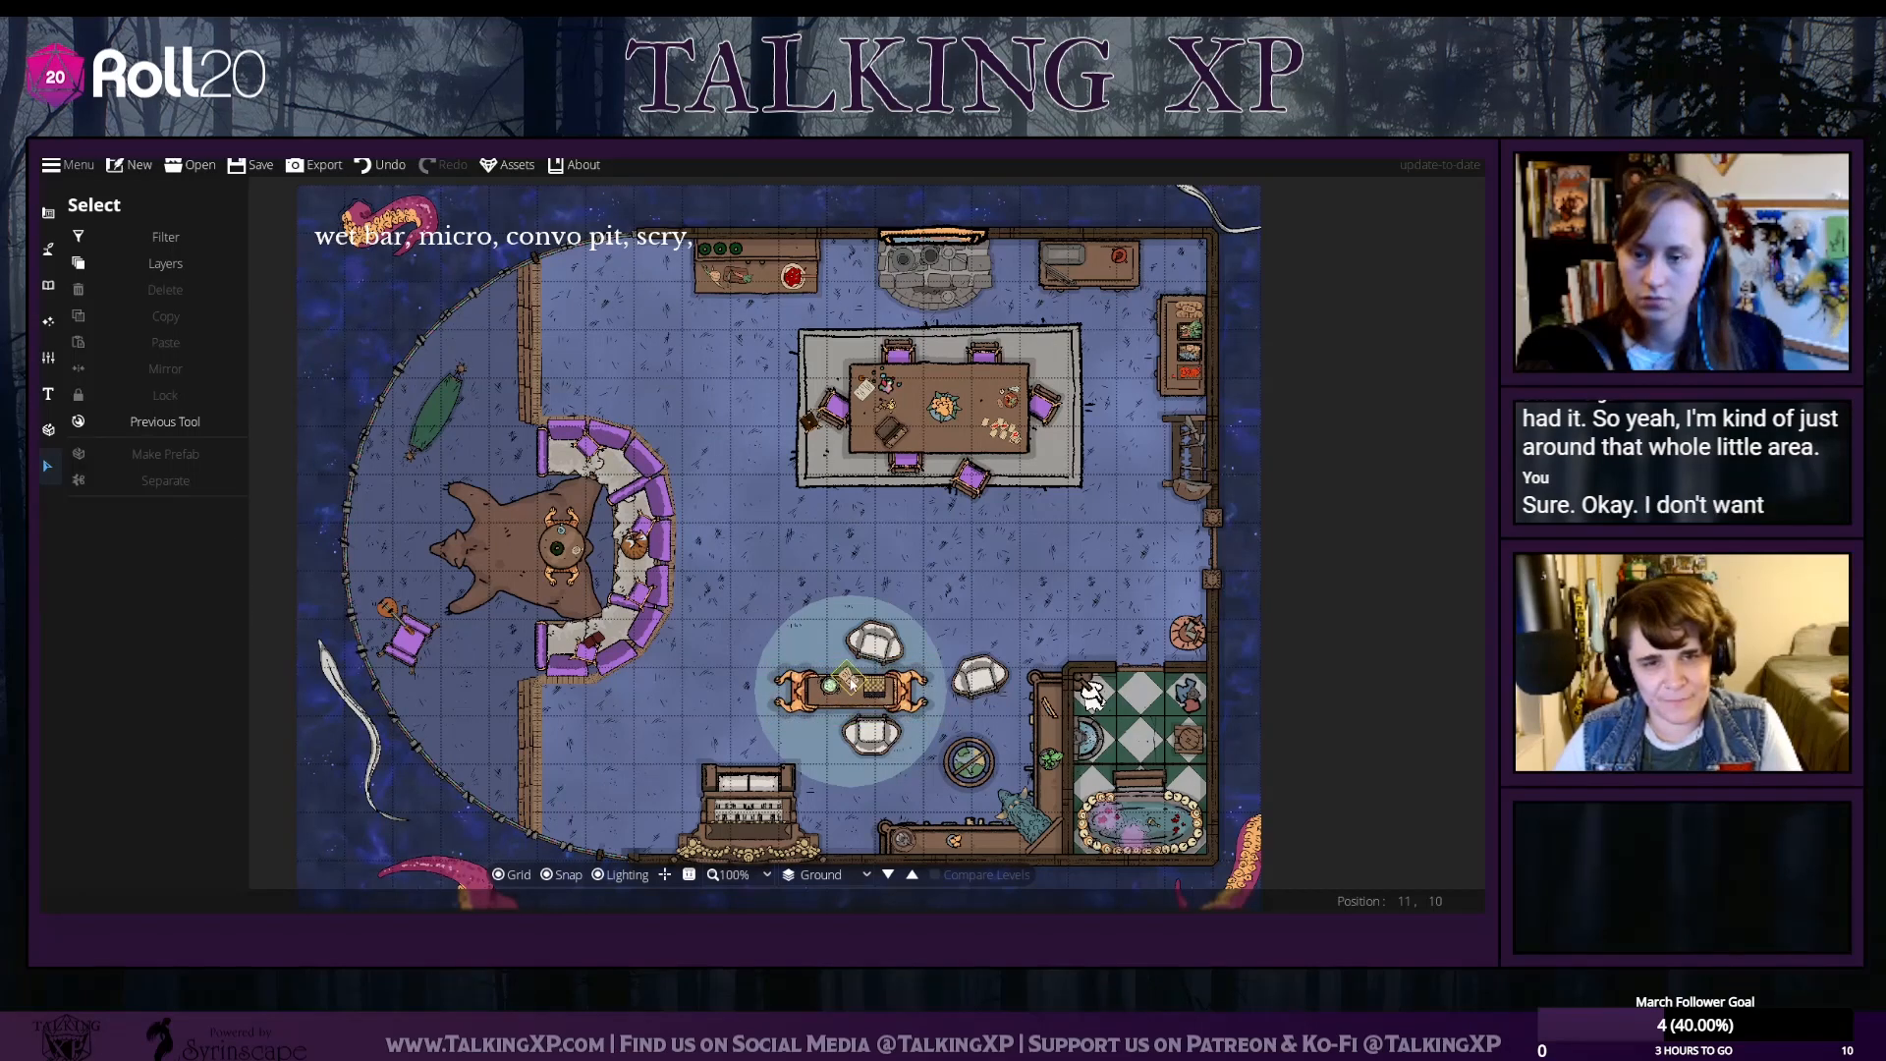
scroll(849, 681, "up", 6)
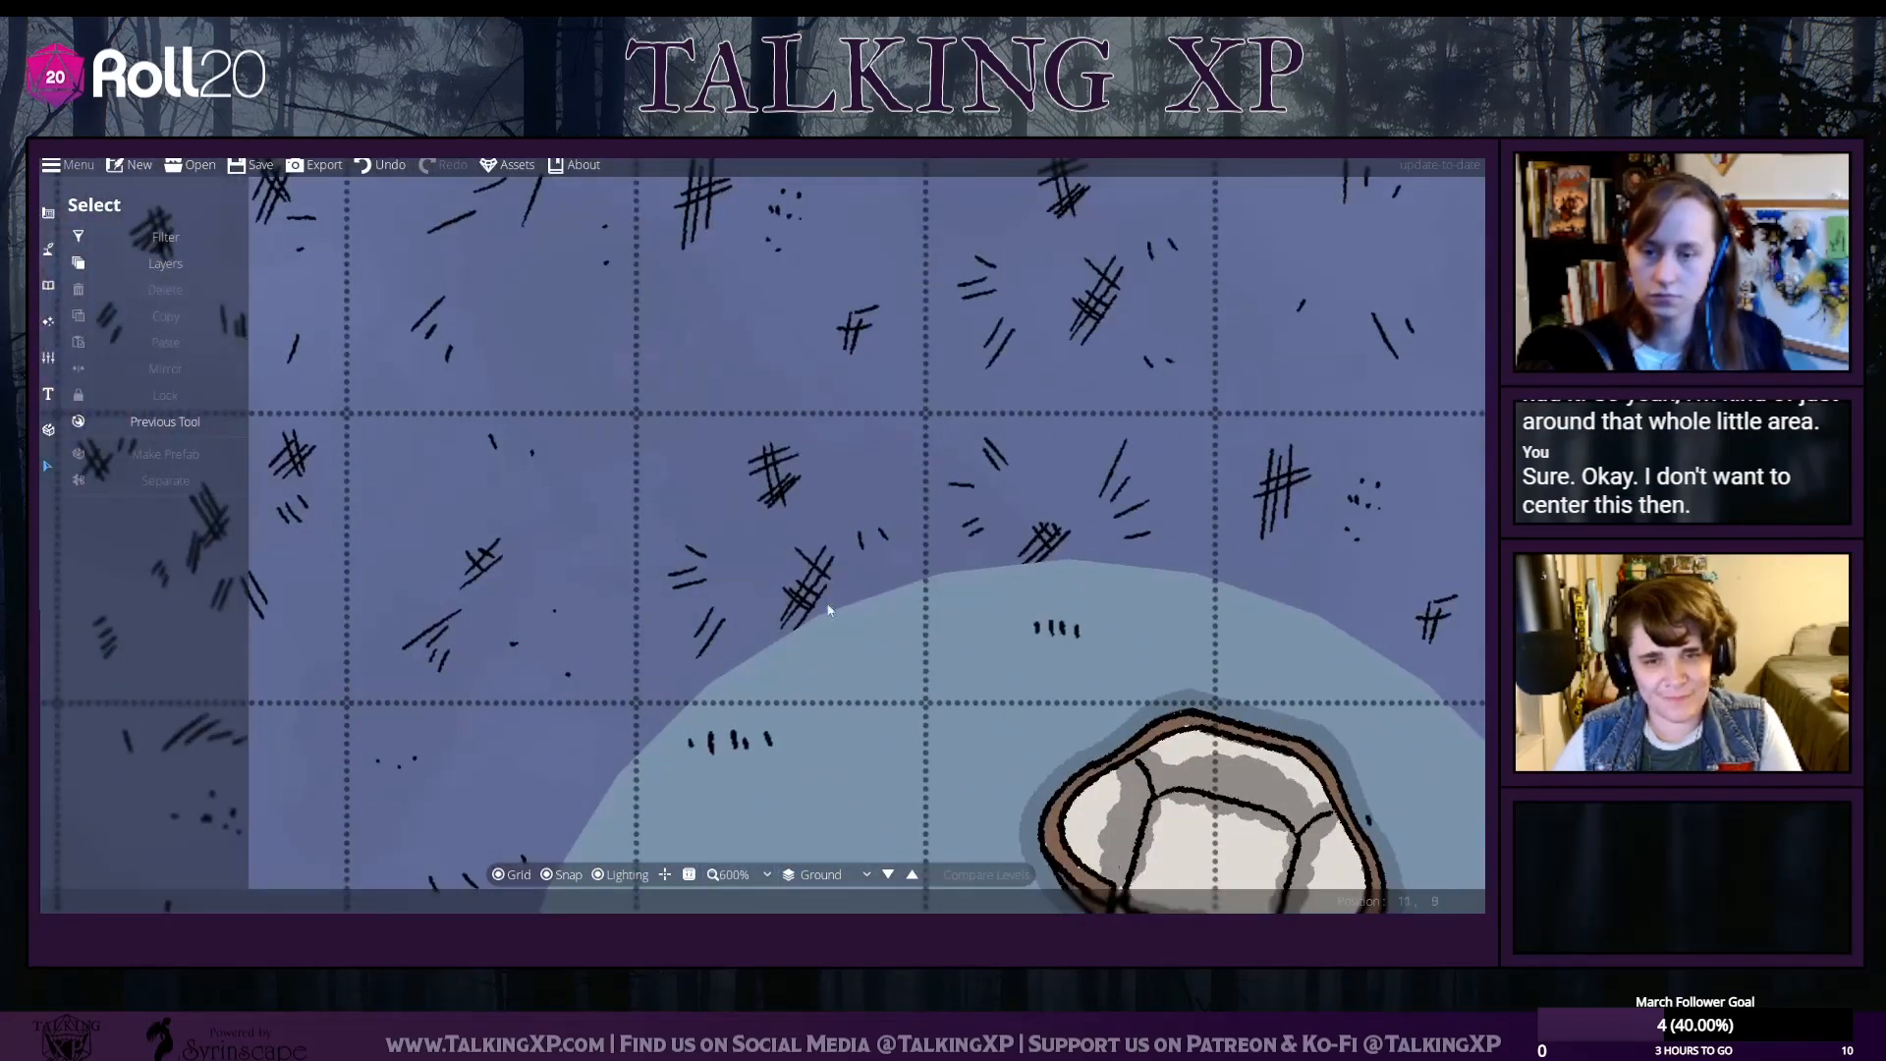
left_click_drag(828, 609, 674, 167)
left_click_drag(690, 479, 674, 506)
left_click_drag(777, 413, 788, 486)
left_click(786, 487)
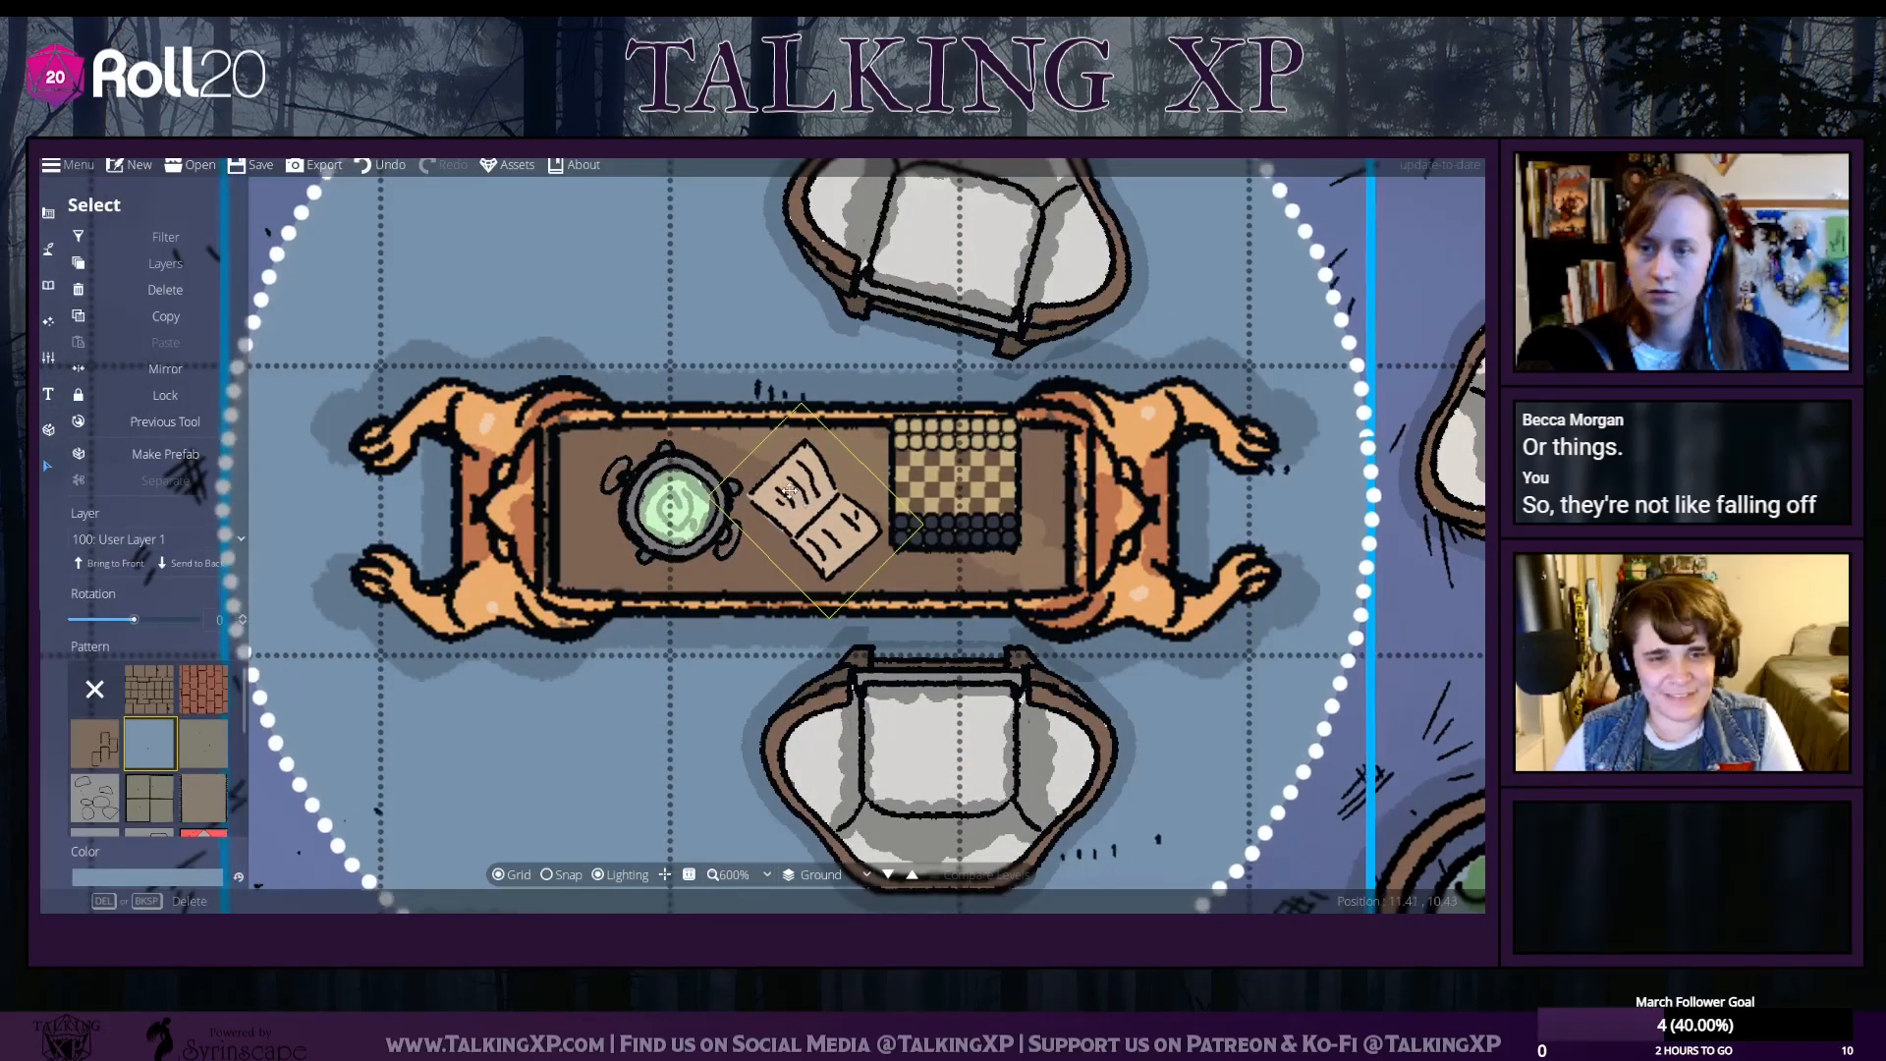
left_click(386, 175)
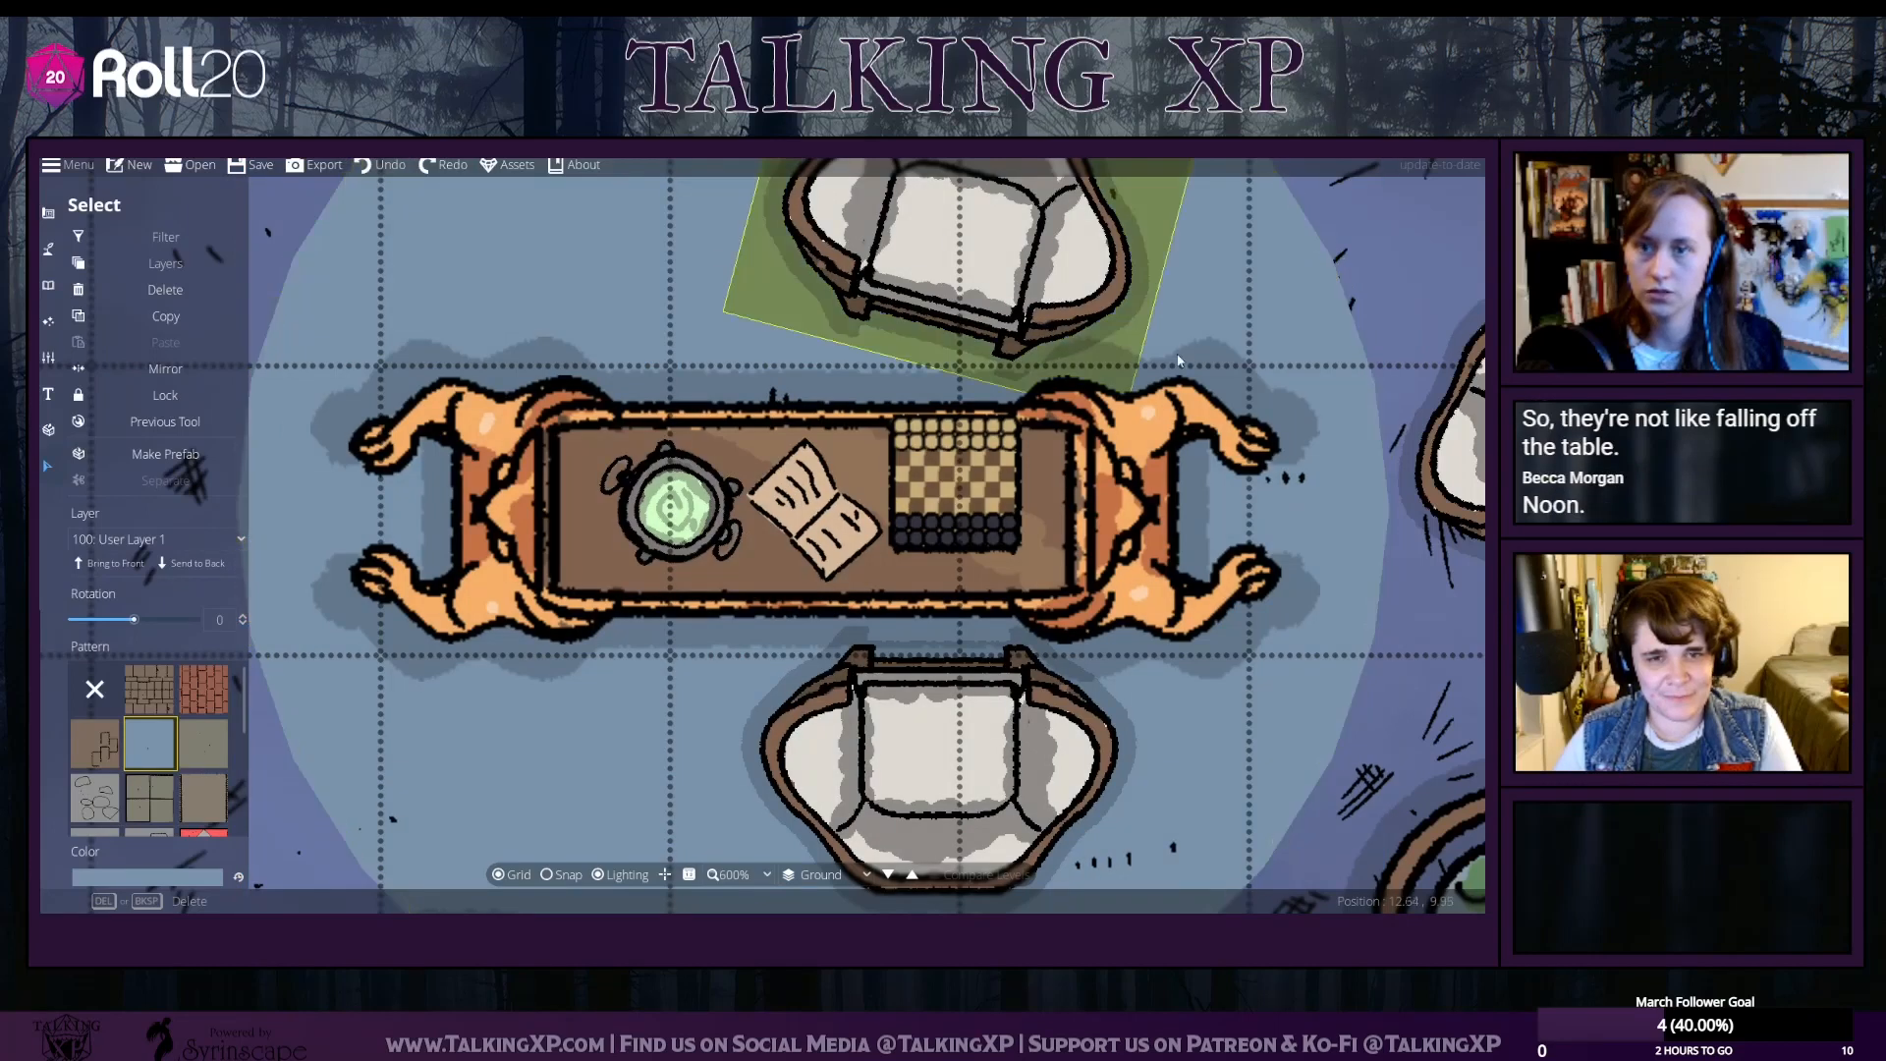
Fine-tune the positions of the open book and chessboard on the gaming table, and nudge the armchair above it
left_click(792, 511)
left_click_drag(792, 511, 784, 490)
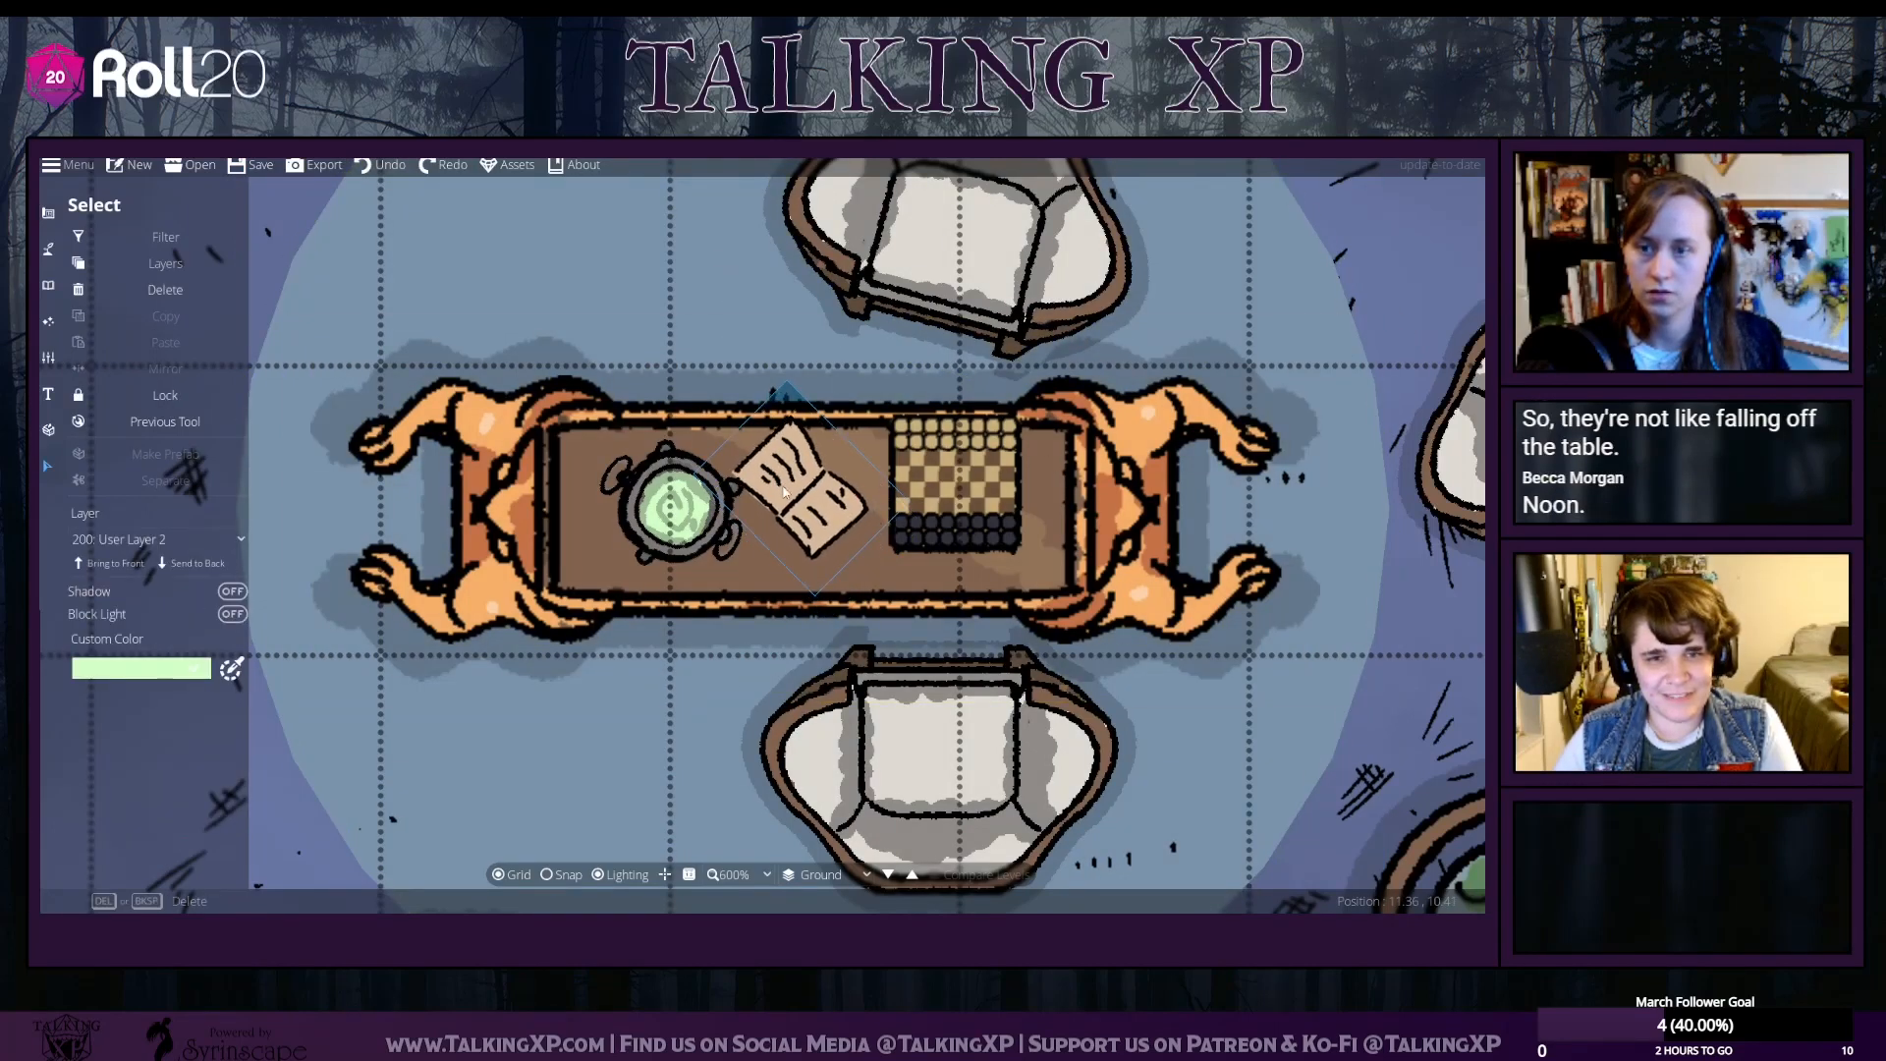
left_click_drag(997, 485, 1004, 511)
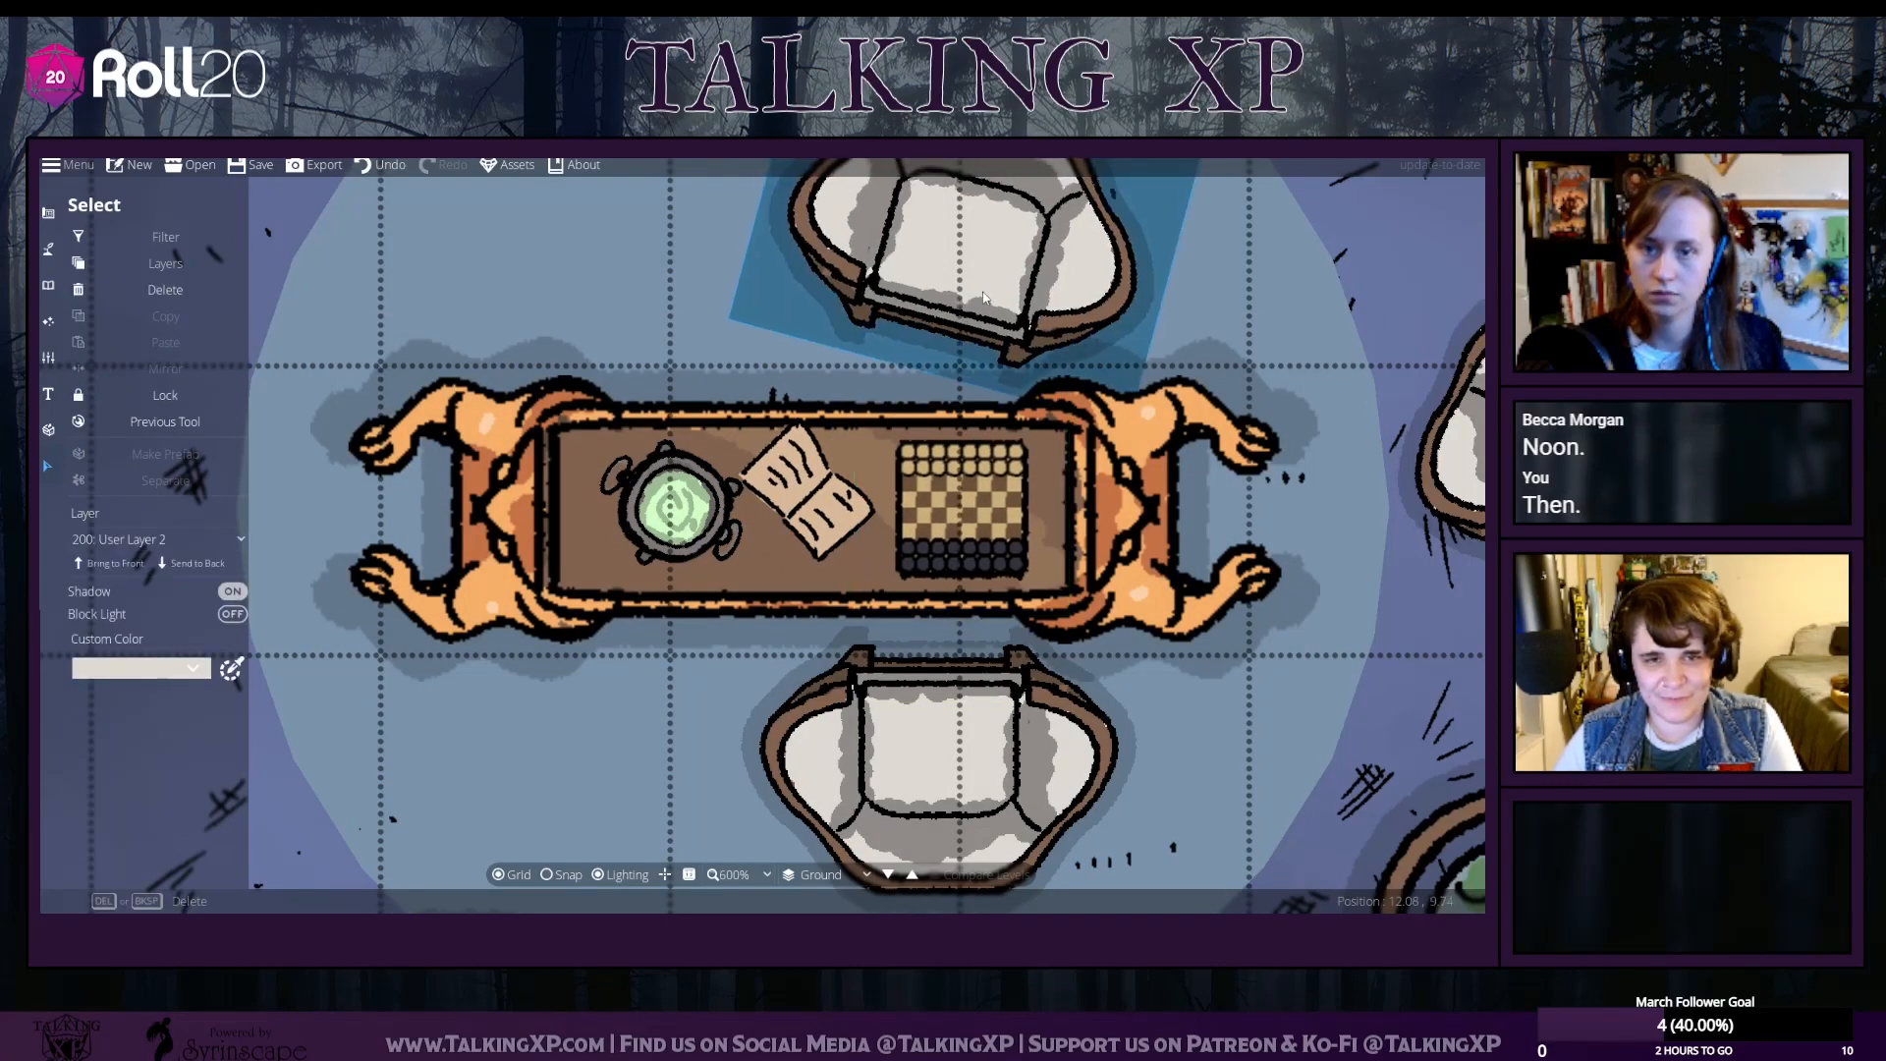
scroll(951, 692, "down", 3)
scroll(951, 699, "down", 2)
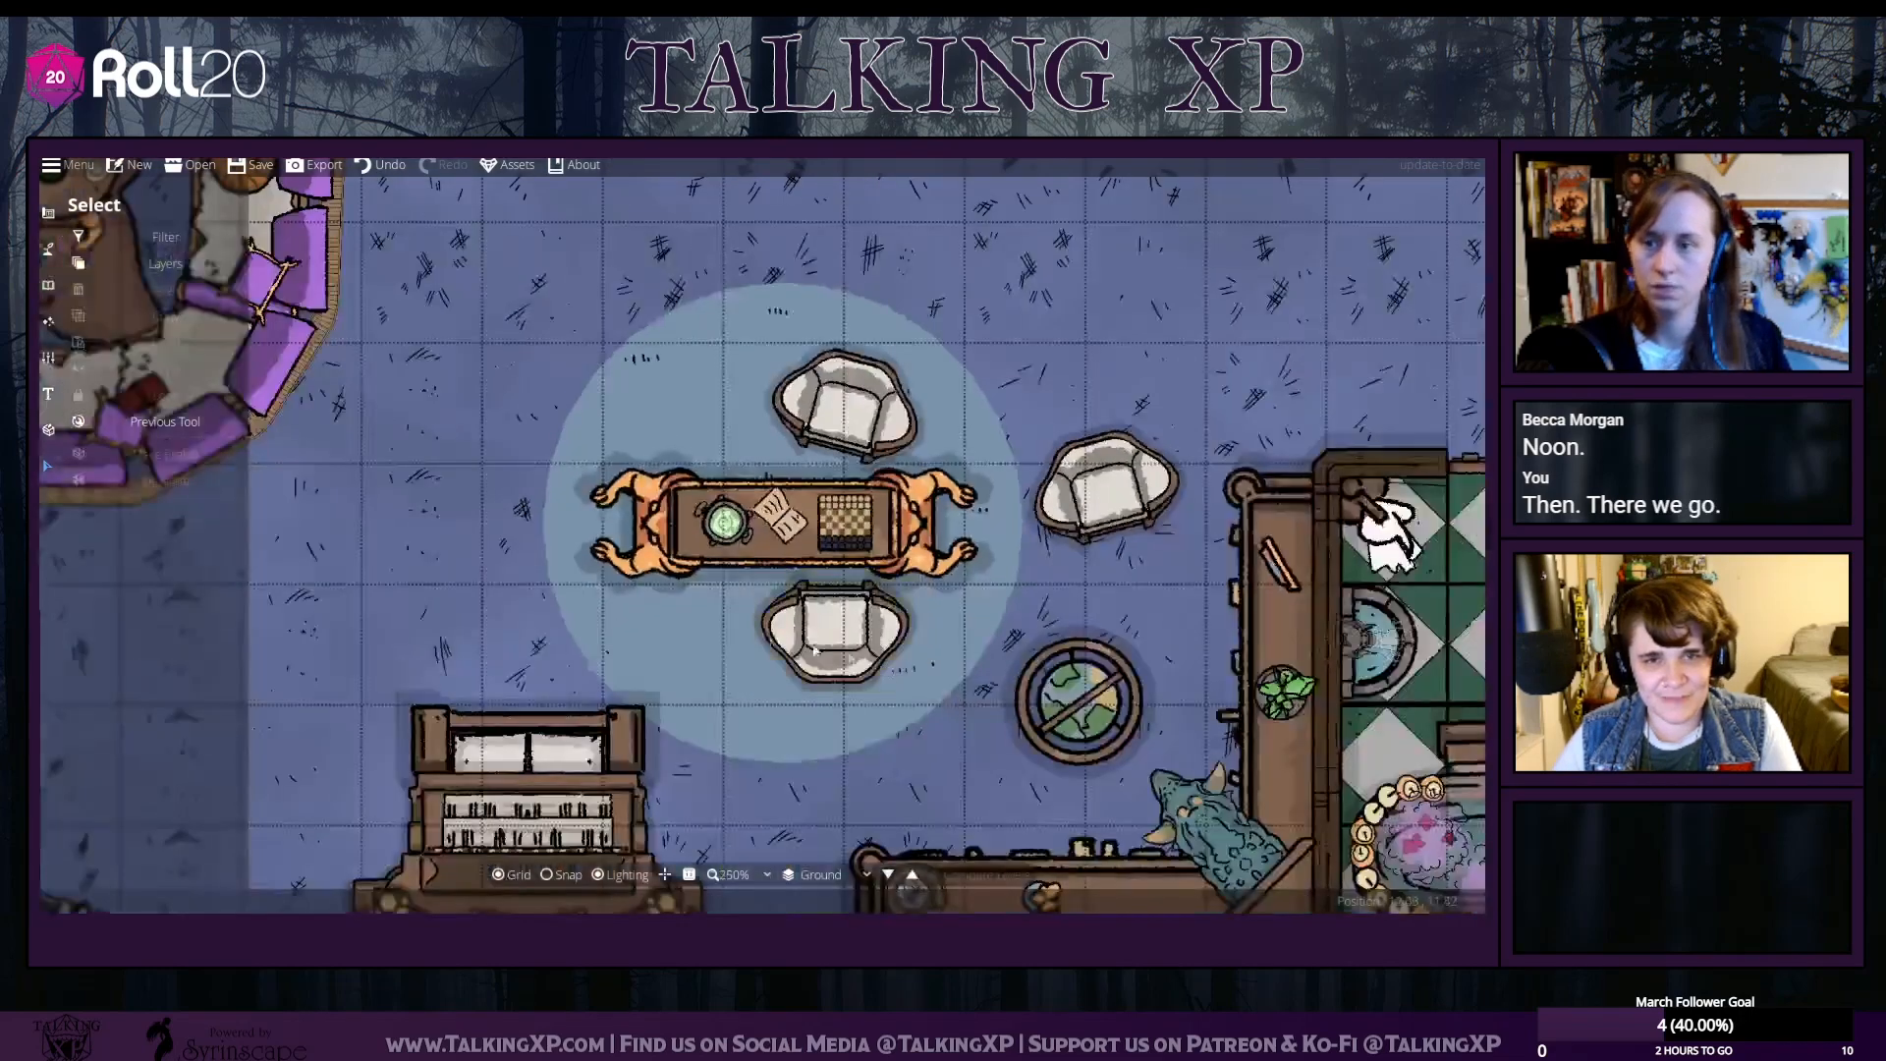
left_click(661, 409)
left_click(1318, 365)
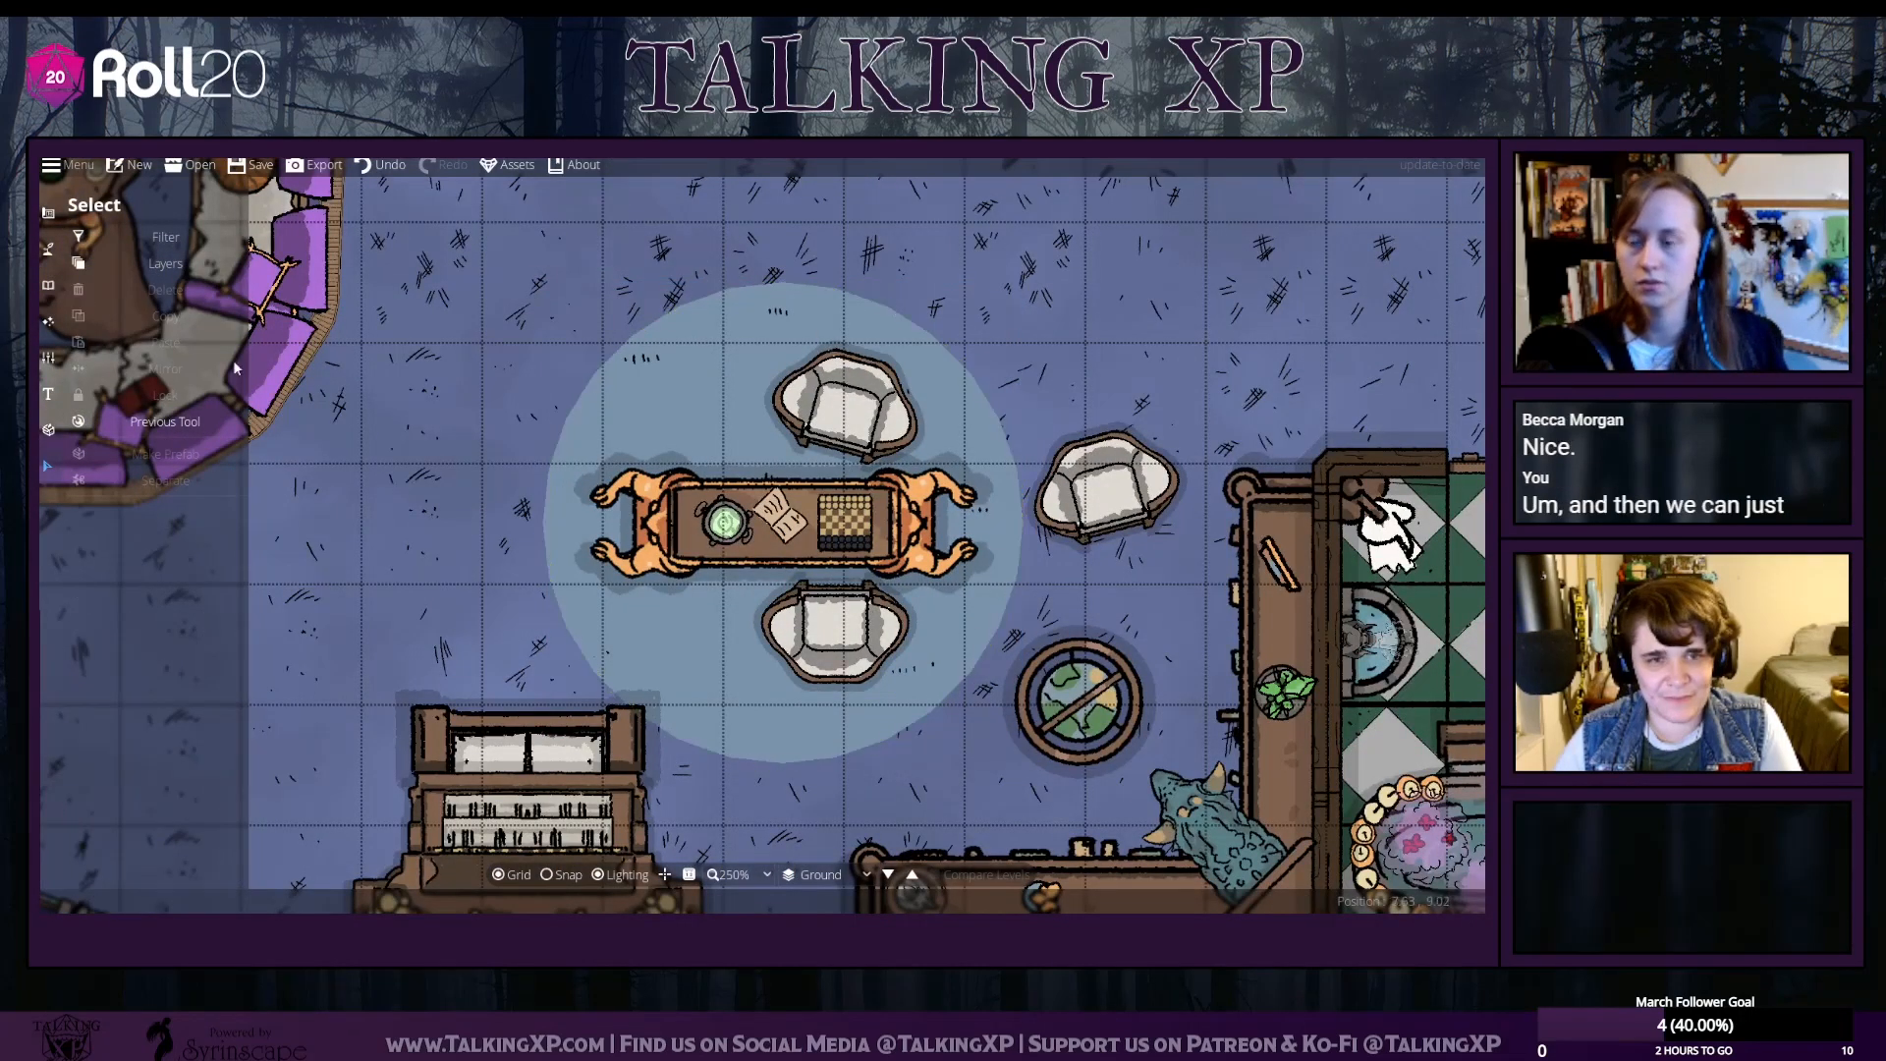
Set up the Path Tool with the dark, loosely twisted rope on layer 300: User Layer 3, sorted under
left_click(715, 419)
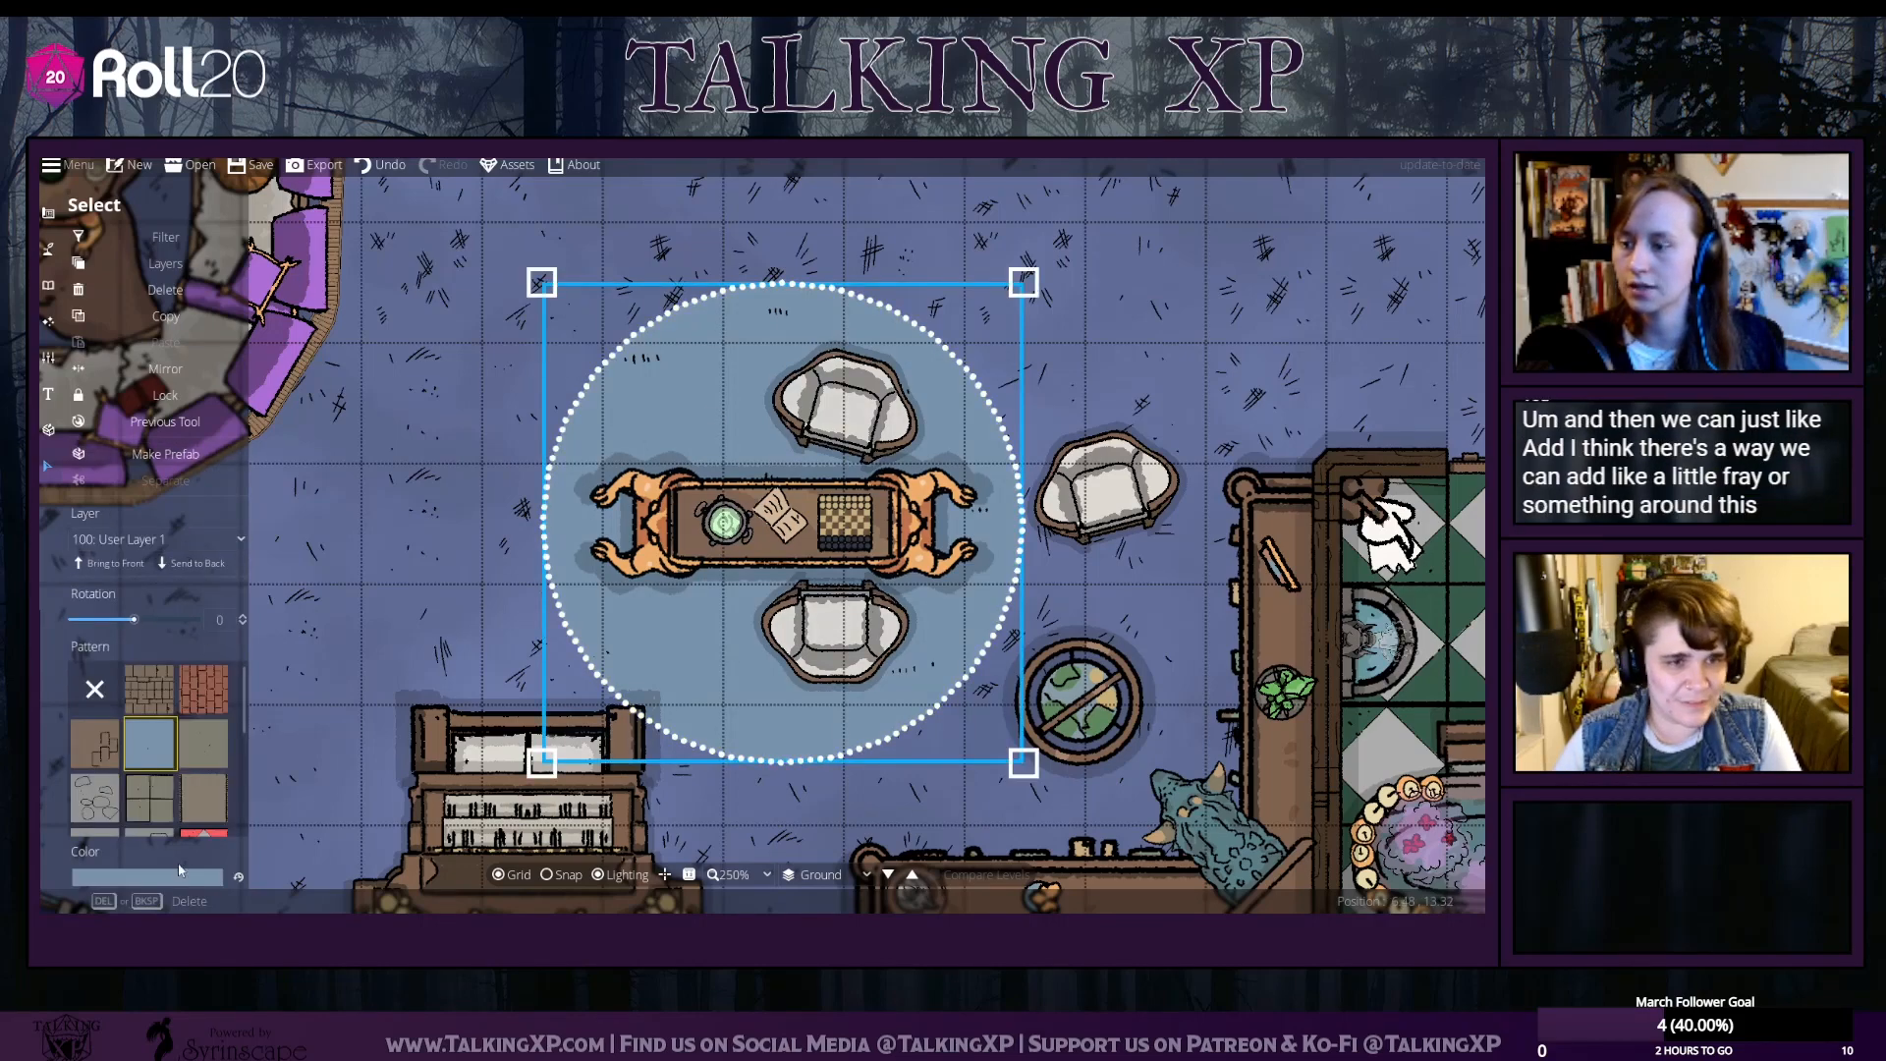
left_click(49, 251)
left_click(45, 217)
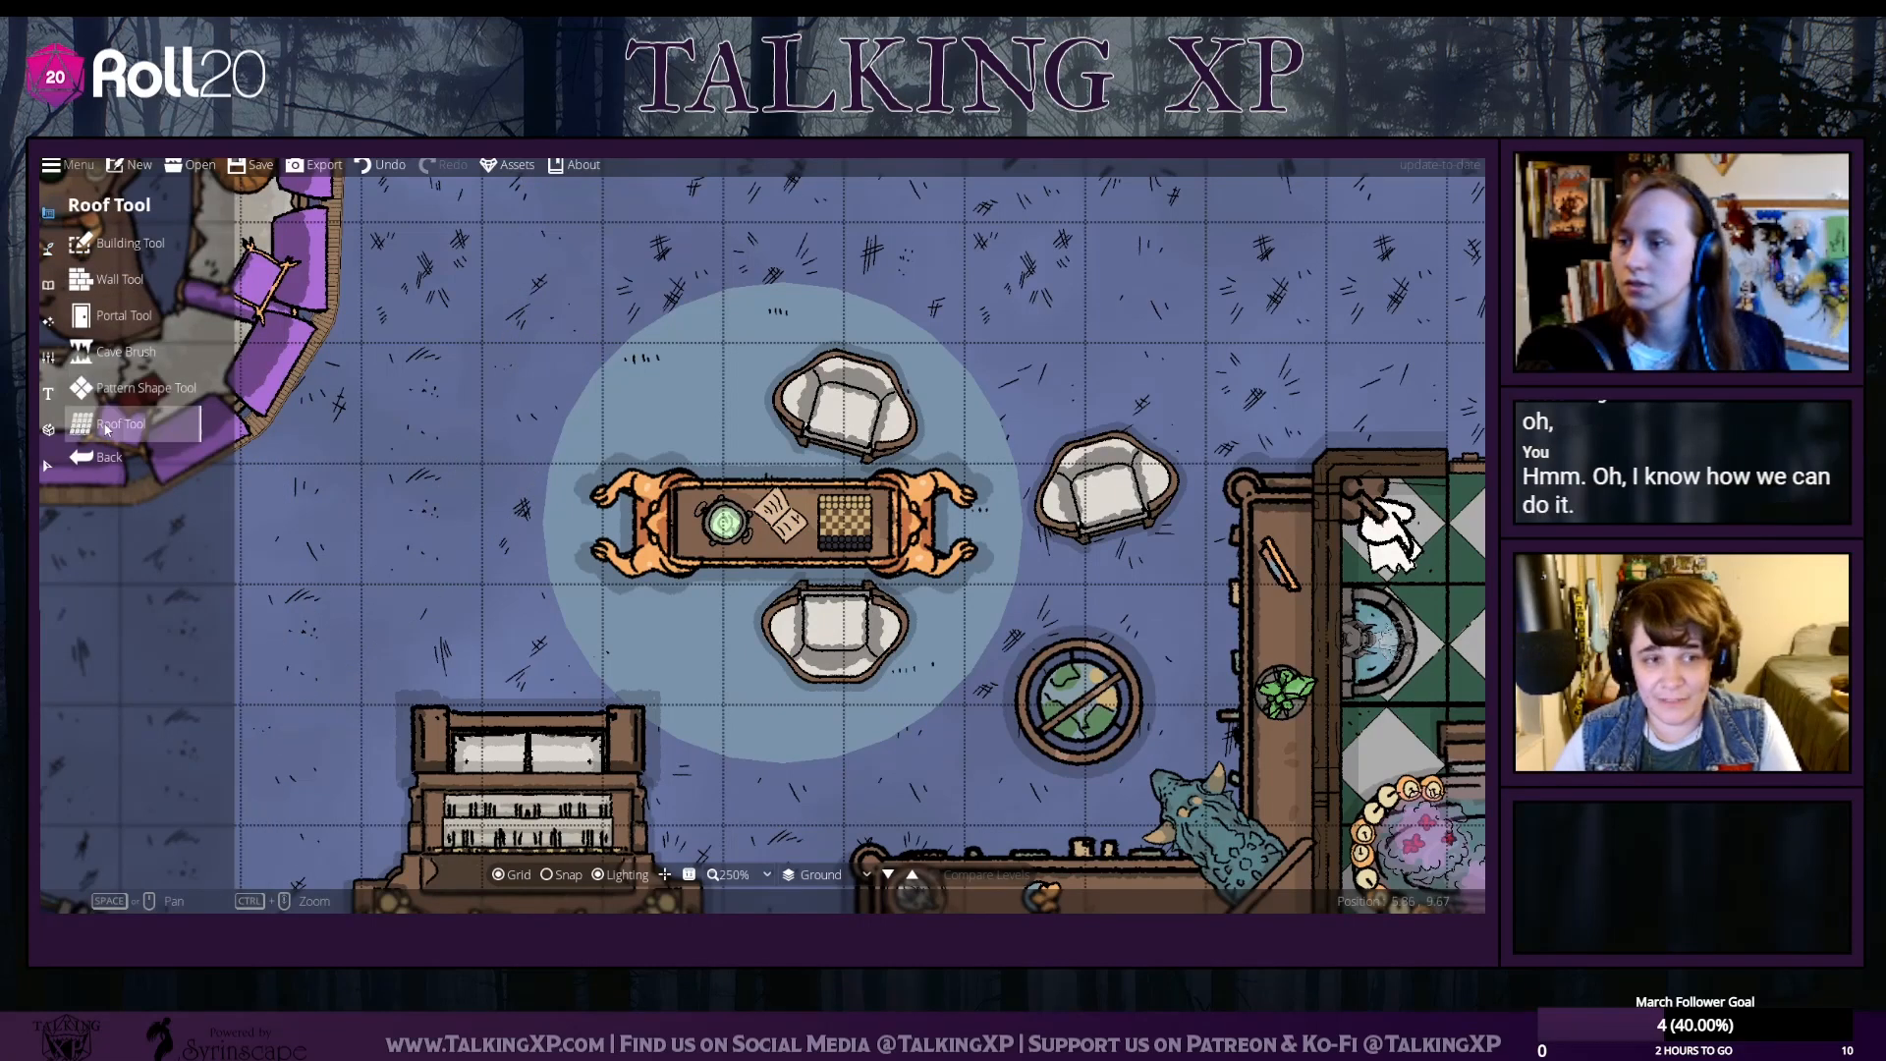
left_click(48, 250)
left_click(106, 351)
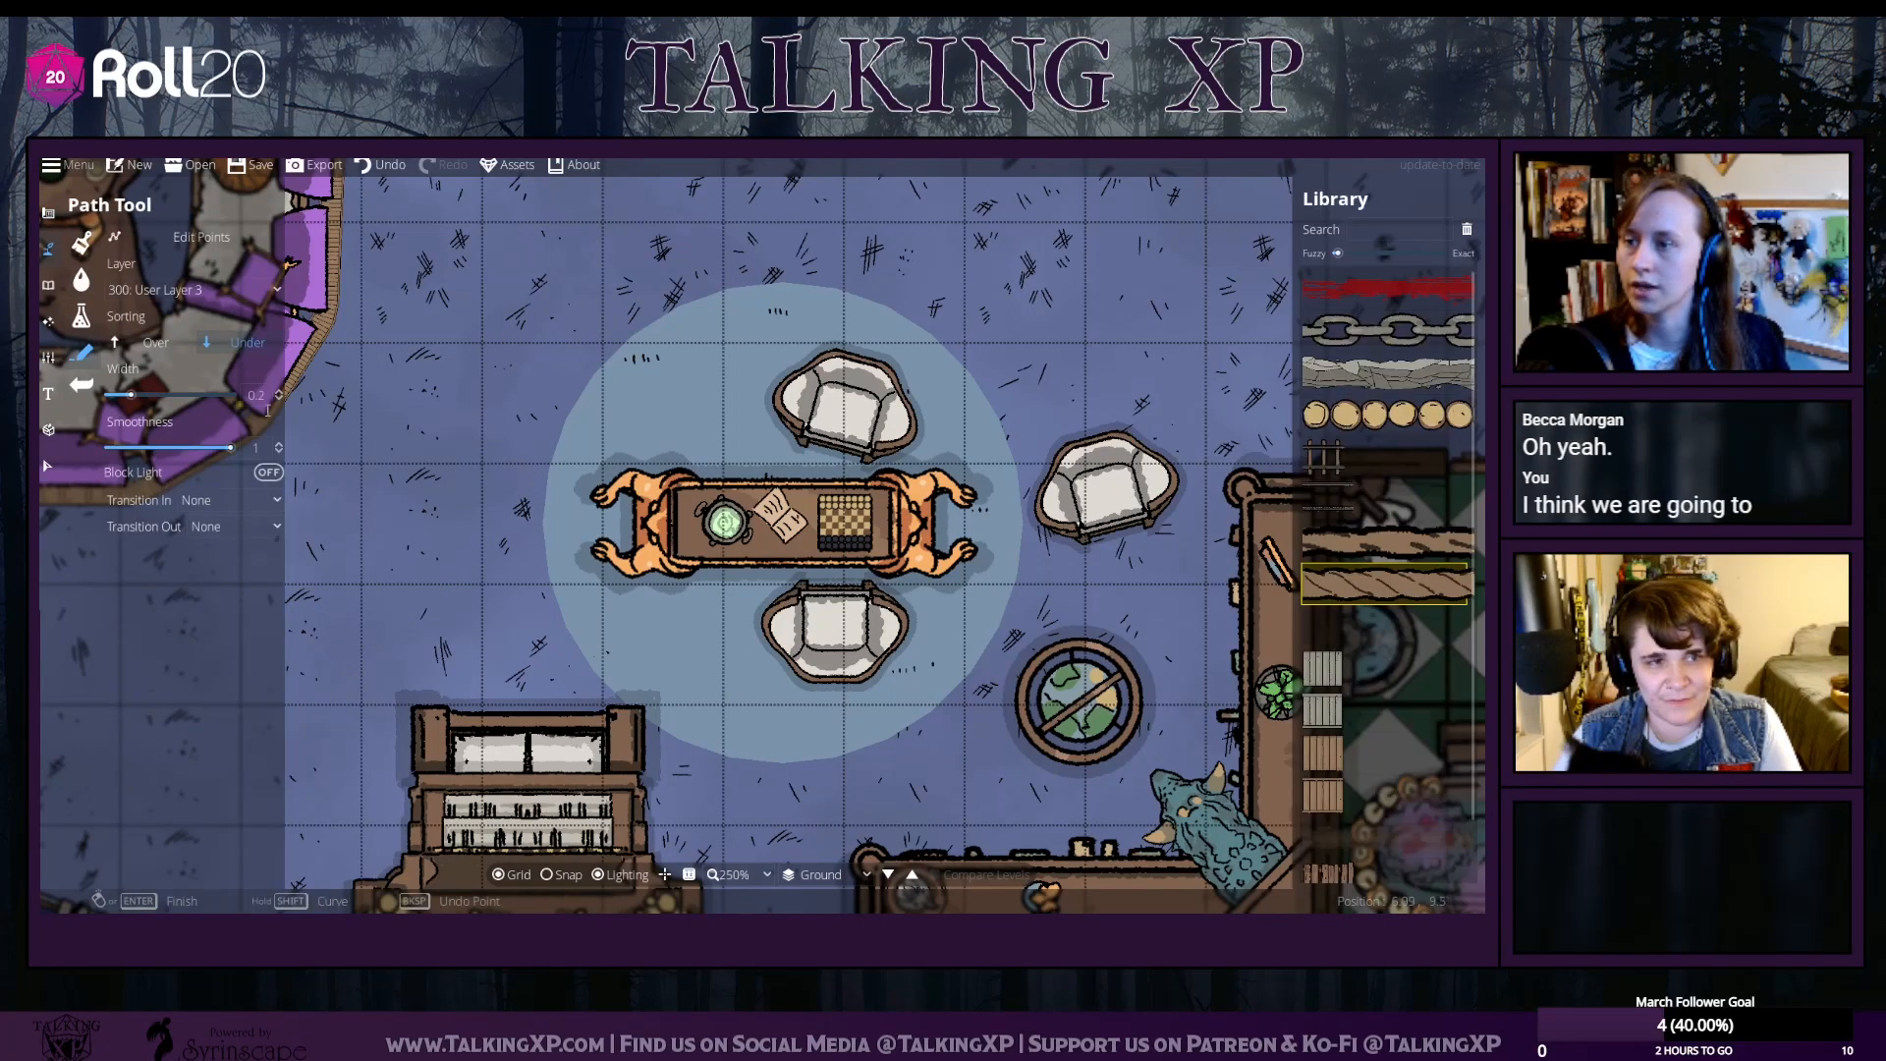
left_click(1381, 544)
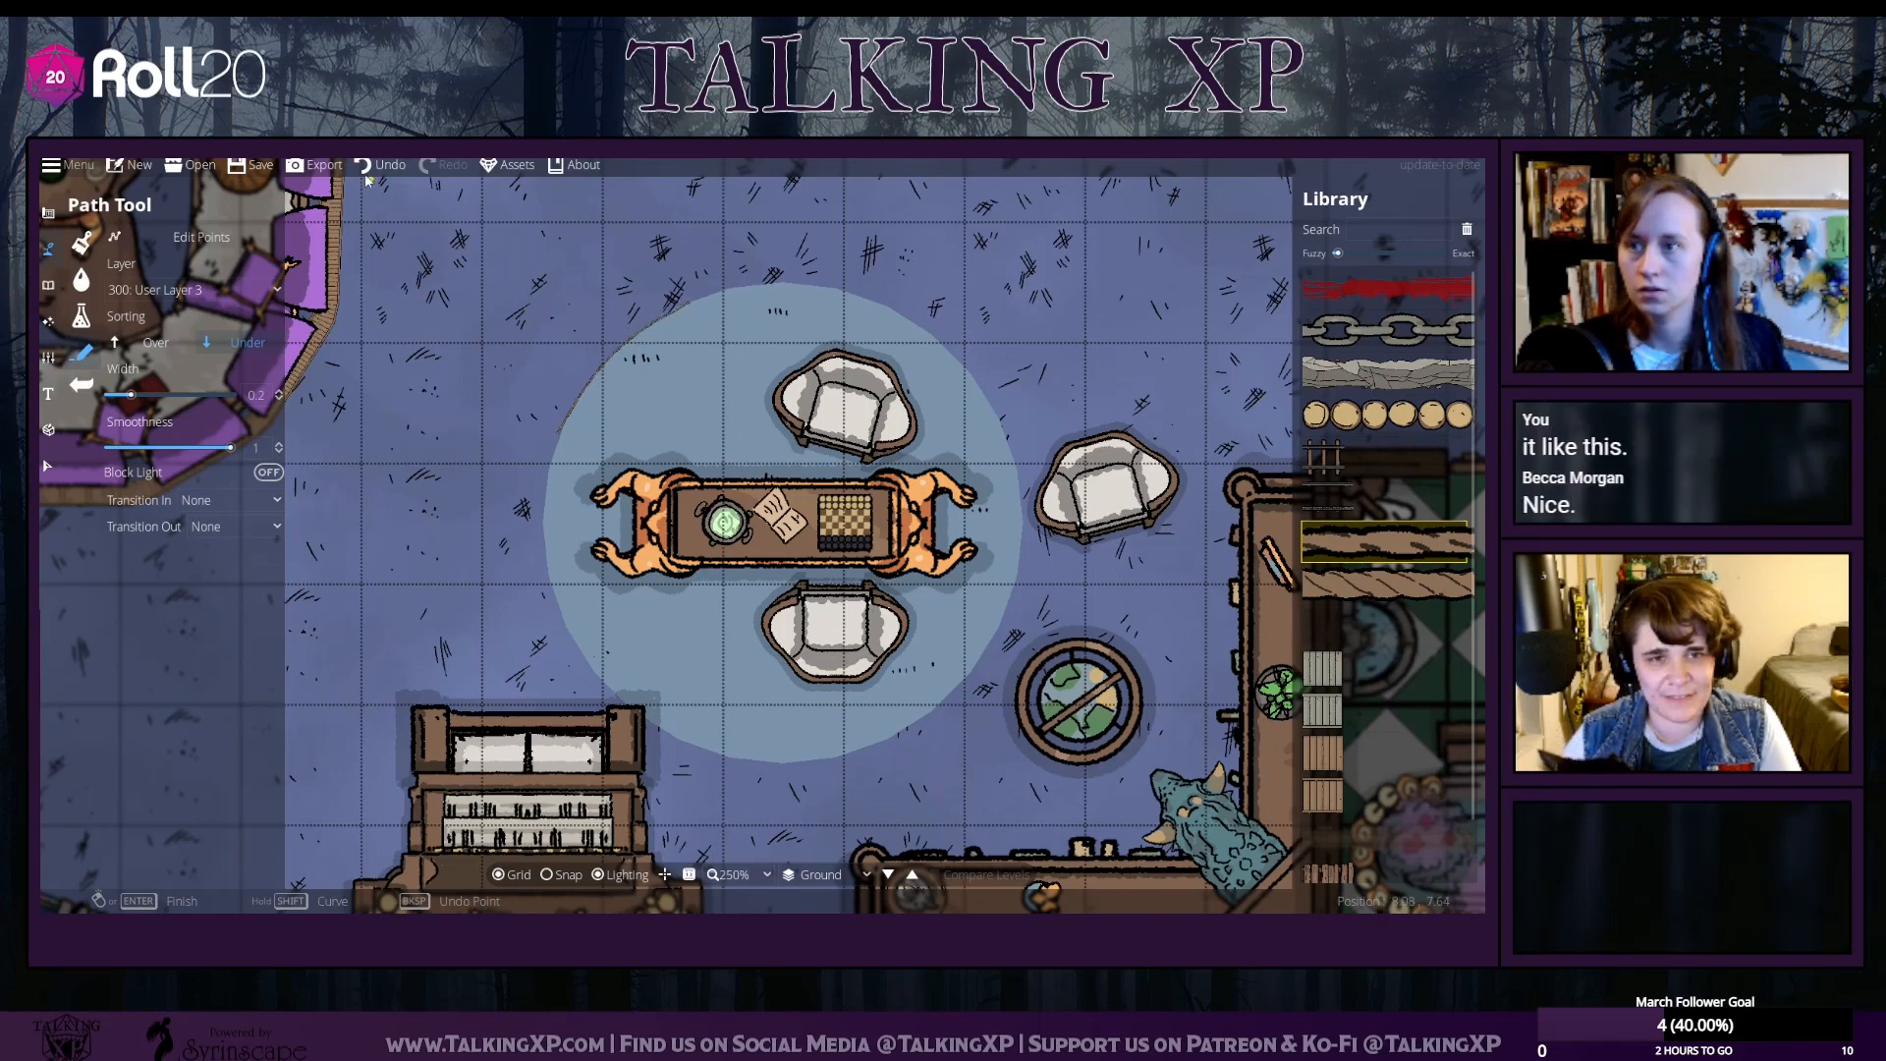
Try a thicker rope segment along the round rug's upper-left edge, and undo it
left_click_drag(265, 395, 226, 391)
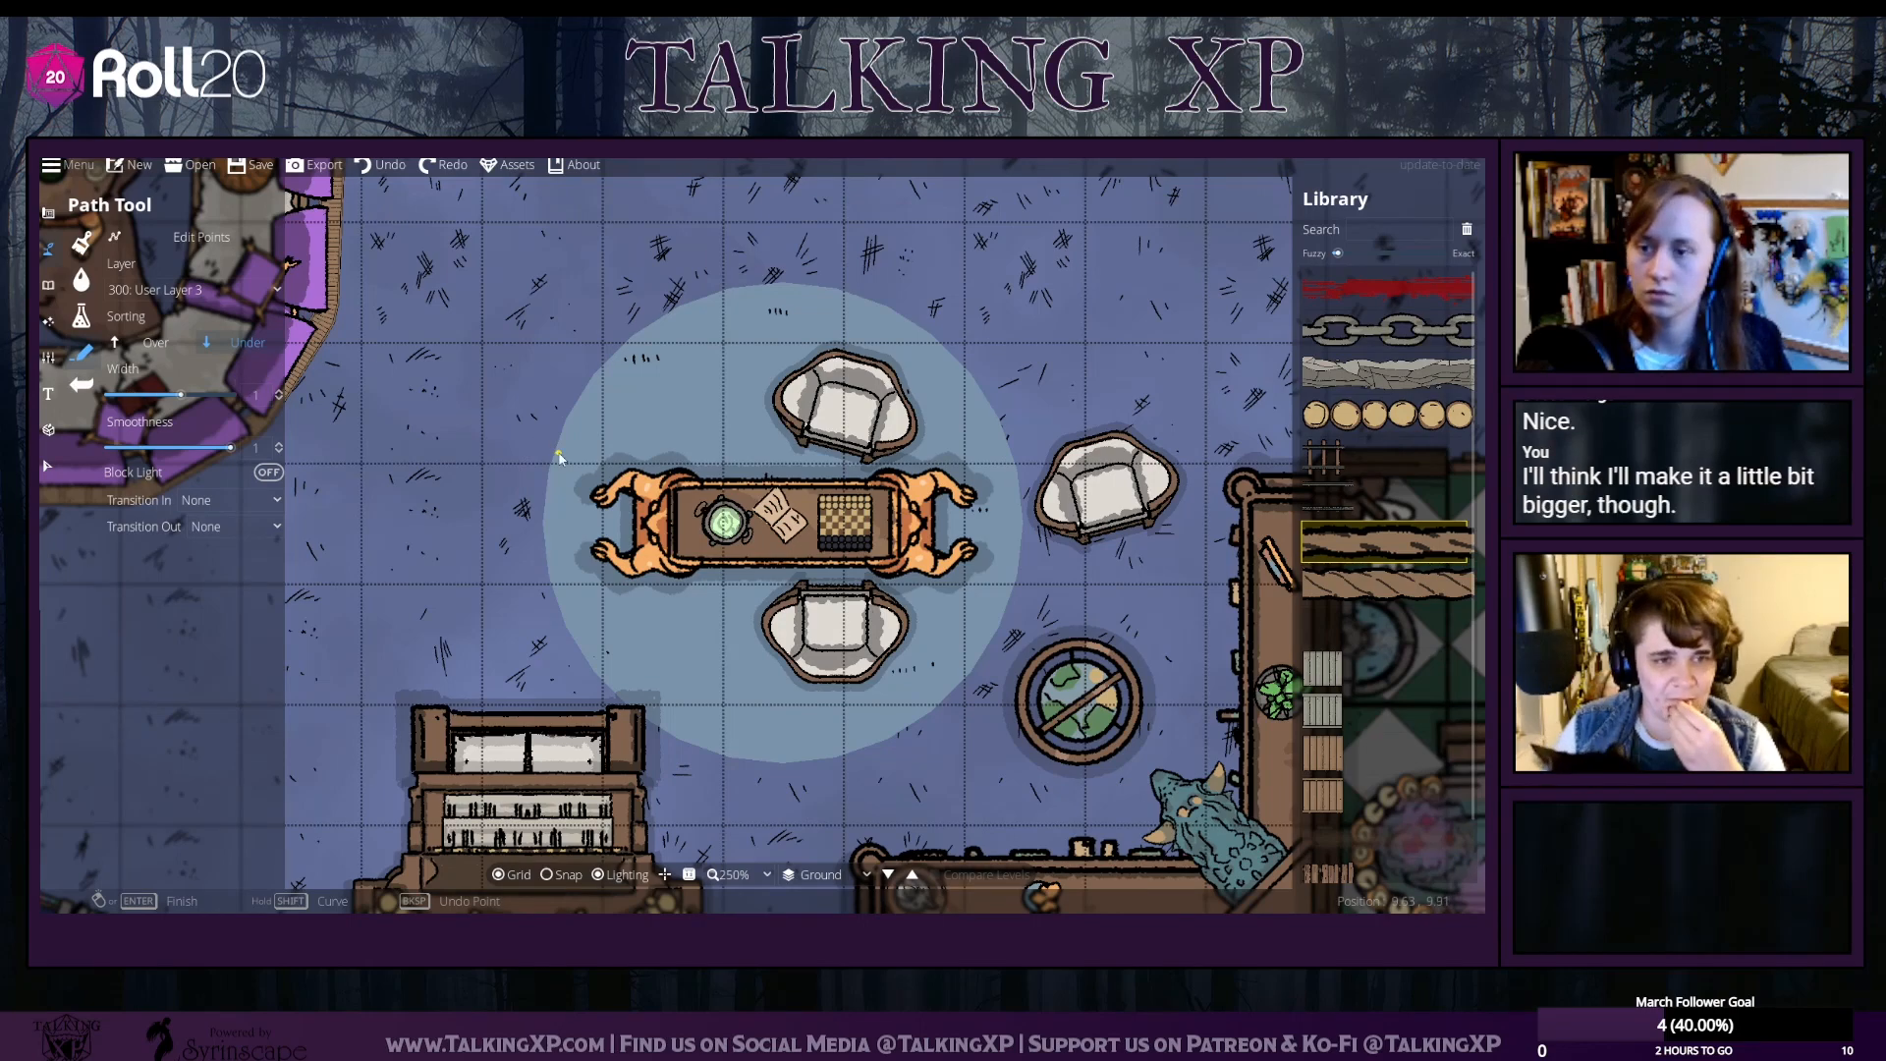
left_click(554, 464)
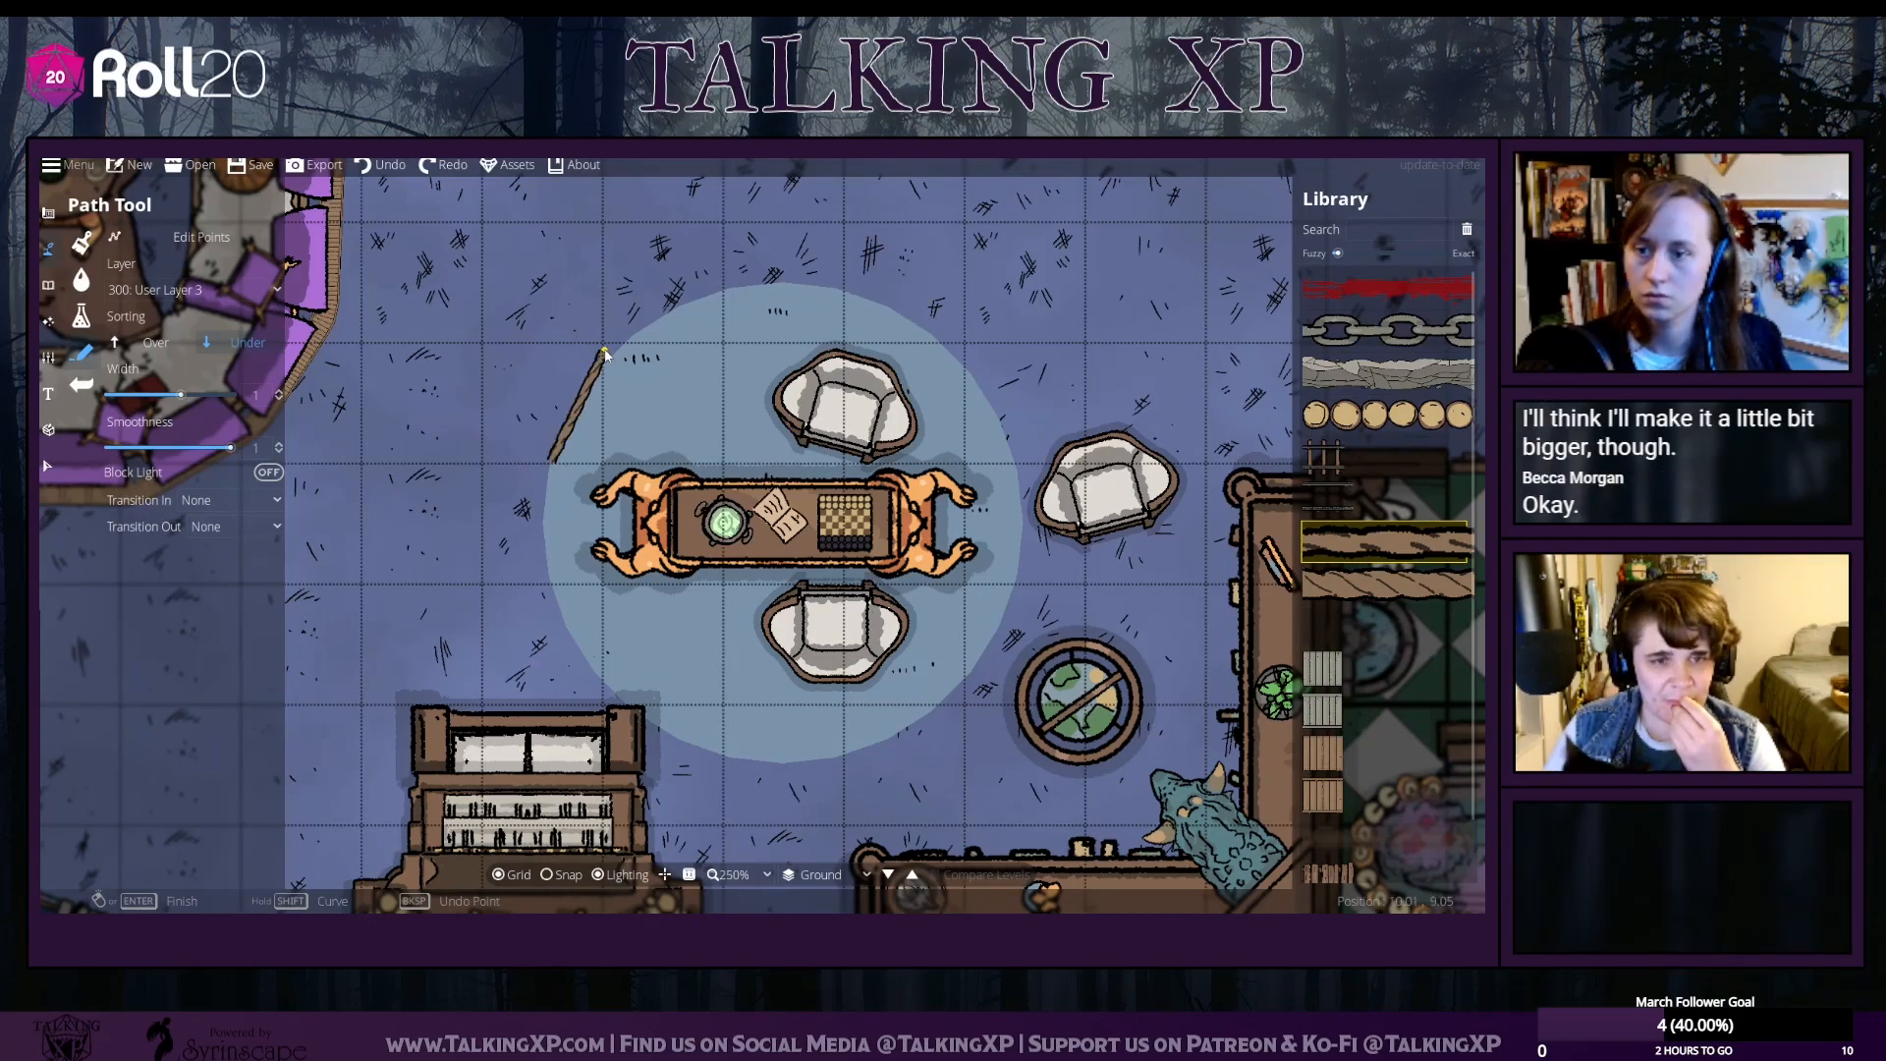
left_click(379, 168)
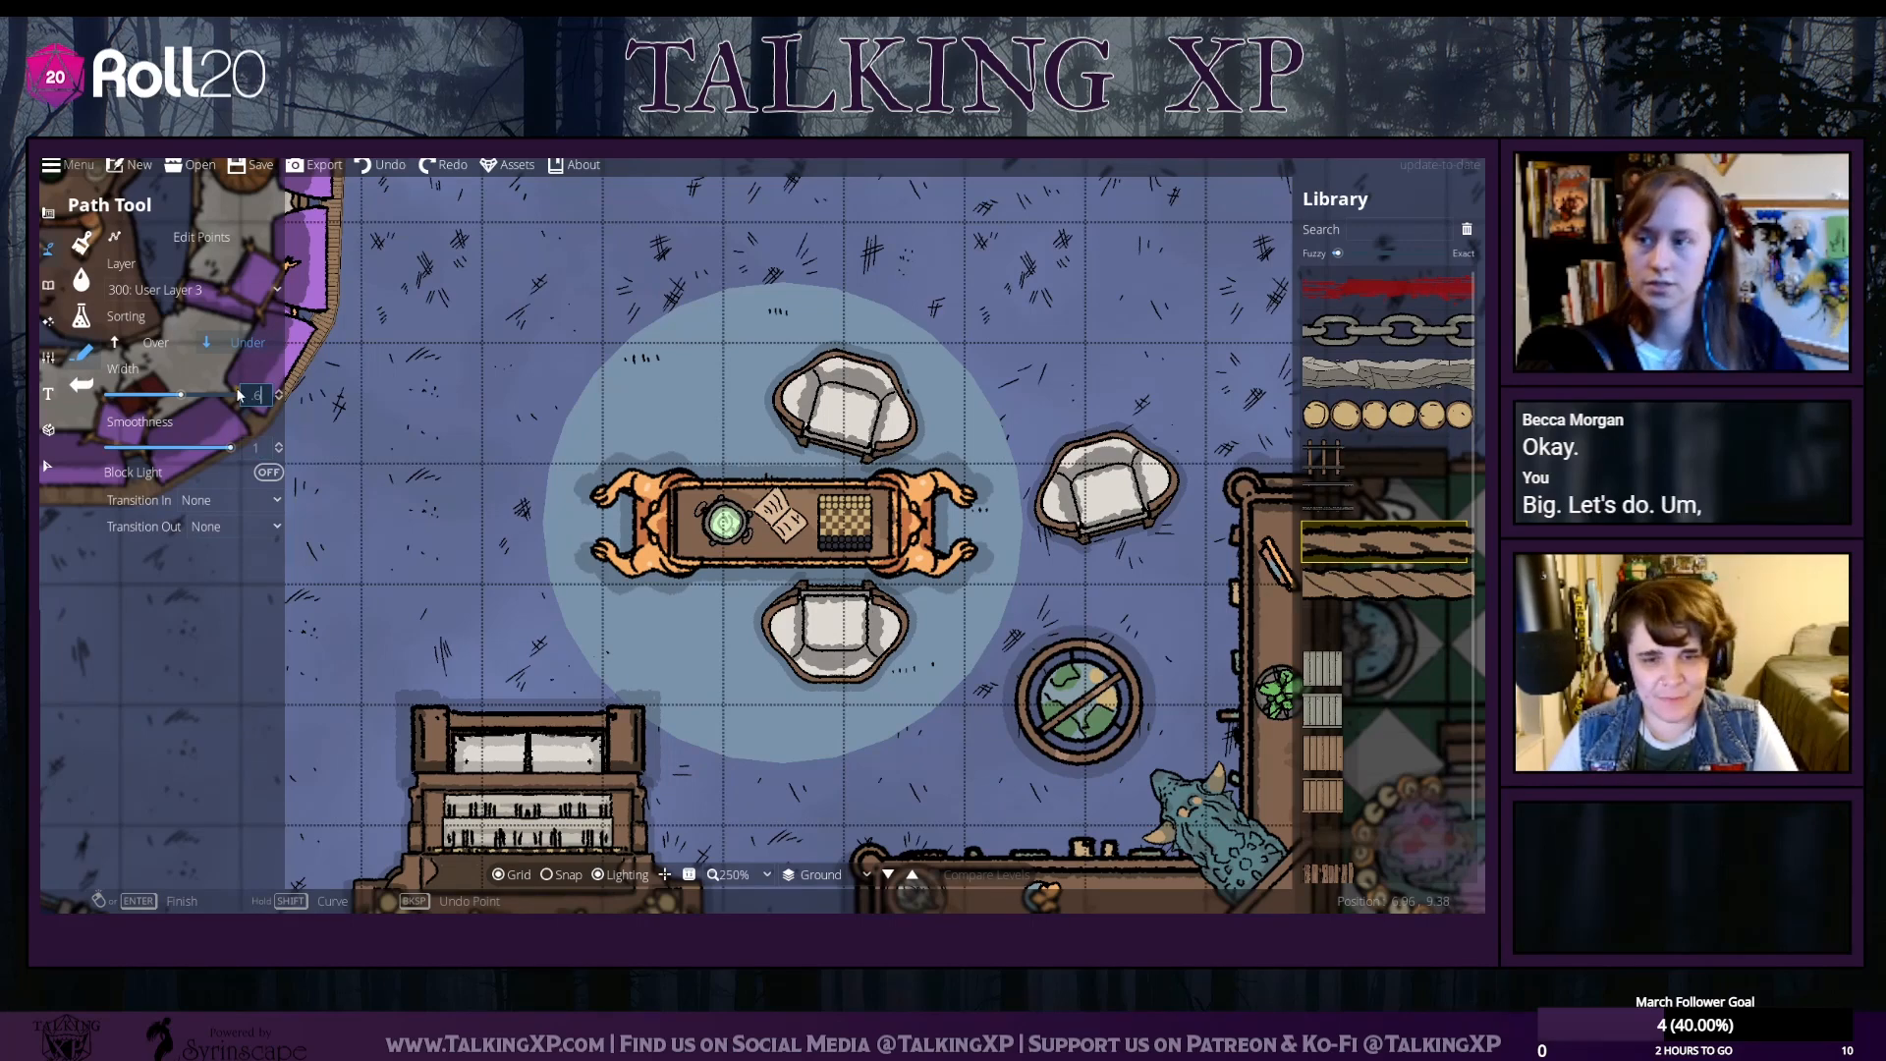
Trace the round rug's whole edge with a closed rope path at width 0.6
key("Return")
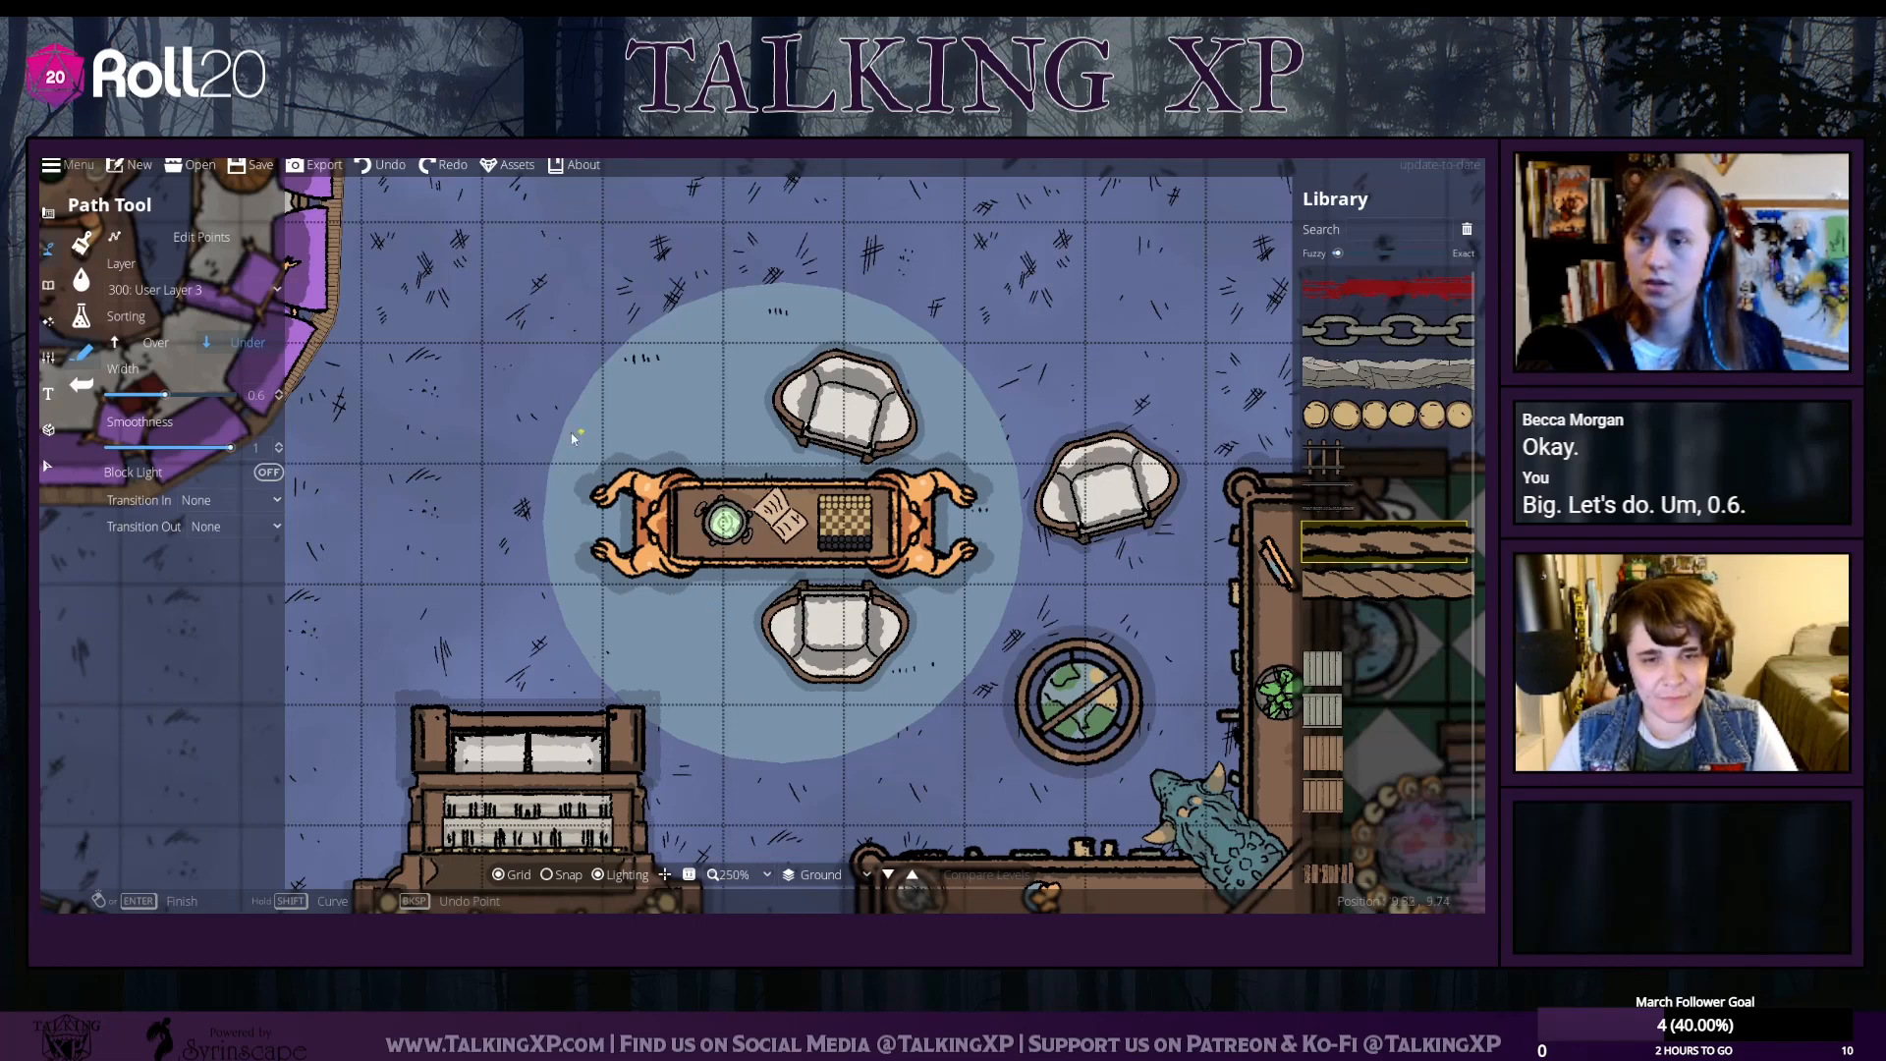
left_click(540, 518)
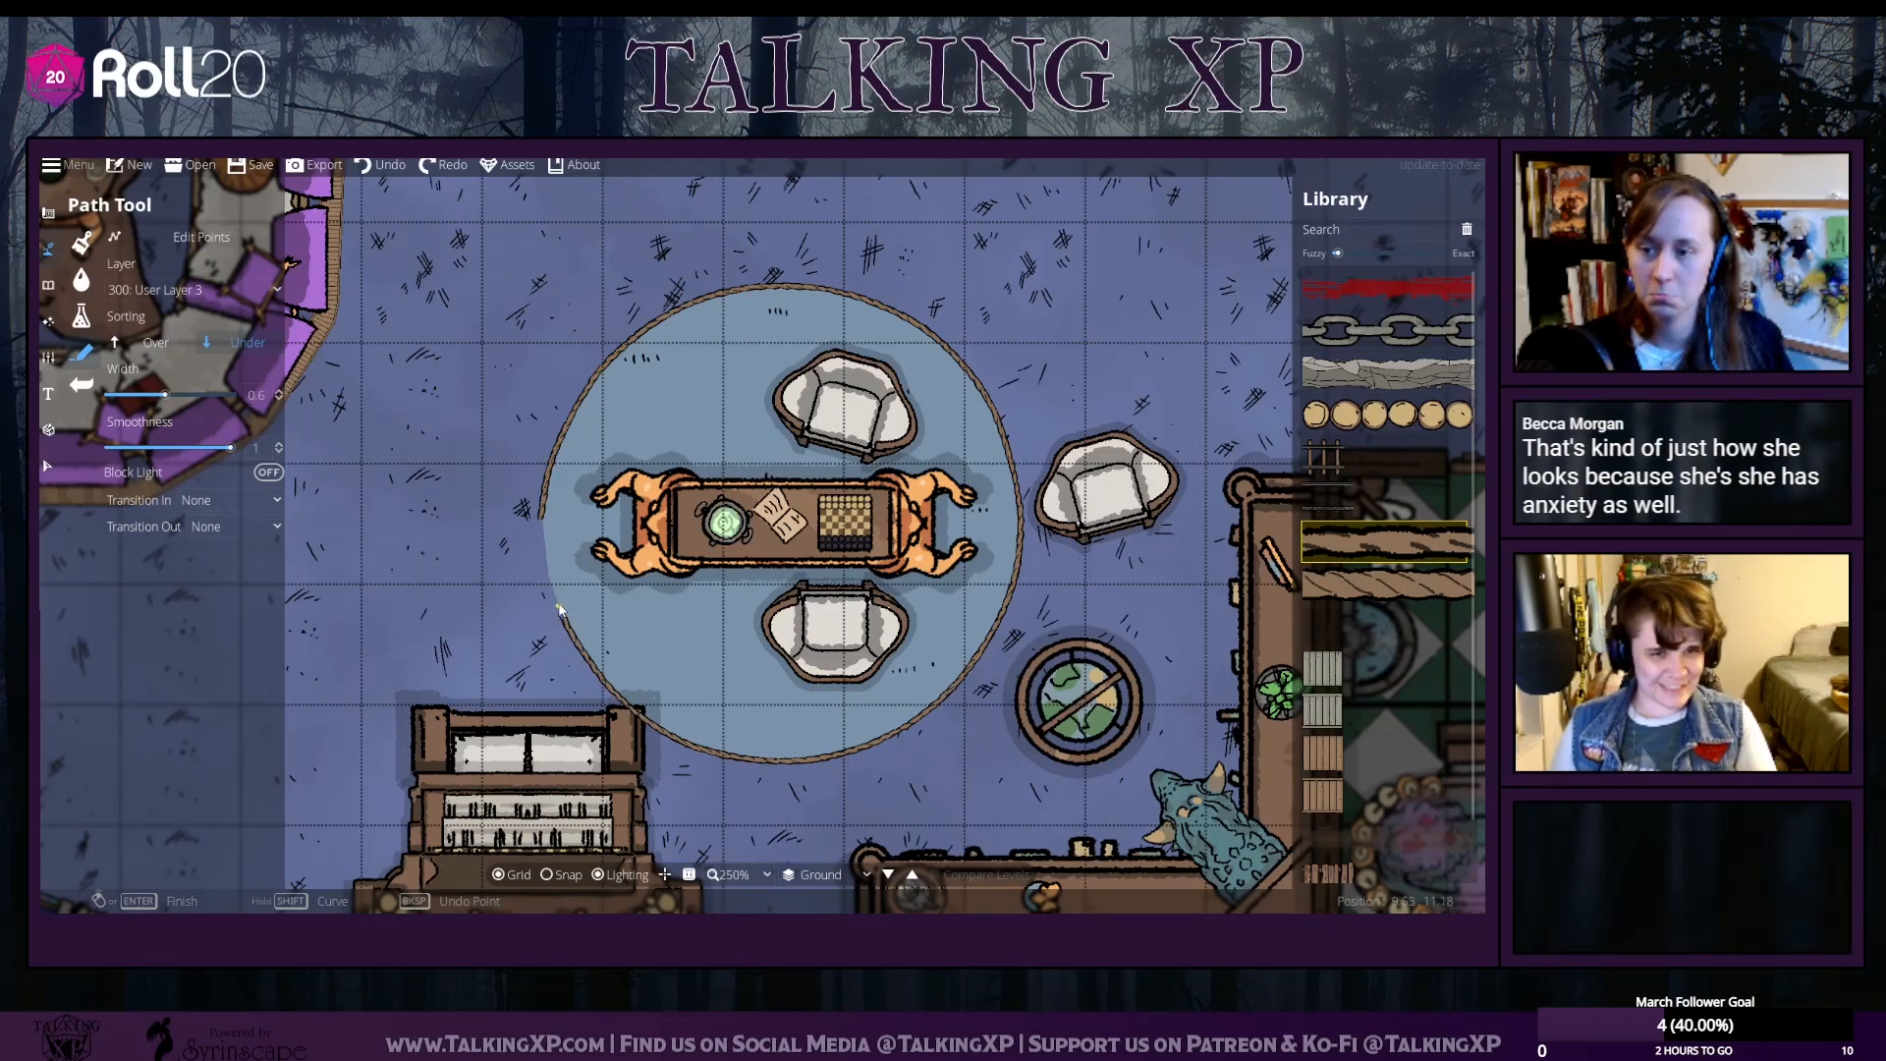
left_click(539, 520)
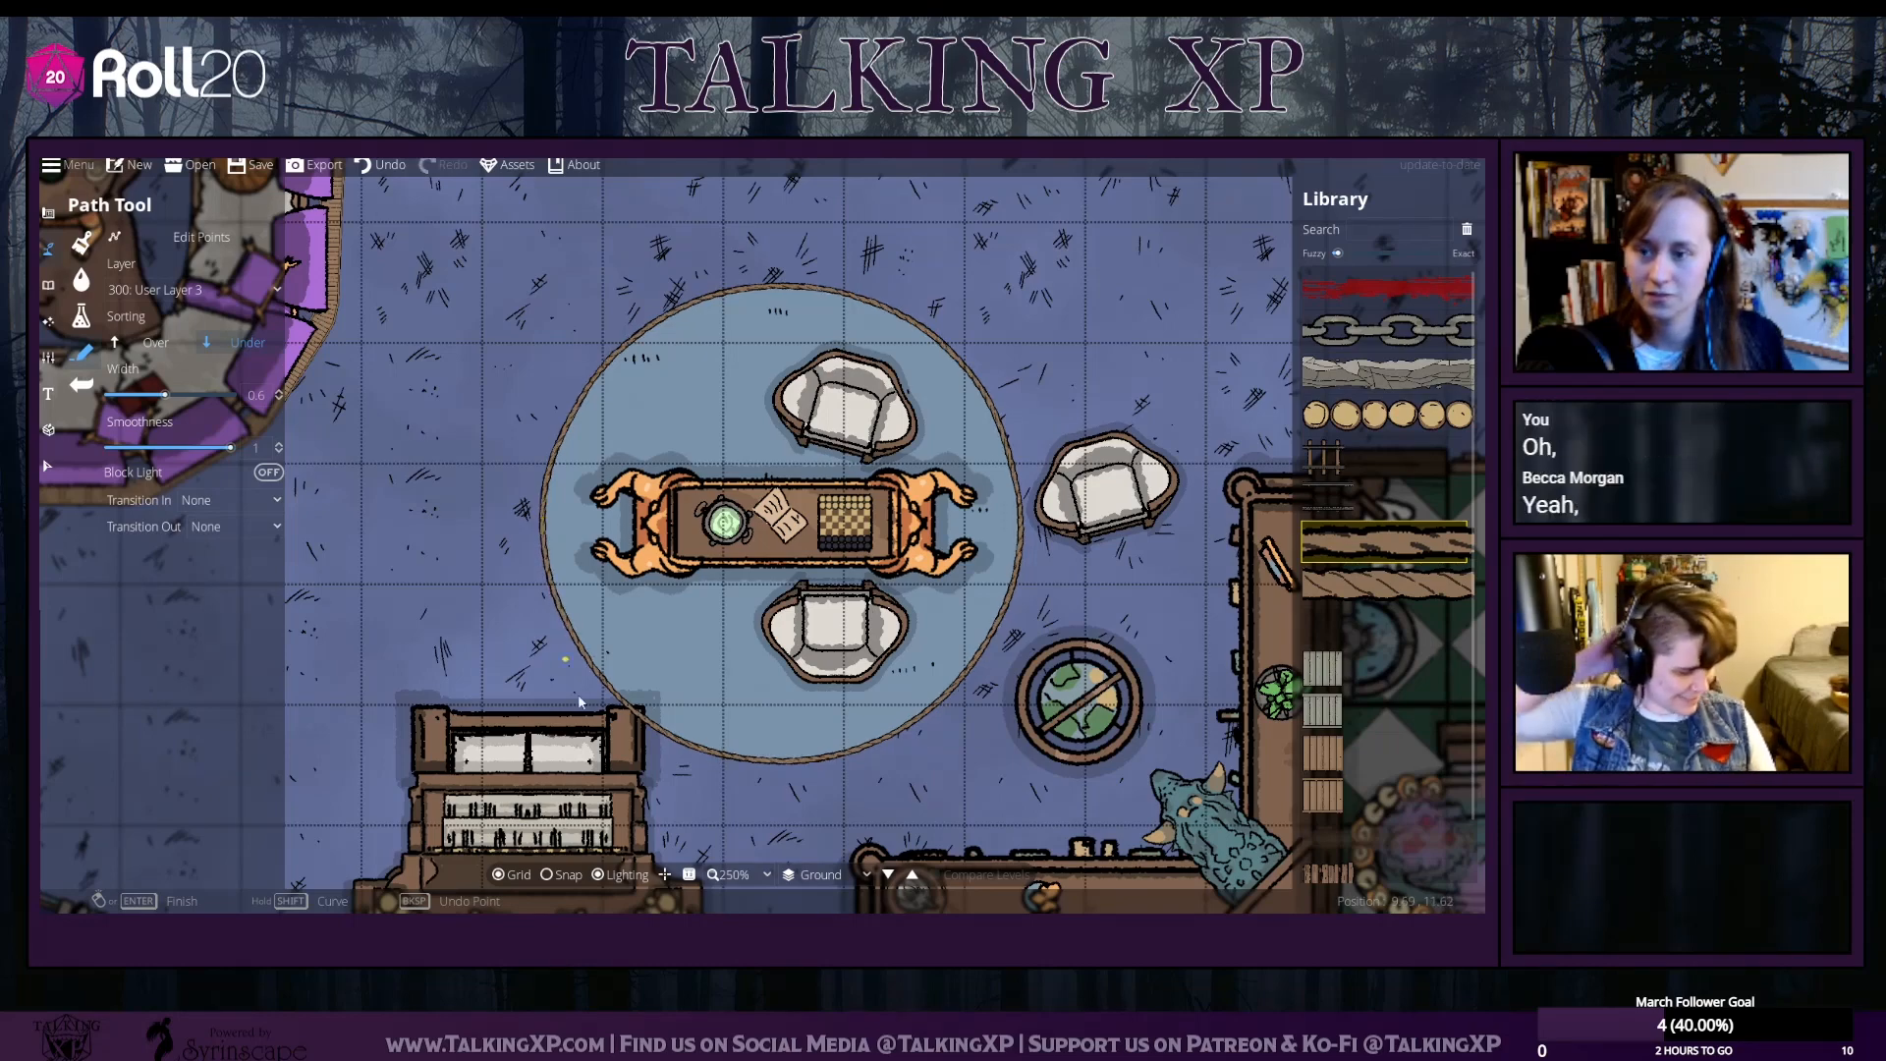
Move the furniture piece overlapping the rug's lower-left edge to layer 300: User Layer 3
left_click(46, 470)
left_click(629, 754)
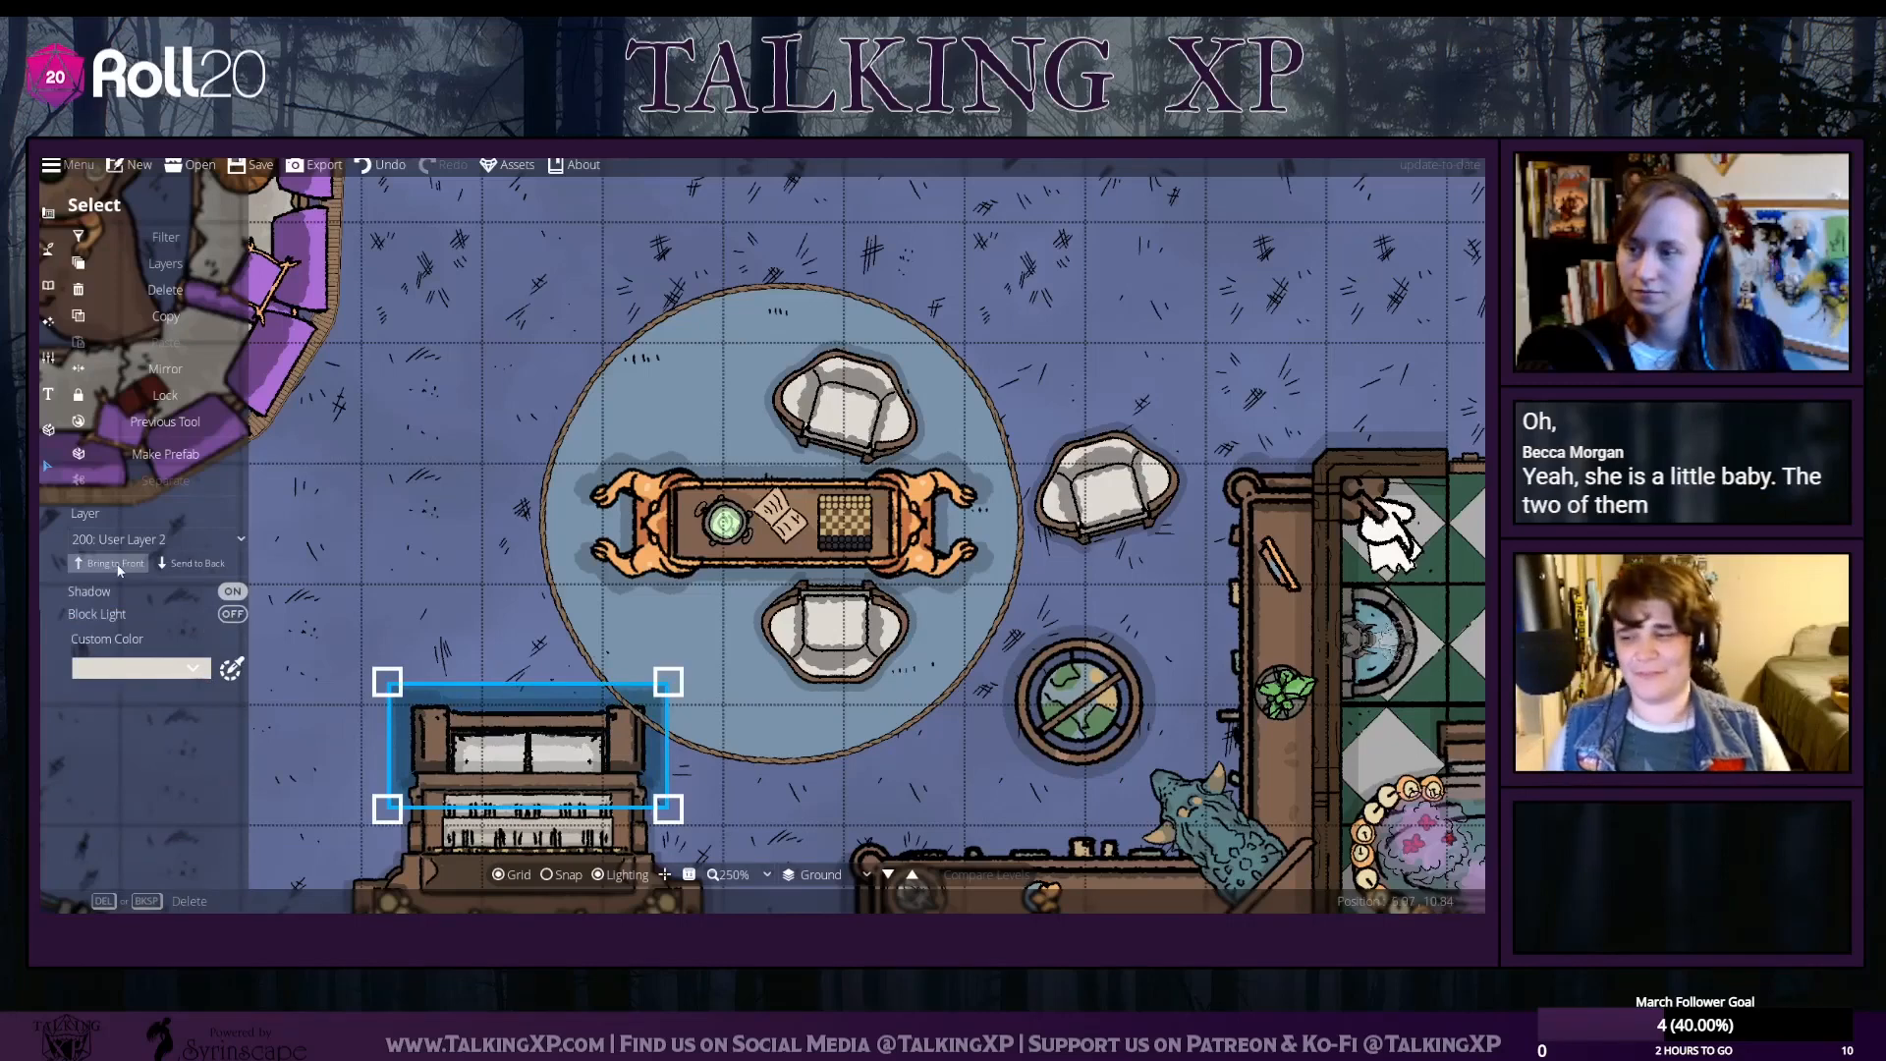
left_click(208, 539)
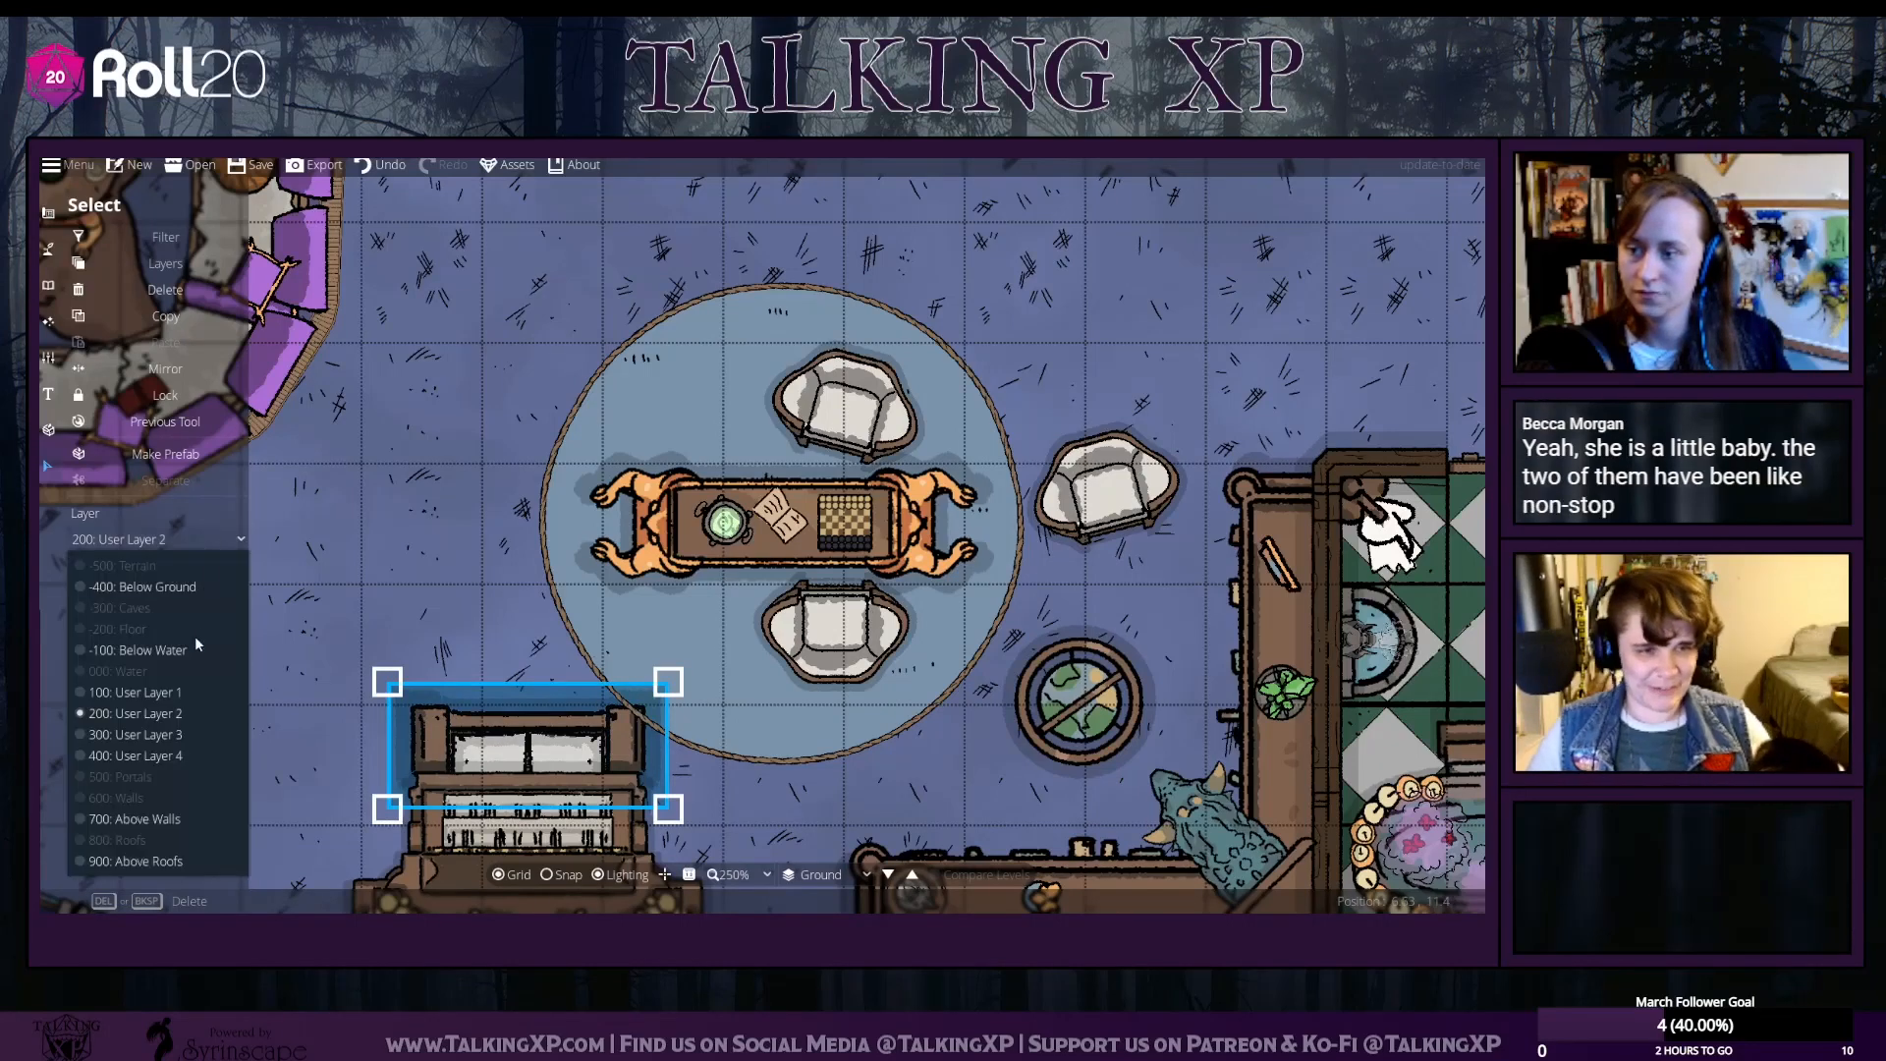
left_click(185, 728)
left_click(326, 601)
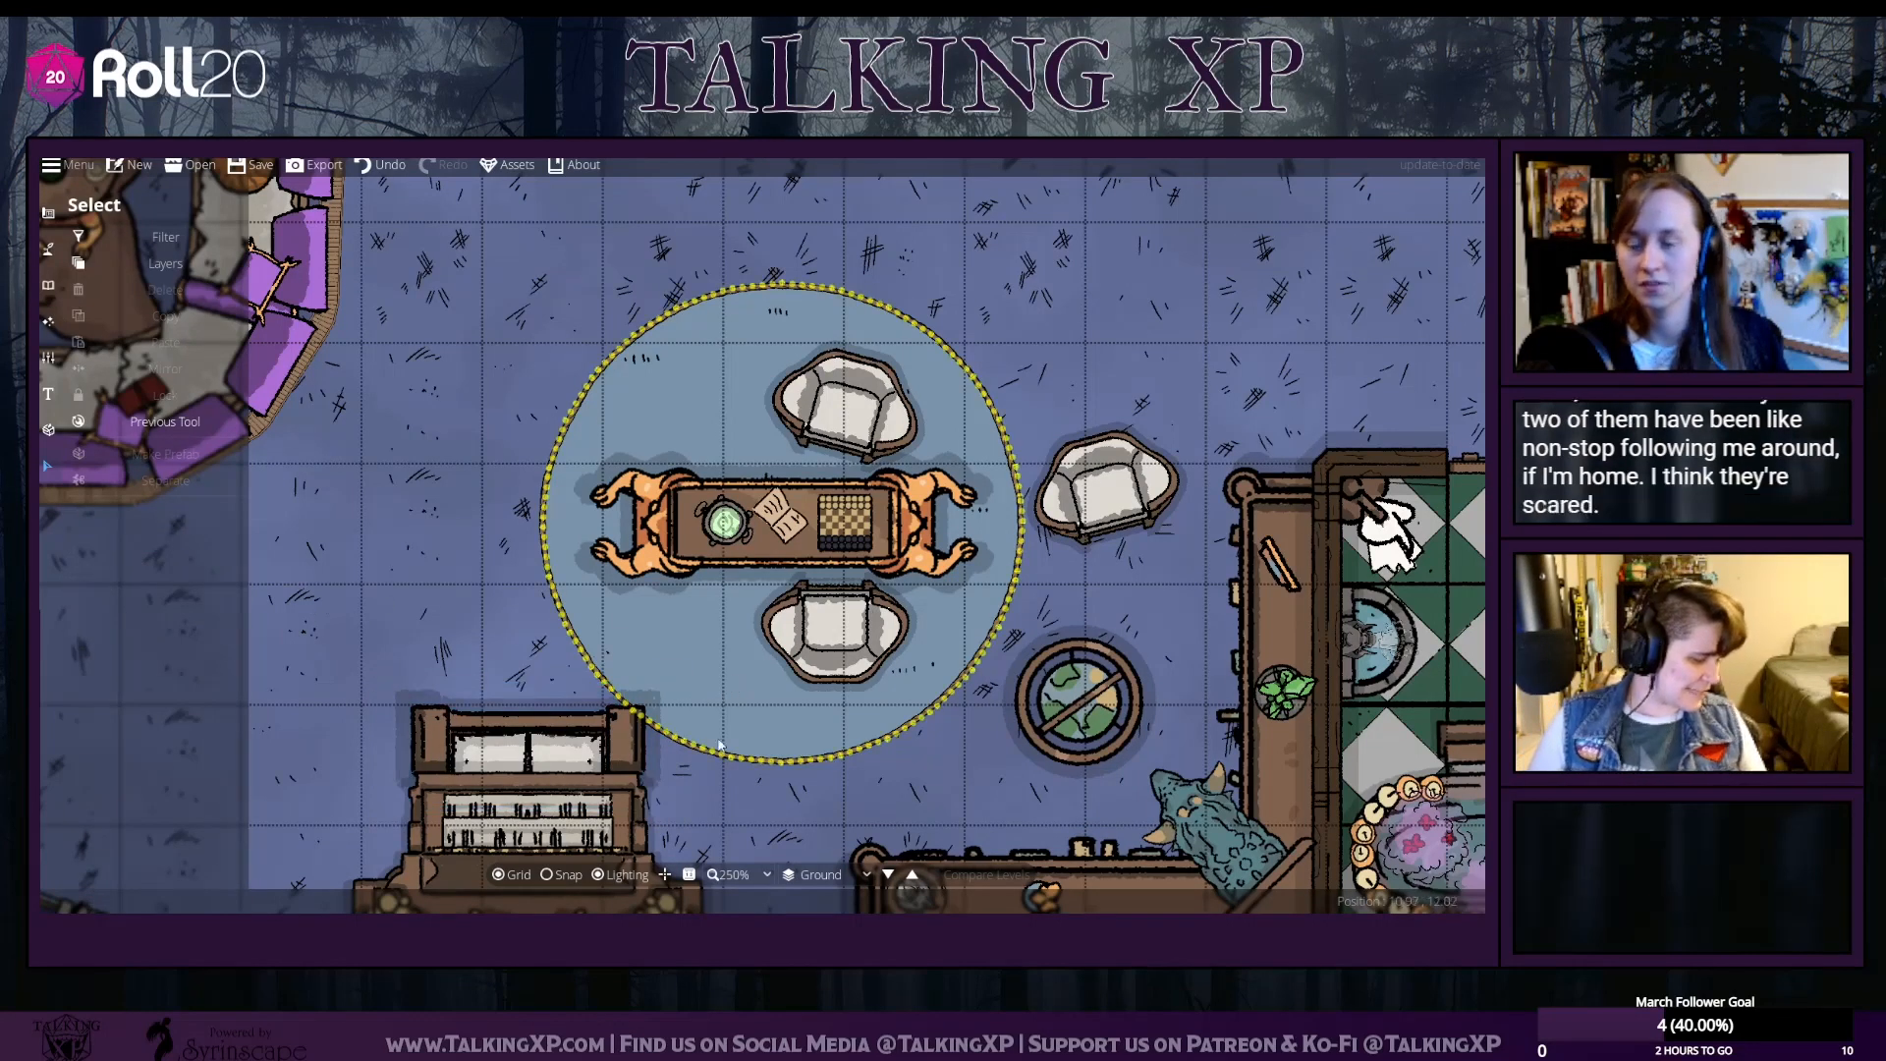
left_click(1107, 501)
scroll(1171, 525, "up", 1)
scroll(1171, 525, "down", 1)
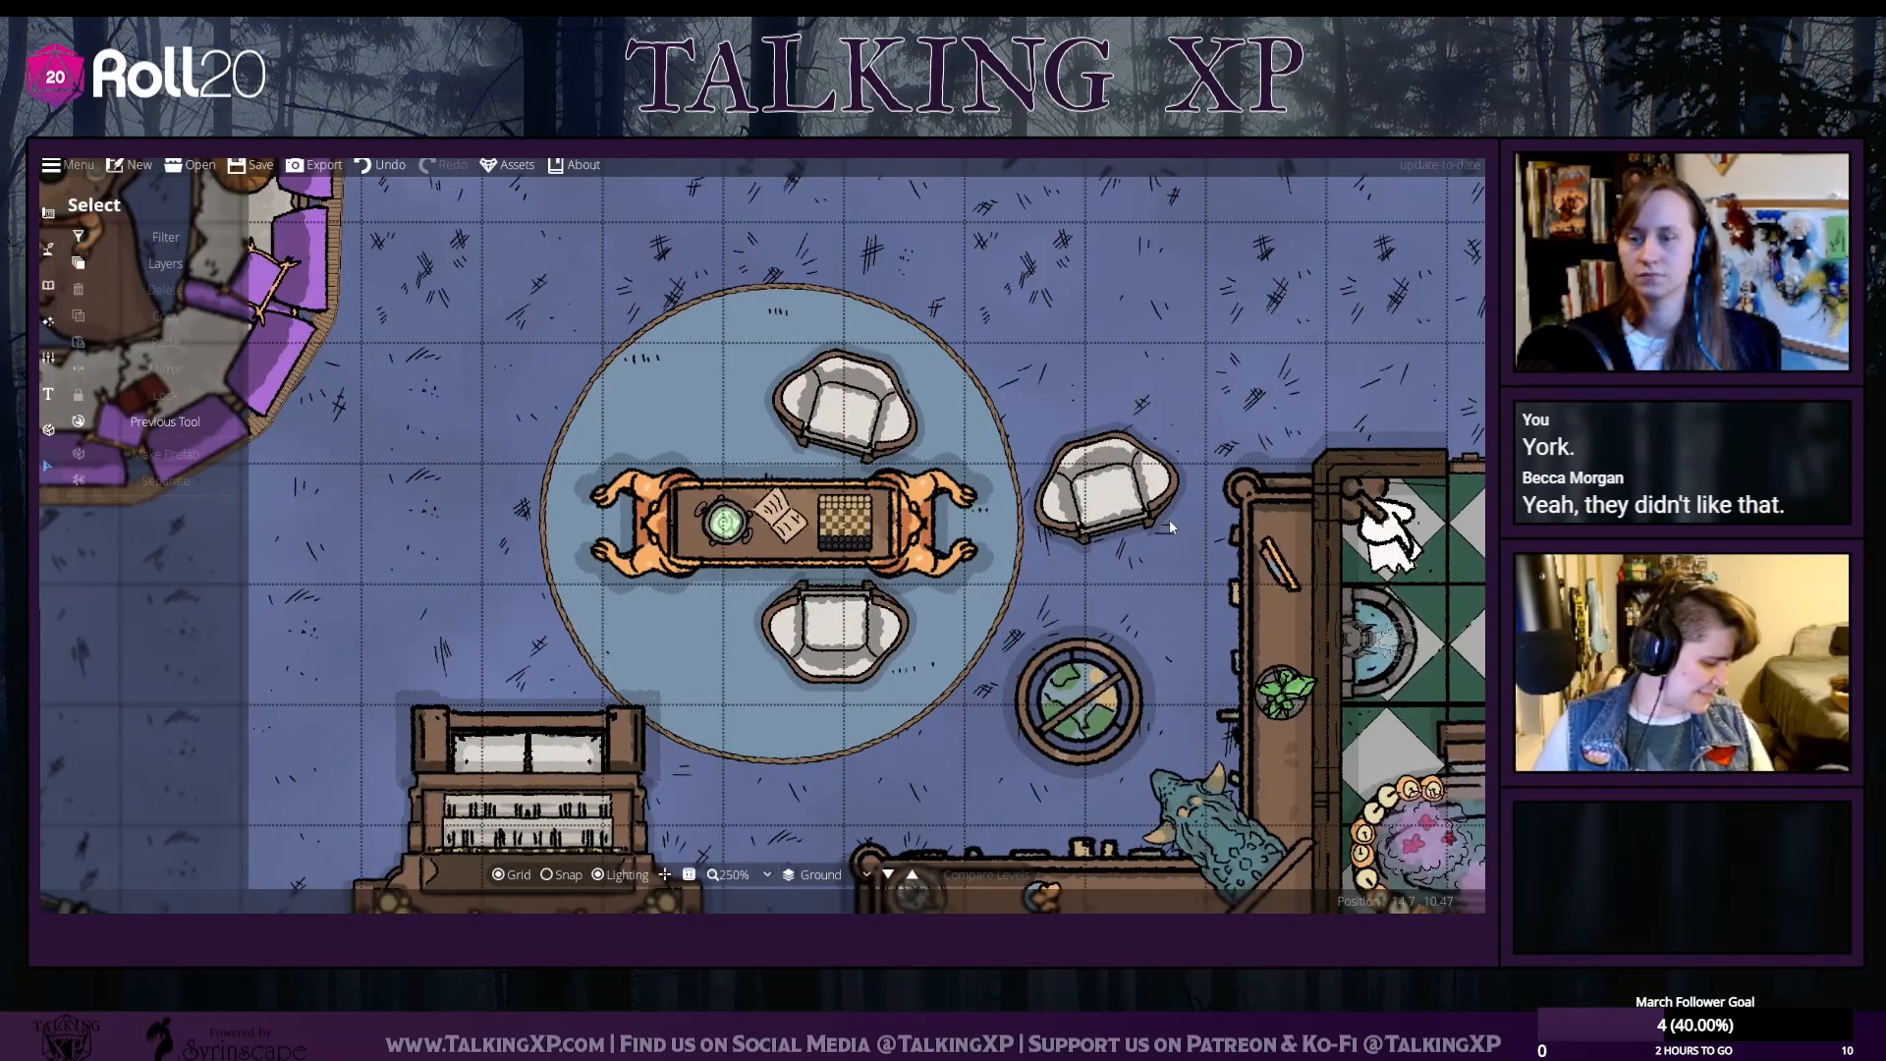
Try a thin rope path at width 0.1 beside the rug for tassels, and undo it
left_click(48, 248)
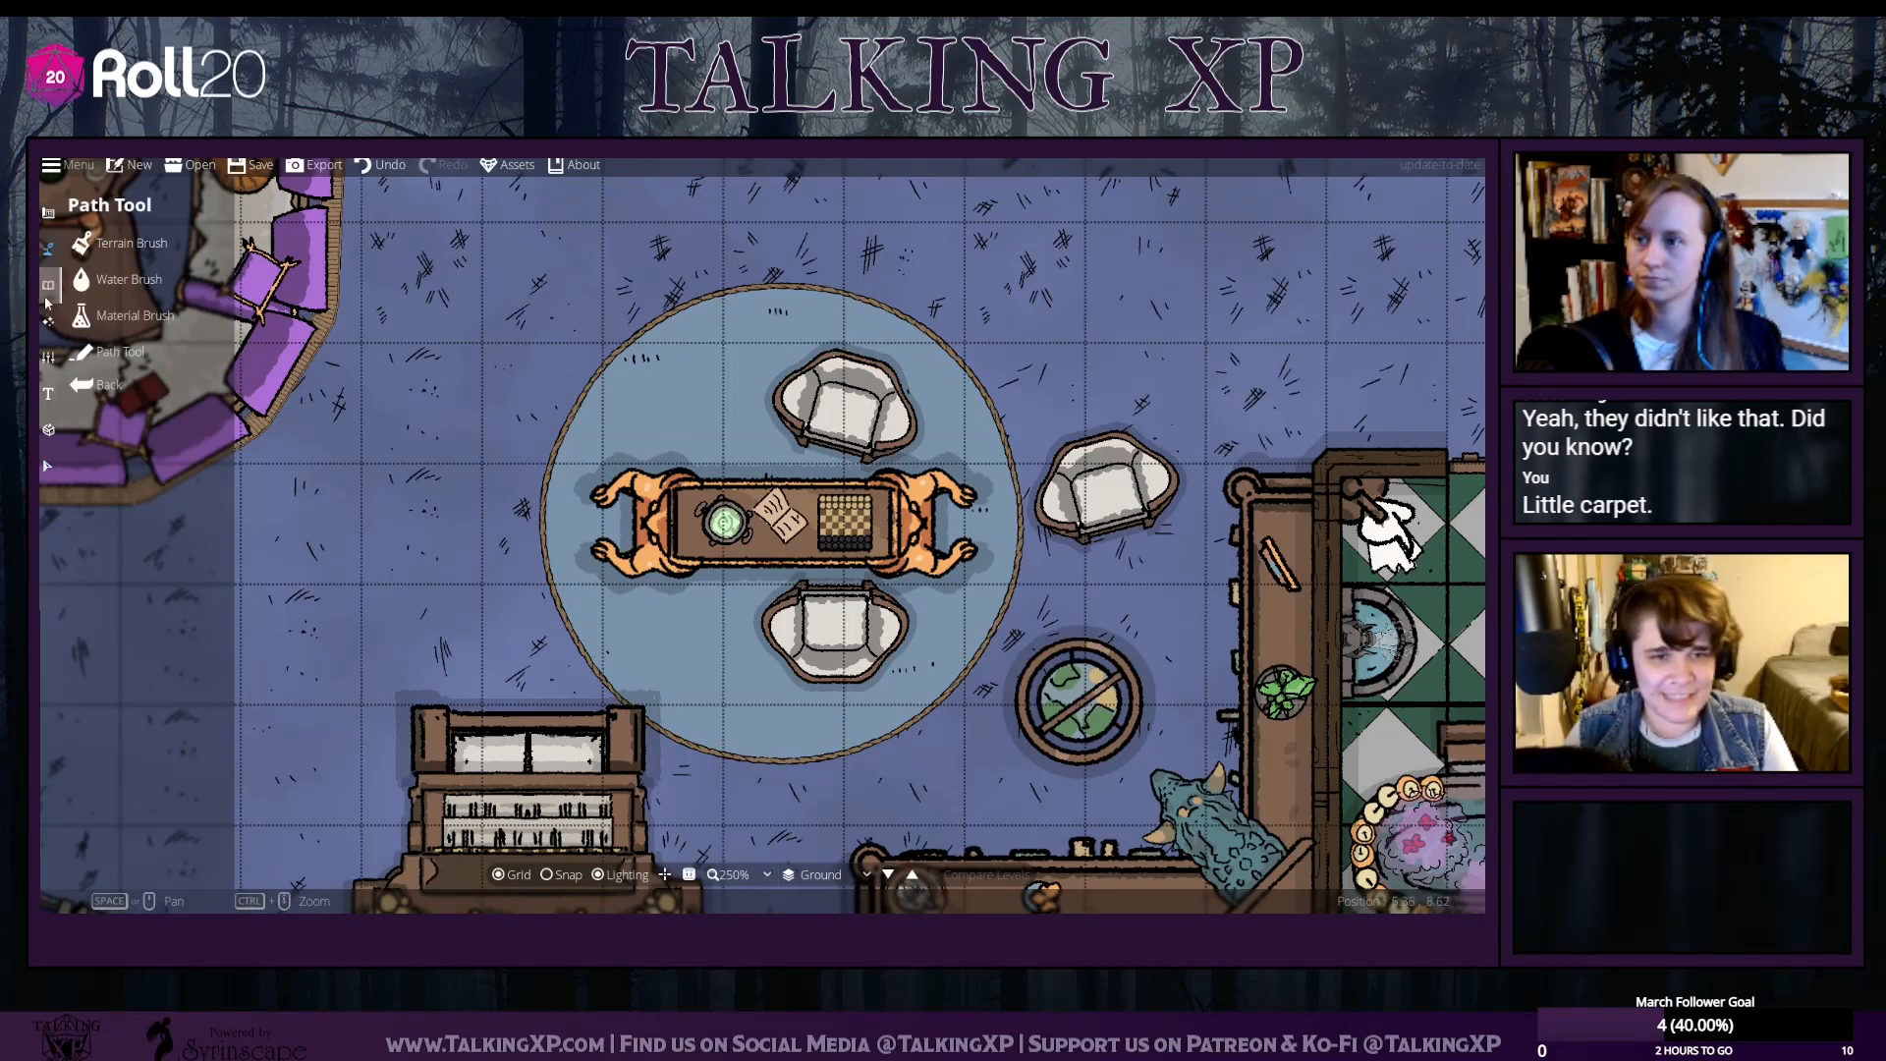
left_click(98, 352)
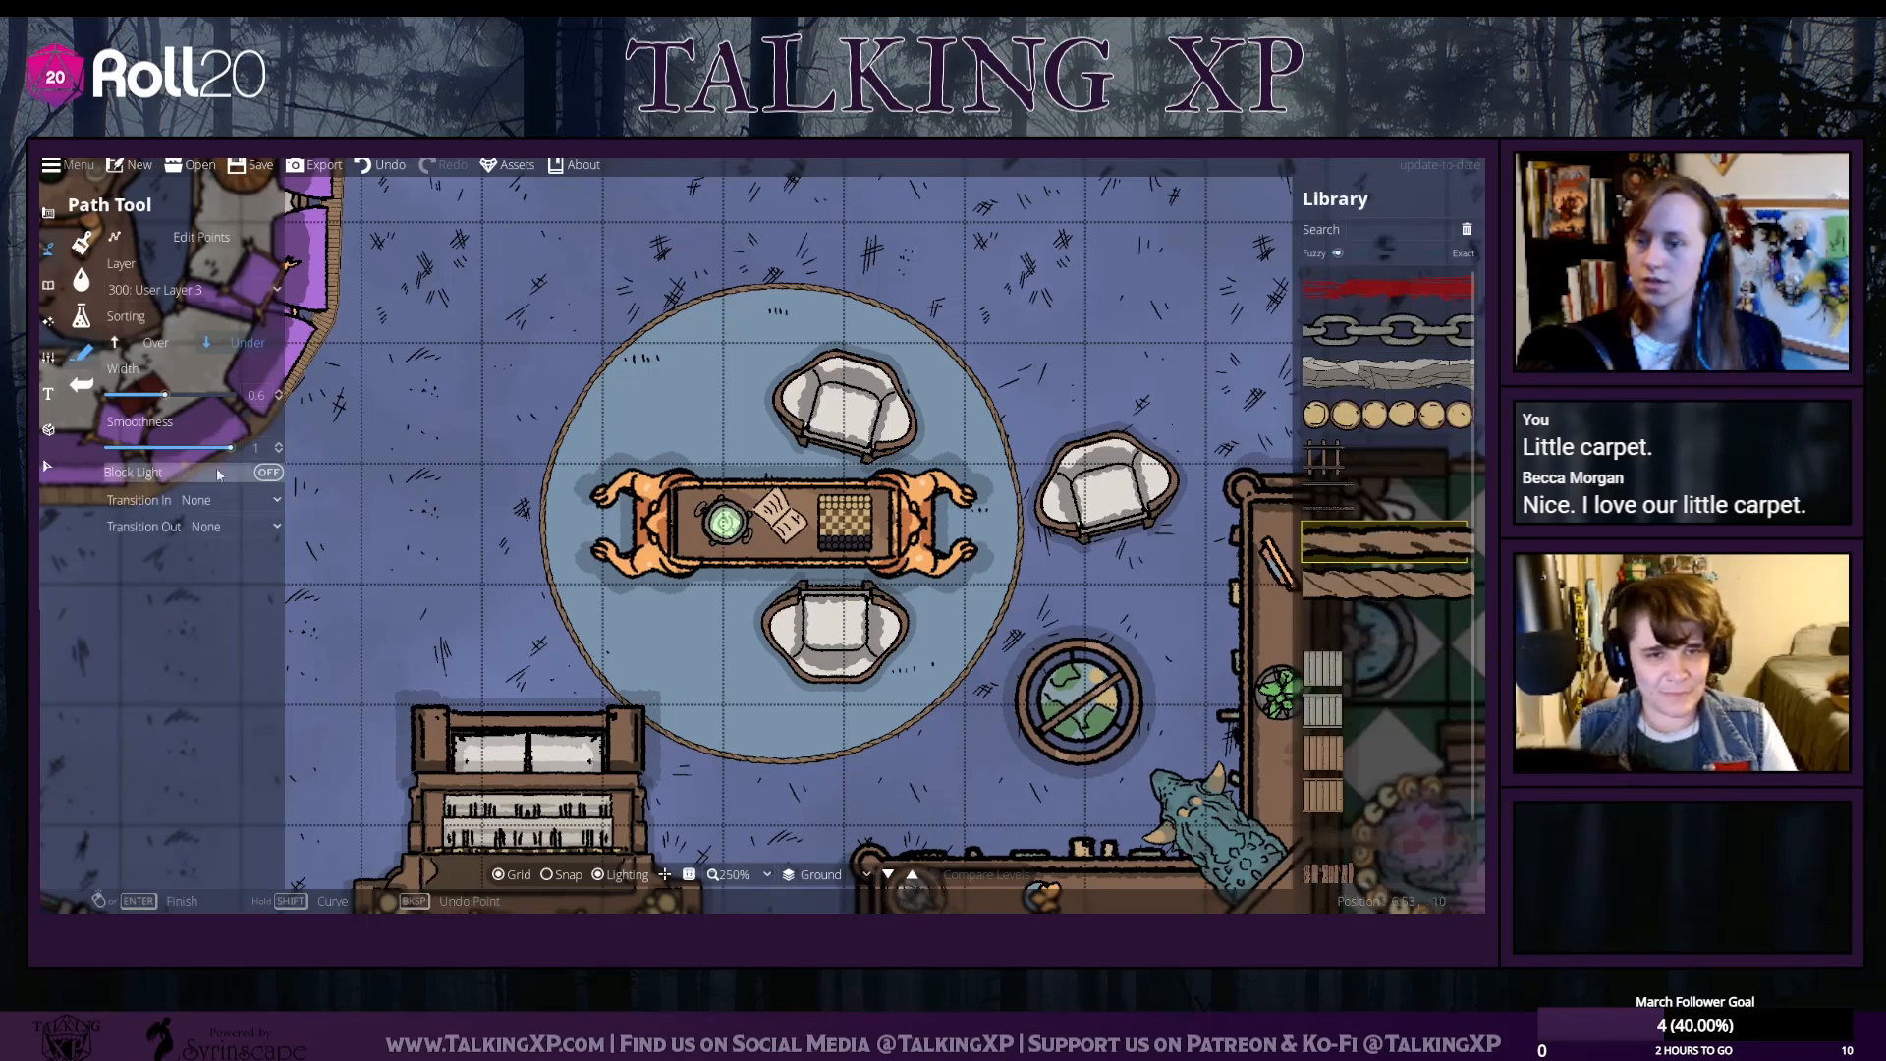
left_click(1355, 534)
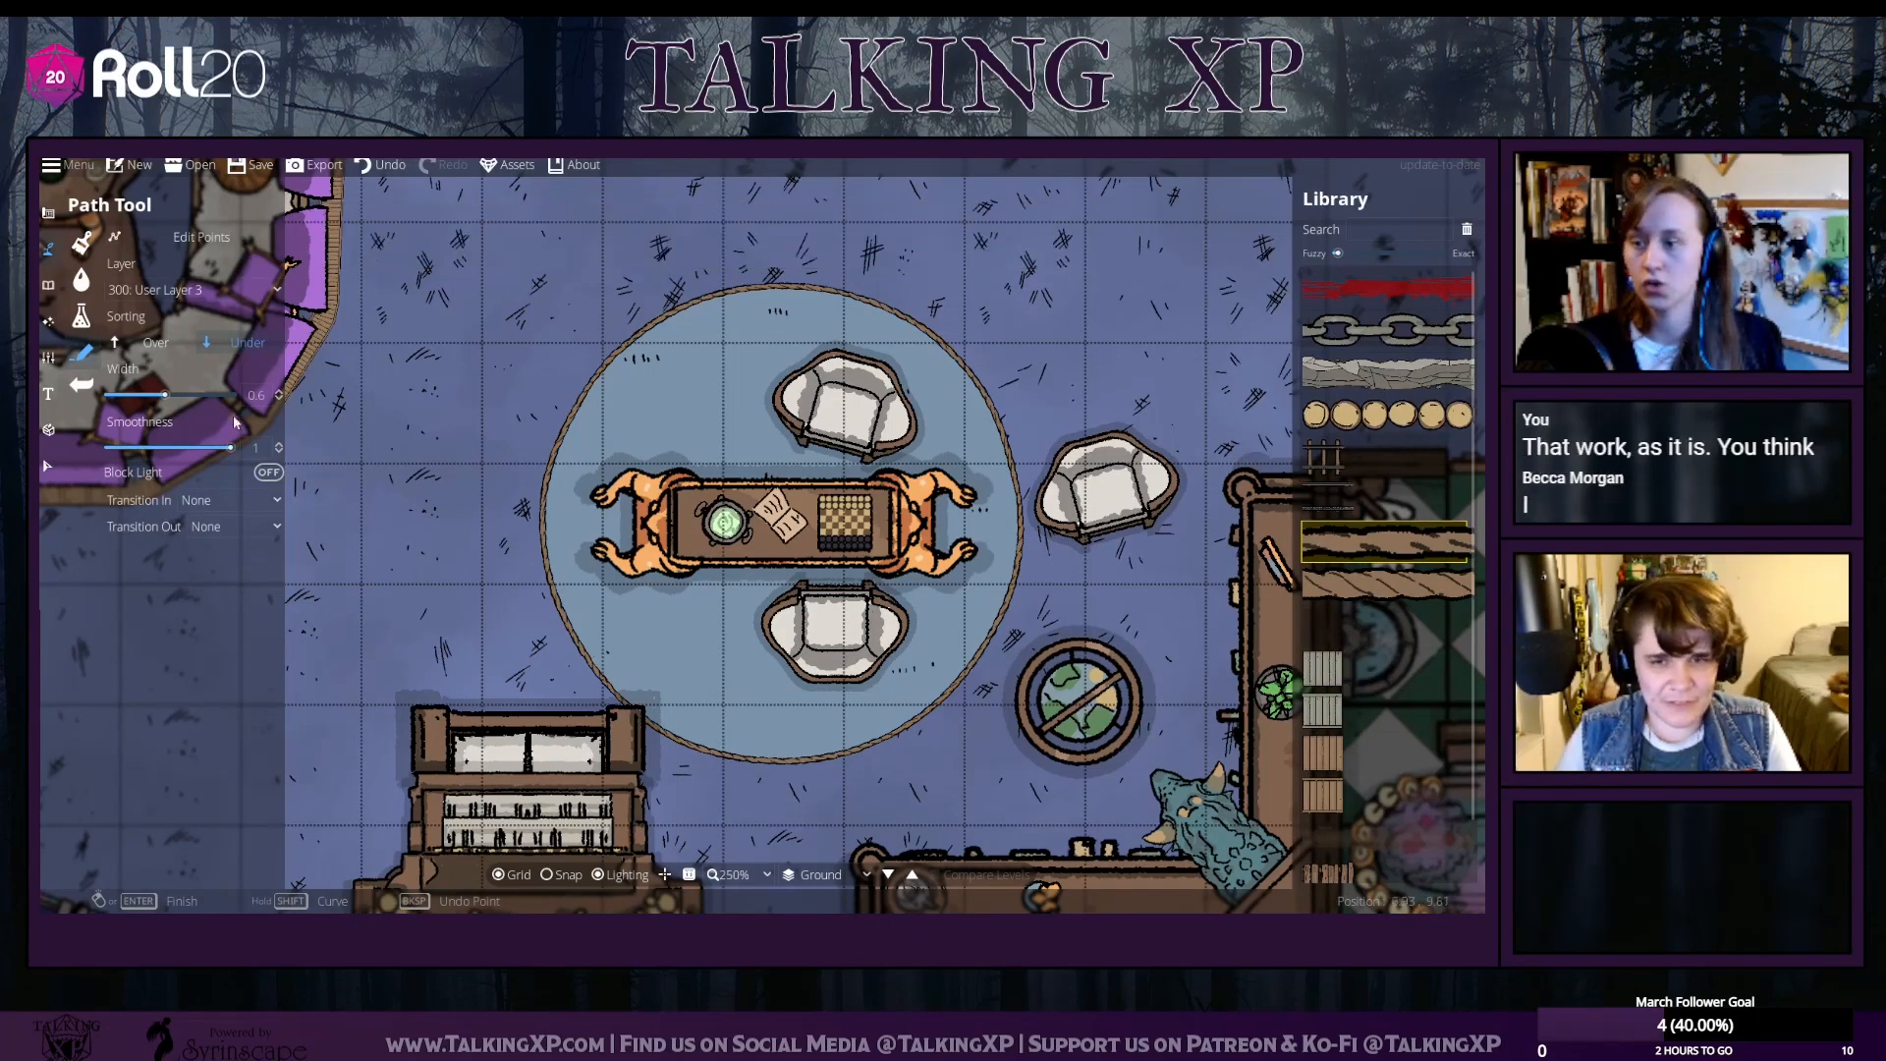
left_click_drag(165, 395, 109, 395)
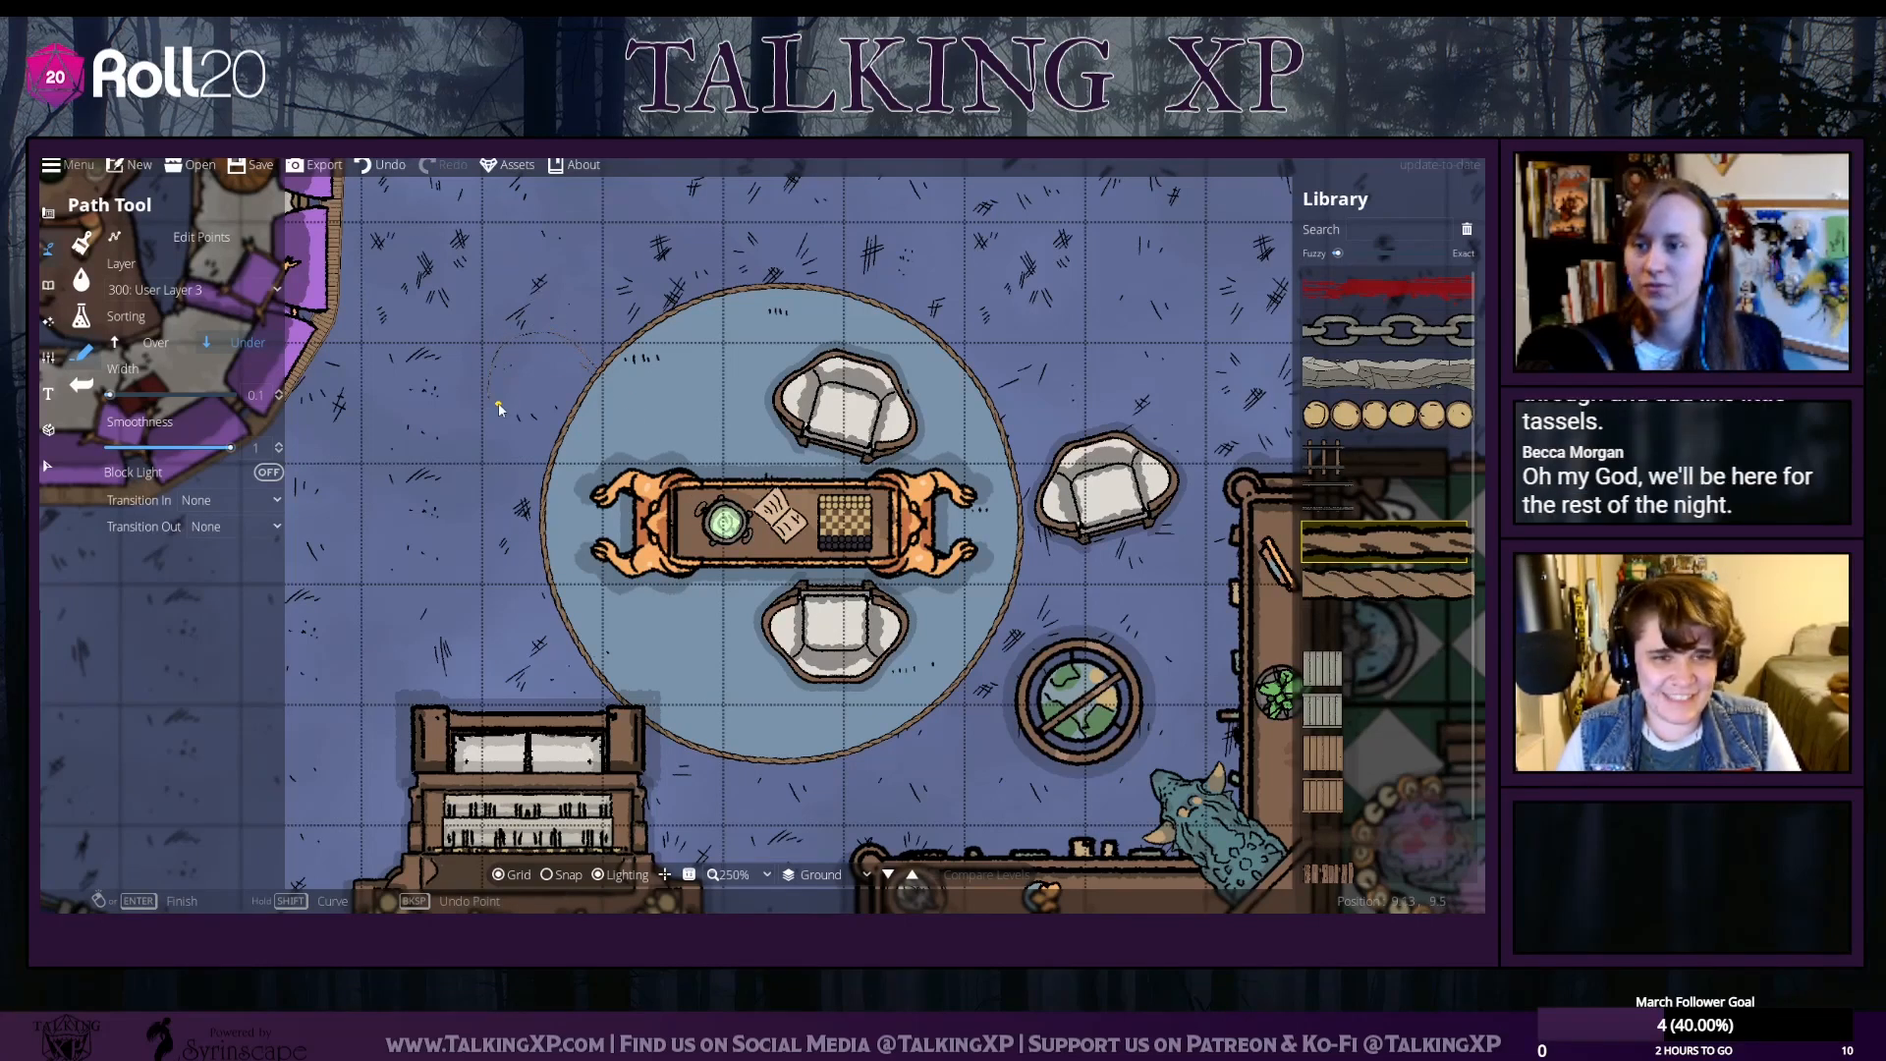
left_click(378, 169)
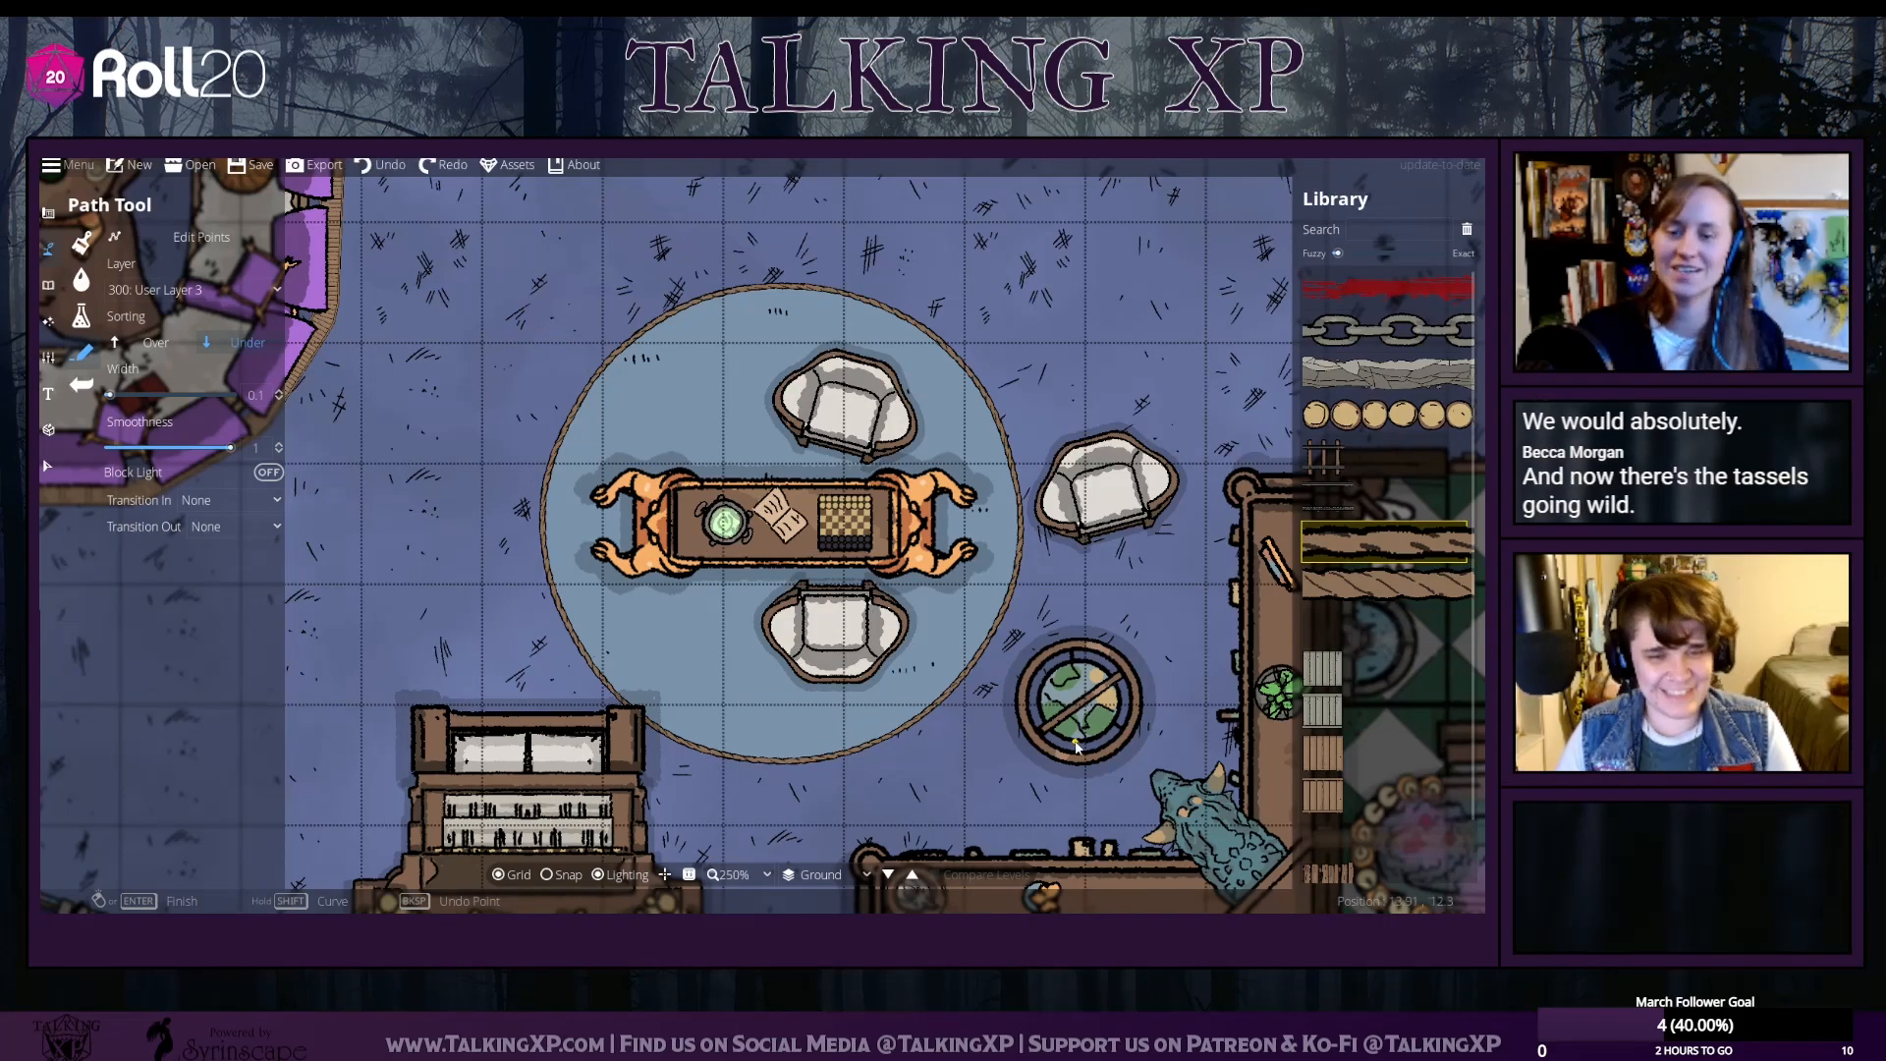
scroll(862, 759, "down", 6)
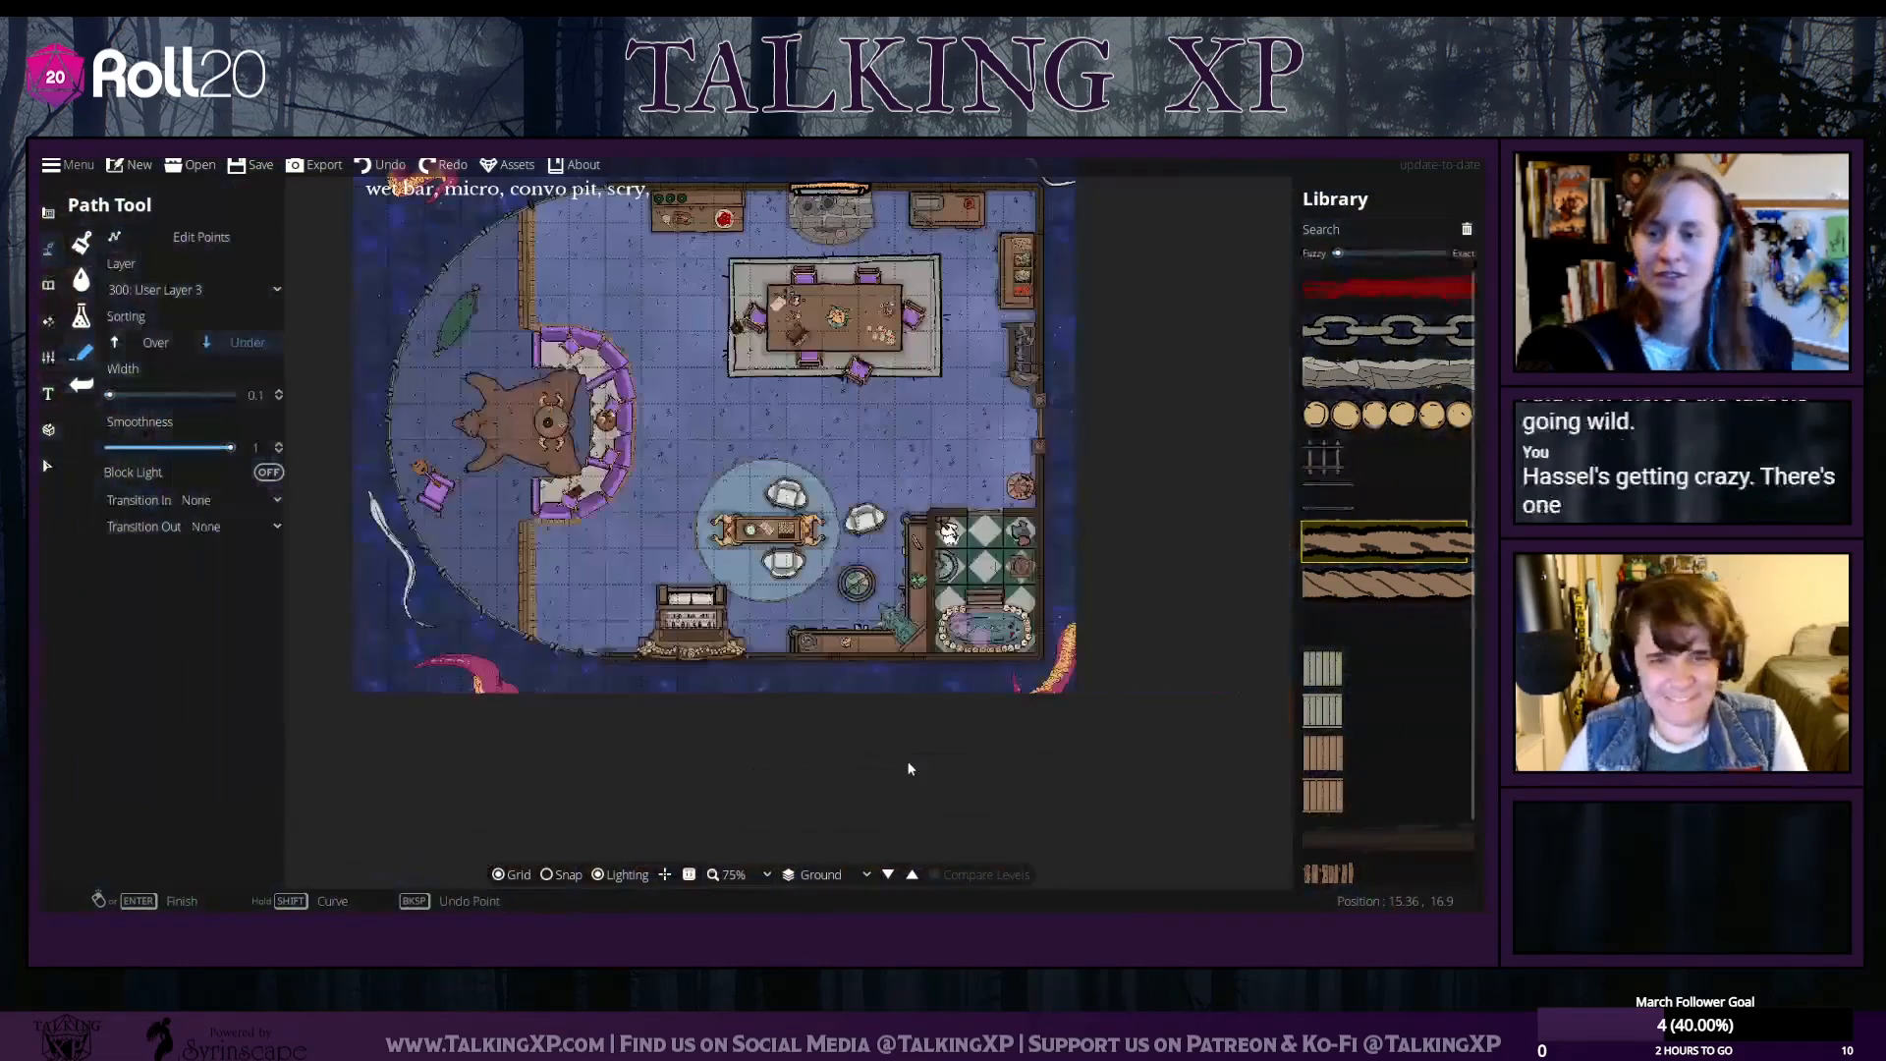
Delete the room-list text note at the map's upper-left corner and turn off text visibility
scroll(908, 766, "down", 1)
scroll(909, 766, "up", 1)
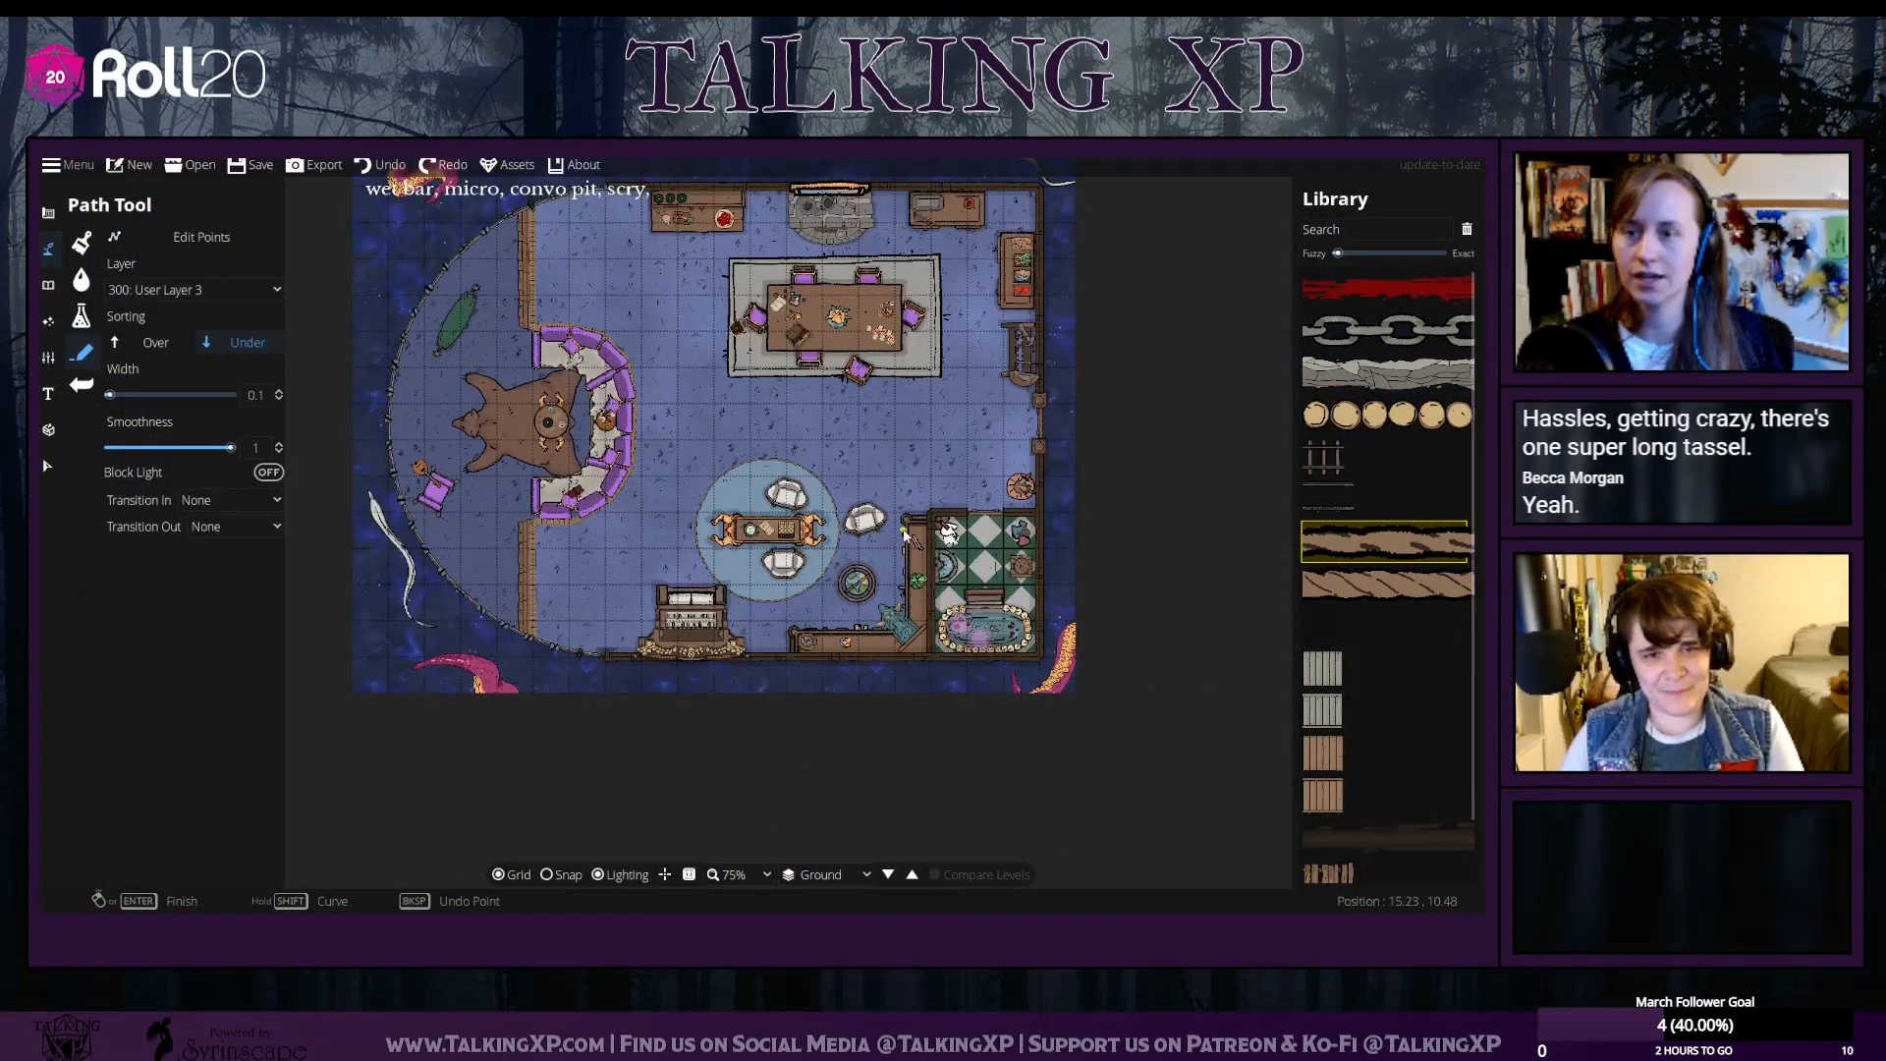
left_click_drag(907, 537, 980, 664)
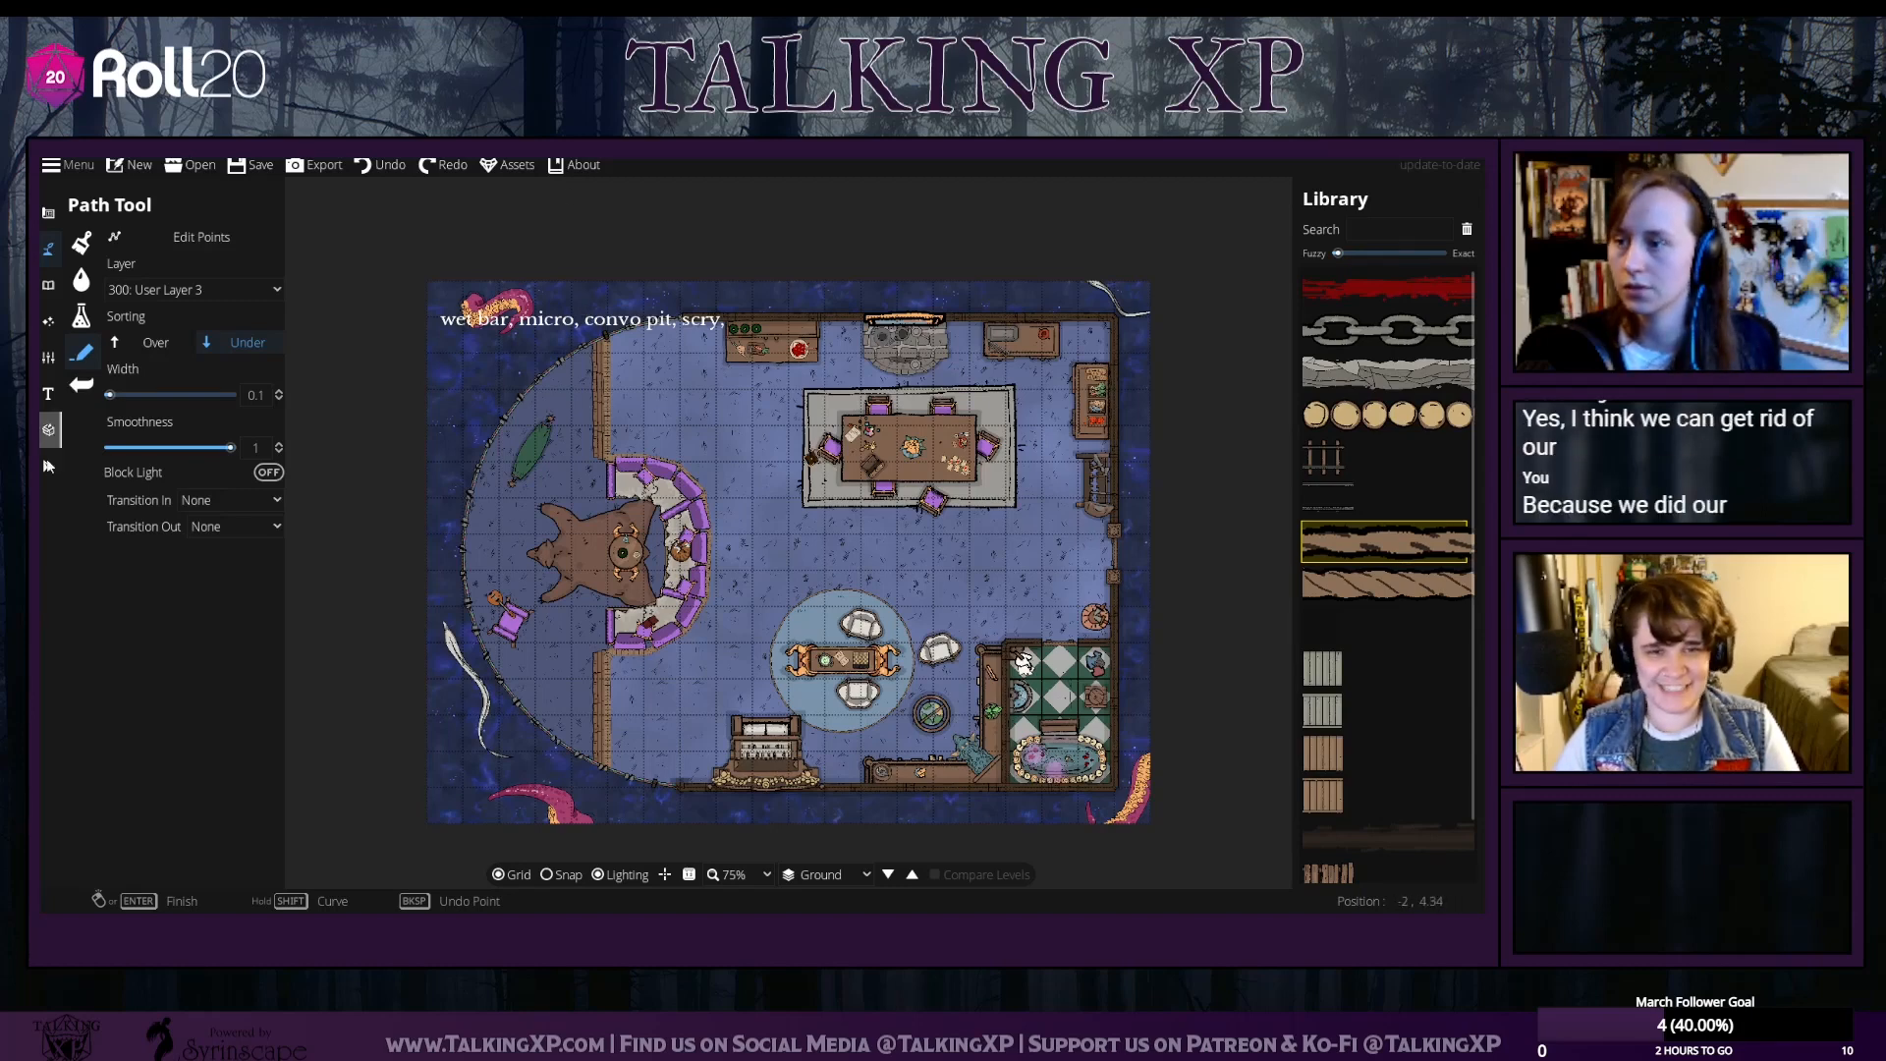
left_click(47, 393)
left_click(206, 282)
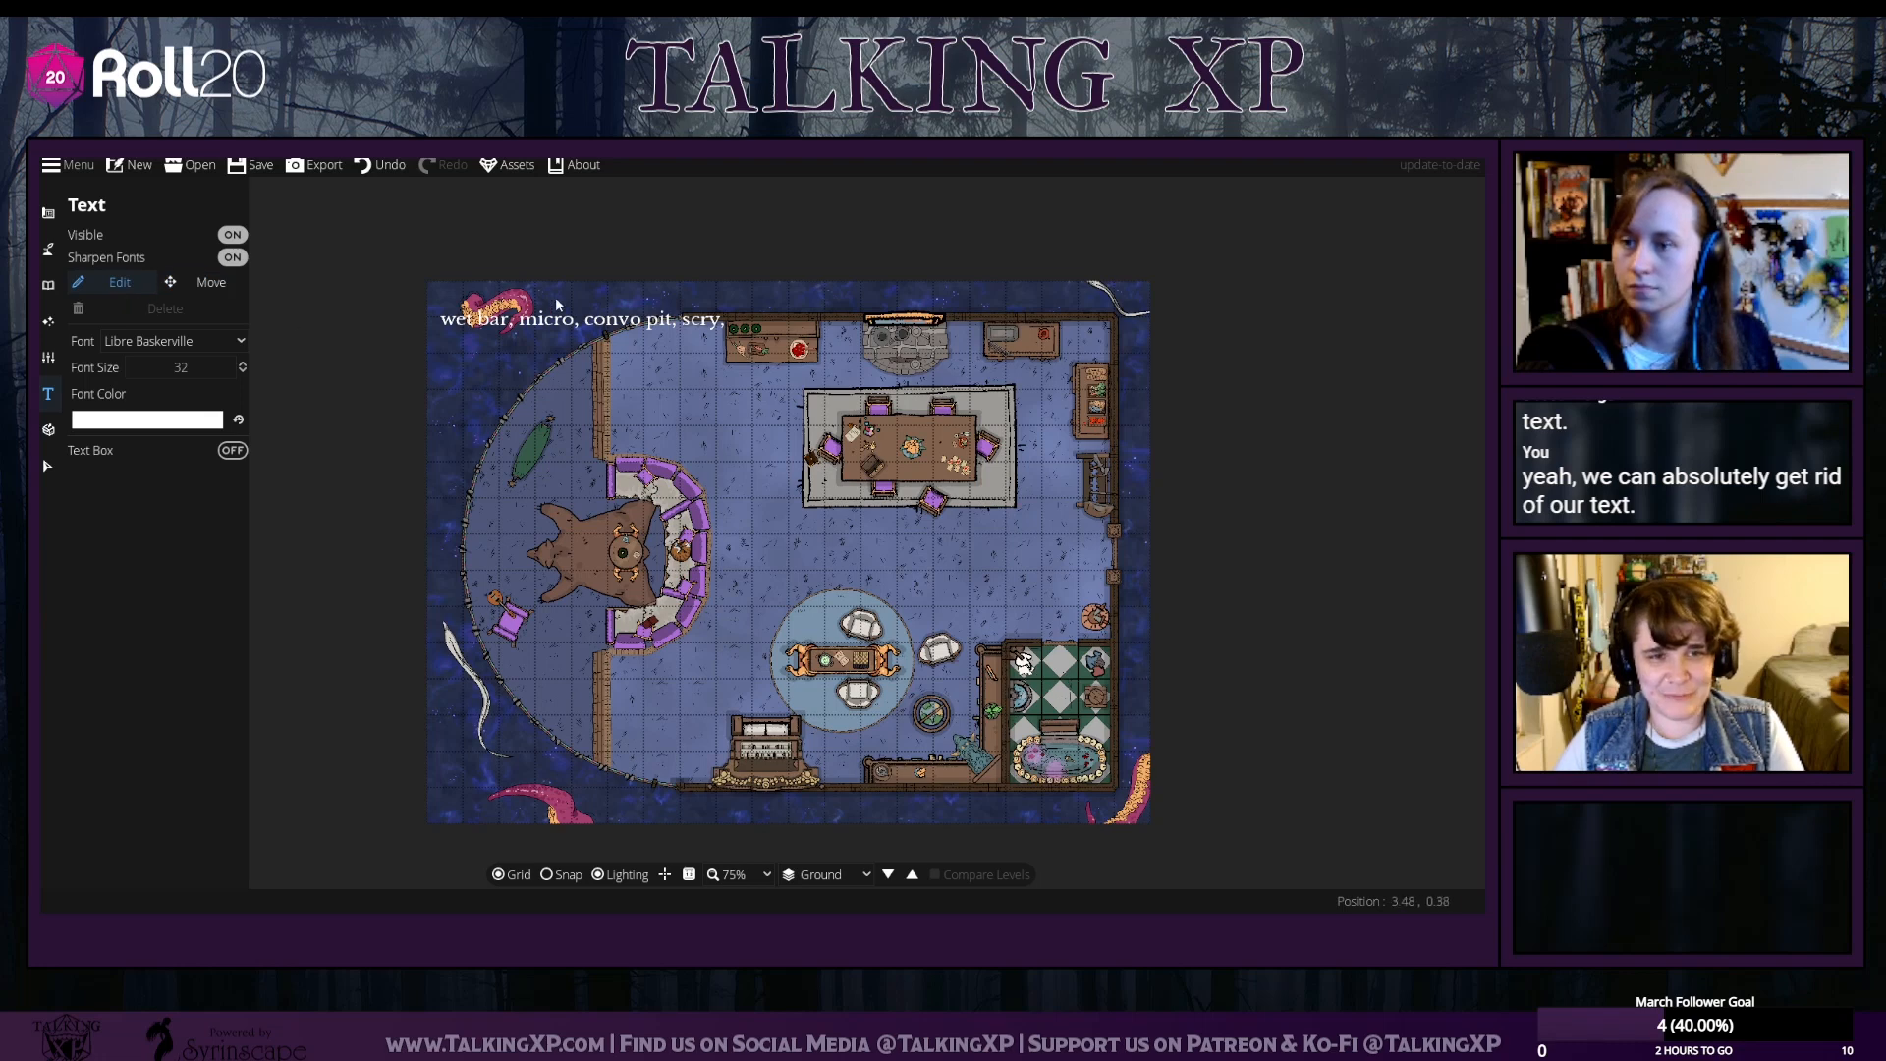
left_click(556, 313)
left_click(214, 313)
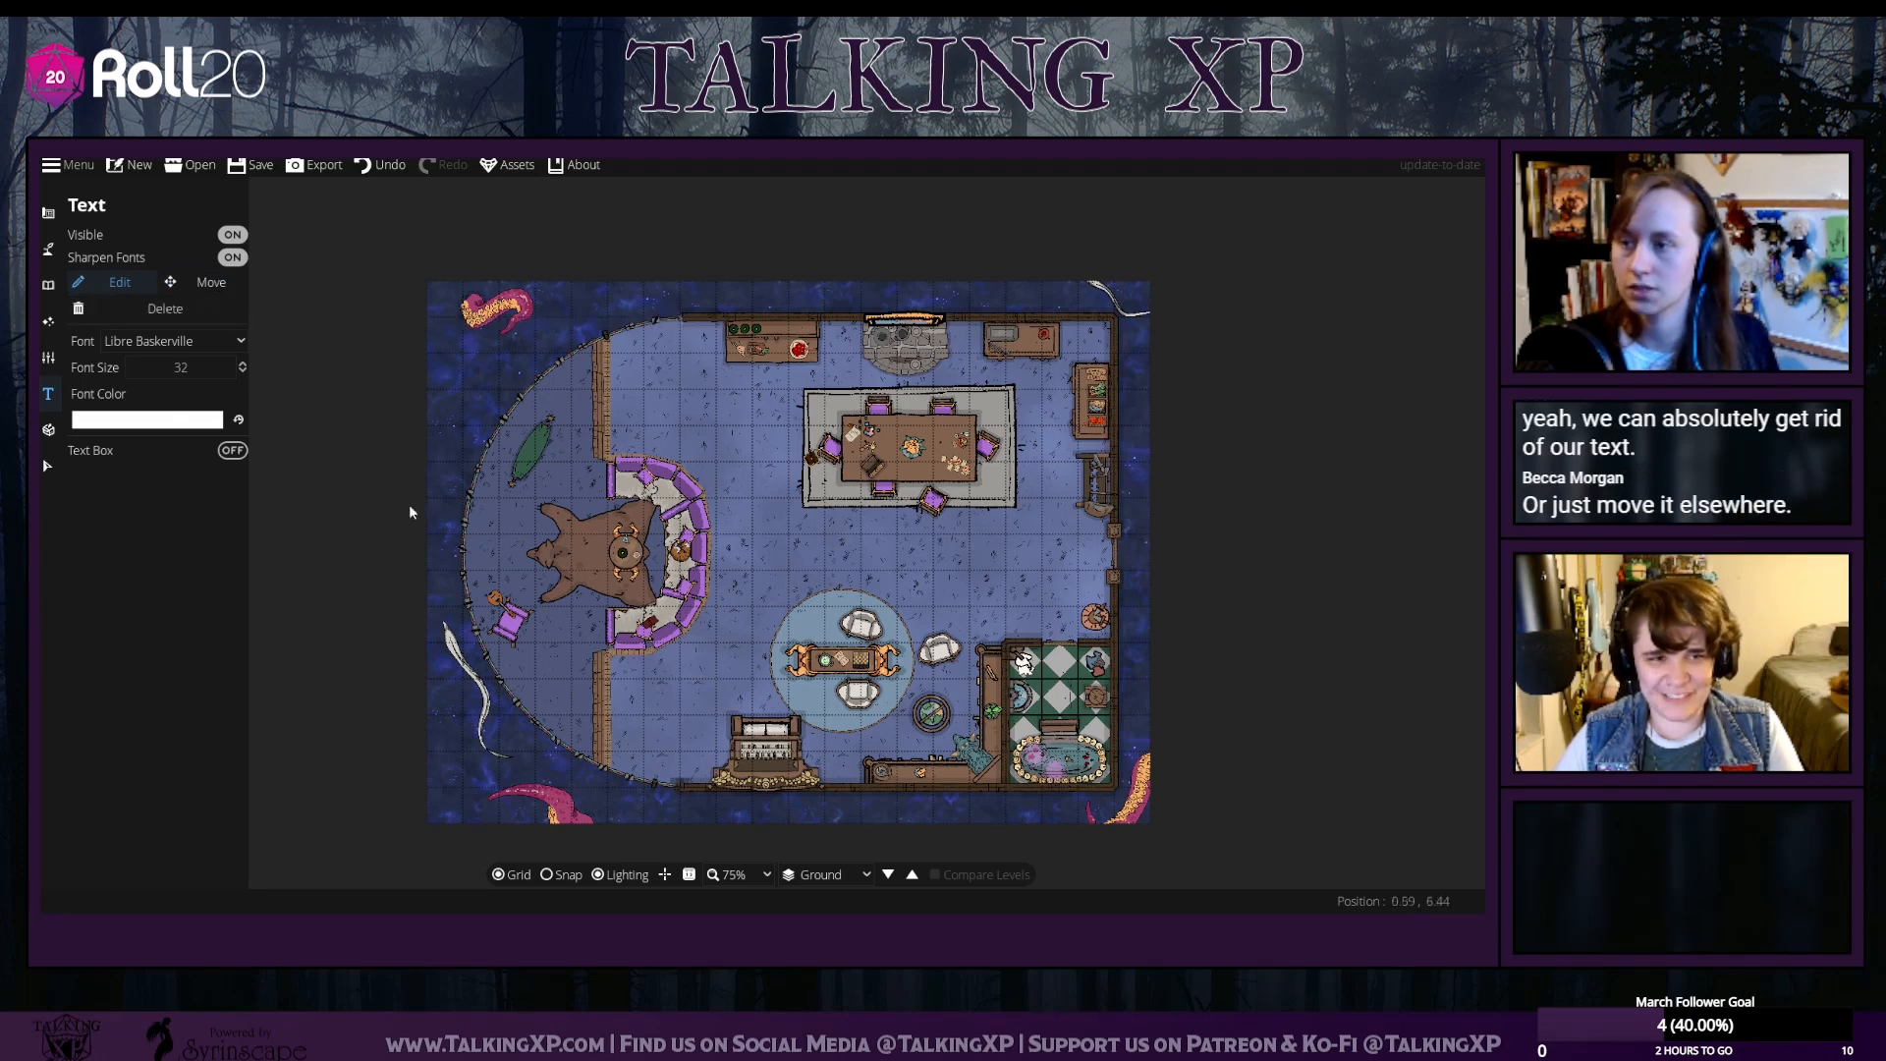
left_click(240, 238)
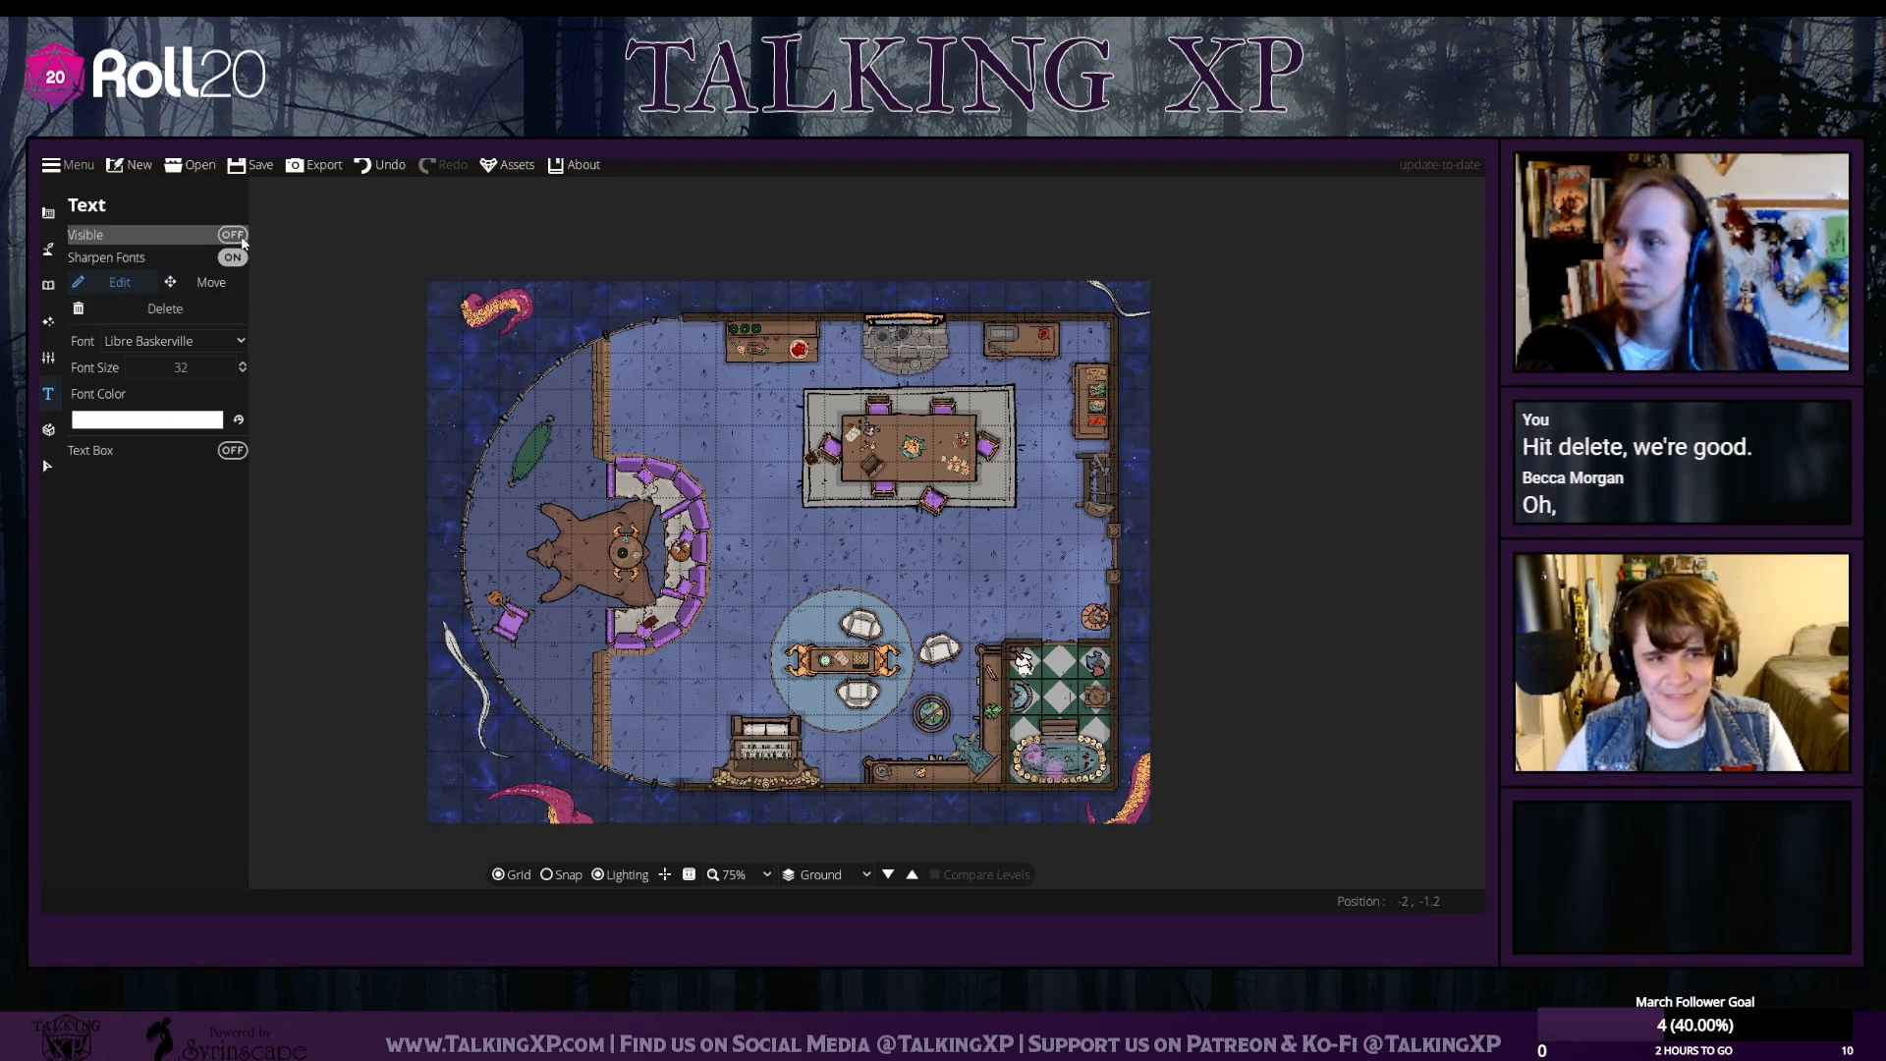
Darken the map's ambient light to dark grey, hex 515151
left_click(47, 465)
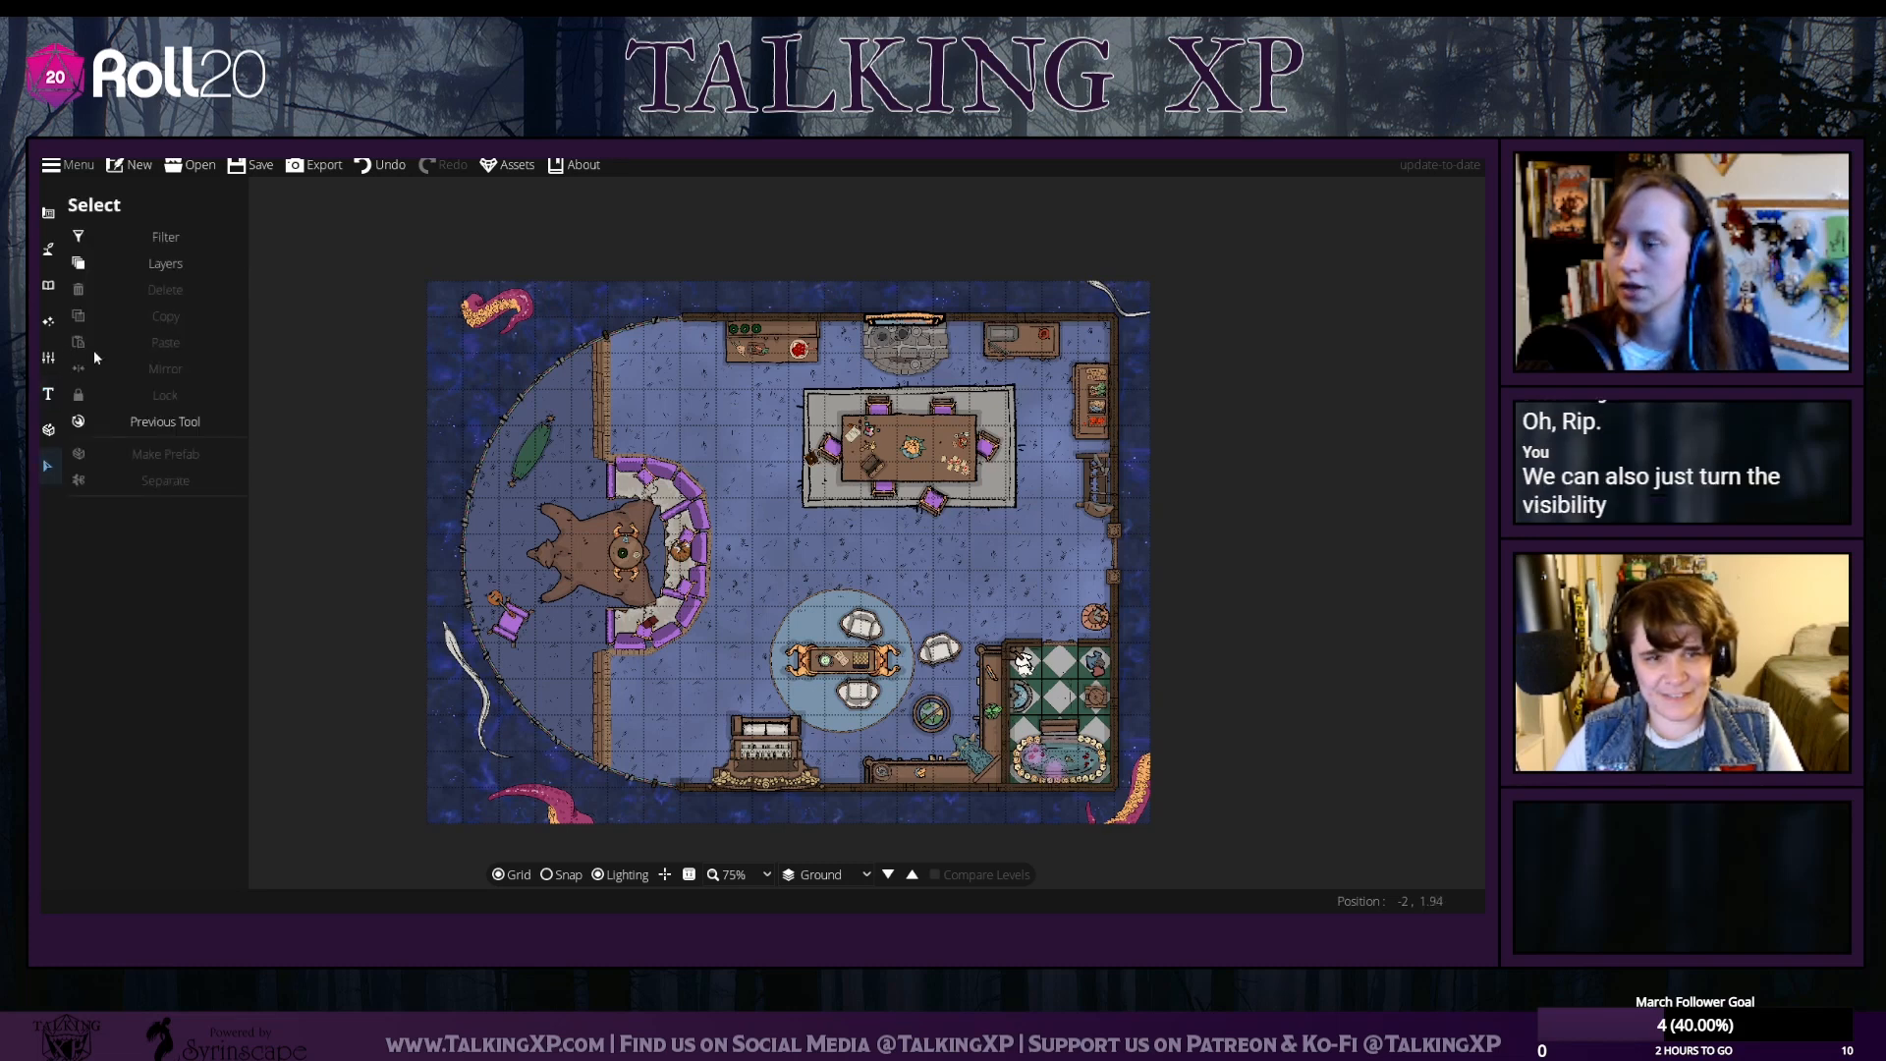
left_click(48, 284)
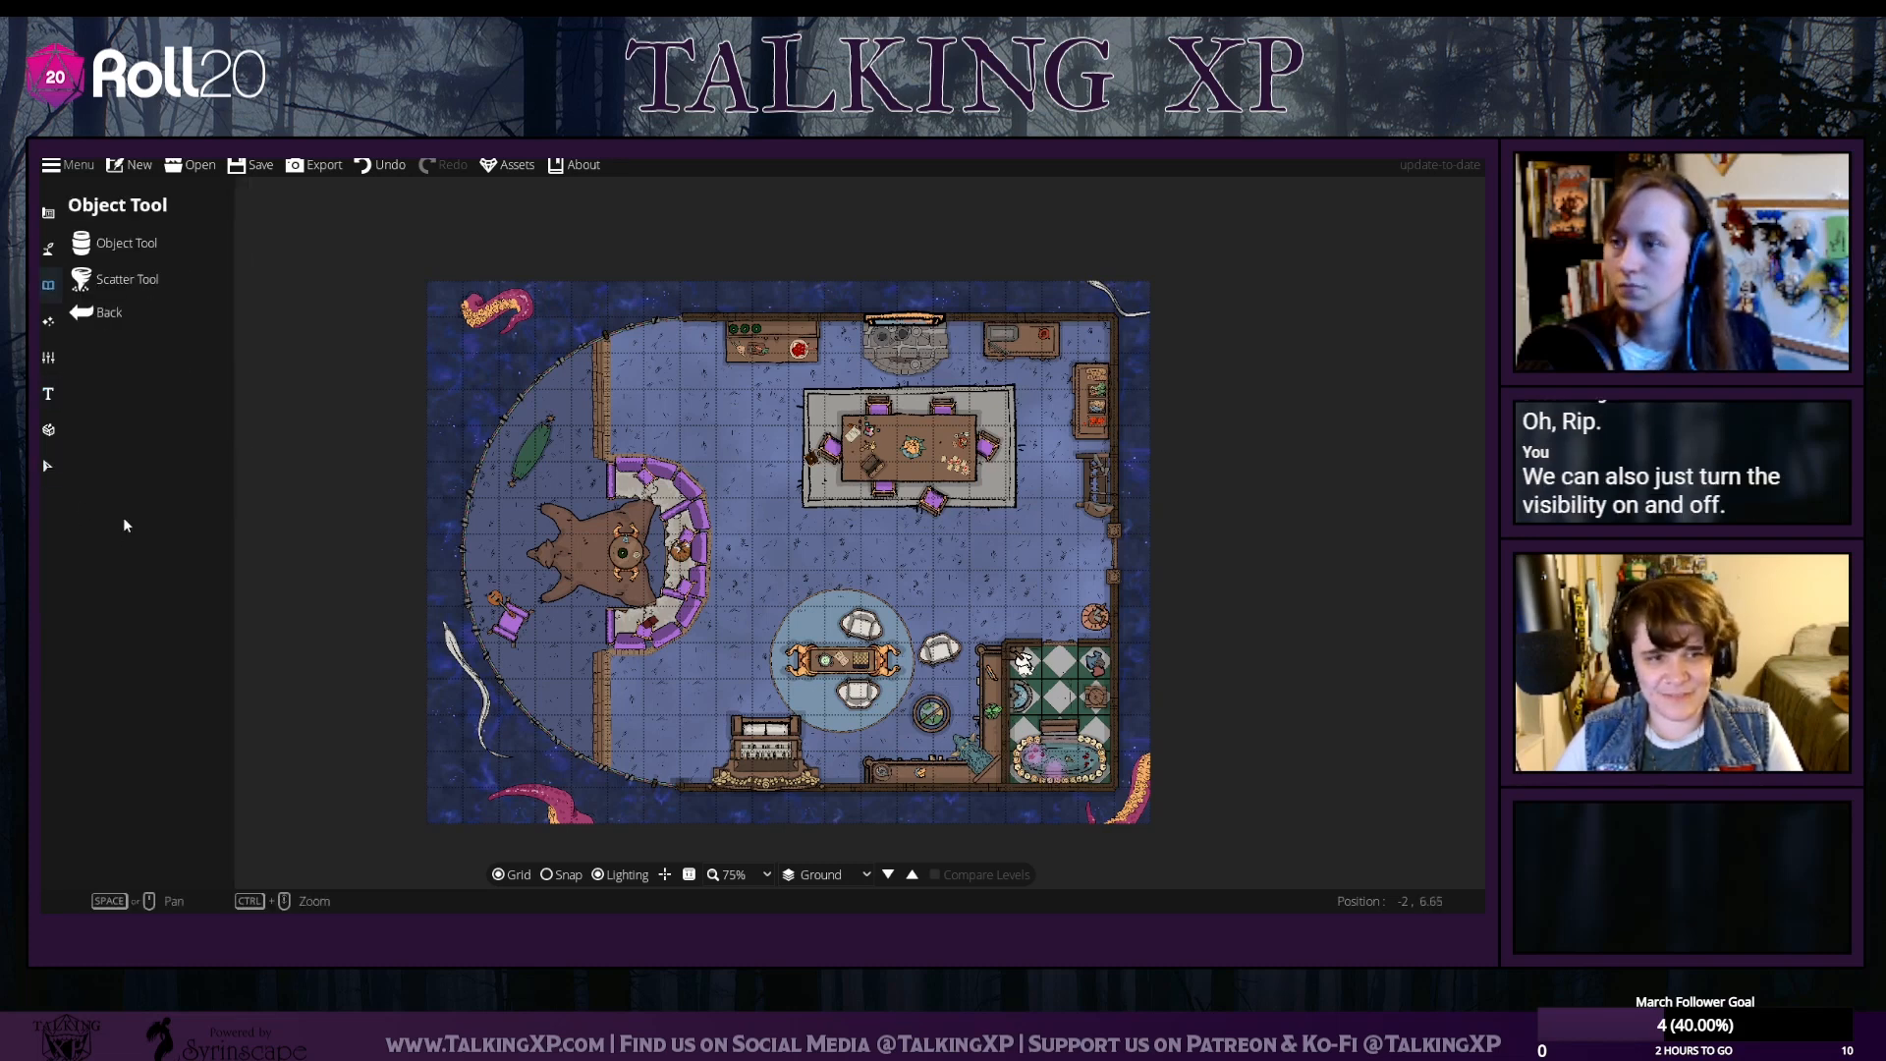
left_click(55, 318)
left_click(113, 246)
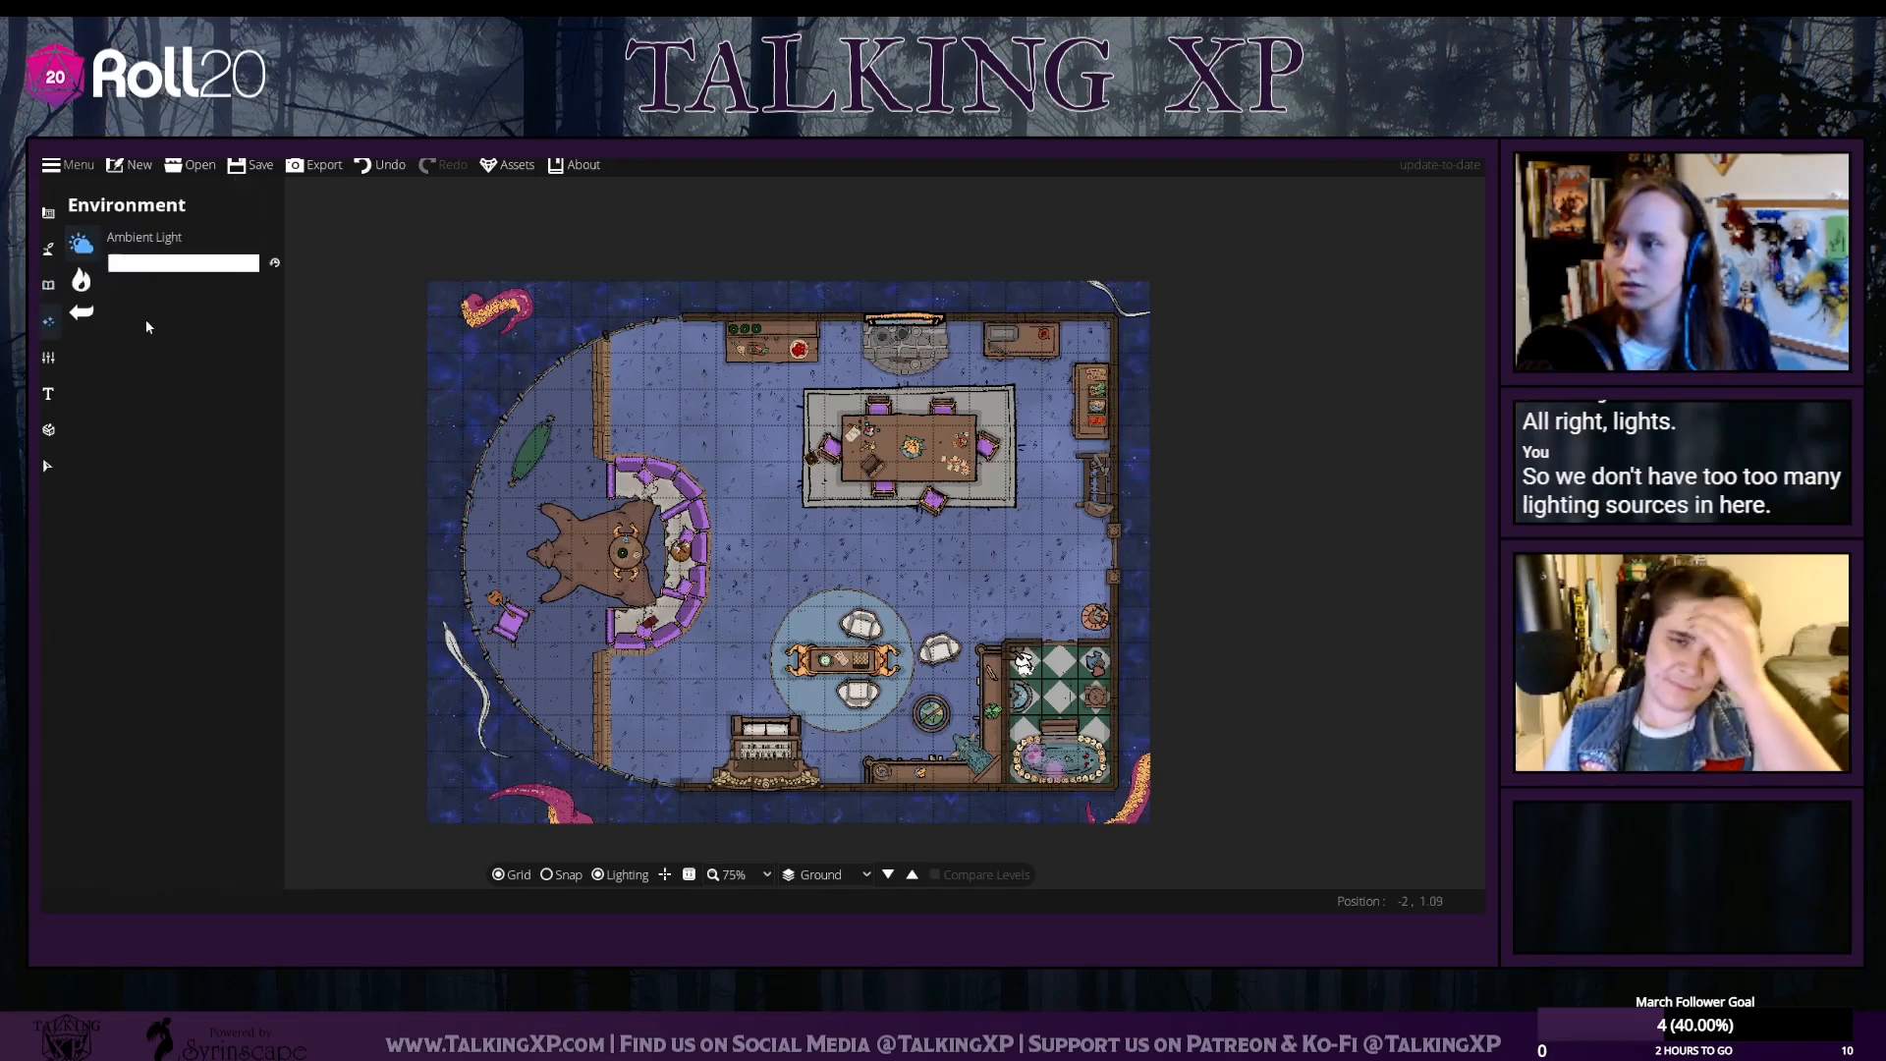
left_click(157, 265)
left_click_drag(64, 279, 39, 295)
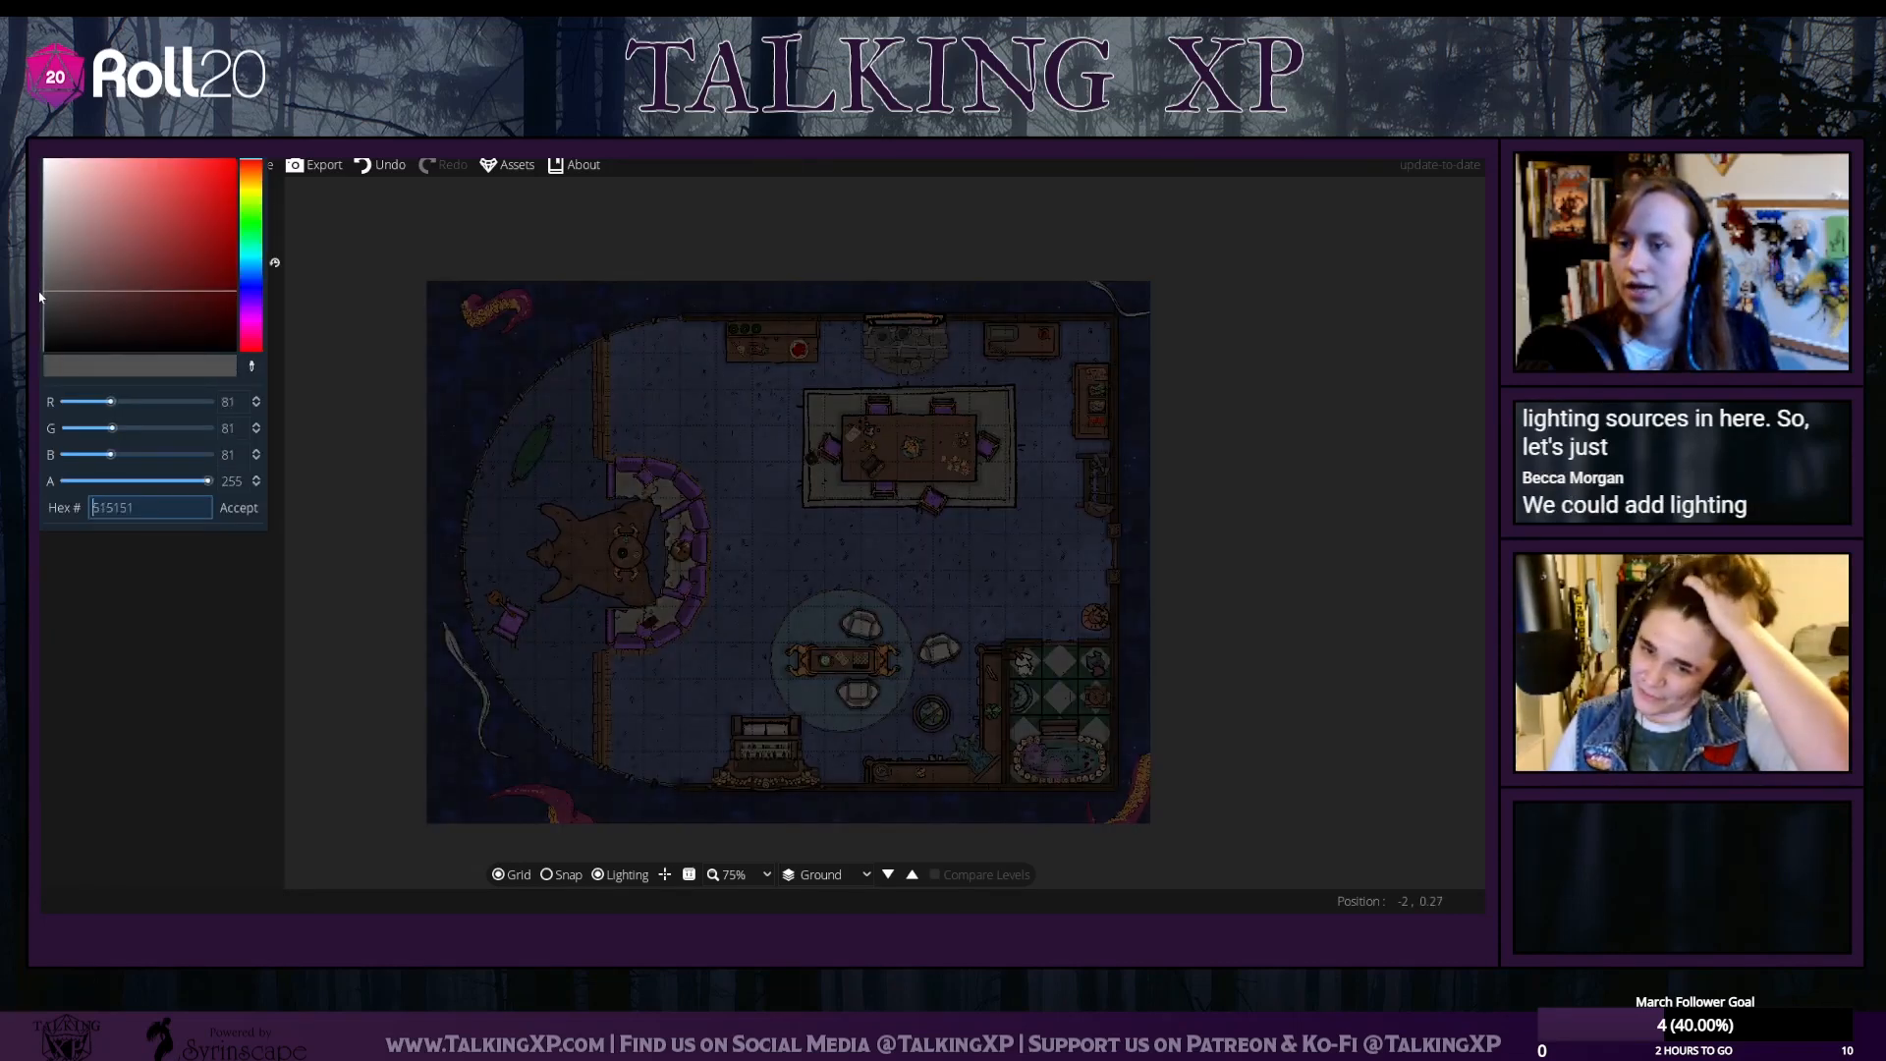
left_click(232, 531)
Try orange candle lights in the small-centre style around the bath, with range 2.7 and intensity 0.8, and undo them
left_click(82, 280)
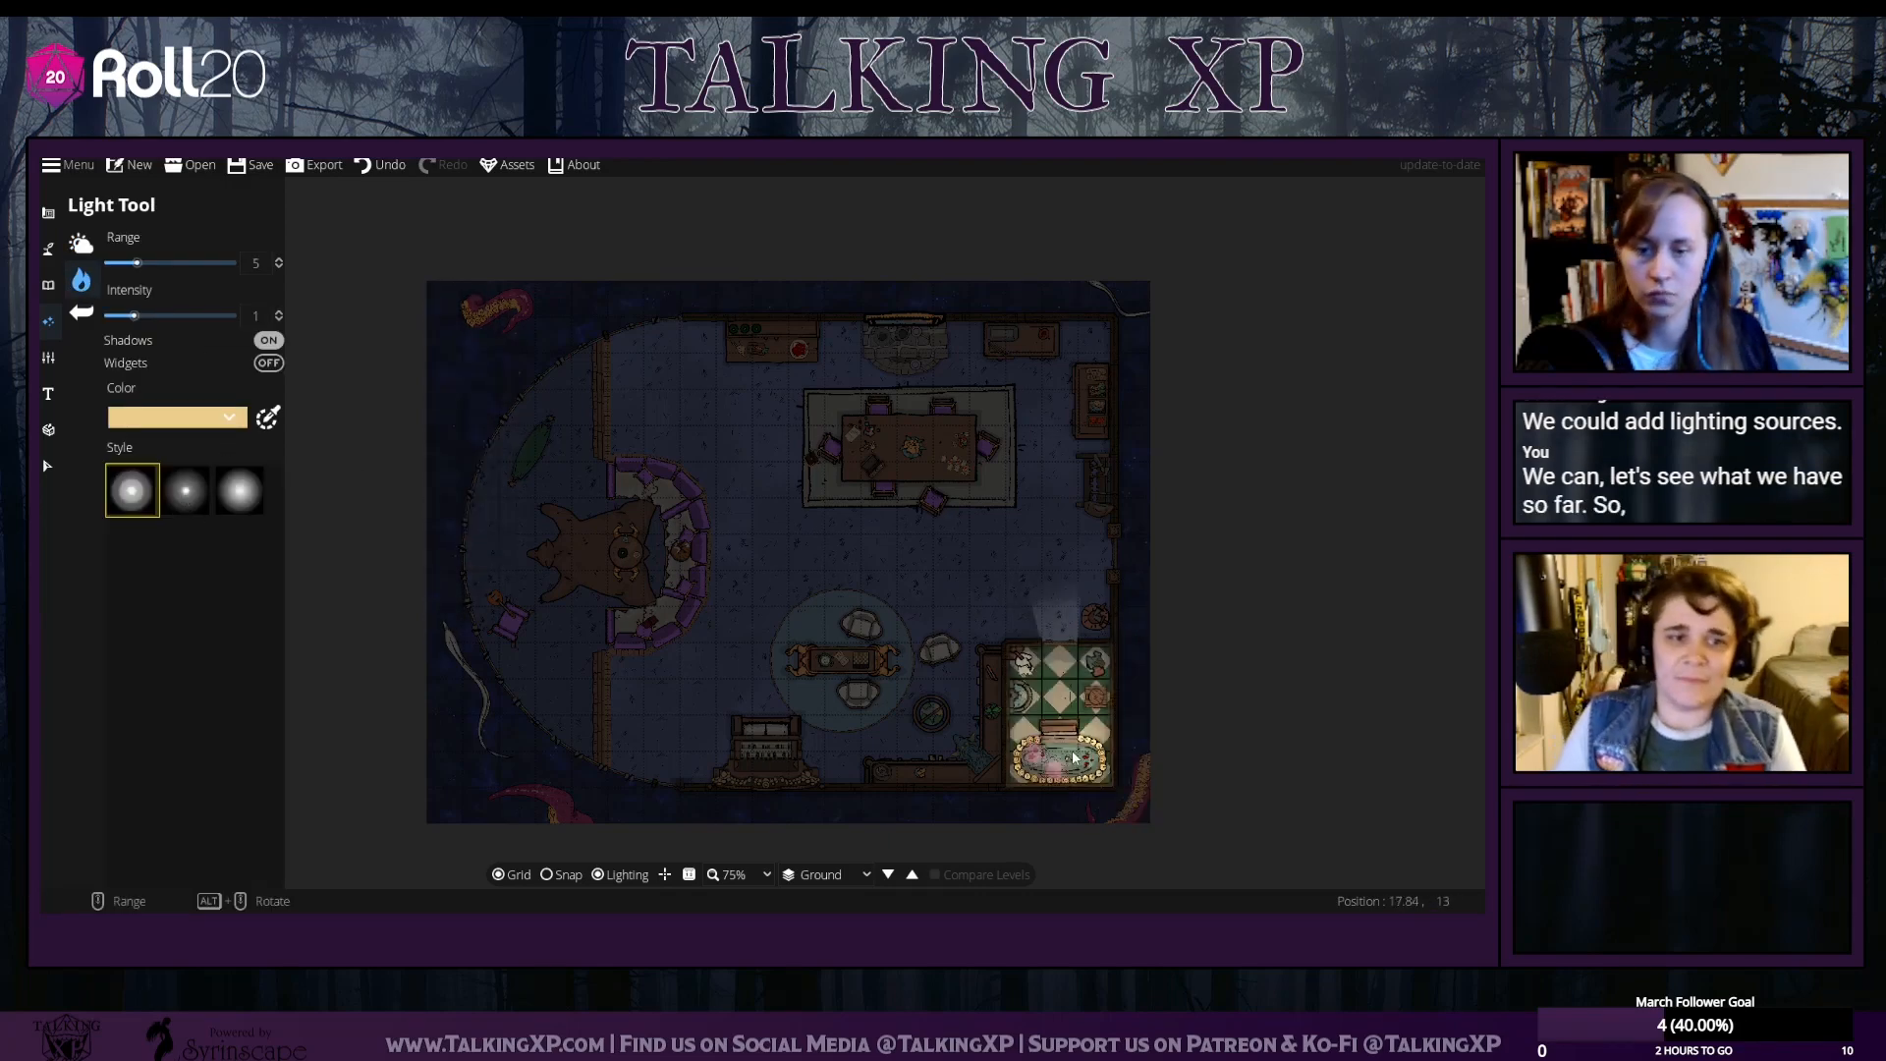
scroll(1073, 758, "up", 2)
left_click_drag(1099, 772, 681, 428)
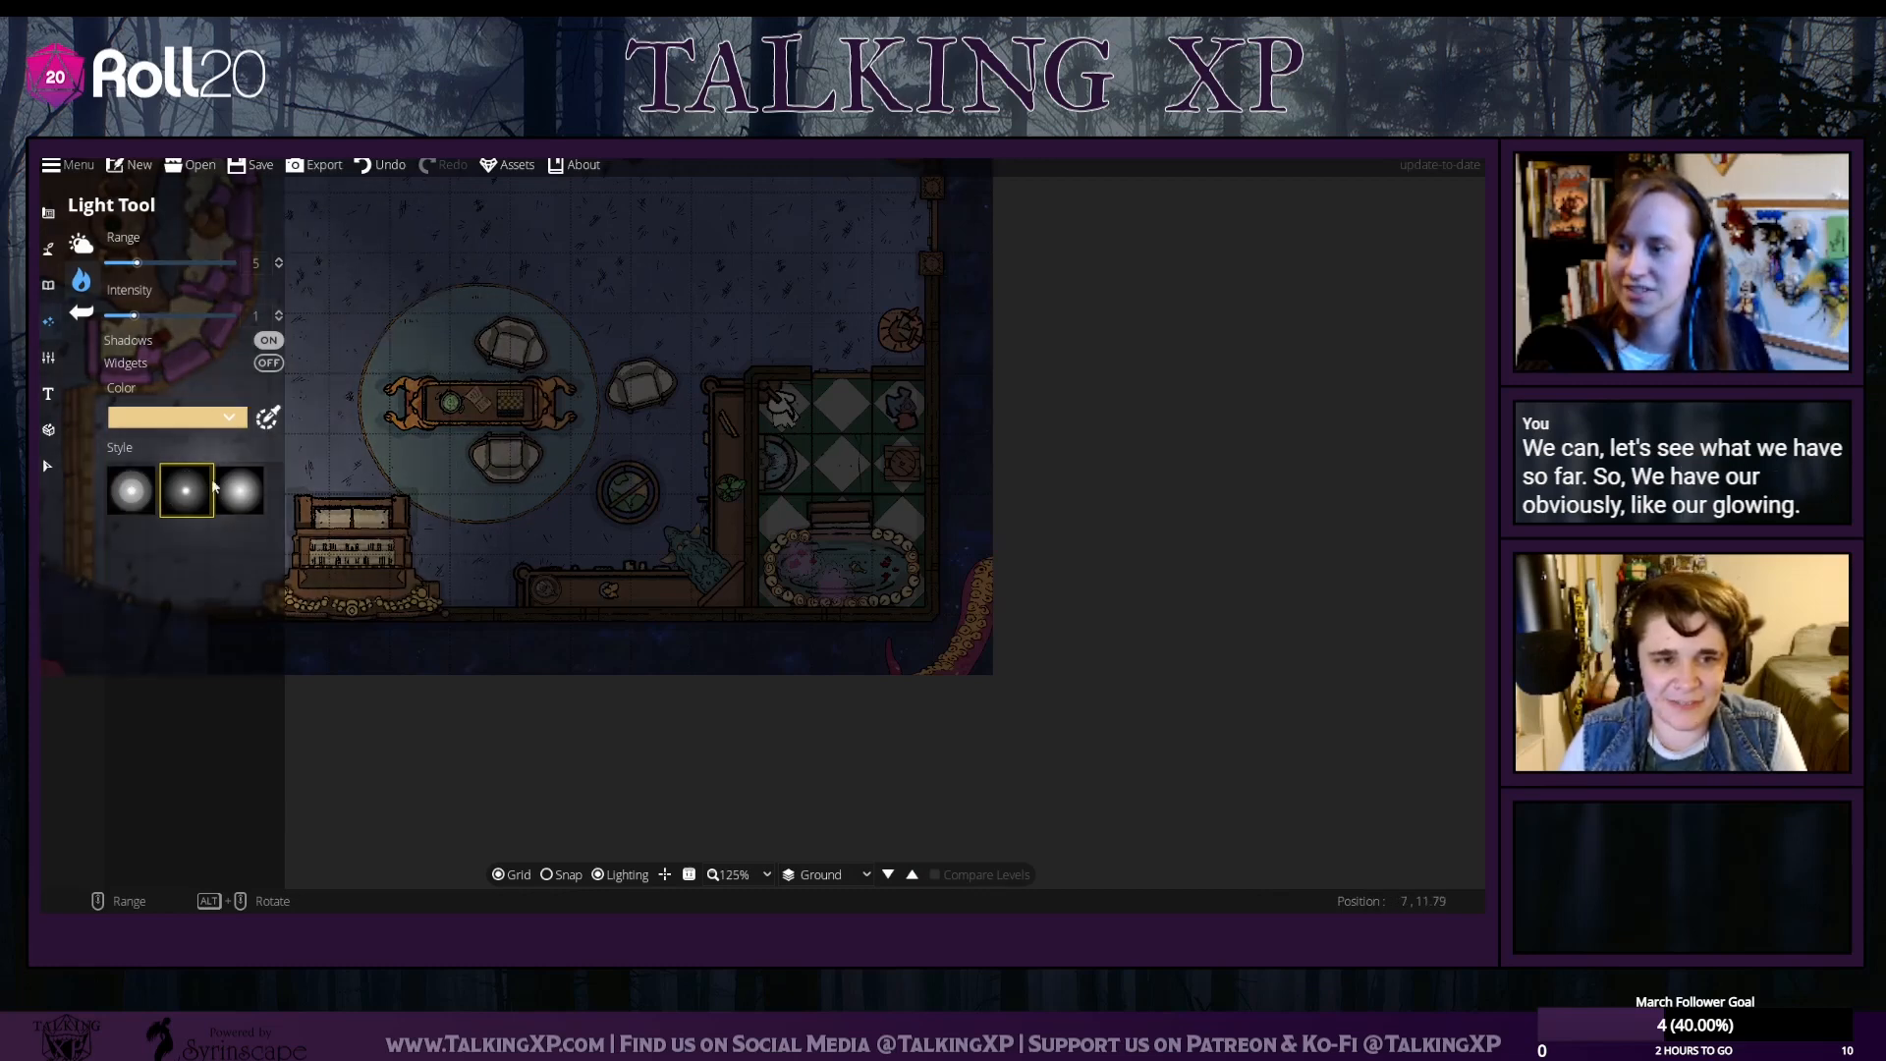
left_click(177, 418)
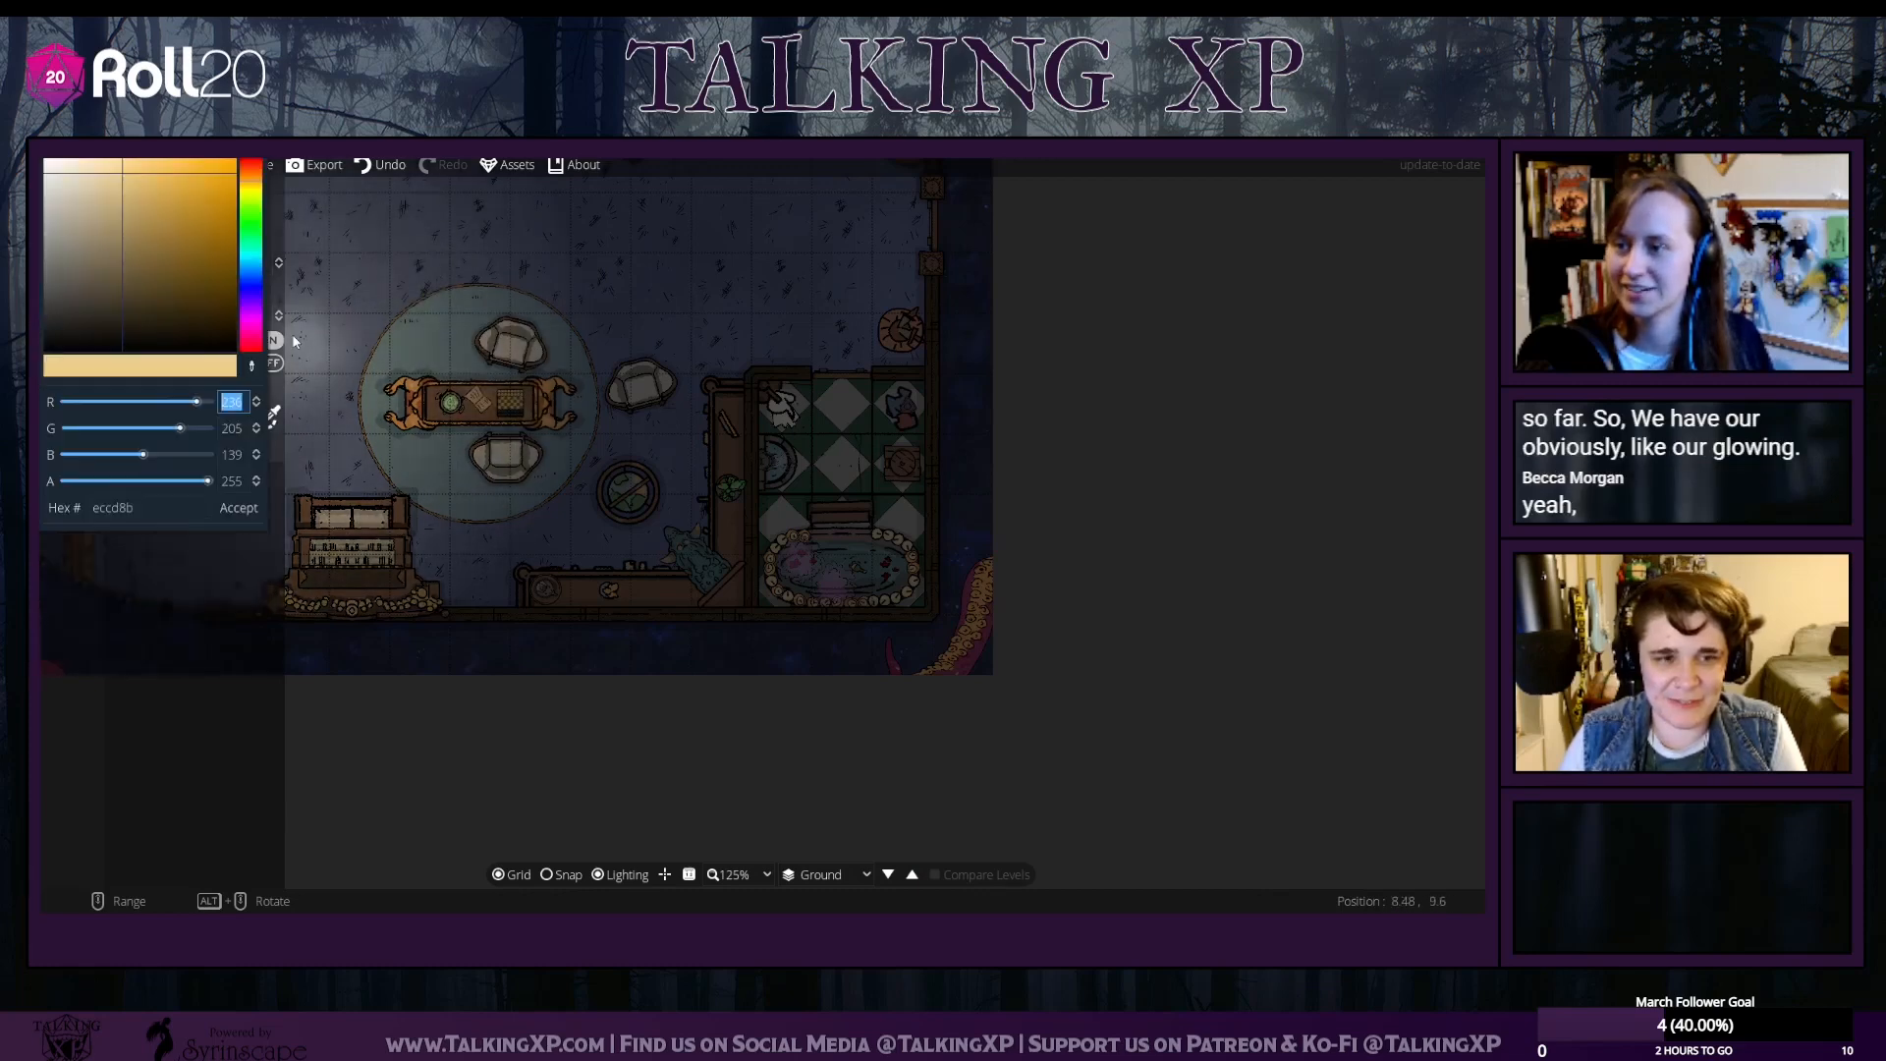
left_click(216, 181)
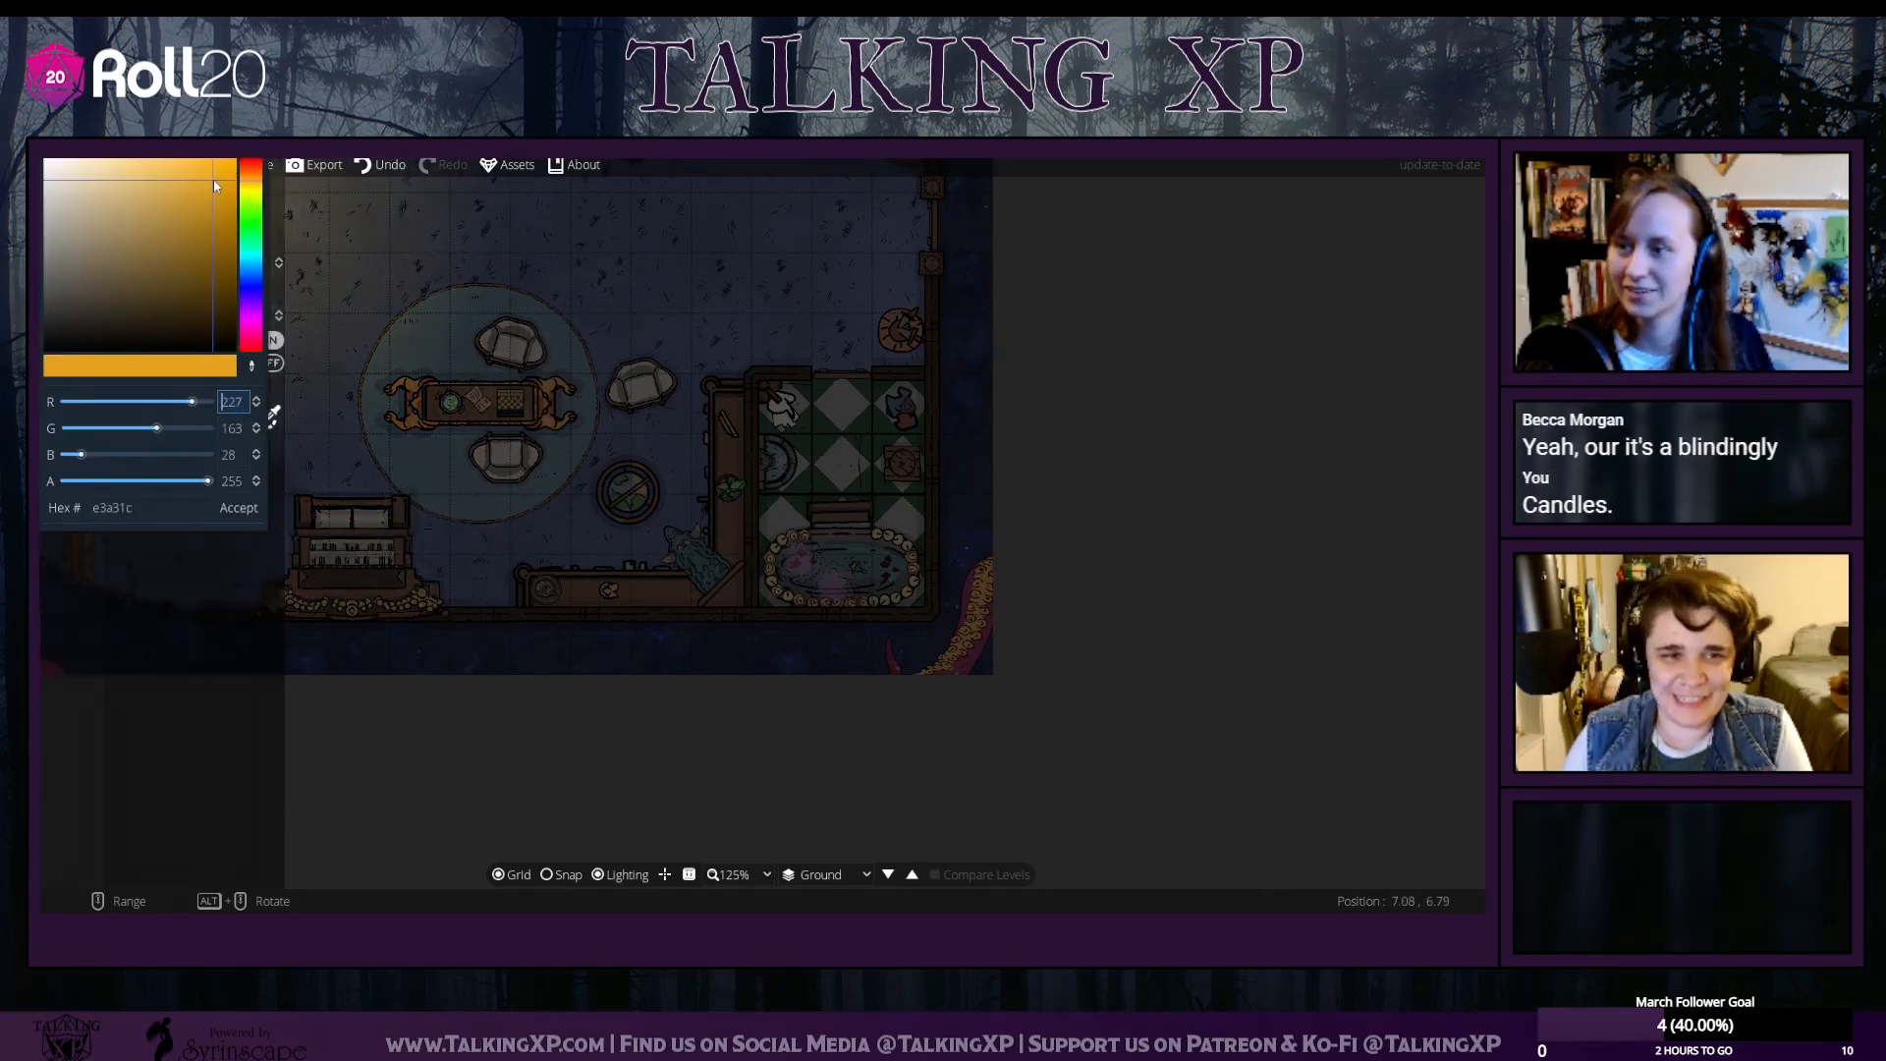
left_click(240, 508)
left_click_drag(126, 266, 122, 317)
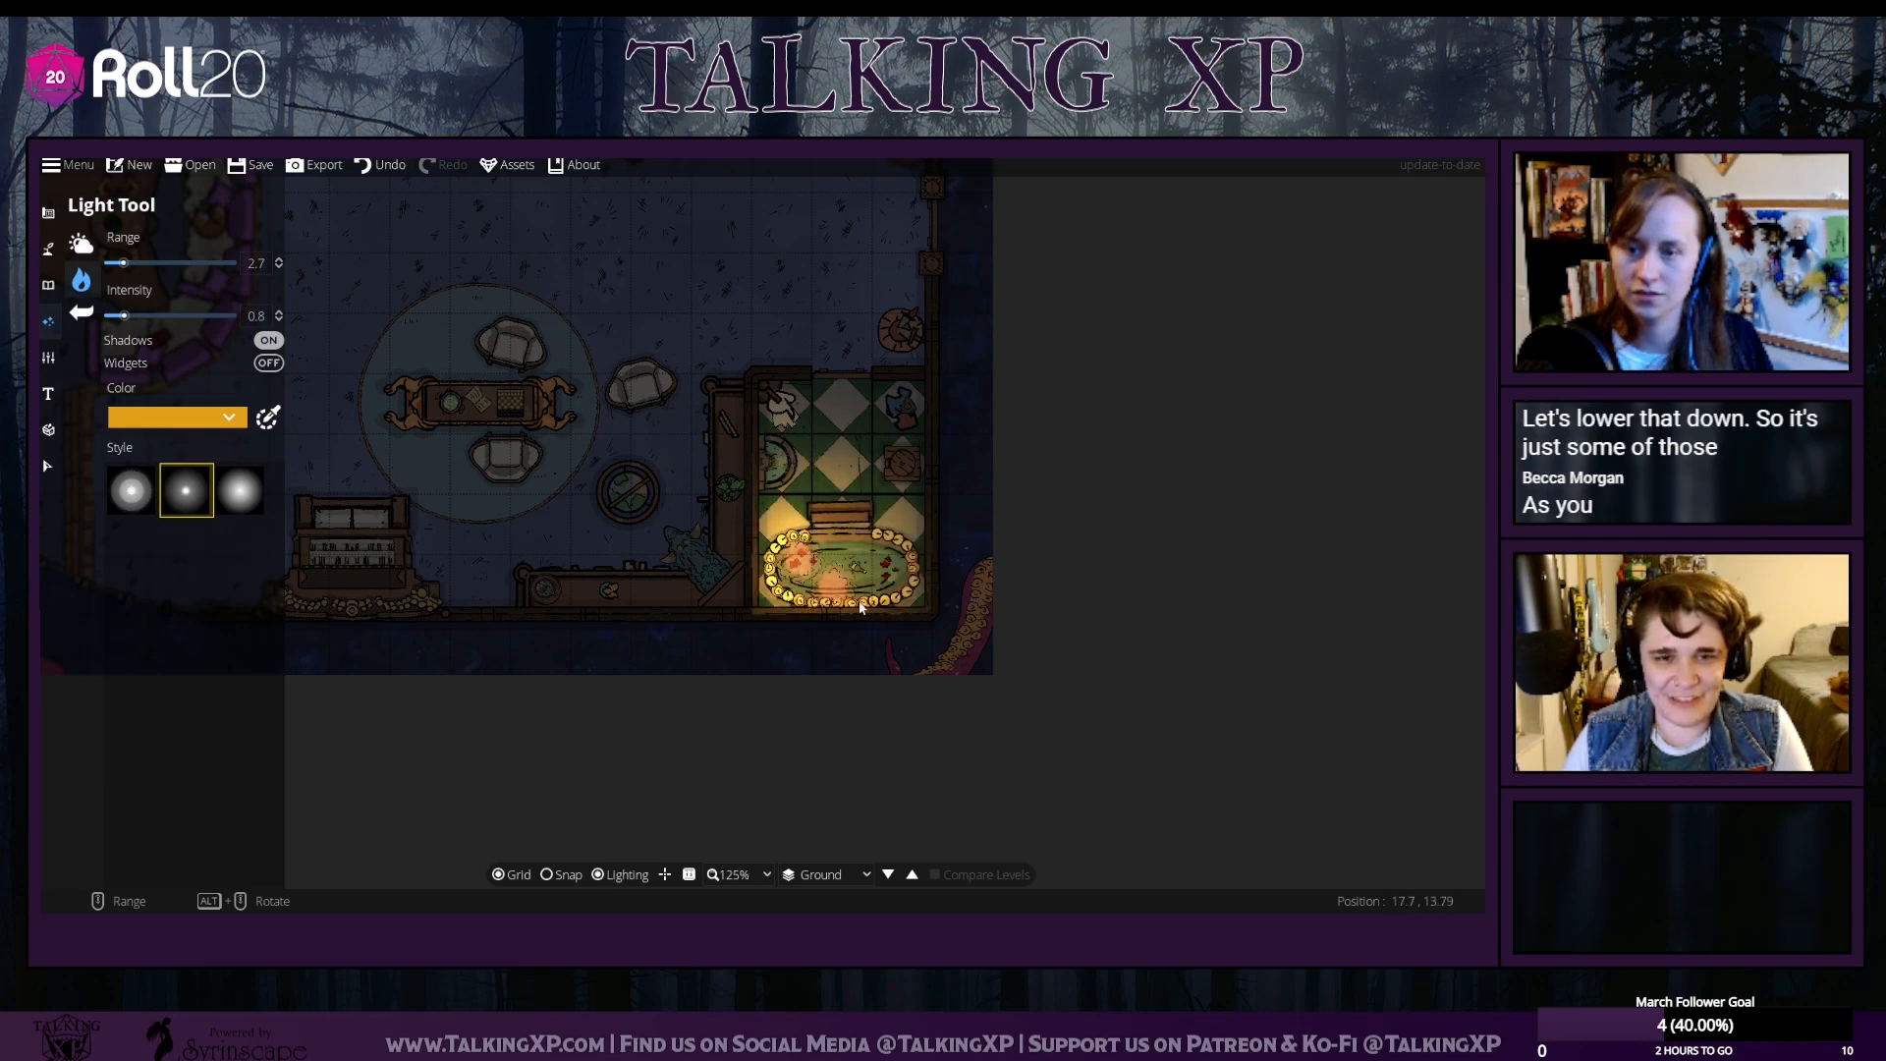
left_click(383, 165)
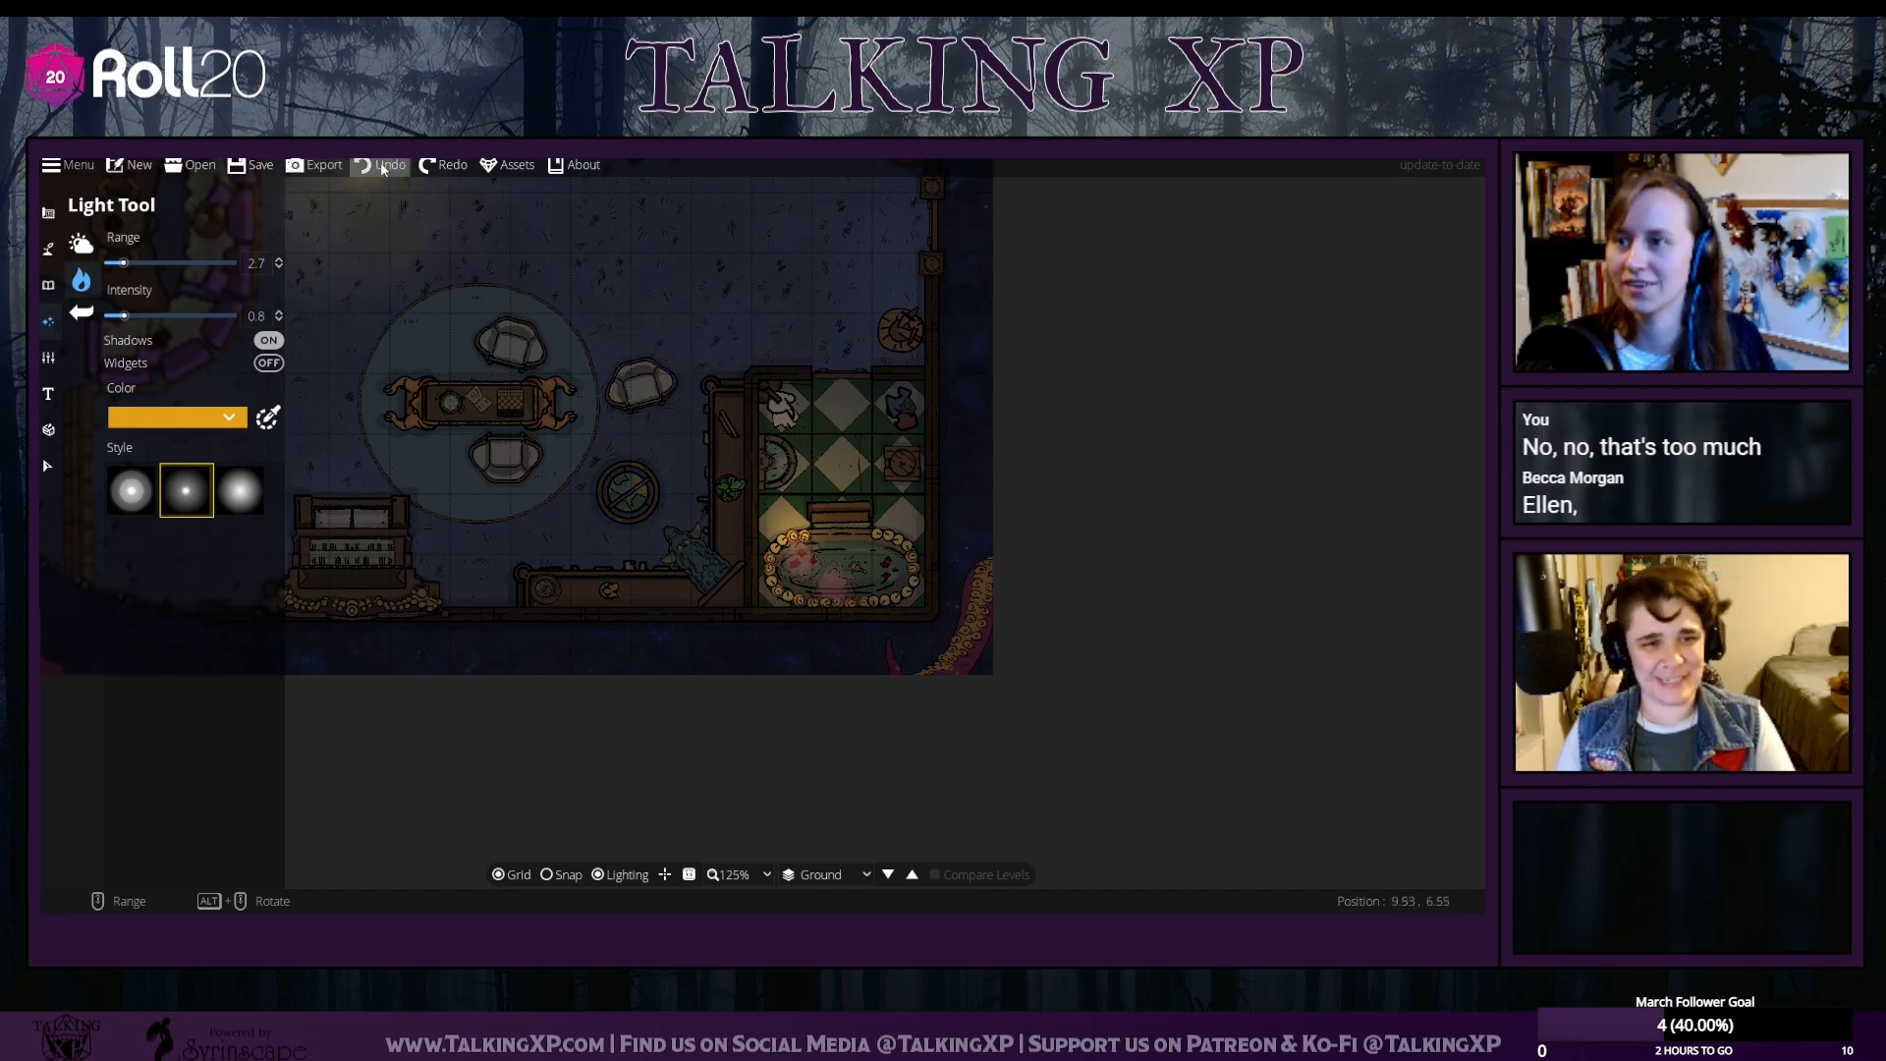
Change the light colour to the softer yellow f4c154 and place candle lights around the bath's edge
left_click(228, 418)
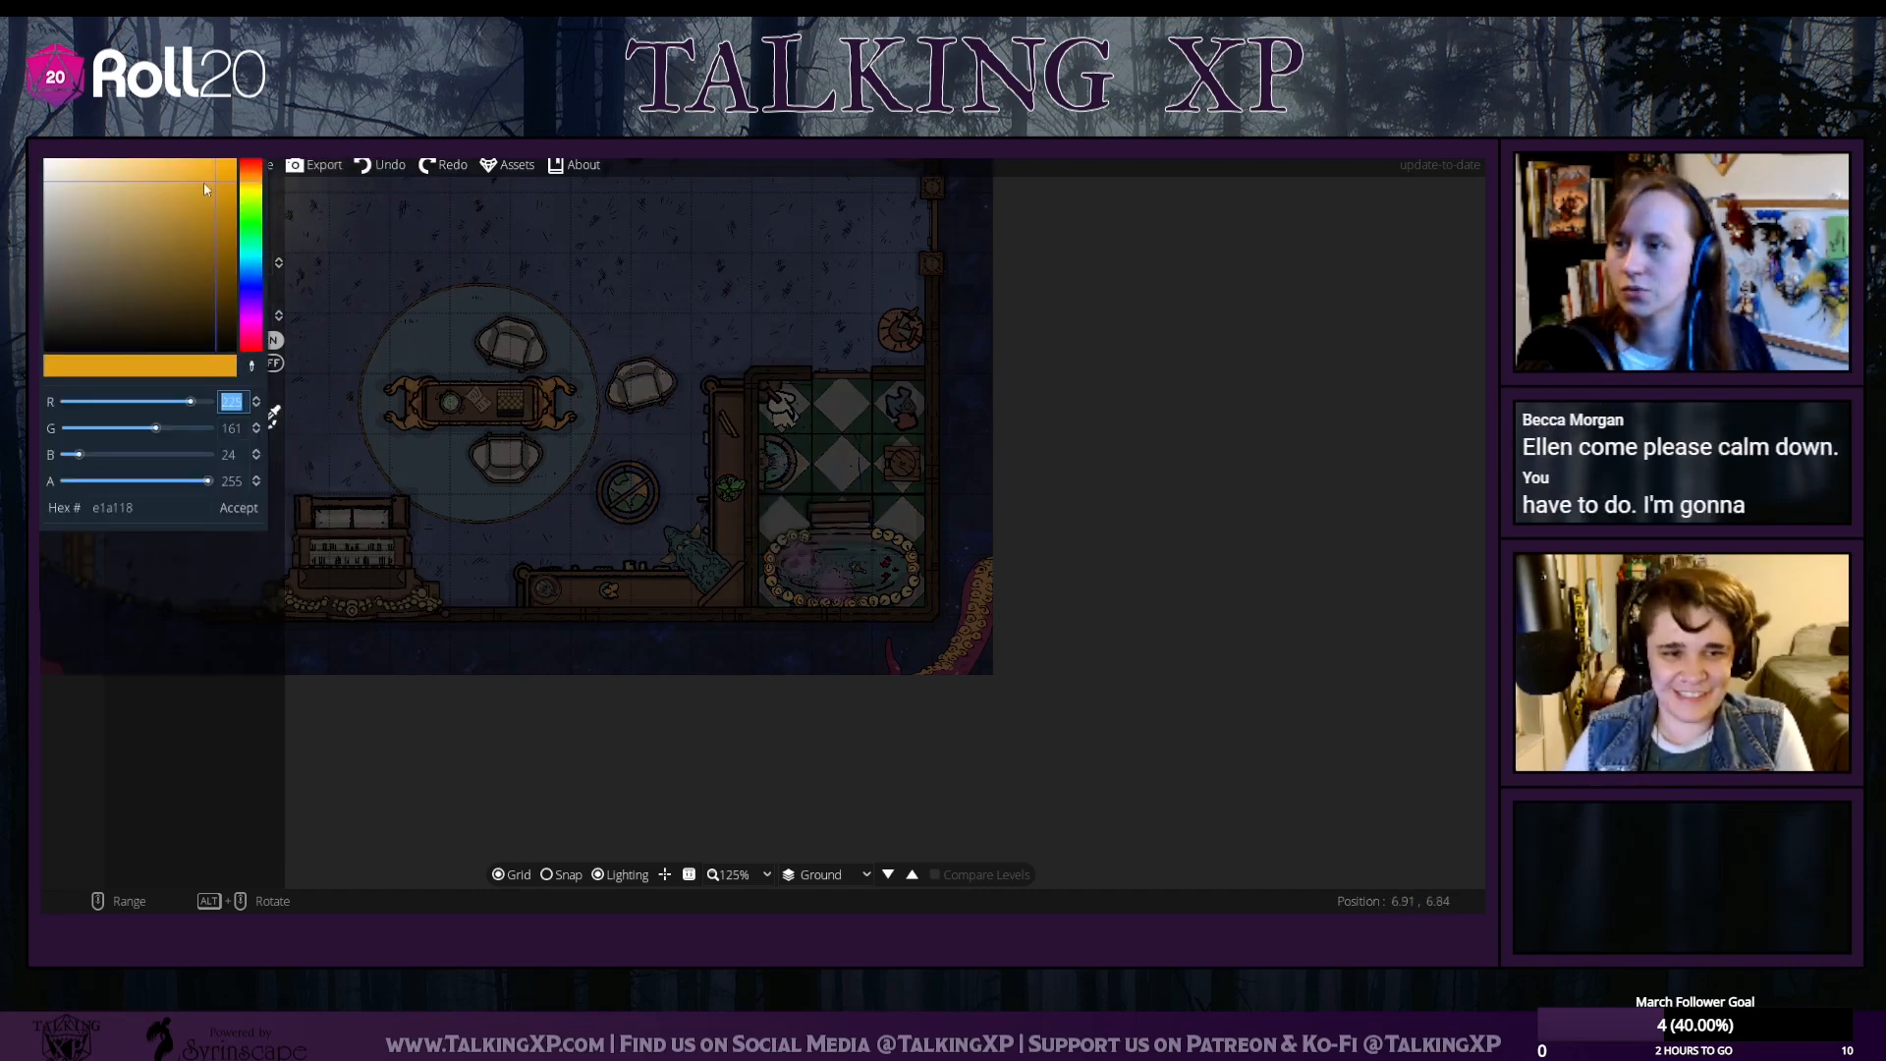
left_click_drag(203, 181, 171, 177)
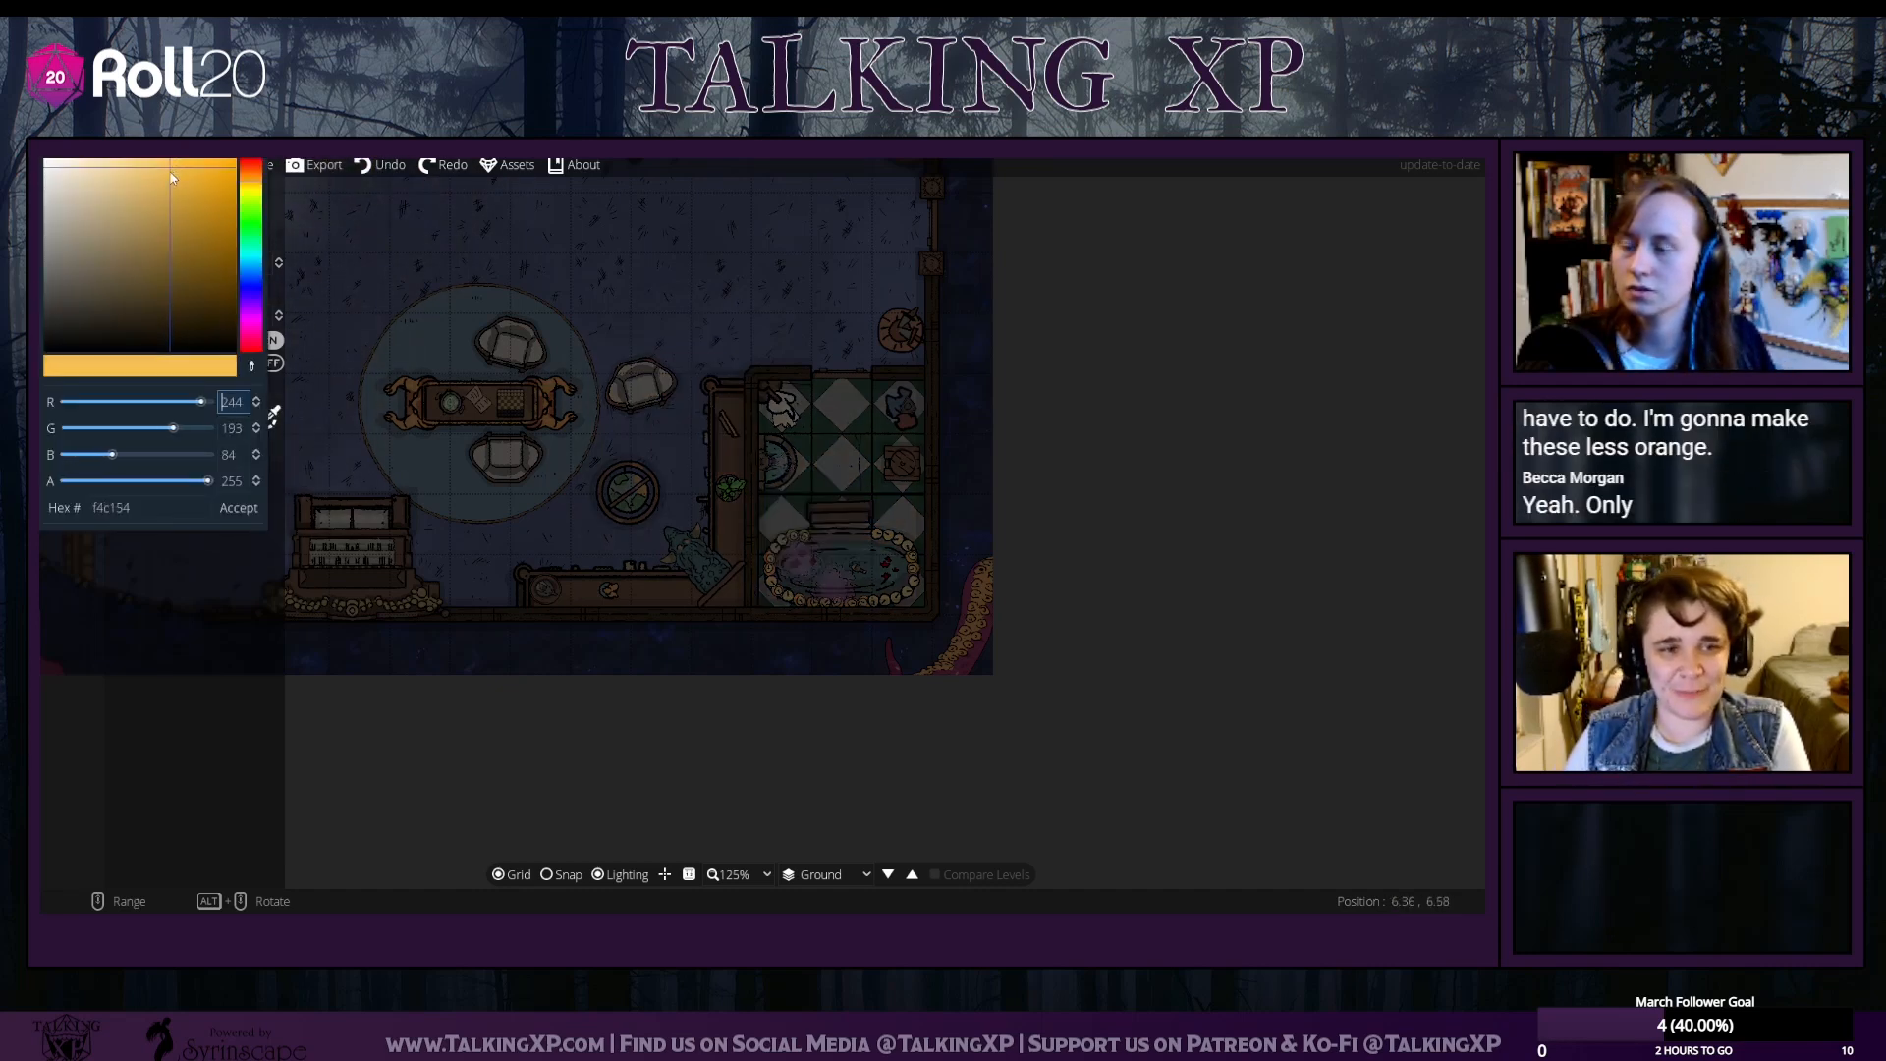
left_click(227, 509)
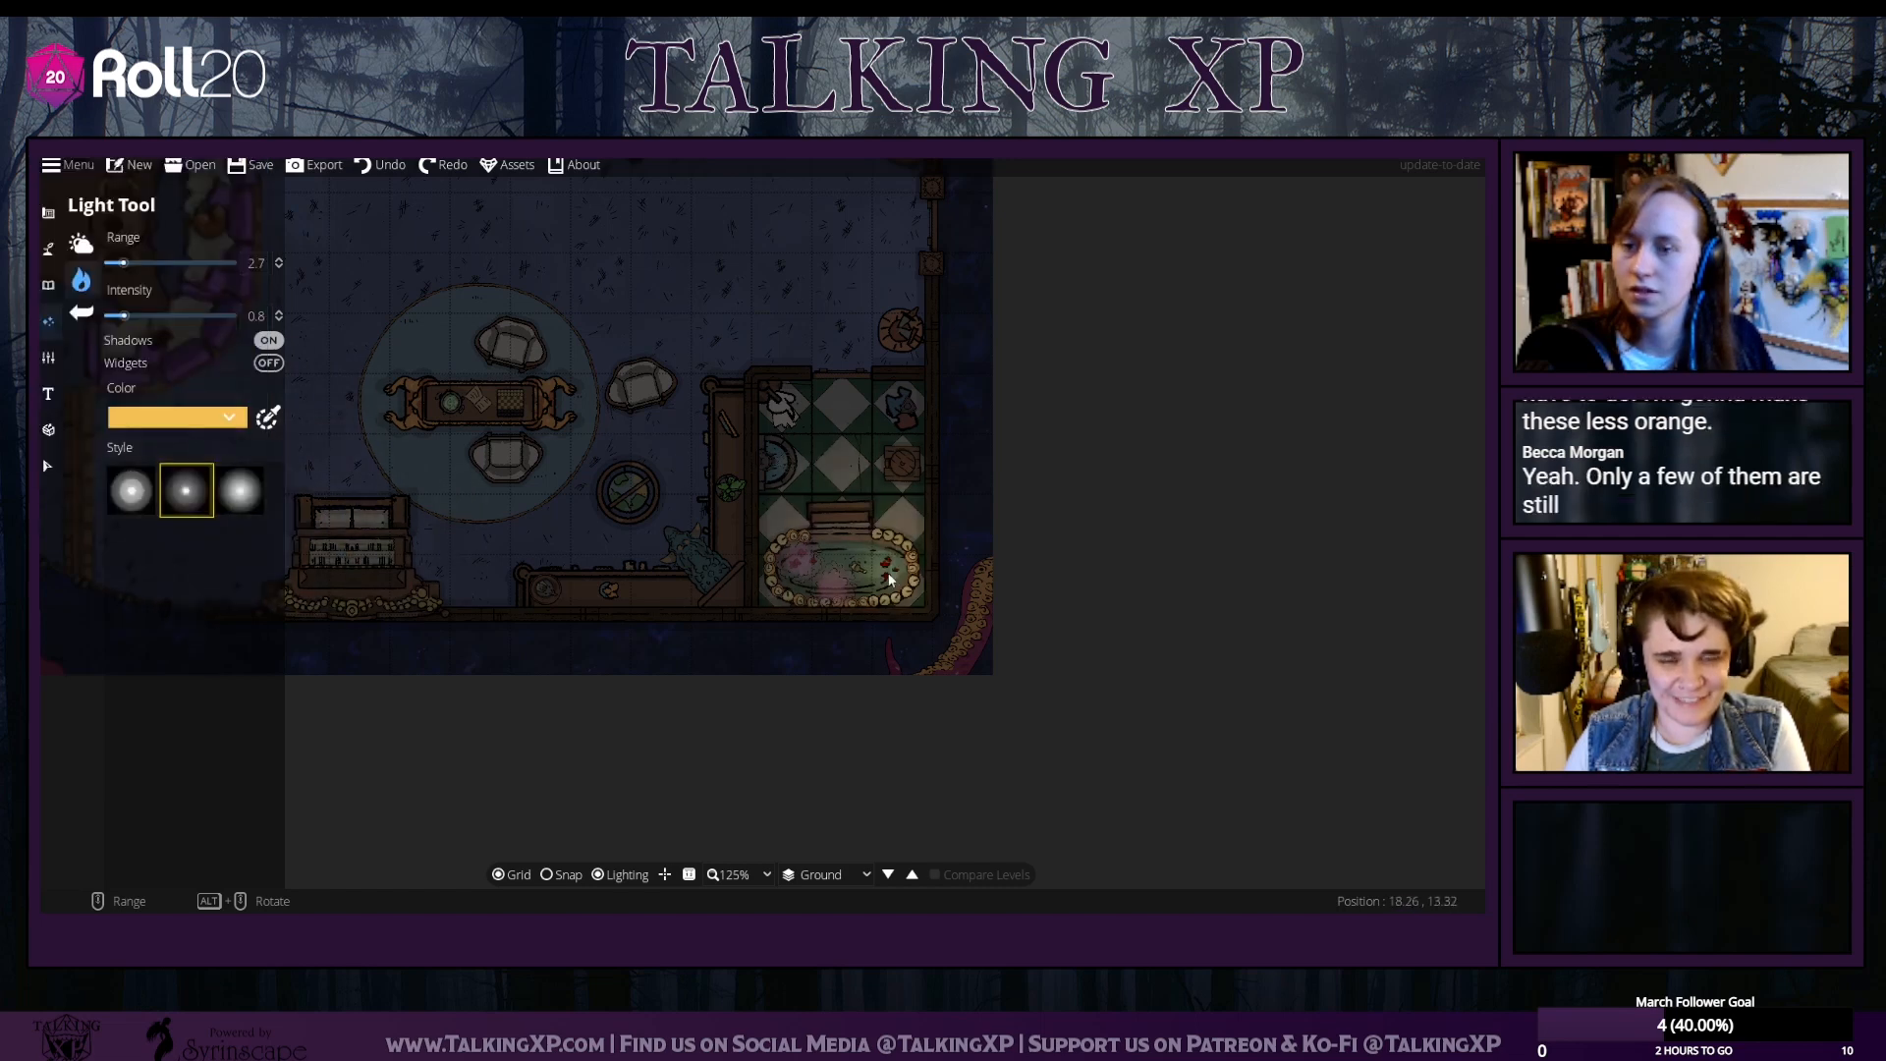
left_click(778, 545)
left_click(892, 604)
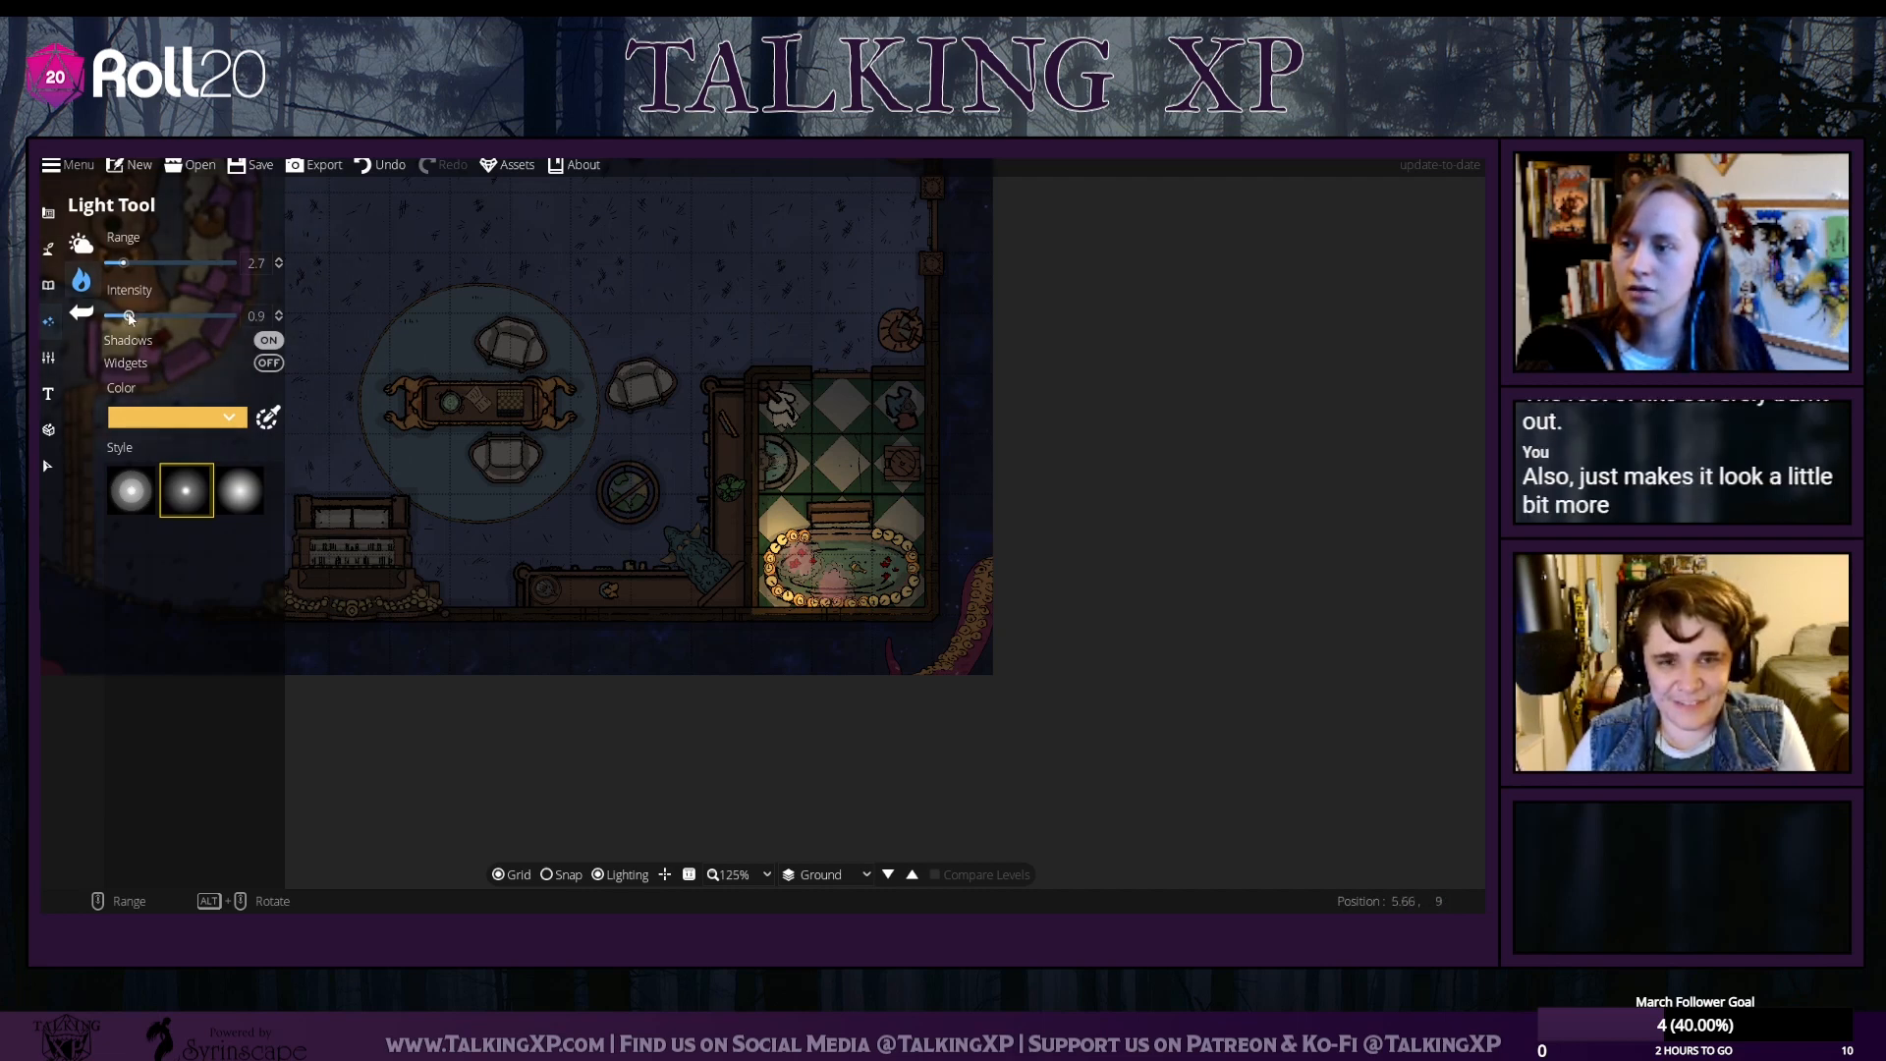
Lower the light intensity to 0.7 and set the colour to orange f49b54 for more candle lights around the bath
left_click_drag(130, 317, 124, 319)
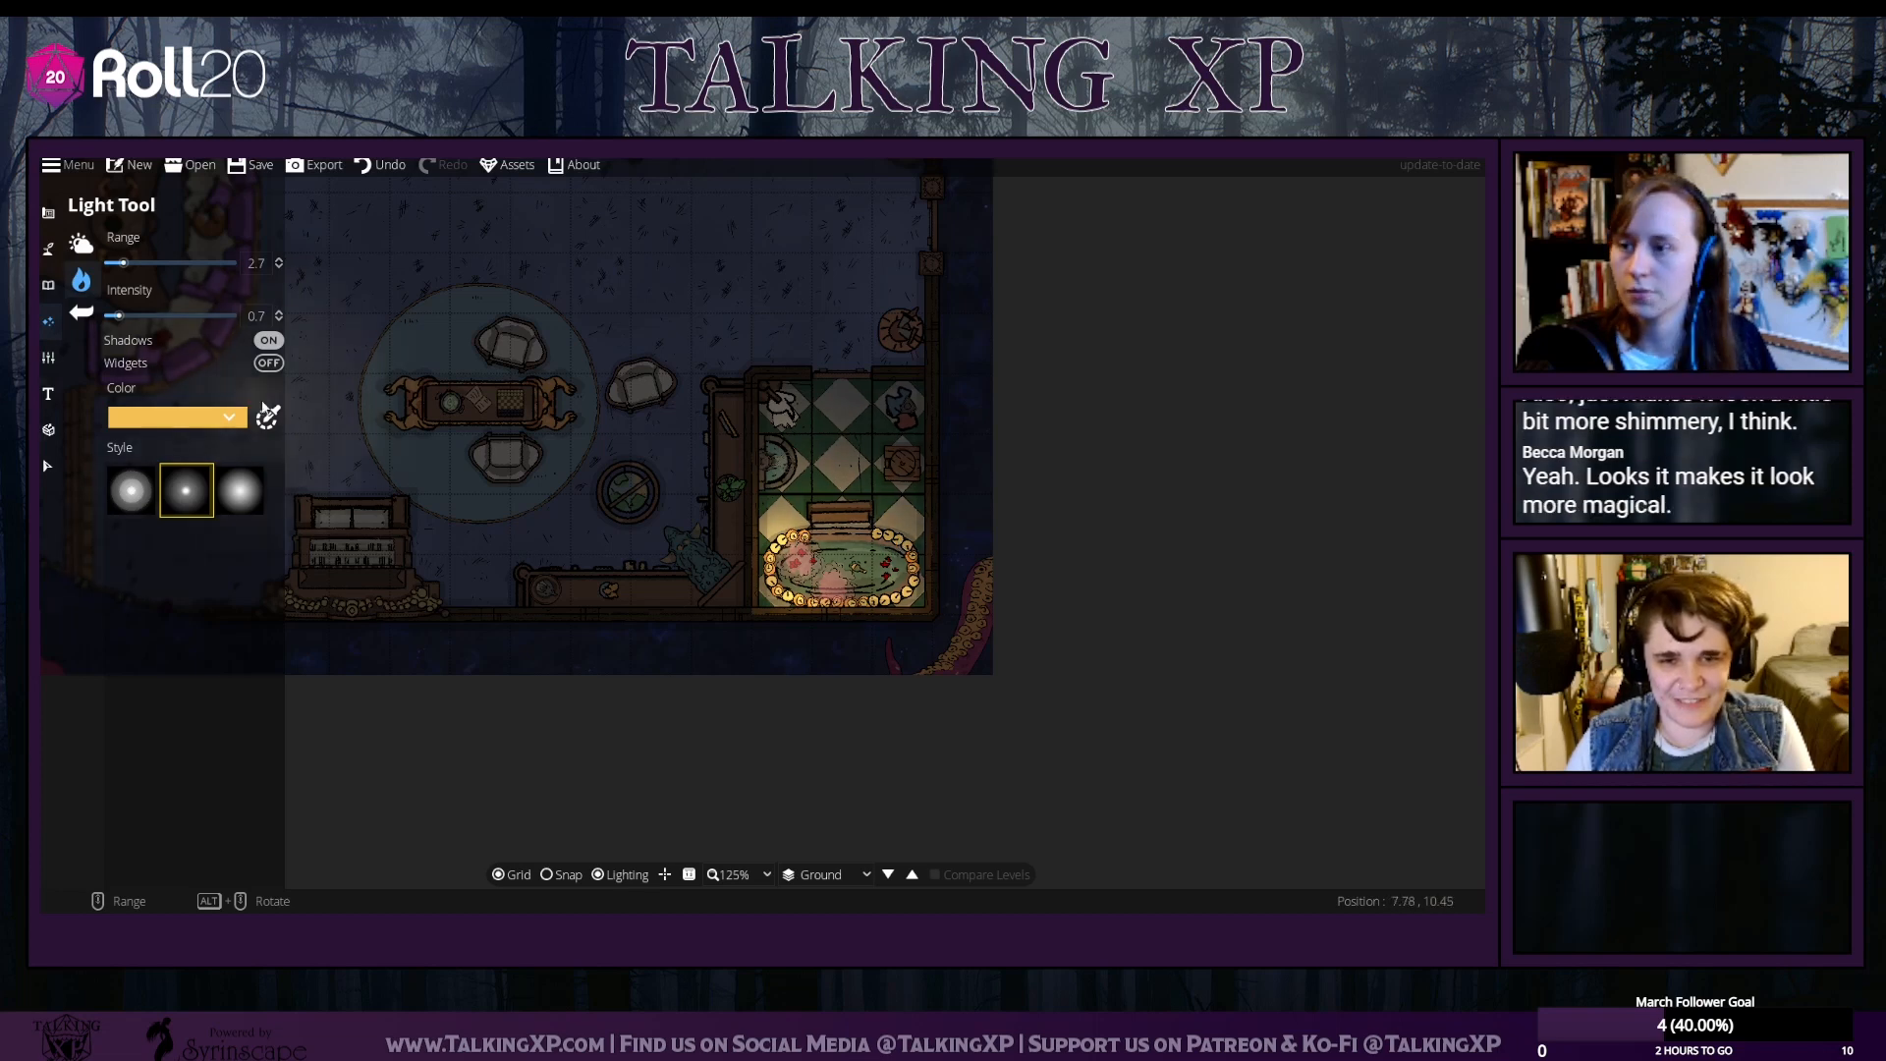
left_click(268, 416)
left_click_drag(251, 181, 252, 173)
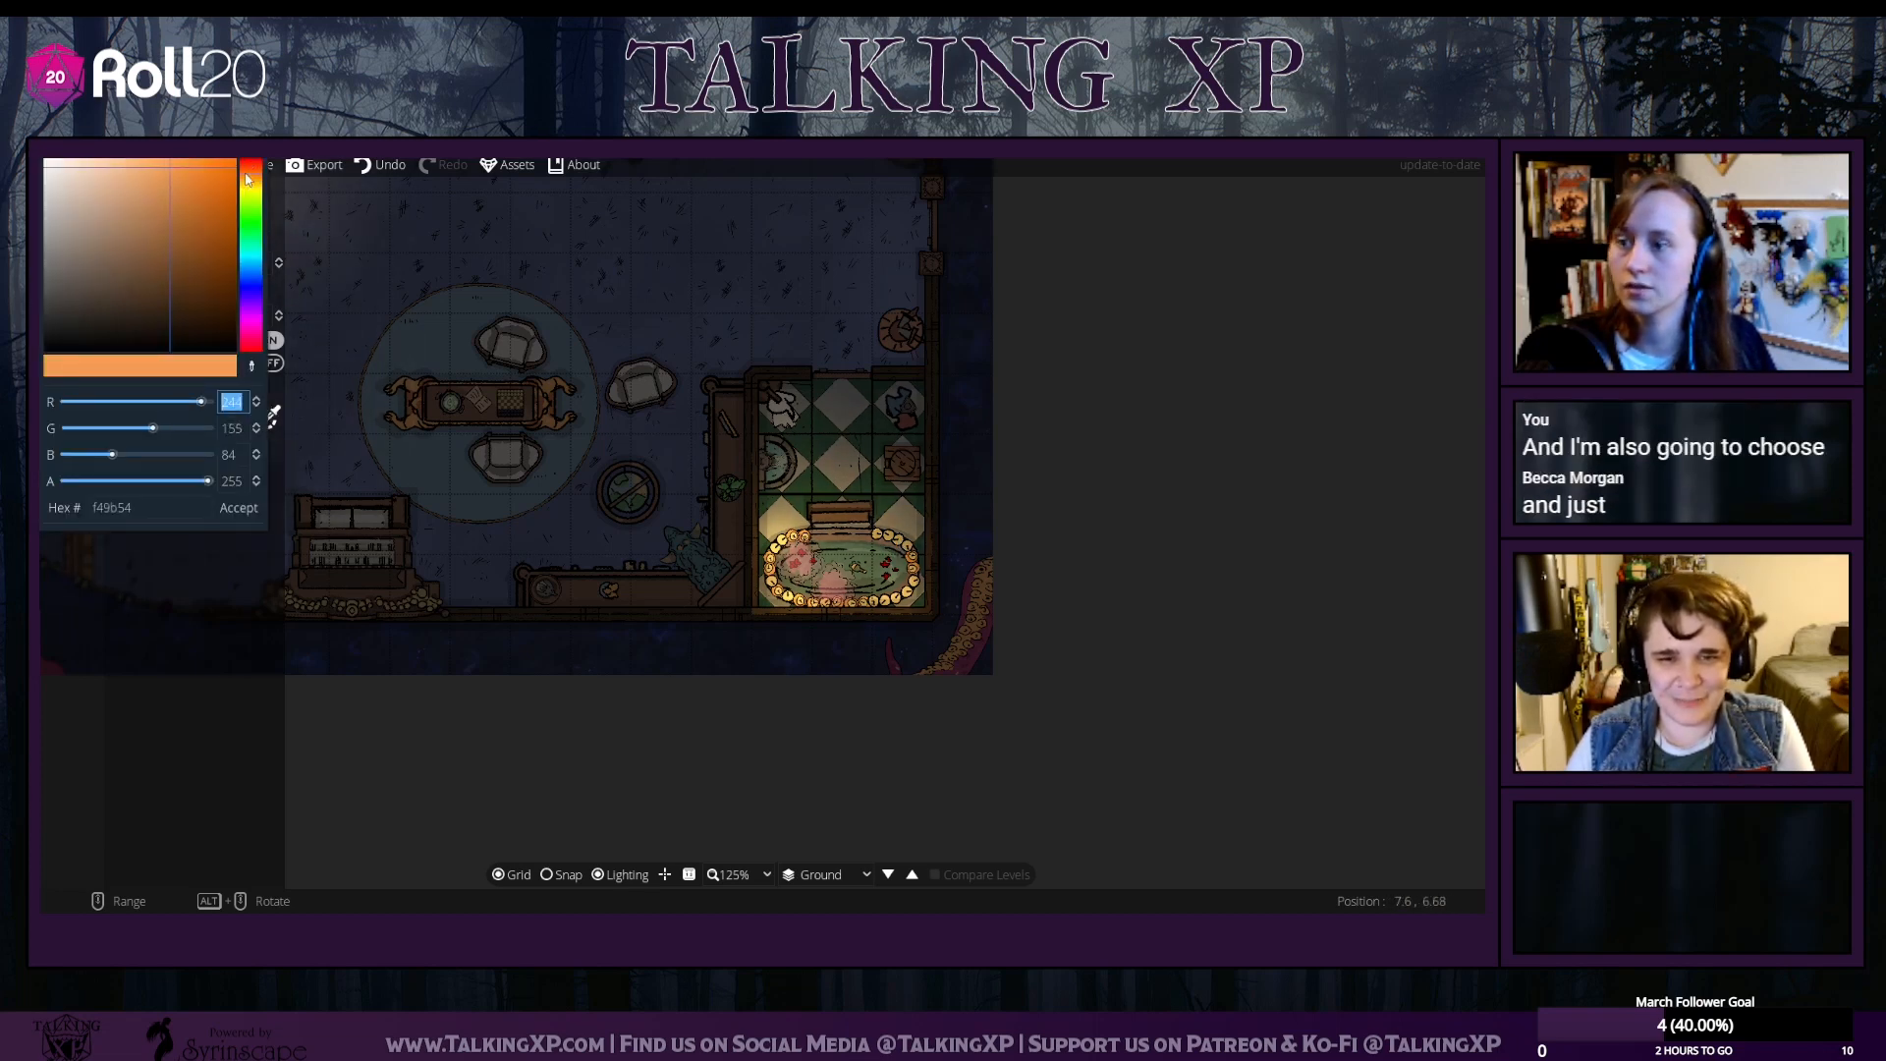
left_click(238, 507)
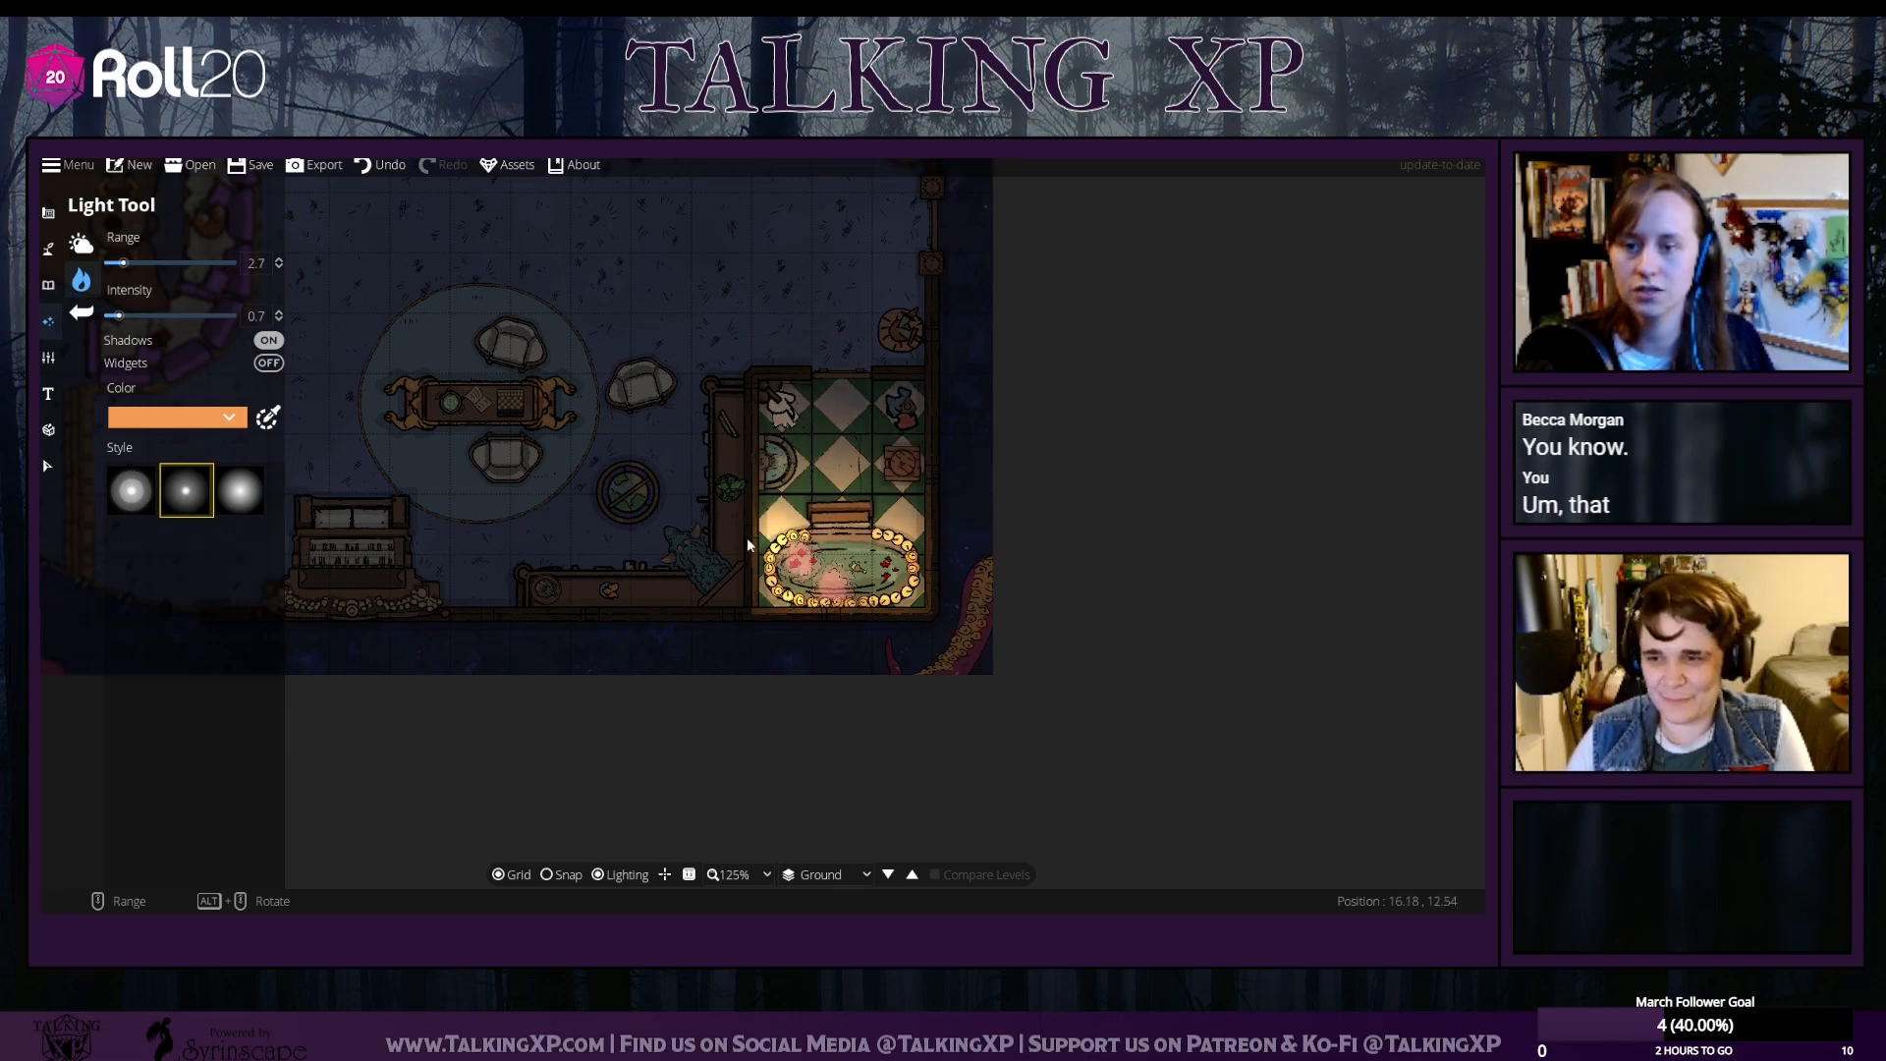
Set up a warm orange-red light with range 7.7 for the stone fireplace on the upper wall
left_click_drag(625, 361, 828, 625)
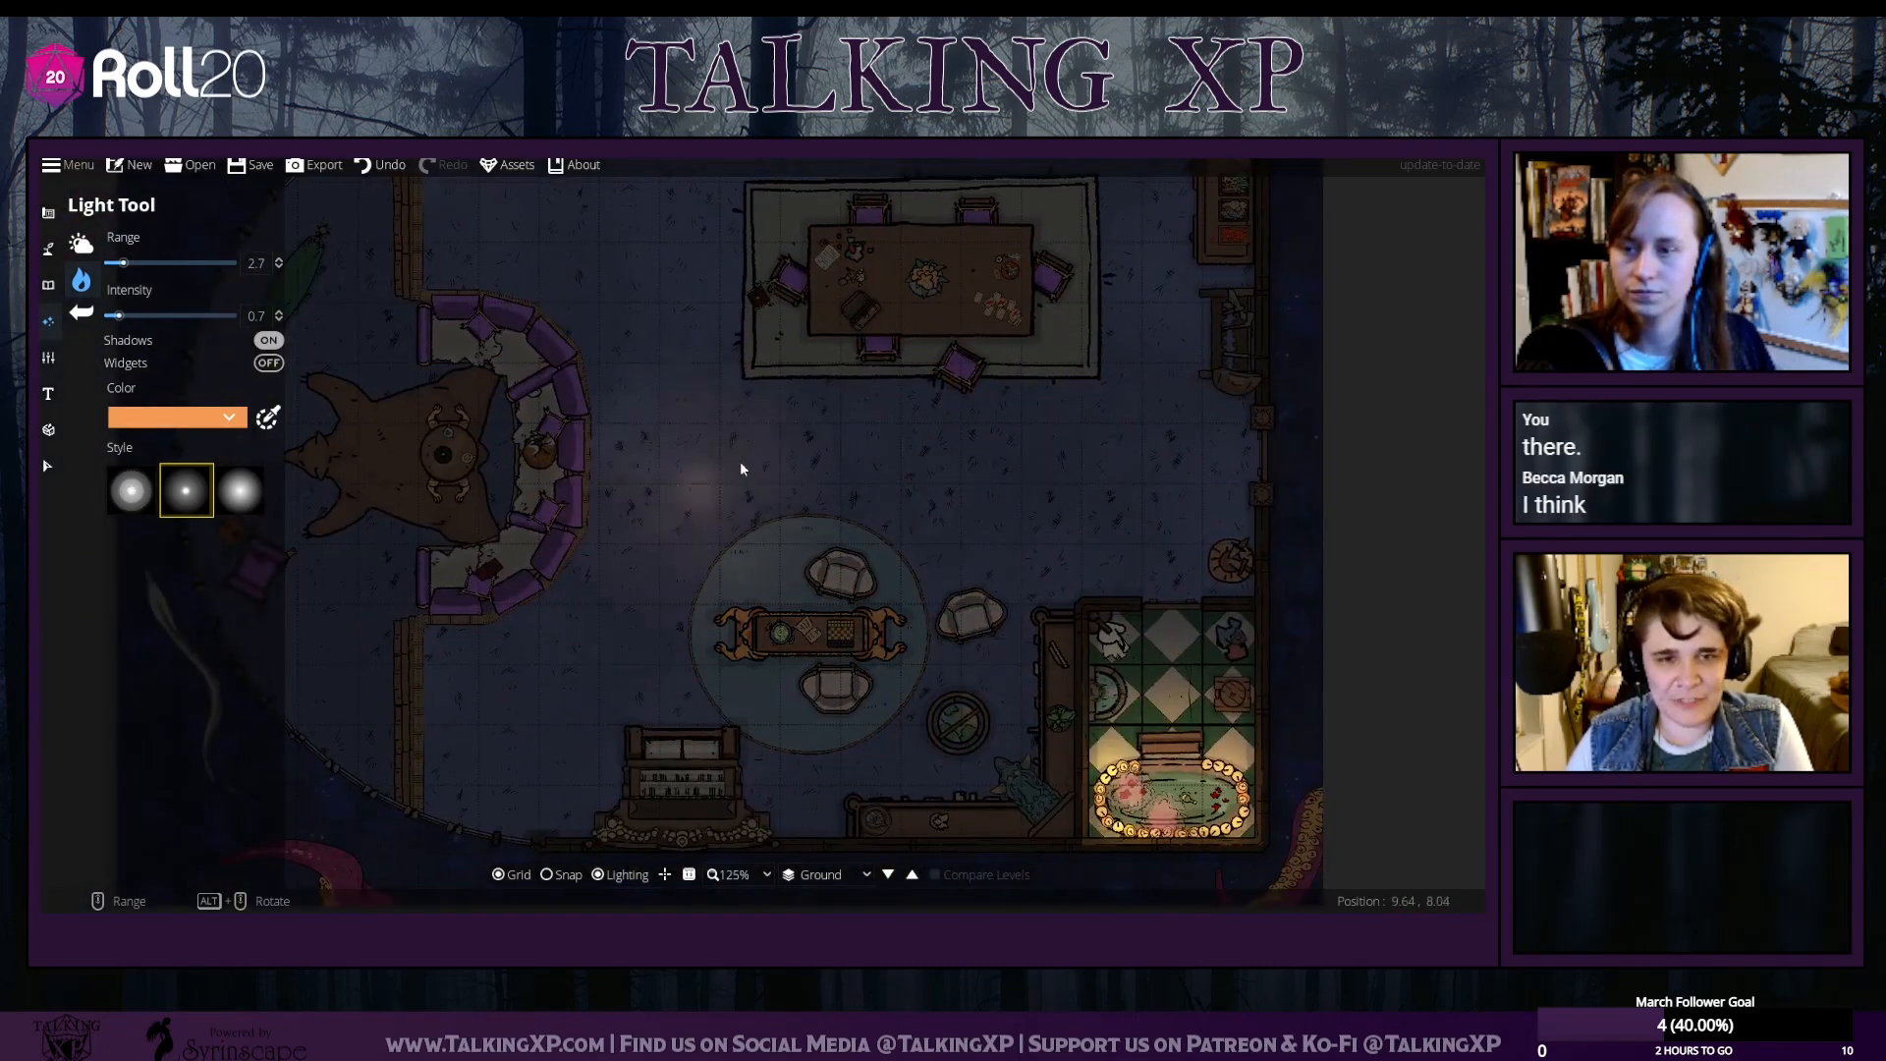
left_click_drag(1087, 471, 1086, 687)
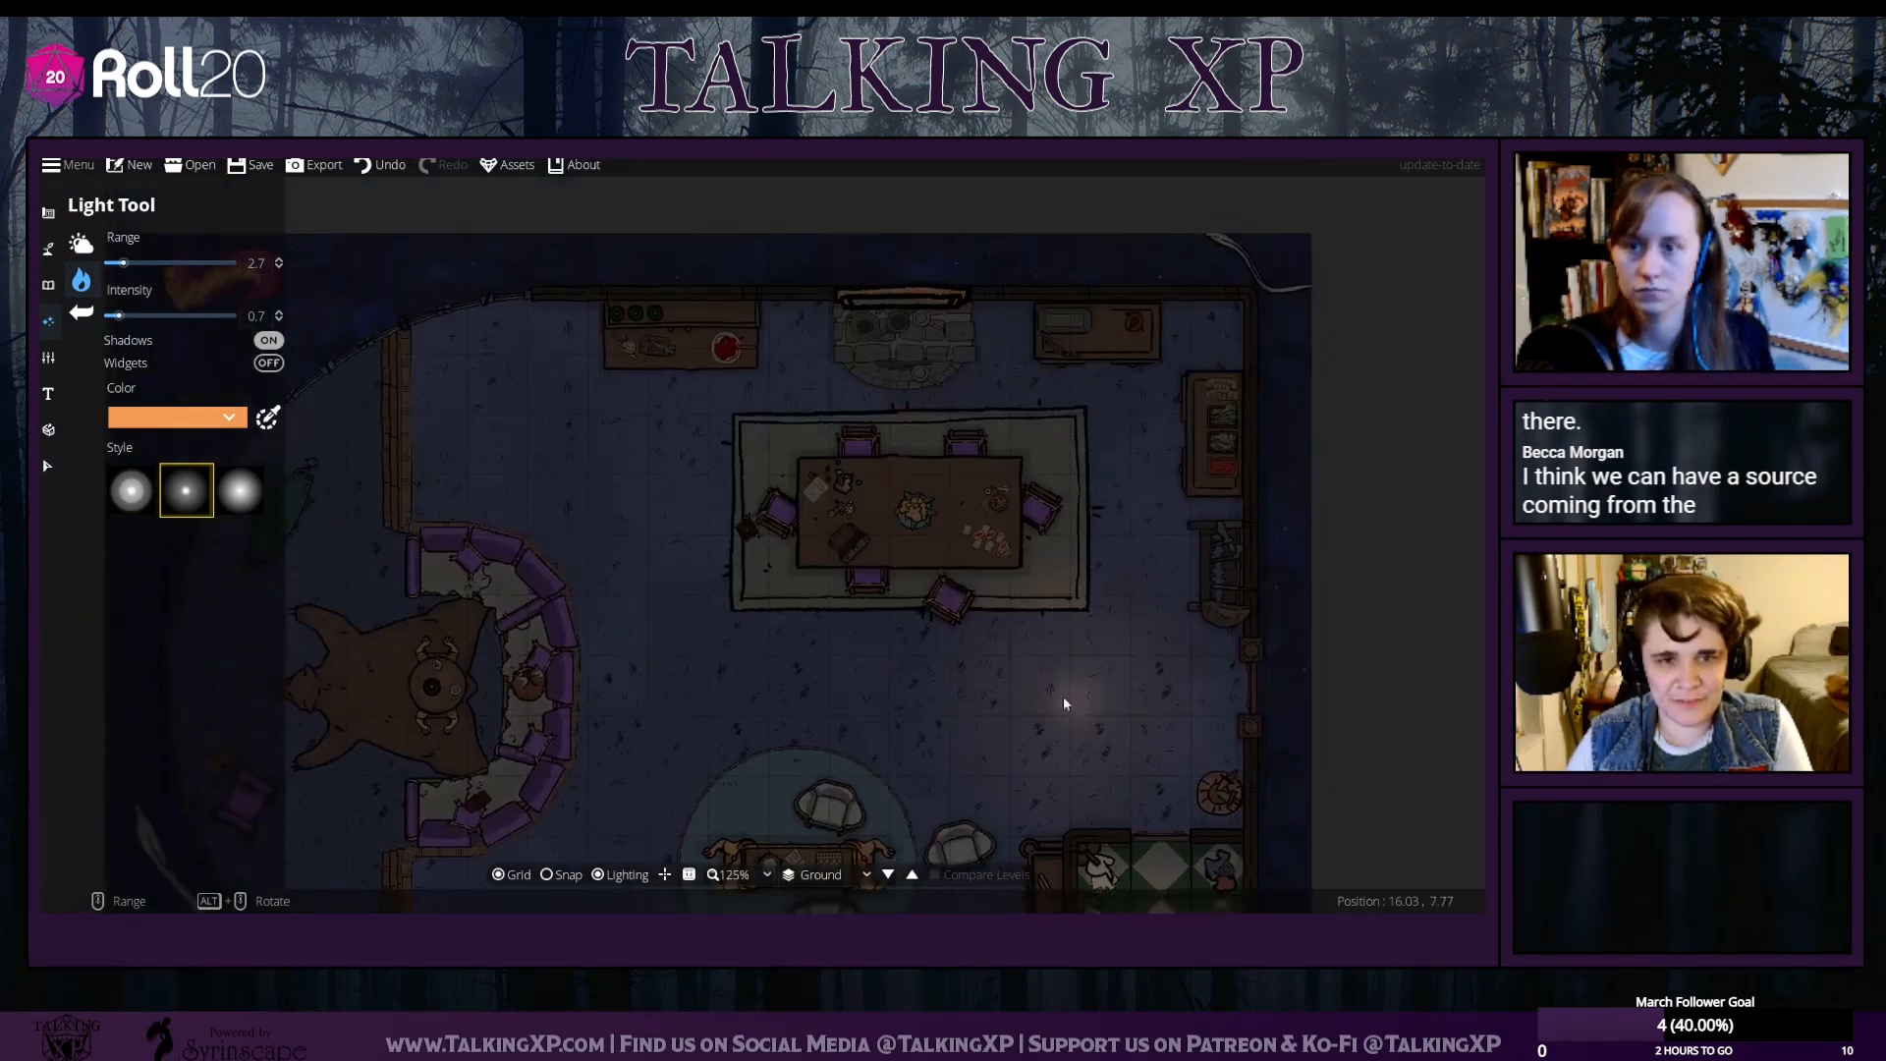
left_click(243, 421)
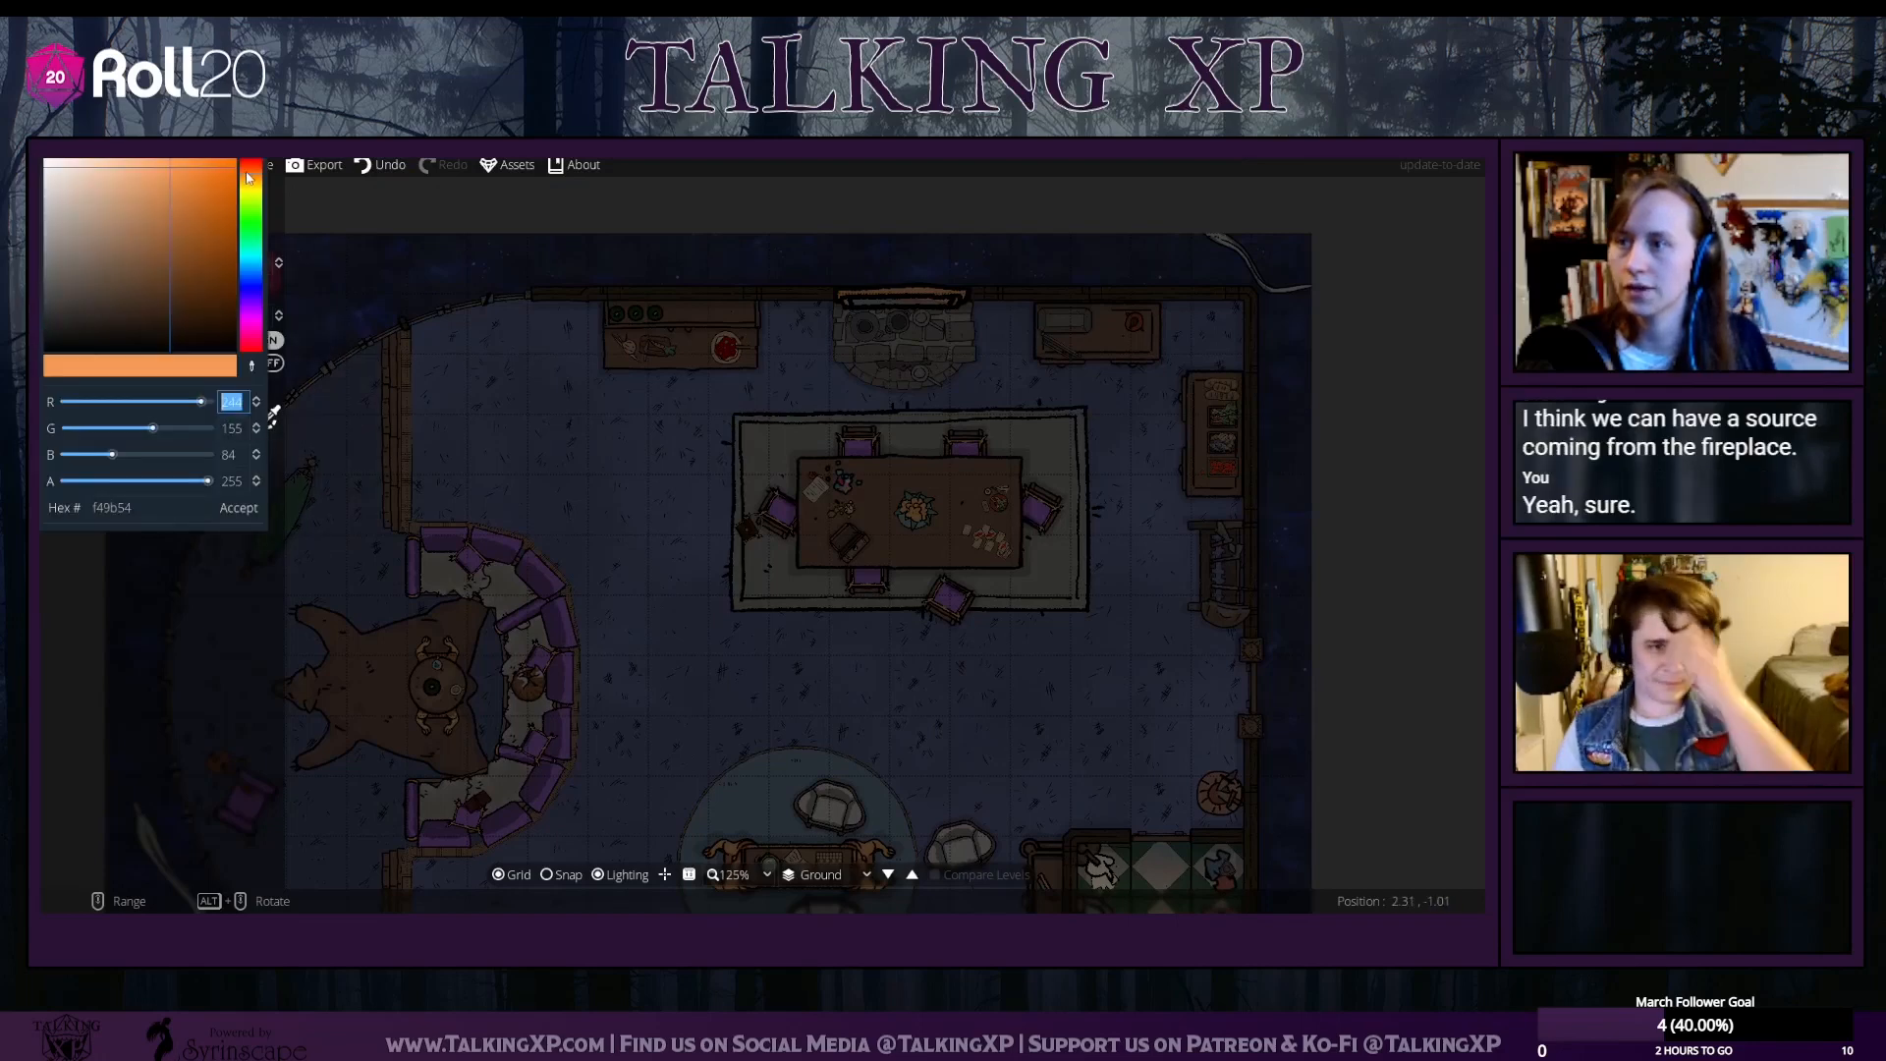
left_click_drag(248, 177, 245, 183)
left_click_drag(250, 173, 195, 182)
left_click(238, 508)
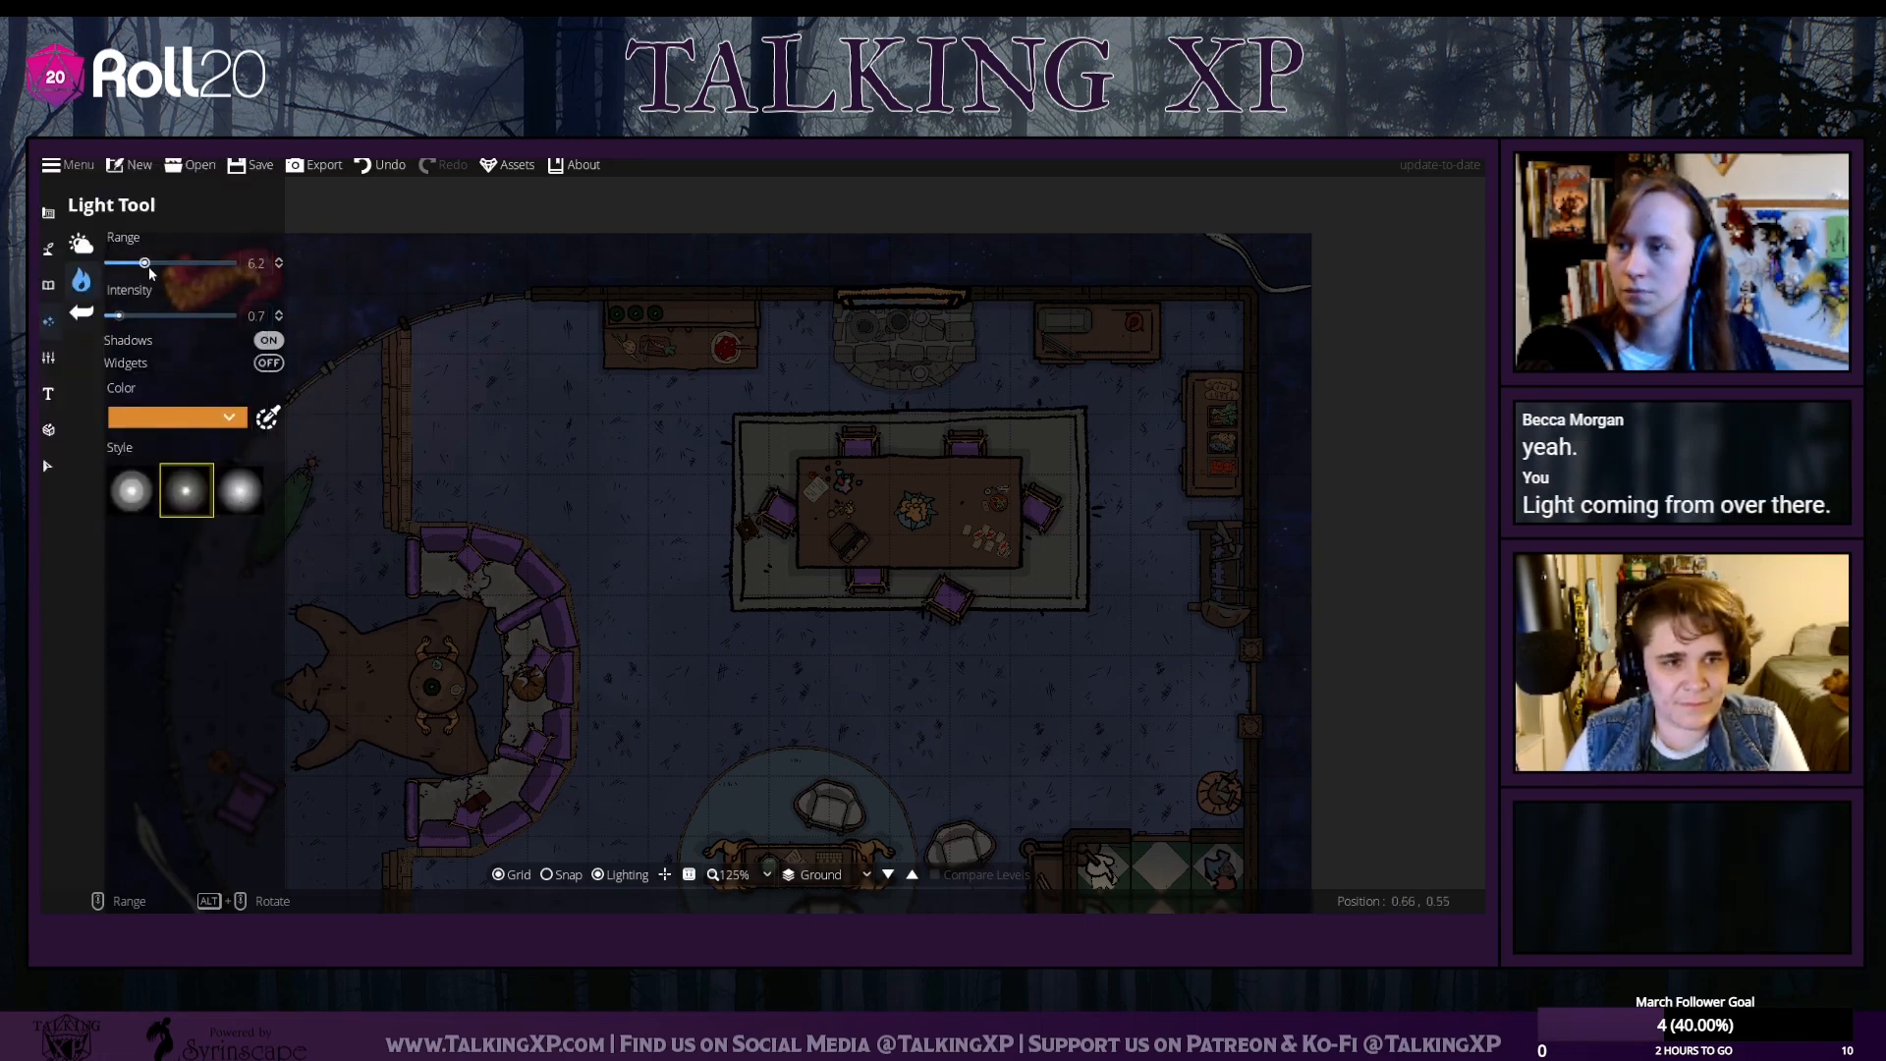
left_click_drag(148, 264, 155, 264)
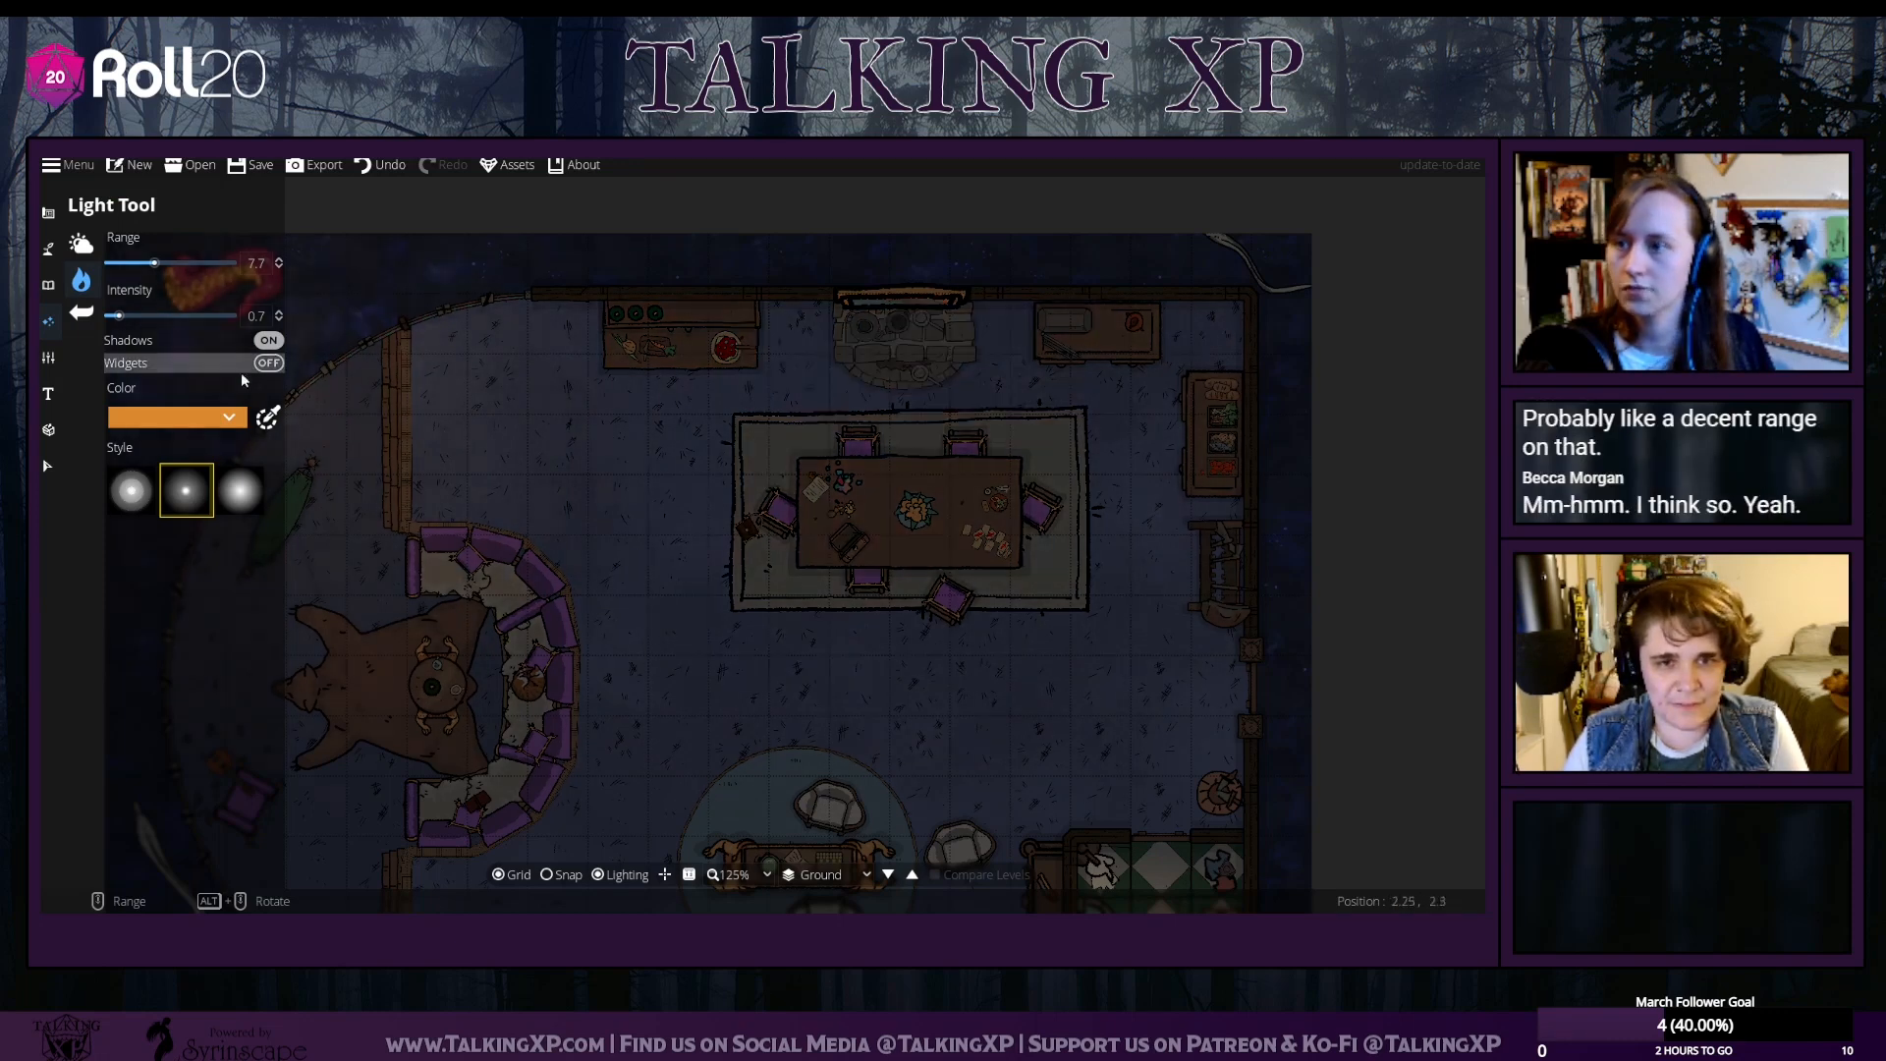
left_click(228, 418)
left_click_drag(250, 175, 249, 167)
left_click(239, 507)
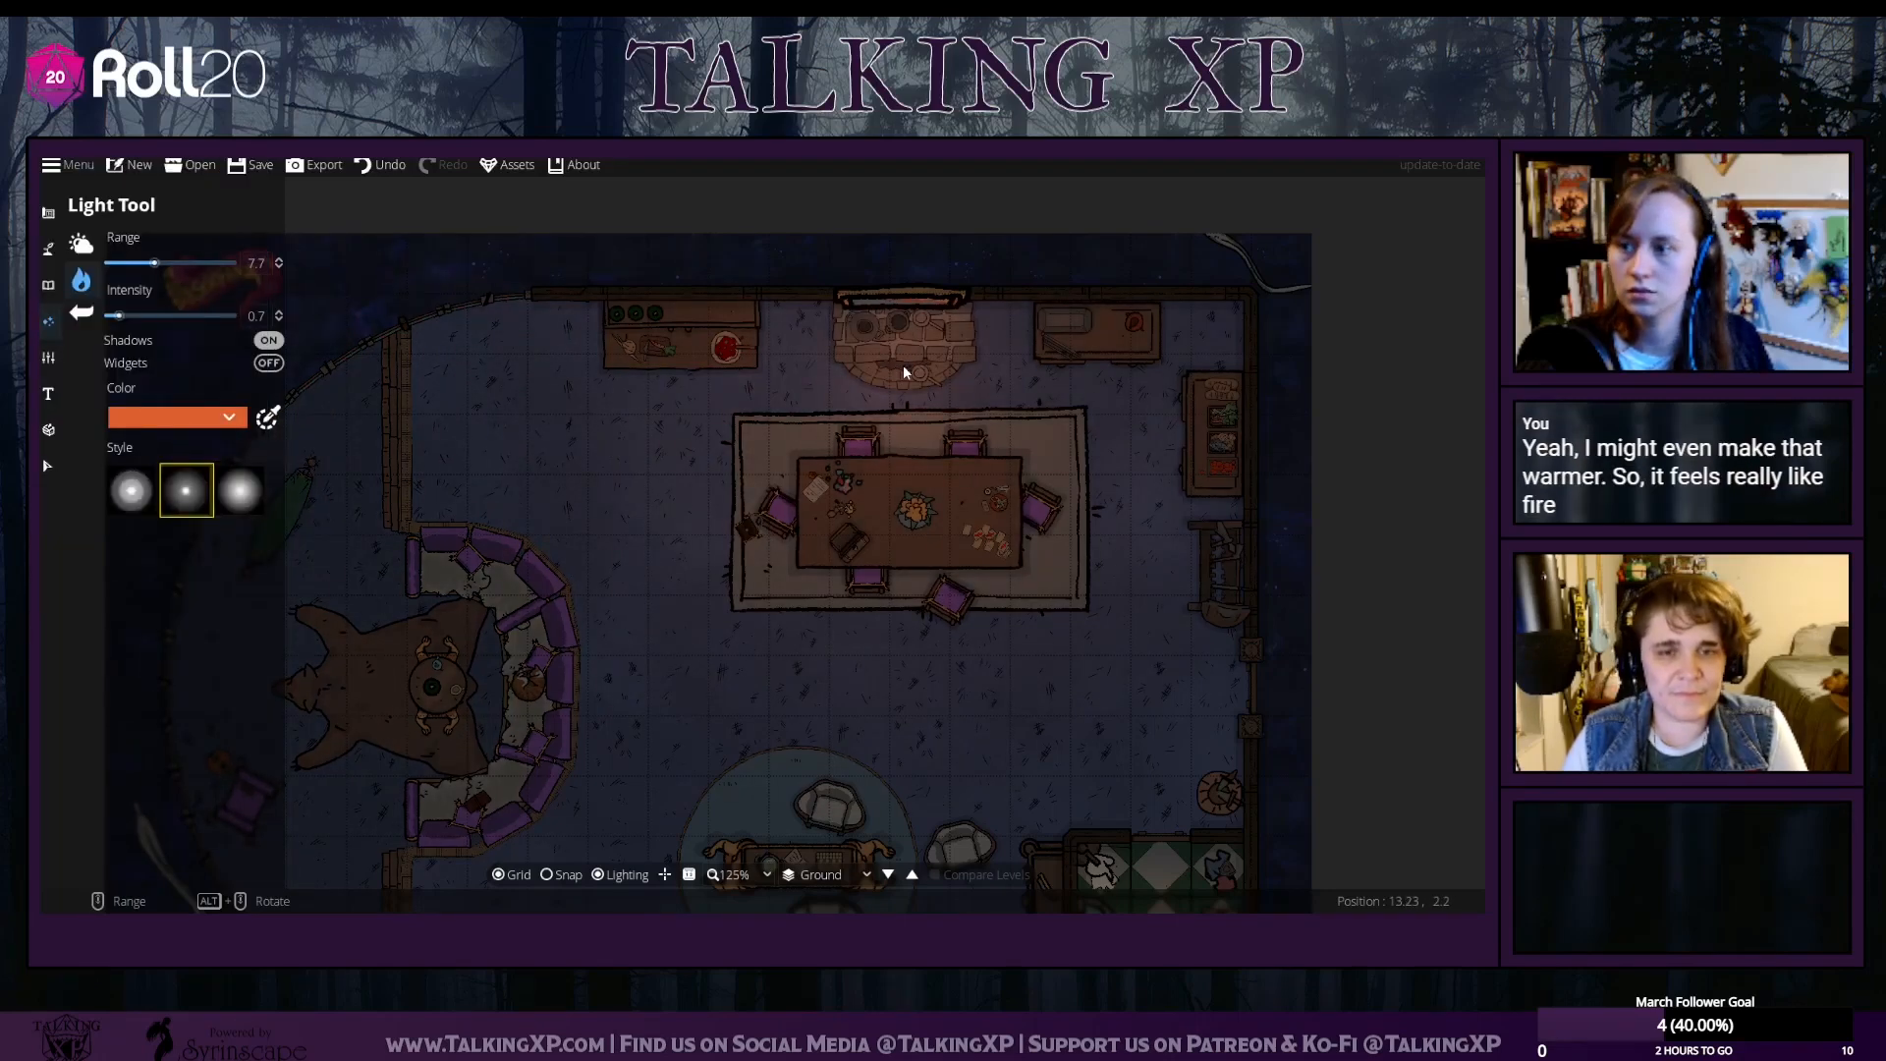
Place a pale green light, hex b1f0a6, with range 1 on the green orb on the gaming table
left_click_drag(792, 748, 883, 412)
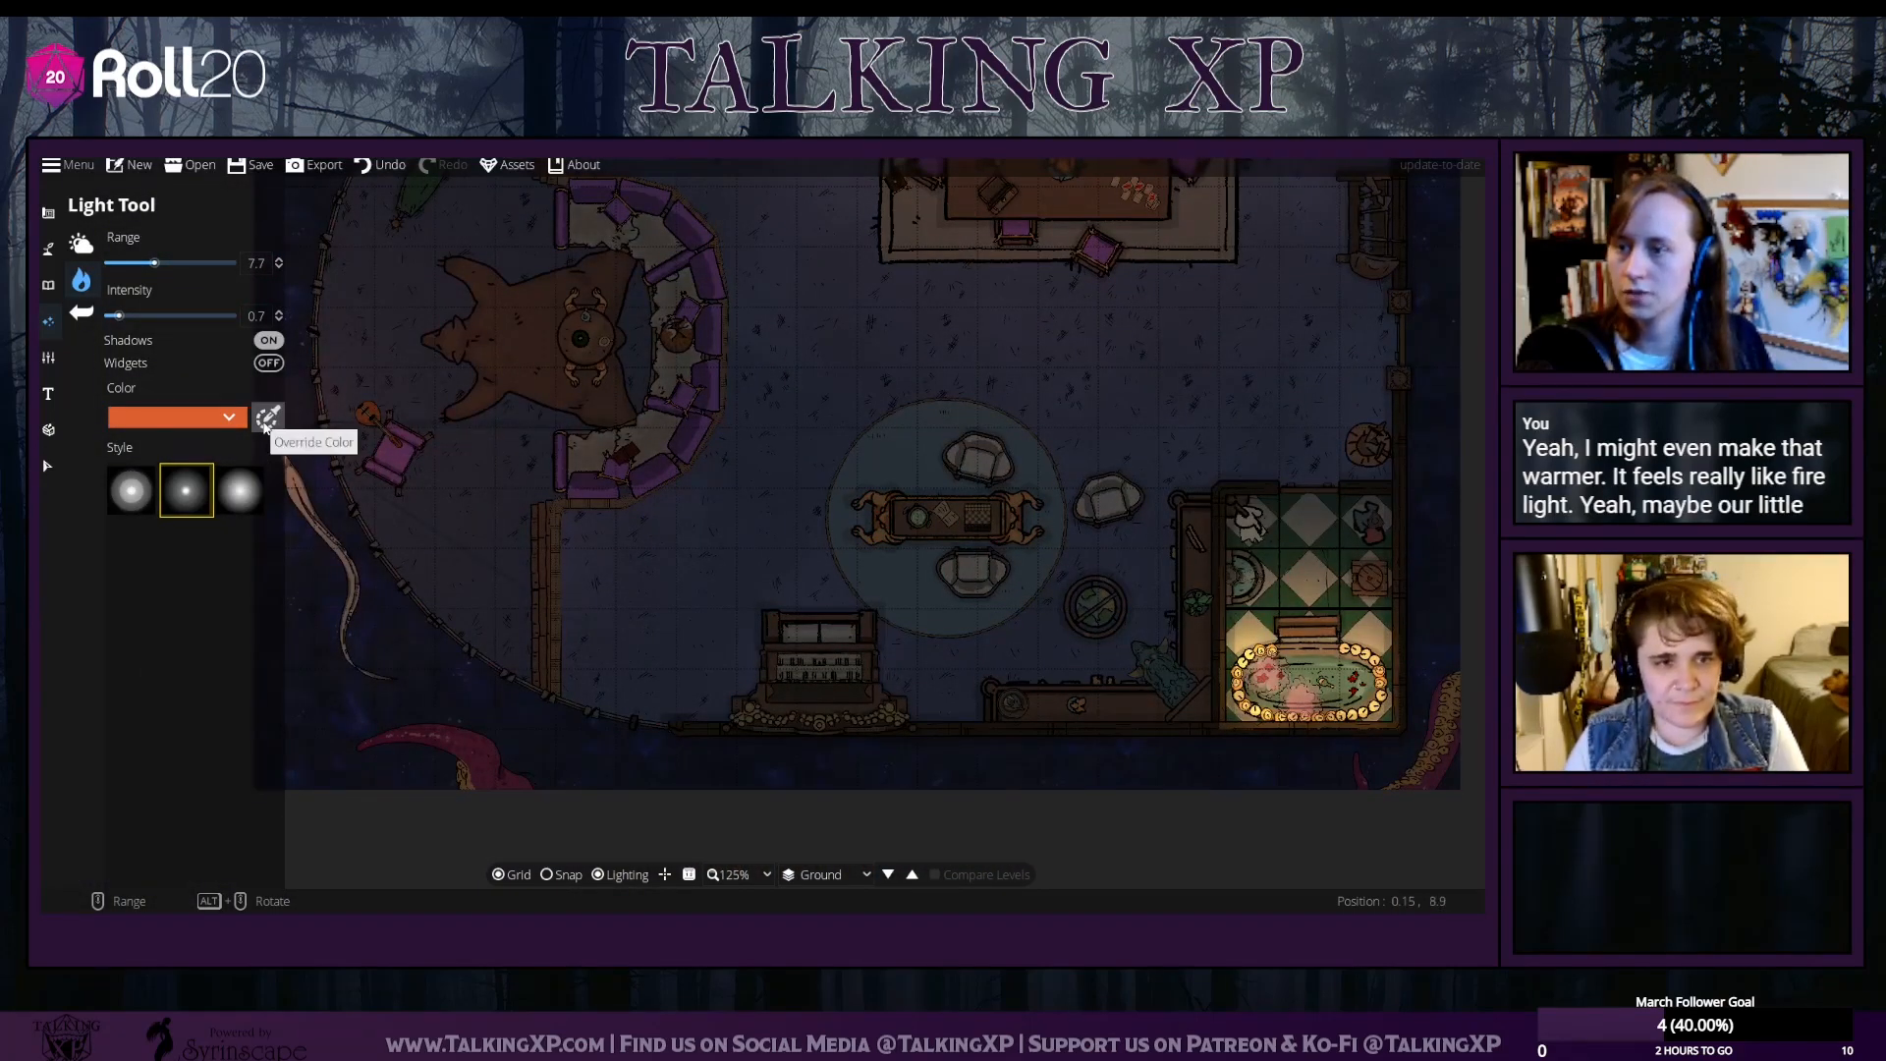
left_click(228, 417)
mouse_move(246, 178)
left_mouse_down()
mouse_move(247, 218)
mouse_move(102, 172)
left_mouse_up()
left_click(239, 508)
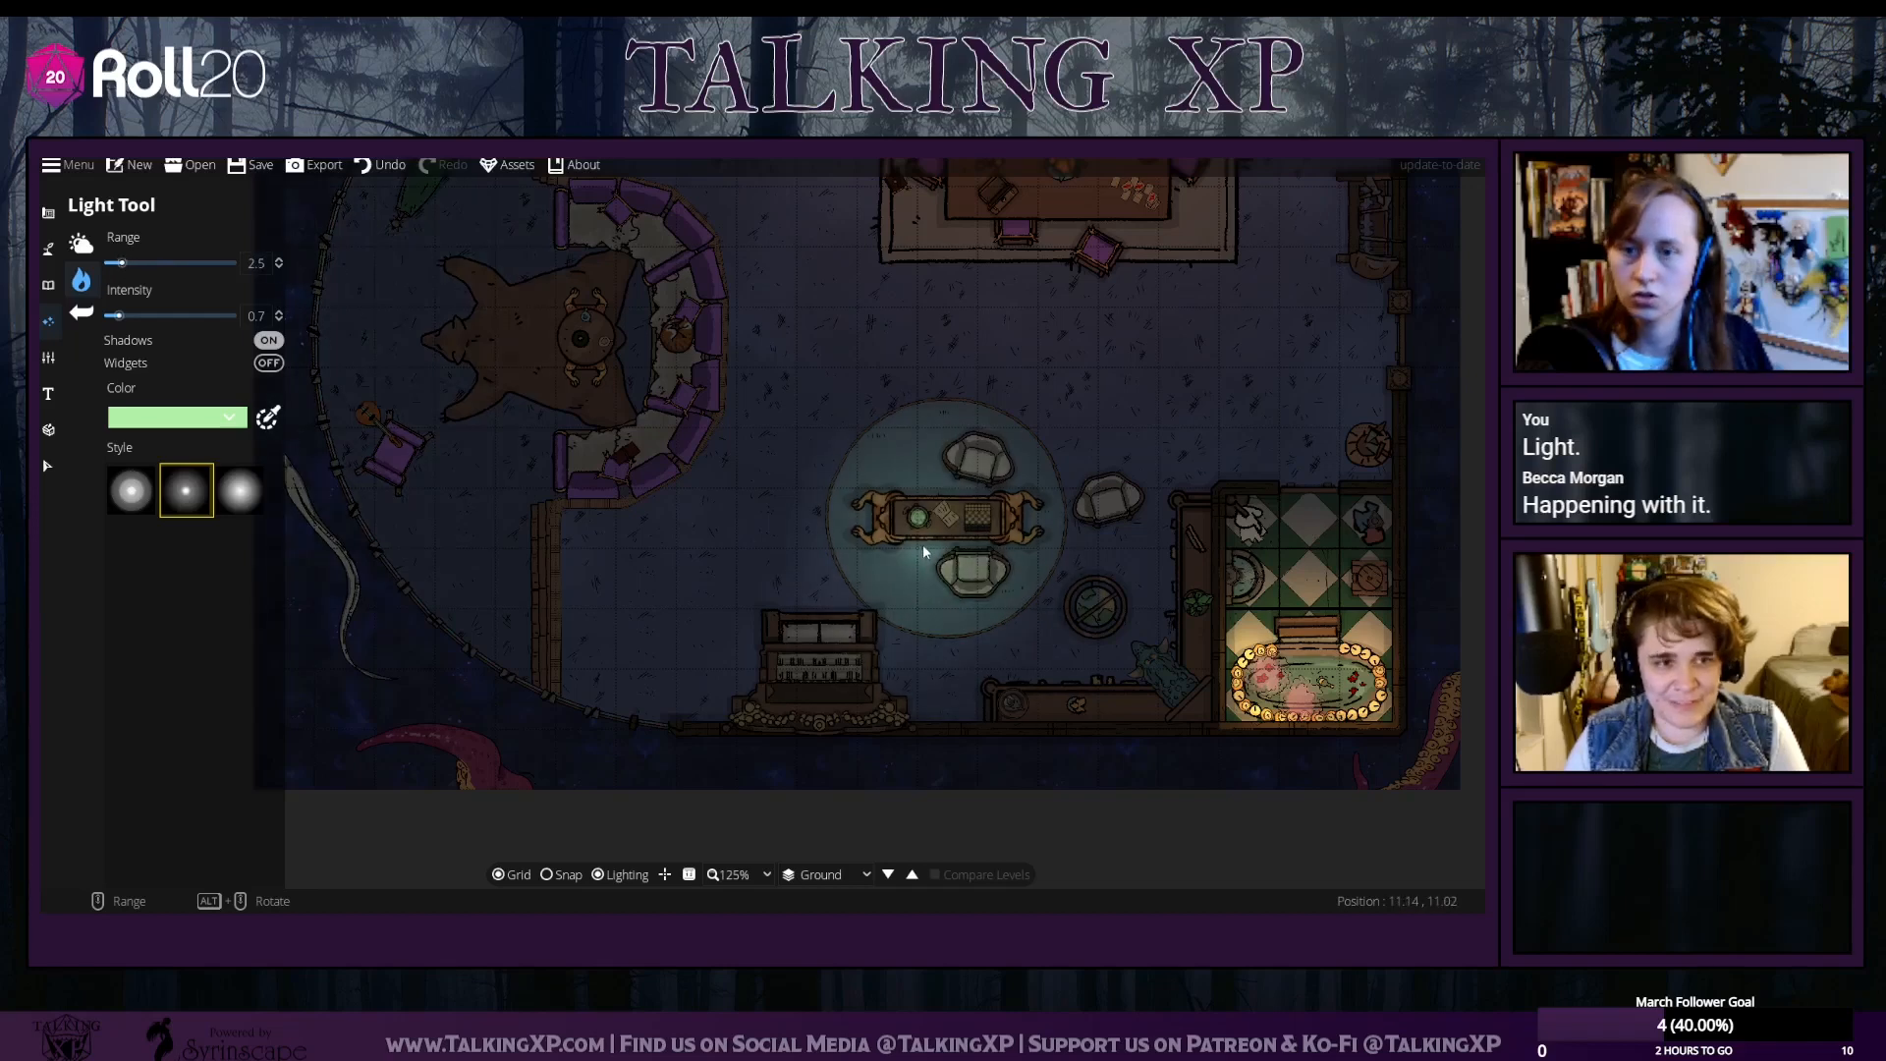
left_click(115, 264)
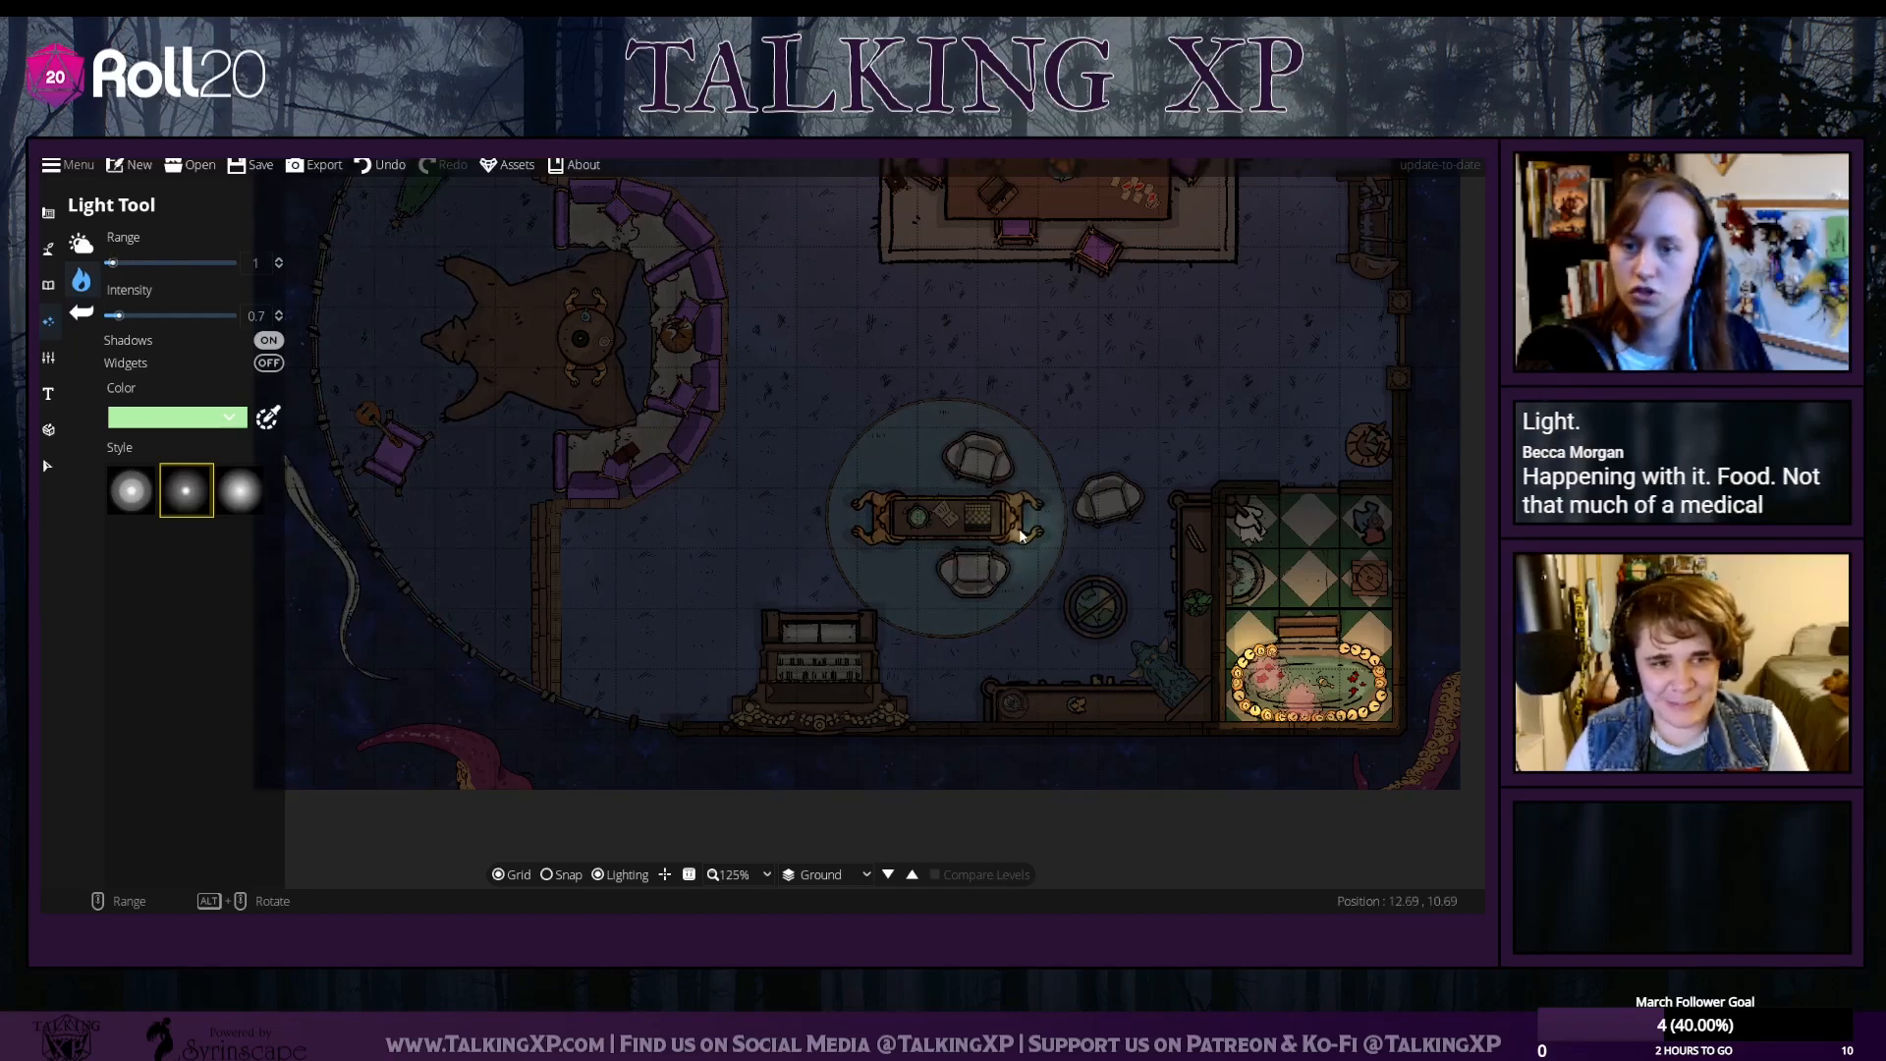
left_click(915, 521)
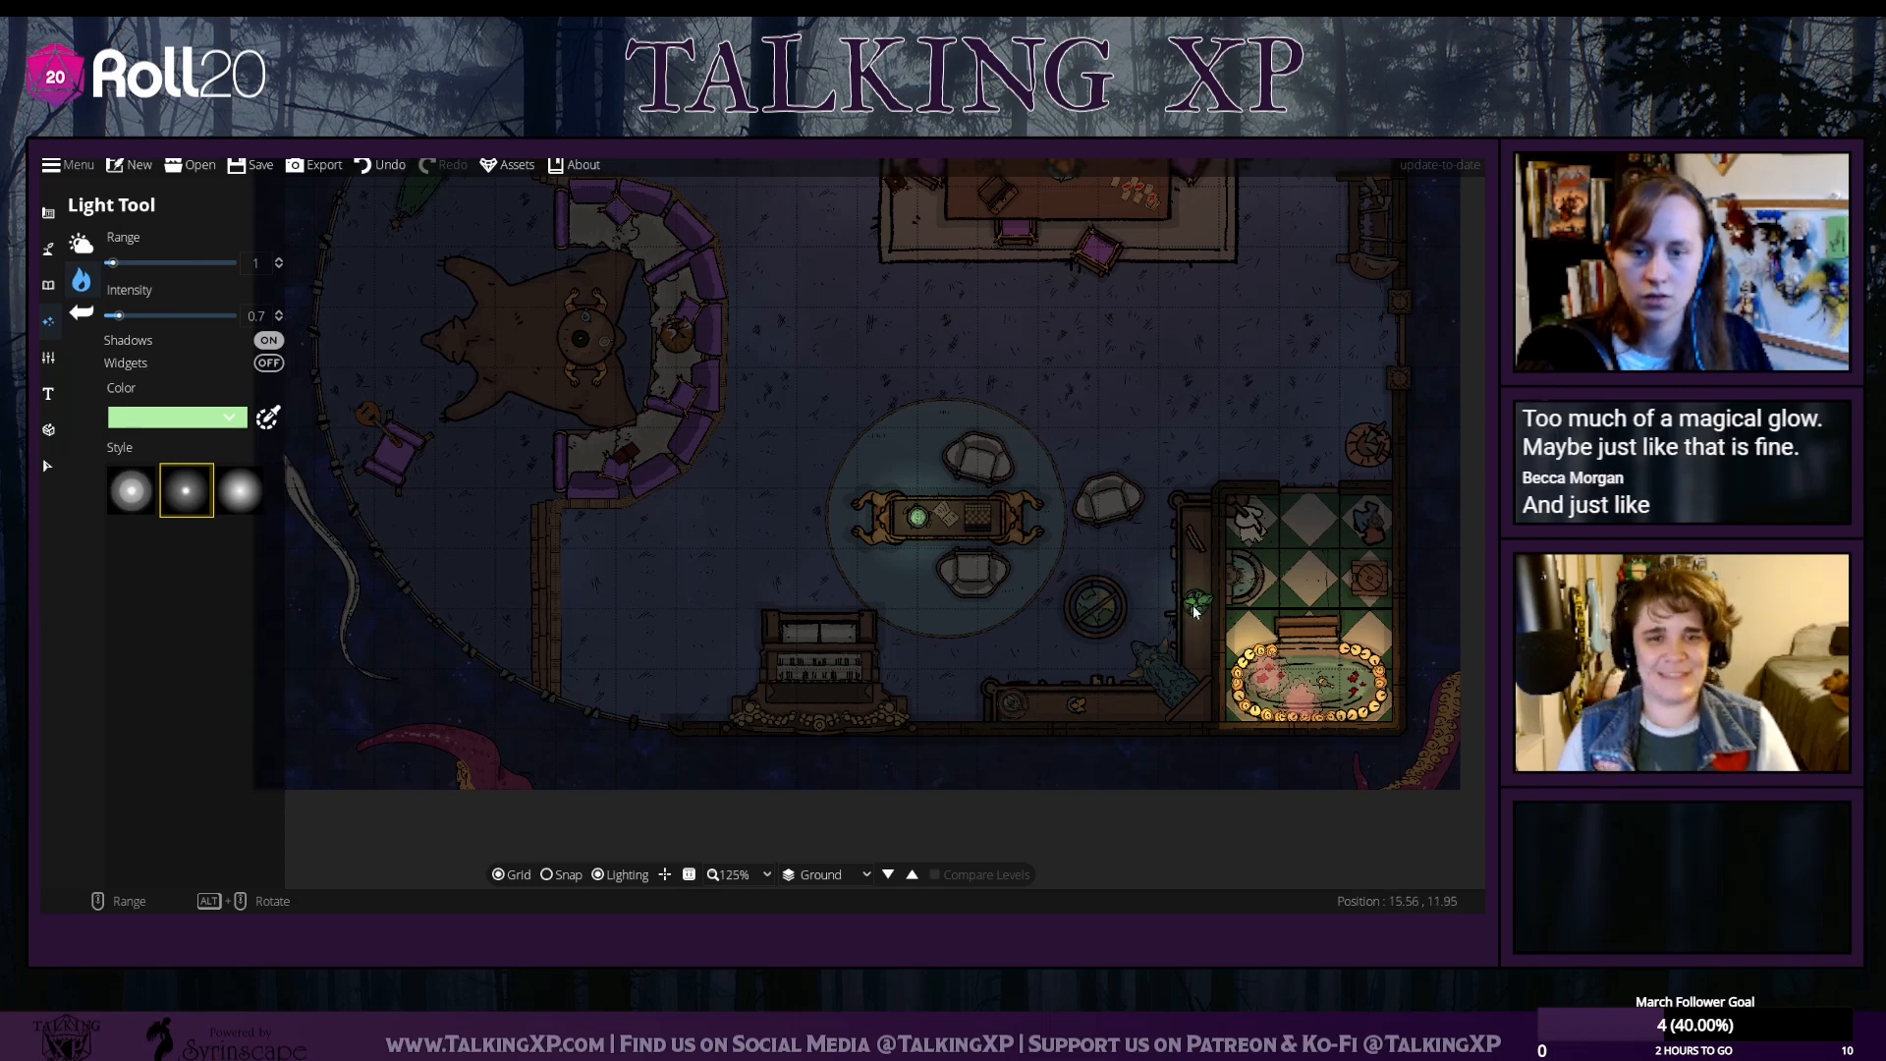
Set the light to cyan 69ffff with range 3.1 and place it on the green crystals beside the tiled bathroom
left_click(224, 419)
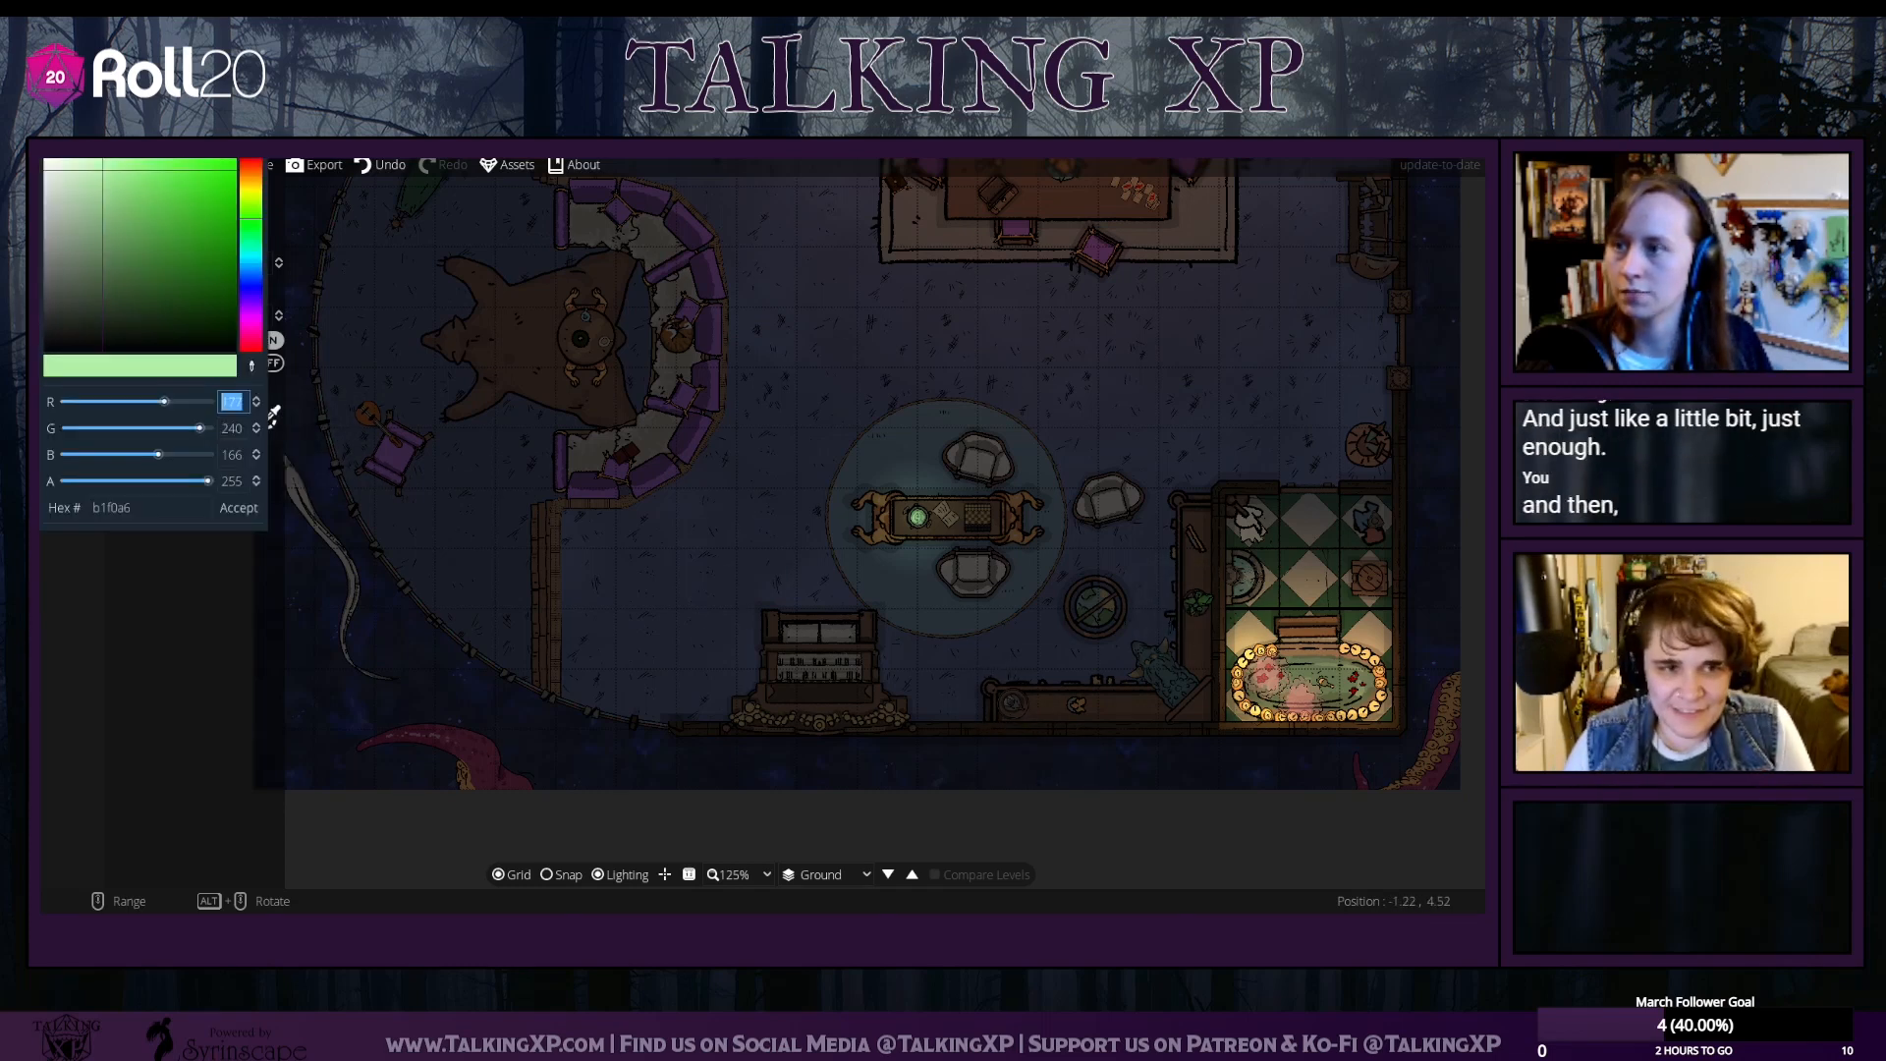
left_click_drag(165, 183, 160, 160)
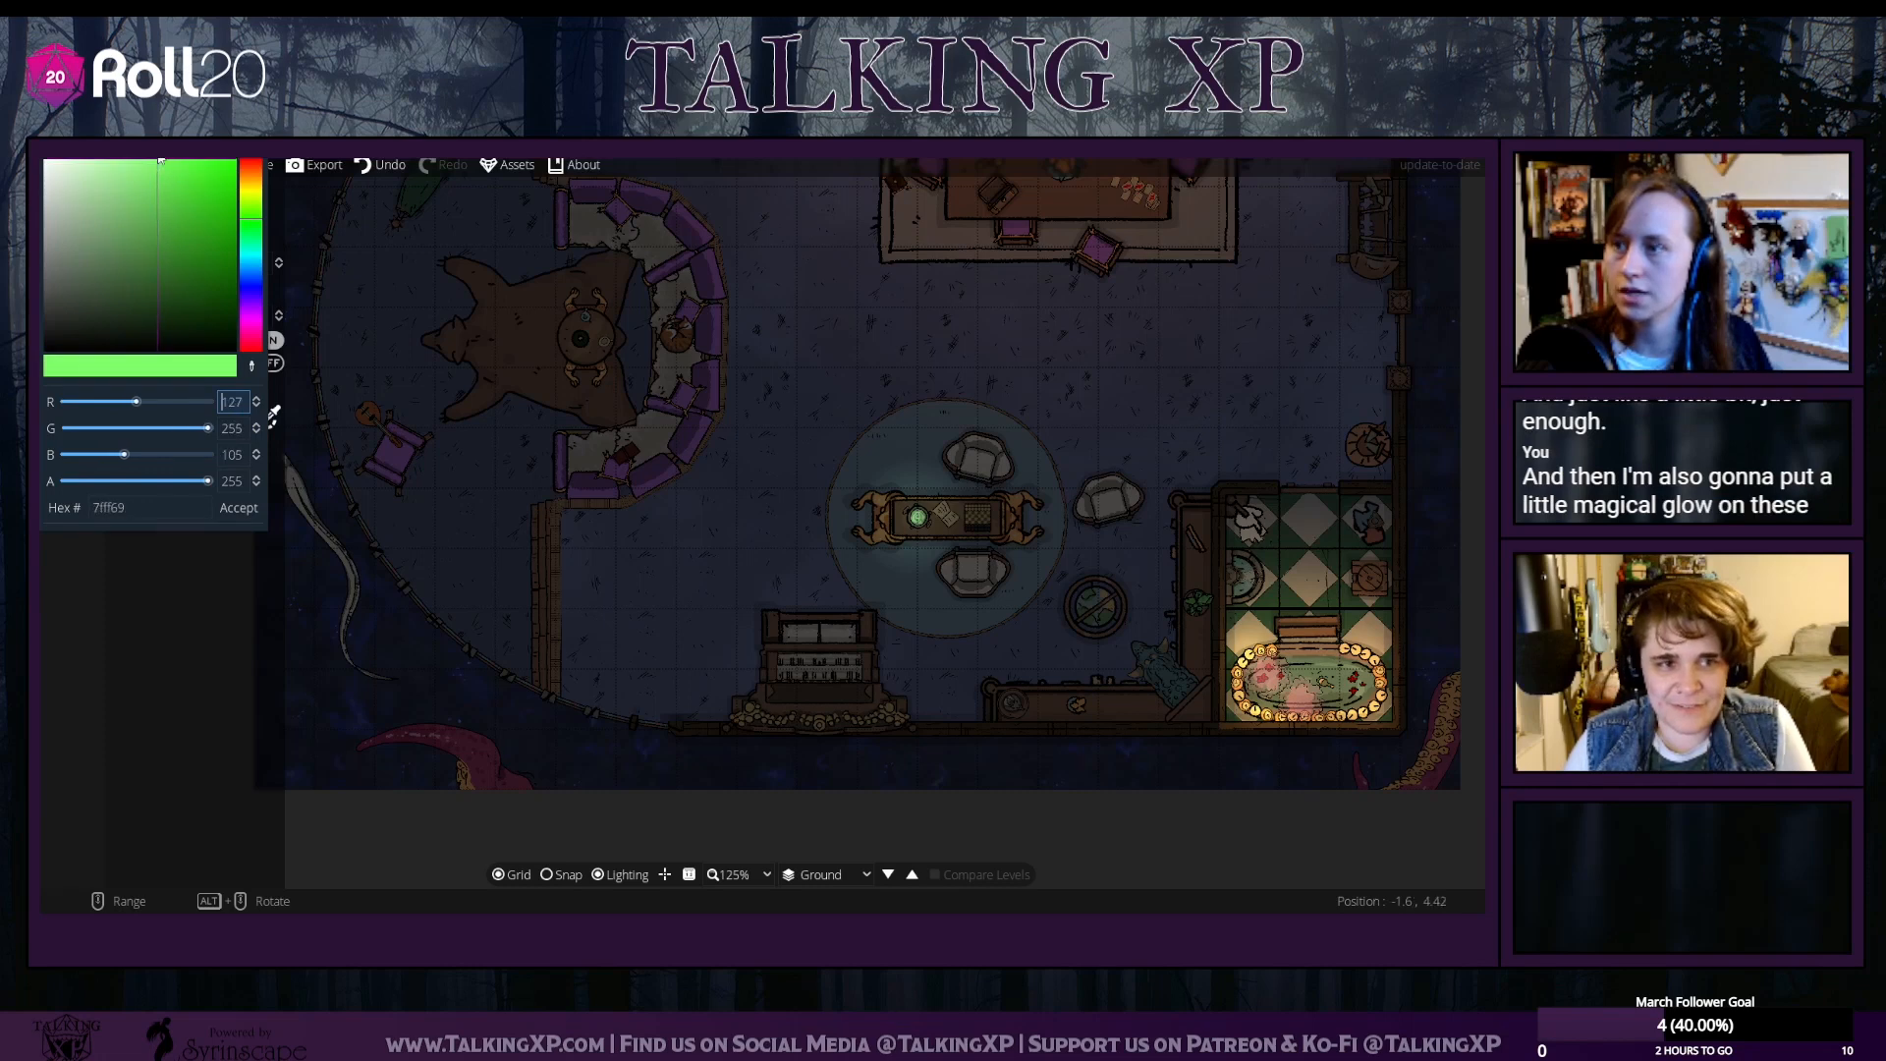
left_click_drag(256, 230, 256, 257)
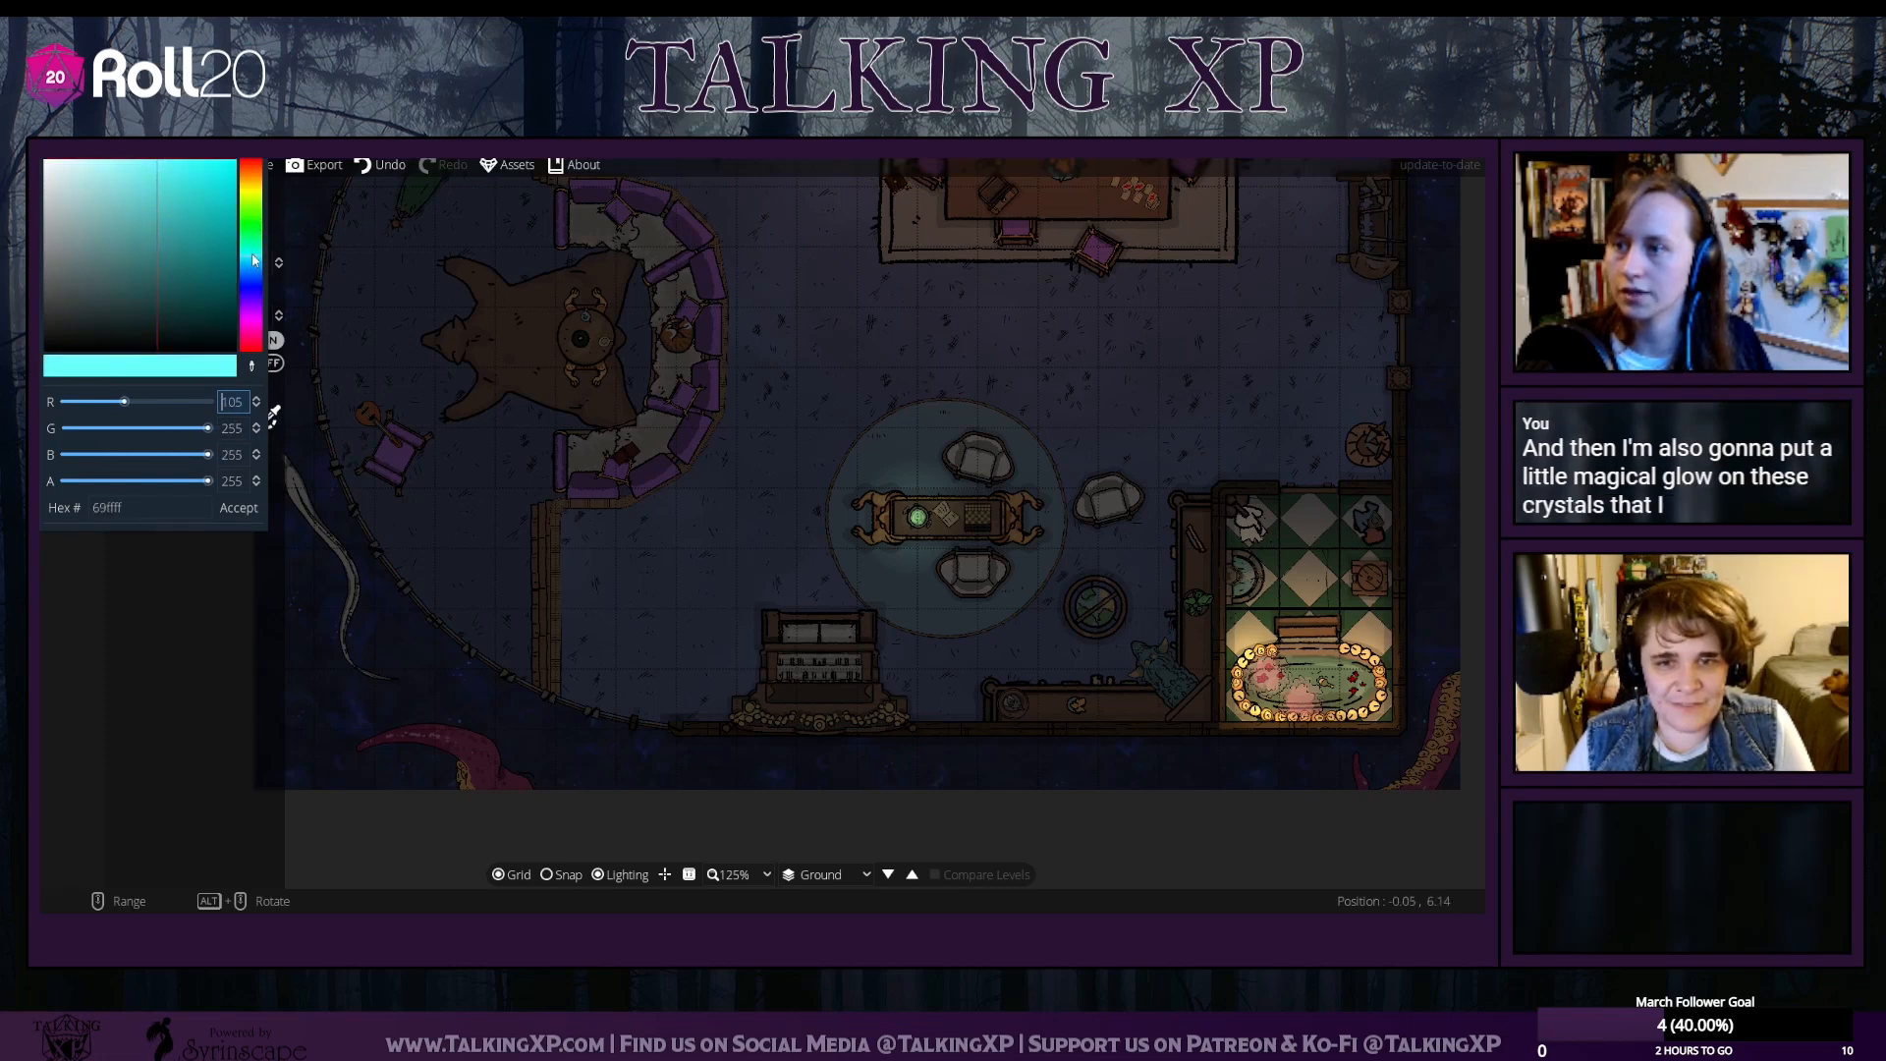
left_click(250, 508)
left_click_drag(111, 262, 125, 264)
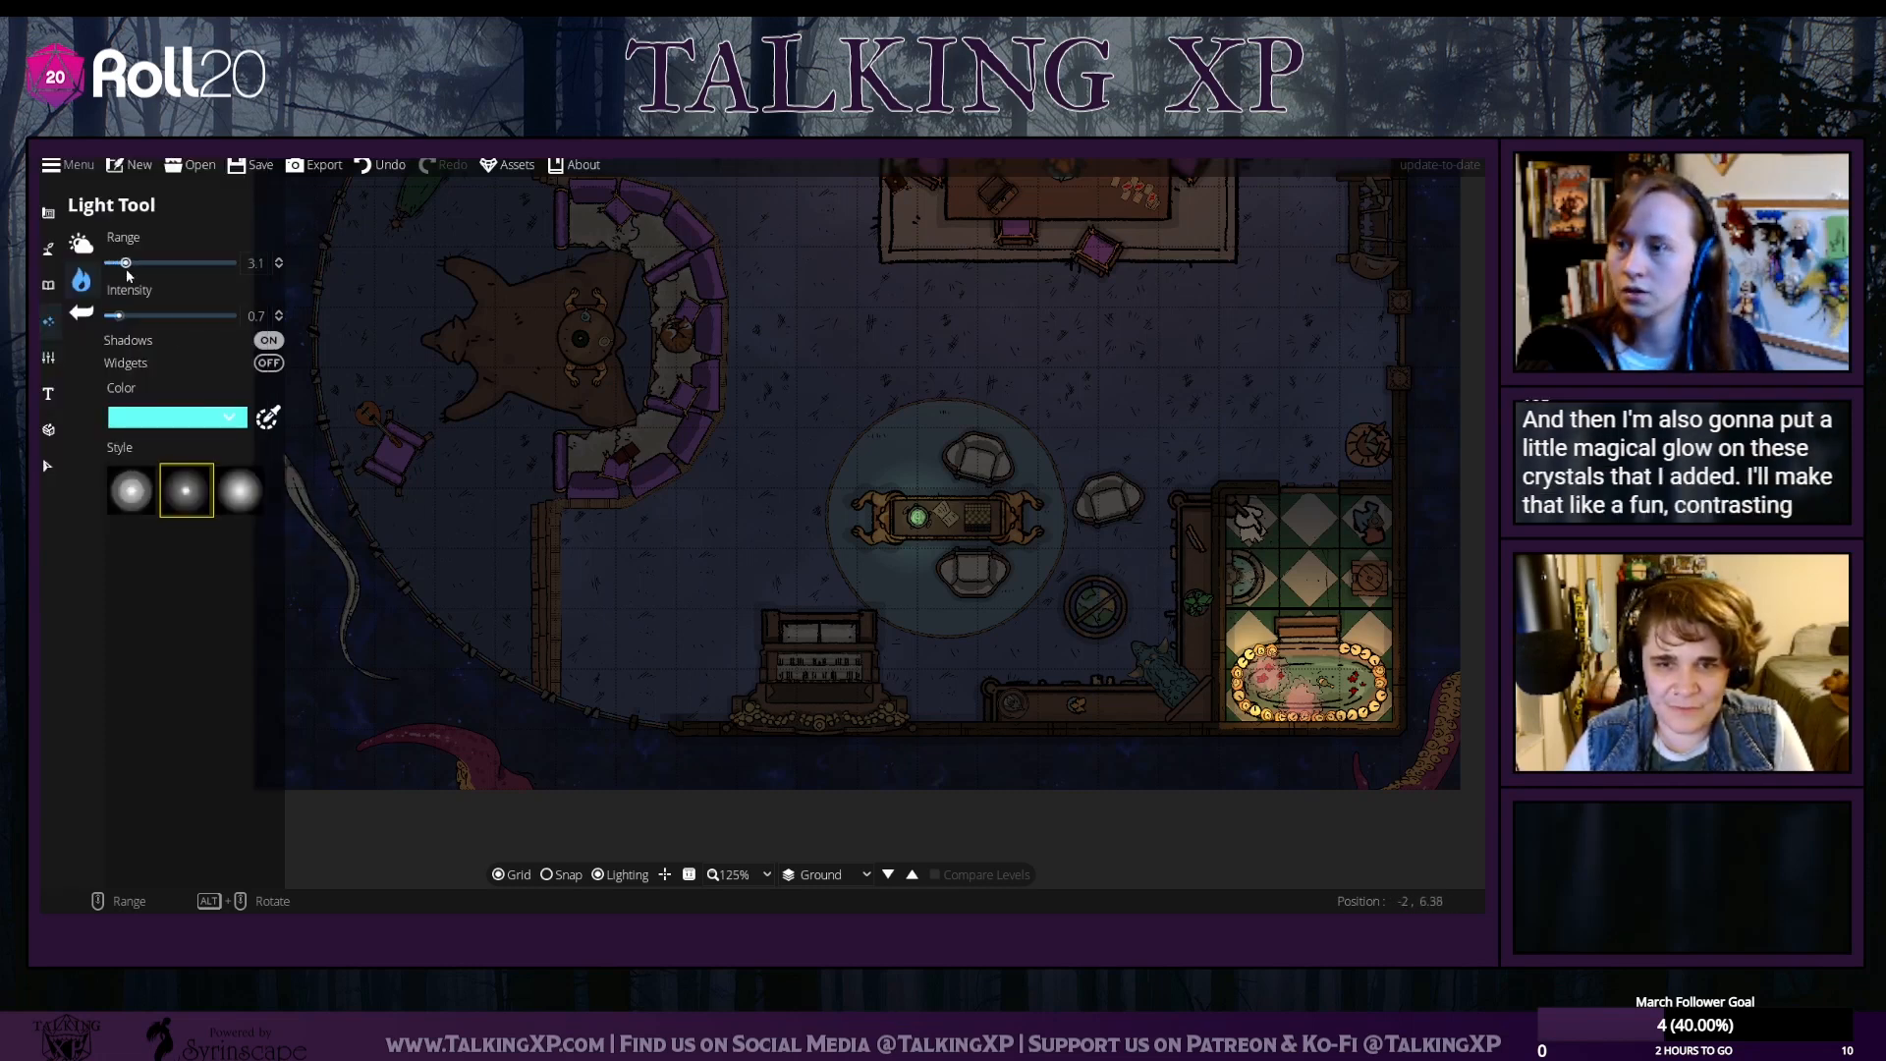
left_click(1197, 605)
Place a broad, soft purple light, hex b469ff, with range 20 and intensity 0.5 outside the map's upper-left corner
left_click_drag(792, 541, 834, 392)
scroll(822, 436, "down", 2)
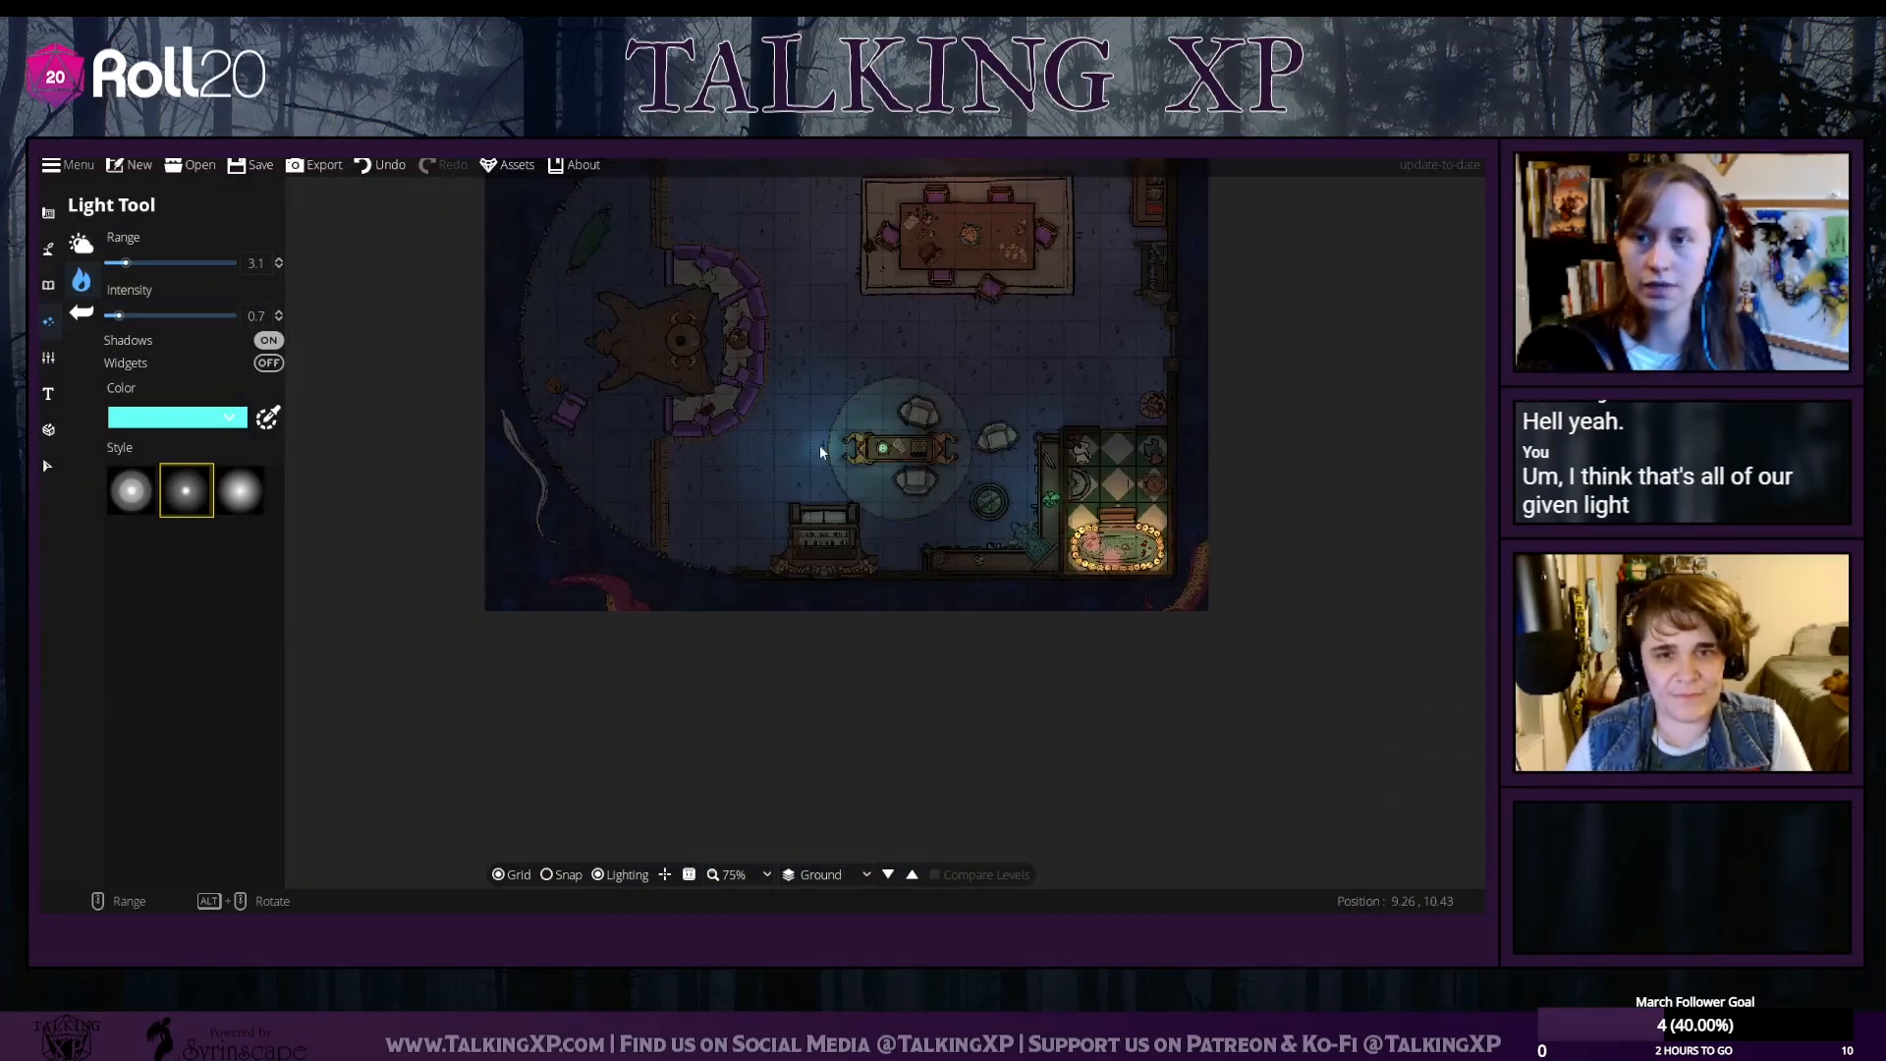
scroll(820, 445, "down", 2)
left_click(240, 490)
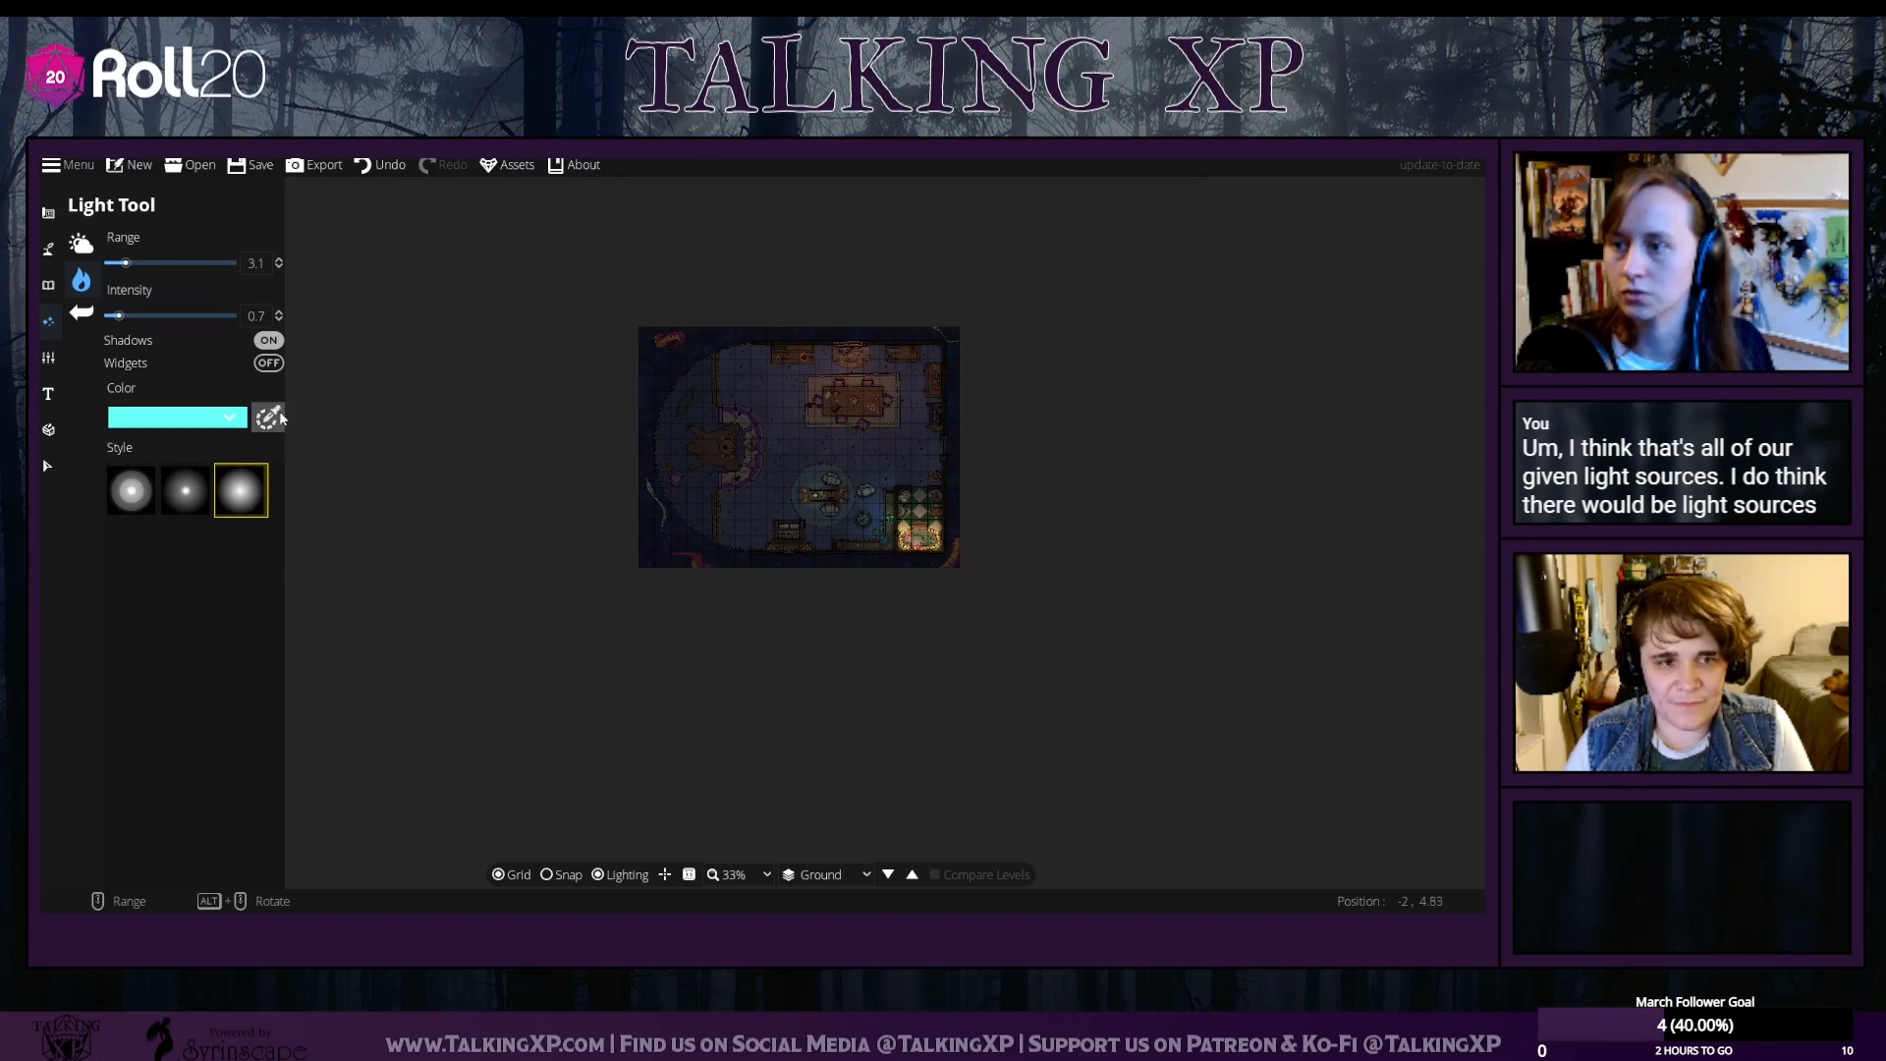
left_click(232, 418)
left_click_drag(258, 269, 259, 303)
left_click(251, 511)
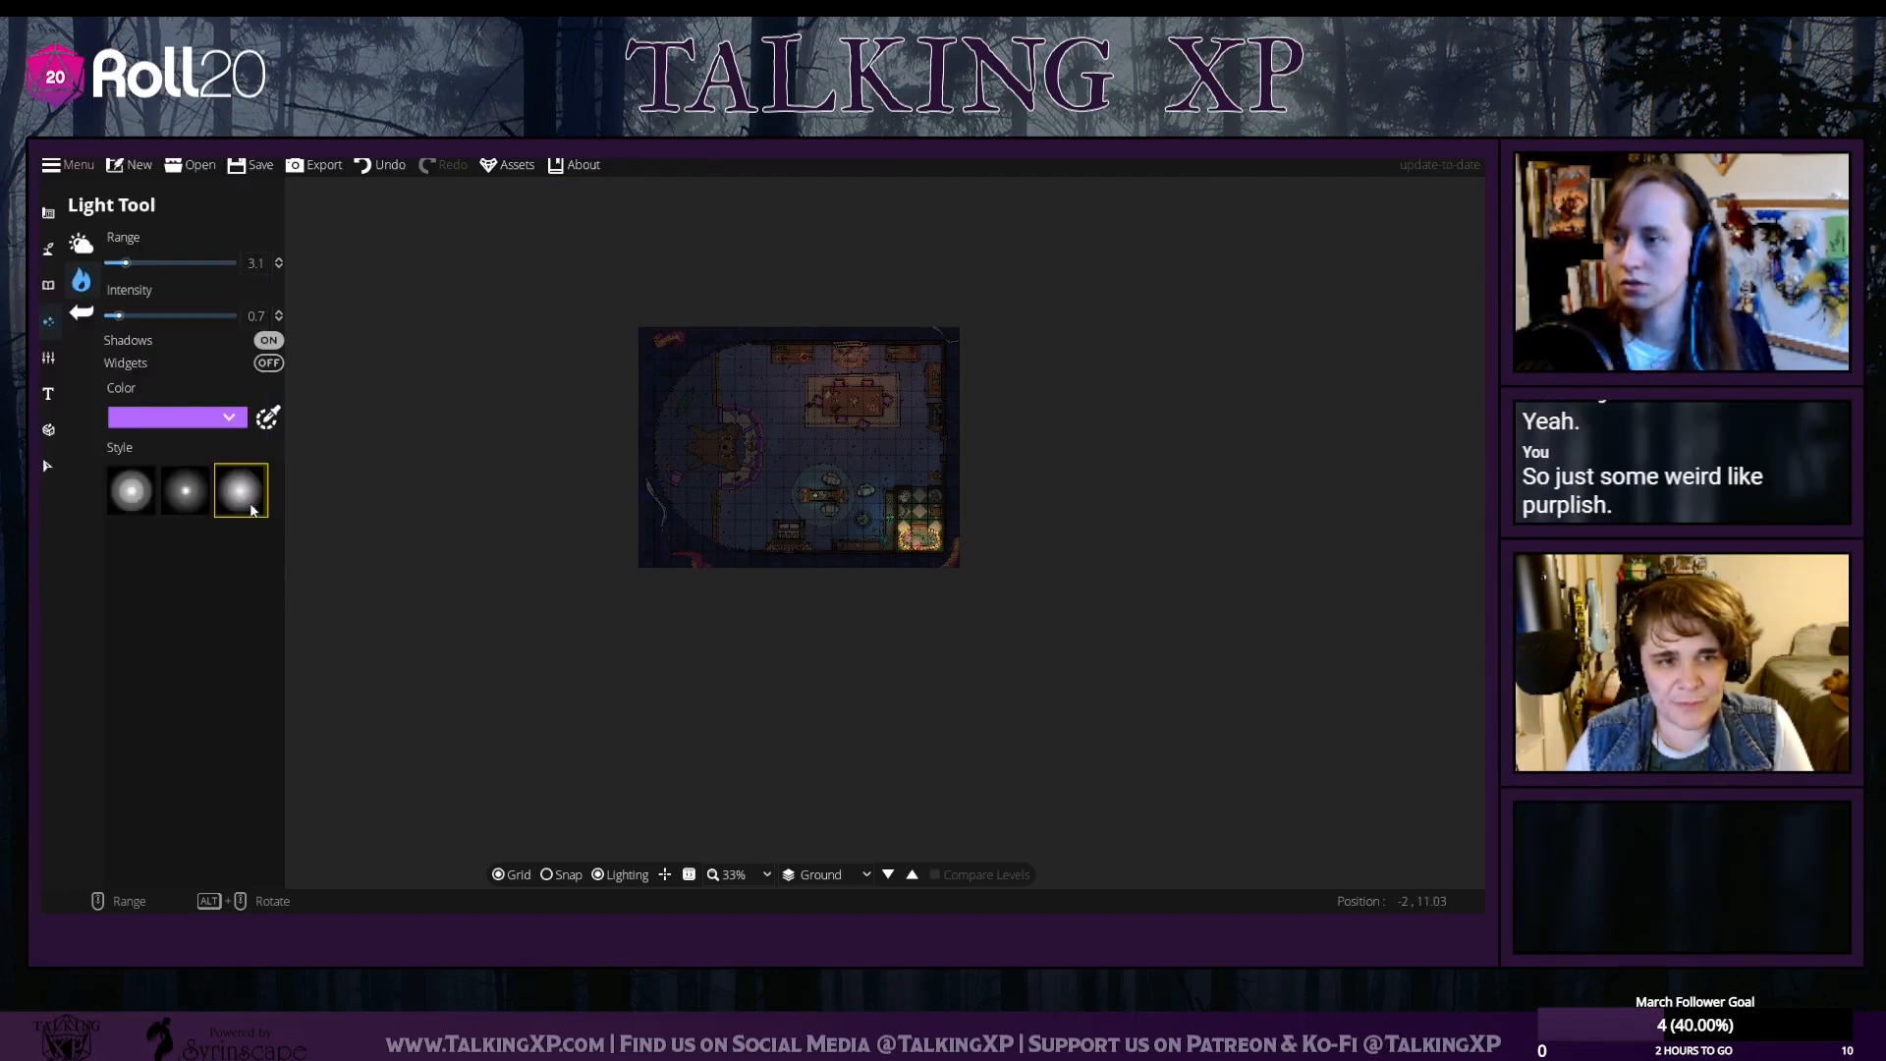
left_click_drag(129, 265, 240, 267)
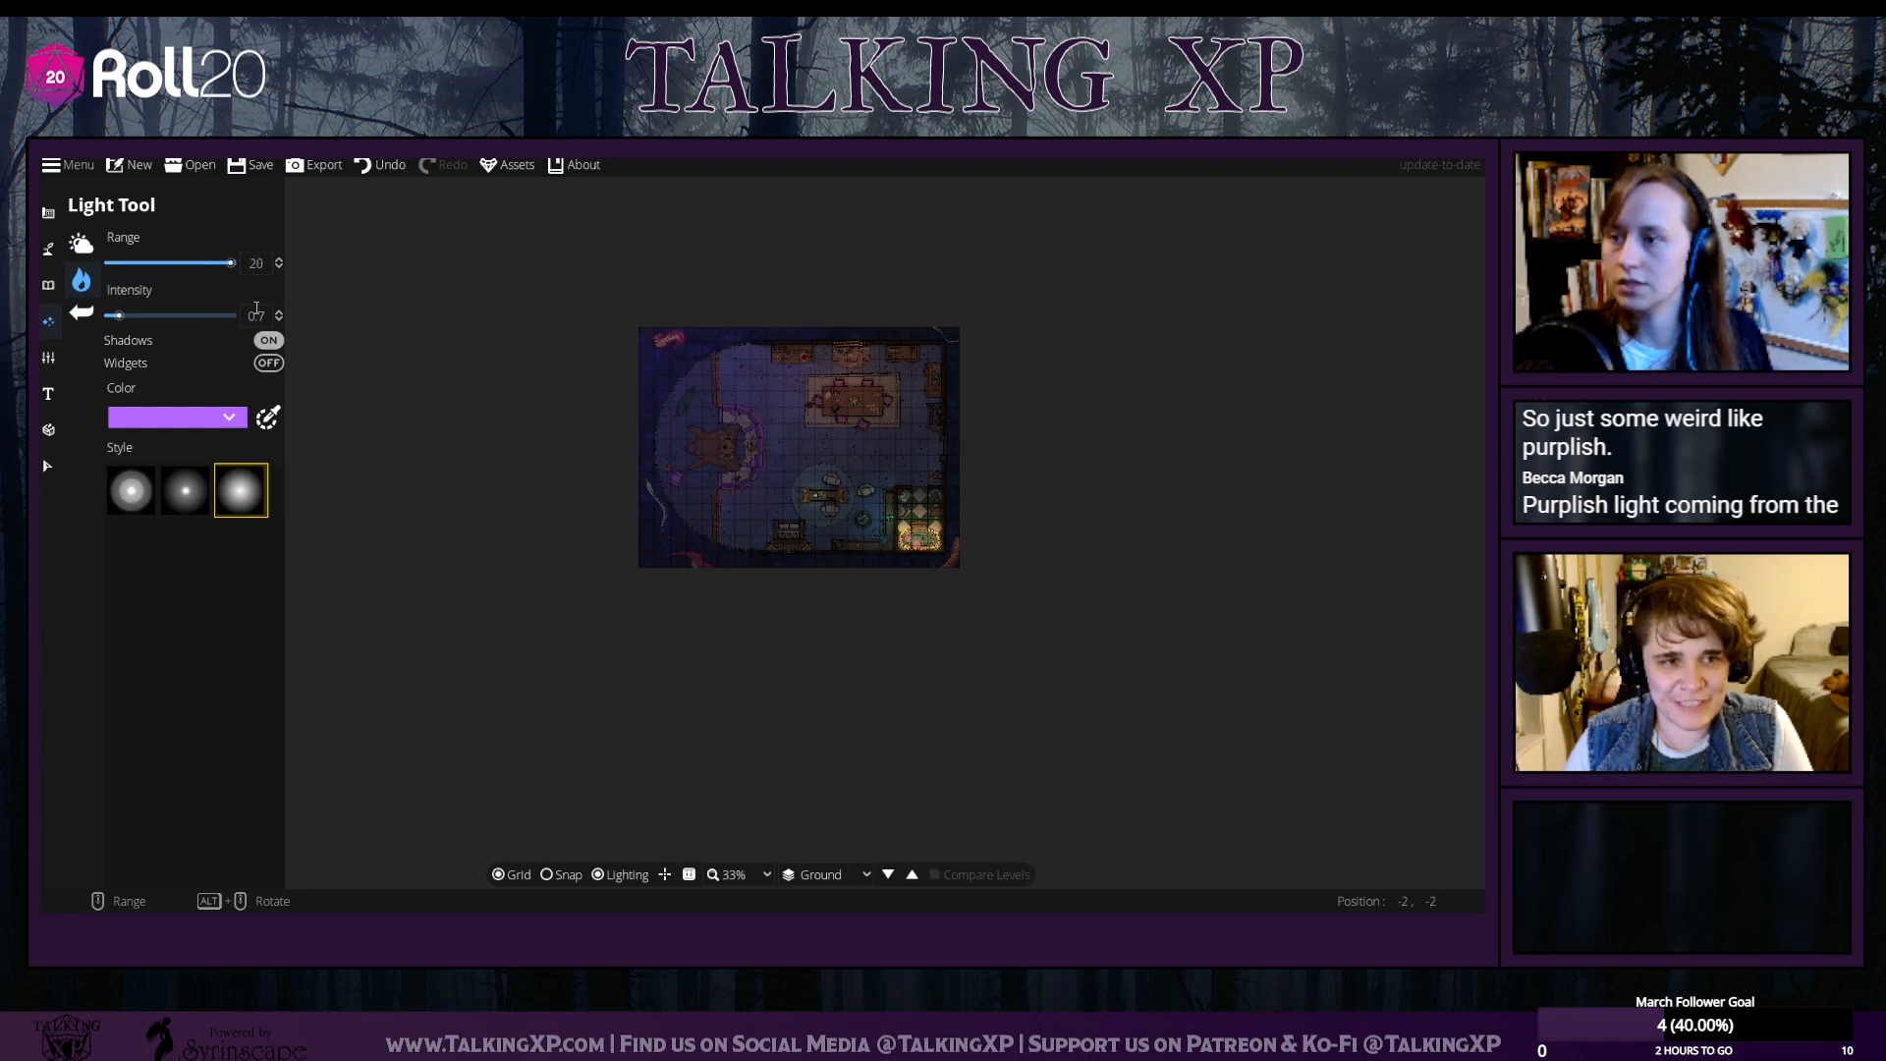
left_click_drag(118, 315, 89, 313)
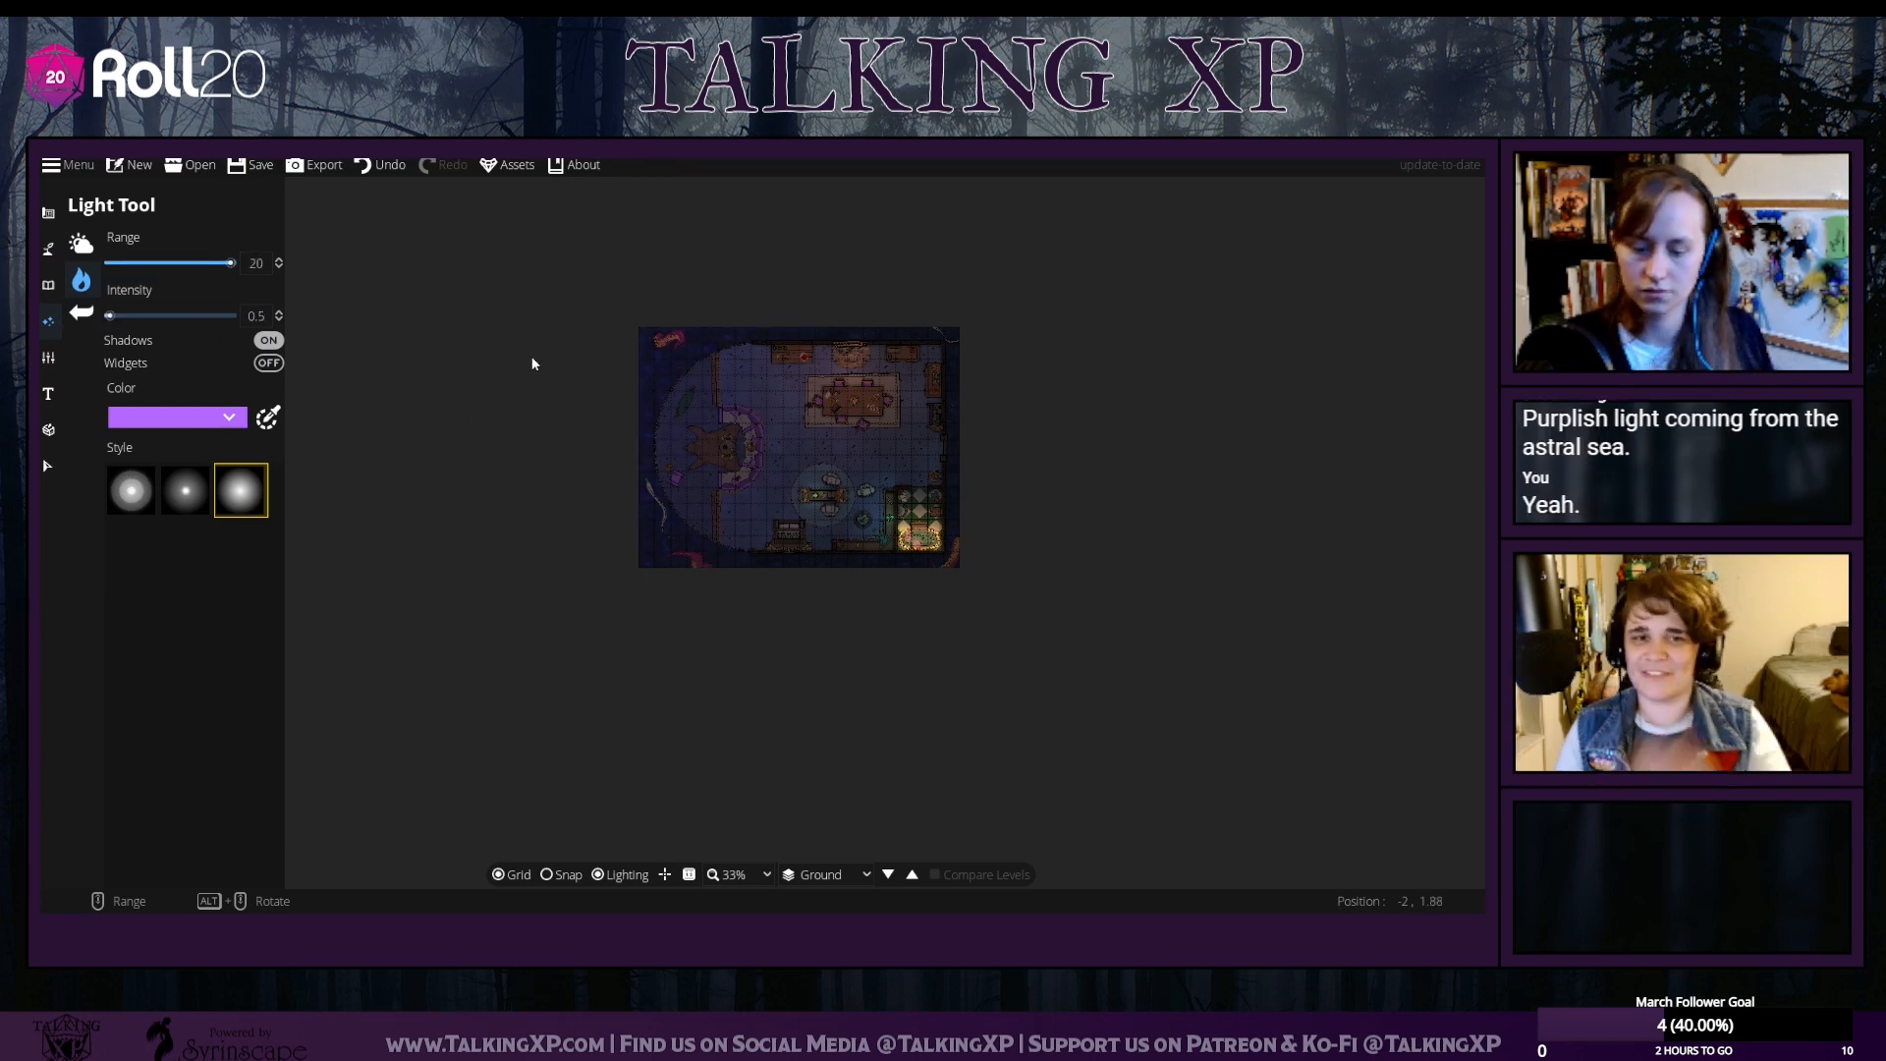
scroll(533, 363, "up", 2)
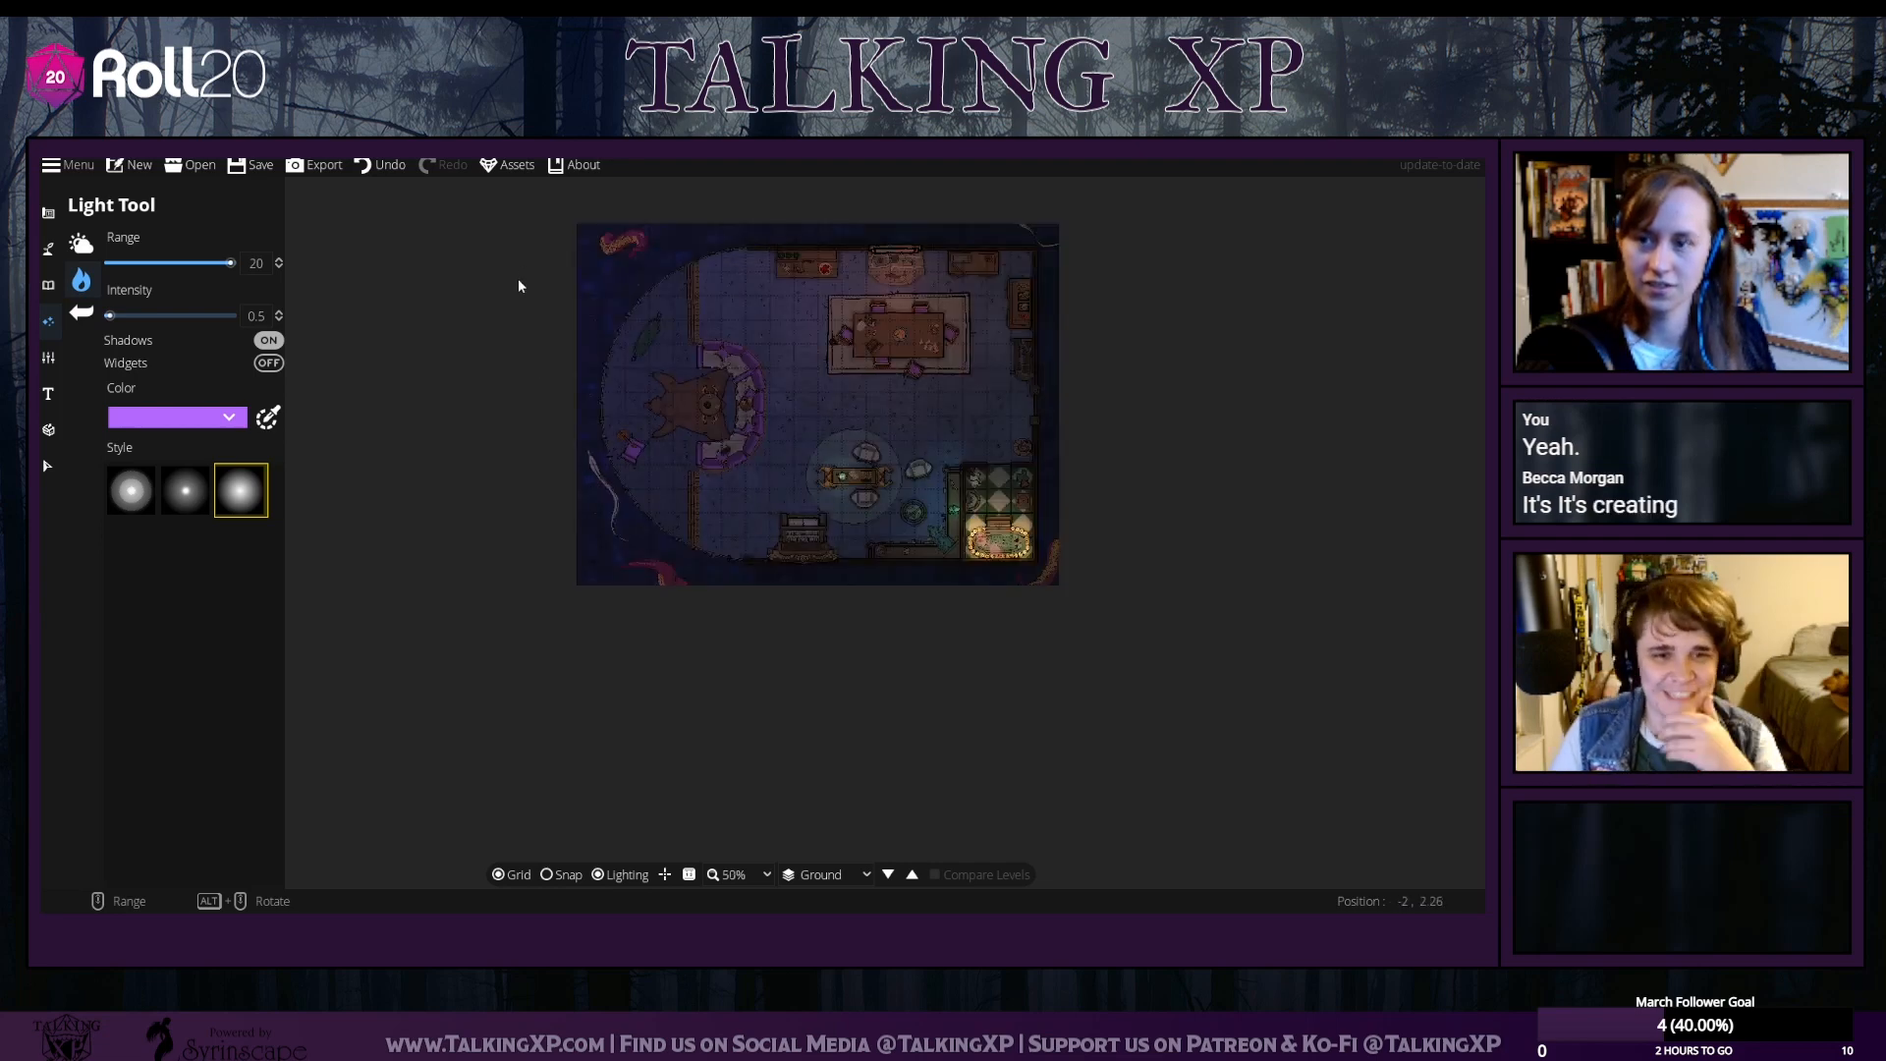
left_click_drag(518, 286, 502, 339)
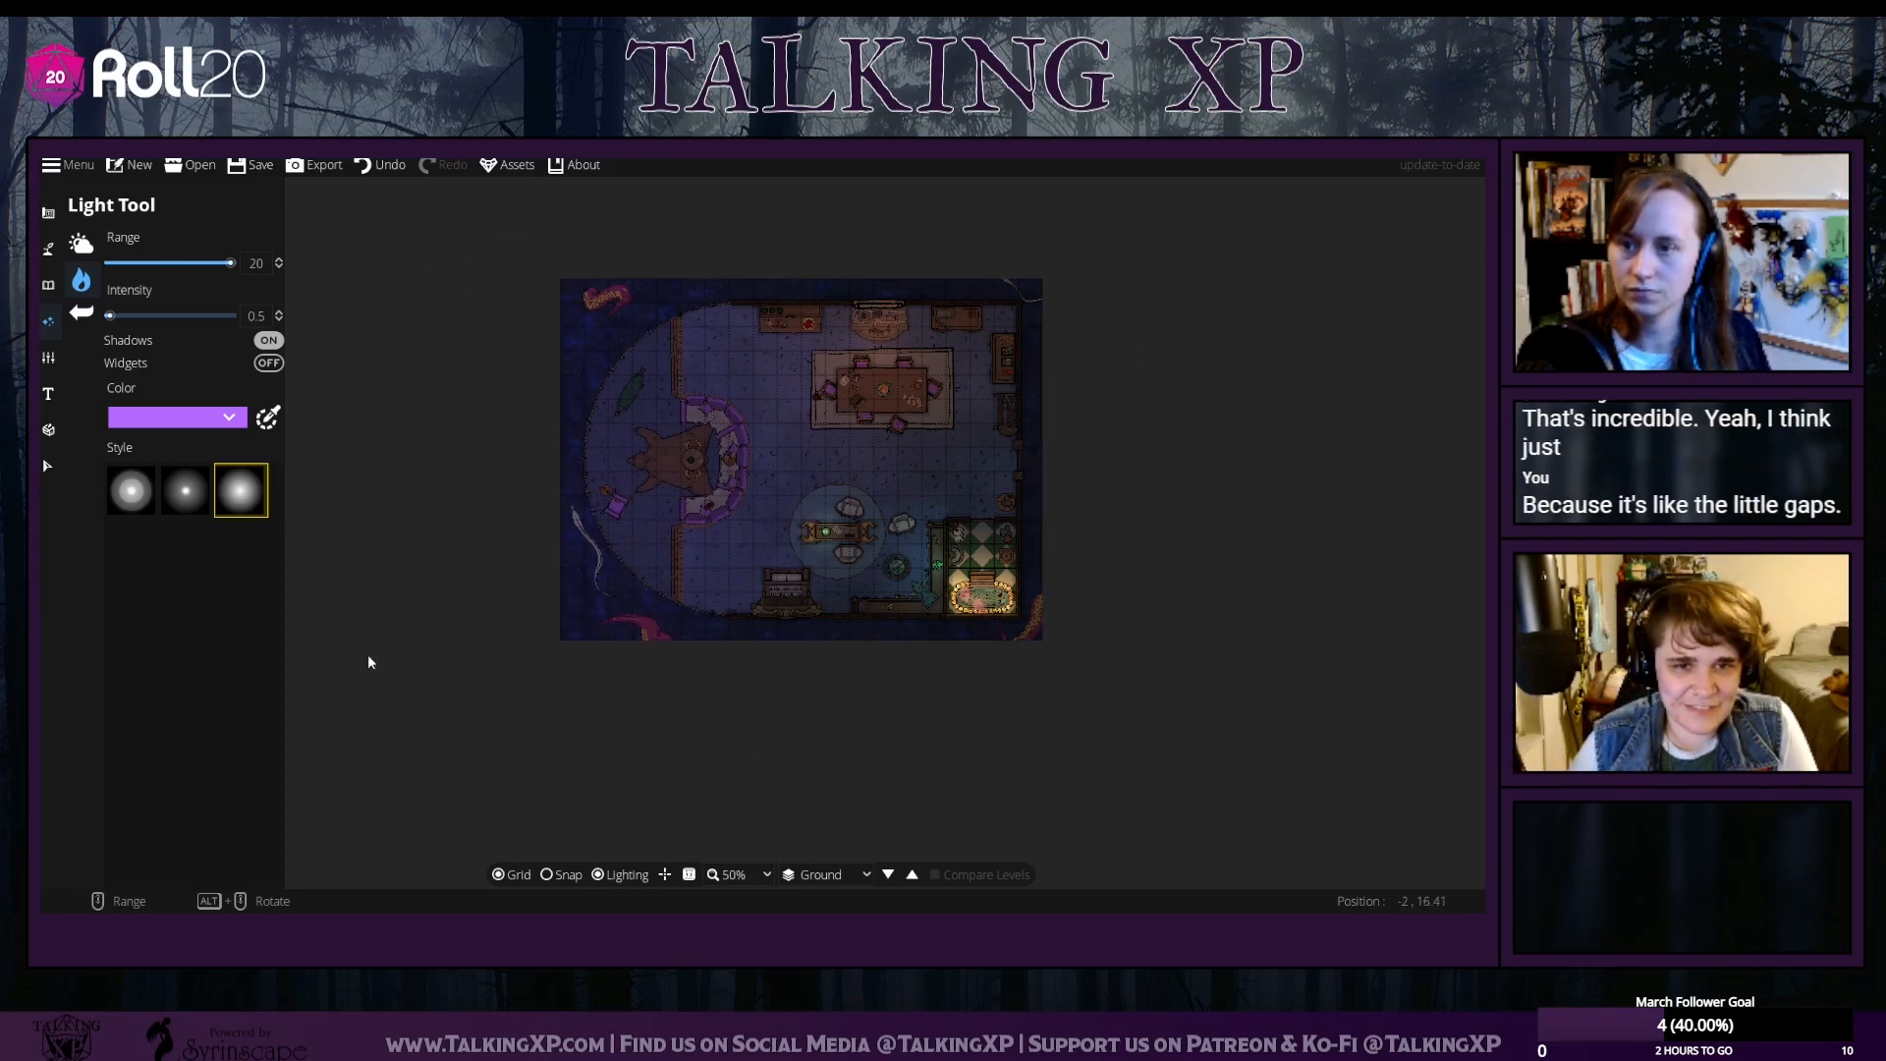
Change the light colour to green, hex 86ff69
left_click(228, 418)
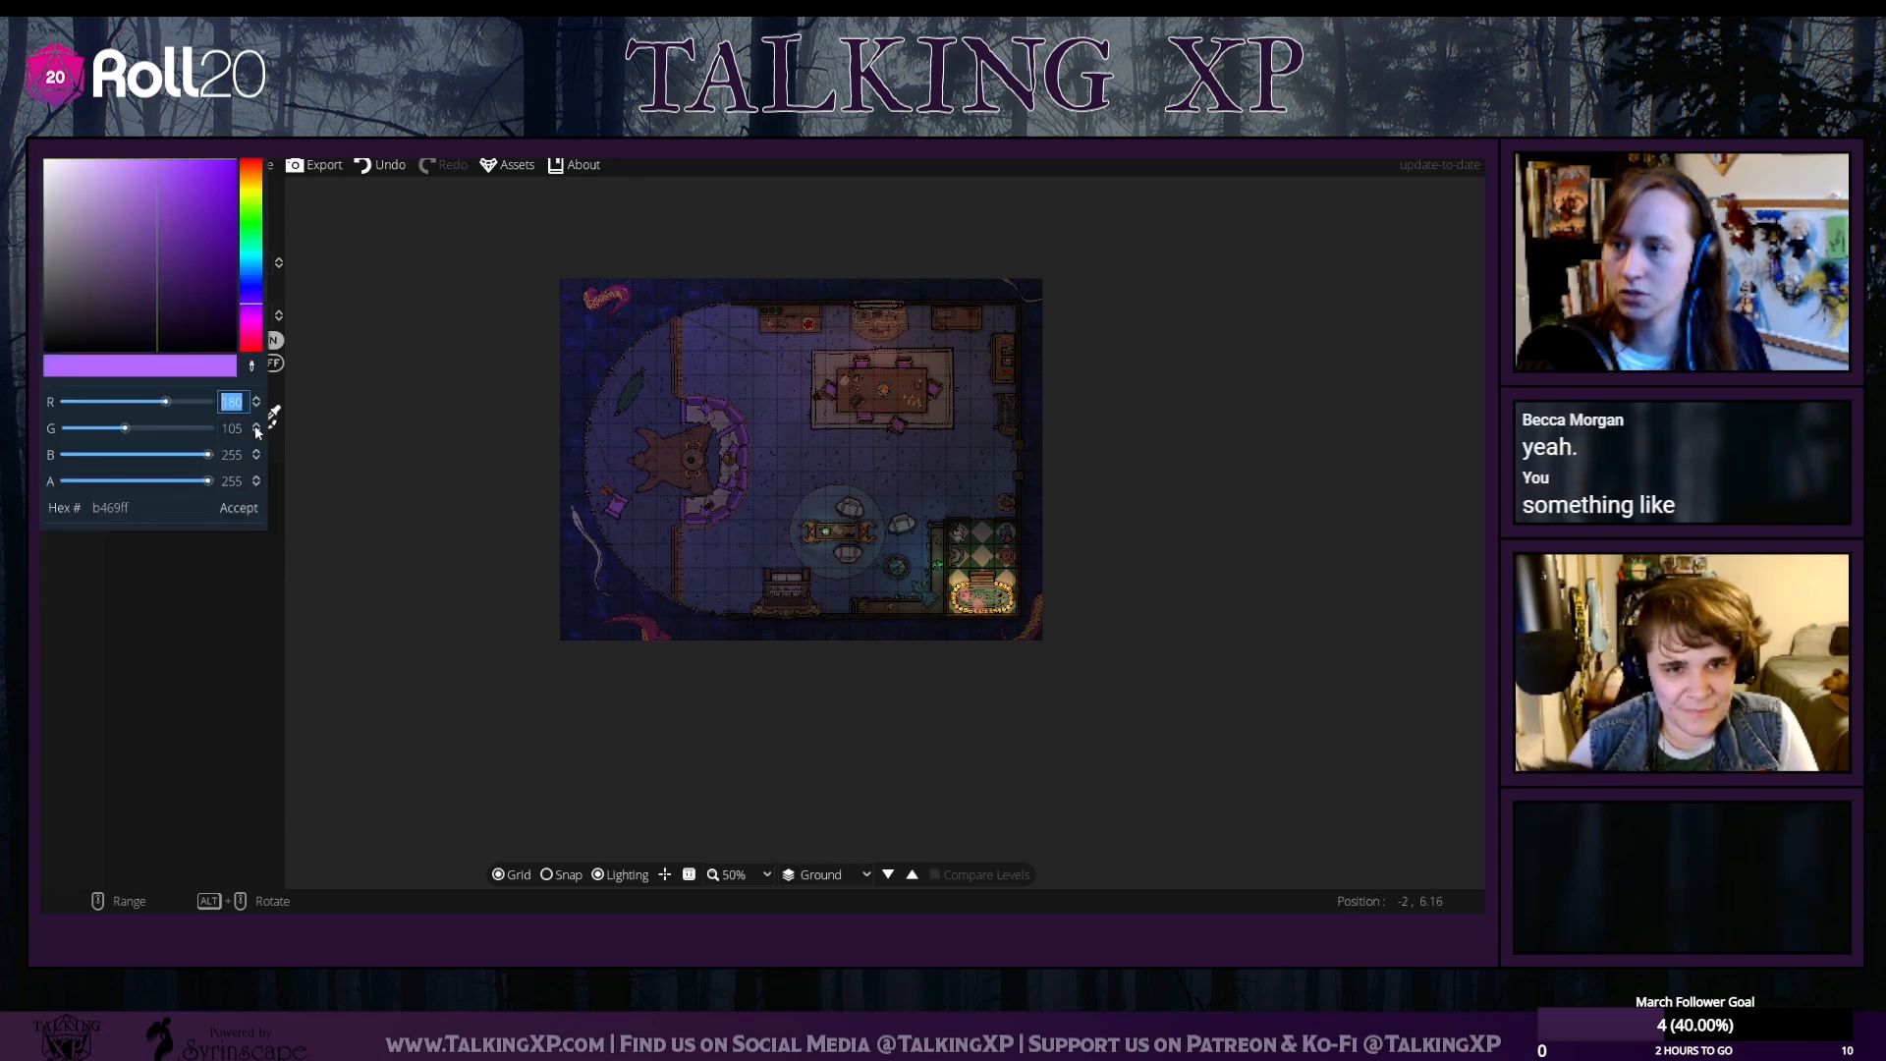
left_click(253, 196)
left_click_drag(253, 195, 251, 224)
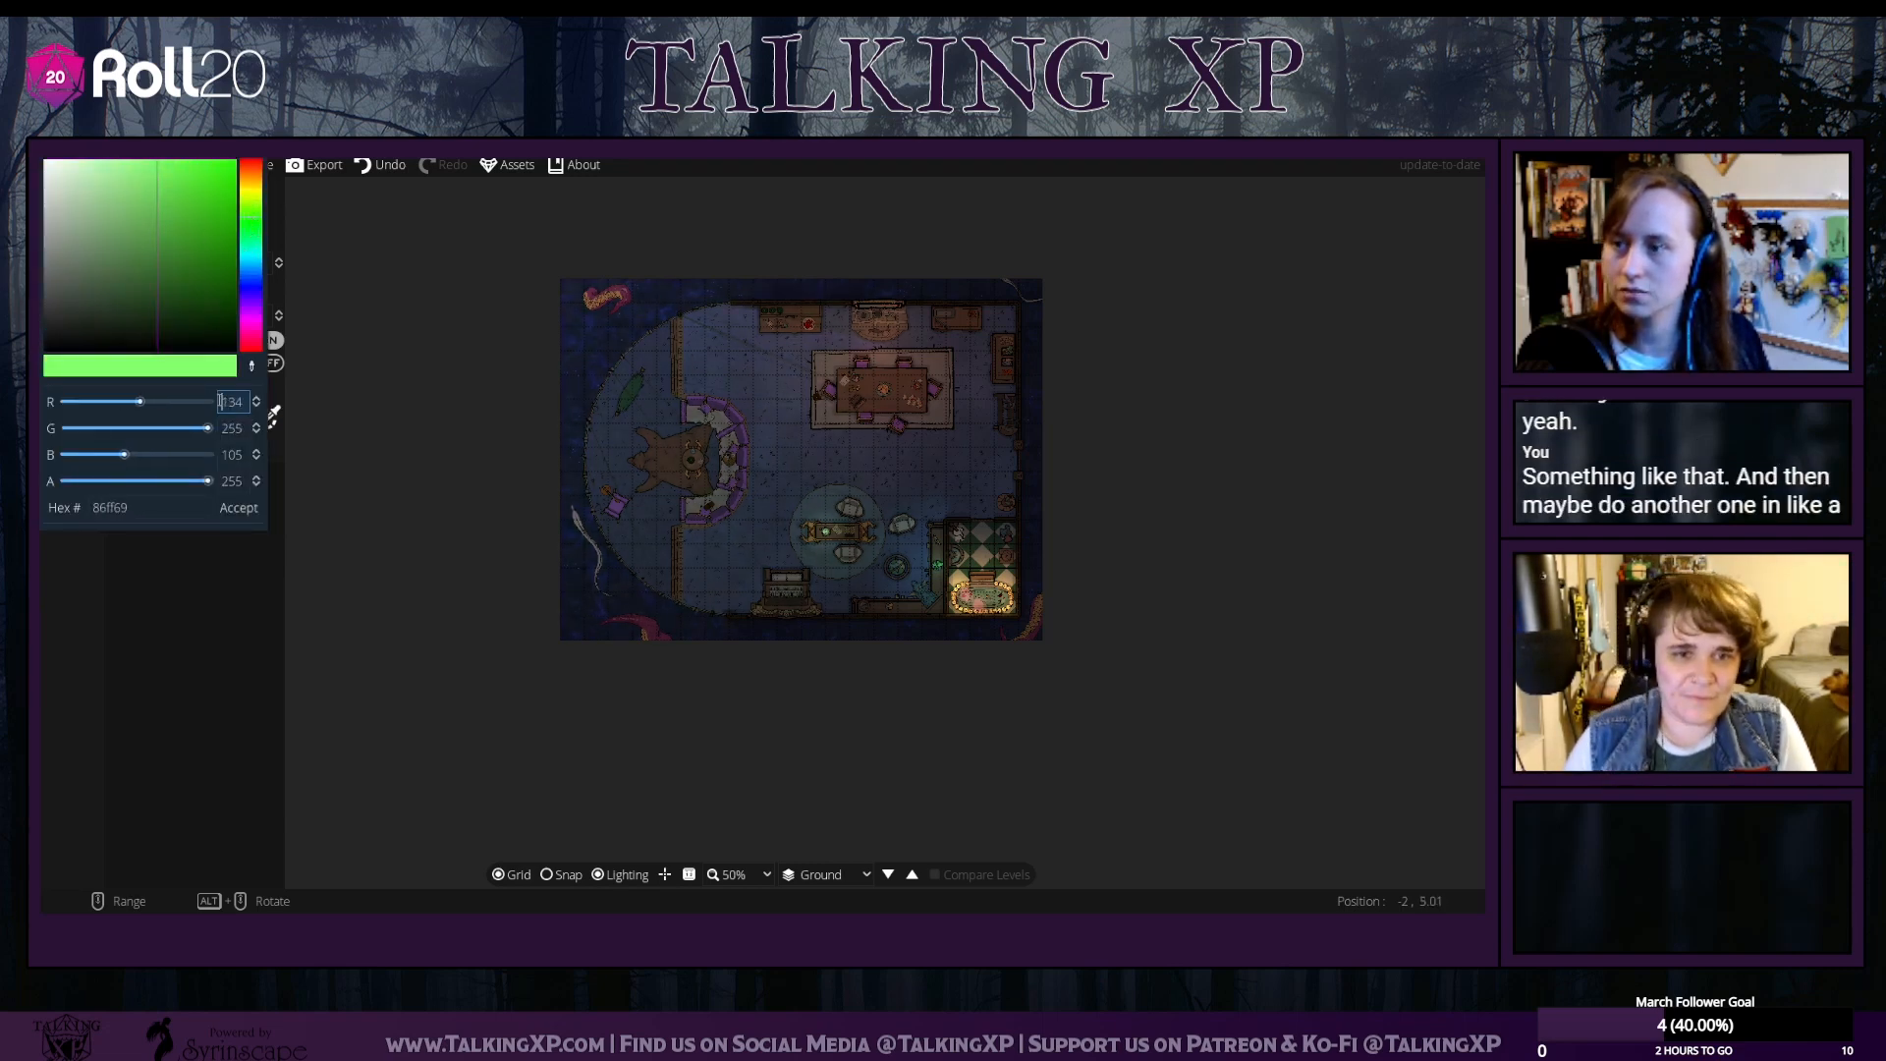
left_click(239, 508)
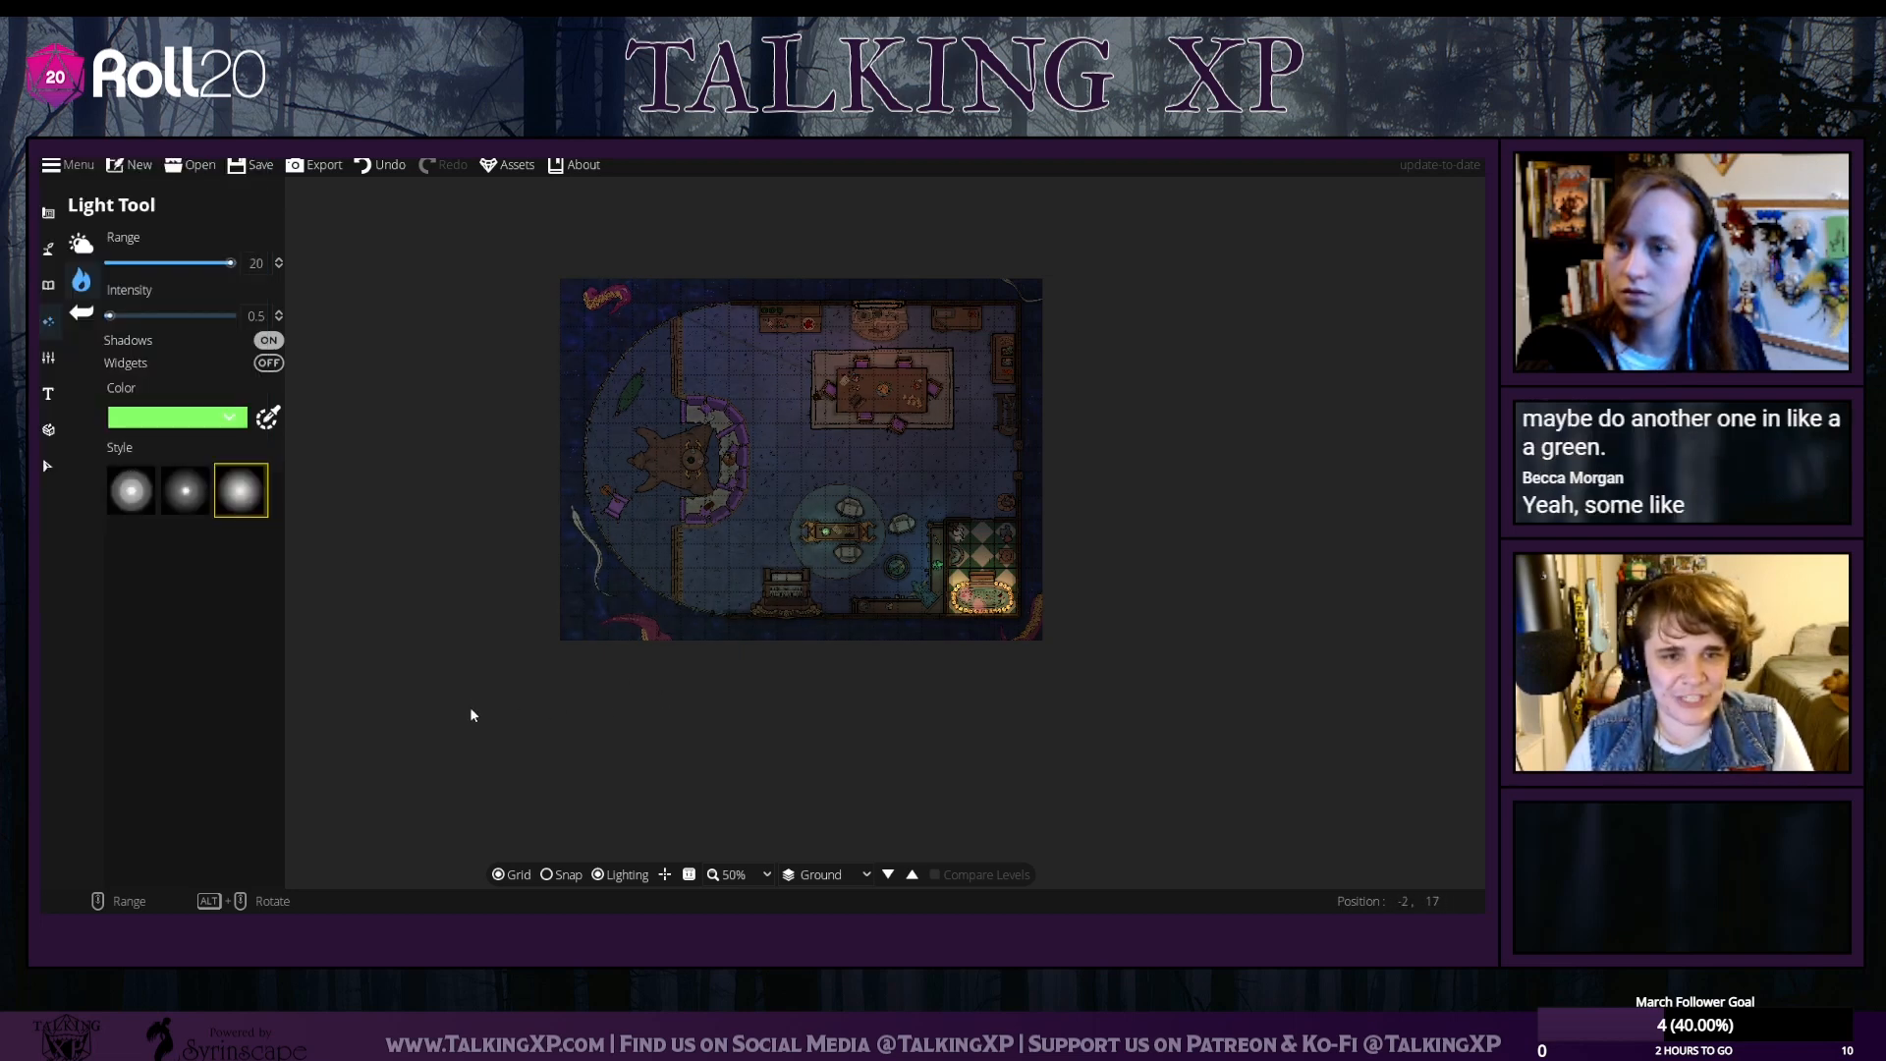
Try a green light outside the map and undo its placement
left_click_drag(499, 702, 573, 594)
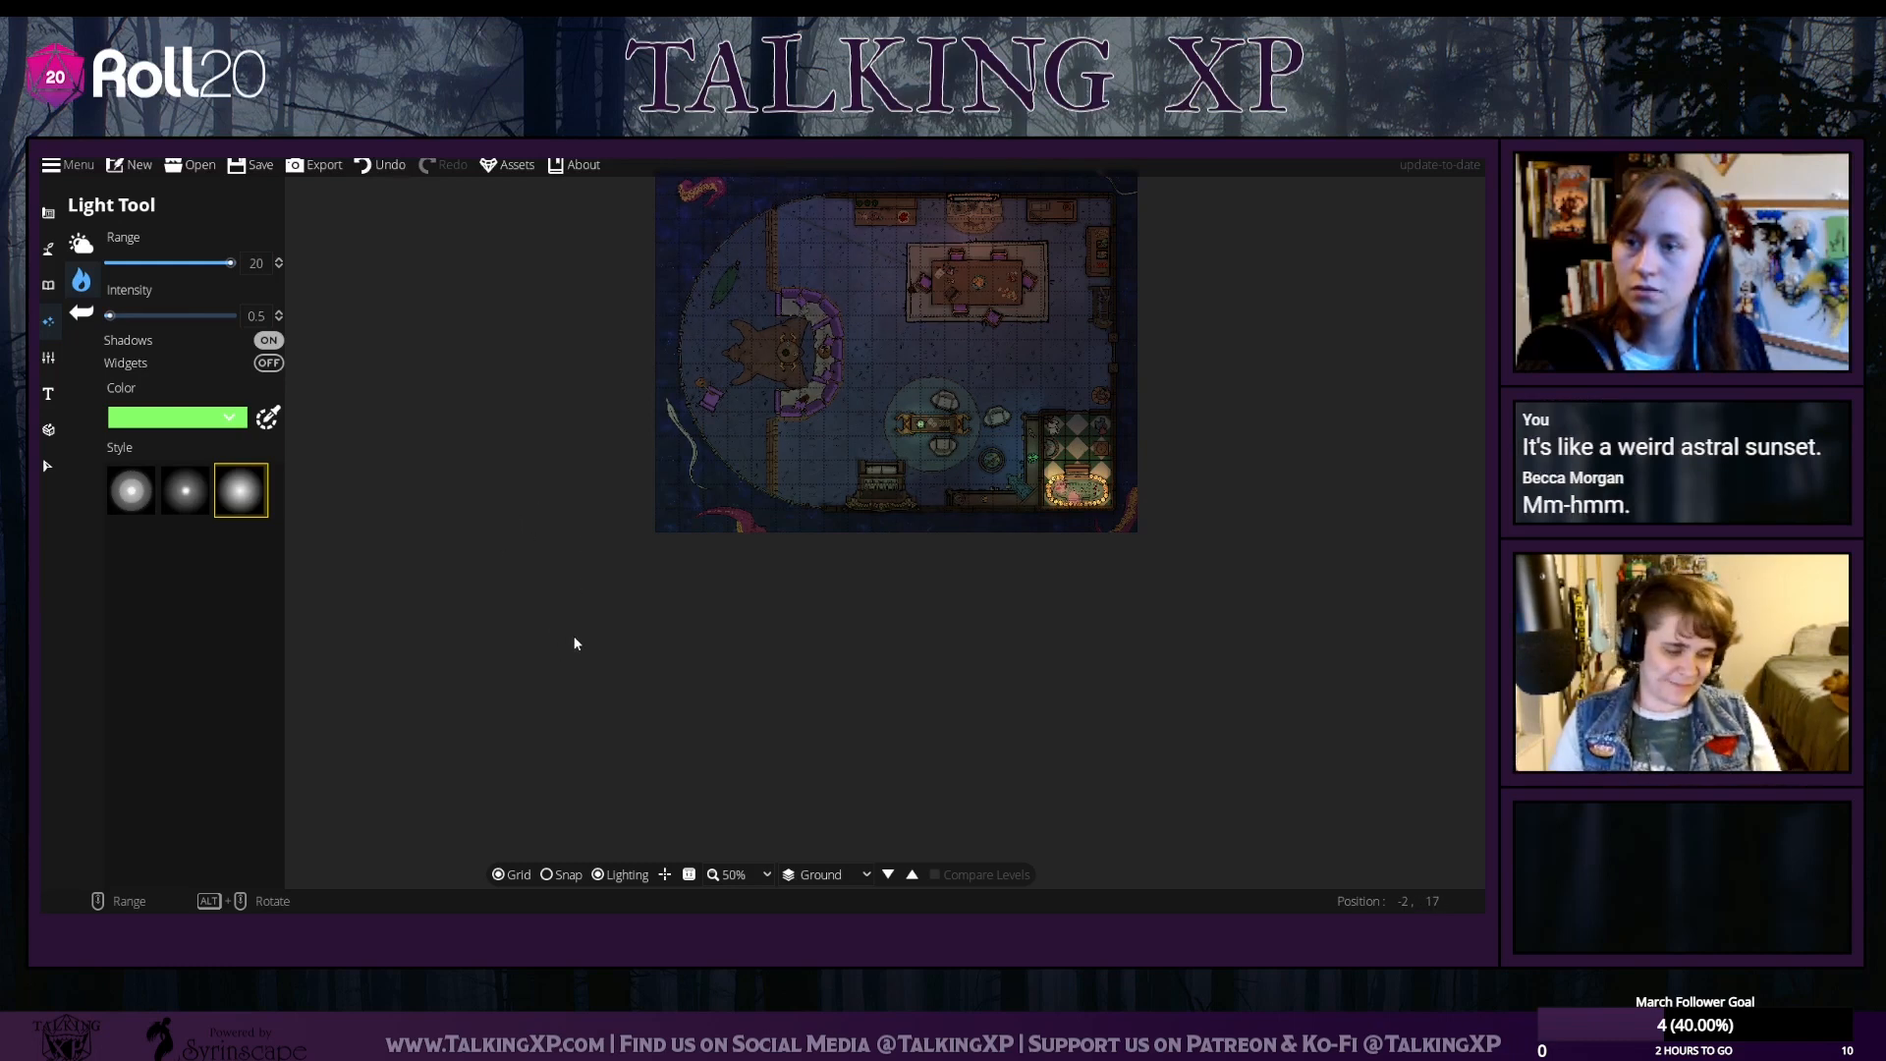
left_click_drag(1375, 552, 1104, 661)
scroll(809, 574, "up", 3)
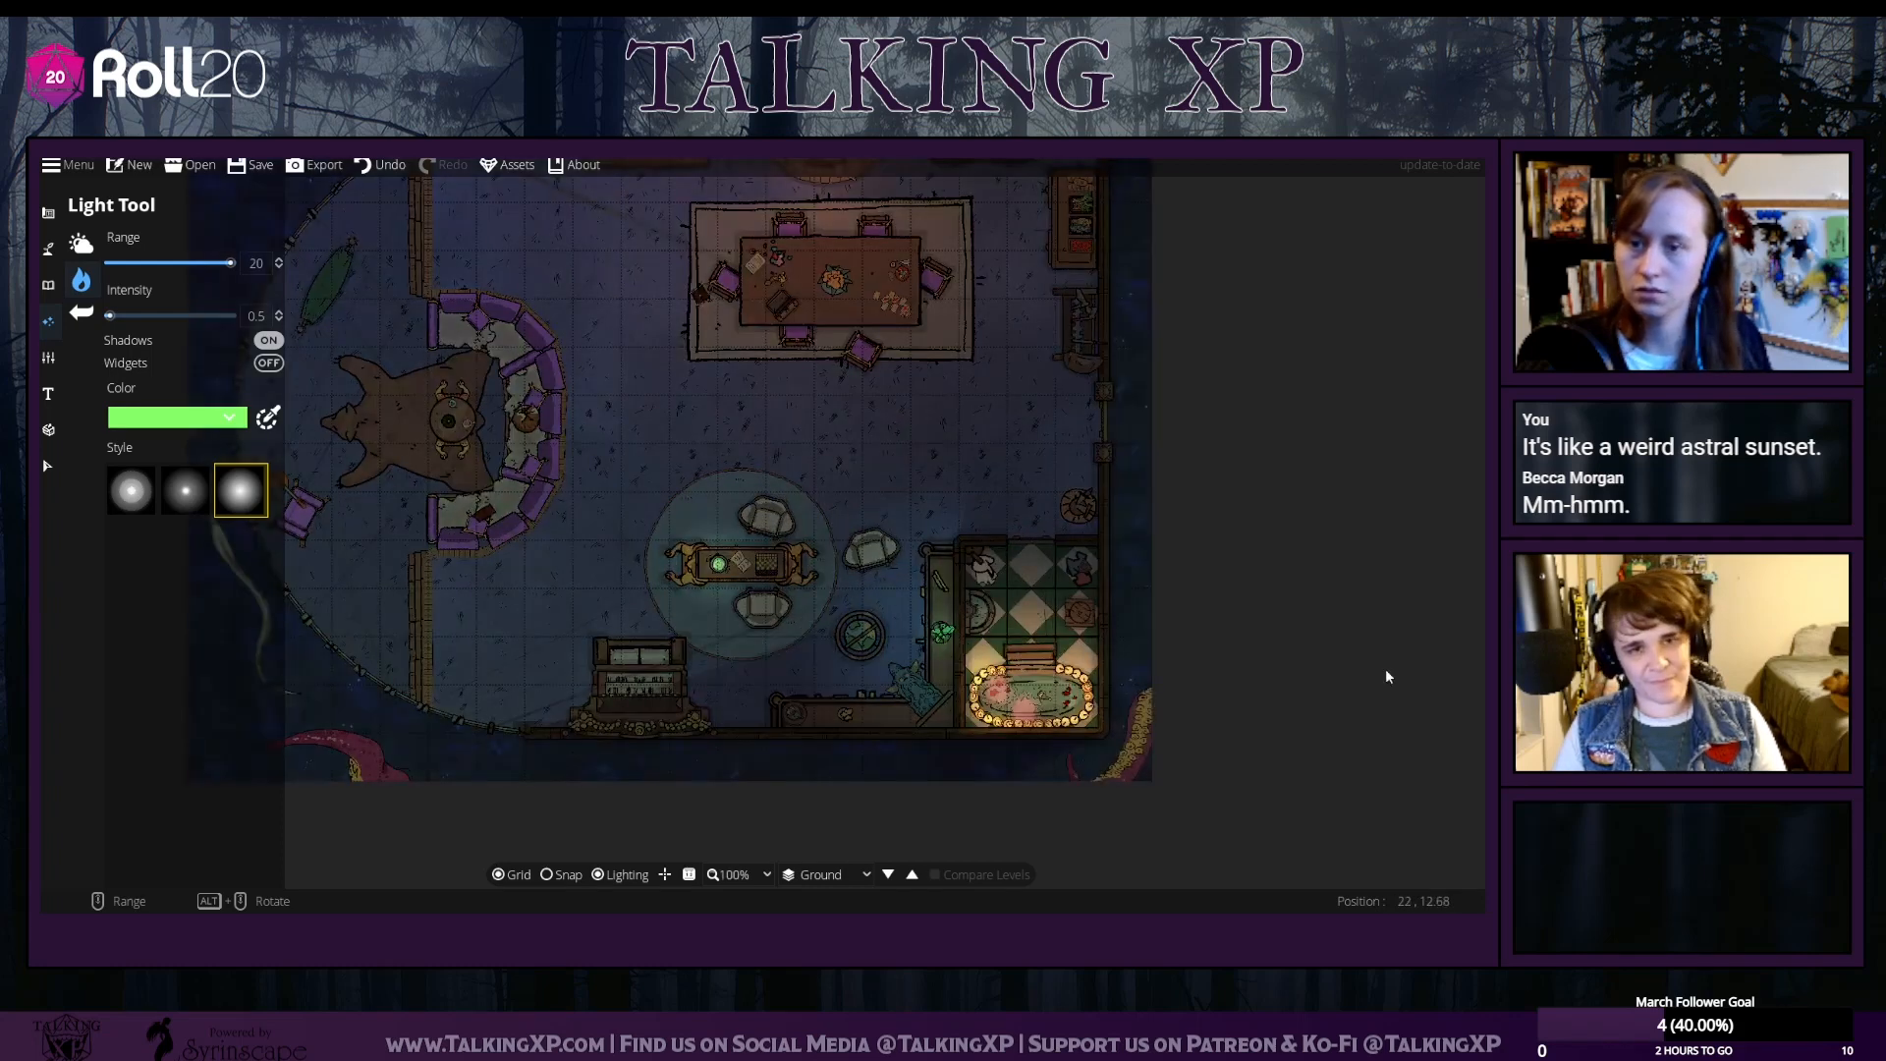
left_click_drag(1319, 680, 1434, 687)
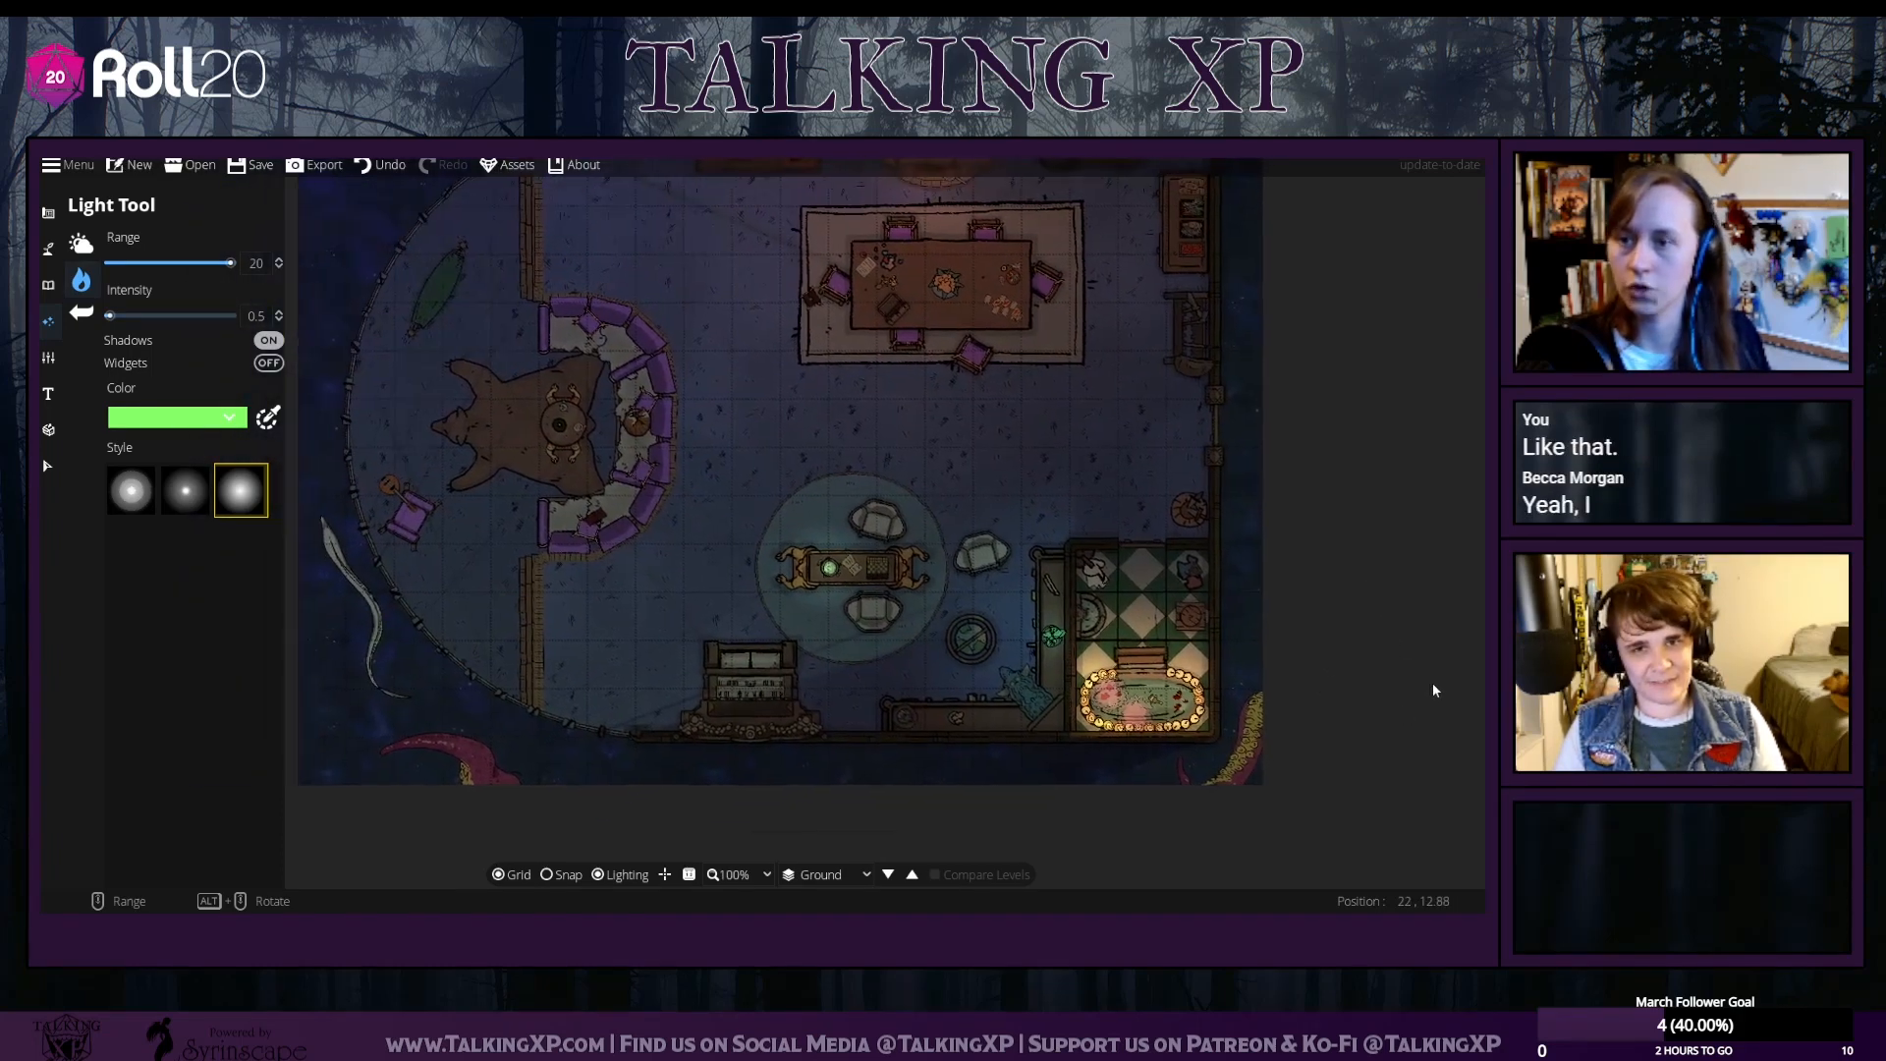
left_click(376, 169)
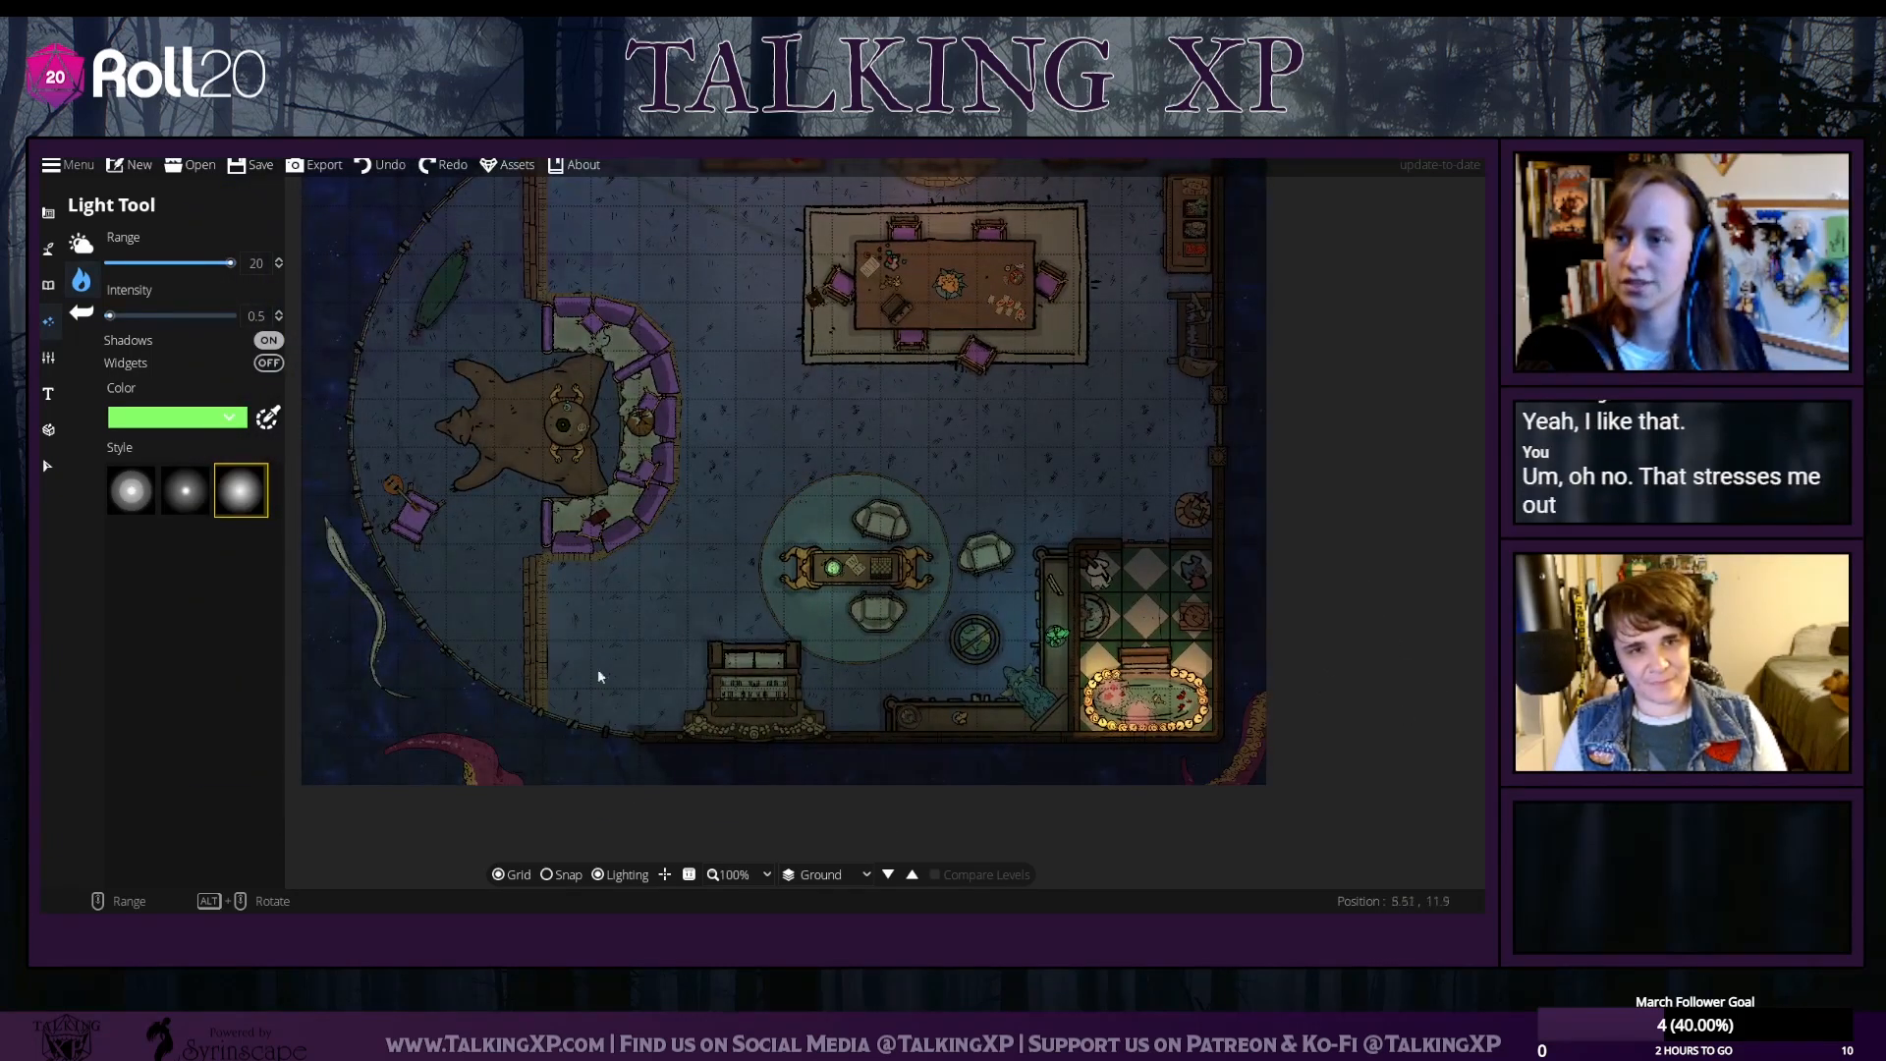
Place the green light outside the map's upper-left corner, close to the purple light
left_click_drag(463, 556, 840, 696)
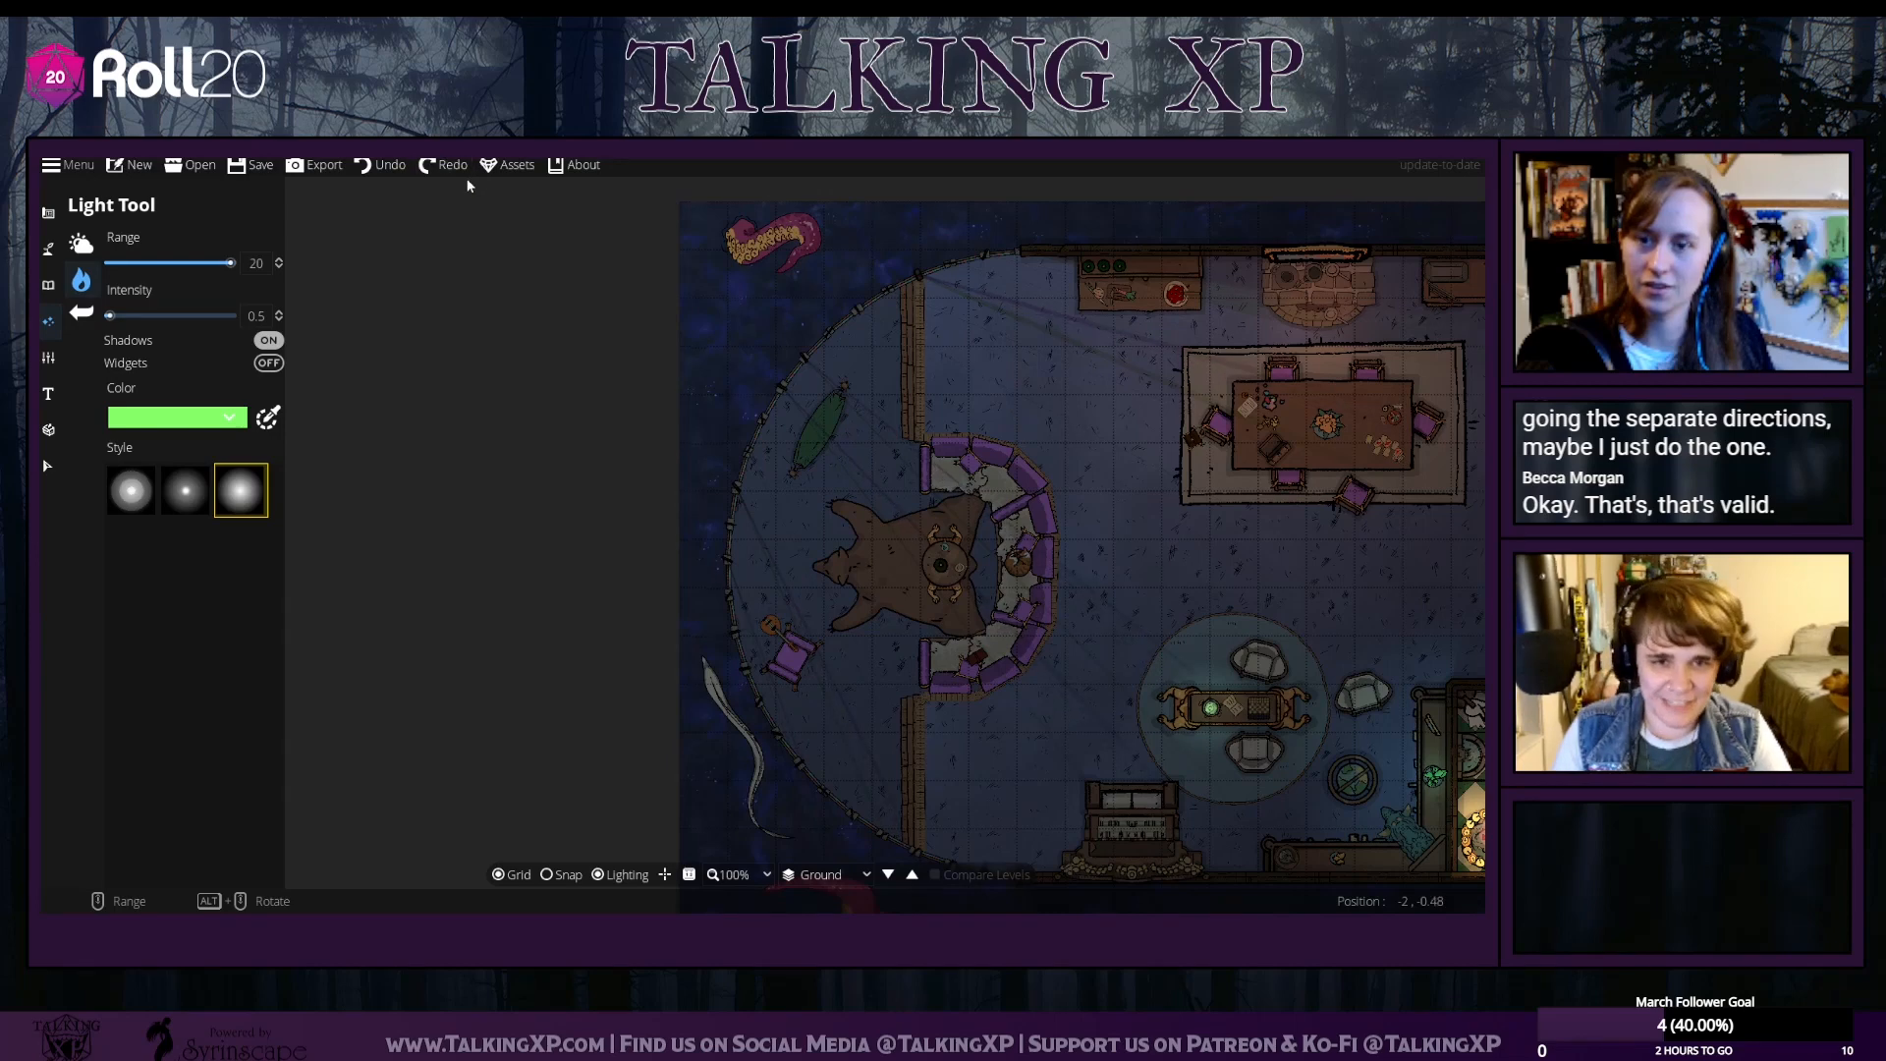
left_click_drag(472, 181, 455, 290)
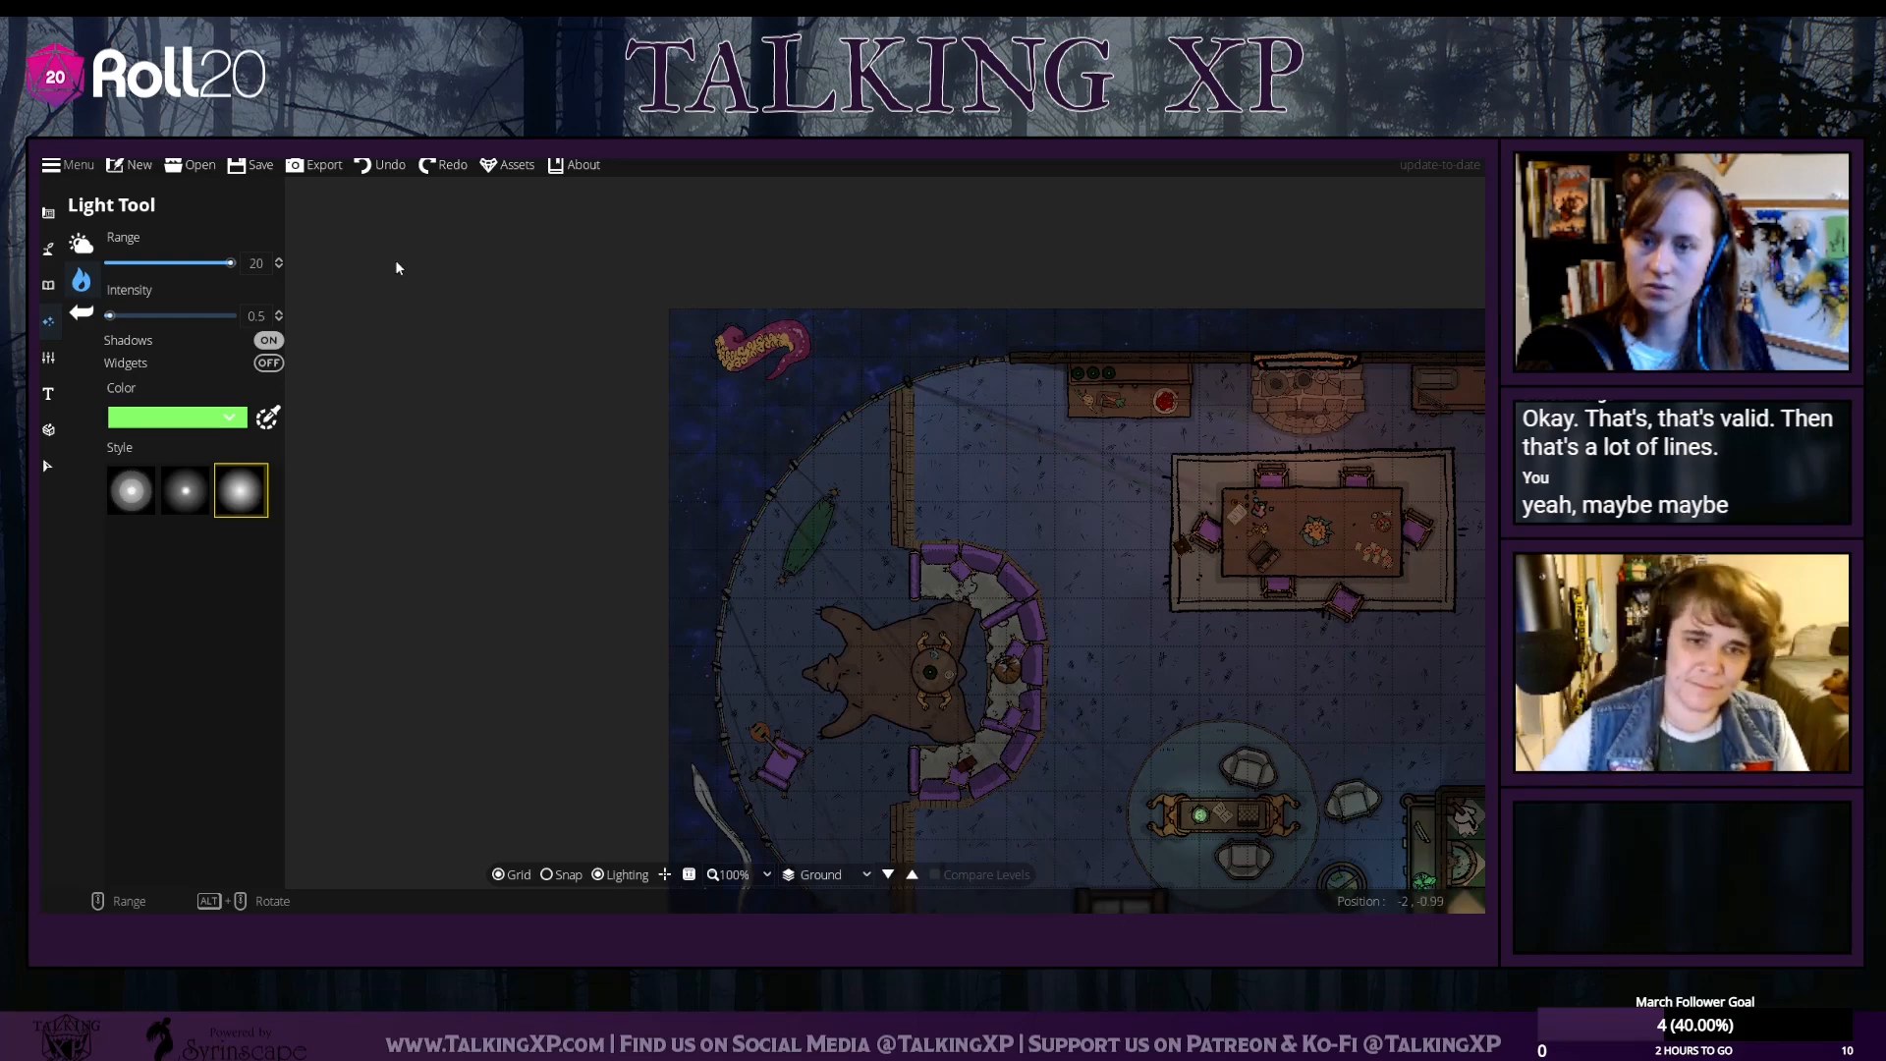
left_click(703, 564)
left_click_drag(703, 564, 382, 439)
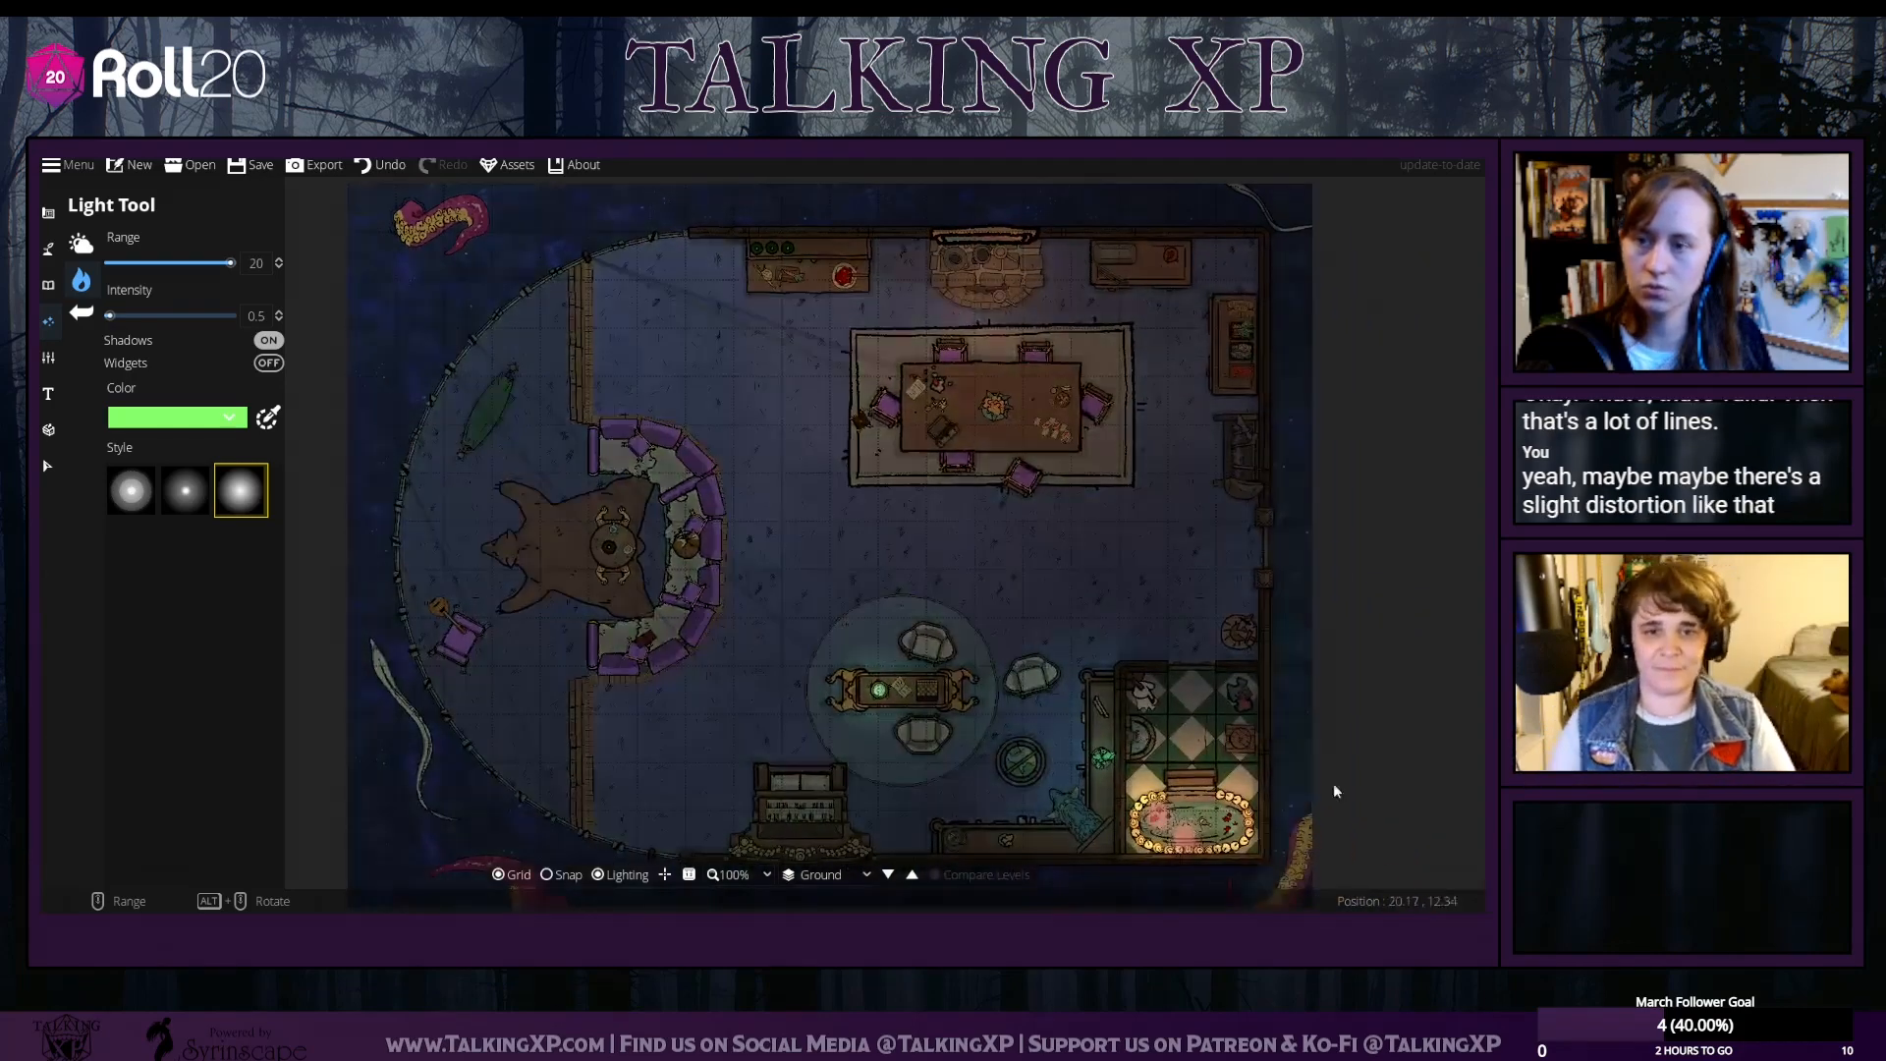
Show the light source markers and examine the lighting across the whole map
left_click(47, 466)
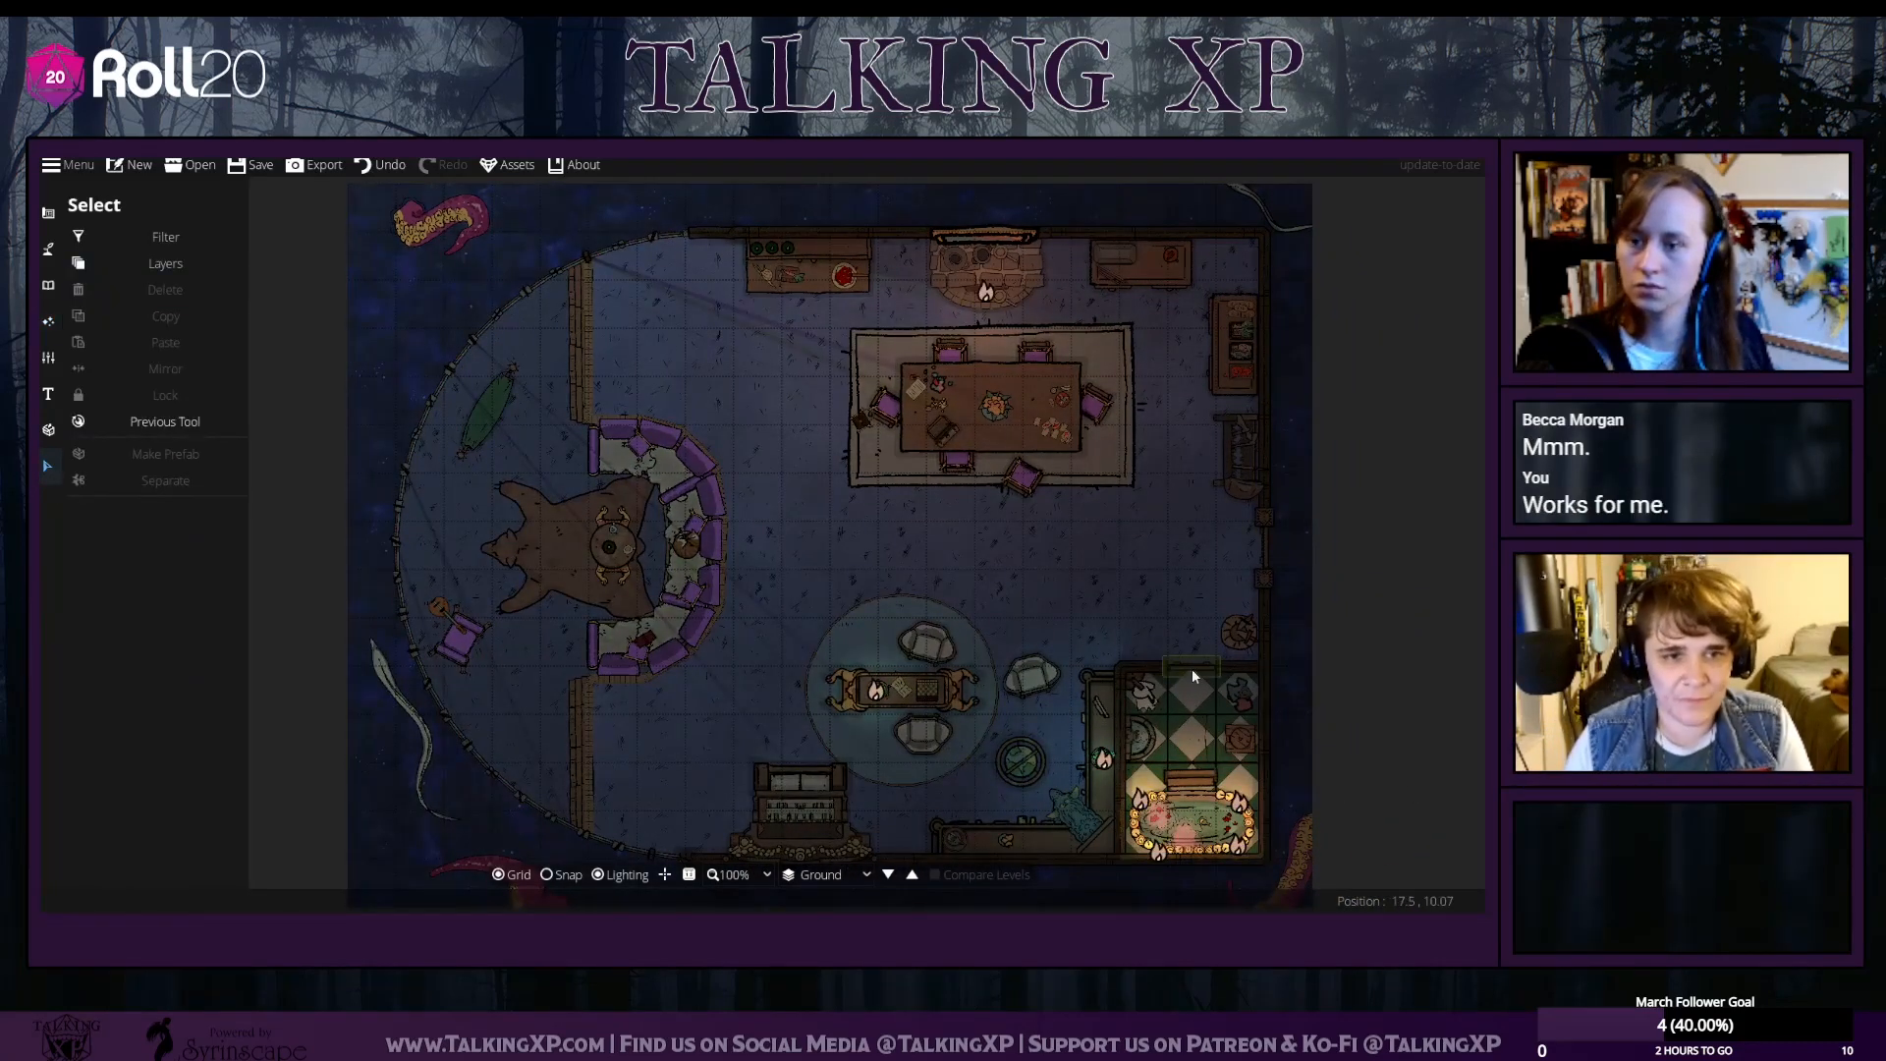
left_click_drag(1337, 720, 1432, 665)
scroll(1432, 665, "up", 1)
scroll(1432, 665, "down", 2)
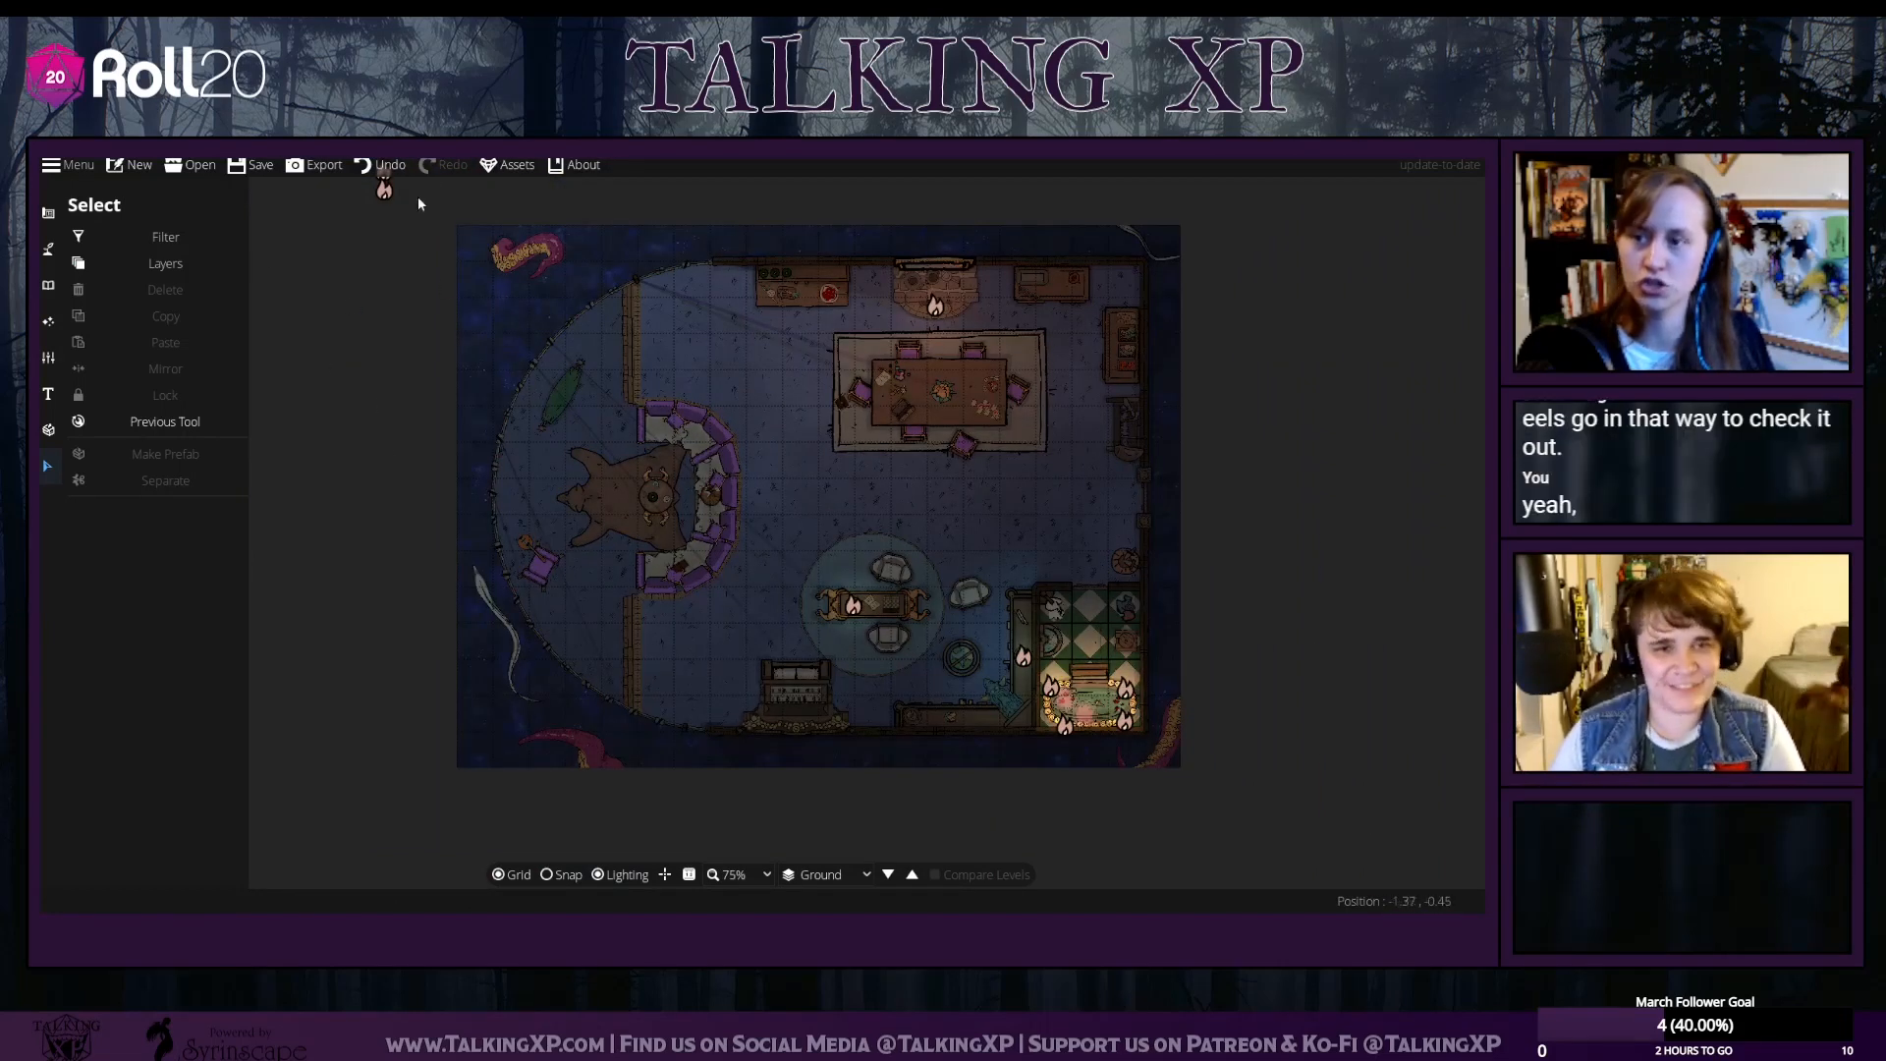
left_click_drag(1356, 708, 1326, 766)
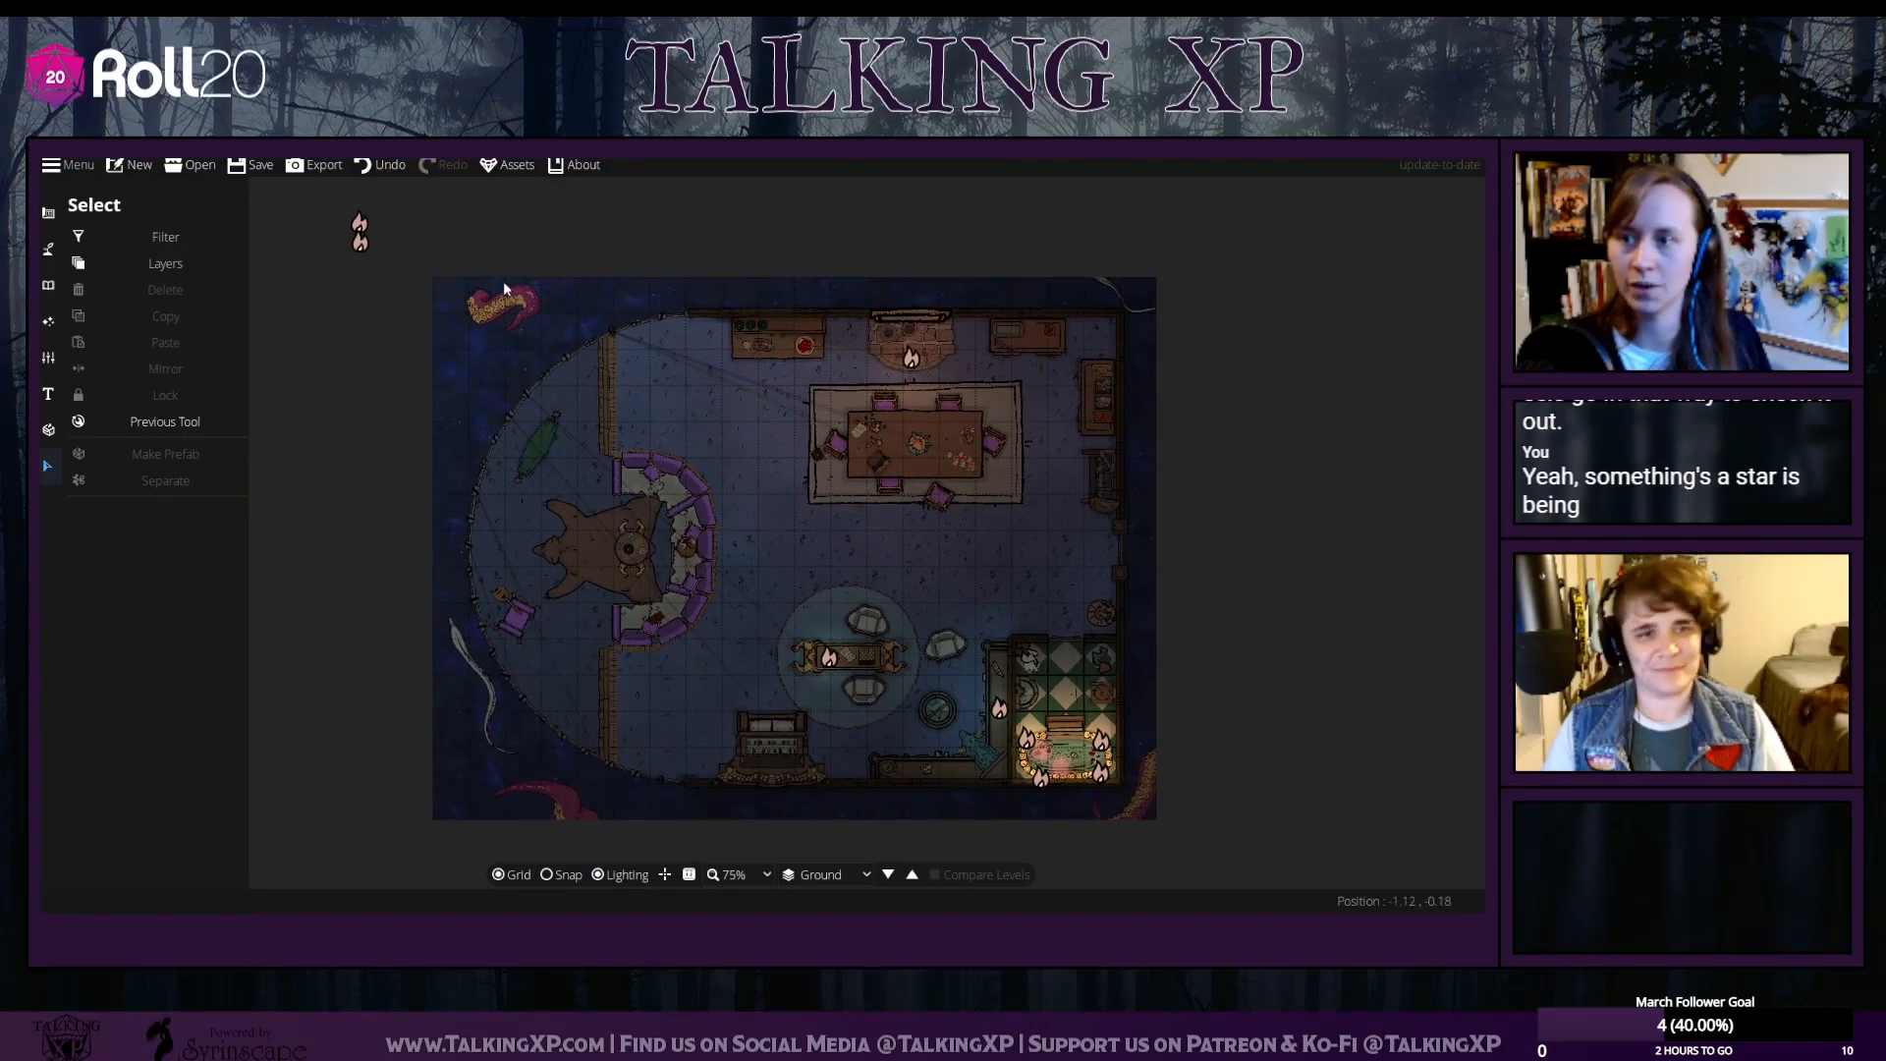
left_click_drag(1289, 661, 1248, 613)
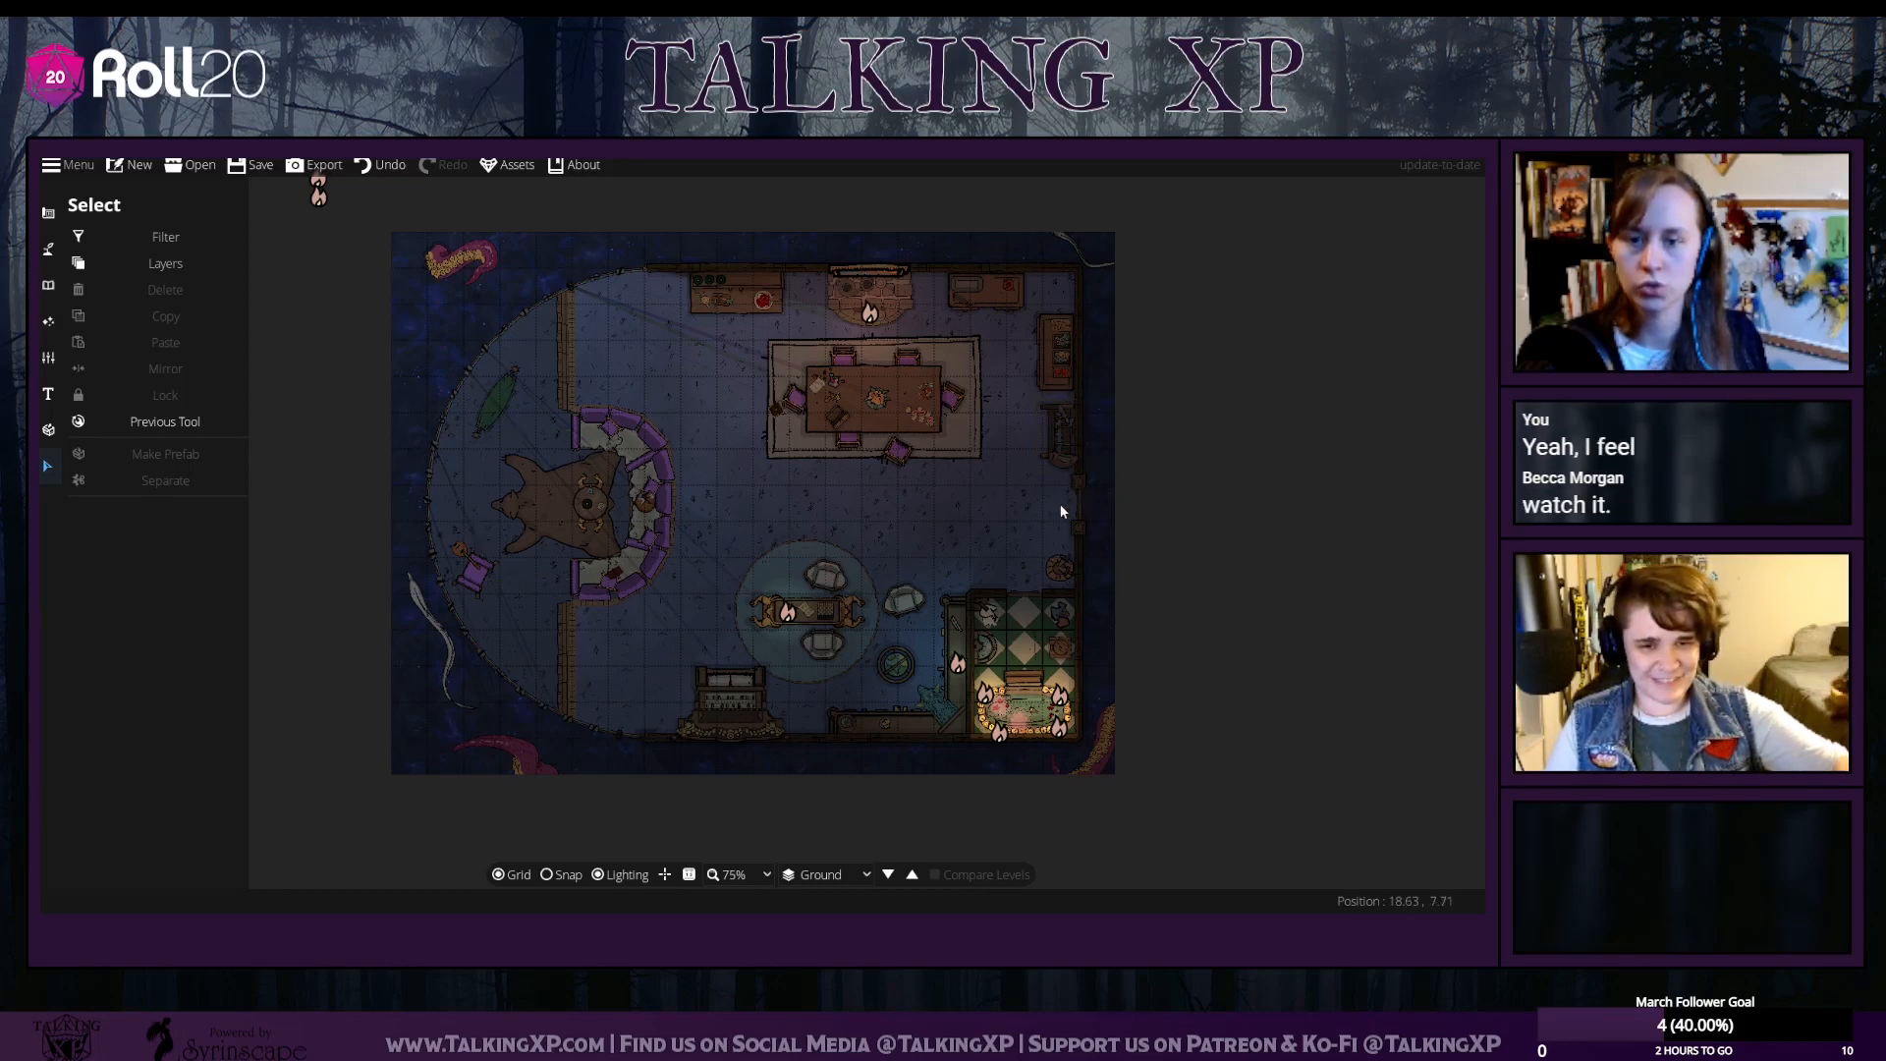
Search the object library for torch and choose the unlit wall torch
left_click(48, 285)
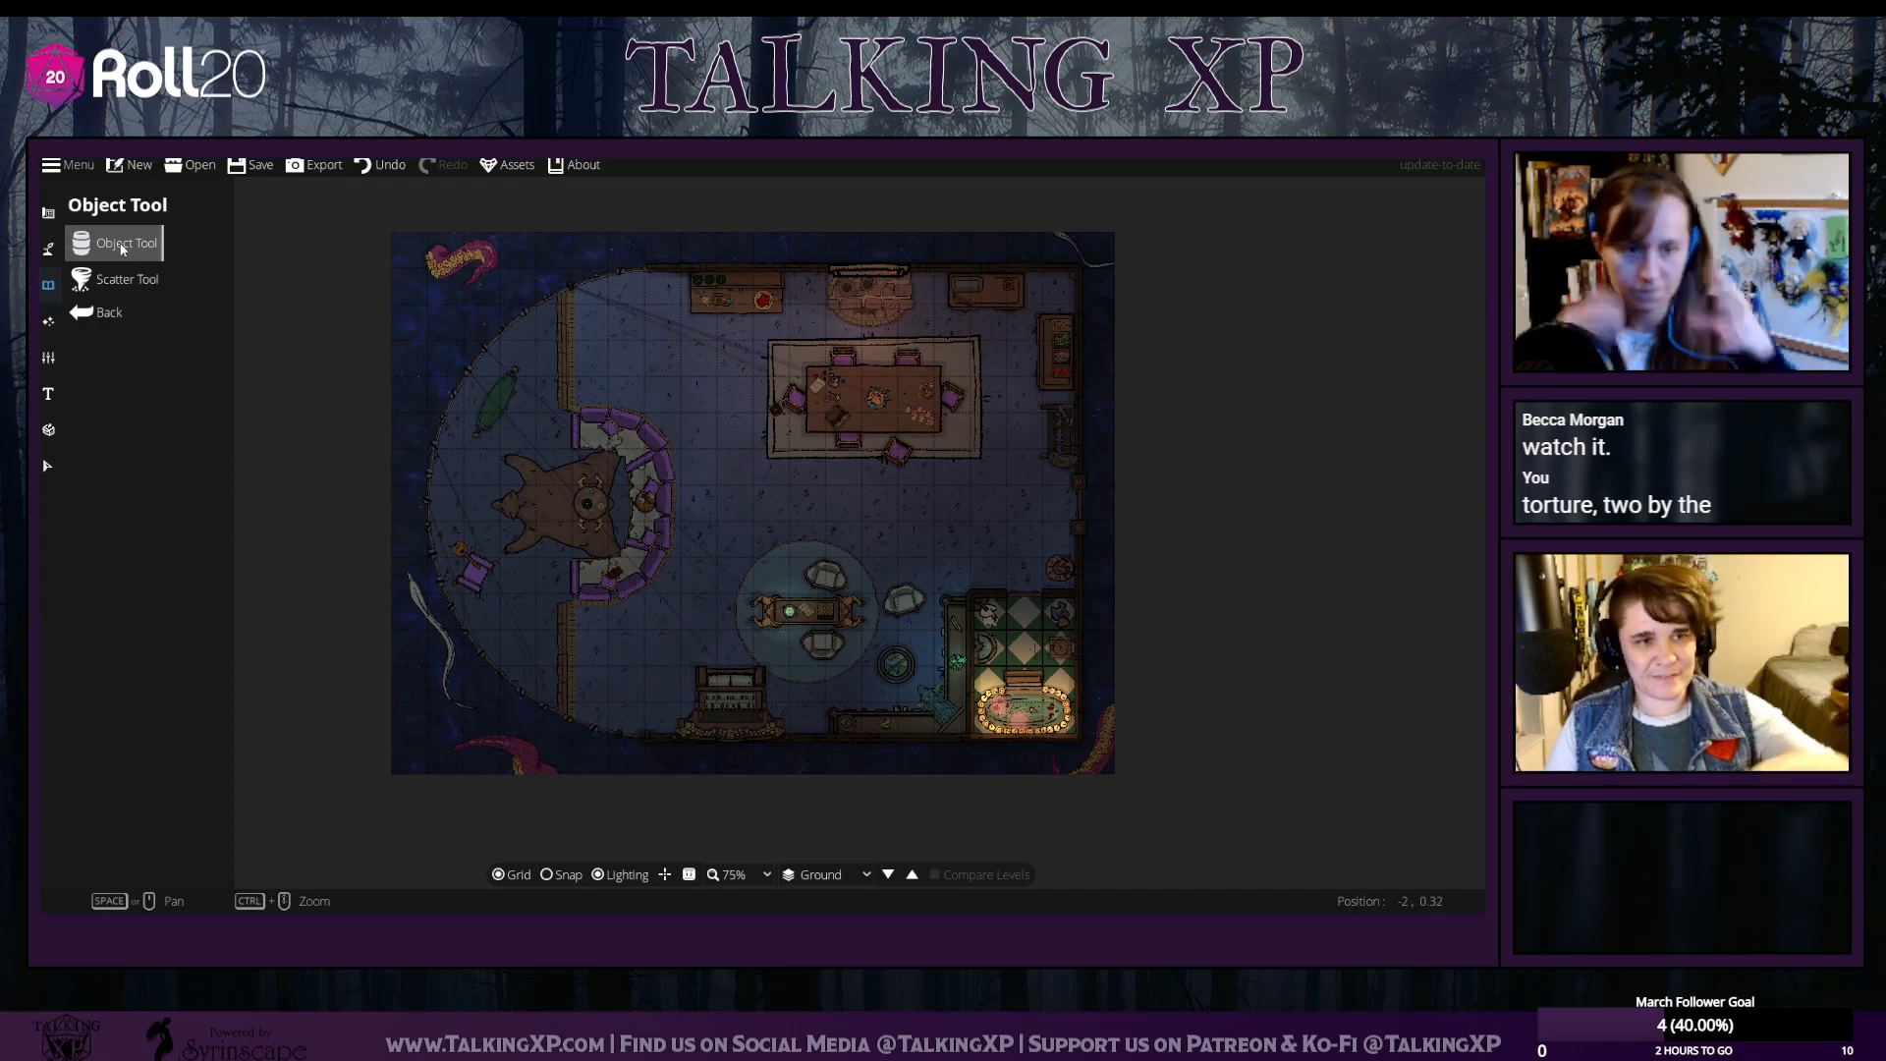
left_click(122, 247)
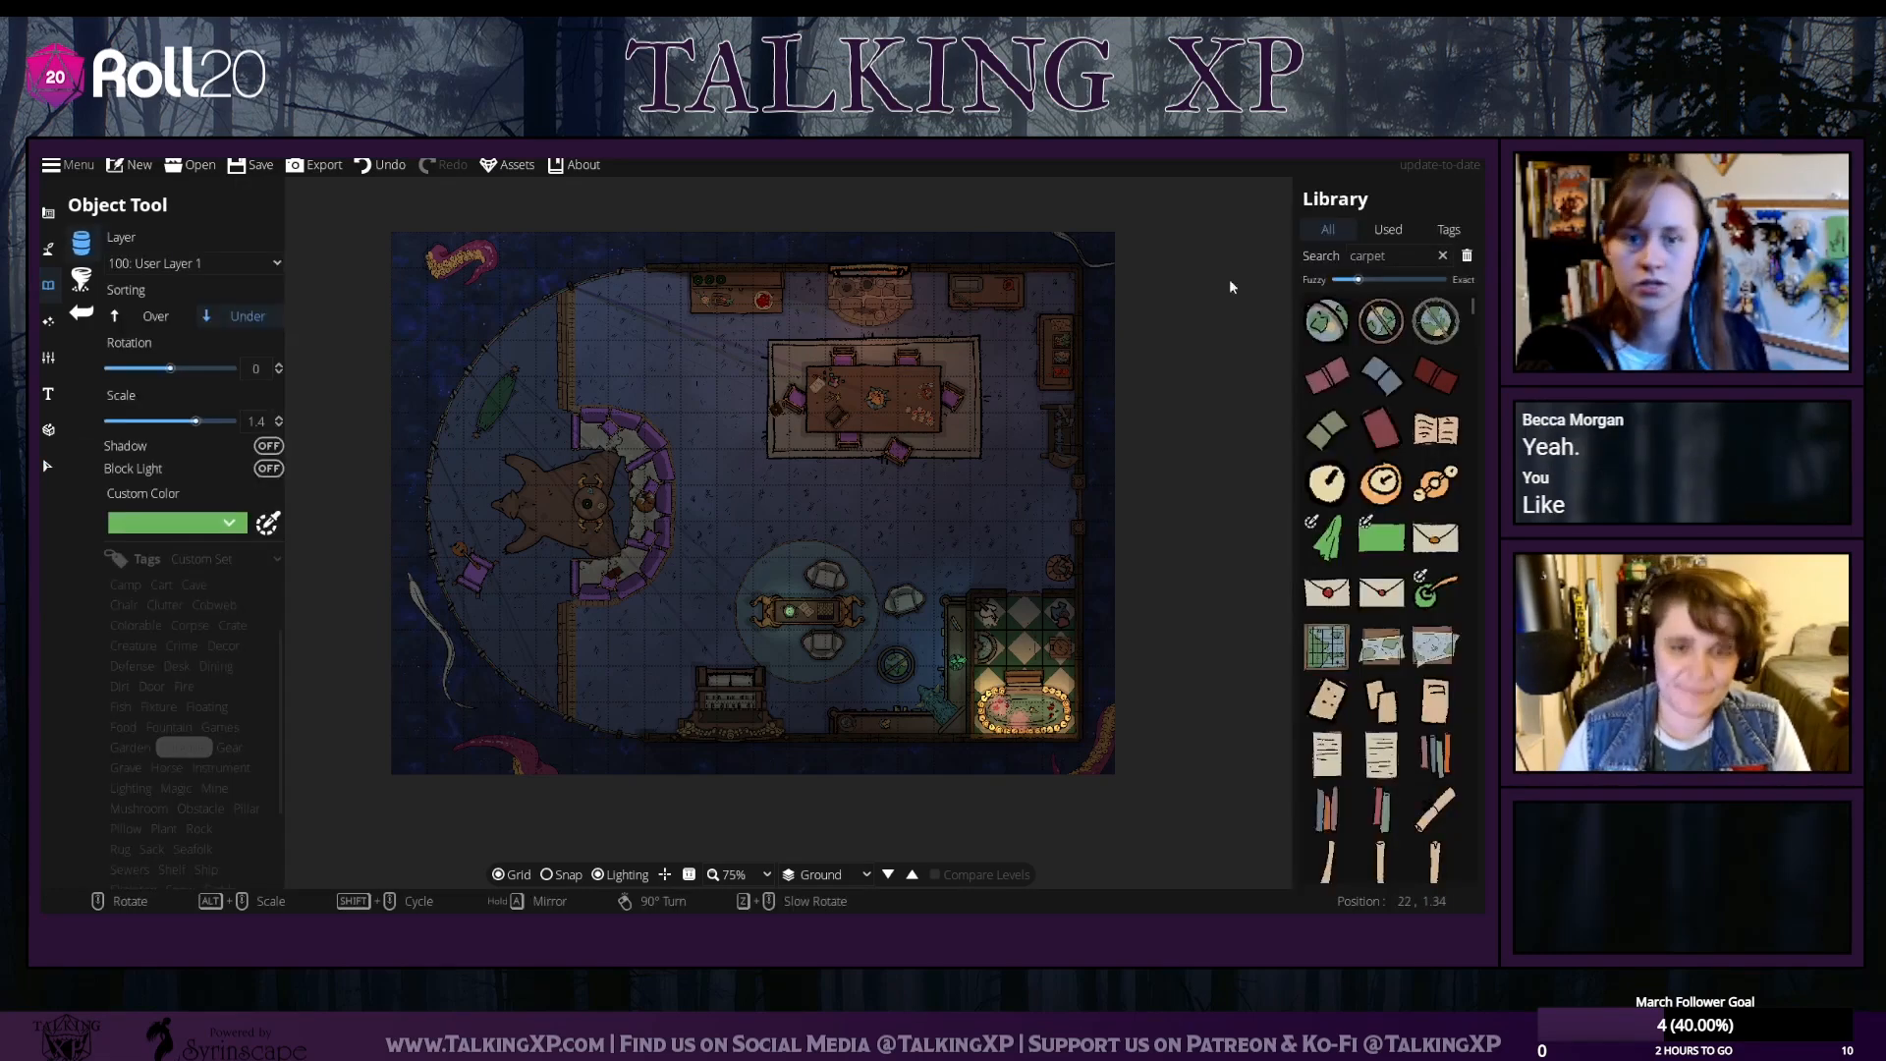
left_click_drag(1399, 256, 1254, 302)
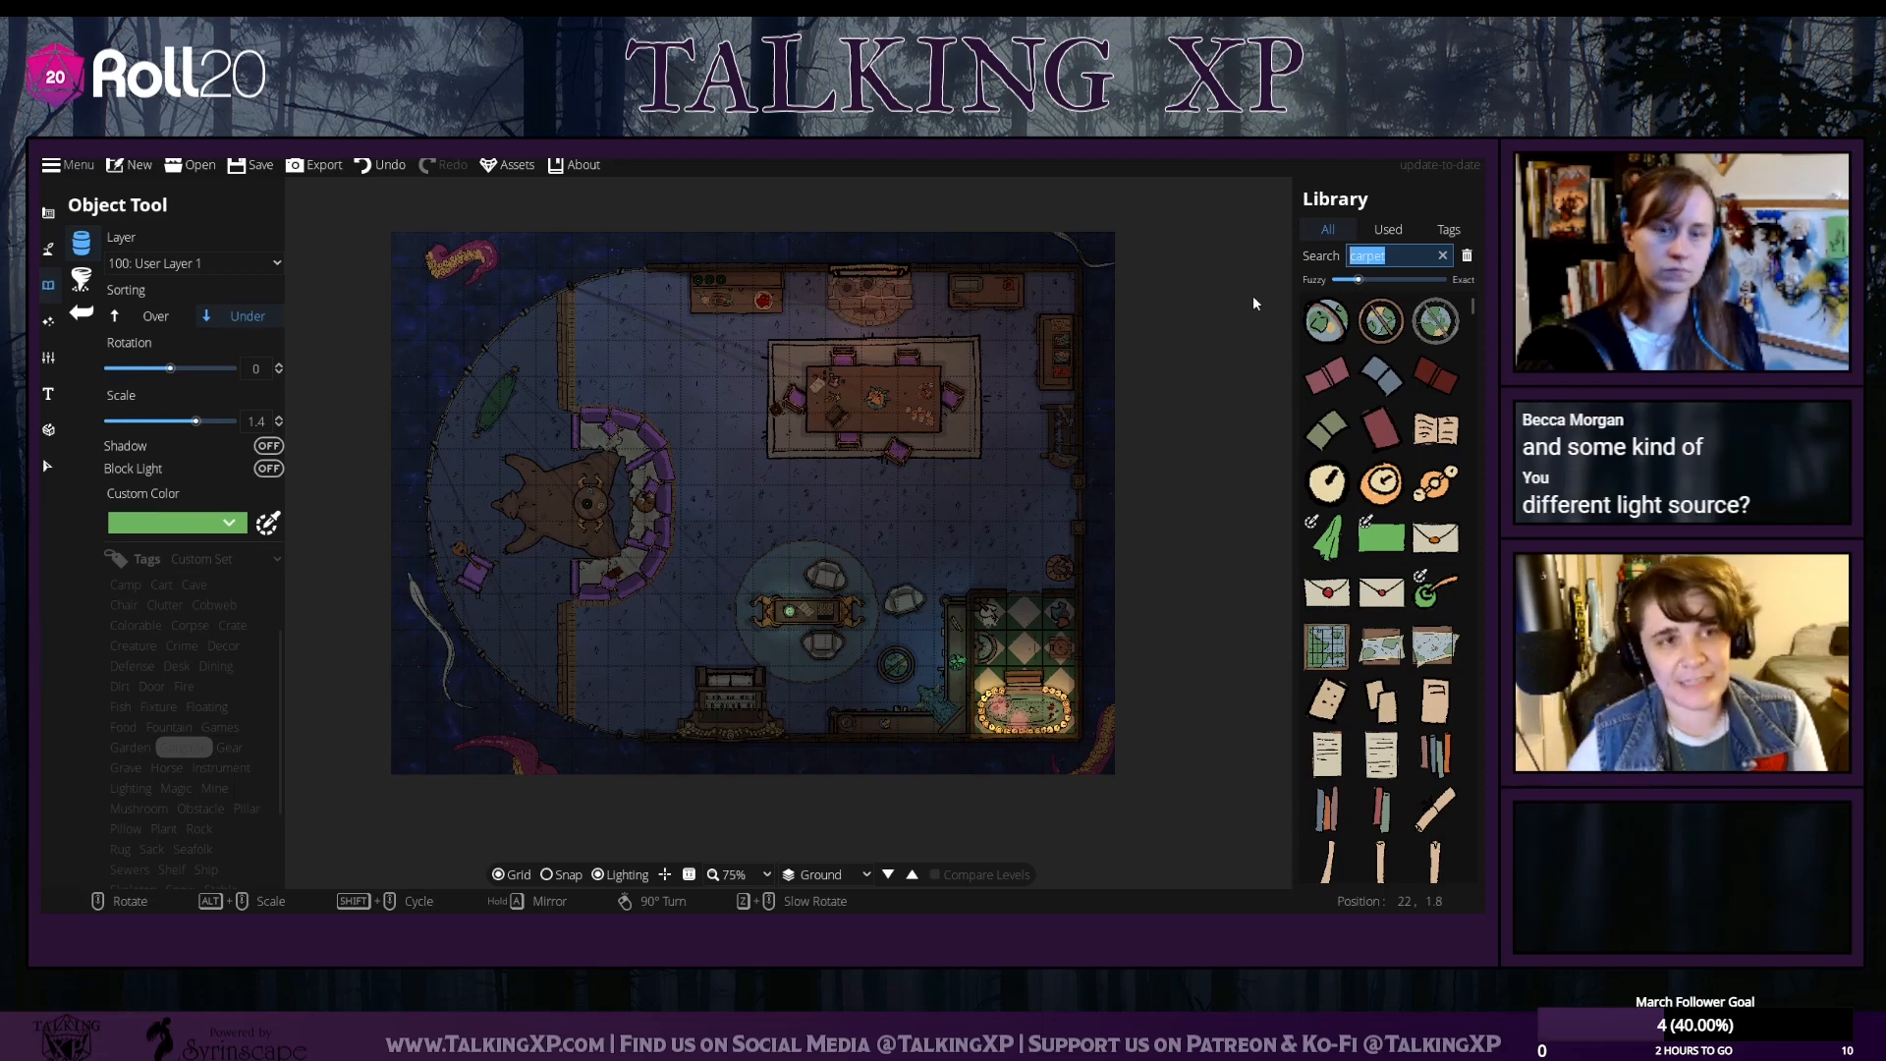
type("torch")
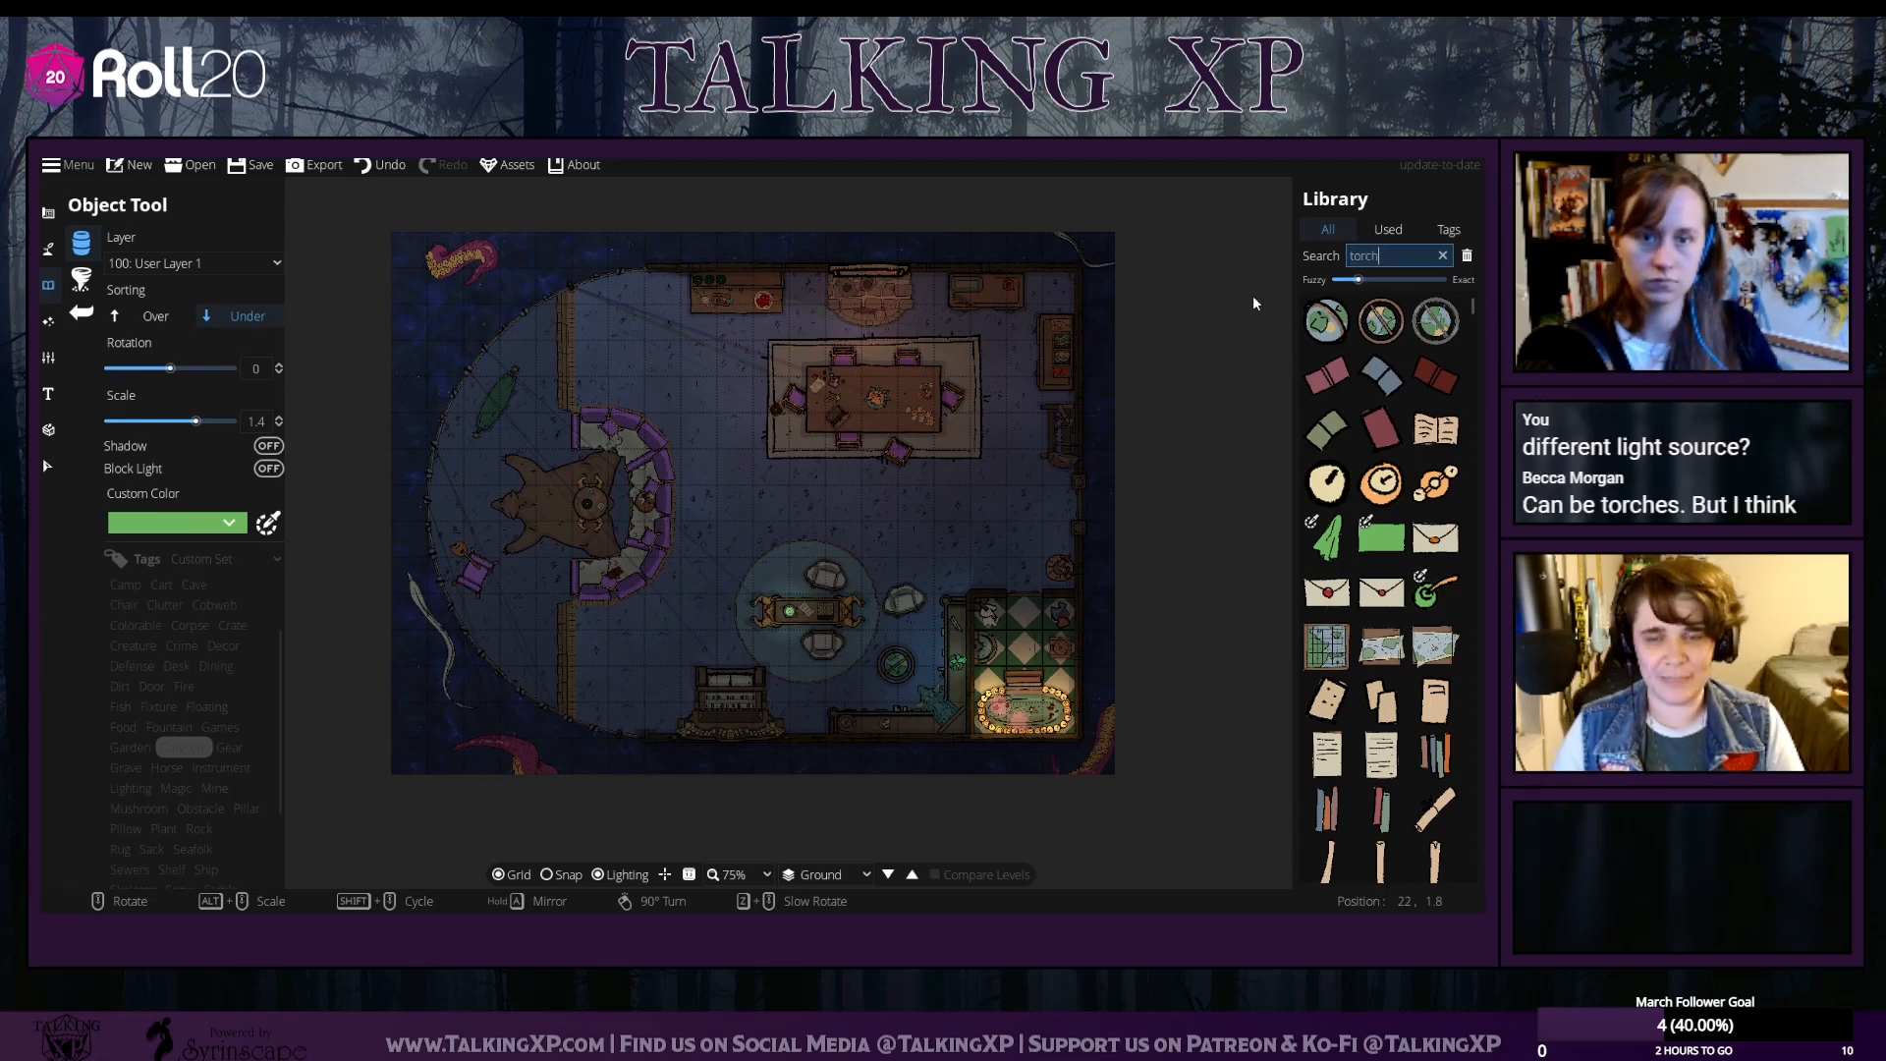
left_click(1434, 329)
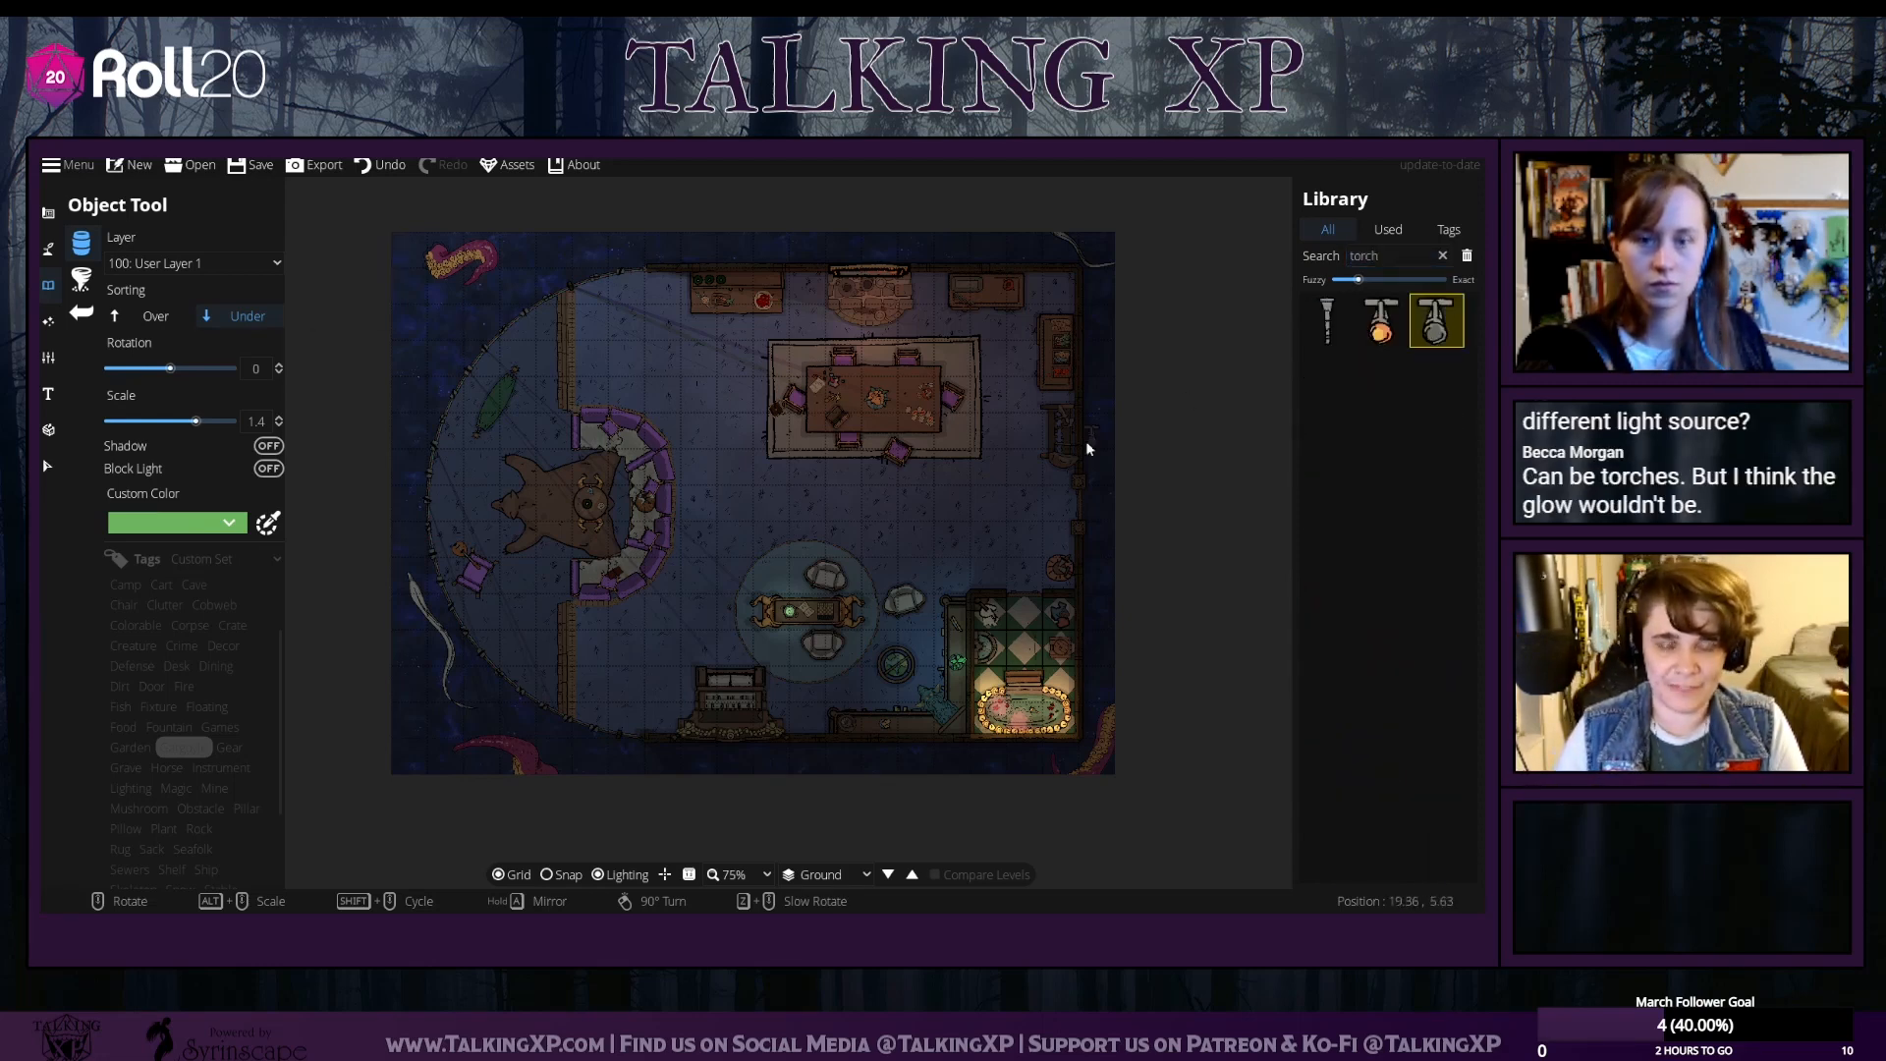
Rotate the unlit wall torch to 90 degrees and set its scale to 1
scroll(1067, 494, "up", 2)
left_click_drag(1065, 491, 820, 407)
scroll(820, 407, "up", 5)
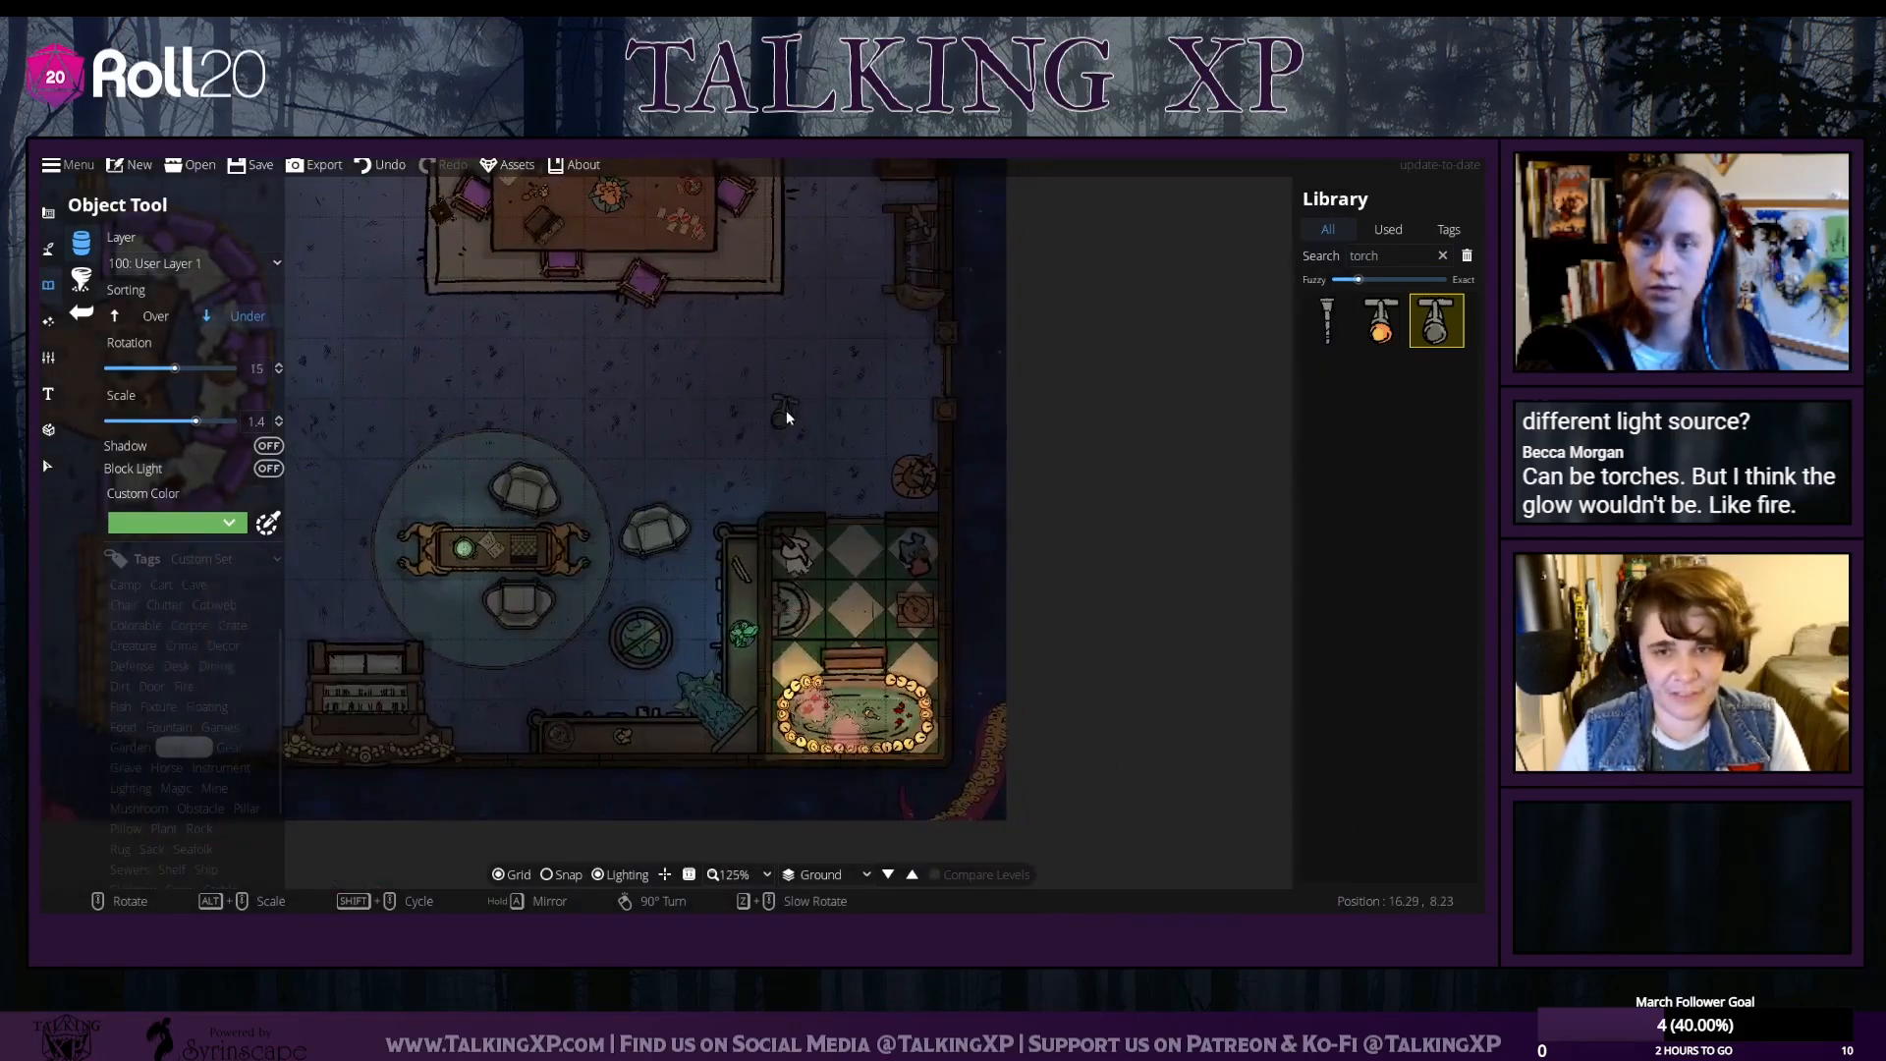
scroll(876, 385, "up", 2)
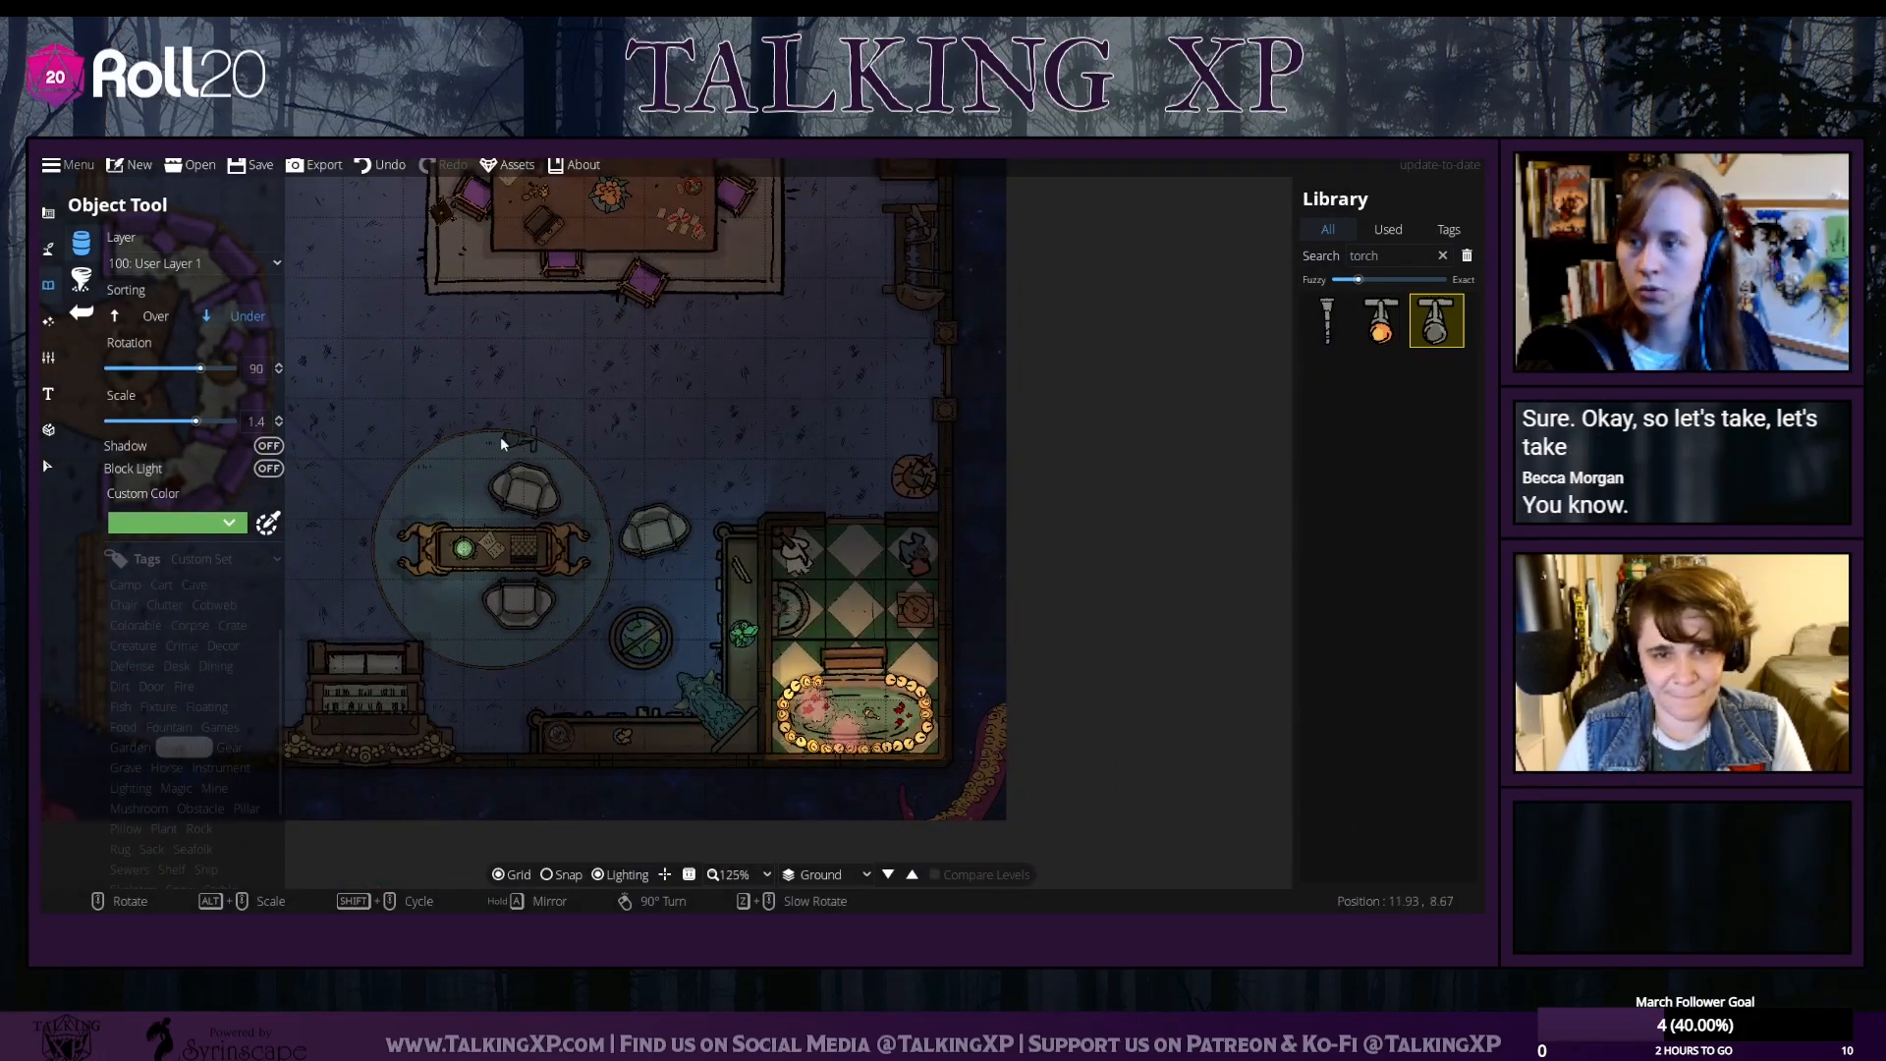
double_click(257, 421)
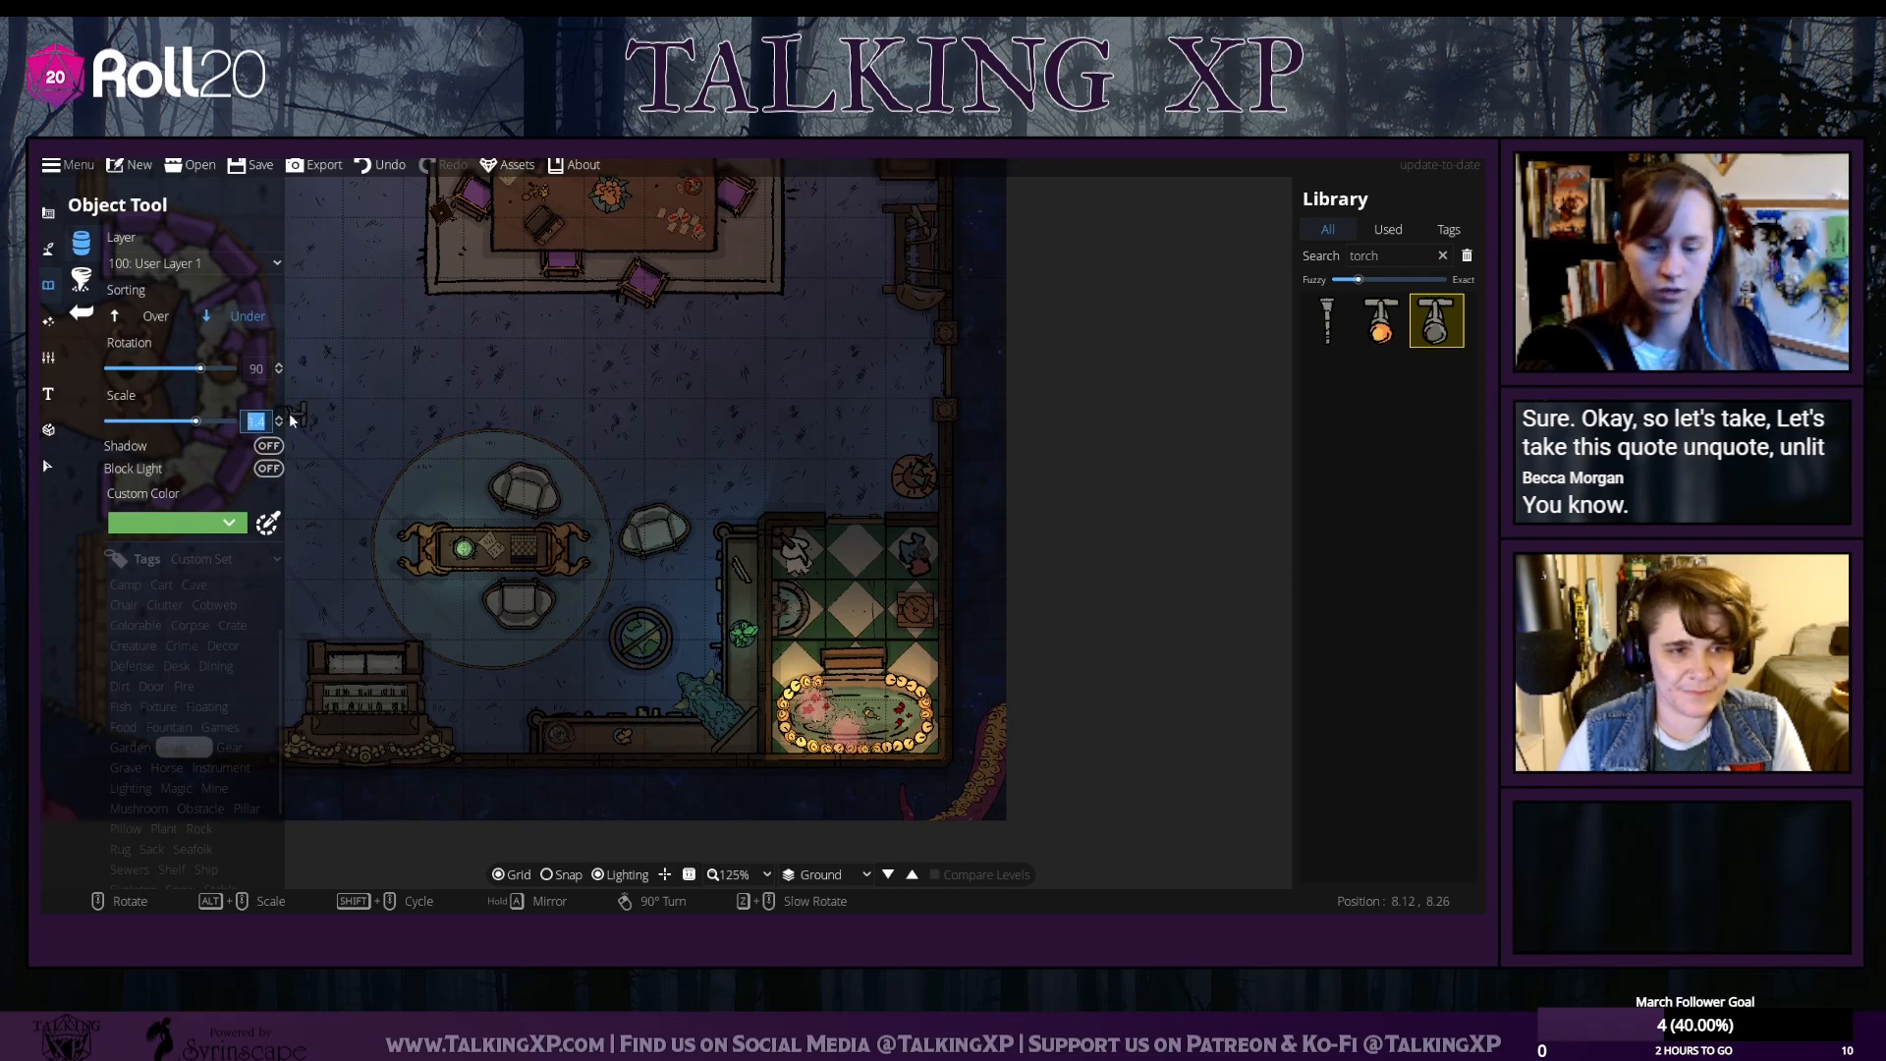
type("1")
key("Return")
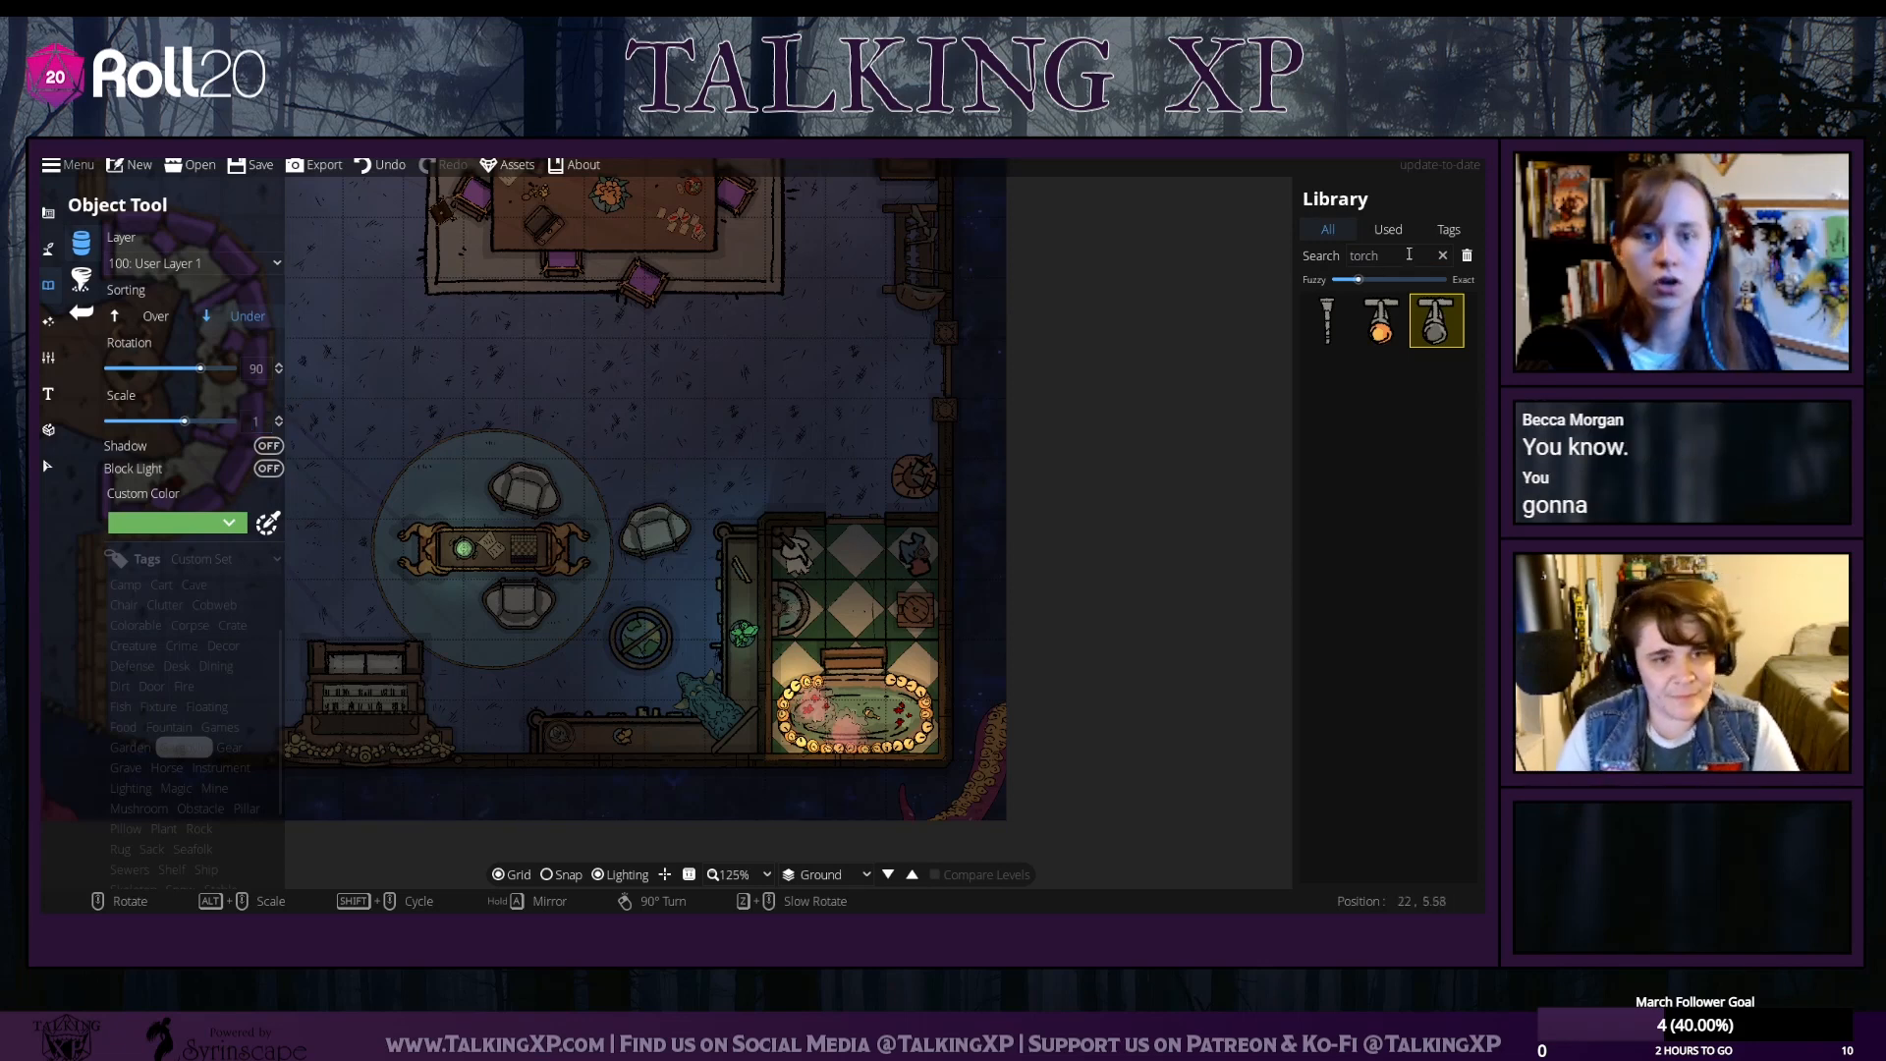
Filter the object library by the Trap tag, choose the green crystal, and set its scale to 0.7
left_click_drag(1408, 255, 1338, 266)
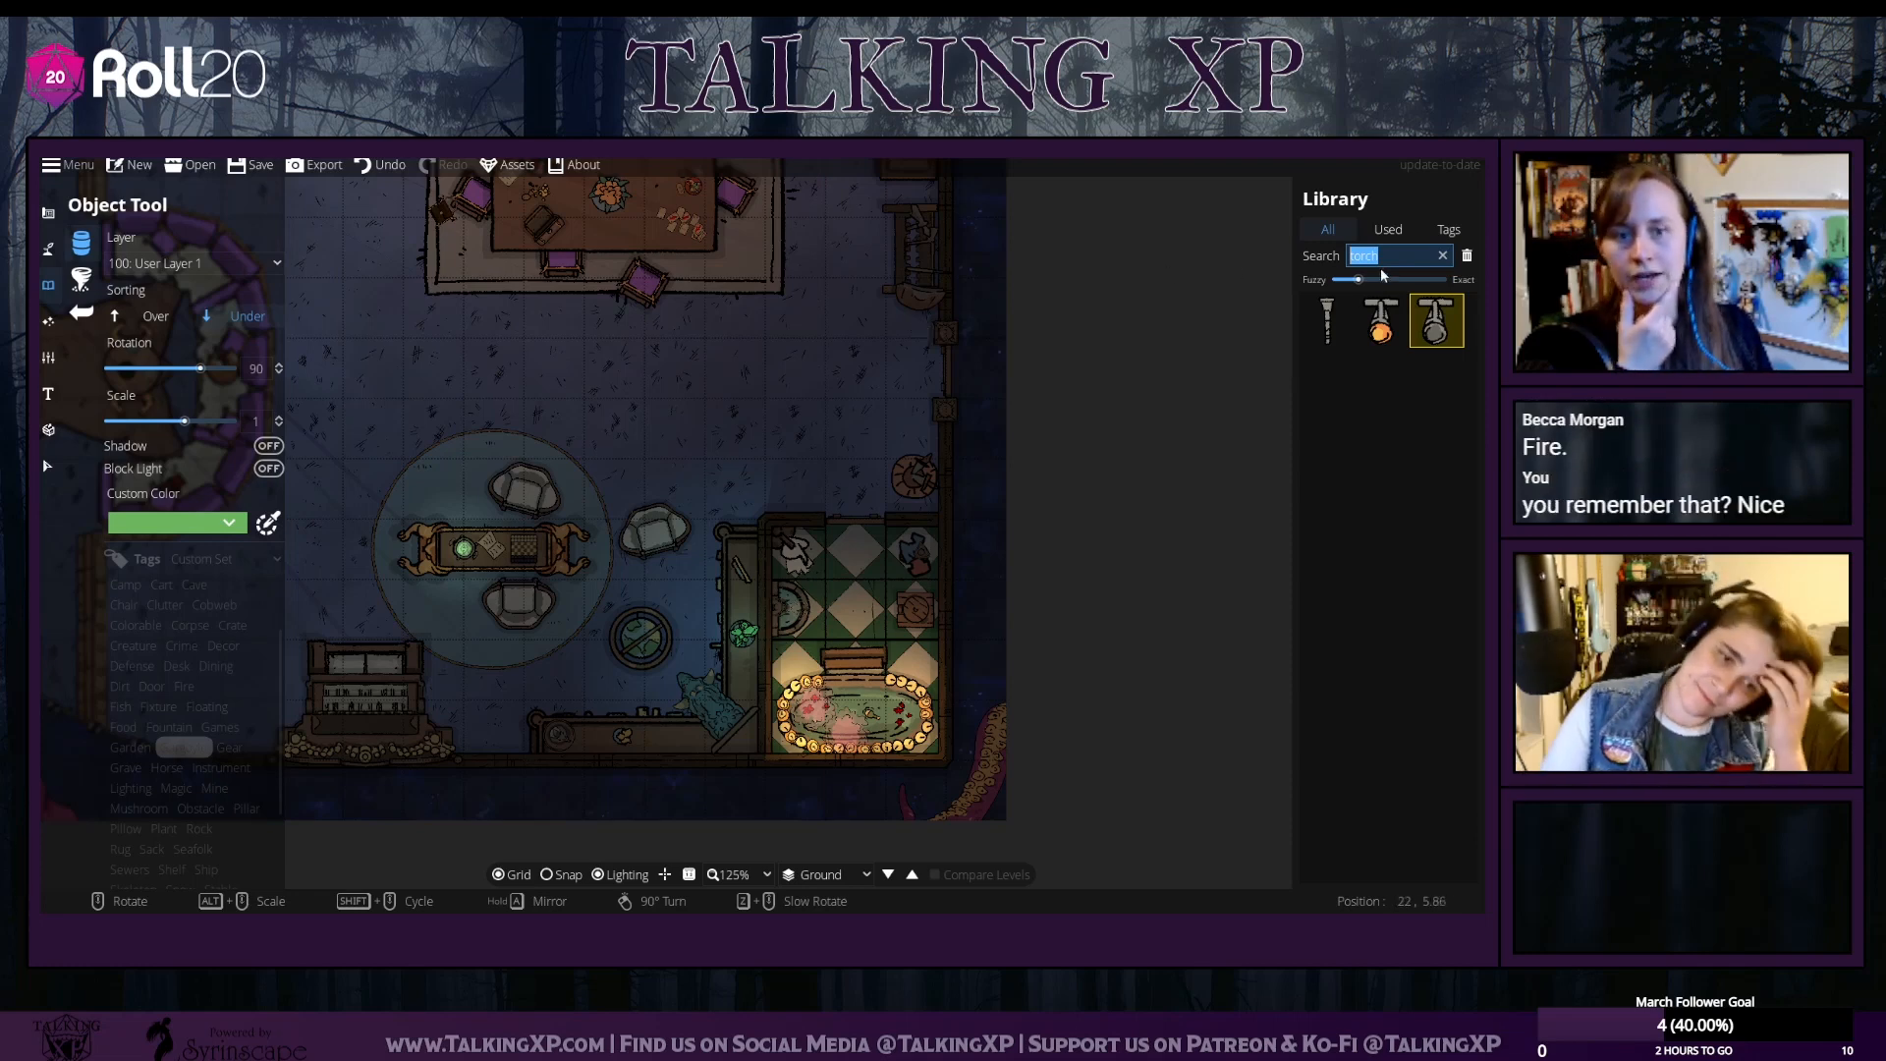
left_click(1449, 229)
scroll(134, 846, "down", 3)
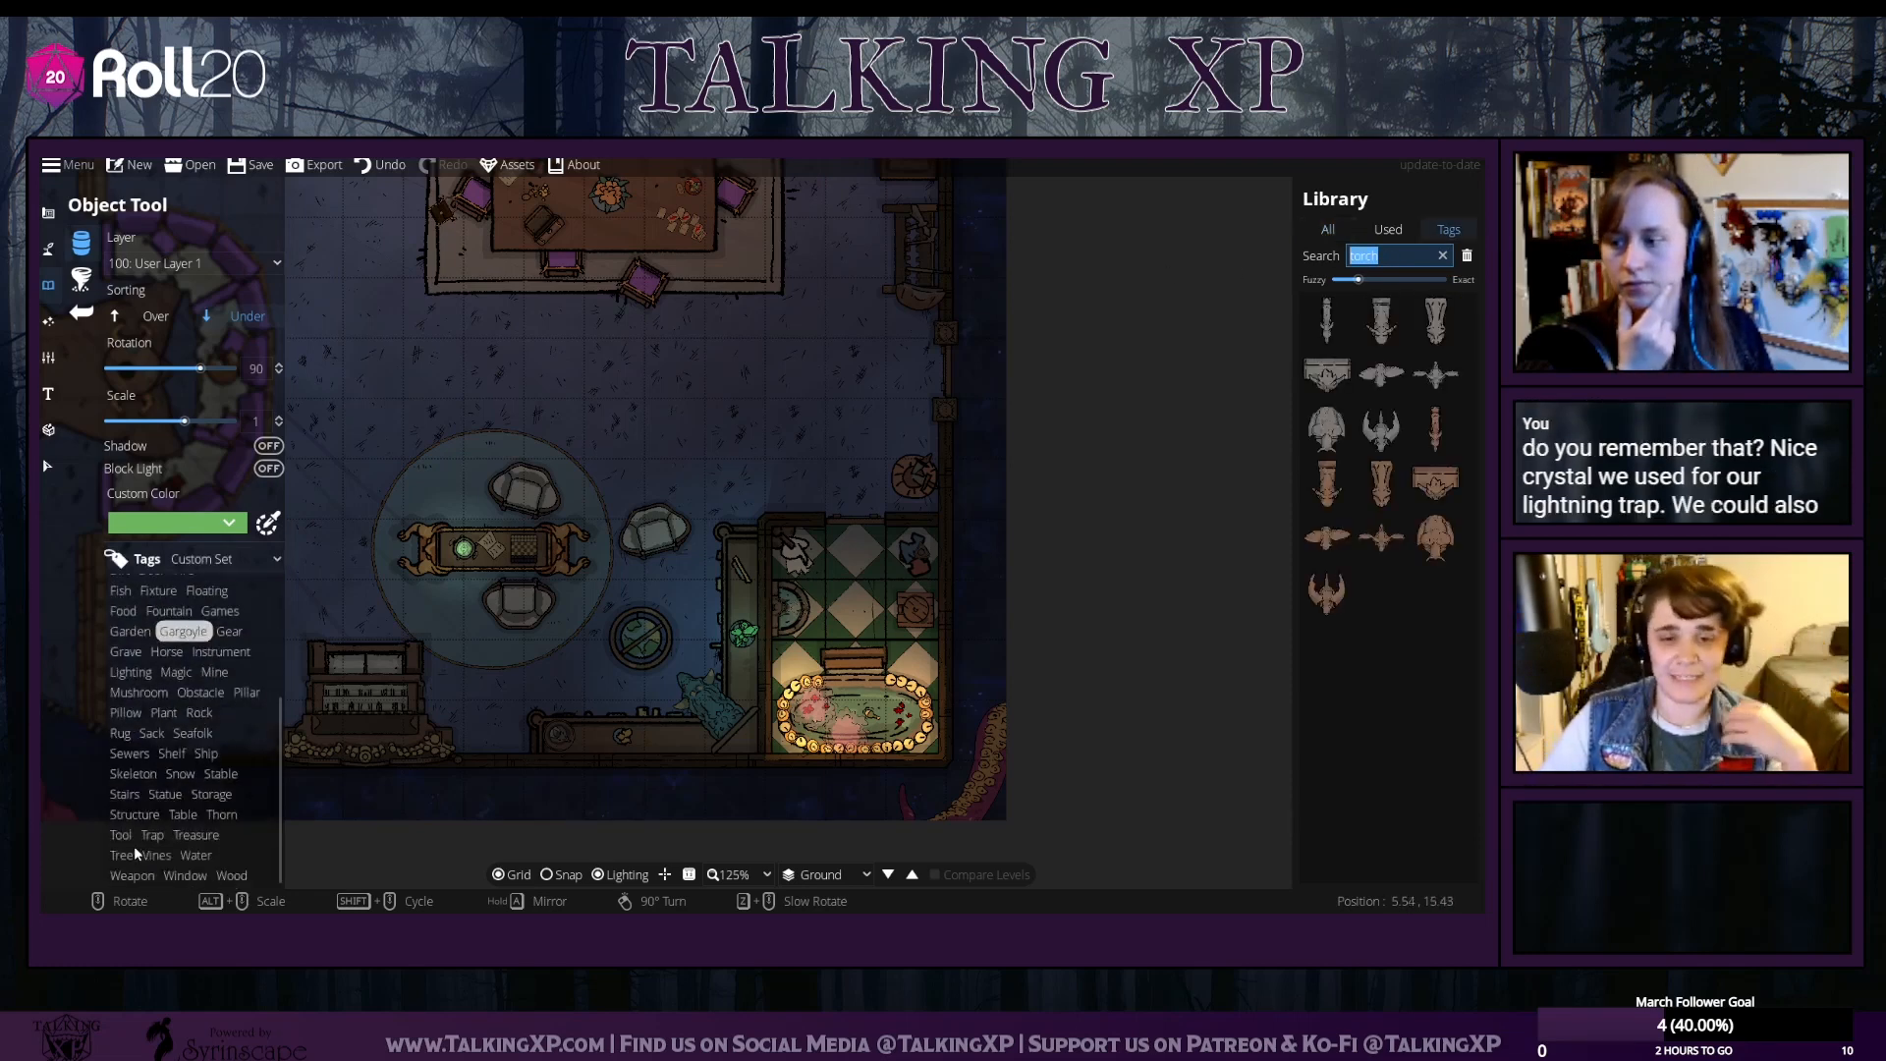
left_click(153, 835)
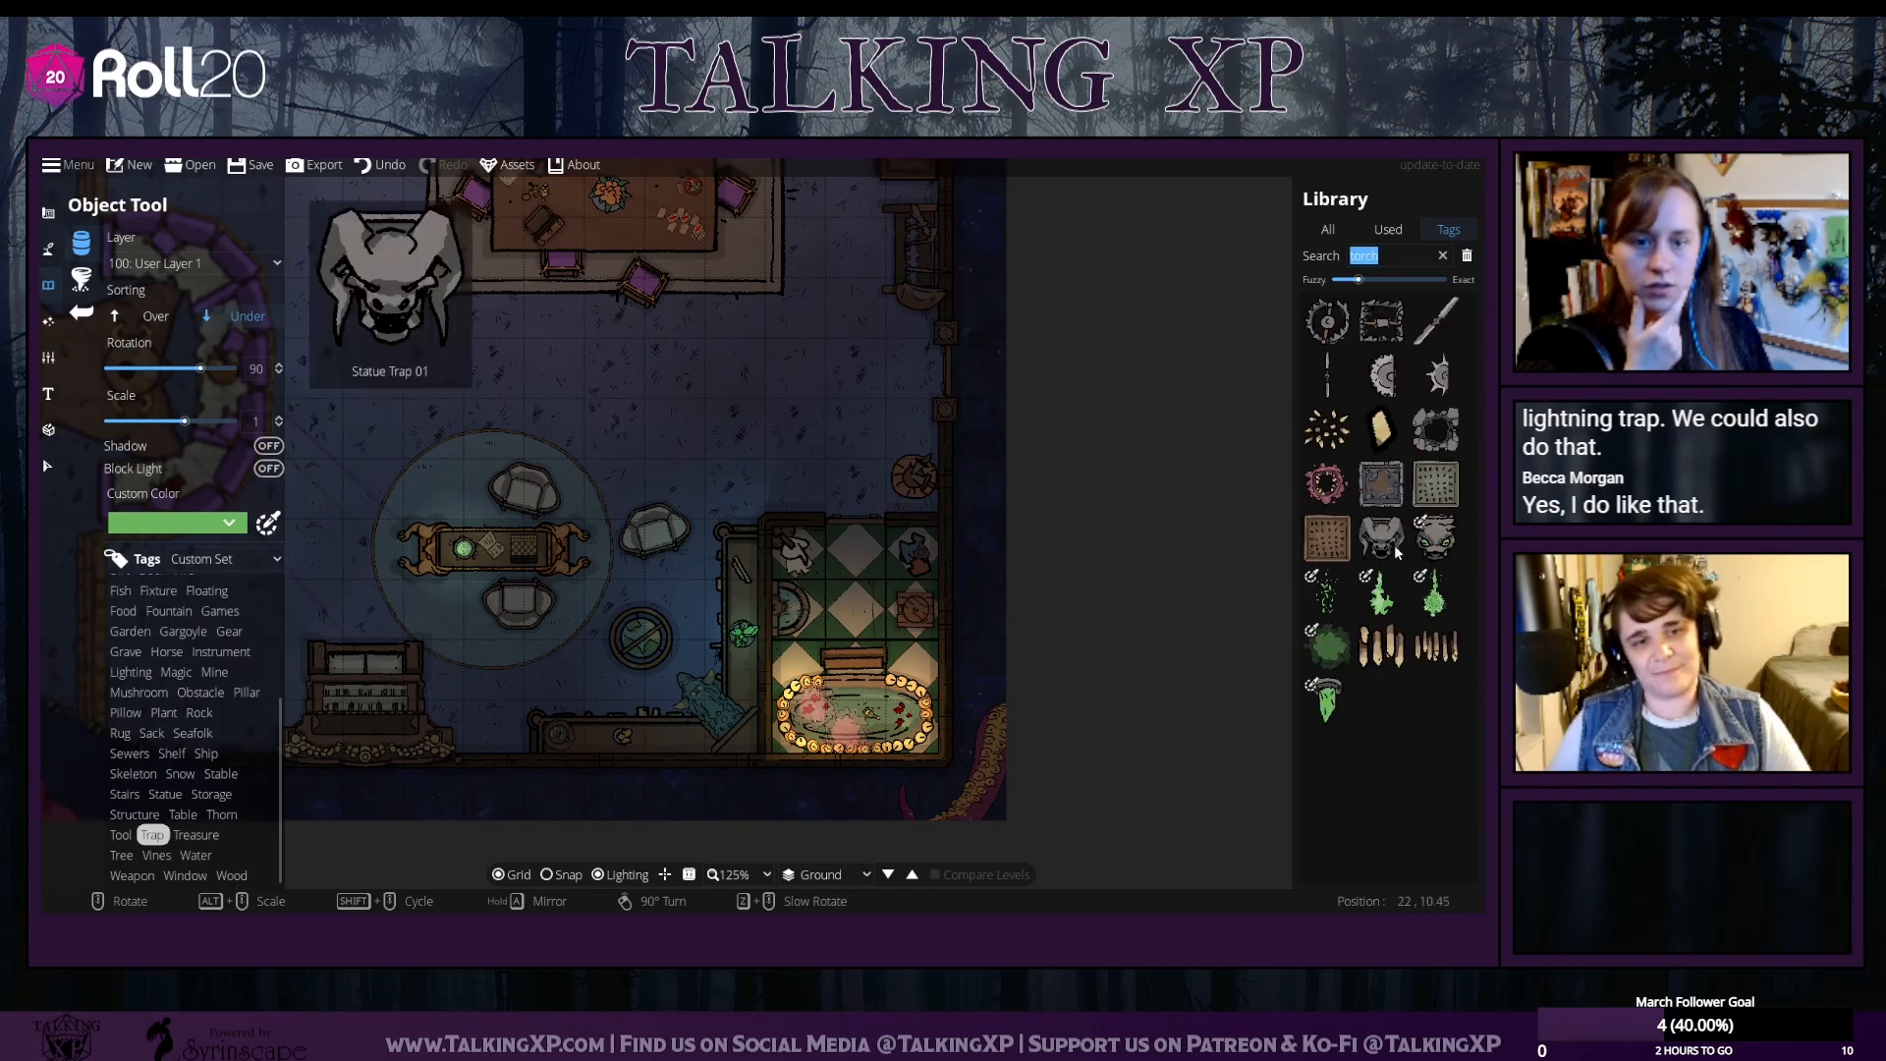
left_click(1327, 699)
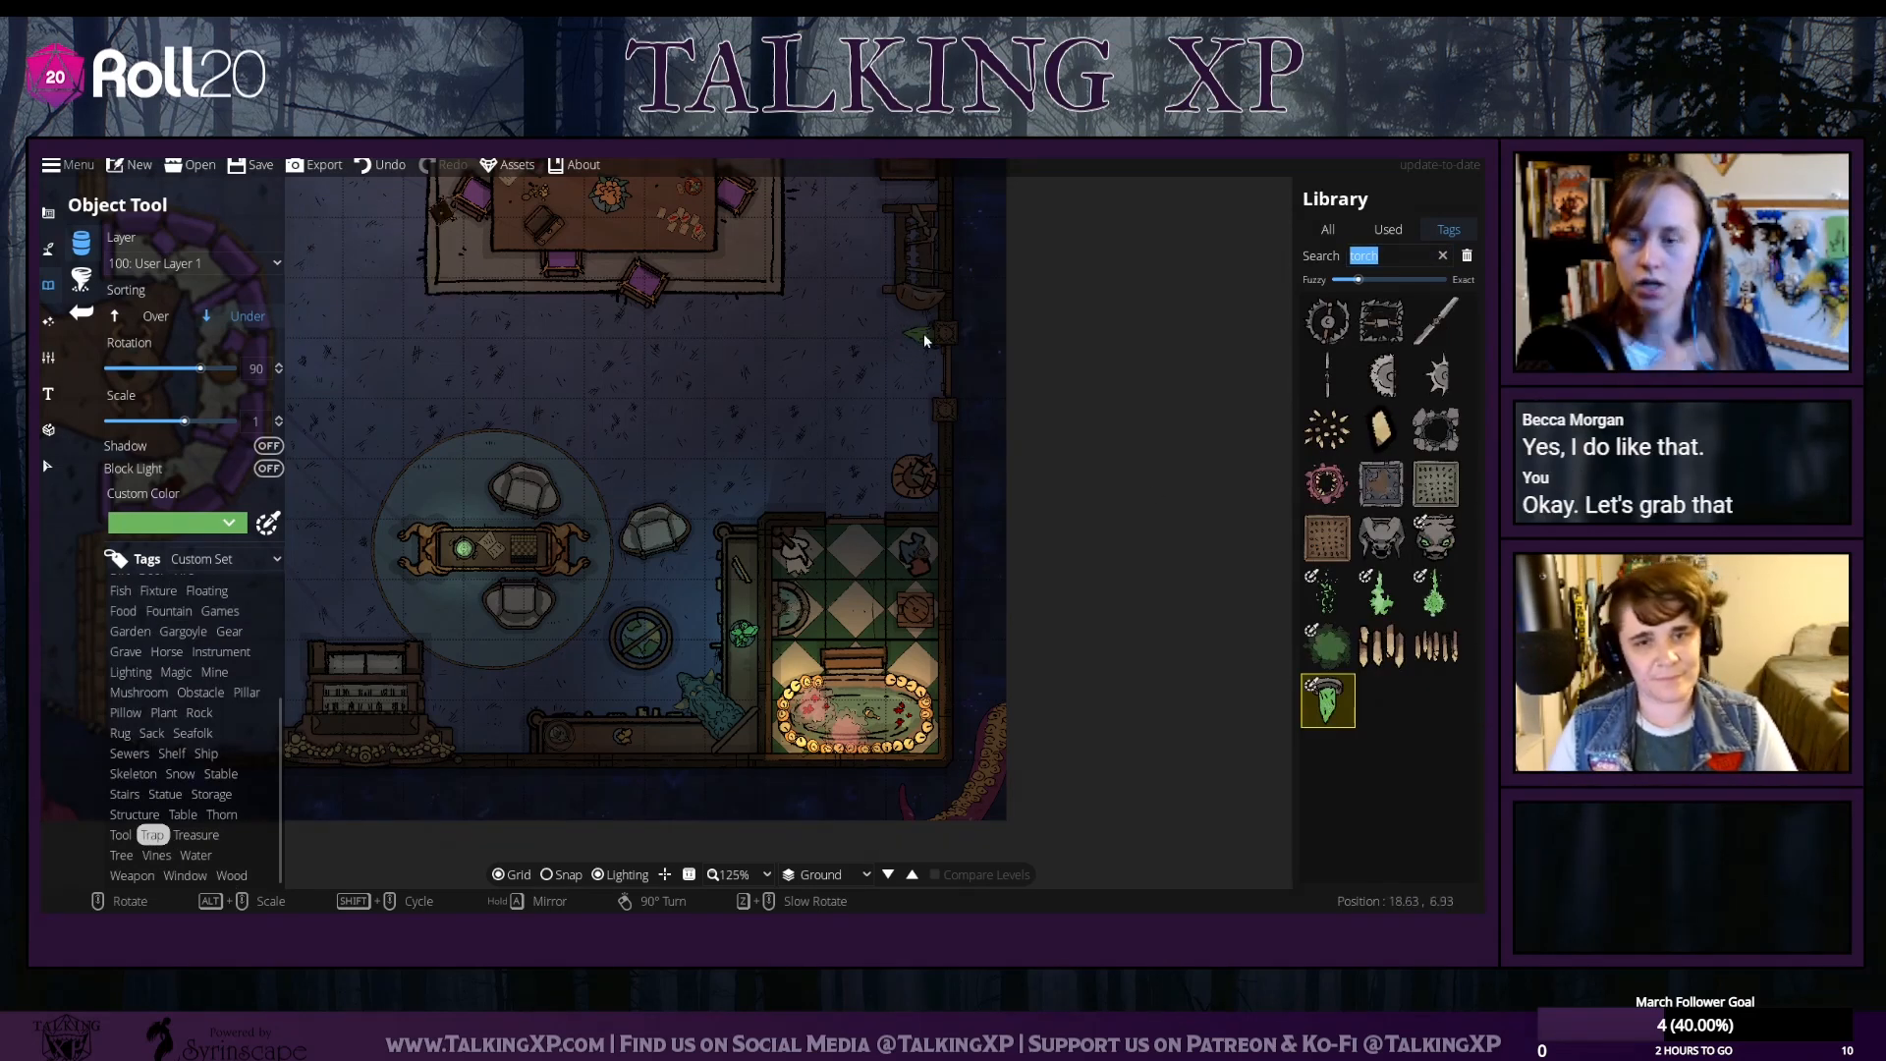
scroll(923, 333, "down", 2, "alt")
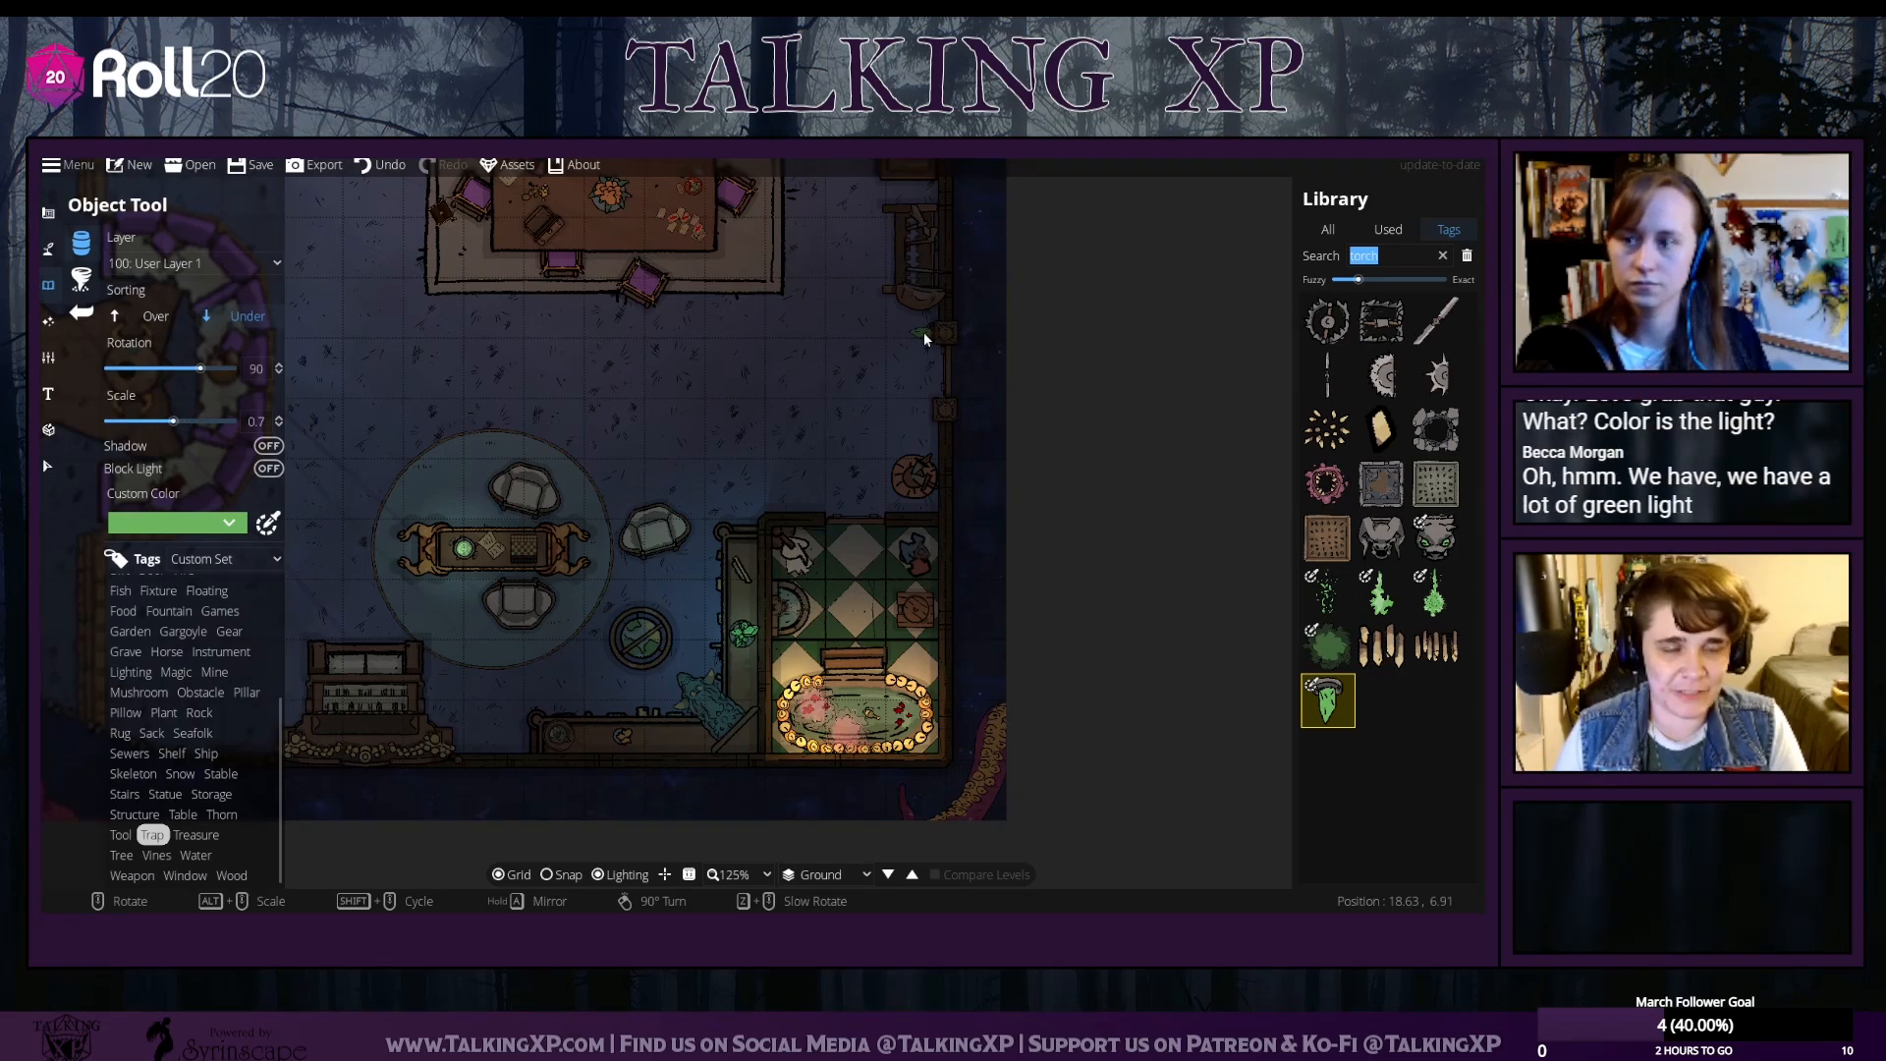
left_click_drag(924, 332, 977, 464)
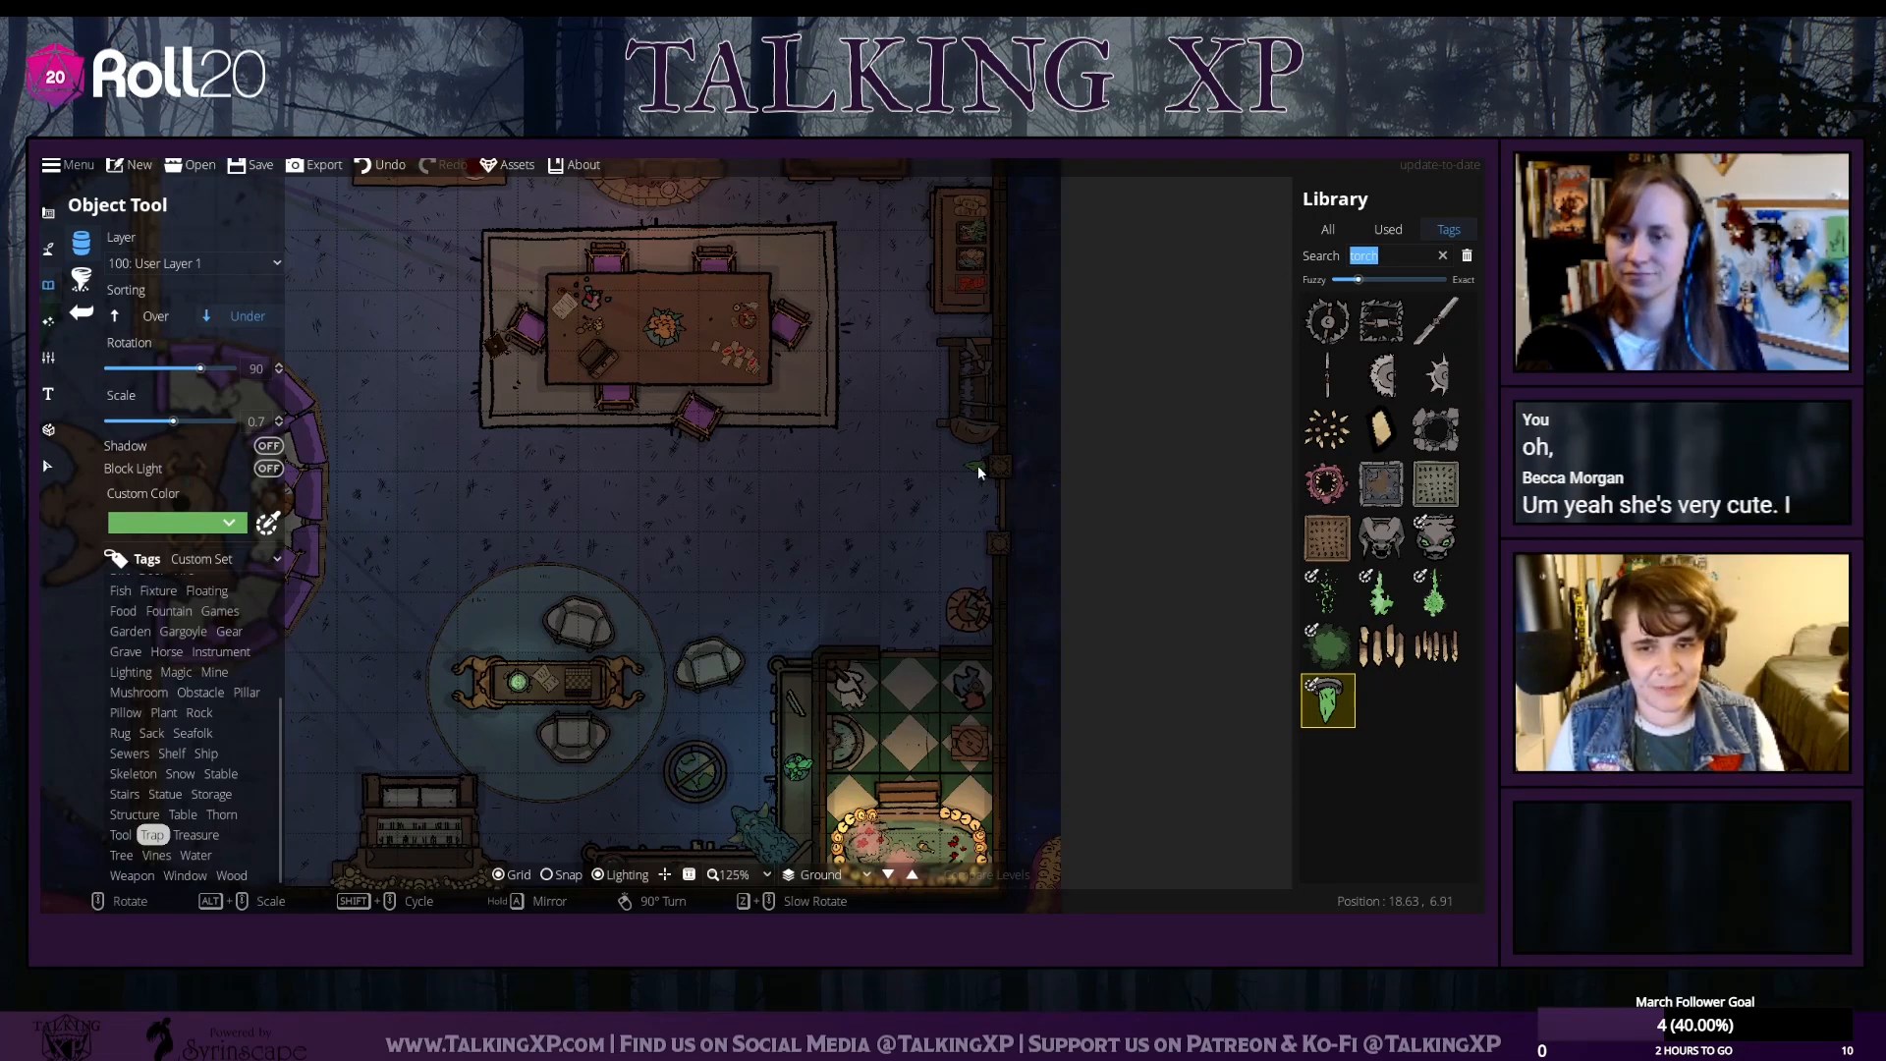
Recolour the crystal to a bright pale yellow and place one on each side of the door in the map's east wall
left_click(268, 529)
left_click_drag(252, 224, 252, 197)
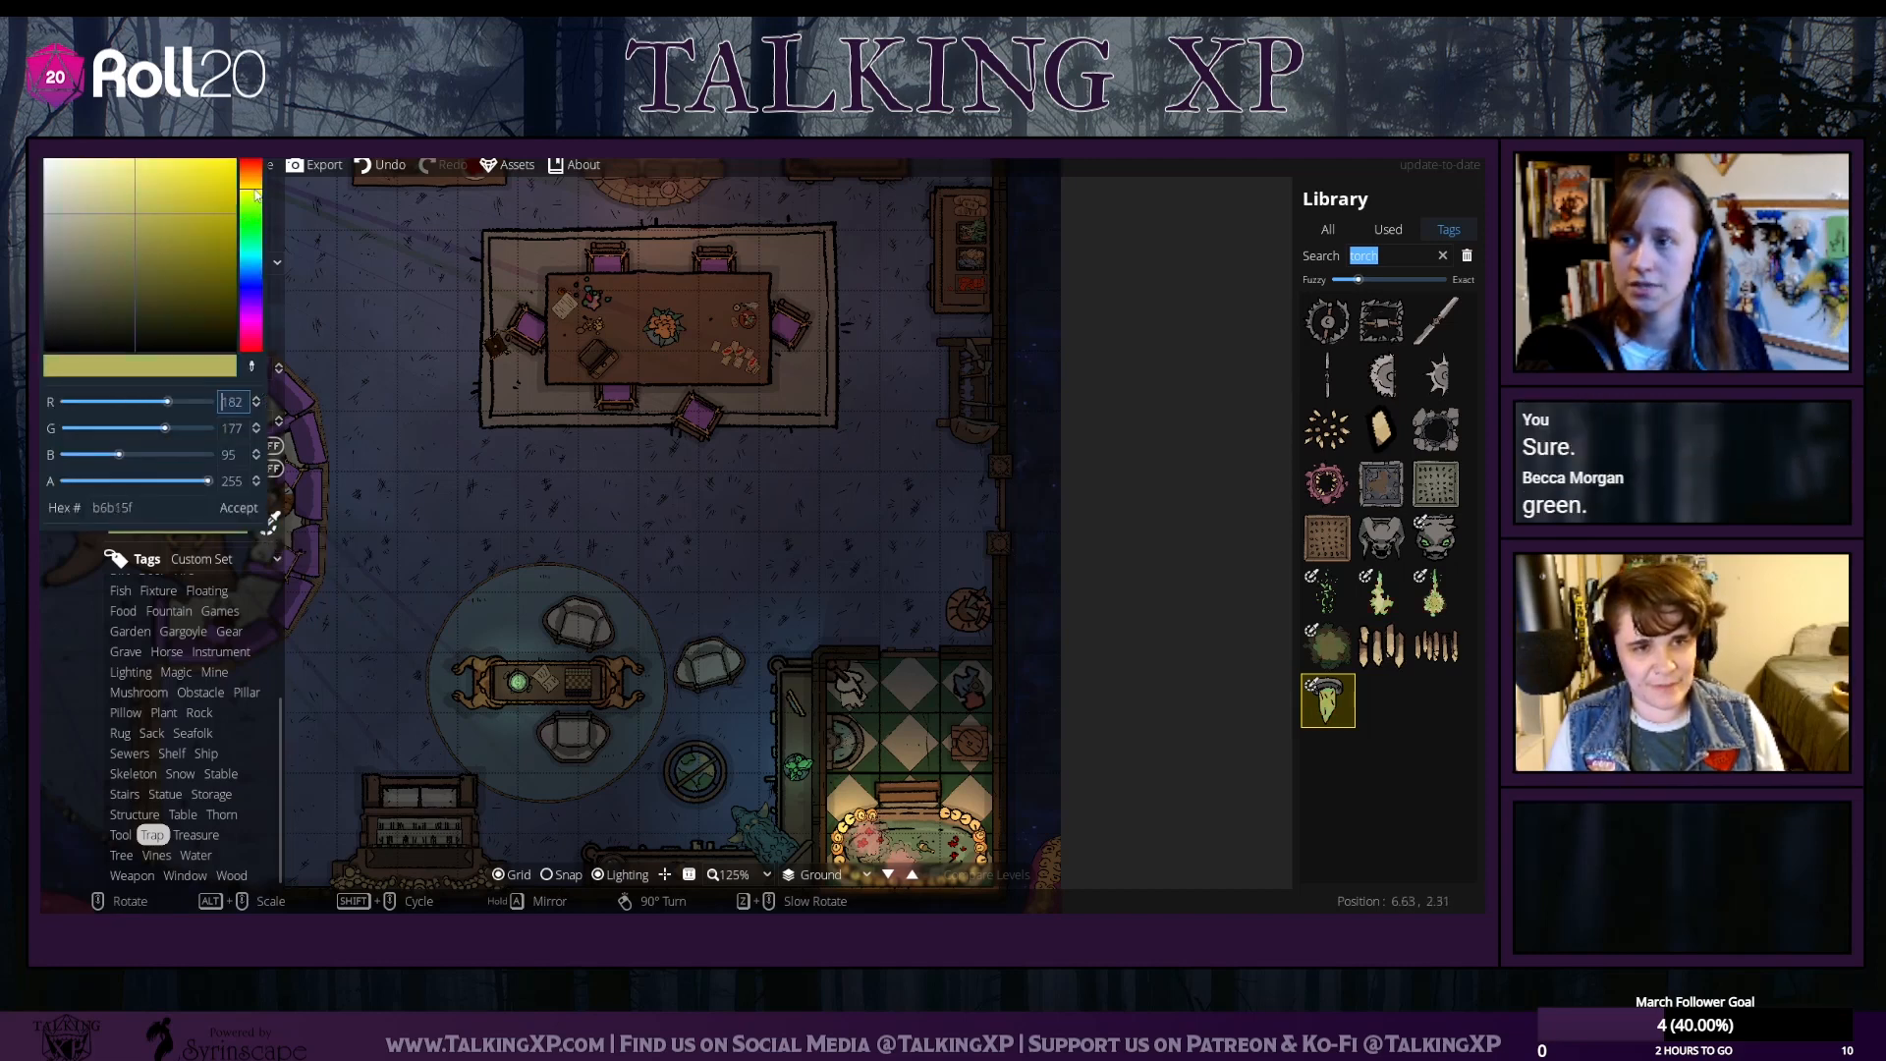
left_click(137, 191)
mouse_move(138, 193)
left_mouse_down()
mouse_move(163, 166)
mouse_move(130, 161)
left_mouse_up()
left_click(241, 506)
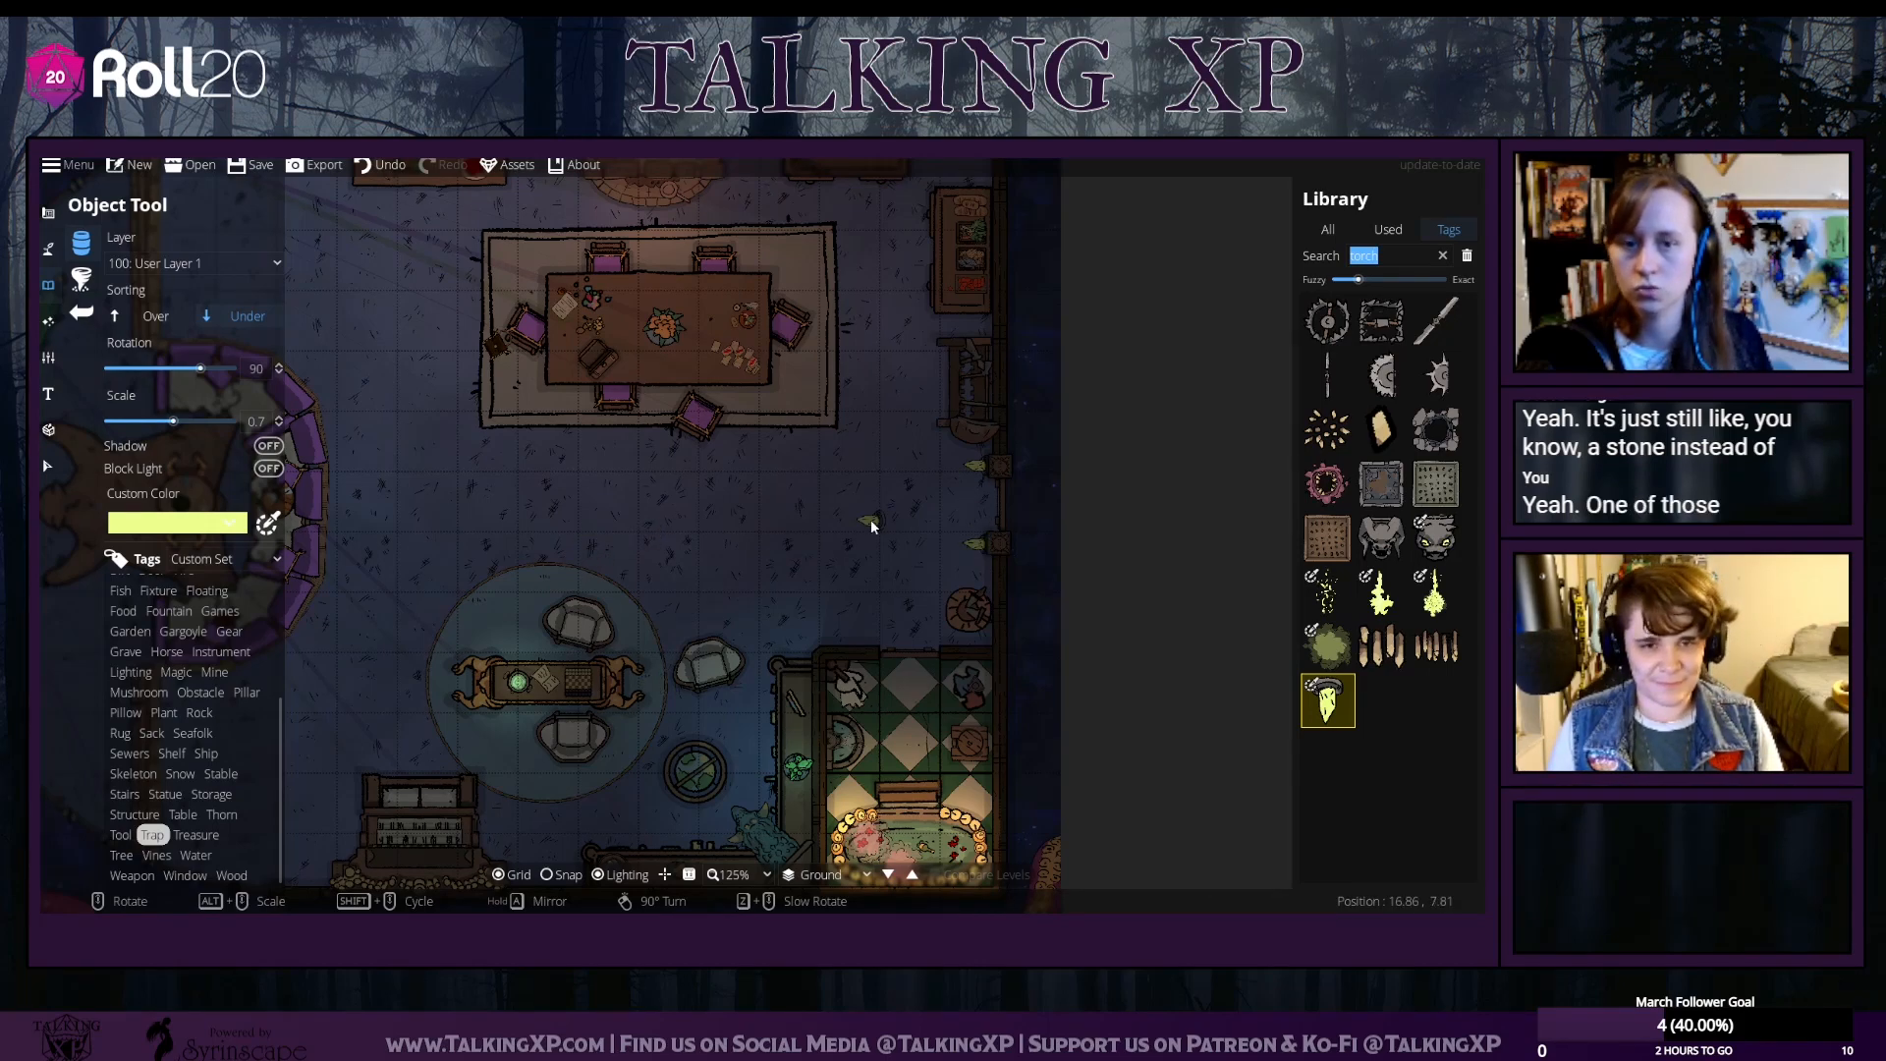
Switch to the Light Tool and set the light colour to yellow, hex fff669
left_click_drag(871, 521, 611, 521)
left_click(106, 250)
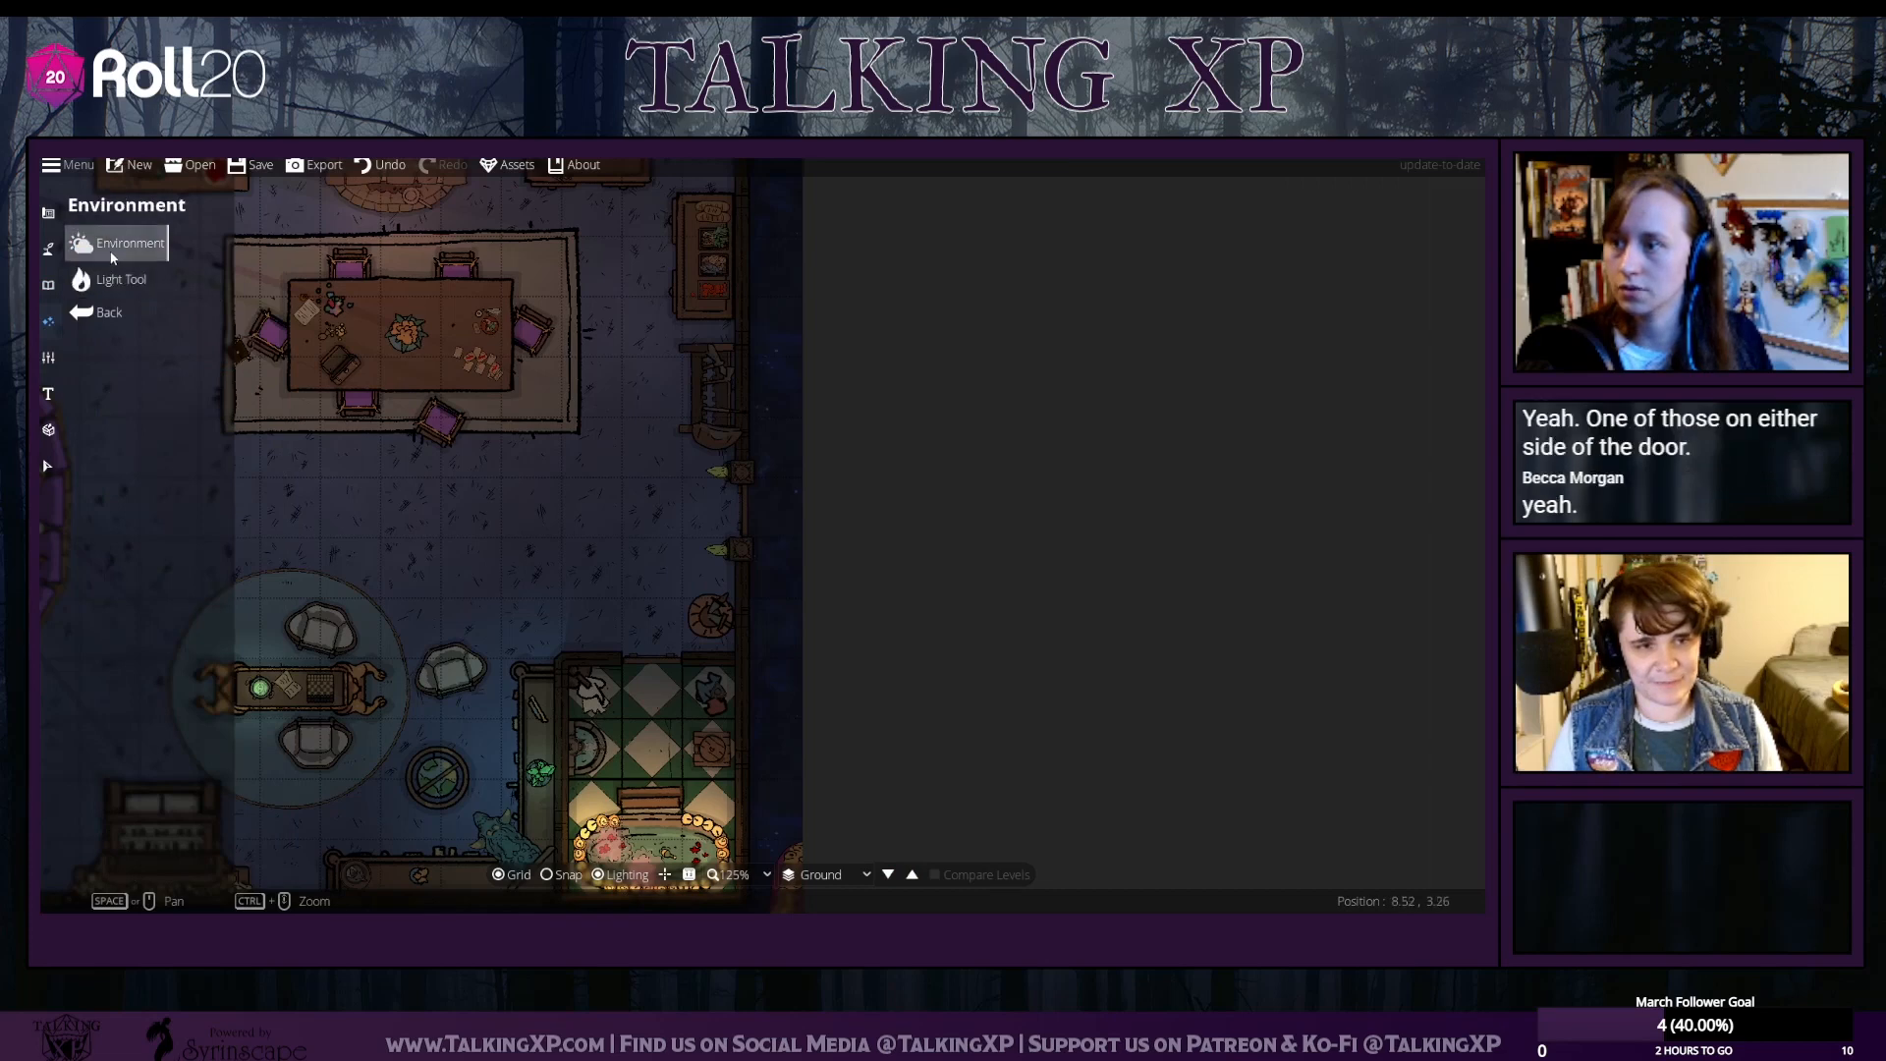
left_click(102, 287)
left_click(268, 421)
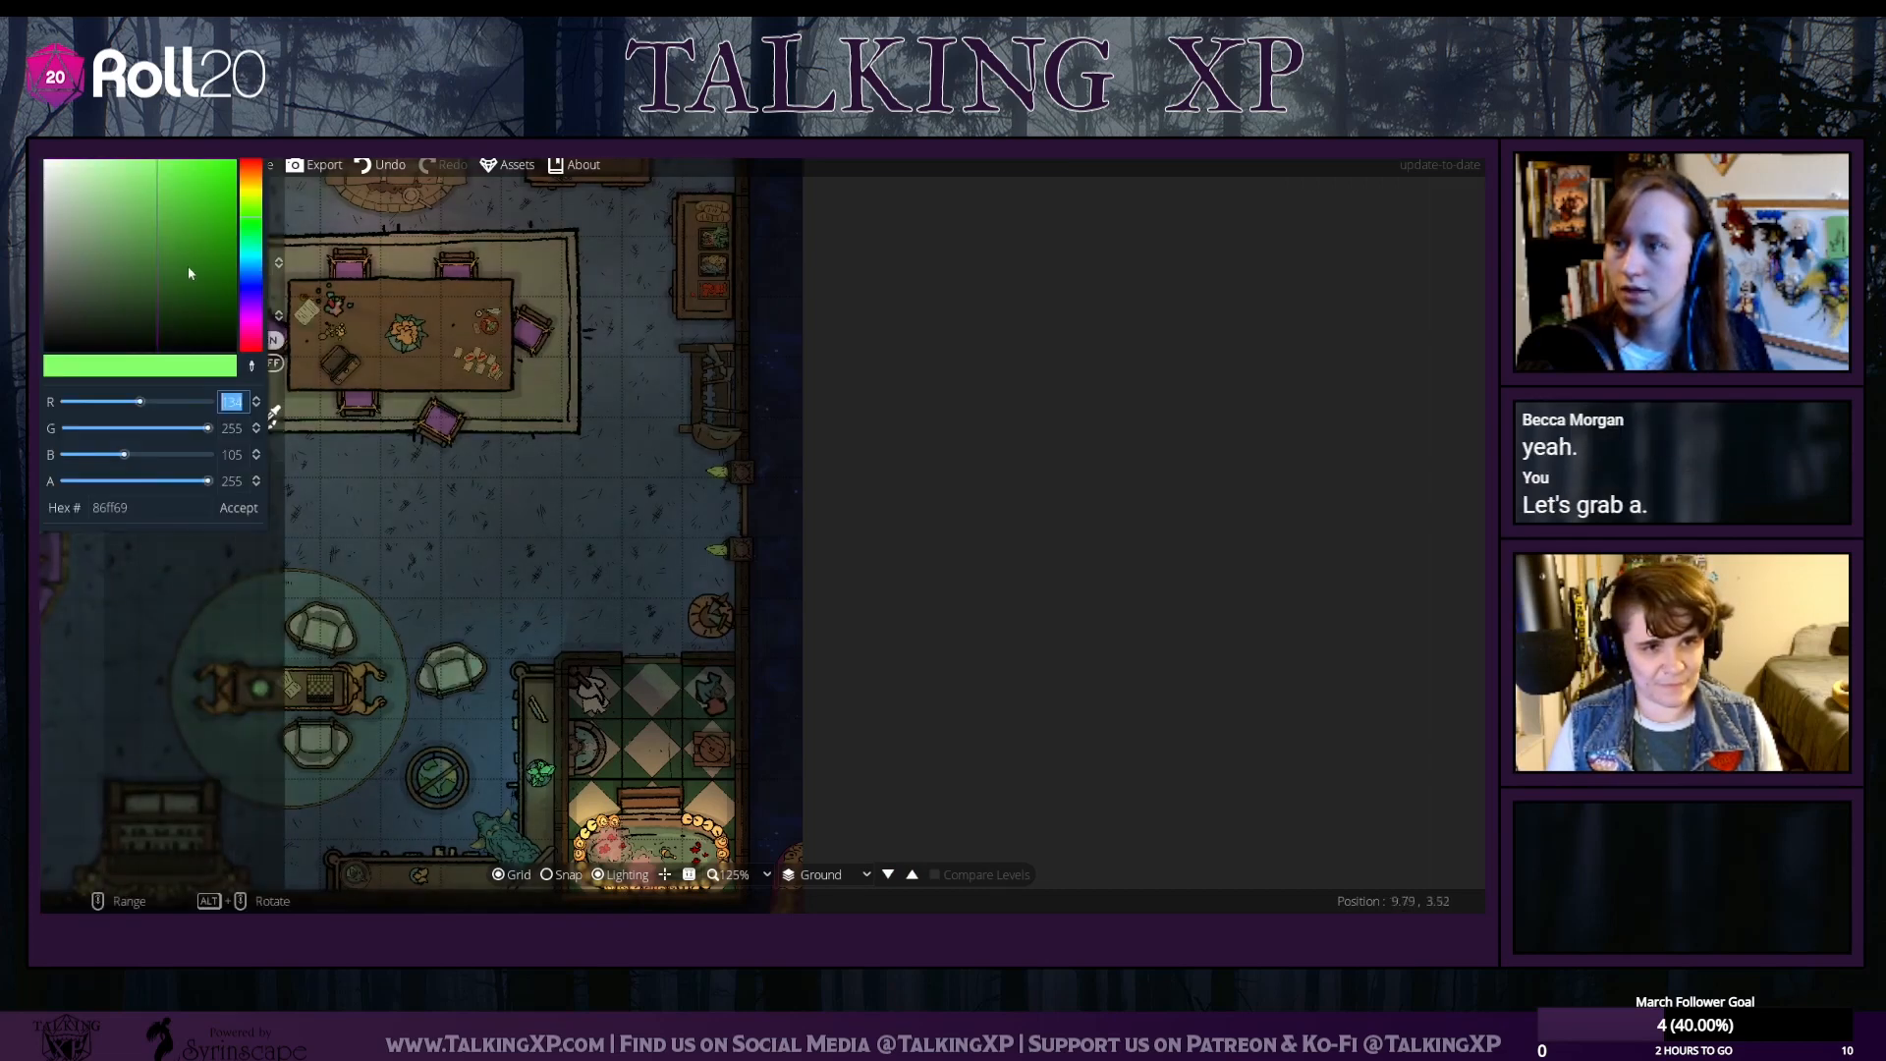
left_click_drag(251, 212, 250, 191)
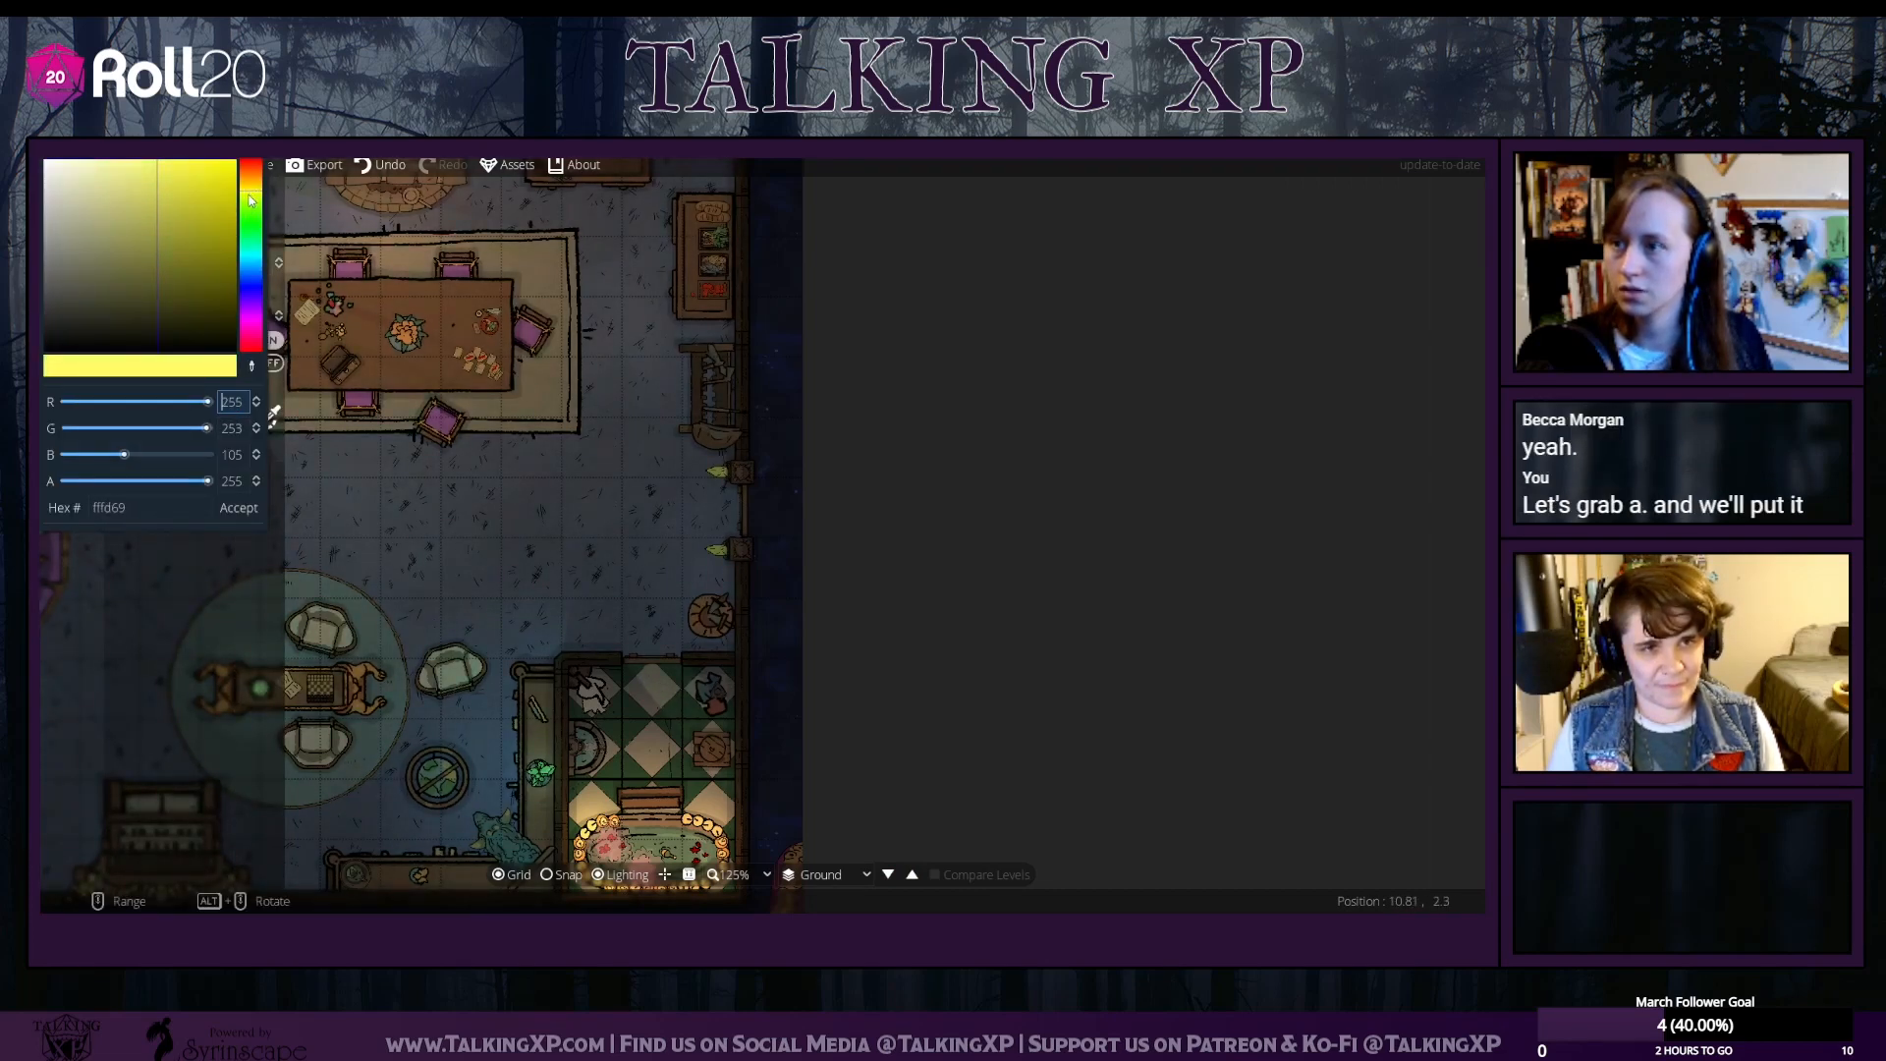
left_click(238, 508)
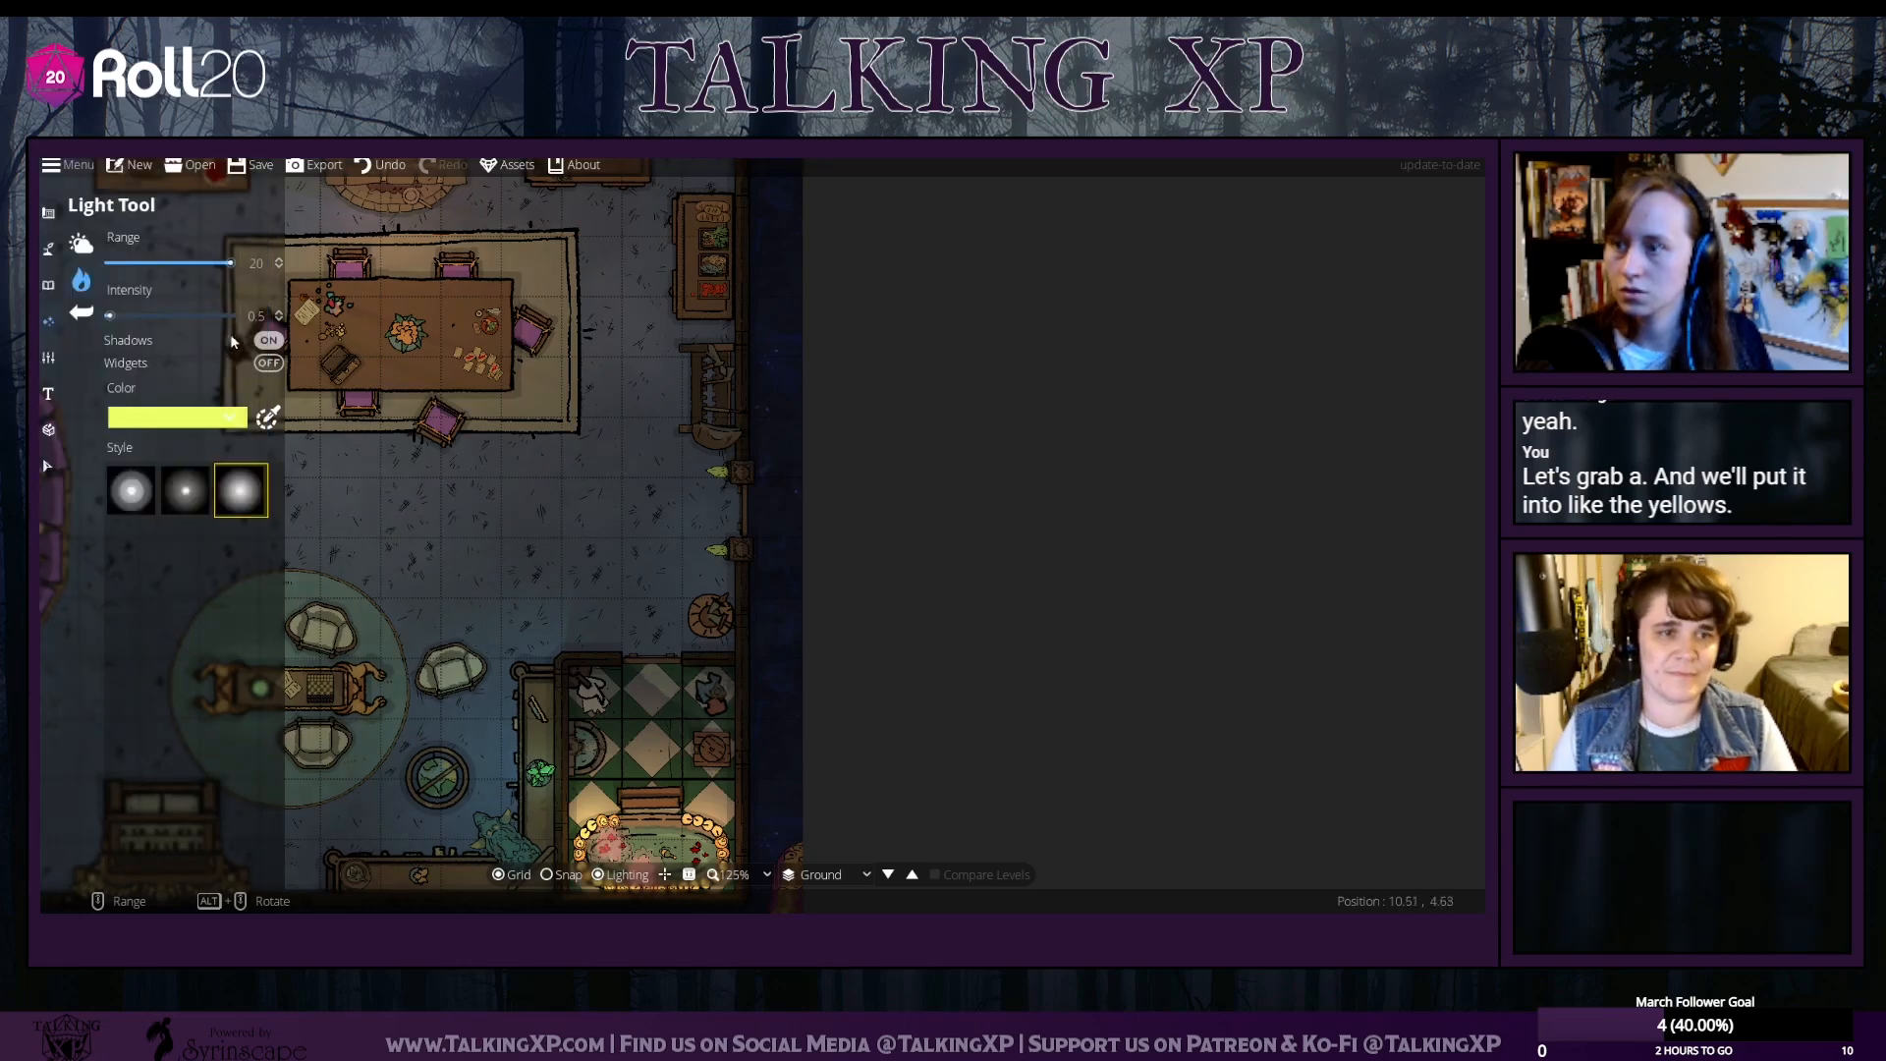
left_click(267, 422)
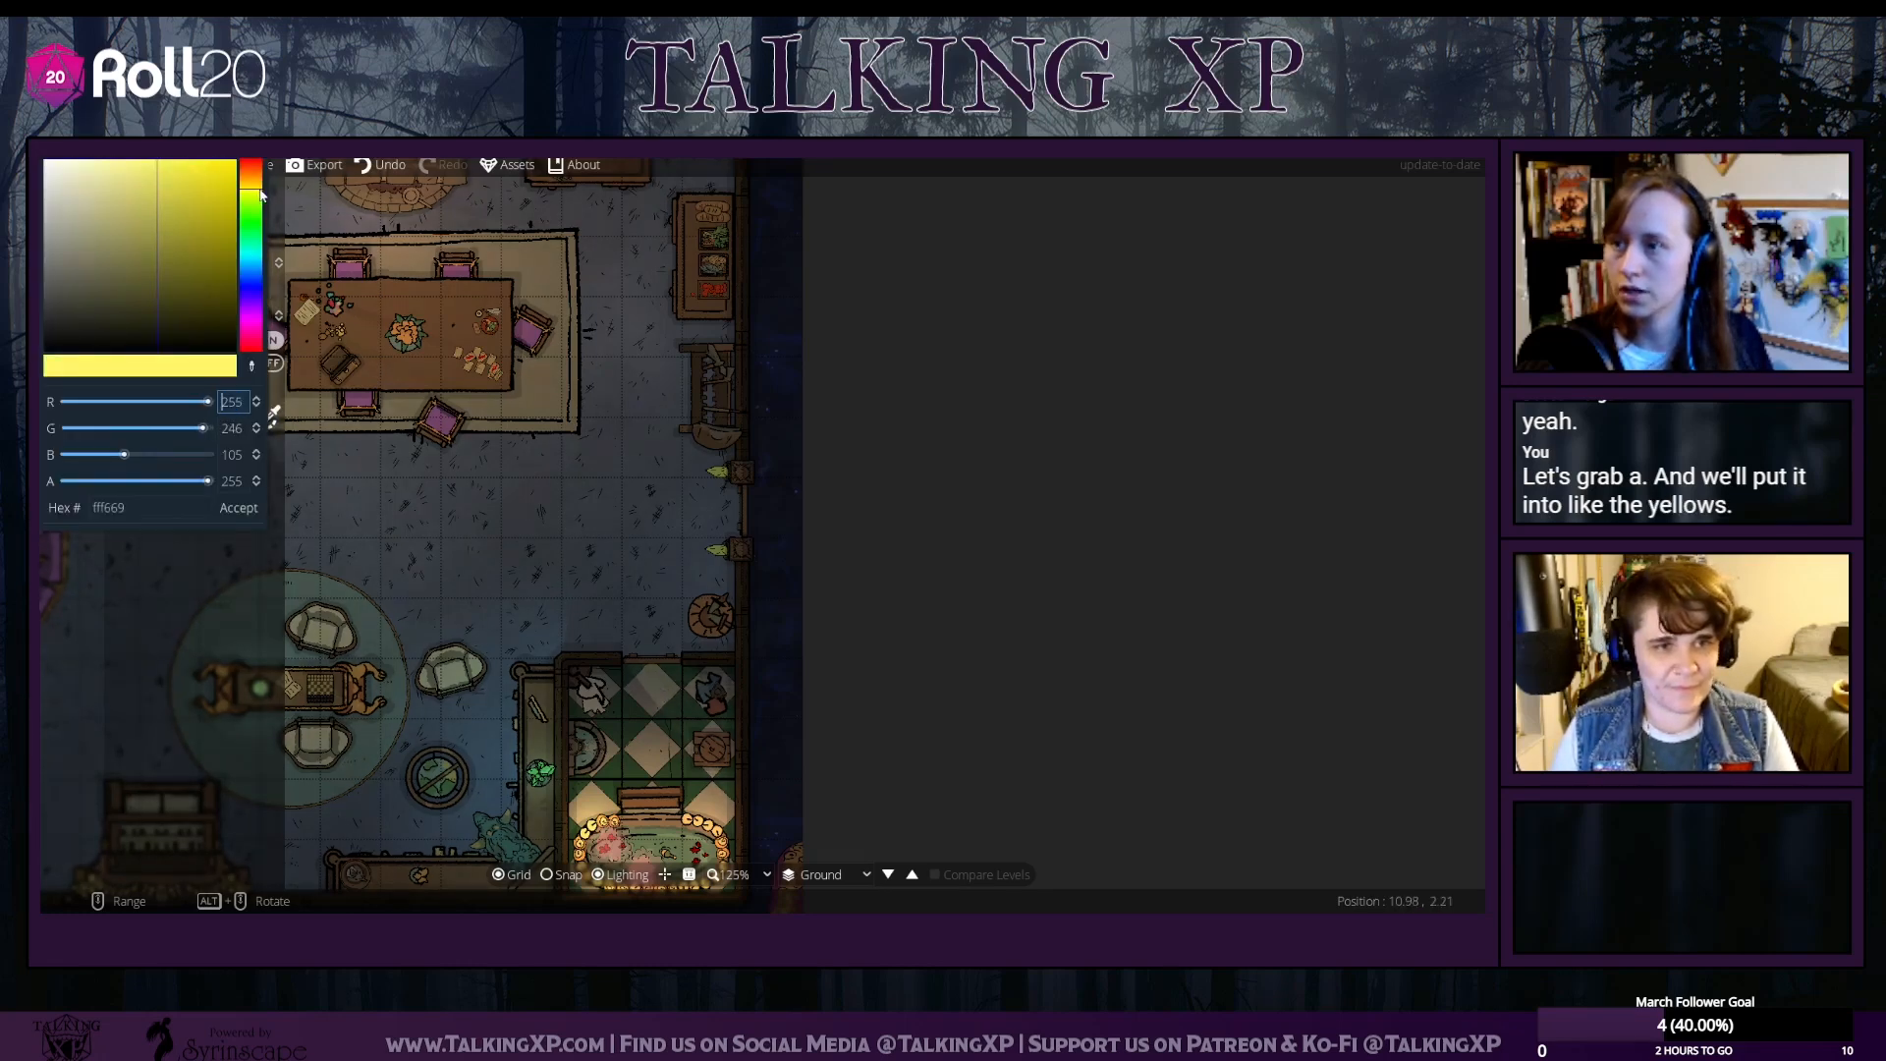
left_click(238, 508)
Choose the light style with the small bright centre and set its range to 6.9 and intensity to 0.7
scroll(871, 557, "down", 2)
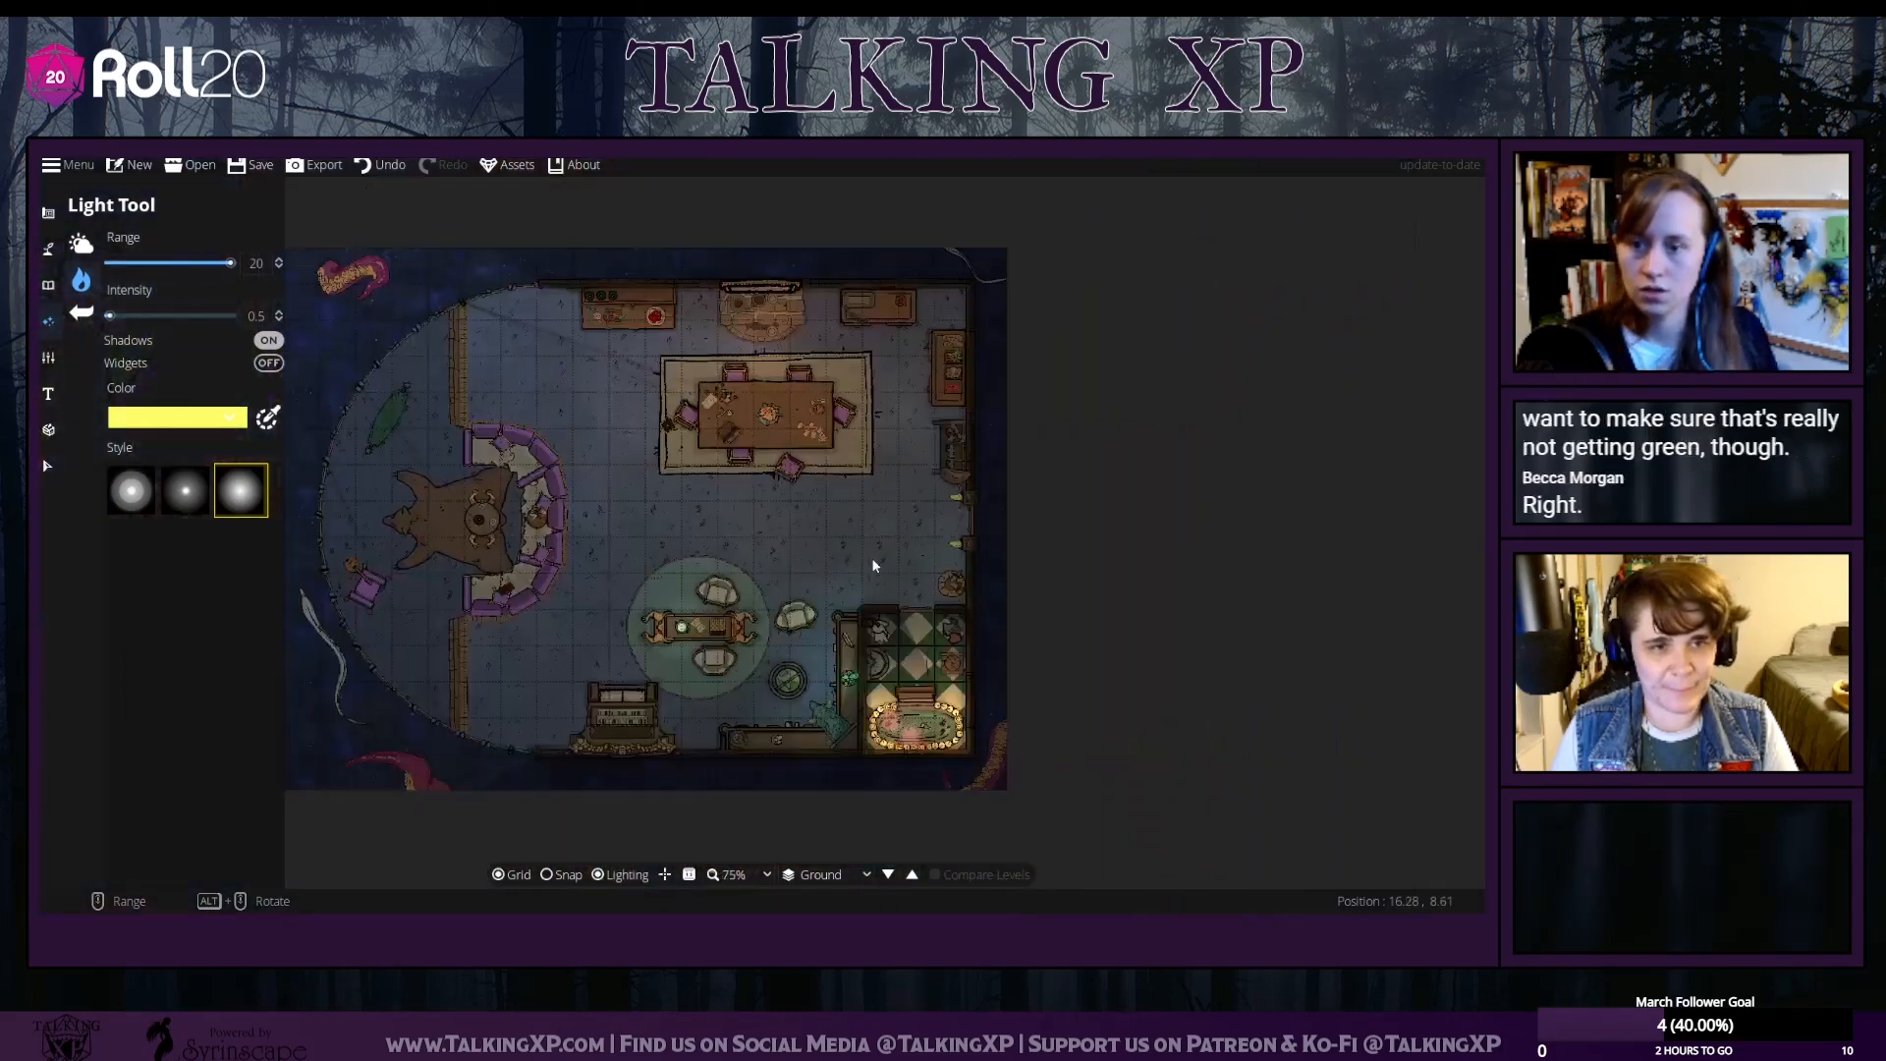
left_click(202, 487)
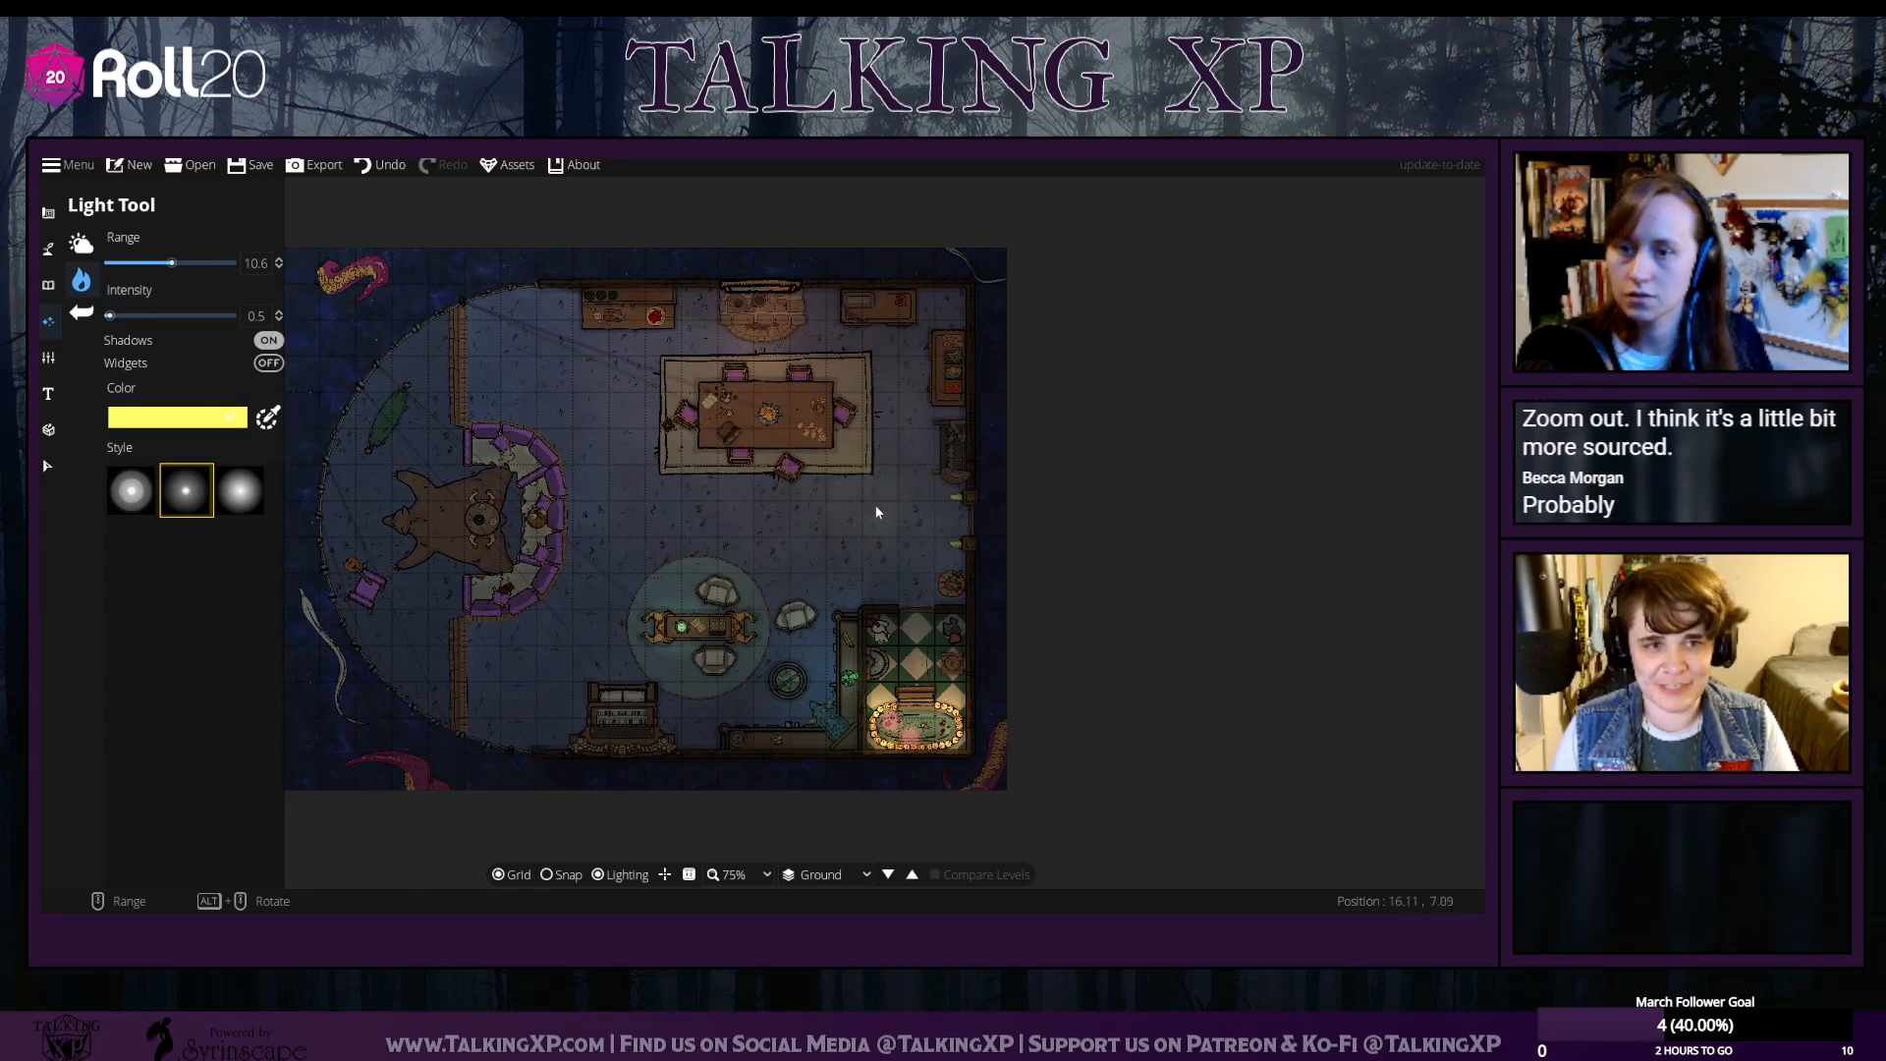
left_click_drag(172, 263, 139, 324)
left_click(115, 317)
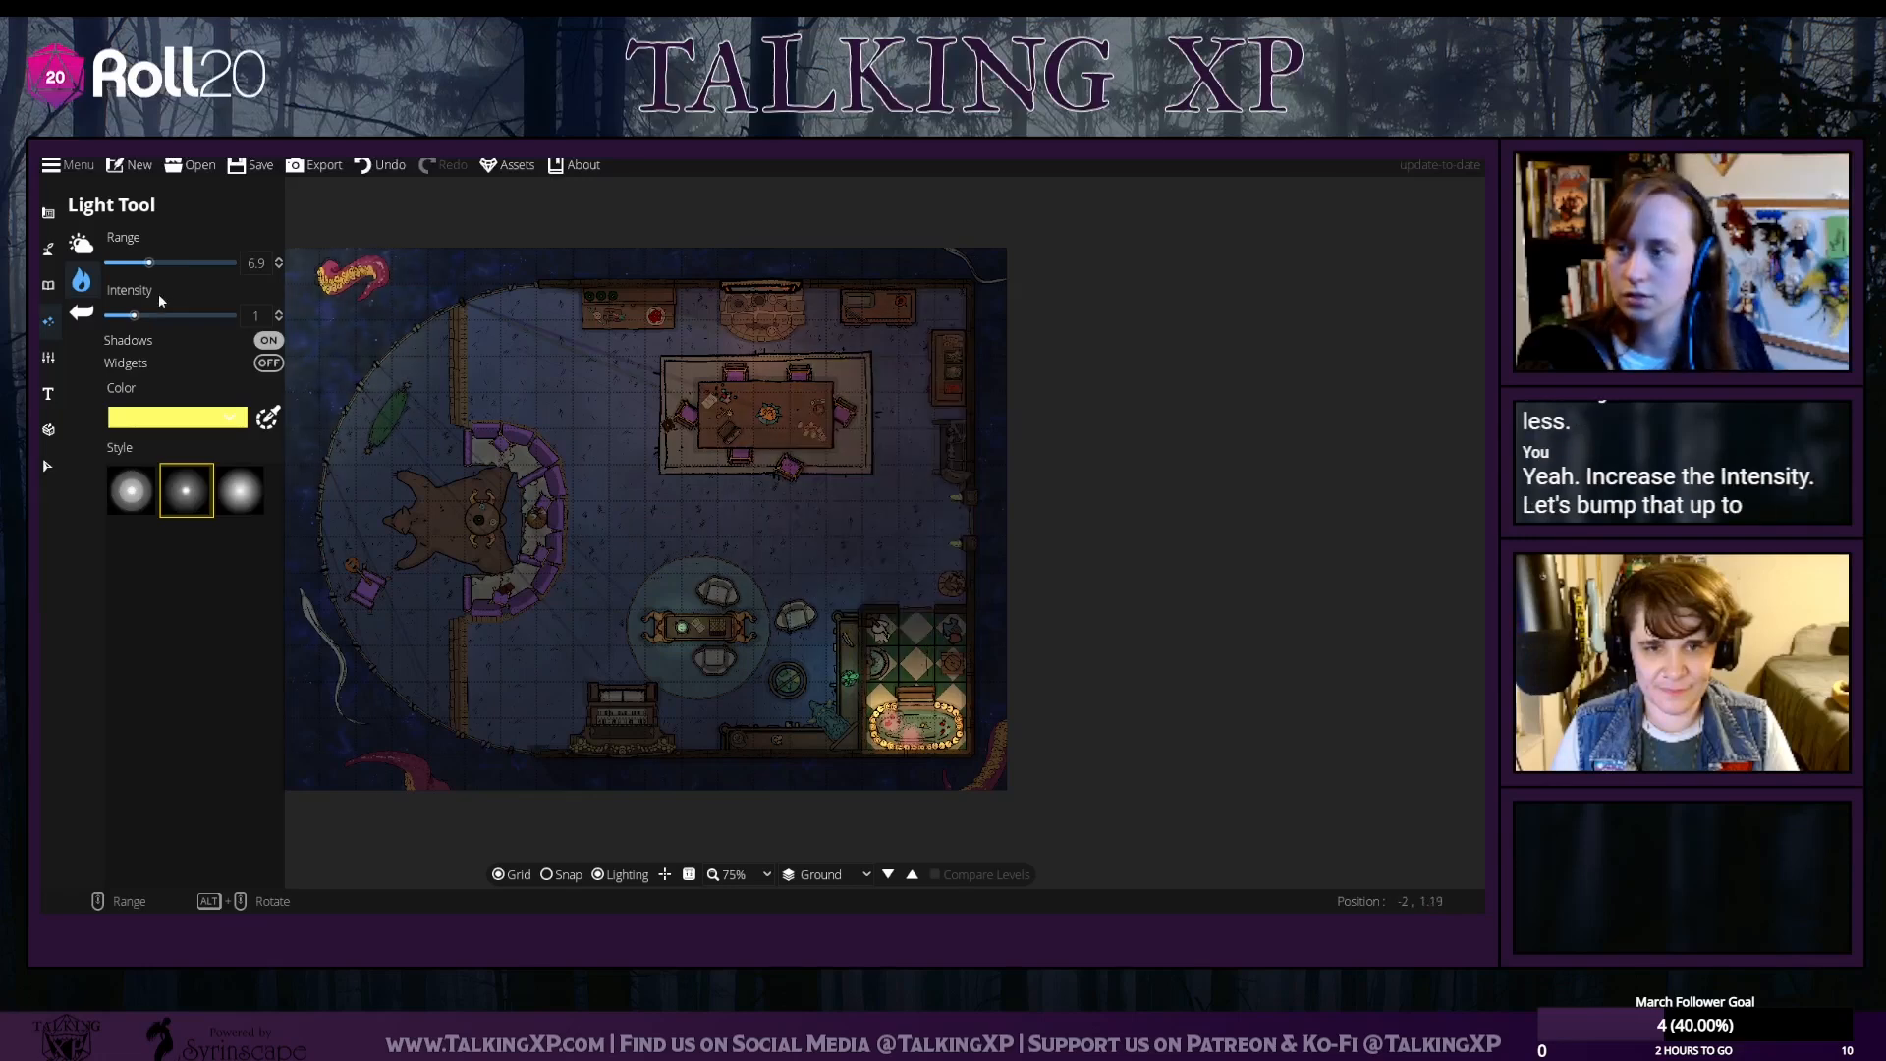
left_click_drag(135, 320, 127, 320)
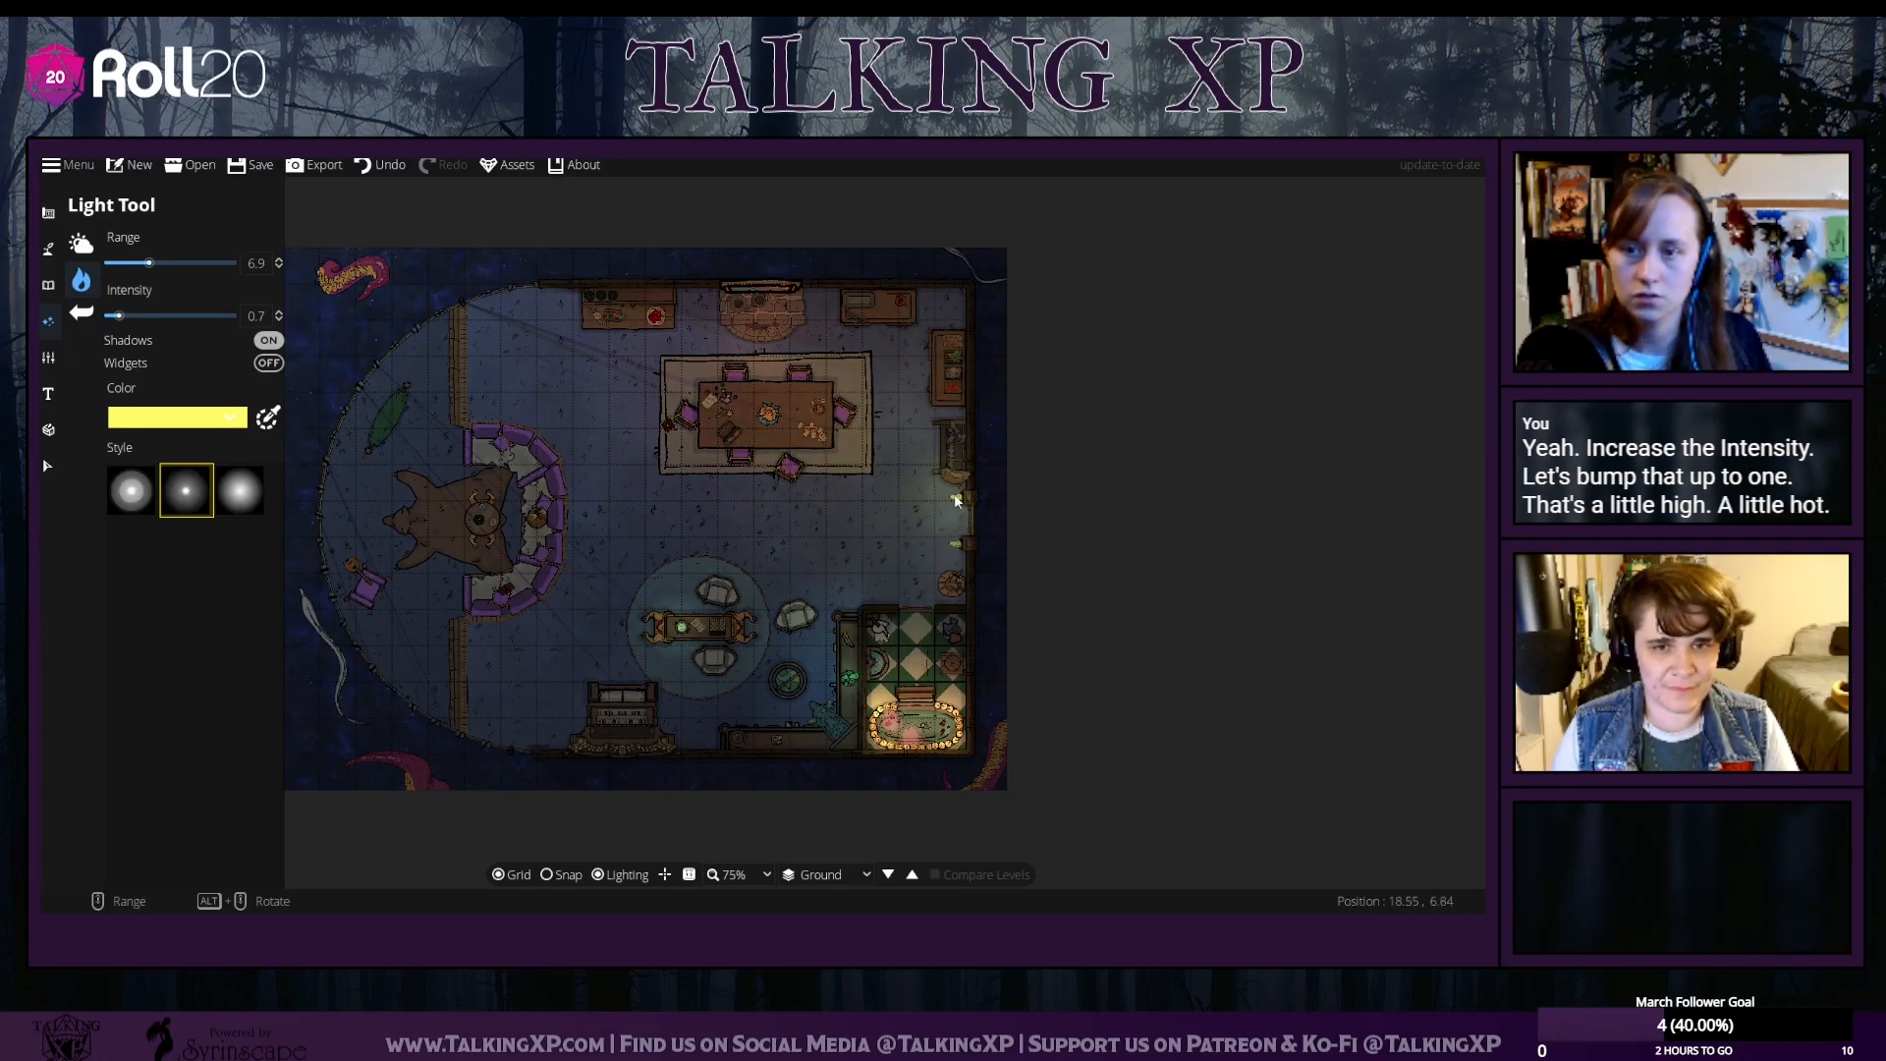
Place yellow lights with range 6.9 and intensity 0.7 at the right wall's lower gem, in the upper corners and beside the organ
left_click(952, 541)
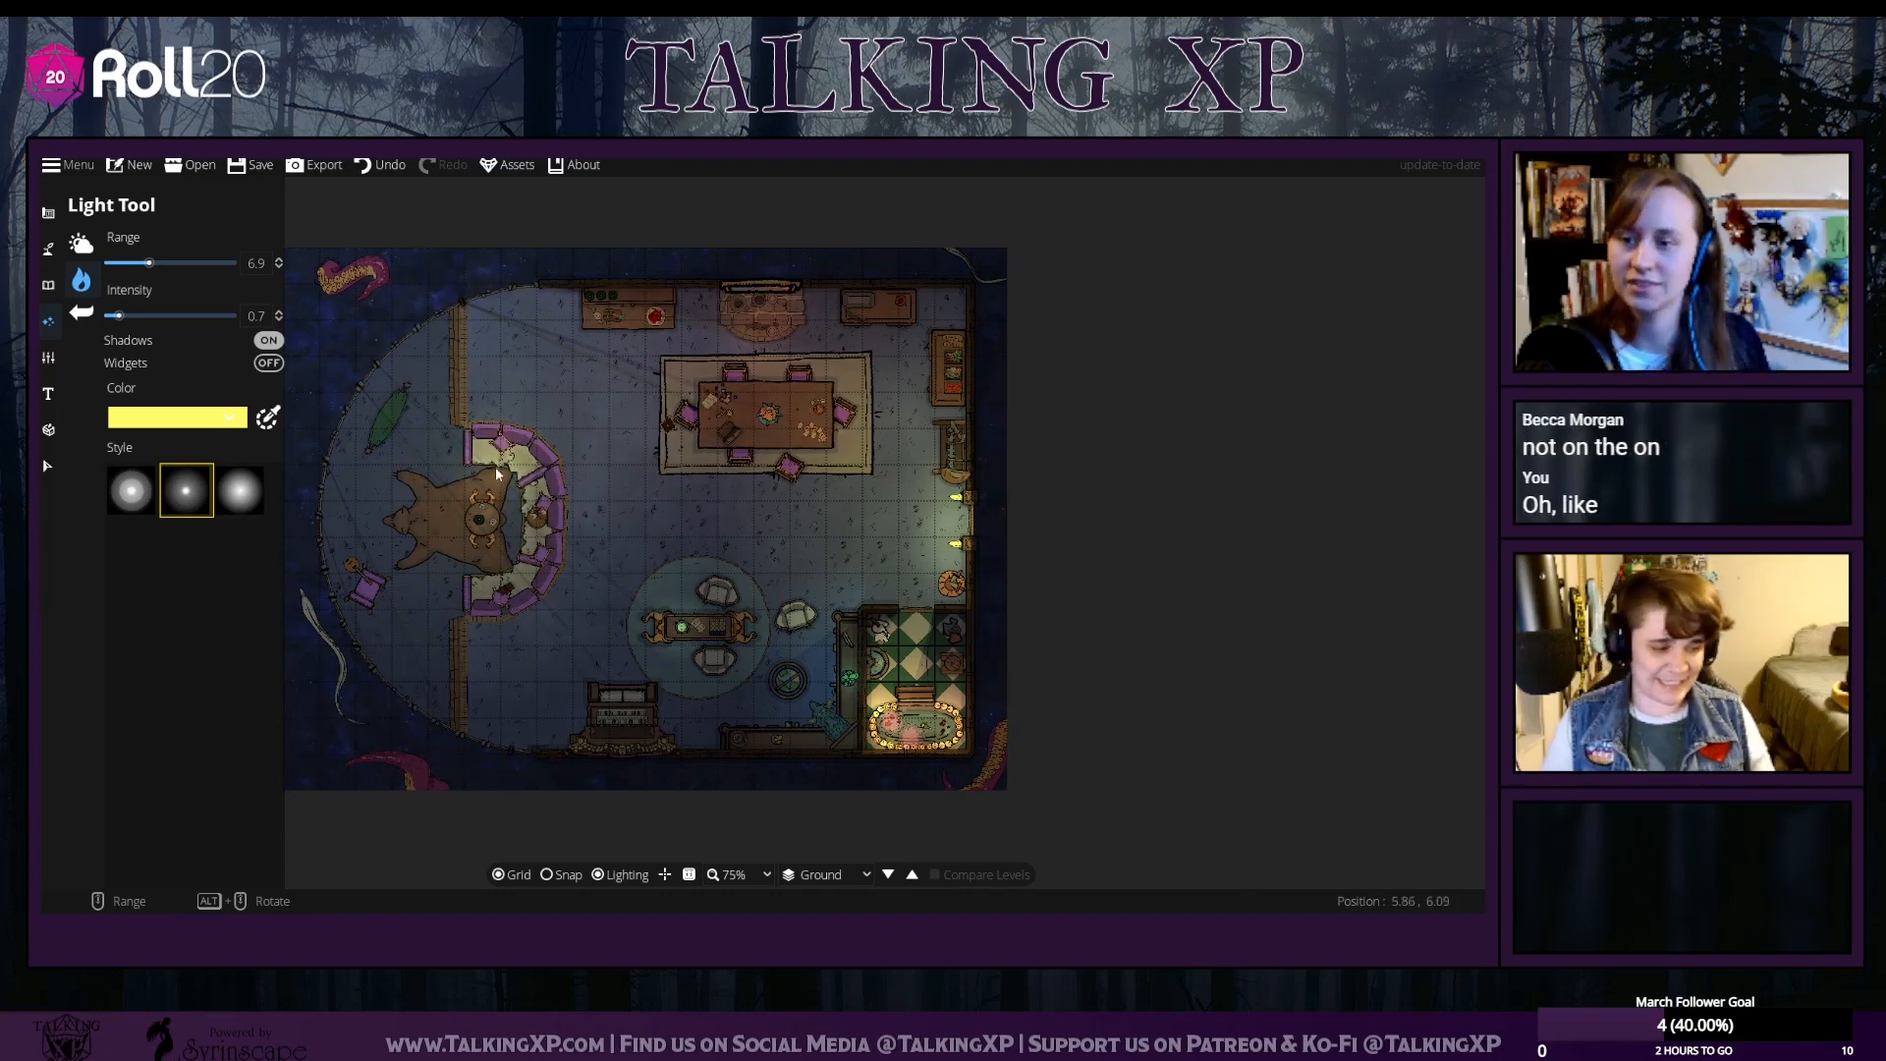
left_click_drag(1328, 664, 1441, 639)
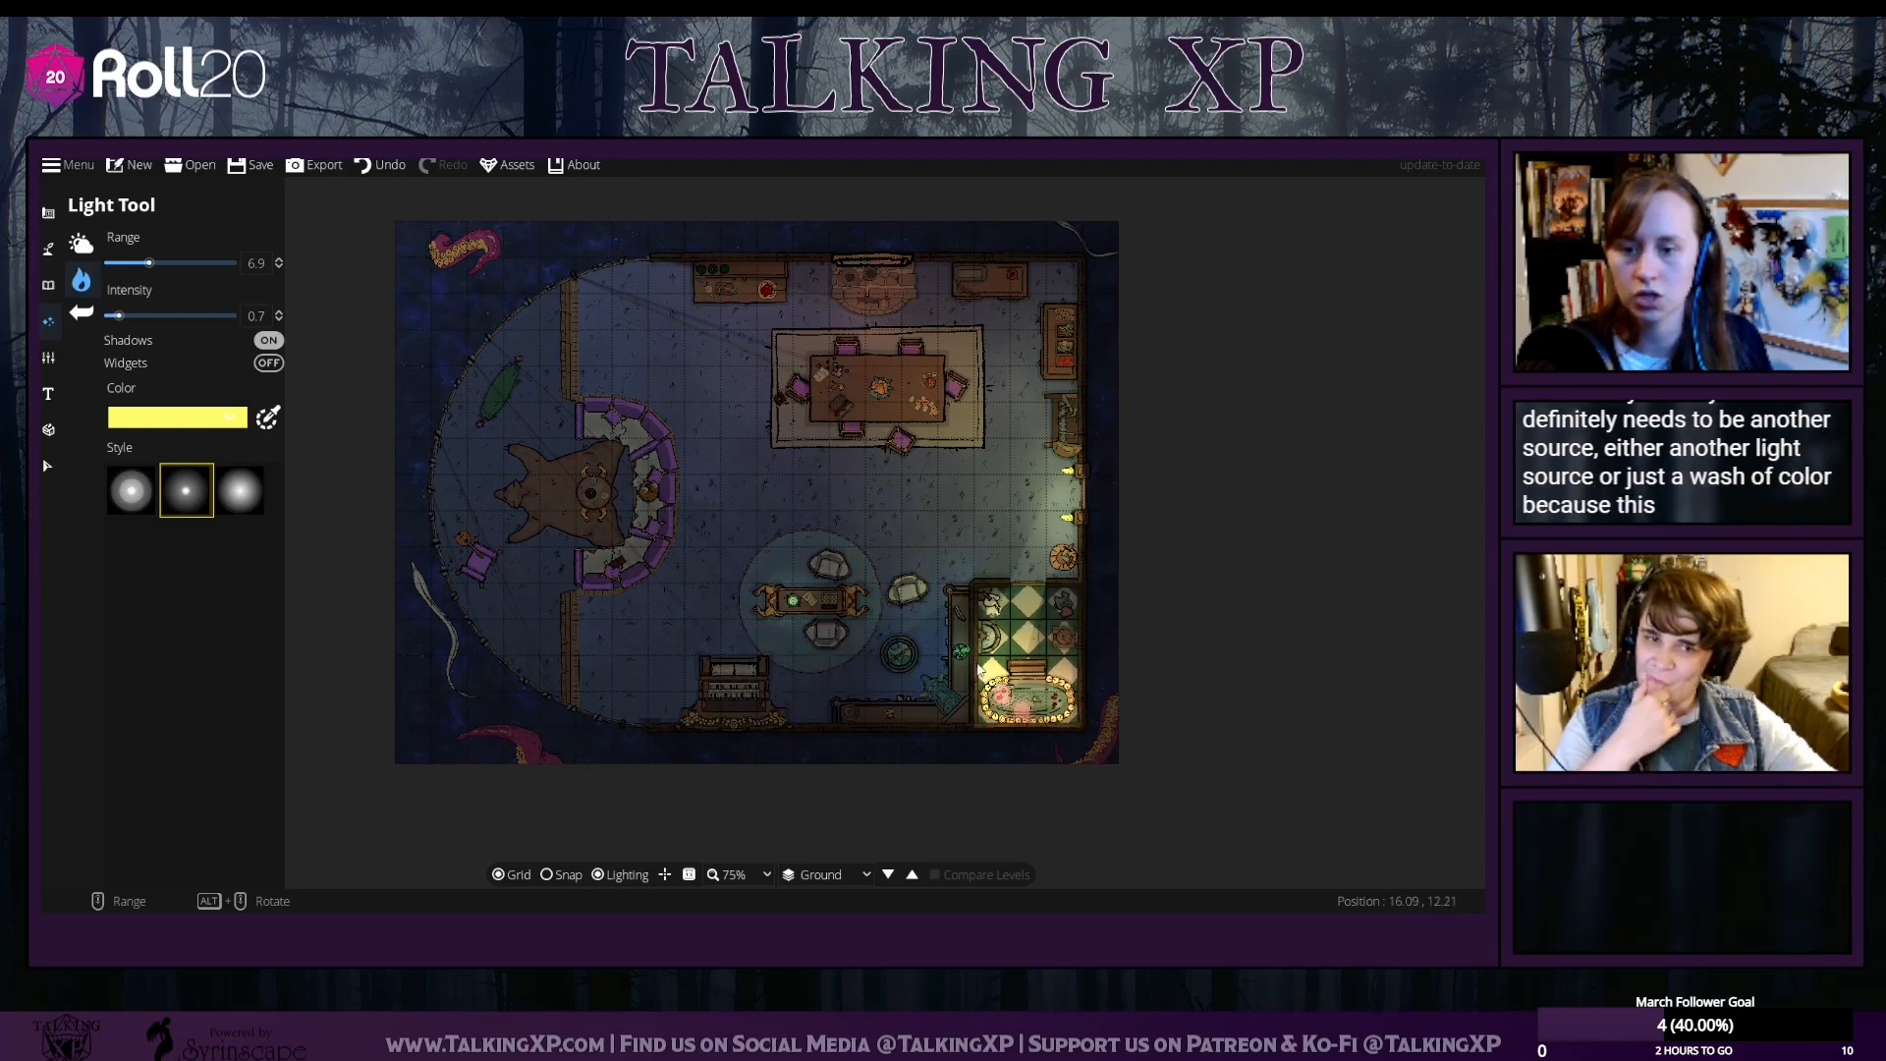
left_click(238, 492)
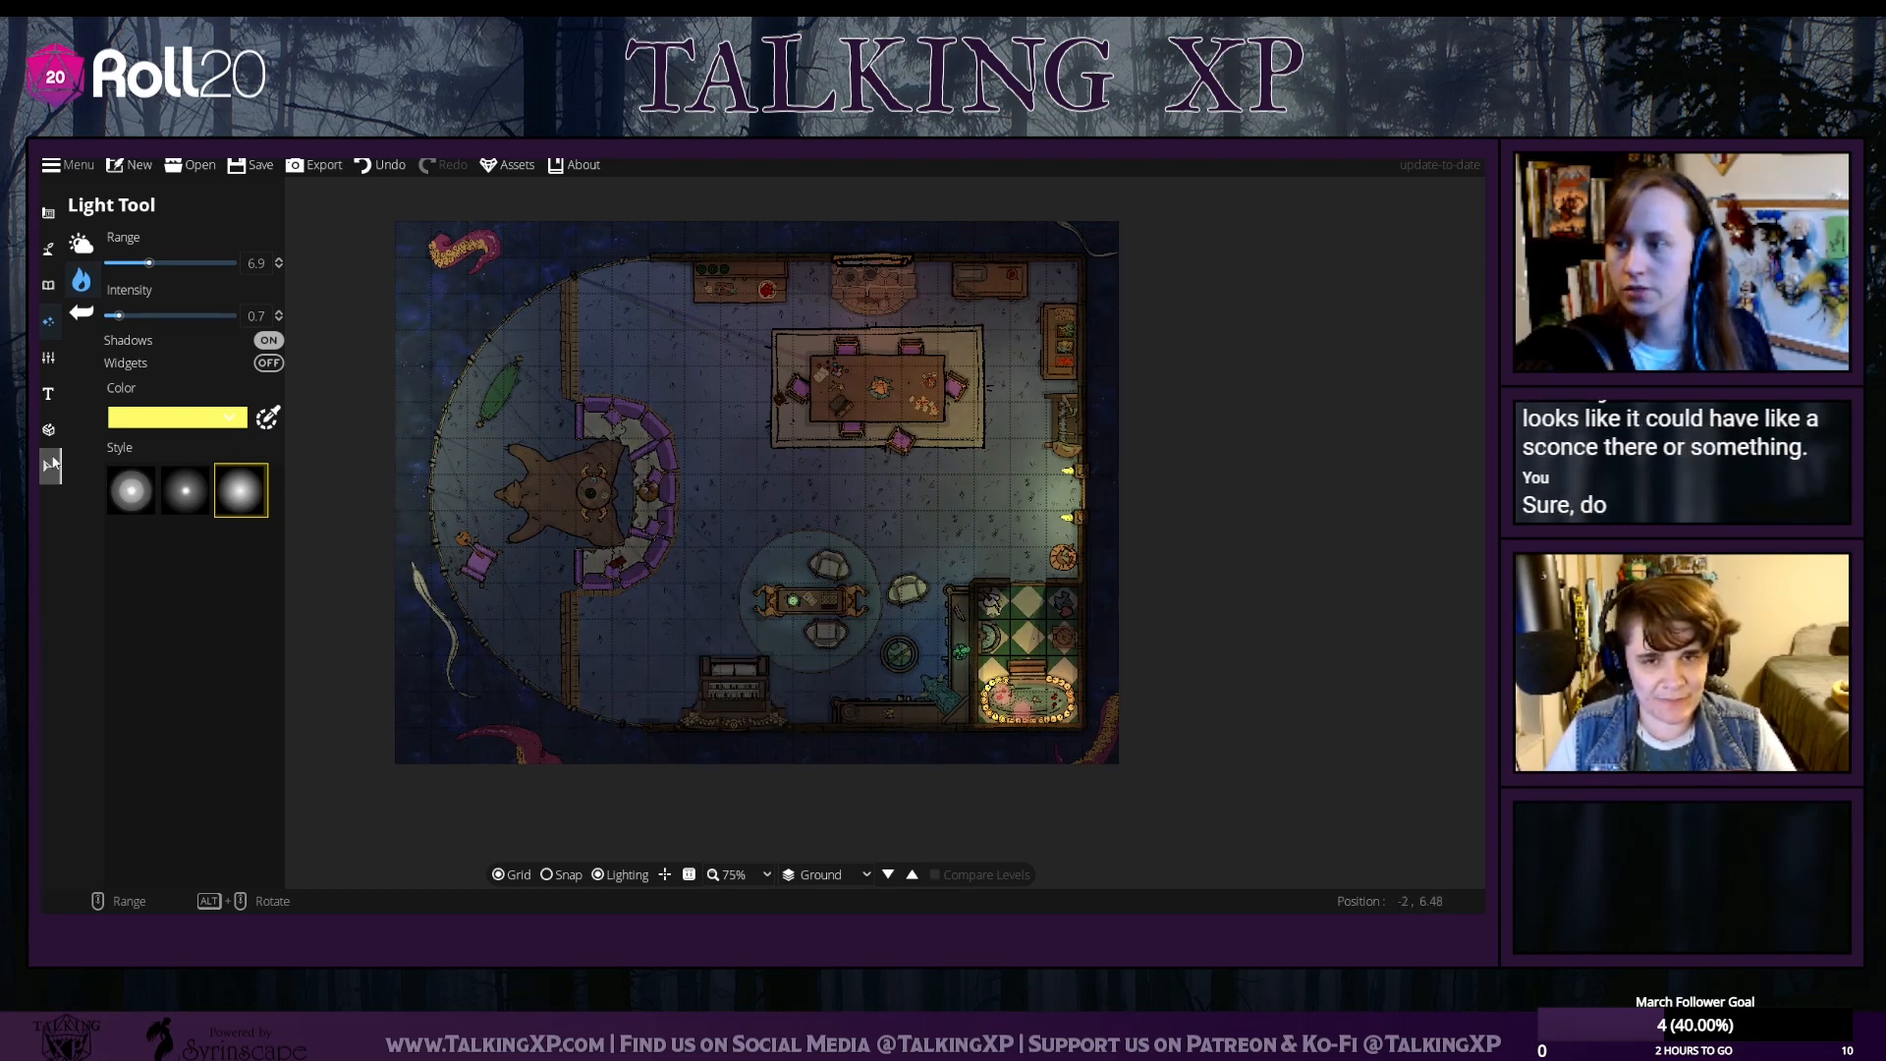
left_click(185, 491)
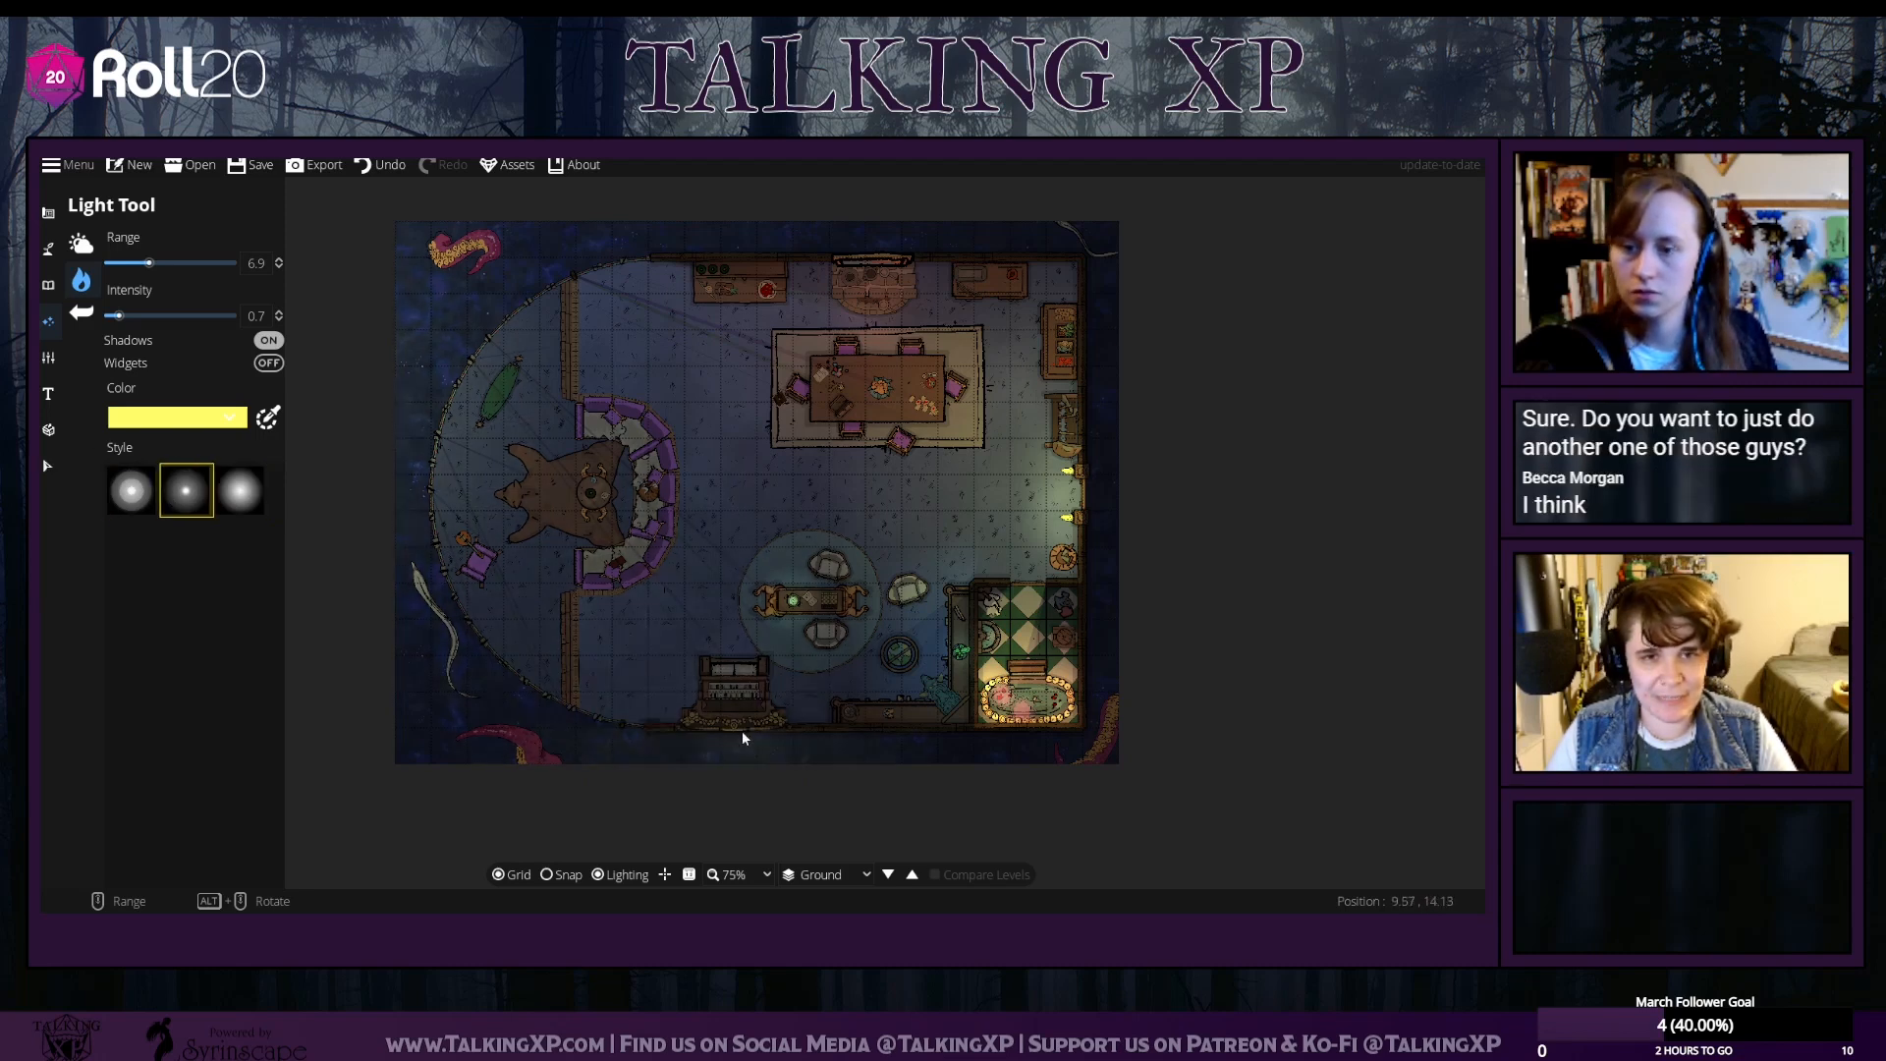
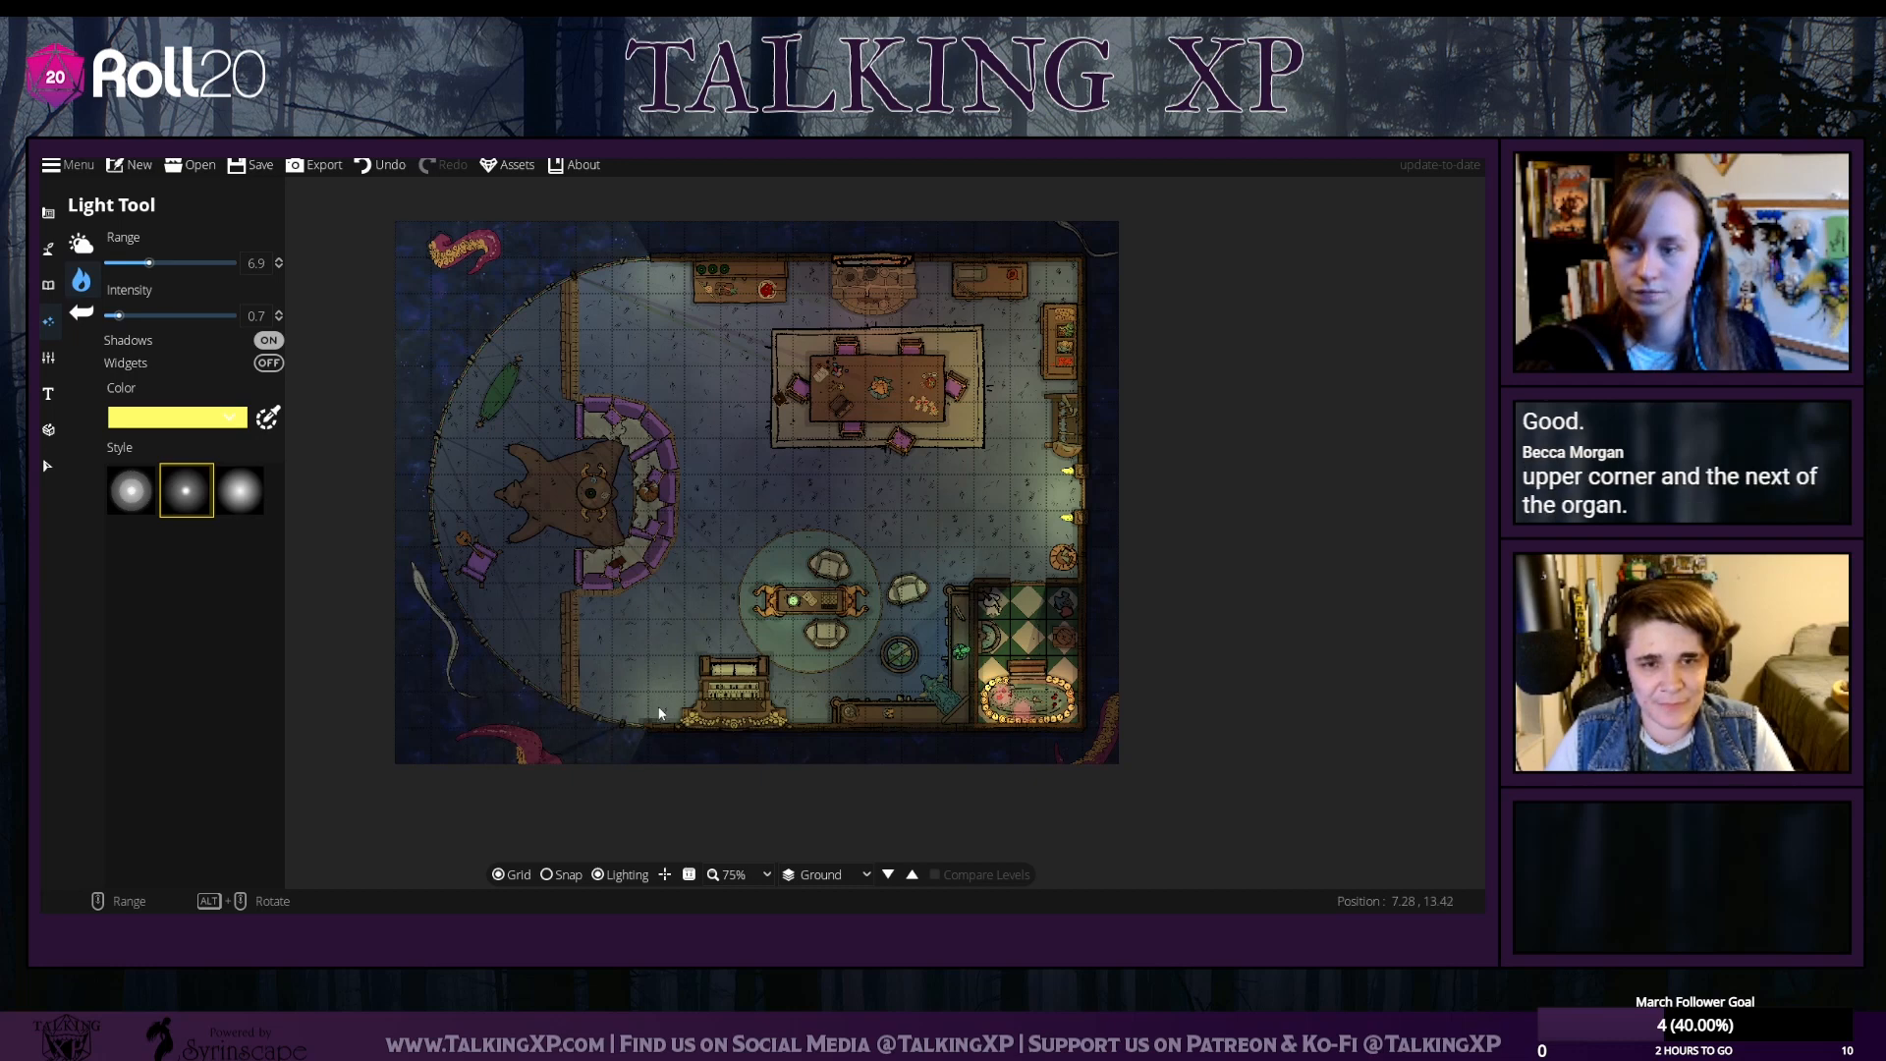
Add yellow wall gems at 0.7 scale in the room's upper corners and on both sides of the organ, rotated to suit each wall
left_click(48, 284)
left_click(114, 242)
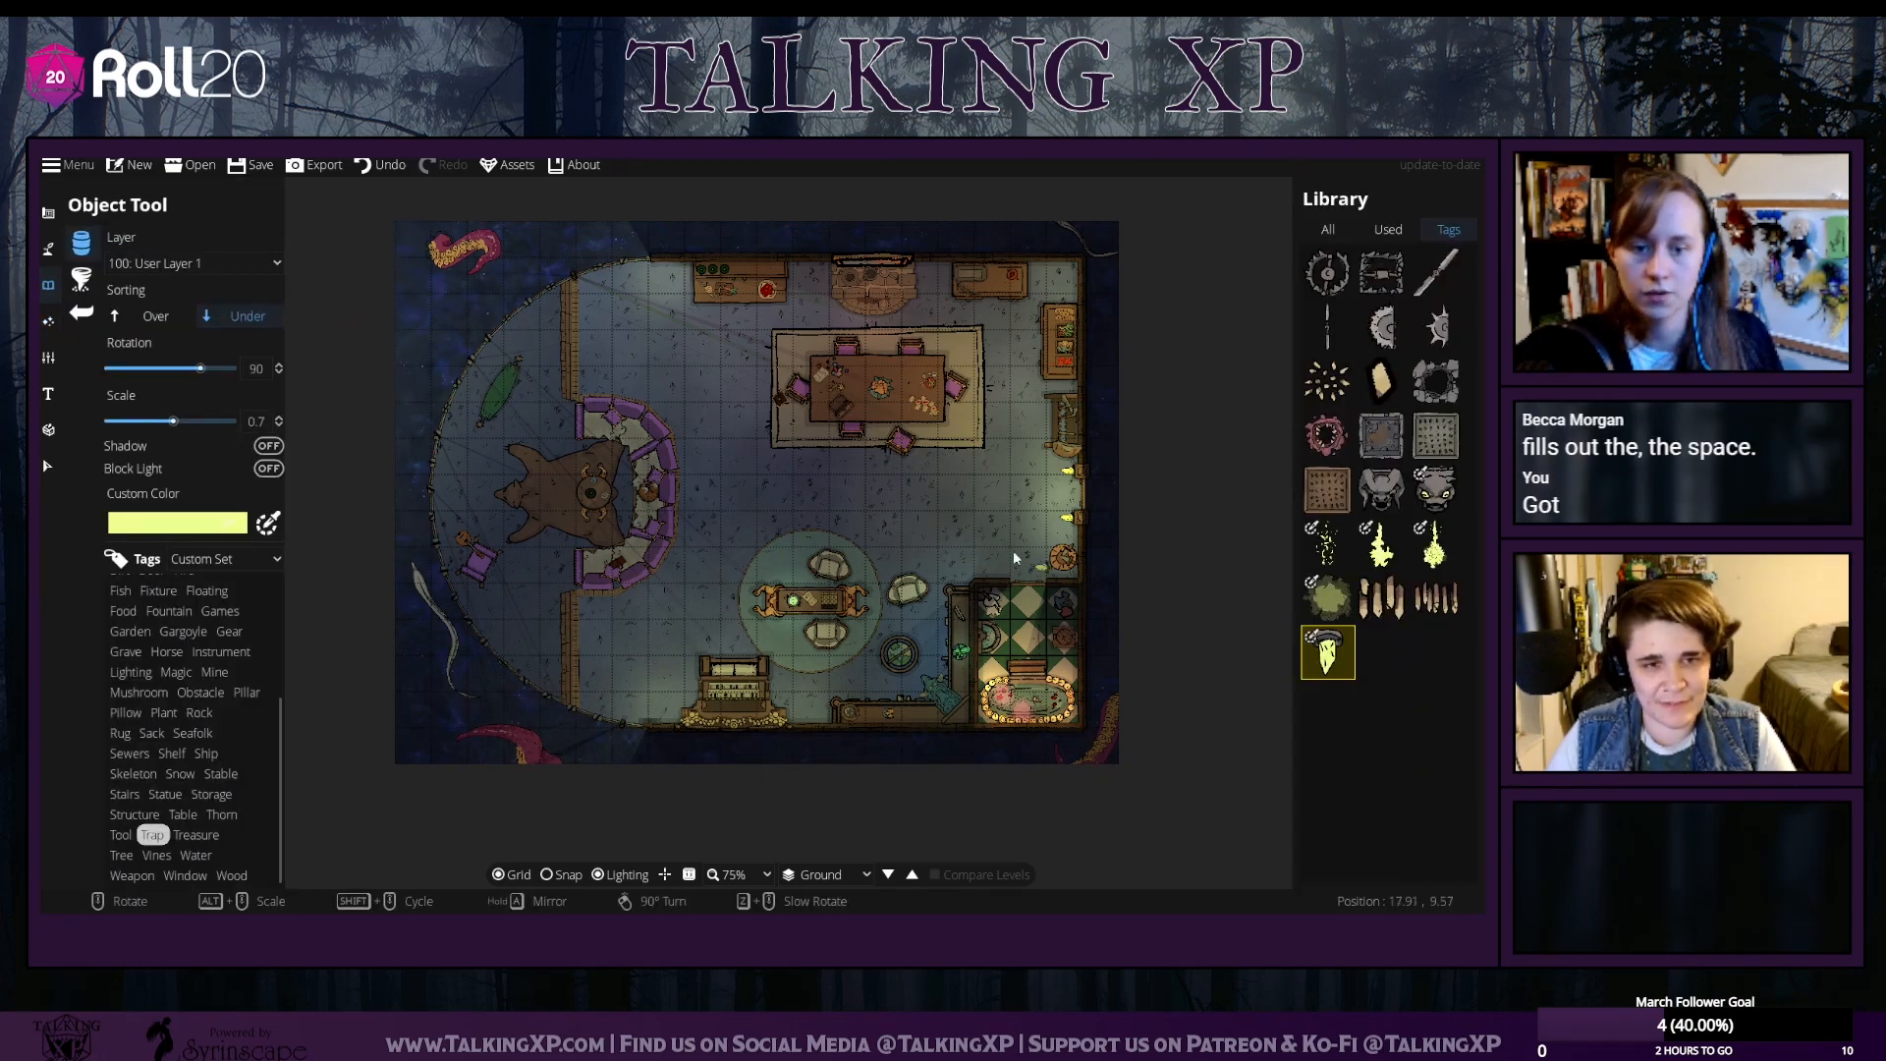
scroll(1067, 278, "down", 2)
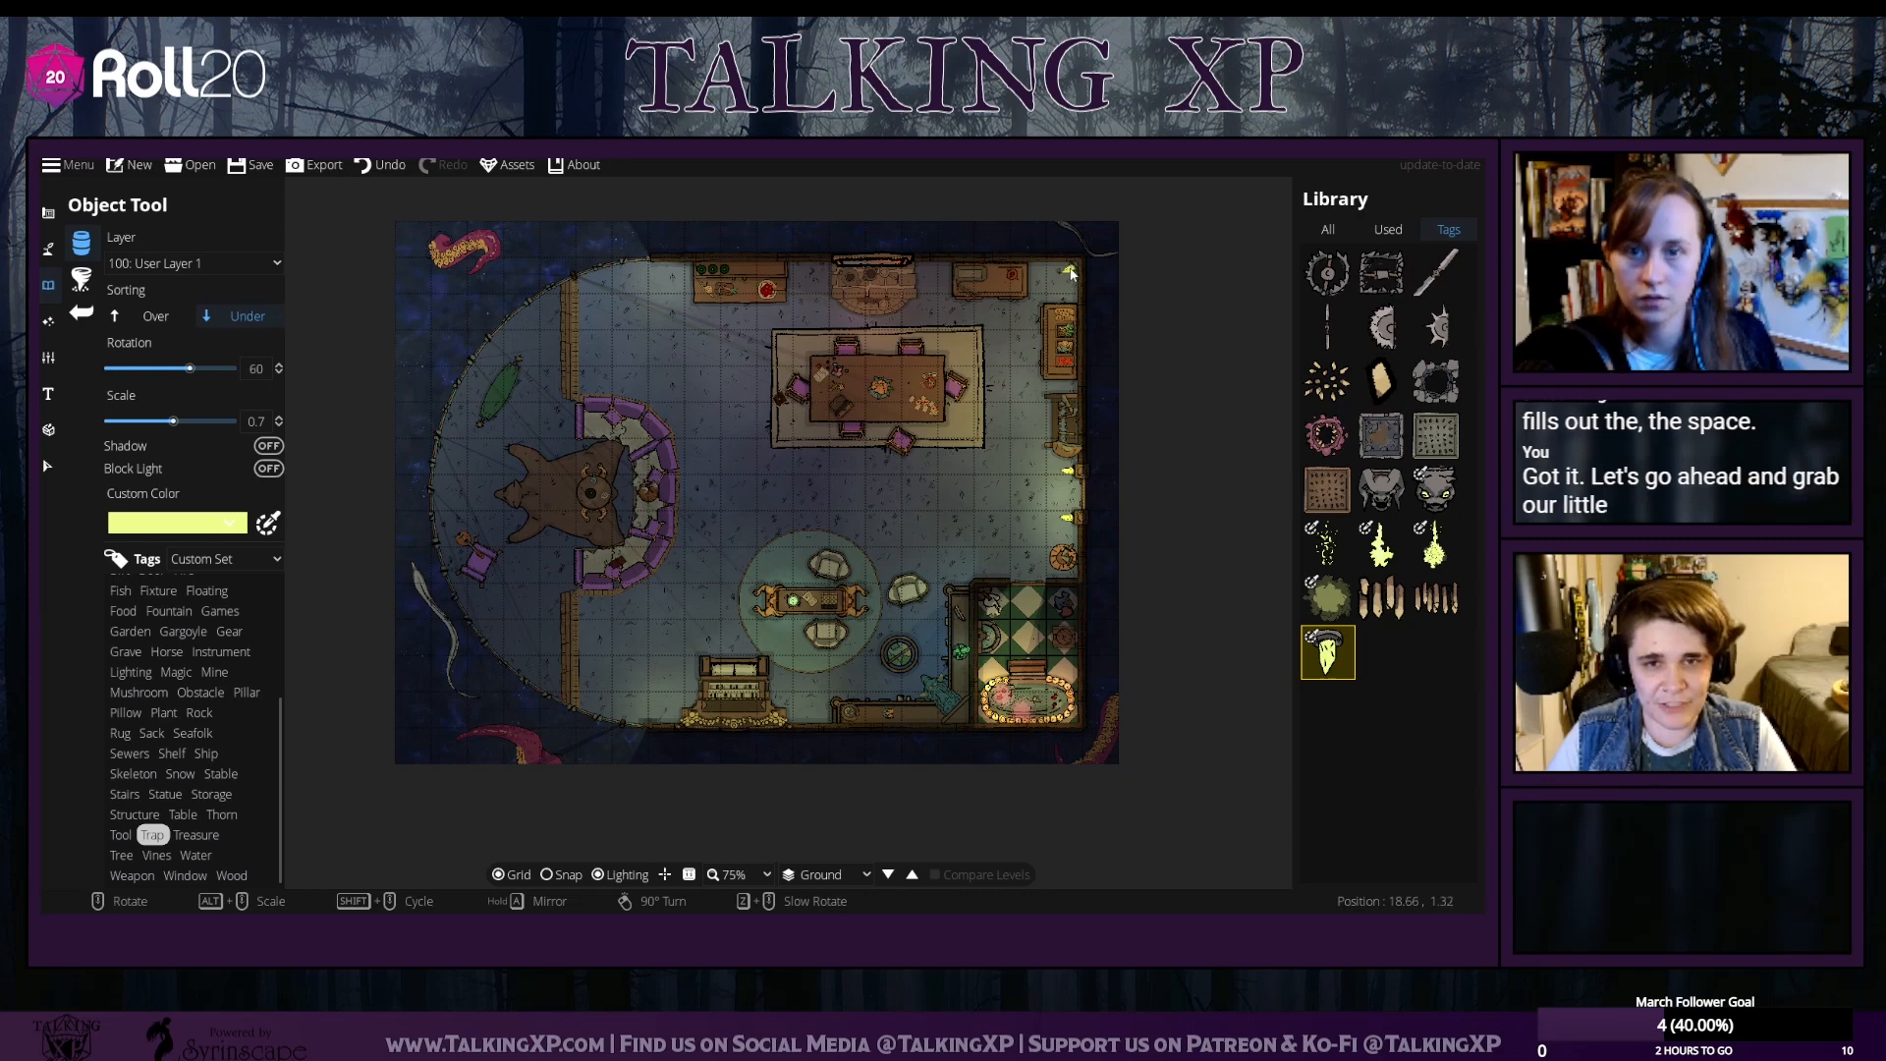
left_click(1071, 274)
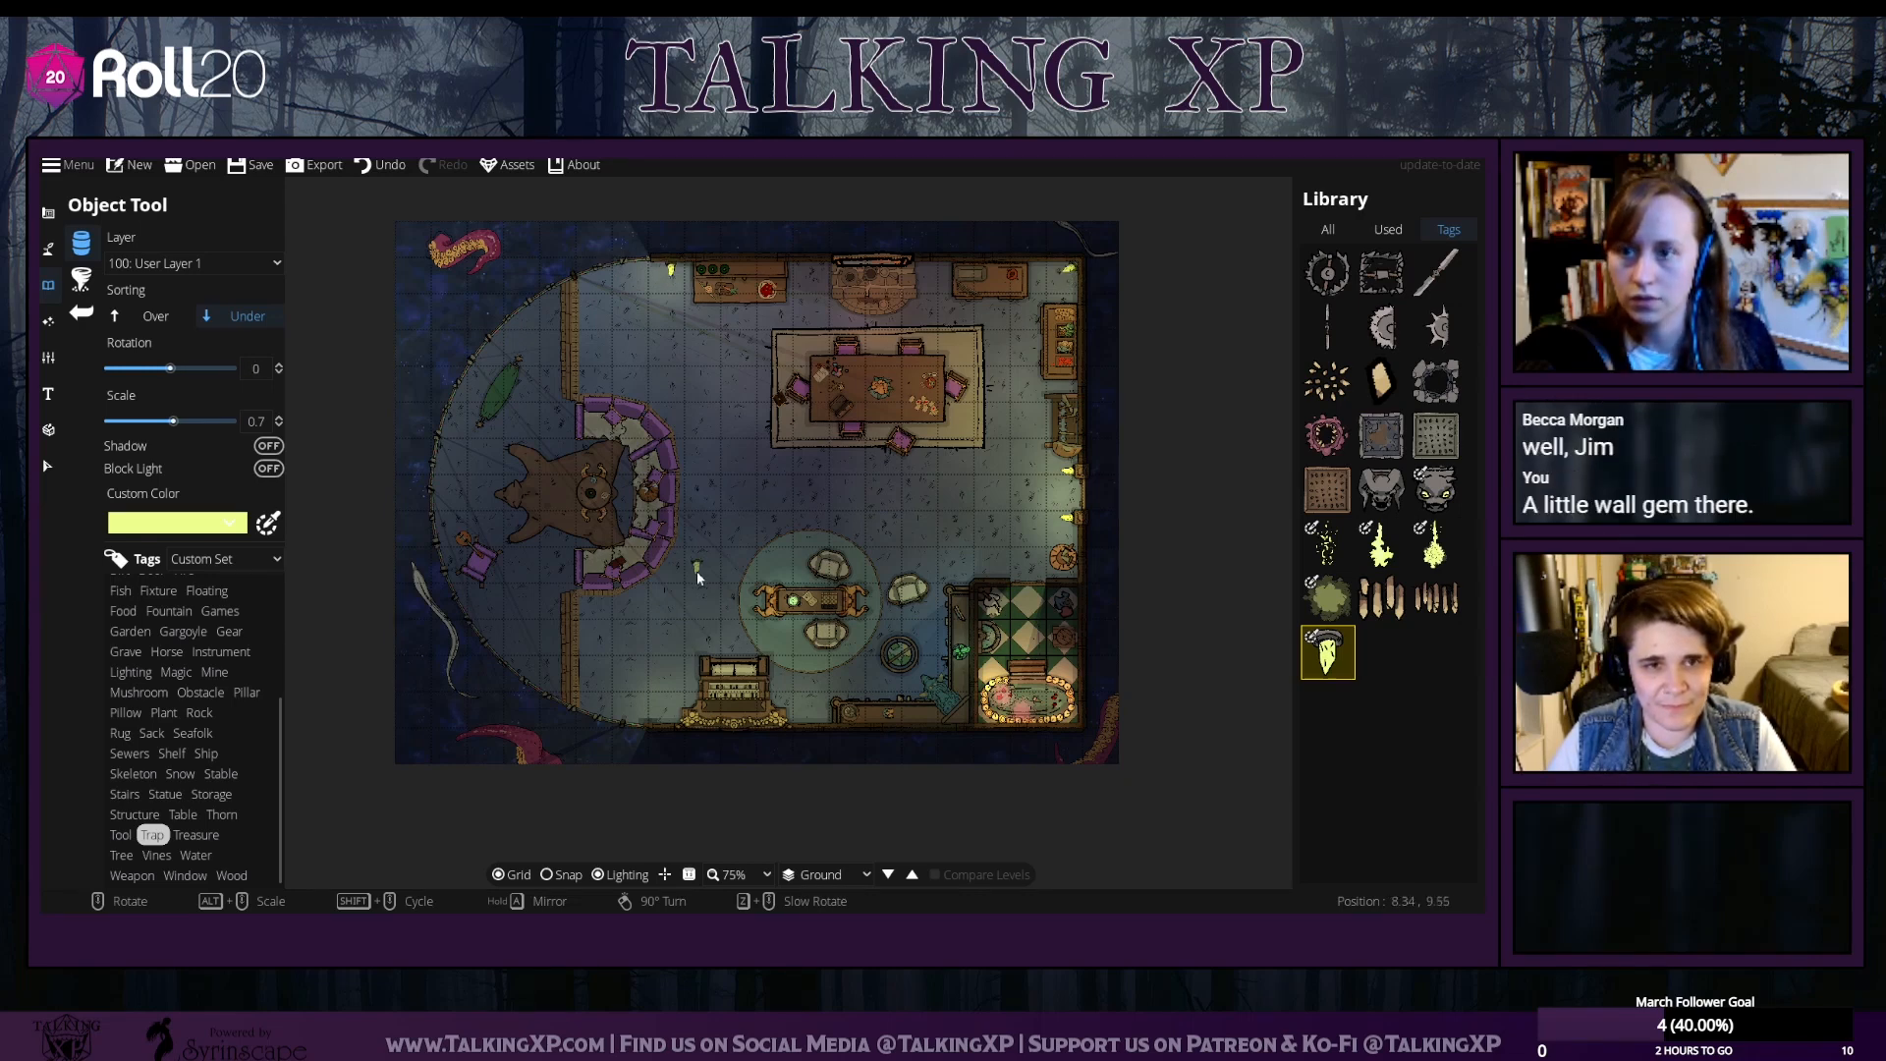
scroll(673, 686, "down", 2)
scroll(669, 710, "down", 2)
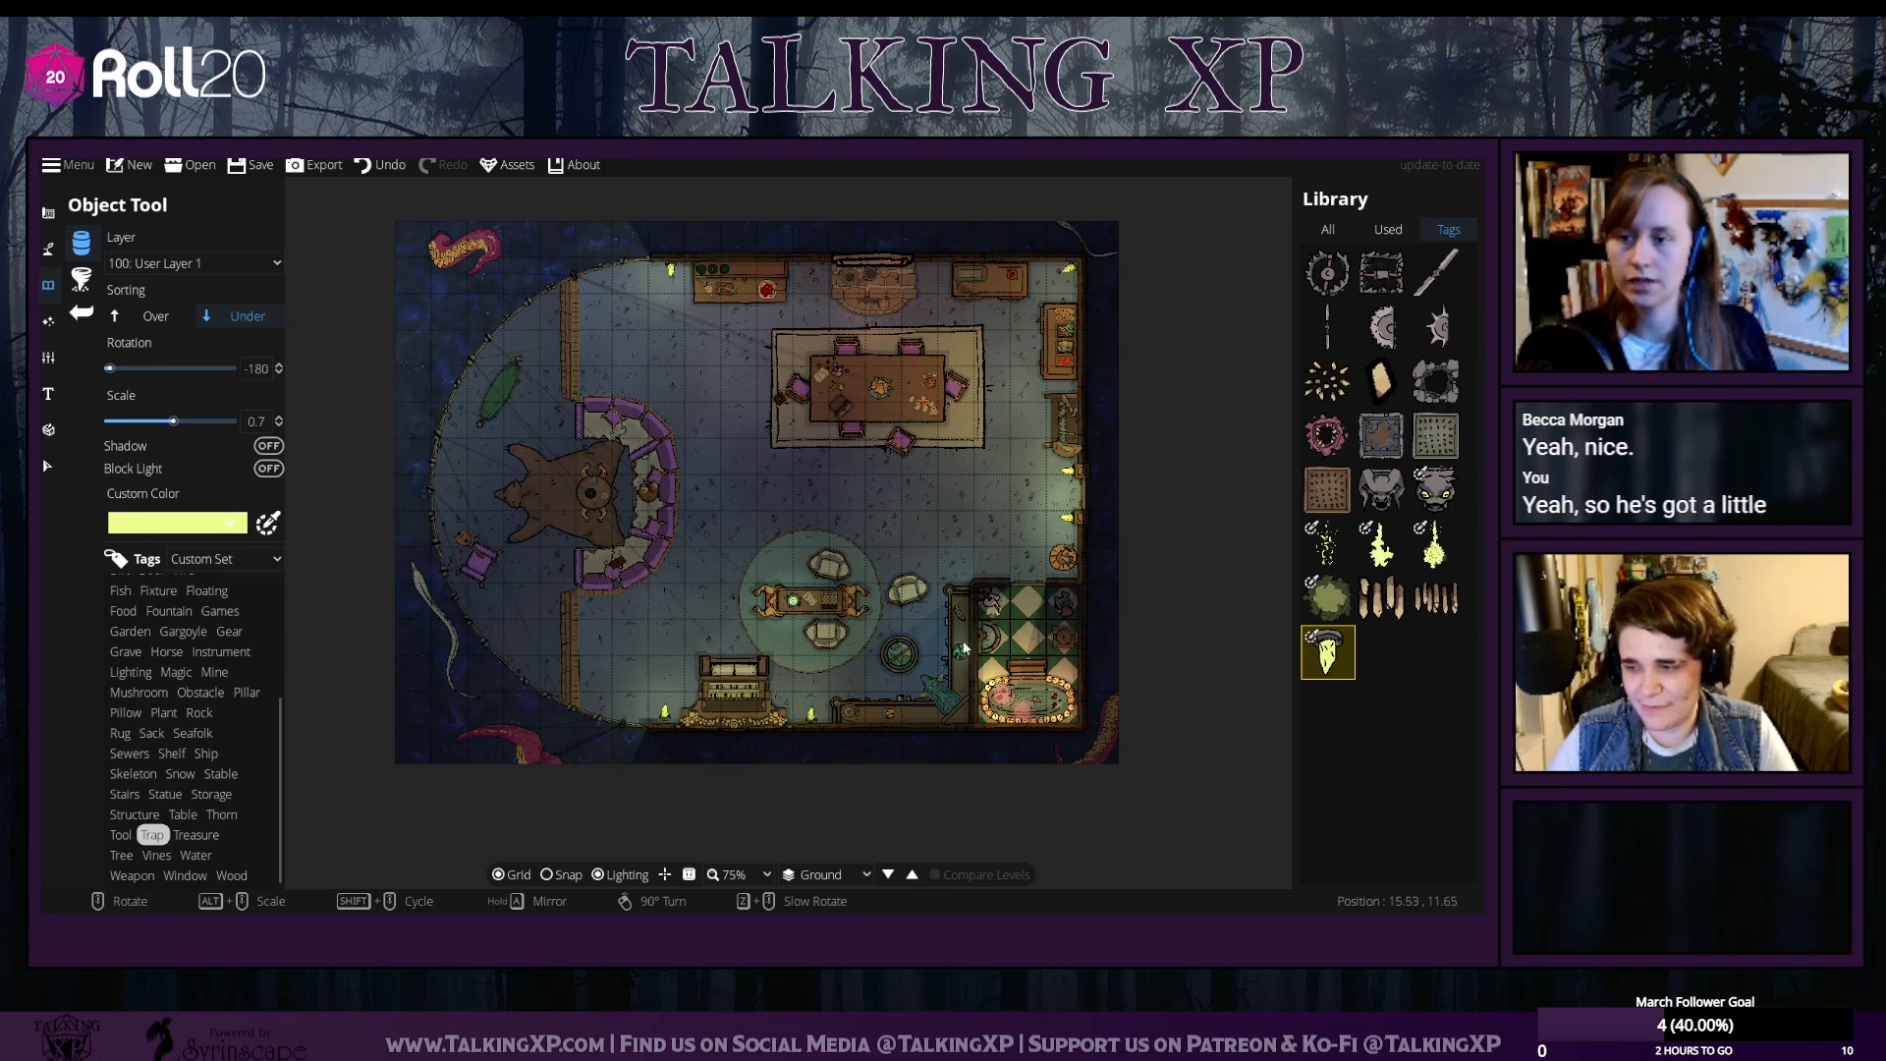
left_click(47, 466)
left_click(593, 491)
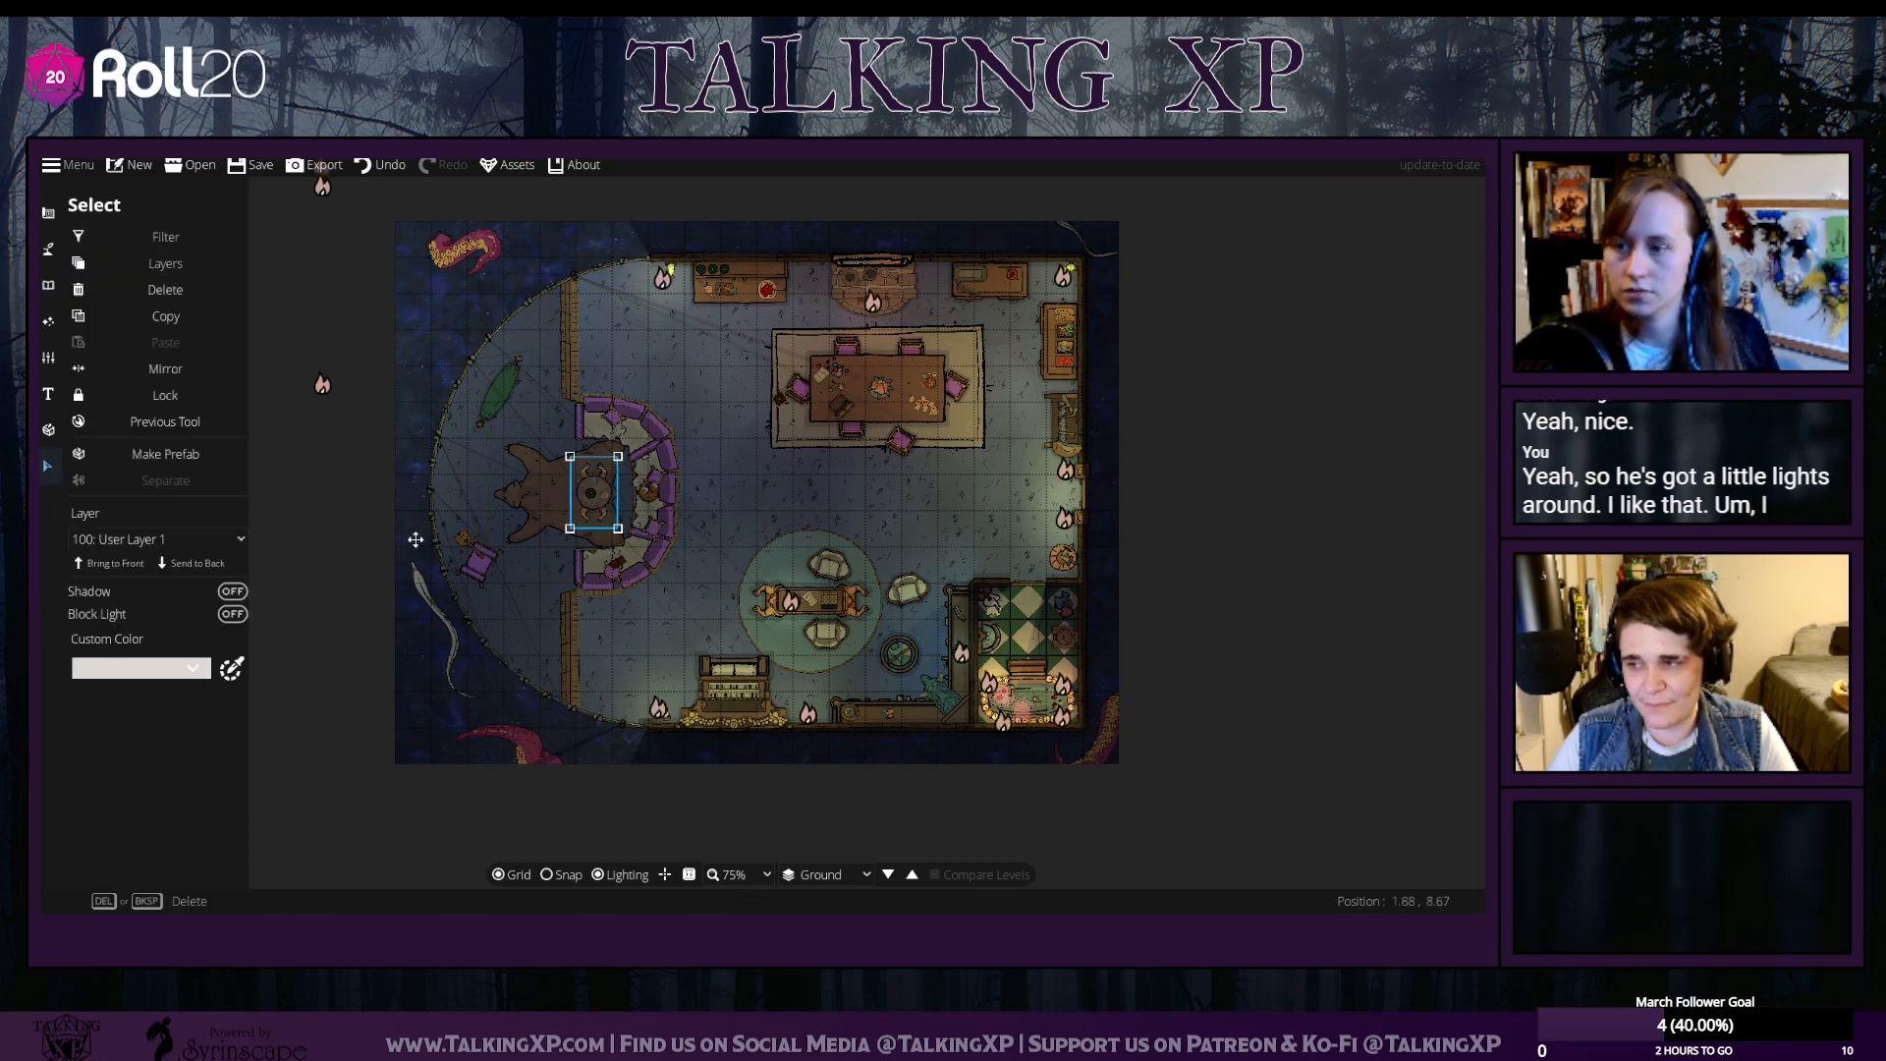
left_click(381, 674)
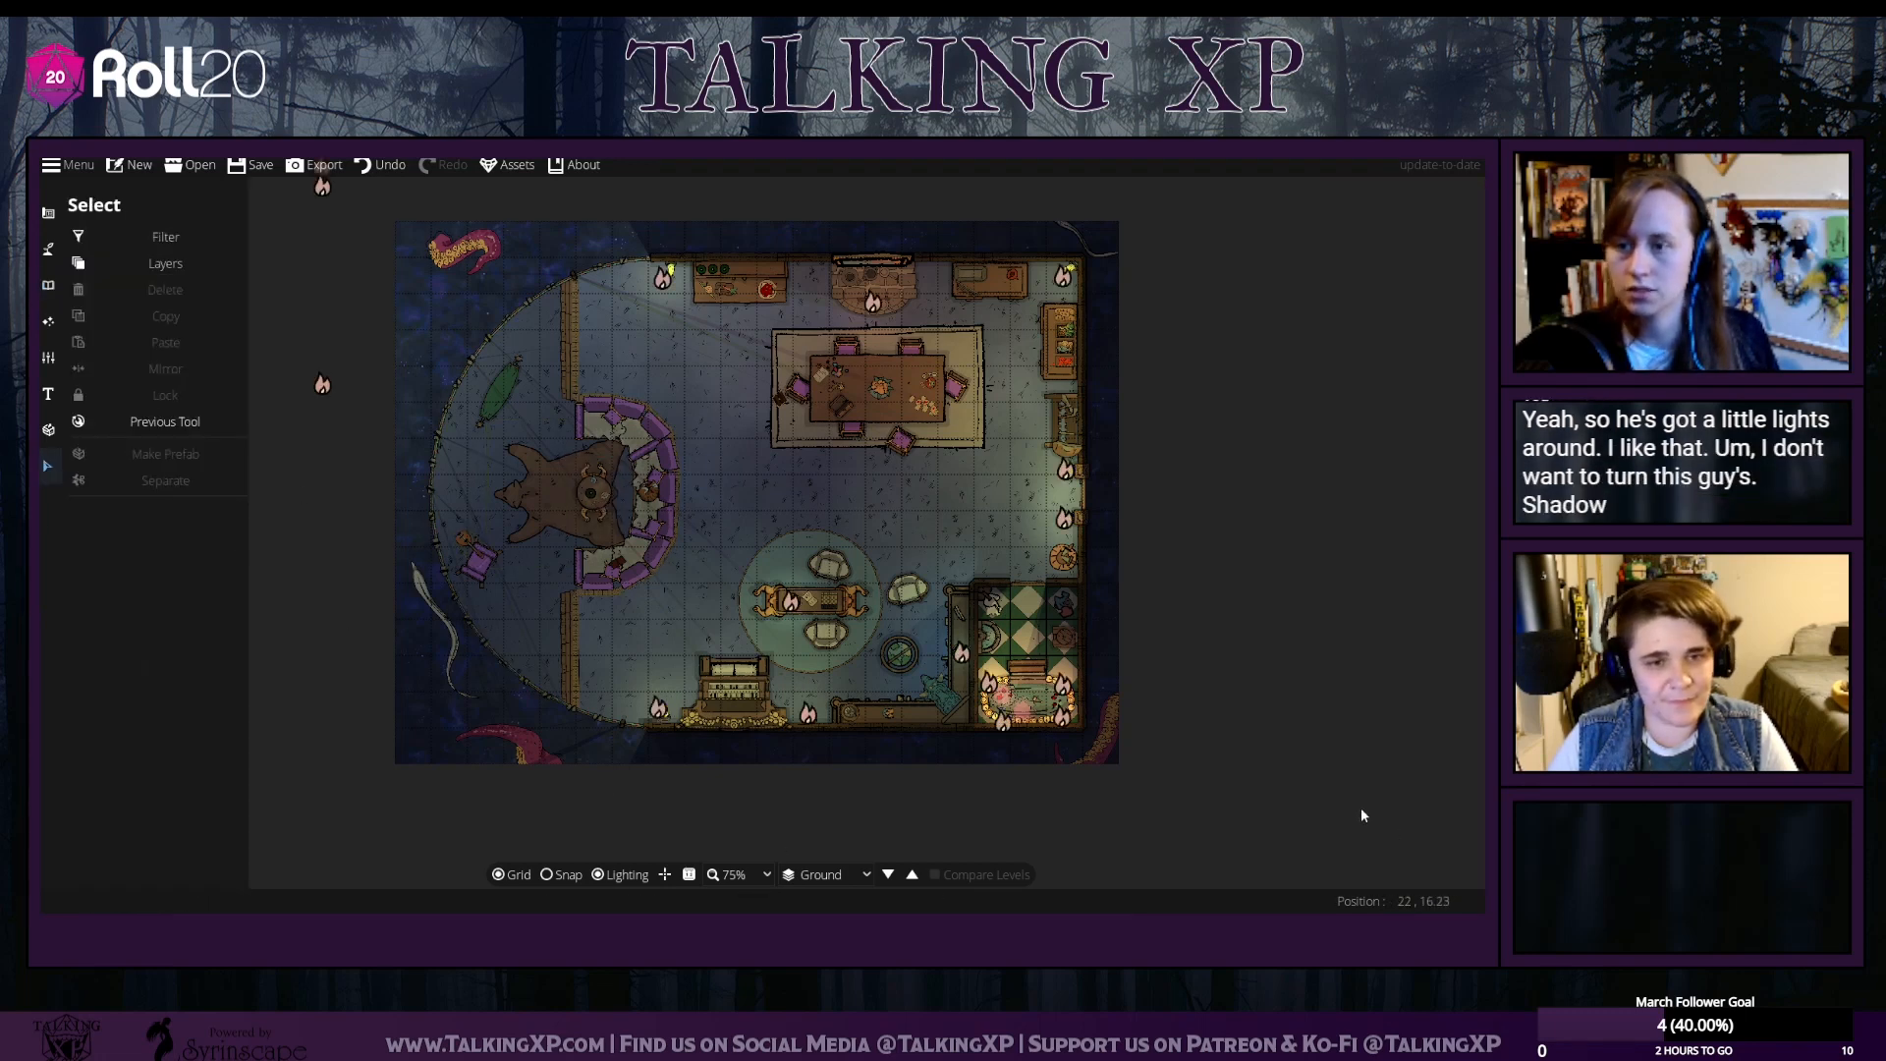
Set the Light tool's colour to pinkish red, ff0848
left_click(51, 320)
left_click(121, 254)
left_click(83, 281)
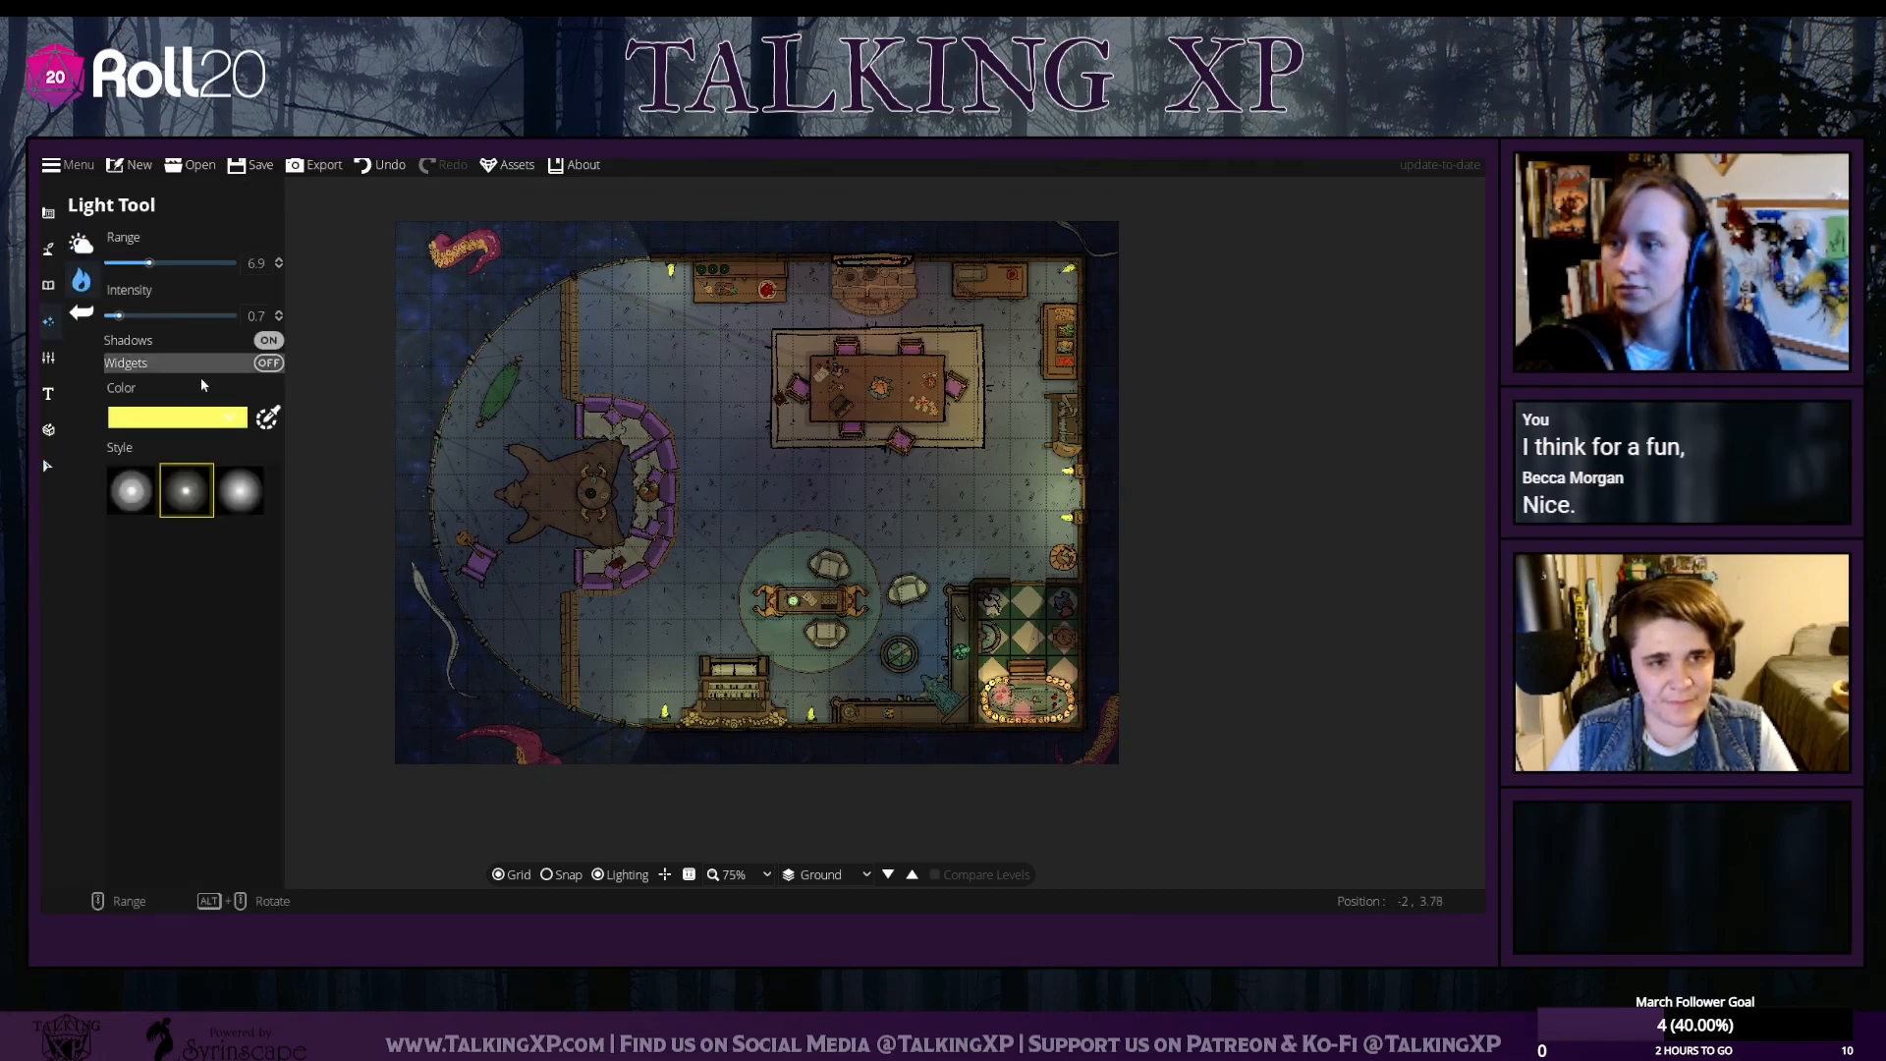
left_click(177, 417)
left_click_drag(318, 535, 317, 619)
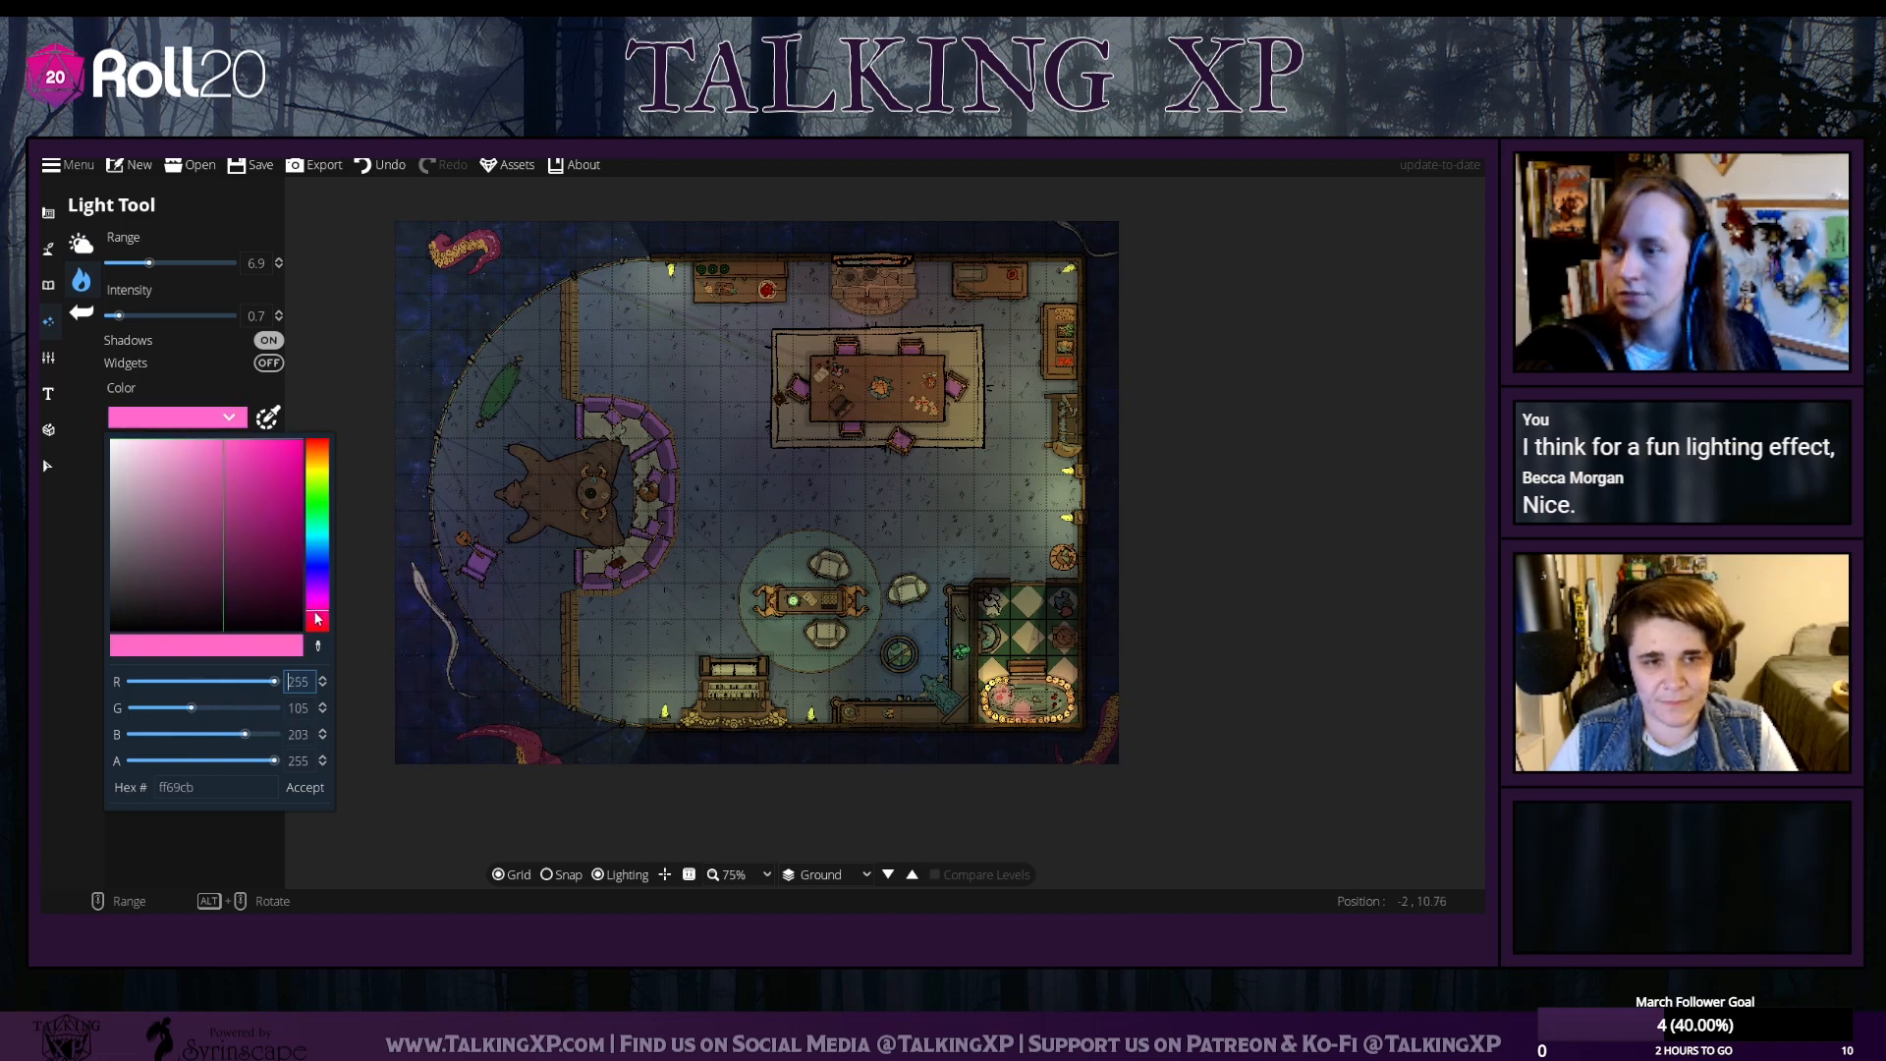
left_click_drag(257, 496, 299, 442)
left_click(305, 787)
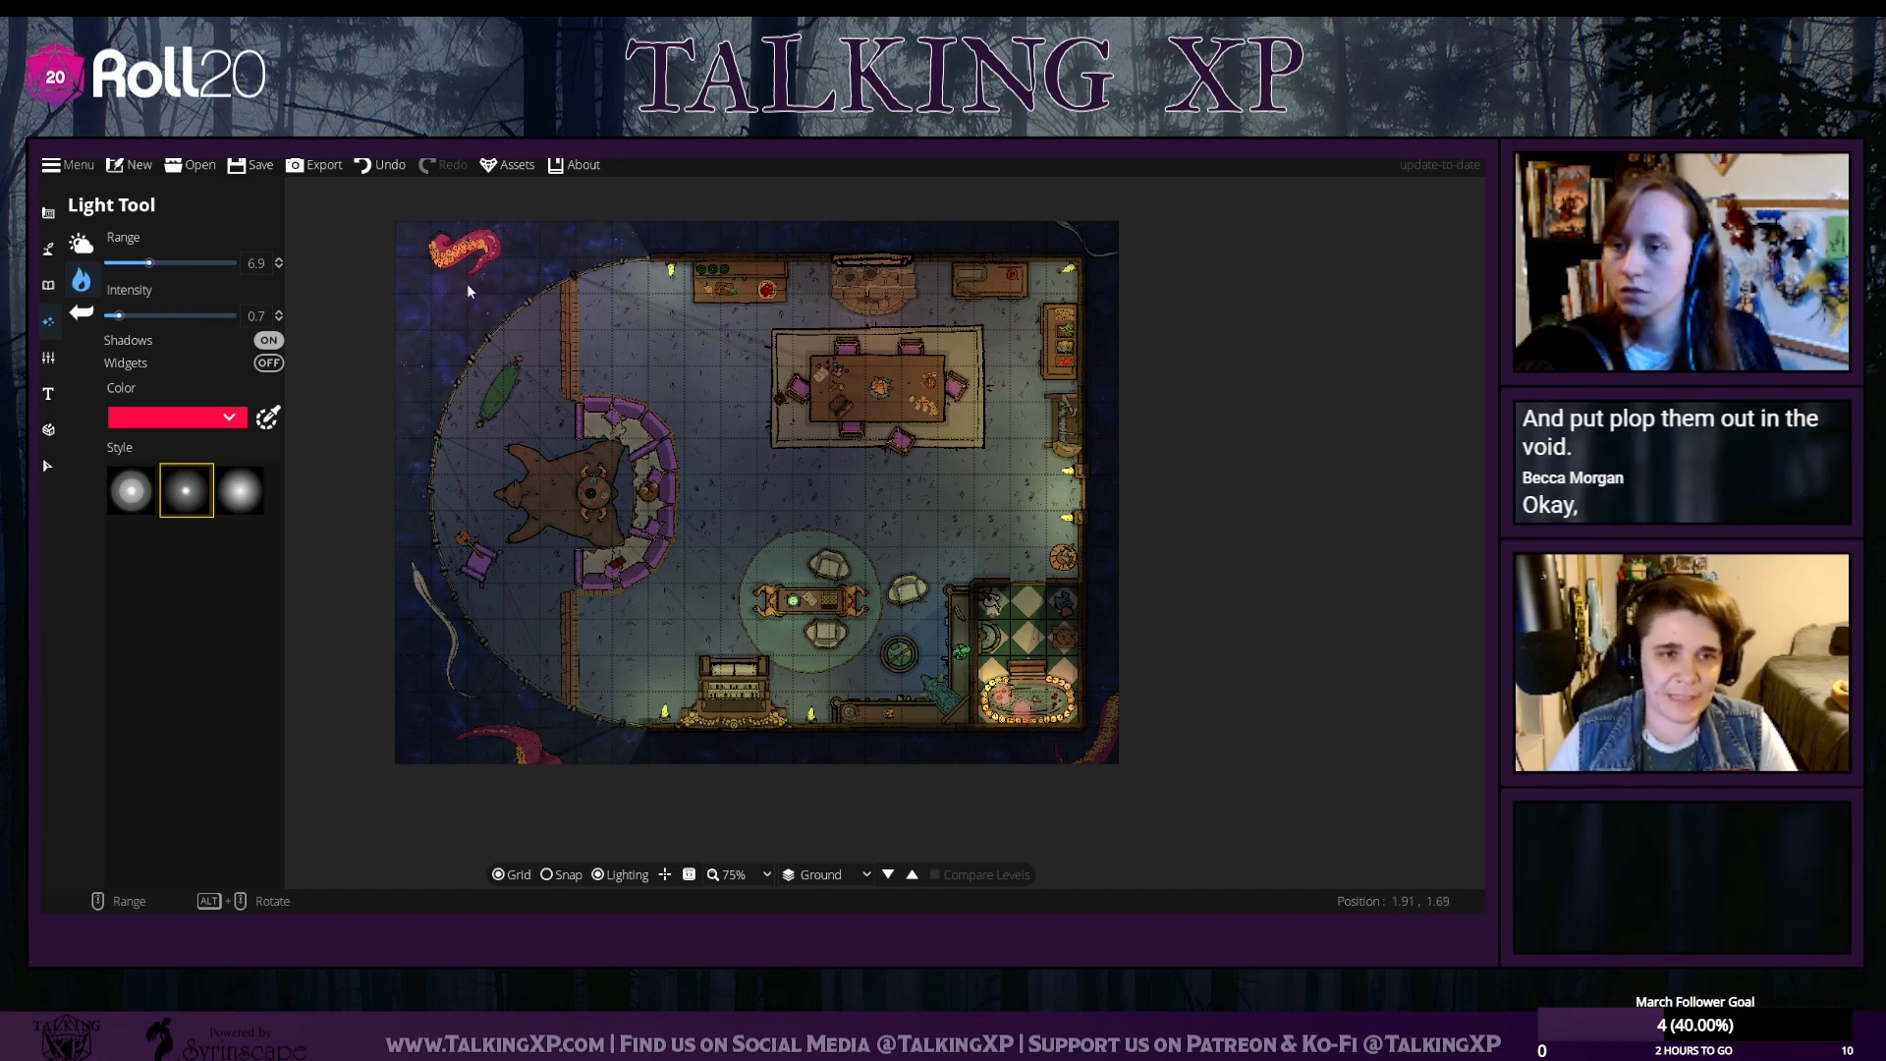
Reduce the light range to 2.4 and place red lights in the void around the outside of the room
left_click_drag(148, 263, 100, 263)
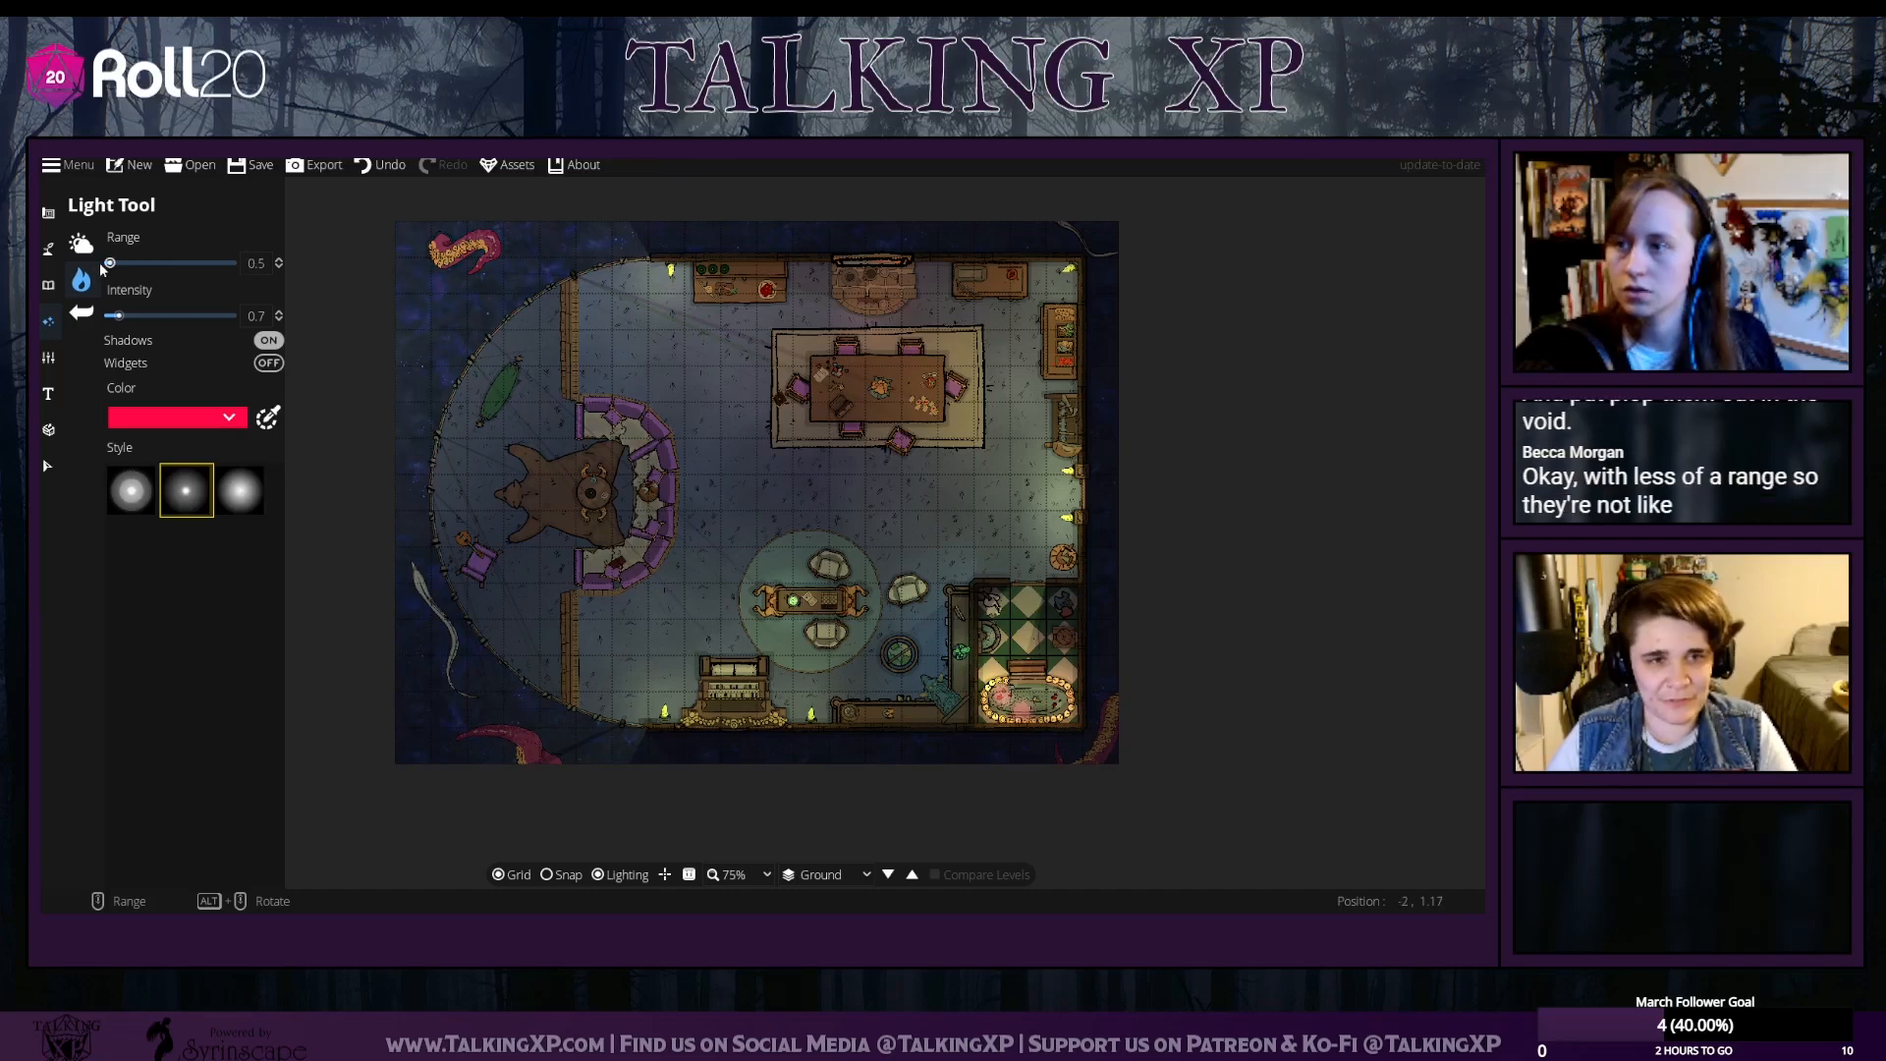
left_click(132, 264)
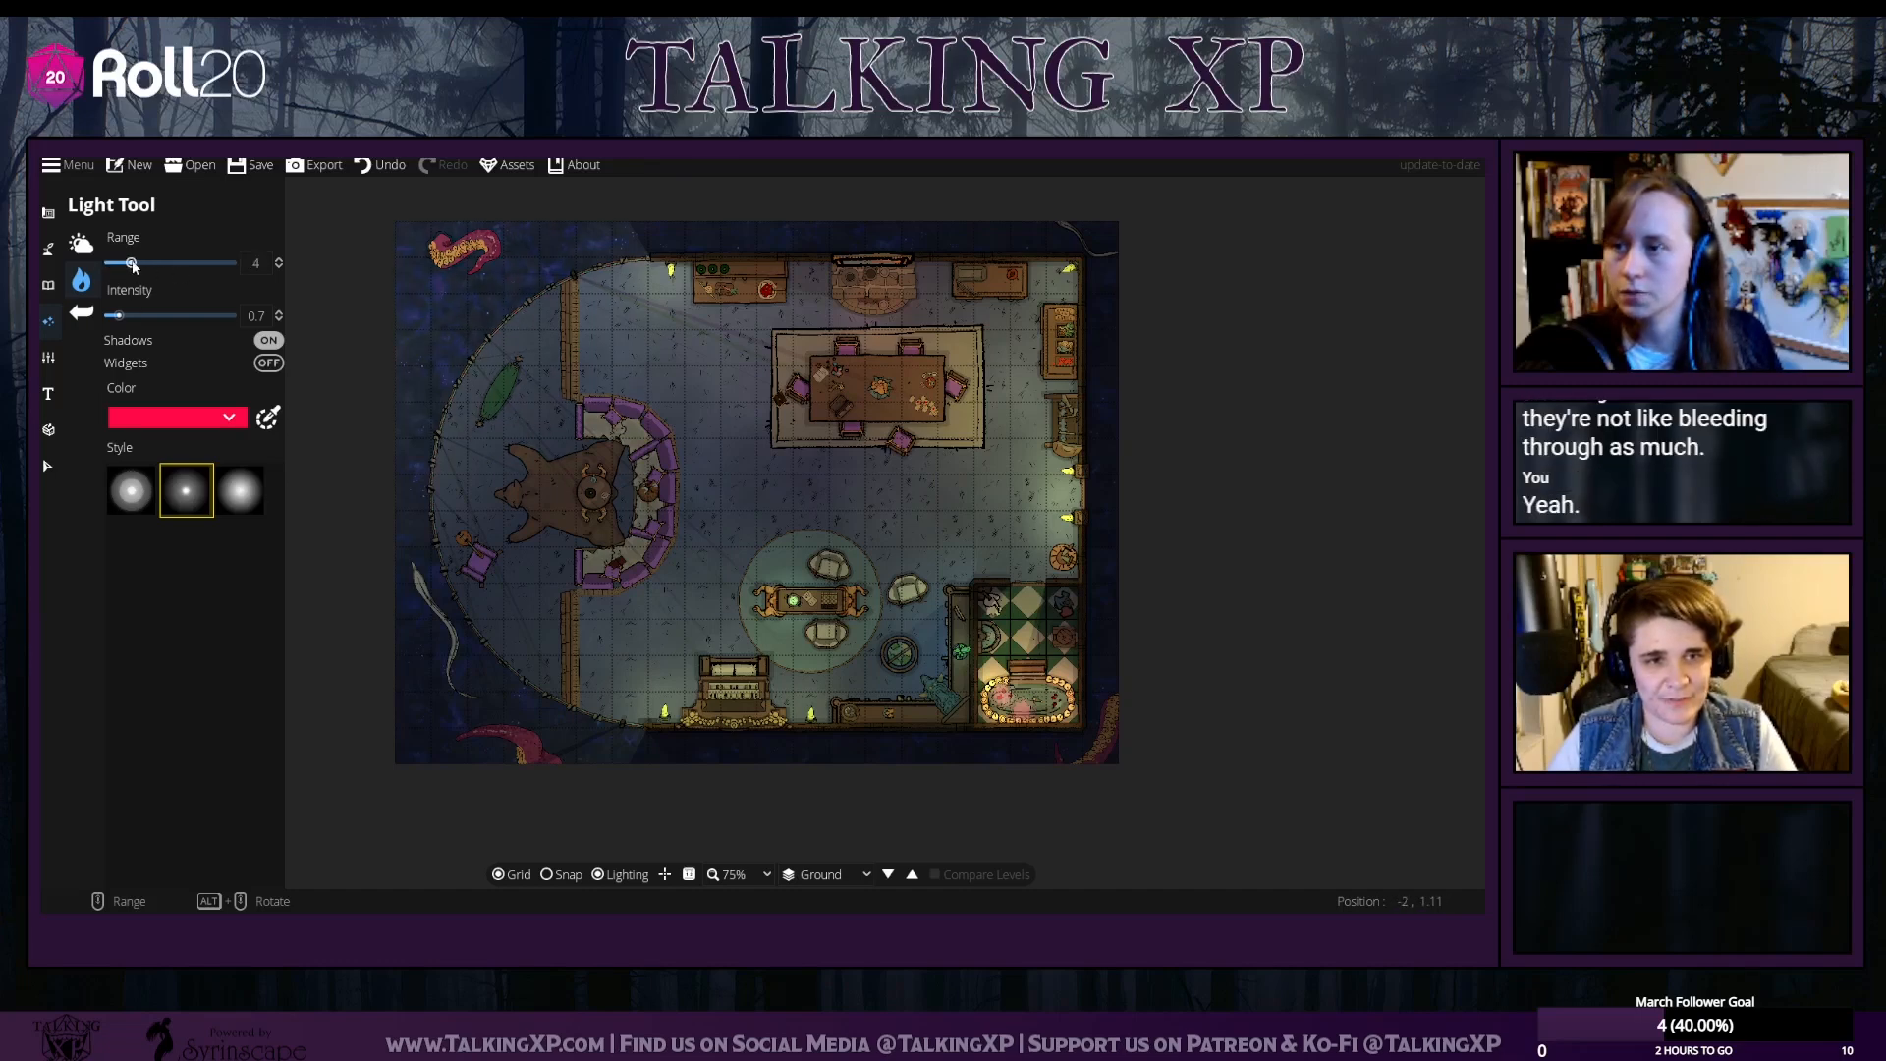
left_click_drag(125, 263, 120, 264)
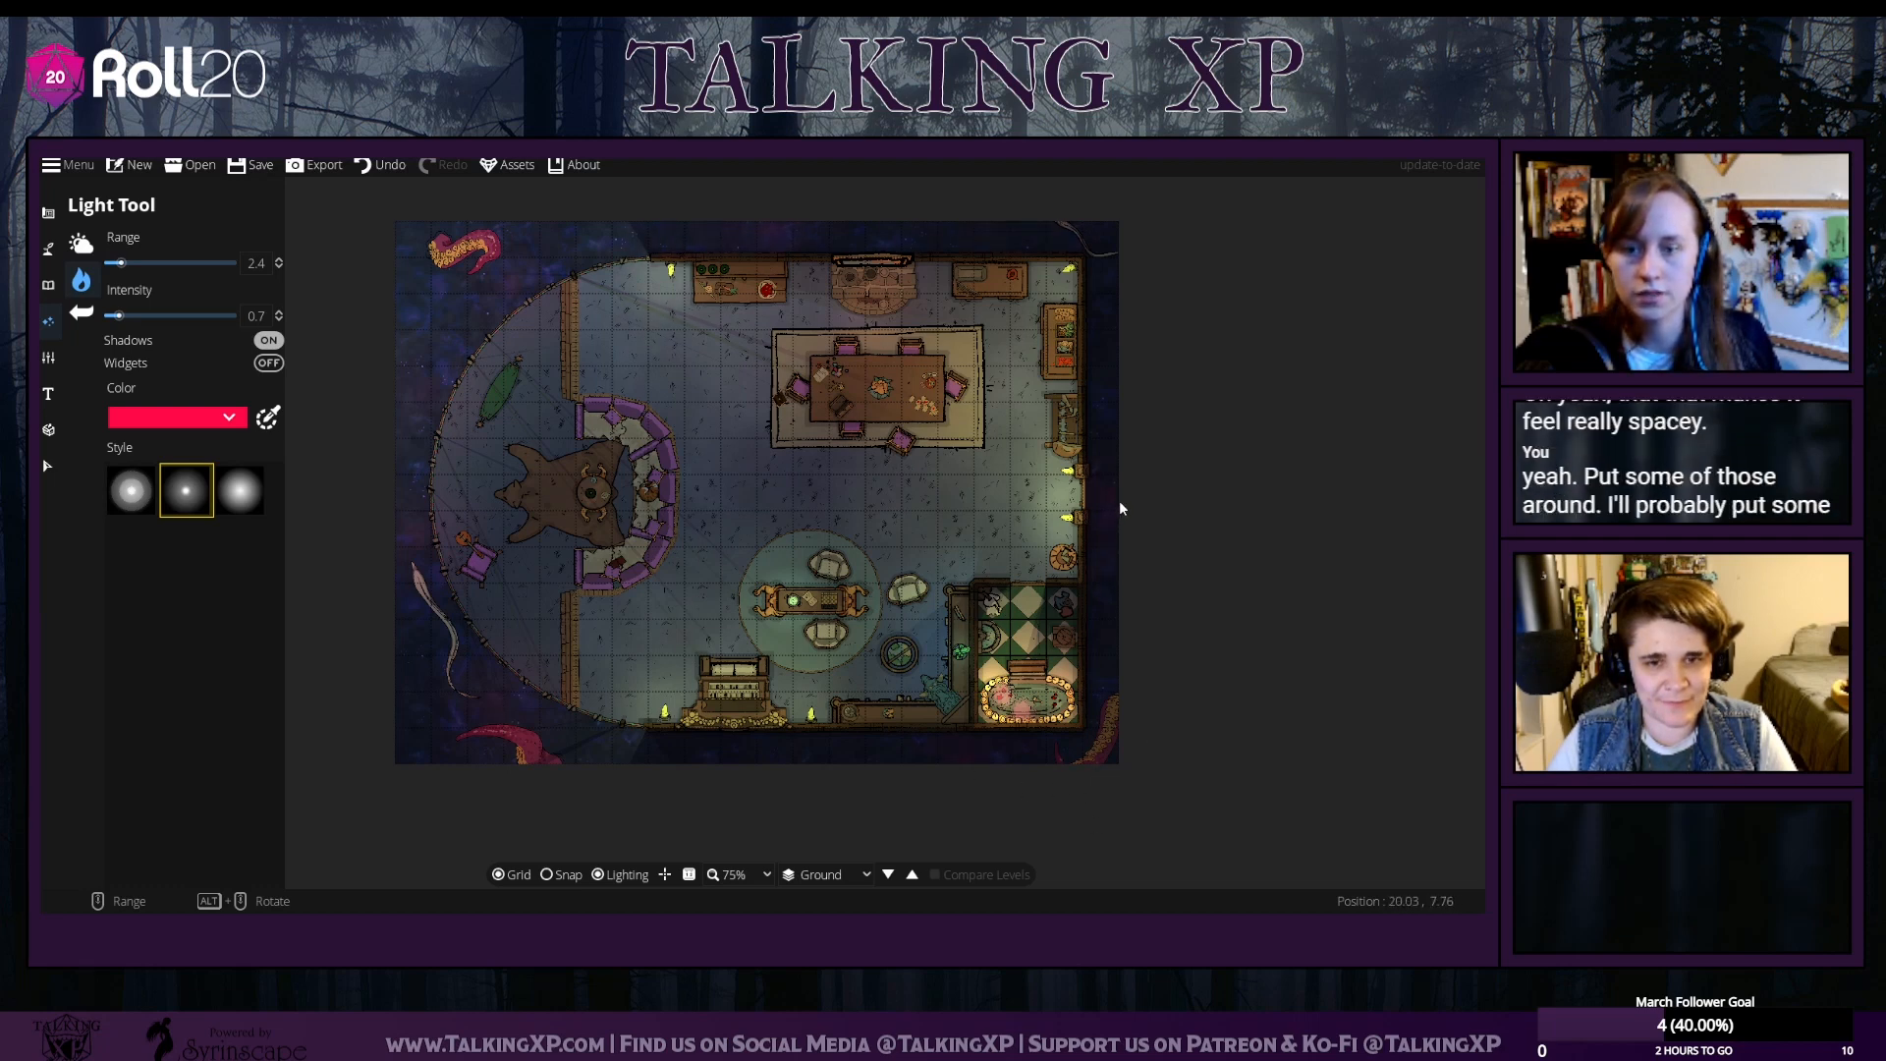
Change the light colour to bright green, 10ff08, and place green lights in the void near the red ones
left_click(267, 418)
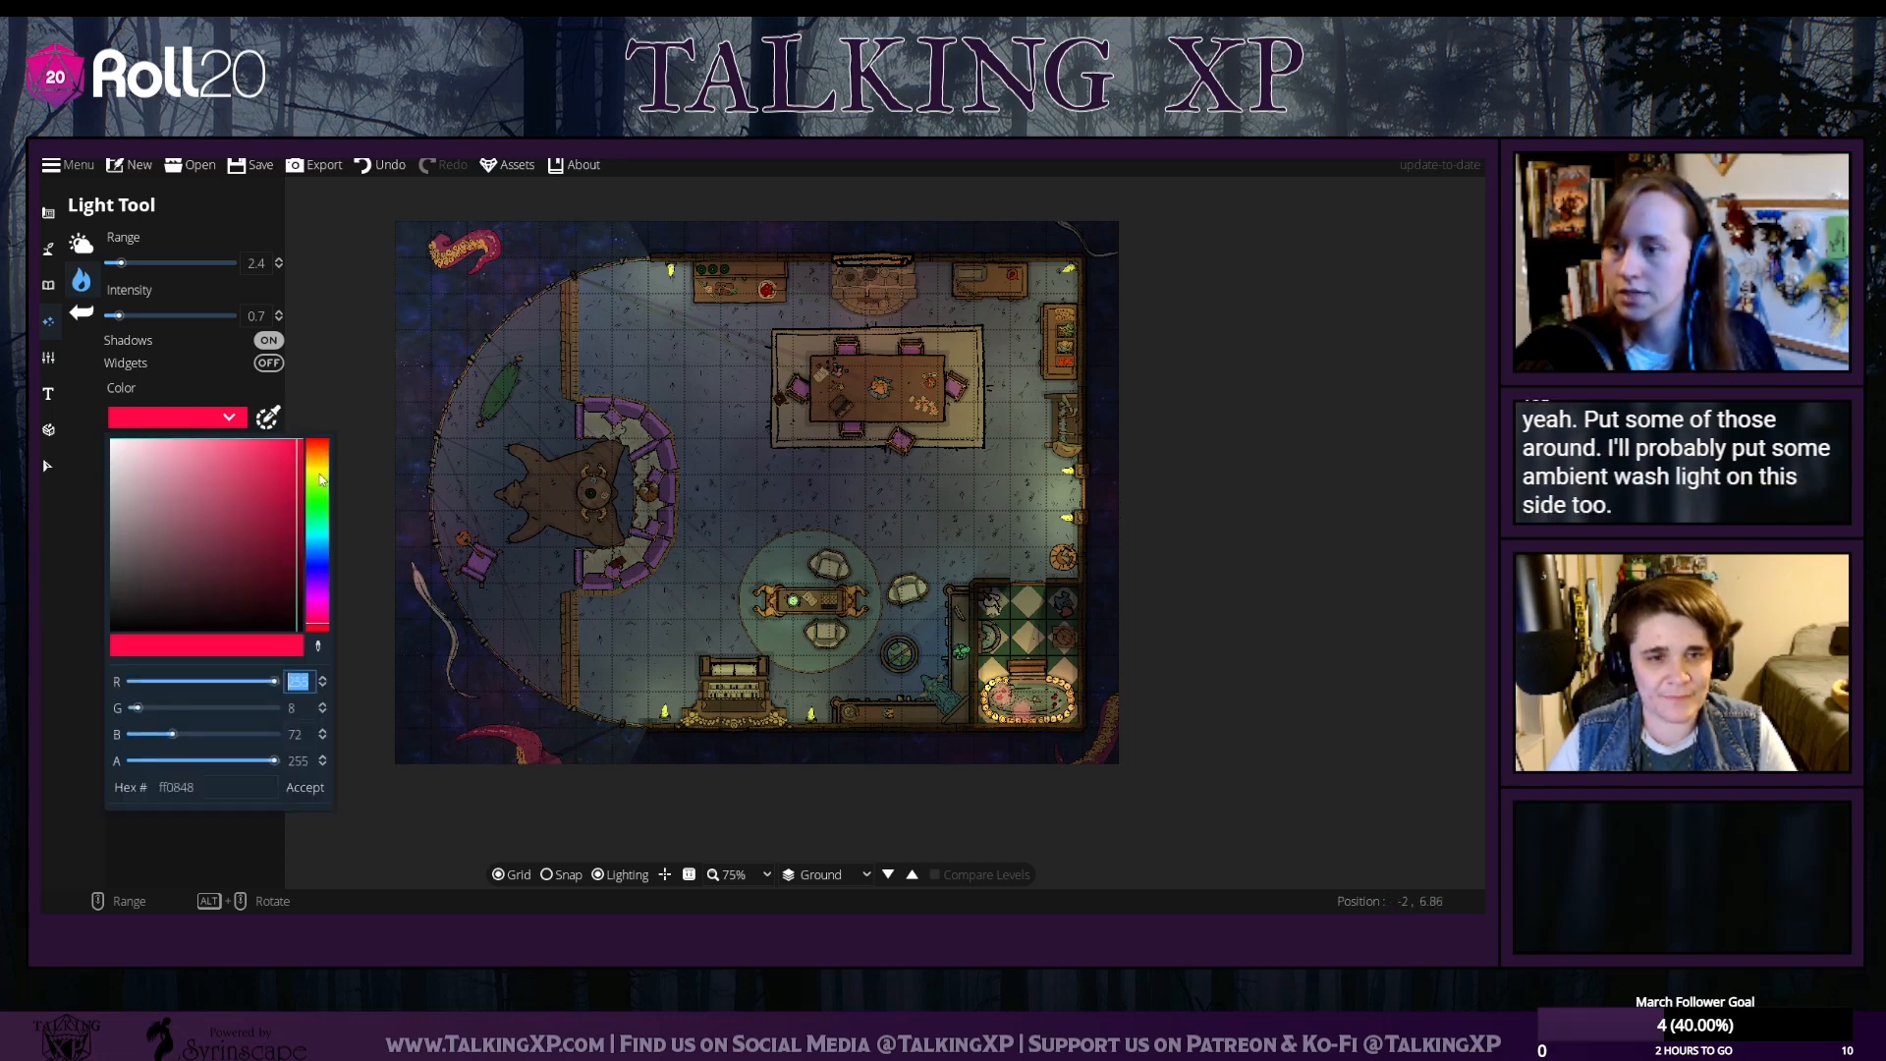
left_click_drag(321, 479, 320, 498)
left_click(305, 787)
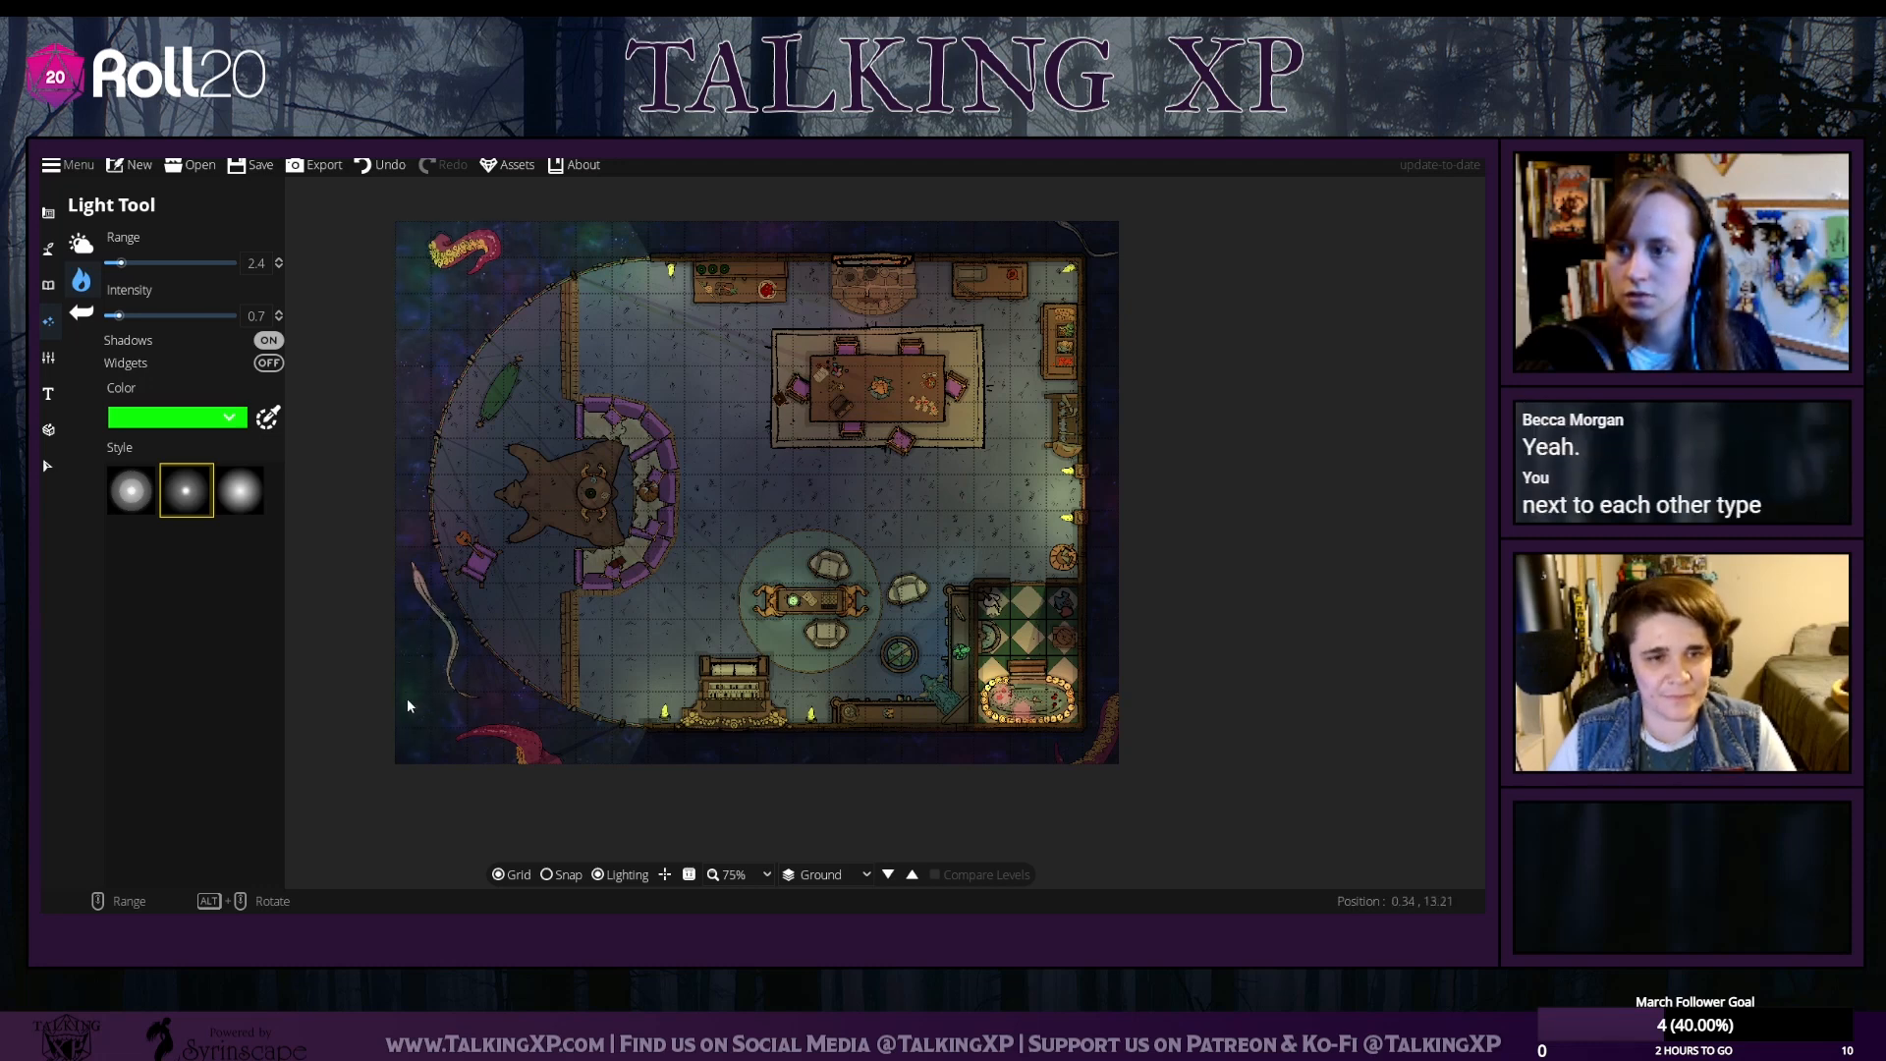
left_click(475, 495)
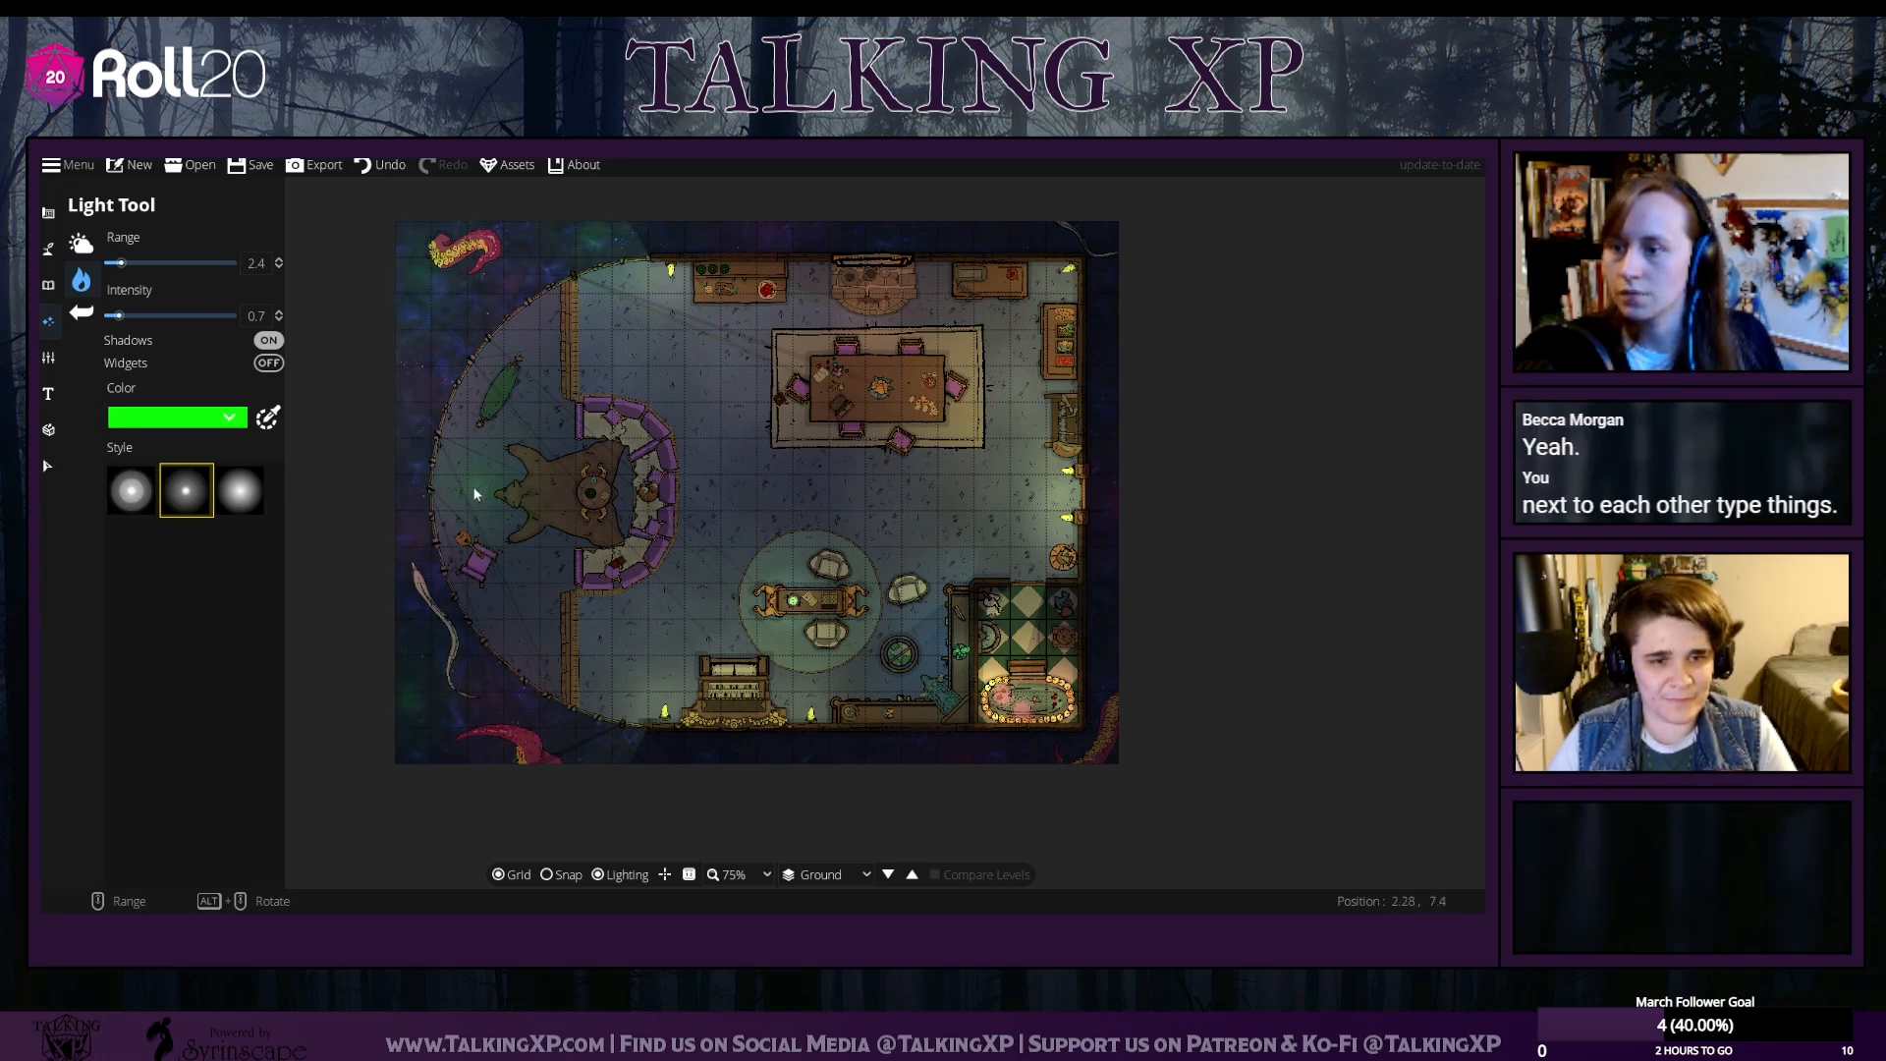
Choose the softest light style and set range 5.4, intensity 0.5 and a light pinkish-purple colour
left_click(241, 492)
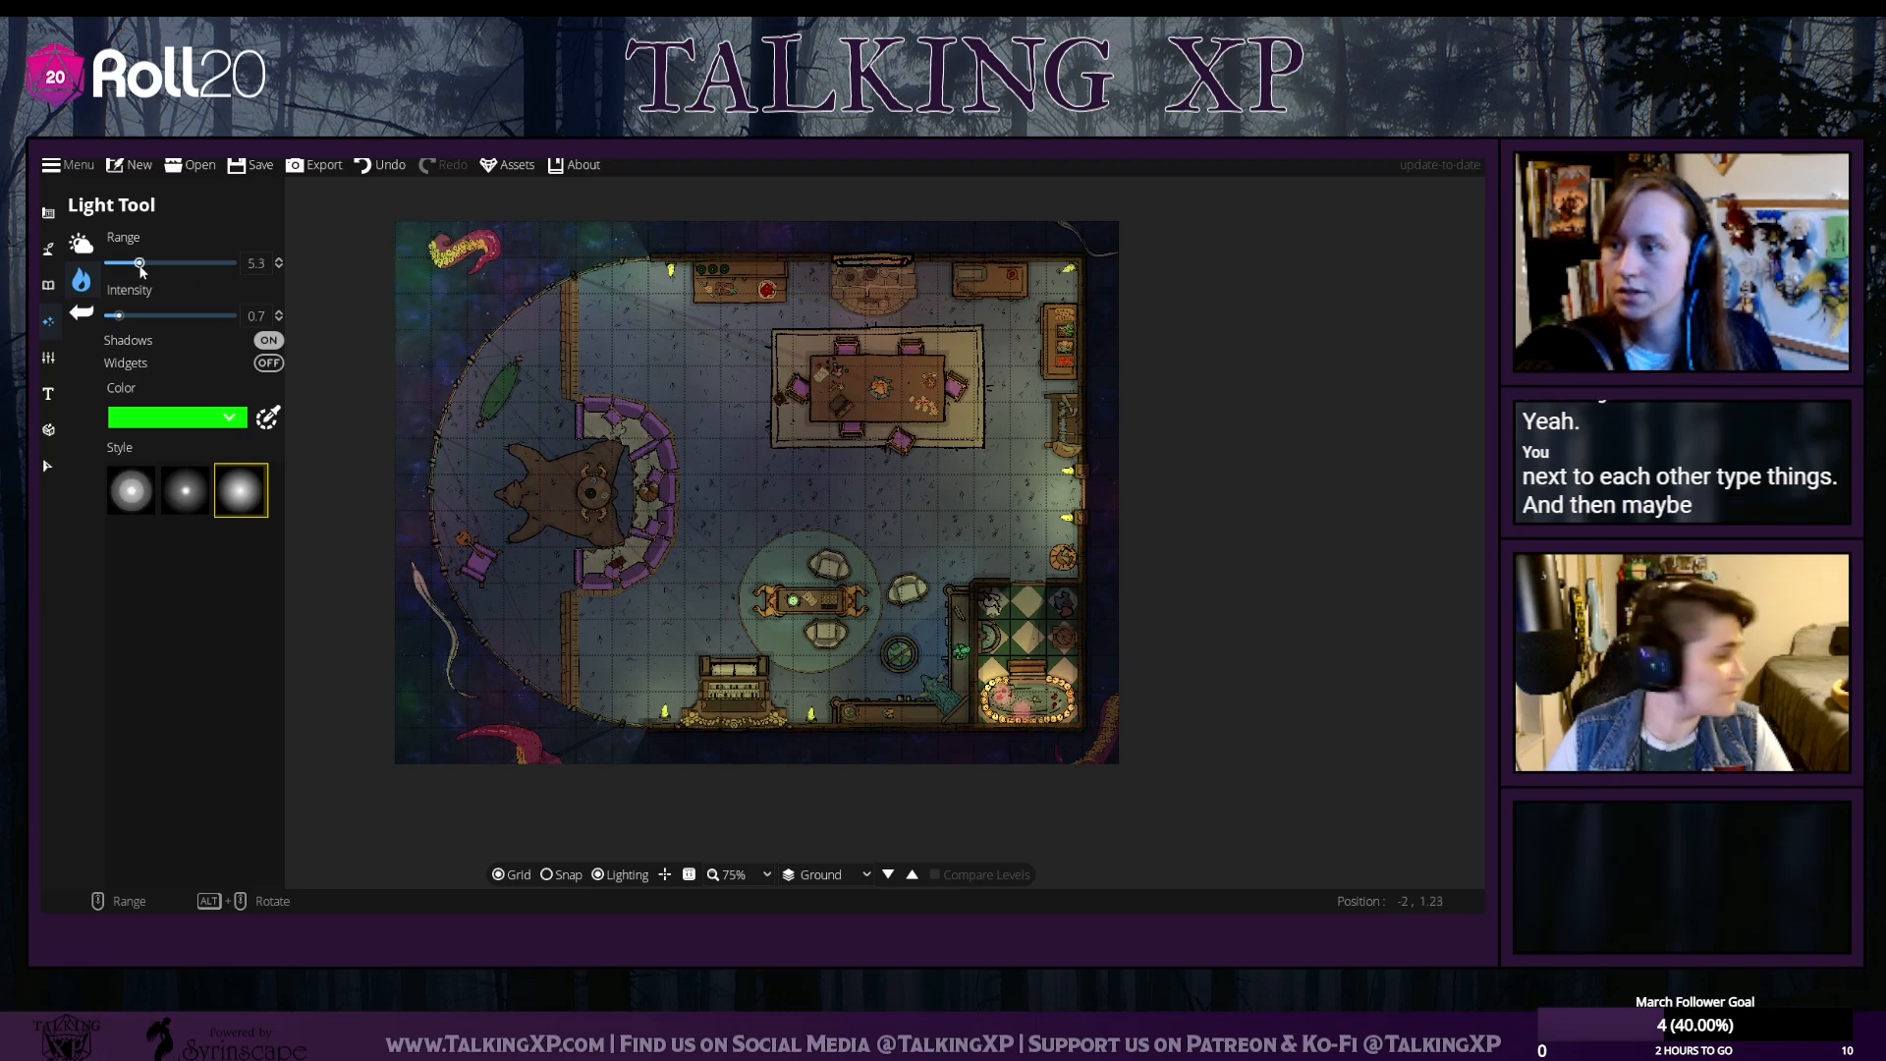
left_click_drag(121, 262, 140, 263)
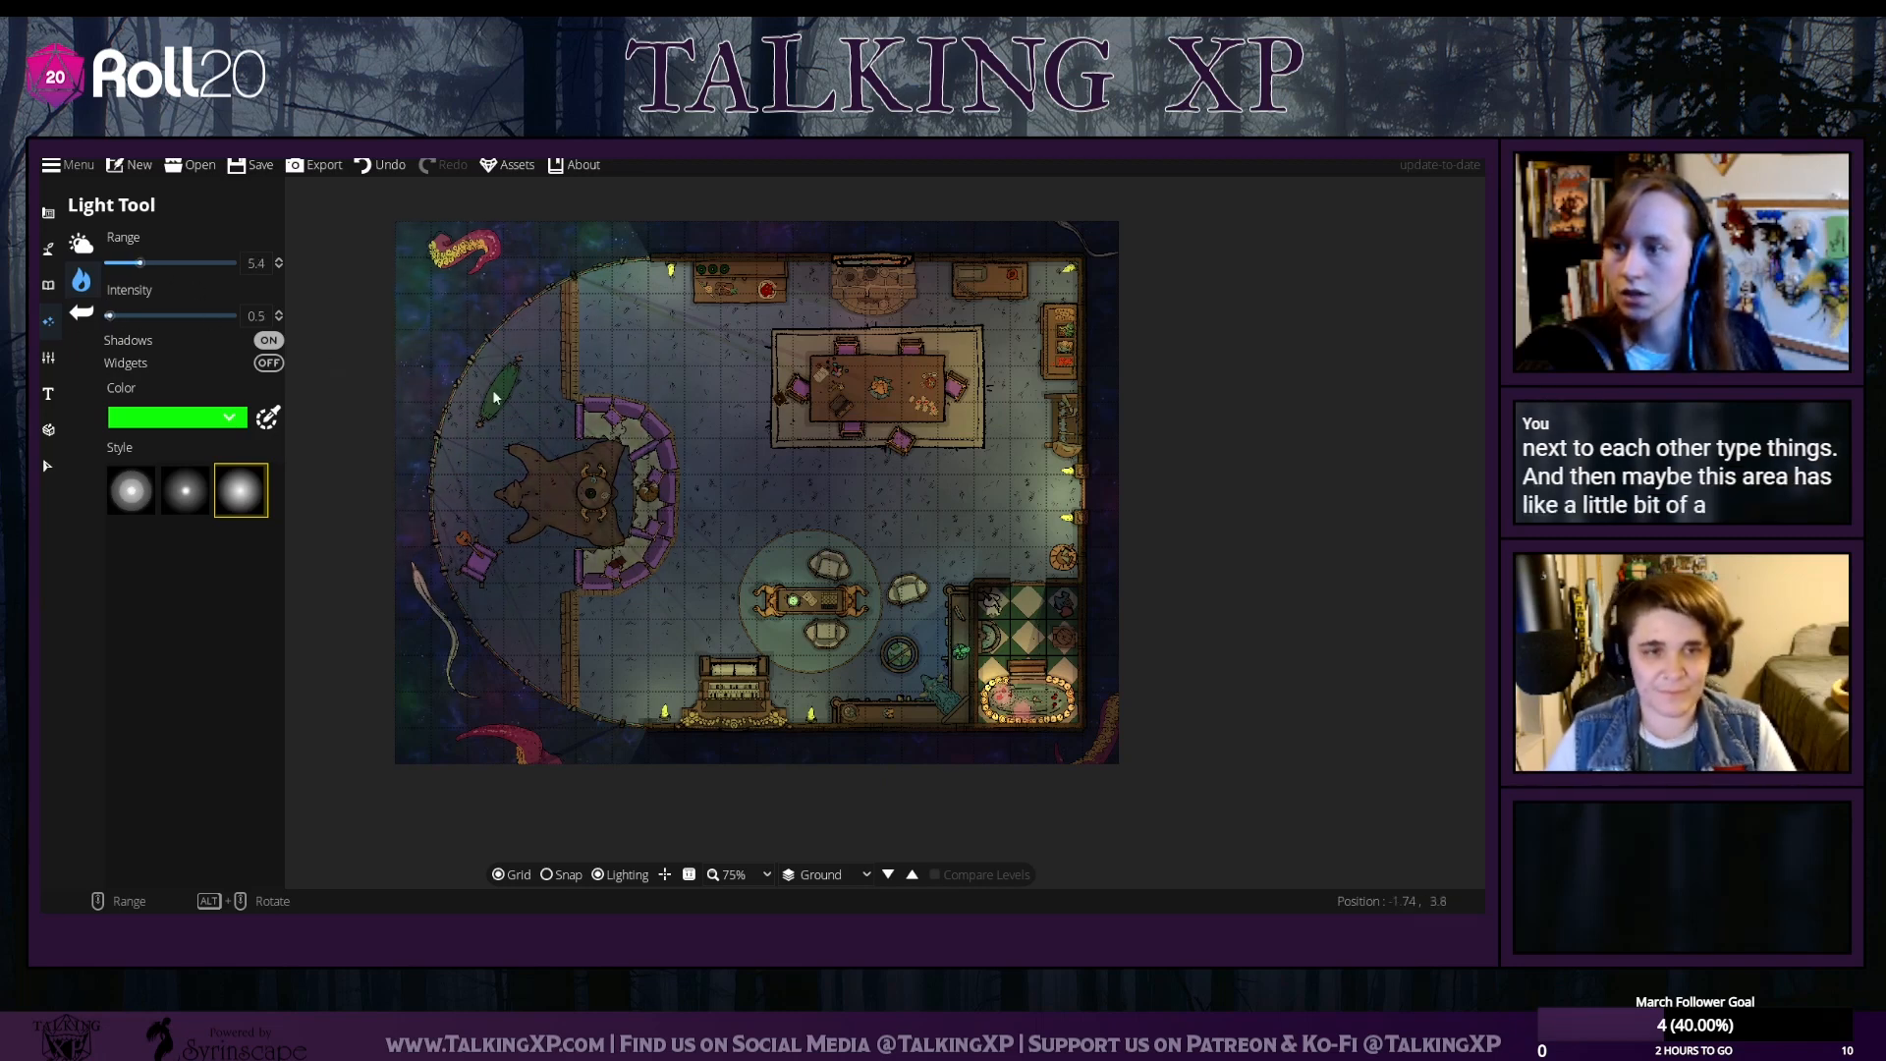
left_click(232, 417)
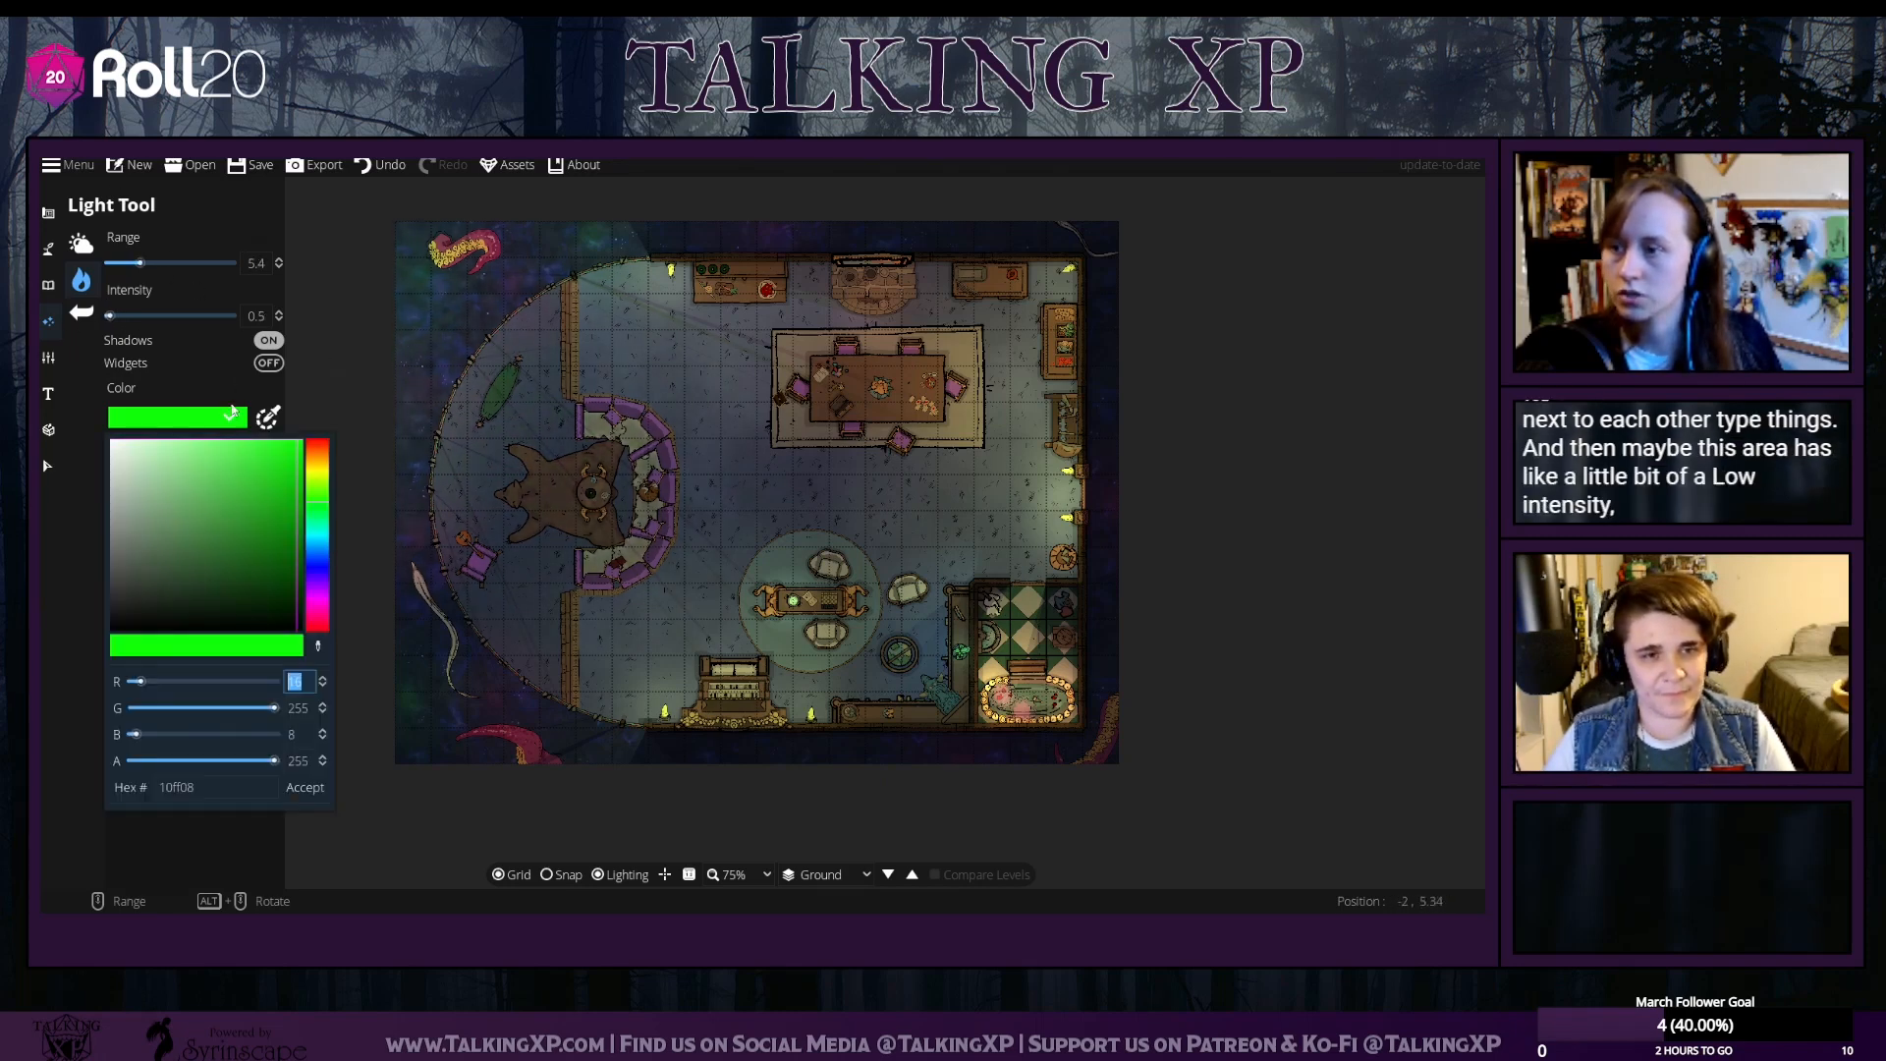
left_click_drag(316, 496, 315, 448)
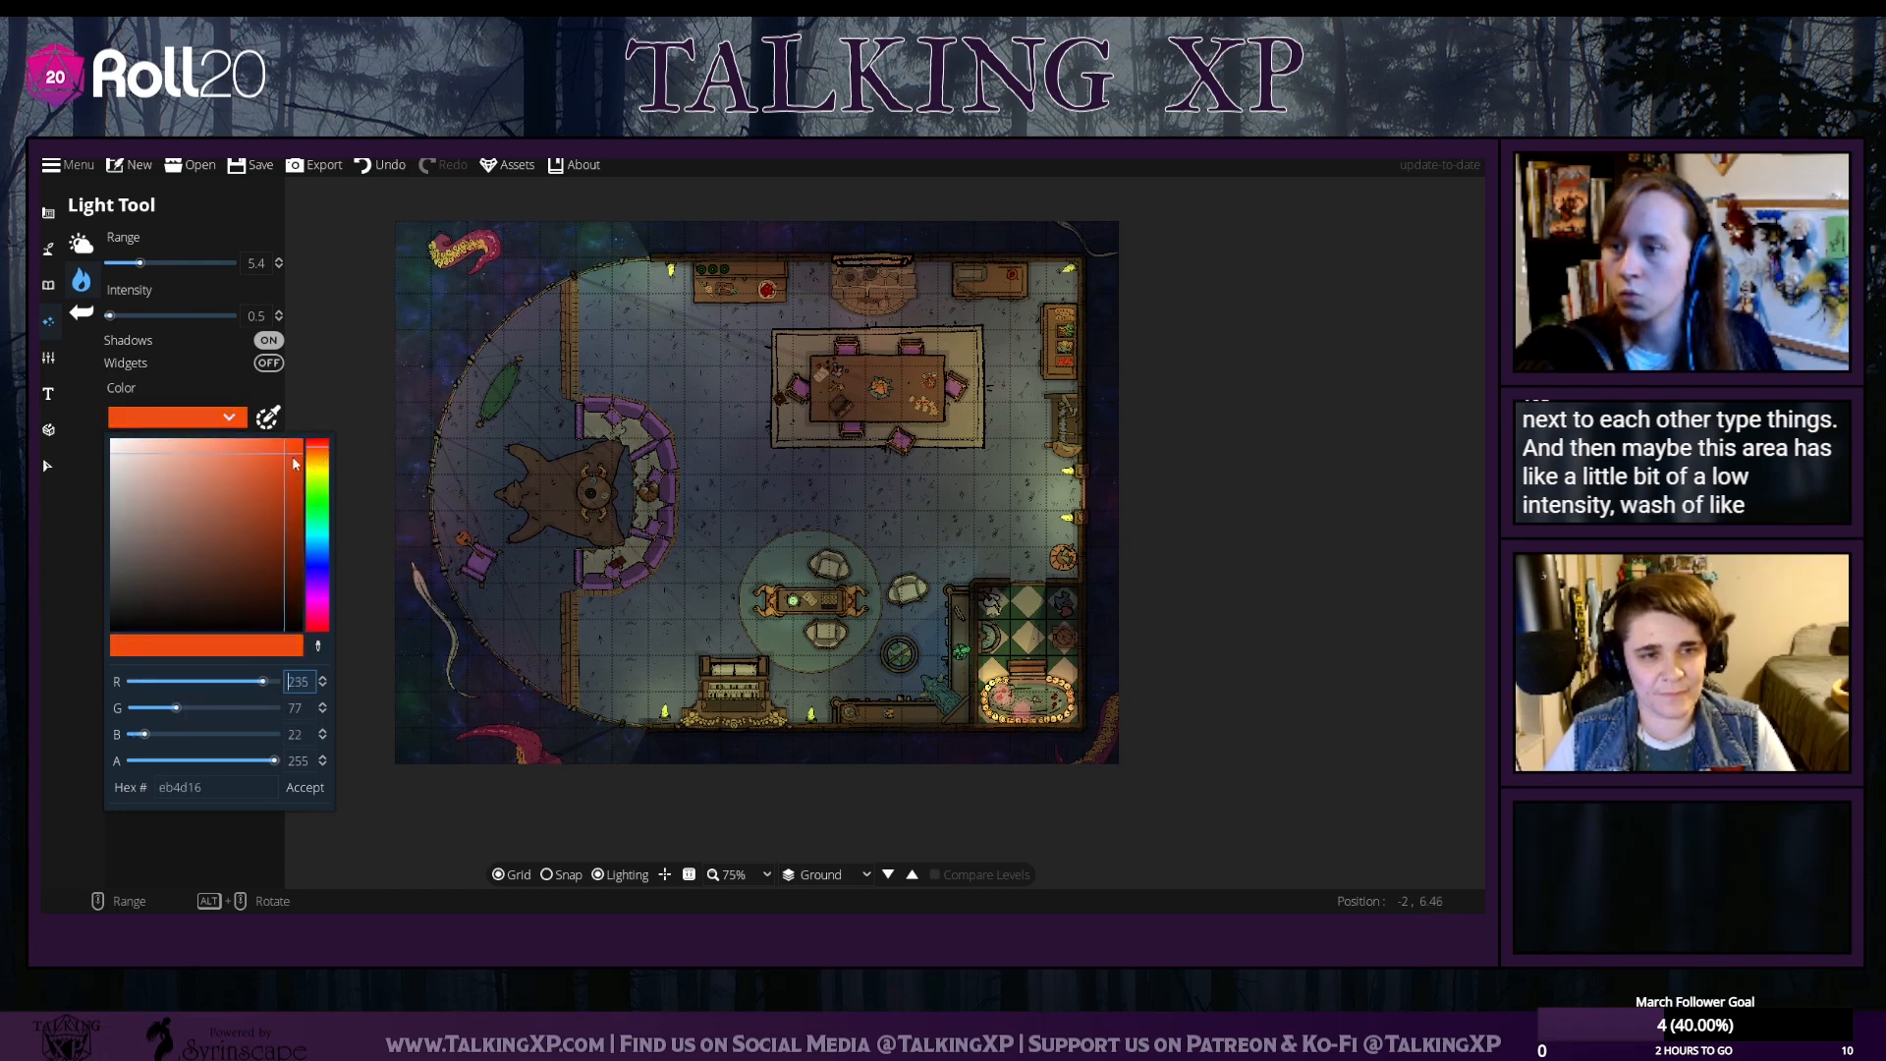
left_click_drag(317, 543, 321, 599)
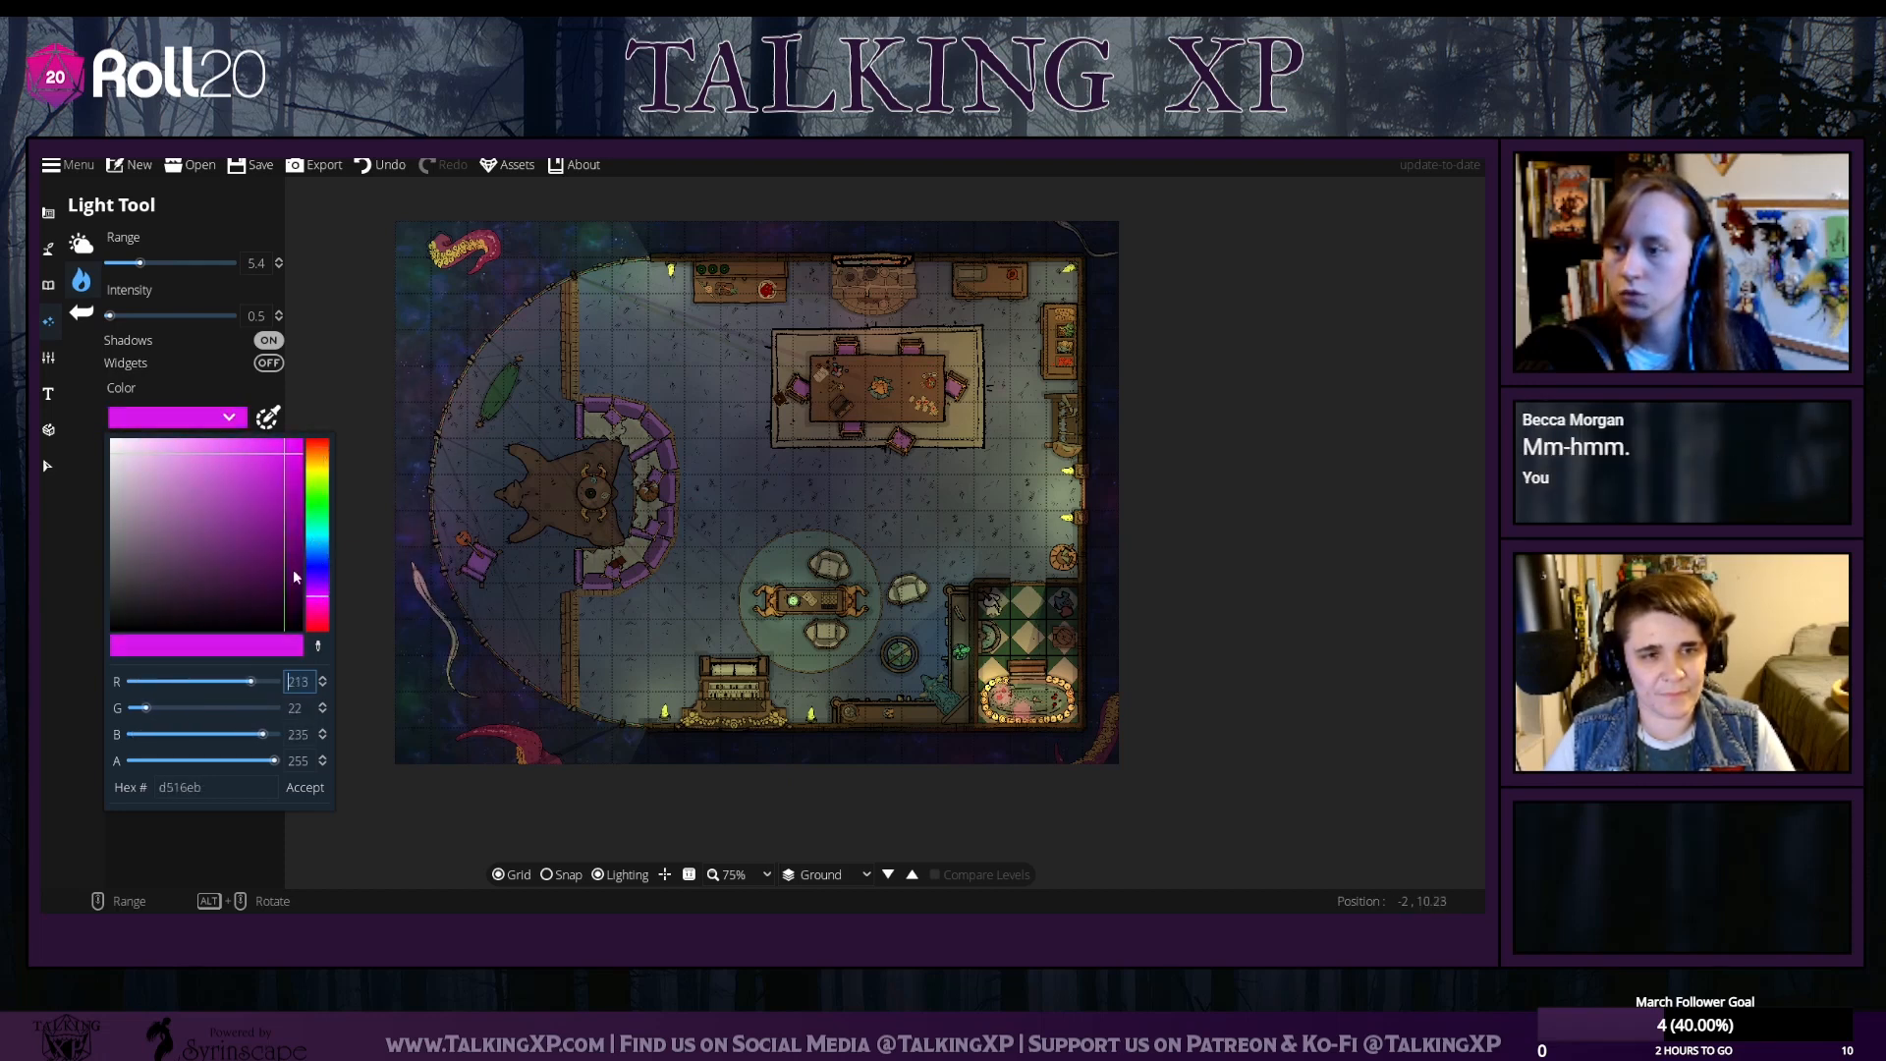
left_click_drag(271, 454, 197, 440)
left_click(320, 787)
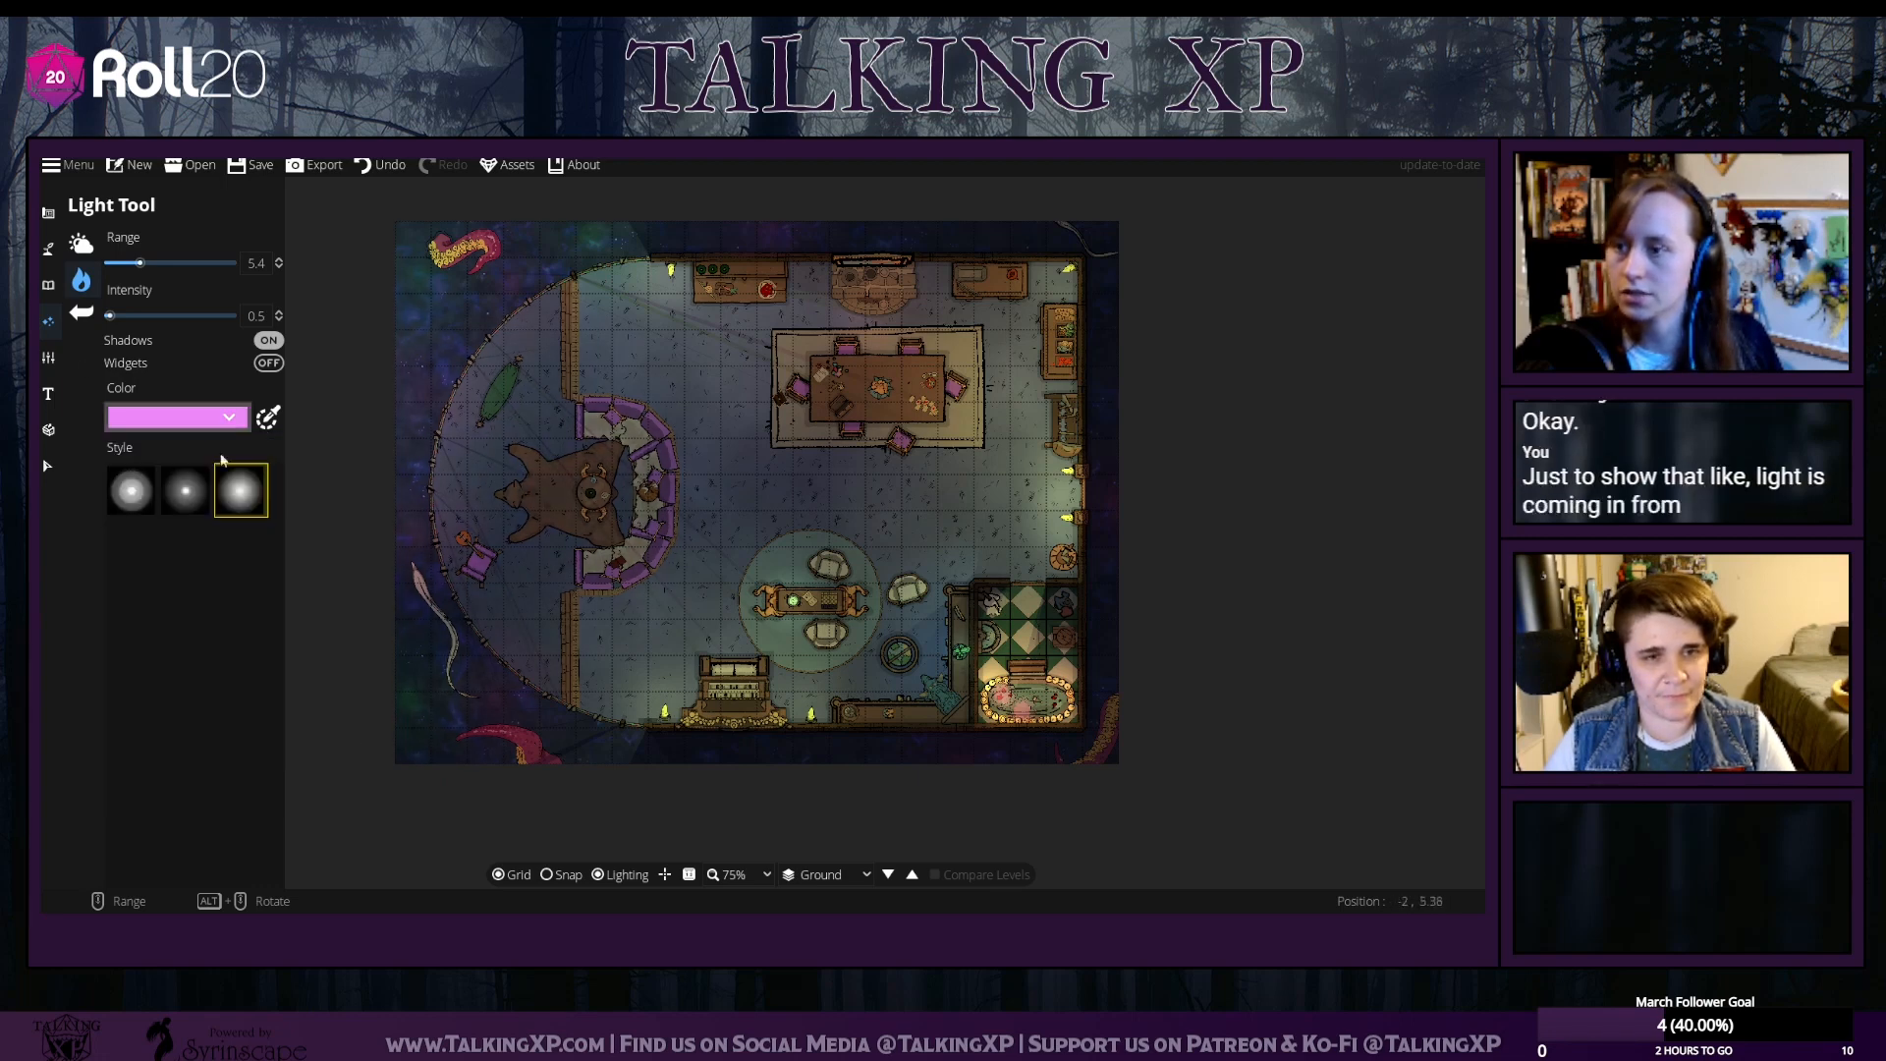
Darken the light colour to a muted purple and place a wash light over the bear rug in the rounded alcove
left_click(202, 419)
left_click_drag(204, 449, 200, 474)
left_click(313, 786)
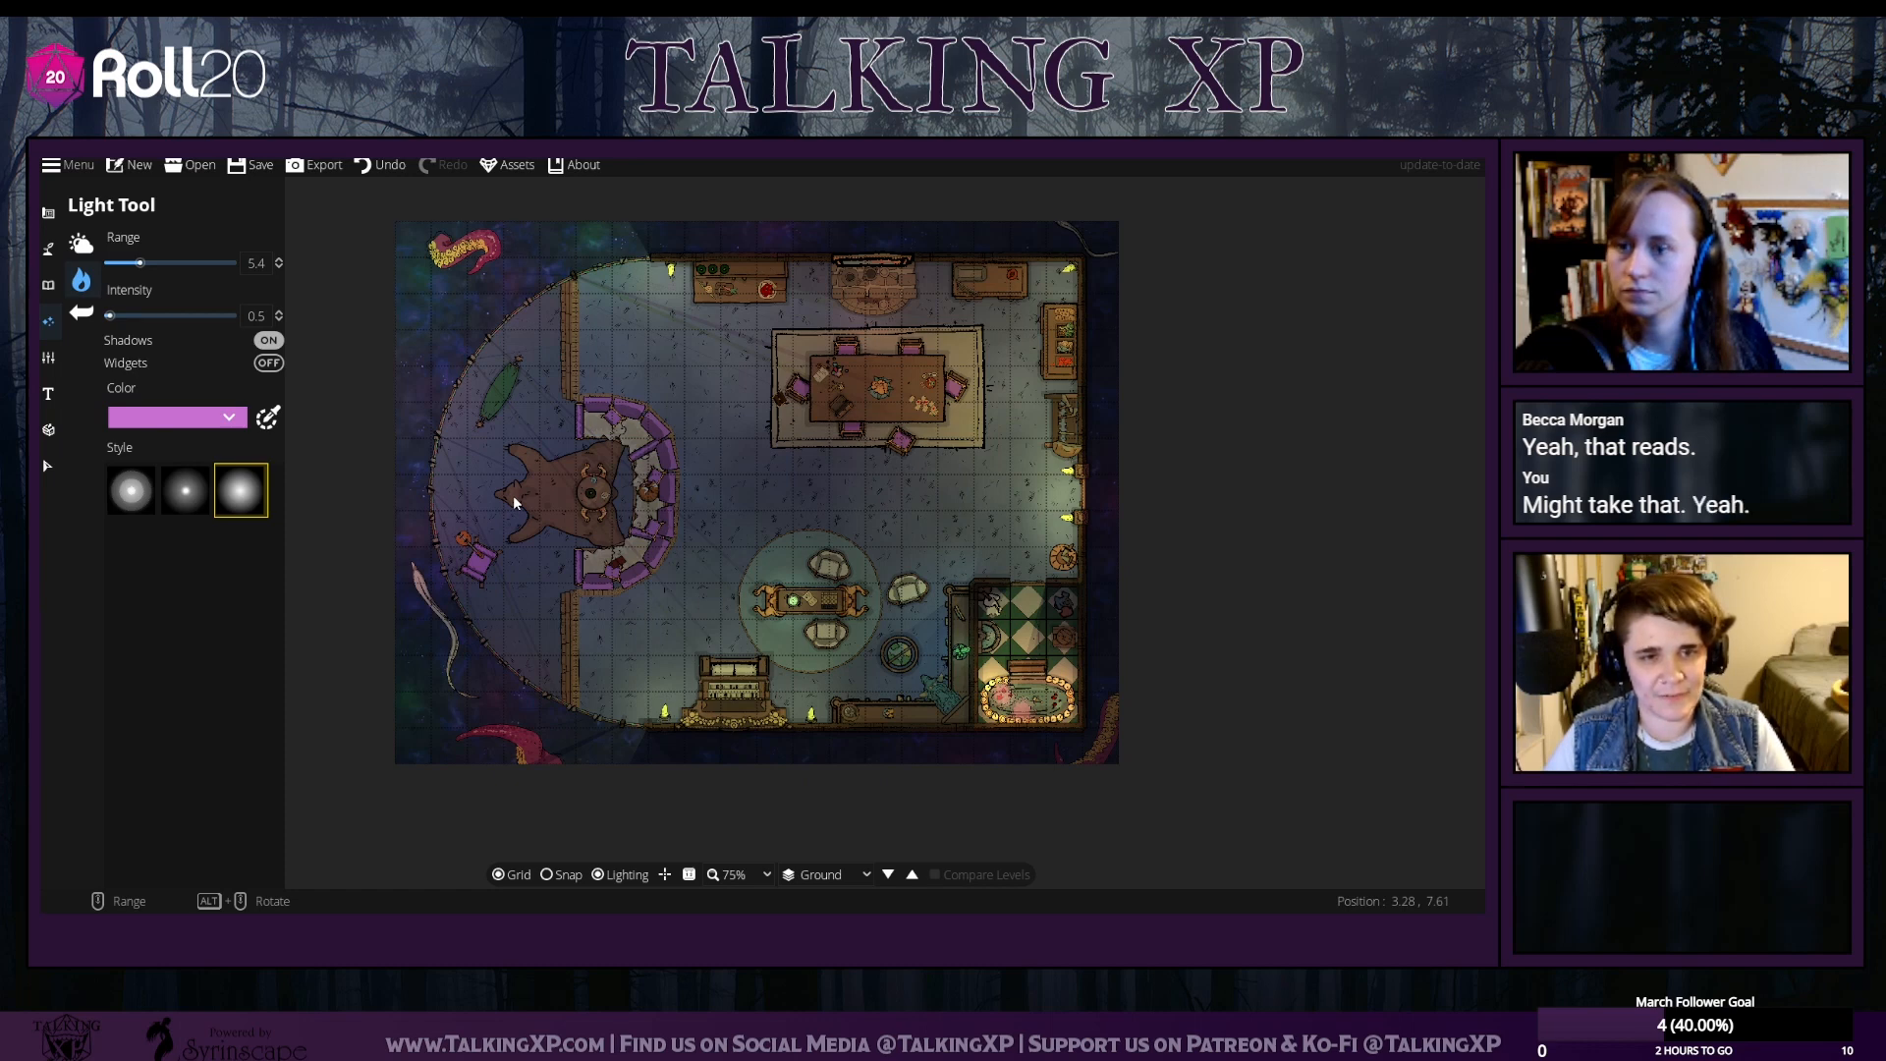
Set the light range to 20 and try a large purple wash light across the map
left_click_drag(1317, 597, 1261, 650)
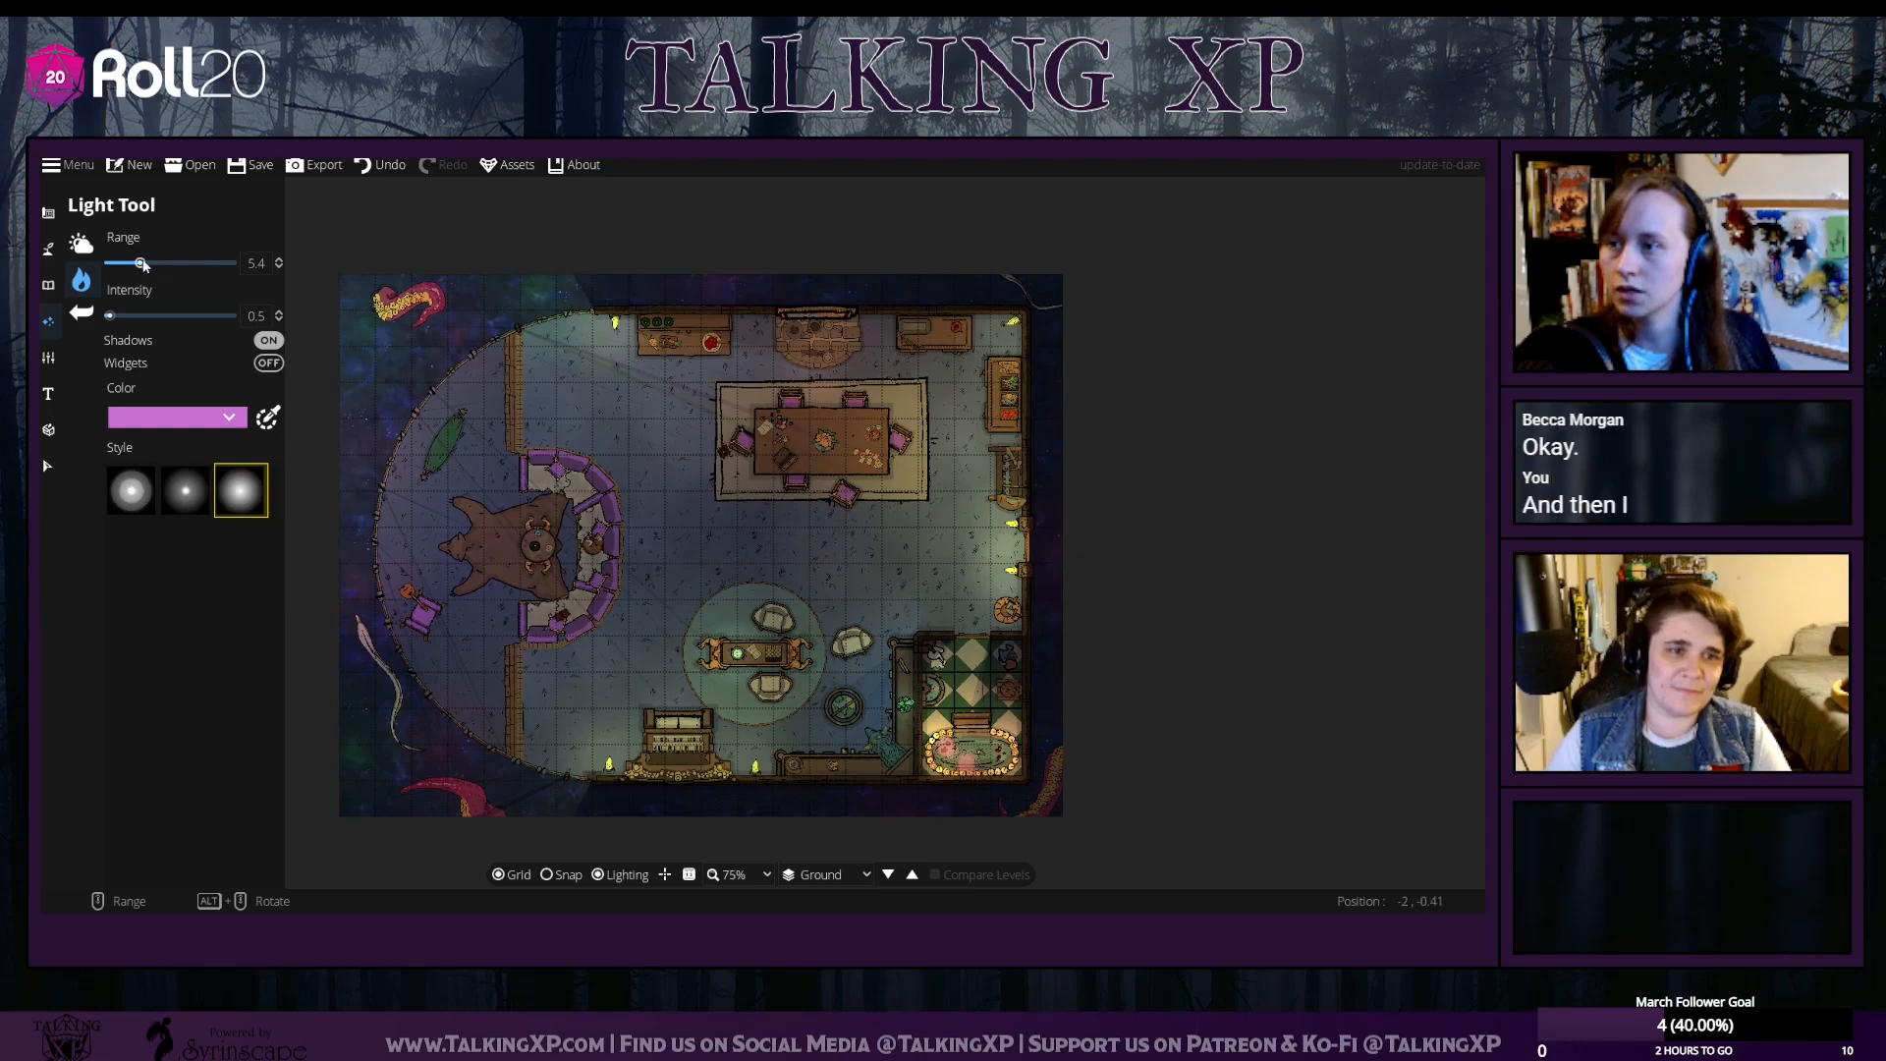
left_click_drag(140, 264, 268, 278)
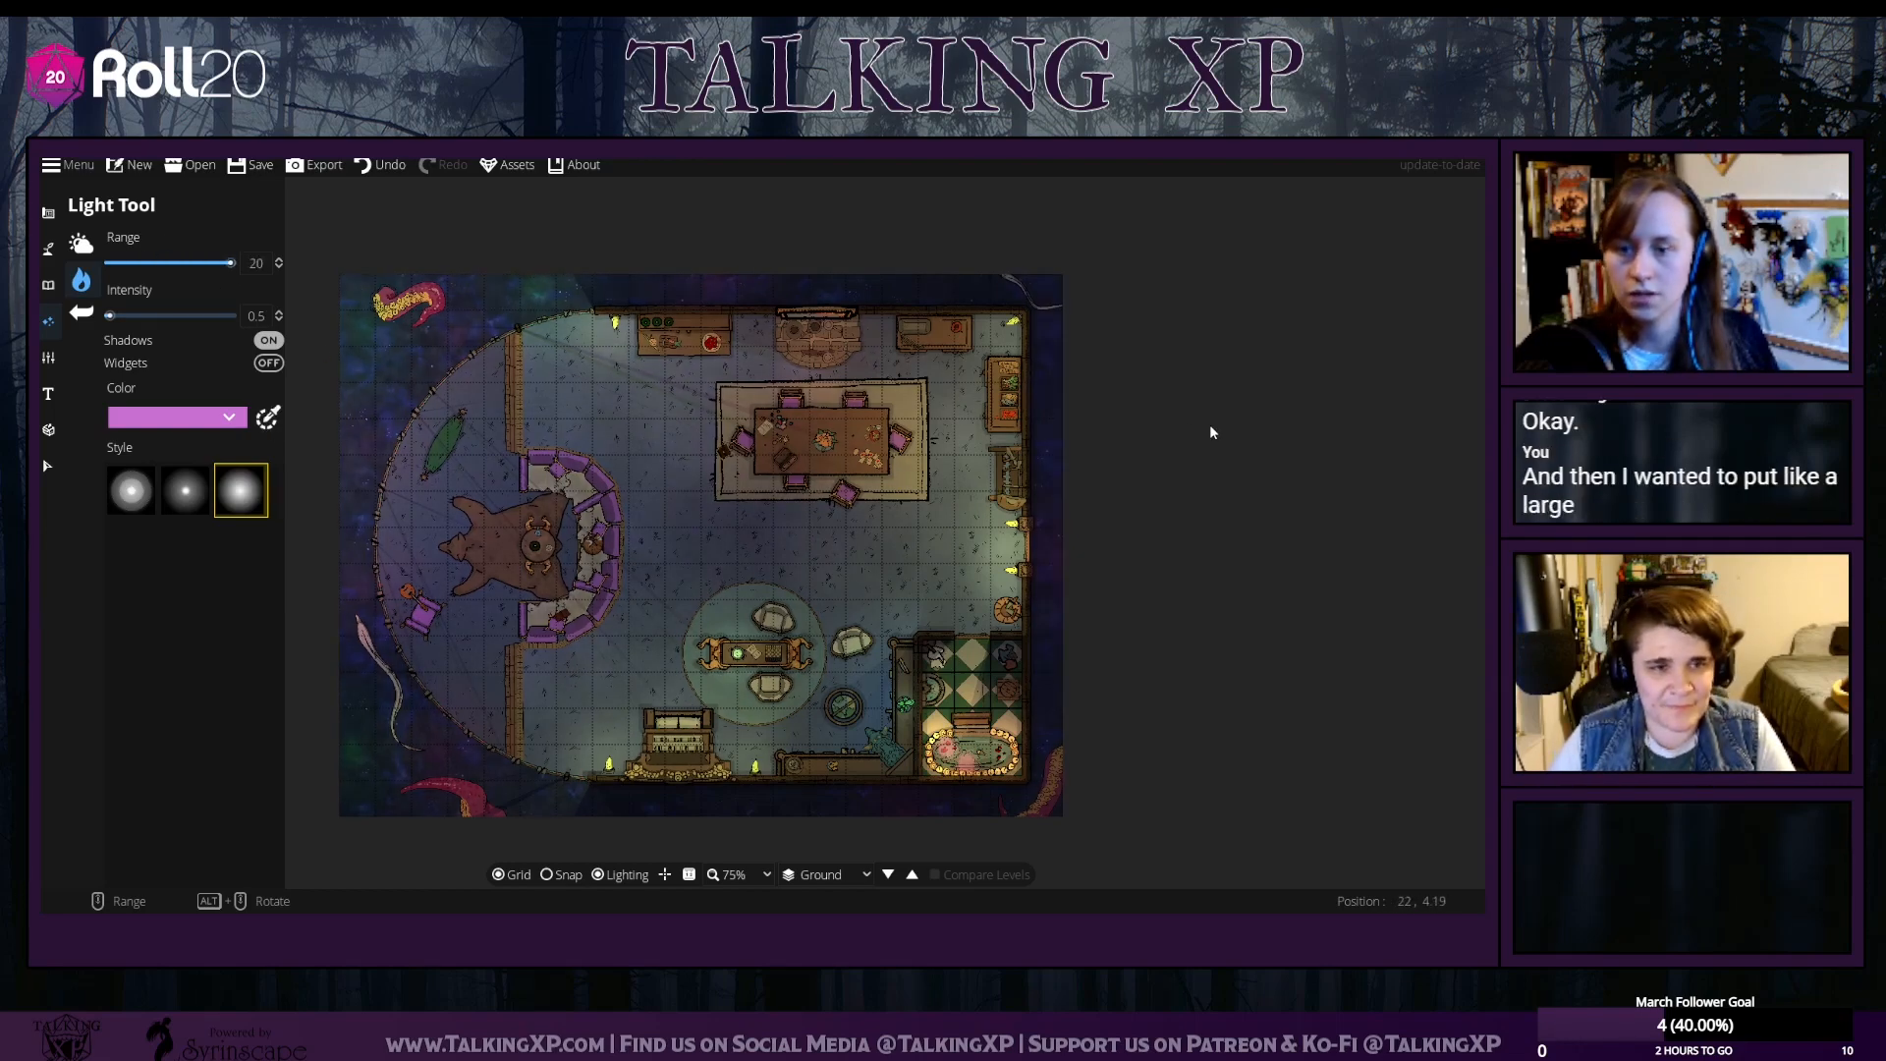
scroll(1211, 432, "down", 4)
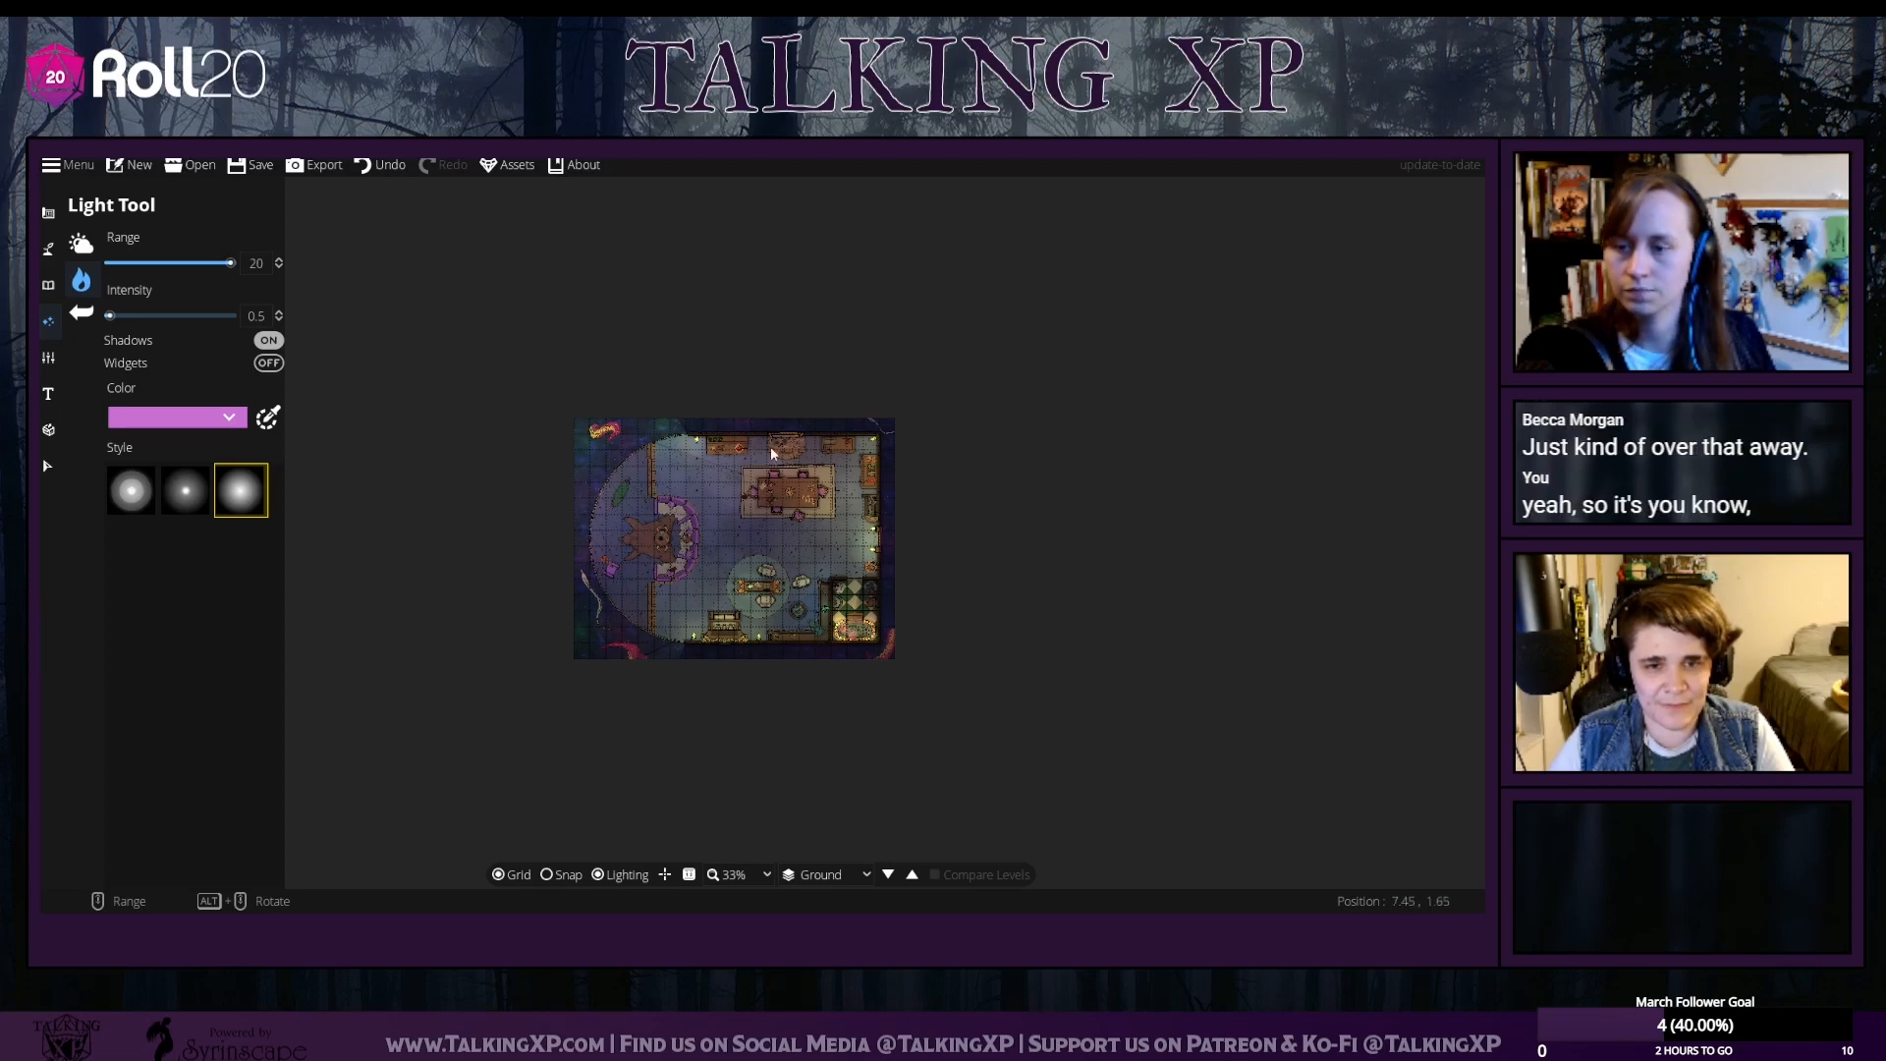
scroll(771, 446, "up", 4)
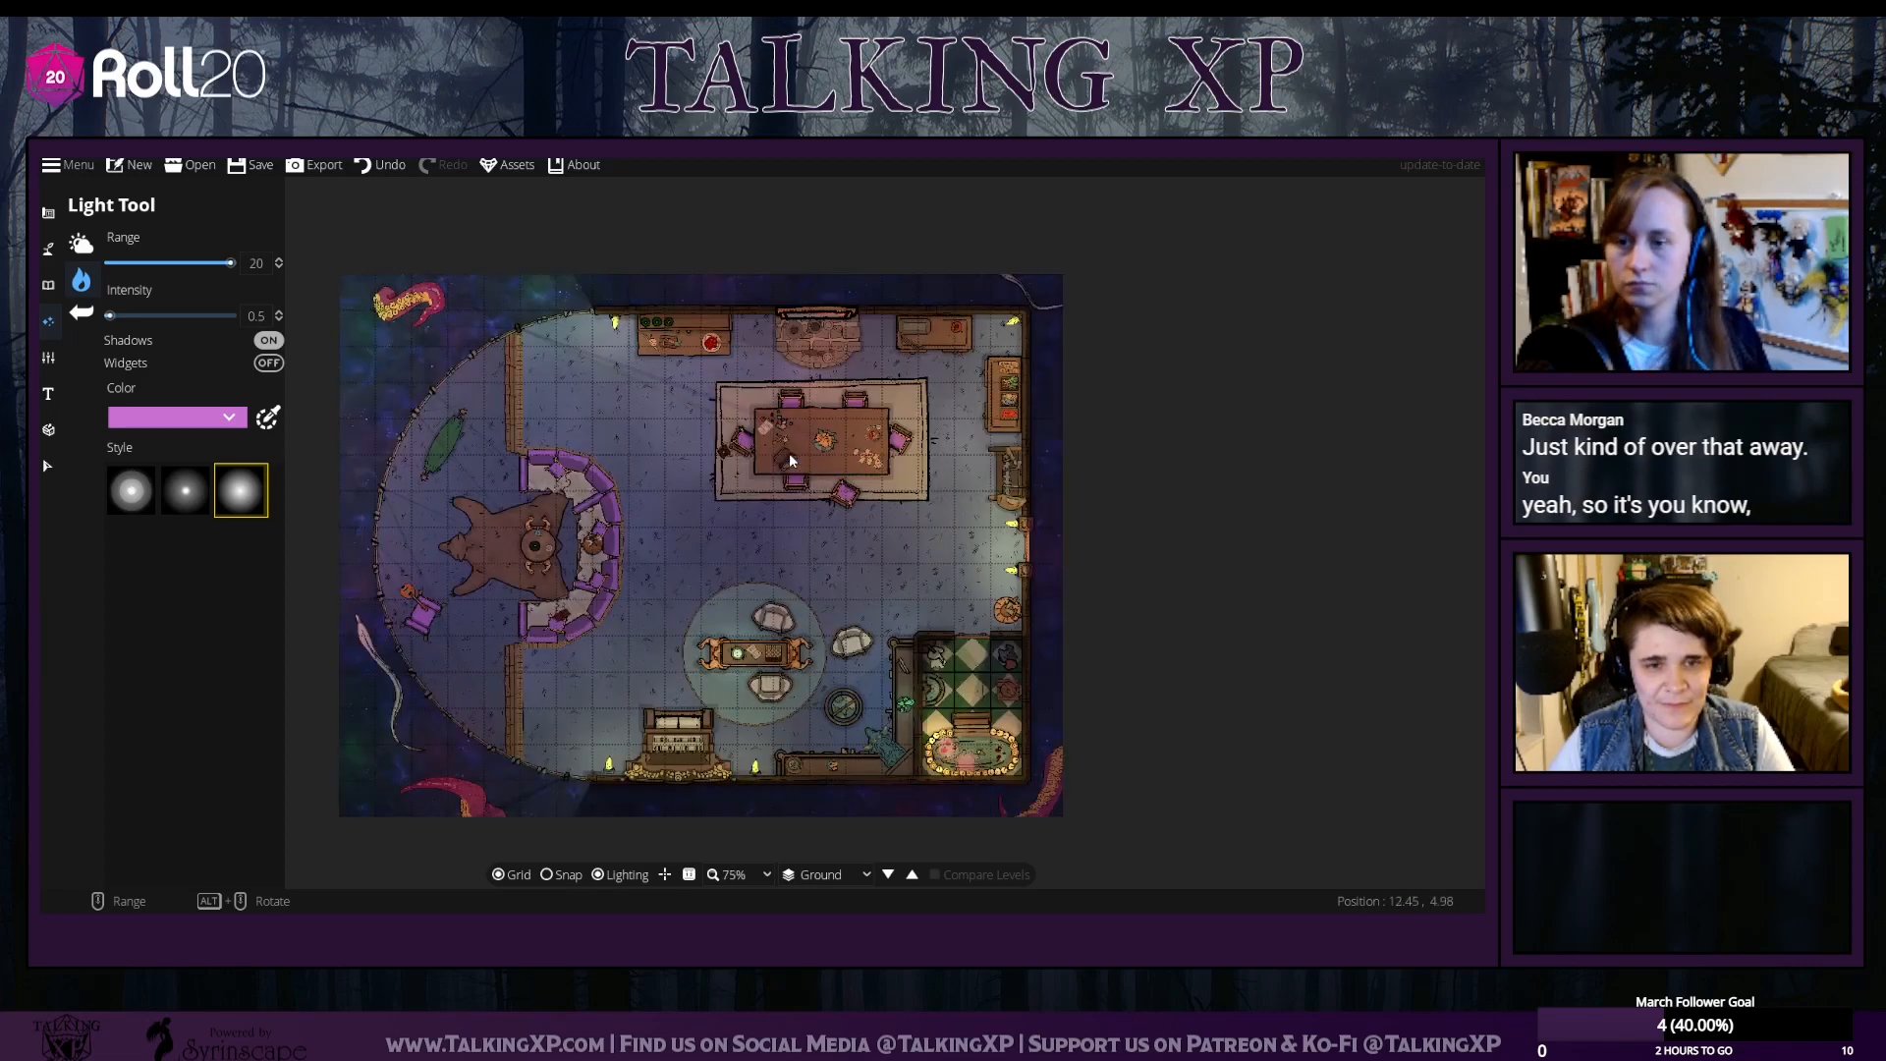
Leave the Light tool and review the coloured lighting across the room and the surrounding void
left_click(44, 475)
left_click(48, 429)
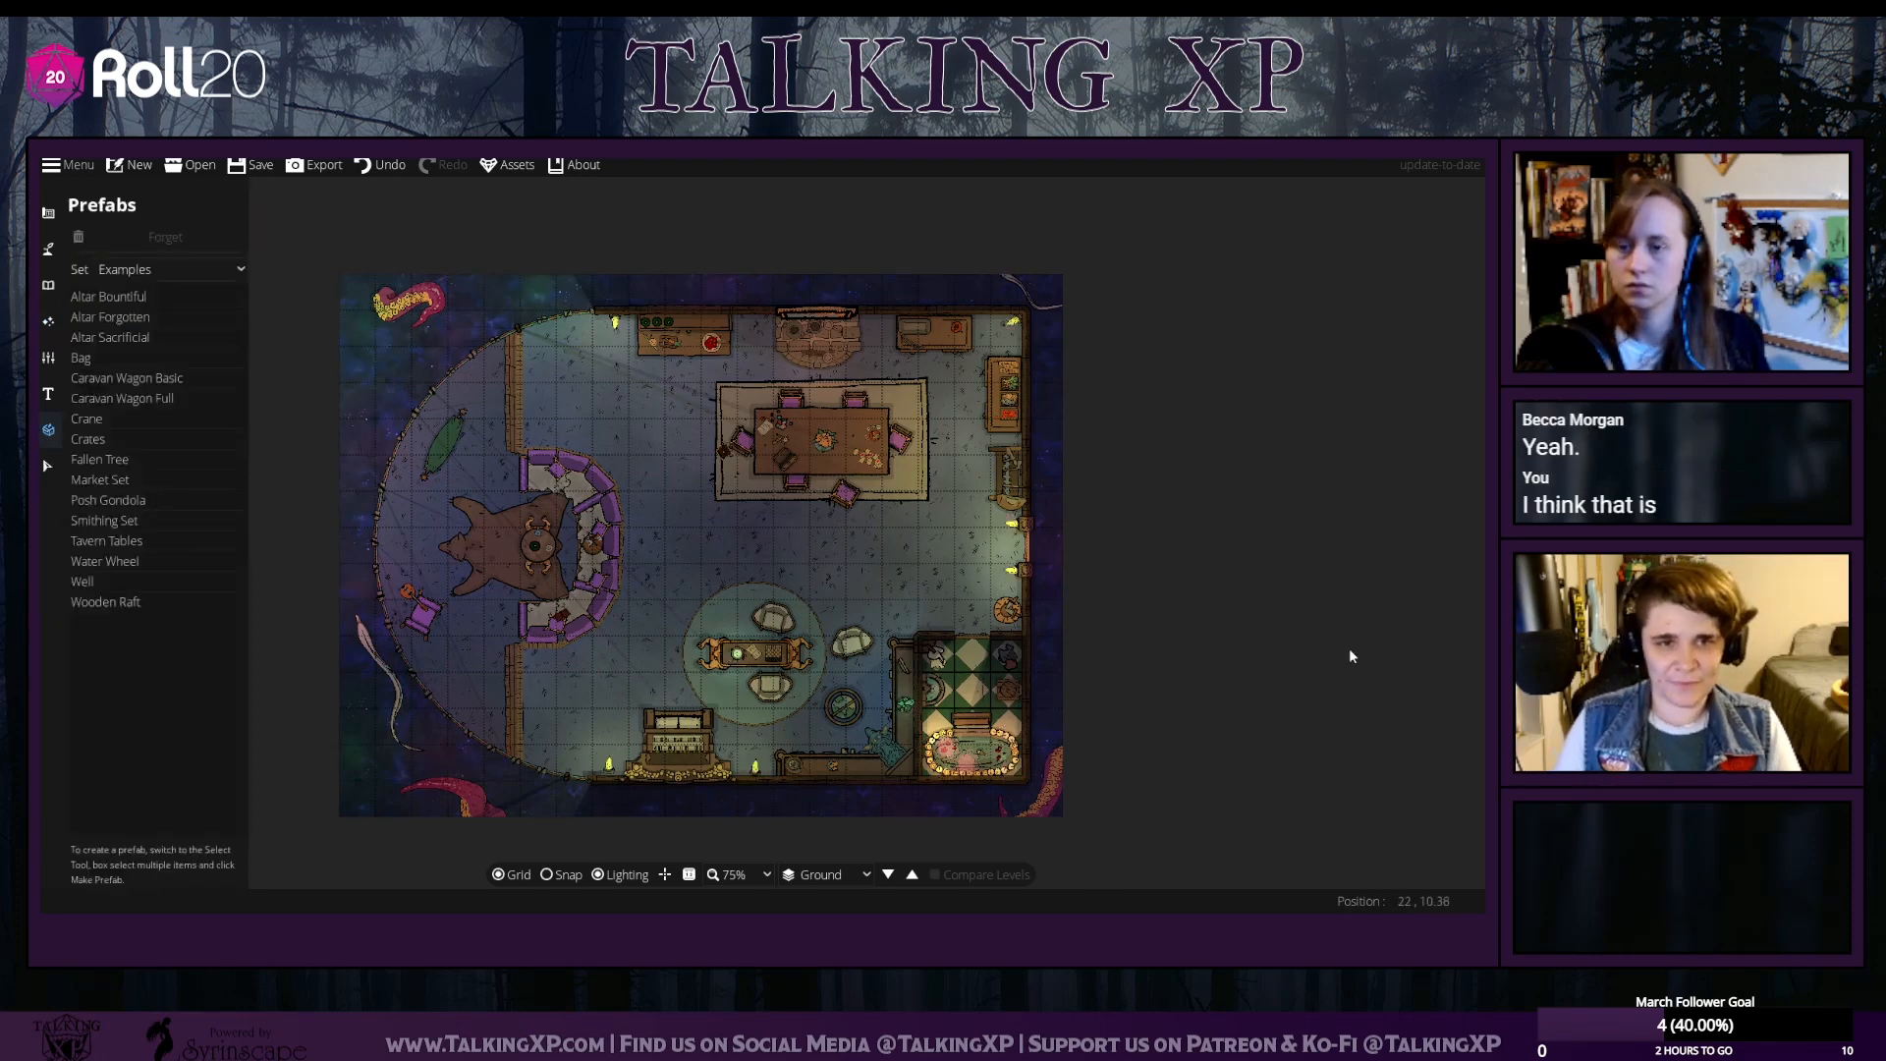
scroll(878, 607, "up", 2)
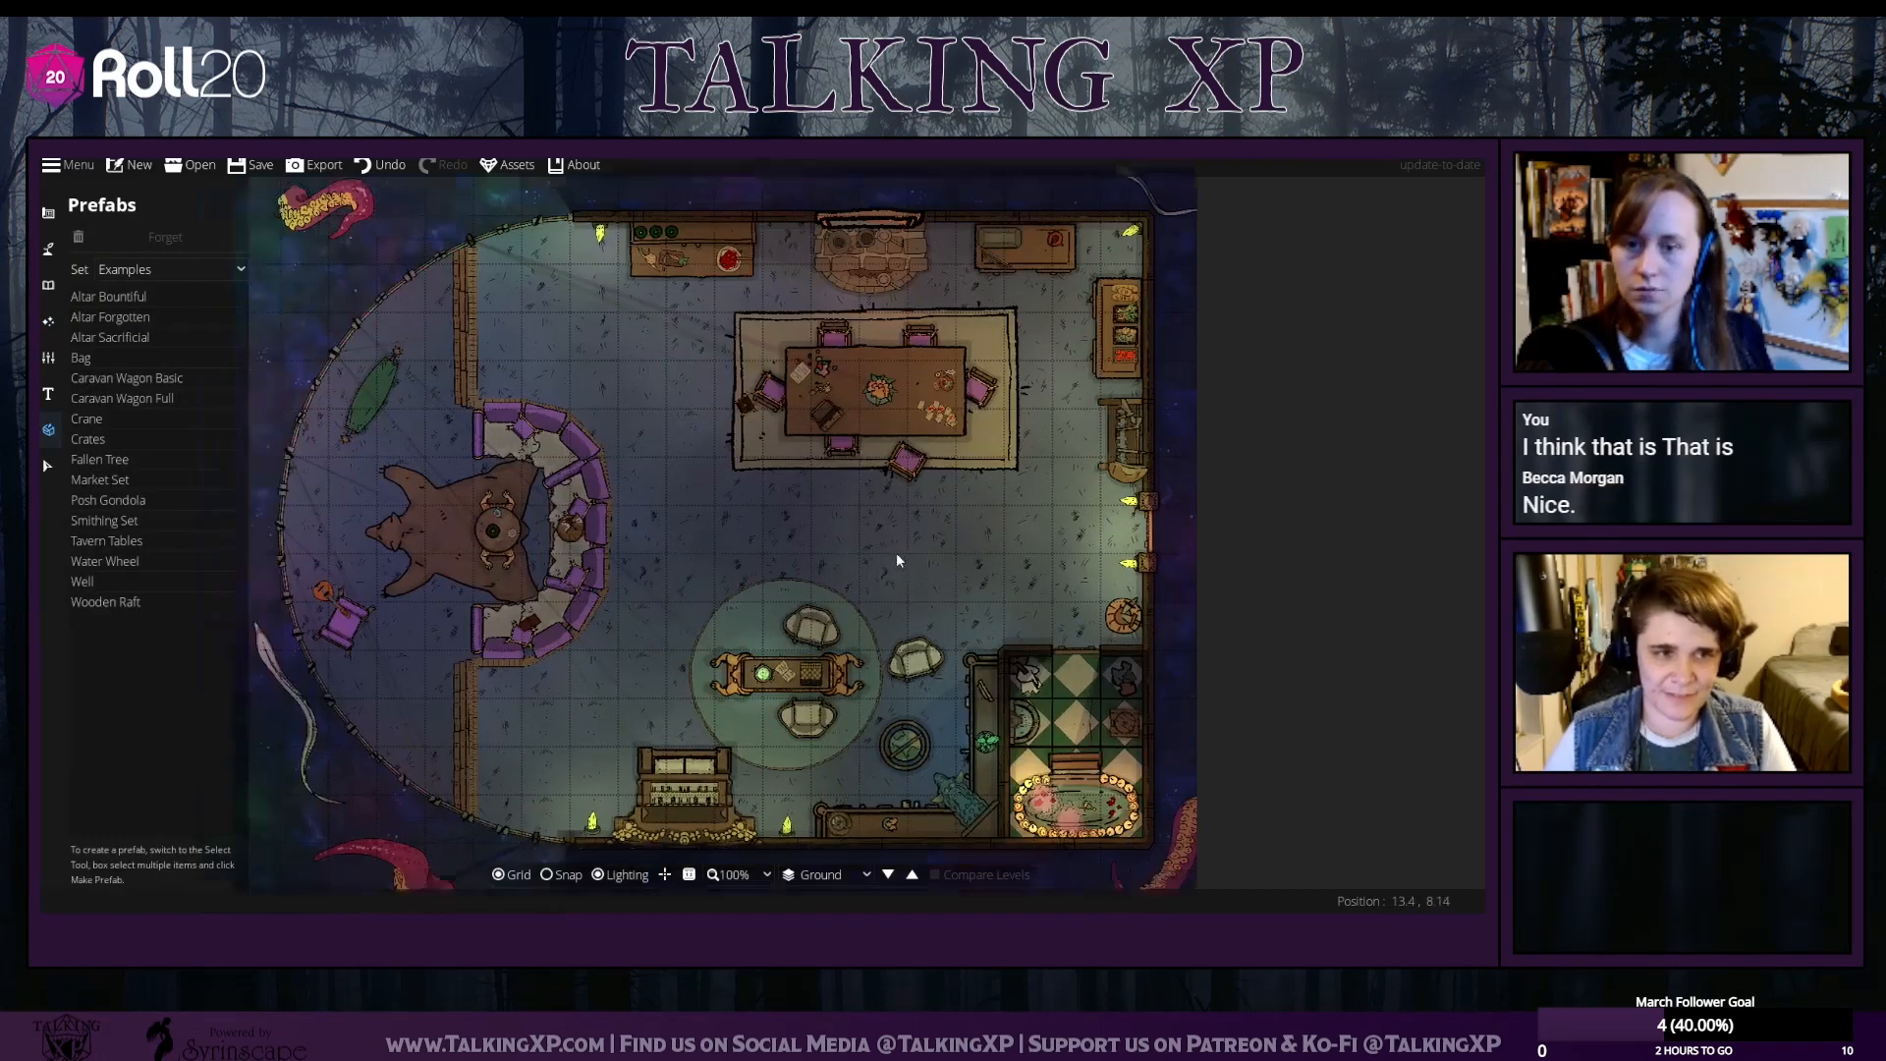
left_click_drag(896, 560, 1046, 562)
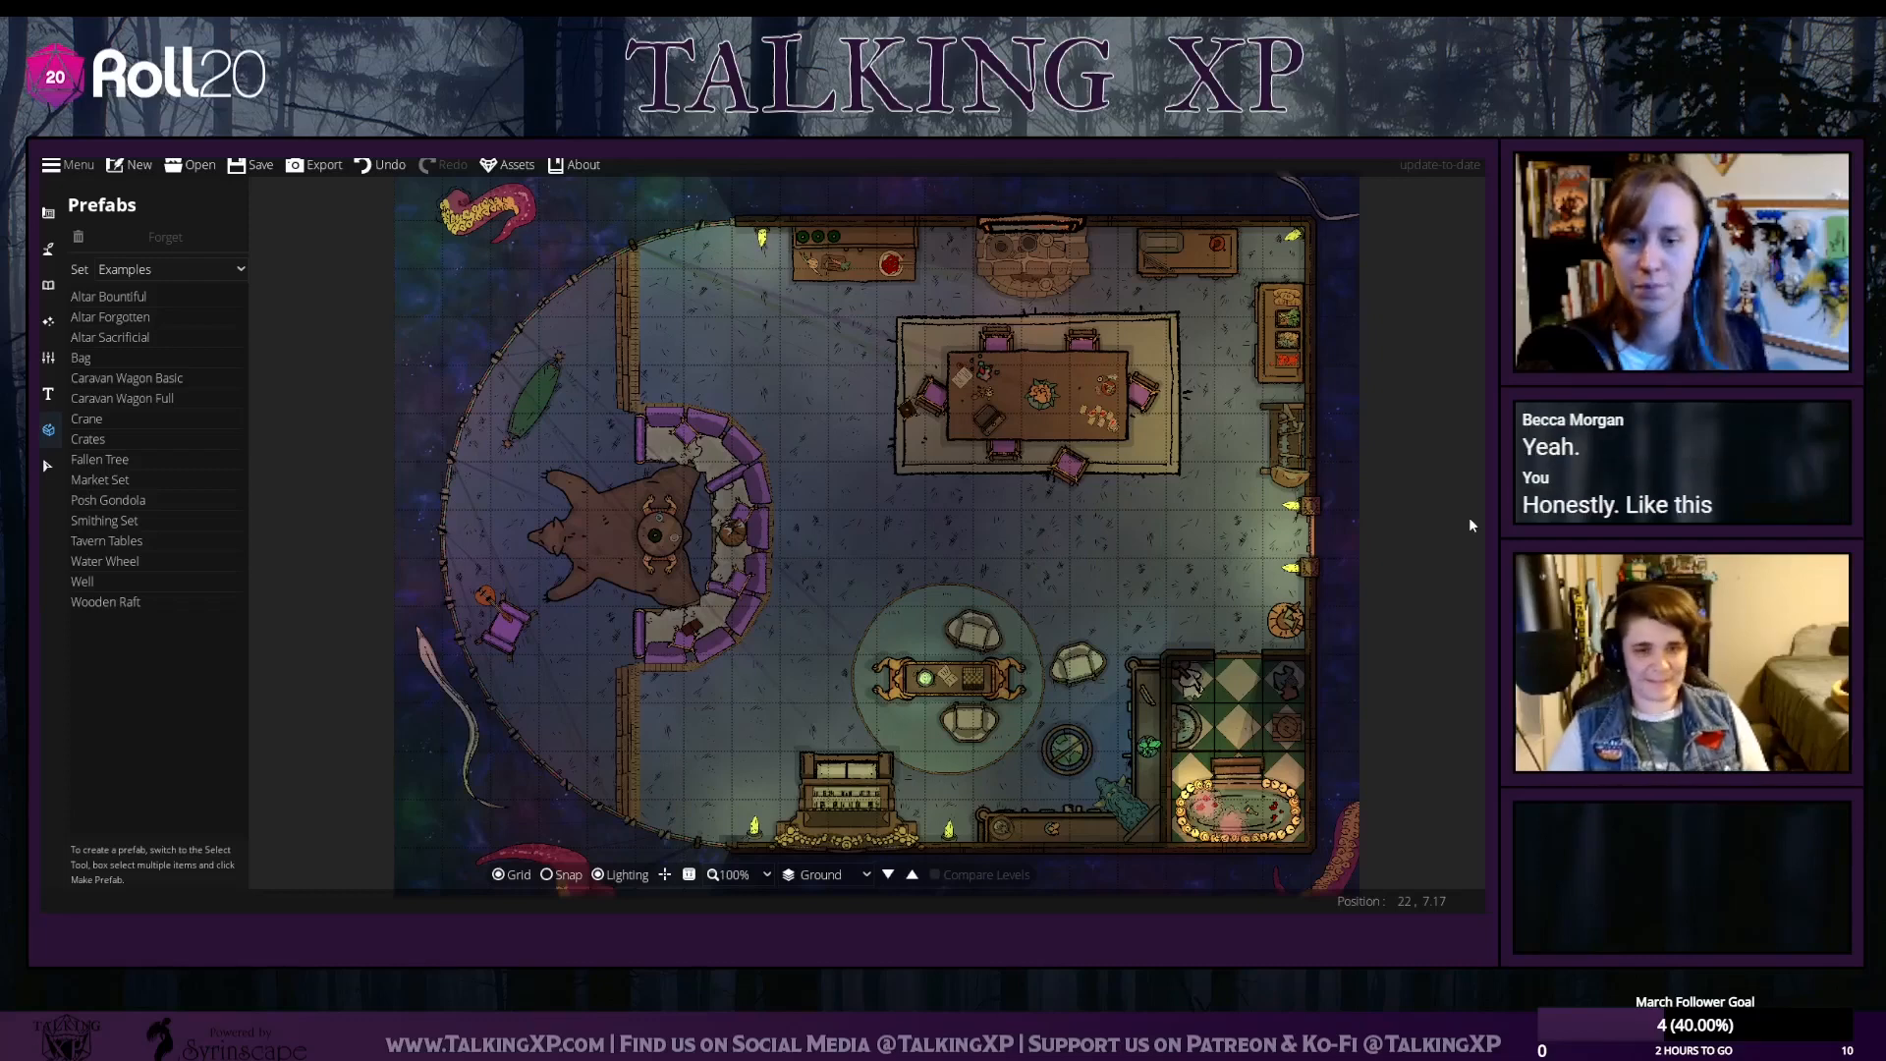
left_click(49, 466)
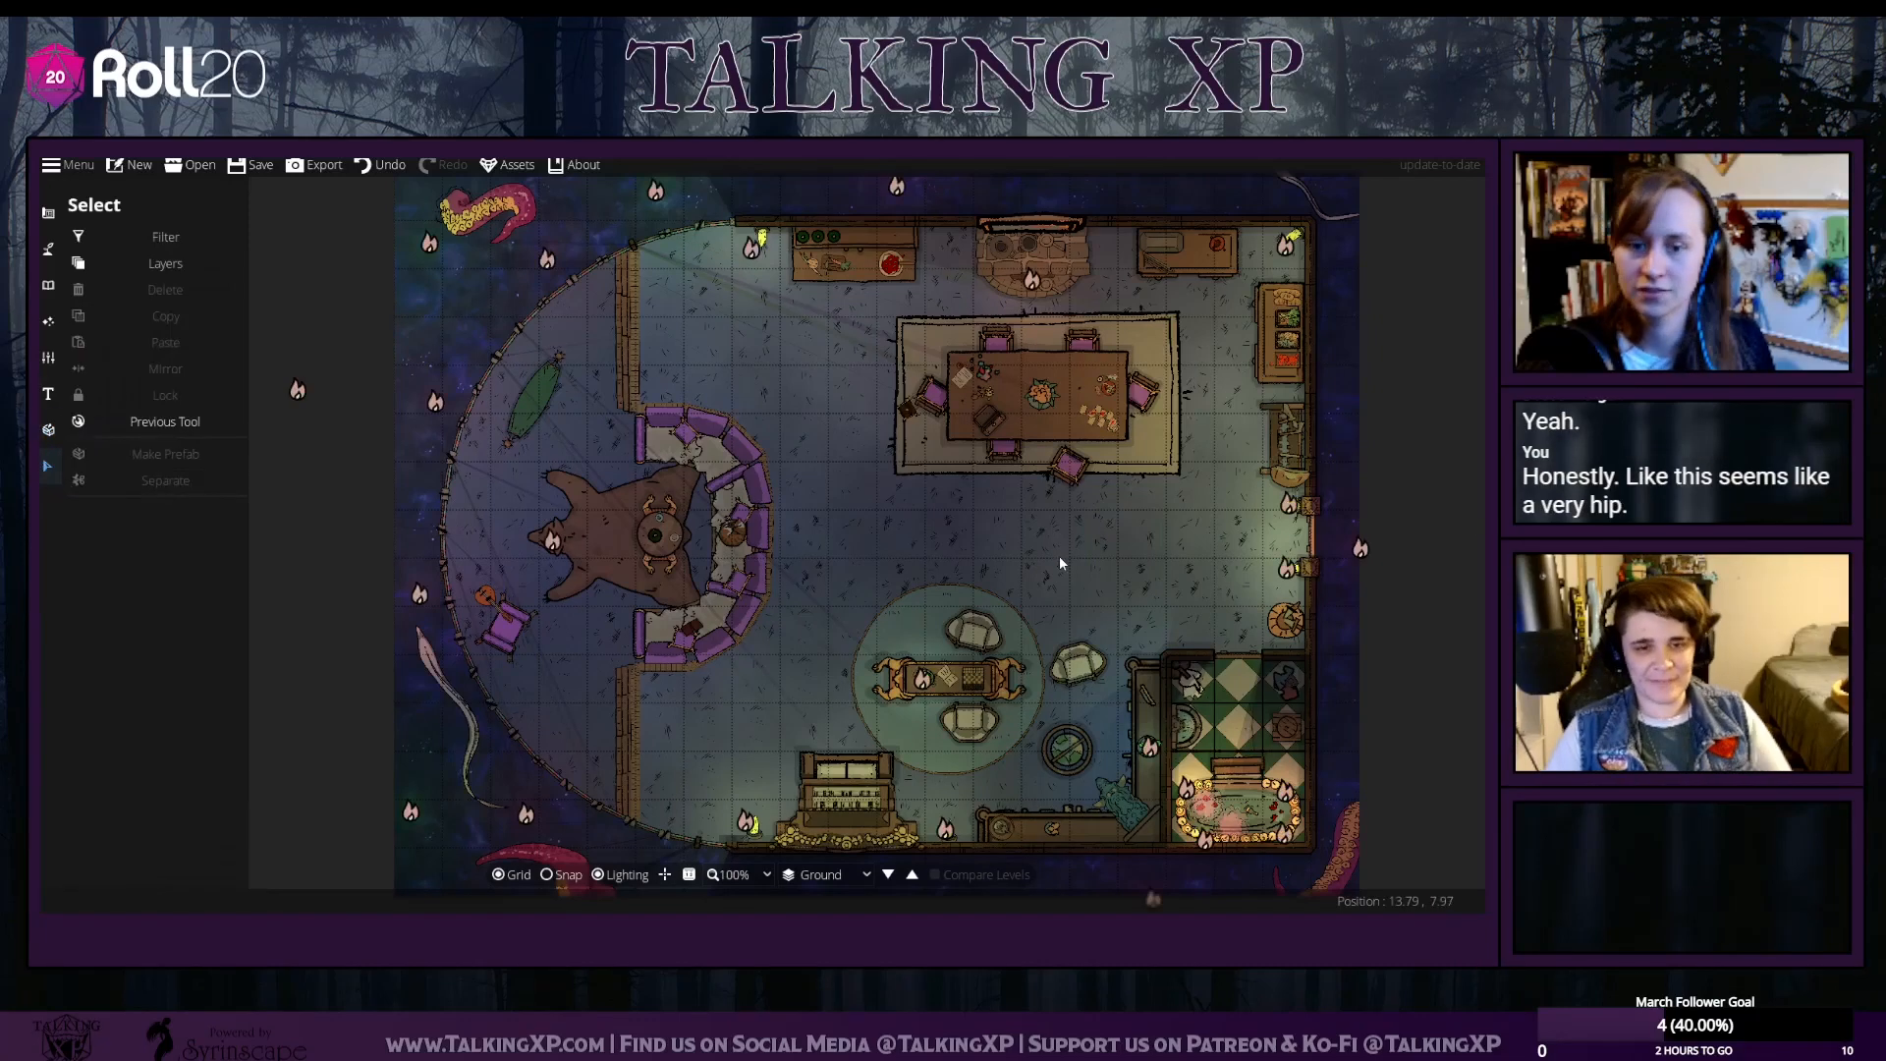
Select the door in the room's east wall and switch its light setting to Block Light
left_click(1251, 660)
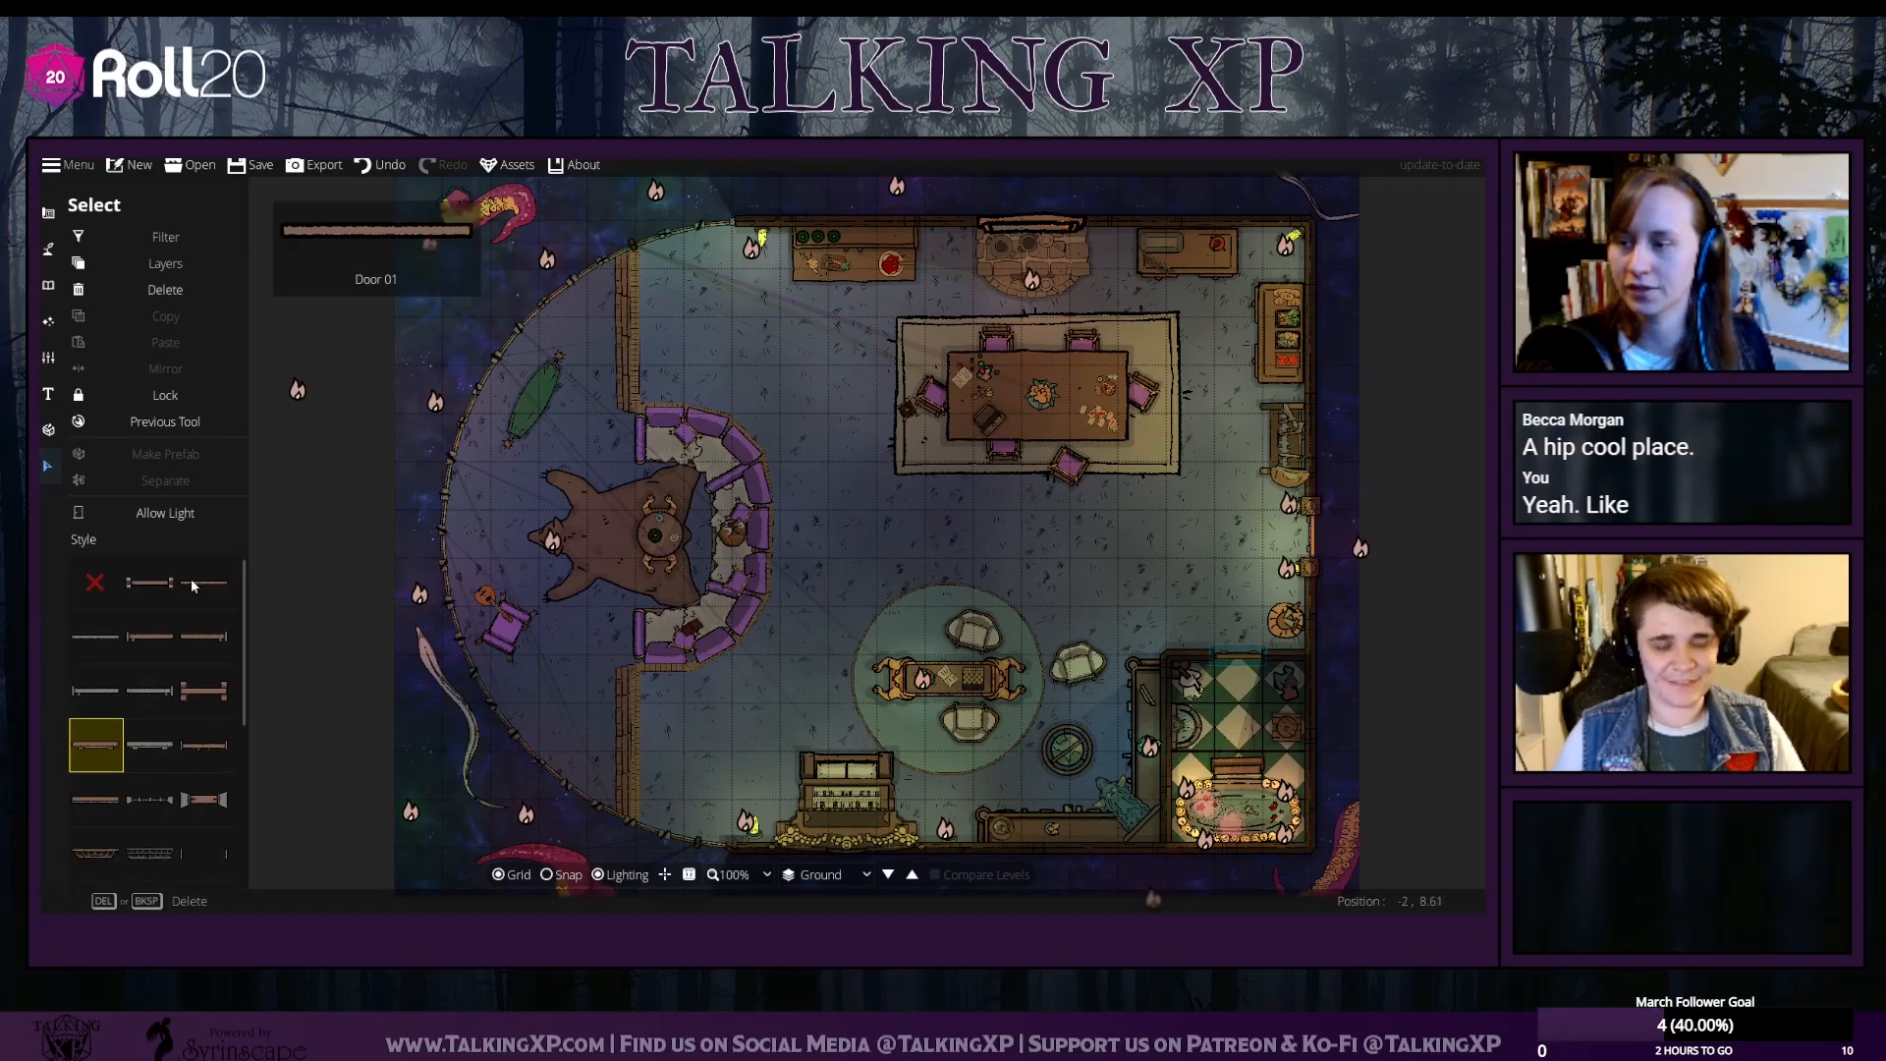
left_click(1307, 534)
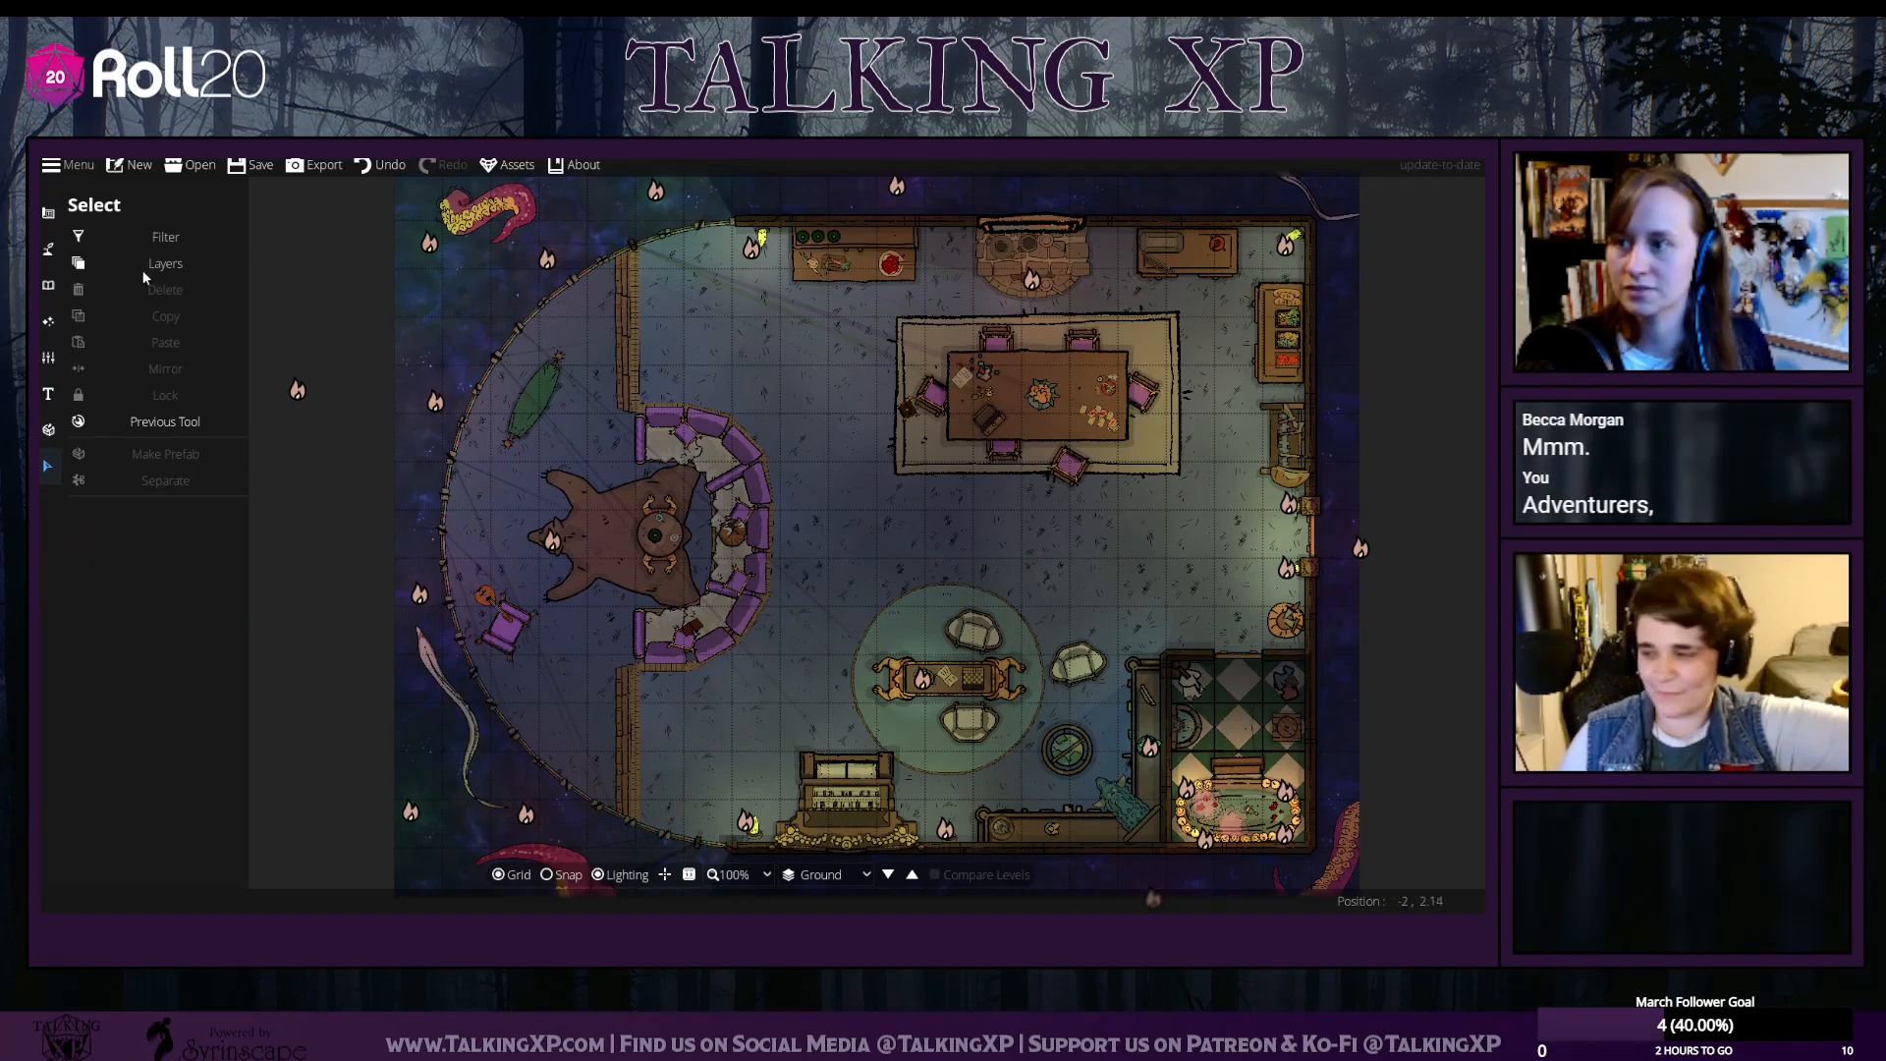
left_click(186, 238)
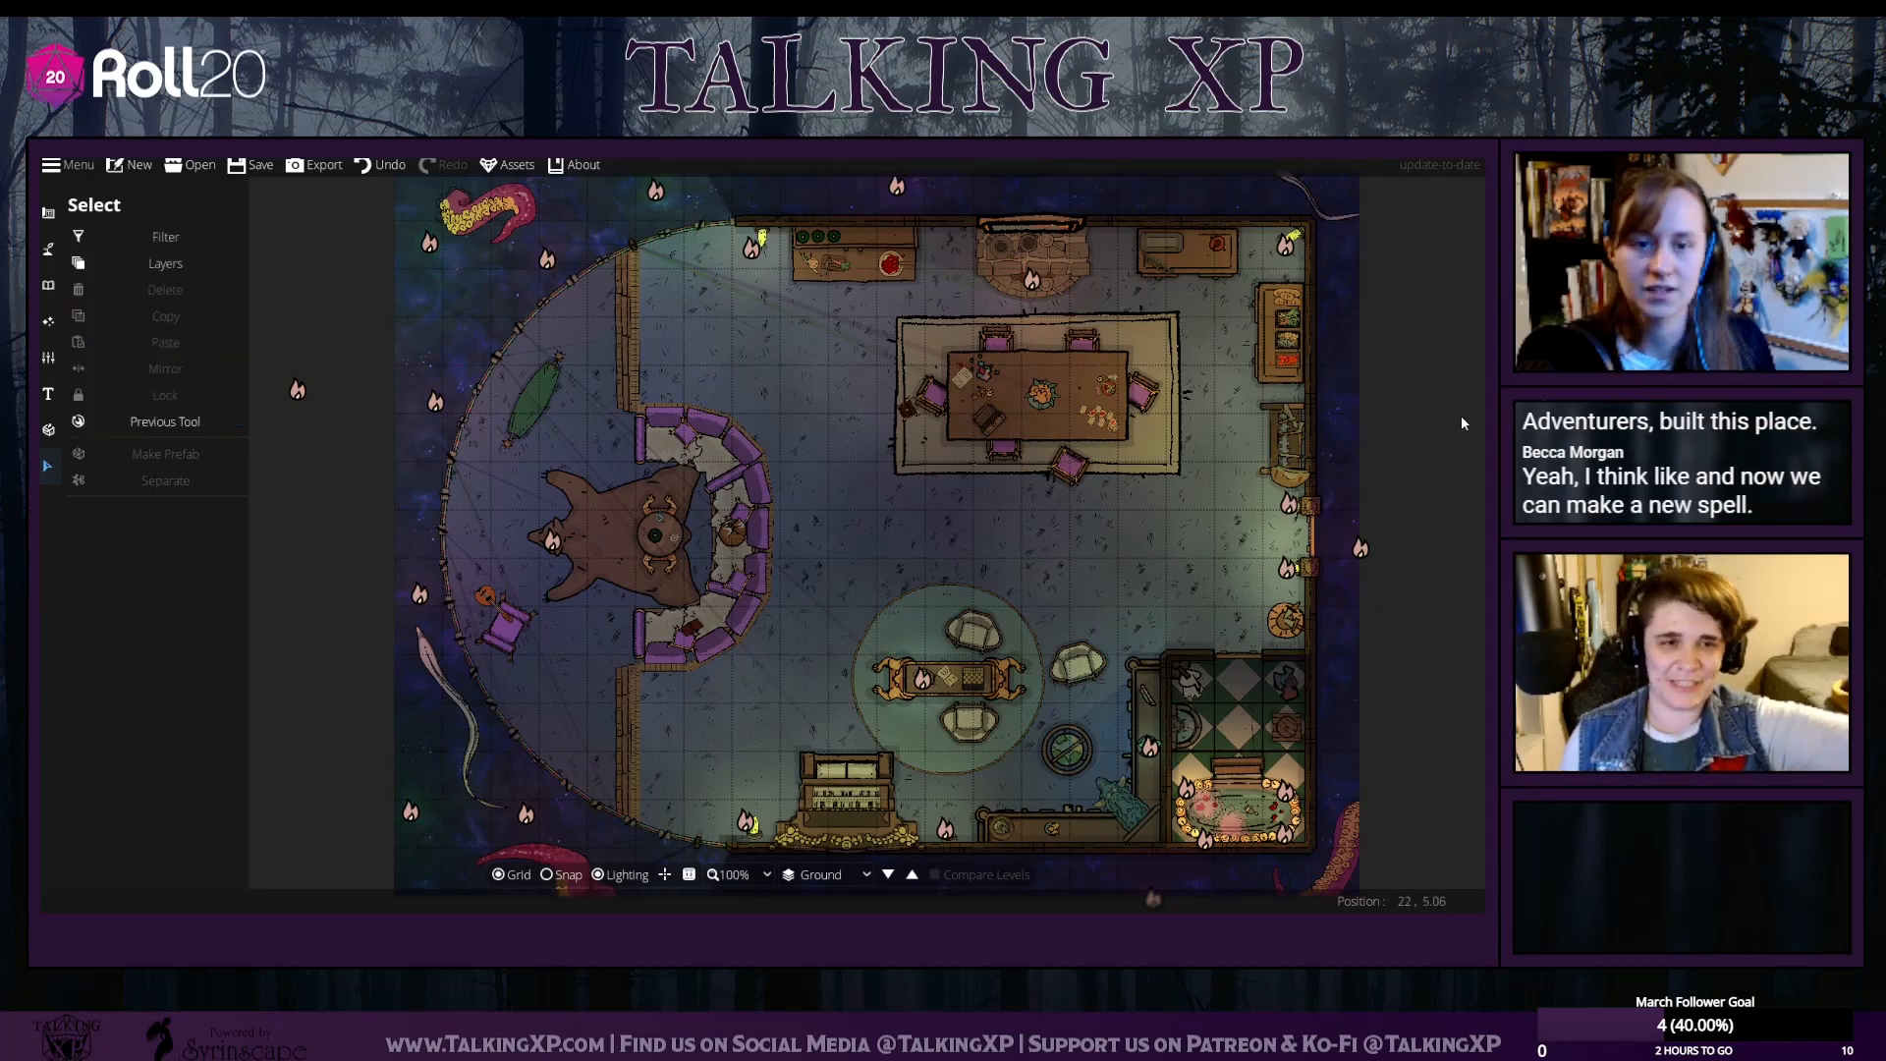
left_click(1309, 539)
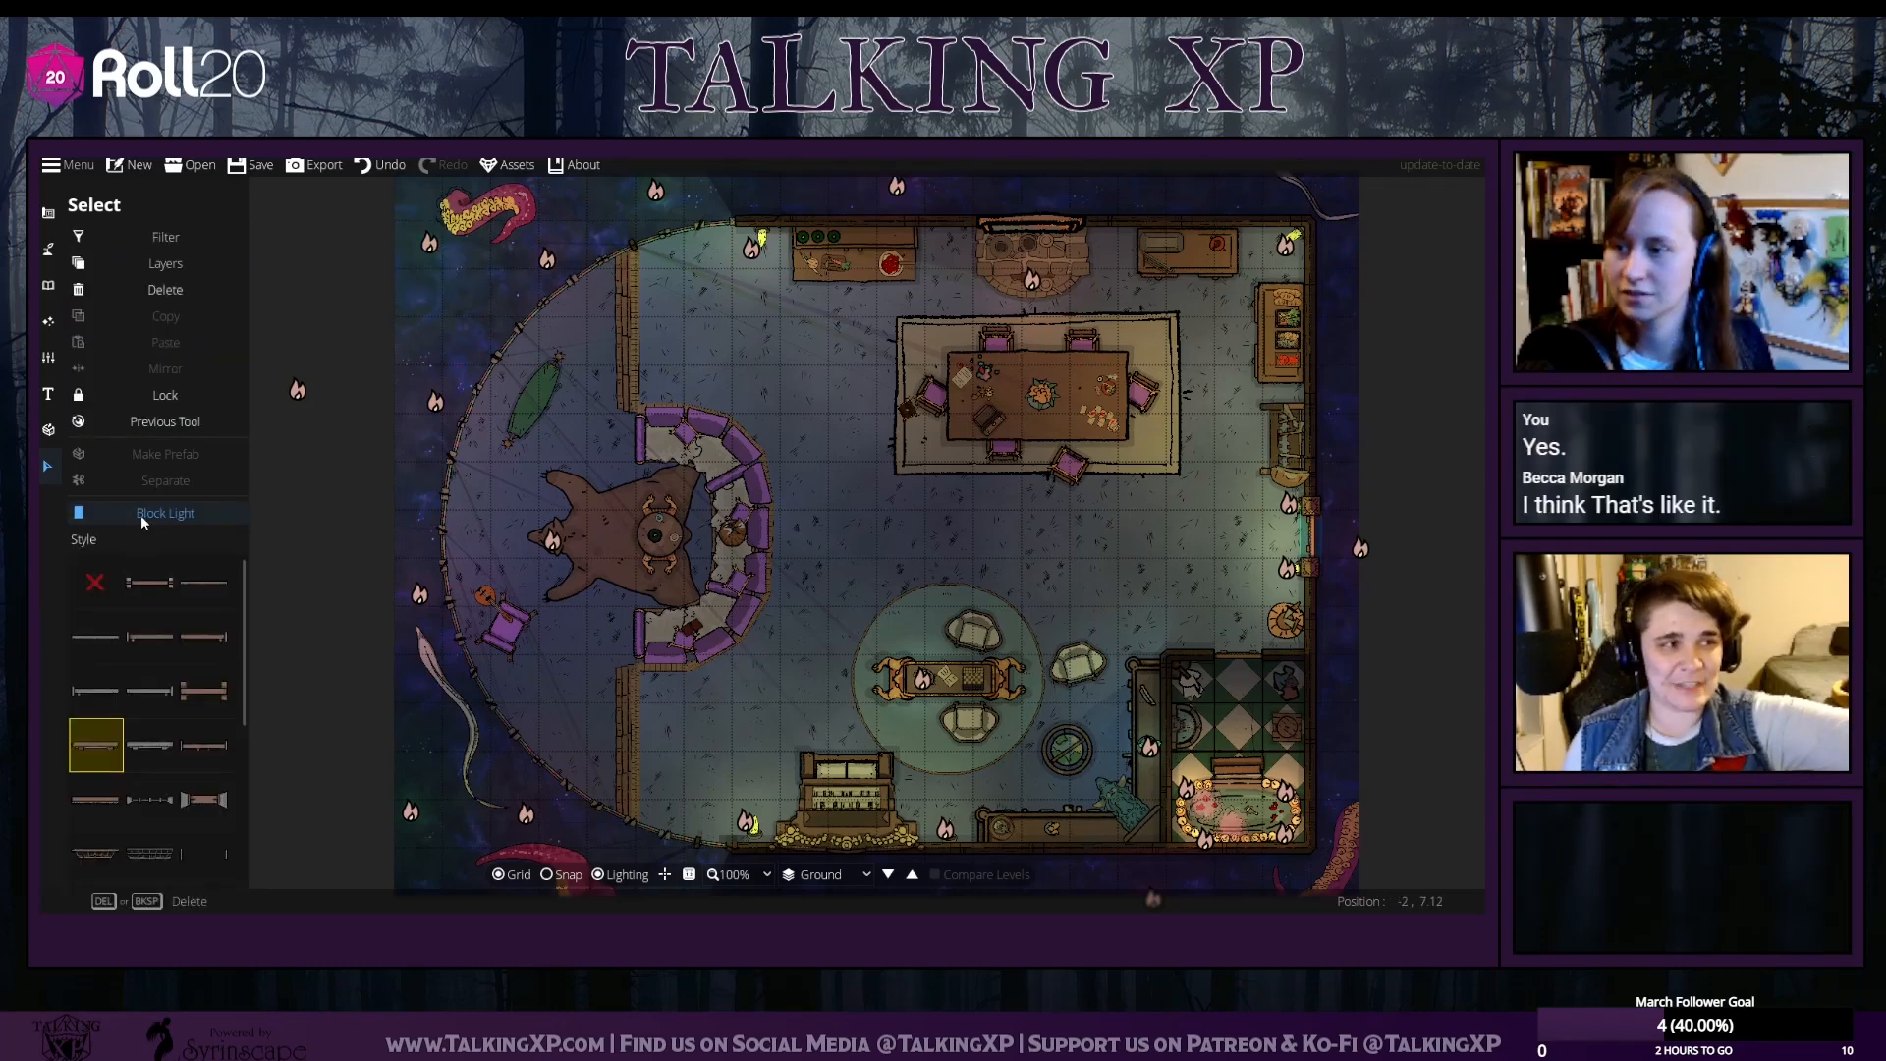
left_click(824, 491)
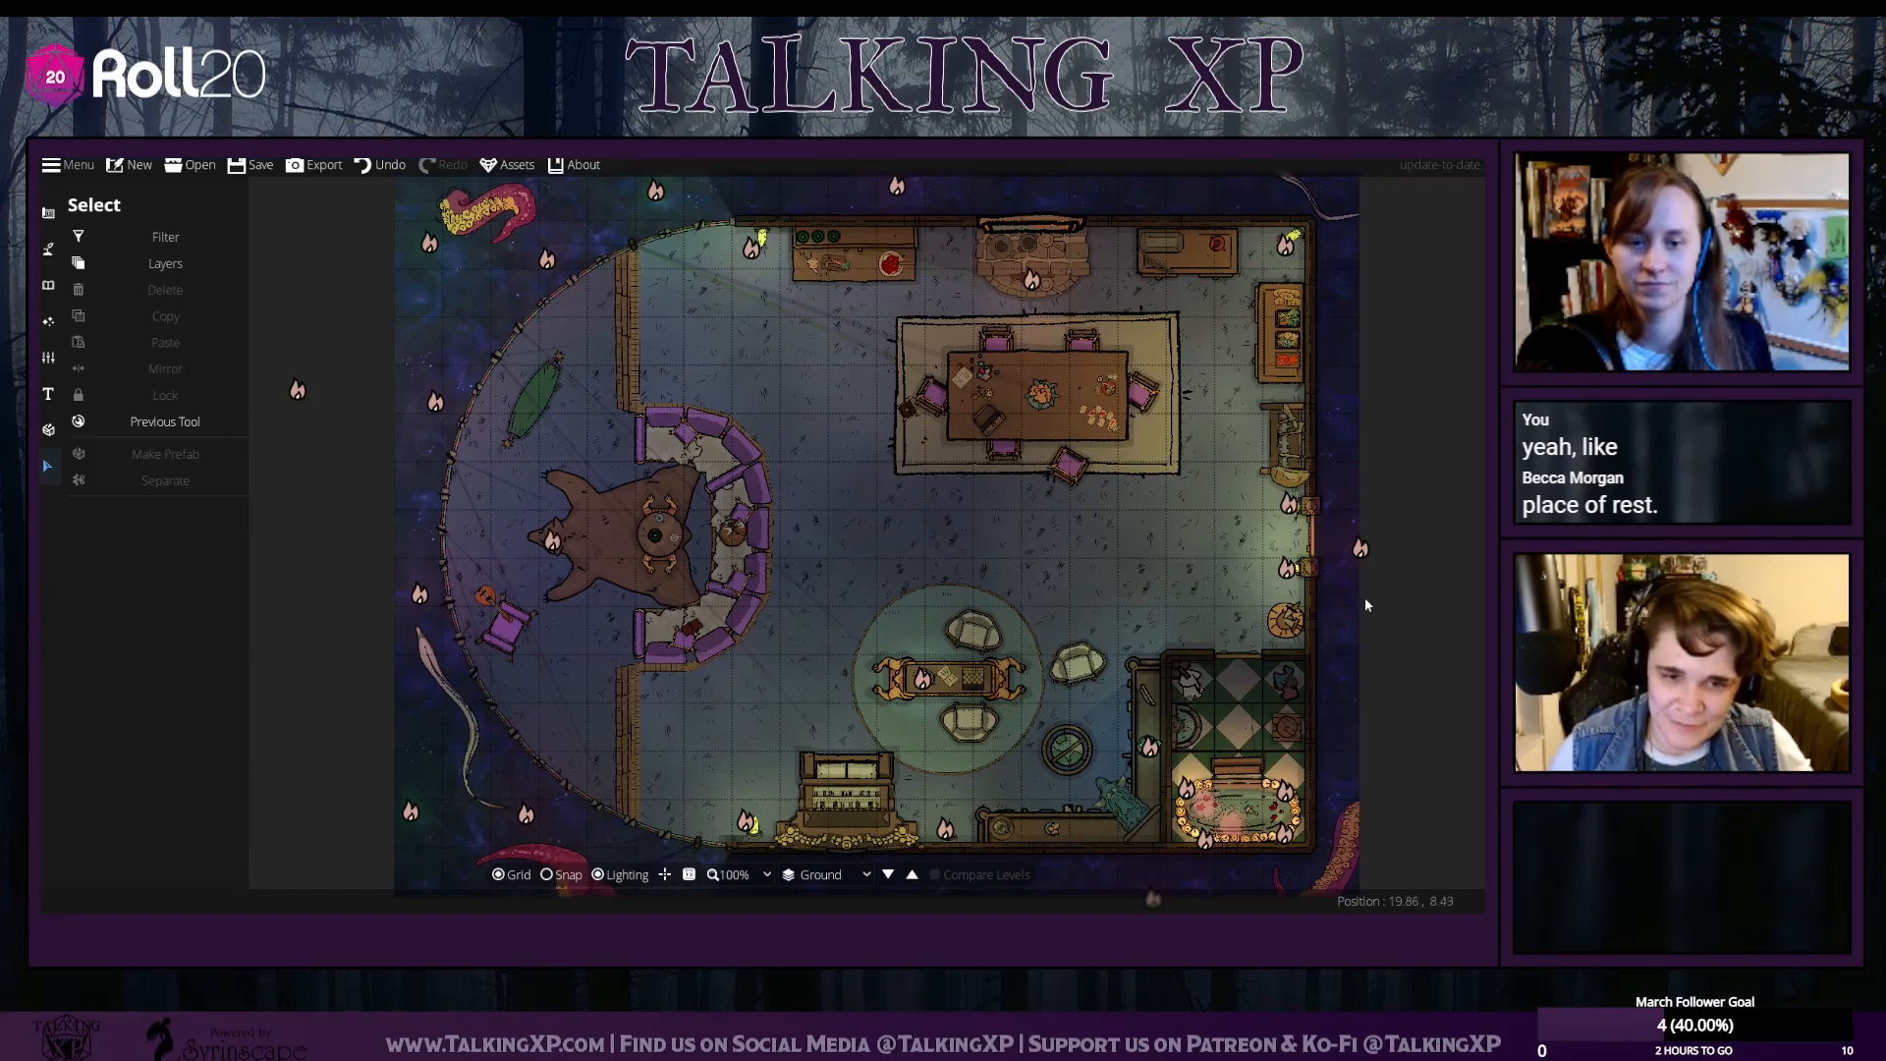
left_click_drag(836, 526, 863, 437)
left_click(49, 429)
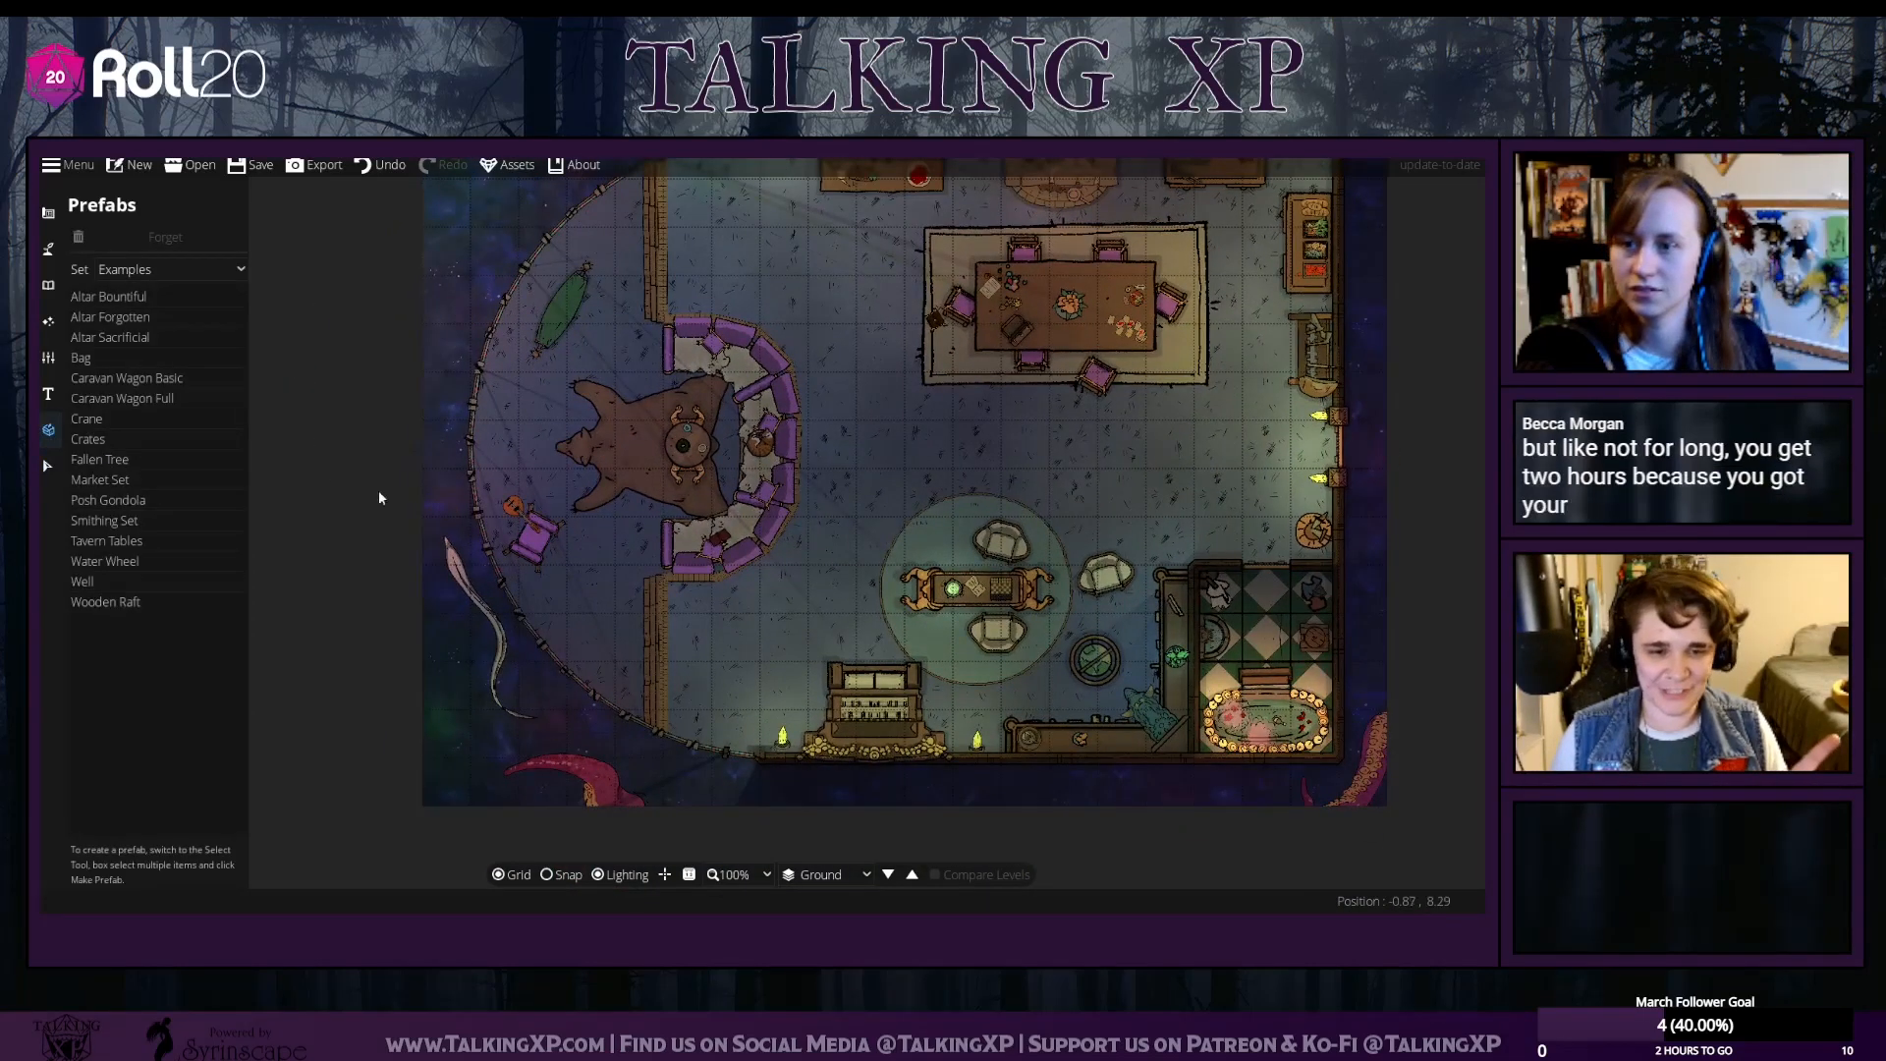
left_click_drag(379, 491, 316, 573)
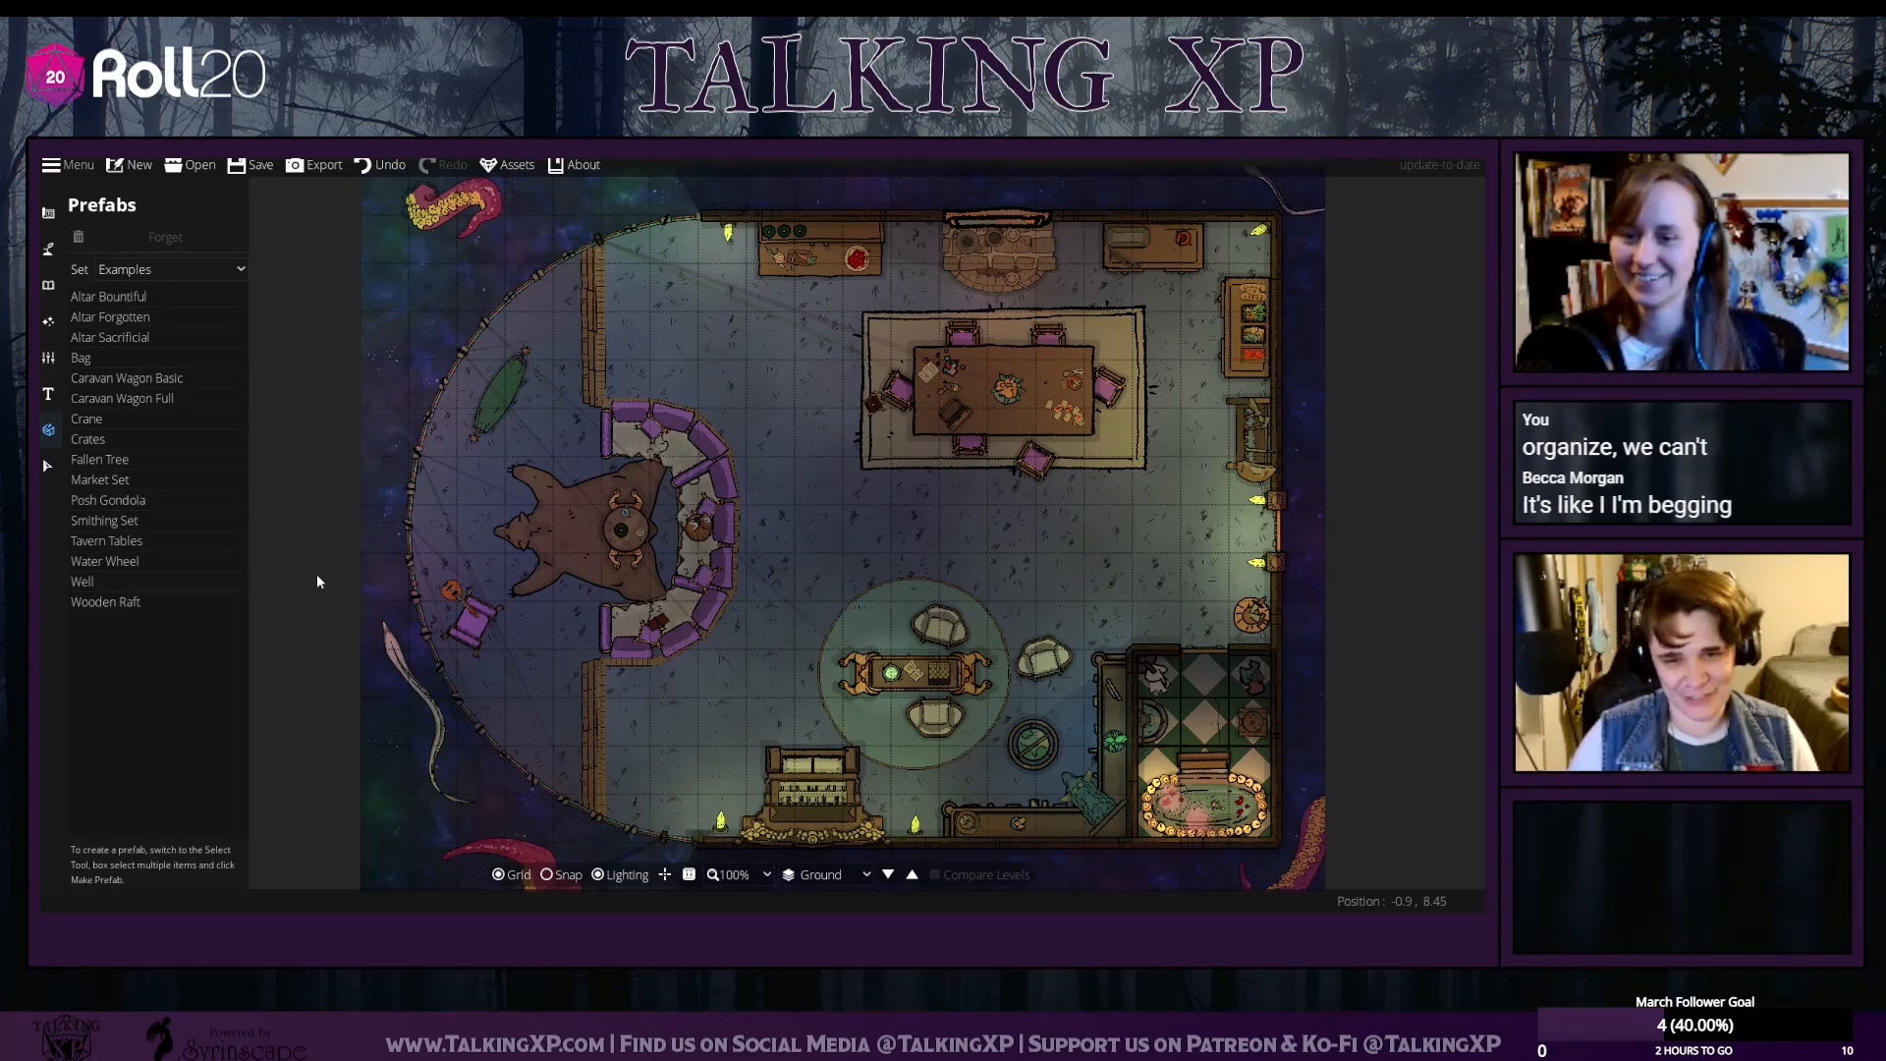
mouse_move(315, 449)
left_mouse_down()
mouse_move(274, 477)
mouse_move(312, 427)
mouse_move(315, 442)
left_mouse_up()
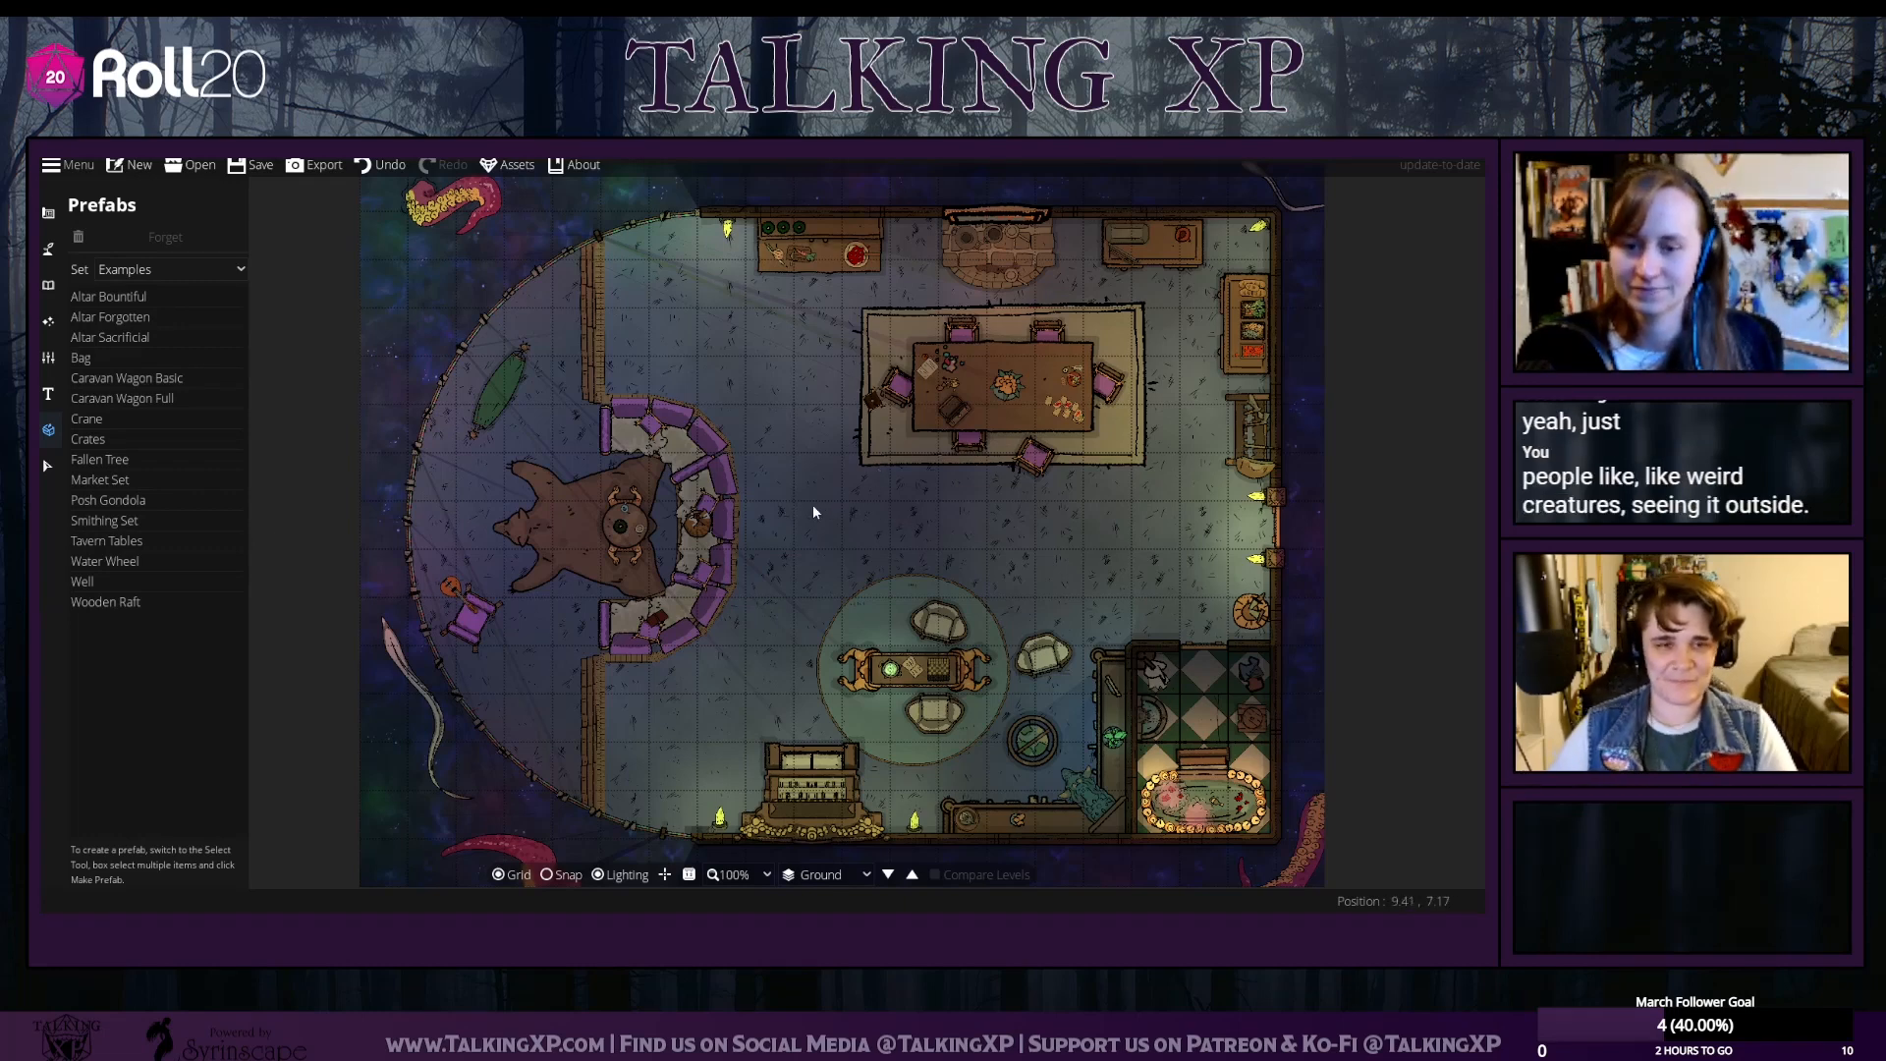
left_click_drag(811, 489, 808, 503)
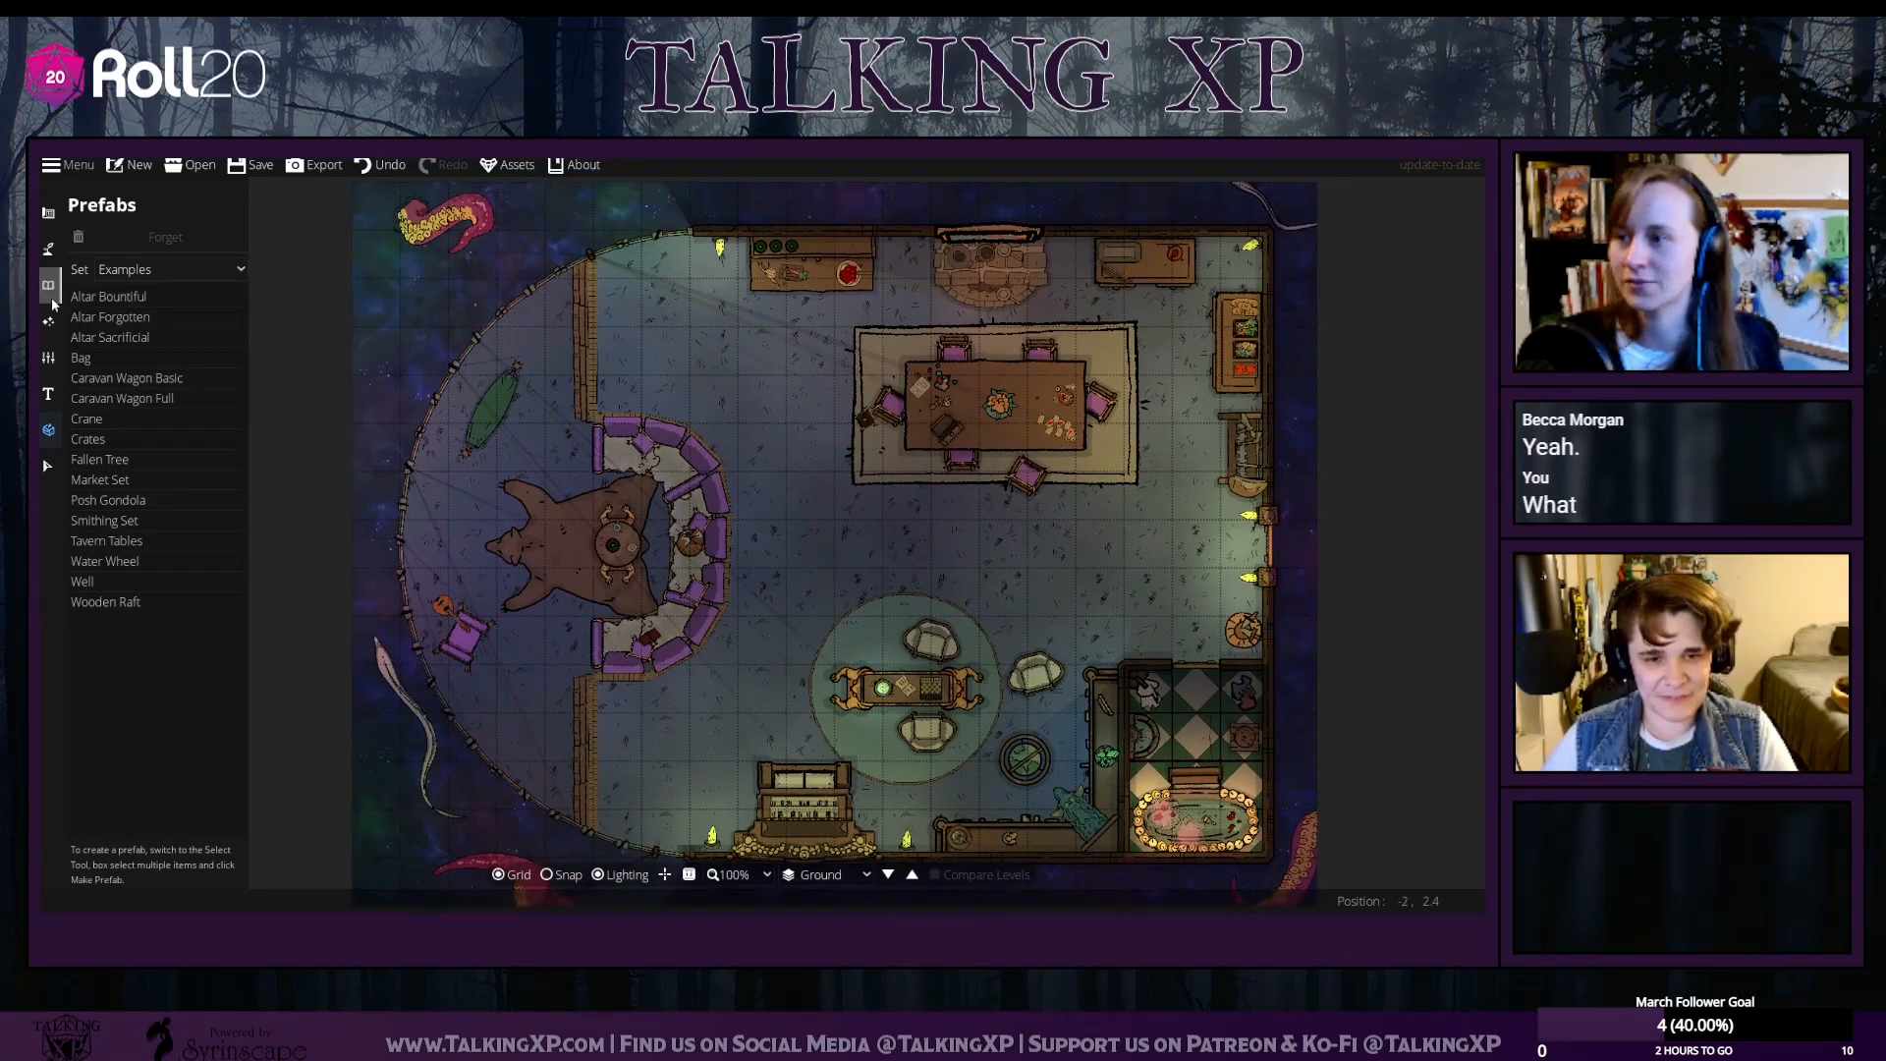
Browse the full object library instead of the Trap tag and choose the small wooden block
left_click(48, 321)
left_click(48, 285)
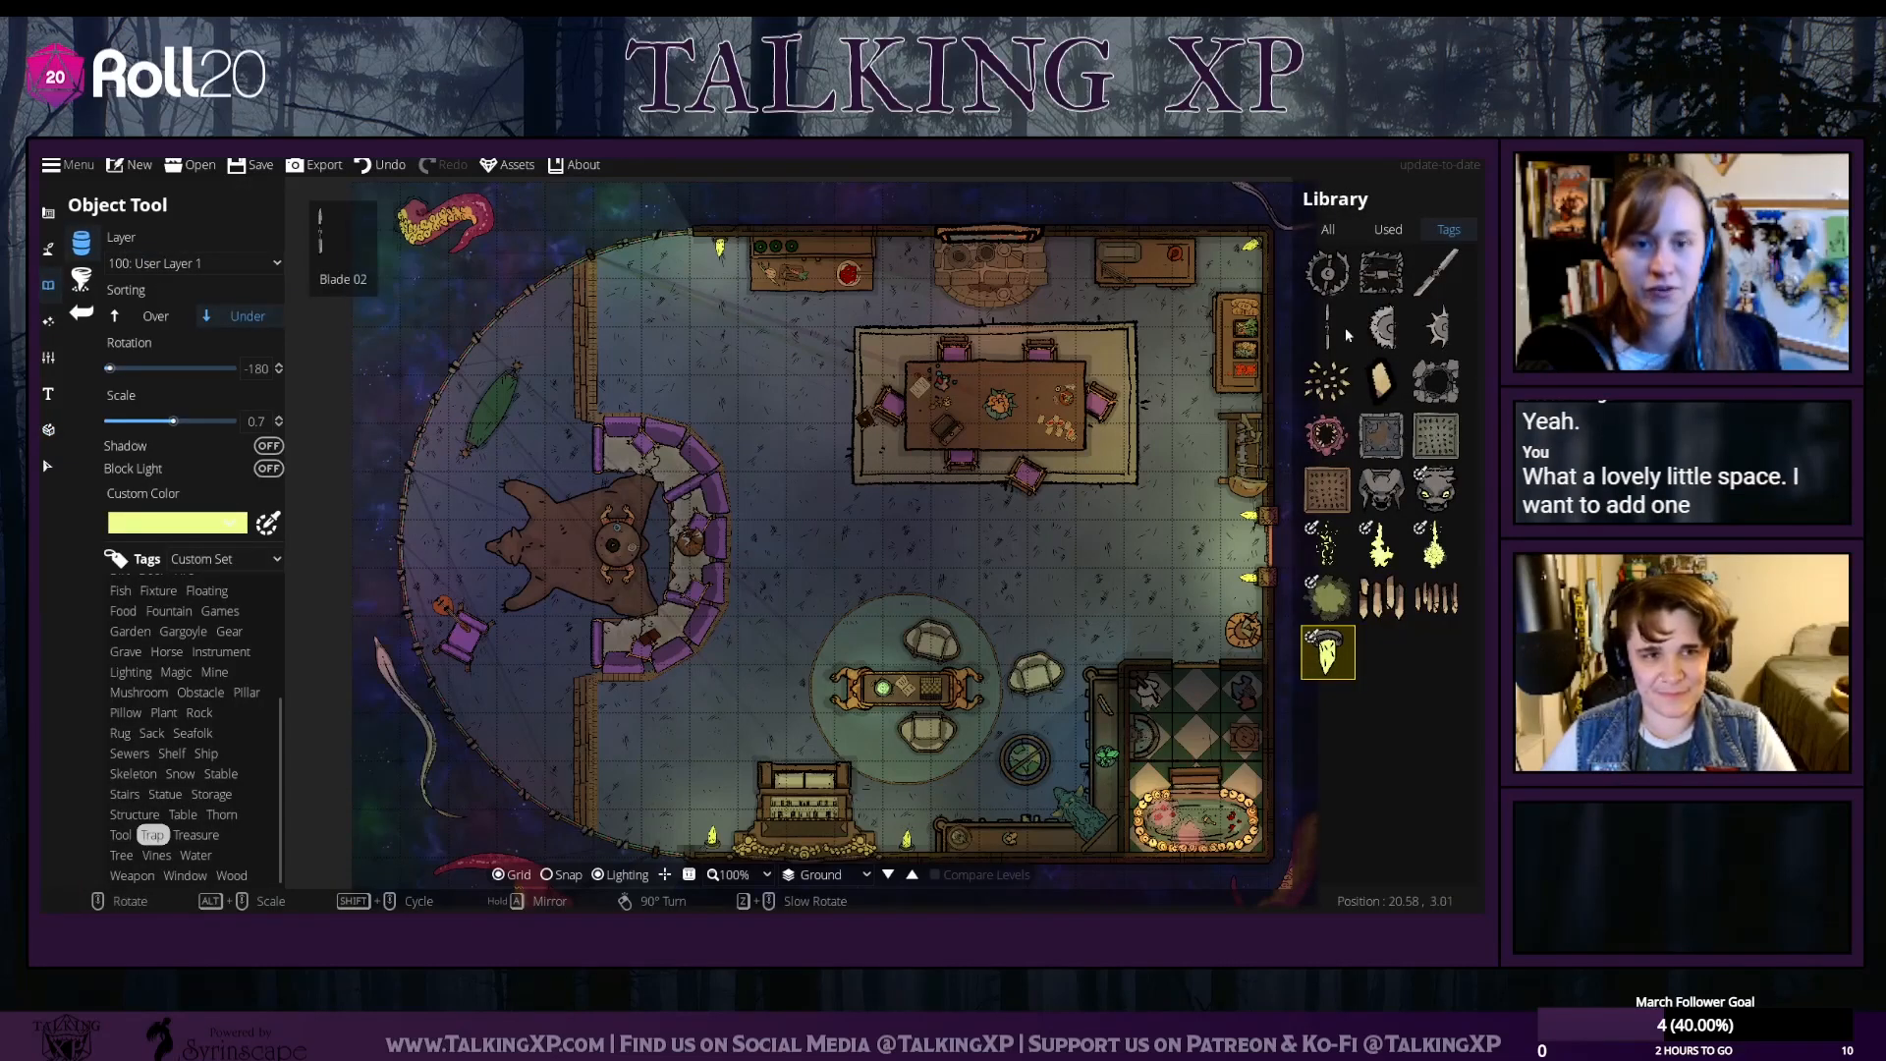
left_click(1327, 232)
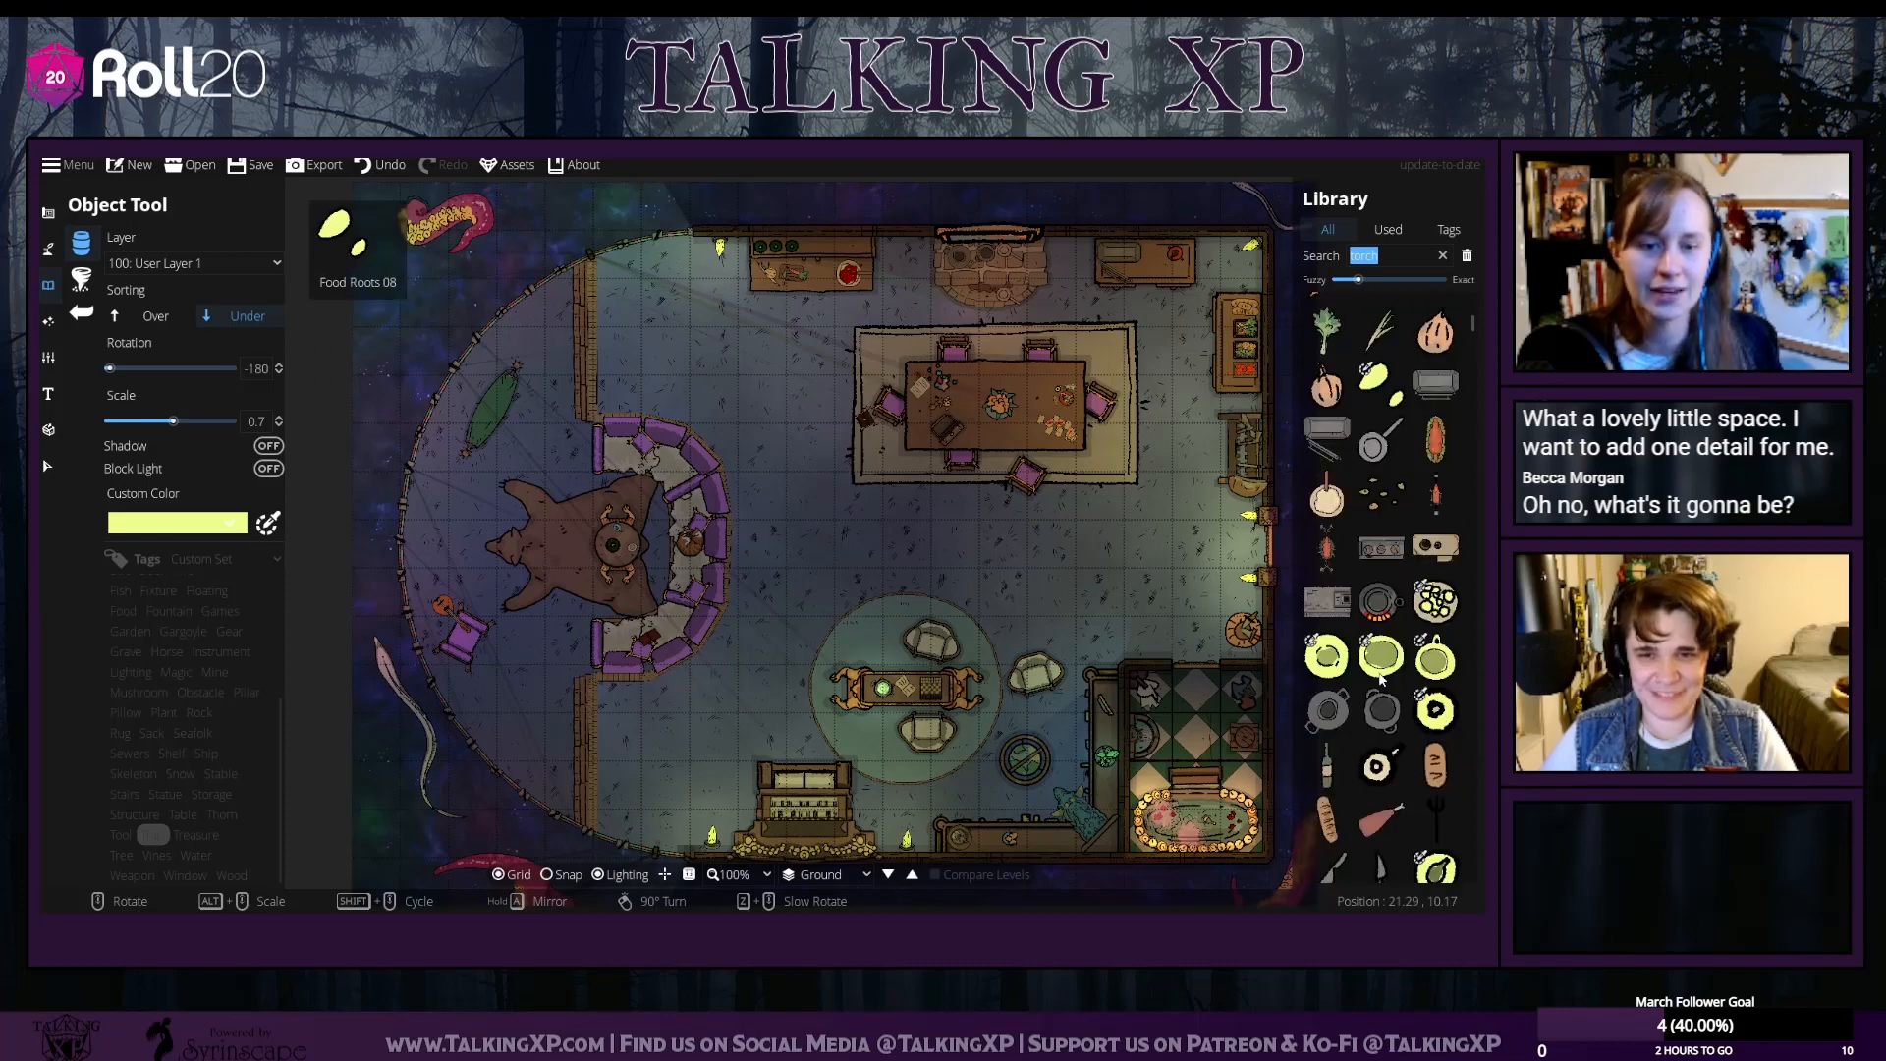
scroll(1381, 676, "down", 10)
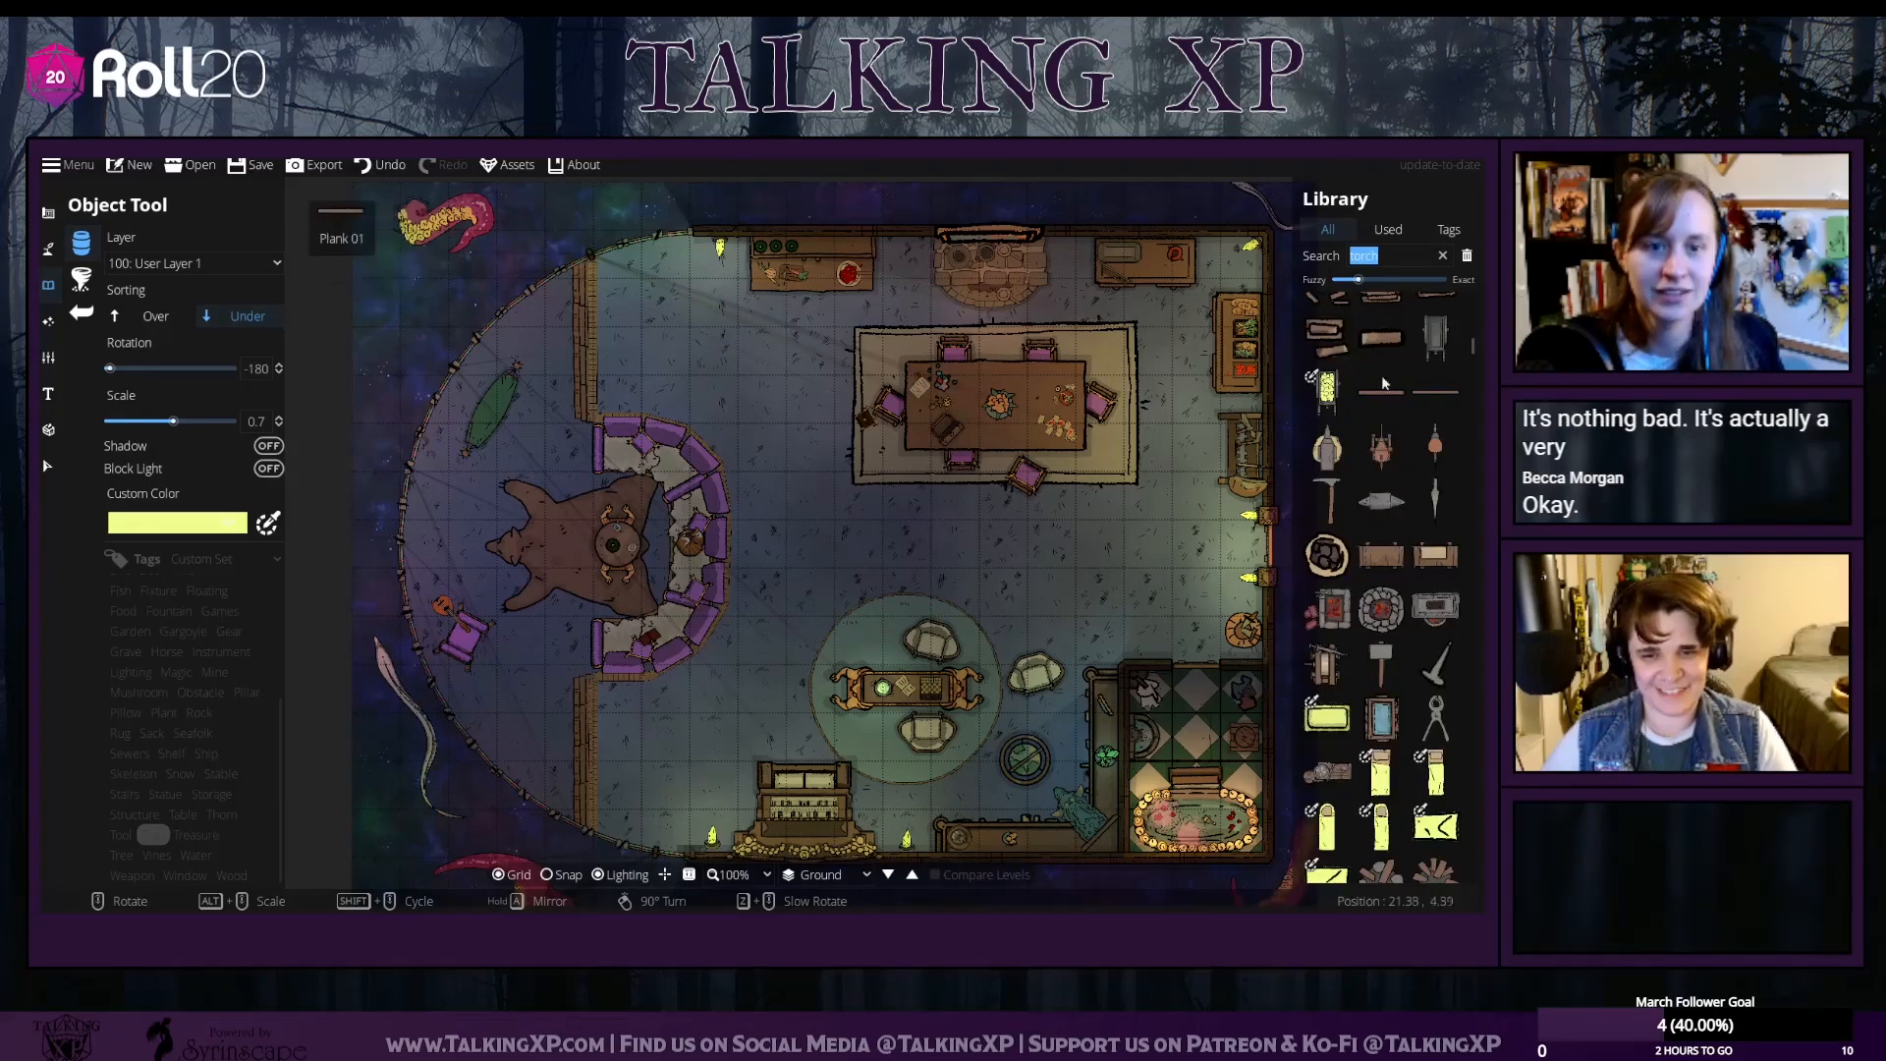
left_click(1382, 337)
Place the wooden block on the narrow counter beside the tiled corner room, on layer 200: User Layer 2, sorted over, rotated 105
scroll(1175, 723, "down", 1)
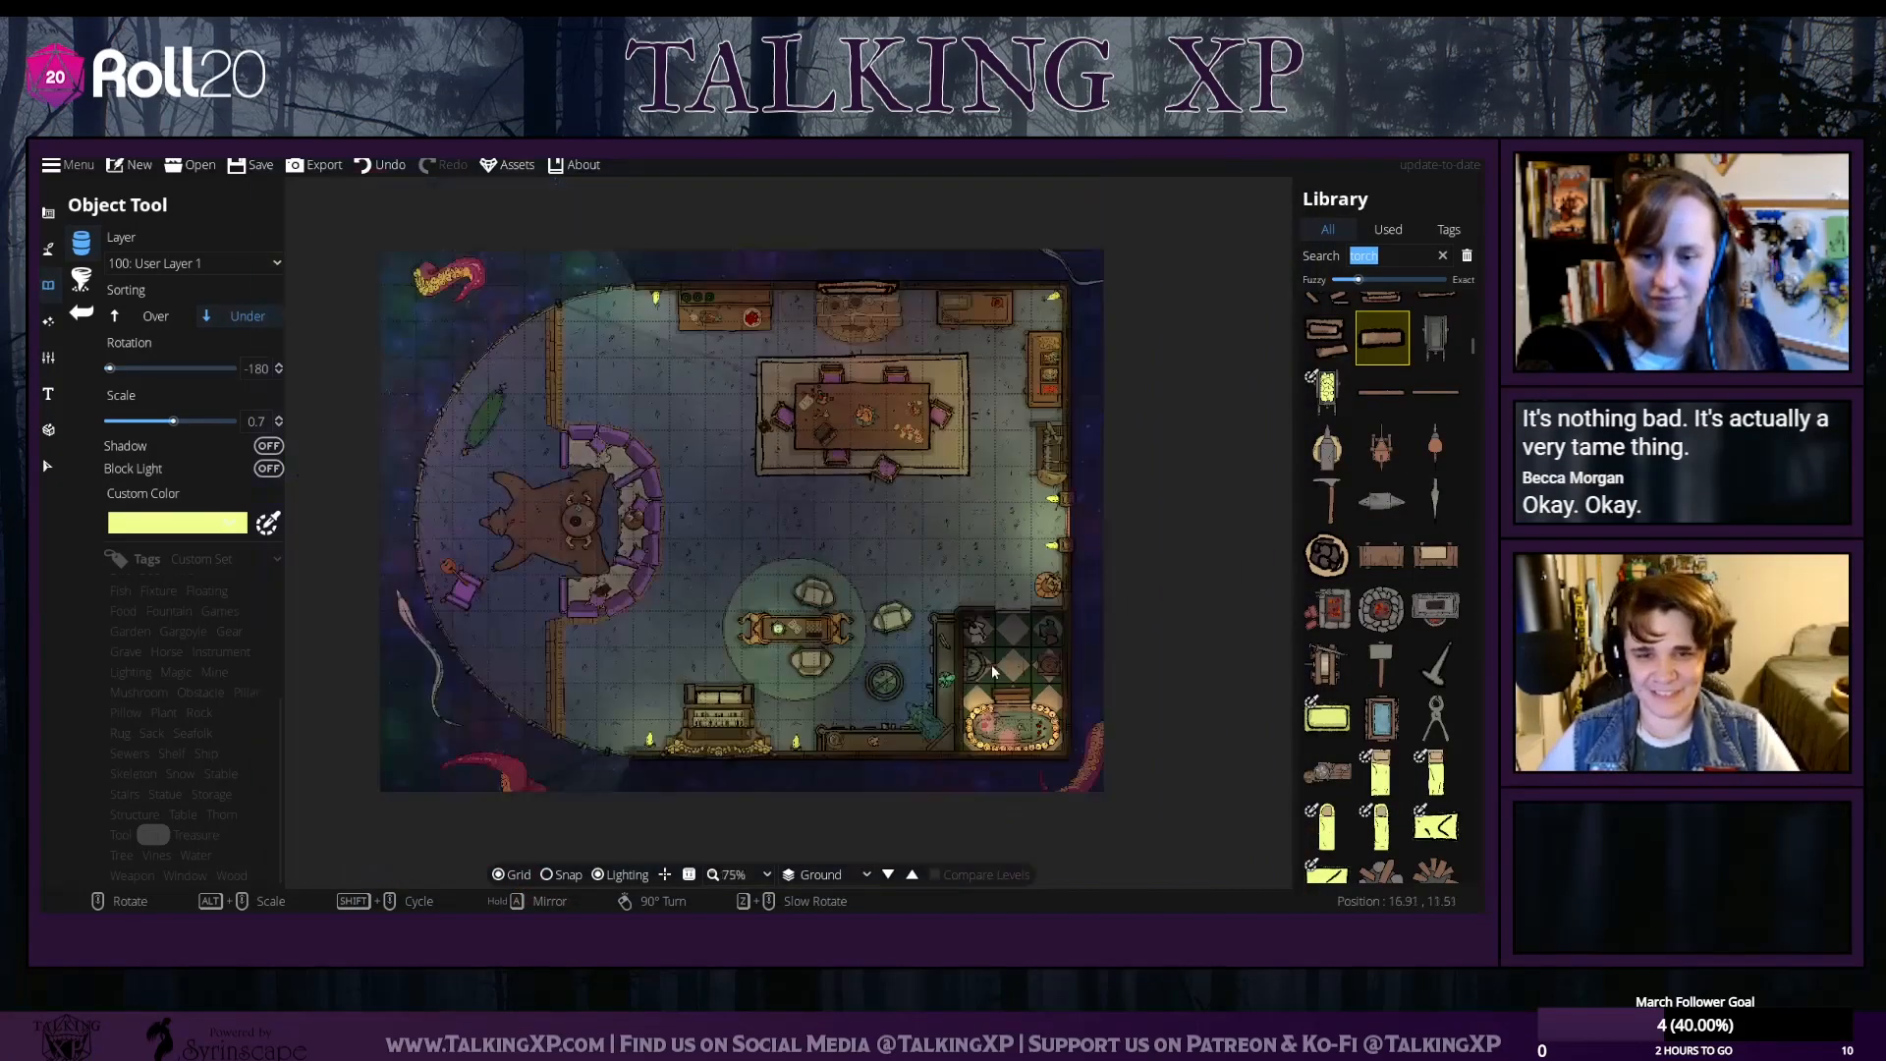
scroll(992, 664, "down", 1)
scroll(992, 664, "up", 6)
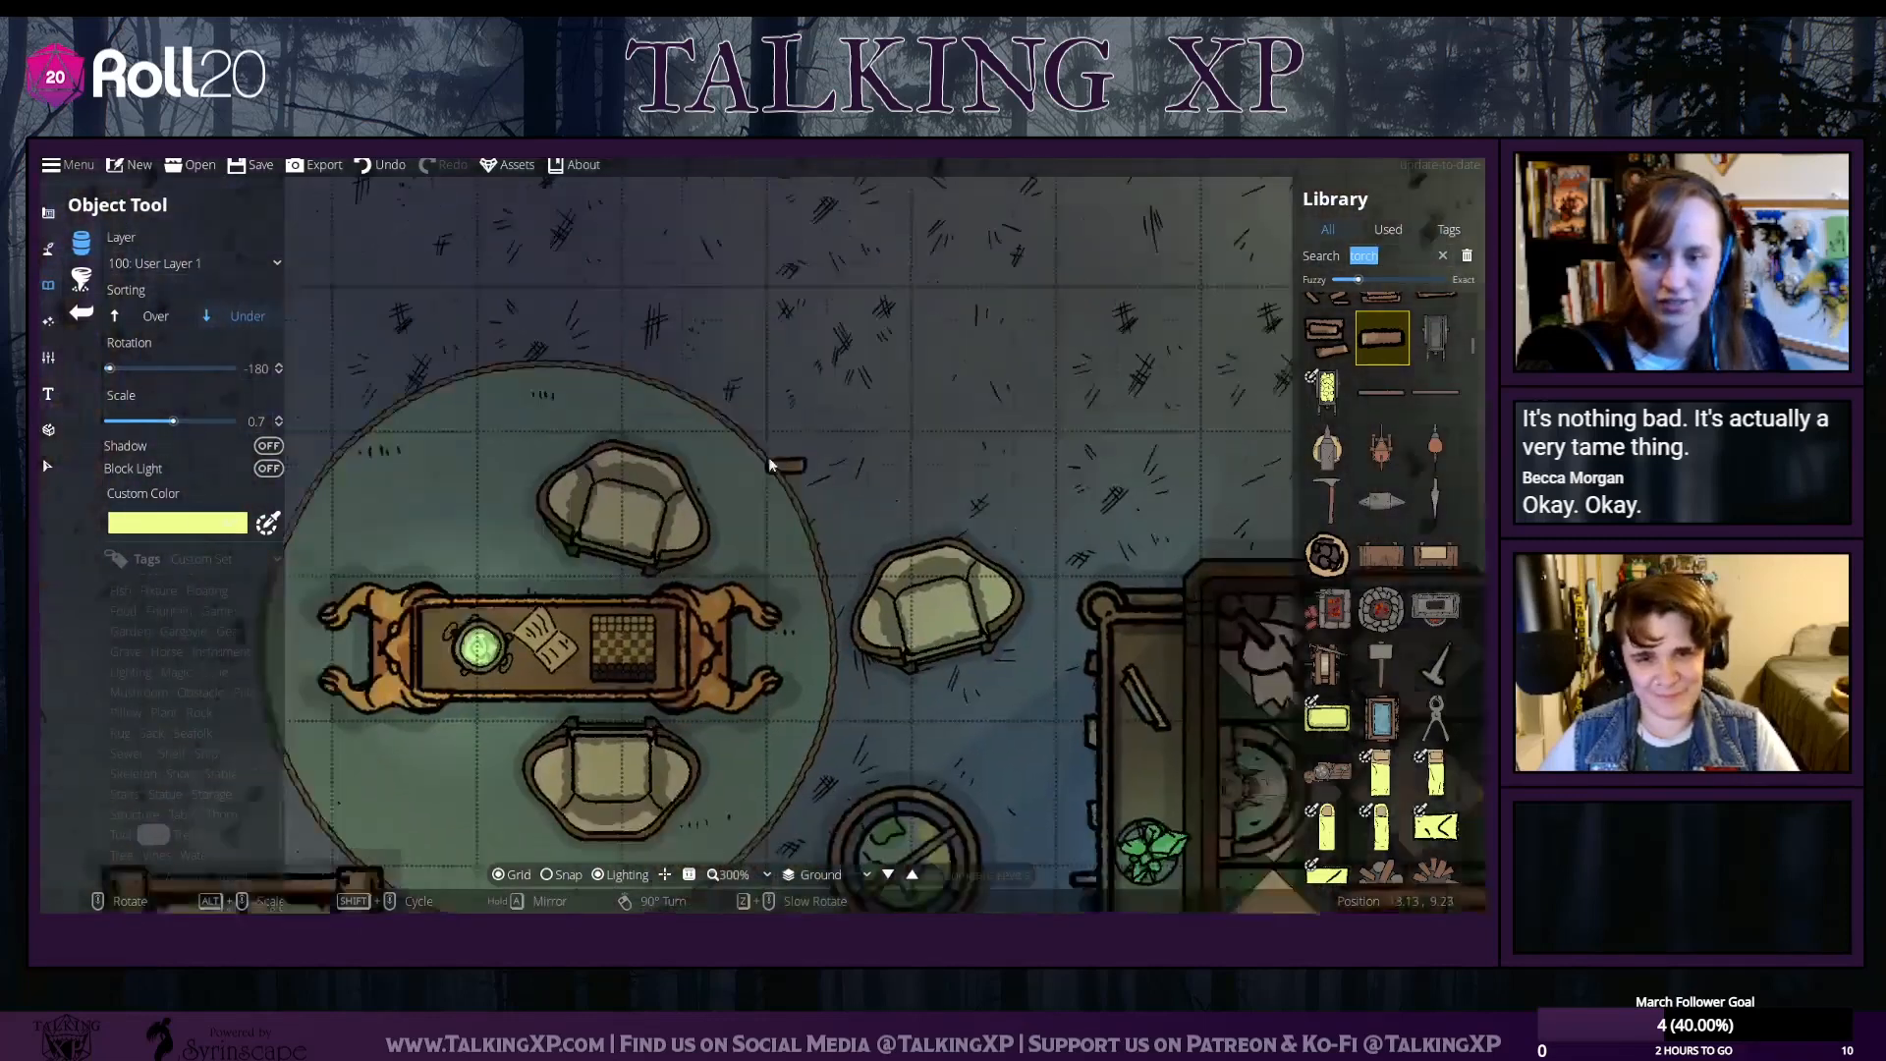
scroll(1032, 604, "down", 1)
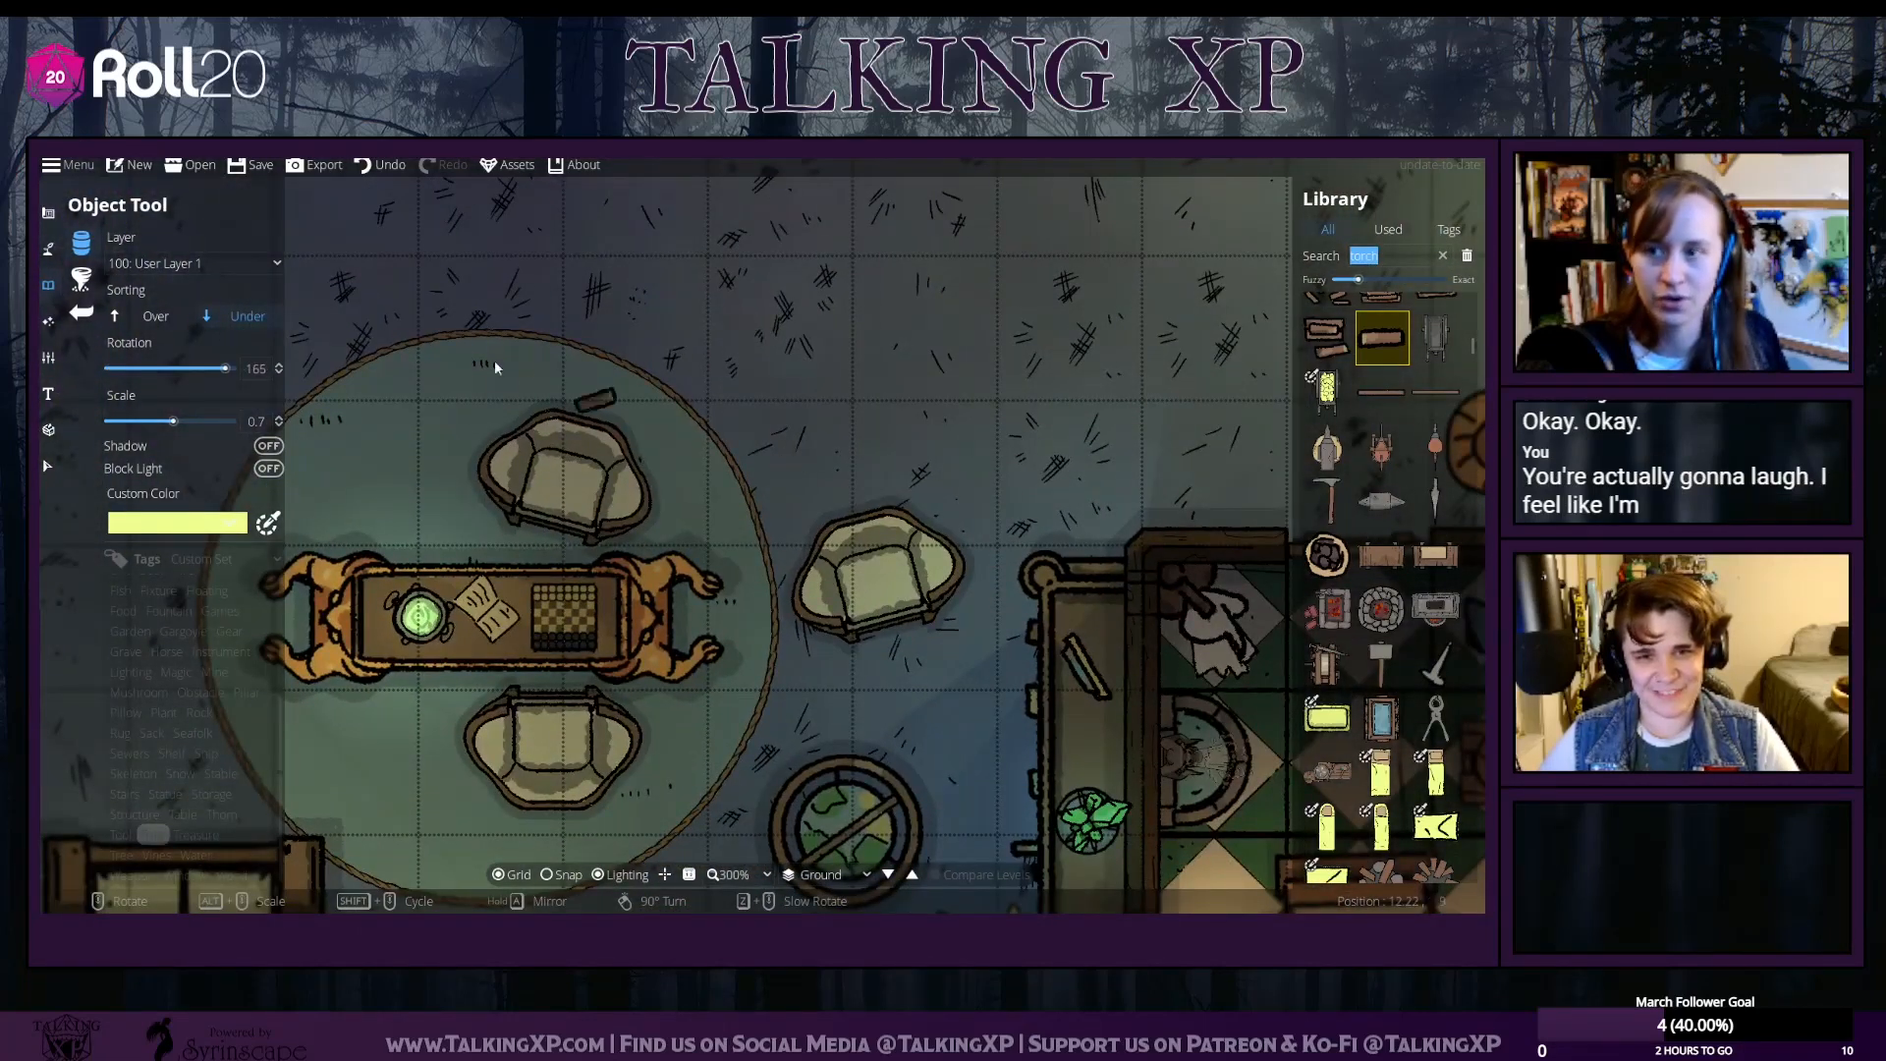
left_click(228, 267)
left_click(176, 295)
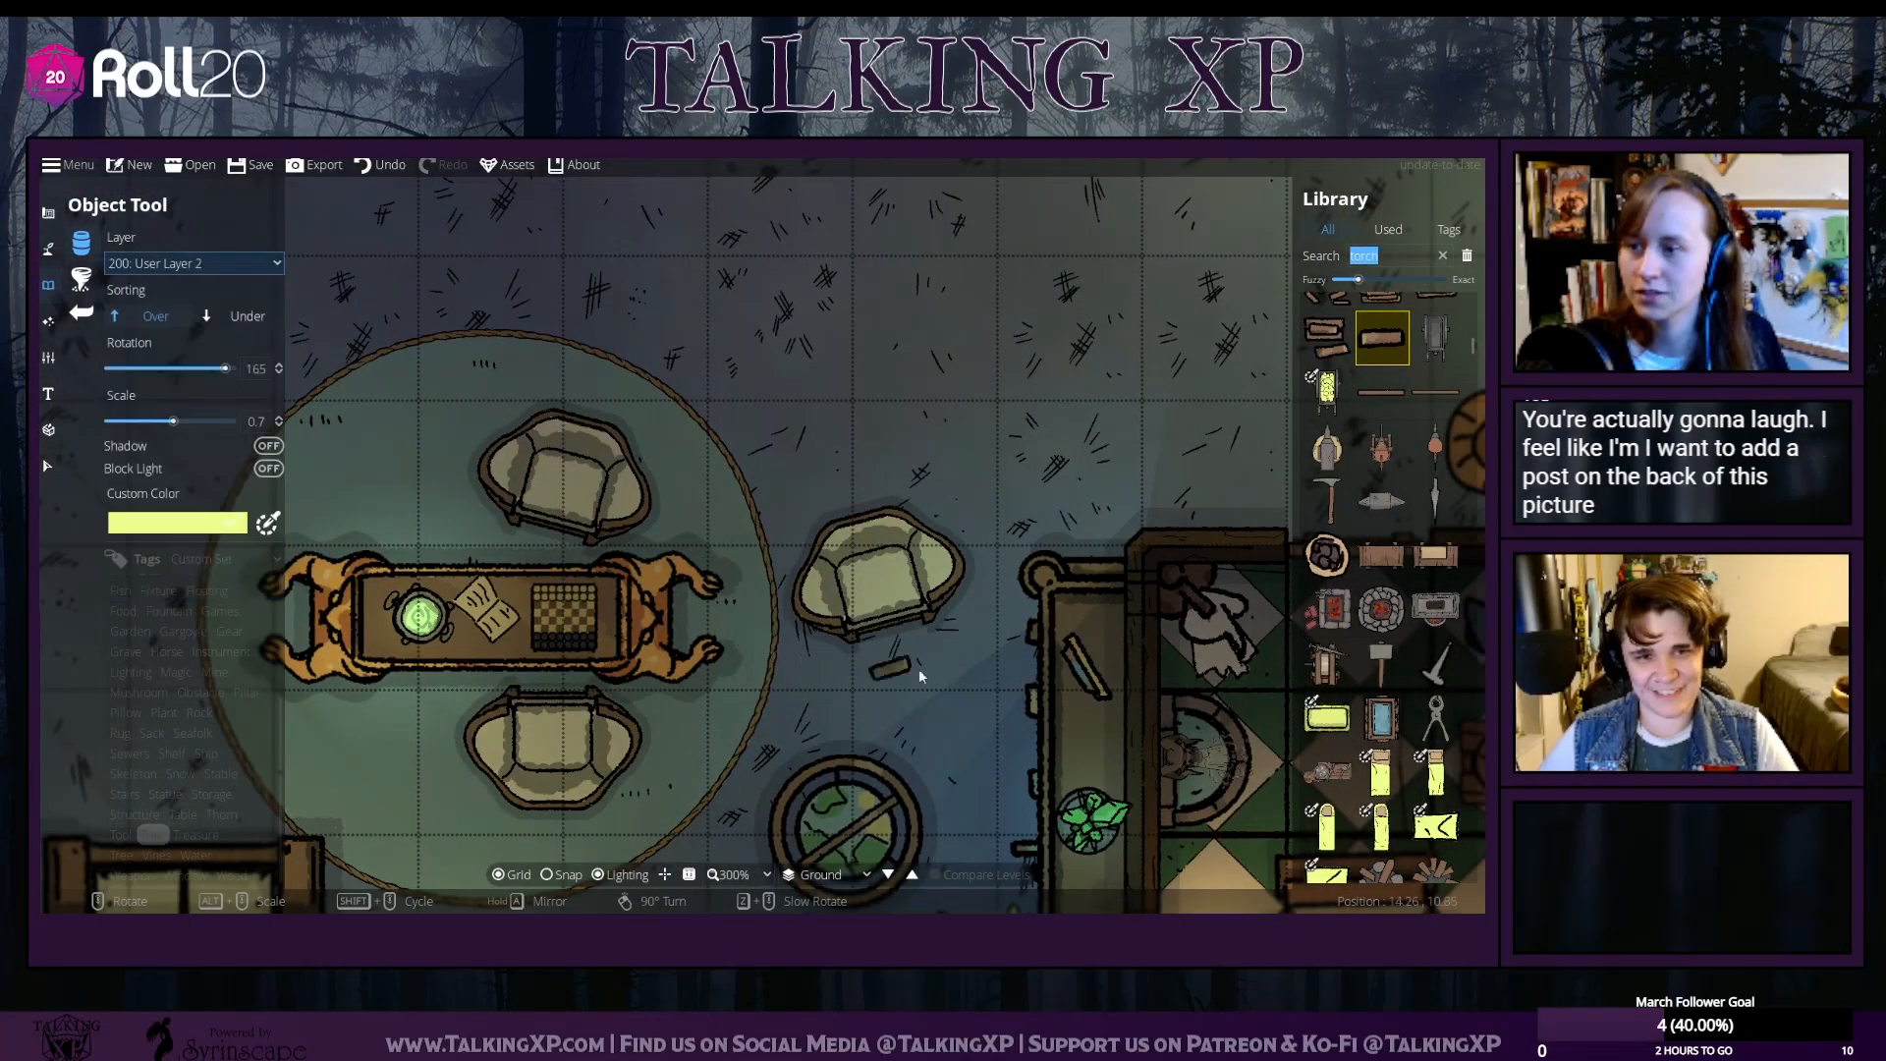
scroll(1102, 644, "down", 4)
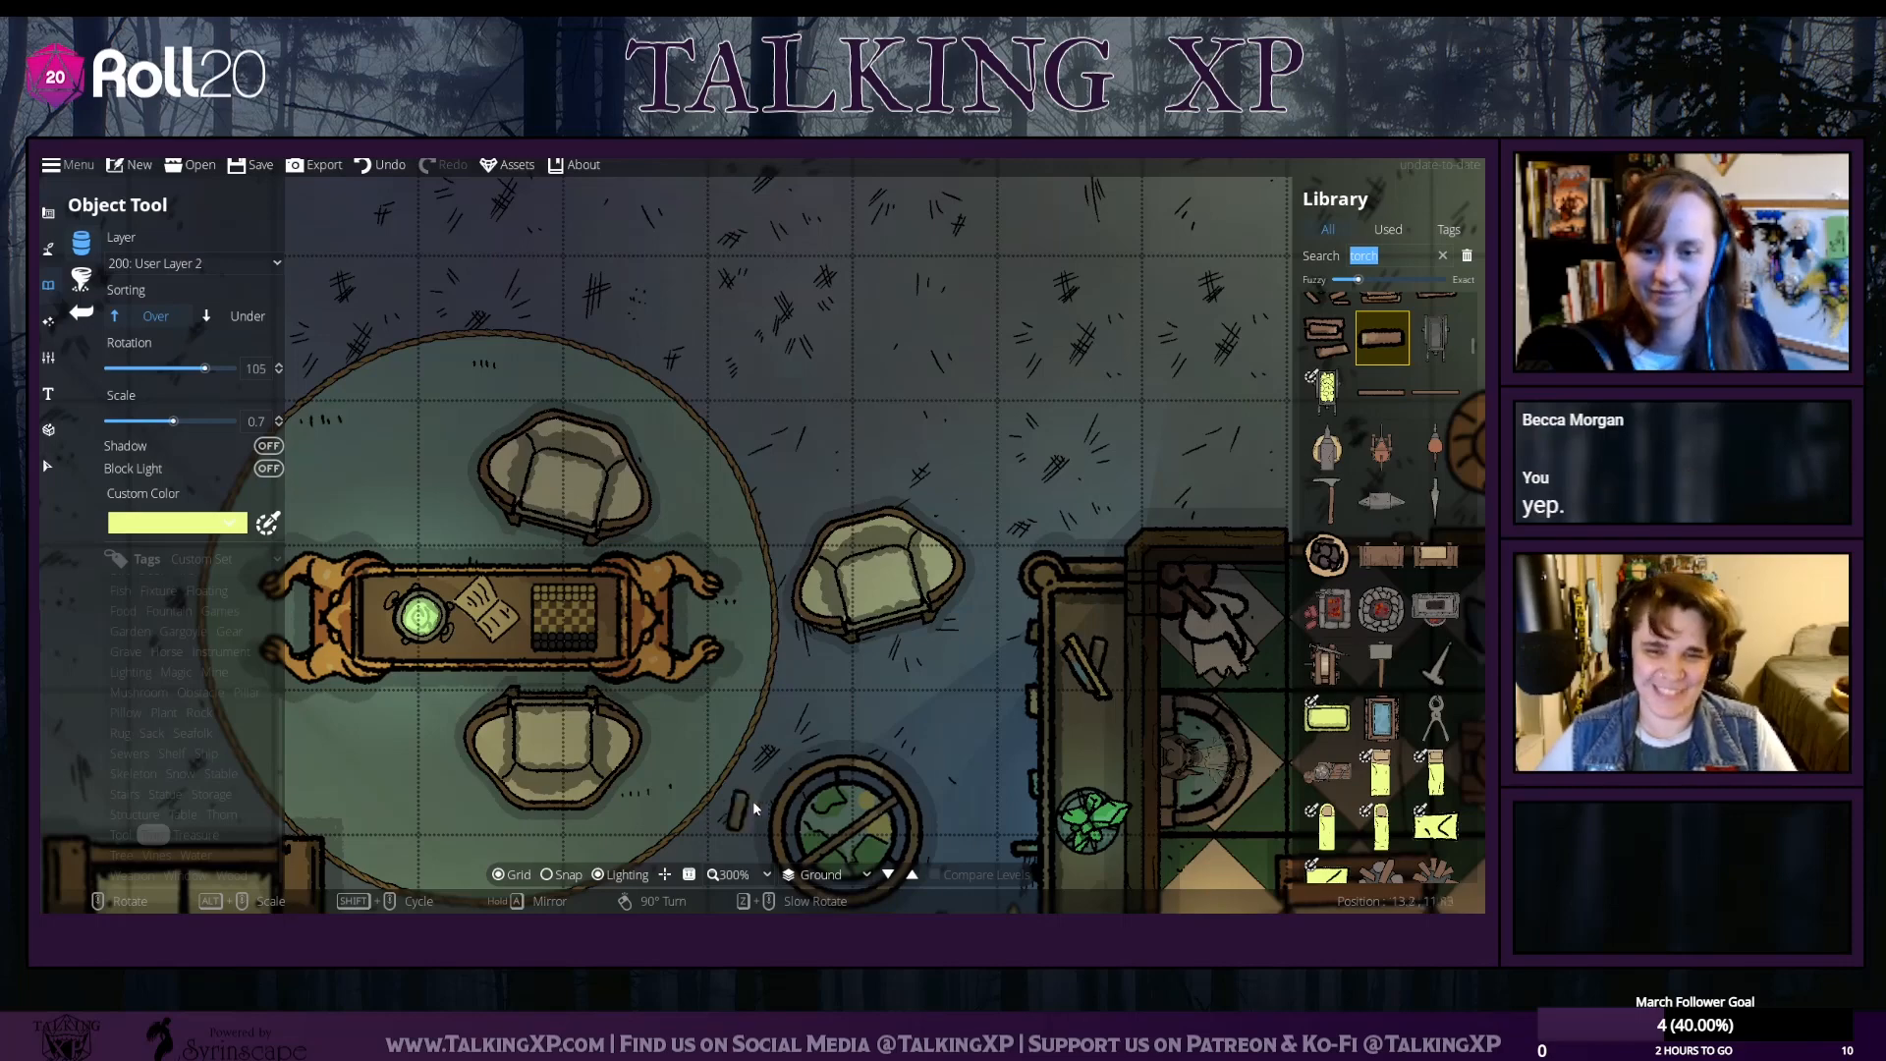
scroll(777, 777, "up", 1)
scroll(777, 777, "down", 4)
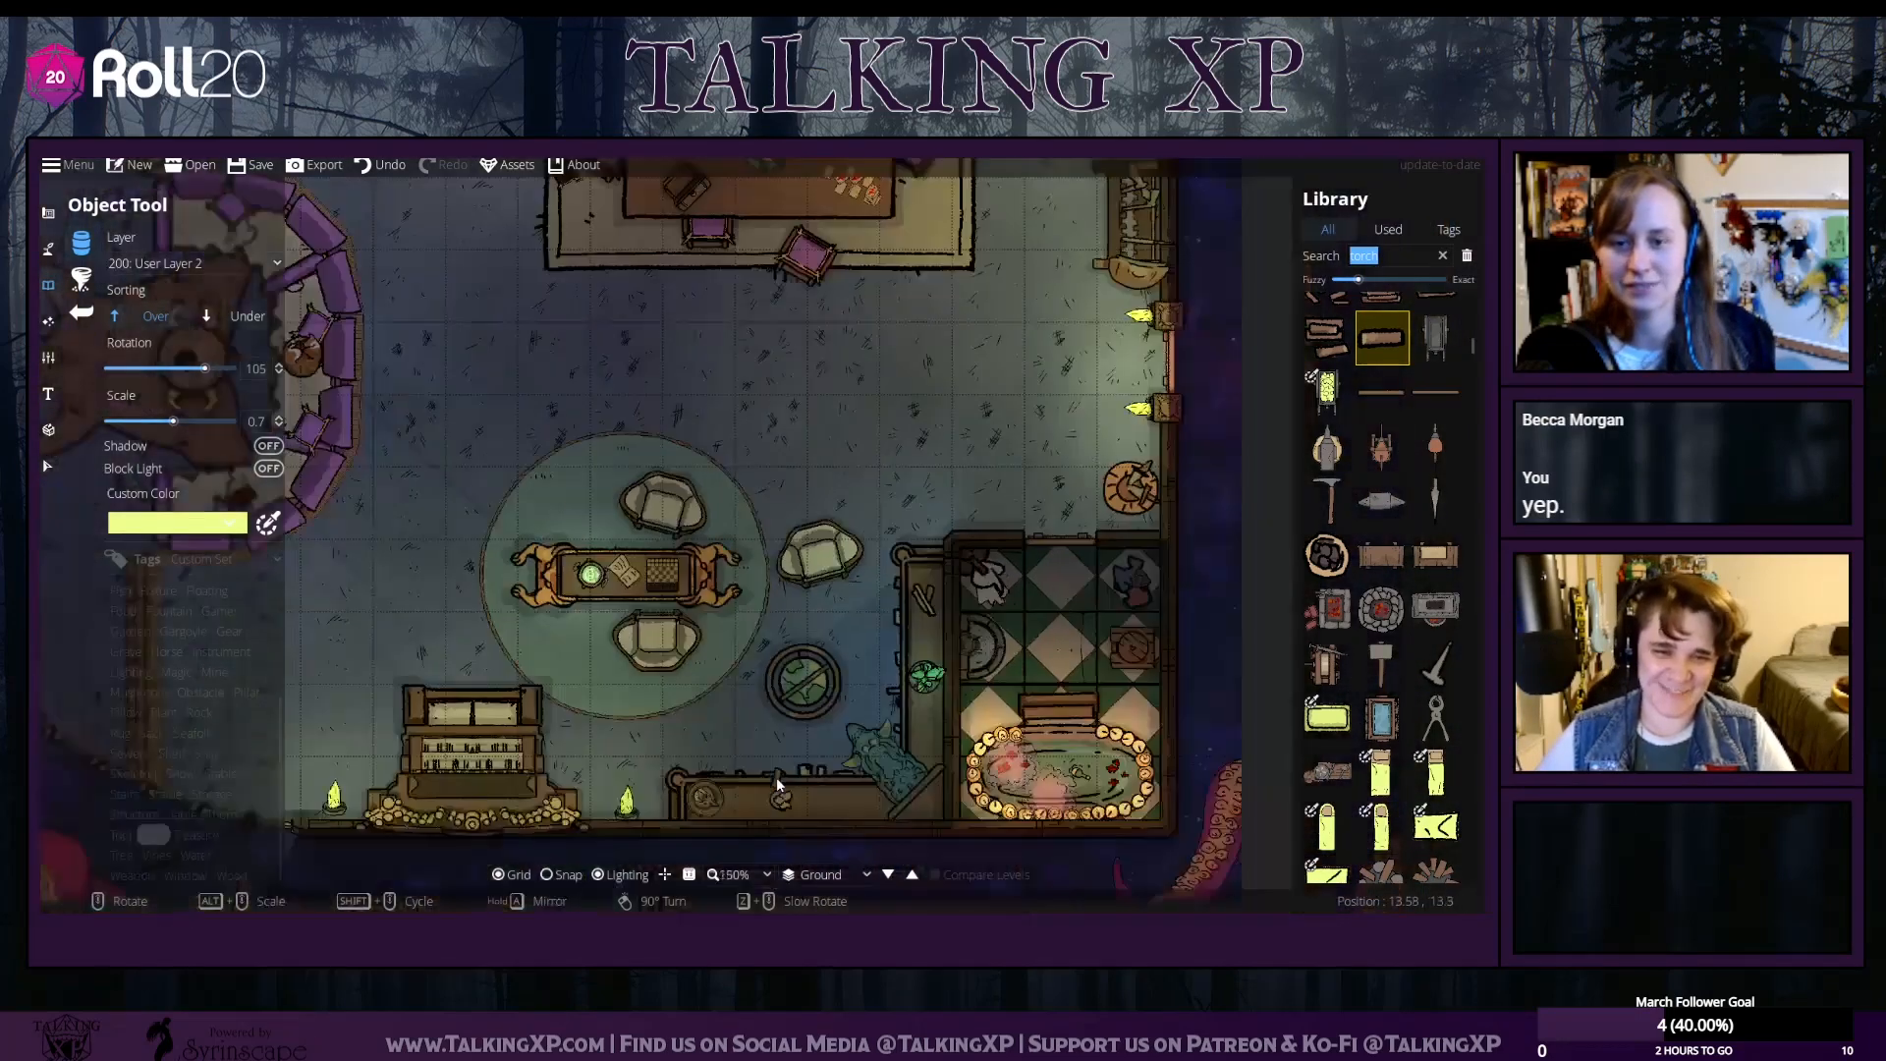
scroll(722, 754, "down", 2)
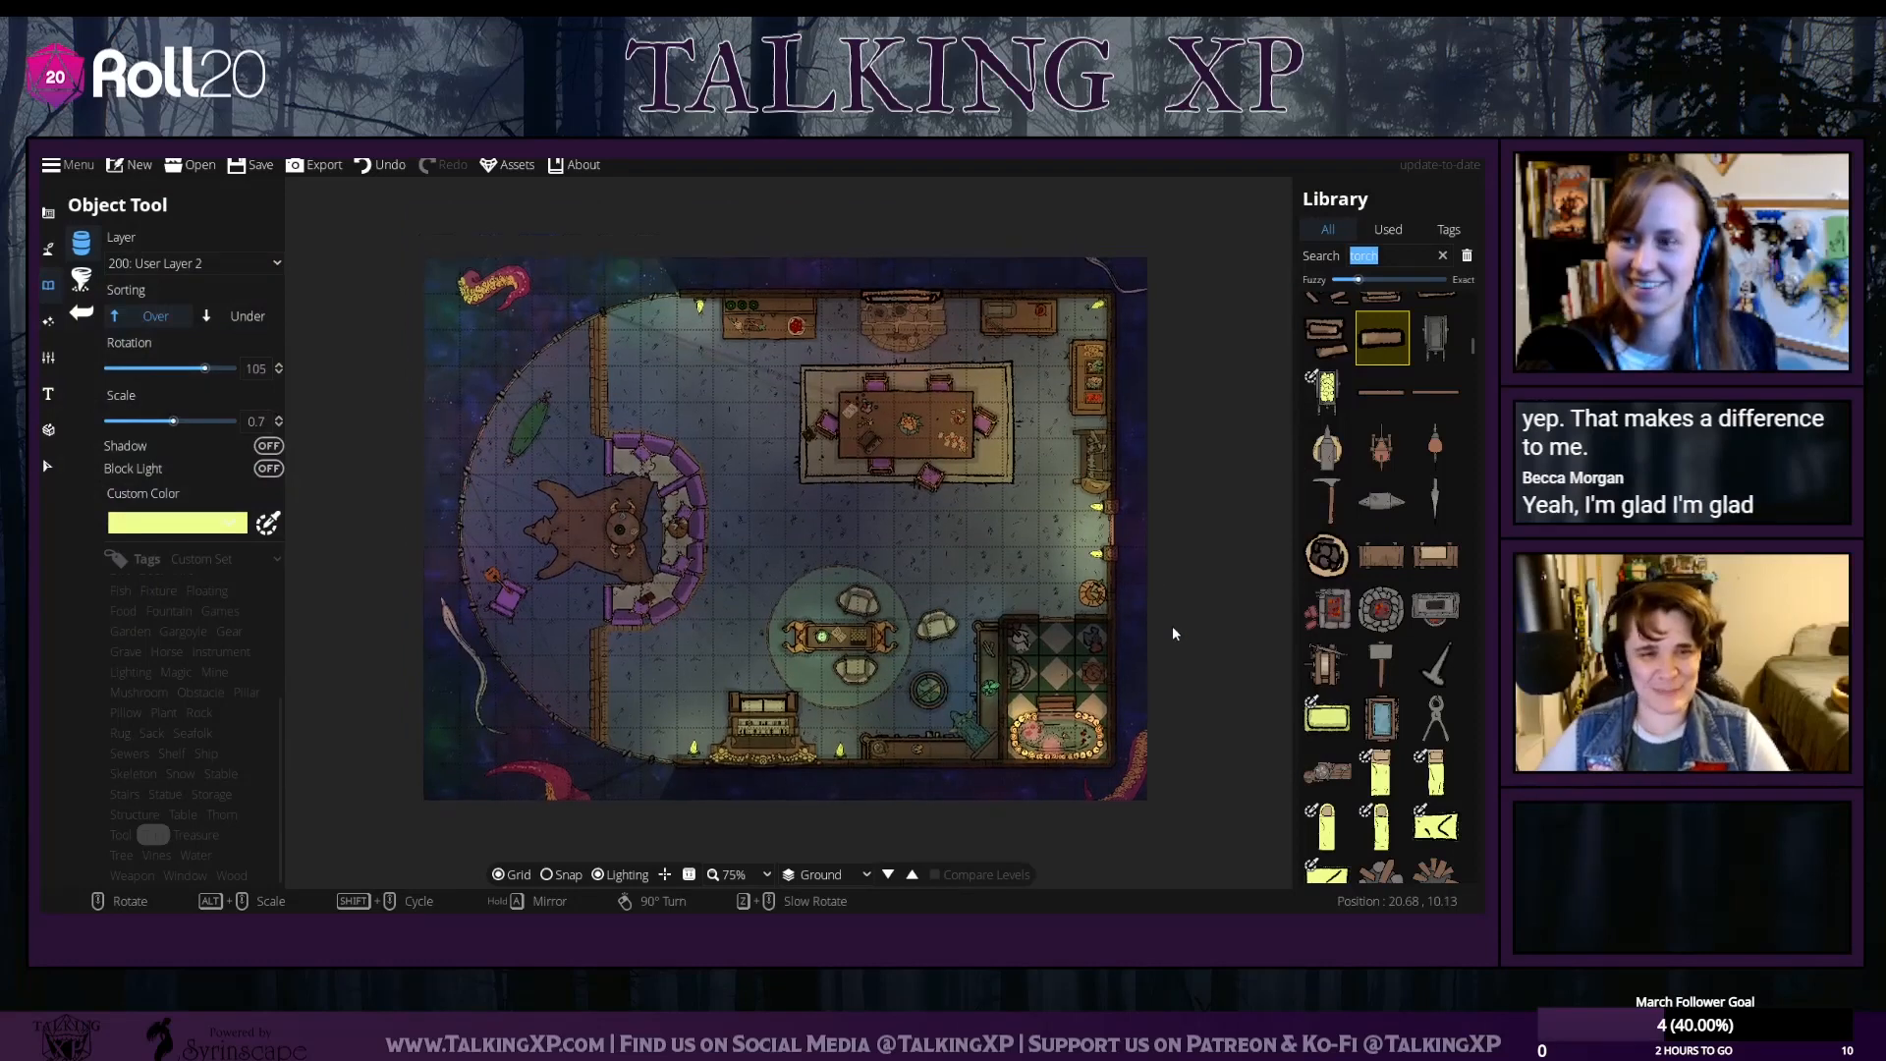
scroll(1029, 591, "up", 1)
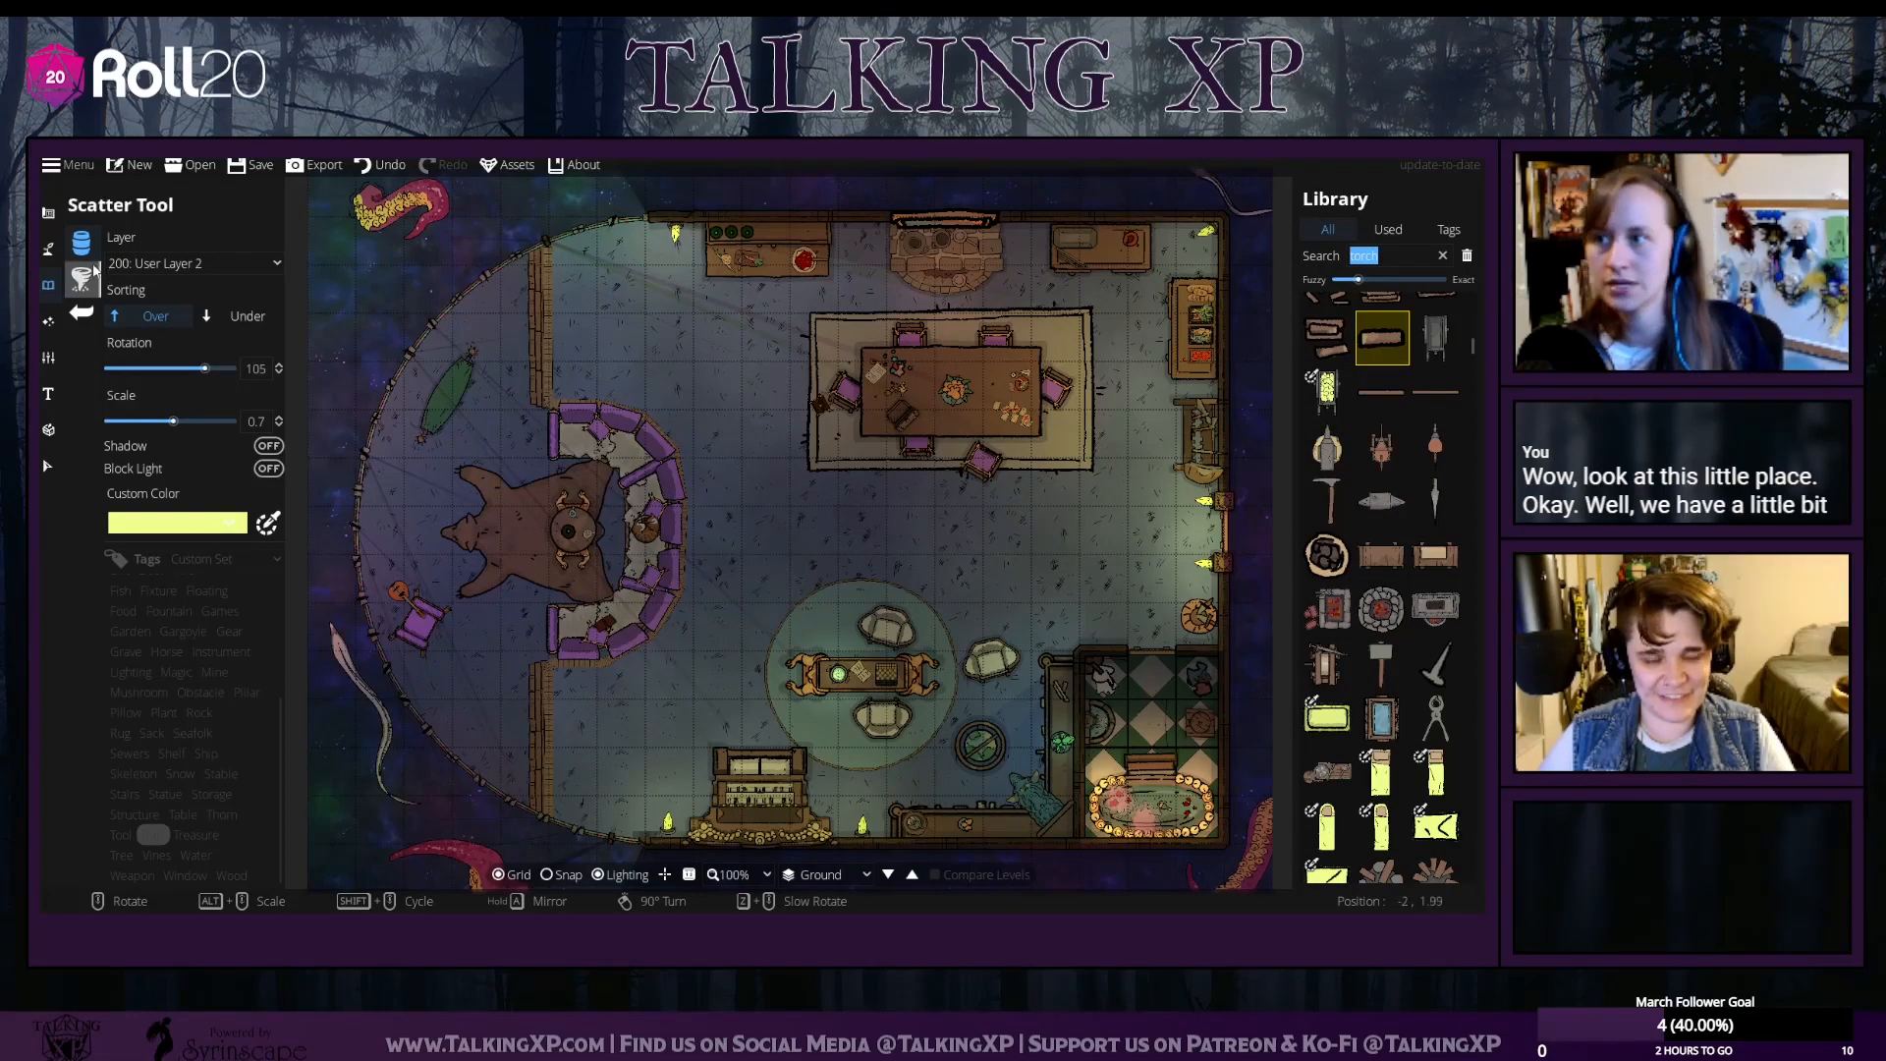
Save the room map and create a new map 60 tiles wide and 40 tiles high
left_click(247, 169)
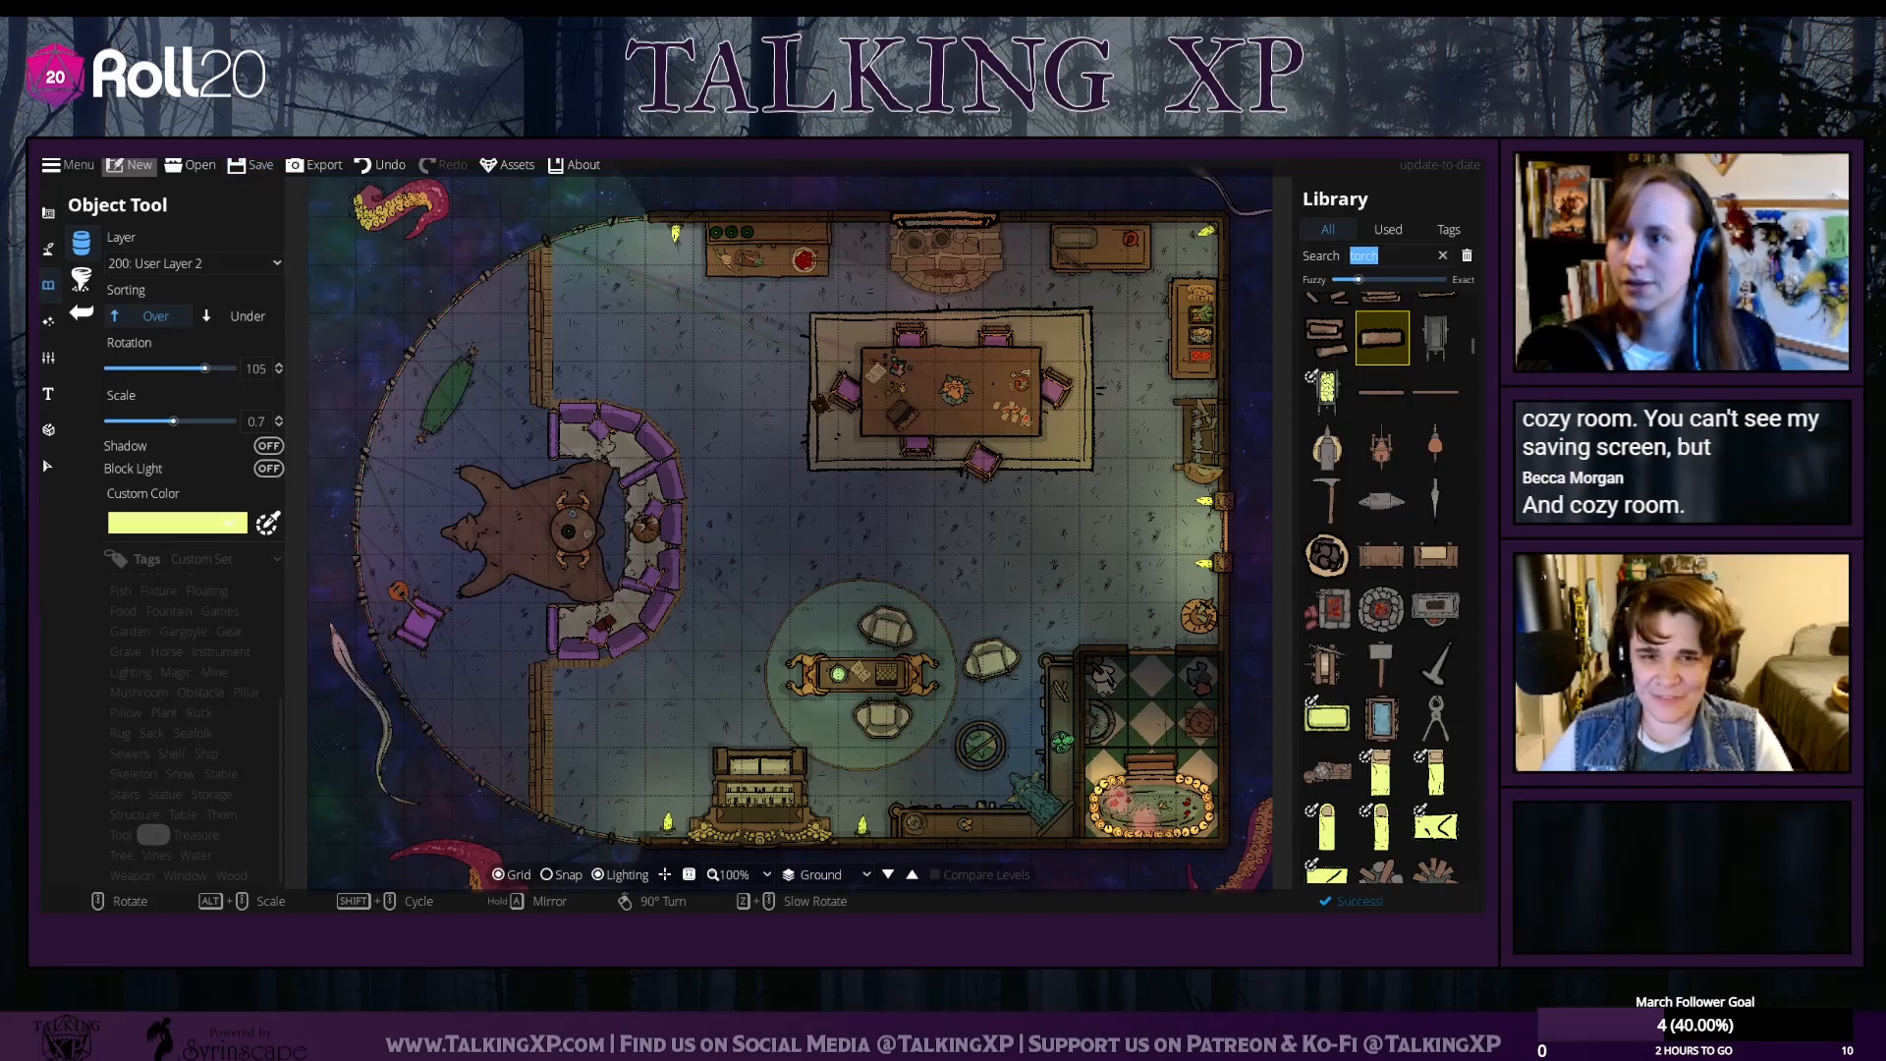
left_click(132, 164)
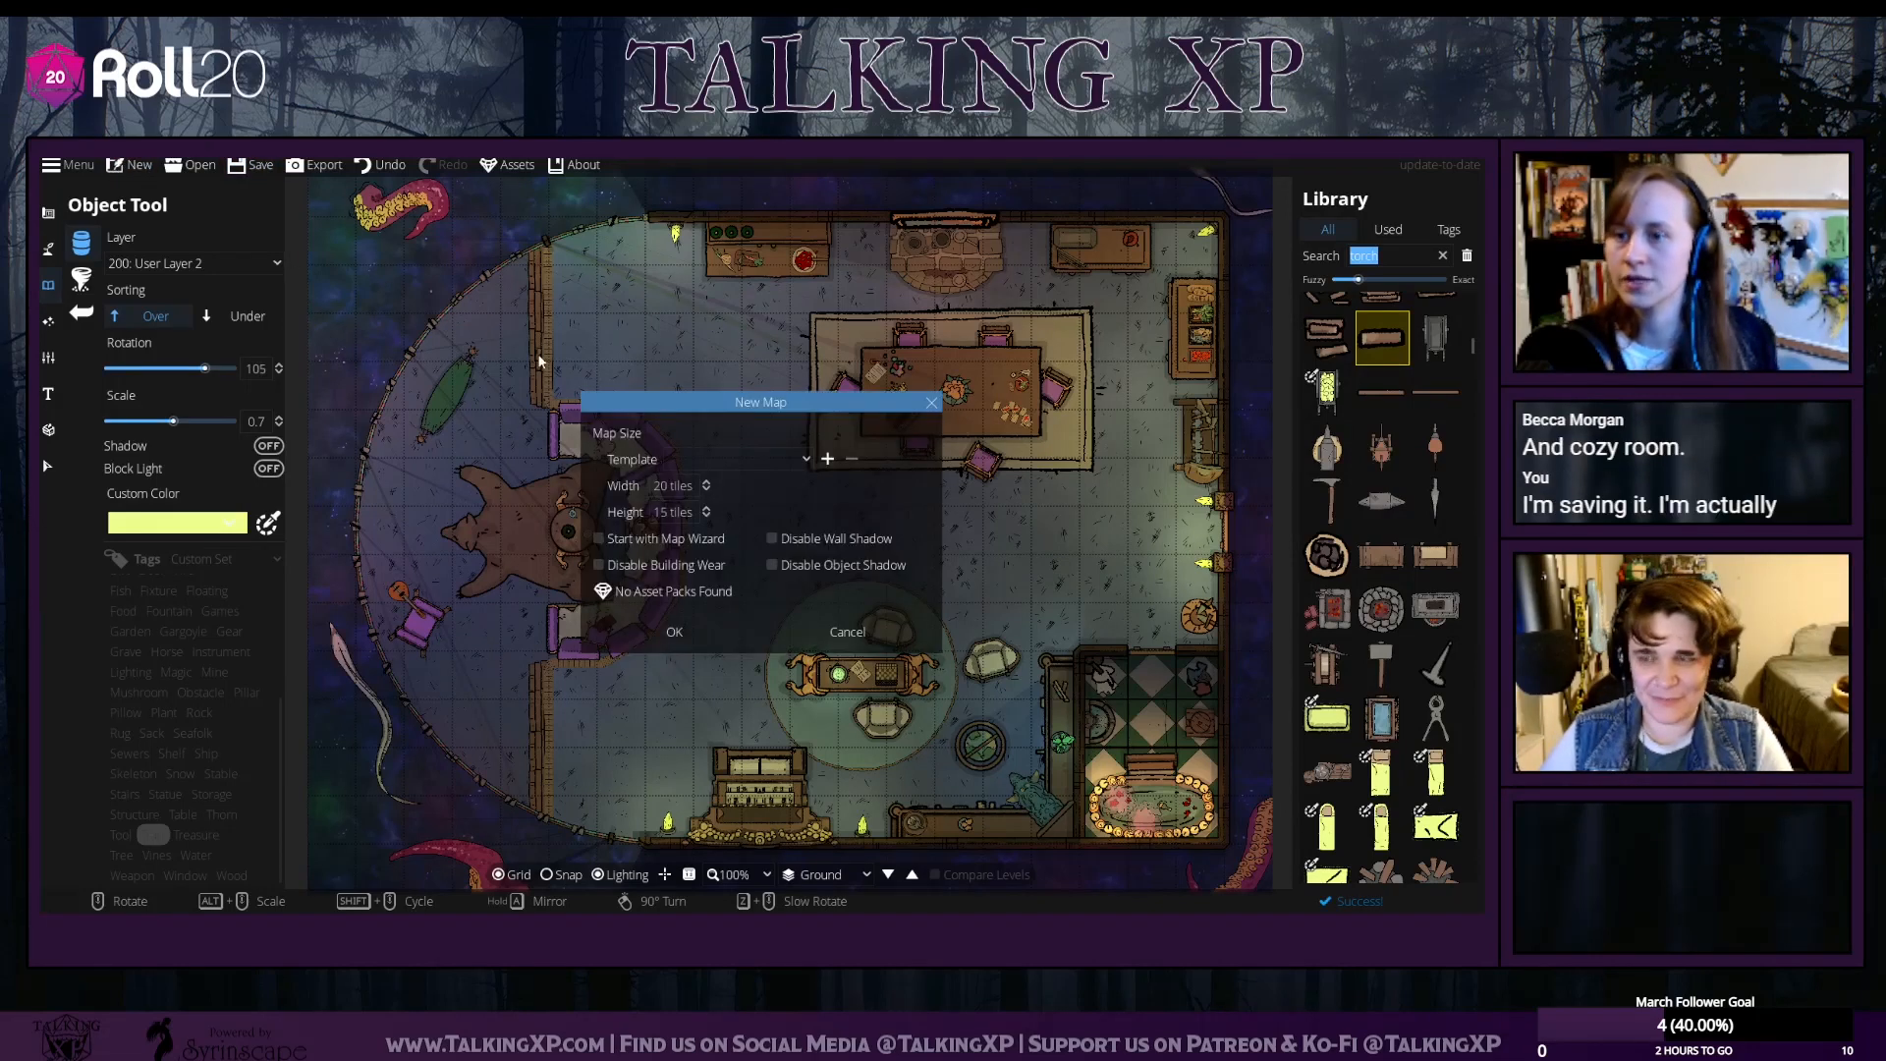
double_click(672, 486)
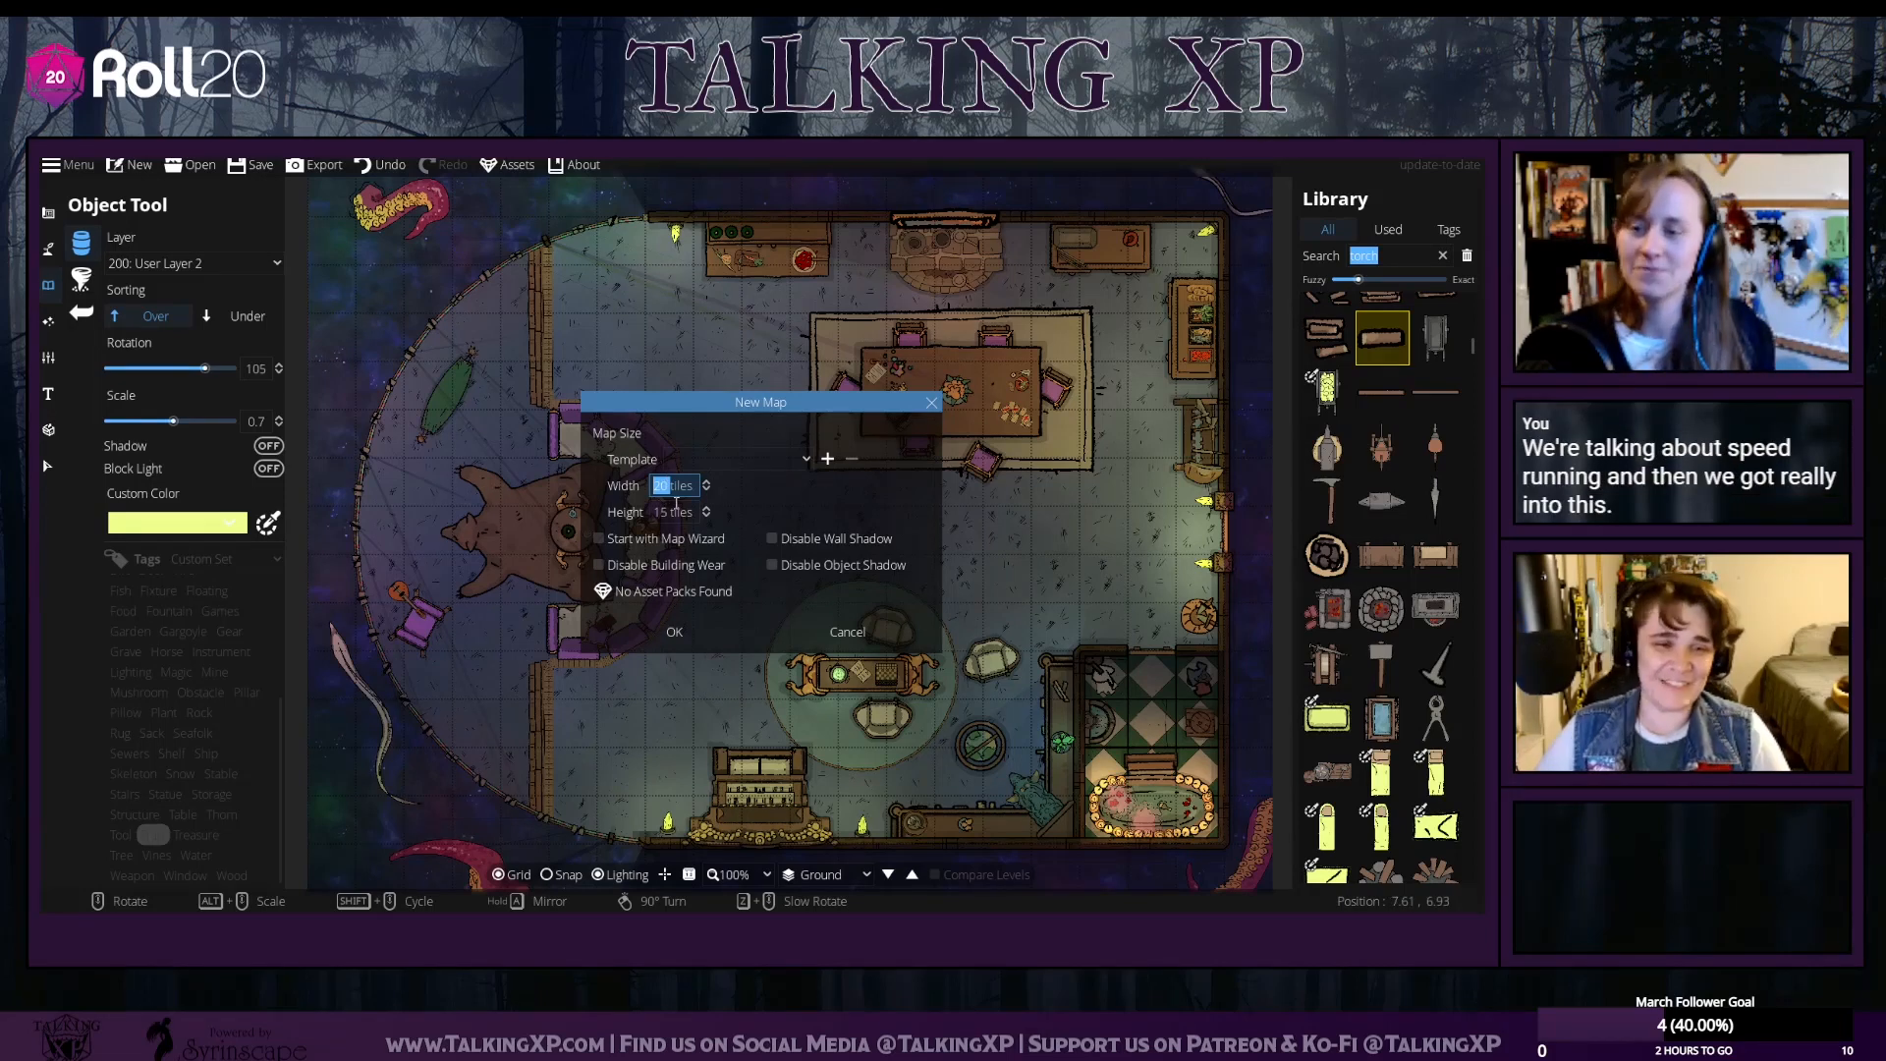
type("60")
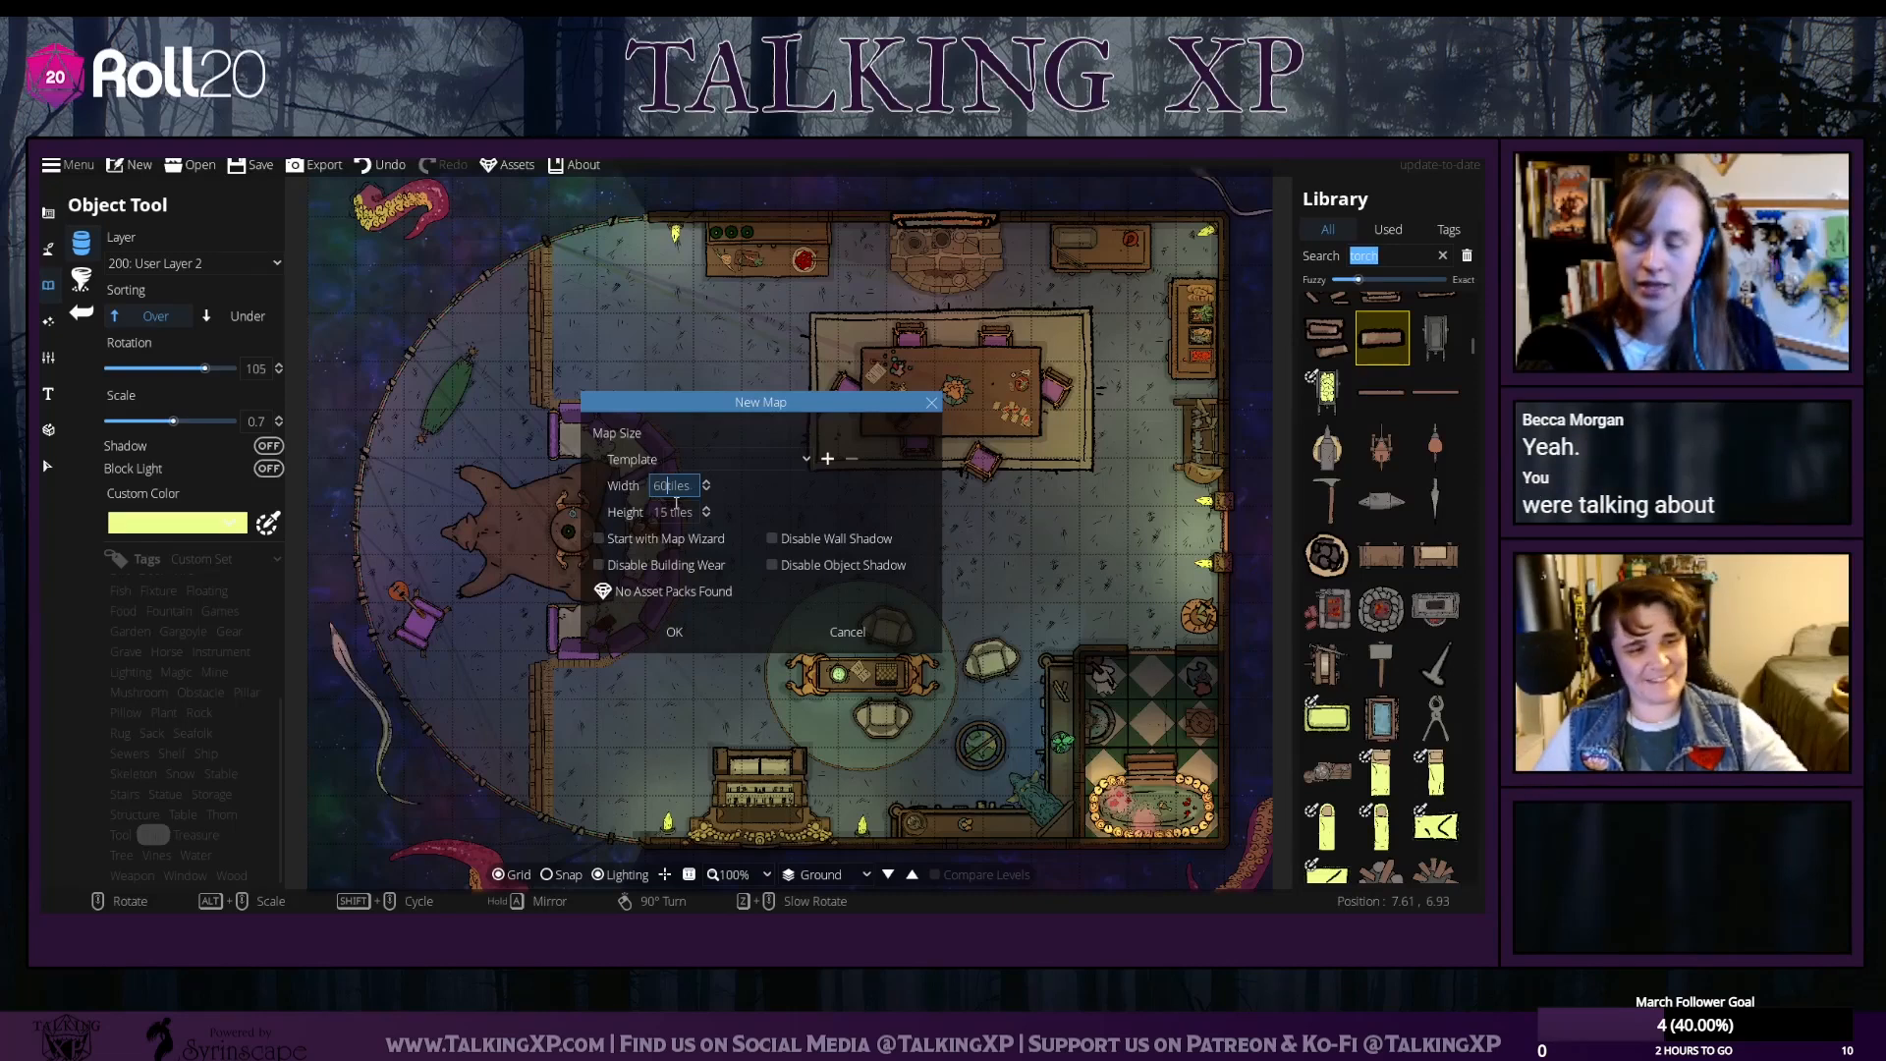
left_click_drag(664, 511, 642, 514)
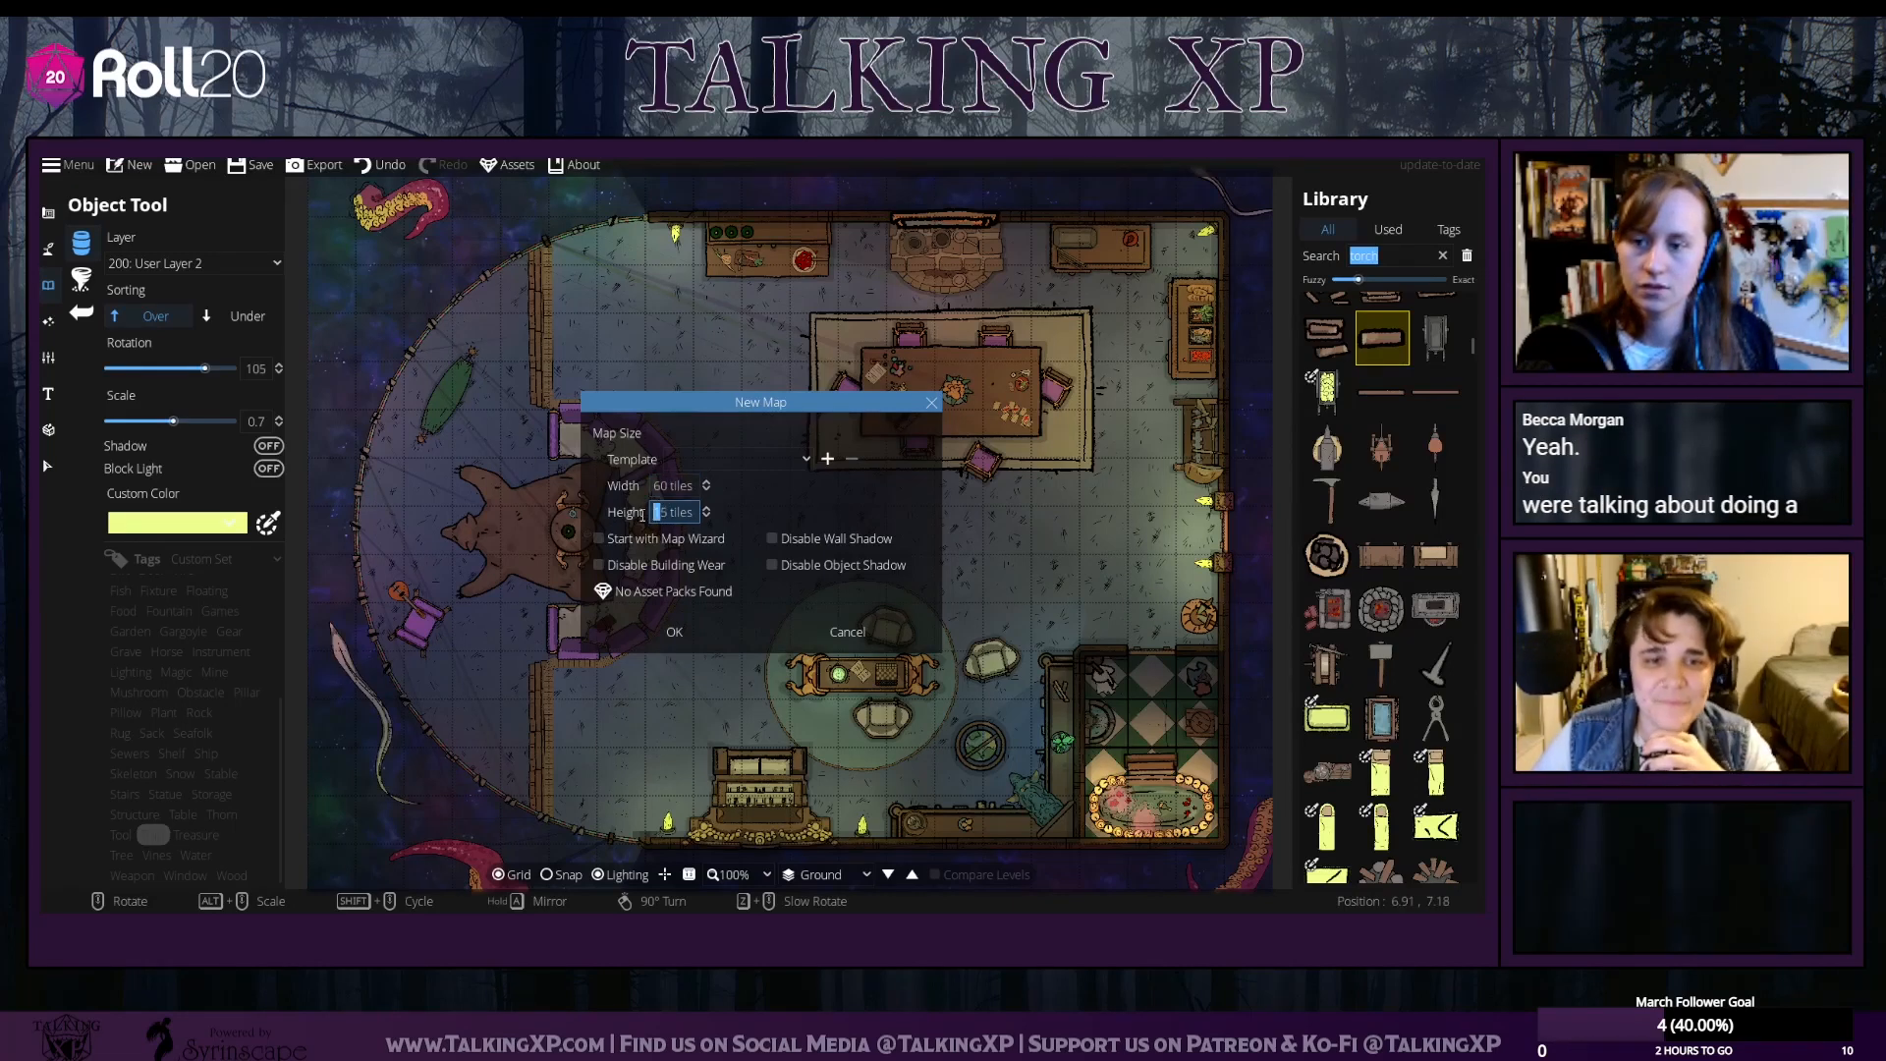
type("6")
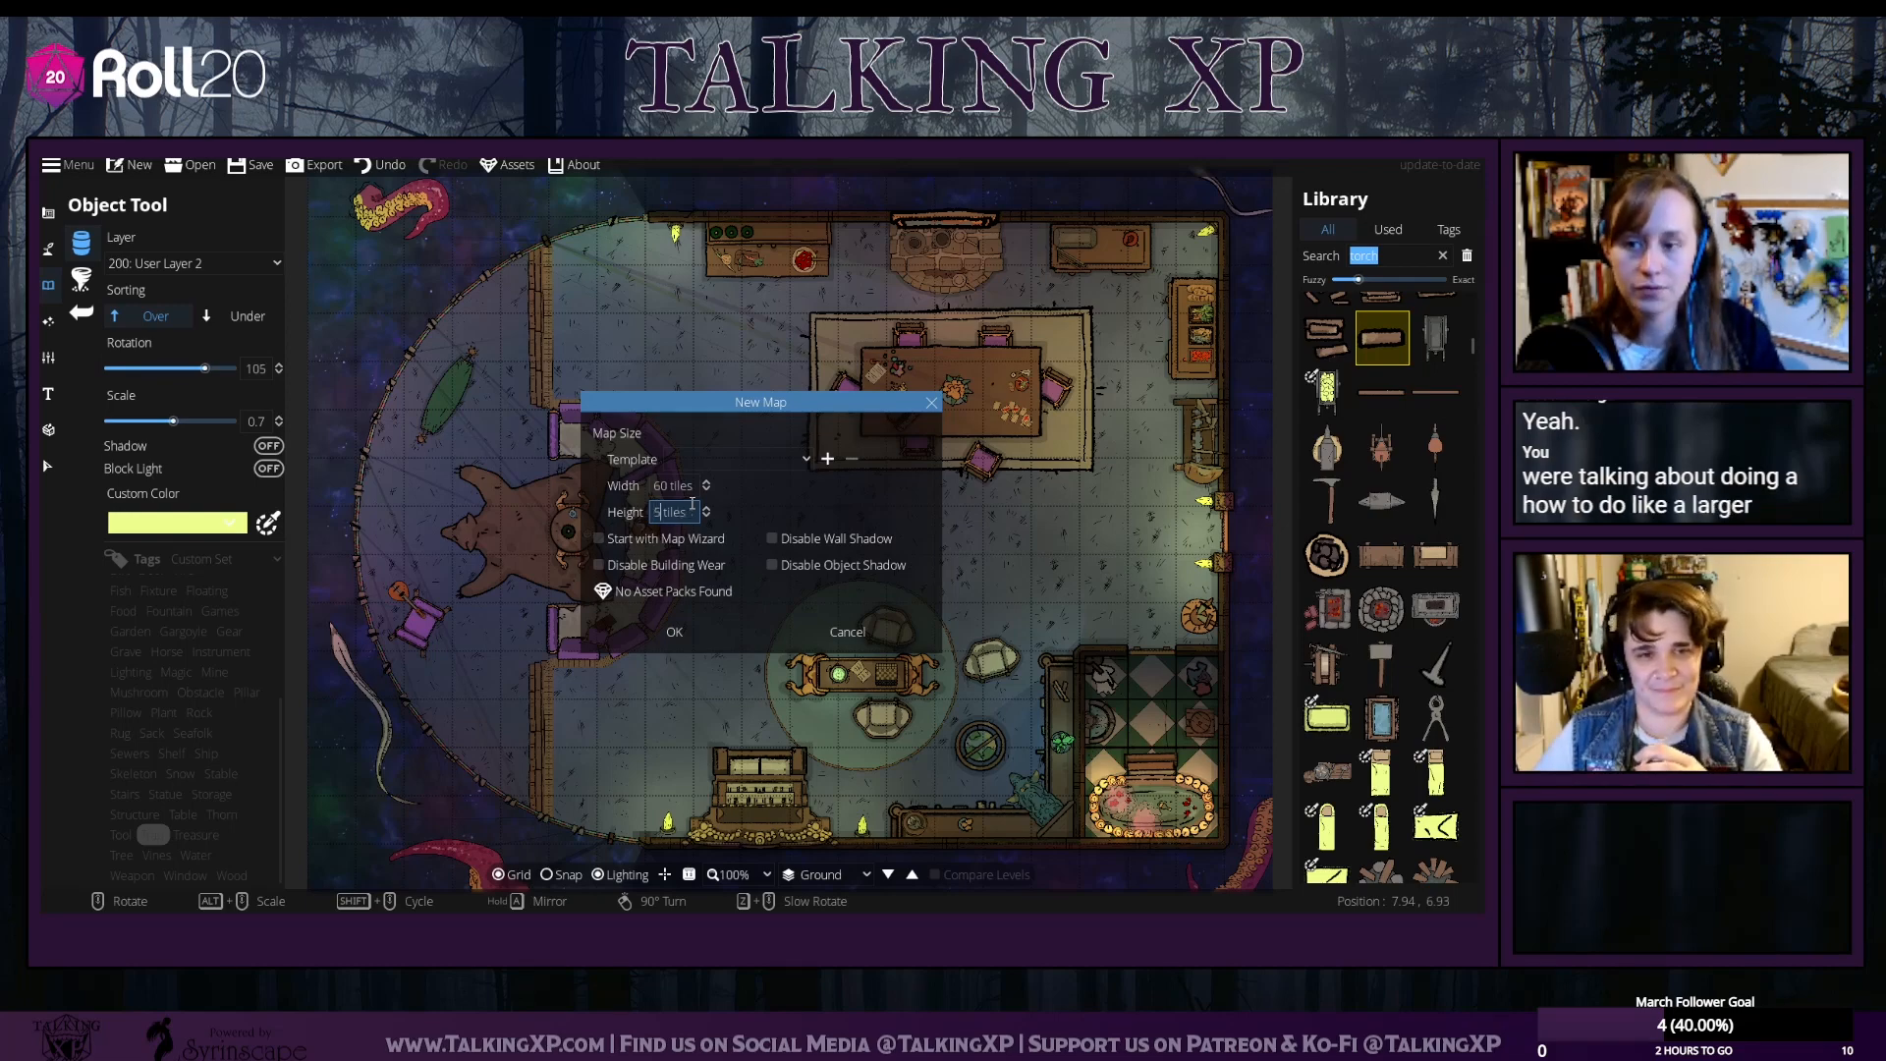
key("BackSpace")
key("Delete")
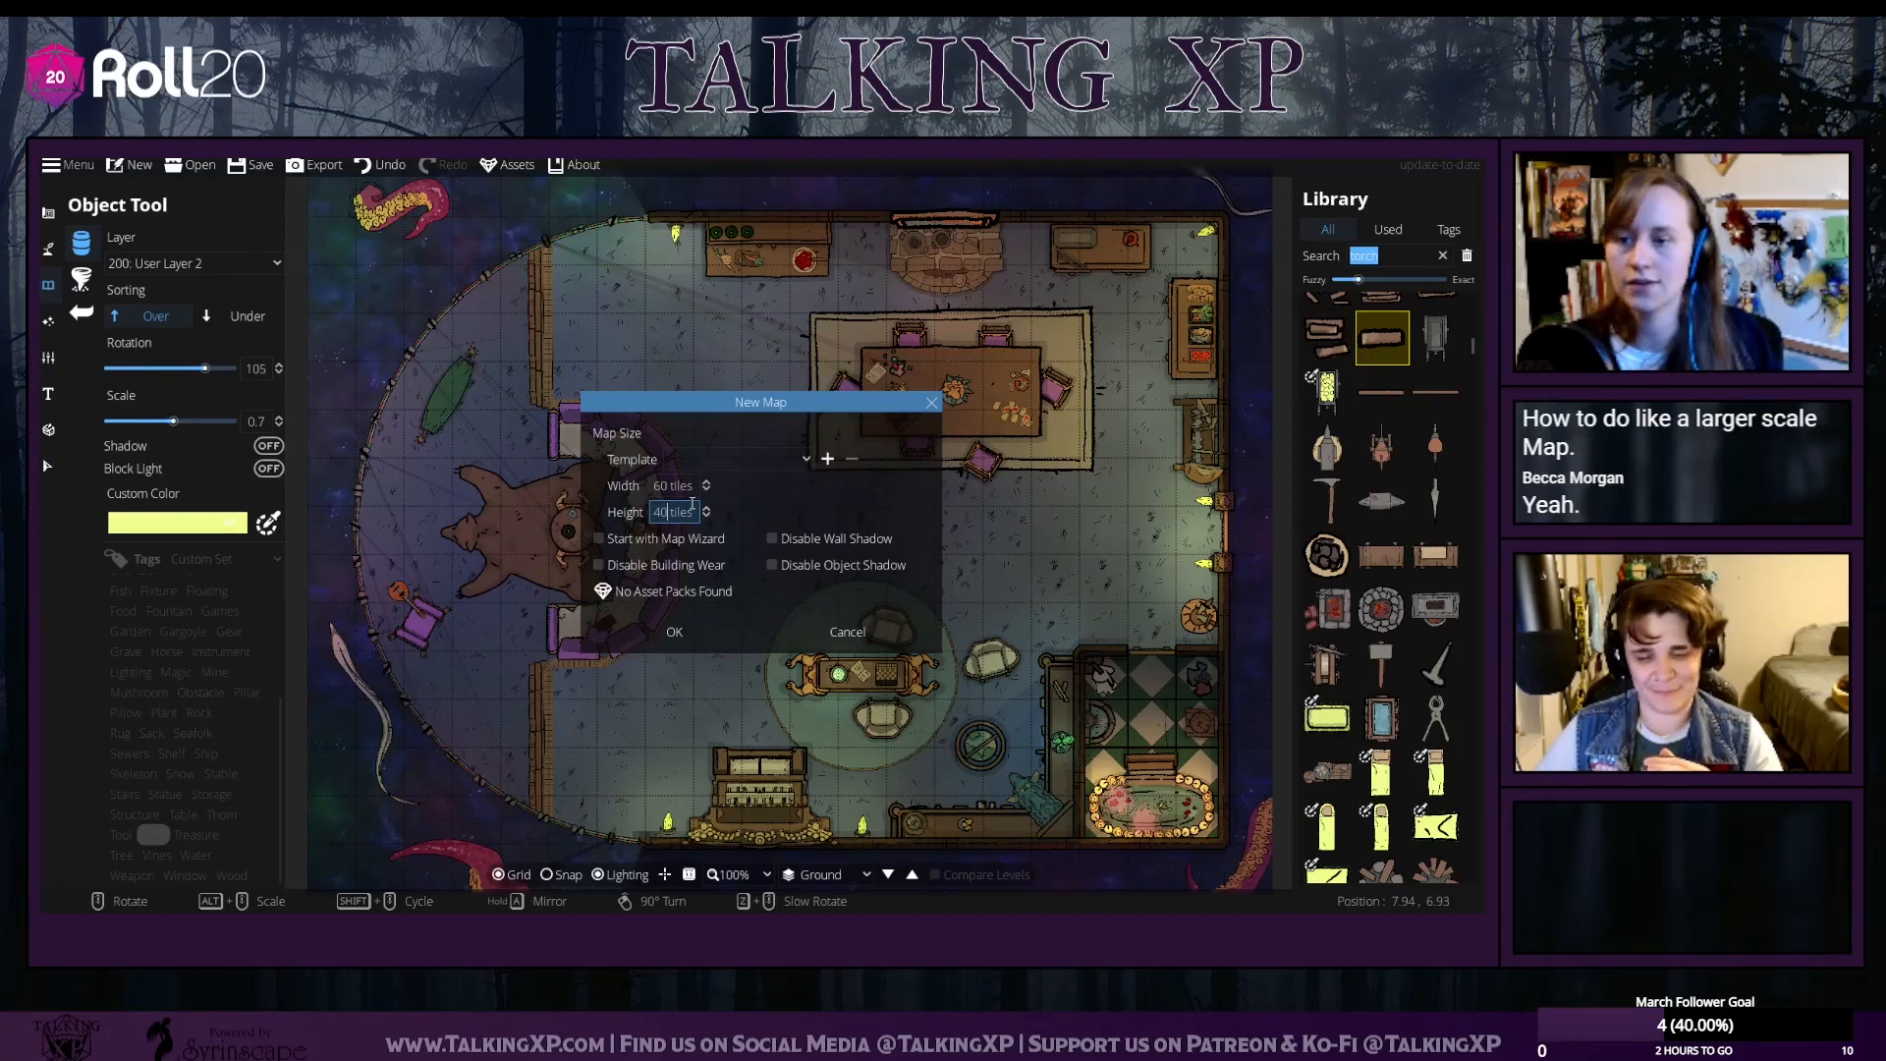
left_click(662, 622)
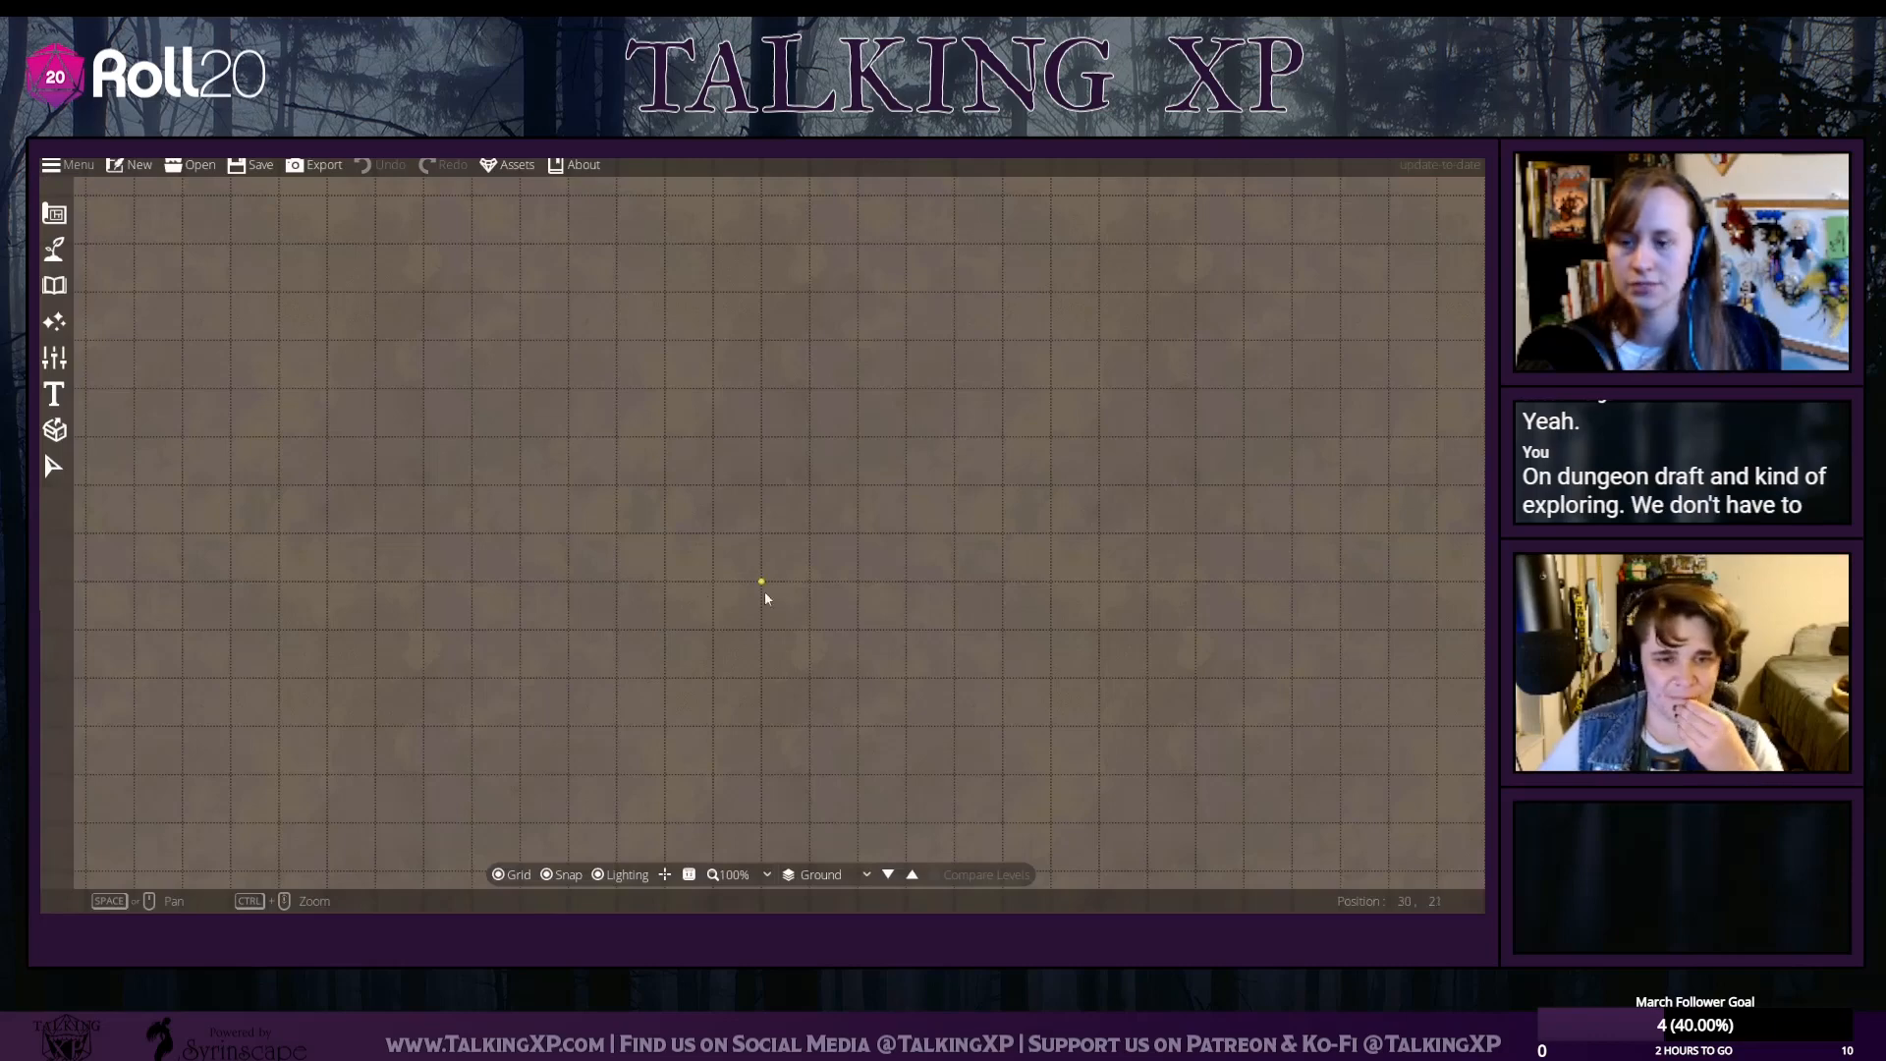
scroll(768, 595, "up", 5)
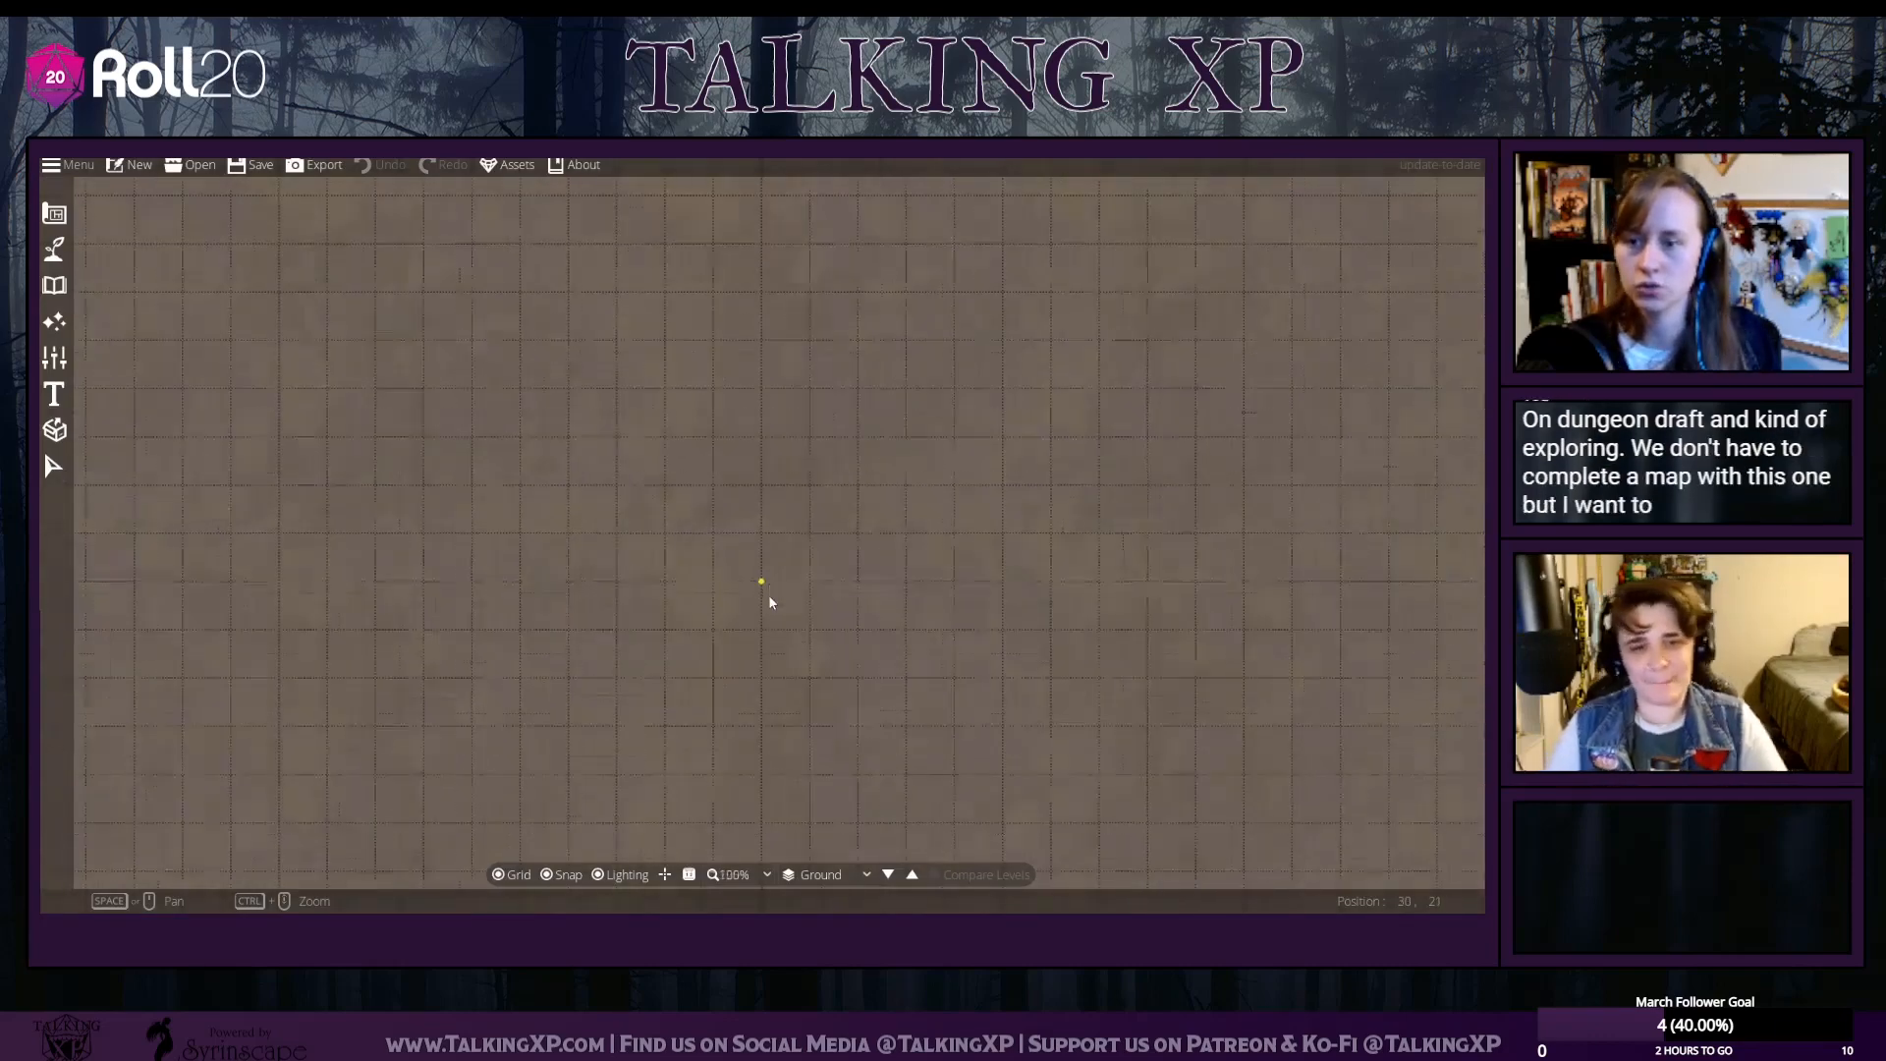
scroll(770, 602, "down", 8)
scroll(770, 602, "up", 2)
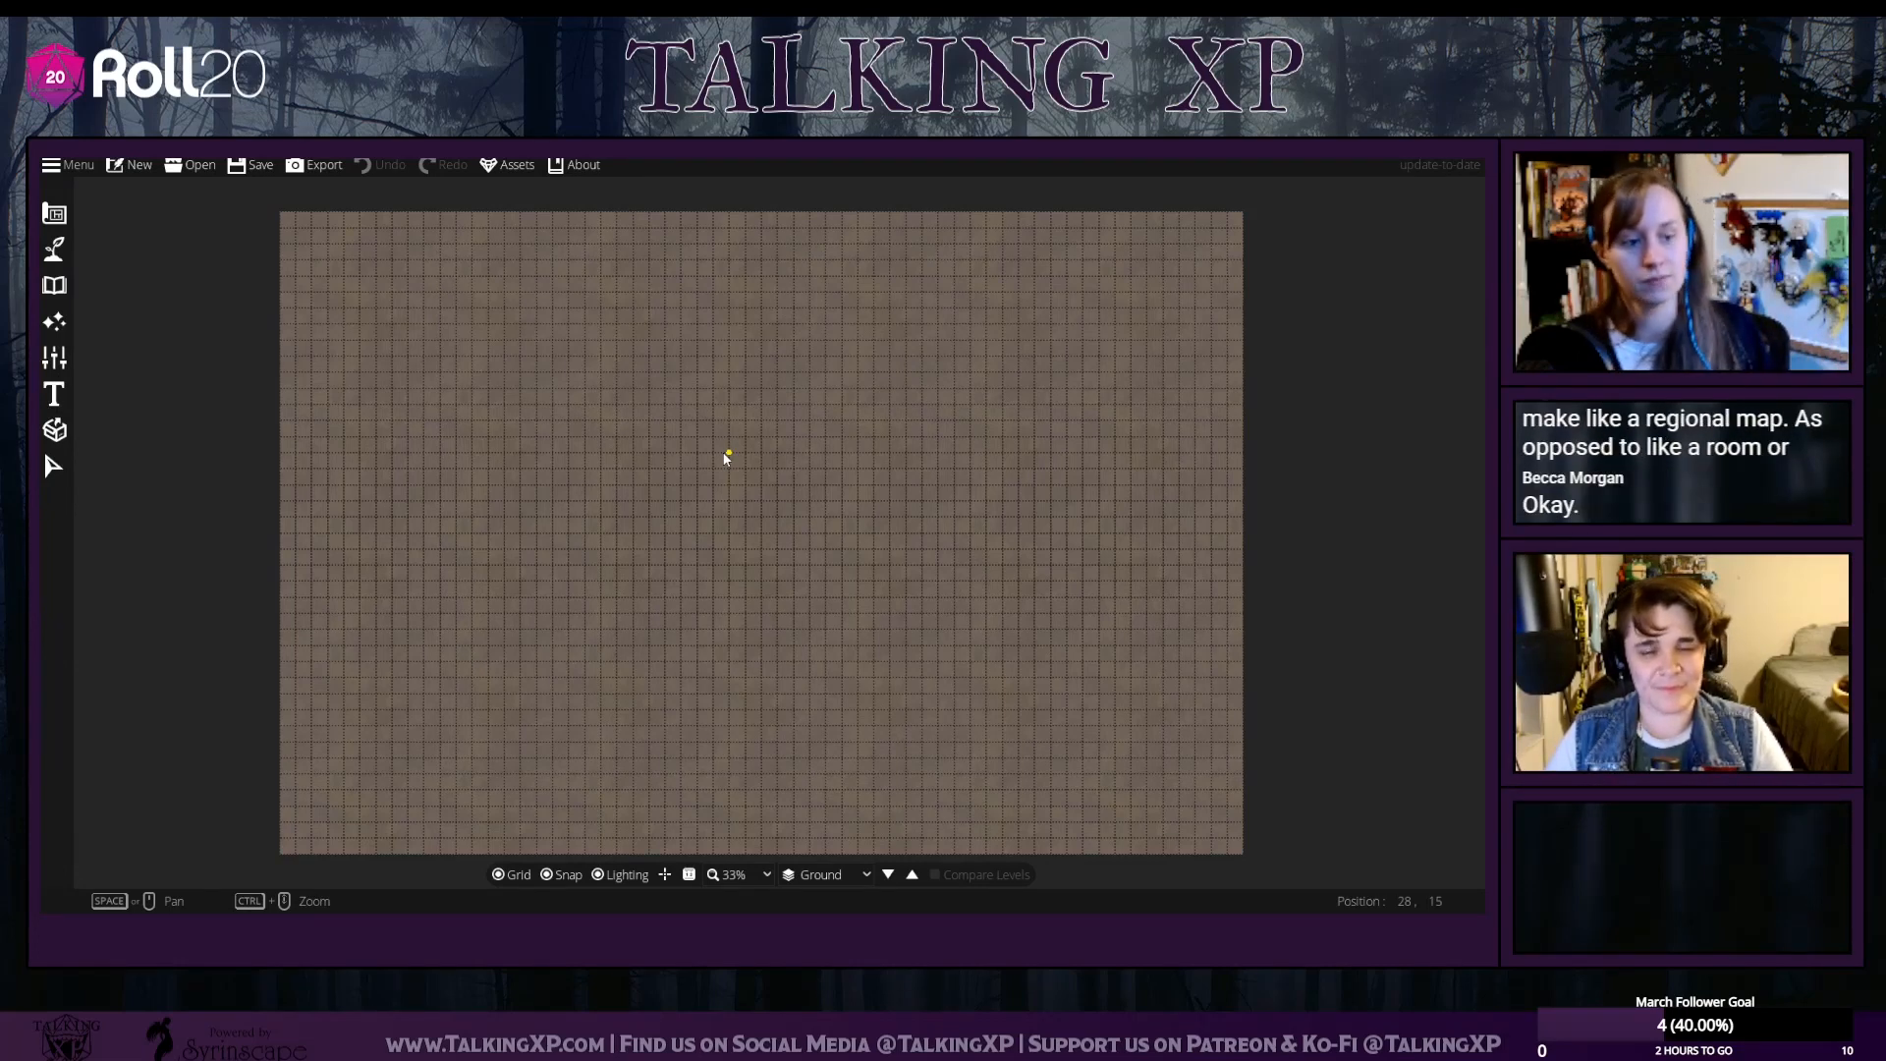
Look through the design and terrain tools and choose the Water Brush with the largest brush size
left_click(57, 323)
left_click(49, 249)
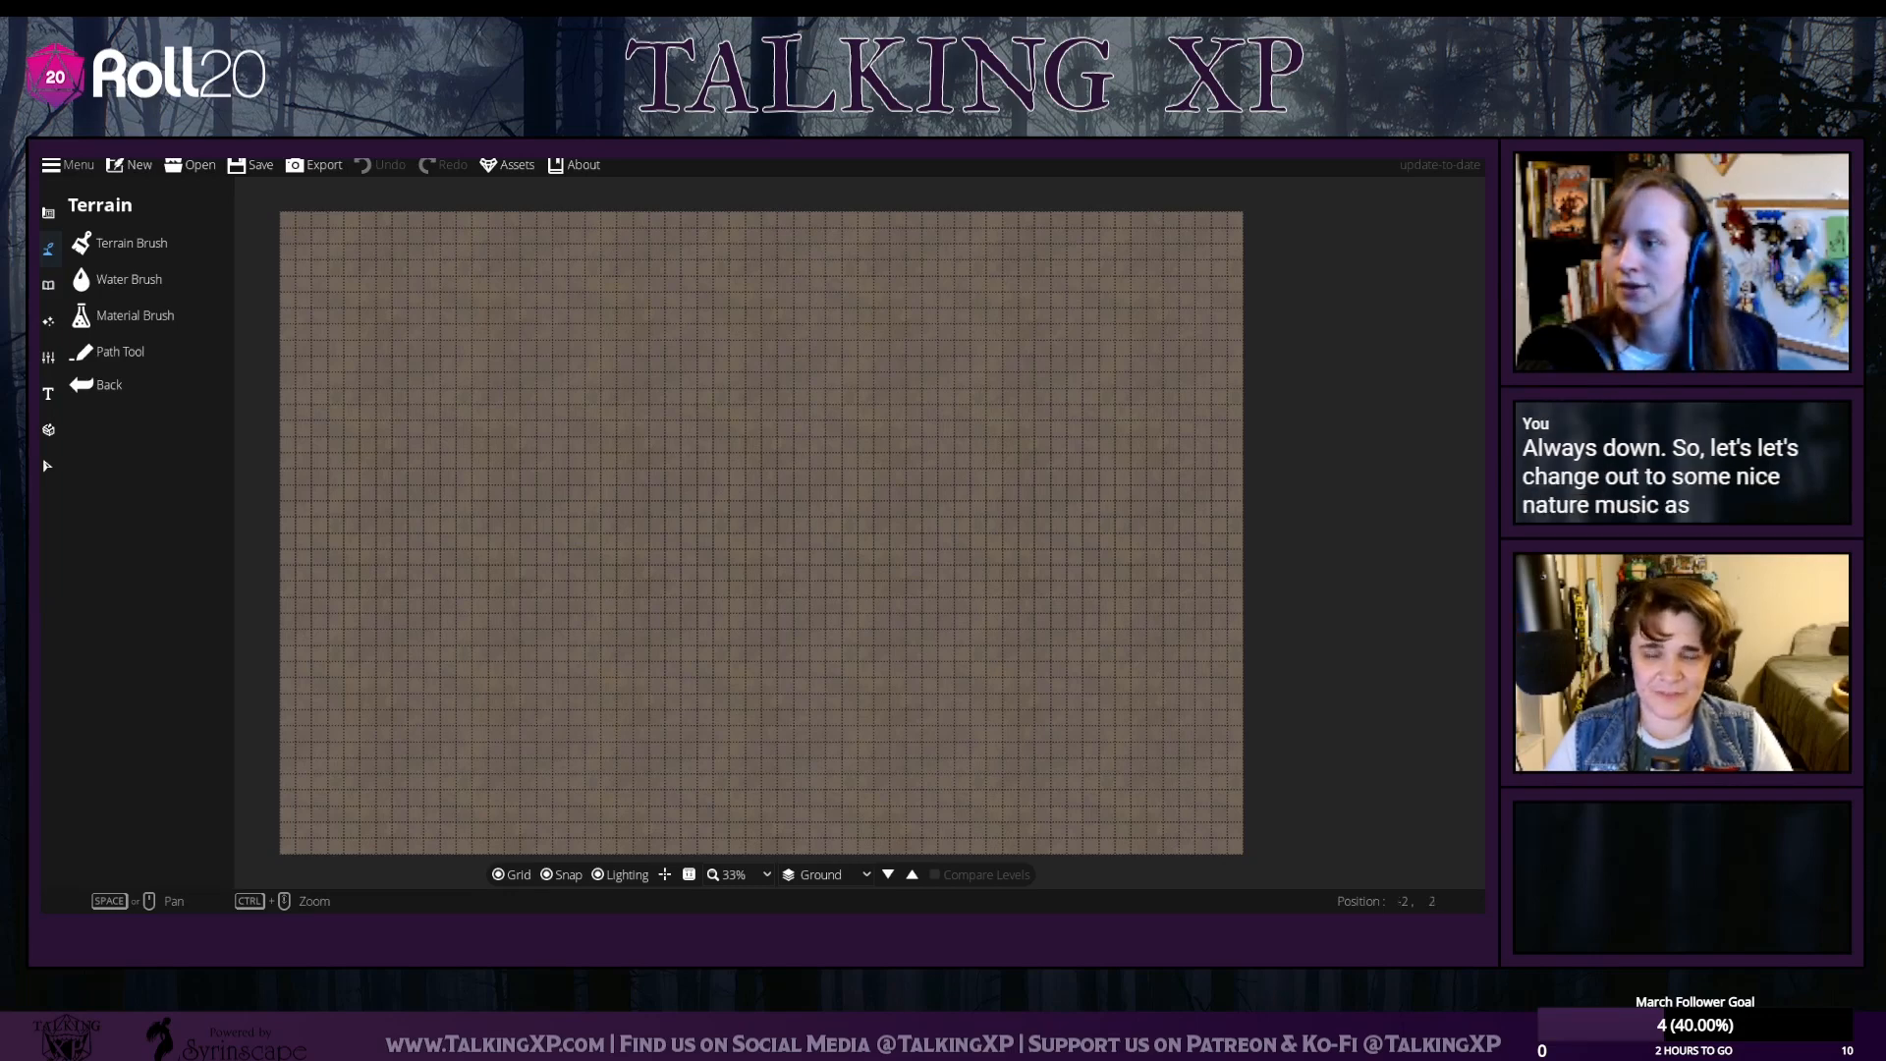
left_click(44, 215)
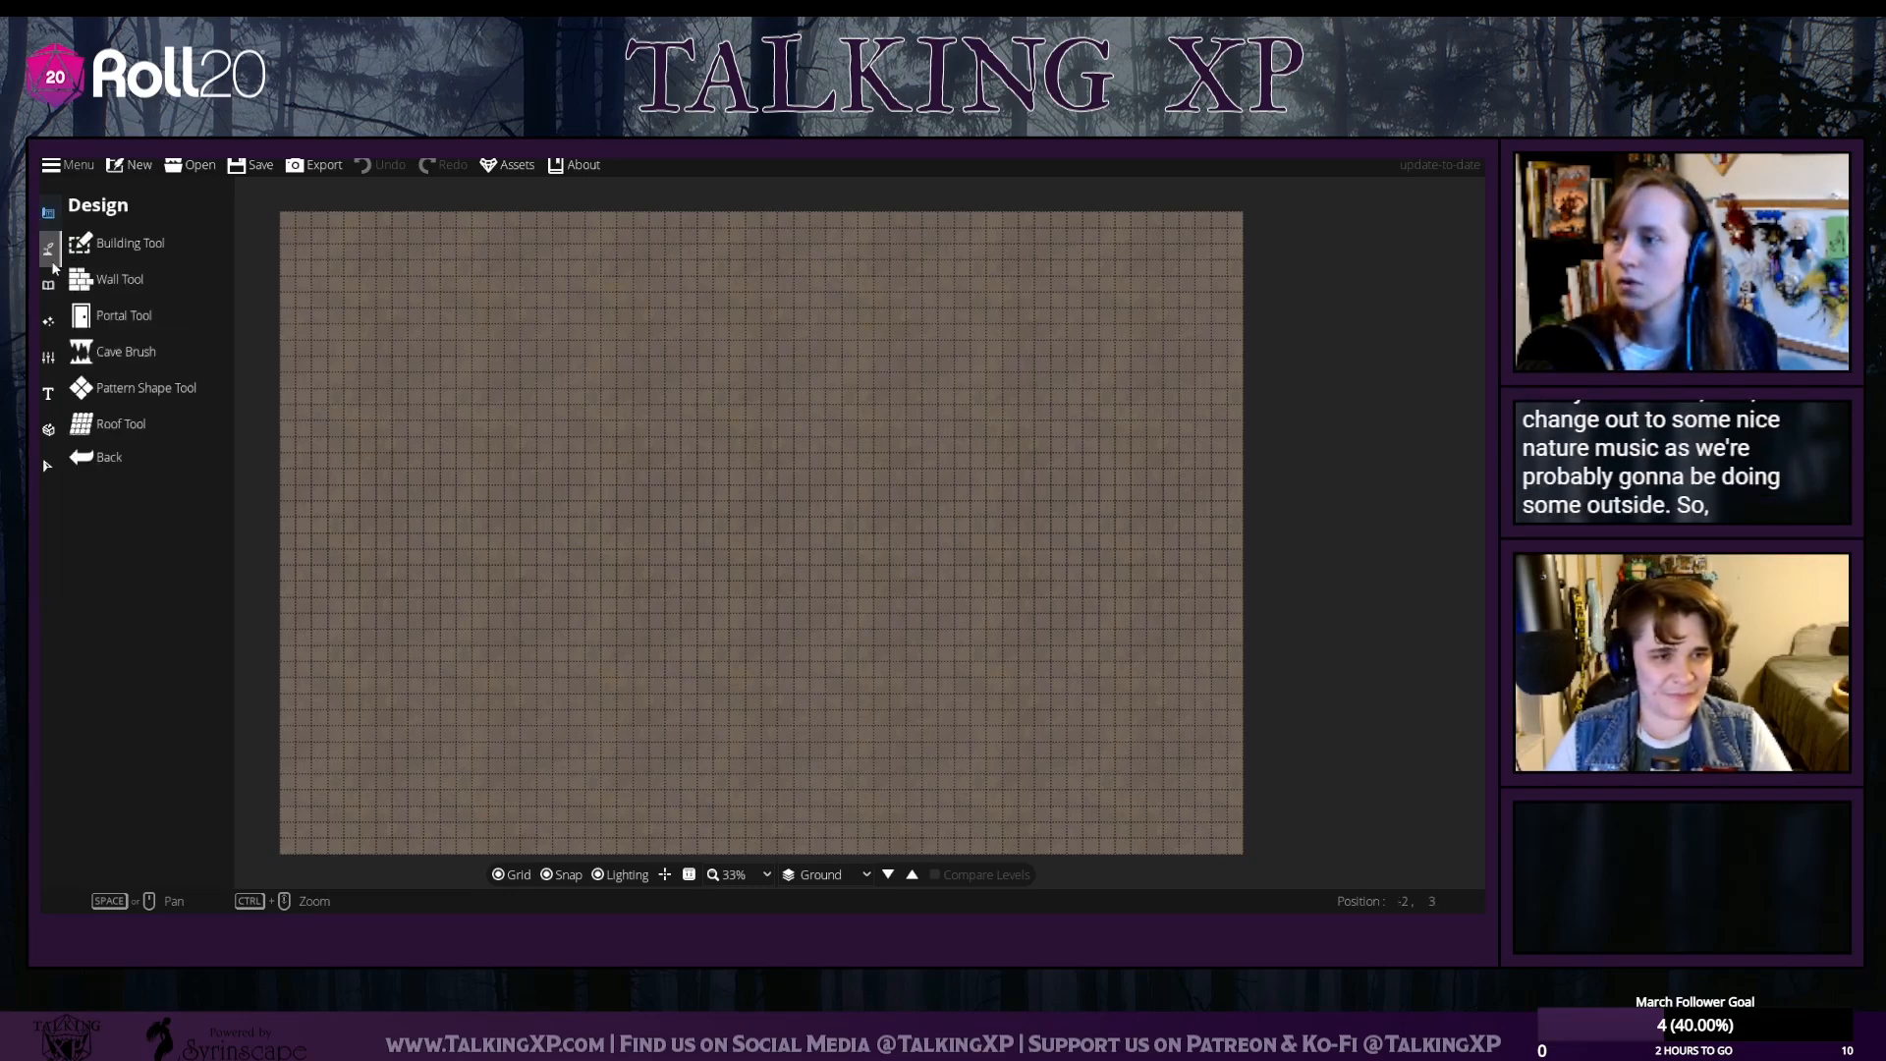
left_click(50, 252)
left_click(116, 351)
left_click(123, 313)
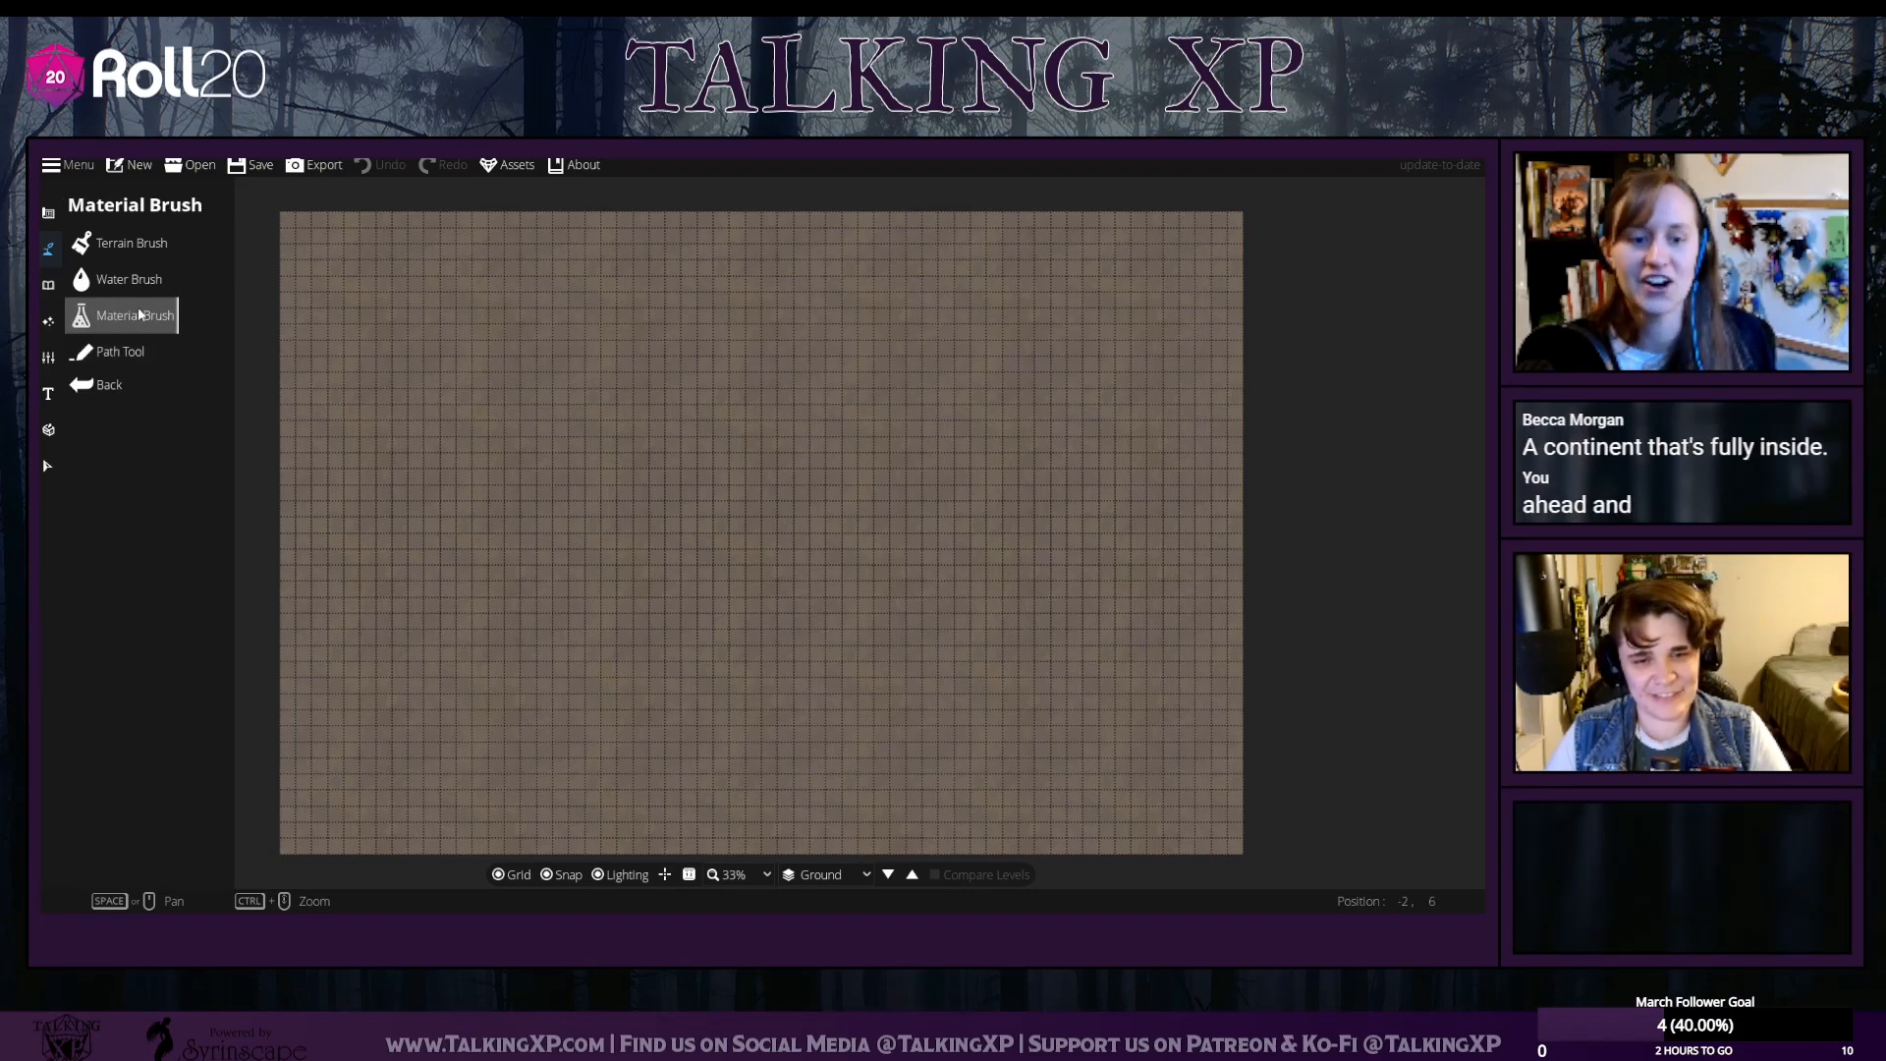
left_click(128, 285)
left_click(106, 312)
left_click(119, 353)
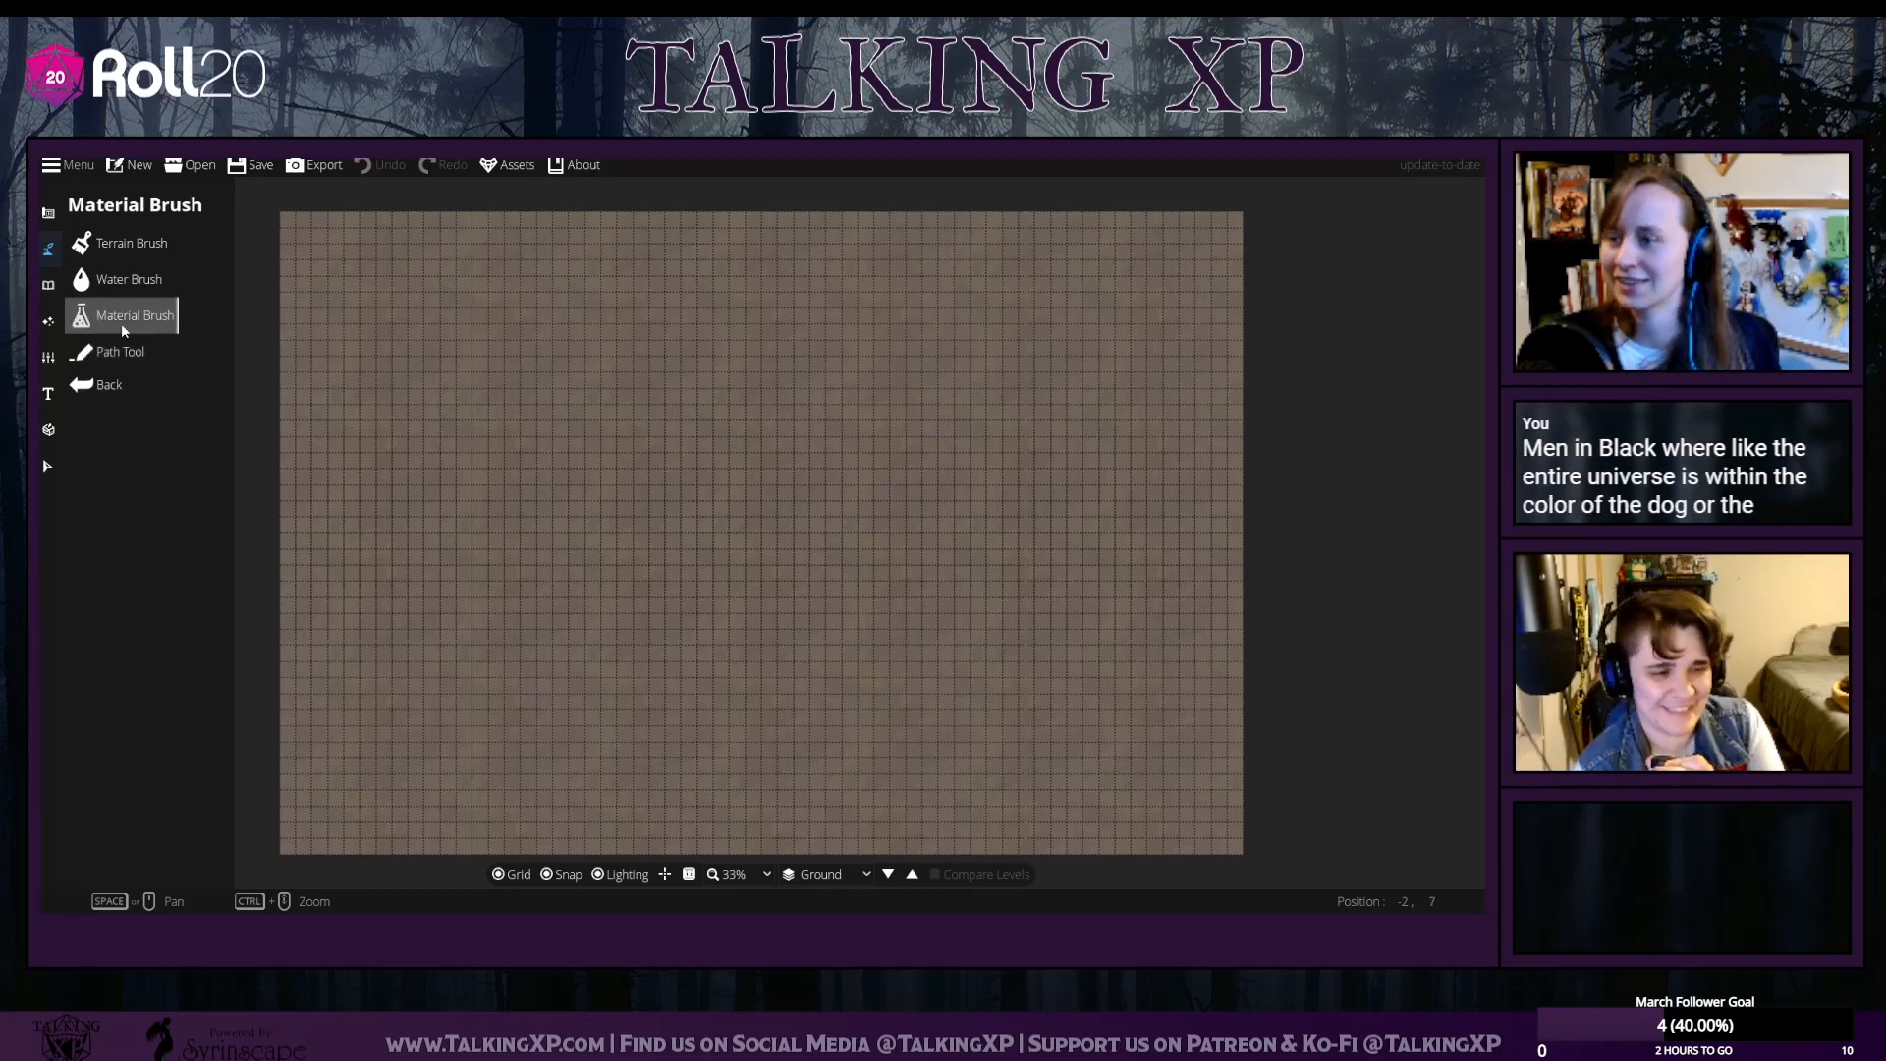
left_click(110, 281)
left_click(265, 266)
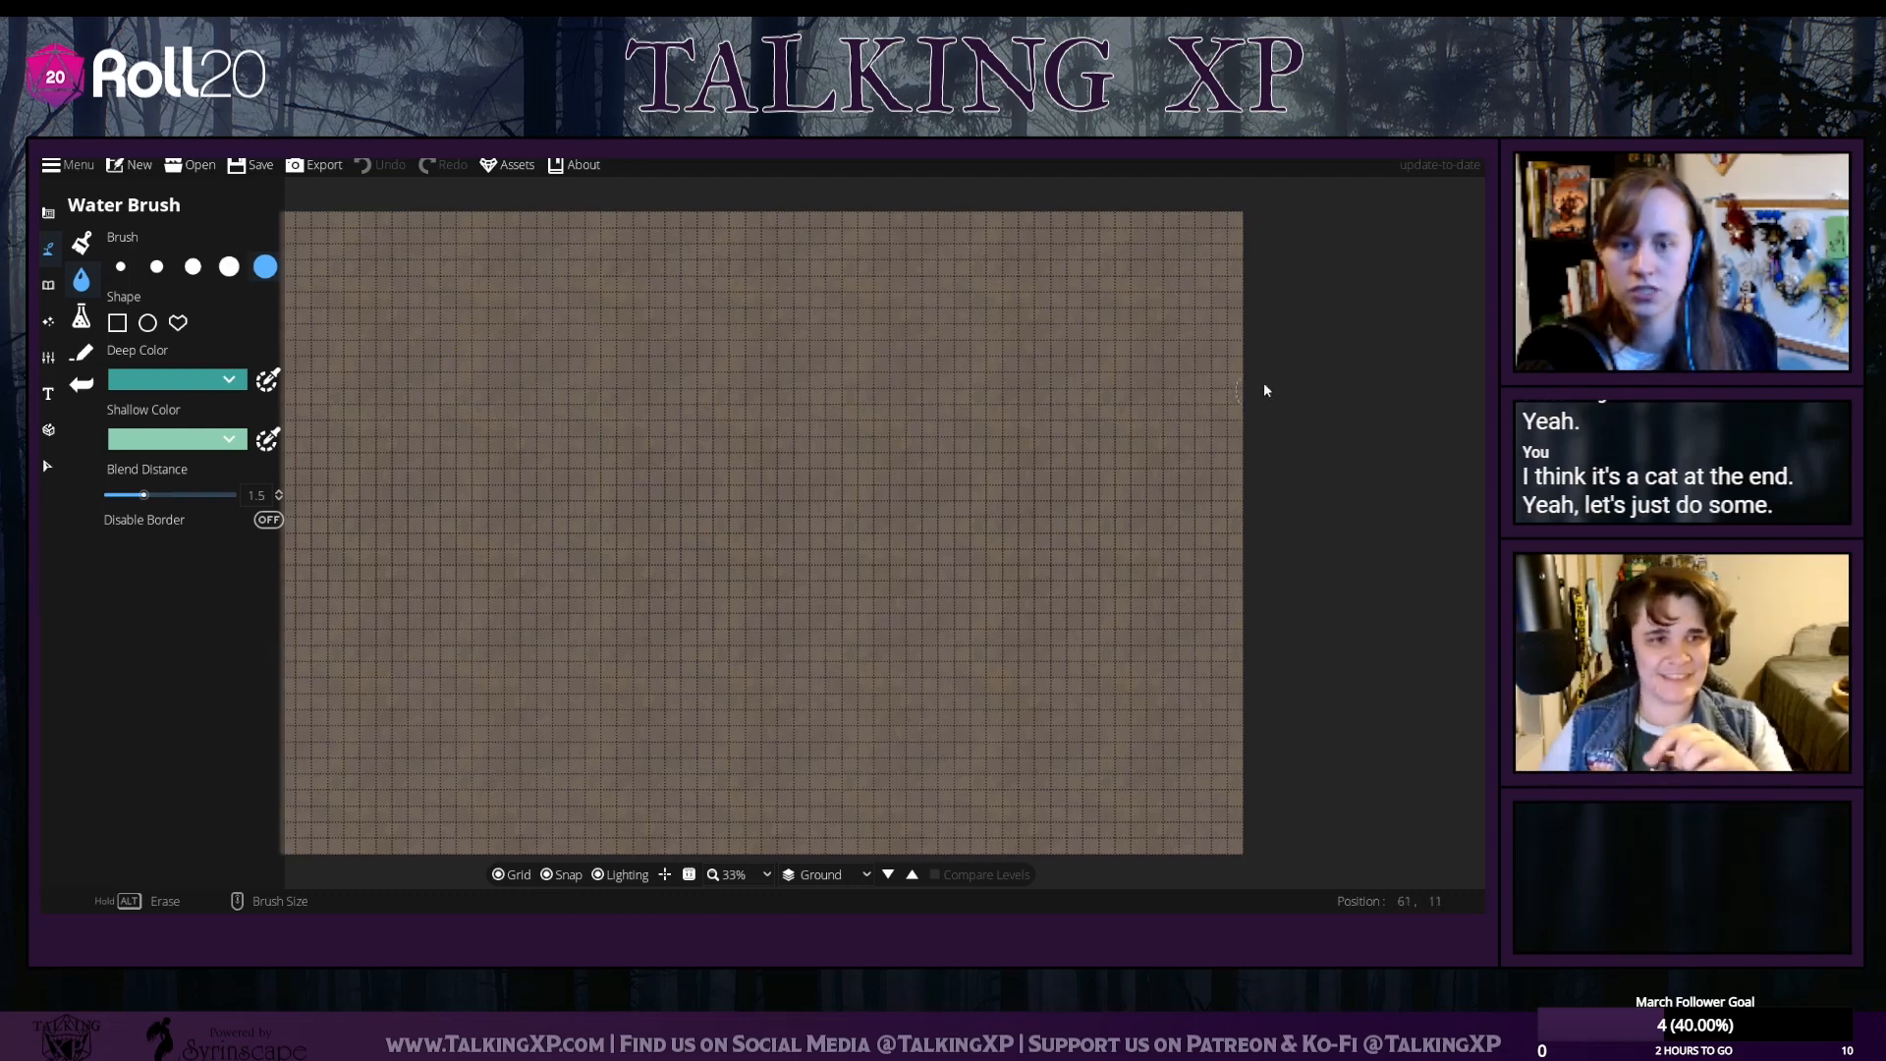
Paint a coastline from the map's east edge to its south edge and fill the south-east corner with water using the custom shape
mouse_move(1261, 464)
left_mouse_down()
mouse_move(1137, 606)
mouse_move(928, 783)
mouse_move(574, 847)
mouse_move(715, 865)
mouse_move(1295, 841)
left_mouse_up()
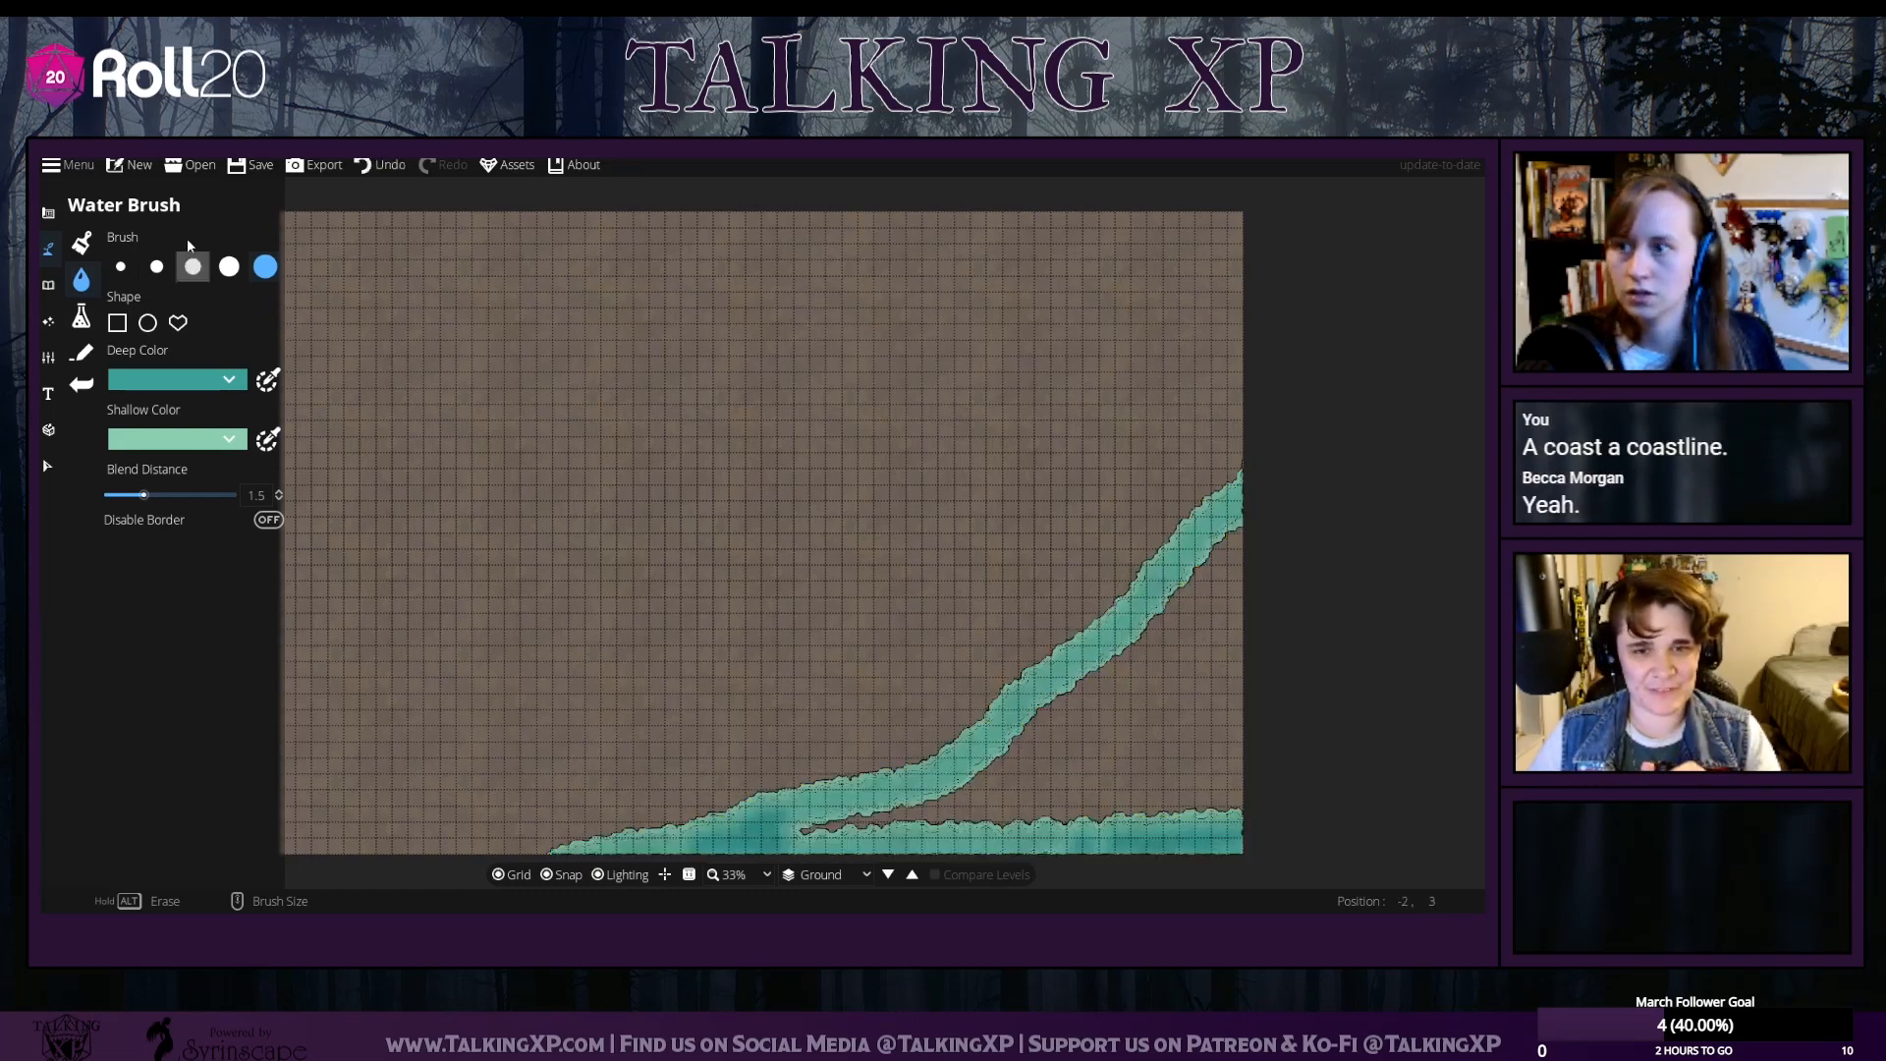
left_click(177, 323)
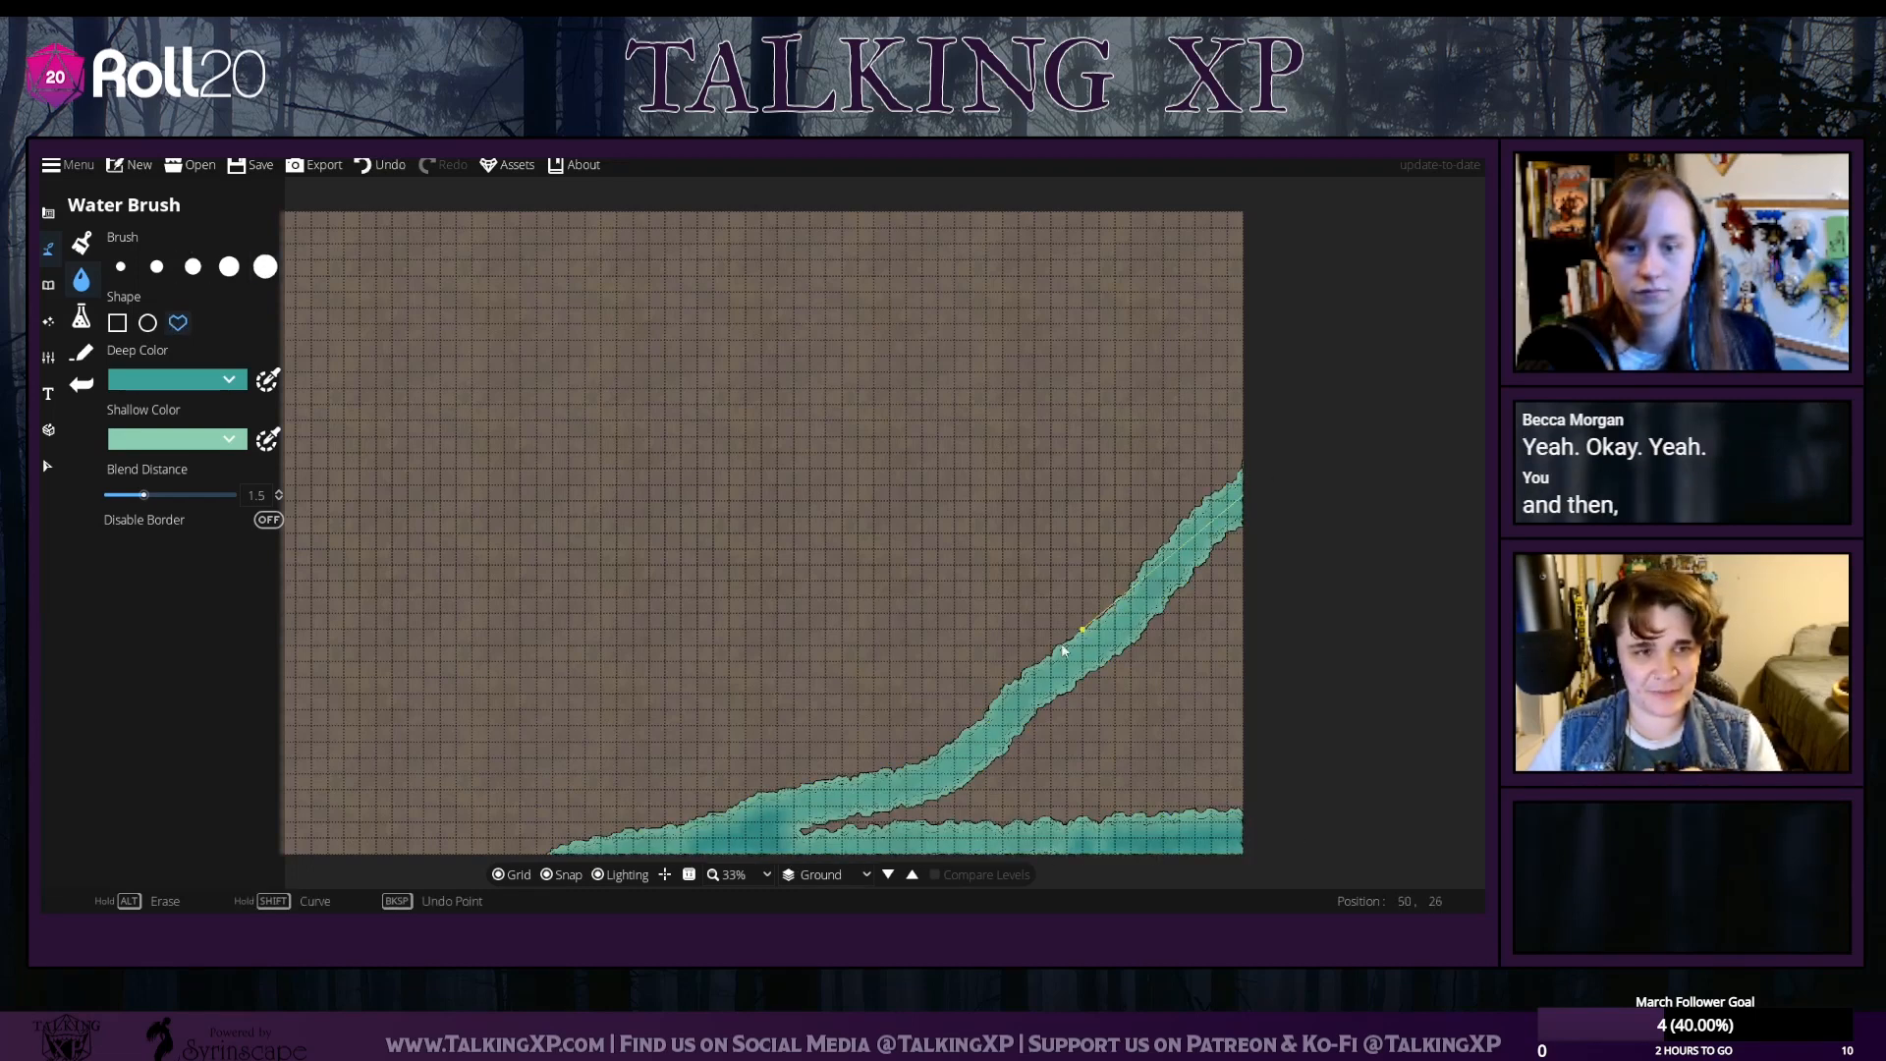
left_click_drag(1064, 650, 956, 781)
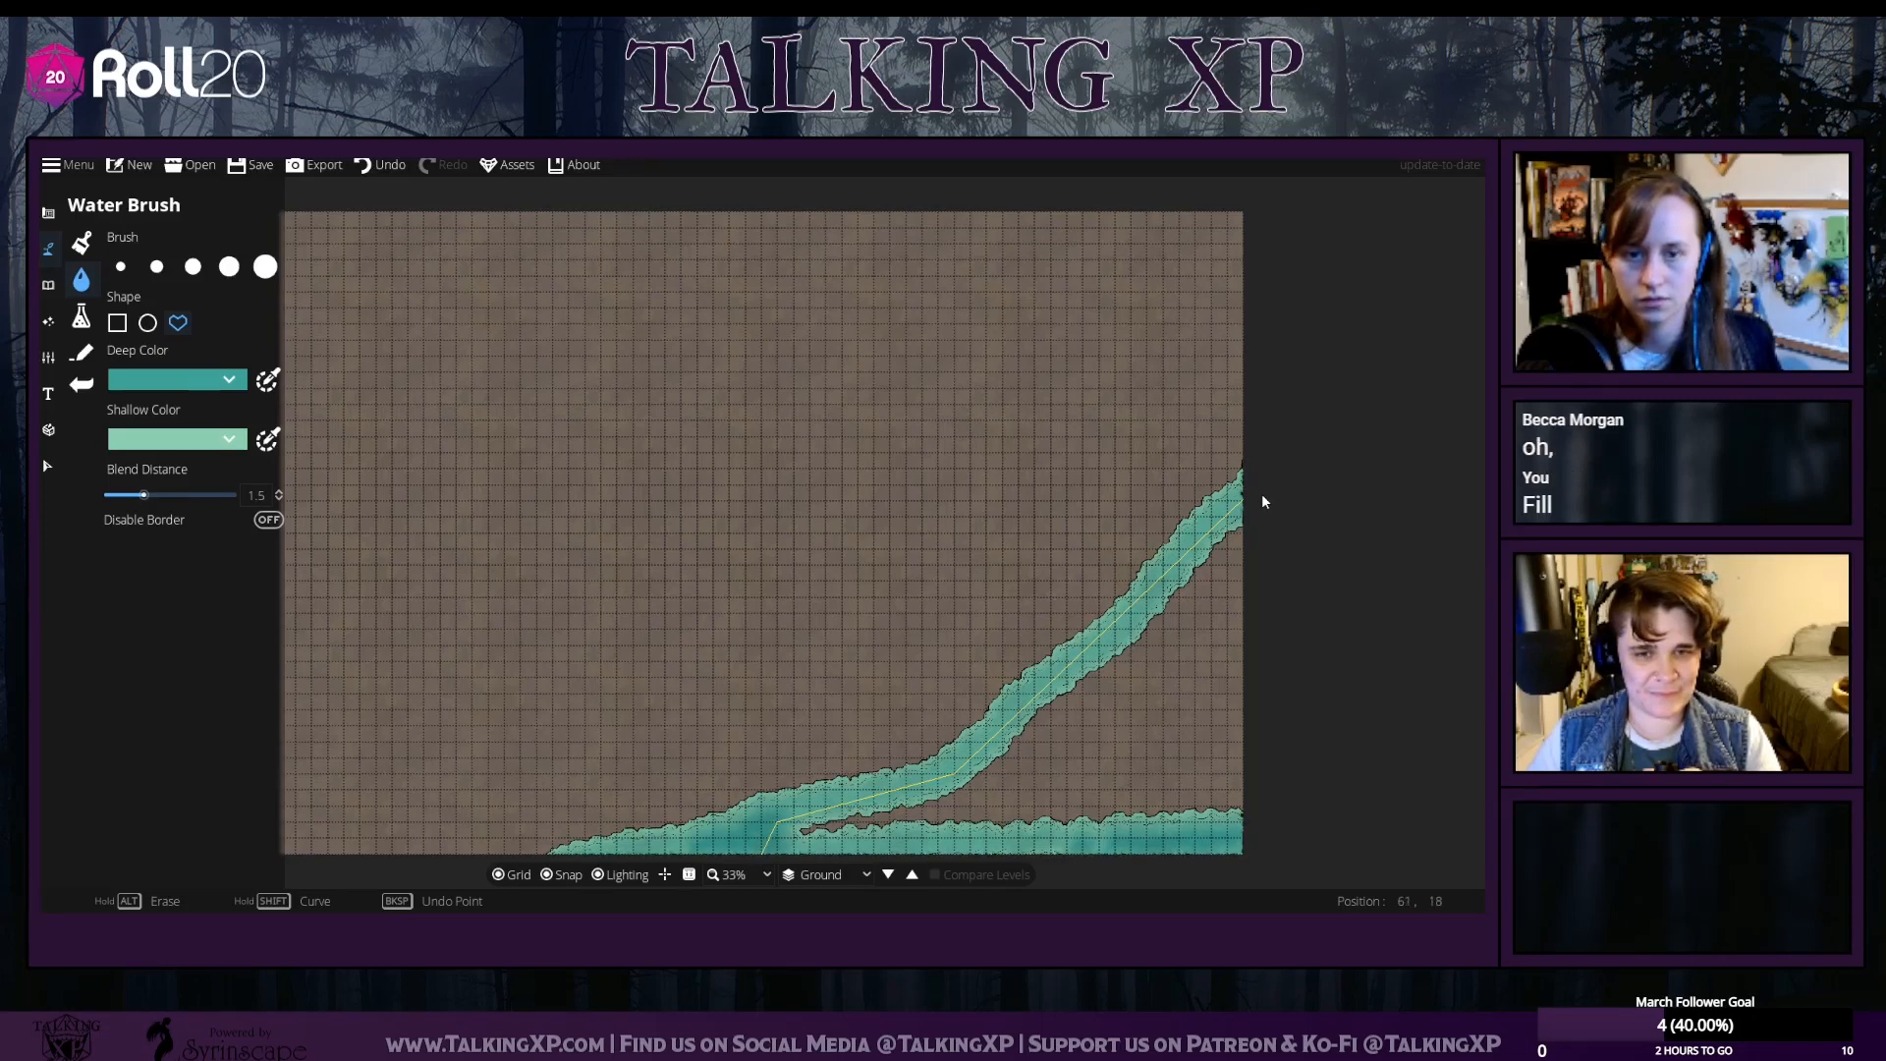
left_click(1101, 533)
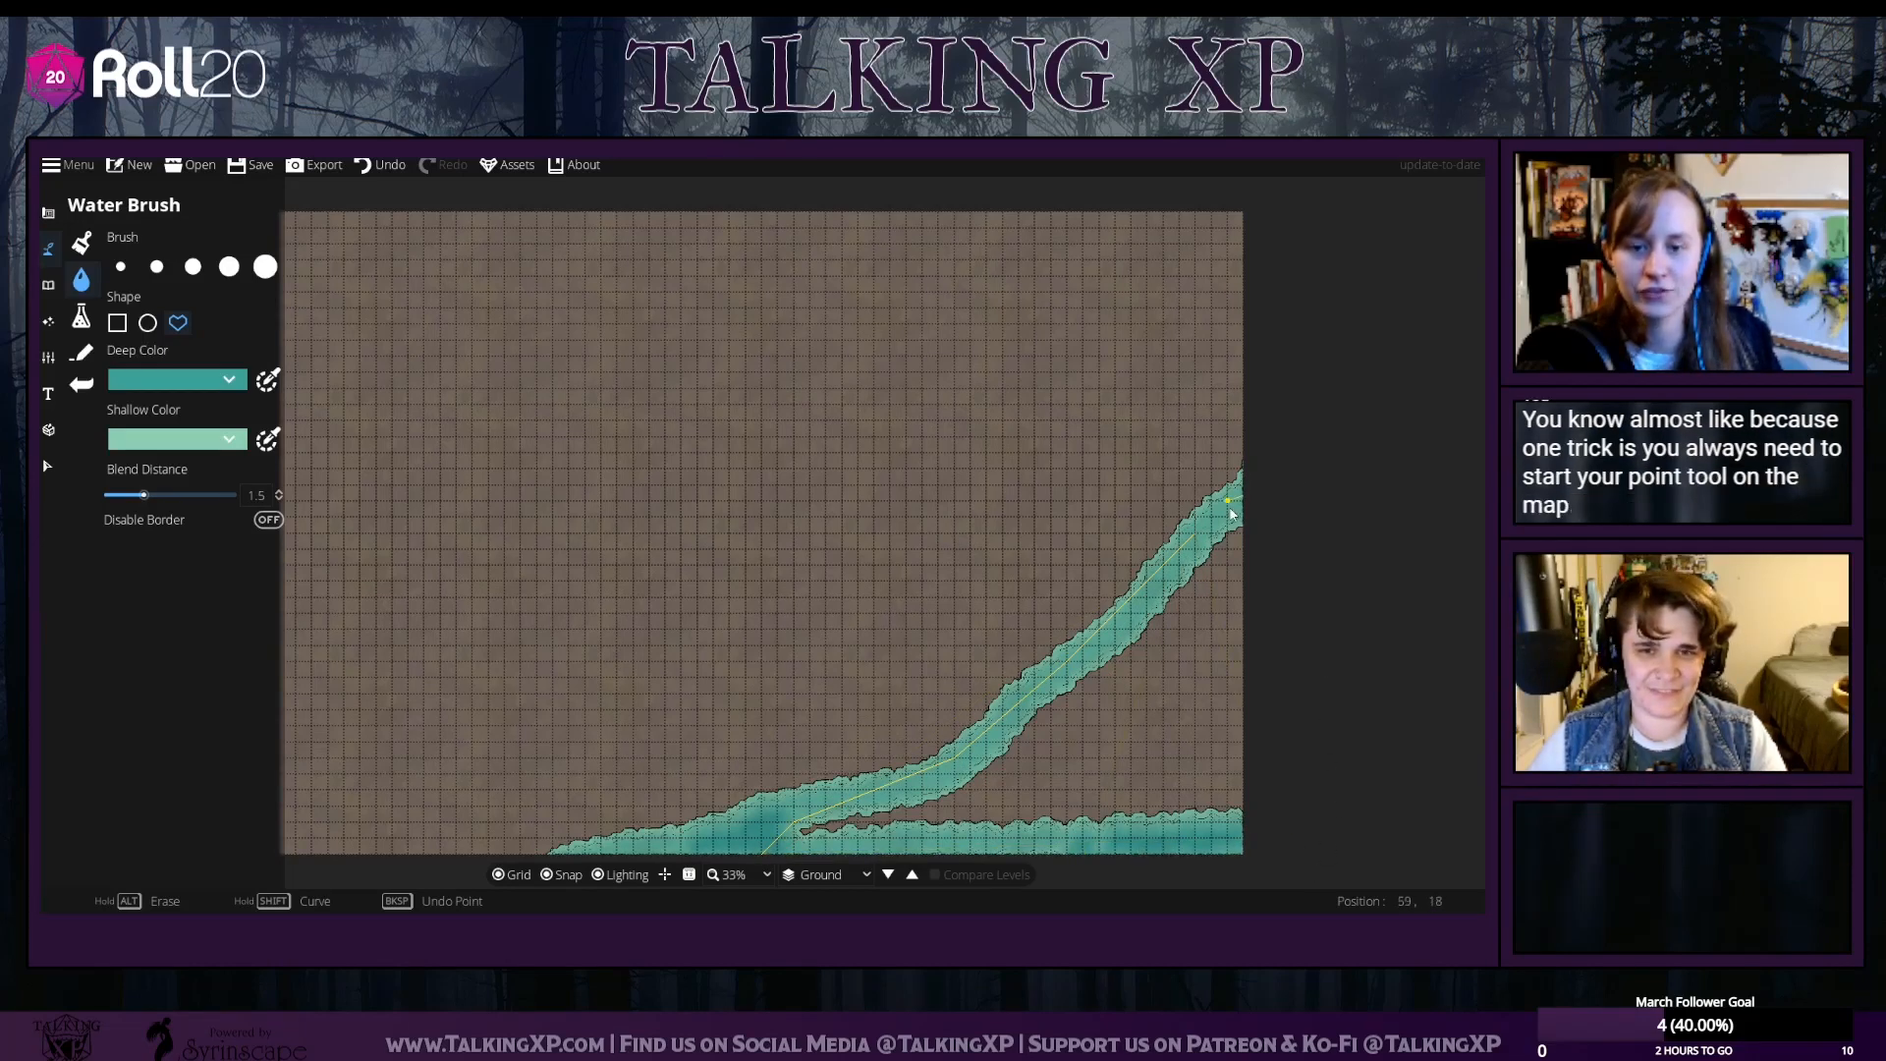
left_click(1203, 537)
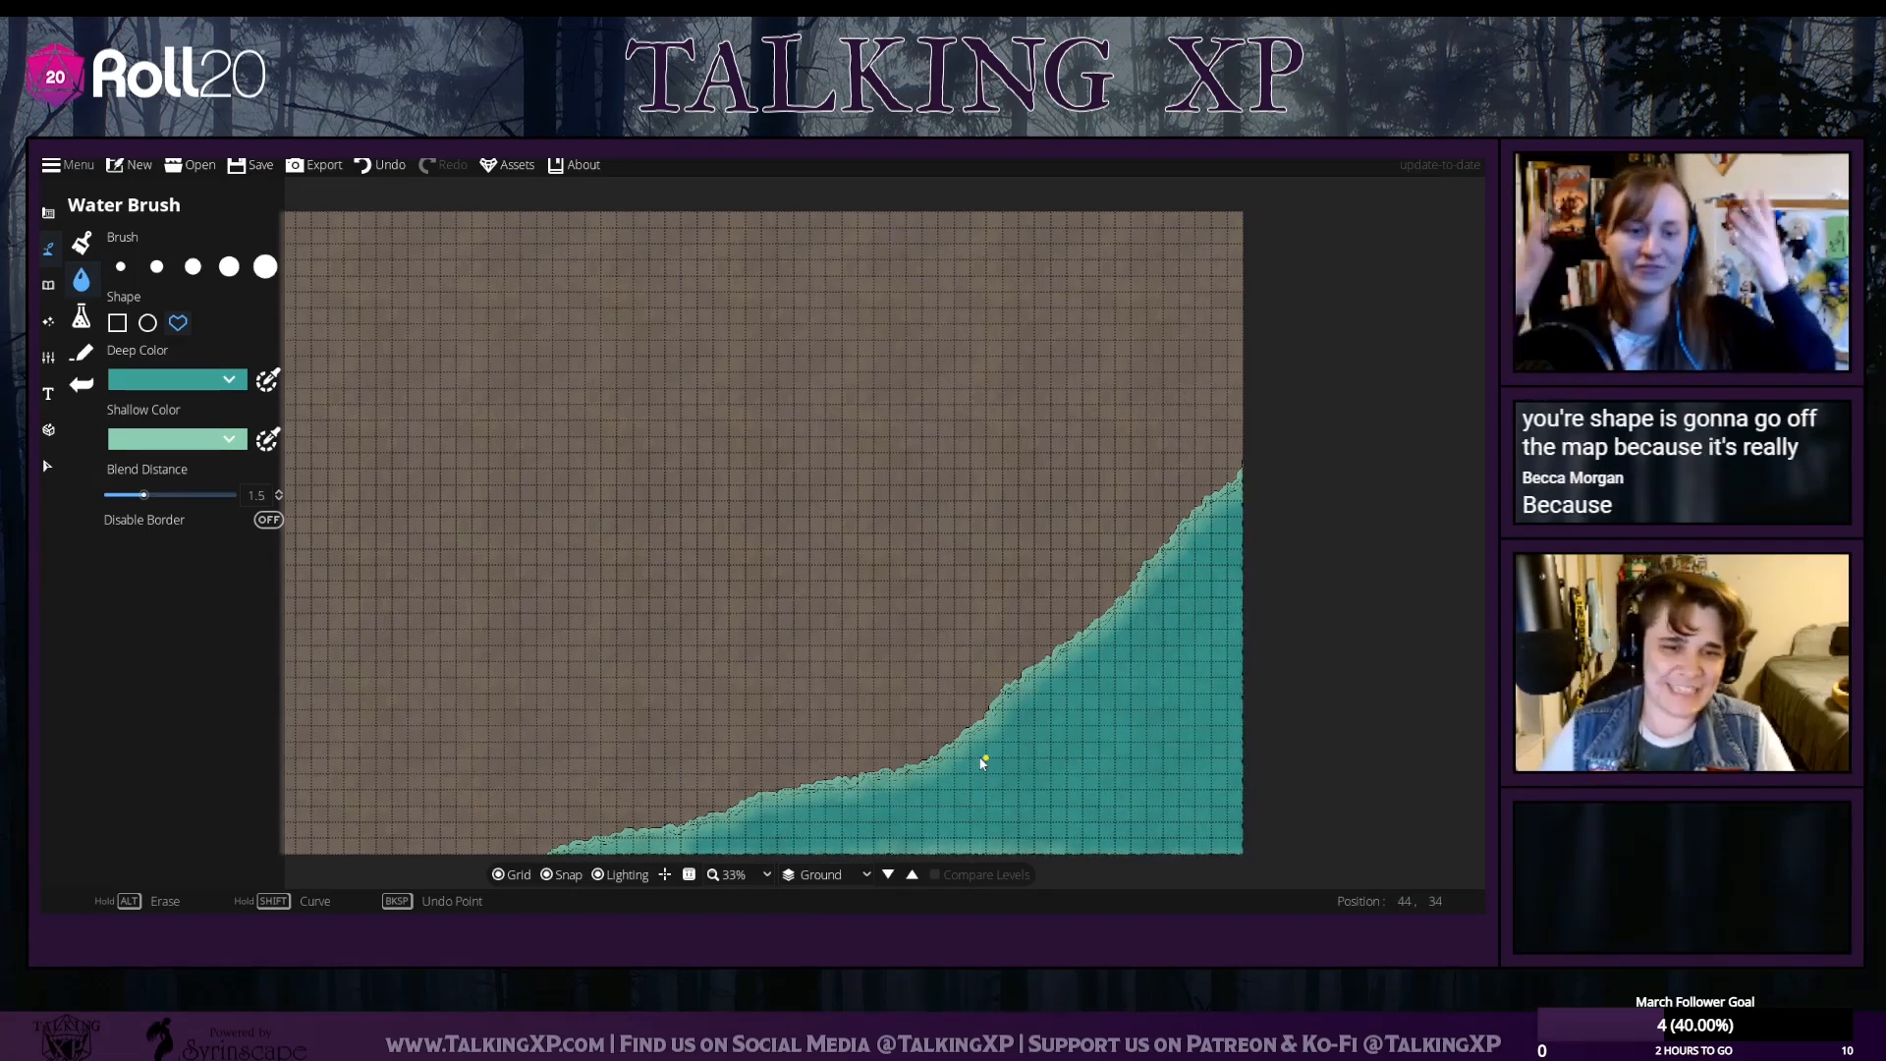
Look through the terrain and object tools, open the Object Tool and browse the full object library
left_click(82, 315)
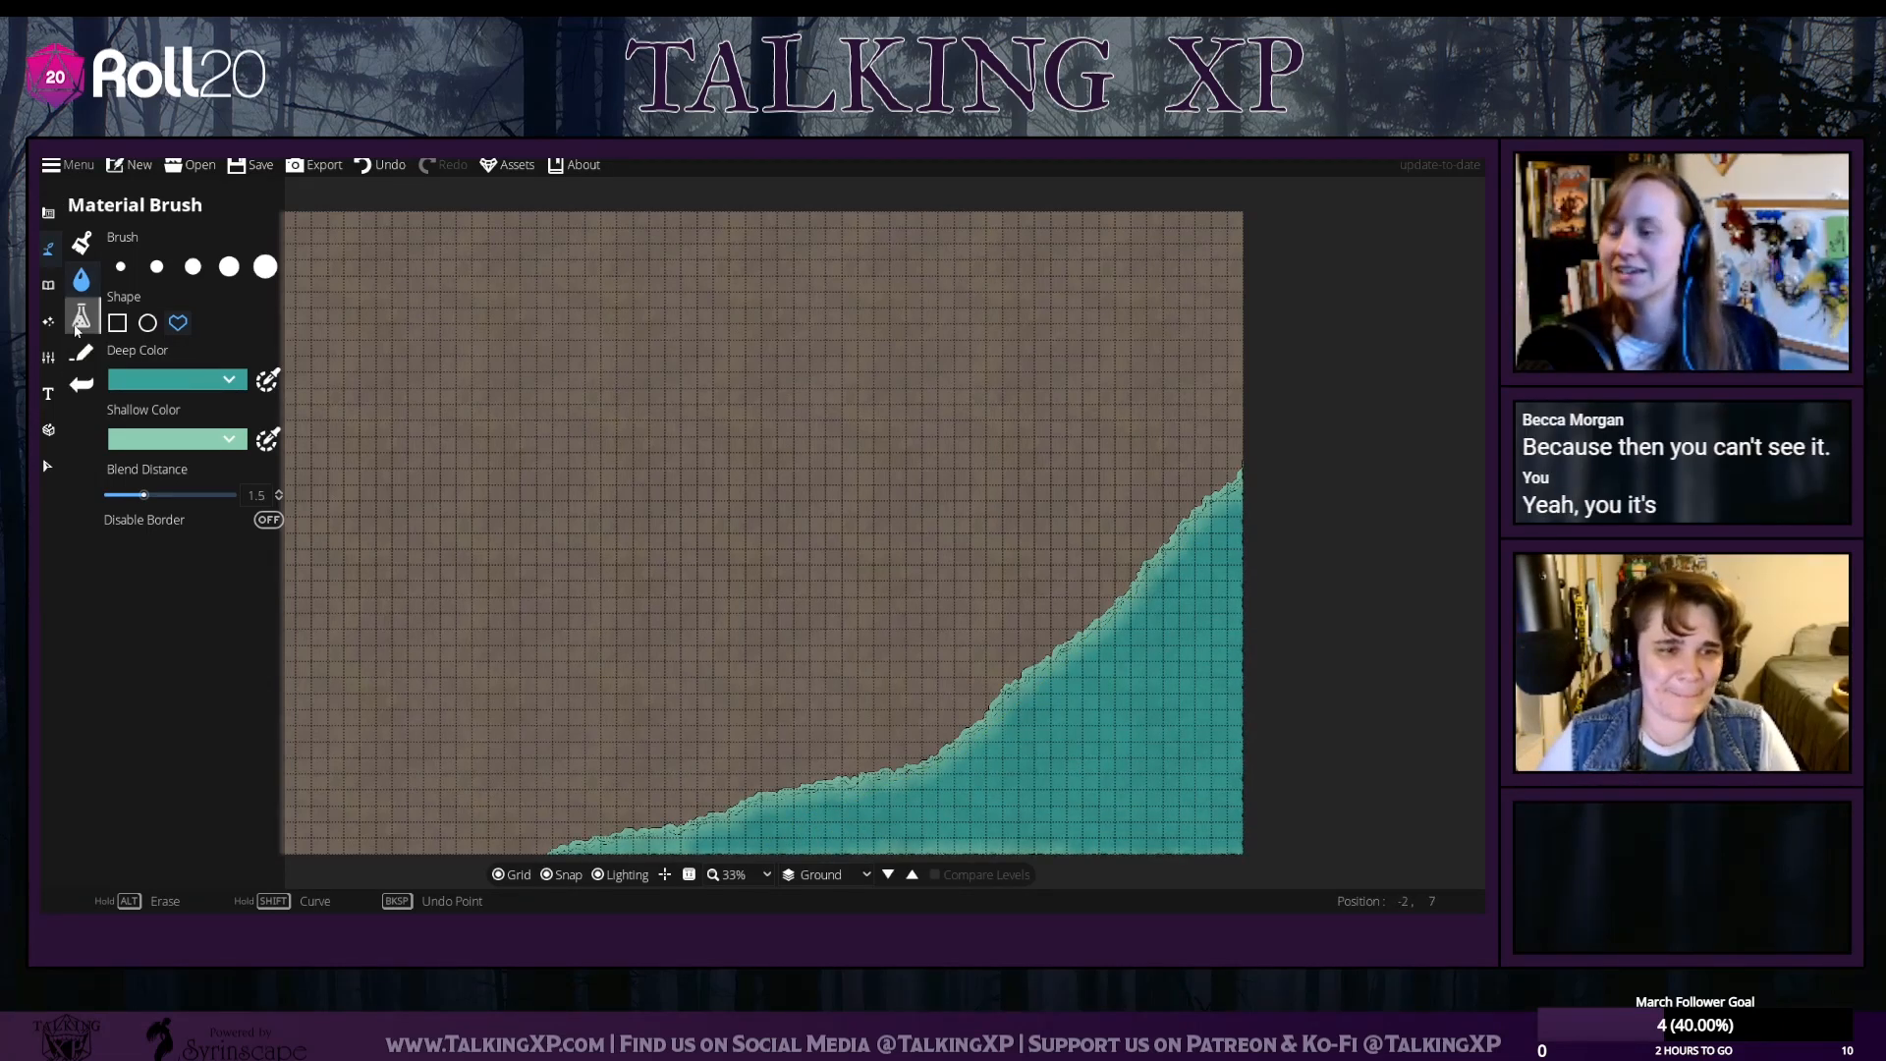
left_click(49, 283)
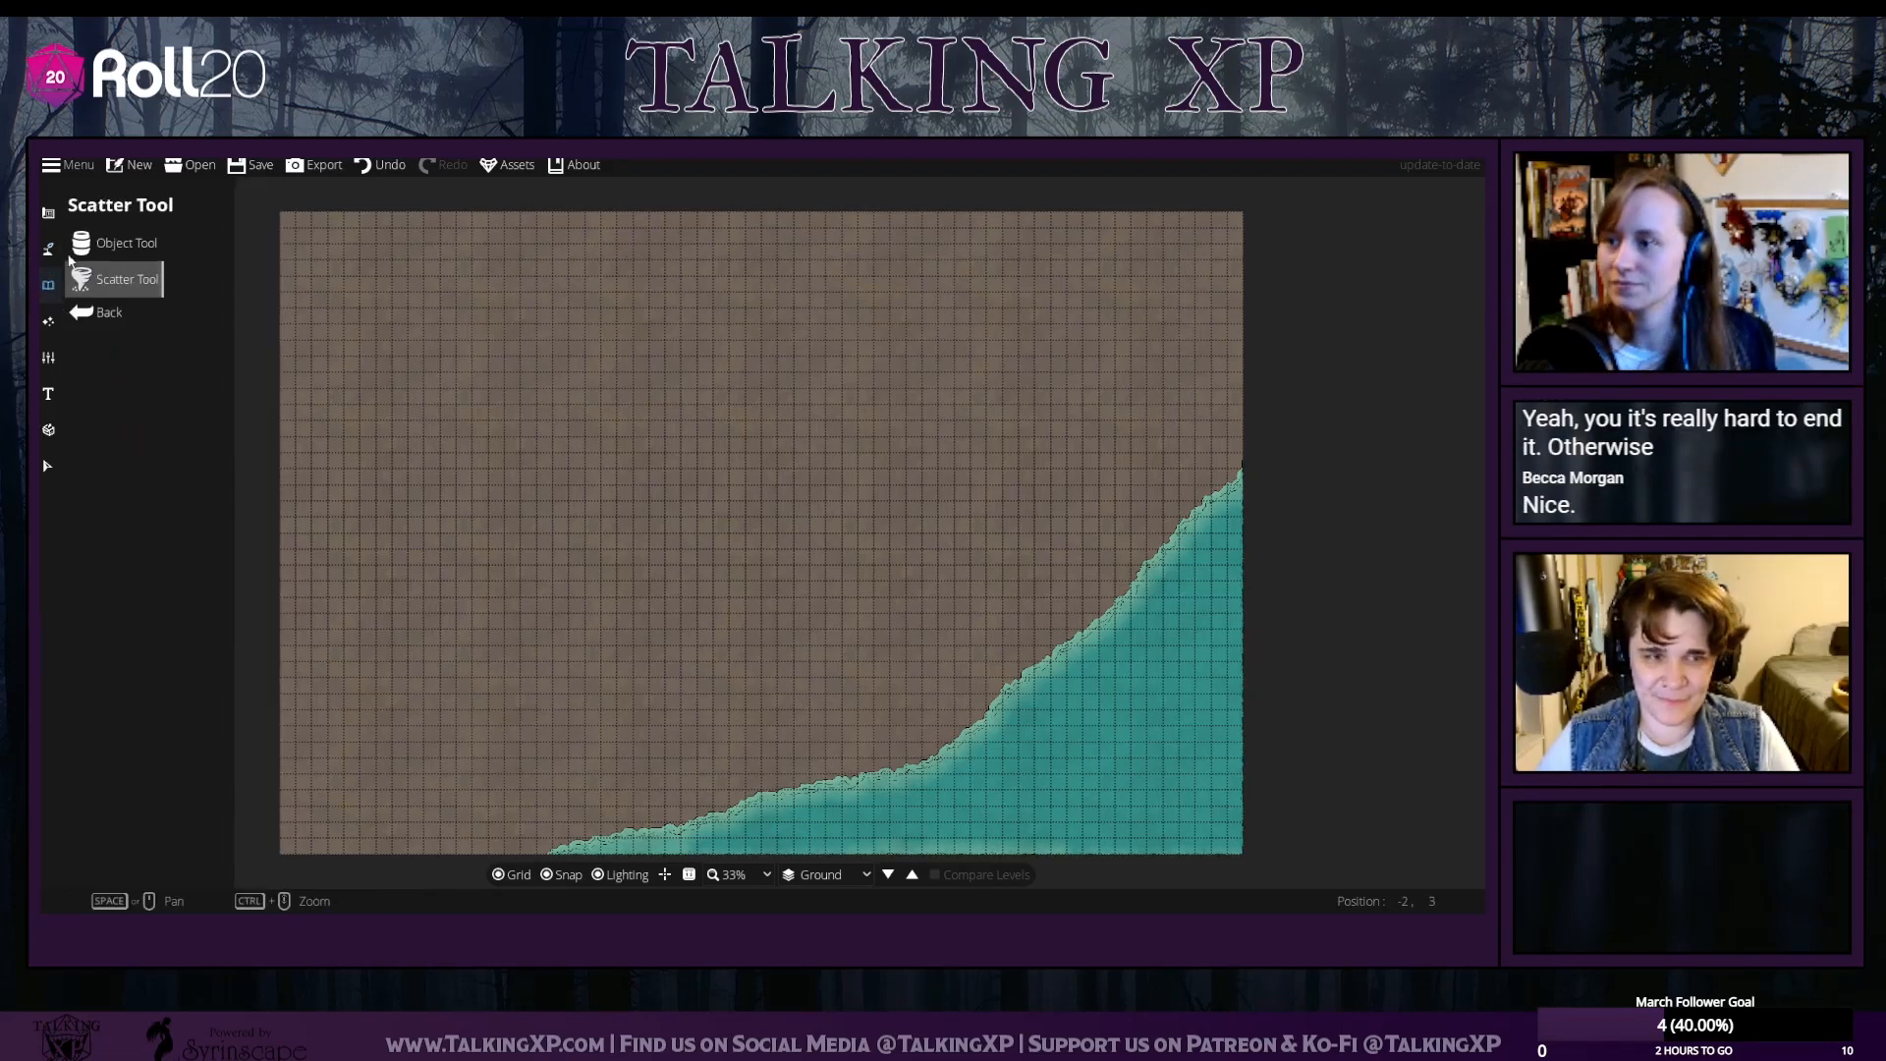
left_click(49, 250)
left_click(108, 244)
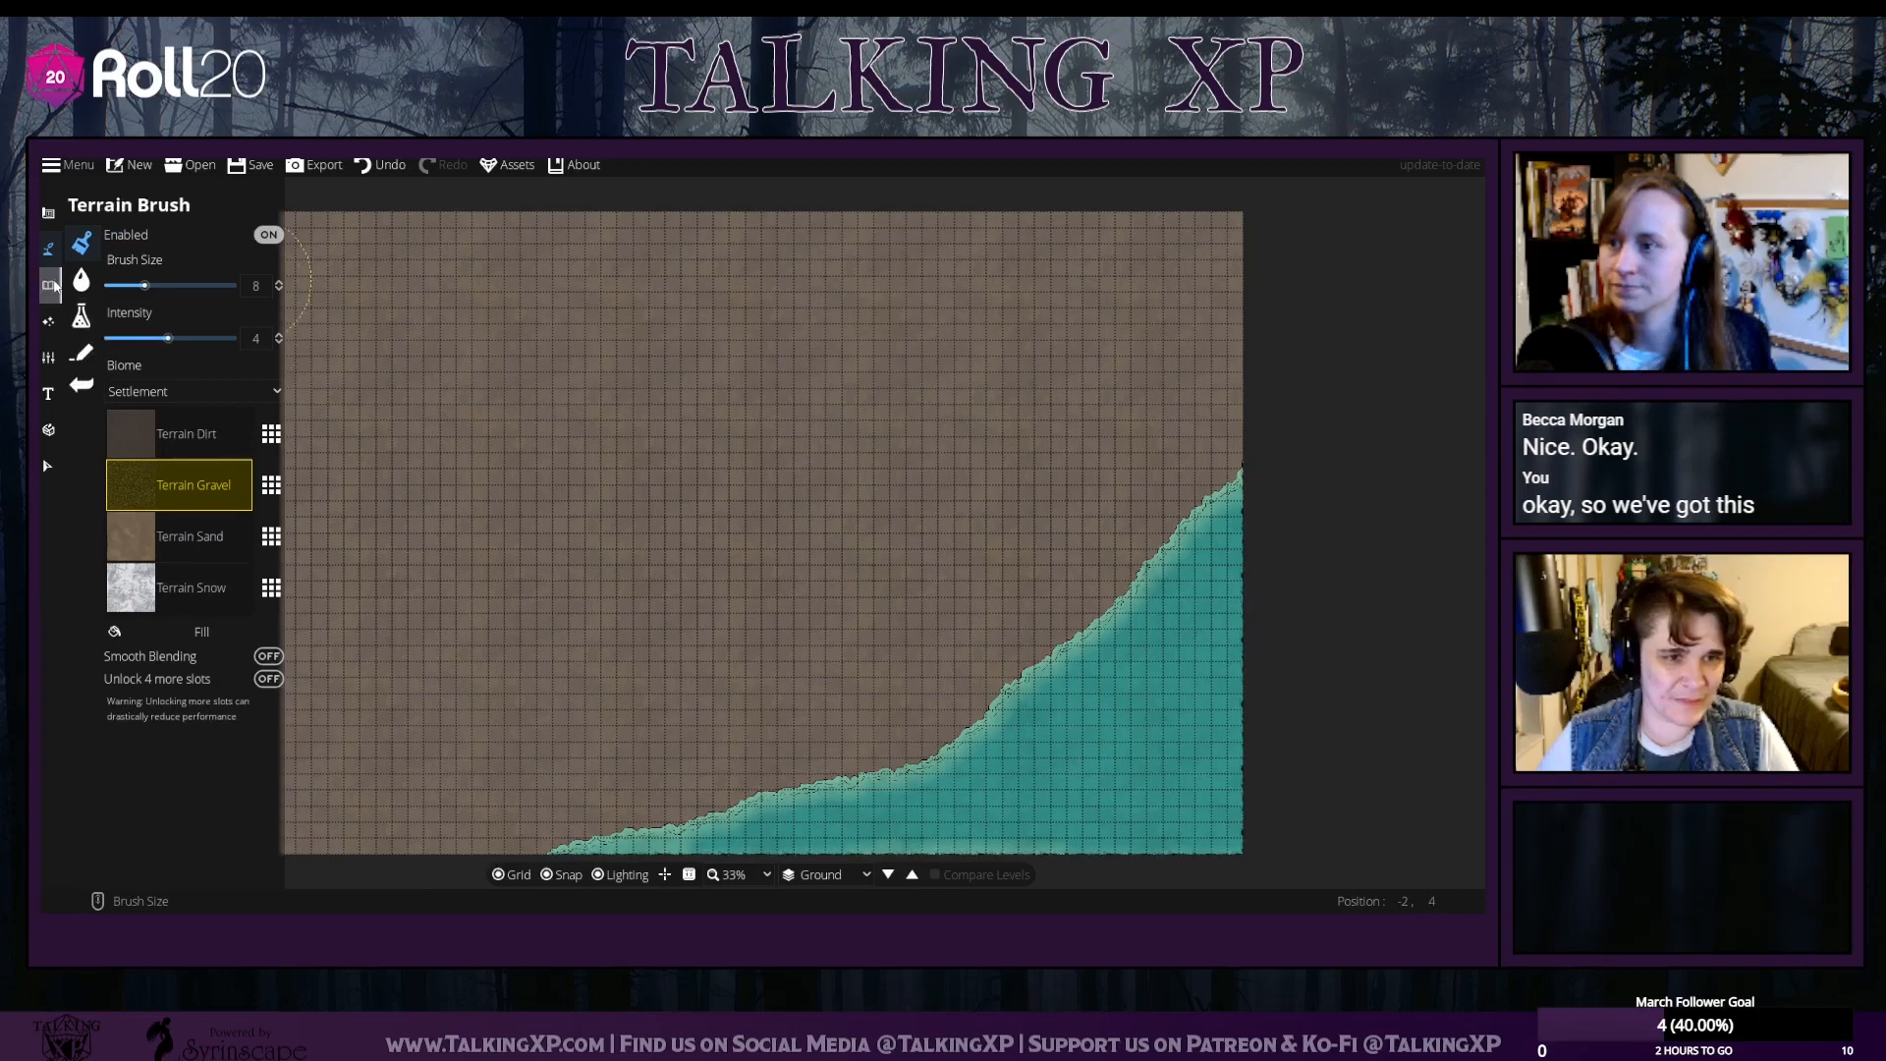
left_click(49, 283)
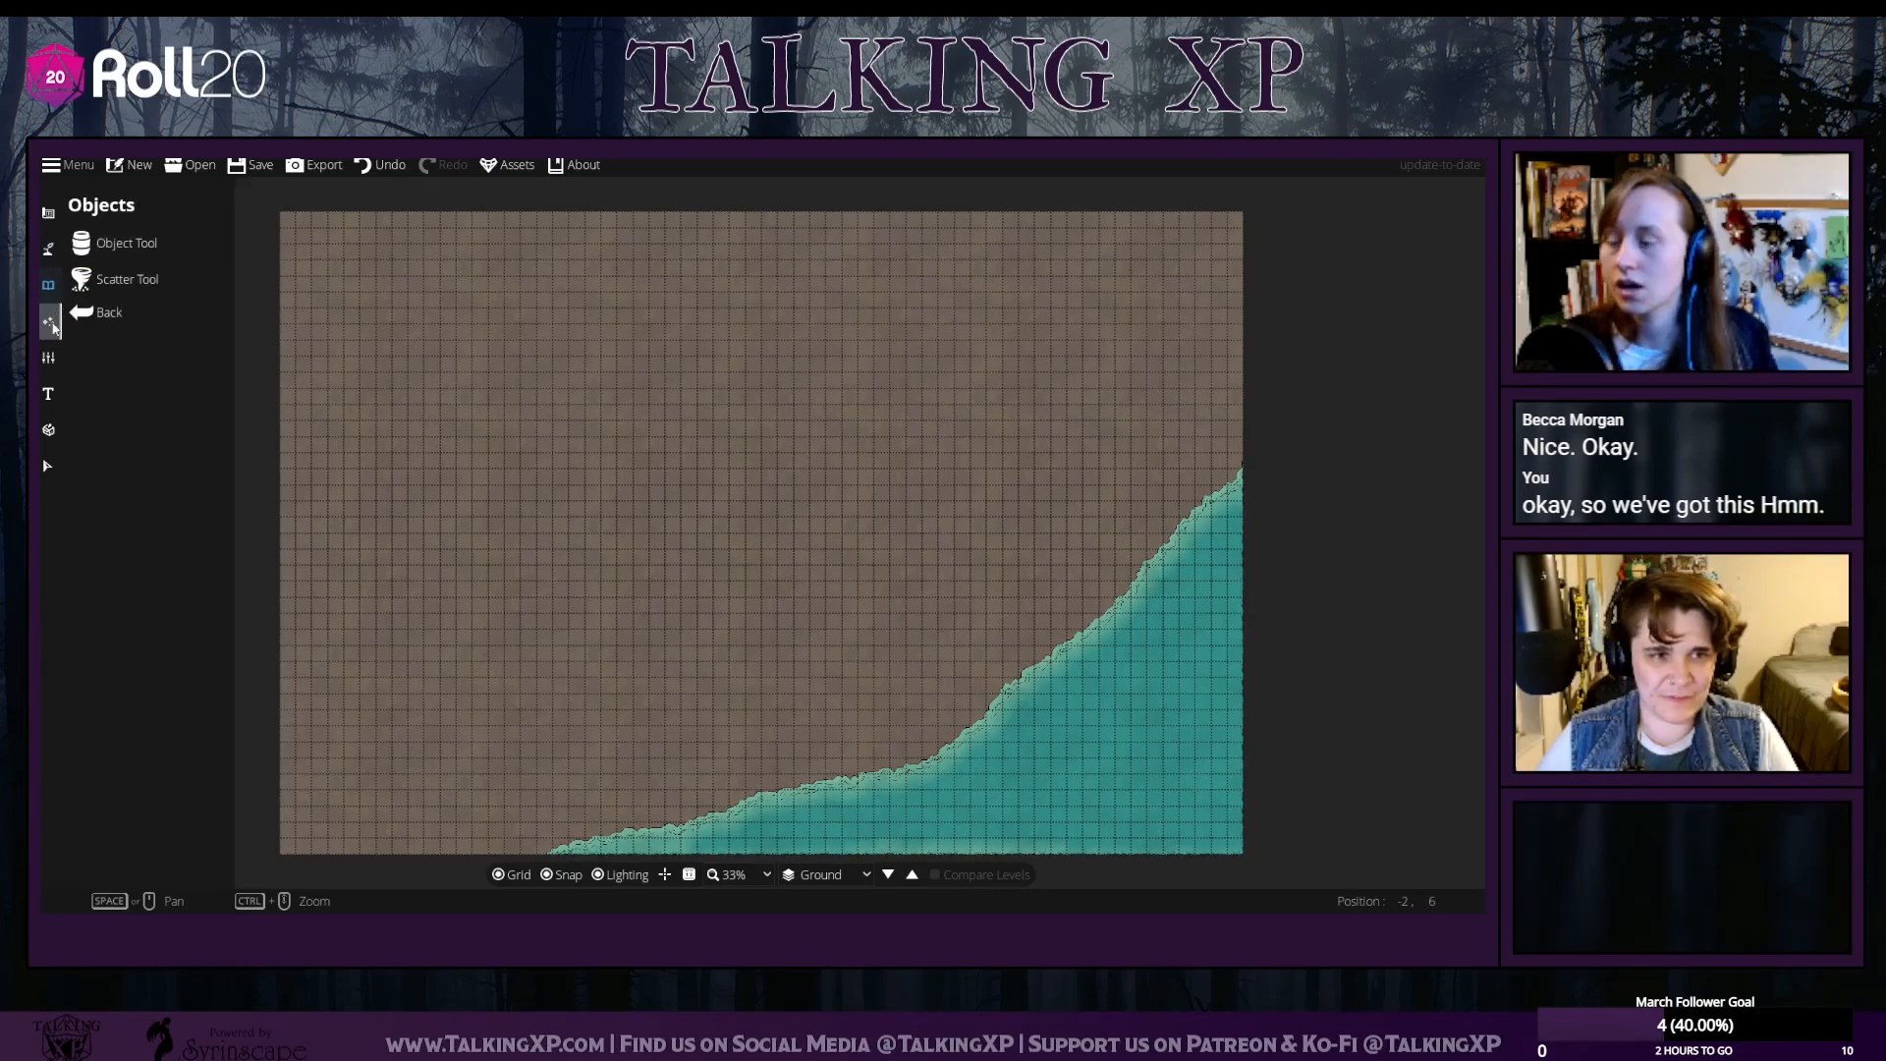
left_click(93, 245)
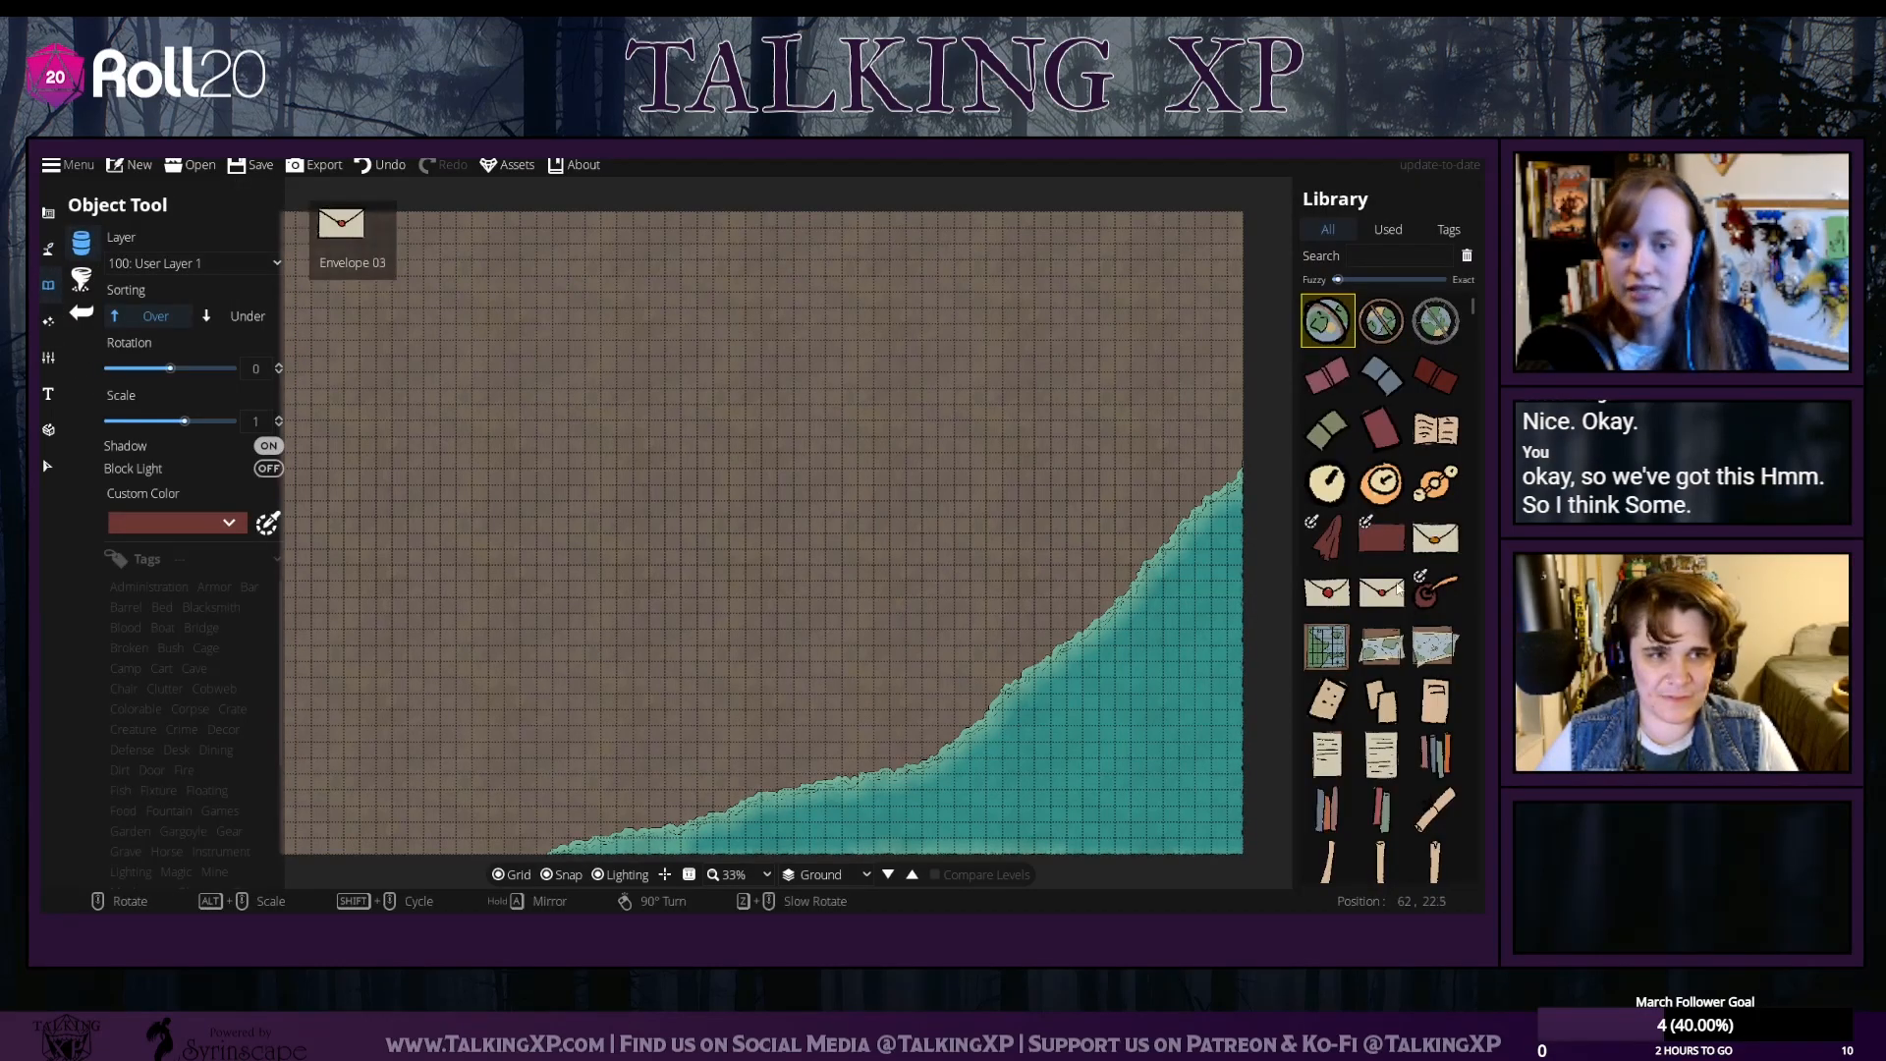
scroll(1388, 644, "down", 5)
scroll(1387, 644, "down", 5)
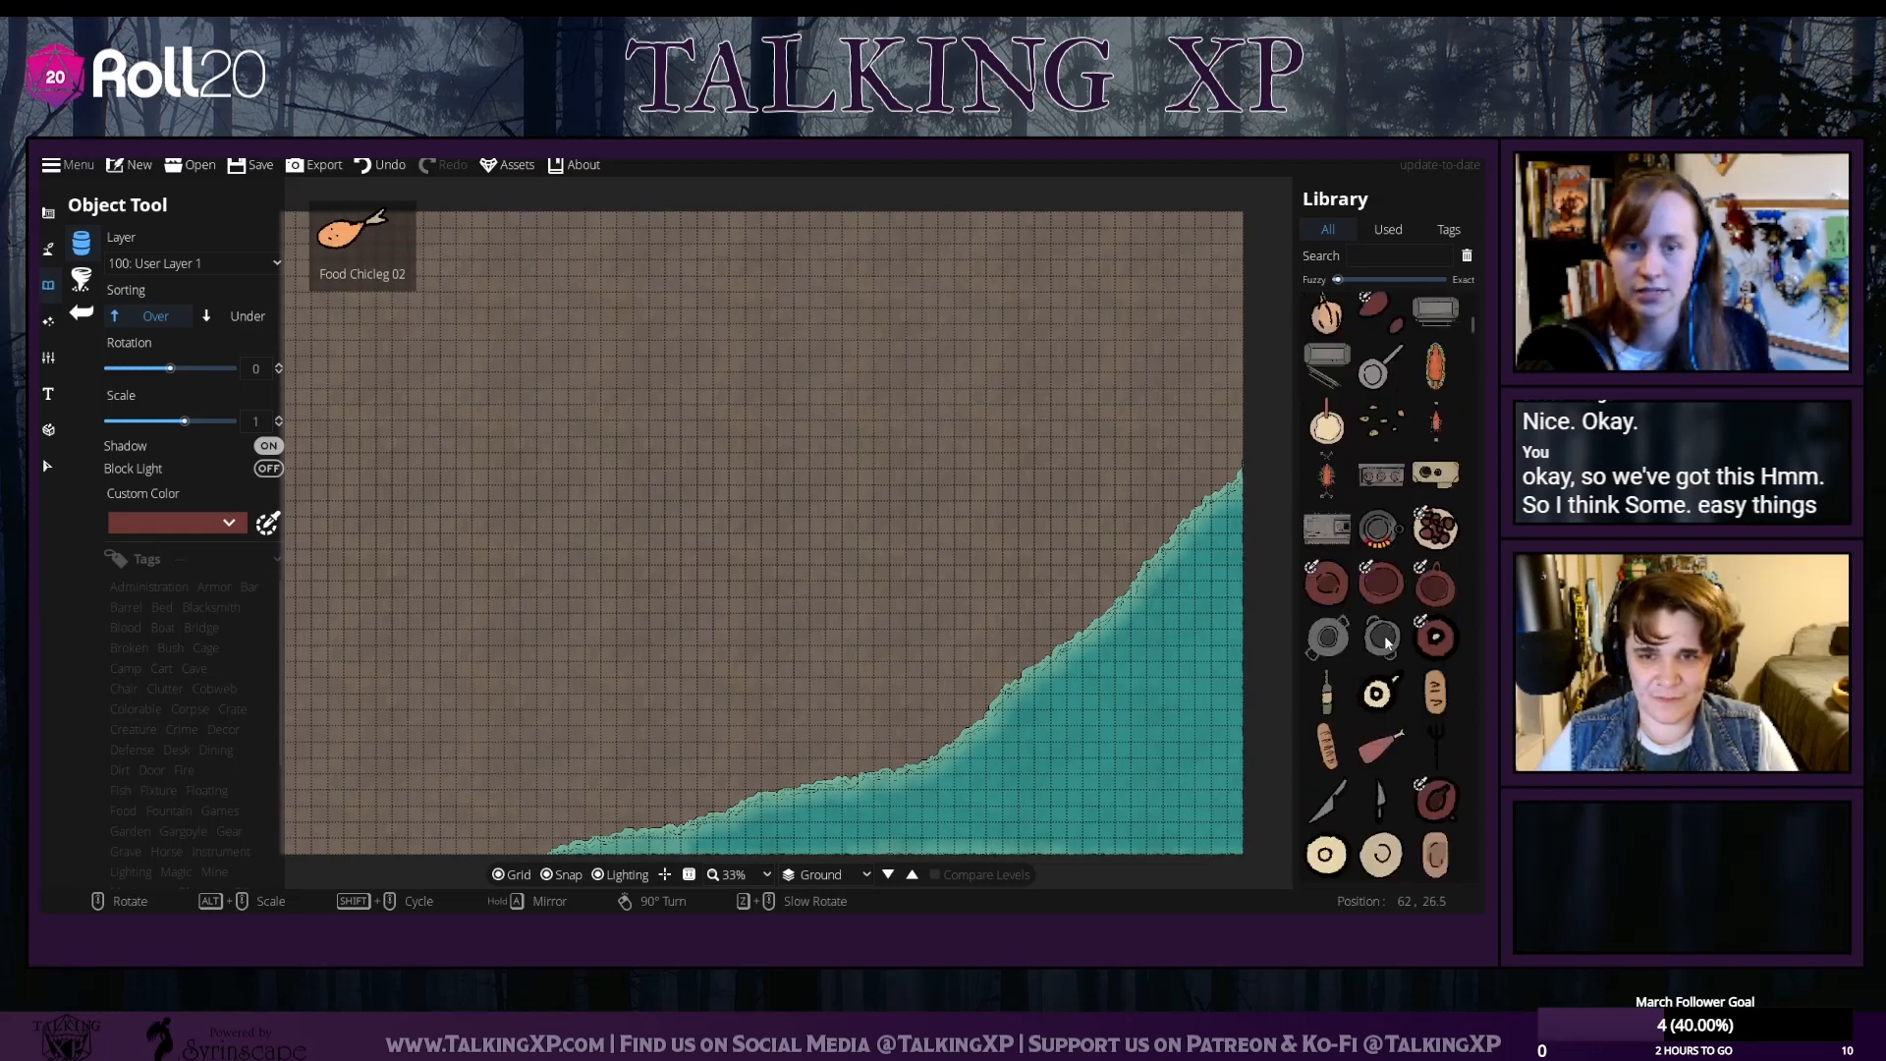
Filter the object library by the Tree tag
left_click(165, 629)
scroll(191, 786, "down", 4)
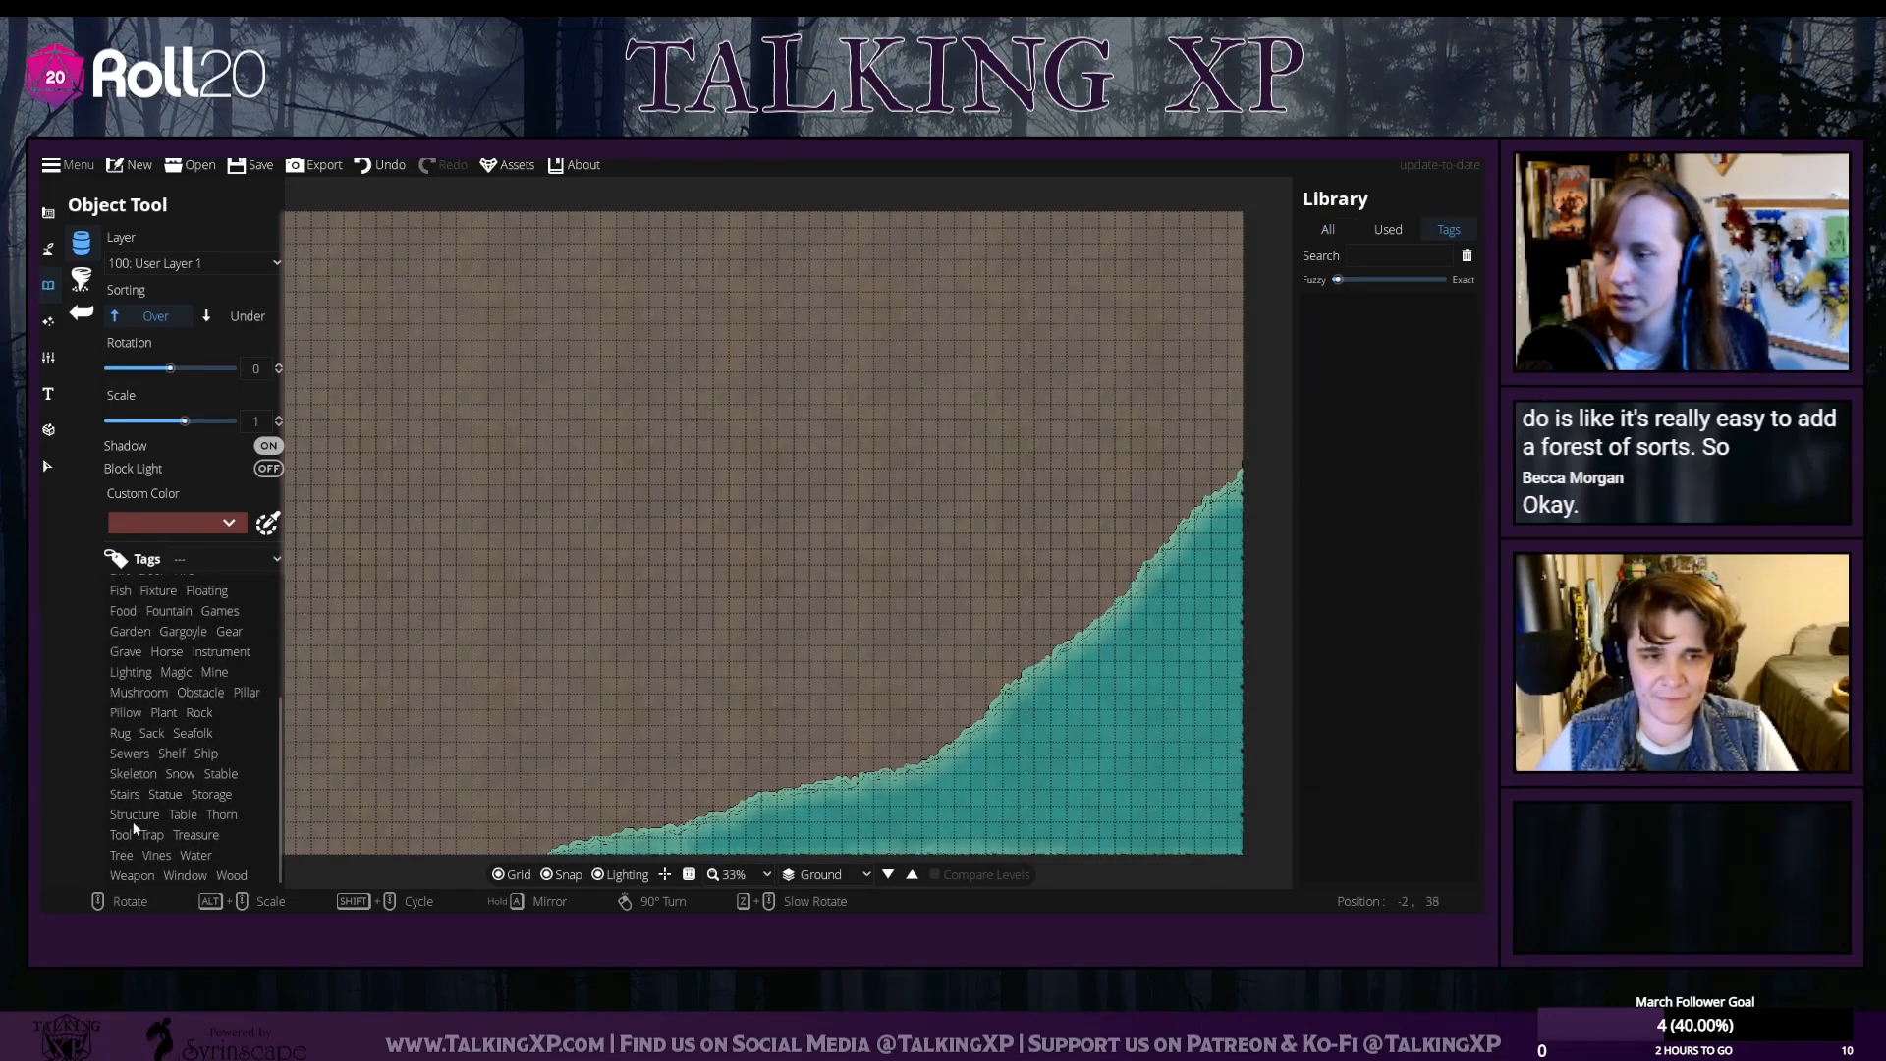
scroll(126, 717, "up", 4)
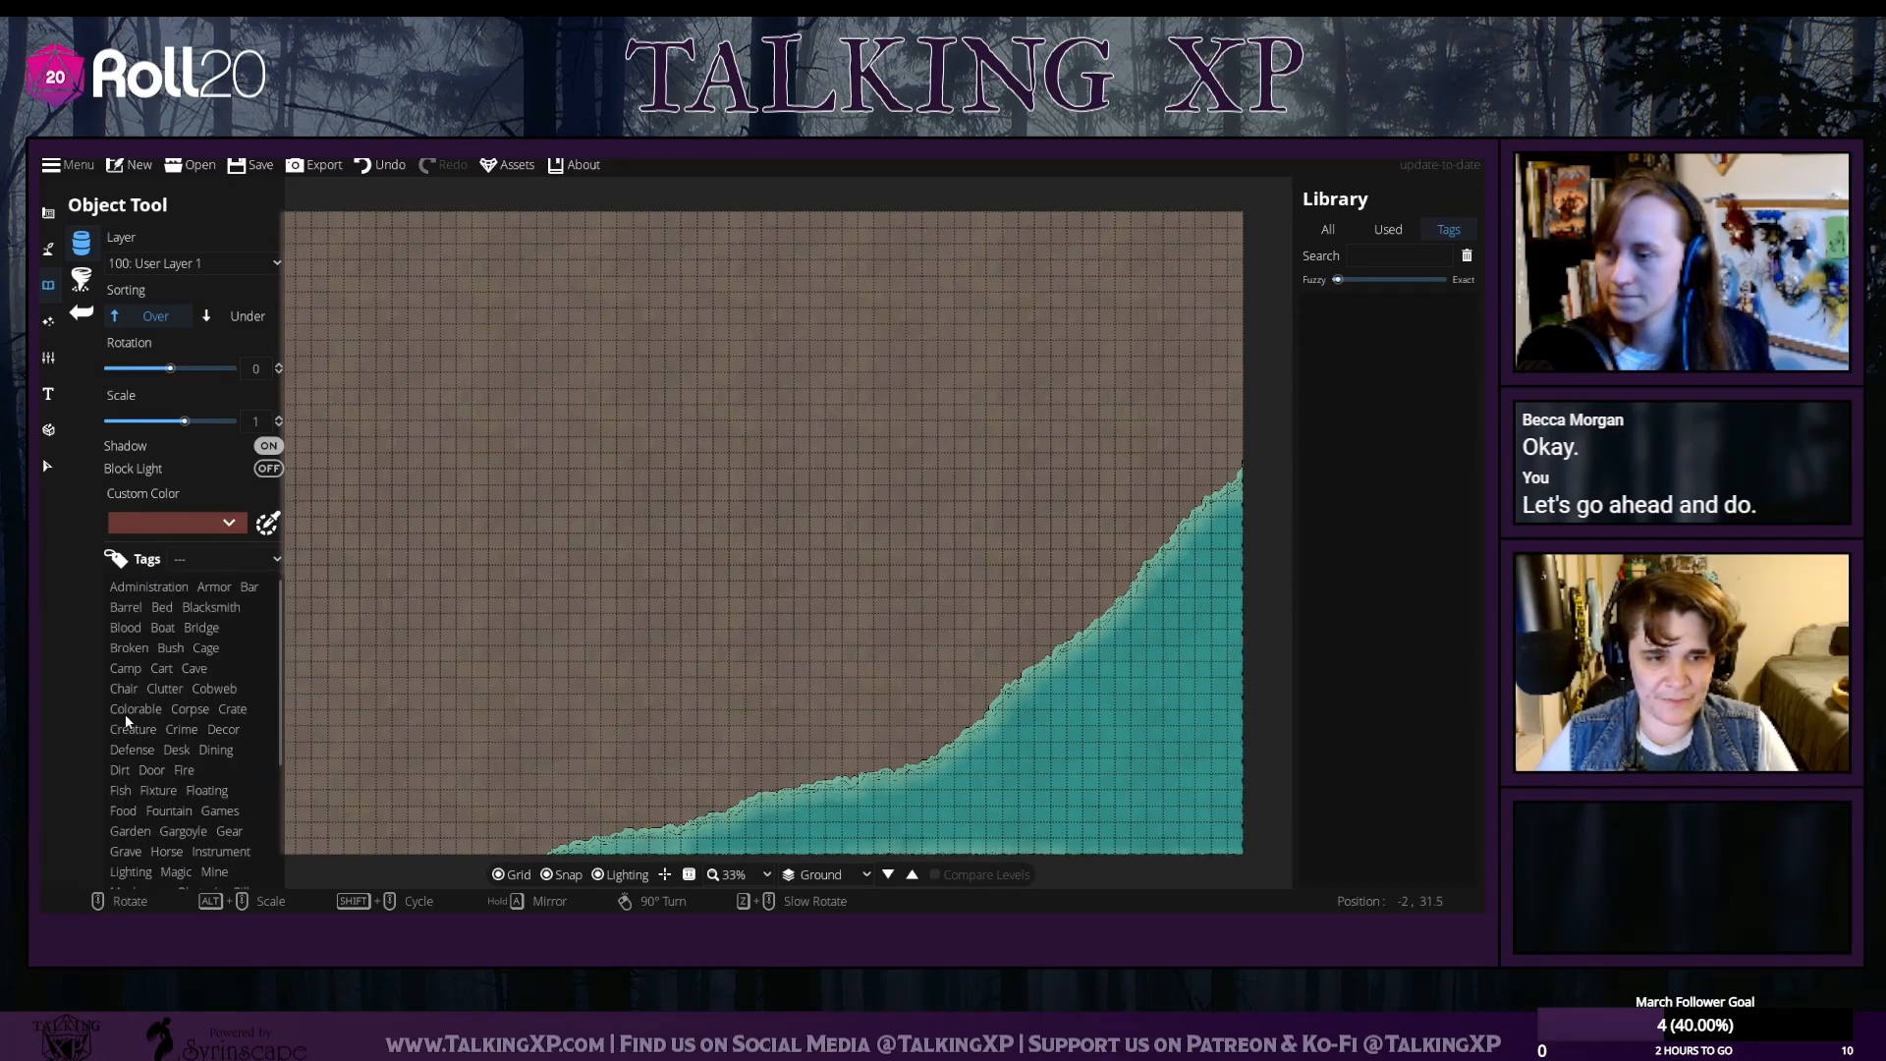
scroll(126, 714, "down", 4)
left_click(122, 854)
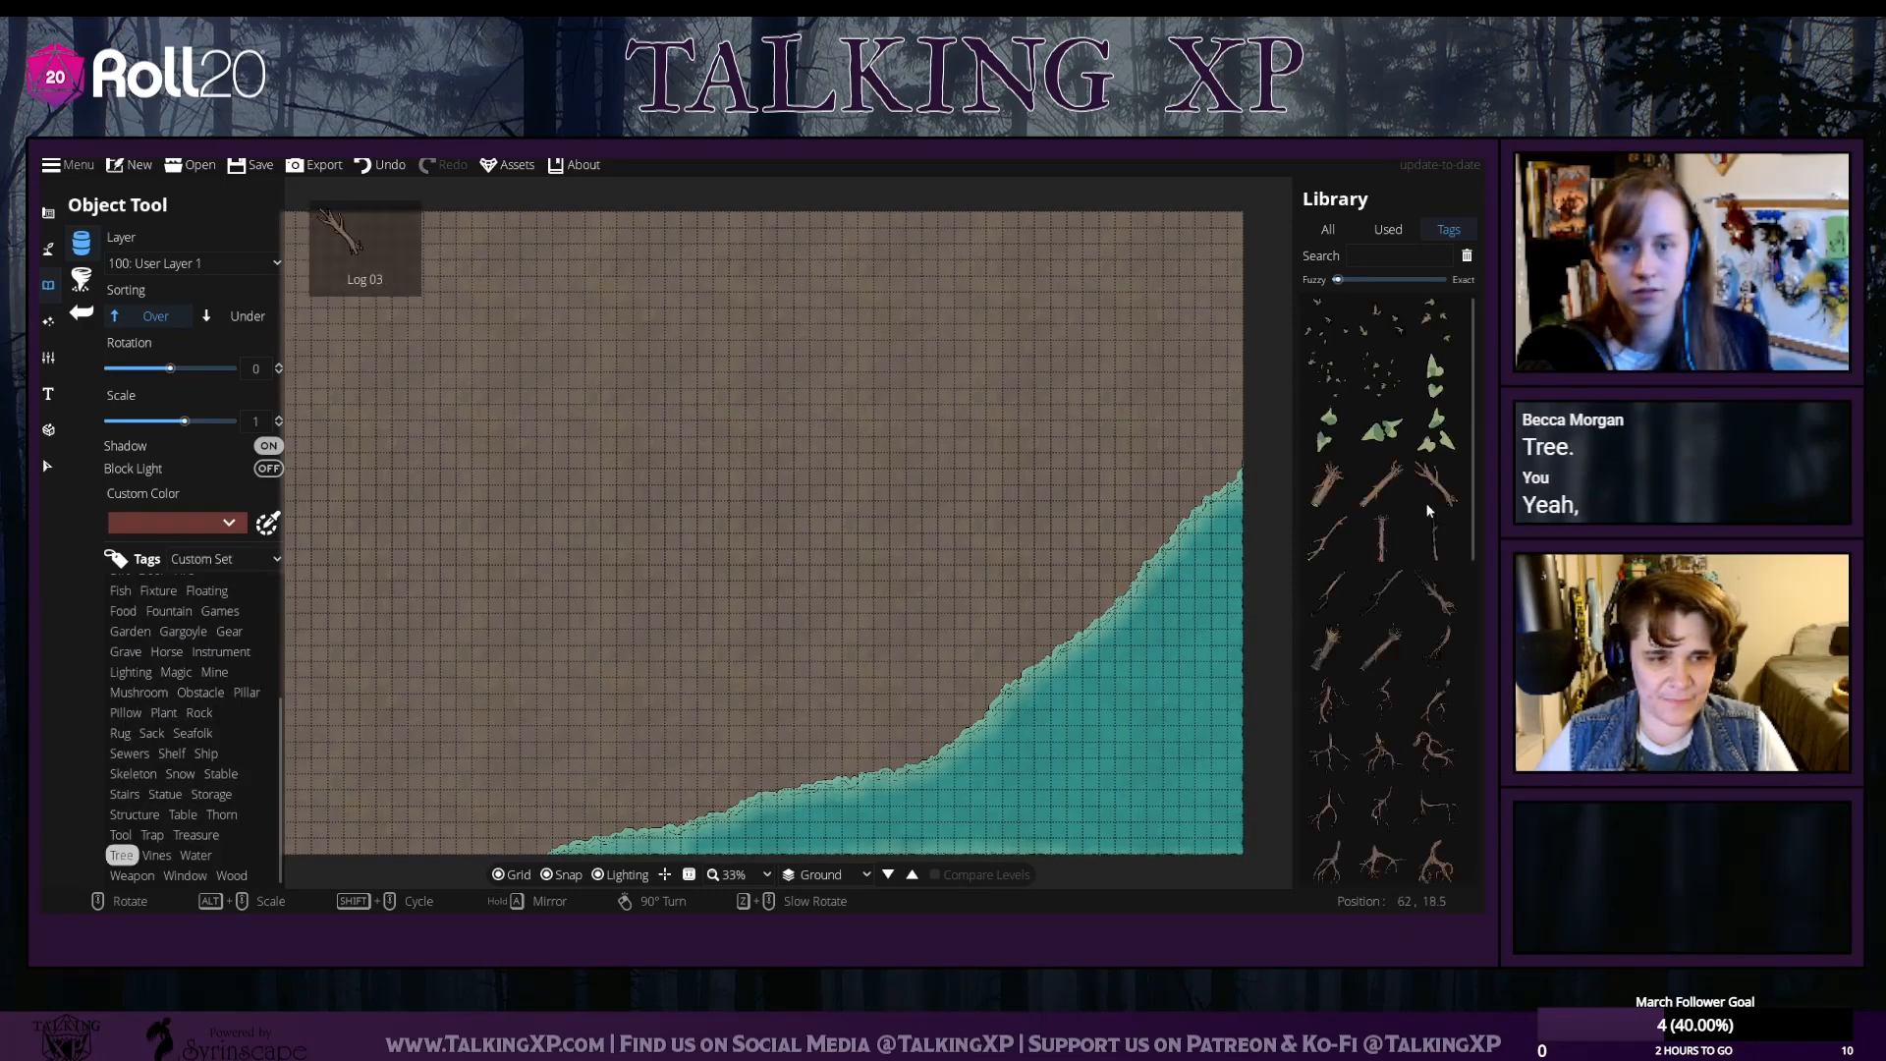
Select the three green branch trees, starting with Tree Branch 01, as the objects for the Scatter Tool
scroll(1419, 530, "down", 10)
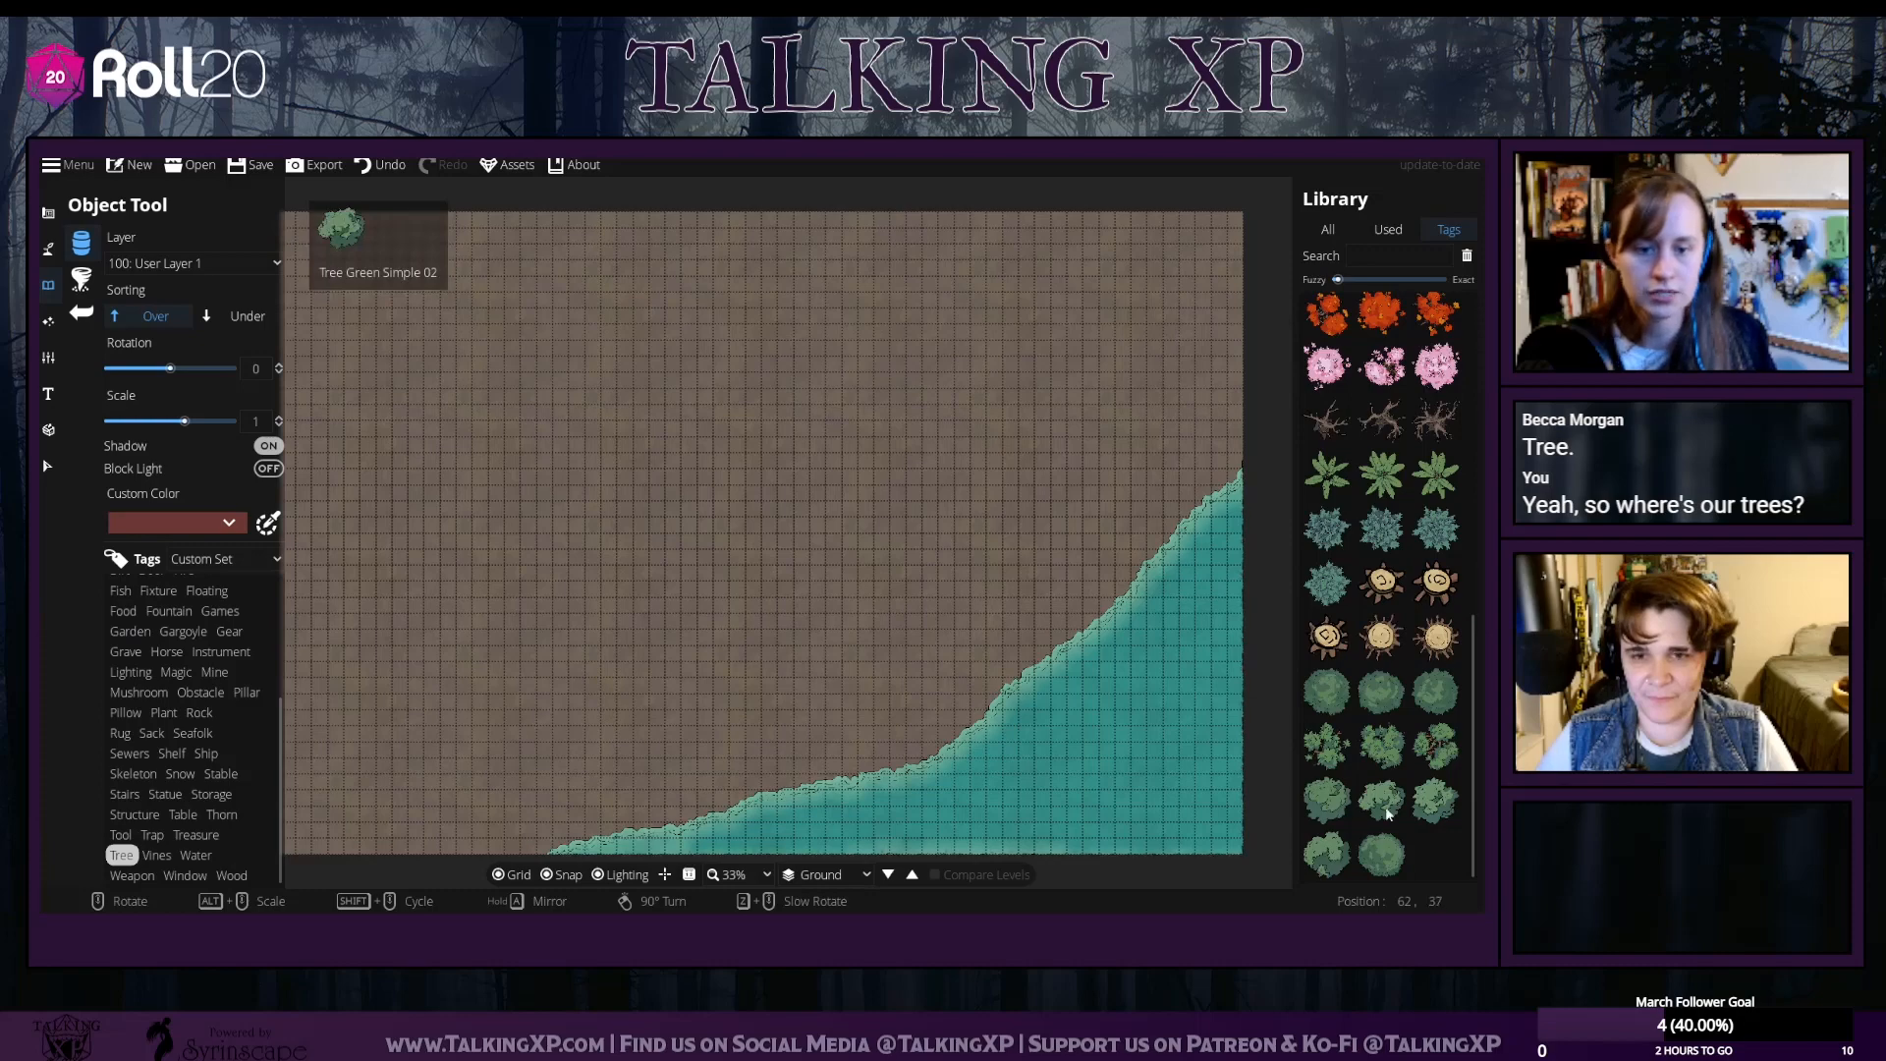
left_click(1436, 747)
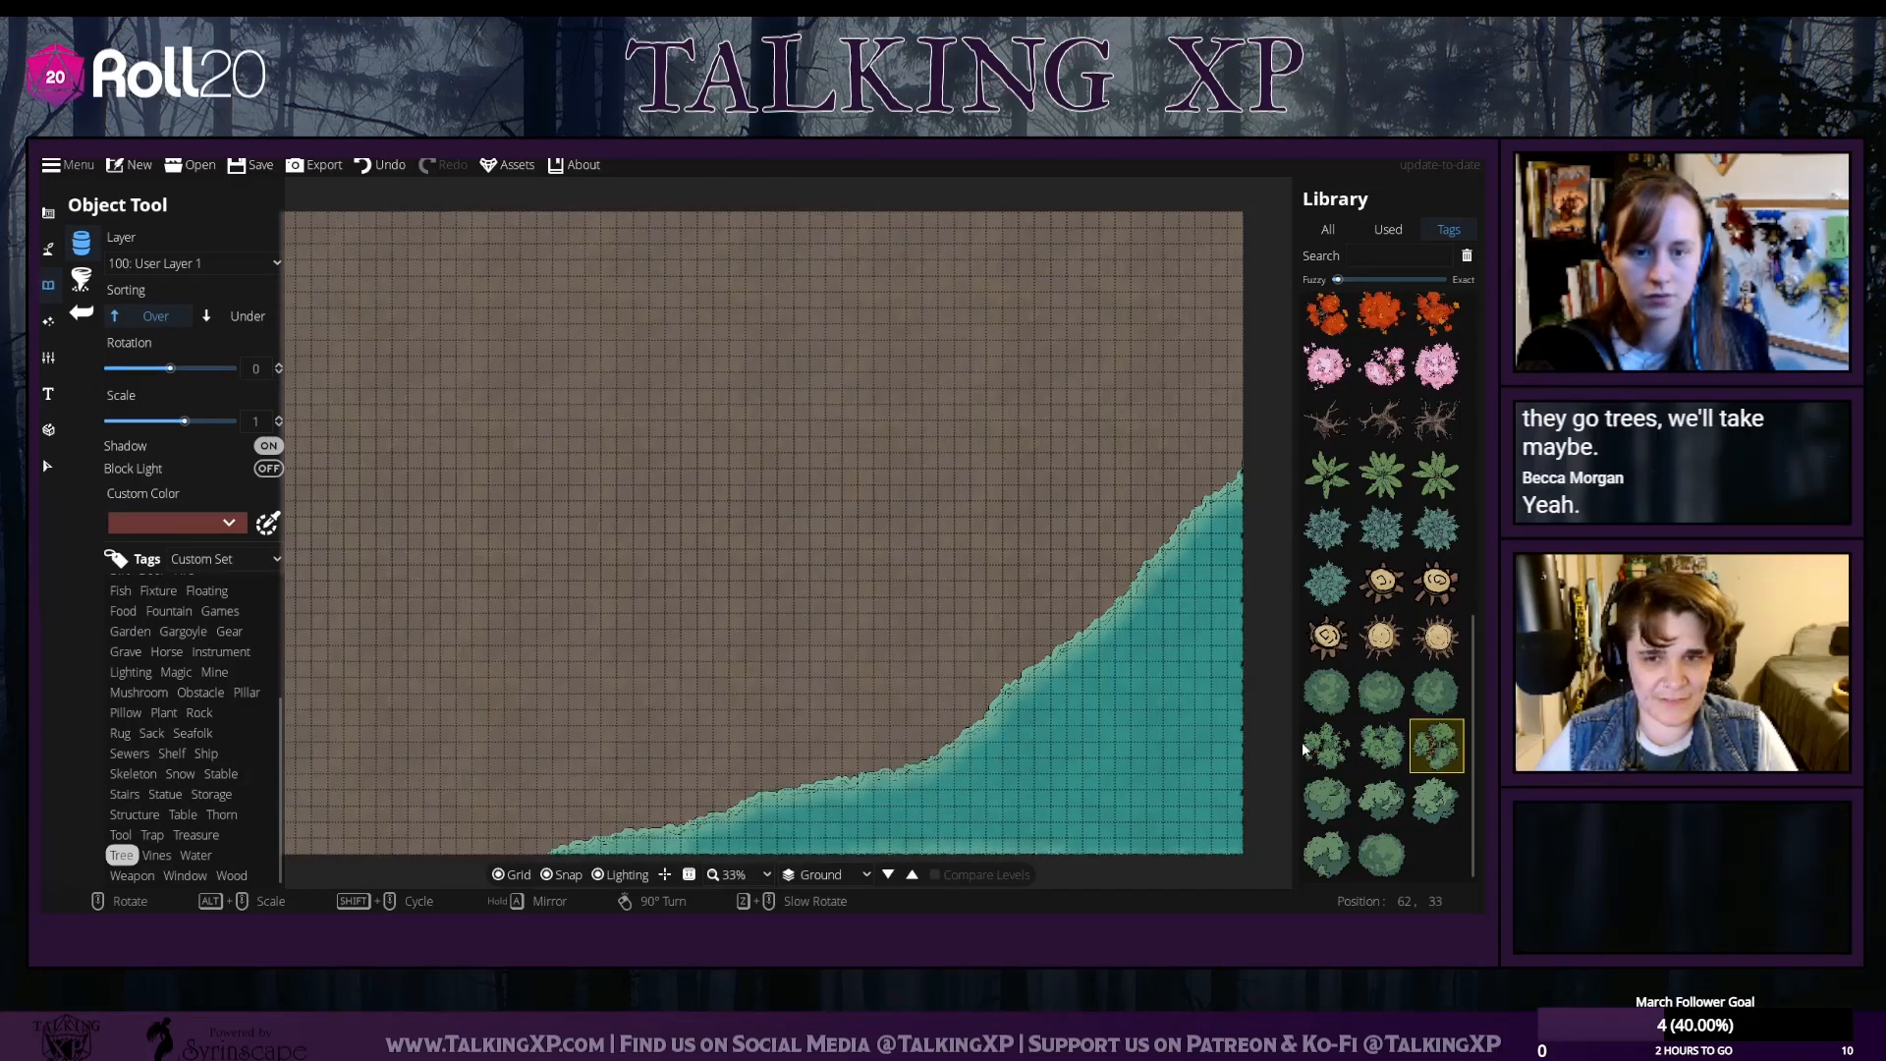
left_click(1331, 752)
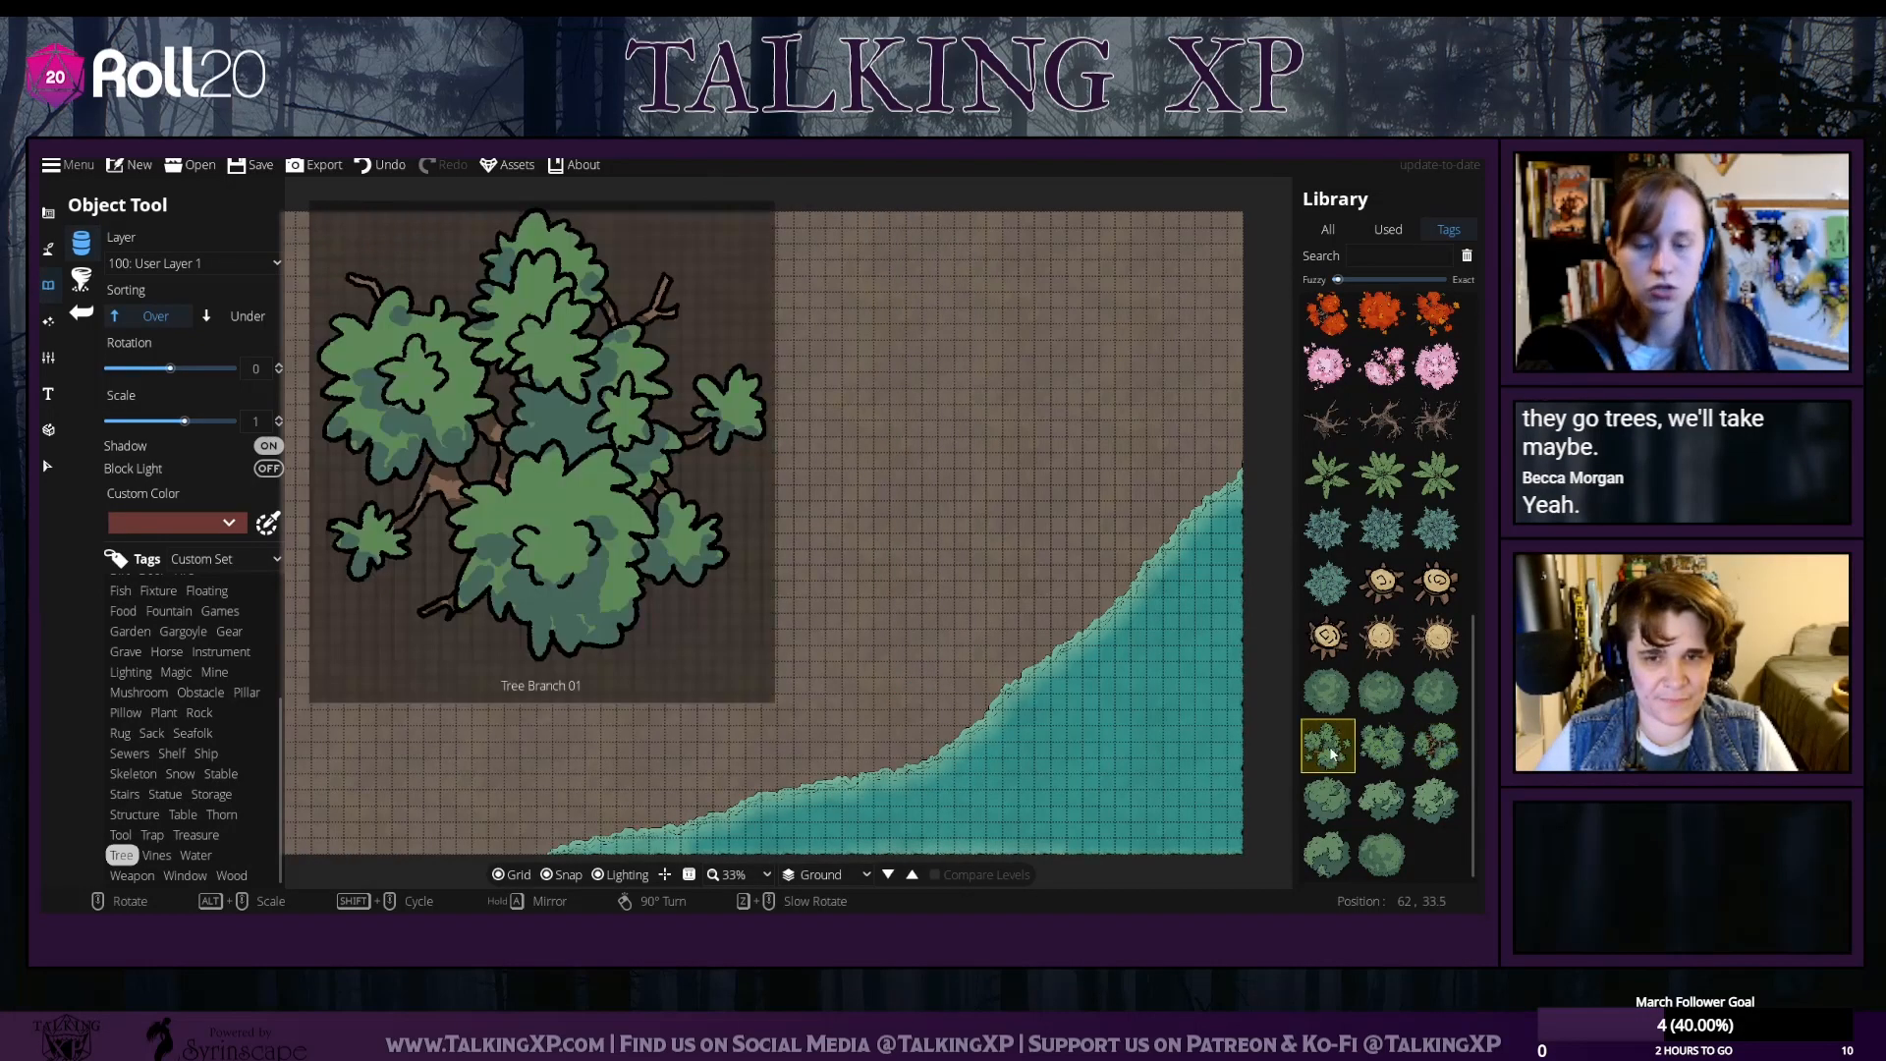
left_click(97, 289)
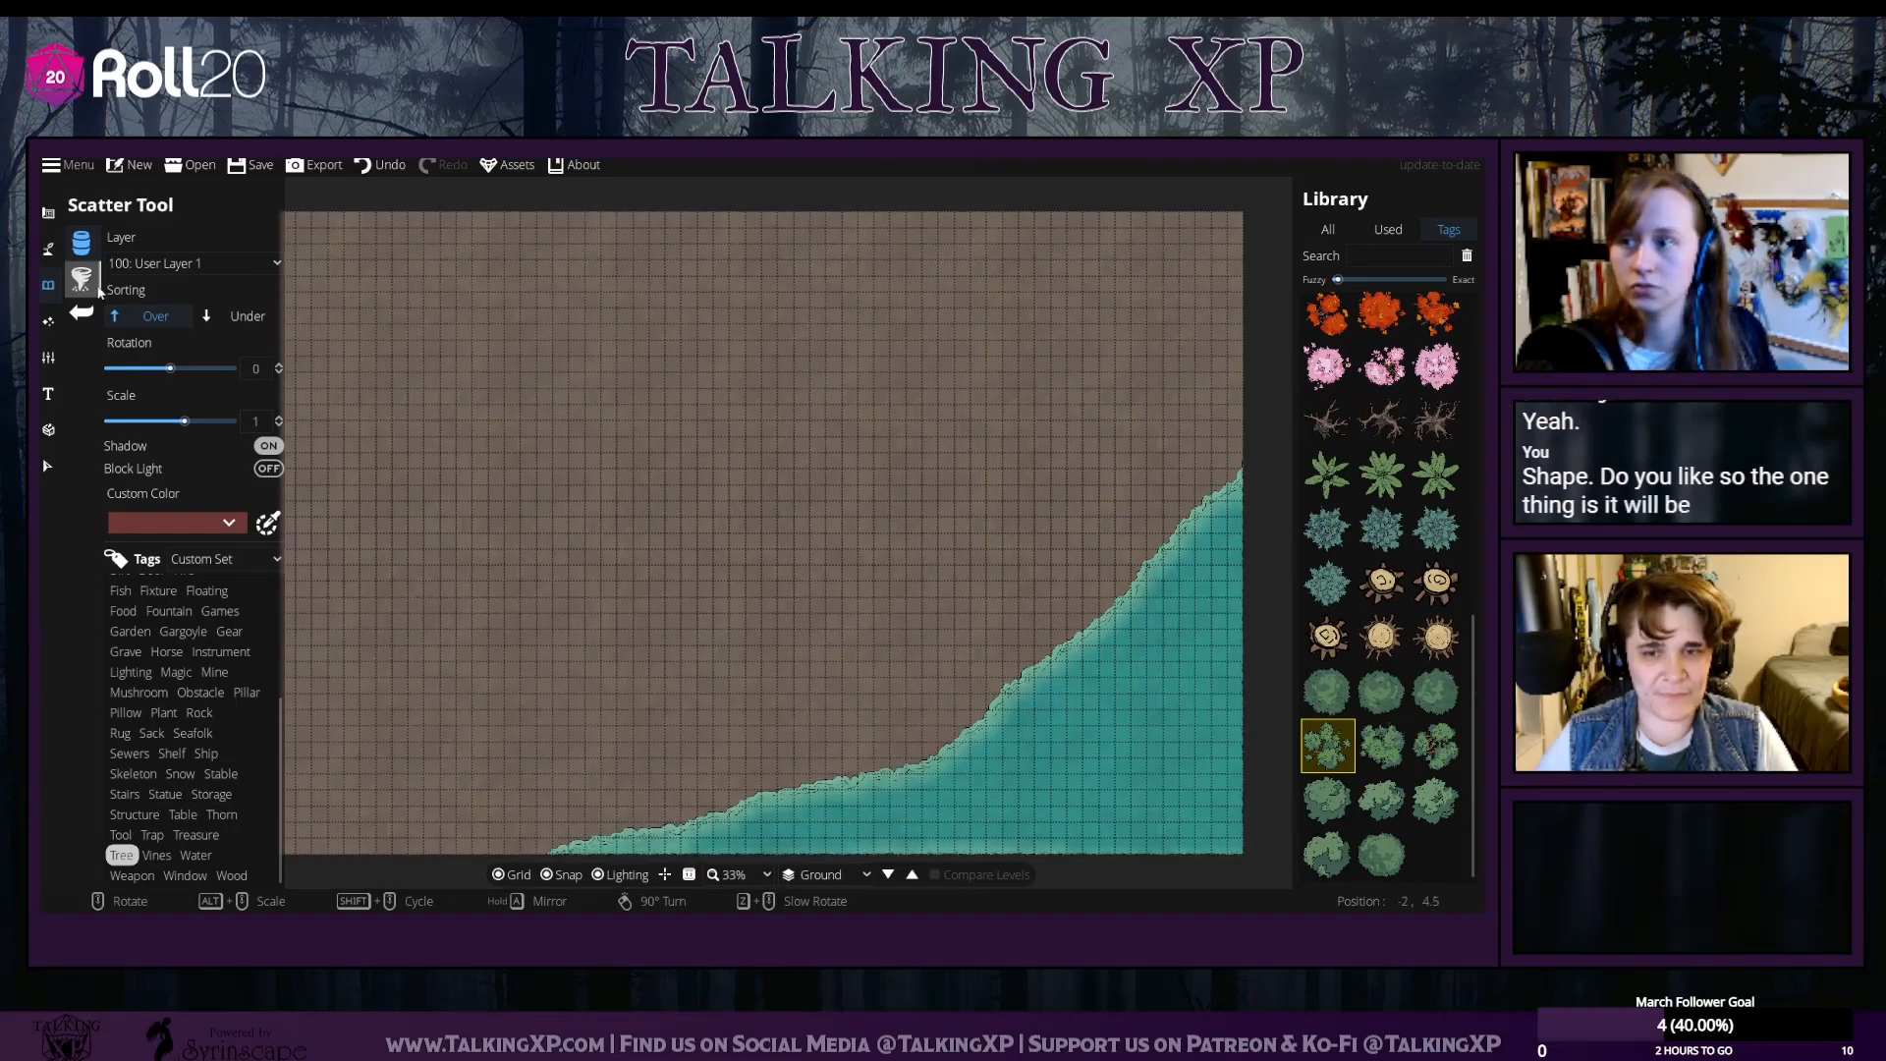
left_click(1430, 753, "shift")
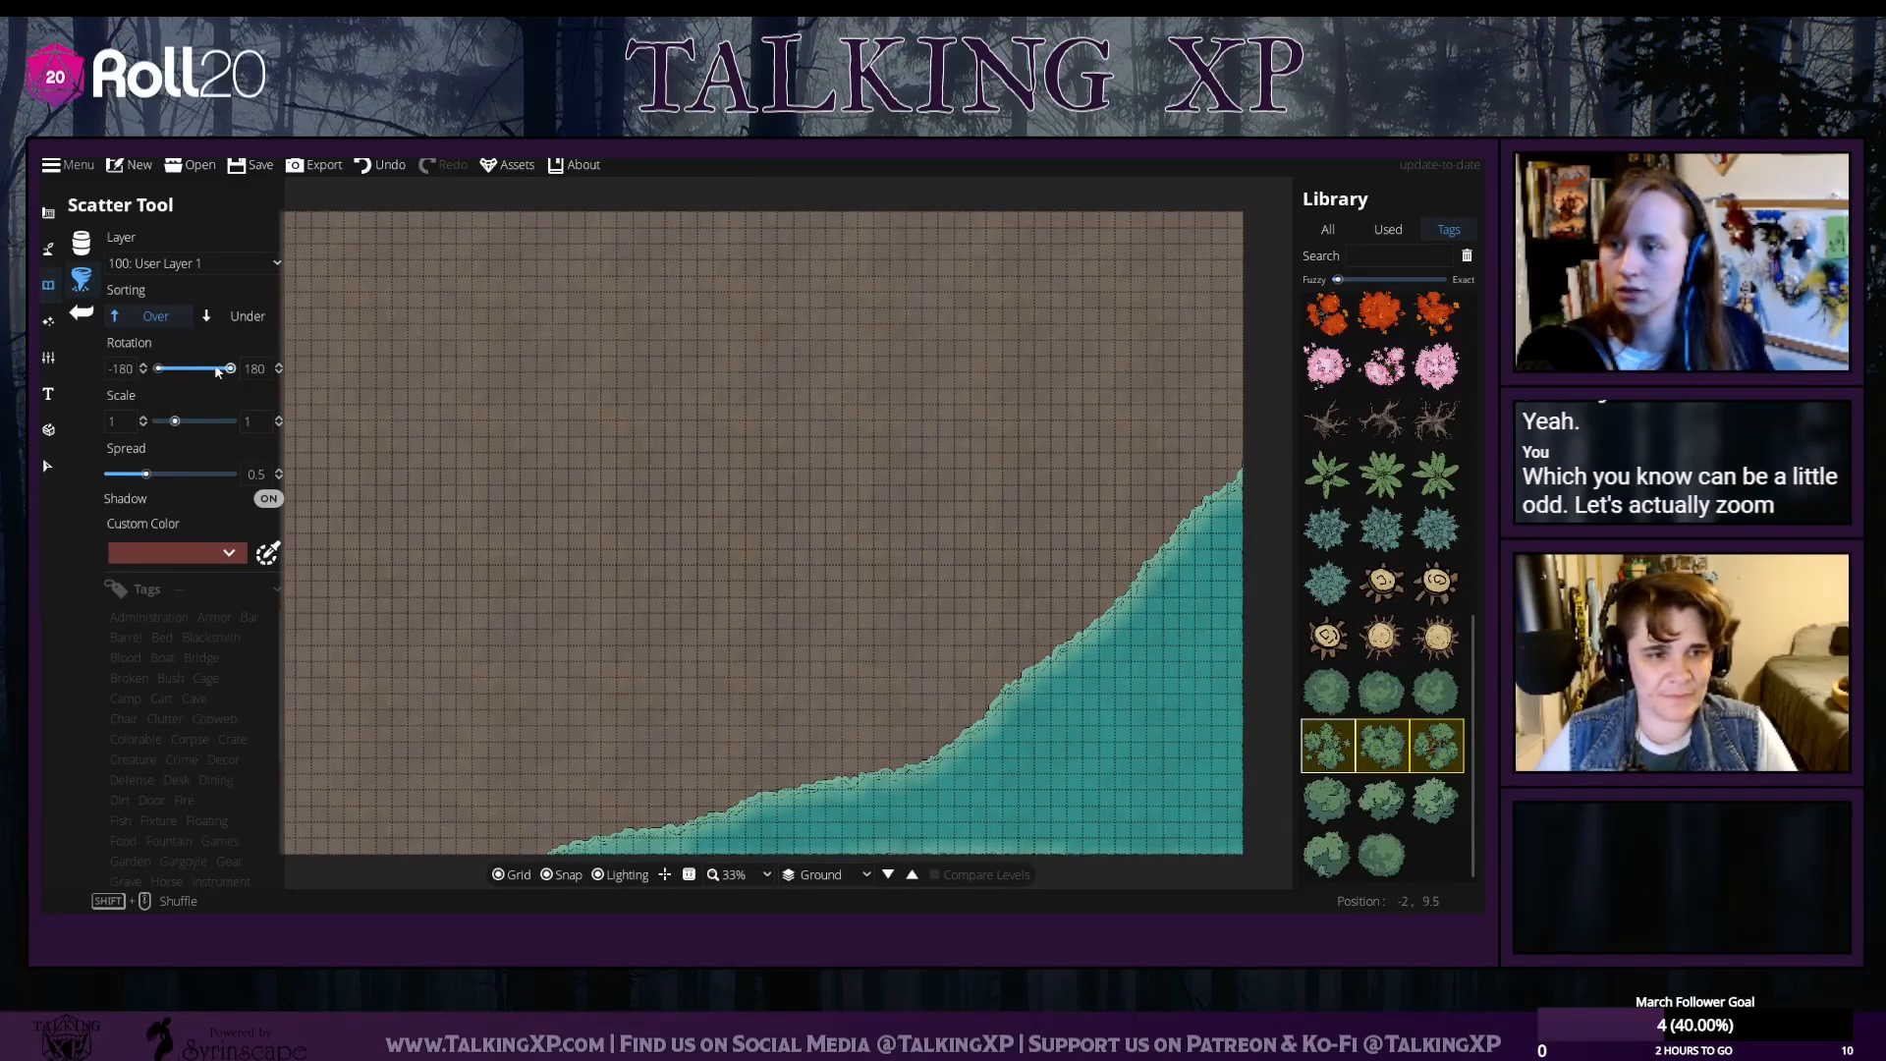
Try a scatter scale of 0.1, undo the test placement, and set both the minimum and maximum scale to 0.5
left_click_drag(175, 418, 157, 421)
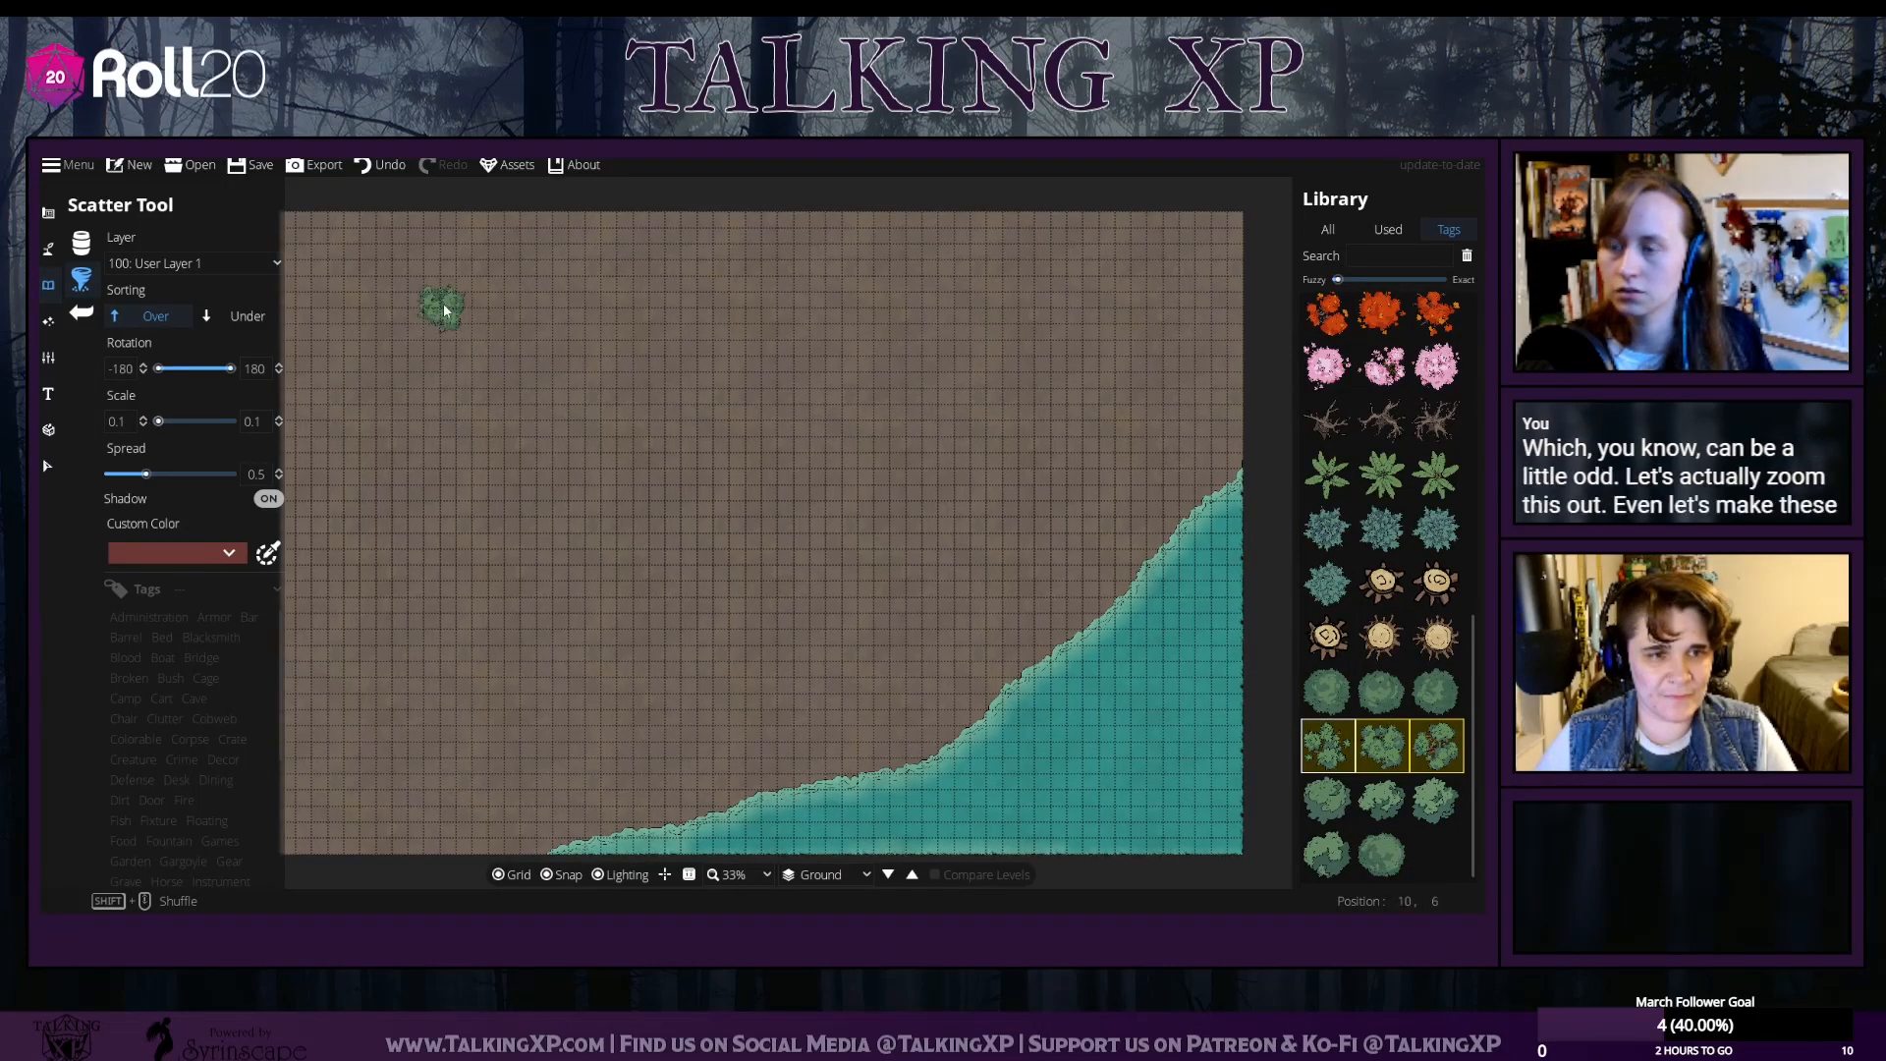
left_click(378, 165)
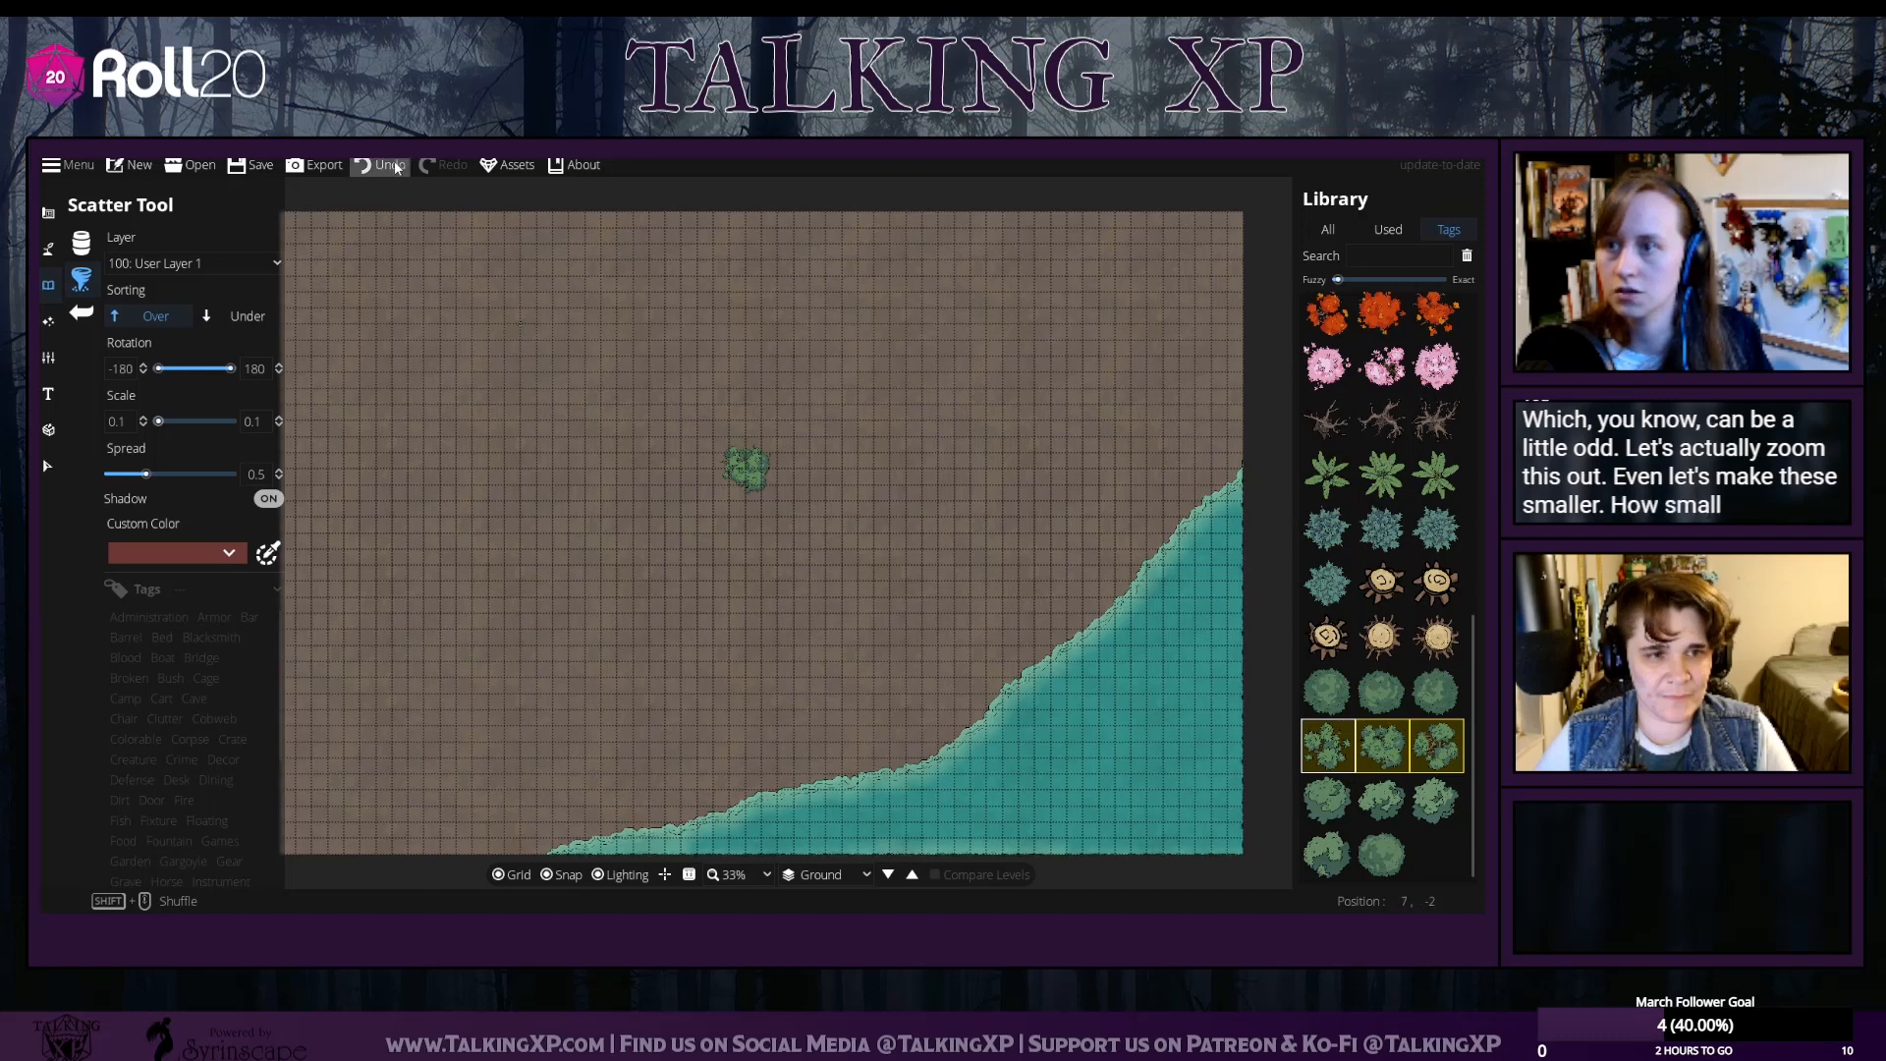
left_click(122, 420)
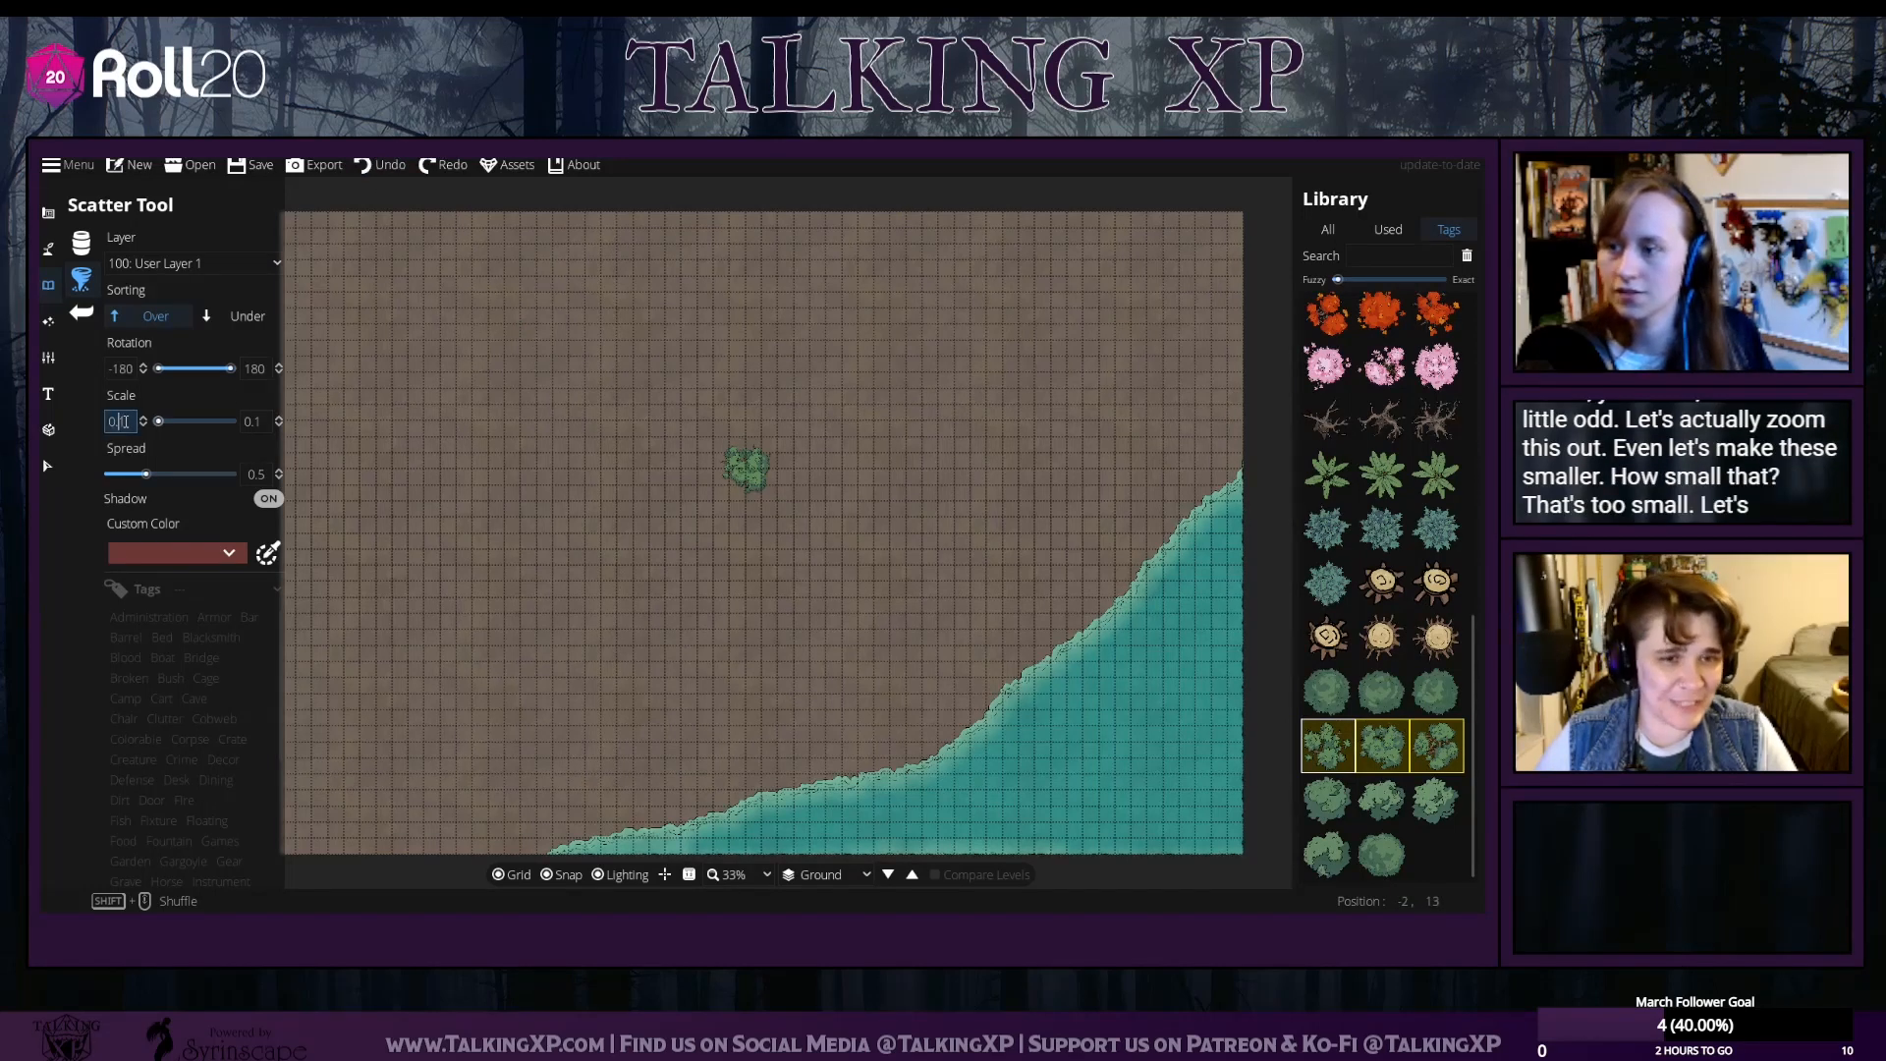
double_click(125, 421)
type("0.5")
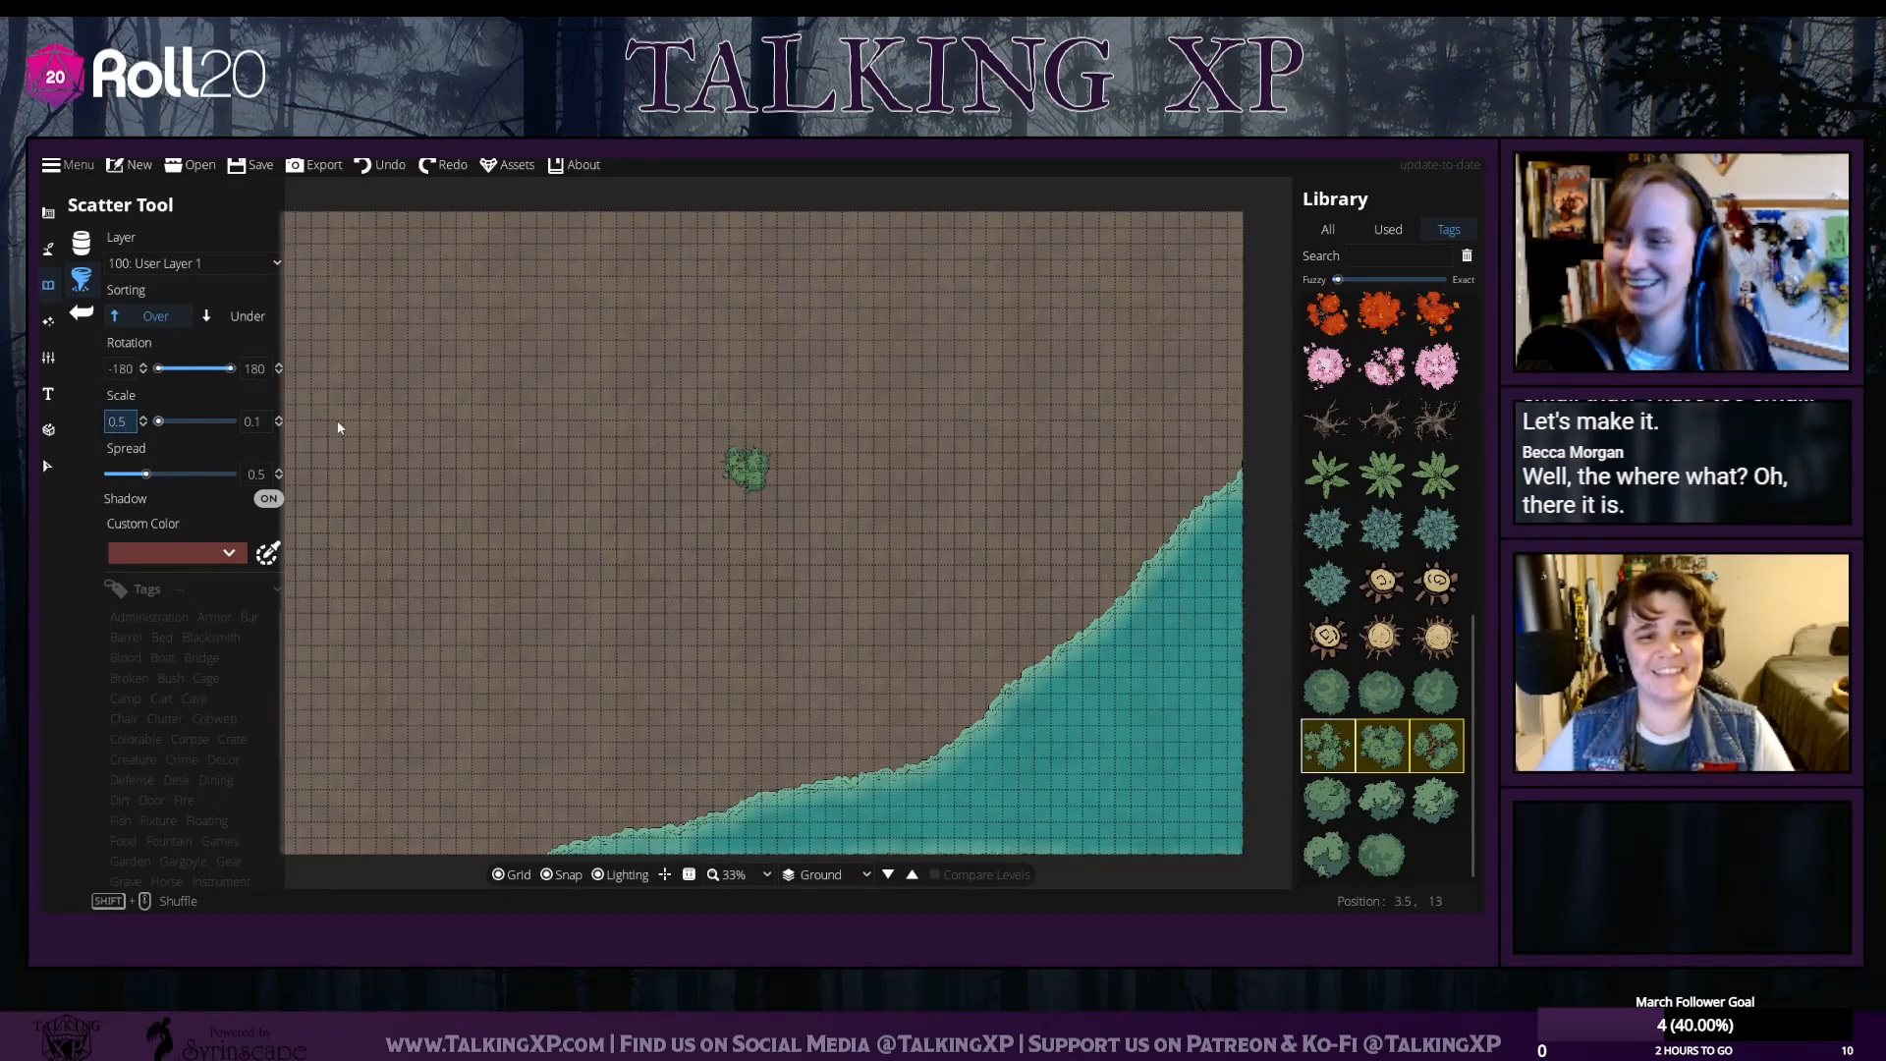
key("Return")
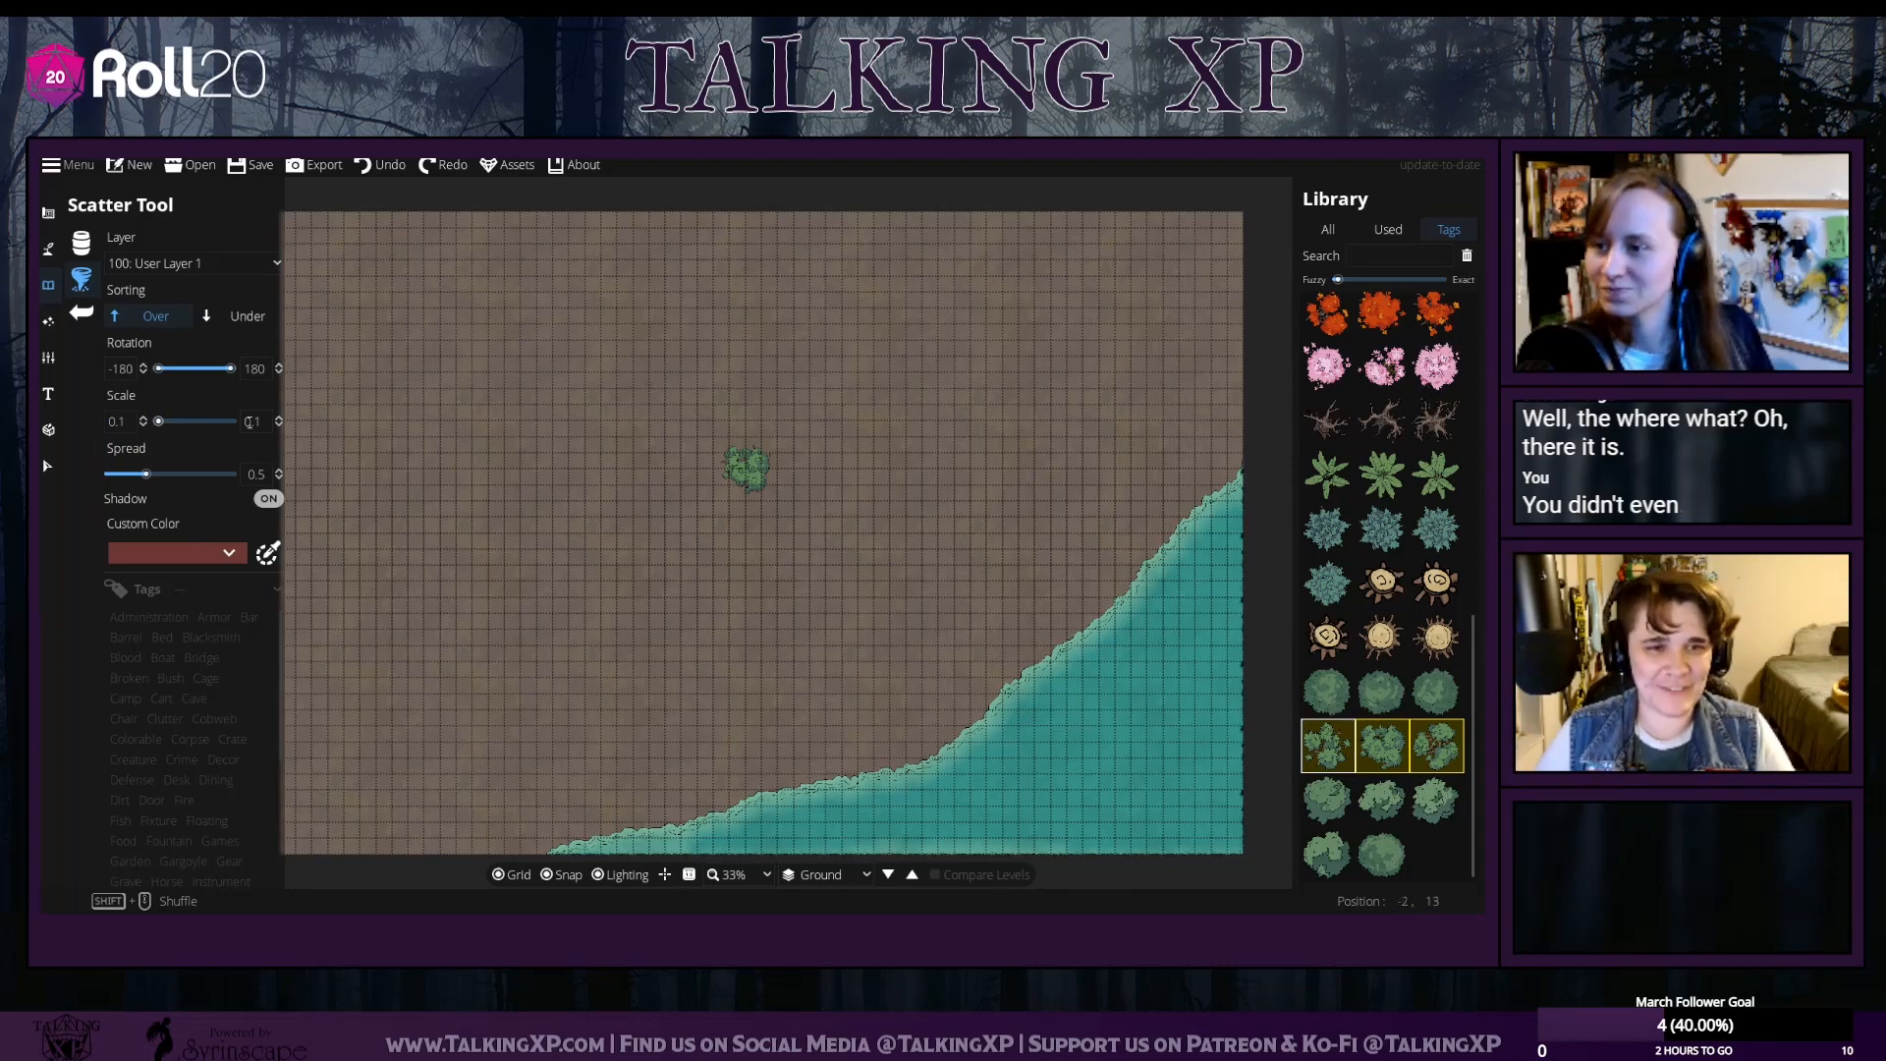
double_click(251, 421)
type("0.5")
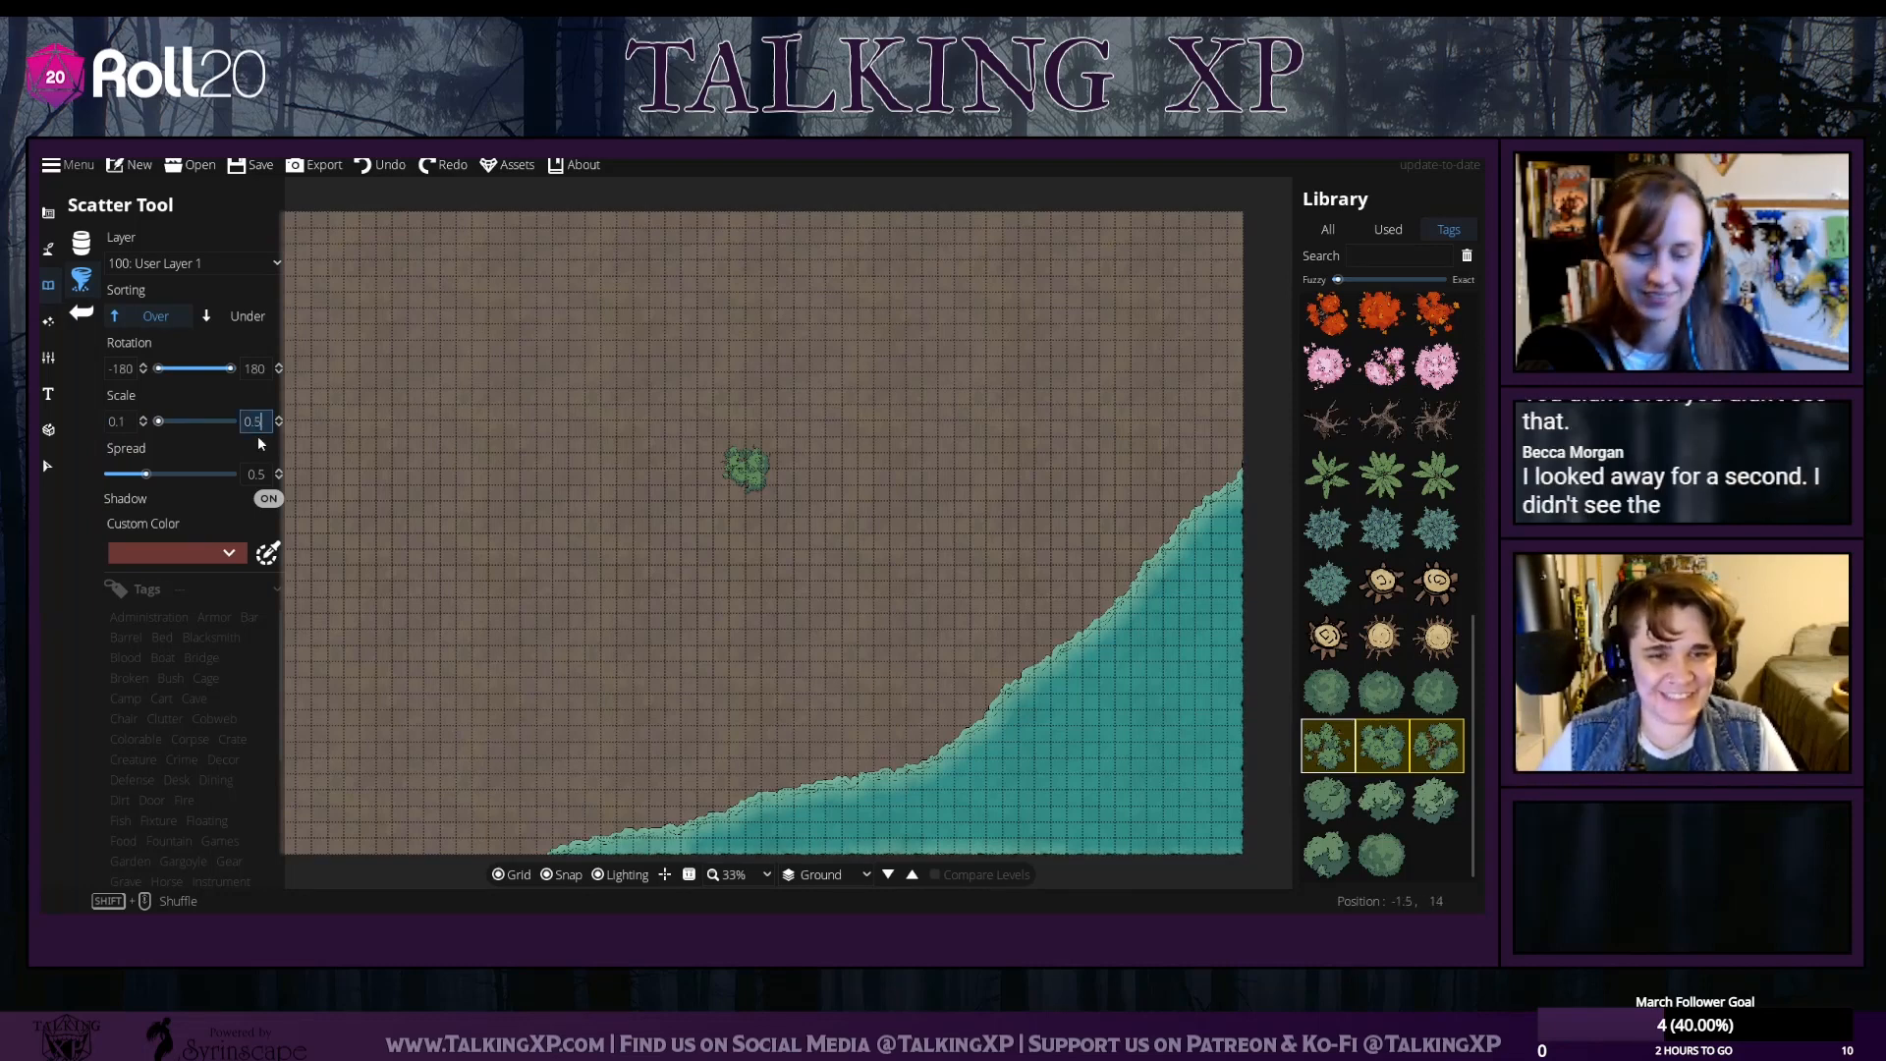
key("Return")
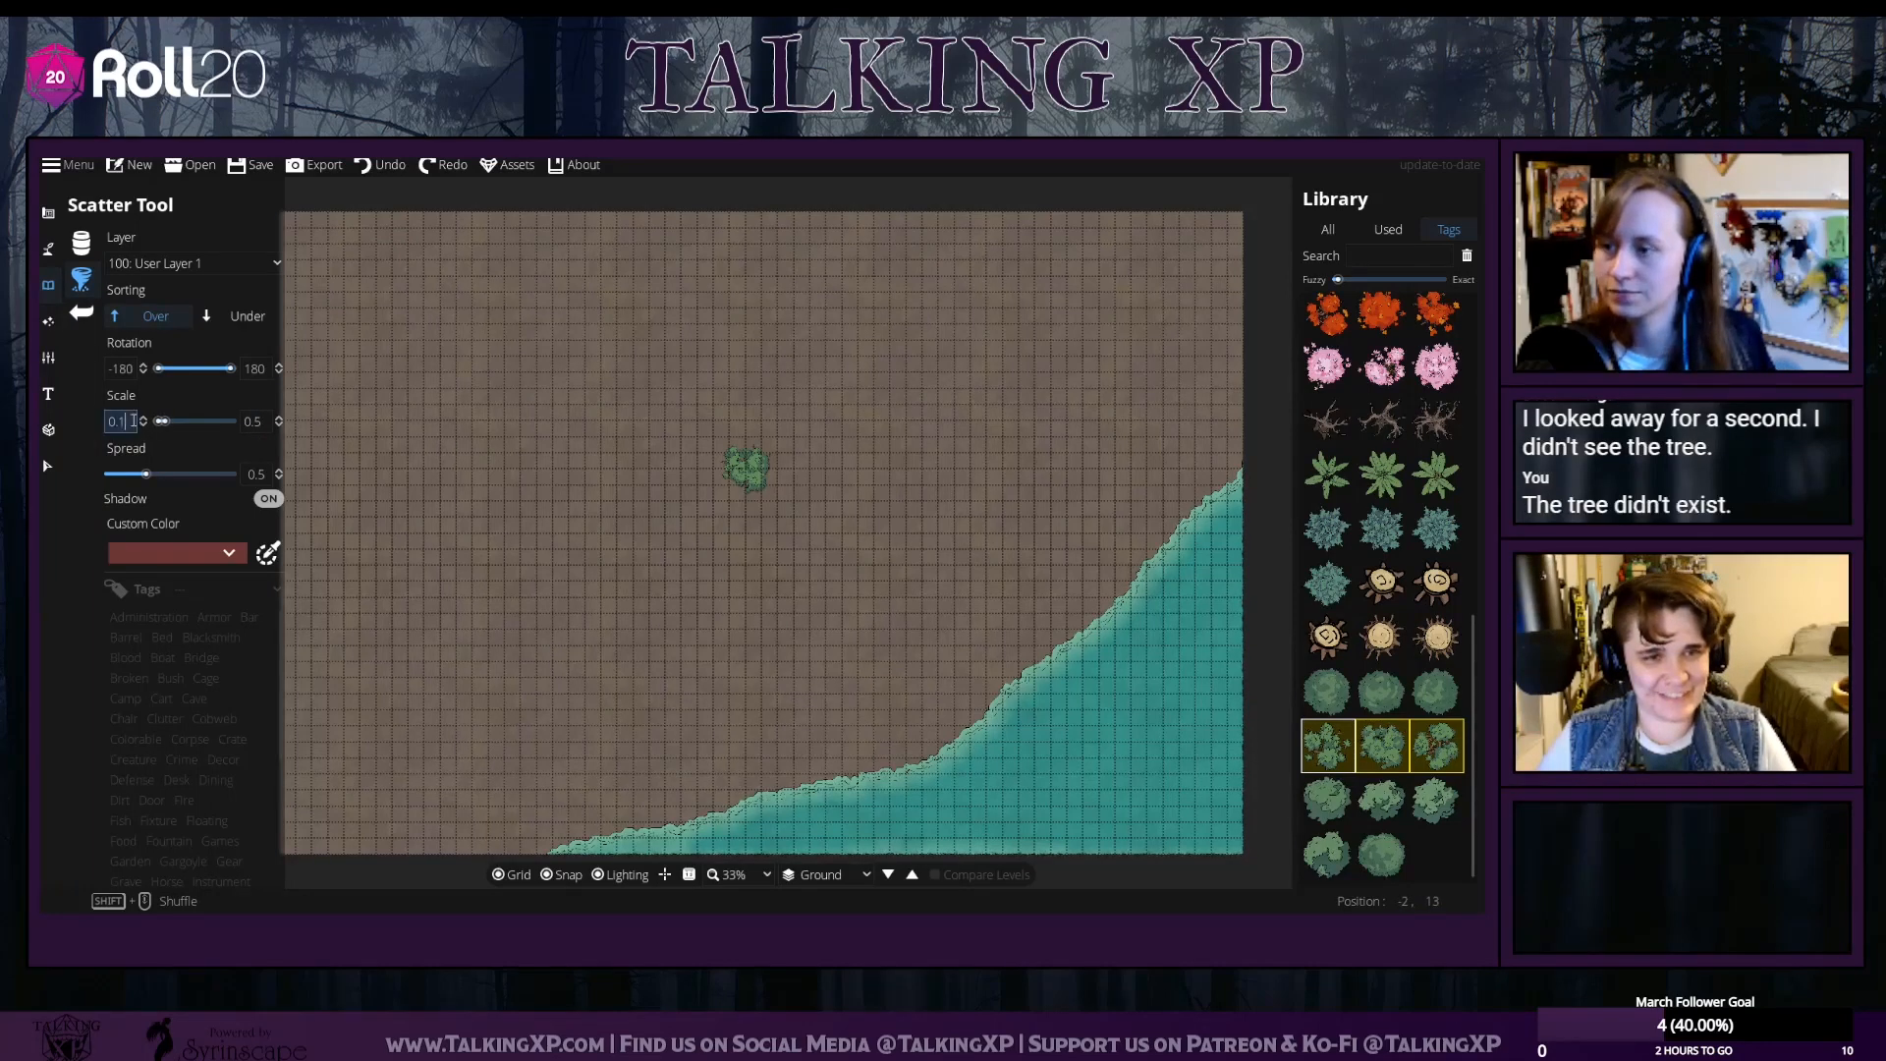
type("5")
key("Return")
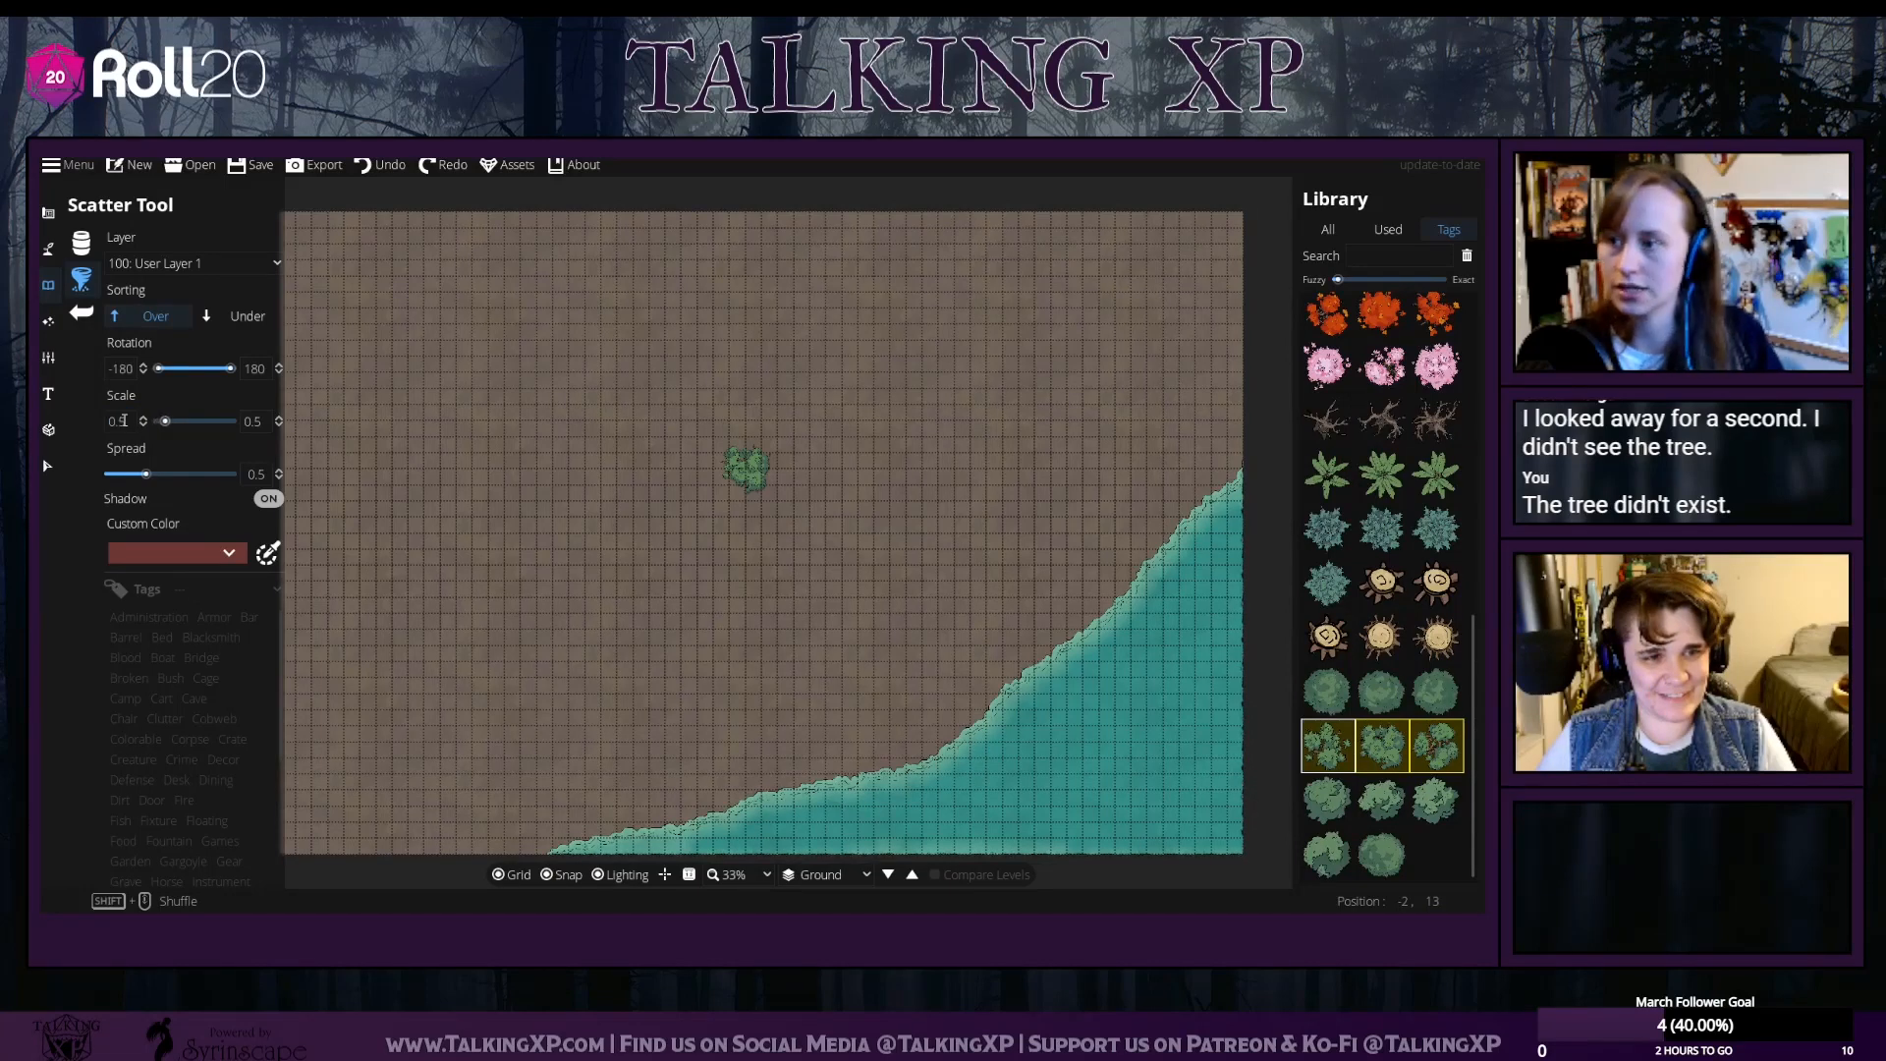
Scatter a few test trees in the middle and north-west of the map and undo all the test trees
left_click(603, 448)
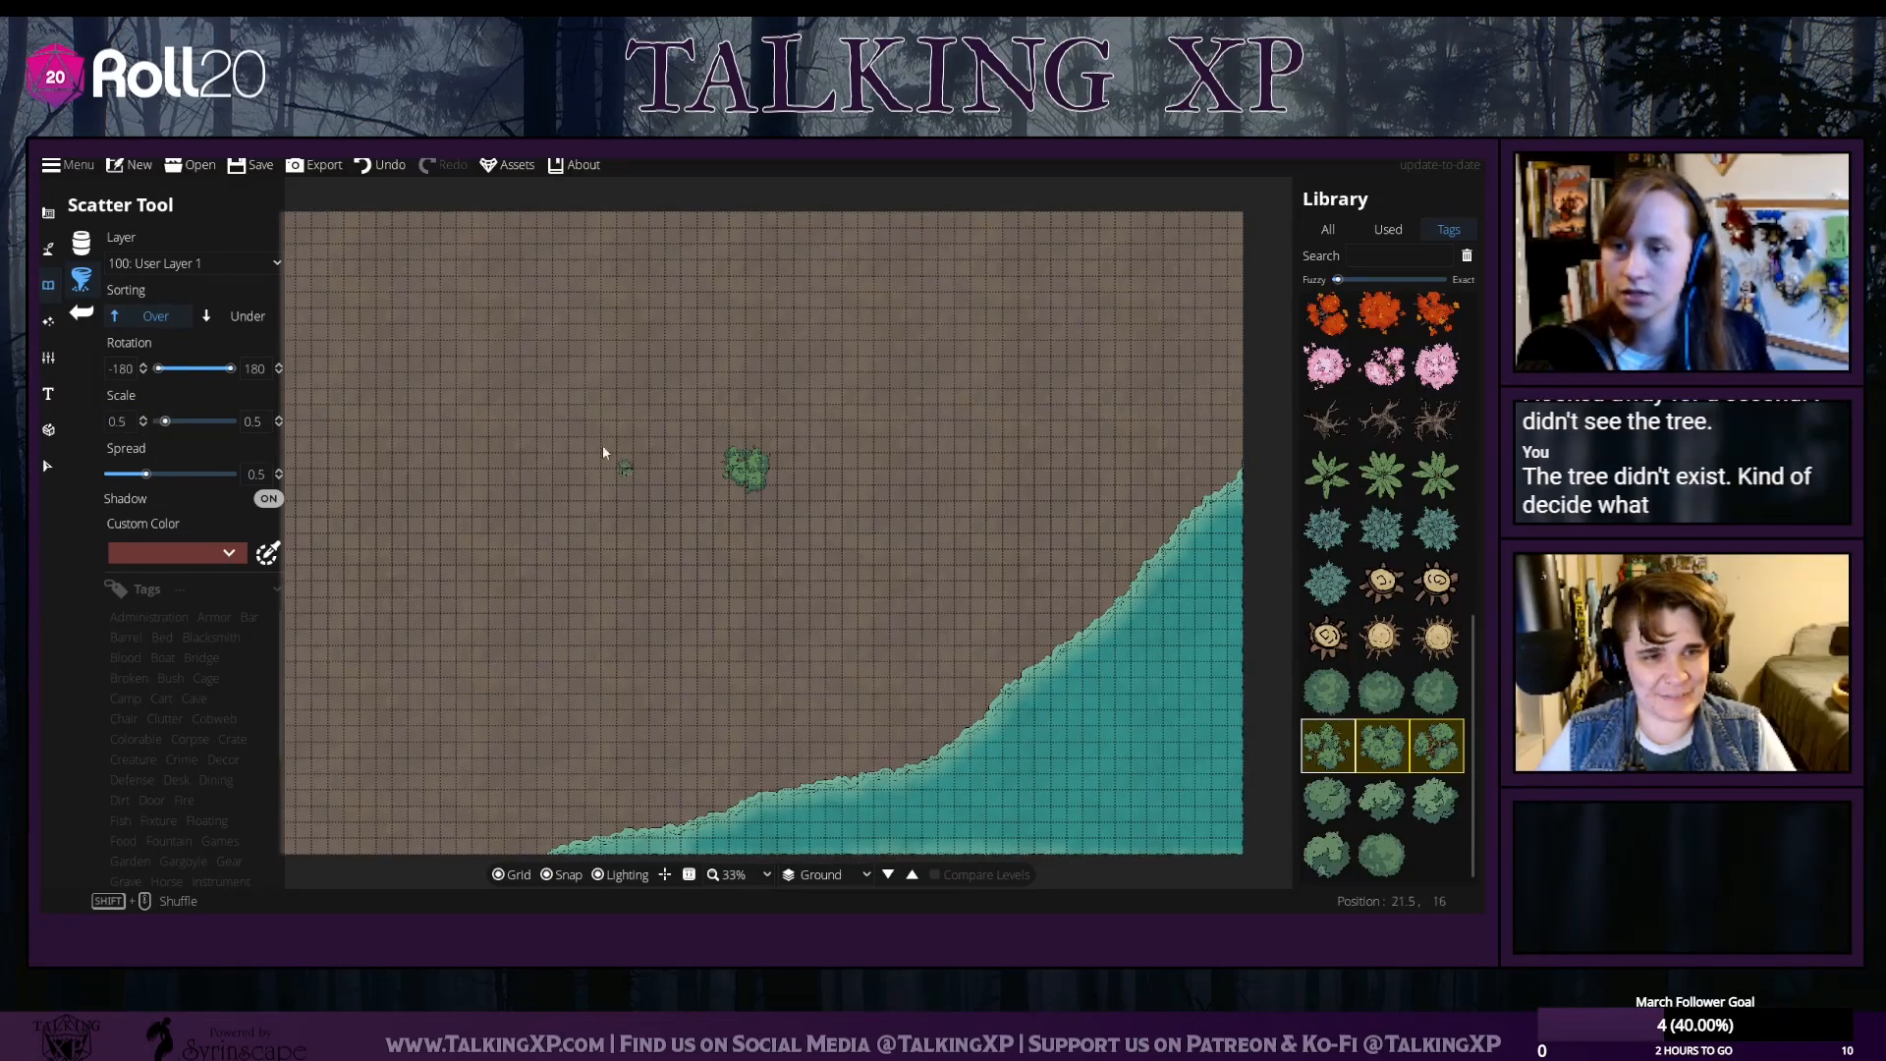
left_click(434, 281)
left_click(439, 293)
left_click(506, 297)
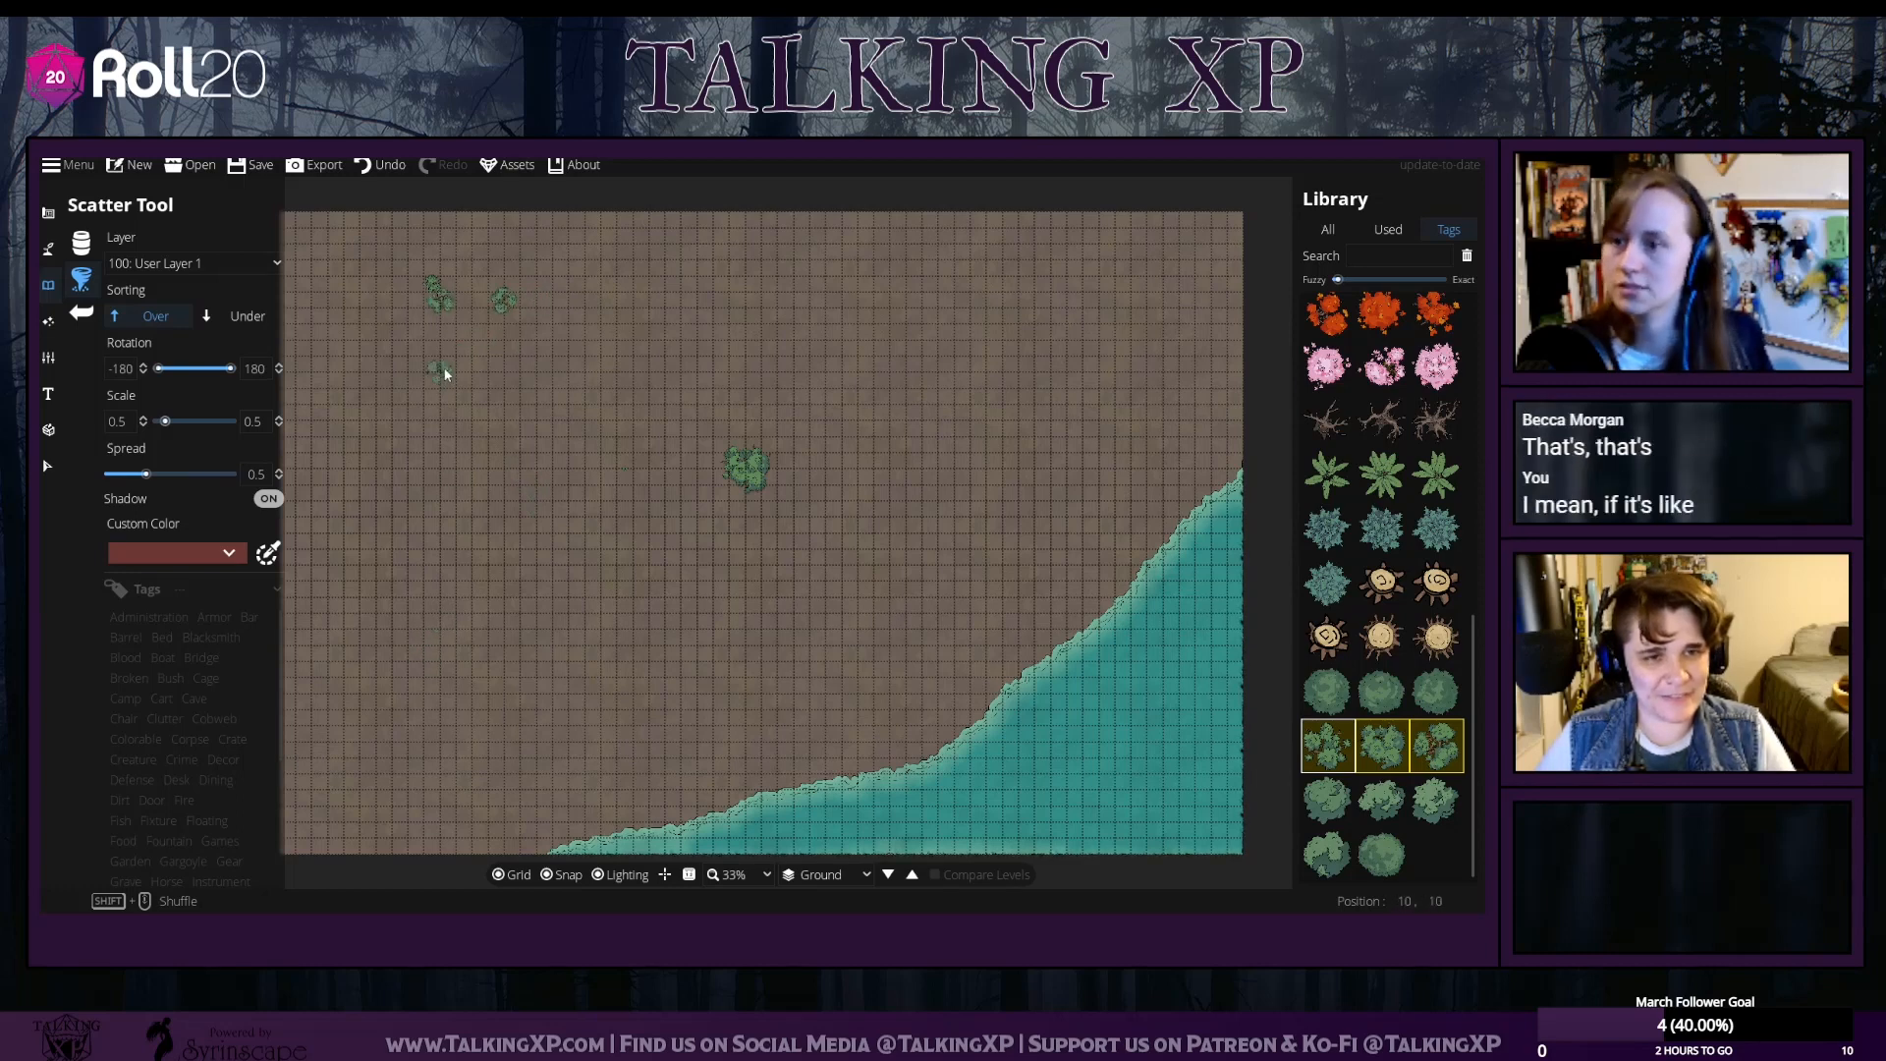
left_click(385, 167)
left_click(385, 167)
left_click(385, 167)
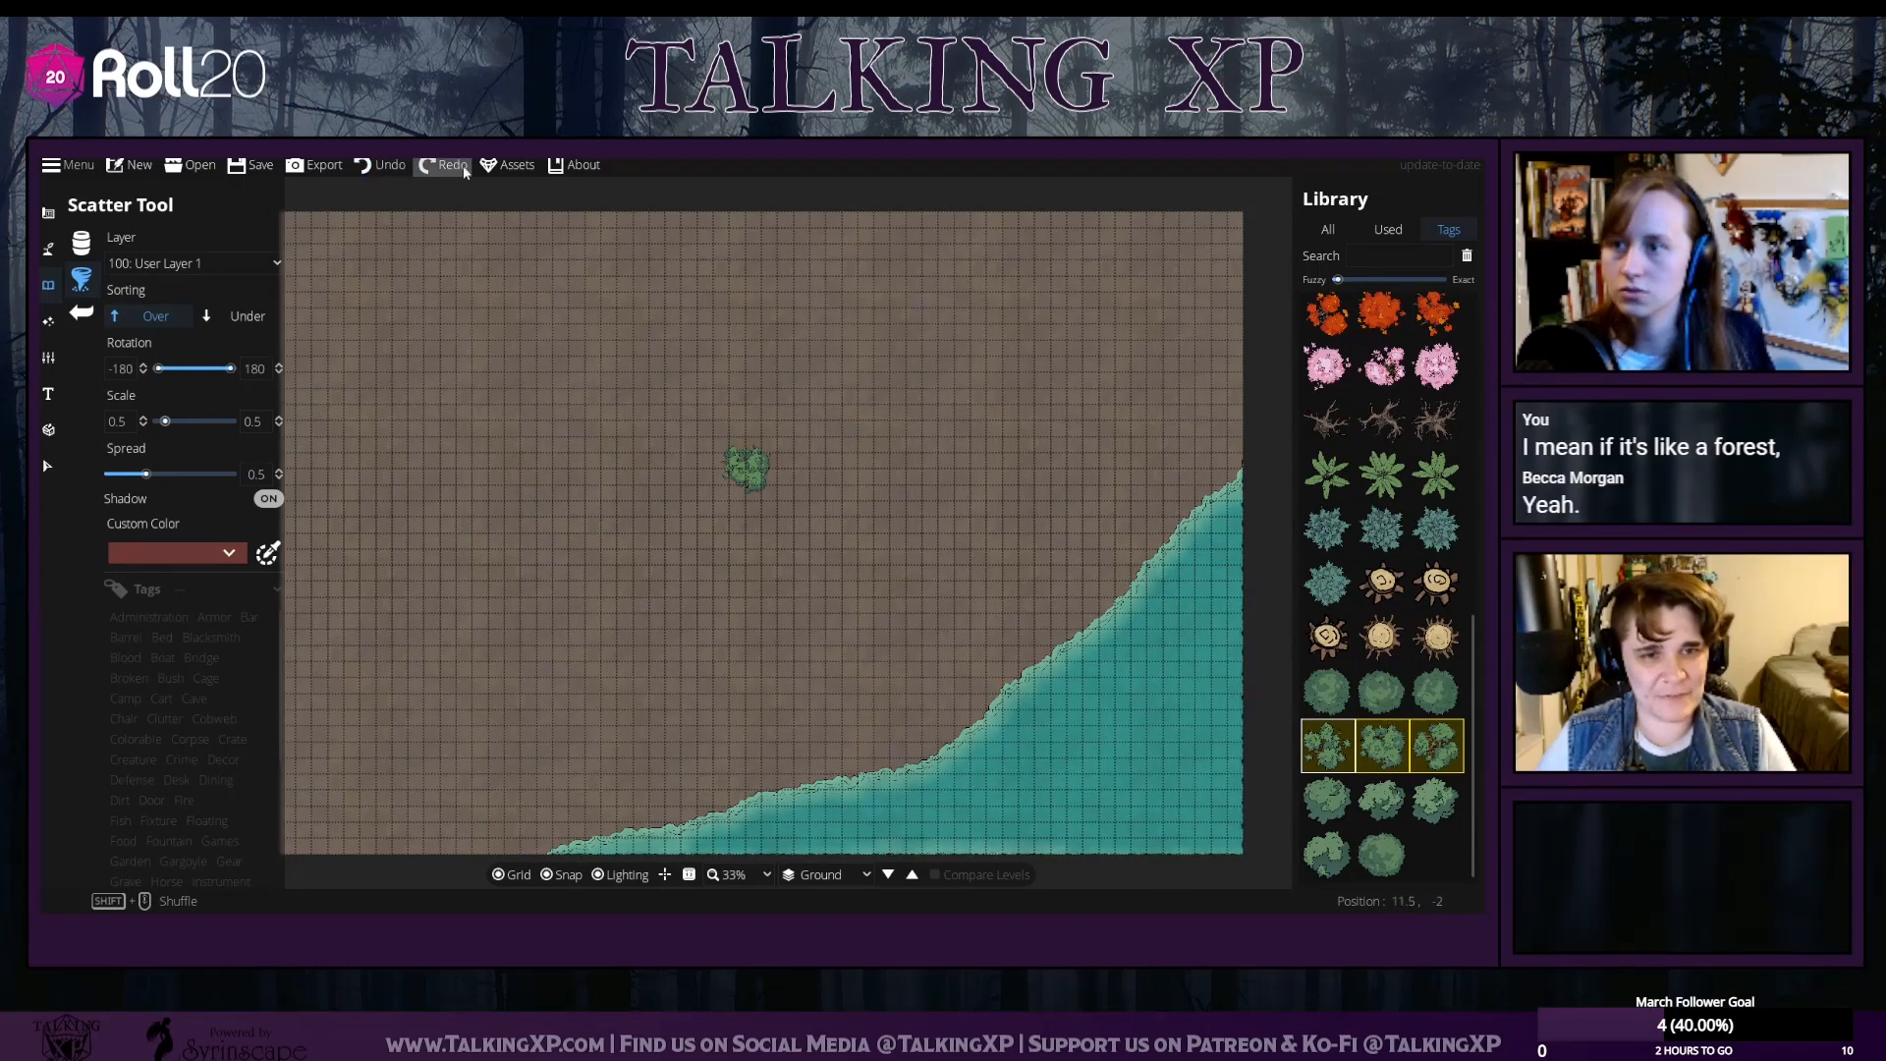
left_click(380, 173)
Scatter trees along the map's west edge, reduce the spread to 0.06 and scatter more trees densely beside them
mouse_move(562, 534)
left_mouse_down()
mouse_move(664, 471)
mouse_move(589, 535)
left_mouse_up()
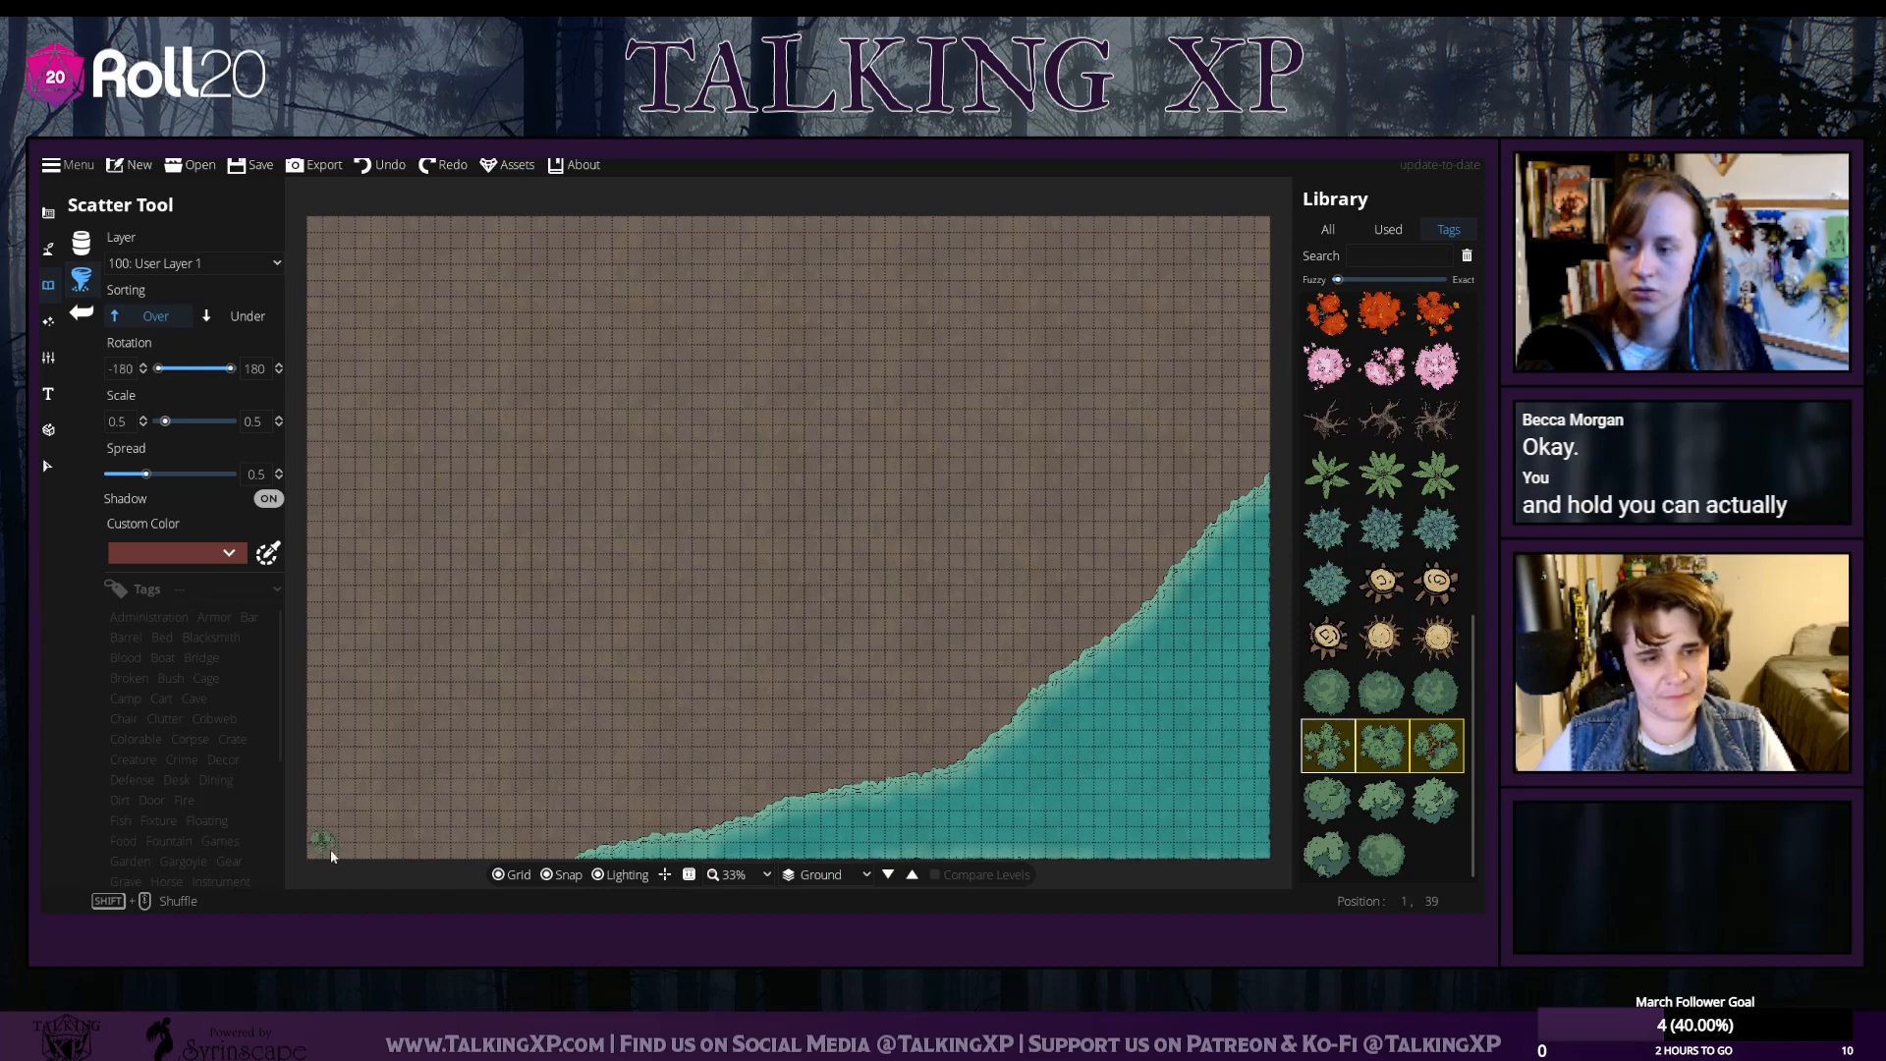
mouse_move(379, 754)
left_mouse_down()
mouse_move(334, 782)
mouse_move(330, 818)
mouse_move(348, 526)
mouse_move(332, 466)
left_mouse_up()
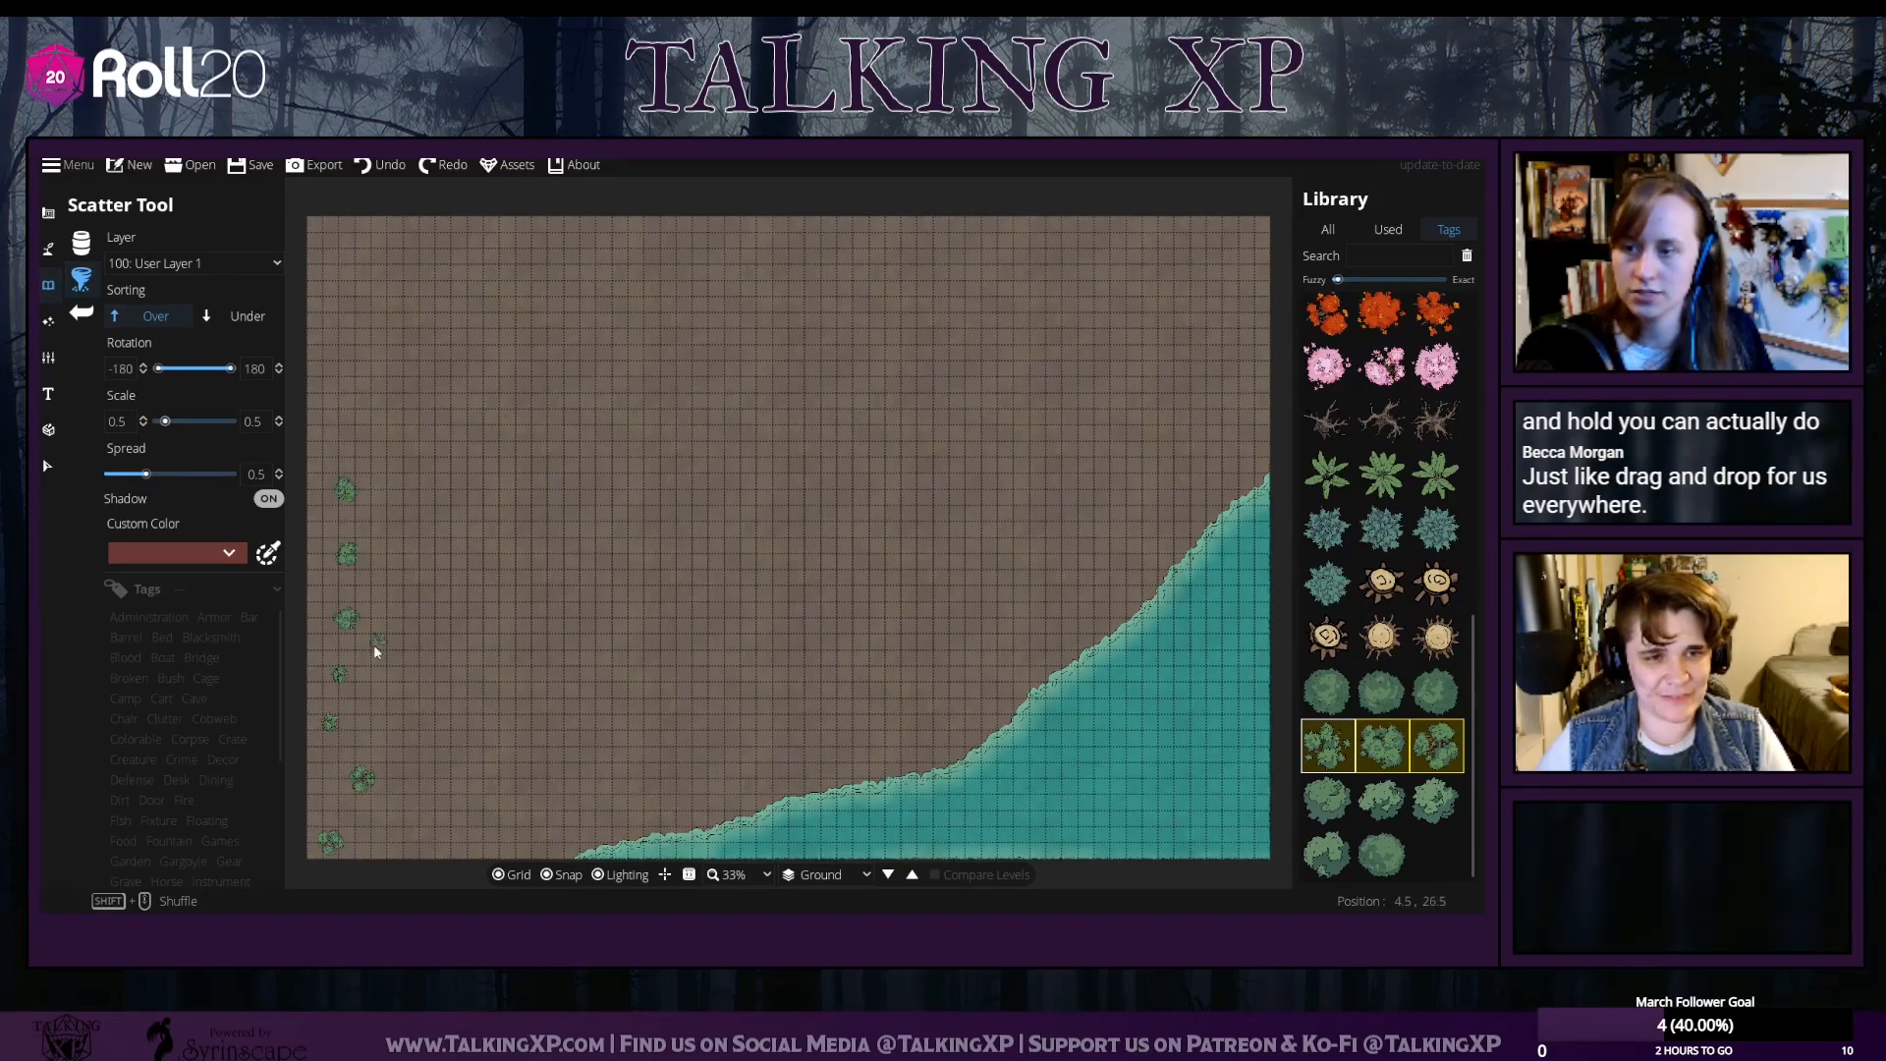
mouse_move(379, 551)
left_mouse_down()
mouse_move(426, 521)
mouse_move(377, 634)
mouse_move(411, 629)
left_mouse_up()
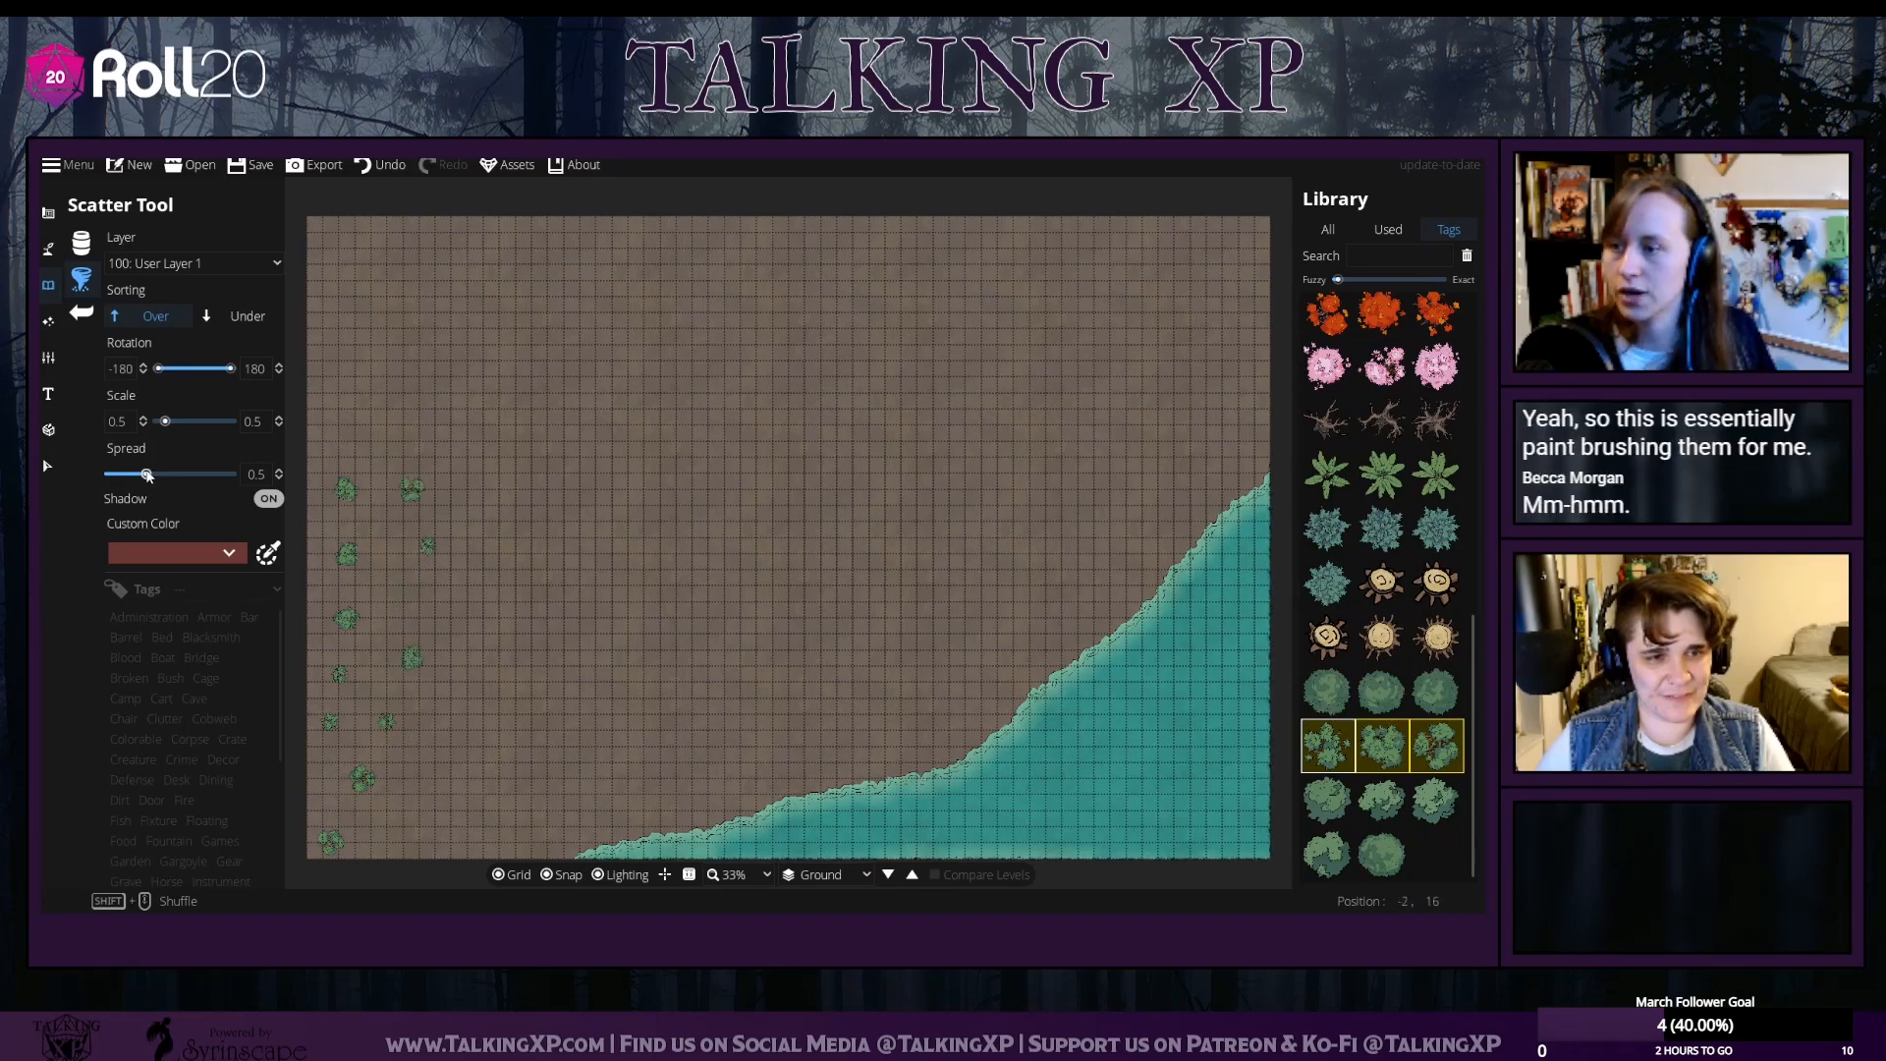
mouse_move(146, 474)
left_mouse_down()
mouse_move(110, 474)
mouse_move(134, 473)
left_mouse_up()
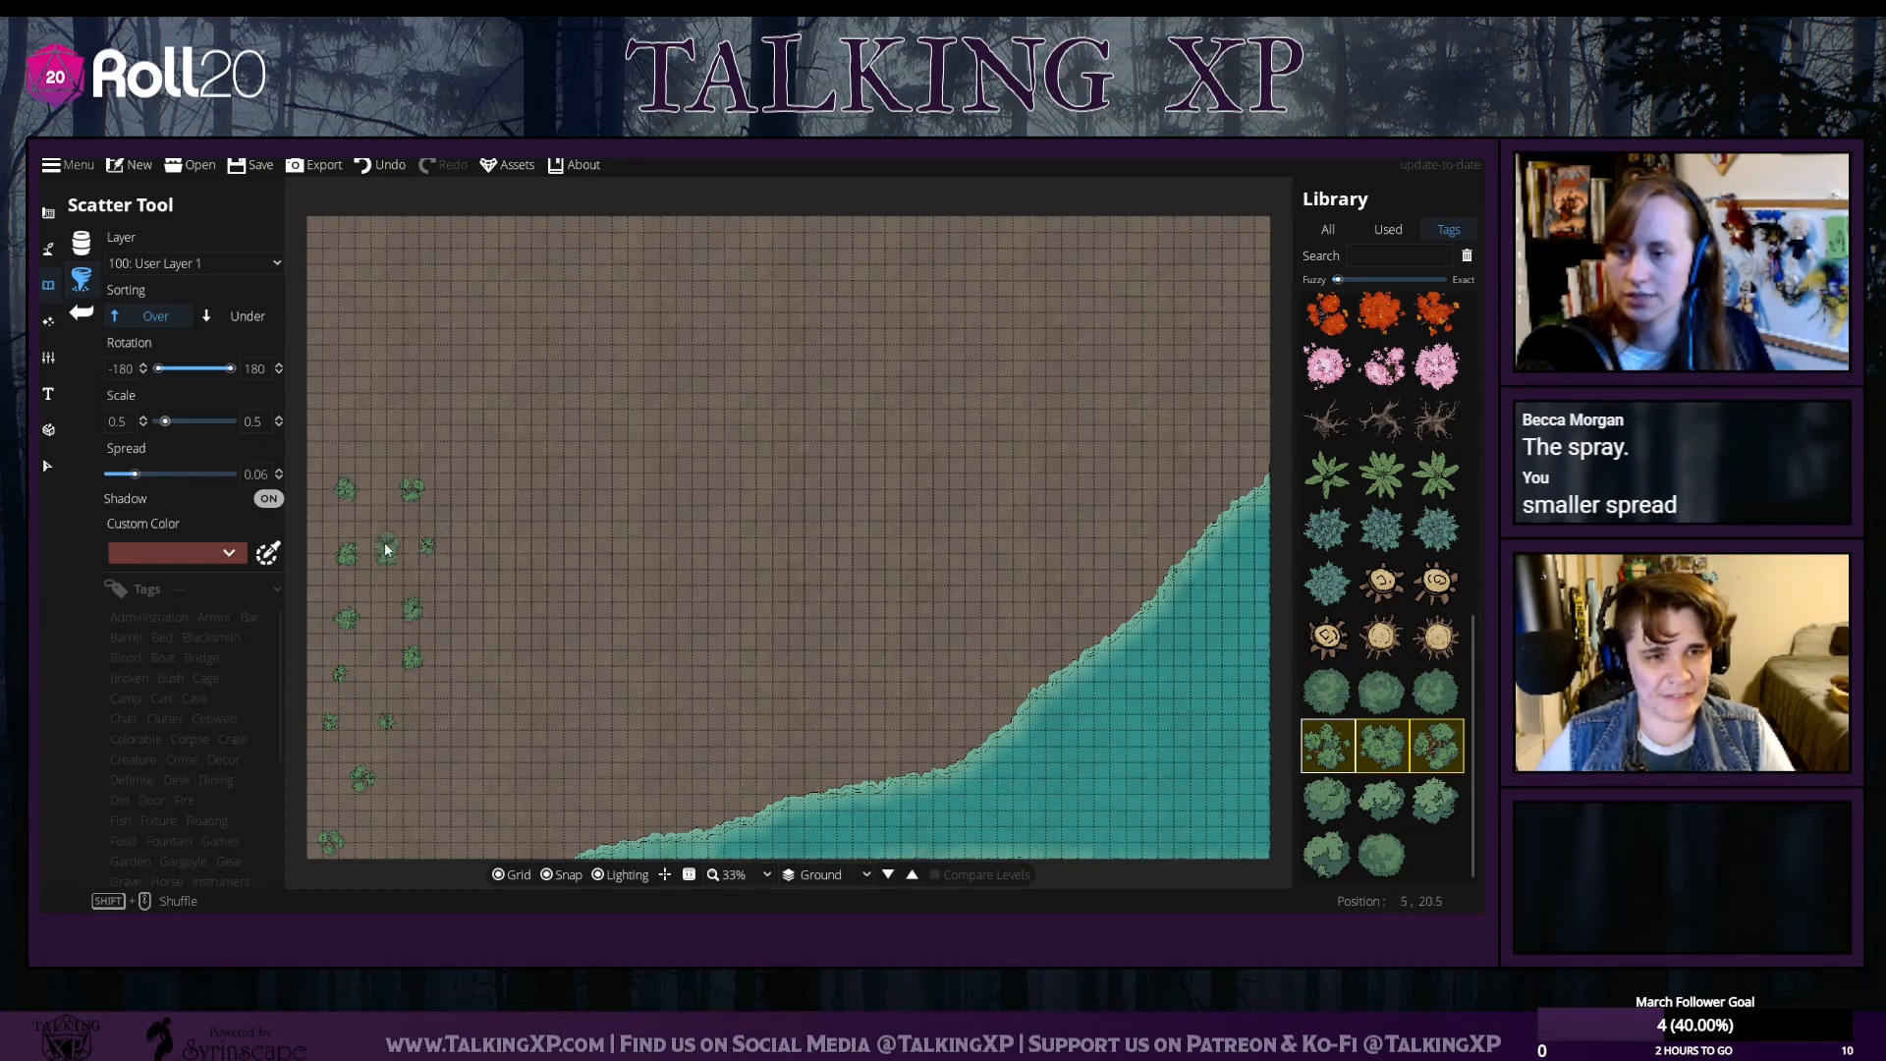
mouse_move(386, 550)
left_mouse_down()
mouse_move(377, 441)
mouse_move(405, 434)
mouse_move(460, 486)
mouse_move(445, 578)
left_mouse_up()
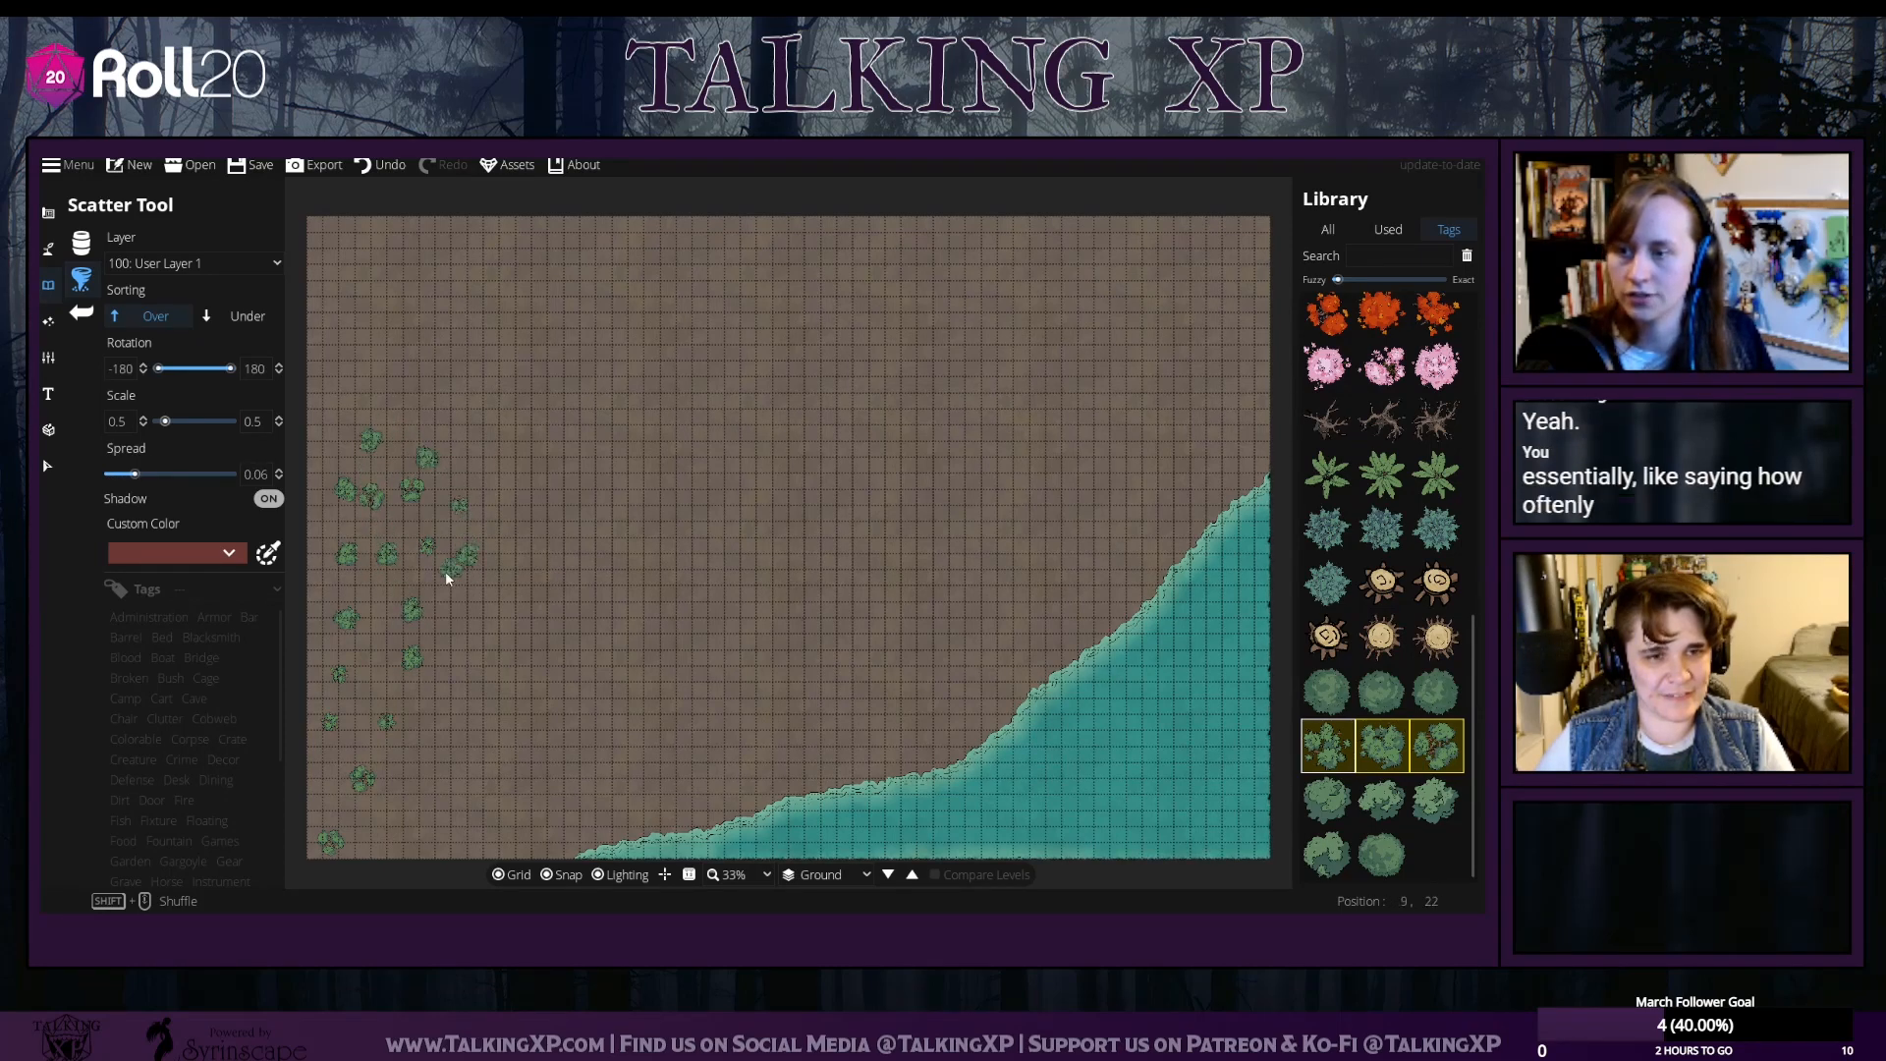
Fill gaps along the map's west edge with more green trees, reducing the scatter spread to -1 for a denser forest
left_click_drag(325, 595, 319, 492)
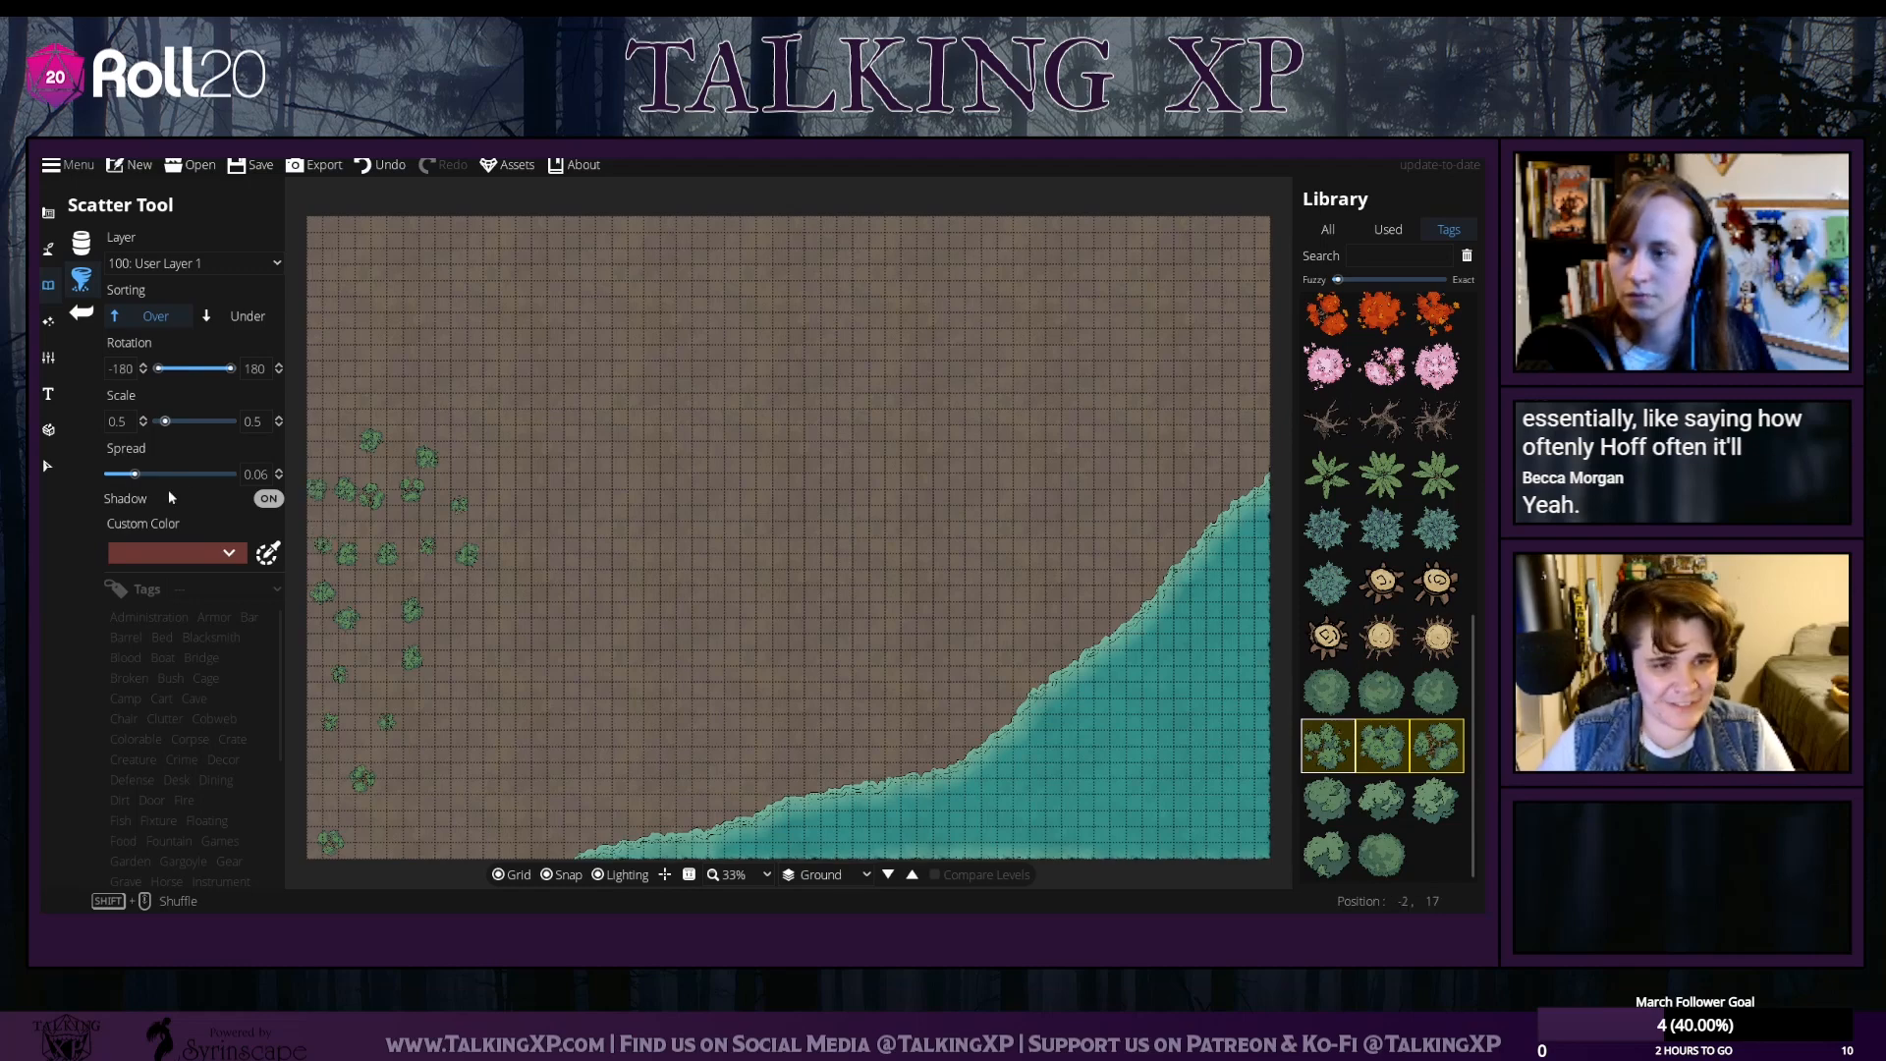
scroll(281, 469, "down", 5)
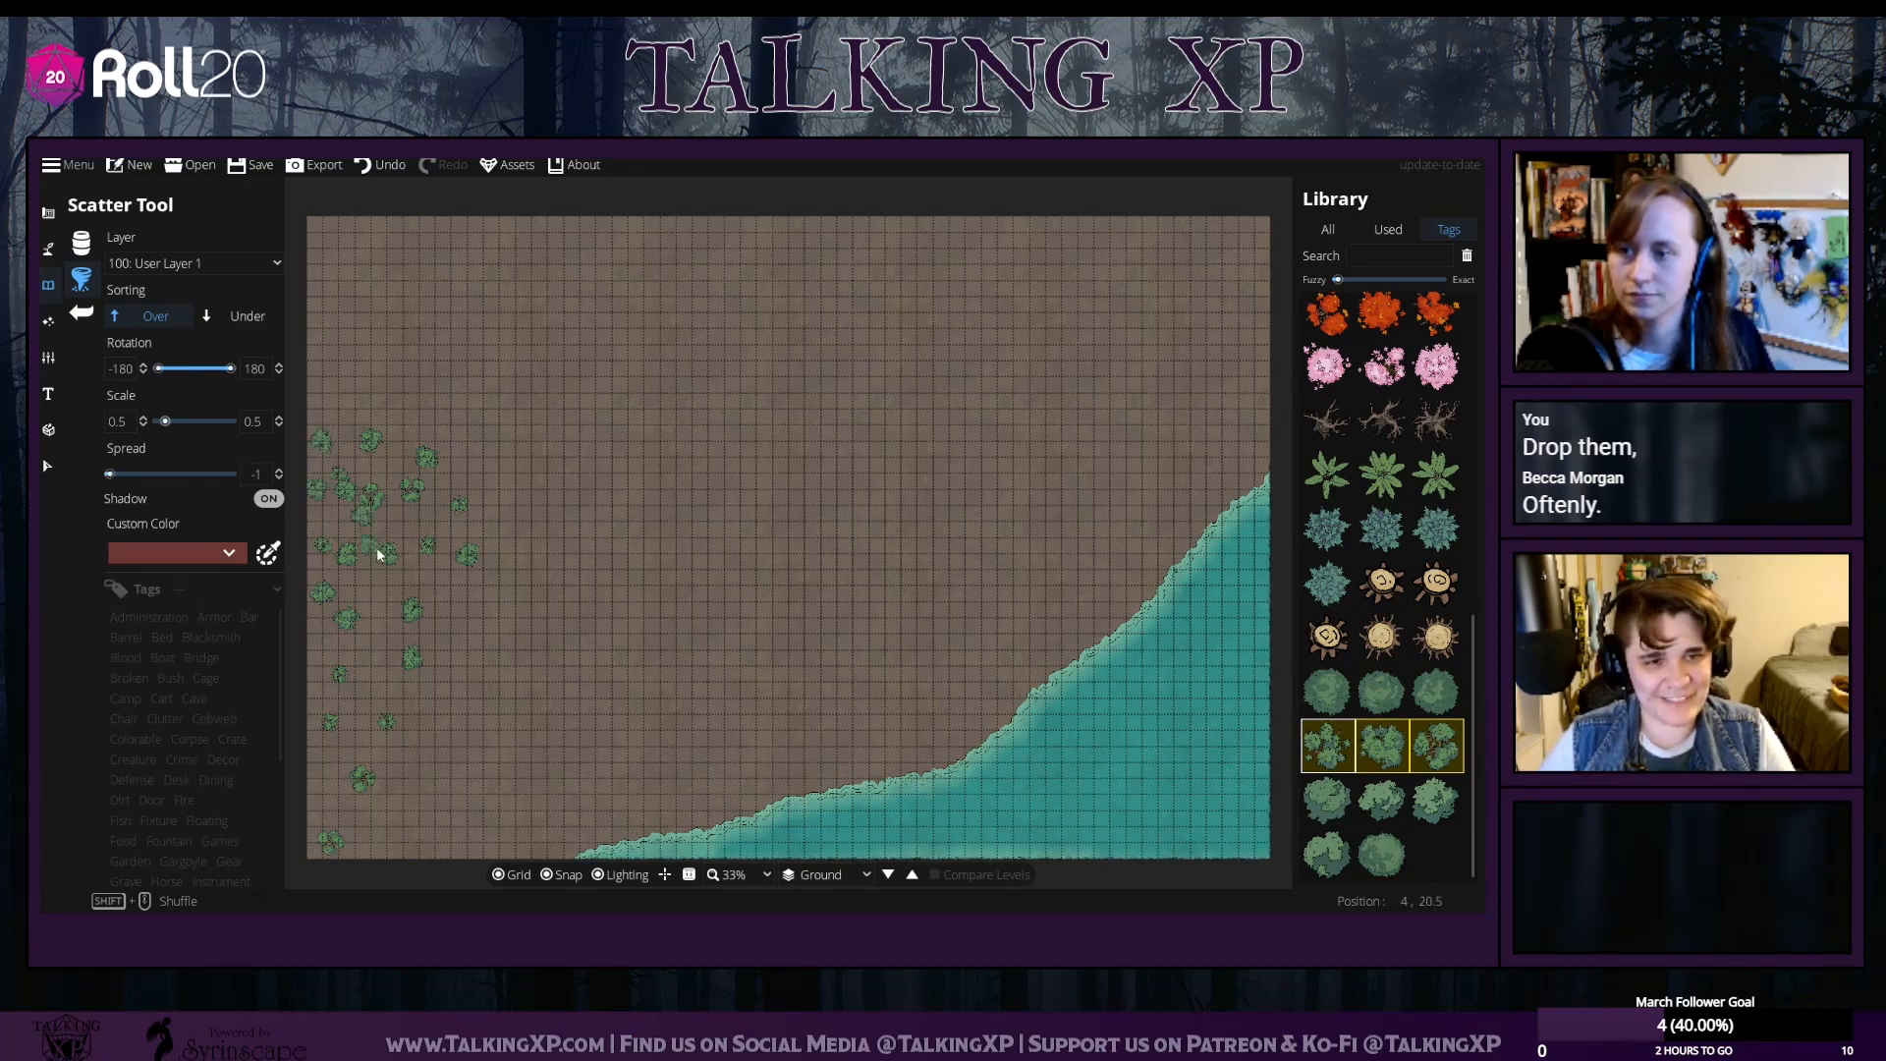
left_click_drag(377, 553, 398, 655)
left_click_drag(350, 728, 333, 637)
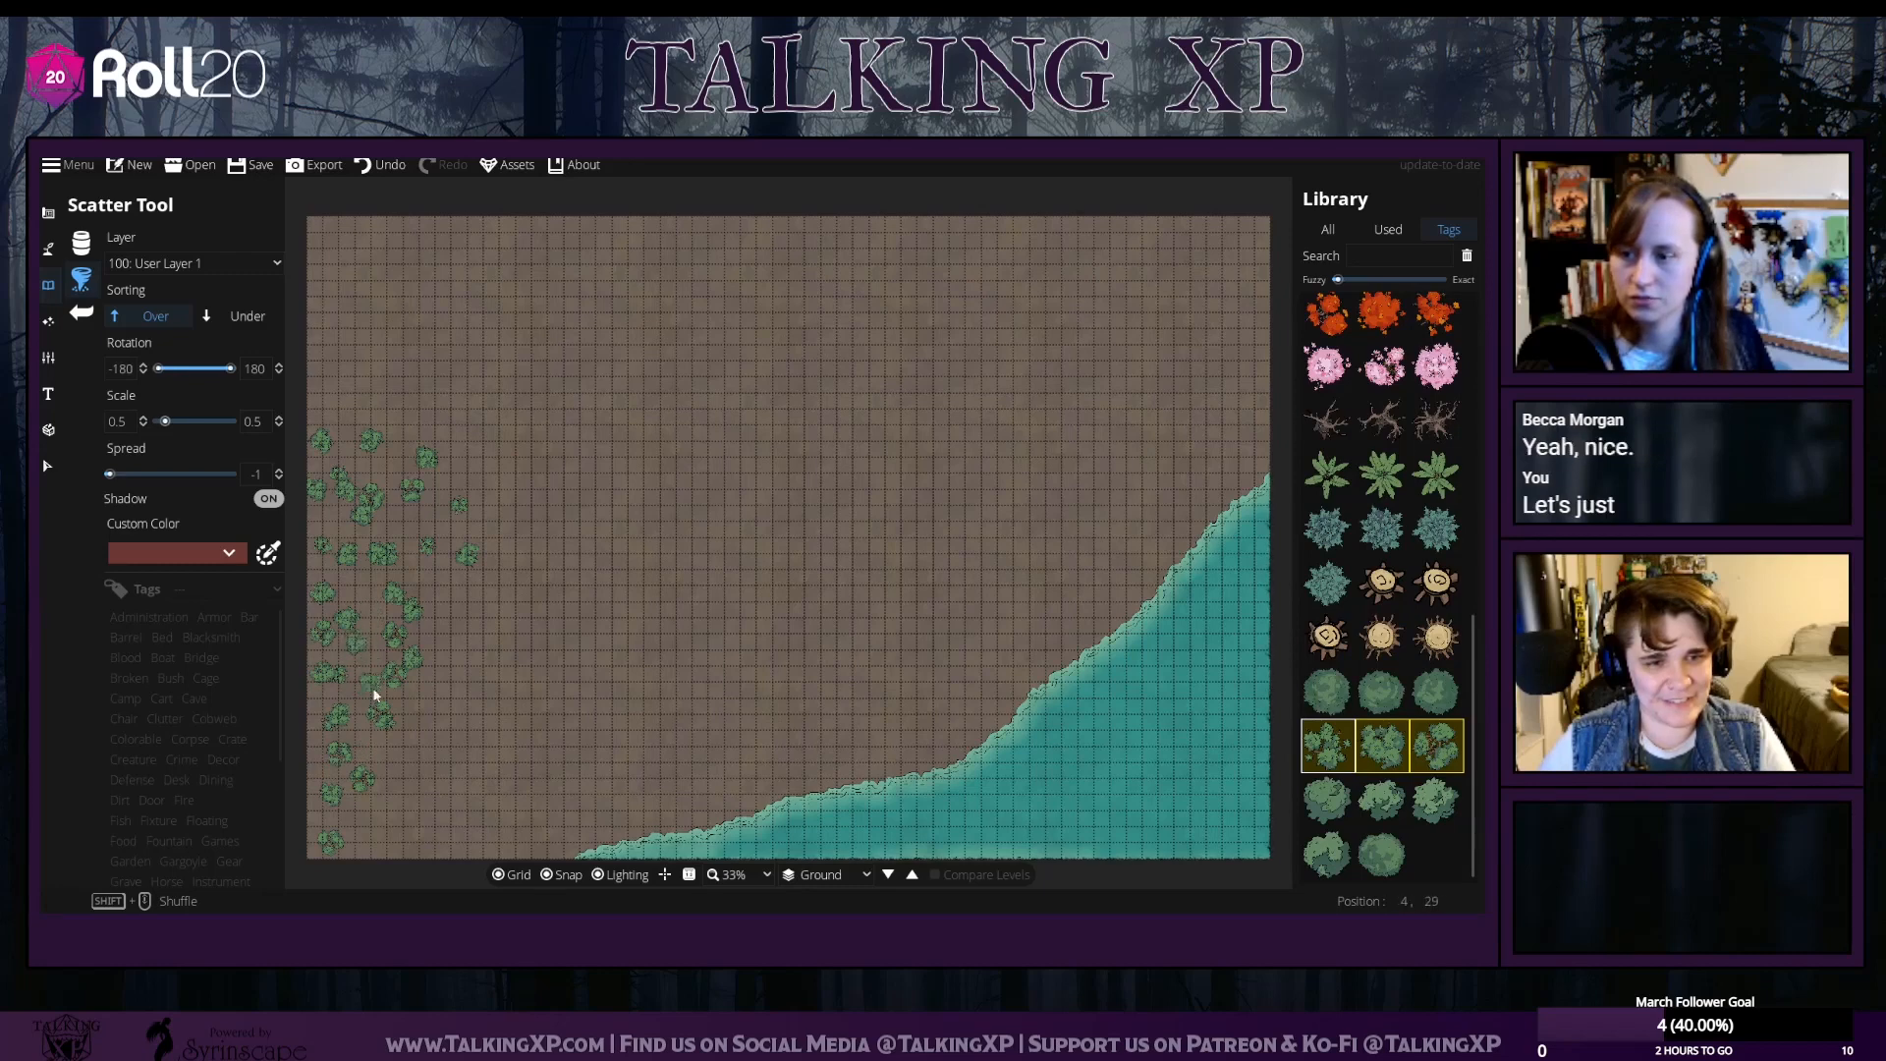
left_click_drag(373, 692, 371, 572)
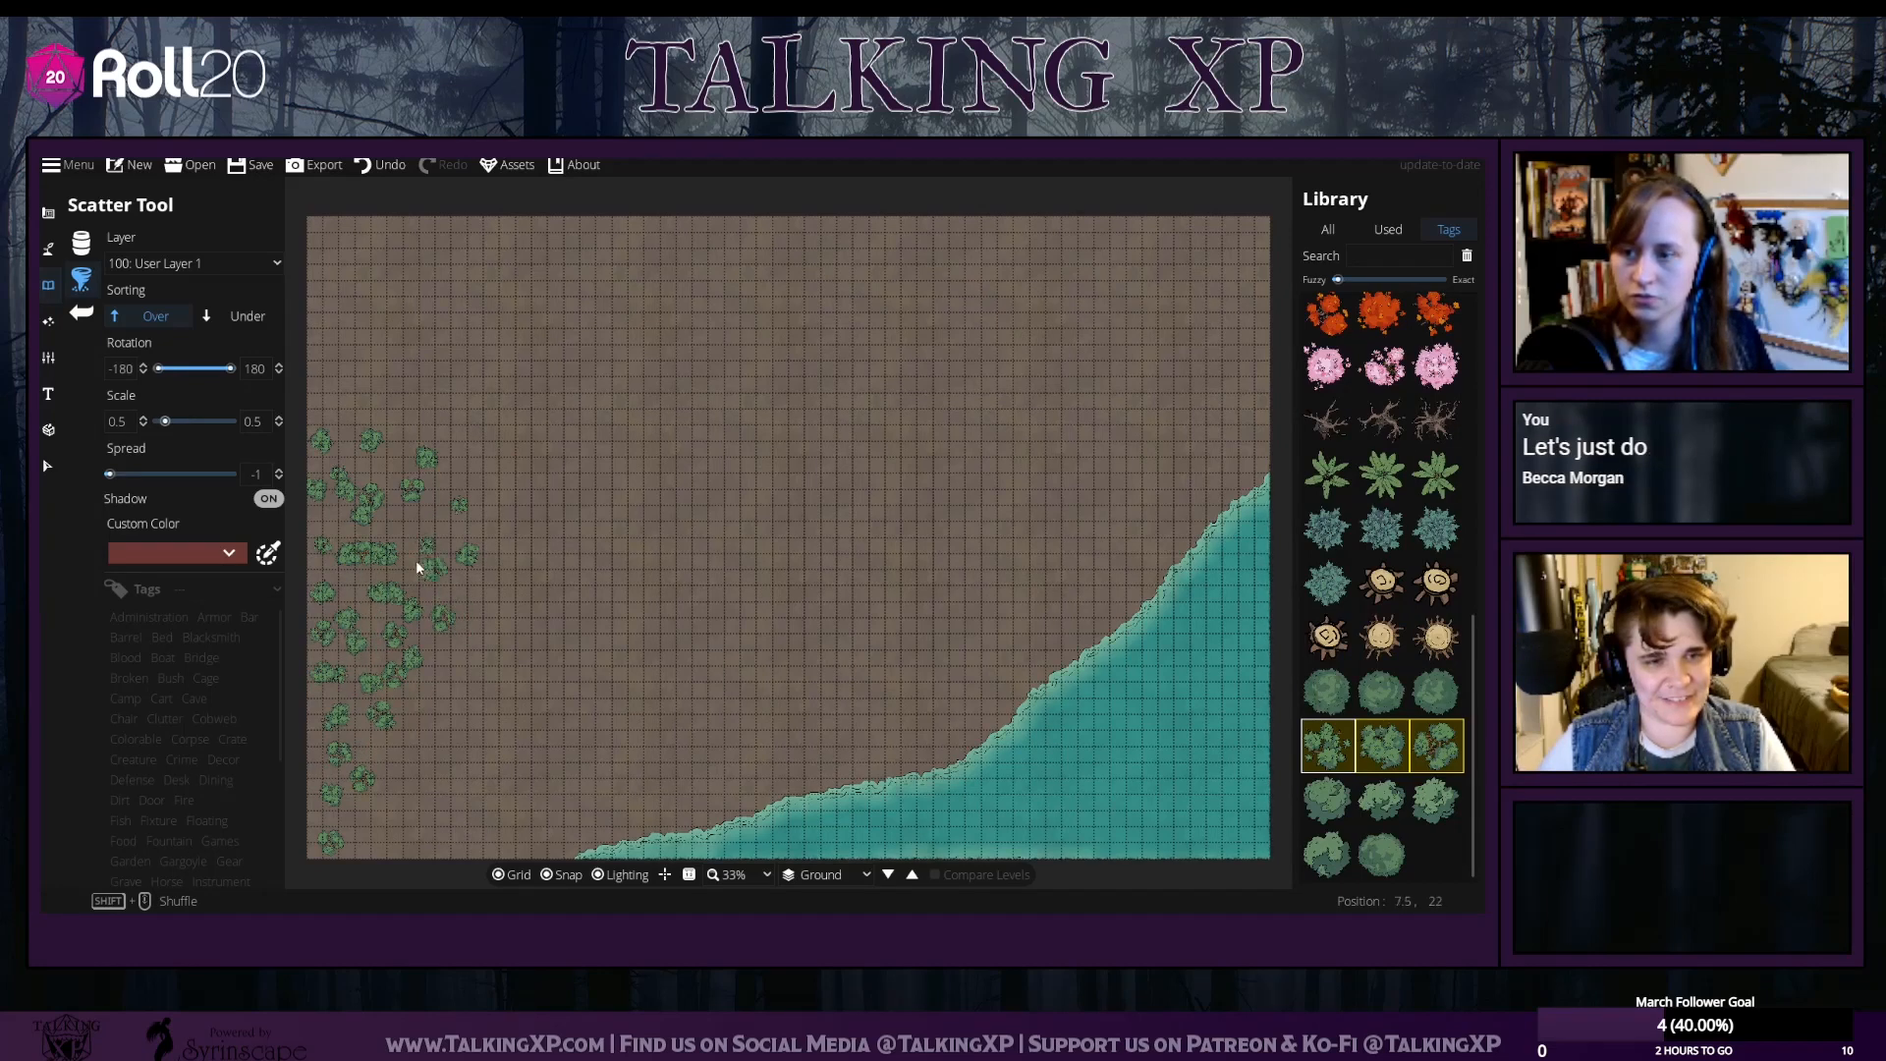
Extend the green forest northward along the west side, scattering trees up to the map's north-west corner
mouse_move(443, 570)
left_mouse_down()
mouse_move(337, 426)
mouse_move(367, 416)
mouse_move(459, 459)
mouse_move(401, 378)
left_mouse_up()
mouse_move(334, 326)
left_mouse_down()
mouse_move(402, 342)
mouse_move(469, 440)
left_mouse_up()
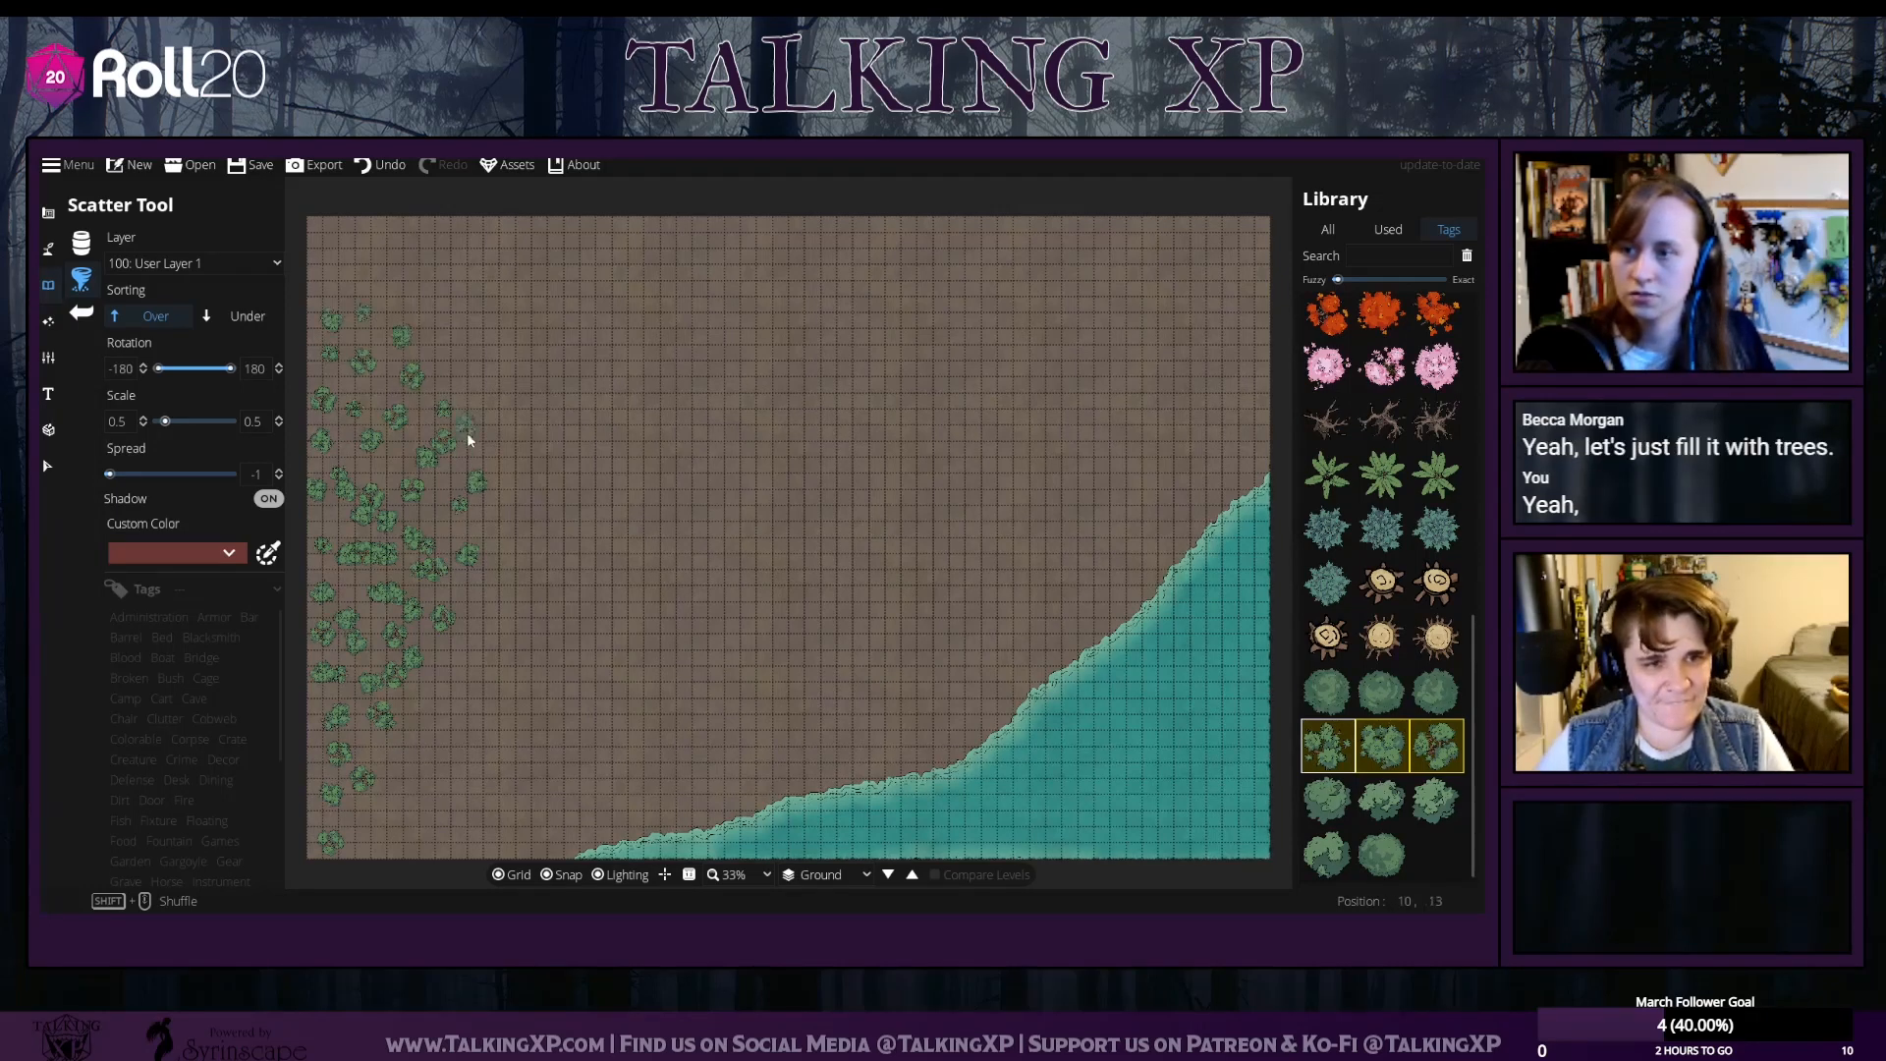
mouse_move(411, 310)
left_mouse_down()
mouse_move(327, 291)
mouse_move(425, 287)
mouse_move(322, 294)
mouse_move(379, 304)
left_mouse_up()
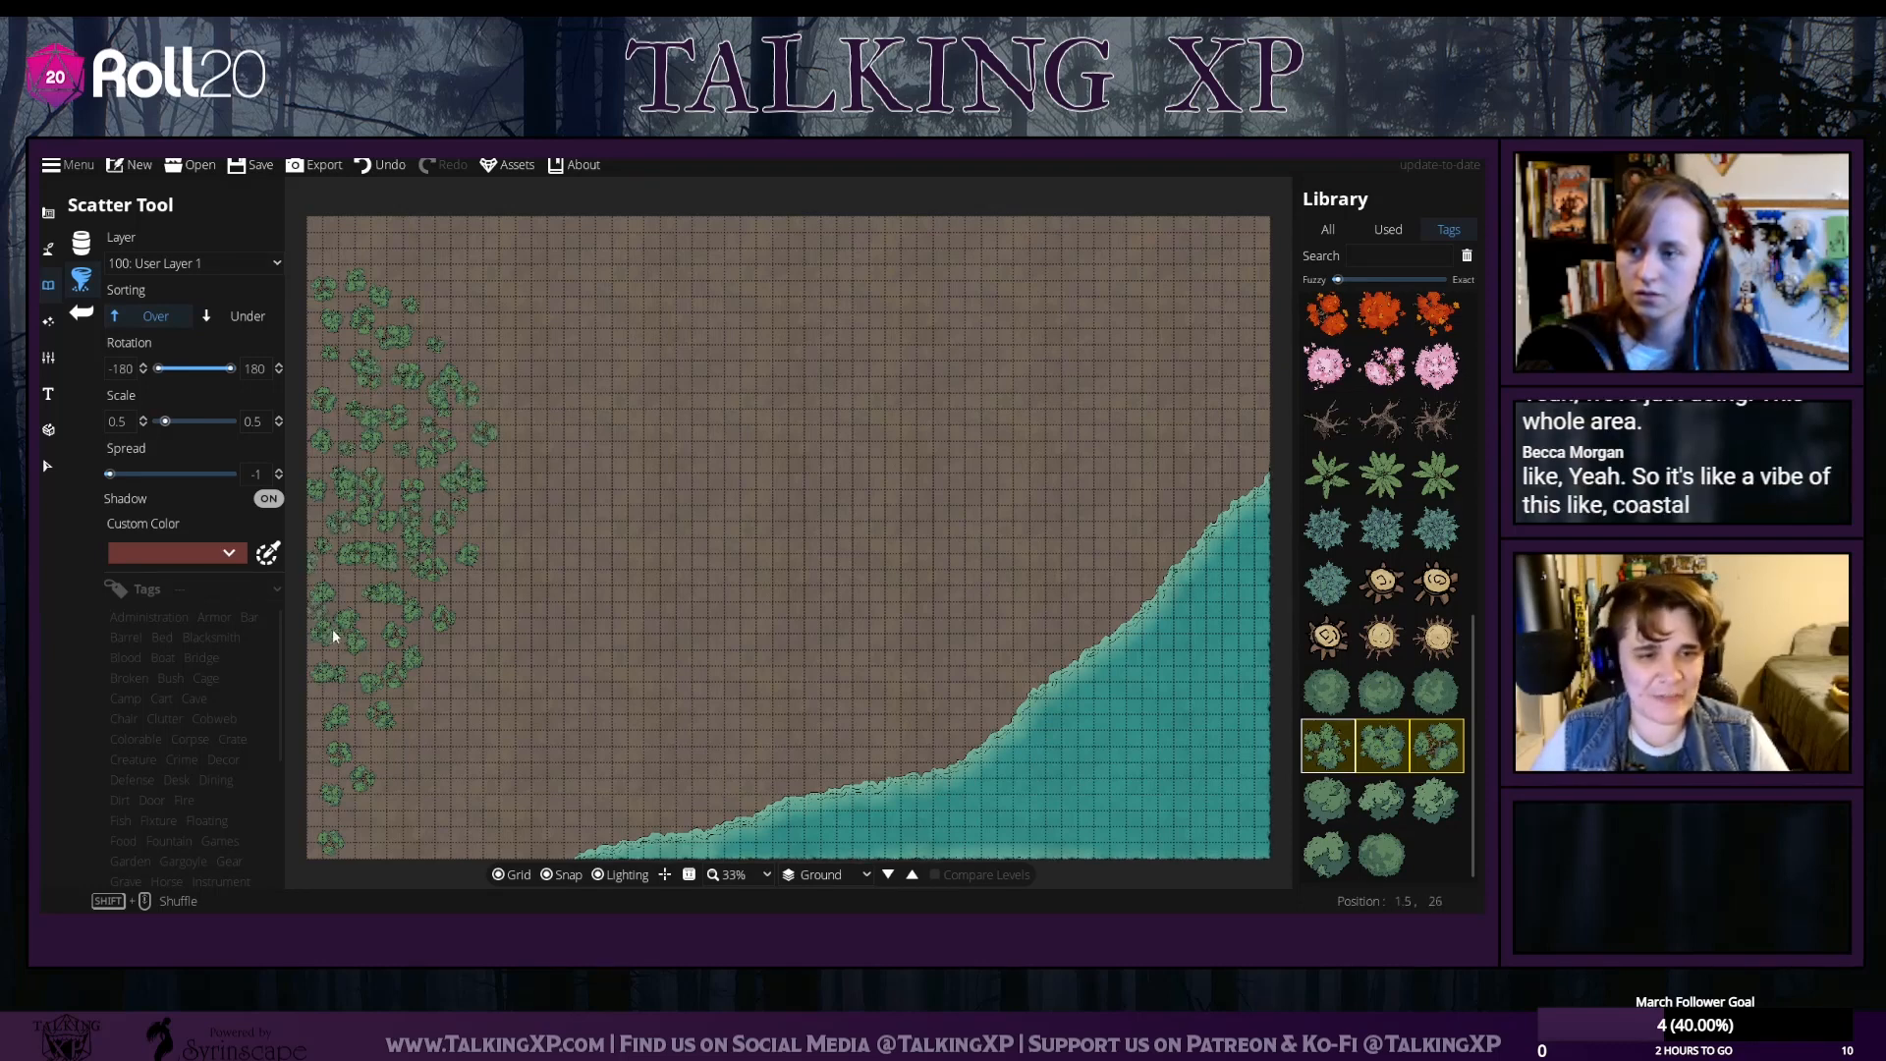
mouse_move(324, 231)
left_mouse_down()
mouse_move(327, 271)
mouse_move(353, 260)
mouse_move(343, 248)
mouse_move(426, 301)
left_mouse_up()
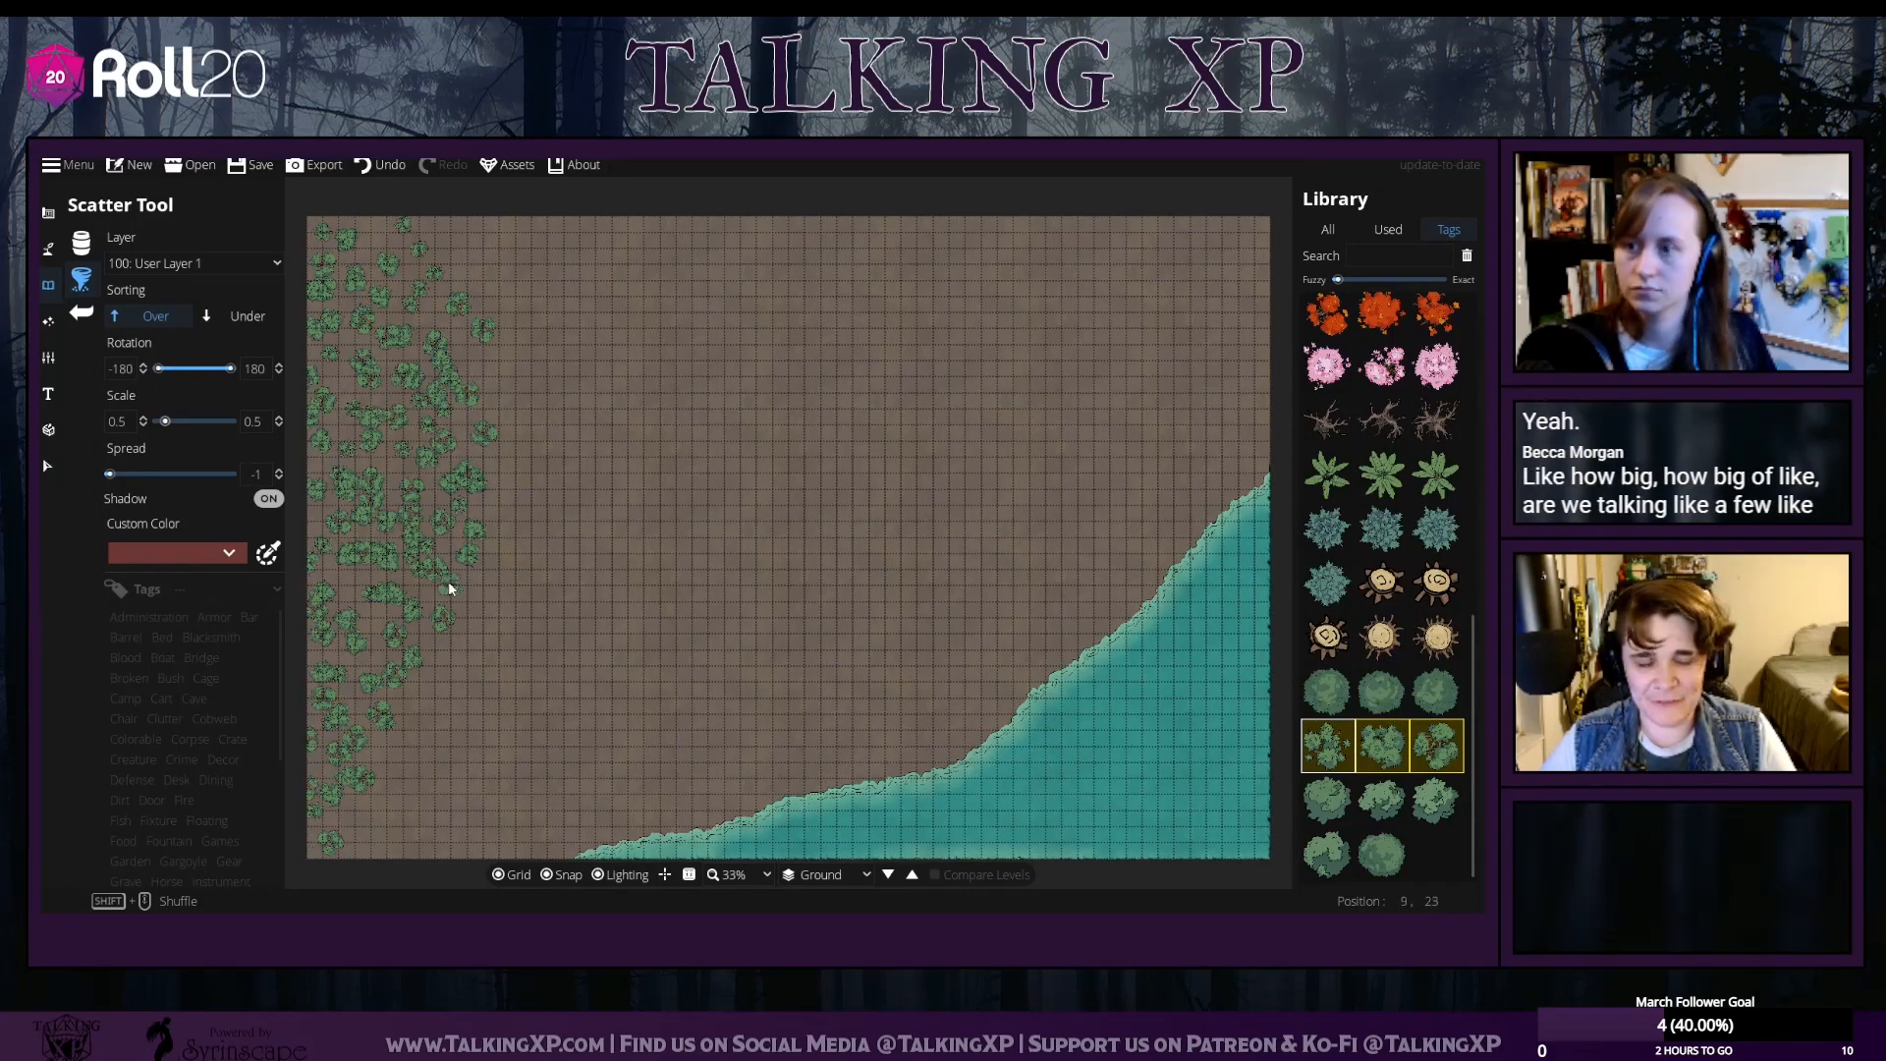
Extend the forest's east side with a wedge of green trees reaching toward the middle of the map
left_click(469, 353)
left_click(499, 376)
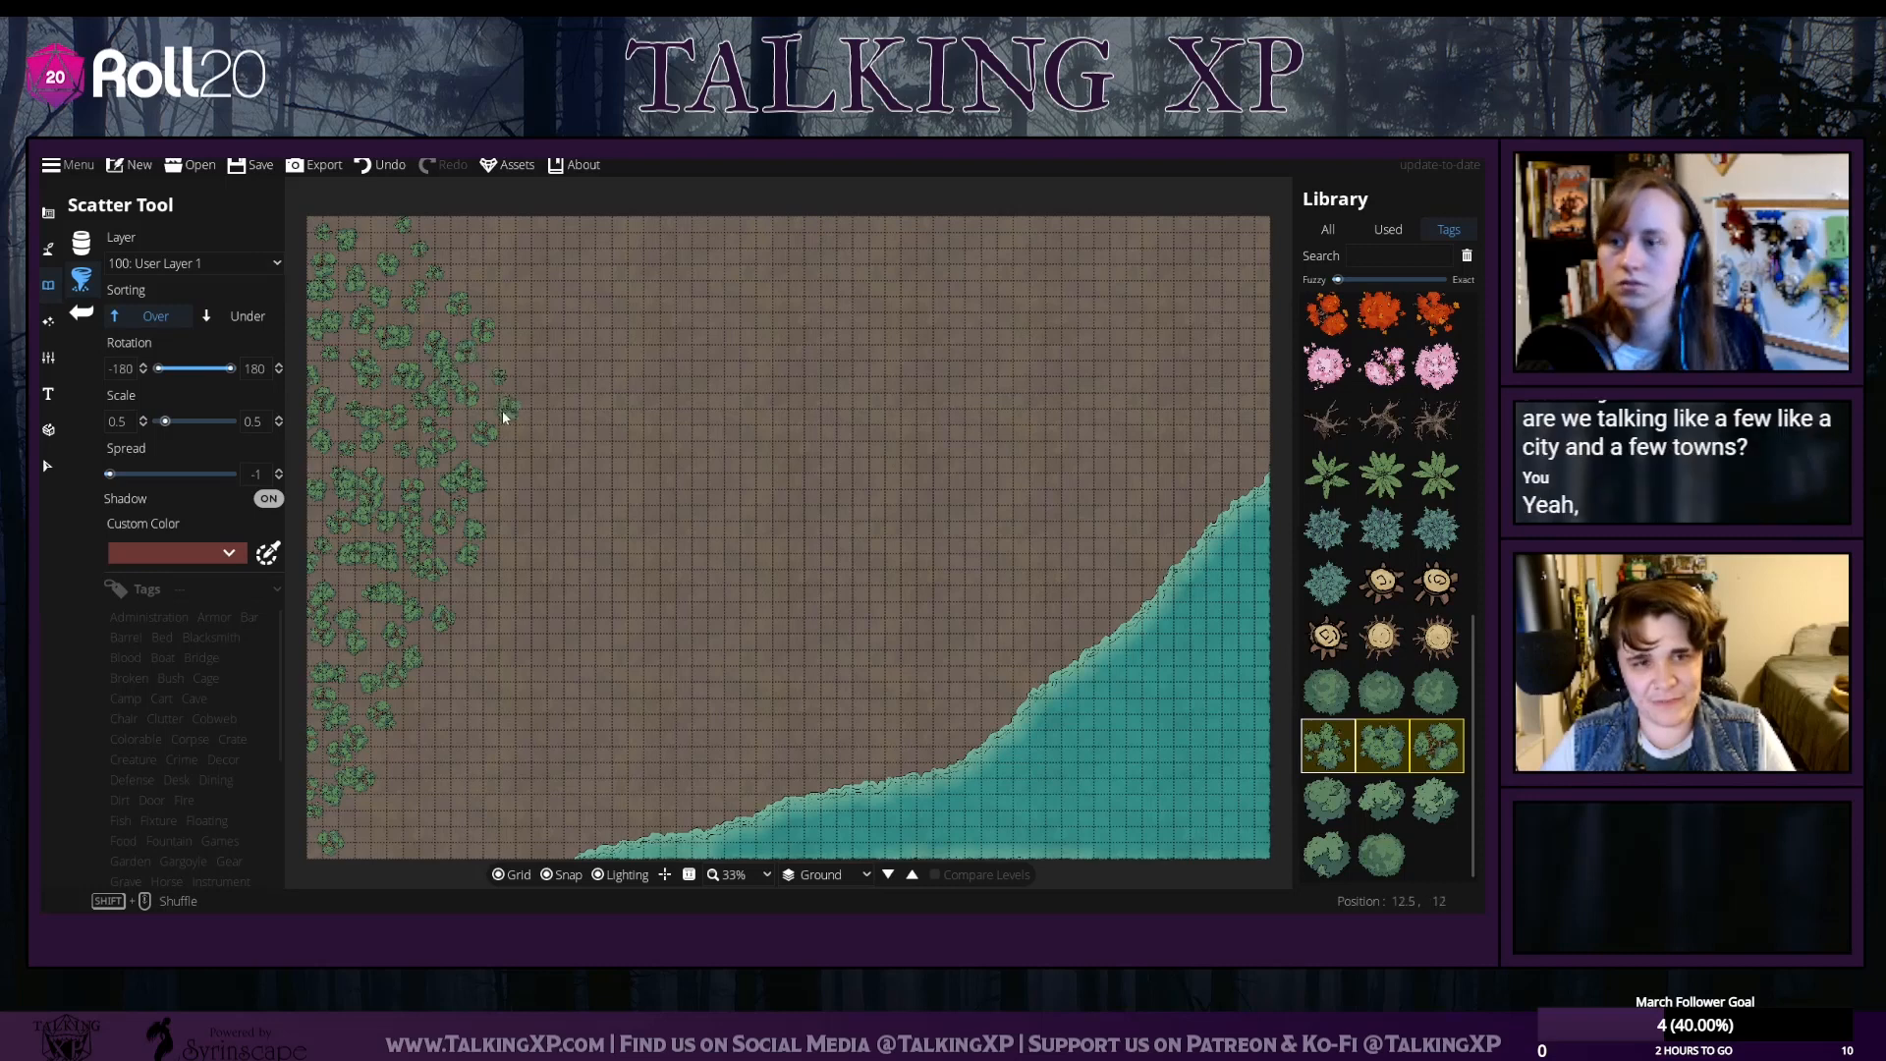
left_click(504, 408)
mouse_move(526, 375)
left_mouse_down()
mouse_move(556, 452)
mouse_move(507, 505)
mouse_move(520, 456)
mouse_move(567, 505)
mouse_move(556, 538)
mouse_move(498, 531)
mouse_move(598, 496)
mouse_move(634, 532)
mouse_move(541, 539)
mouse_move(583, 460)
mouse_move(645, 523)
left_mouse_up()
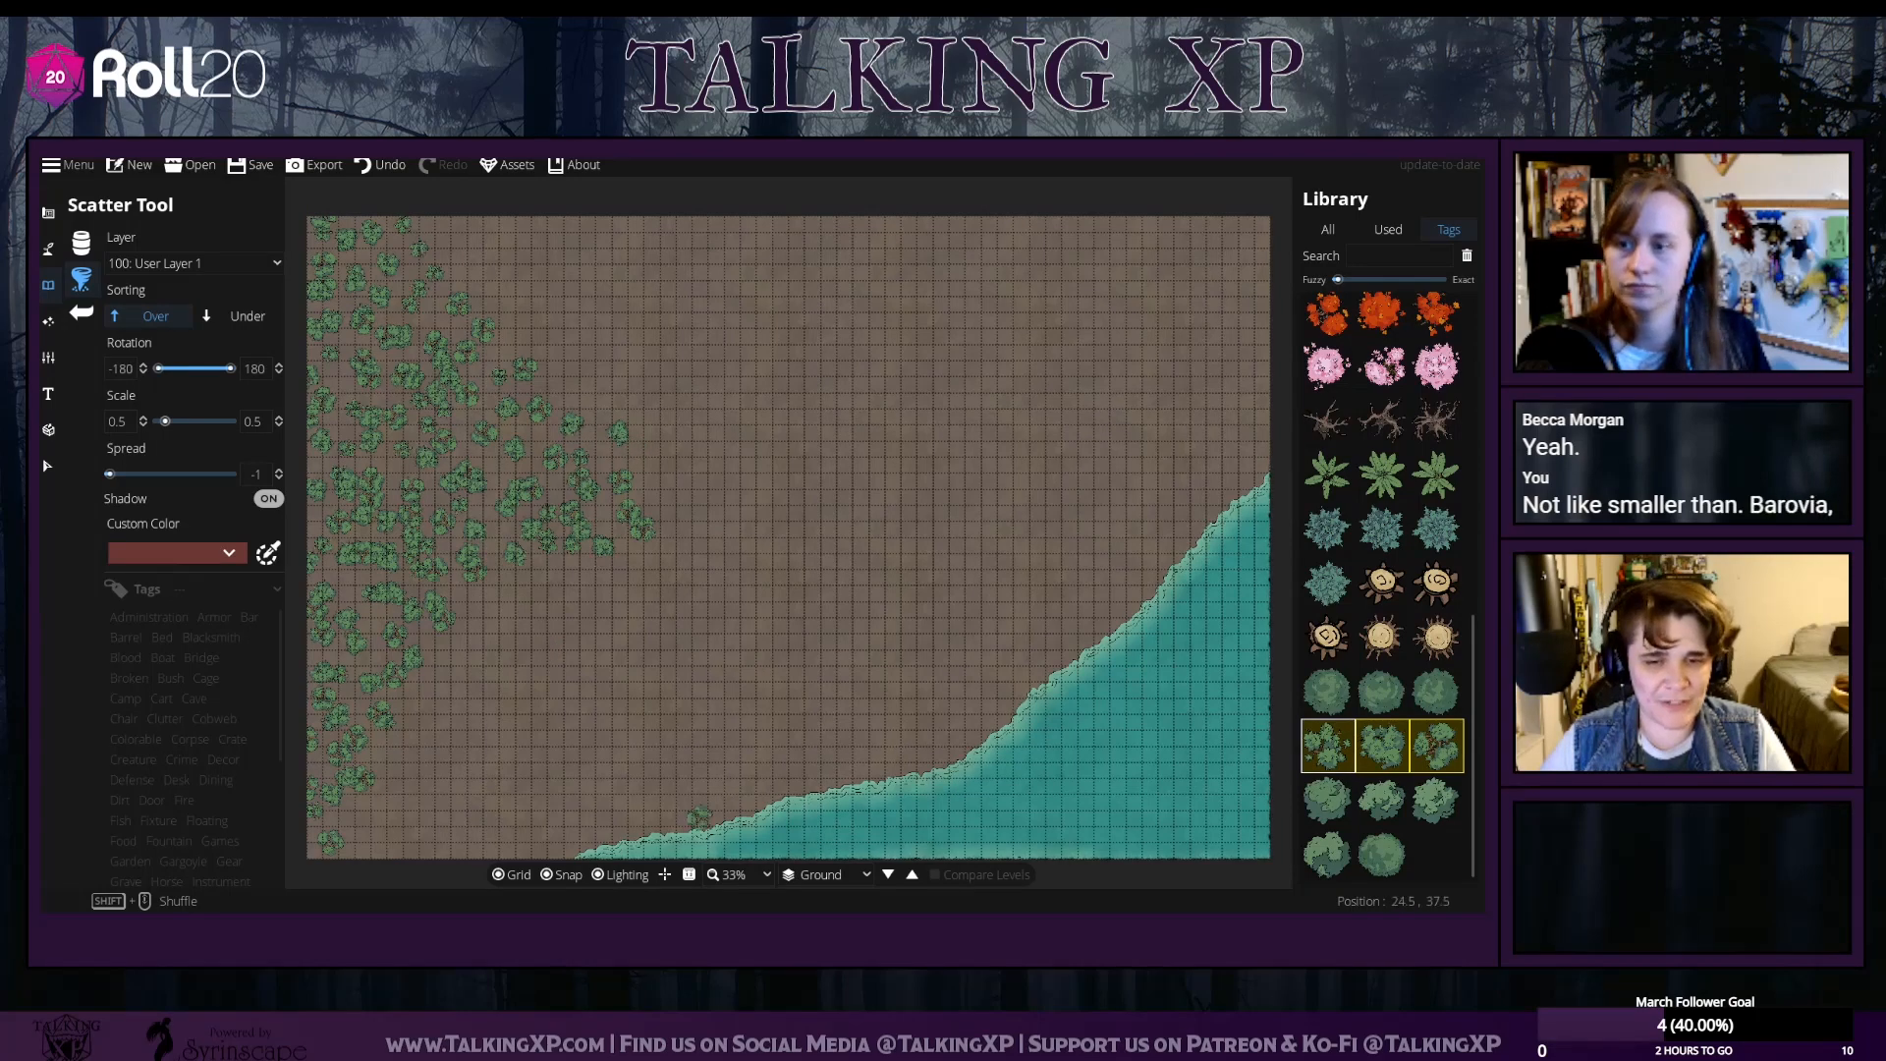
mouse_move(847, 654)
left_mouse_down()
mouse_move(744, 722)
mouse_move(868, 637)
left_mouse_up()
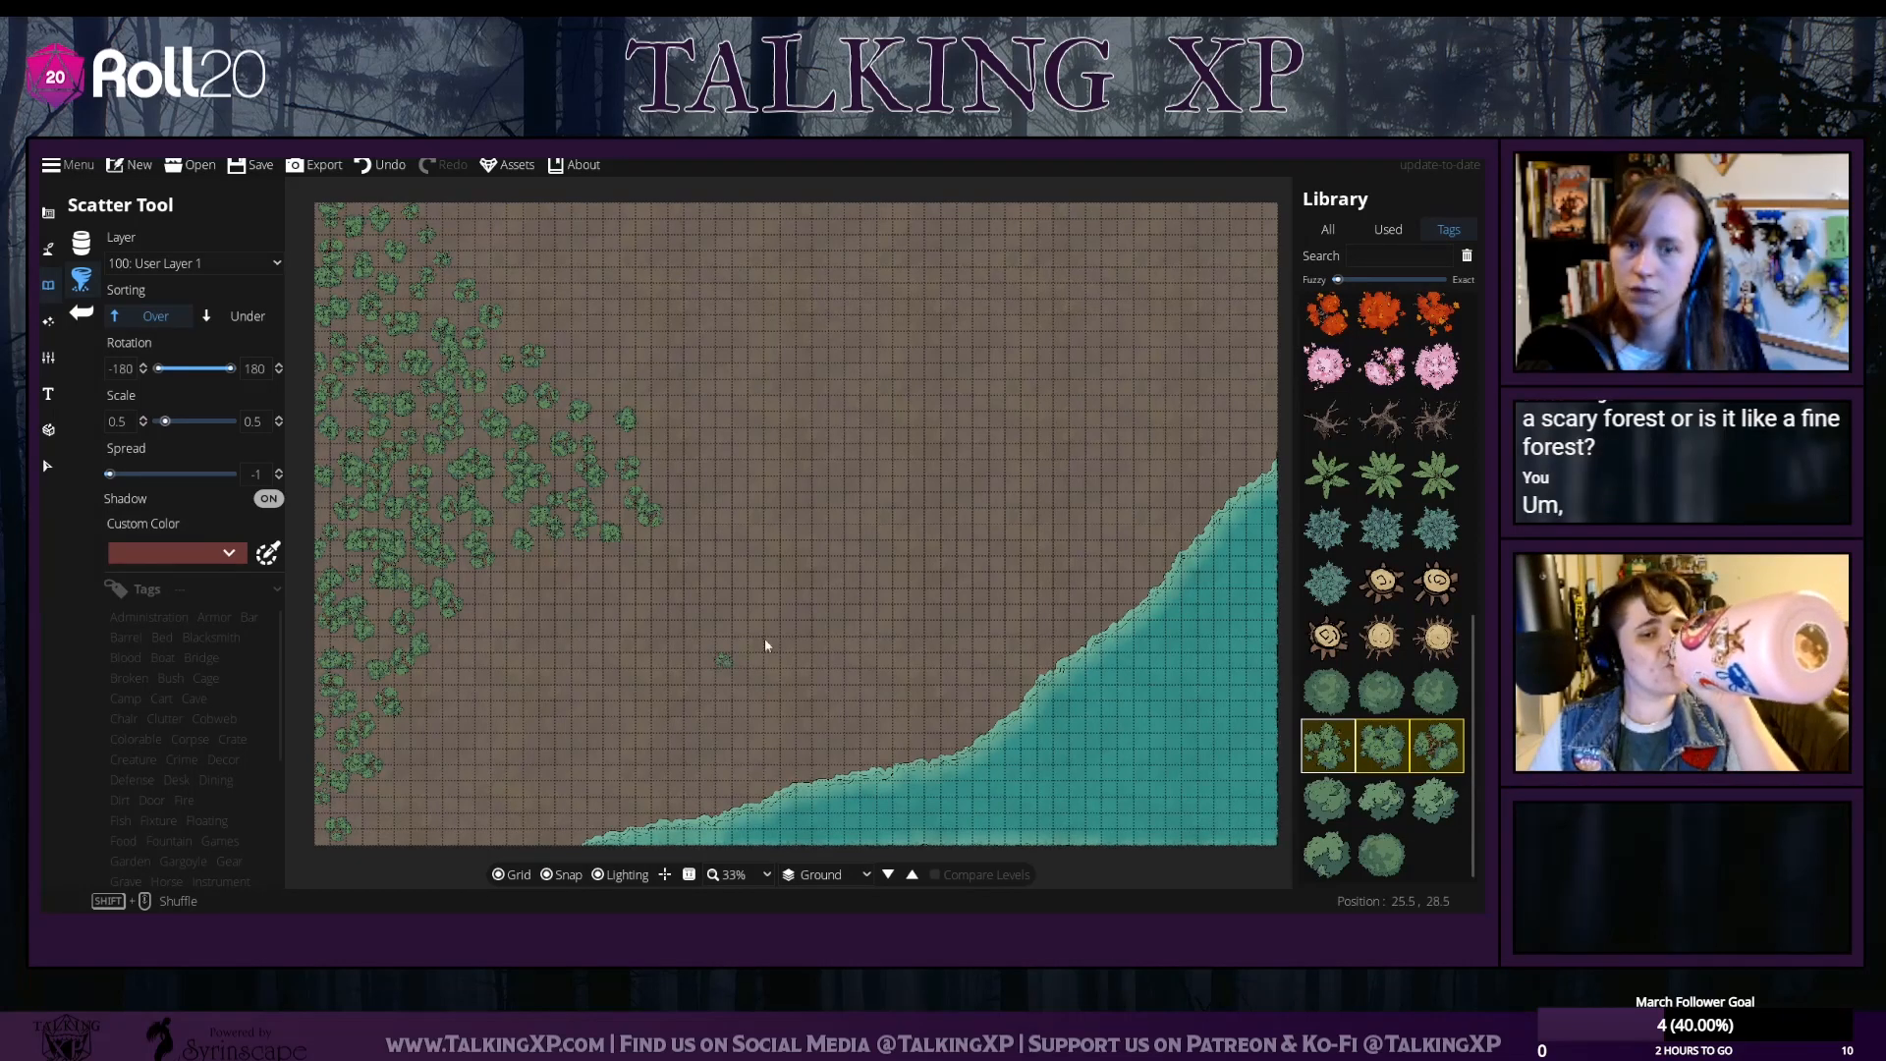
Switch the scatter selection to the third dead tree, try a line of them in the map's middle and undo it
left_click(1435, 417)
left_click_drag(789, 307, 828, 468)
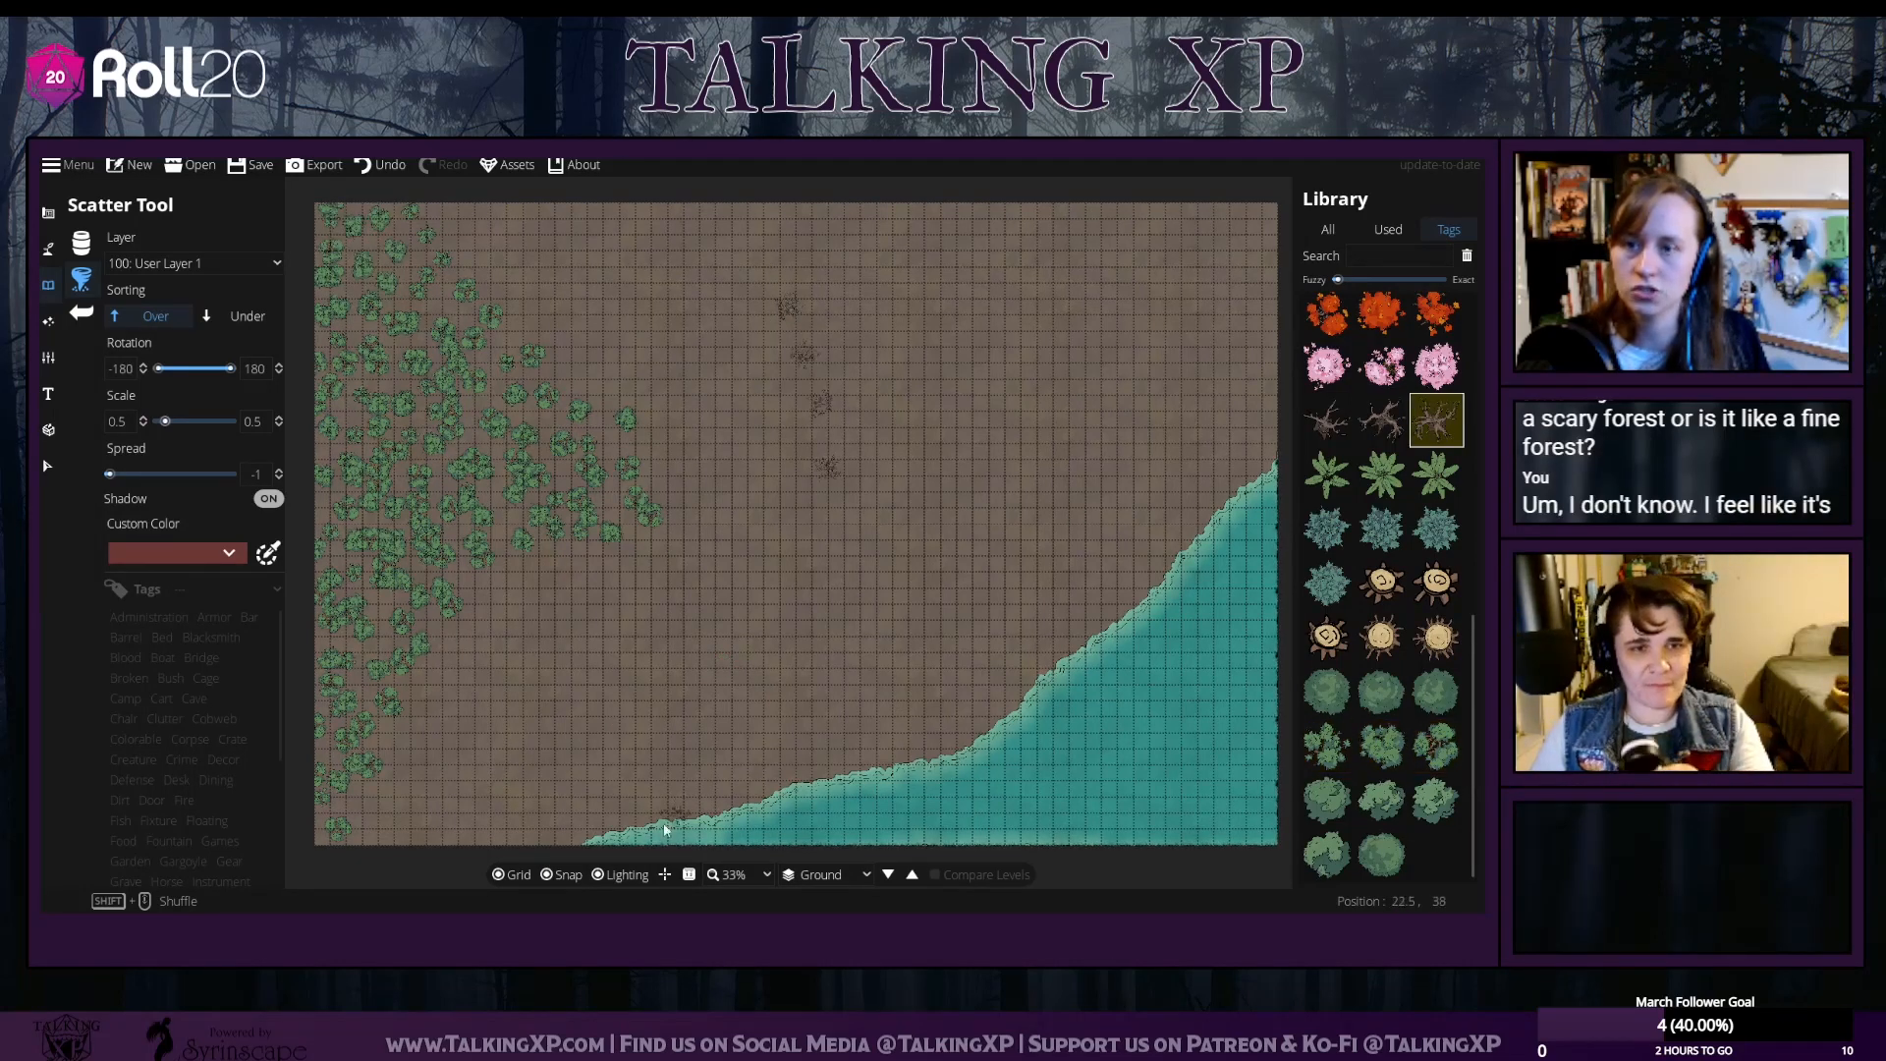
left_click(390, 164)
left_click(393, 164)
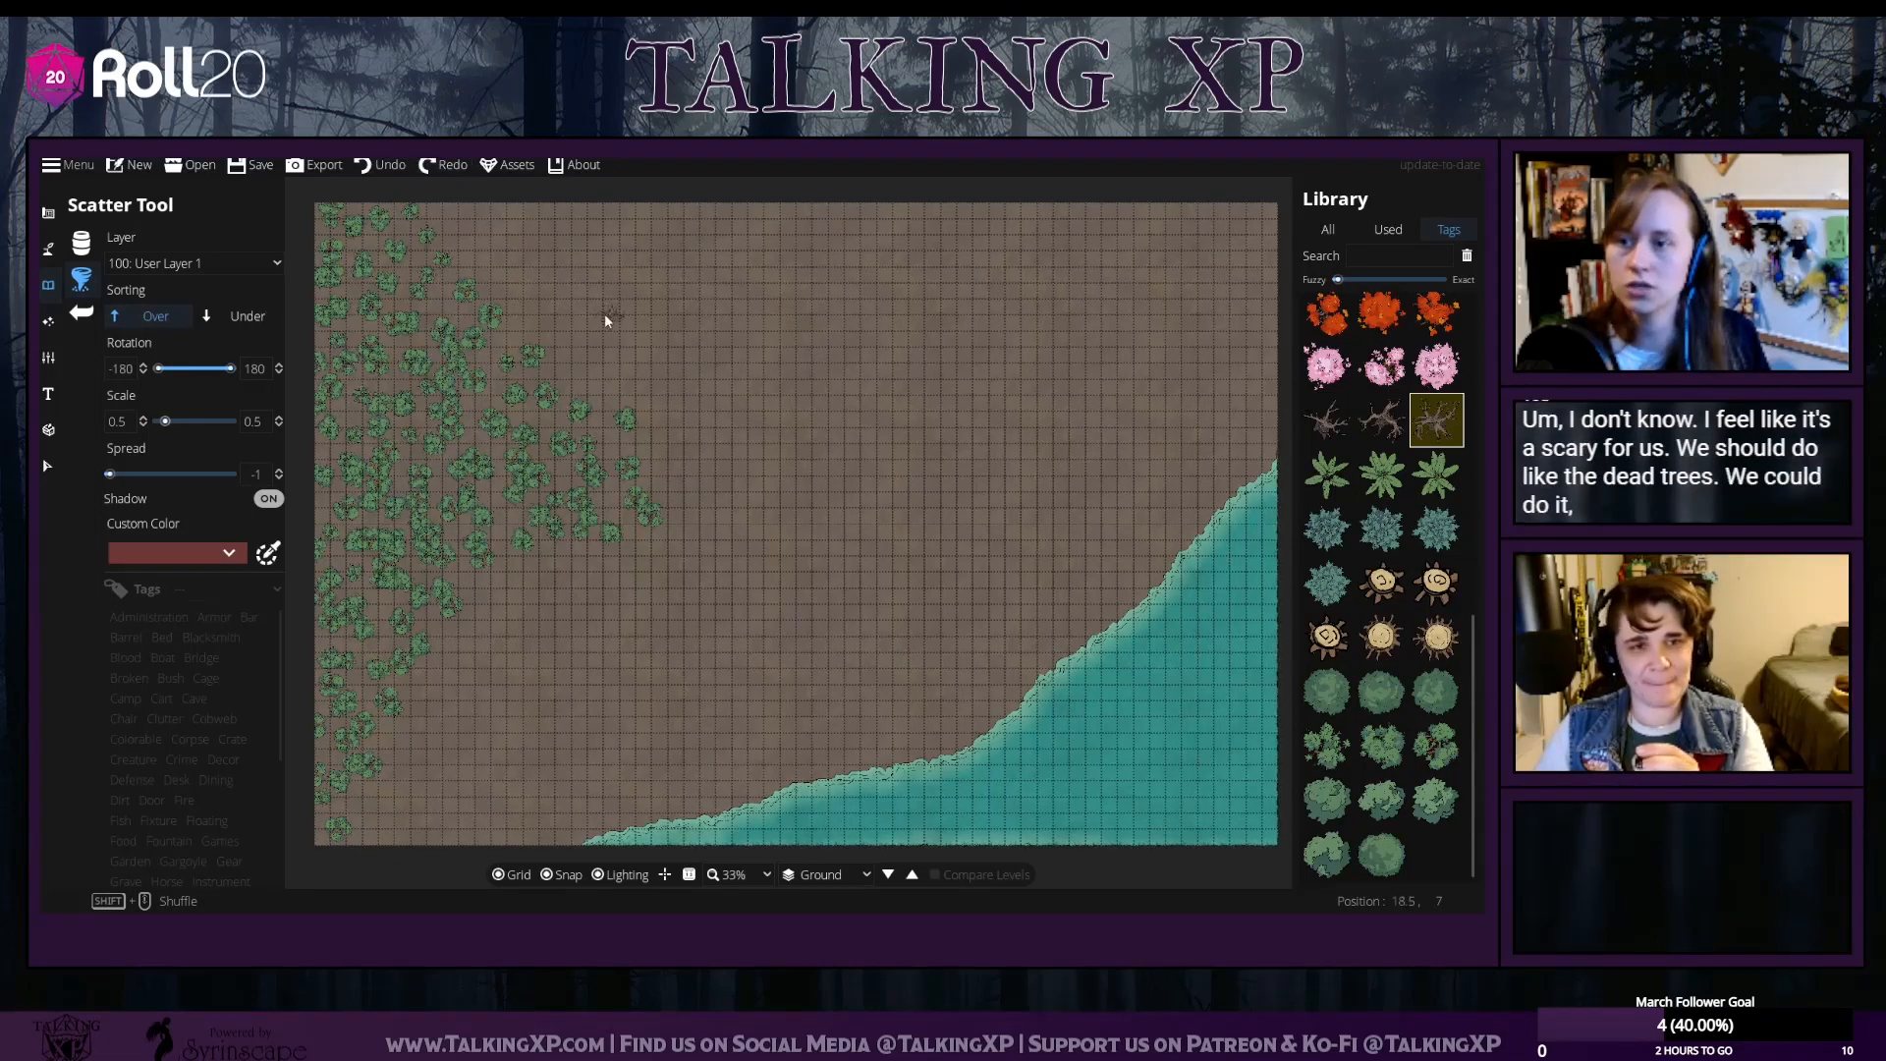
Place a dead tree at the forest's northern end and add the other two dead trees to the scatter selection
left_click(439, 207)
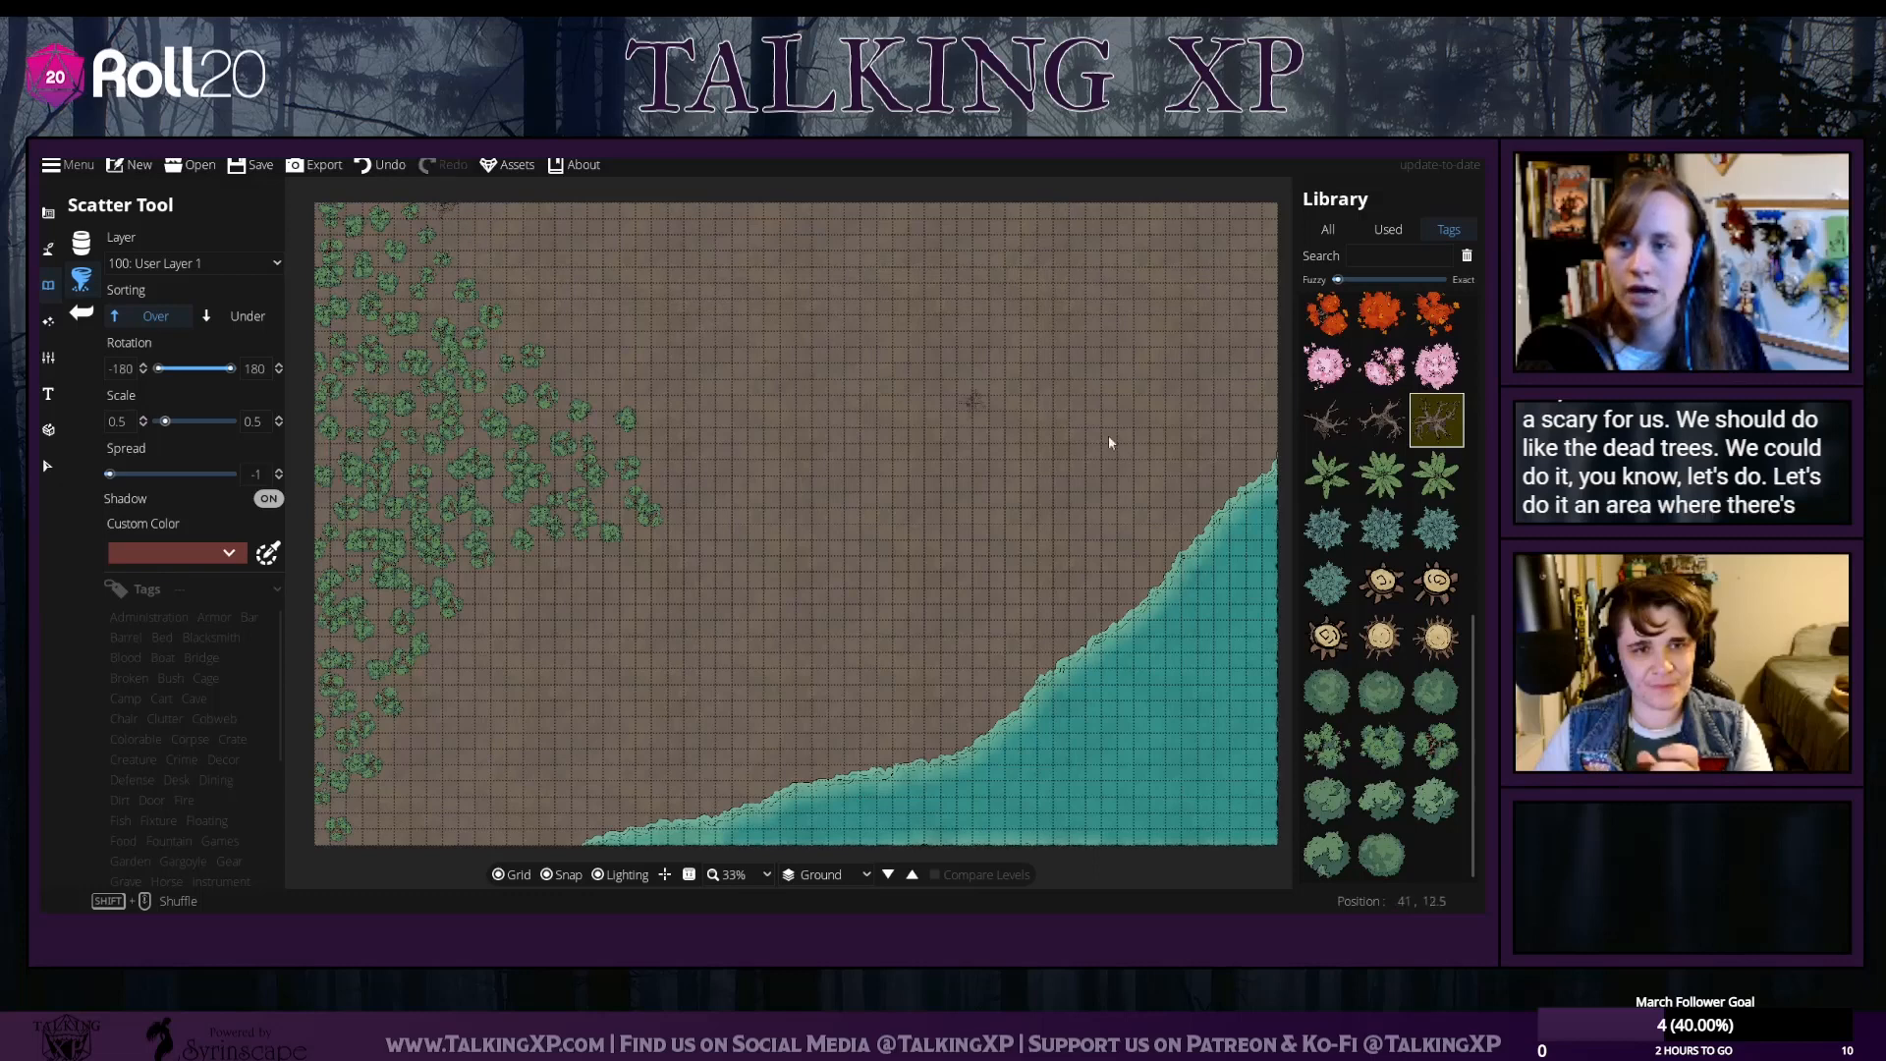
left_click(1325, 423)
left_click(1378, 425)
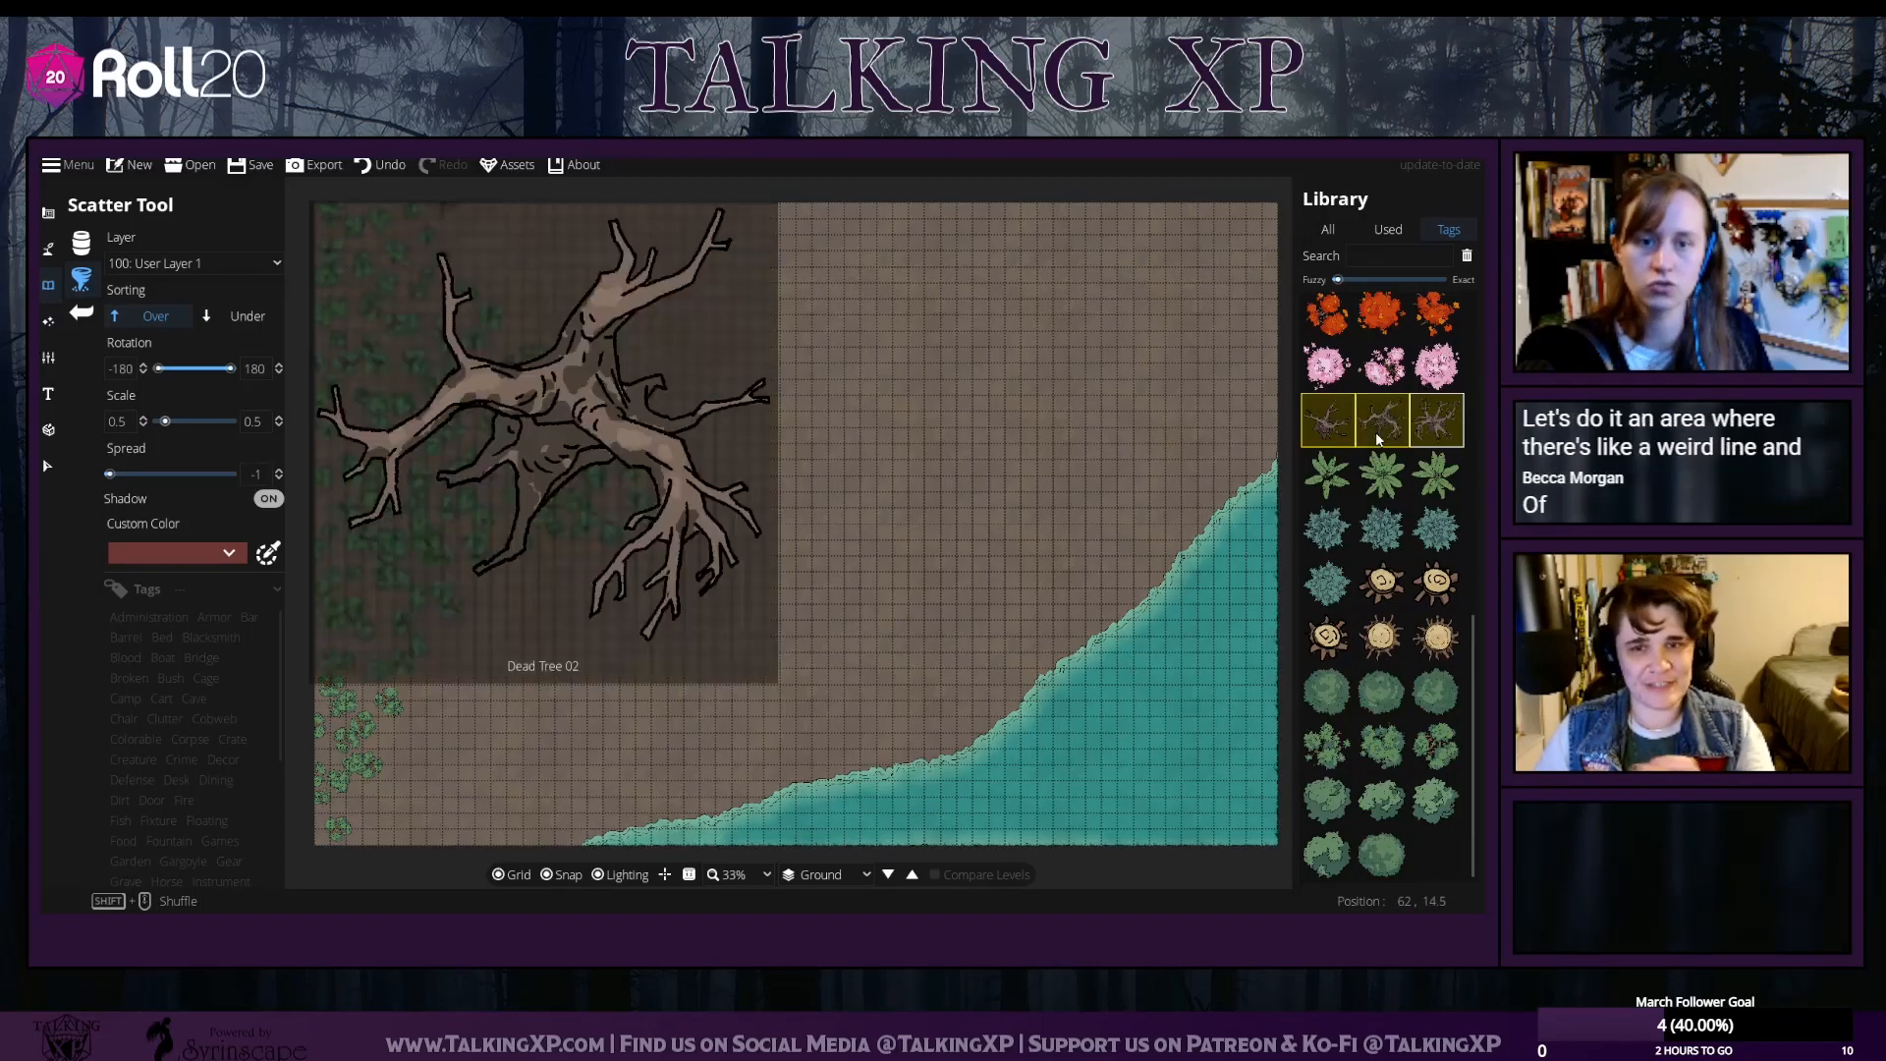
Scatter a band of dead trees along the forest's north-east edge, from the map's north border to the forest's eastern tip
left_click(468, 229)
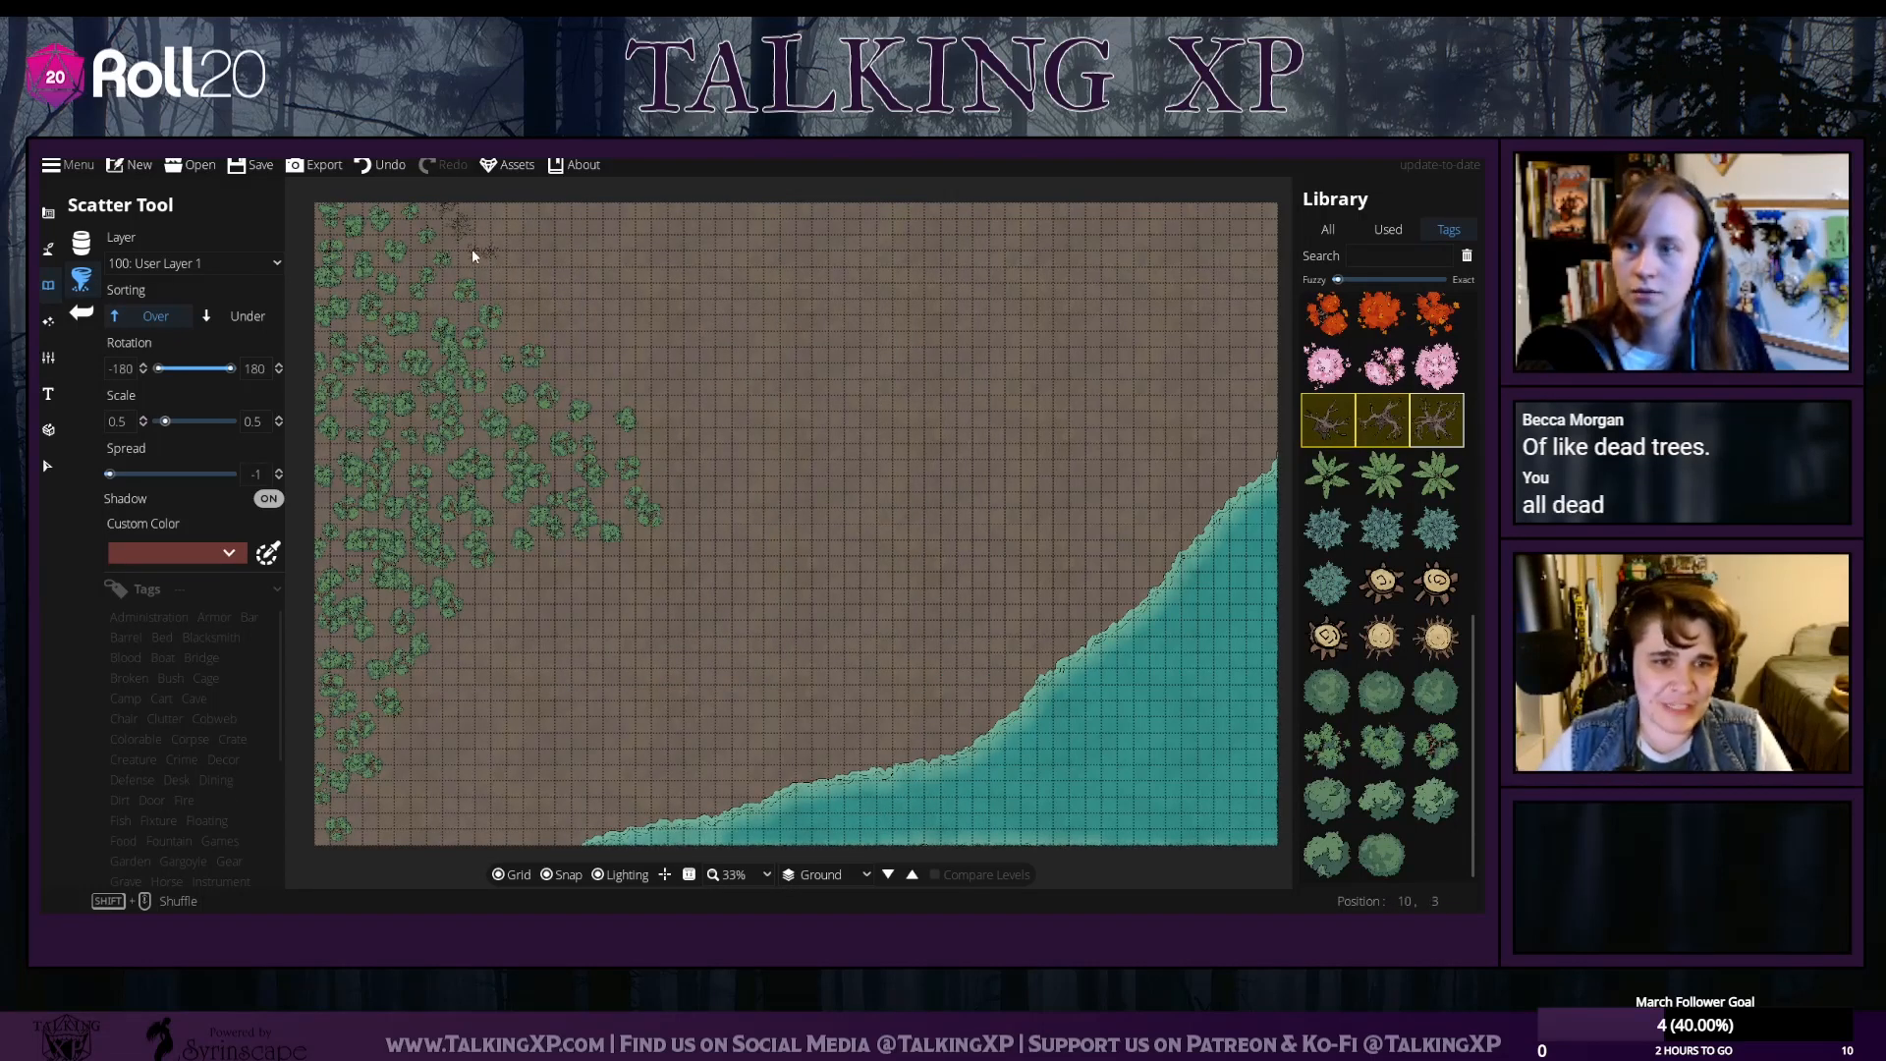
left_click(497, 278)
left_click(523, 300)
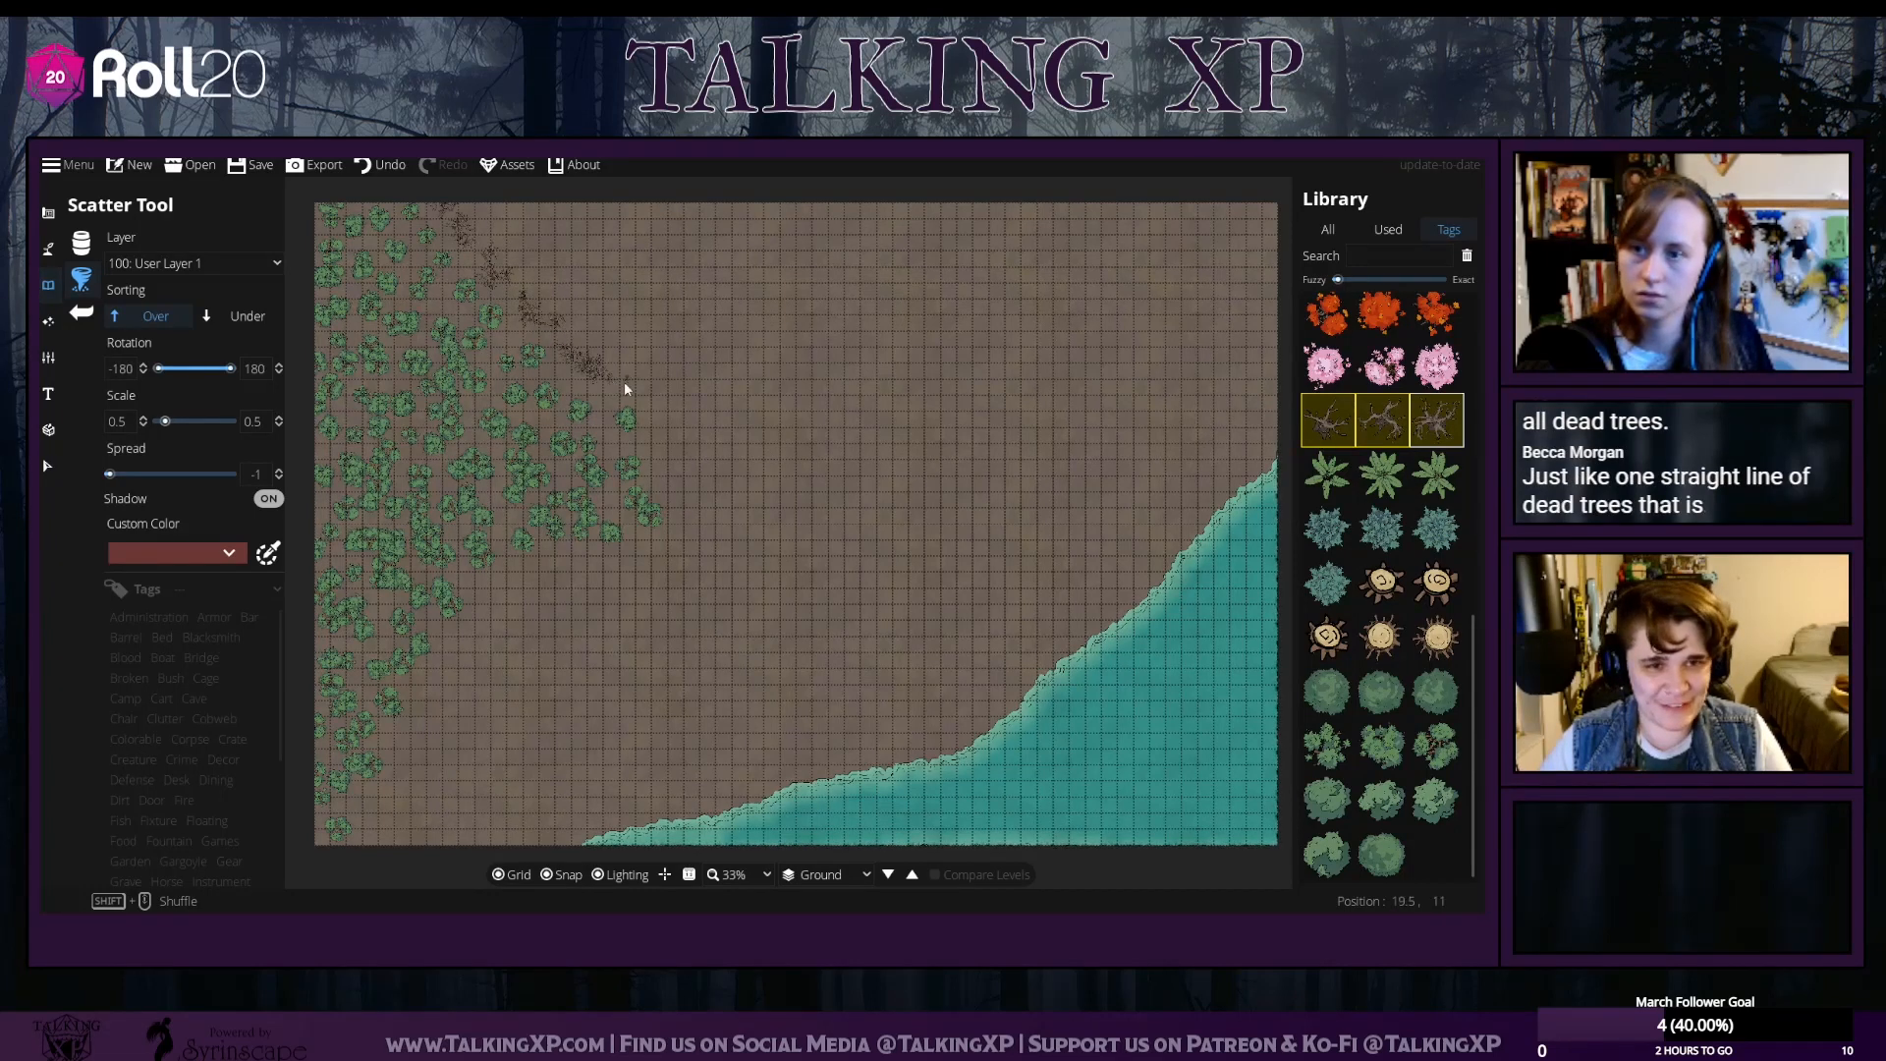
left_click_drag(624, 387, 656, 454)
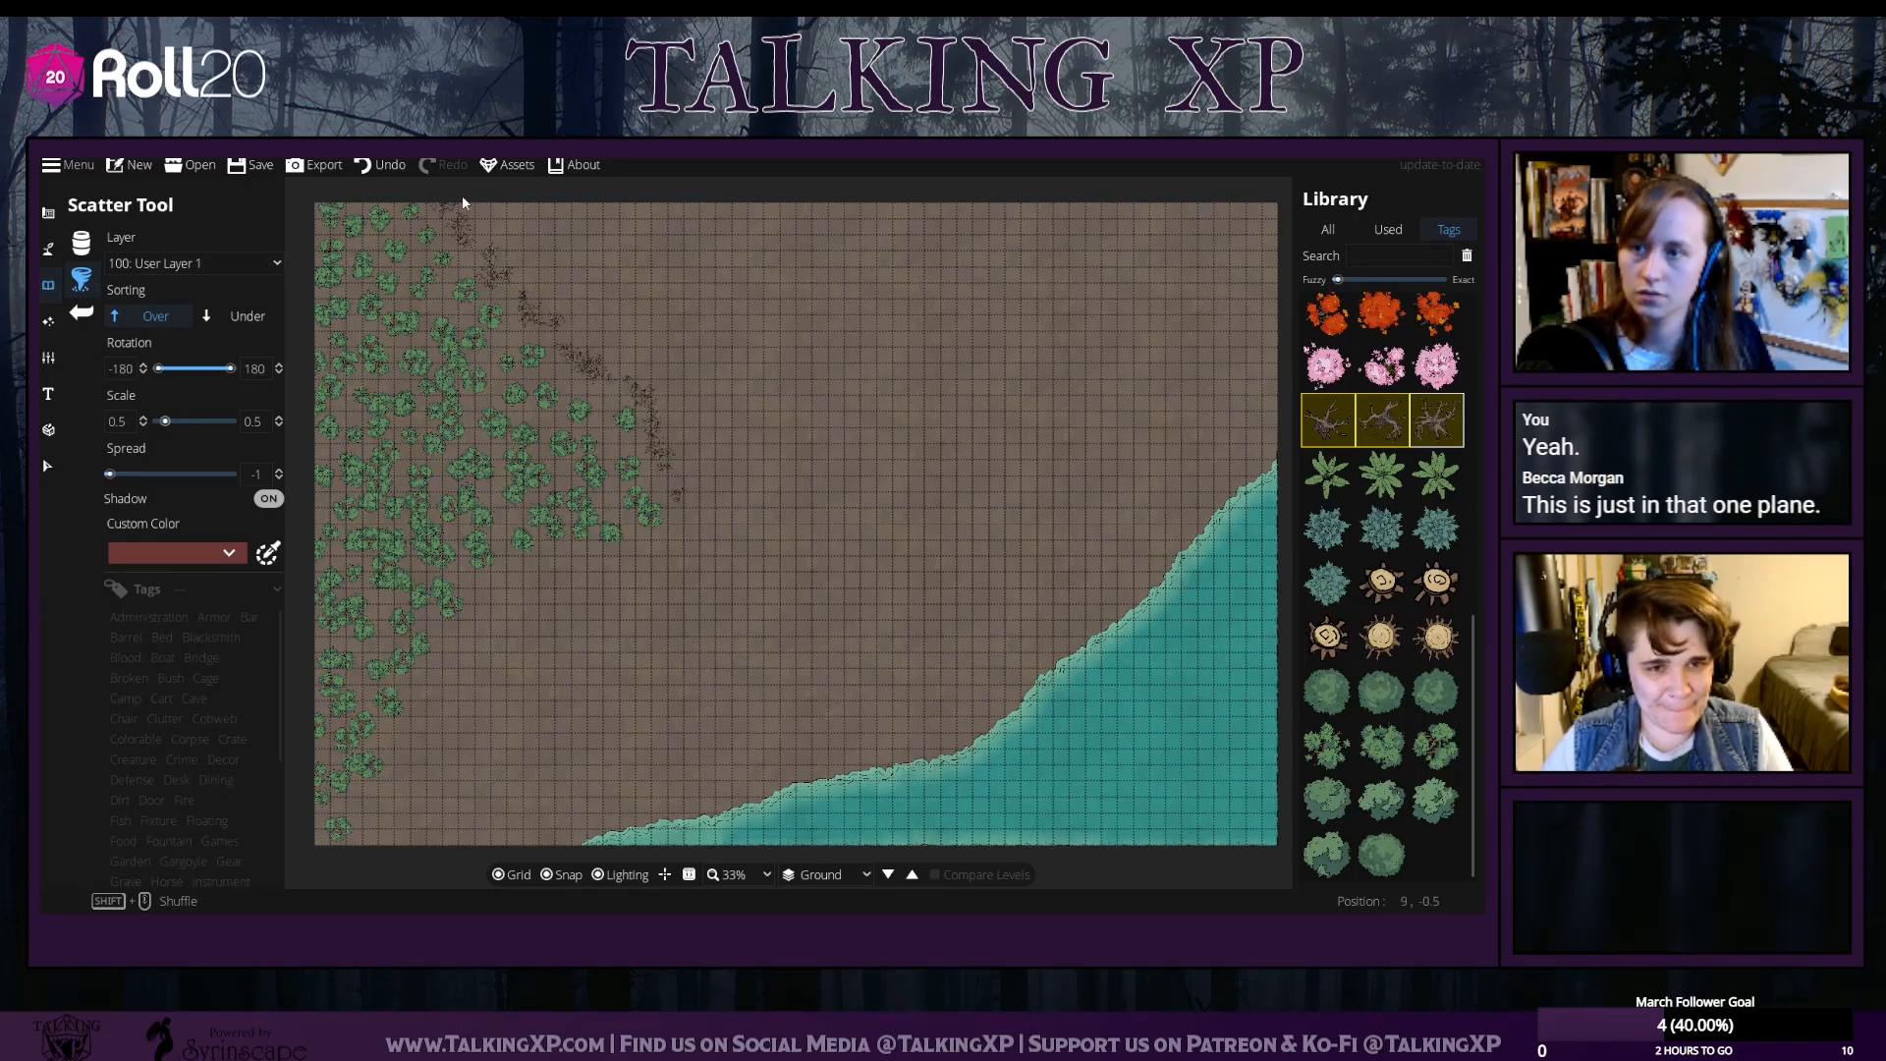
left_click_drag(461, 194, 575, 315)
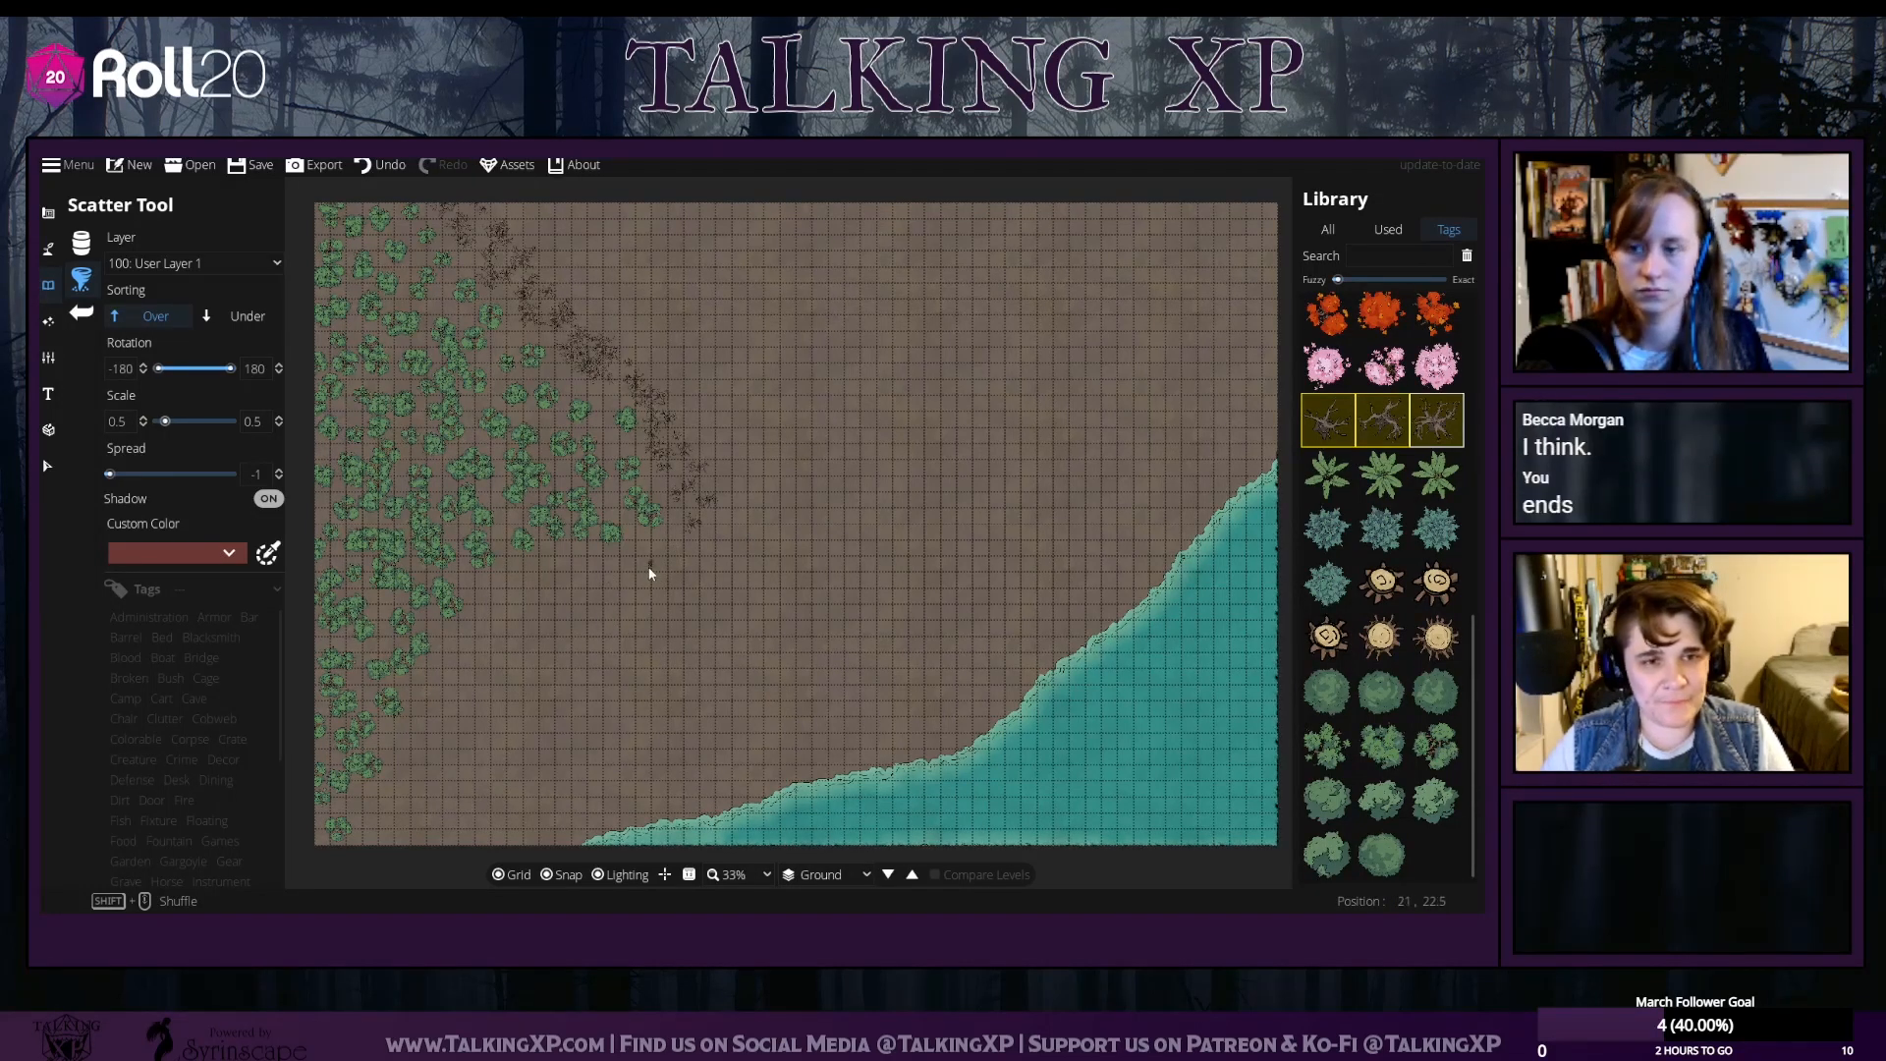
mouse_move(1379, 754)
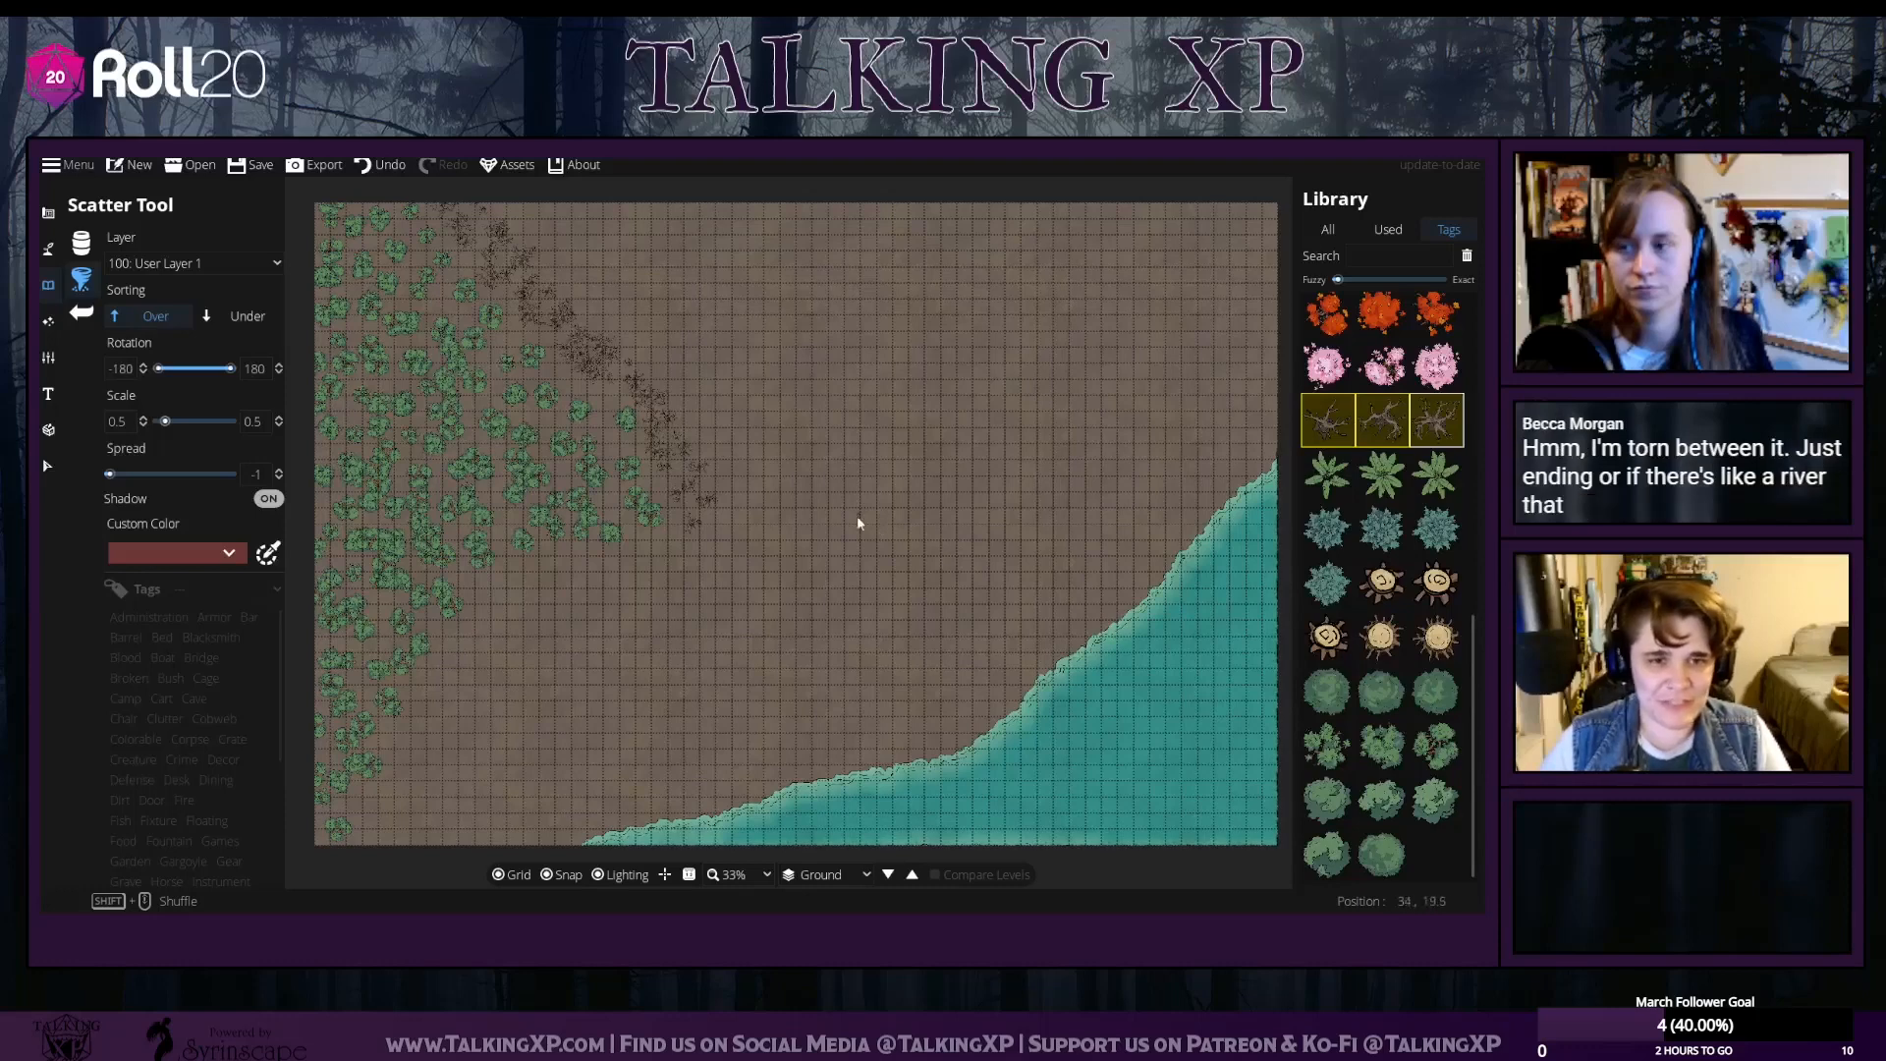
Paint a winding river with the second-largest Water Brush size, from the north border along the dead trees to the coast
left_click(81, 312)
left_click(105, 280)
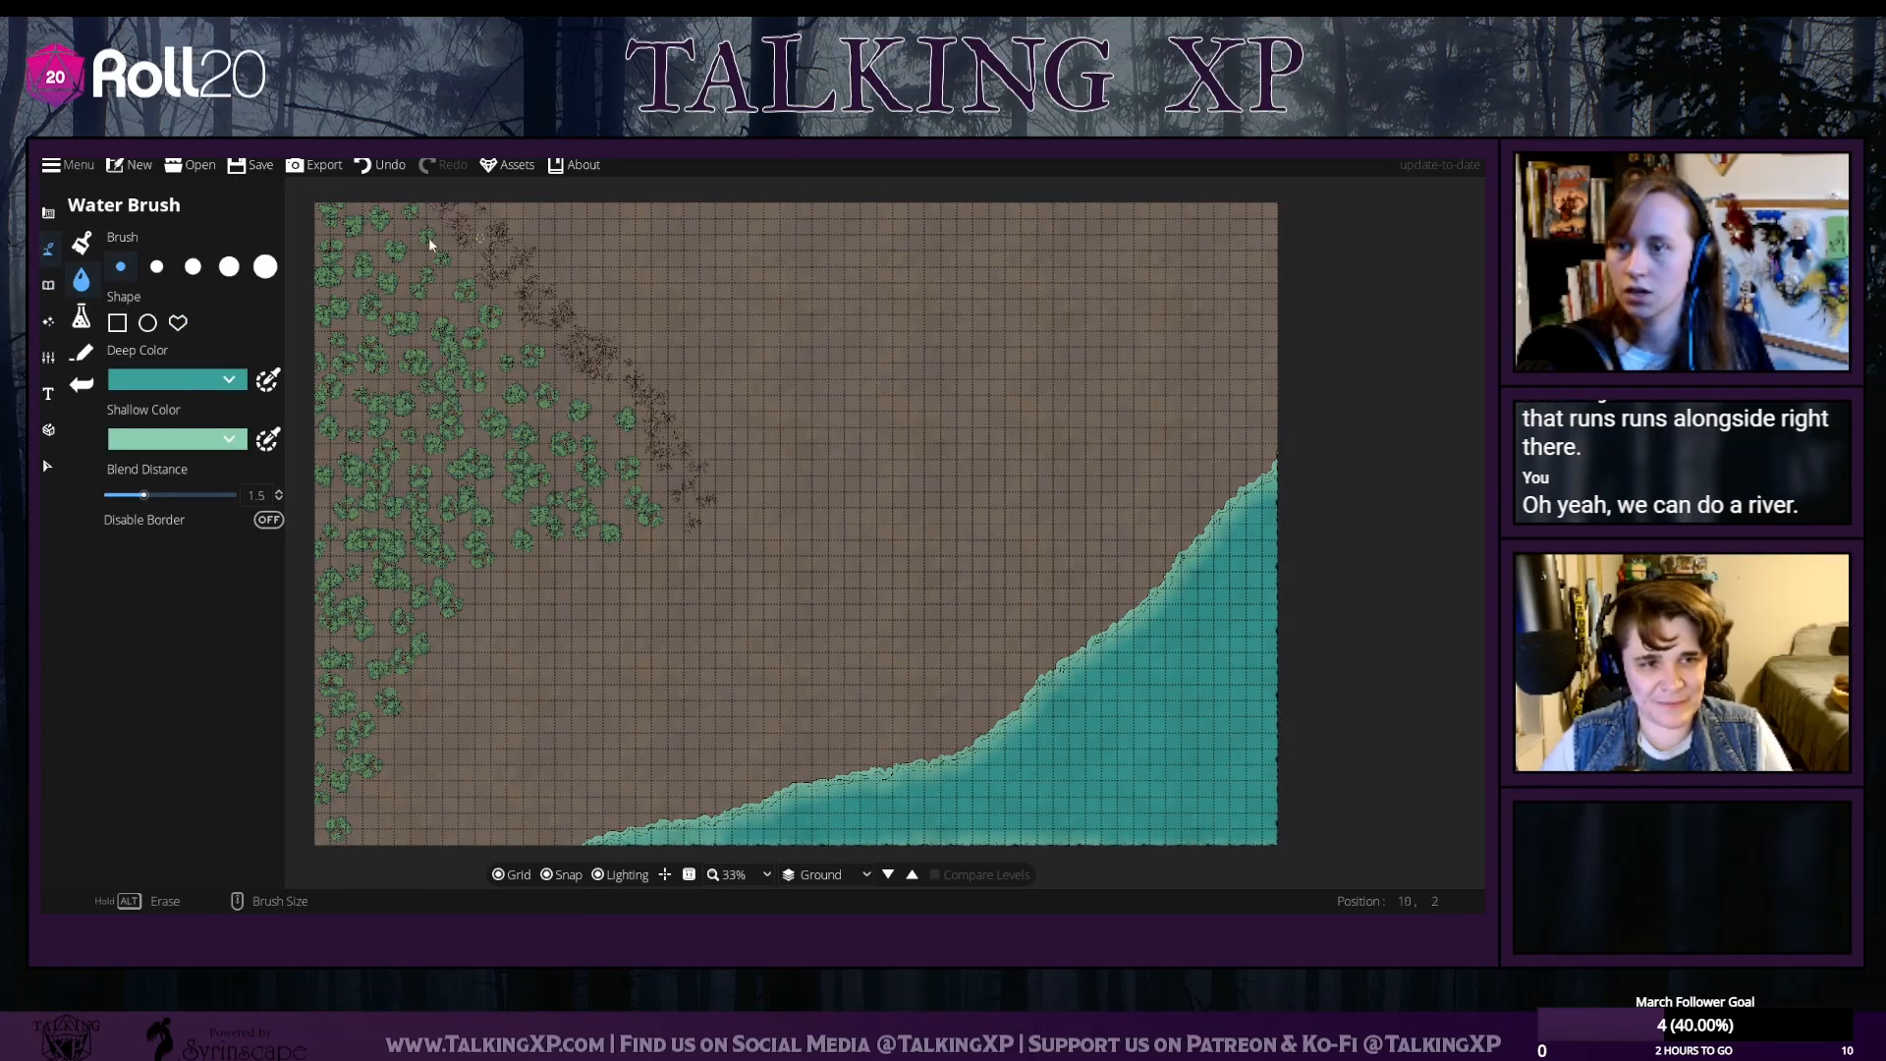
left_click(264, 267)
scroll(515, 219, "down", 1)
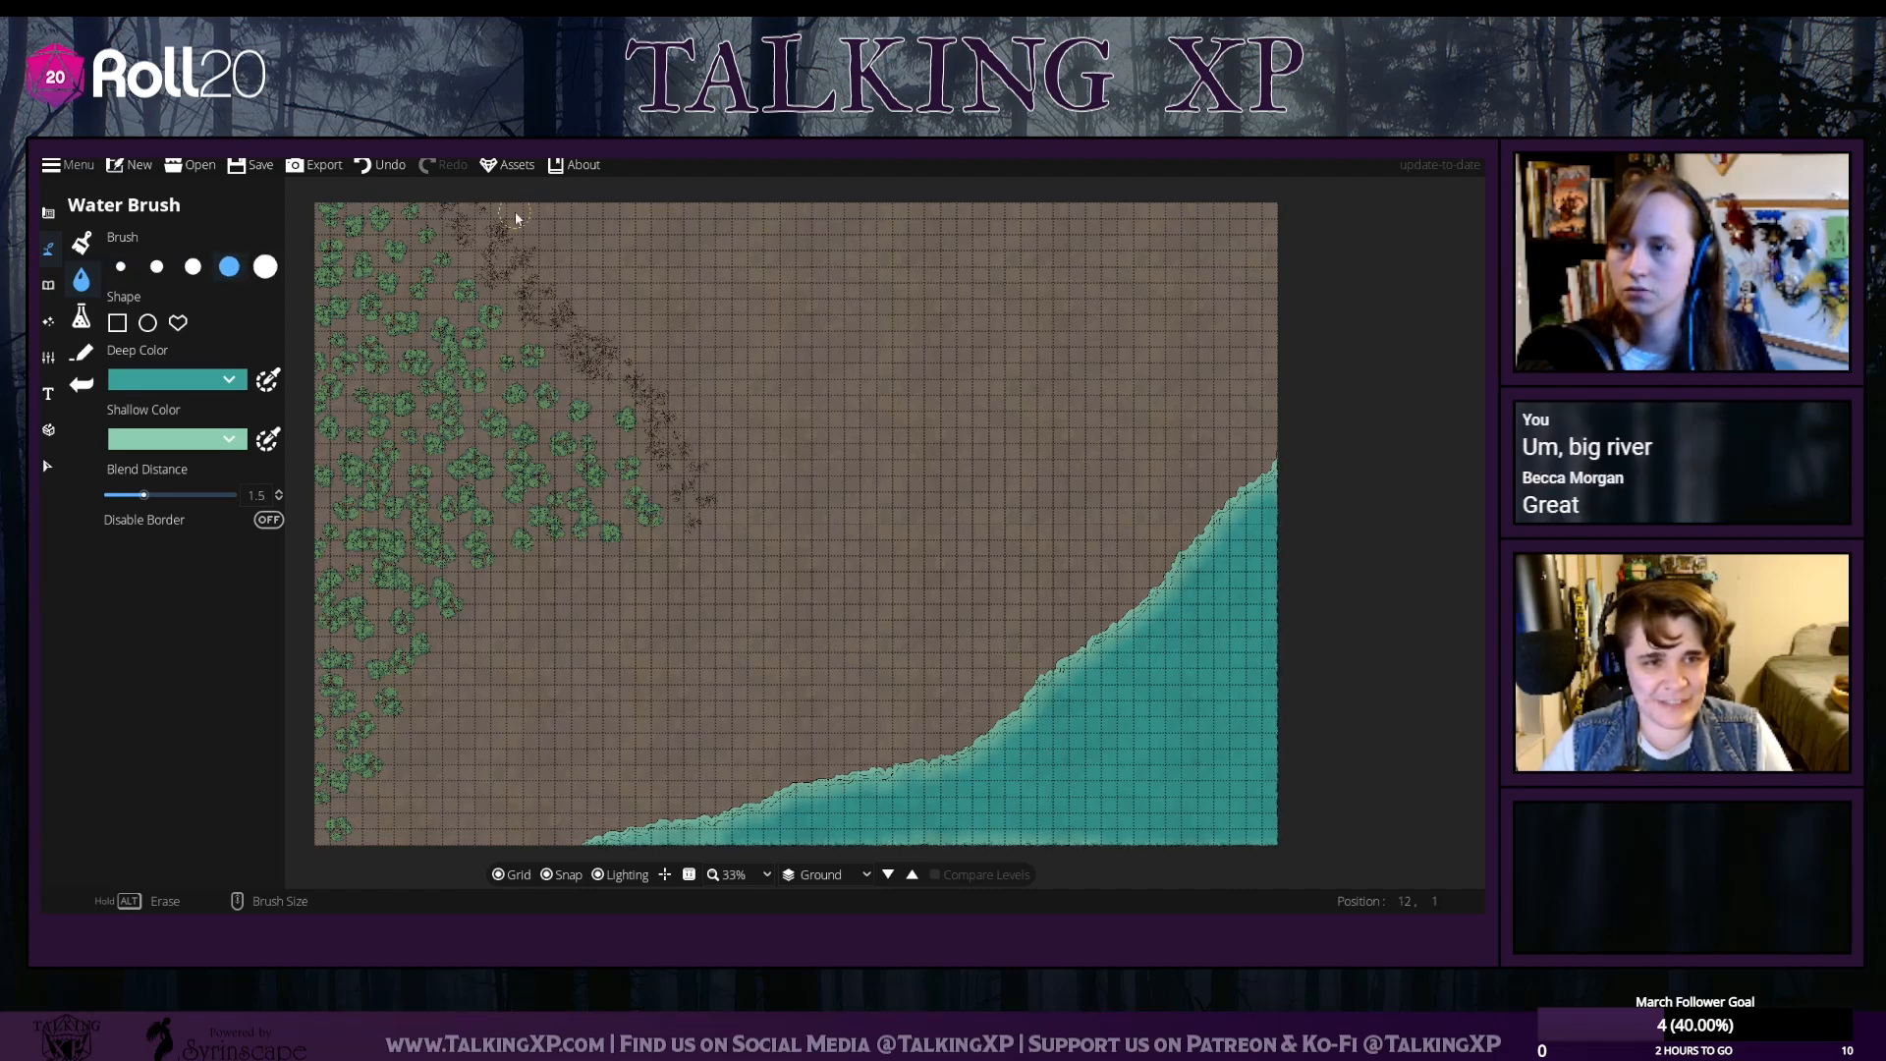
left_click(192, 267)
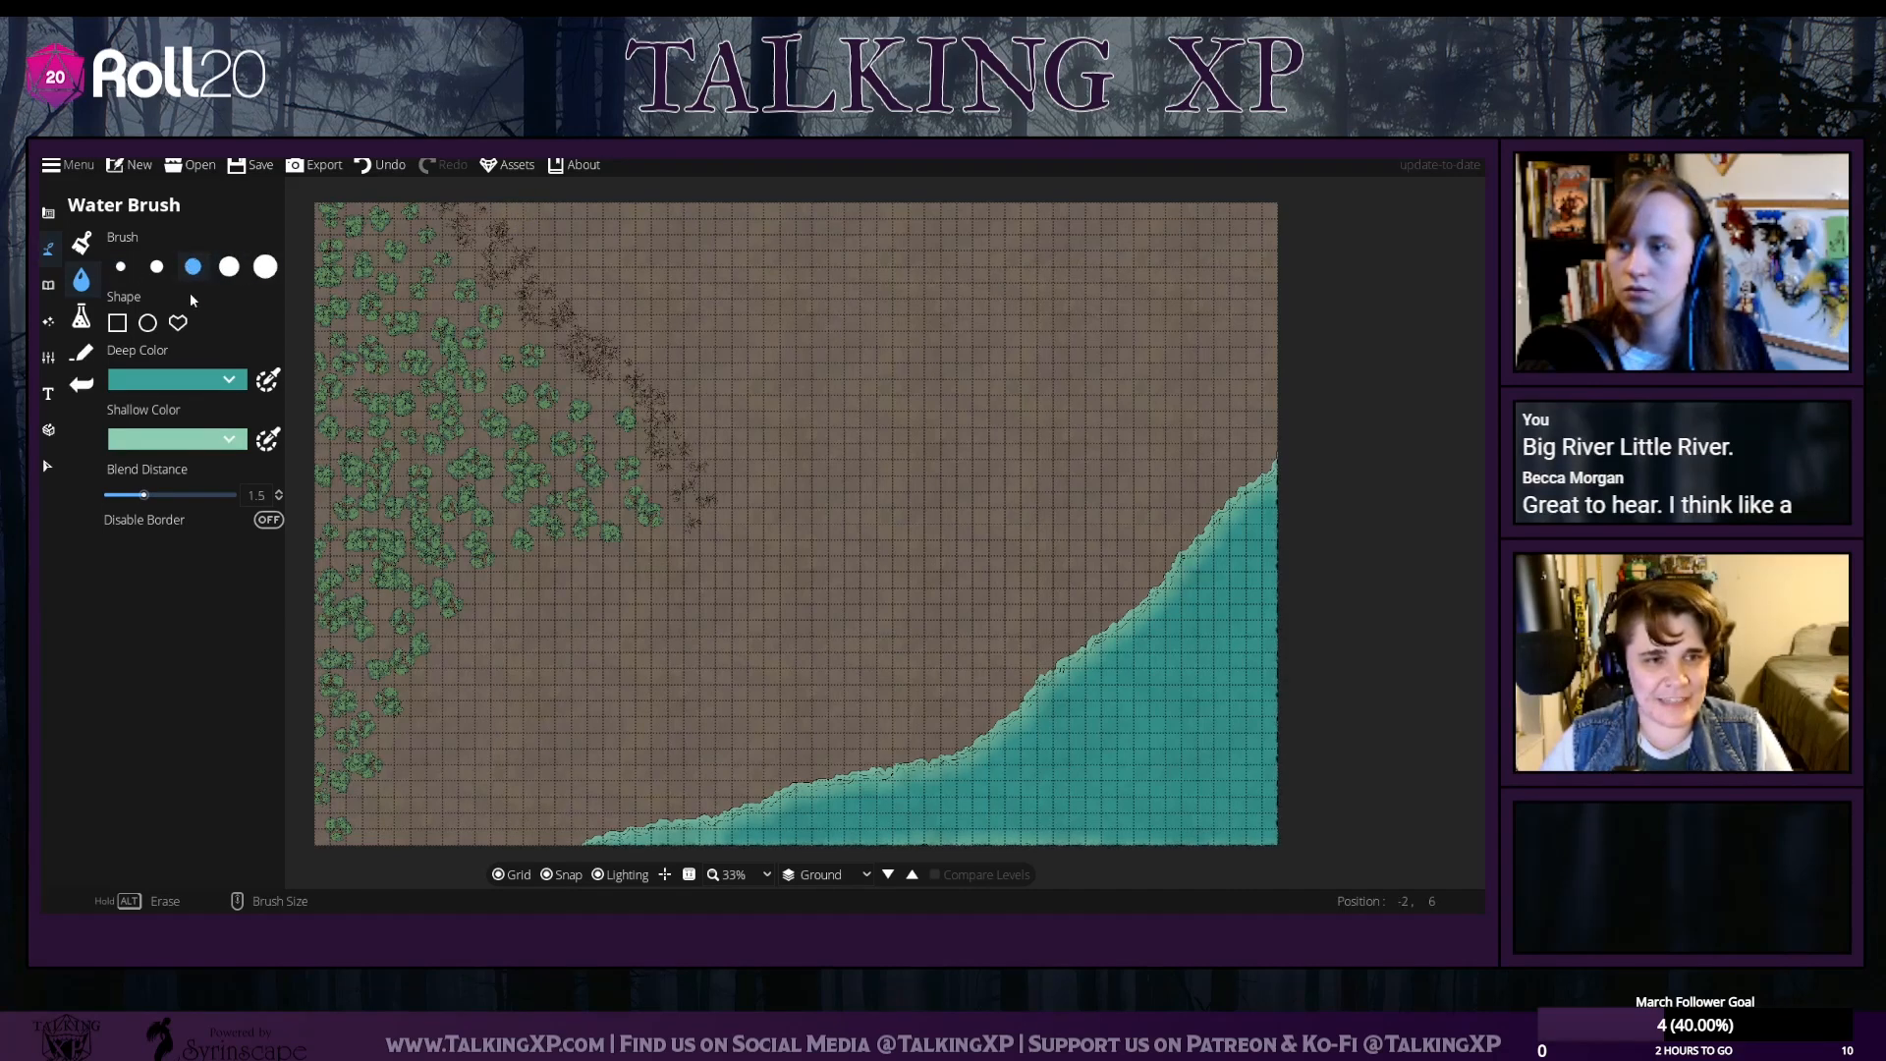
scroll(568, 210, "up", 1)
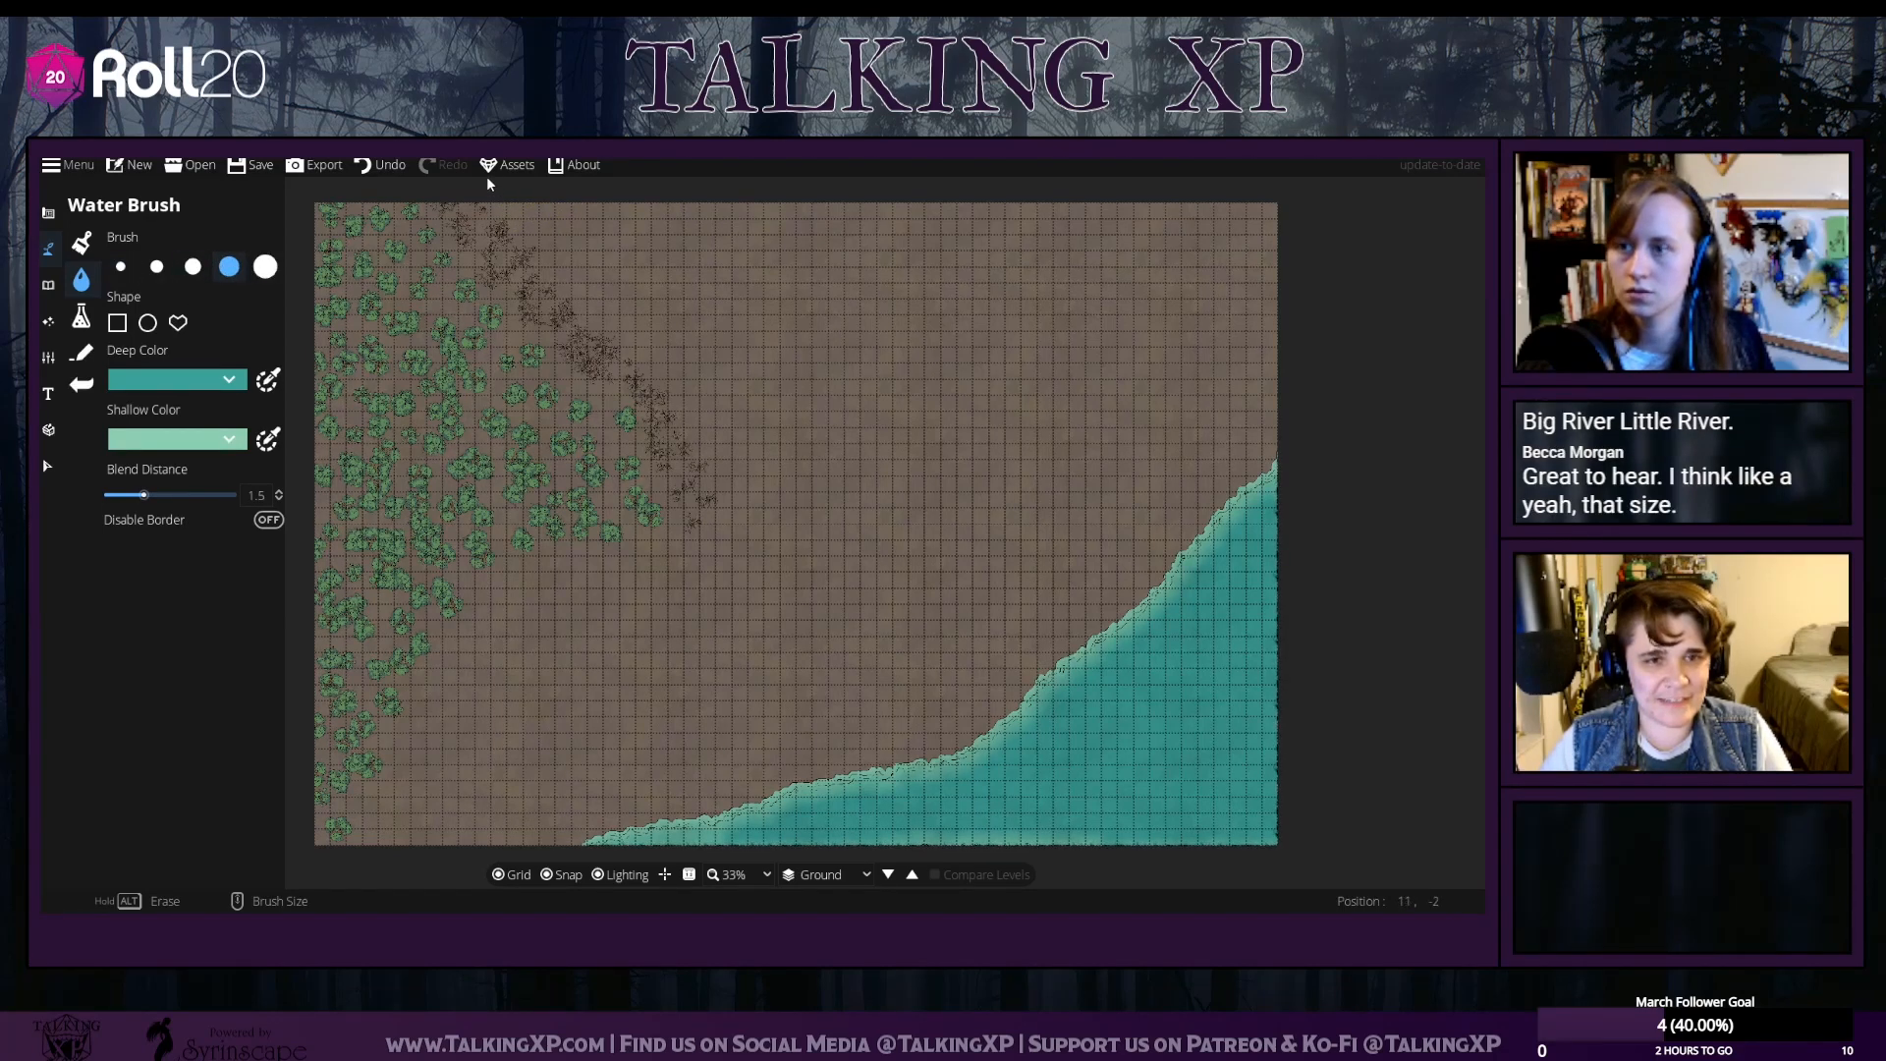
left_click_drag(496, 205, 555, 253)
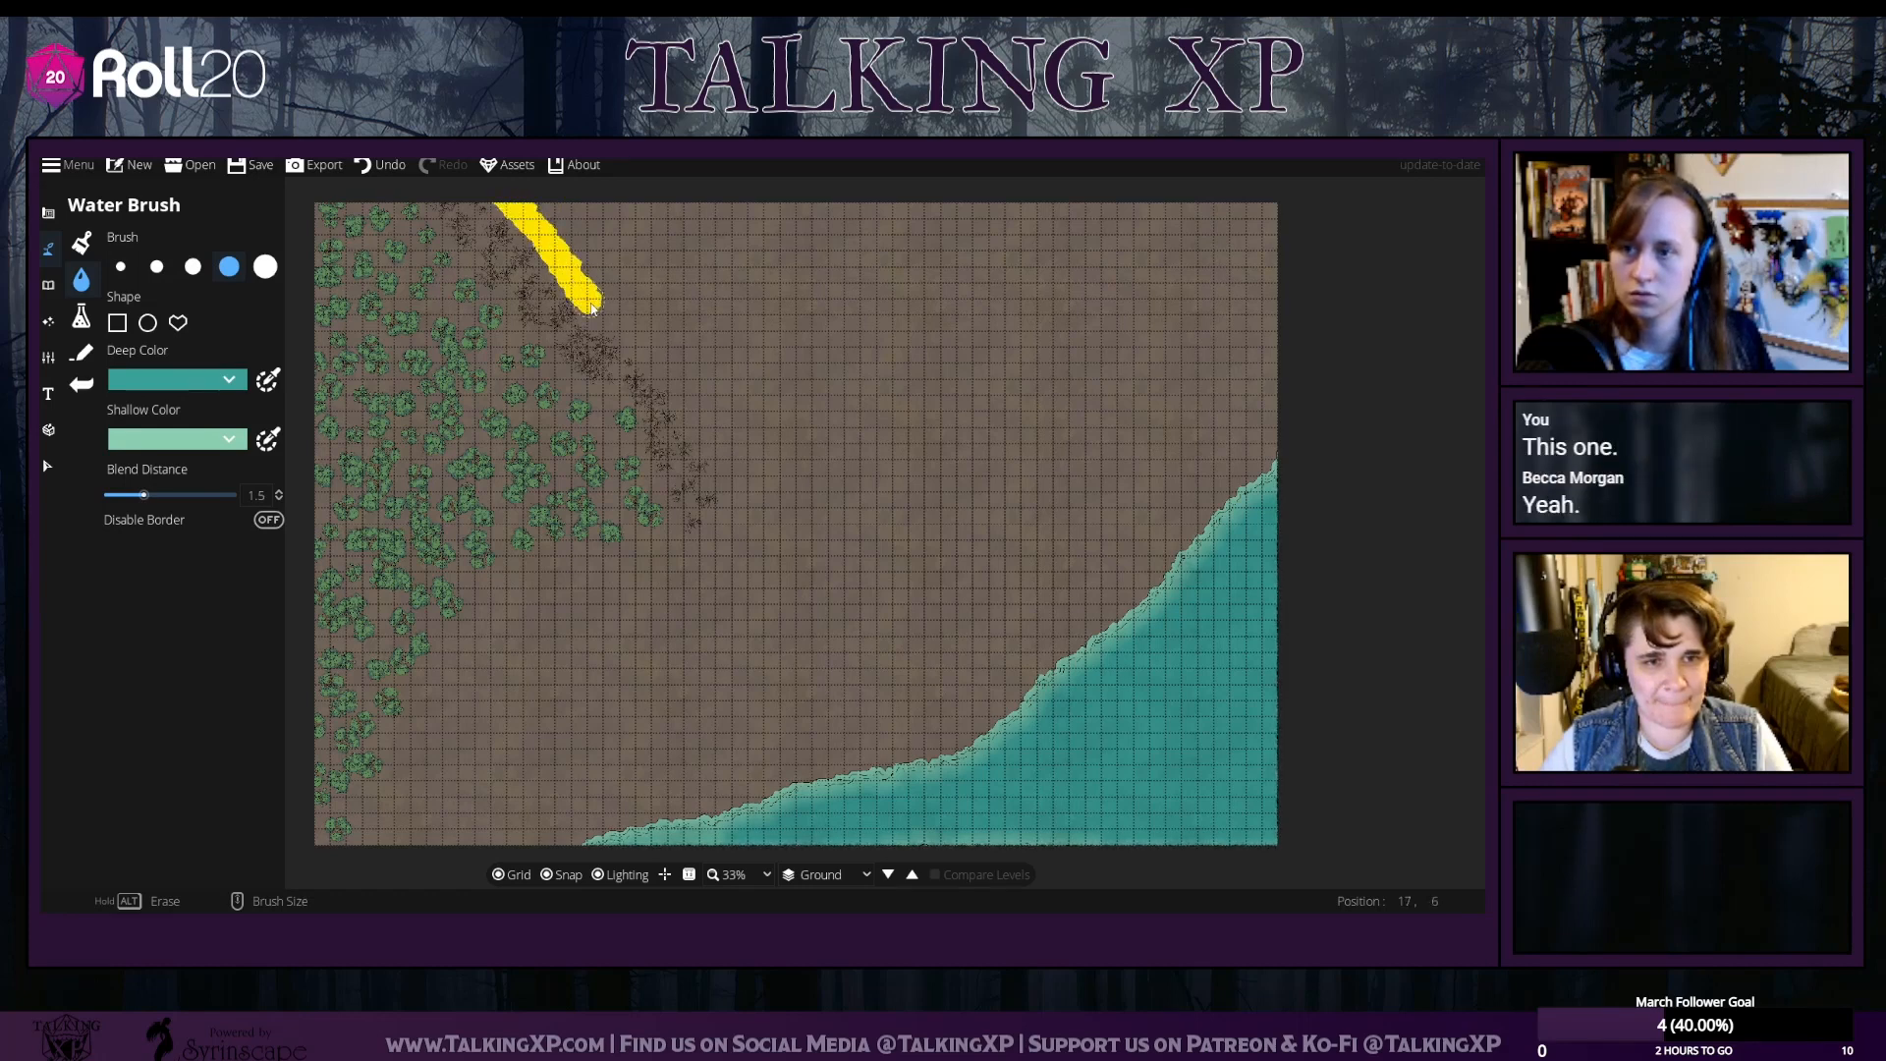
mouse_move(653, 361)
left_mouse_down()
mouse_move(725, 499)
mouse_move(685, 568)
mouse_move(695, 604)
mouse_move(795, 727)
mouse_move(776, 761)
mouse_move(816, 847)
left_mouse_up()
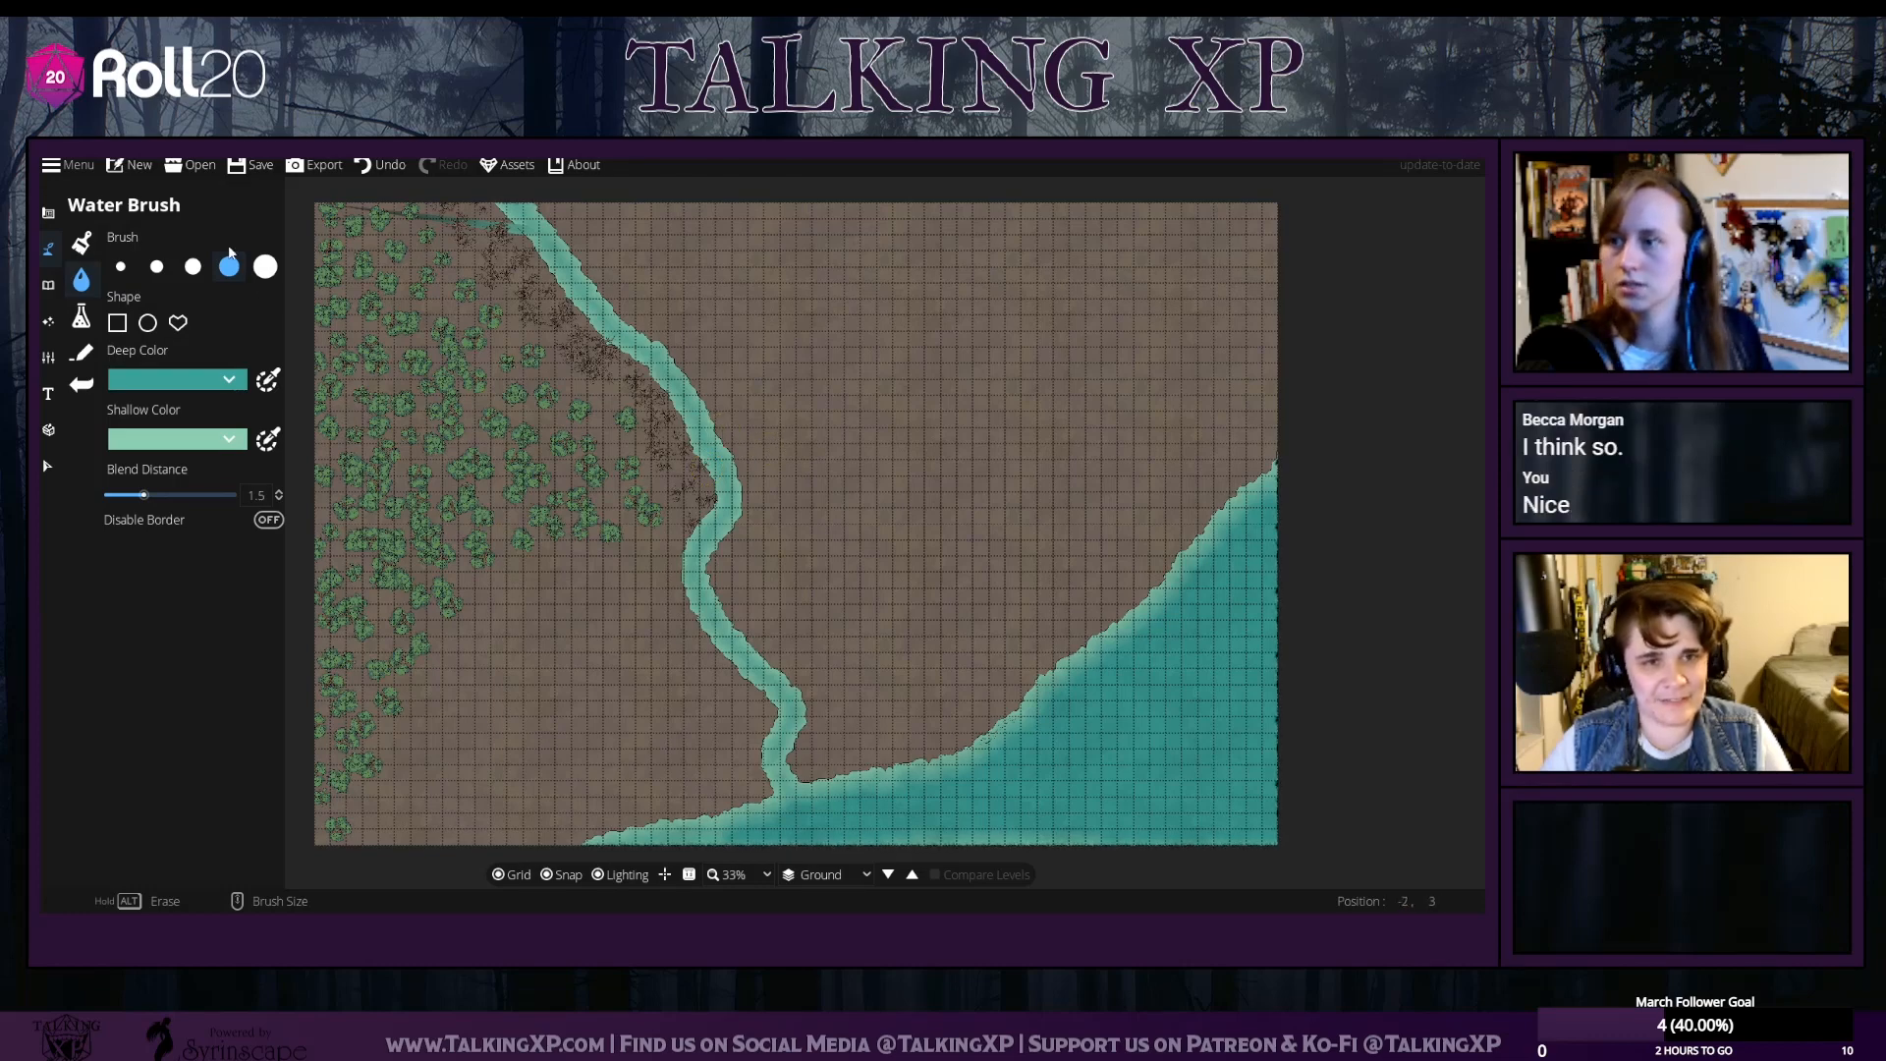
Erase the stray thin streak of water crossing the trees in the map's north-west corner, leaving the river's banks intact
scroll(425, 283, "up", 1)
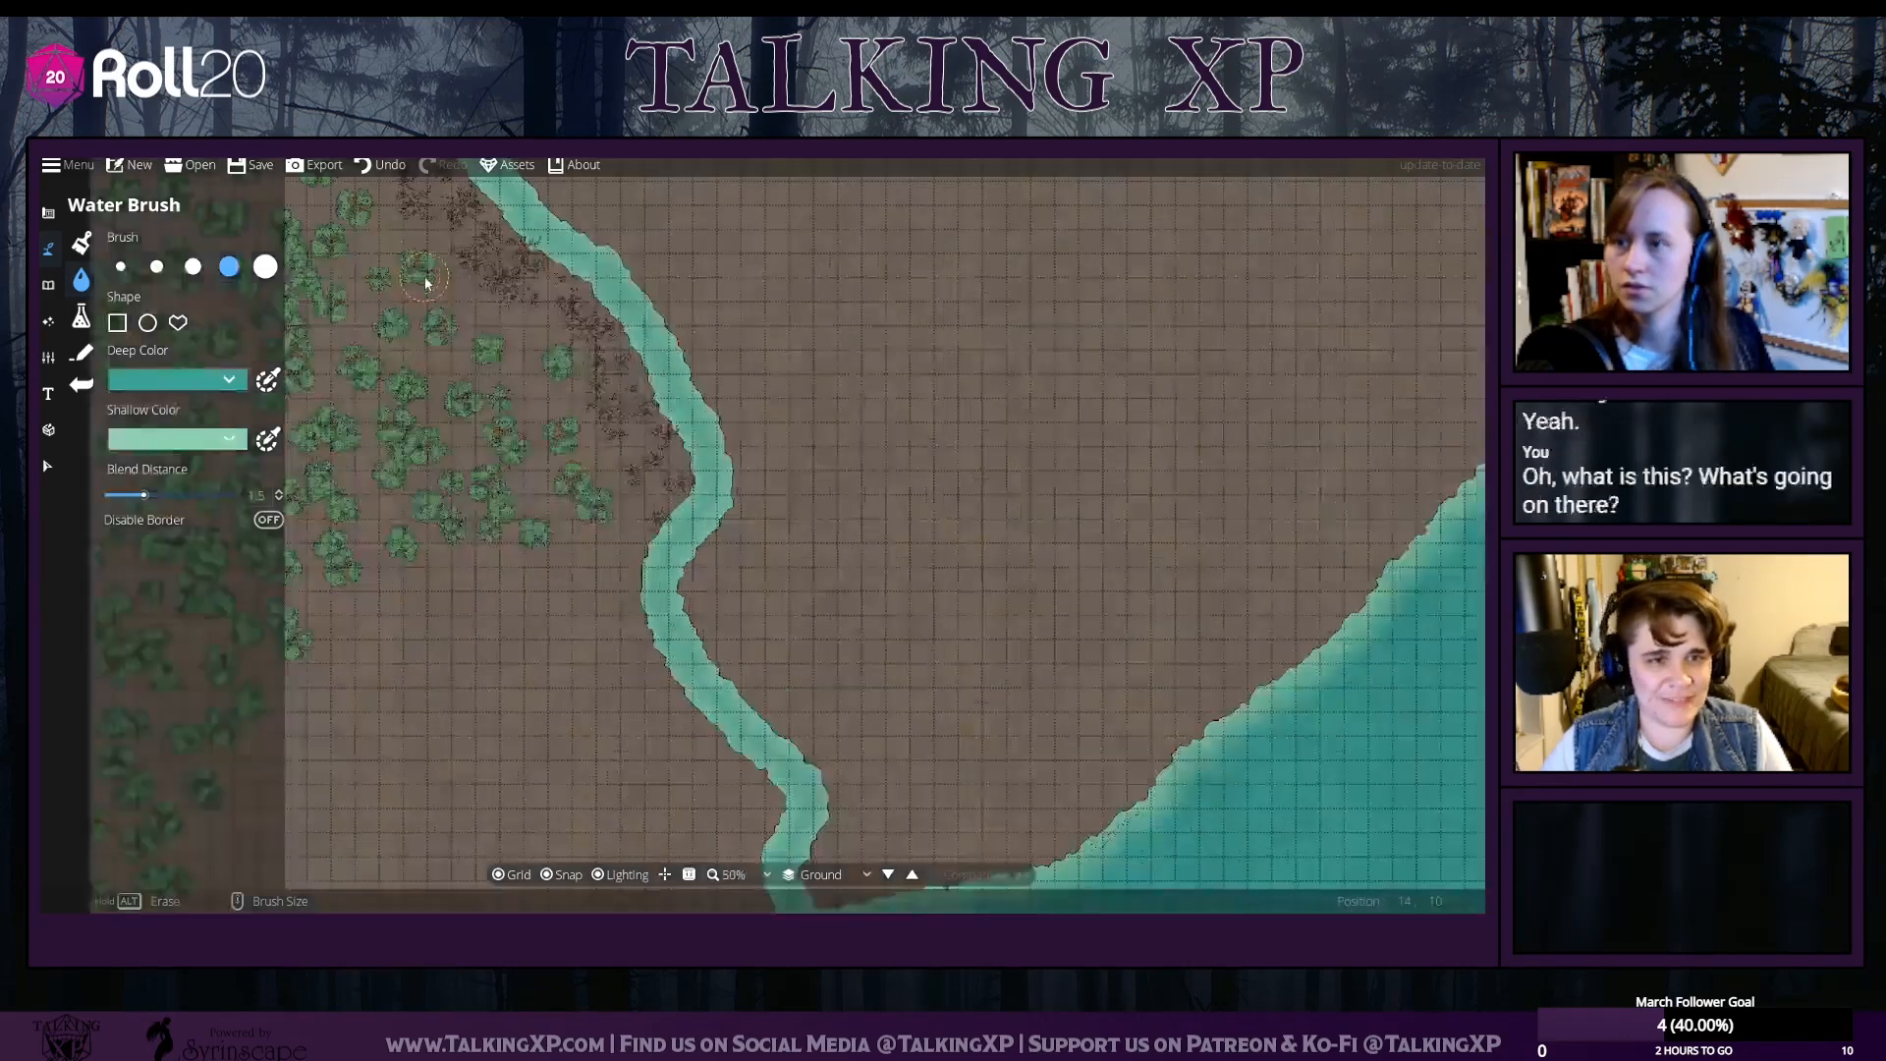
left_click_drag(425, 283, 704, 666)
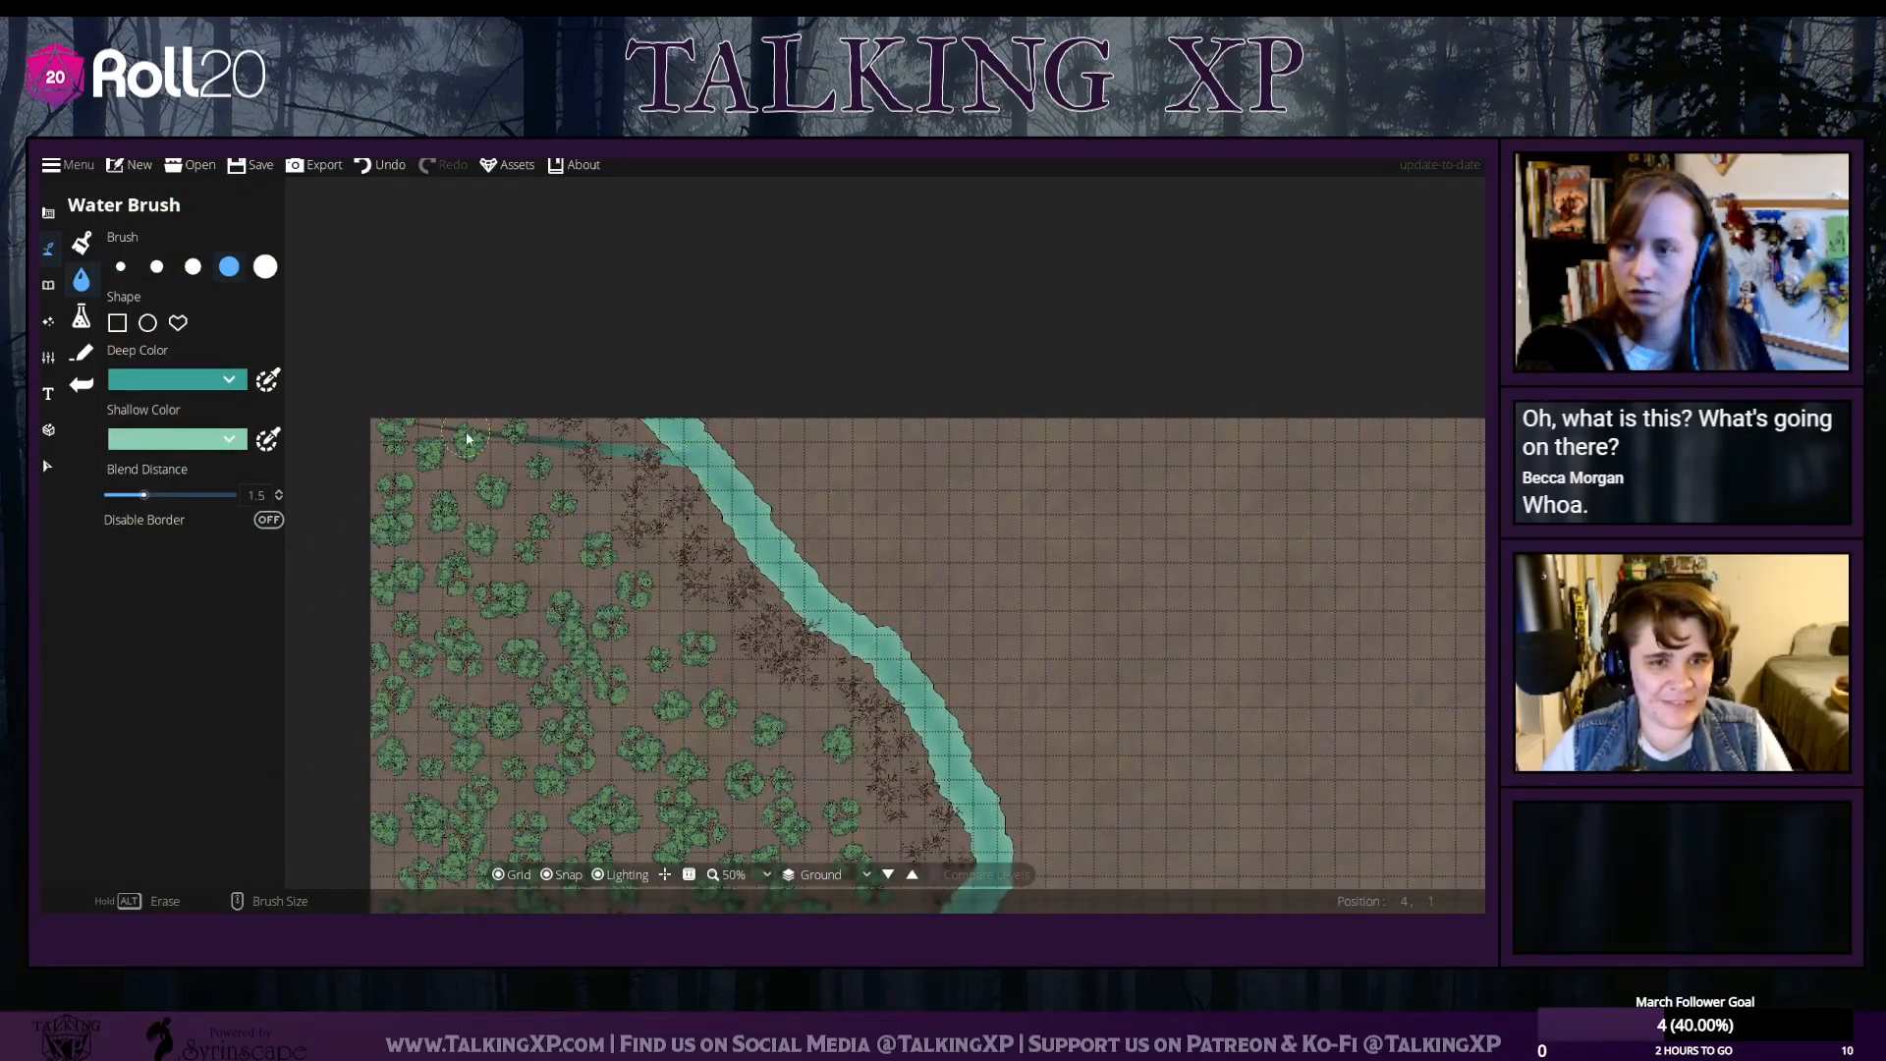
mouse_move(458, 436)
left_mouse_down()
mouse_move(692, 454)
mouse_move(717, 508)
left_mouse_up()
left_click_drag(677, 432, 722, 474)
left_click_drag(674, 548, 509, 400)
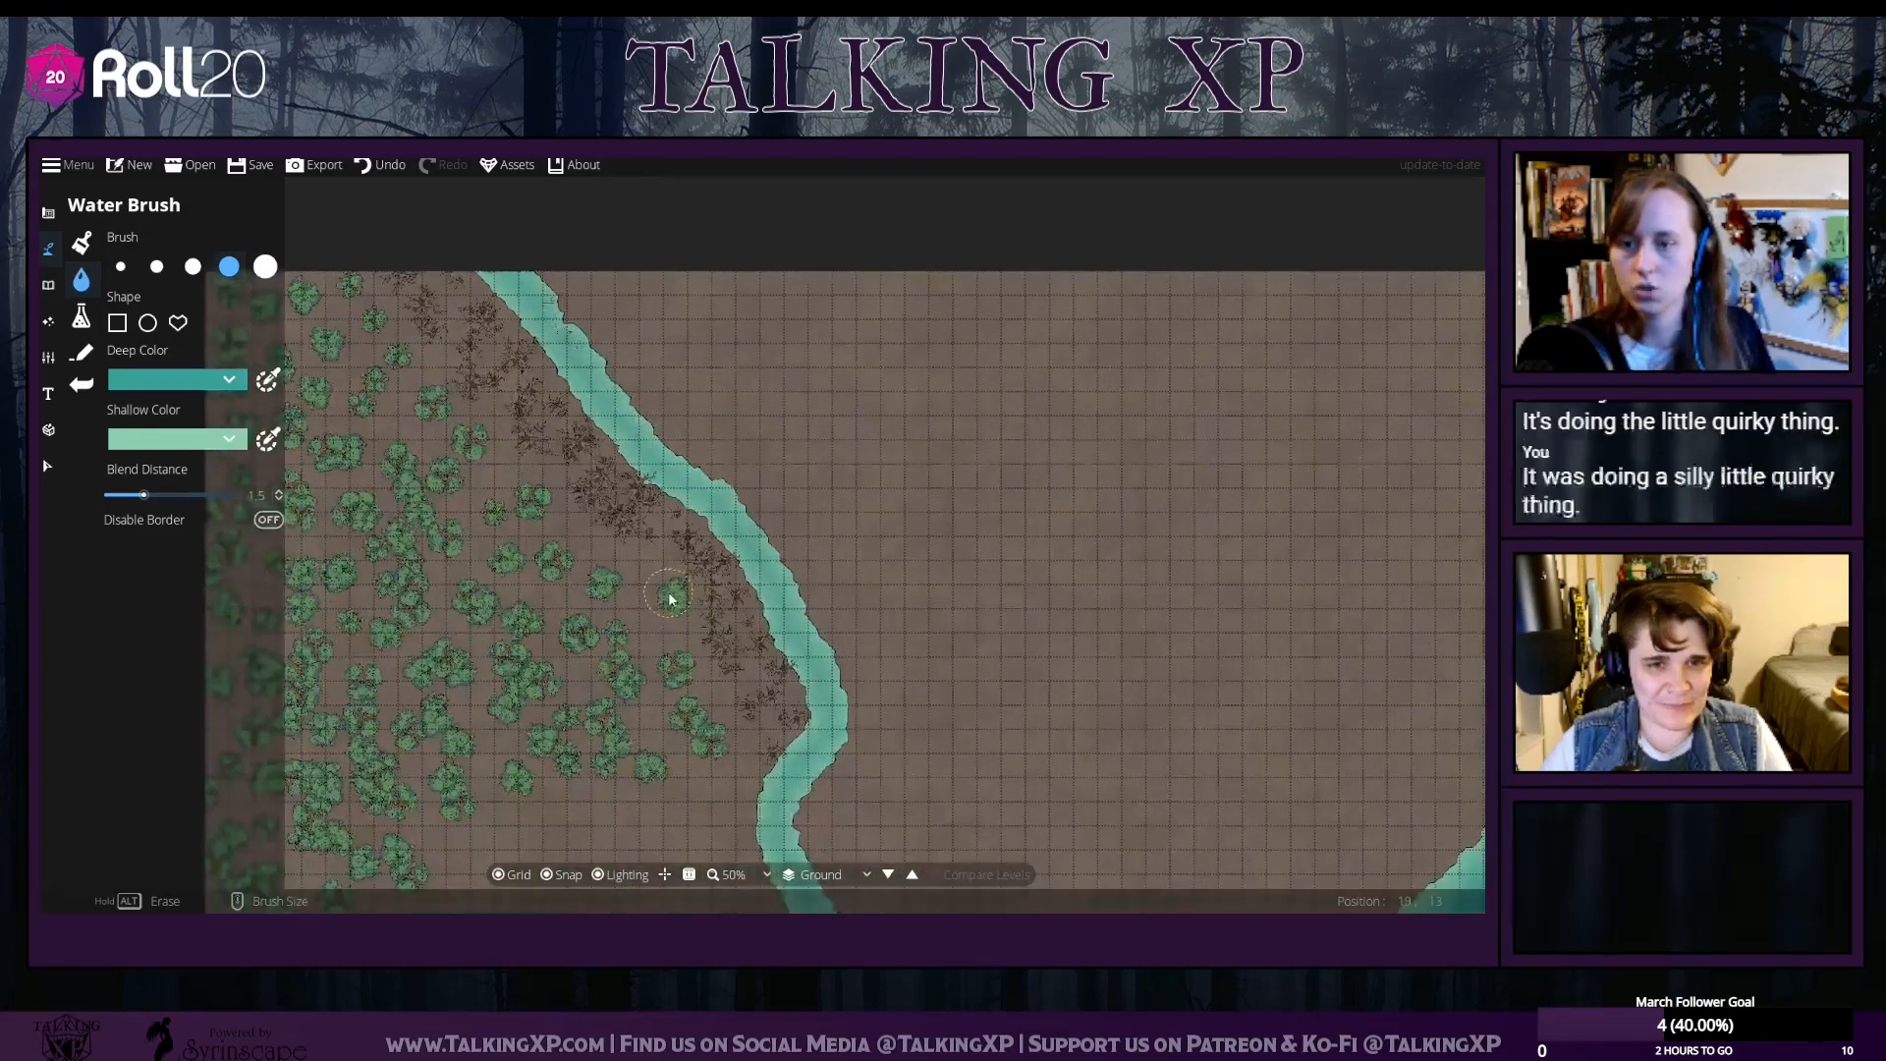
Paint a narrower tributary with the medium Water Brush size, from the river's bend west through the forest to the map's west edge
scroll(665, 597, "up", 2)
scroll(665, 597, "down", 3)
scroll(666, 595, "down", 2)
mouse_move(665, 596)
left_mouse_down()
mouse_move(593, 522)
mouse_move(602, 597)
mouse_move(775, 340)
left_mouse_up()
scroll(601, 596, "up", 1)
scroll(601, 599, "up", 1)
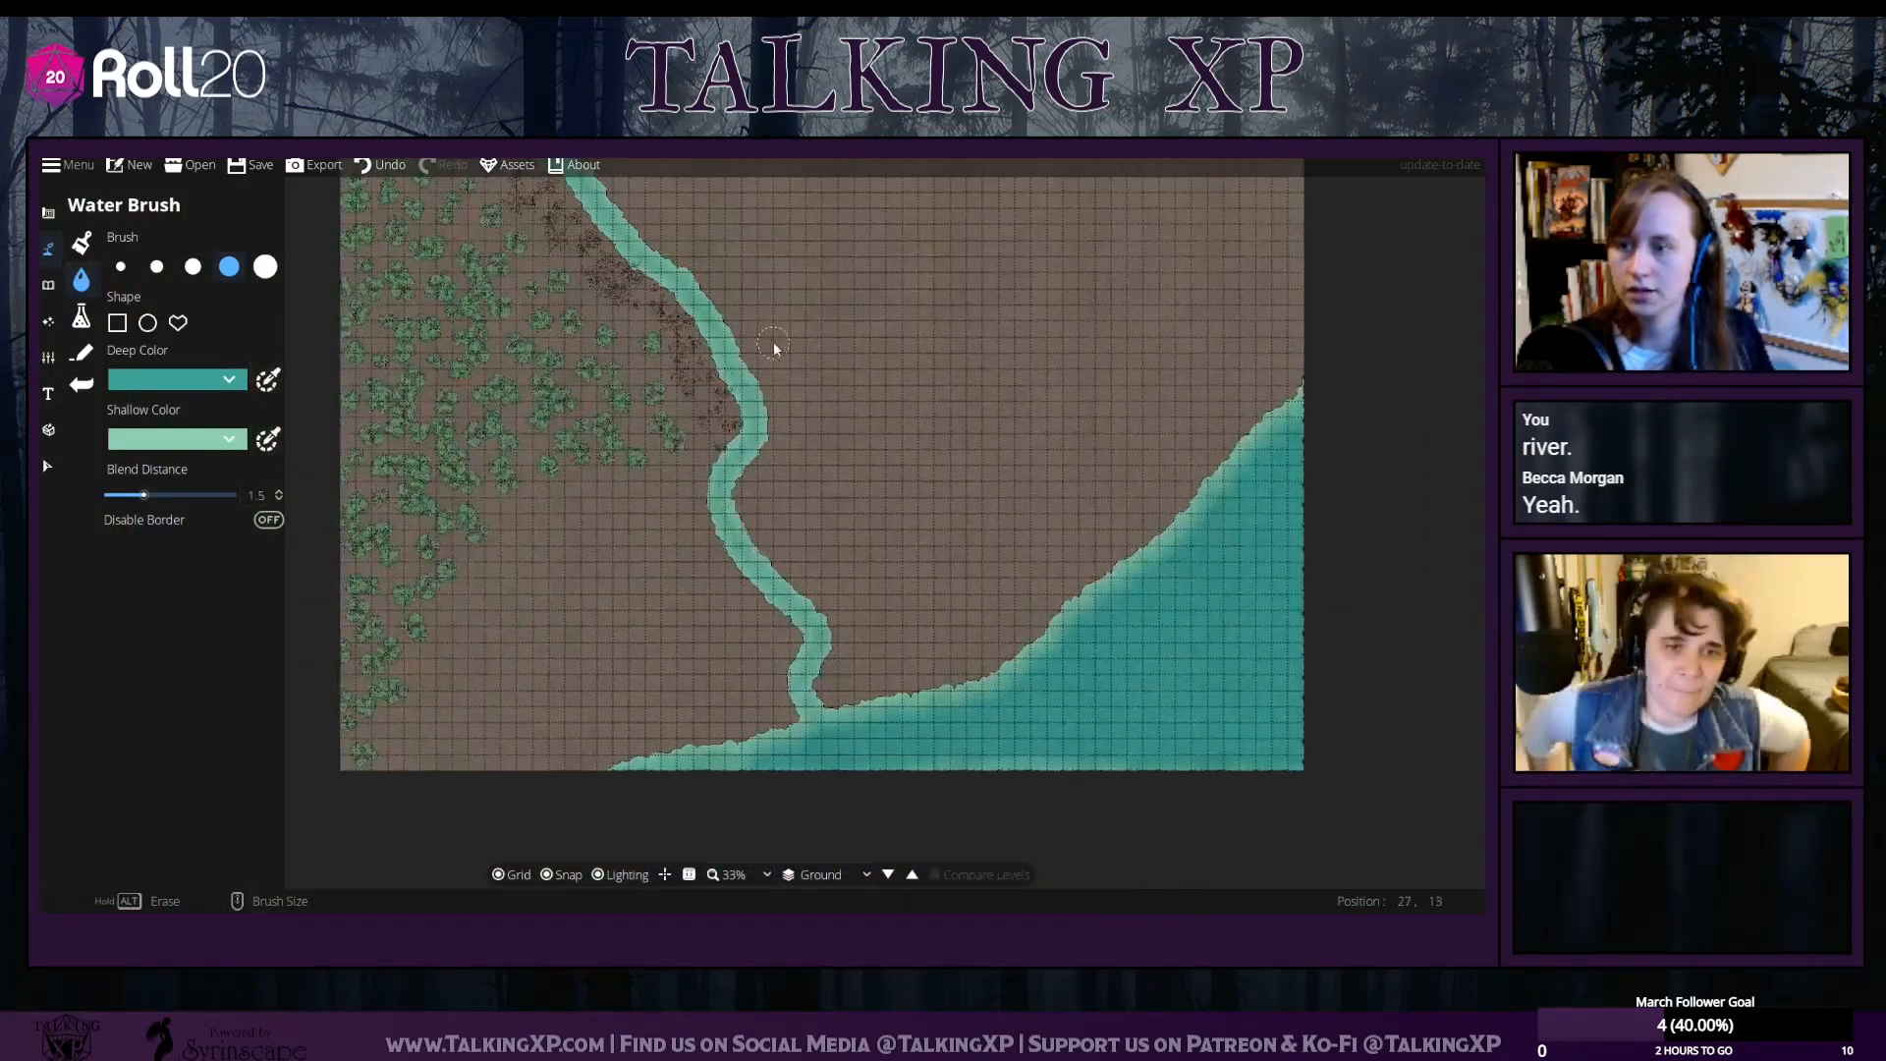
left_click(191, 268)
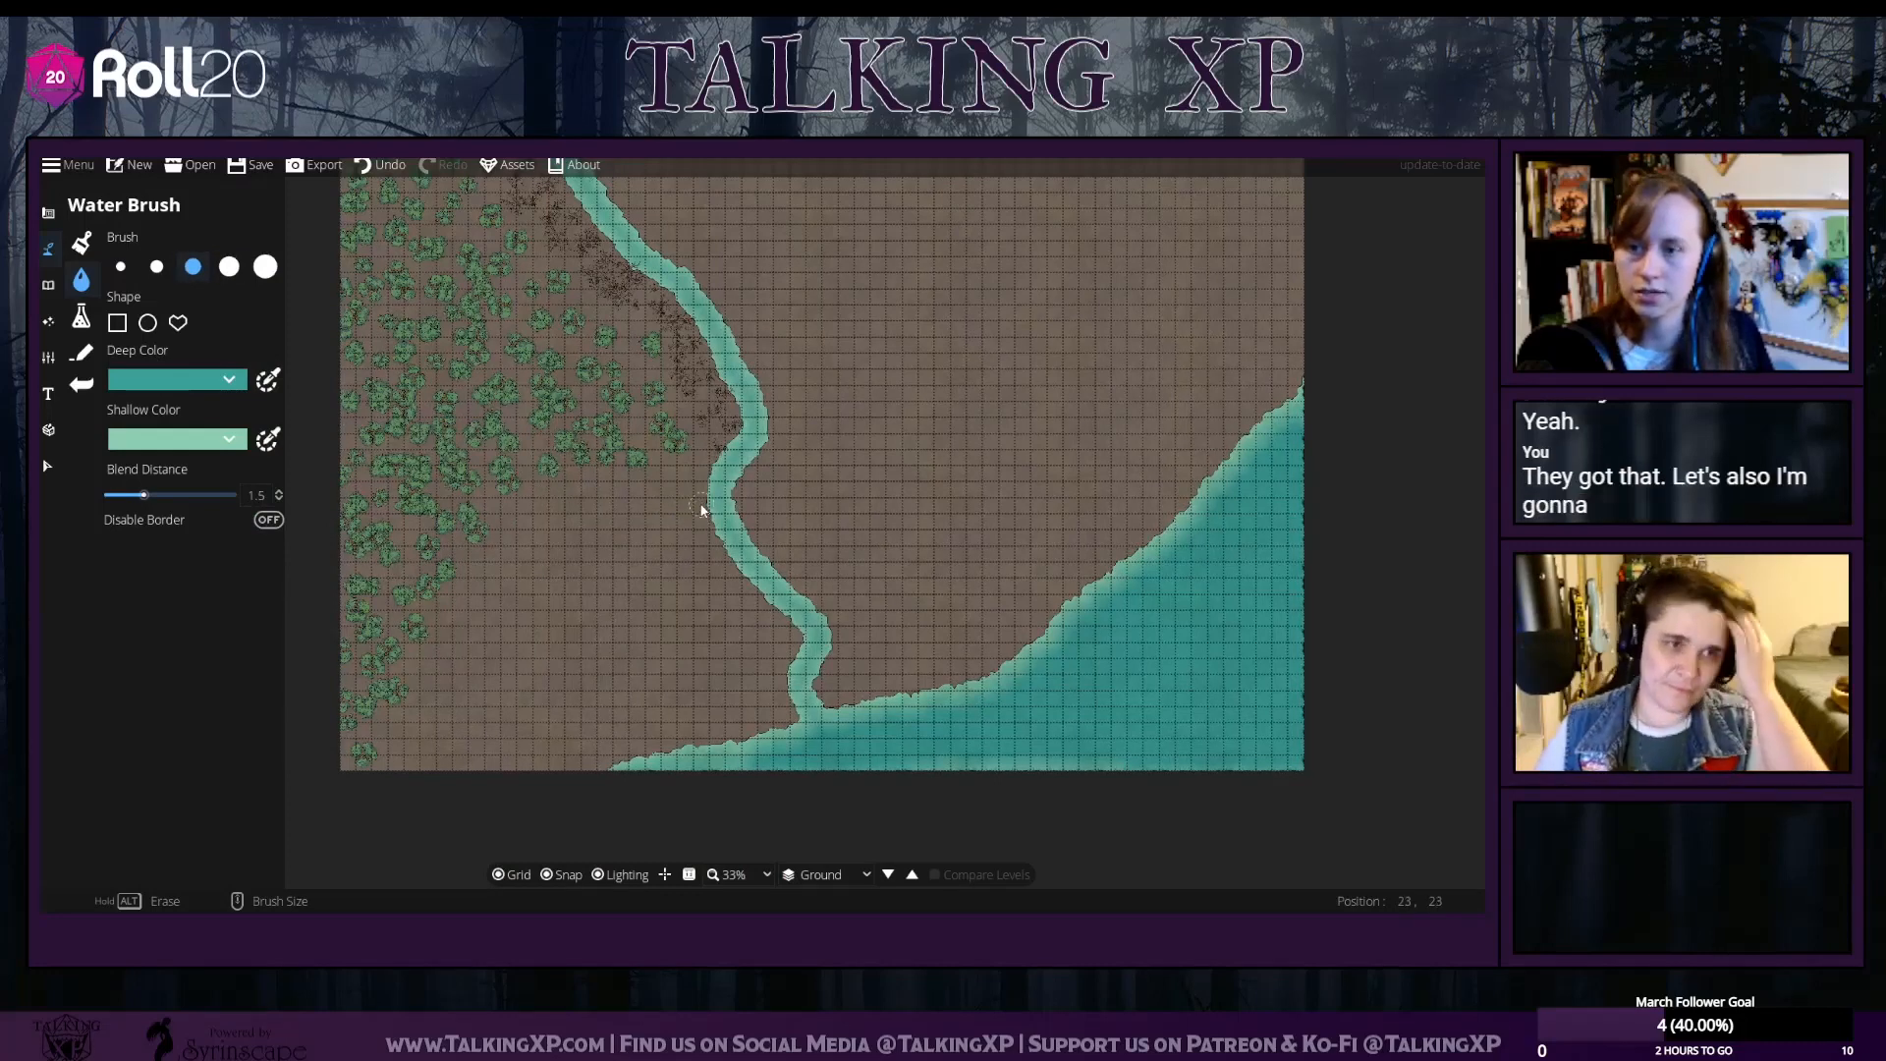
mouse_move(657, 481)
left_mouse_down()
mouse_move(476, 498)
mouse_move(361, 435)
mouse_move(305, 431)
mouse_move(344, 430)
left_mouse_up()
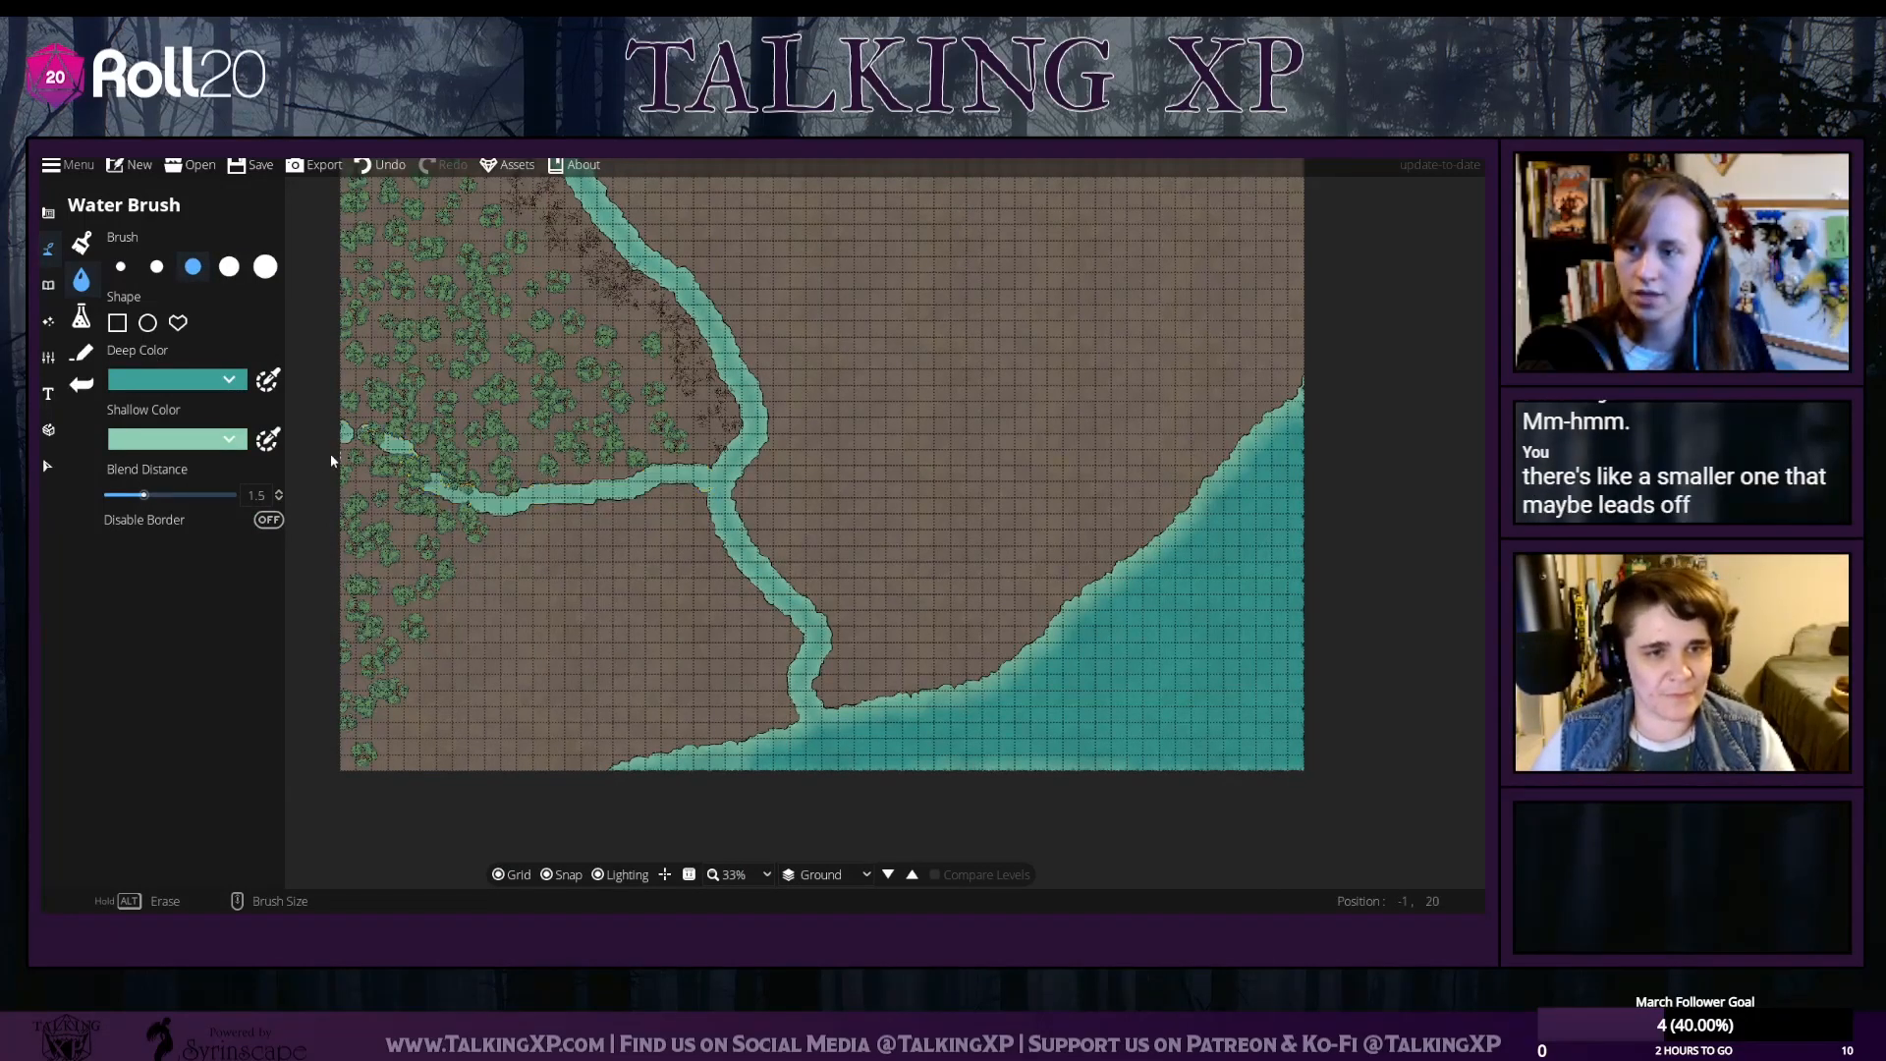
Select the green trees covering the western part of the tributary and move them off the water
left_click(47, 466)
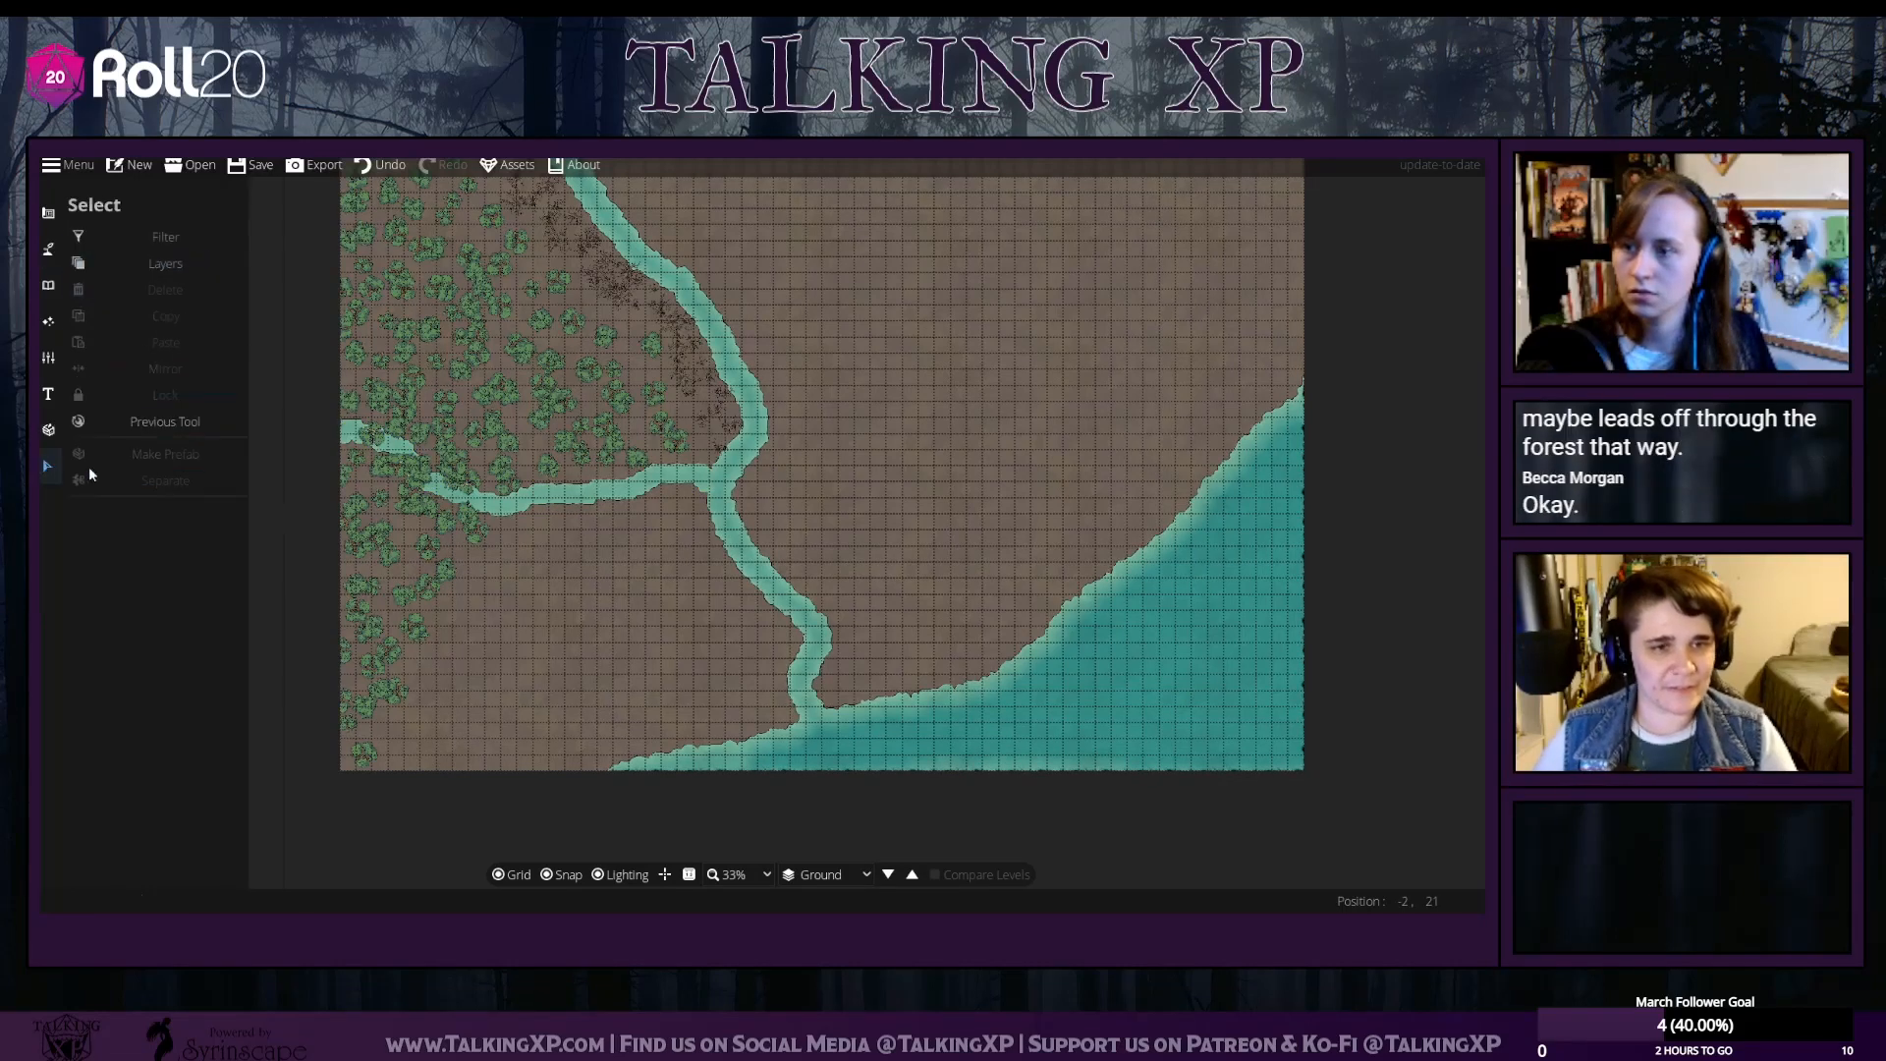
left_click(372, 473)
left_click_drag(371, 475, 395, 497)
left_click_drag(417, 467, 489, 480)
left_click_drag(661, 641, 595, 716)
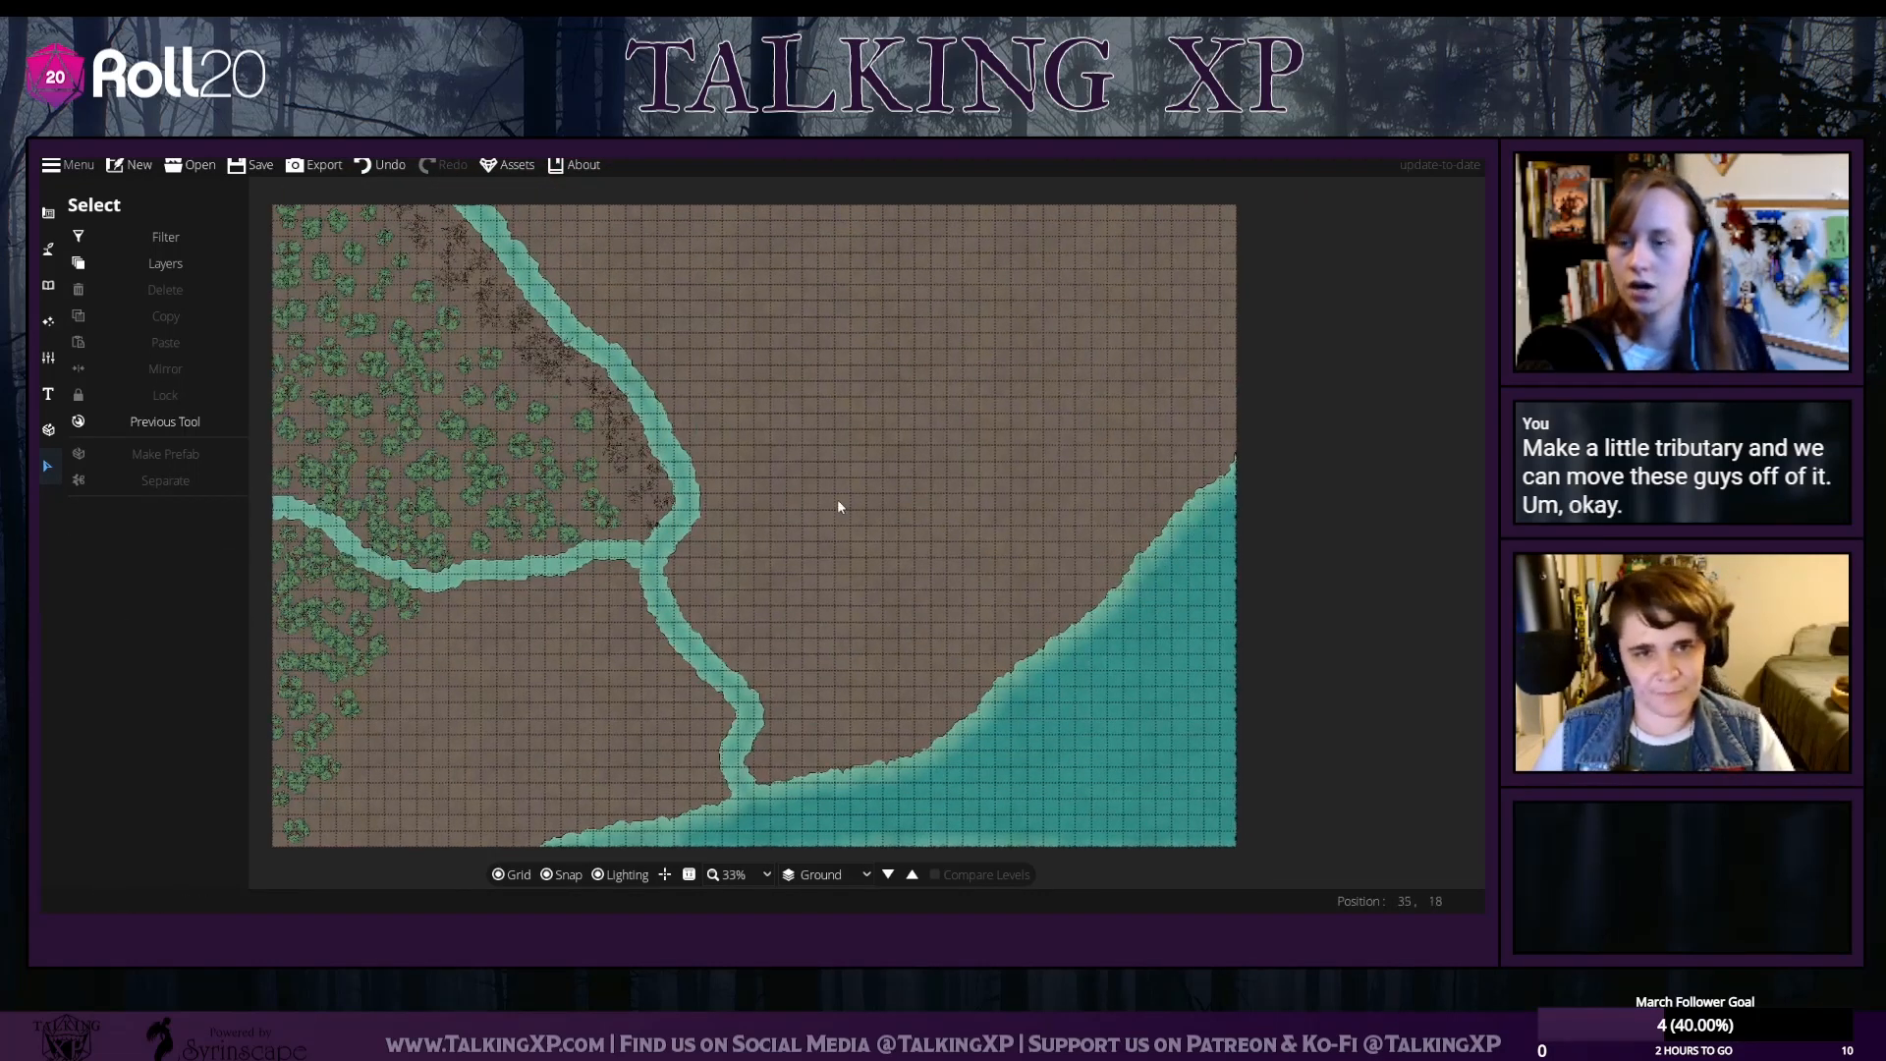
left_click_drag(837, 501, 891, 499)
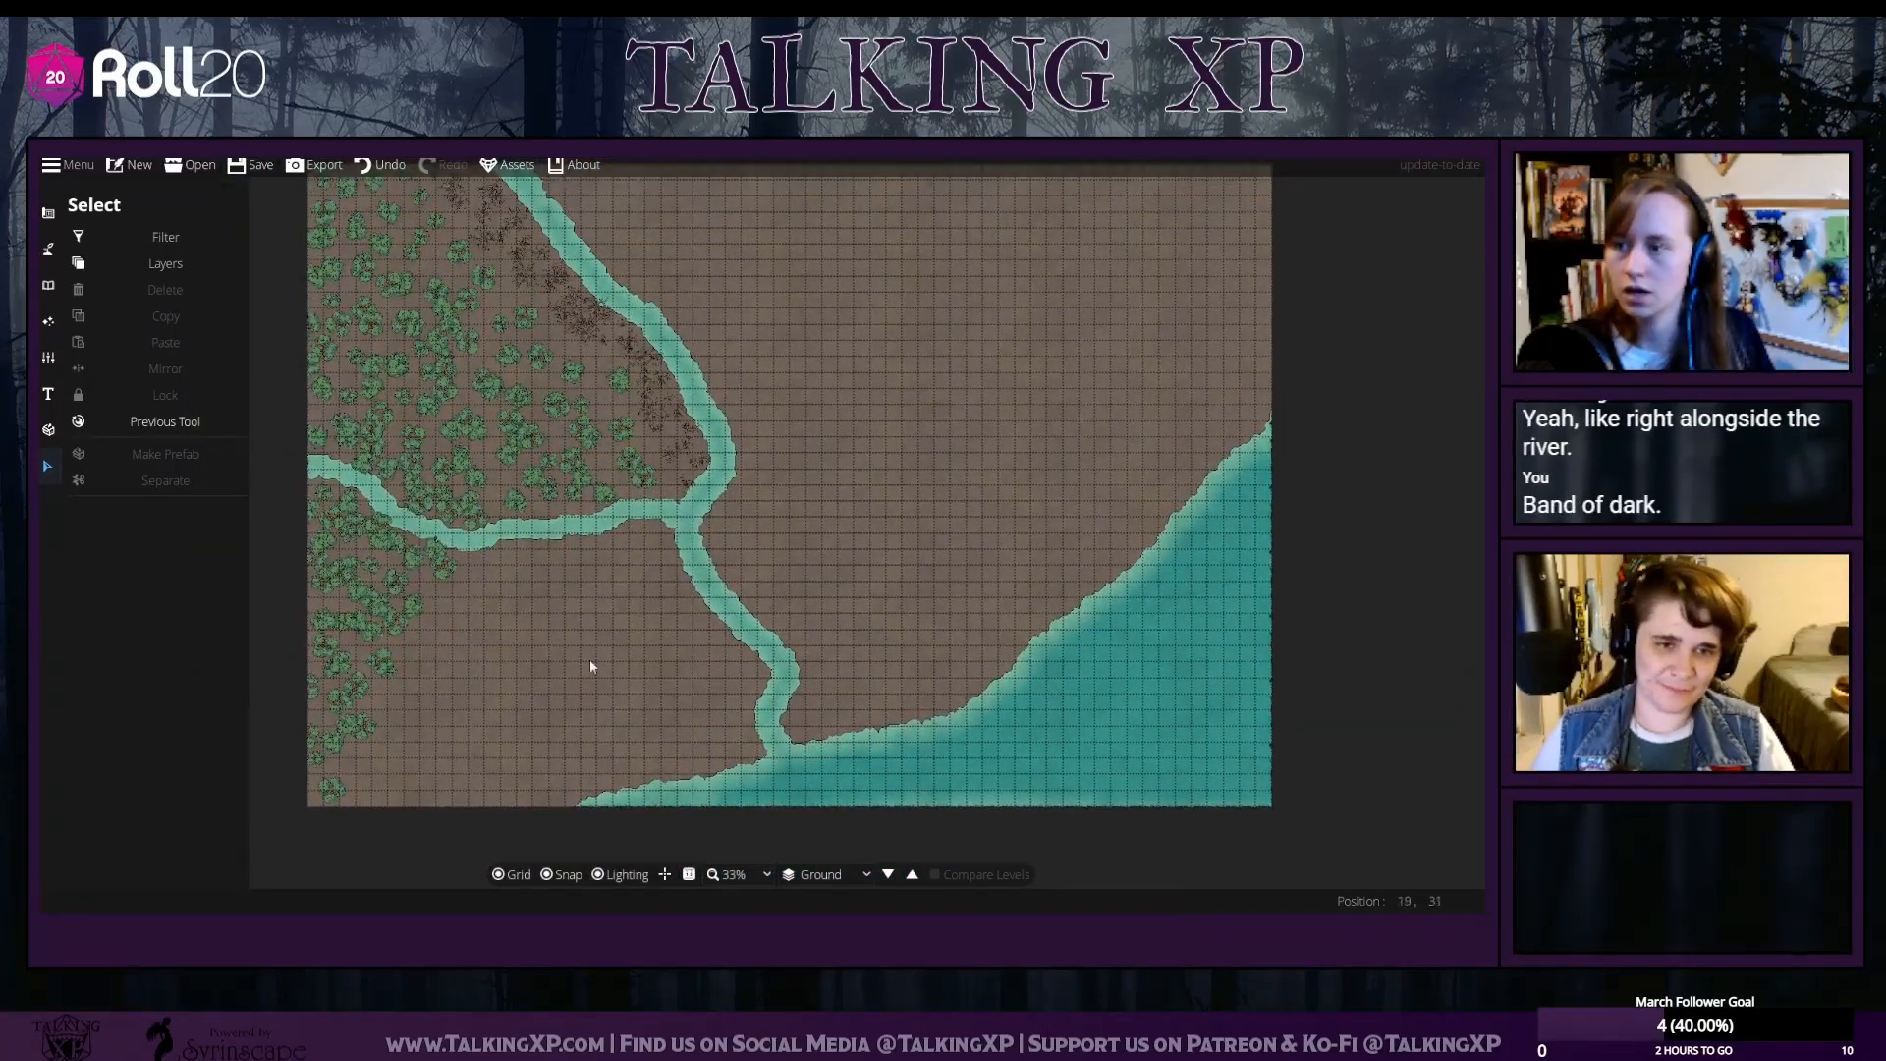
left_click_drag(880, 579, 880, 665)
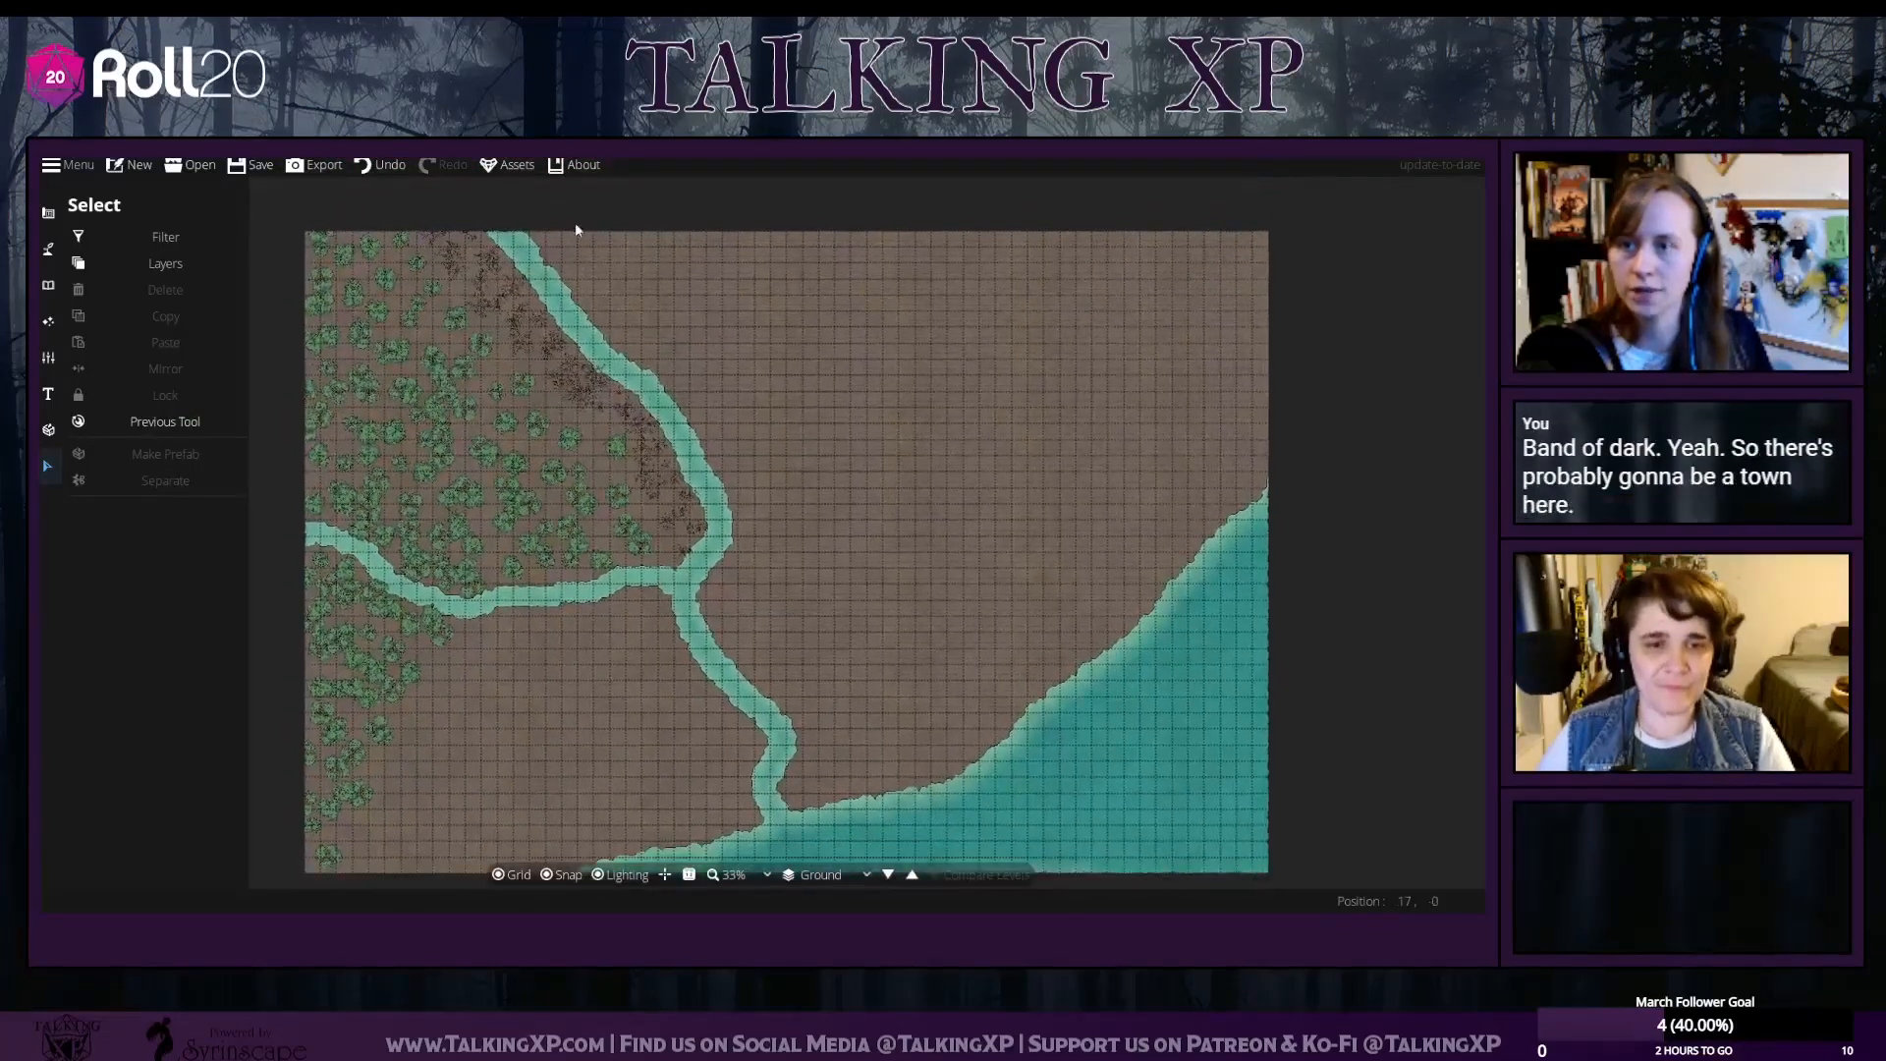
Try a straight cliff path from the map's north edge, east of the river, and undo it
left_click(47, 285)
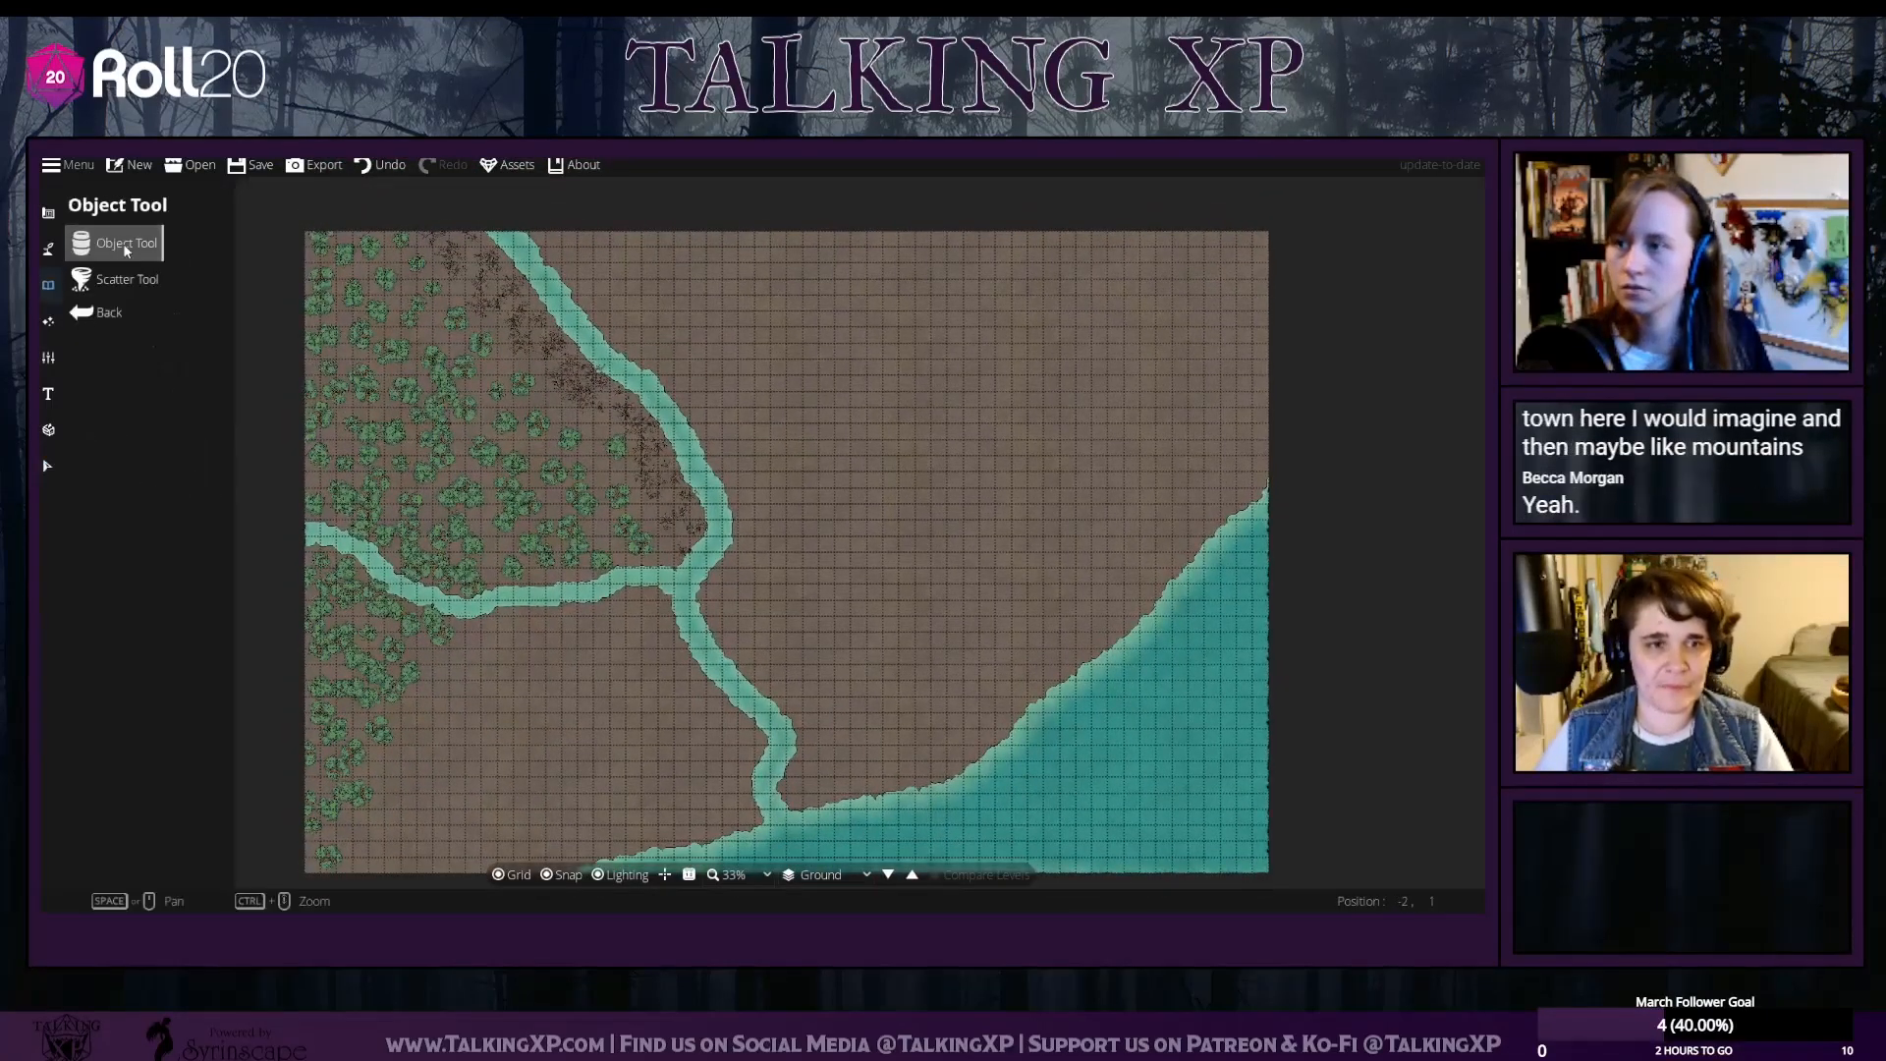
left_click(125, 249)
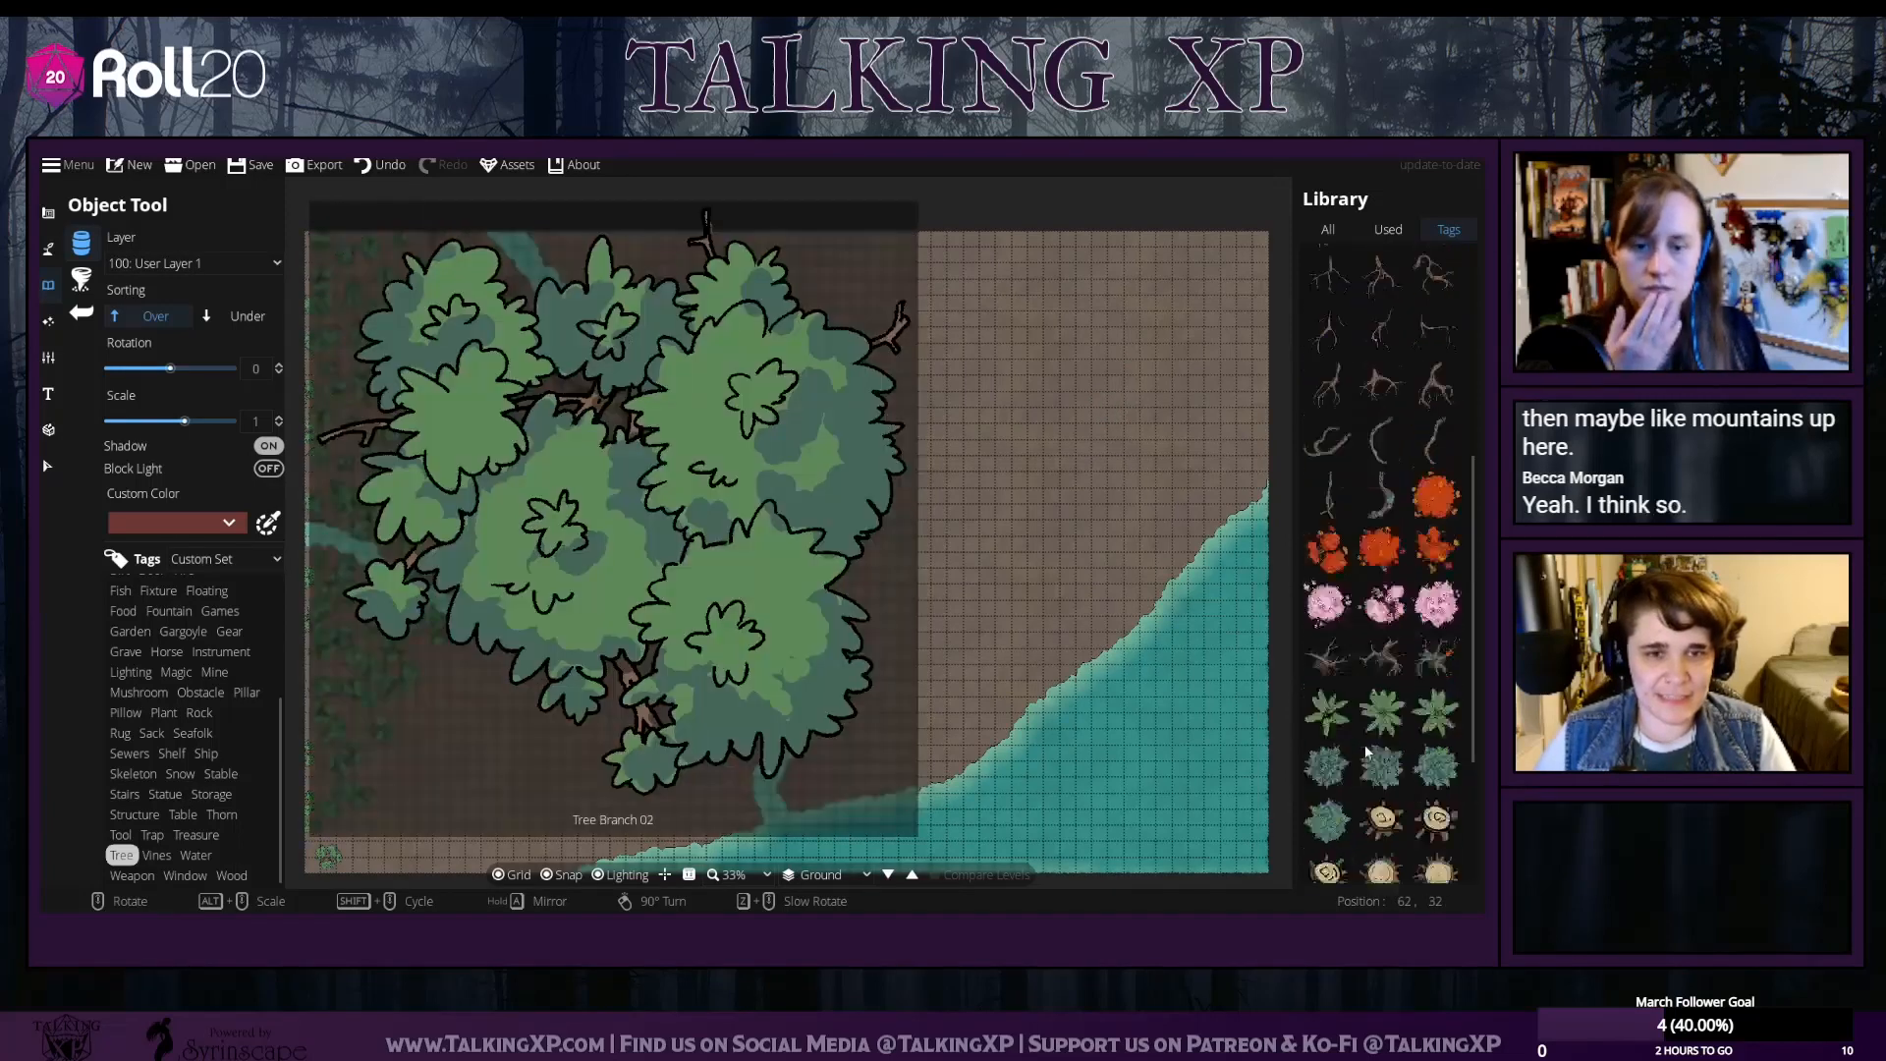
left_click(47, 249)
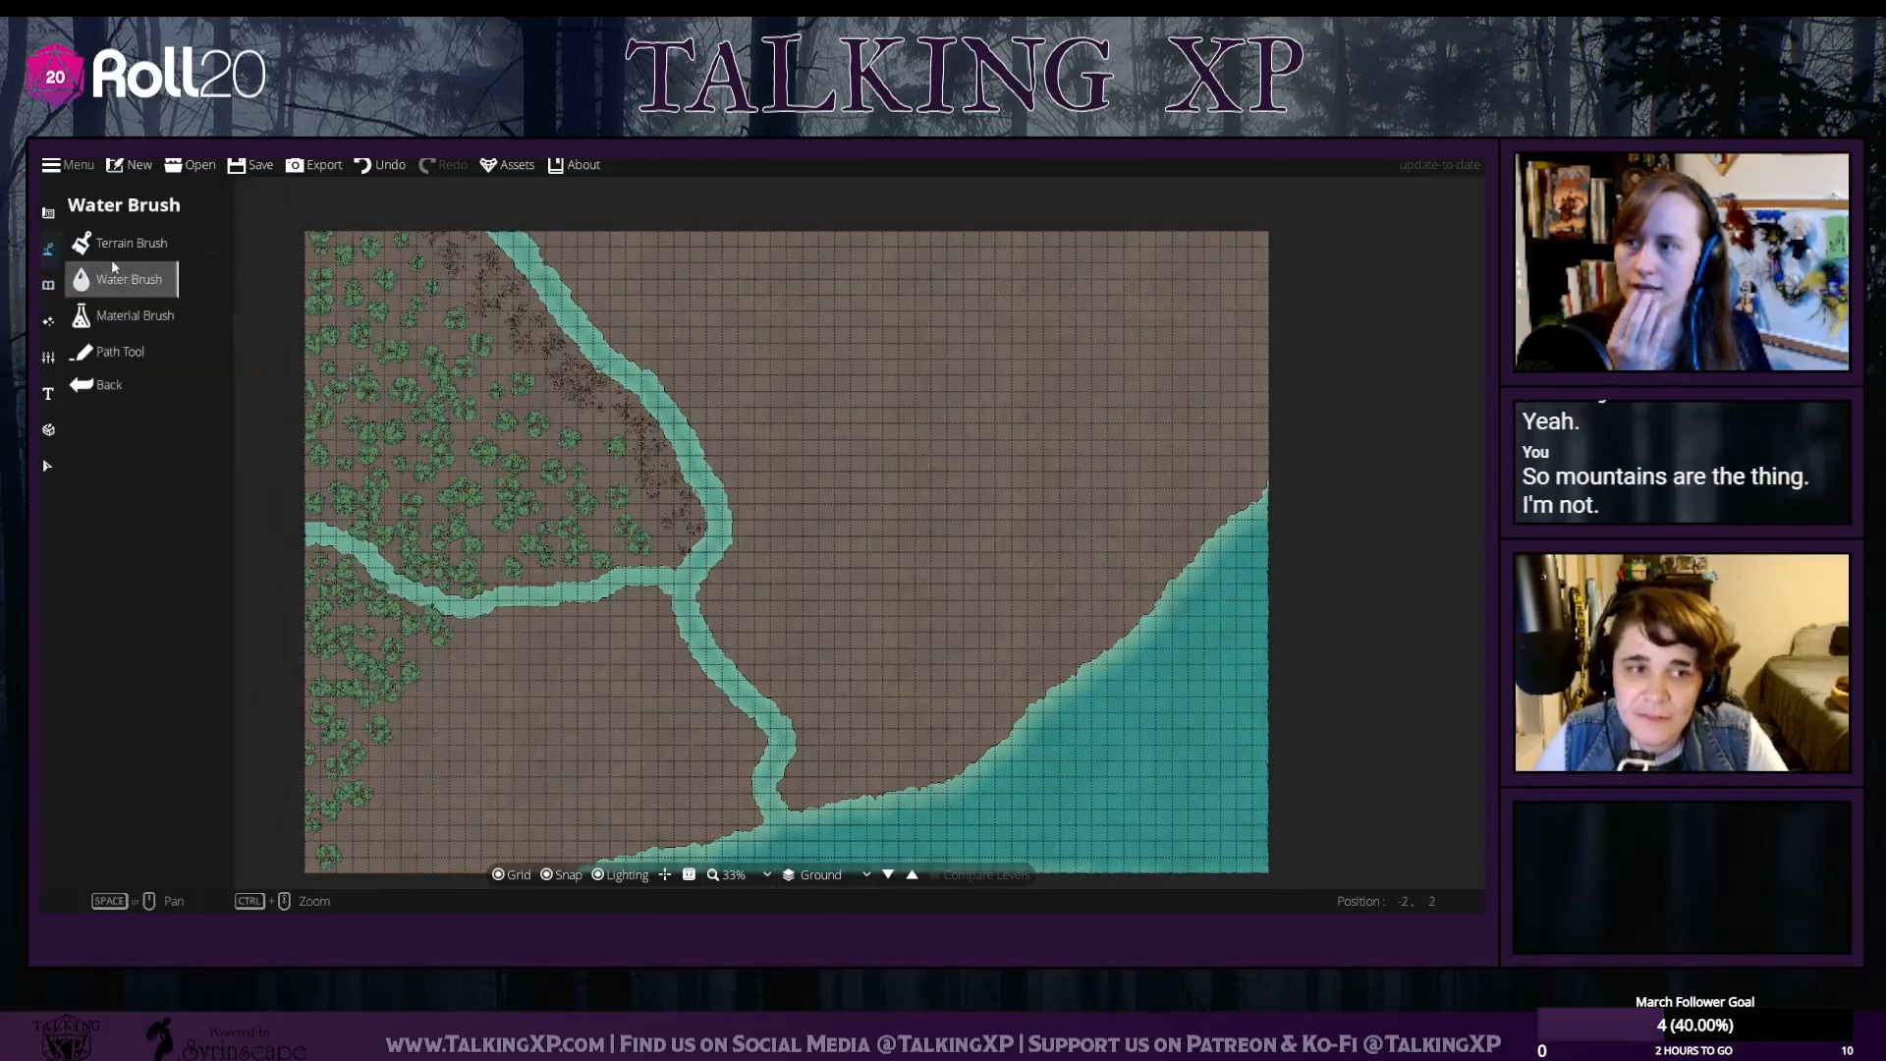
left_click(104, 355)
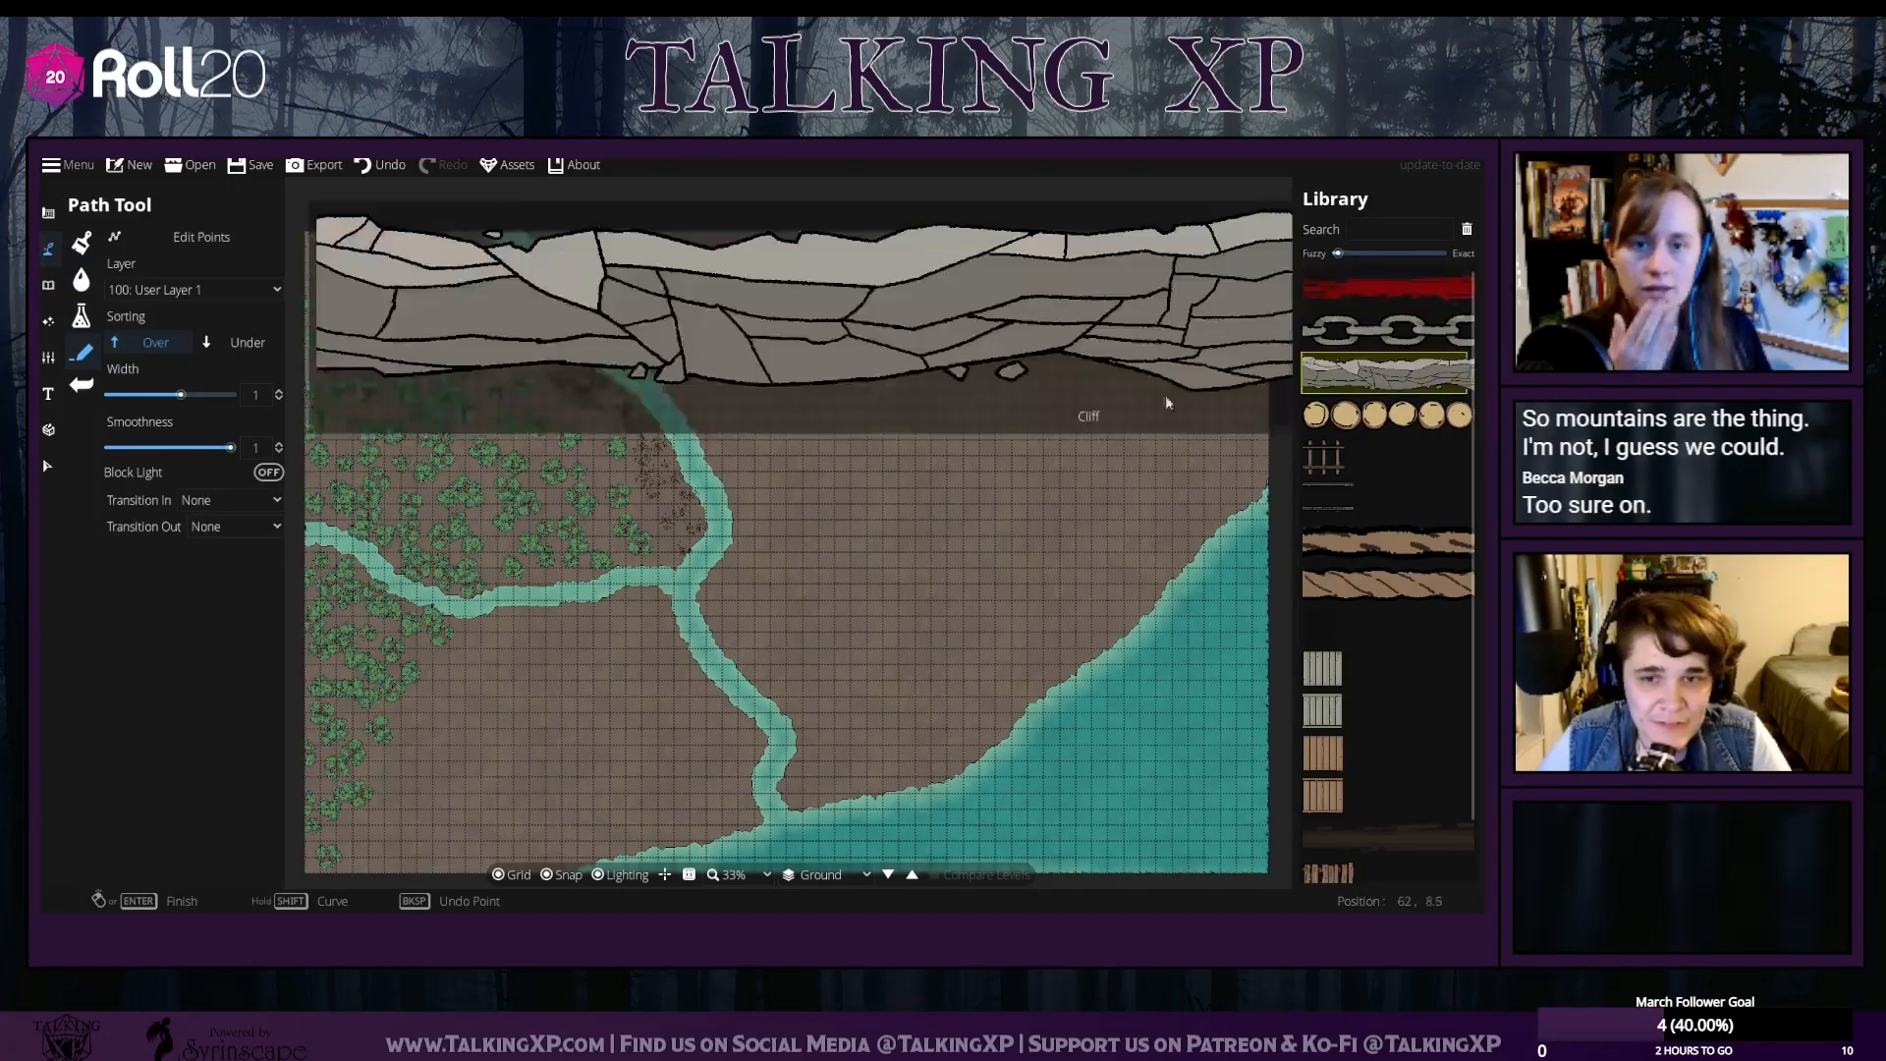
left_click(602, 233)
left_click(818, 366)
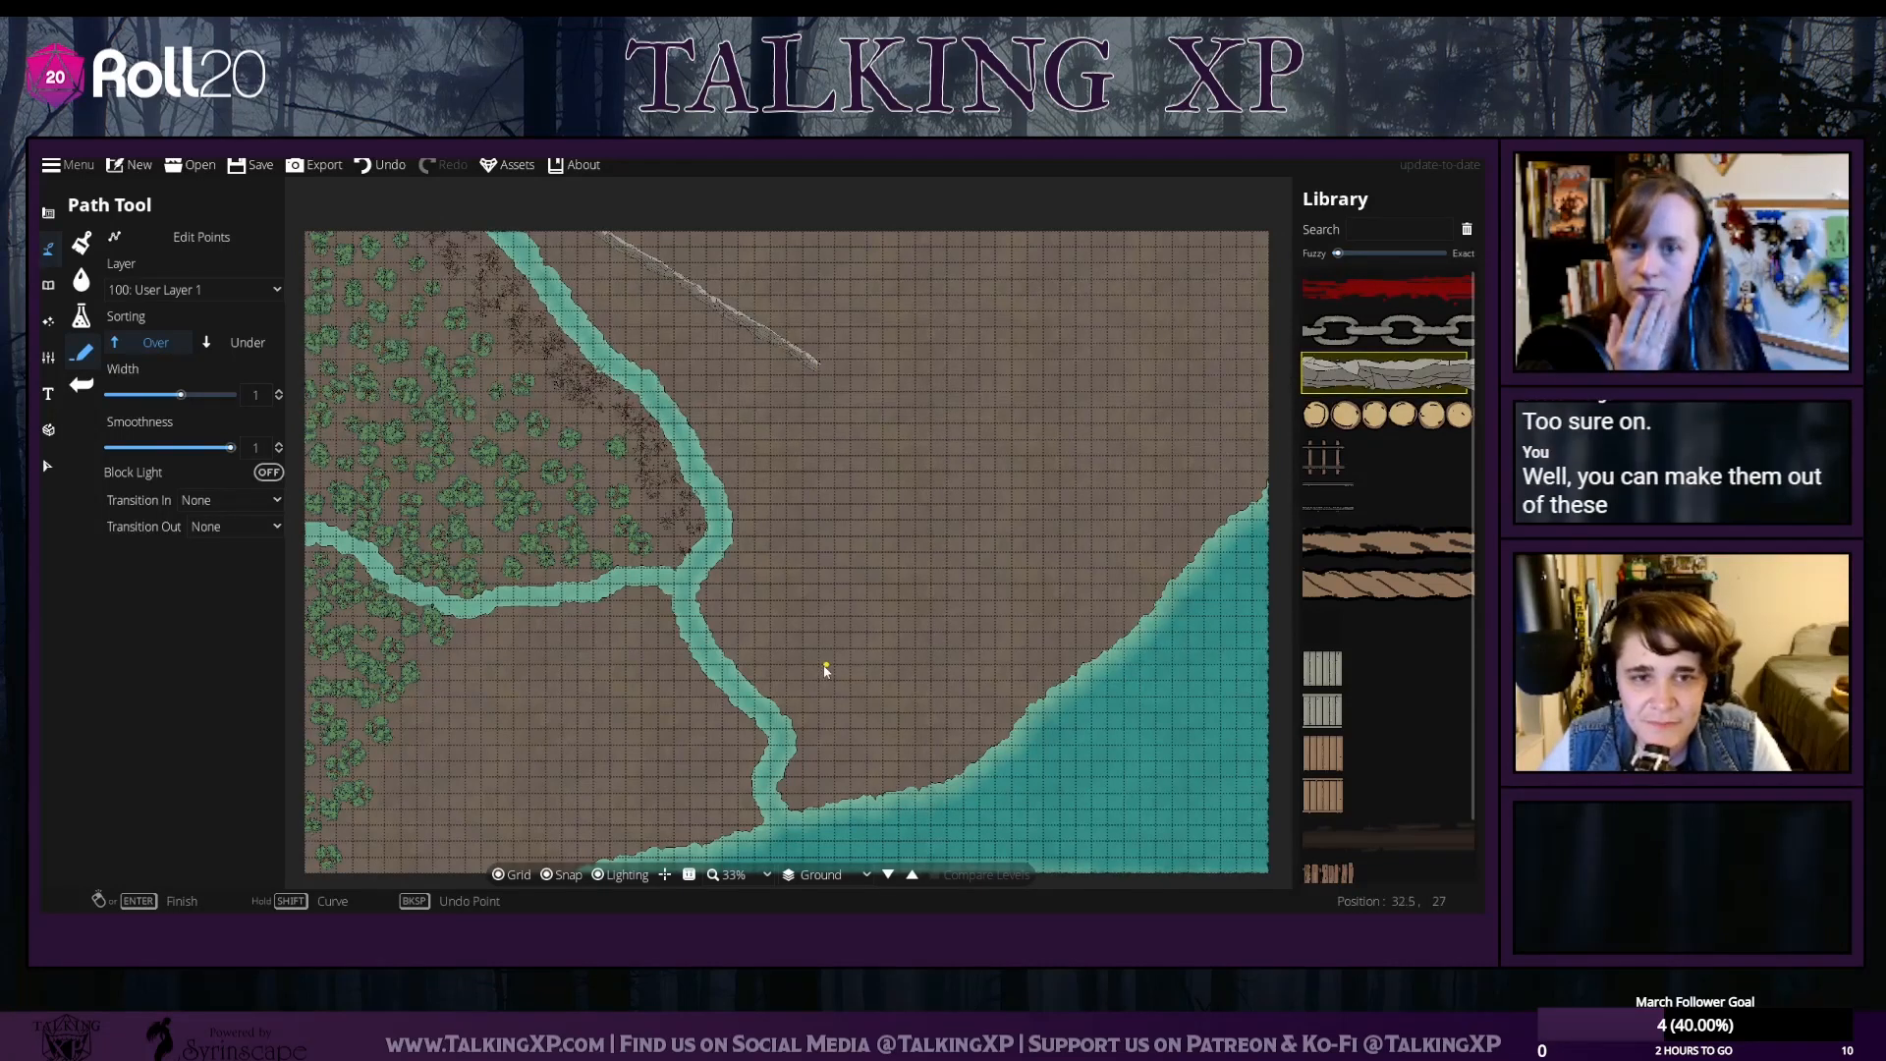
left_click(250, 166)
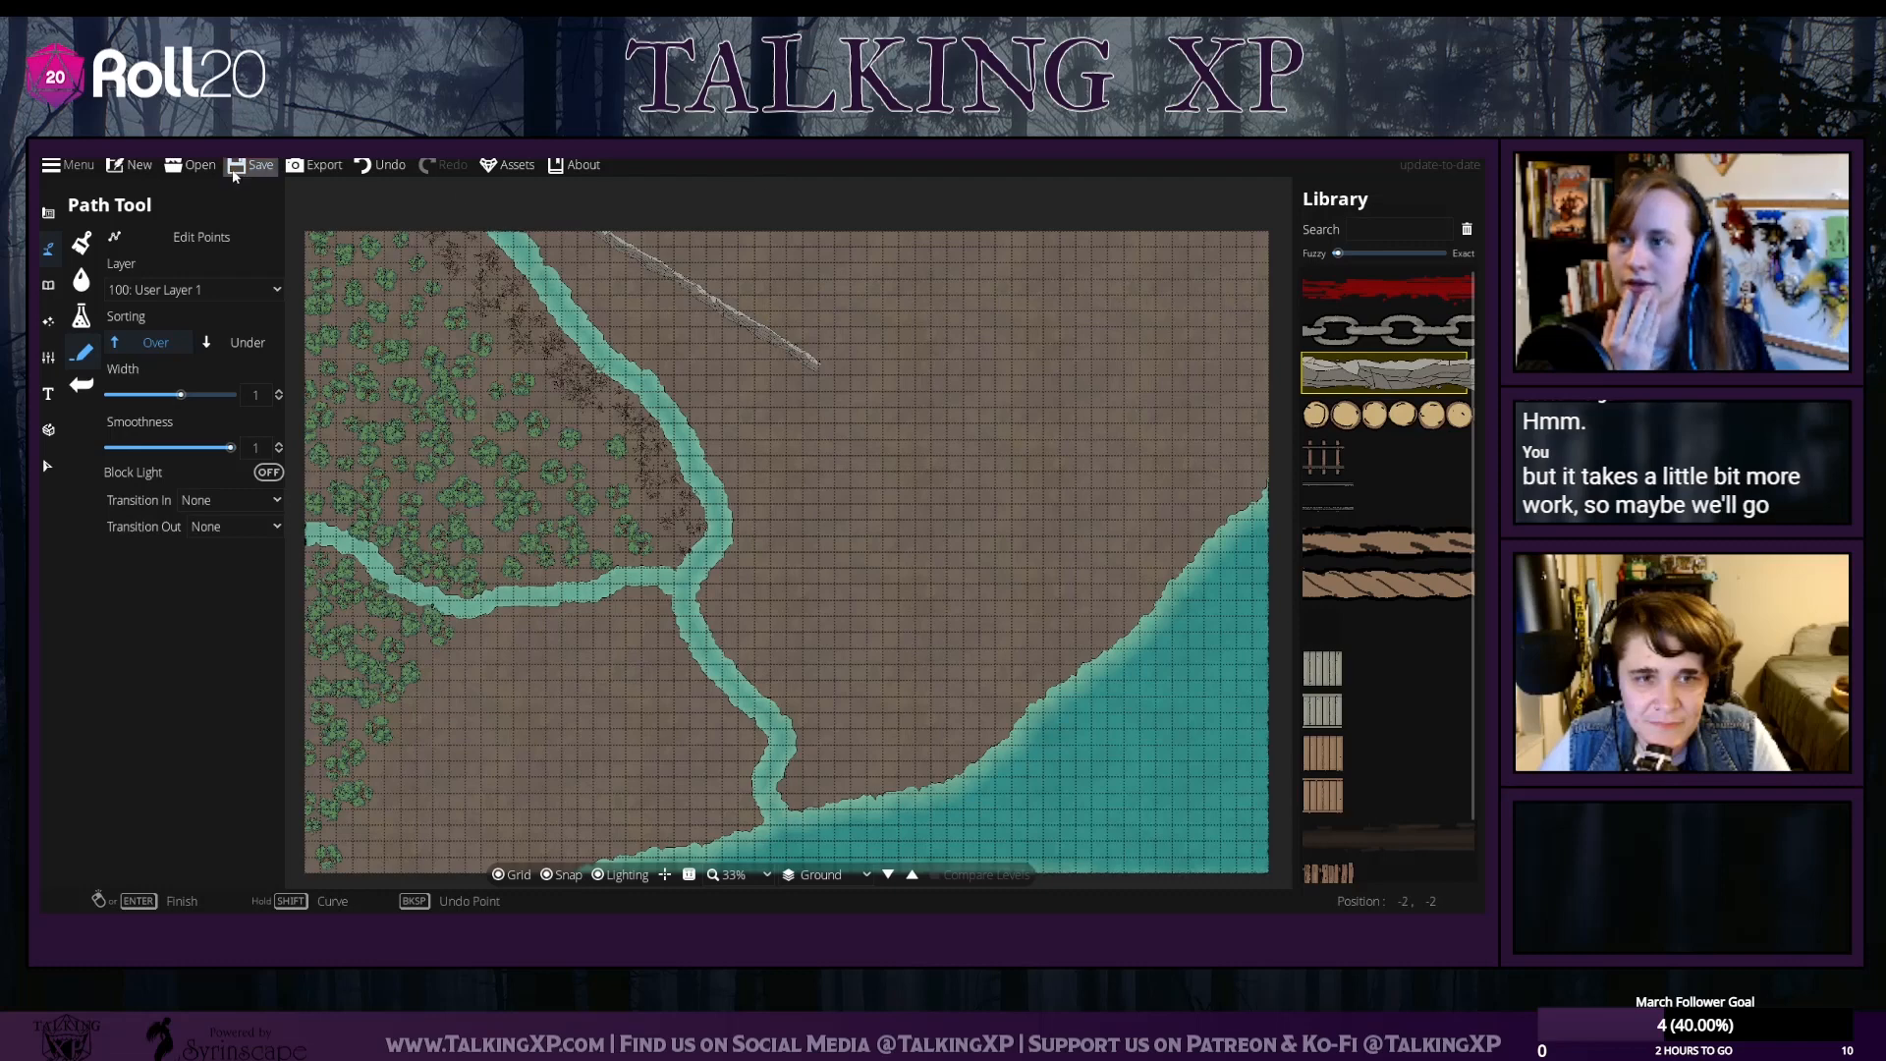
key("ctrl+z")
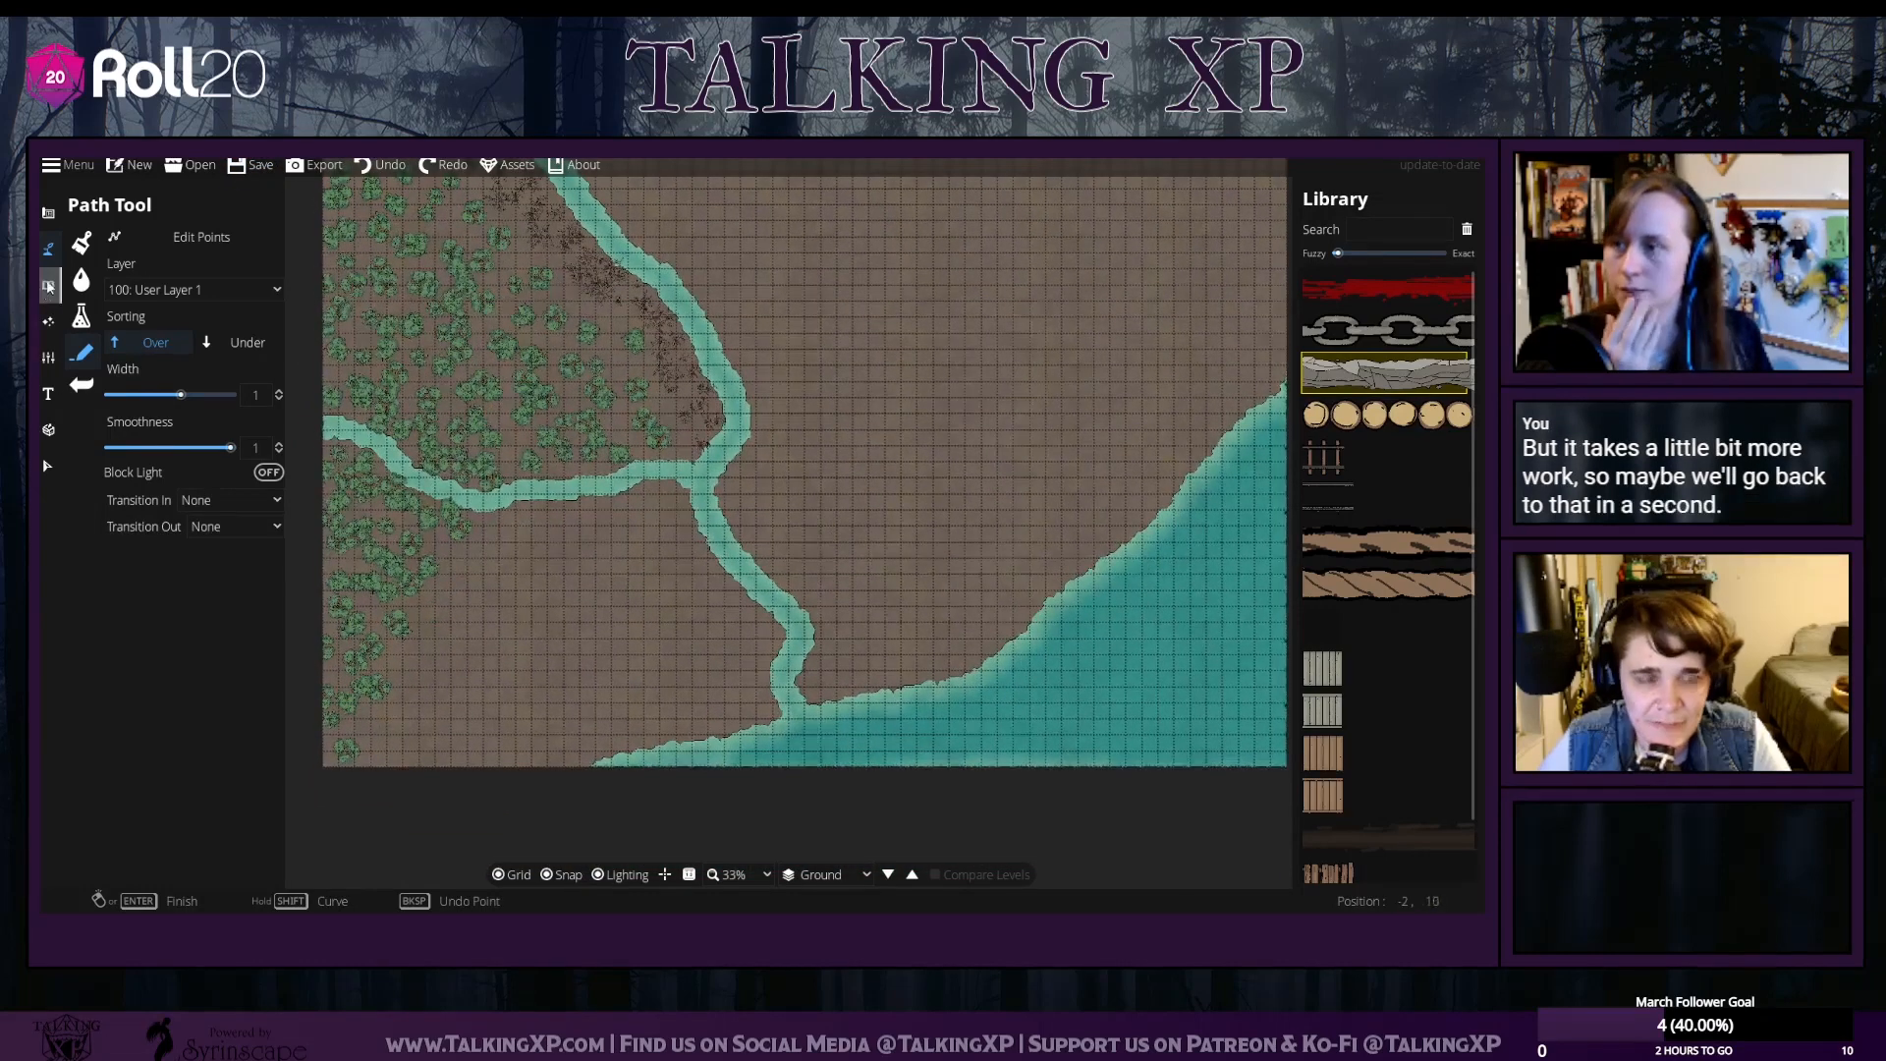
Choose the Roof Tool for the town's buildings and pick the dark grey-green wooden plank style
left_click(45, 279)
left_click(97, 237)
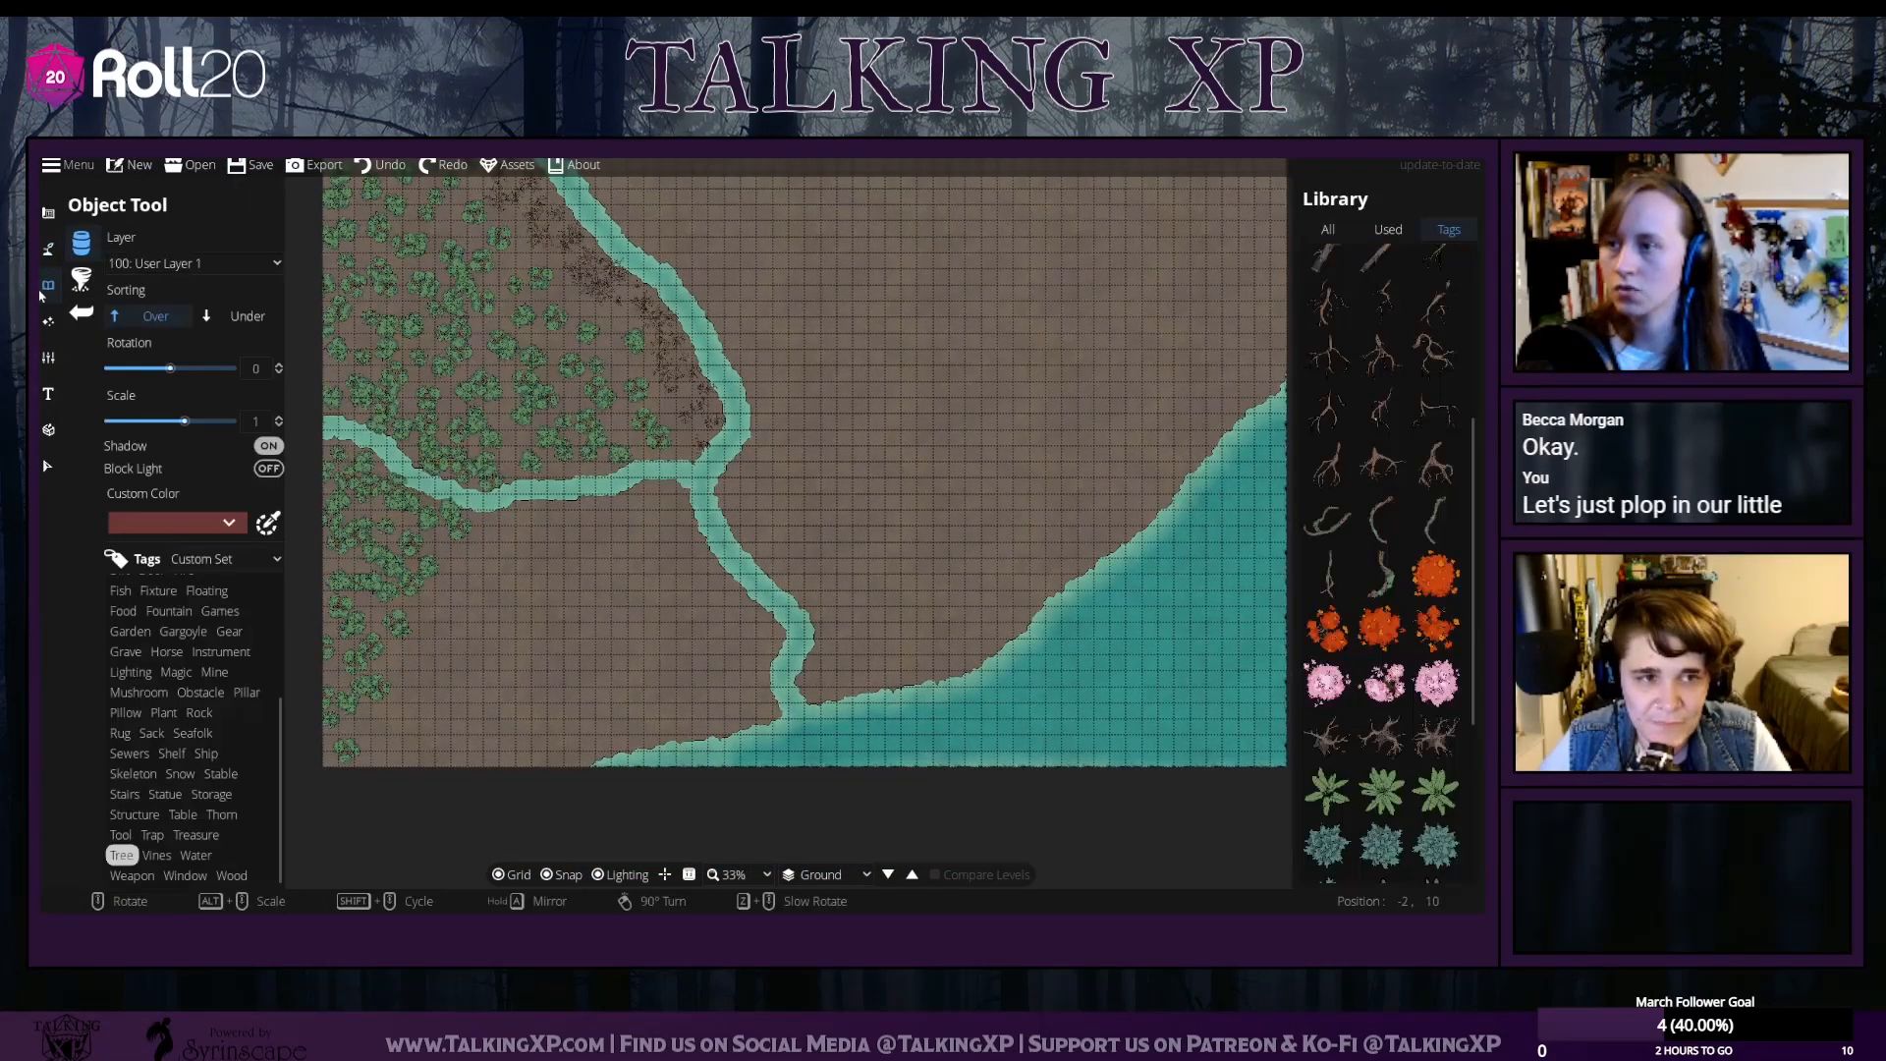
left_click(46, 285)
left_click(81, 283)
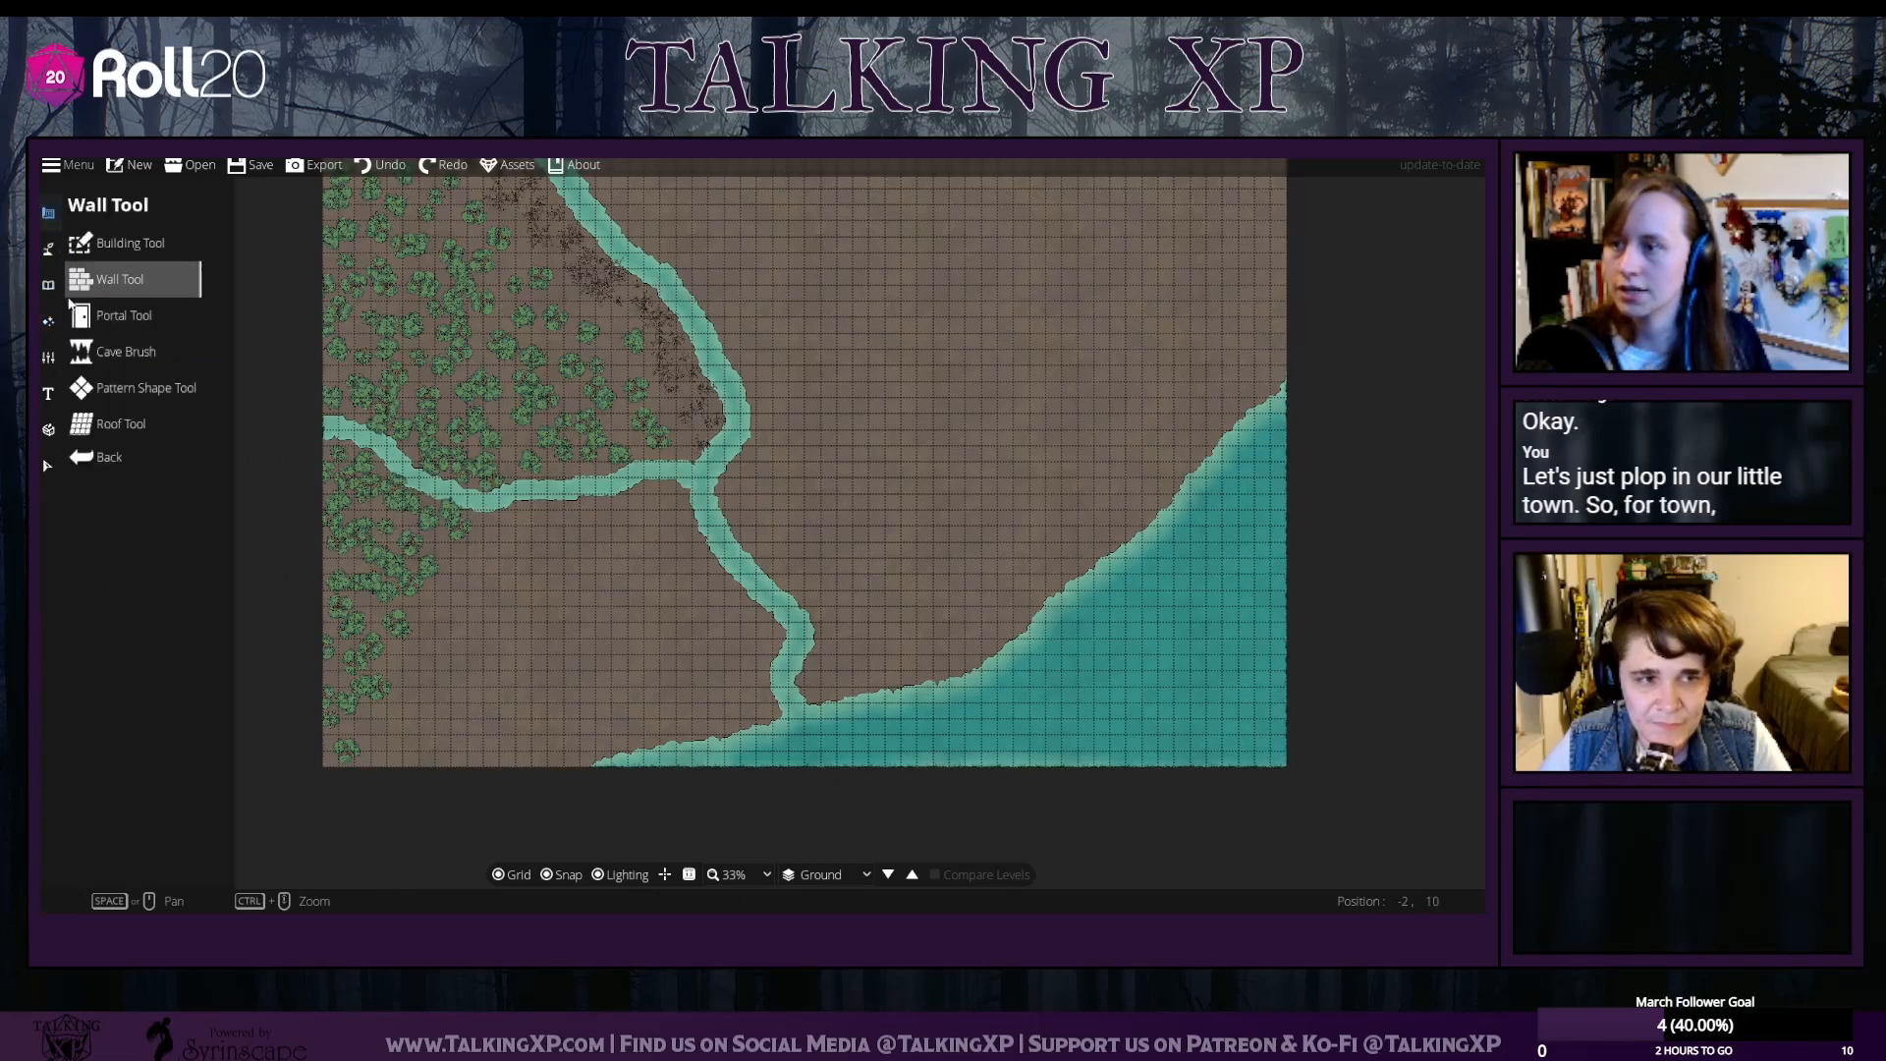
left_click(113, 424)
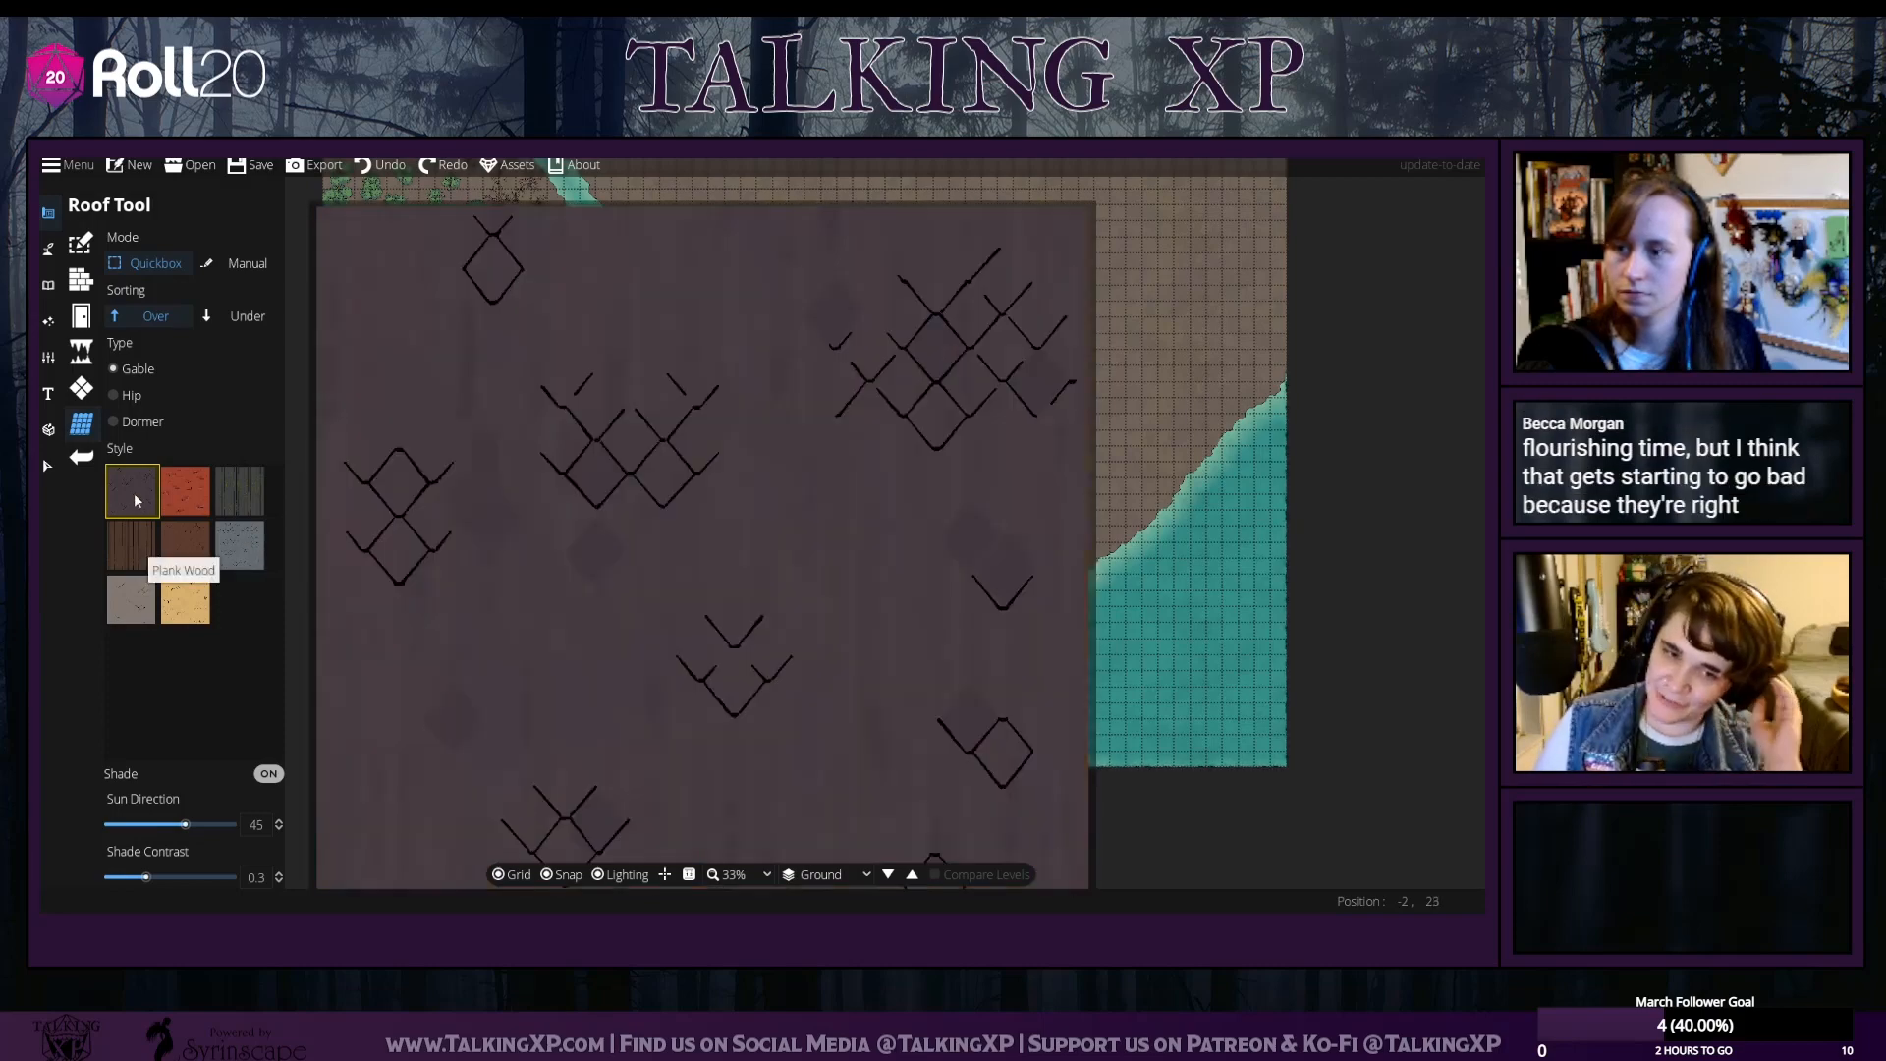
left_click(245, 494)
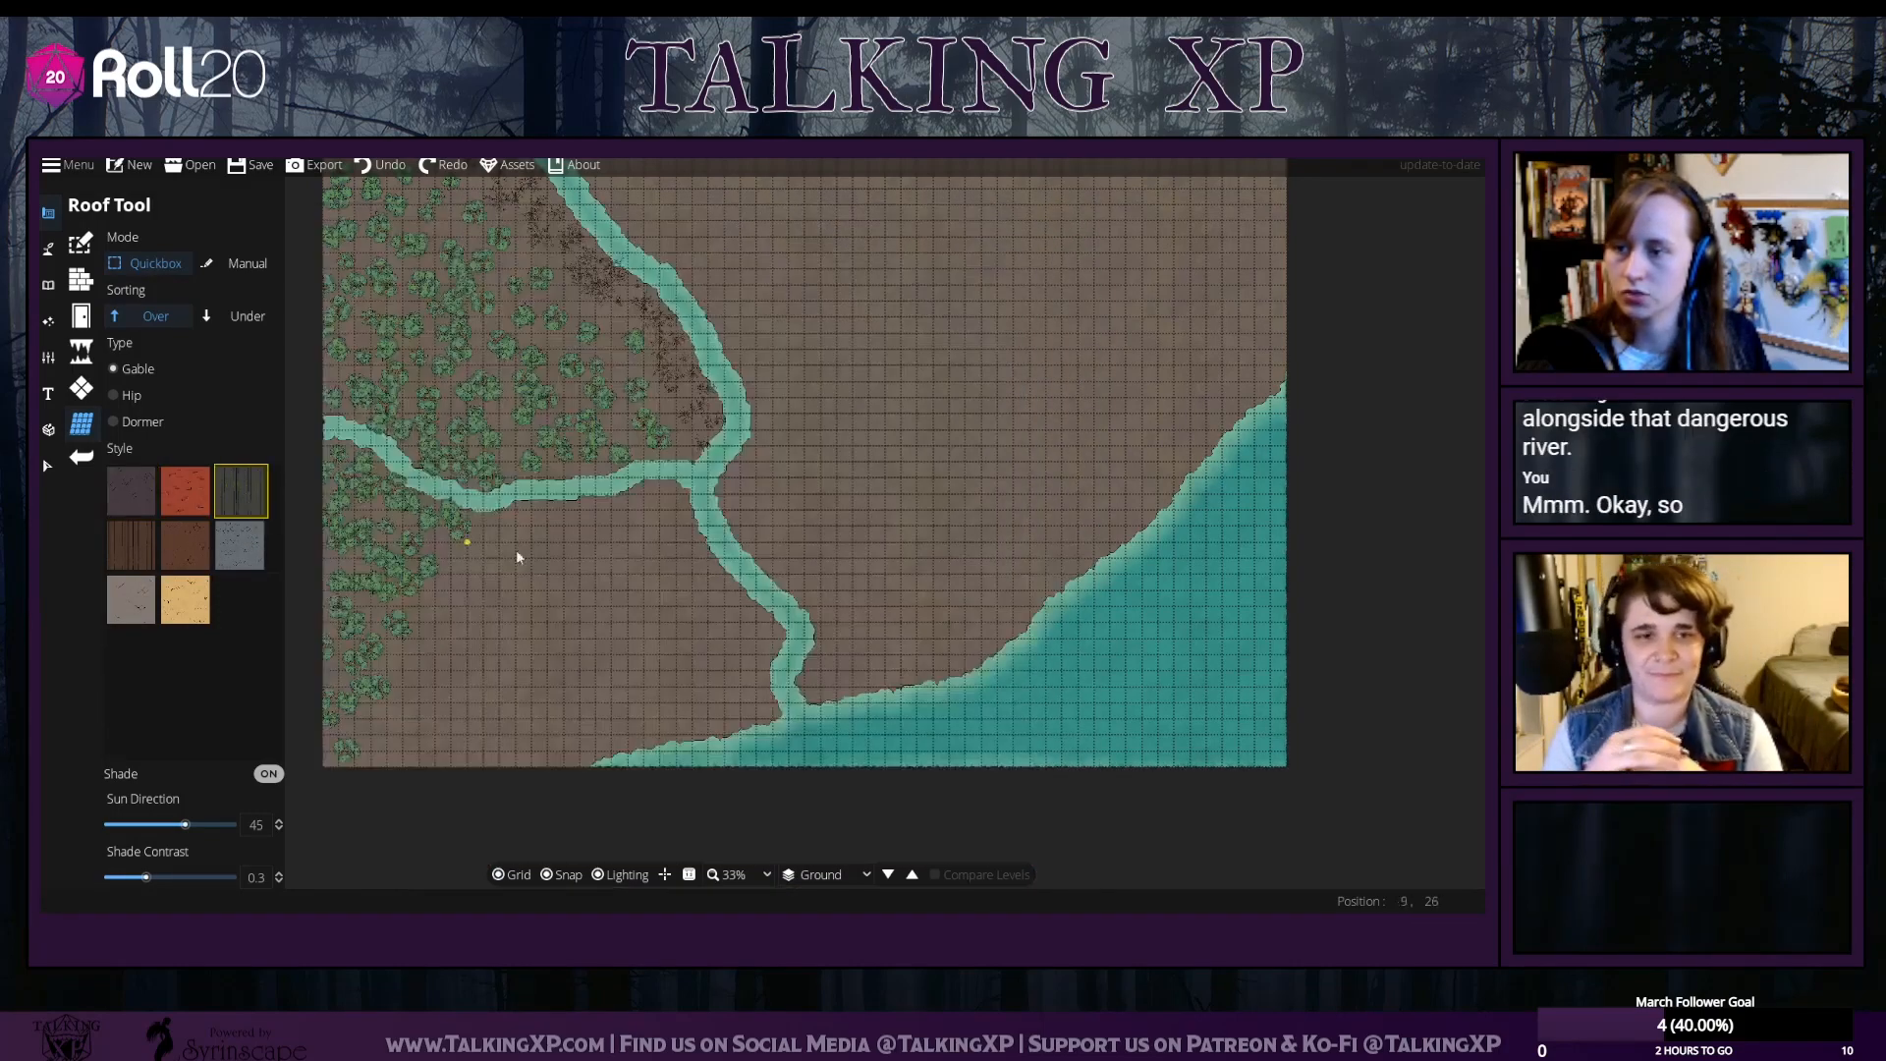
Try out a dormer and a hip roof on the land west of the river mouth, undo both, and keep the Hip type
left_click(118, 422)
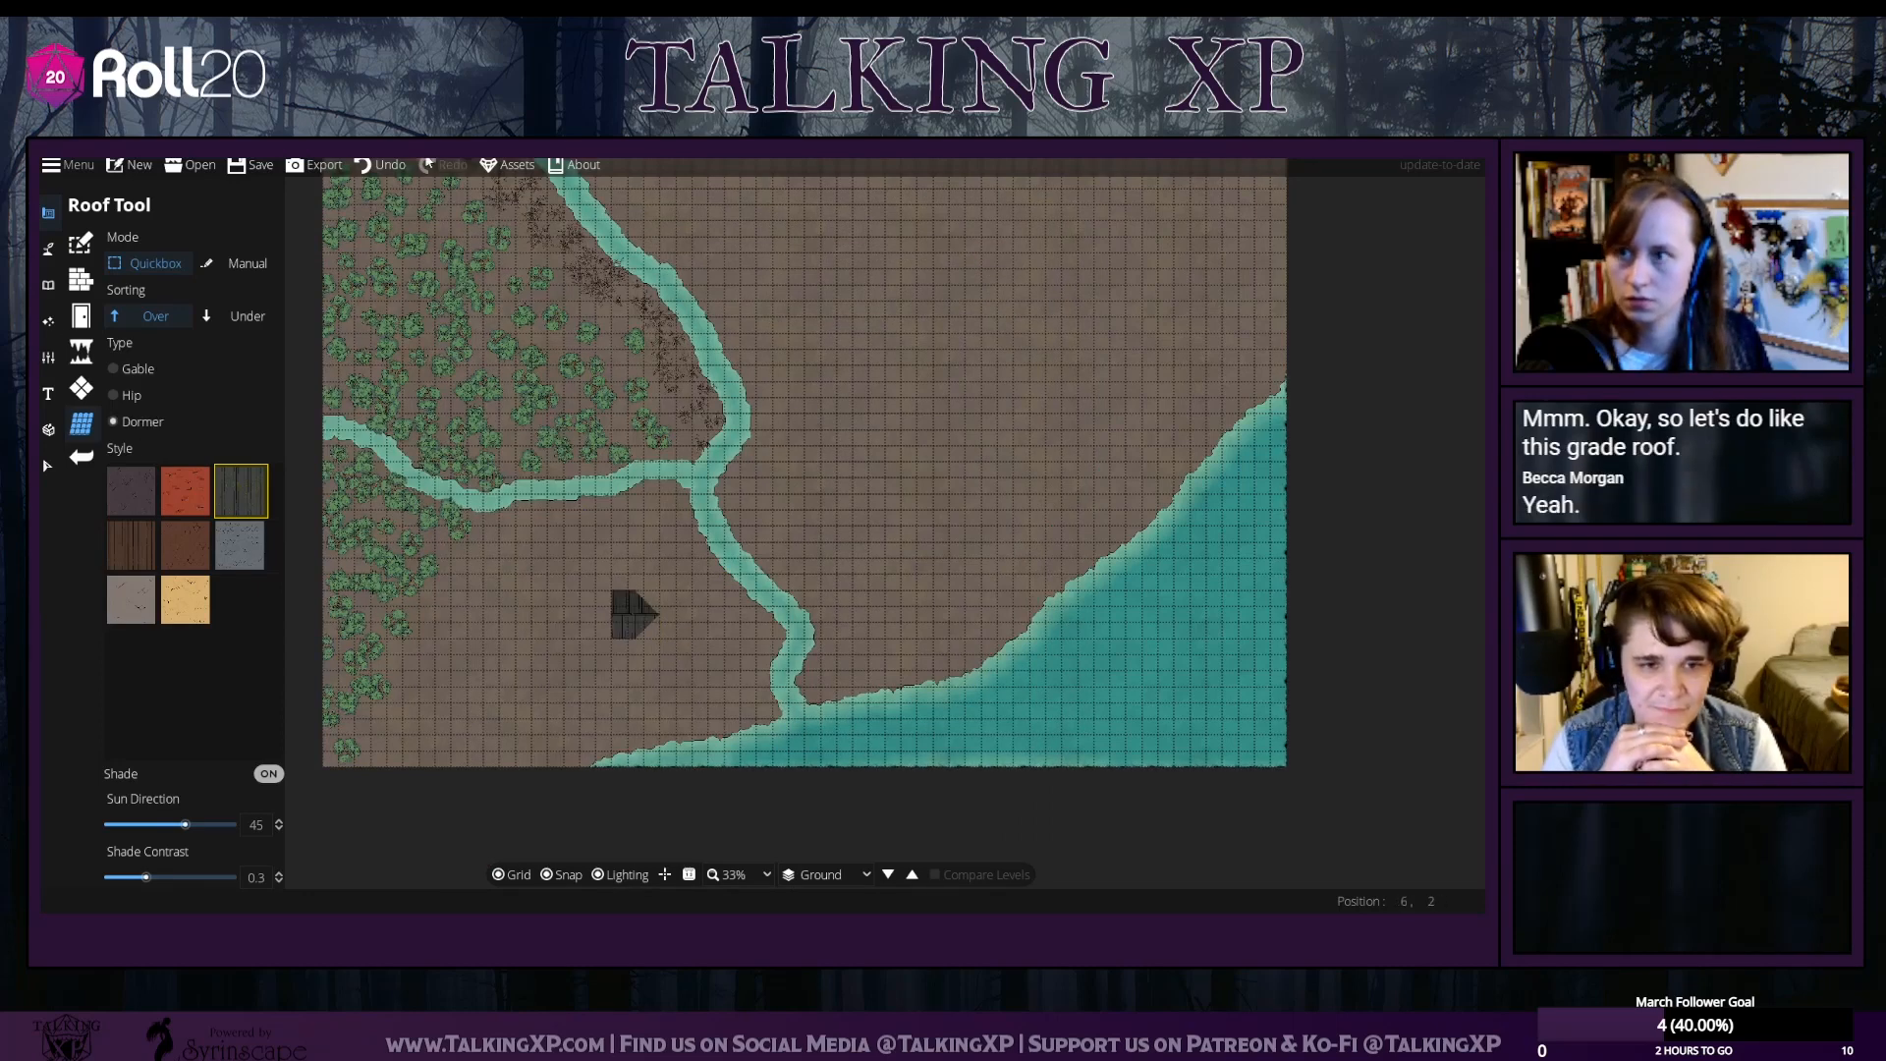
left_click(381, 165)
left_click(114, 395)
left_click_drag(563, 590, 670, 688)
key("ctrl+z")
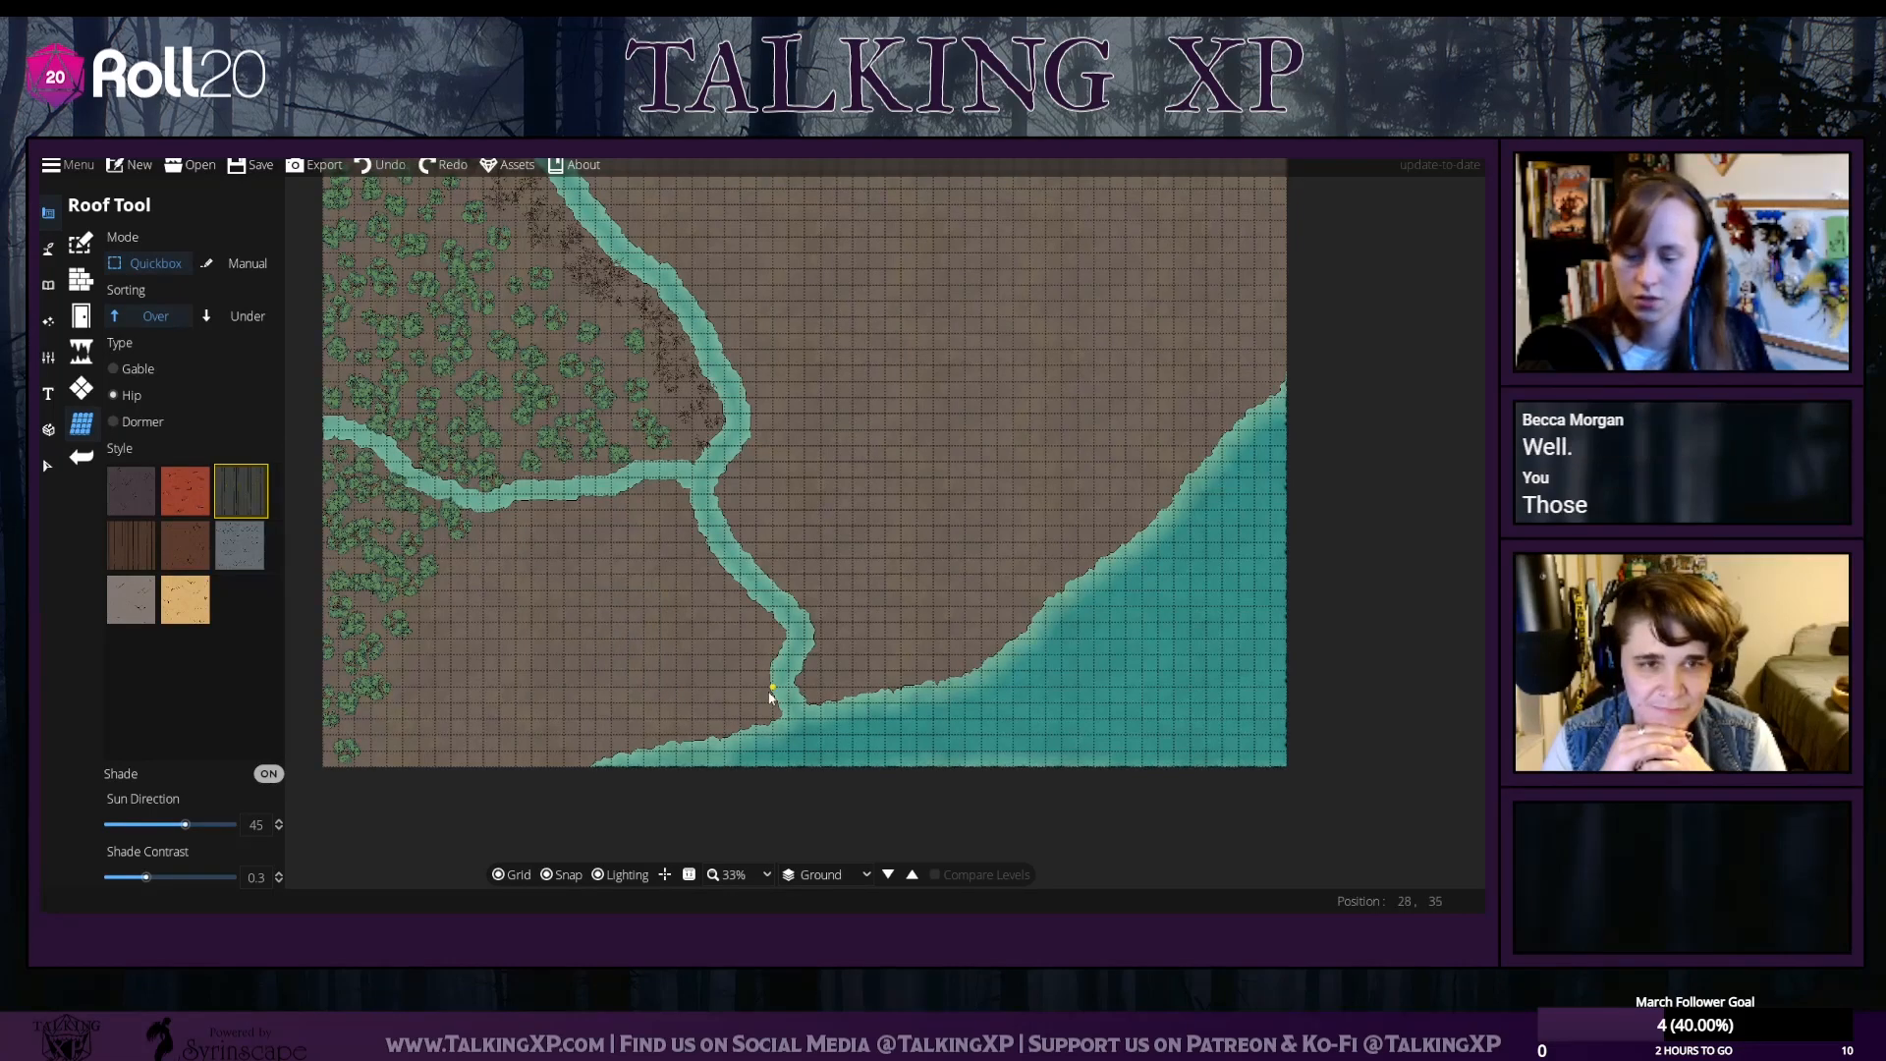
Draw six hip roofs west of the river mouth: two of 1 by 2 tiles, three of 2 by 2 and one of 1 by 1
scroll(776, 629, "up", 4)
scroll(776, 629, "down", 2)
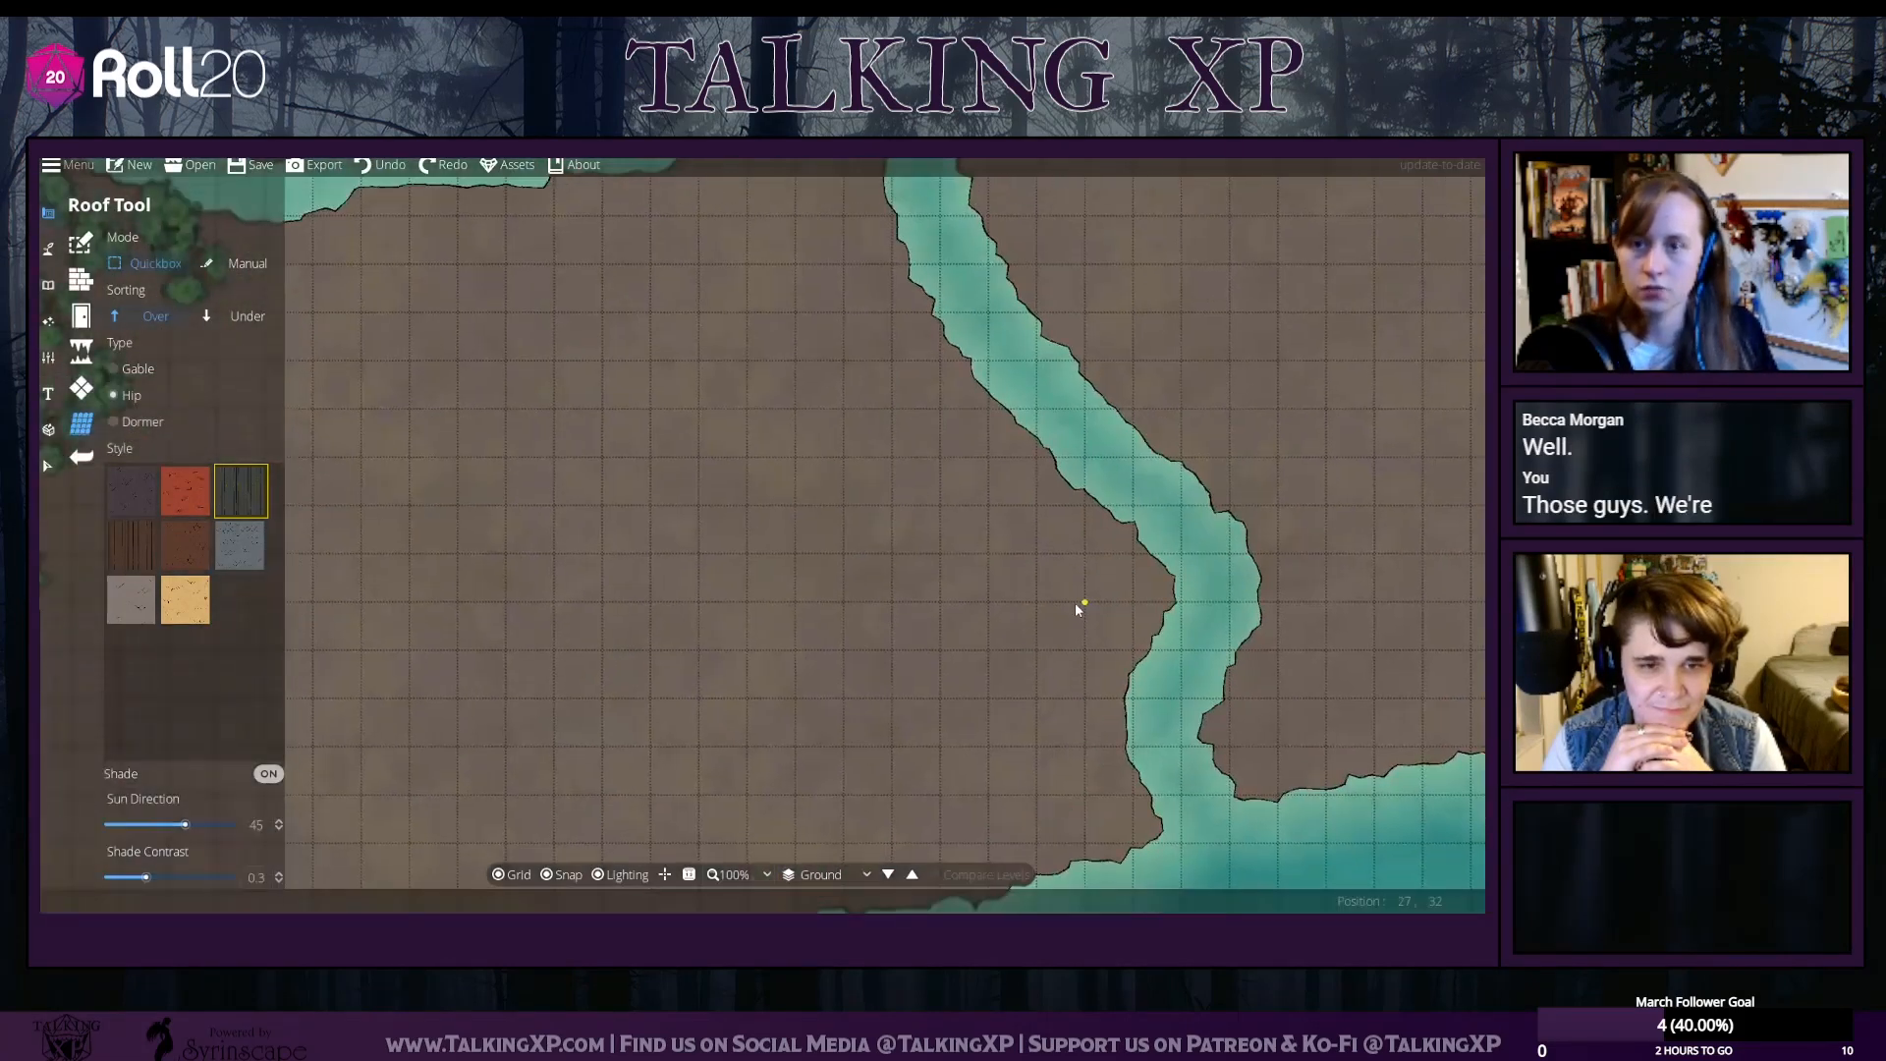
scroll(1075, 603, "down", 1)
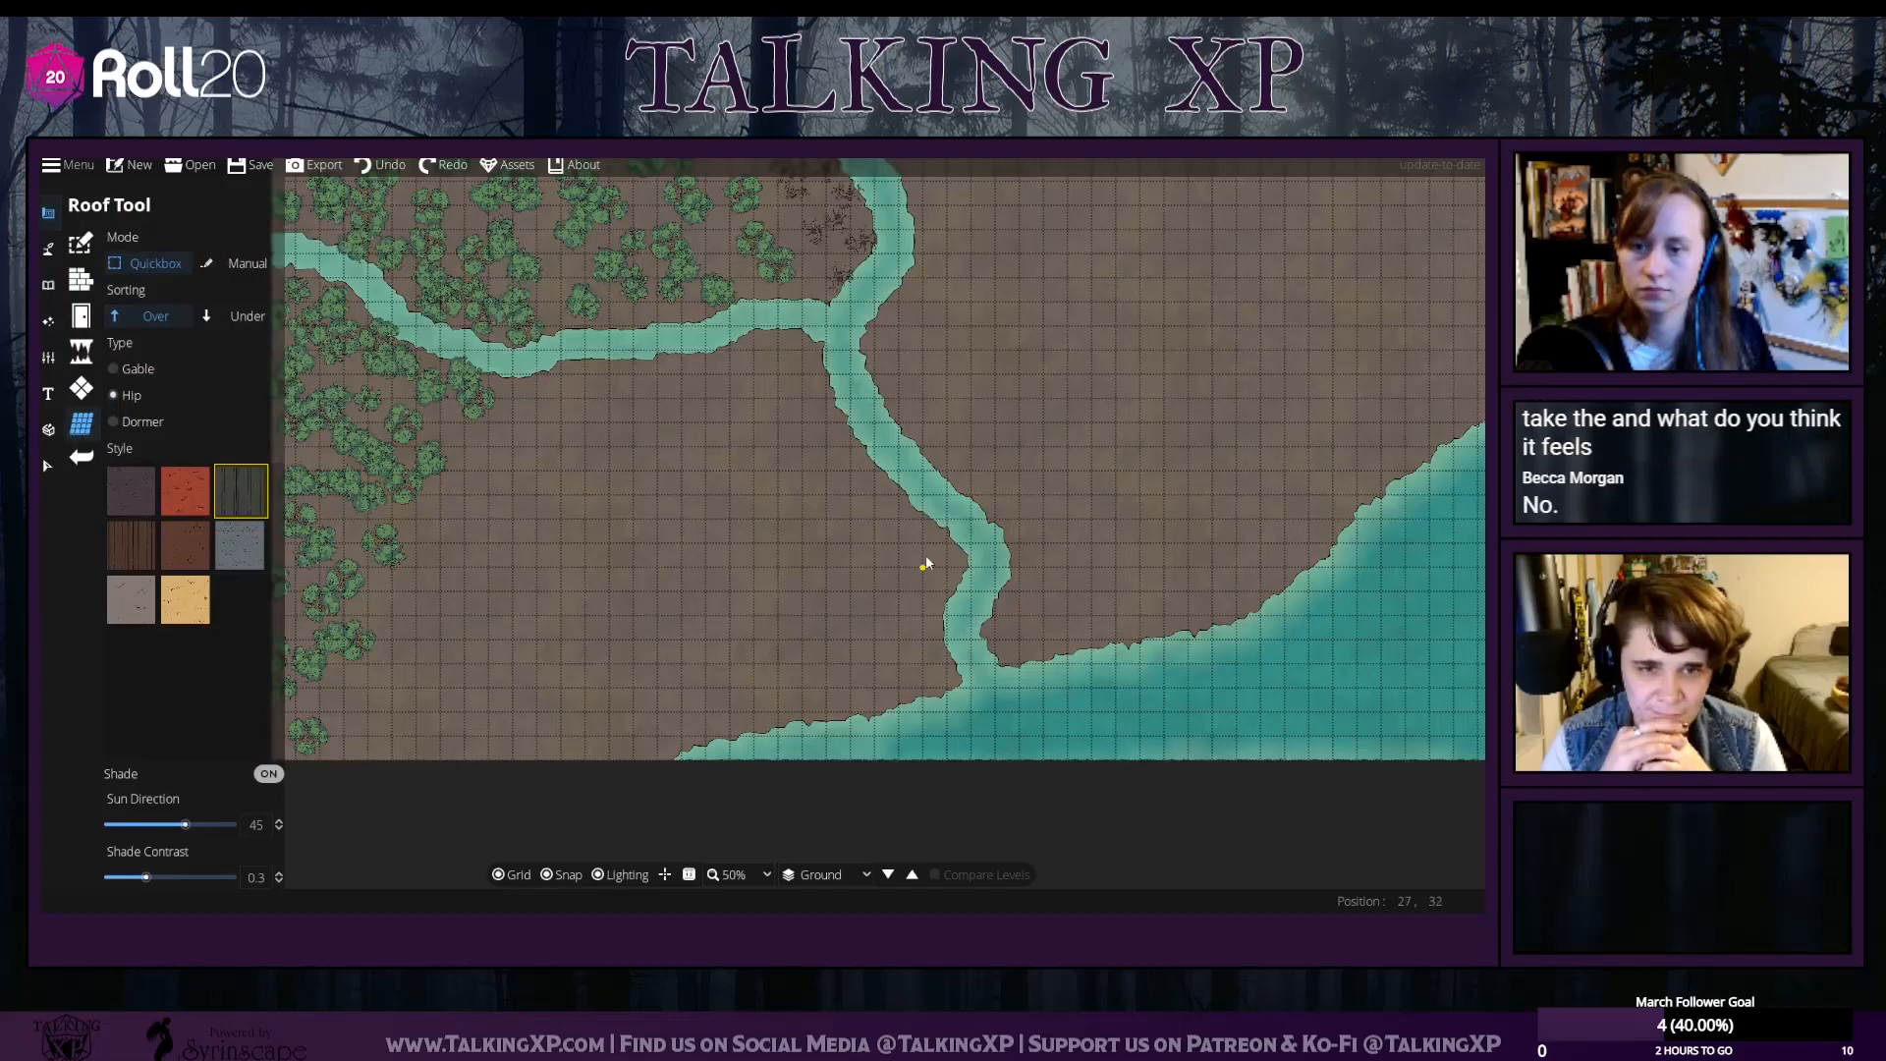
scroll(902, 629, "up", 2)
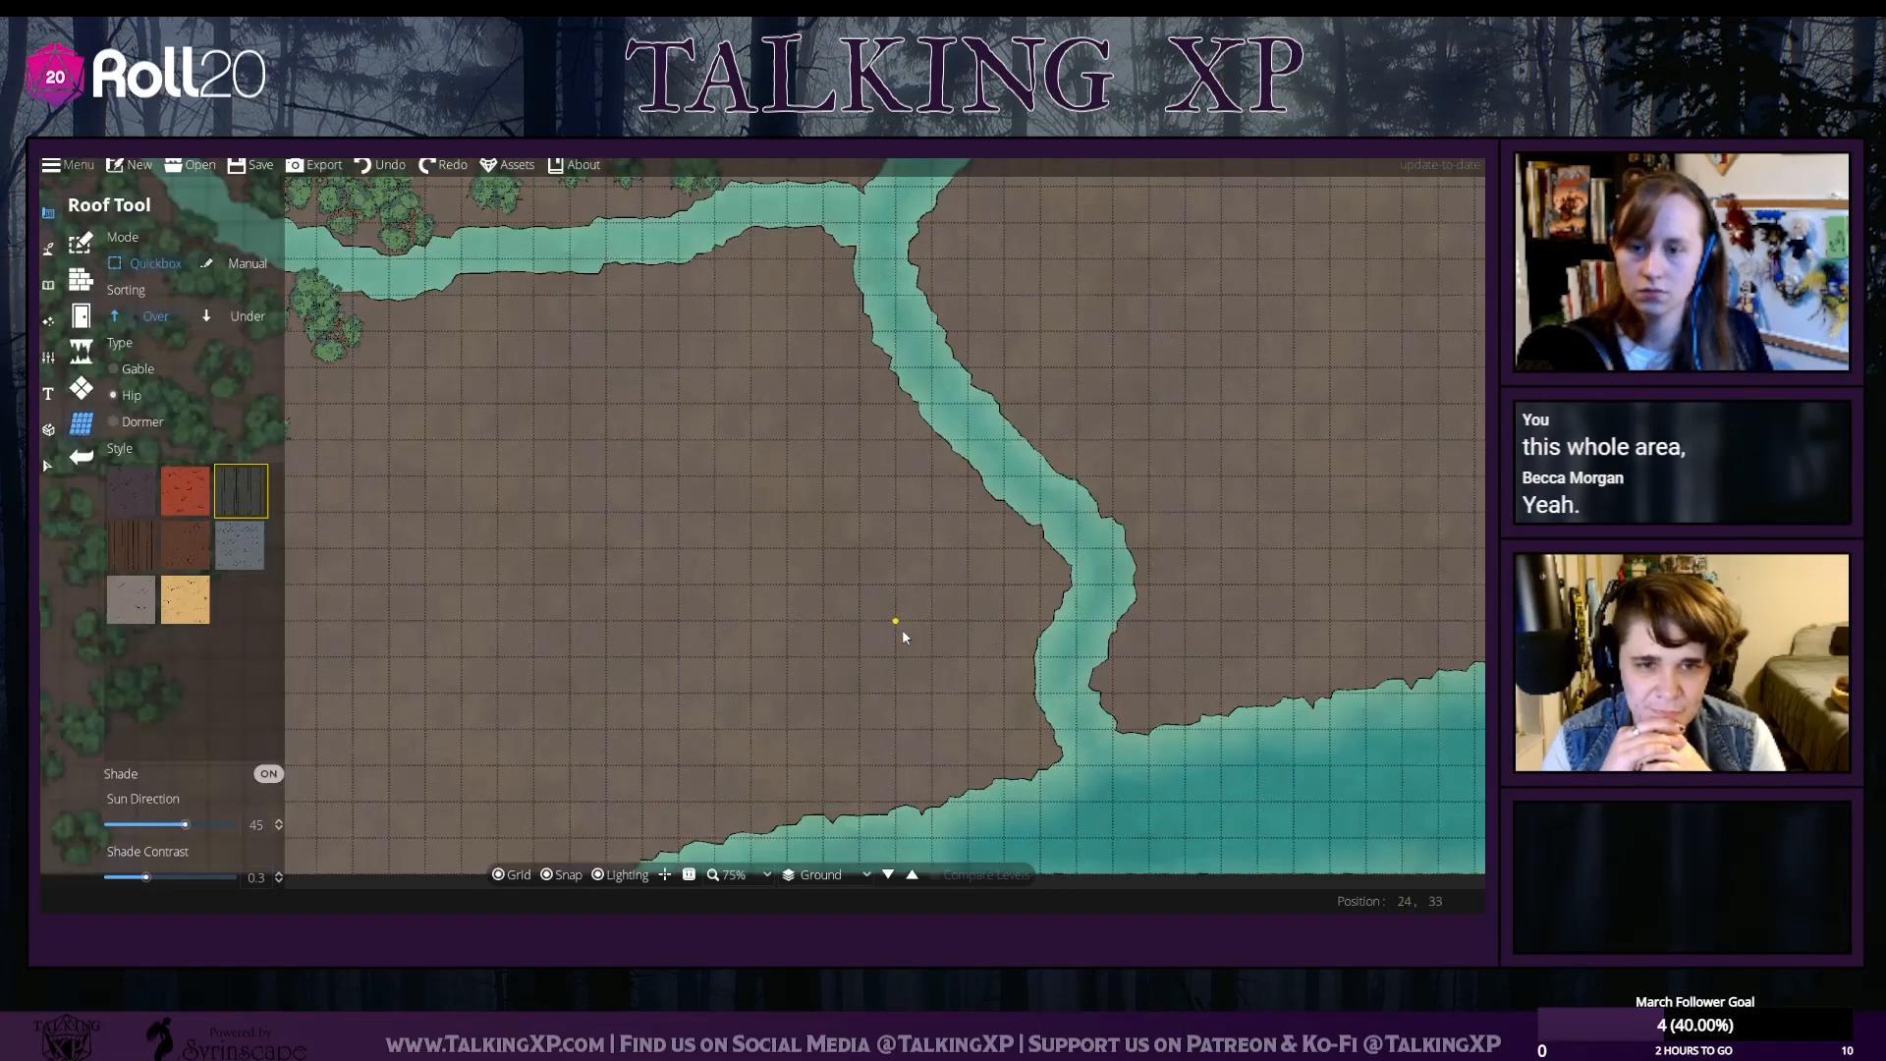
left_click_drag(884, 579, 917, 640)
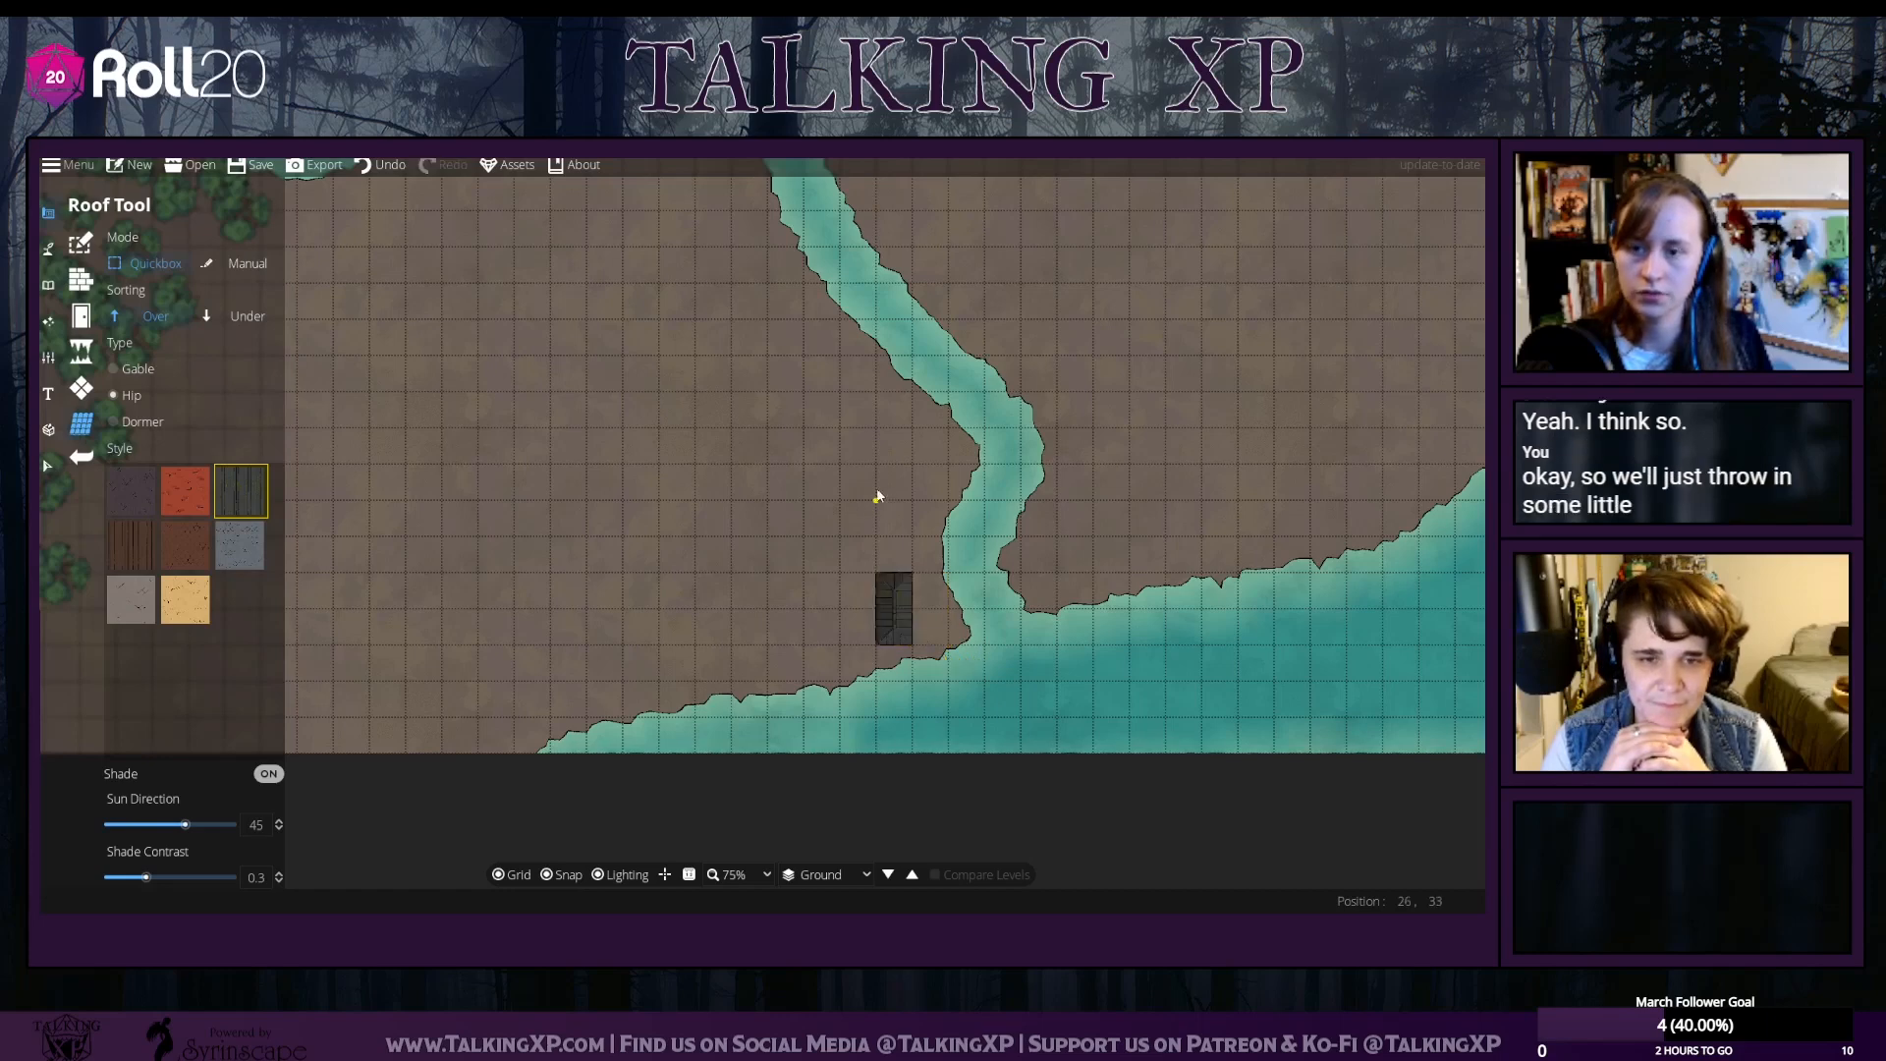
left_click_drag(903, 529, 902, 531)
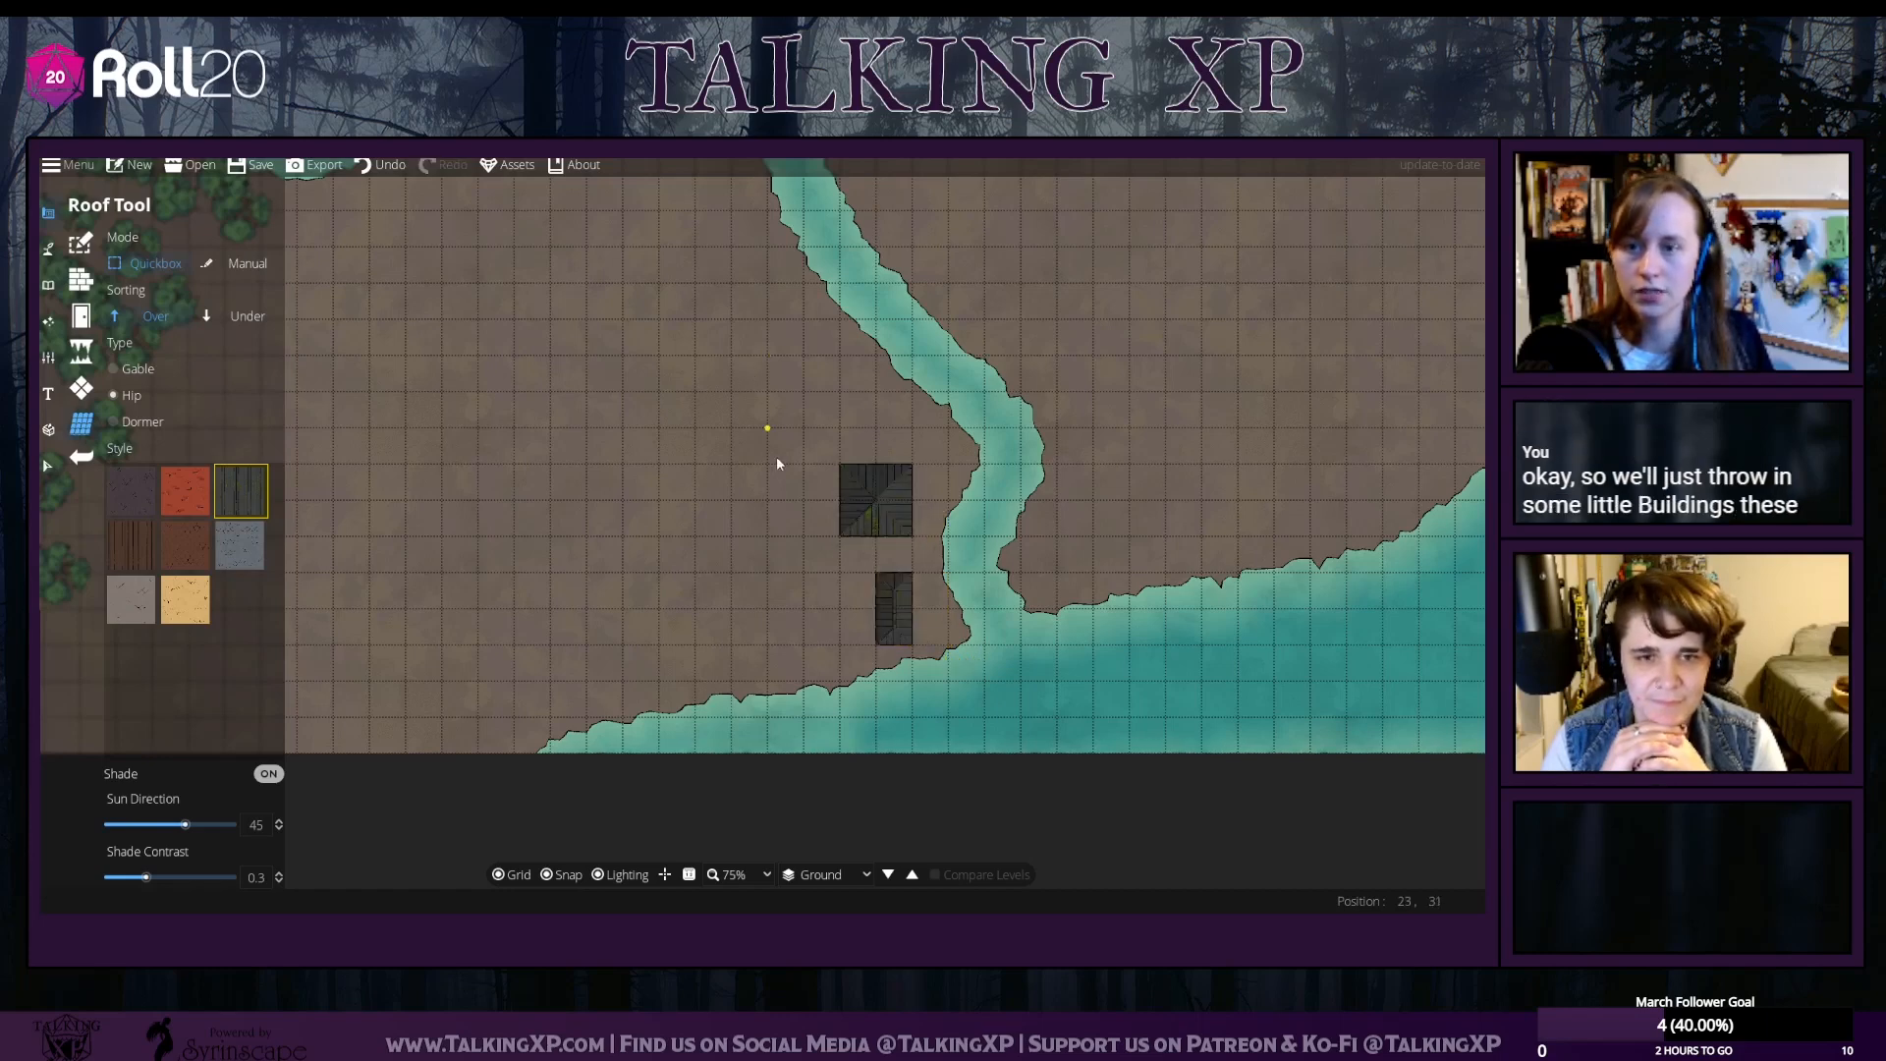
left_click_drag(770, 539, 779, 594)
left_click_drag(796, 371, 840, 443)
left_click_drag(661, 476, 737, 554)
left_click_drag(696, 413, 696, 410)
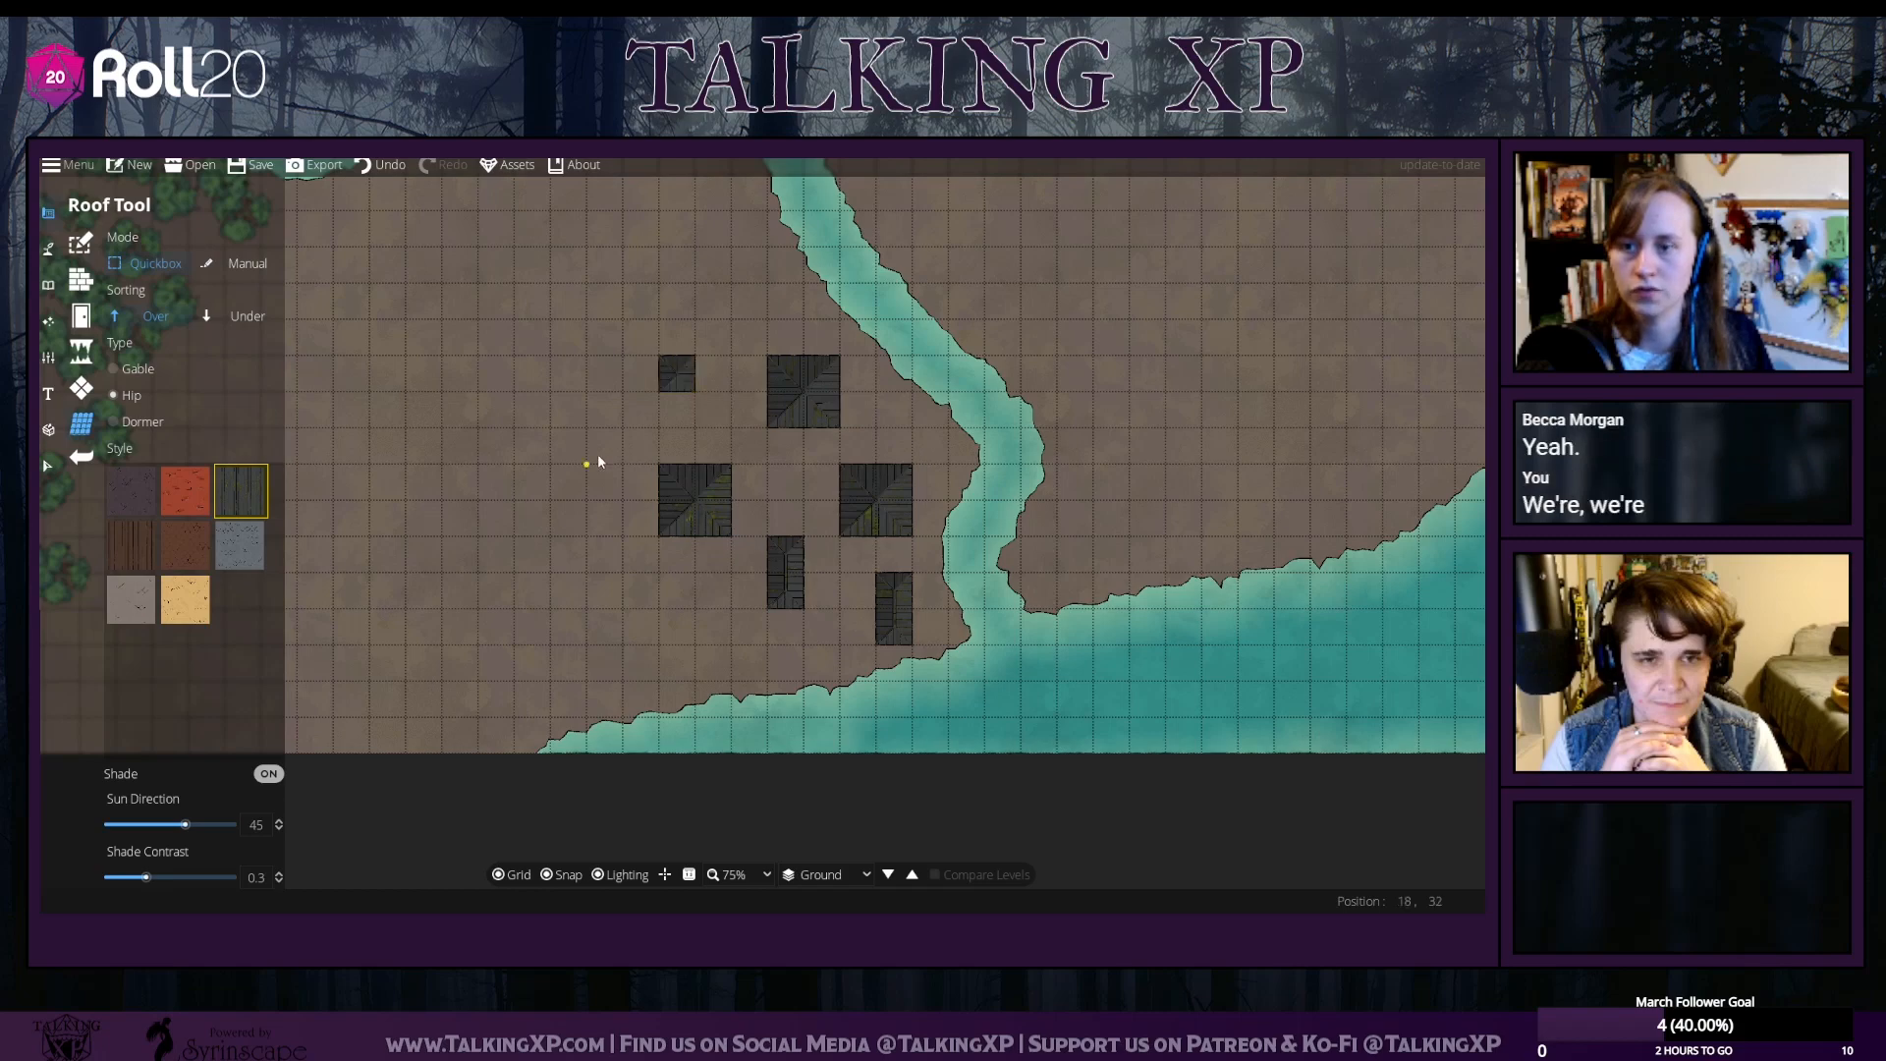
Add hip roofs of 1 by 1, 3 by 3 and 3 by 2 tiles on the town's western side
left_click_drag(588, 466, 623, 505)
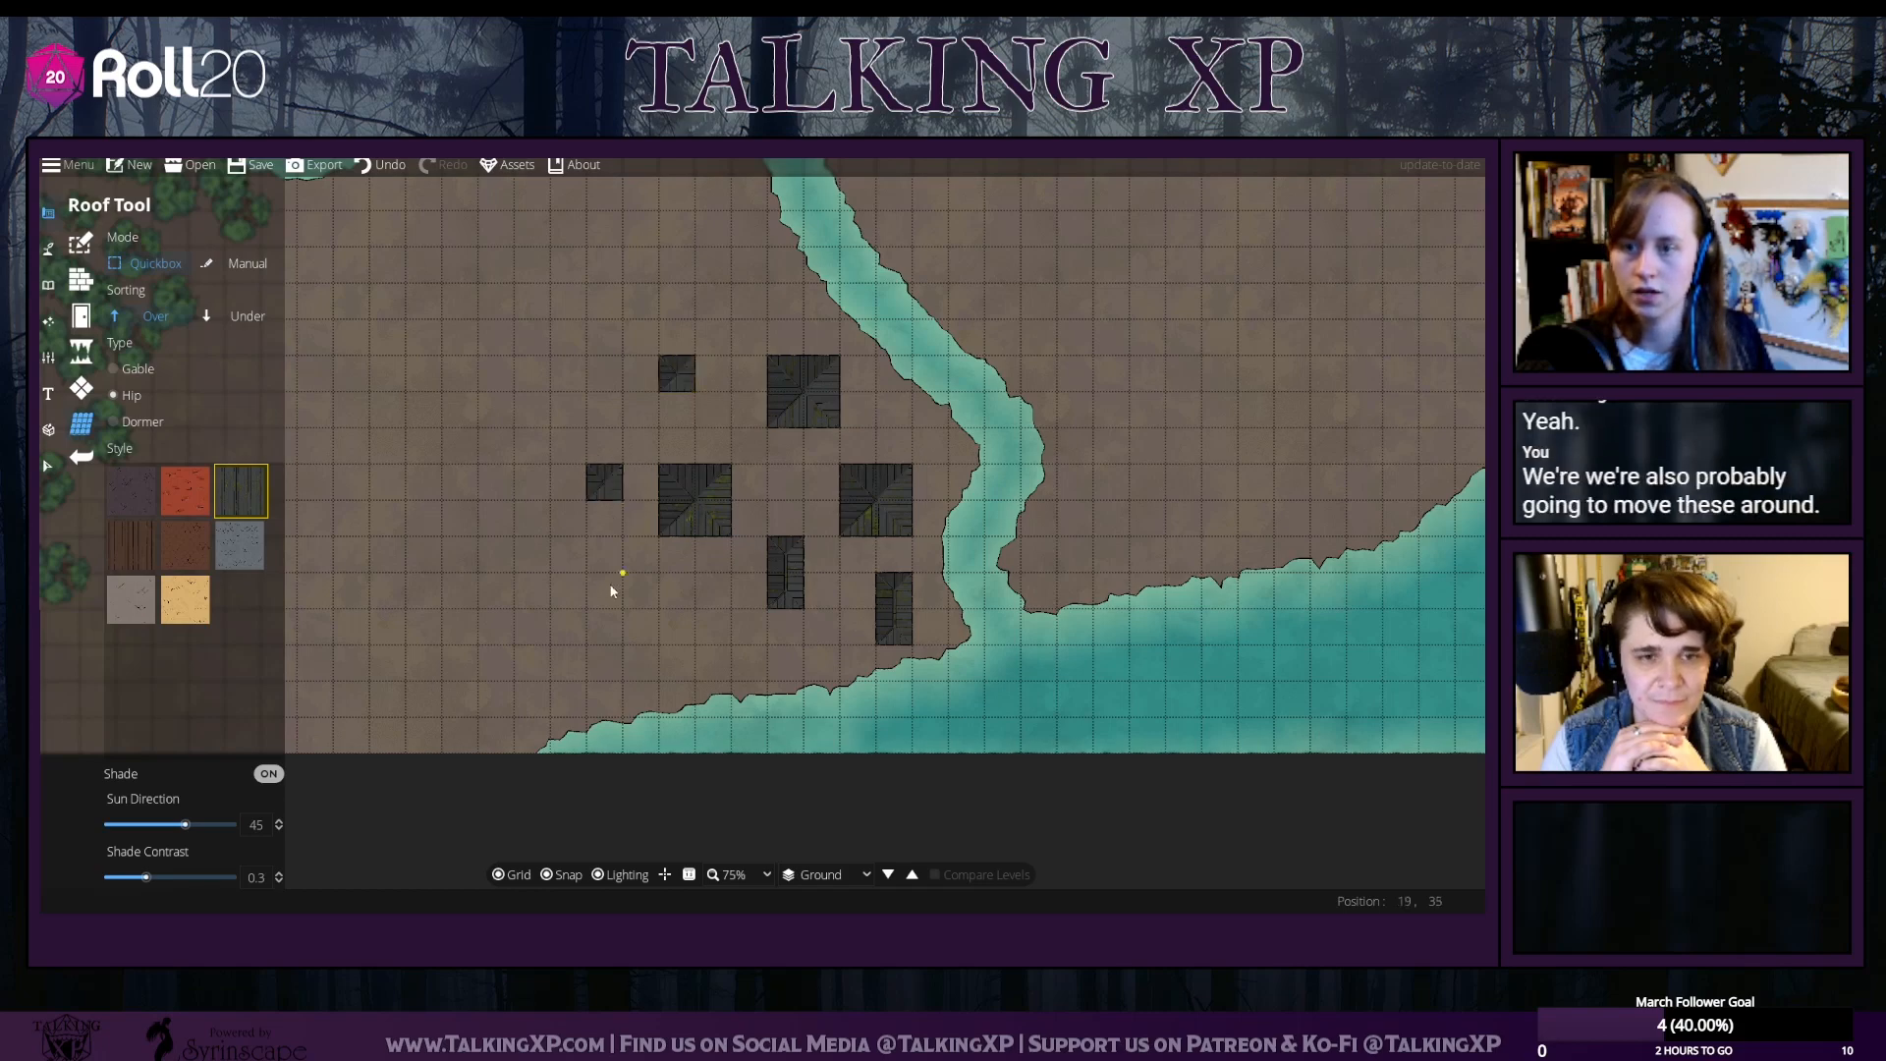
left_click_drag(693, 670, 733, 684)
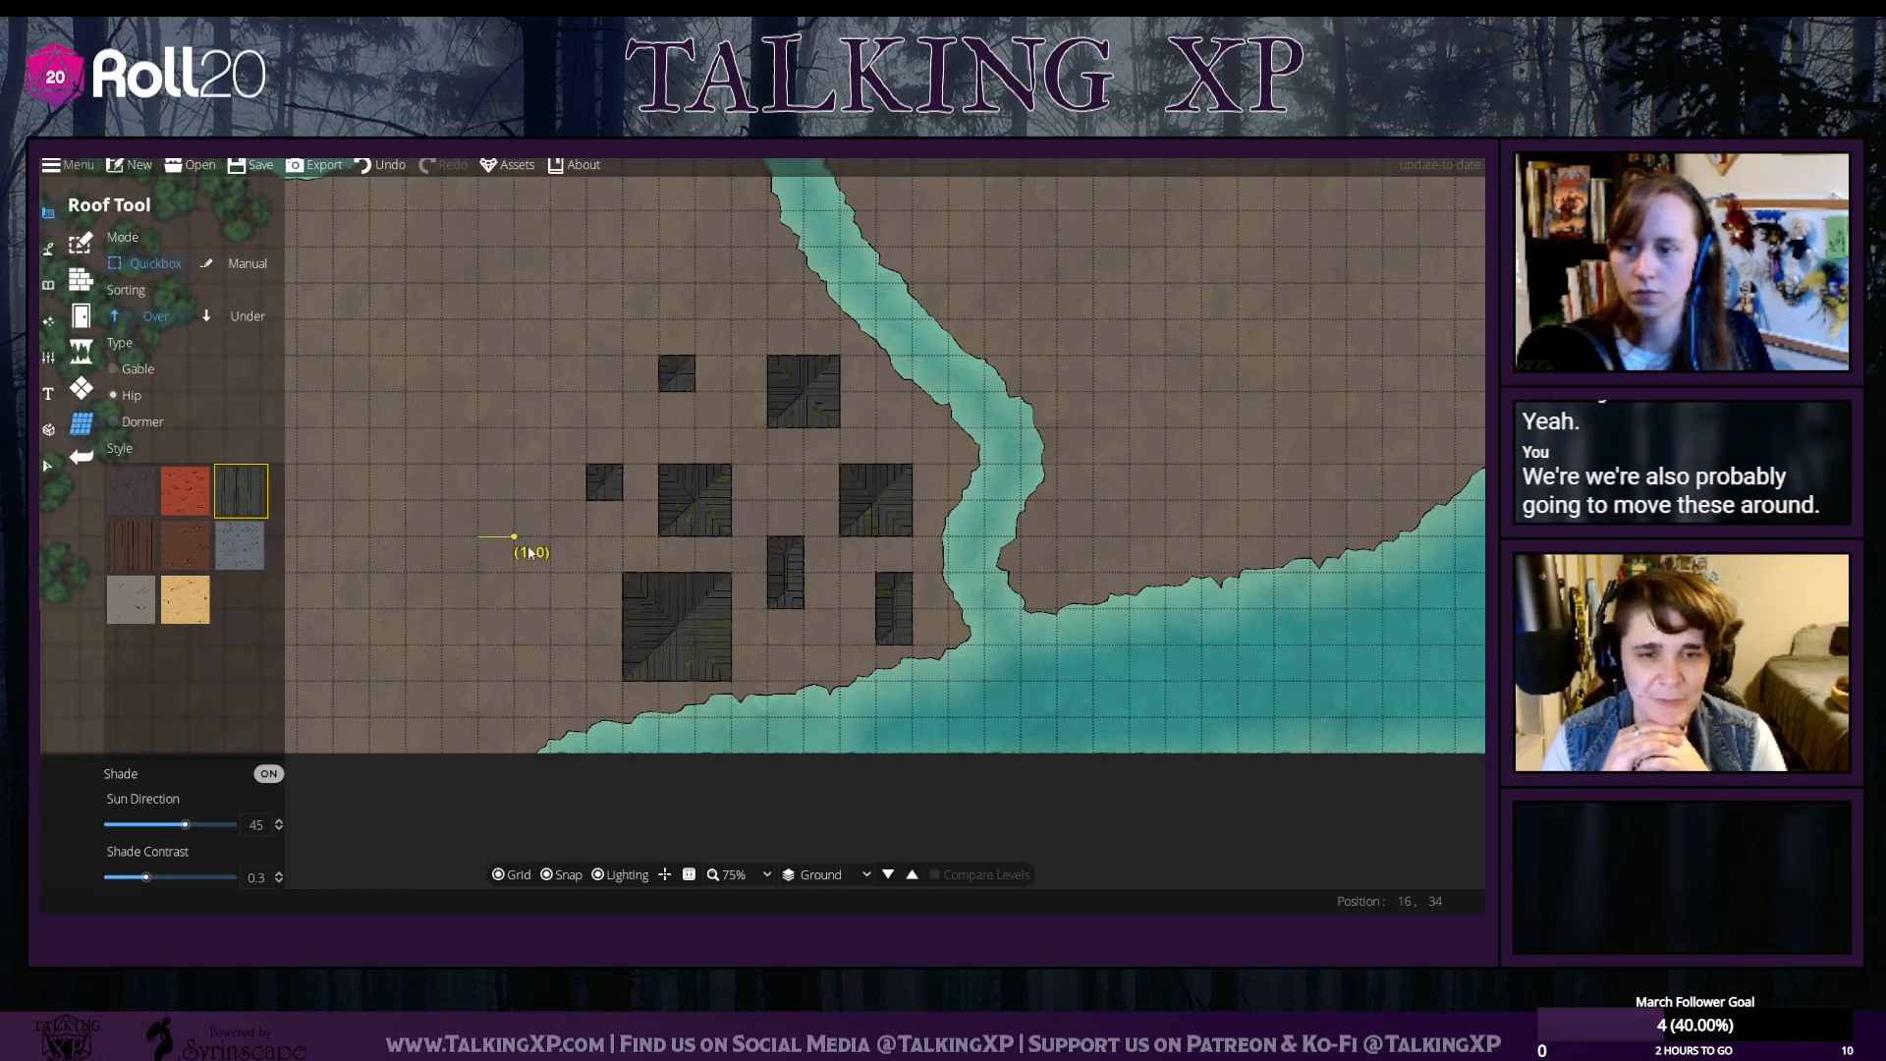
mouse_move(529, 551)
left_mouse_down()
mouse_move(591, 641)
mouse_move(601, 615)
left_mouse_up()
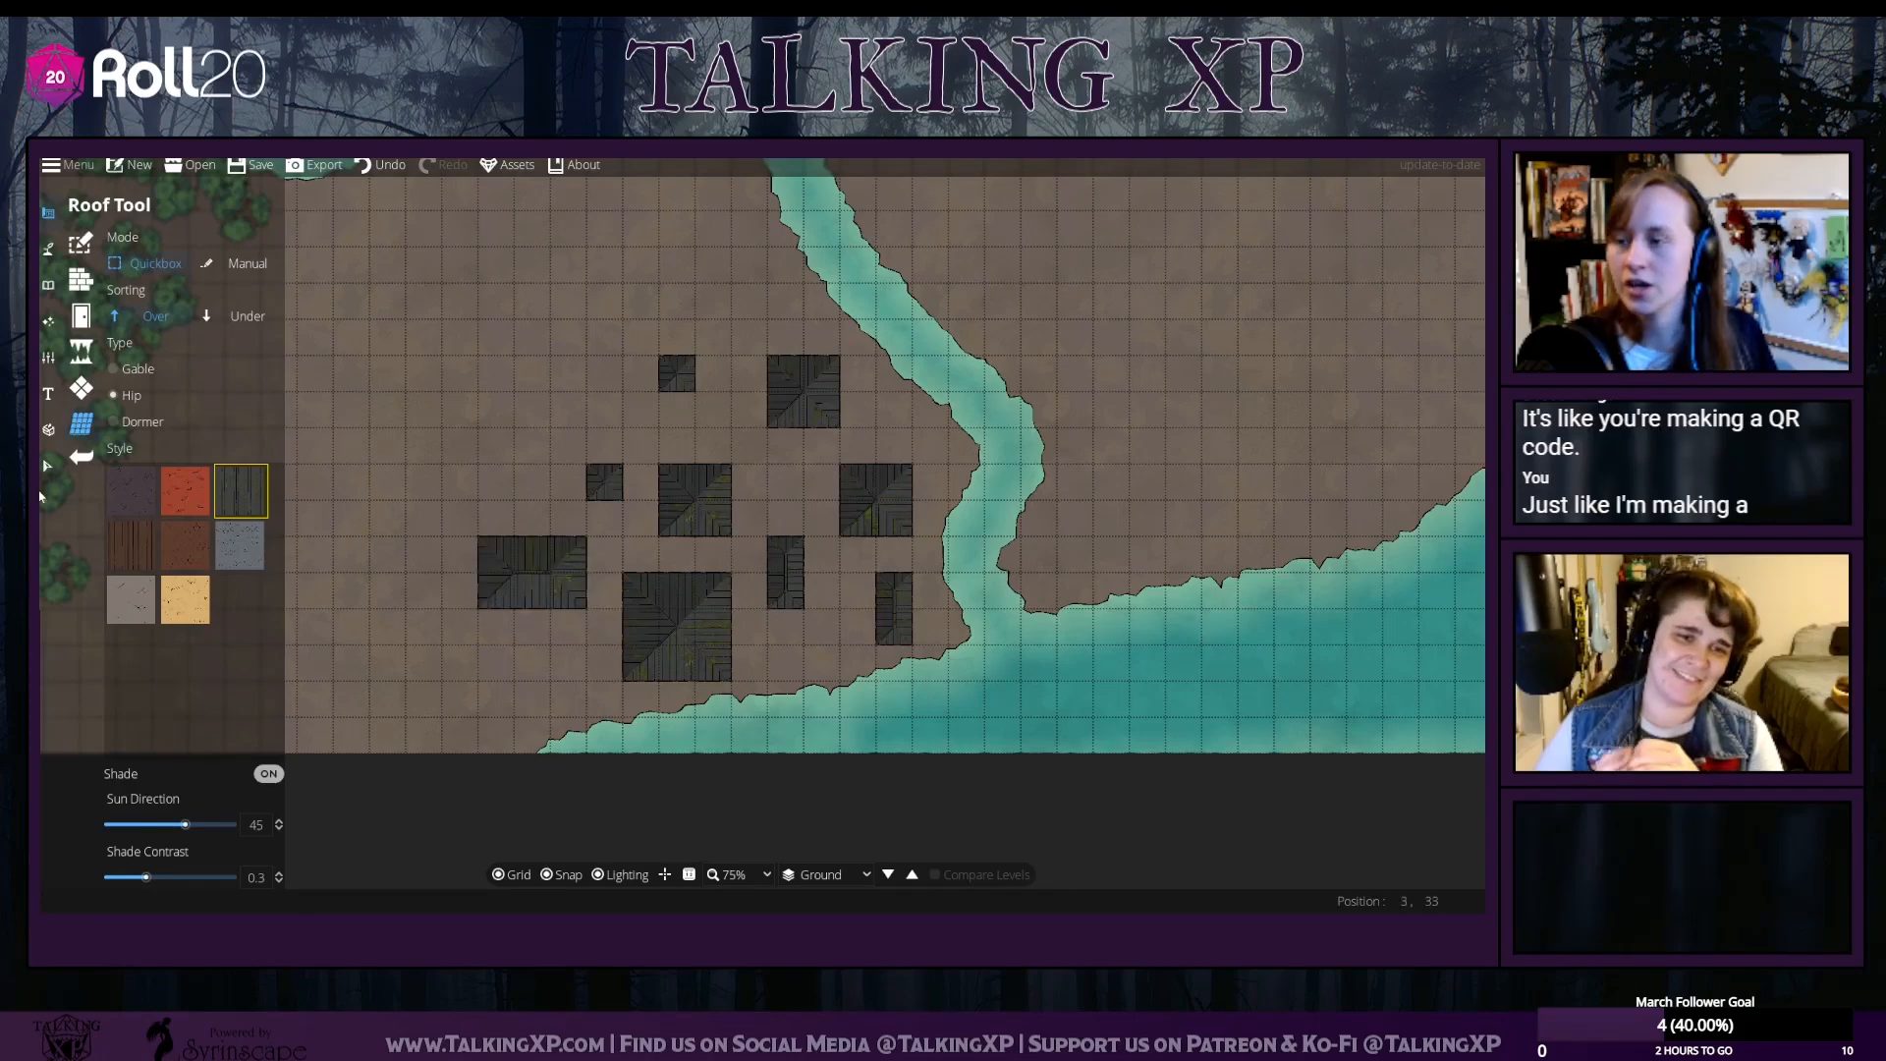
Shift the inner narrow building to the south-east, and move and angle the two 2 by 2 tile buildings nearest the river along its bank
left_click(47, 466)
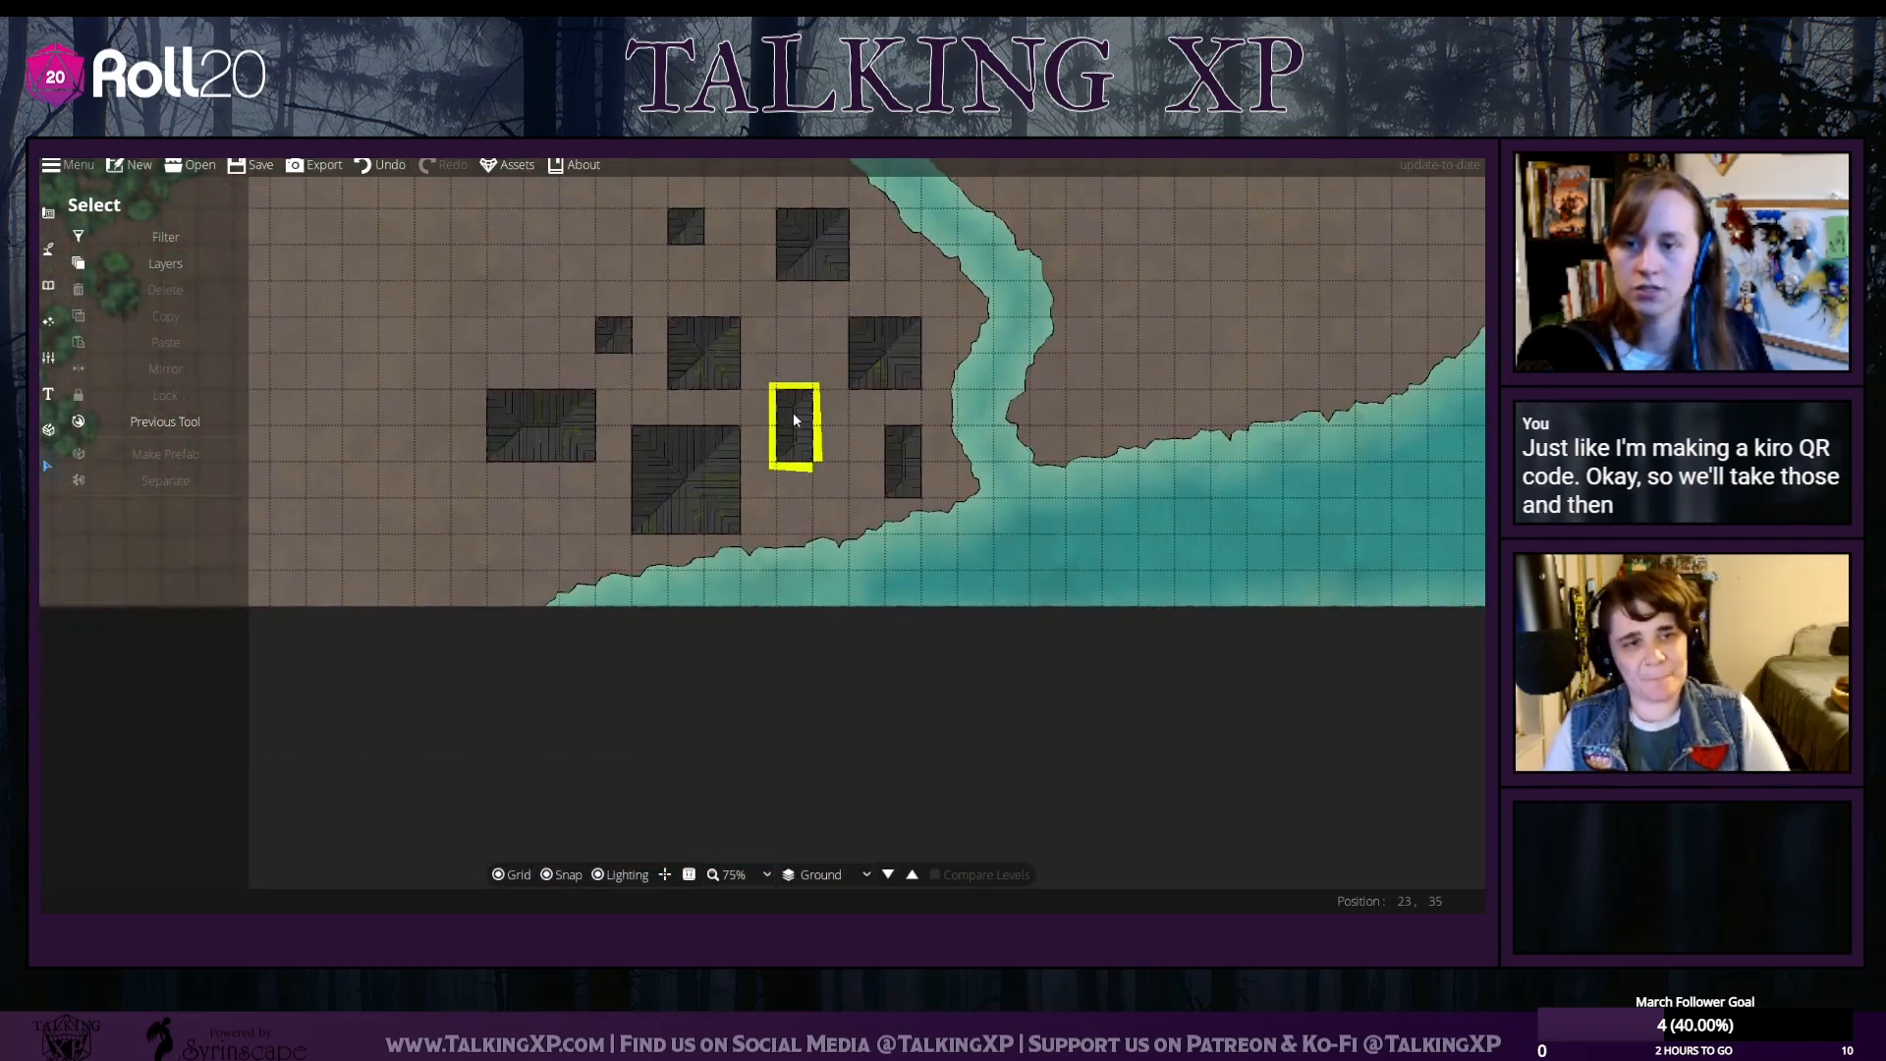
left_click_drag(792, 410, 827, 457)
left_click_drag(872, 375, 940, 334)
left_click(924, 321)
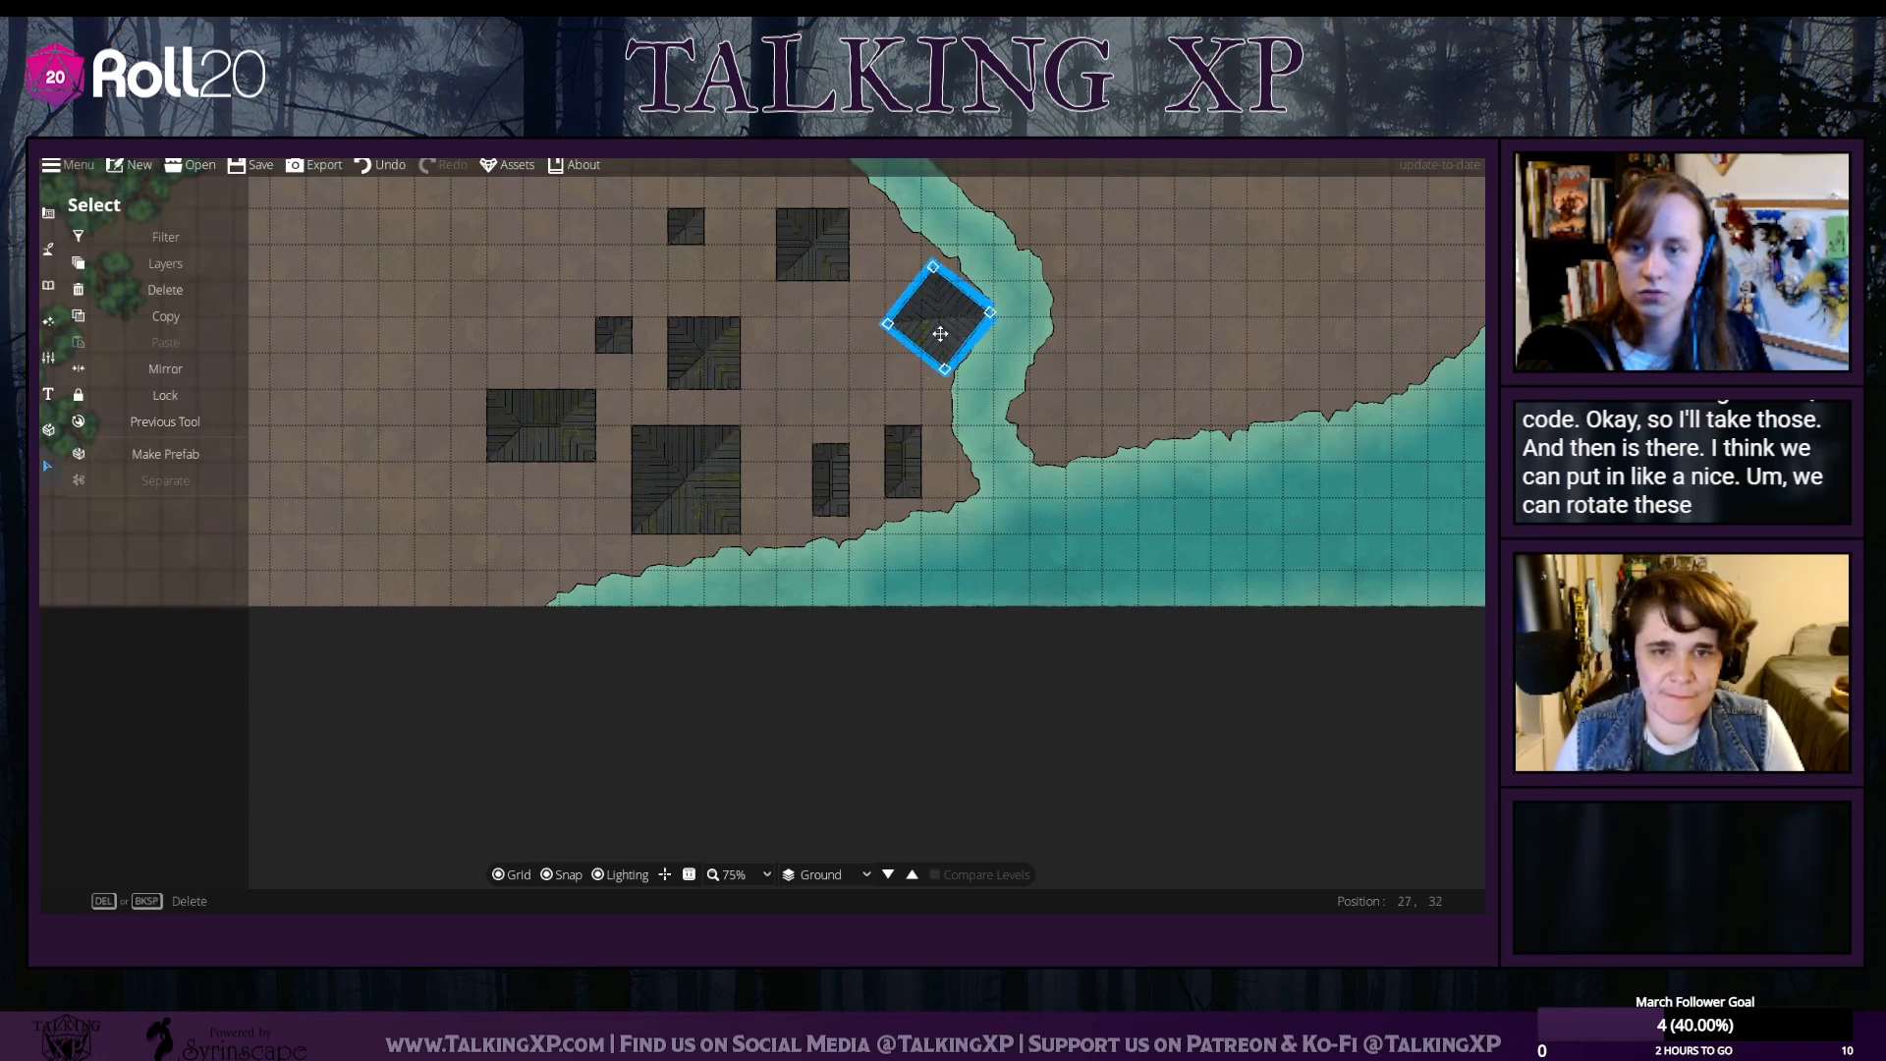
mouse_move(822, 247)
left_mouse_down()
mouse_move(841, 237)
mouse_move(884, 278)
mouse_move(834, 233)
left_mouse_up()
scroll(832, 339, "down", 2)
left_click_drag(831, 339, 825, 404)
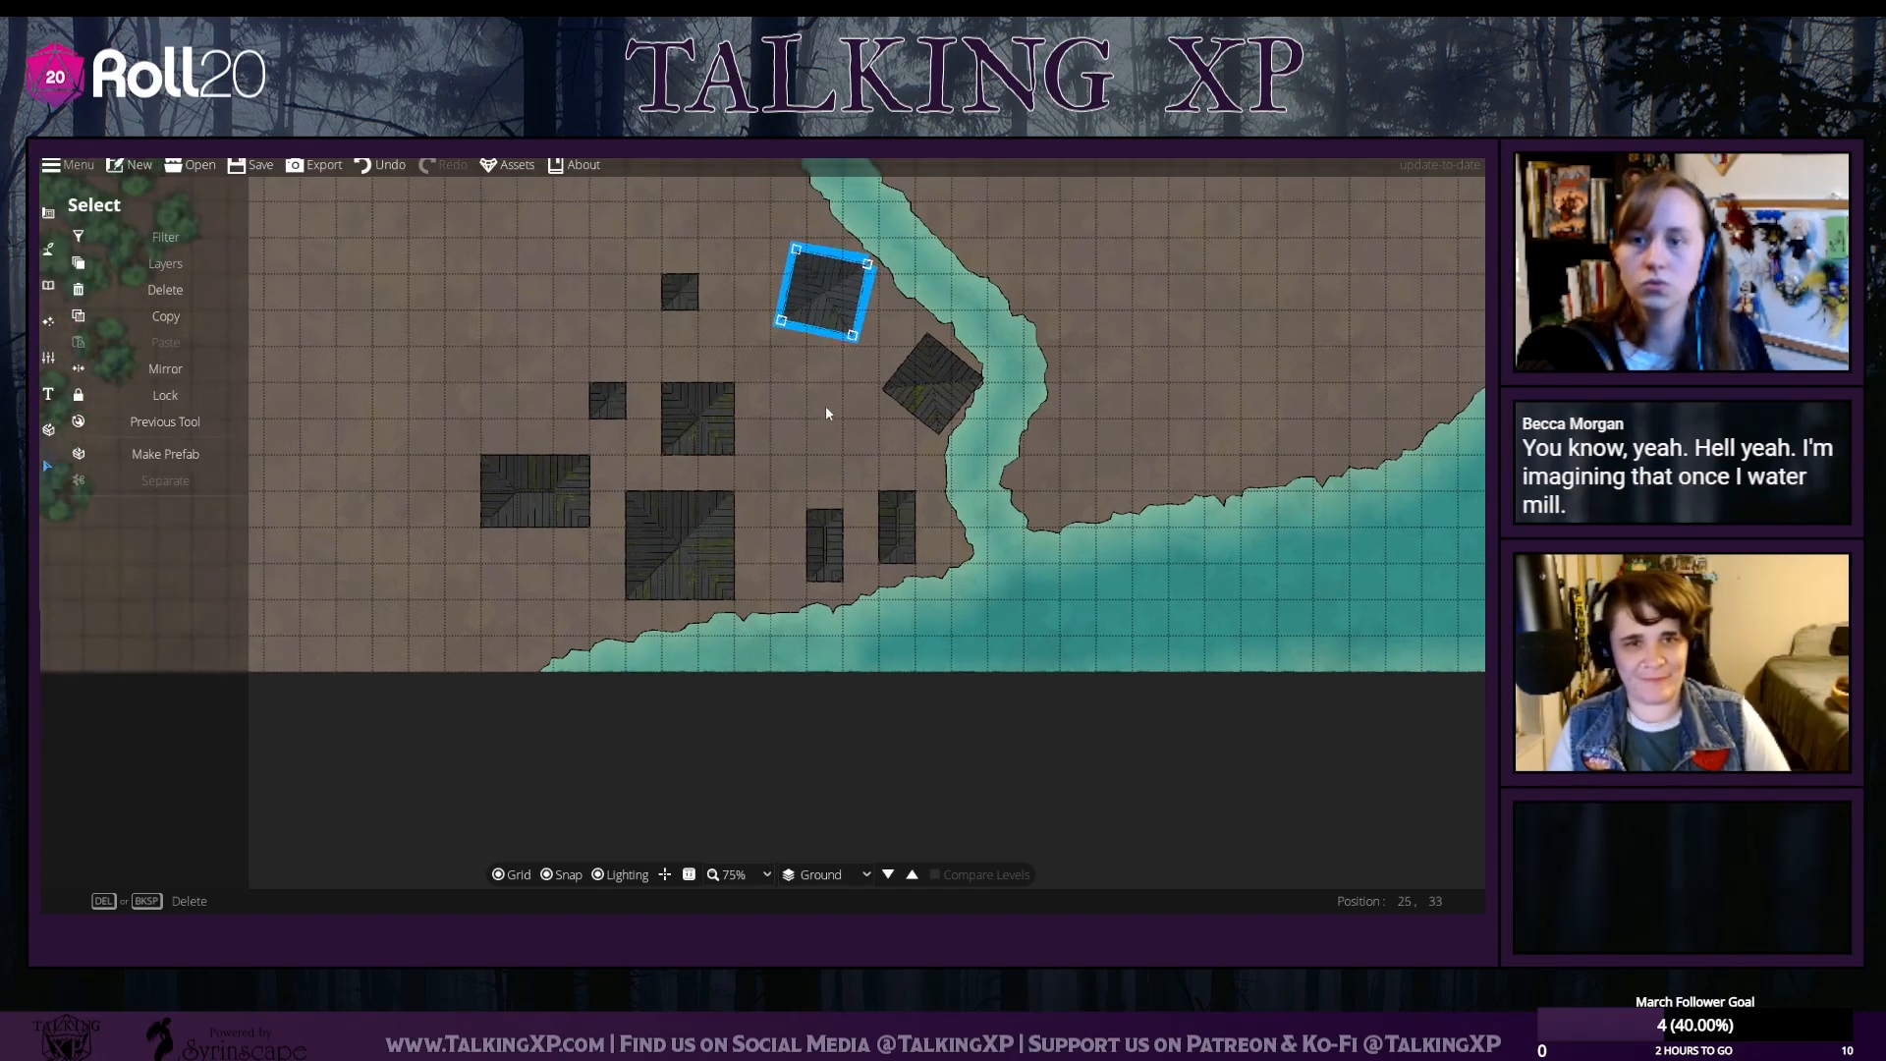
Reposition the central and two small buildings, and place one narrow building at an angle beside the river mouth
mouse_move(710, 423)
left_mouse_down()
mouse_move(749, 417)
mouse_move(731, 406)
left_mouse_up()
left_click_drag(690, 283, 727, 301)
left_click_drag(610, 390, 950, 534)
scroll(951, 535, "up", 2)
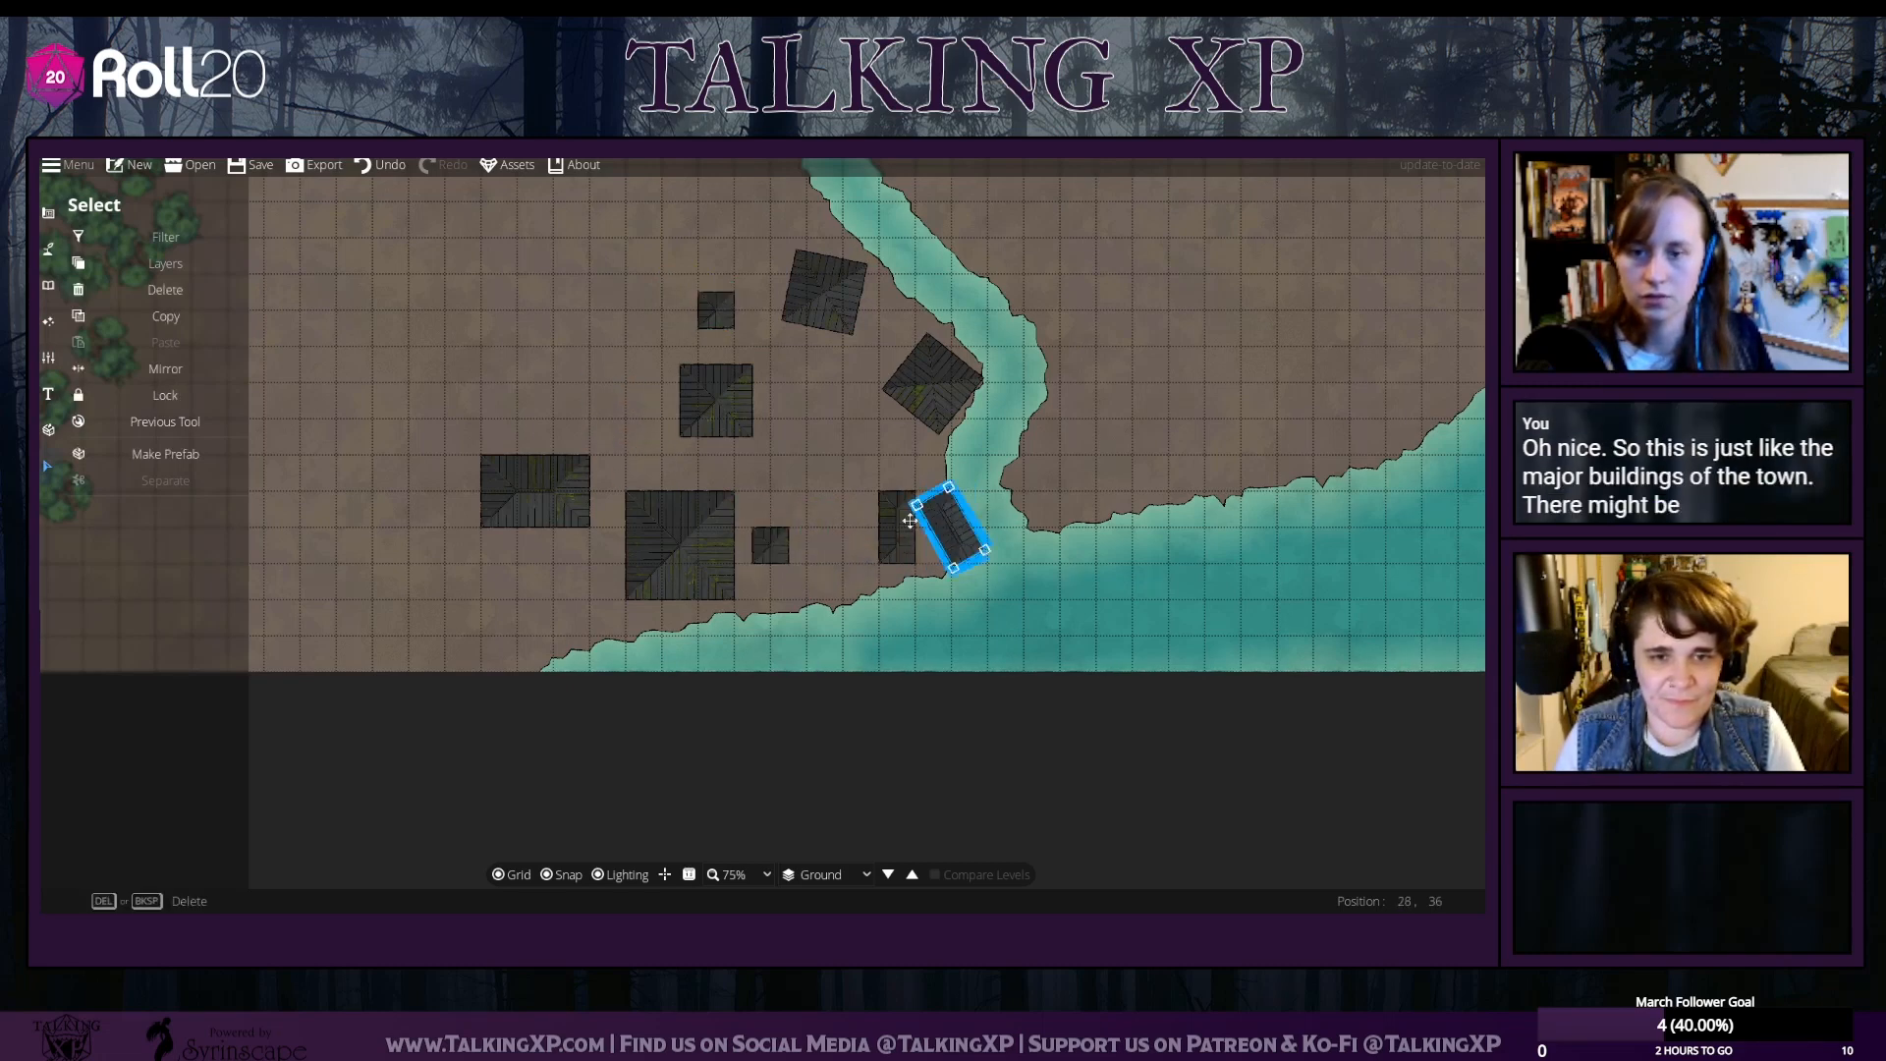
left_click(794, 407)
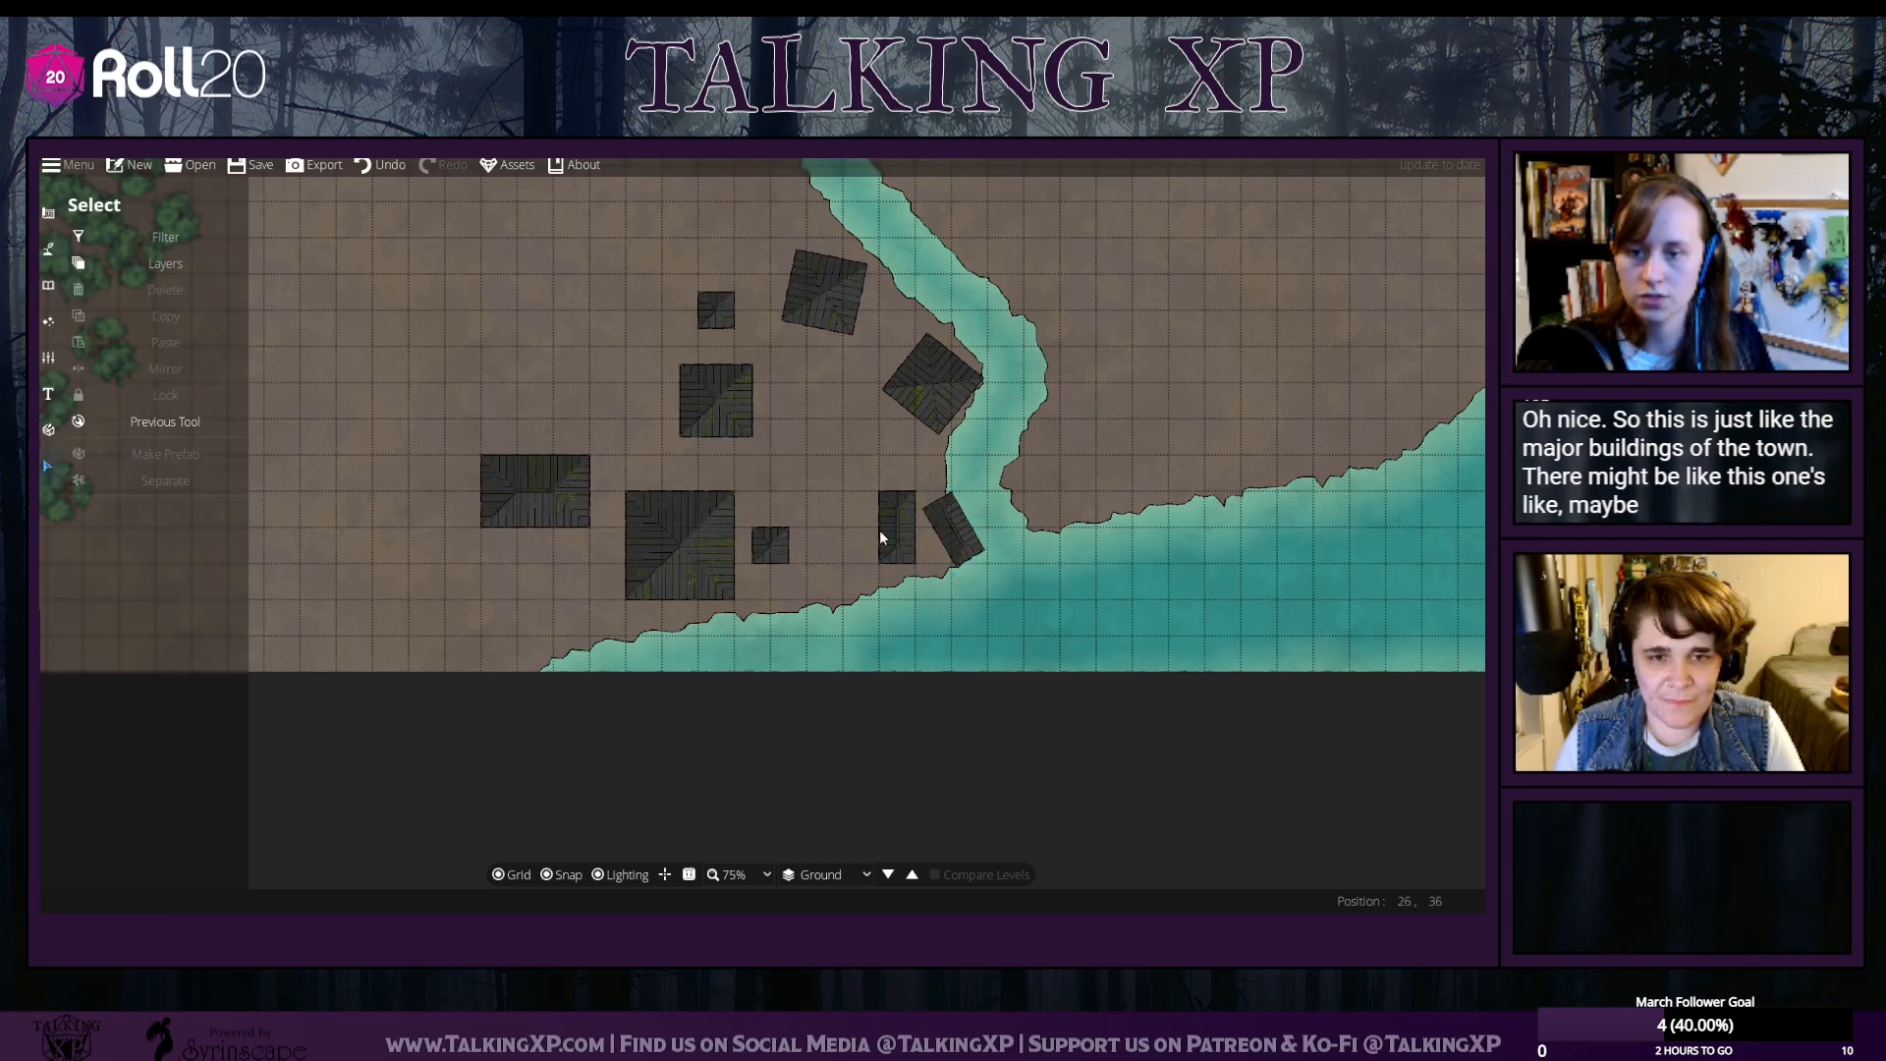
Move the upright narrow building to the west of the central one, and adjust the central, small southern and 3 by 3 tile buildings around a town square
left_click_drag(882, 528, 611, 393)
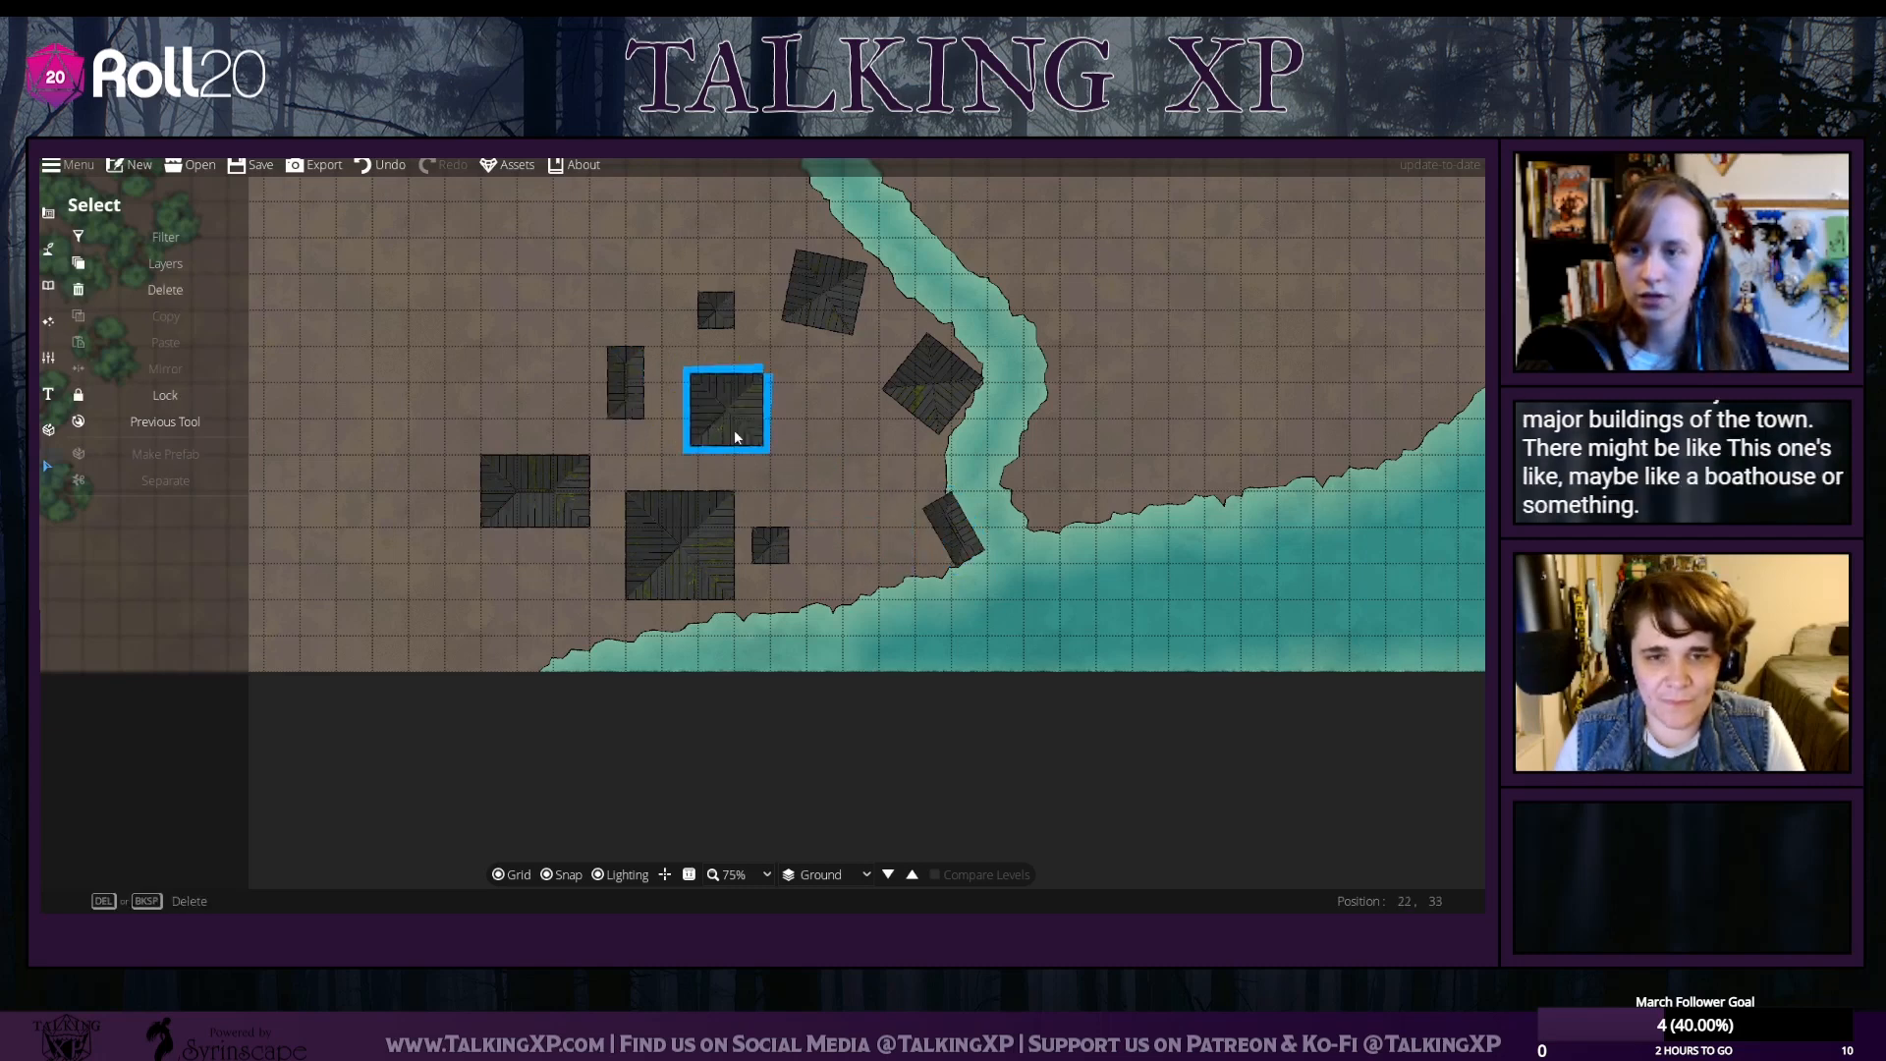
mouse_move(735, 431)
left_mouse_down()
mouse_move(758, 442)
mouse_move(721, 432)
left_mouse_up()
left_click_drag(770, 545, 807, 545)
left_click_drag(688, 548, 702, 544)
Move the 3 by 2 tile building farther south-west of the town as an outlying house and rotate it to a slant
left_click_drag(561, 498, 787, 510)
left_click(562, 491)
scroll(563, 500, "down", 4)
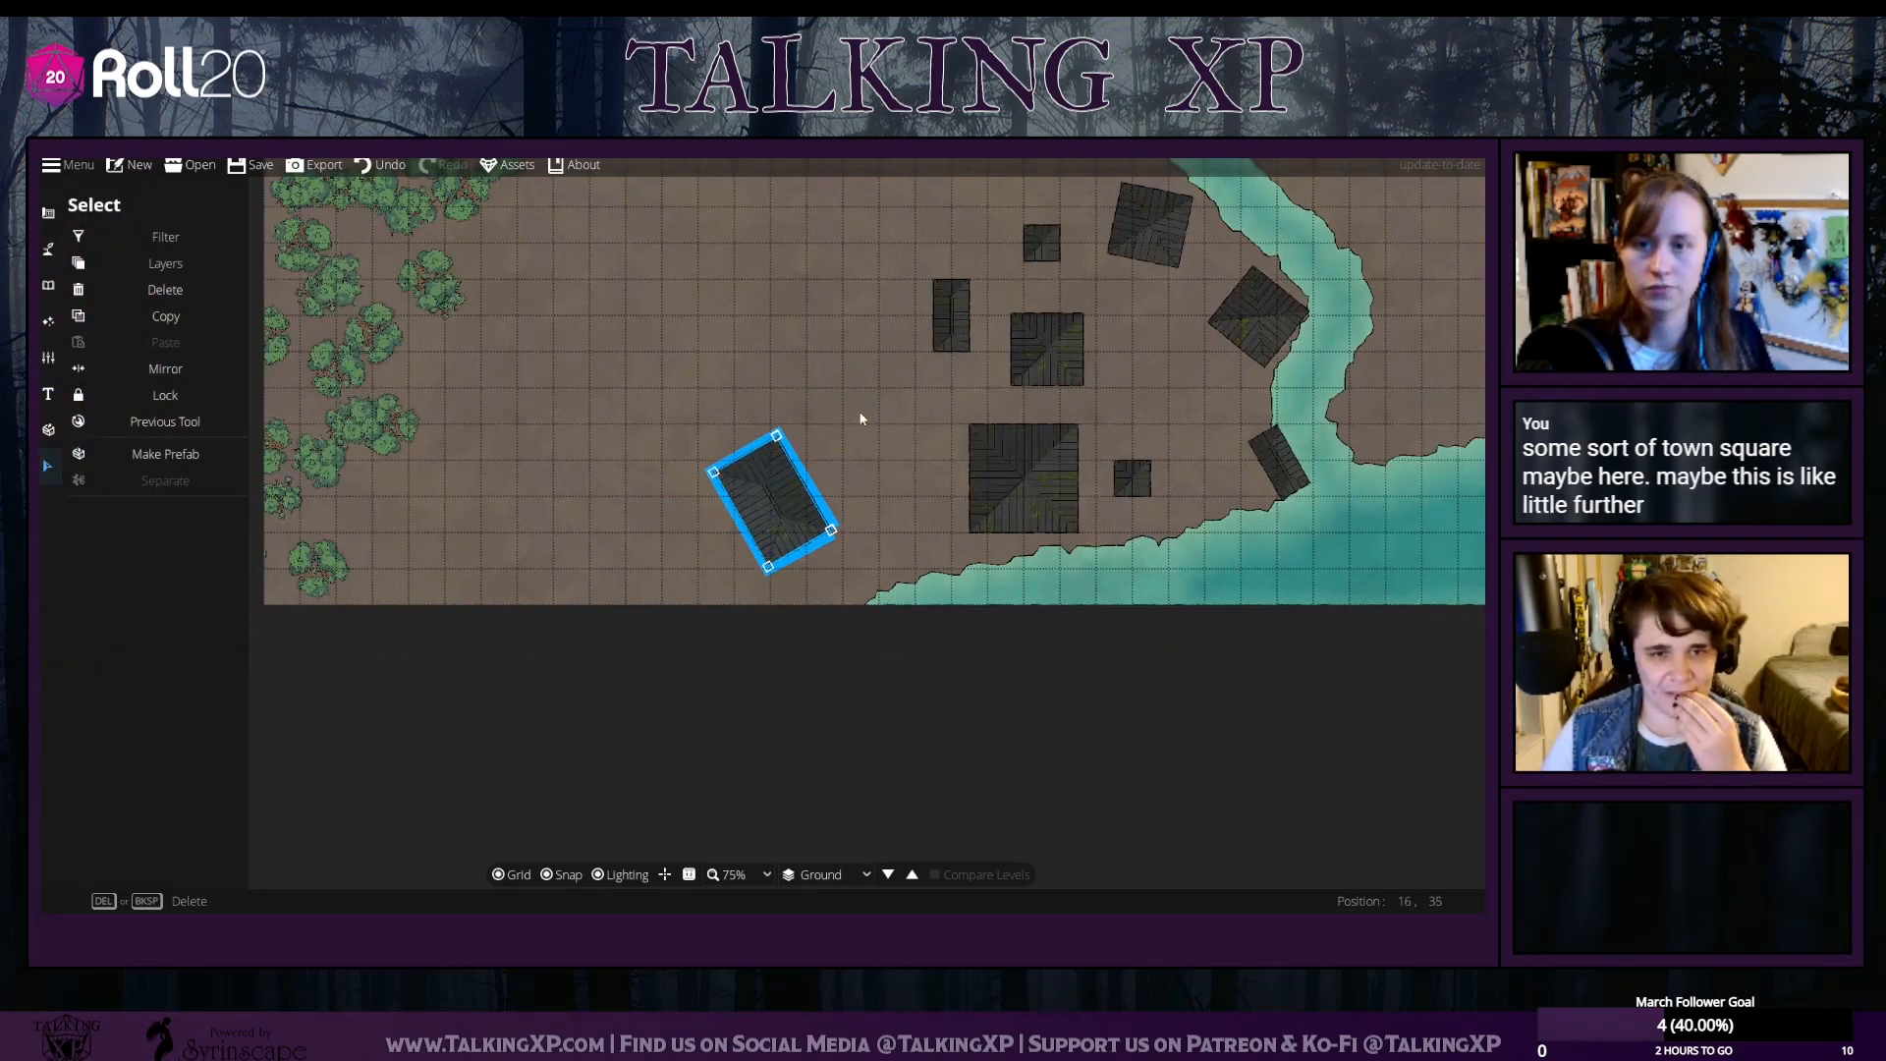
scroll(862, 418, "down", 4)
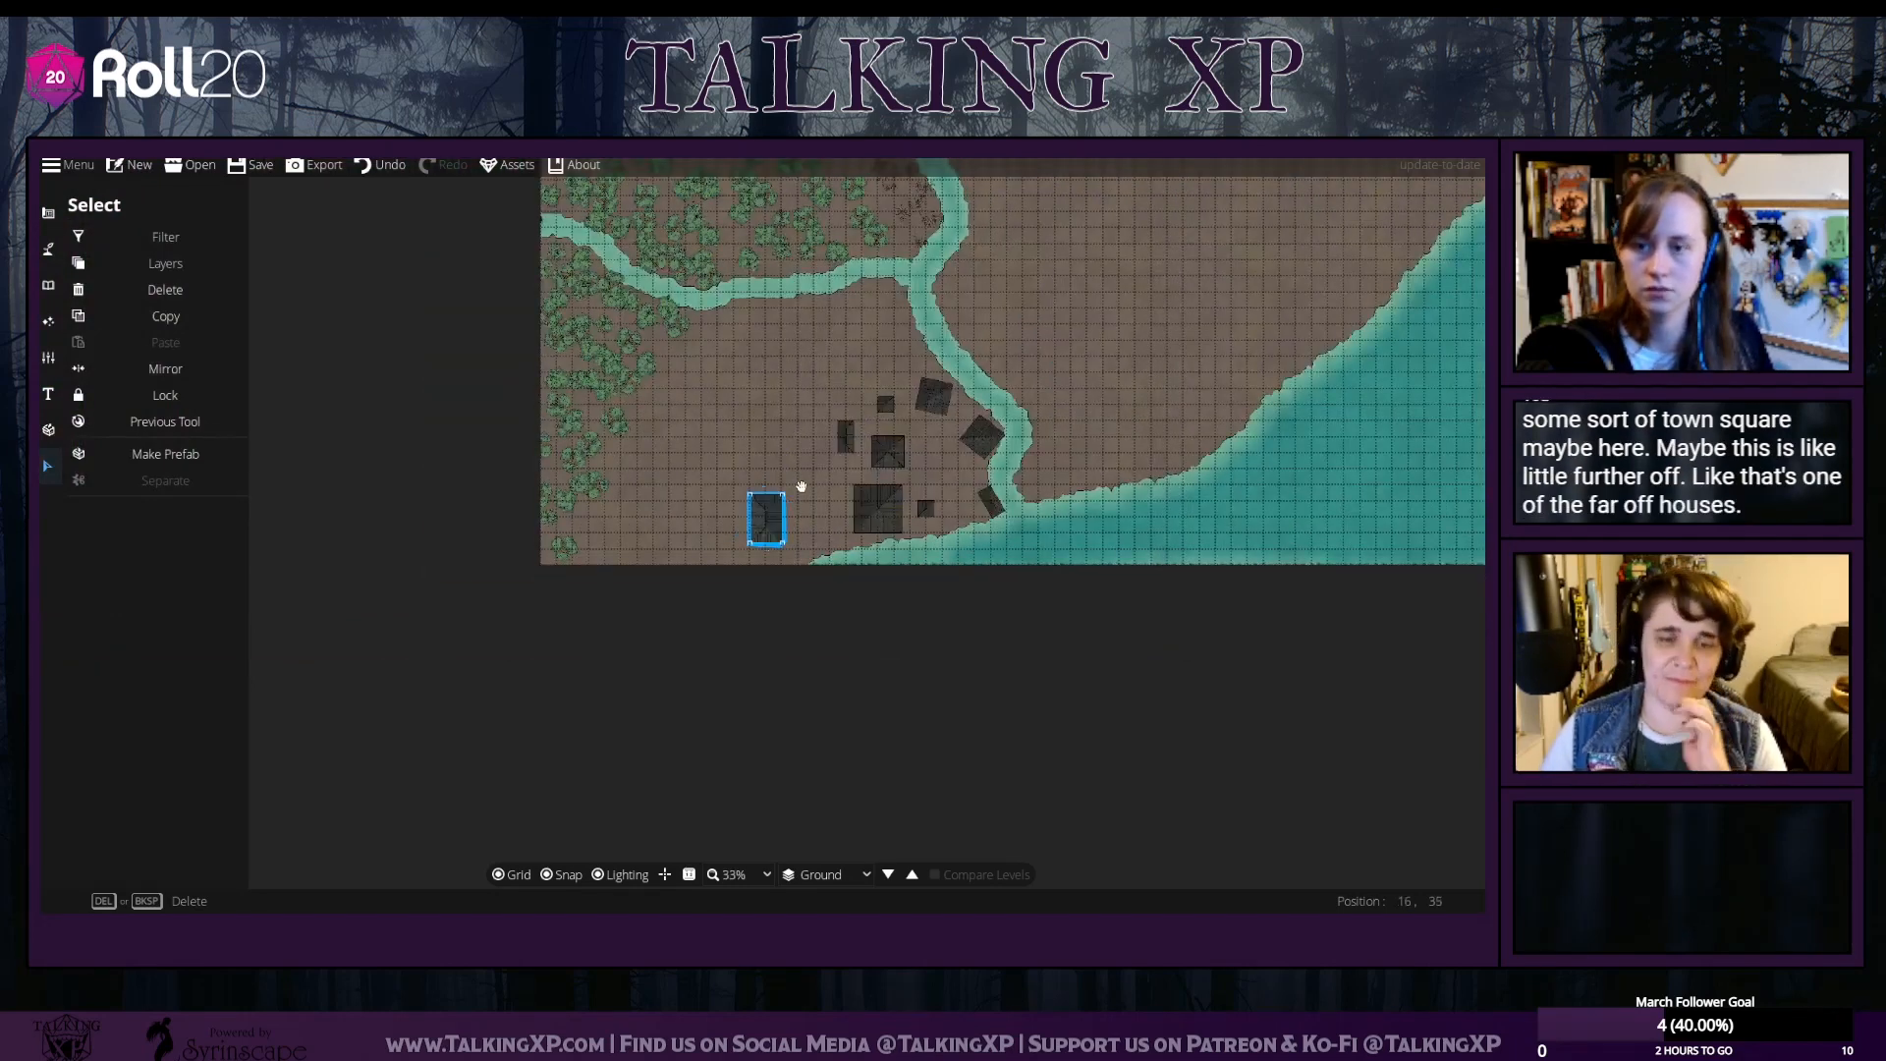
scroll(755, 503, "up", 4)
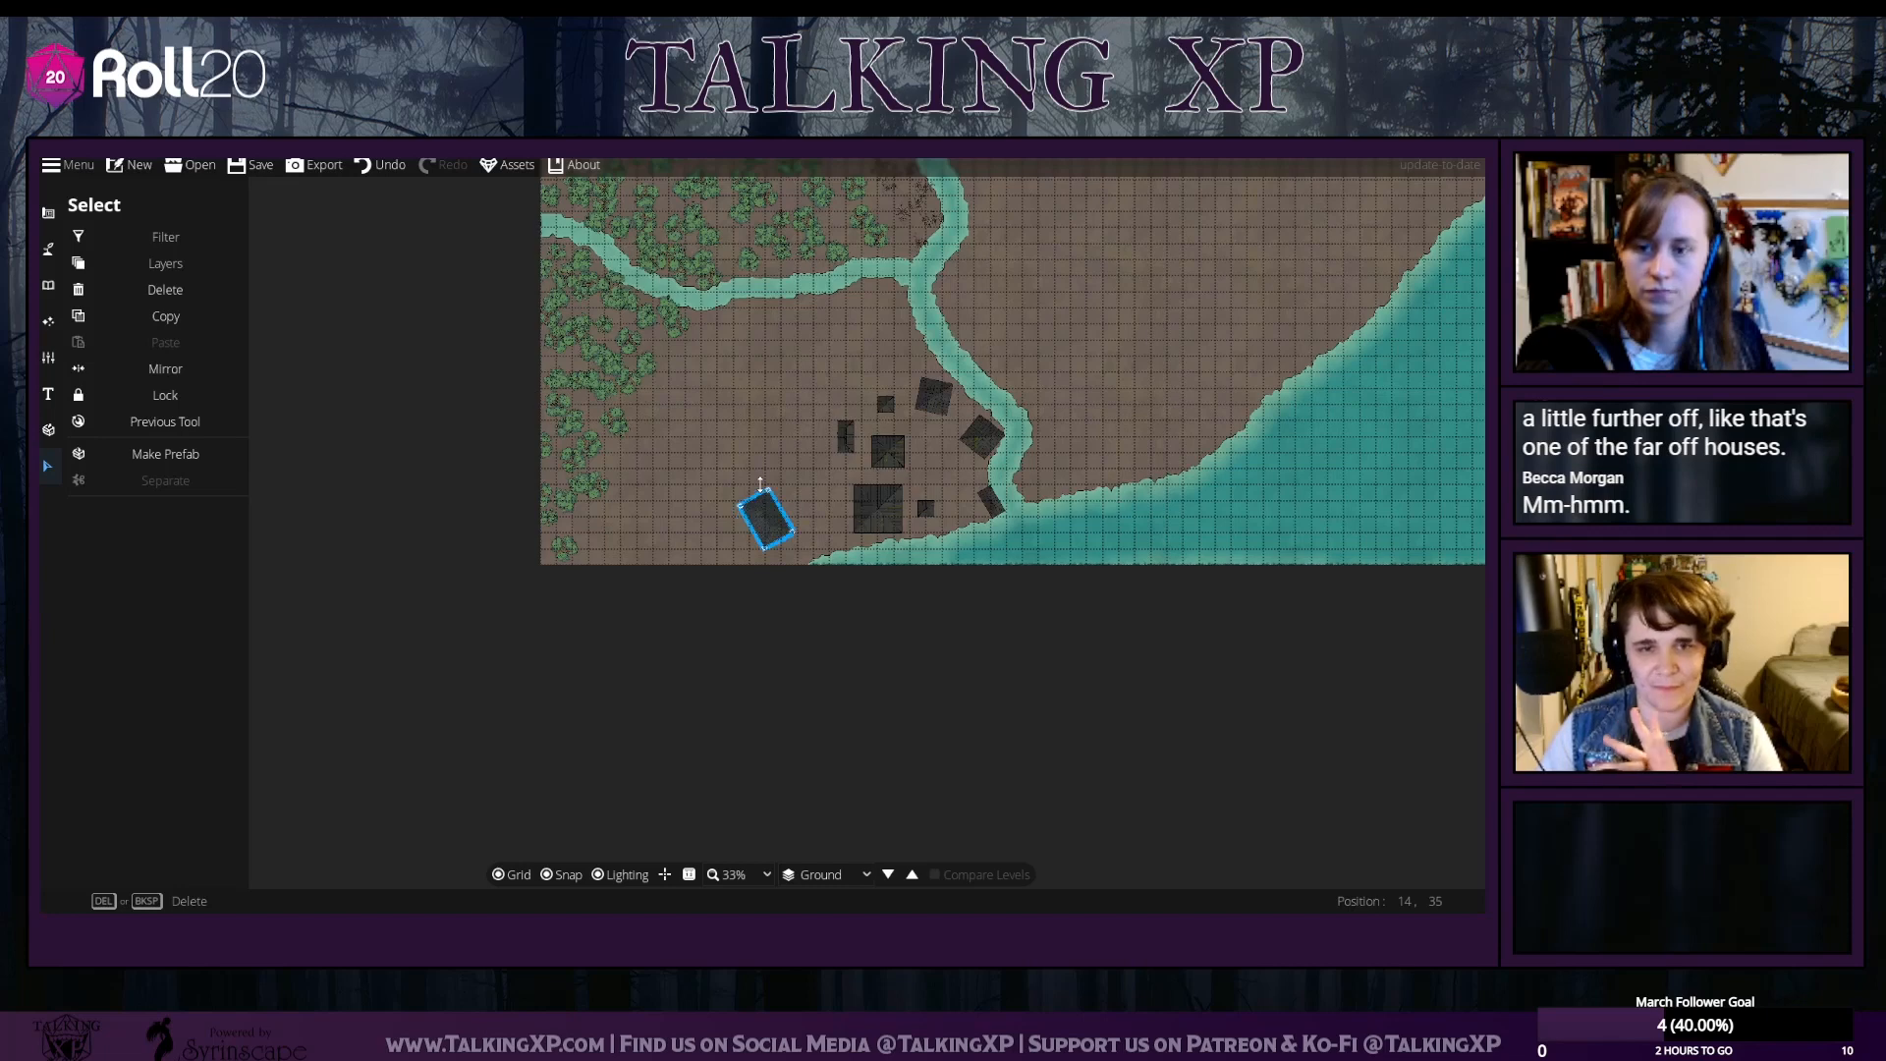
left_click(841, 367)
Nudge the slanted outlying house slightly north, leaving the other town buildings in place
left_click_drag(1078, 396, 977, 506)
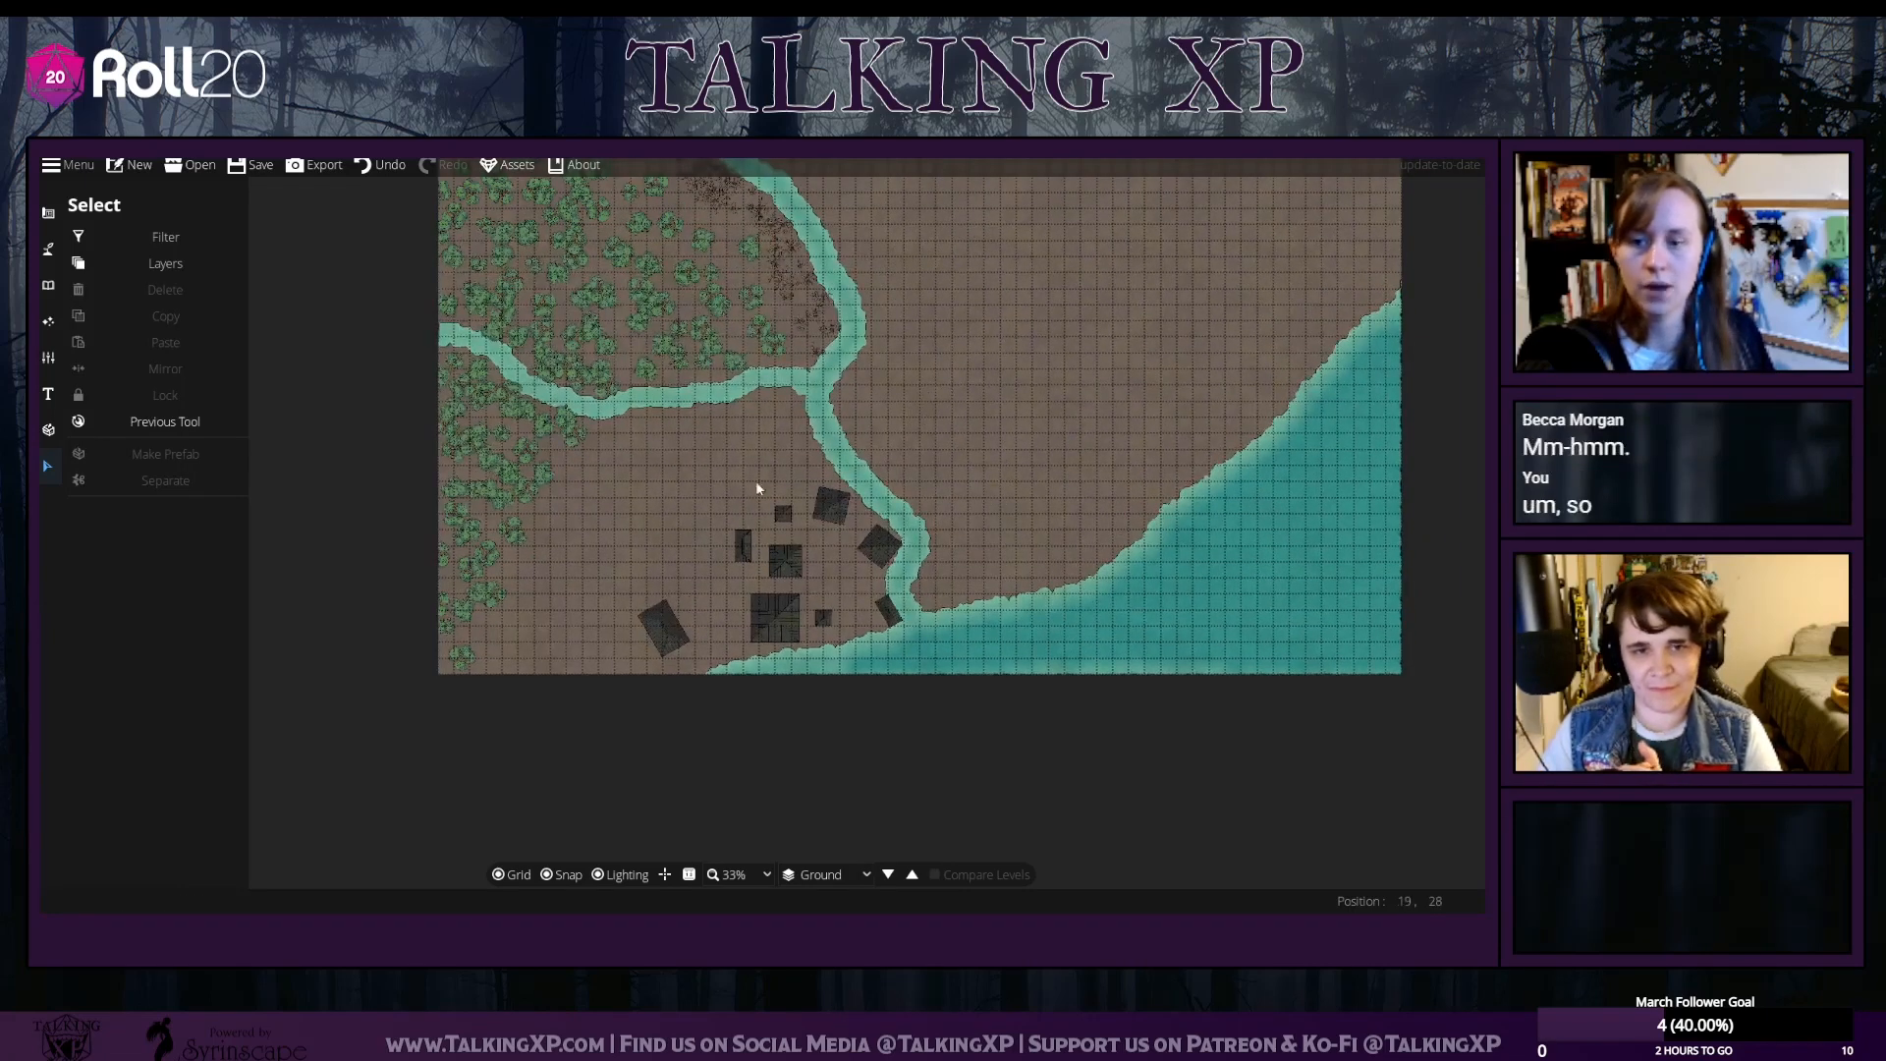
left_click_drag(582, 480, 930, 666)
left_click(953, 496)
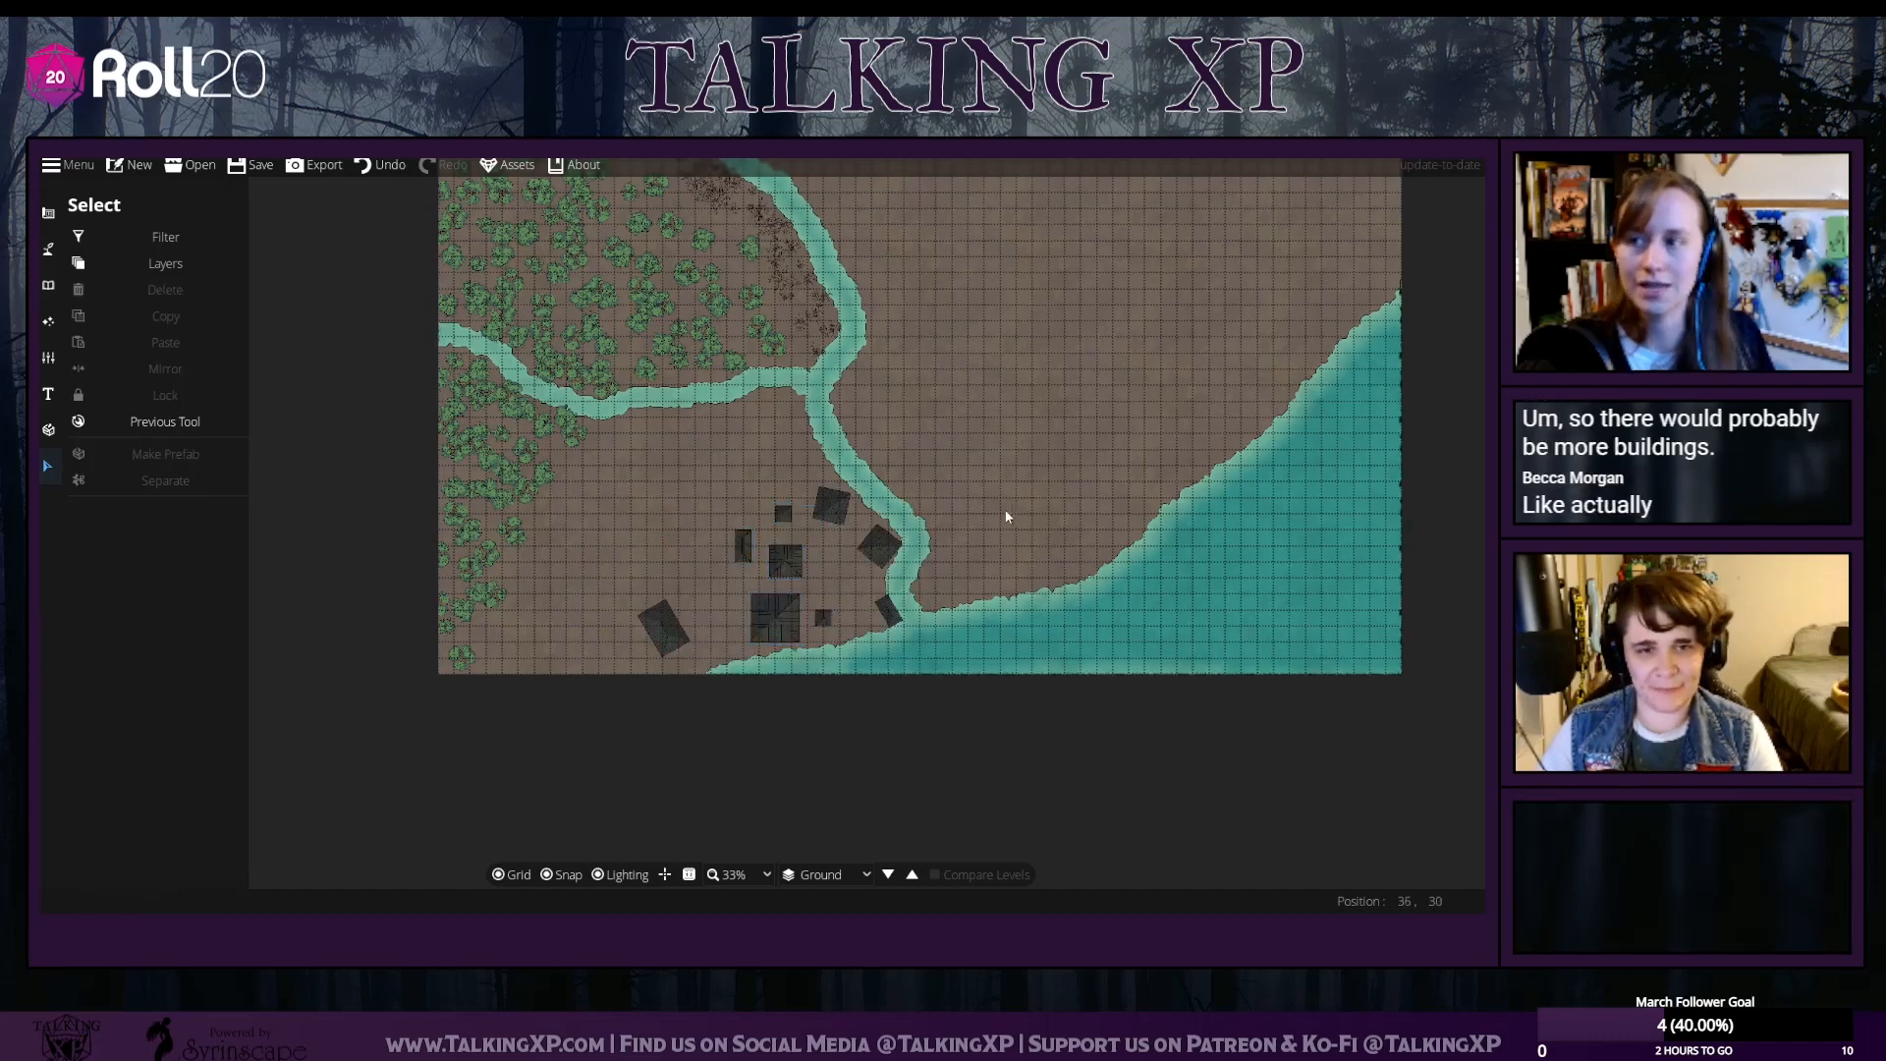
left_click_drag(1006, 512, 945, 527)
left_click_drag(605, 657, 612, 642)
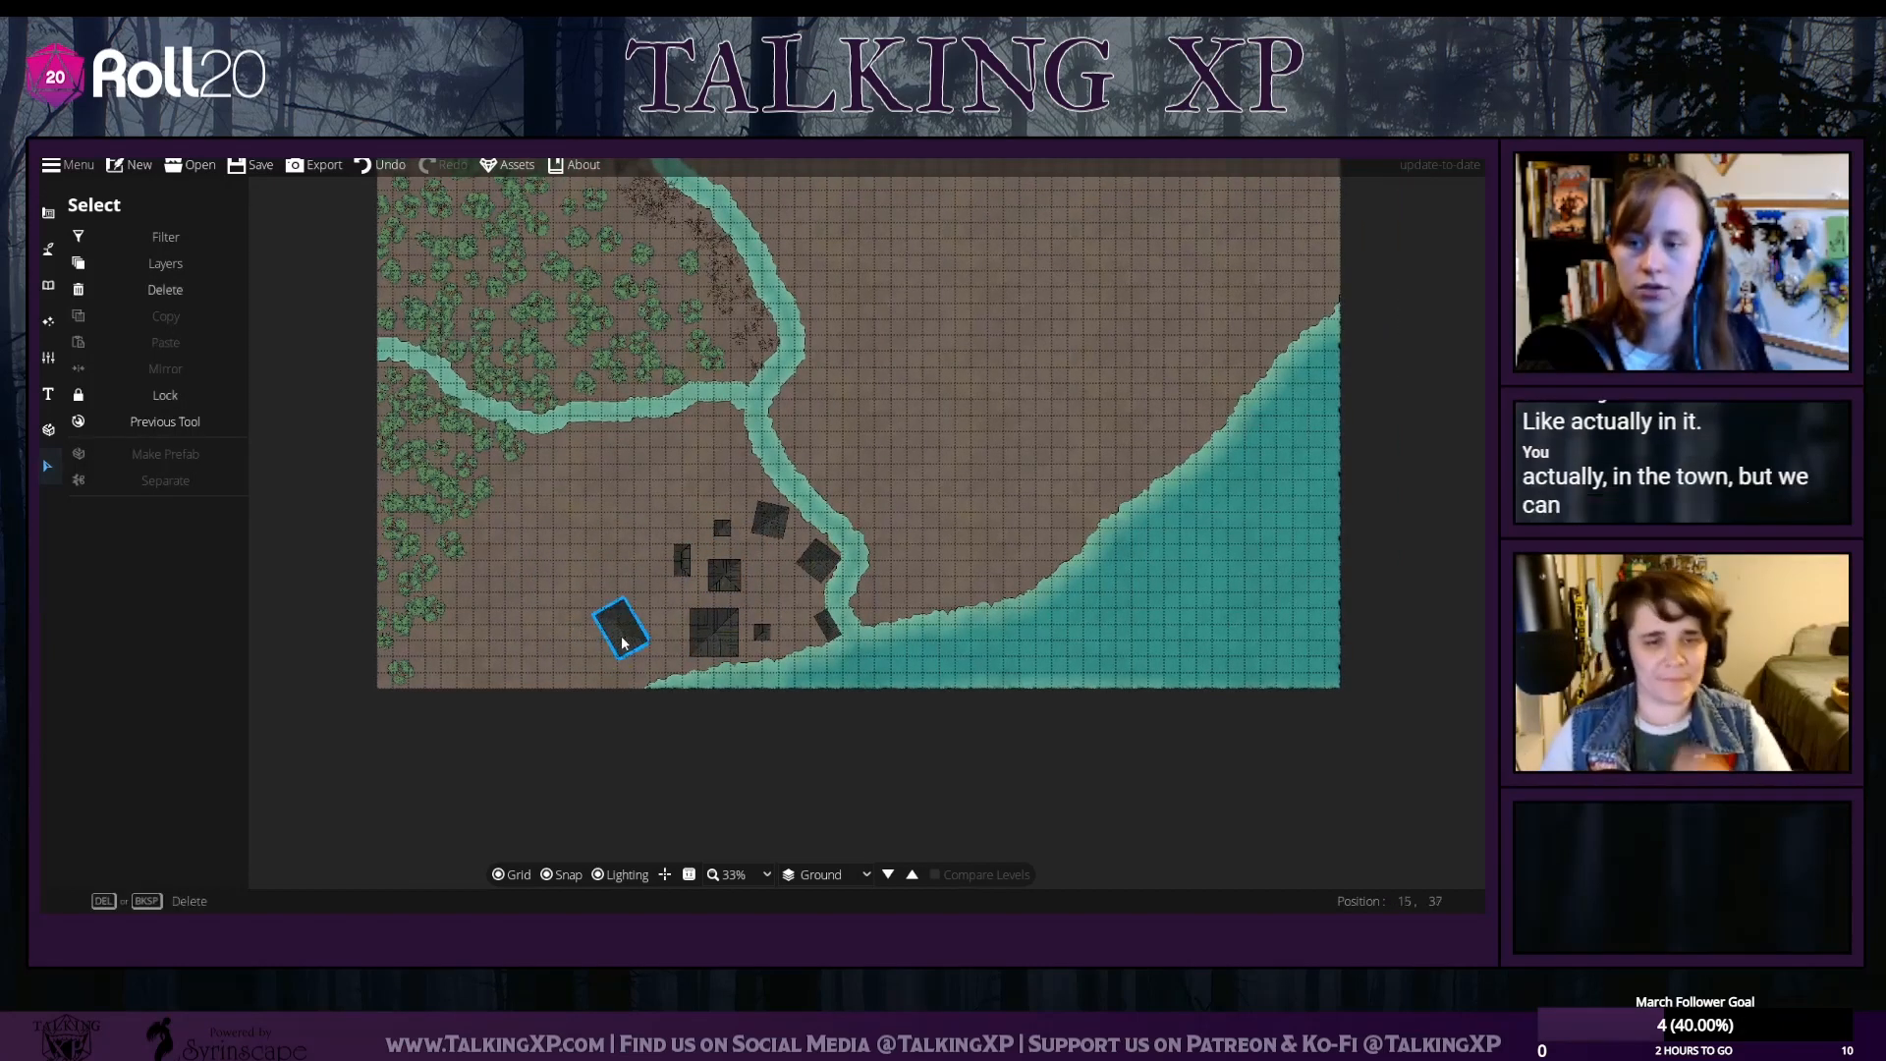
left_click(714, 632)
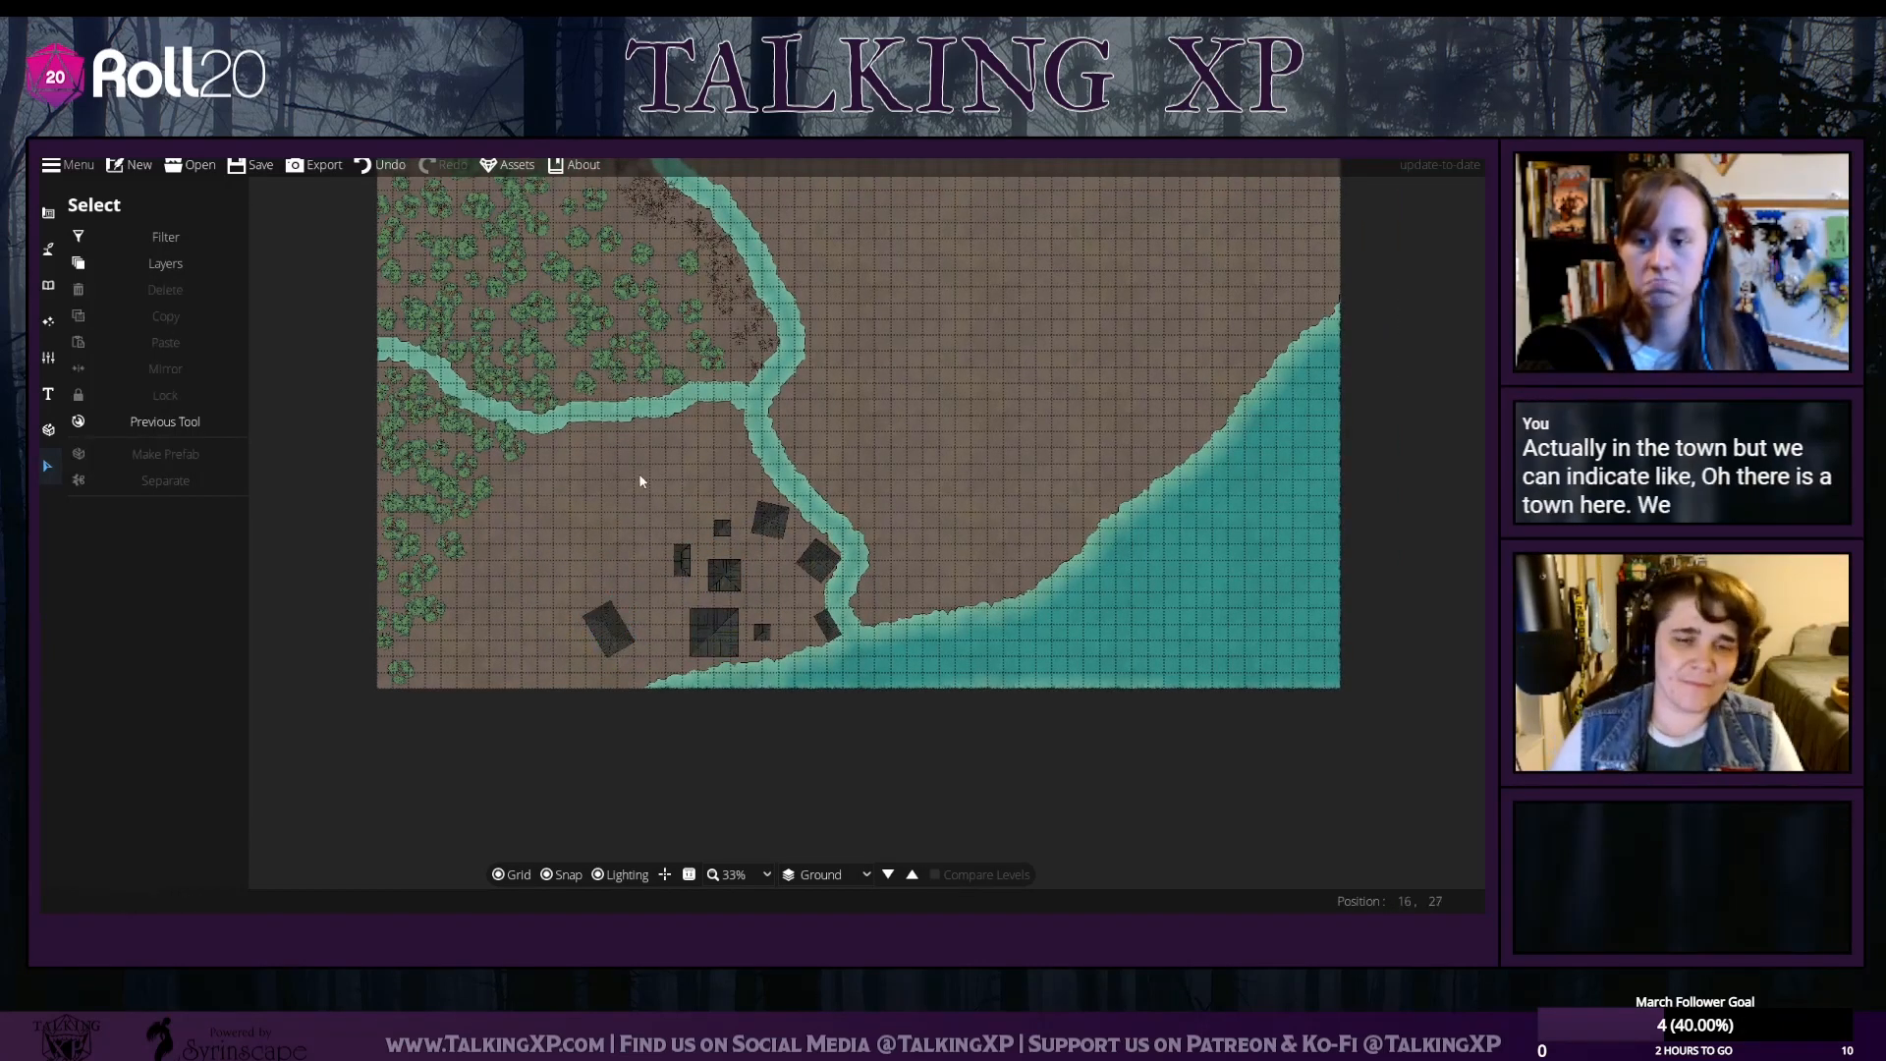
Shrink the five central town buildings together as a group, and shrink the two slanted buildings near the river bend individually
left_click_drag(639, 473, 872, 679)
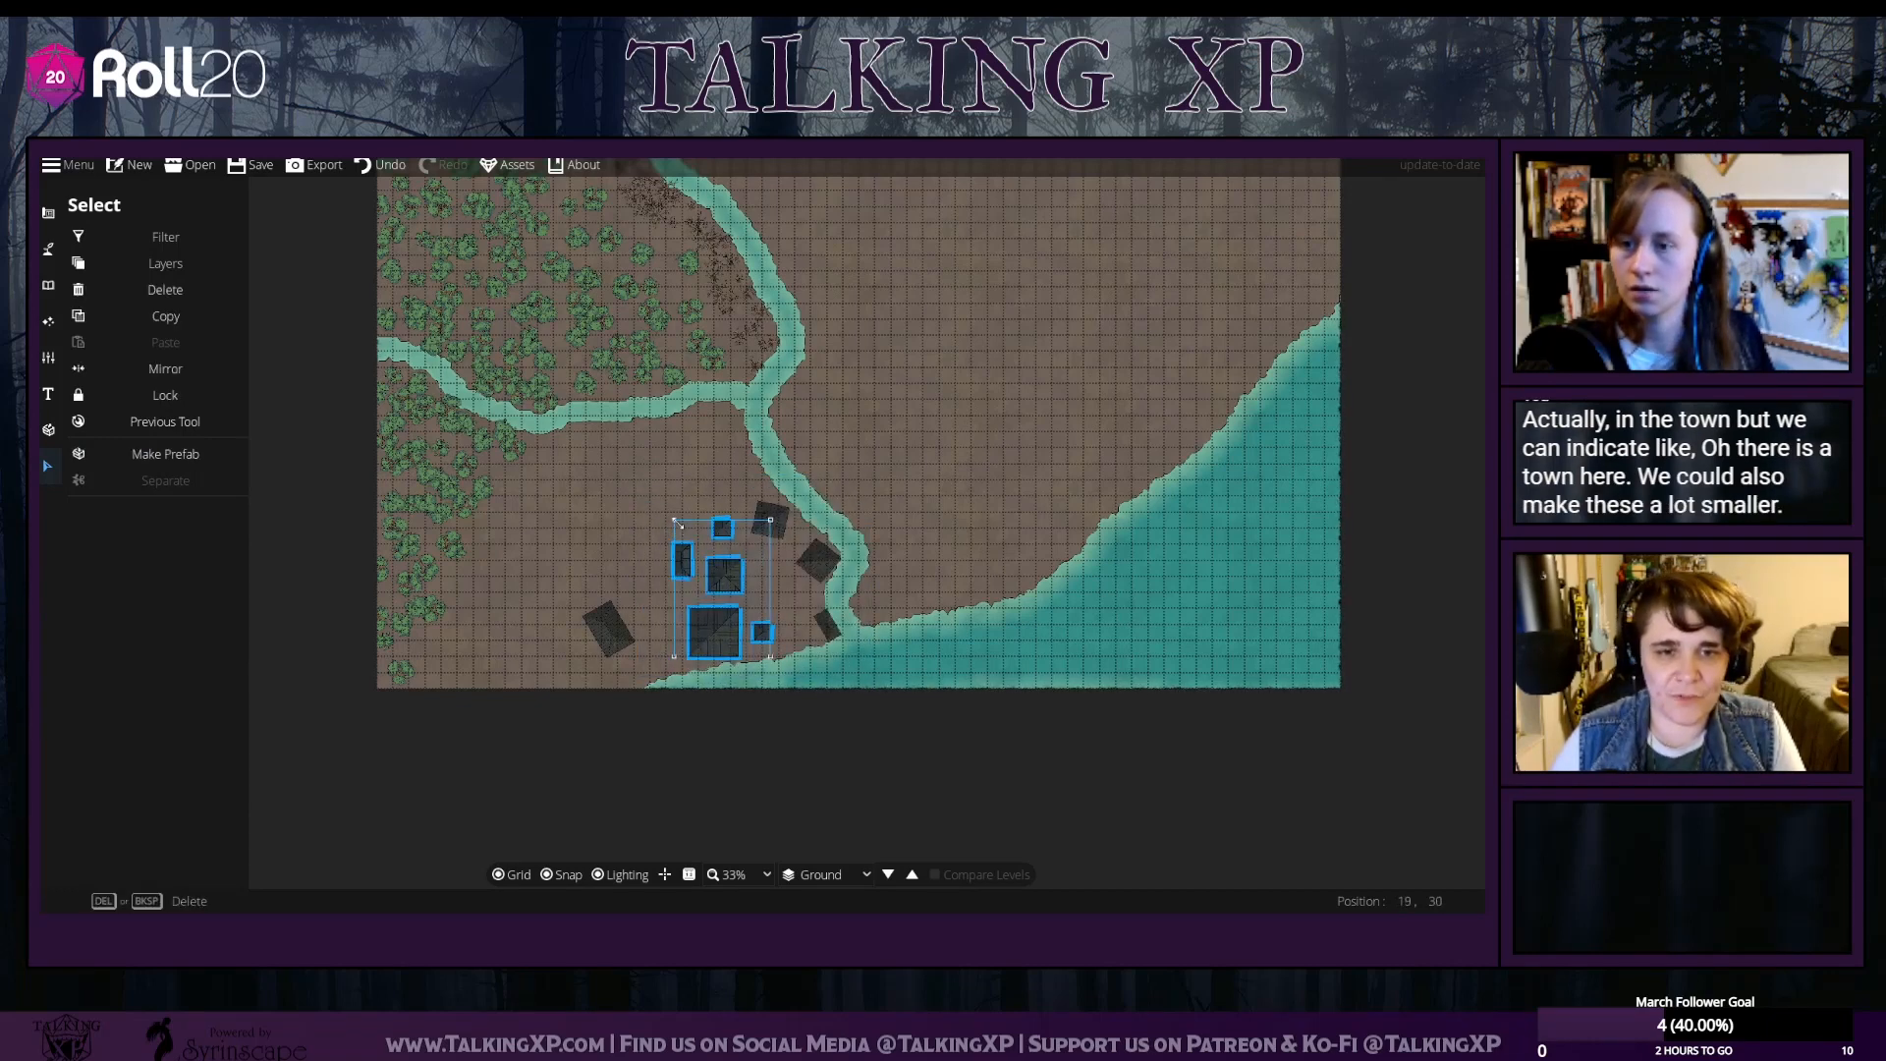
left_click_drag(676, 523, 725, 590)
left_click_drag(725, 460, 862, 587)
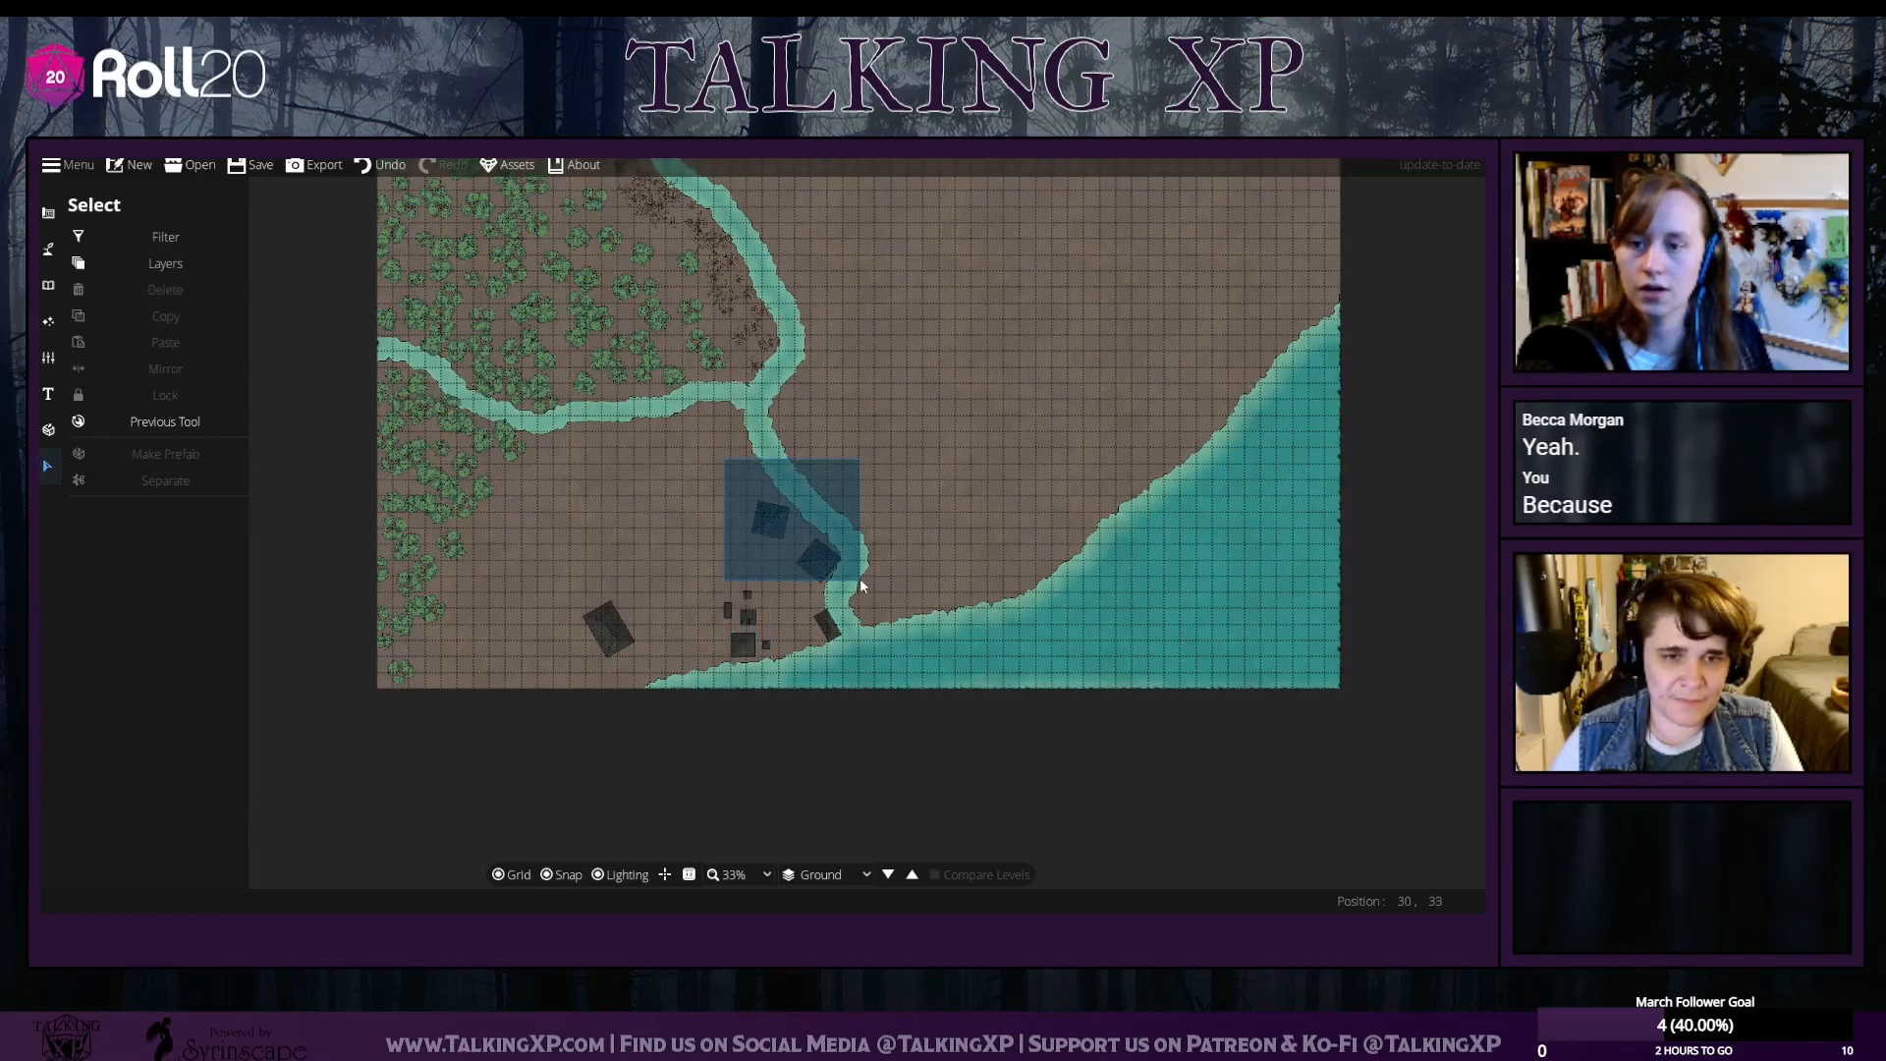
left_click(816, 552)
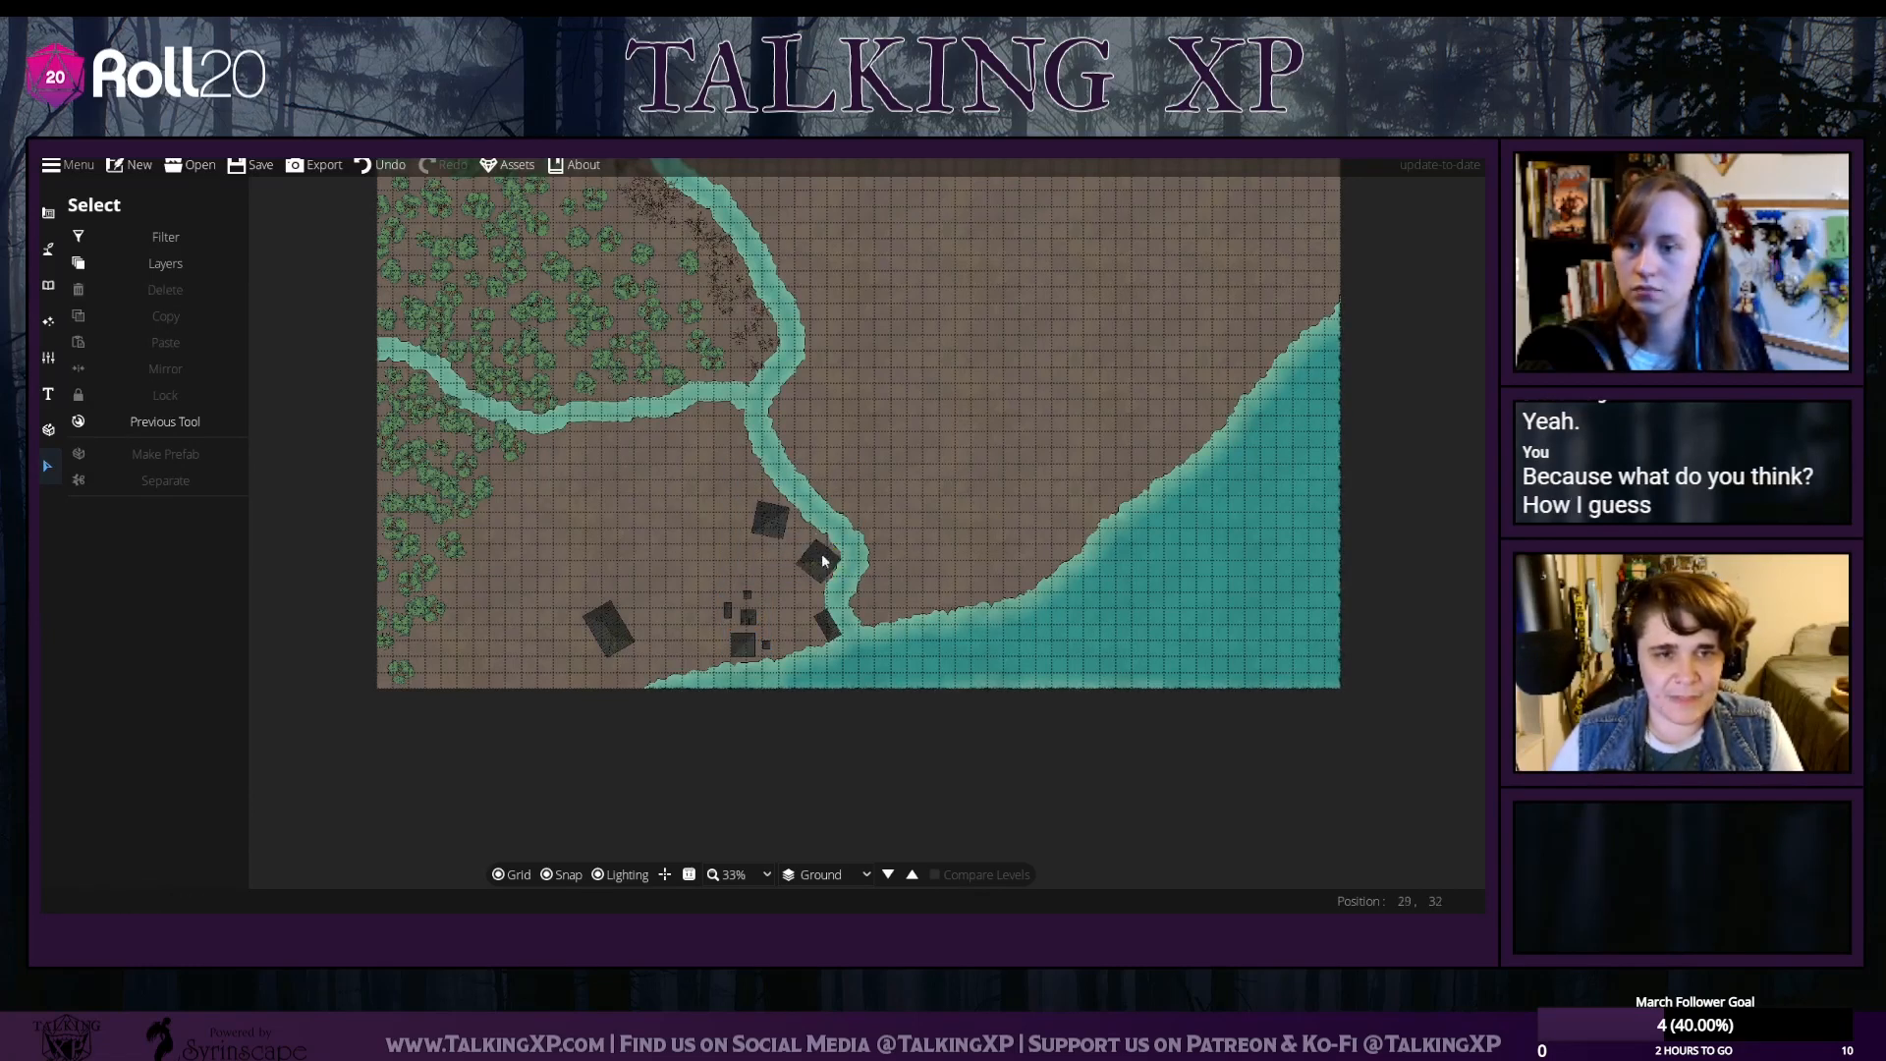
left_click(770, 527)
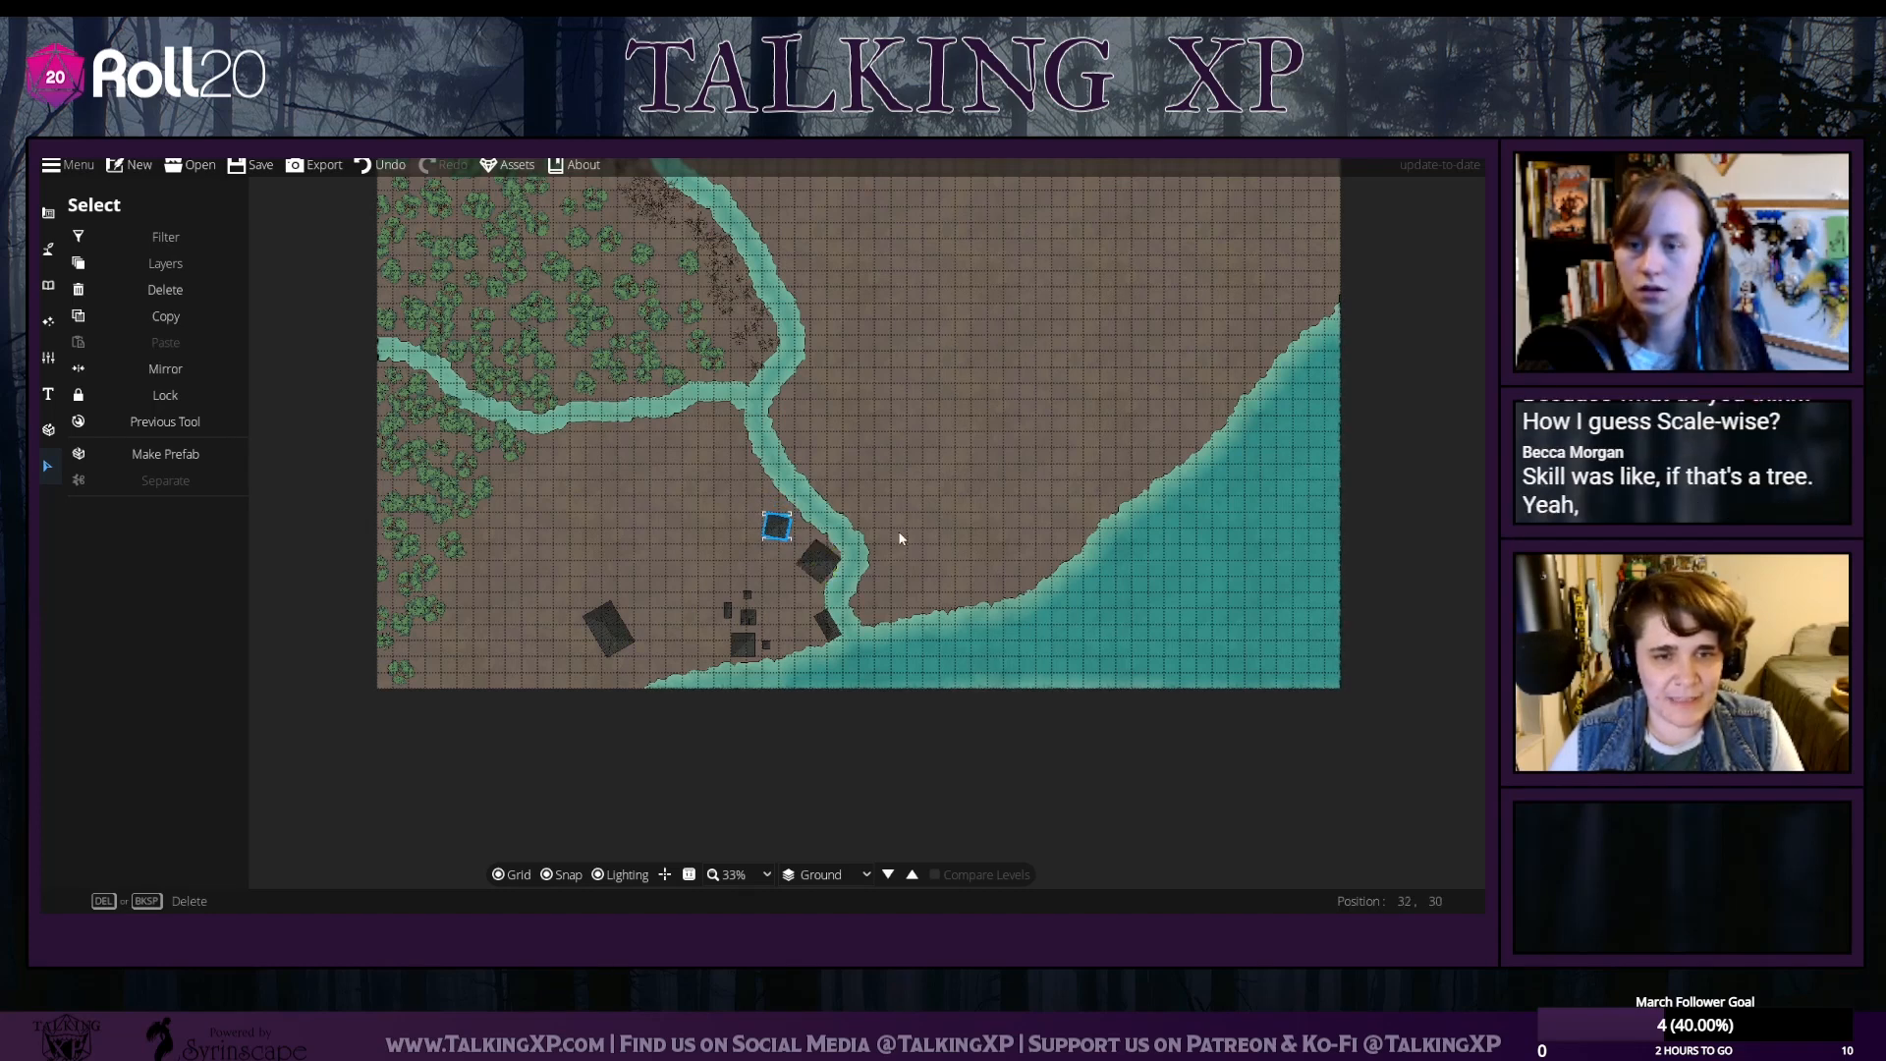
left_click(815, 559)
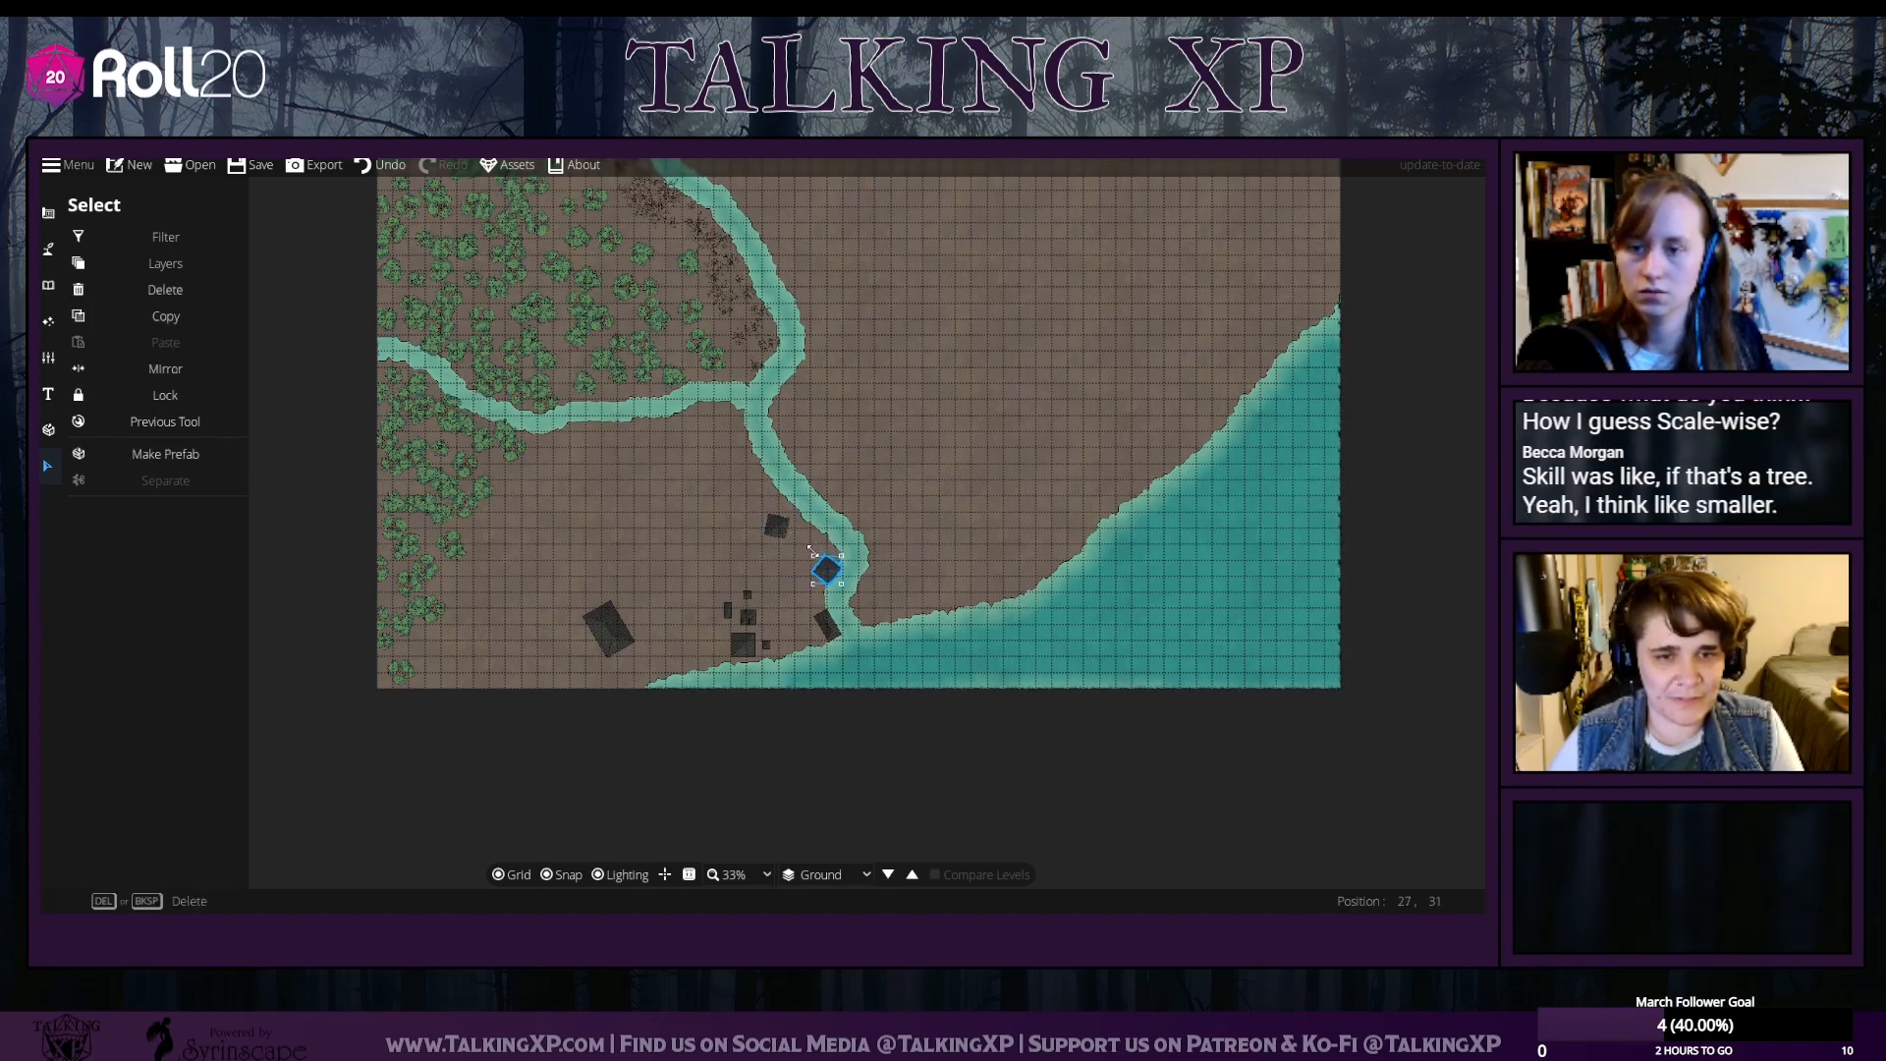
left_click(783, 595)
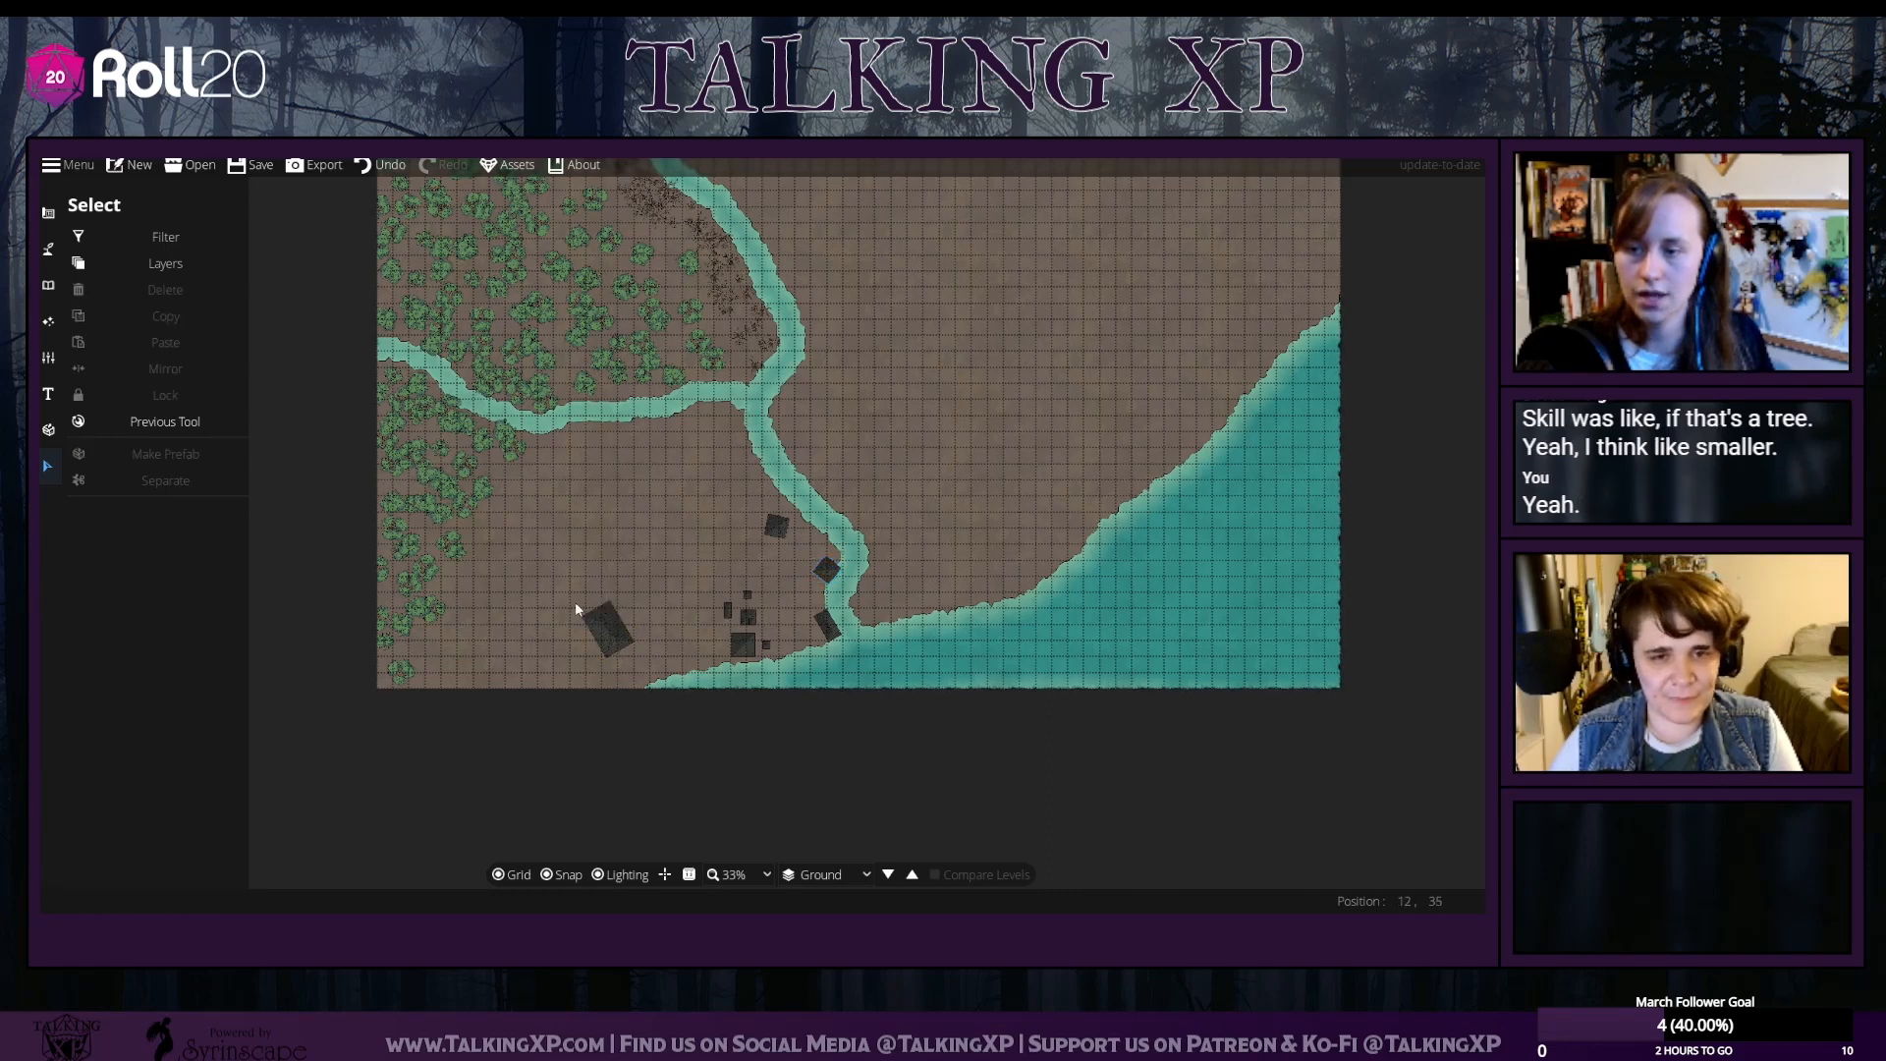
Shrink the slanted outlying house and move it close to the west side of the town cluster
left_click_drag(576, 609, 716, 637)
left_click(679, 560)
left_click(719, 643)
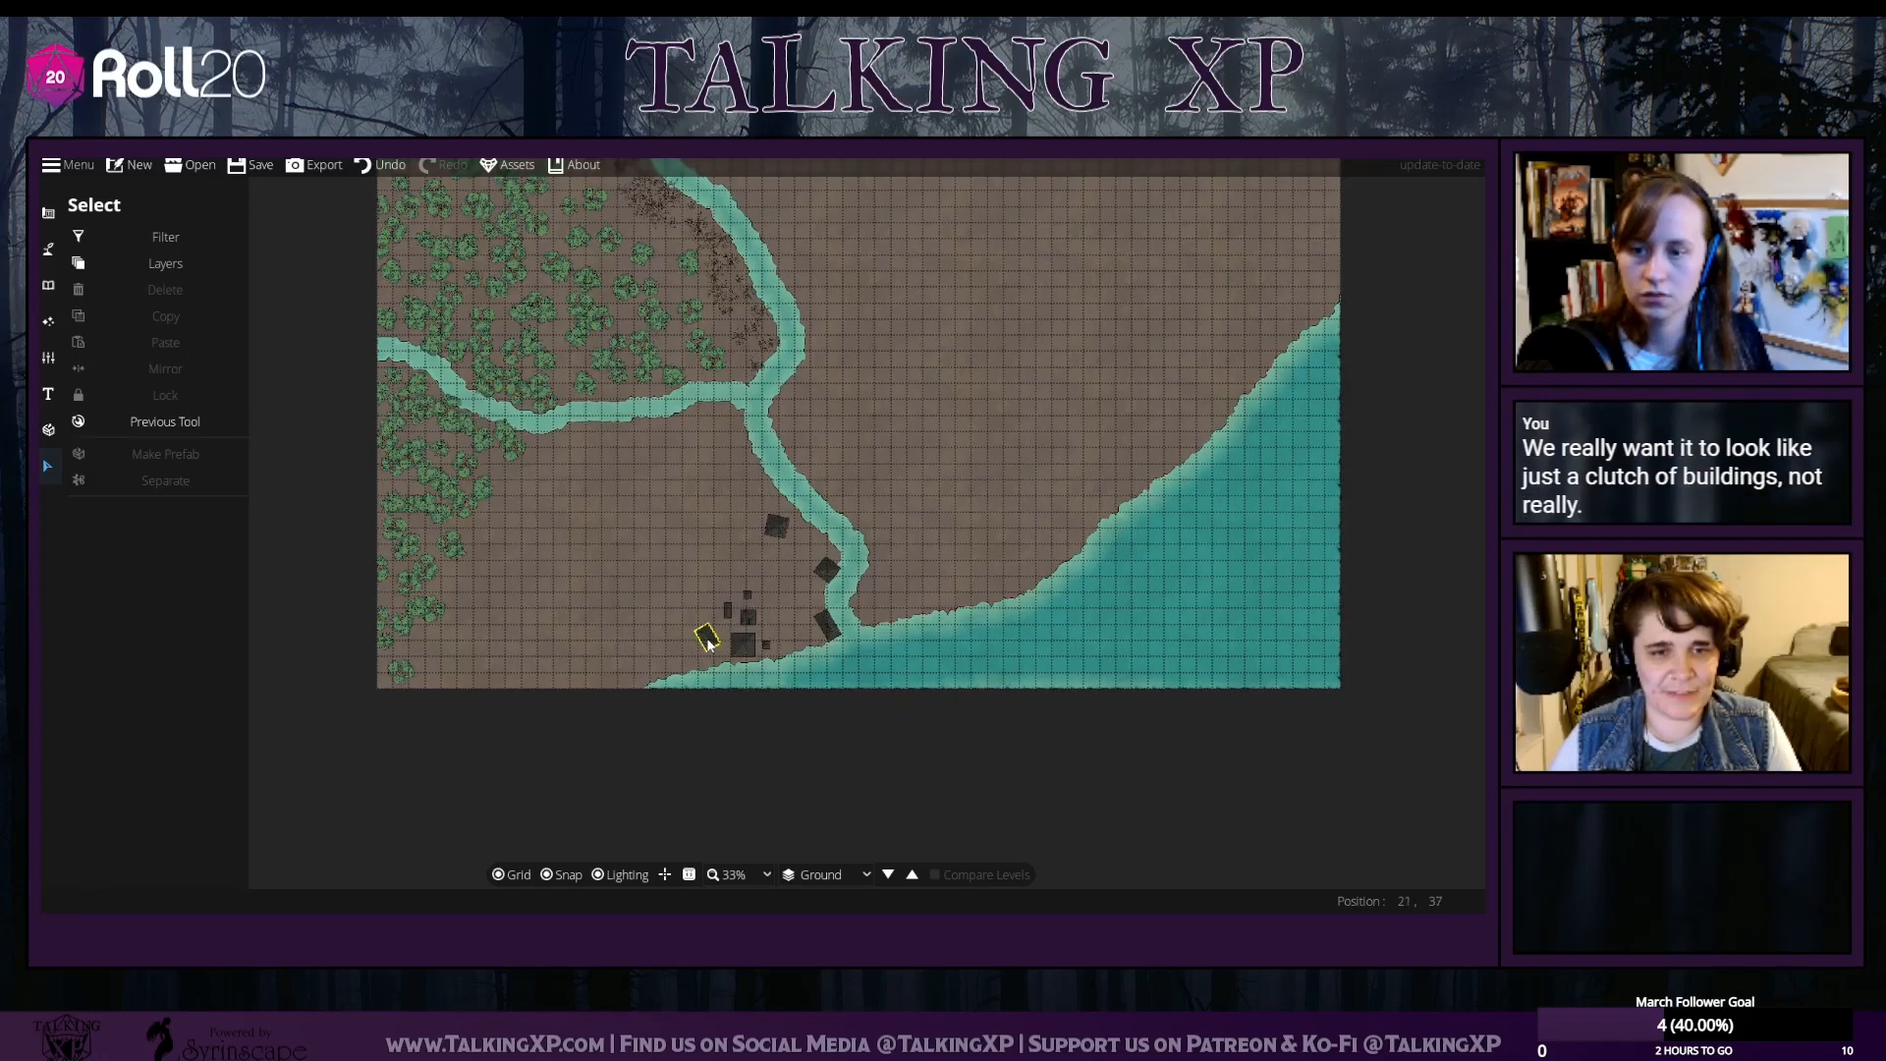
Move the diamond-angled building against the river bend, and bring the other tilted building and the small northern one closer to the town centre
left_click_drag(769, 532, 804, 539)
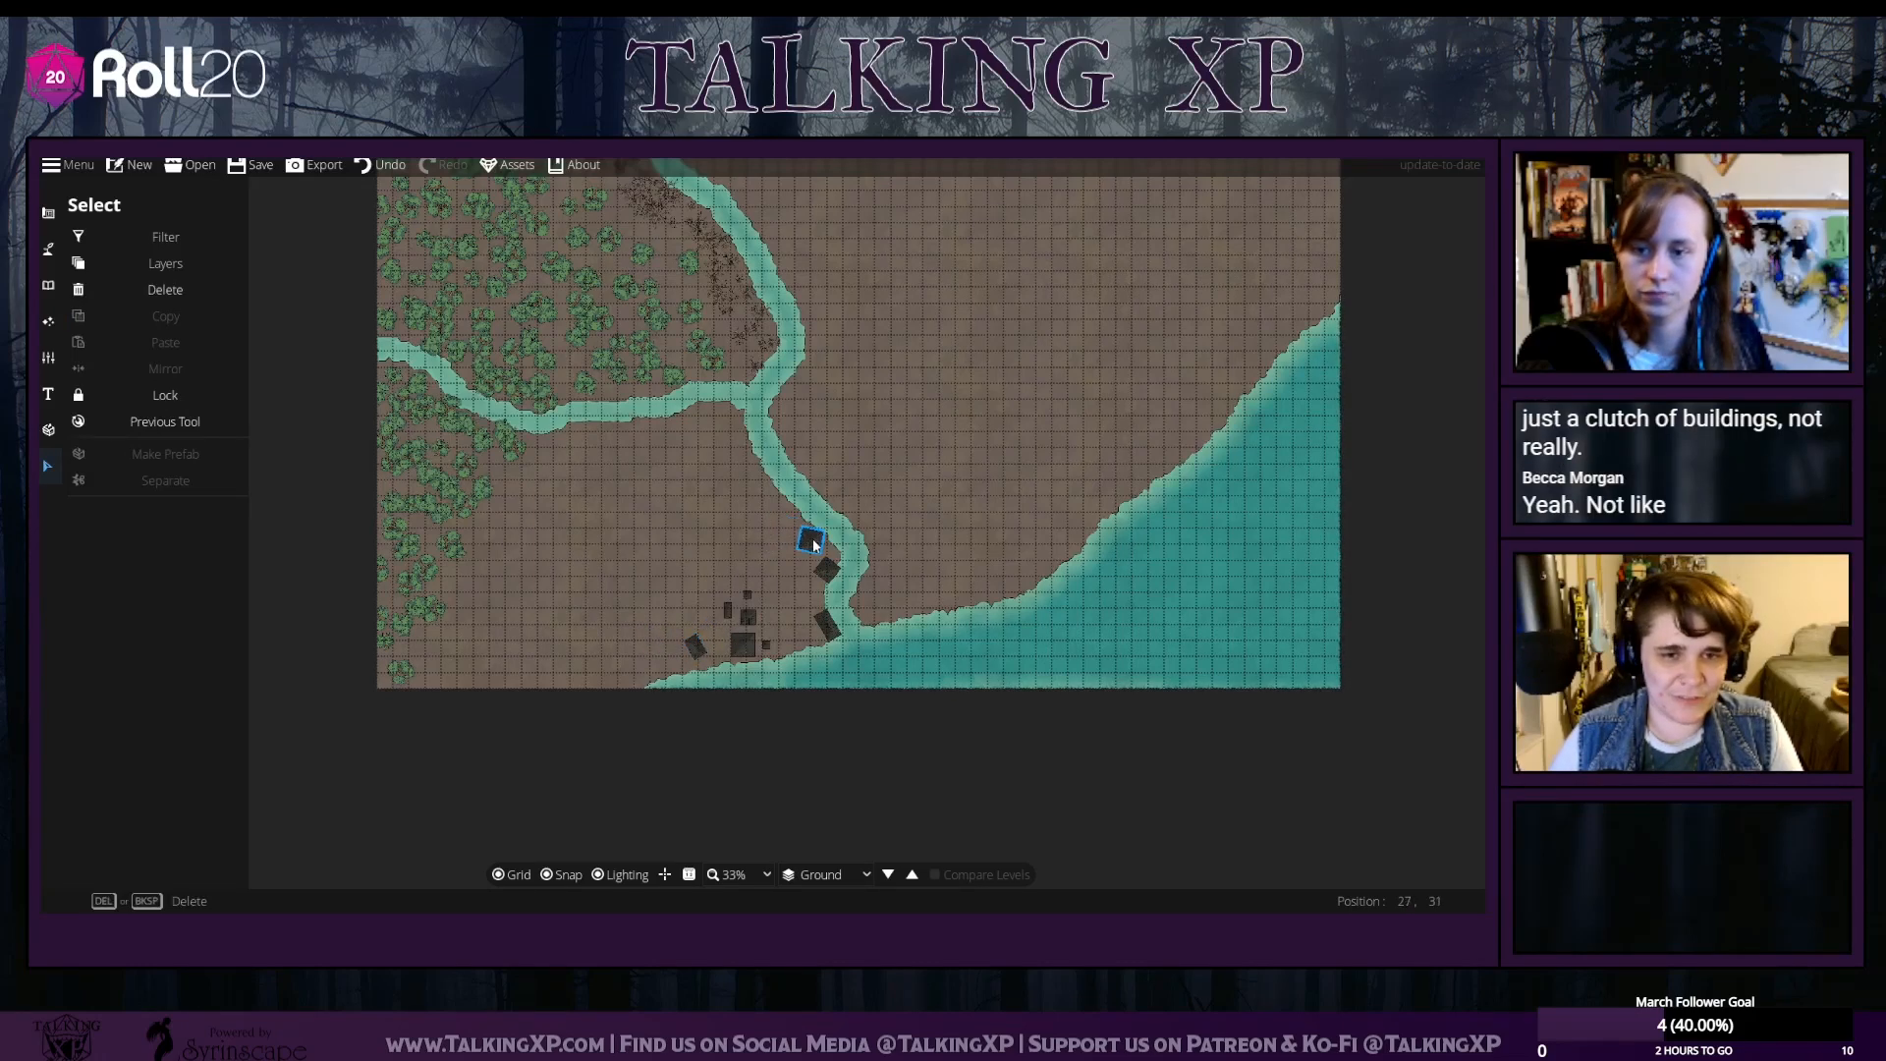
left_click(826, 568)
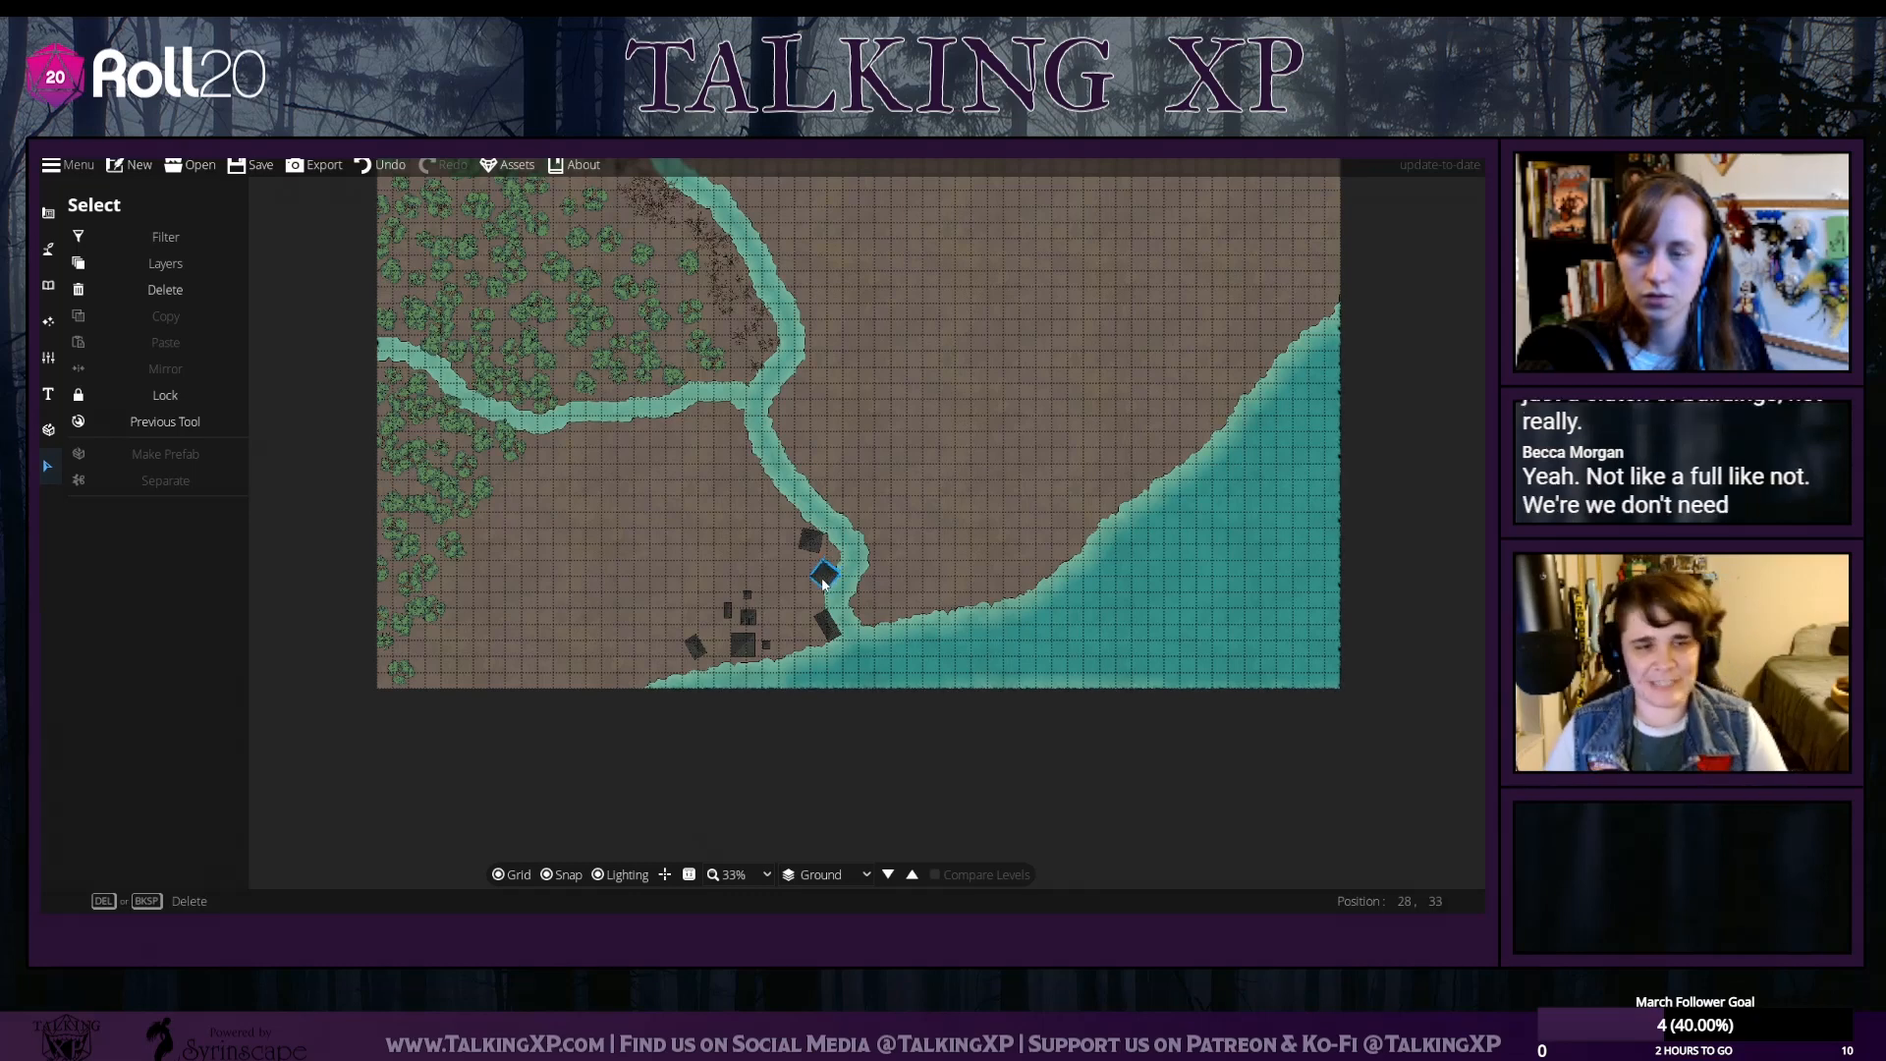
mouse_move(824, 585)
left_mouse_down()
mouse_move(803, 547)
mouse_move(776, 568)
mouse_move(825, 586)
mouse_move(822, 567)
mouse_move(779, 591)
mouse_move(798, 609)
left_mouse_up()
left_click(813, 577)
left_click(813, 577)
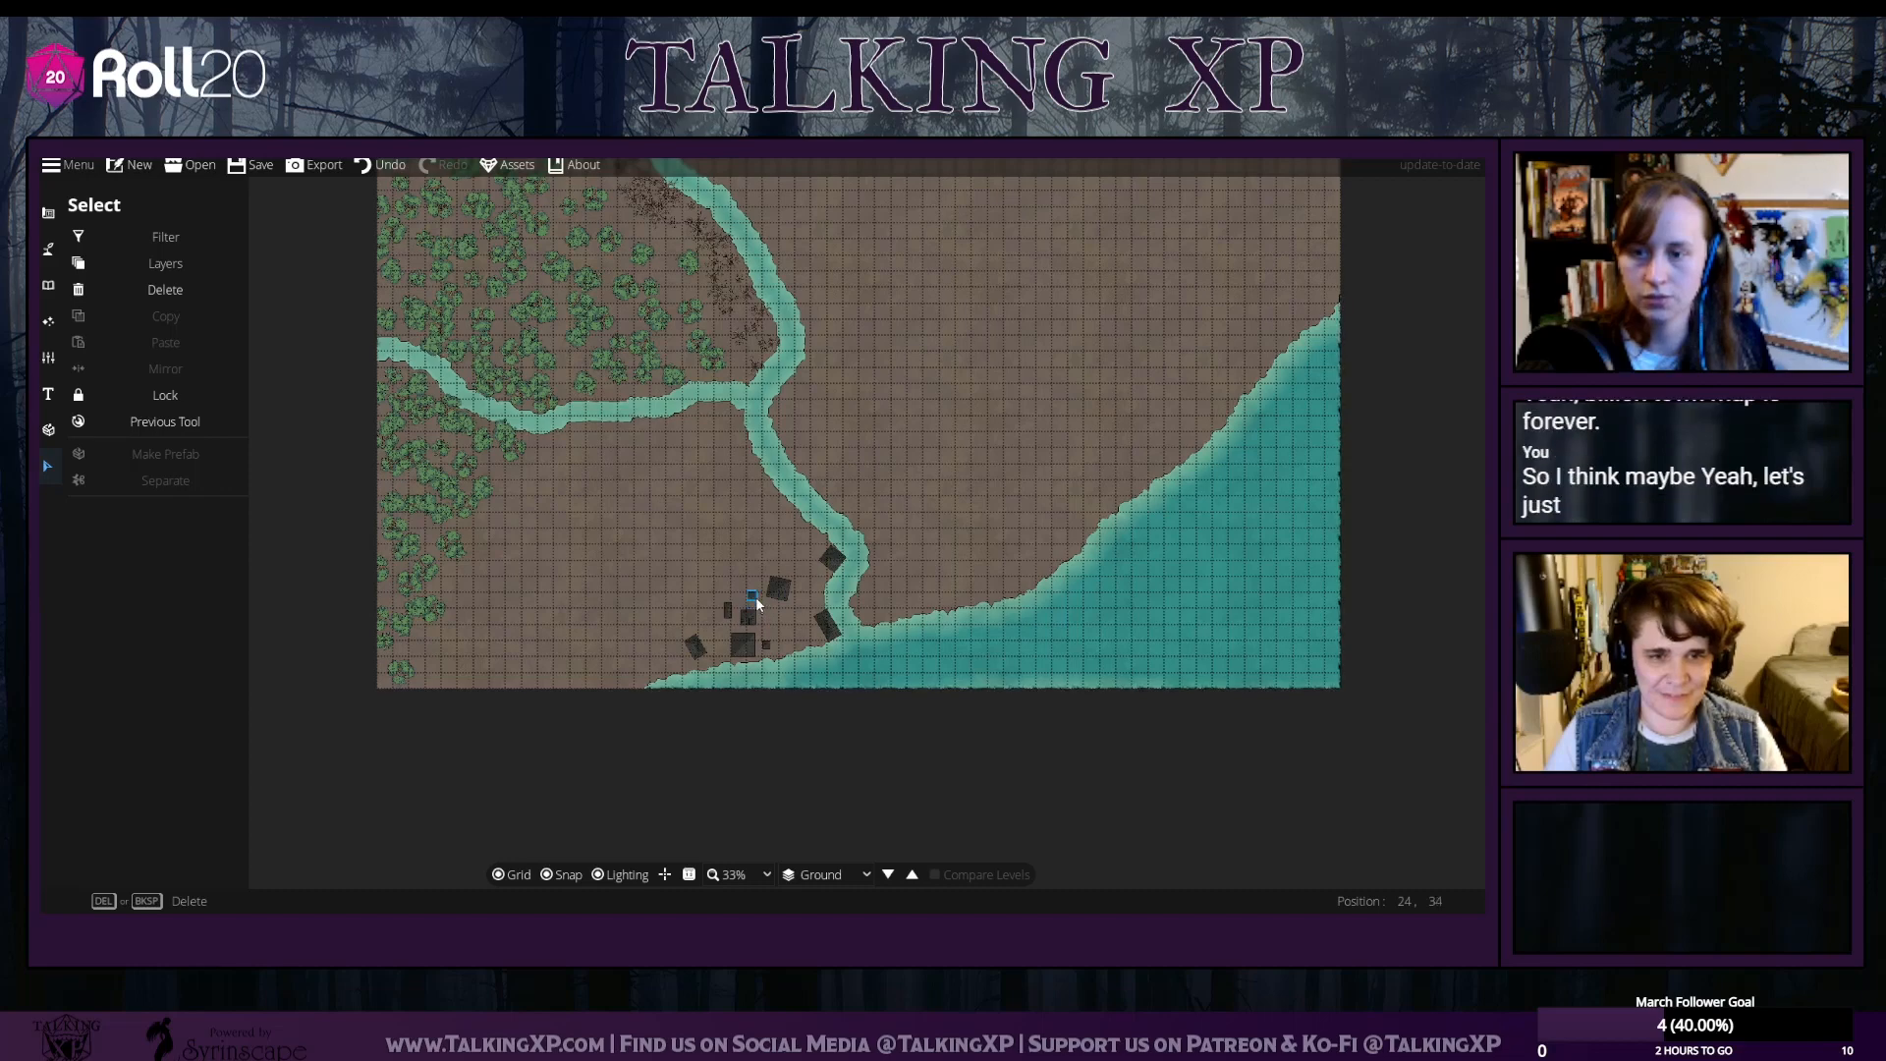
Try to select all the town's roofs together, with the selection filter limited to roofs, and check the layer selection options
scroll(844, 595, "up", 2)
scroll(845, 595, "down", 2)
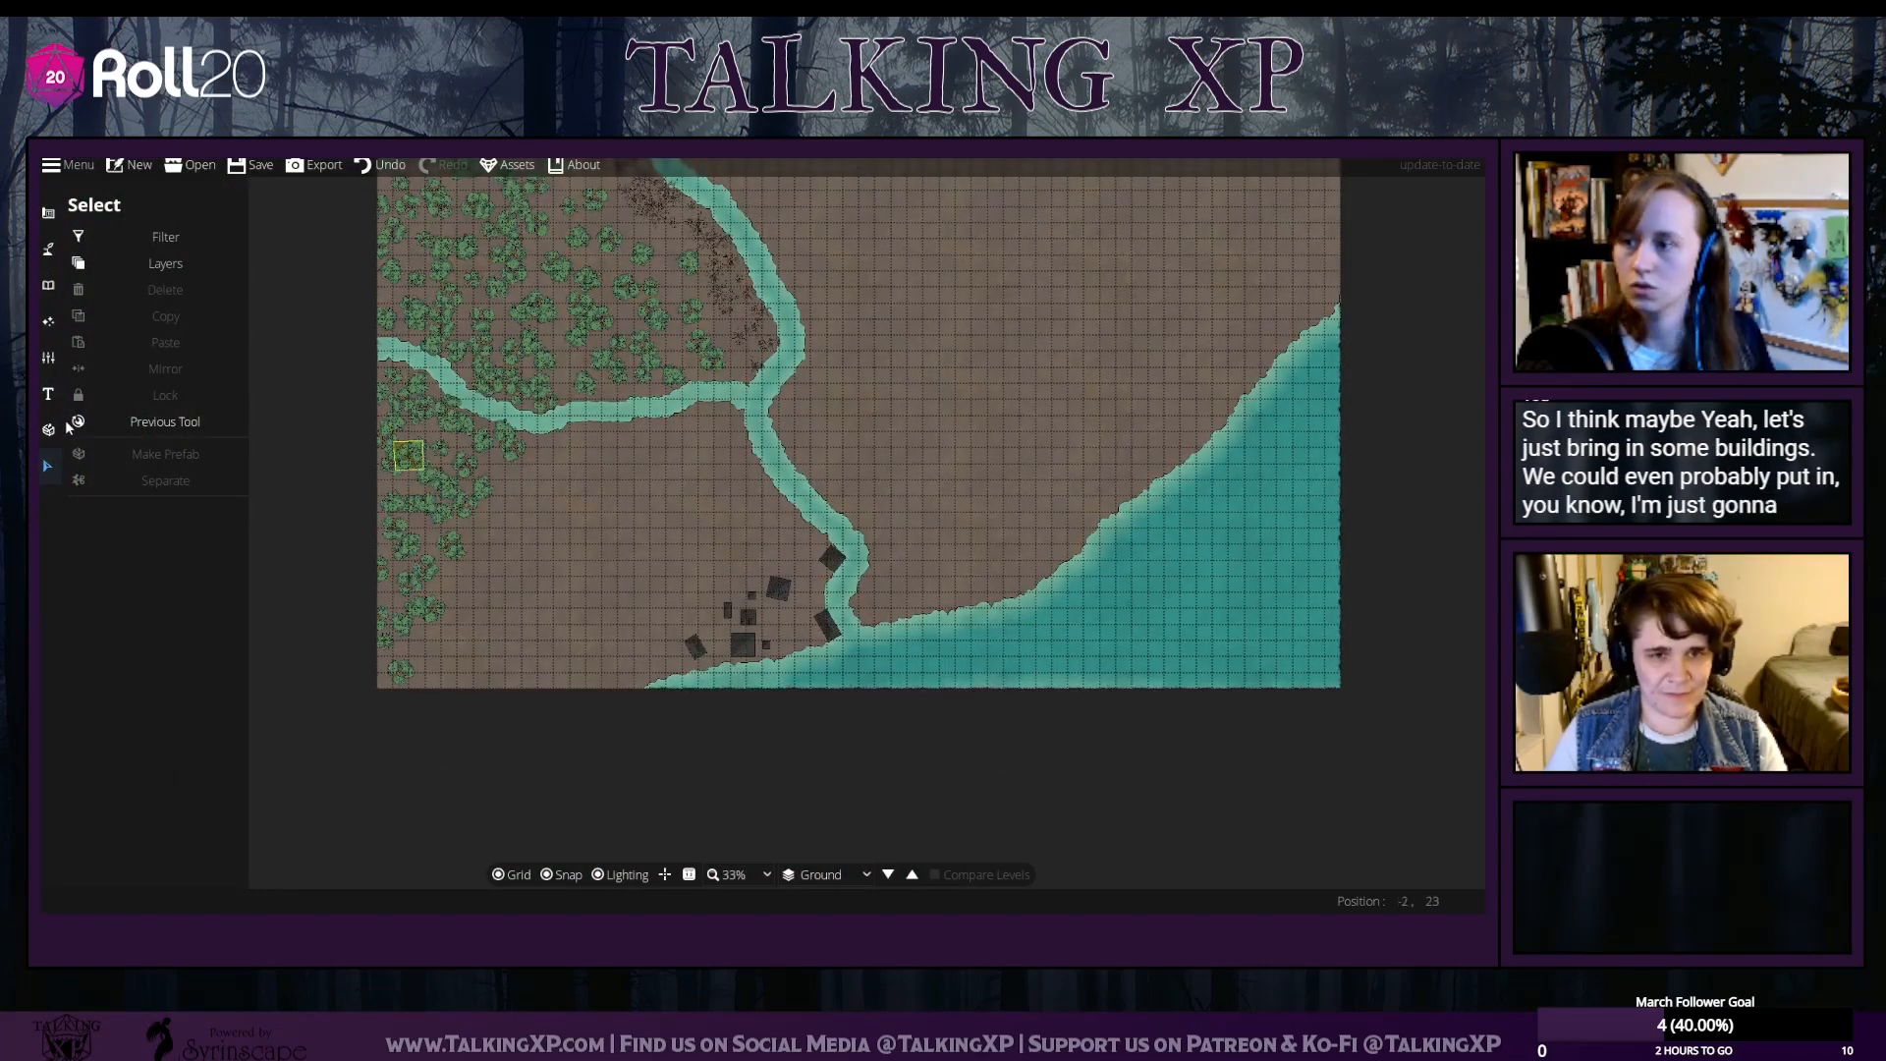
left_click(157, 241)
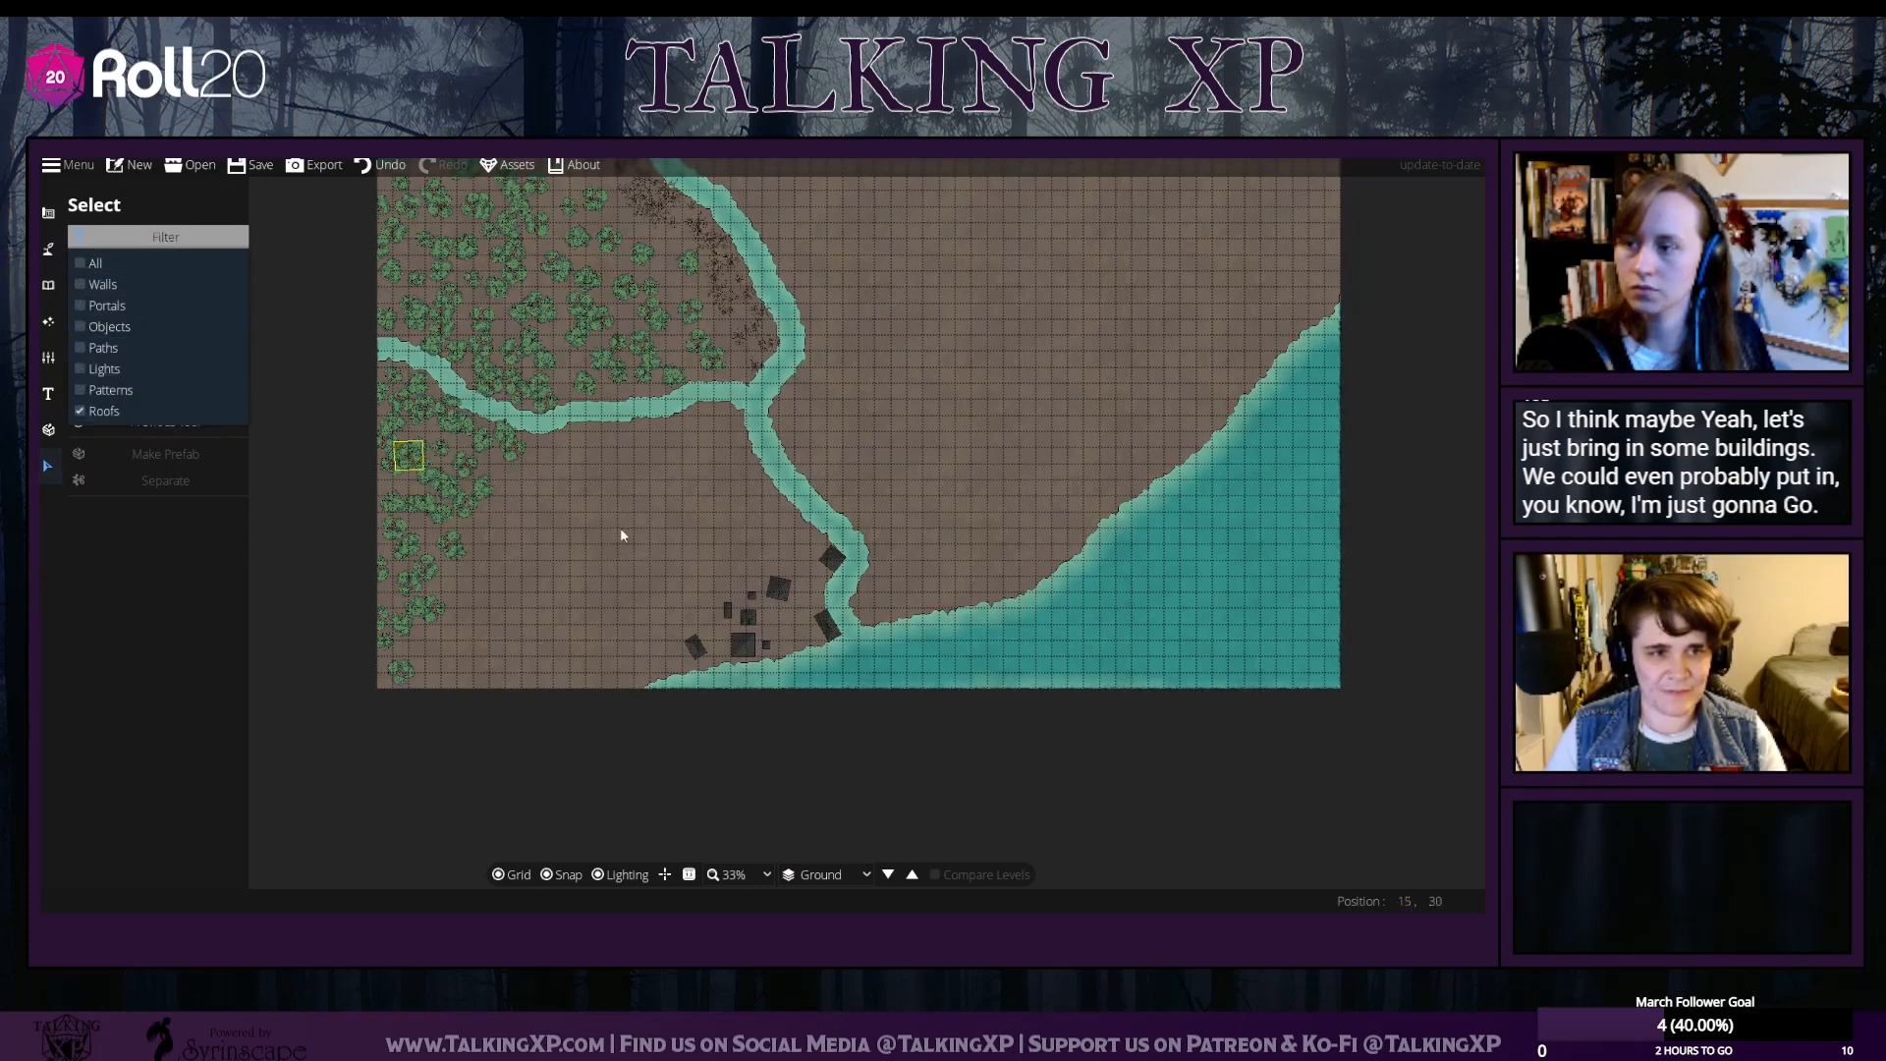
left_click_drag(621, 527, 857, 700)
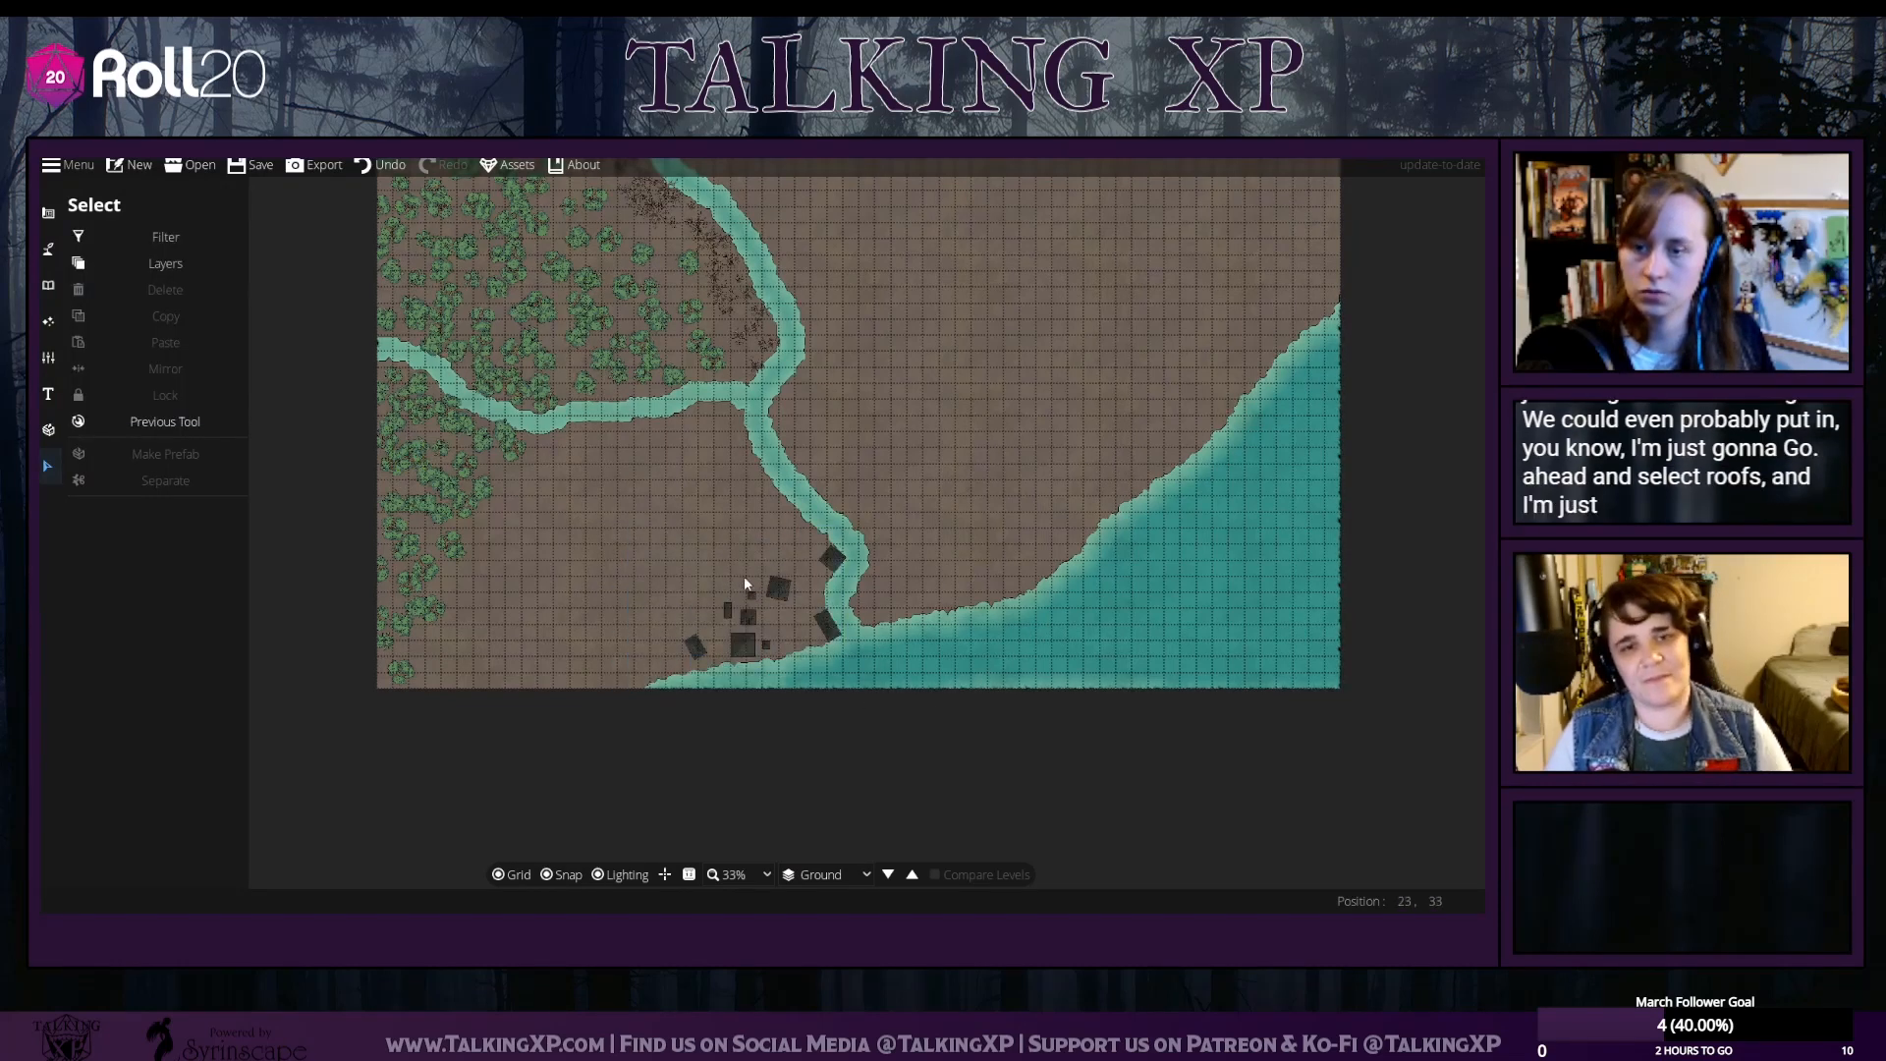
left_click_drag(648, 564, 832, 687)
left_click(169, 243)
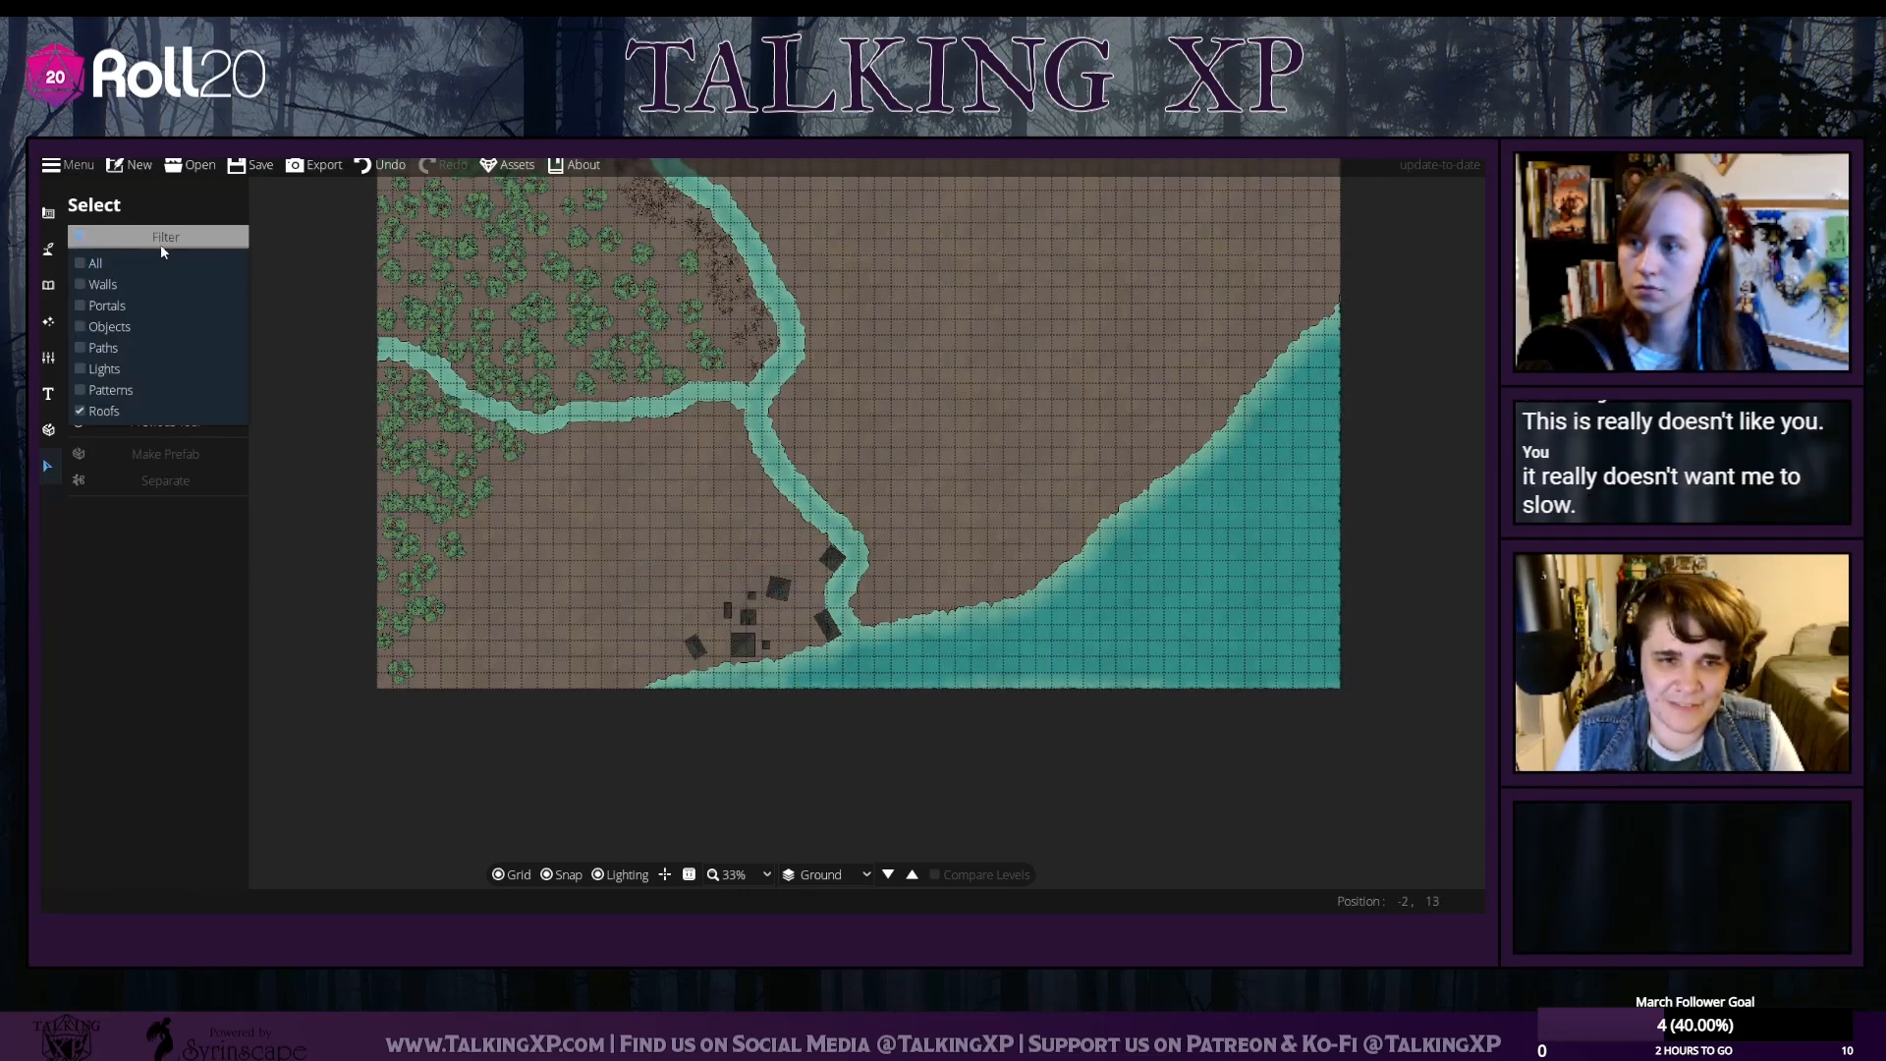
left_click(161, 244)
left_click(175, 265)
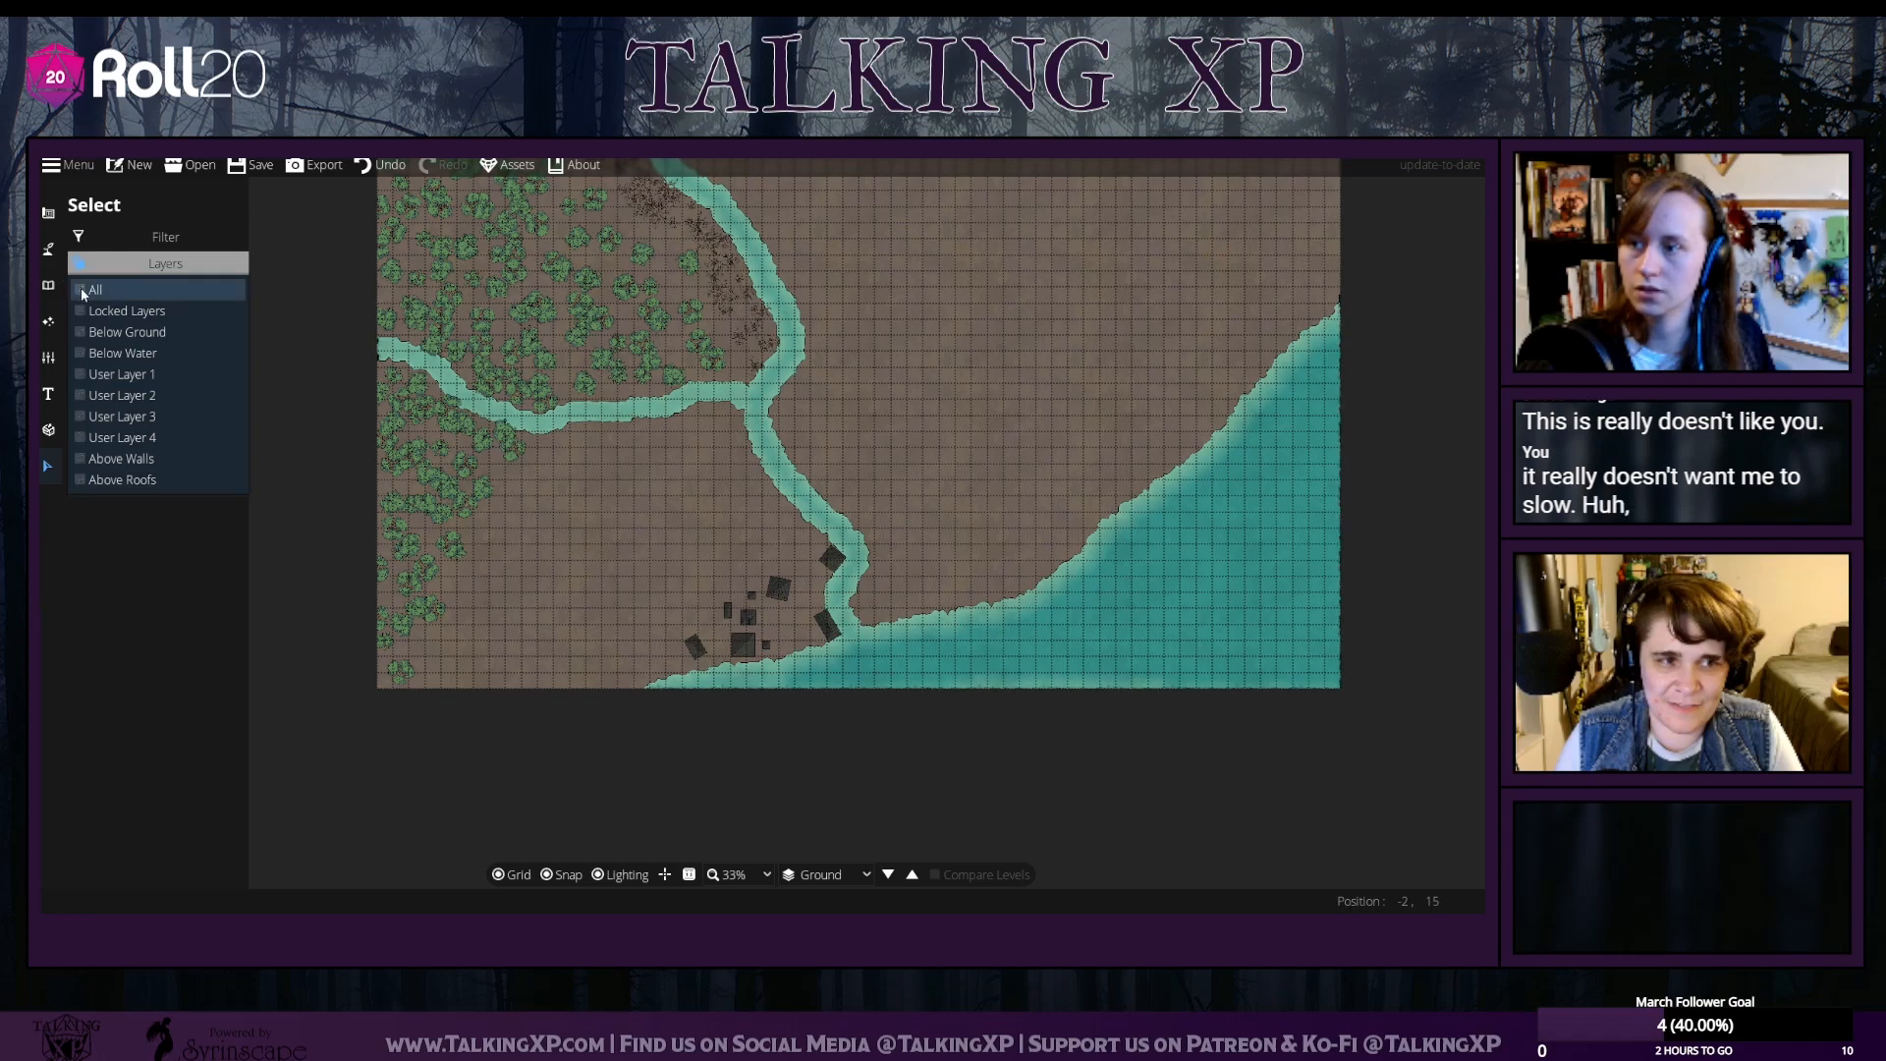
left_click(137, 260)
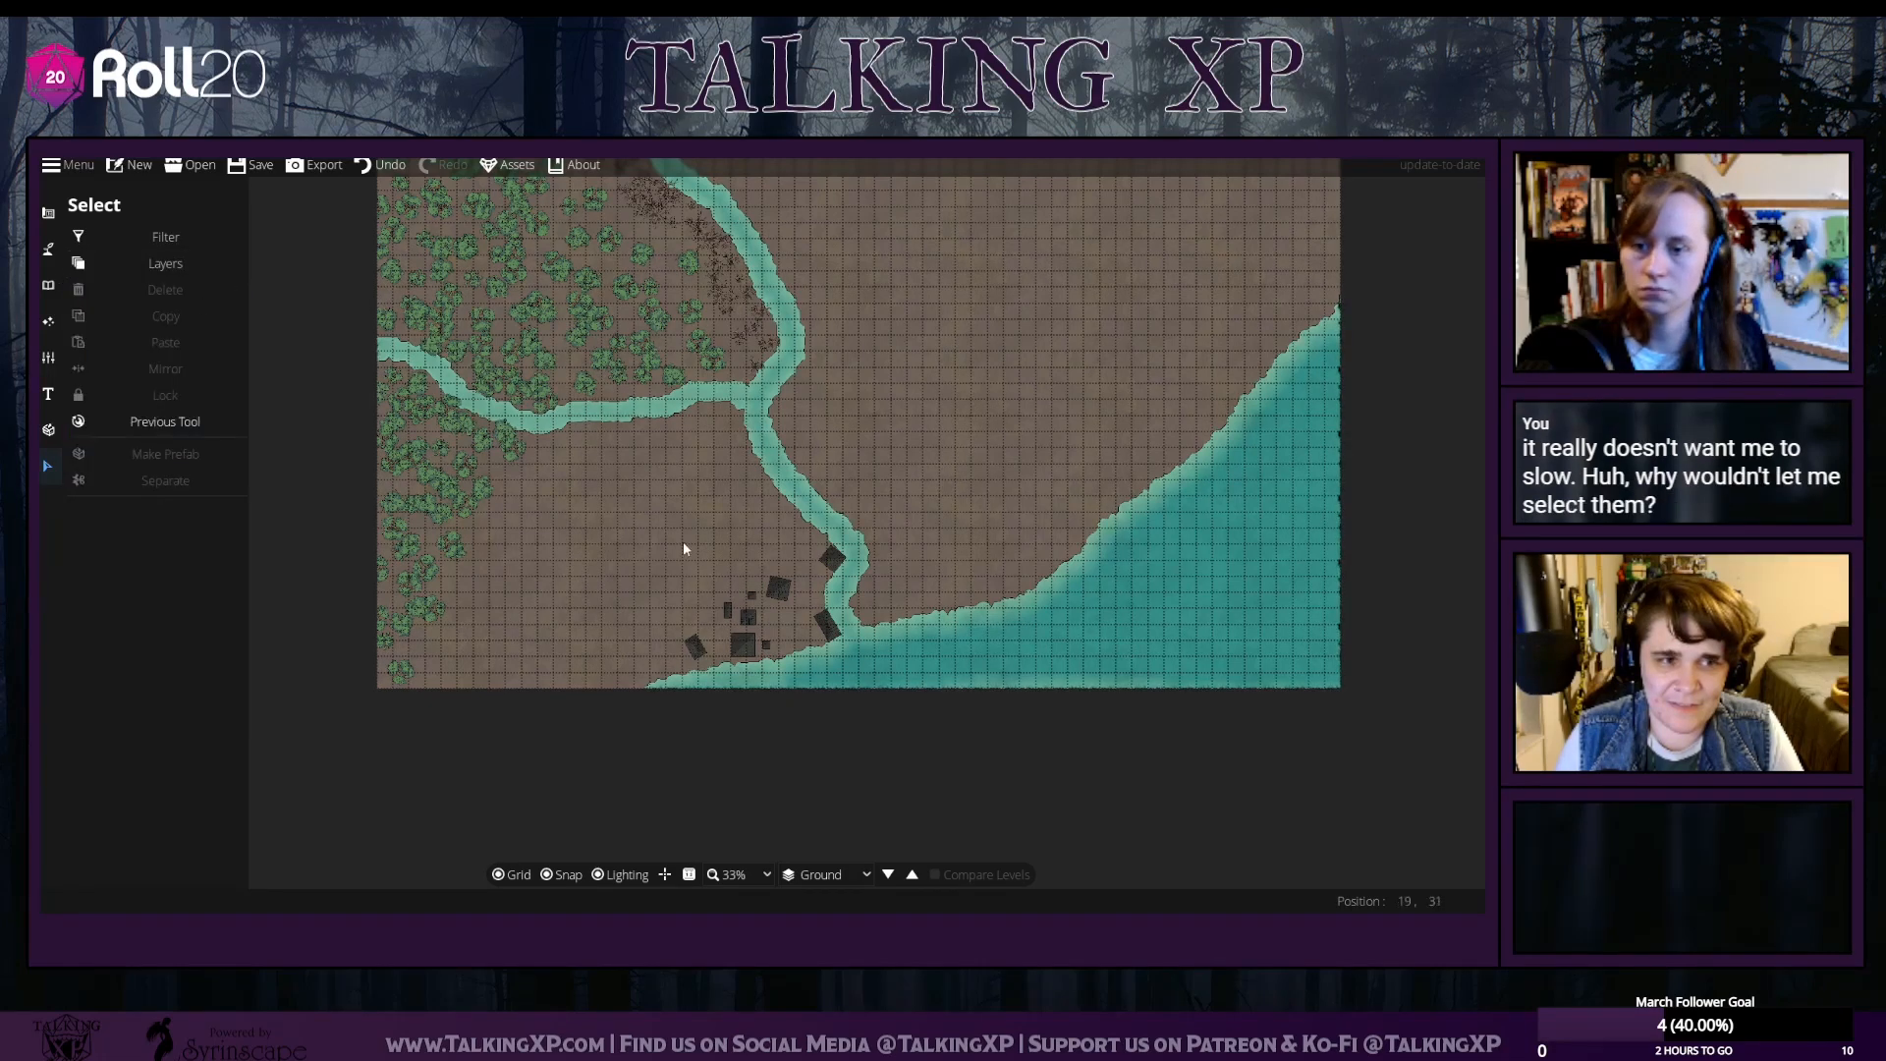
left_click_drag(685, 549, 938, 733)
Draw six grey plank hip roofs north and north-west of the town: two 1 by 1, one 2 by 1, one 1 by 2, one 2 by 2 and one 2 by 3 tiles
scroll(804, 581, "up", 3)
left_click_drag(804, 580, 782, 401)
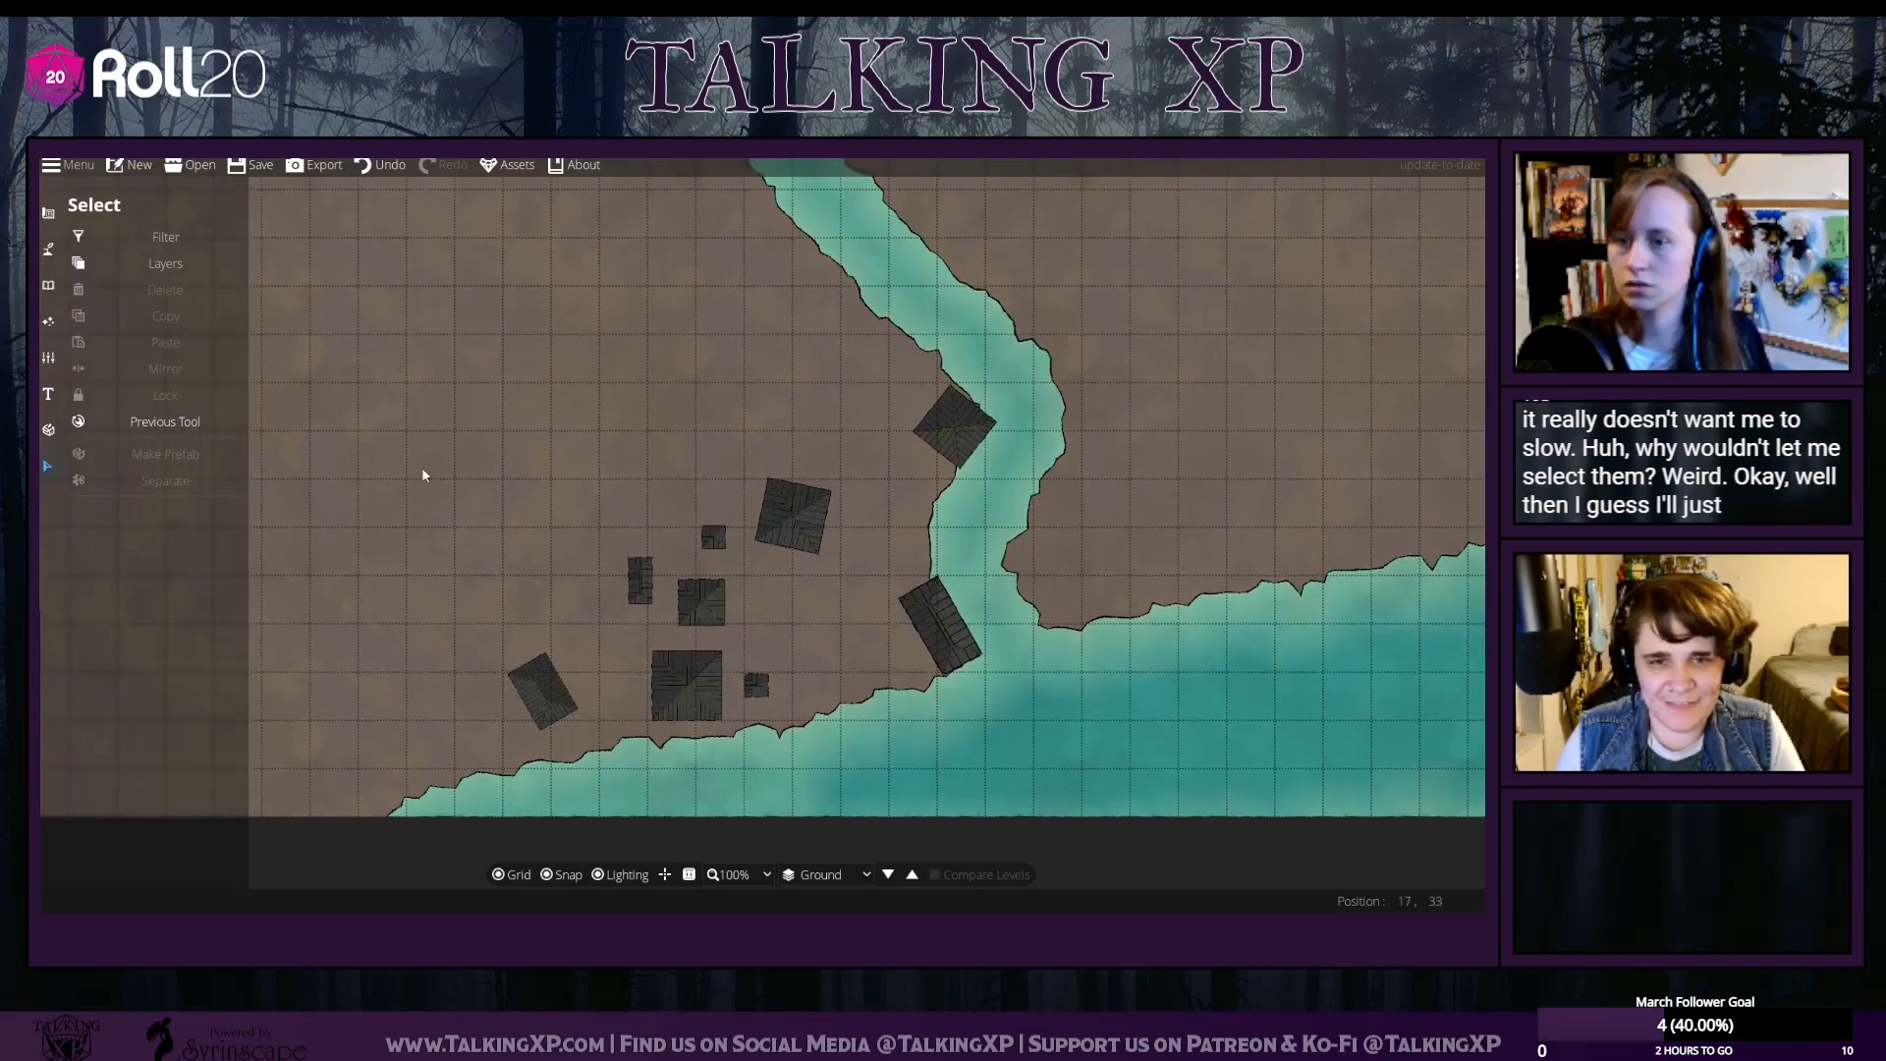
left_click(47, 212)
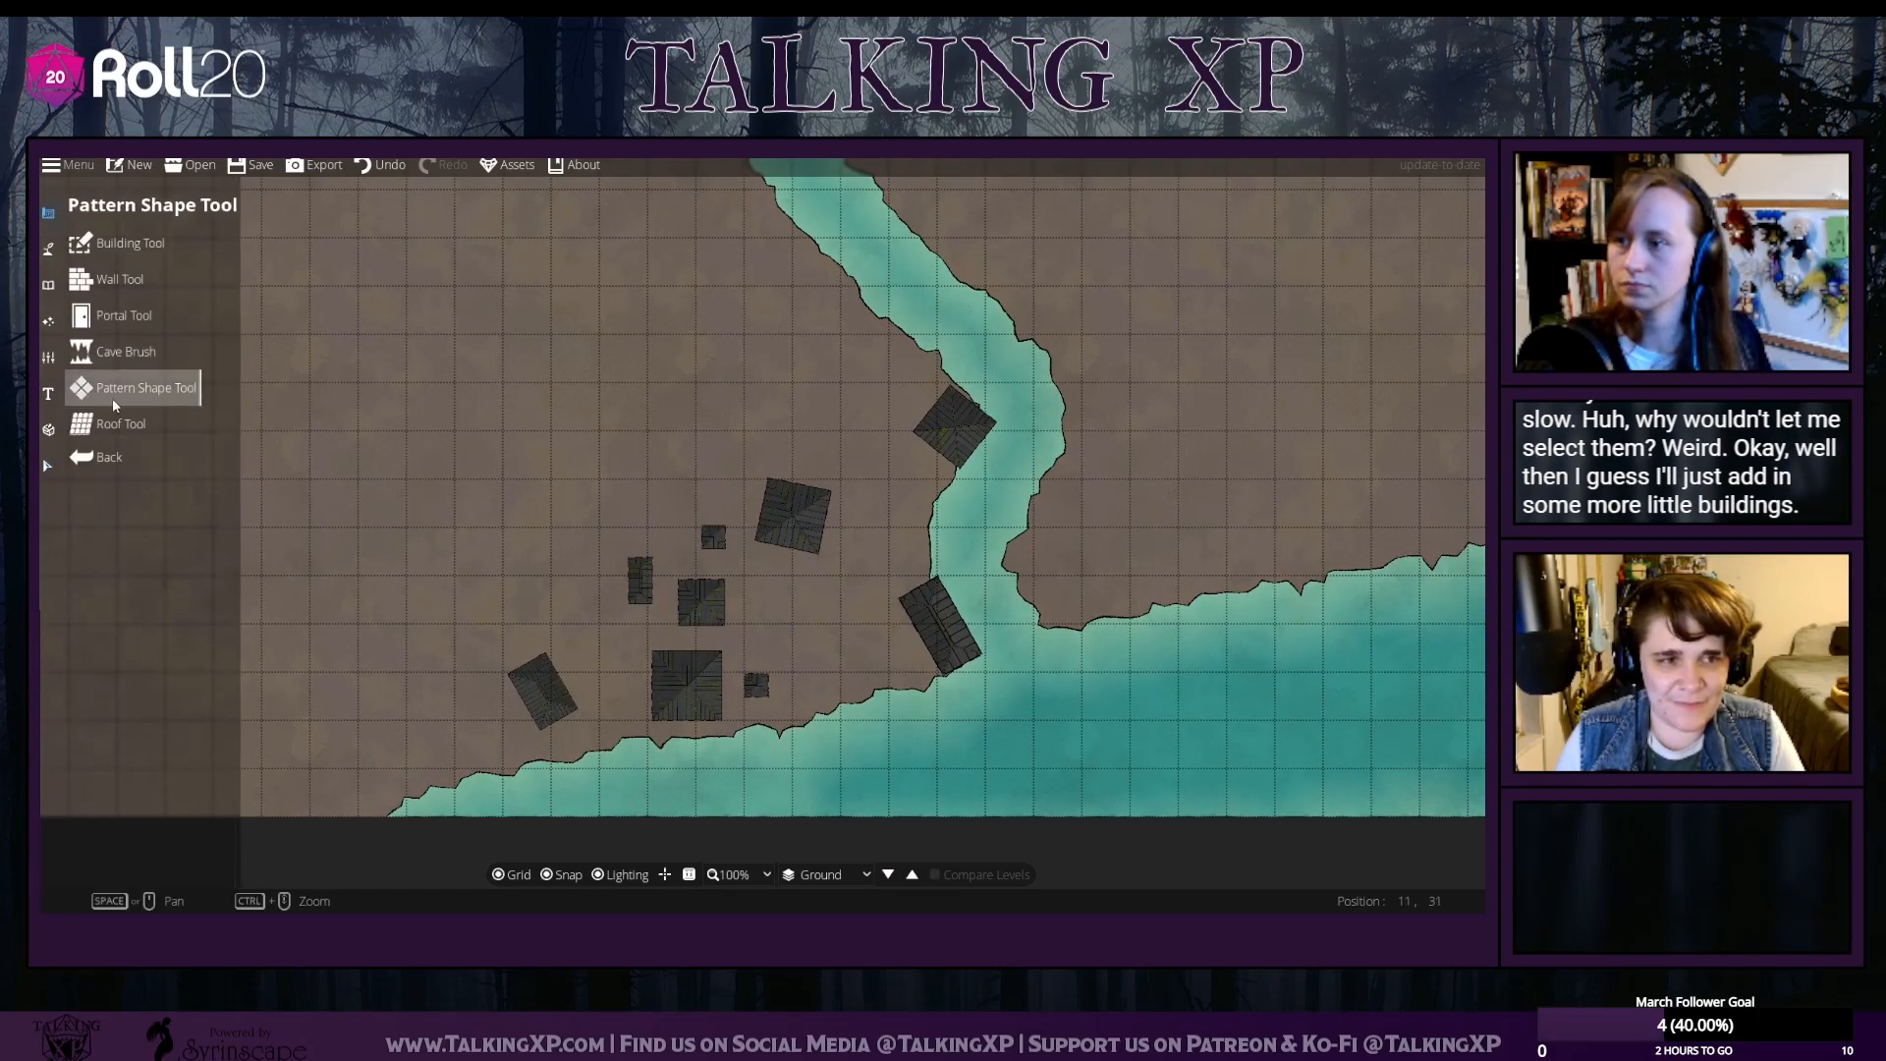
left_click(118, 424)
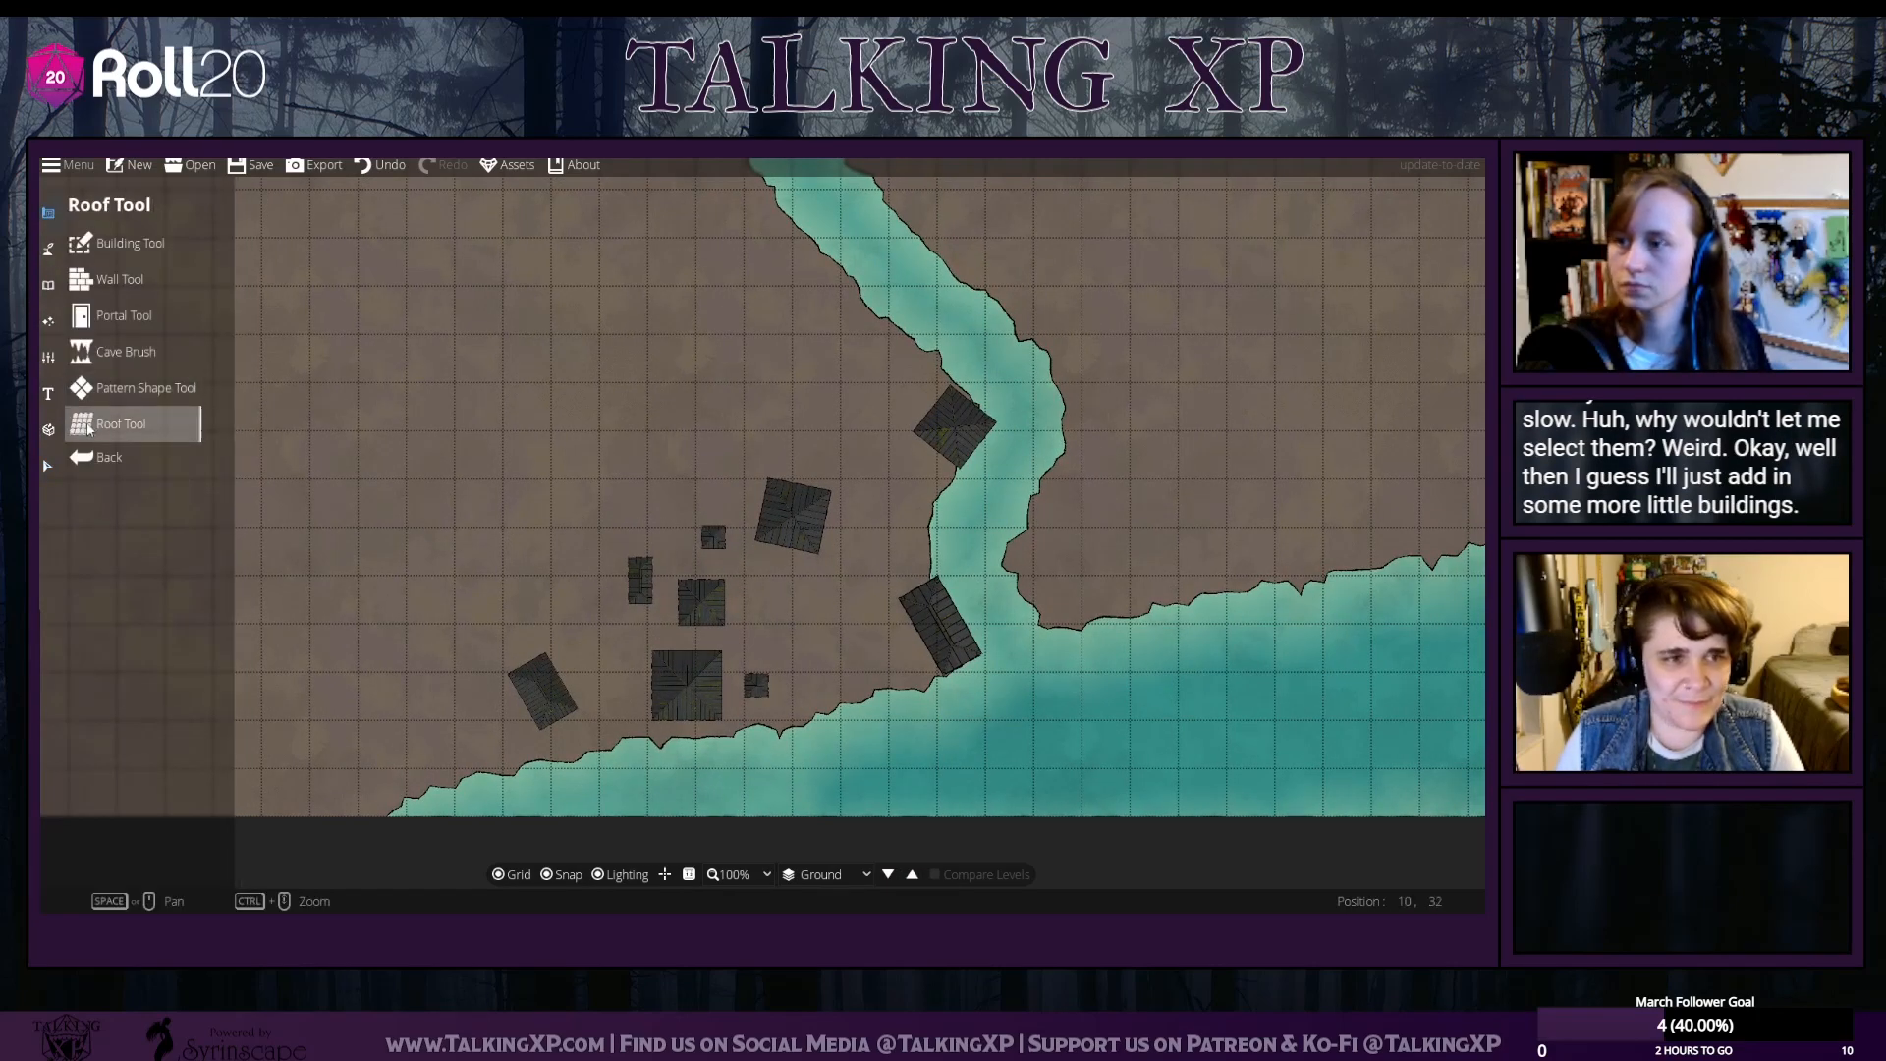
left_click(689, 429)
left_click_drag(764, 351, 818, 395)
left_click_drag(411, 291, 502, 385)
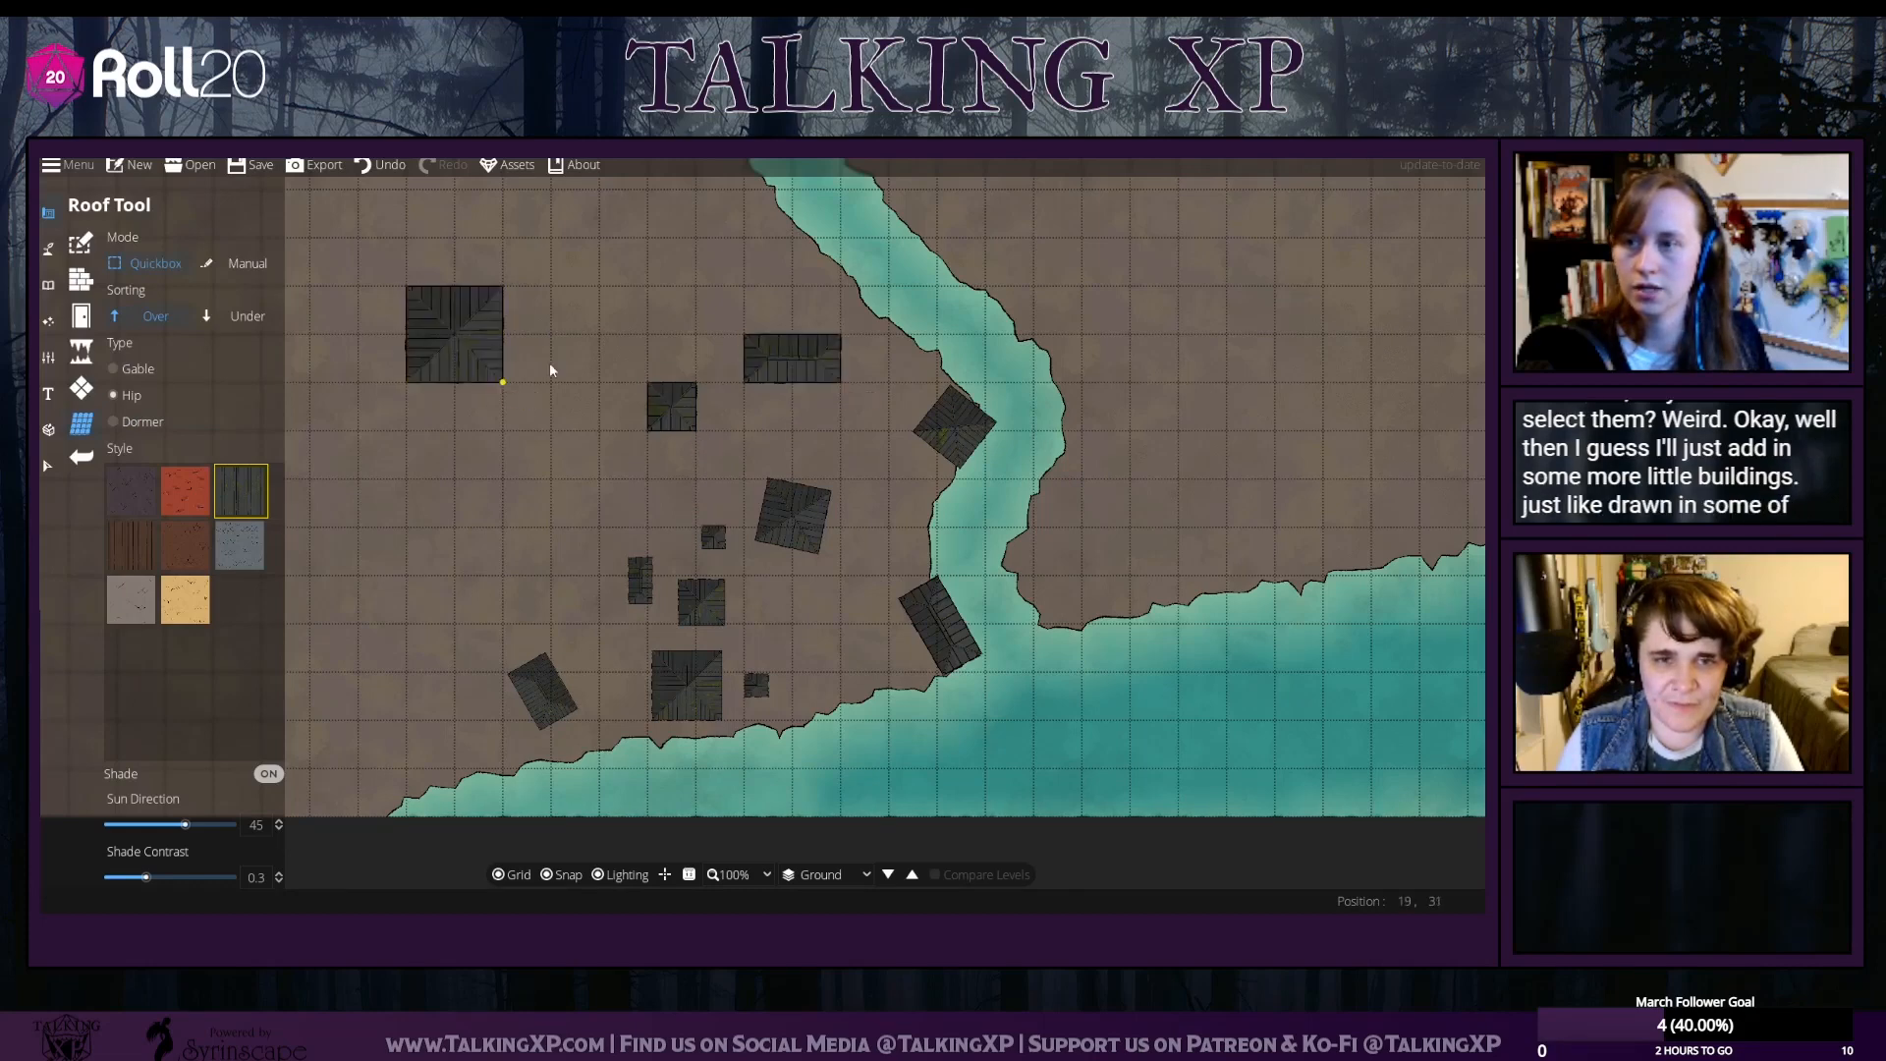
left_click(525, 487)
left_click_drag(630, 507, 661, 547)
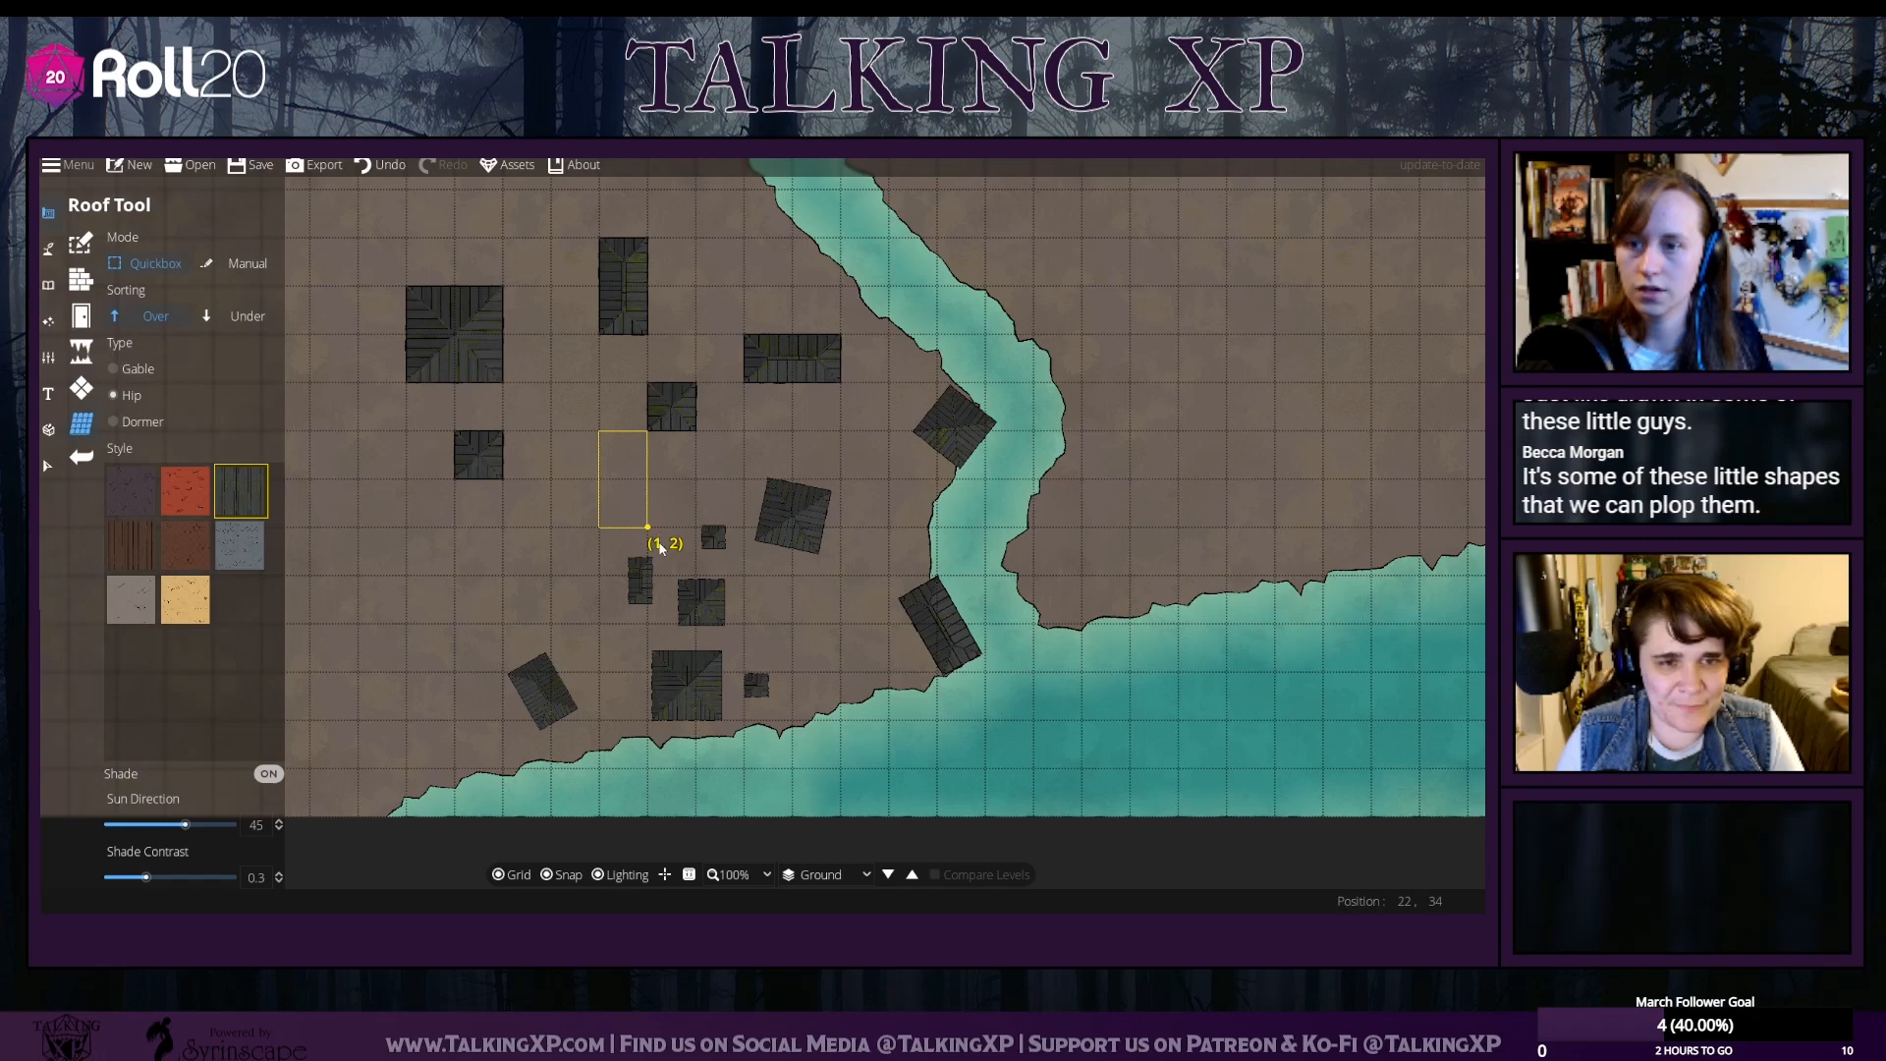
left_click_drag(526, 569, 524, 570)
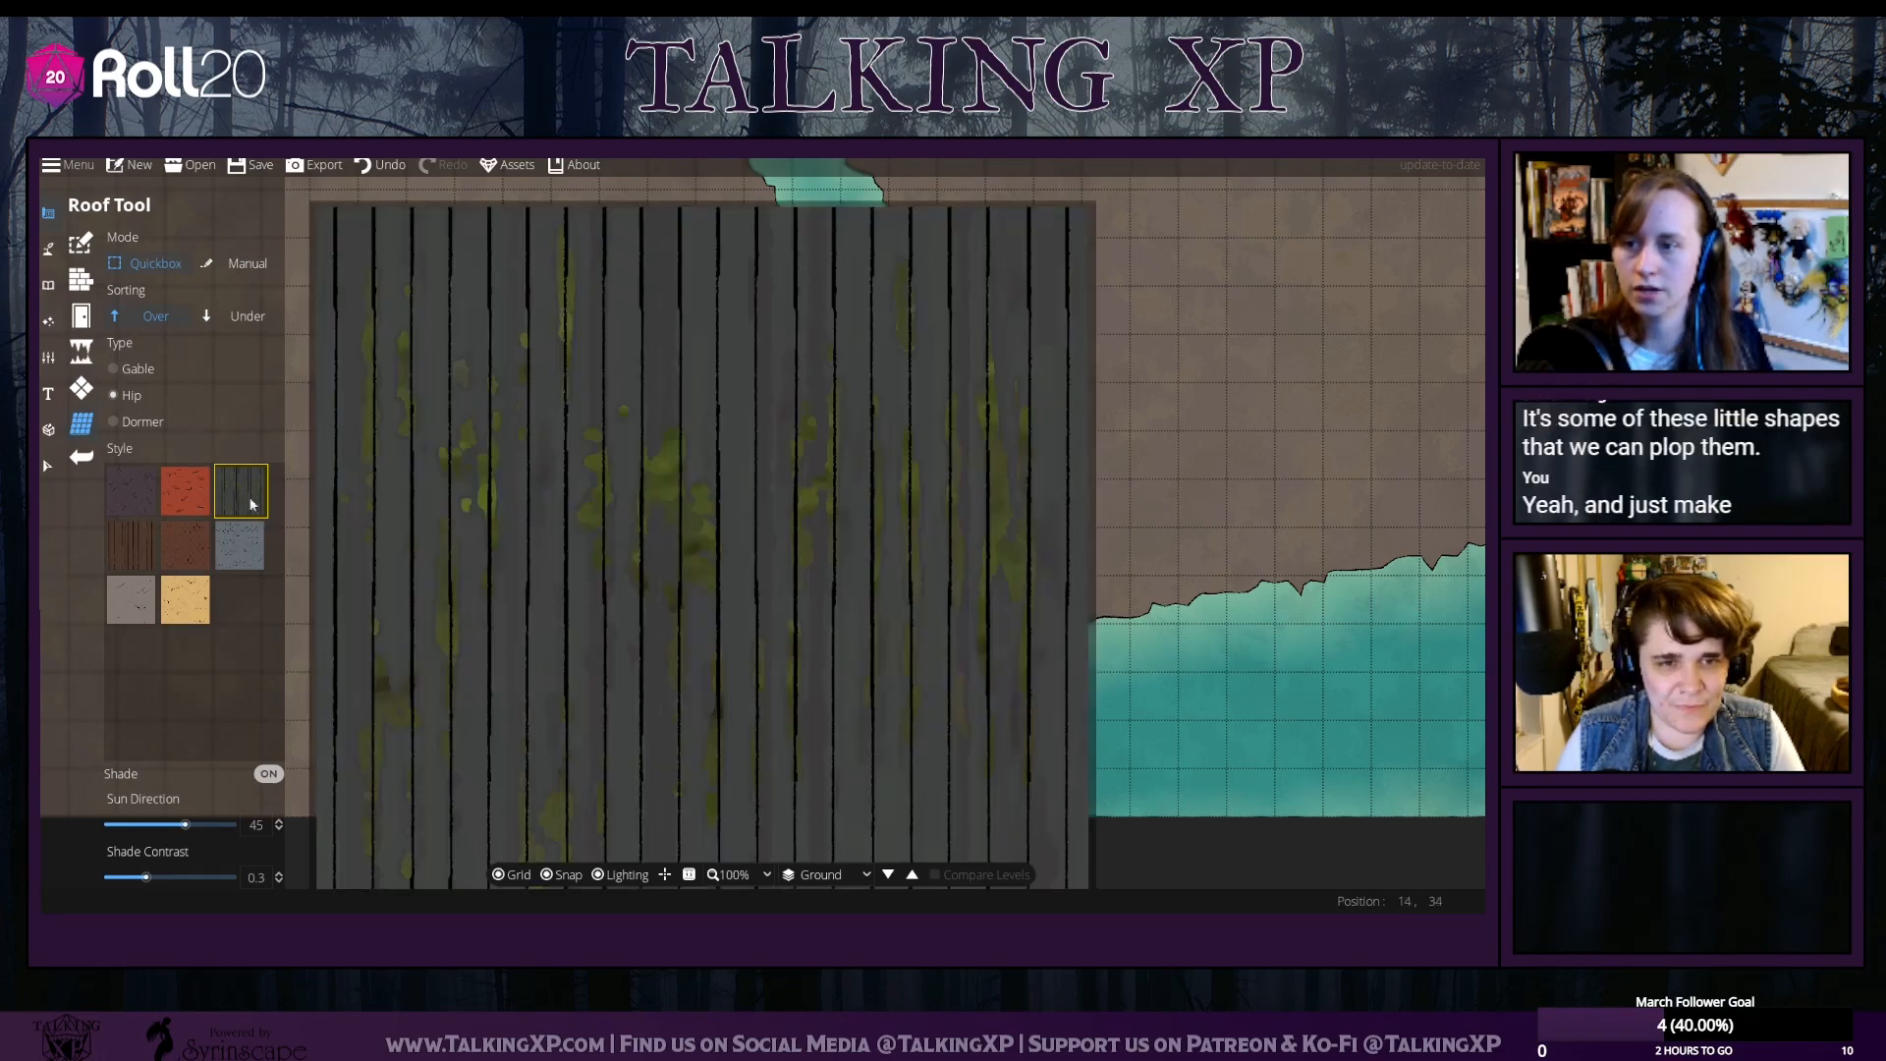
Shrink the 2 by 2 roof and move it to the town's west edge, and shrink the joined 2 by 3 and 1 by 1 roofs together
left_click(49, 465)
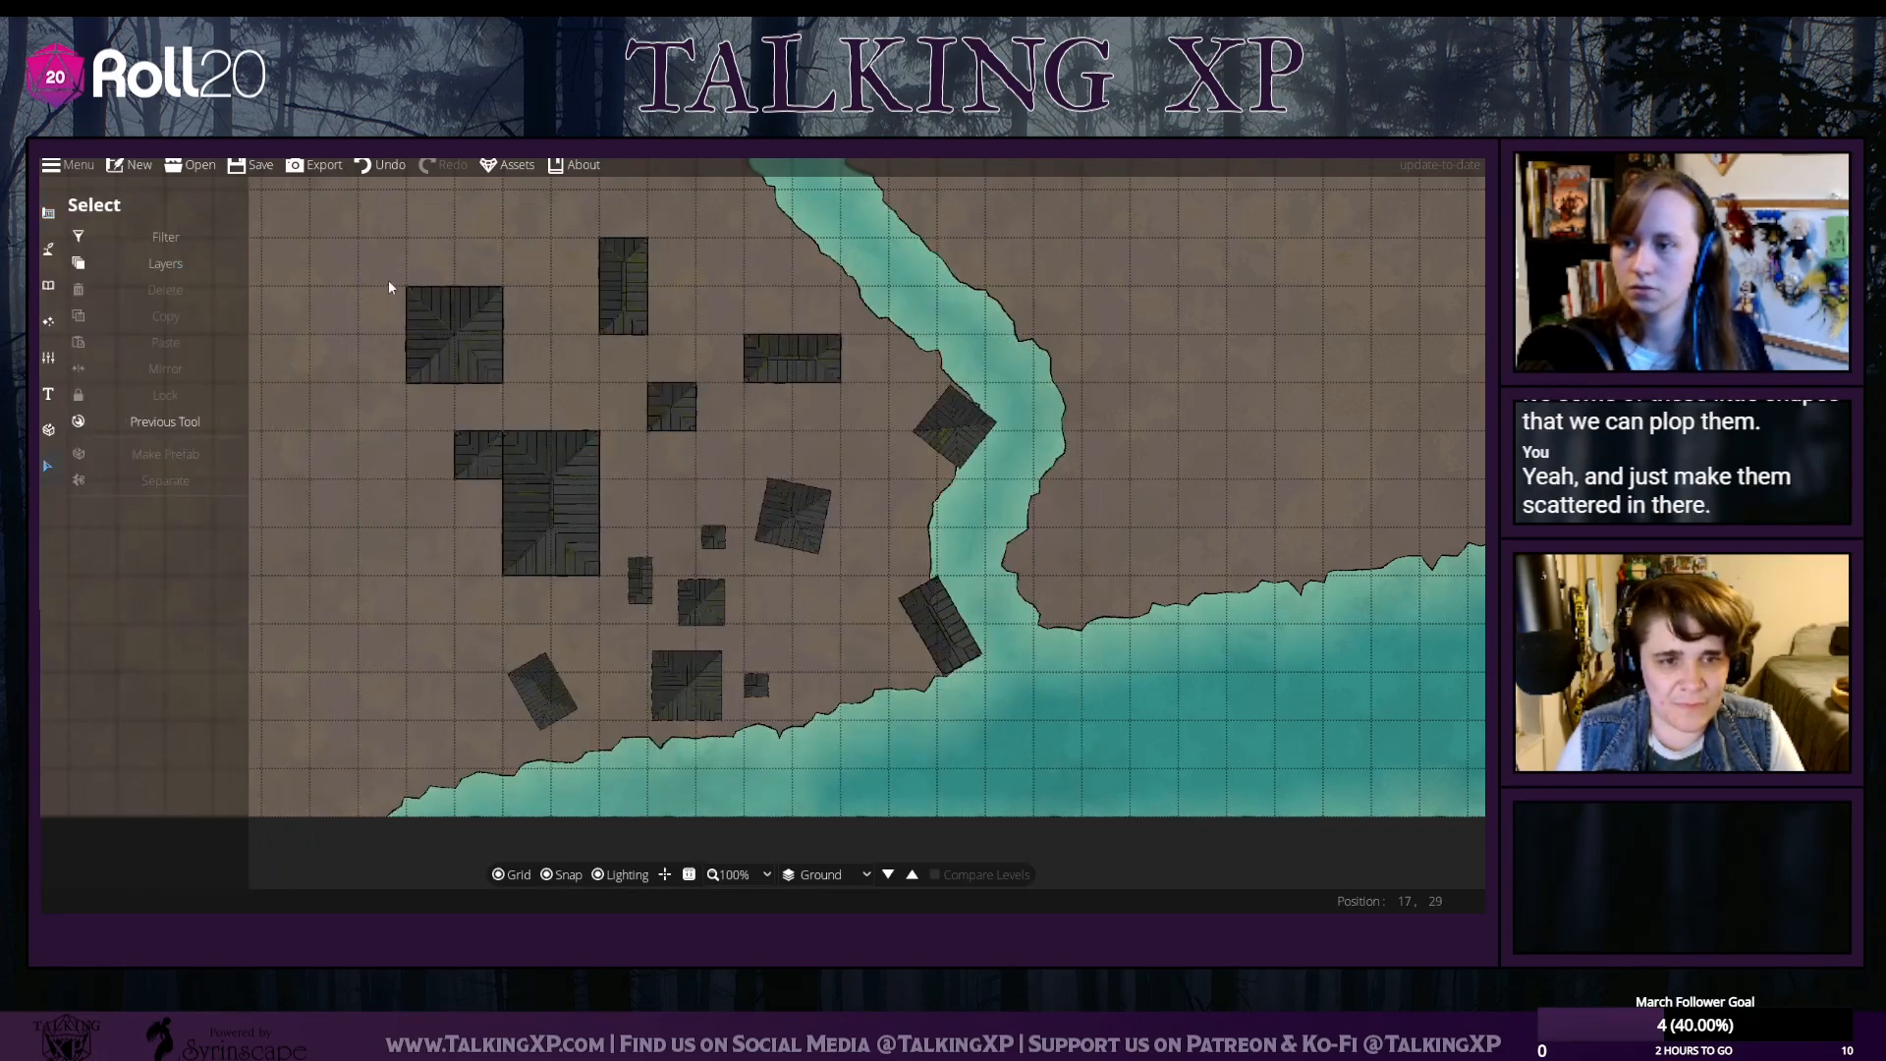
left_click(404, 285)
left_click_drag(401, 279, 425, 608)
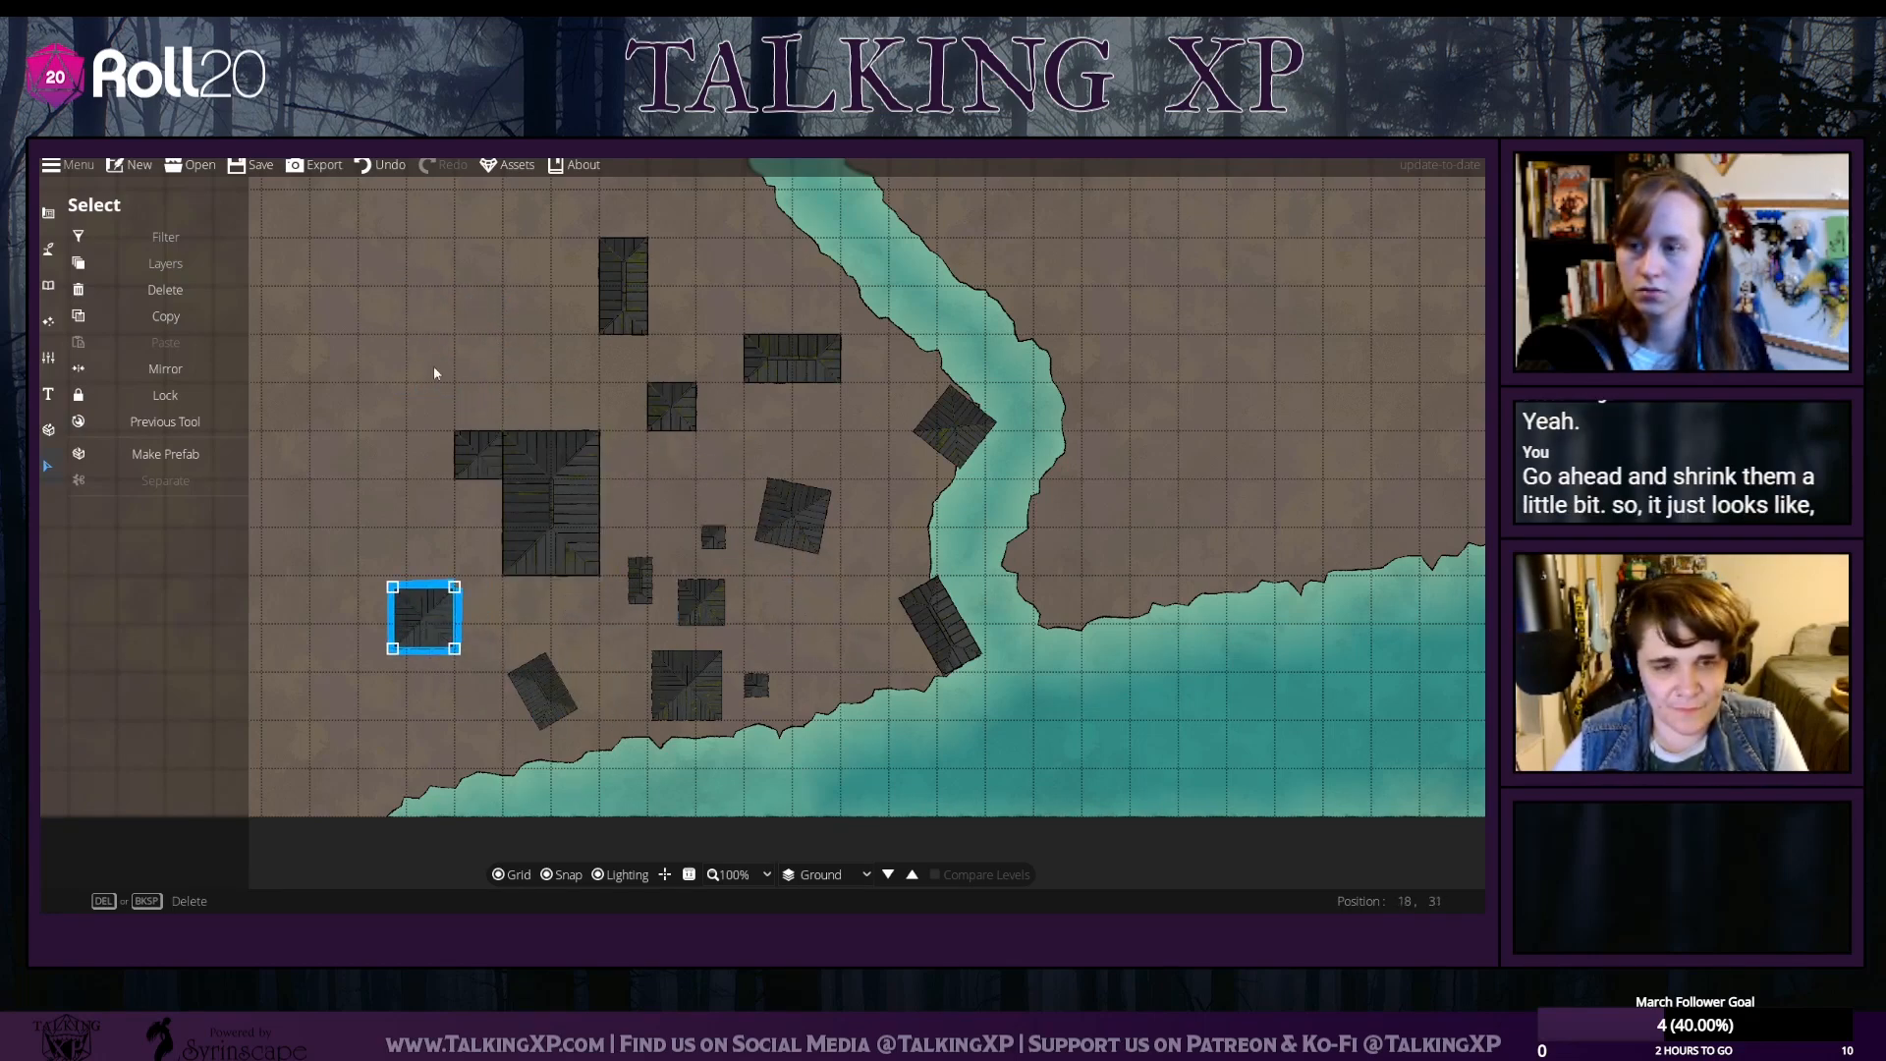
left_click_drag(435, 371, 578, 543)
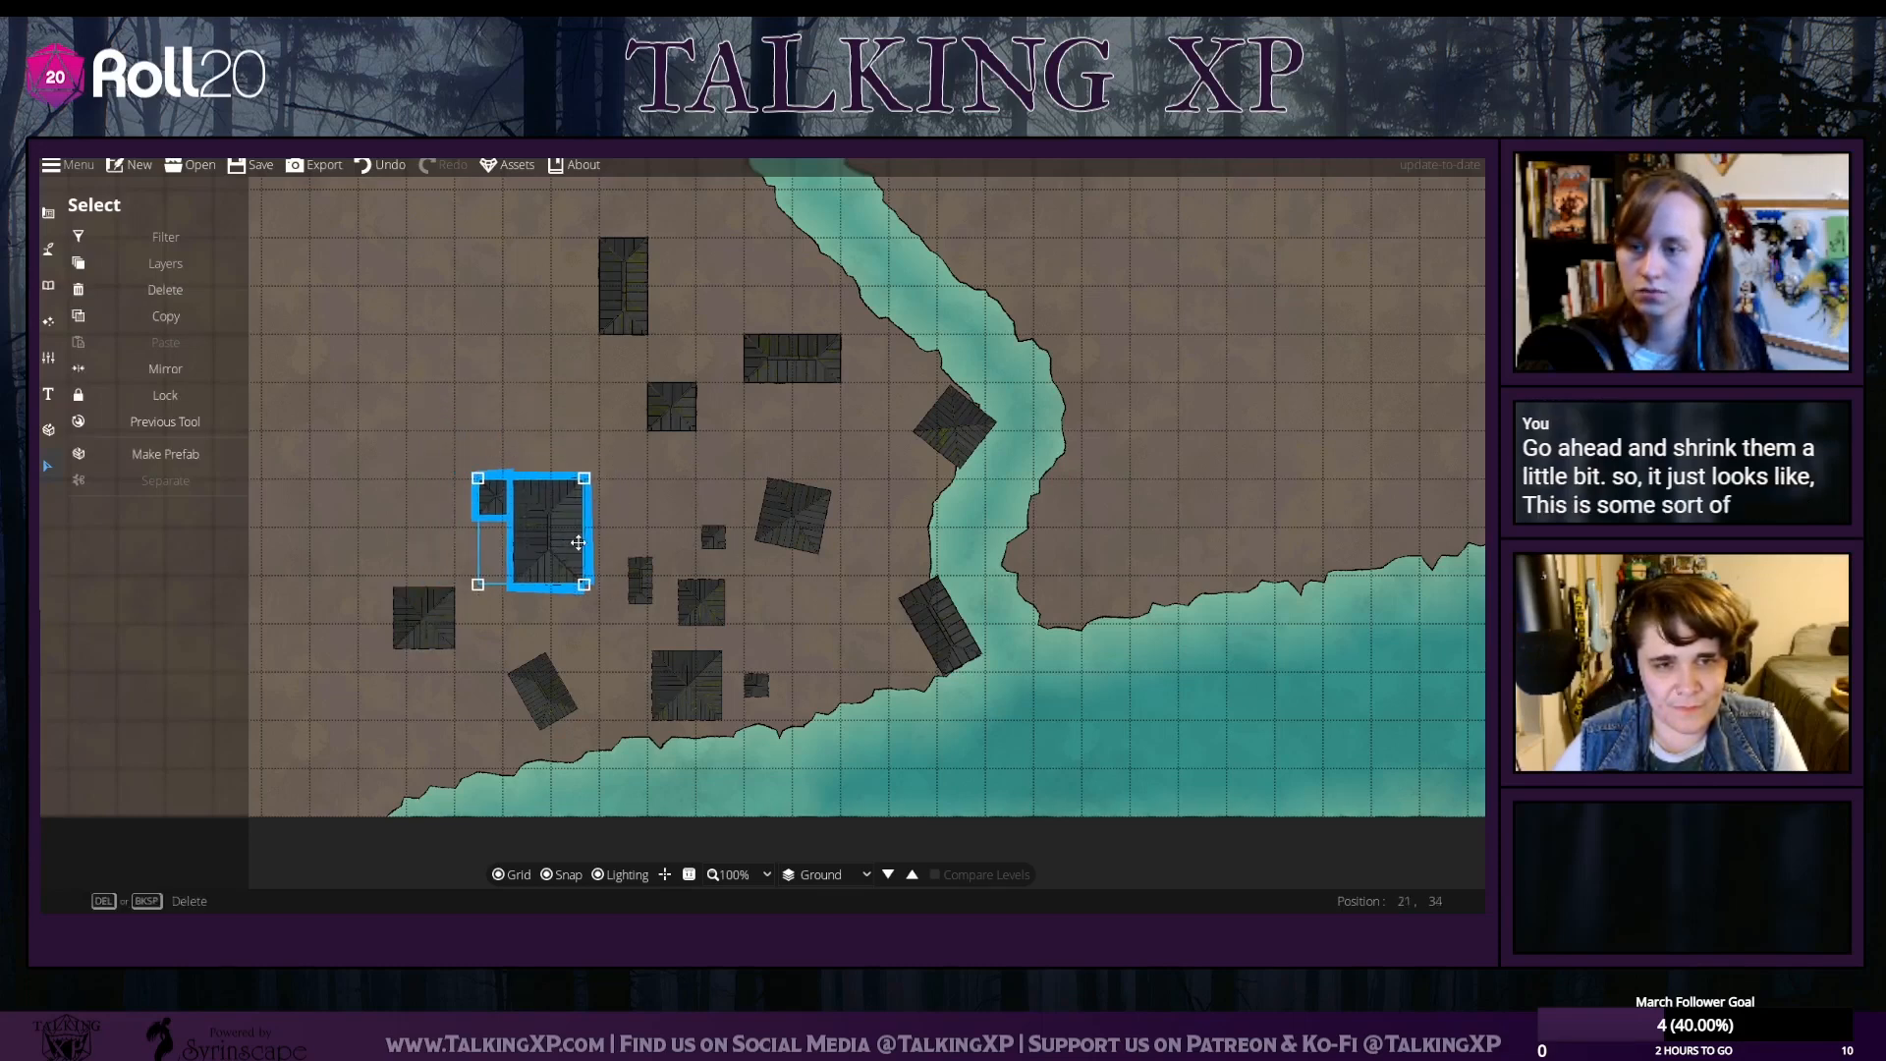
Move the new 1 by 1 and 2 by 1 roofs closer to the town, and rotate the narrow northern roof to a slant farther south
left_click_drag(669, 414, 674, 455)
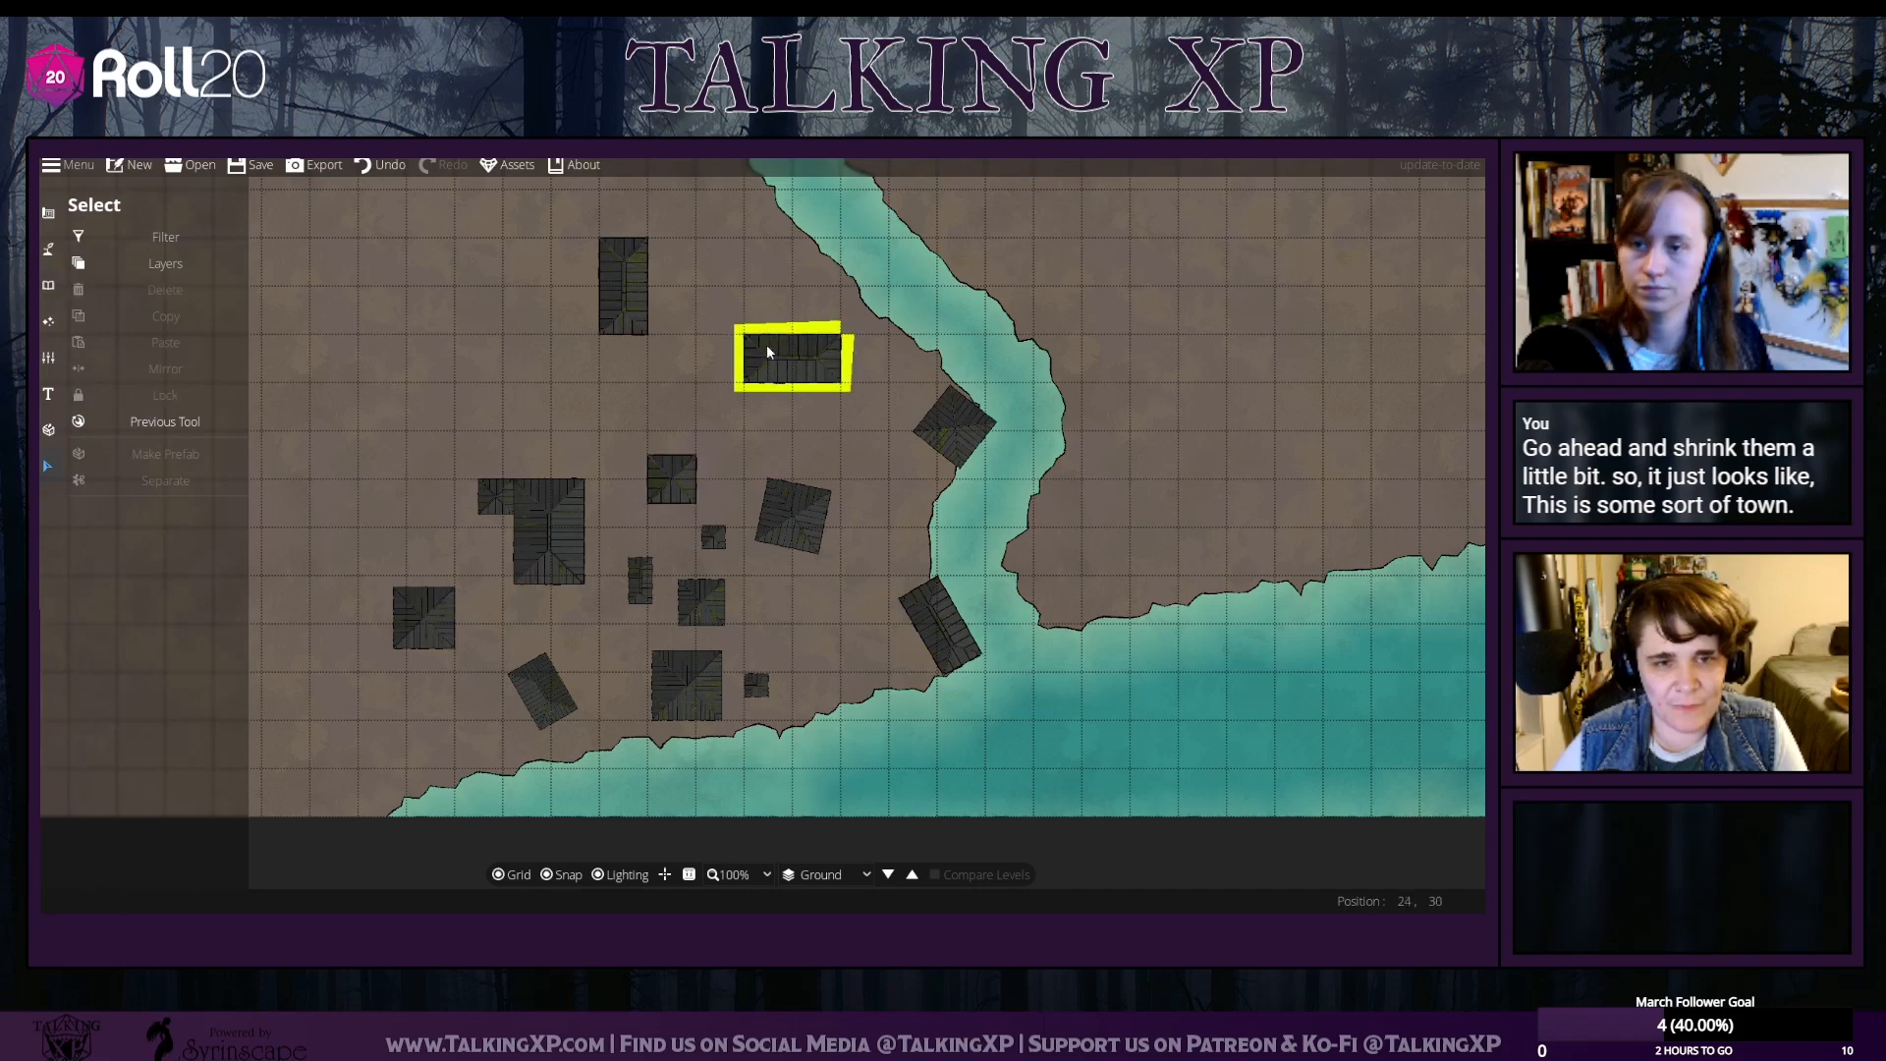
left_click_drag(767, 344, 762, 393)
left_click(629, 282)
scroll(623, 281, "up", 6)
left_click_drag(630, 282, 623, 378)
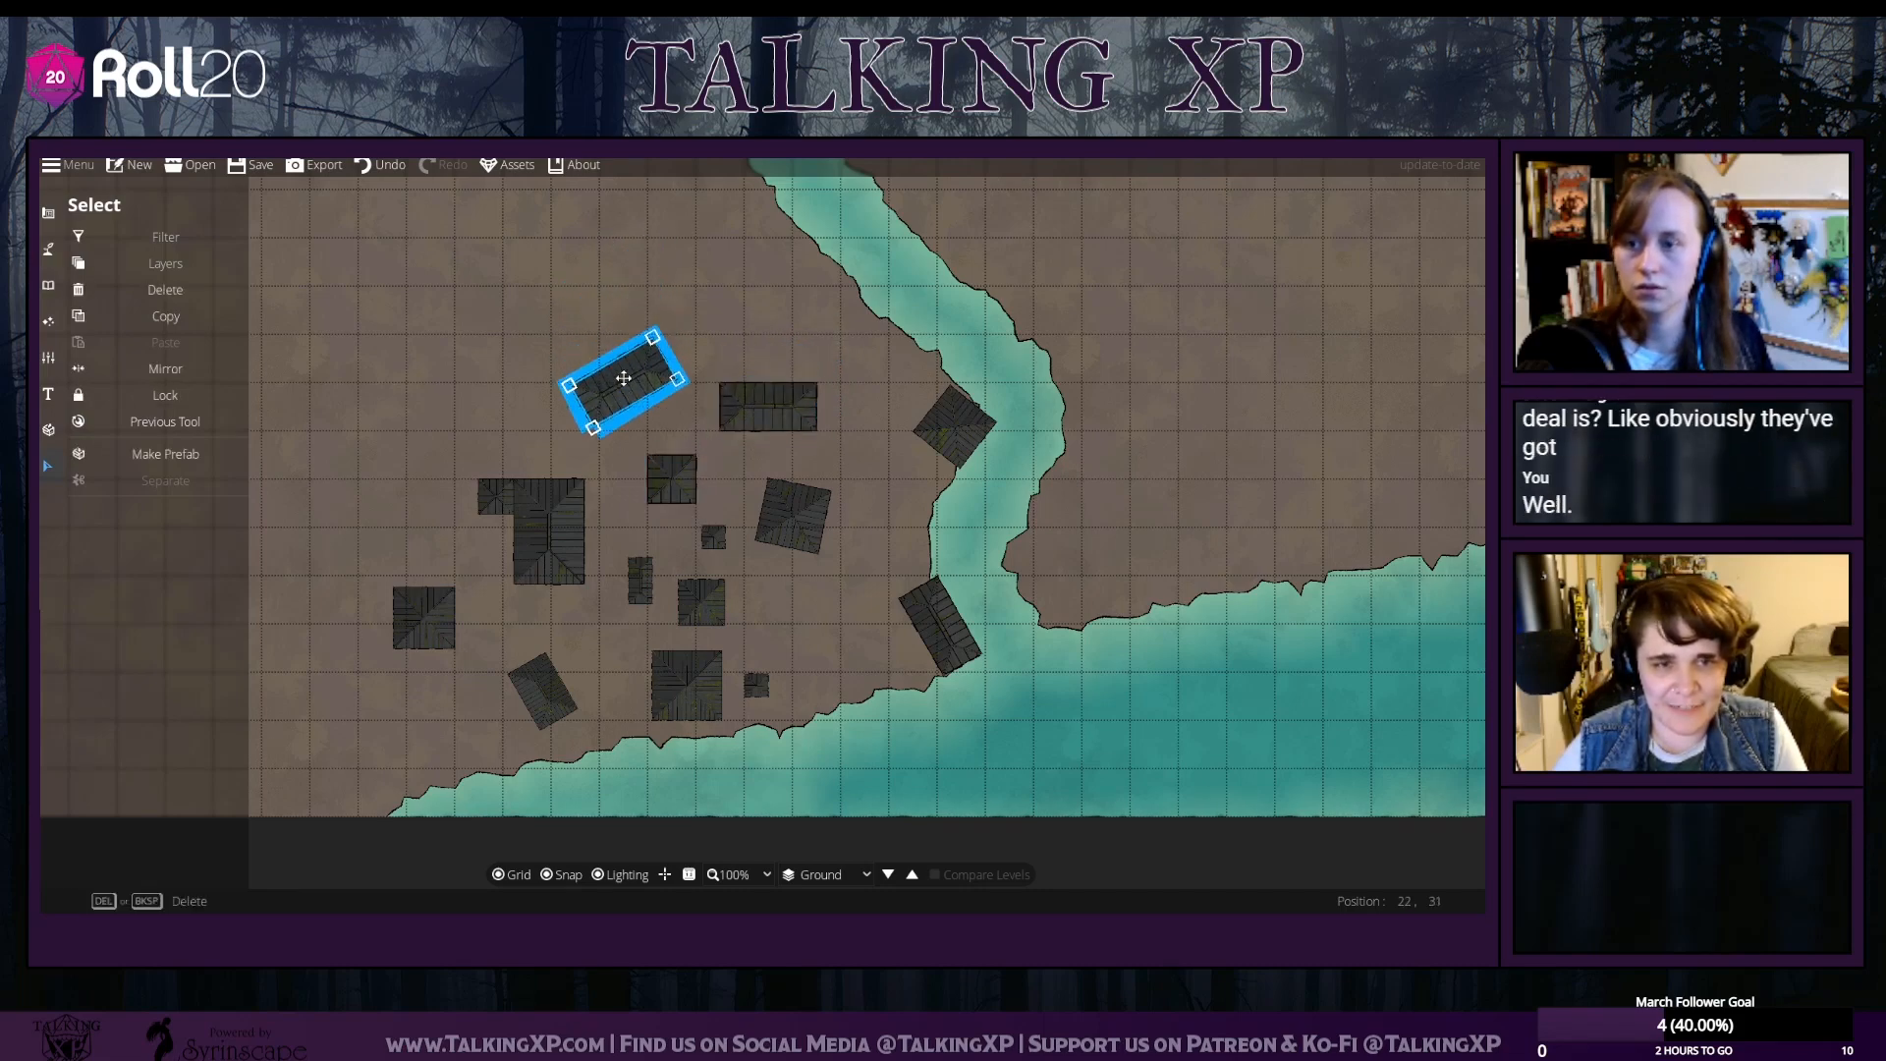
Move the large southern building and its small neighbour down to the edge of the shoreline
left_click(476, 244)
left_click_drag(690, 672, 739, 702)
left_click(607, 644)
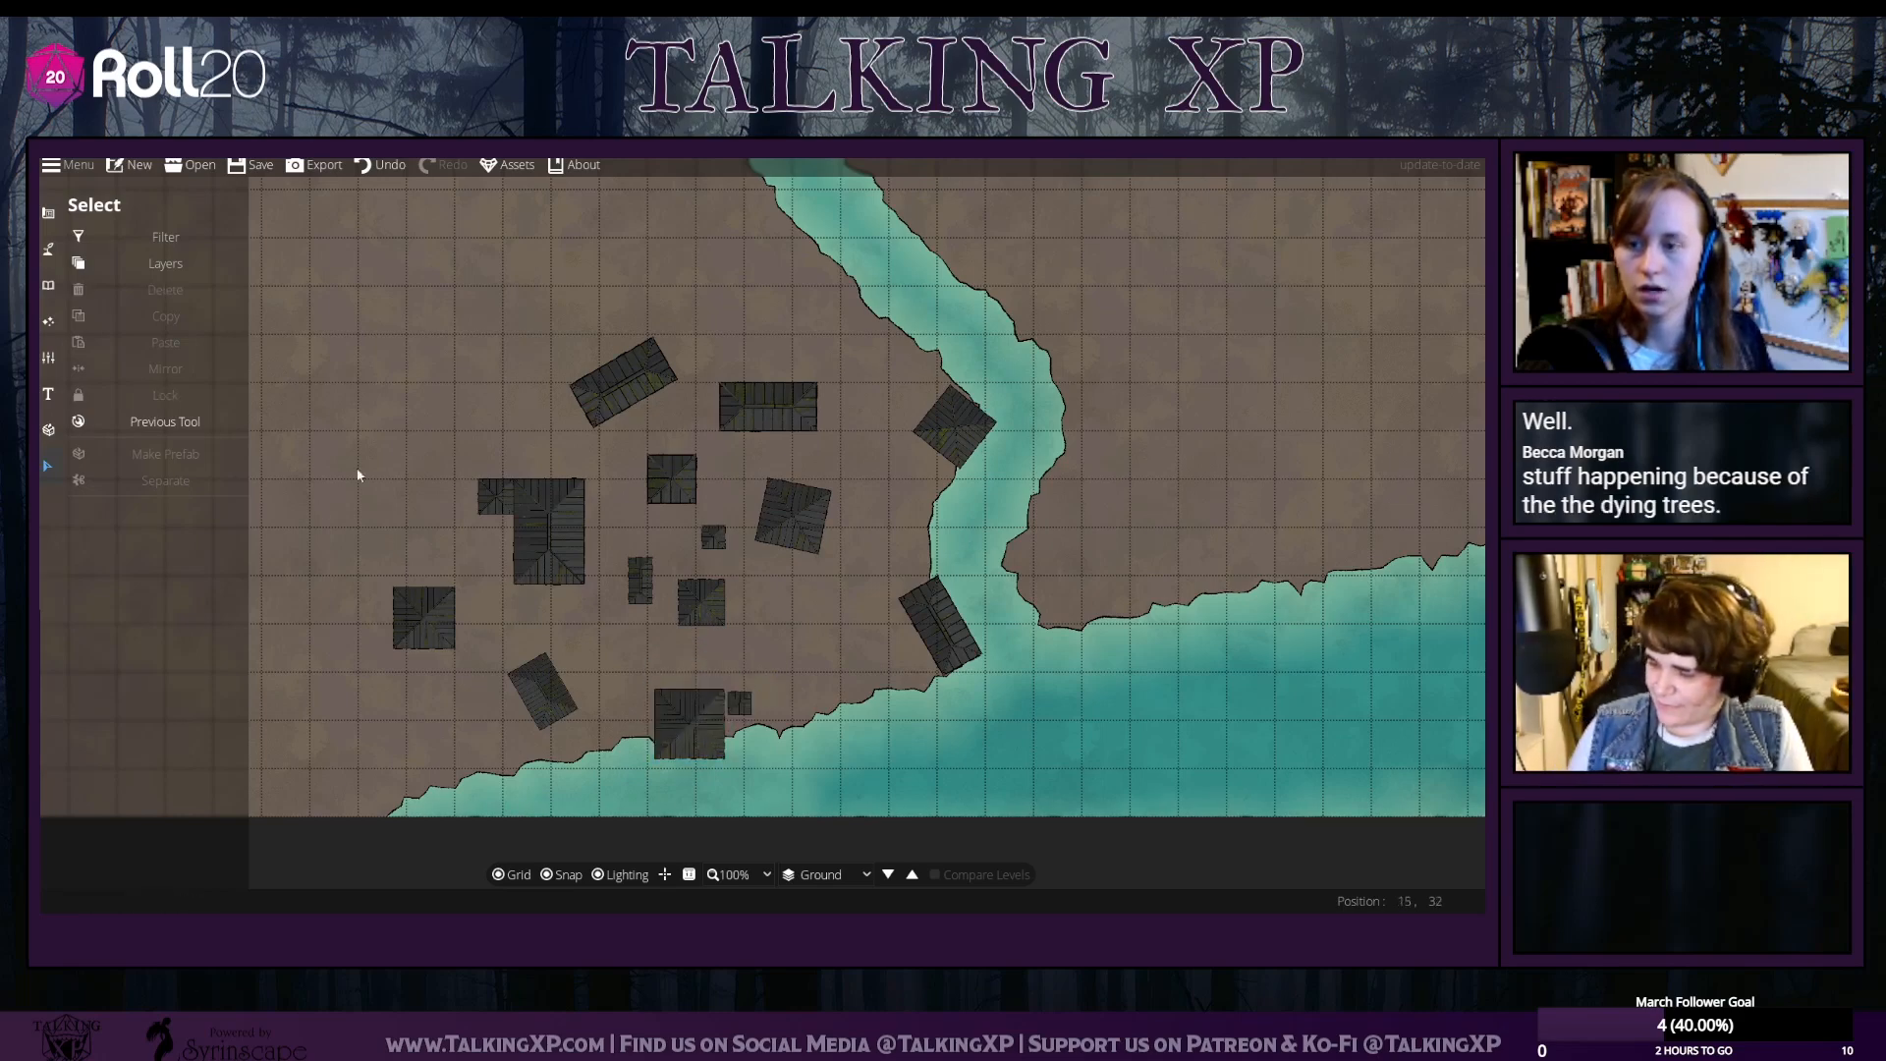
left_click(445, 641)
left_click(357, 436)
Search the object library for "bridge" and choose a narrow wooden plank bridge piece for placing
scroll(360, 436, "up", 2)
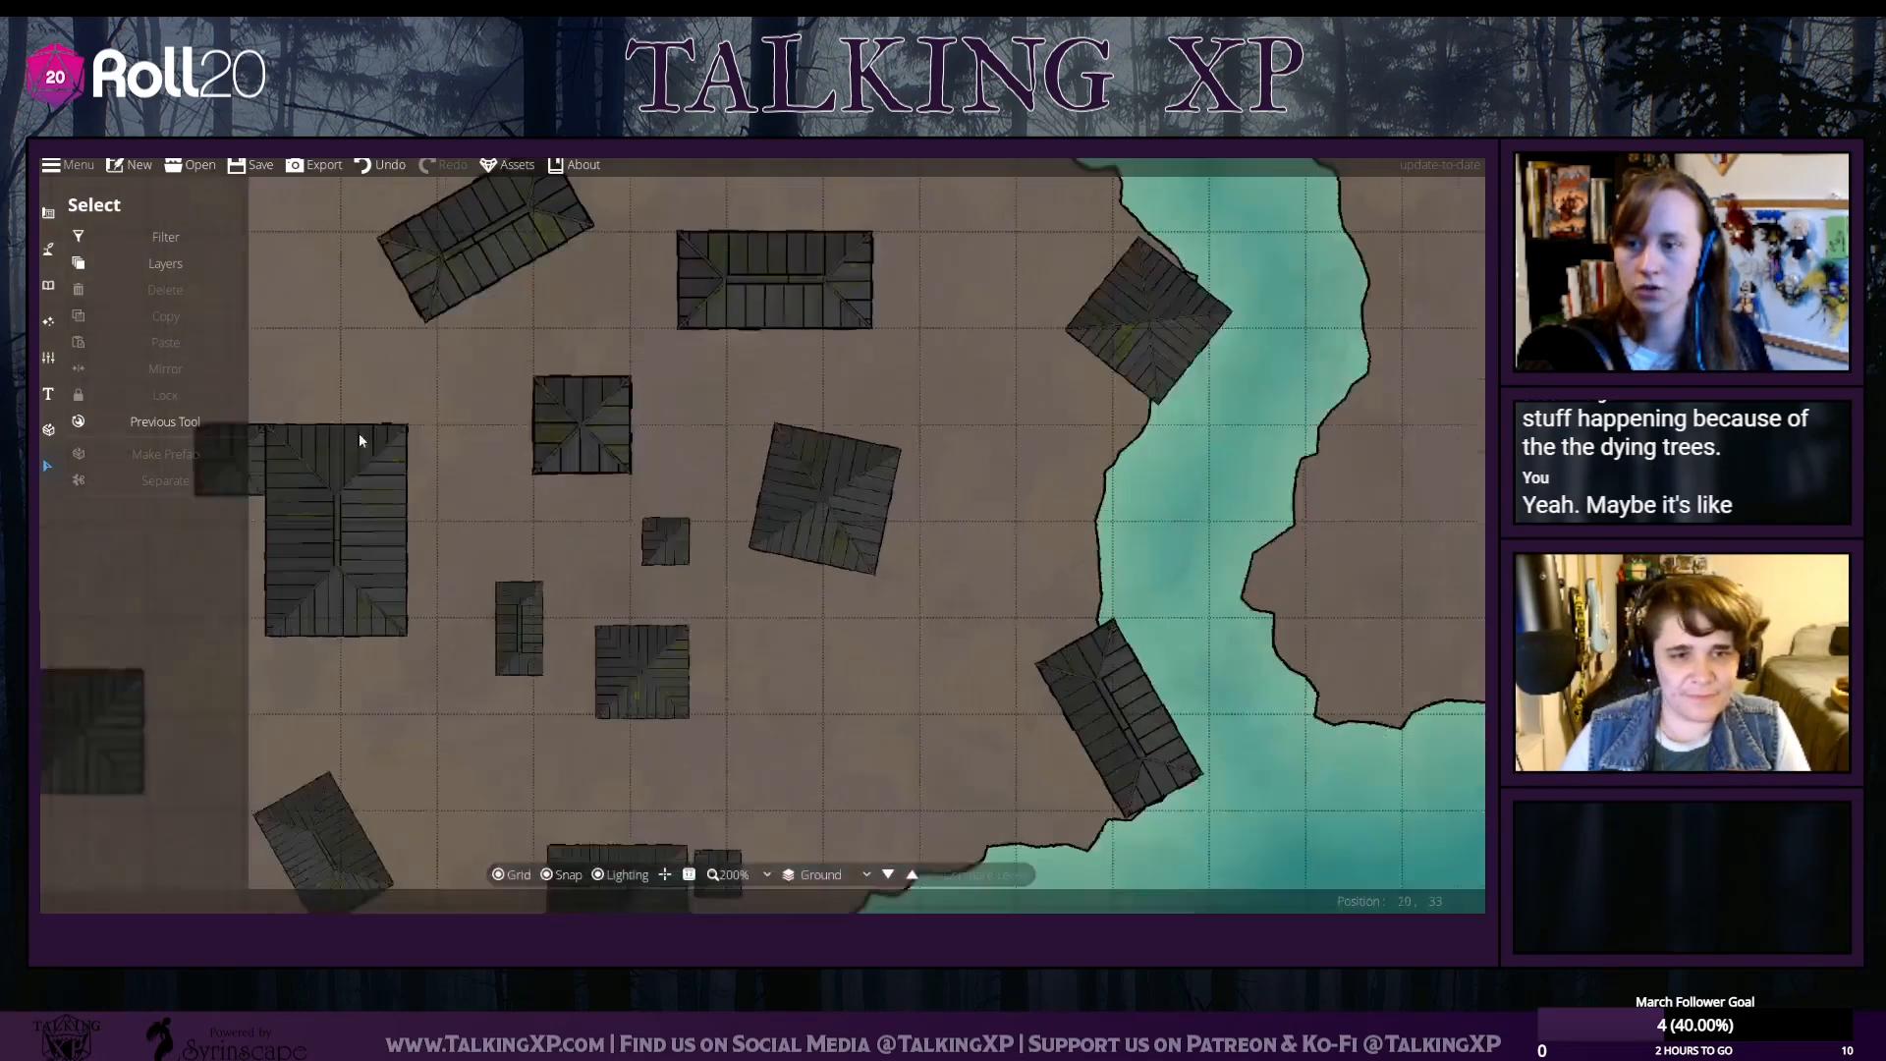
scroll(359, 440, "down", 3)
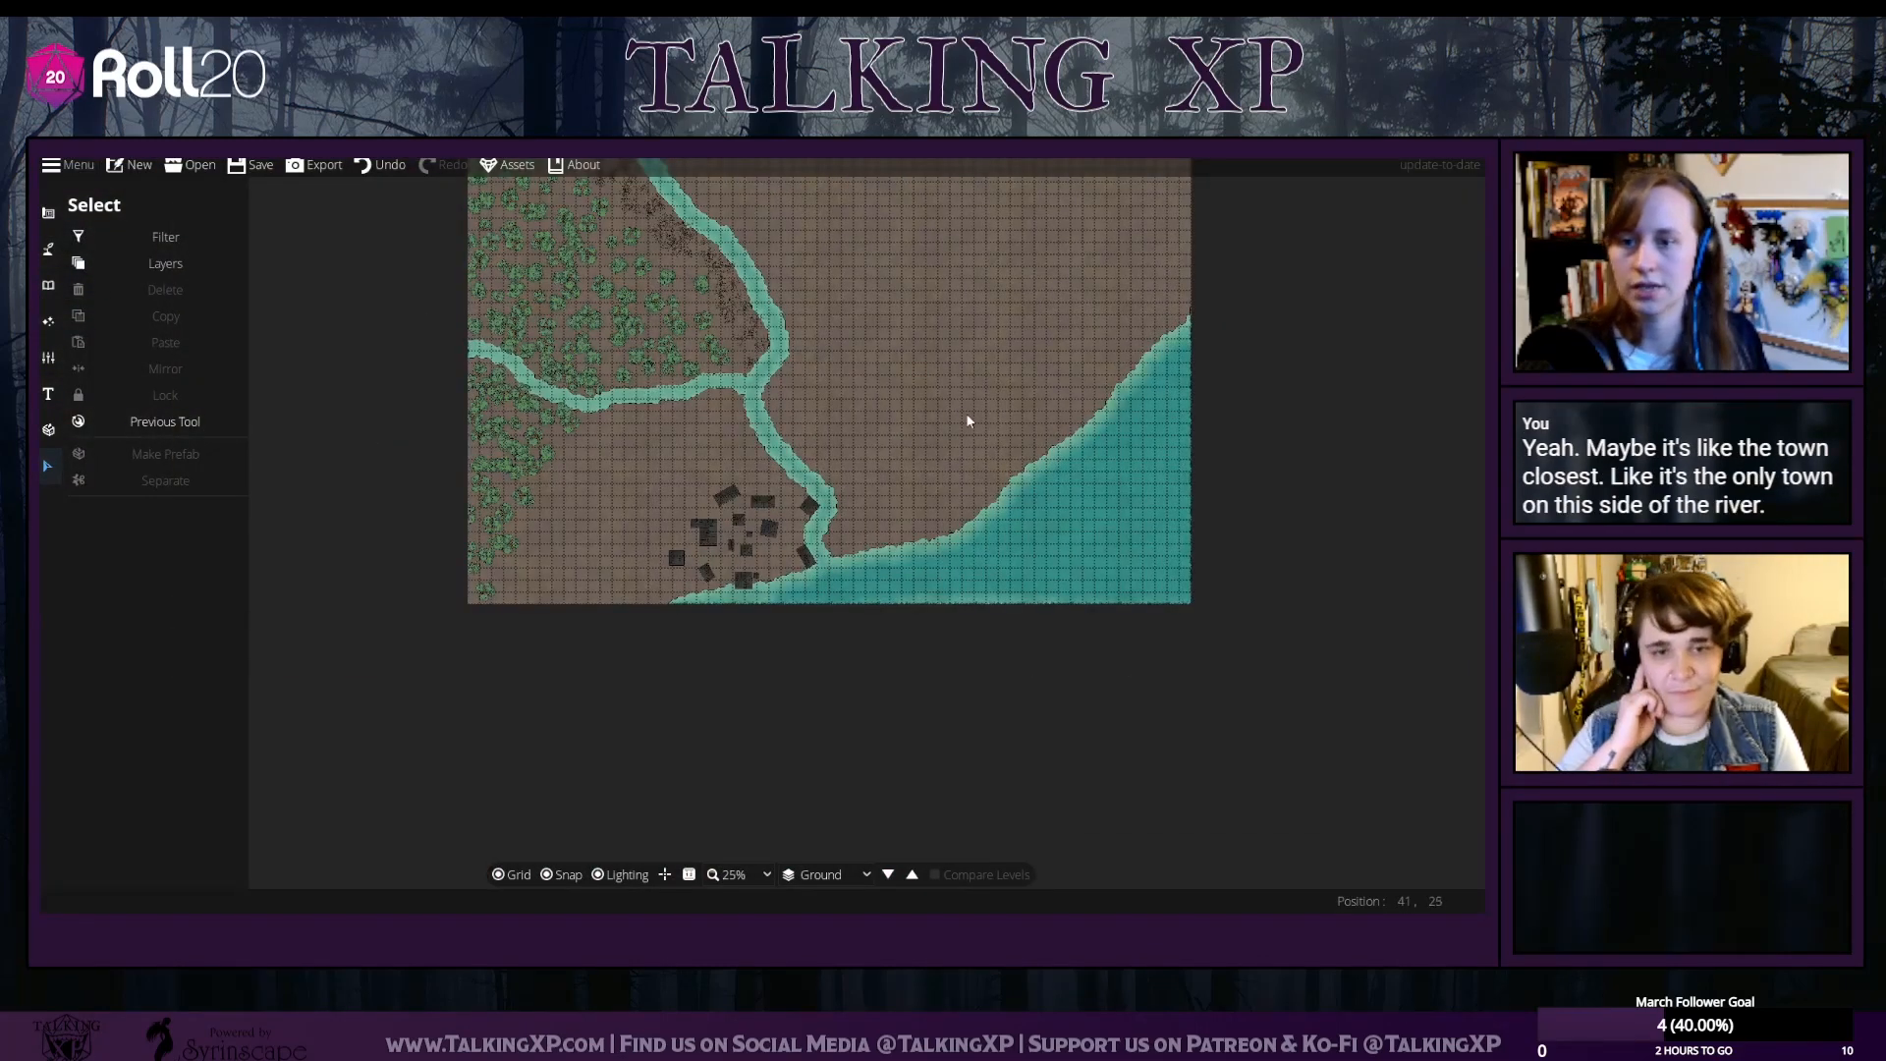
left_click_drag(968, 420, 908, 438)
left_click(48, 284)
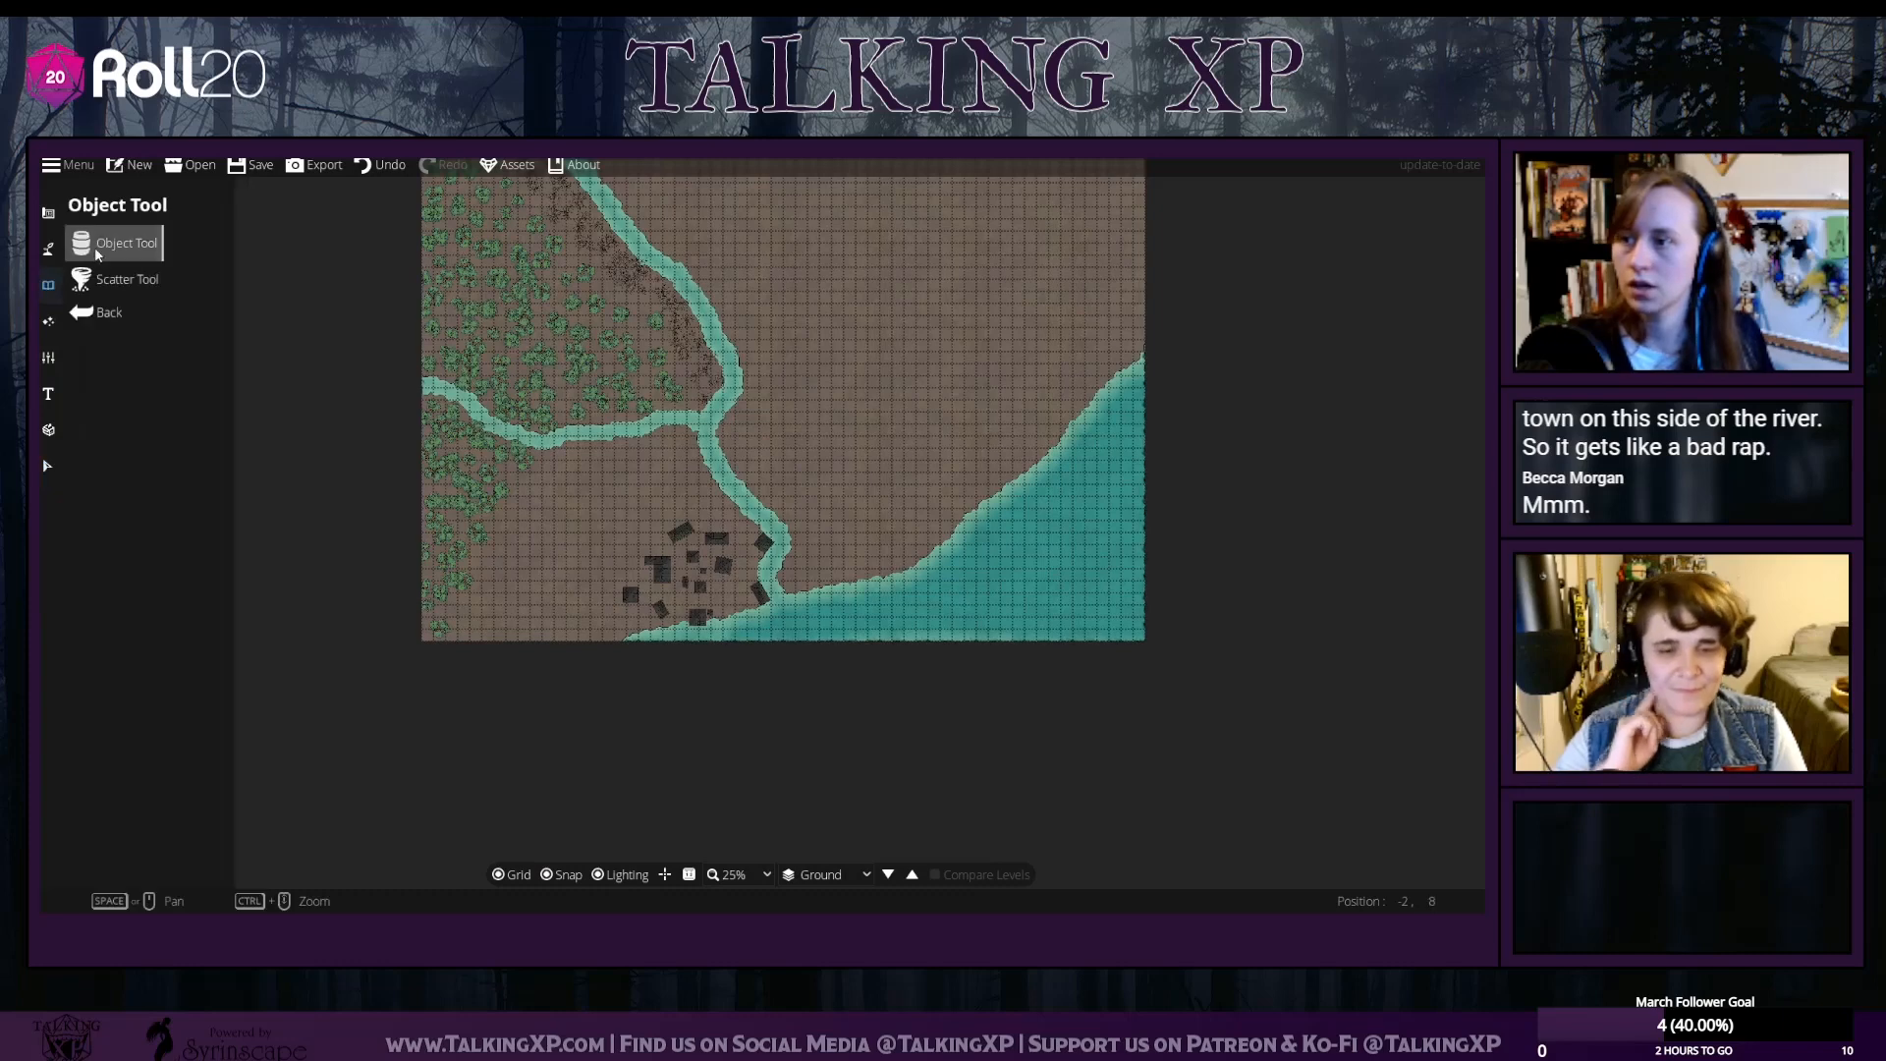
left_click(95, 248)
left_click(1334, 230)
left_click(1376, 253)
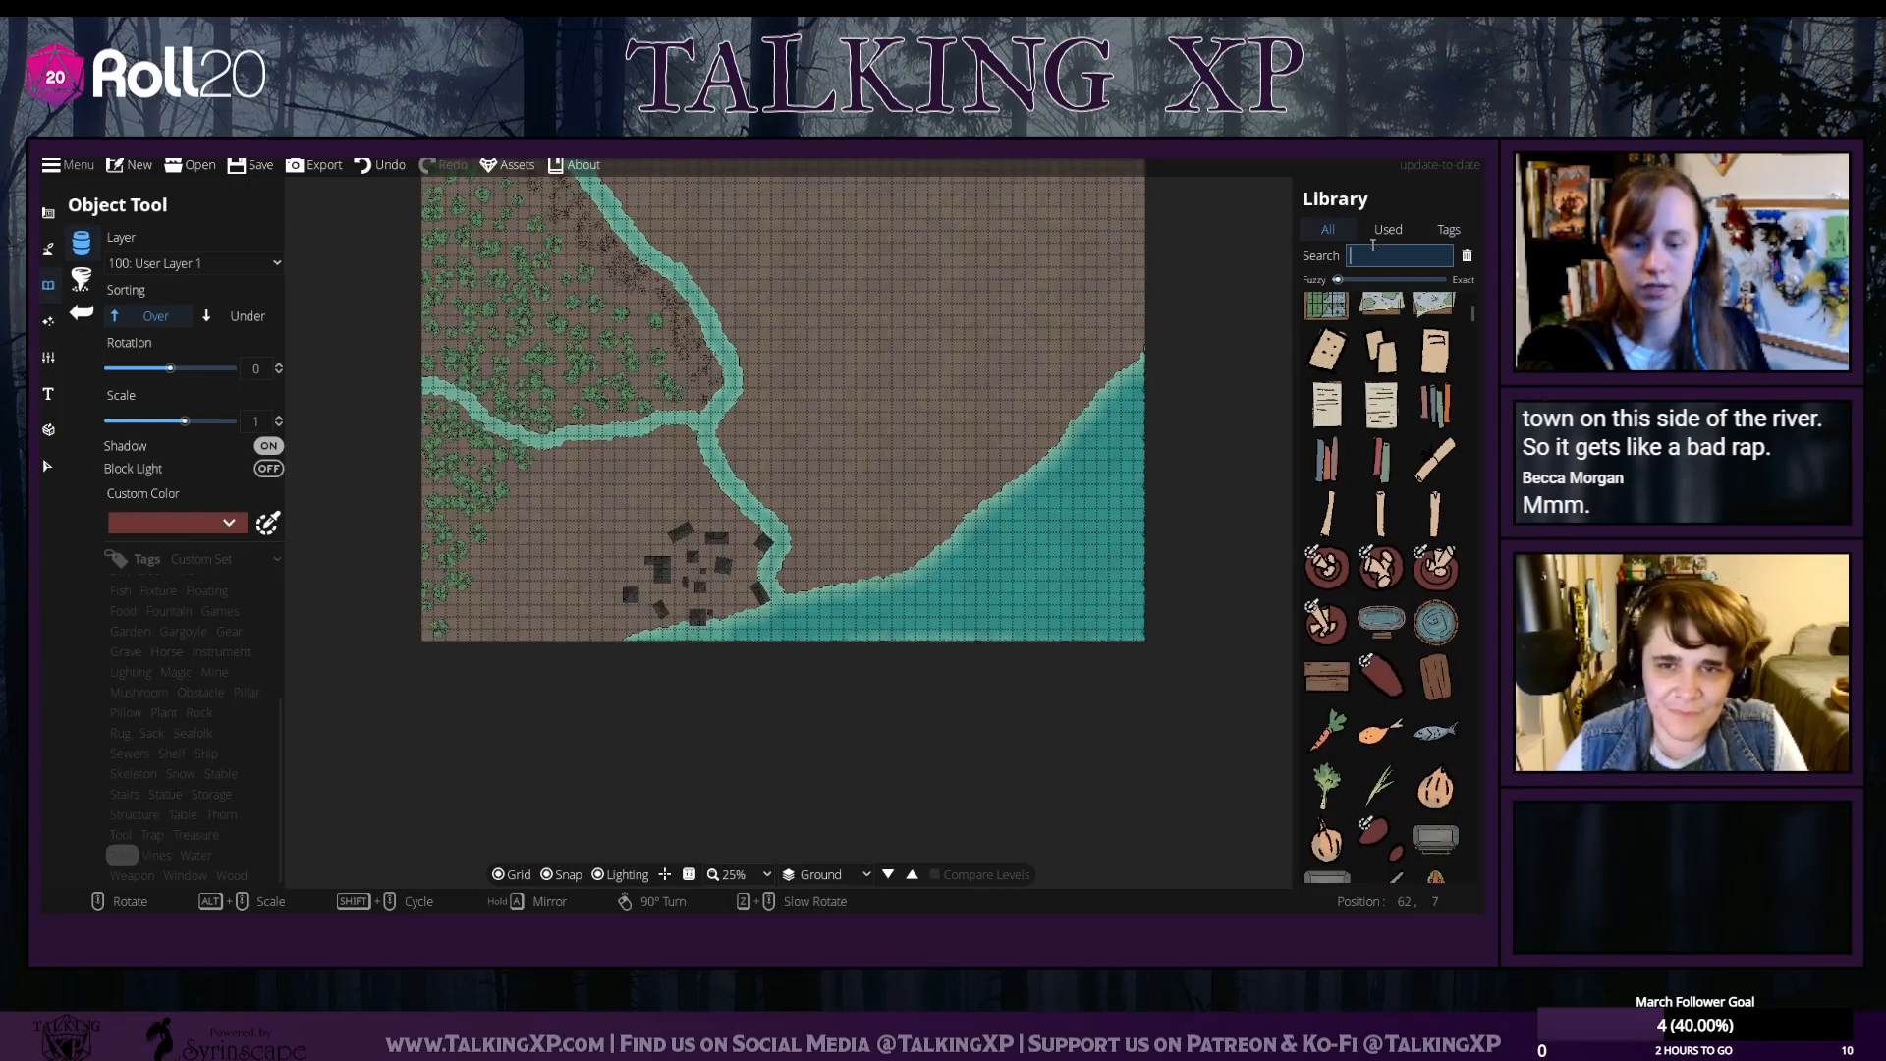
type("brid")
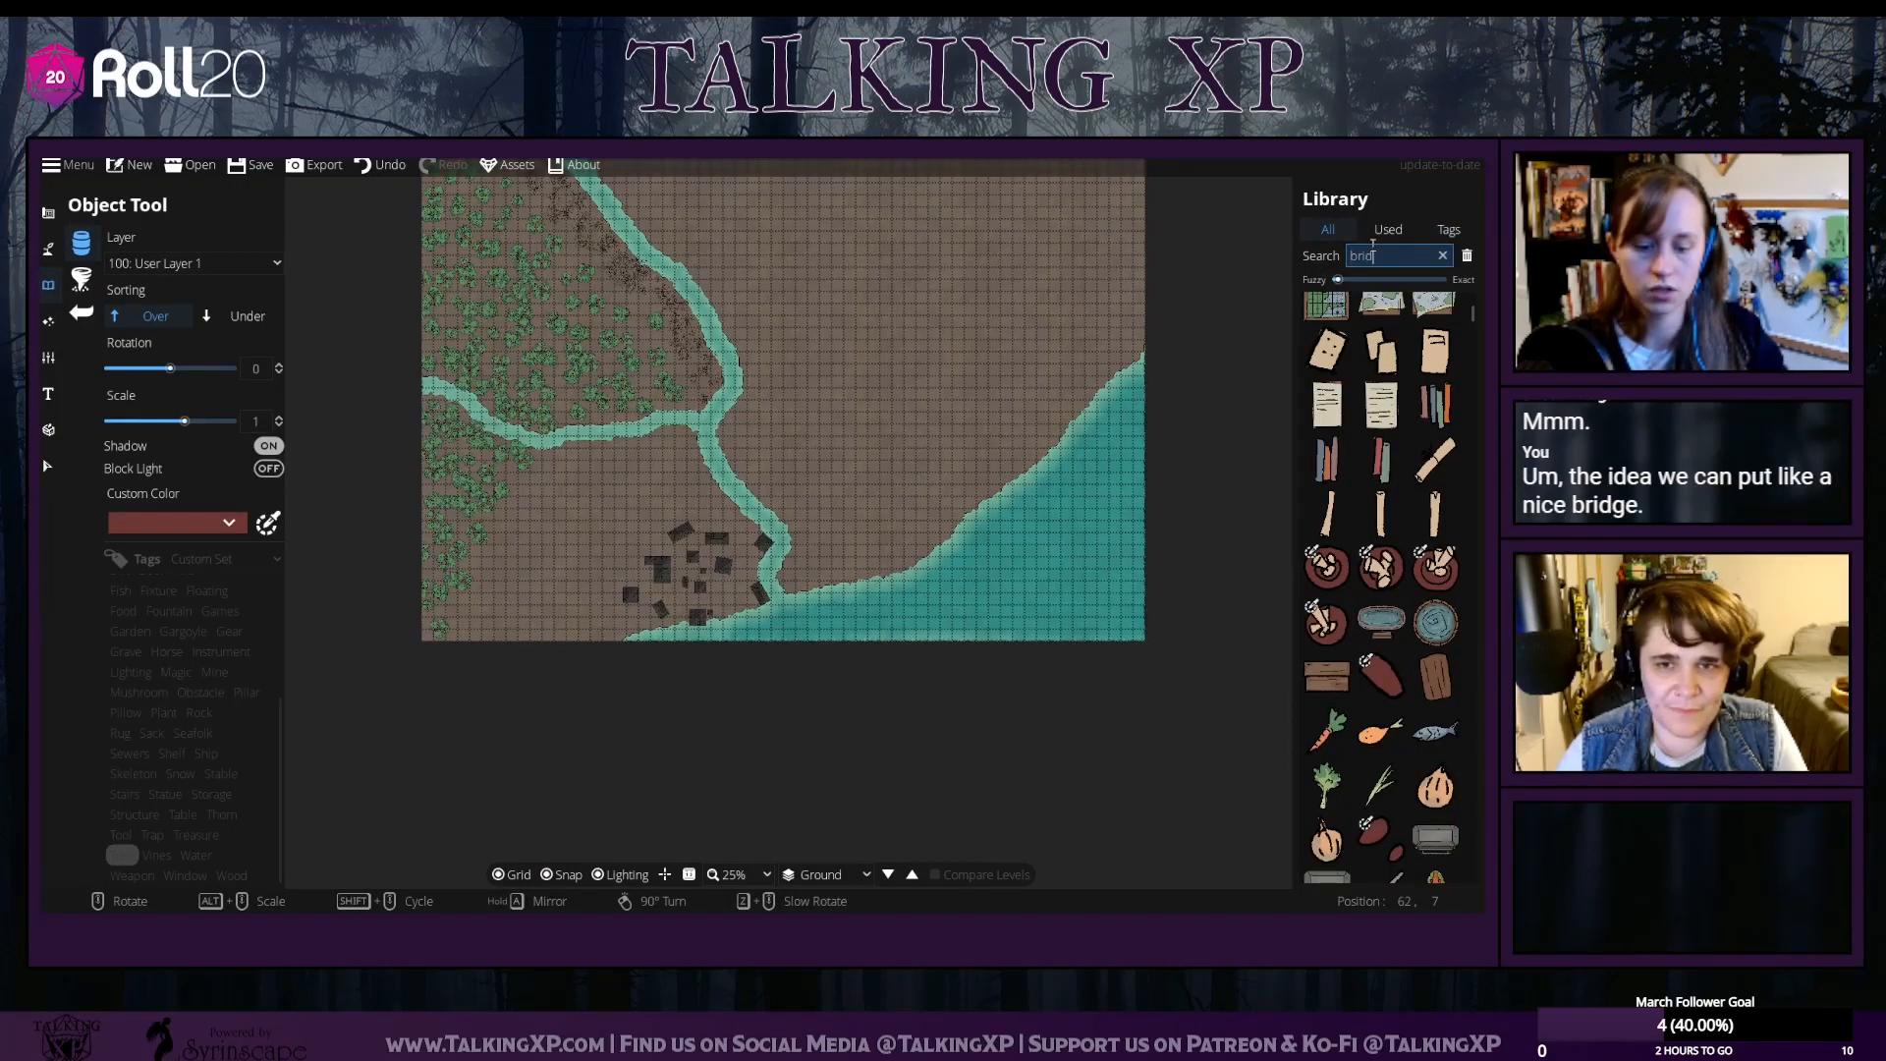
type("ge")
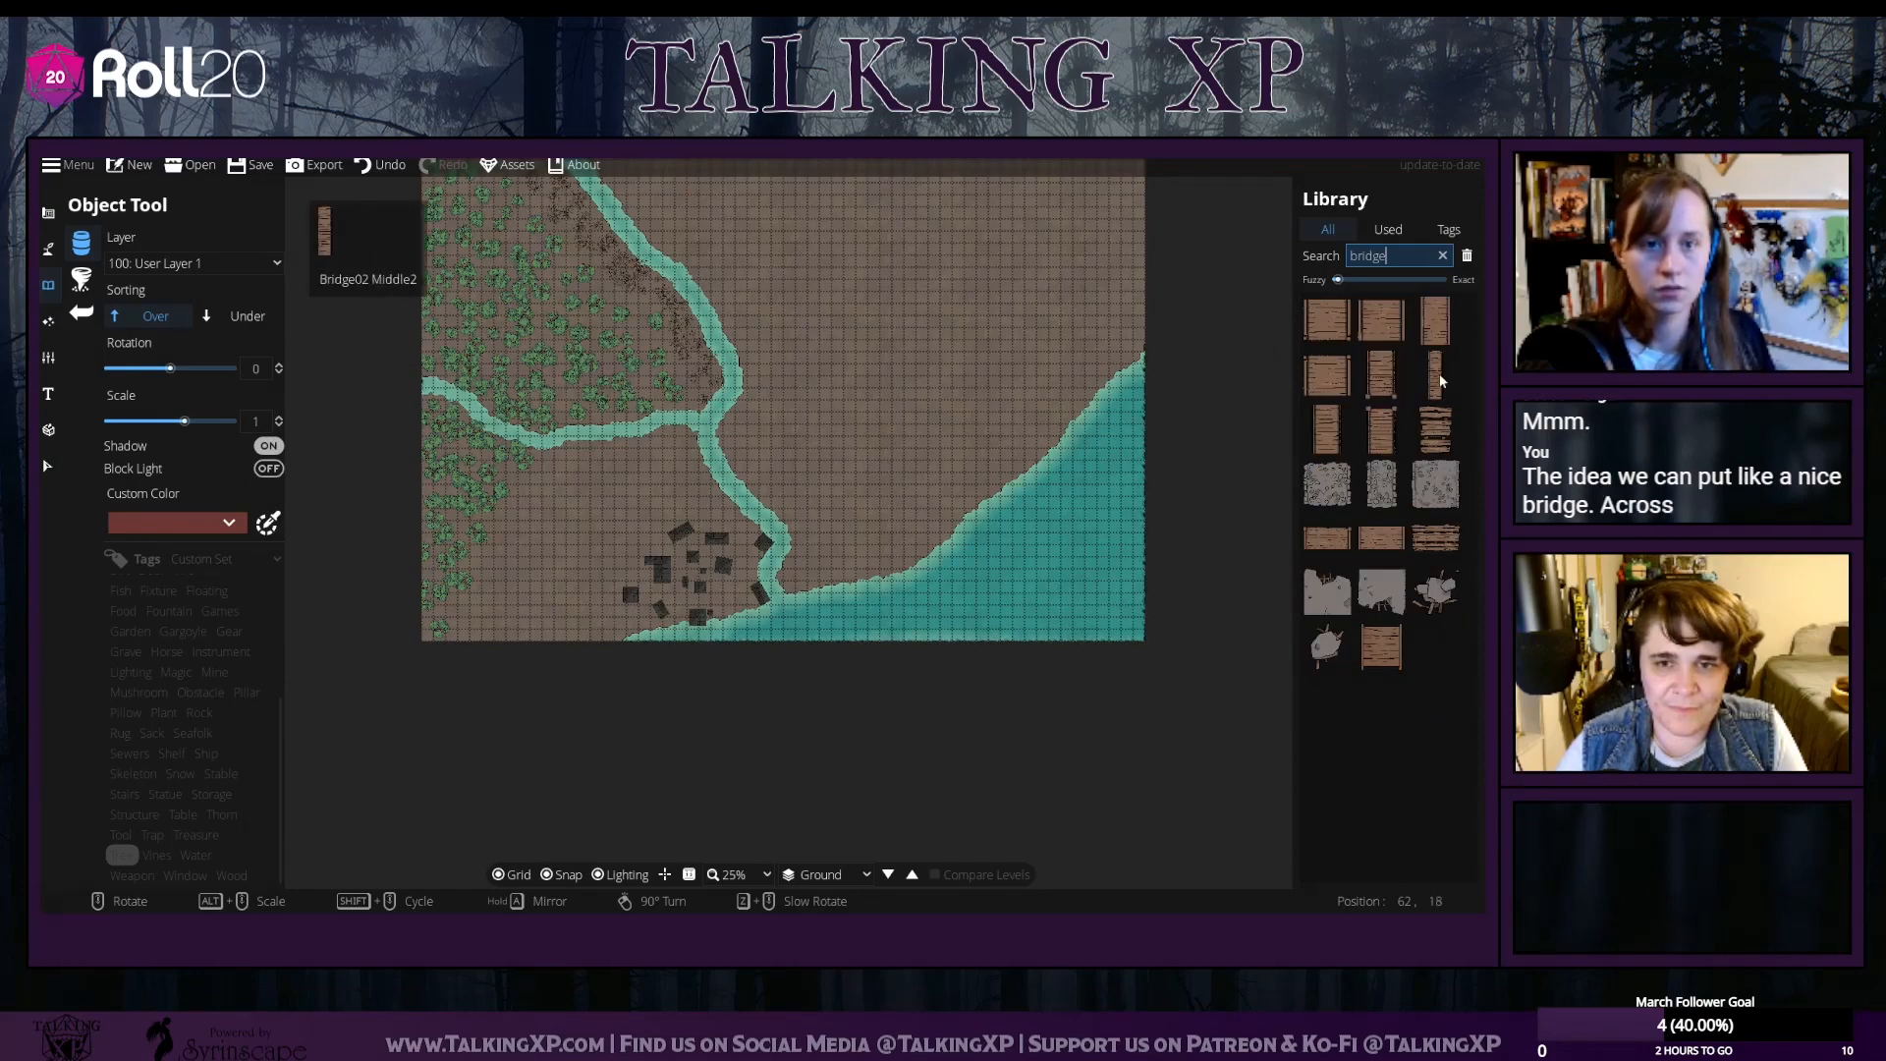
left_click(1382, 428)
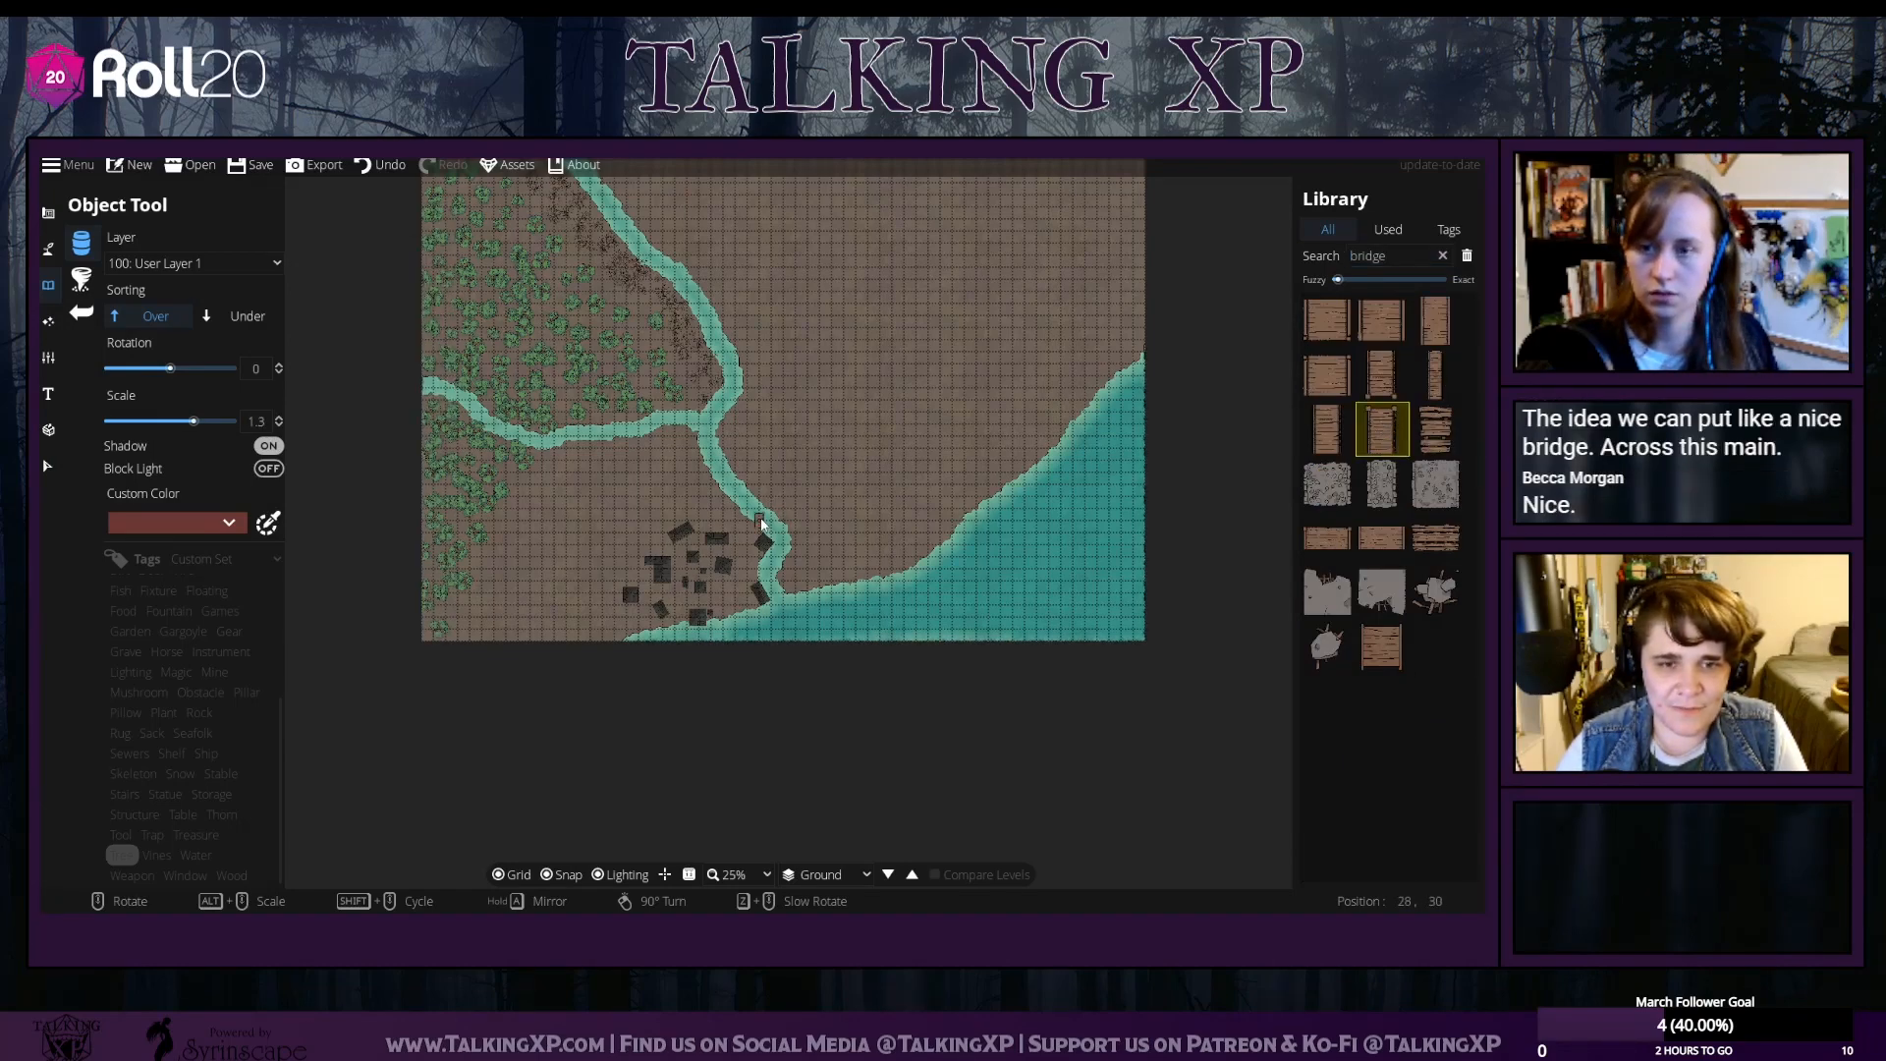
Place wooden bridge pieces at scale 1.3 end to end diagonally across the river north-east of the town, and turn object shadows off
scroll(761, 524, "up", 4)
scroll(757, 511, "down", 8)
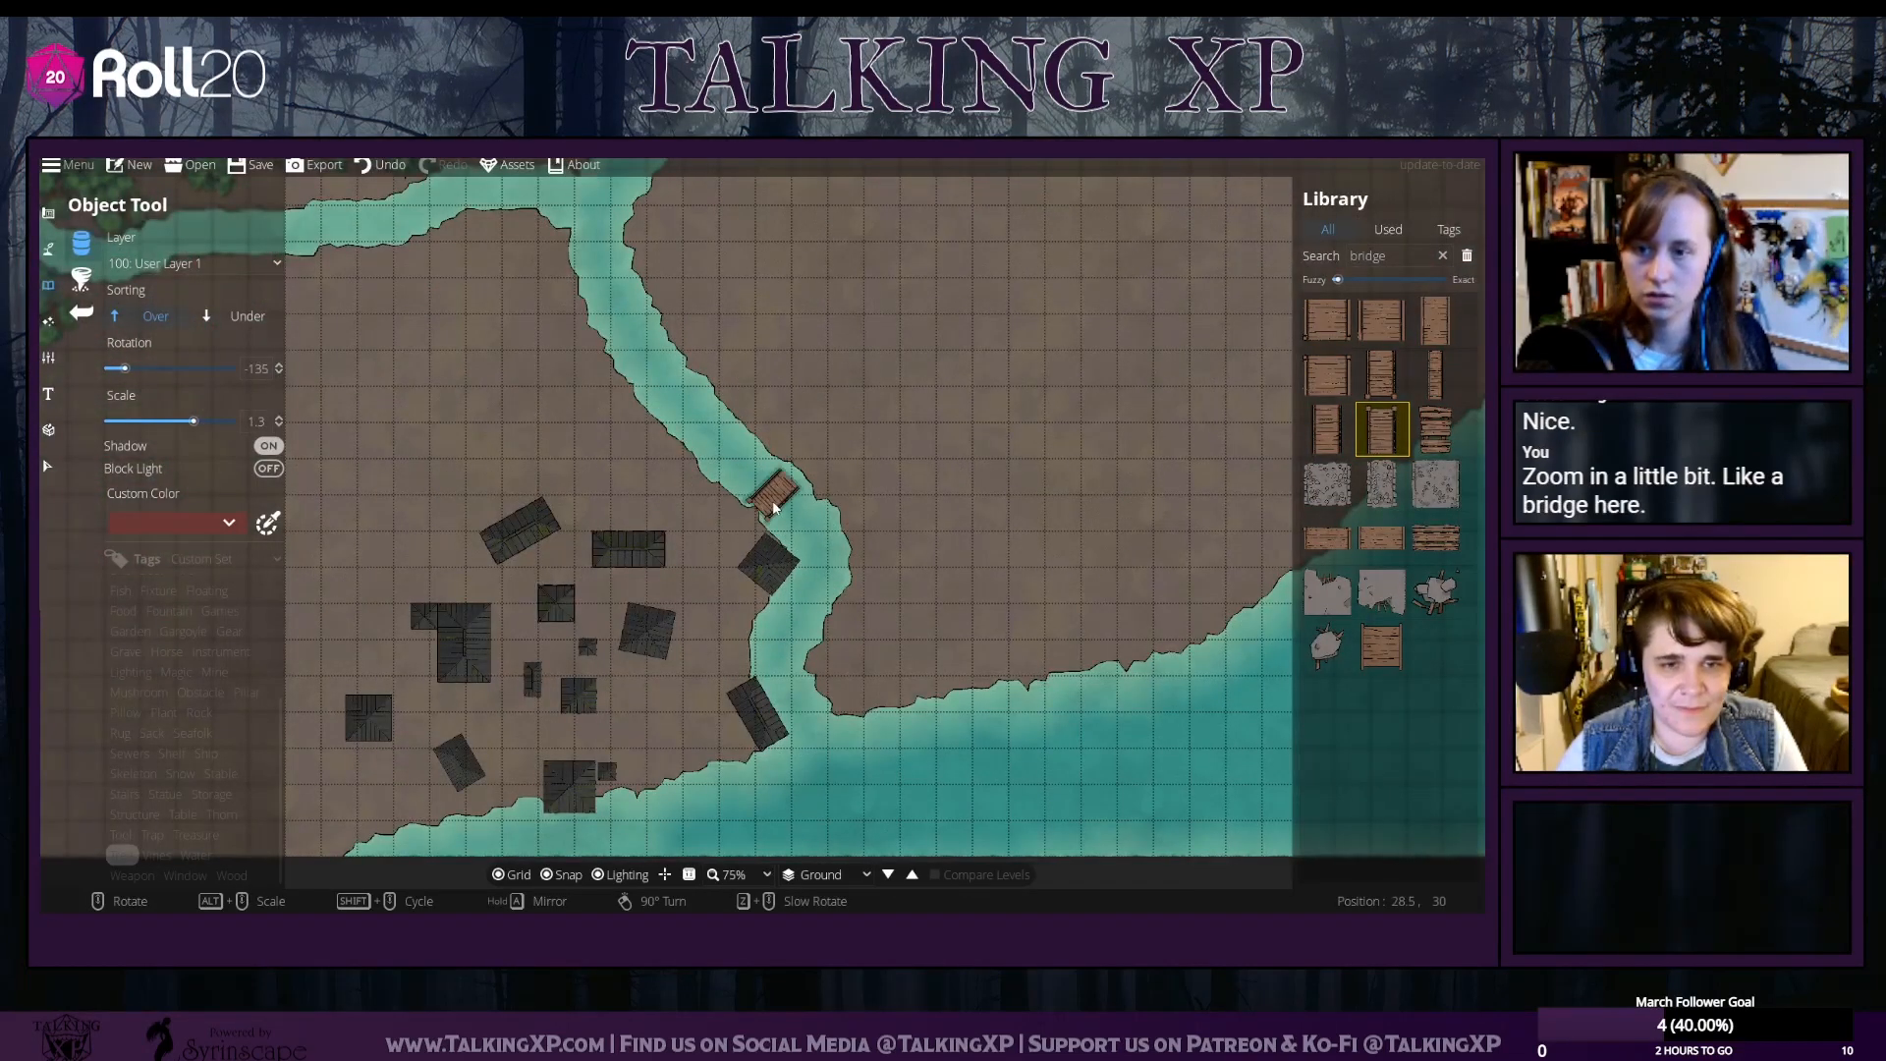
left_click(764, 513)
scroll(781, 491, "up", 11)
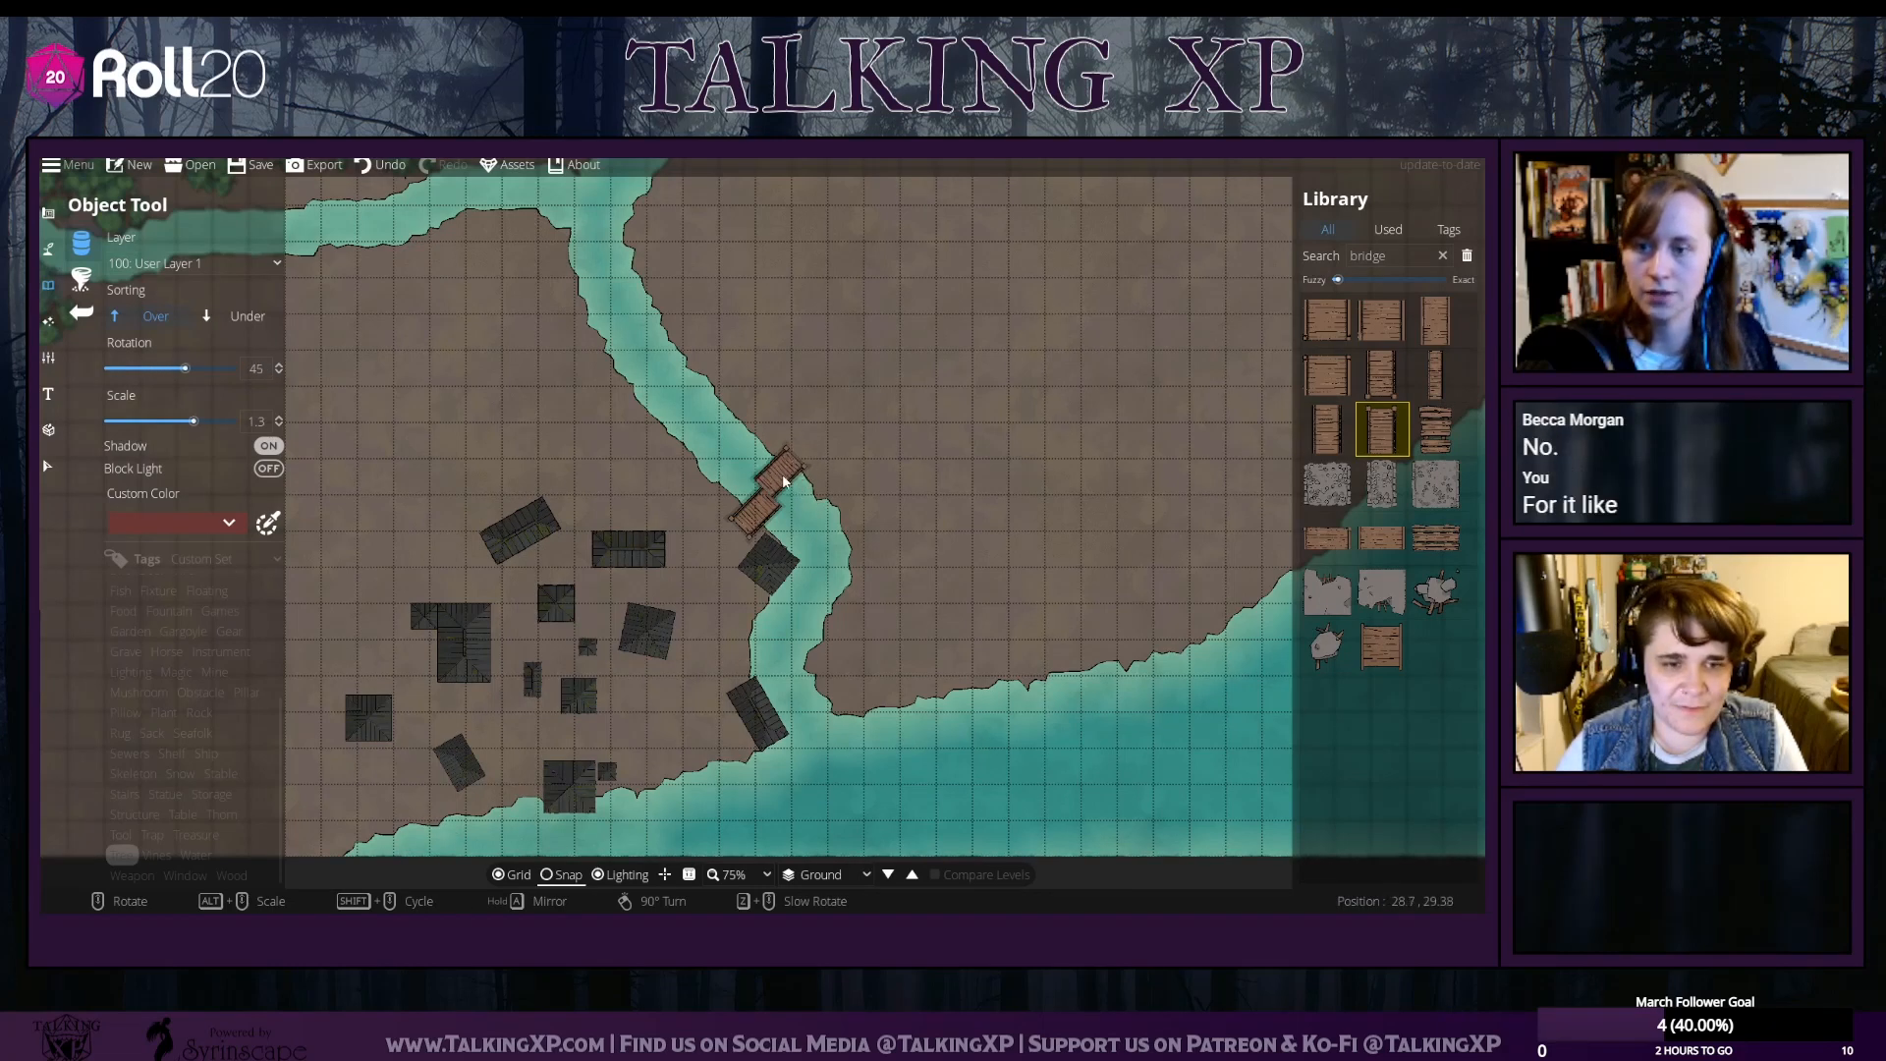
left_click(265, 446)
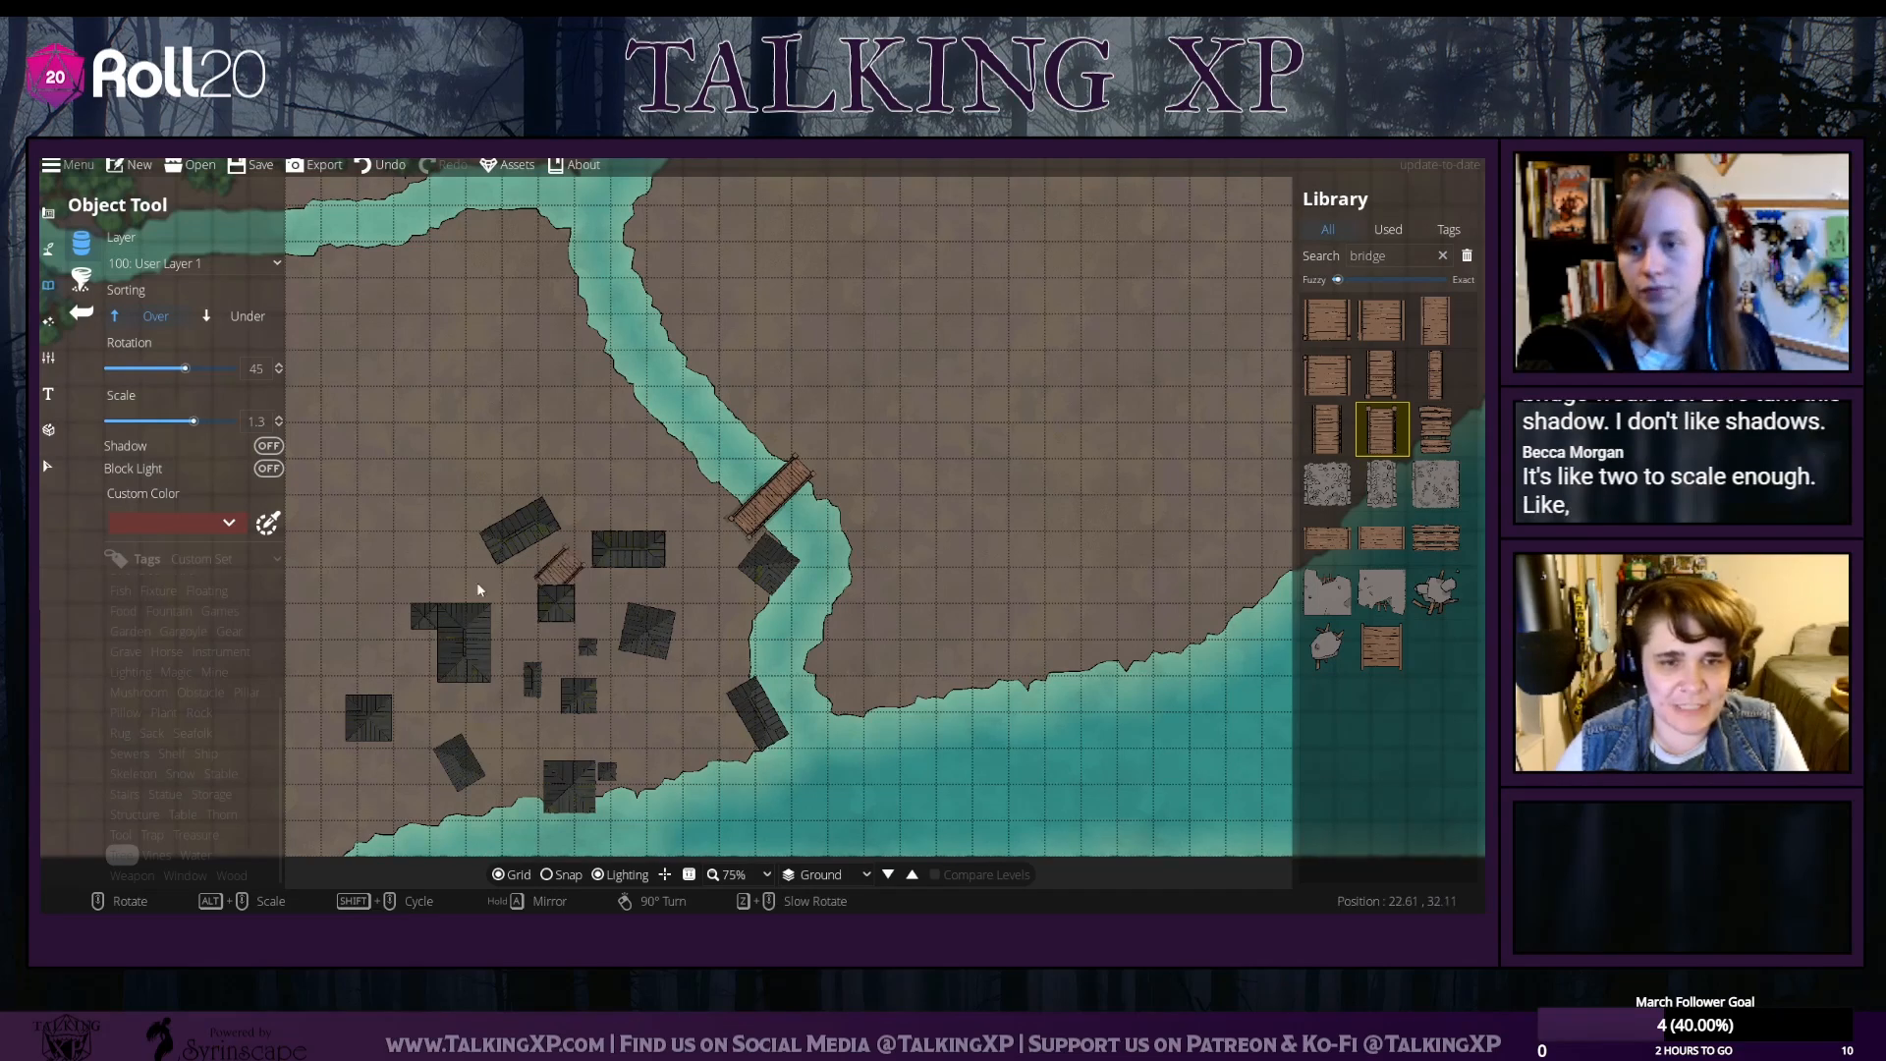
Set the selection filter to include objects and turn off the shadow of the bridge's south-western piece
left_click(46, 465)
left_click(519, 531)
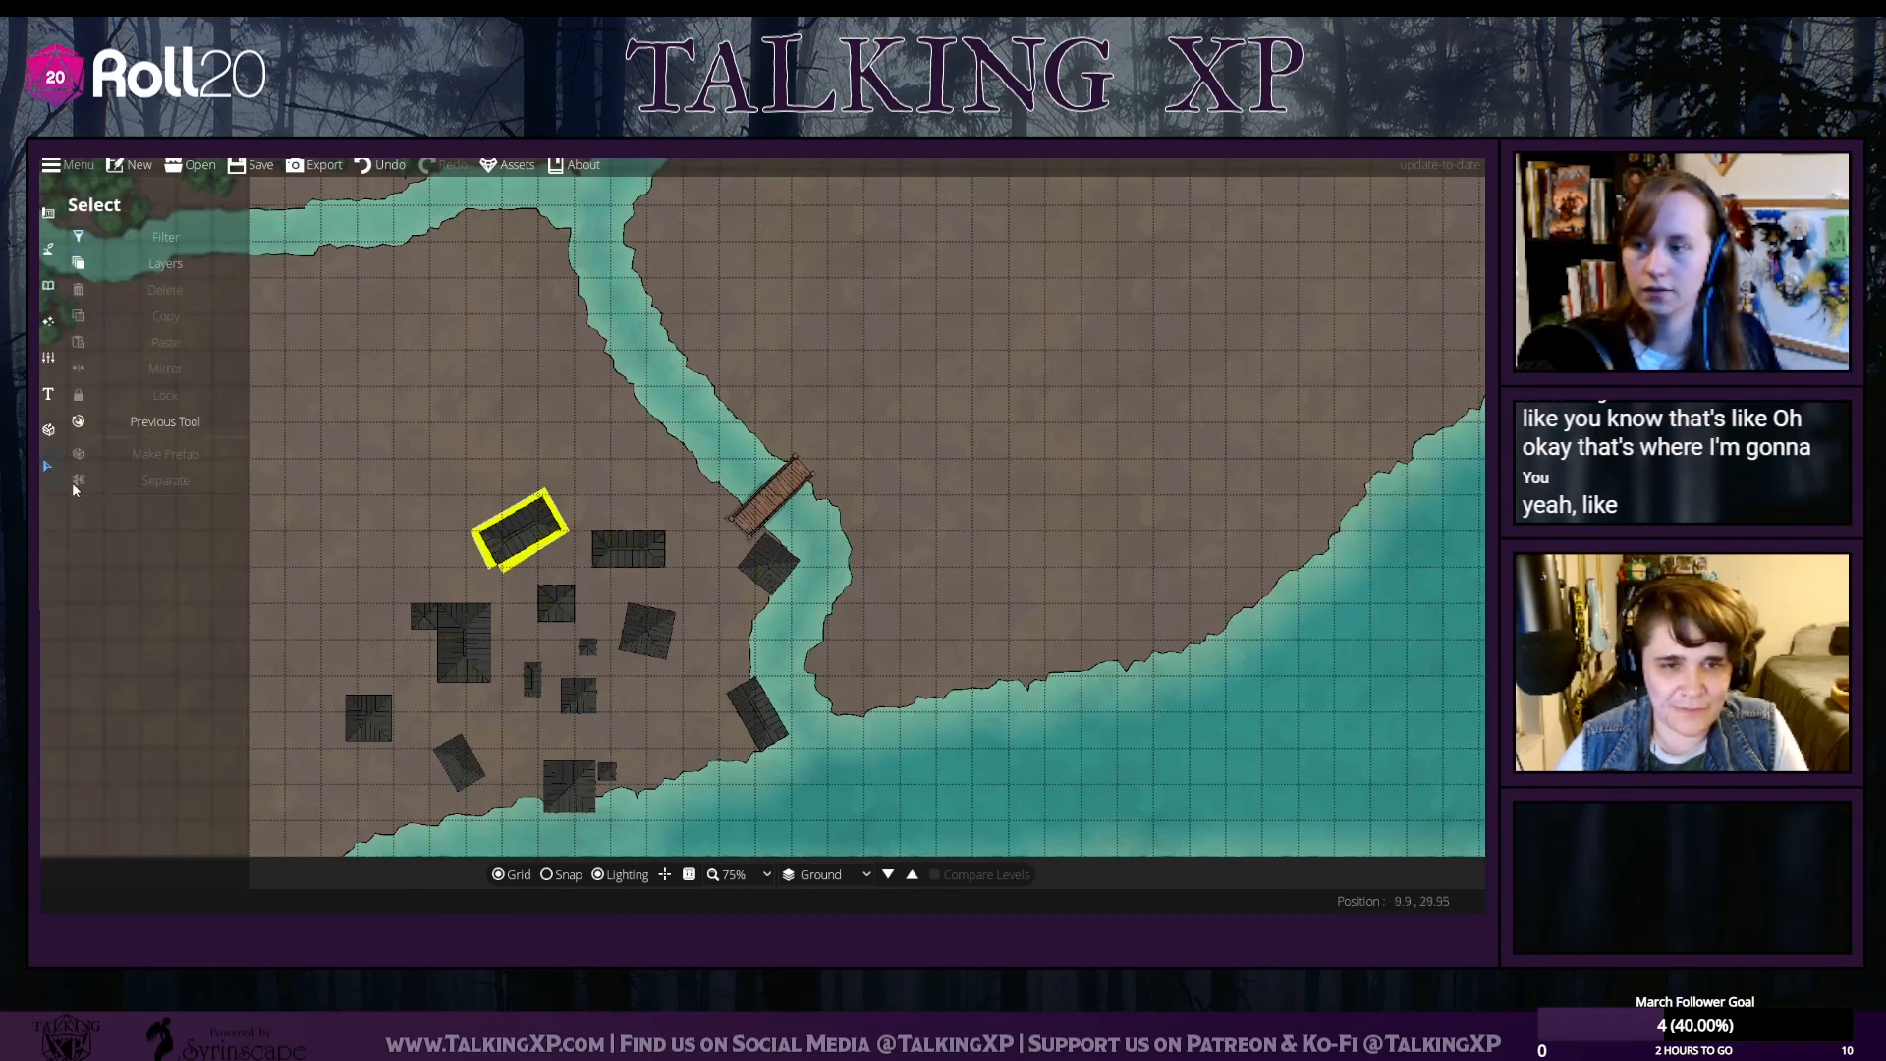
left_click(667, 710)
left_click(118, 237)
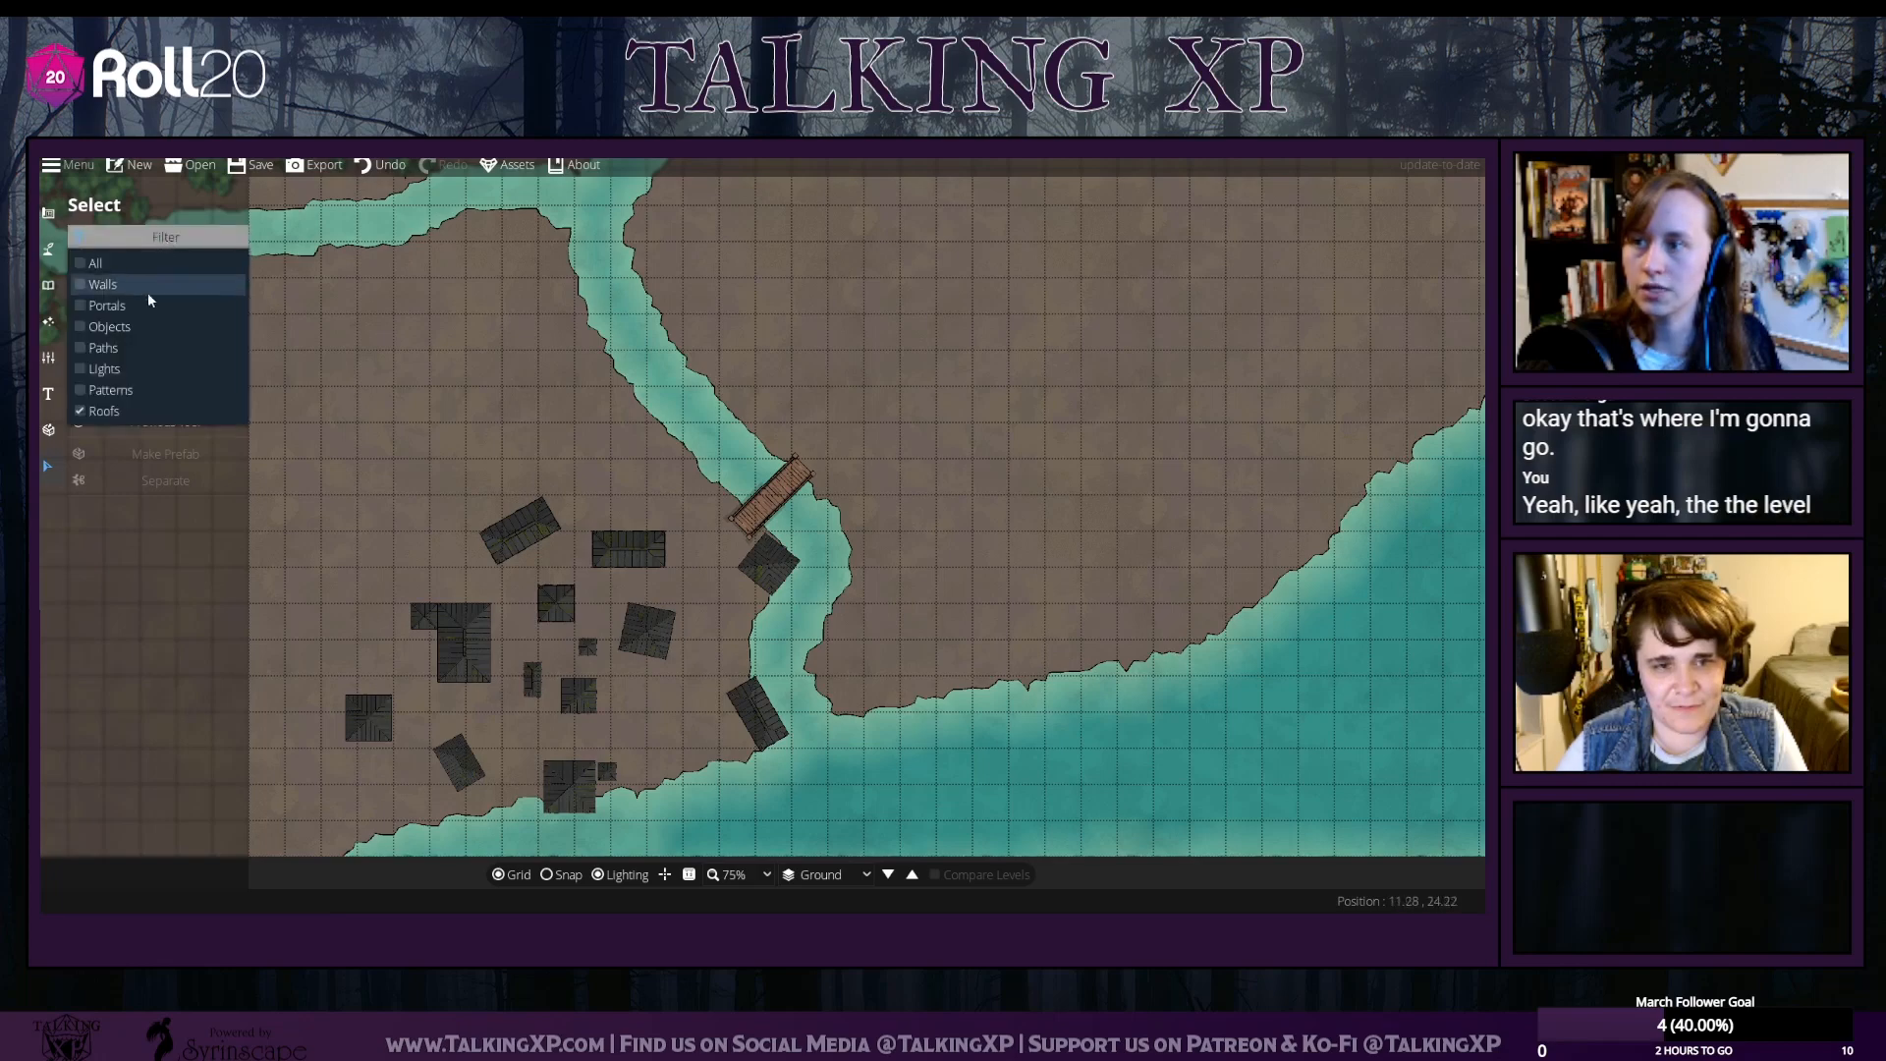
left_click(781, 518)
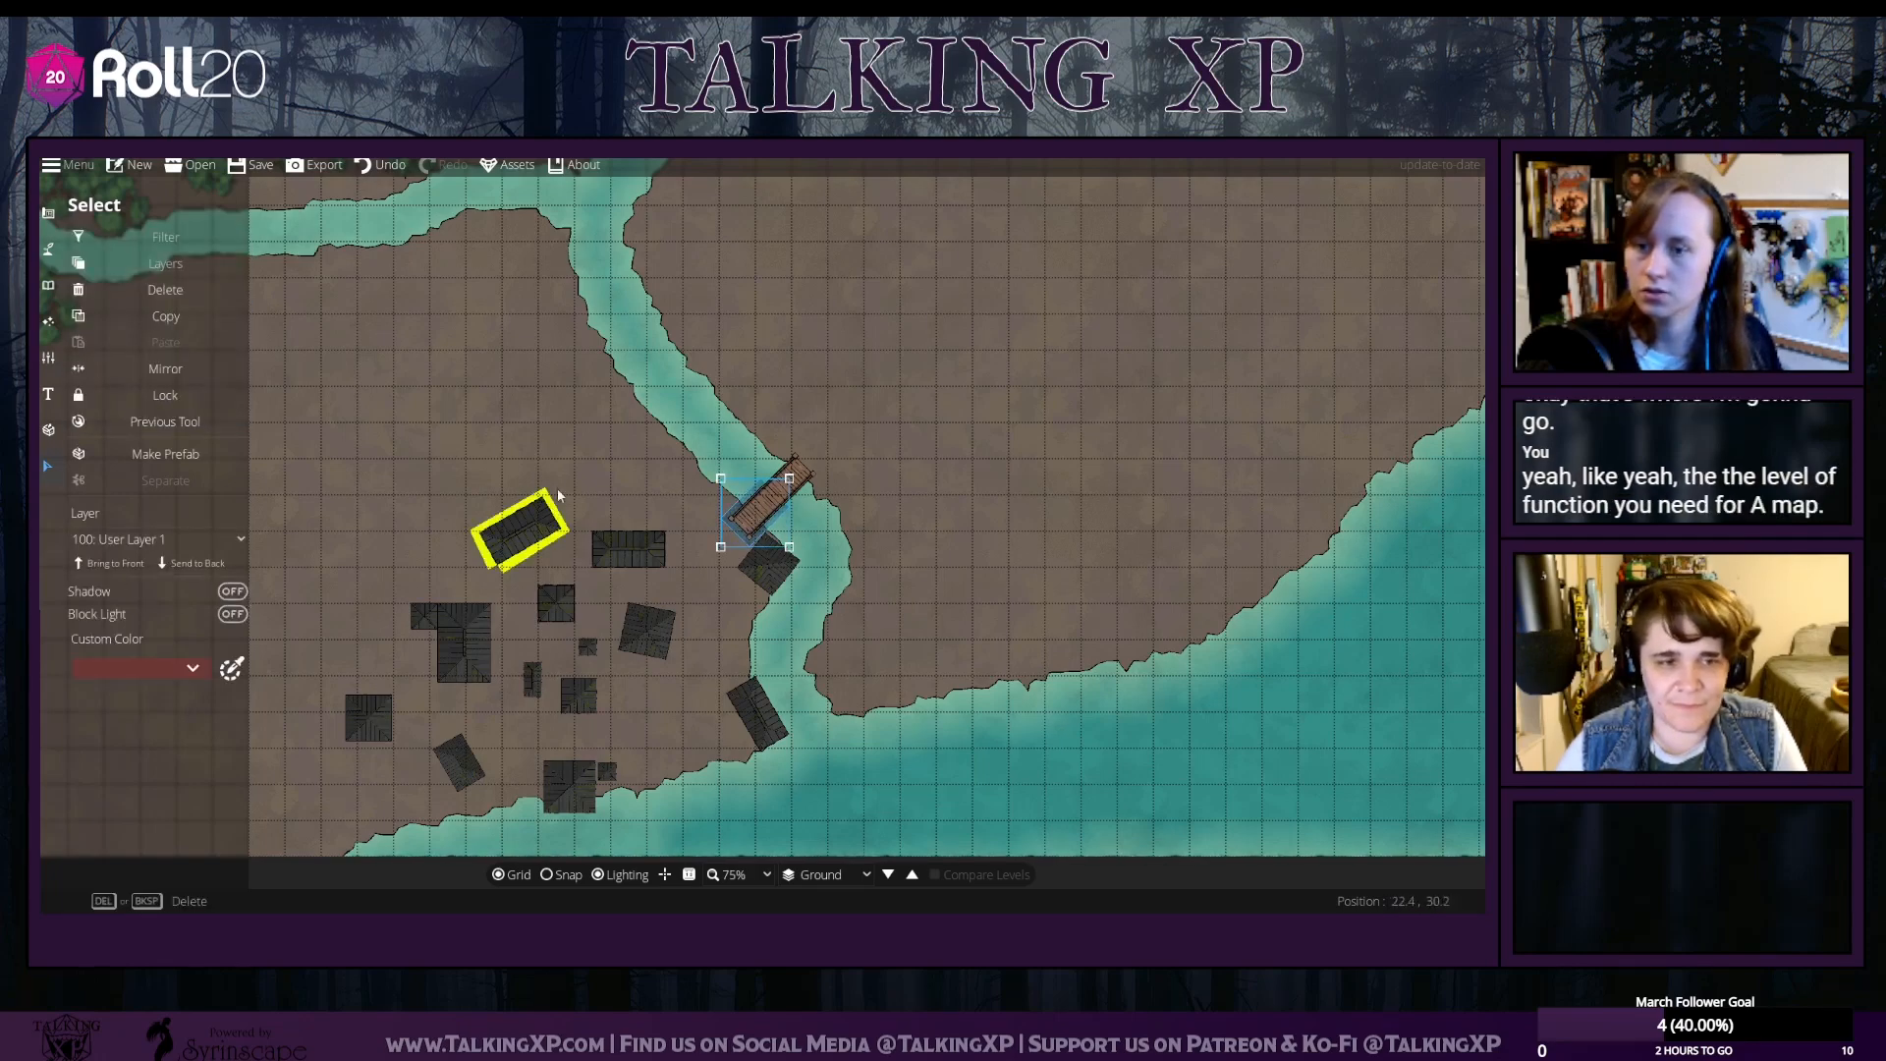
left_click(719, 620)
Examine the town, the bridge and the open land between the river and the eastern coastline
scroll(704, 647, "up", 1)
scroll(703, 647, "down", 3)
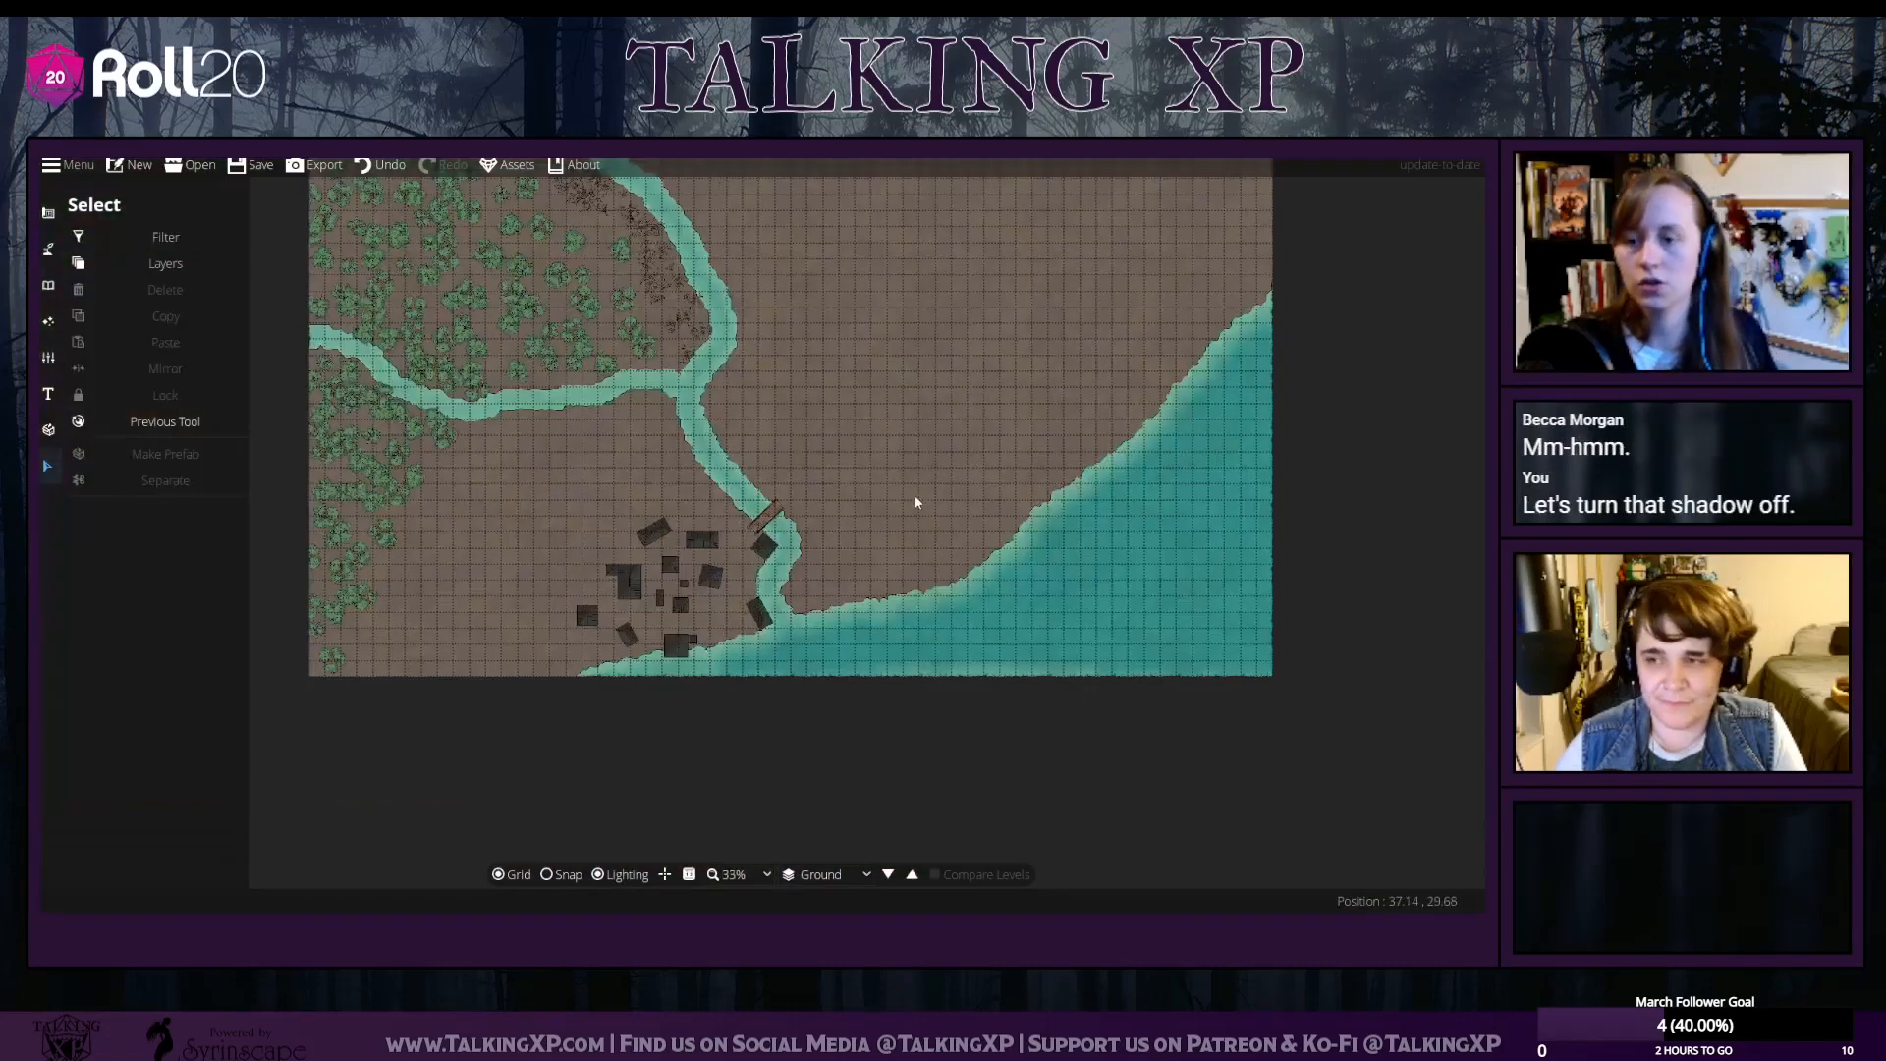
scroll(897, 575, "up", 1)
scroll(801, 498, "down", 1)
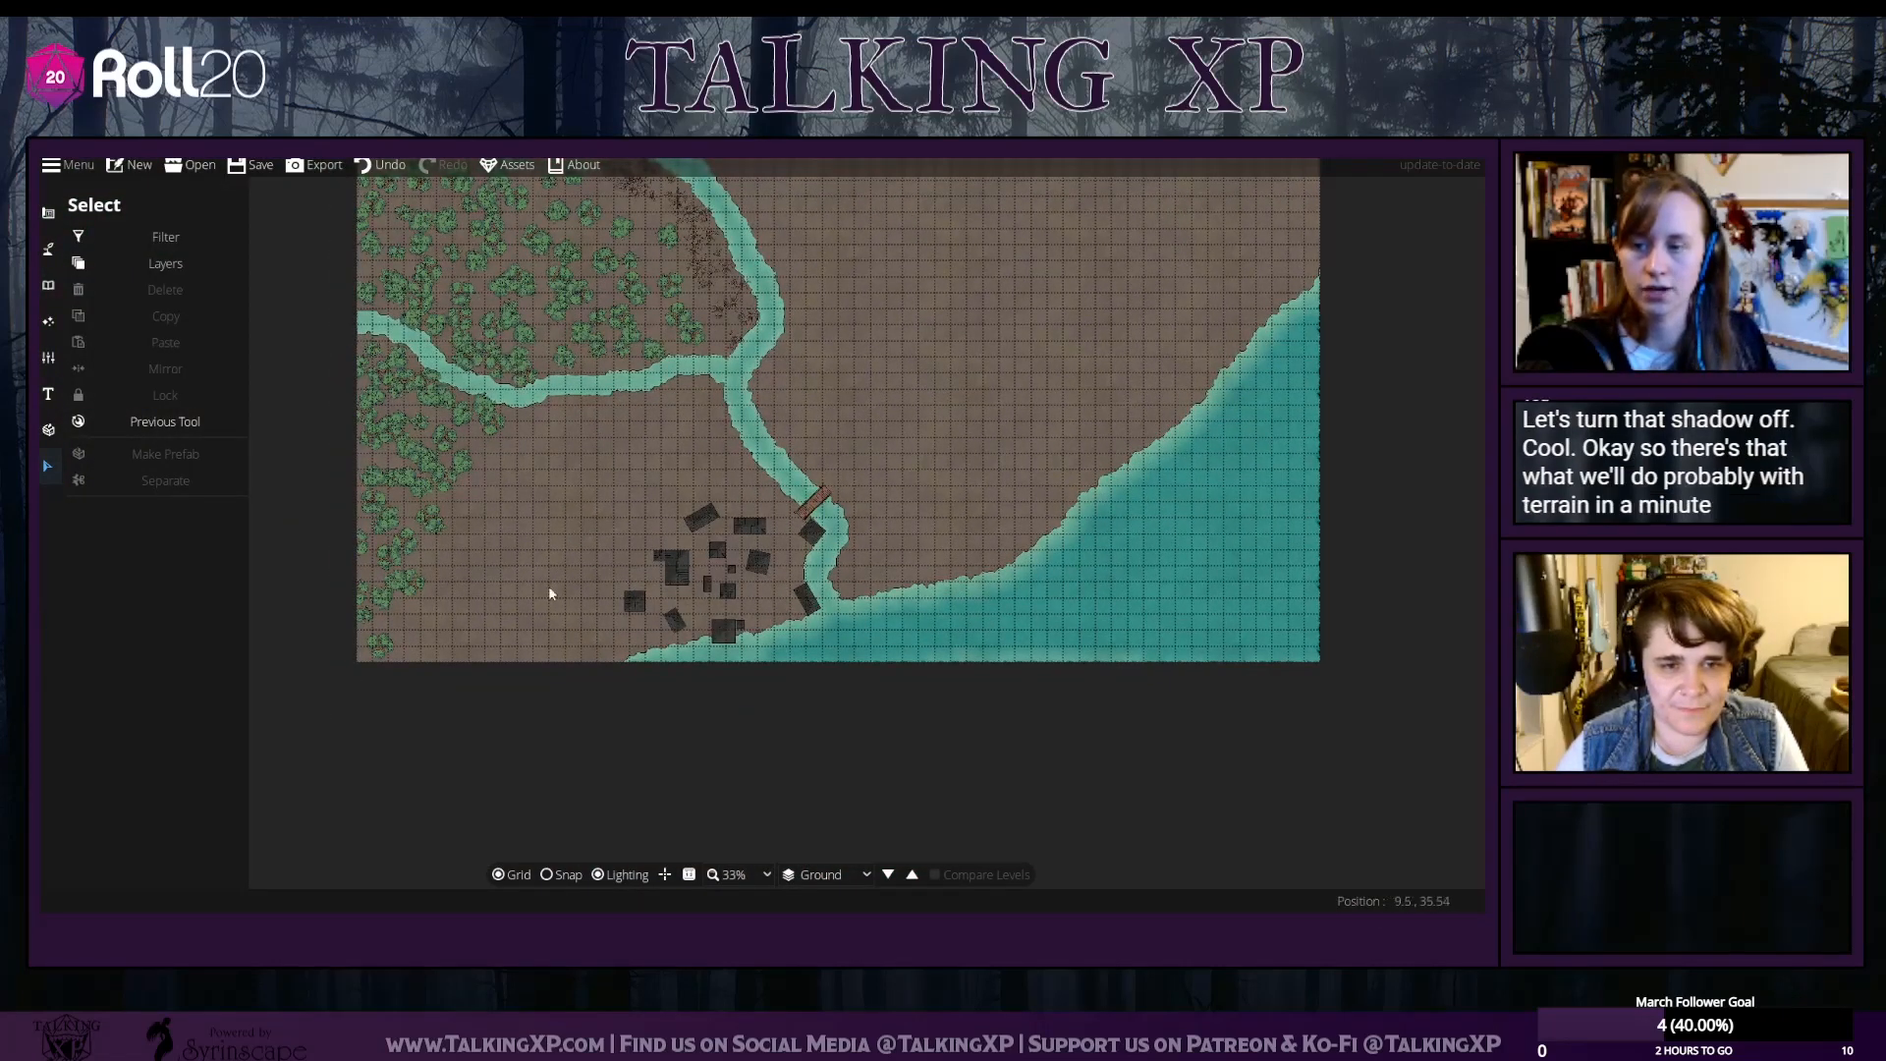
left_click_drag(1043, 480, 772, 552)
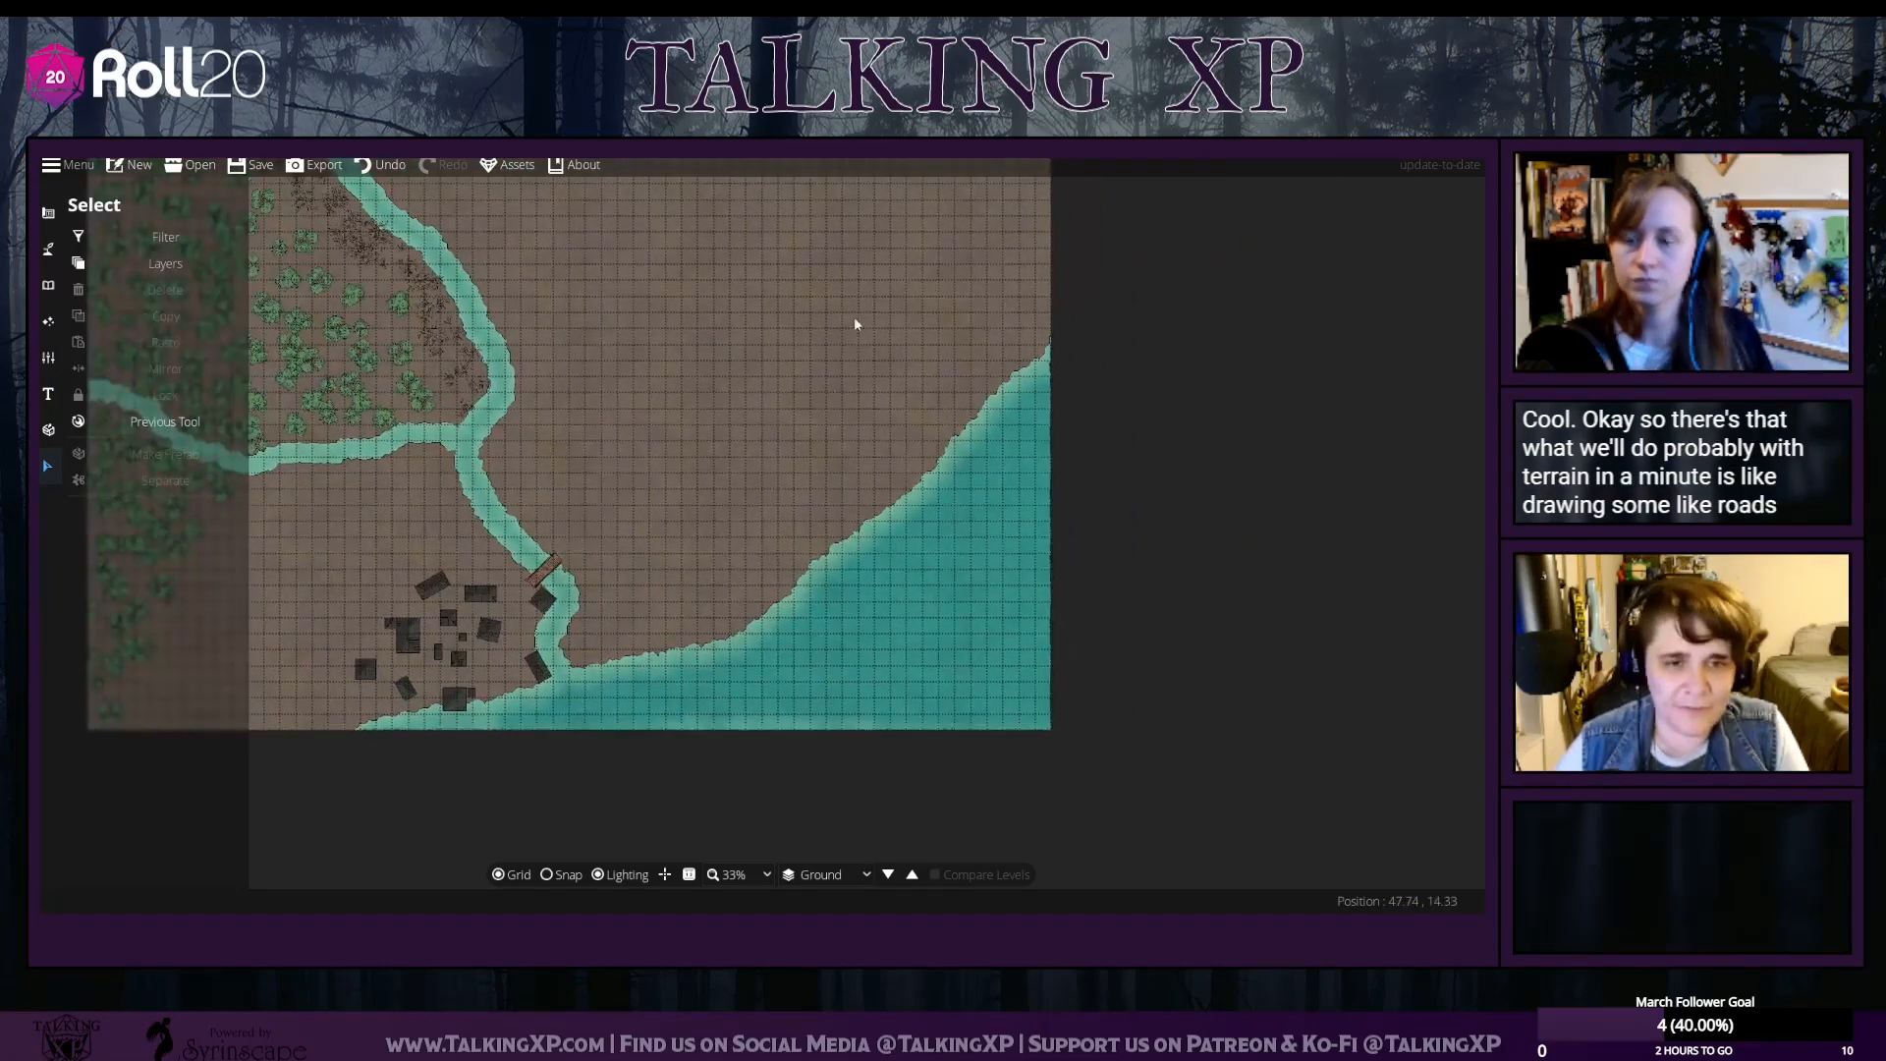
left_click_drag(855, 352, 835, 515)
scroll(852, 538, "up", 3)
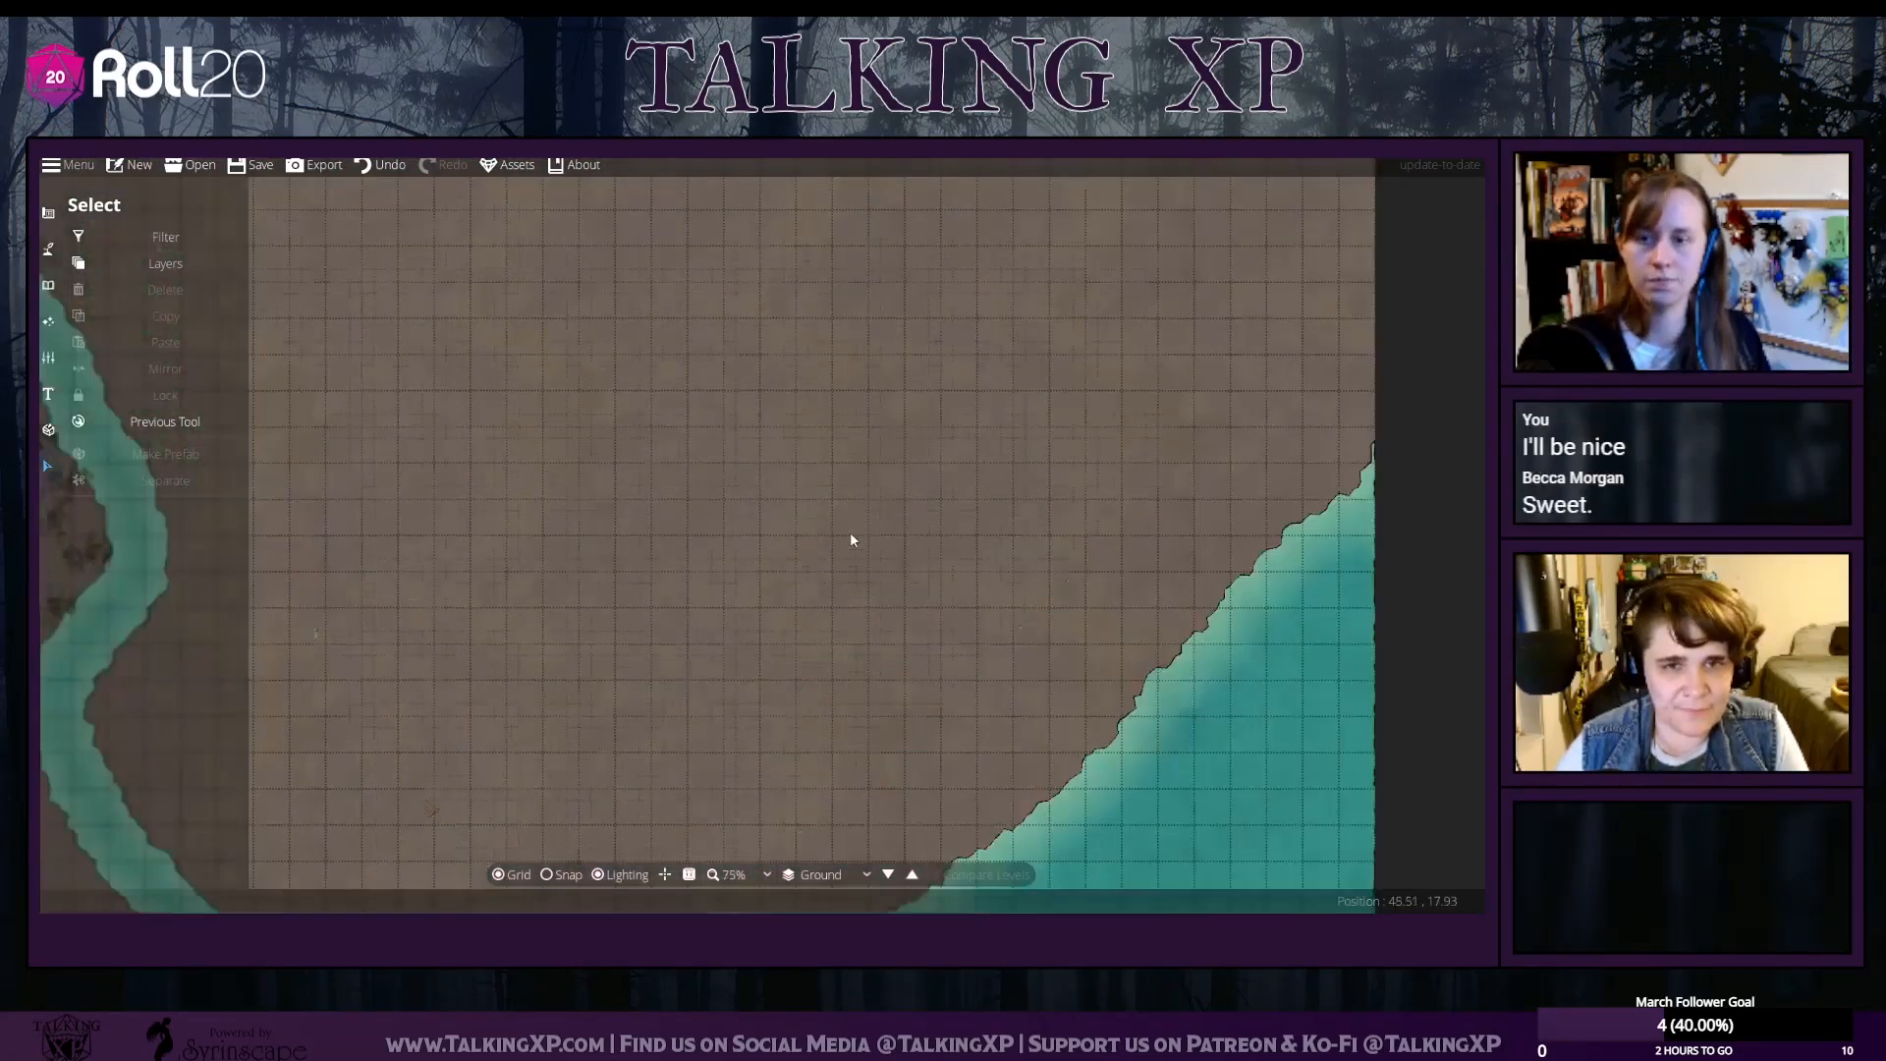
scroll(851, 537, "down", 3)
scroll(851, 539, "down", 1)
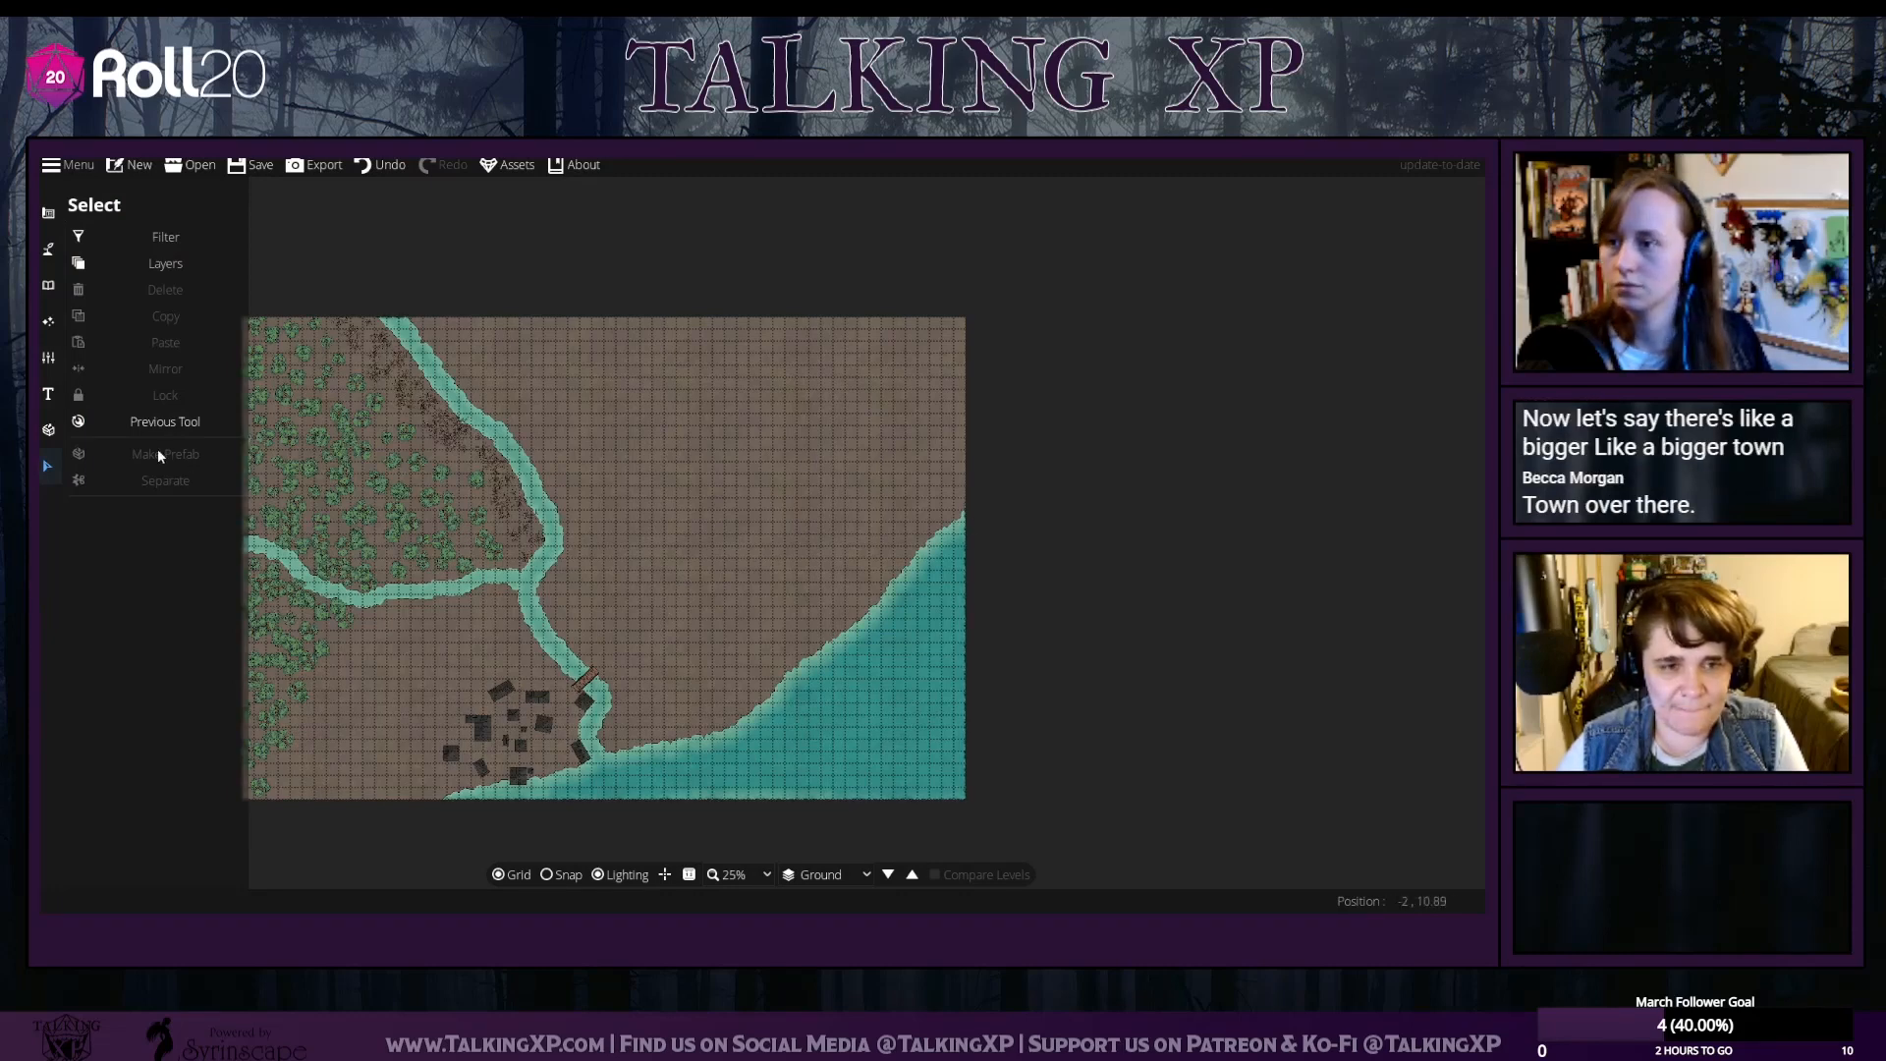
Draw a grey rock cliff path, width 5, from the north edge along the river's east bank and across to the north-east corner
left_click(49, 249)
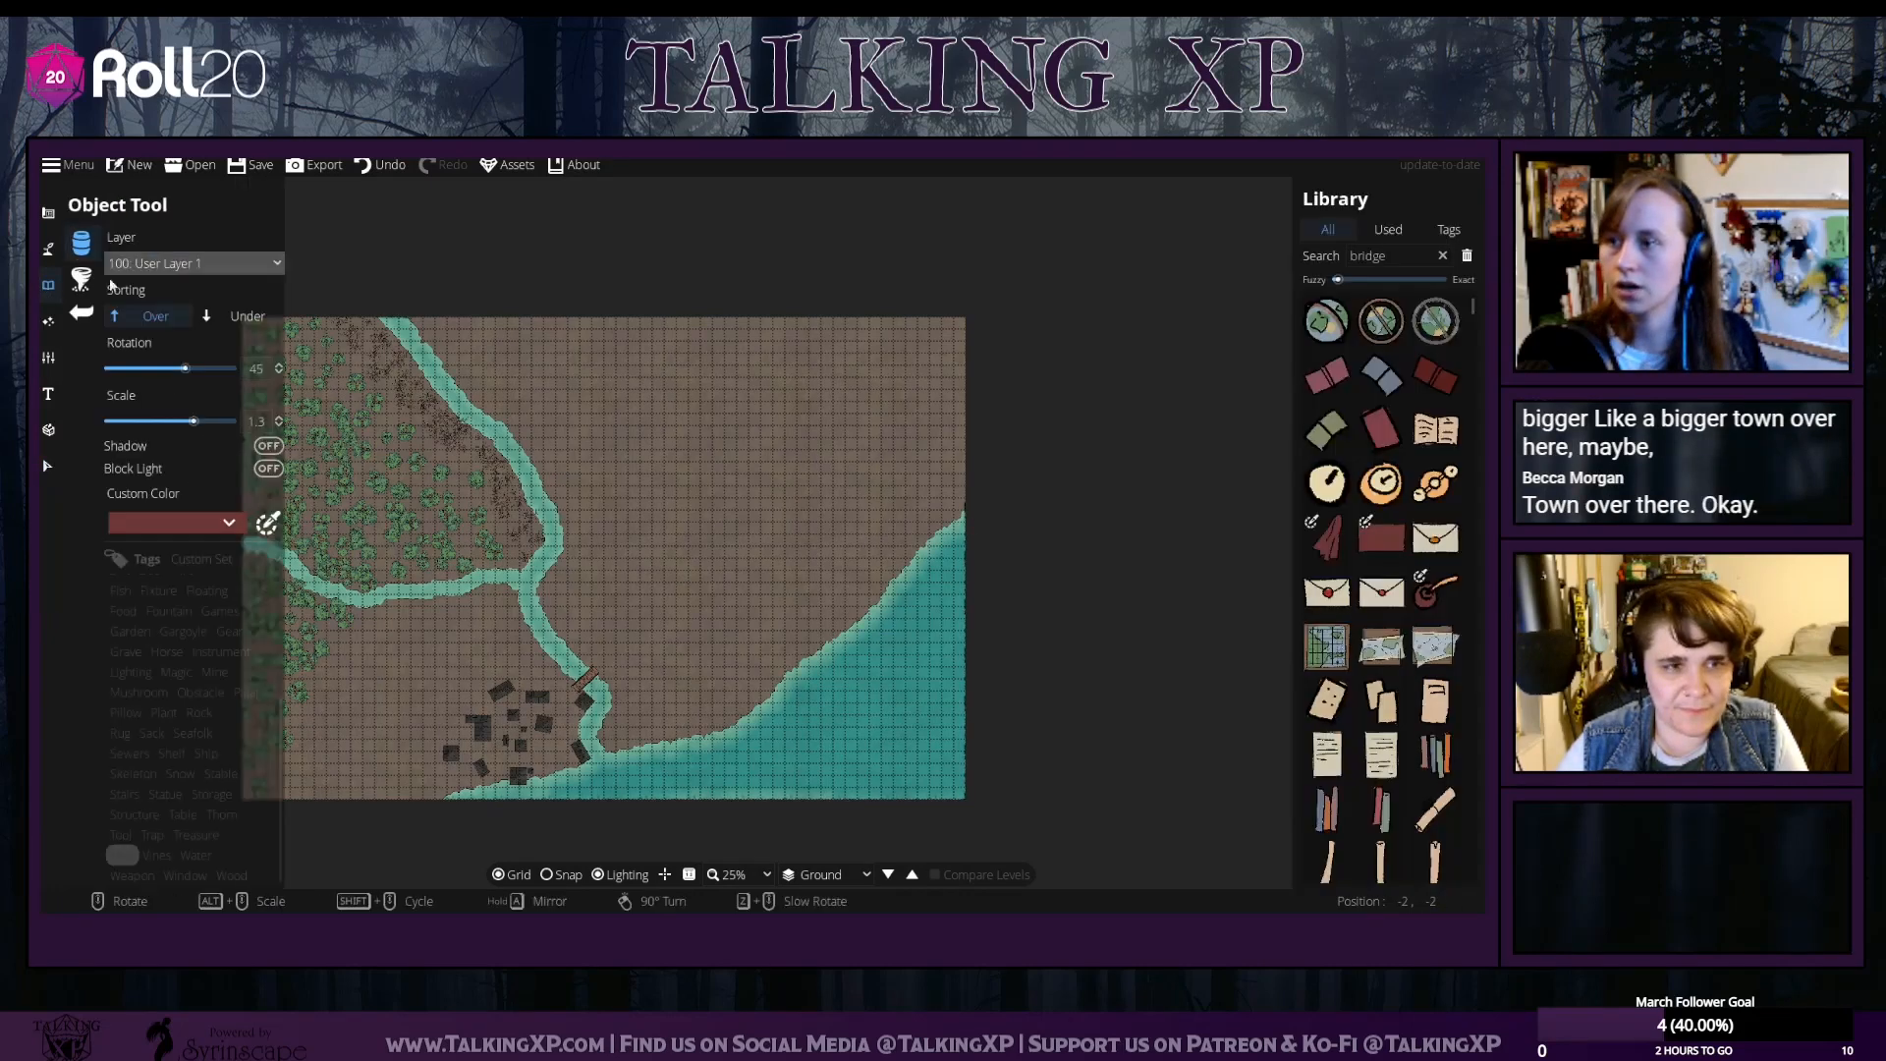
left_click(56, 258)
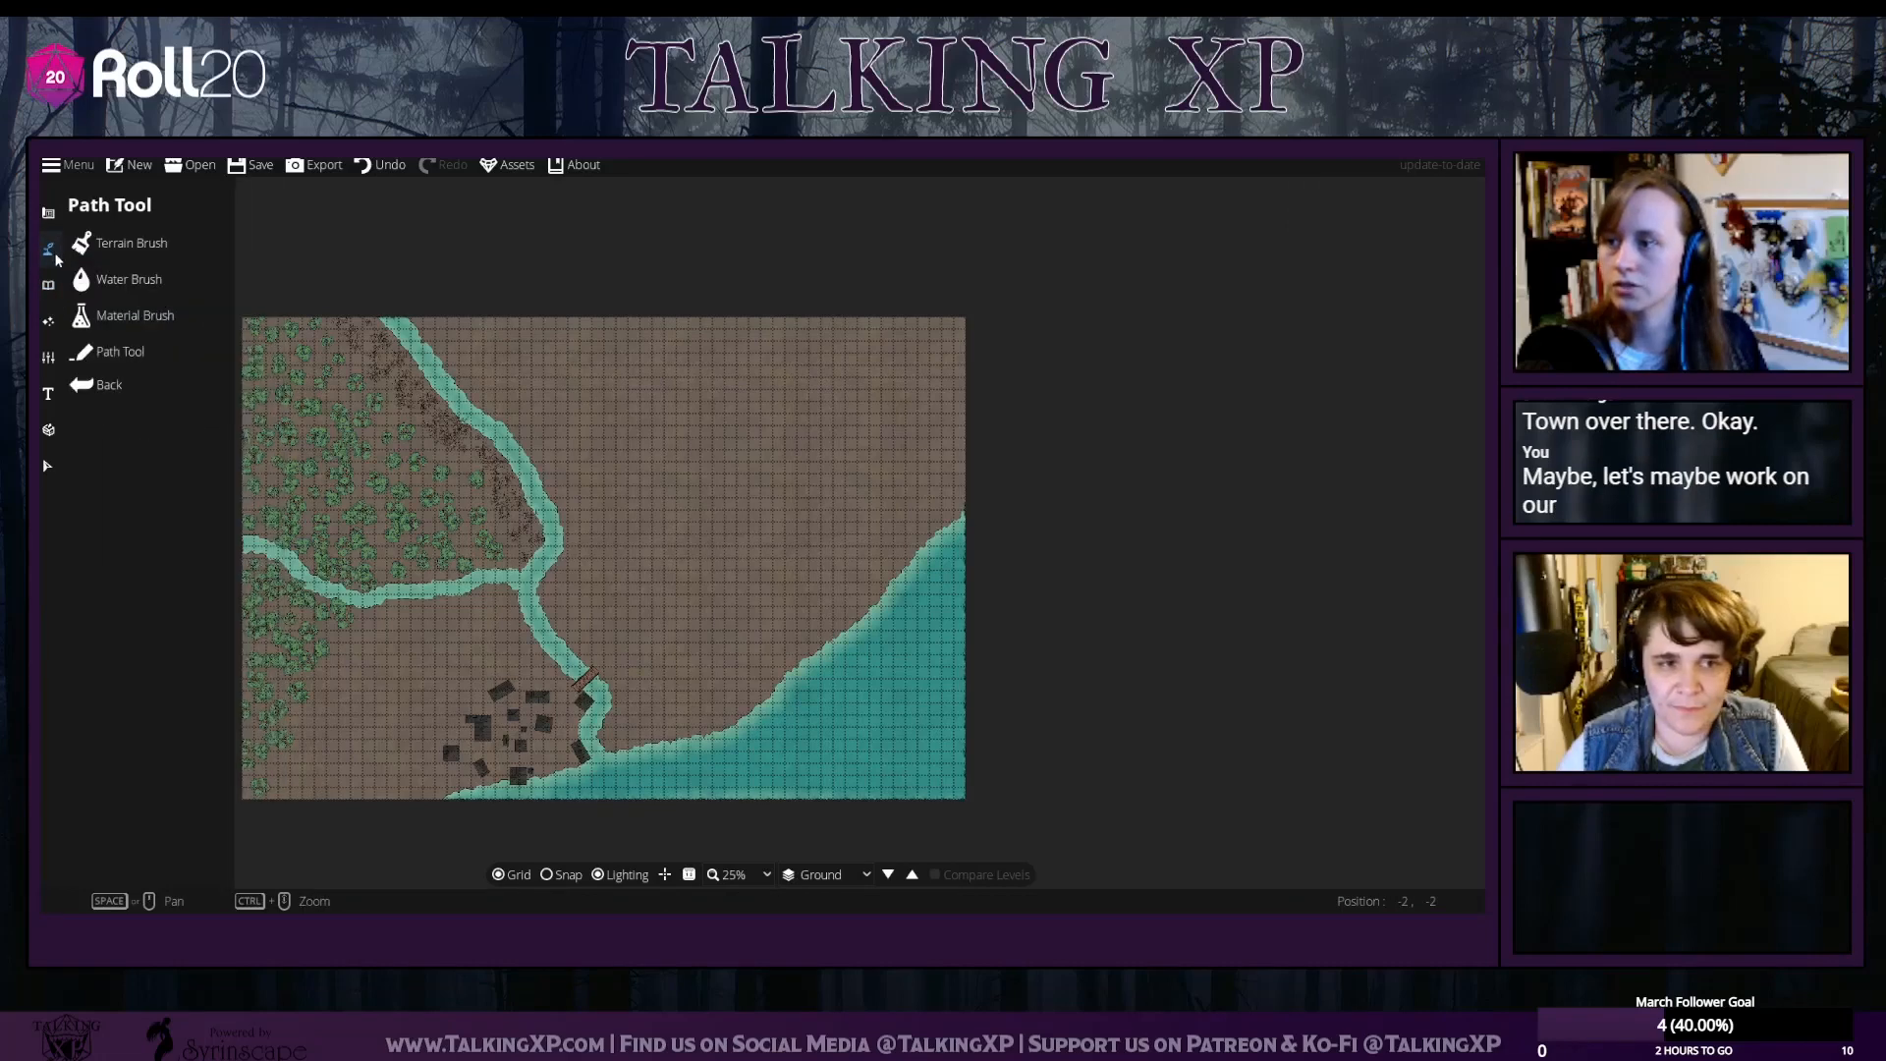
left_click(120, 352)
left_click(1447, 385)
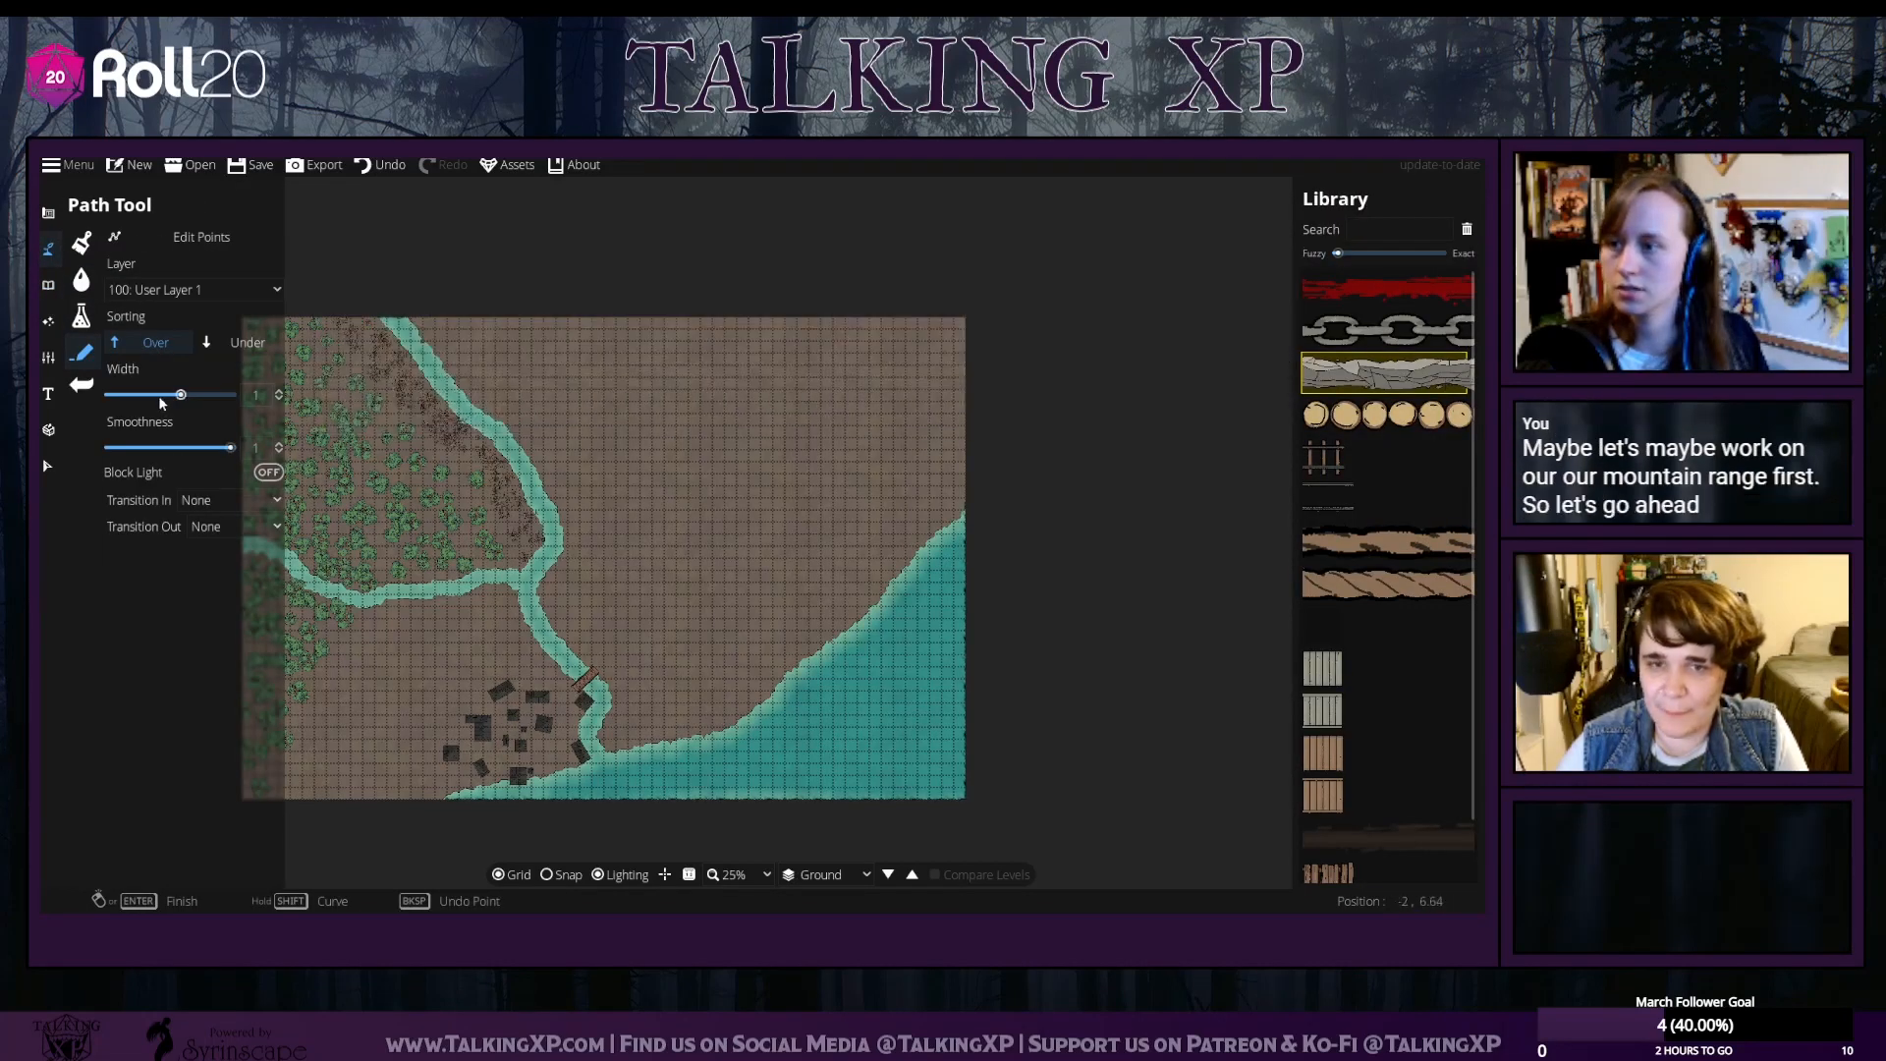
left_click(923, 434)
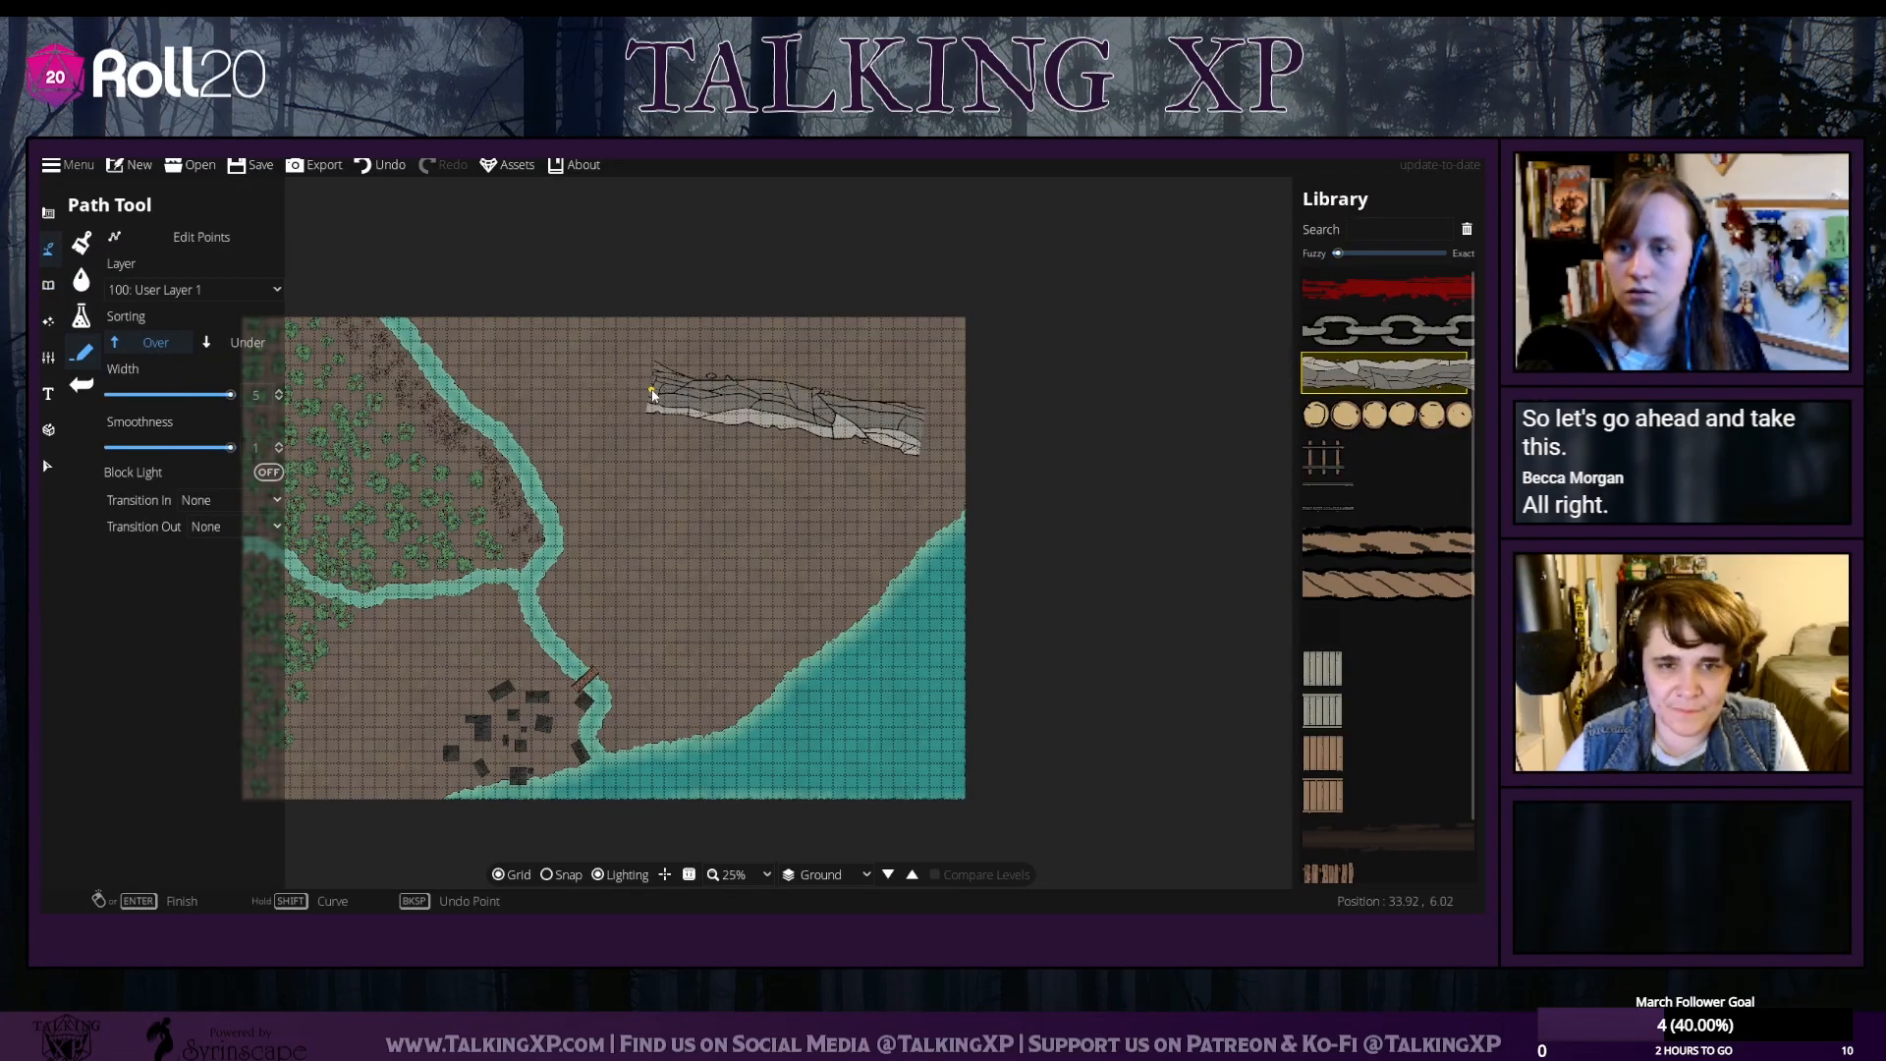
left_click(376, 166)
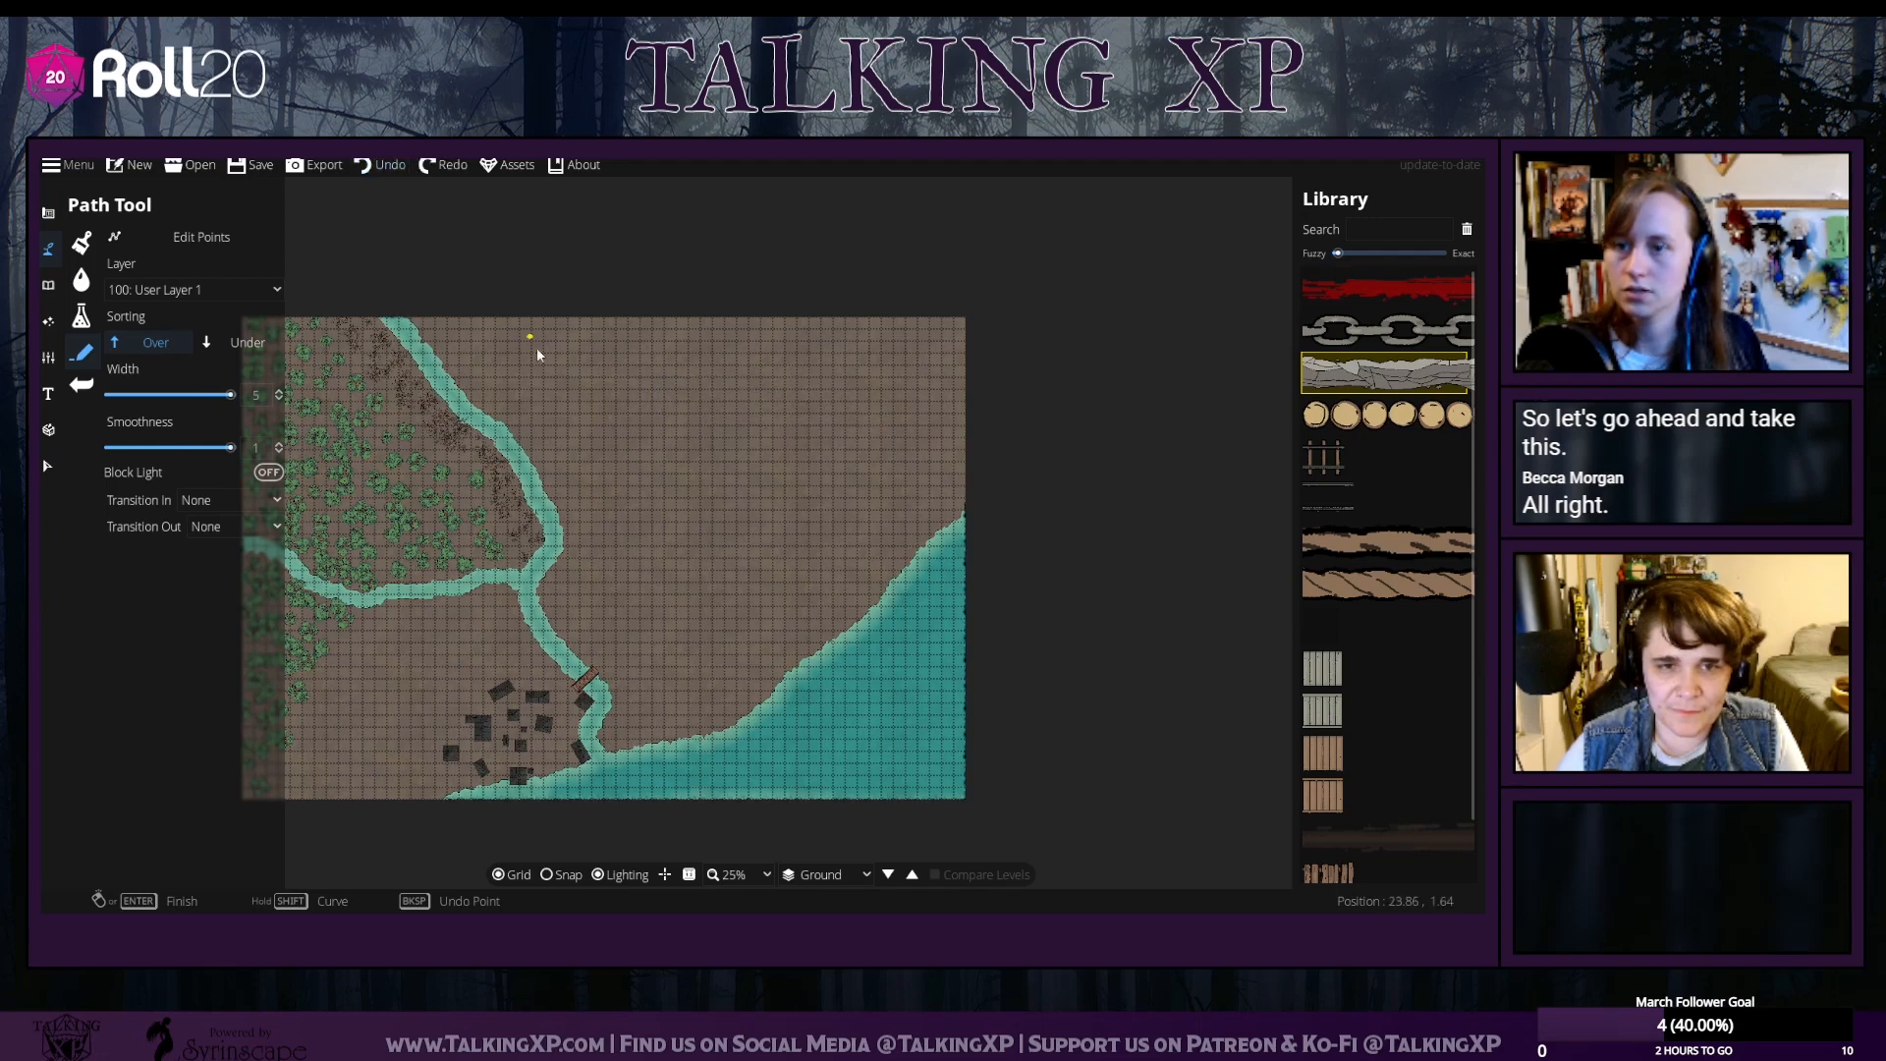
left_click(417, 292)
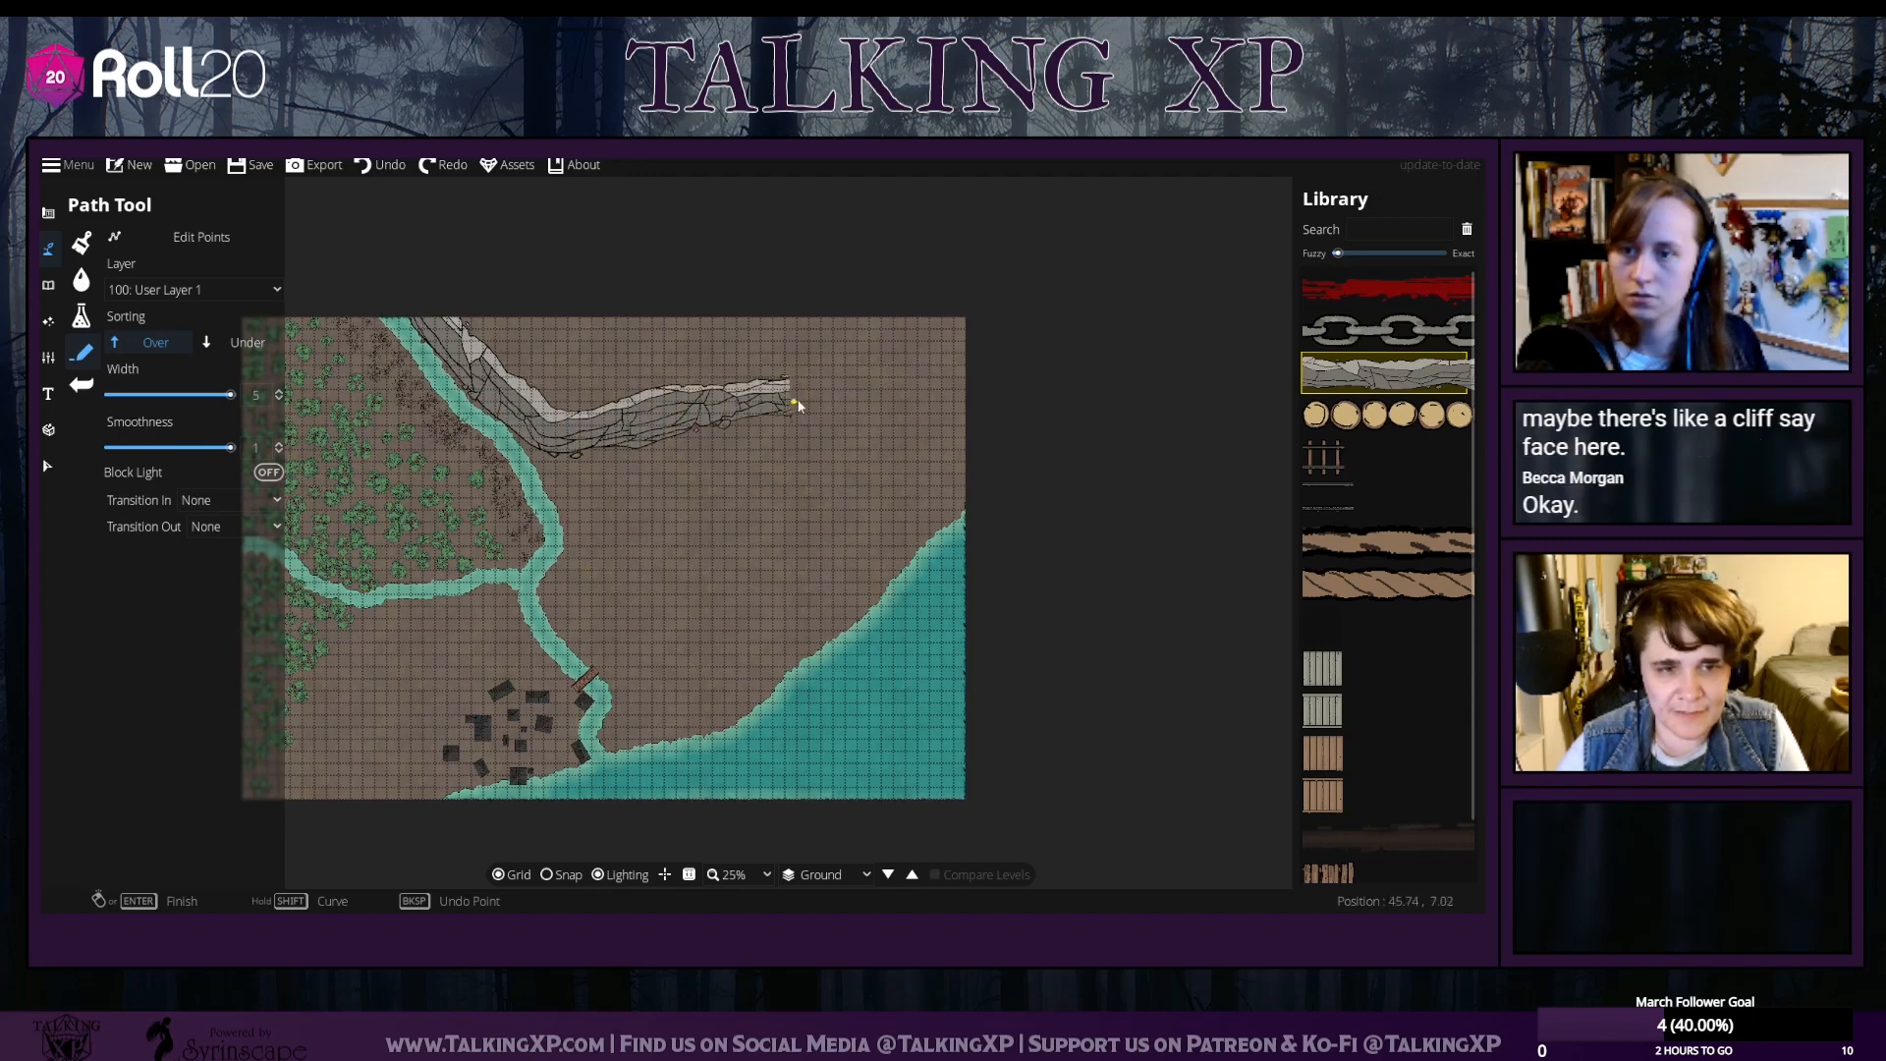
right_click(998, 305)
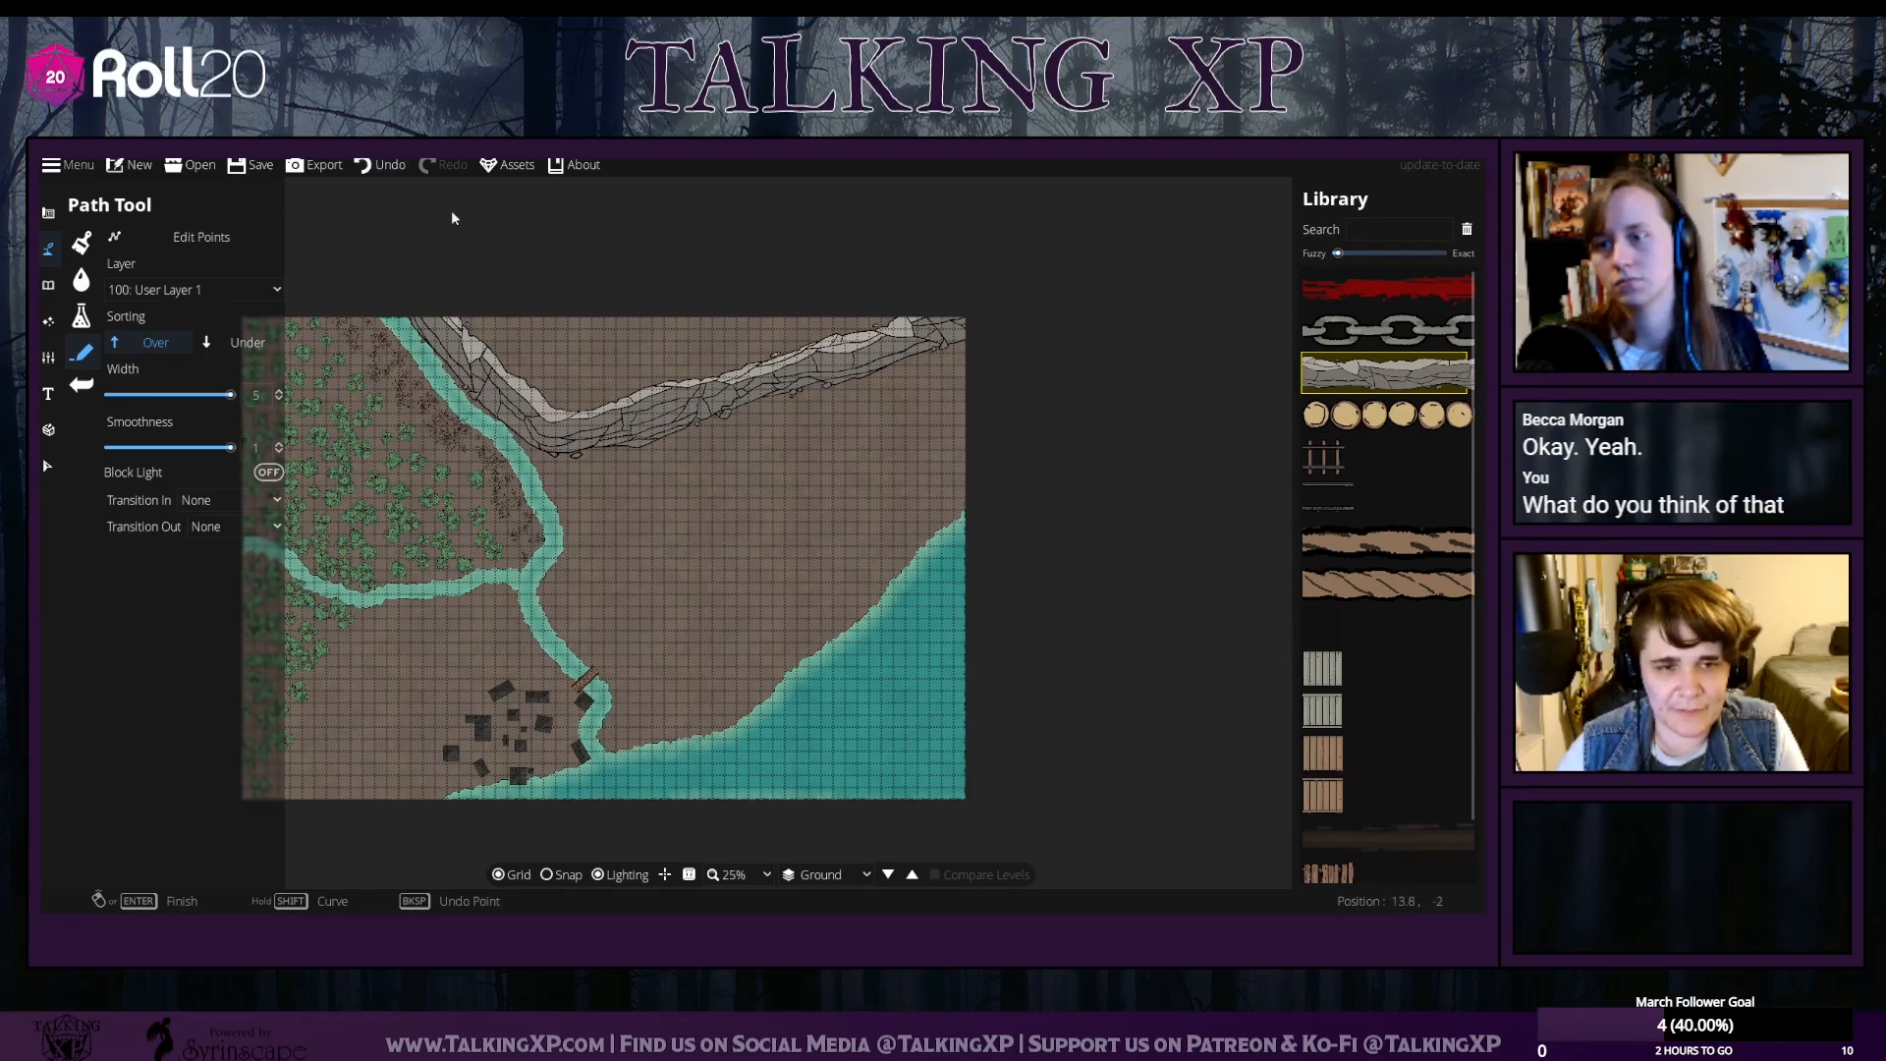
Draw a second rock cliff path inside the first, curving from the map's north edge down and back up to it
left_click(463, 304)
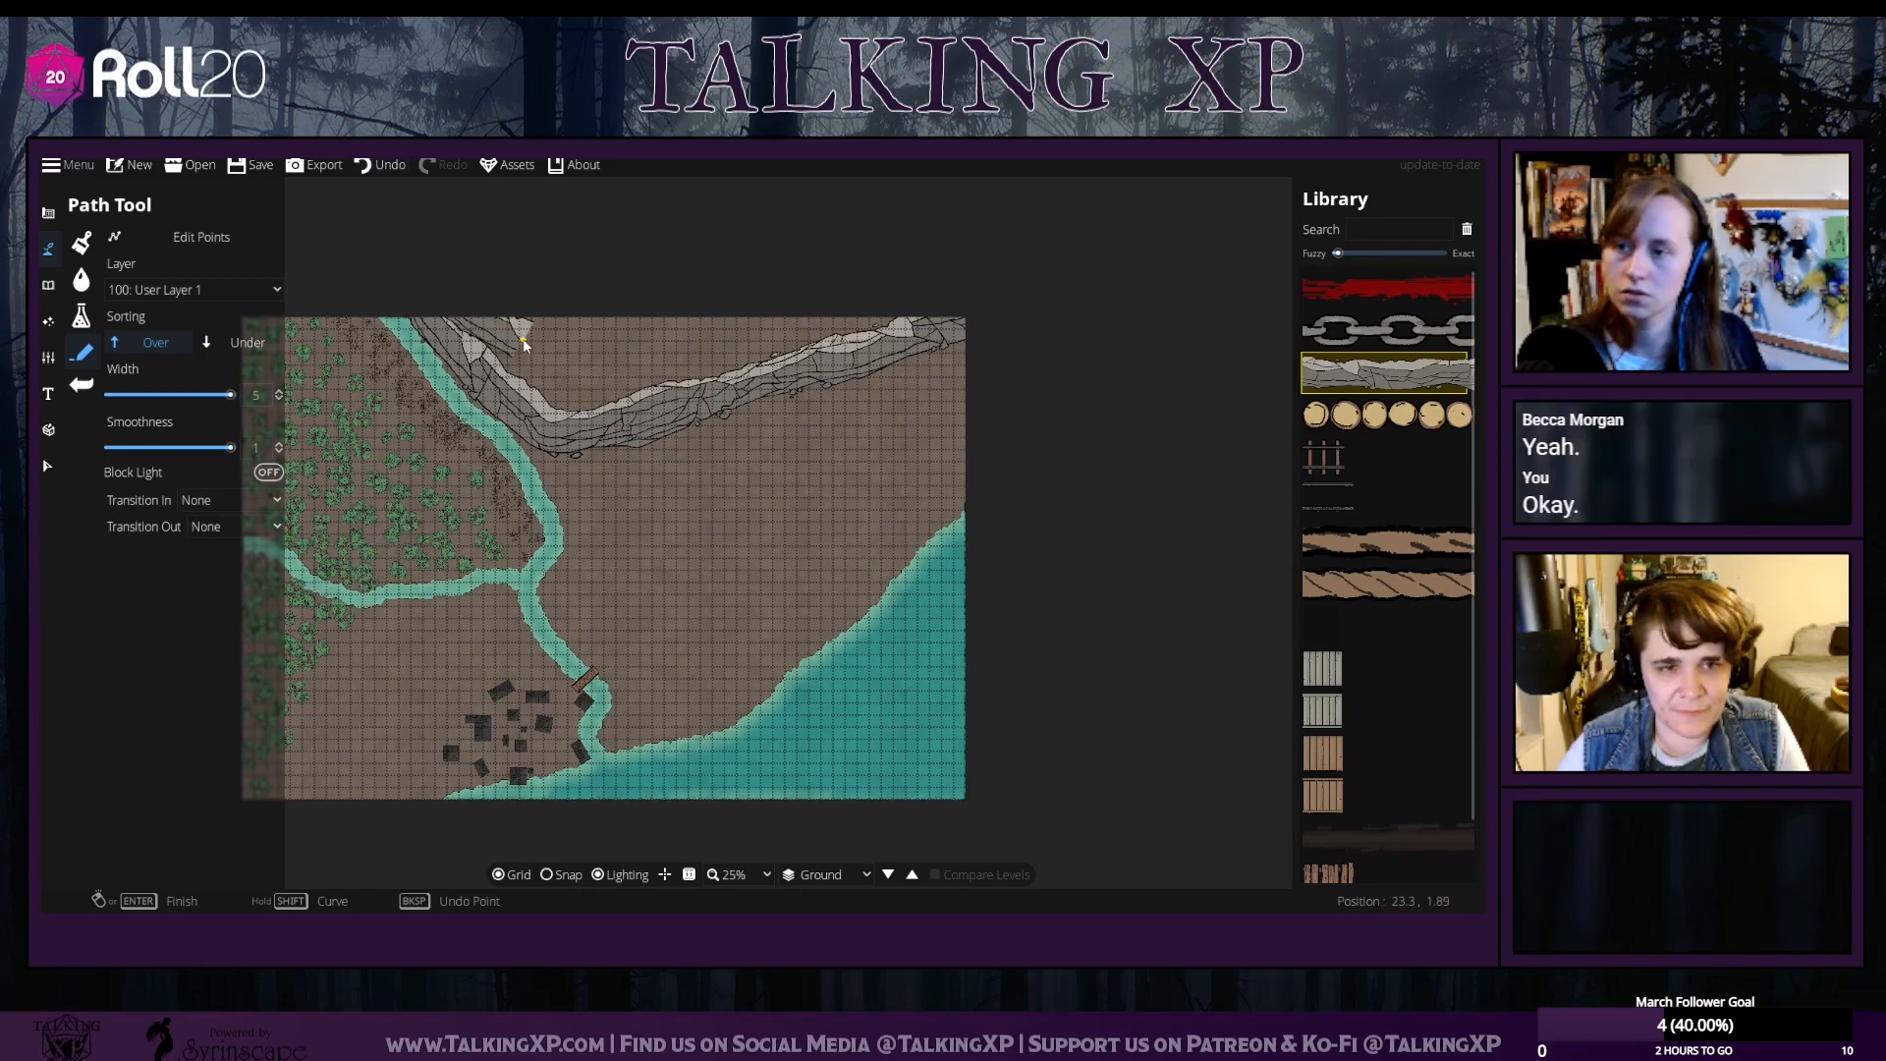
left_click(521, 346)
left_click(557, 380)
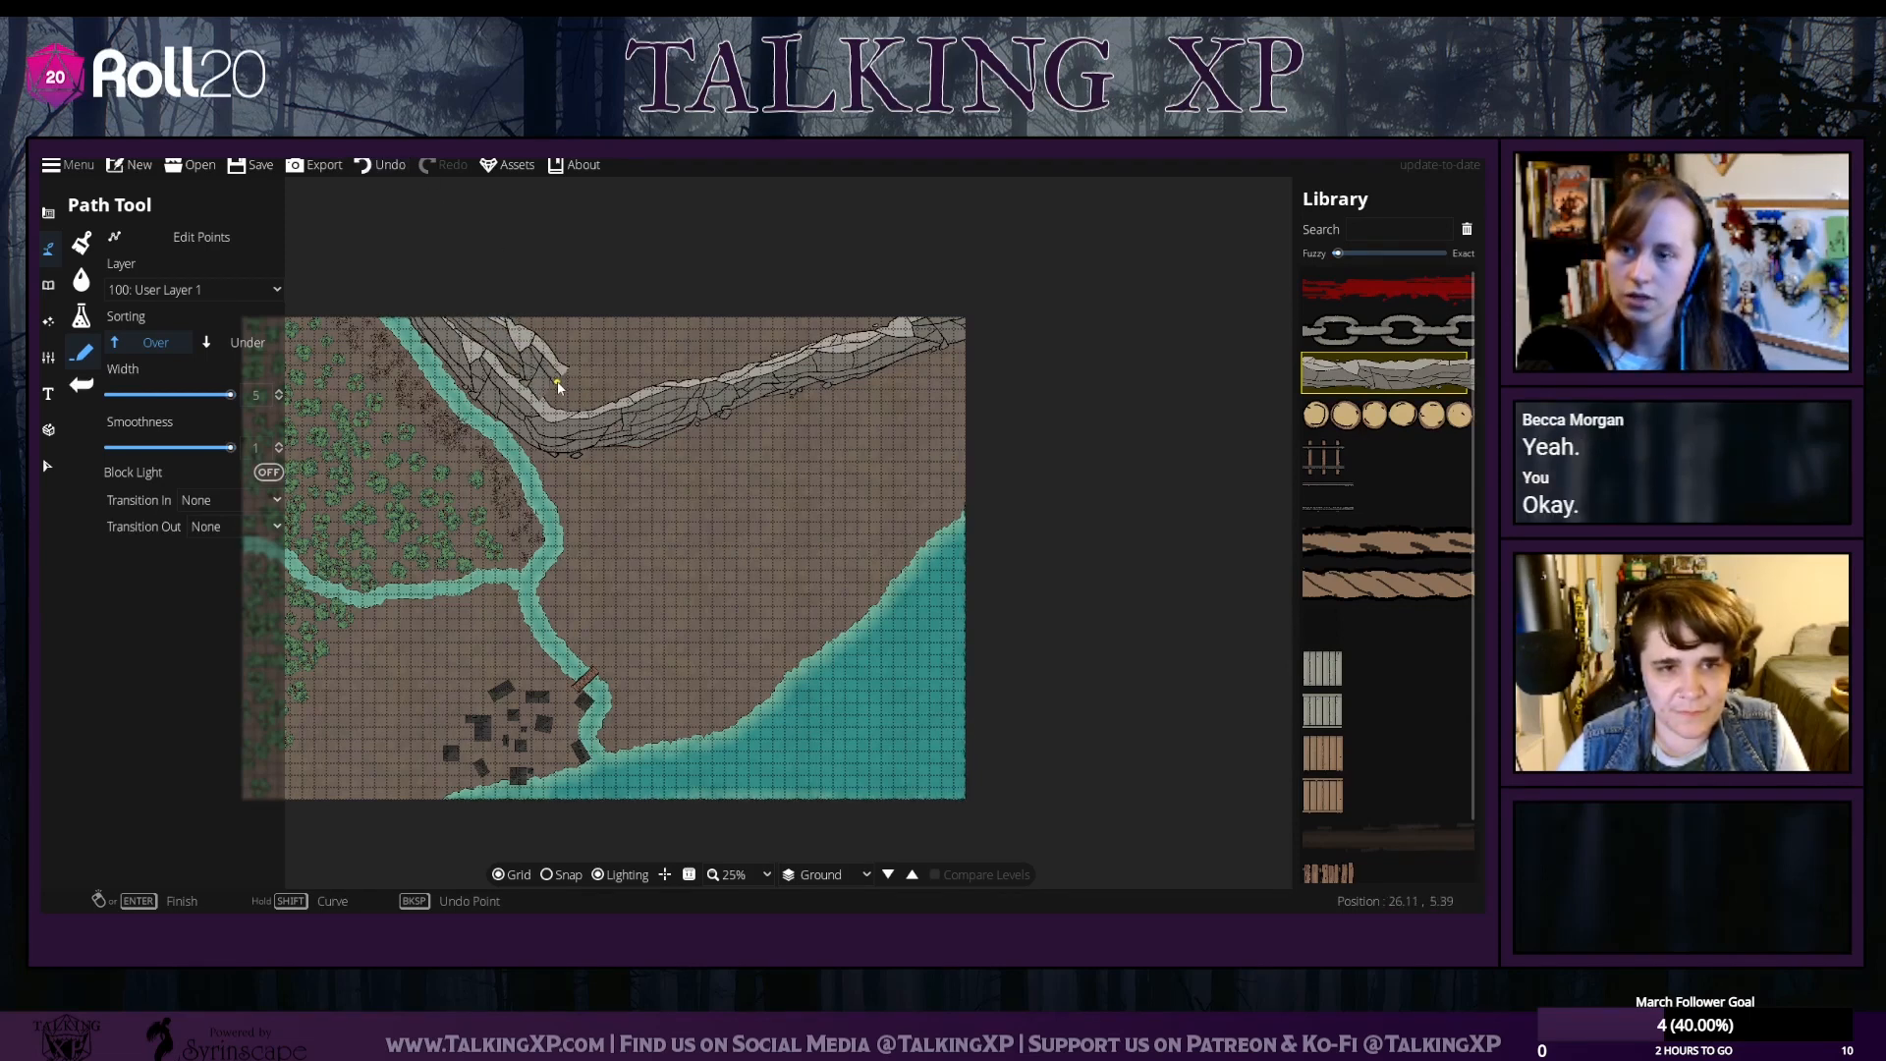
left_click(649, 380)
left_click(737, 303)
right_click(740, 300)
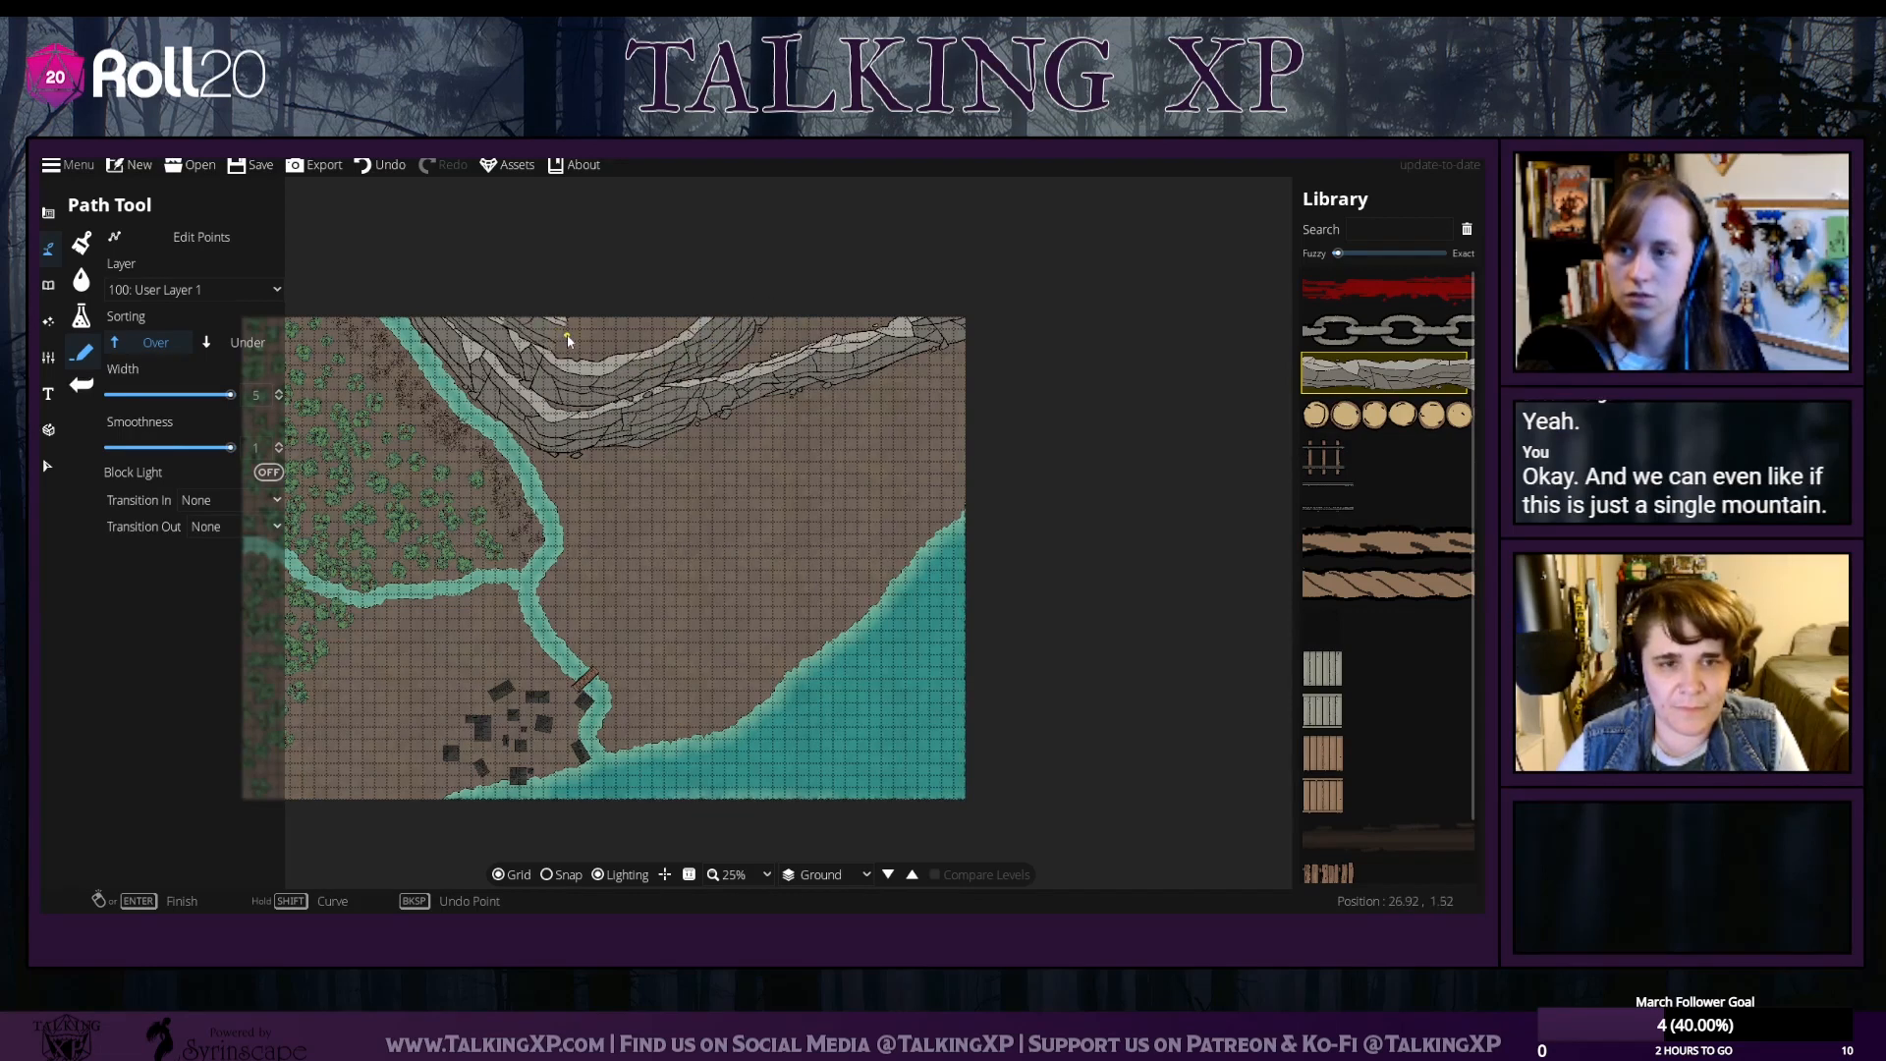
Build up the mountain with further rock paths filling the area between the second cliff curve and the north edge
left_click(378, 165)
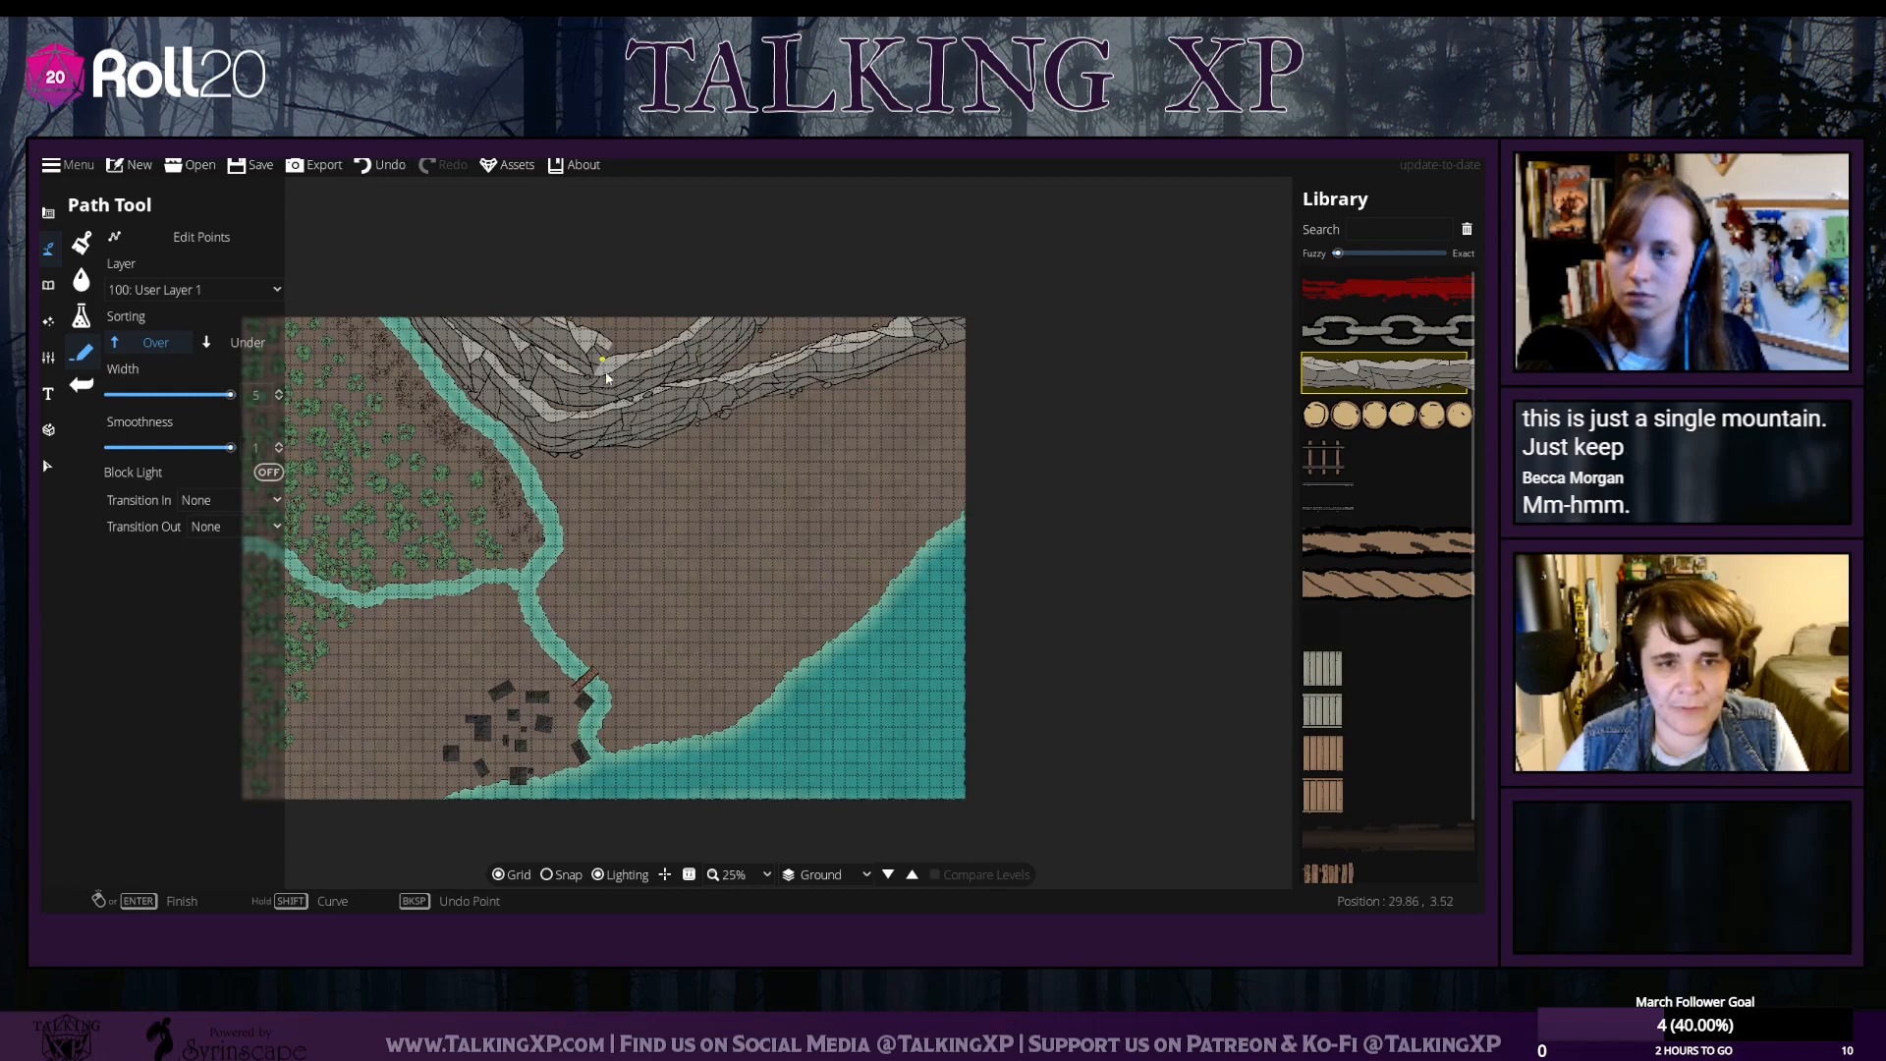
left_click(495, 275)
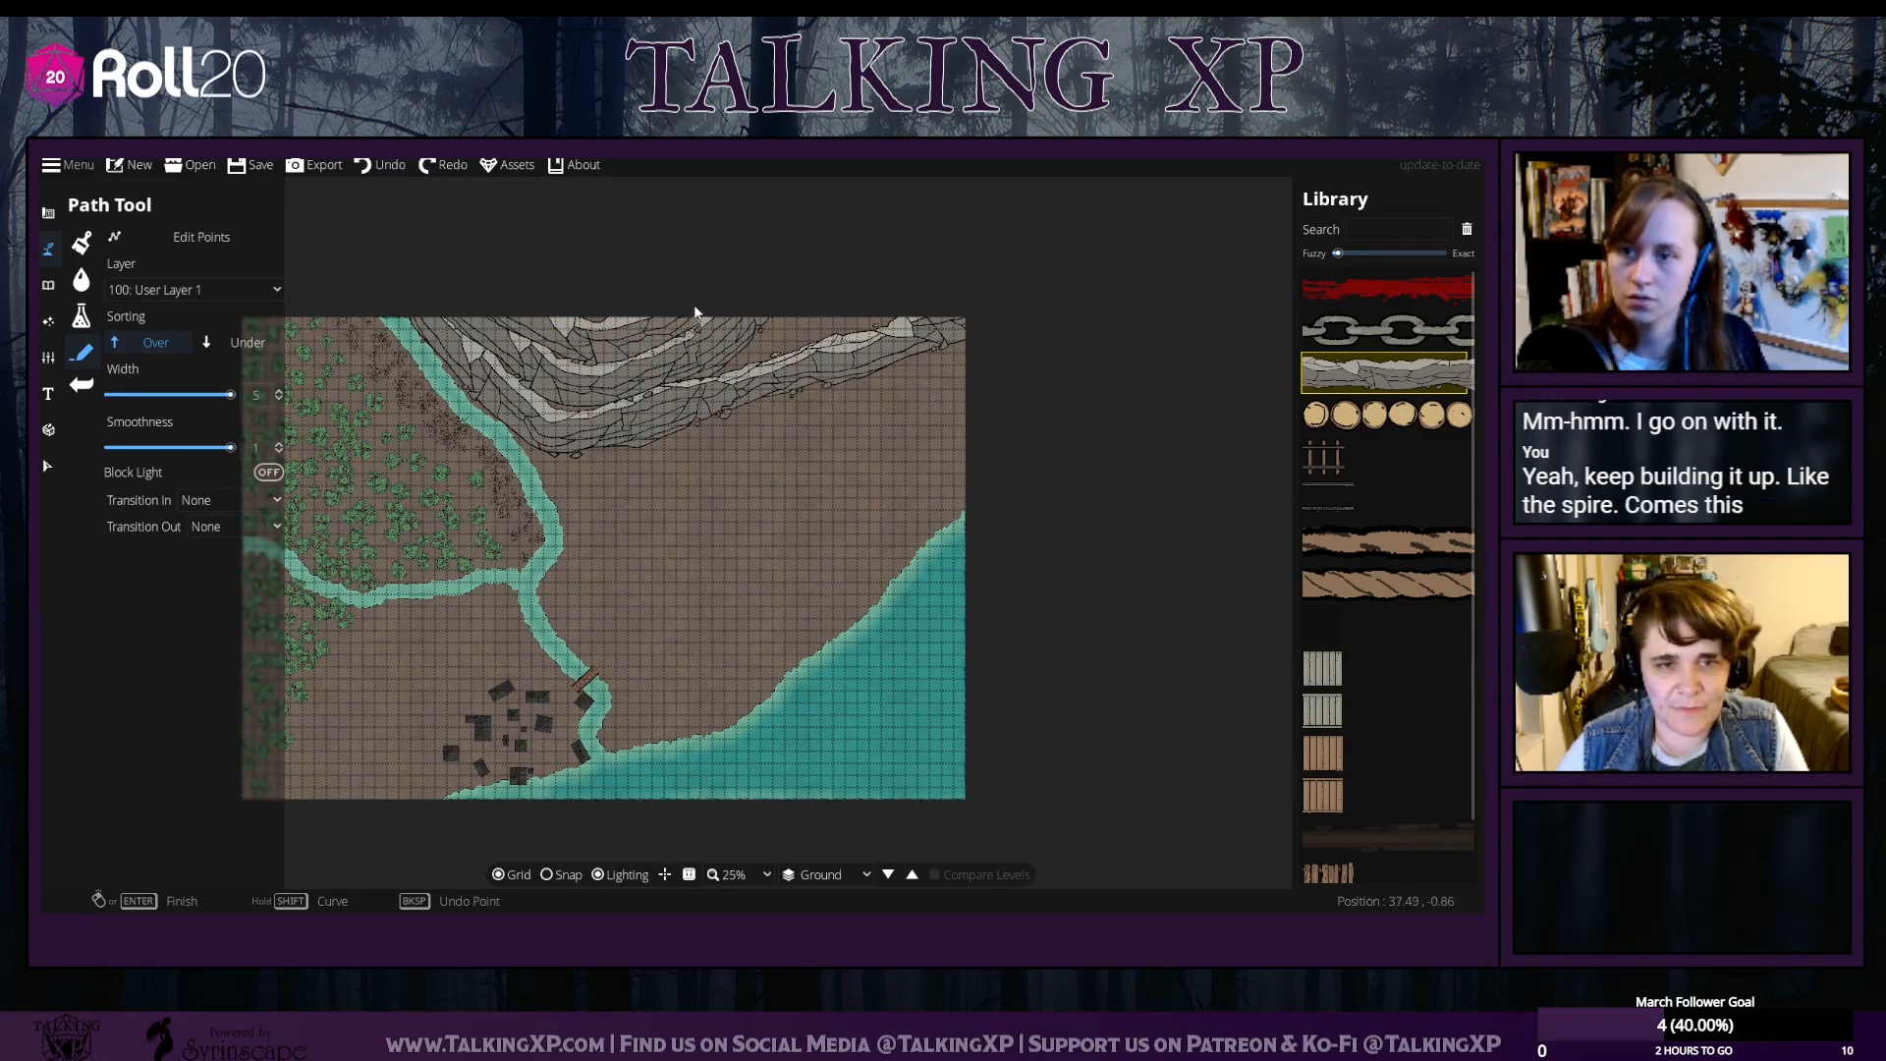
left_click(719, 327)
Set the rock path's Transition In to Grow
mouse_move(728, 564)
left_mouse_down()
mouse_move(721, 504)
mouse_move(698, 552)
left_mouse_up()
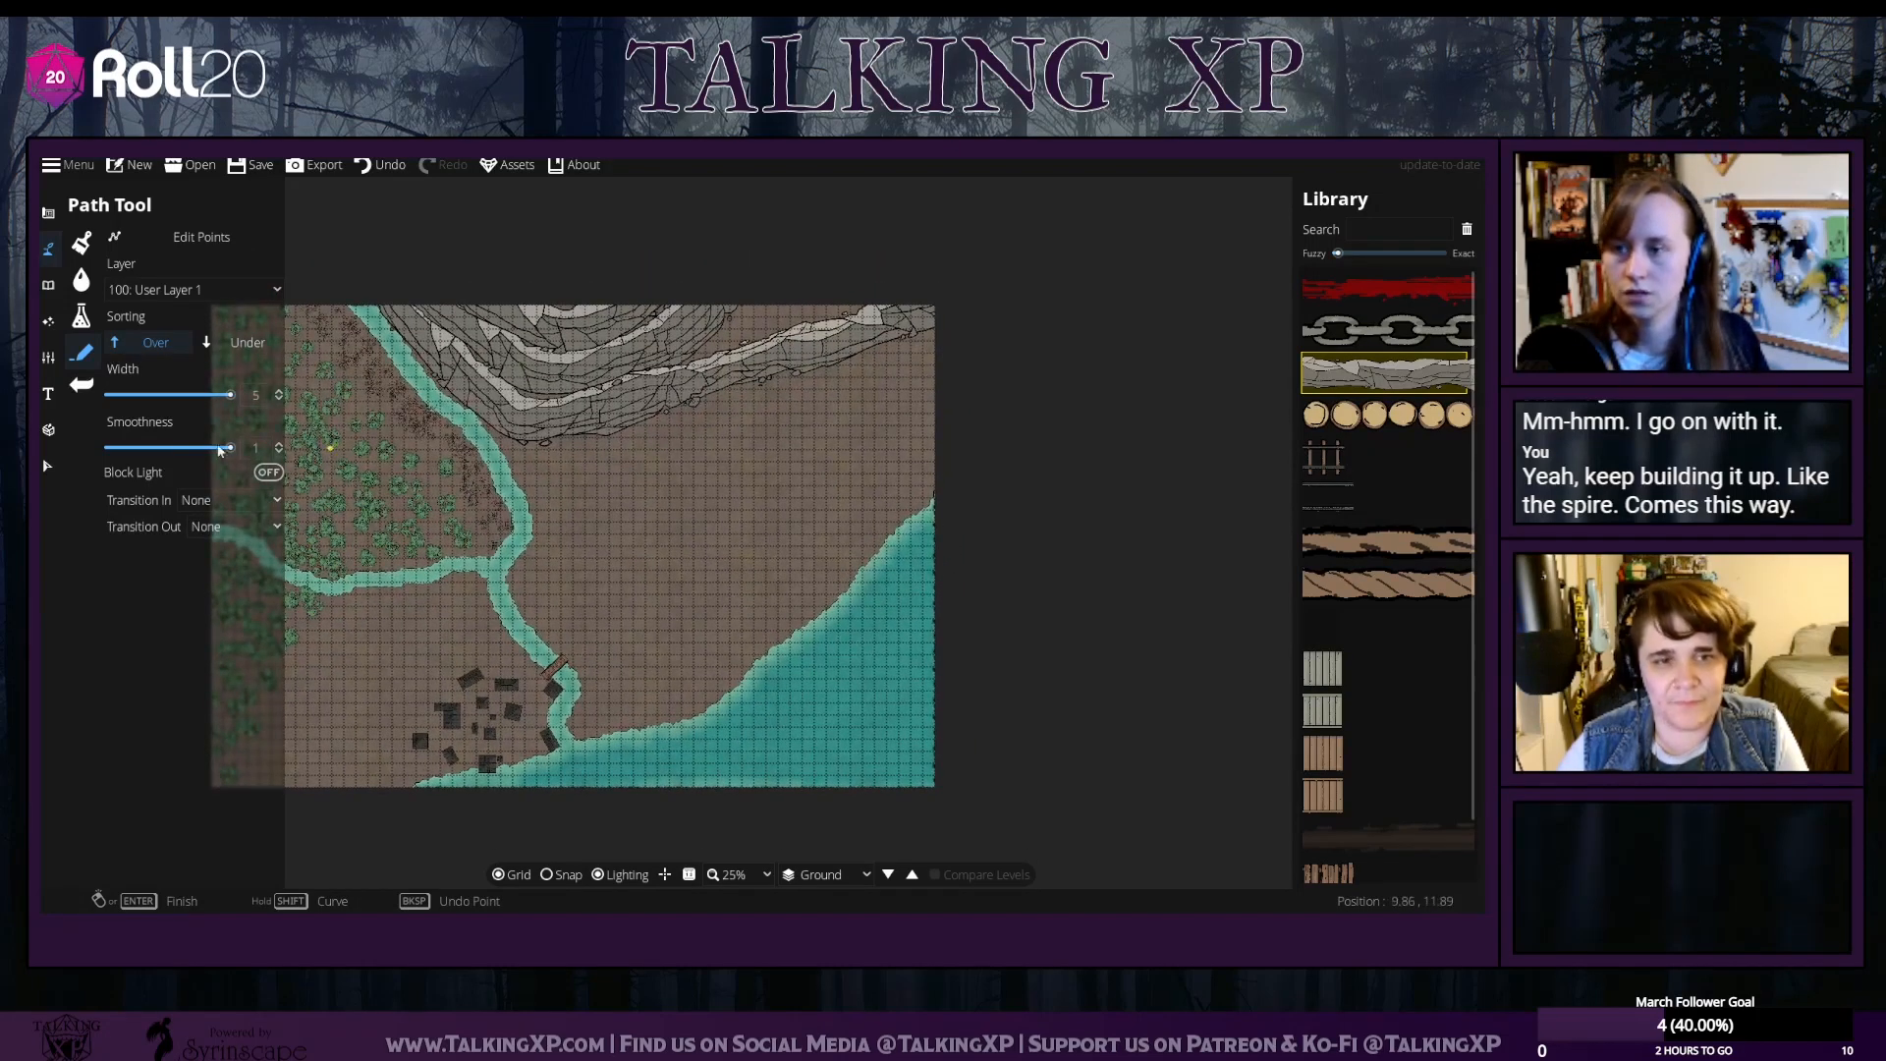
left_click(269, 500)
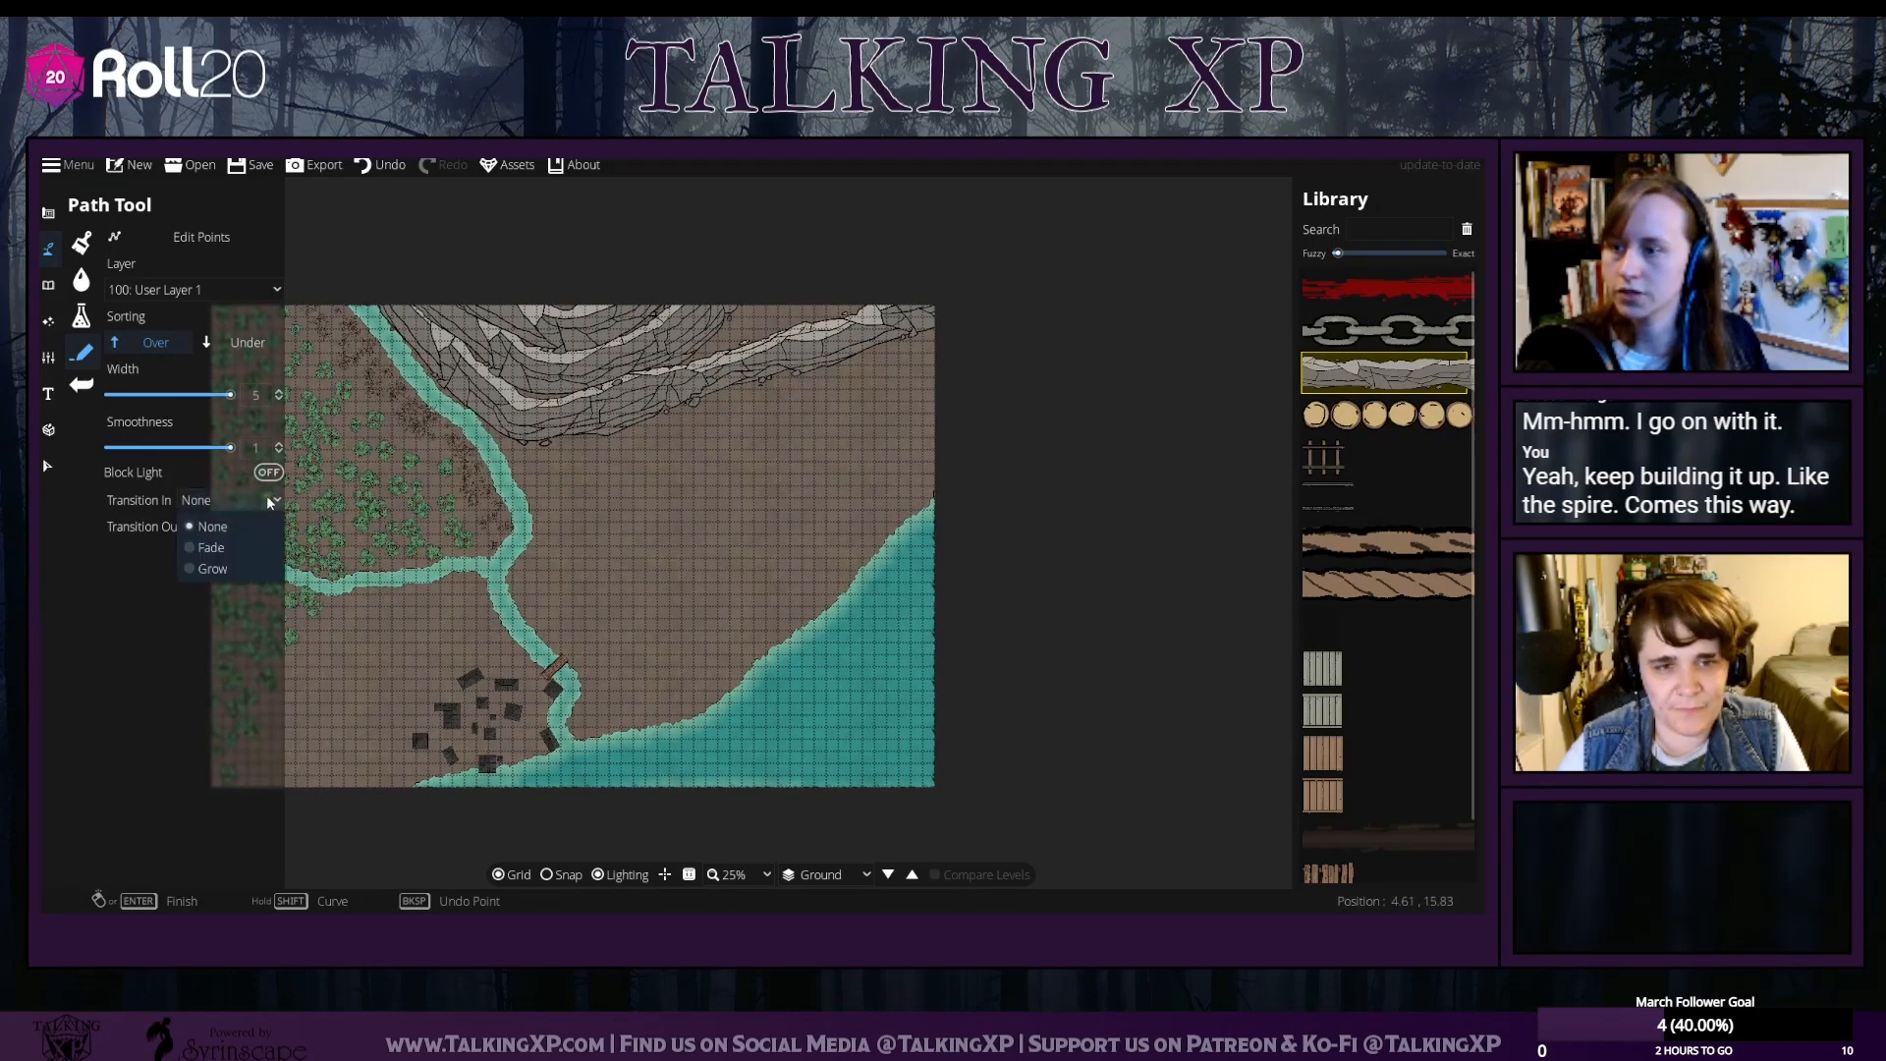
left_click(199, 569)
Try to draw a growing foothill ridge south-east of the mountain, and undo the attempt
left_click(698, 433)
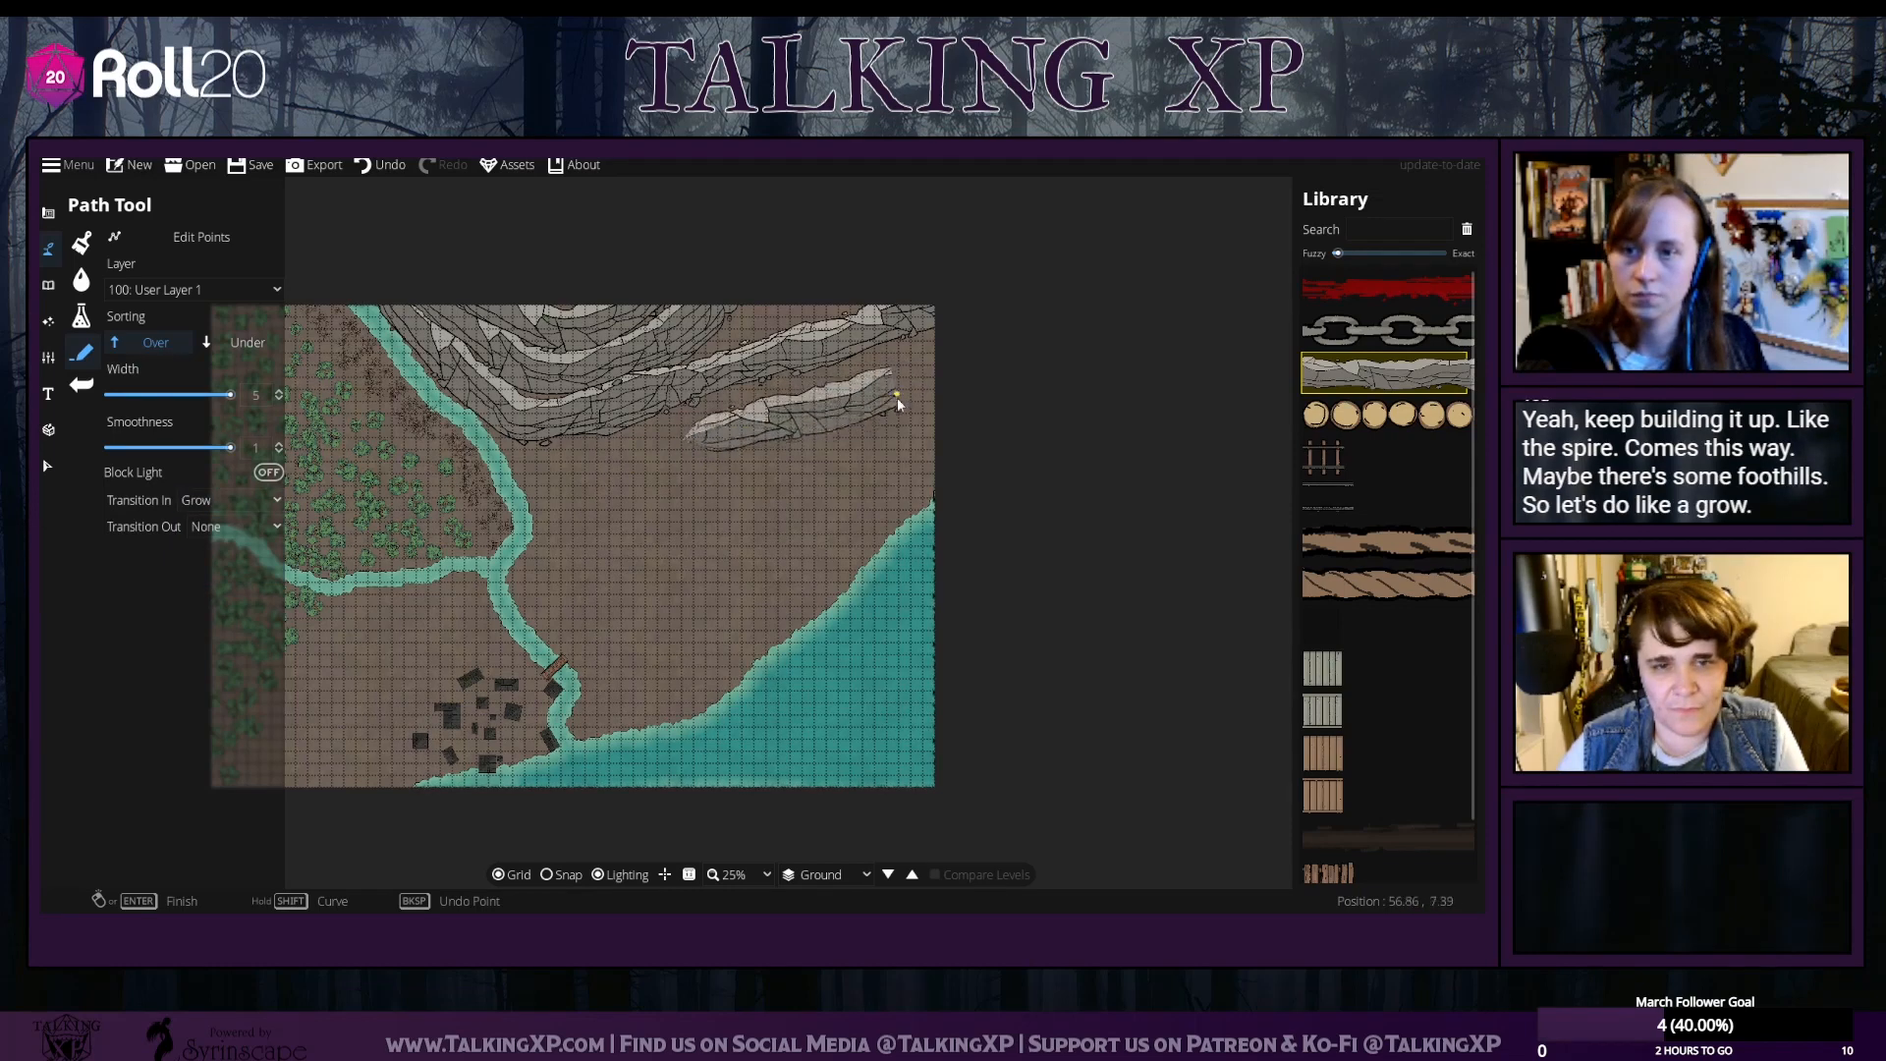
right_click(685, 498)
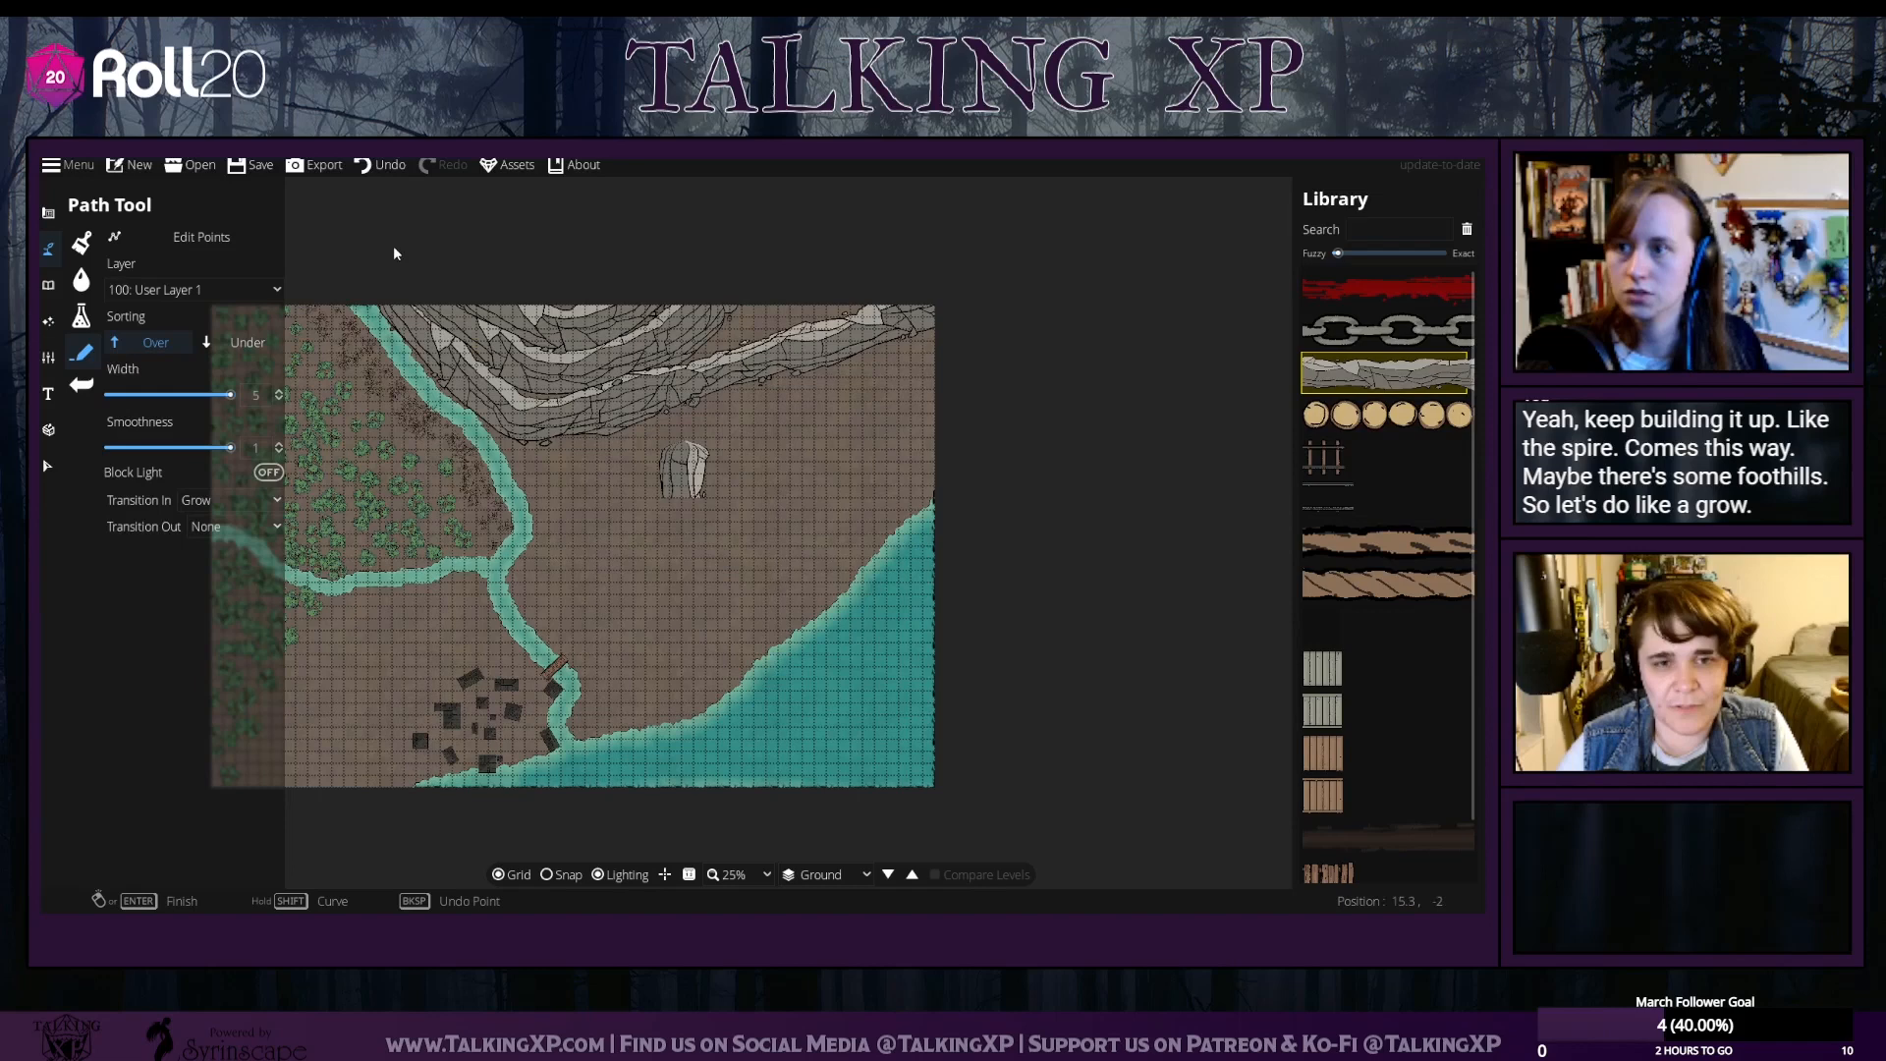
left_click(388, 169)
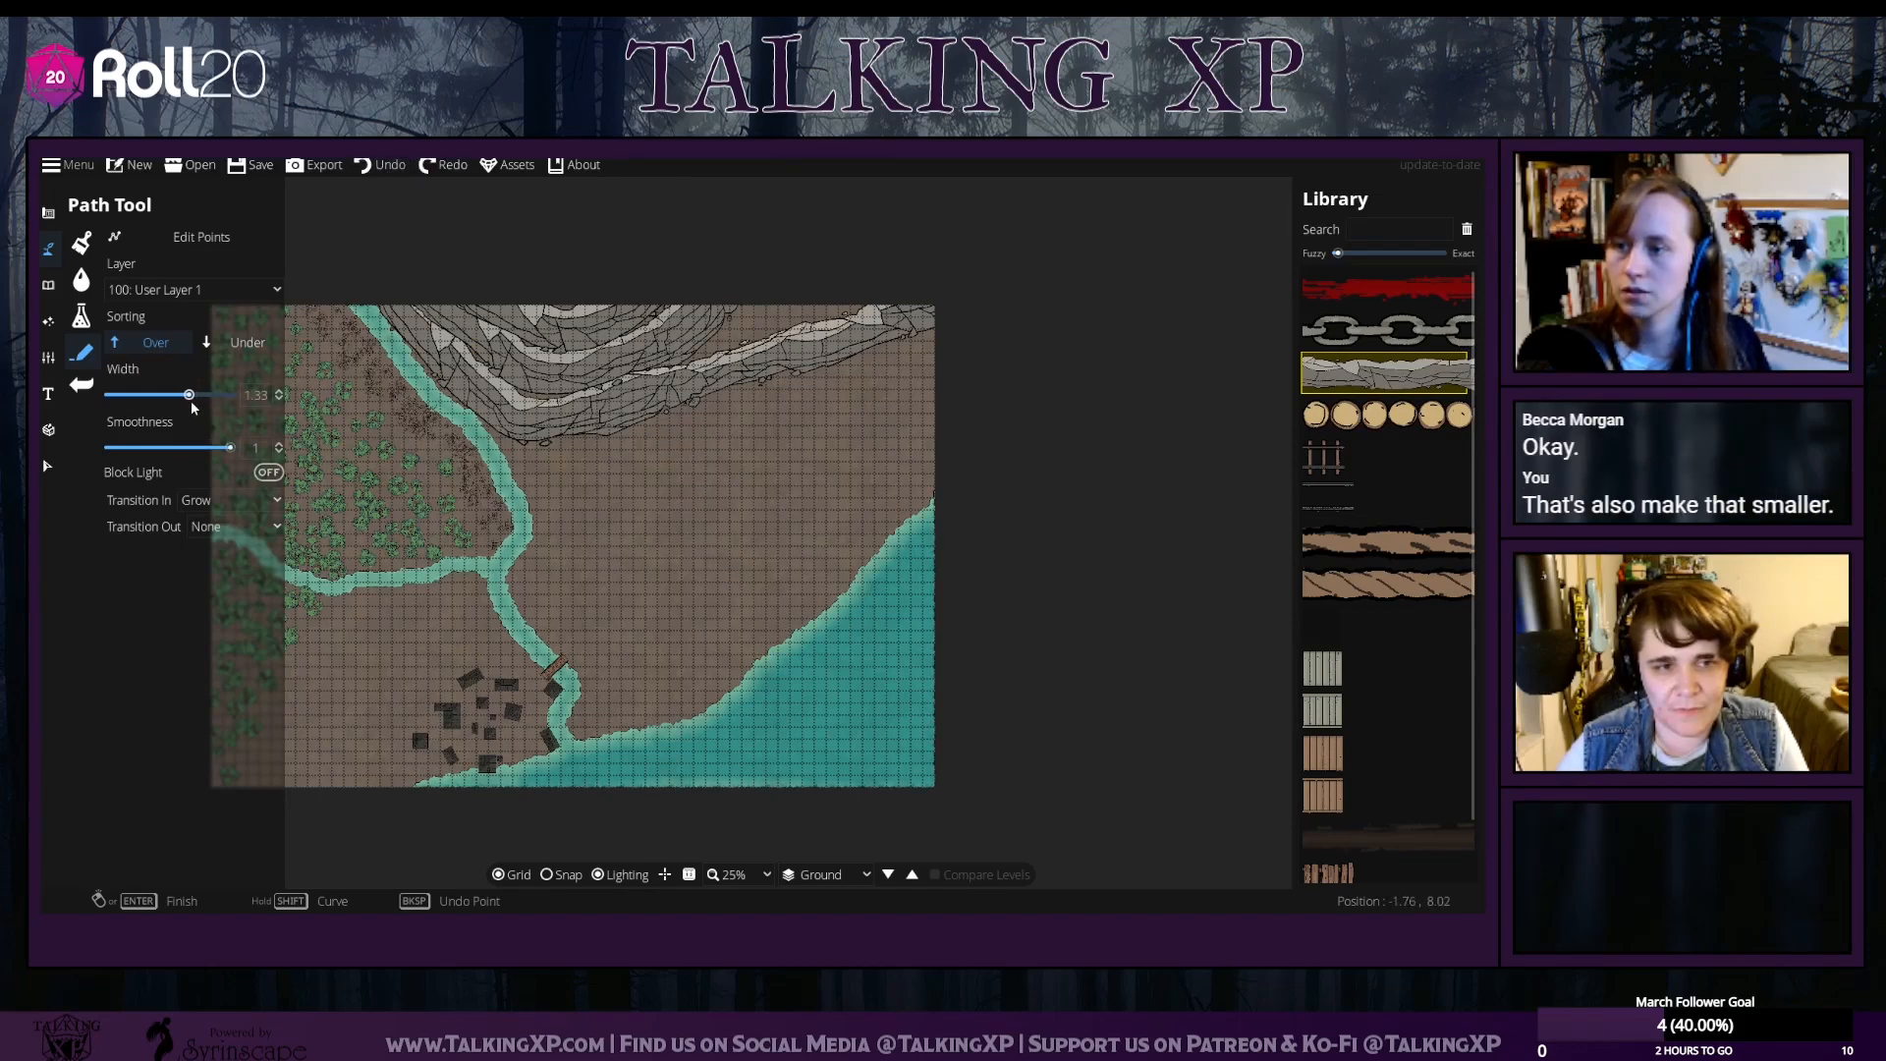
Set the rock path width to 2.46 and draw two growing foothill ridges running to the map's east edge, south-east of the mountain
left_click_drag(206, 398, 209, 400)
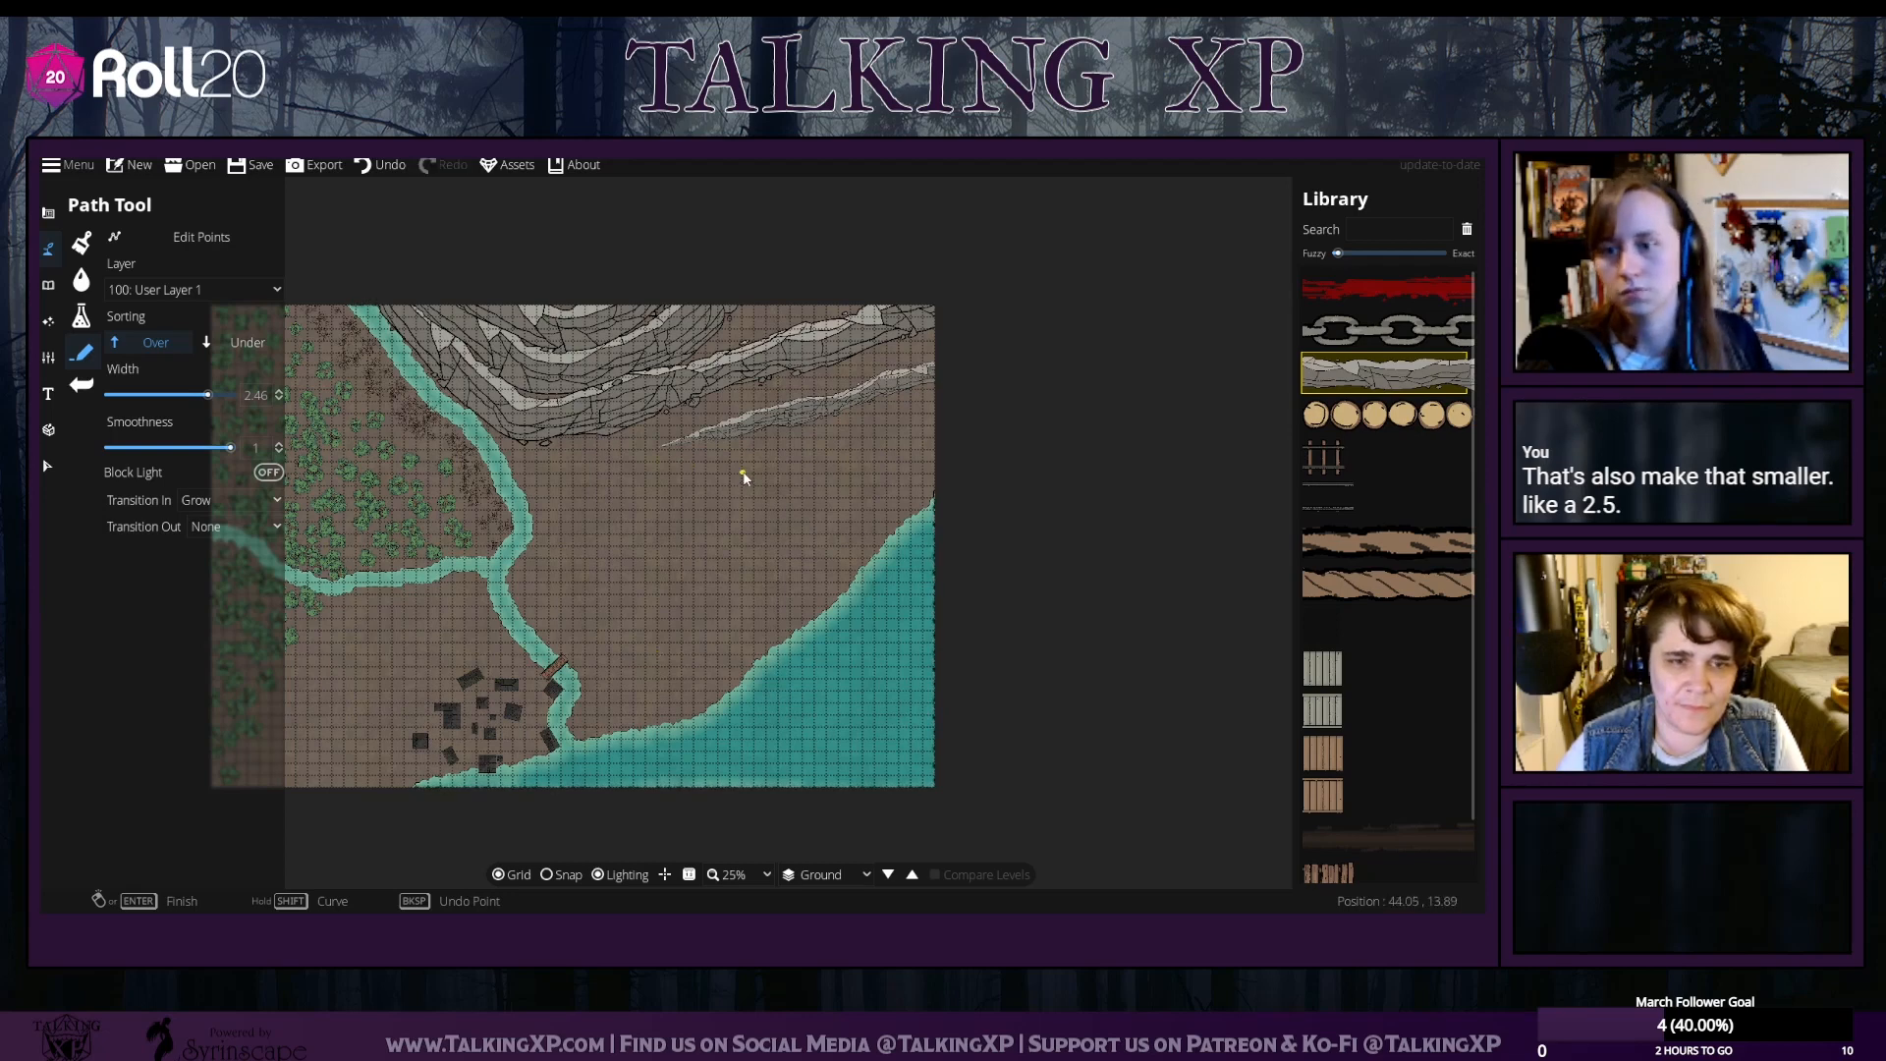
left_click(803, 434)
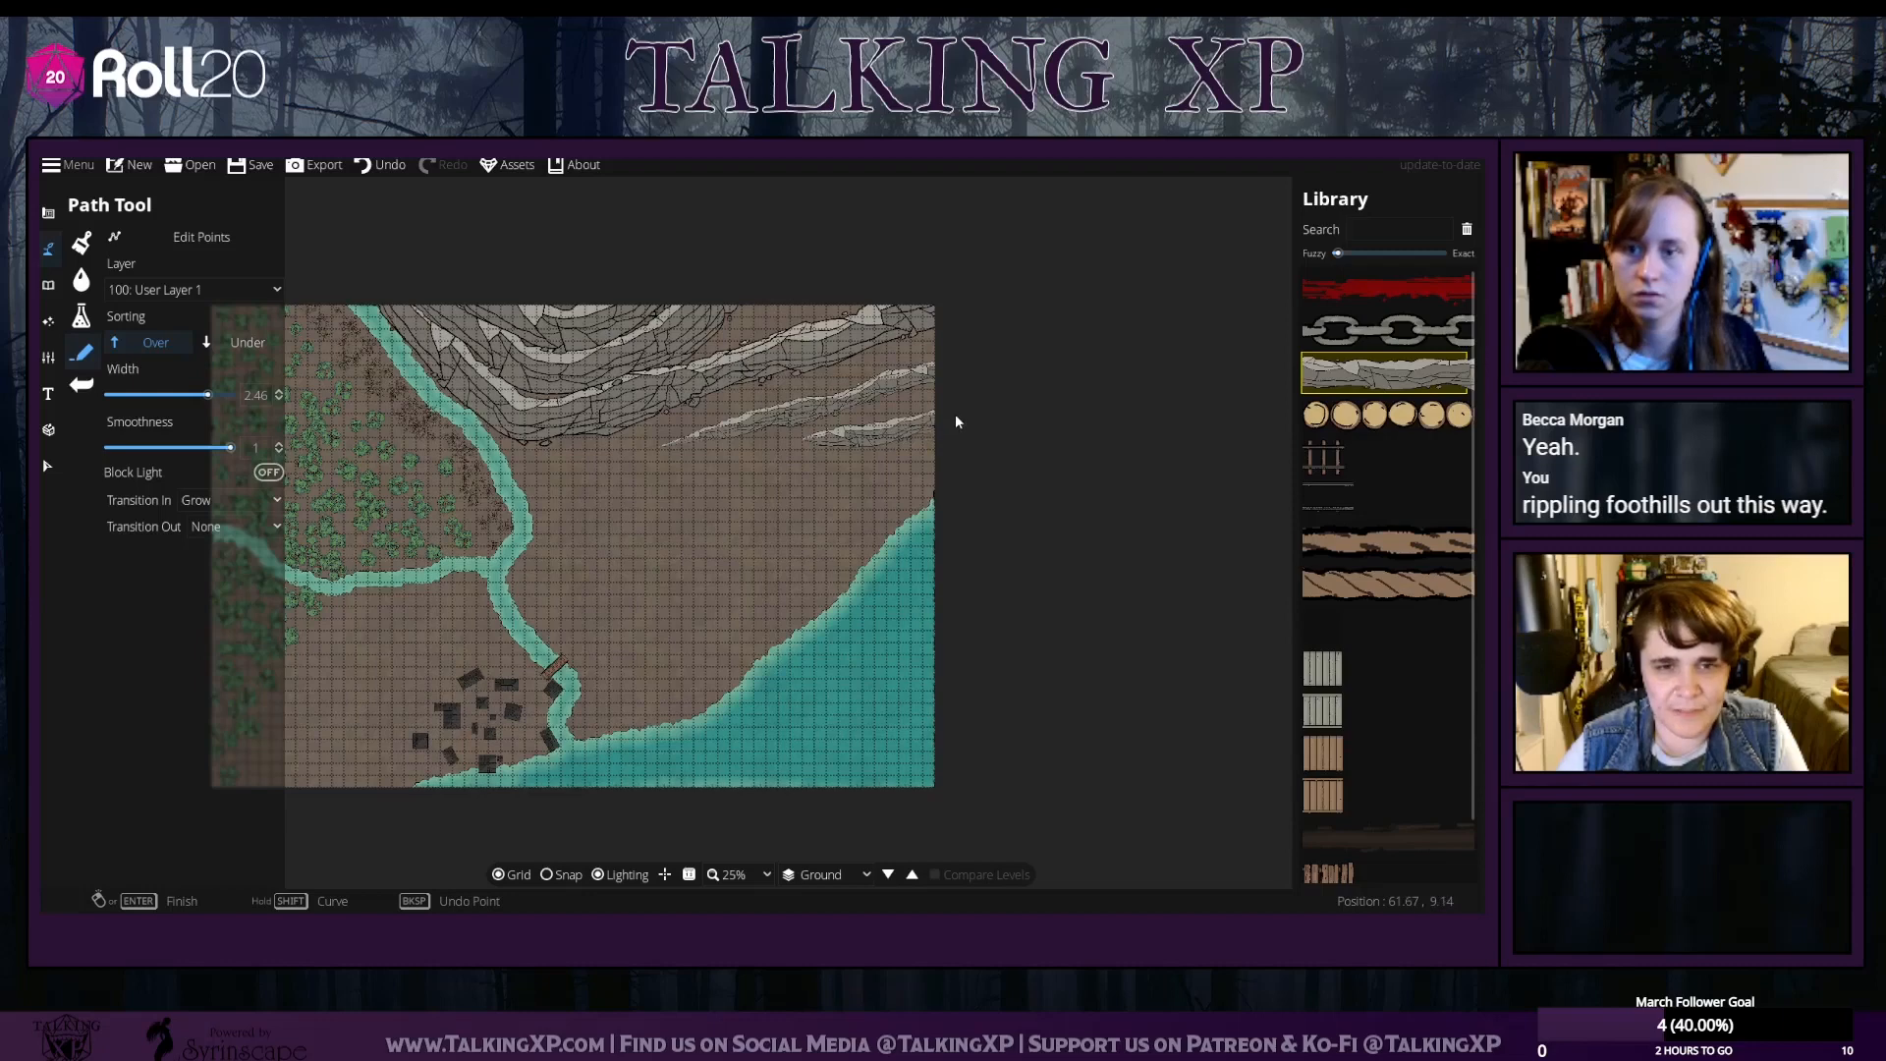
Activate the Roof Tool and choose the dark purple-grey diamond slate roof style
left_click_drag(754, 498, 905, 500)
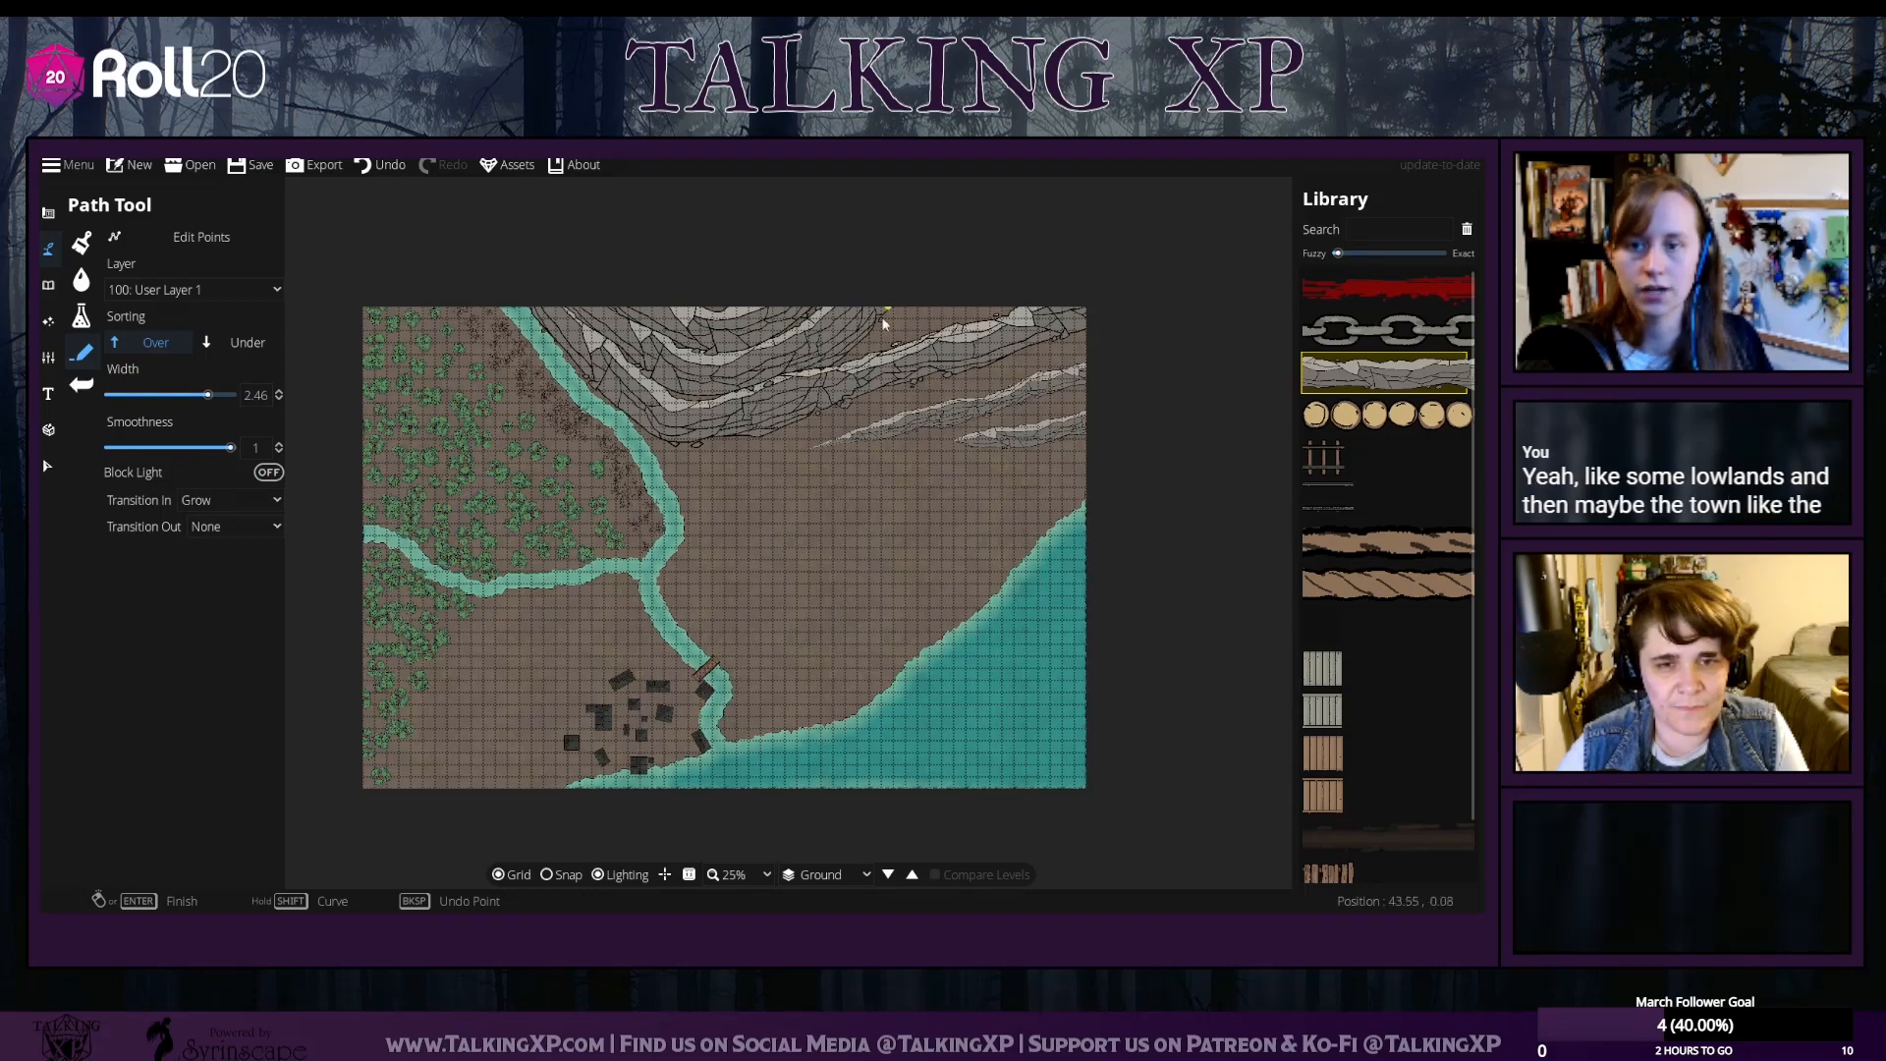
mouse_move(821, 594)
left_mouse_down()
mouse_move(871, 472)
mouse_move(767, 523)
mouse_move(764, 618)
mouse_move(814, 589)
left_mouse_up()
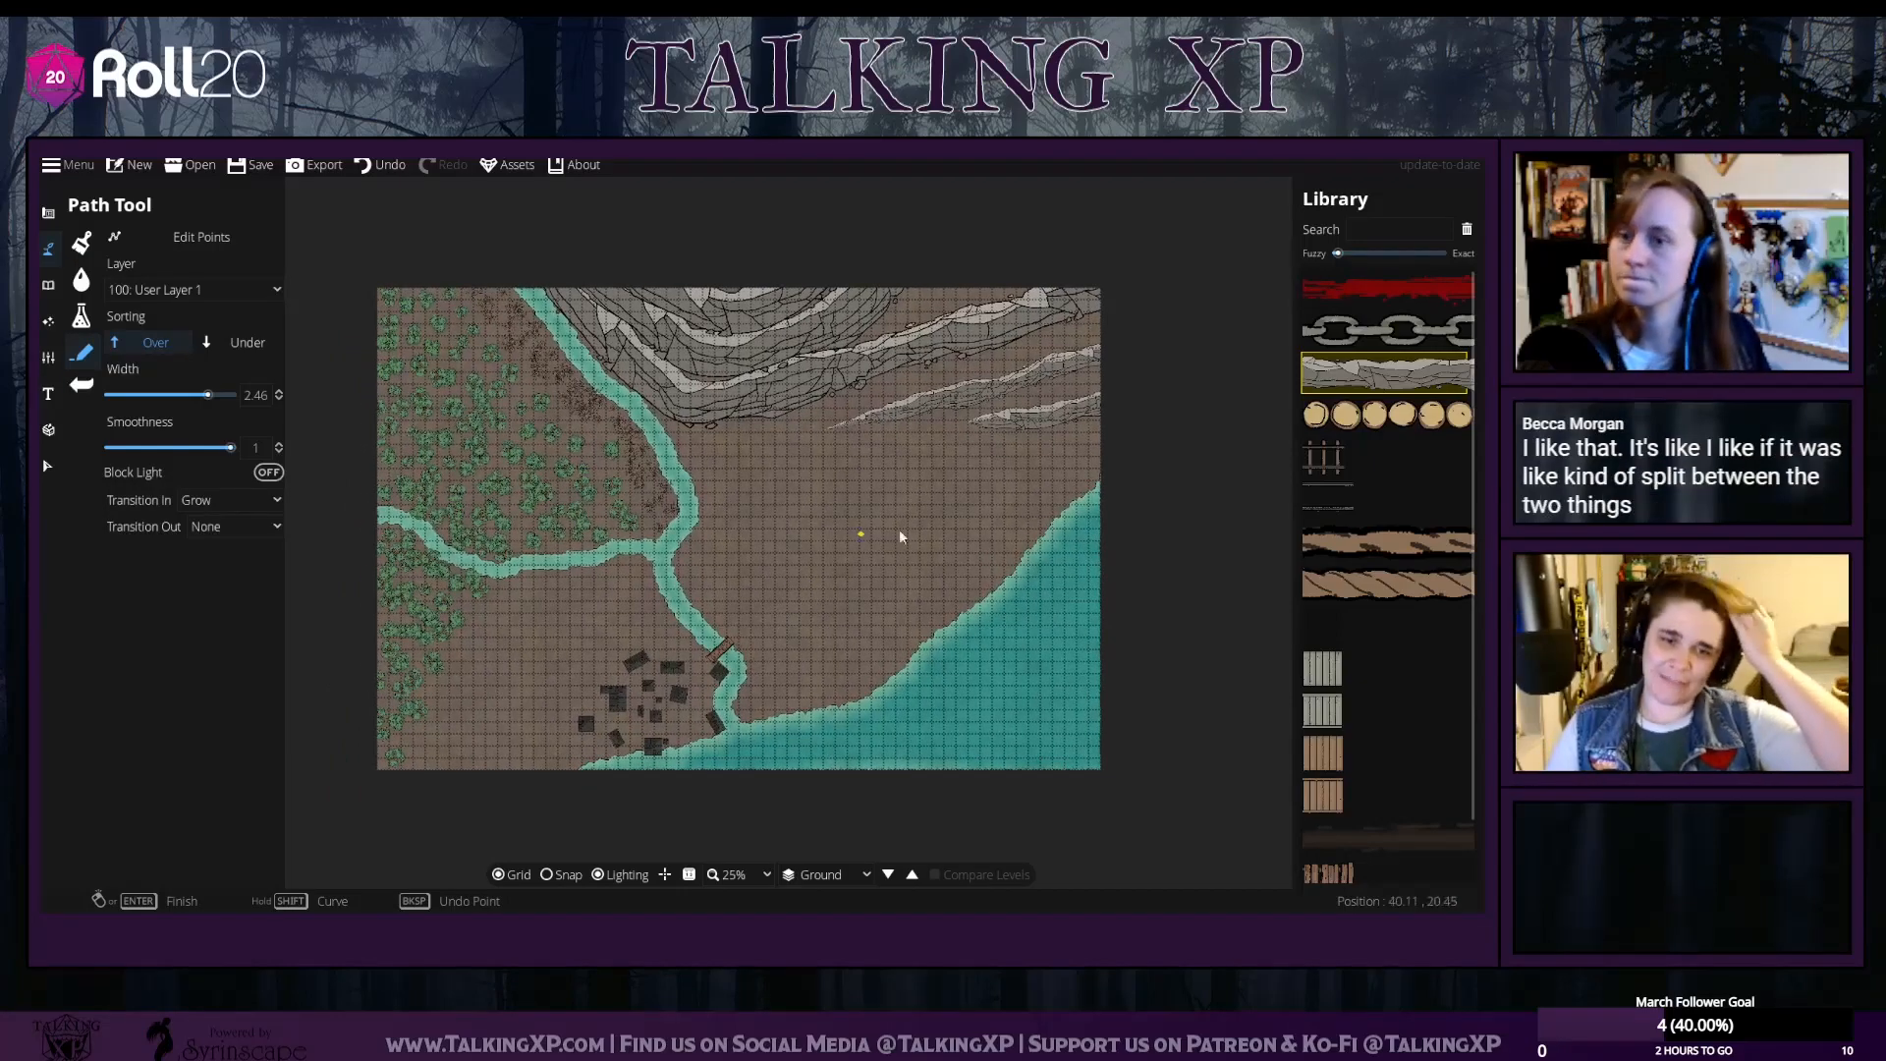
scroll(928, 504, "up", 2)
left_click_drag(928, 504, 841, 641)
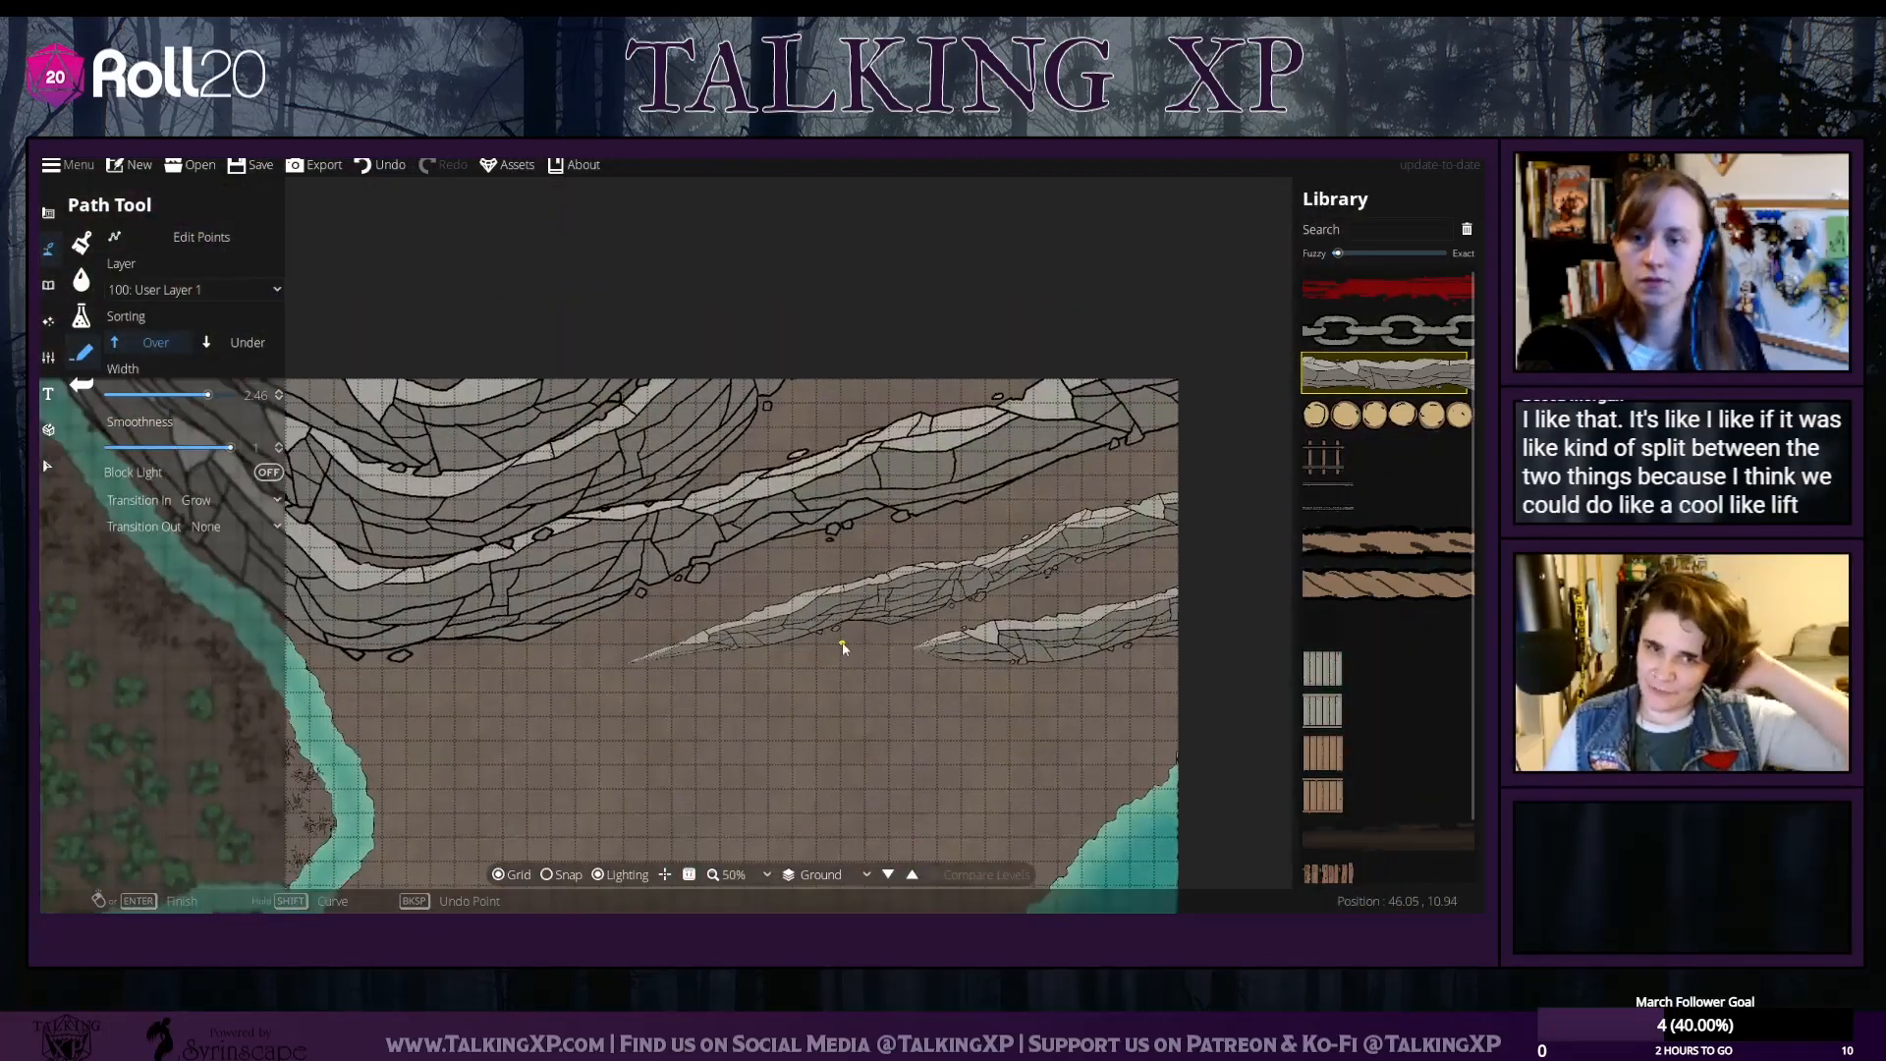
left_click(48, 285)
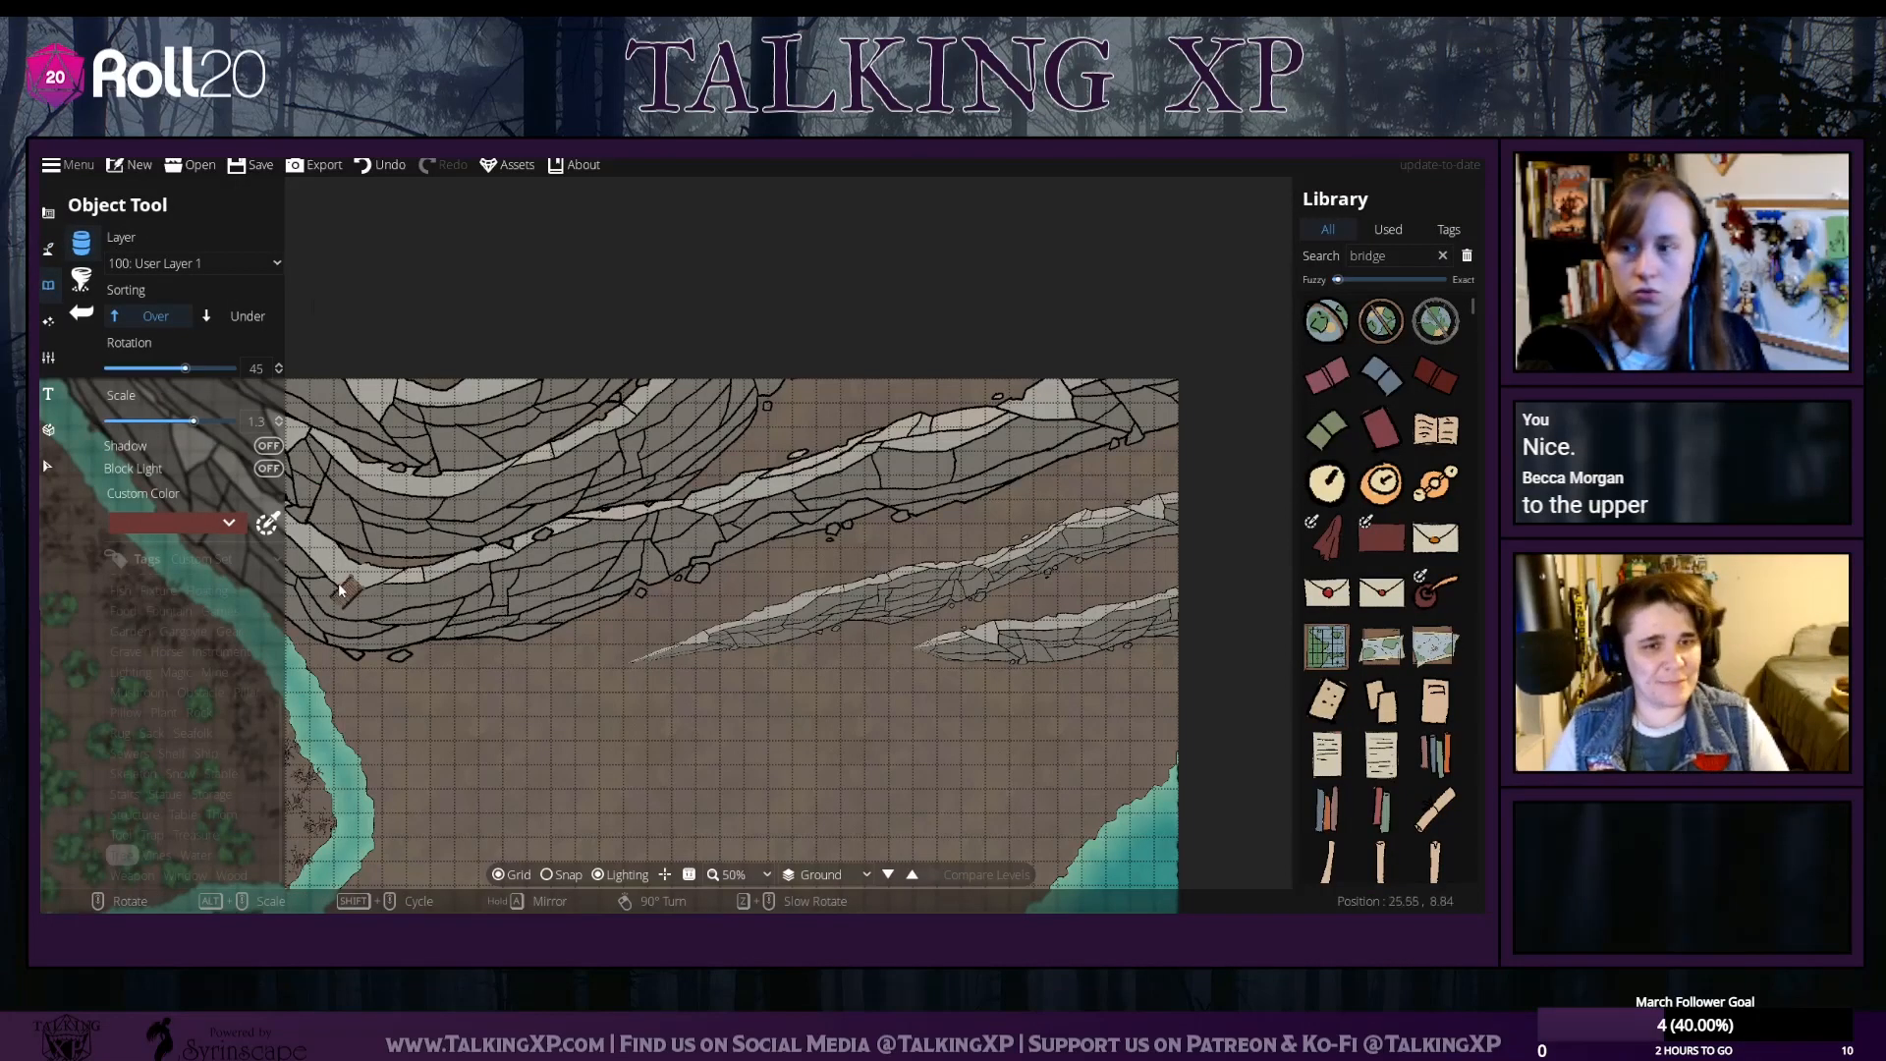
left_click(48, 250)
left_click(49, 213)
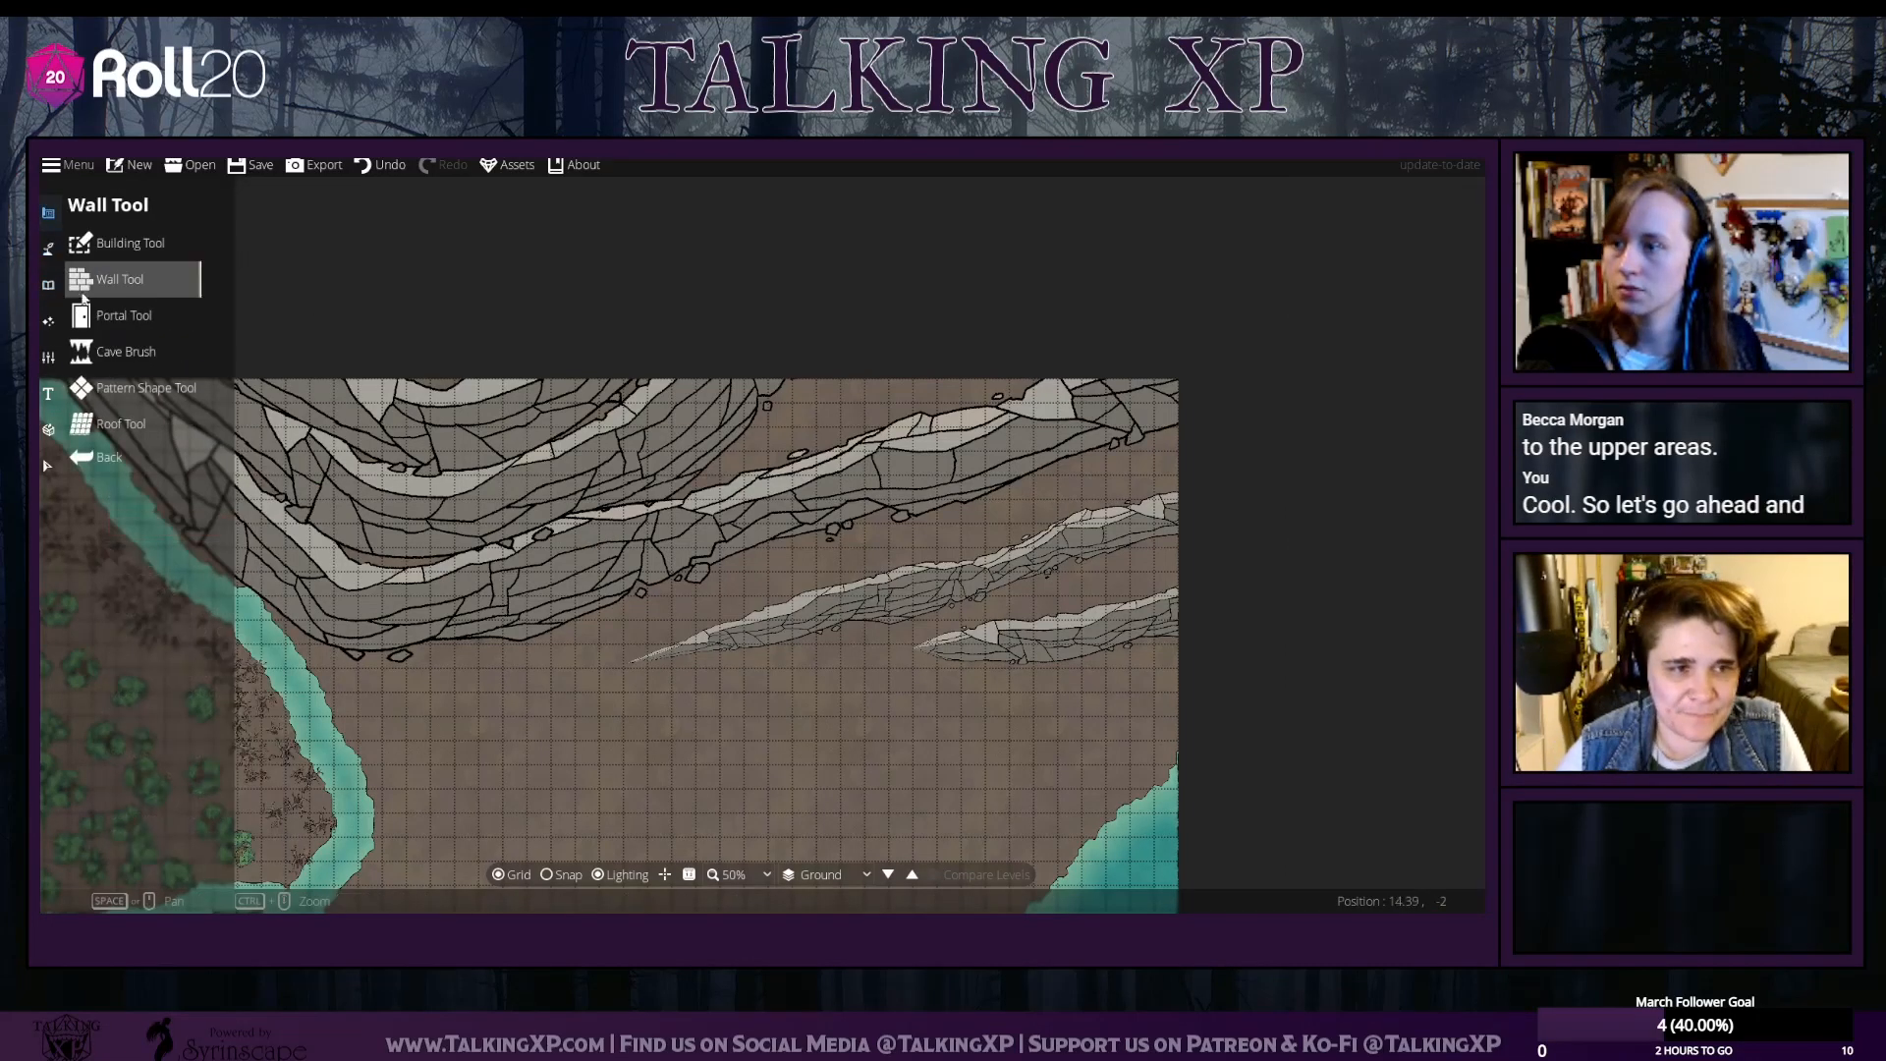
left_click(86, 423)
mouse_move(174, 596)
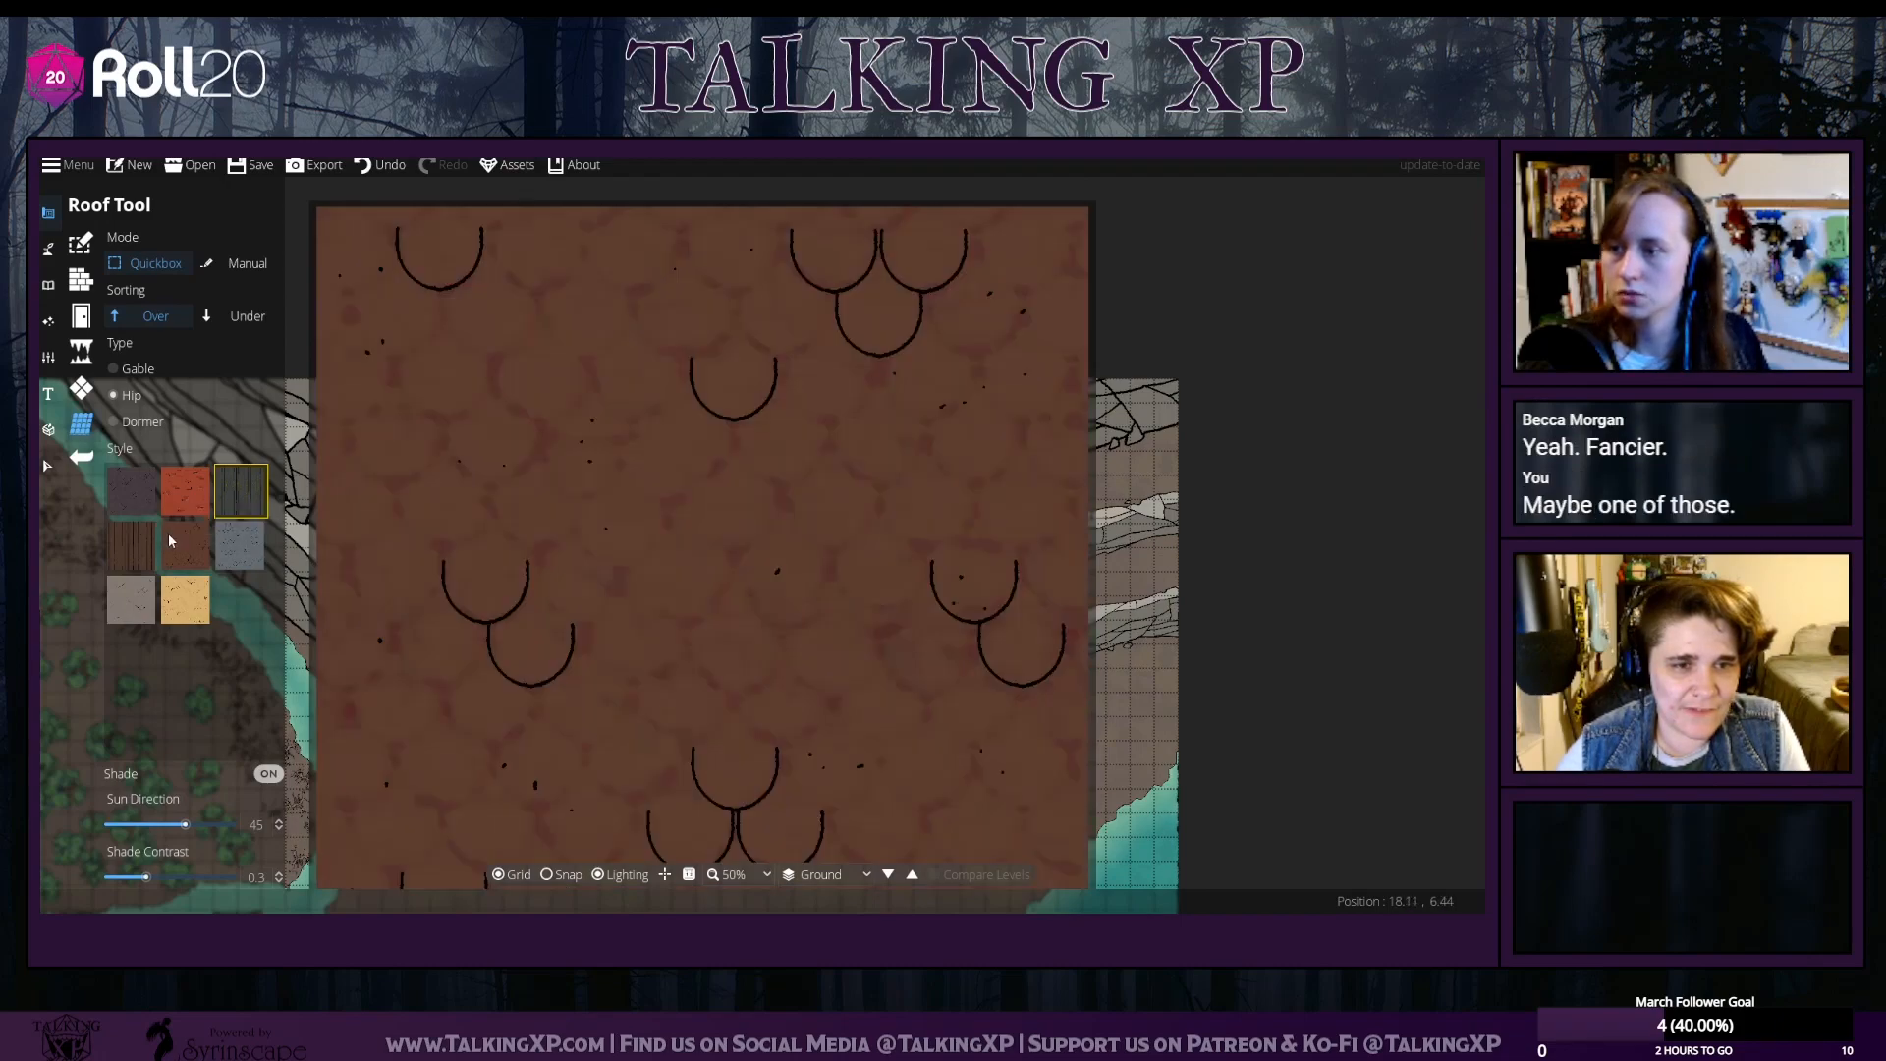
left_click(126, 497)
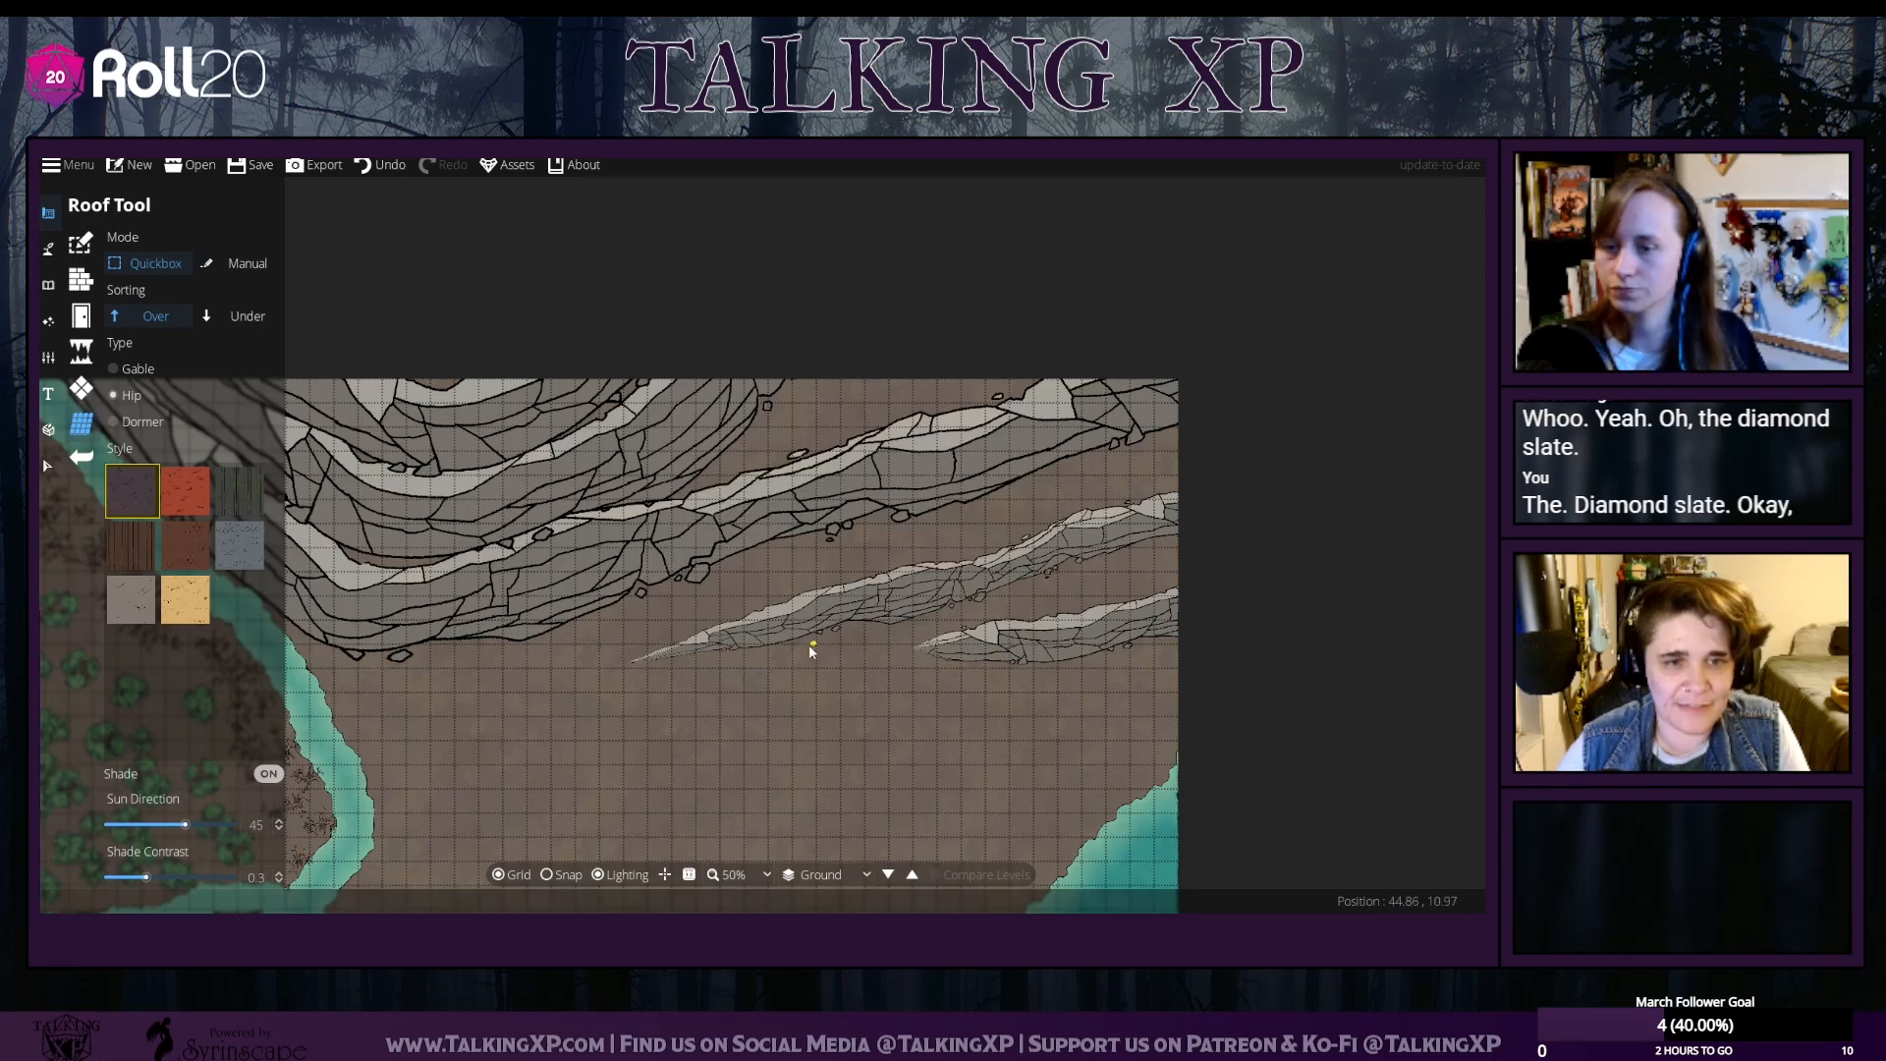
Try the gable type for small slate roofs near the foothills, and undo the attempts
left_click_drag(809, 645, 696, 719)
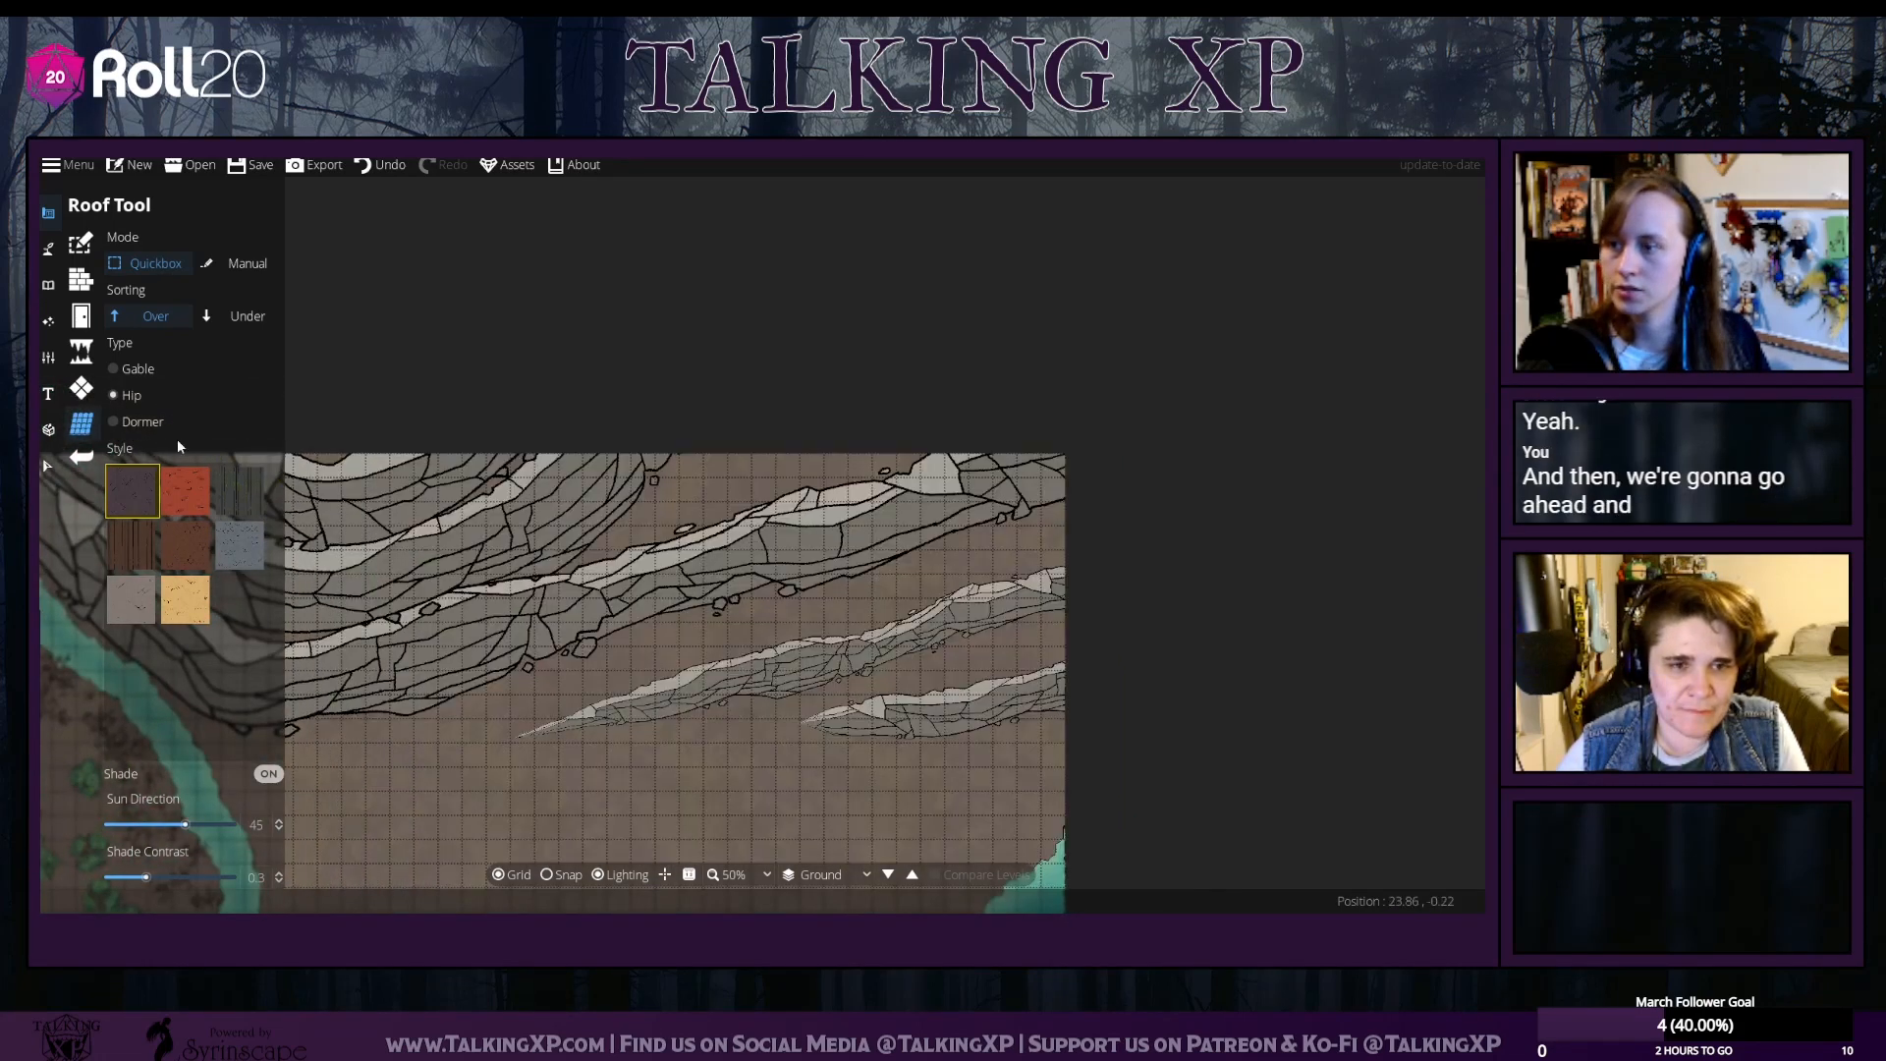
left_click(131, 370)
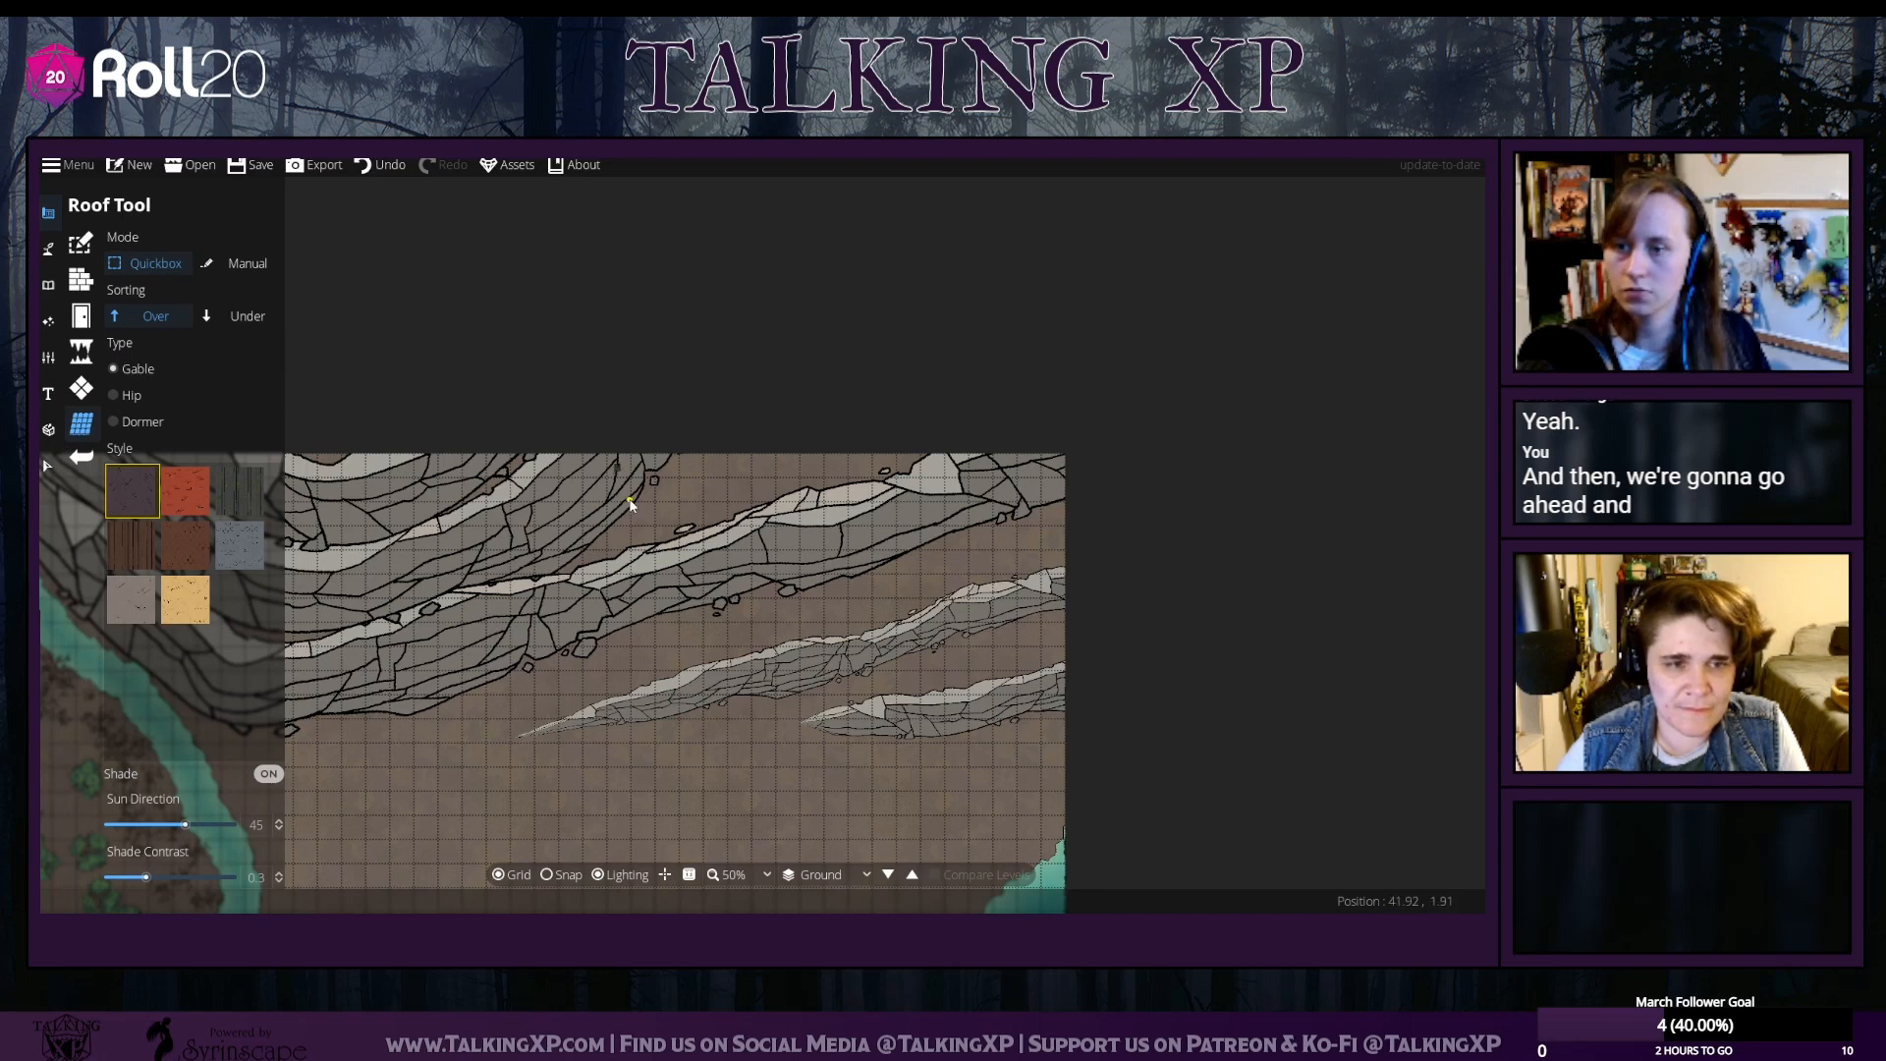
left_click(366, 166)
left_click_drag(565, 653, 651, 725)
left_click(374, 165)
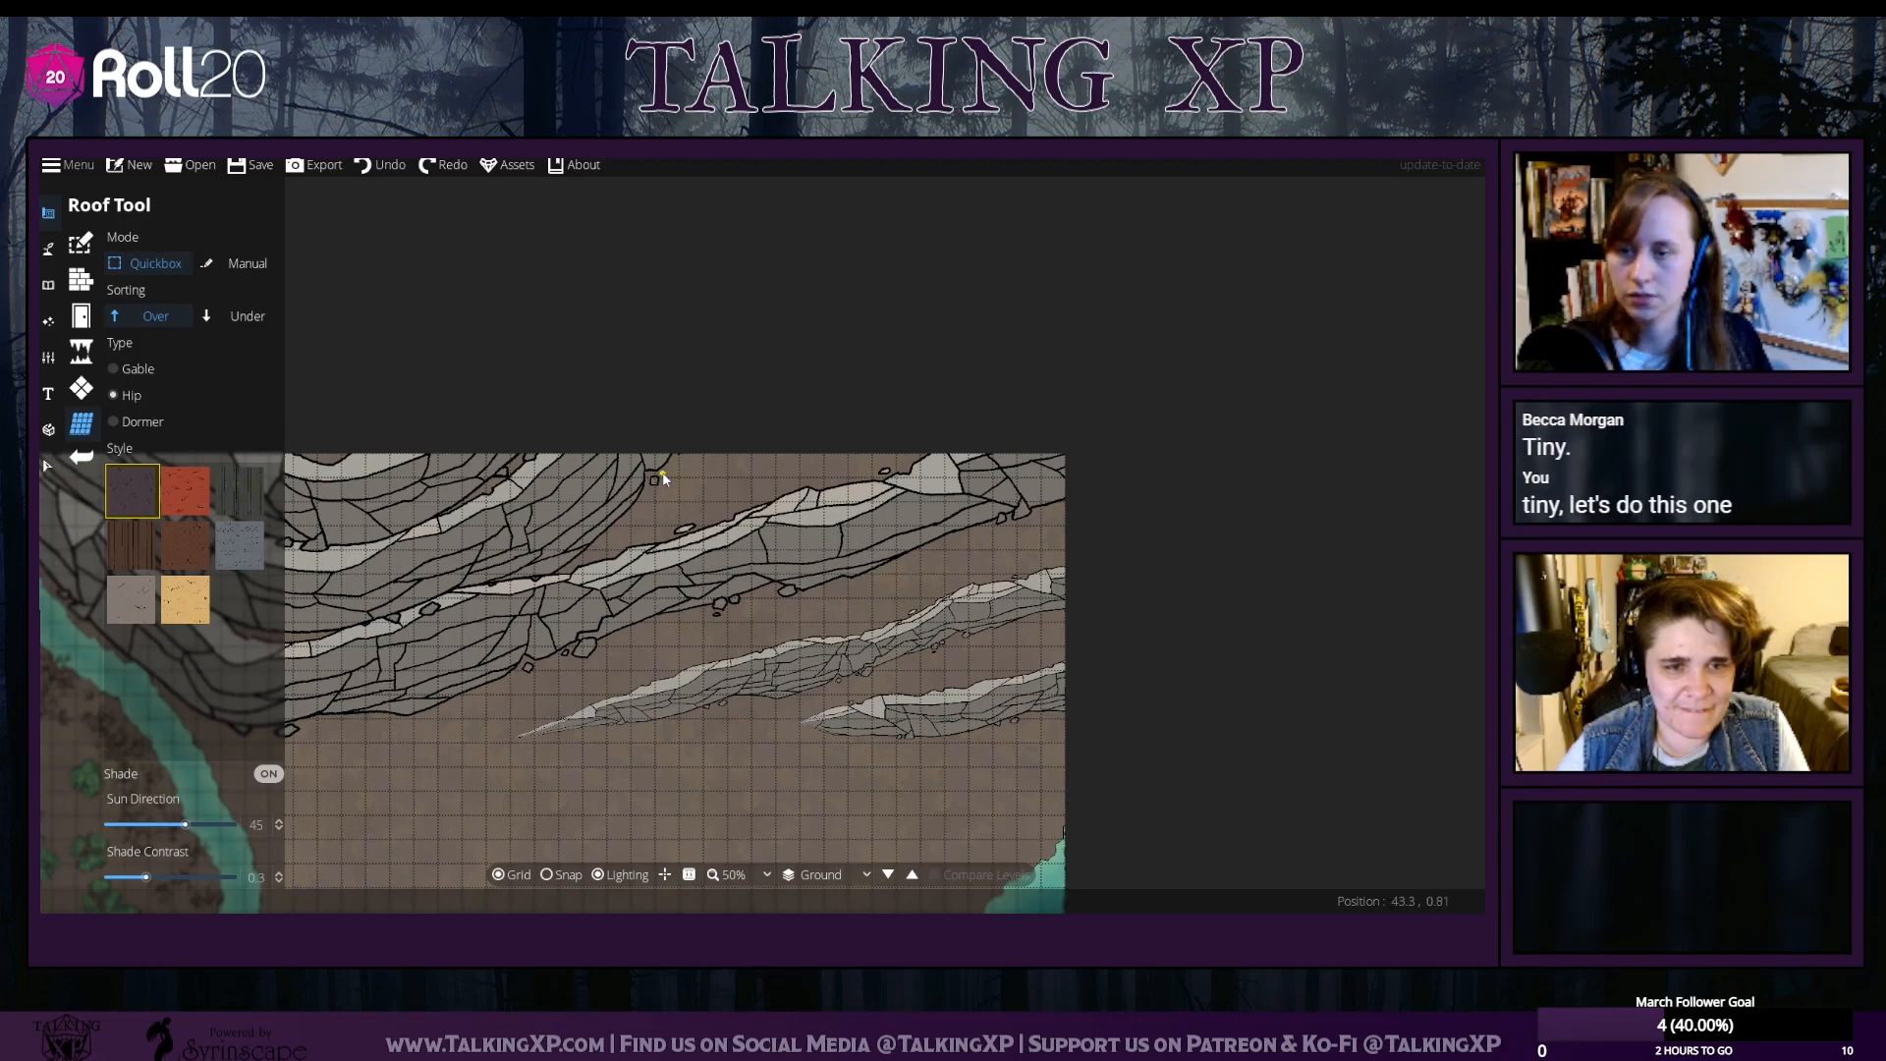
Place a scattered row of small slate hip roofs between the outer mountain cliff and the first foothill ridge
left_click_drag(722, 484, 824, 475)
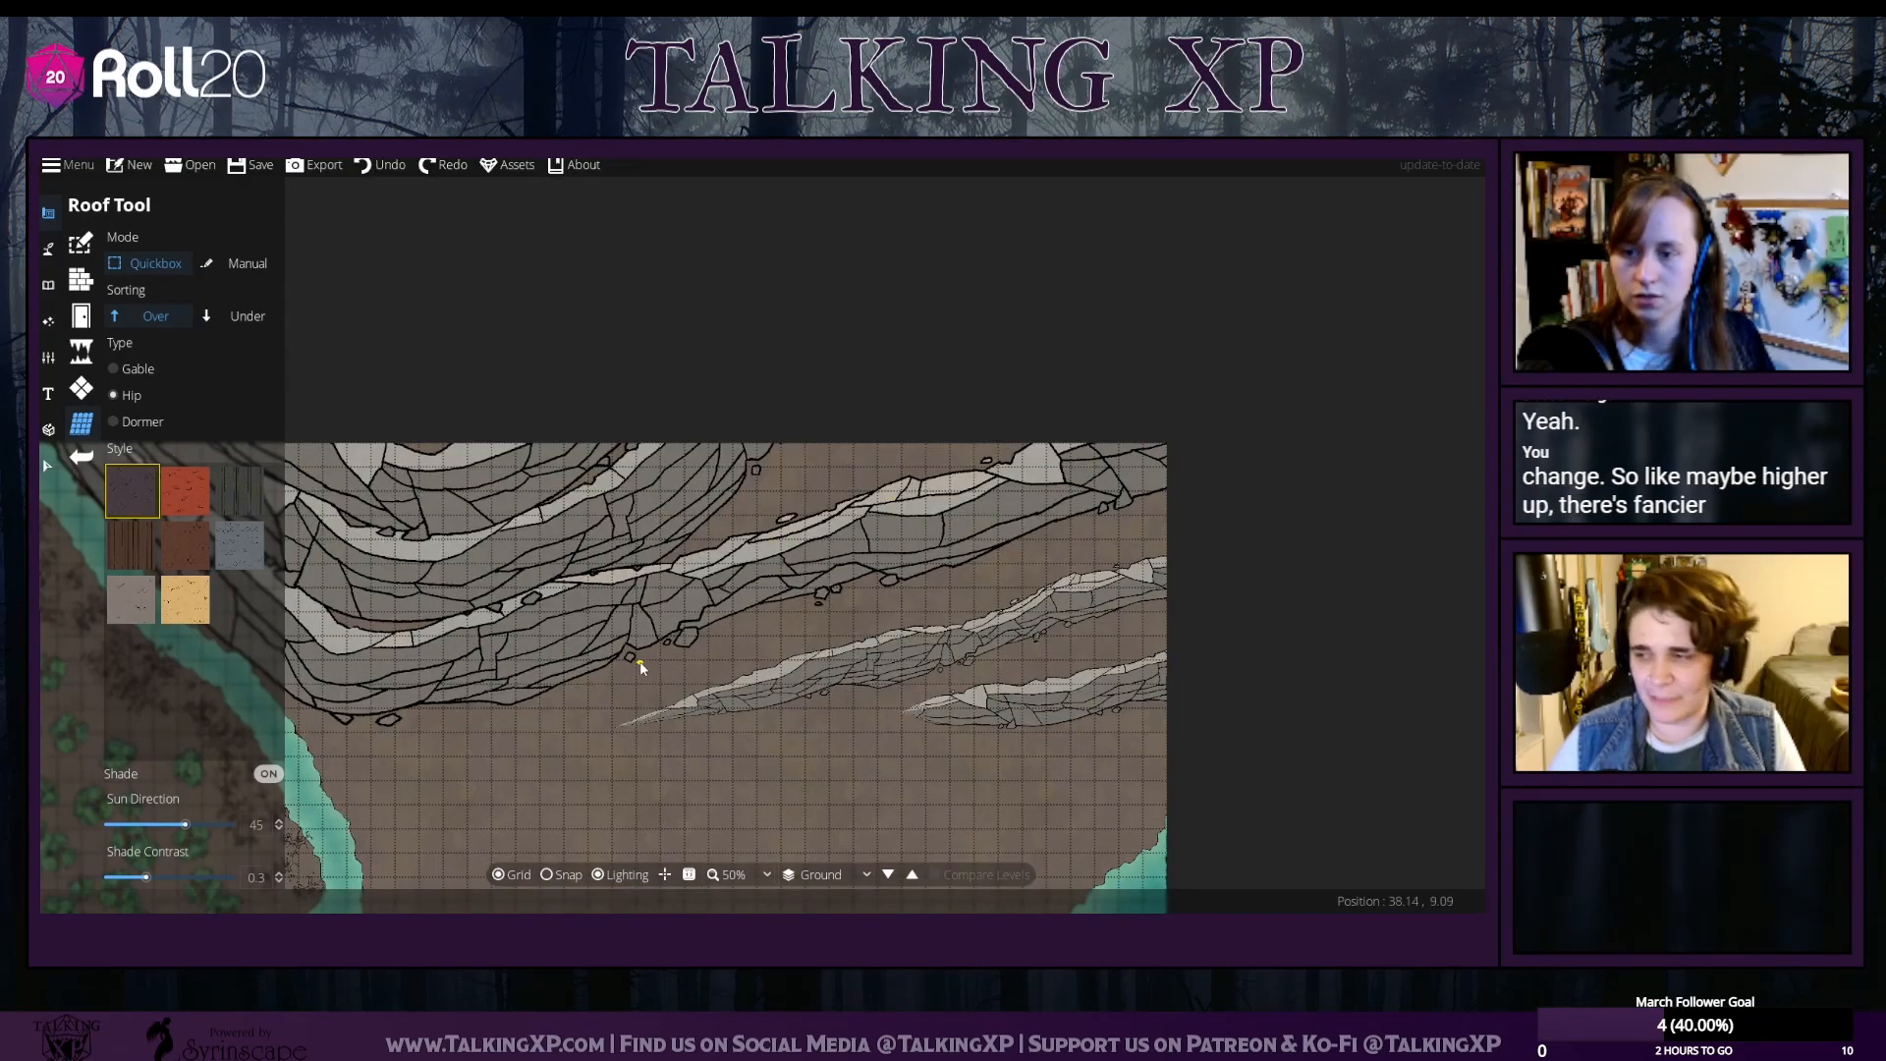
left_click_drag(637, 660, 713, 670)
left_click_drag(882, 591, 915, 622)
left_click_drag(1085, 540, 1039, 589)
left_click_drag(1129, 520, 1140, 580)
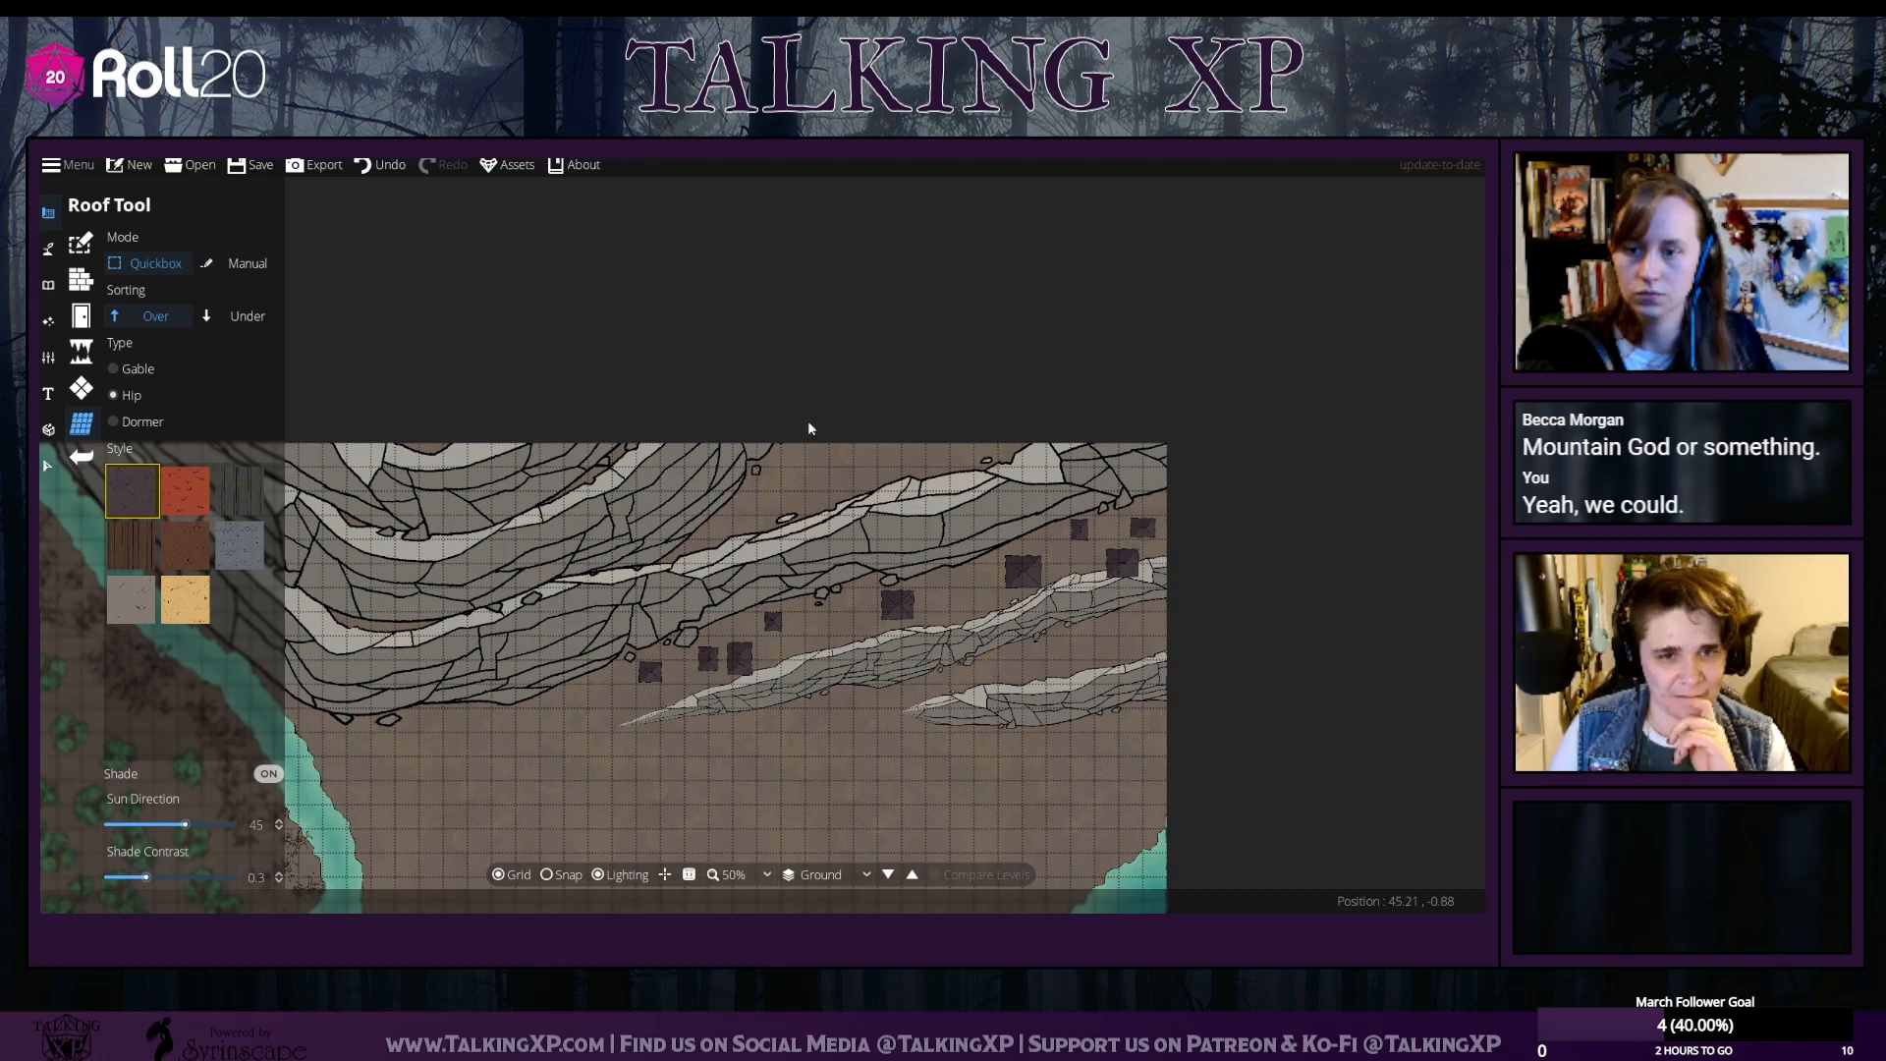
Draw a large and a smaller slate dormer roof side by side at the map's north edge above the cliff, and rotate the large one
left_click(138, 422)
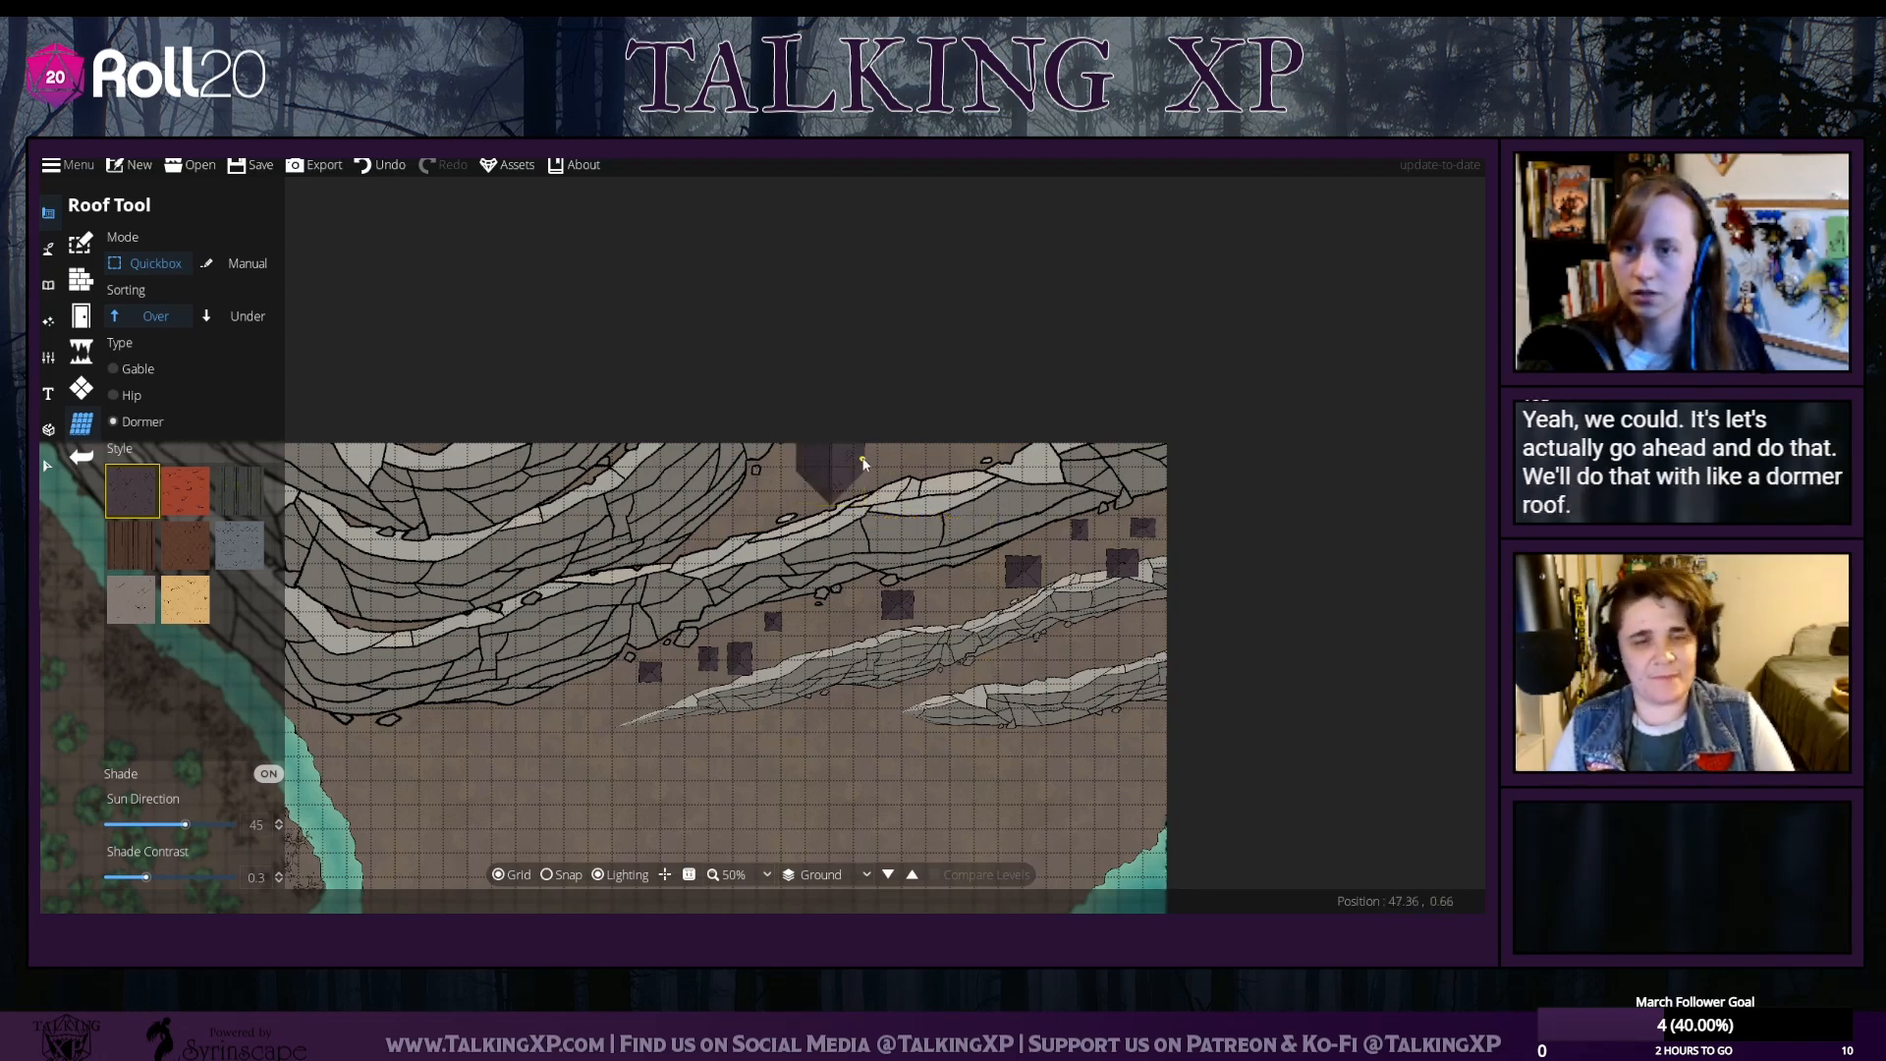
left_click_drag(867, 452, 906, 506)
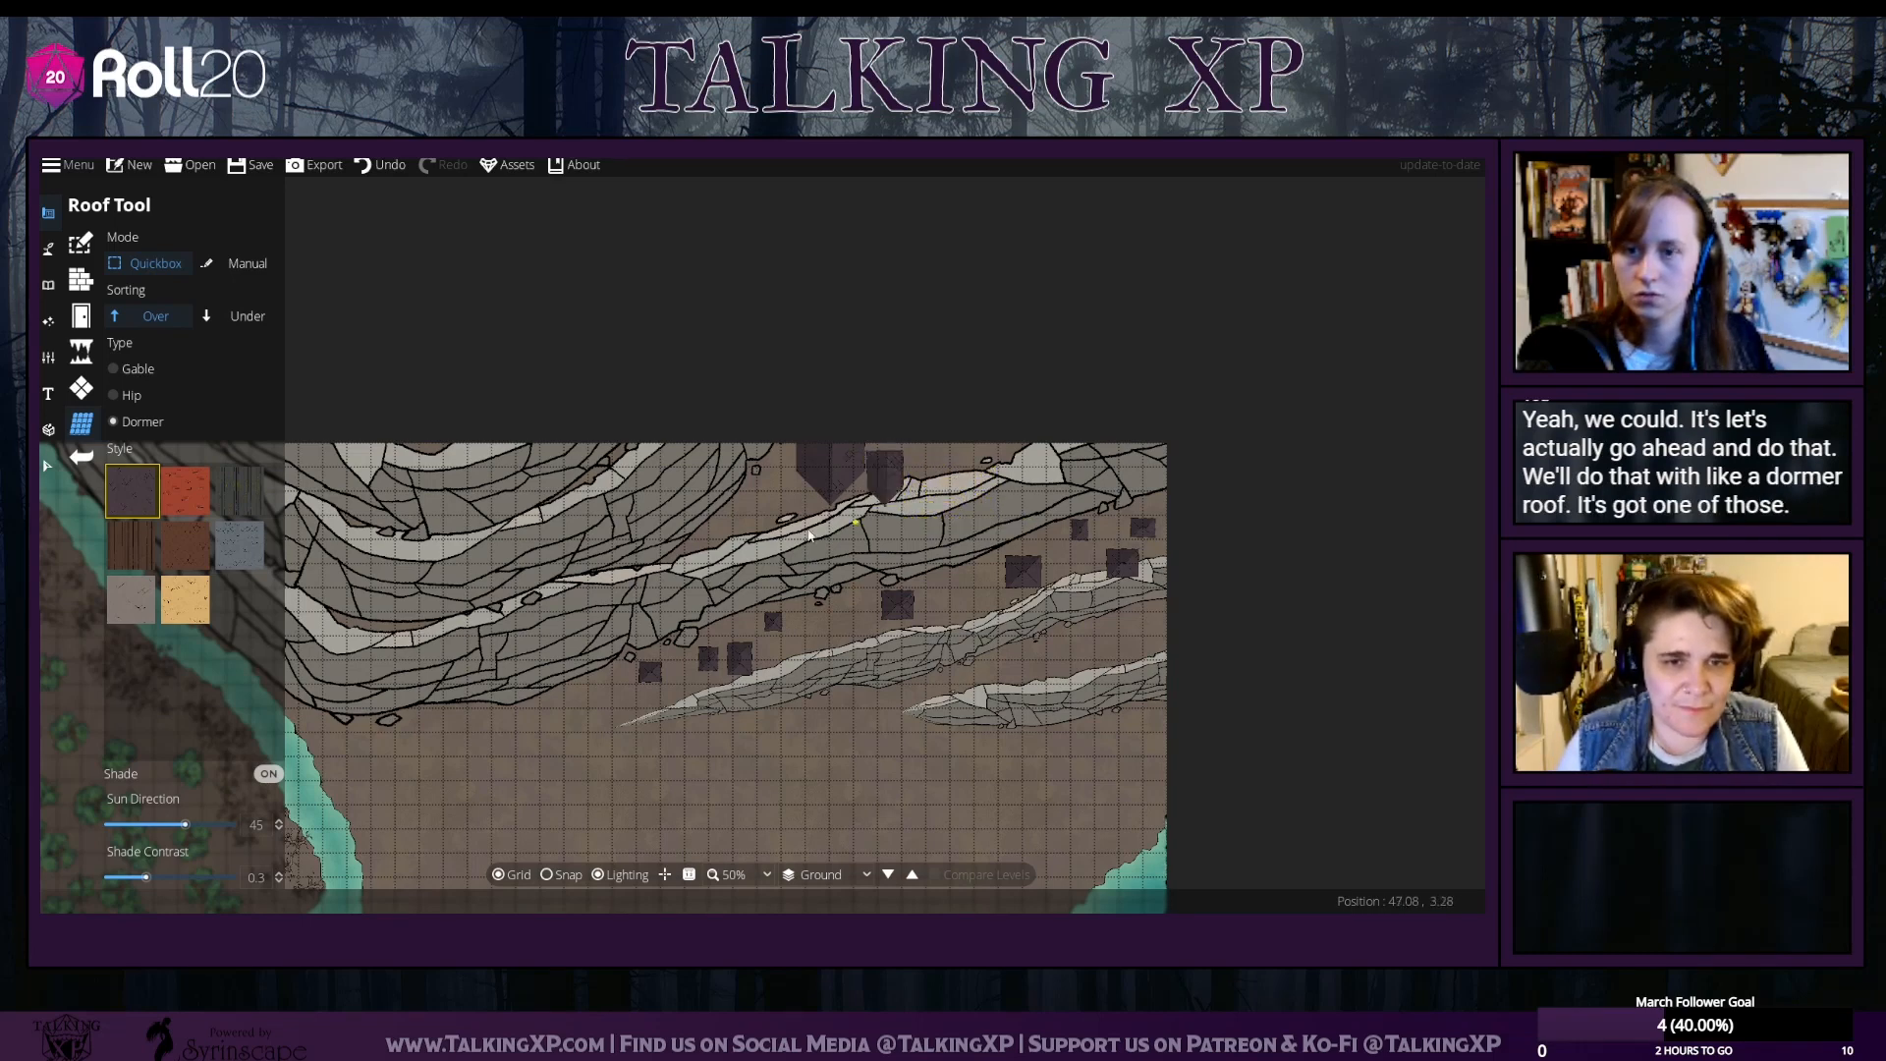
left_click(47, 466)
left_click(882, 473)
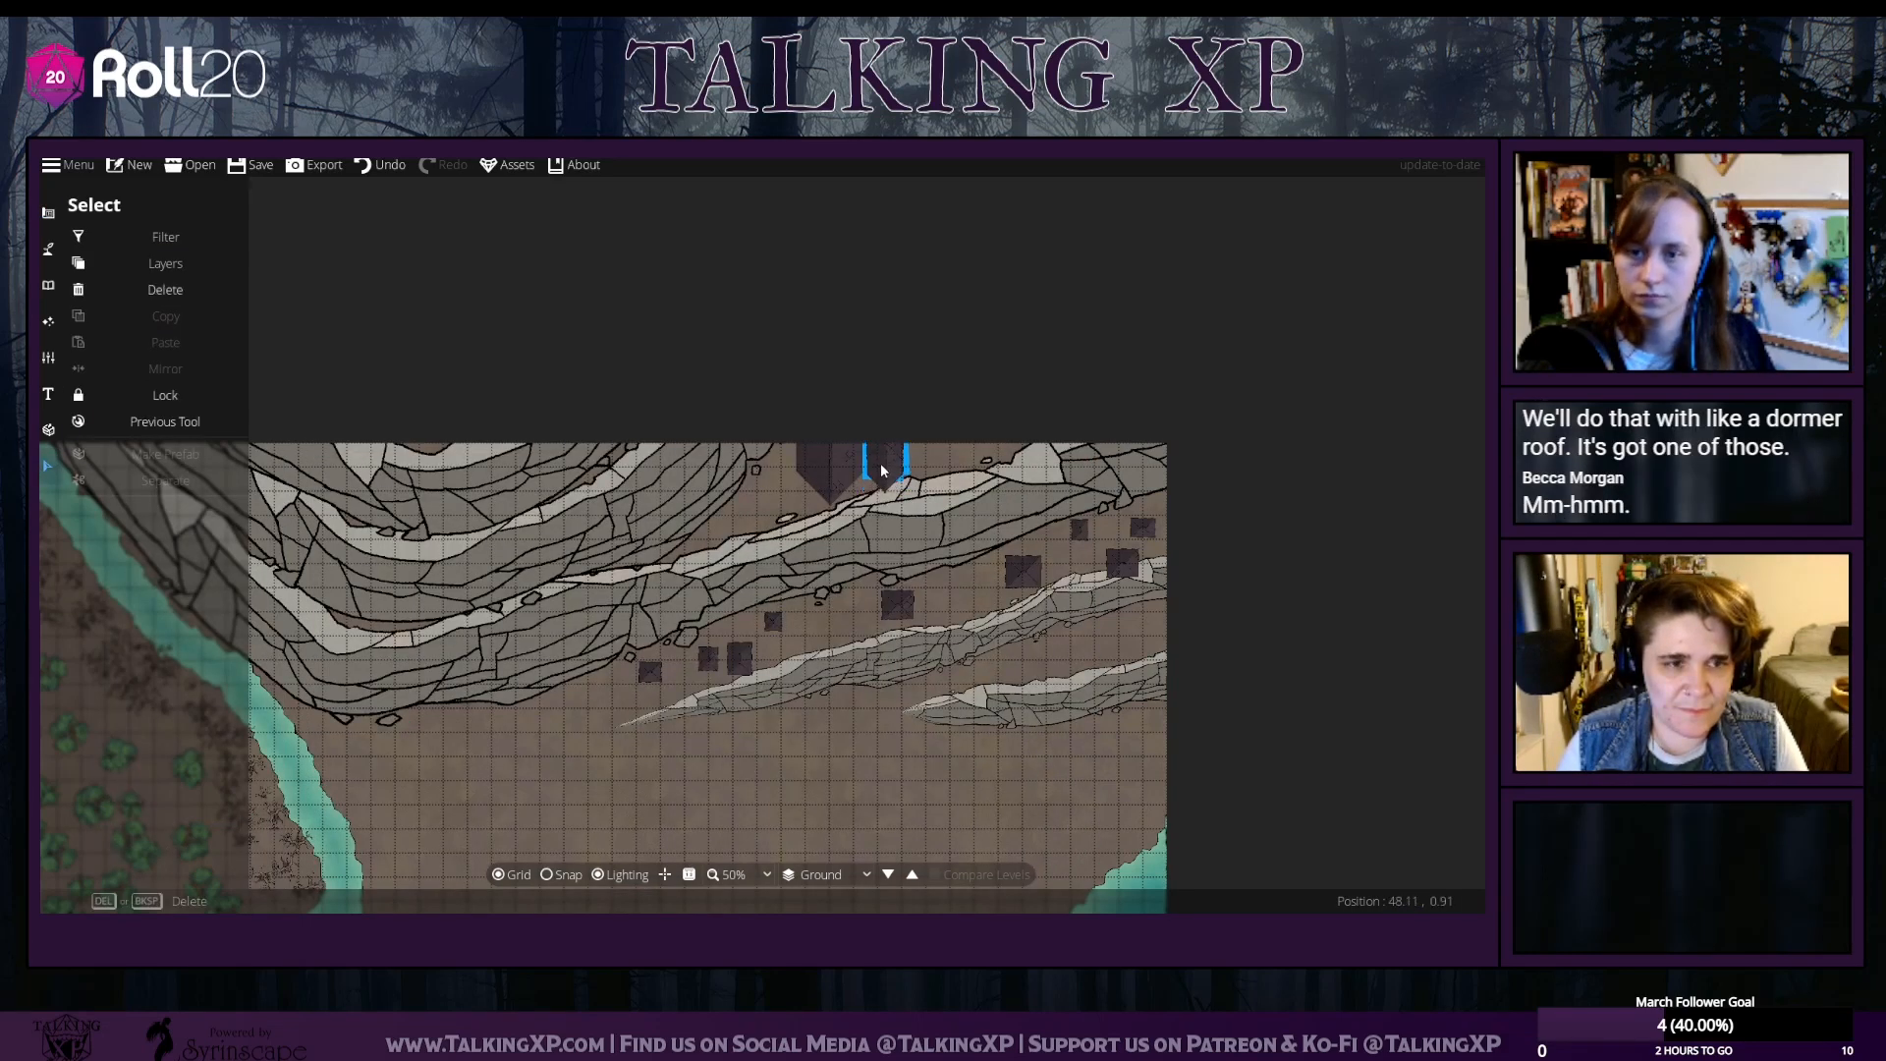
left_click(975, 528)
mouse_move(837, 466)
left_mouse_down()
mouse_move(839, 495)
mouse_move(878, 464)
mouse_move(828, 474)
left_mouse_up()
left_click(821, 484)
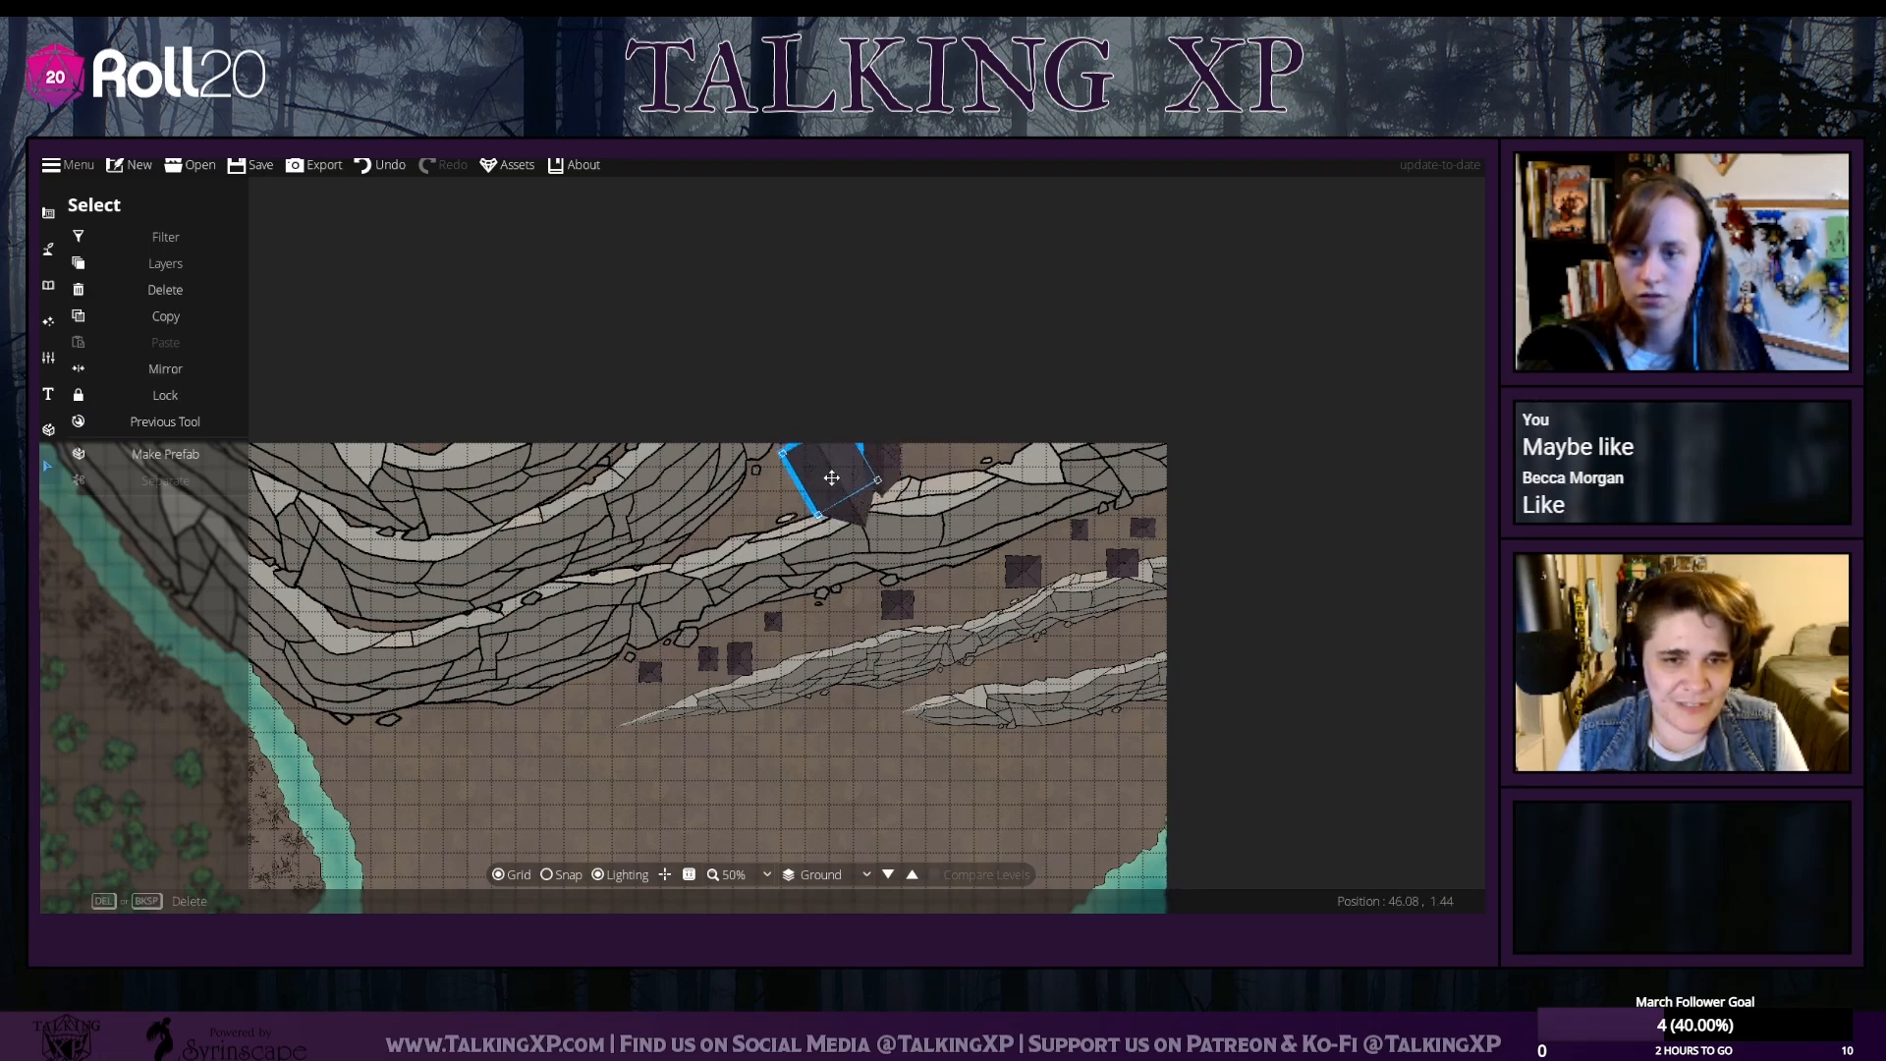
key("Escape")
Rotate the smaller dormer roof to line up with the large one and stretch it past the map's north edge
left_click(887, 462)
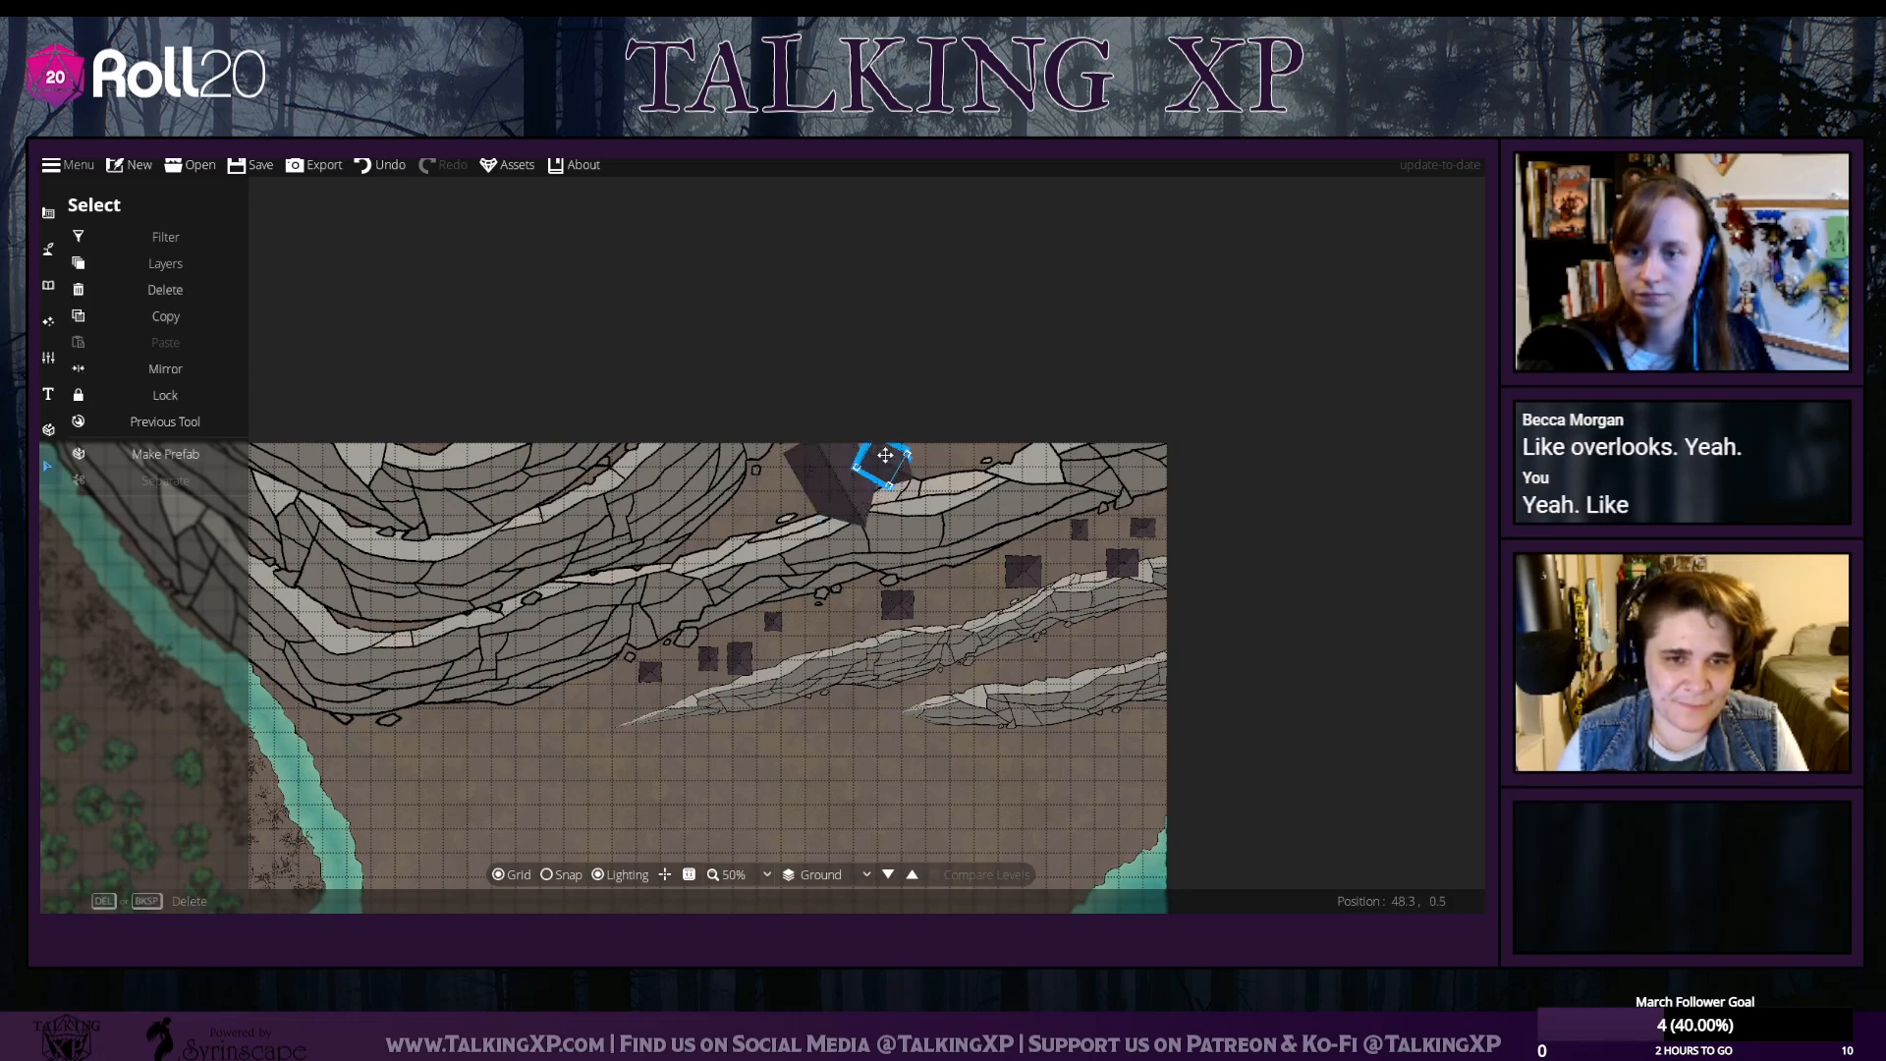
left_click_drag(866, 446, 888, 426)
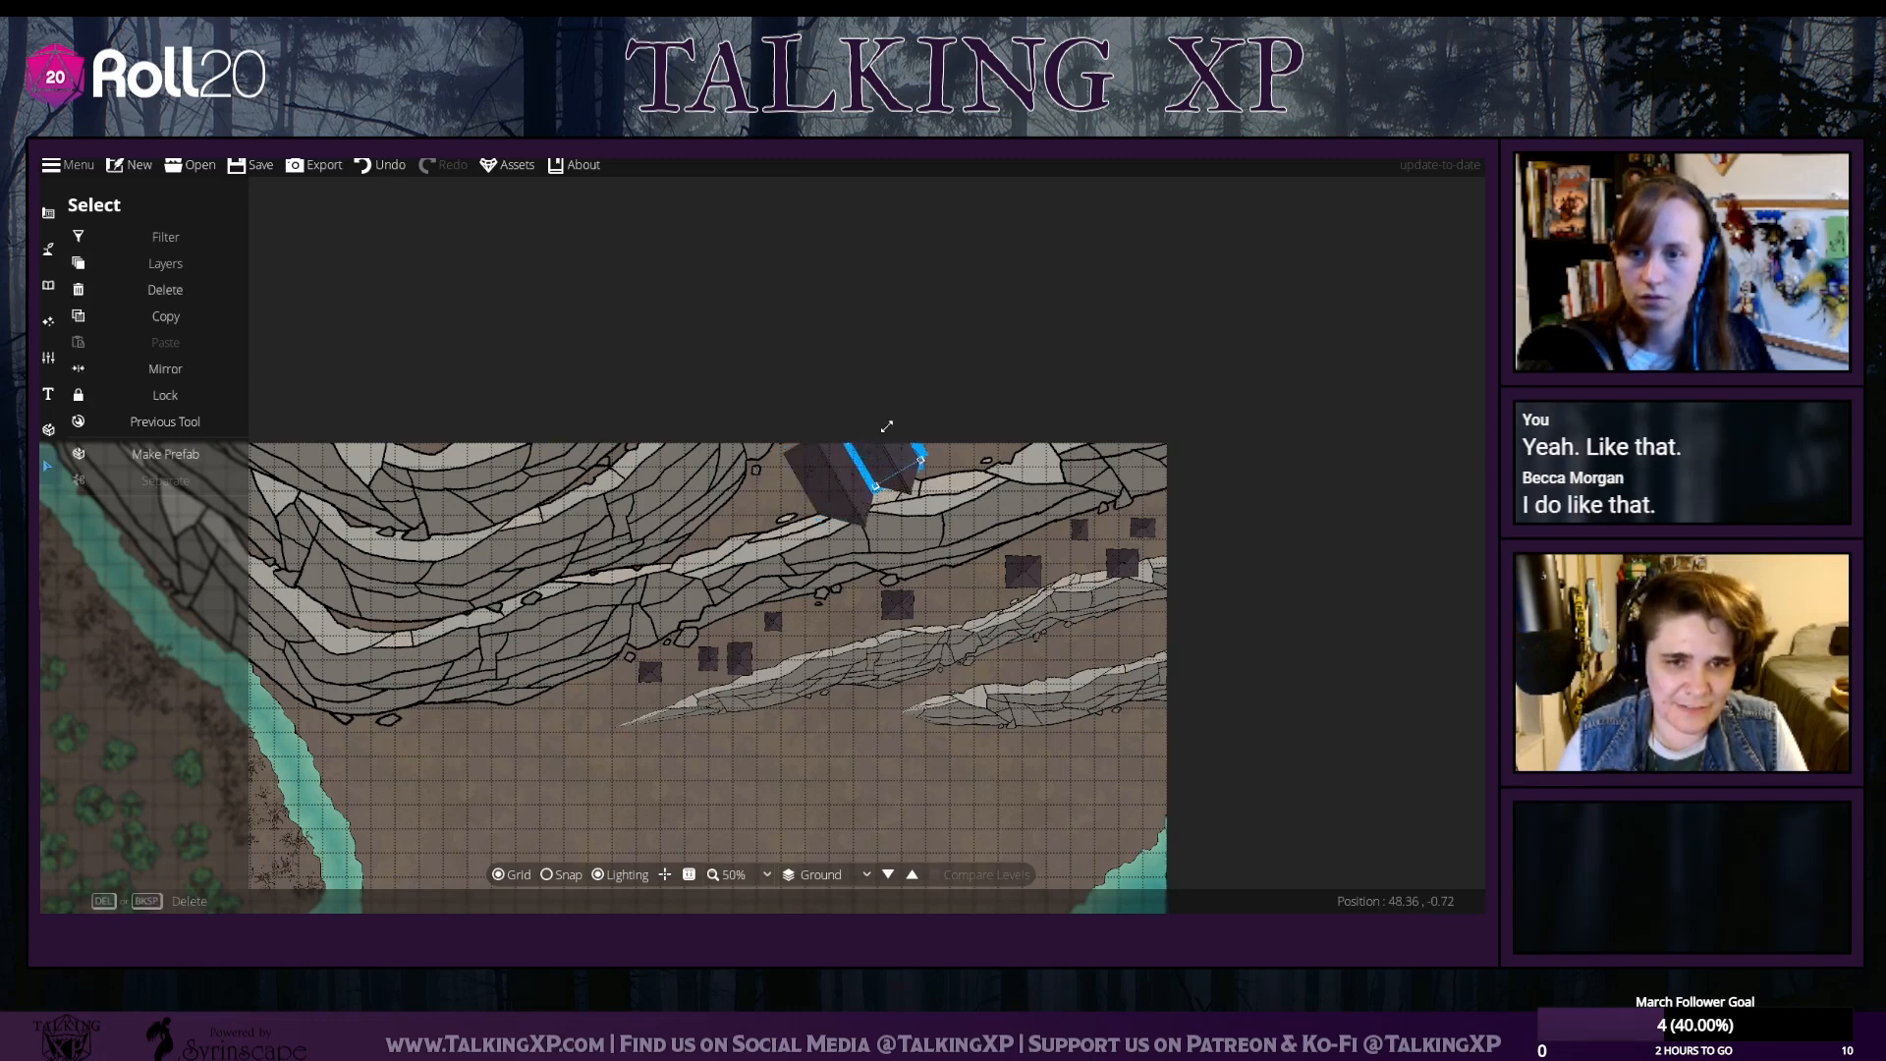
key("Escape")
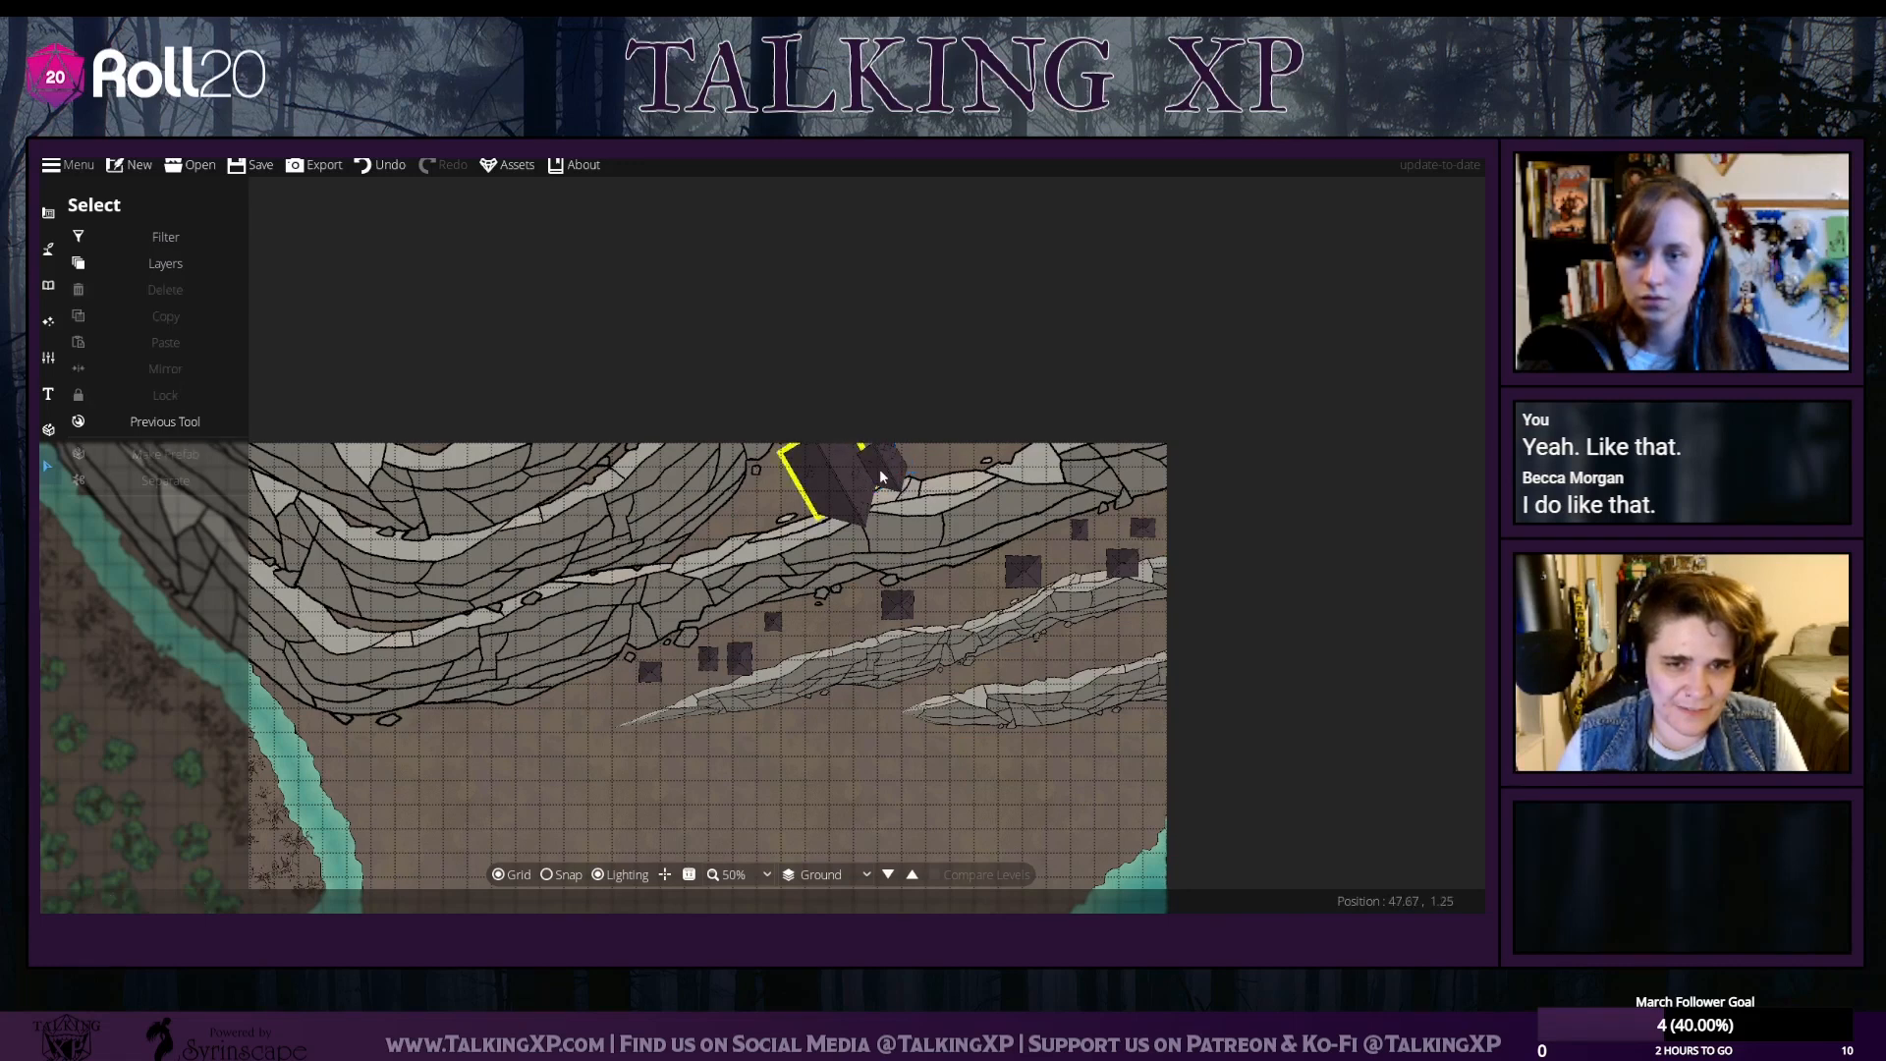
left_click(876, 451)
key("Escape")
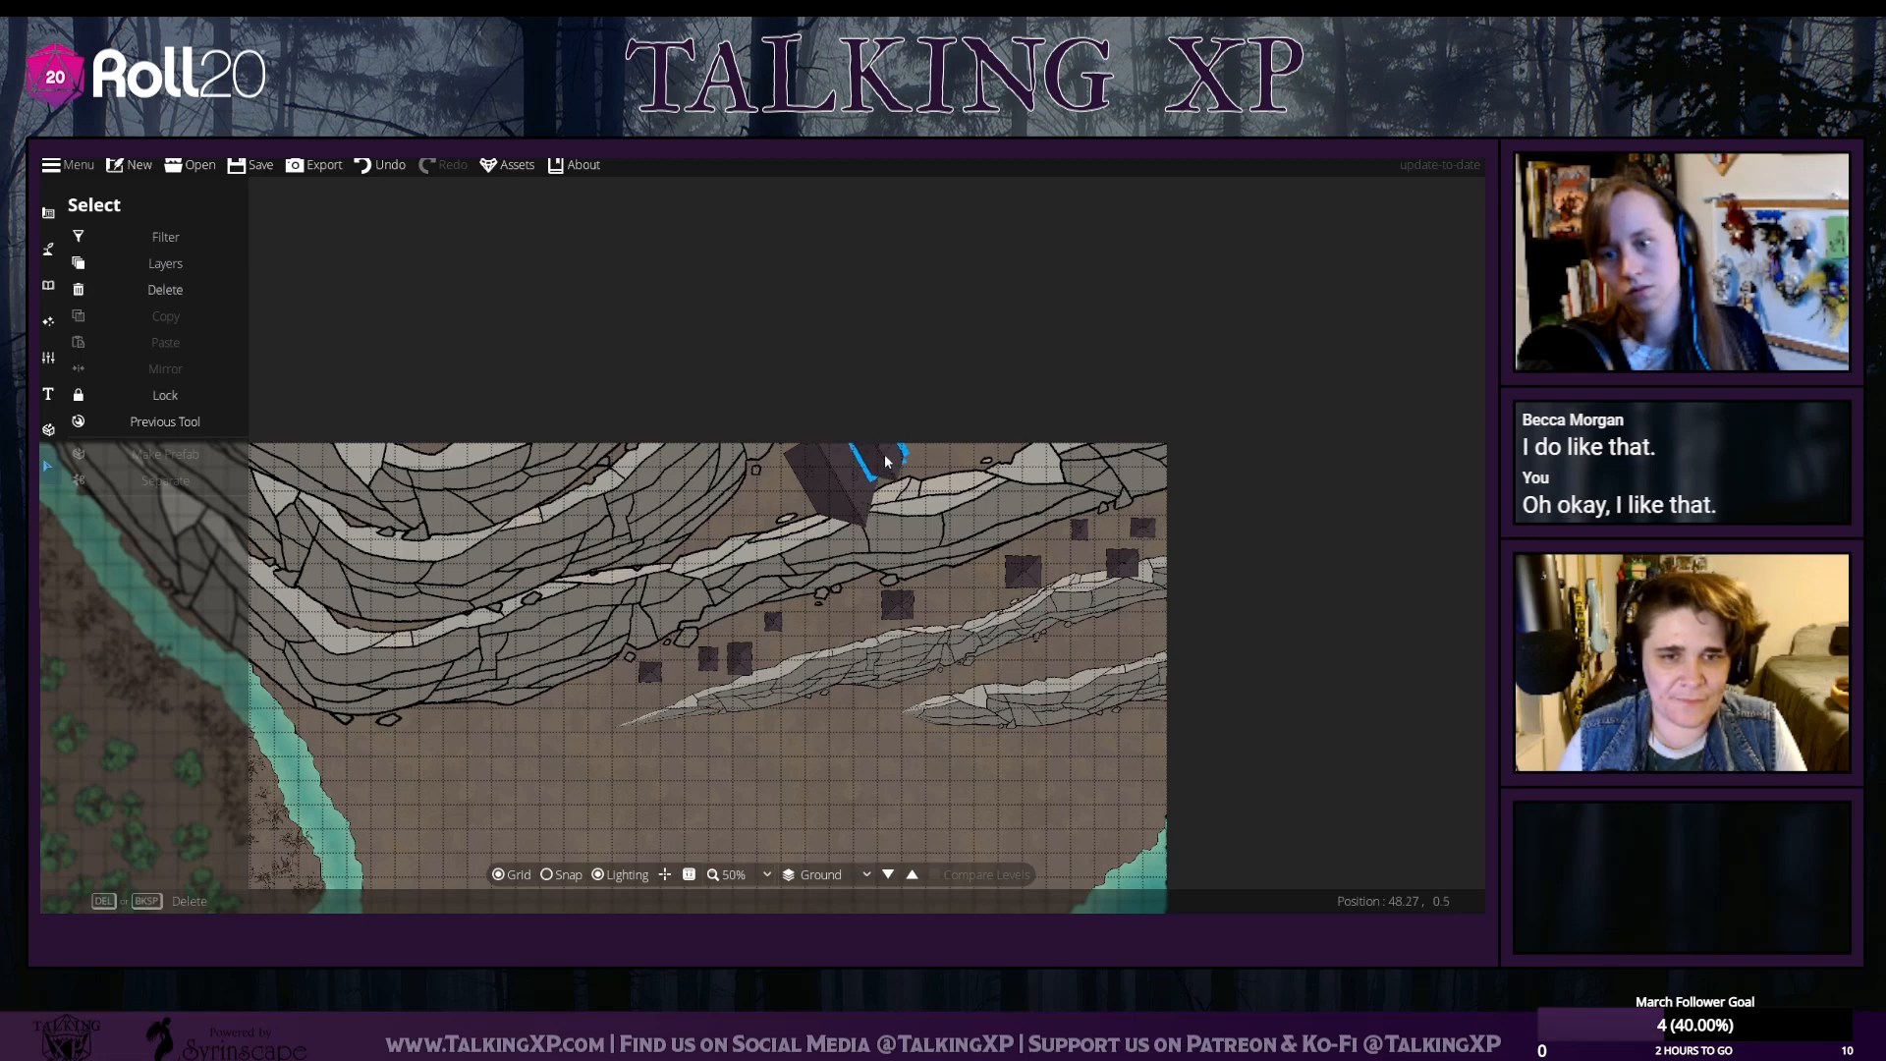
Enlarge the large dormer roof slightly to the south-west so it overhangs the cliff
left_click(809, 464)
left_click_drag(786, 514, 770, 518)
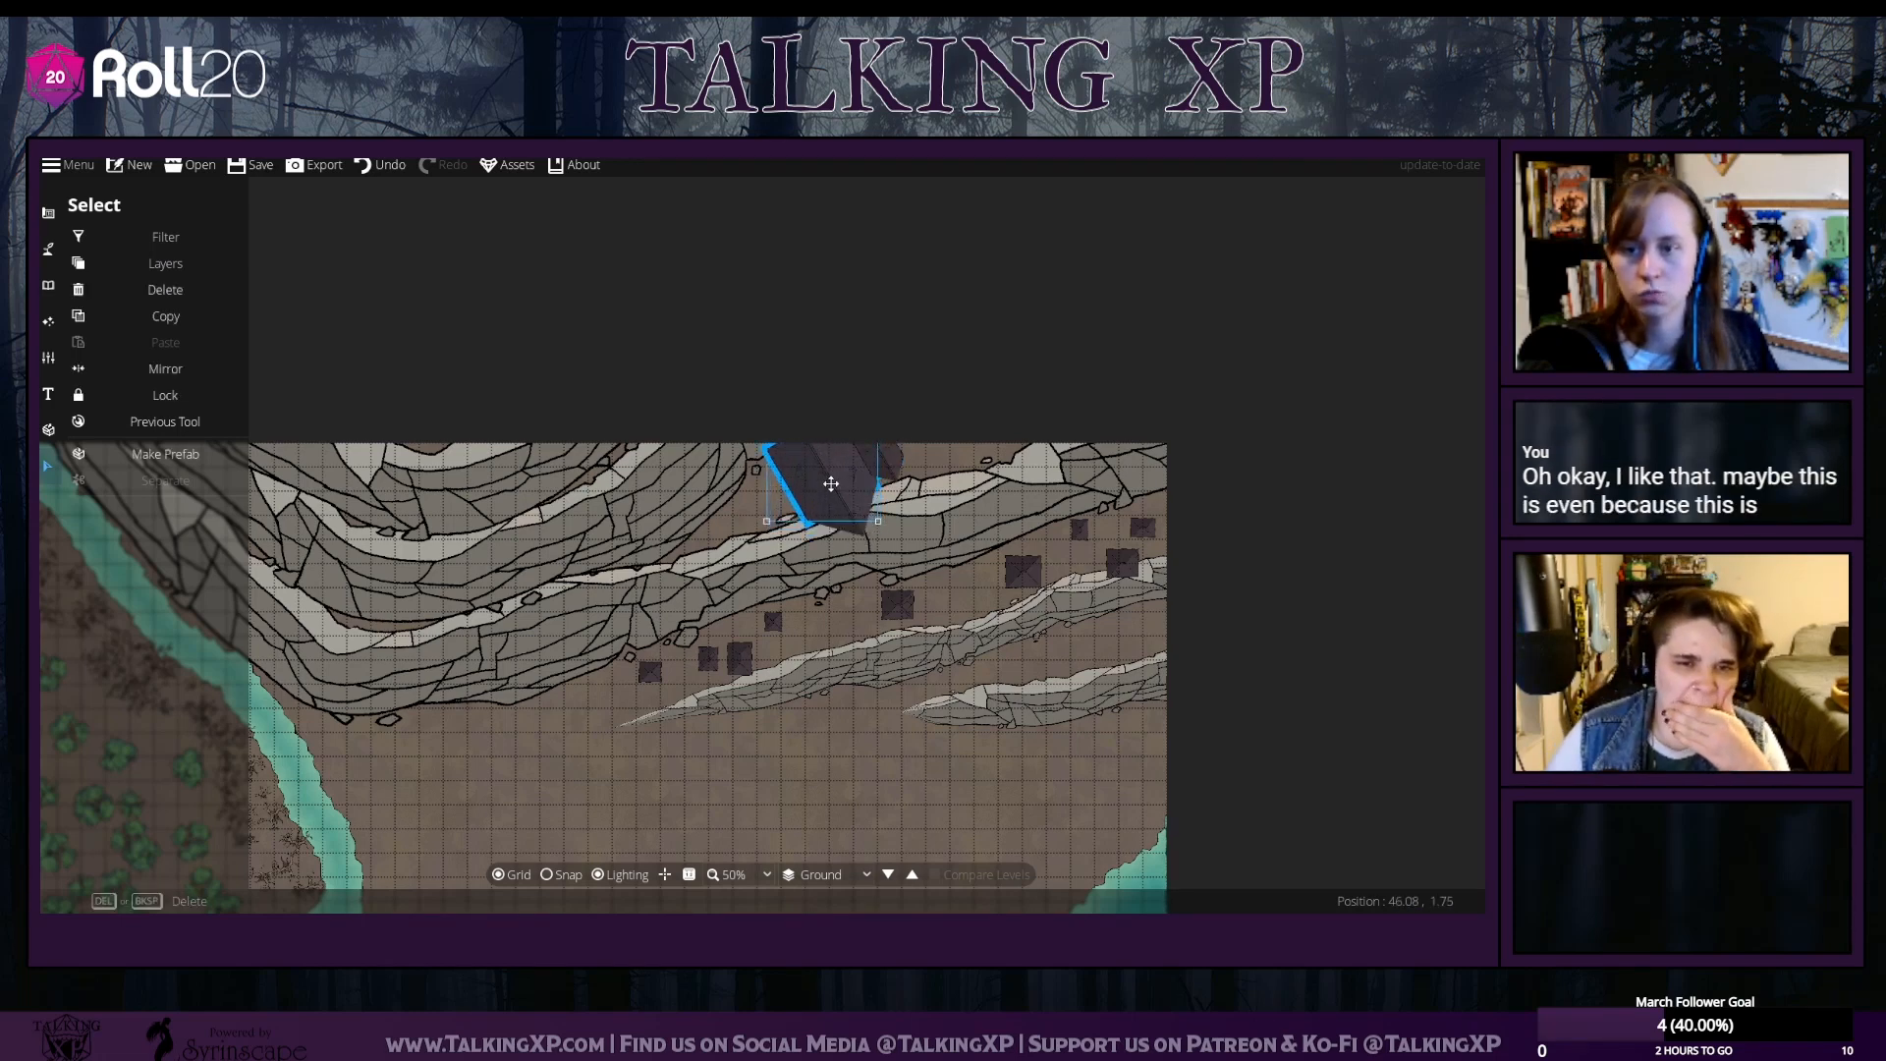
left_click(1011, 408)
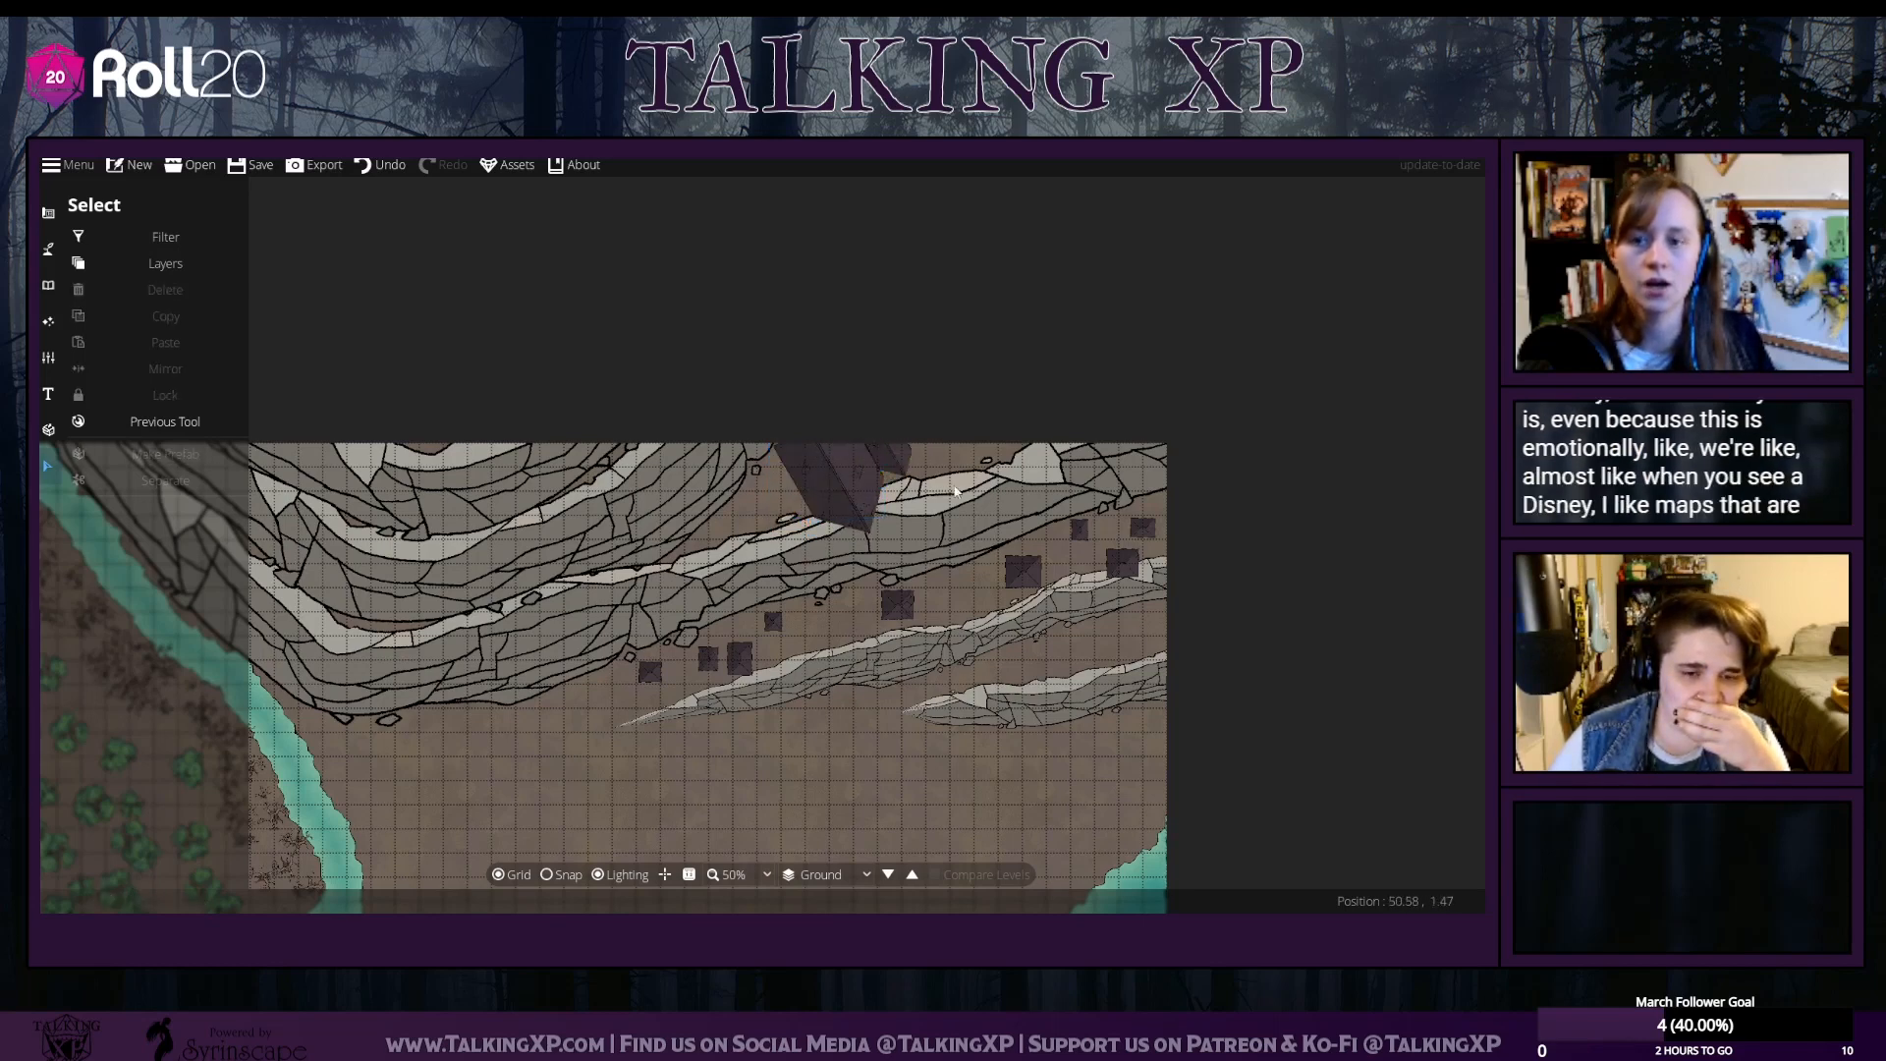
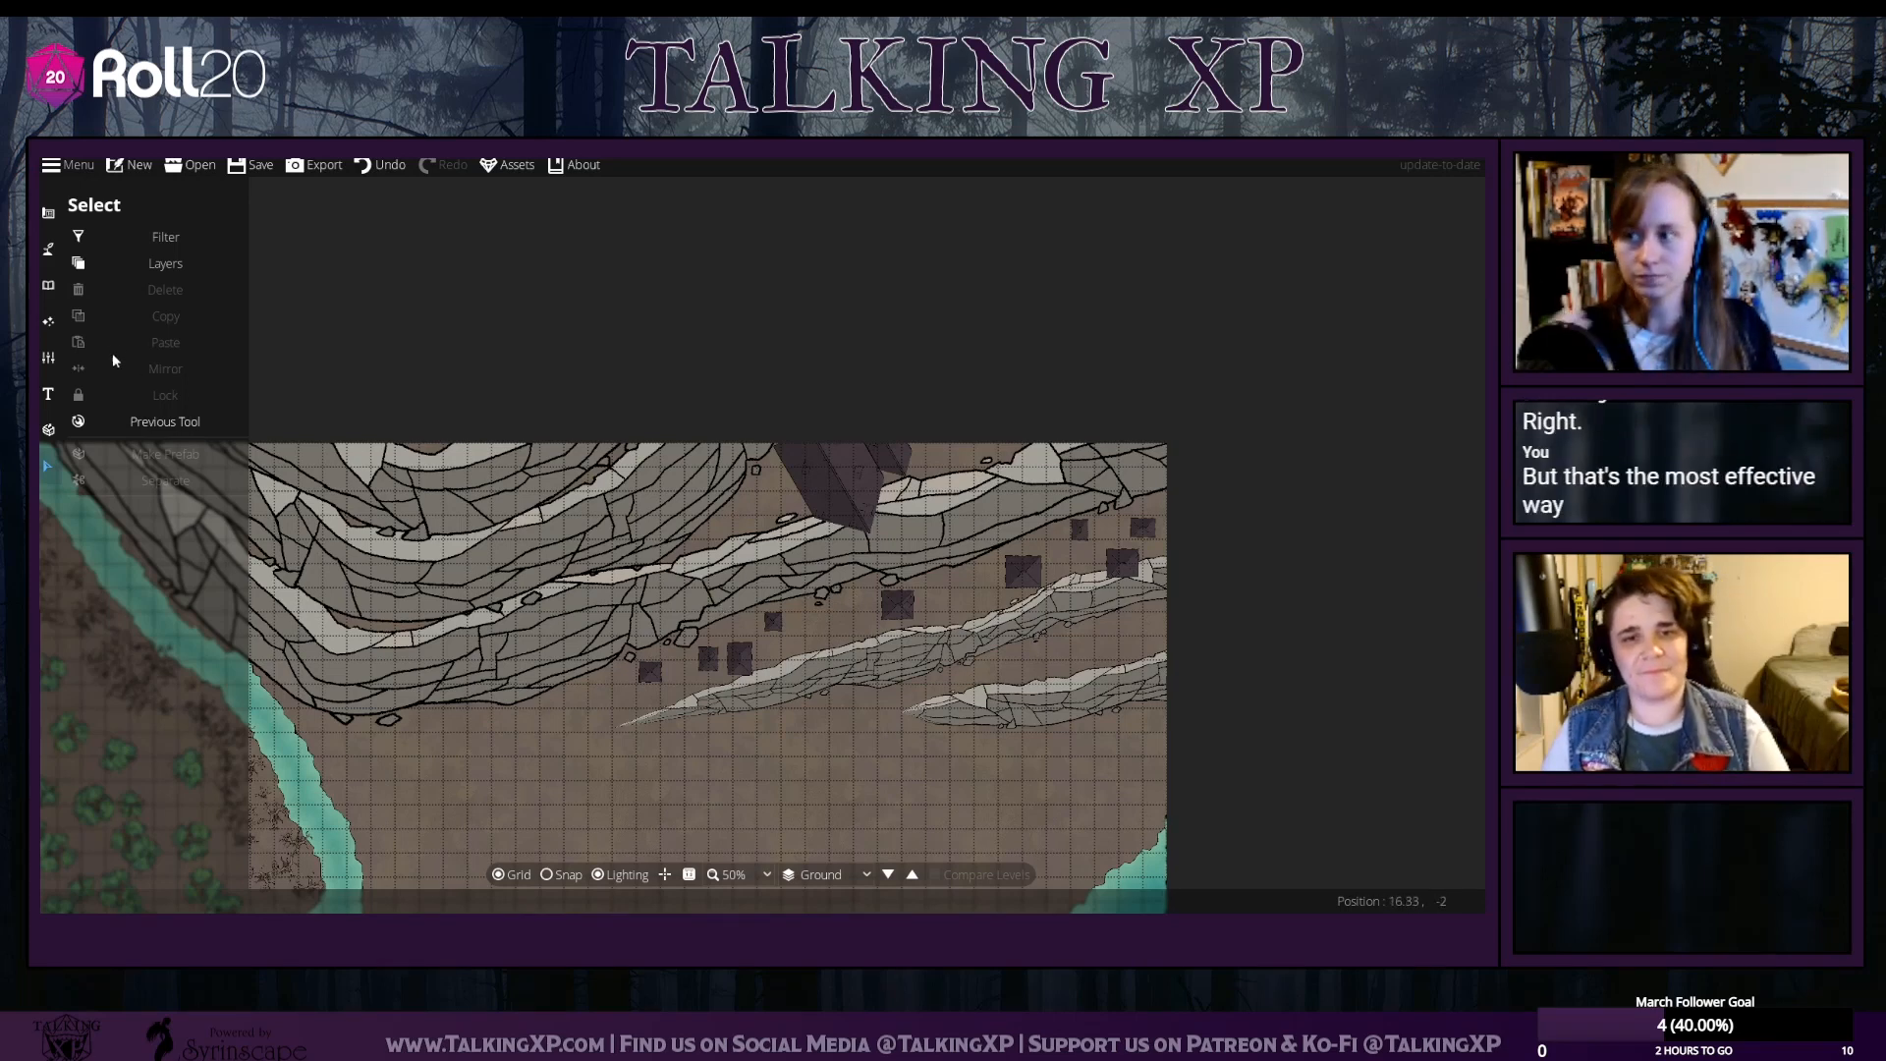
Try a small dormer roof between the two foothill ridges with the Roof Tool, and undo it
left_click(49, 288)
left_click(104, 242)
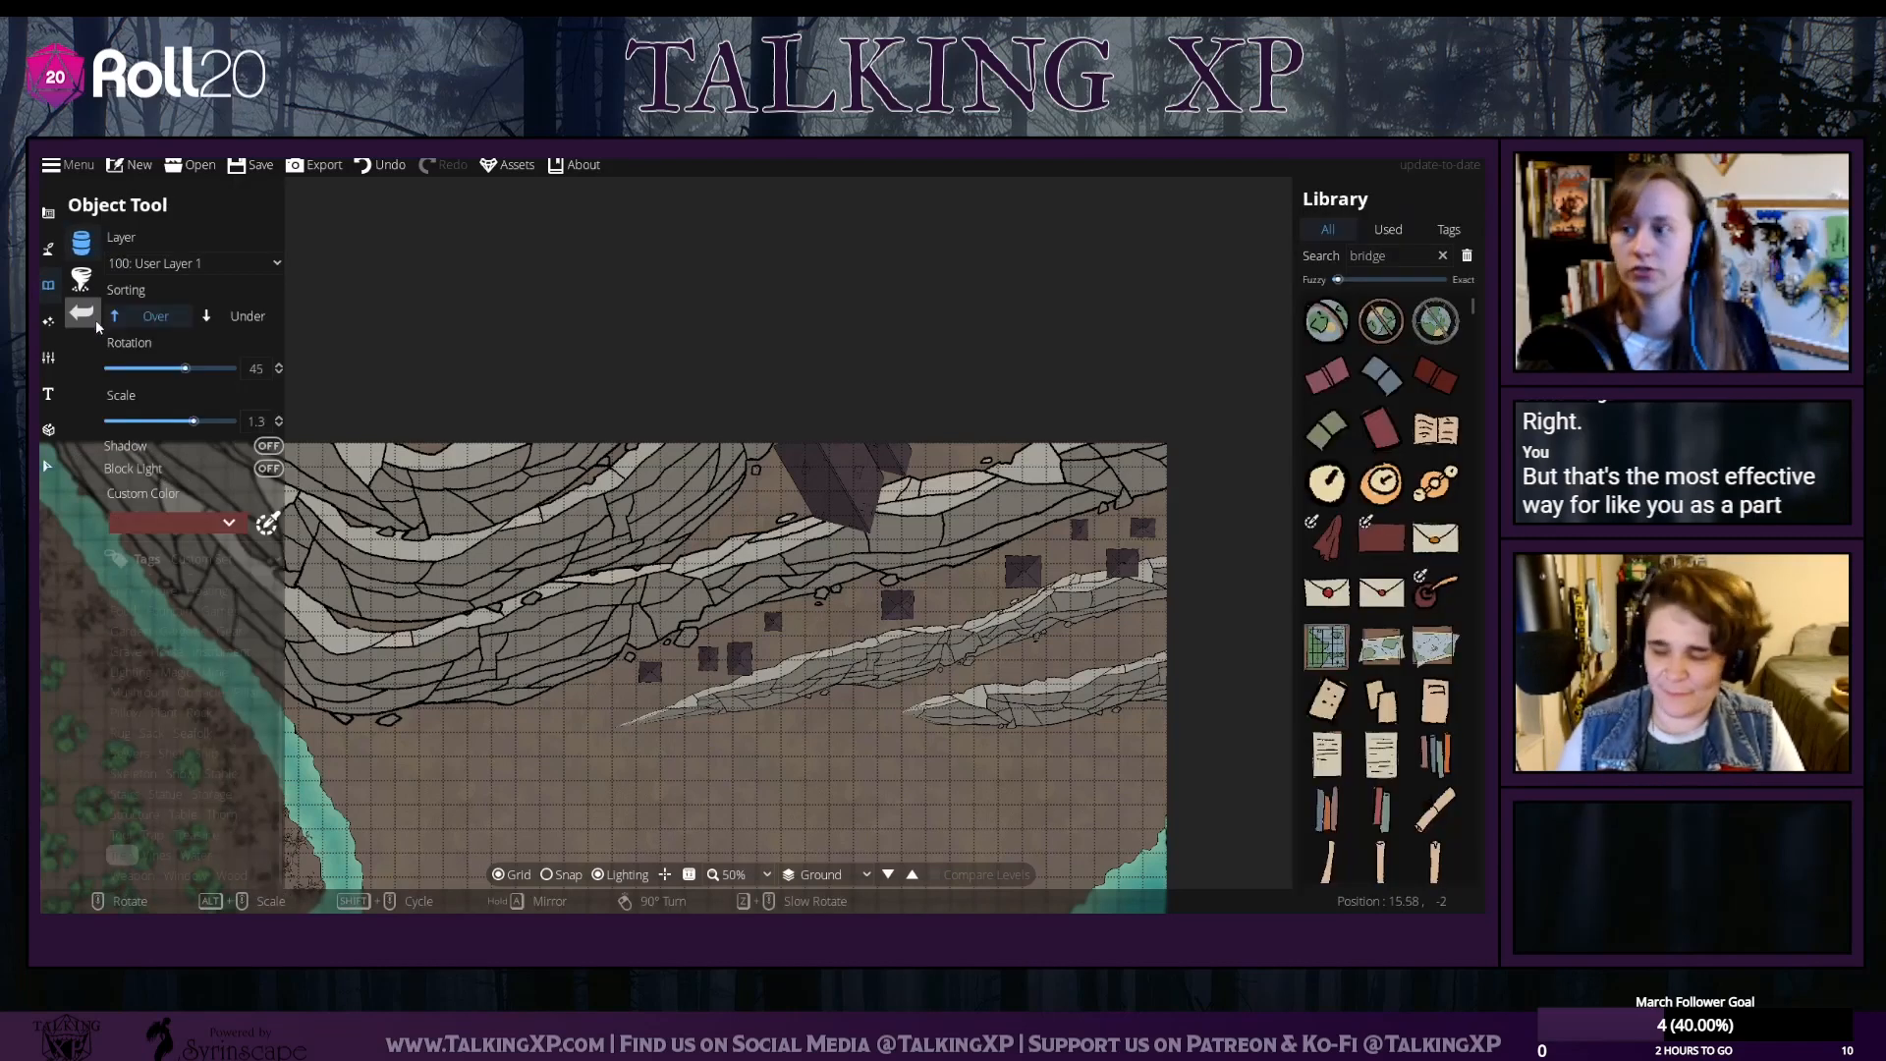
left_click(48, 213)
left_click(123, 422)
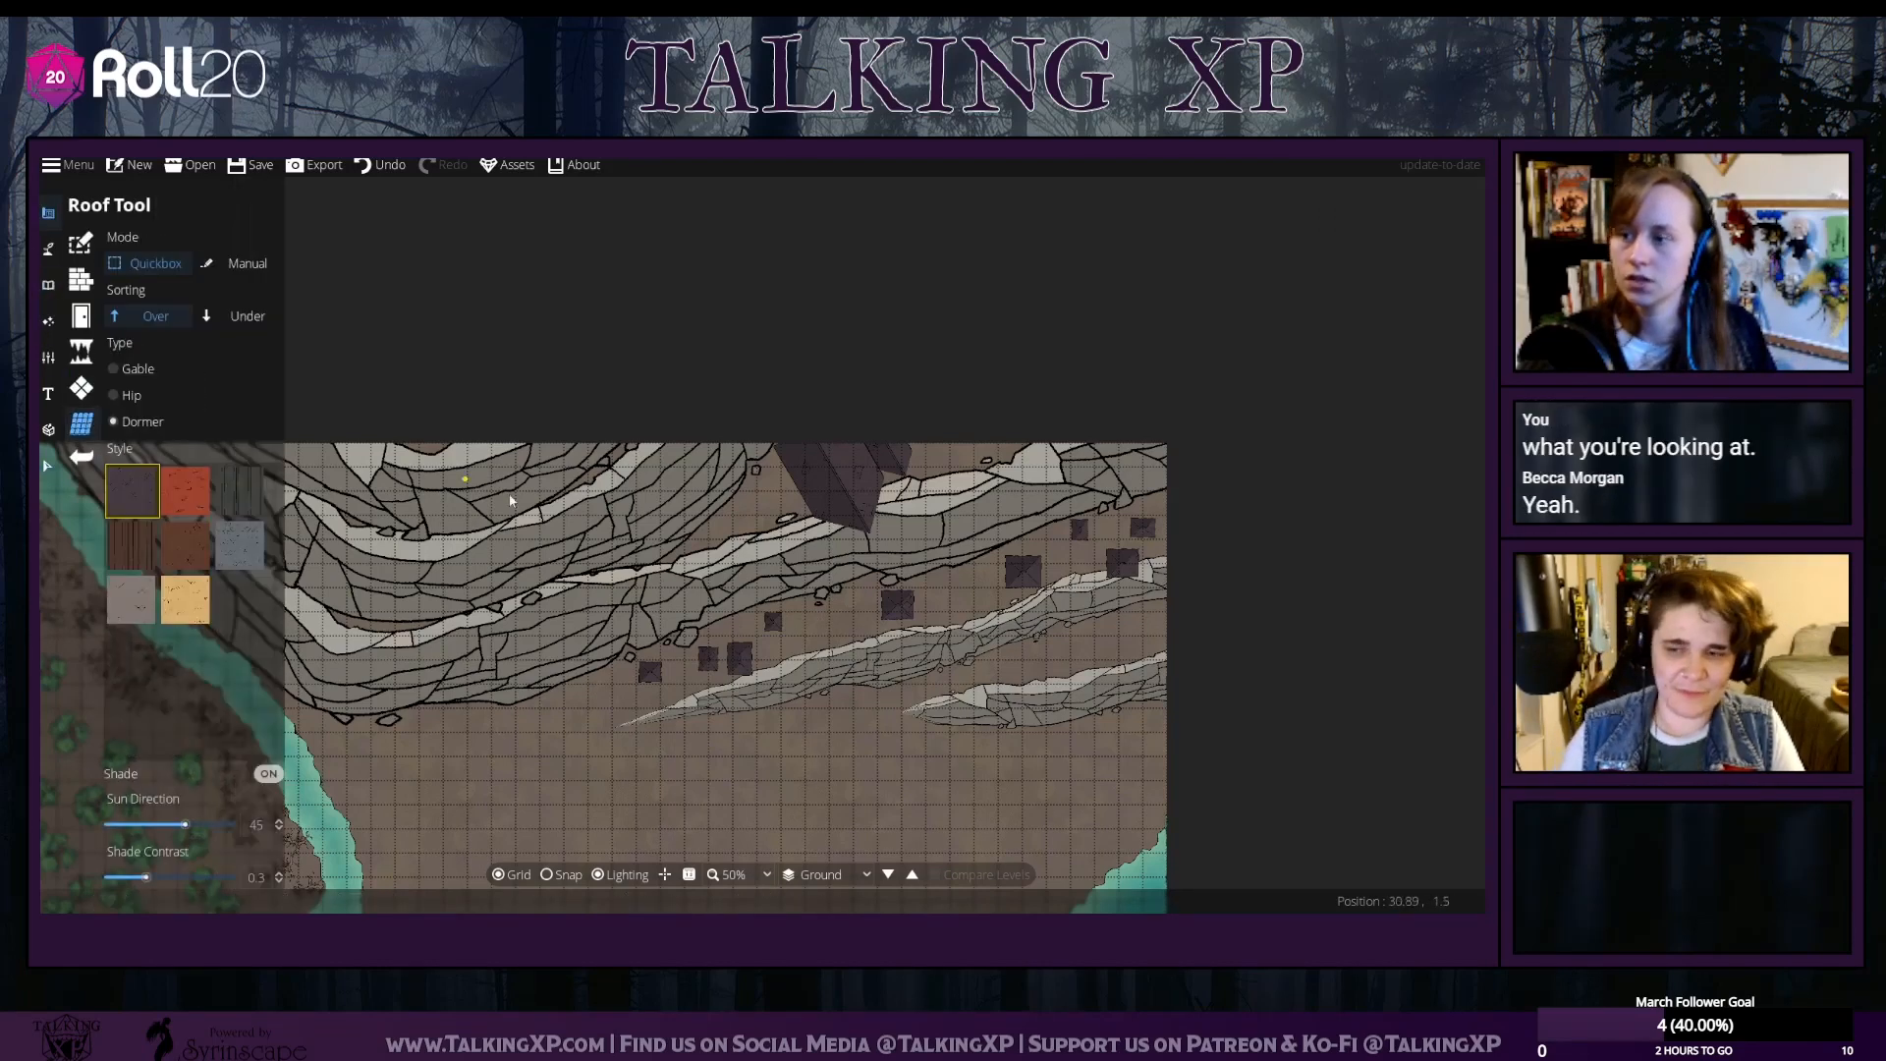
key("Right")
key("Down")
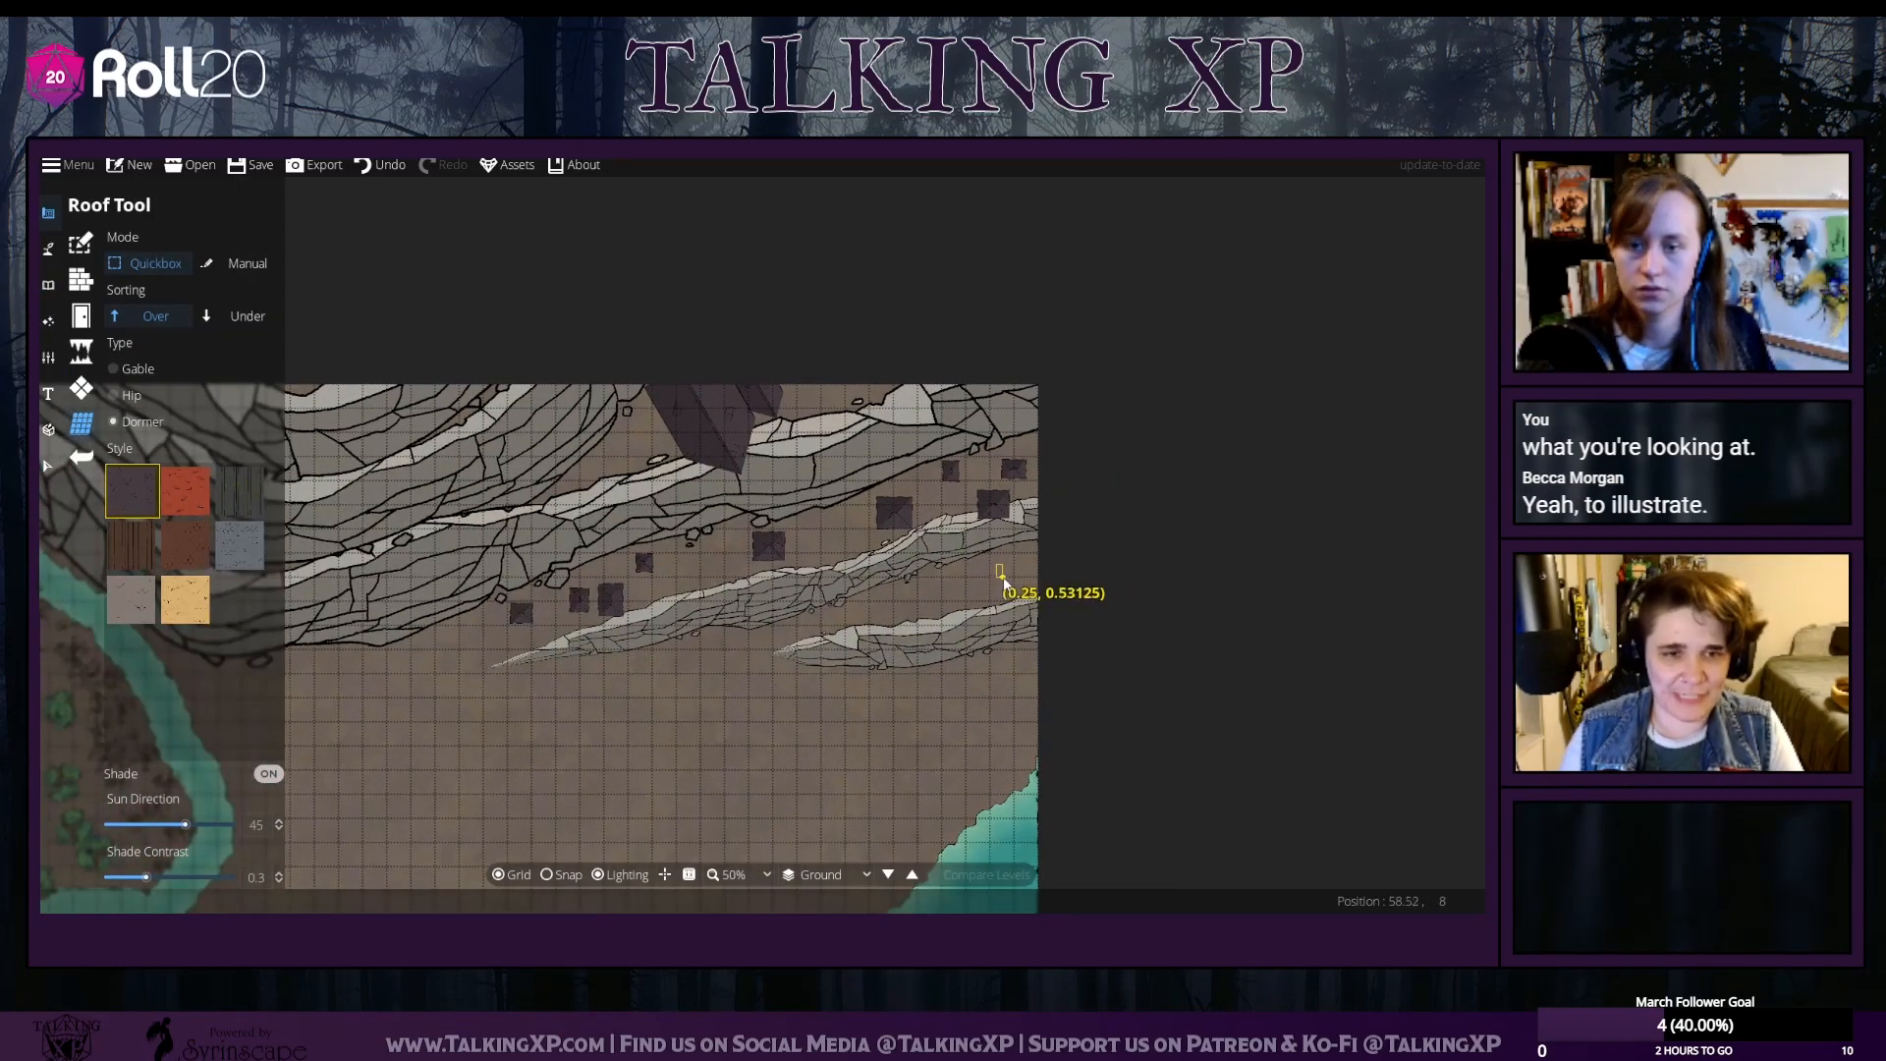
left_click_drag(1004, 582, 1012, 585)
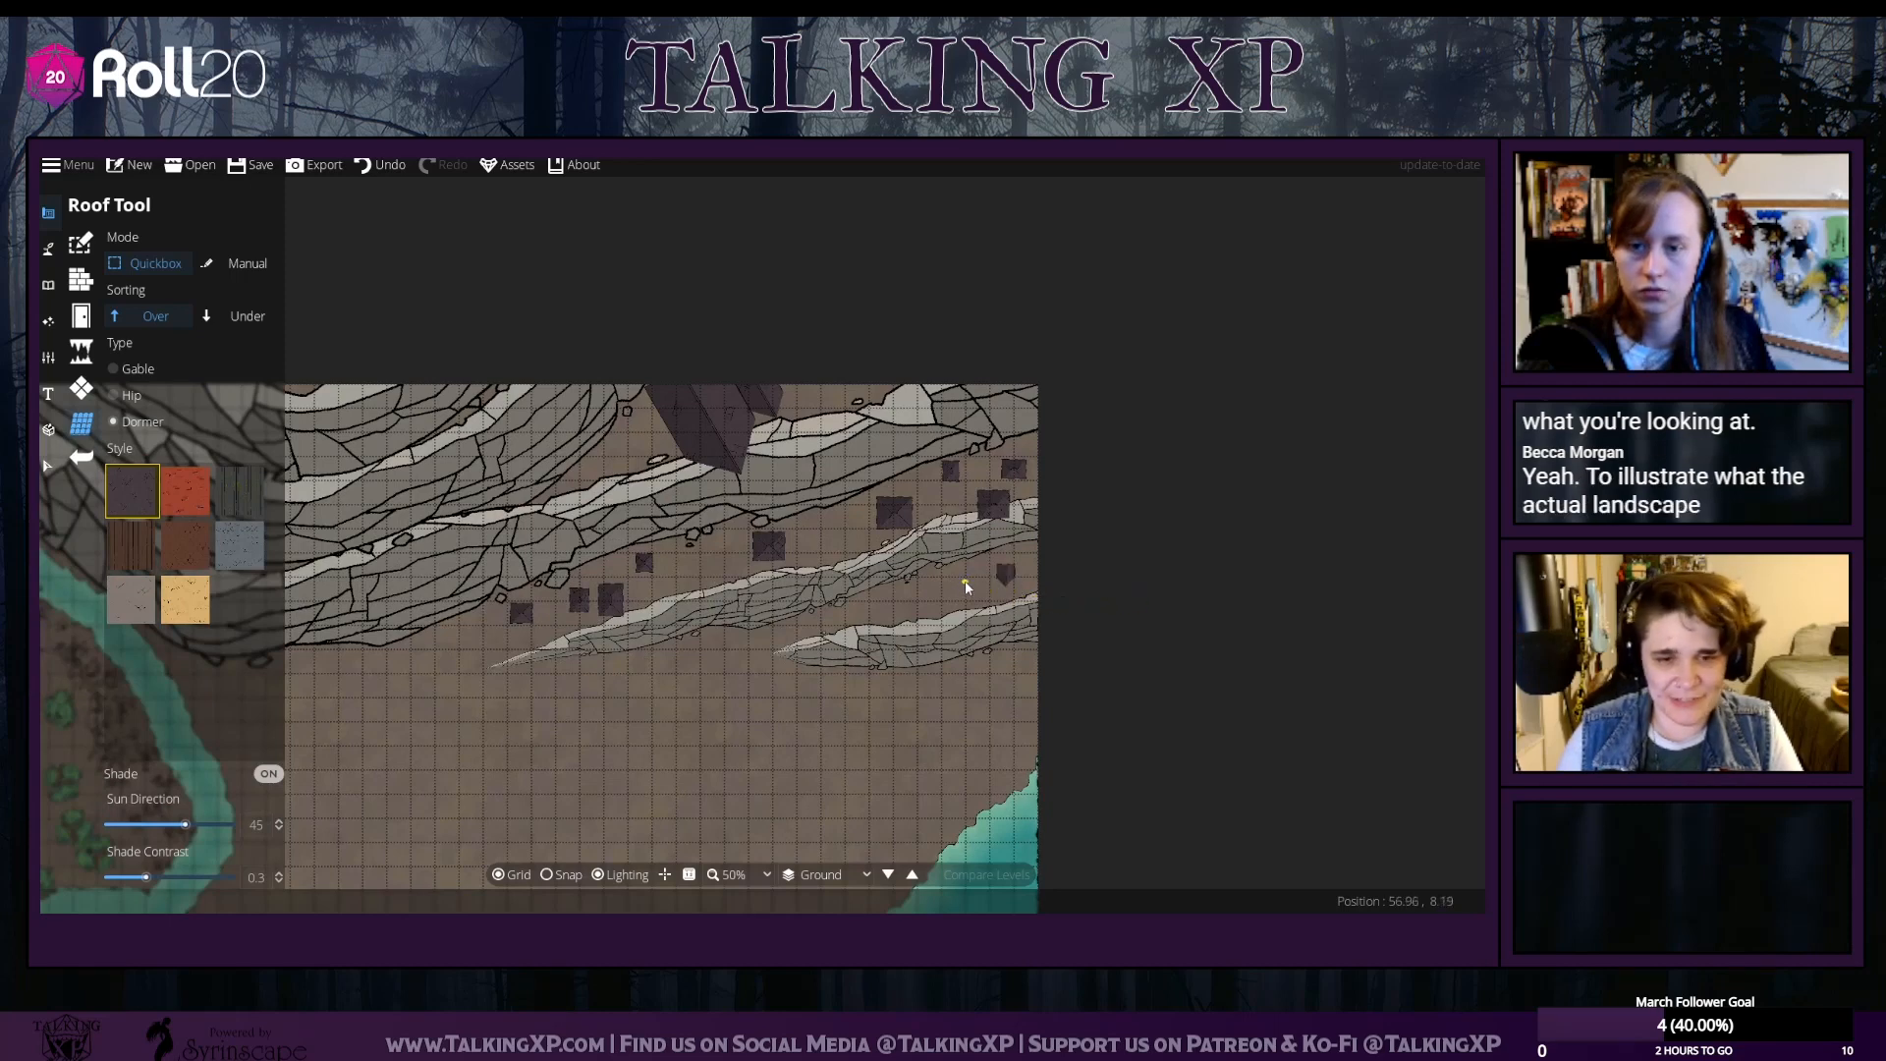
left_click(386, 167)
Place a mix of small slate gable and hip roofs between the two foothill ridges near the map's east edge
left_click(116, 396)
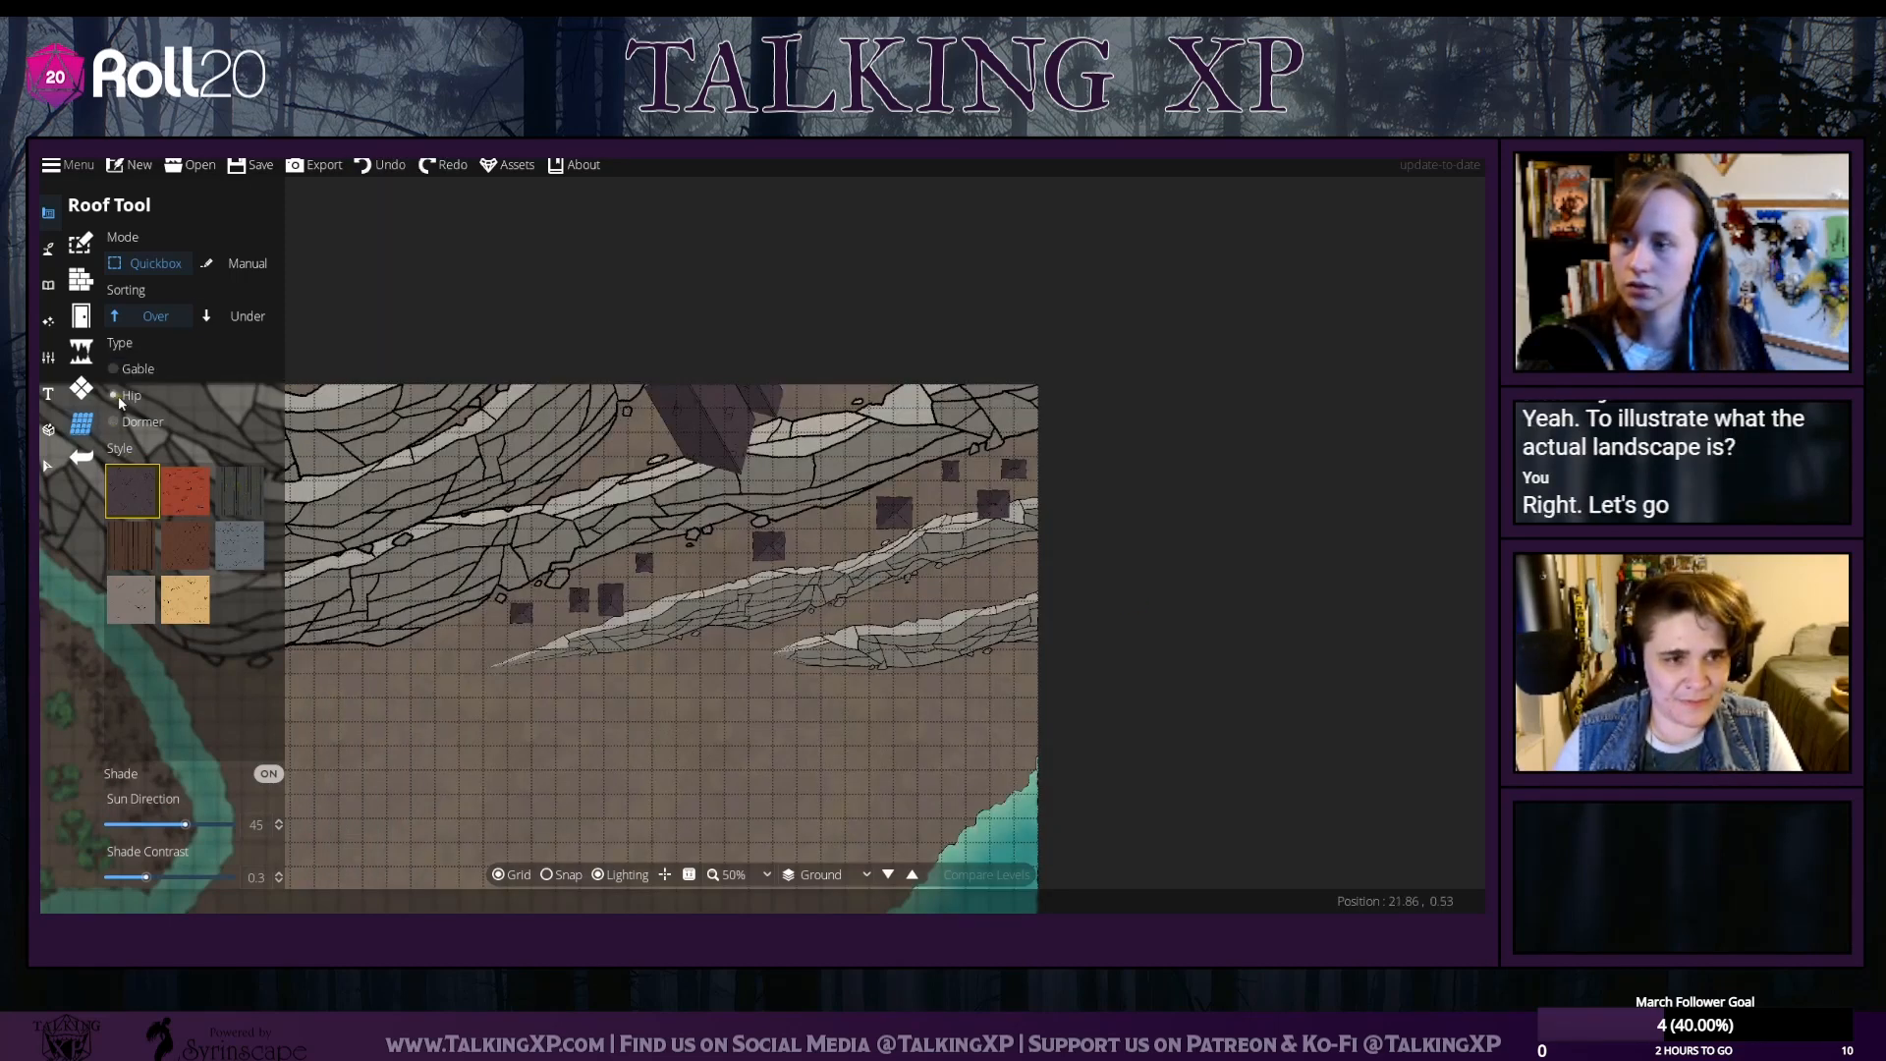
left_click(116, 369)
left_click_drag(960, 601, 1024, 587)
left_click(126, 395)
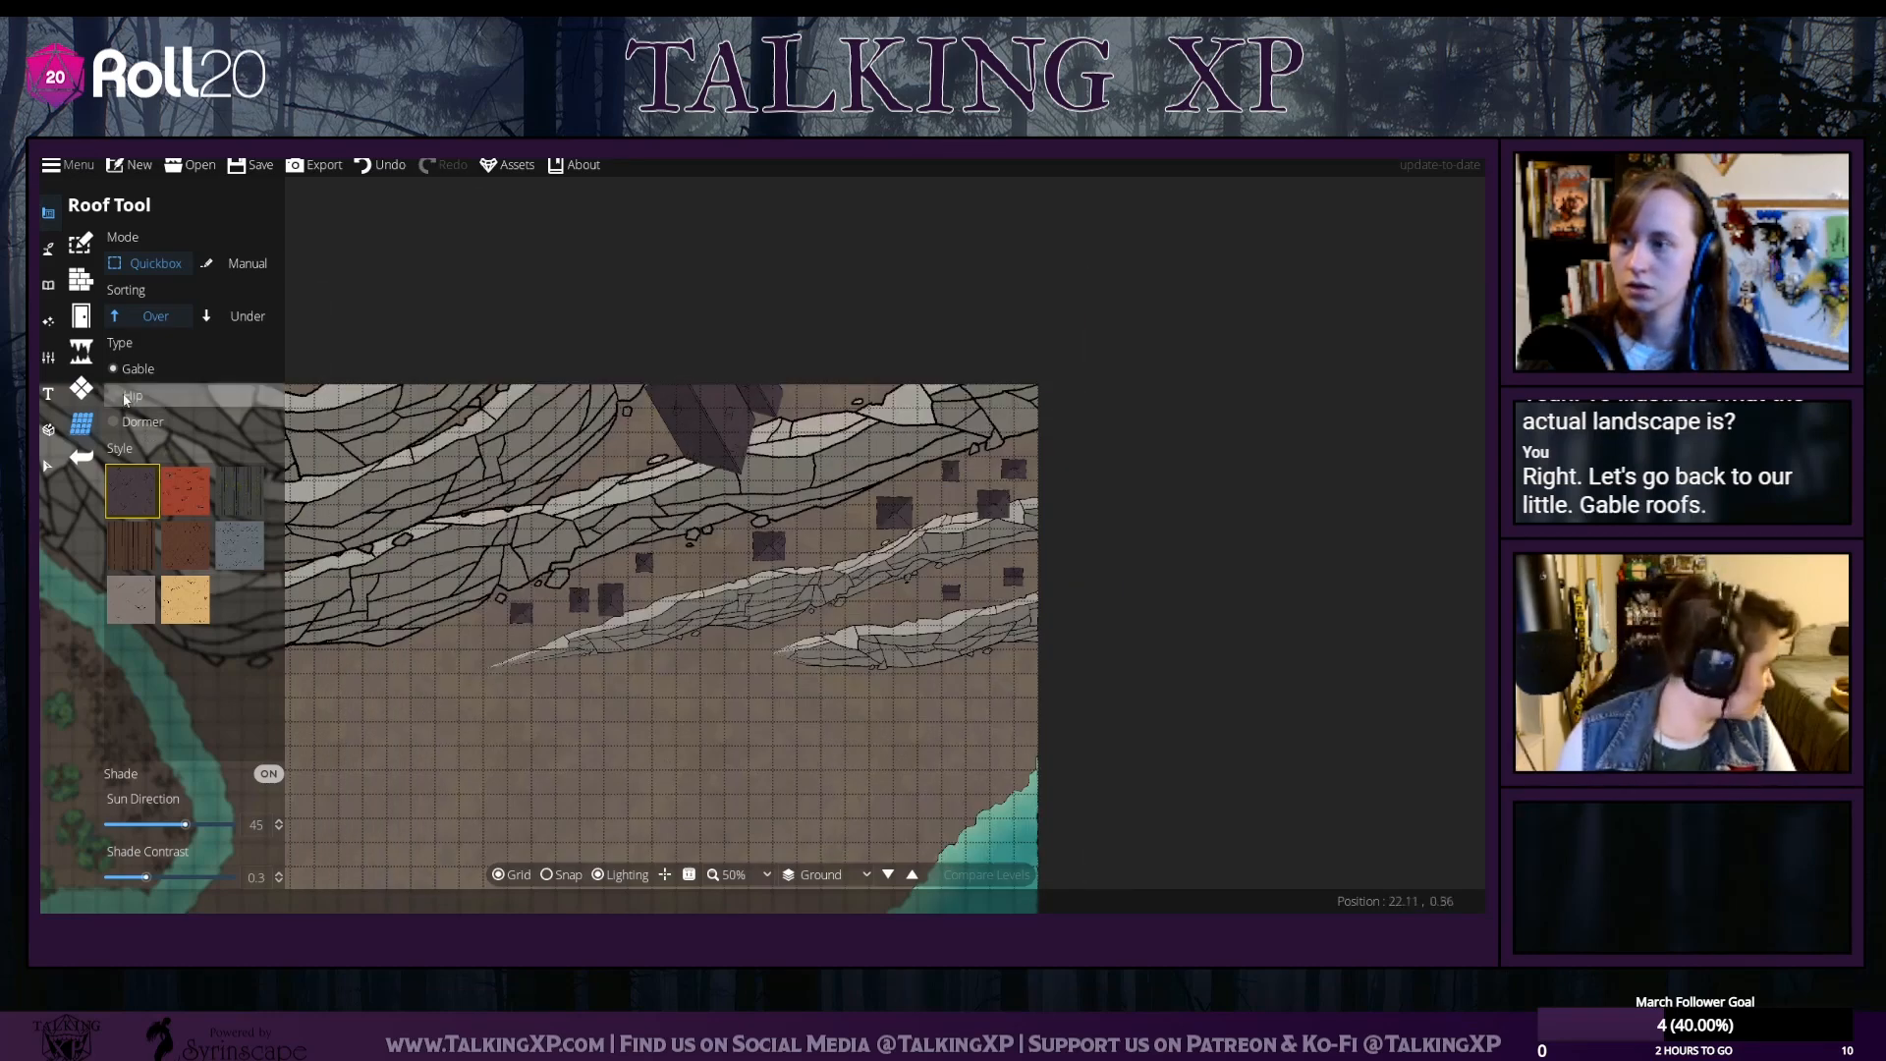
left_click_drag(850, 599, 928, 577)
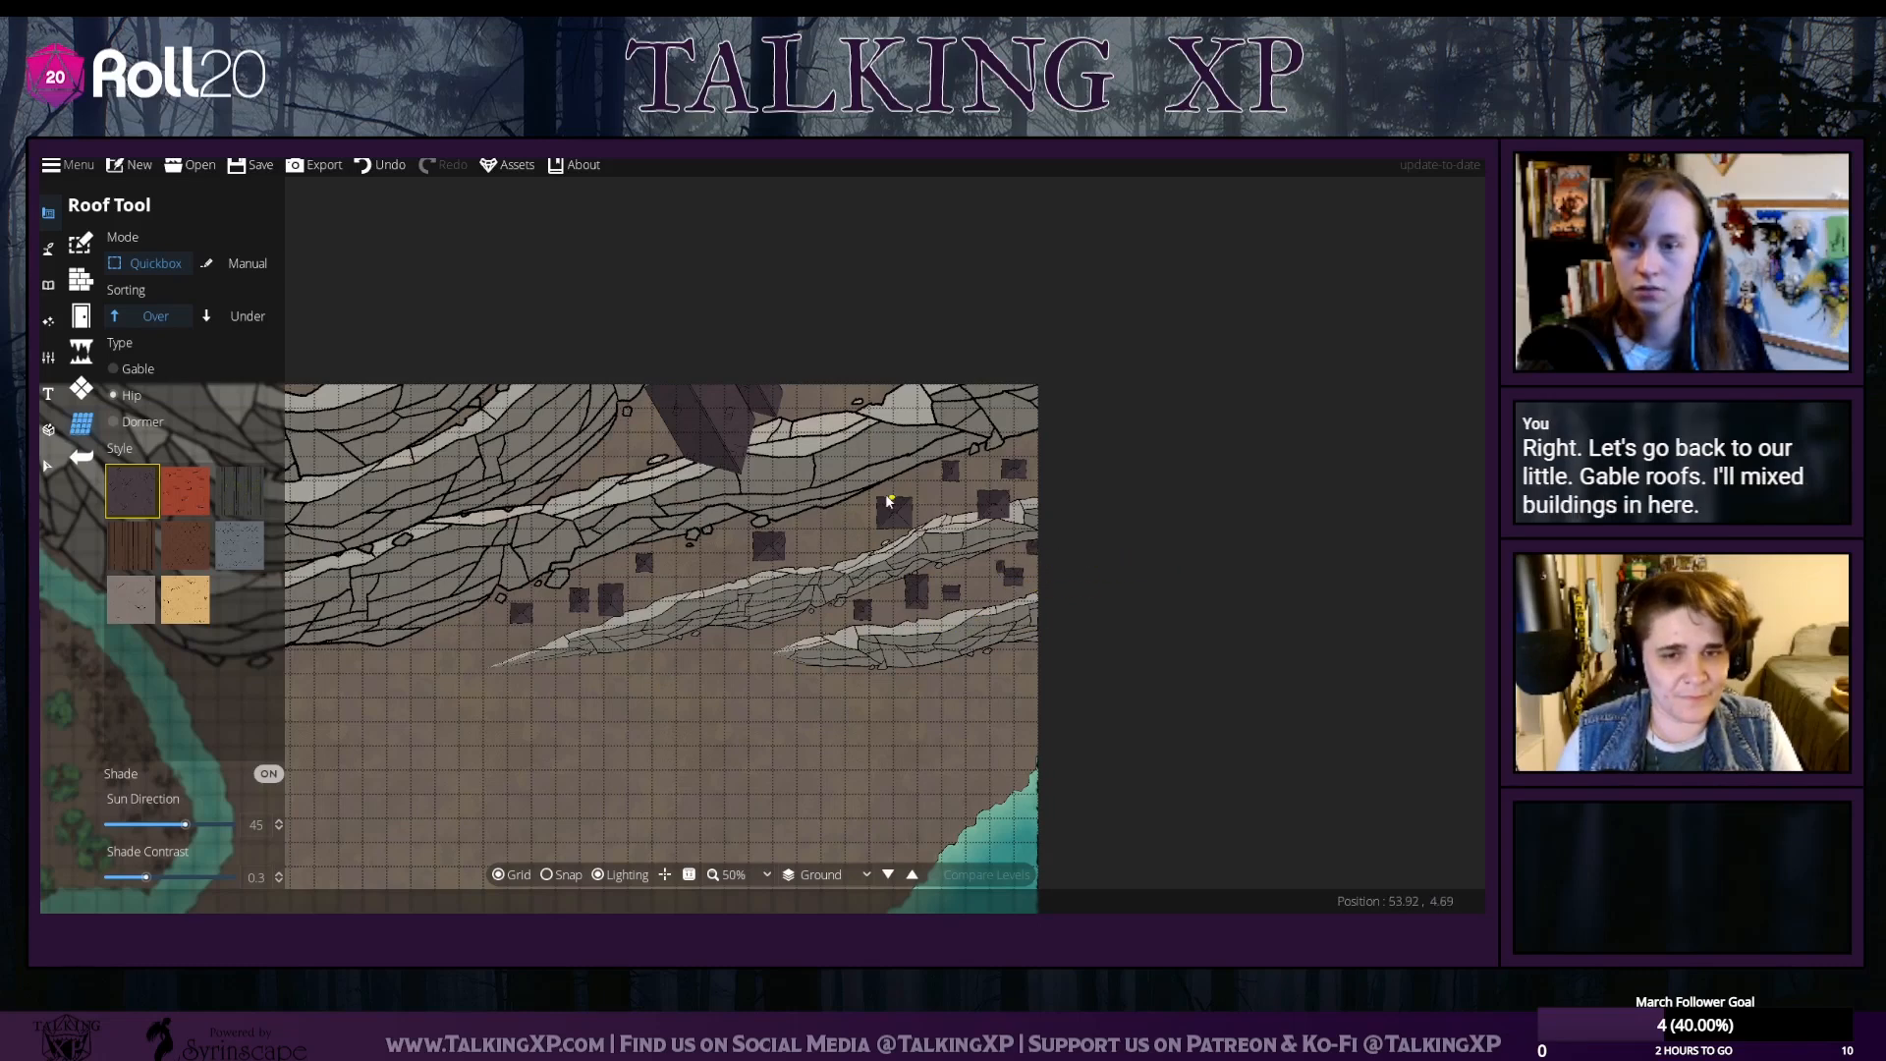
Fill the gaps in the village between the outer cliff and the first foothill ridge with more small hip roofs, some overlapping
left_click_drag(916, 477, 935, 495)
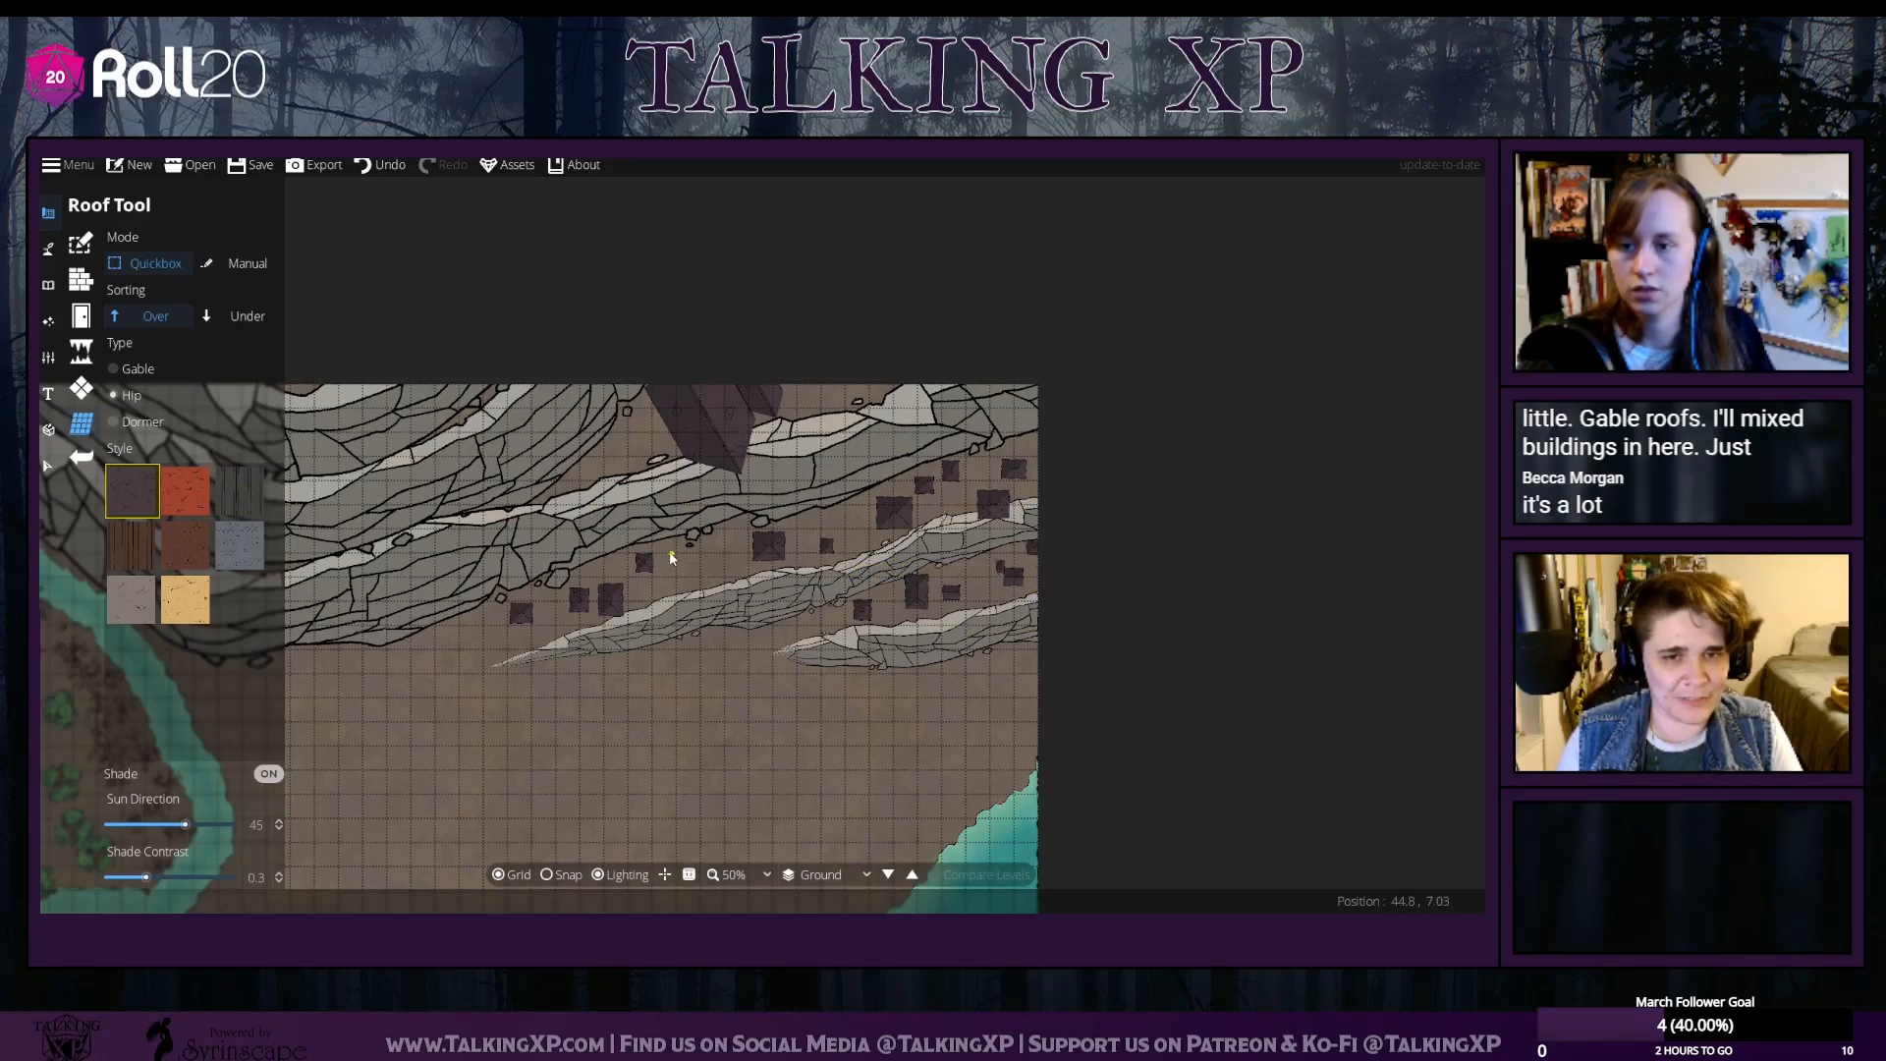
left_click_drag(663, 545, 683, 563)
mouse_move(637, 601)
left_mouse_down()
mouse_move(659, 619)
mouse_move(817, 522)
mouse_move(740, 538)
left_mouse_up()
left_click_drag(745, 503, 779, 529)
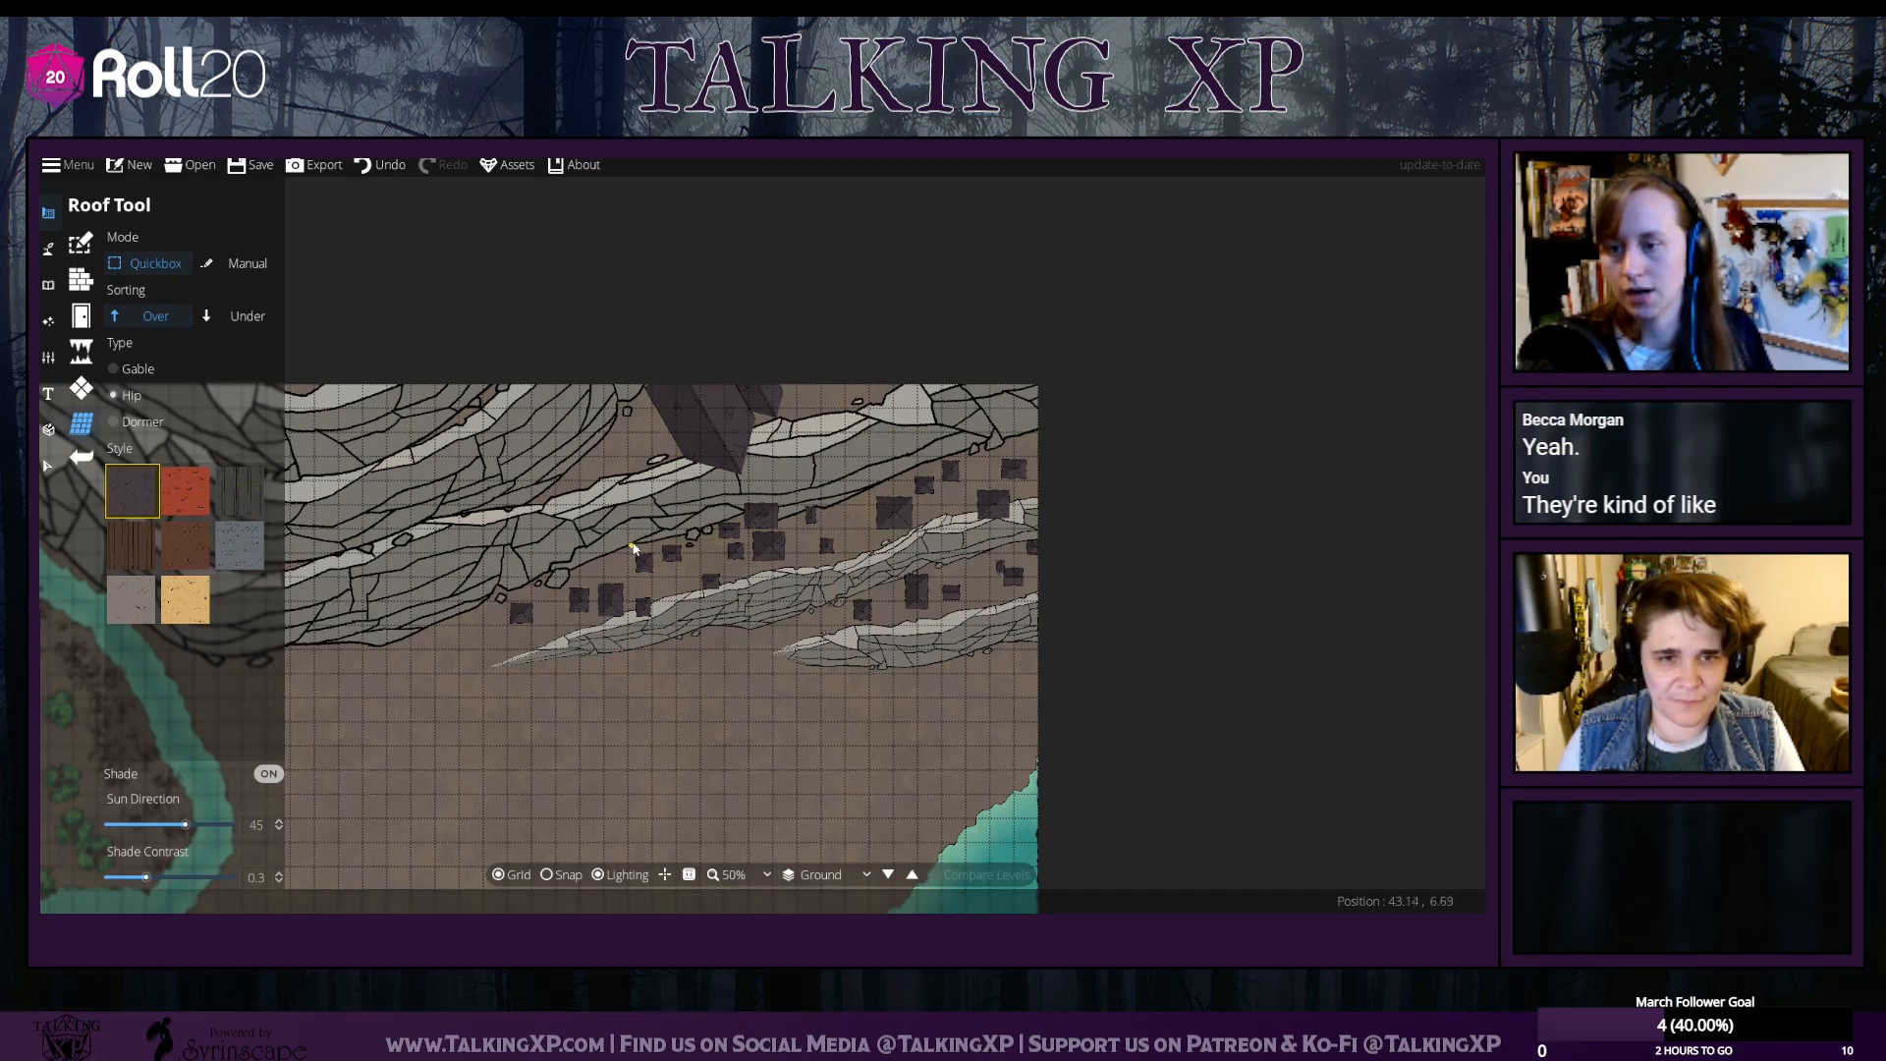
left_click_drag(632, 540, 548, 610)
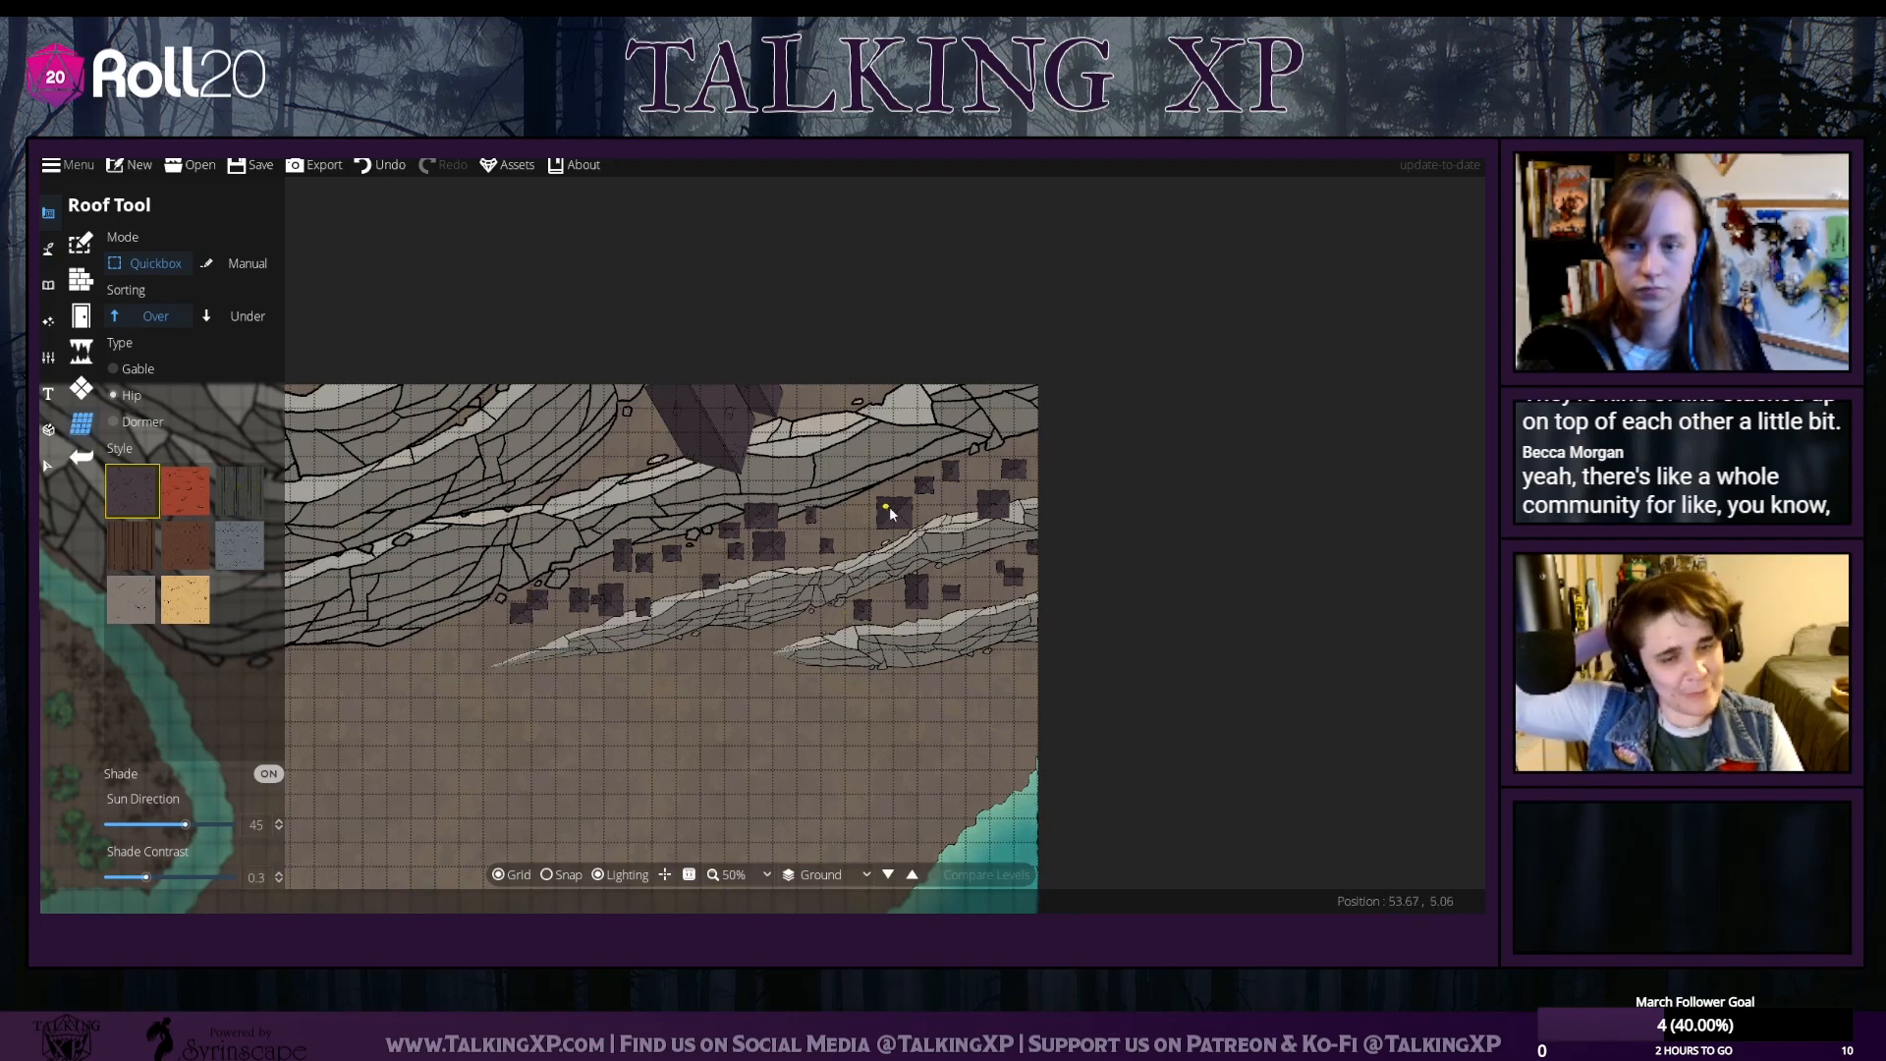
Add more small slate hip roofs around the foothill ridges along the map's east edge
left_click_drag(870, 496, 881, 514)
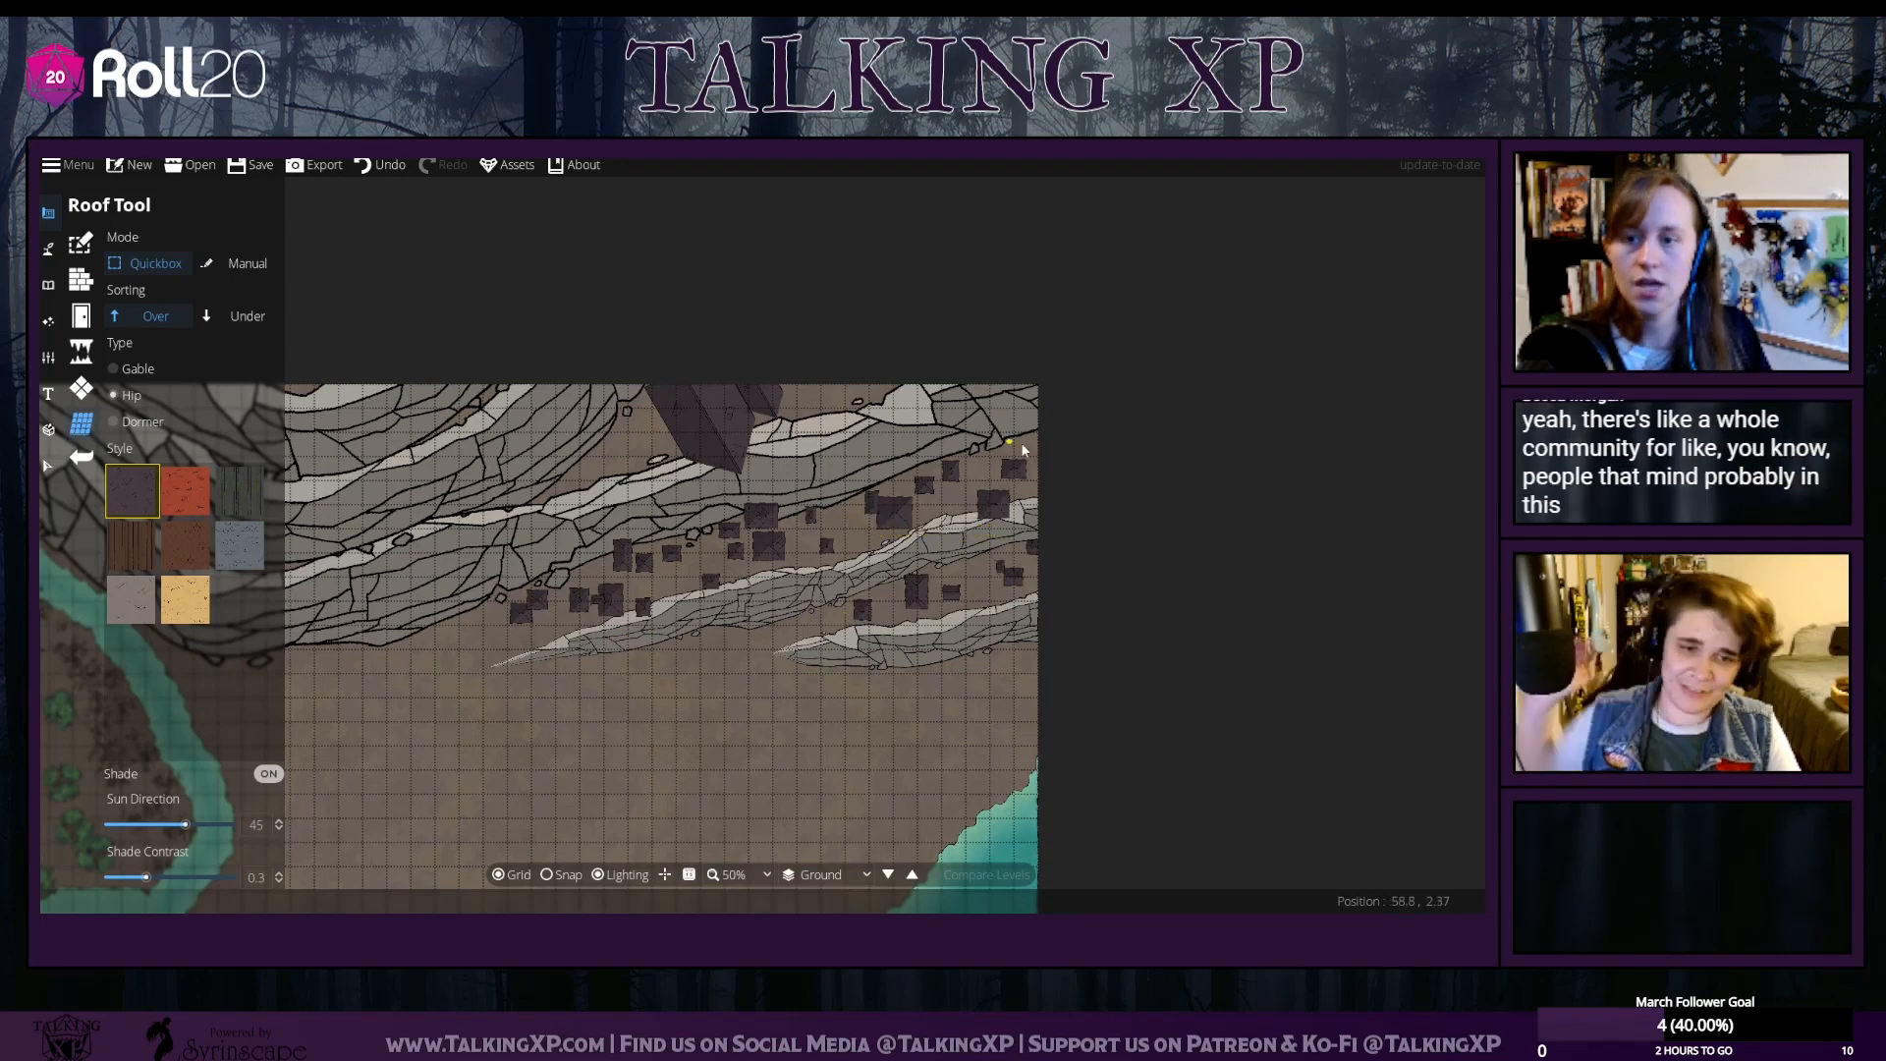
left_click_drag(1017, 438, 1023, 518)
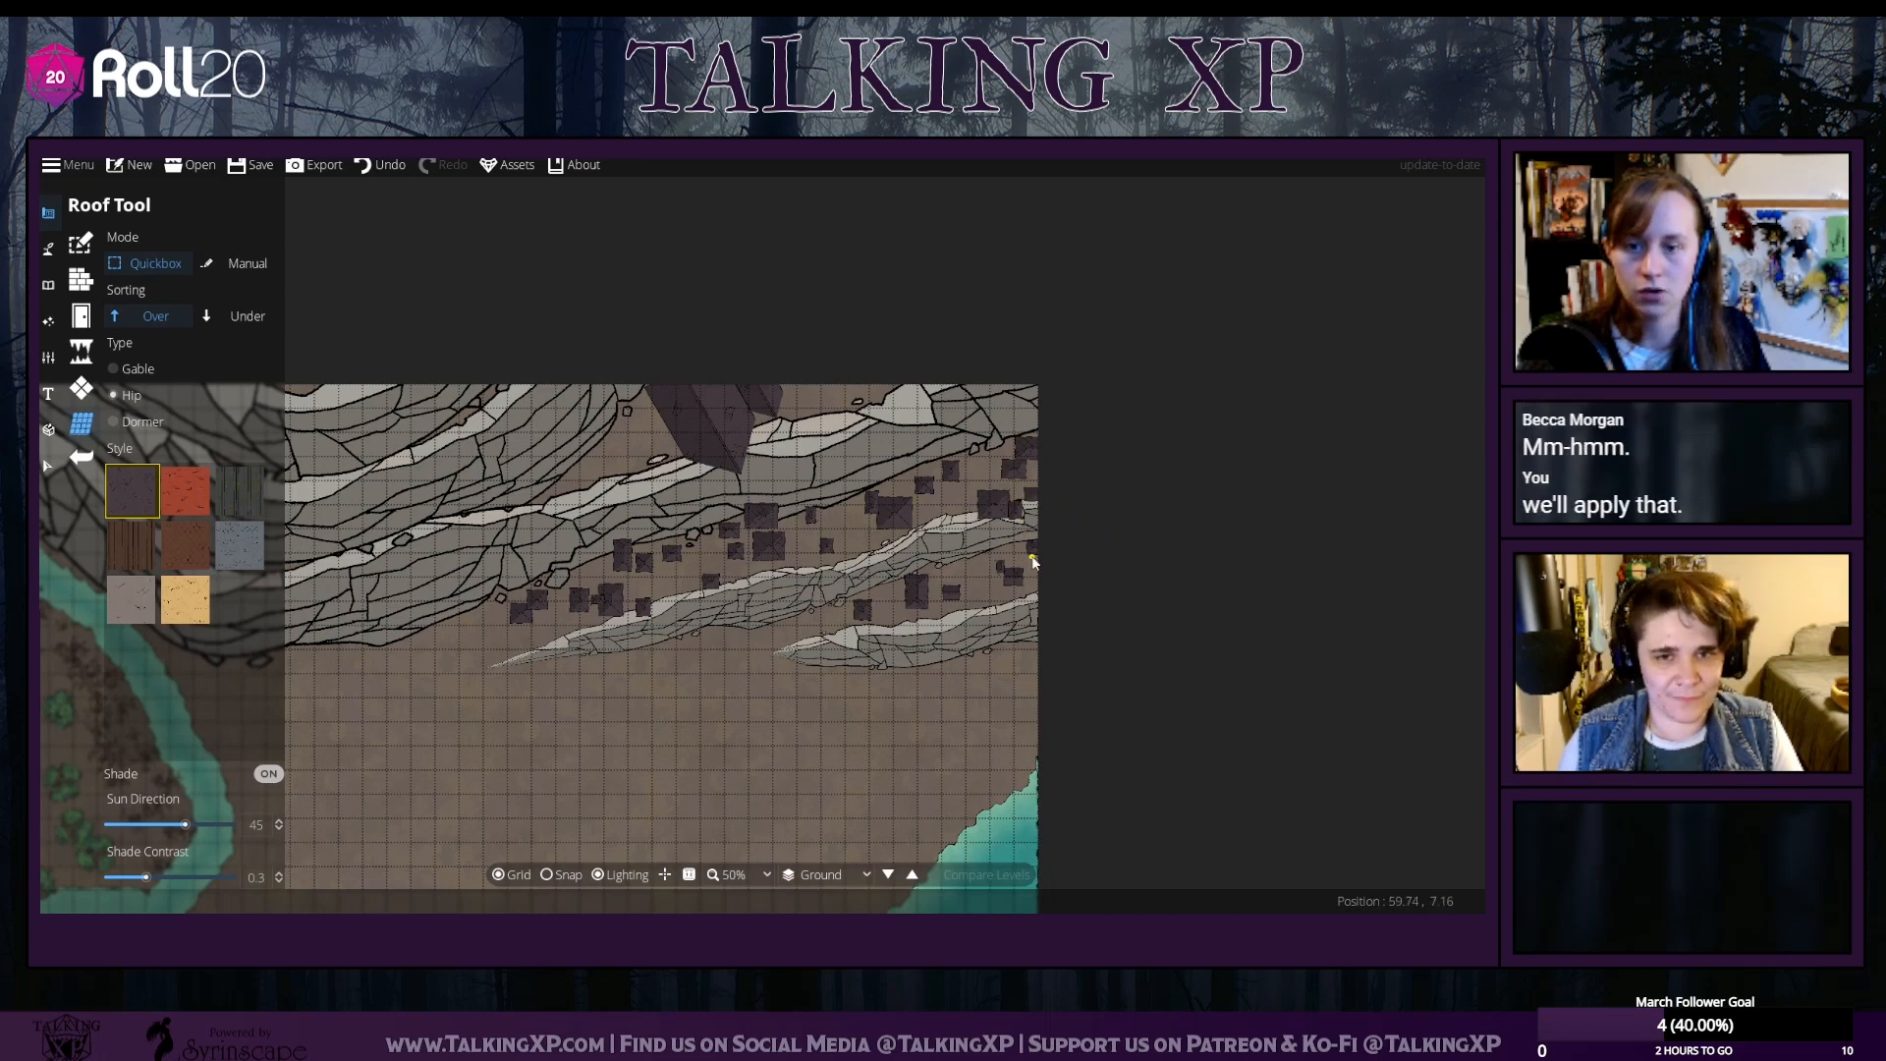
mouse_move(993, 586)
left_mouse_down()
mouse_move(1010, 602)
mouse_move(955, 573)
mouse_move(949, 614)
mouse_move(885, 600)
mouse_move(805, 628)
left_mouse_up()
Place a cluster of small slate hip roofs, some overlapping, from below the second foothill ridge down to the coast
left_click_drag(933, 656, 941, 579)
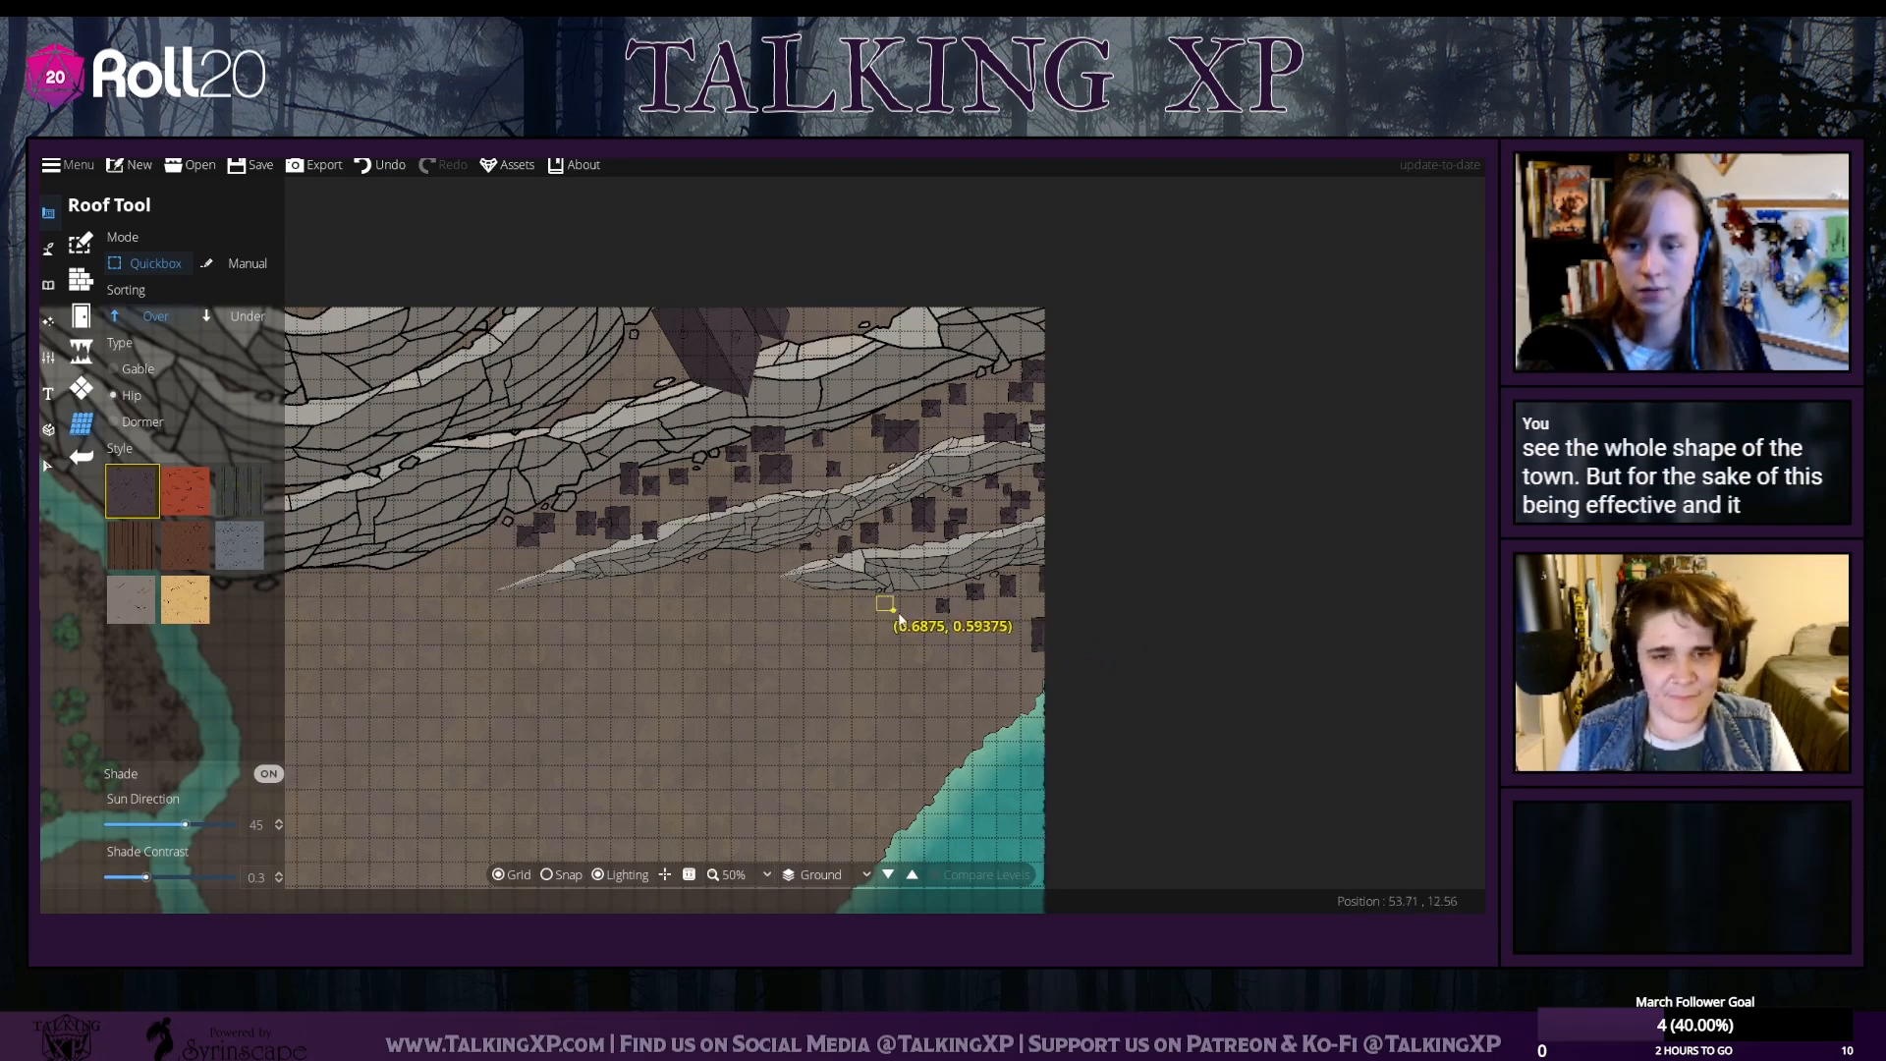
left_click_drag(940, 644, 943, 646)
mouse_move(970, 624)
left_mouse_down()
mouse_move(1009, 691)
mouse_move(1030, 667)
mouse_move(974, 675)
mouse_move(1027, 716)
left_mouse_up()
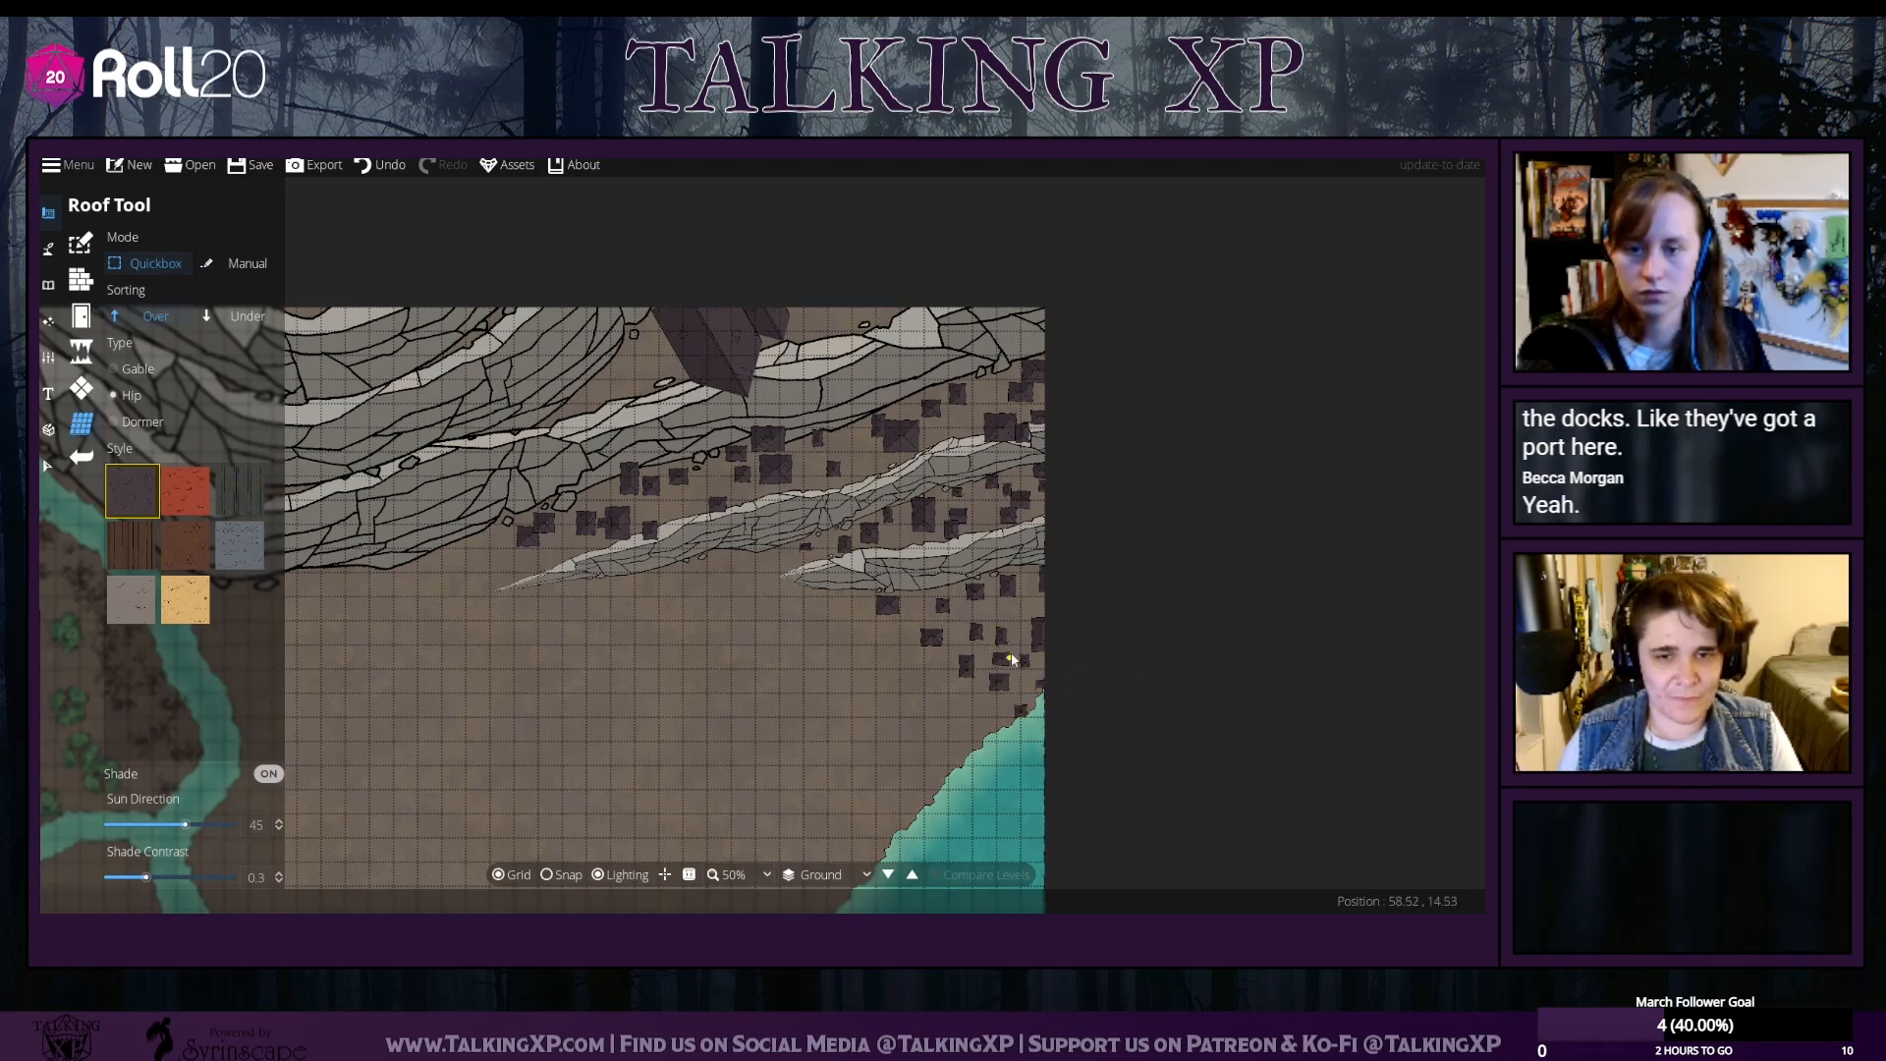
left_click_drag(1002, 611, 940, 628)
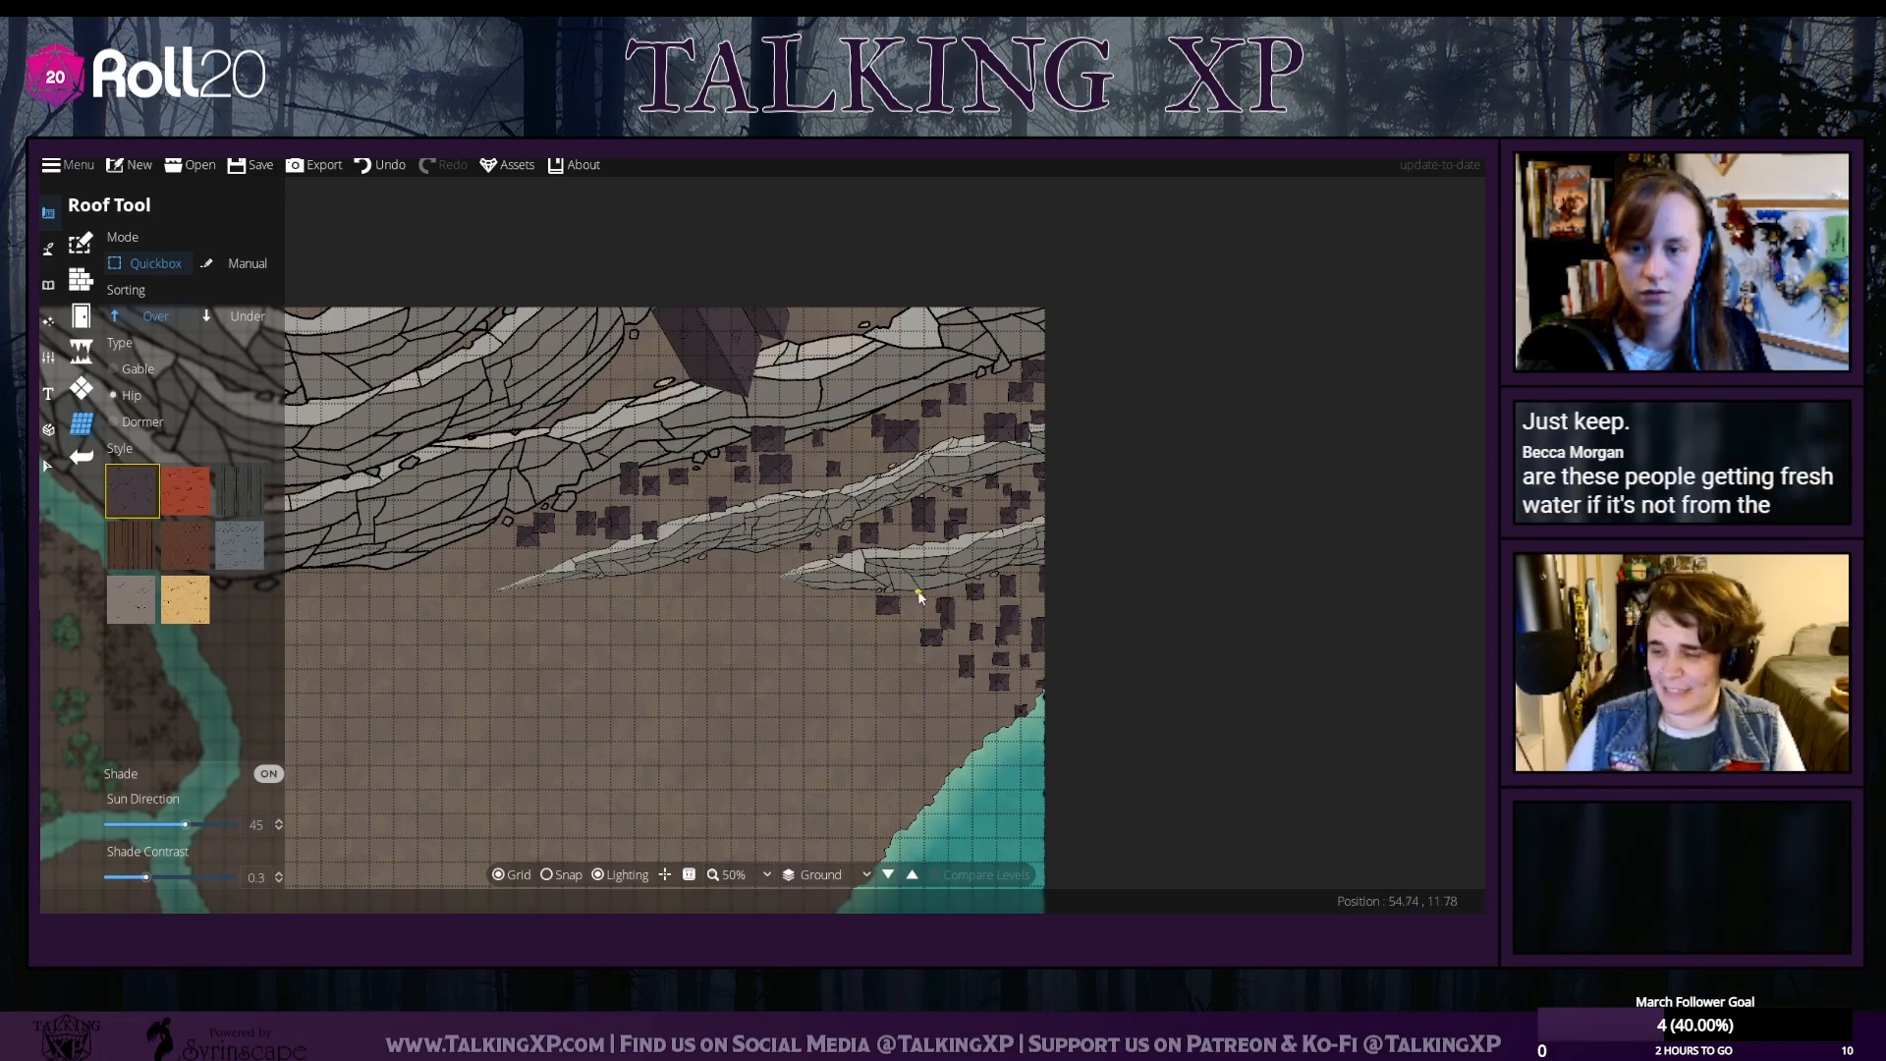
Delete the narrow roof at the west side of the coastal cluster and shift the small roof below it slightly south-east
left_click(45, 468)
left_click(936, 611)
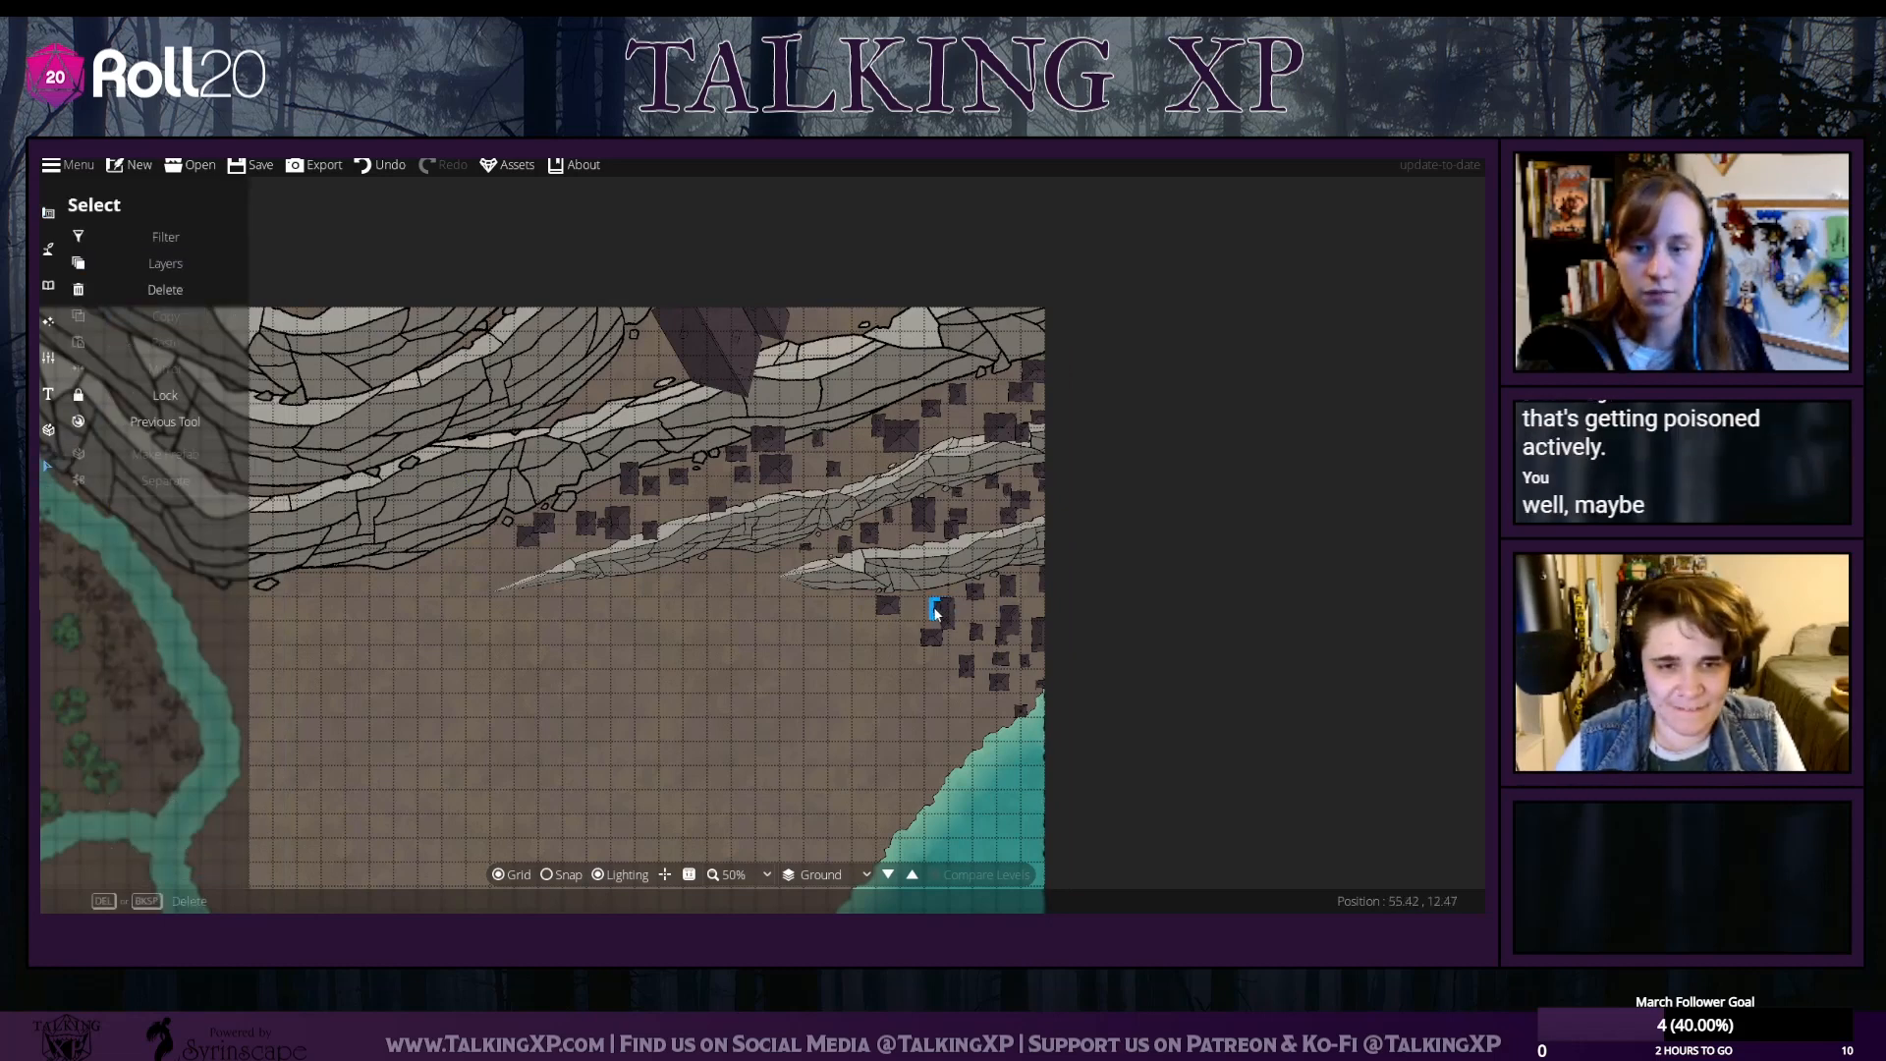
key("Delete")
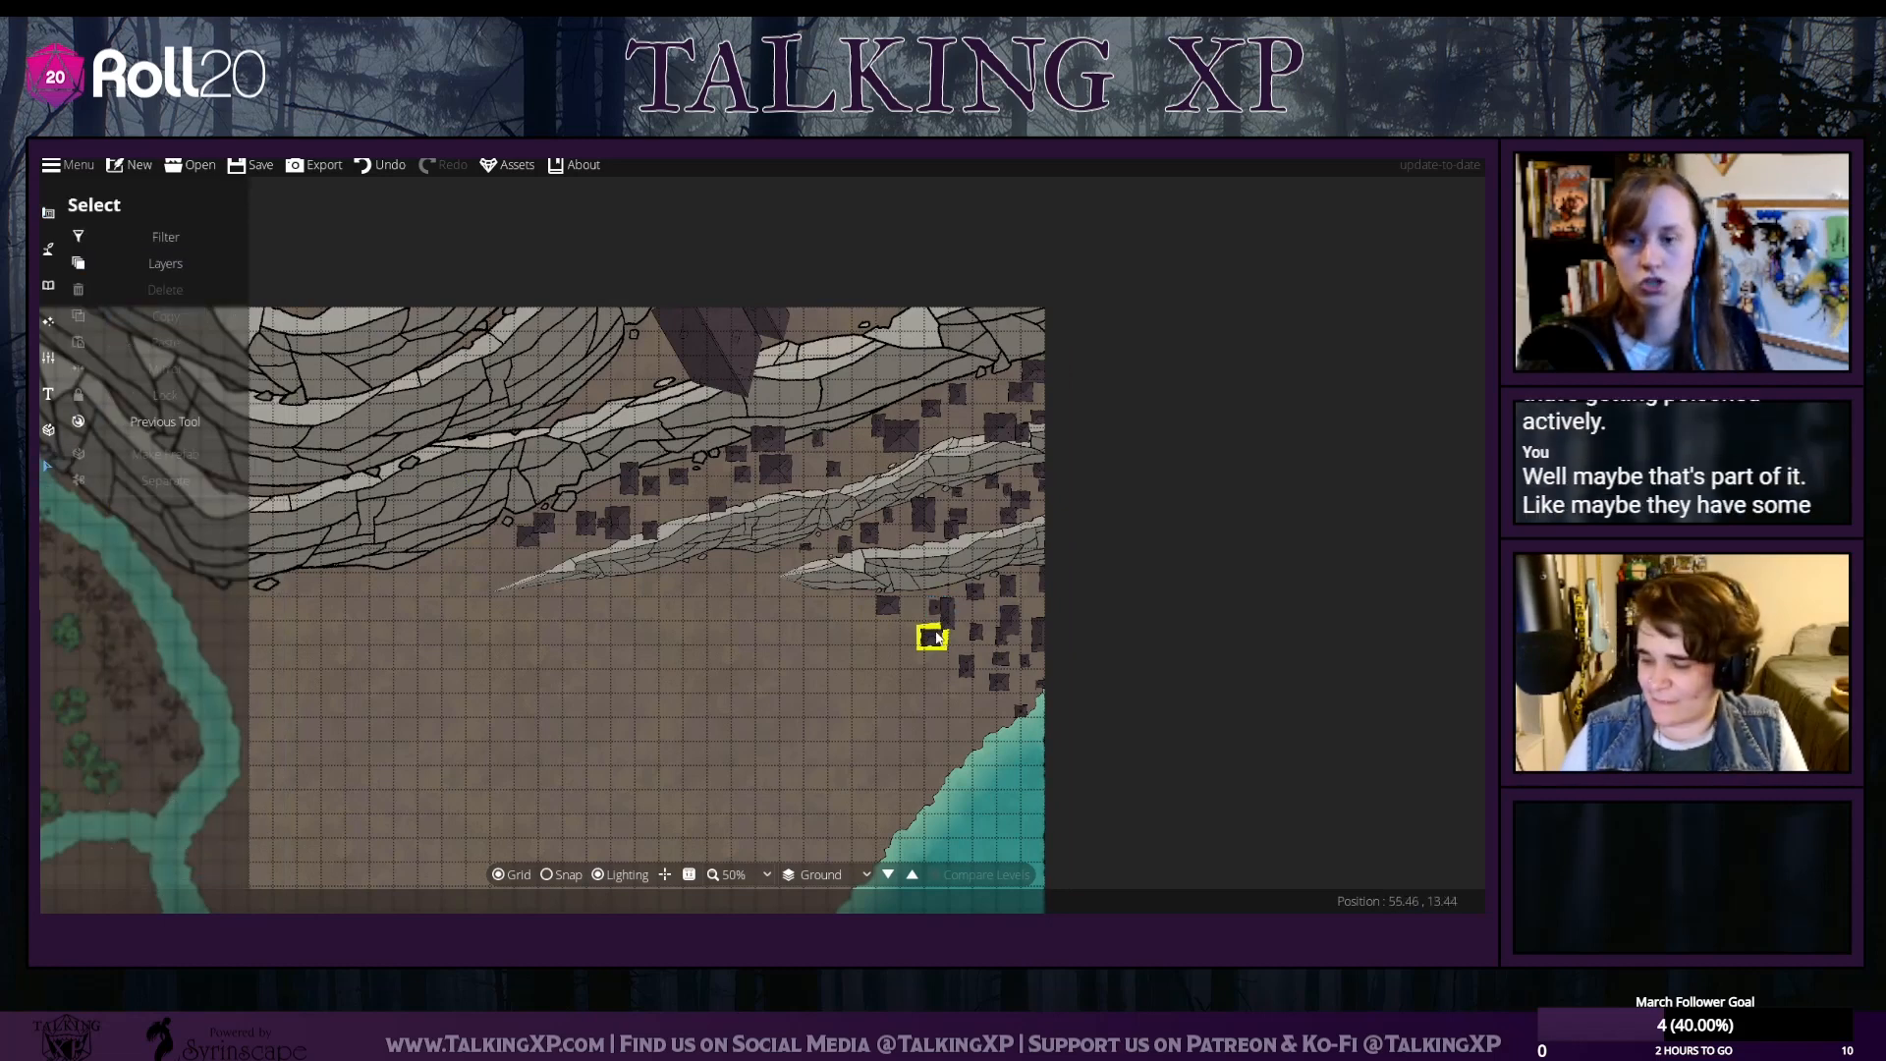
left_click_drag(936, 637, 949, 644)
left_click(1081, 719)
Try a shadowed stone wall with the Wall Tool between the outer cliff and the first foothill ridge, and undo it
left_click_drag(1122, 703, 1232, 649)
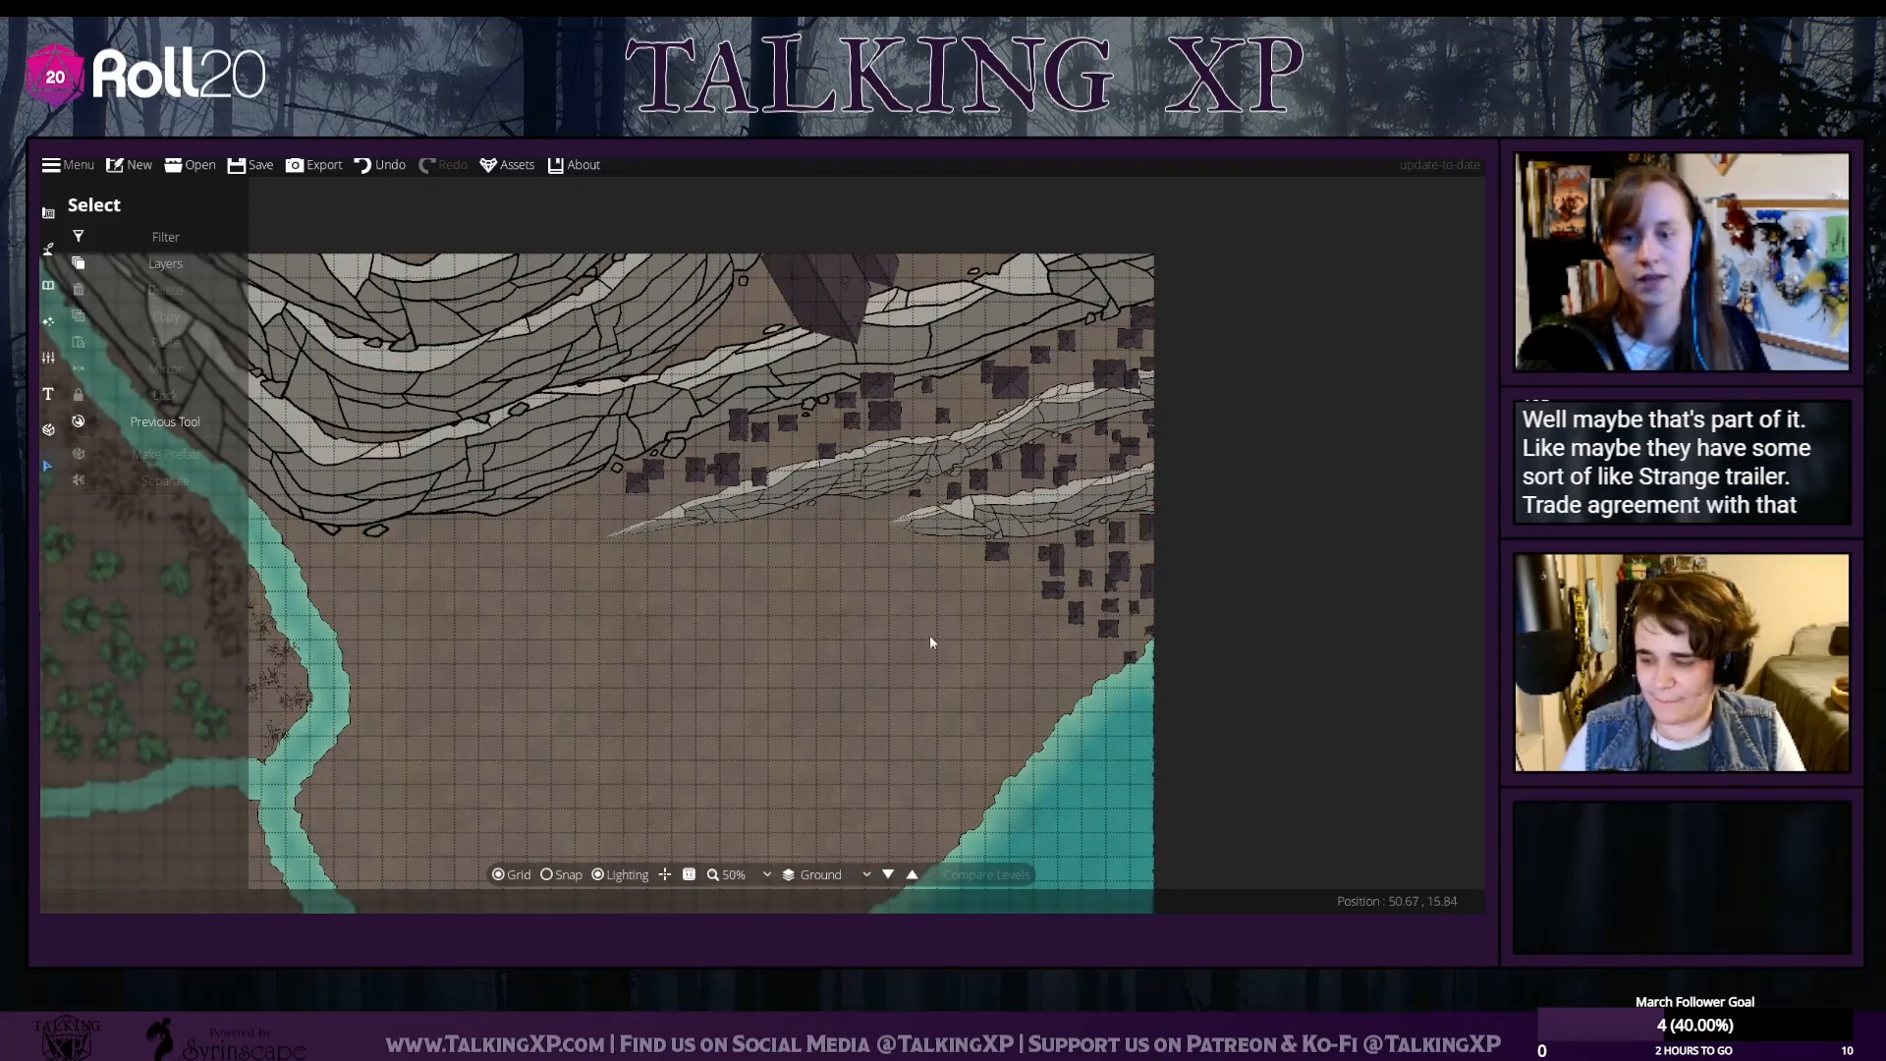
mouse_move(930, 637)
left_mouse_down()
mouse_move(974, 560)
mouse_move(960, 651)
left_mouse_up()
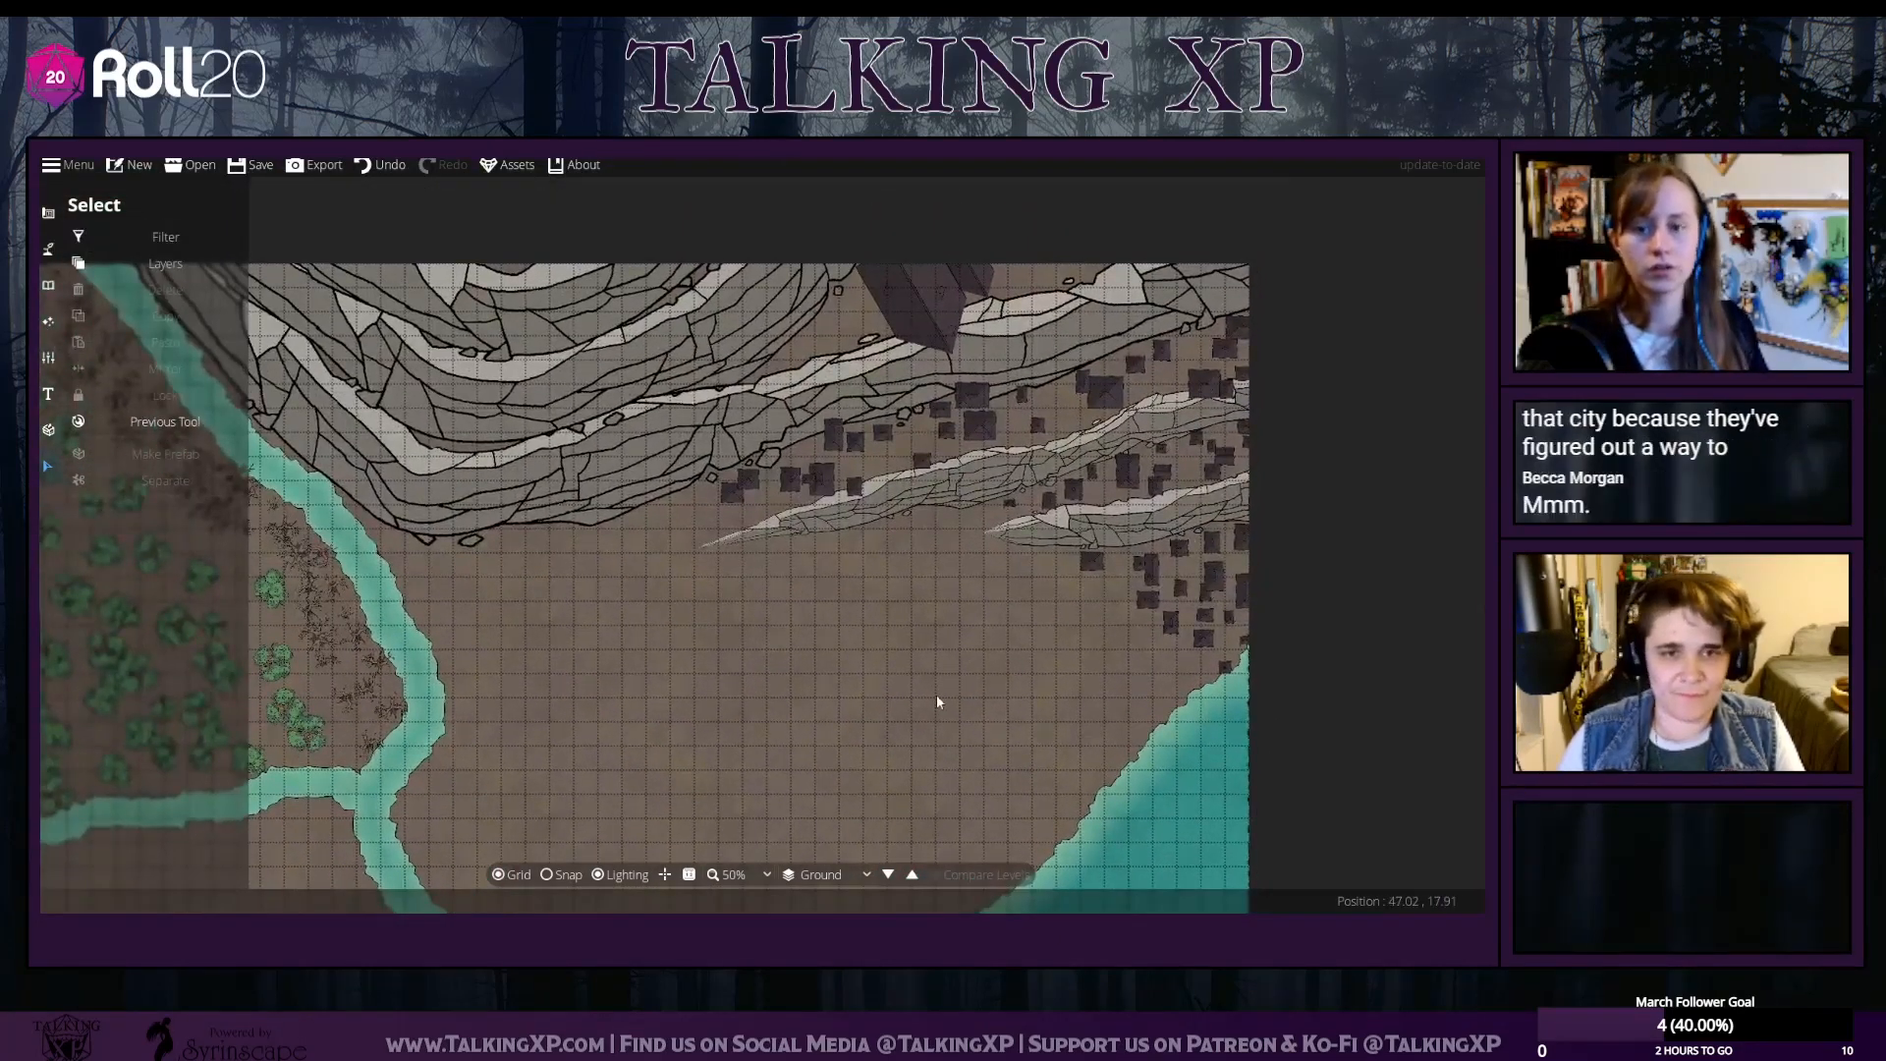
scroll(938, 701, "down", 3)
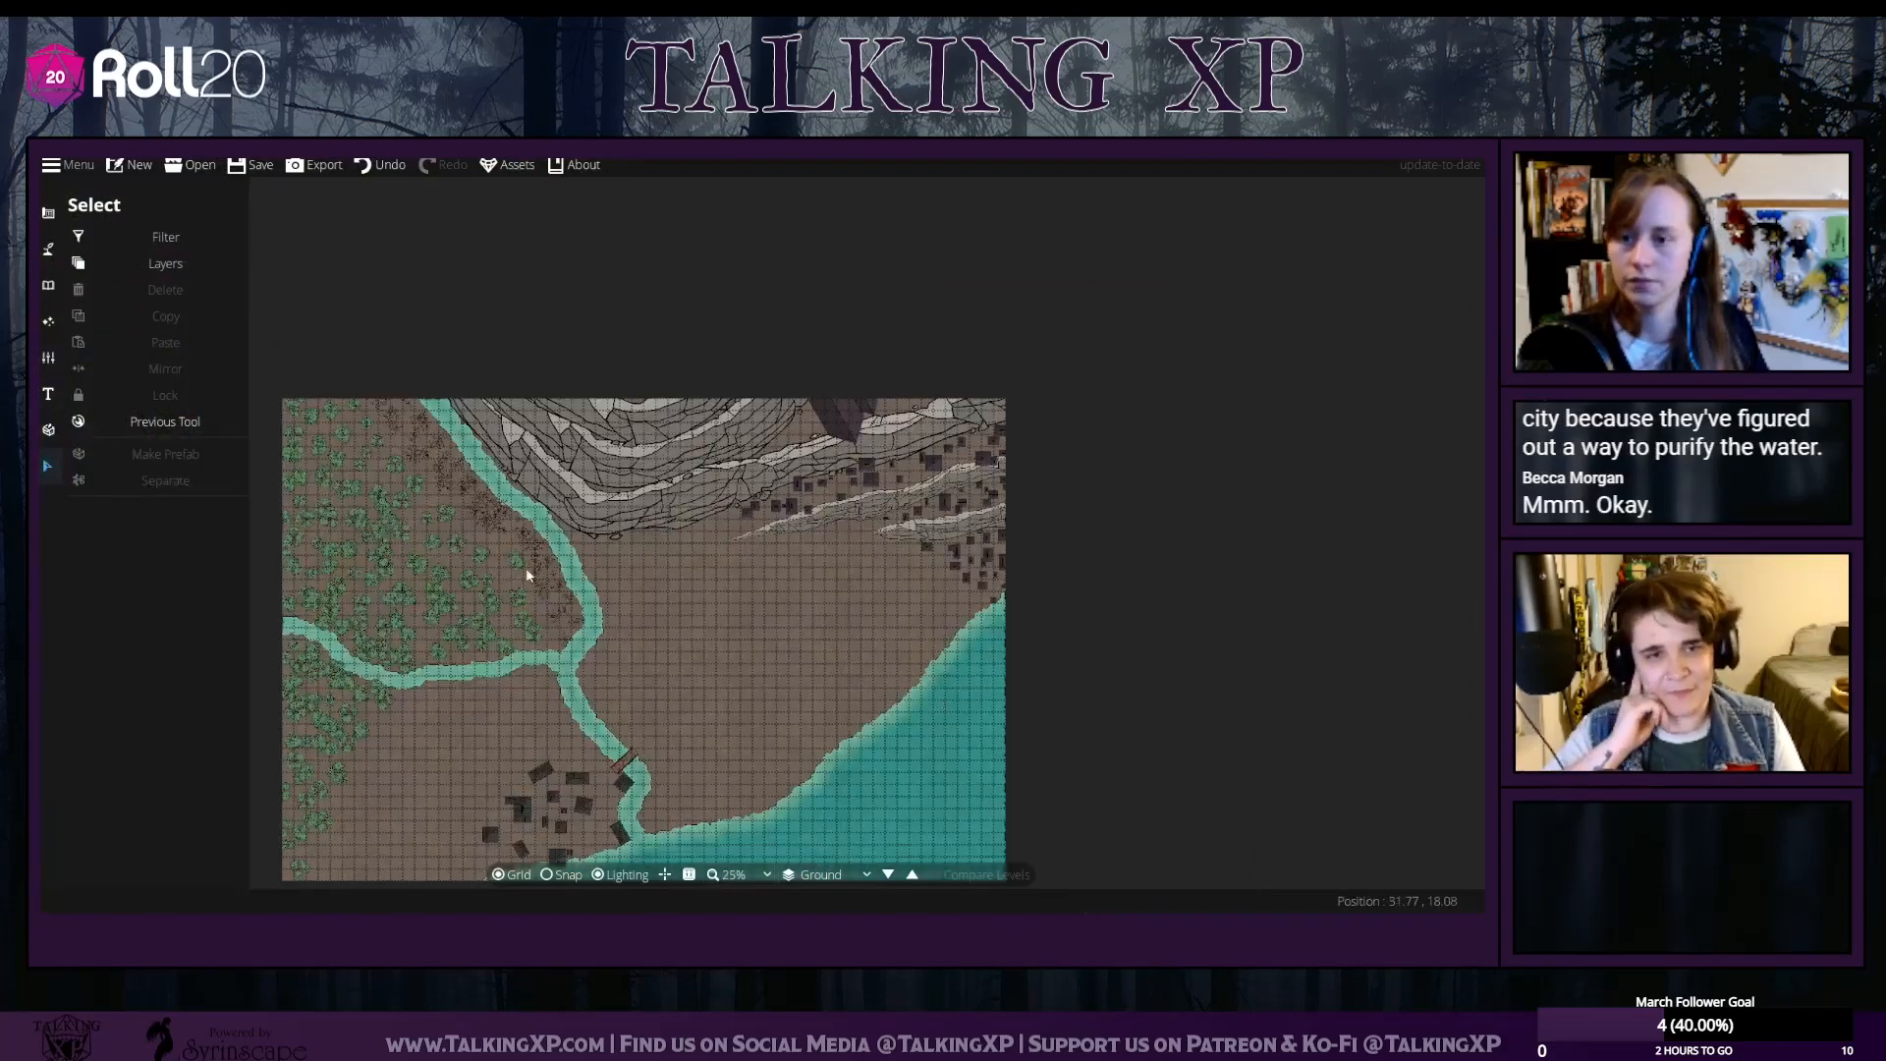
left_click(49, 283)
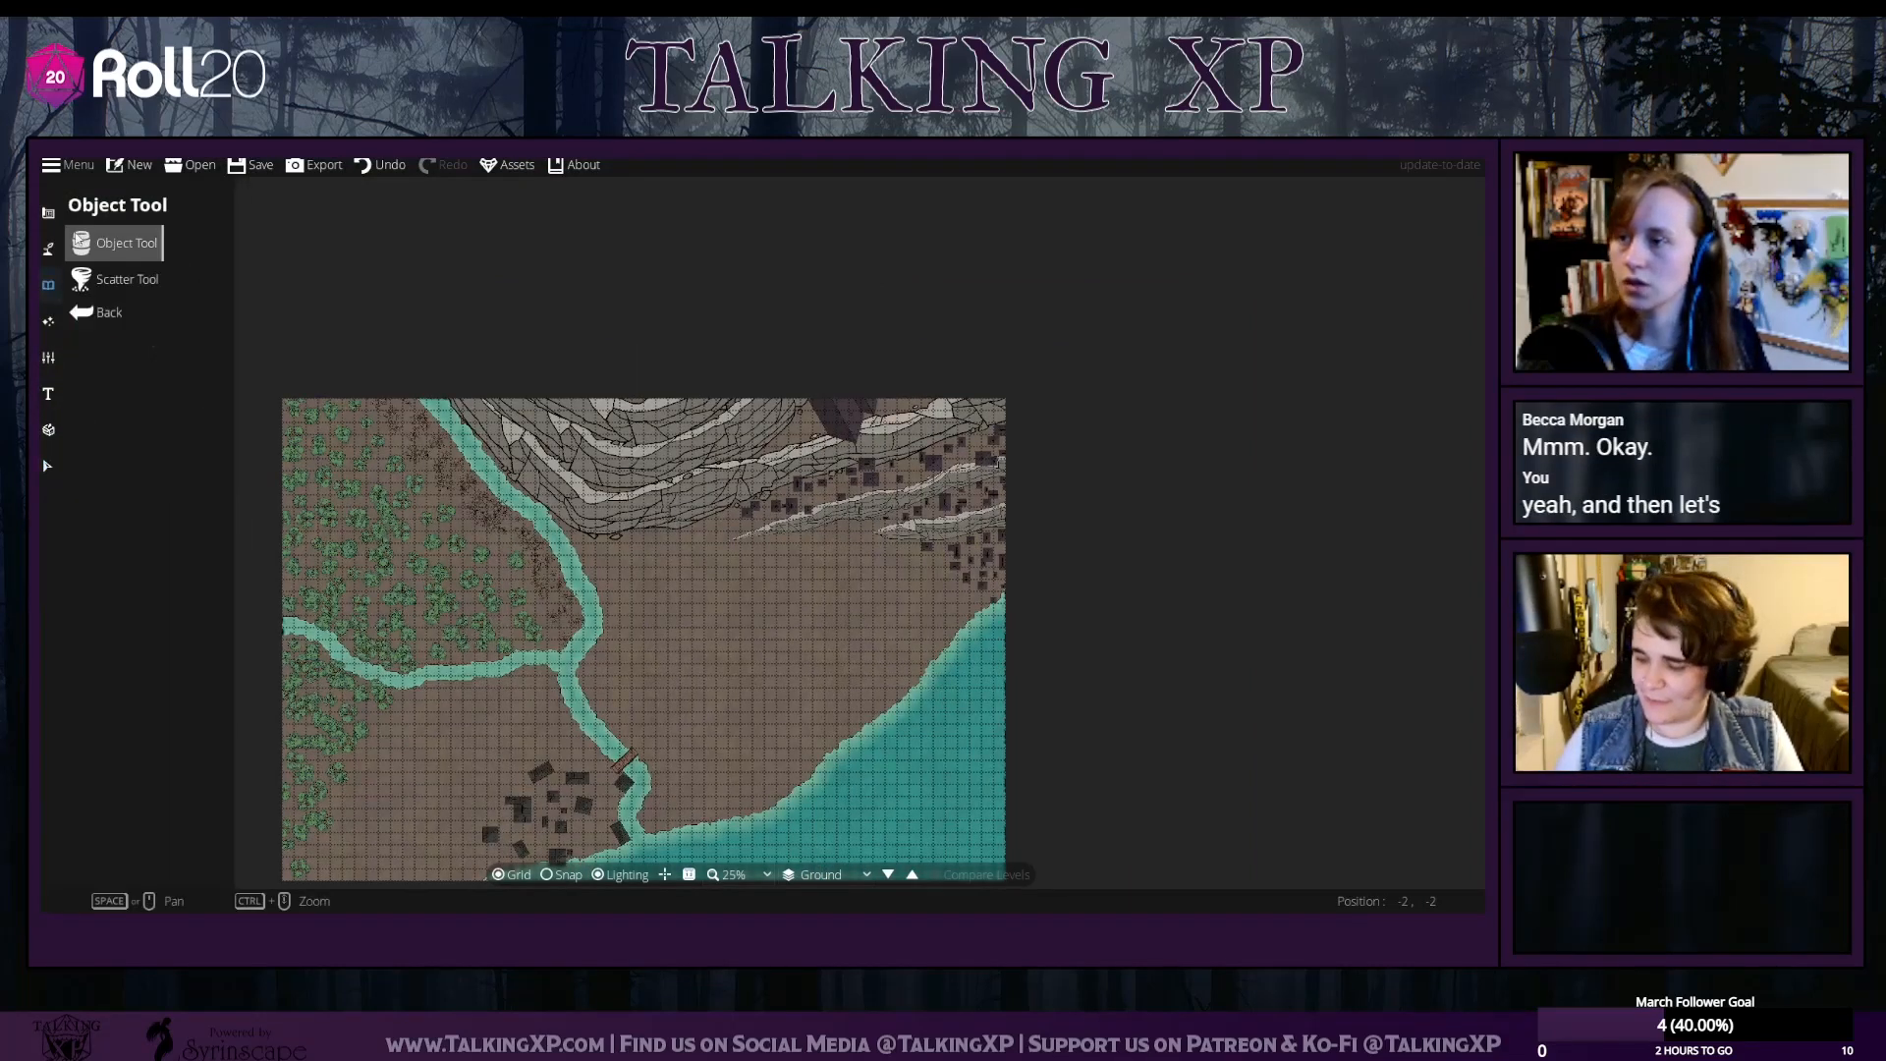
left_click(84, 257)
left_click(48, 212)
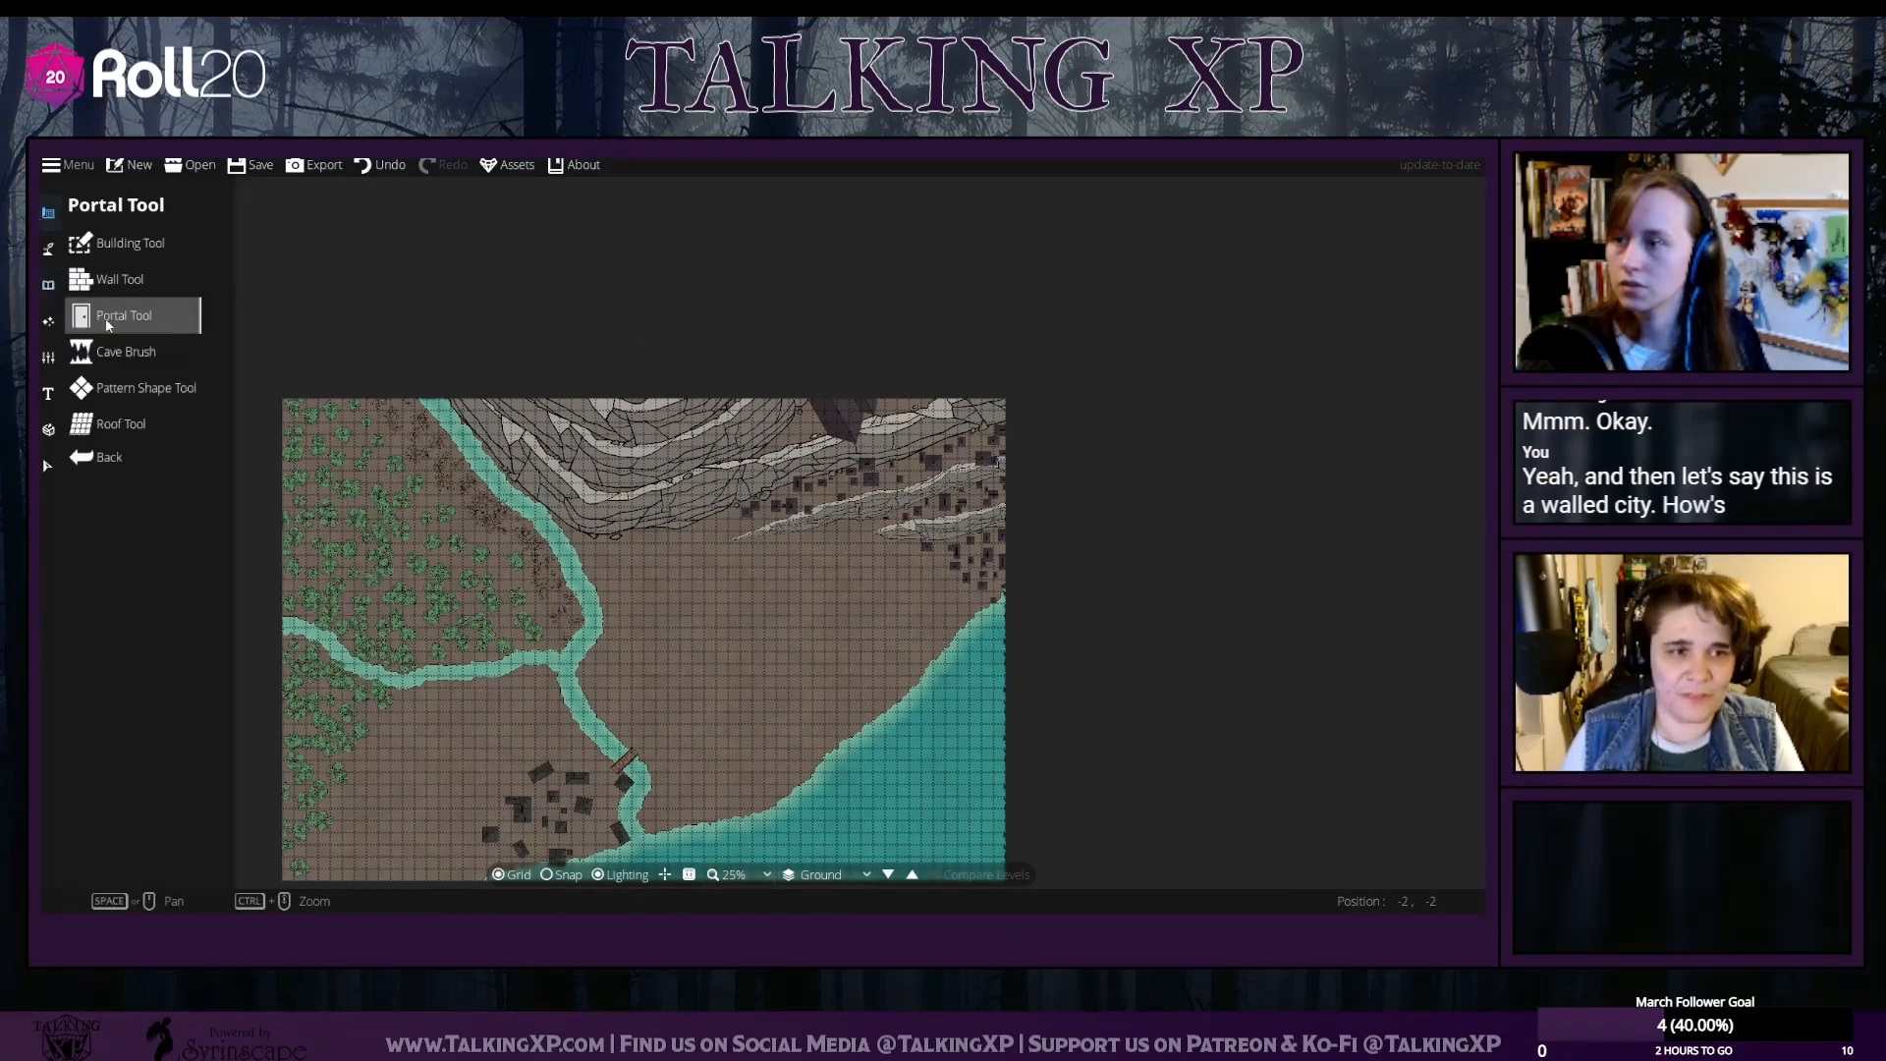
left_click(118, 279)
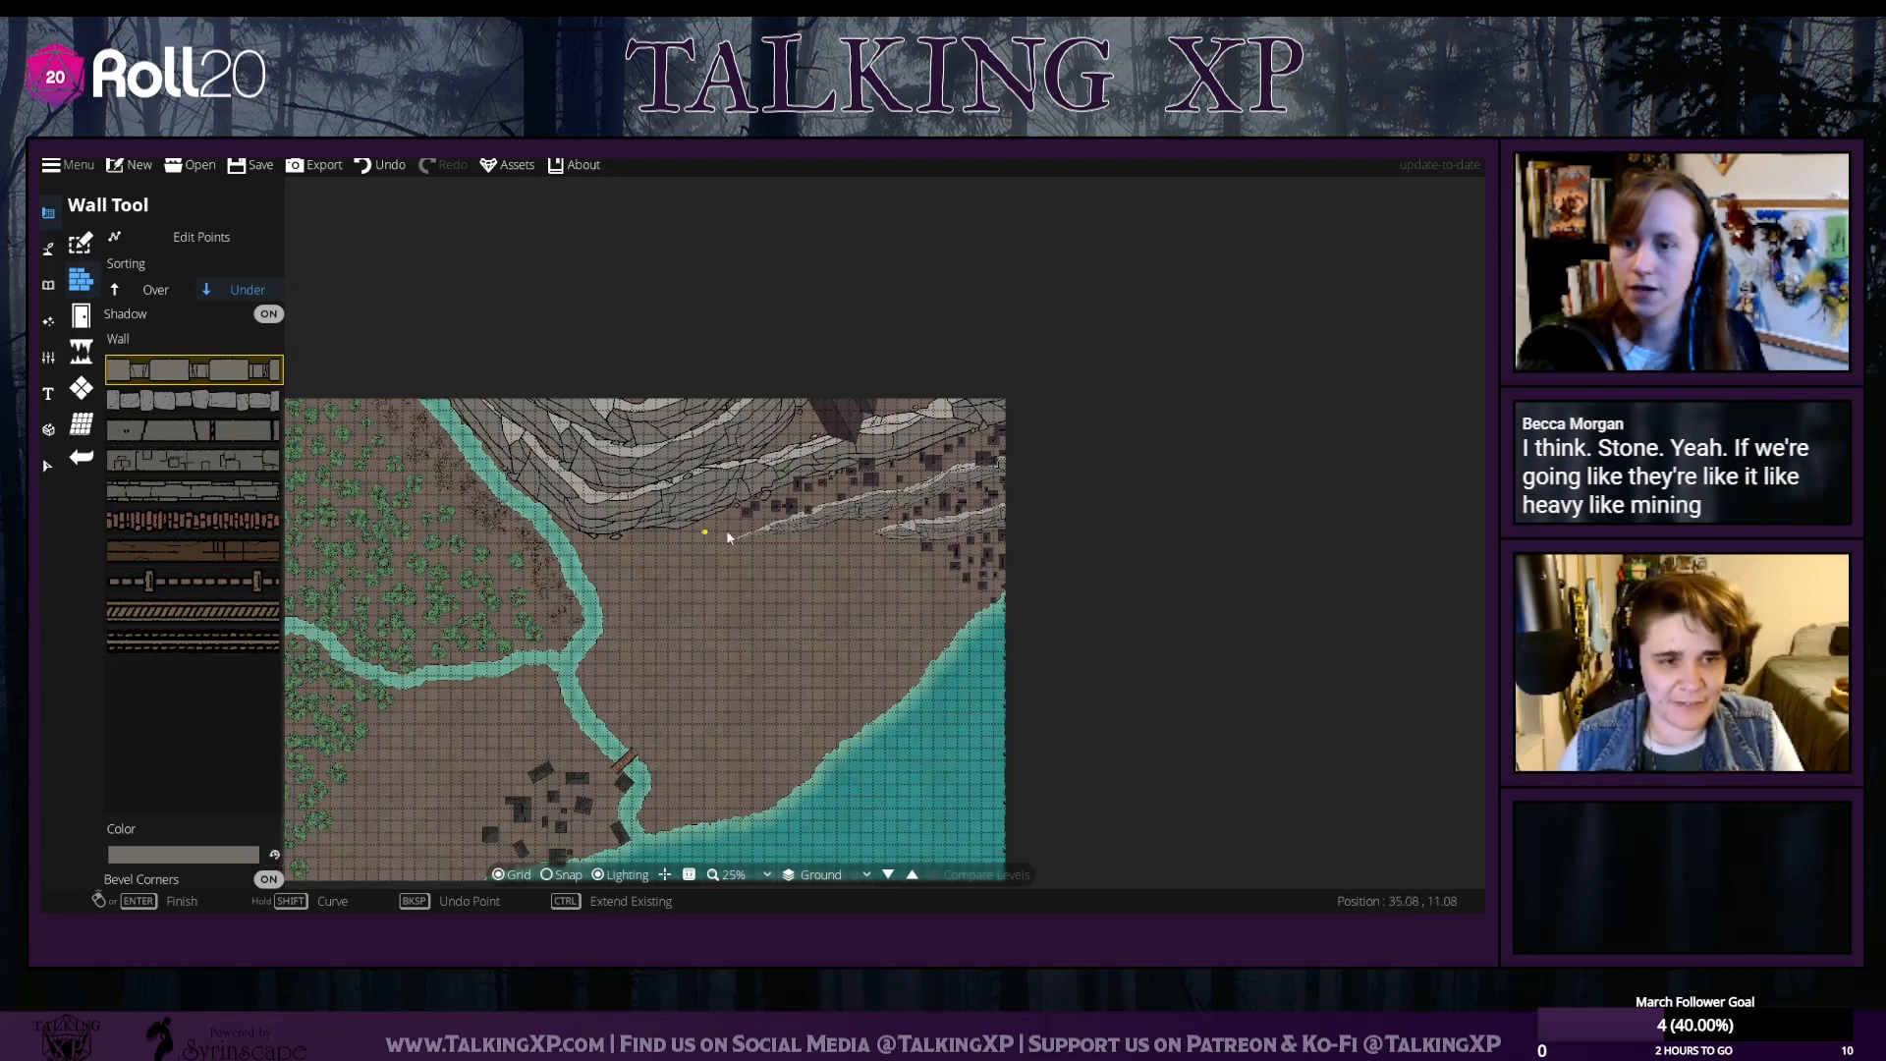
scroll(717, 515, "up", 5)
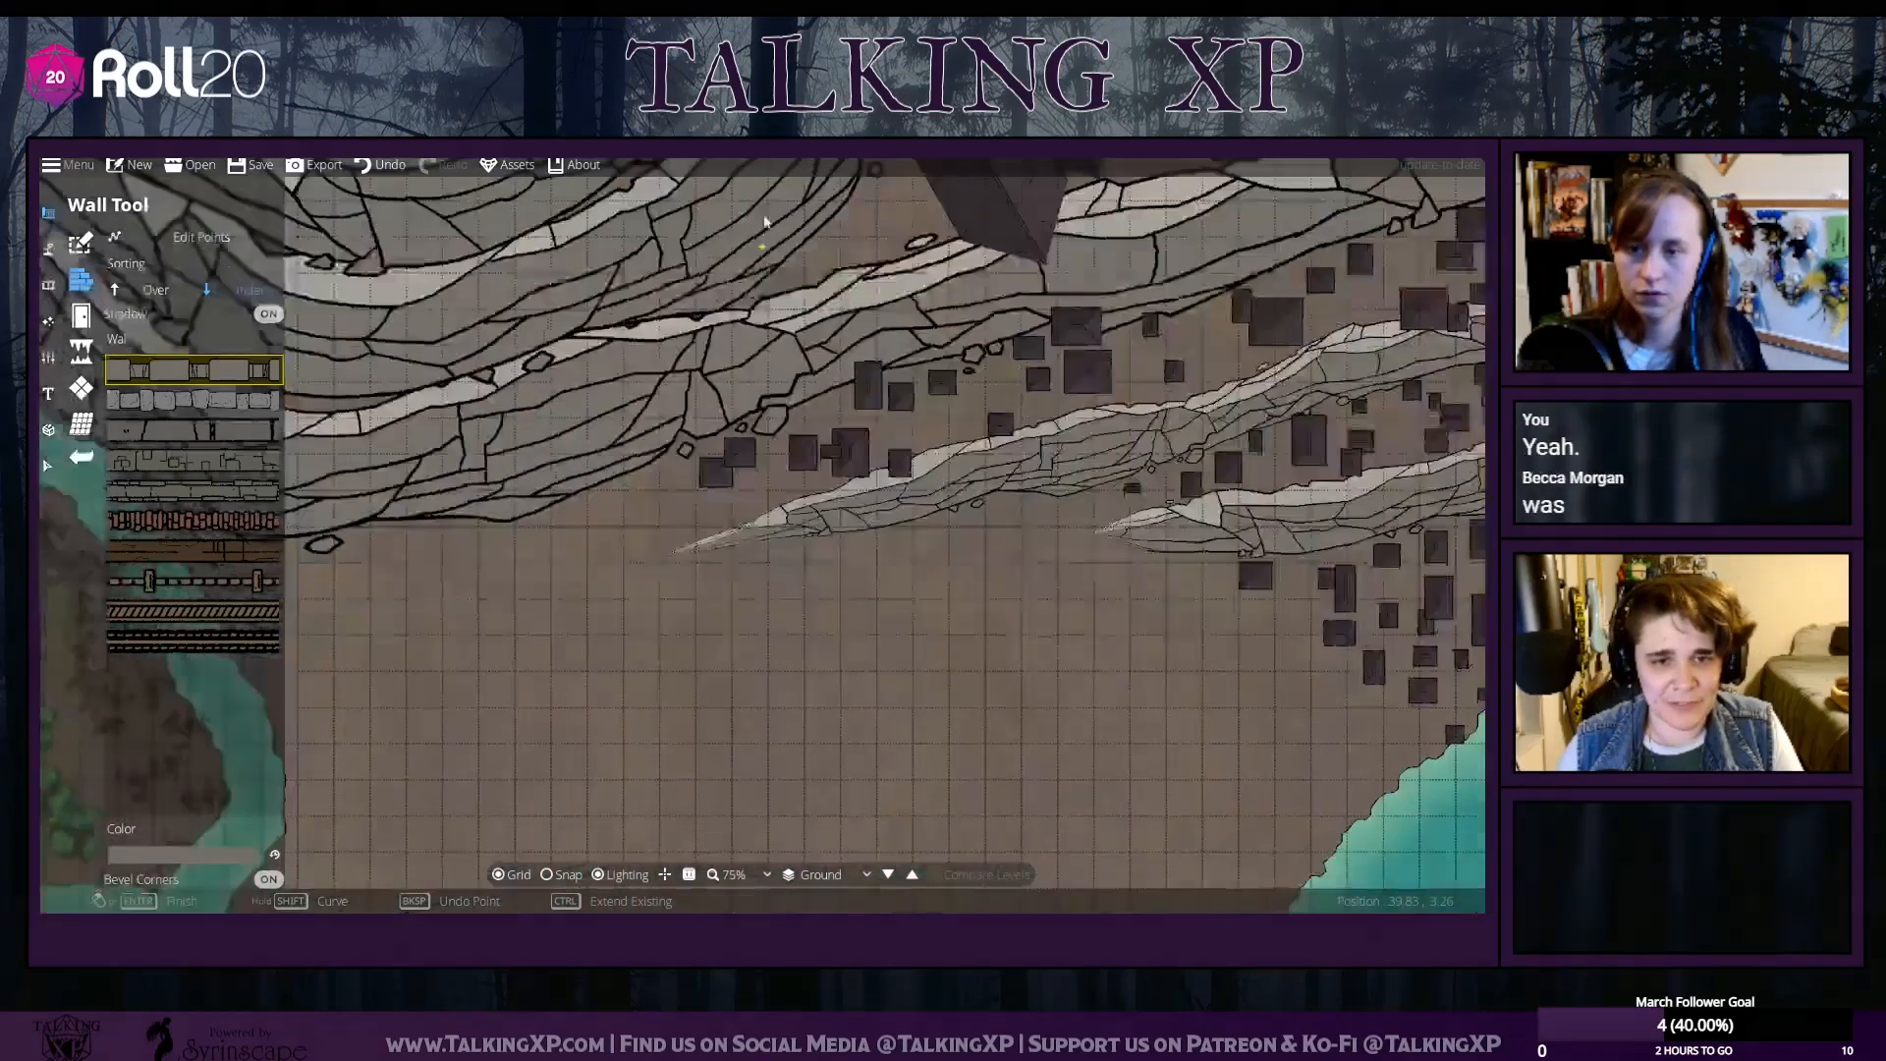
left_click_drag(767, 222, 768, 202)
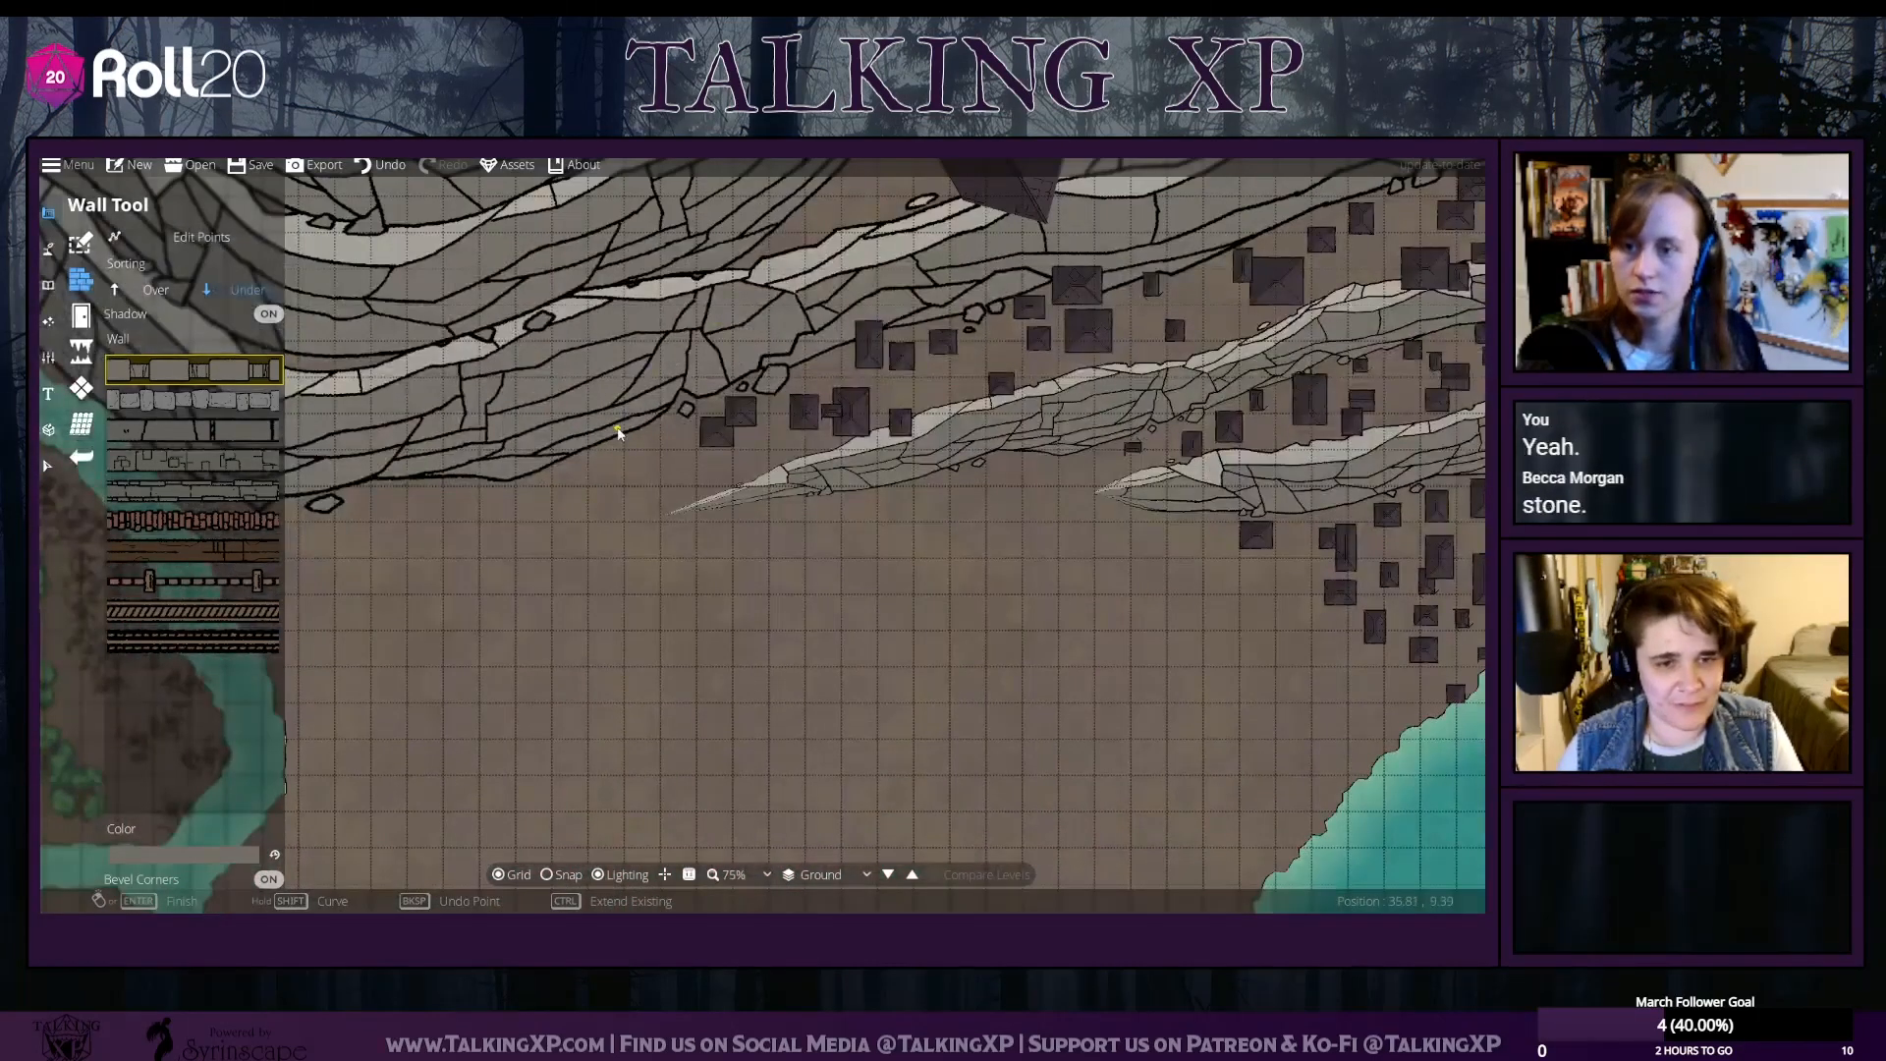
left_click(698, 471)
left_click(783, 467)
right_click(783, 467)
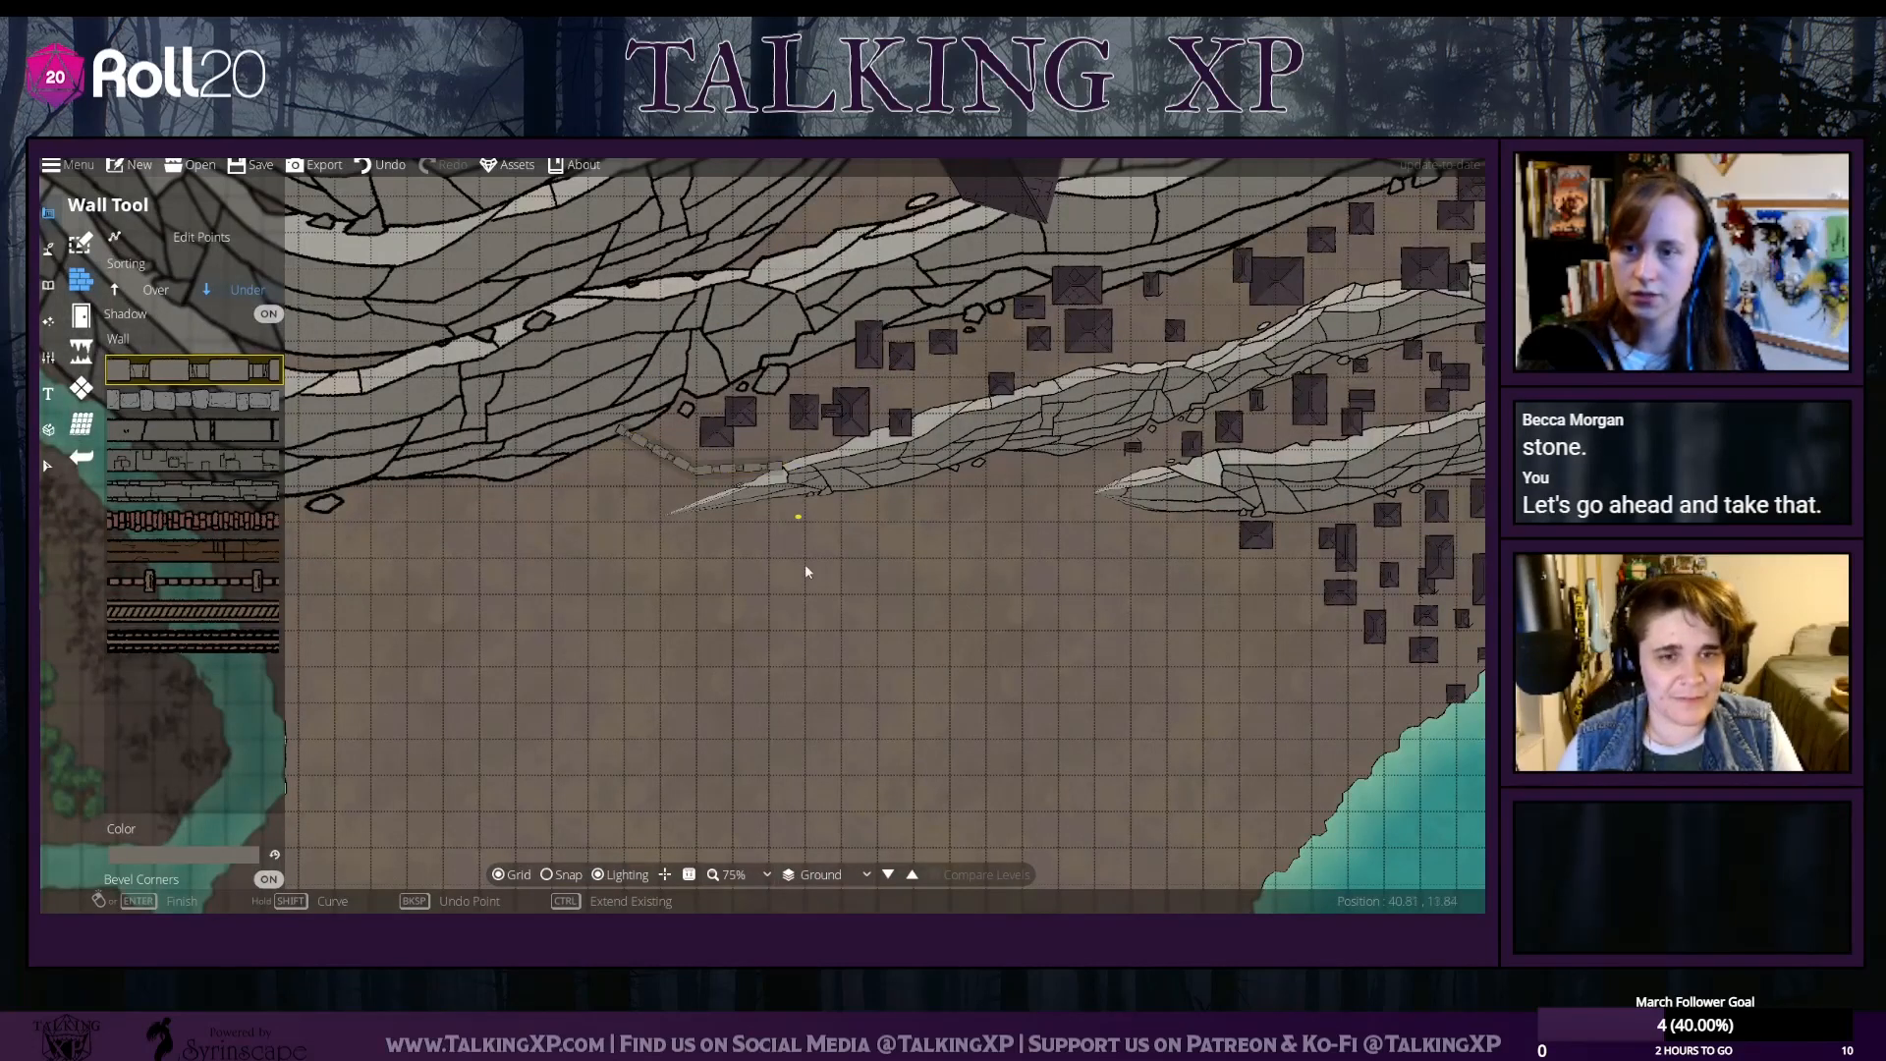
left_click(383, 164)
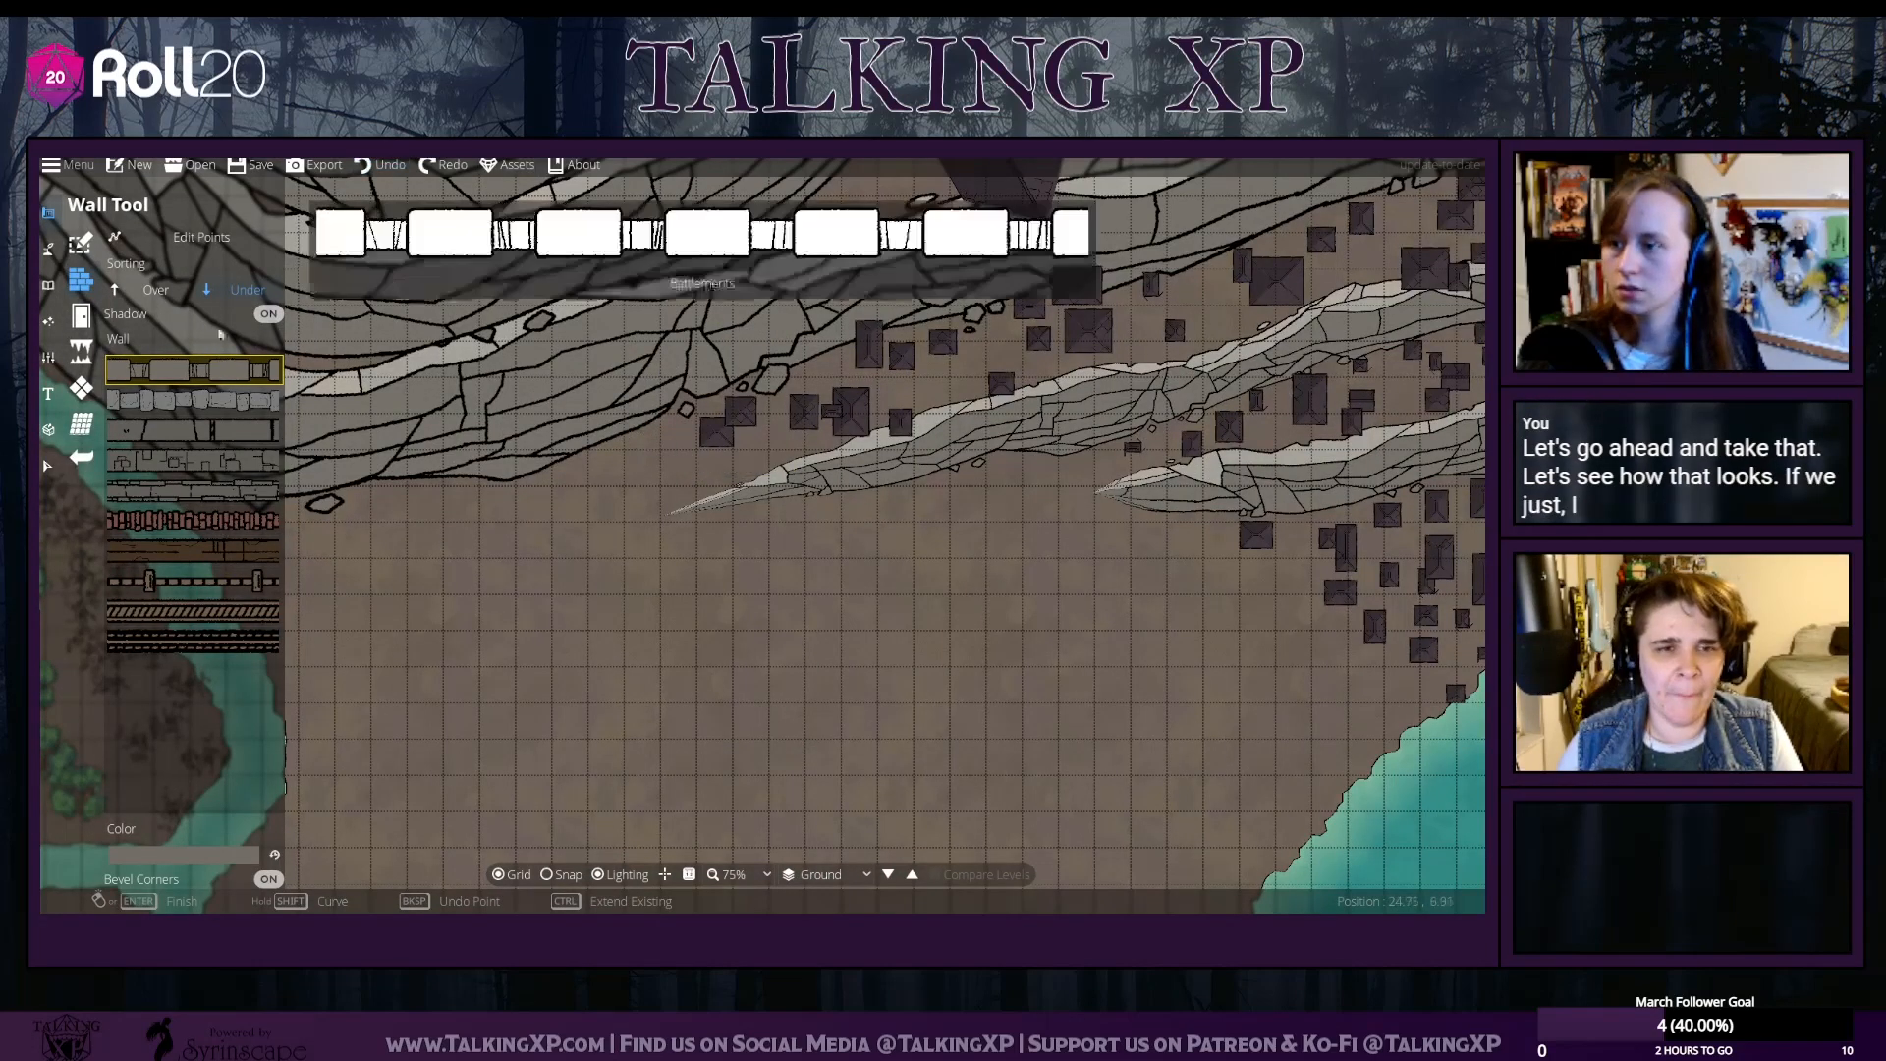
Turn the wall shadow off and draw a stone wall from the outer cliff to the western tip of the first foothill ridge
left_click(267, 312)
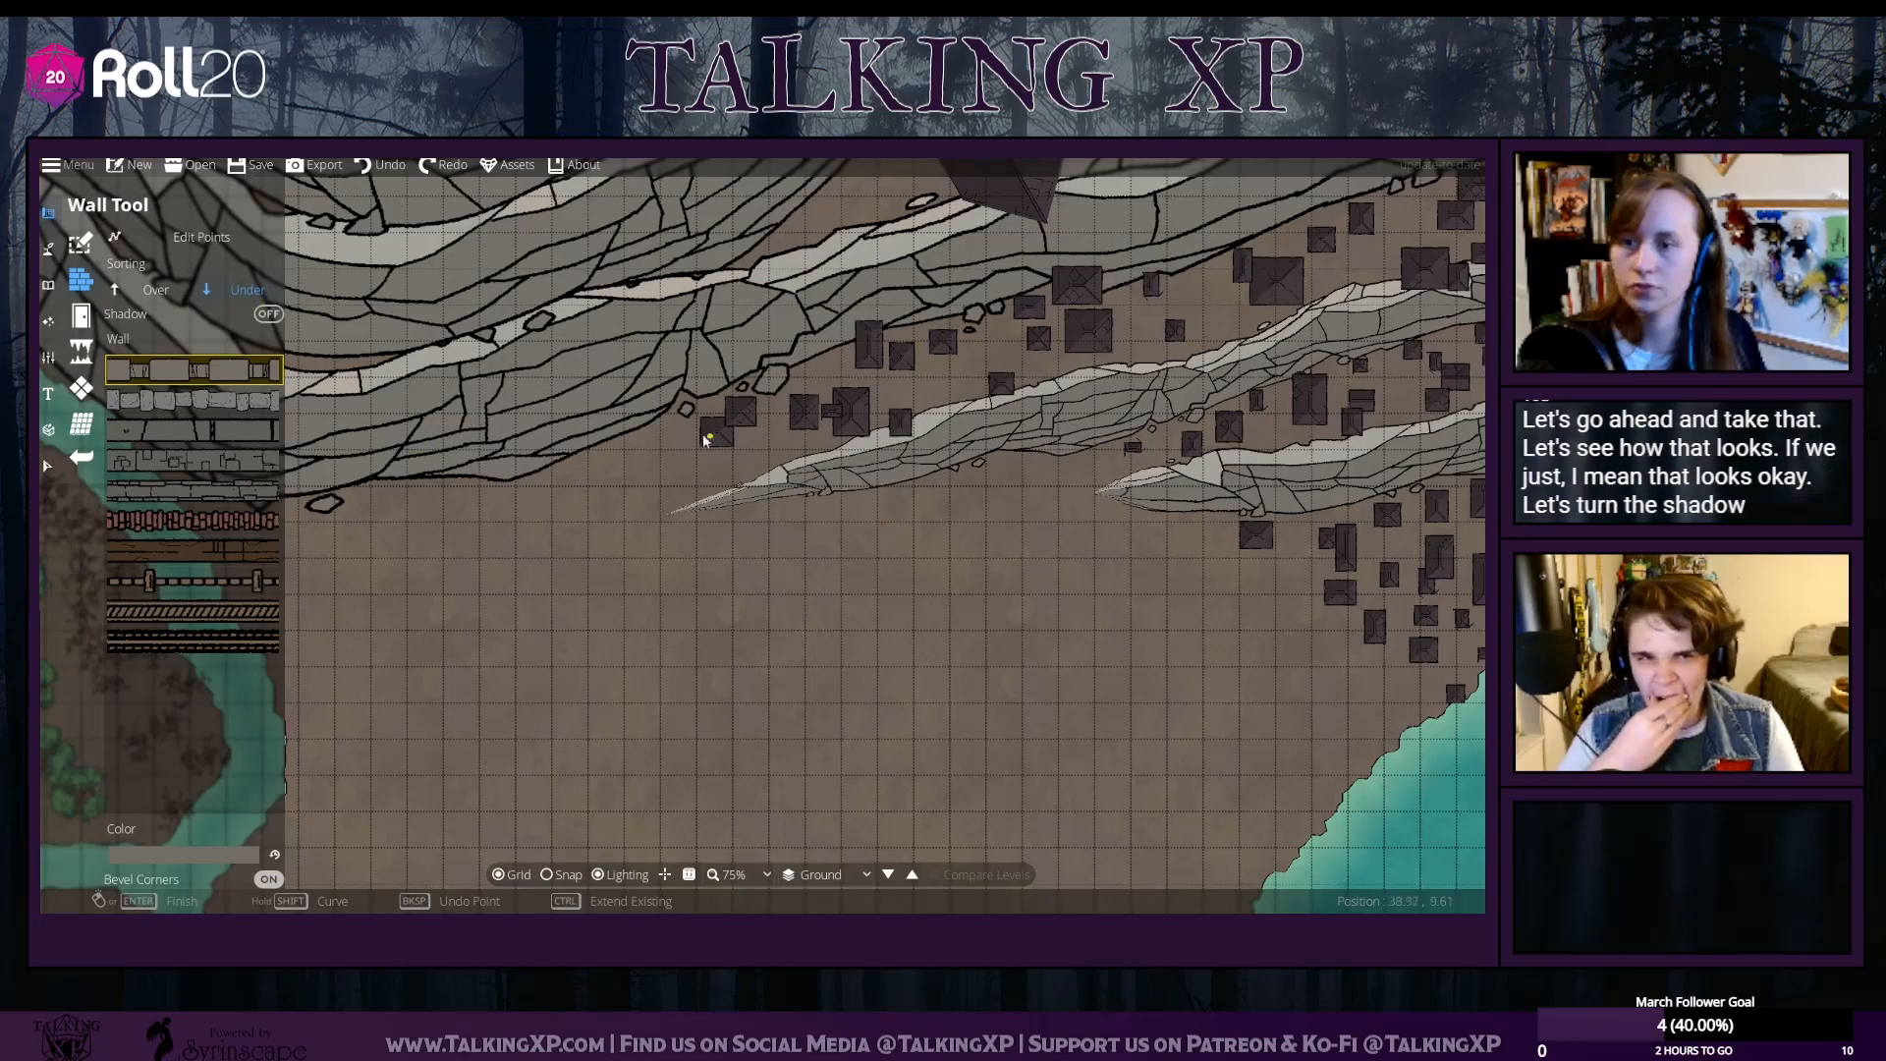
left_click_drag(706, 514, 748, 607)
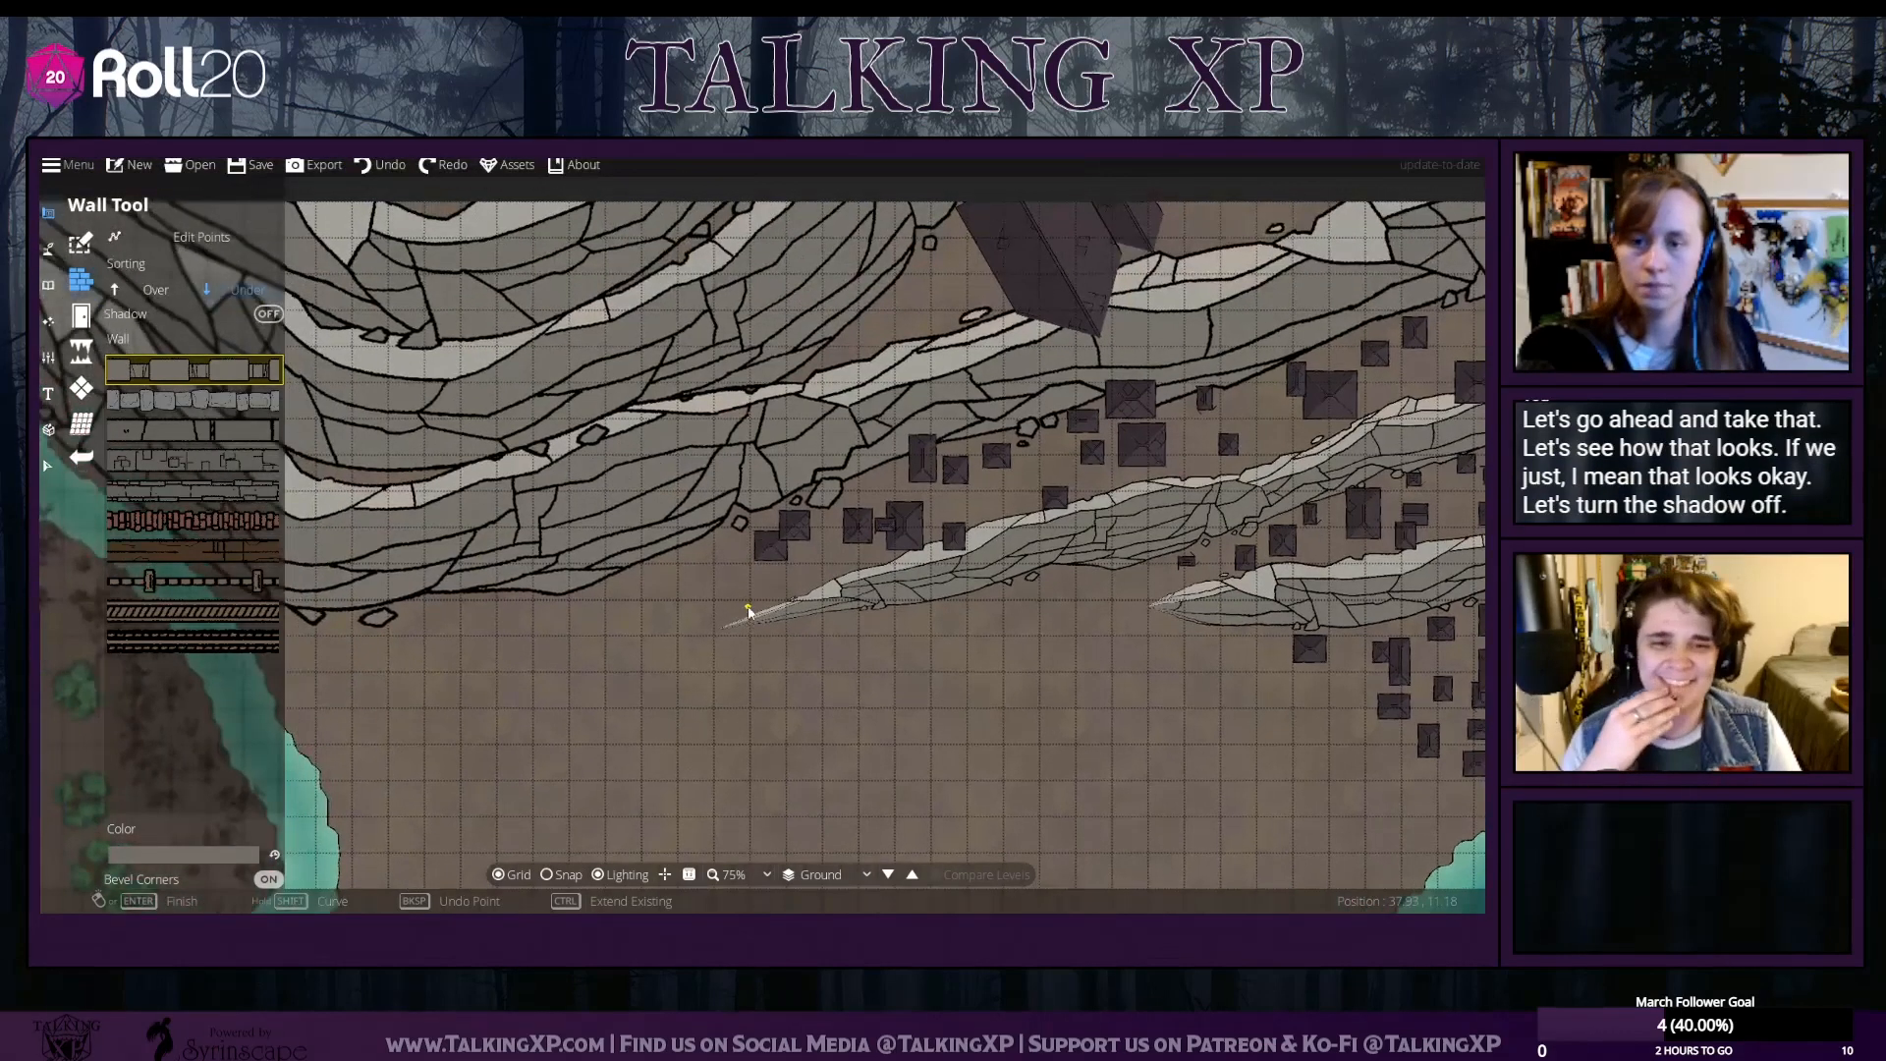
left_click(710, 530)
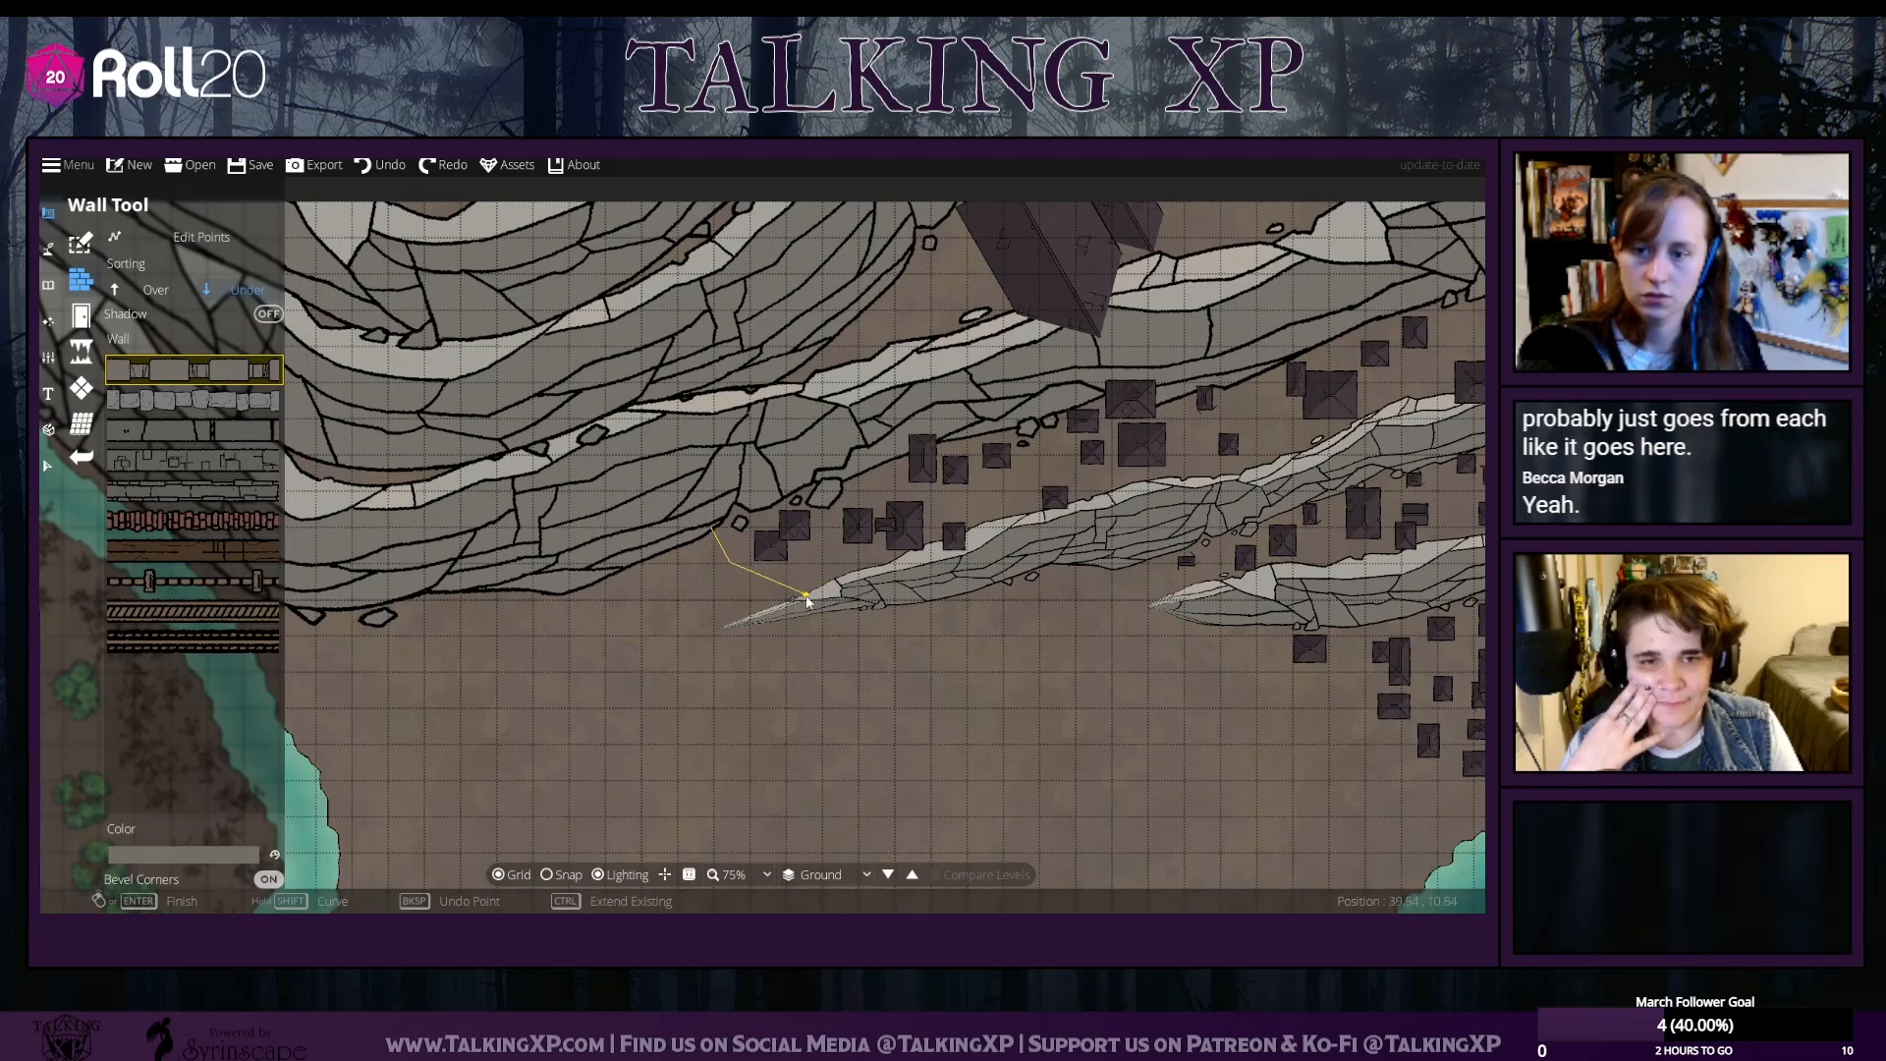
right_click(861, 576)
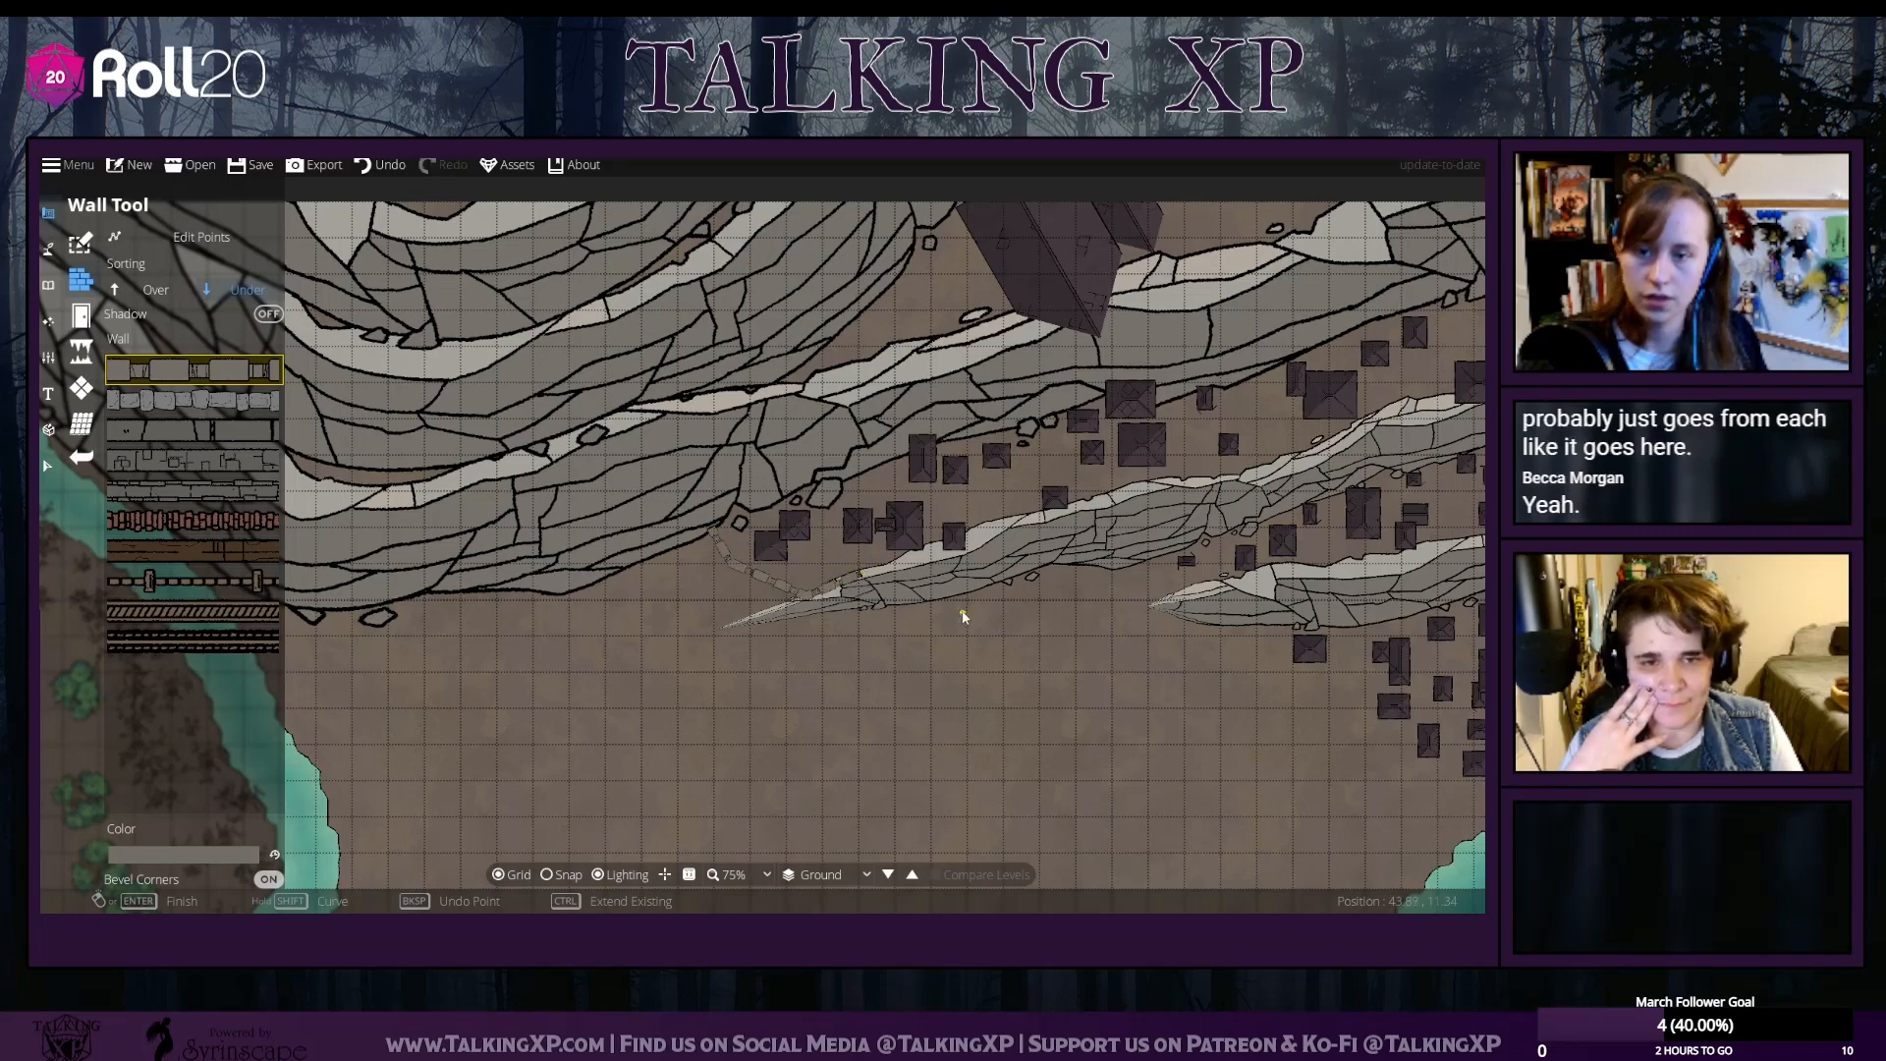
Draw a short stone wall from the first foothill ridge to the western tip of the second ridge, redoing the first attempt
left_click_drag(965, 601, 882, 572)
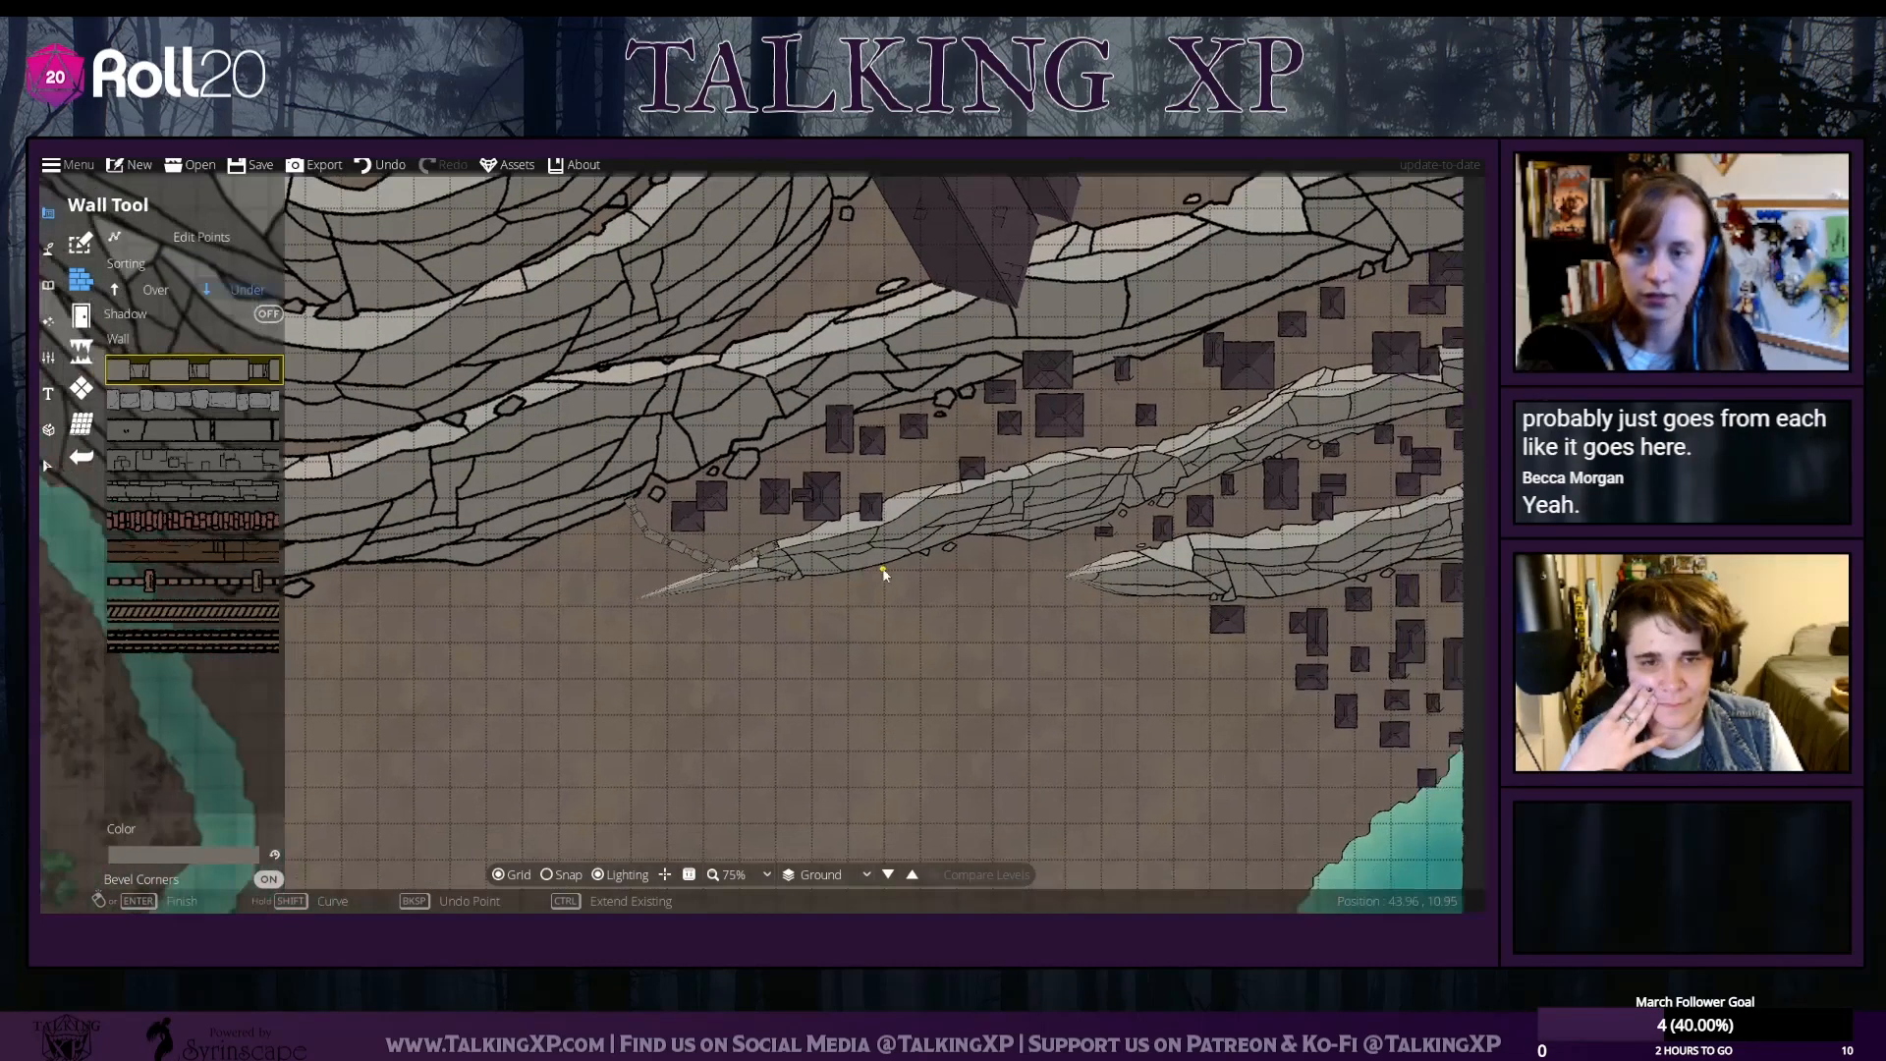
left_click(1044, 544)
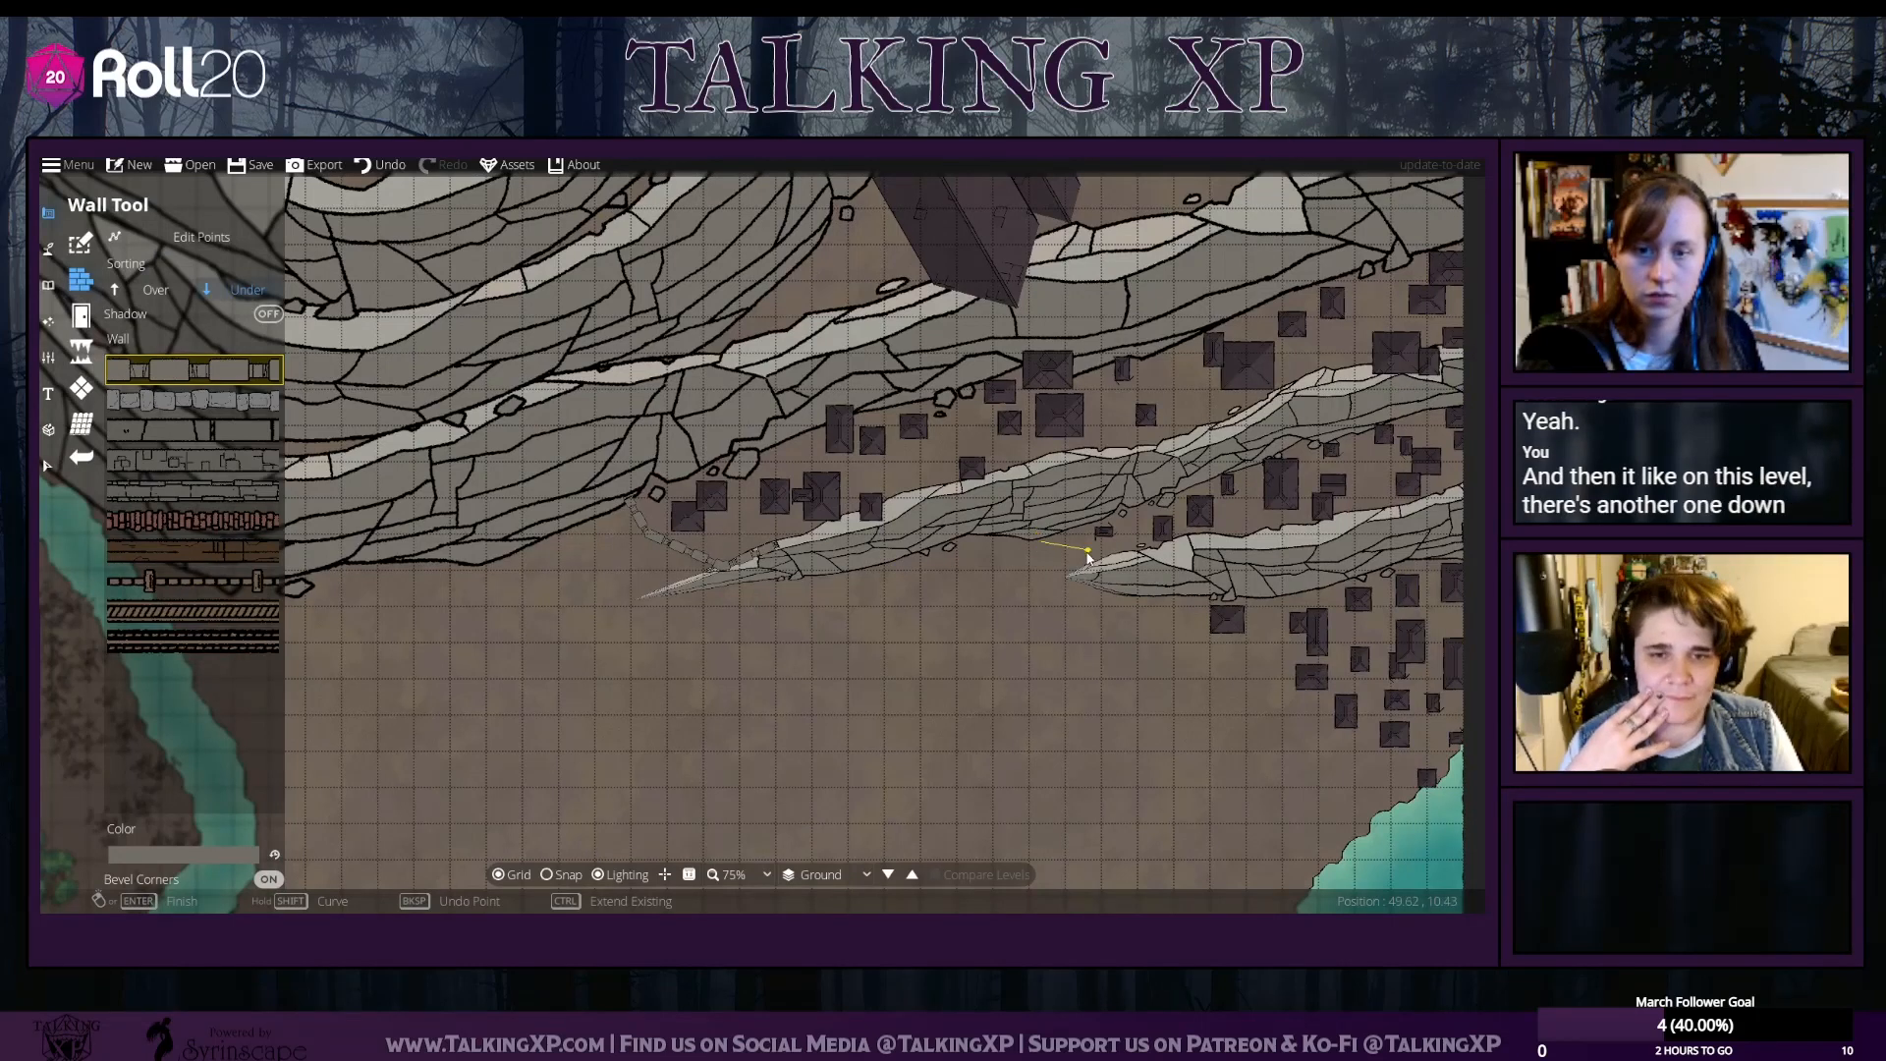
left_click(378, 165)
left_click(1031, 525)
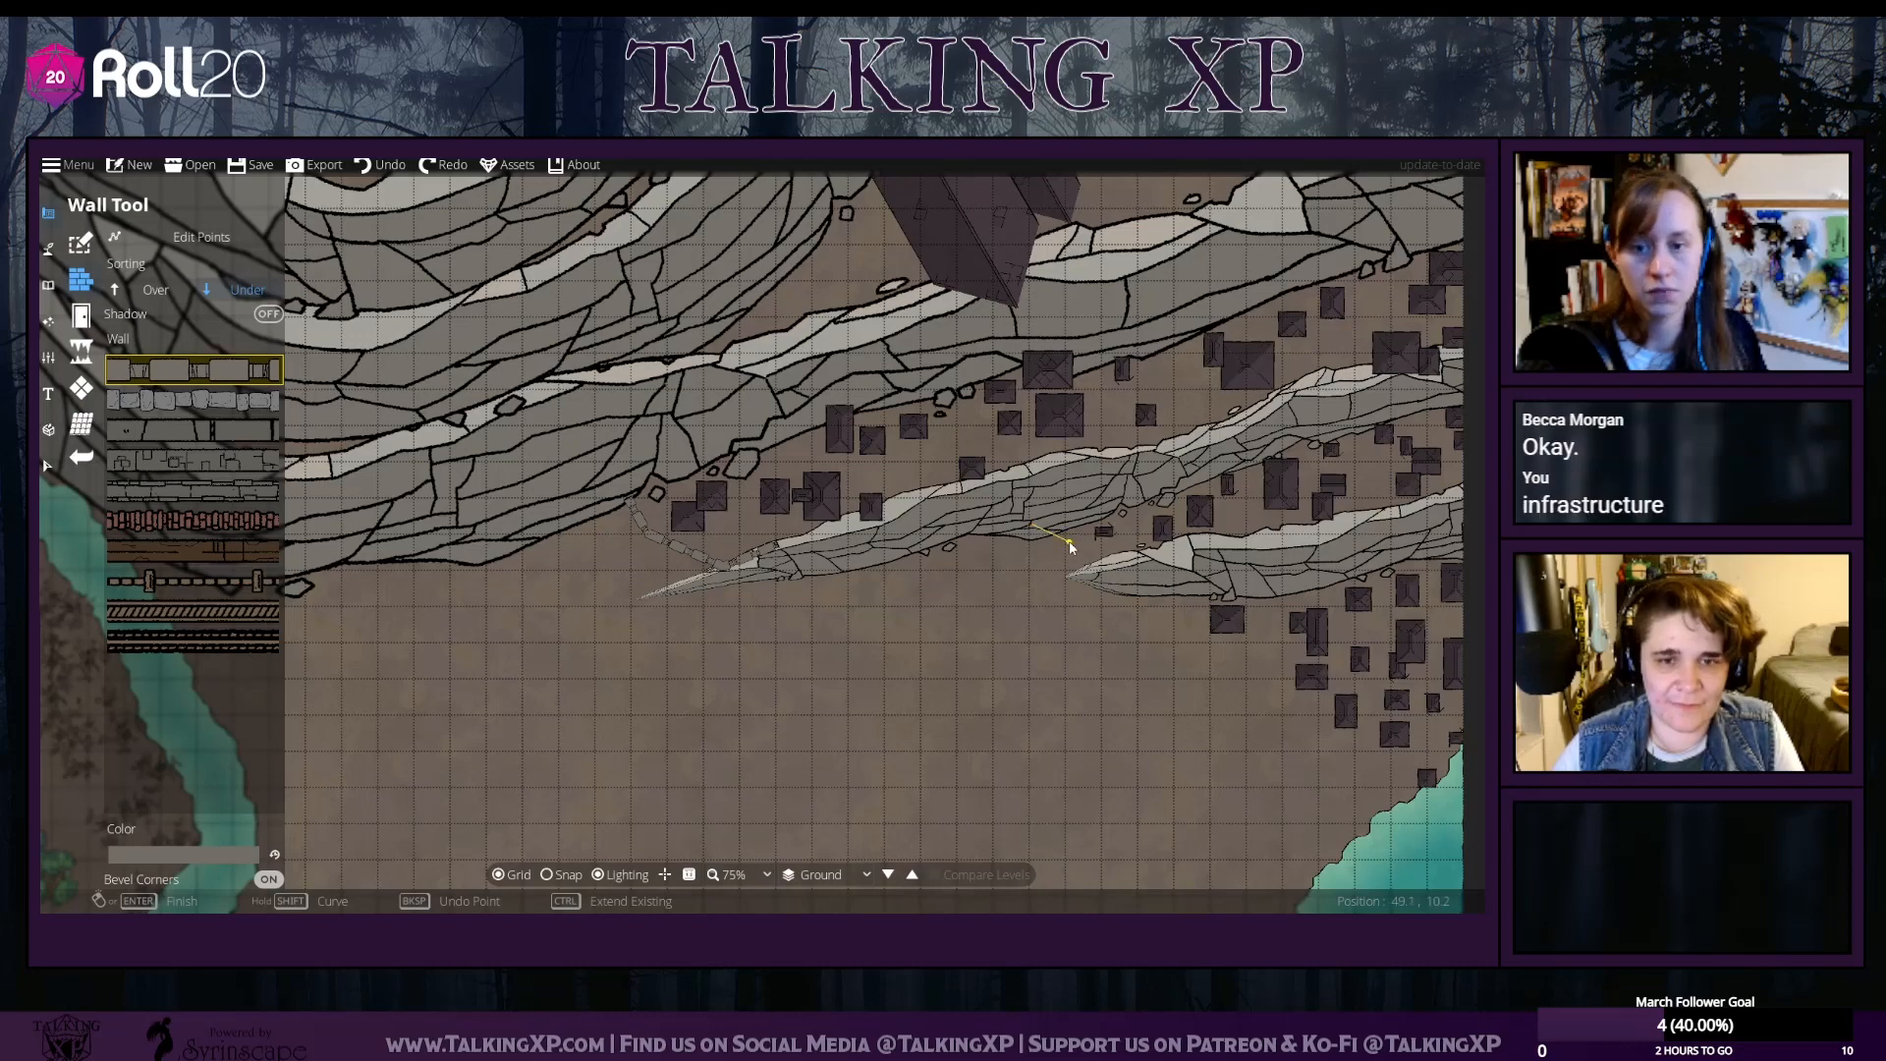
left_click(1141, 557)
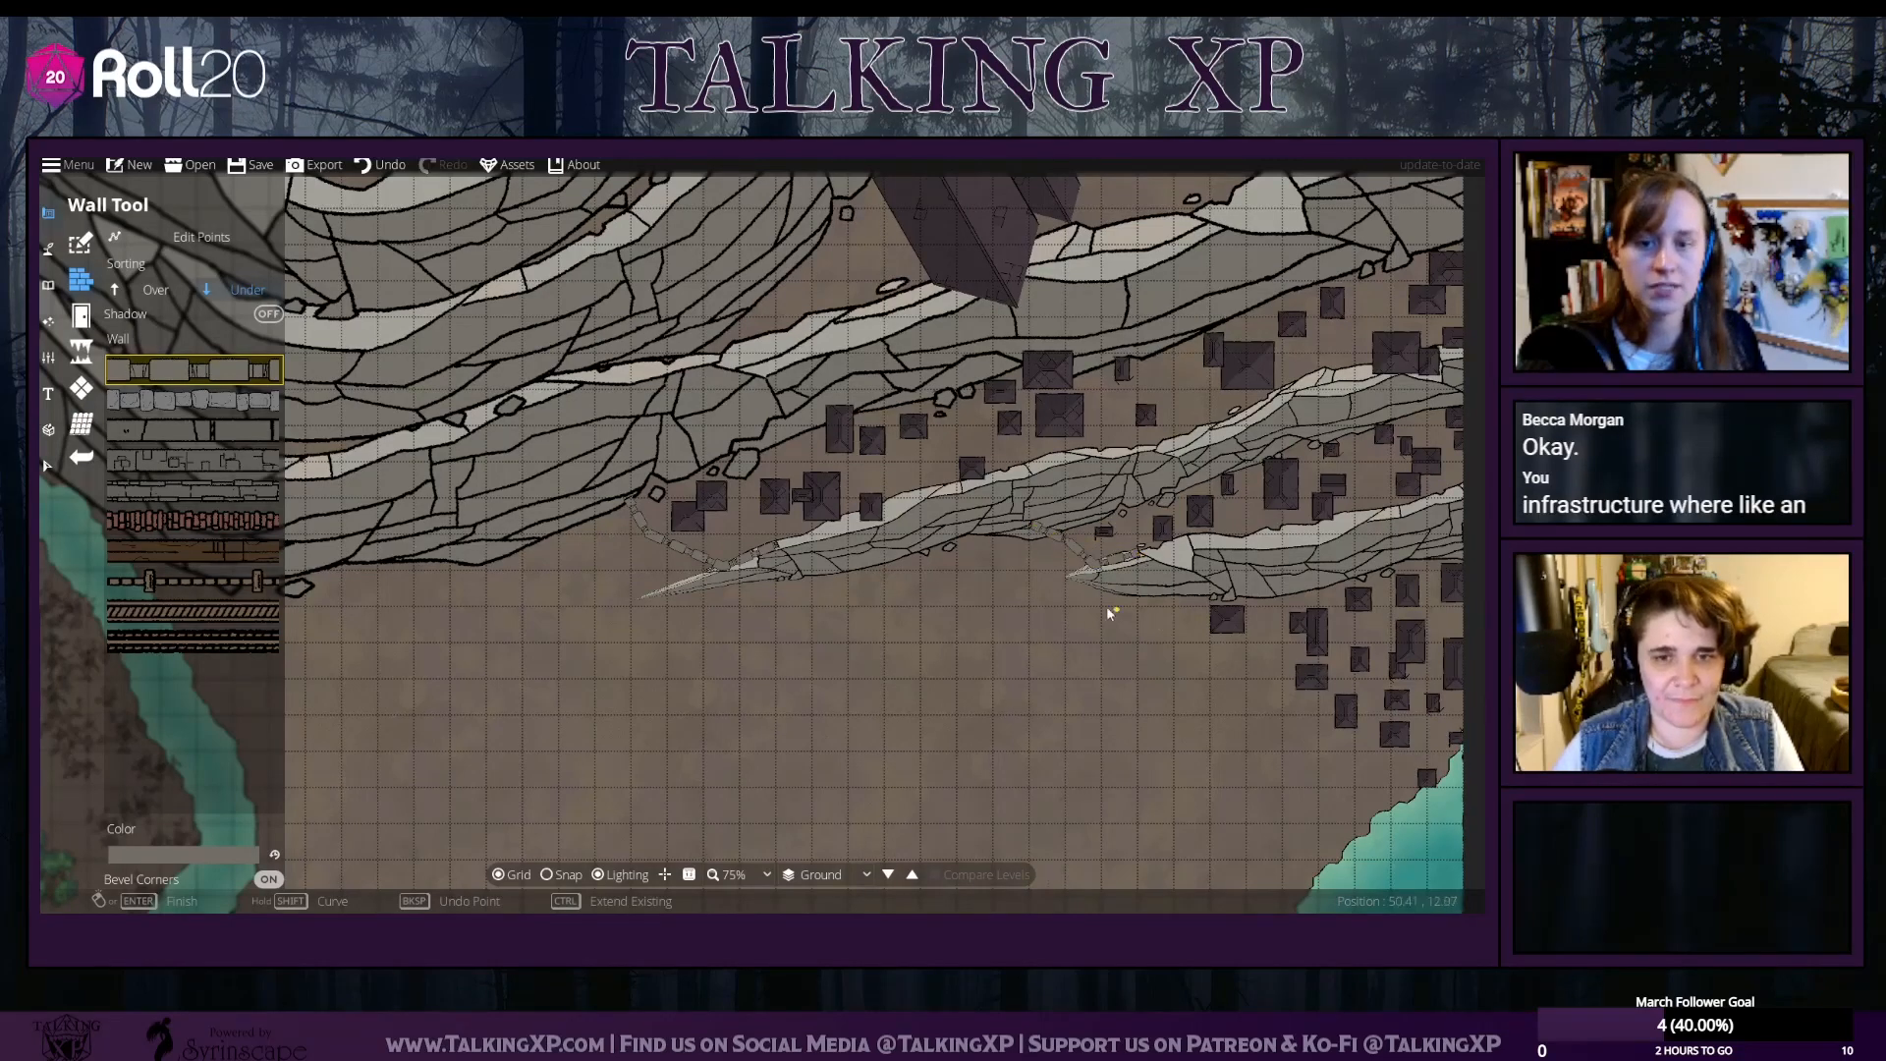
Draw a bent stone wall from the second foothill ridge south-east around the lowest houses to the coastline
left_click_drag(1110, 613, 987, 576)
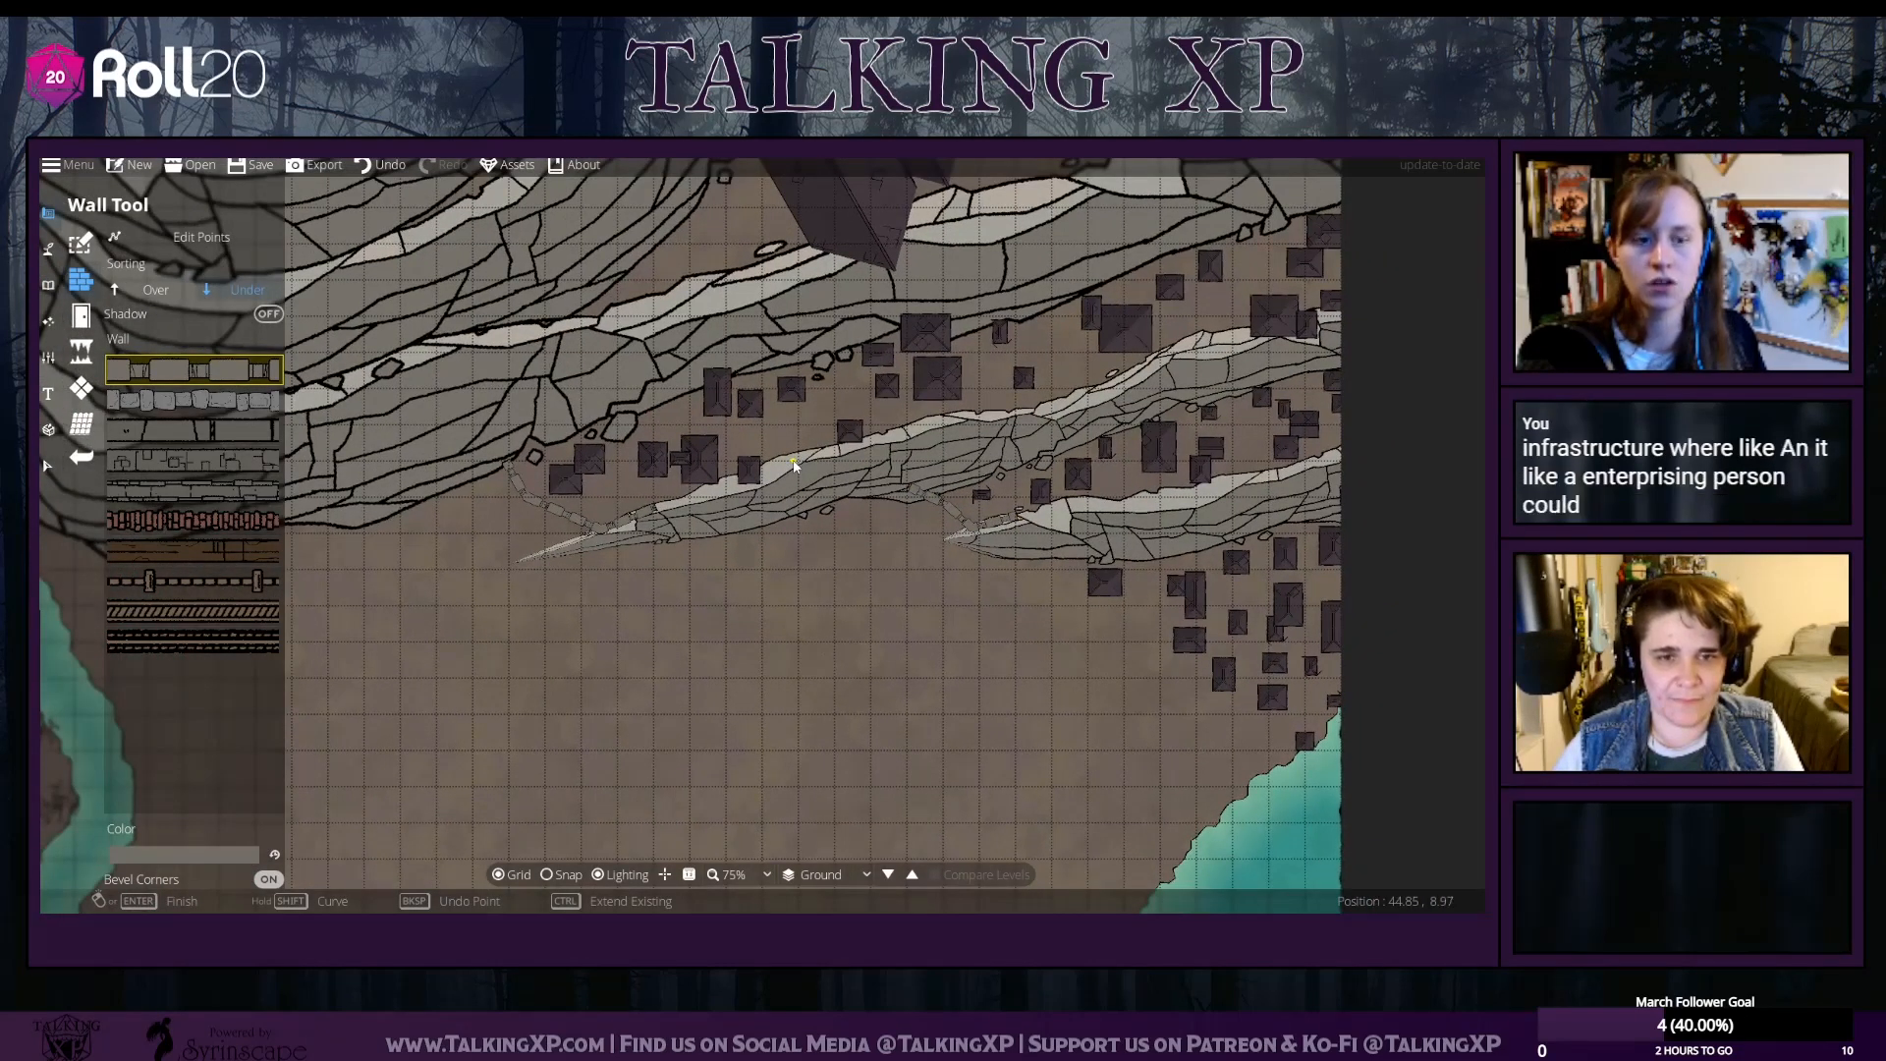
left_click_drag(903, 568, 665, 492)
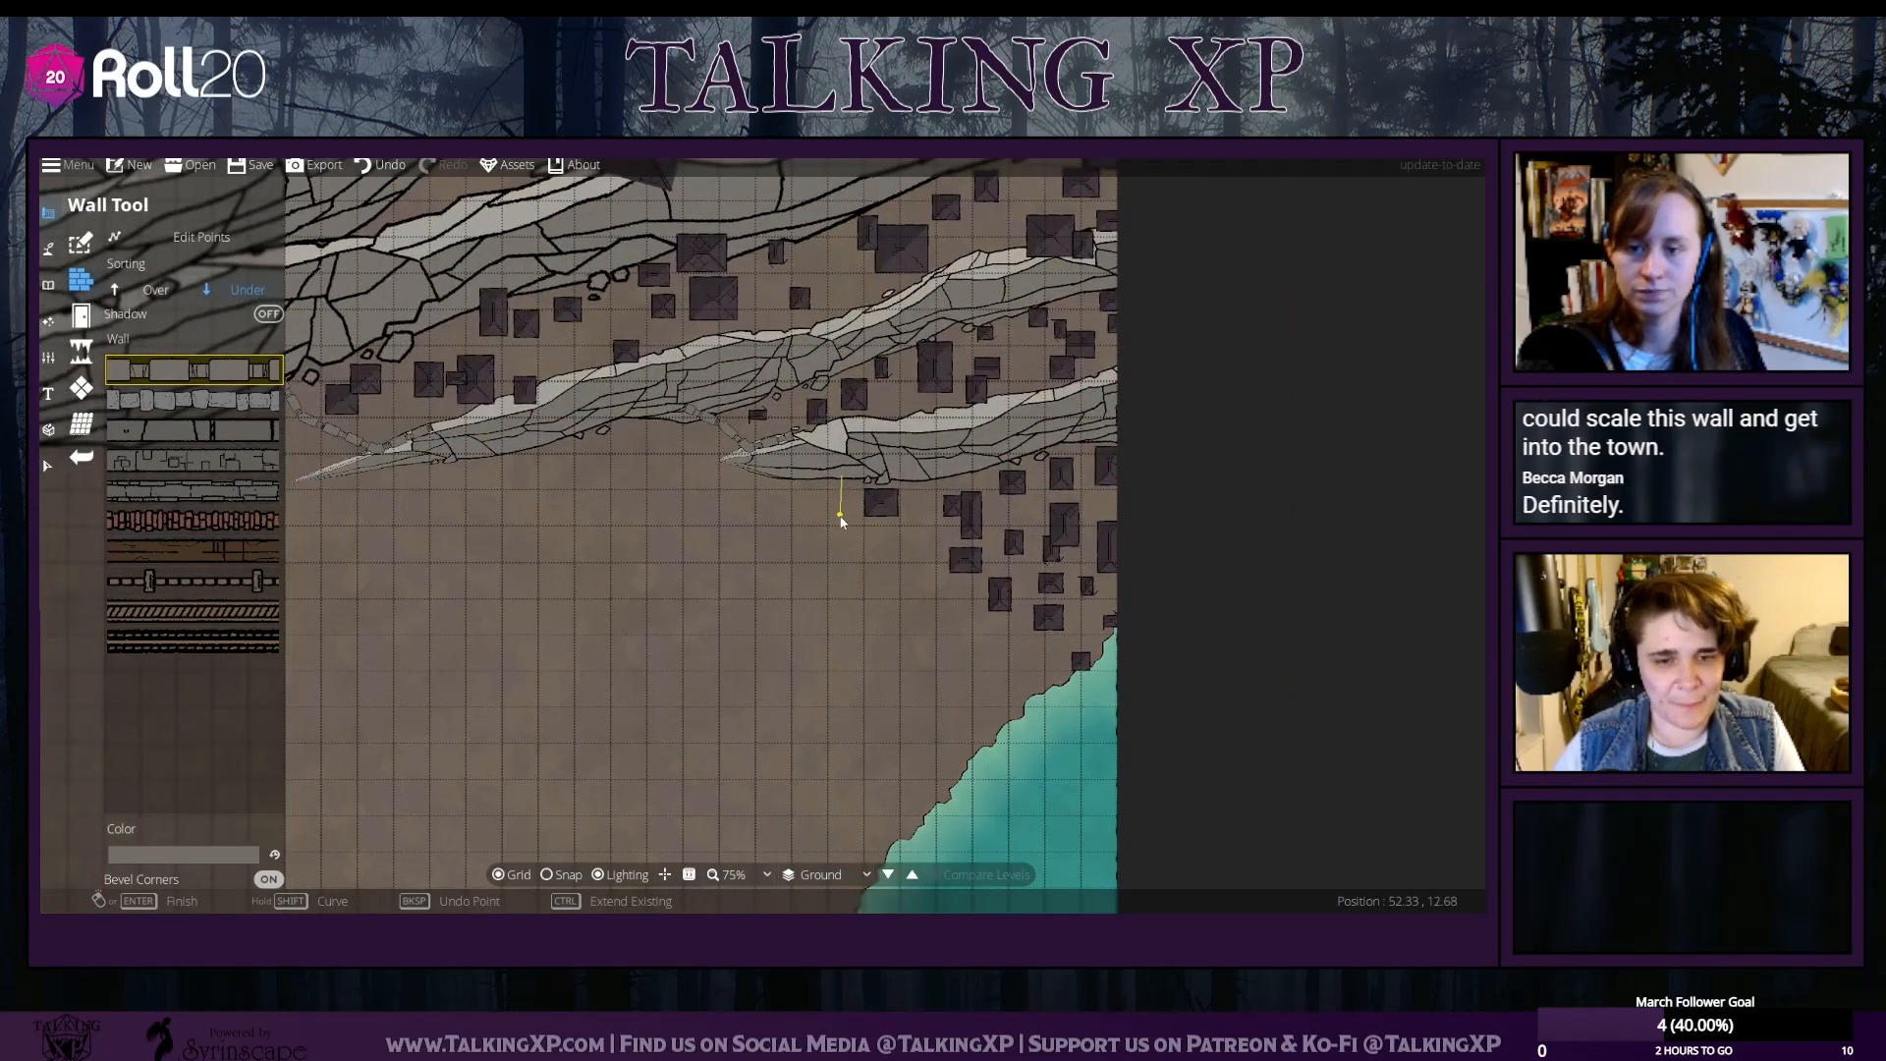
left_click(945, 587)
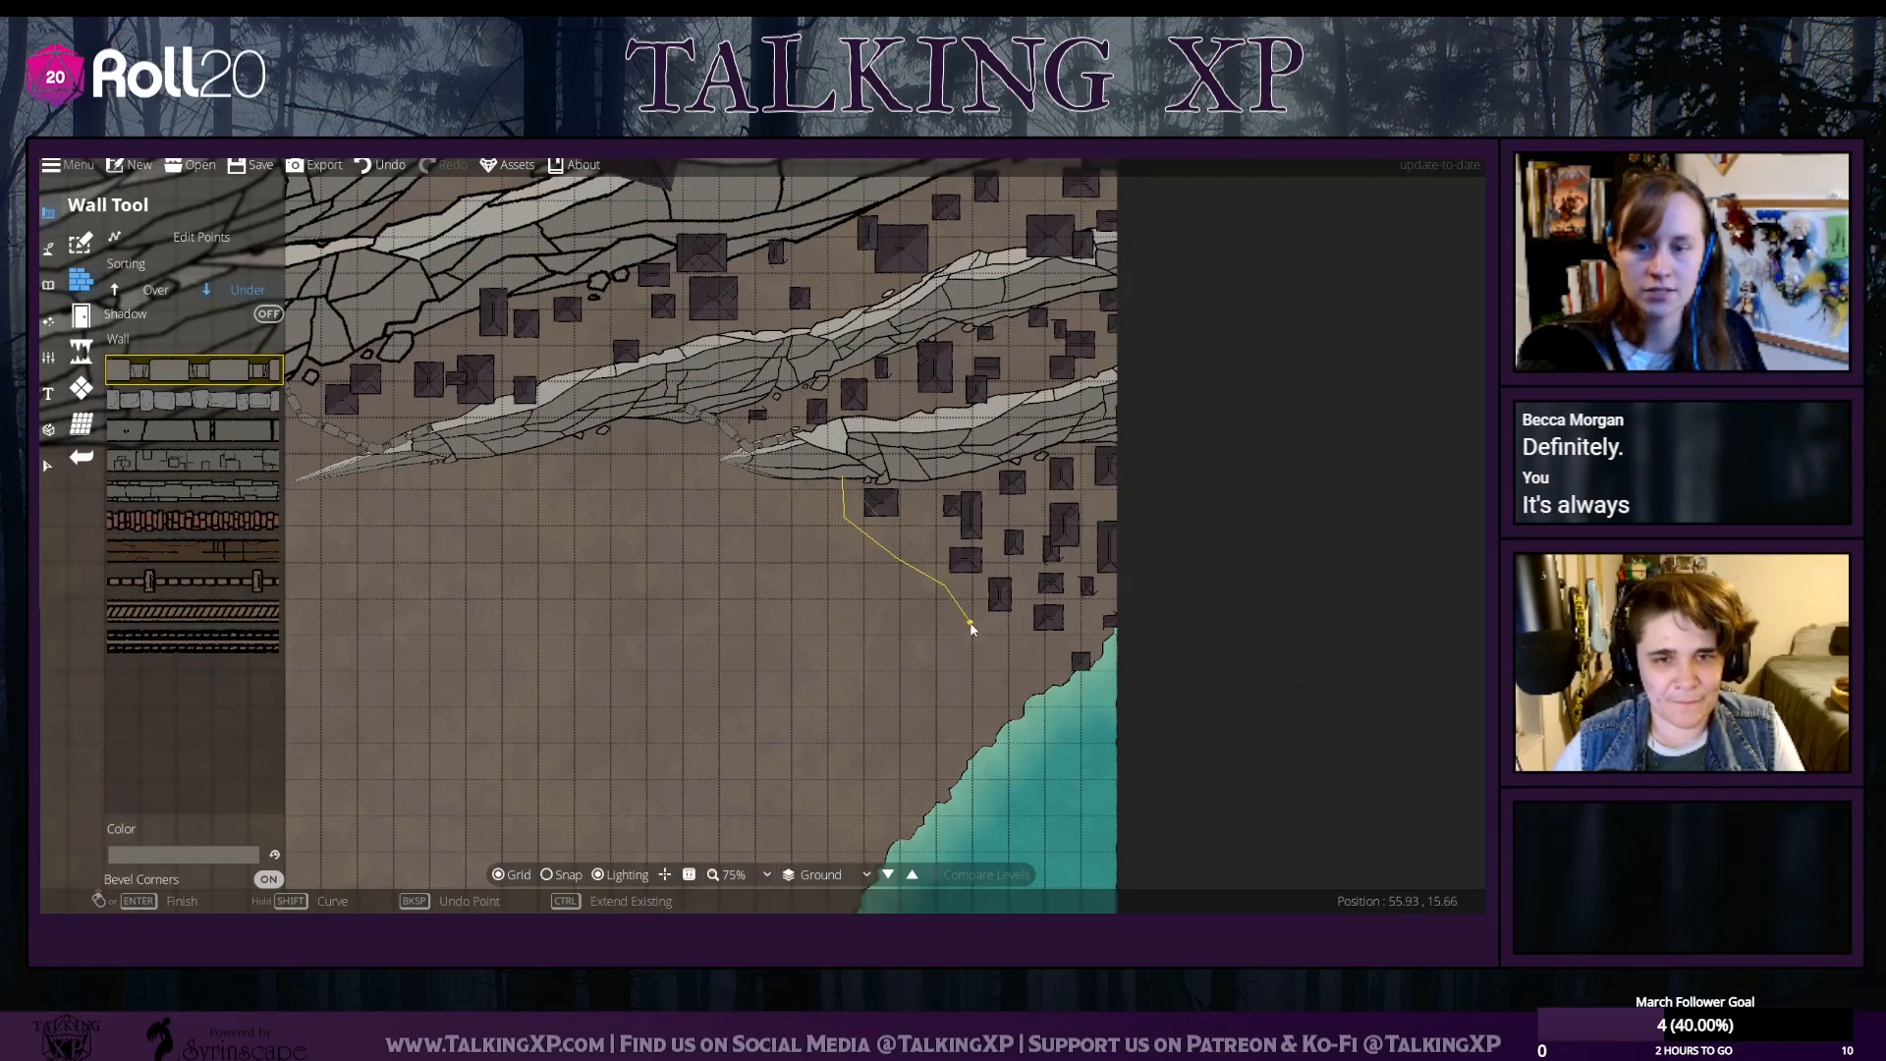
left_click(980, 636)
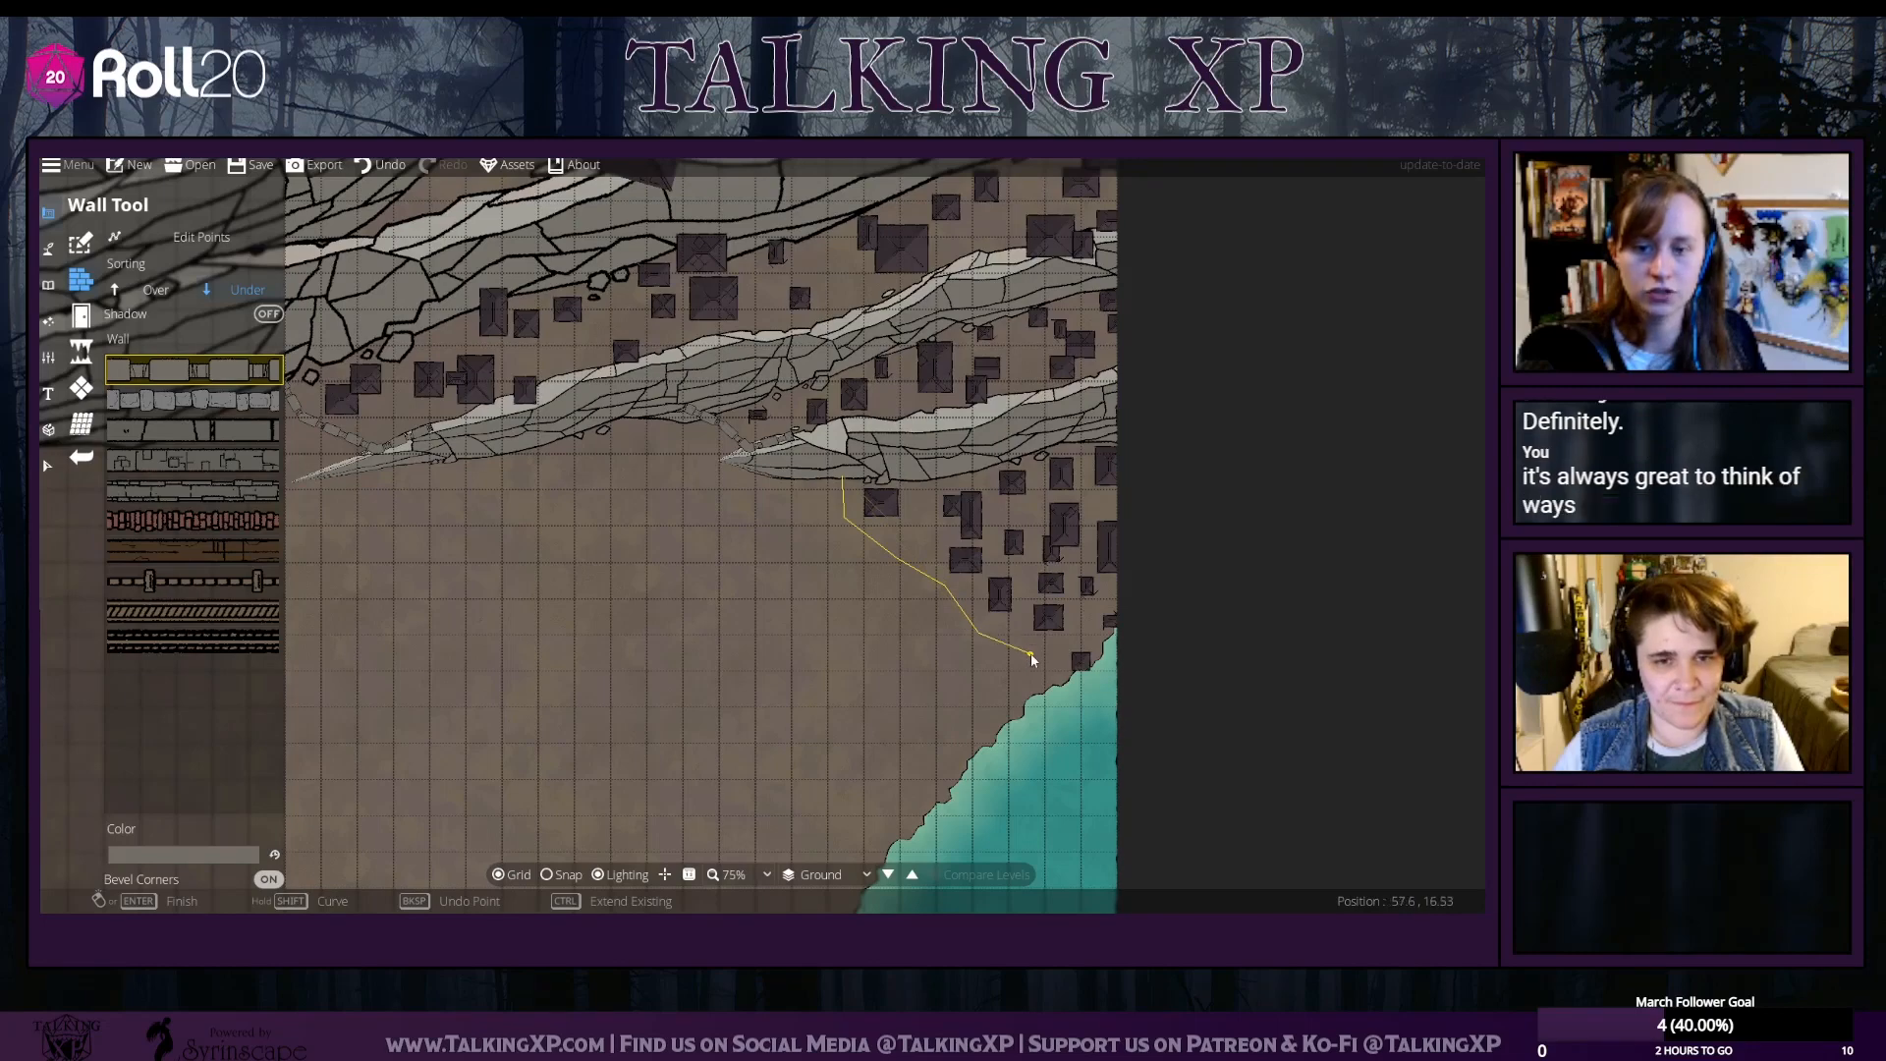
double_click(1057, 698)
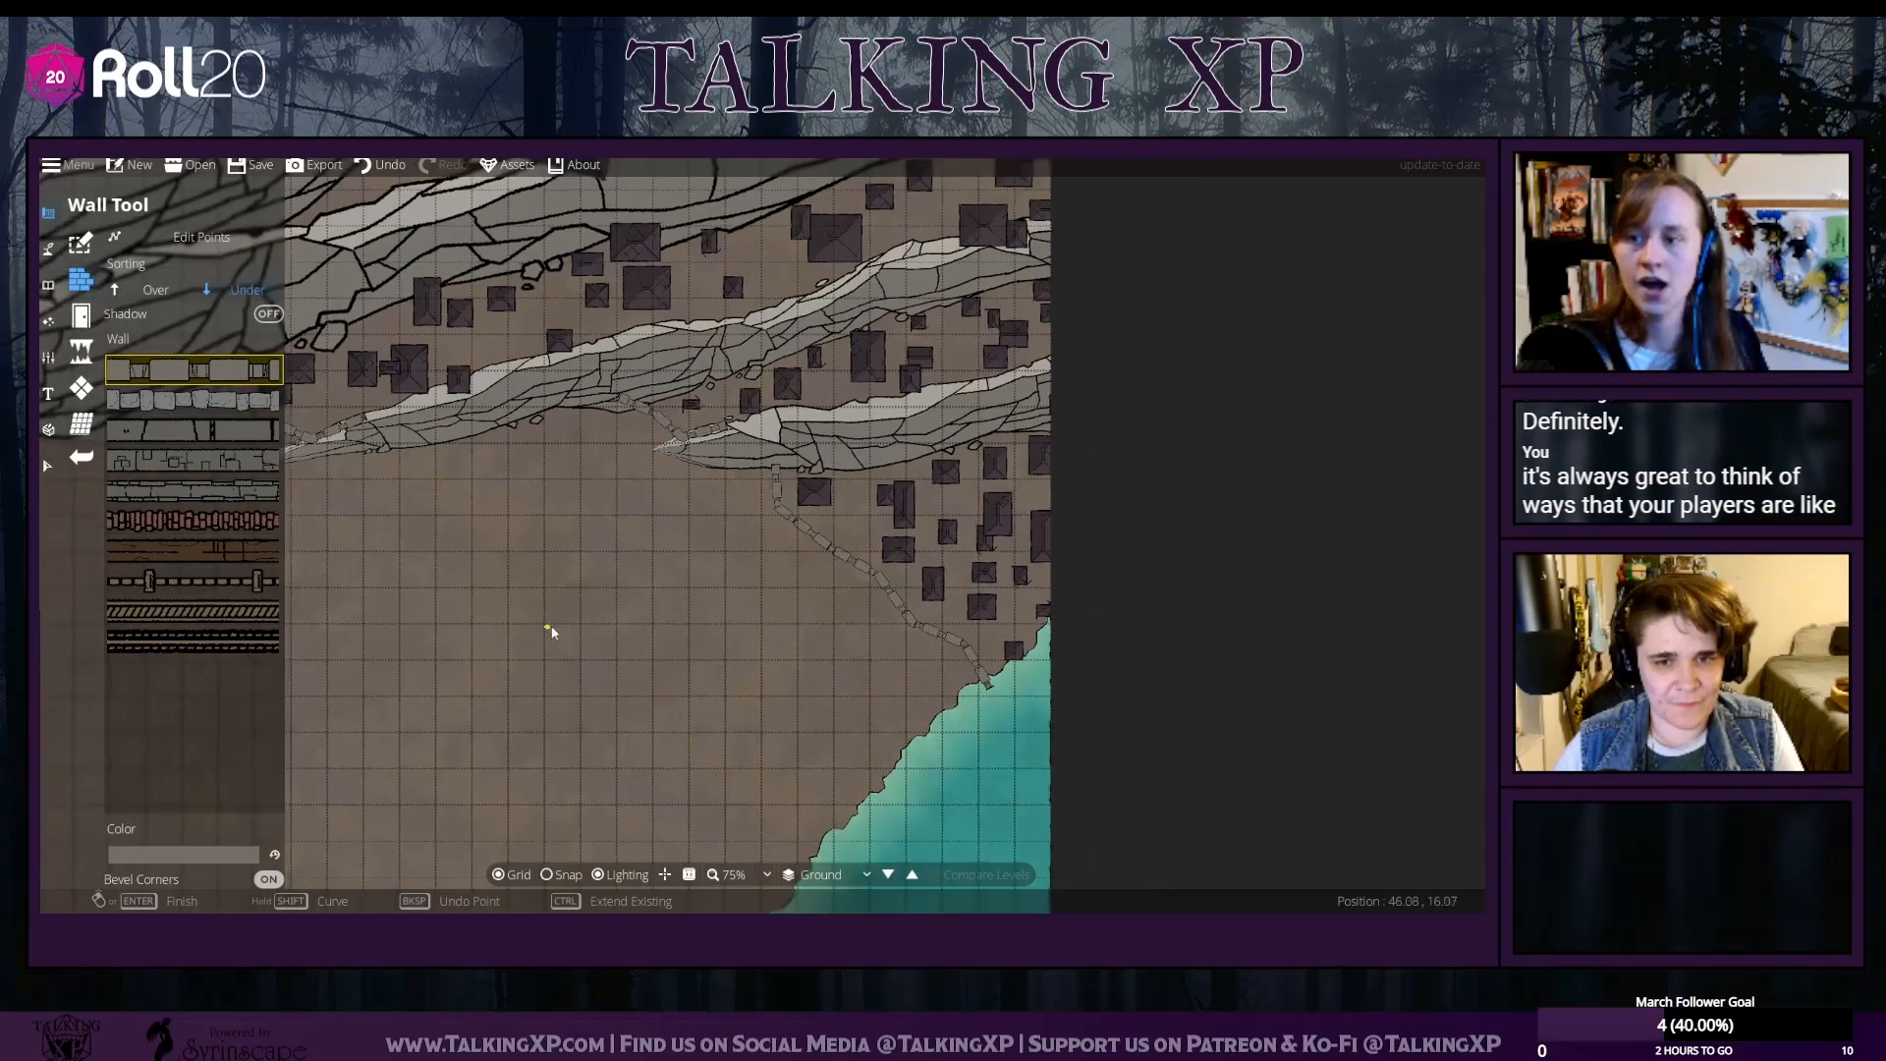
left_click_drag(551, 632, 848, 822)
left_click_drag(697, 697, 914, 707)
left_click_drag(1218, 826, 687, 630)
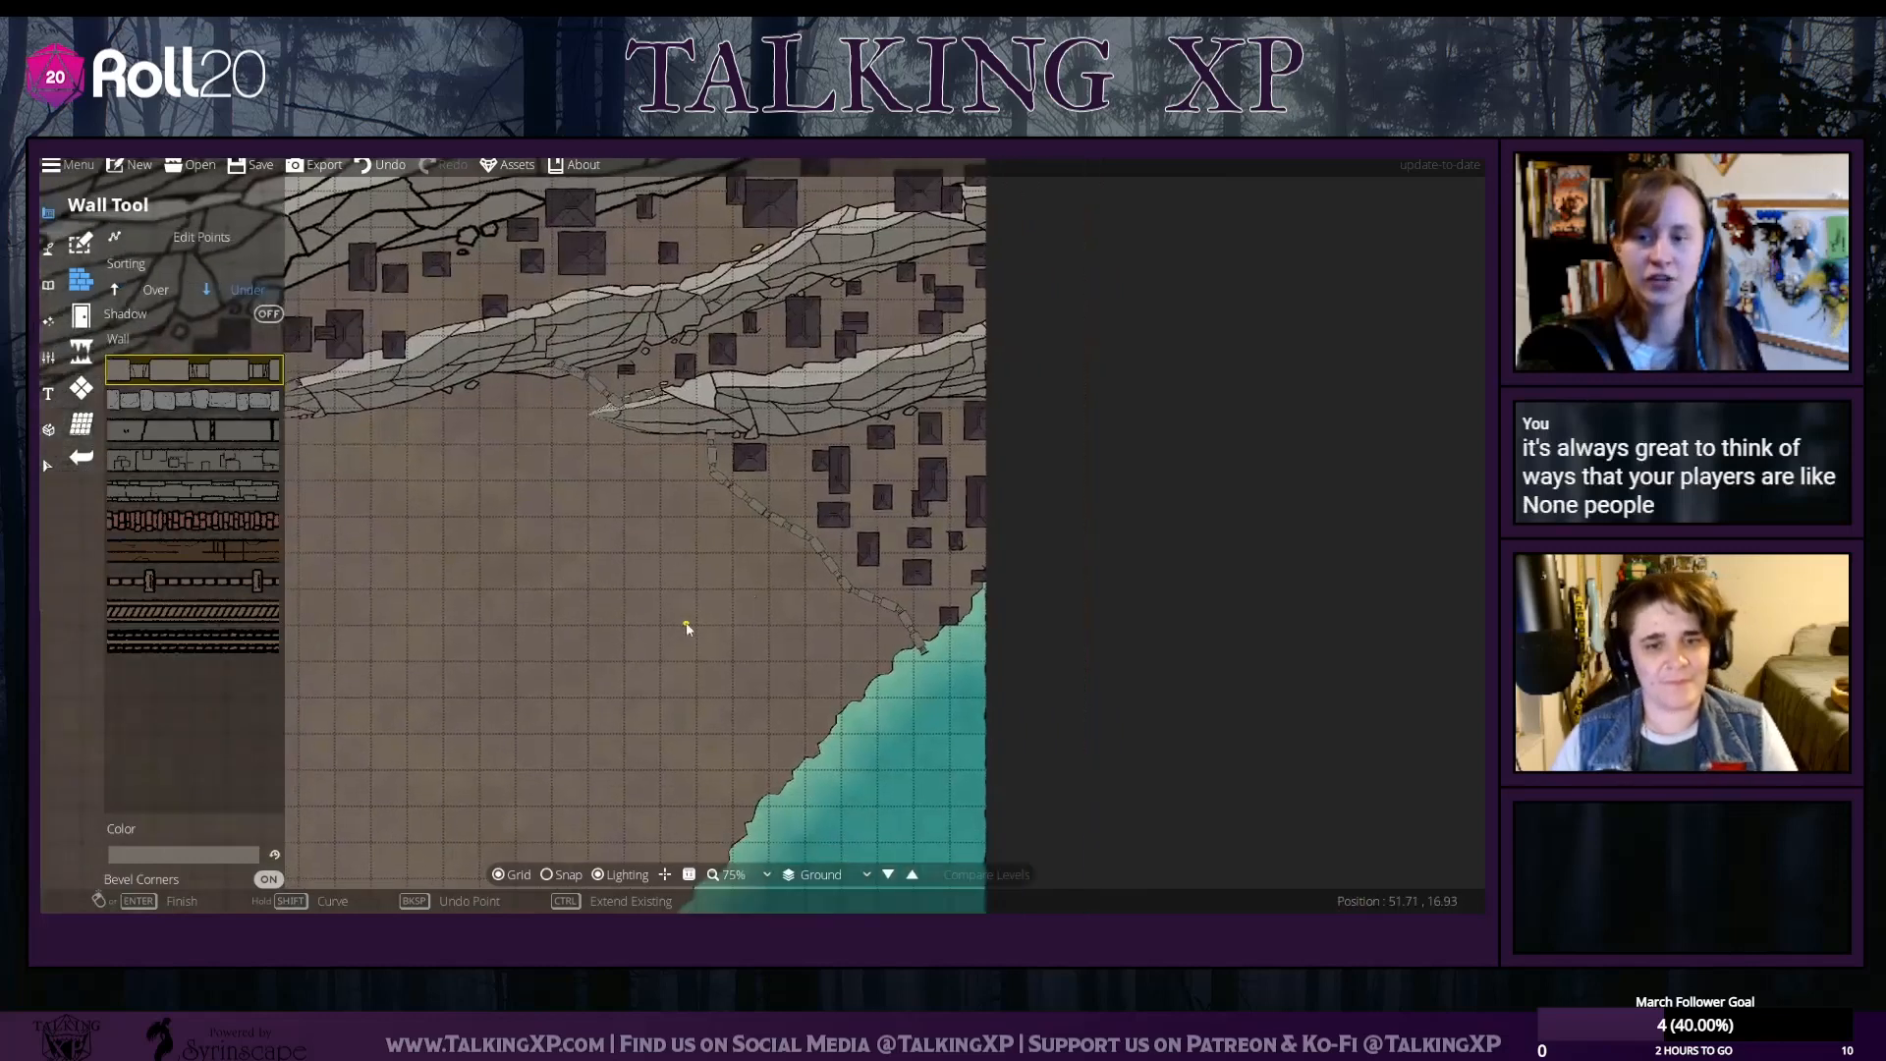
Reposition several roofs in the lowest village section inside the new wall so their spacing looks more irregular
left_click(47, 465)
left_click(750, 454)
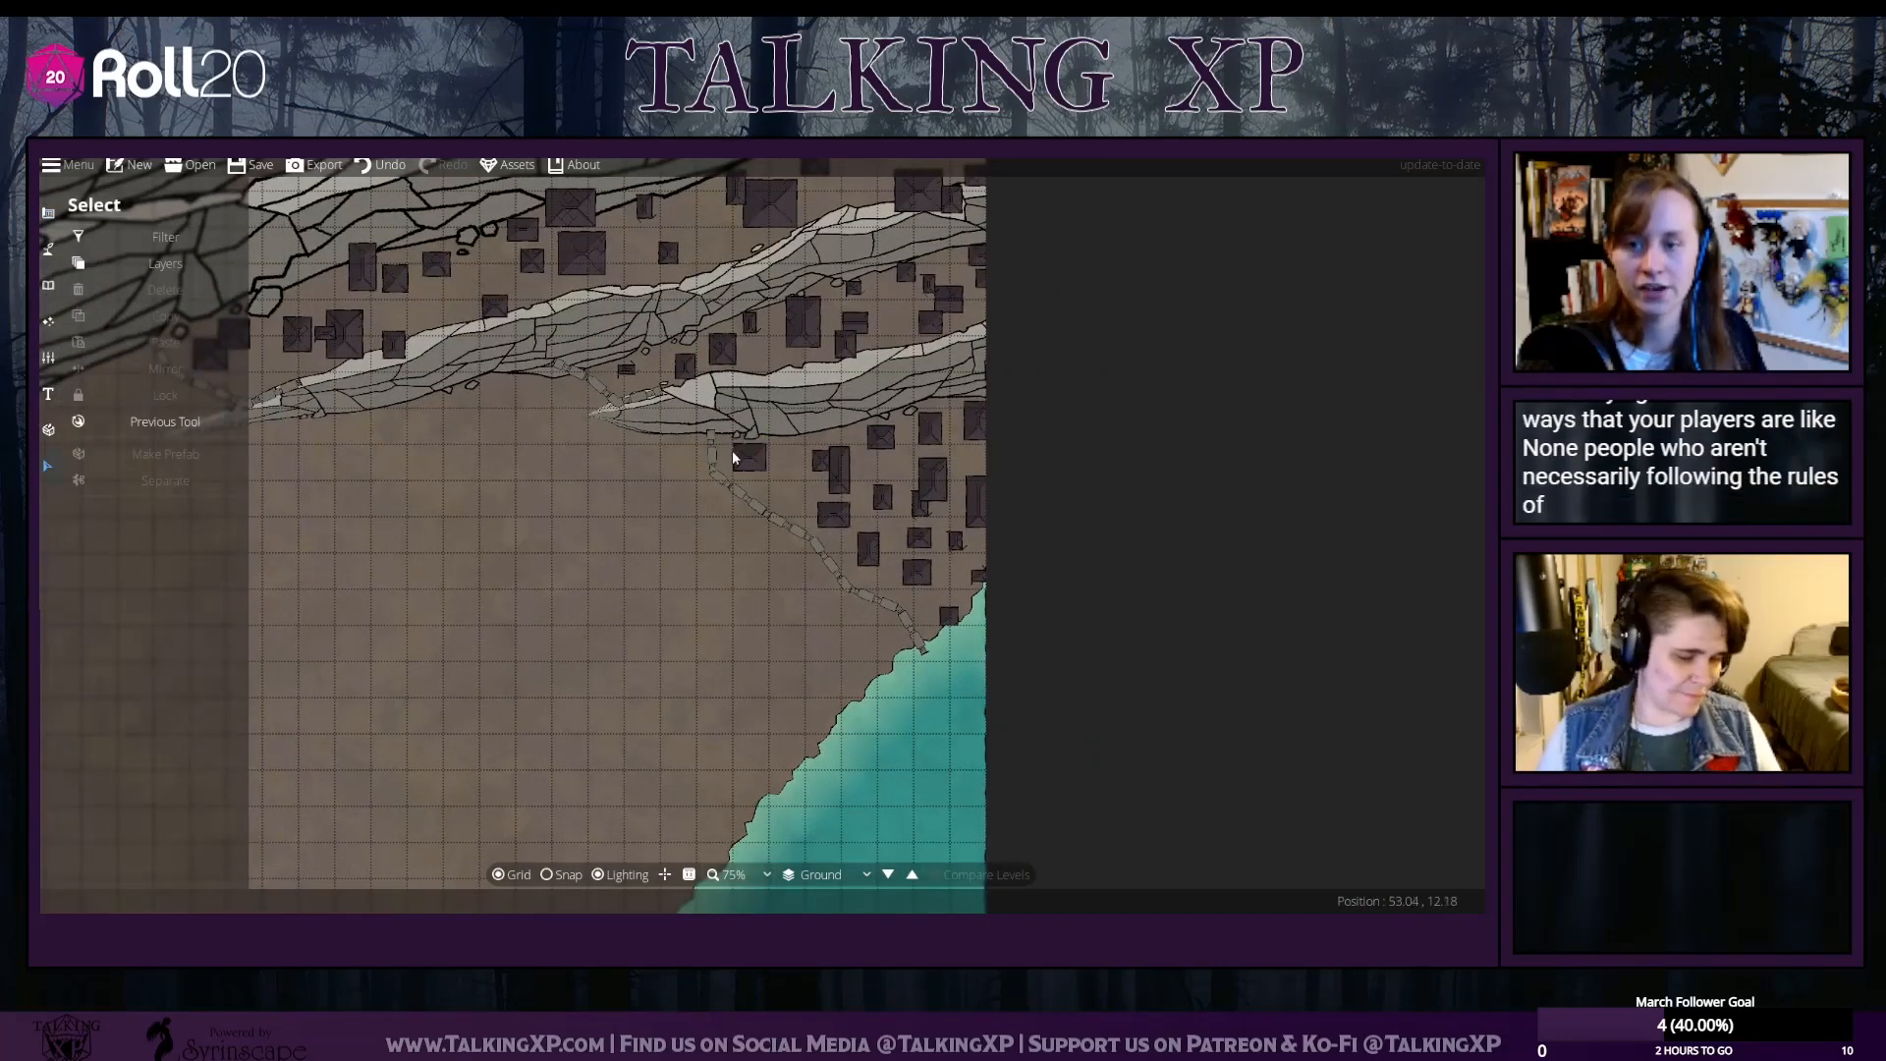
left_click_drag(756, 461, 747, 463)
left_click_drag(840, 521, 912, 558)
left_click(837, 476)
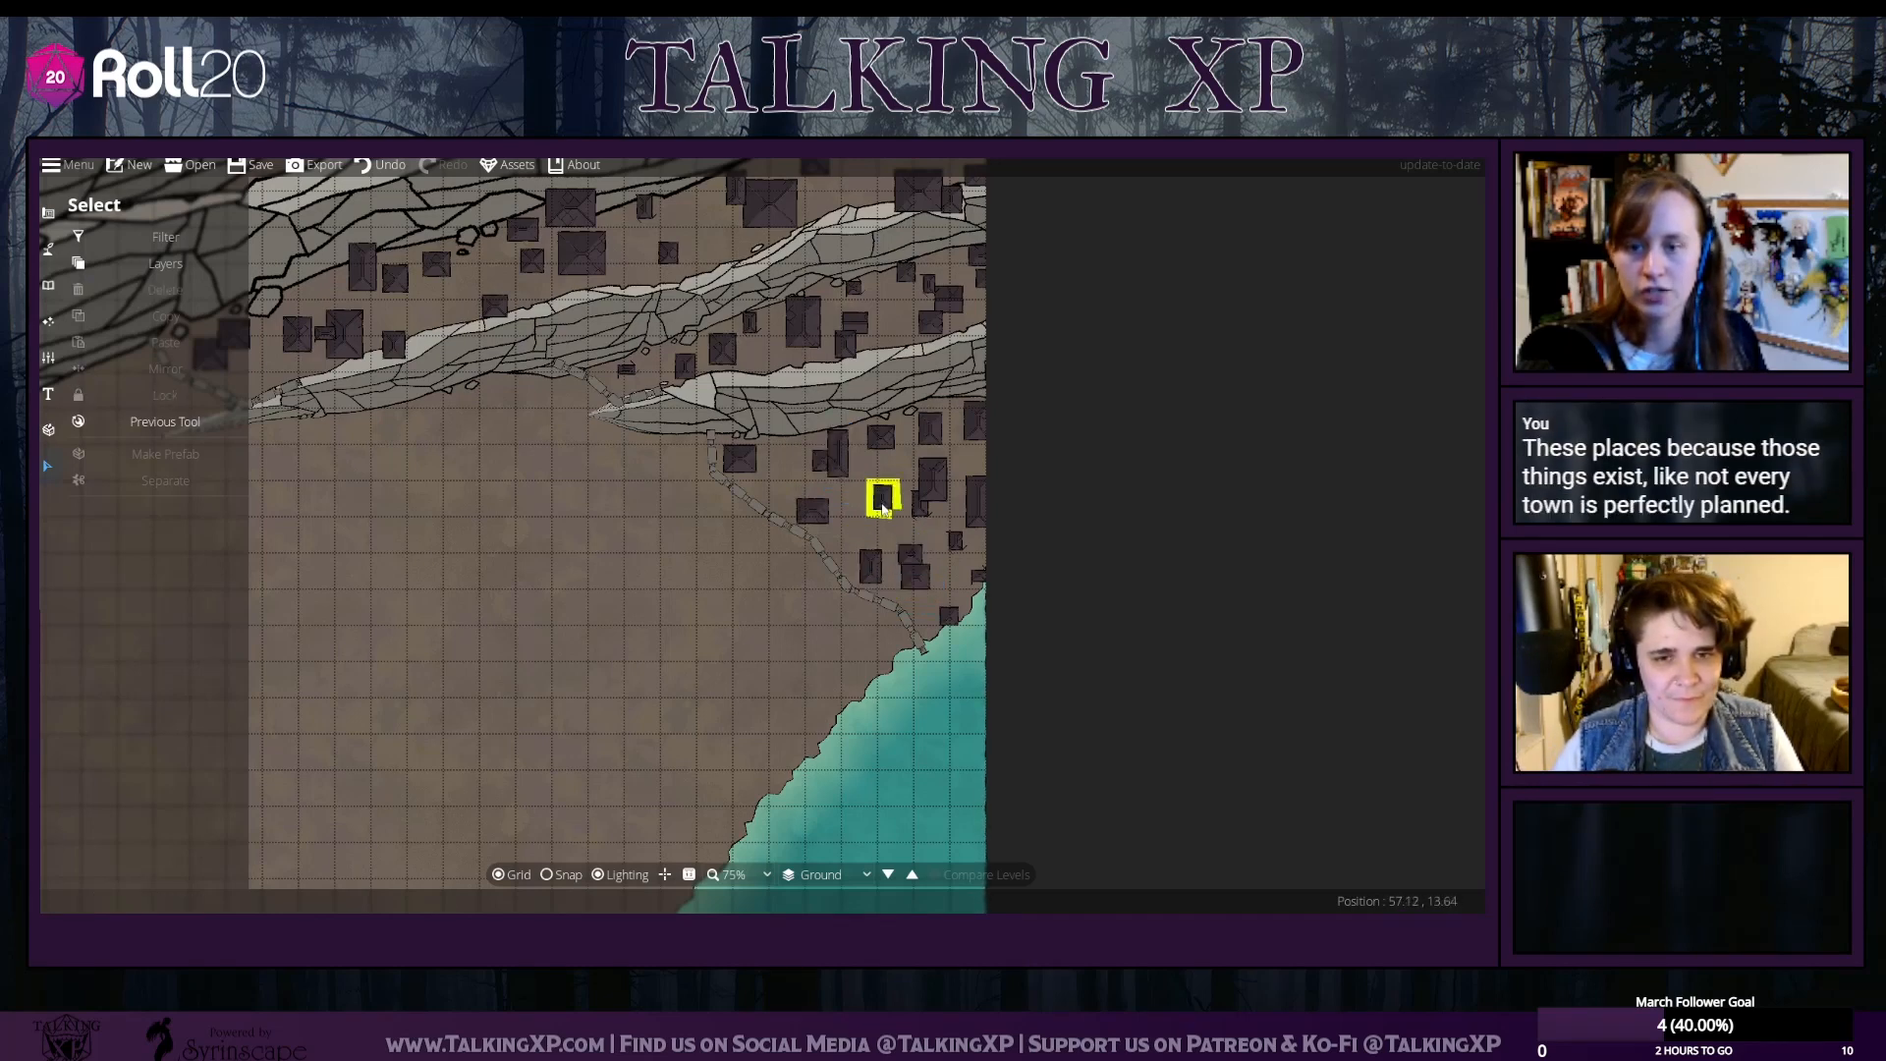
left_click(886, 516)
Place a gate from the portal styles in the stone wall between the outer cliff and the first foothill ridge
left_click_drag(685, 580, 784, 627)
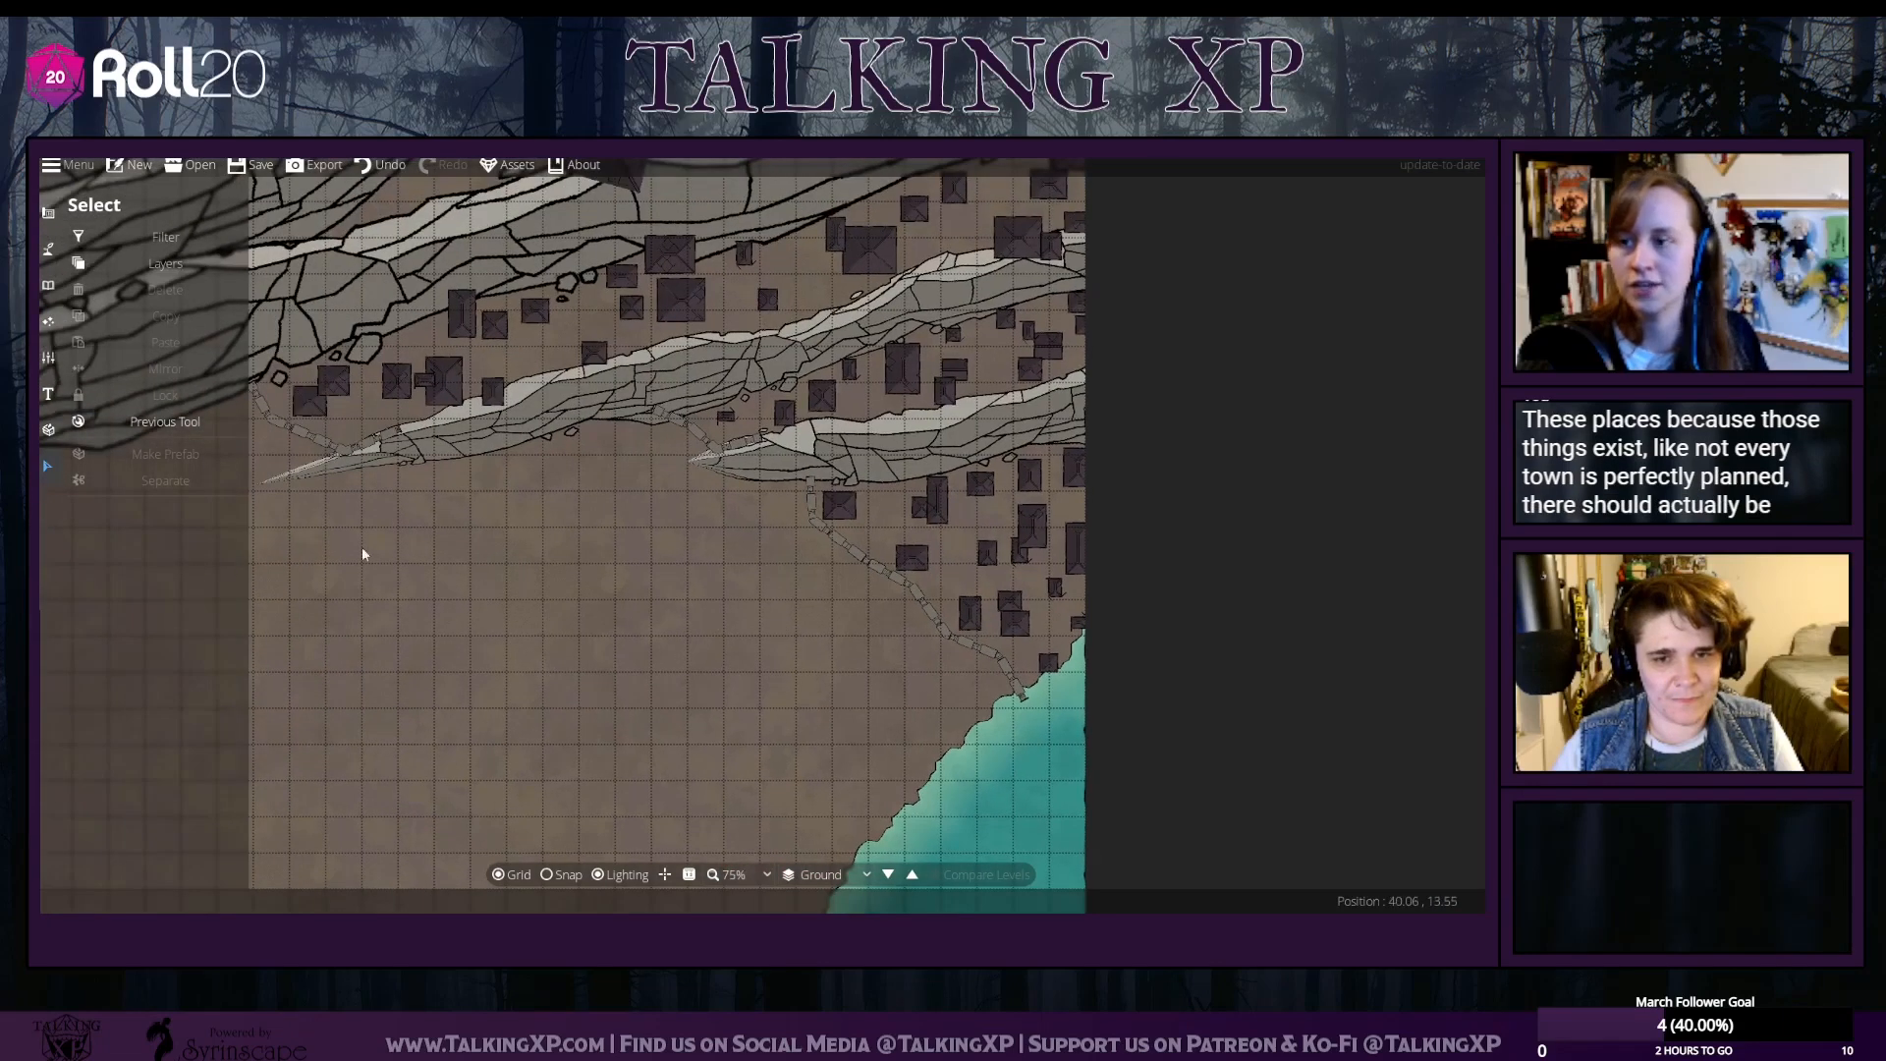
left_click(47, 249)
left_click(80, 316)
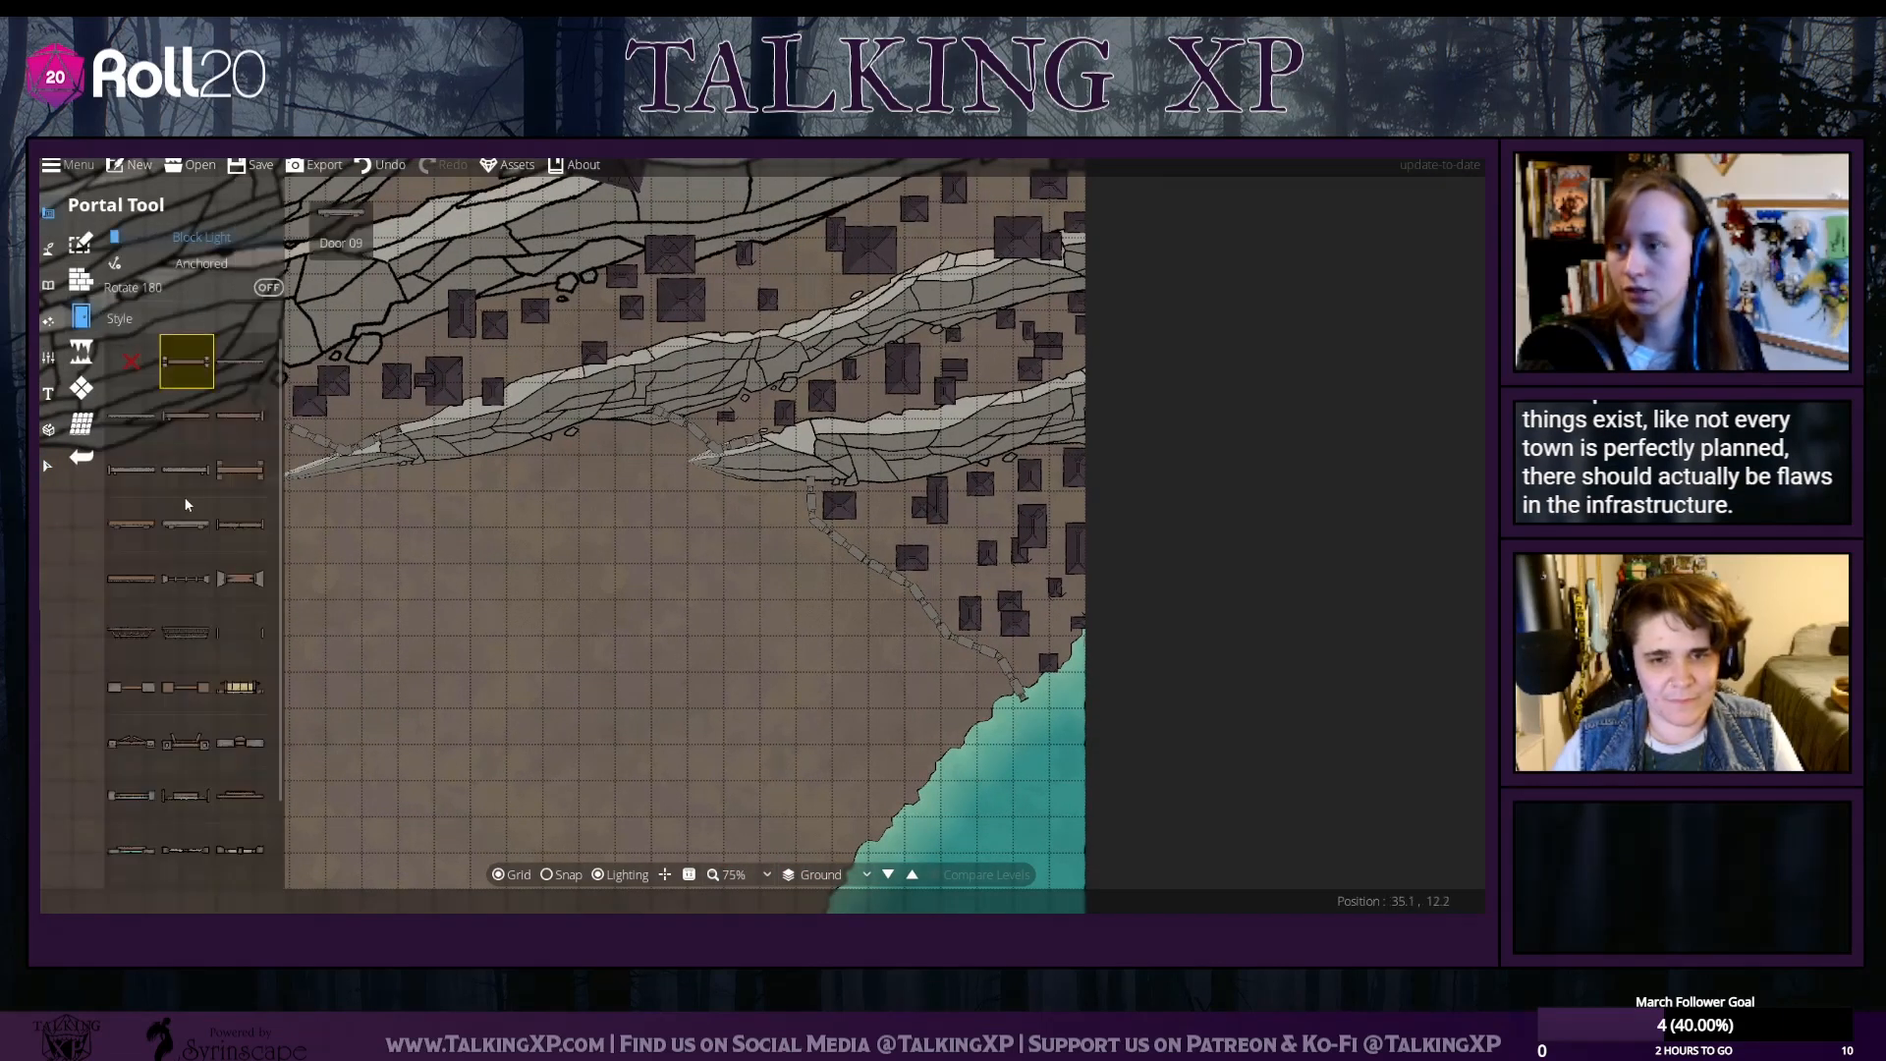
left_click(187, 633)
left_click_drag(394, 545, 536, 599)
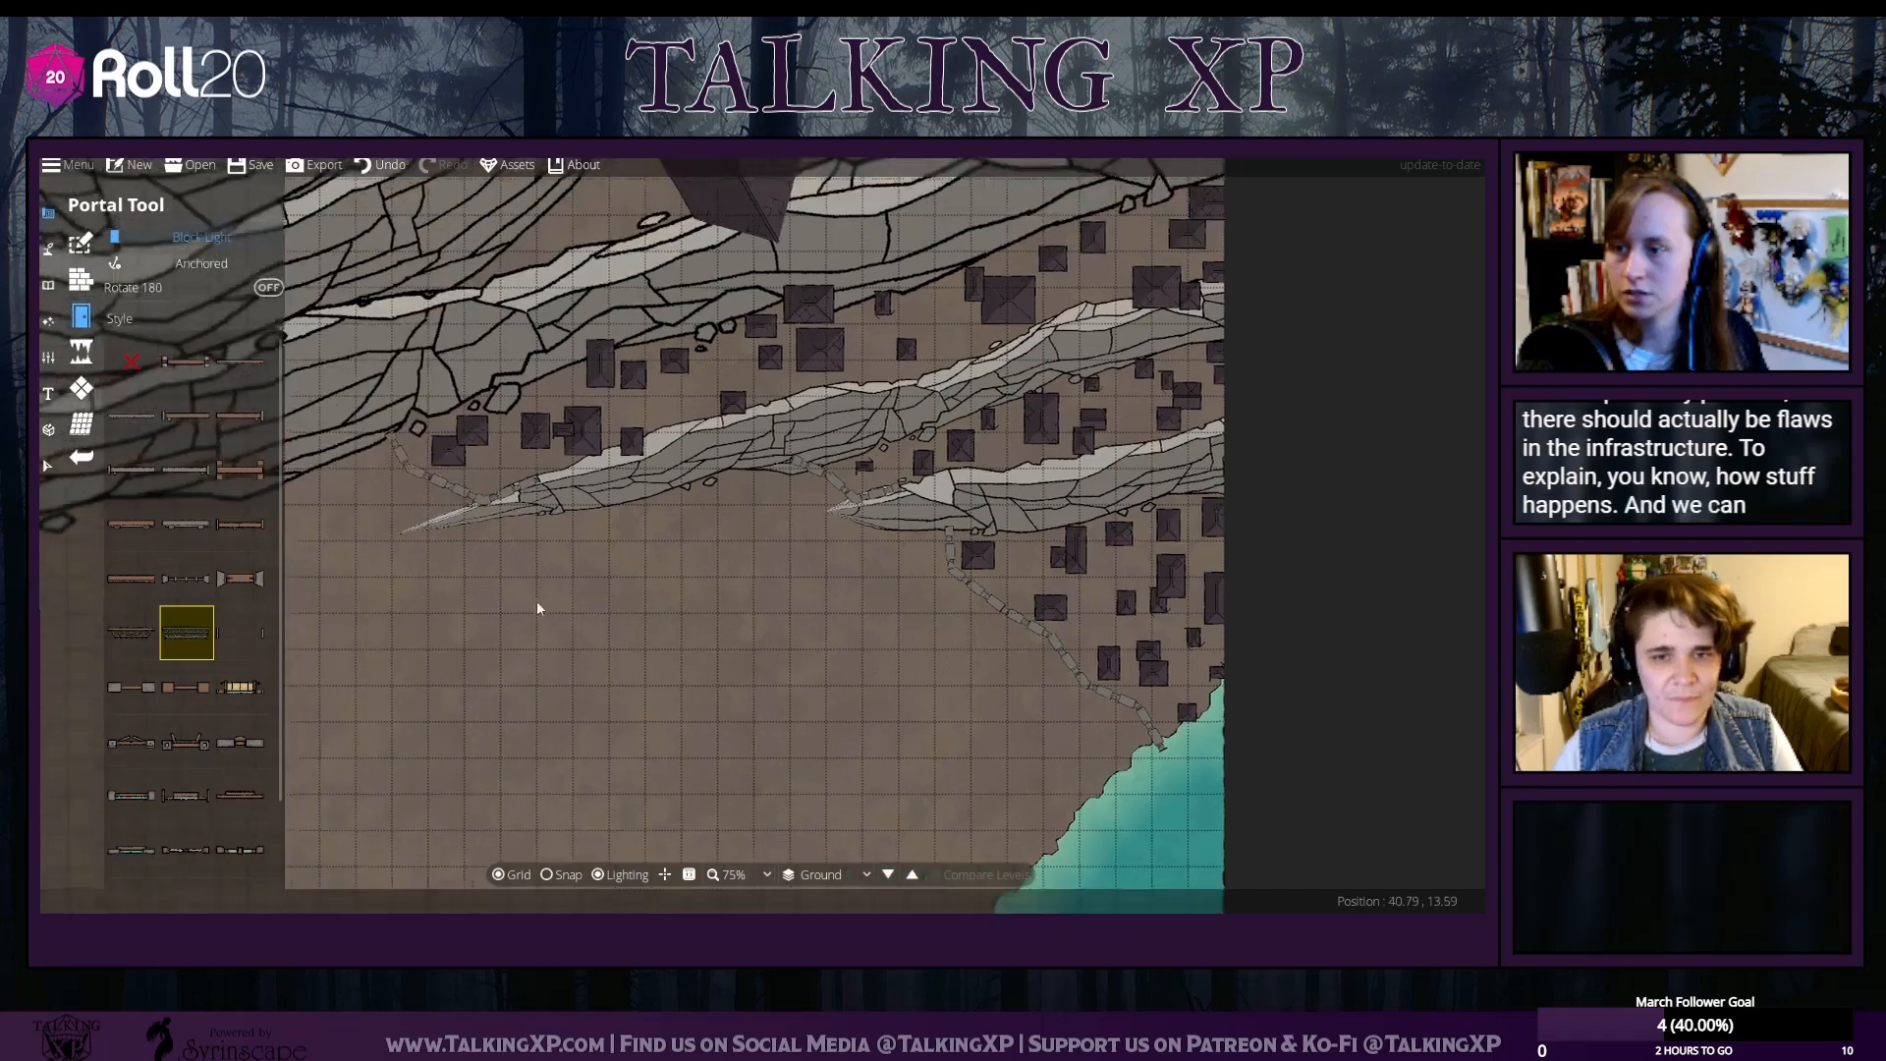
left_click(471, 498)
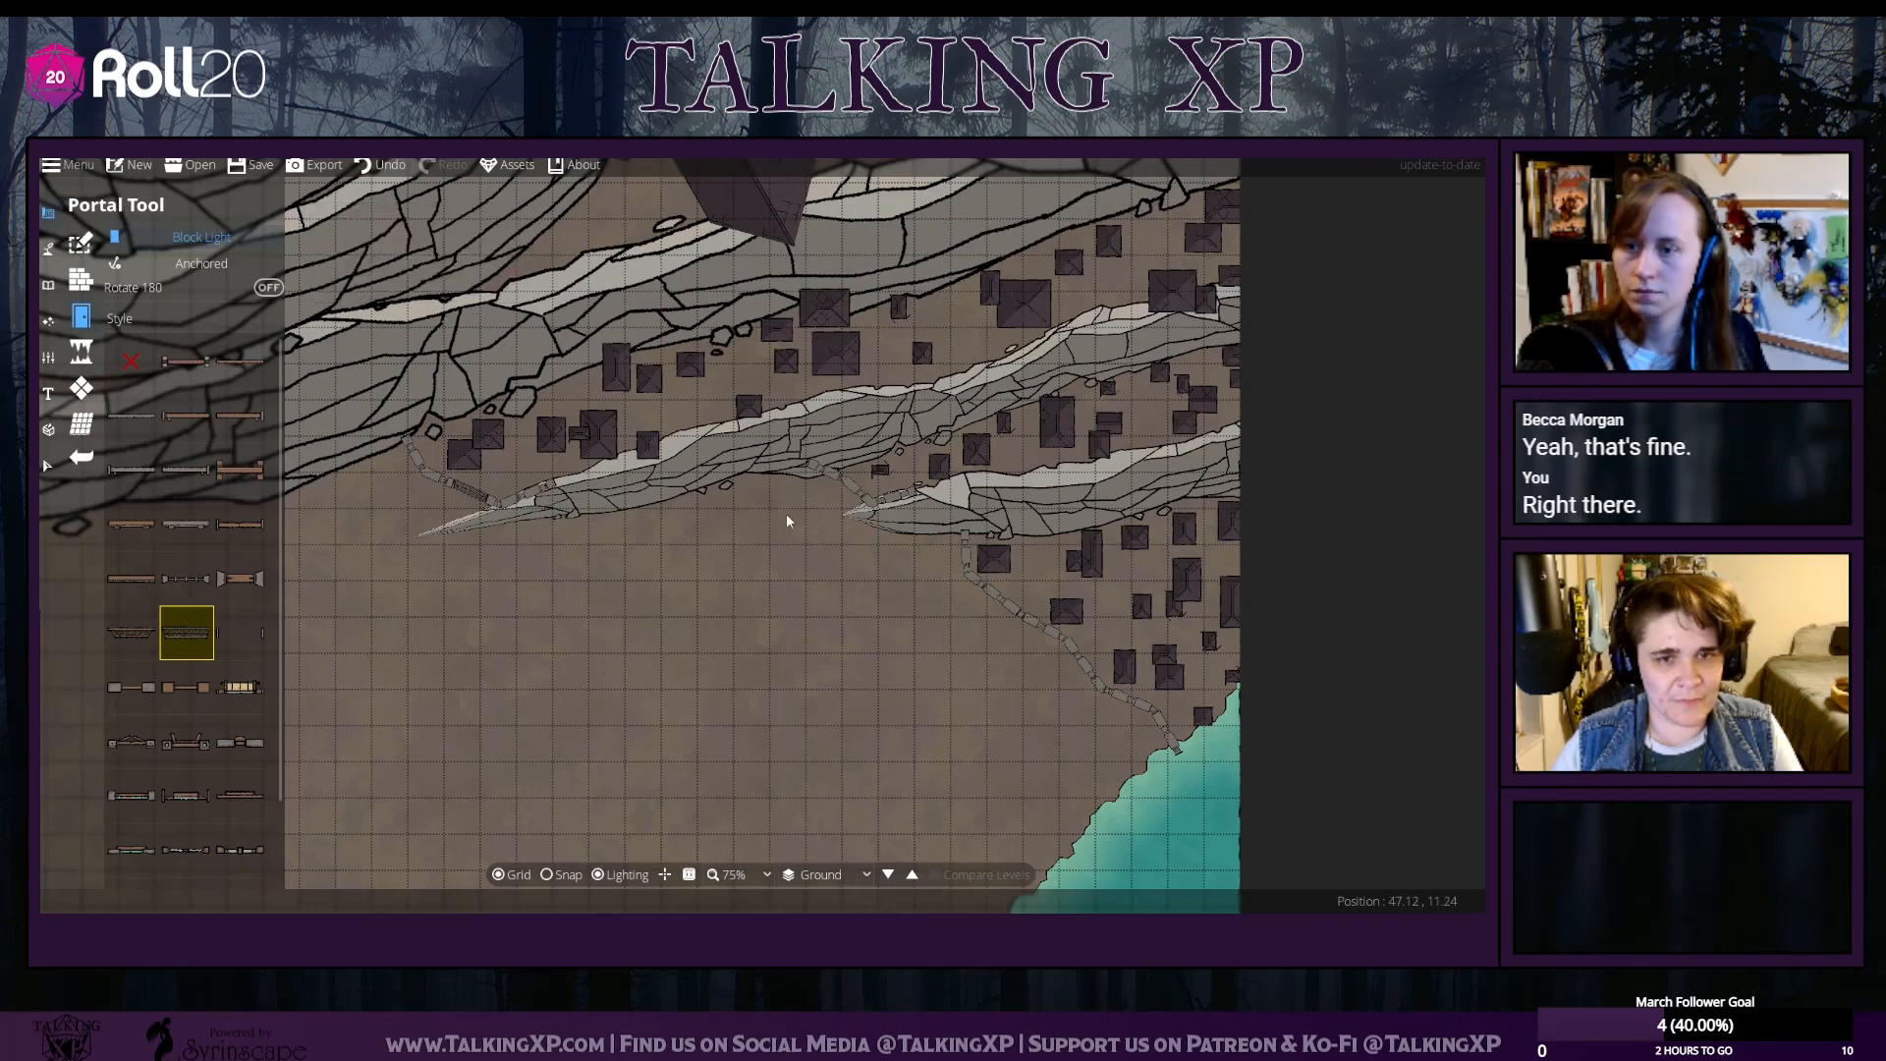
Undo a free-standing gate tried on the short ridge wall and place an anchored gate in the lowest wall near the coastline
left_click(207, 263)
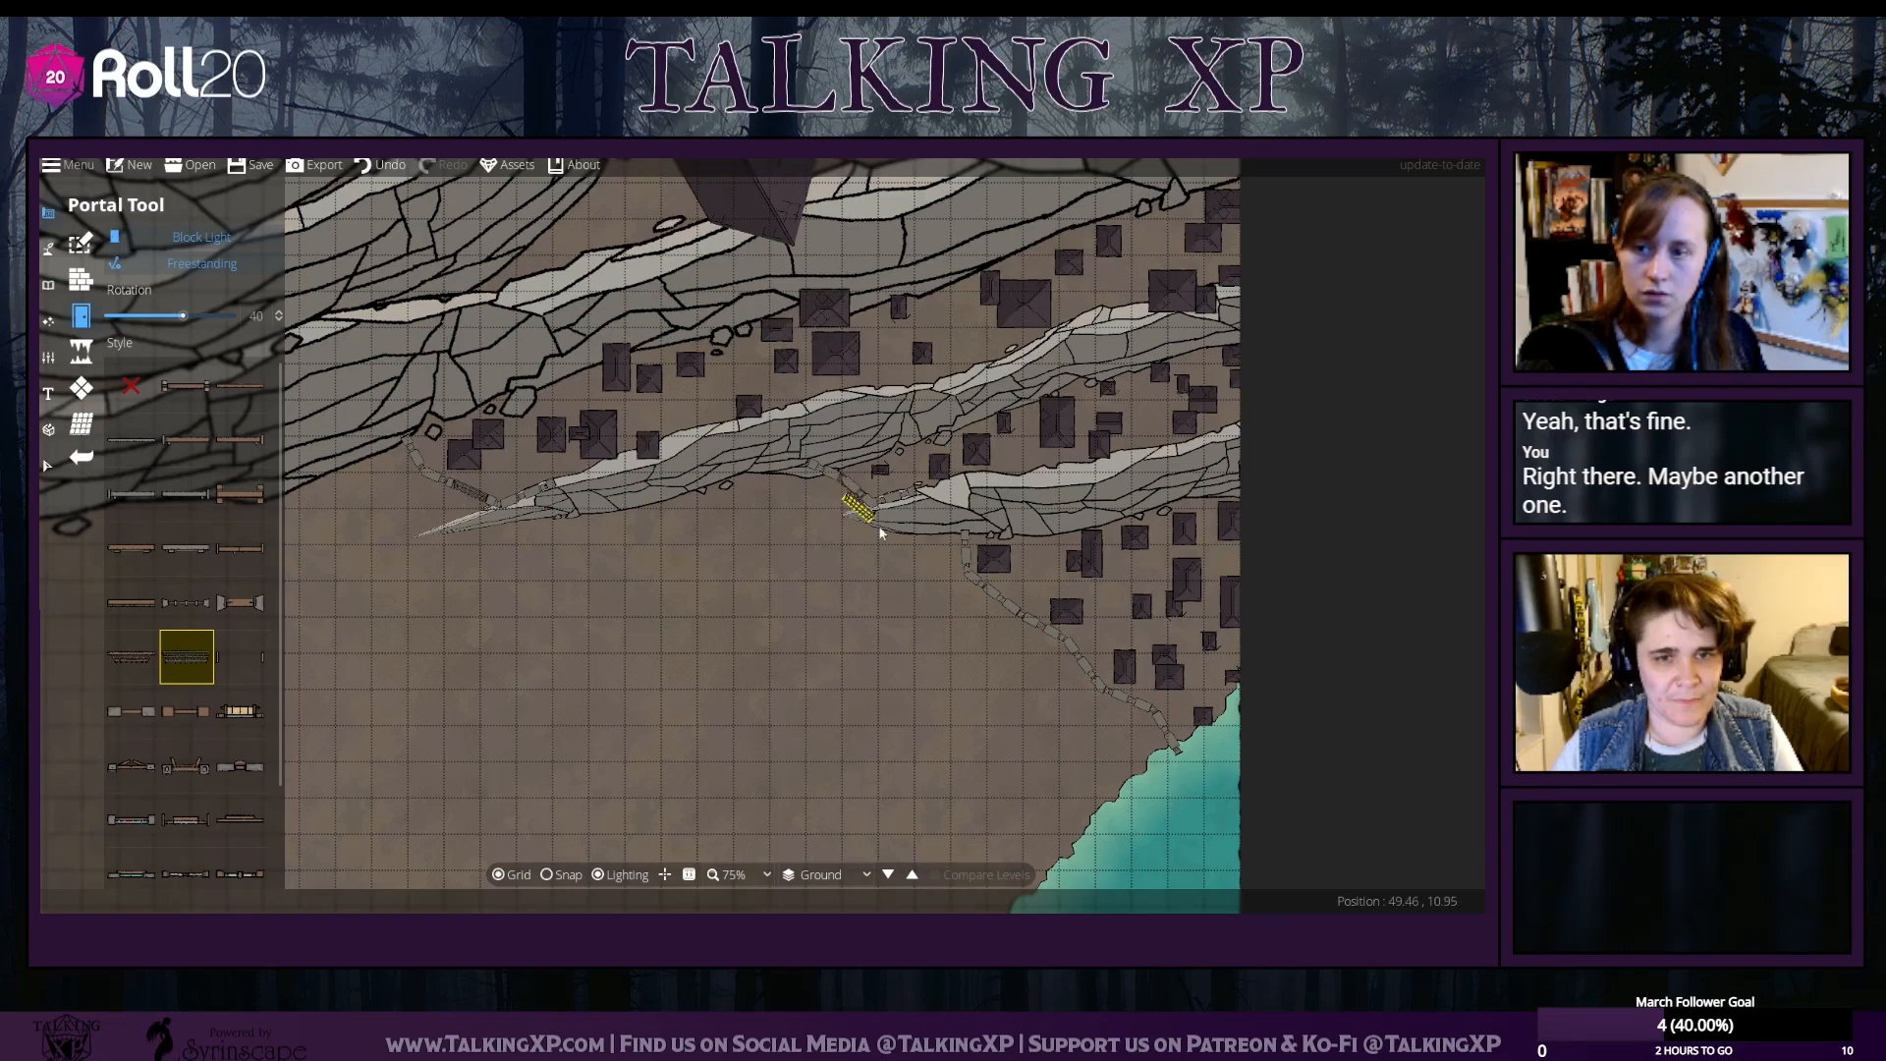
left_click(390, 164)
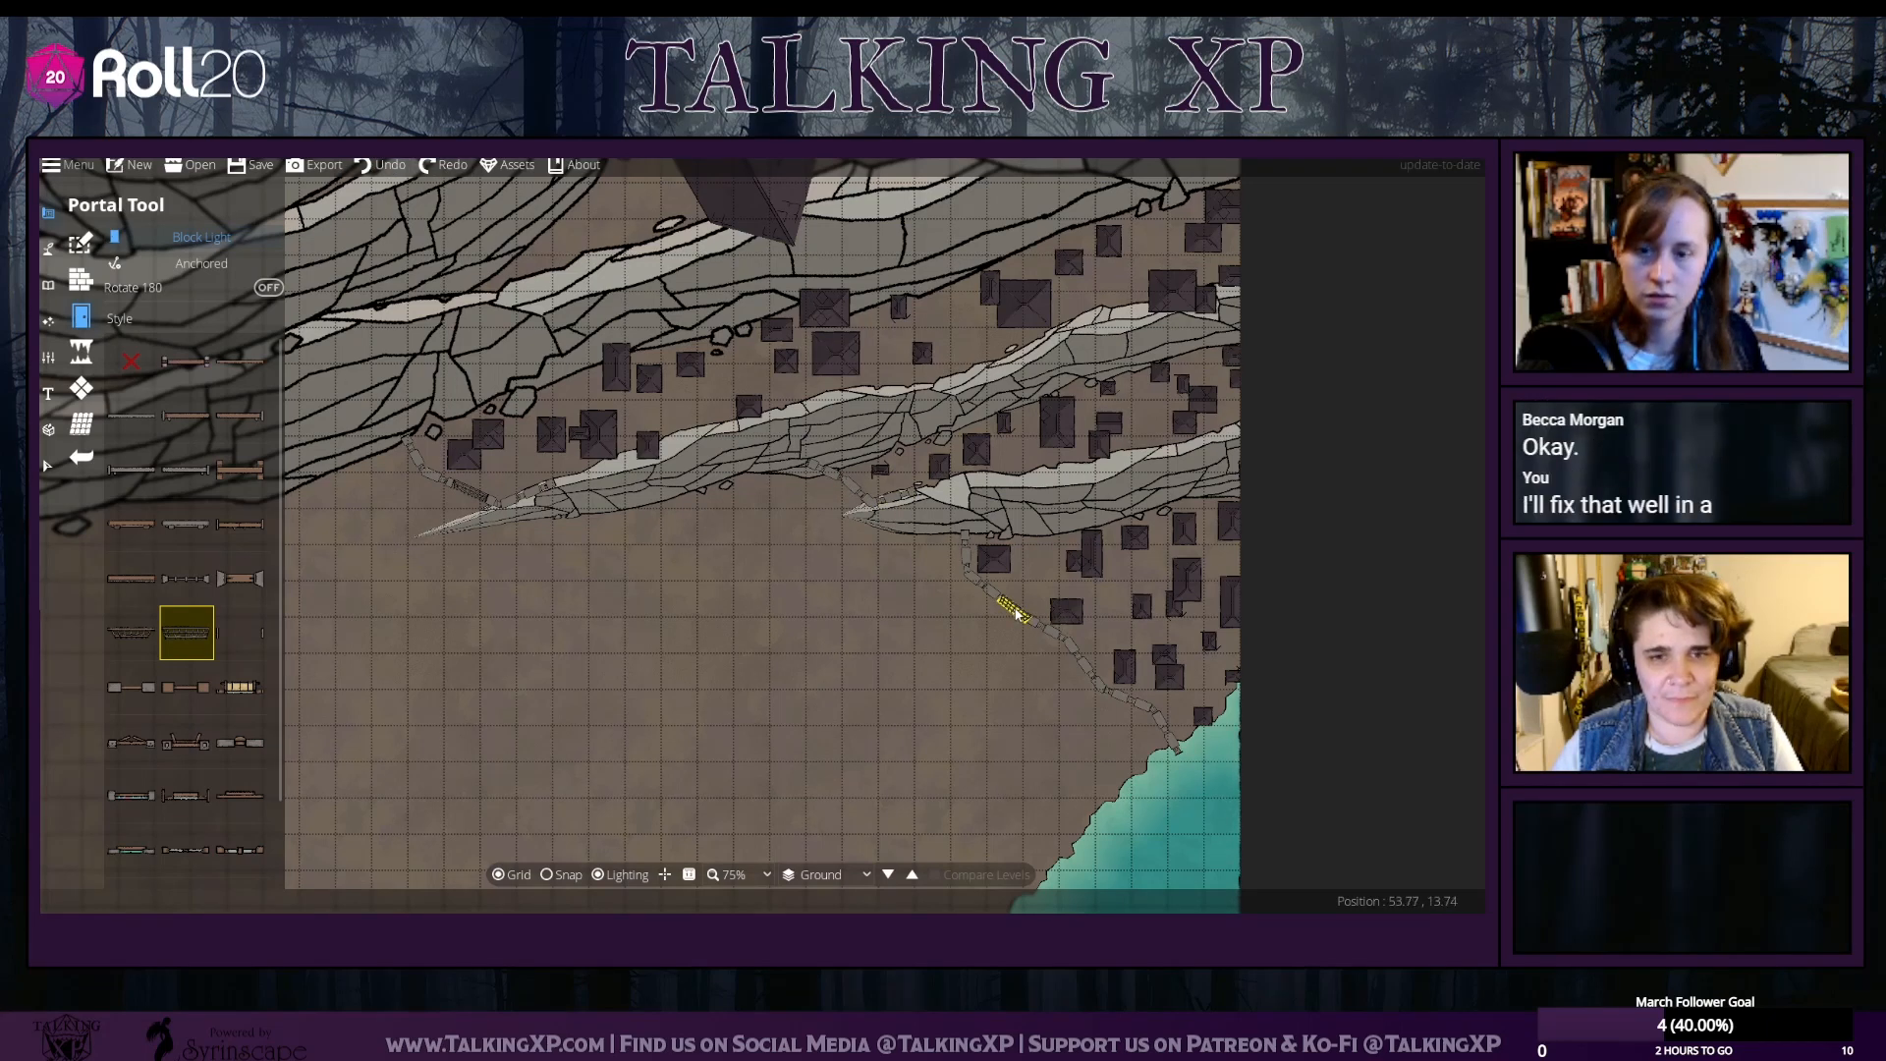
left_click(1131, 705)
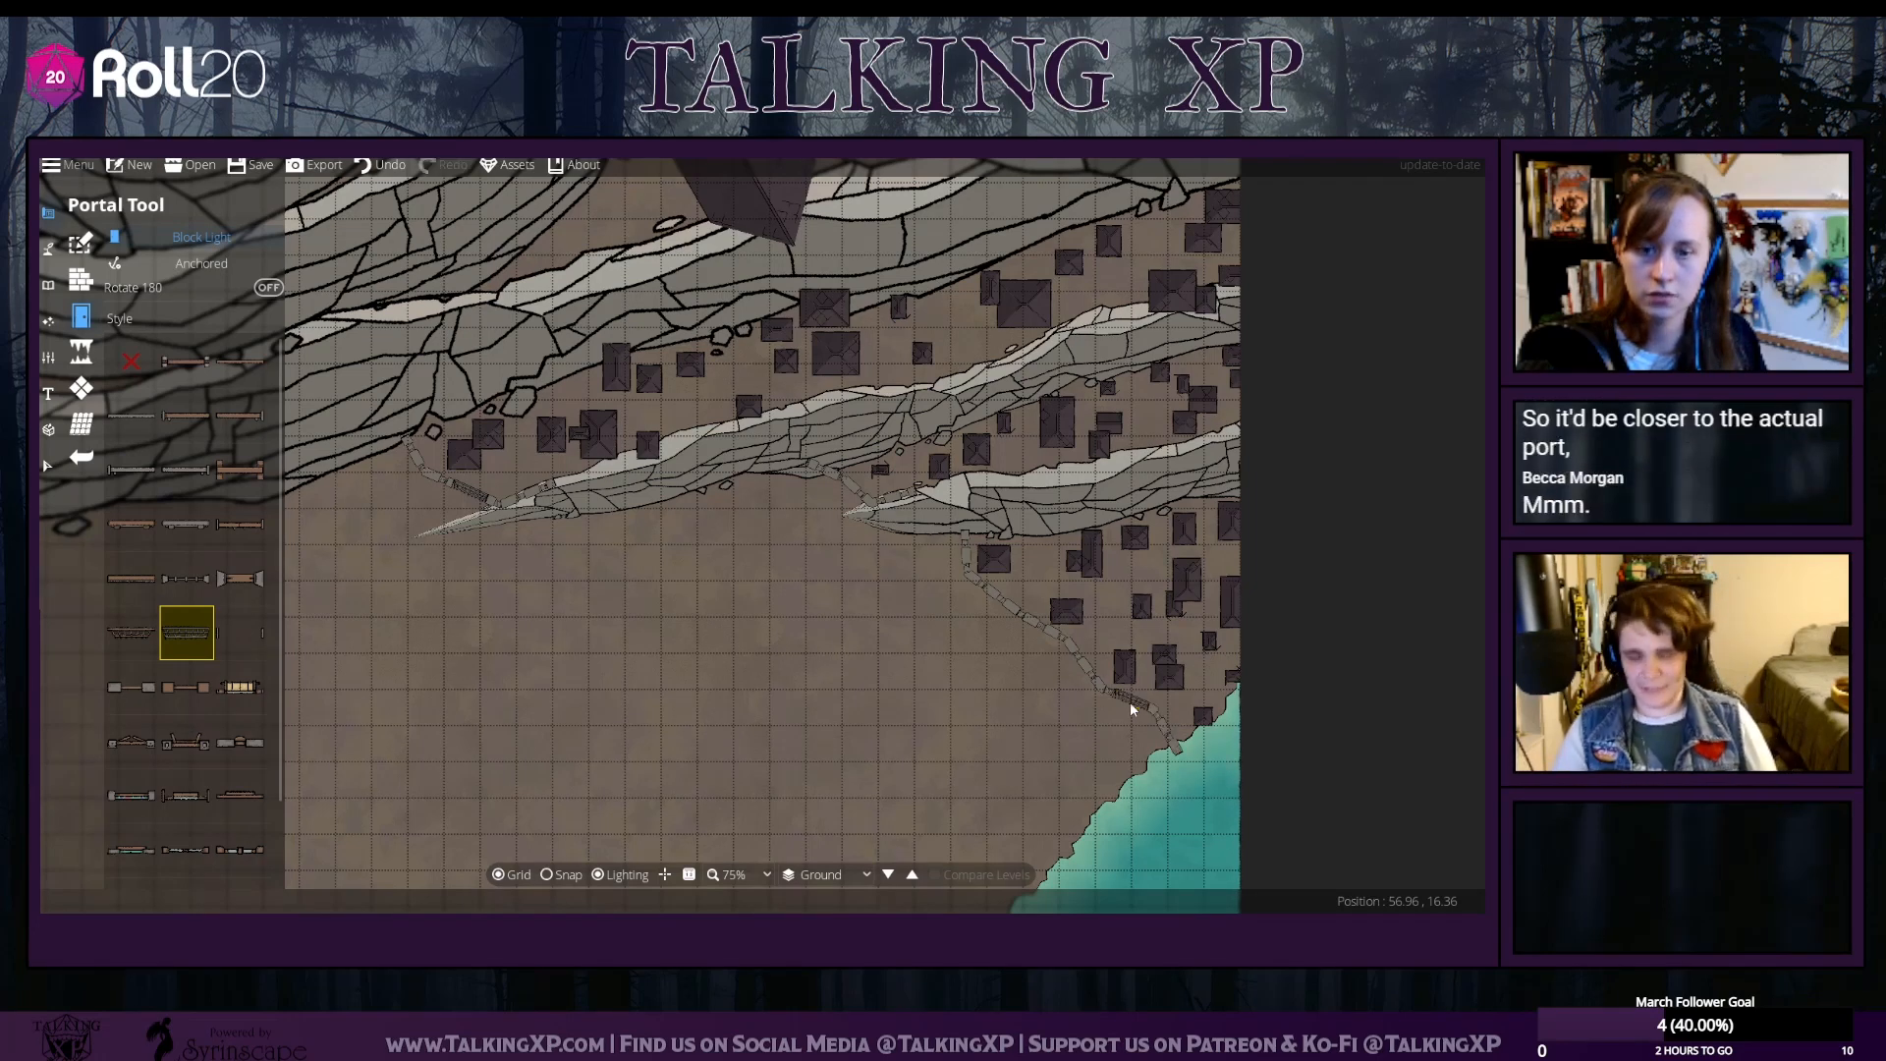
Remove a point from the short wall between the two foothill ridges and place the same gate in it
left_click(47, 465)
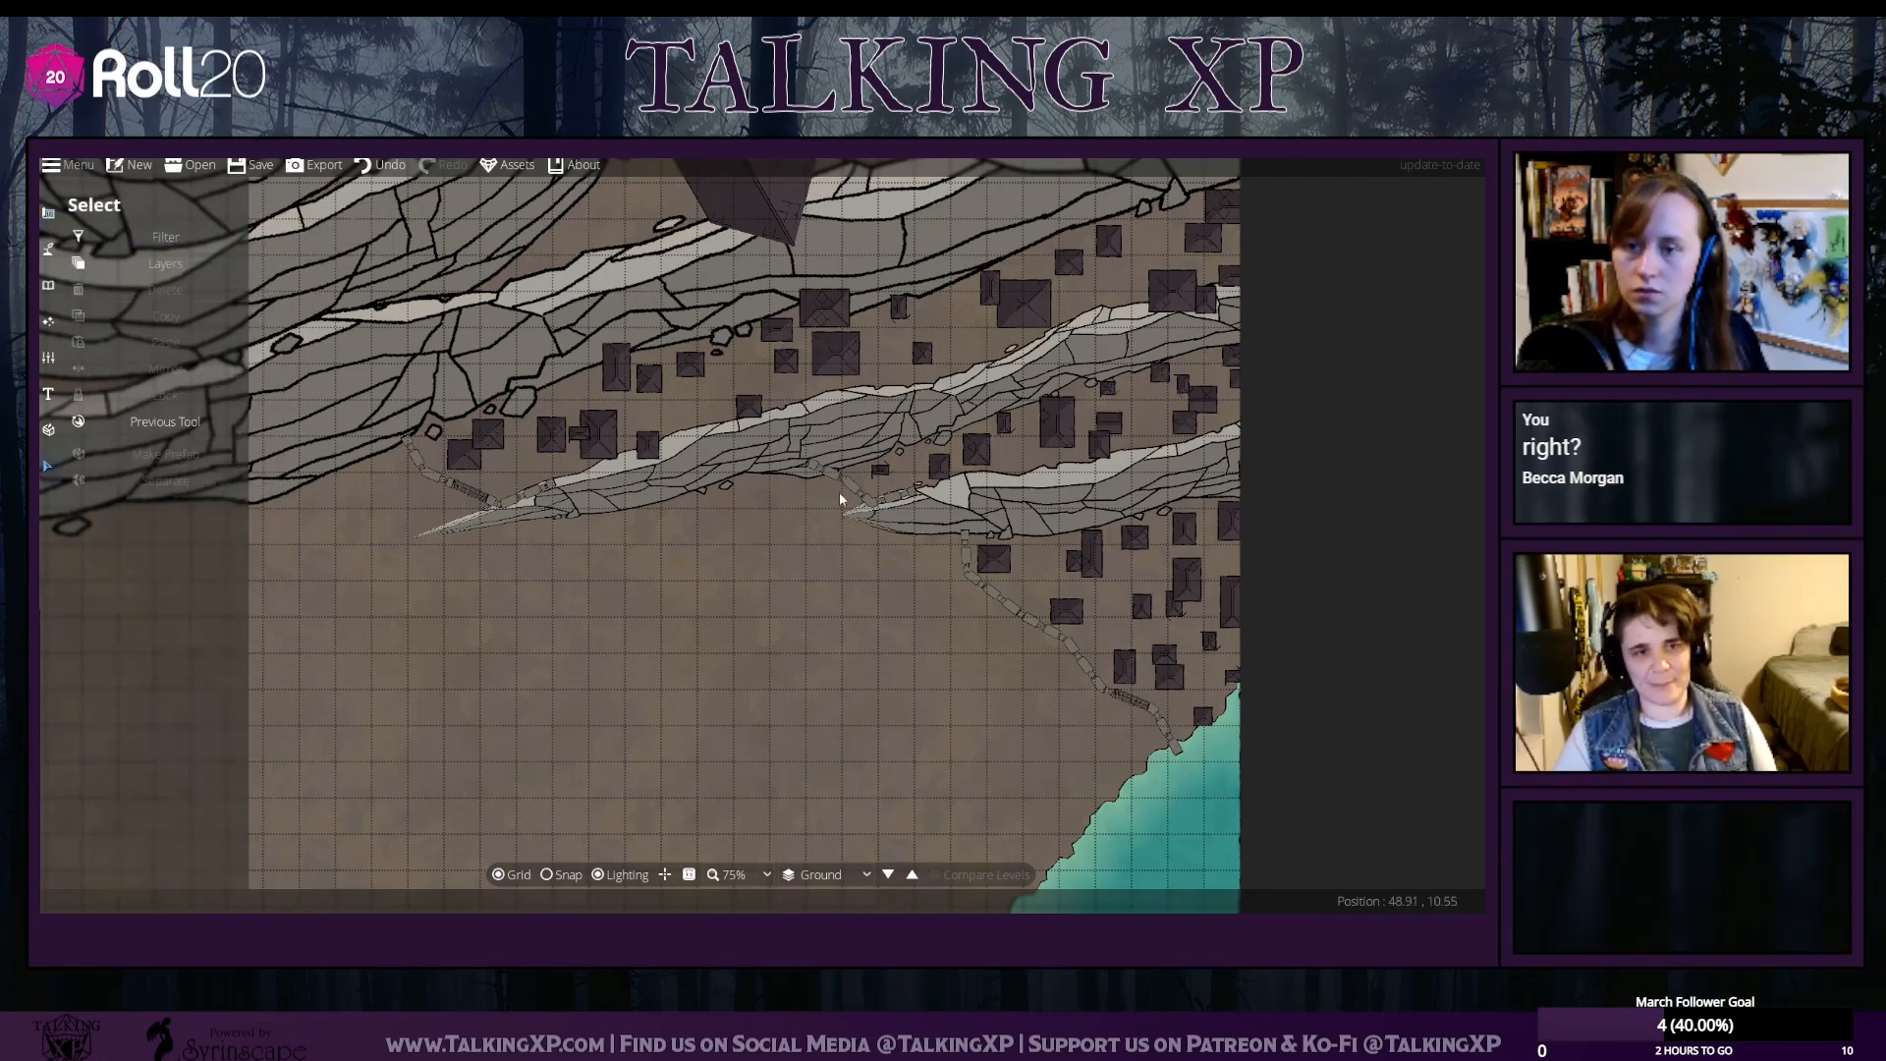
left_click(48, 211)
left_click(105, 279)
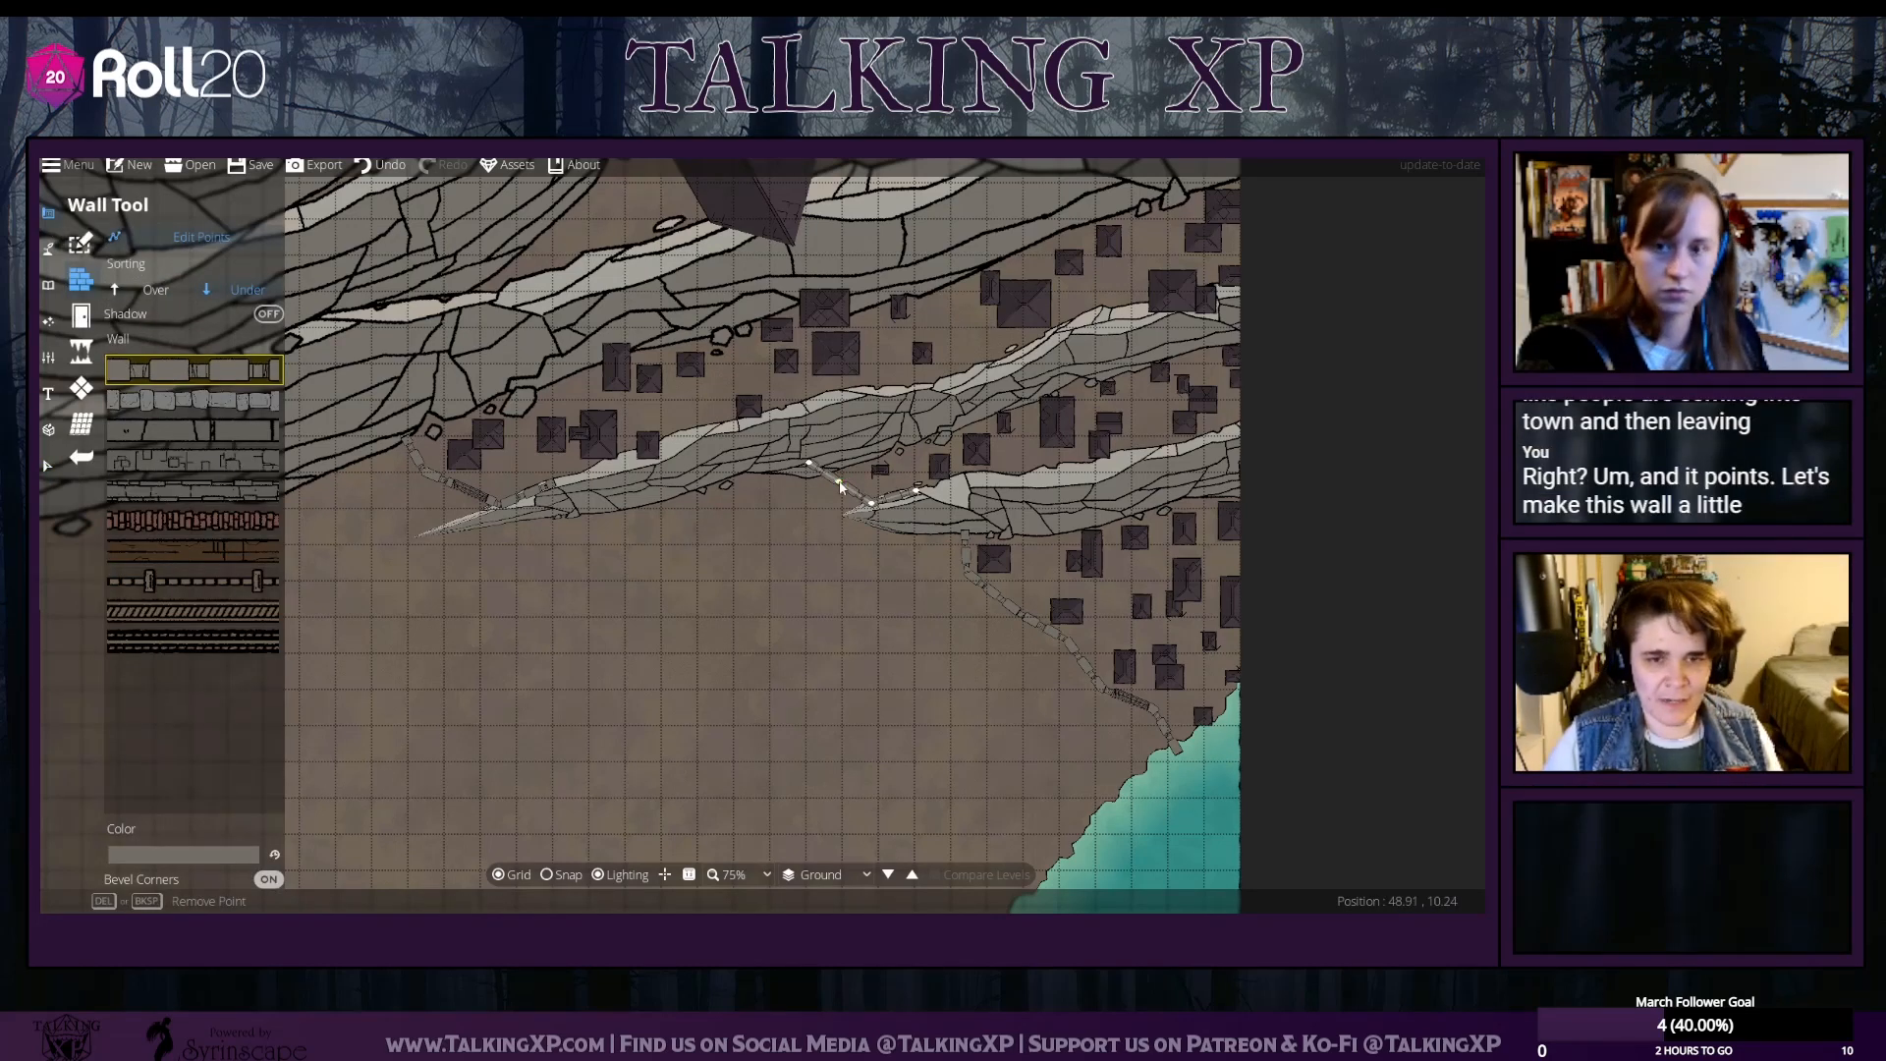
left_click(79, 315)
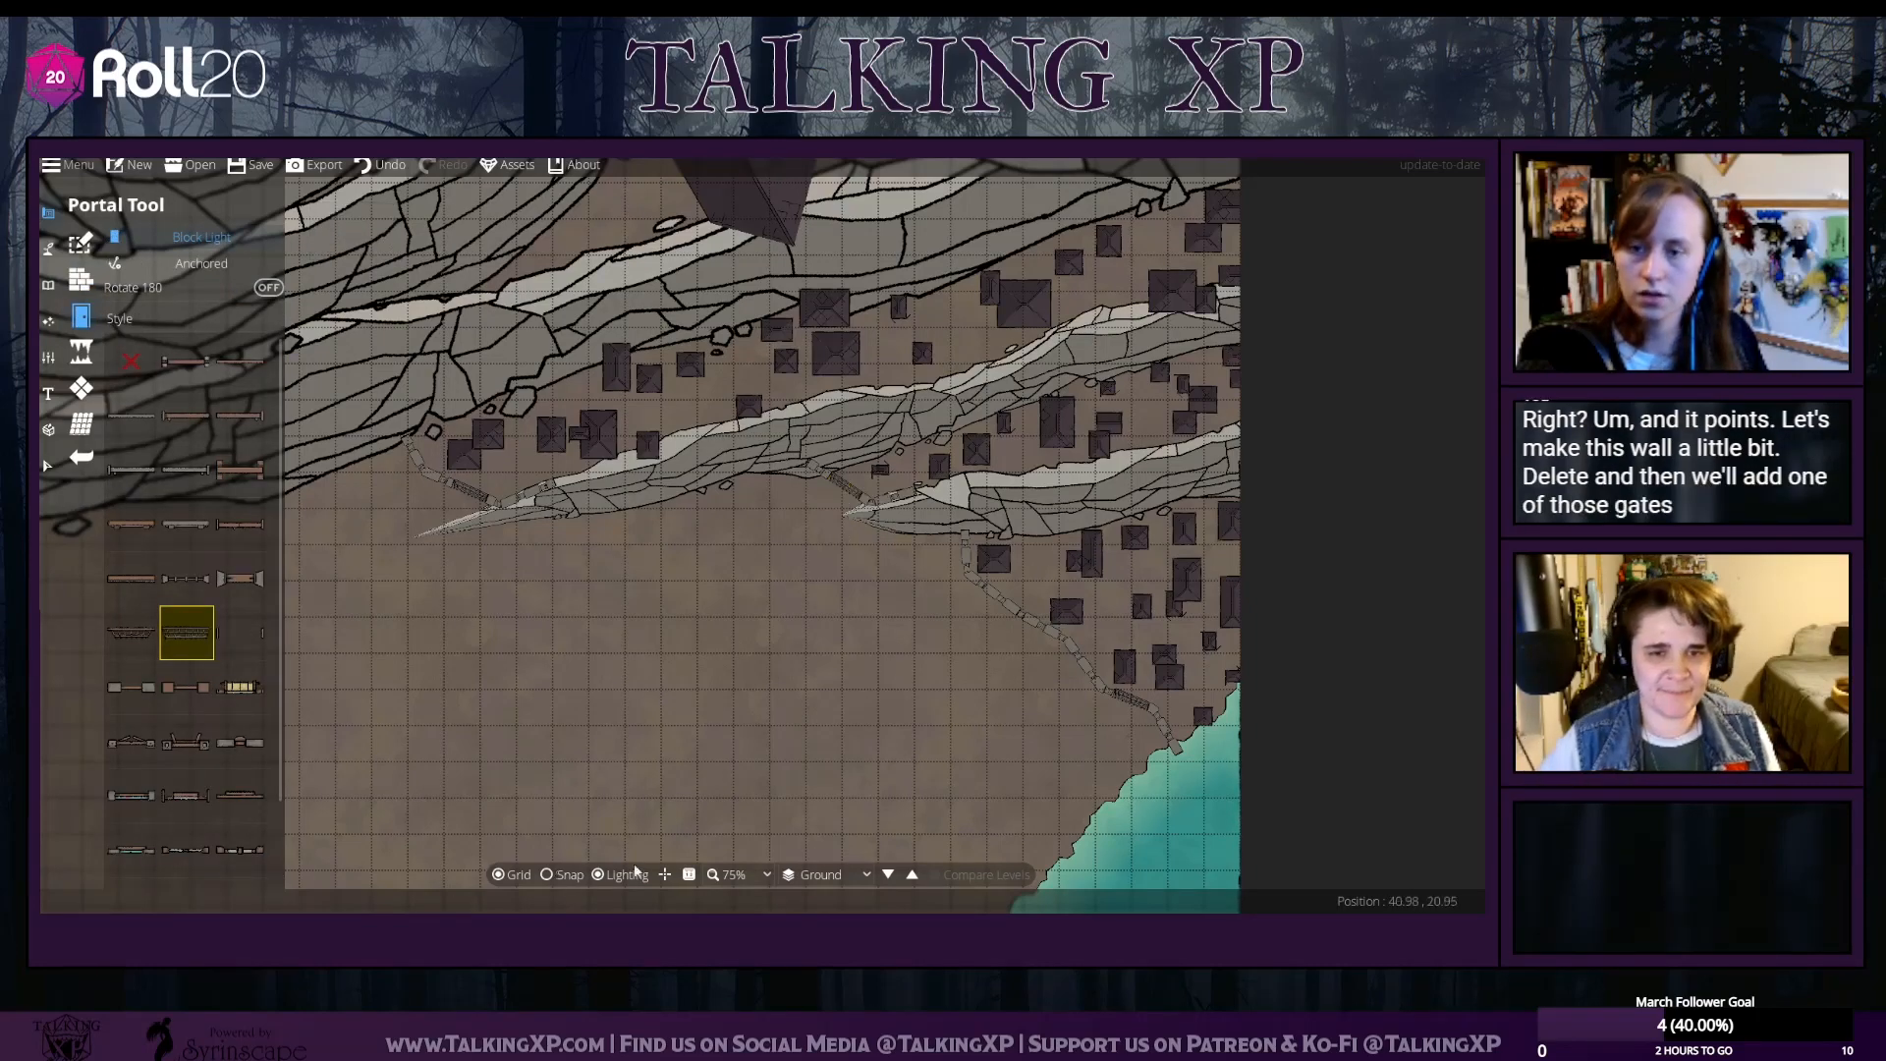
Examine the whole map, especially the open land between the riverside town and the mountain settlement, and the available drawing tools
scroll(816, 666, "down", 5)
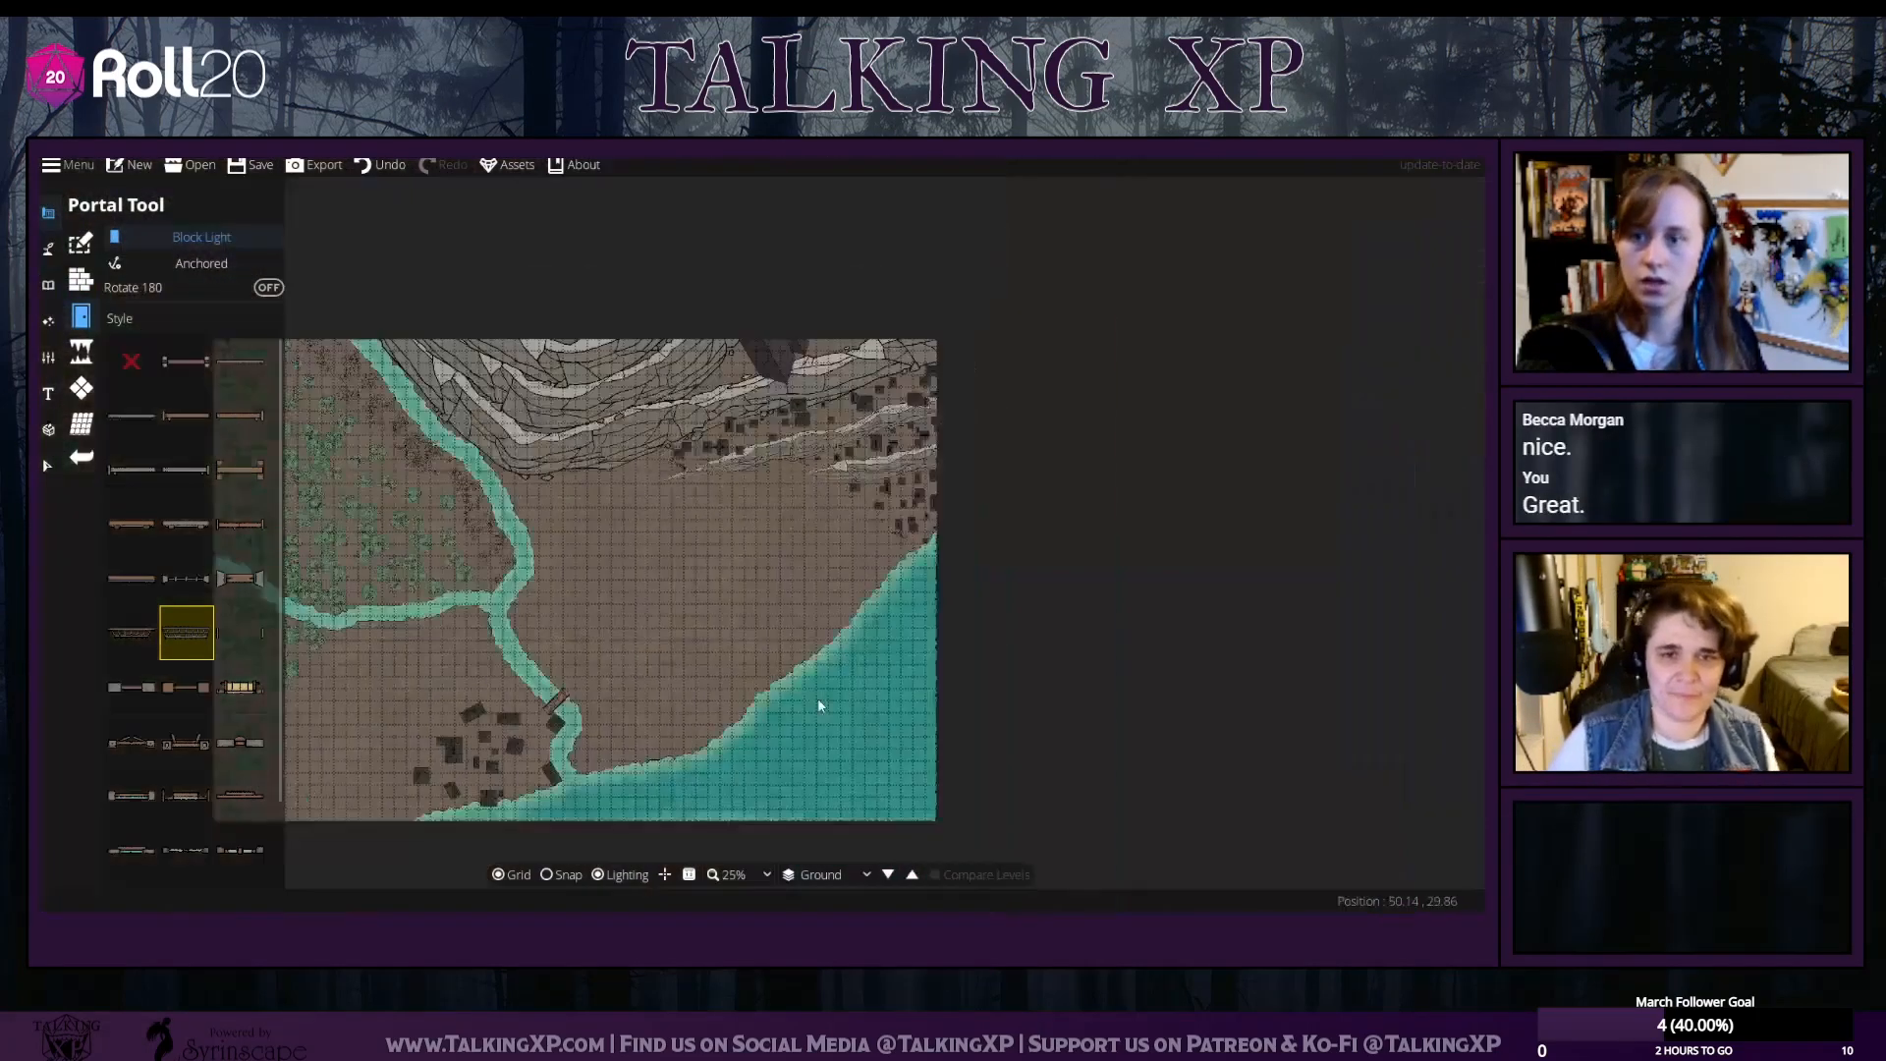
scroll(819, 704, "up", 2)
scroll(816, 659, "down", 5)
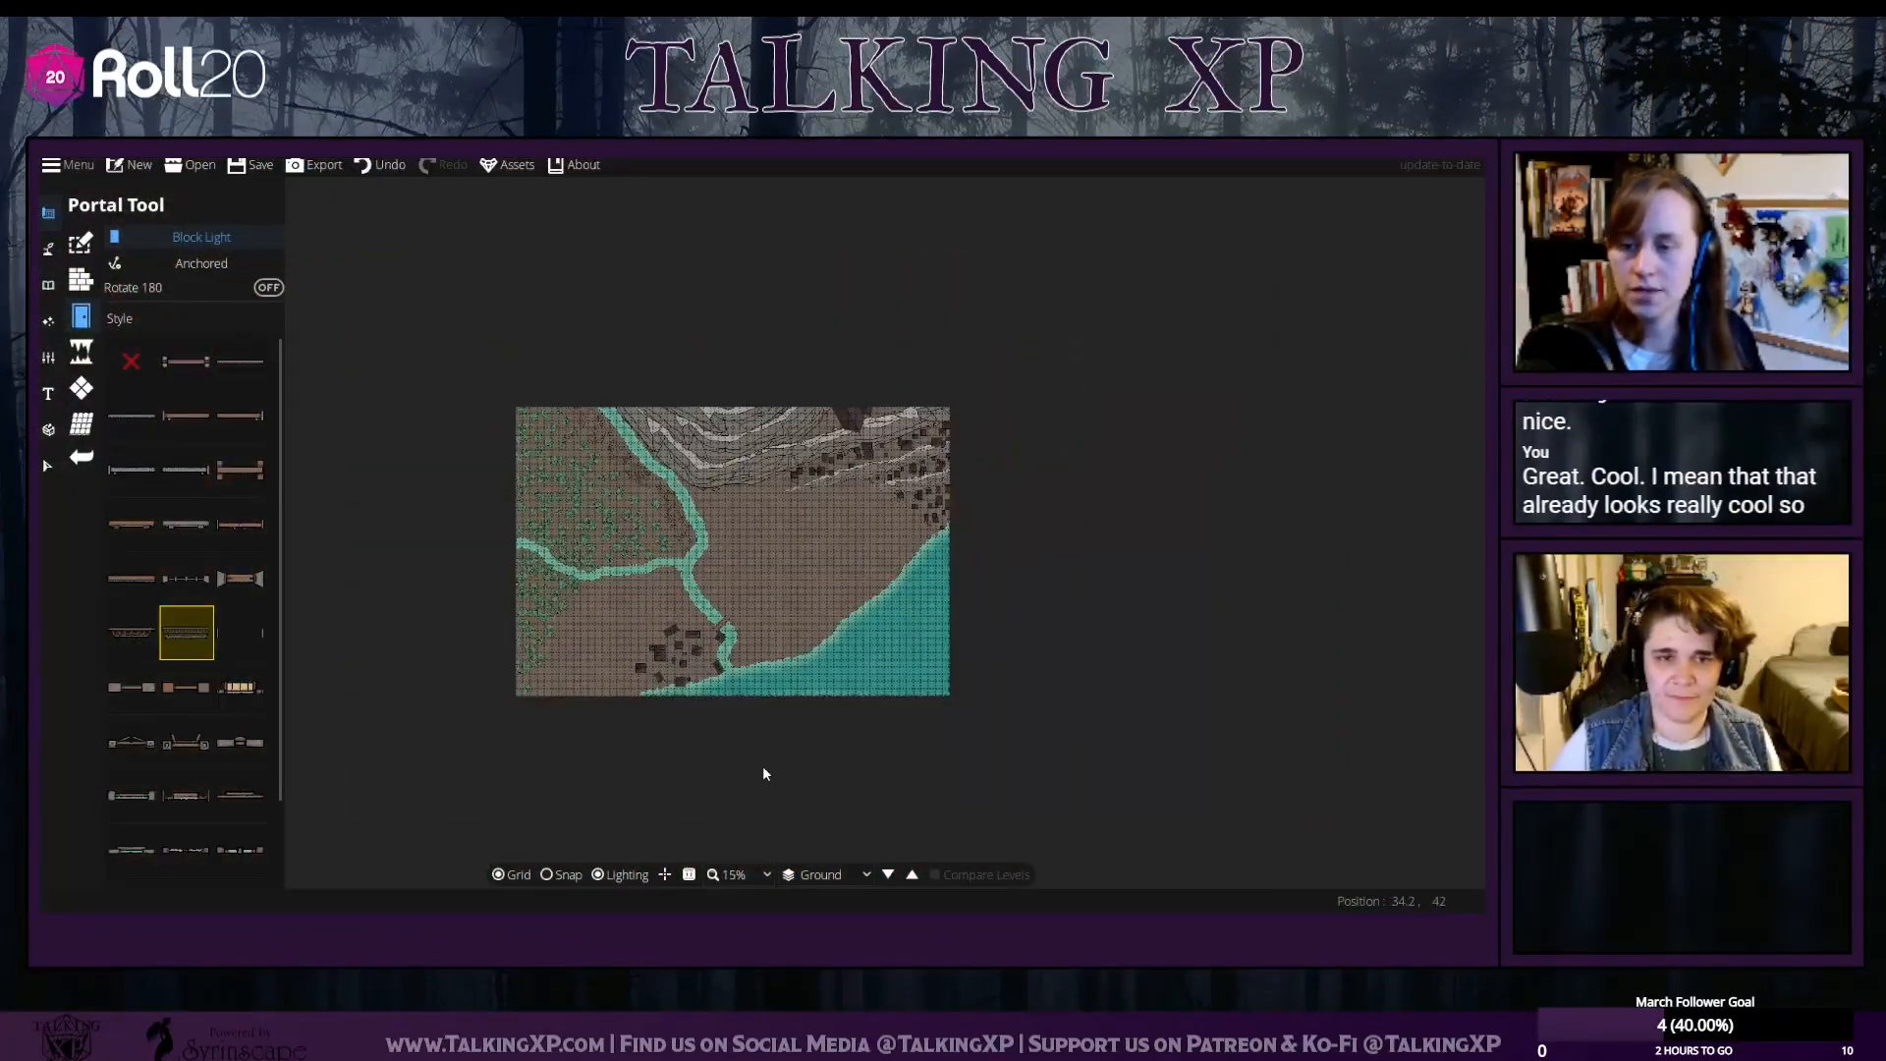
scroll(739, 570, "up", 3)
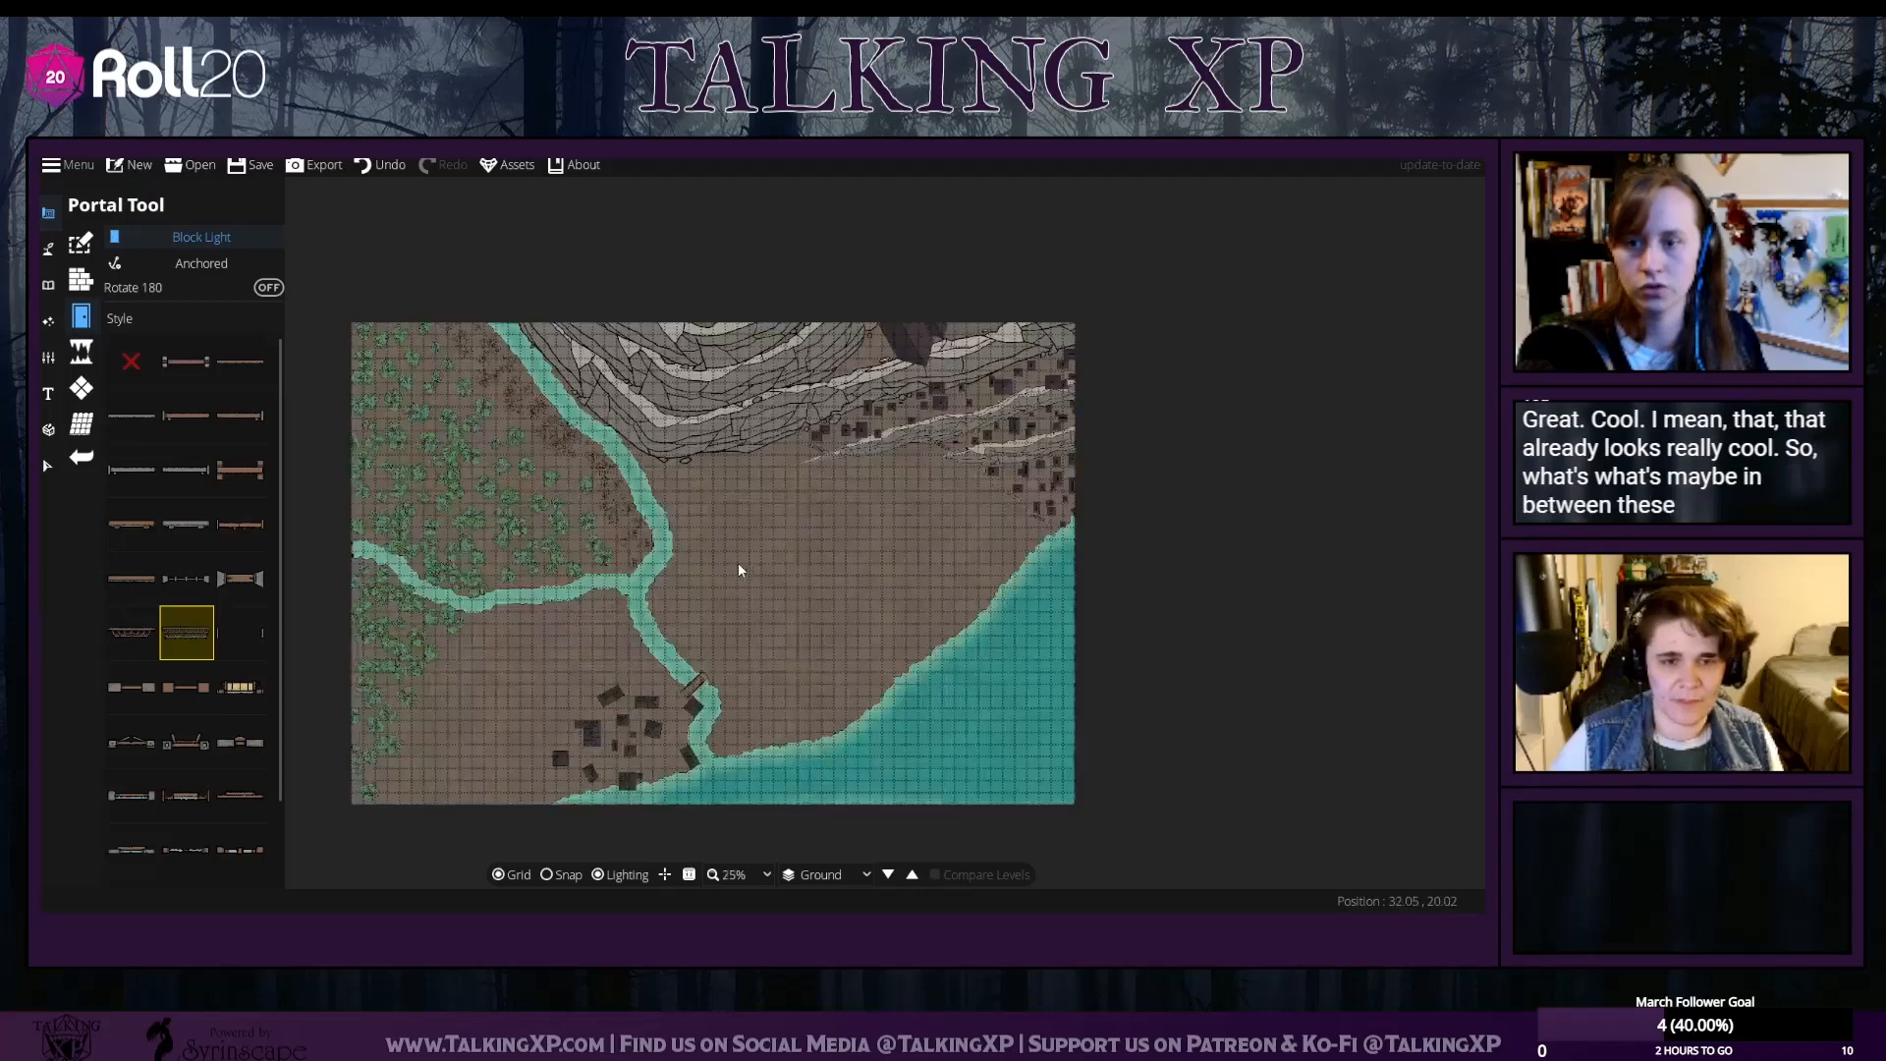
left_click_drag(958, 570, 897, 622)
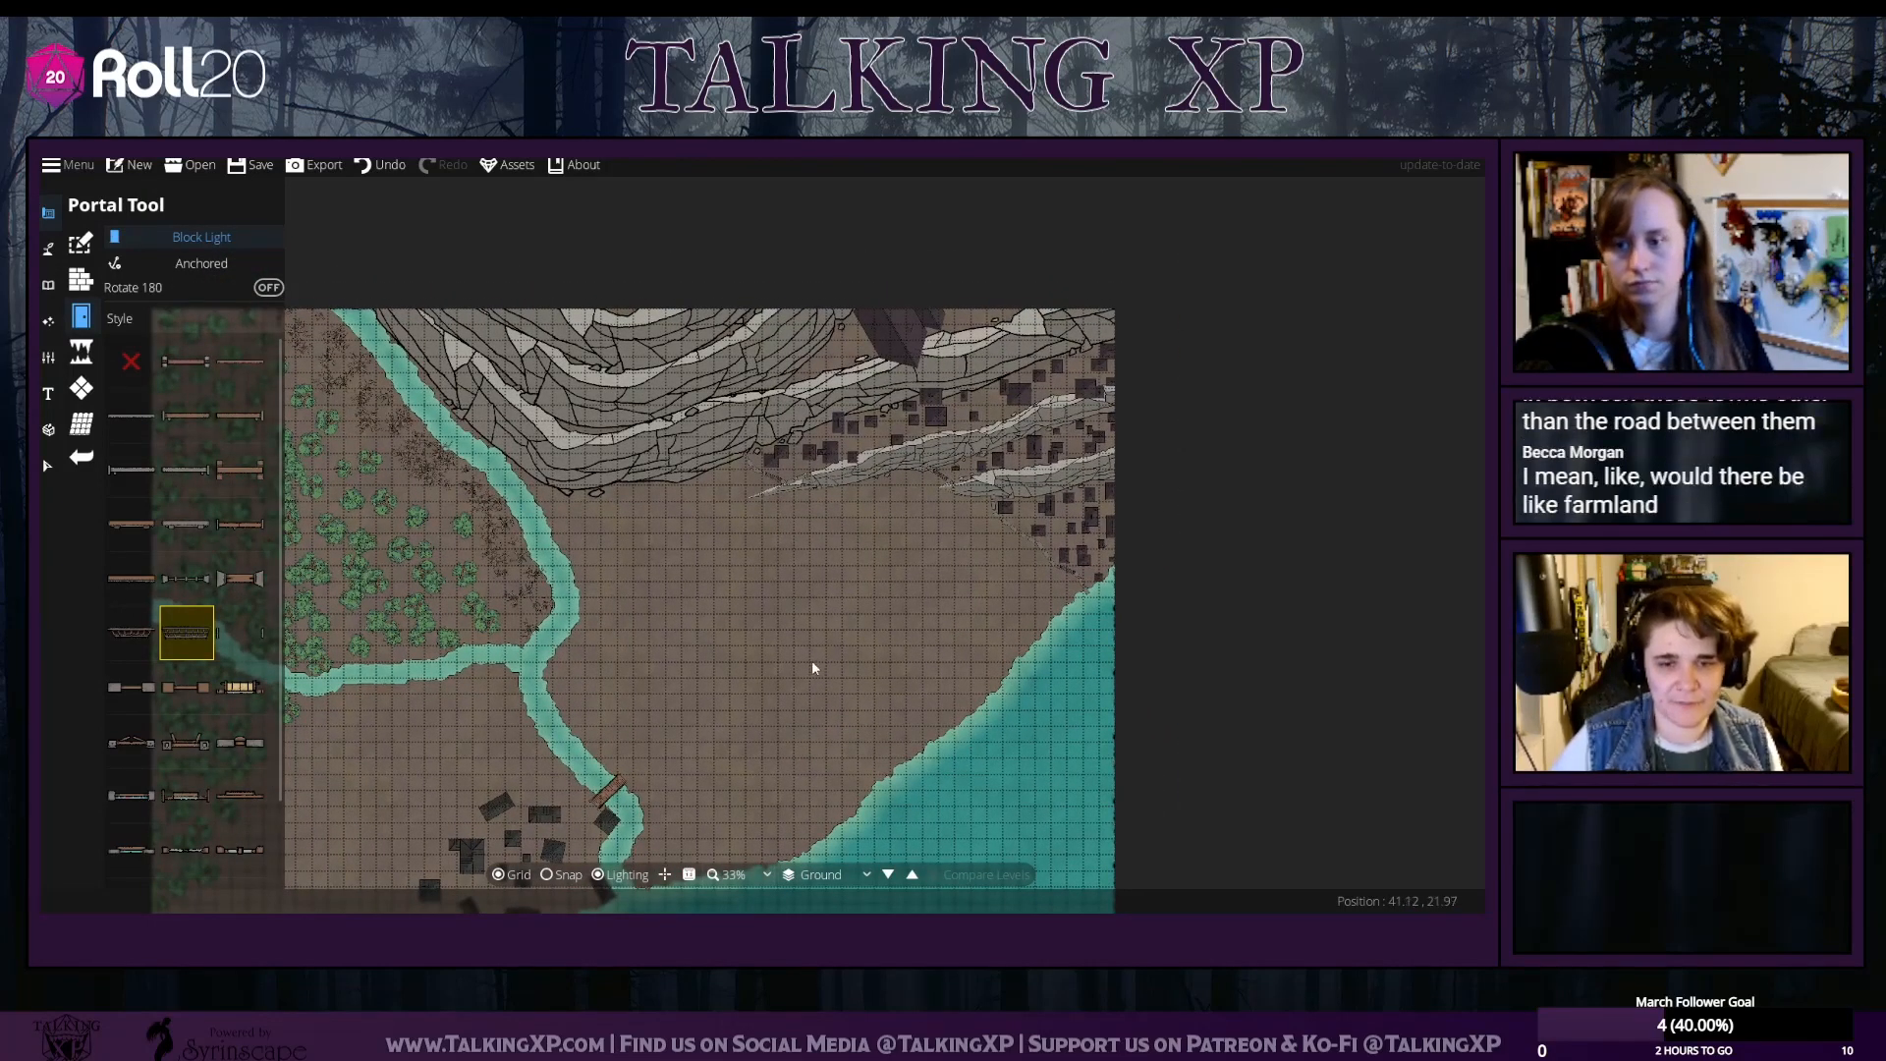
left_click(49, 249)
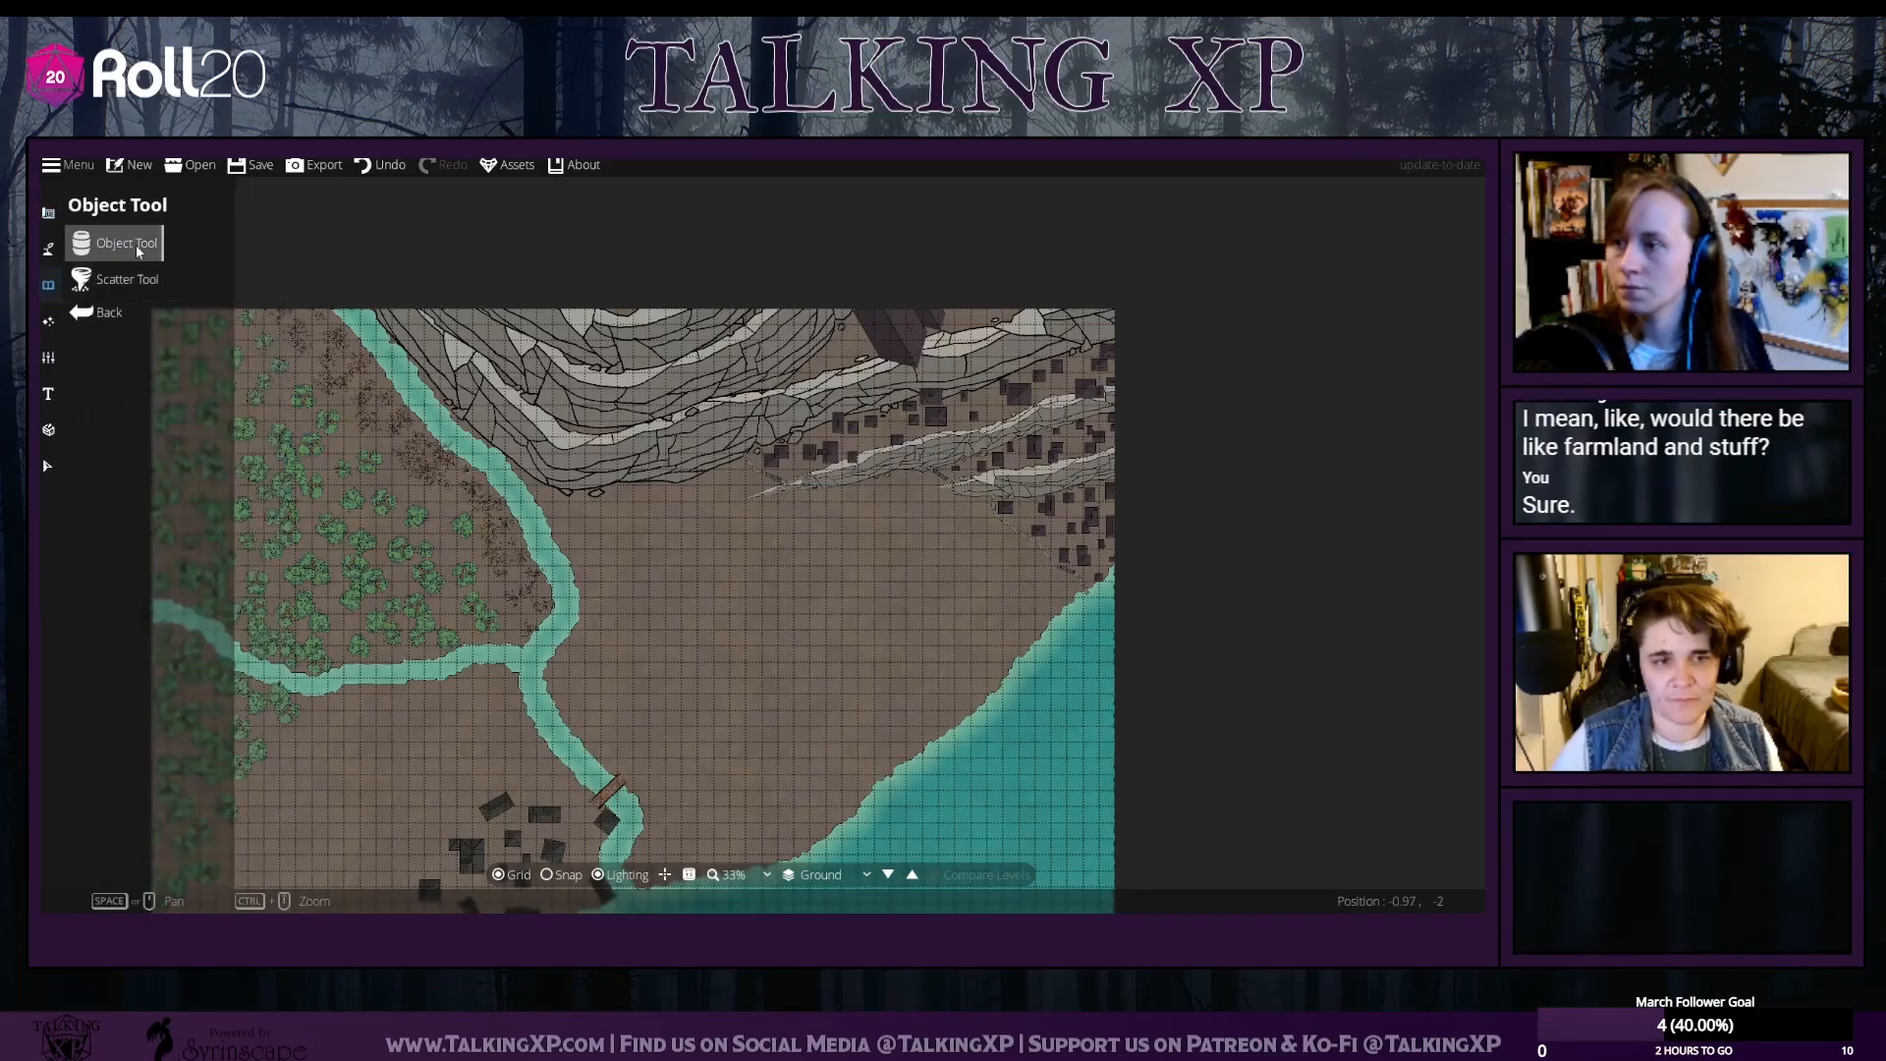
left_click(108, 318)
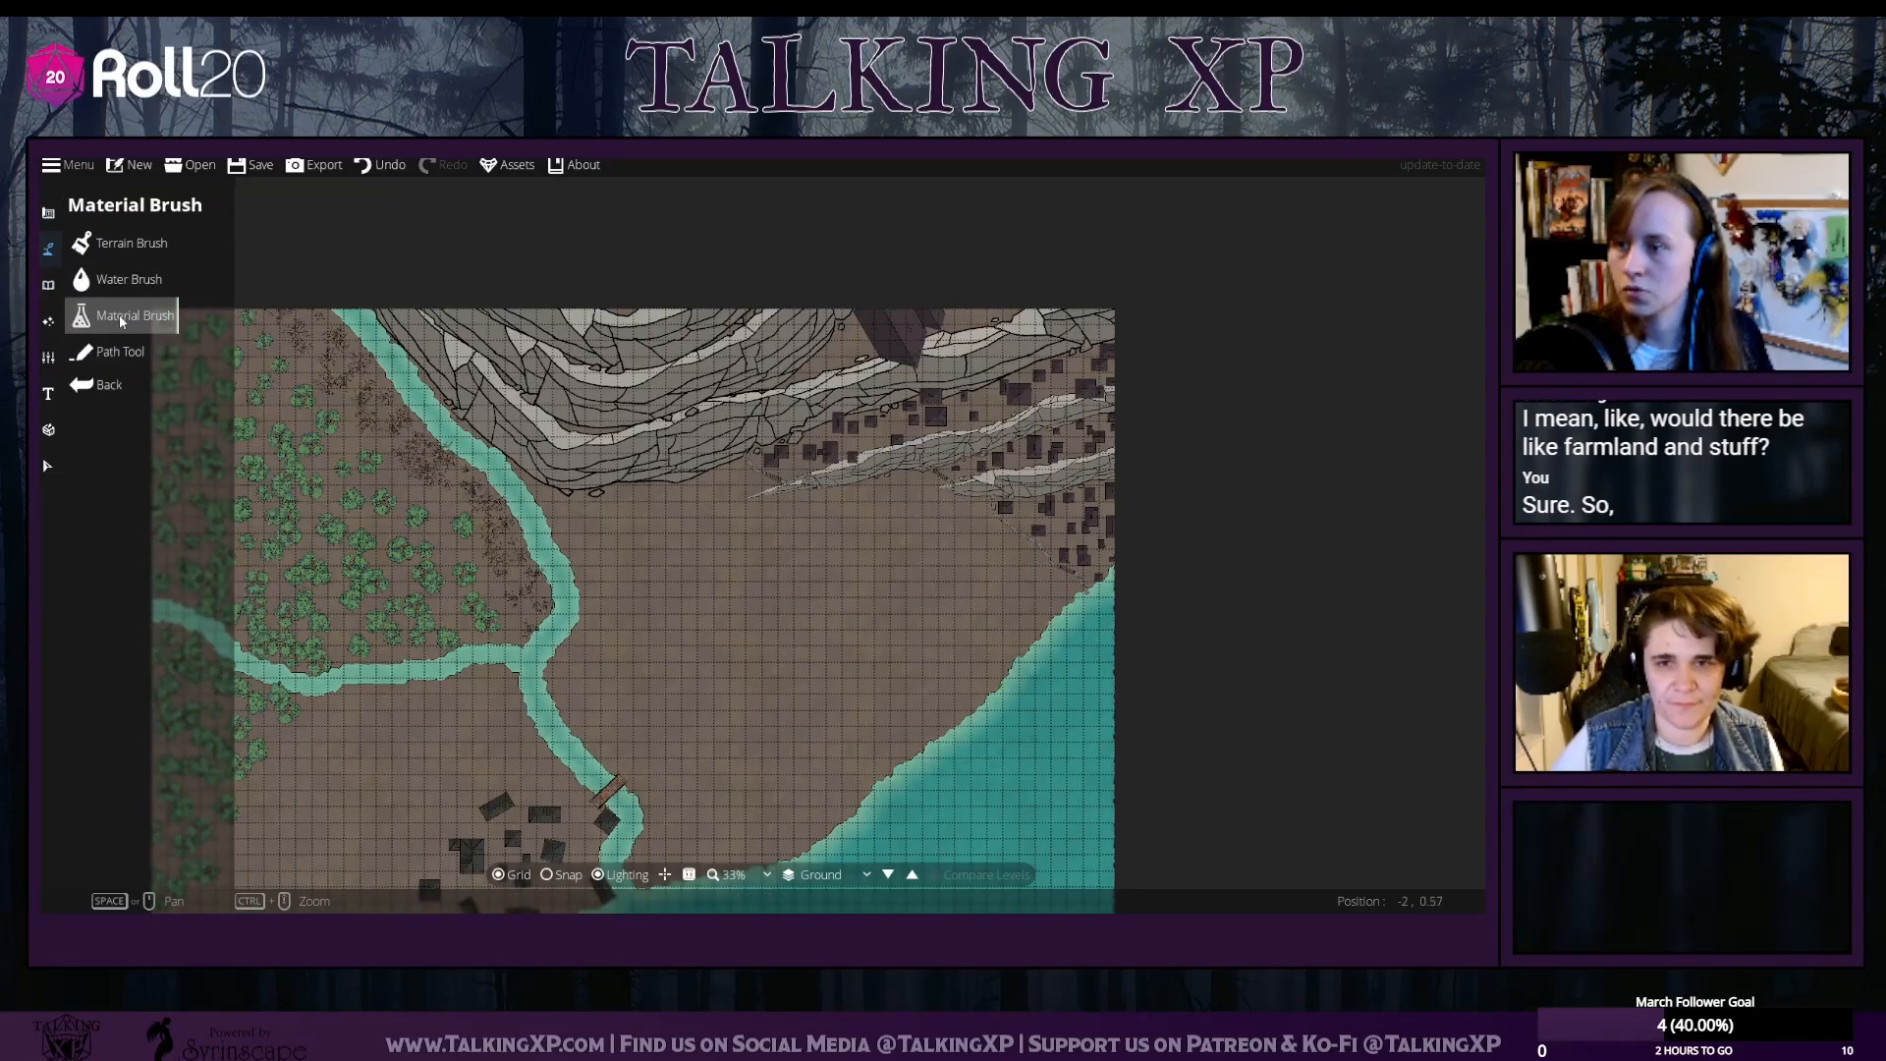
left_click(114, 354)
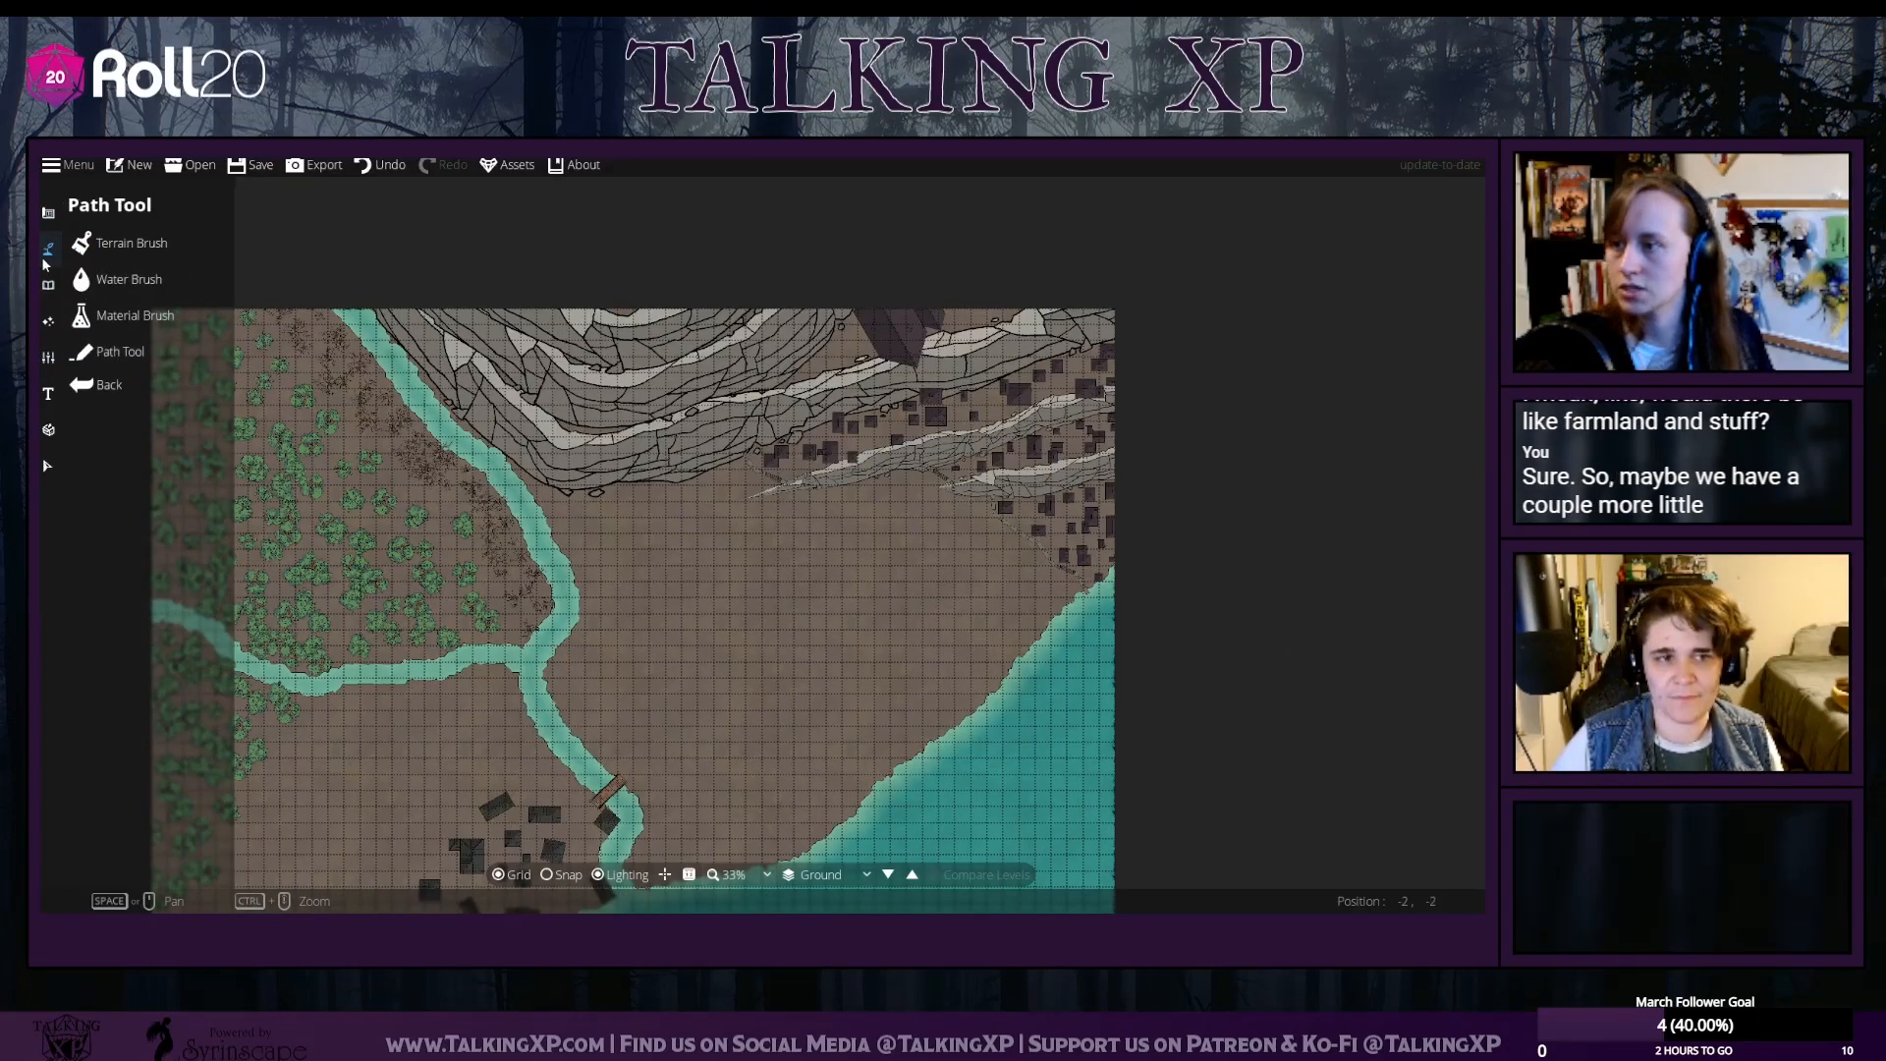
Set the Roof Tool's style to dark brown wooden planks for the farmhouses
left_click(48, 213)
left_click(95, 425)
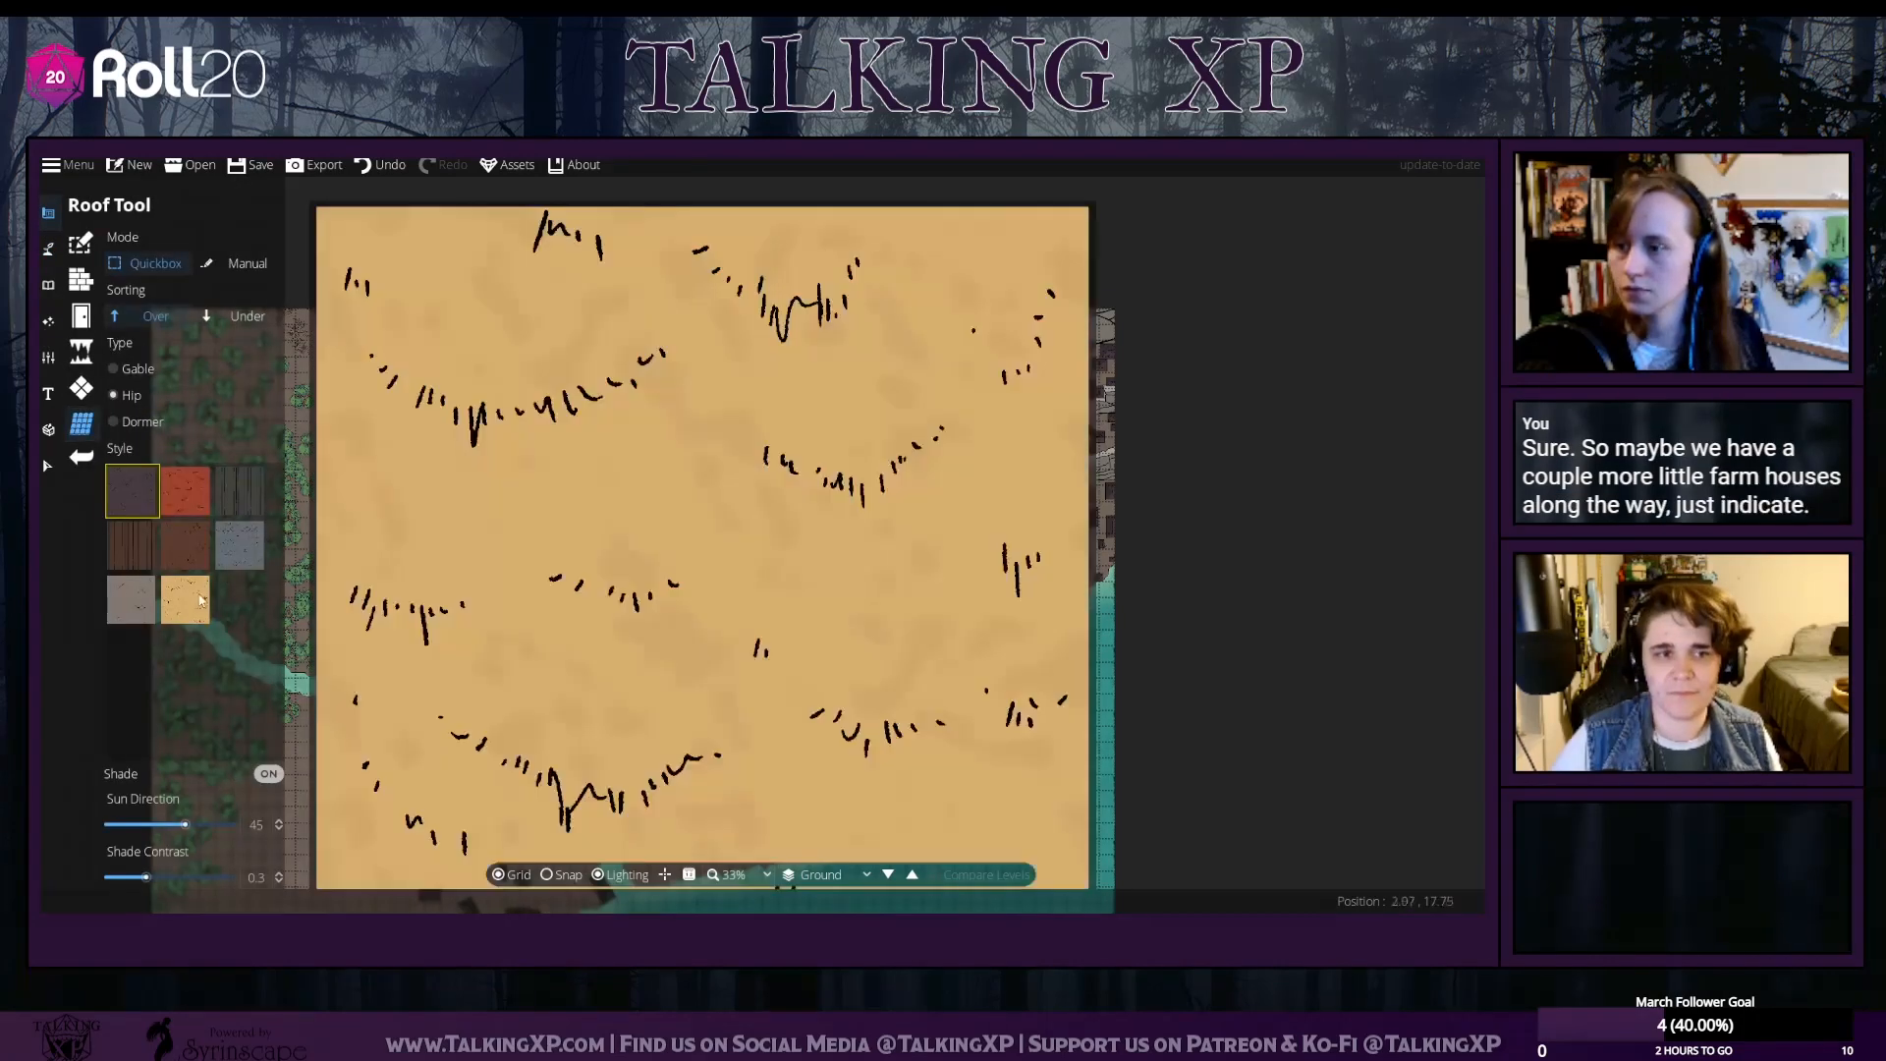
left_click(140, 547)
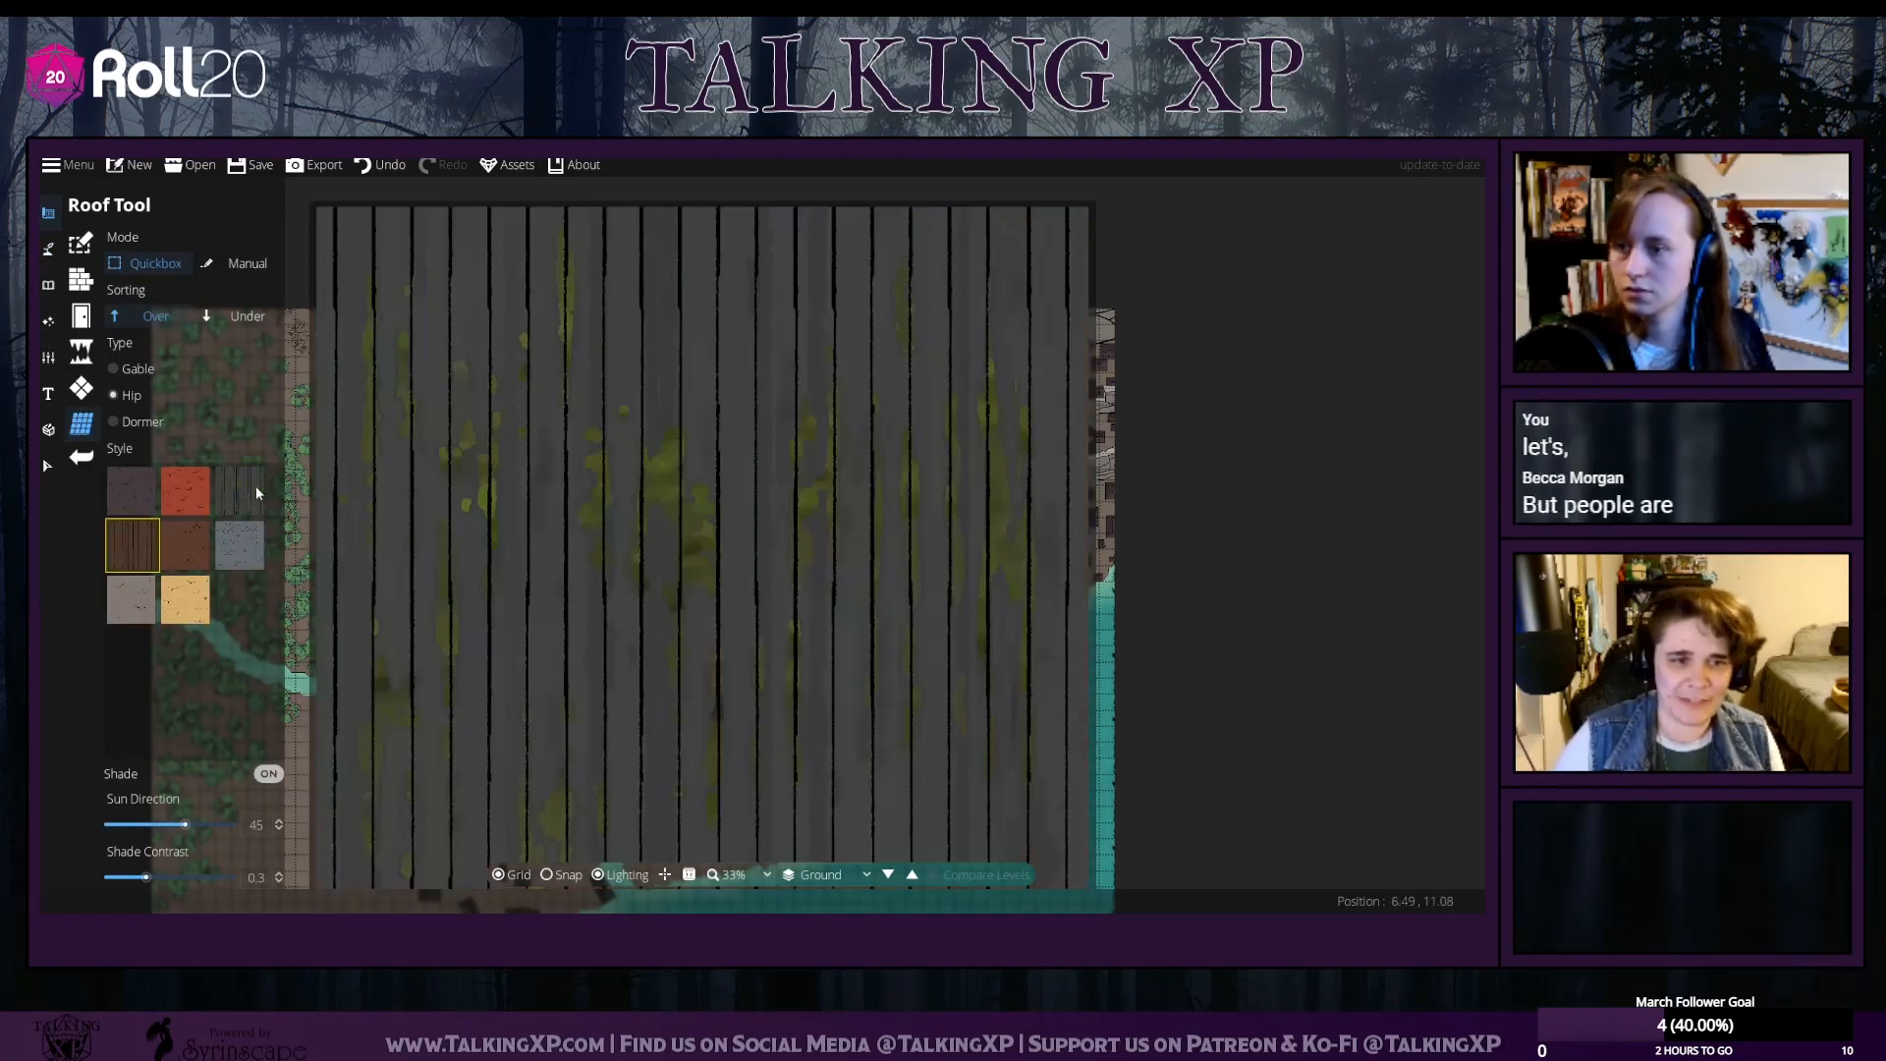
left_click(127, 422)
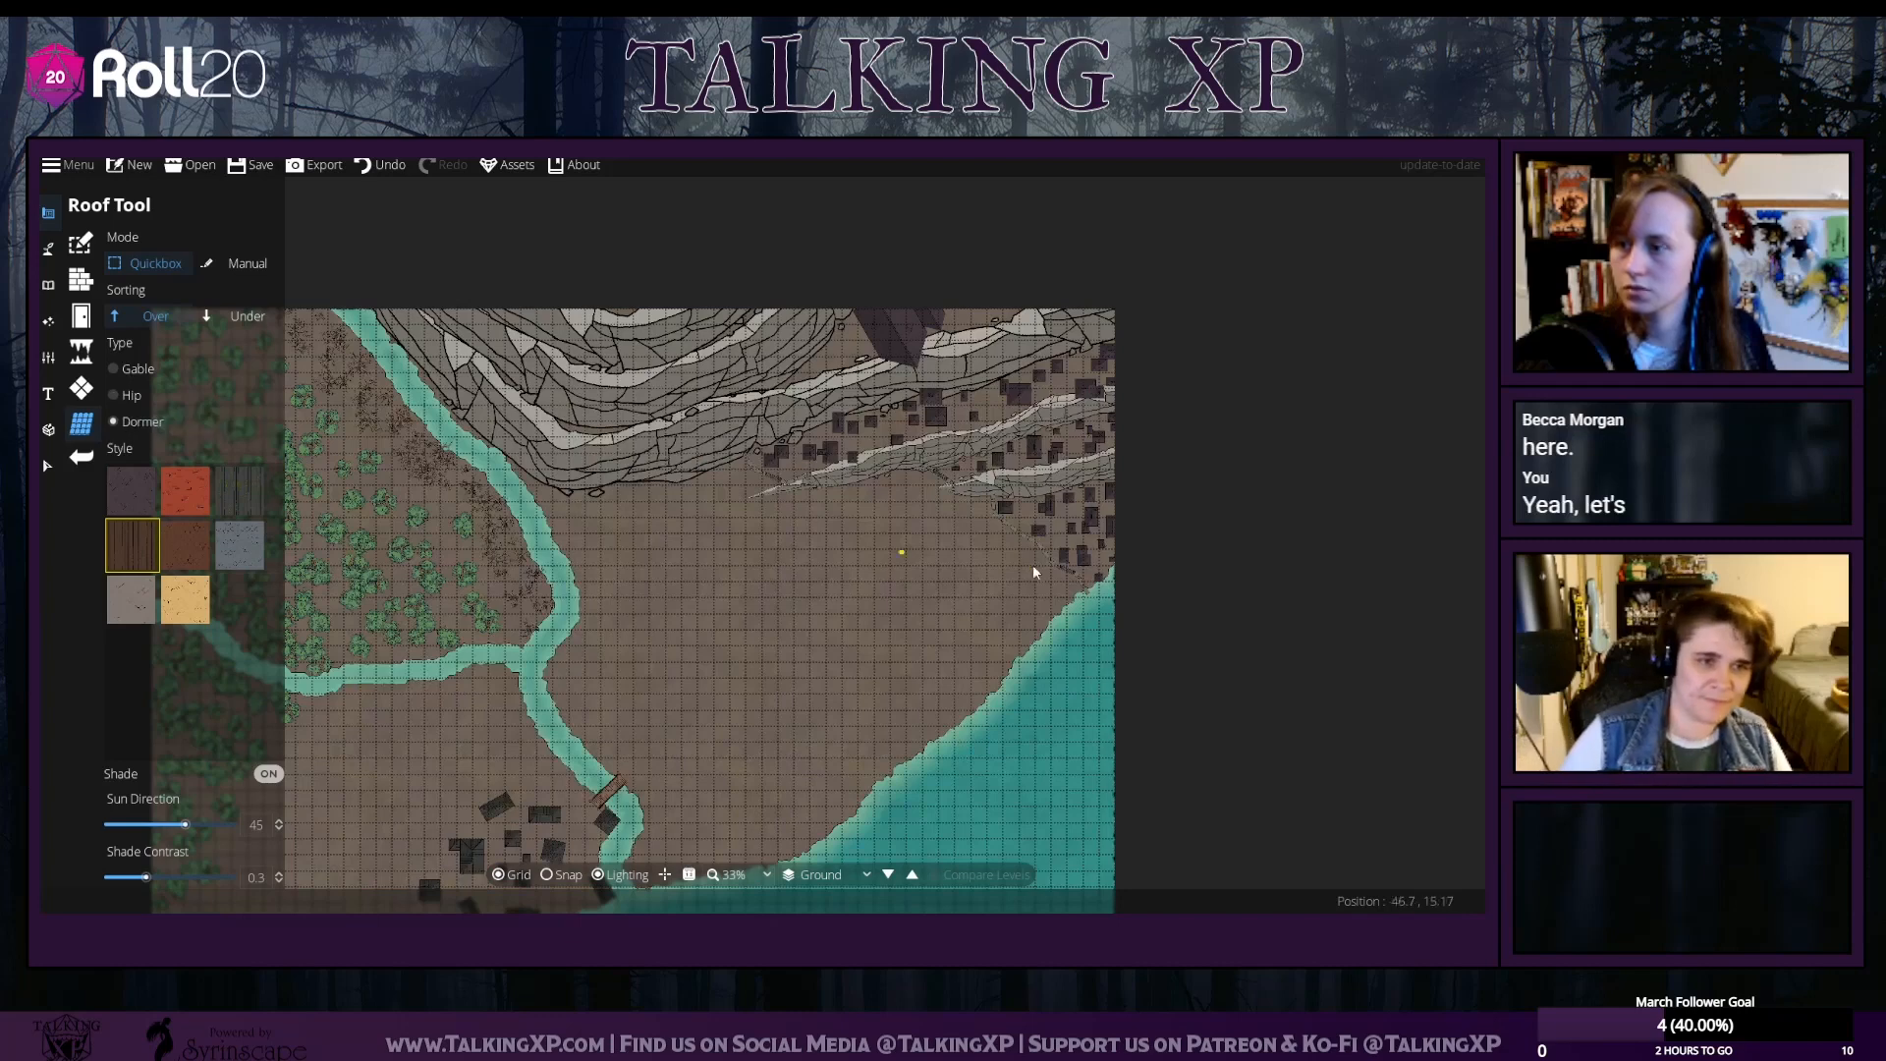
left_click_drag(708, 522, 763, 598)
left_click(397, 174)
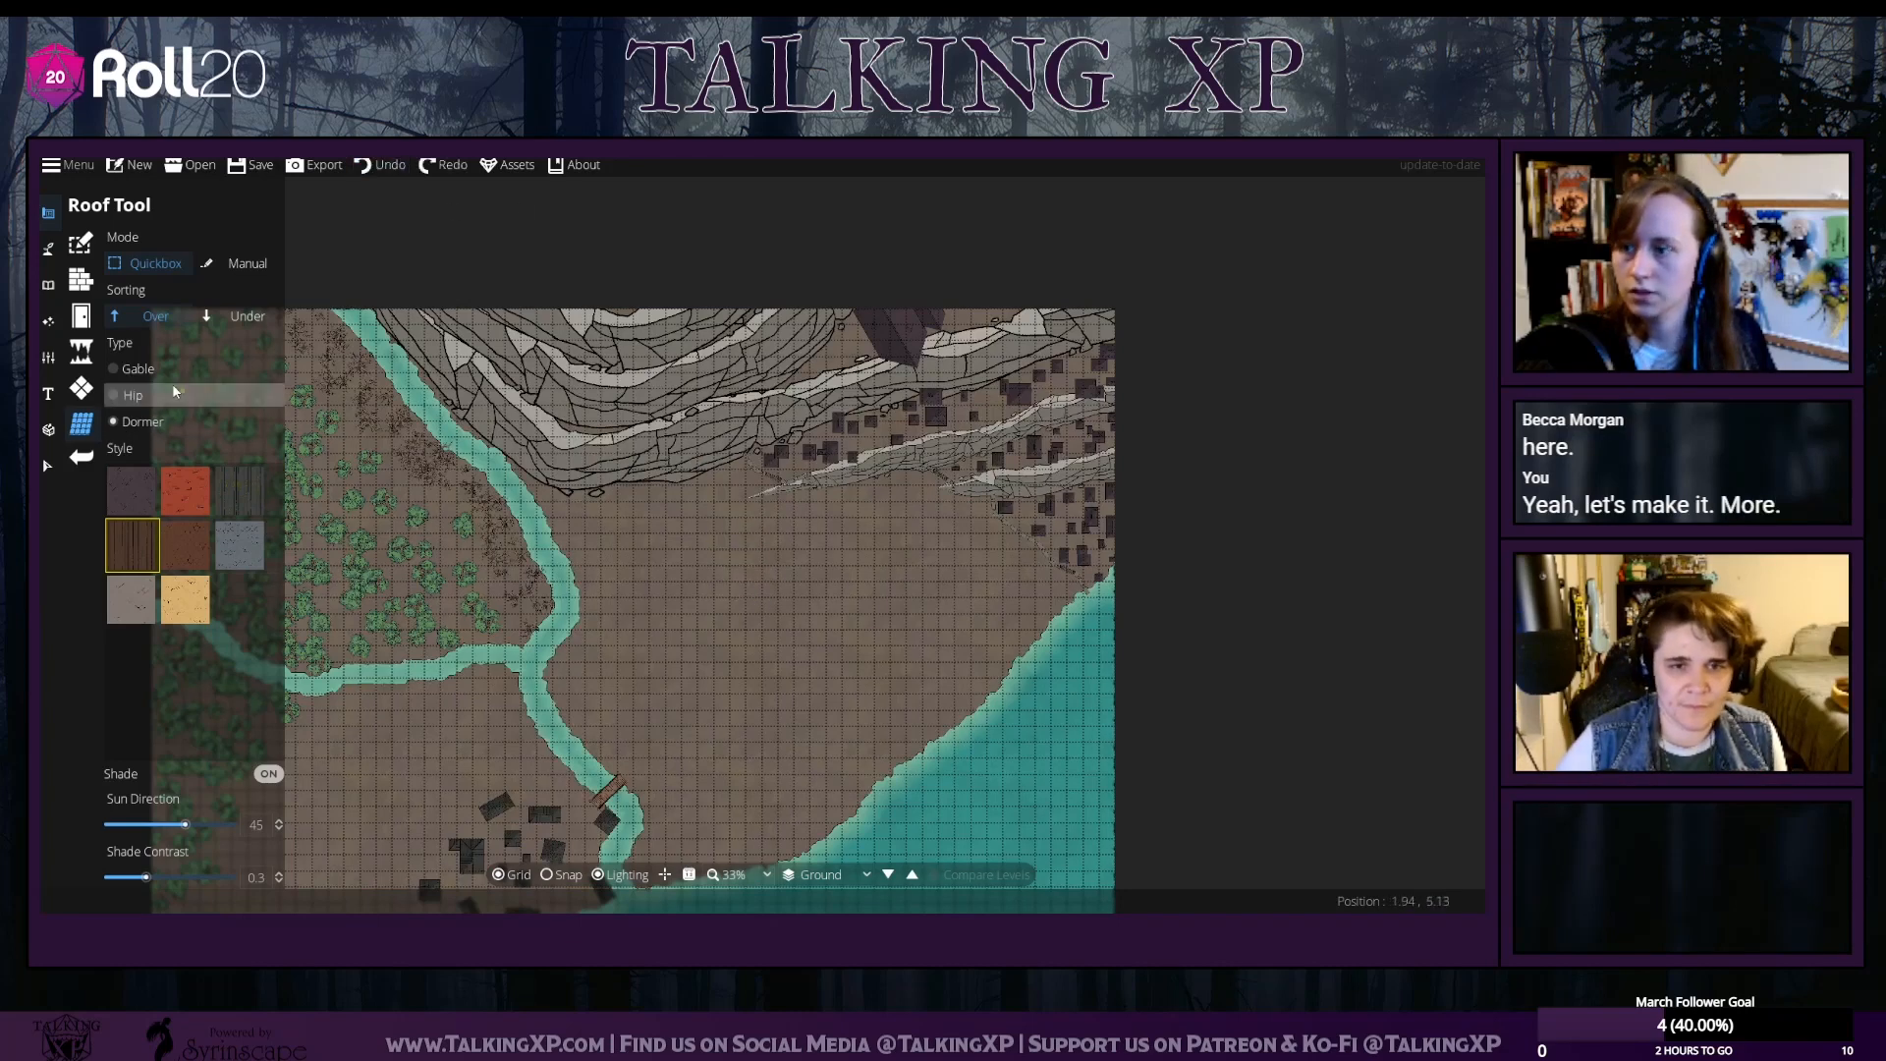
left_click(173, 393)
left_click_drag(691, 541, 747, 632)
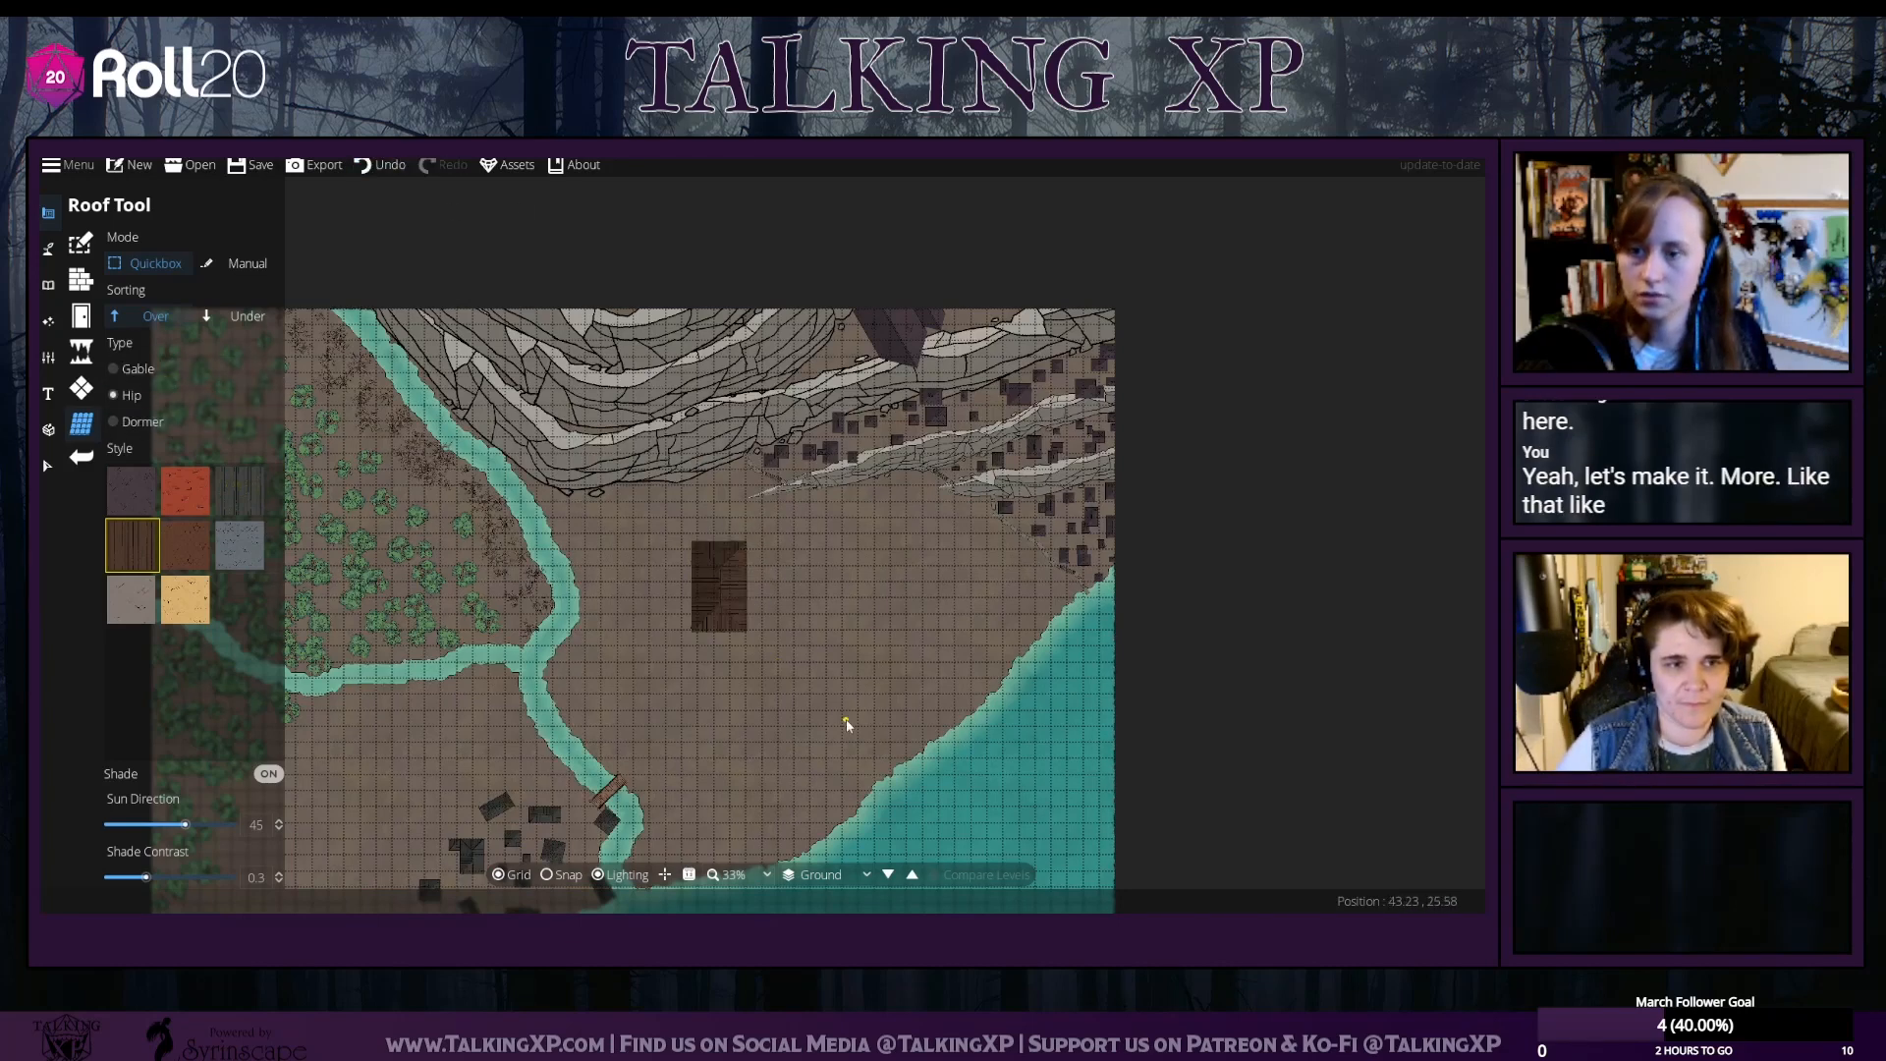
left_click(383, 165)
With snapping on, scatter seven small gable farmhouse roofs, one or two tiles large, over the plain between the two settlements
left_click(113, 369)
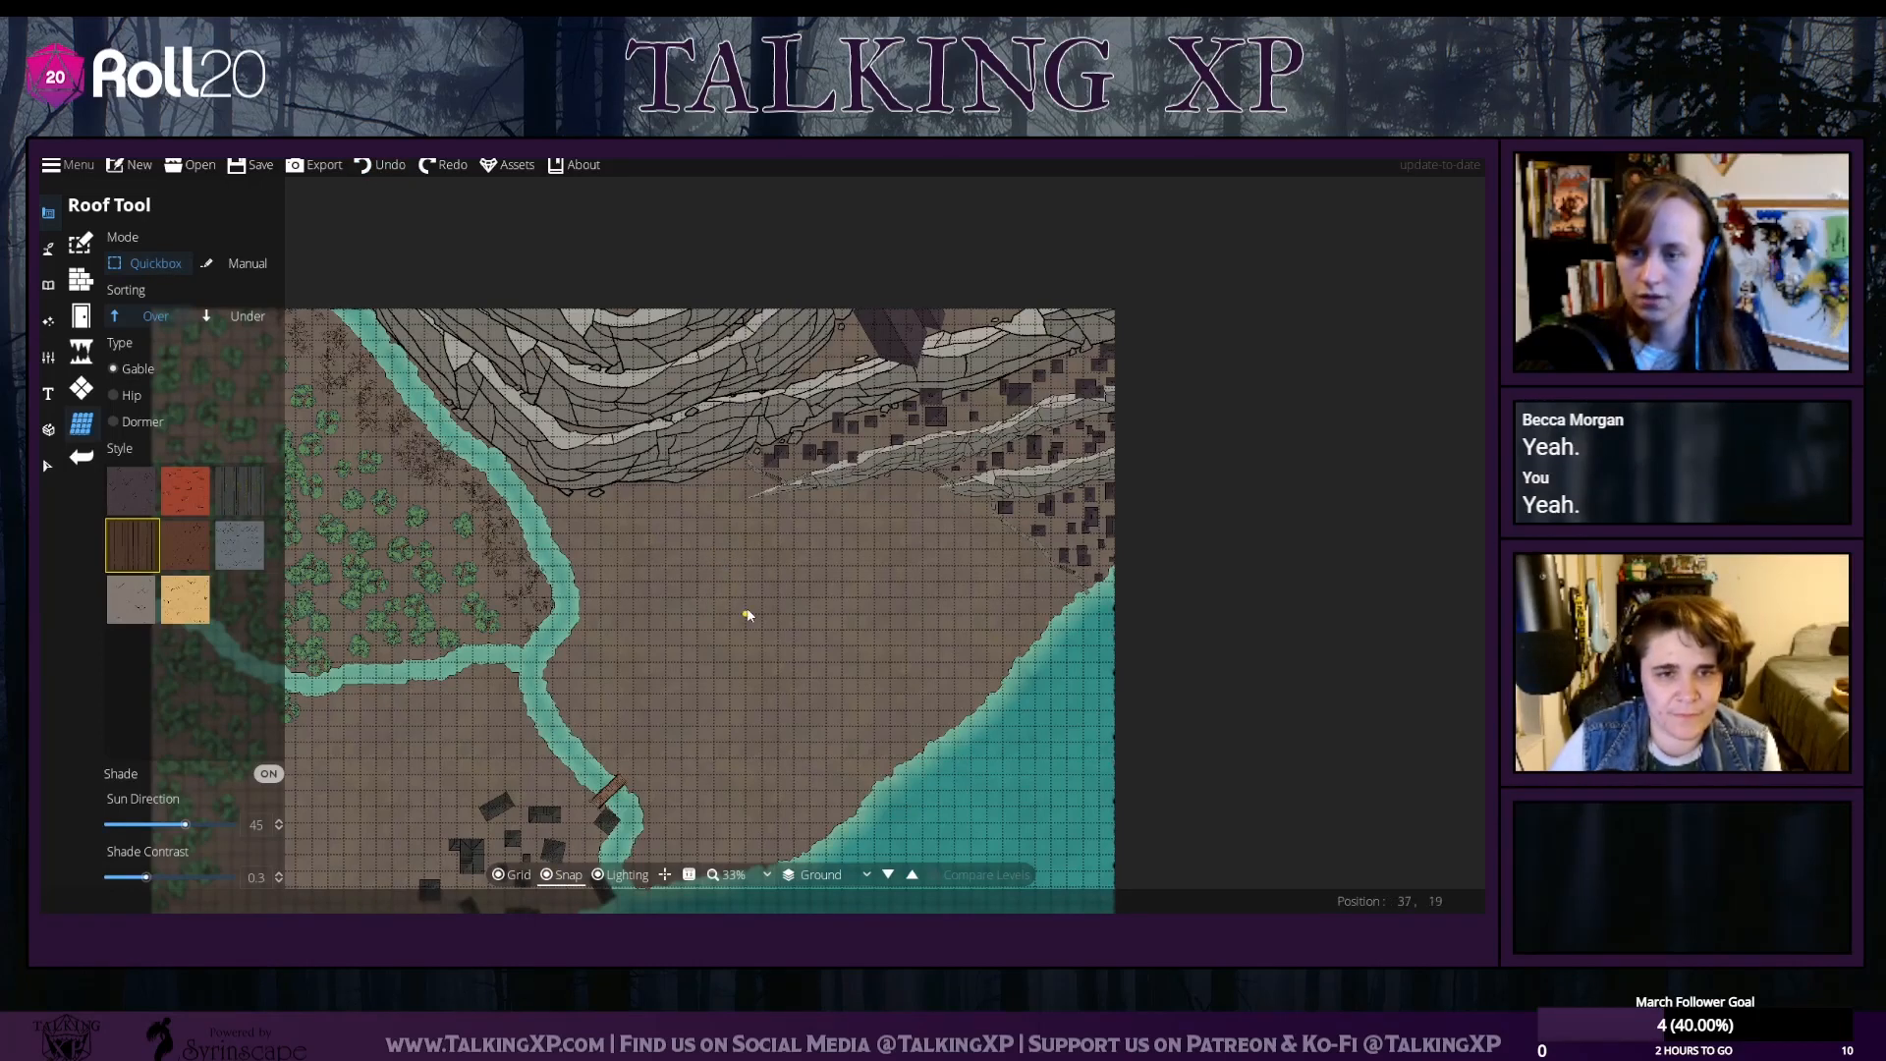
left_click_drag(729, 586, 870, 617)
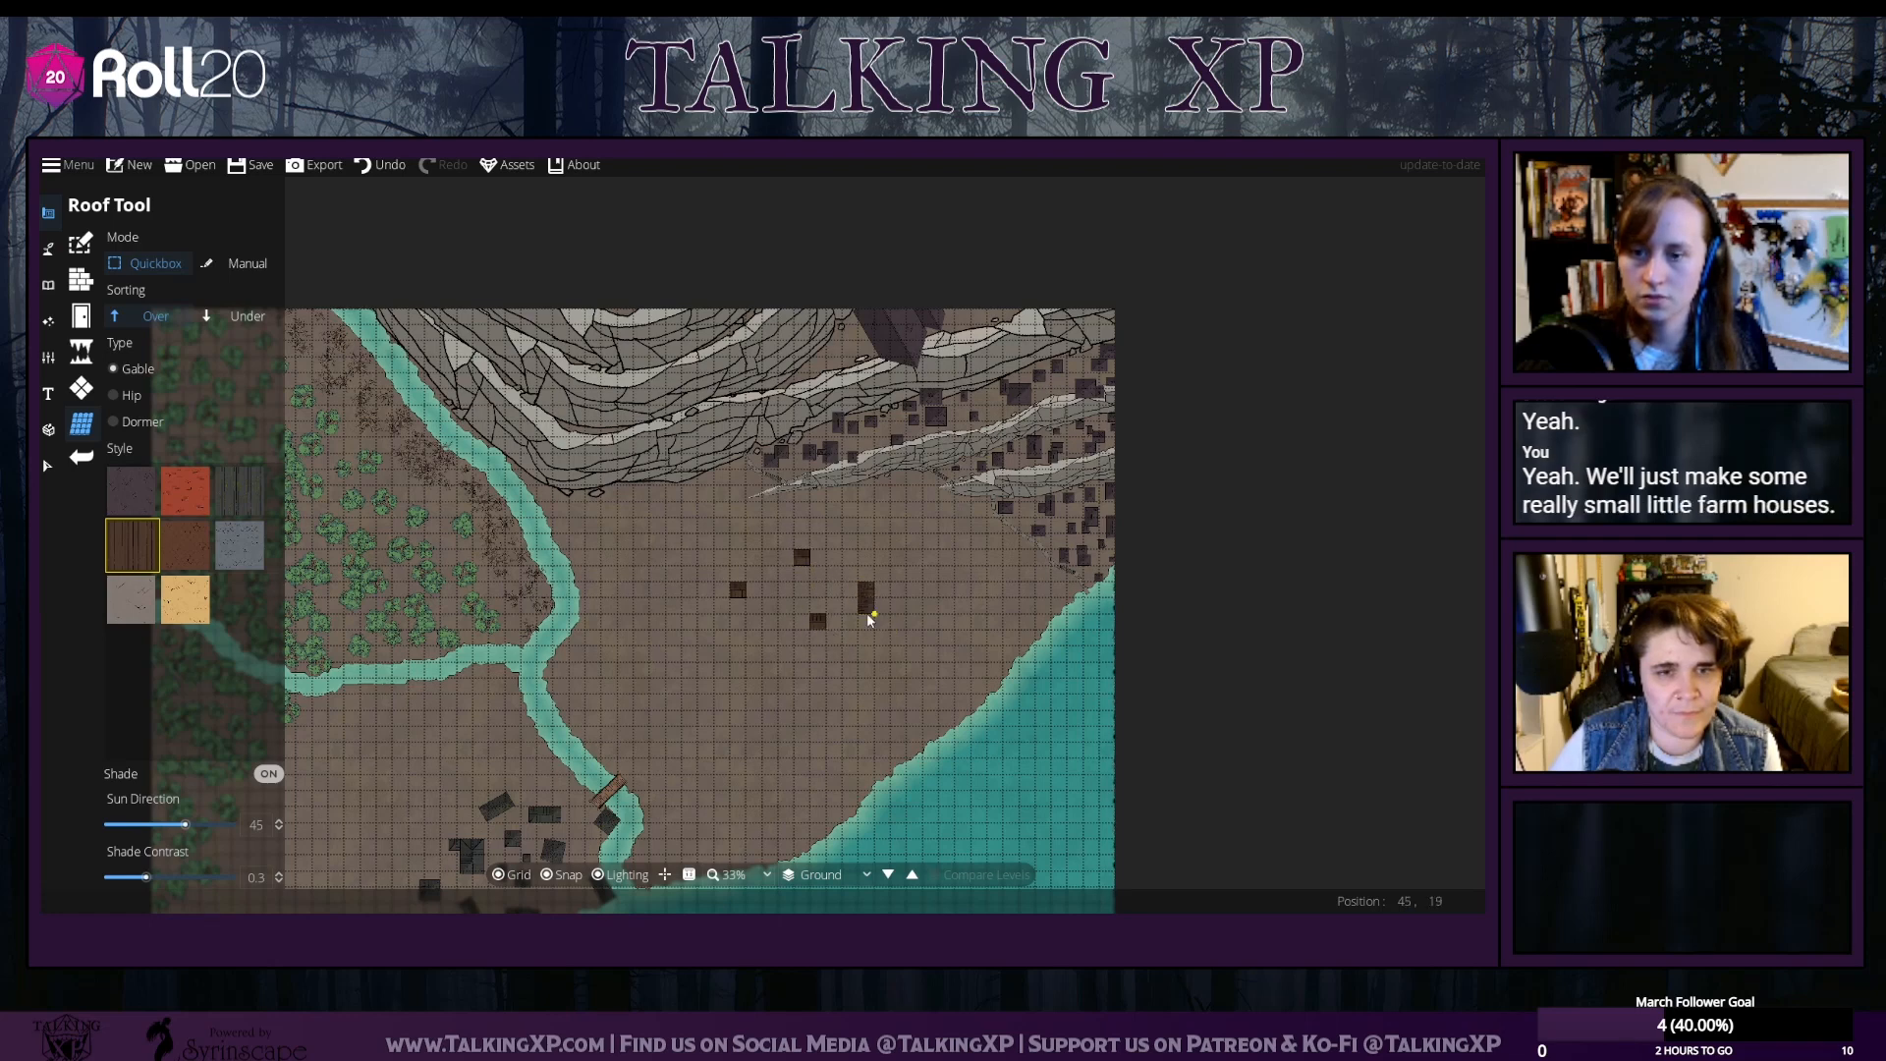
left_click(761, 651)
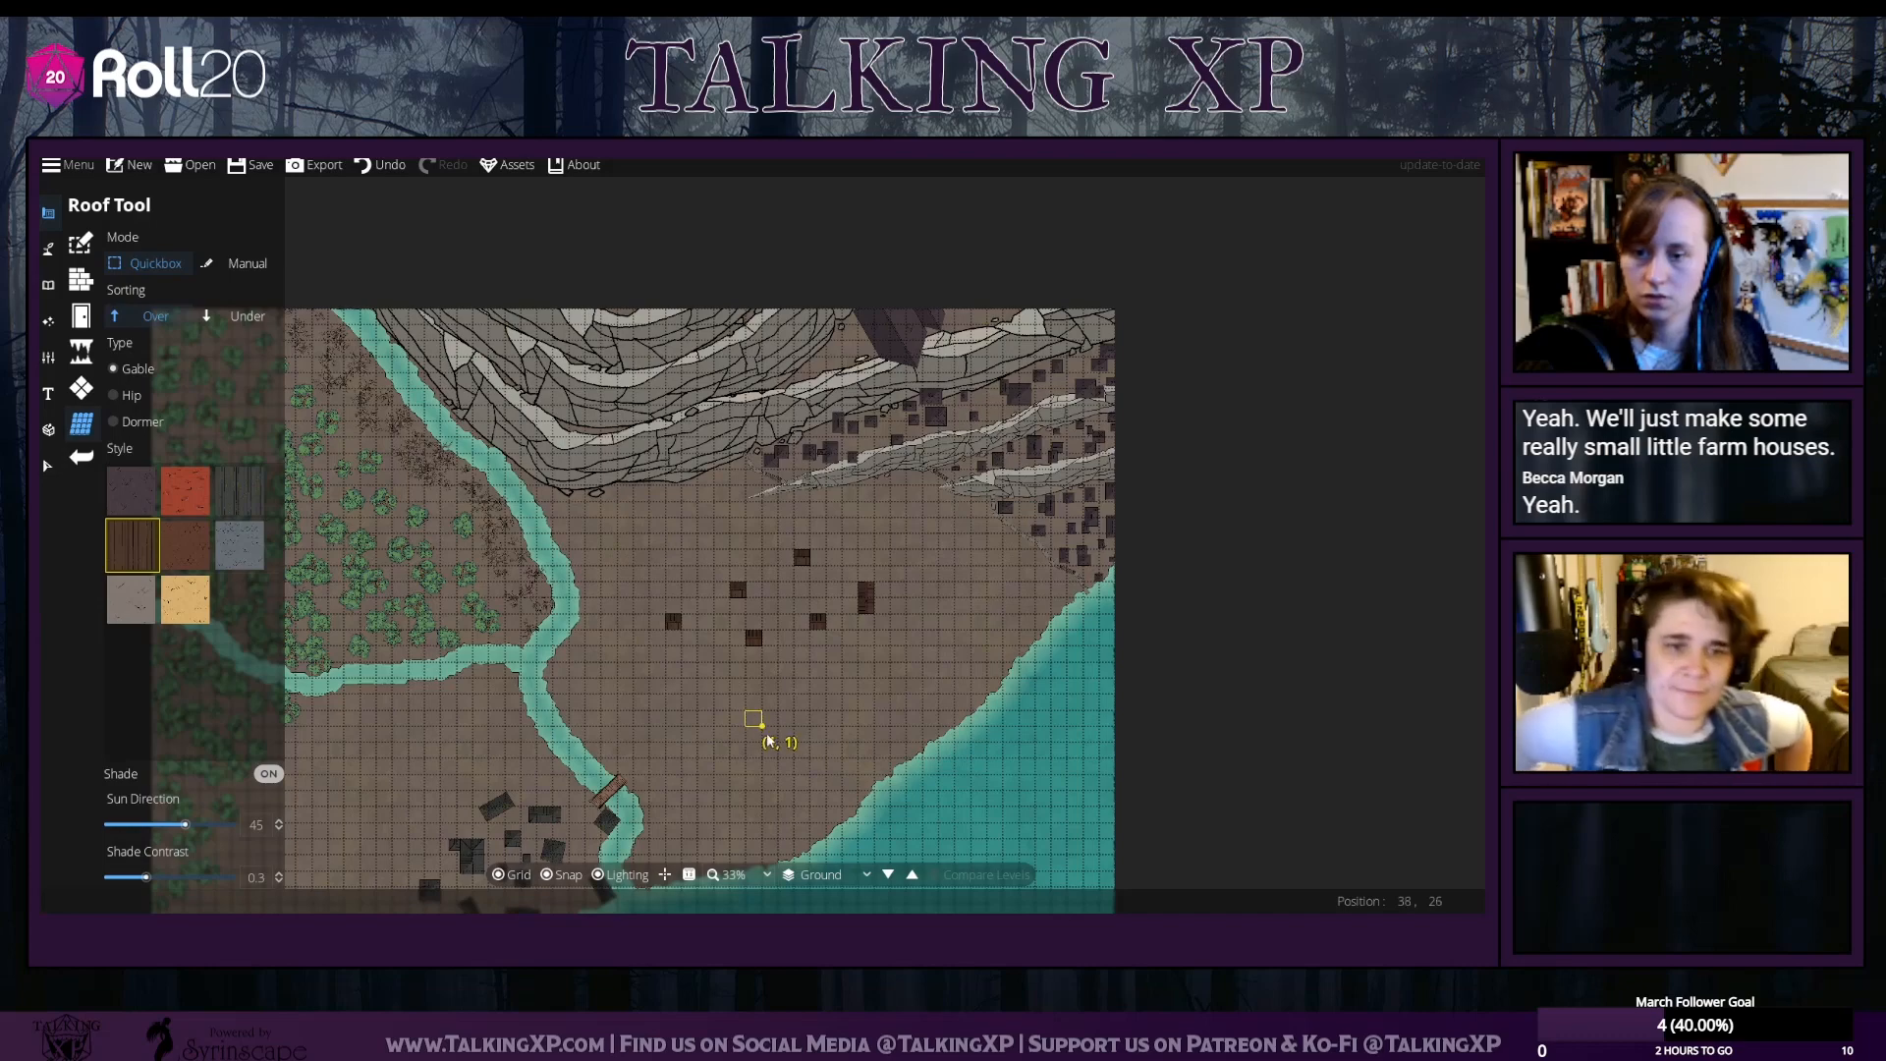
left_click_drag(770, 756, 770, 756)
Move the eastern two-tile farmhouse to the north-west of the plain and spread the northern farmhouses farther apart and eastward
left_click(47, 466)
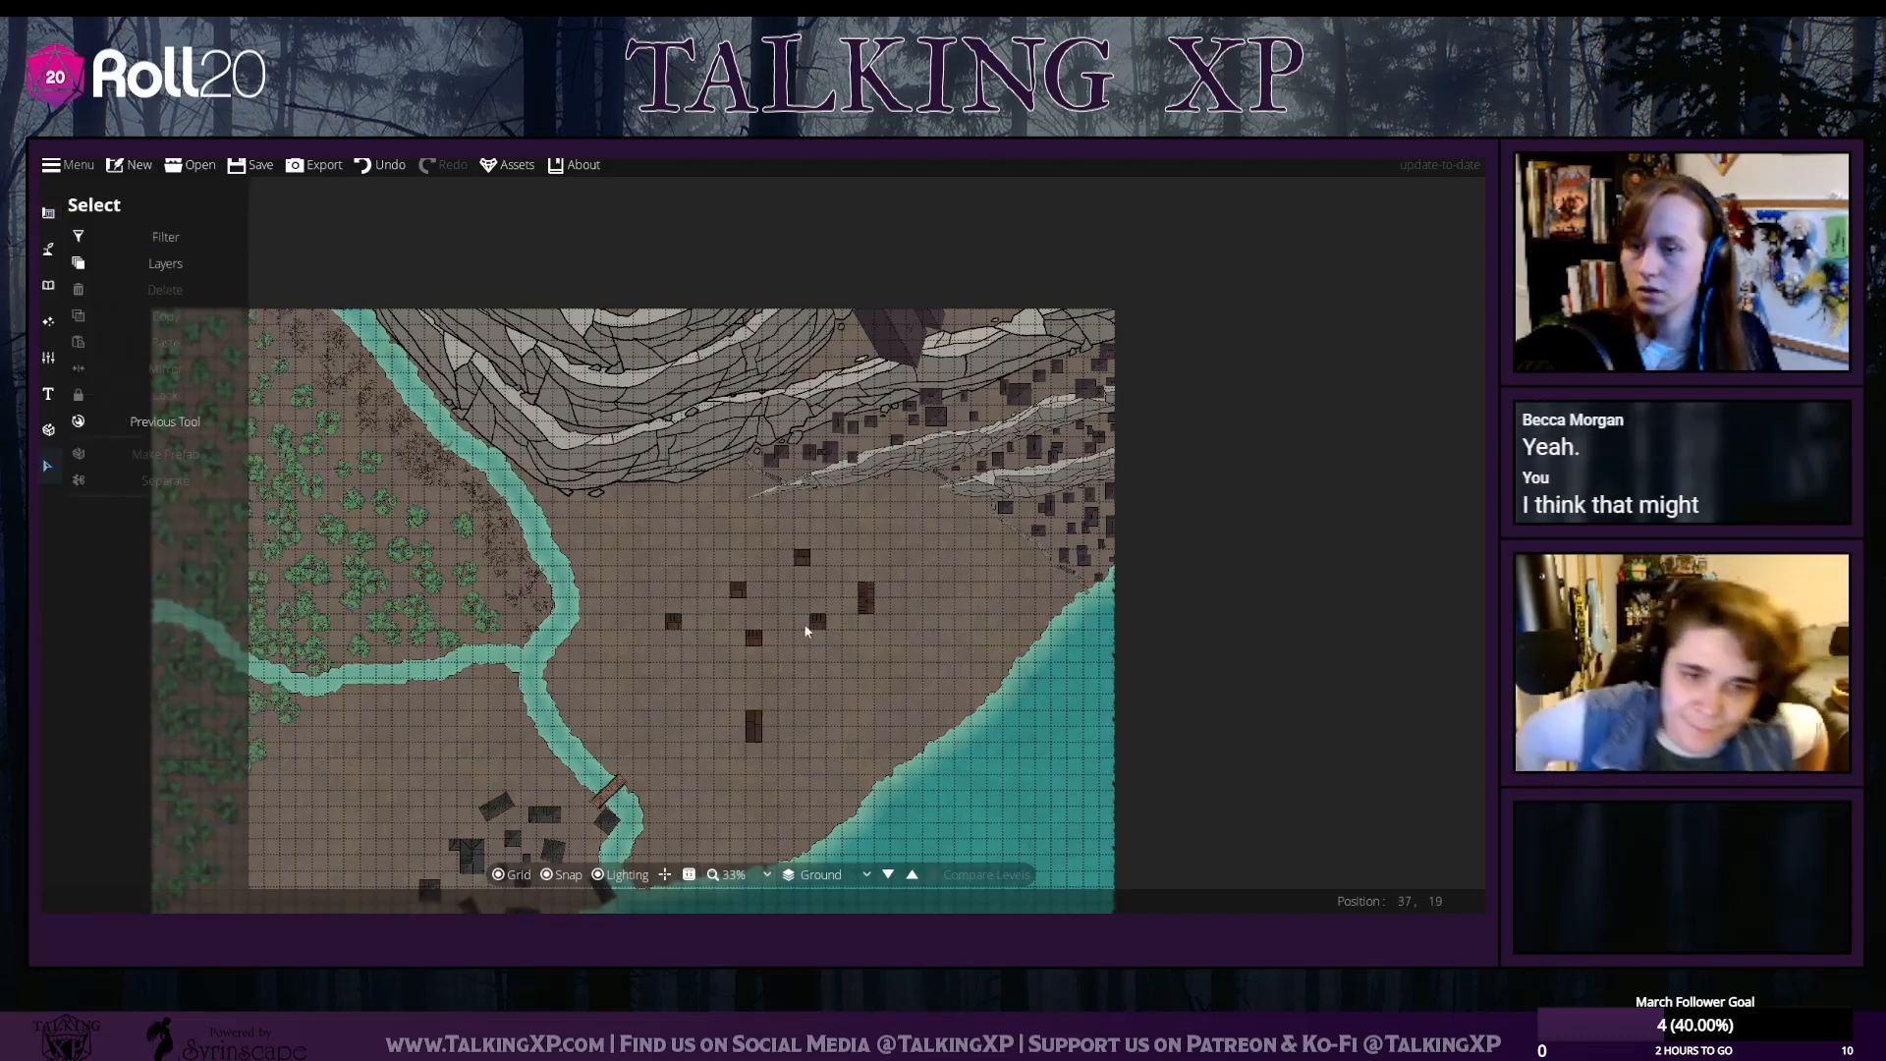
left_click(873, 606)
left_click_drag(873, 606, 673, 567)
left_click_drag(766, 671, 896, 594)
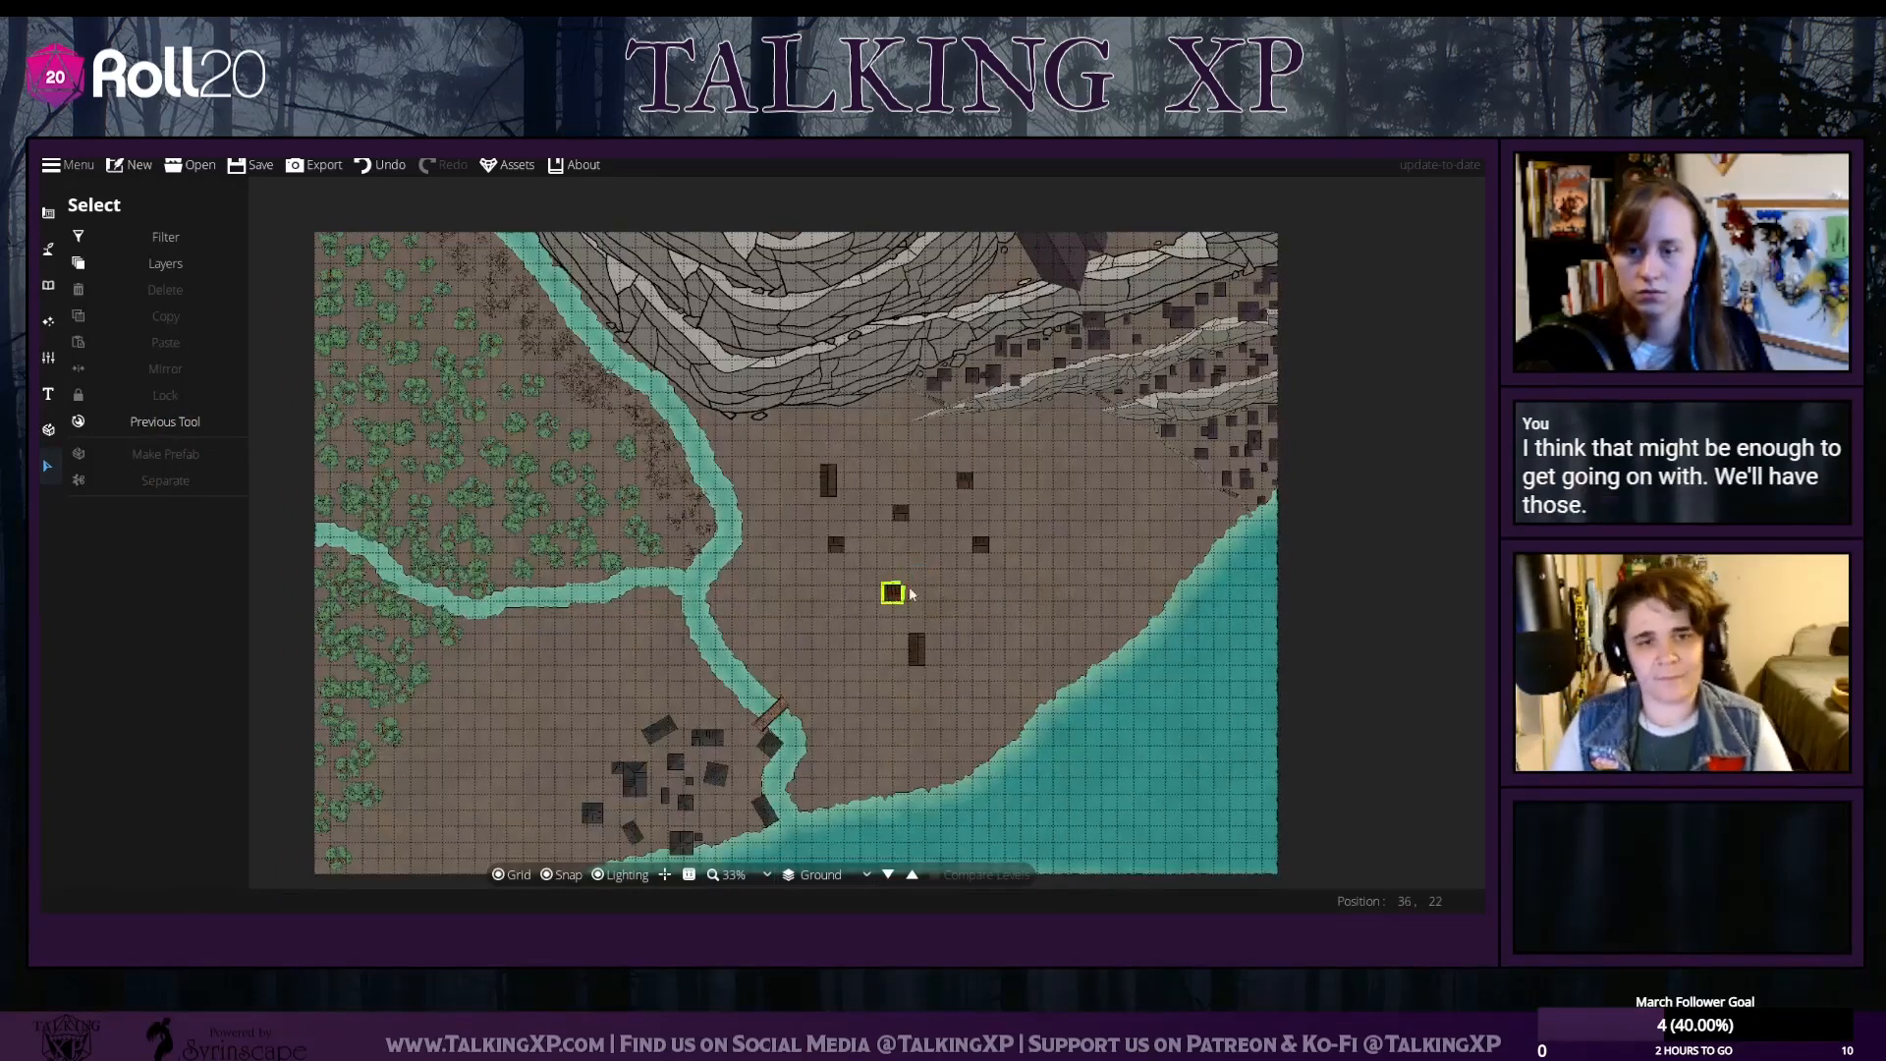
left_click_drag(986, 546, 1061, 551)
left_click_drag(964, 476, 1009, 483)
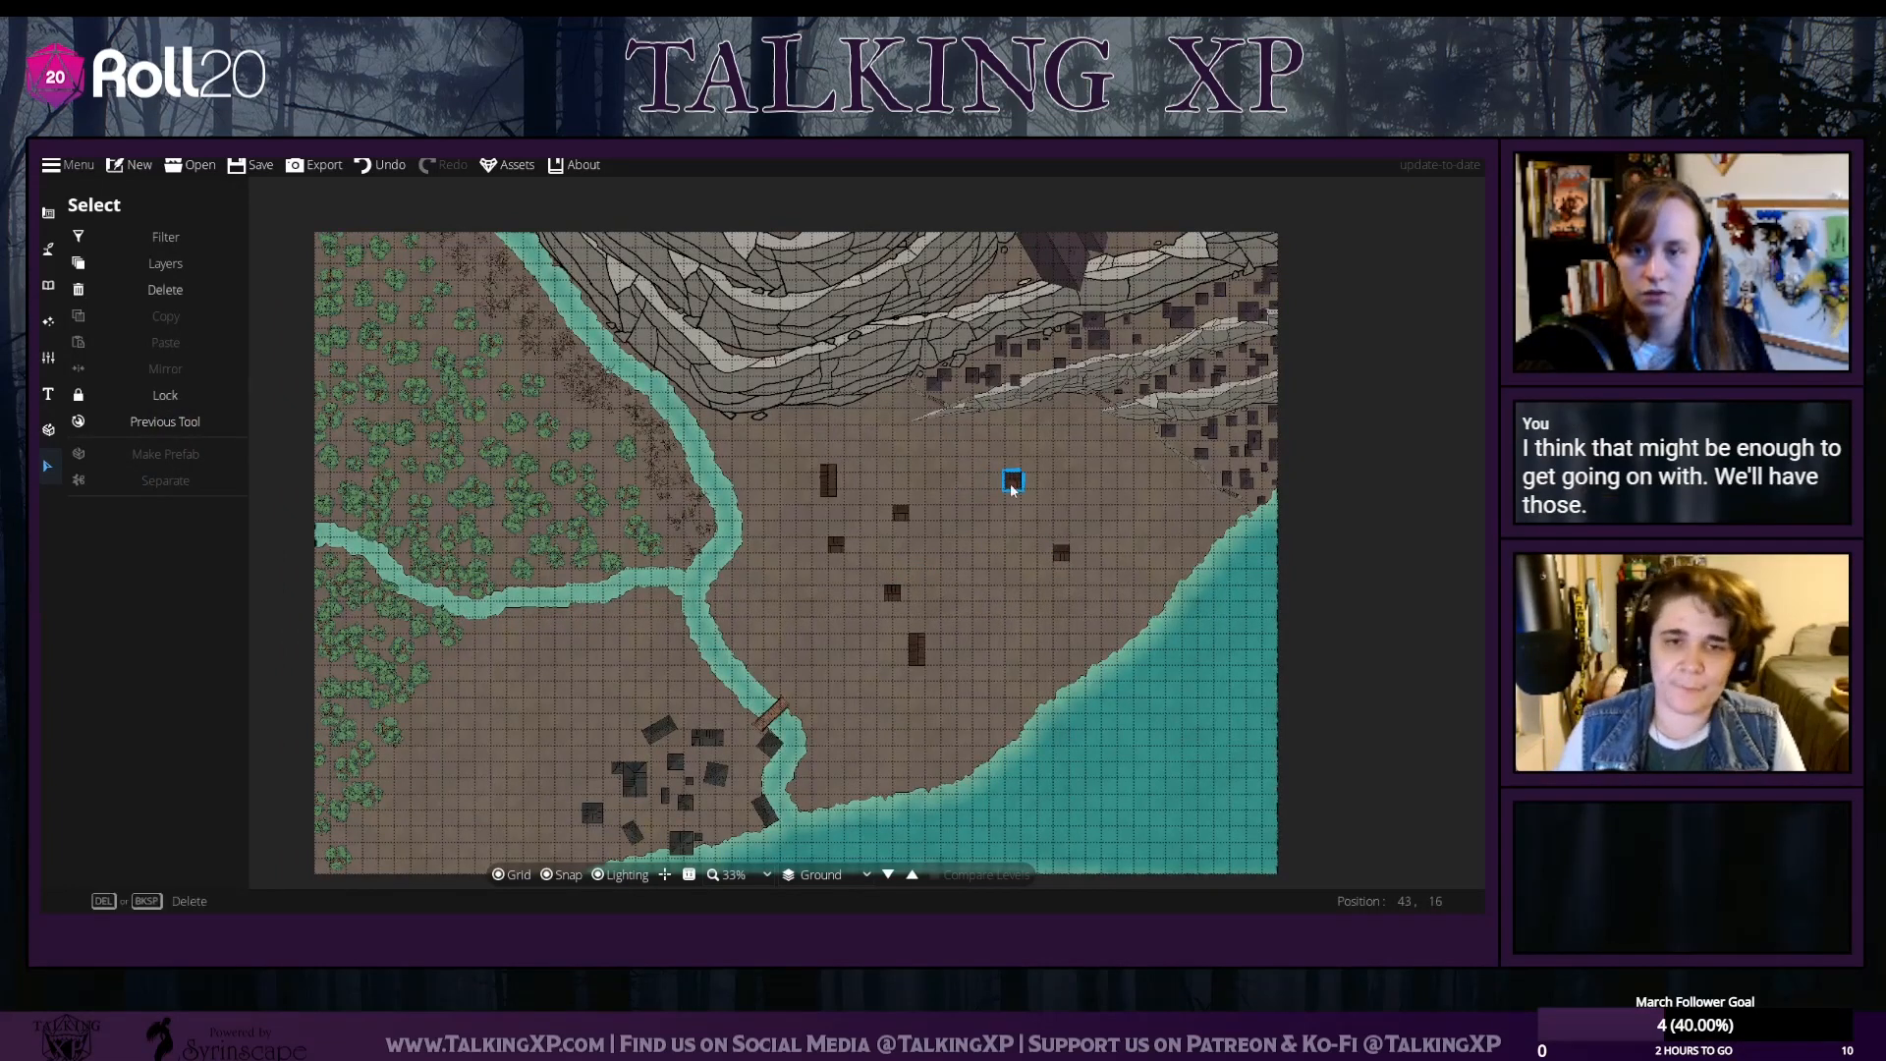
left_click_drag(897, 509, 958, 541)
left_click_drag(829, 479, 877, 480)
Reposition the southern farmhouses, moving one small roof towards the coast and the two-tile one north, and nudge the outer roofs
left_click(895, 595)
mouse_move(901, 599)
left_mouse_down()
mouse_move(1000, 623)
mouse_move(902, 620)
left_mouse_up()
left_click_drag(828, 540, 841, 550)
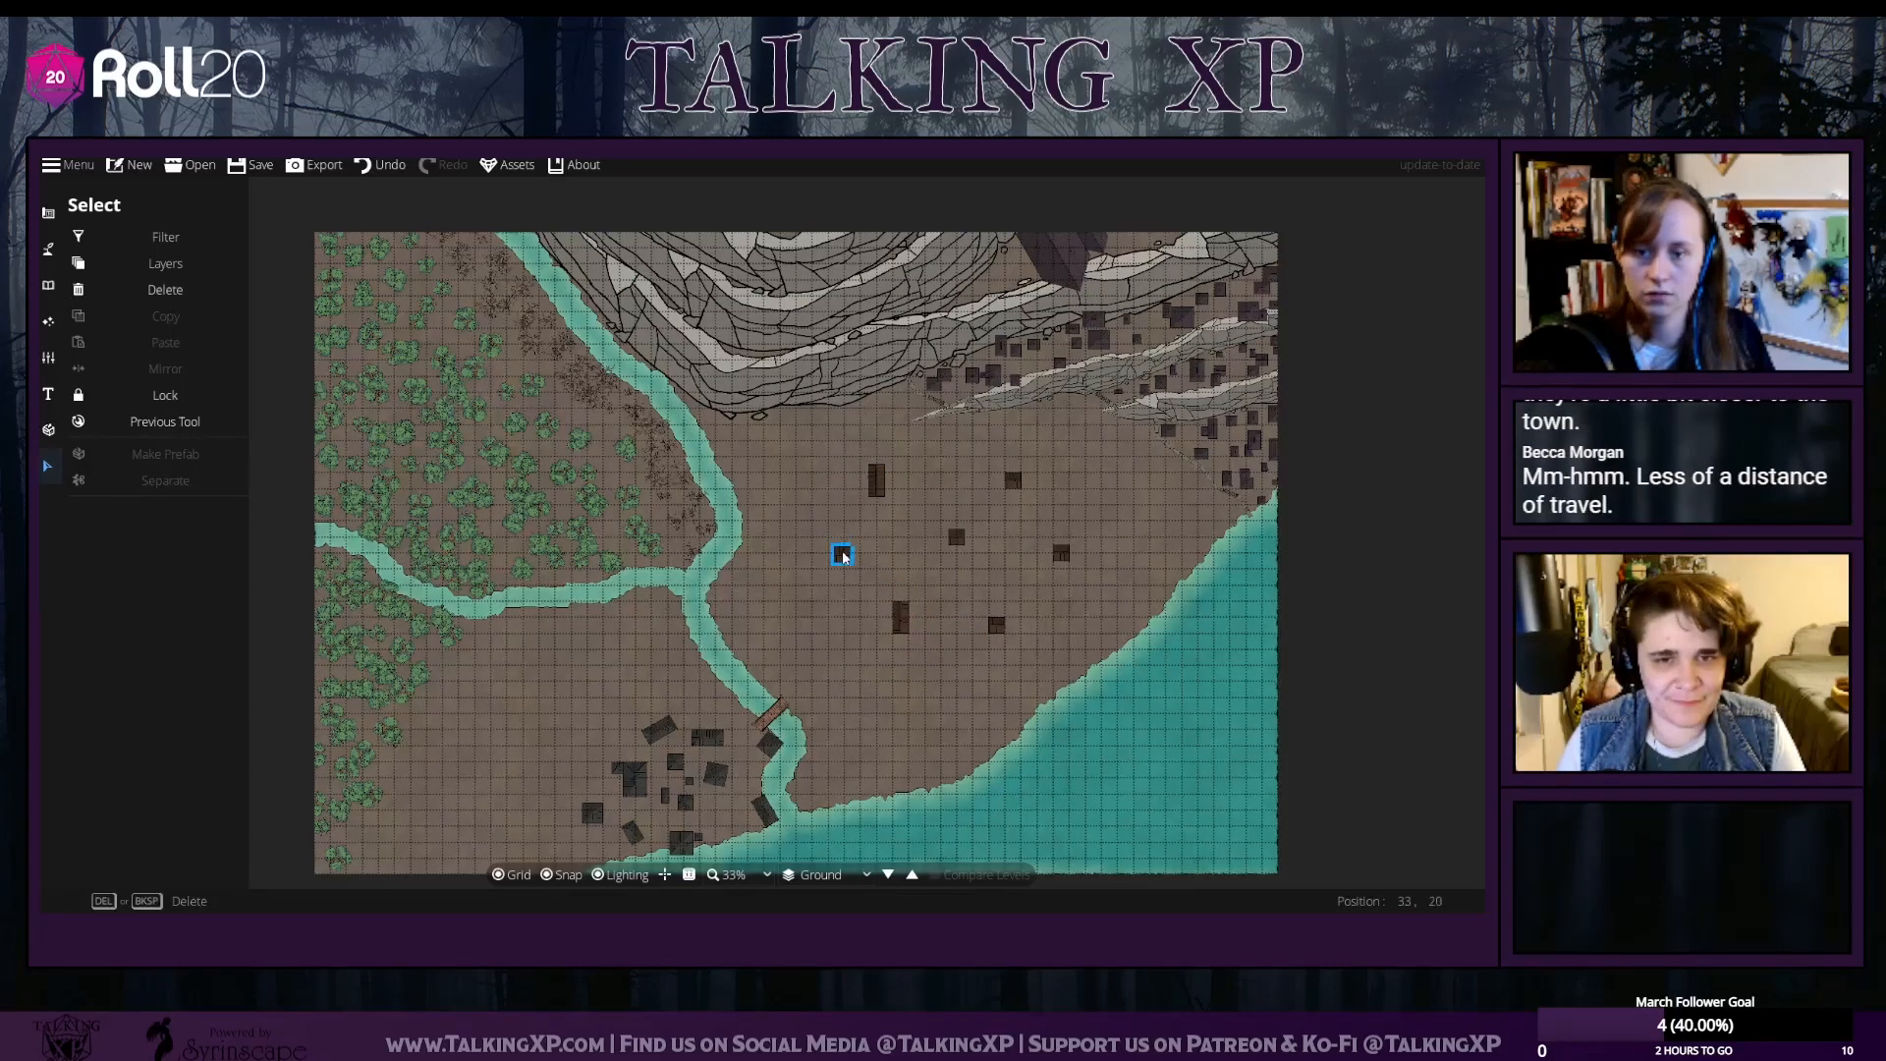
left_click(898, 617)
left_click_drag(896, 612, 1006, 640)
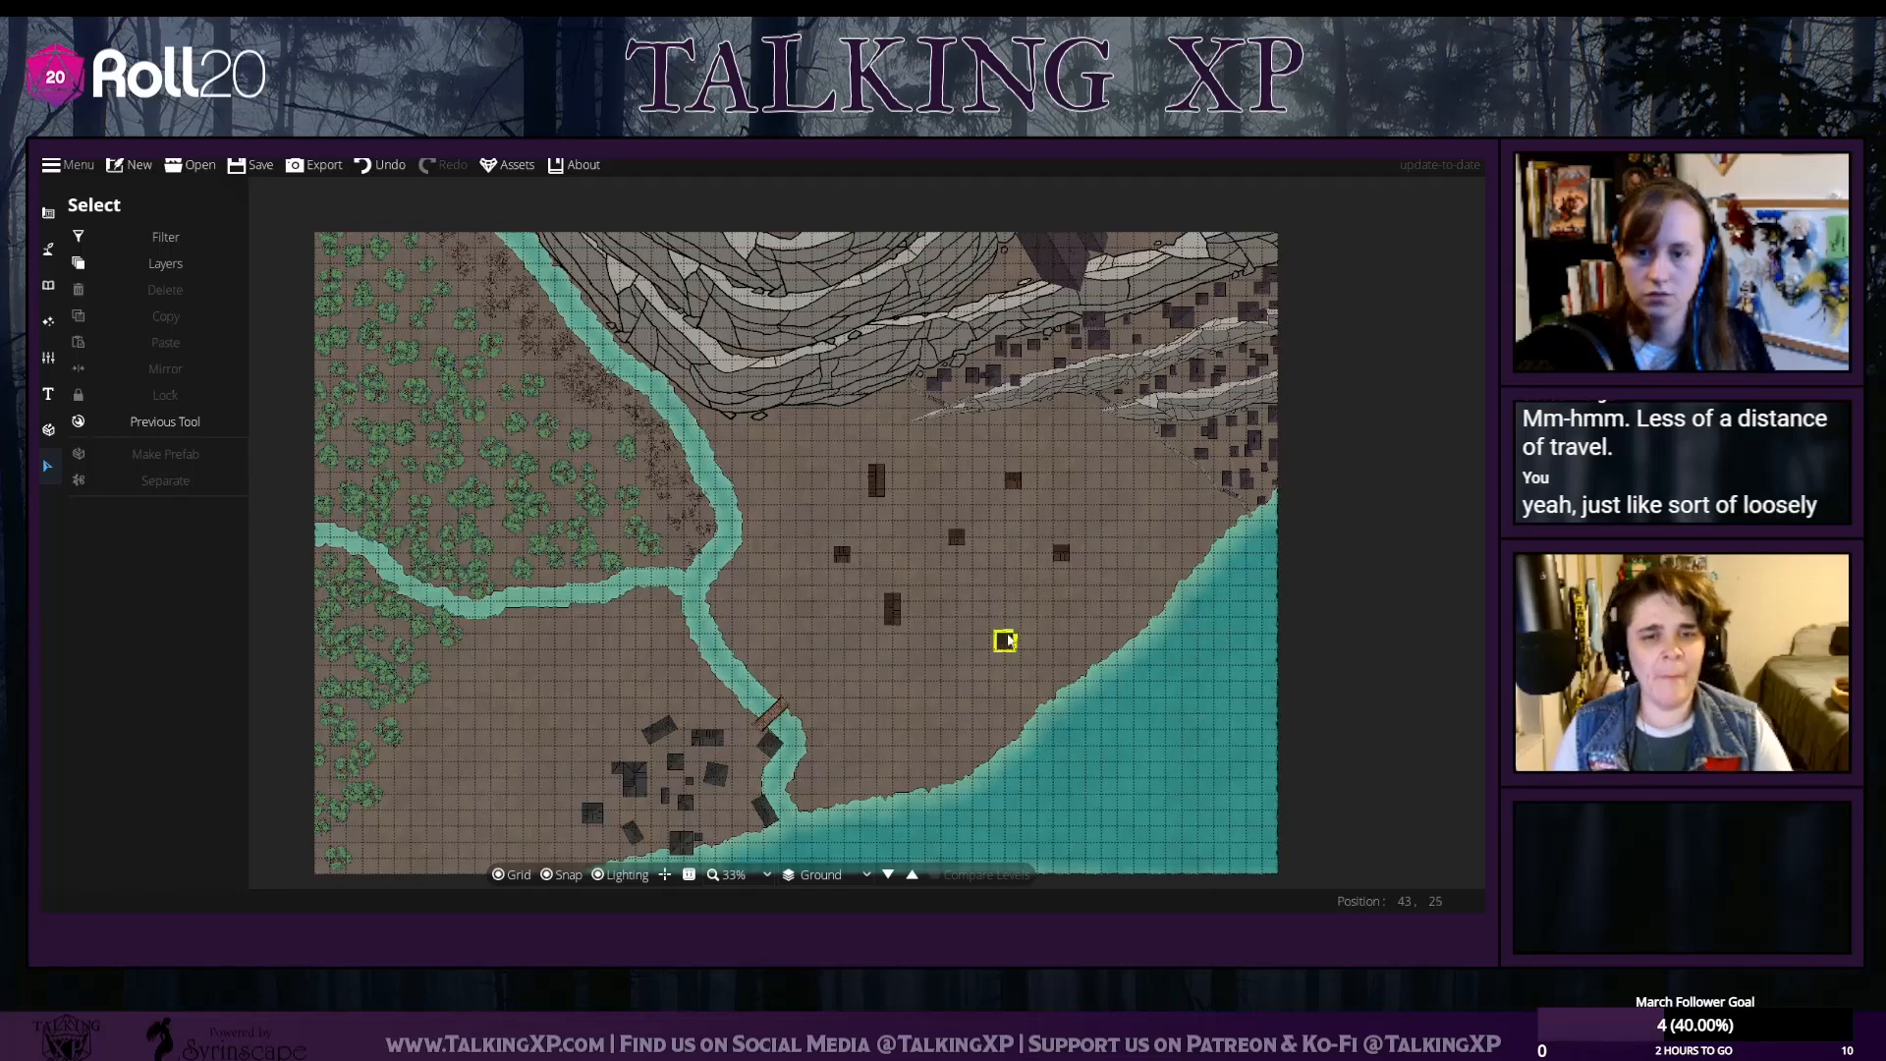
left_click_drag(1061, 552, 1070, 557)
left_click_drag(1105, 634, 1228, 474)
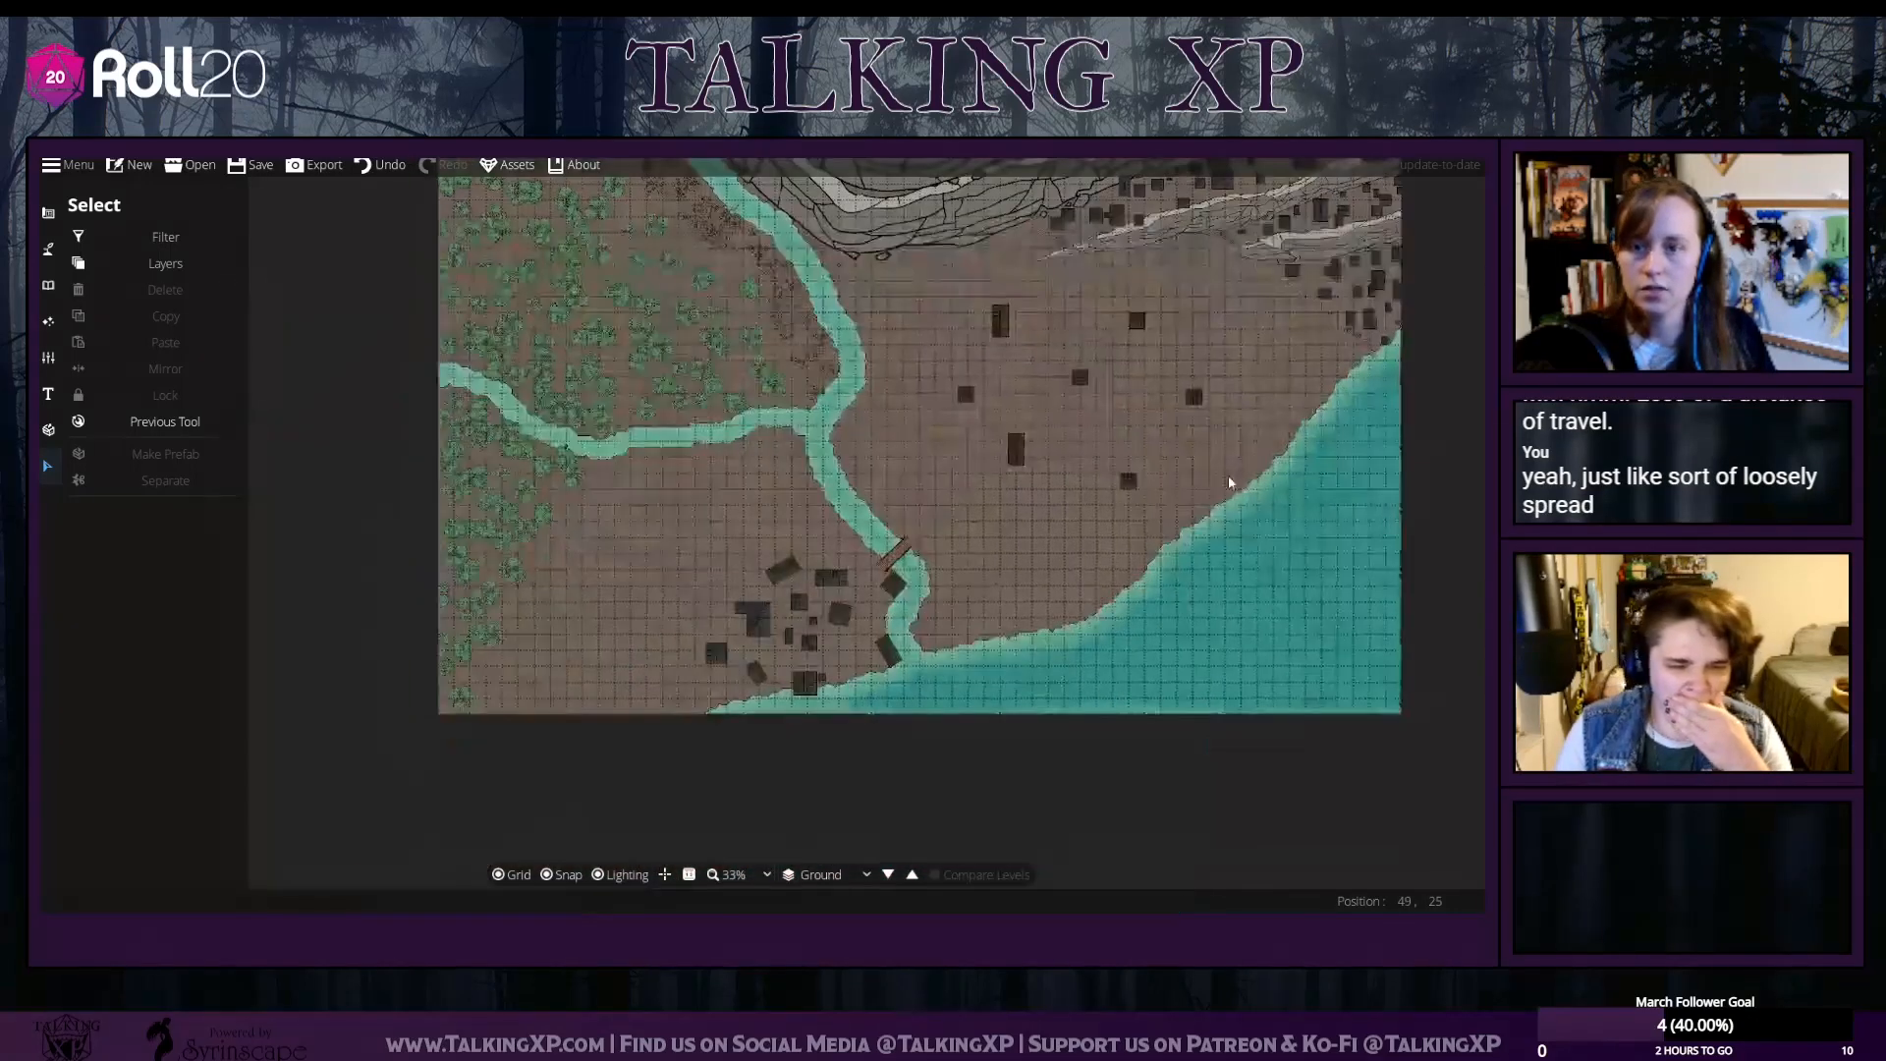
left_click_drag(973, 506, 998, 644)
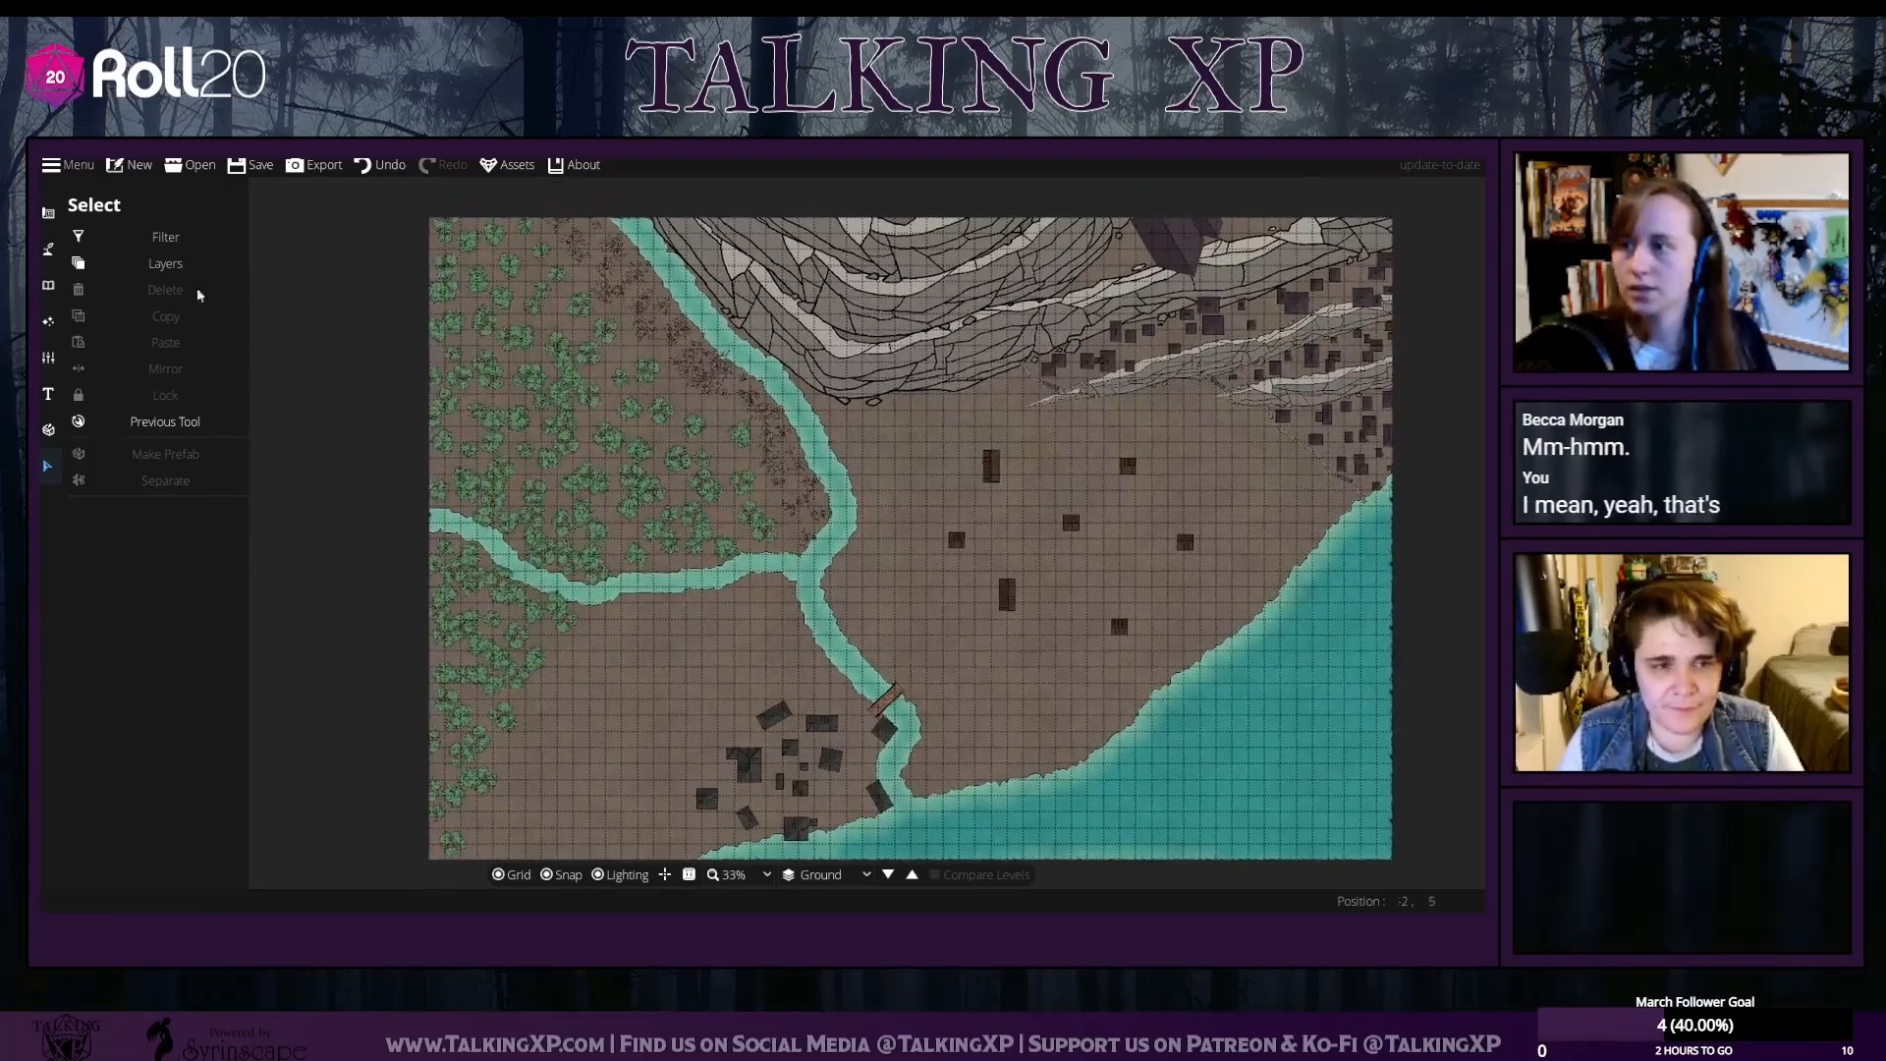
Switch to the Terrain Brush and review the textures available for its dirt slot
left_click(48, 211)
left_click(49, 213)
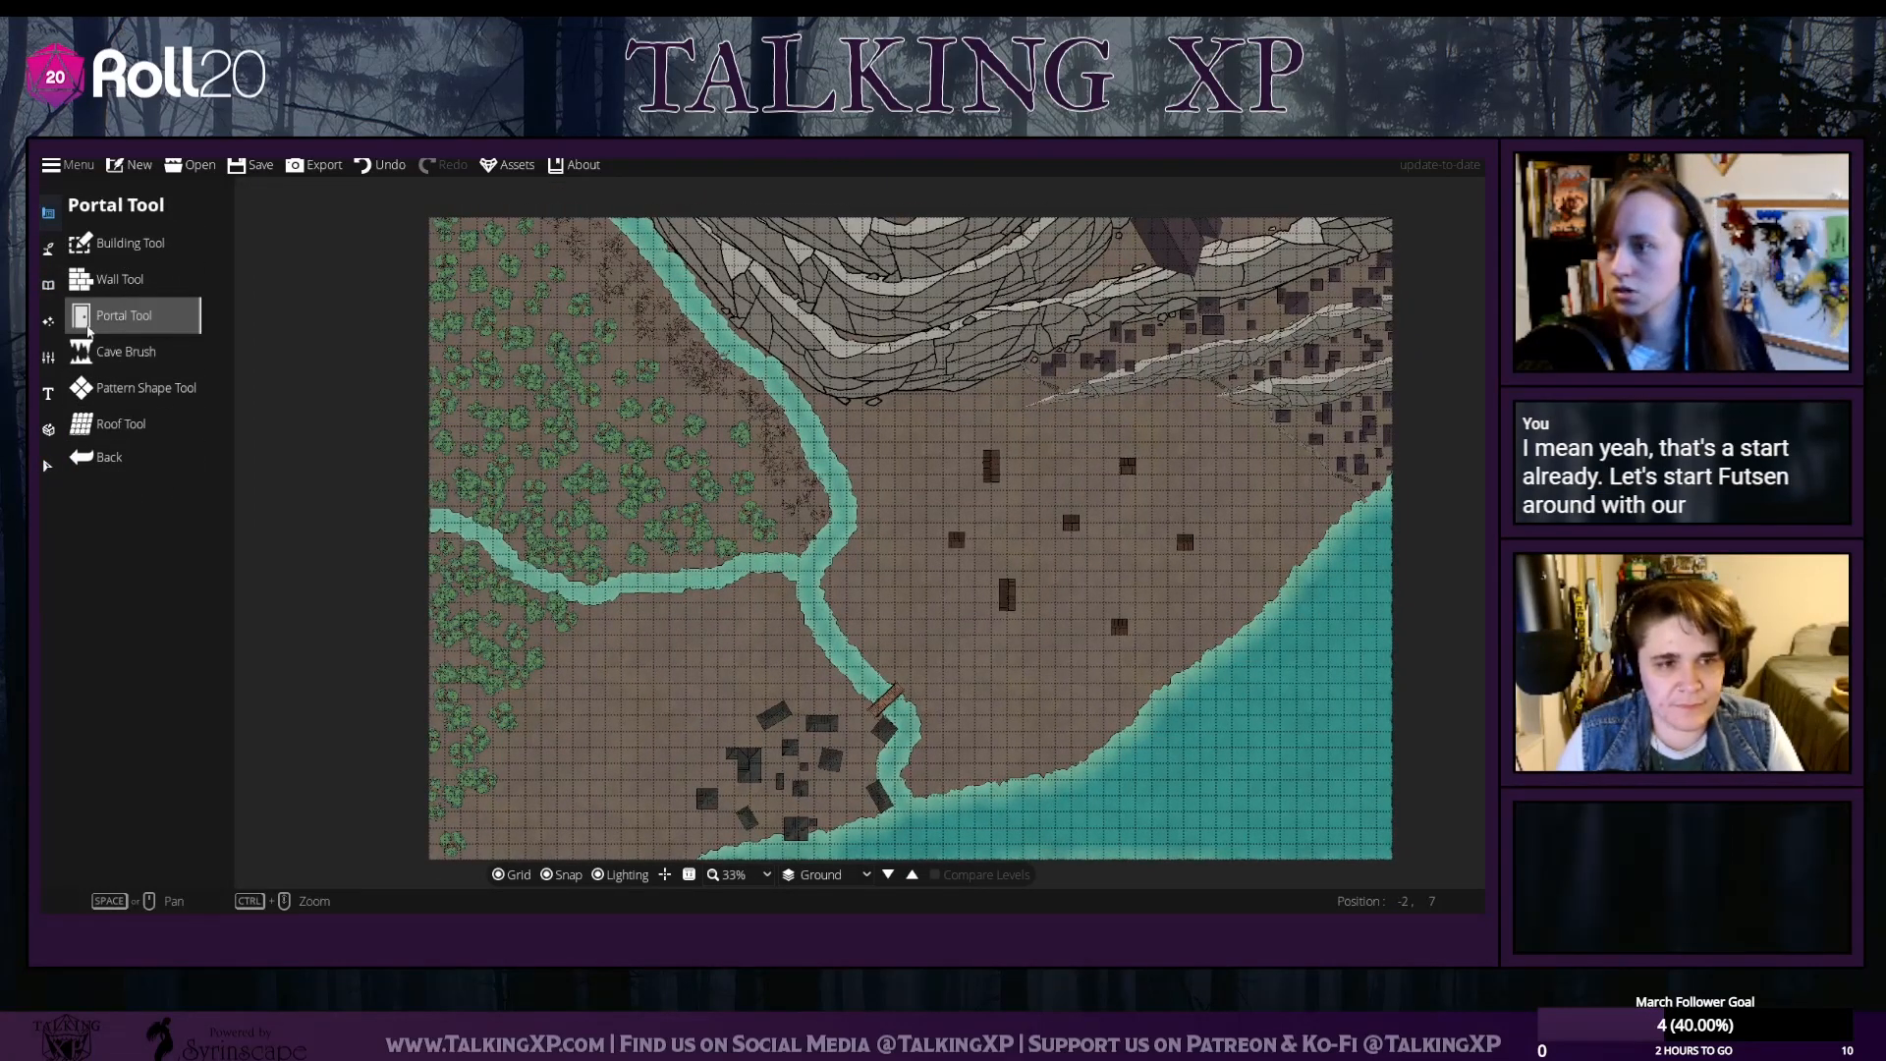
left_click(48, 247)
left_click(118, 247)
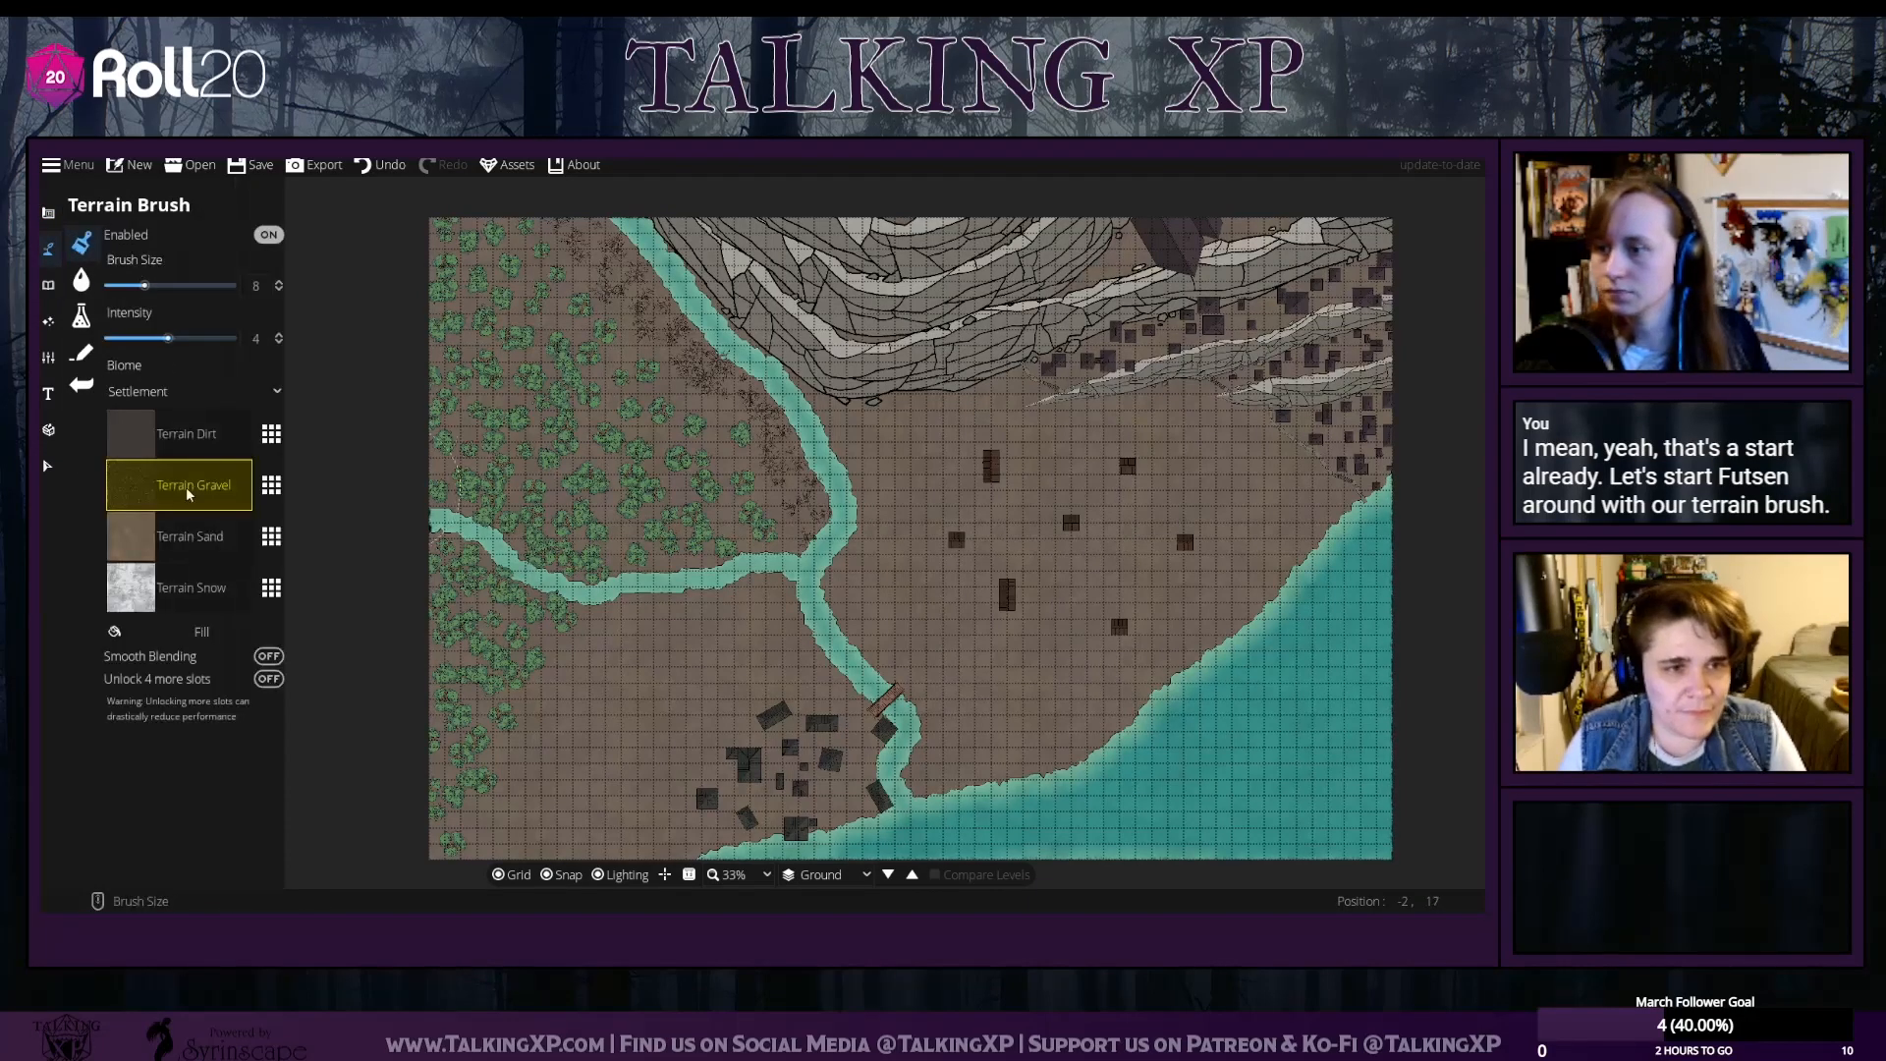
mouse_move(603, 615)
left_mouse_down()
mouse_move(604, 557)
mouse_move(600, 651)
mouse_move(606, 606)
left_mouse_up()
left_click(271, 433)
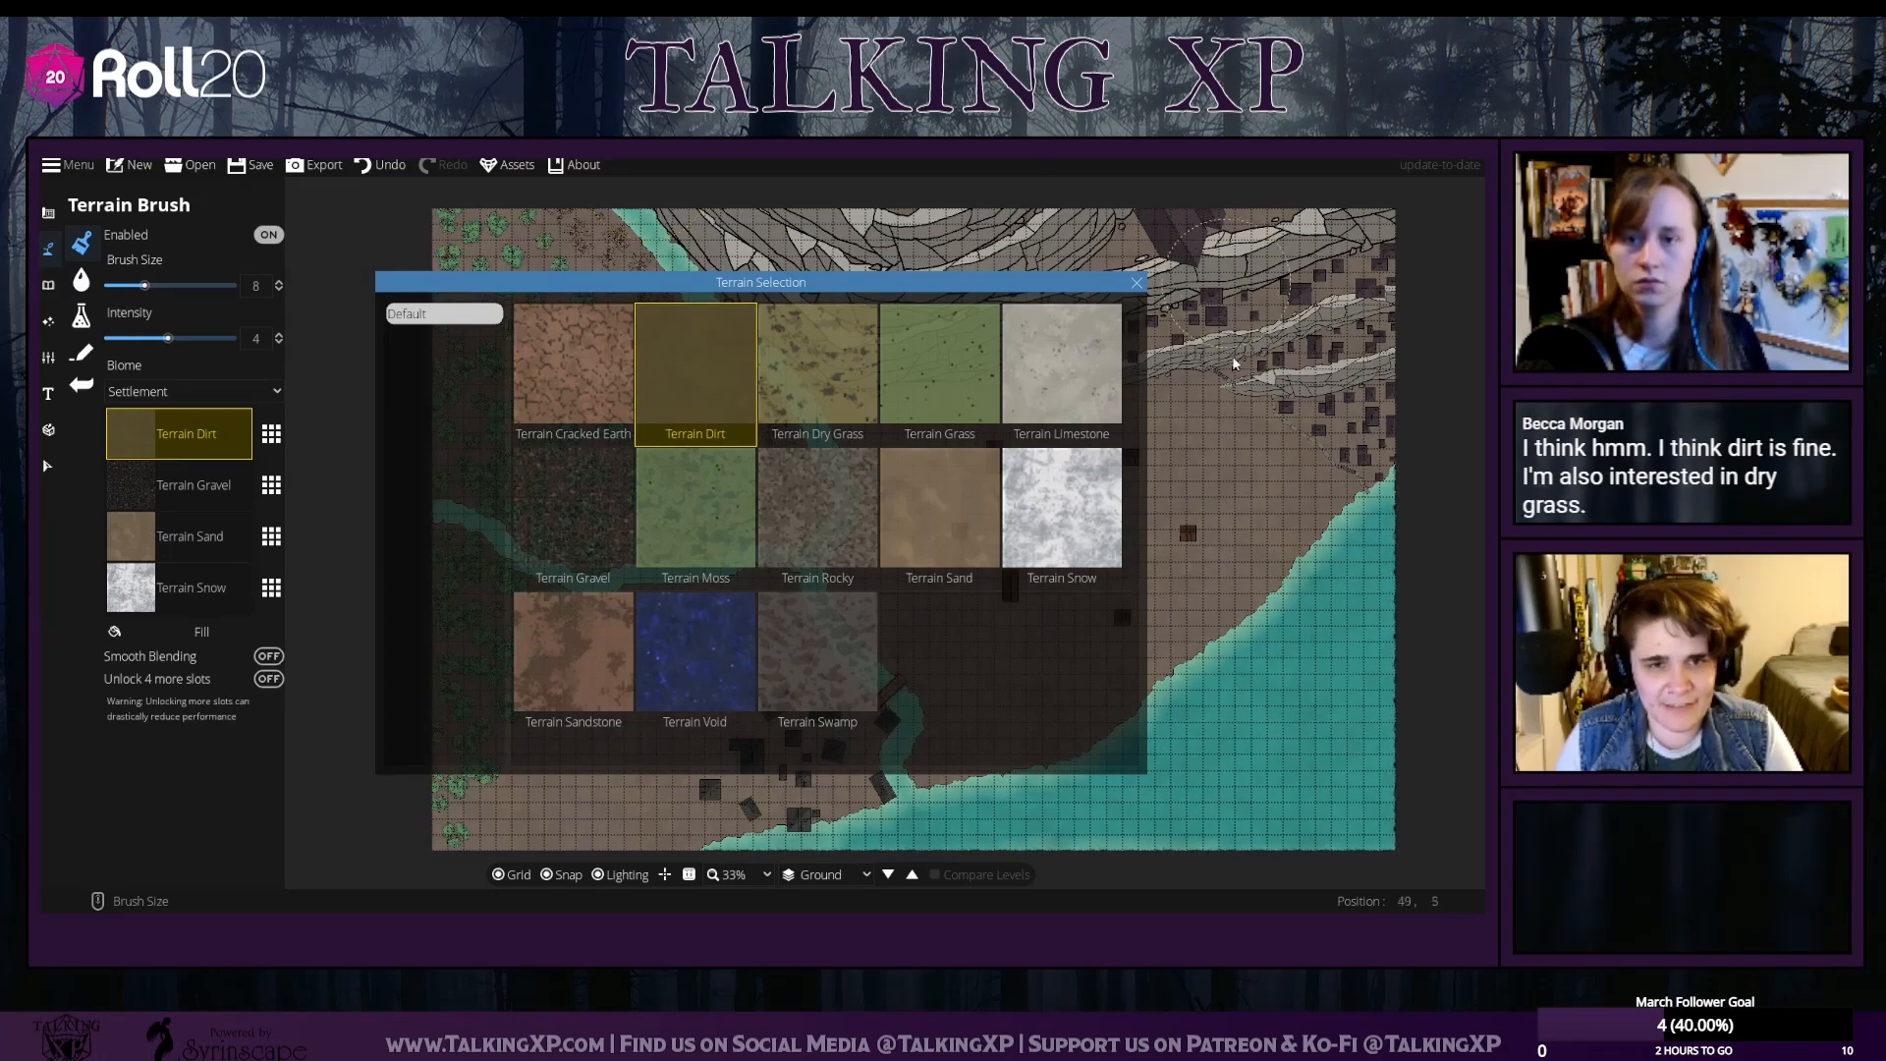
left_click(1136, 283)
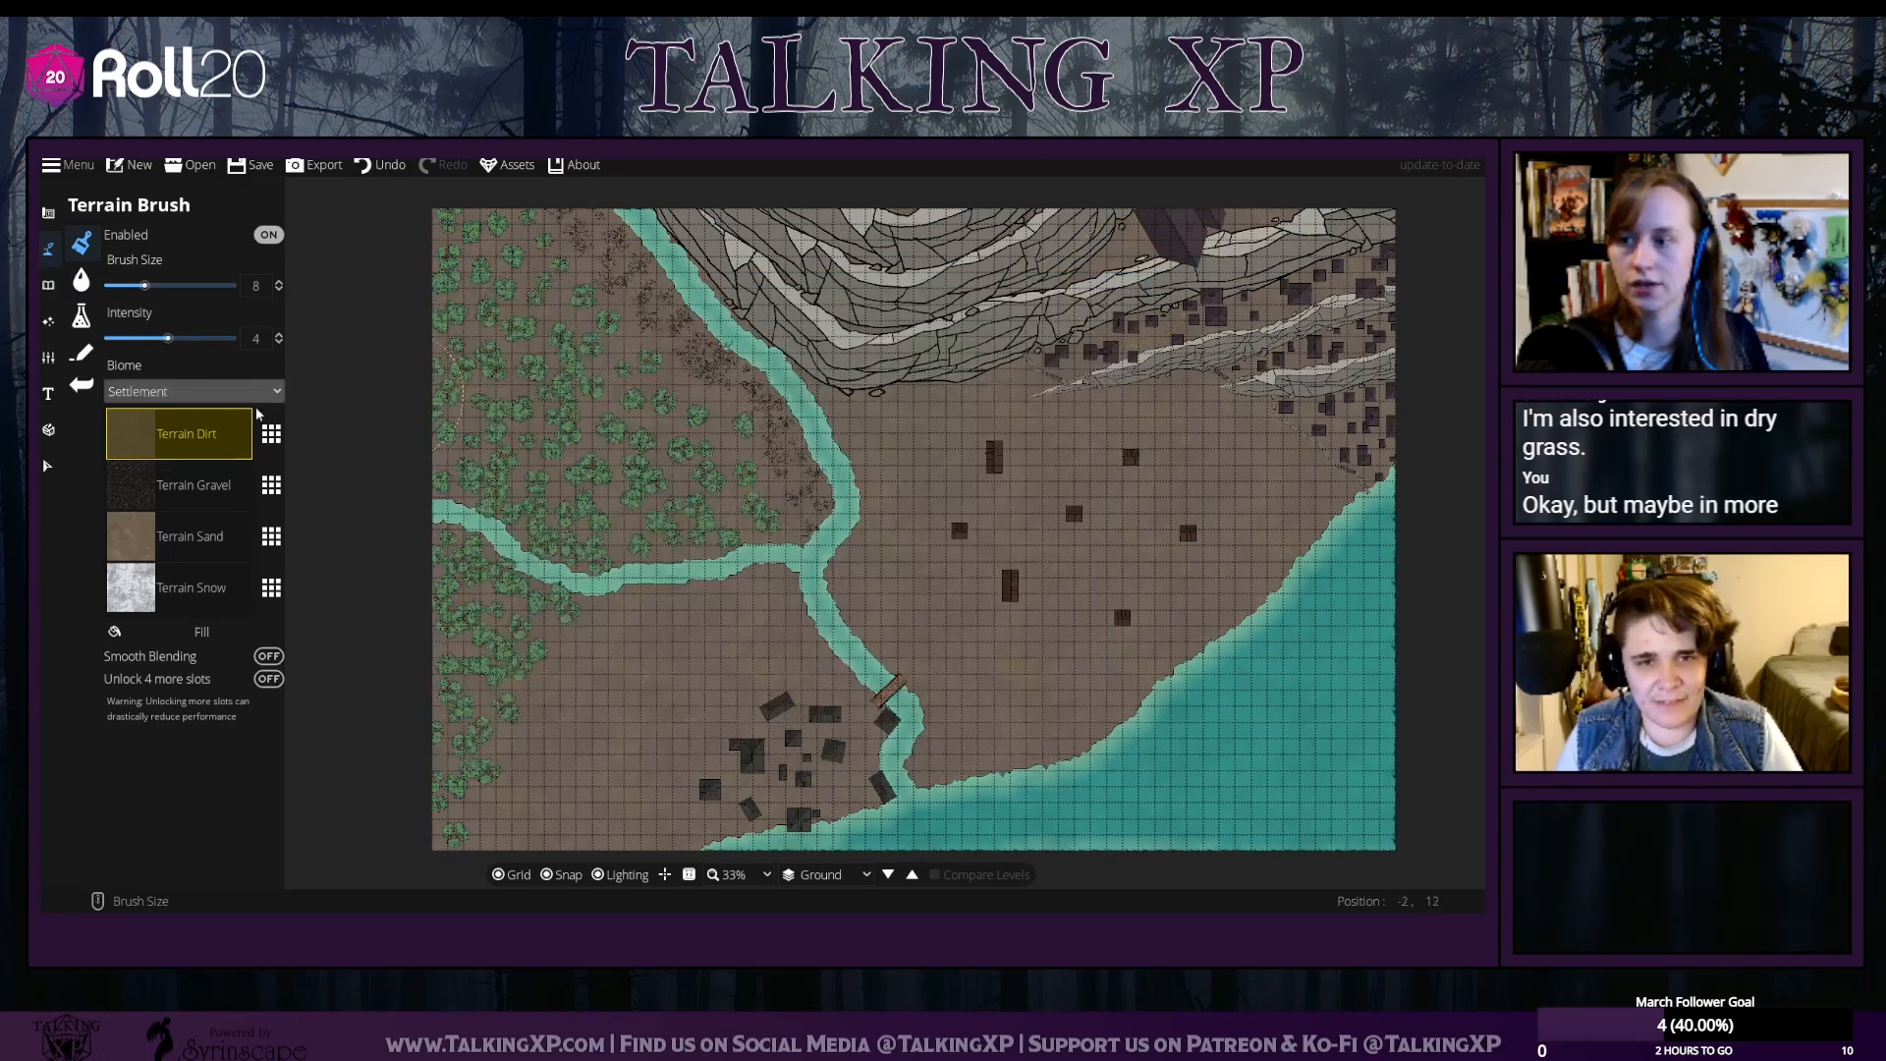
Replace the gravel slot with Terrain Dry Grass and paint it over the farmhouse plain between river and coast at intensity 5.1
left_click(231, 475)
left_click(271, 486)
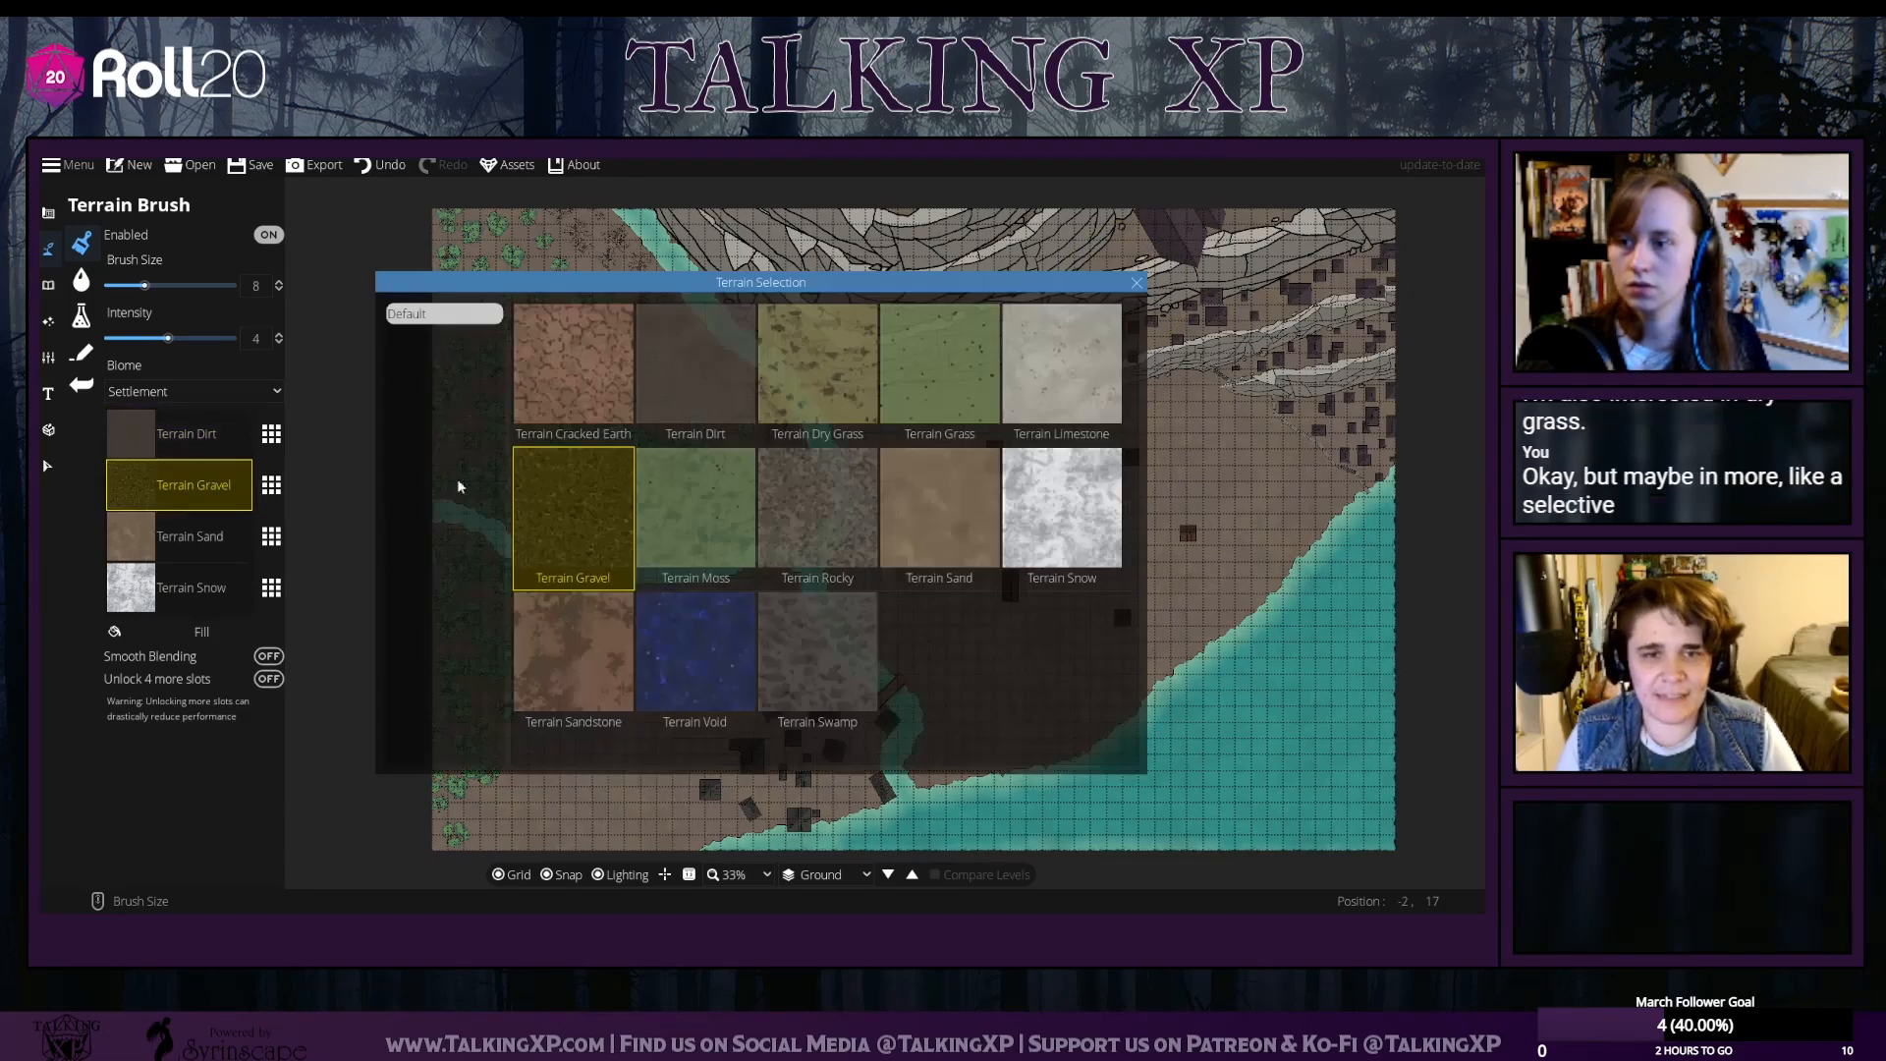
left_click(872, 375)
left_click(965, 450)
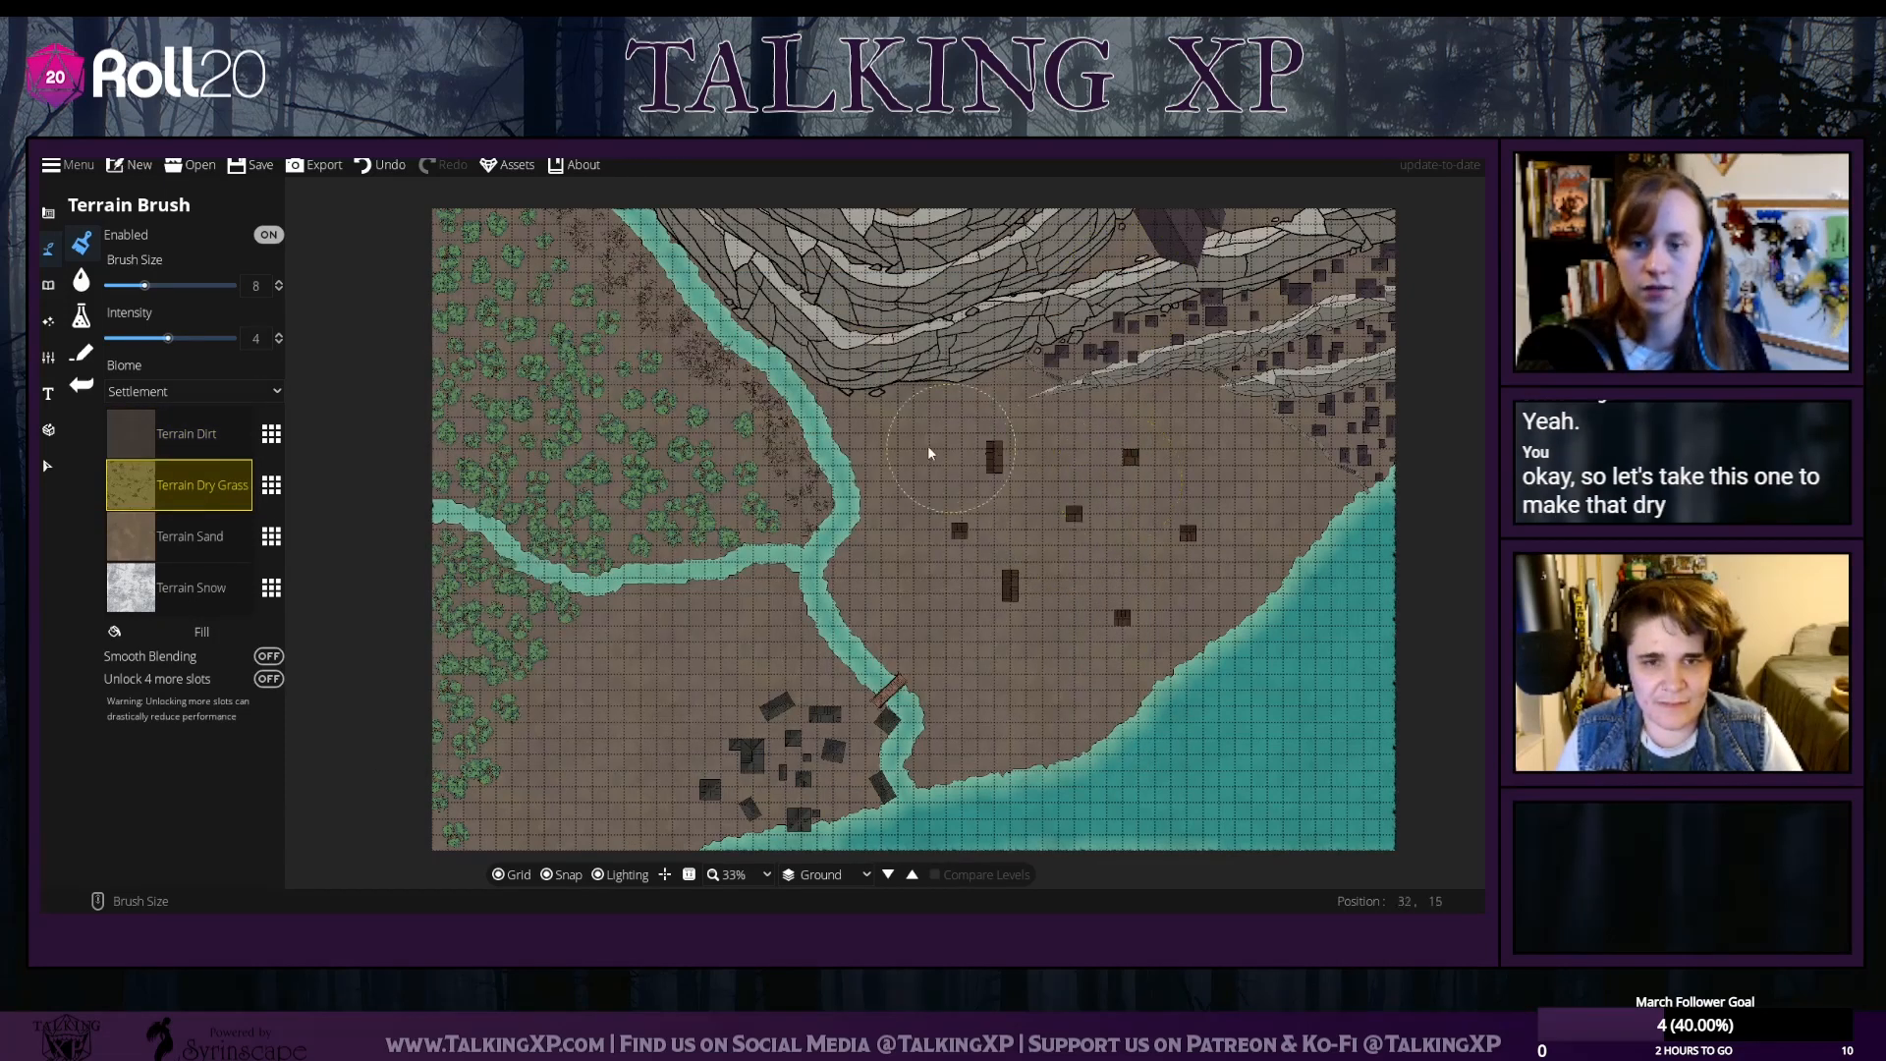
left_click_drag(168, 338, 181, 339)
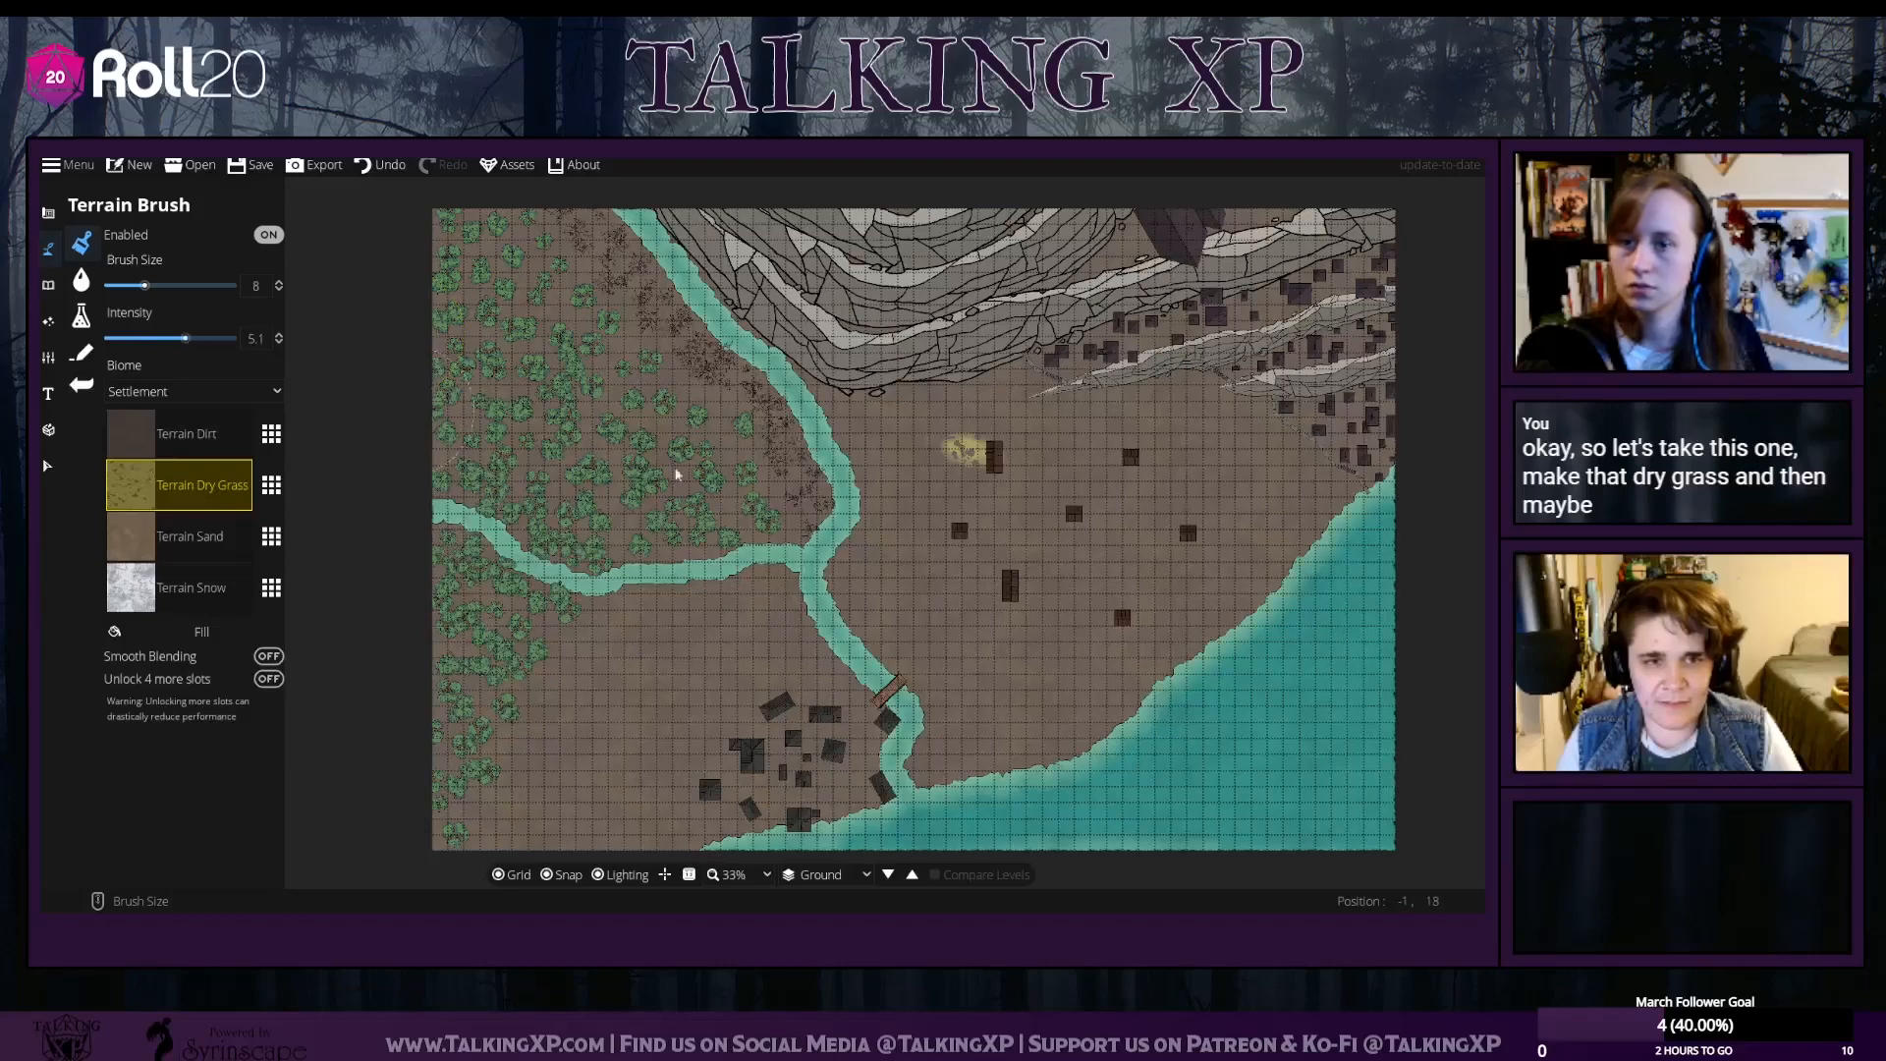
mouse_move(884, 426)
left_mouse_down()
mouse_move(1151, 493)
mouse_move(1117, 460)
mouse_move(1184, 553)
mouse_move(1139, 560)
mouse_move(1074, 631)
mouse_move(1034, 630)
mouse_move(1012, 577)
mouse_move(944, 527)
mouse_move(928, 476)
mouse_move(929, 563)
mouse_move(872, 604)
mouse_move(888, 476)
mouse_move(826, 410)
mouse_move(935, 449)
mouse_move(919, 424)
mouse_move(998, 406)
mouse_move(1085, 450)
mouse_move(1153, 448)
mouse_move(1237, 495)
mouse_move(1137, 434)
mouse_move(1201, 428)
mouse_move(1270, 492)
mouse_move(1225, 577)
mouse_move(1031, 731)
mouse_move(961, 735)
mouse_move(987, 720)
mouse_move(981, 684)
mouse_move(880, 640)
mouse_move(895, 608)
mouse_move(1082, 691)
mouse_move(920, 767)
mouse_move(935, 711)
mouse_move(909, 663)
mouse_move(1041, 761)
mouse_move(1306, 472)
mouse_move(1321, 521)
left_mouse_up()
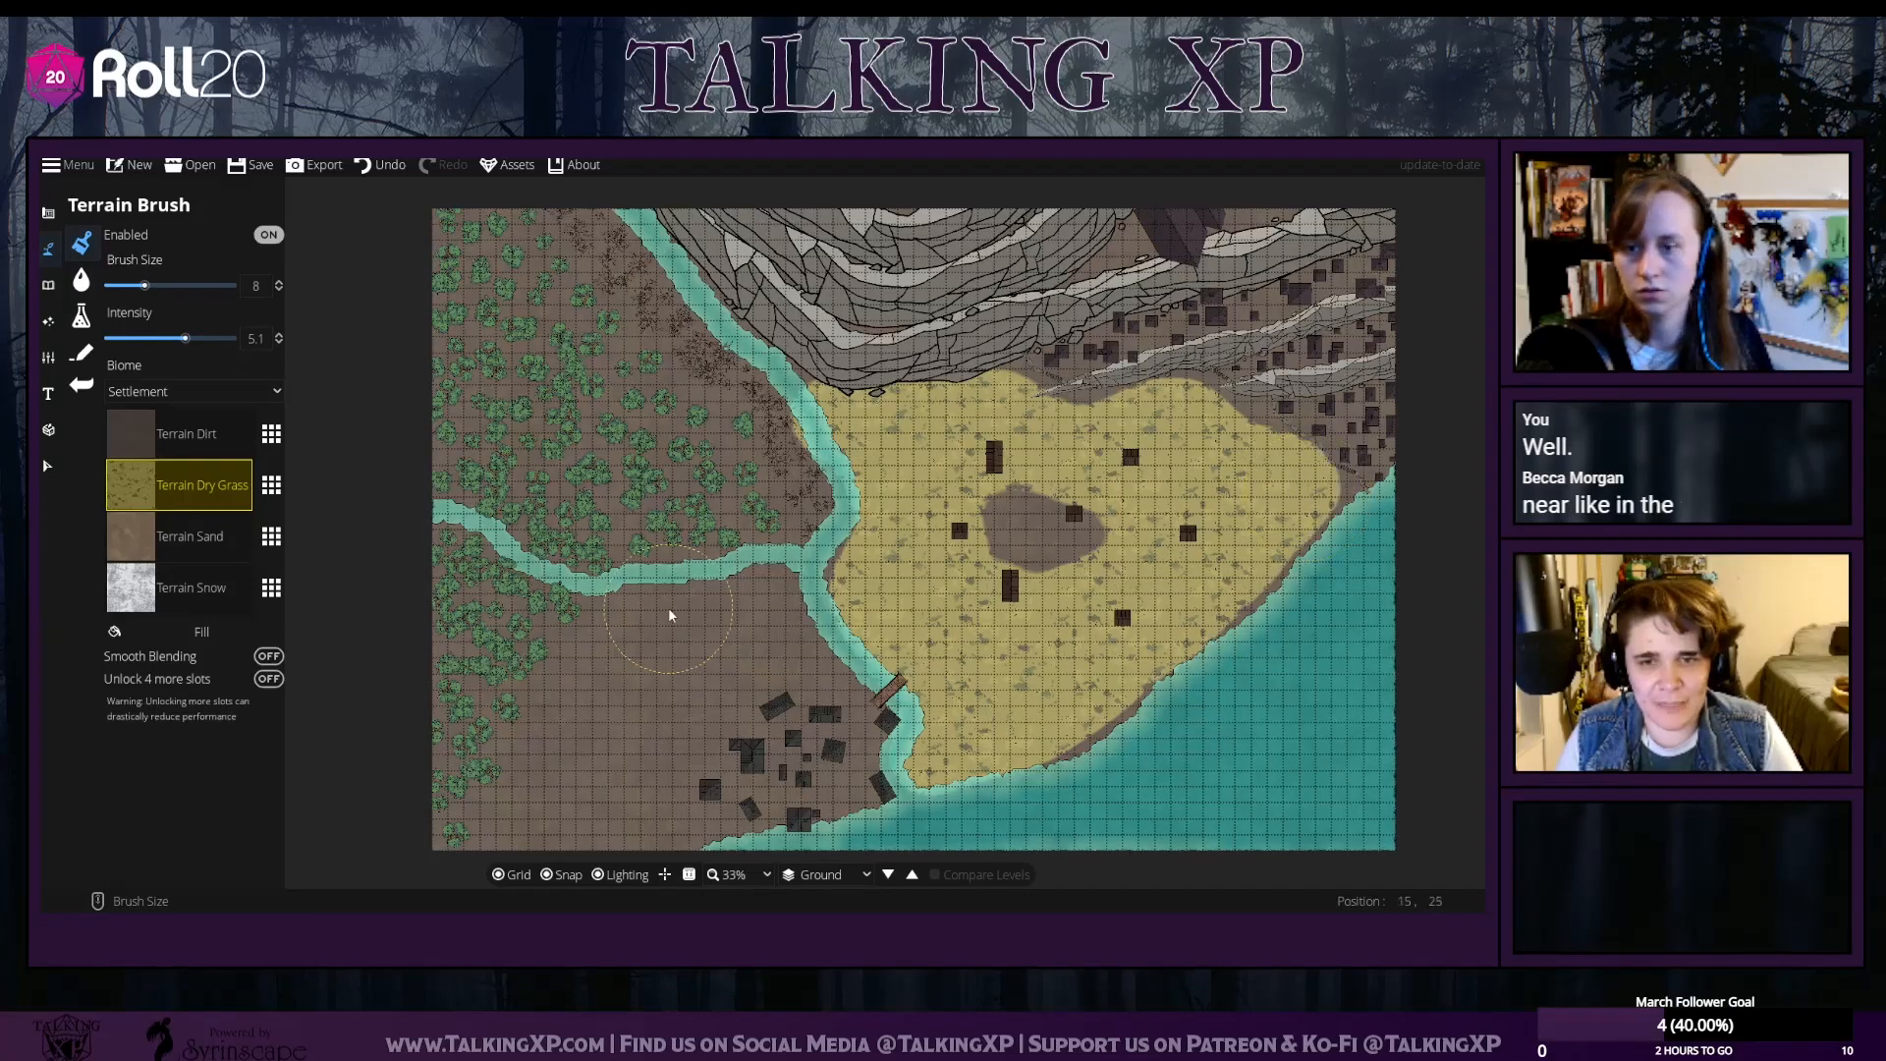
Change the brush's Terrain Sand slot to Terrain Gravel and settle on Terrain Rocky instead
left_click_drag(886, 734, 843, 701)
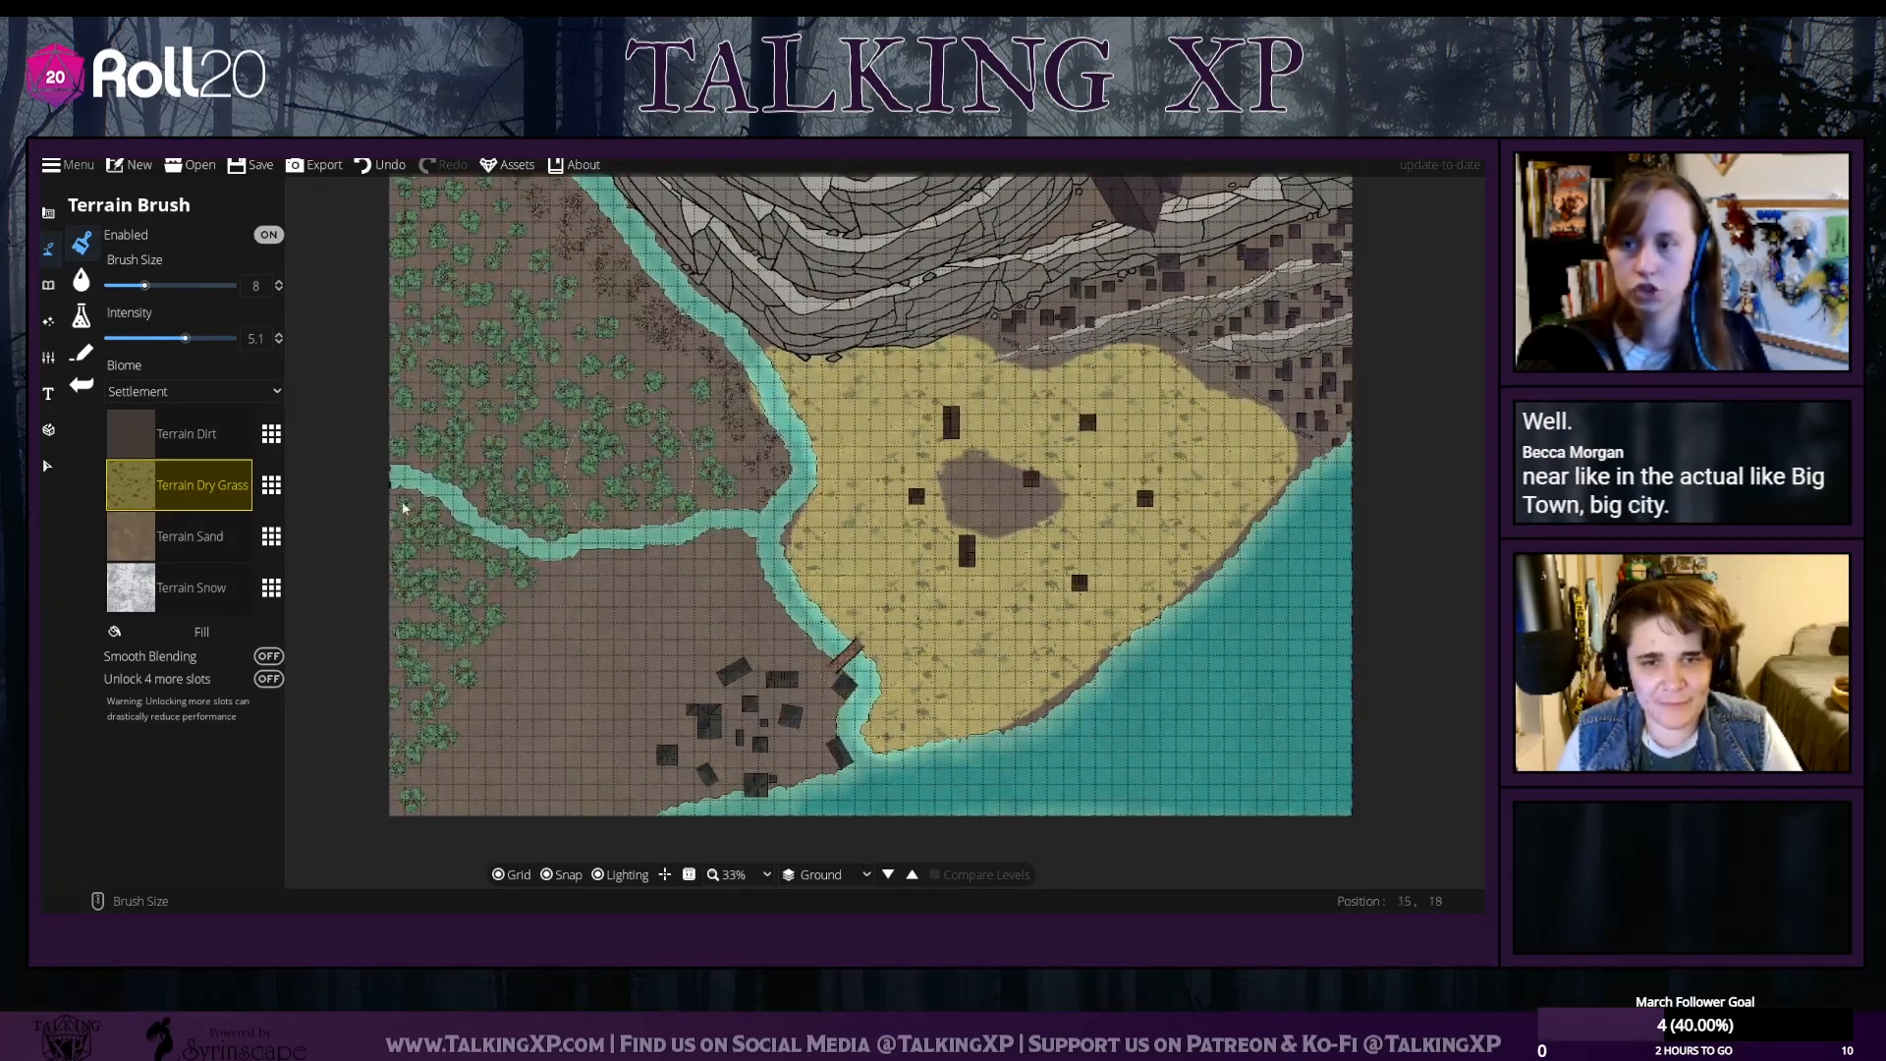
left_click(200, 556)
left_click(279, 536)
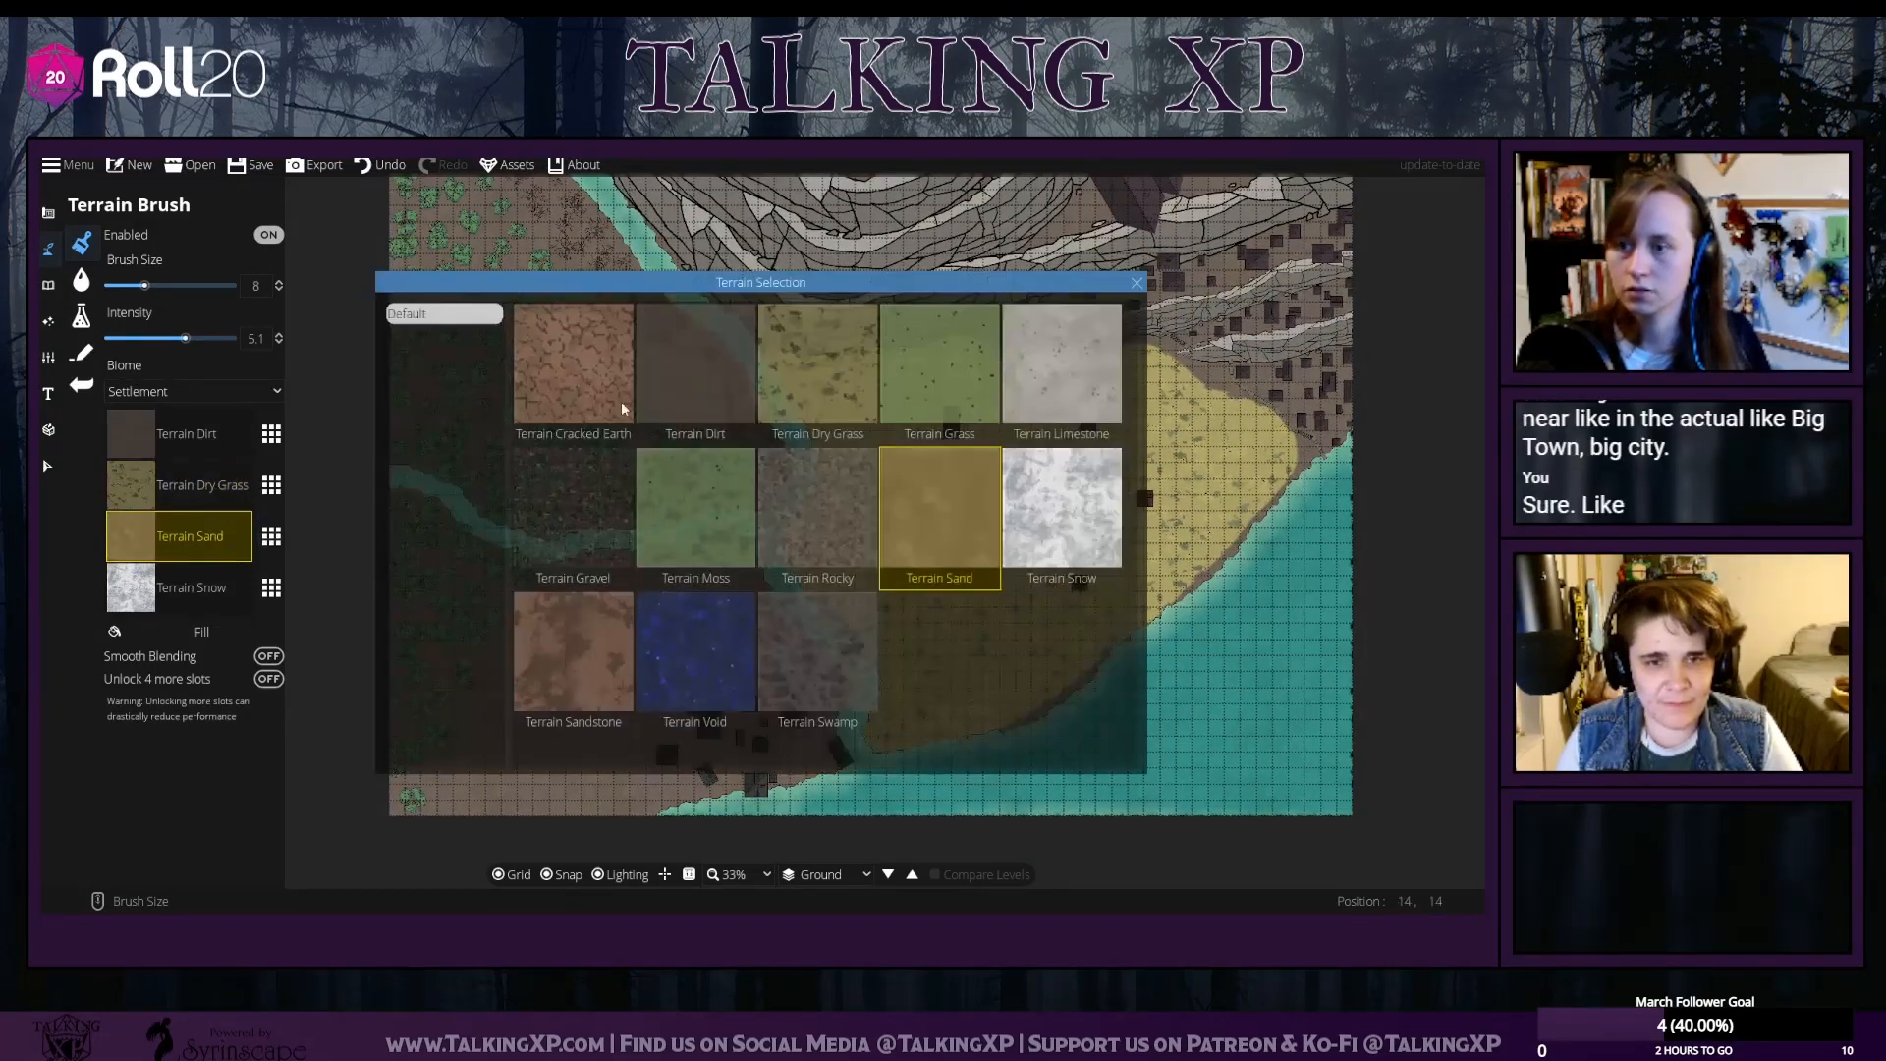
left_click(593, 479)
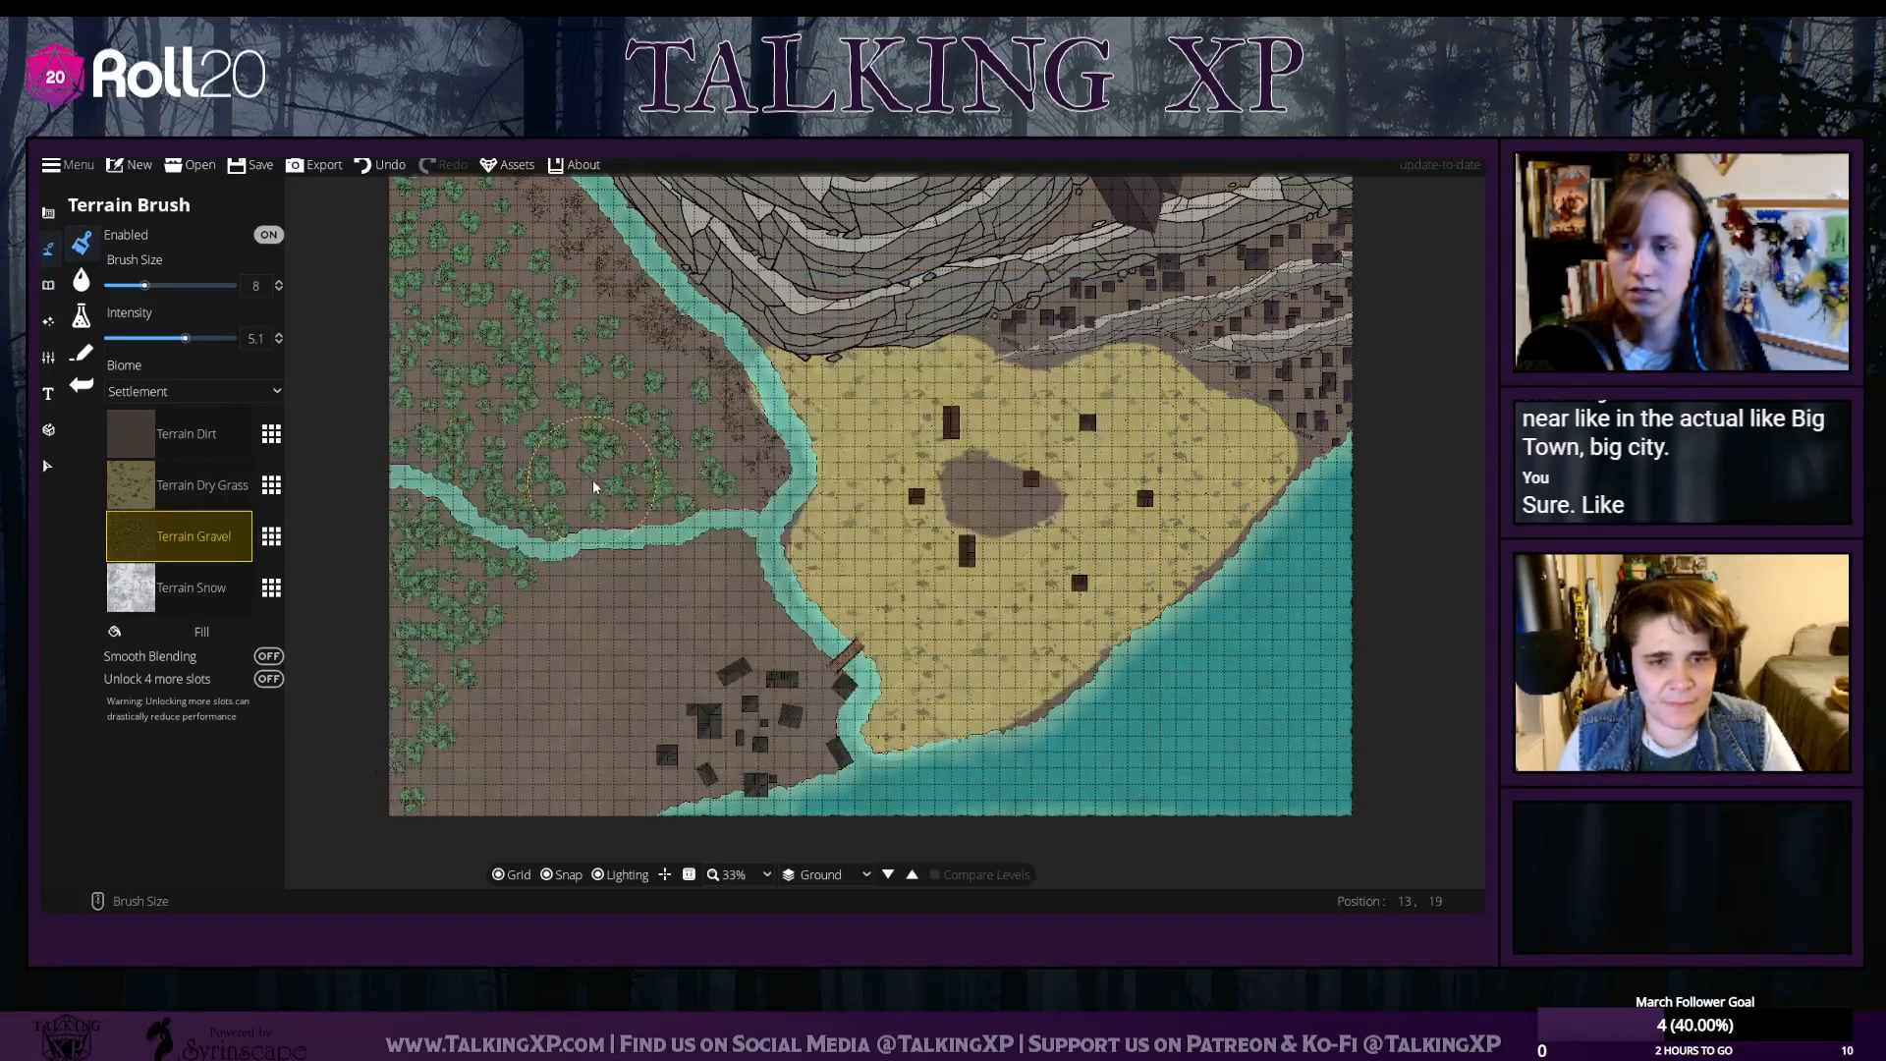
left_click(272, 536)
left_click(837, 507)
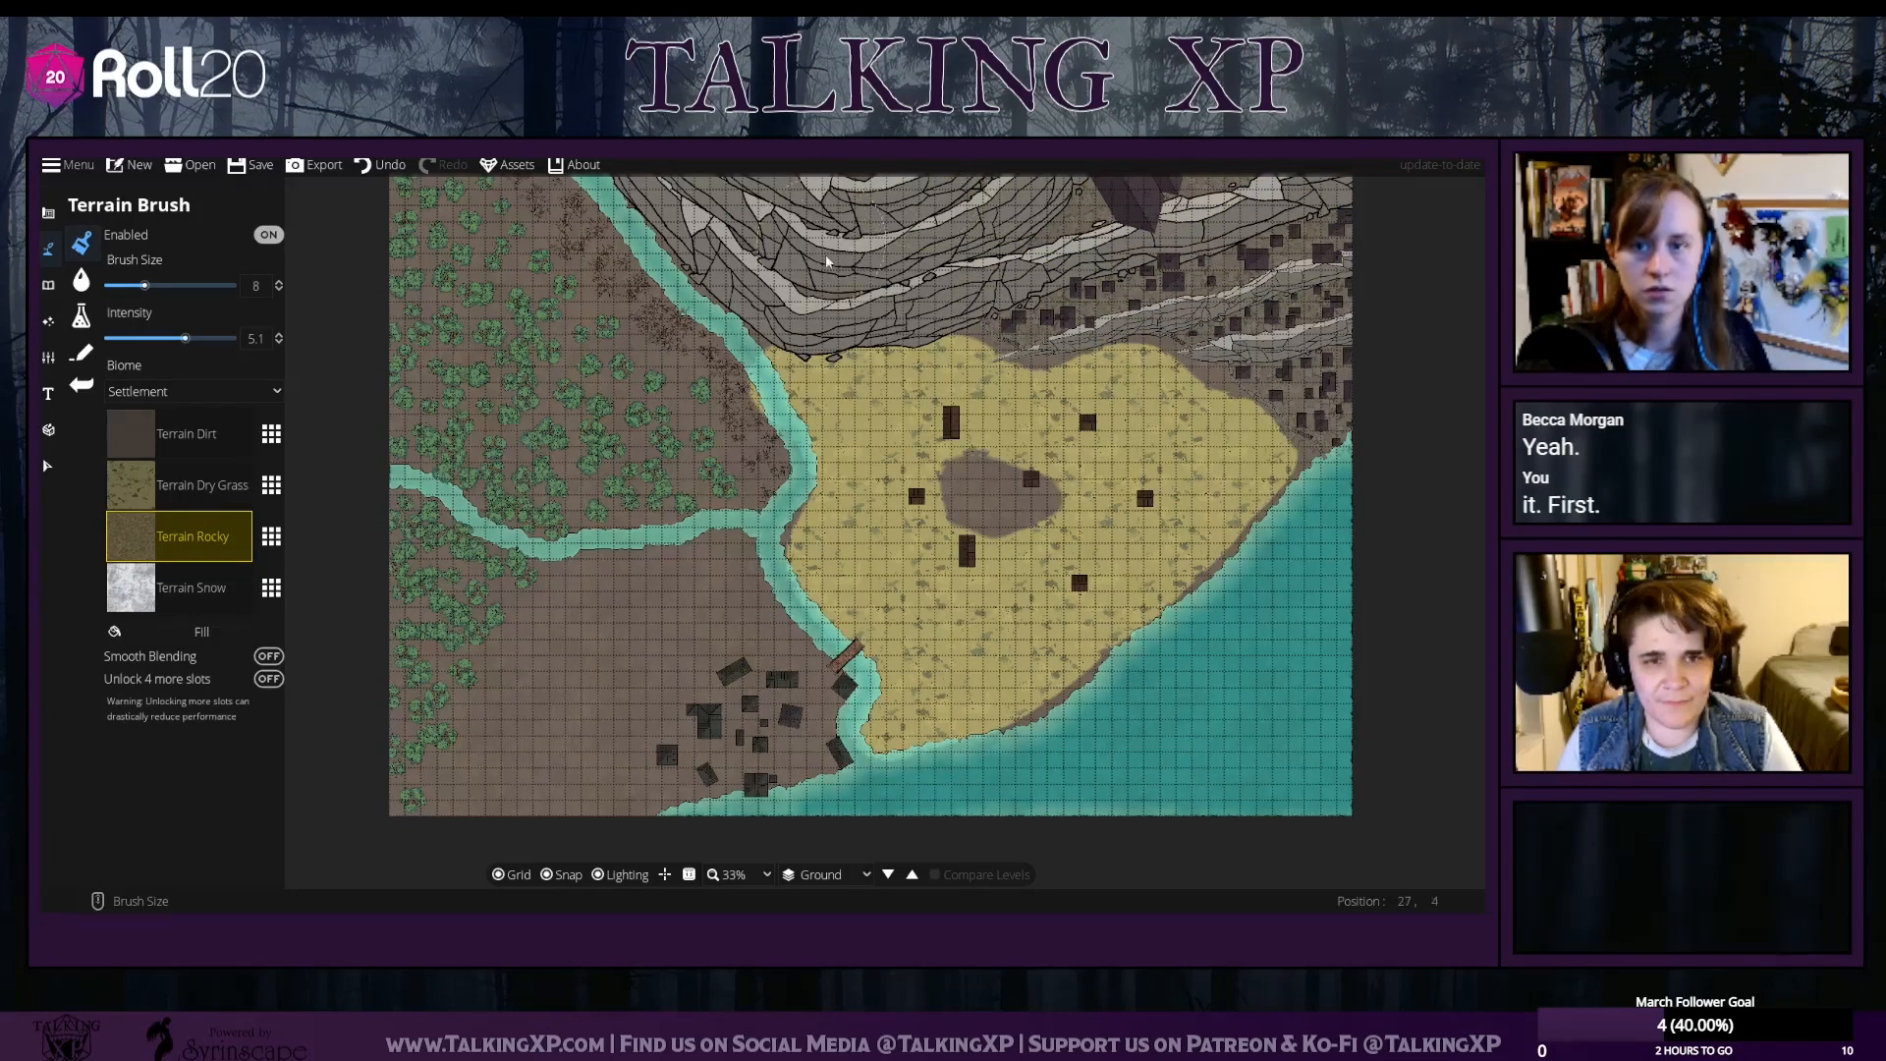
Try Terrain Moss in the dry grass slot for the forest floor, and undo the last brush stroke
left_click_drag(886, 576, 964, 472)
left_click(173, 485)
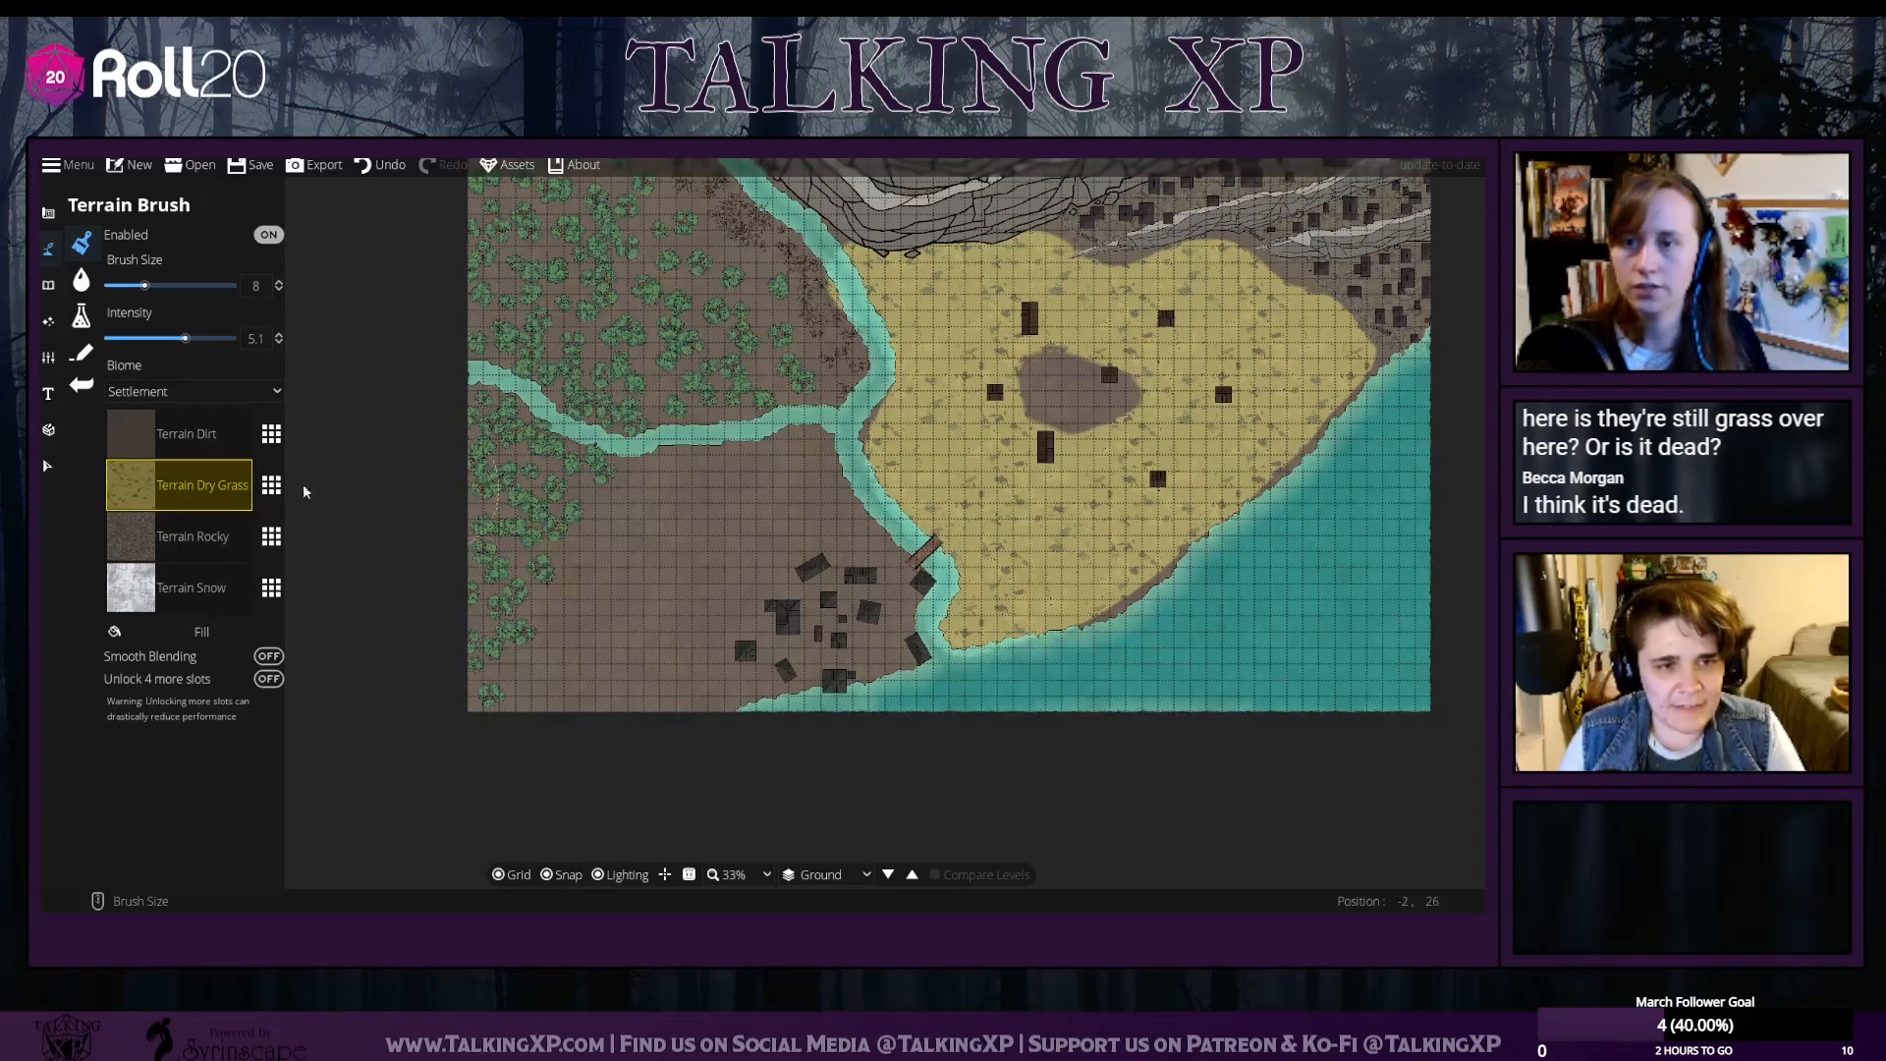
left_click_drag(597, 338, 628, 380)
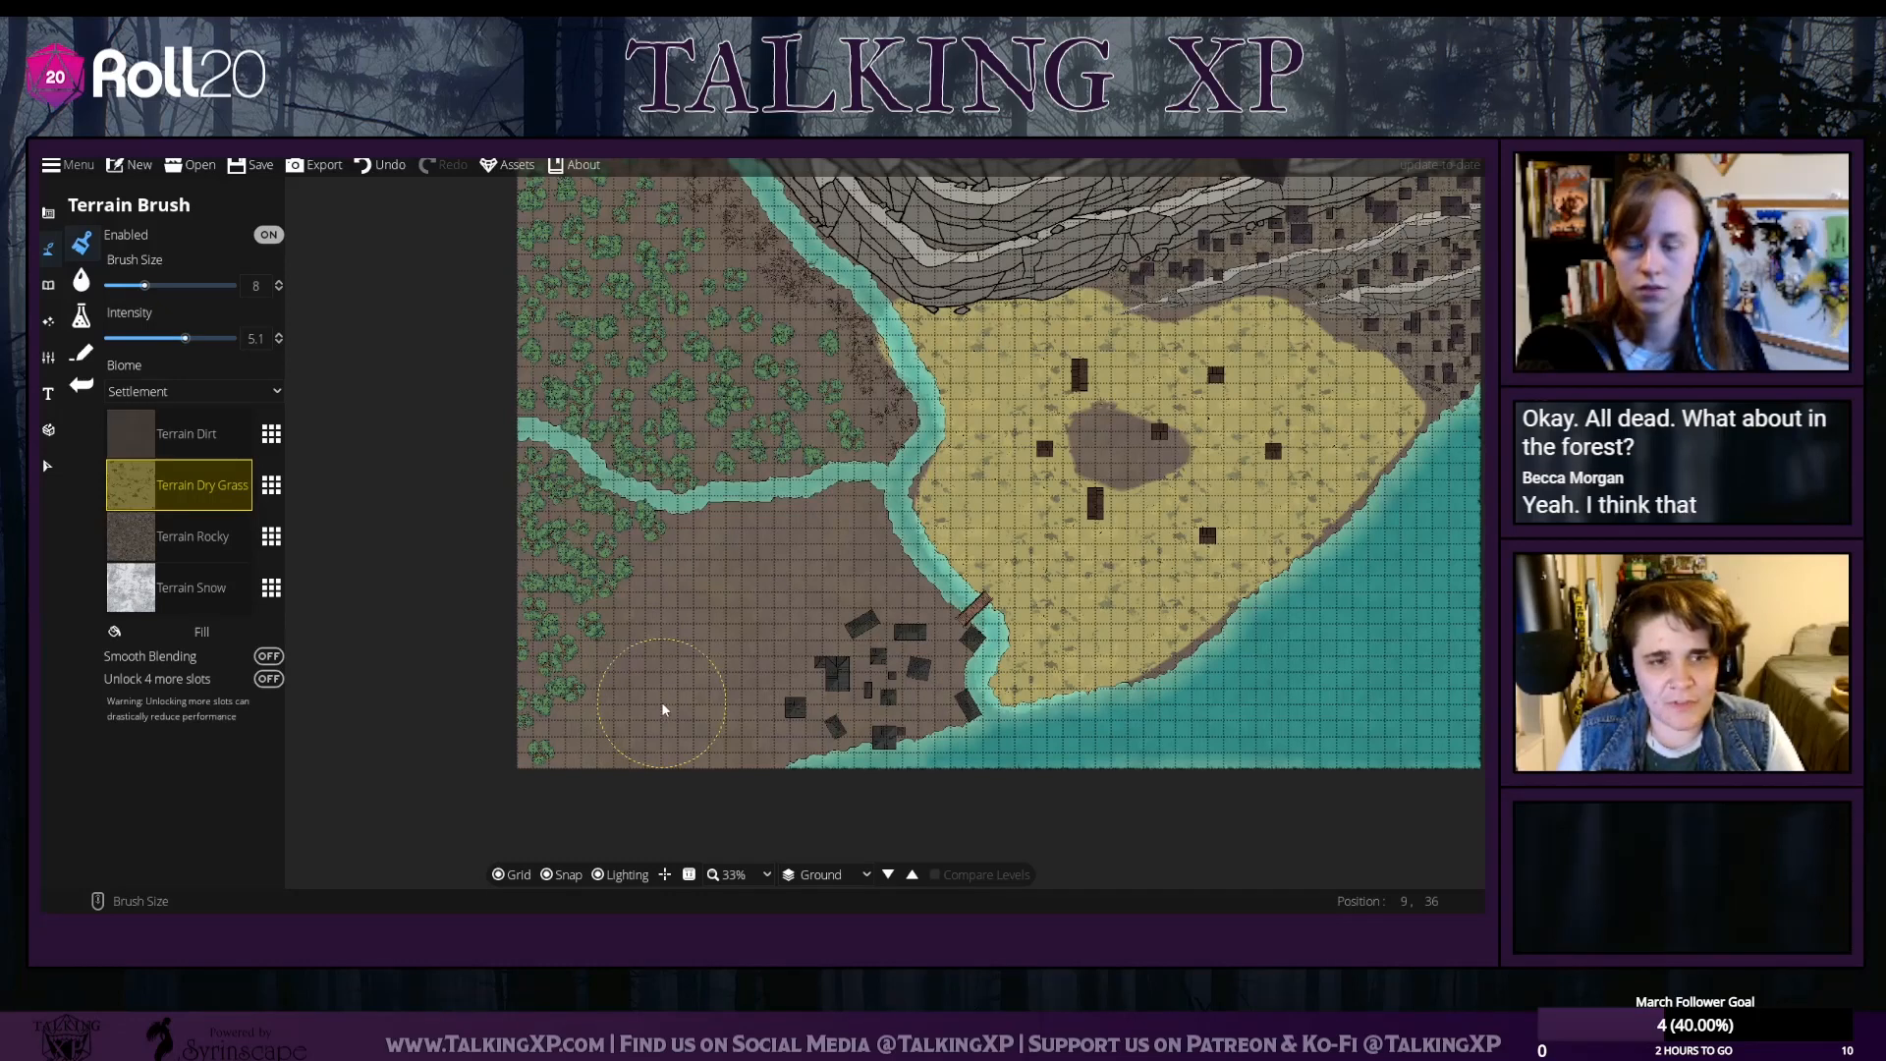
left_click(271, 484)
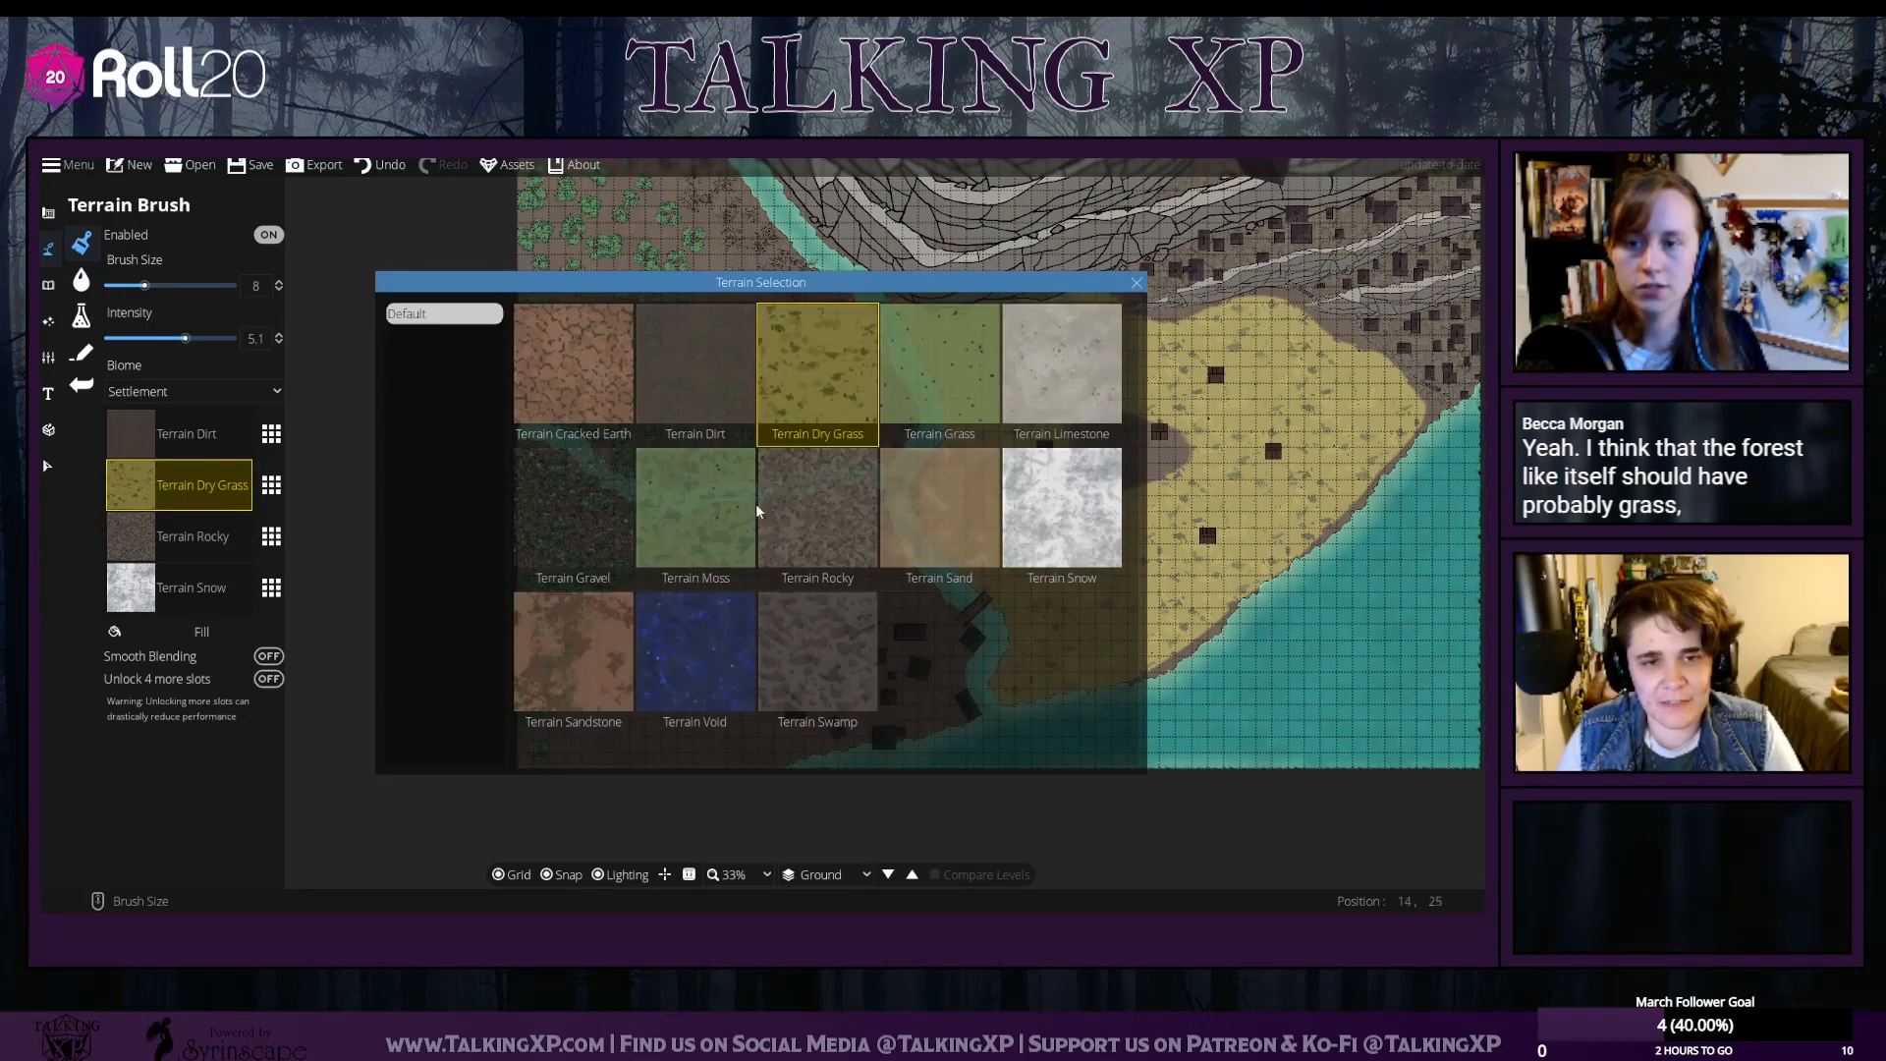
left_click(681, 497)
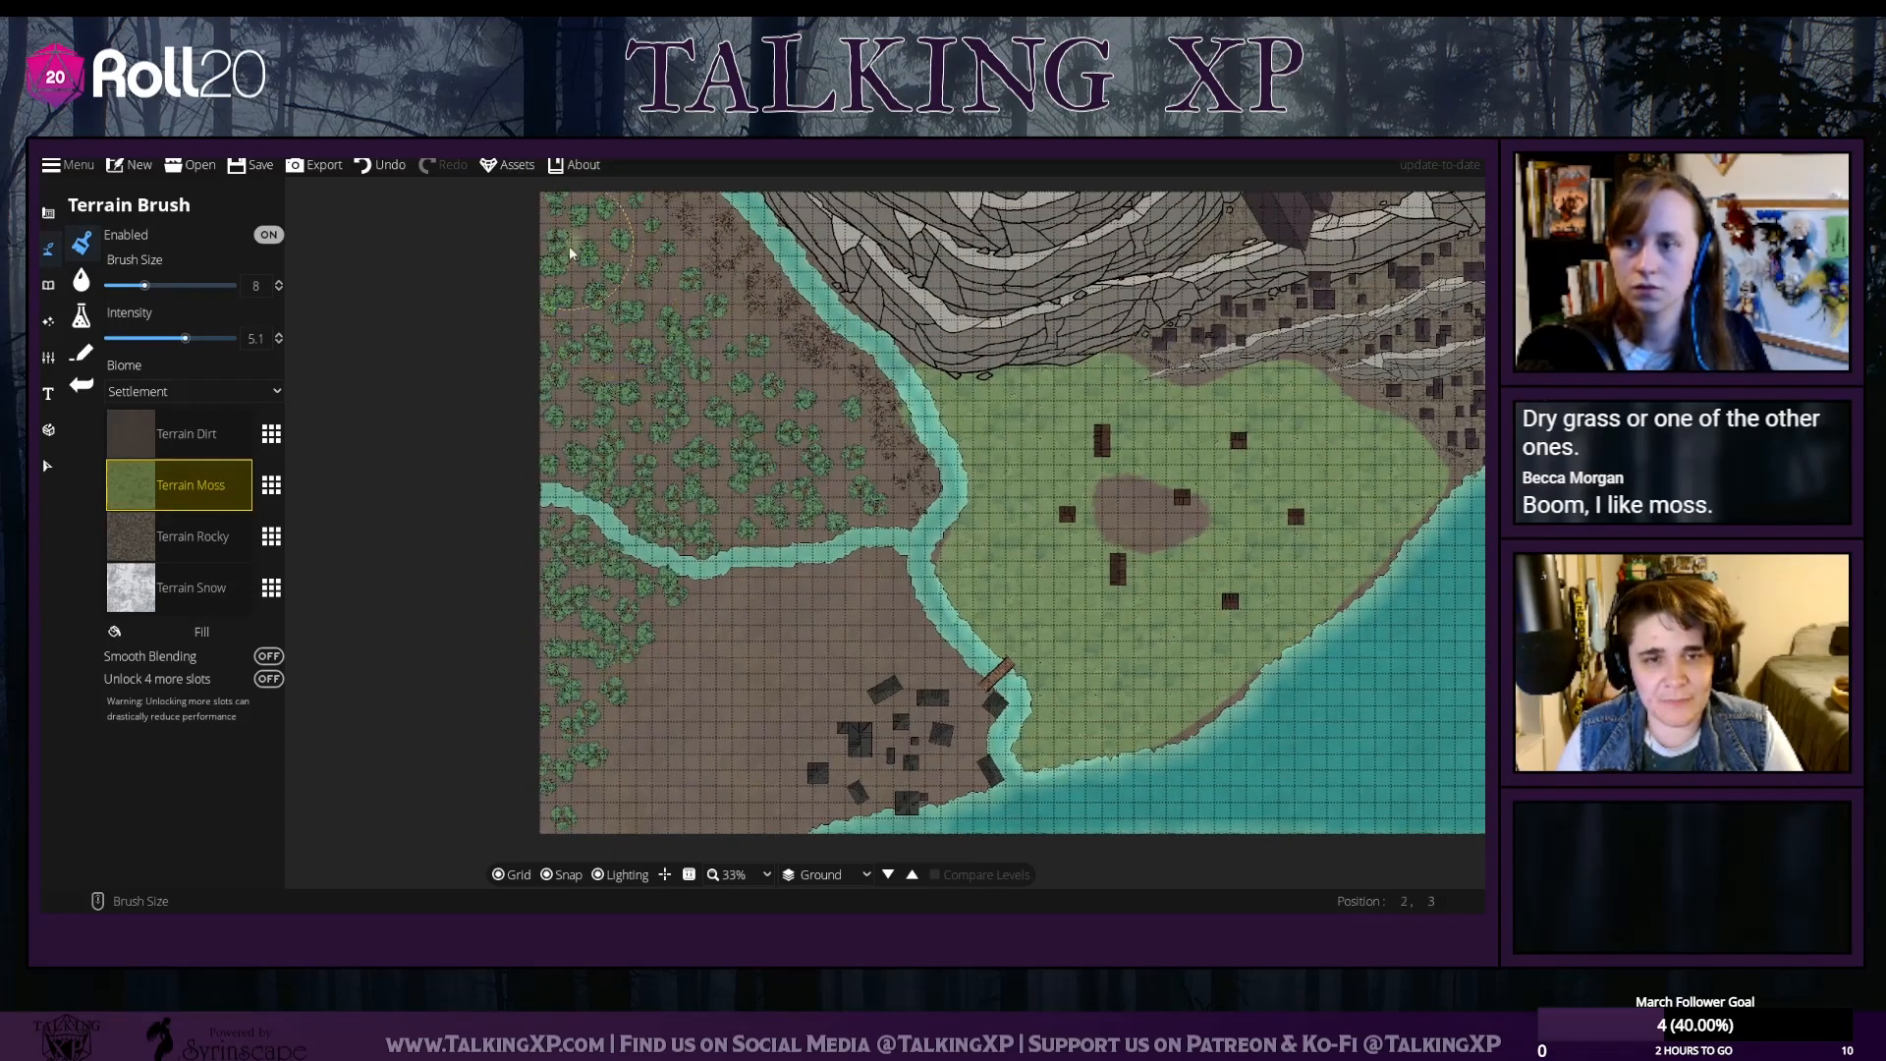
left_click(361, 162)
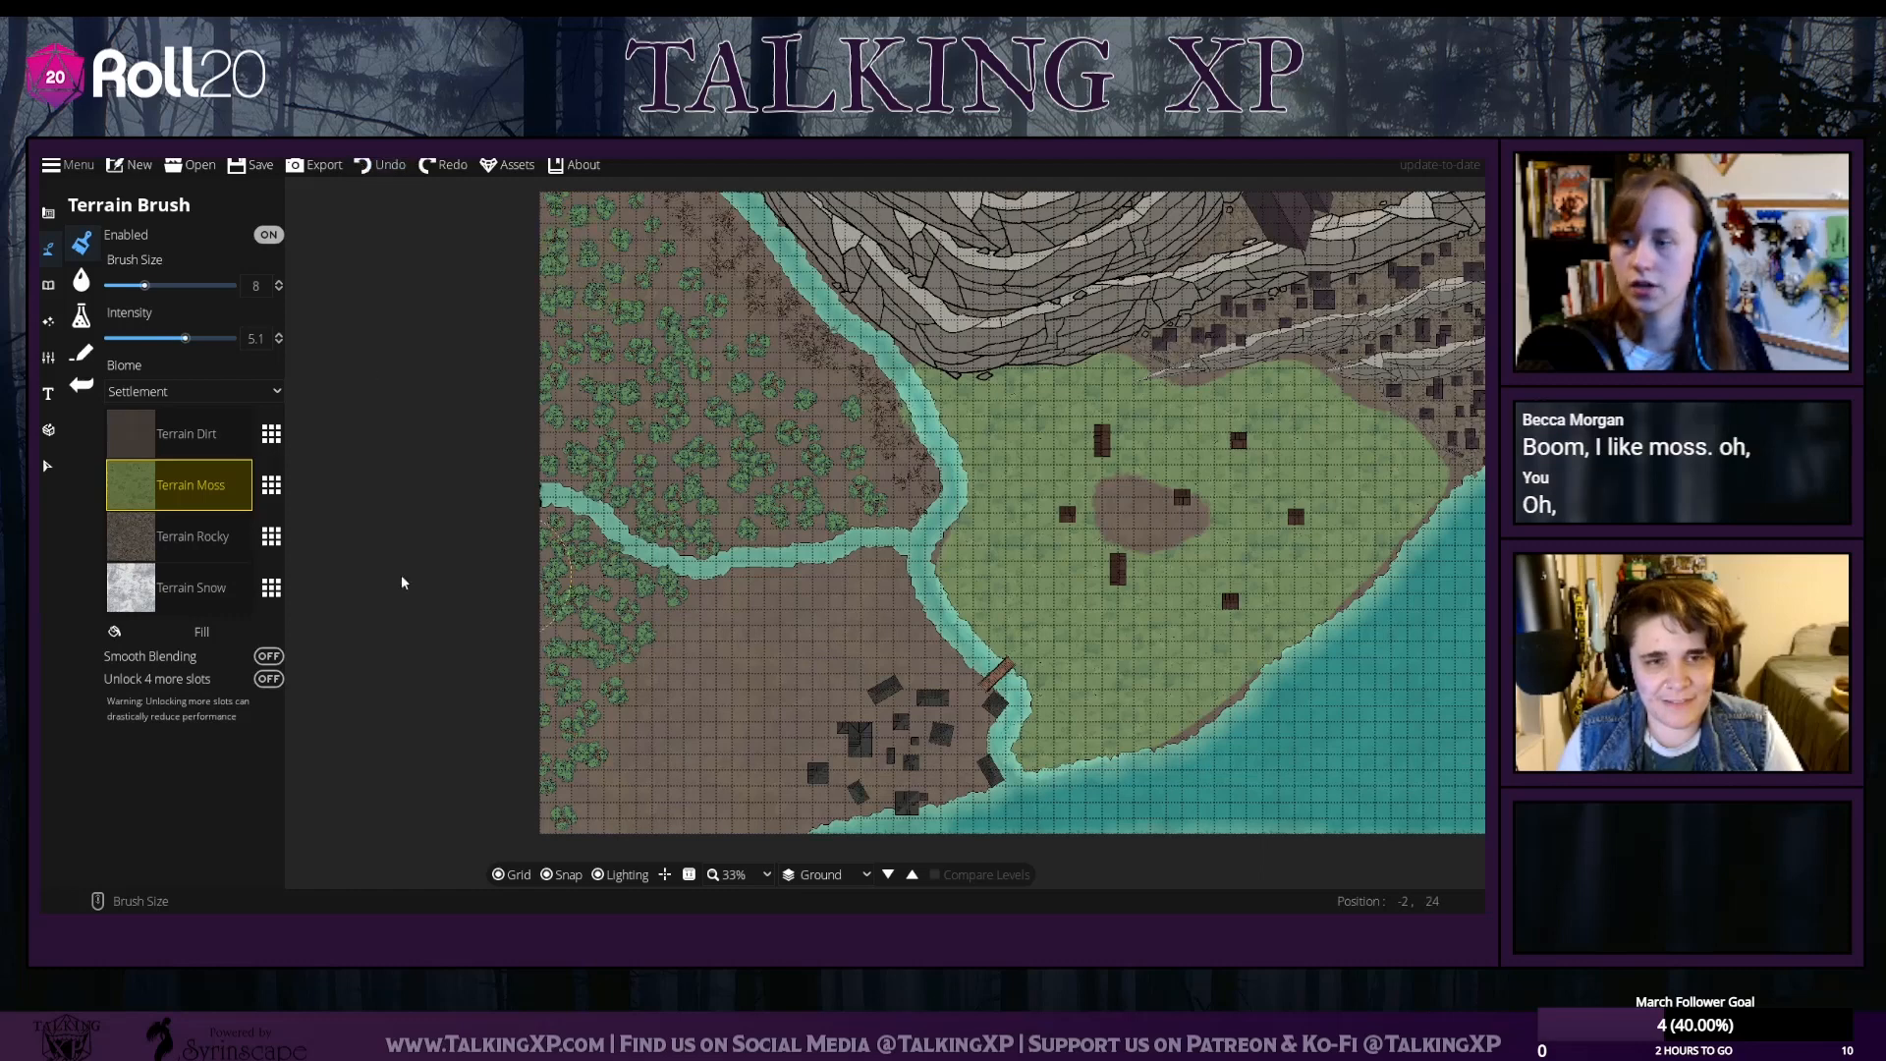
Replace the snow slot with Terrain Moss and paint it under the forest on both sides of the river's western branch
left_click(226, 580)
left_click(271, 588)
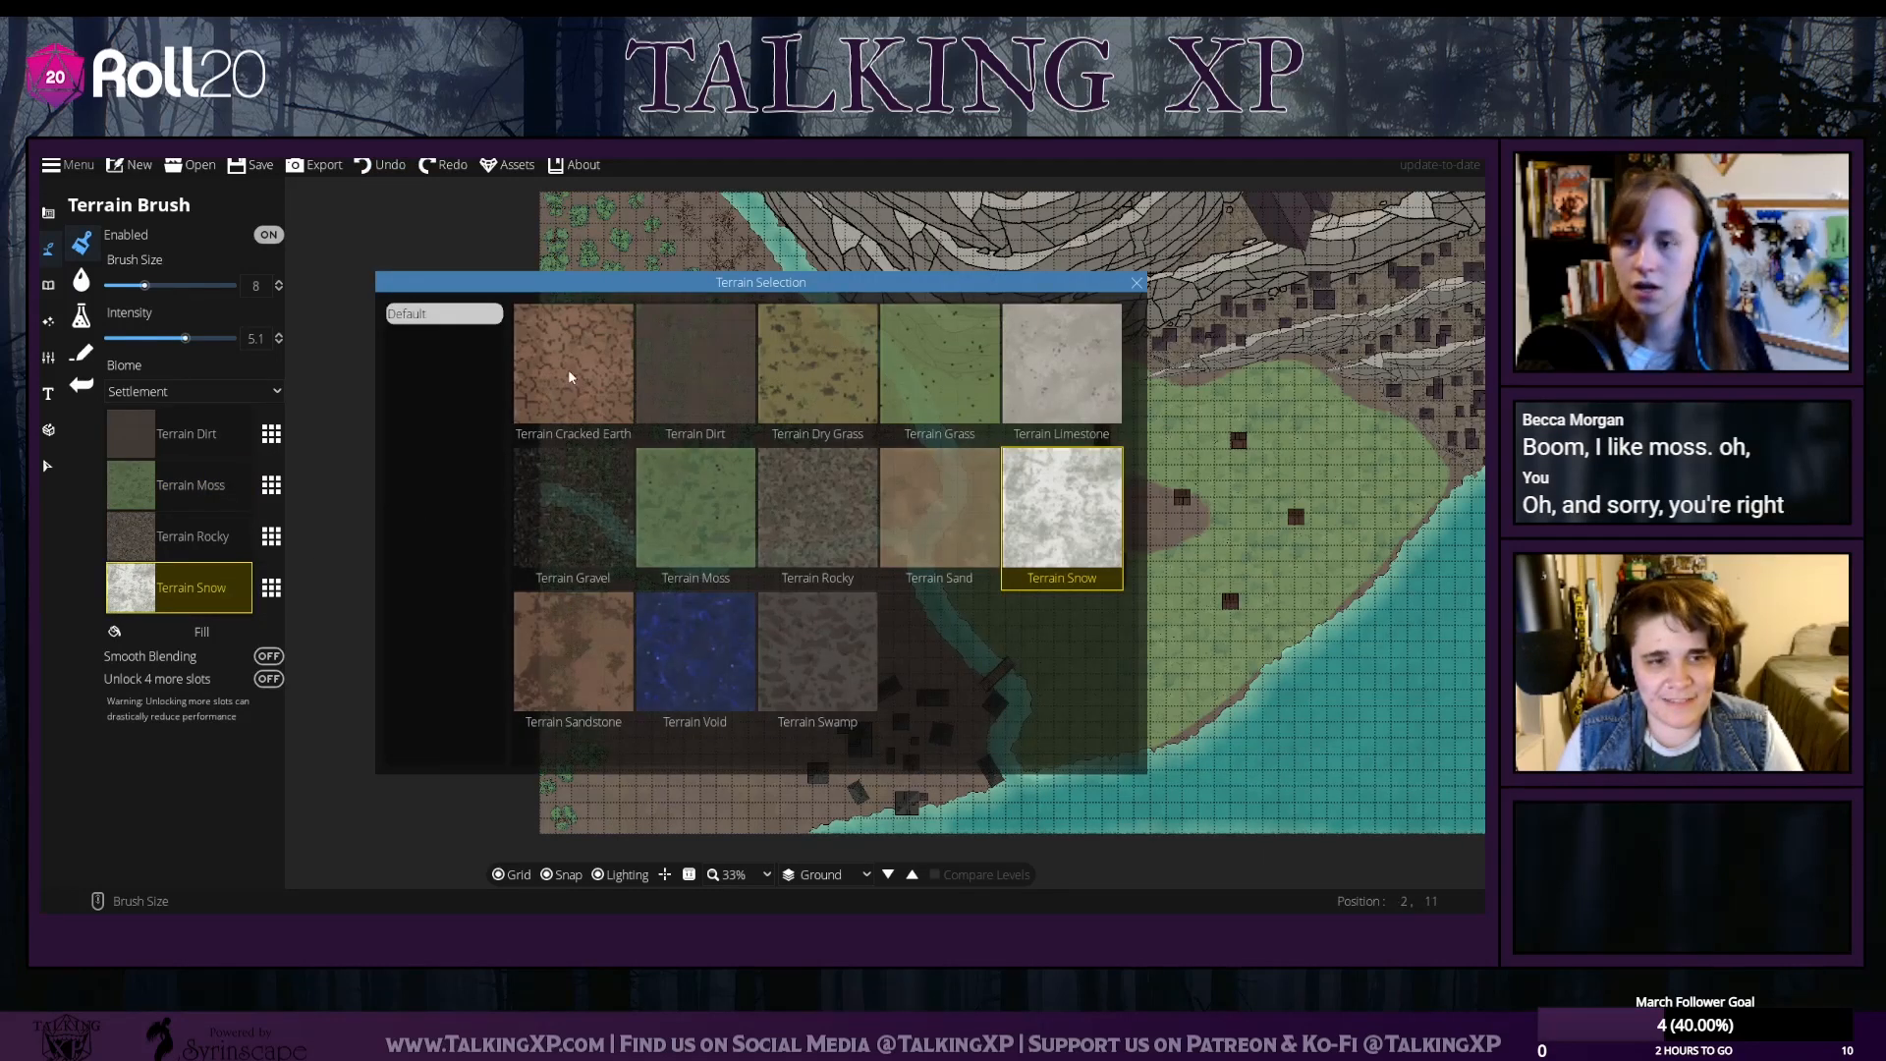
left_click(666, 505)
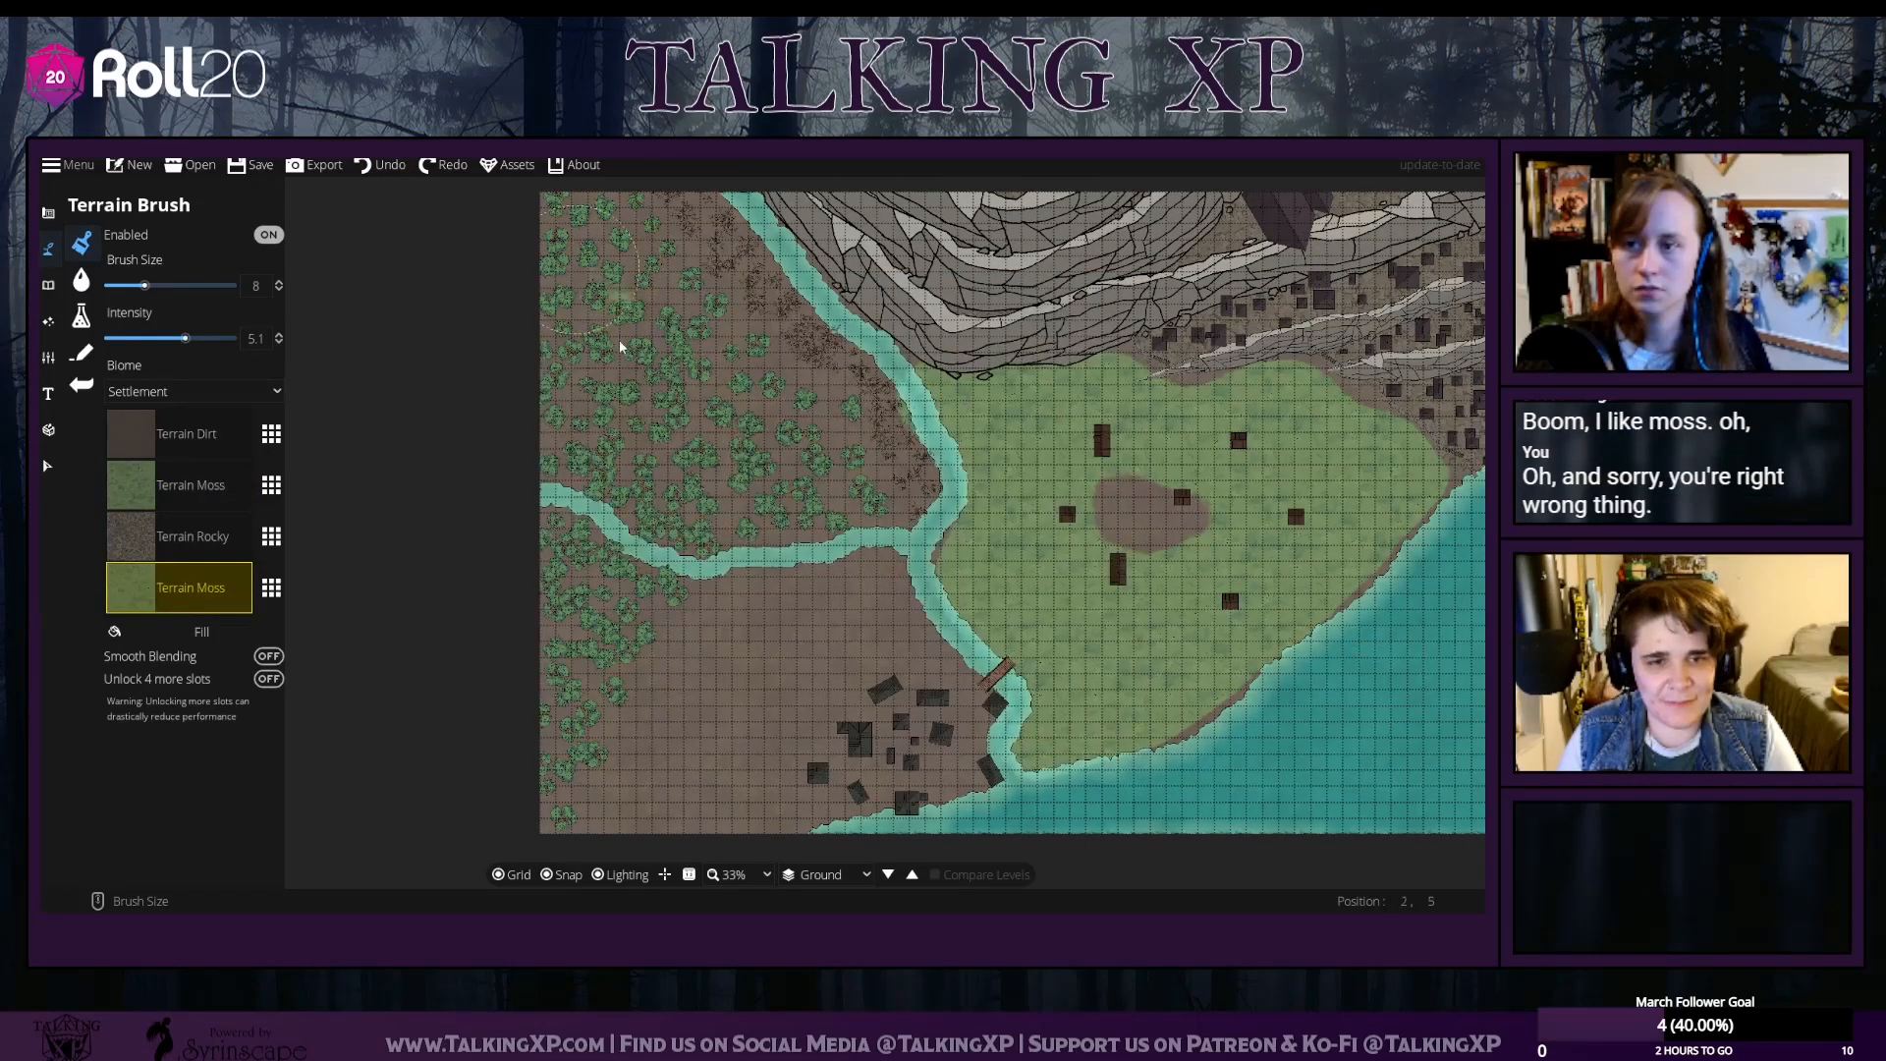
mouse_move(619, 340)
left_mouse_down()
mouse_move(539, 179)
mouse_move(692, 329)
left_mouse_up()
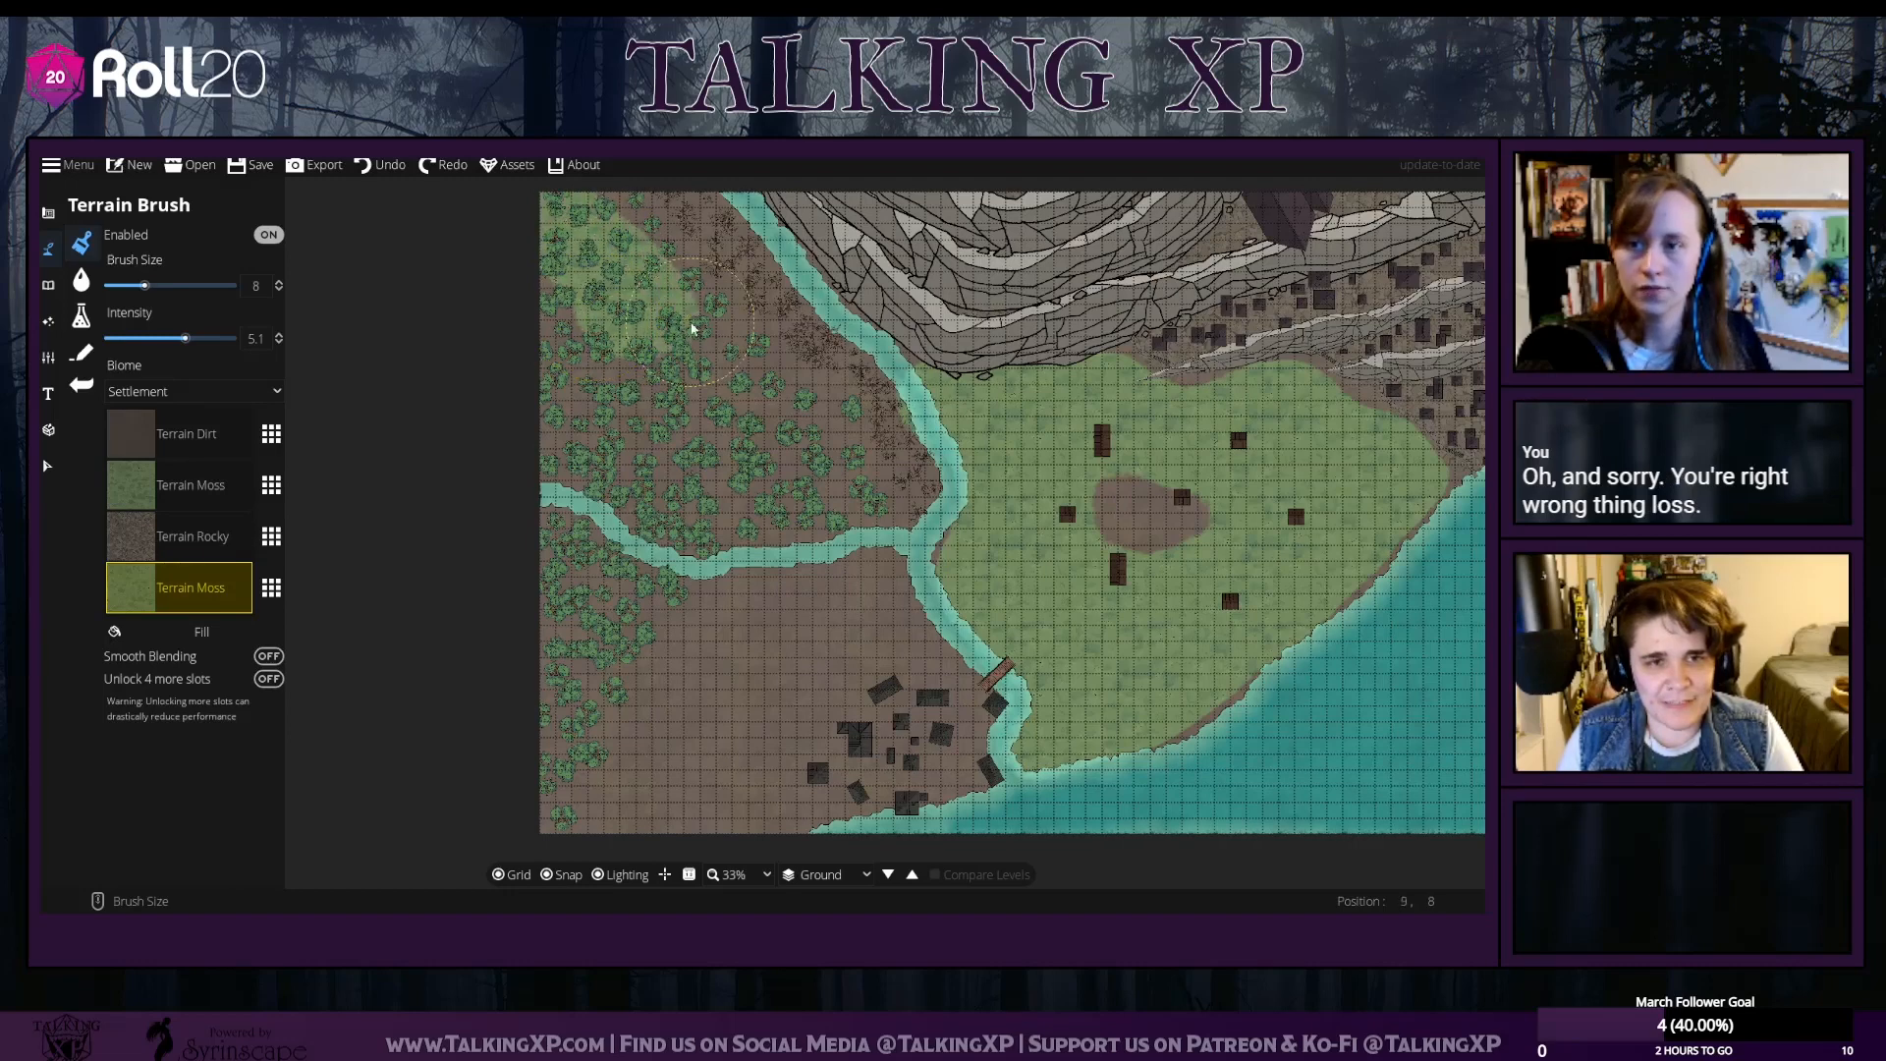
mouse_move(766, 405)
left_mouse_down()
mouse_move(823, 483)
mouse_move(820, 442)
mouse_move(827, 497)
mouse_move(759, 525)
mouse_move(623, 523)
mouse_move(537, 464)
mouse_move(484, 343)
mouse_move(517, 396)
mouse_move(528, 492)
mouse_move(530, 347)
mouse_move(584, 497)
mouse_move(575, 381)
mouse_move(619, 432)
mouse_move(629, 398)
mouse_move(711, 494)
mouse_move(753, 506)
mouse_move(557, 514)
mouse_move(565, 625)
mouse_move(603, 551)
mouse_move(585, 564)
mouse_move(569, 525)
mouse_move(554, 535)
mouse_move(613, 530)
mouse_move(607, 584)
mouse_move(639, 585)
mouse_move(629, 600)
mouse_move(668, 583)
mouse_move(522, 774)
left_mouse_up()
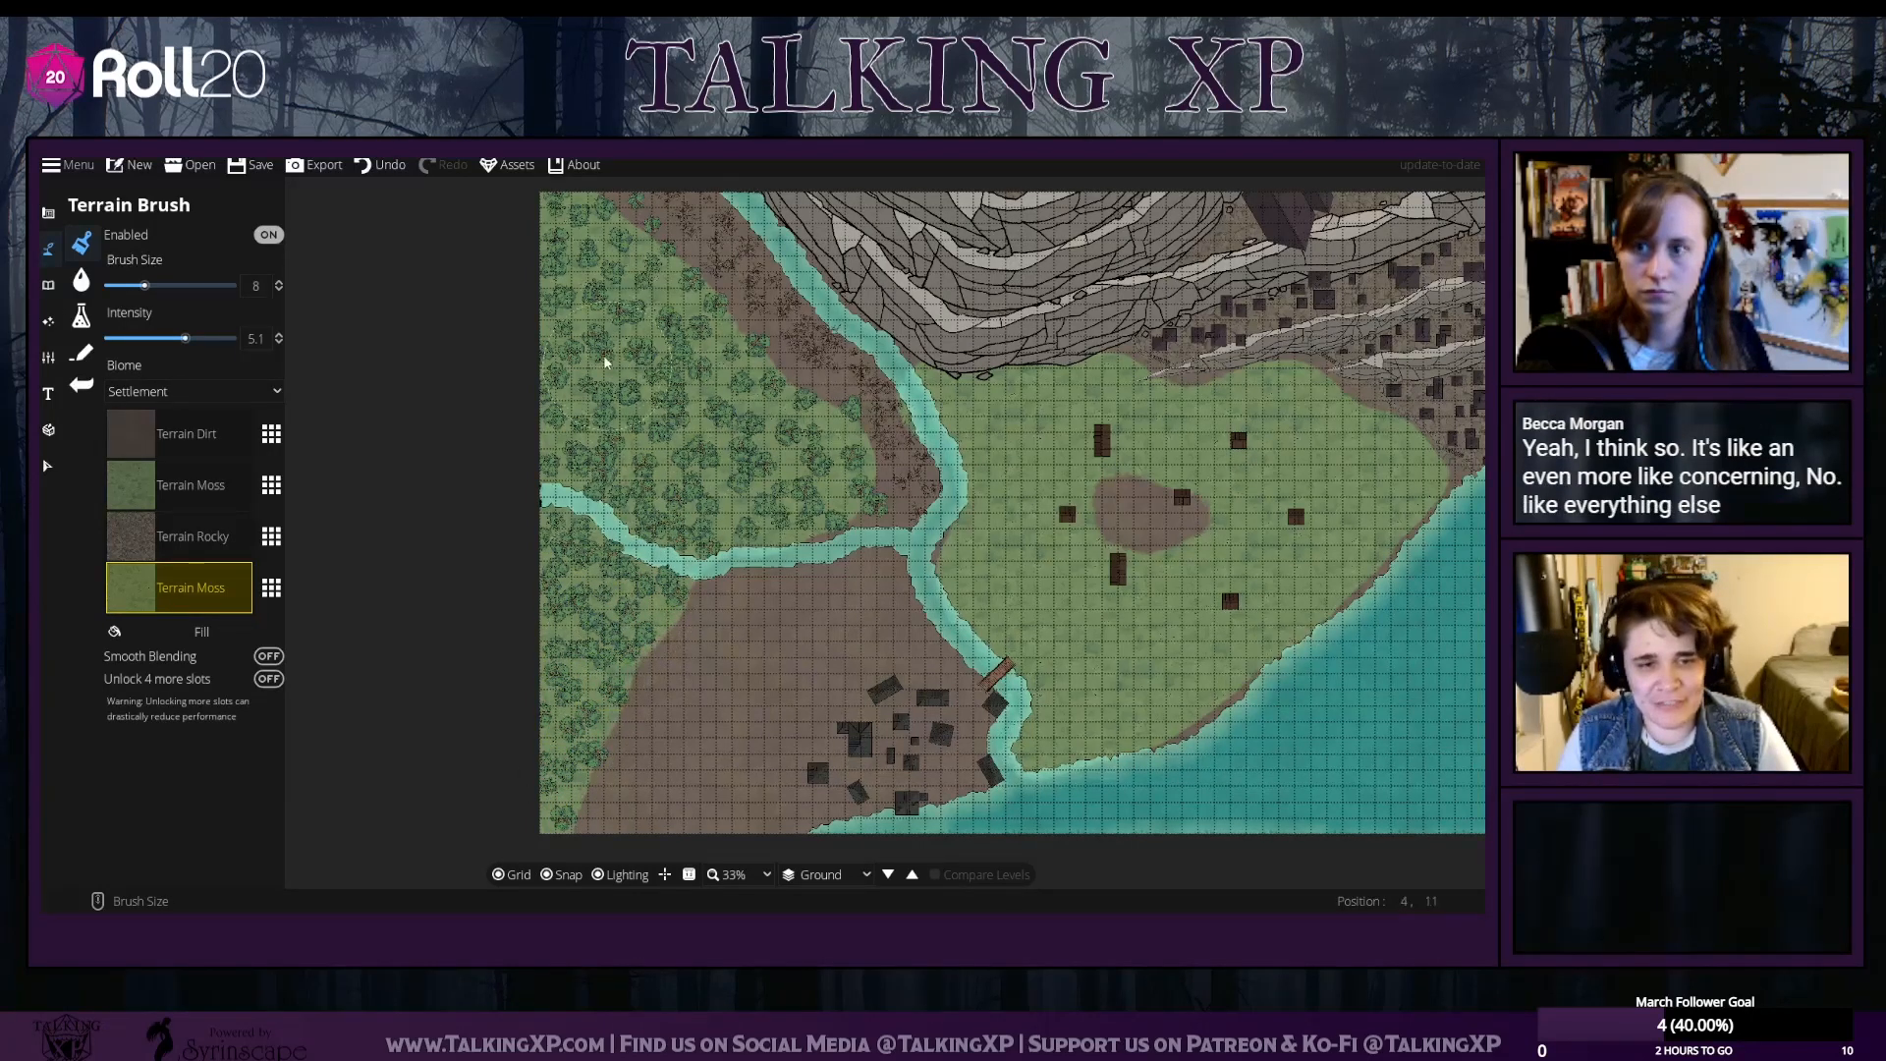
Set the second terrain slot back to Terrain Dry Grass and fill the bare patch and coastal gaps on the farmhouse plain
scroll(654, 458, "up", 2)
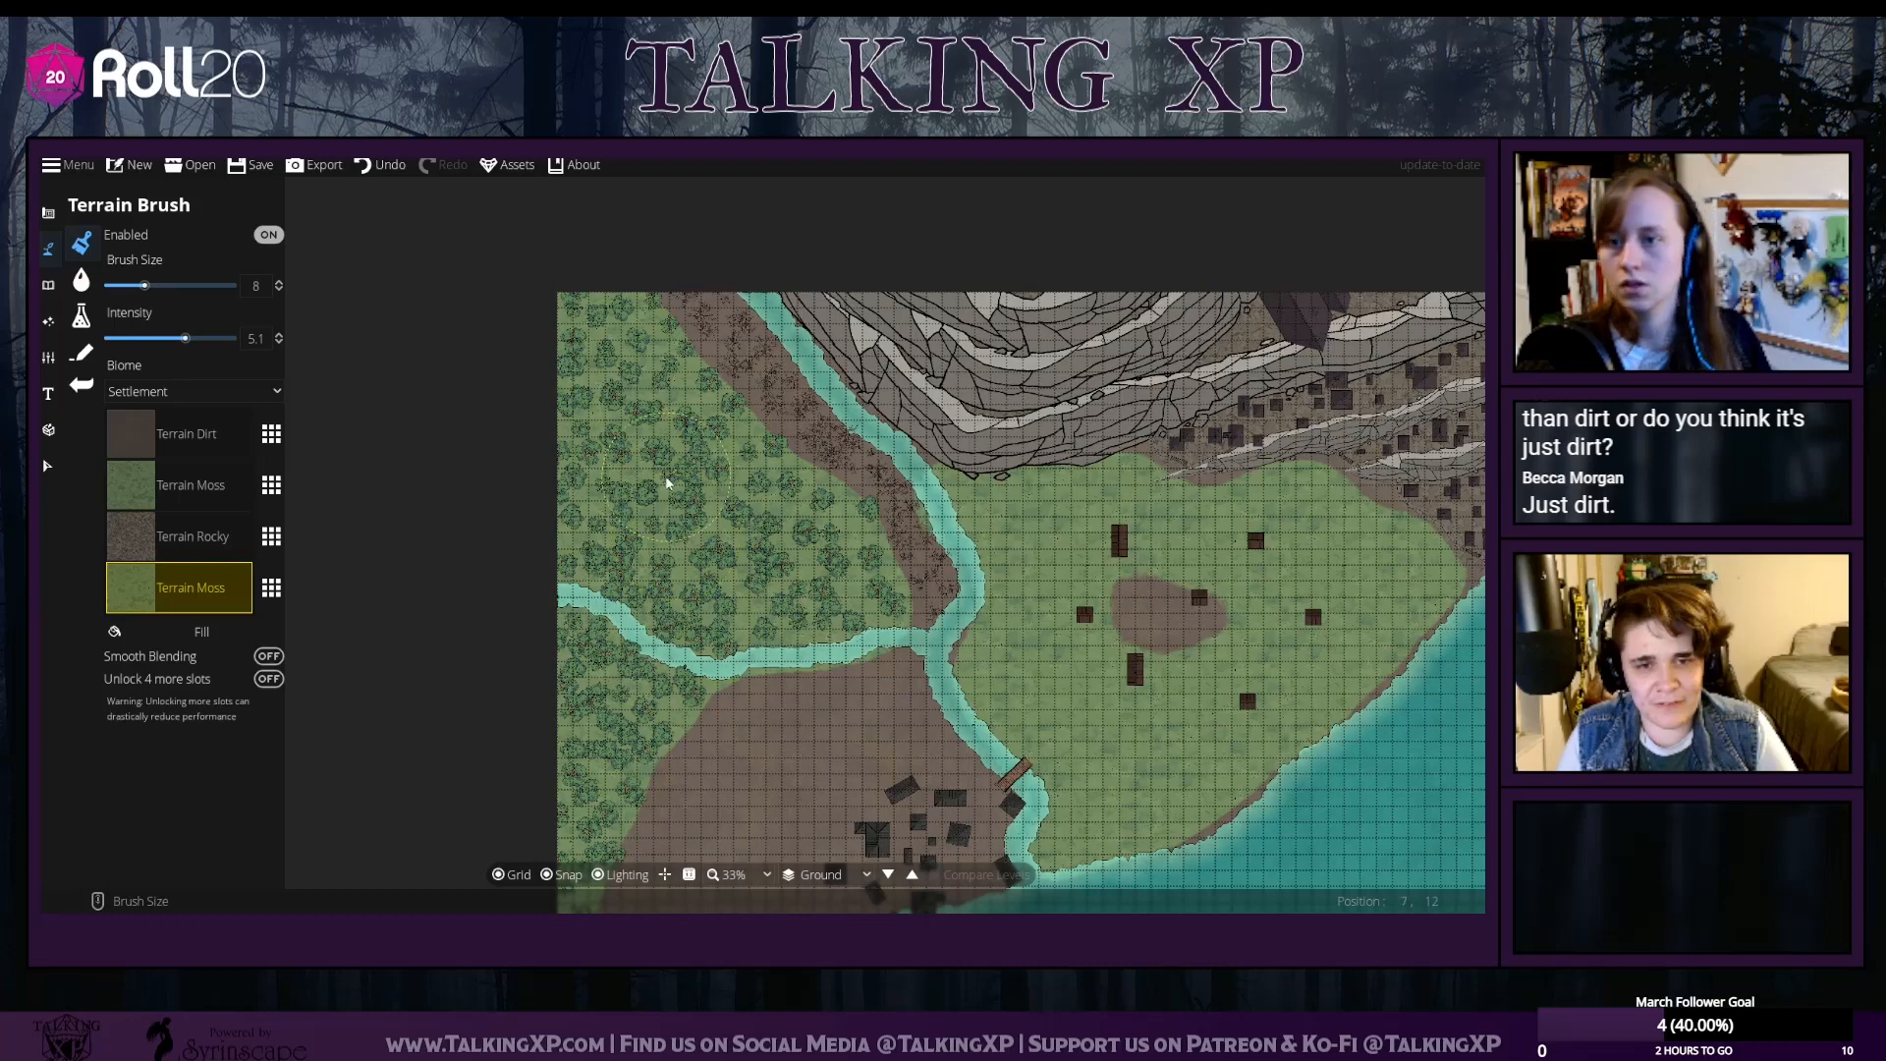
left_click_drag(667, 483, 468, 414)
left_click(187, 452)
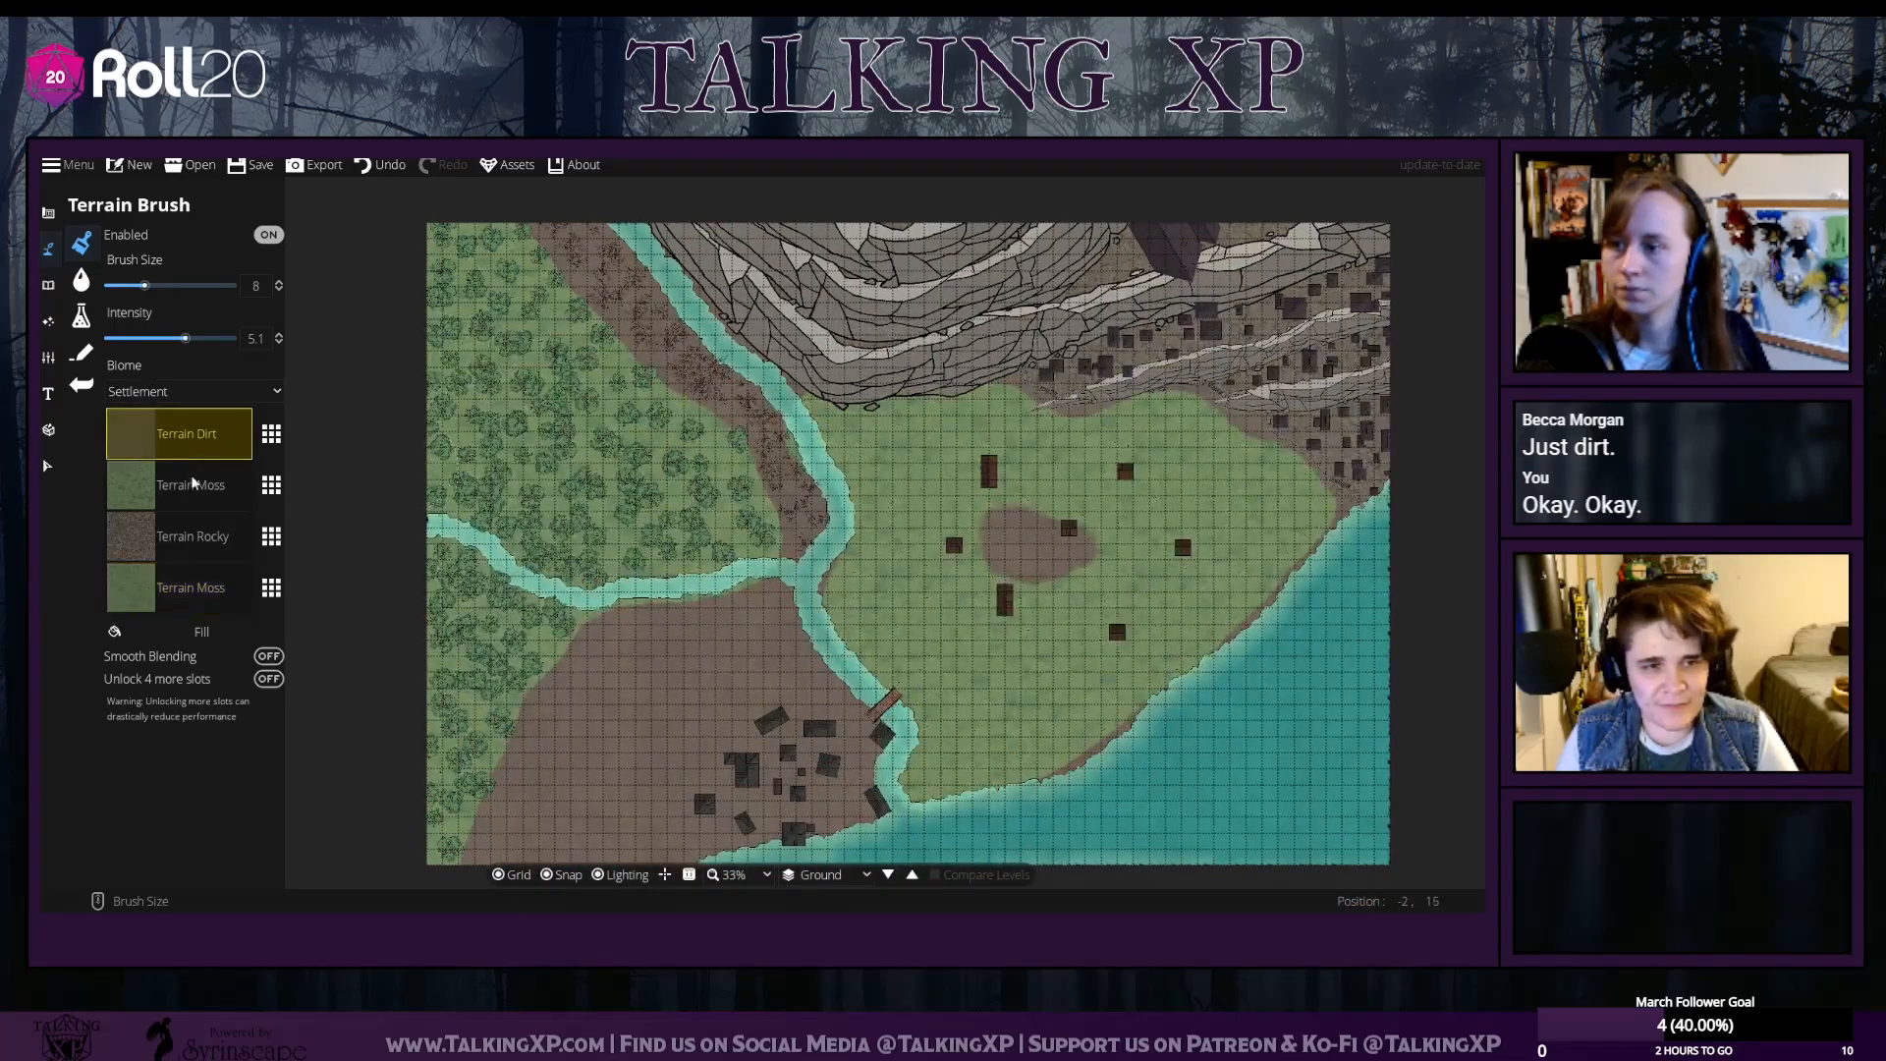
left_click(195, 486)
left_click(271, 485)
left_click(832, 421)
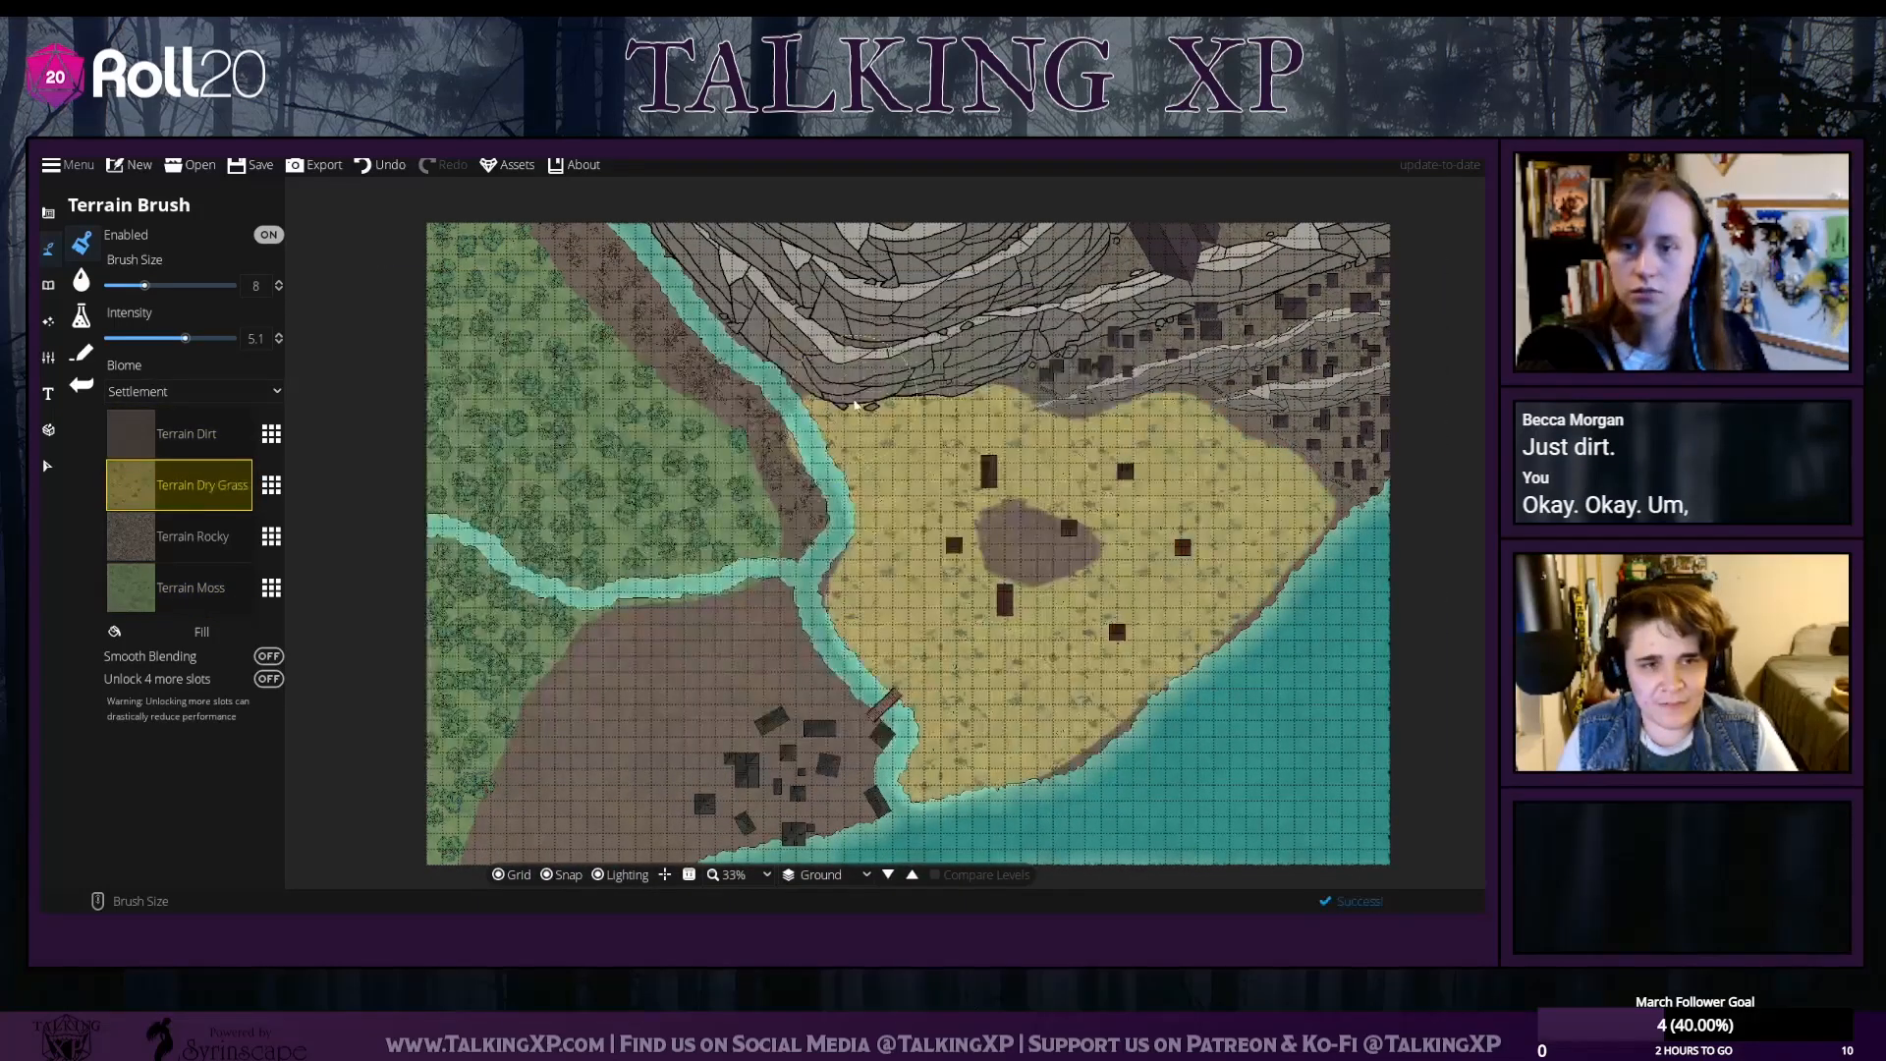
left_click_drag(974, 652, 923, 583)
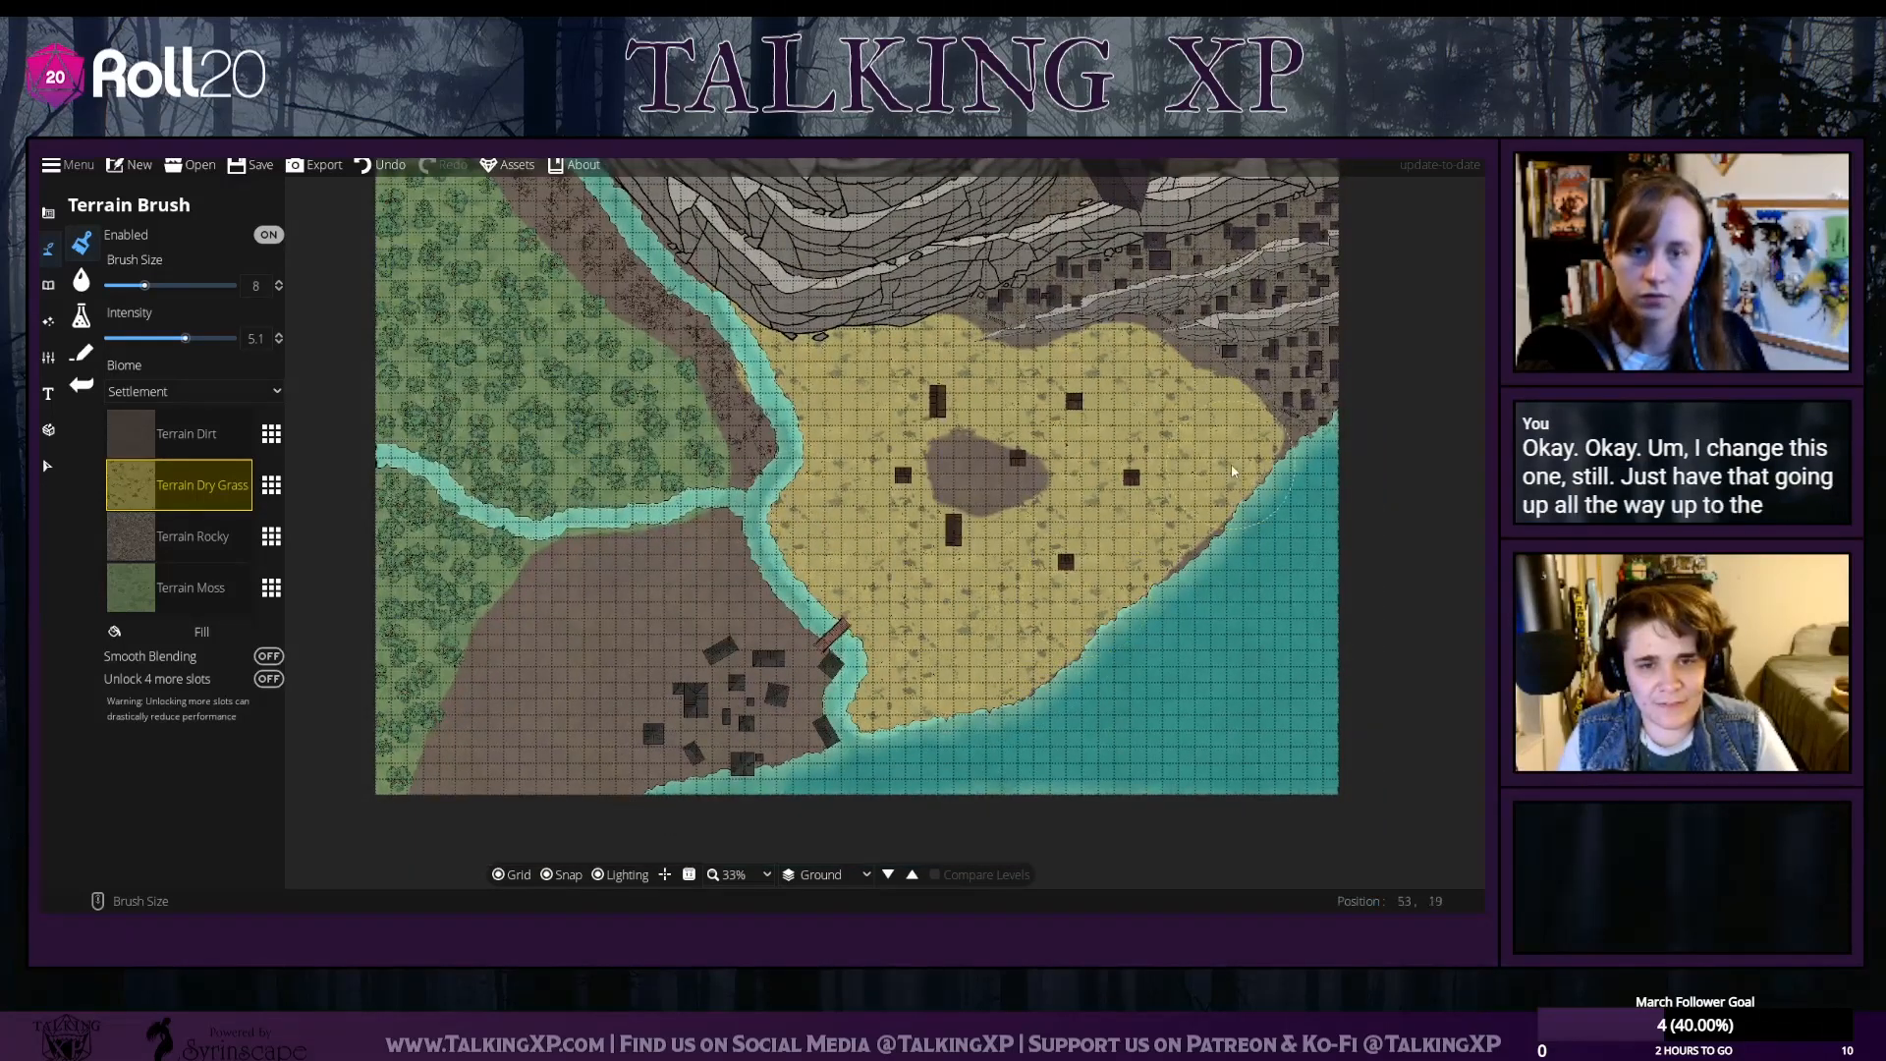
Turn on Smooth Blending and unlock four more terrain slots, setting the fifth slot to Terrain Sand
left_click(269, 657)
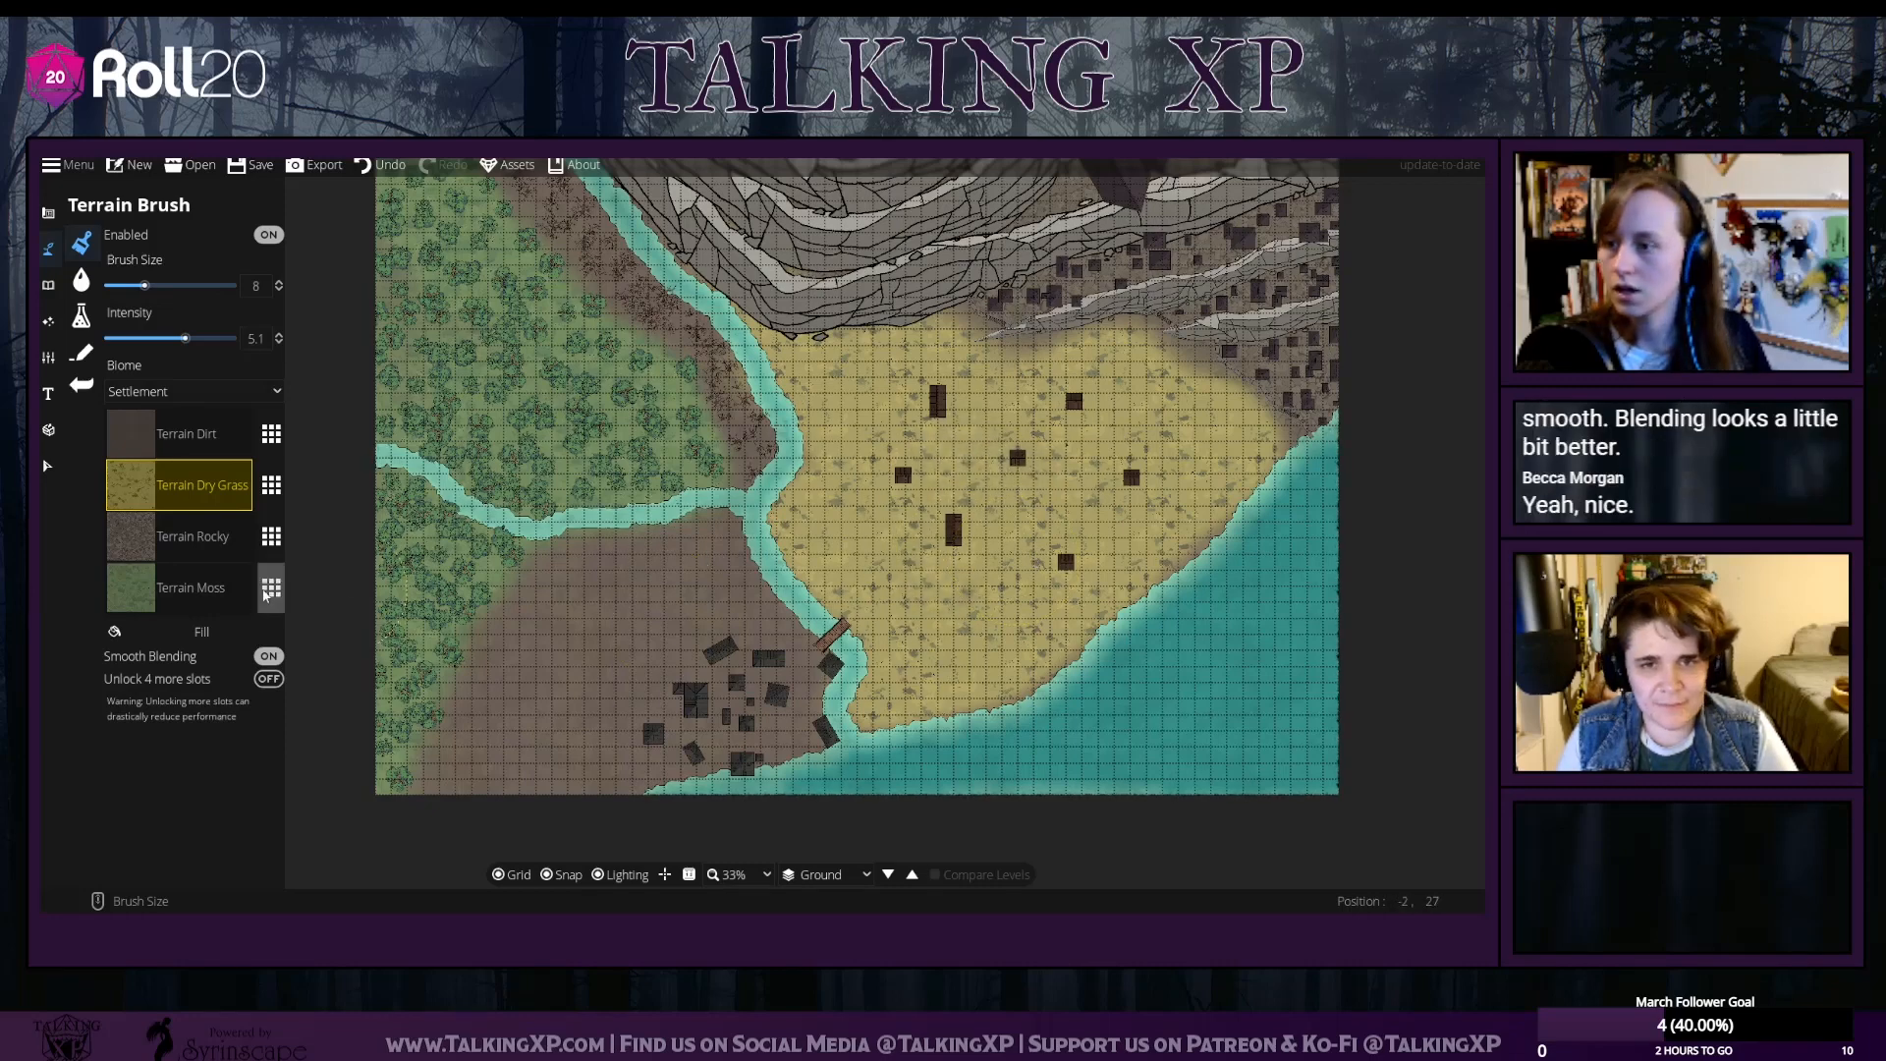
left_click(269, 679)
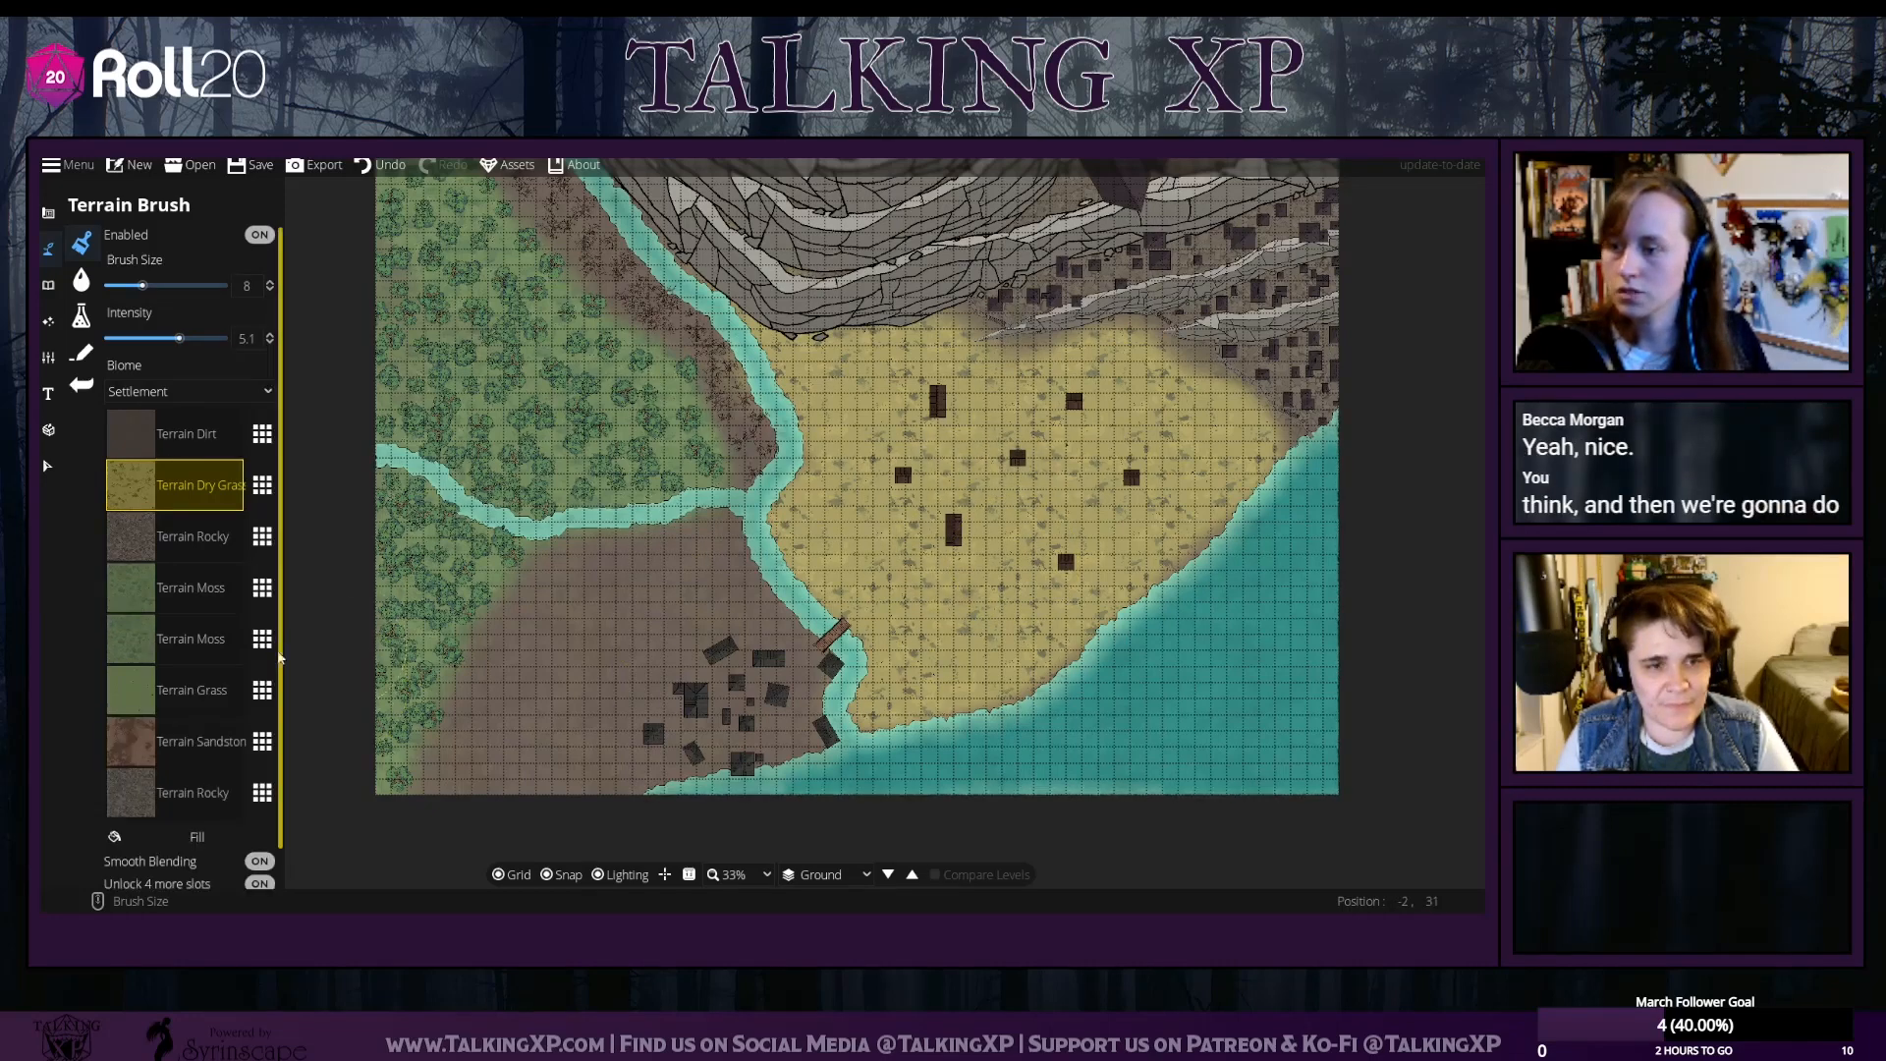
left_click(200, 691)
left_click(198, 651)
left_click(260, 640)
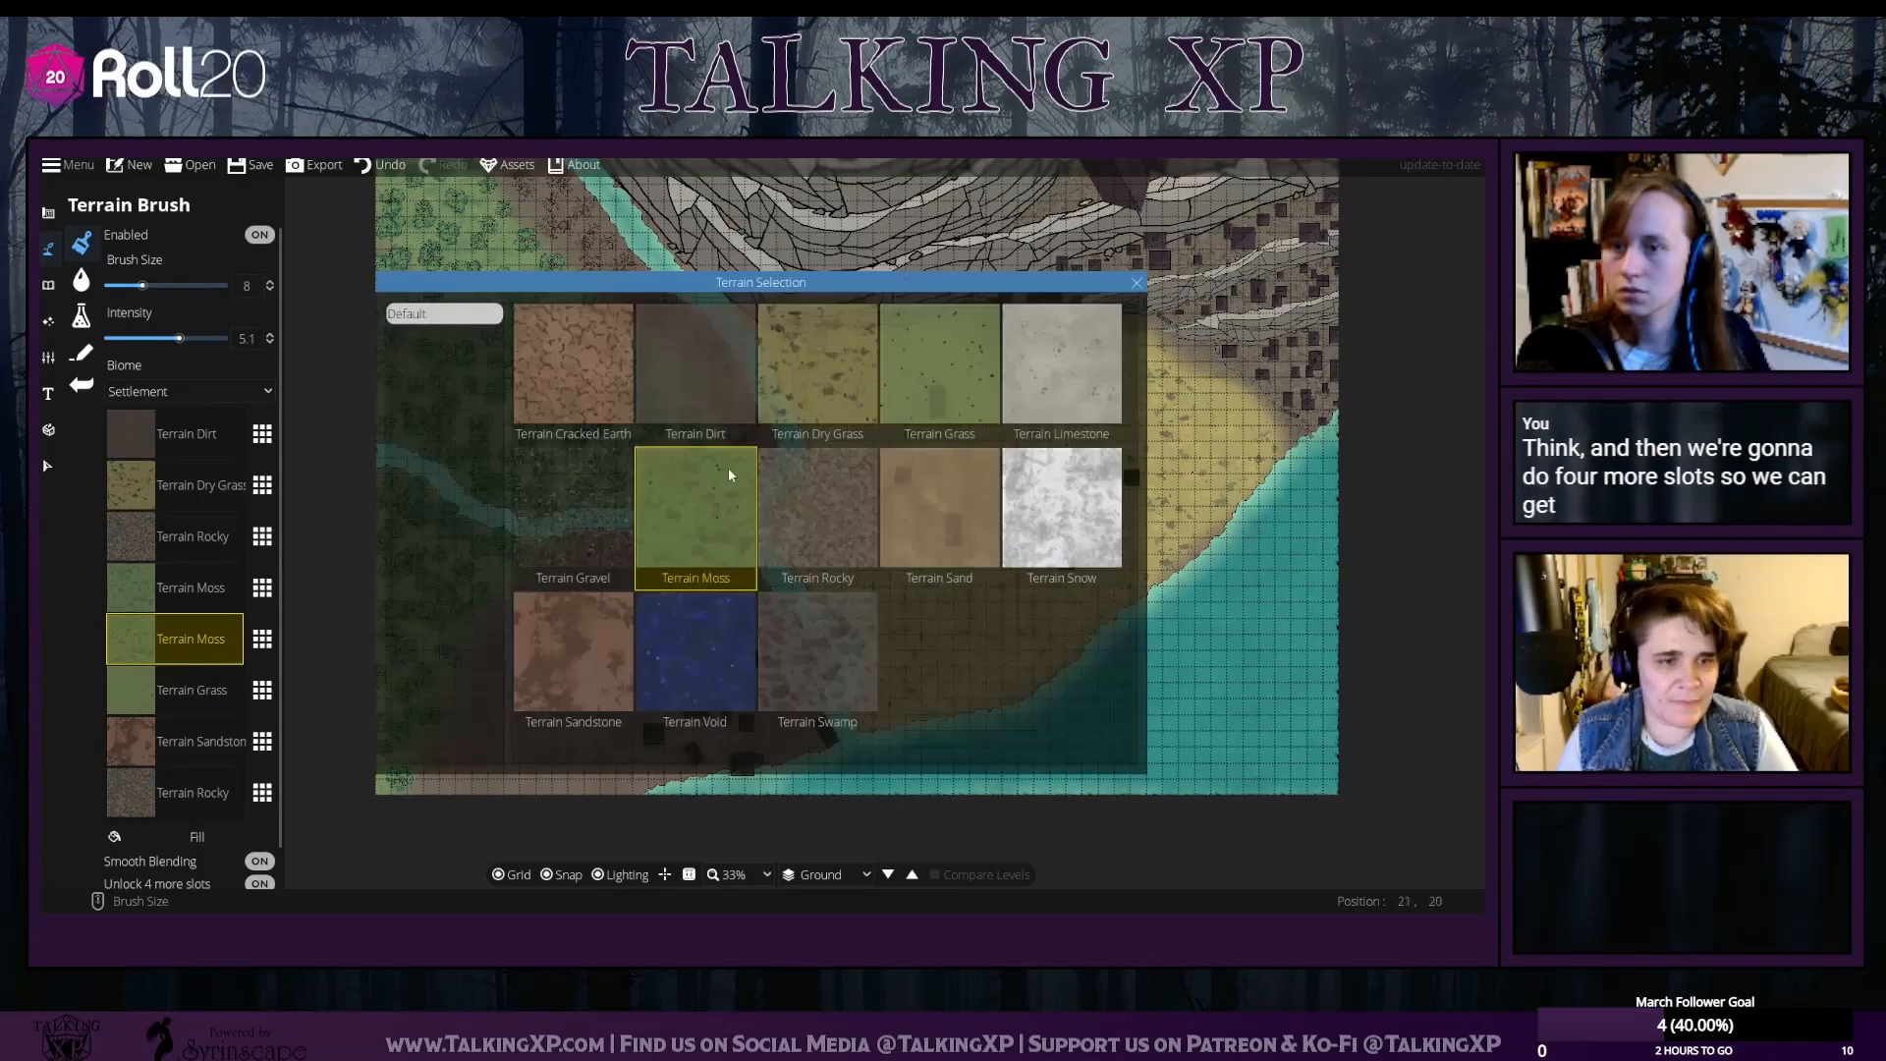
left_click(918, 487)
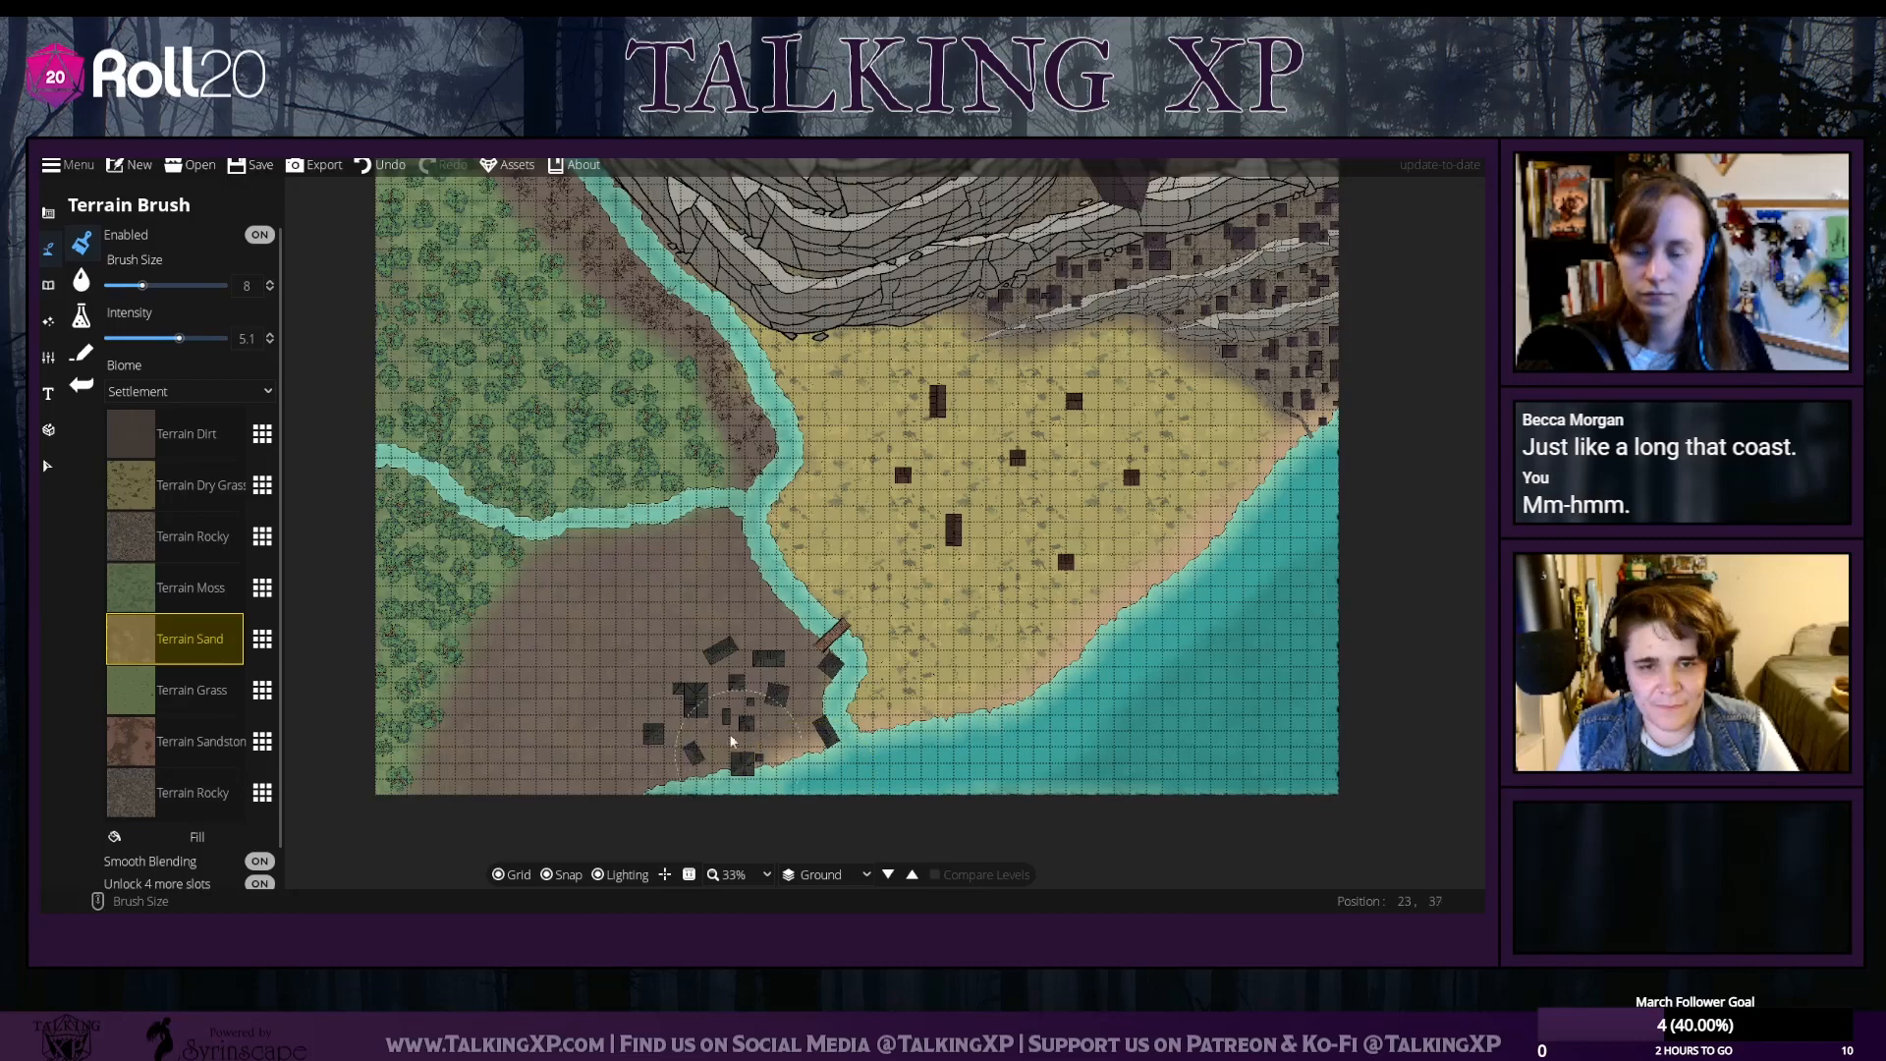
Paint sand along the plain's coastline and the shore beside the riverside town
left_click_drag(702, 714, 812, 535)
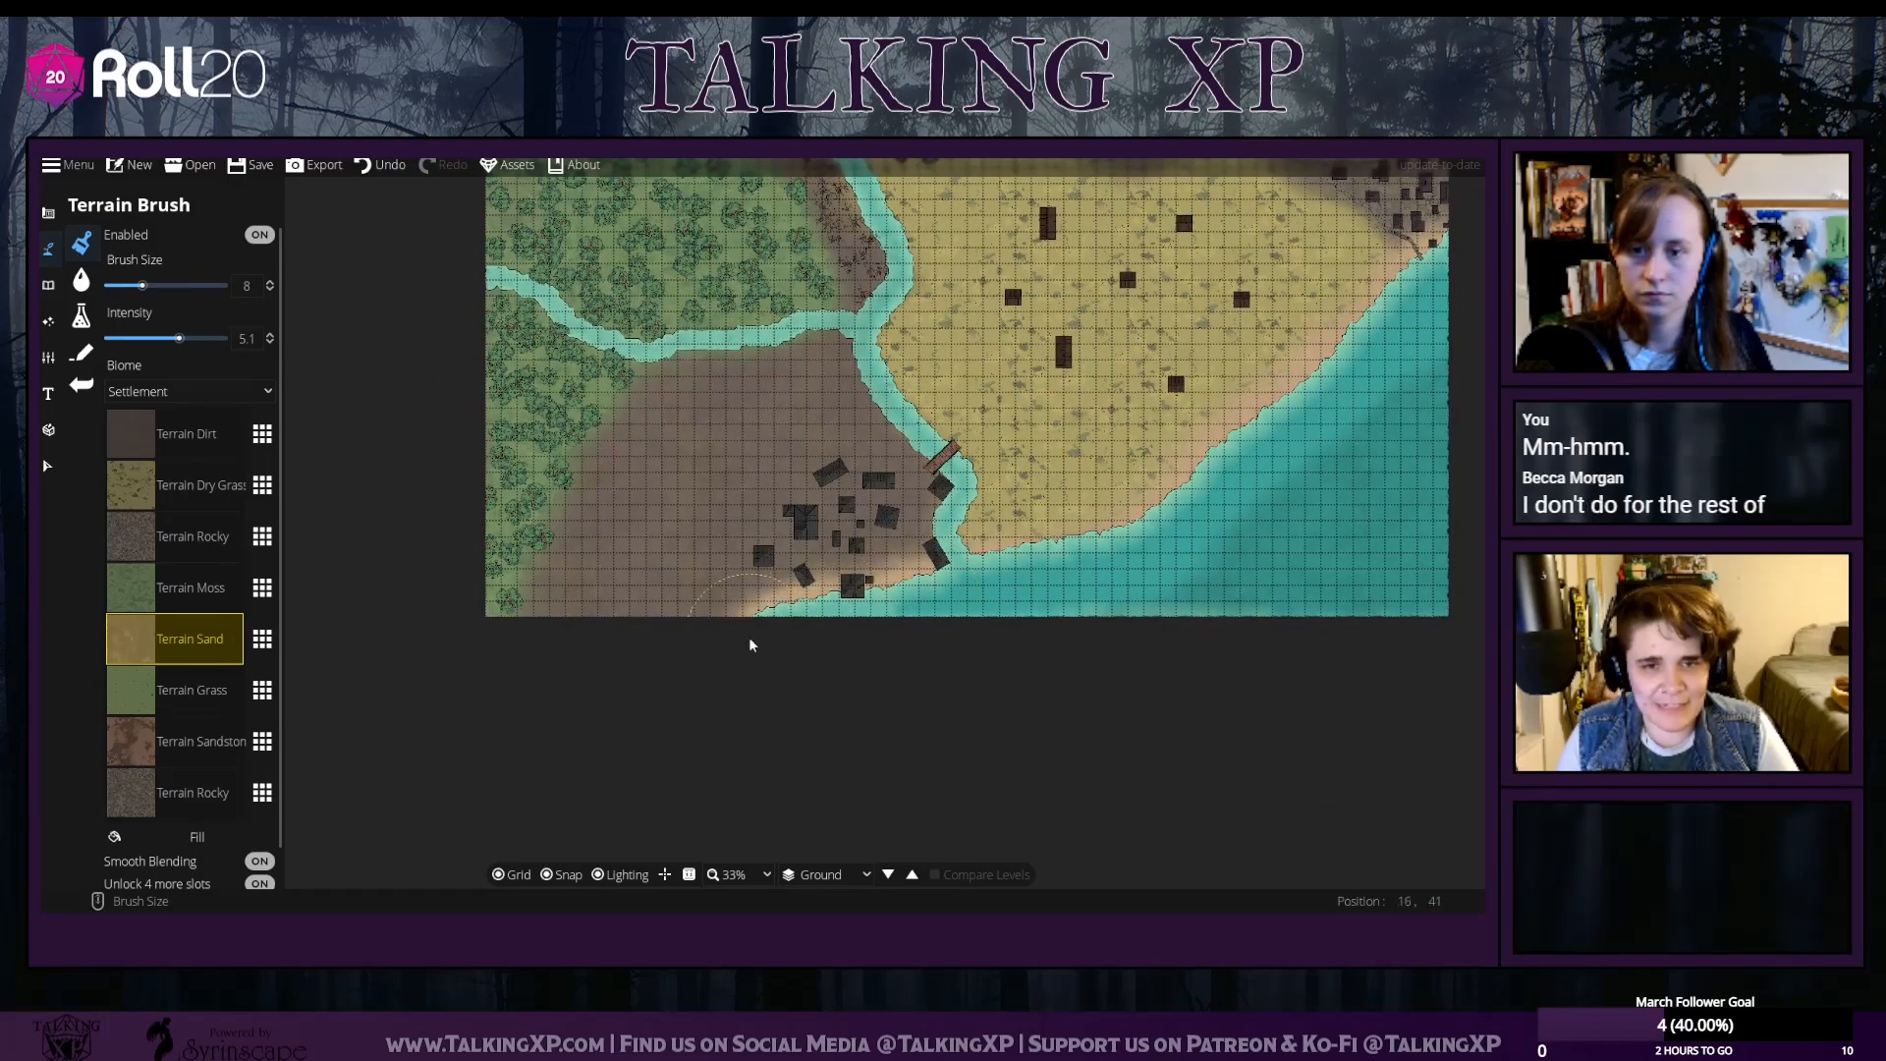
left_click_drag(1047, 556, 975, 690)
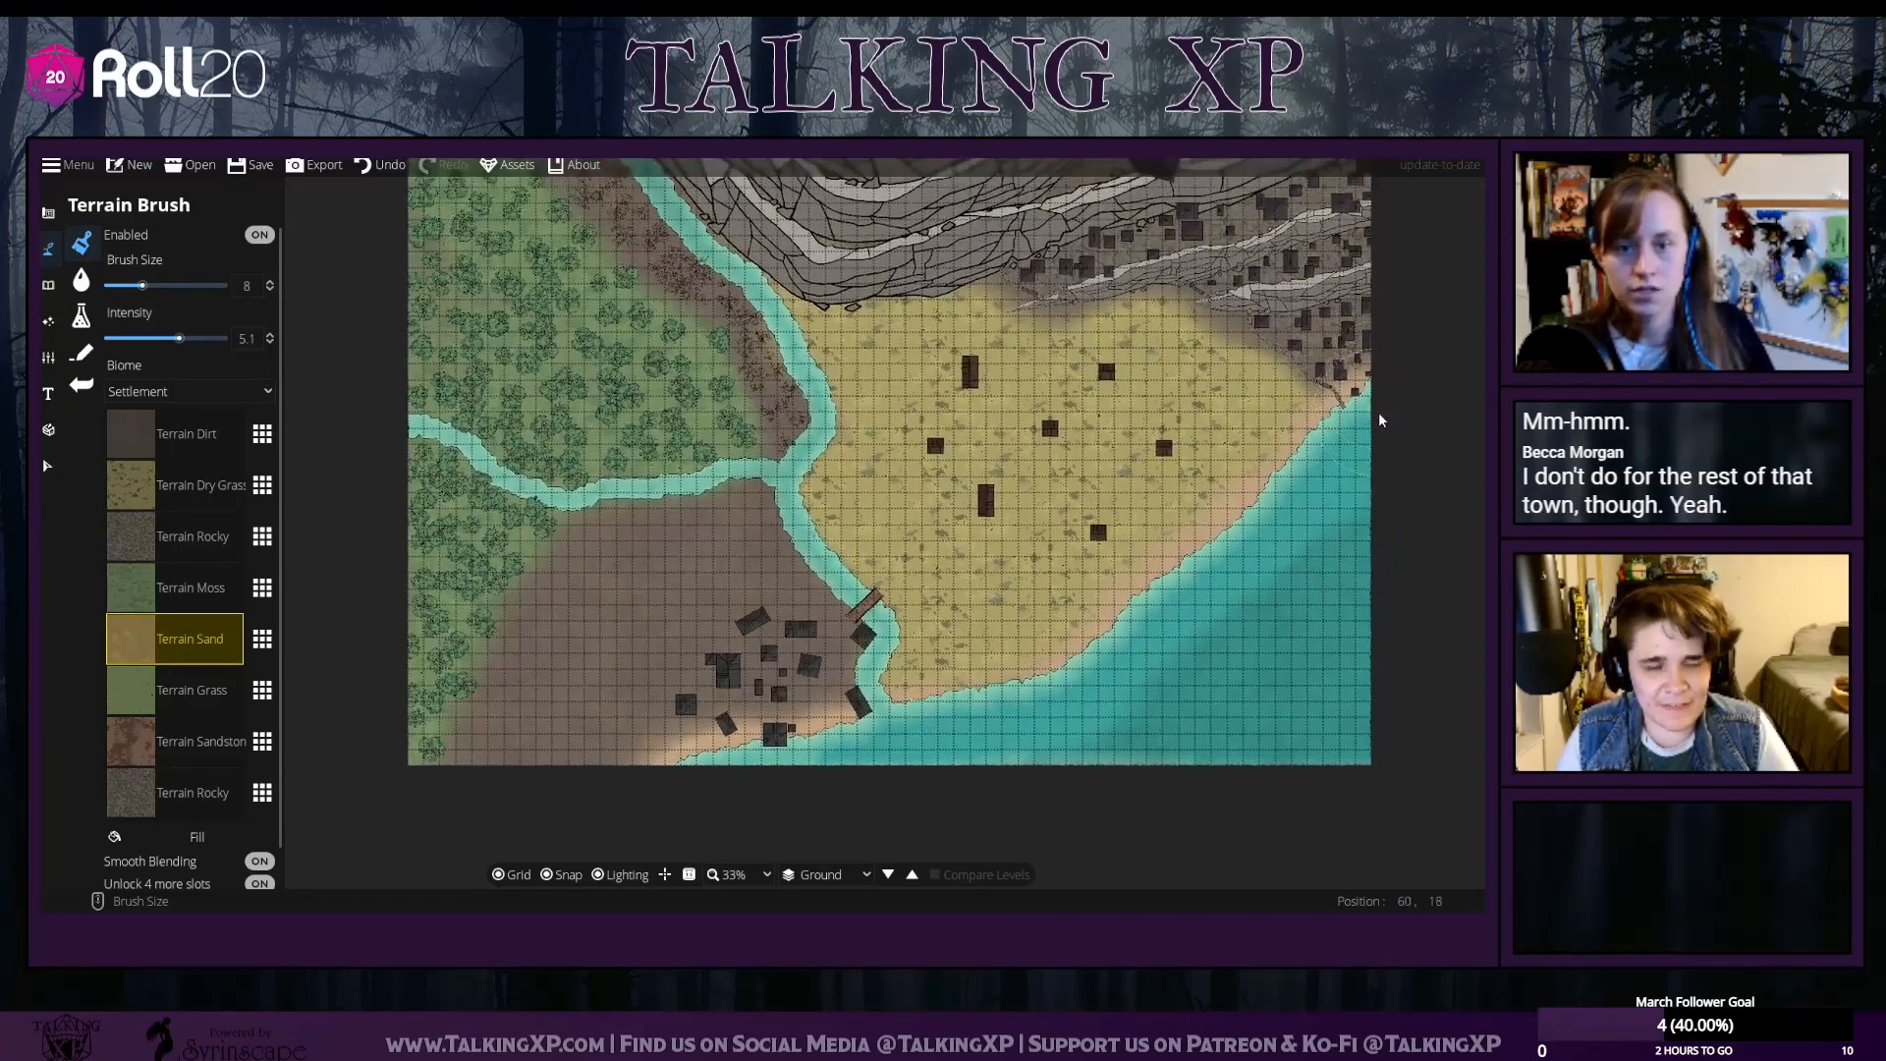
left_click_drag(837, 414, 841, 508)
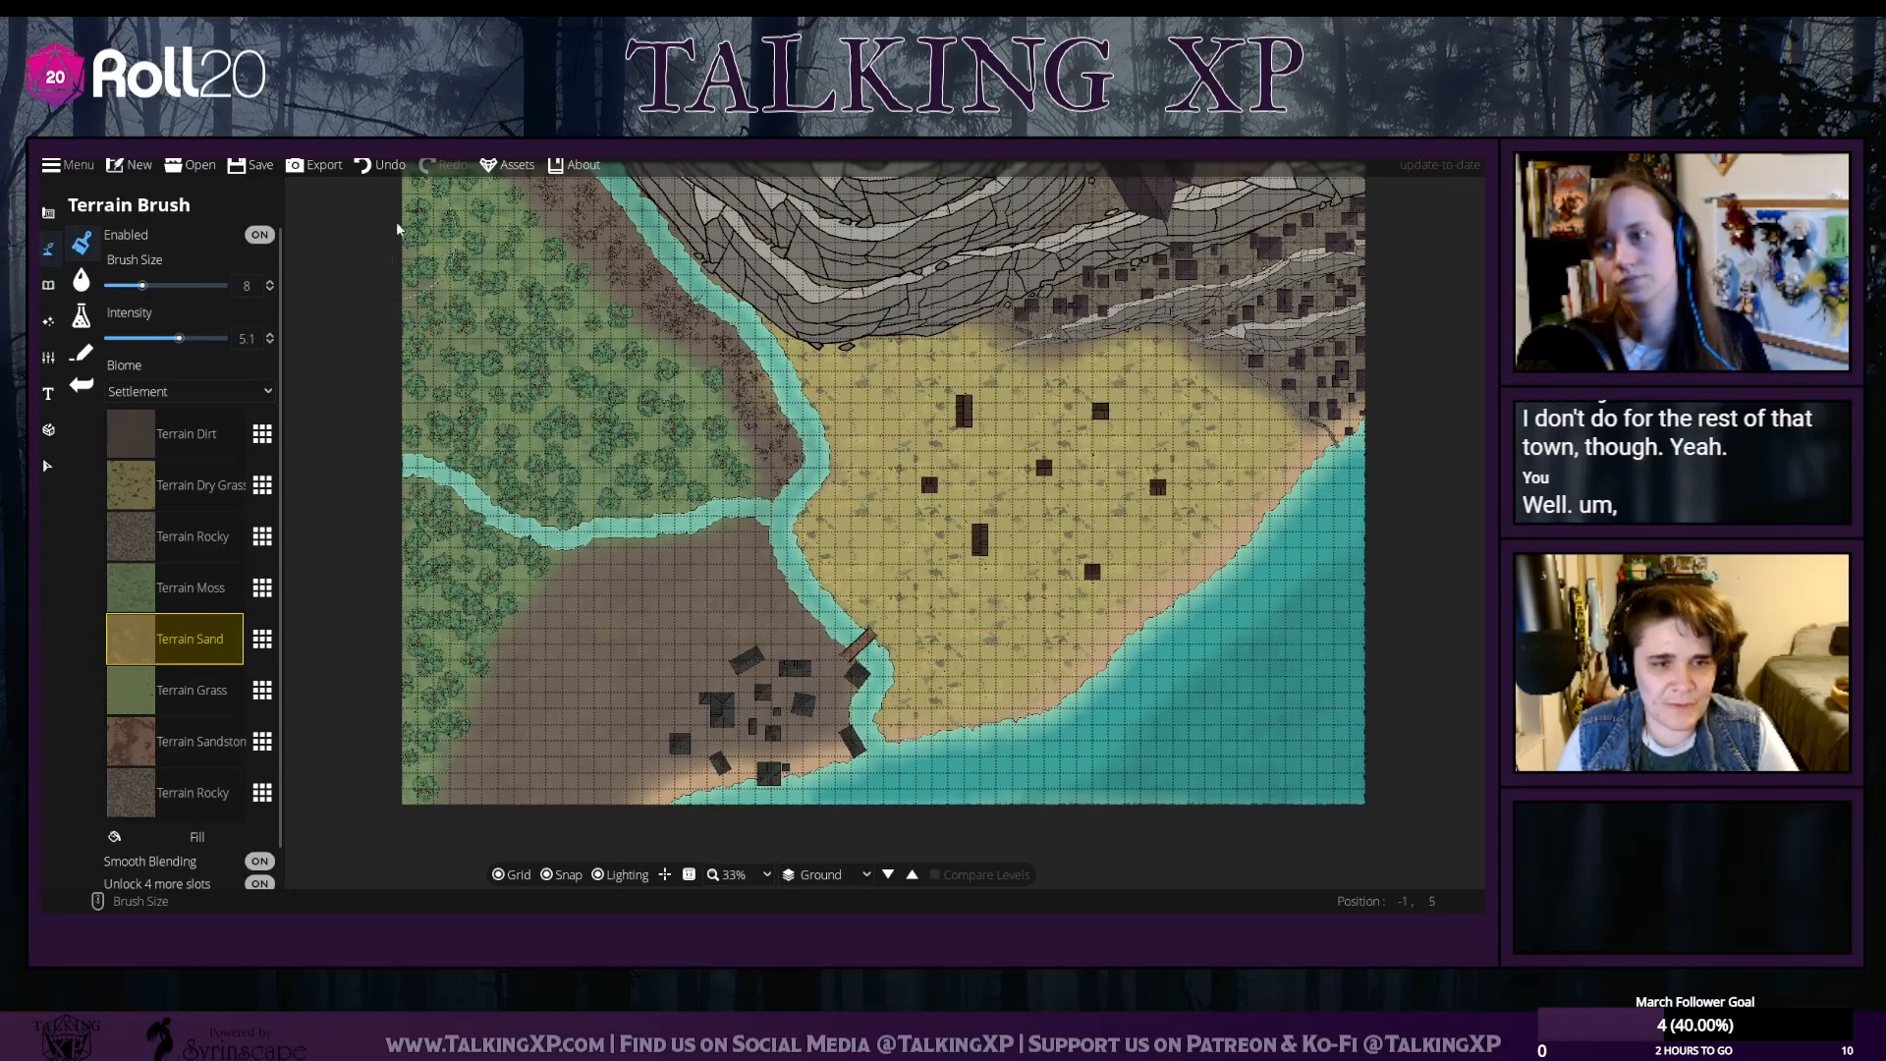
Replace the Terrain Grass slot with Terrain Sandstone
left_click(193, 429)
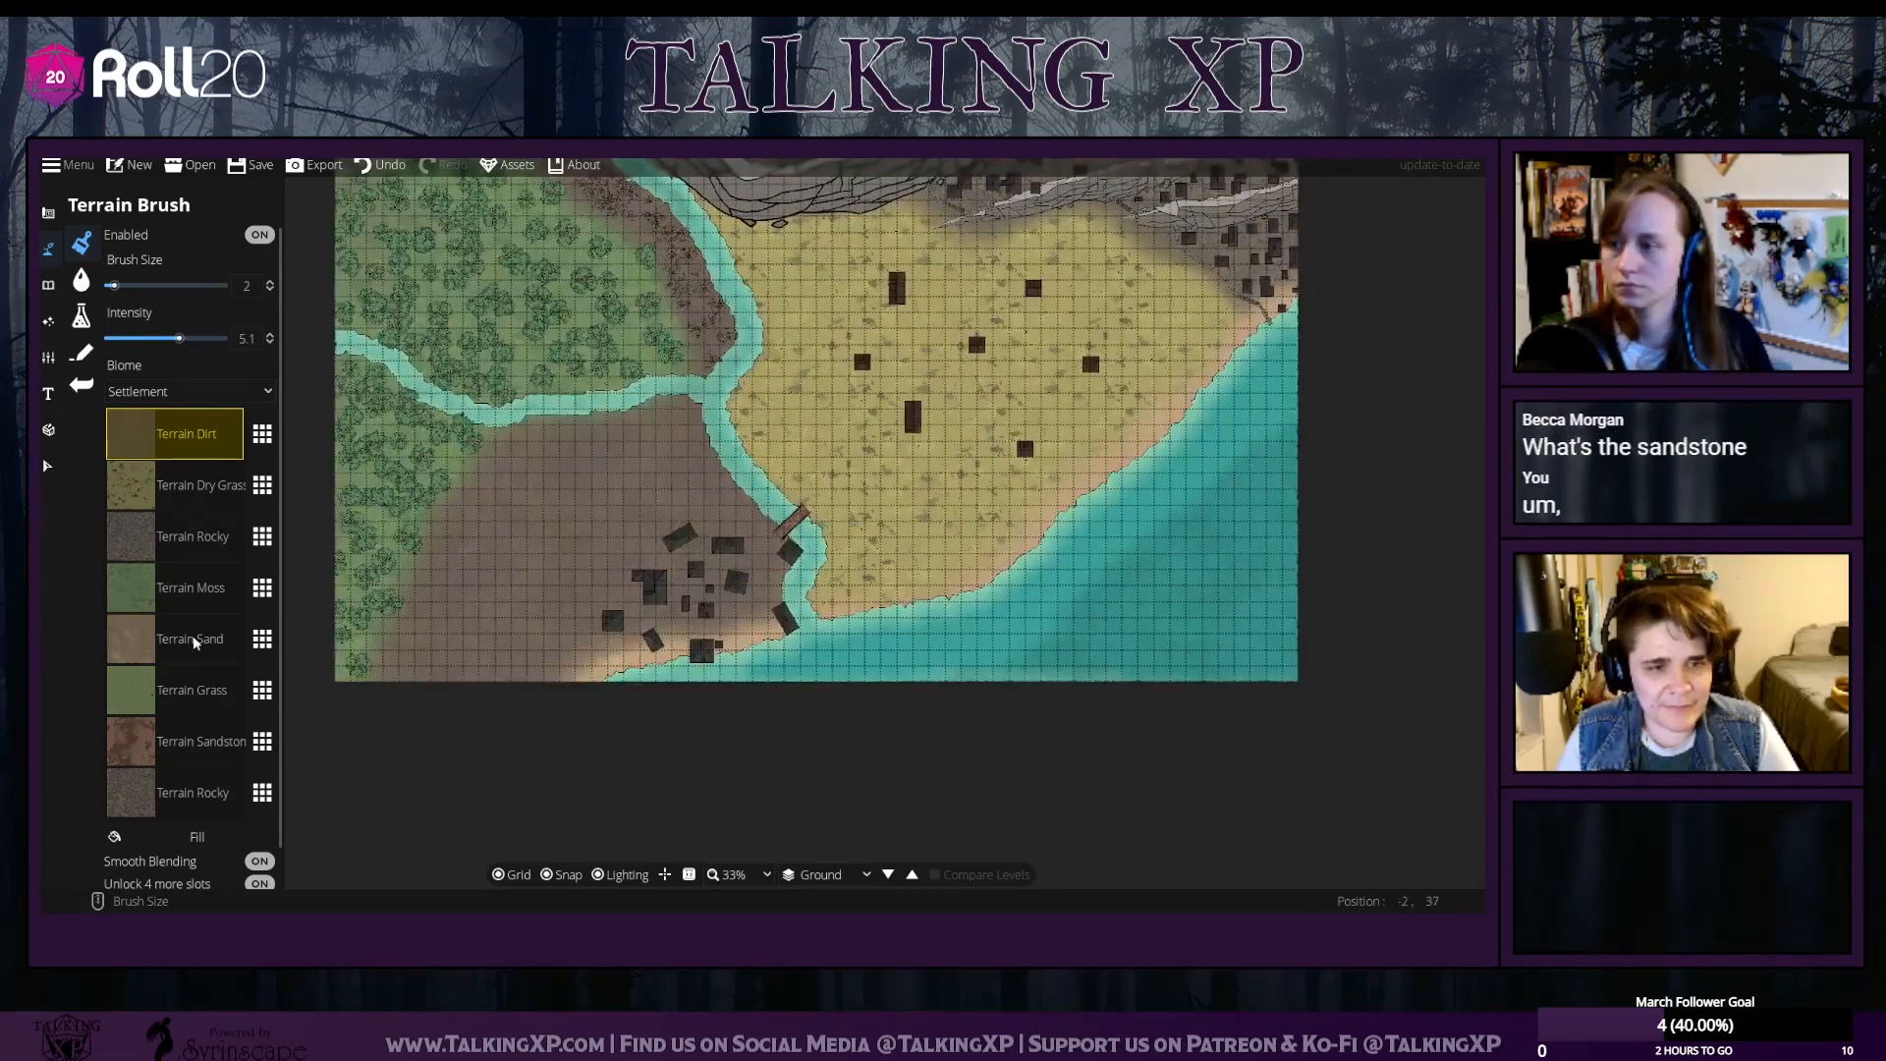
left_click(216, 639)
left_click(208, 692)
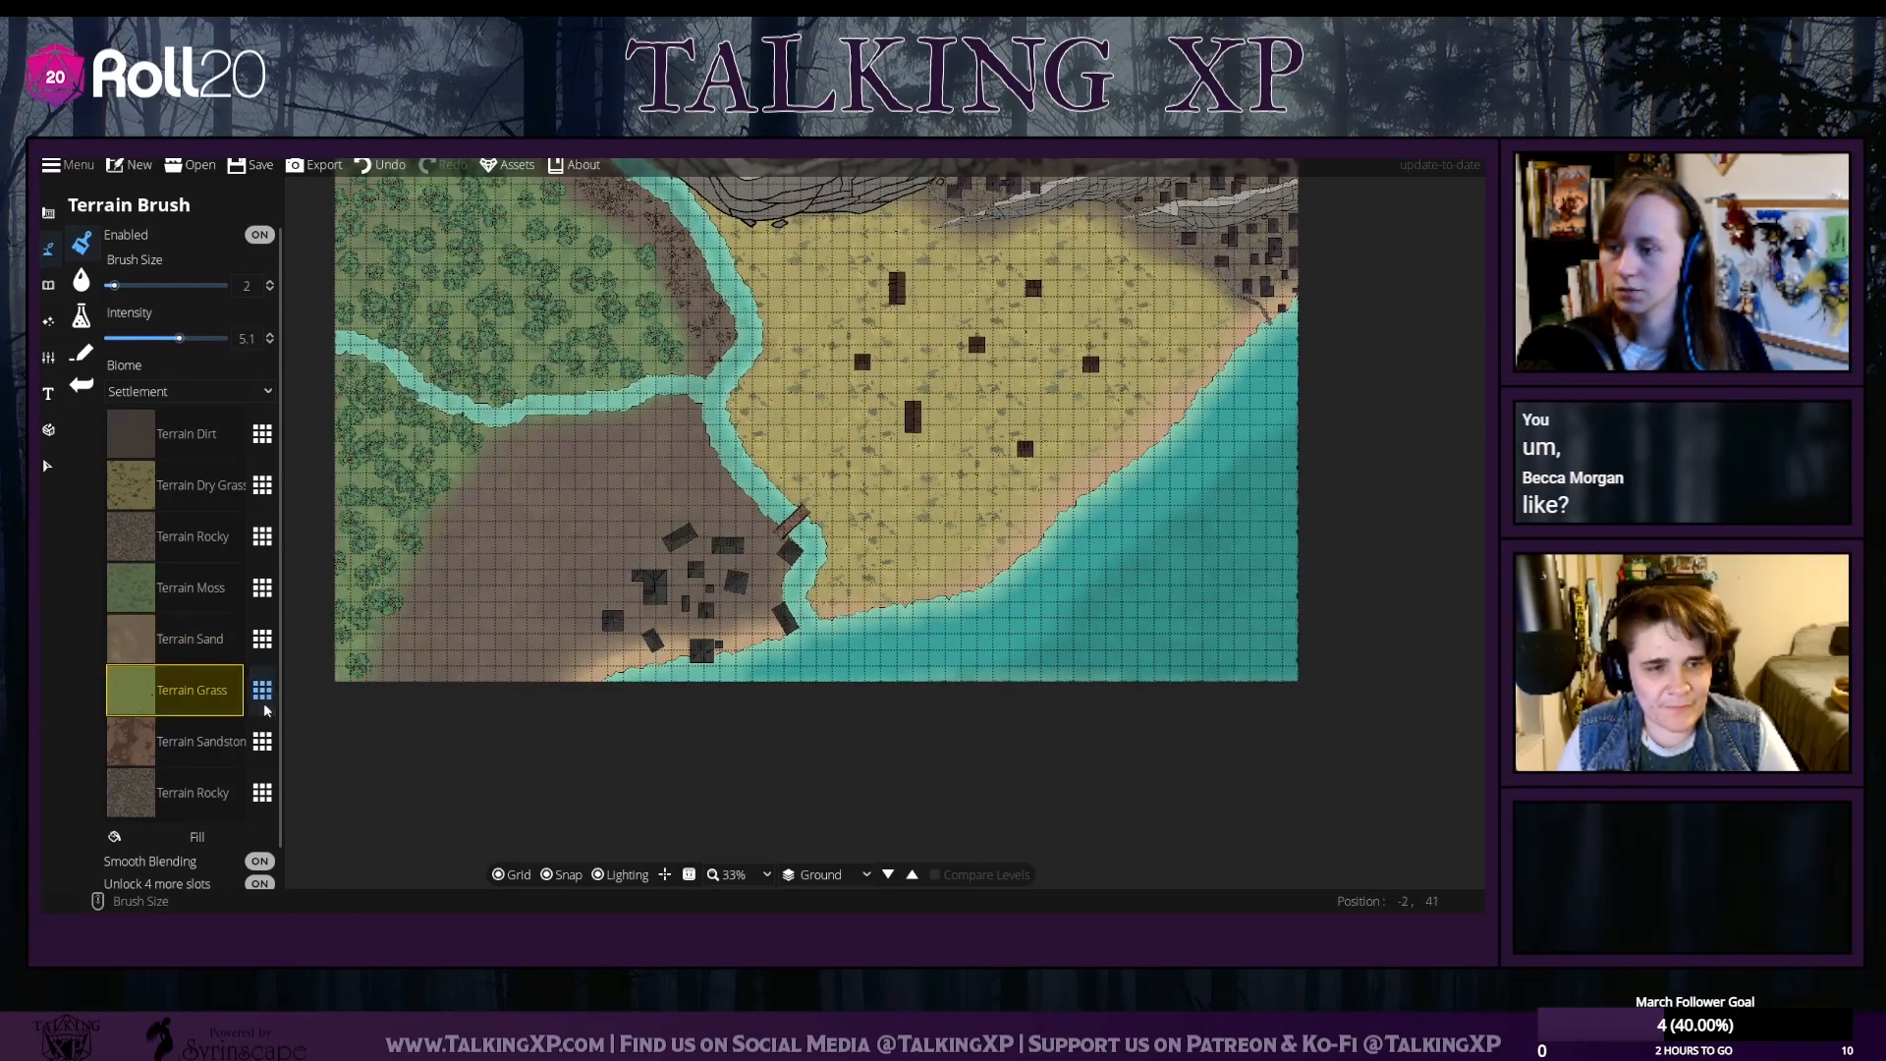
left_click(264, 701)
left_click(562, 662)
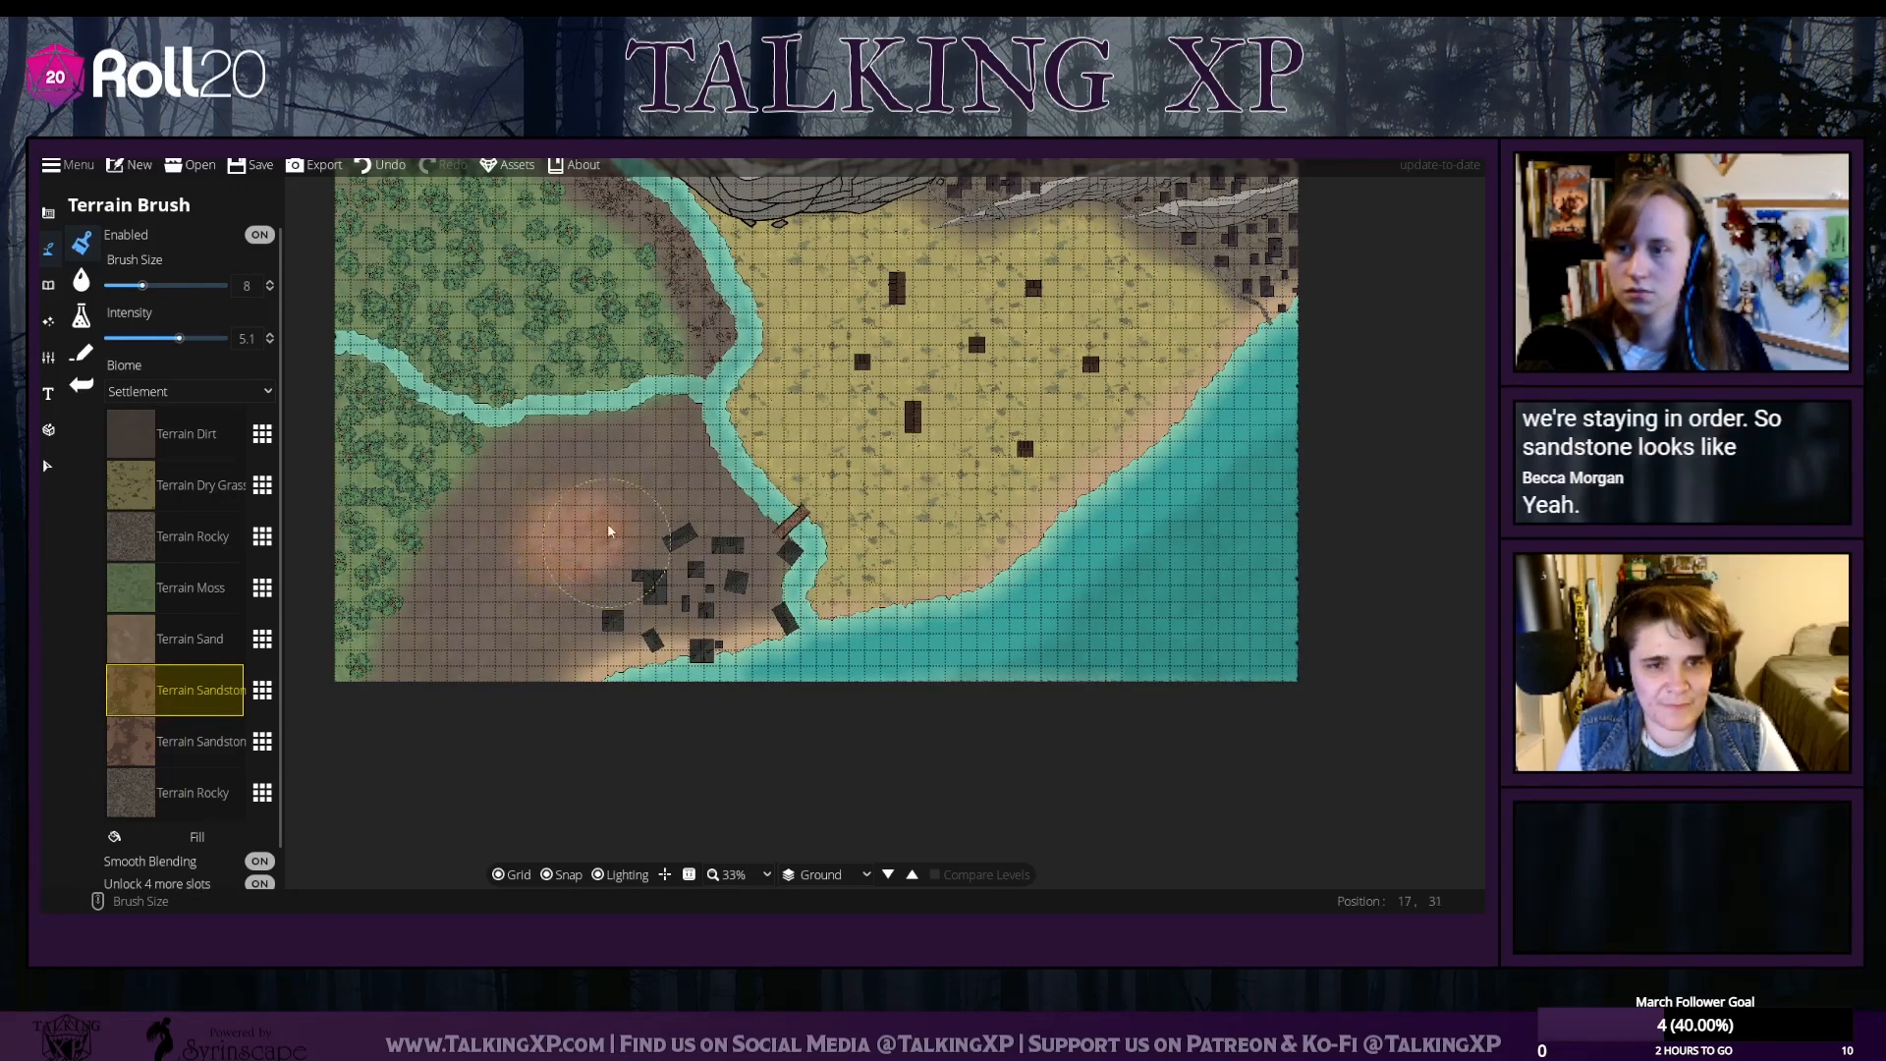
Paint a trial patch of sandstone north-west of the riverside town and undo the strokes
left_click_drag(566, 557, 584, 540)
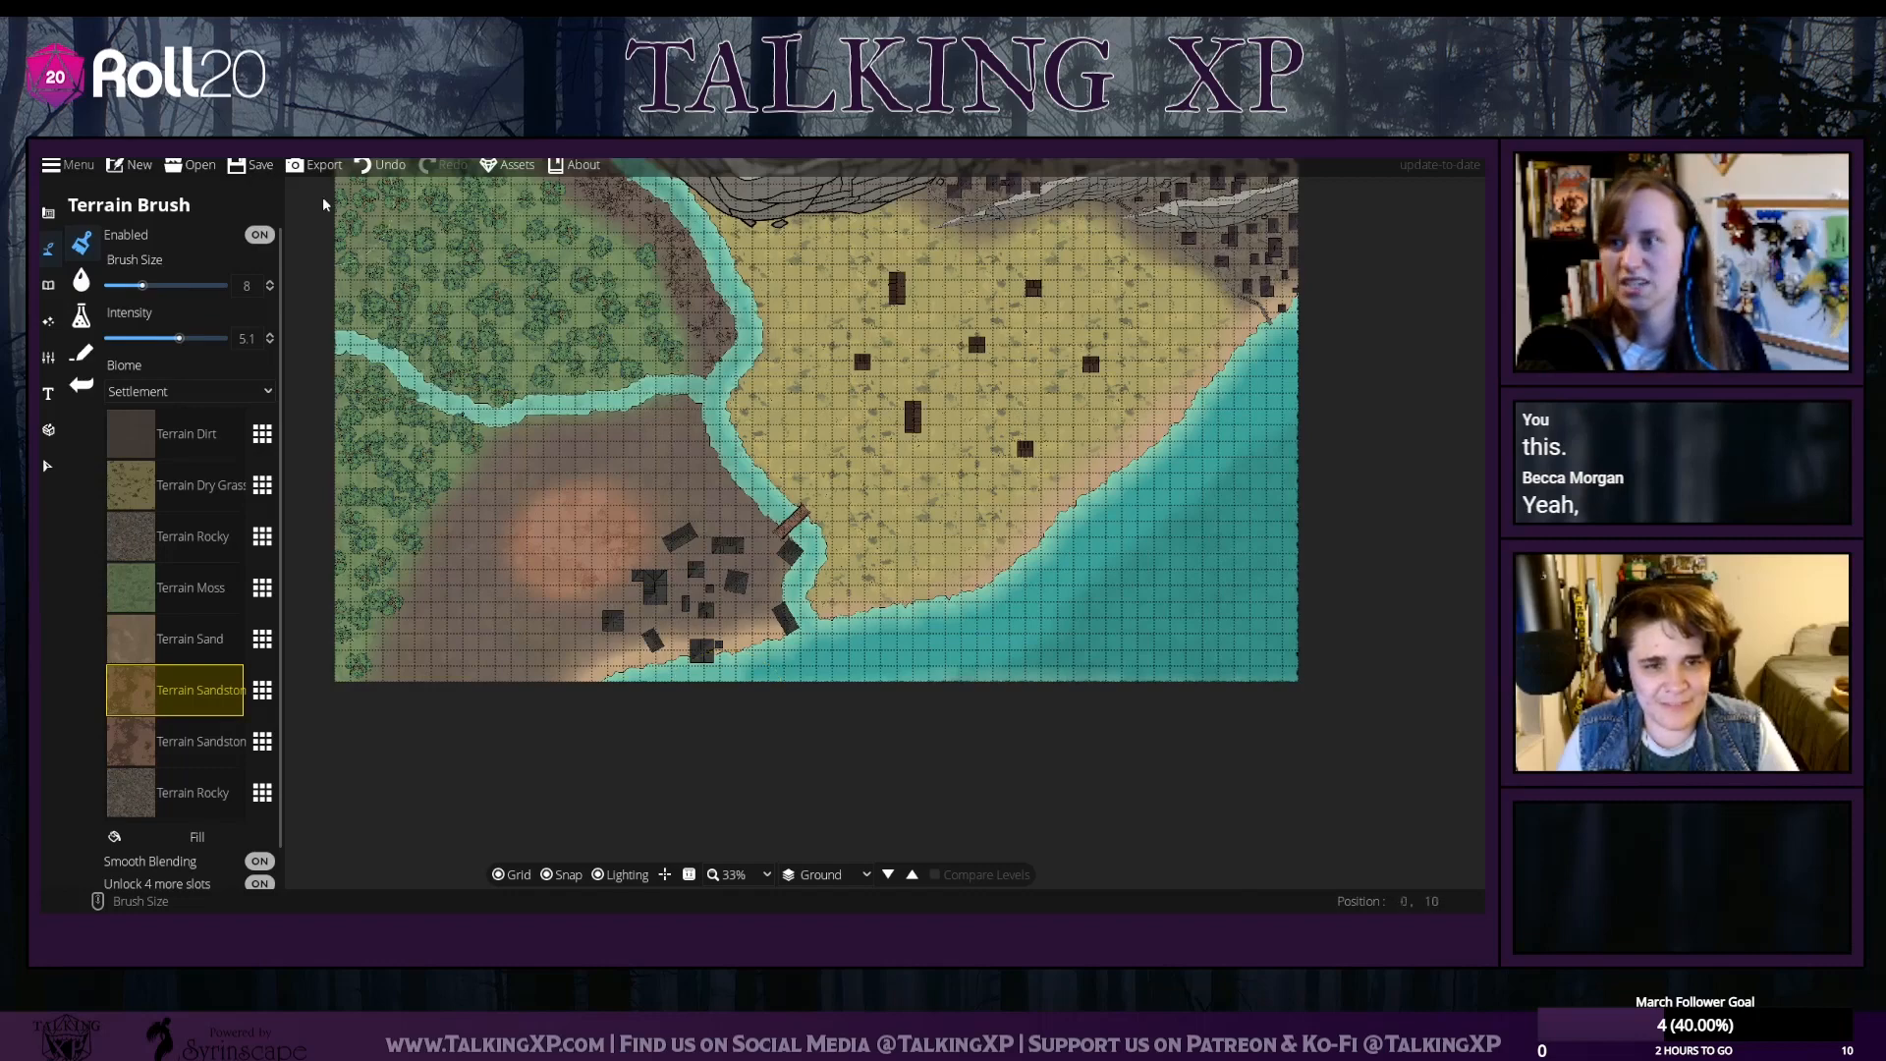
left_click(374, 173)
left_click(371, 170)
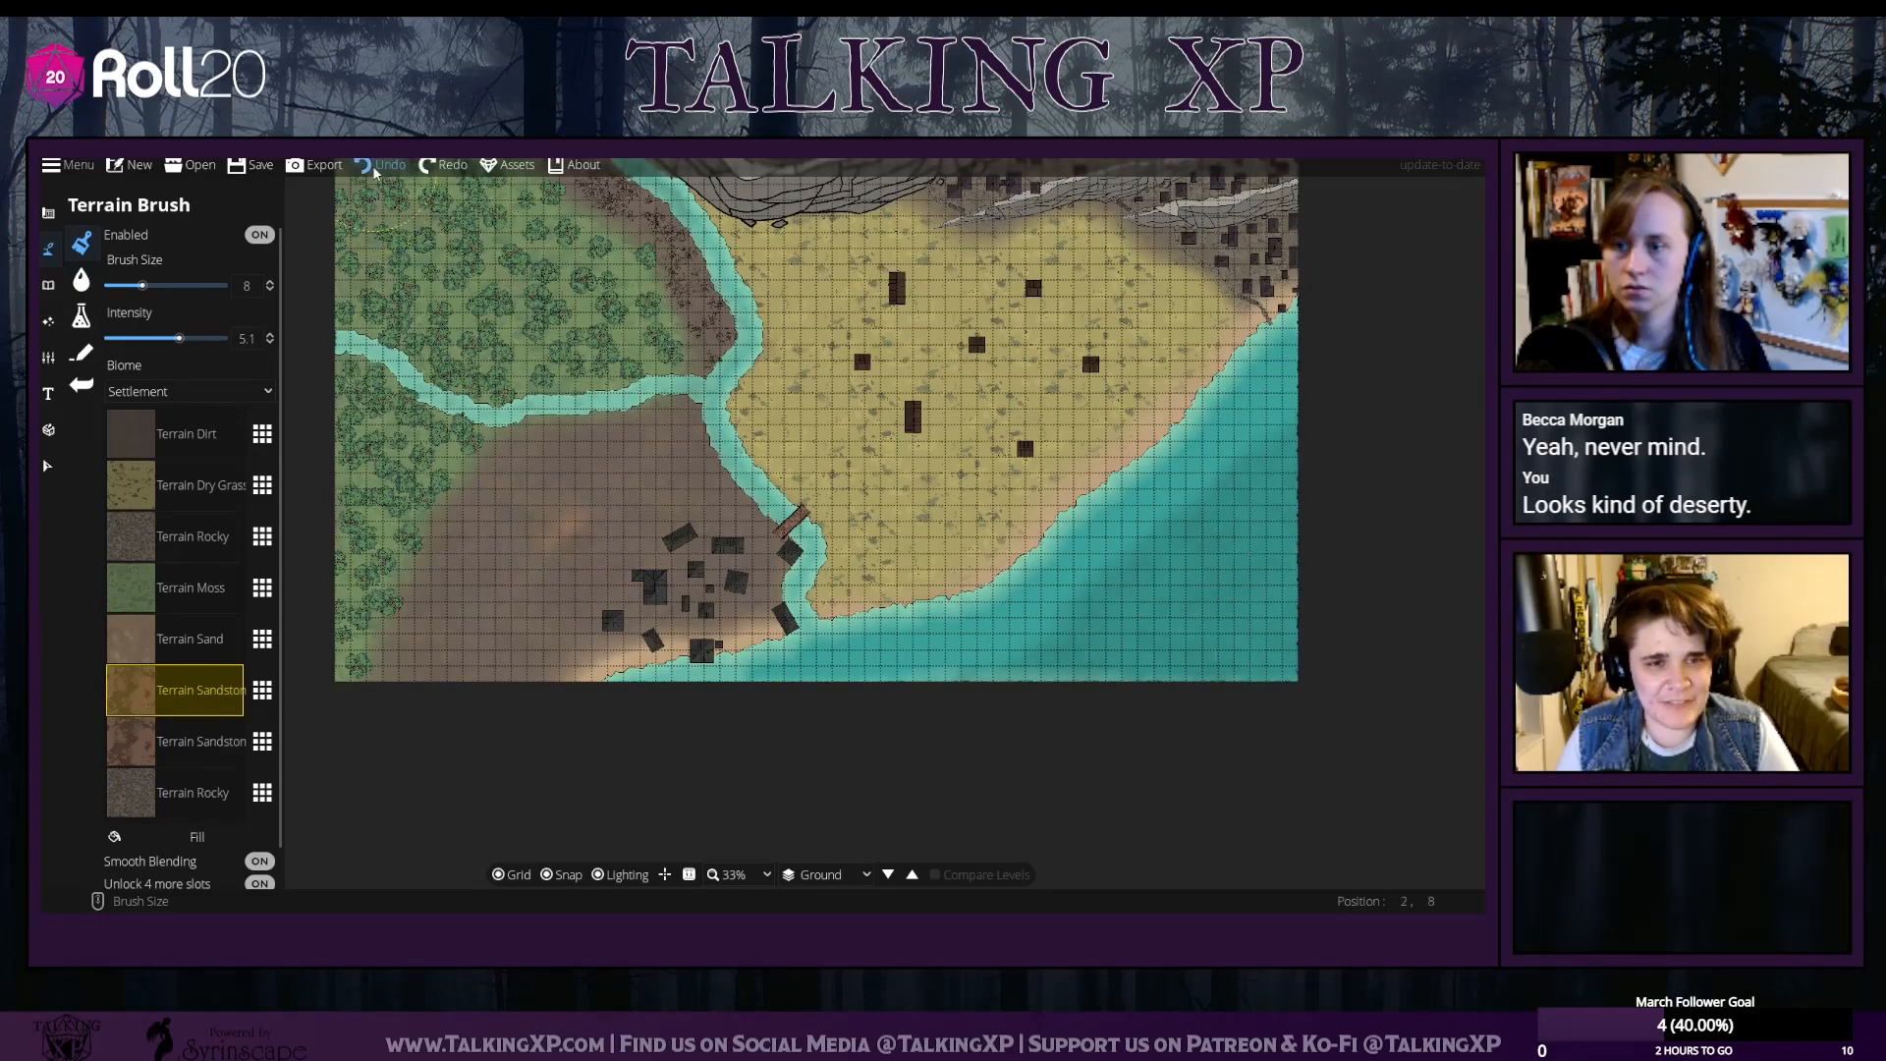
Search the object library for "statue" in place of the previous search term
left_click_drag(812, 549, 1112, 511)
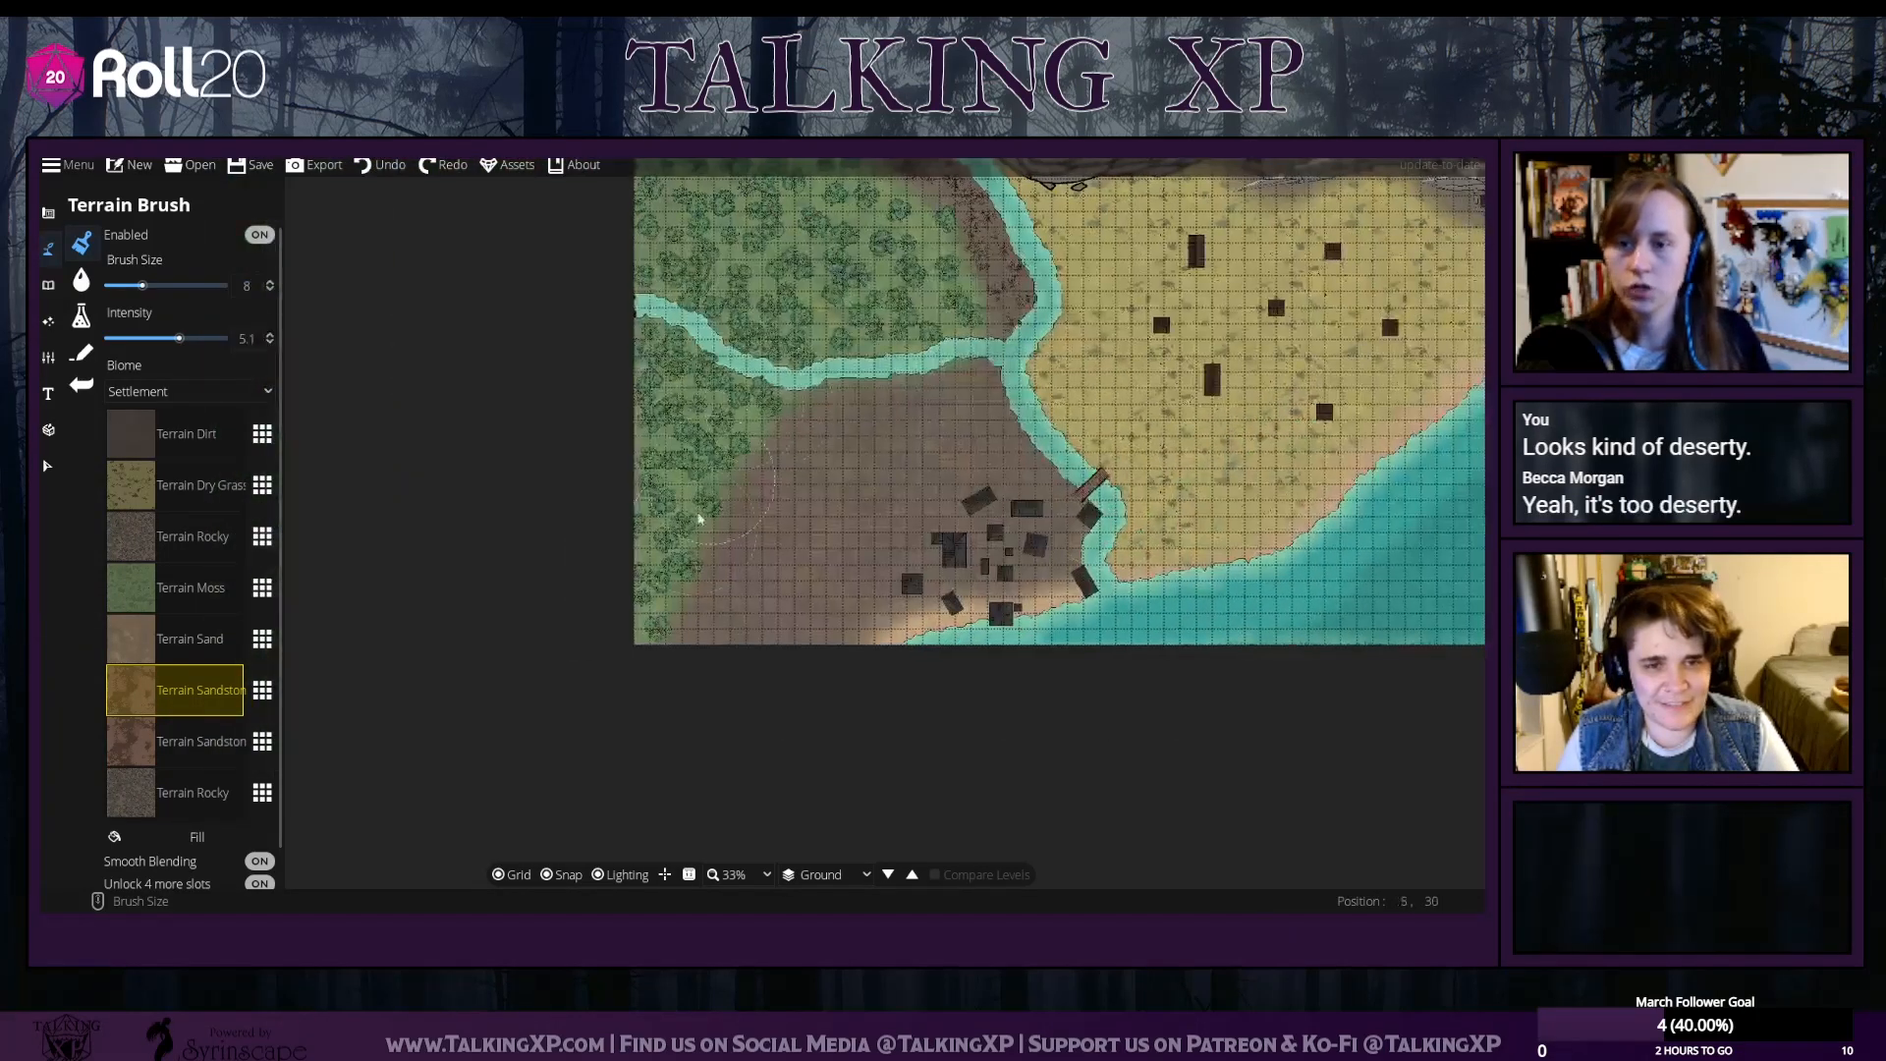
left_click_drag(878, 475, 805, 530)
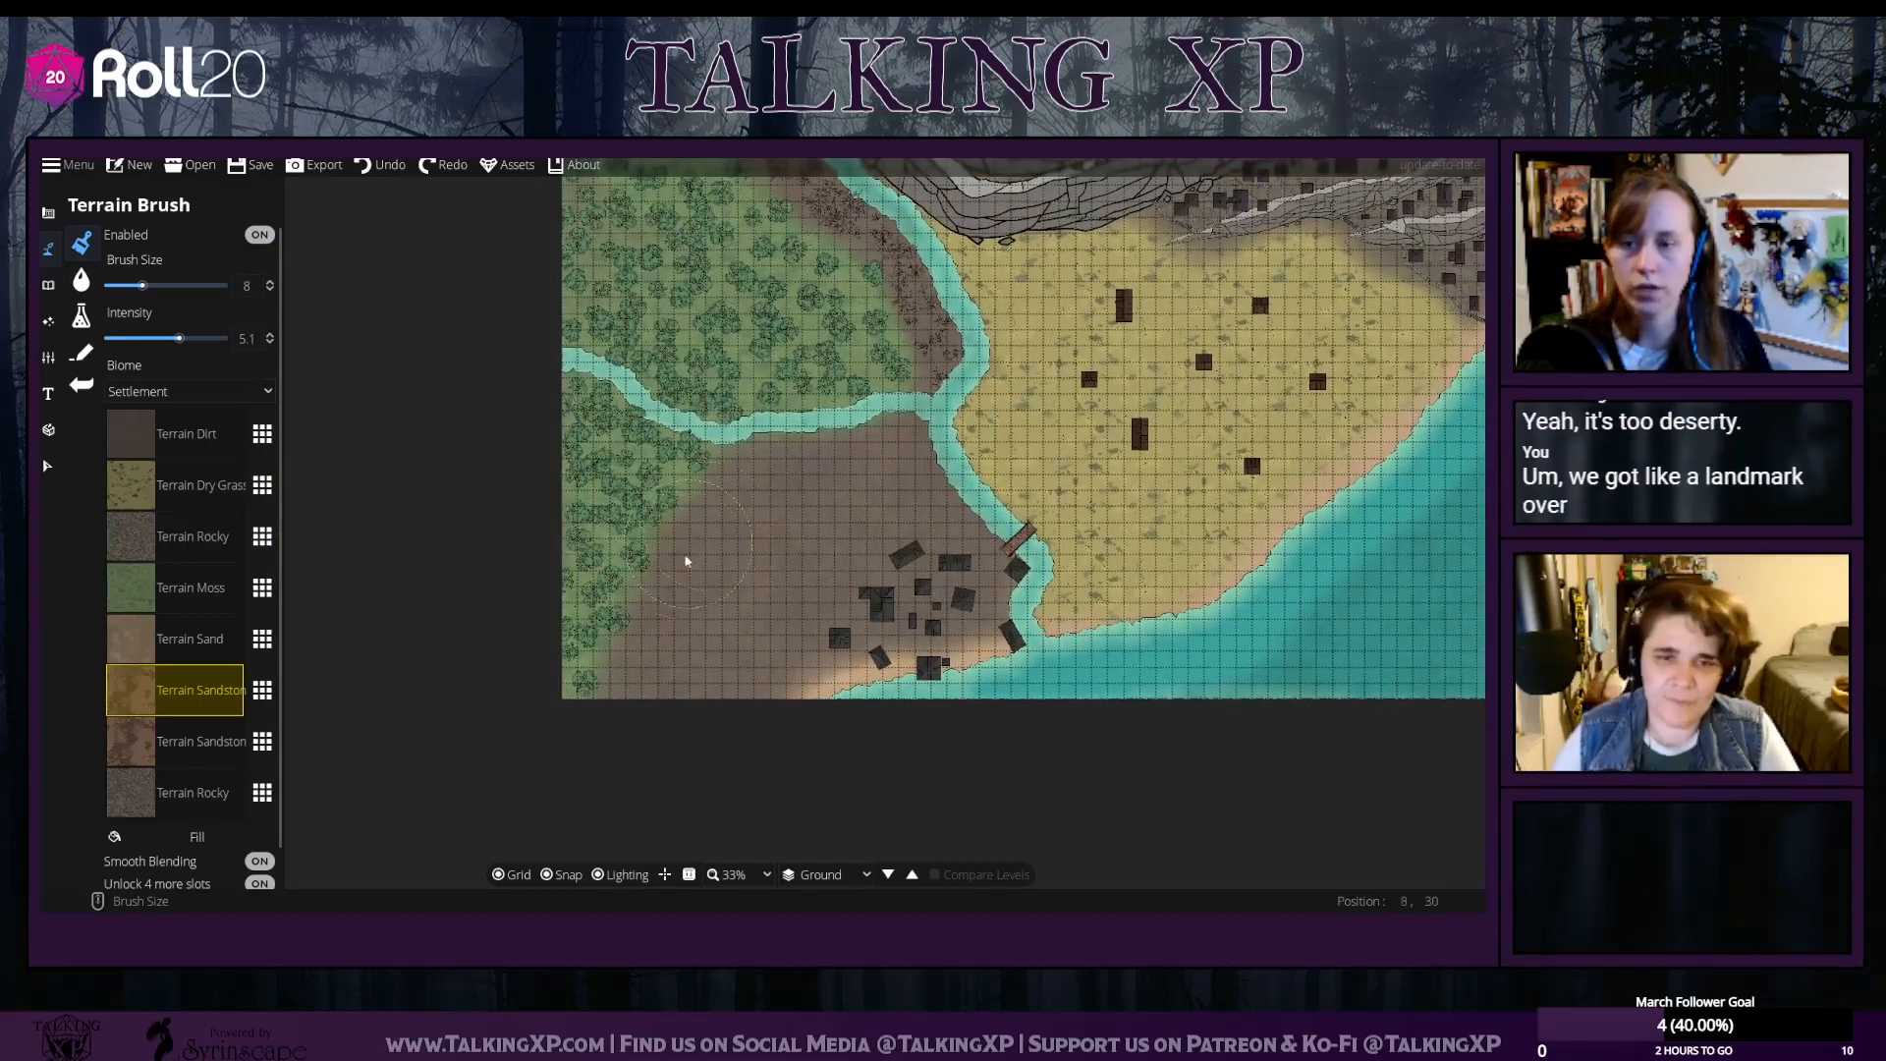
left_click(81, 280)
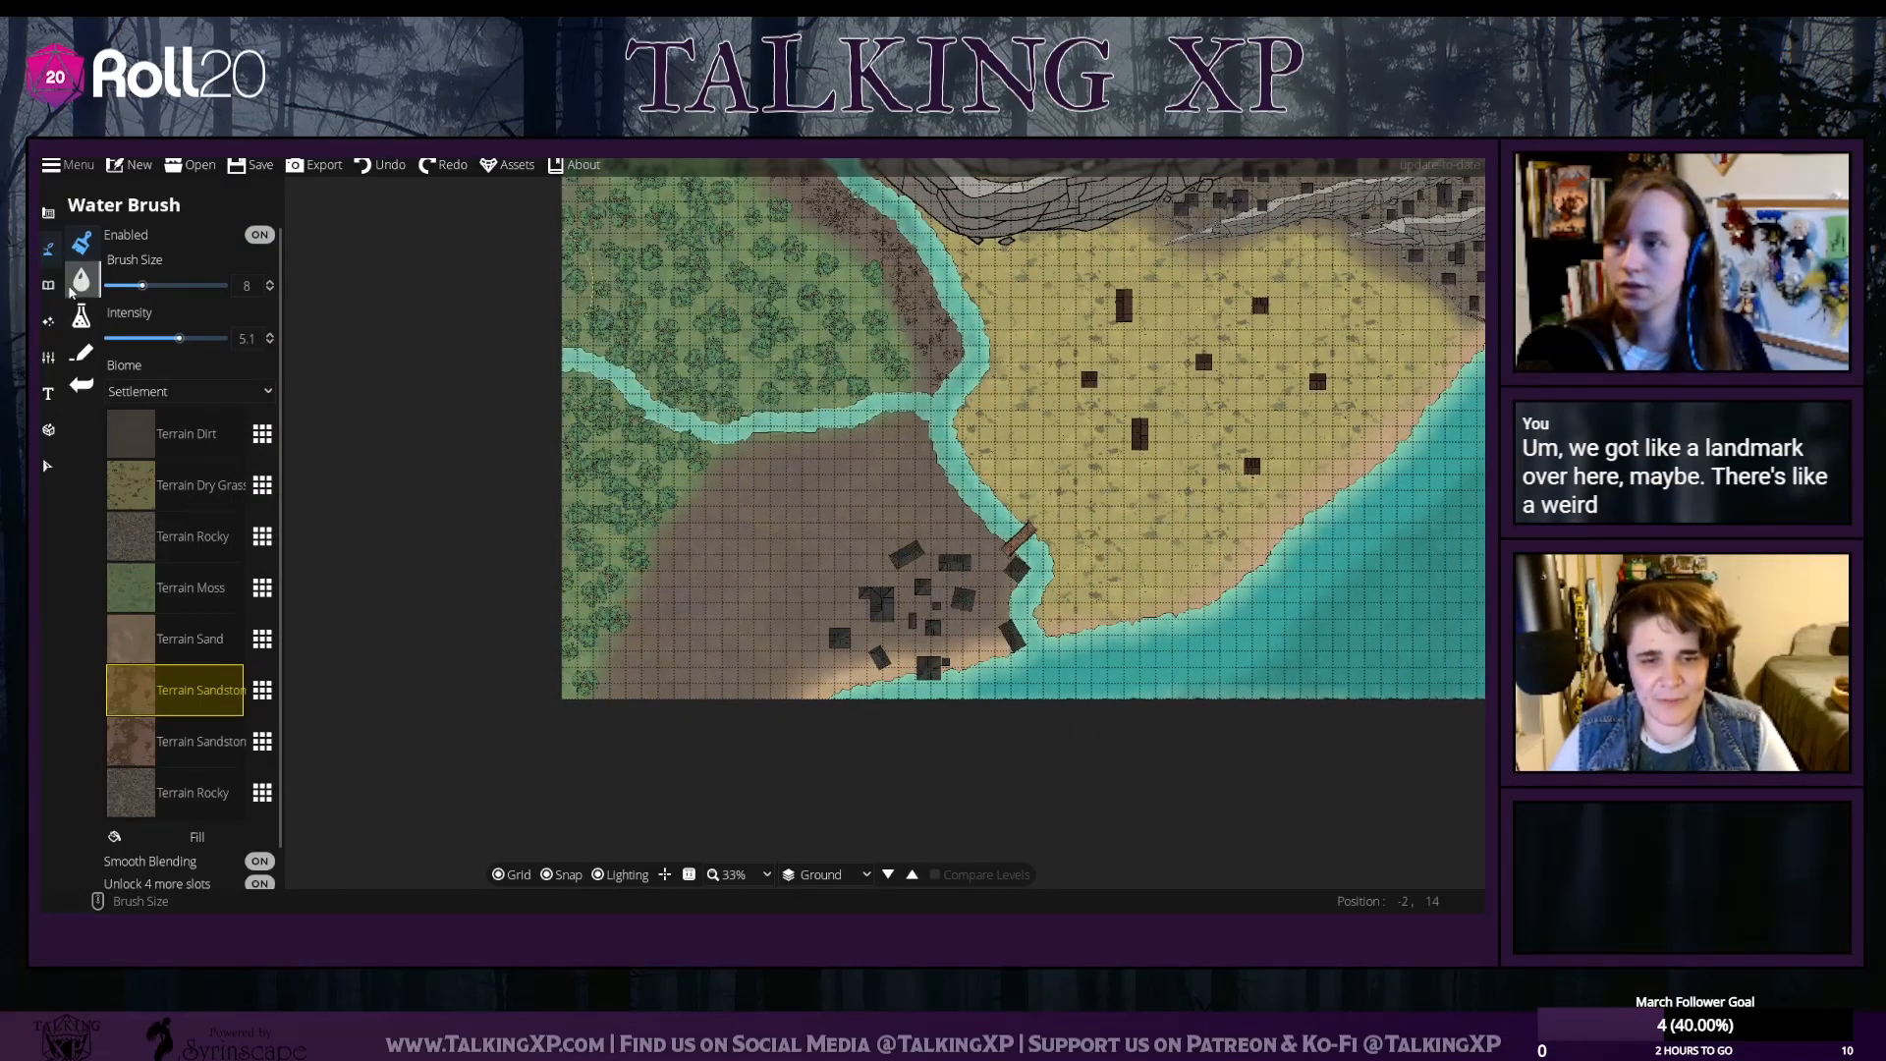
left_click(49, 285)
left_click(81, 243)
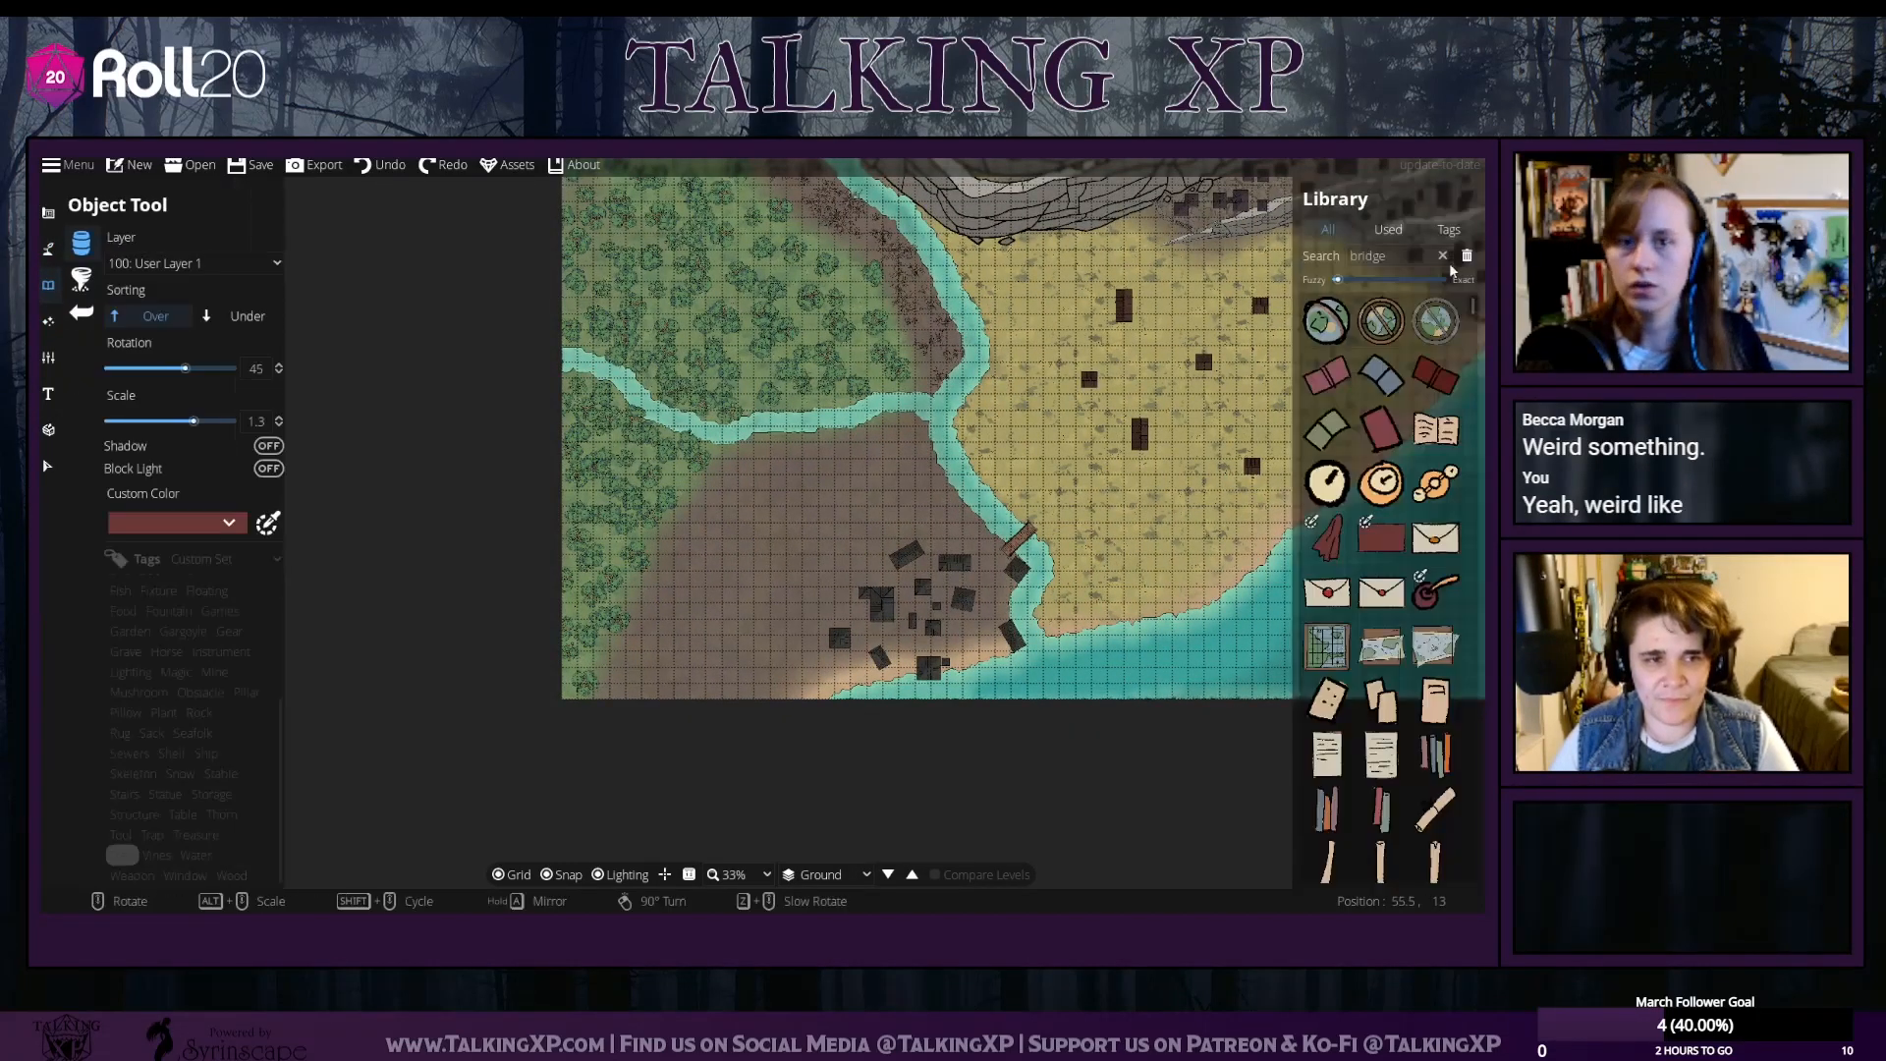
double_click(1395, 258)
type("stau")
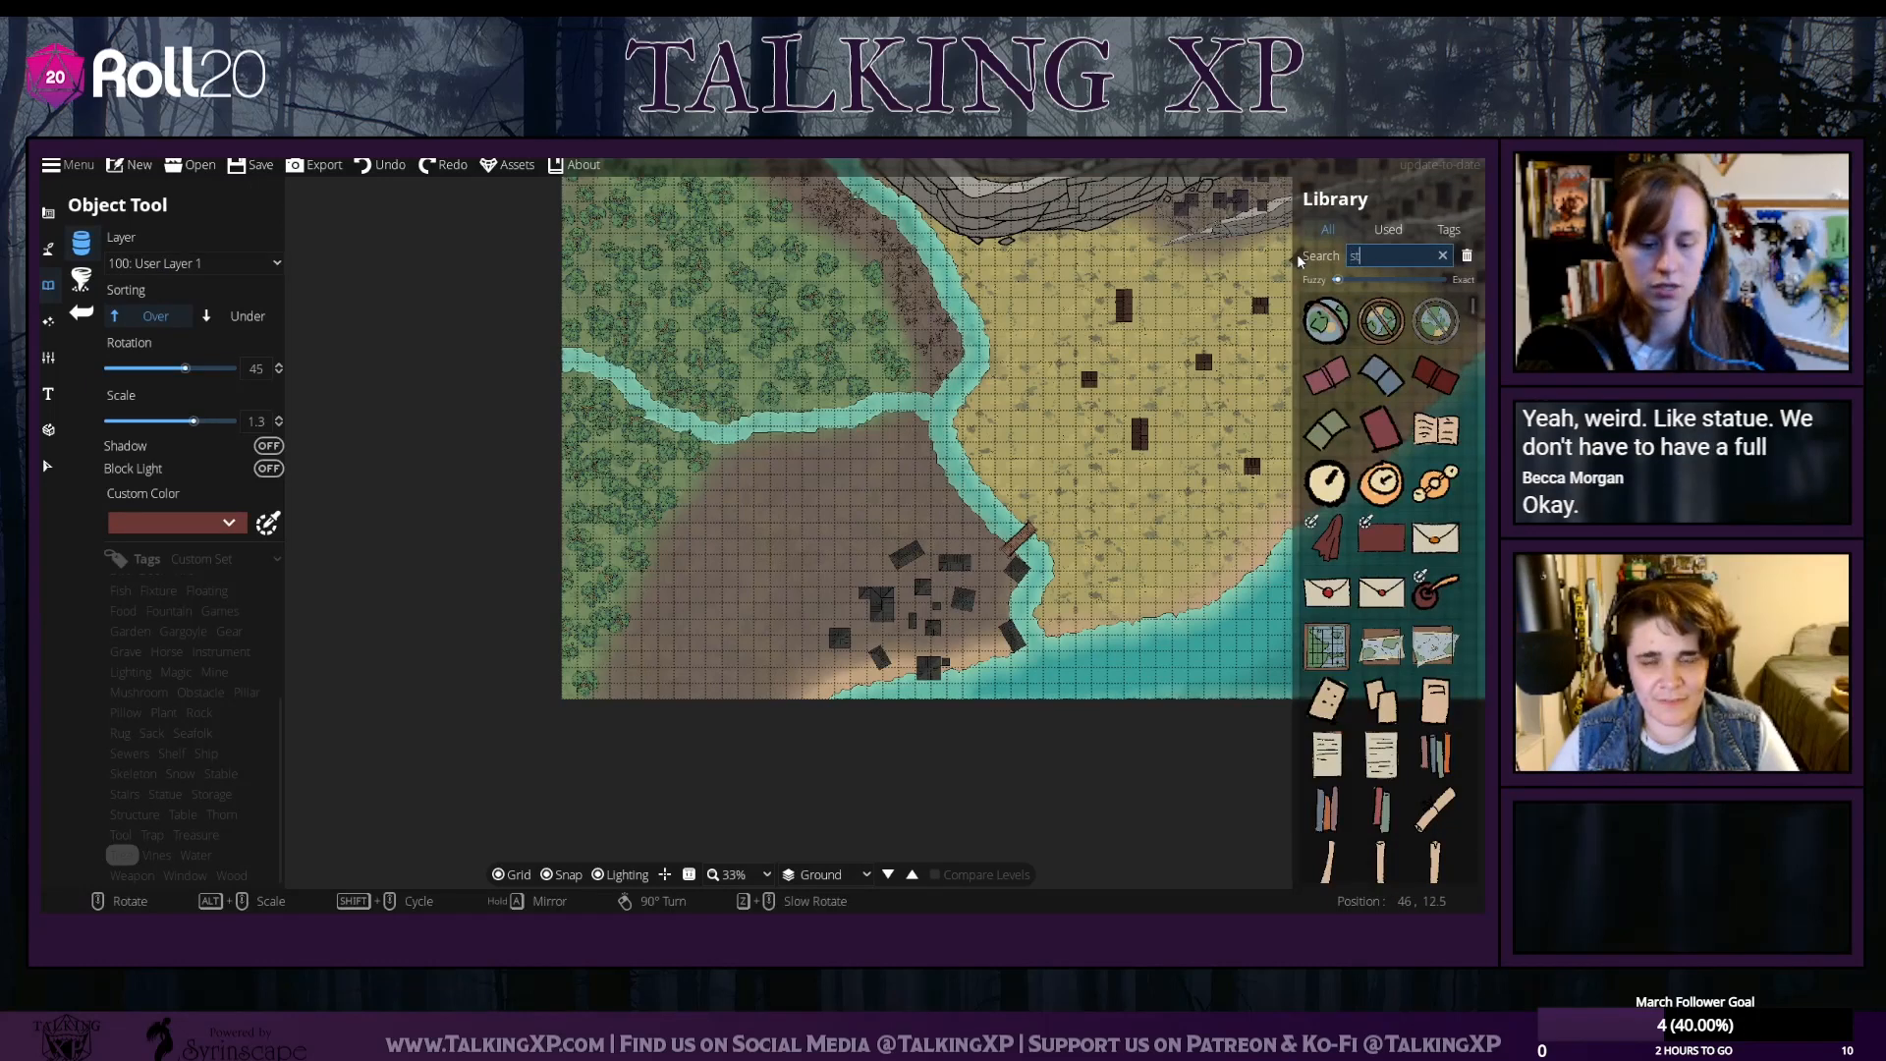
key("BackSpace")
type("te")
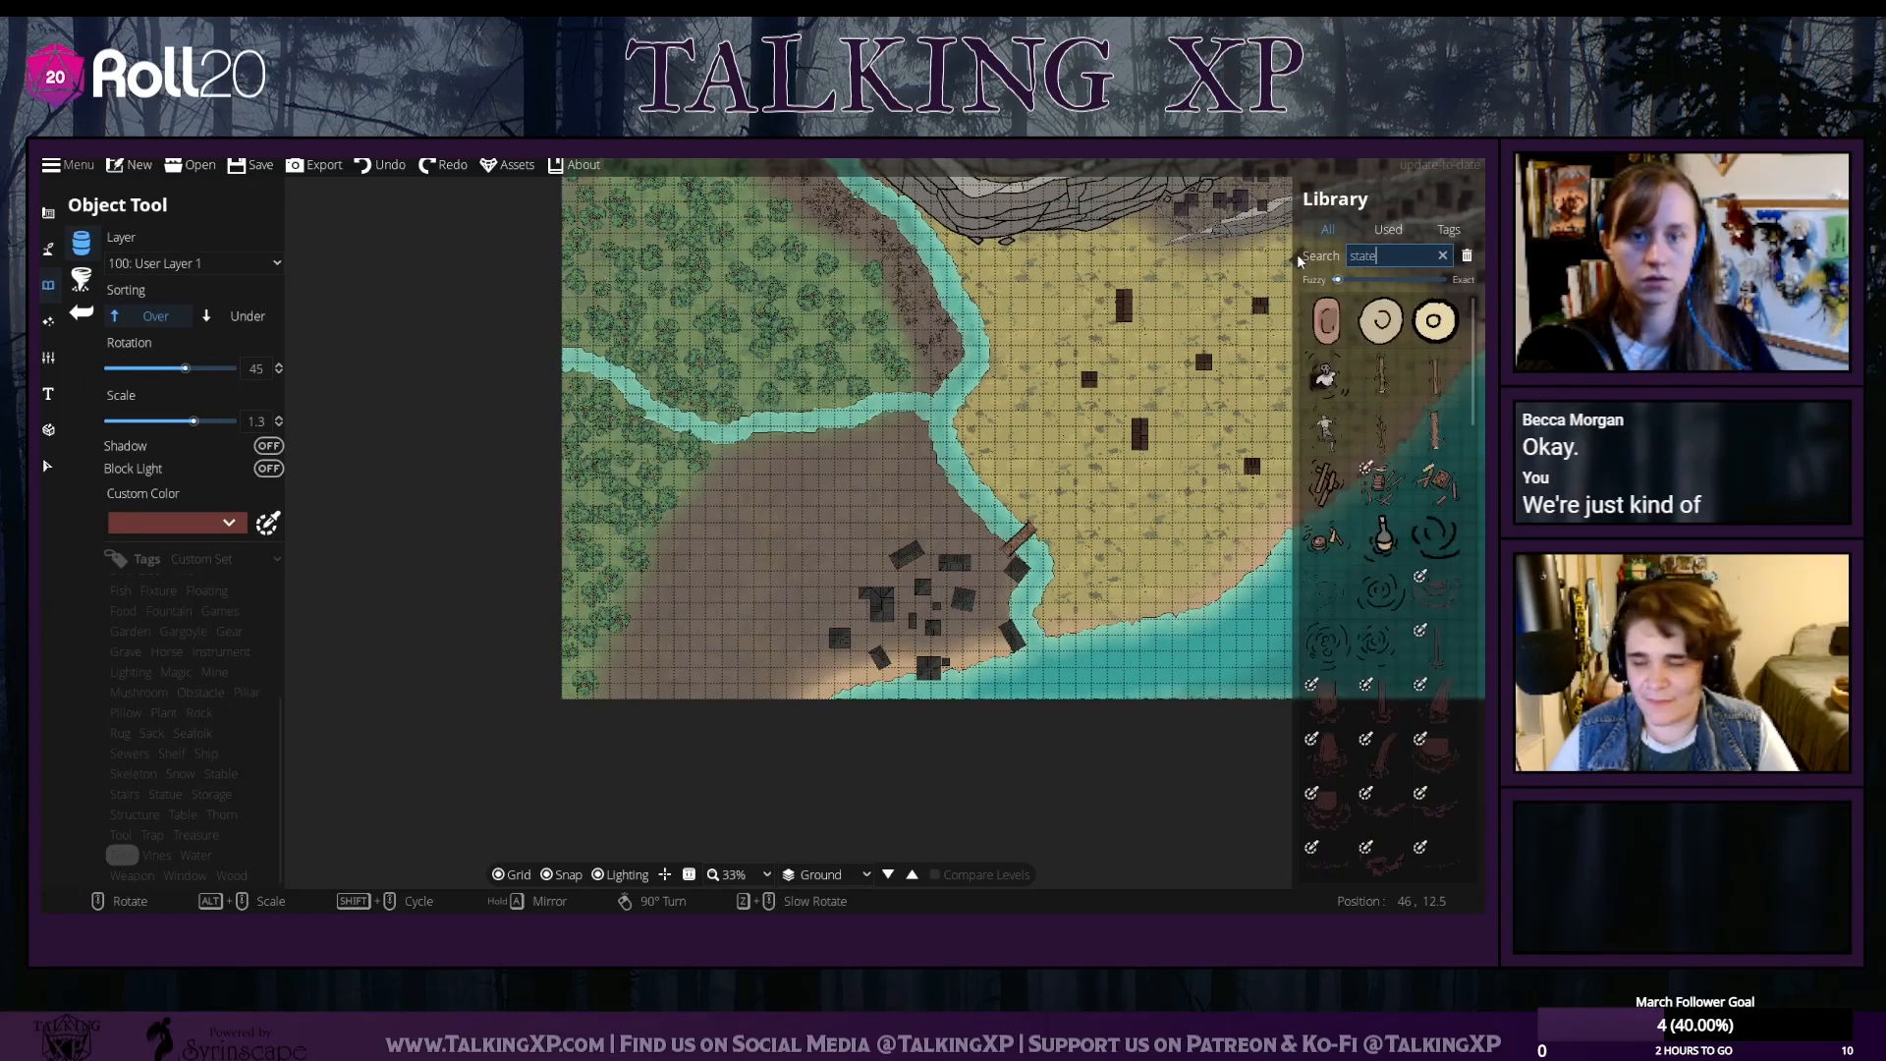
key("BackSpace")
type("ue")
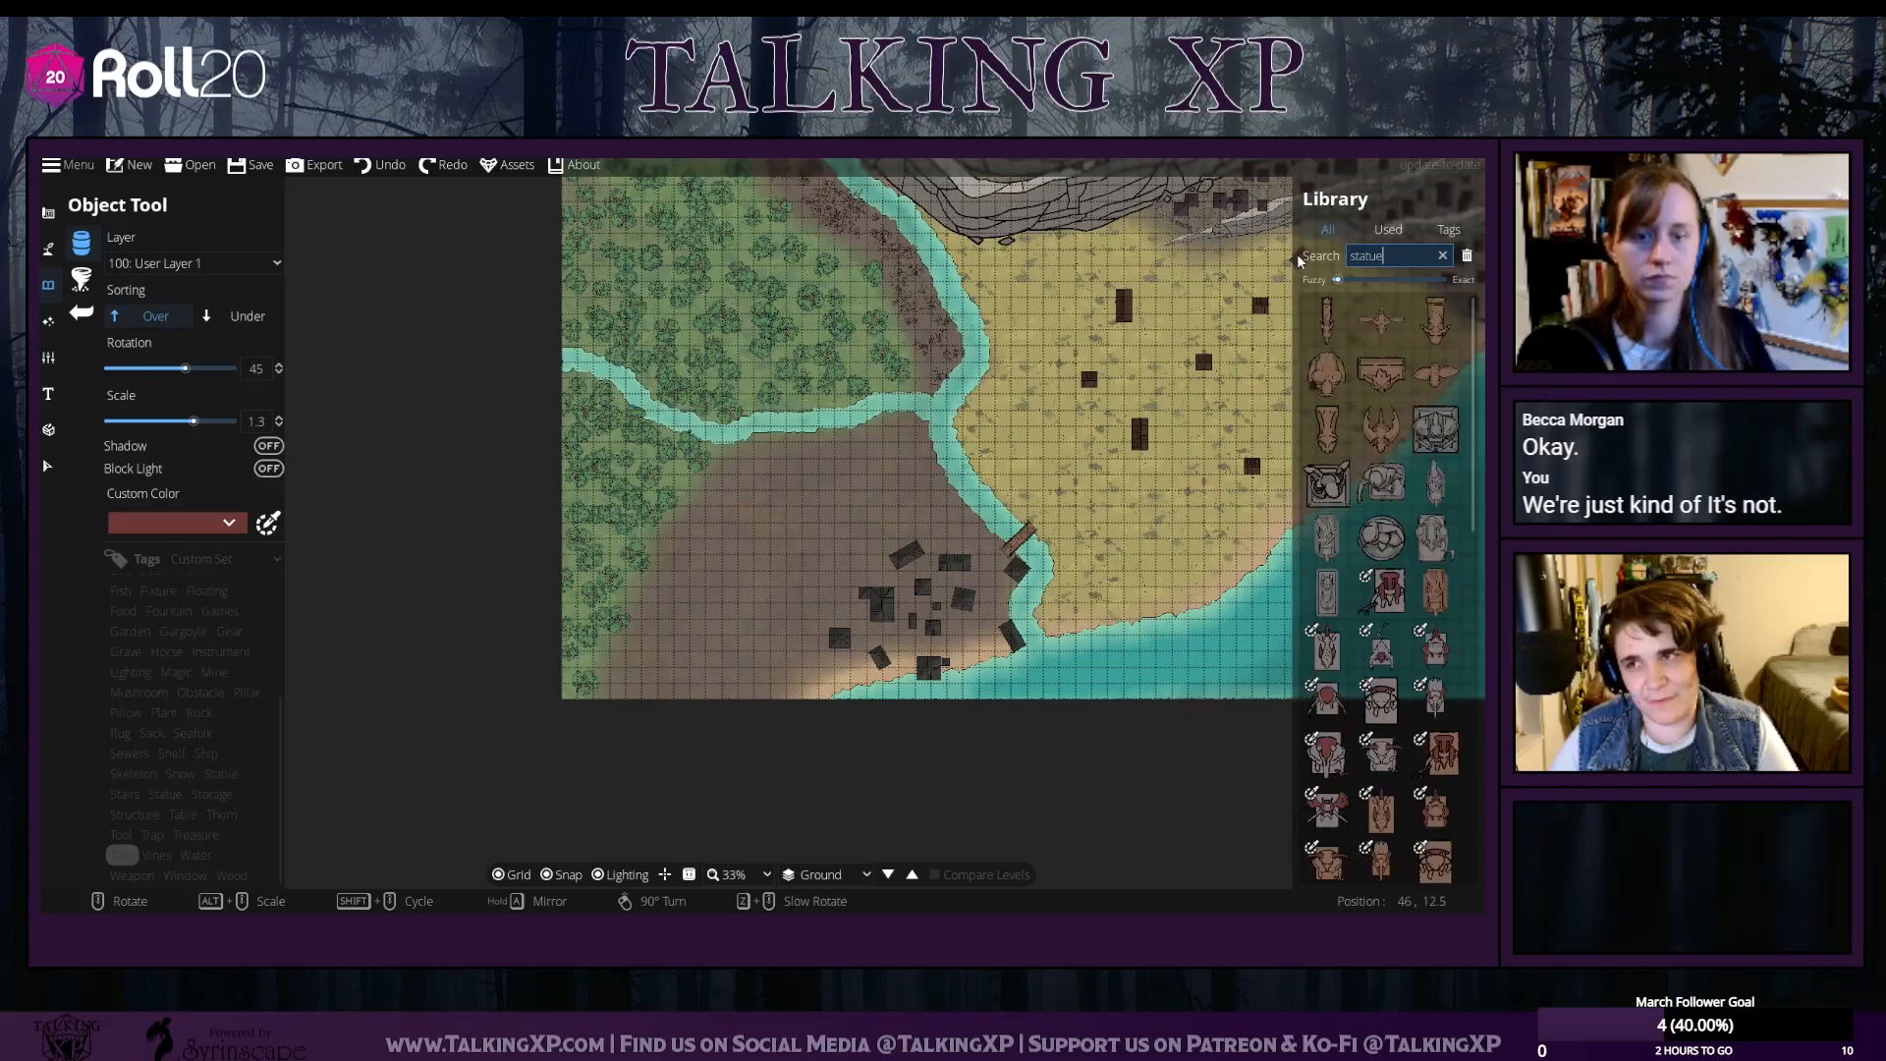
Browse the statue objects and choose the octagonal grey stone statue with the recolourable centre
scroll(1439, 609, "down", 3)
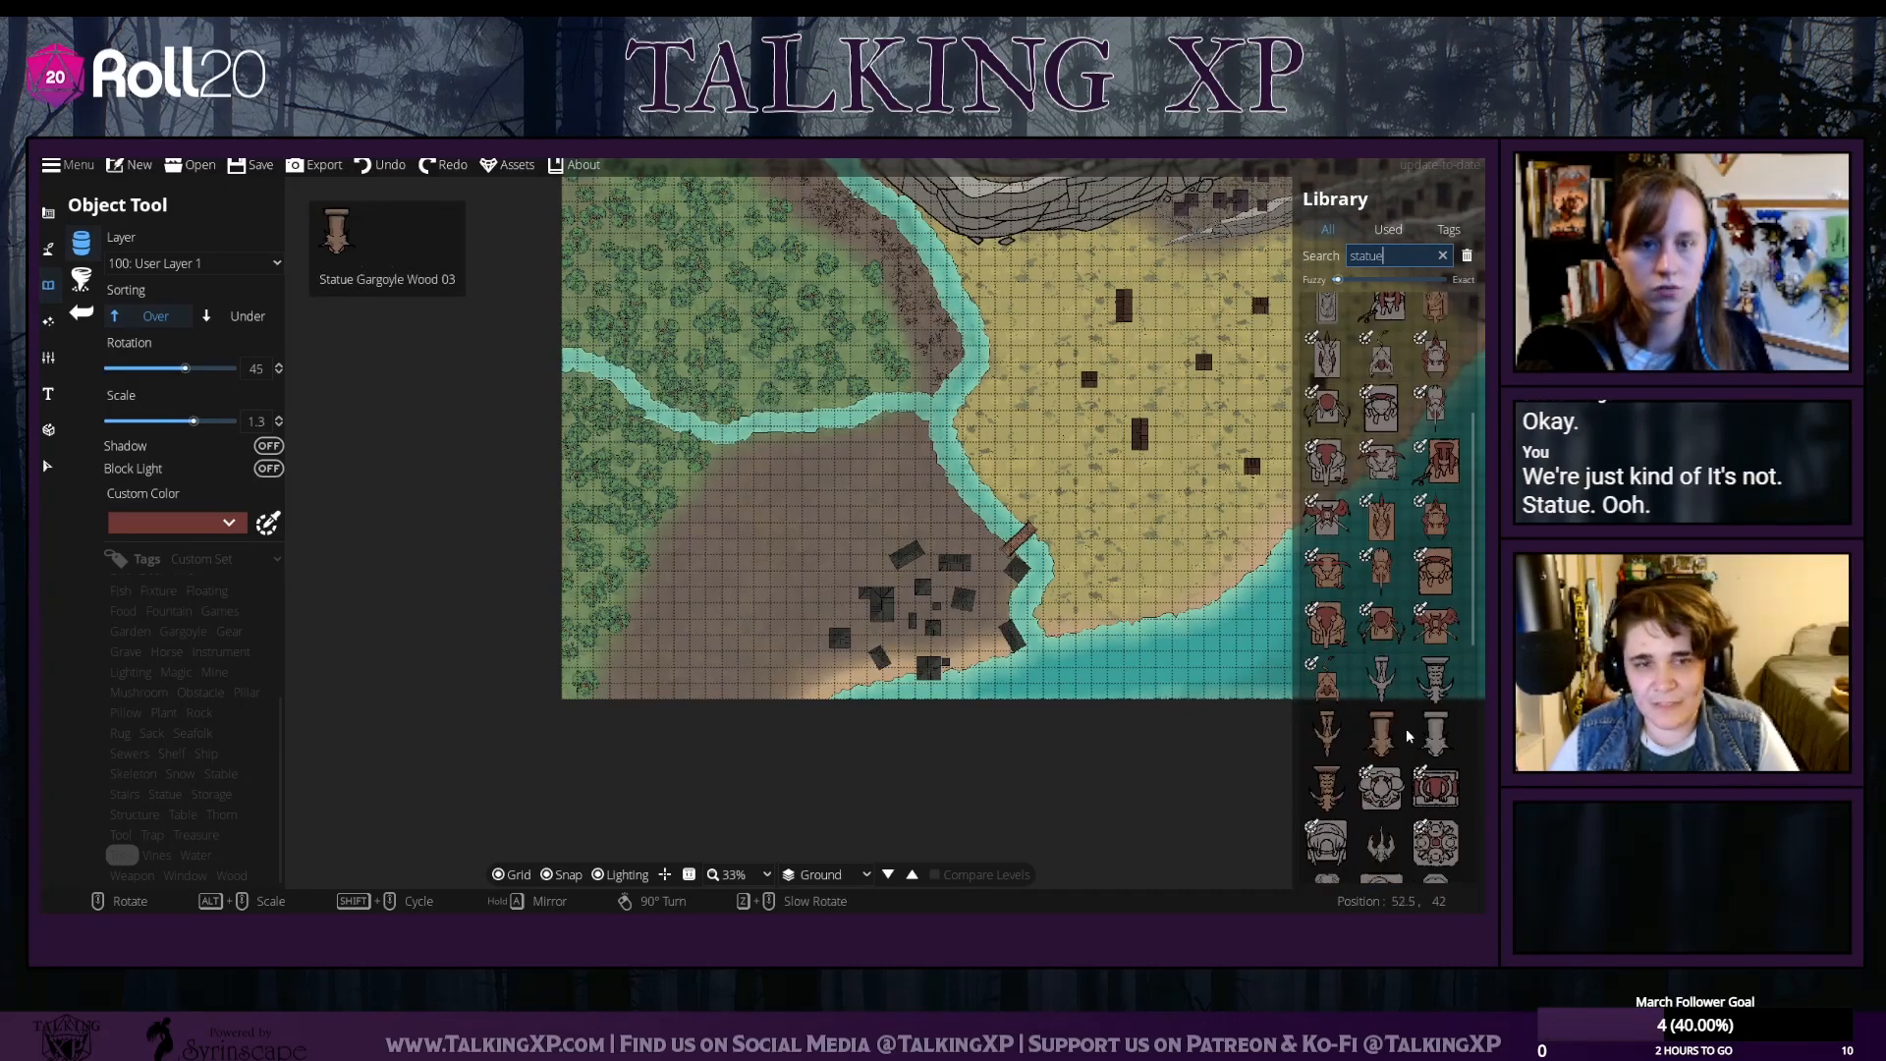
scroll(1406, 732, "down", 2)
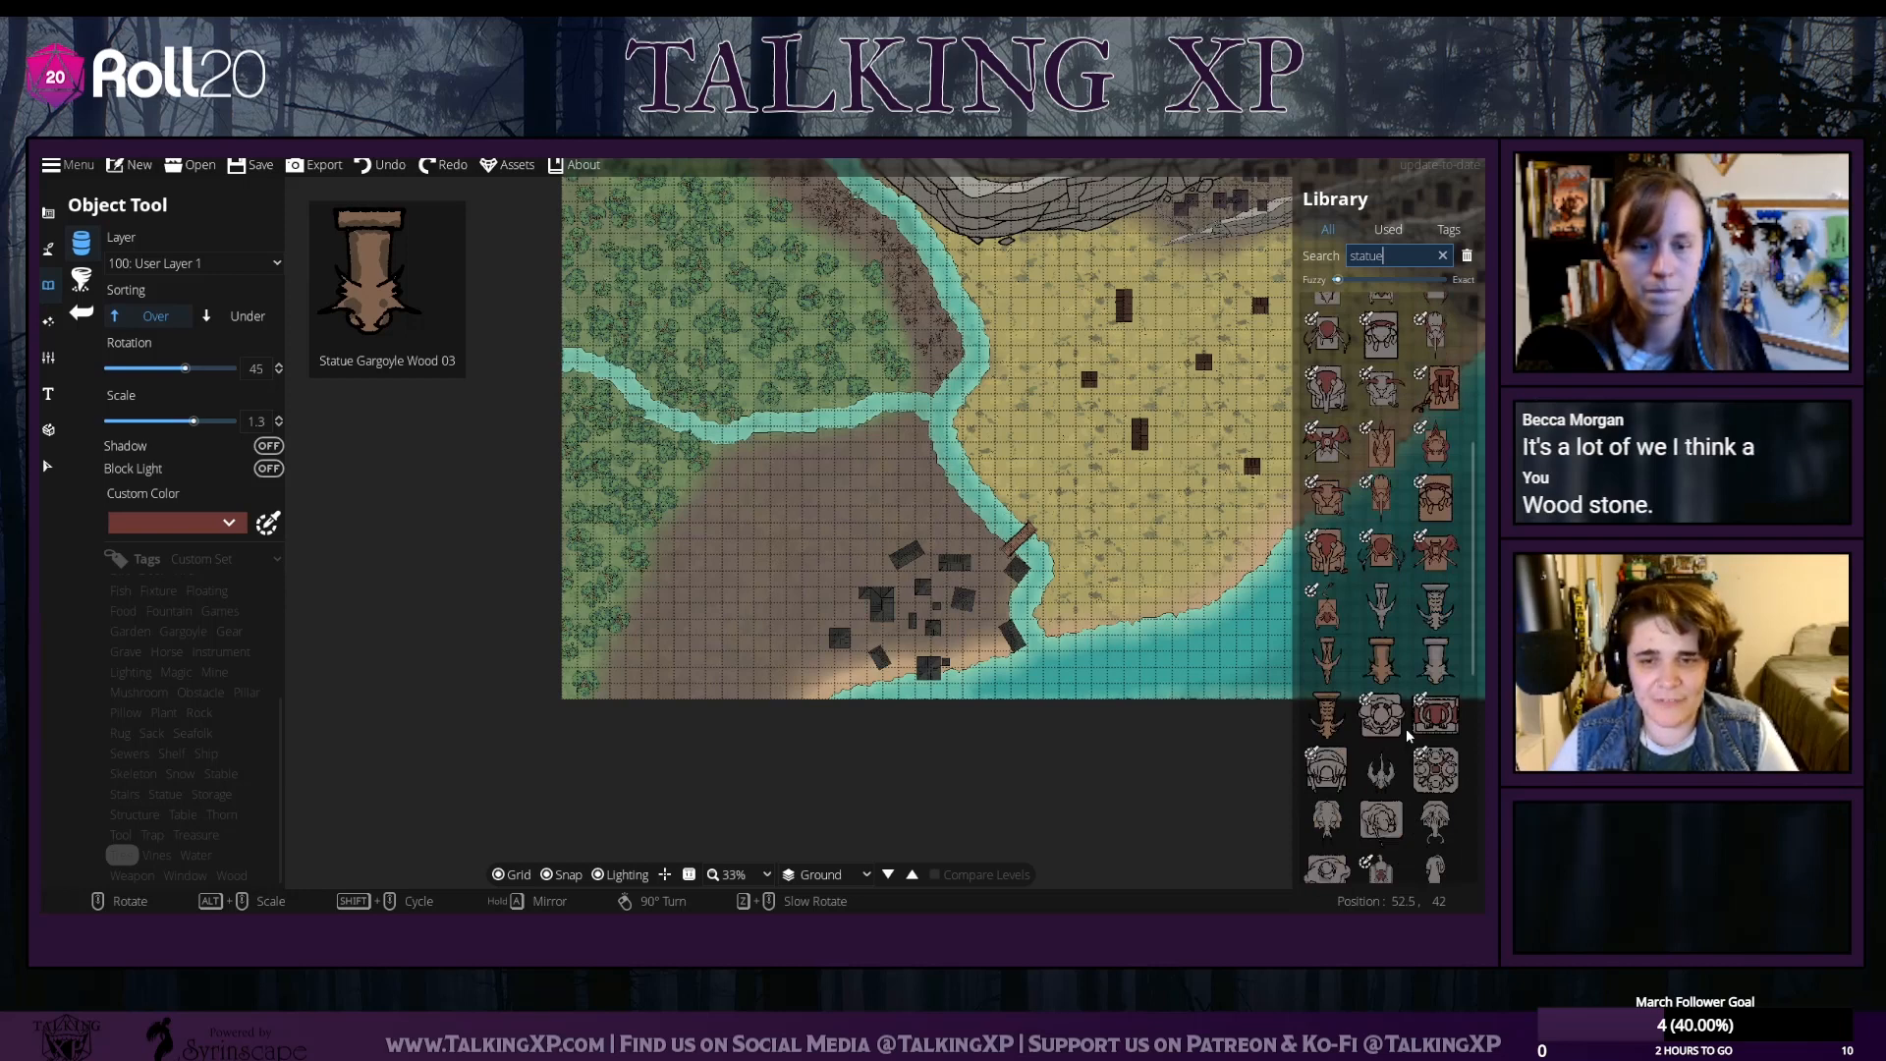
scroll(1406, 732, "down", 3)
scroll(1406, 727, "up", 1)
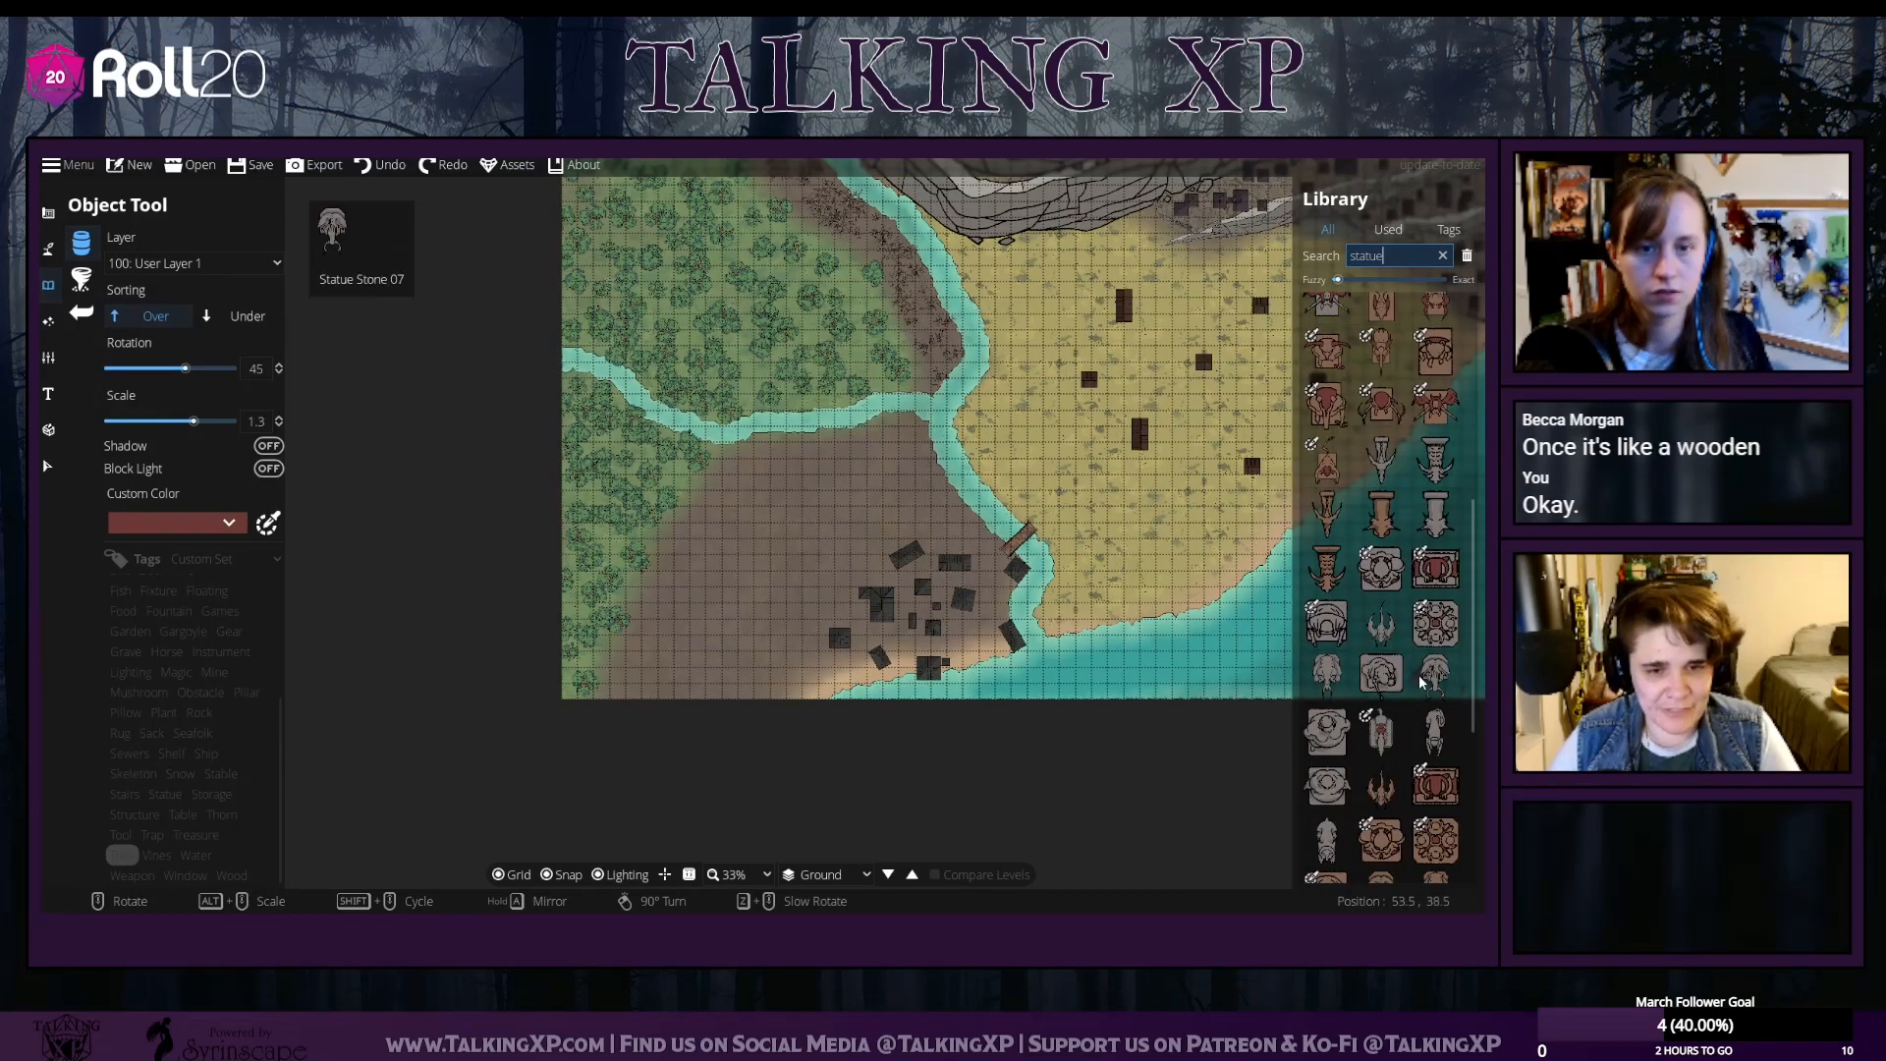
left_click(1435, 626)
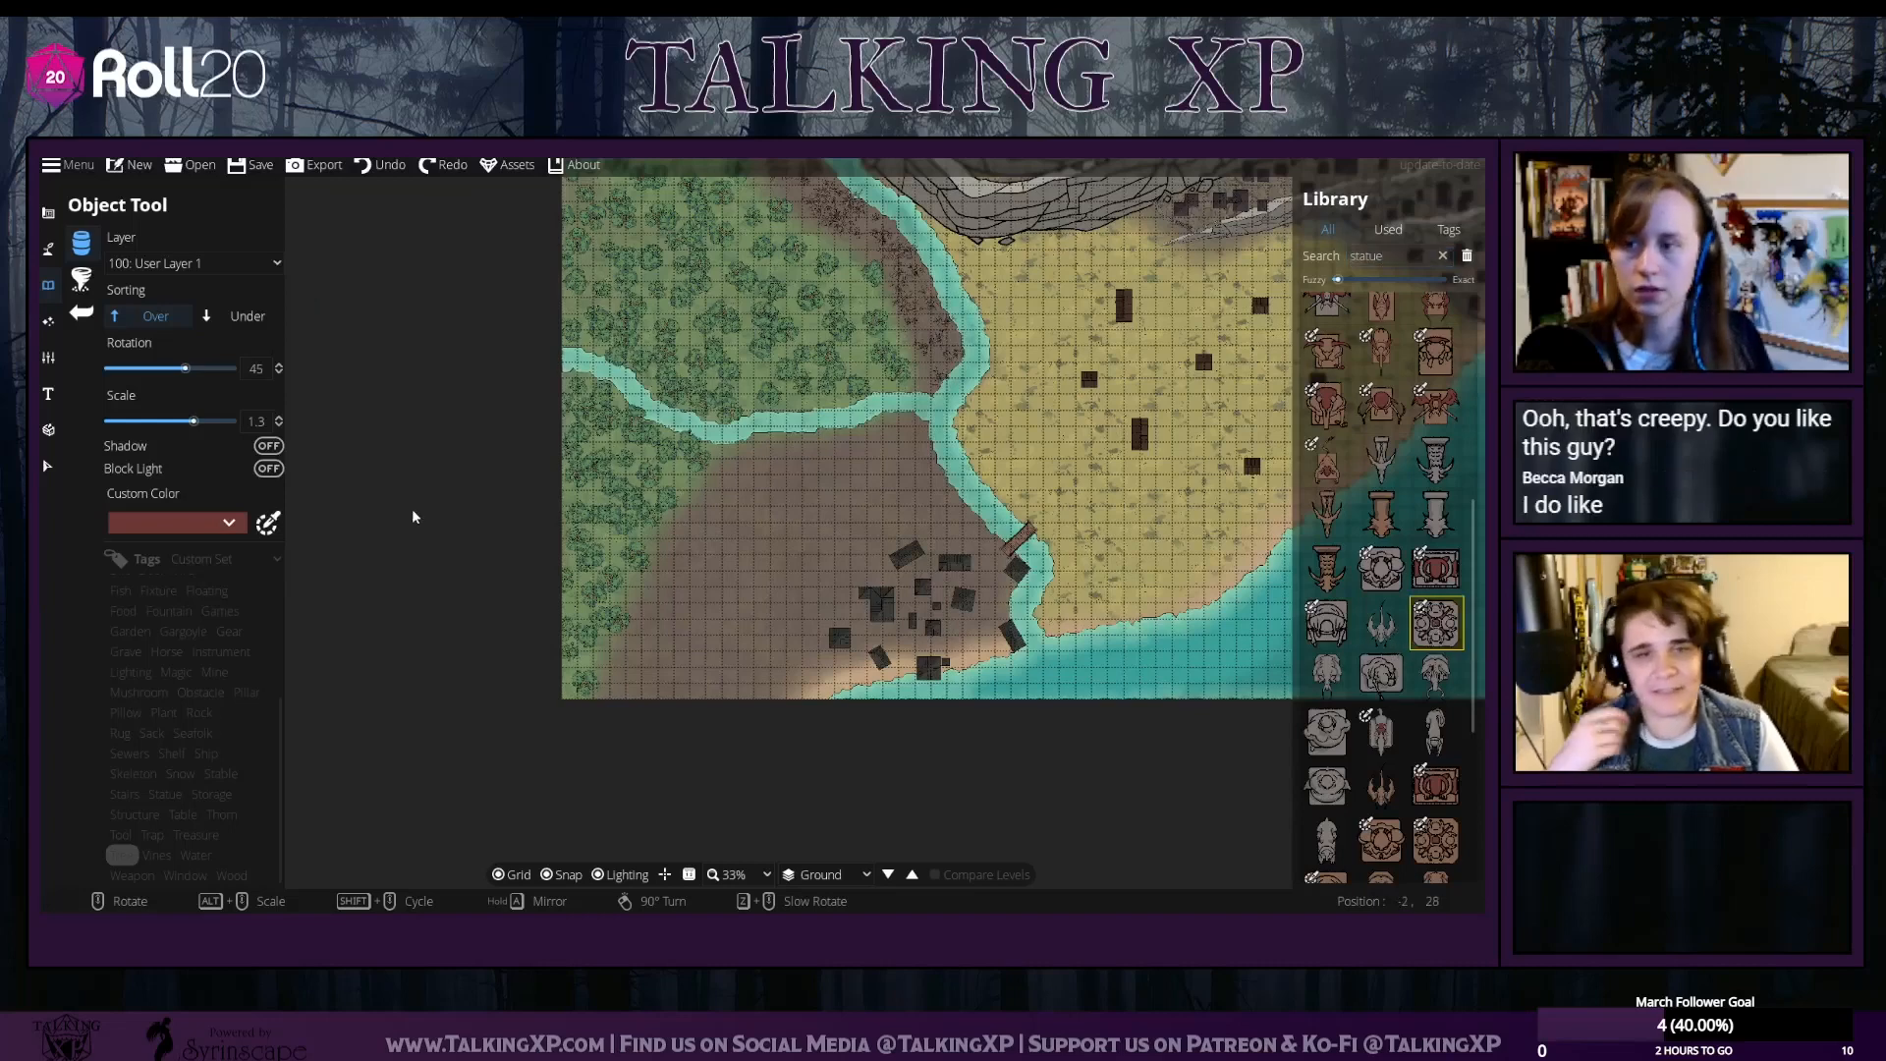
Set the statue's custom color to turquoise, hex 18cdd1
left_click(231, 522)
left_click_drag(248, 293, 209, 201)
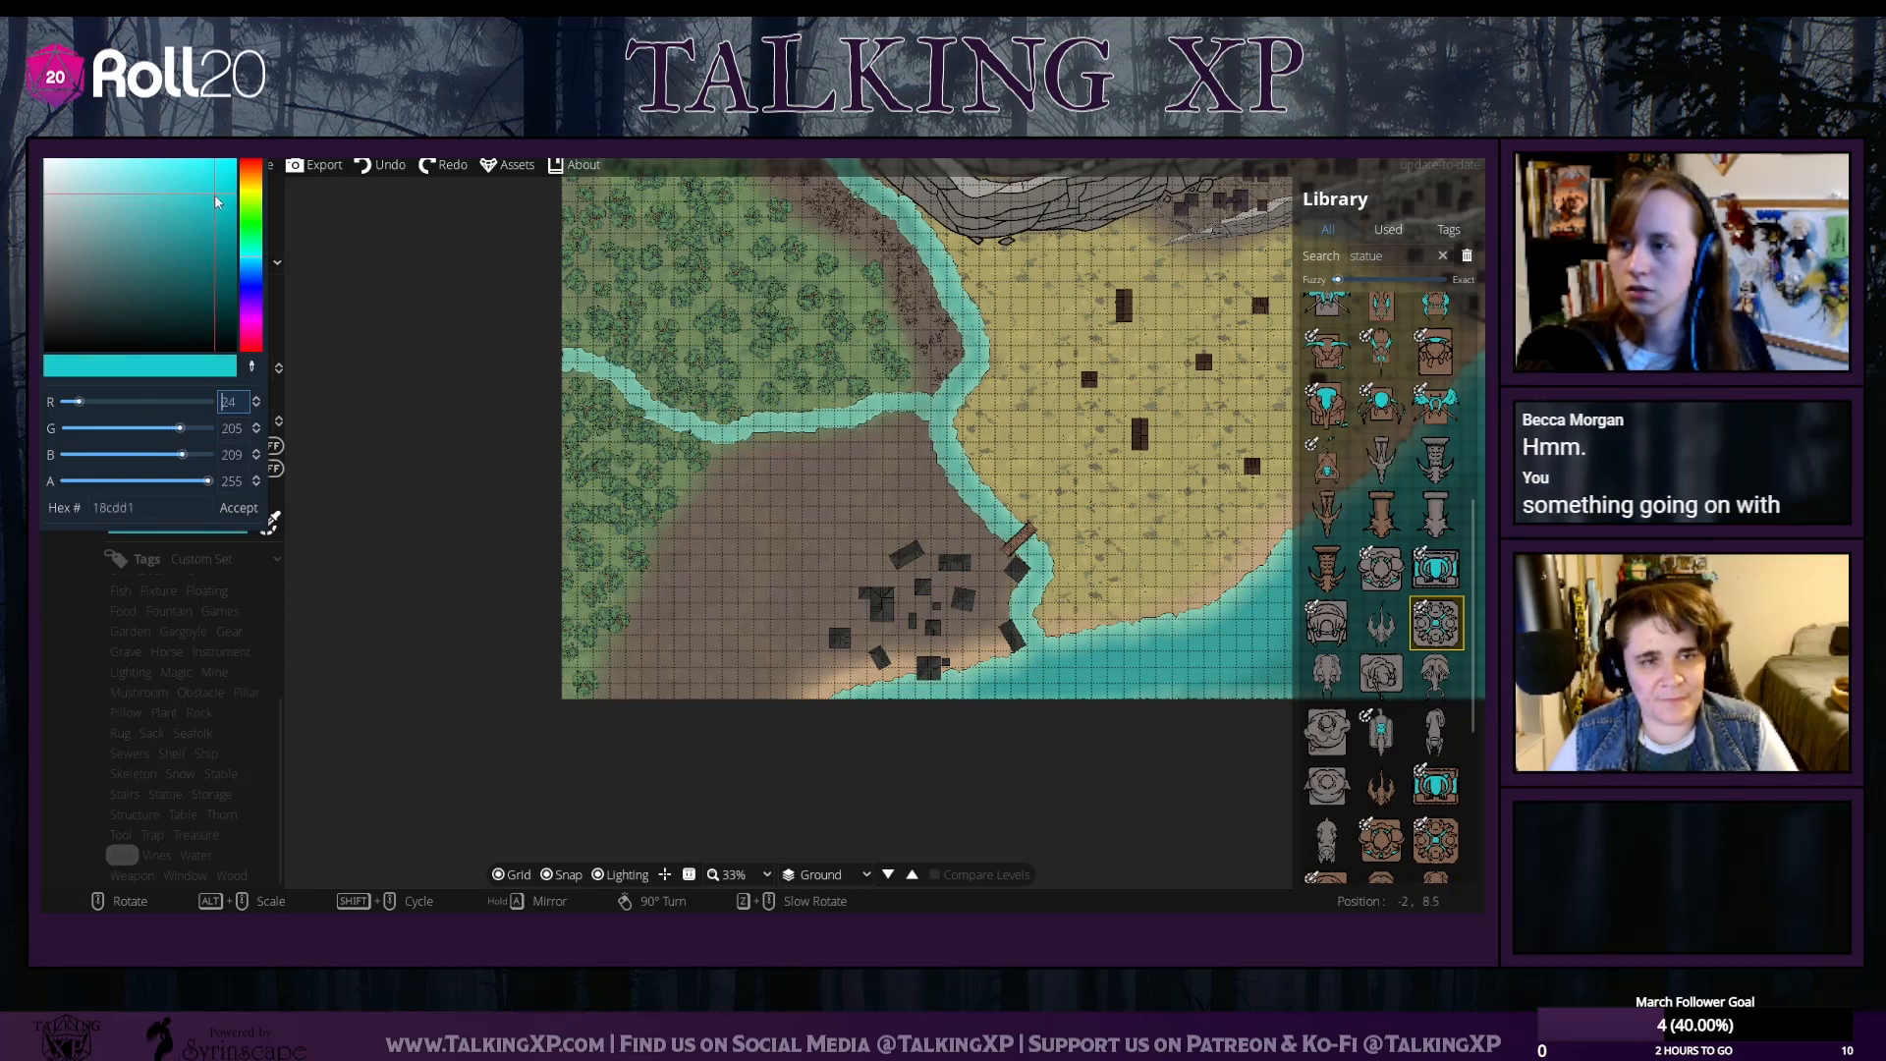
left_click(239, 507)
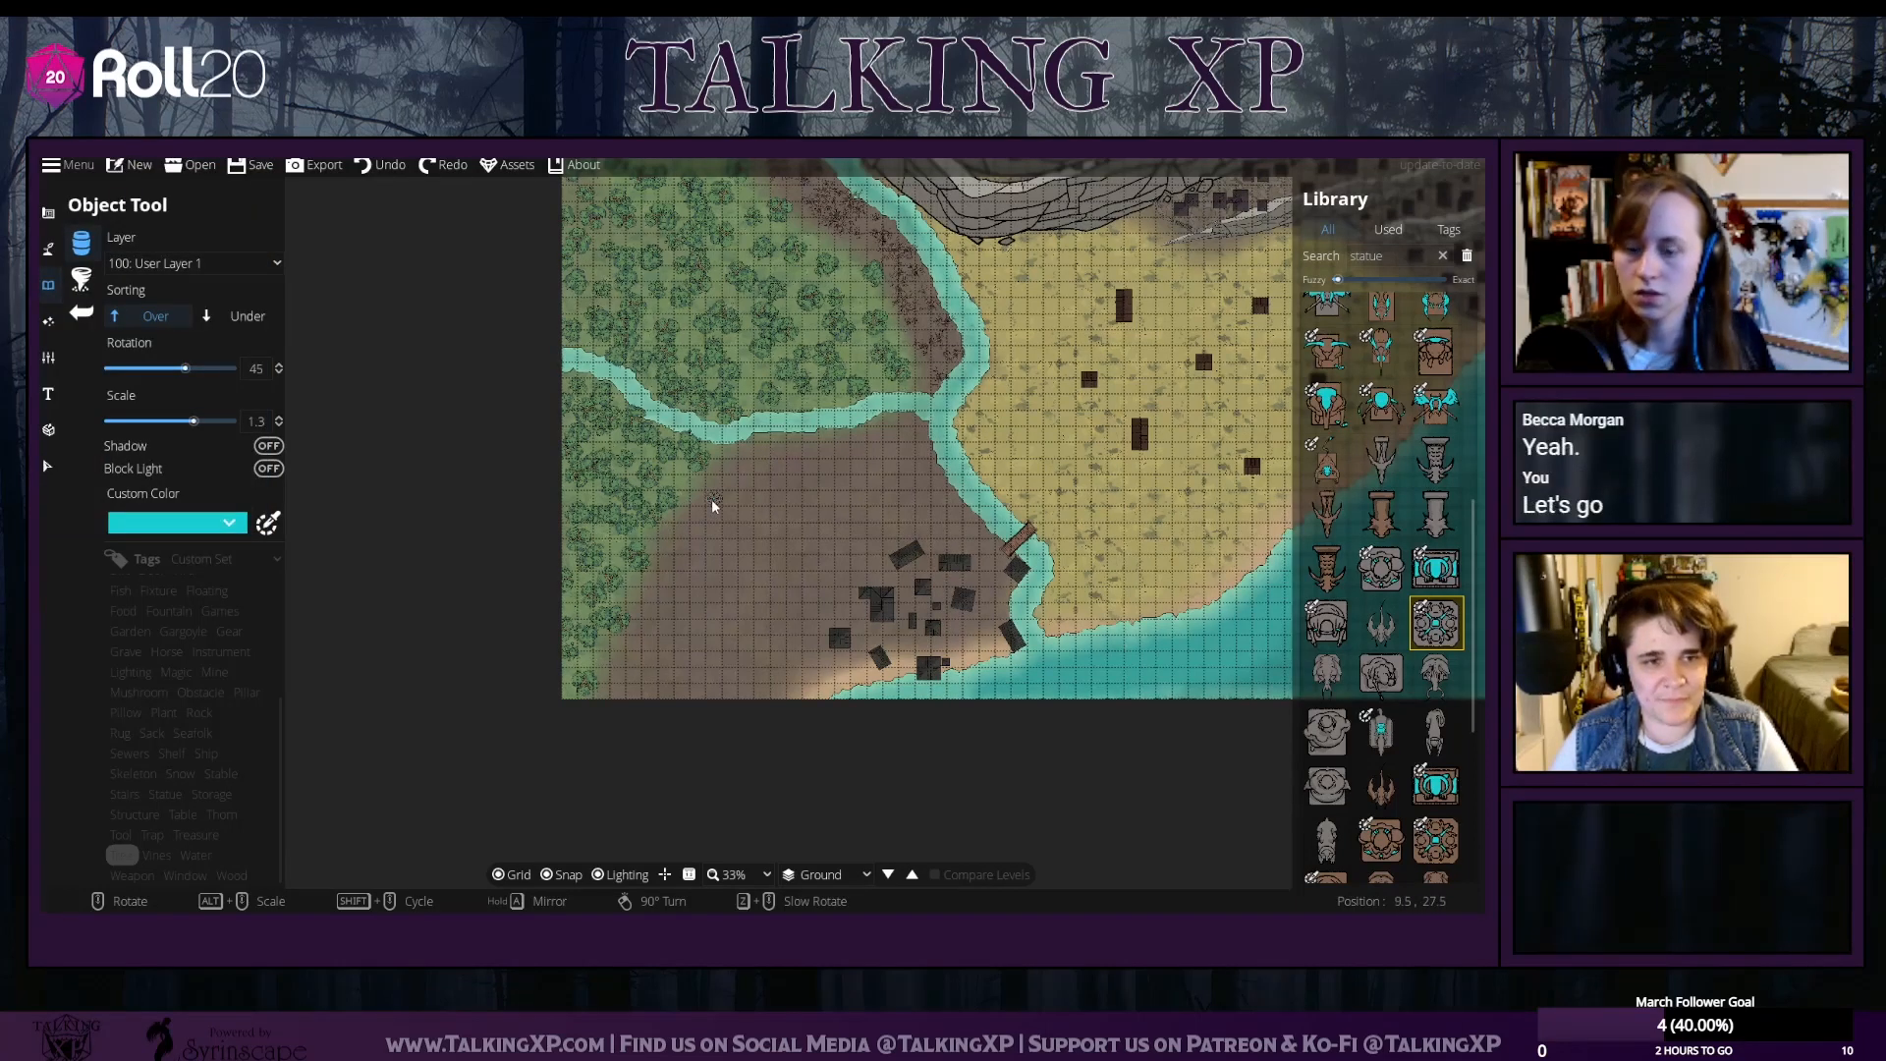
Place the statue at scale 2 and rotation 45 just south of the river, at the forest's edge
scroll(711, 499, "up", 2)
scroll(710, 497, "down", 4)
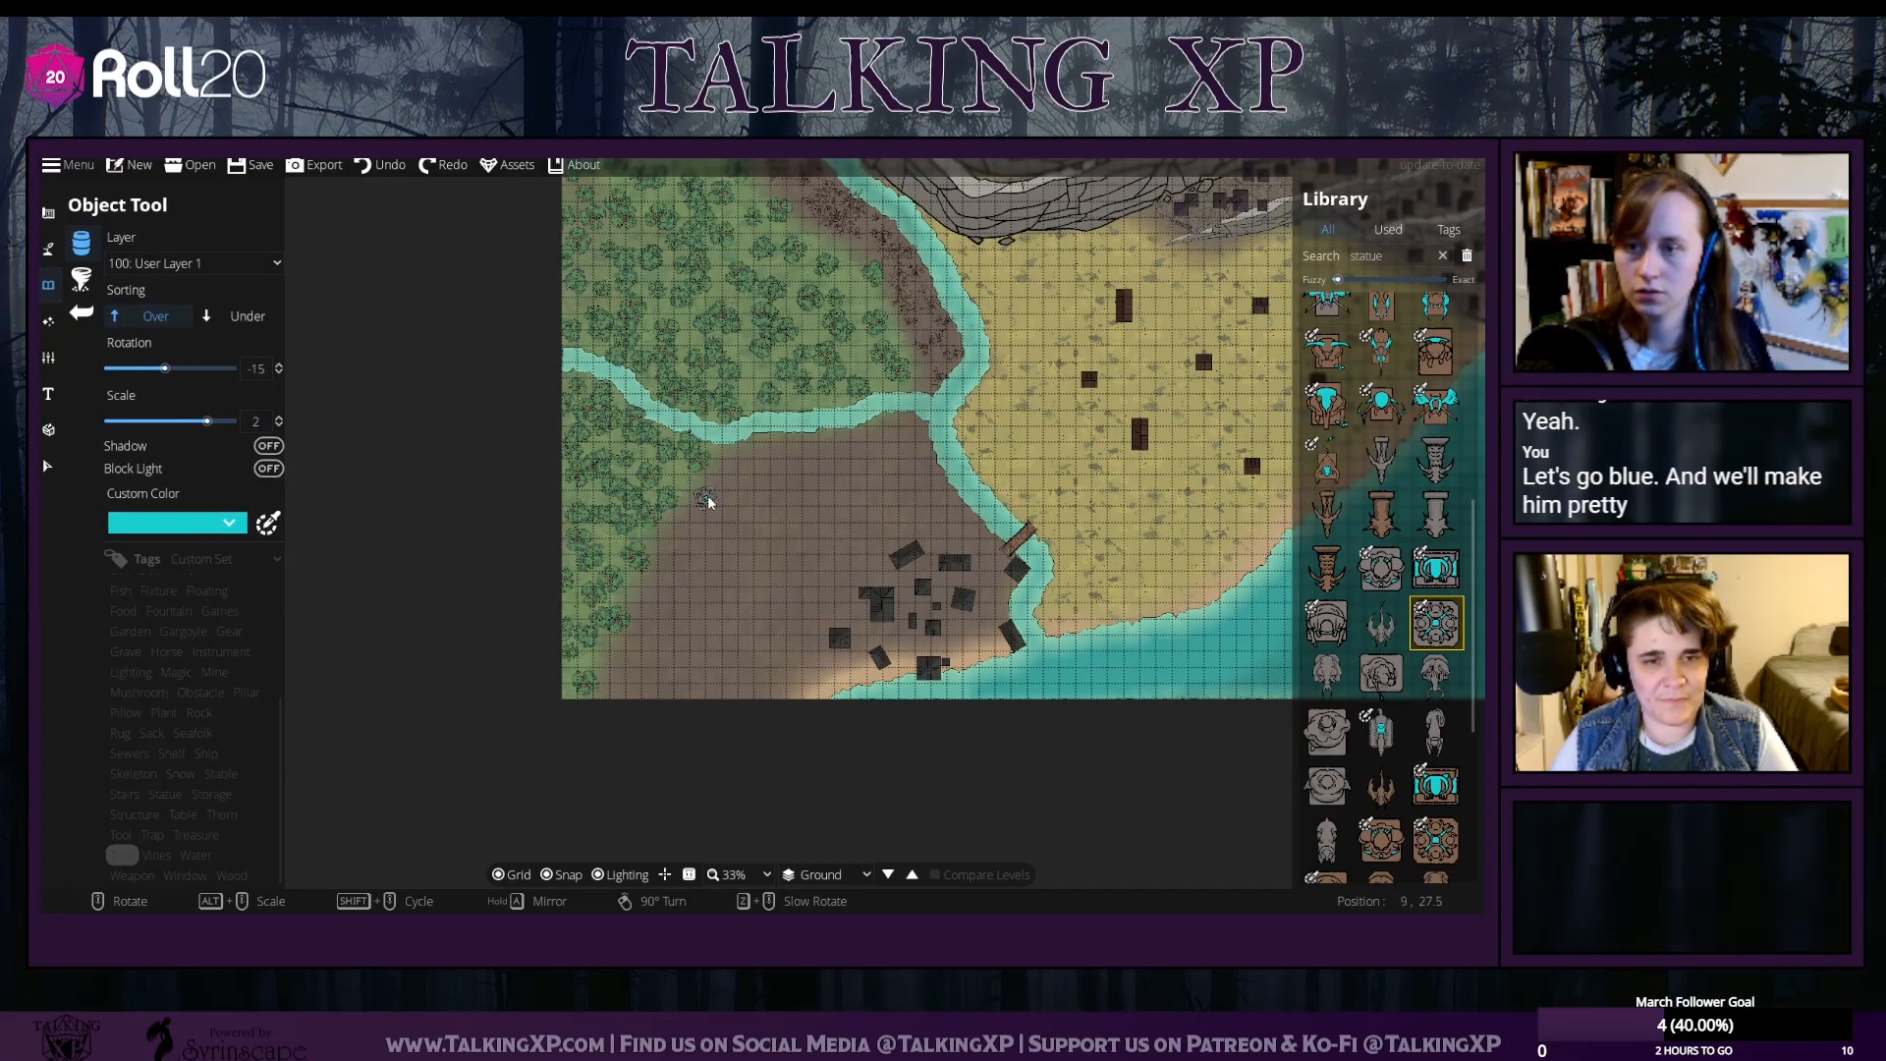
scroll(713, 491, "up", 3)
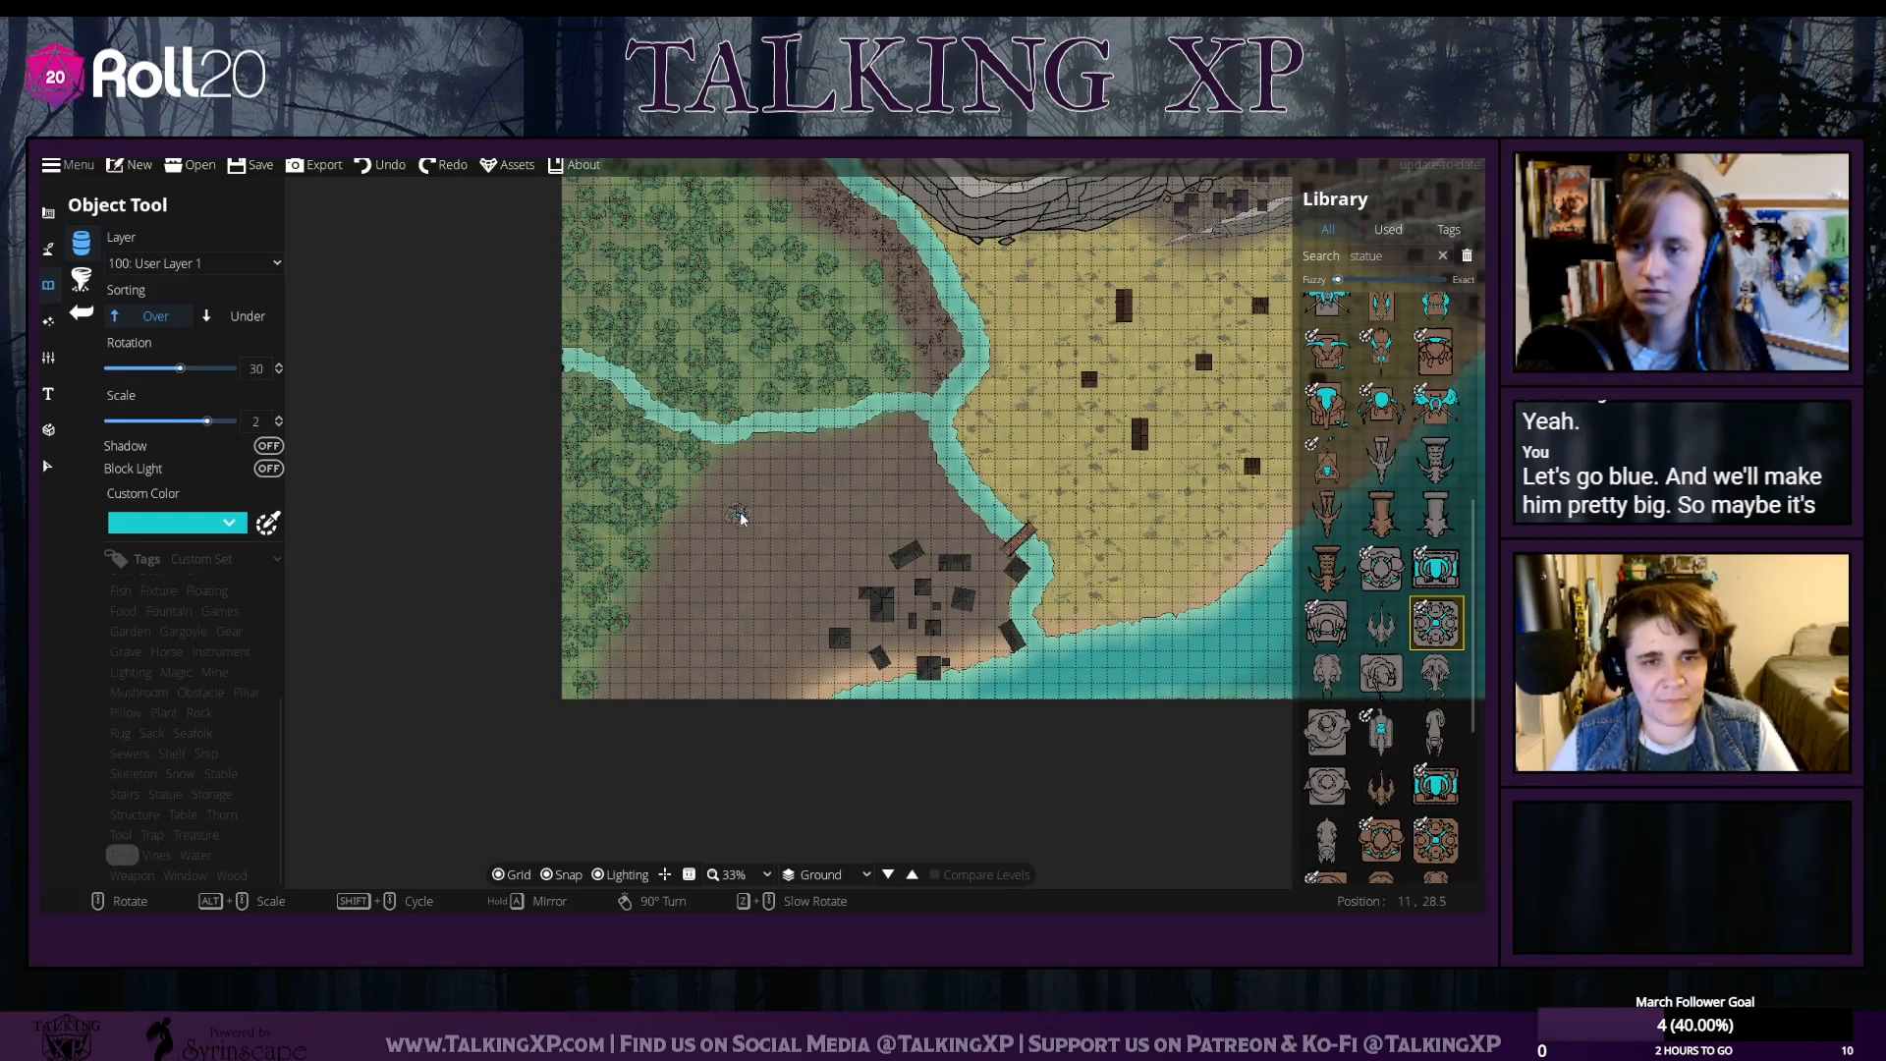
scroll(729, 462, "up", 1)
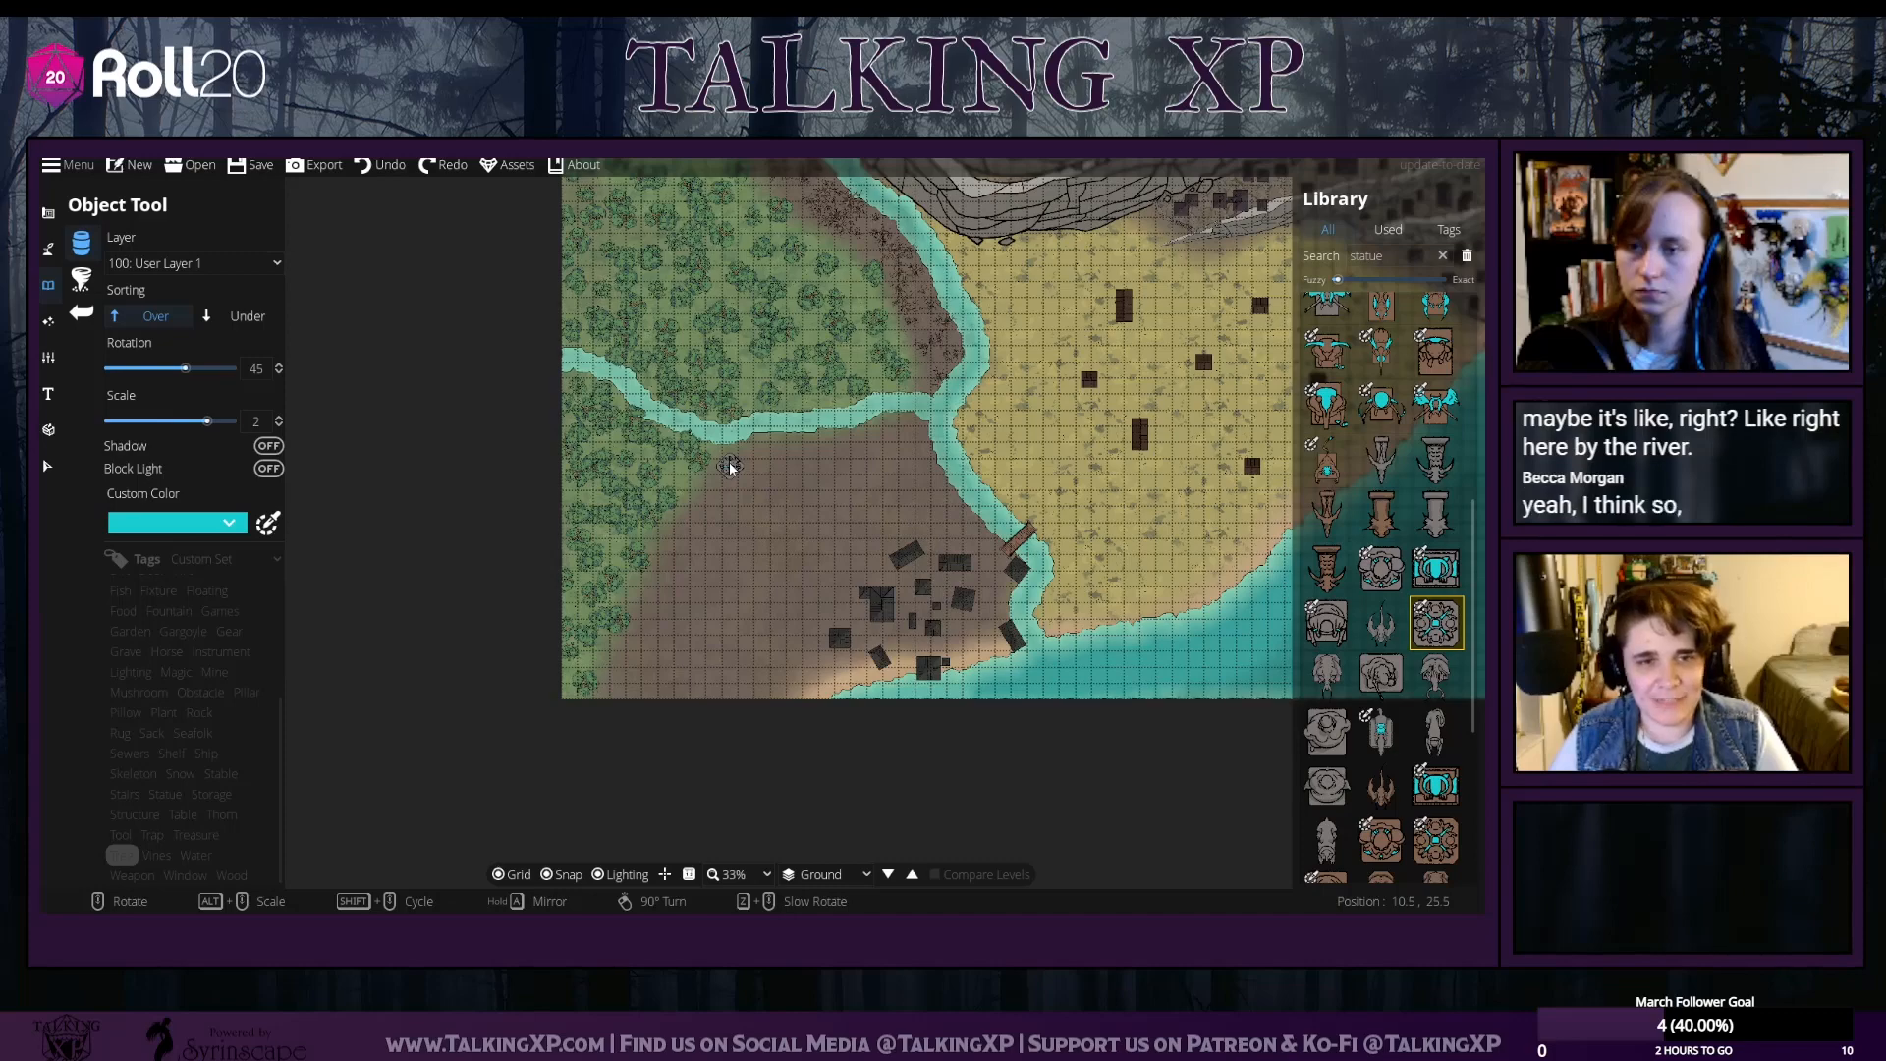
left_click(729, 462)
left_click_drag(739, 694, 636, 728)
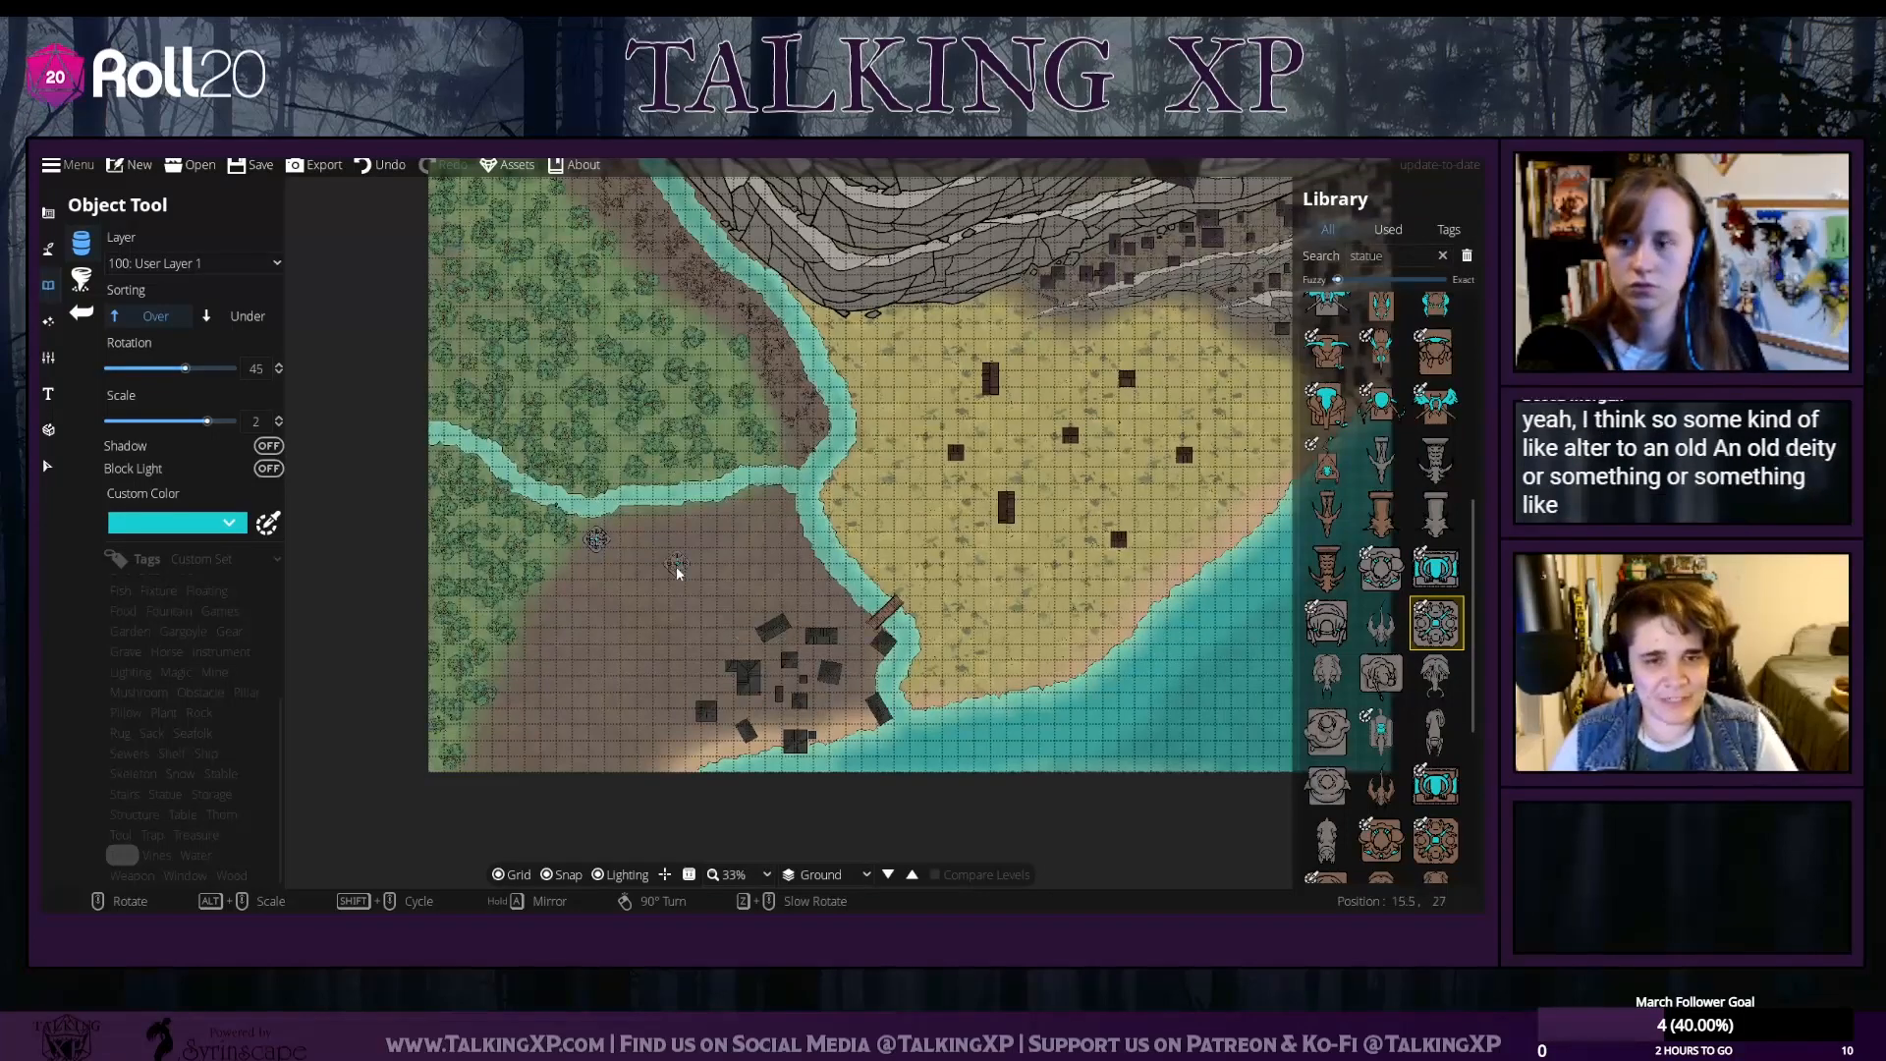
left_click_drag(676, 570, 751, 582)
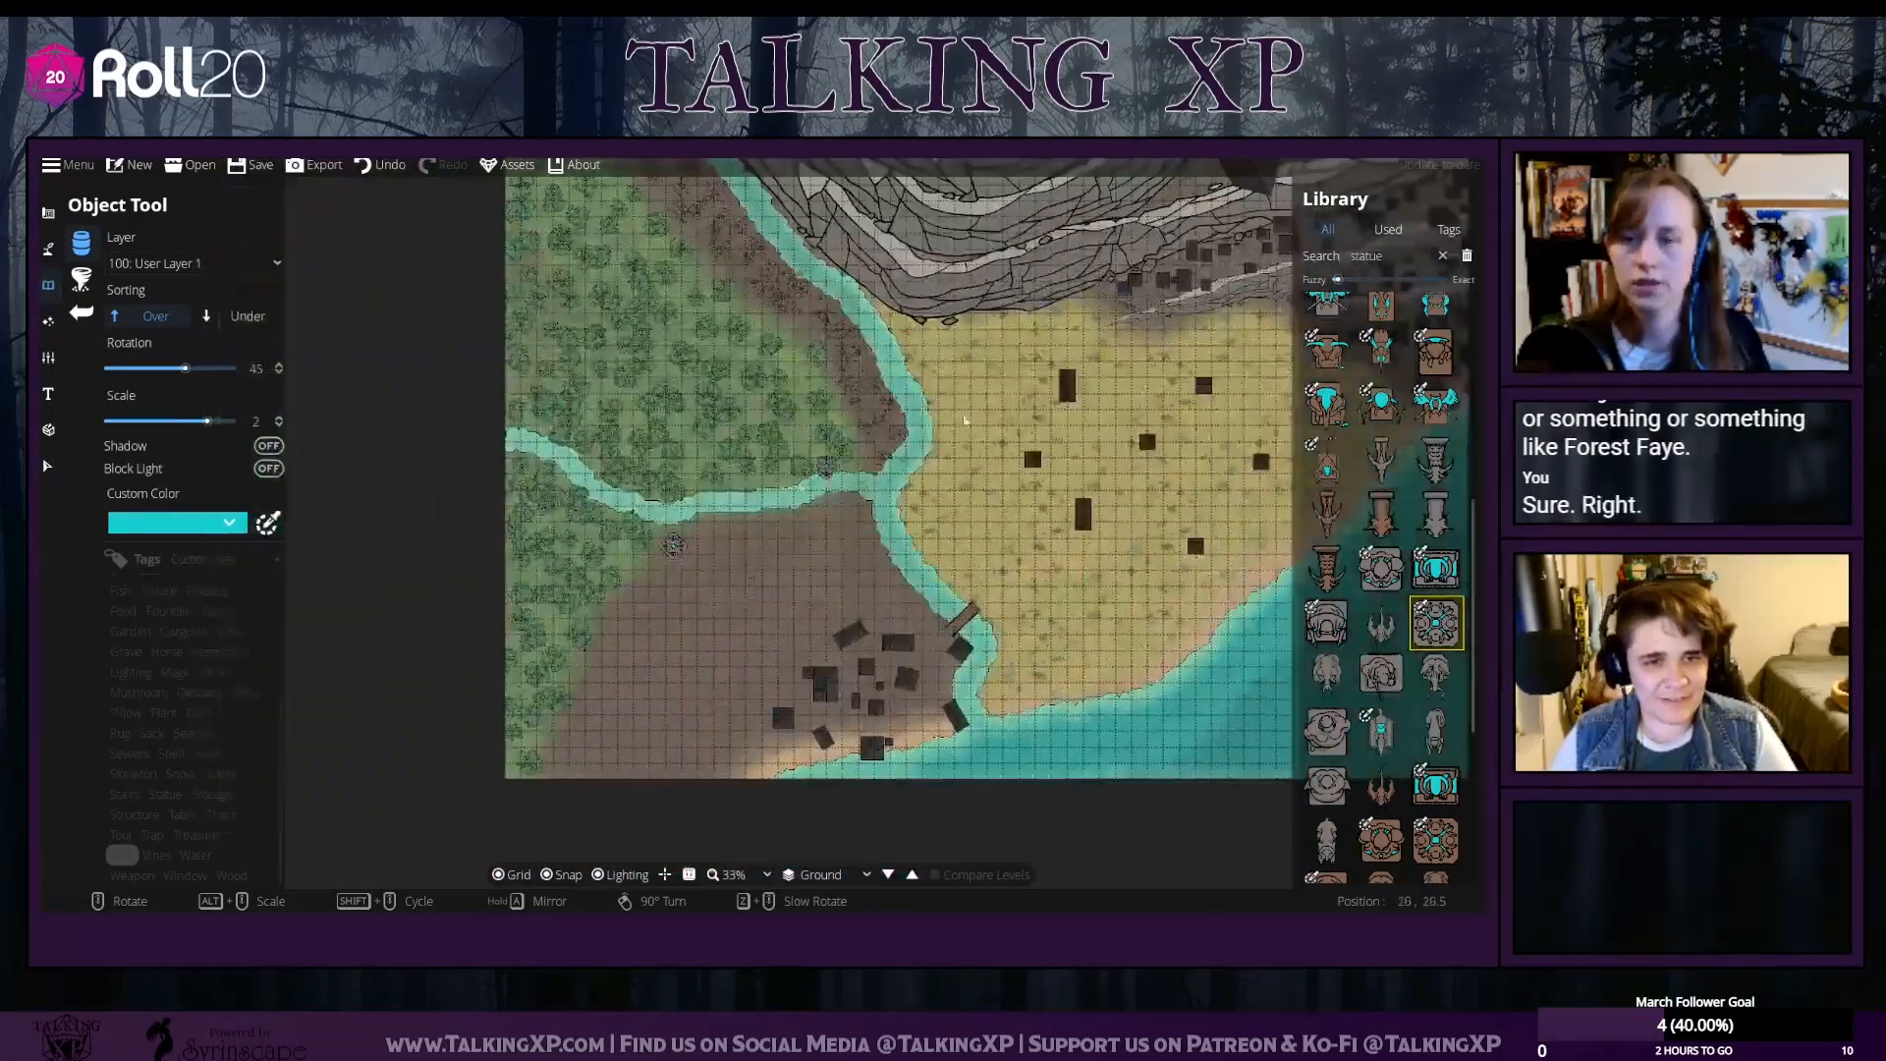
Draw a gable roof of about 2 by 2 squares in brown wood planks near the forest's western edge
left_click(47, 466)
left_click(44, 288)
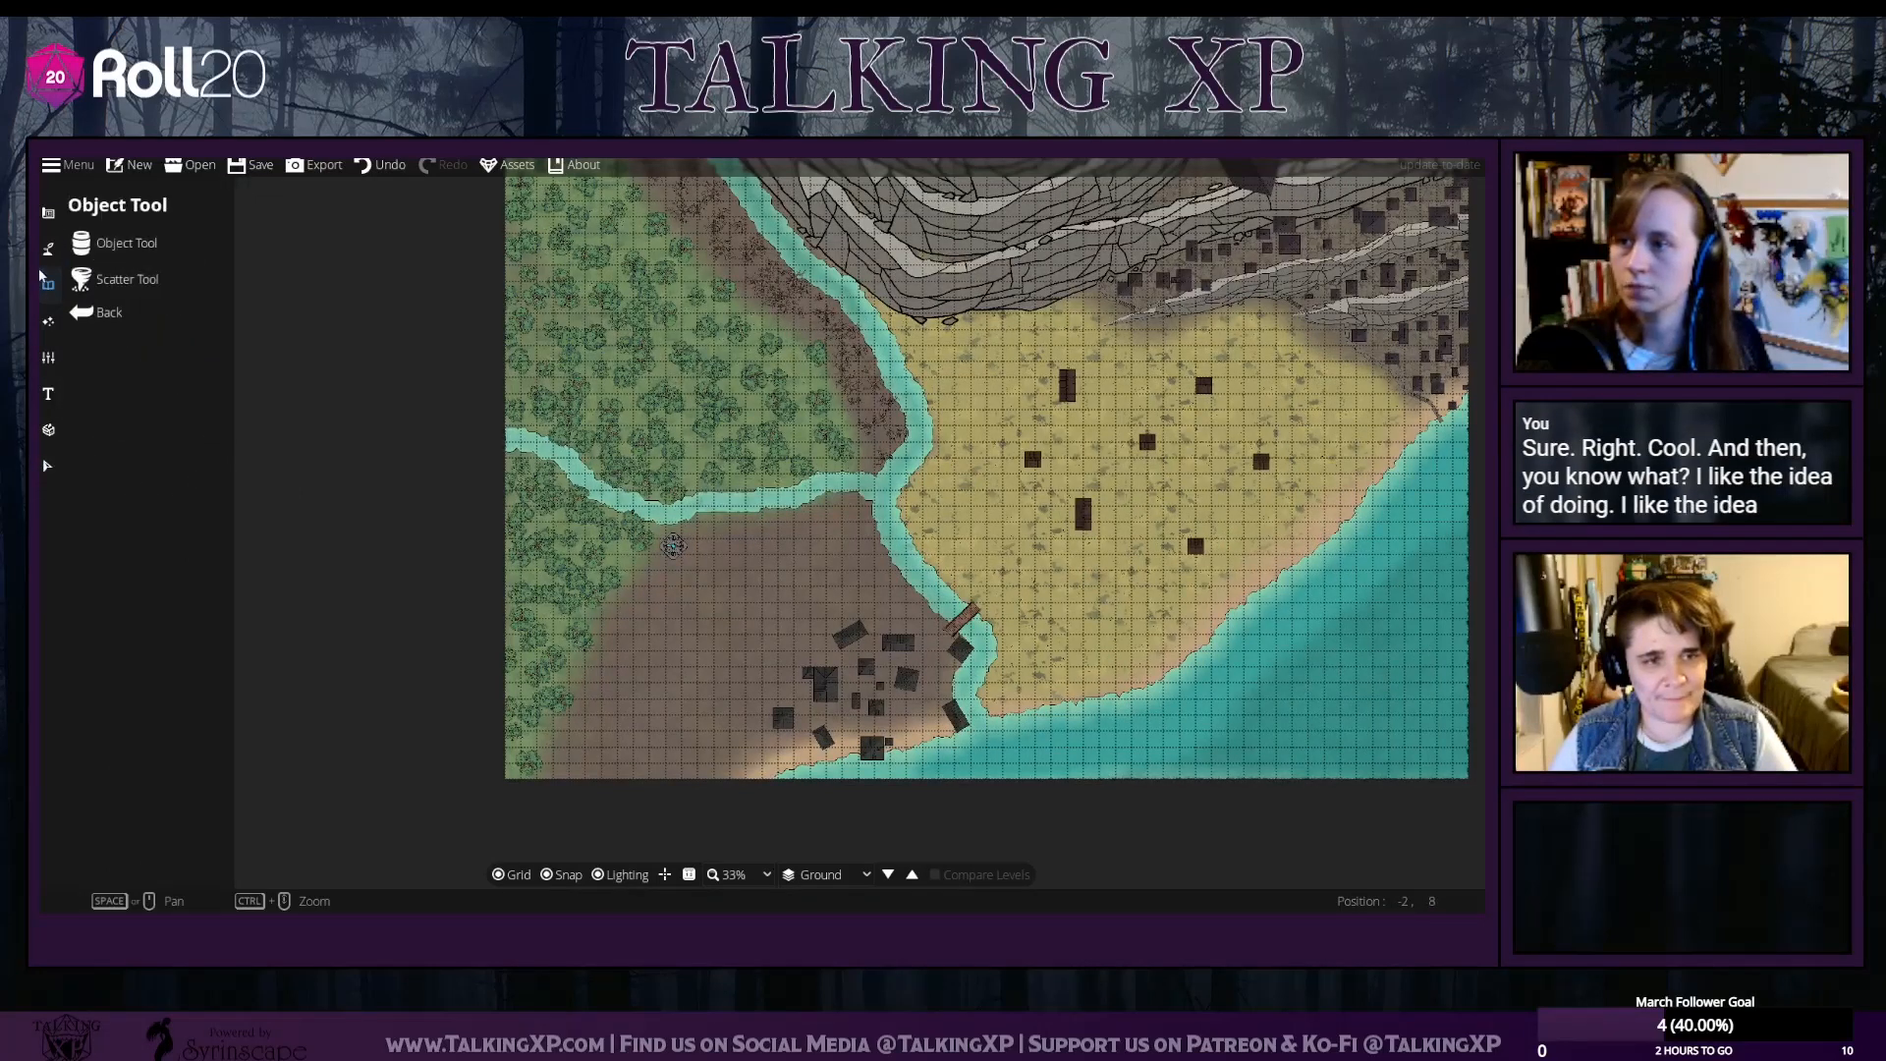
left_click(46, 215)
left_click(123, 422)
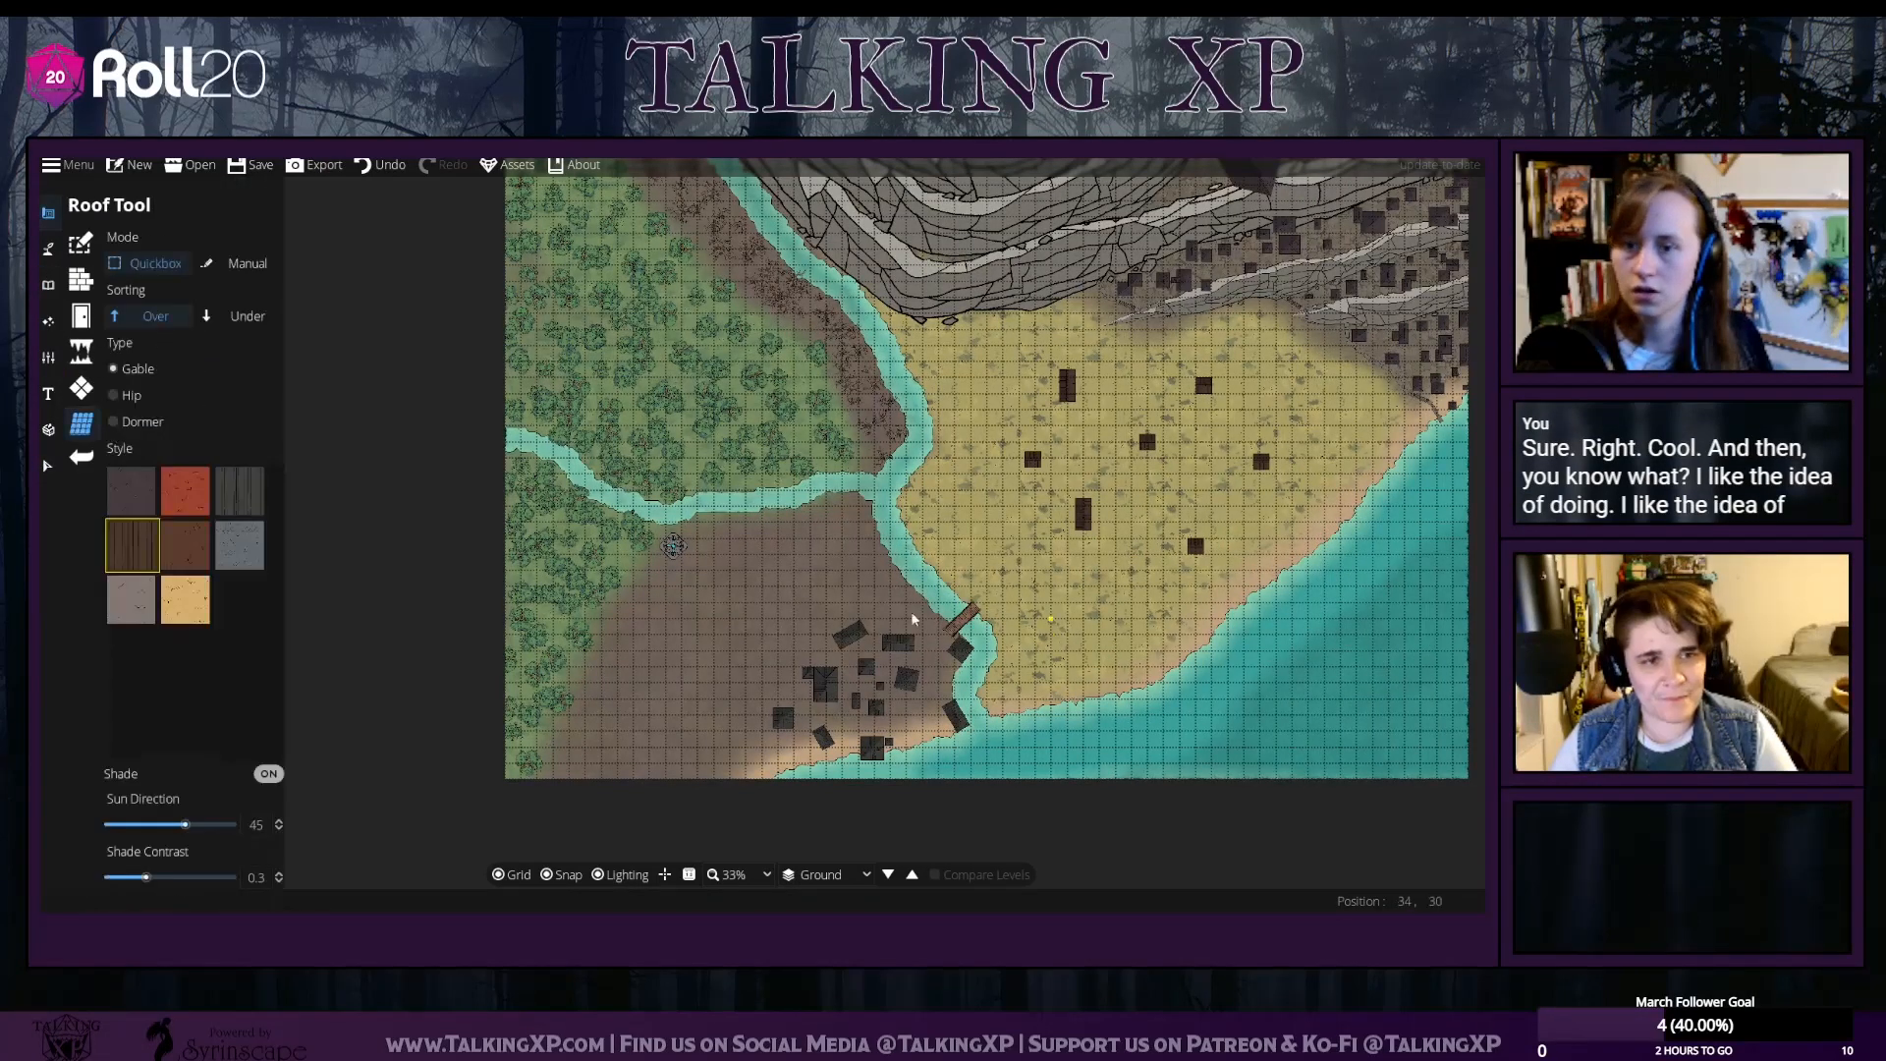
left_click(183, 562)
left_click(131, 559)
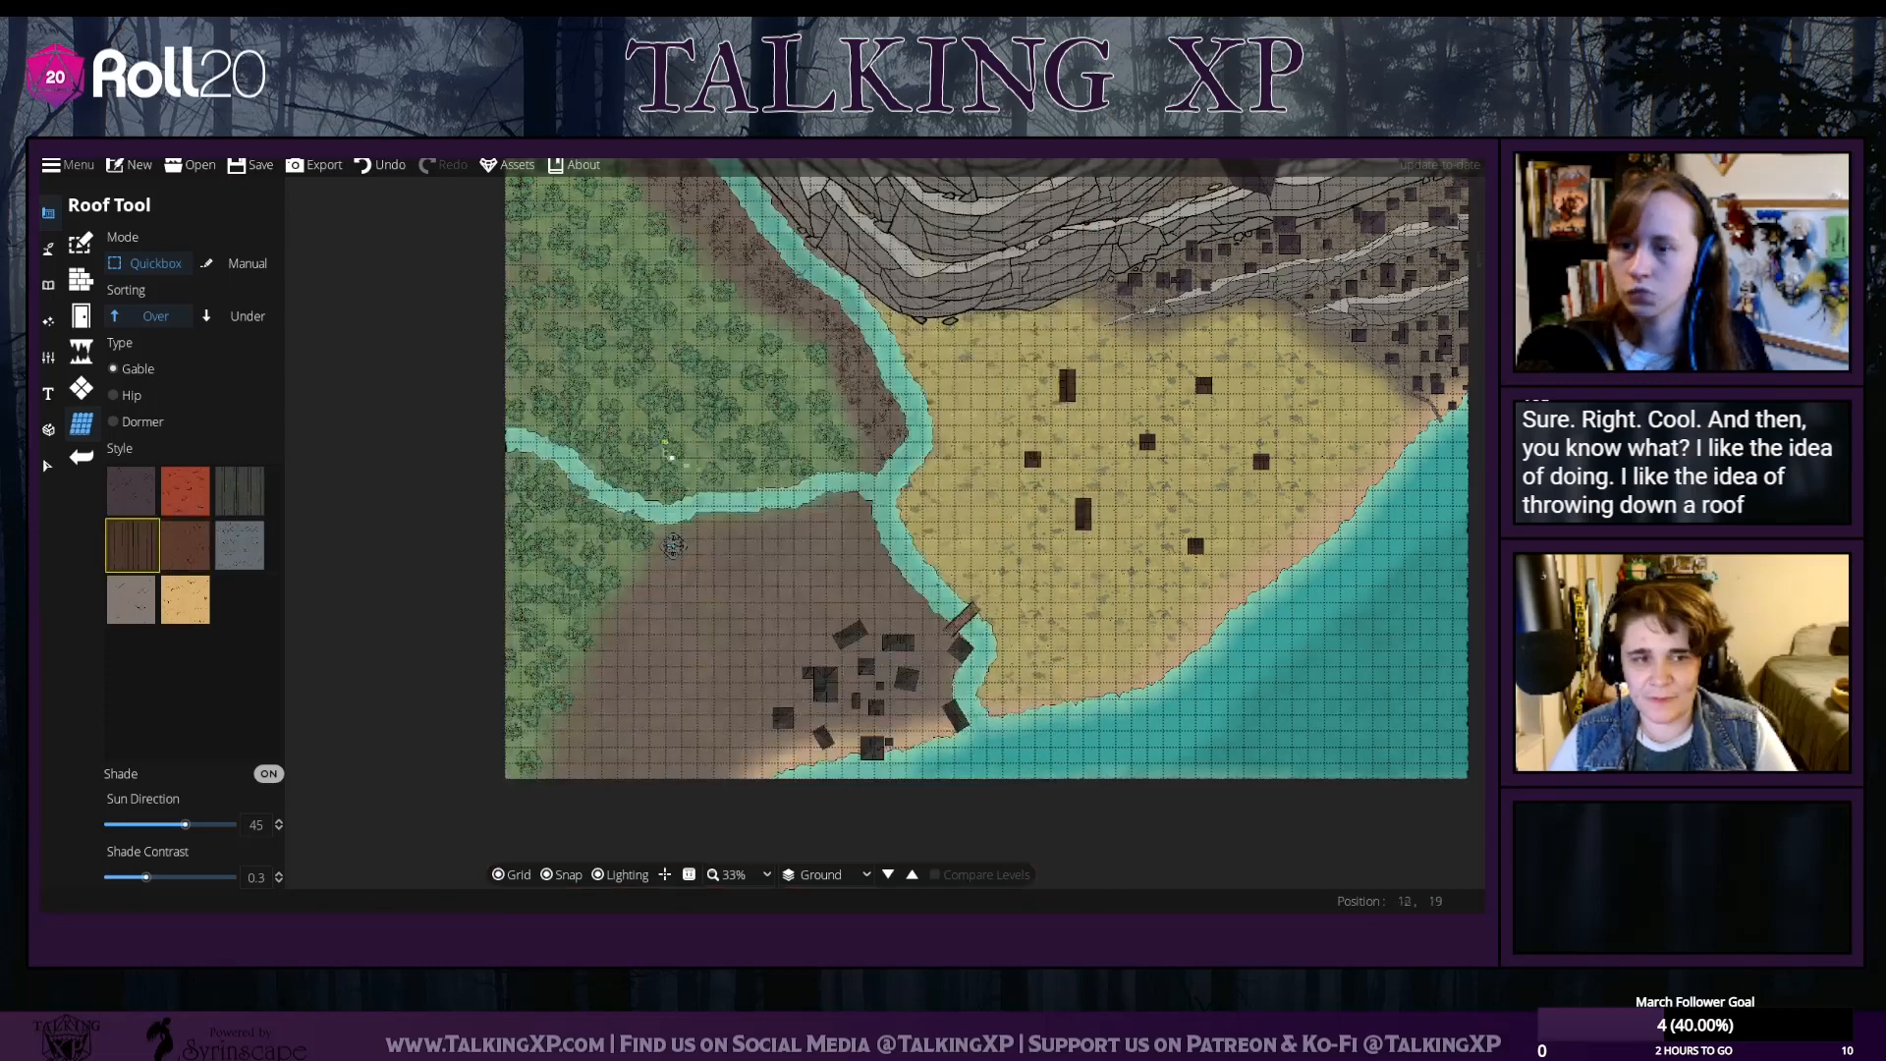
left_click_drag(665, 453, 751, 542)
left_click_drag(606, 388, 639, 421)
Rotate the forest cabin's roof to a slant and move it slightly south along the map's western edge
left_click(48, 466)
left_click(625, 408)
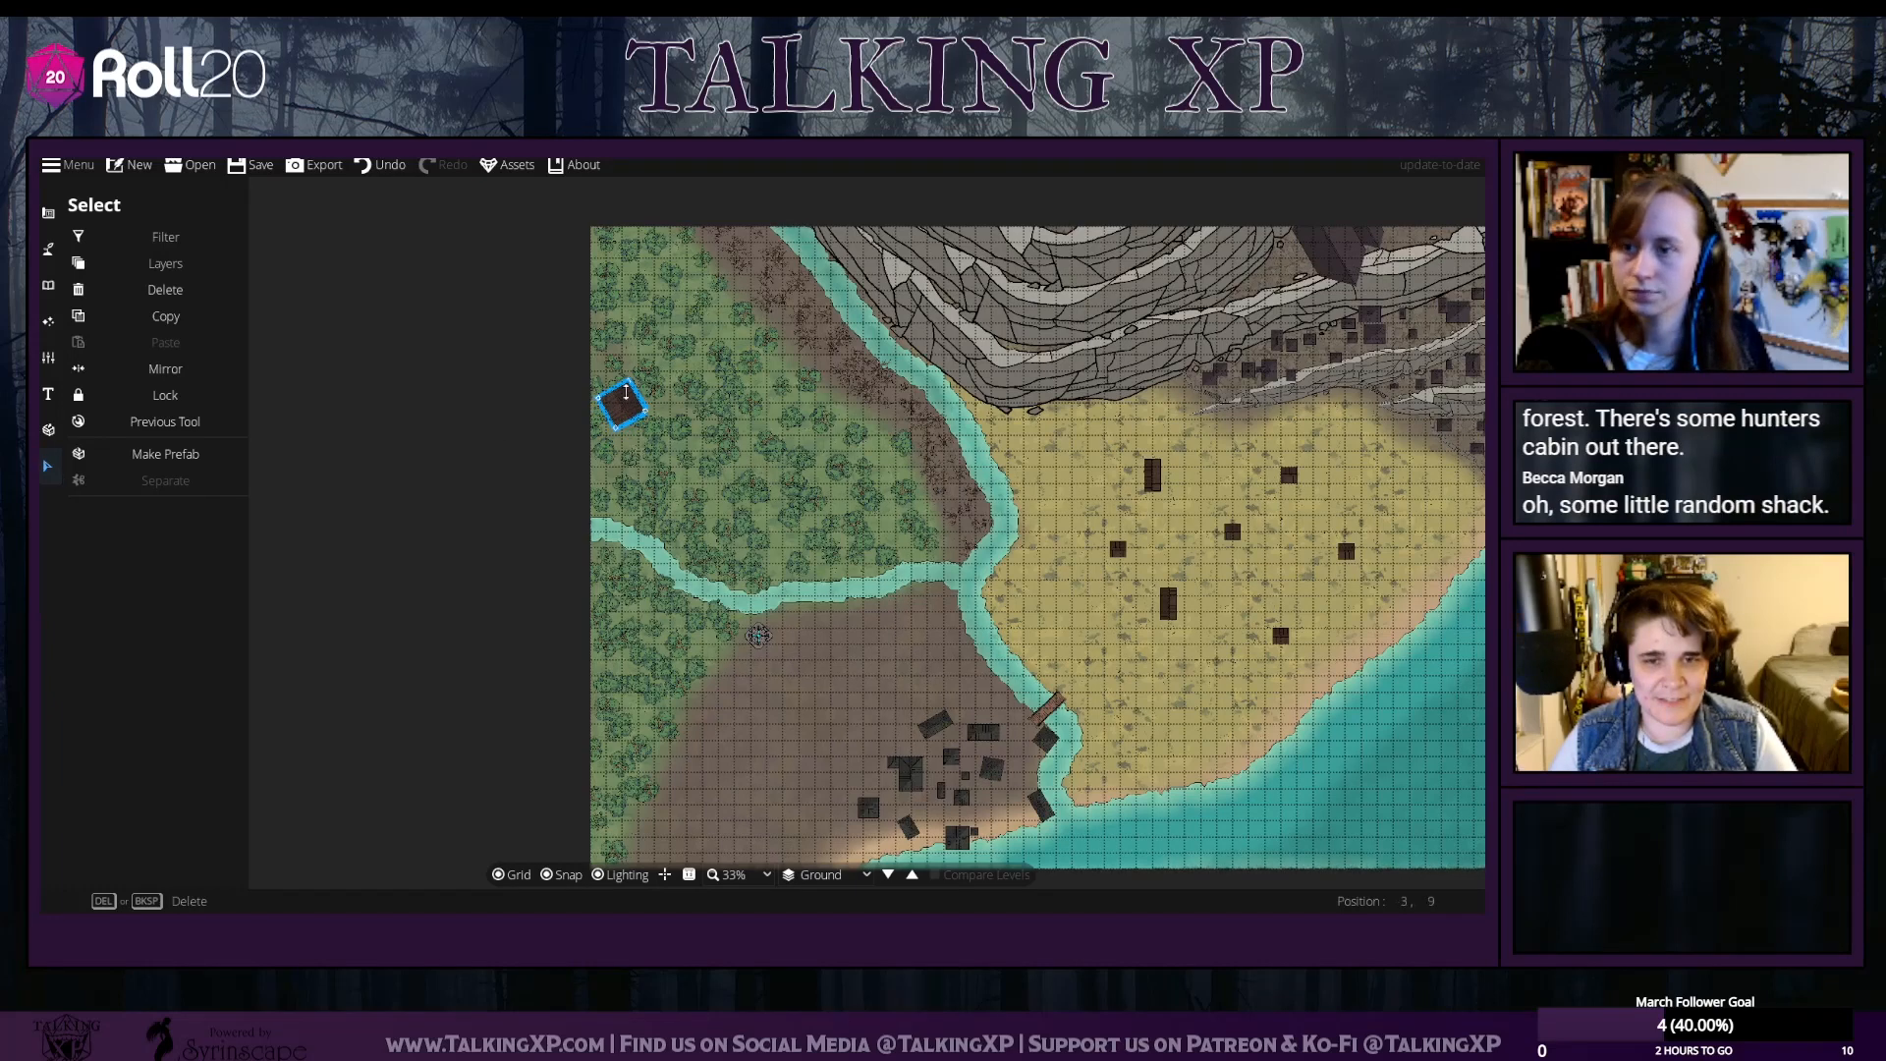
left_click(792, 420)
key("Delete")
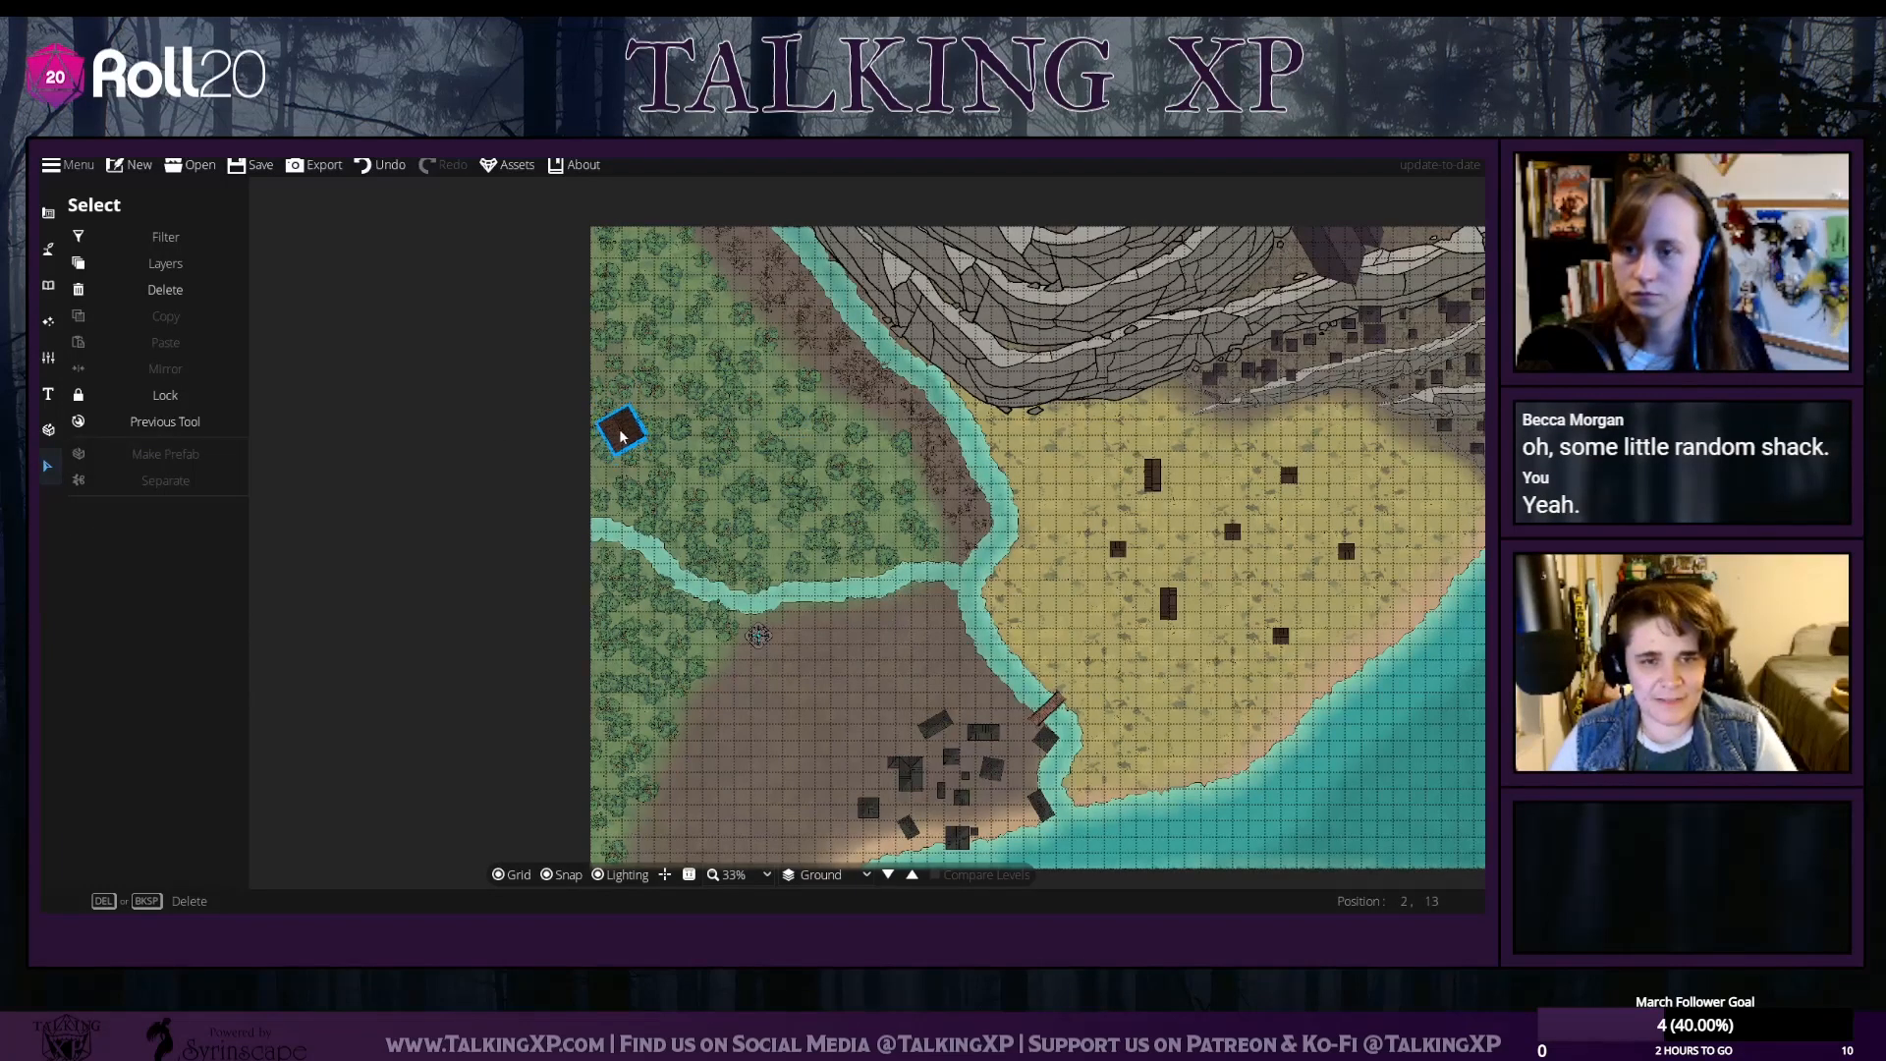
Move the trees overlapping the cabin roof aside so that the whole roof is clear
scroll(647, 441, "up", 4)
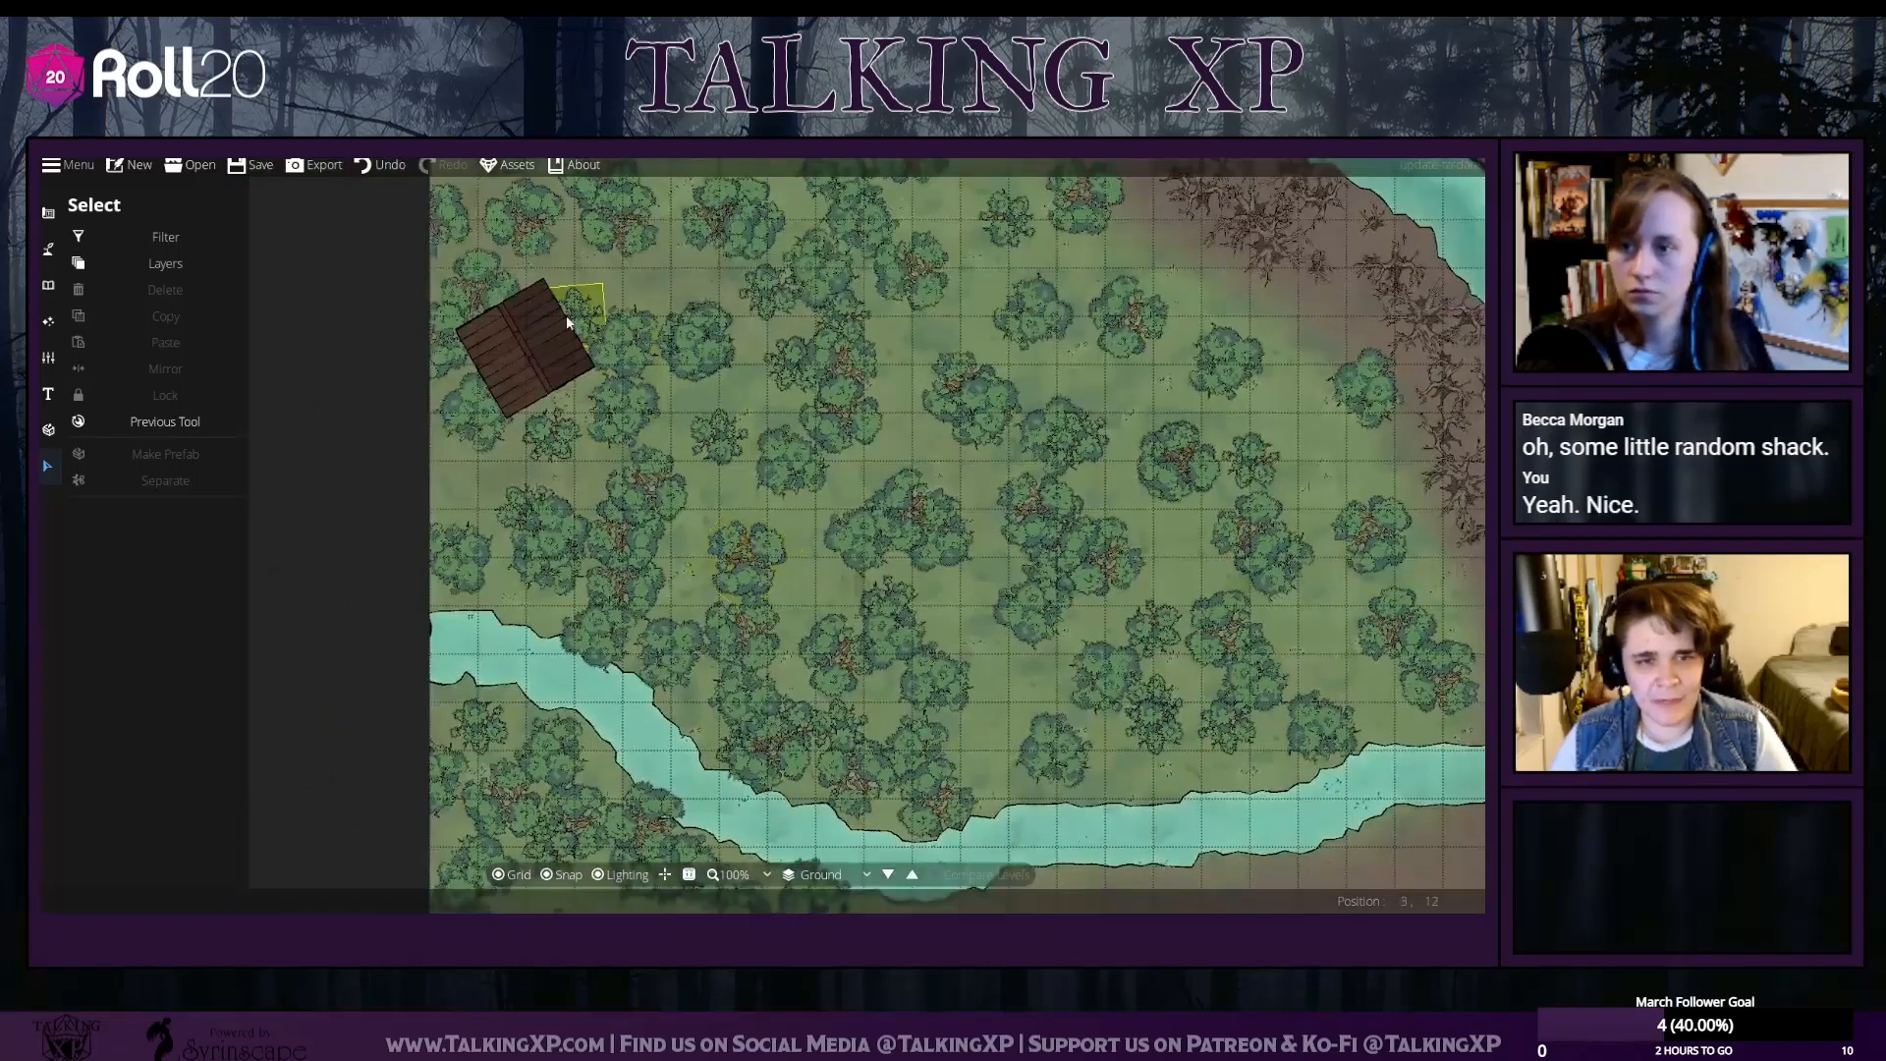
left_click_drag(568, 322, 435, 326)
left_click(581, 496)
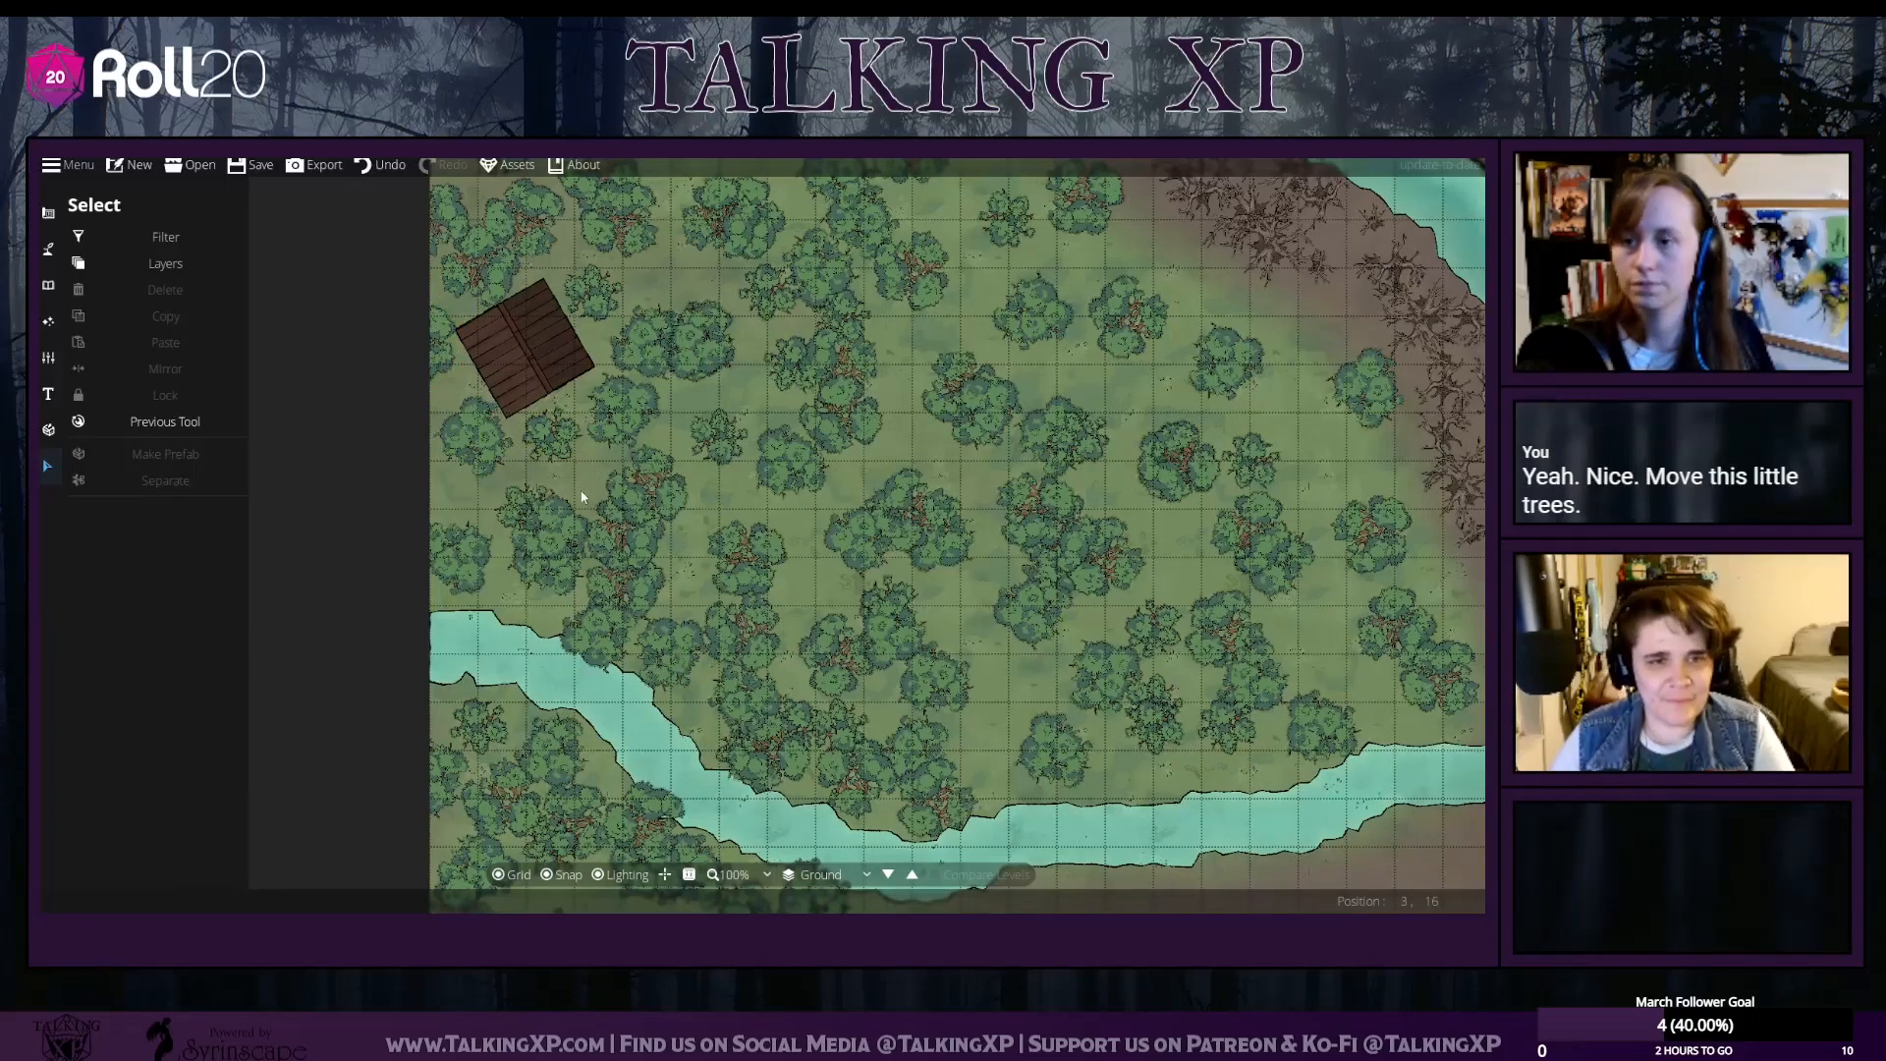
left_click_drag(617, 543, 586, 400)
left_click_drag(528, 287, 450, 351)
Shift the trees between the cabin and the river eastward to open a path leading to the cabin
scroll(520, 396, "down", 6)
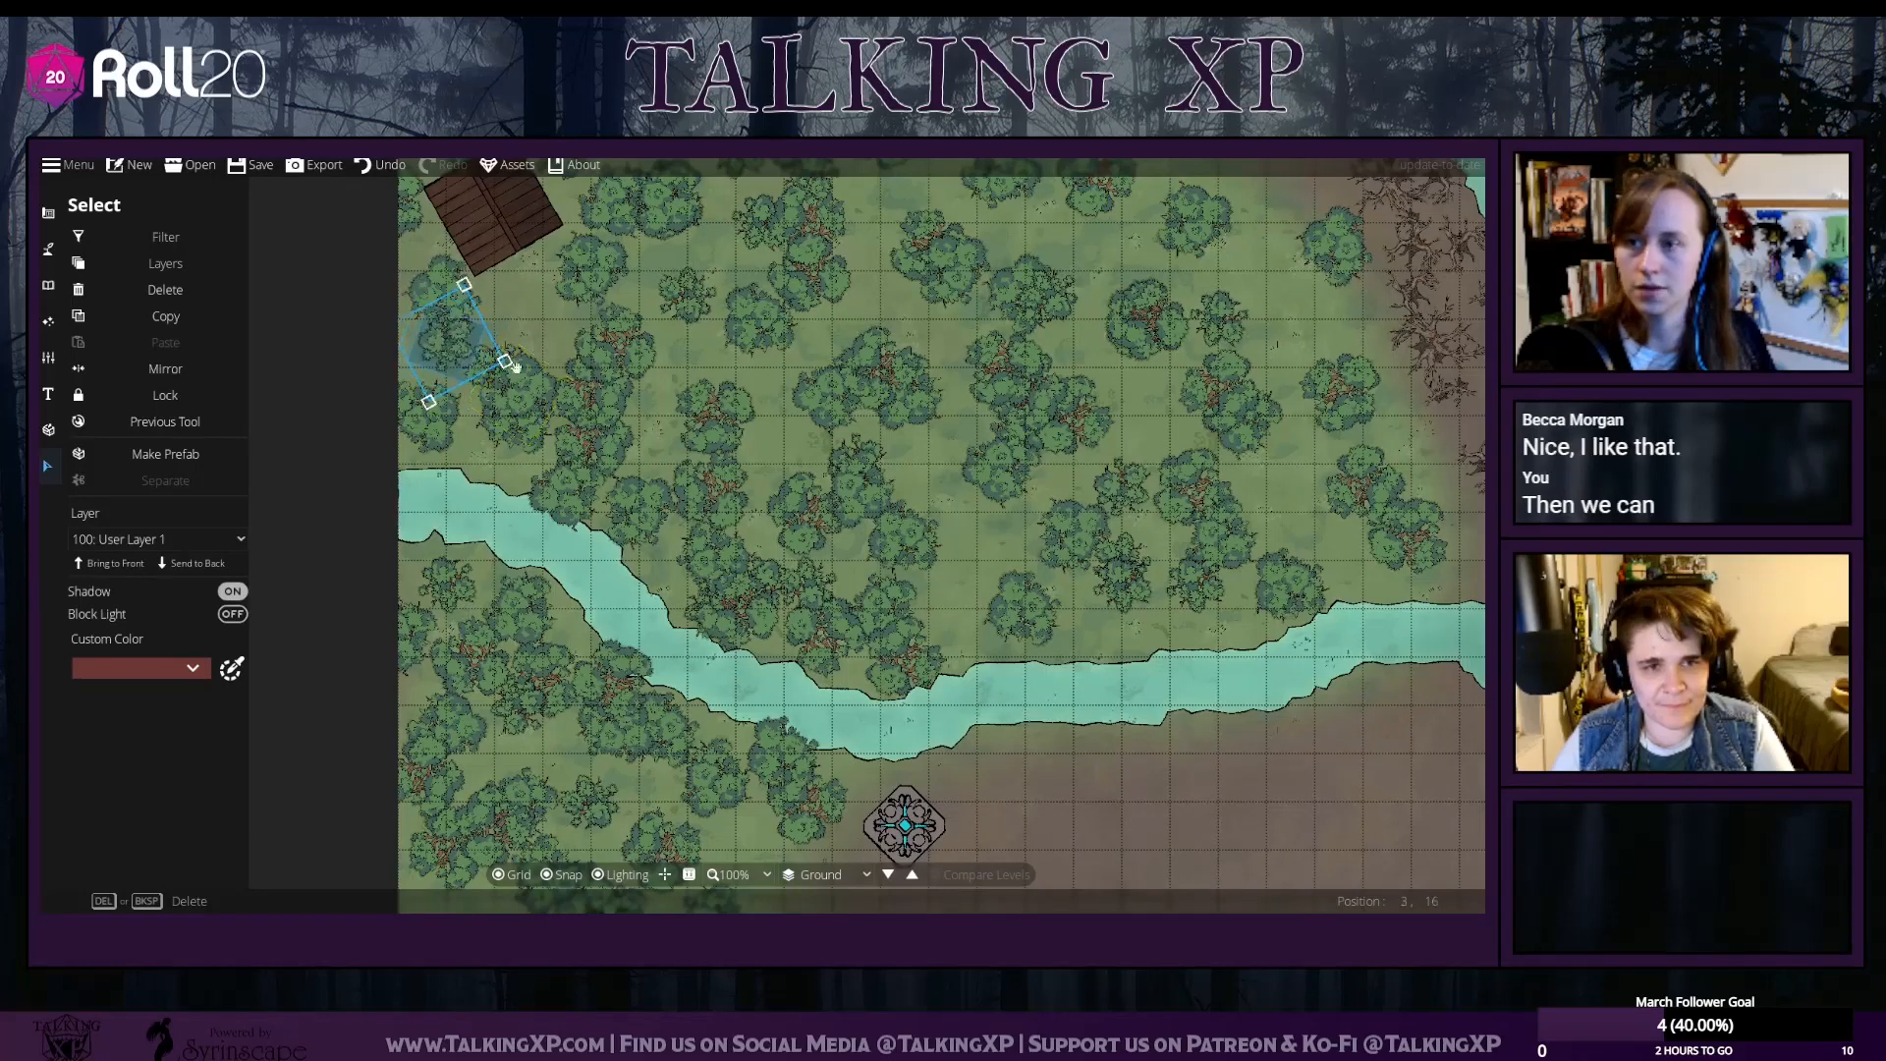
left_click_drag(616, 351, 644, 297)
left_click(656, 338)
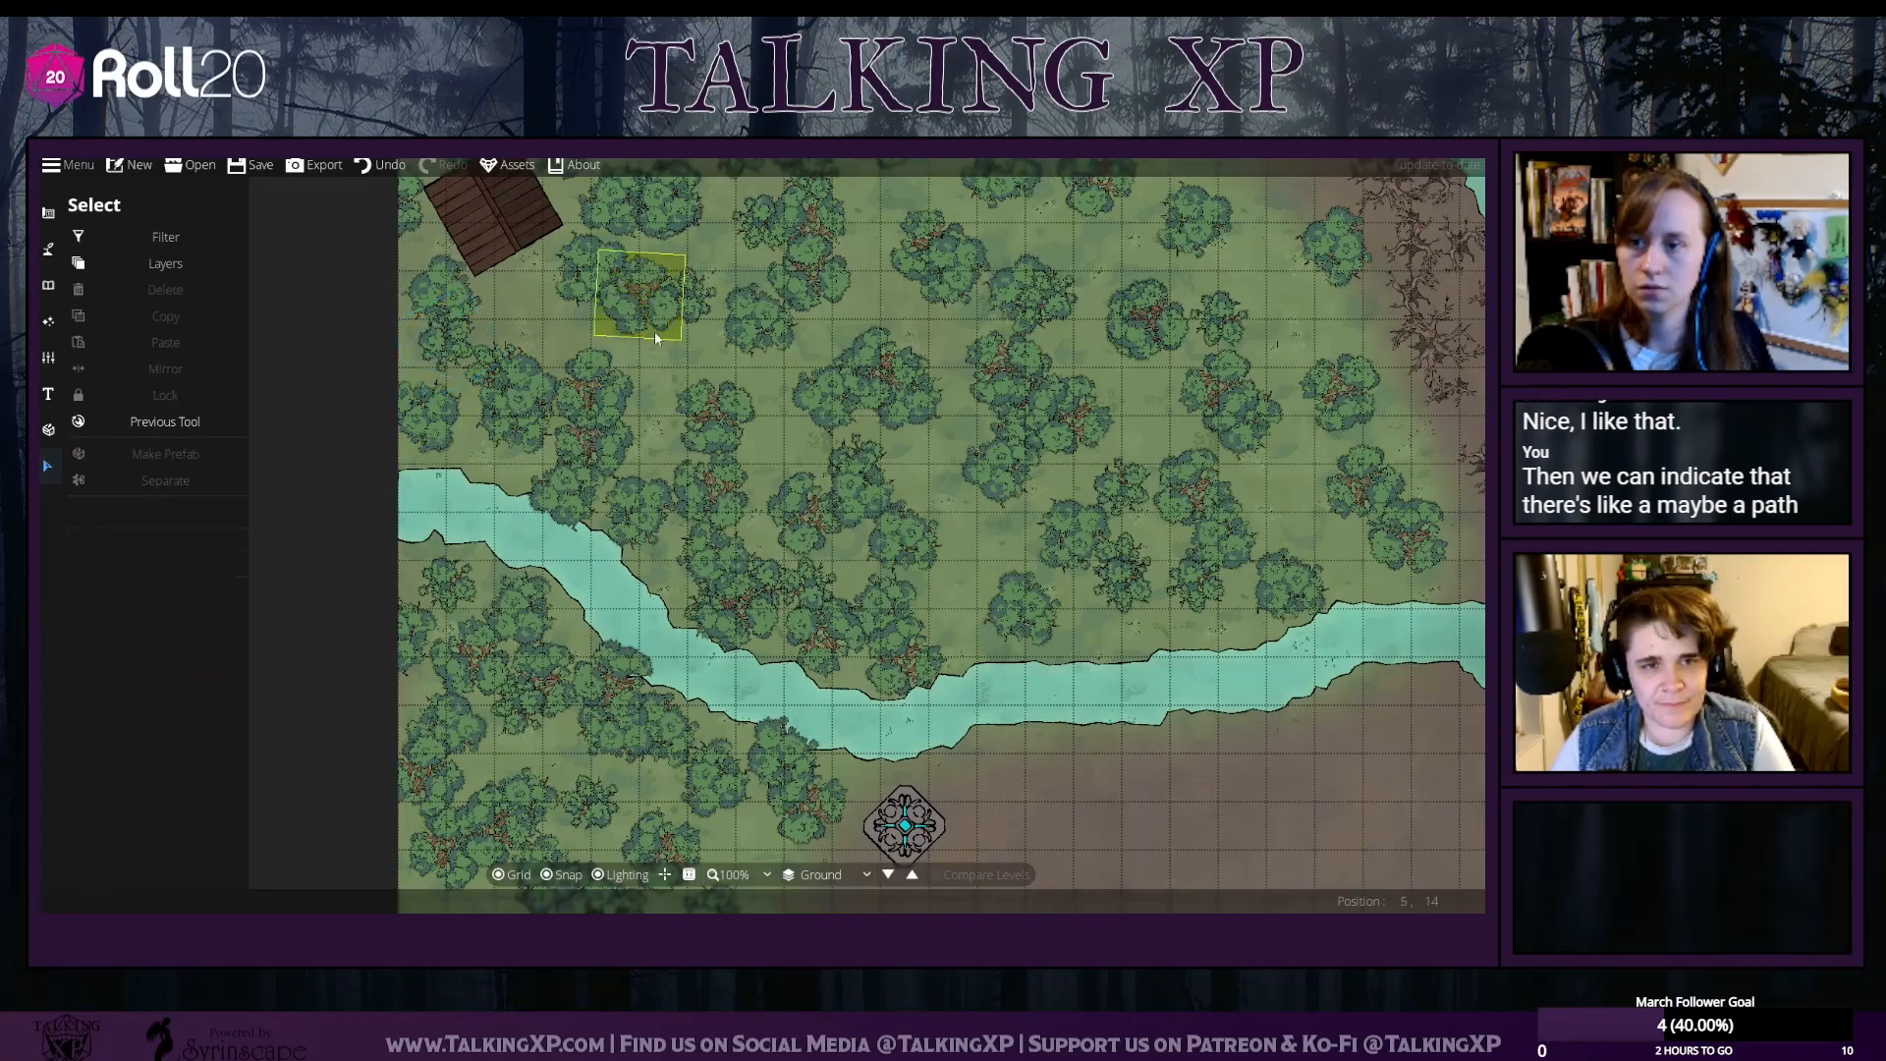
left_click_drag(694, 496, 719, 473)
right_click(720, 477)
left_click_drag(704, 548, 716, 541)
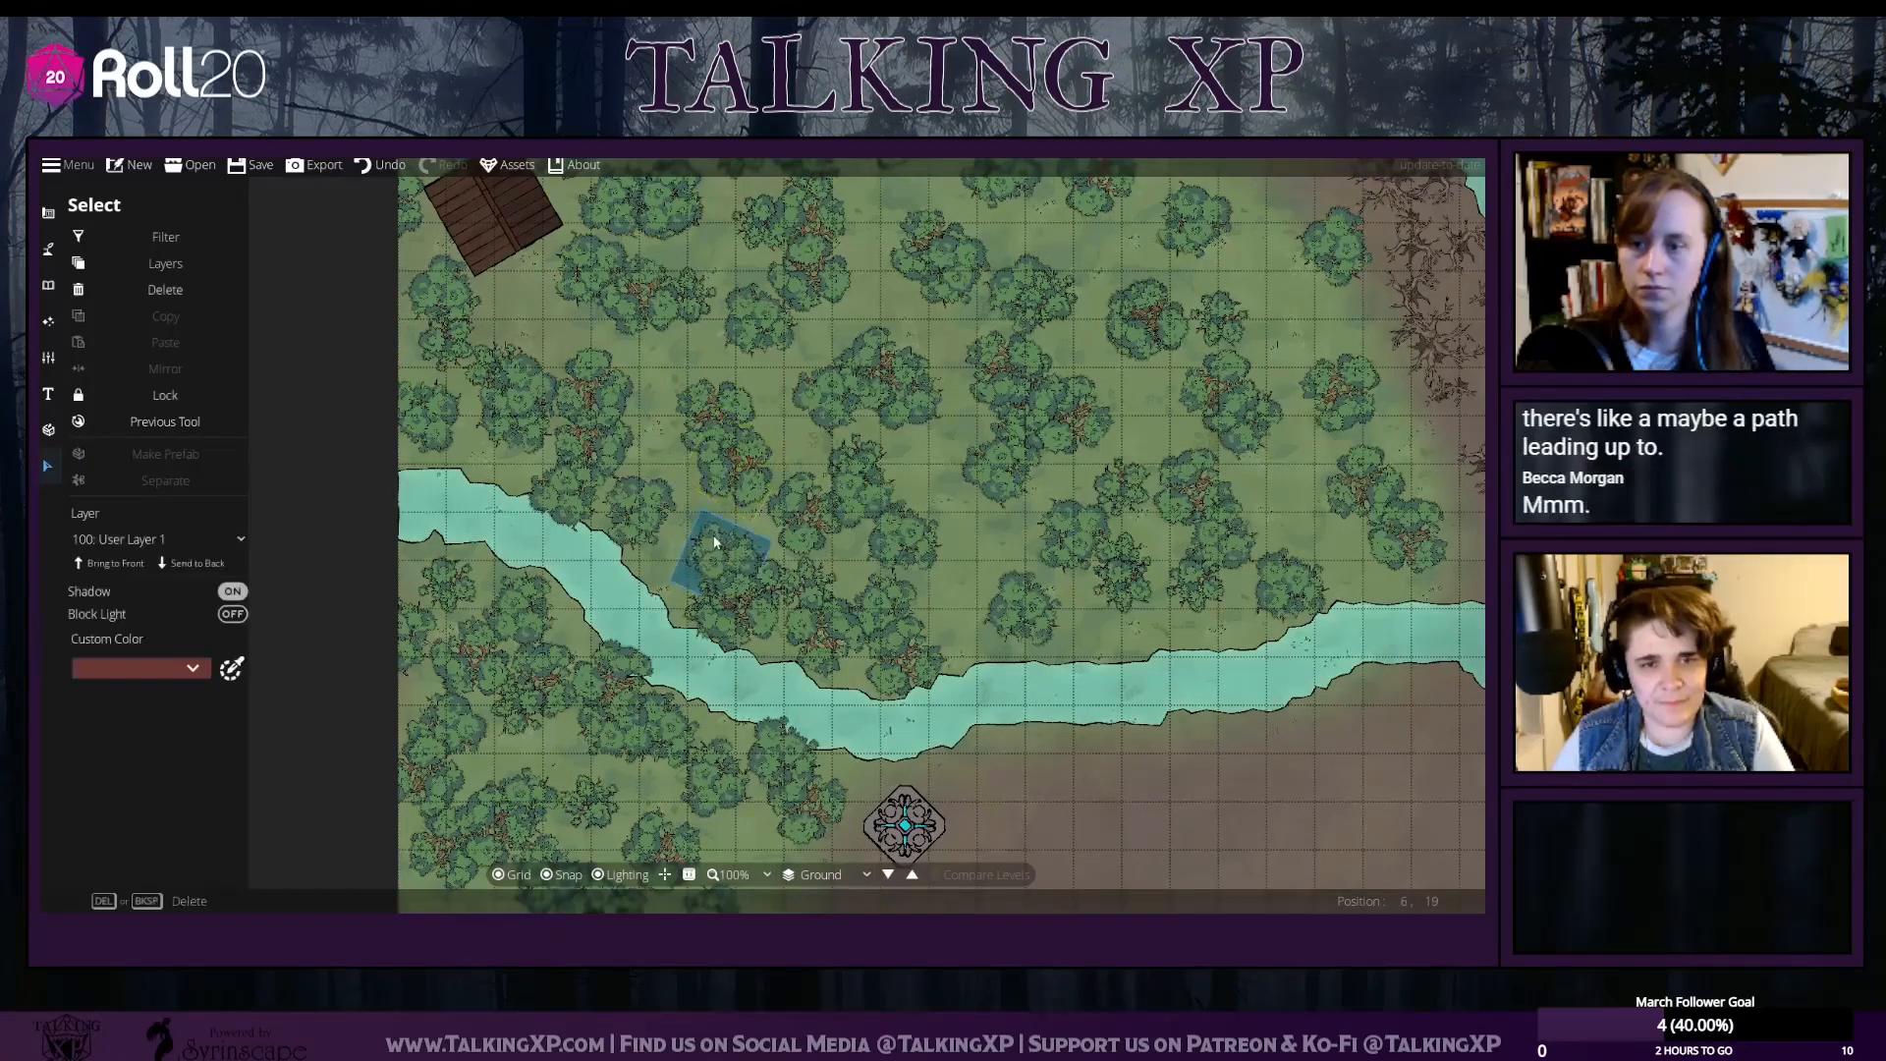
right_click(718, 544)
Try painting a patch of lava west of the village with the Material Brush, and undo the stroke
scroll(811, 611, "down", 5)
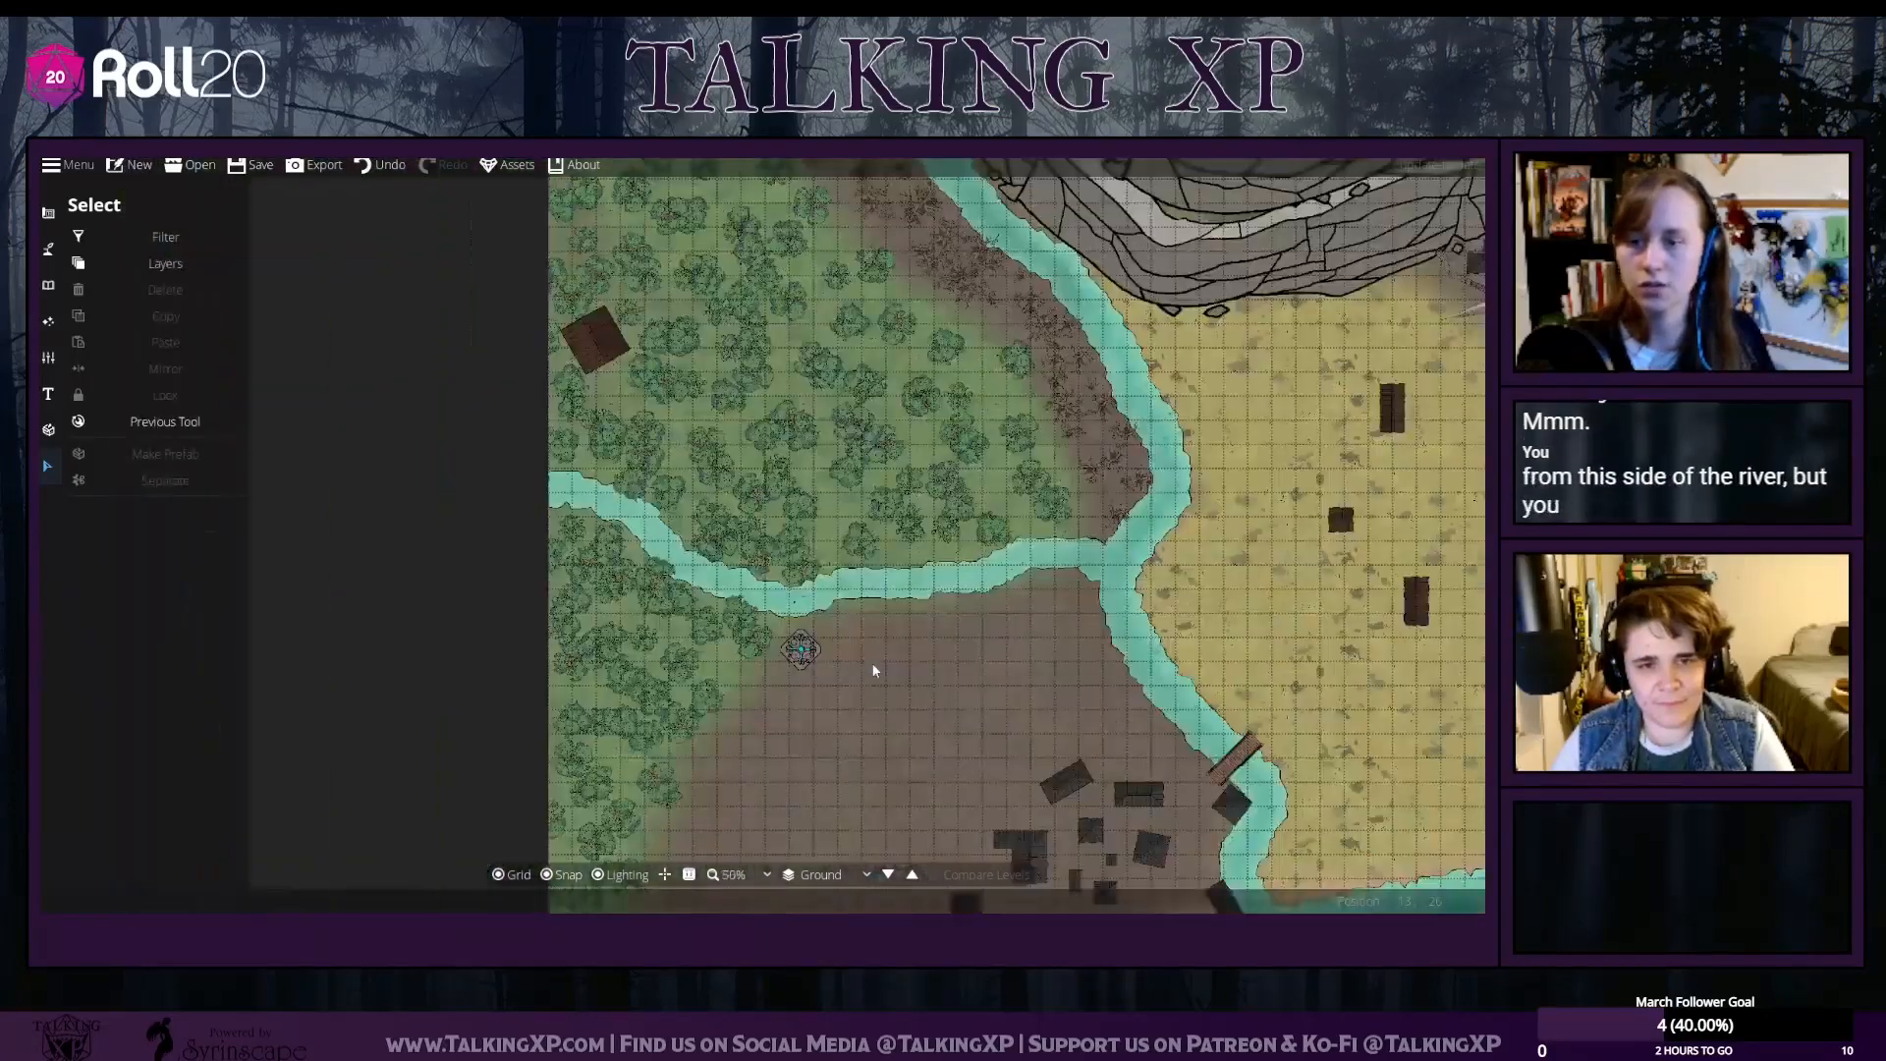
scroll(824, 613, "down", 3)
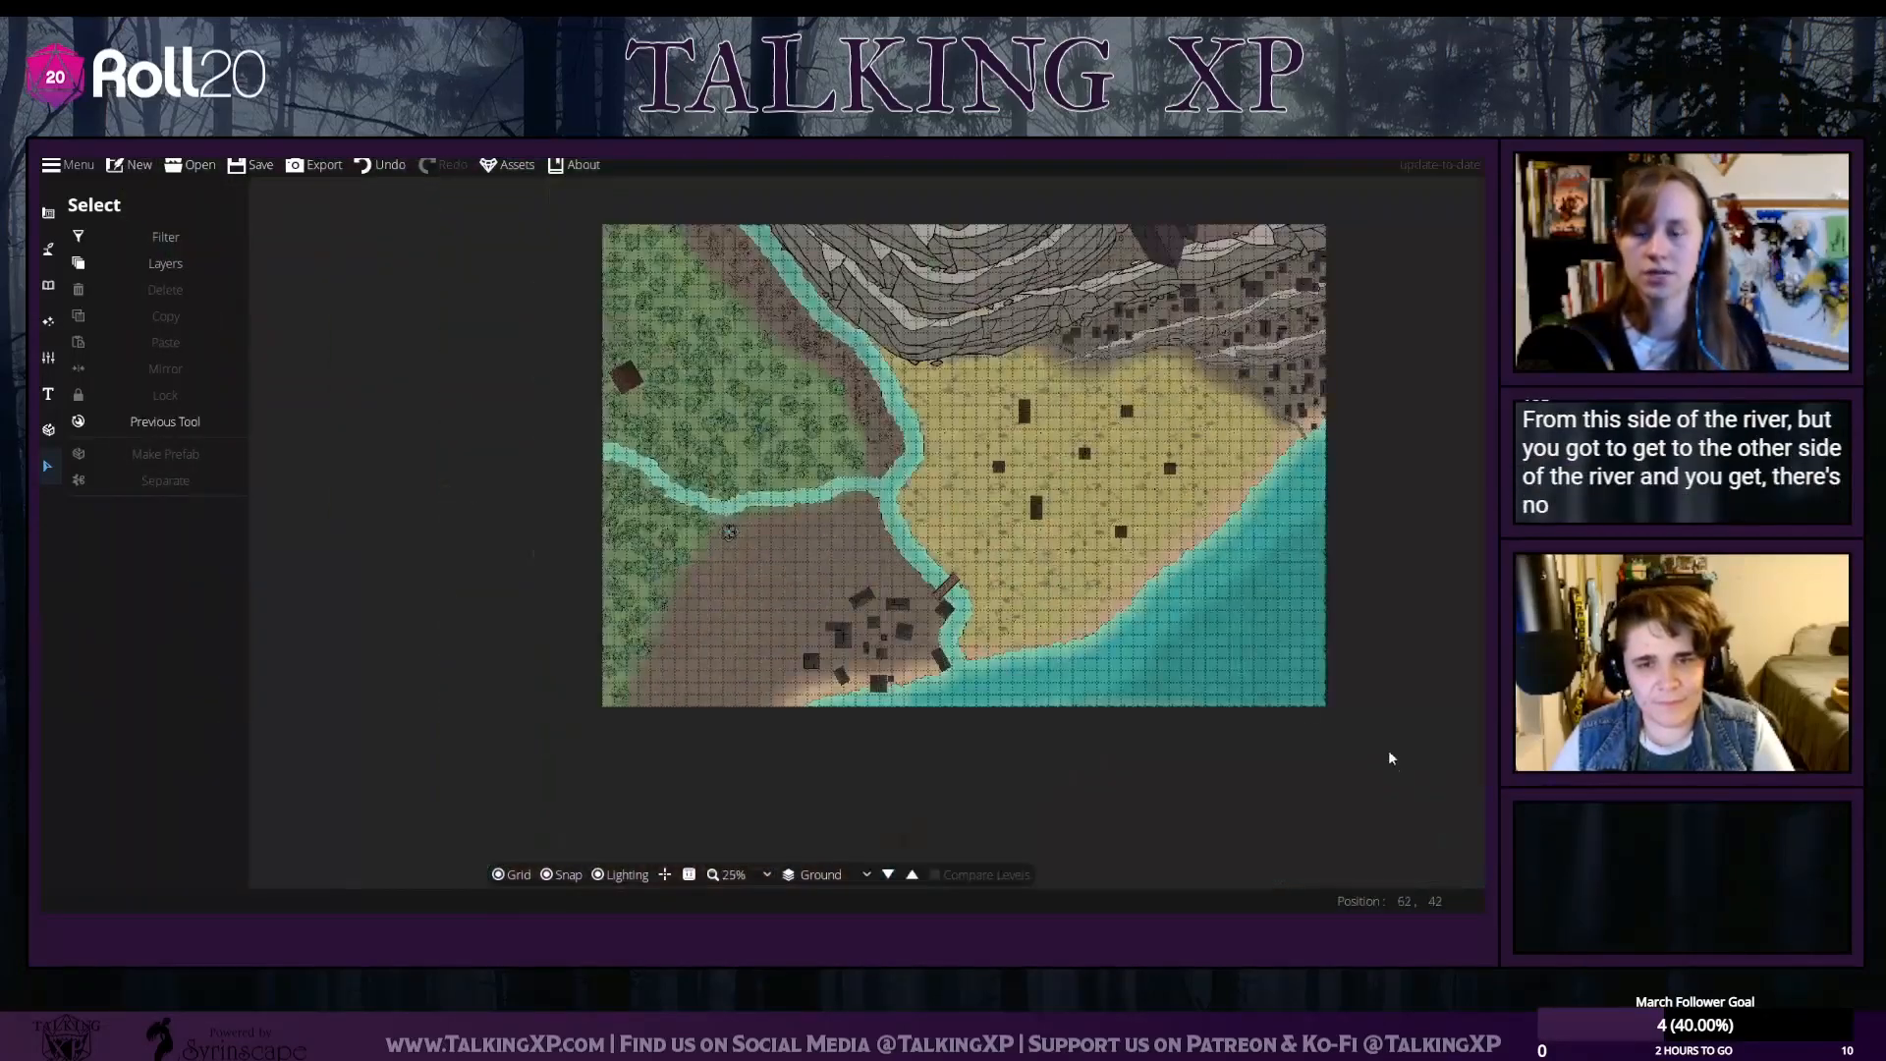
left_click_drag(1260, 564, 1135, 640)
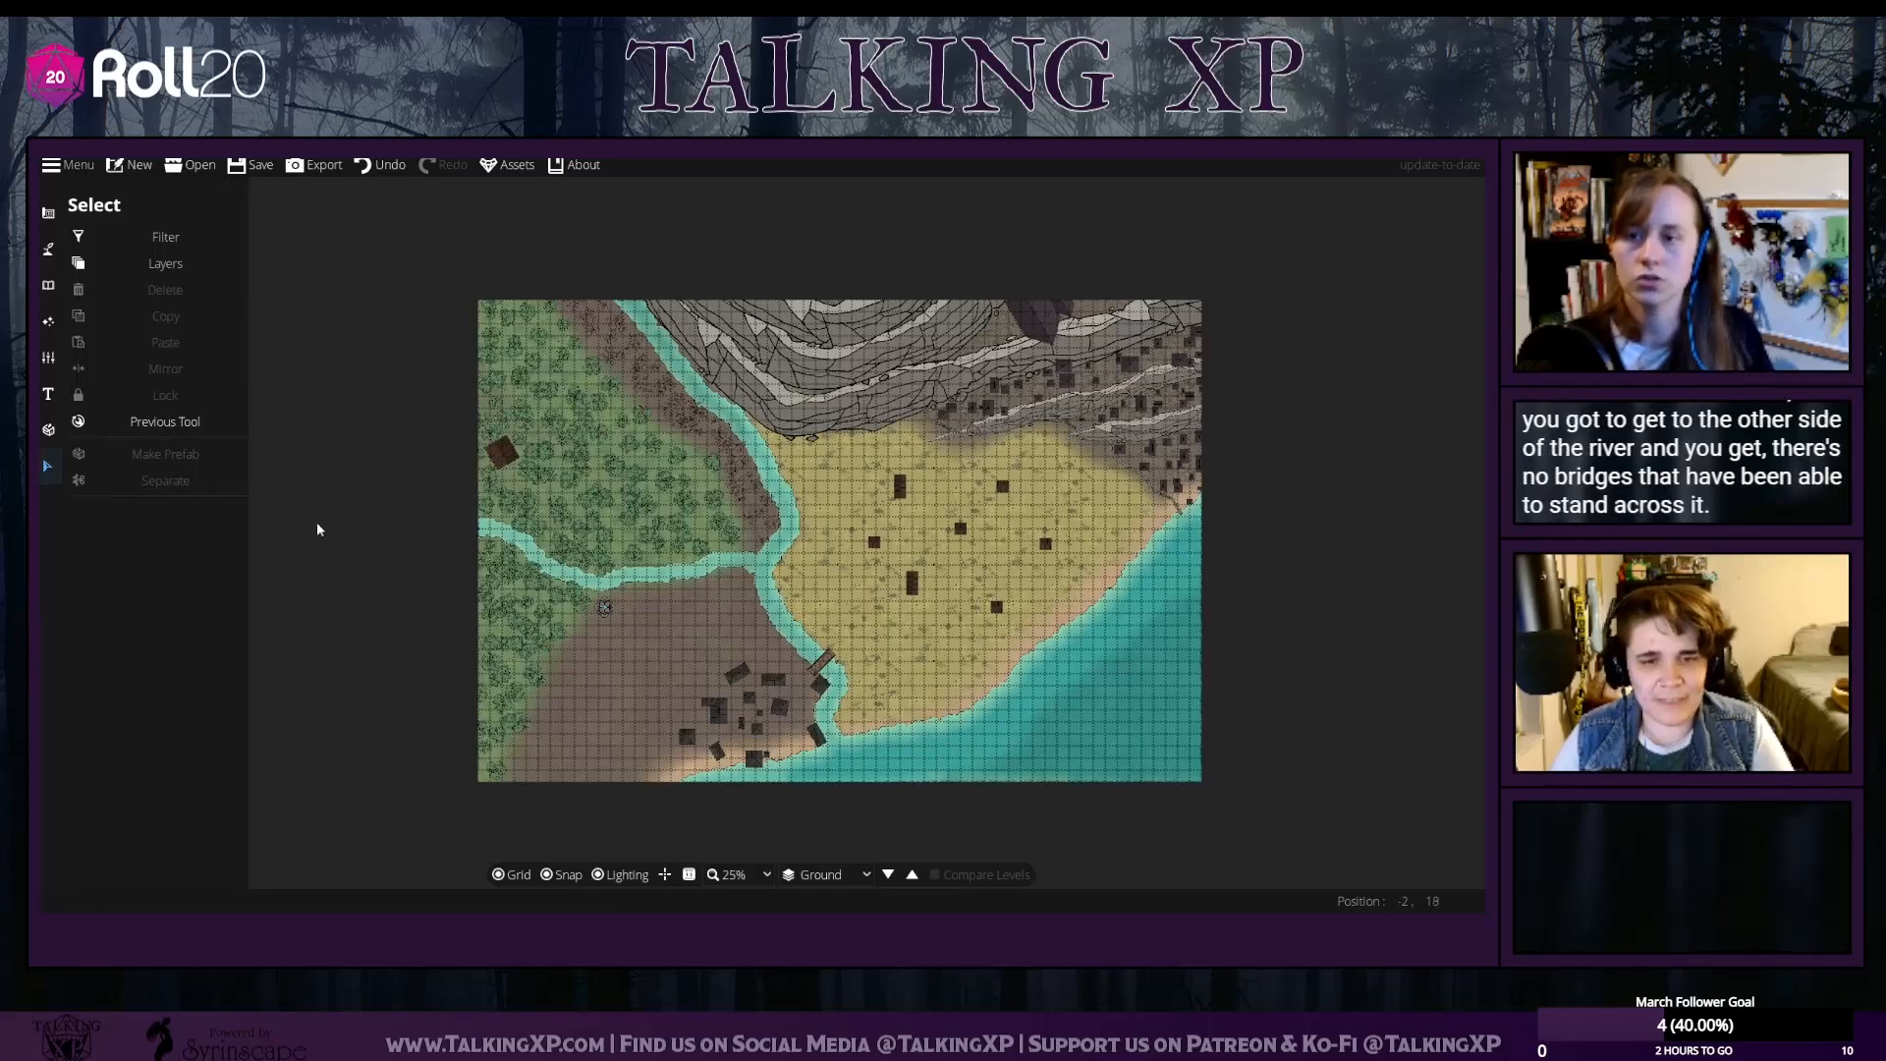
left_click(49, 285)
left_click(49, 250)
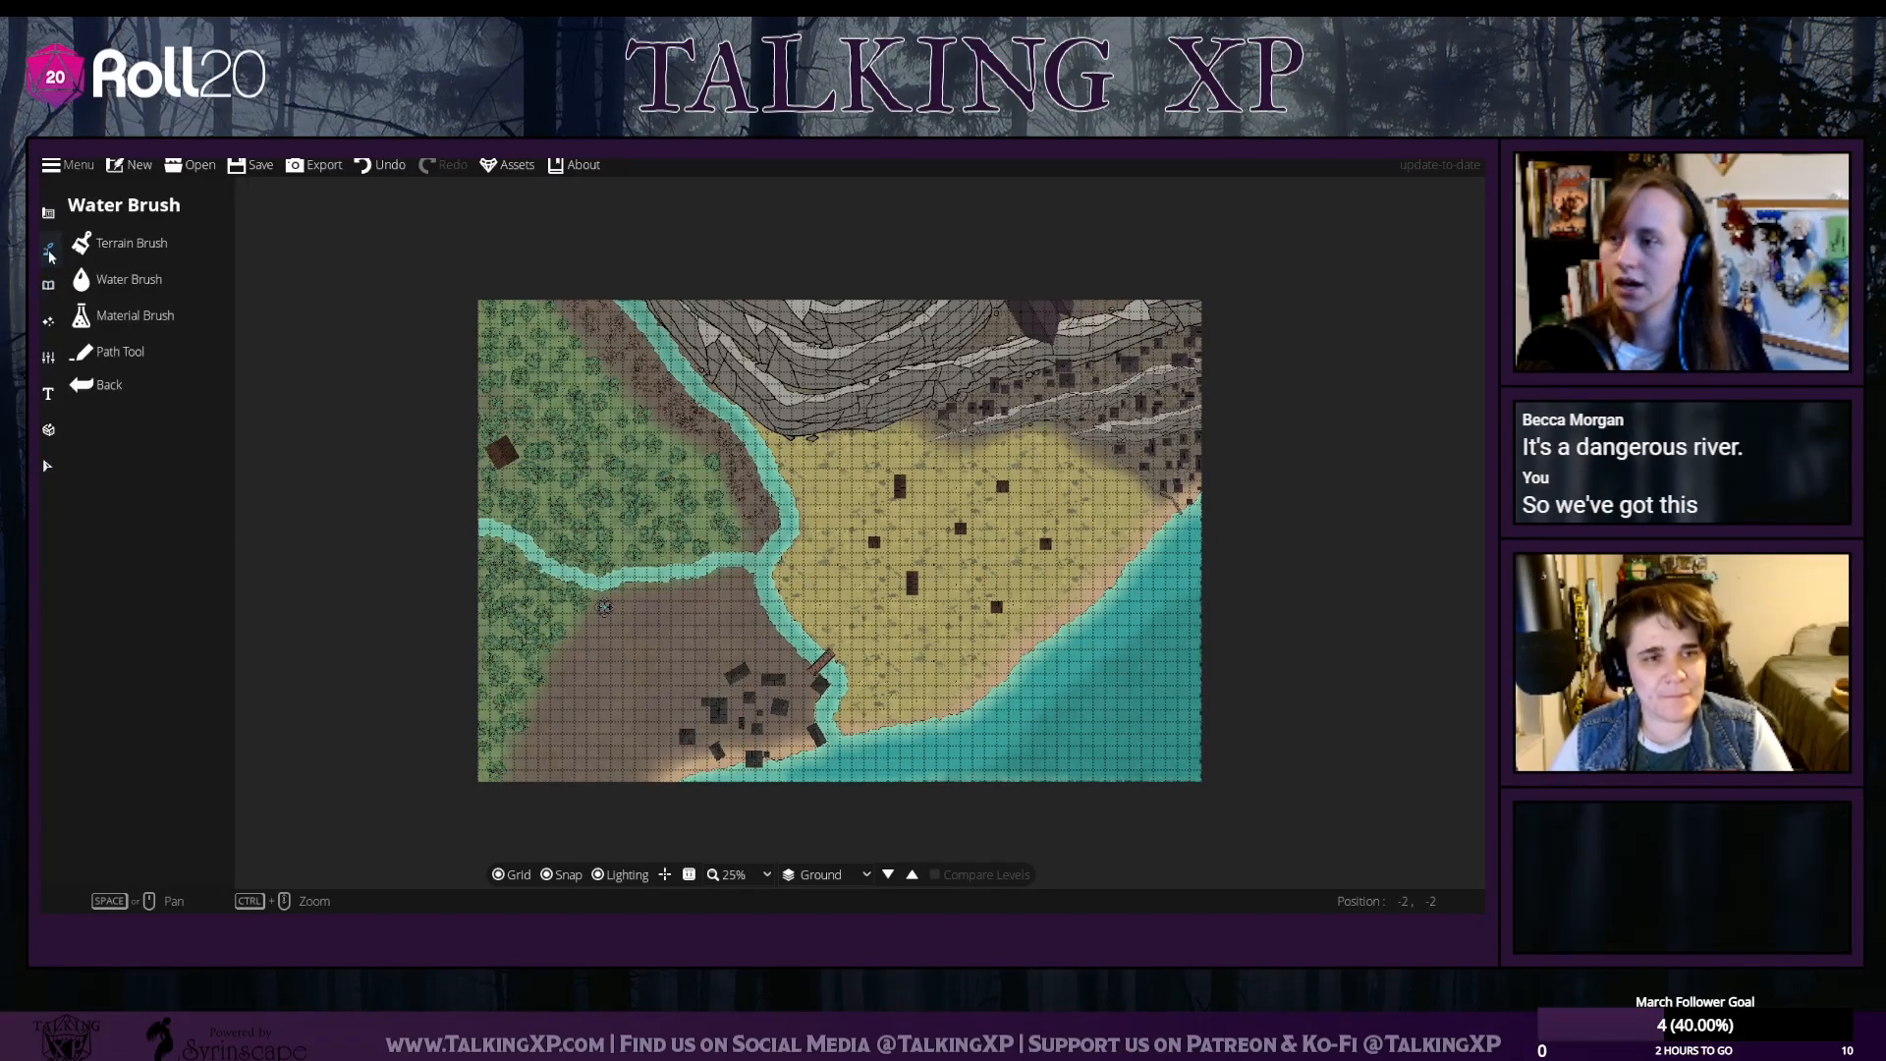
left_click(122, 316)
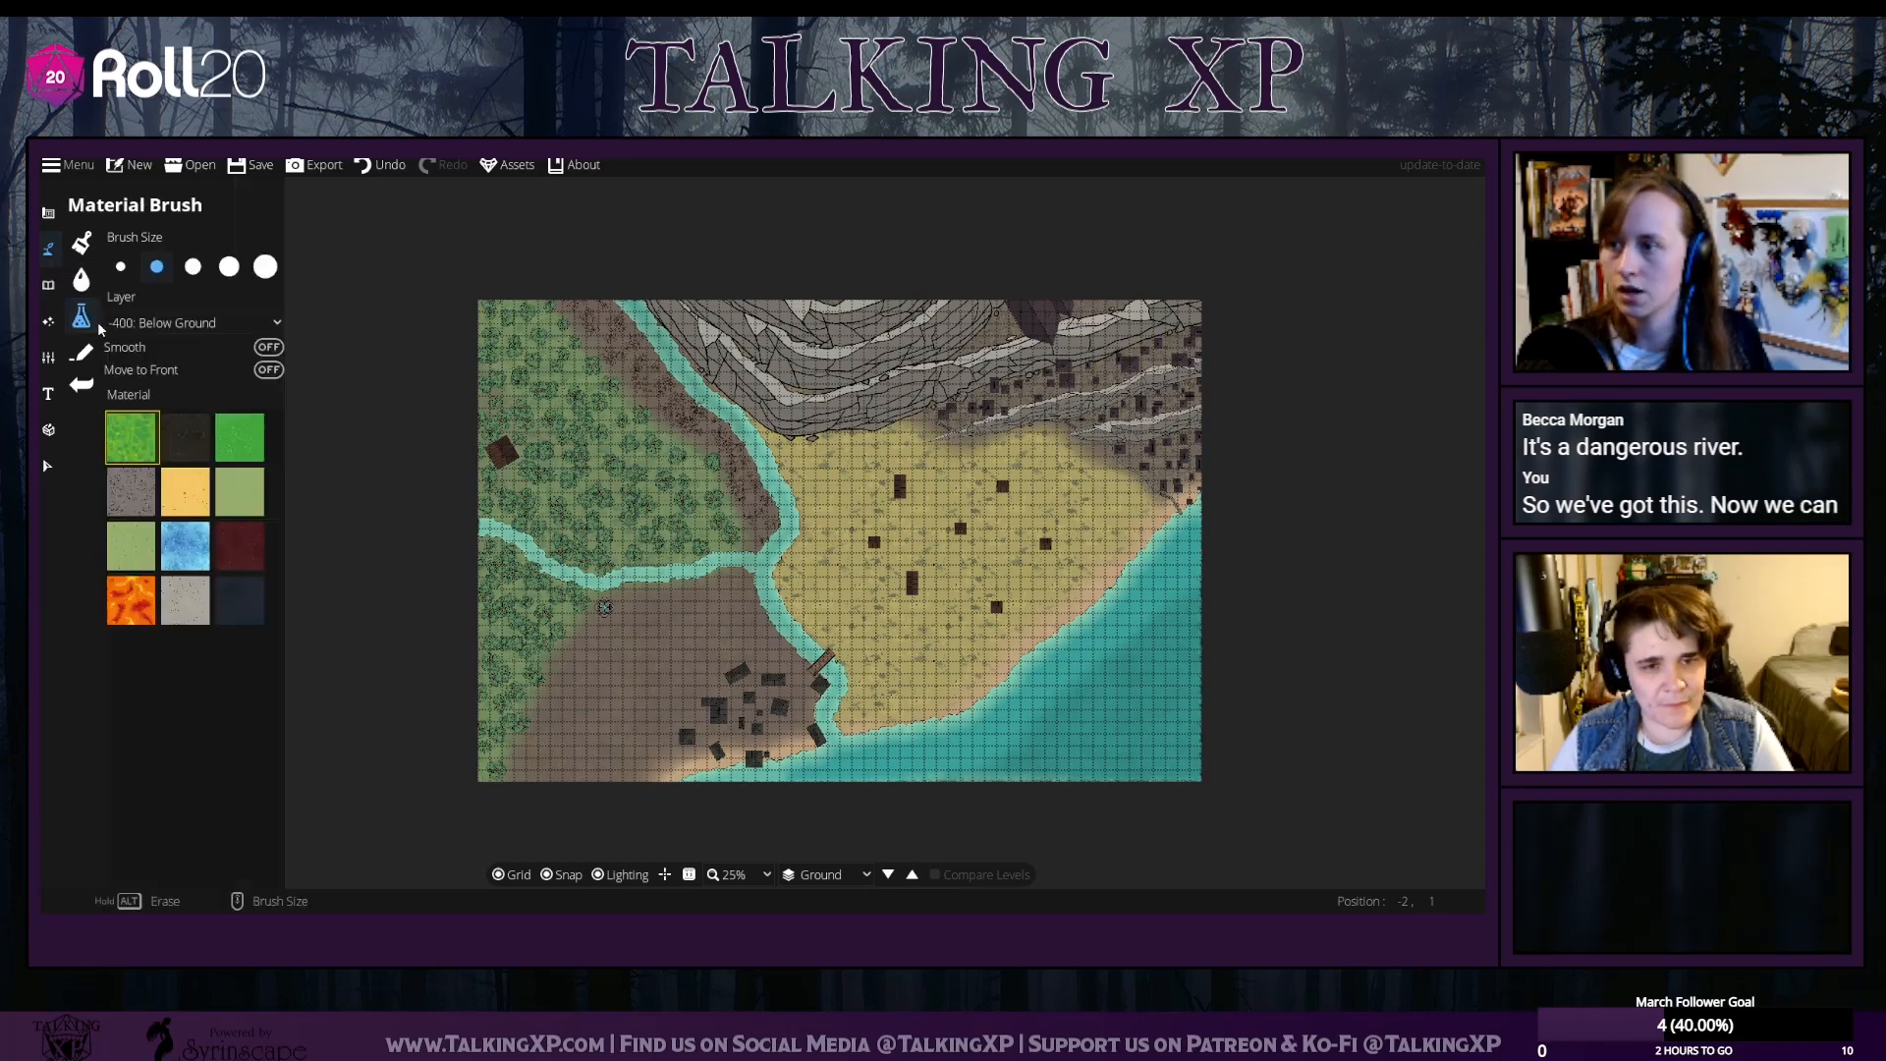
left_click(143, 609)
left_click_drag(596, 670, 598, 716)
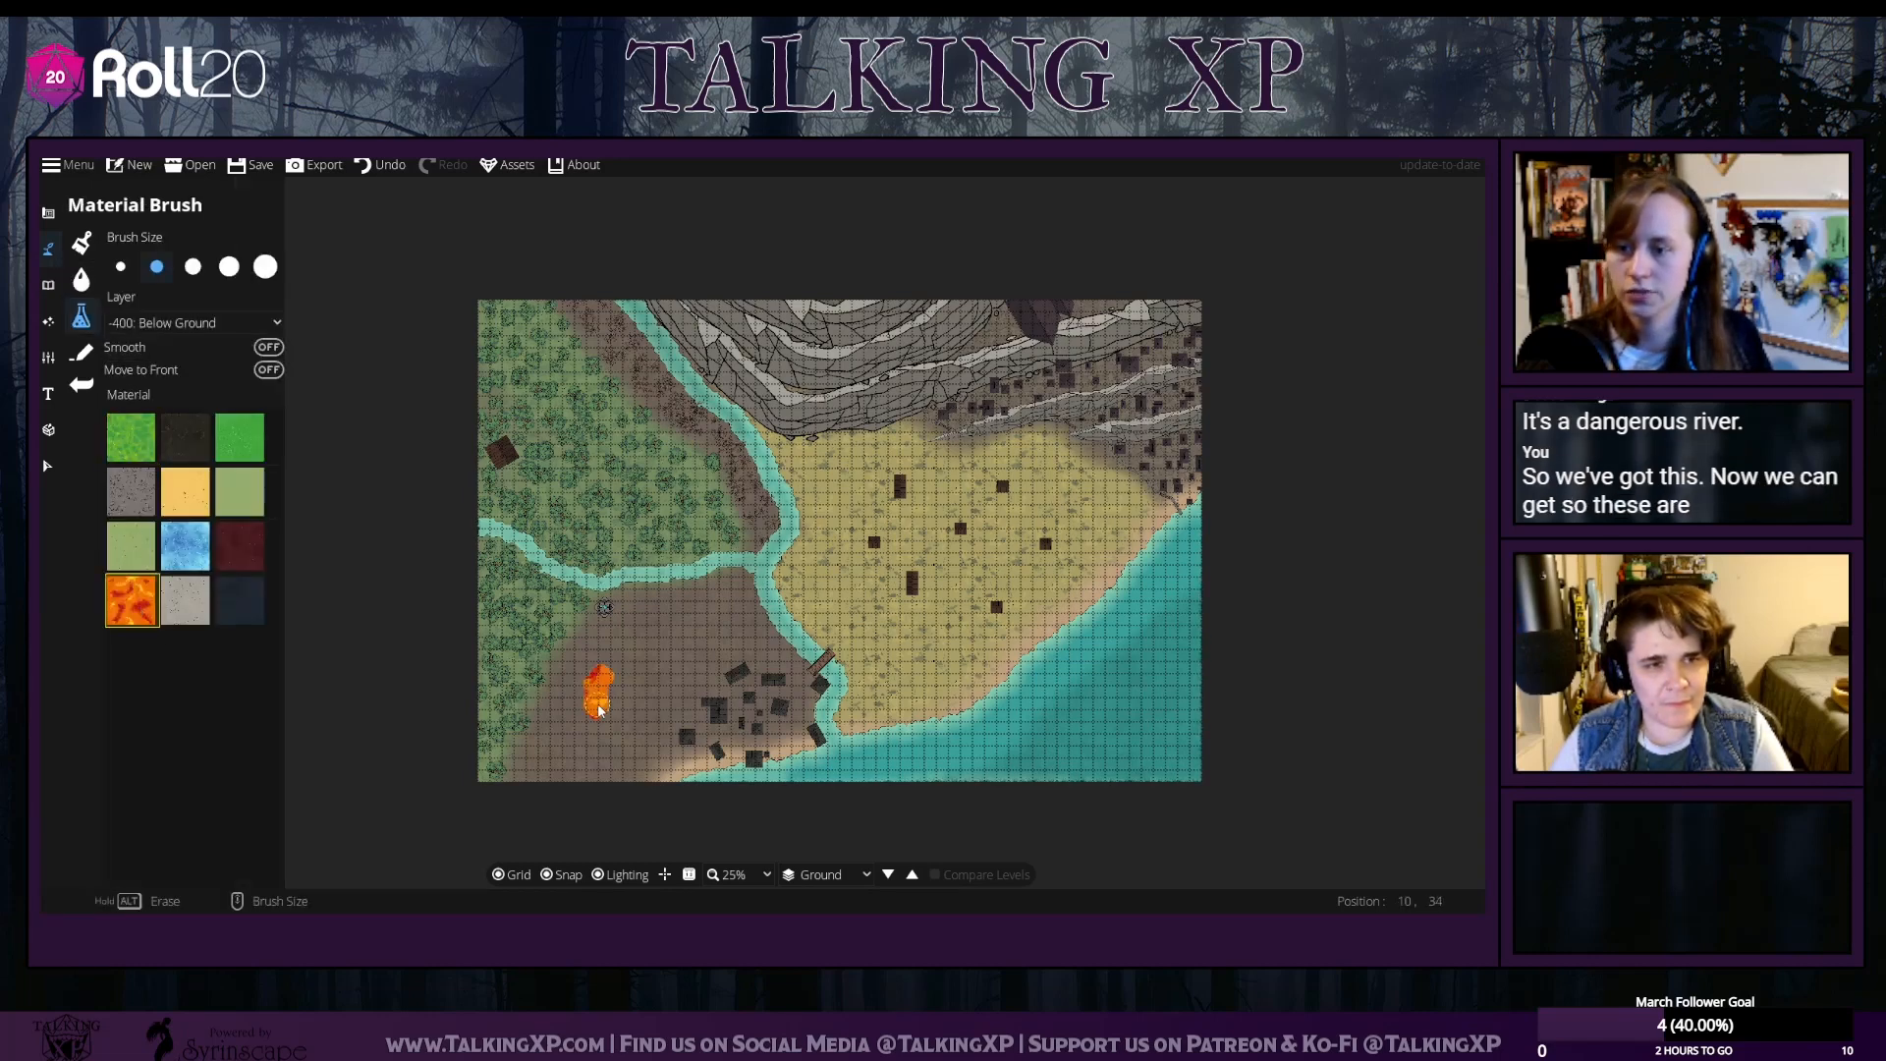
left_click(374, 167)
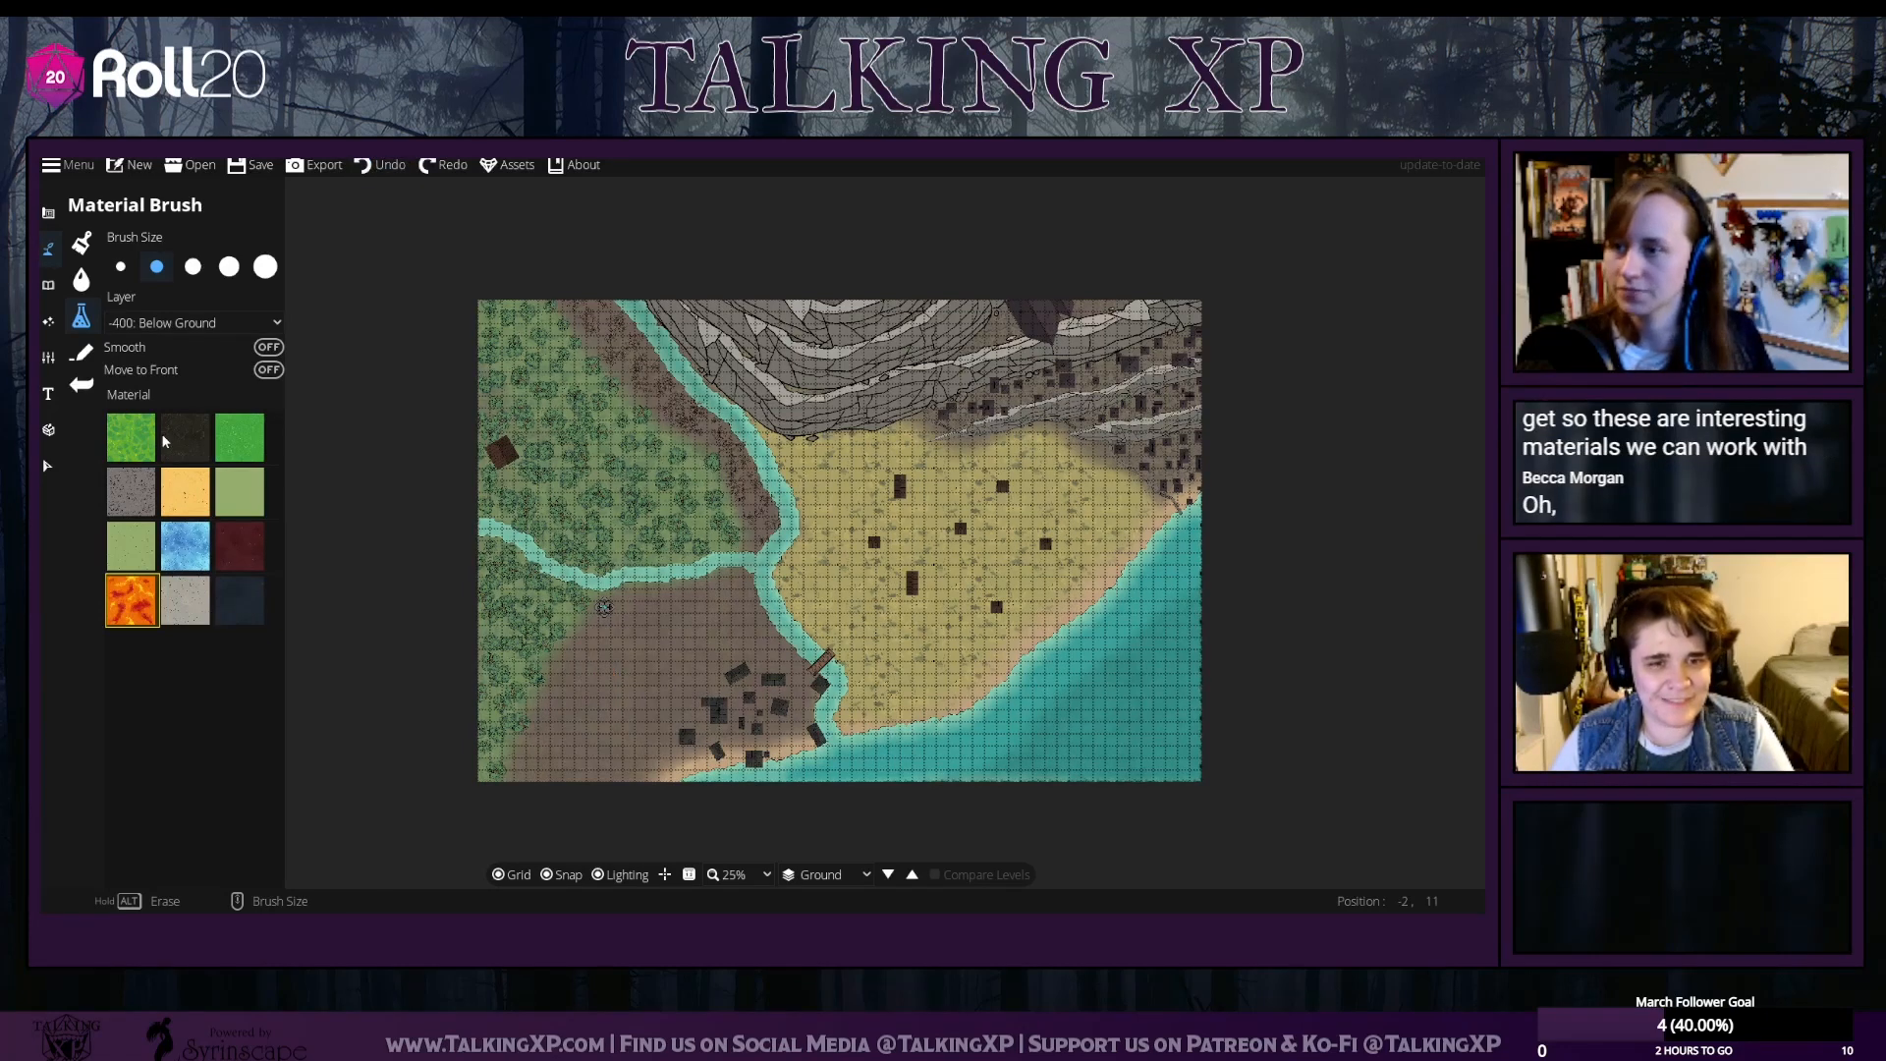
Try painting a patch of the bright green foliage material west of the village, and undo the stroke
left_click(229, 438)
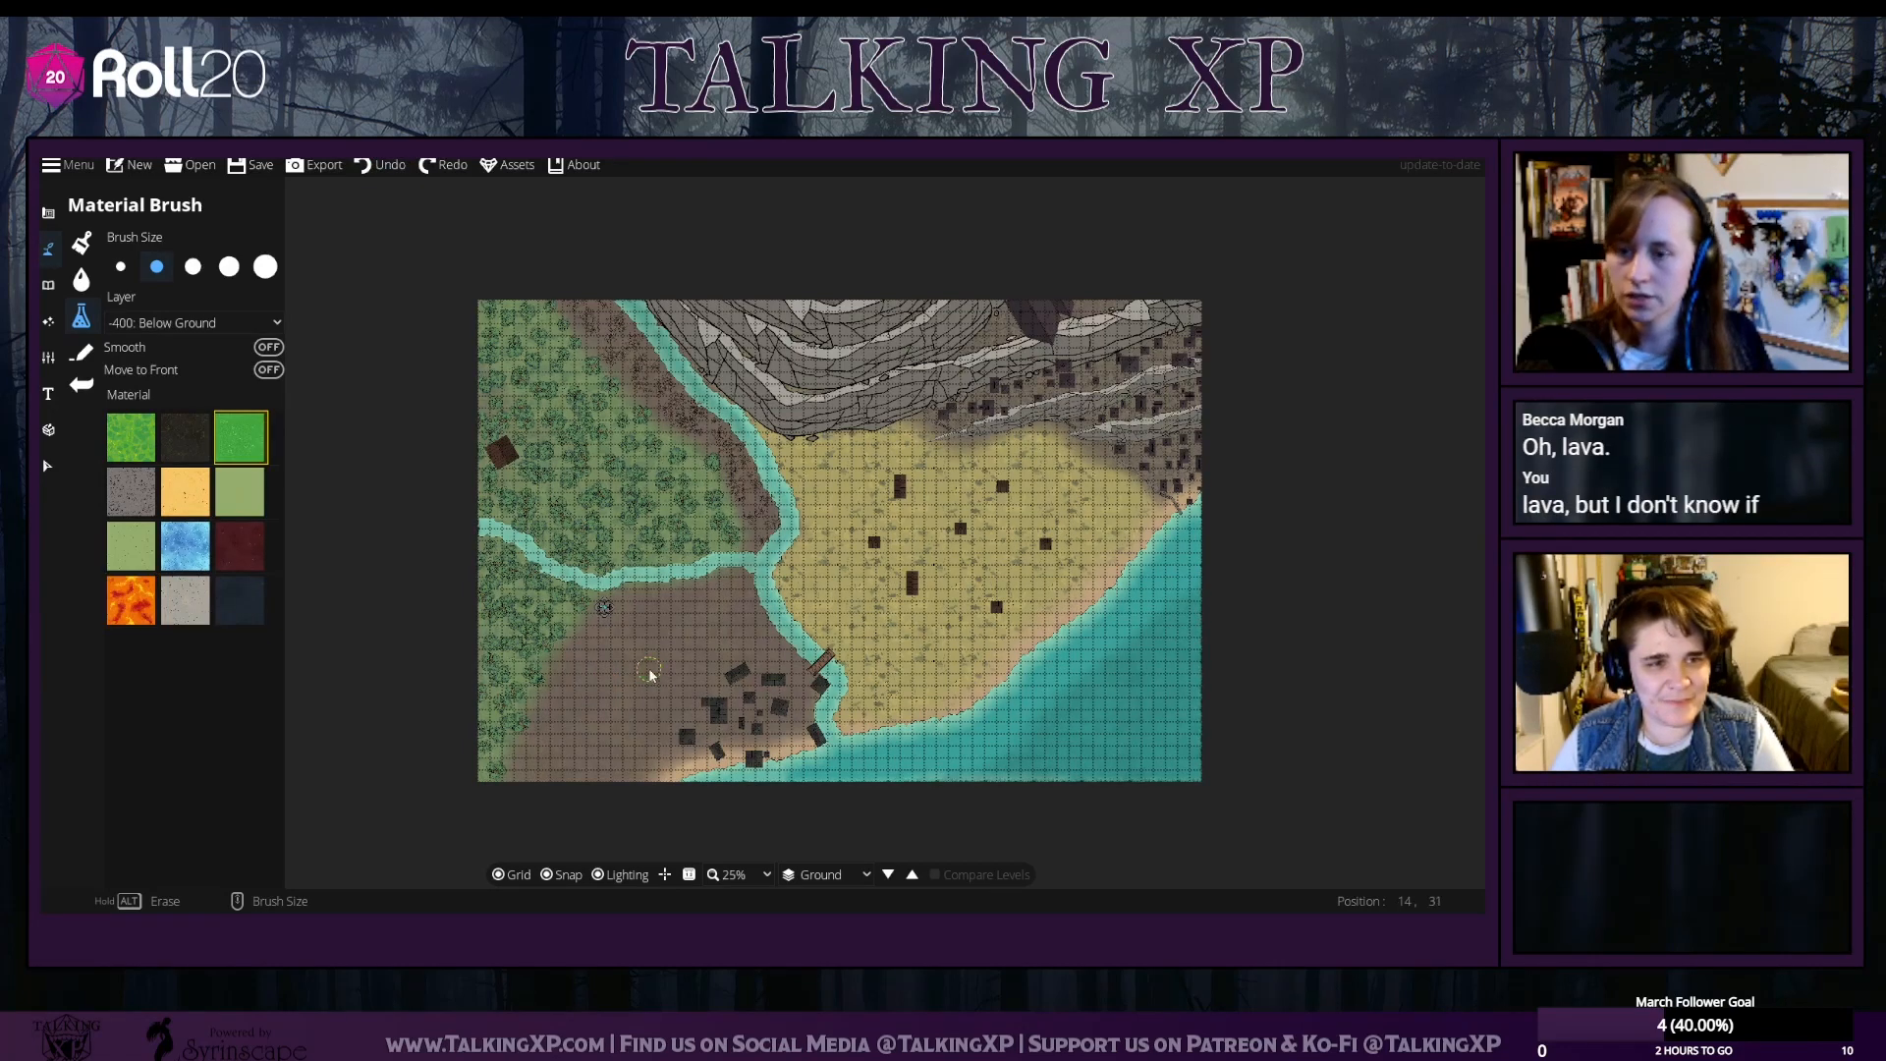
left_click_drag(650, 675, 633, 717)
left_click(396, 172)
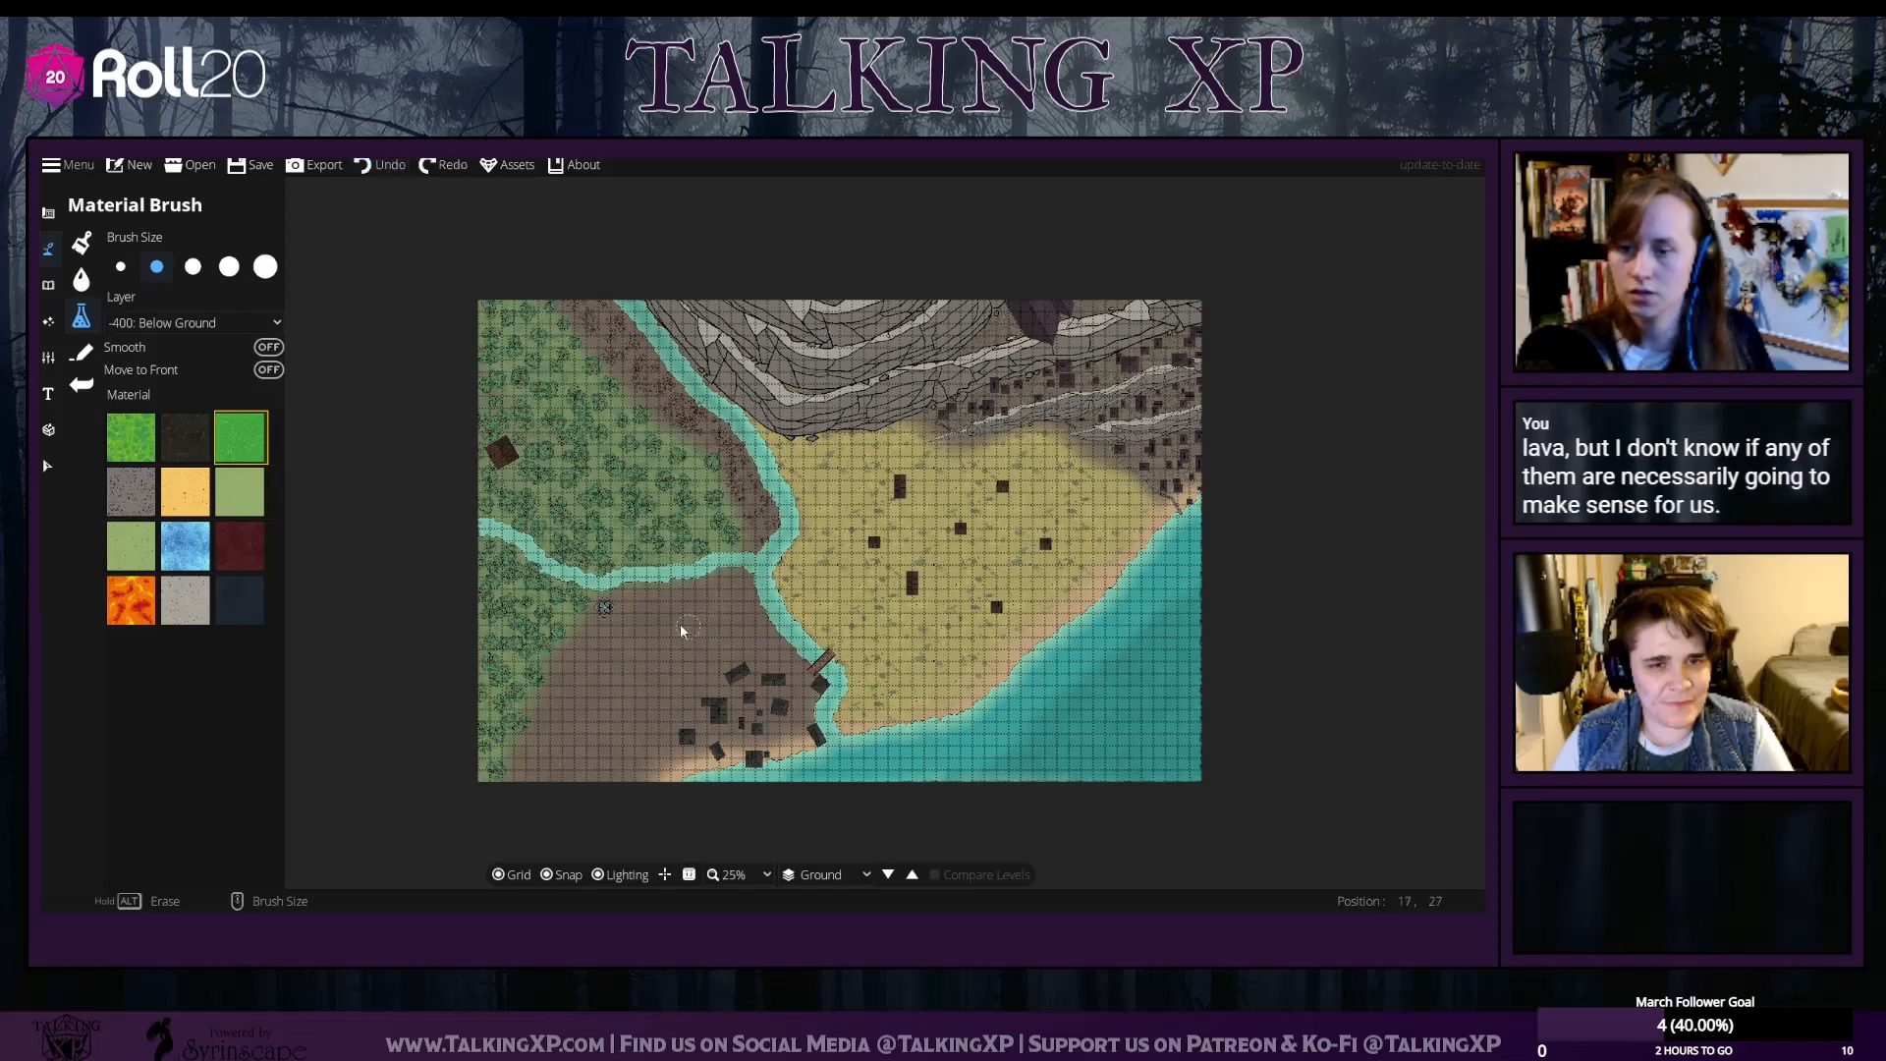
Paint test patches of the acid, dark swamp and bright green foliage materials on the bare ground west of the village
scroll(680, 623, "up", 2)
left_click_drag(680, 623, 1009, 315)
scroll(896, 509, "up", 2)
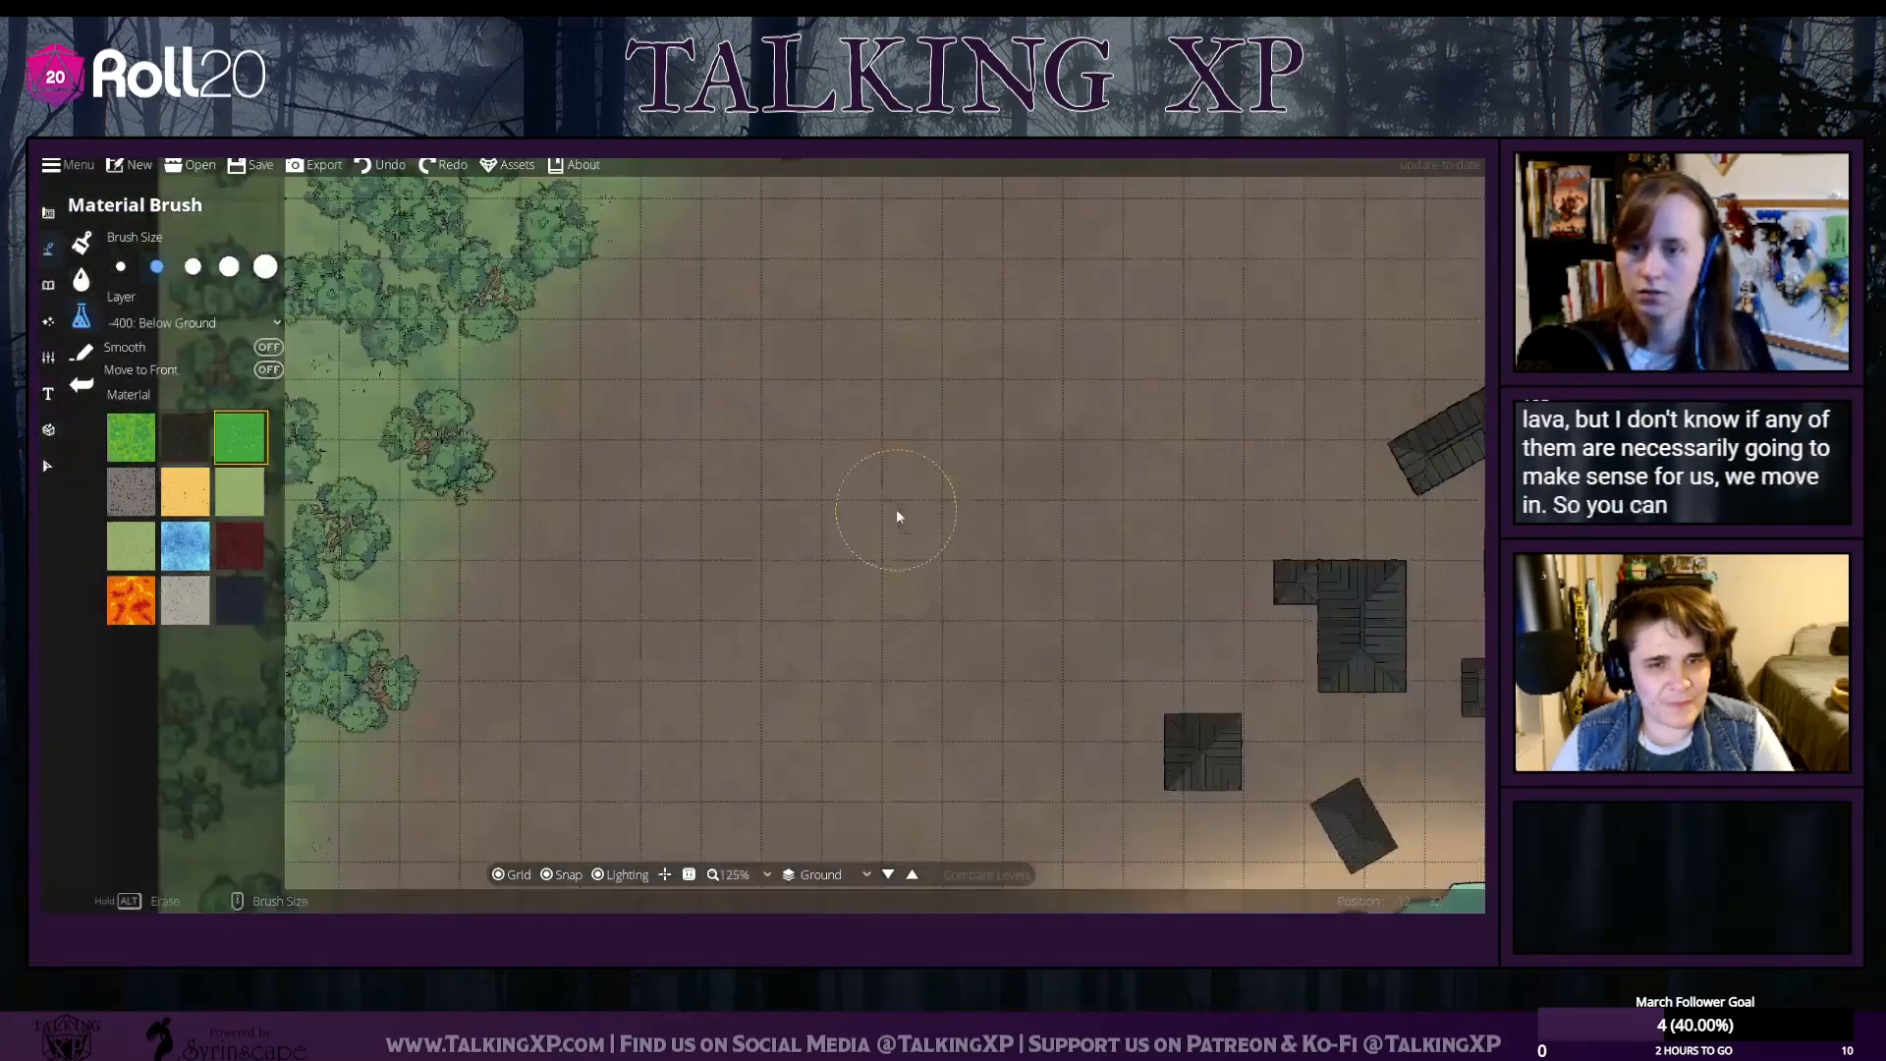
left_click_drag(896, 509, 605, 499)
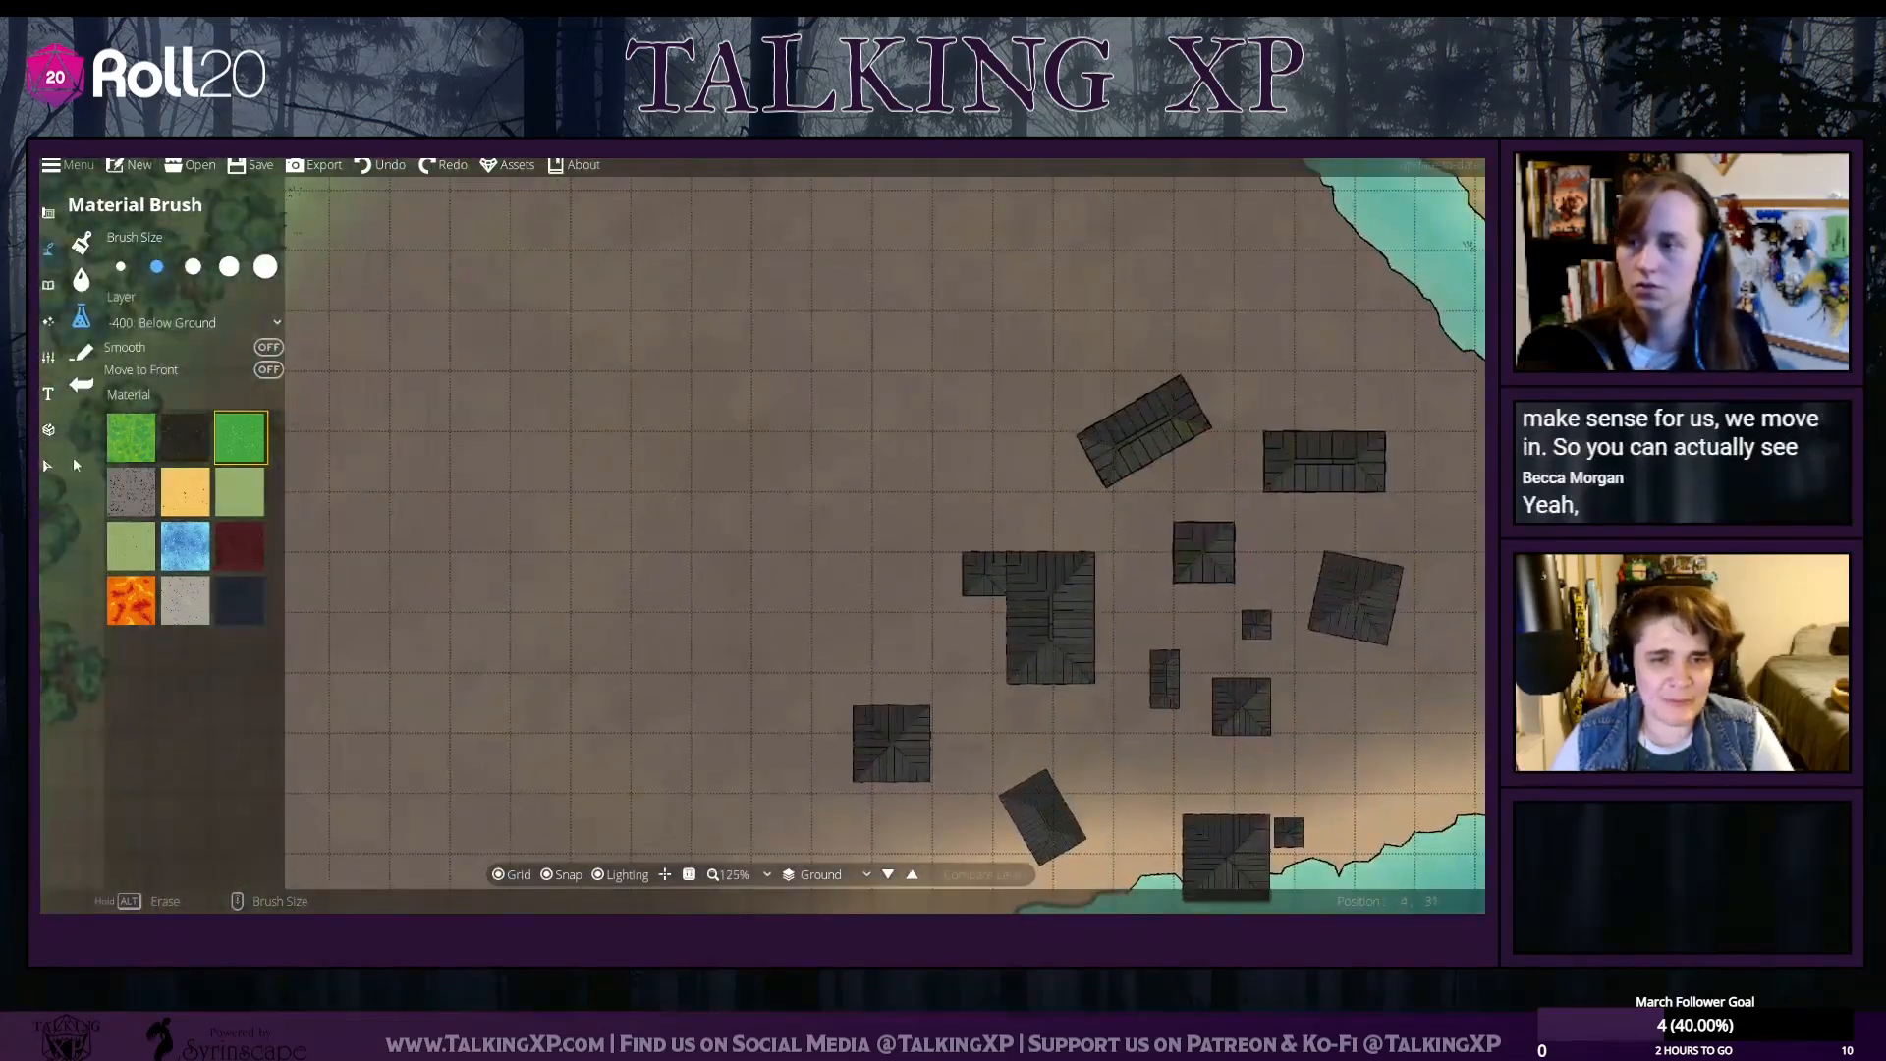
left_click(130, 437)
left_click_drag(542, 303, 491, 412)
left_click(186, 436)
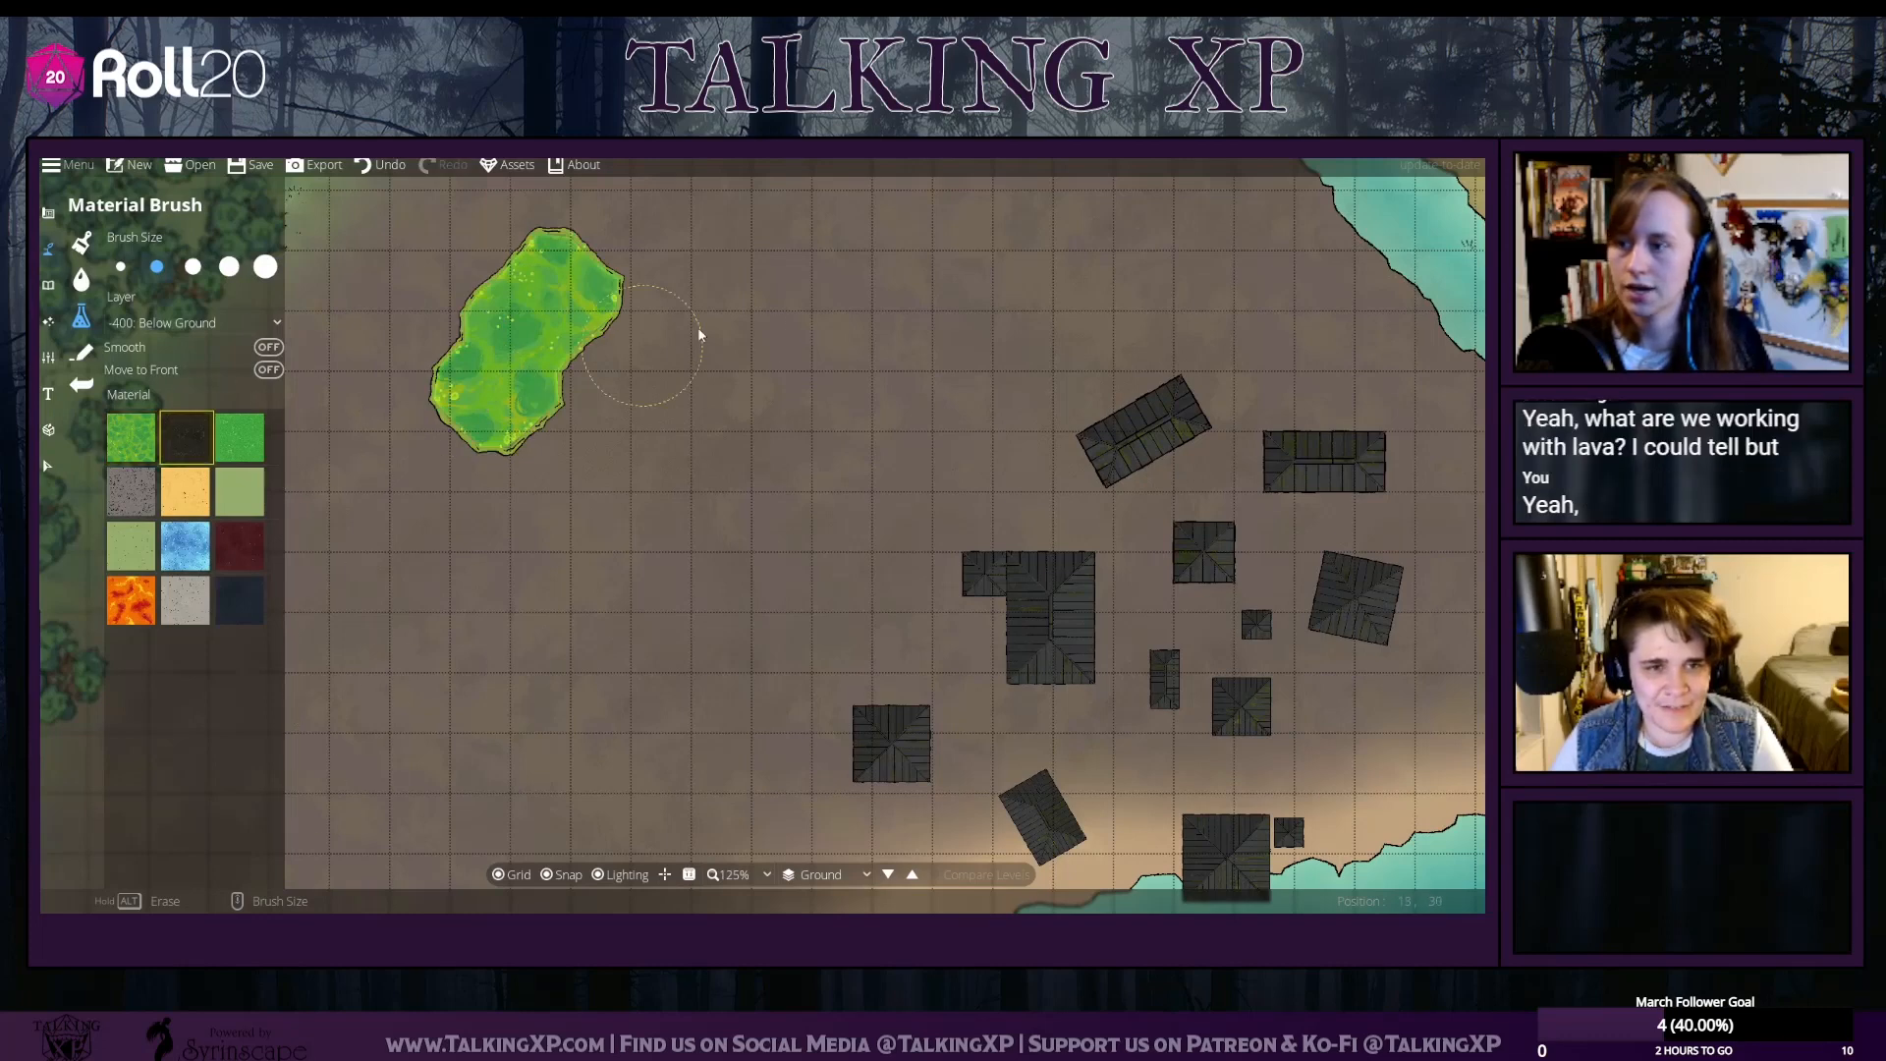
left_click_drag(699, 337, 643, 364)
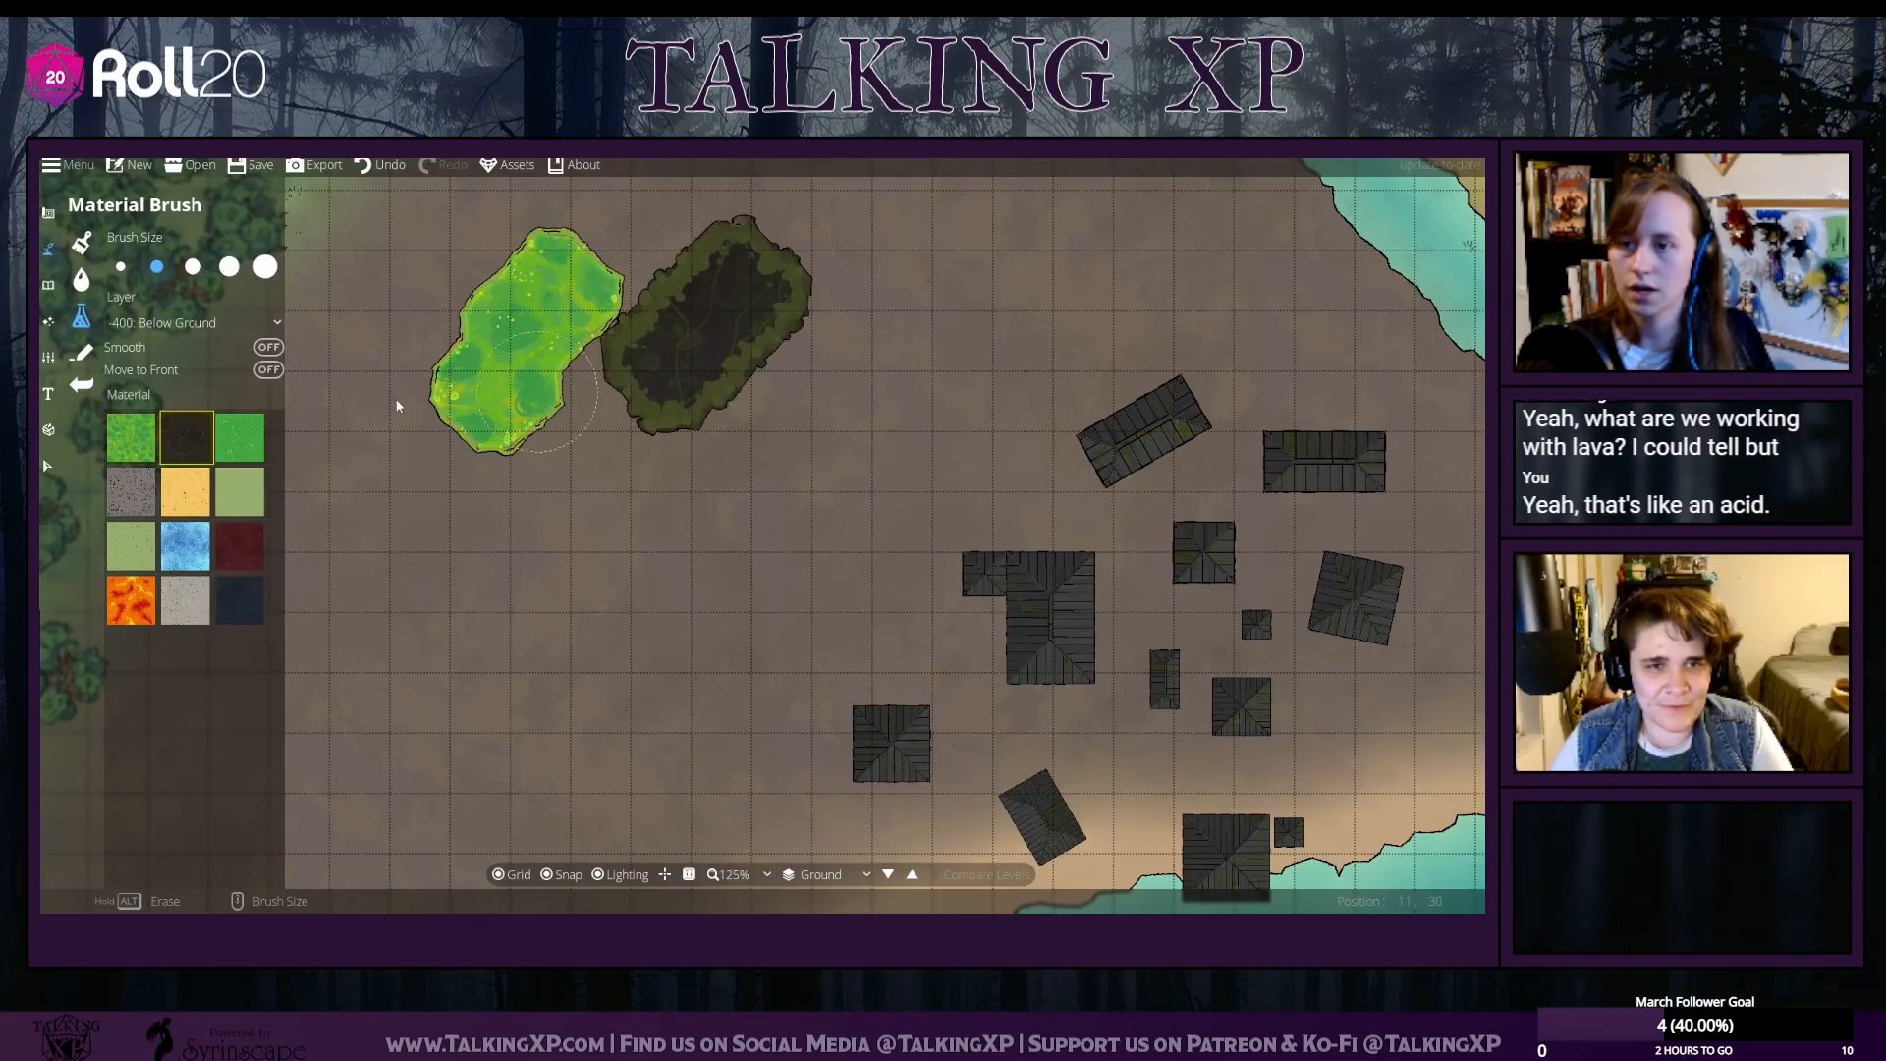
left_click(240, 436)
mouse_move(786, 339)
left_mouse_down()
mouse_move(800, 358)
mouse_move(727, 432)
left_mouse_up()
Paint test patches of grey rubble, sand and both pale green grass materials south of the first samples
left_click(136, 489)
left_click_drag(481, 442, 398, 580)
left_click(186, 491)
left_click_drag(590, 442, 614, 575)
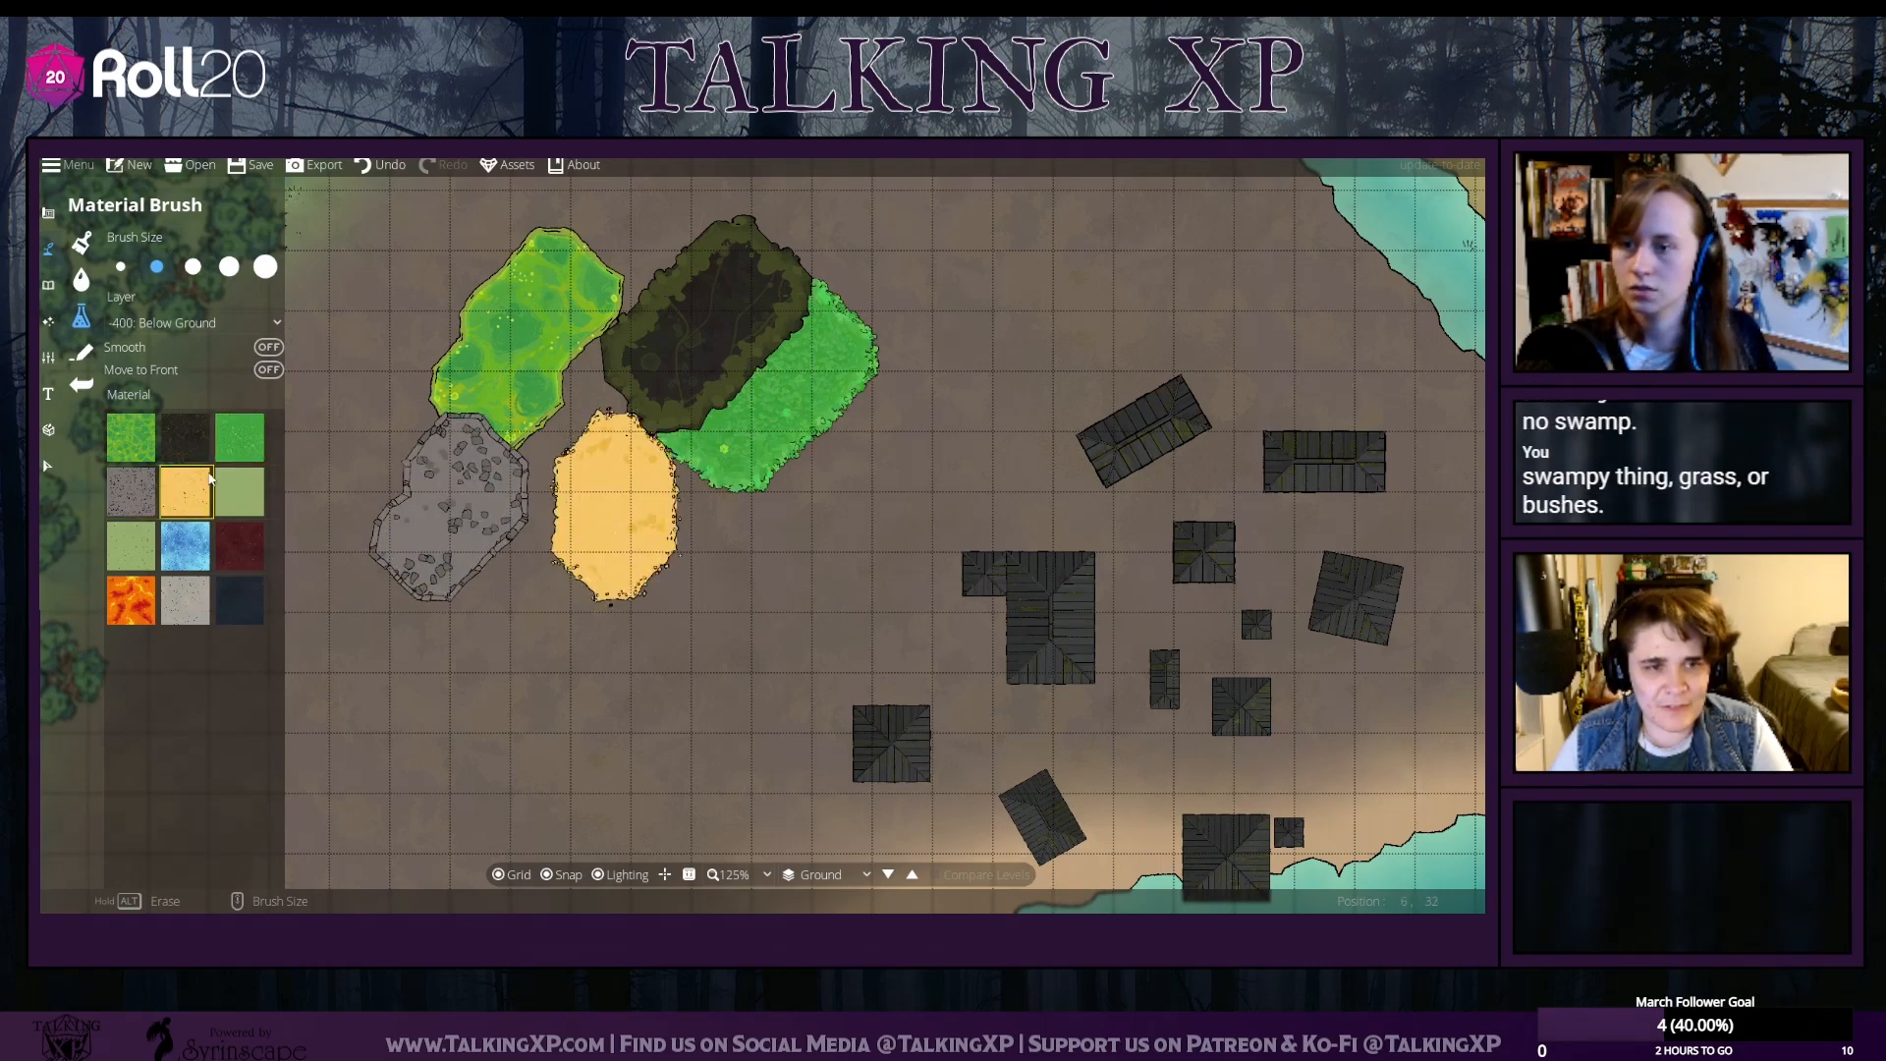
left_click(240, 491)
left_click_drag(747, 462, 771, 550)
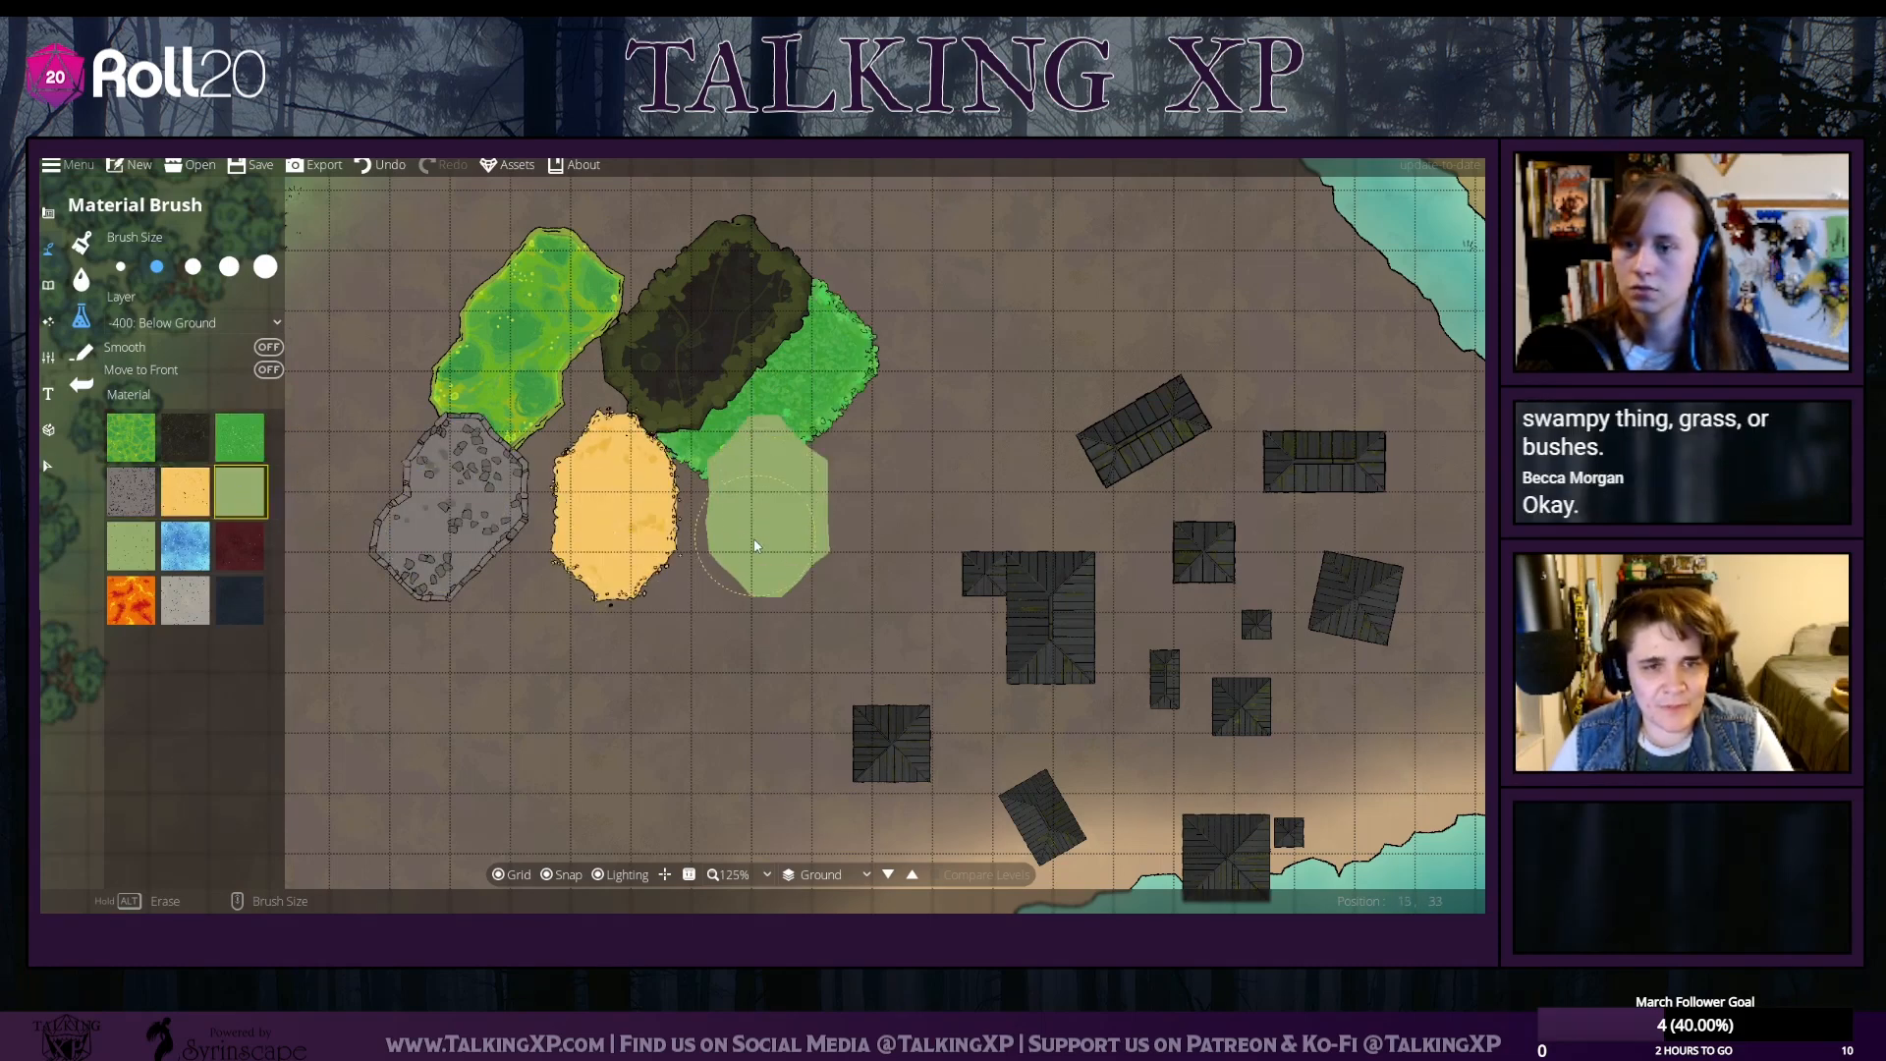
left_click(134, 547)
mouse_move(913, 383)
left_mouse_down()
mouse_move(884, 462)
mouse_move(795, 471)
left_mouse_up()
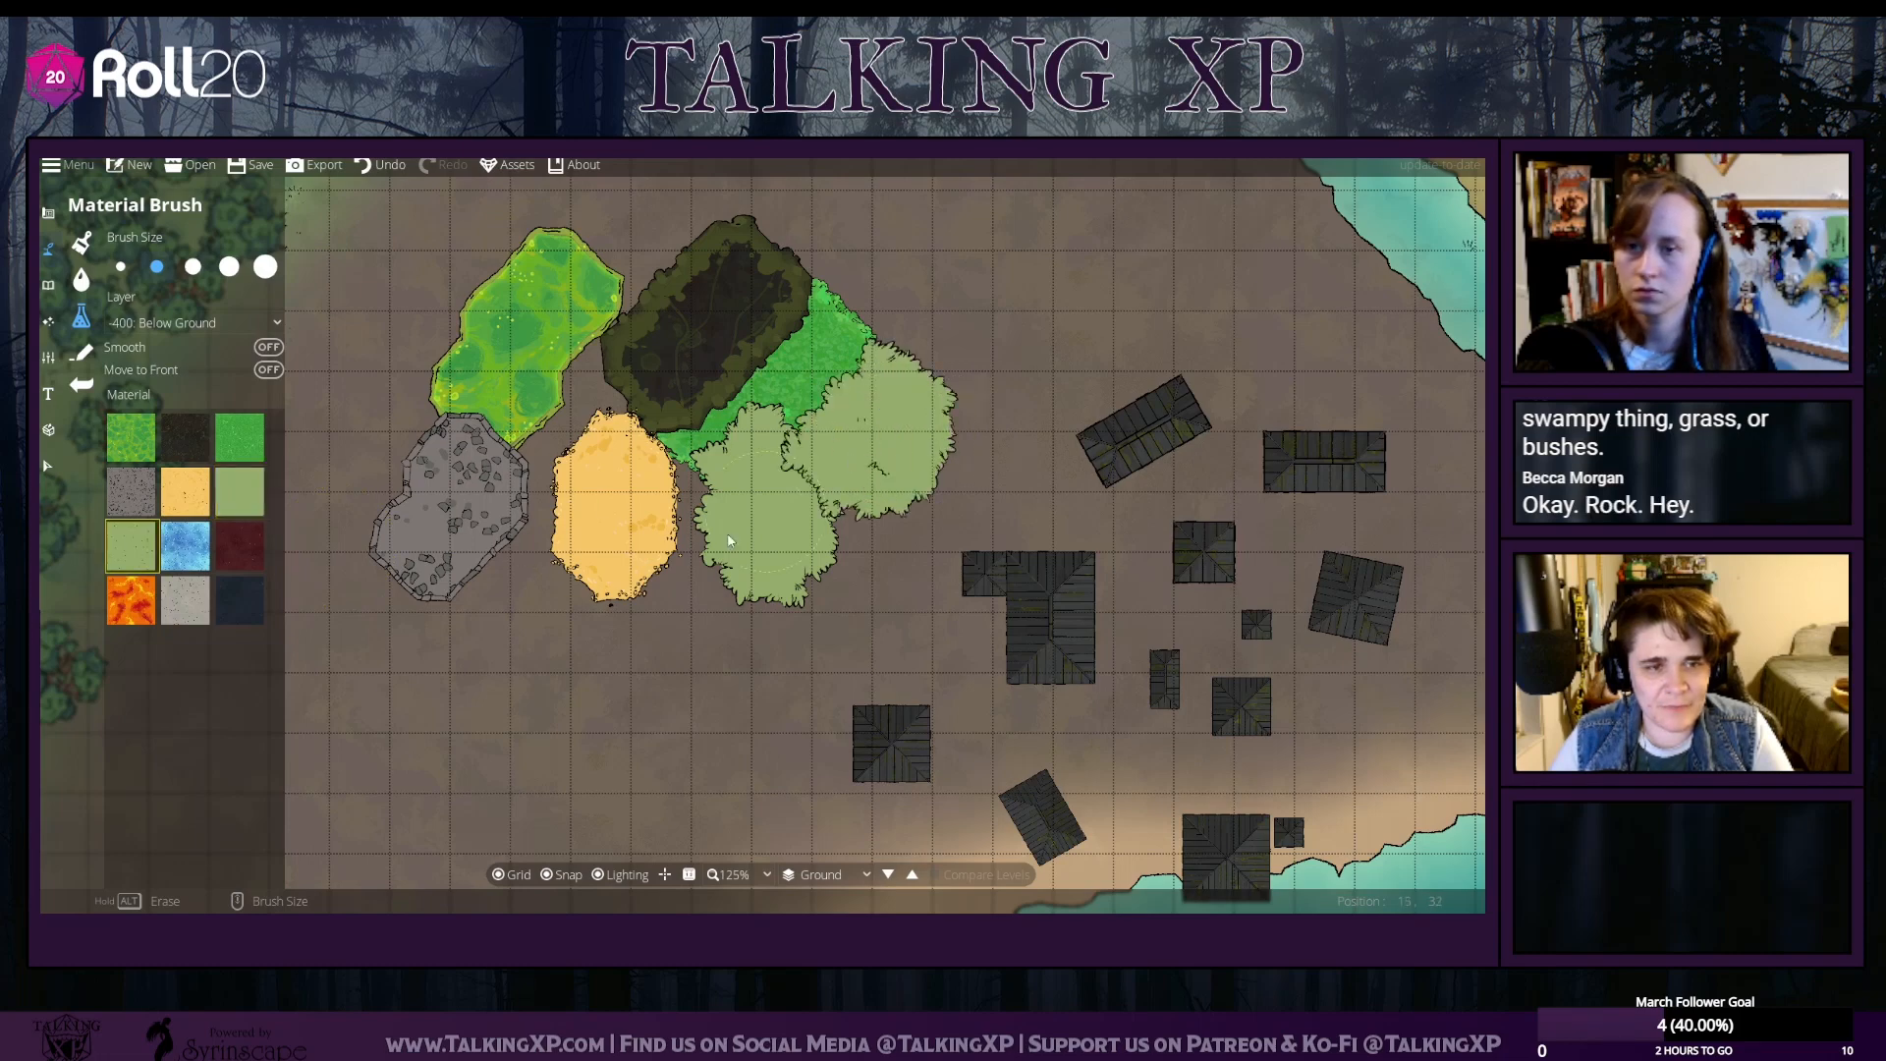
Paint test patches of ice, lava, pale cracked stone and the dark blue material around the other samples
left_click(188, 567)
left_click_drag(913, 275, 1022, 324)
left_click(157, 607)
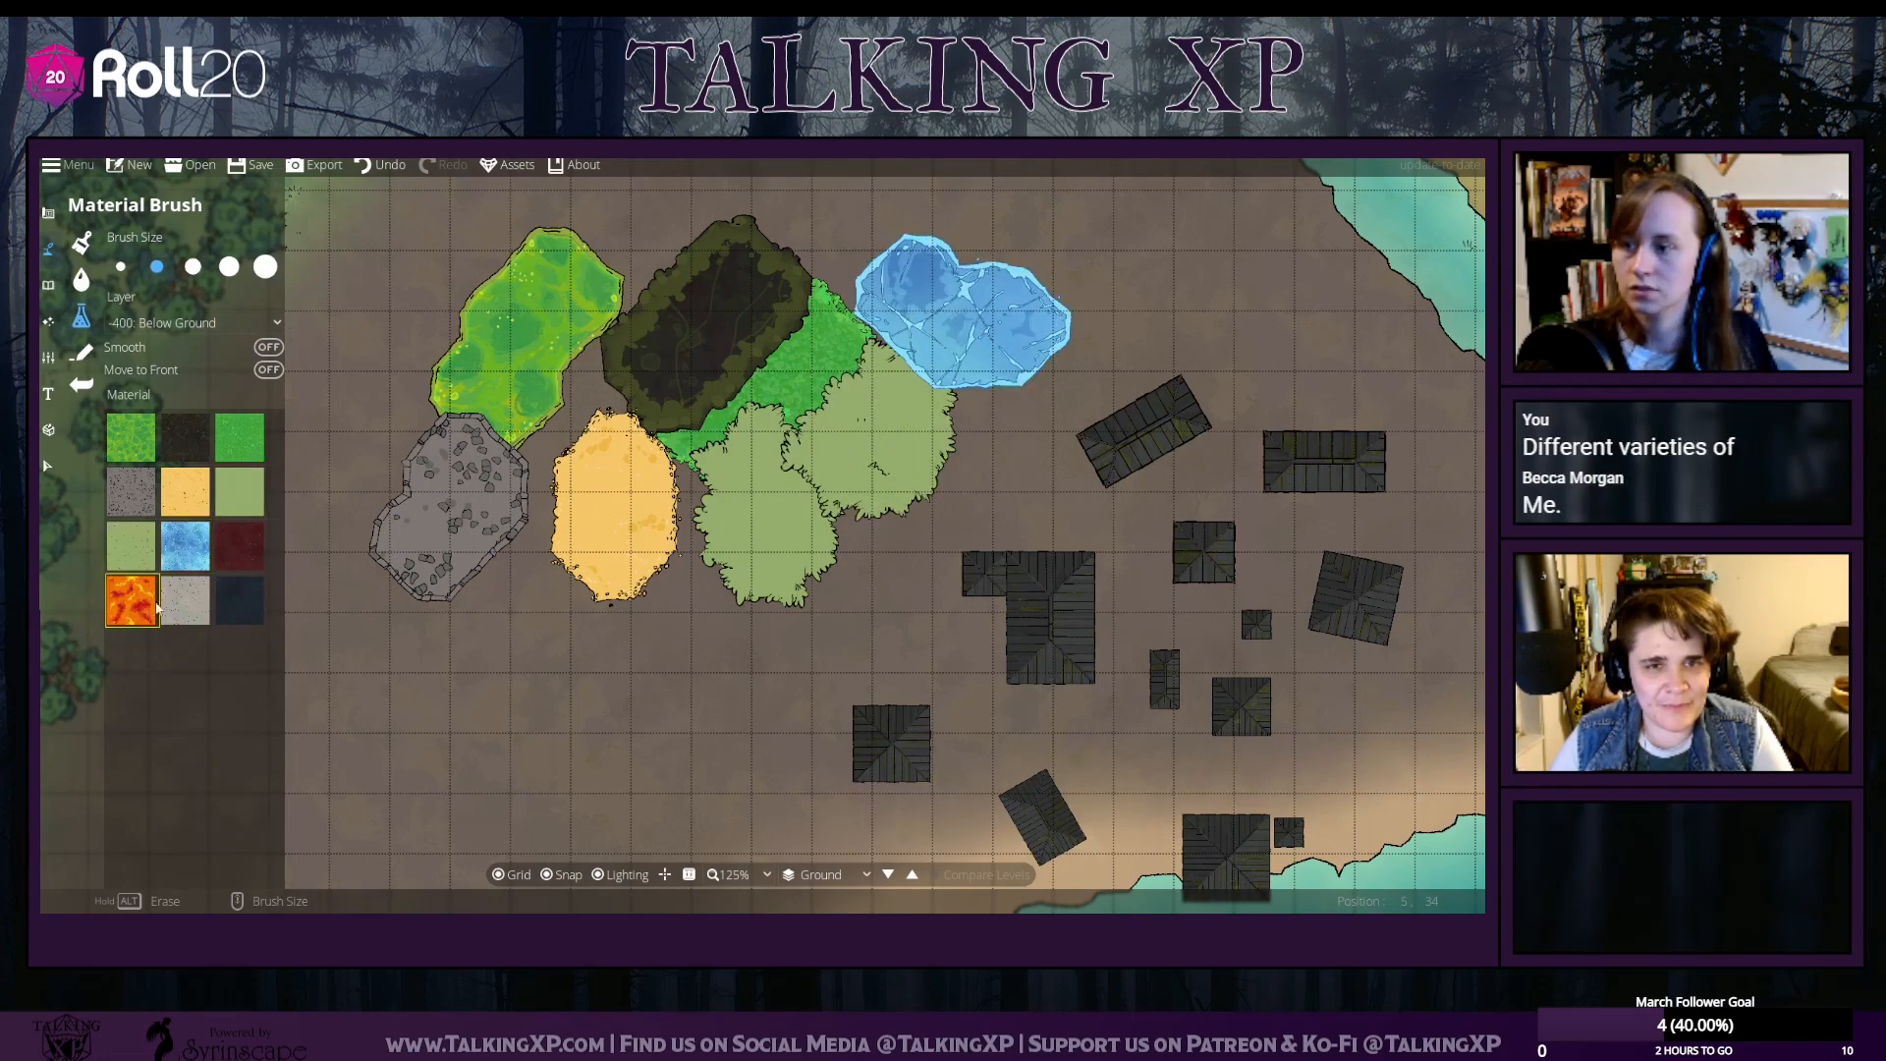
left_click_drag(383, 518, 279, 606)
left_click_drag(550, 589, 491, 688)
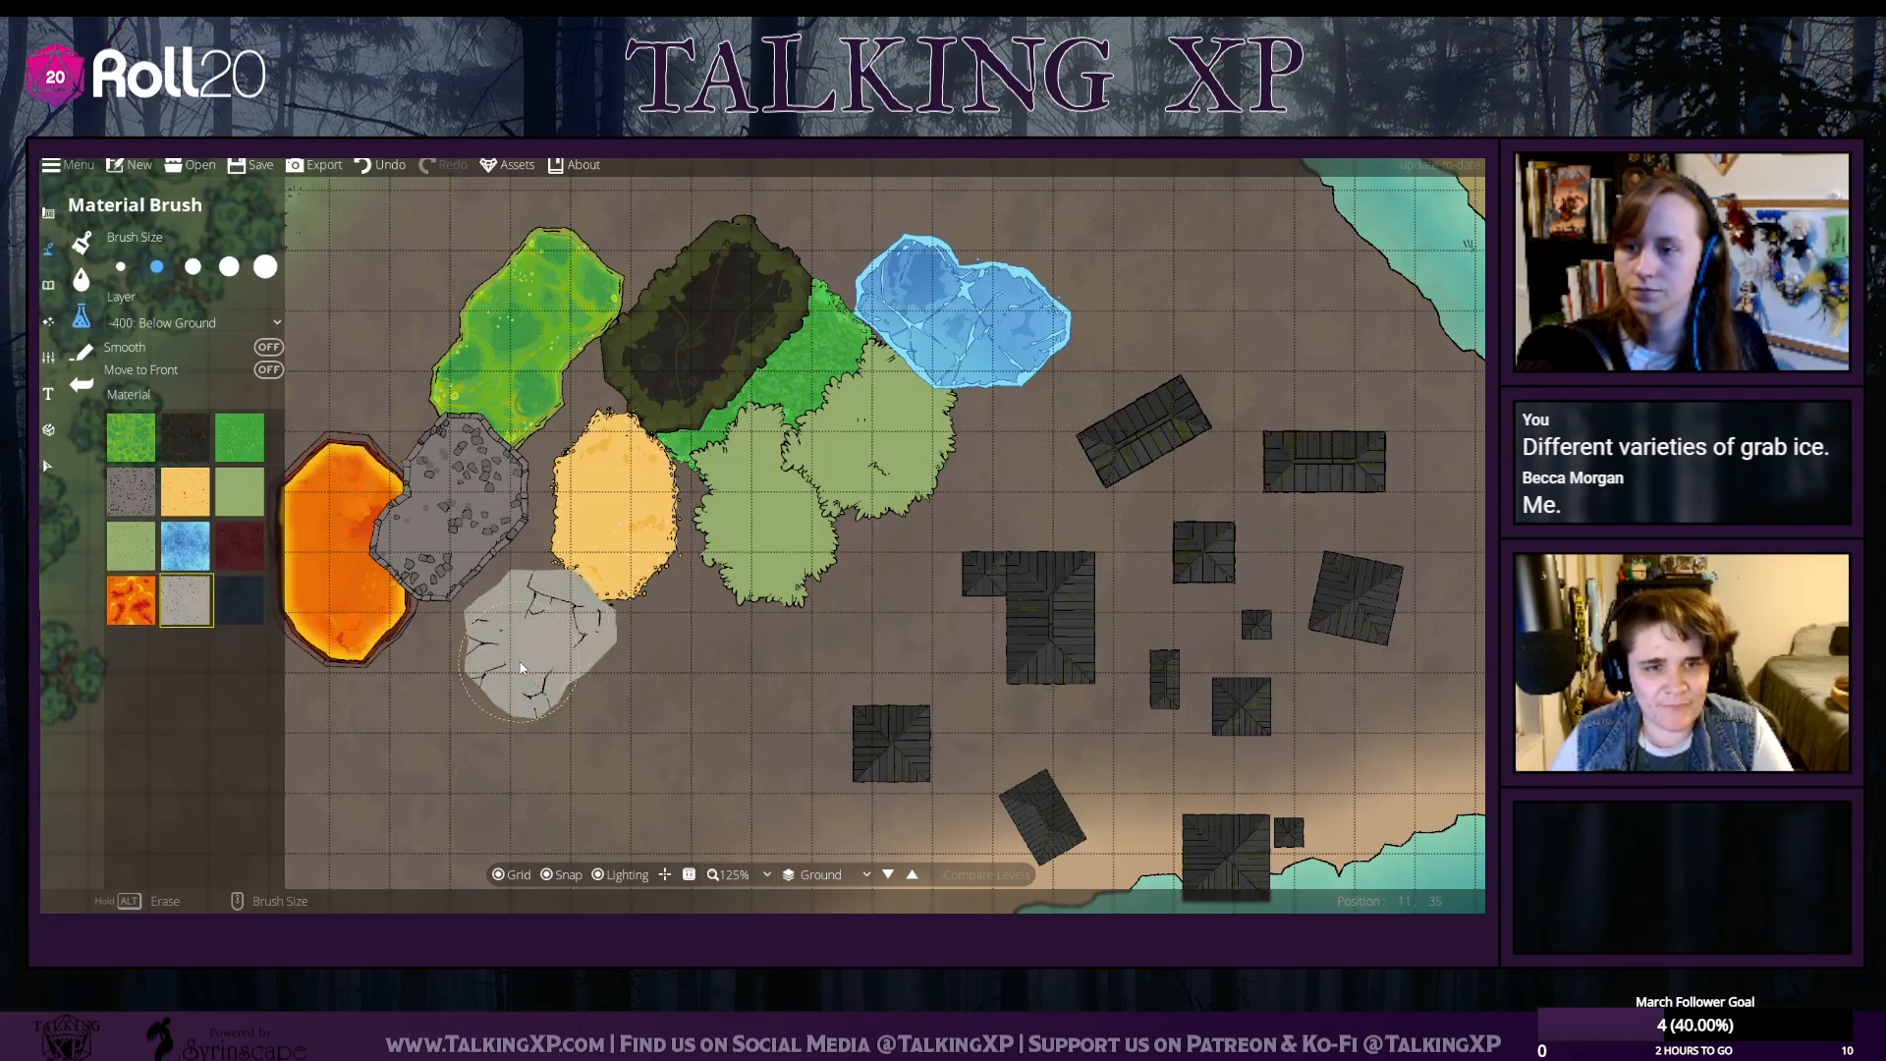
left_click_drag(660, 648, 649, 727)
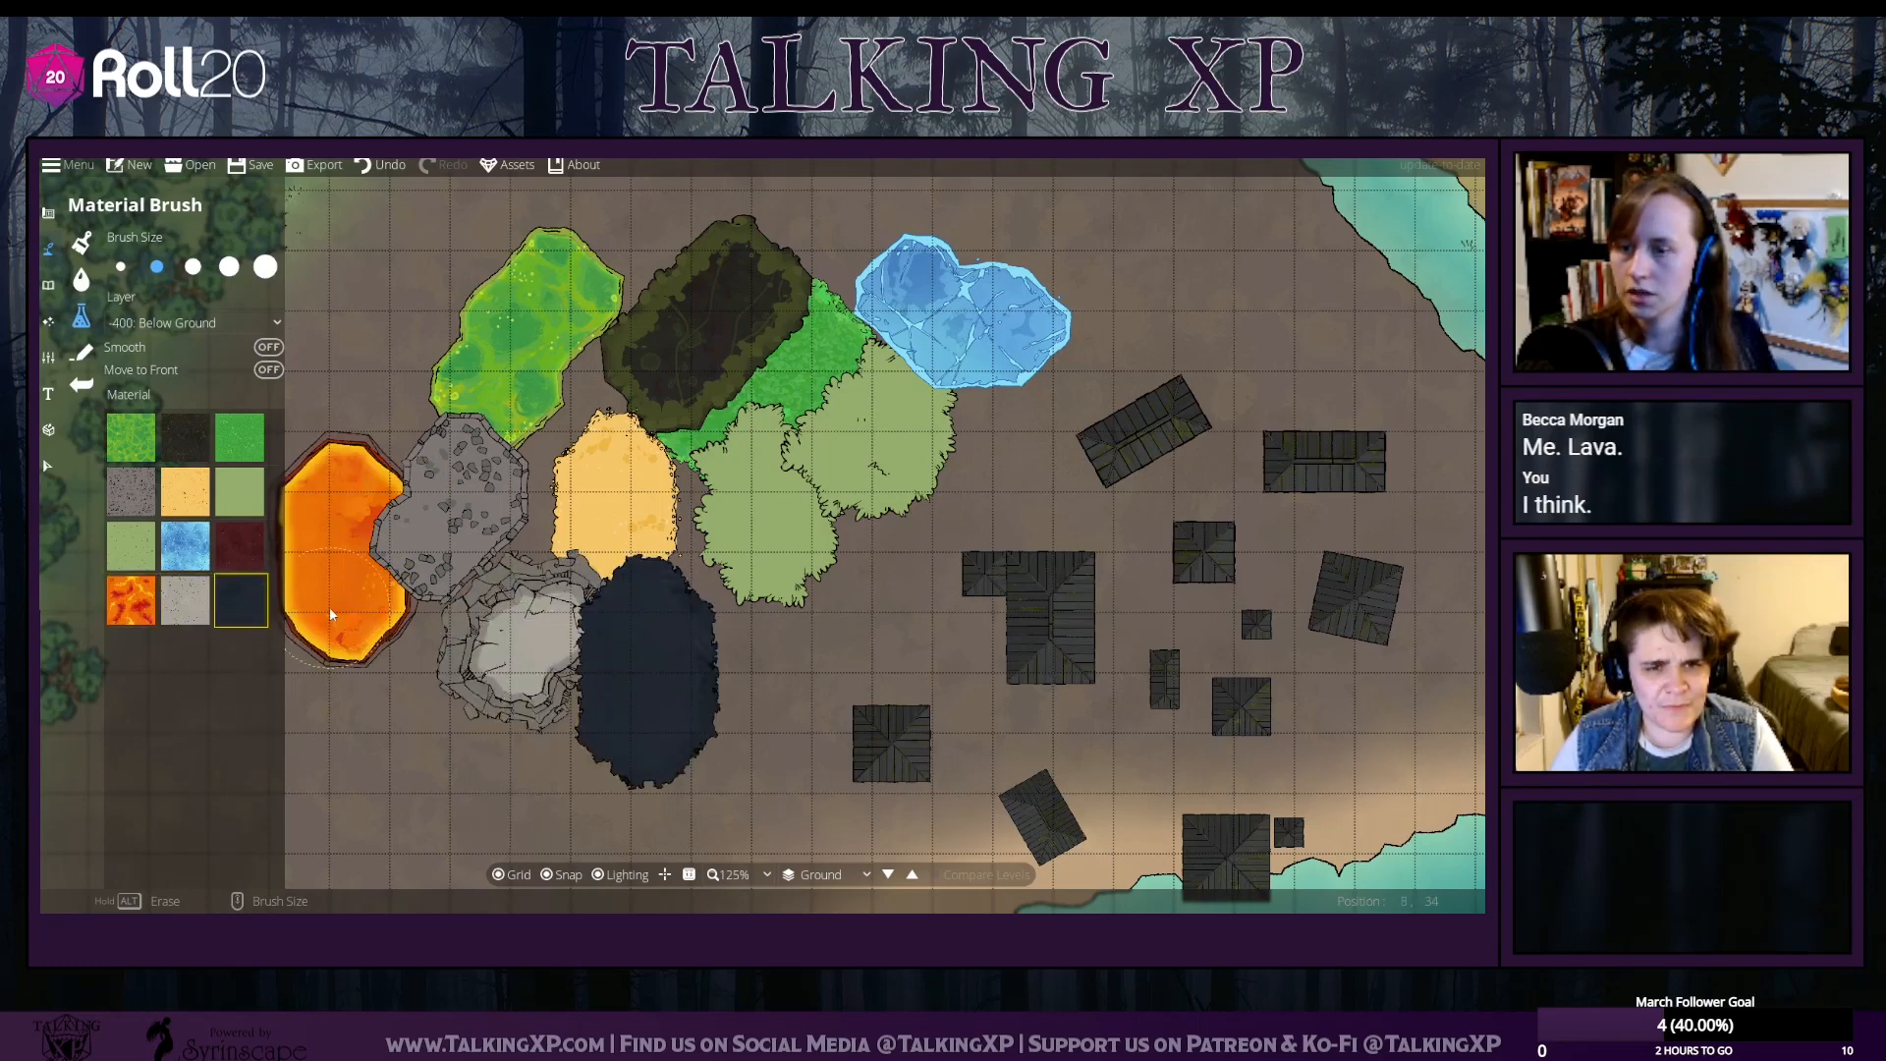
Try a second grey rubble patch northwest of the acid sample, and undo all the material test strokes
left_click(131, 489)
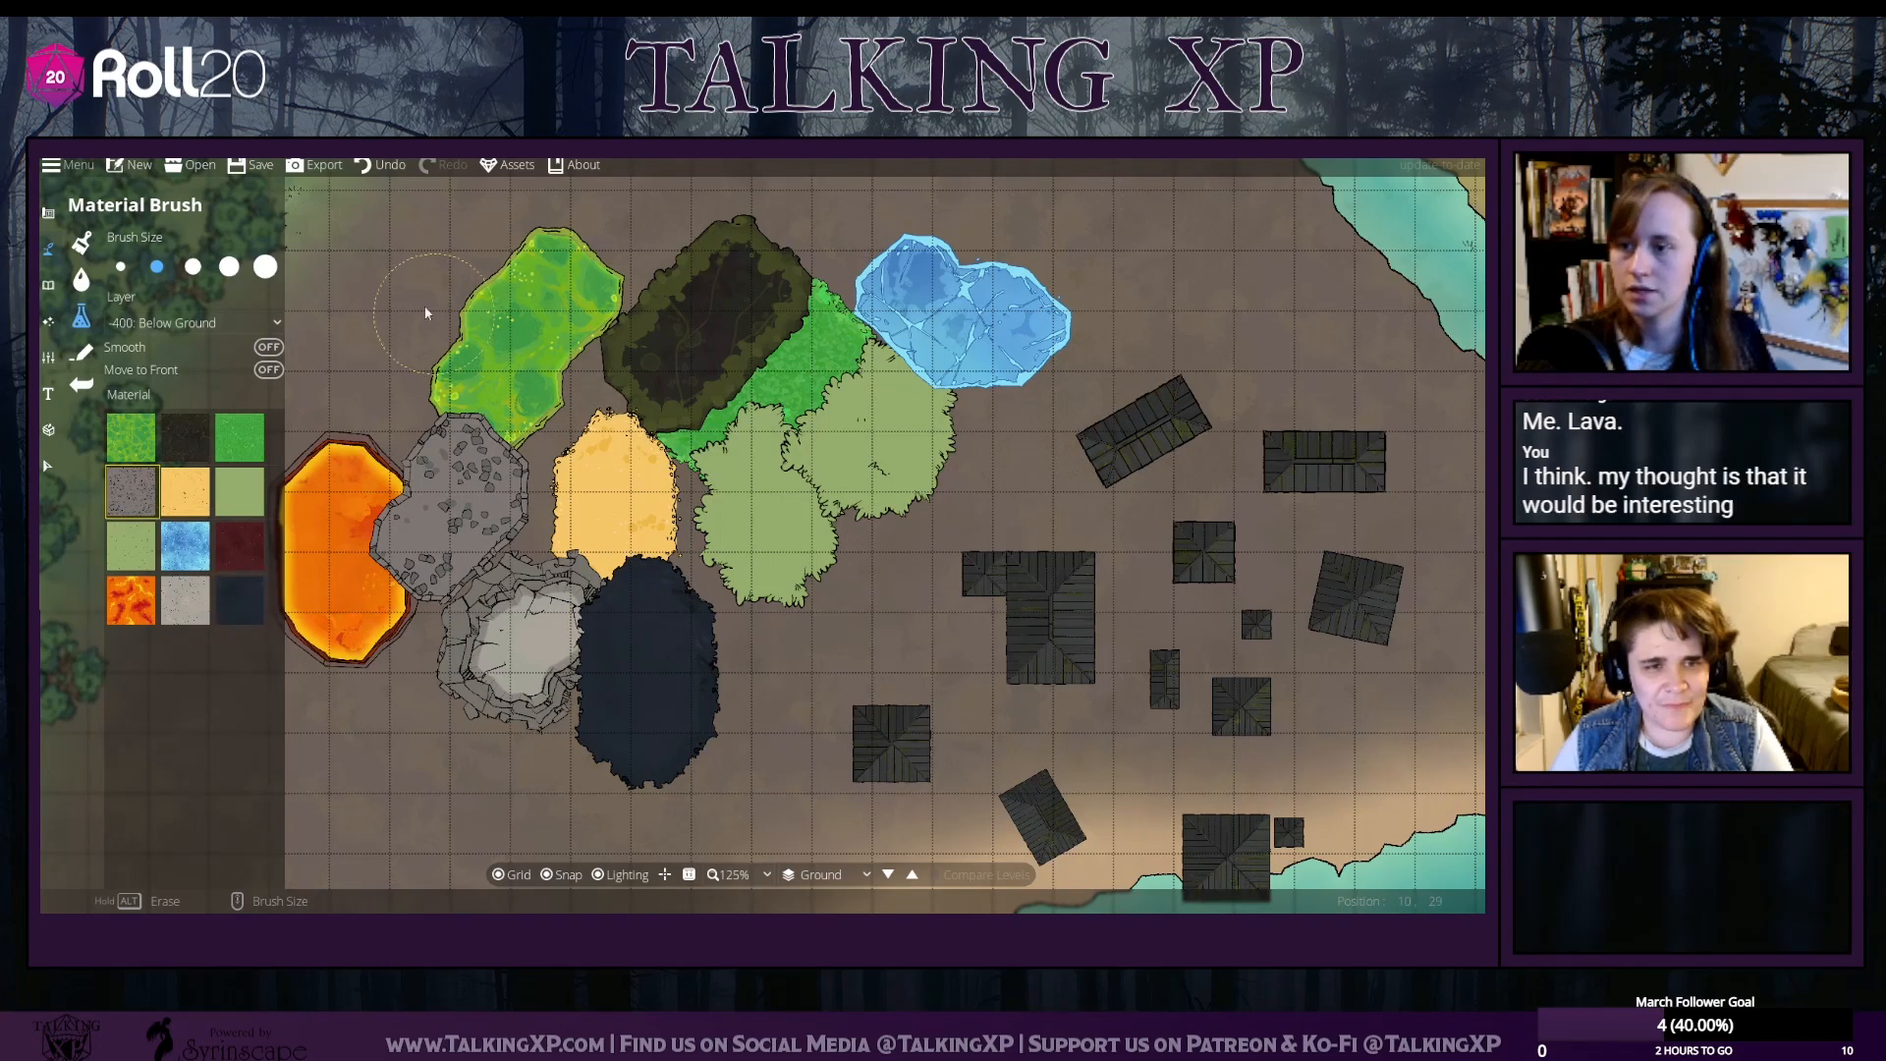
mouse_move(425, 304)
left_mouse_down()
mouse_move(395, 267)
mouse_move(372, 302)
left_mouse_up()
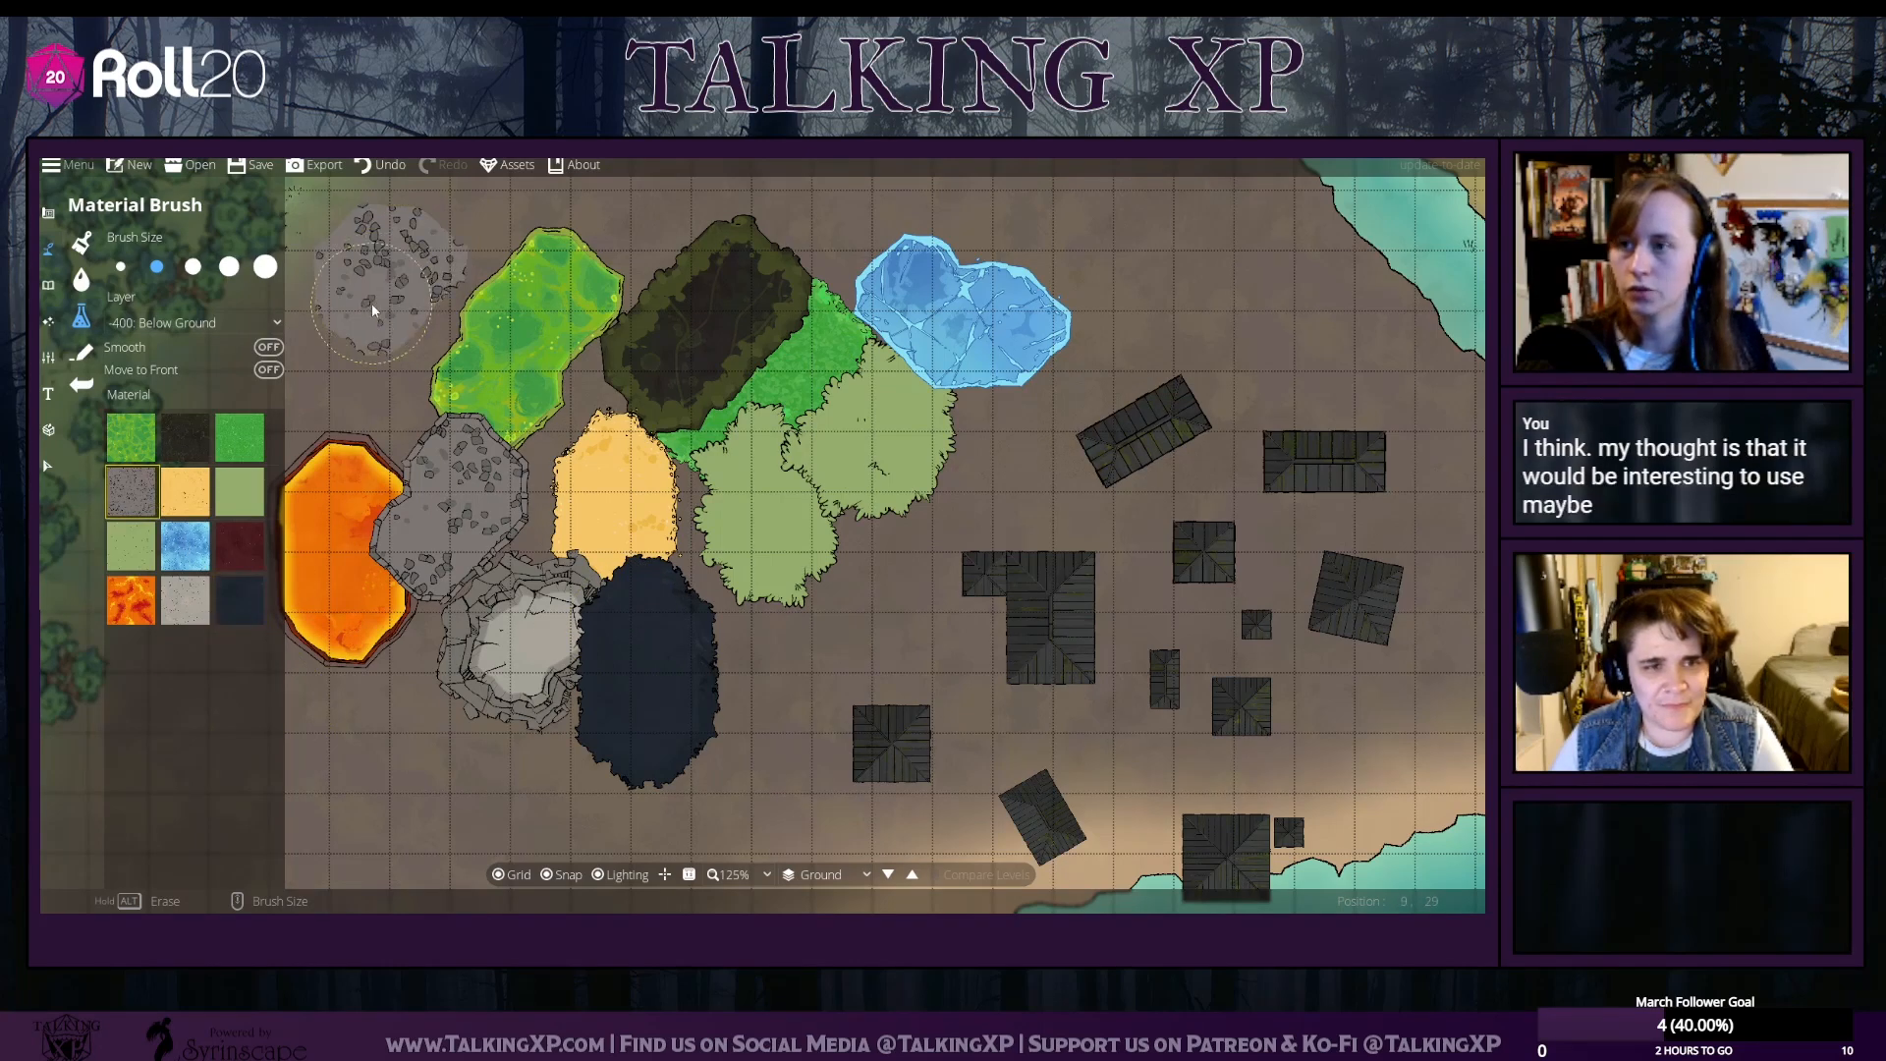
left_click(387, 167)
left_click(387, 167)
left_click(387, 167)
left_click(387, 167)
left_click(387, 167)
left_click(387, 167)
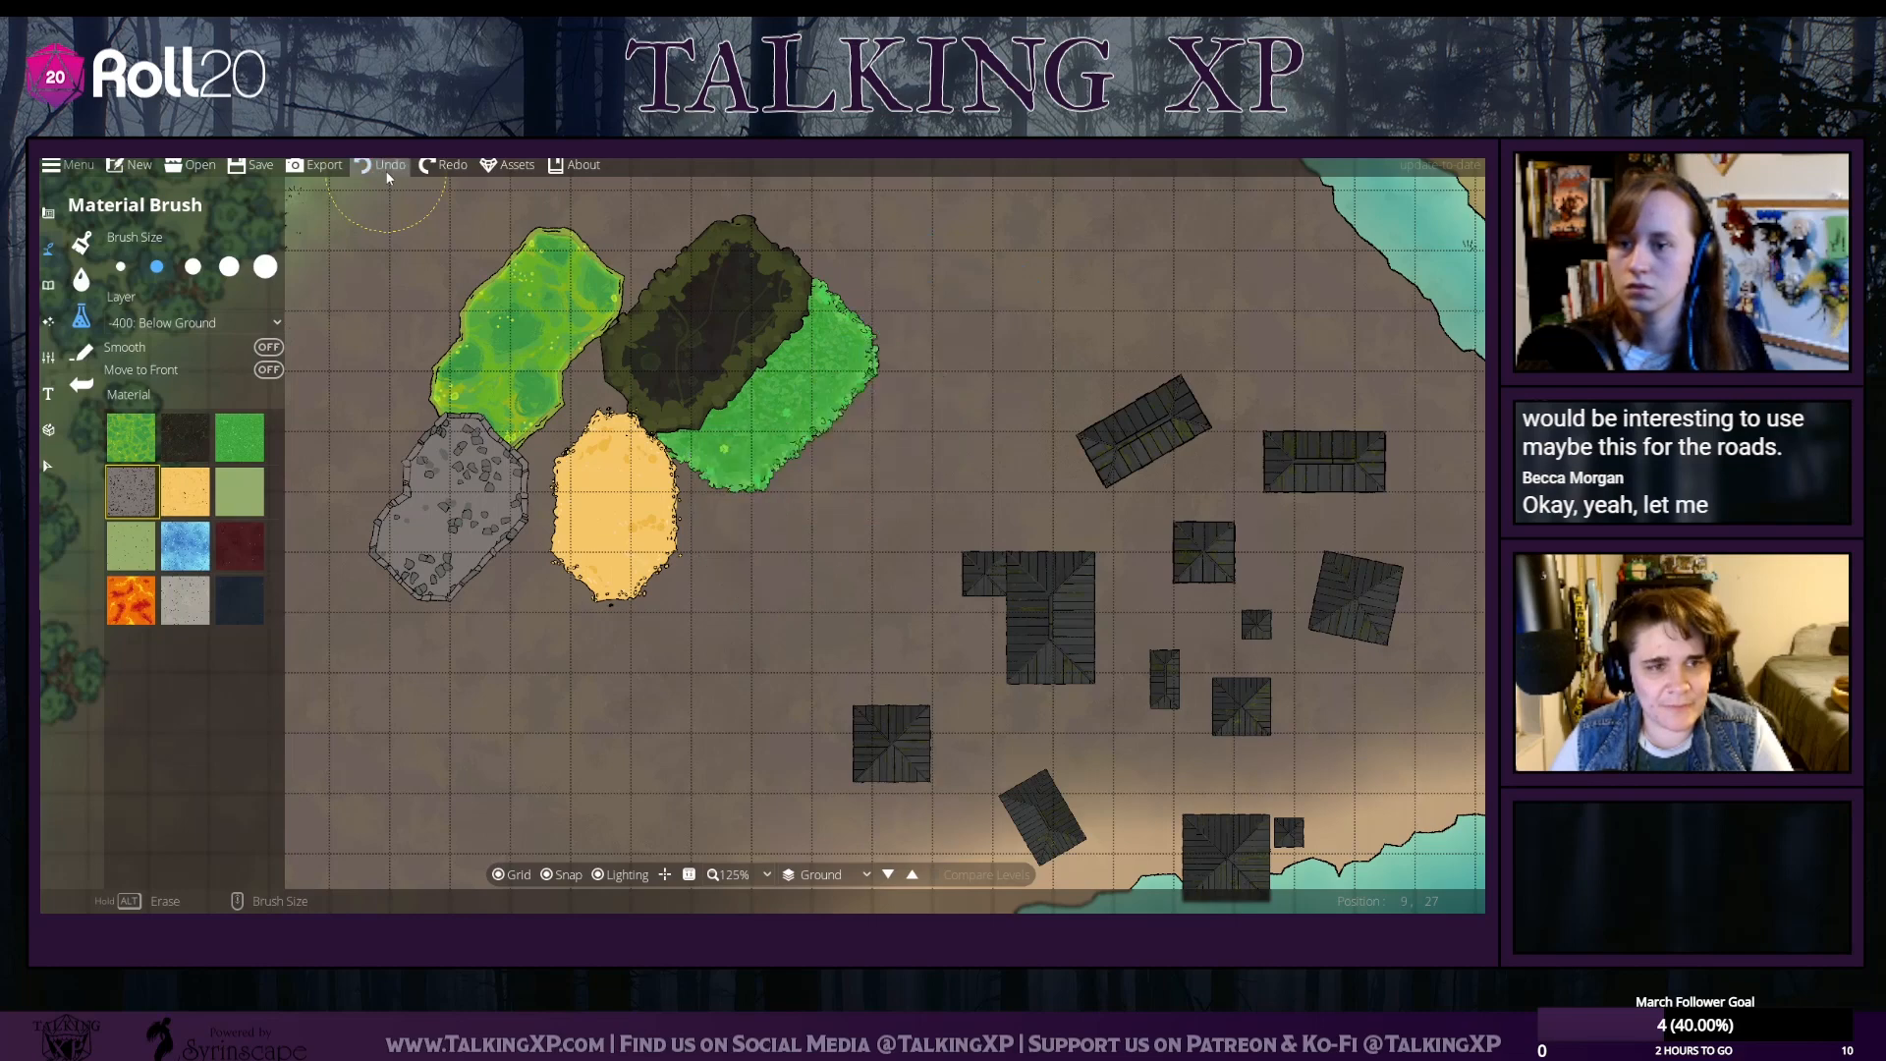
left_click(386, 169)
left_click(386, 169)
left_click(386, 169)
left_click(386, 169)
left_click(386, 169)
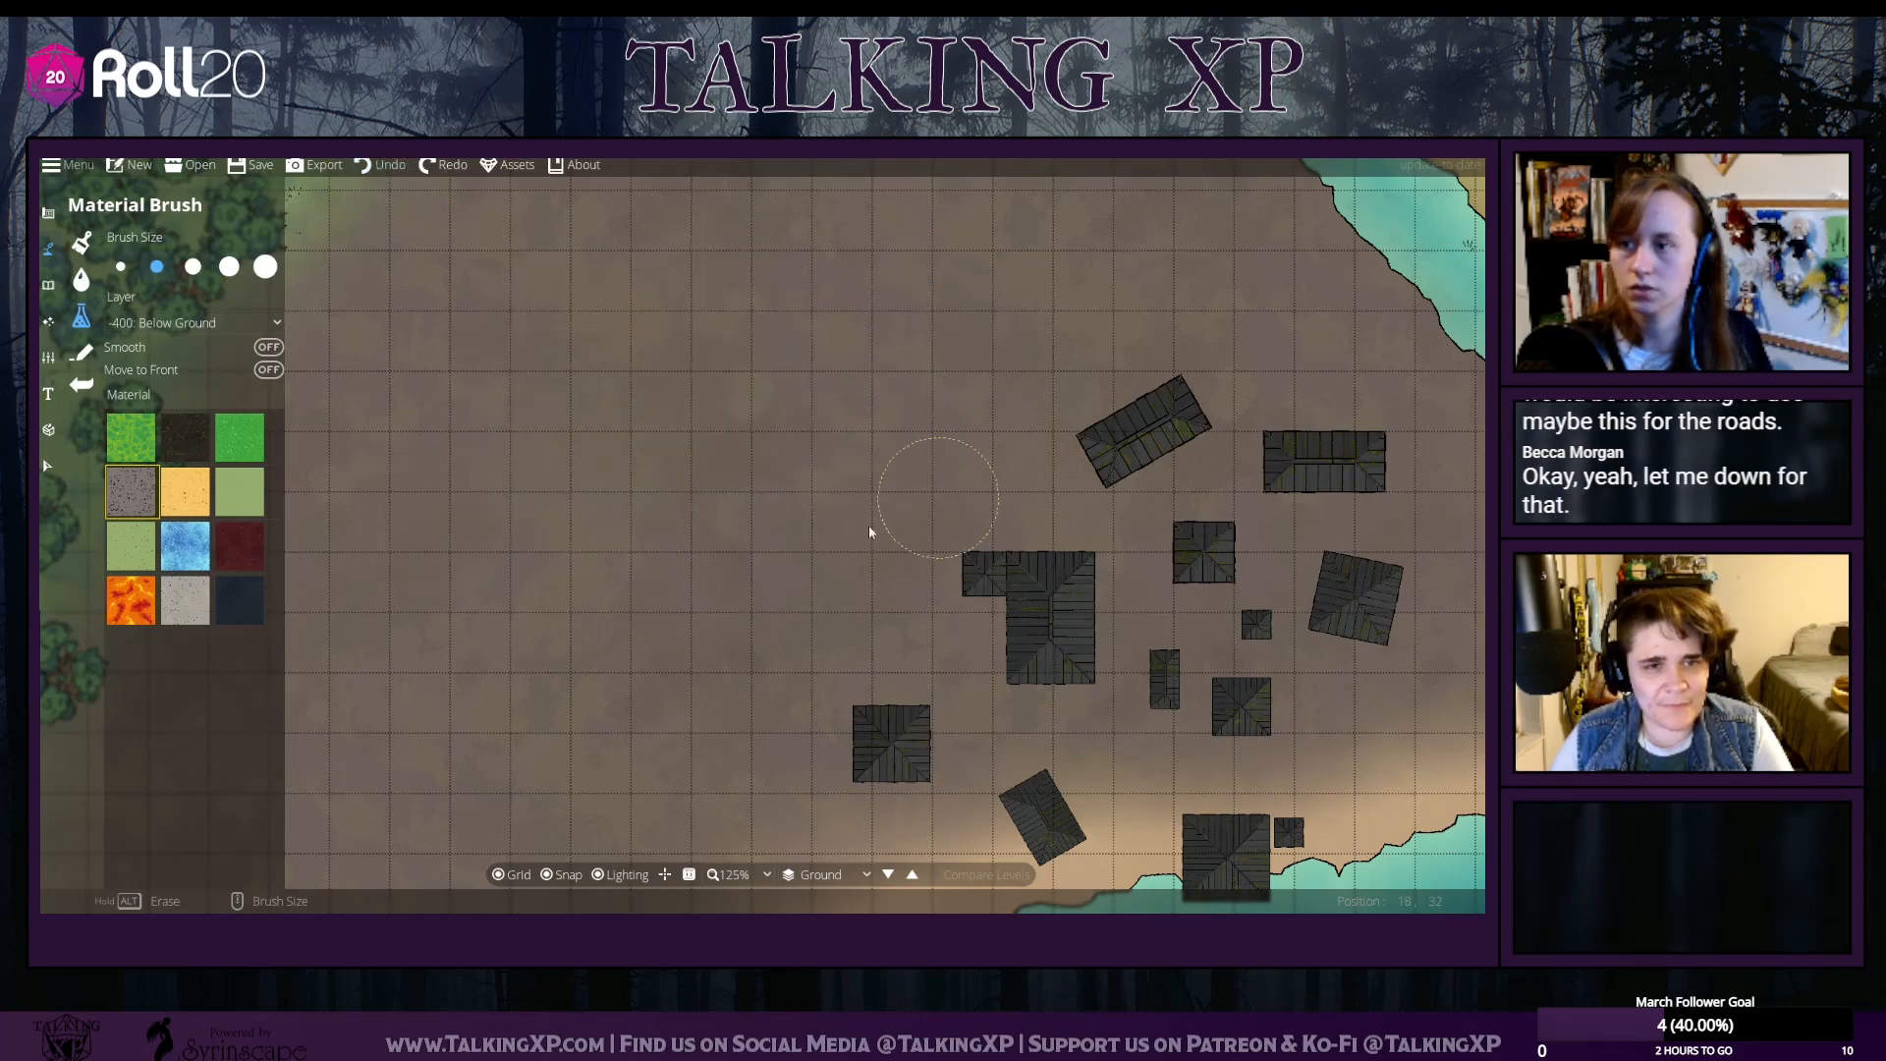
Paint a diagonal streak of acid with the smallest brush from west of the village down to the map's southern edge
key("Right")
key("Up")
left_click(118, 265)
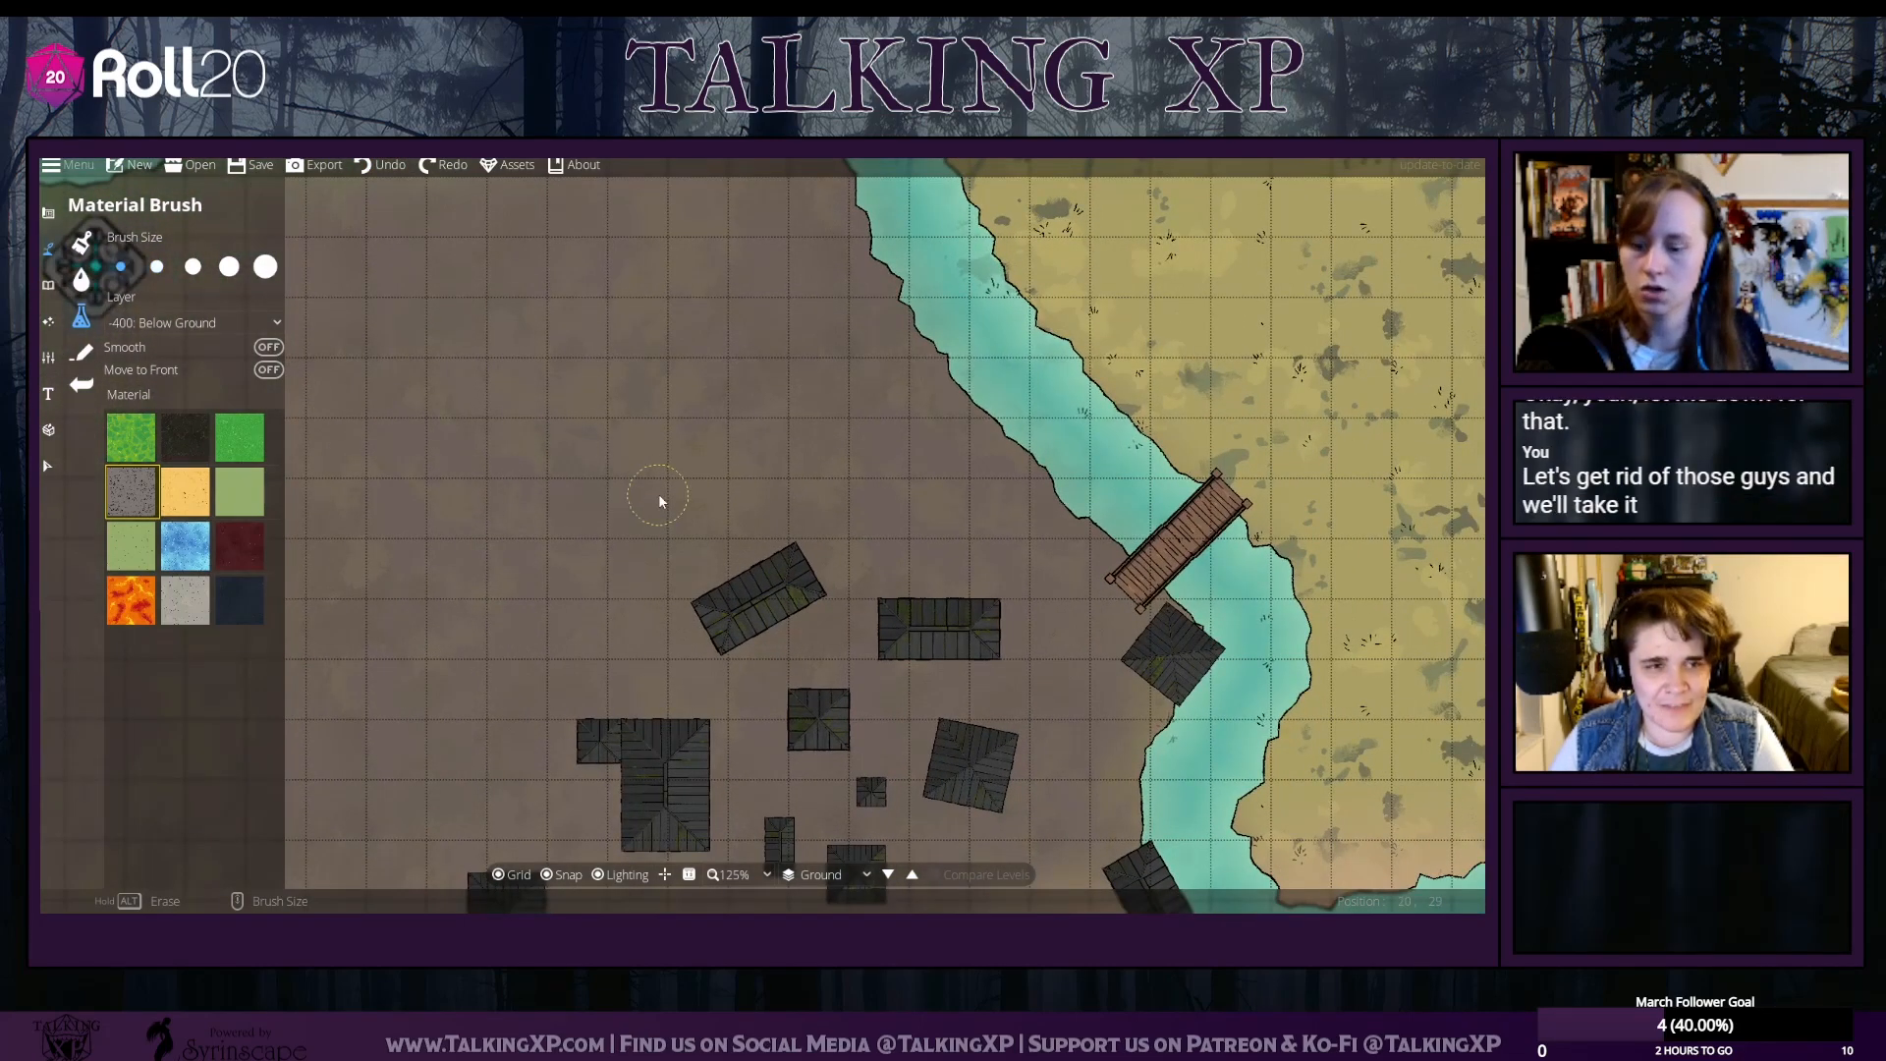
scroll(658, 493, "up", 1)
scroll(659, 494, "down", 2)
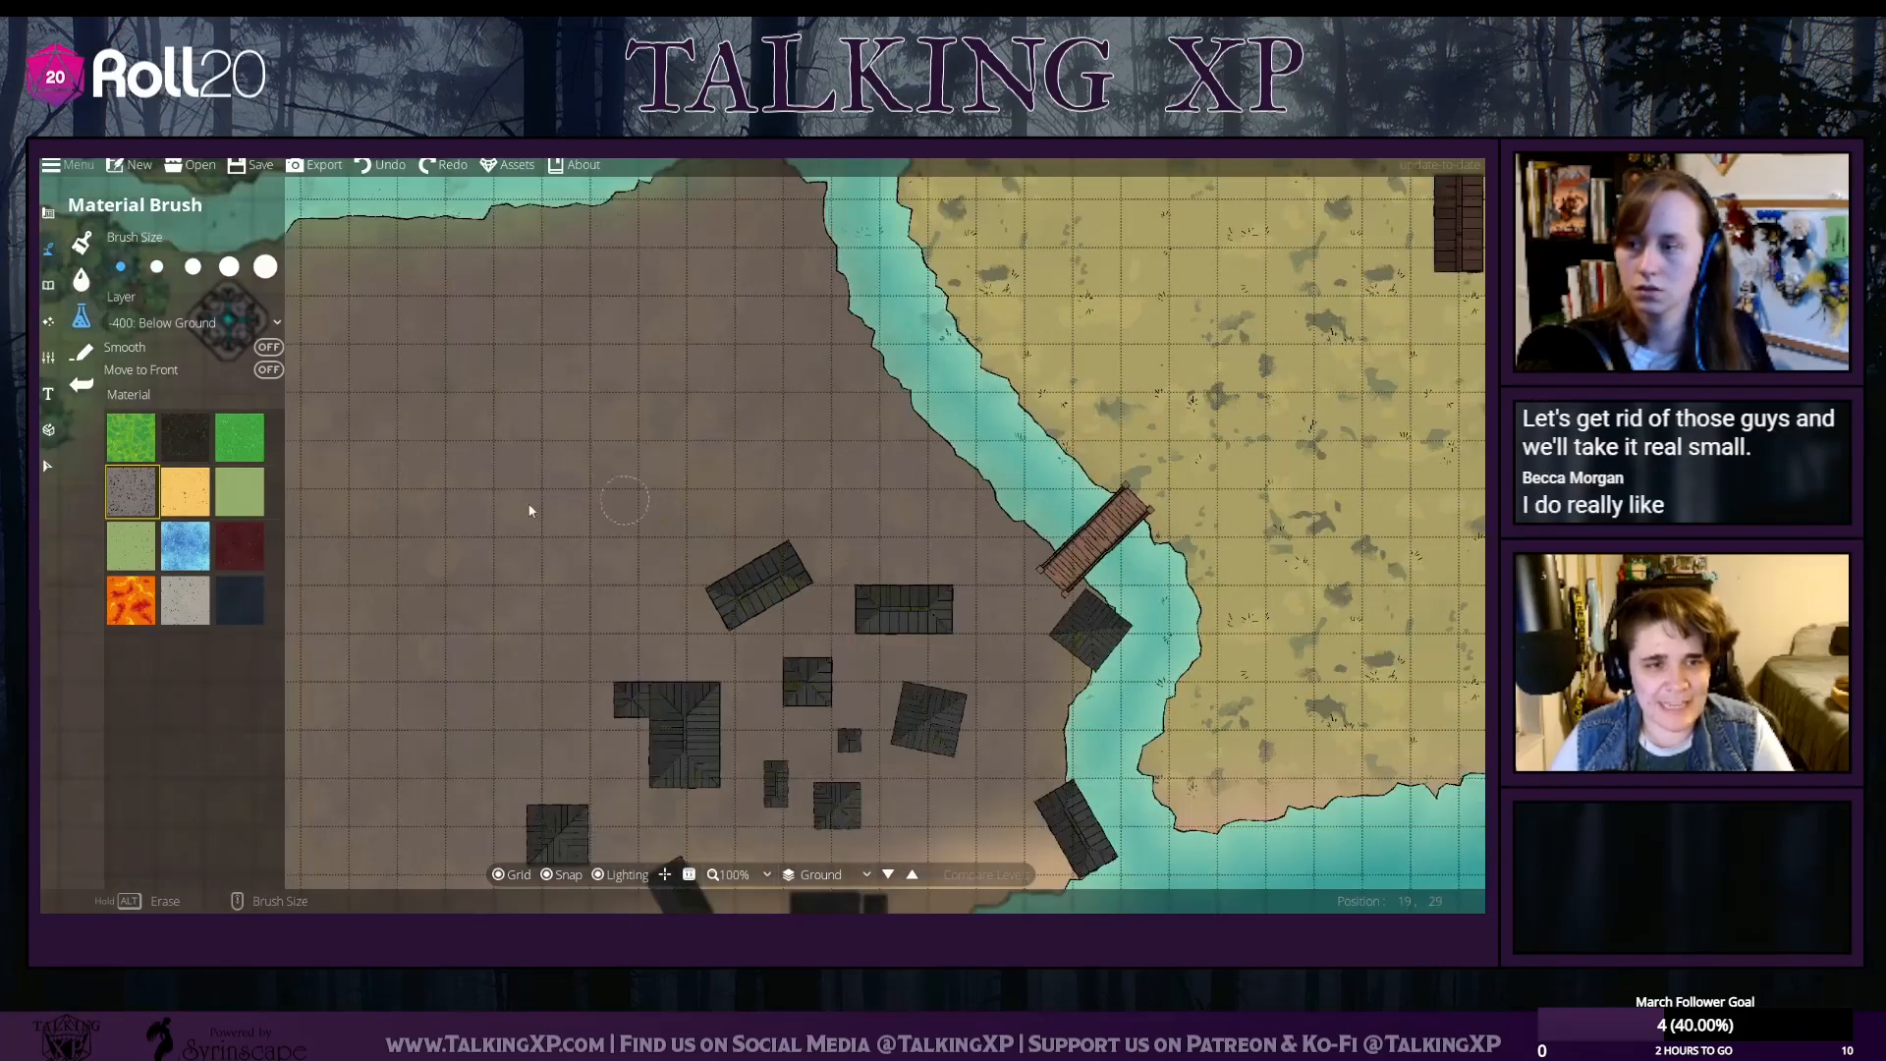
left_click(140, 452)
left_click_drag(483, 452, 1010, 510)
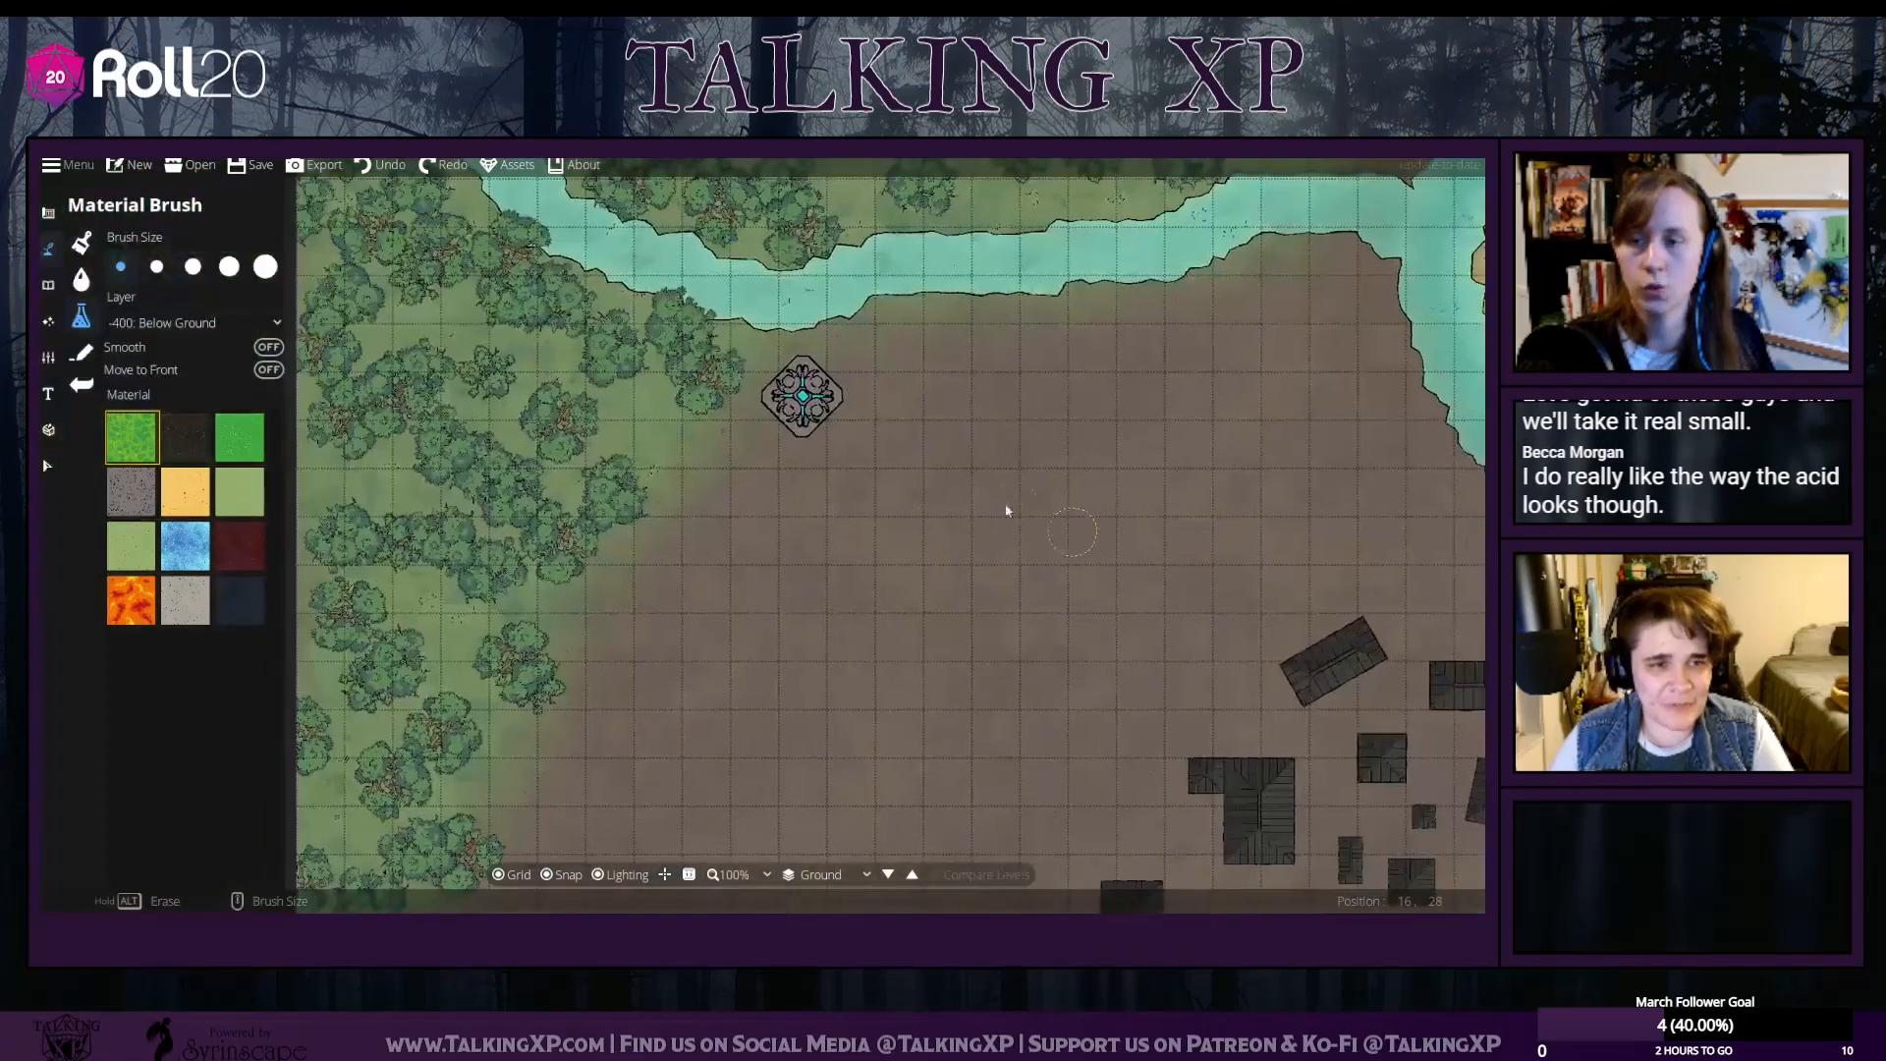
left_click_drag(851, 278, 867, 592)
scroll(866, 592, "down", 5)
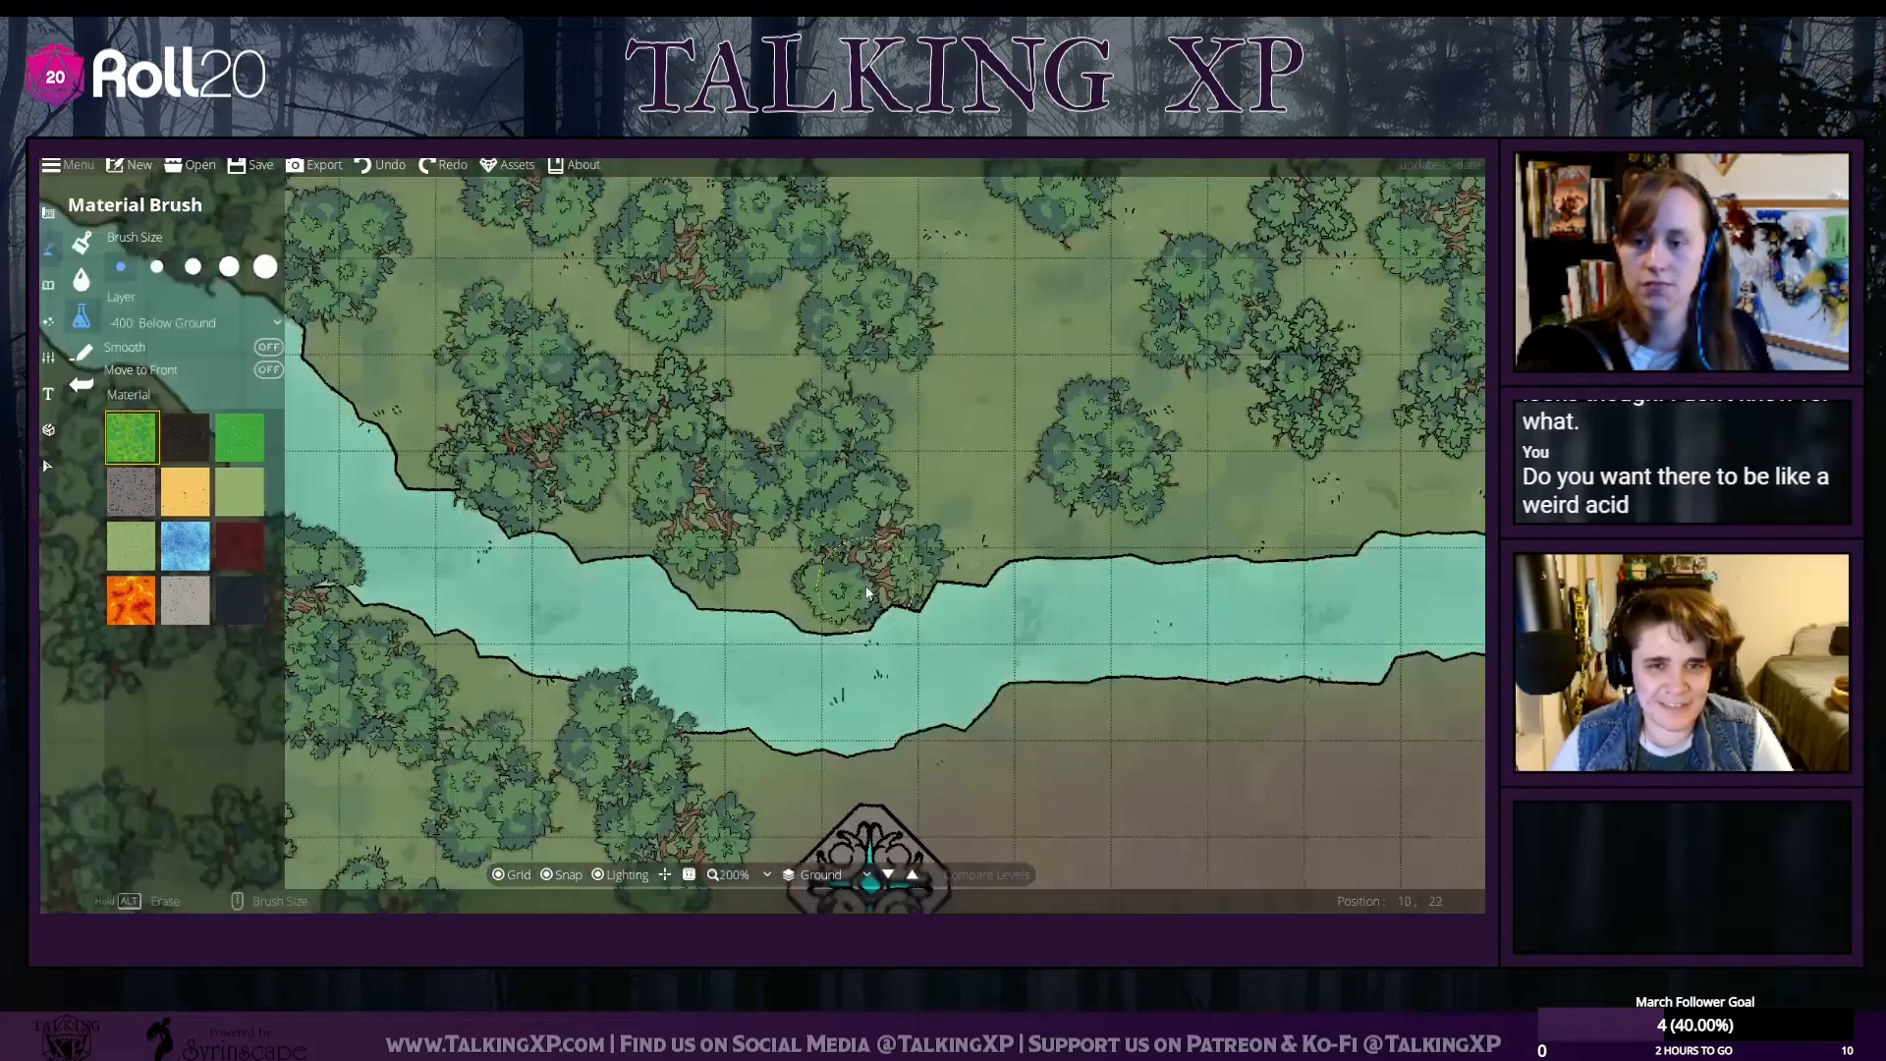
left_click_drag(977, 641, 1007, 444)
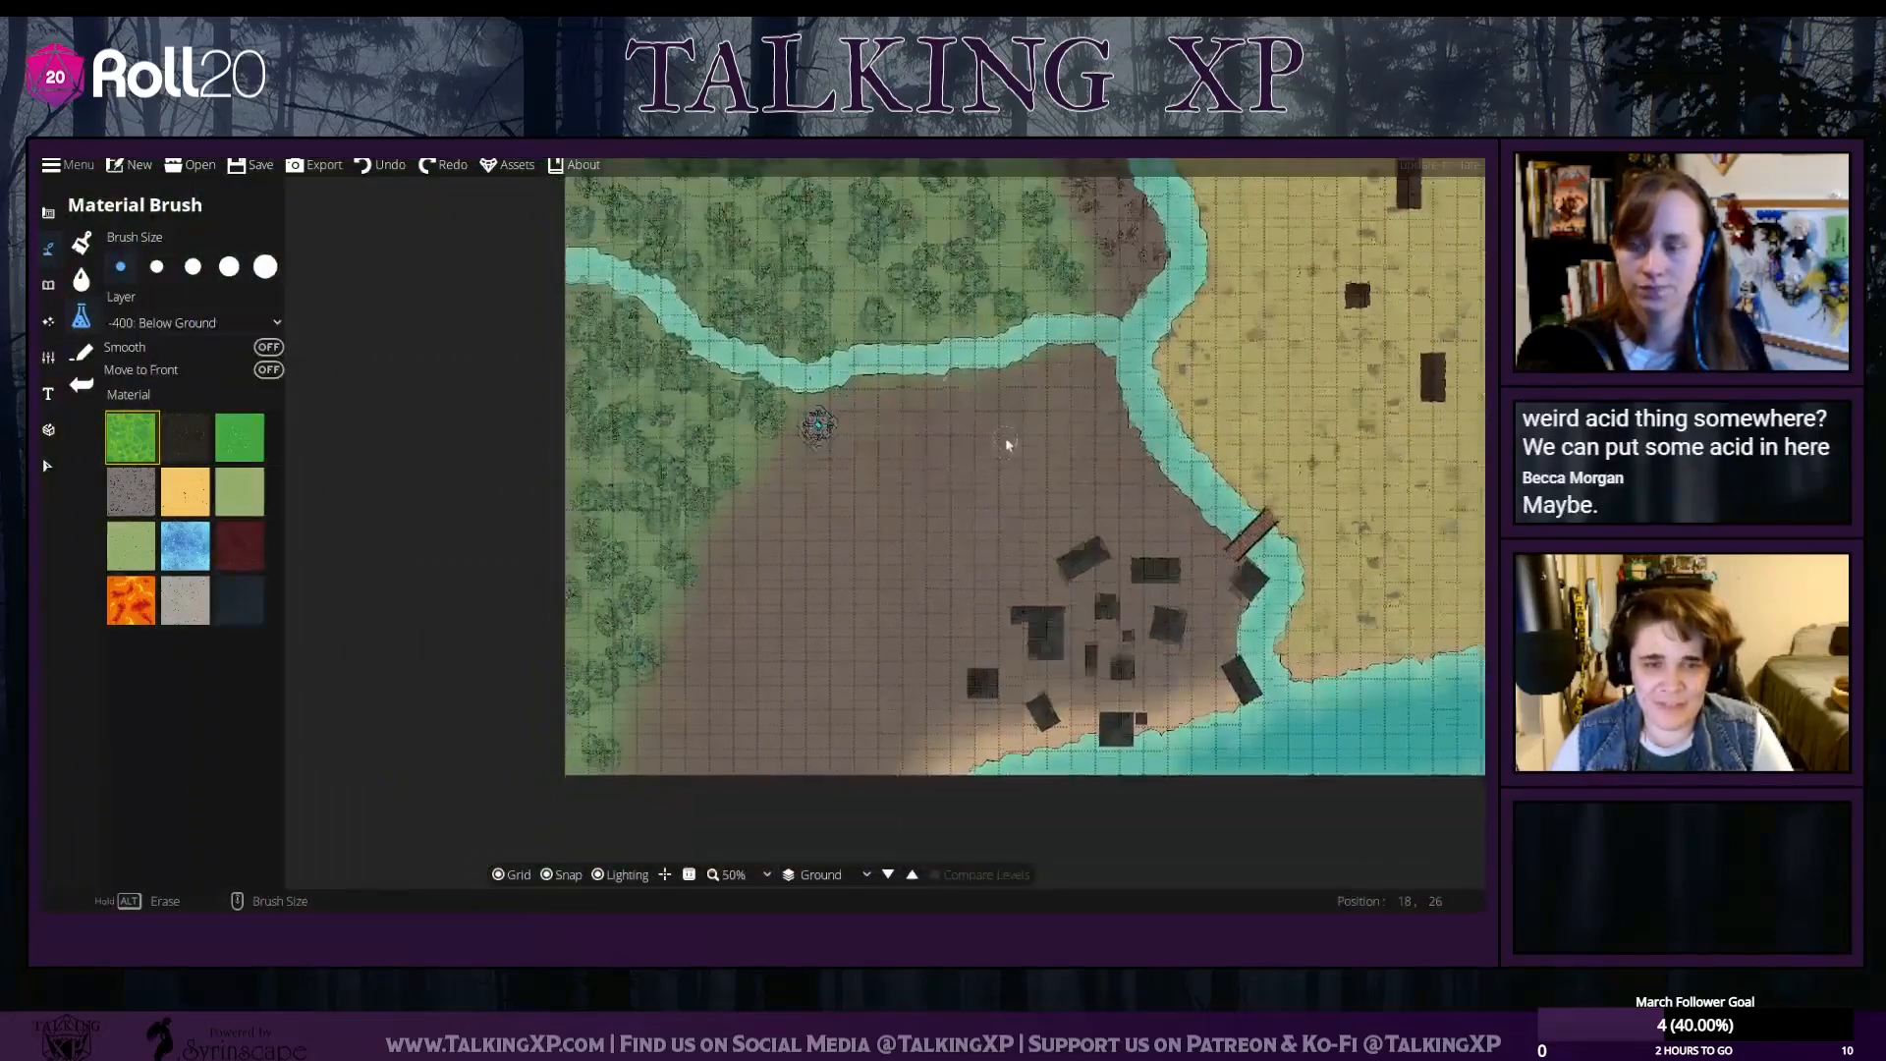
mouse_move(816, 546)
left_mouse_down()
mouse_move(772, 704)
mouse_move(685, 767)
mouse_move(803, 600)
mouse_move(676, 746)
left_mouse_up()
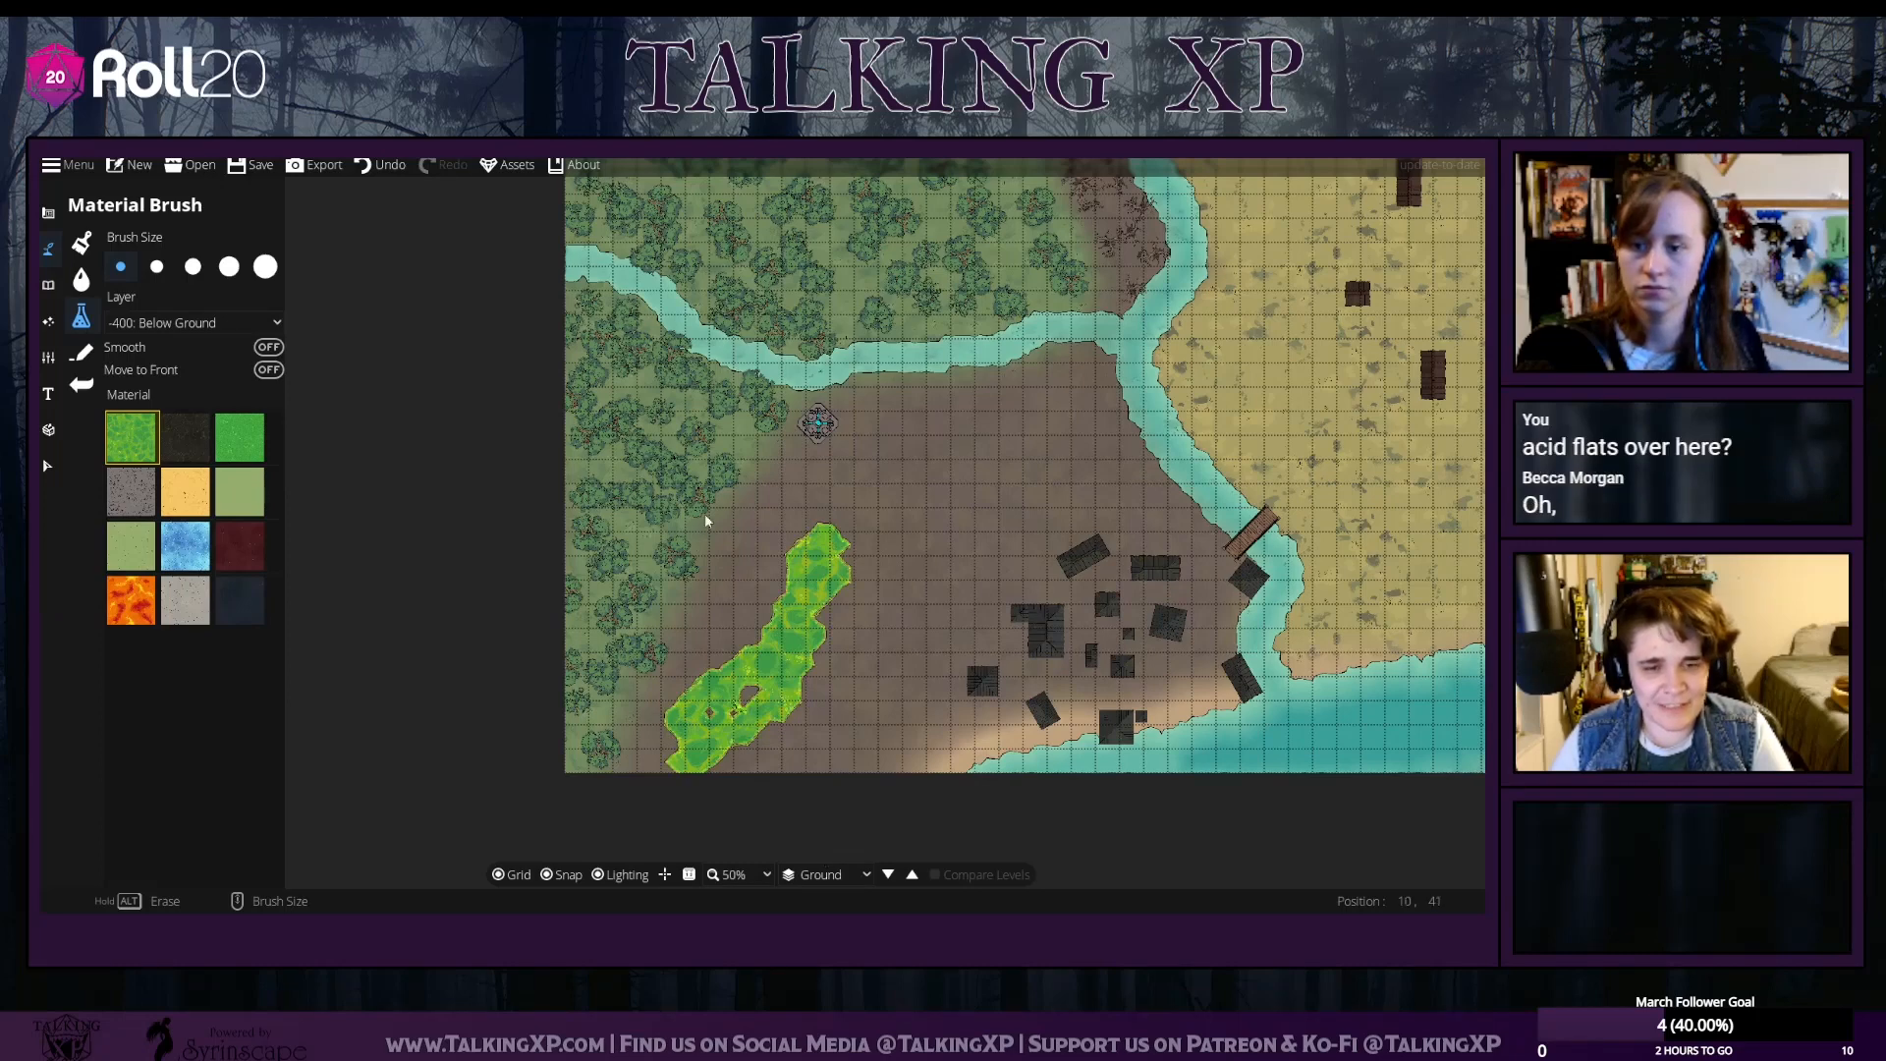
Extend the acid flats with a northwest arm and branches along the southern edge, leaving a bare island between them
left_click_drag(717, 788, 805, 858)
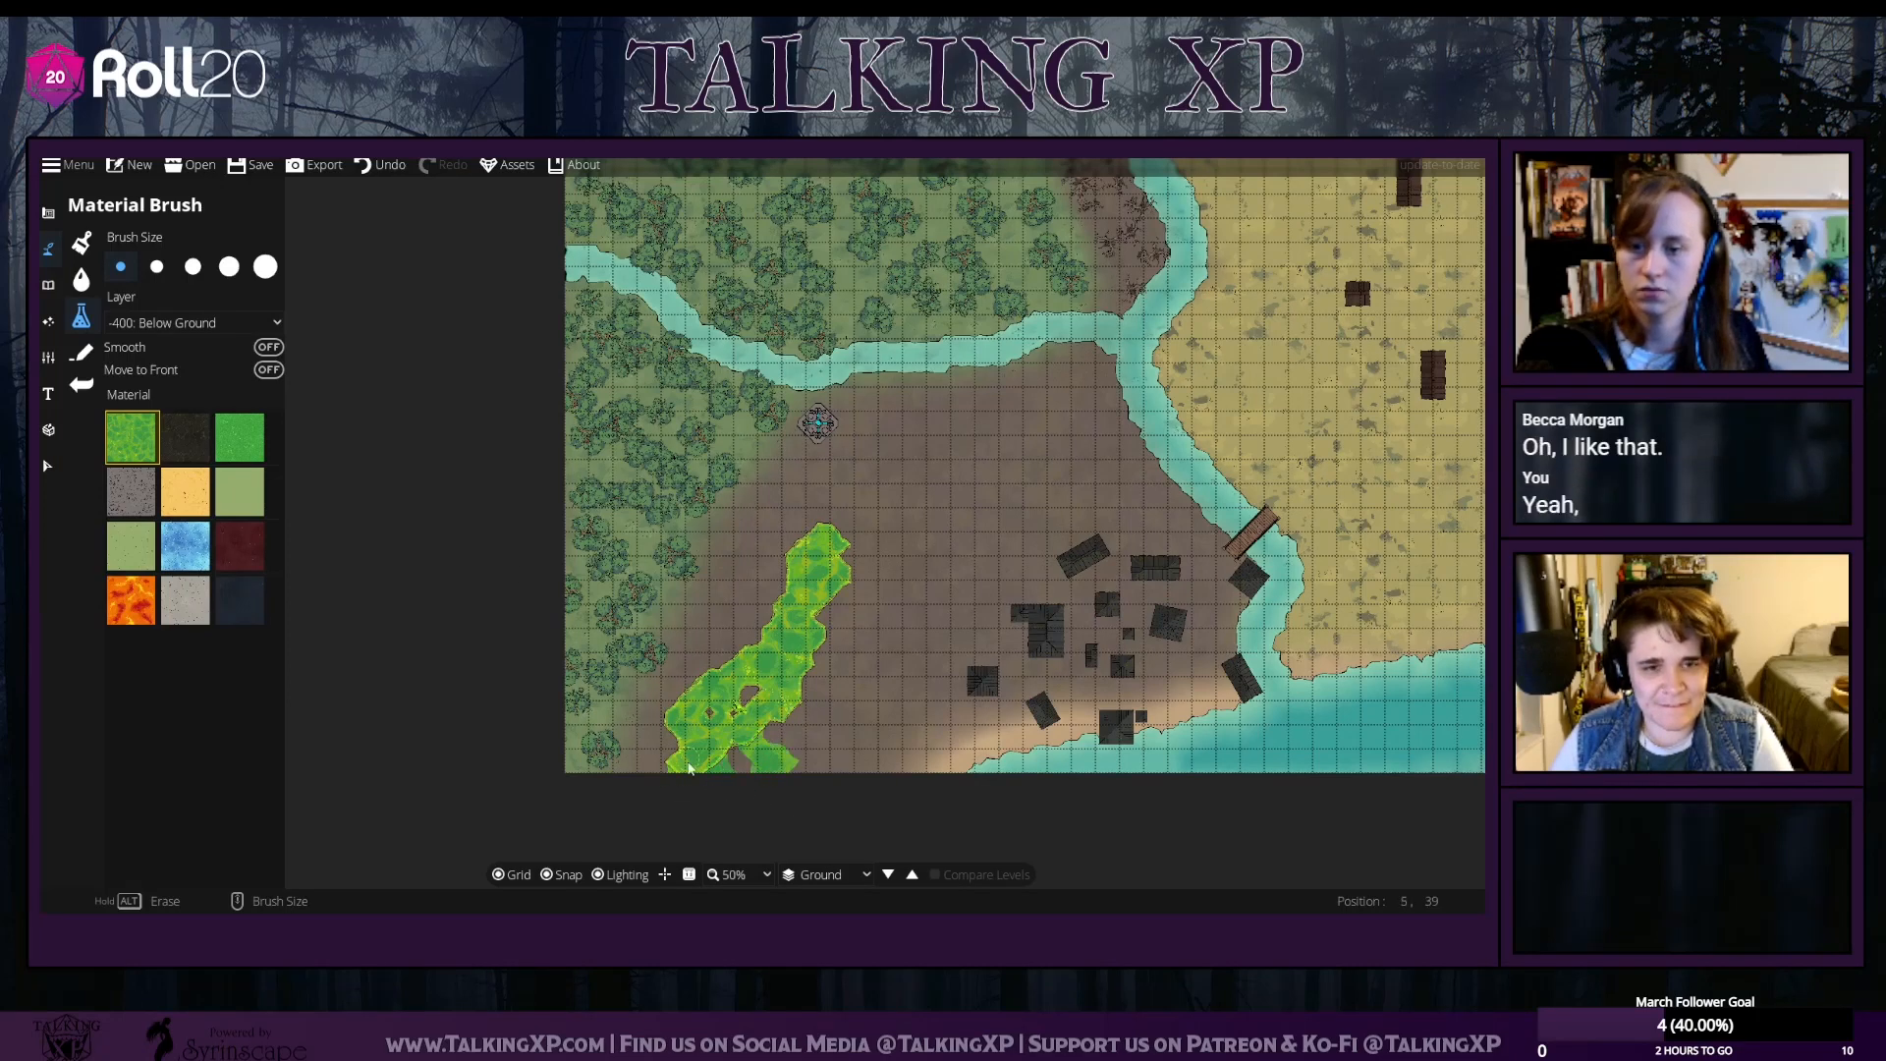
left_click_drag(762, 648, 732, 560)
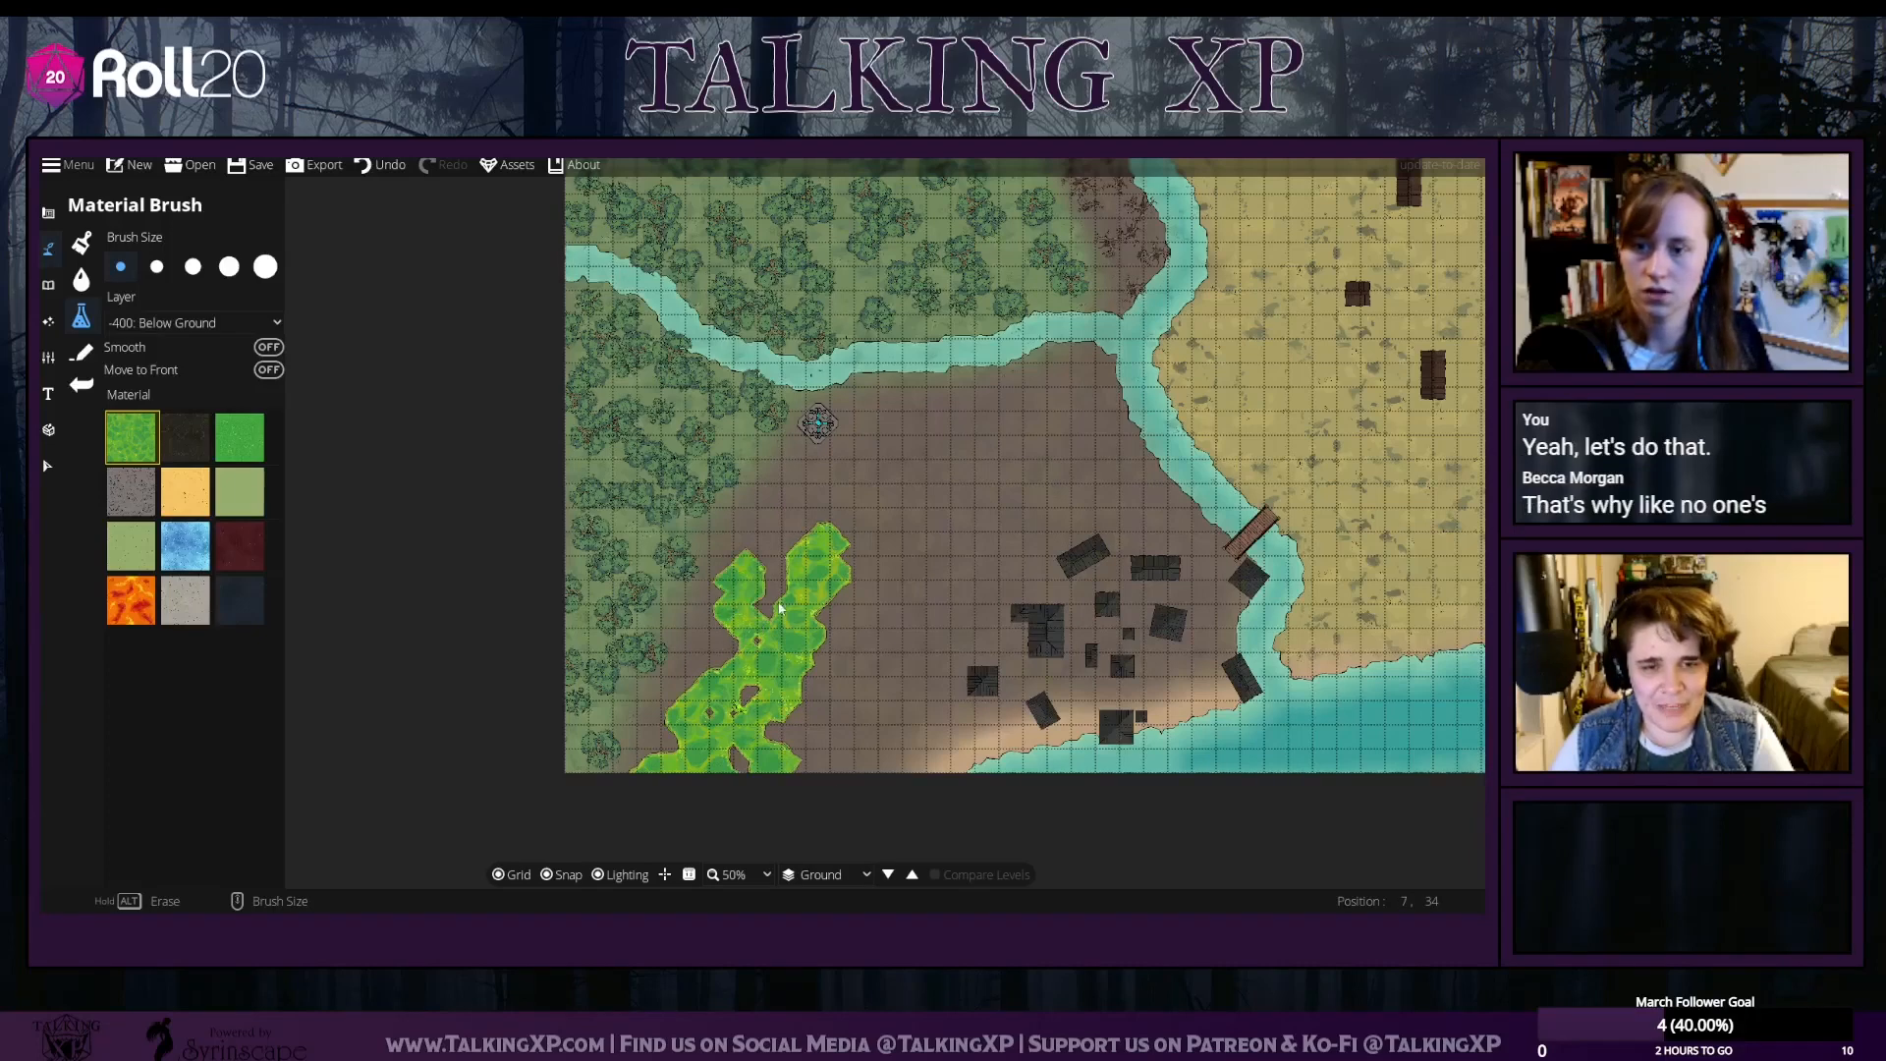
mouse_move(840, 704)
left_mouse_down()
mouse_move(830, 678)
mouse_move(855, 766)
left_mouse_up()
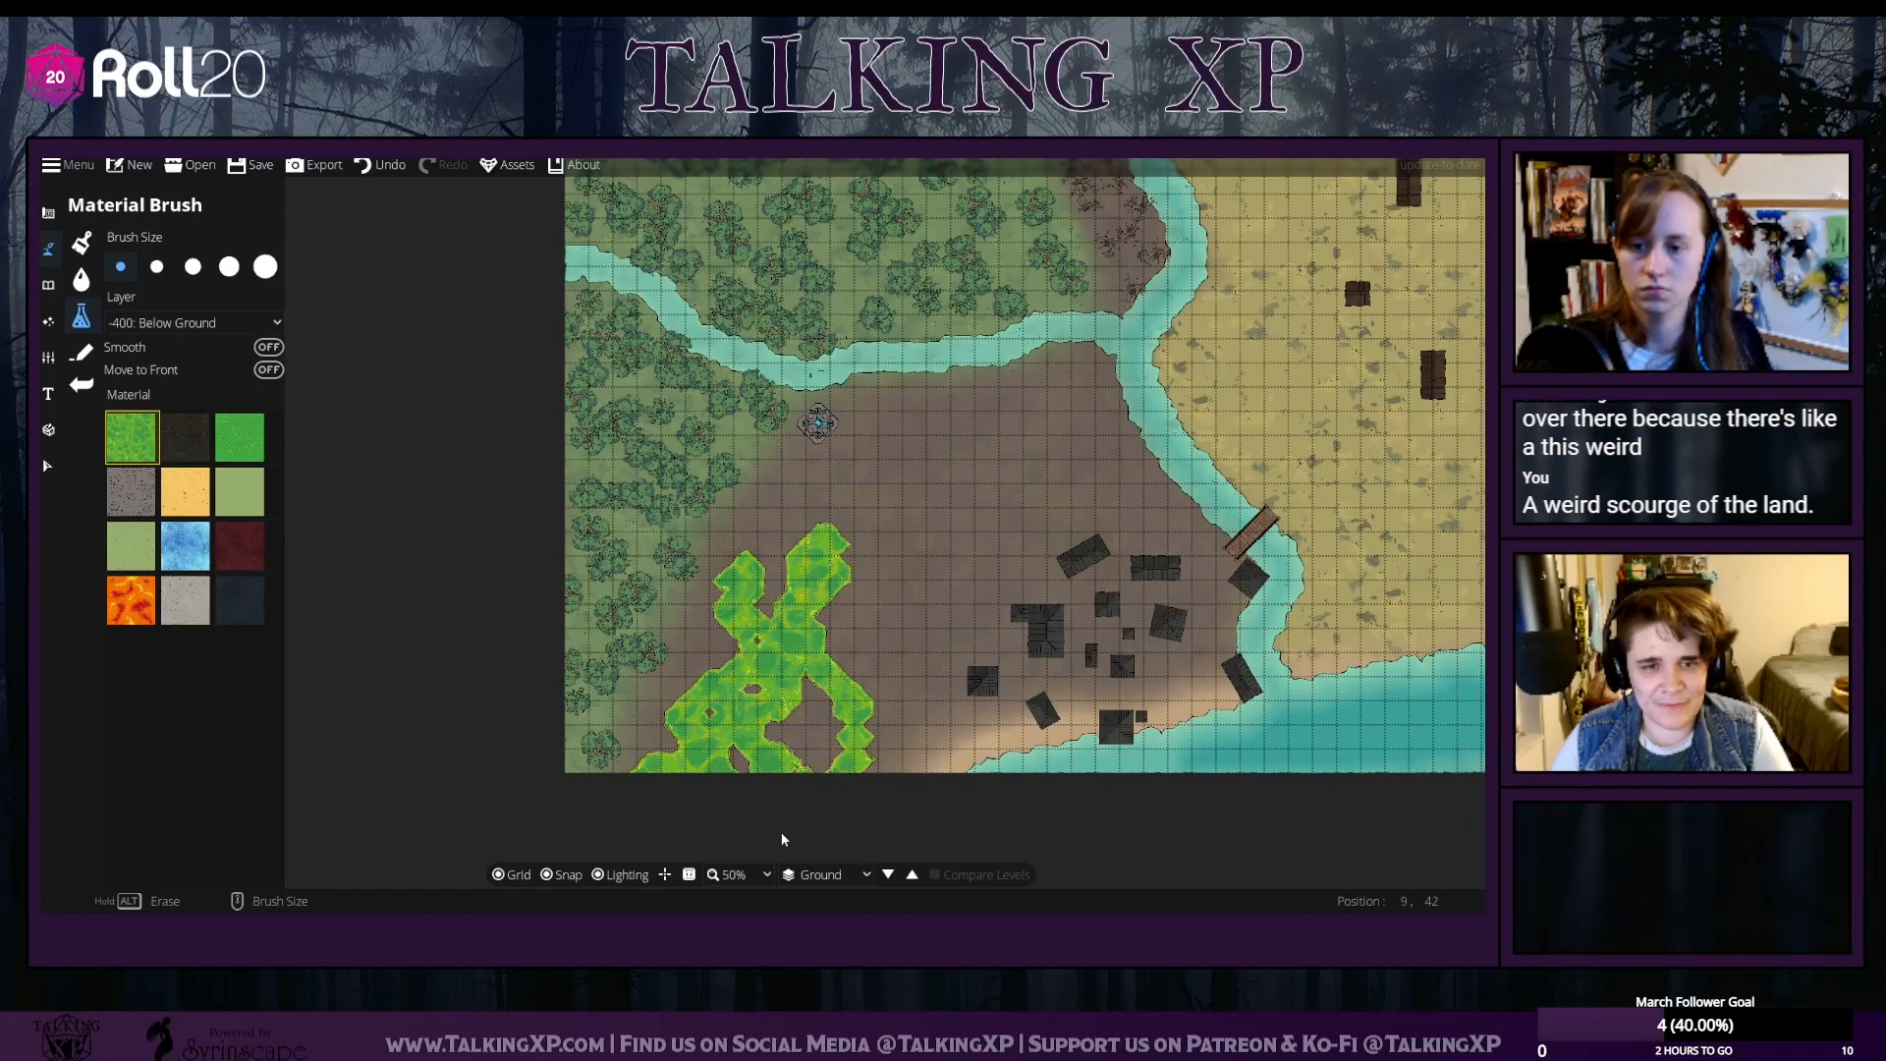
left_click_drag(808, 735, 800, 771)
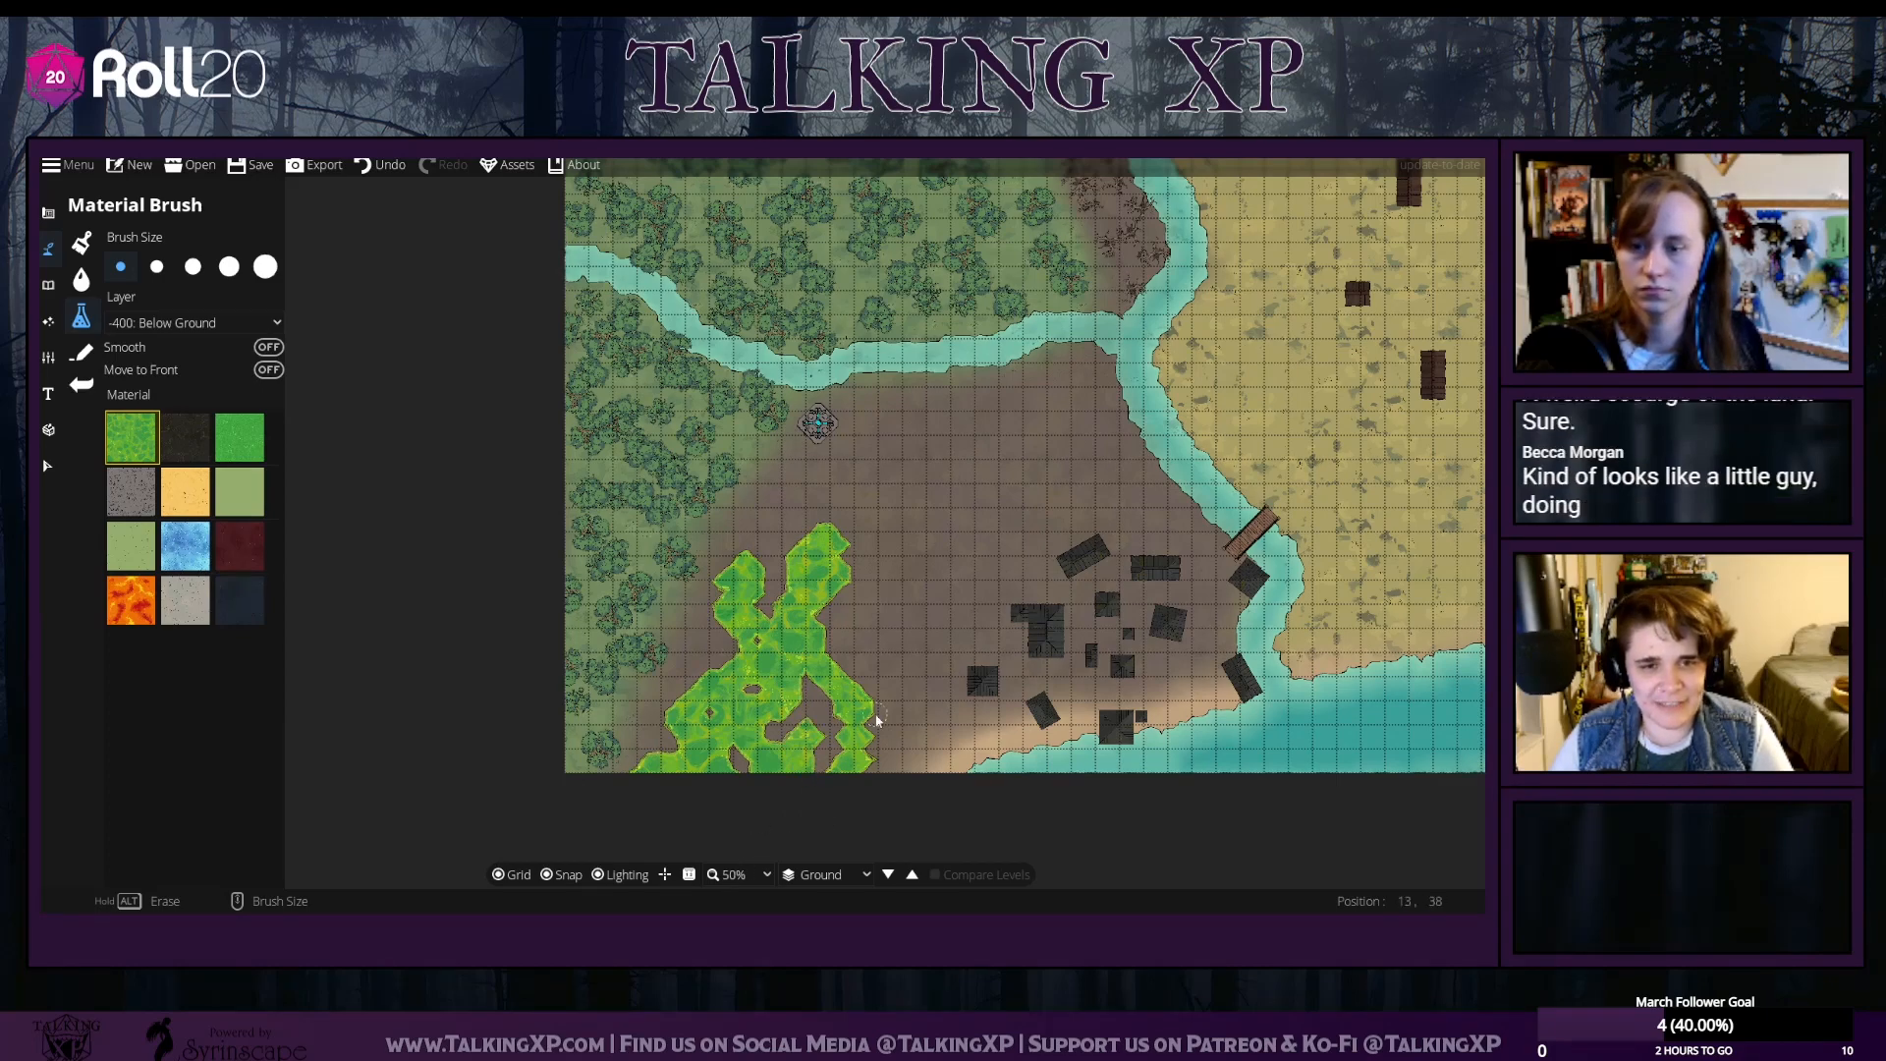
Add a small isolated acid spot just north of the flats and turn on Smooth for the material
mouse_move(903, 521)
left_mouse_down()
mouse_move(601, 581)
mouse_move(603, 616)
mouse_move(717, 417)
left_mouse_up()
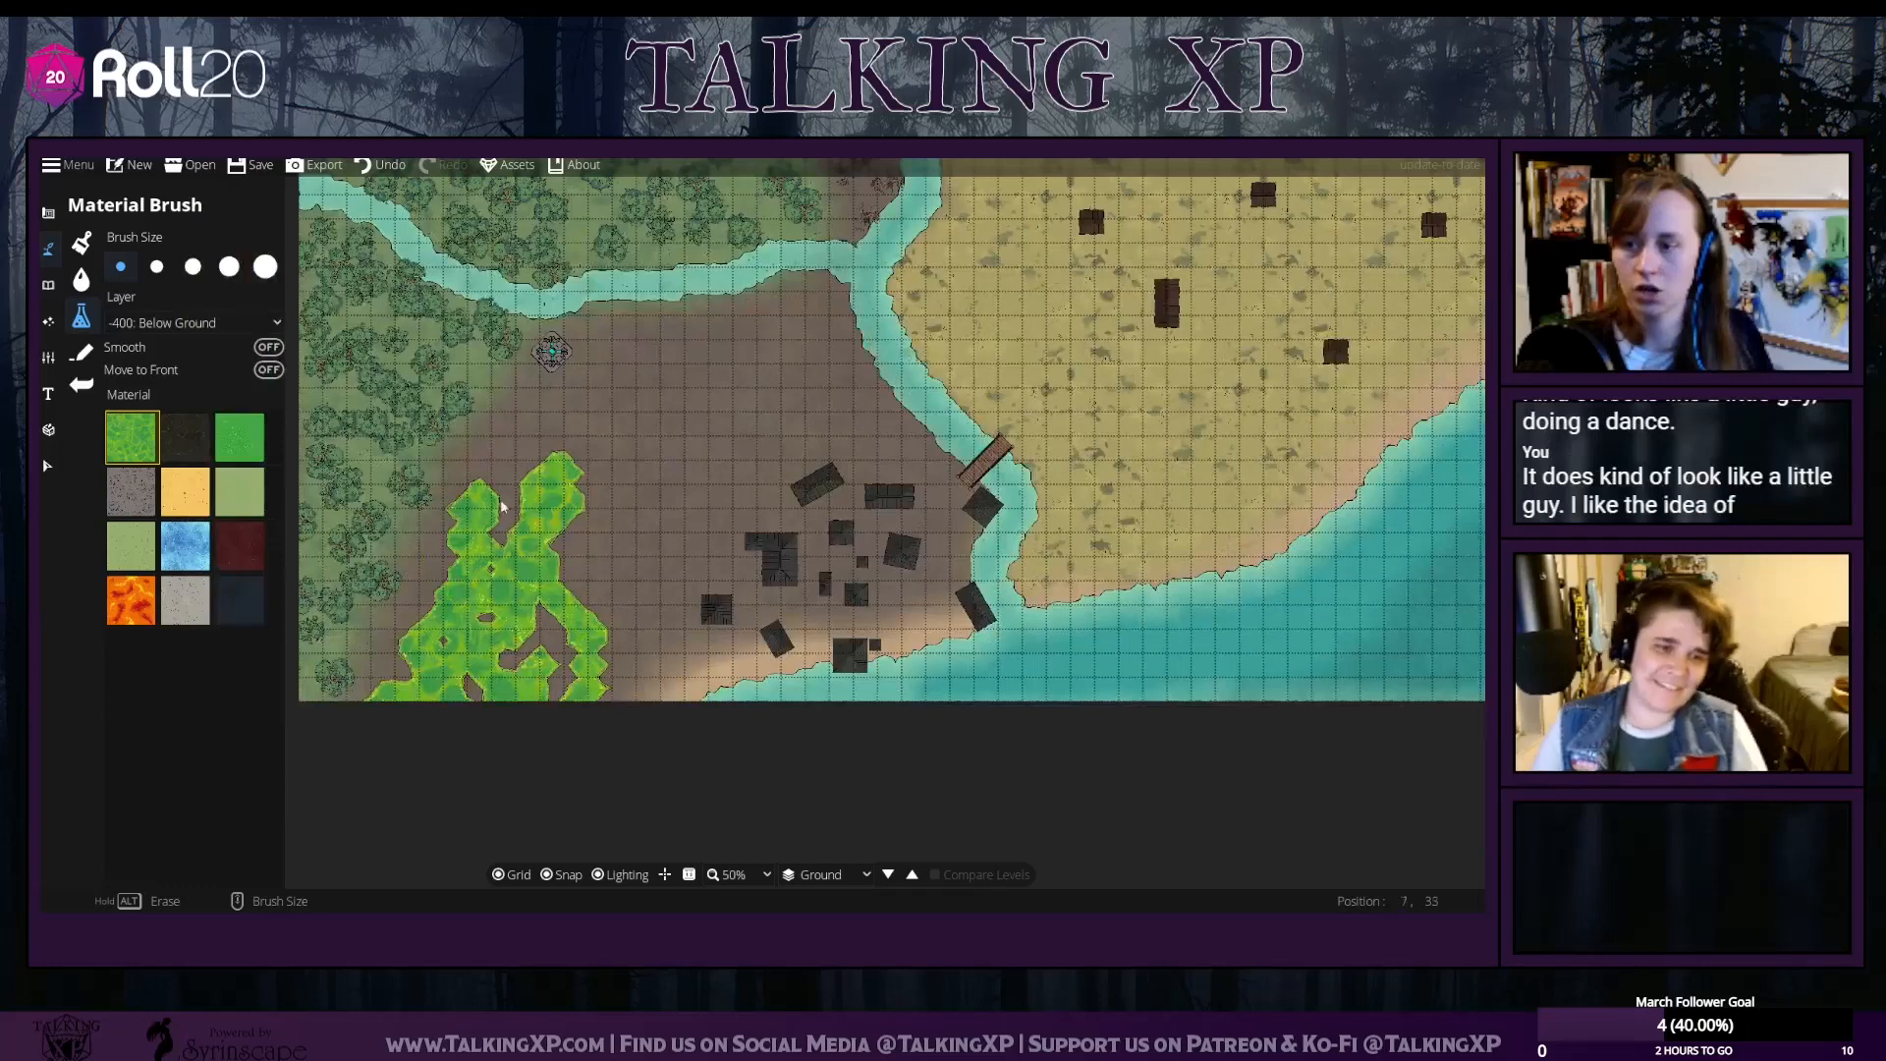
left_click(516, 449)
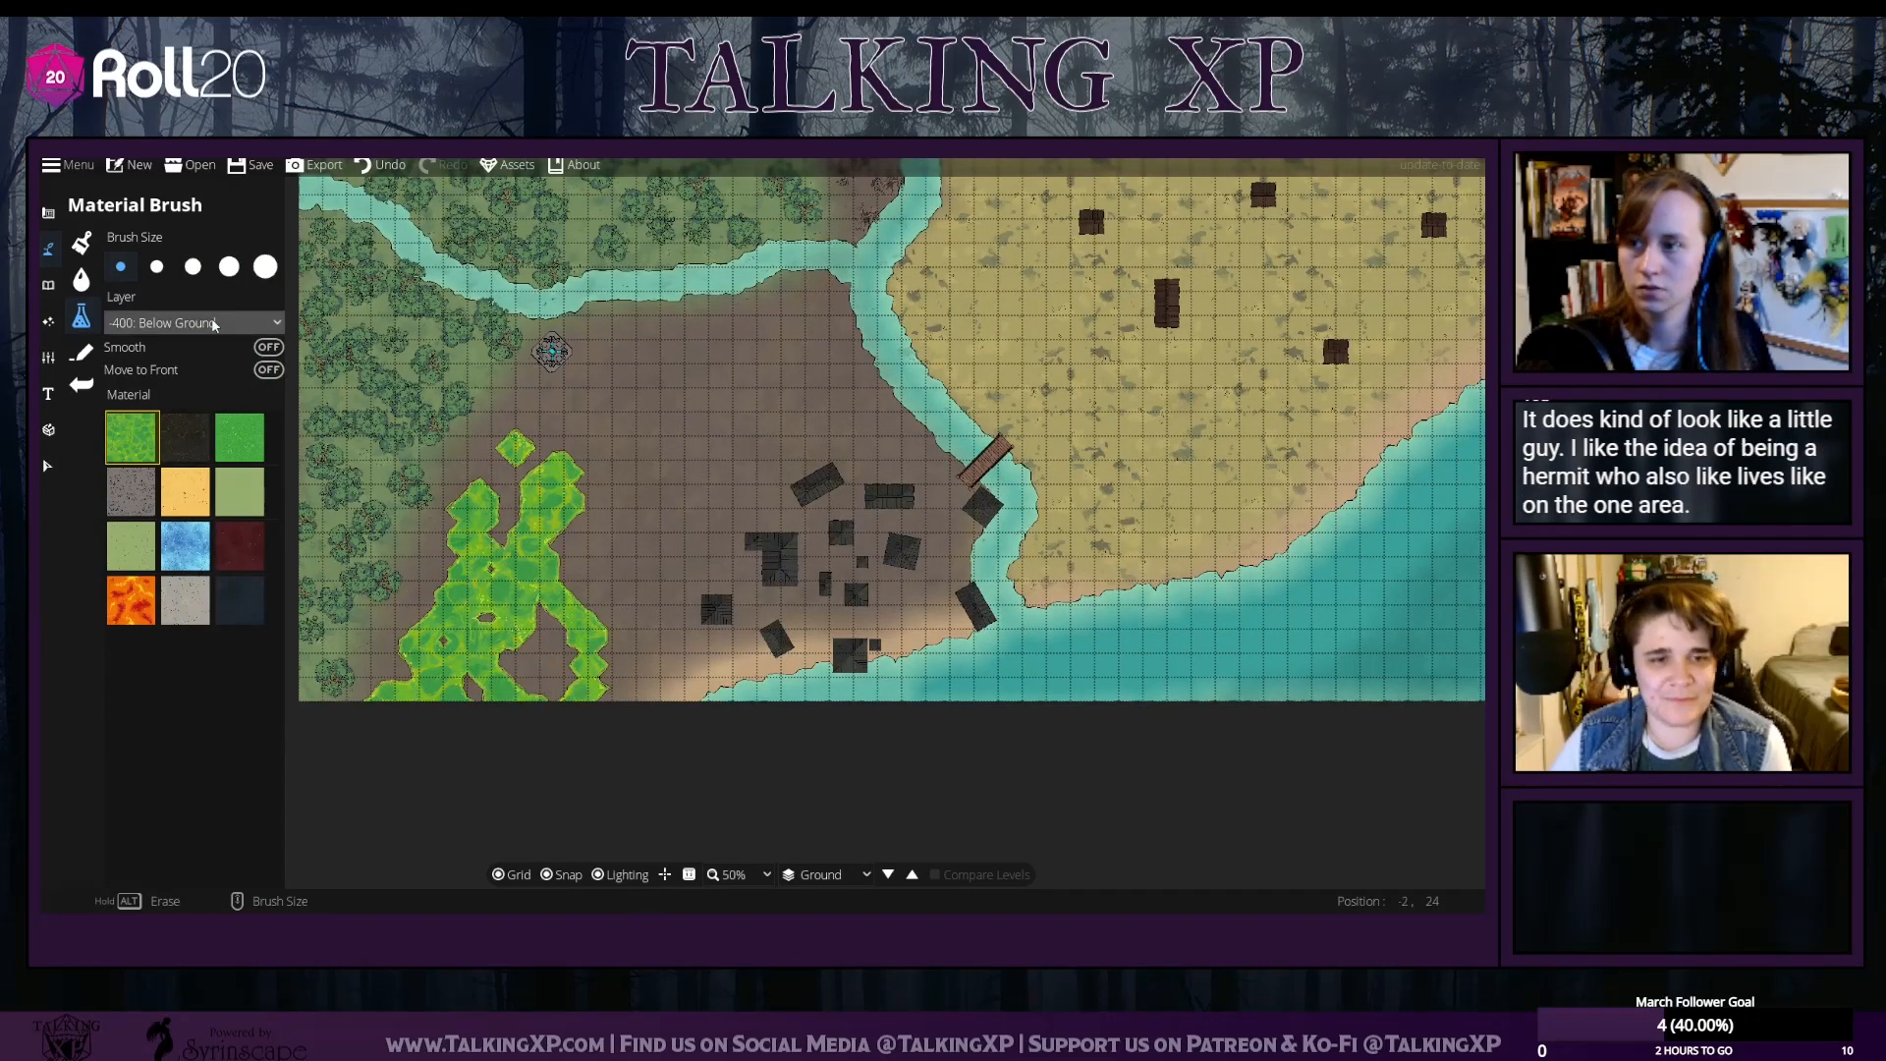
left_click(273, 350)
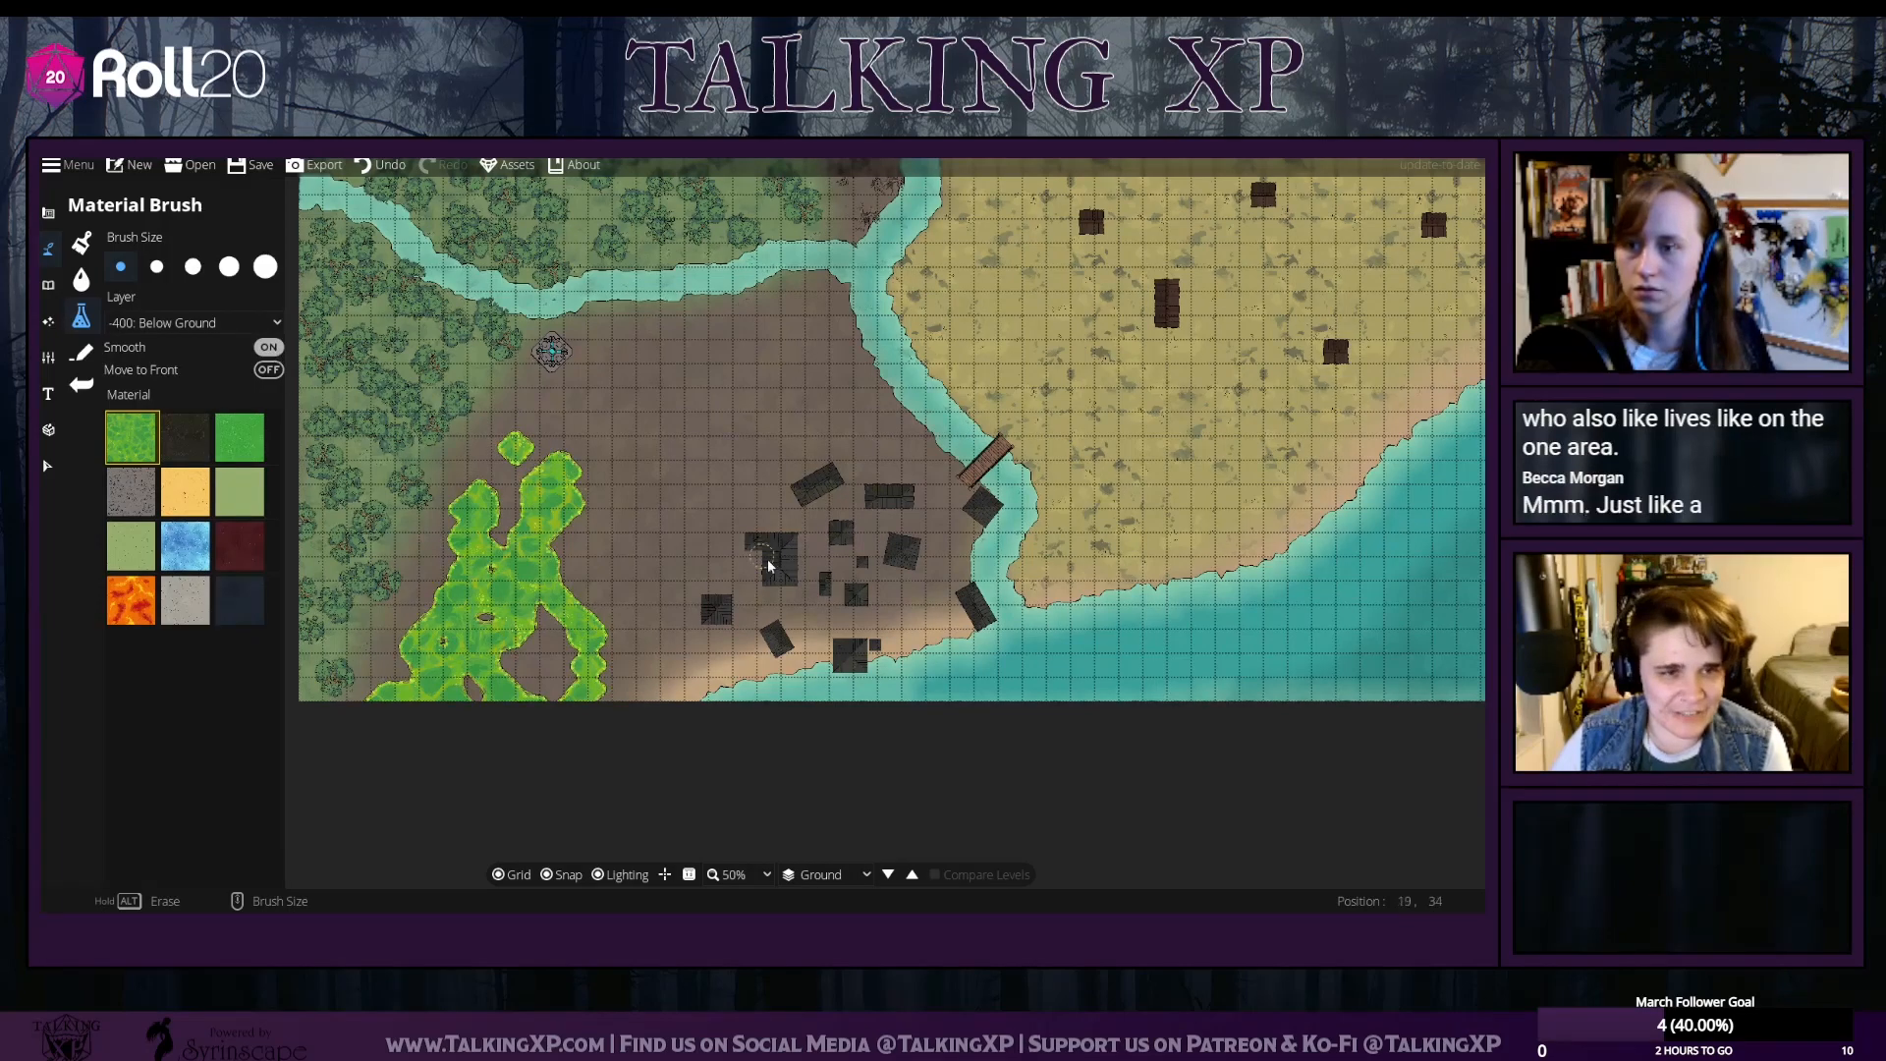
Draw a small Gable roof in the dark grey plank style on the bare island inside the acid flats
left_click_drag(686, 481, 583, 534)
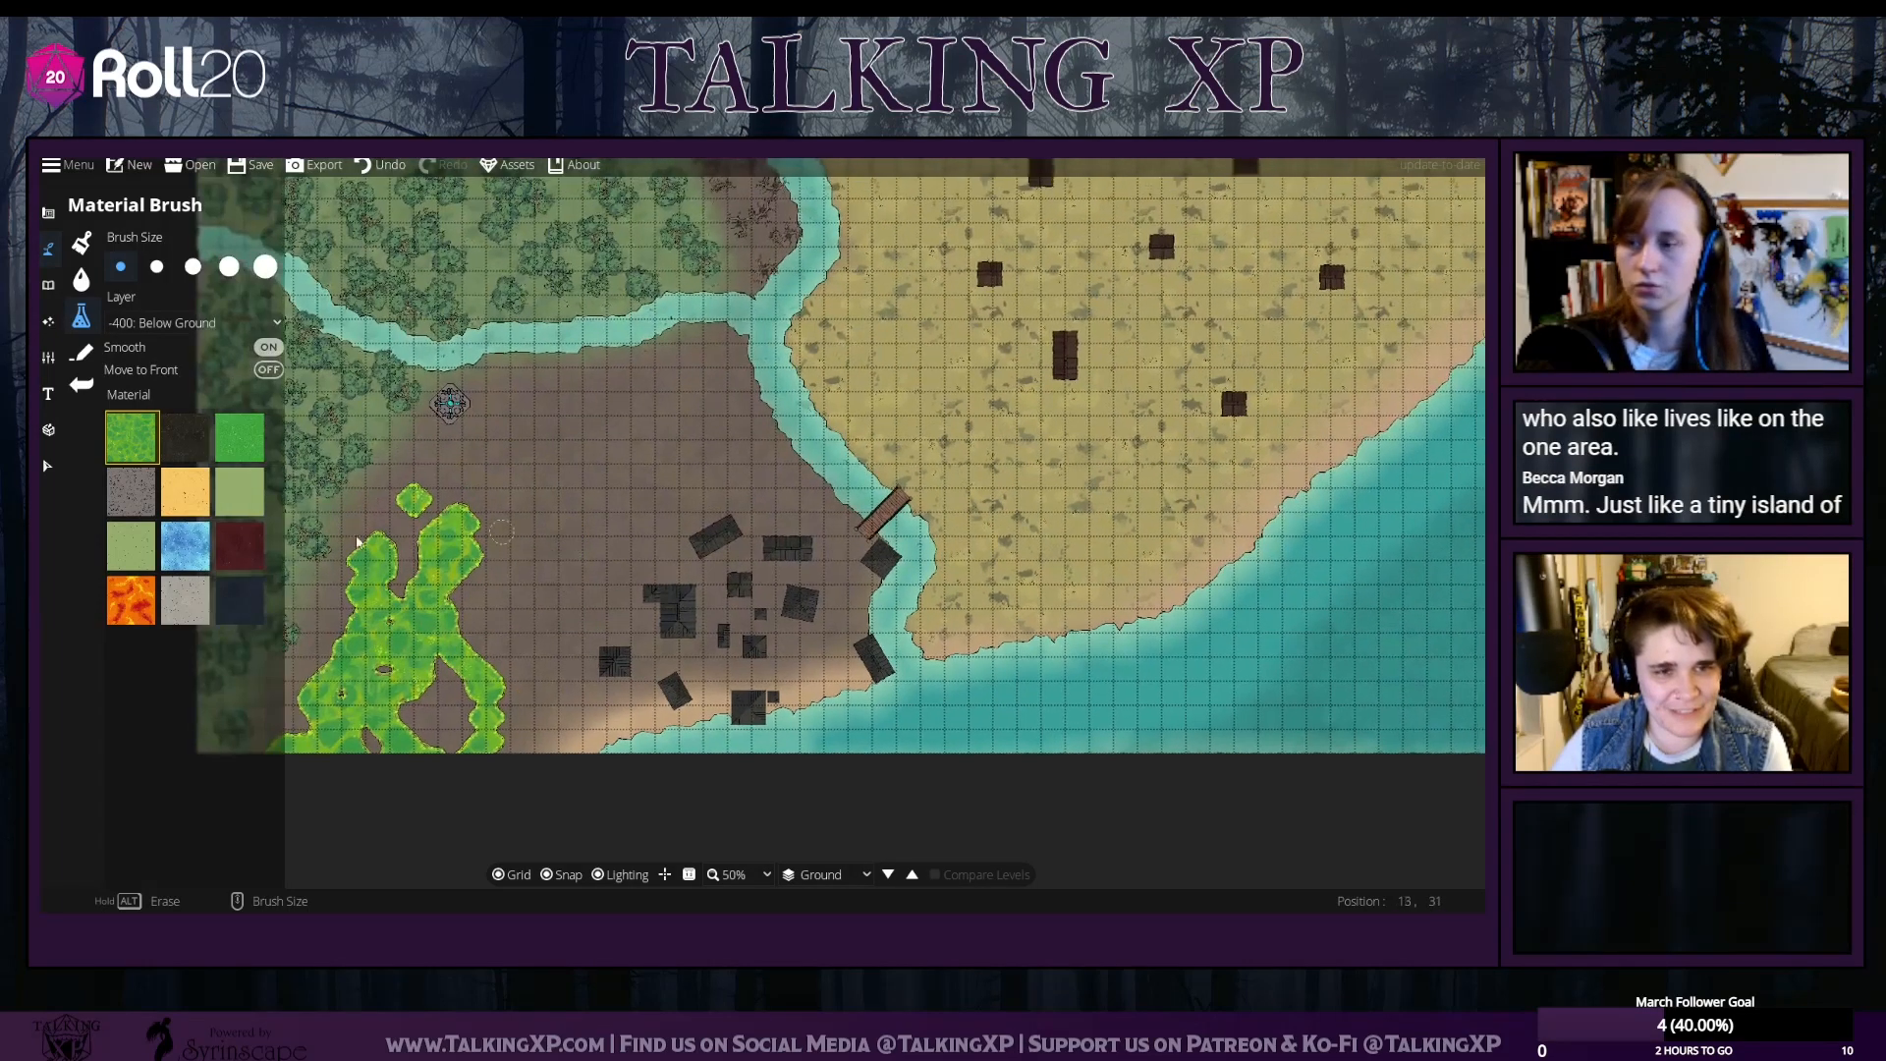
left_click(47, 212)
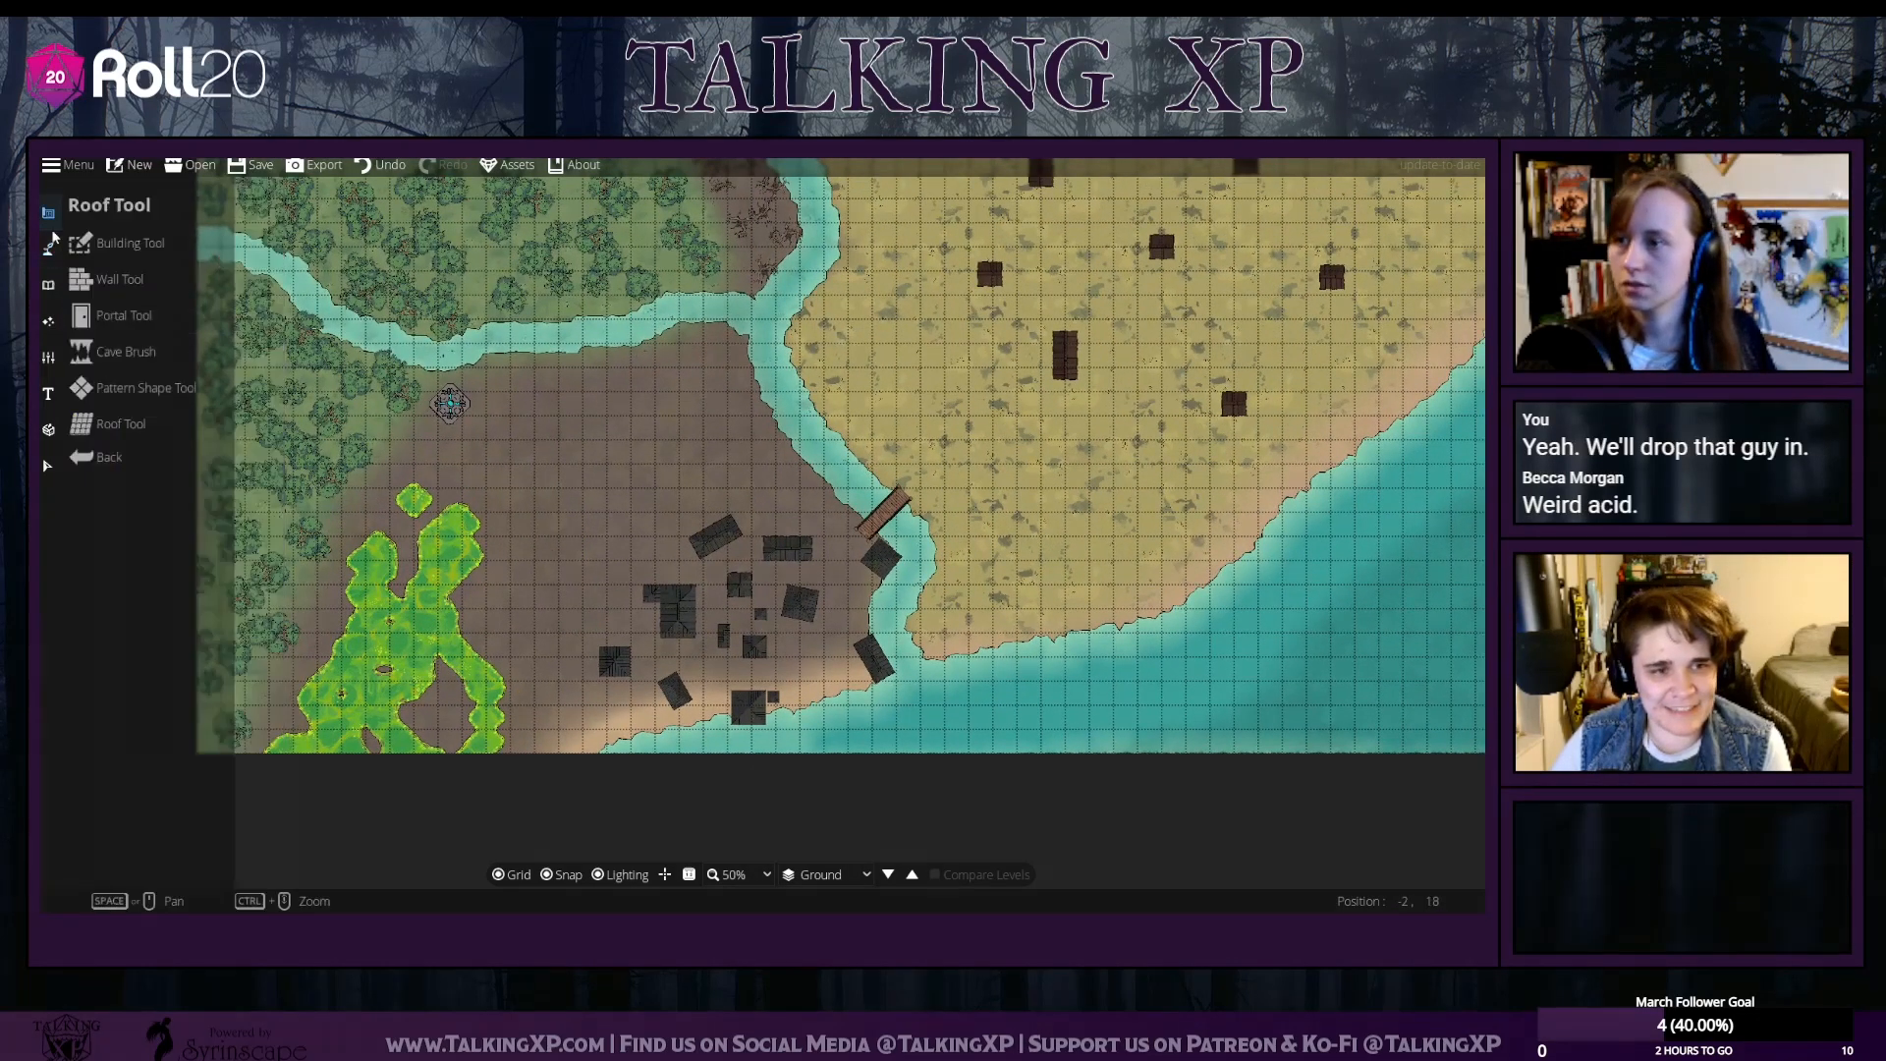
left_click(81, 425)
mouse_move(196, 601)
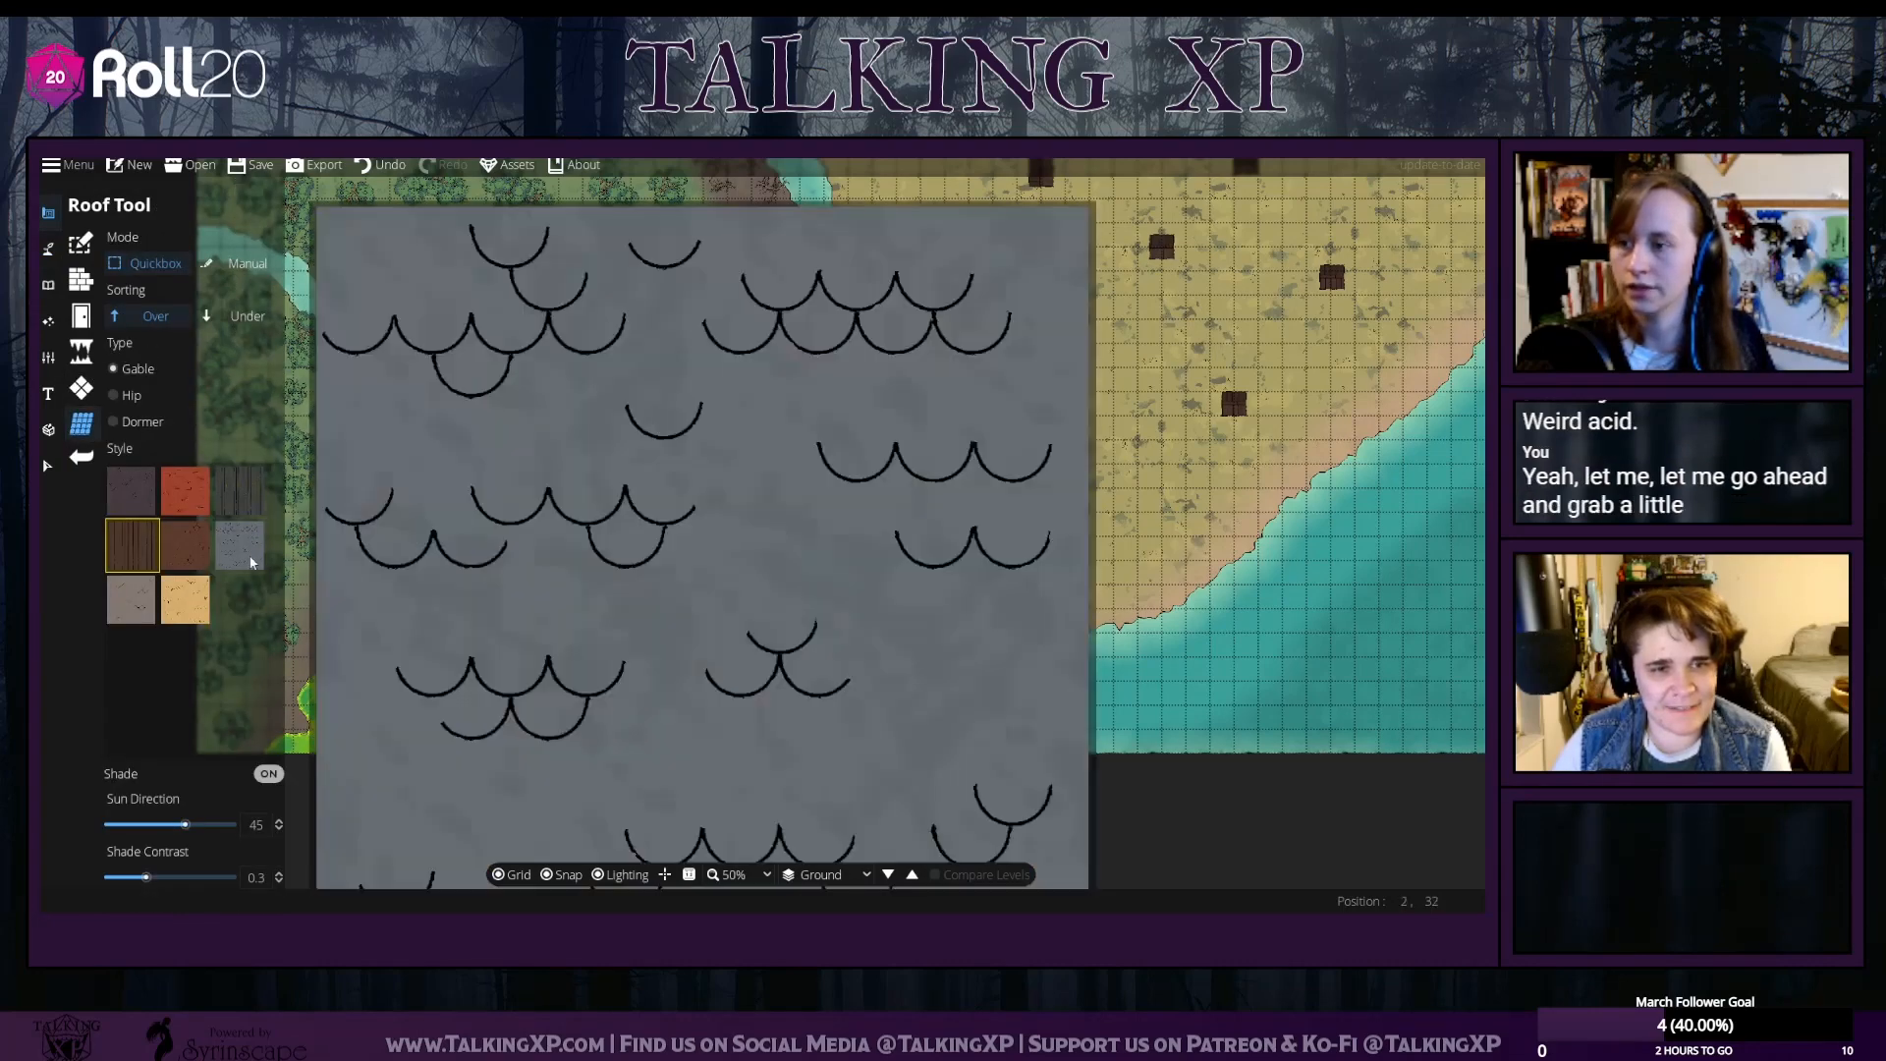
left_click(248, 490)
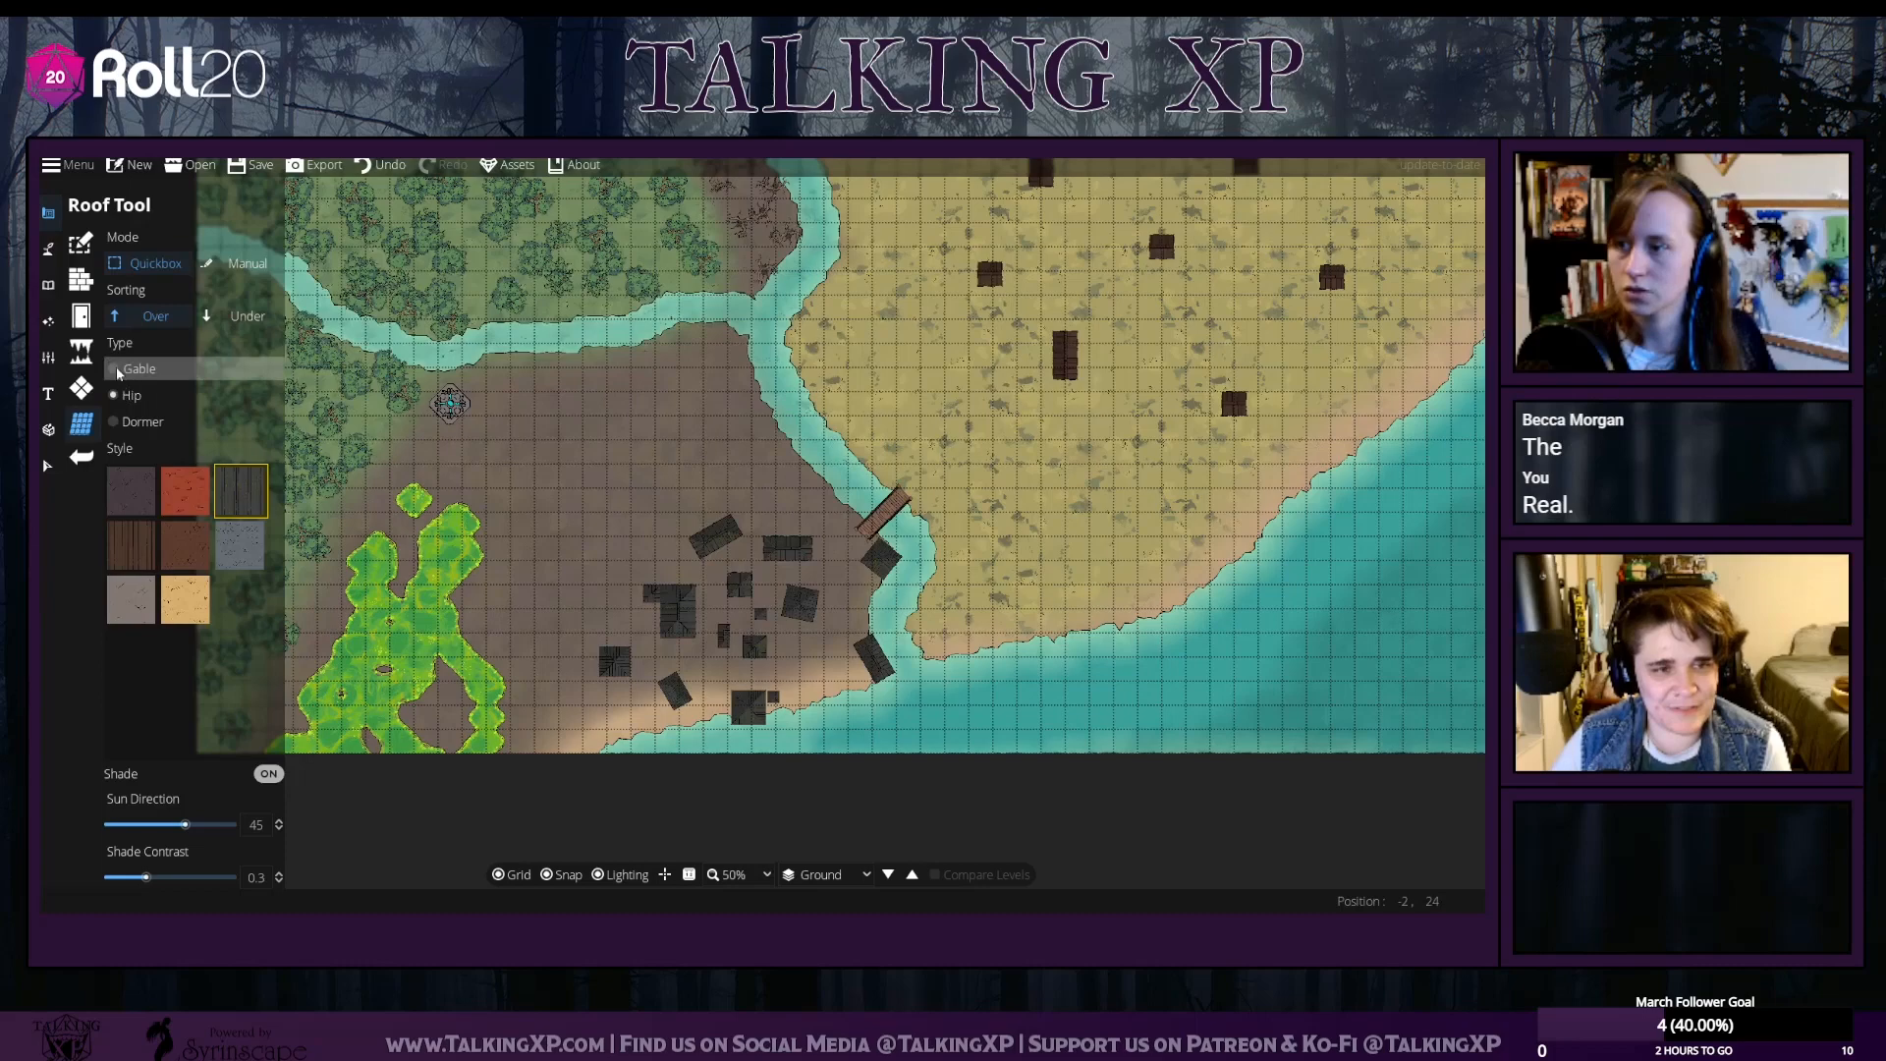
left_click_drag(420, 712, 431, 733)
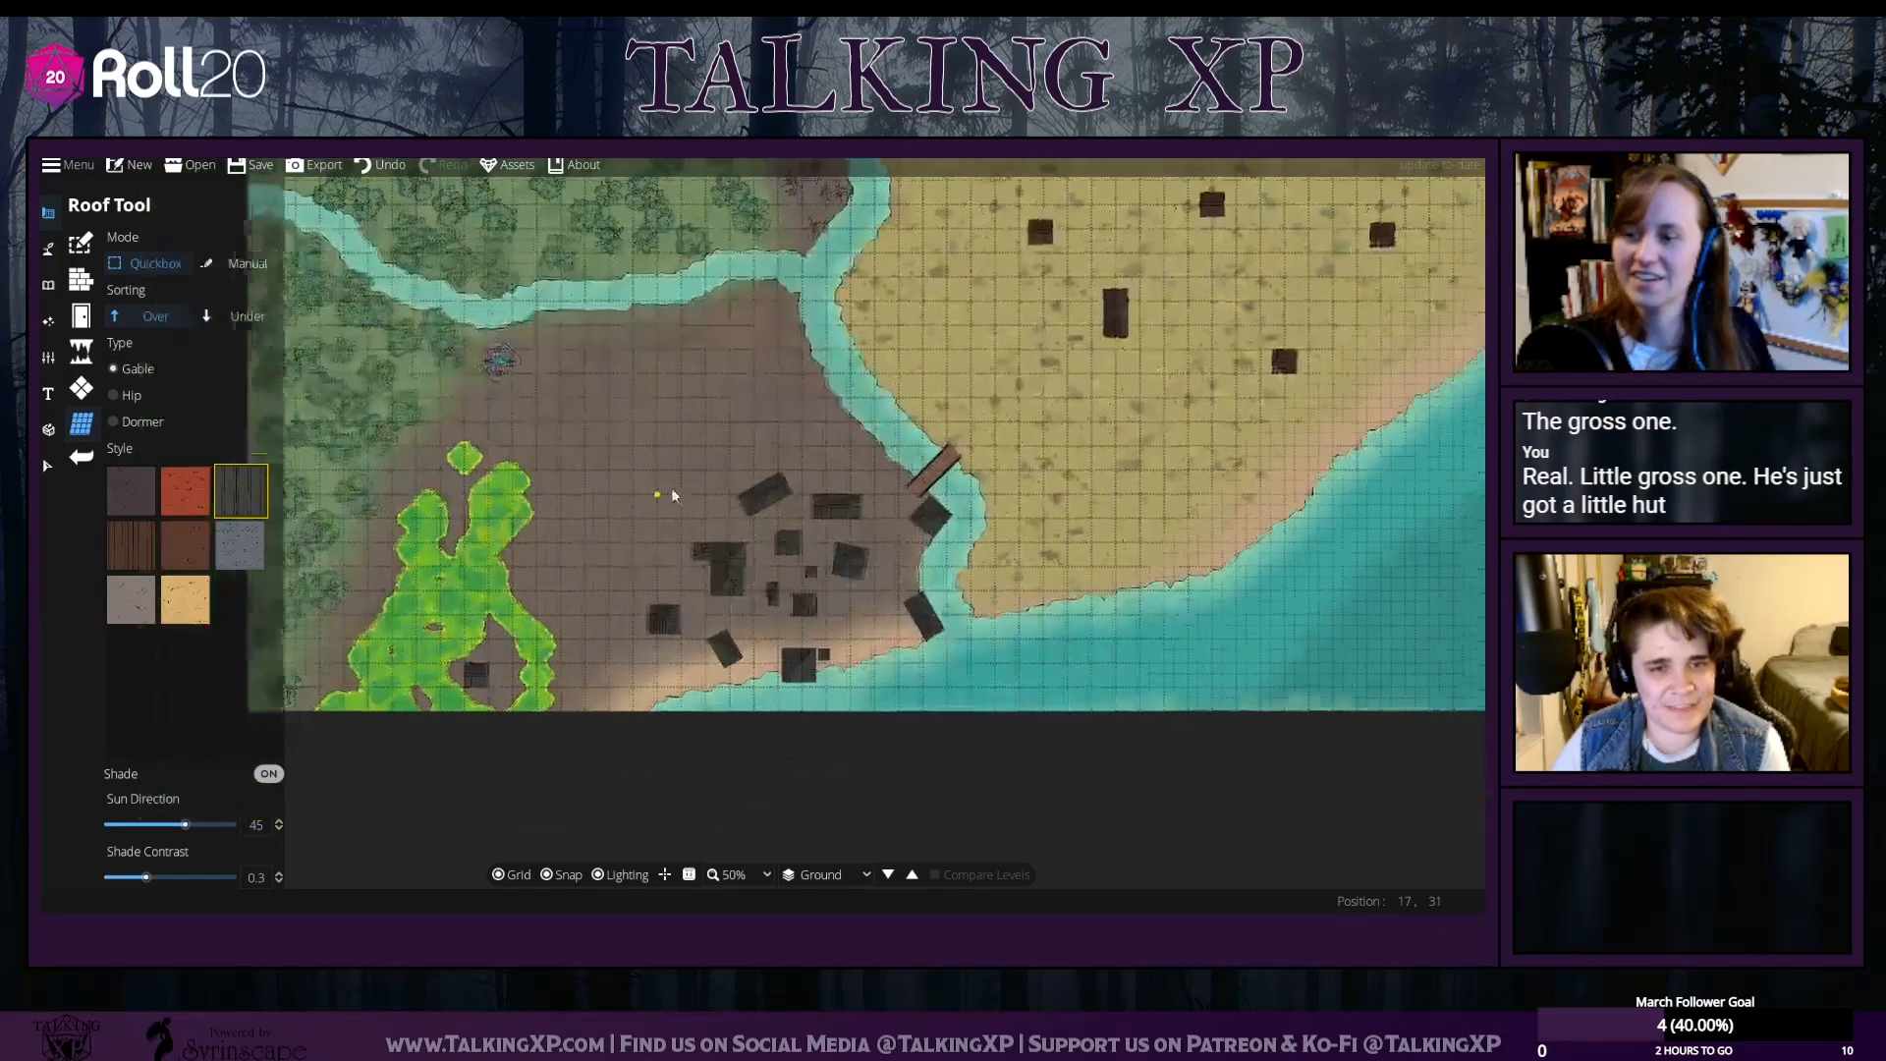
left_click(82, 390)
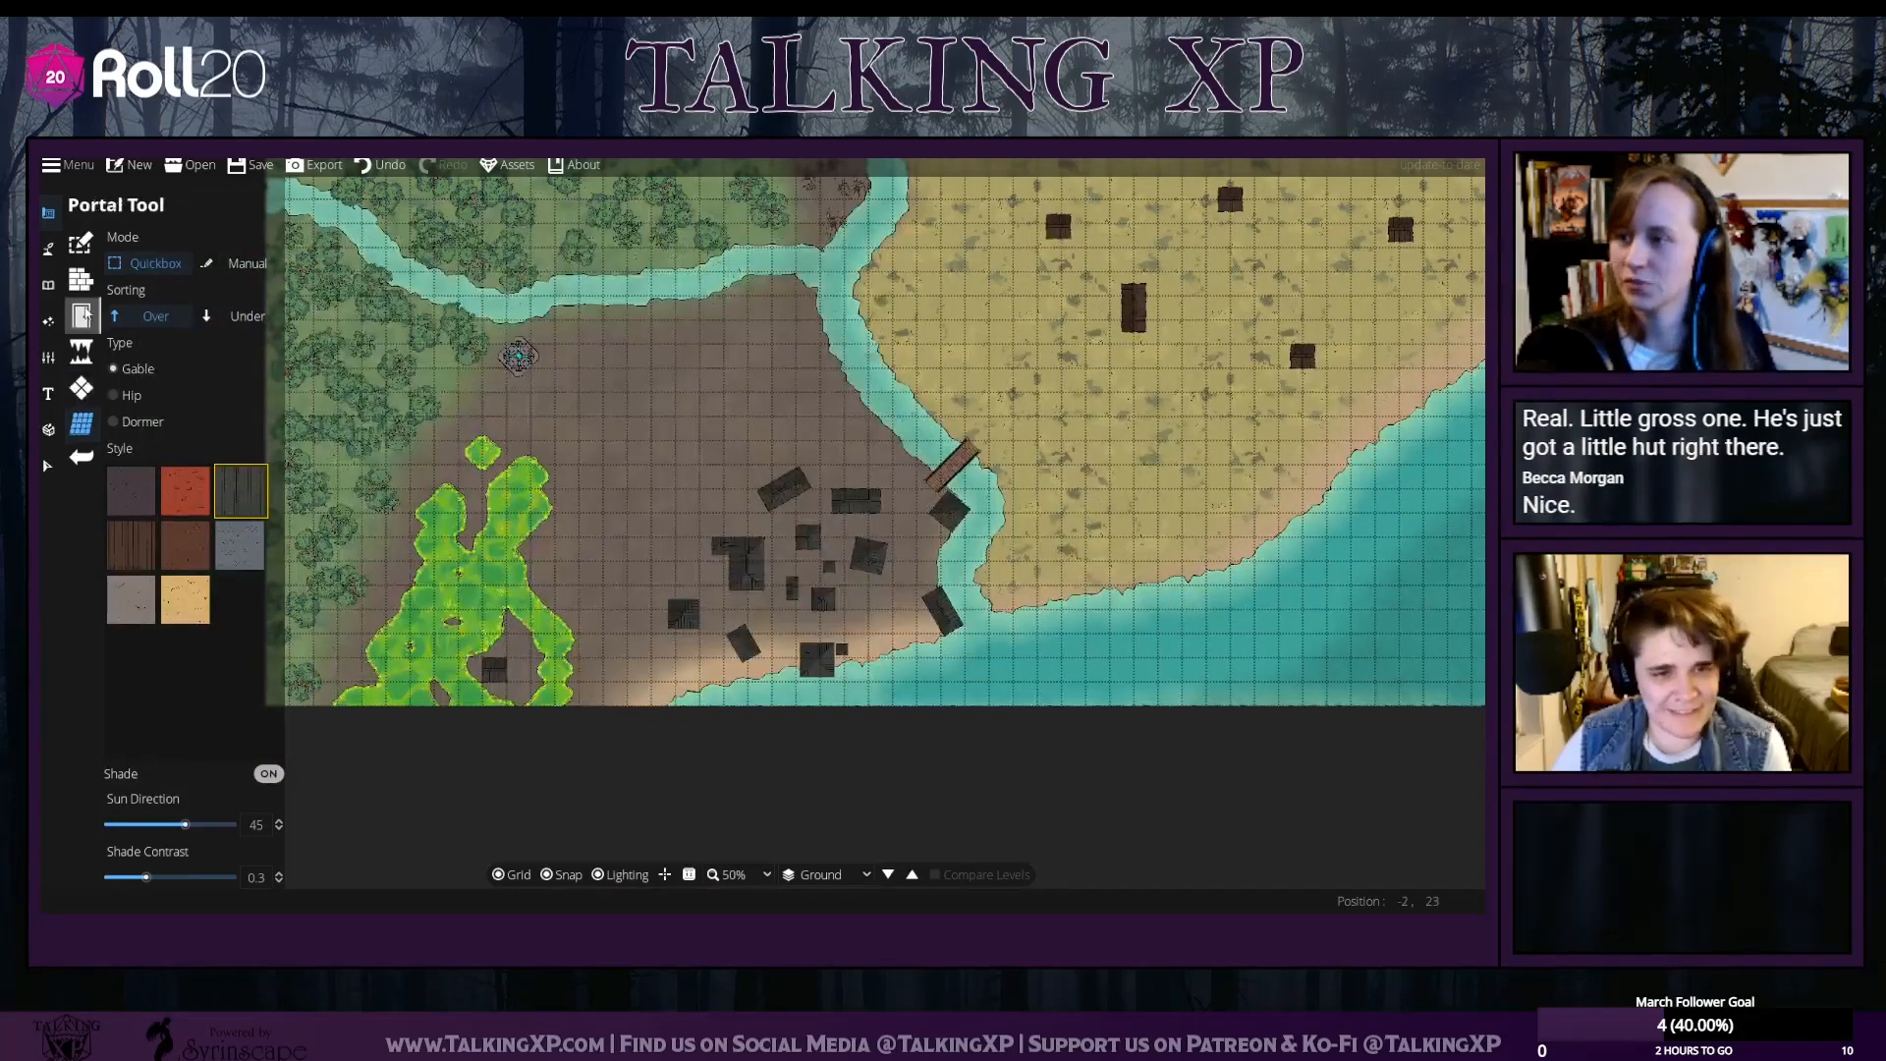
Set up the Material Brush with the grey speckled stone material, the smallest brush size and Smooth turned on
left_click(48, 248)
left_click(86, 353)
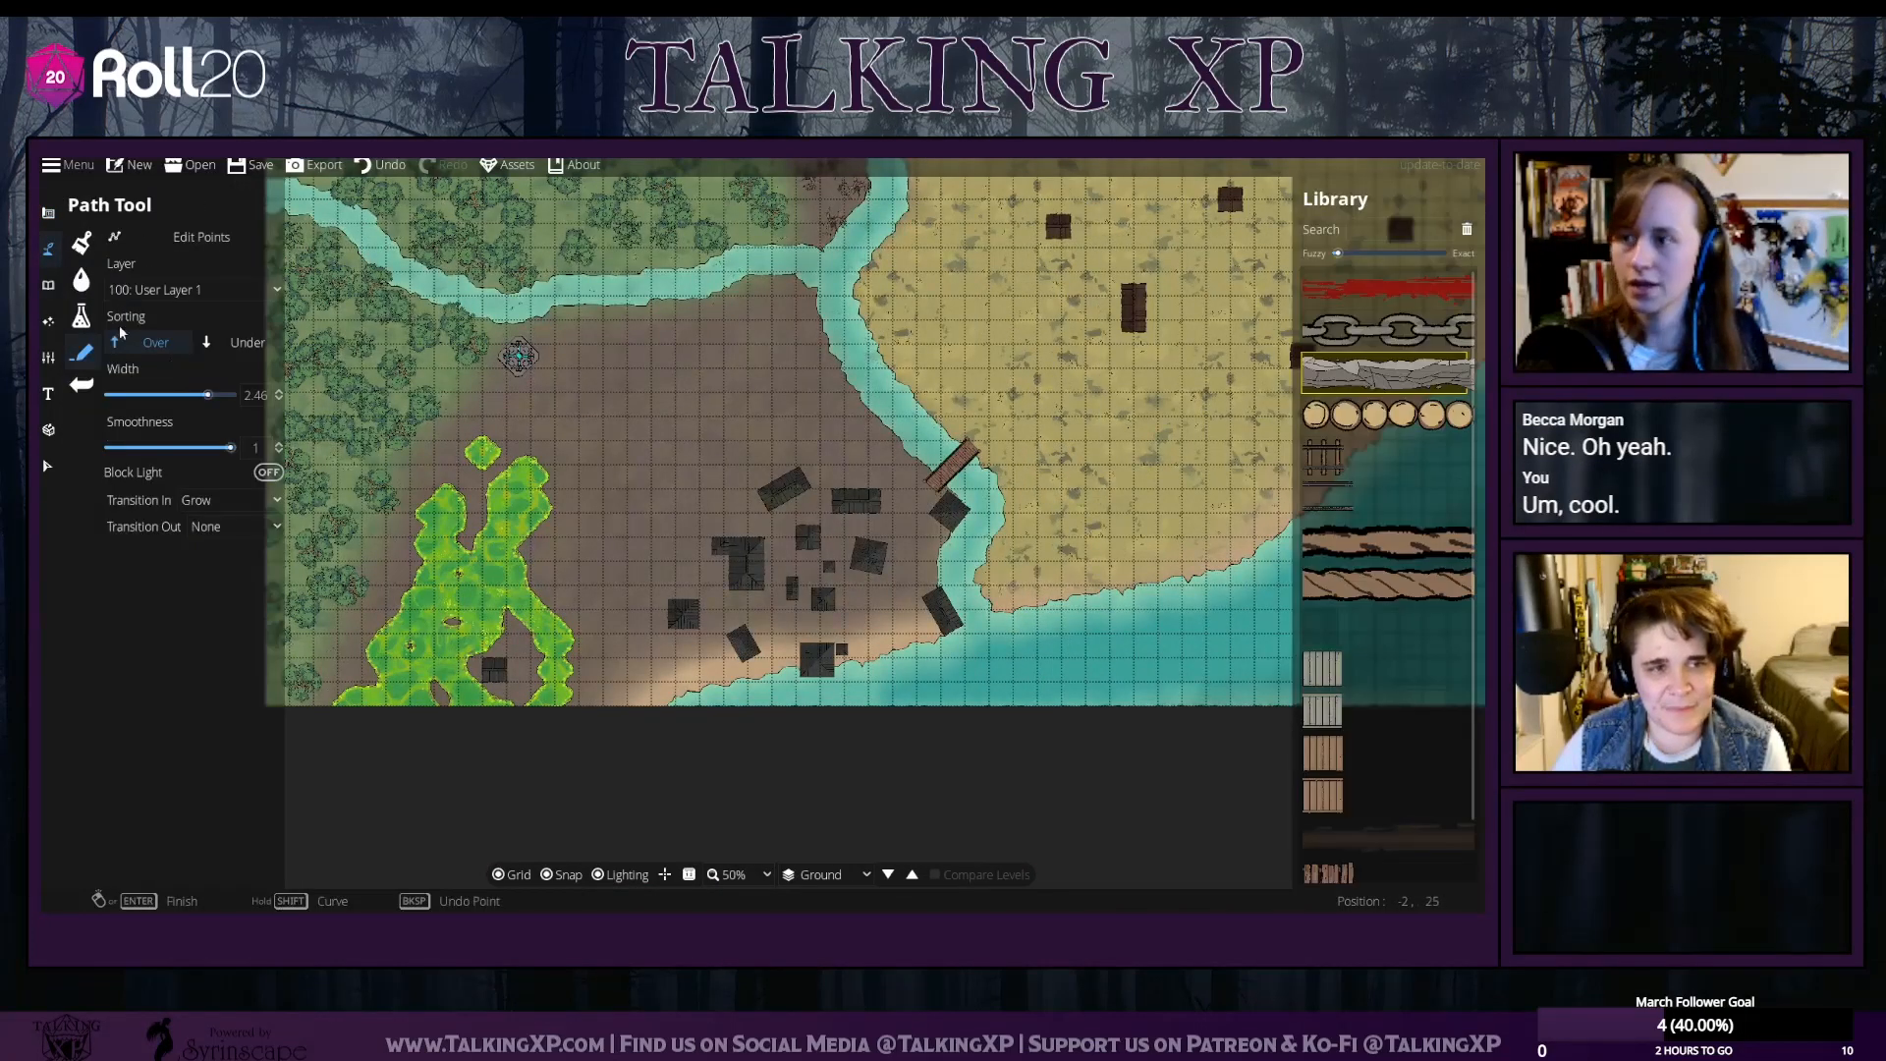
left_click(49, 285)
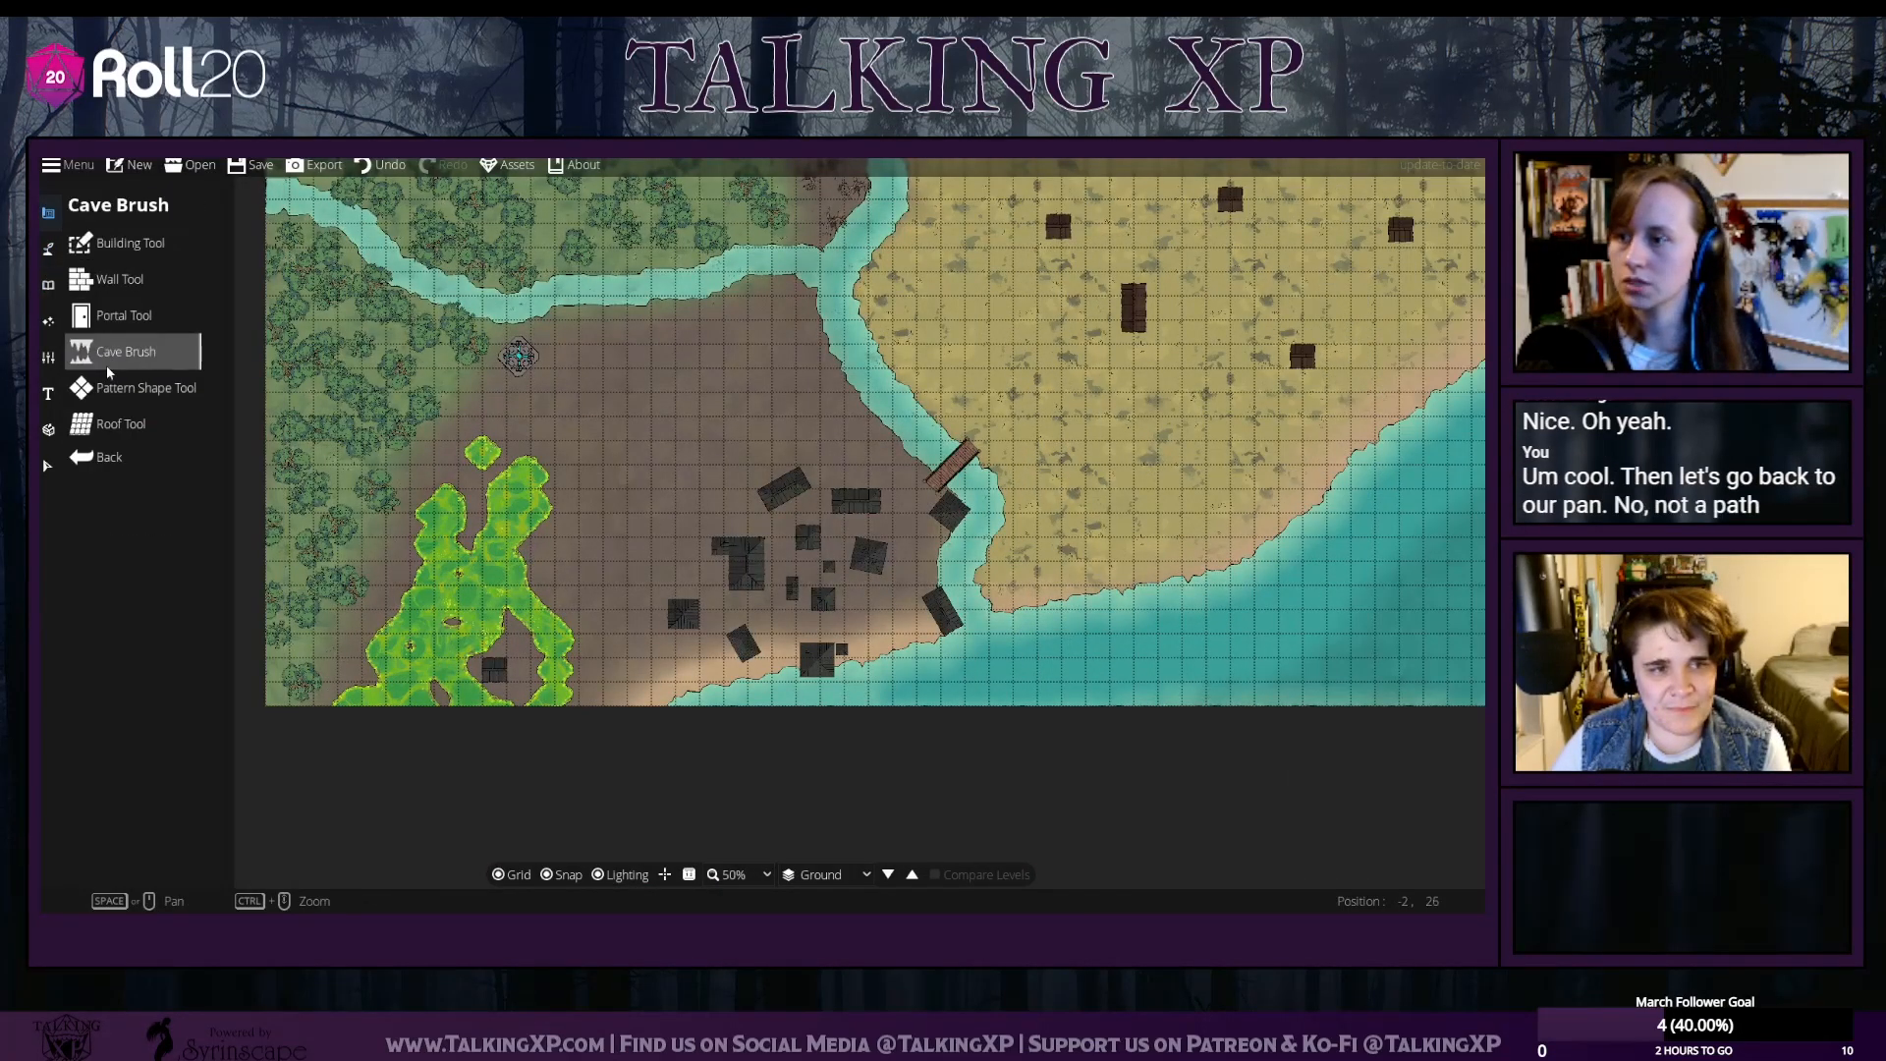
left_click(48, 249)
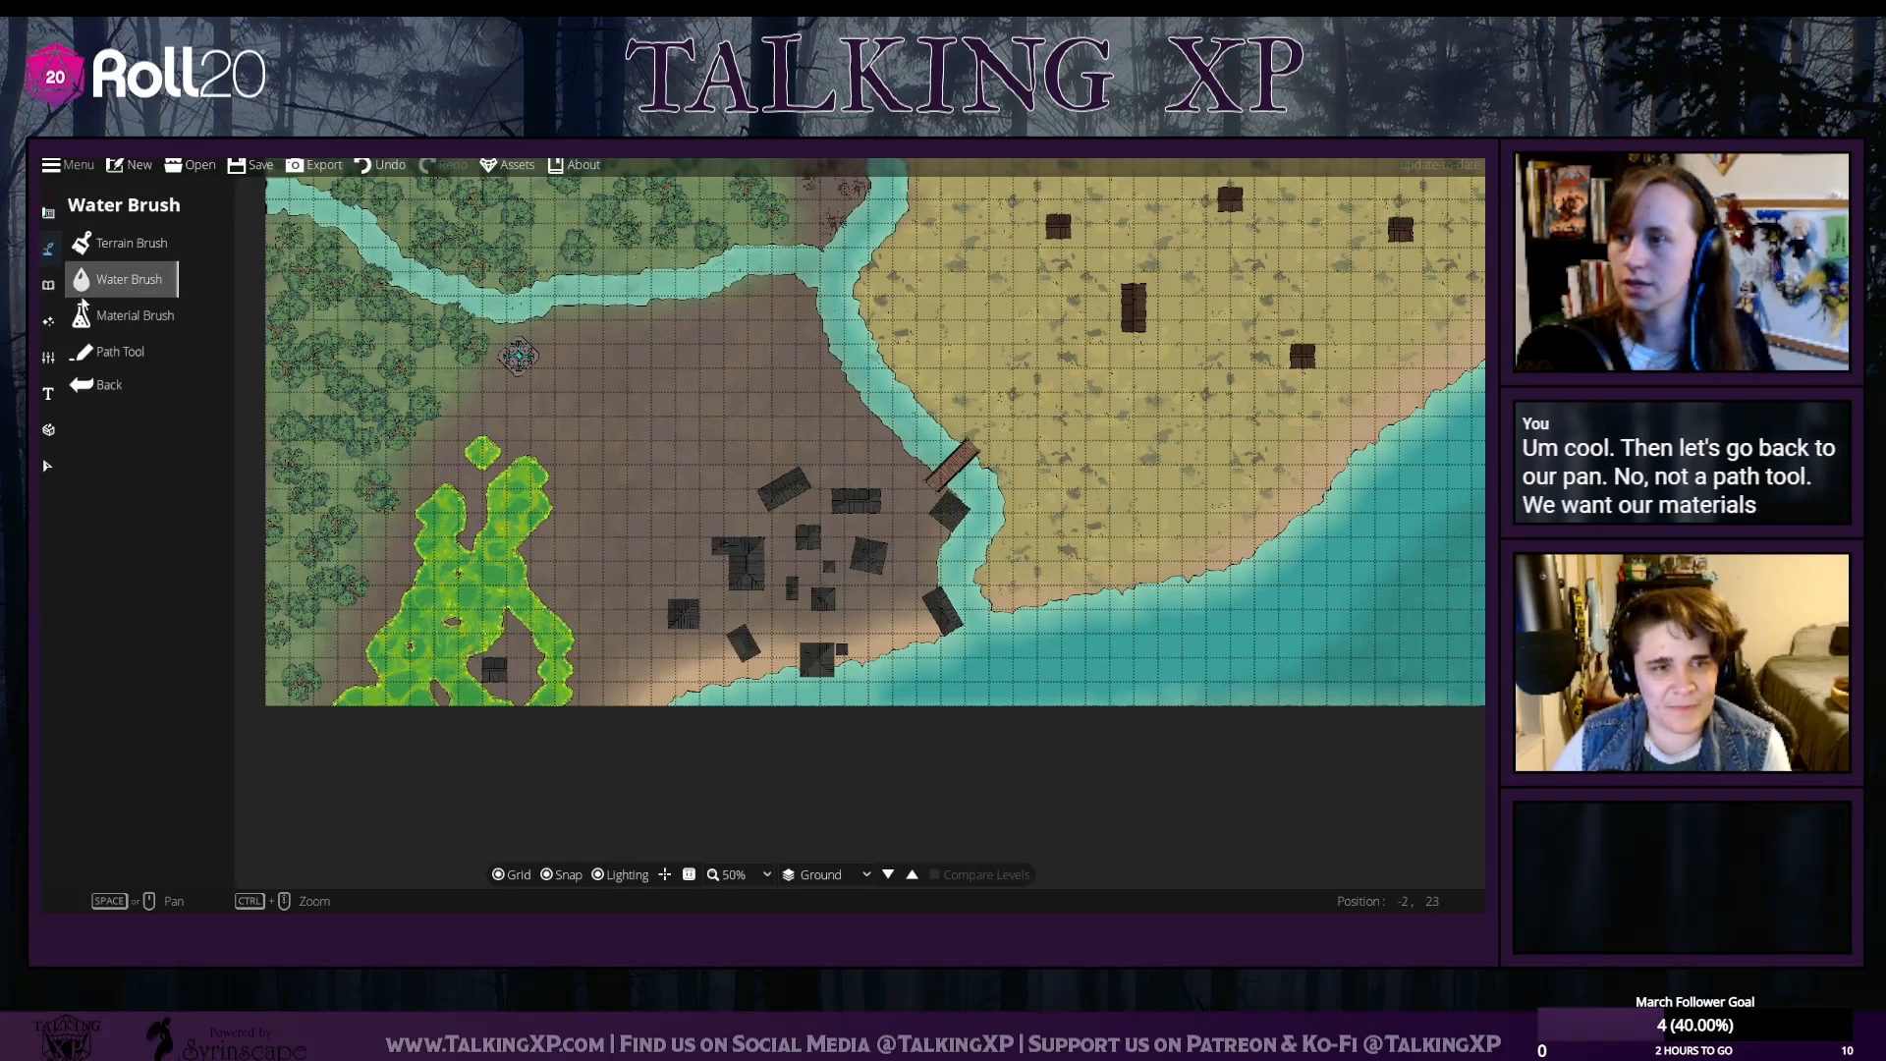
left_click(82, 311)
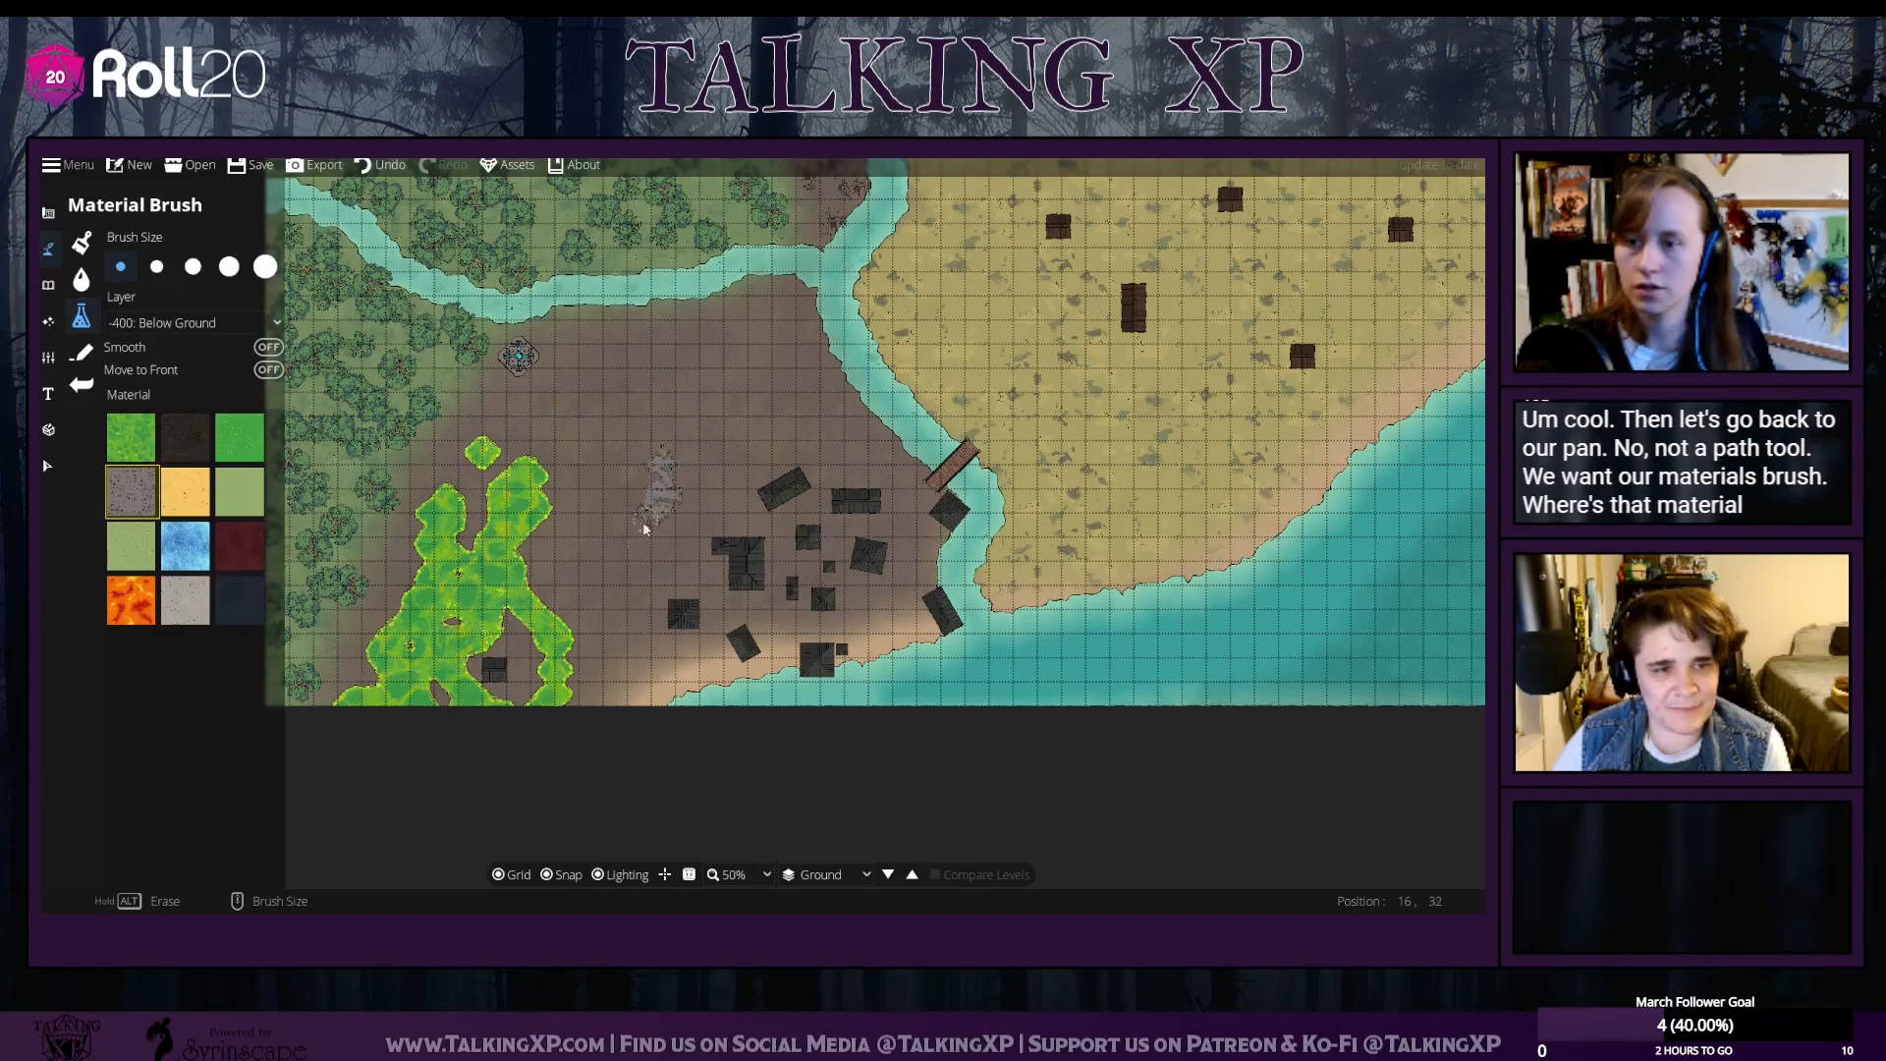
left_click(381, 165)
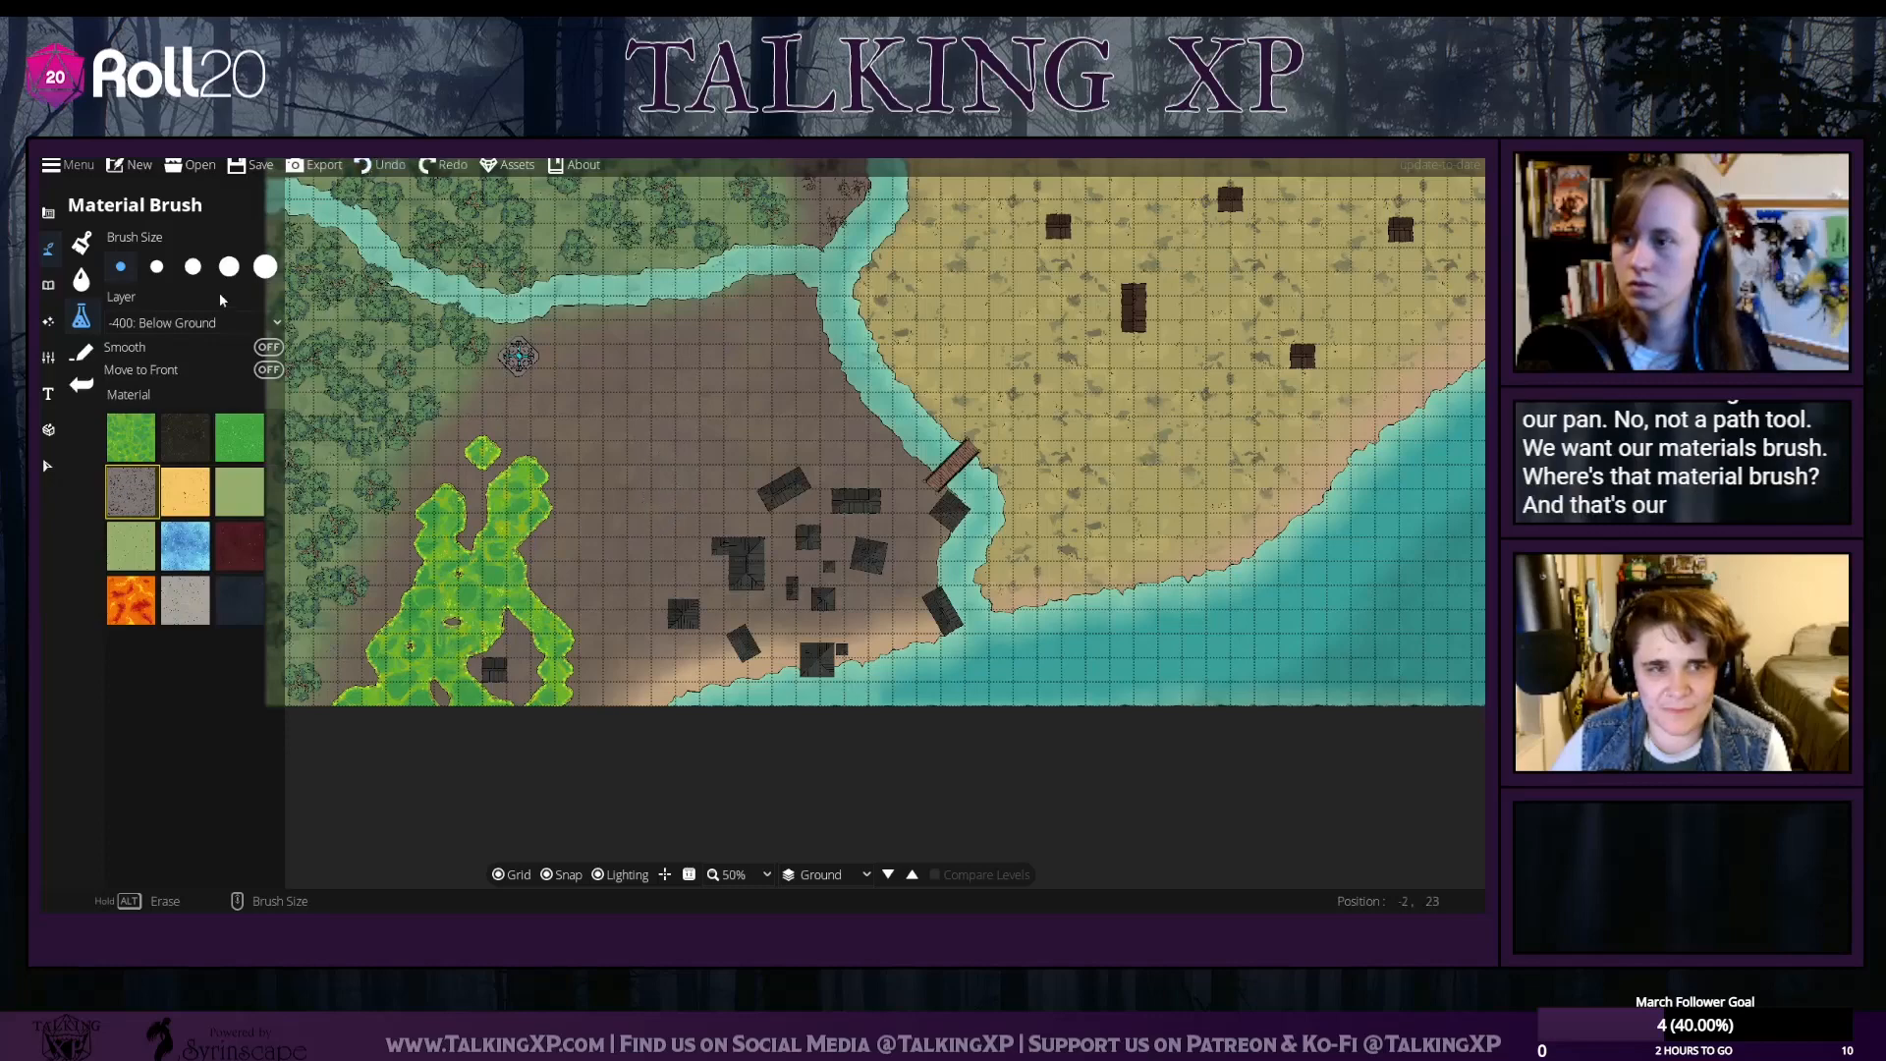
left_click(269, 348)
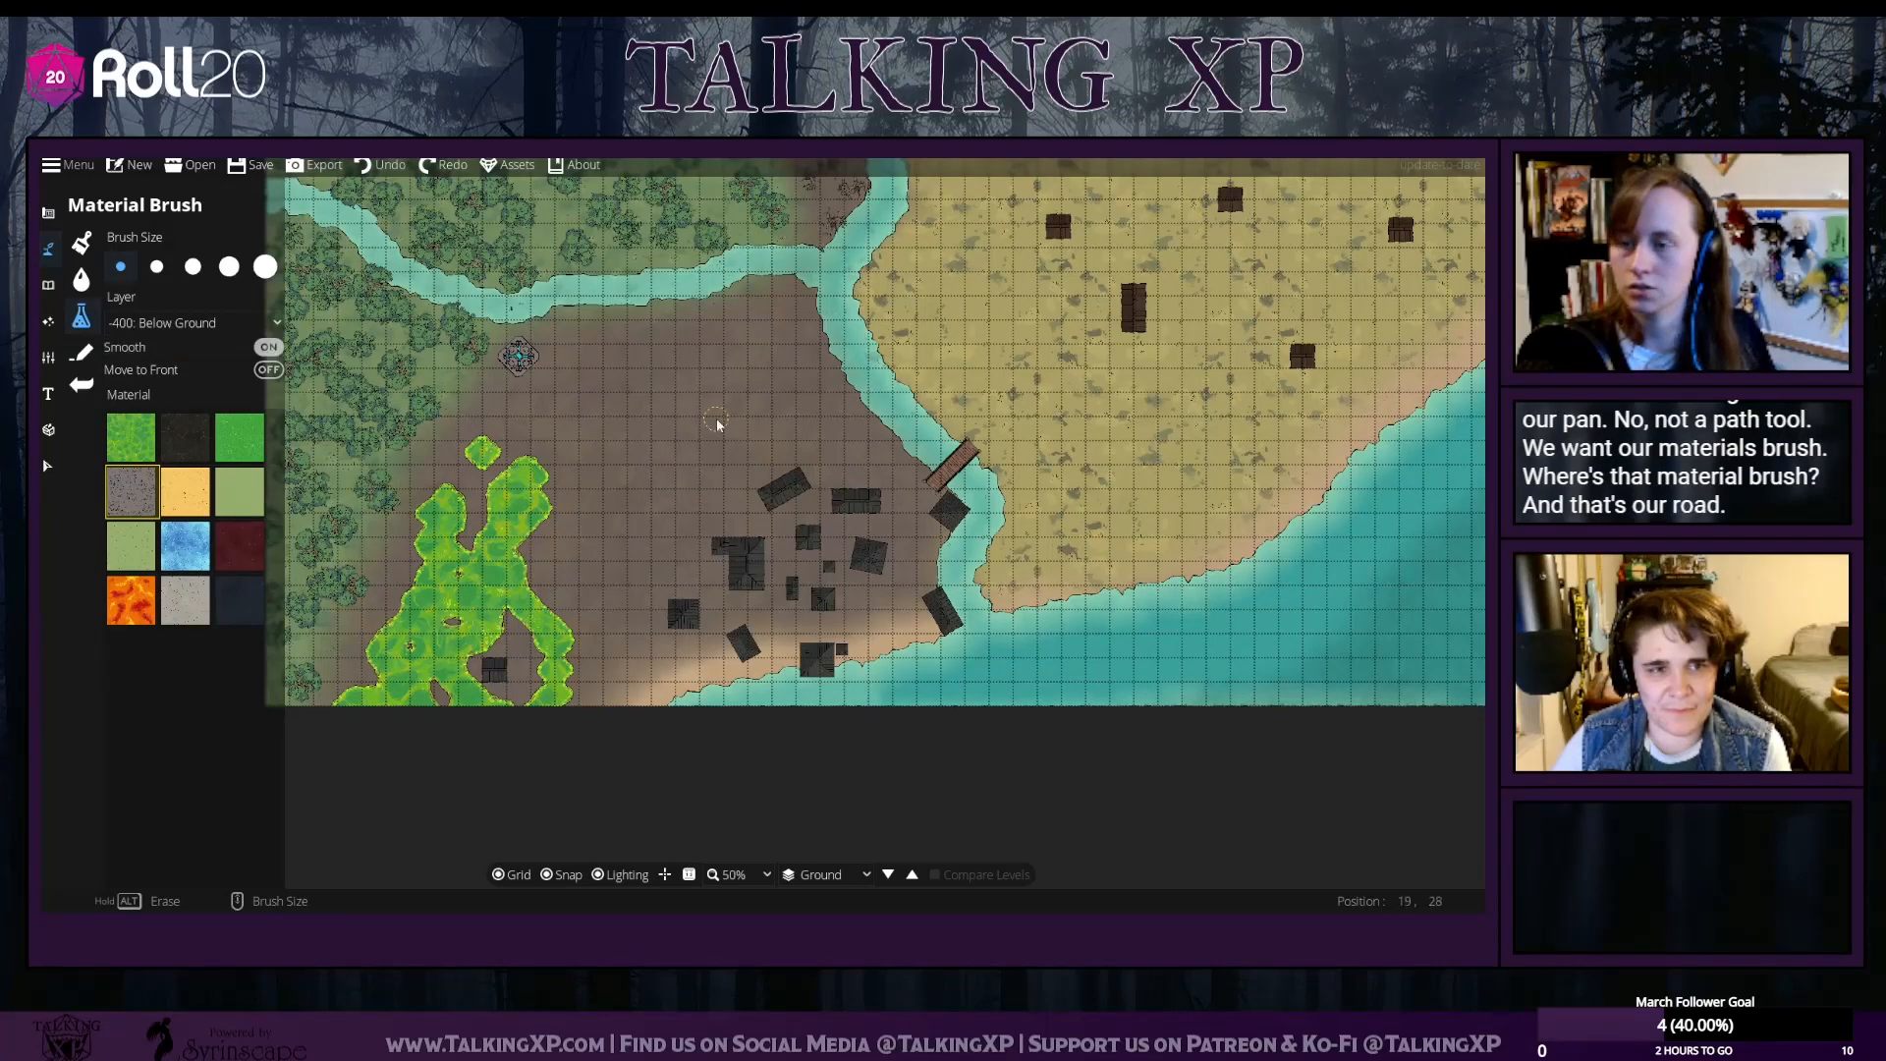
Try a smoothed grey stone road running southwest along the coast from the walled city's southern end
key("d")
key("w")
key("w")
key("d")
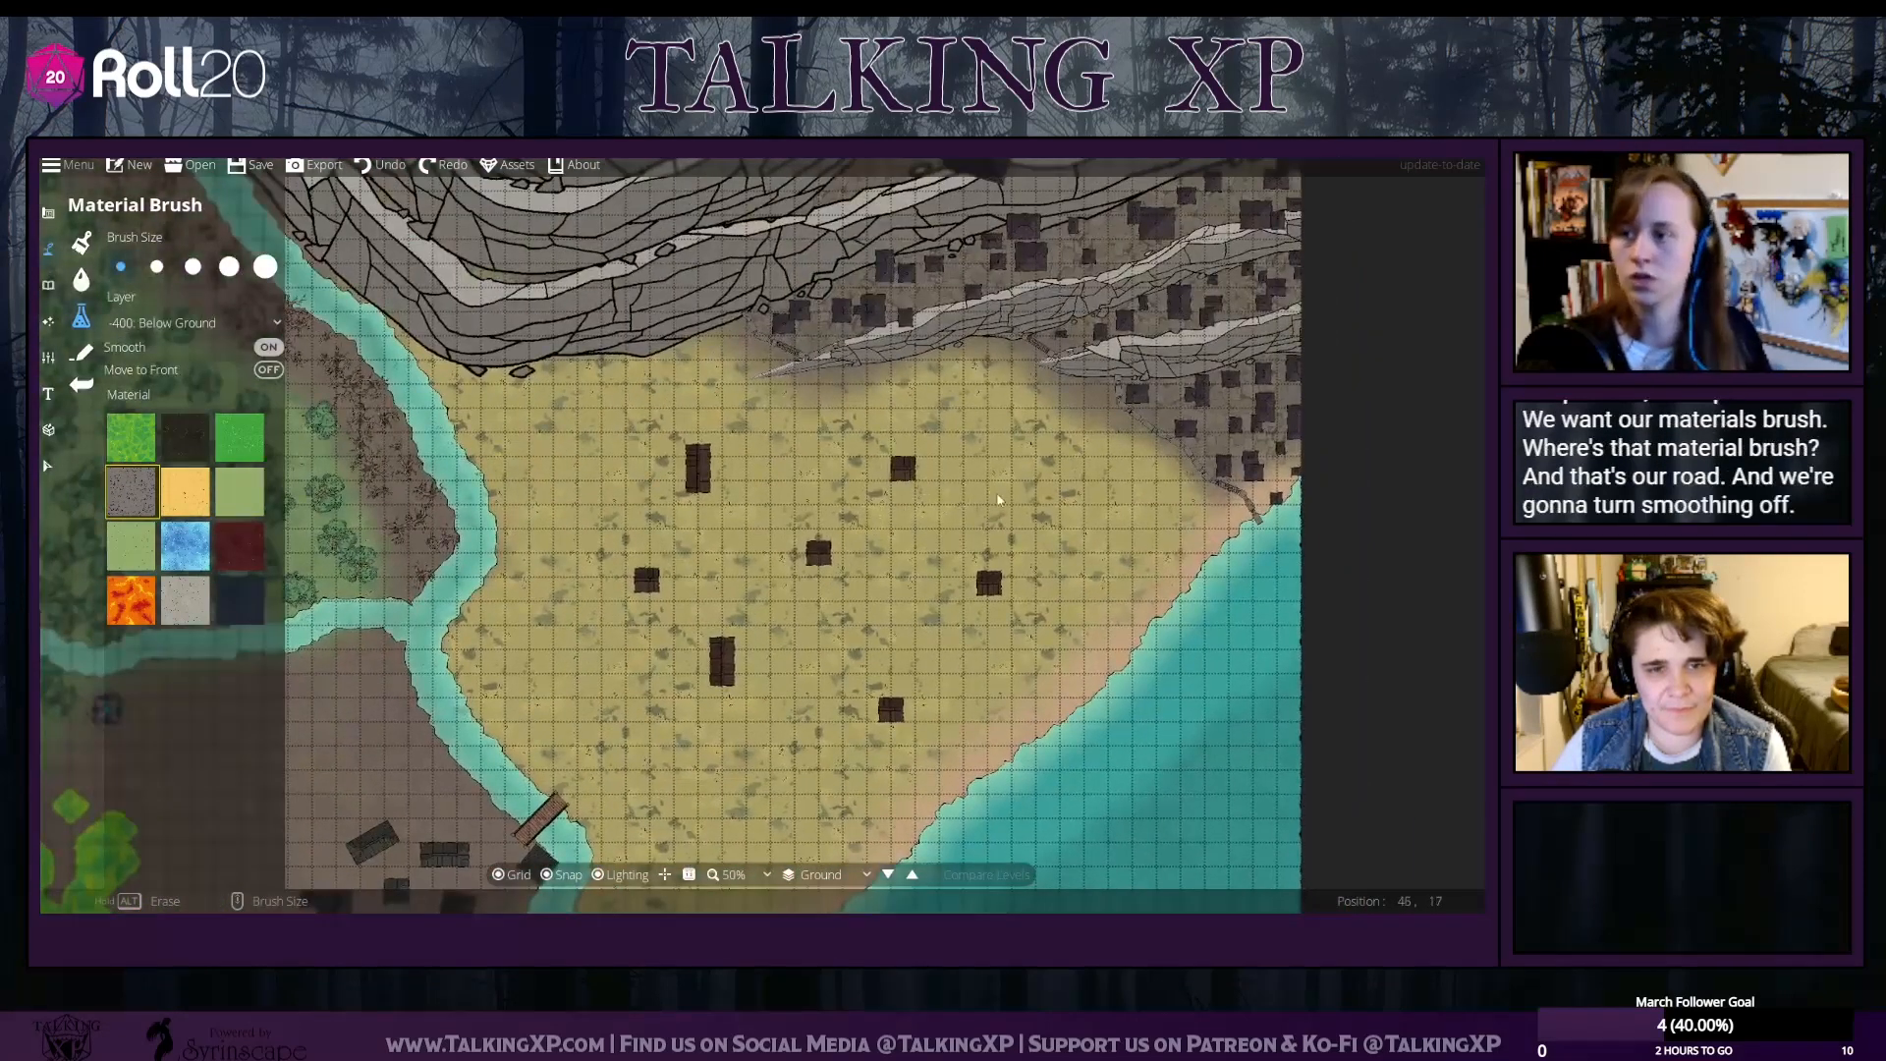
key("s")
key("a")
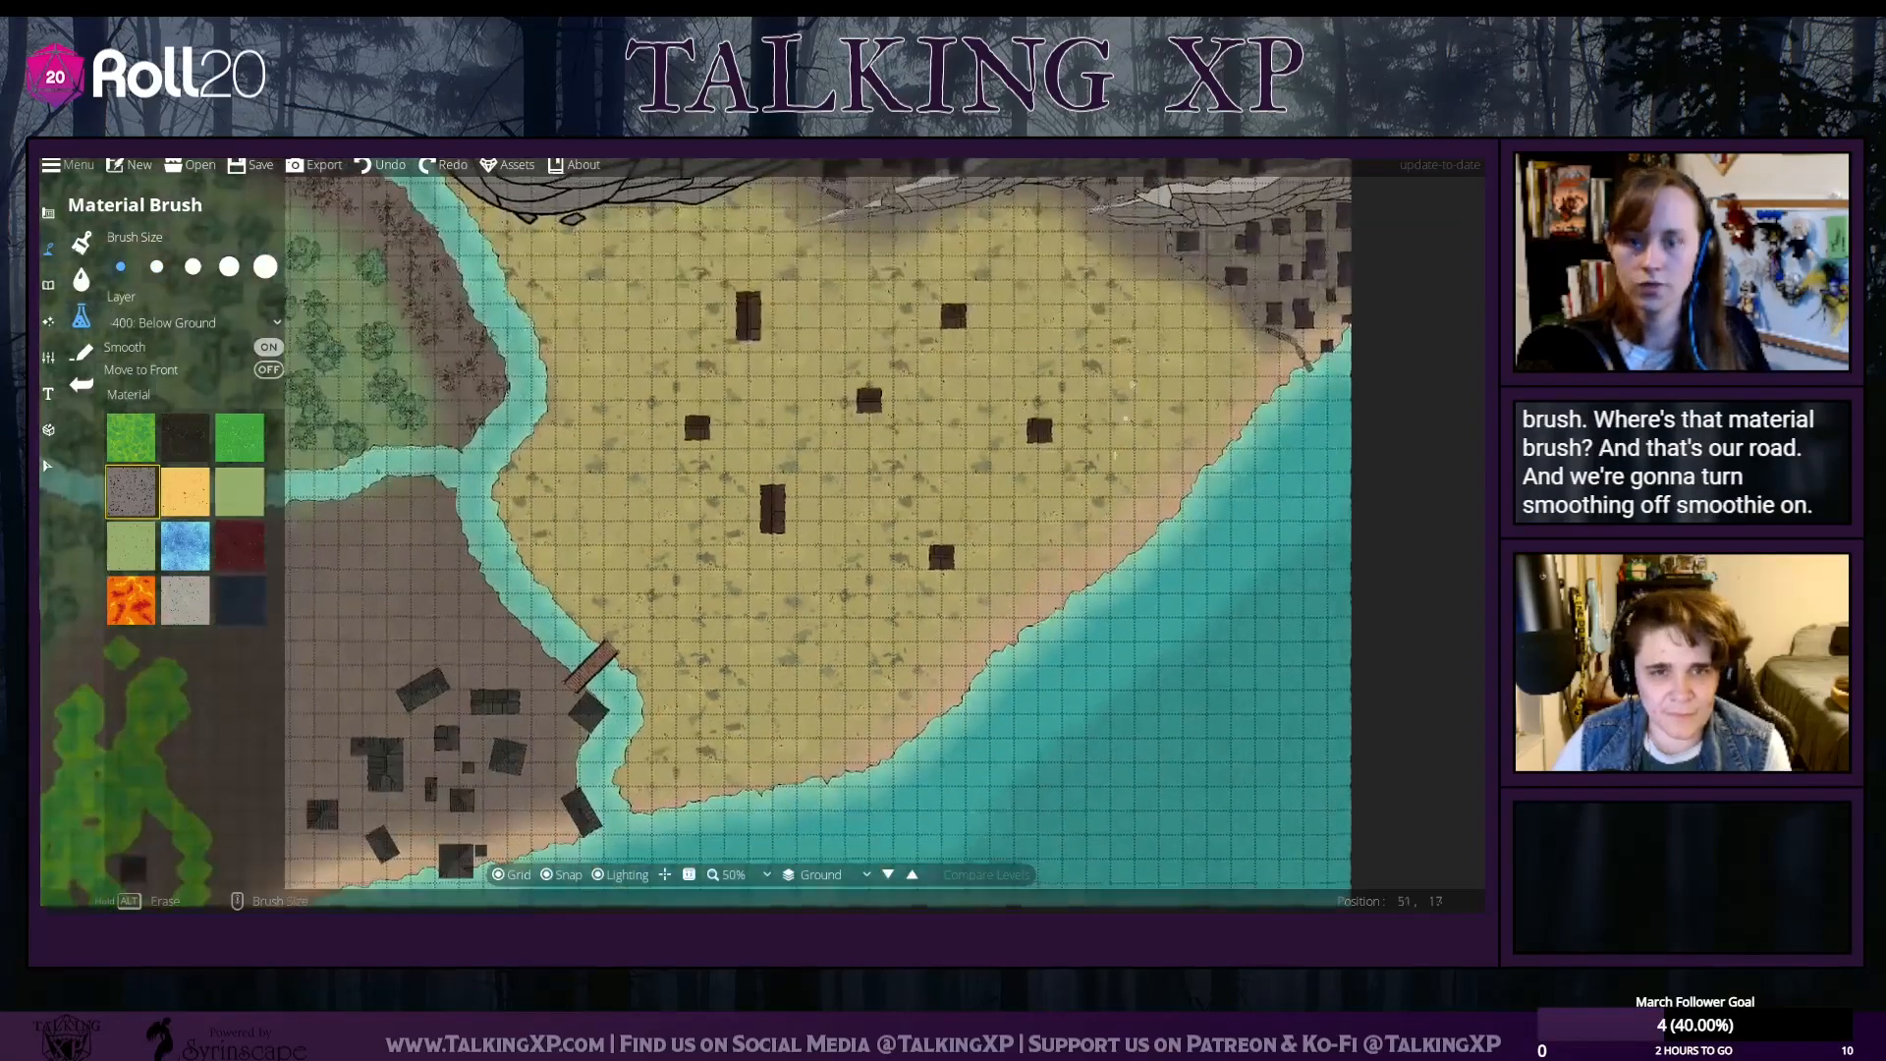
scroll(1097, 506, "up", 1)
scroll(1100, 506, "down", 1)
scroll(1100, 506, "down", 1)
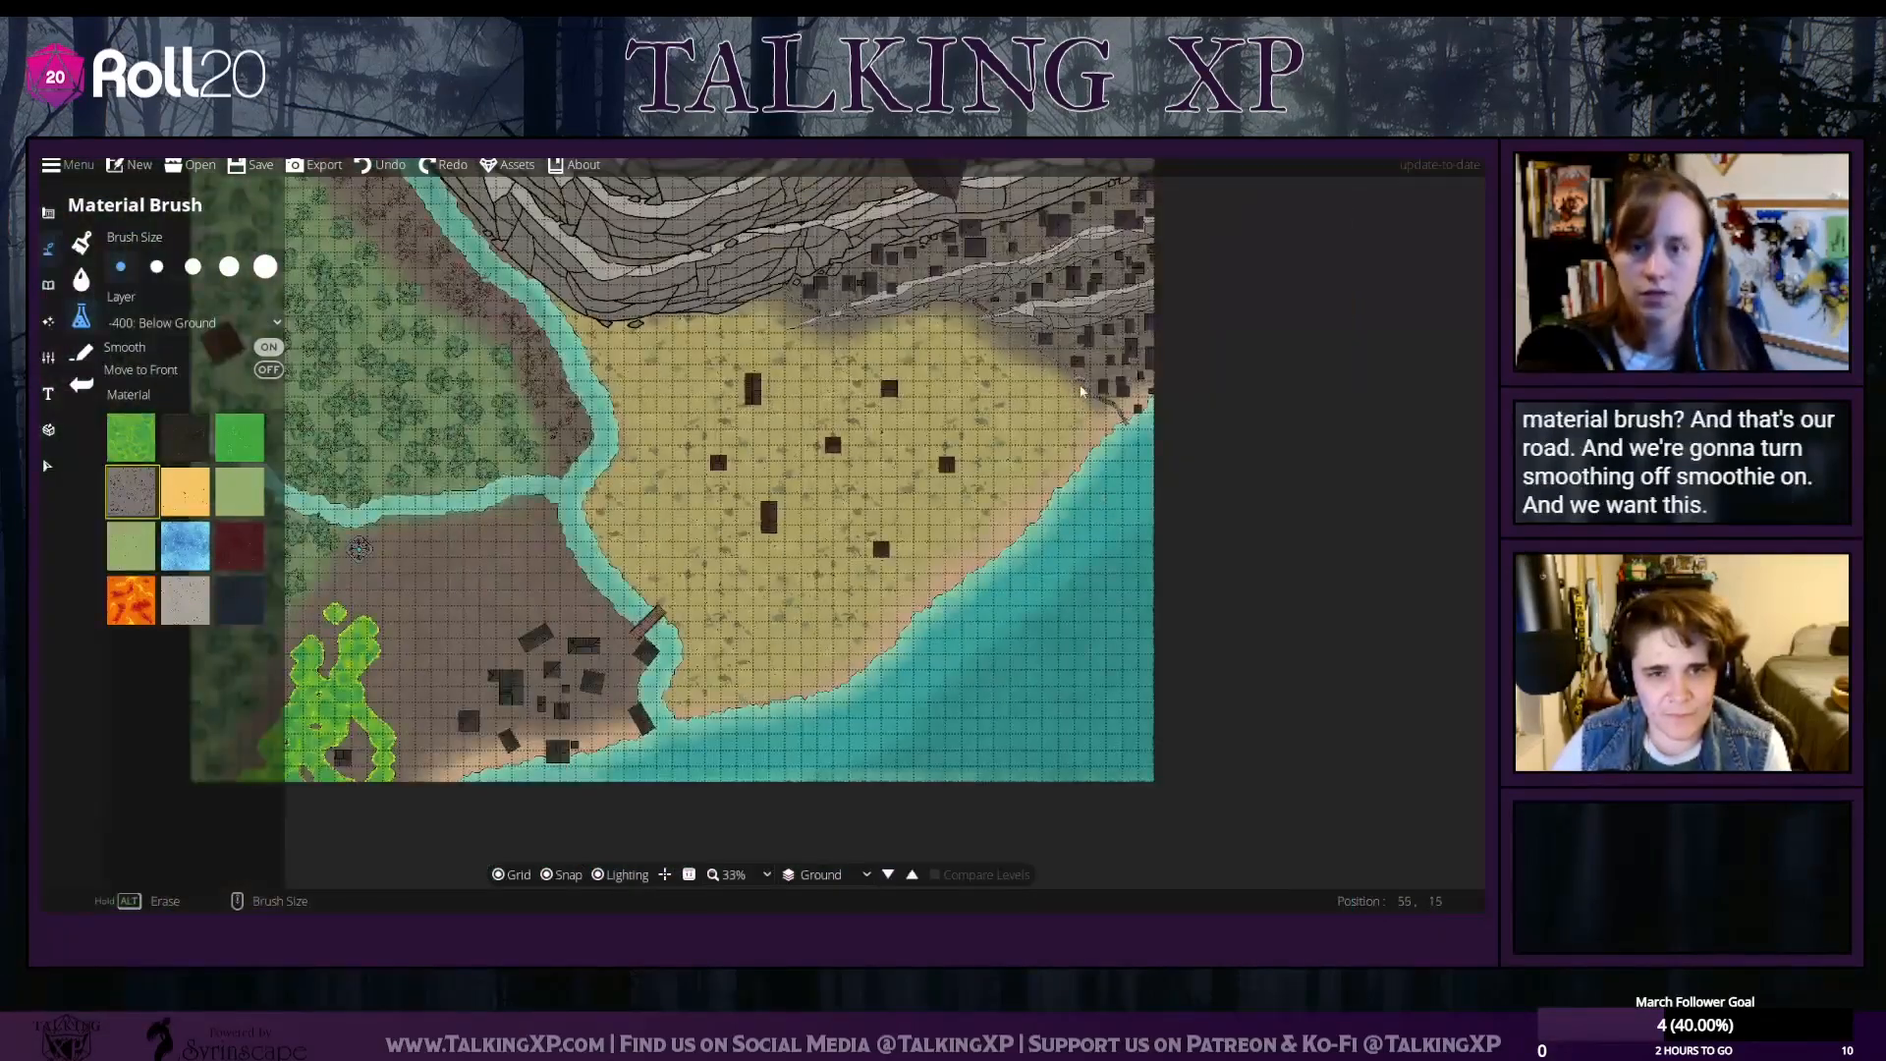
scroll(1017, 446, "up", 2)
key("w")
key("d")
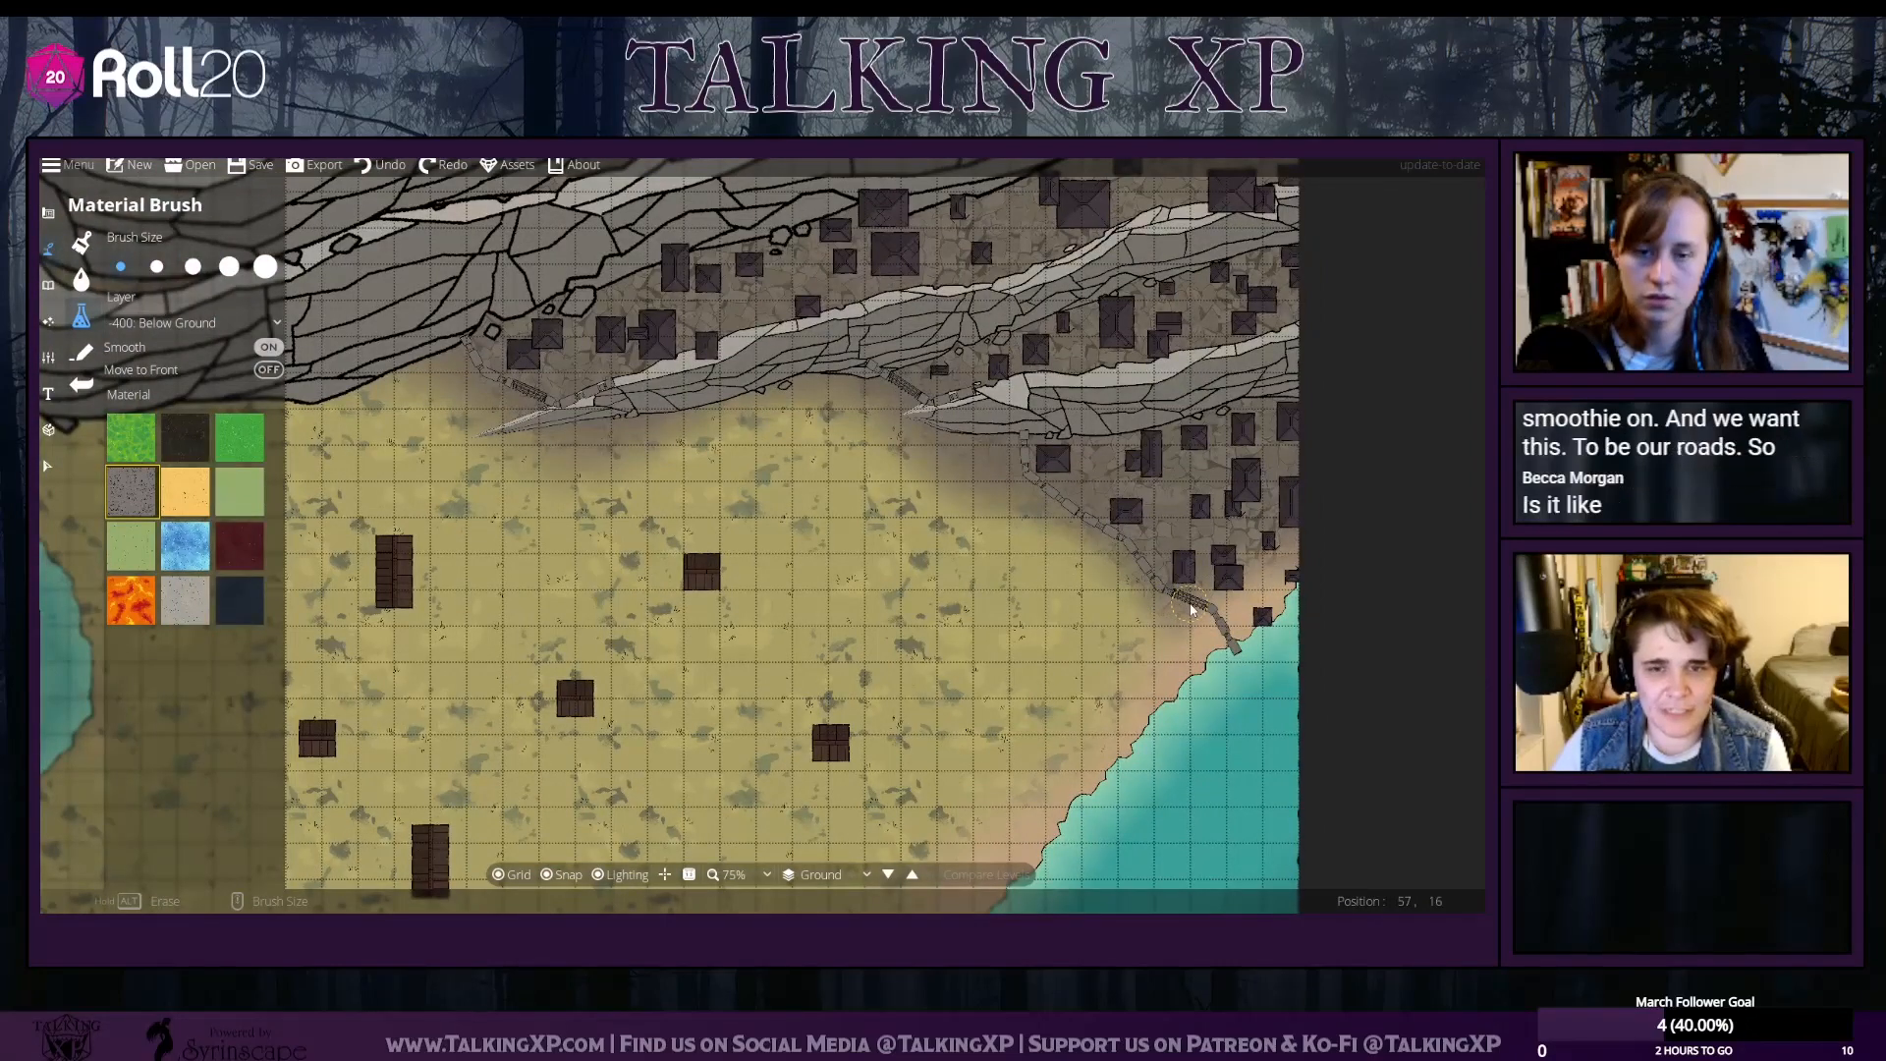
left_click_drag(1193, 607, 968, 798)
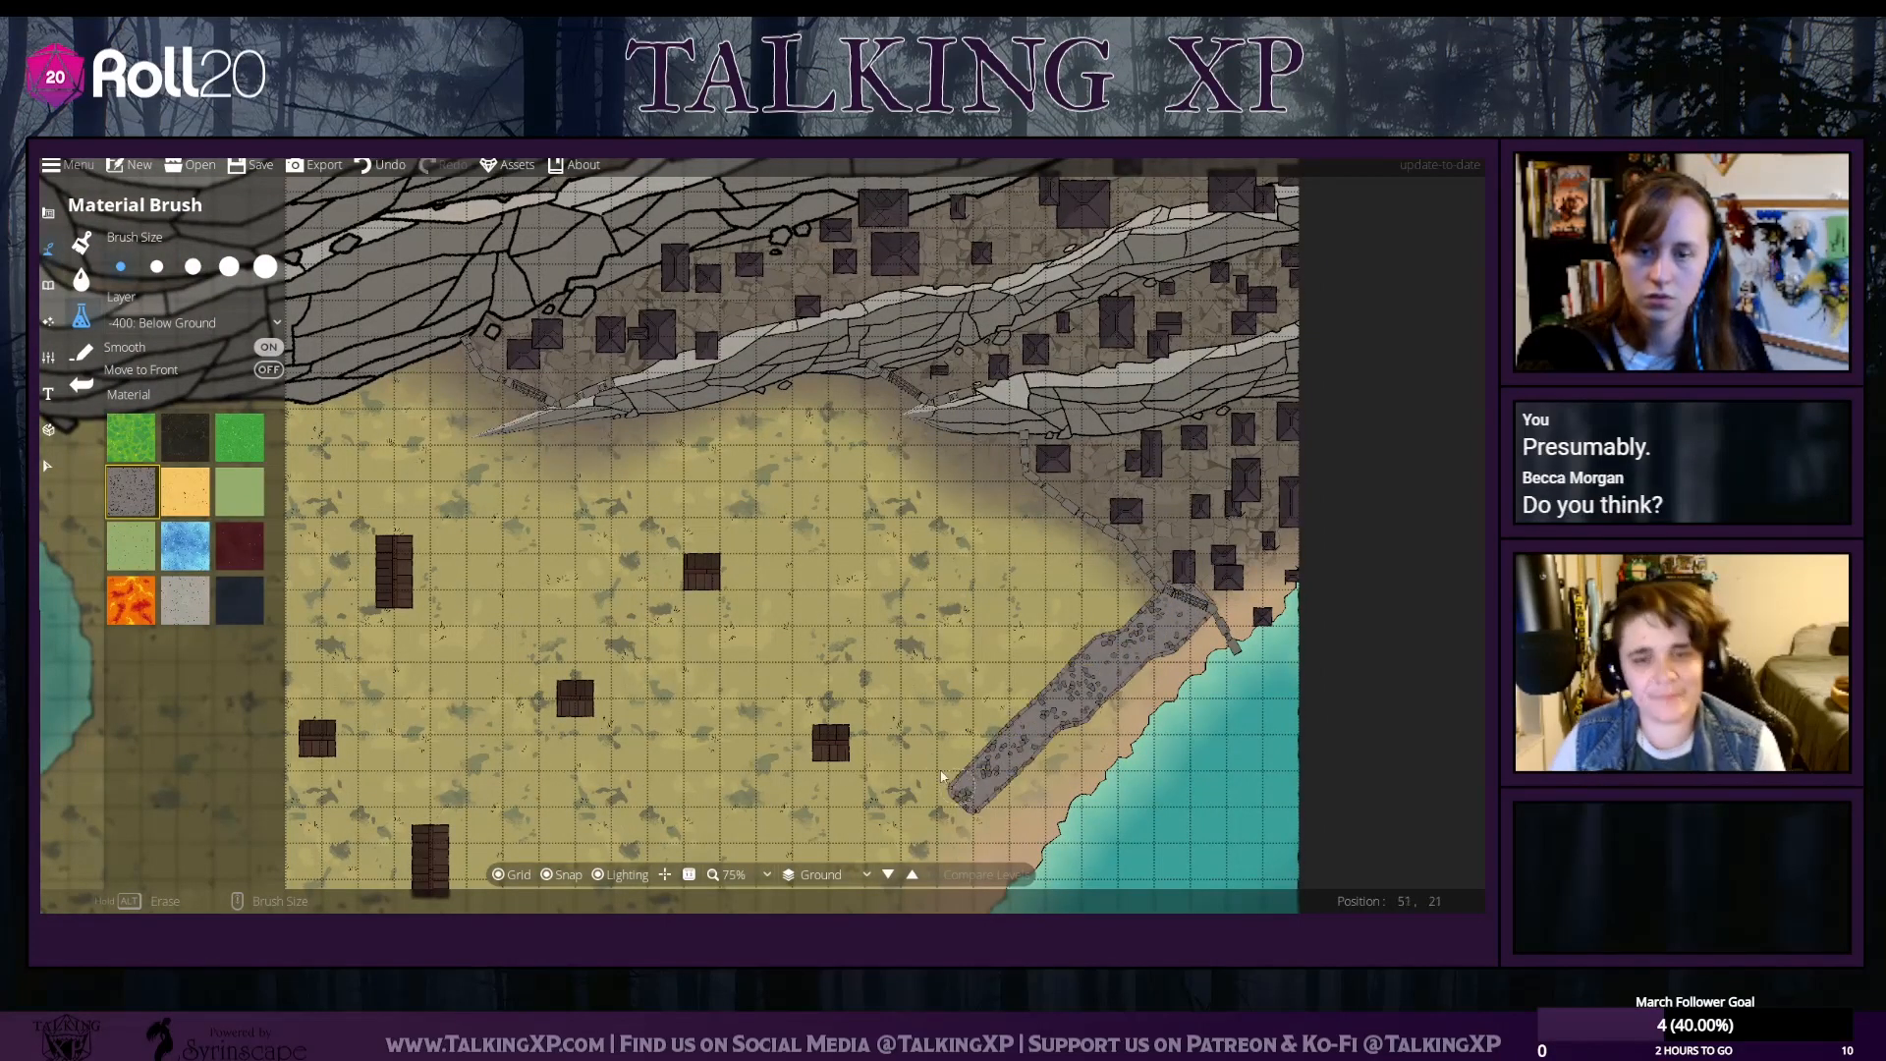
key("s")
key("a")
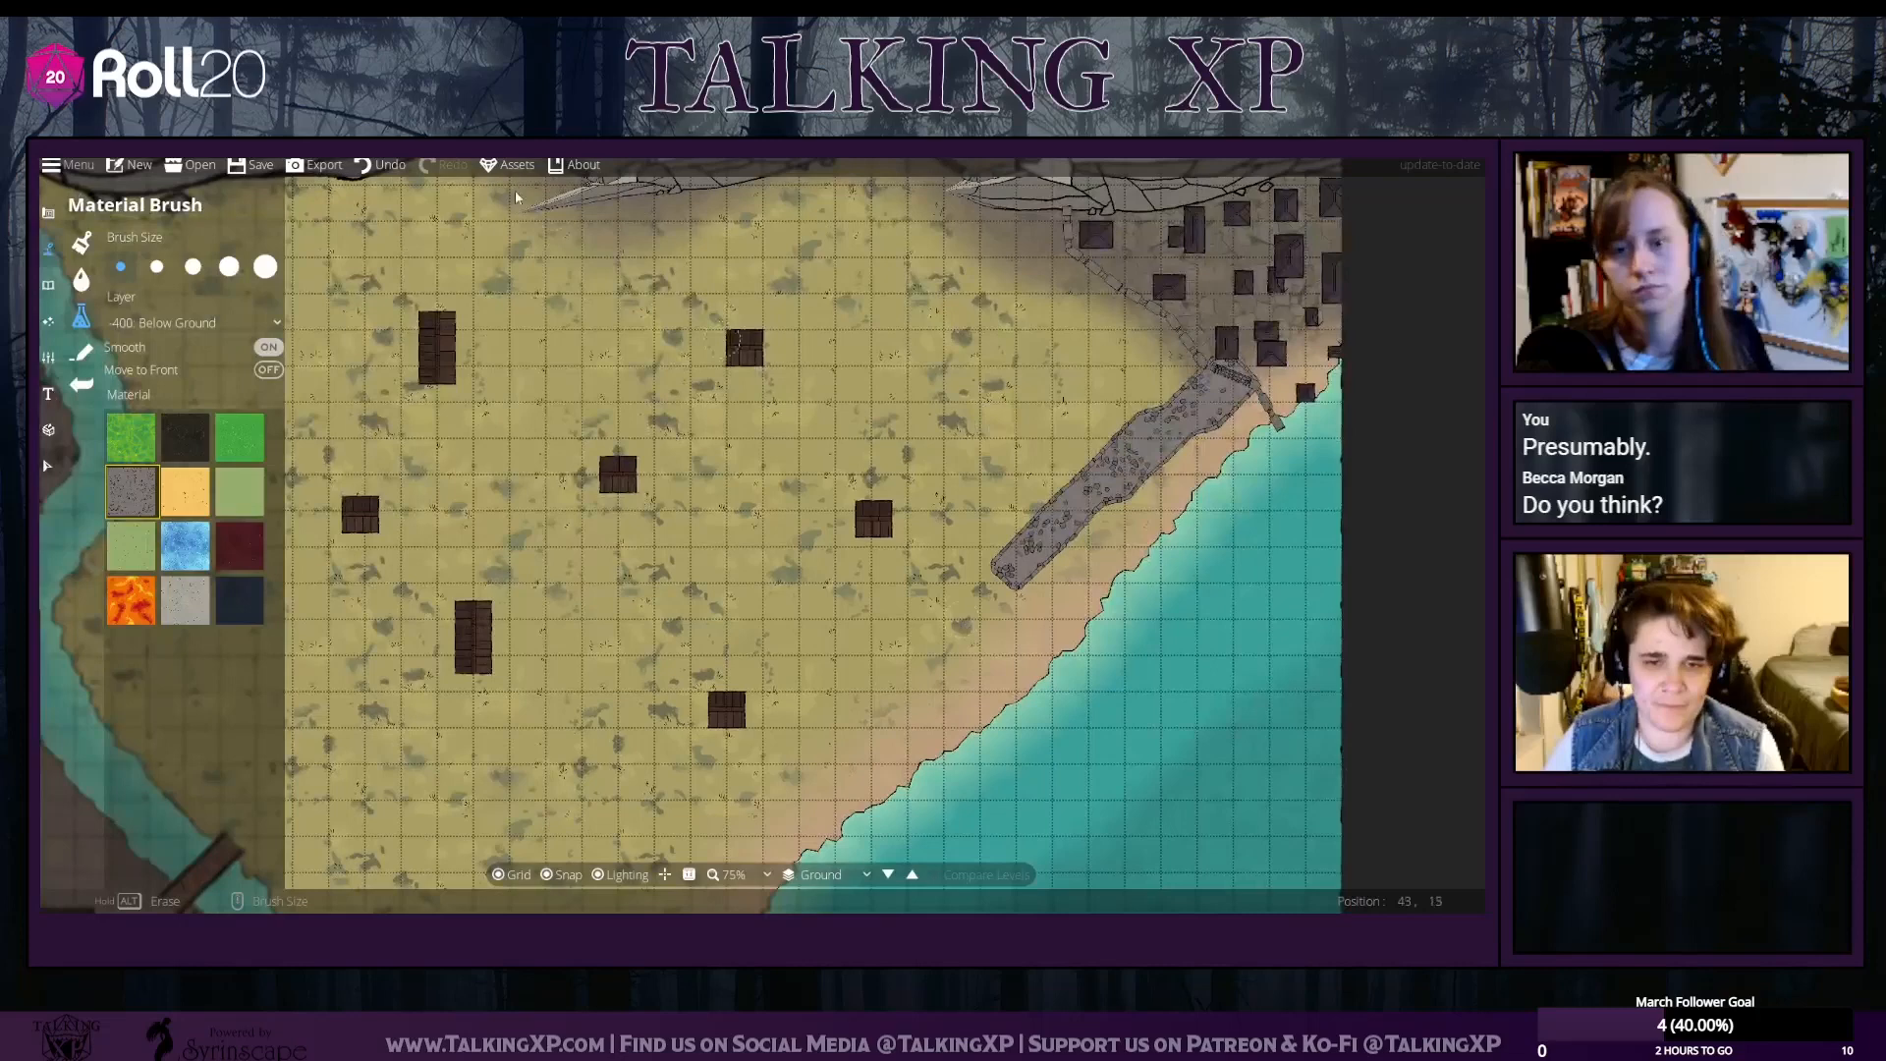
left_click(383, 165)
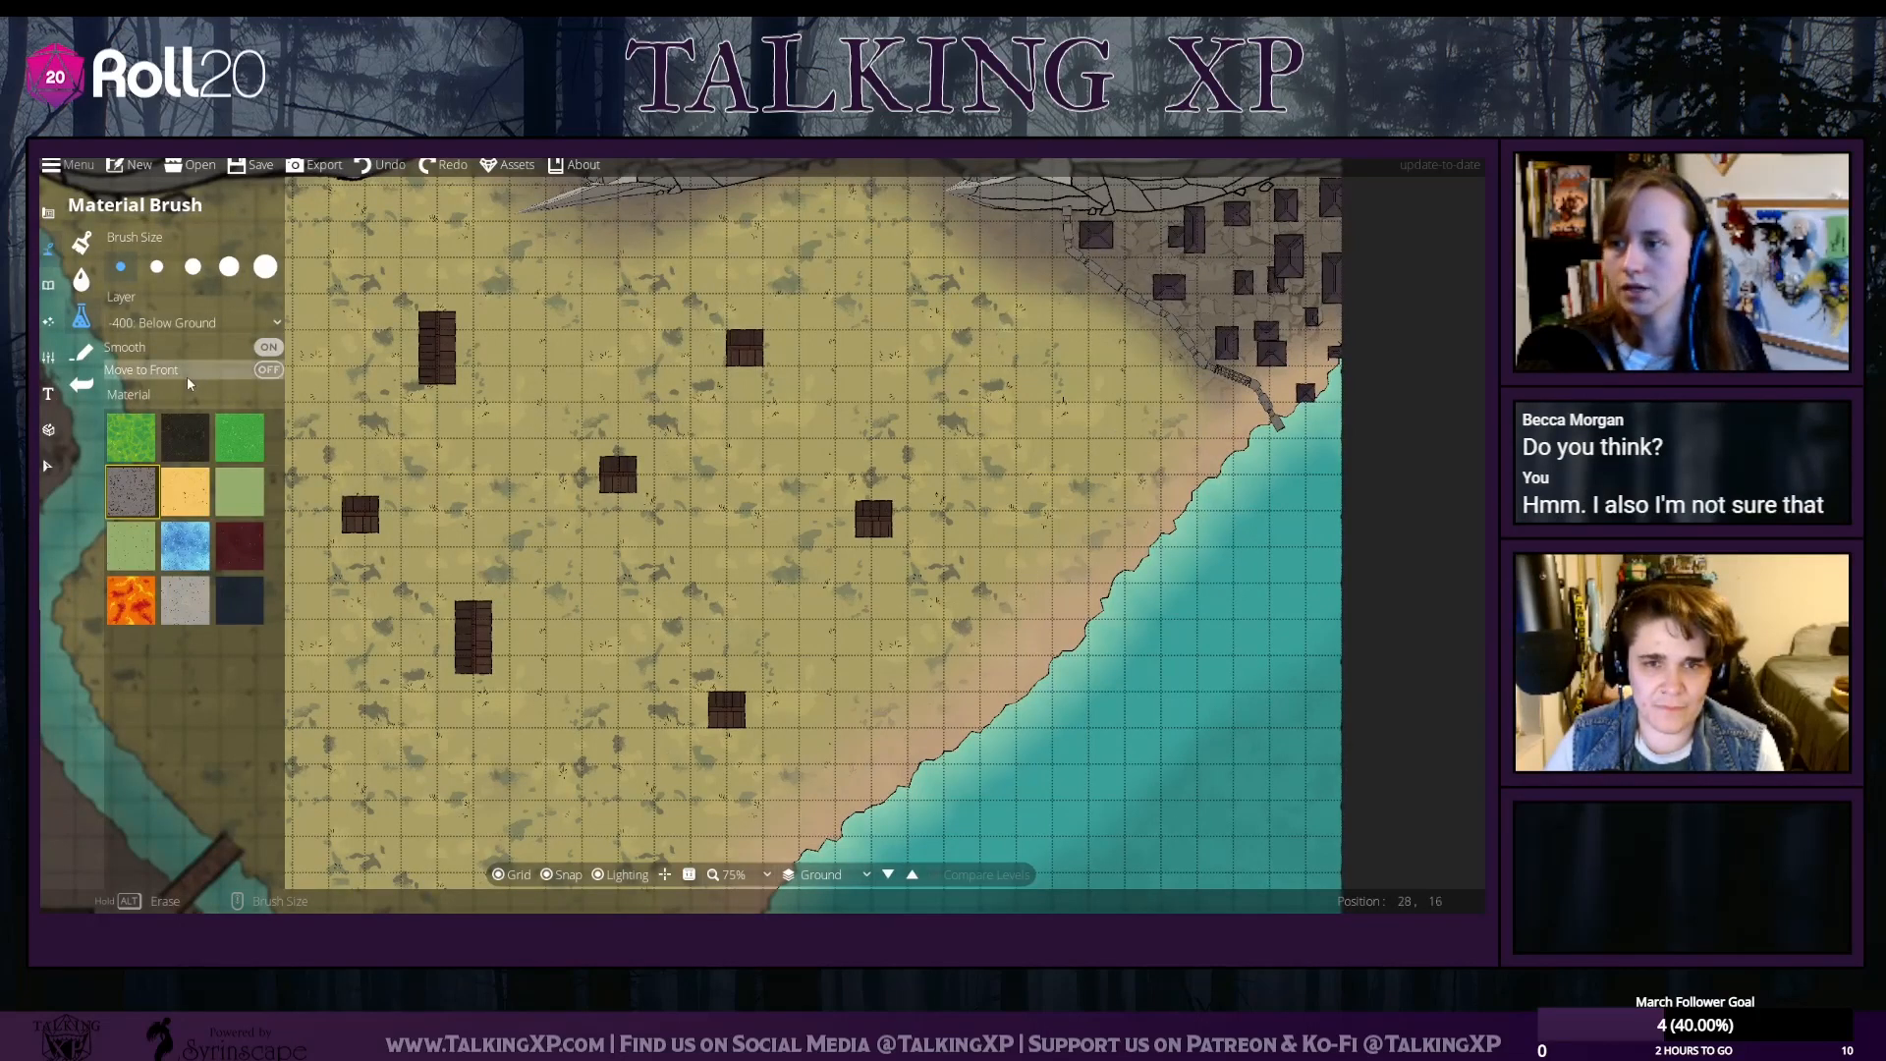
Try the third stone wall style as a road, with snapping off and sorting set to Over, bending southwest from the city wall toward the coast
left_click(82, 354)
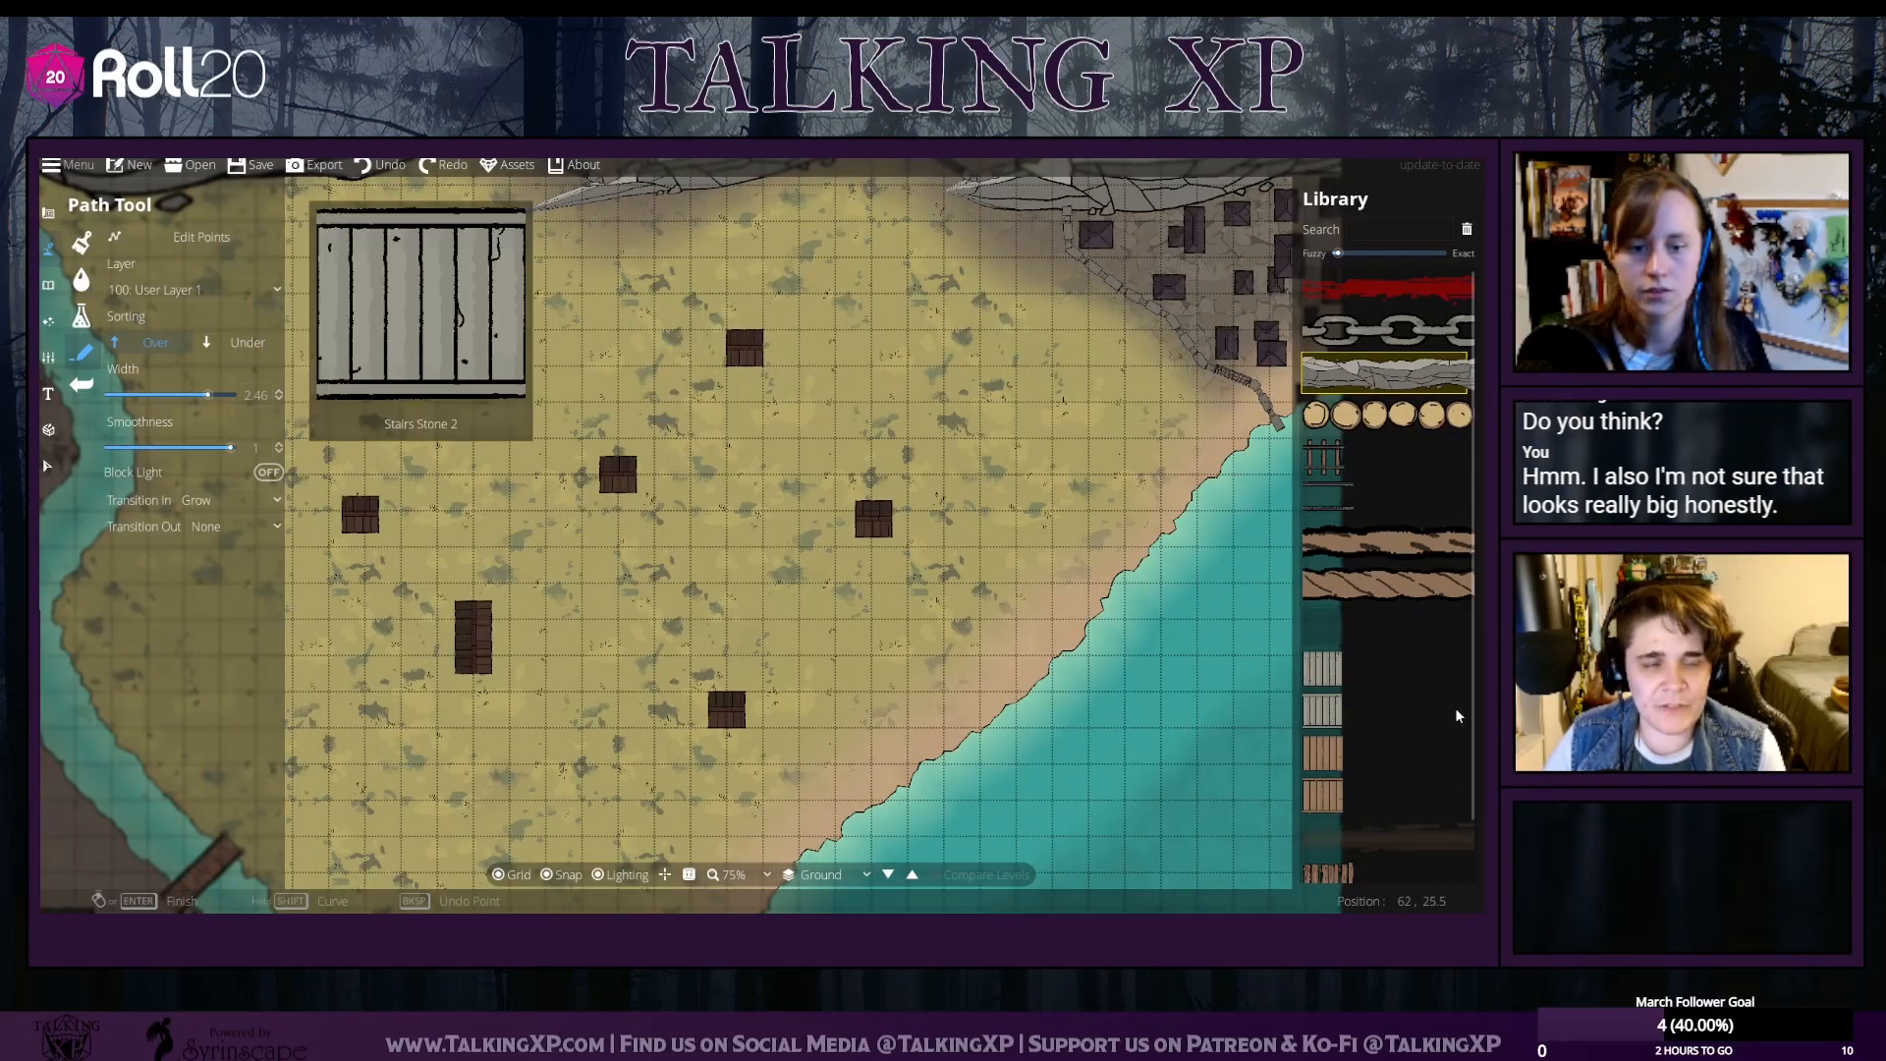
left_click(48, 285)
left_click(116, 280)
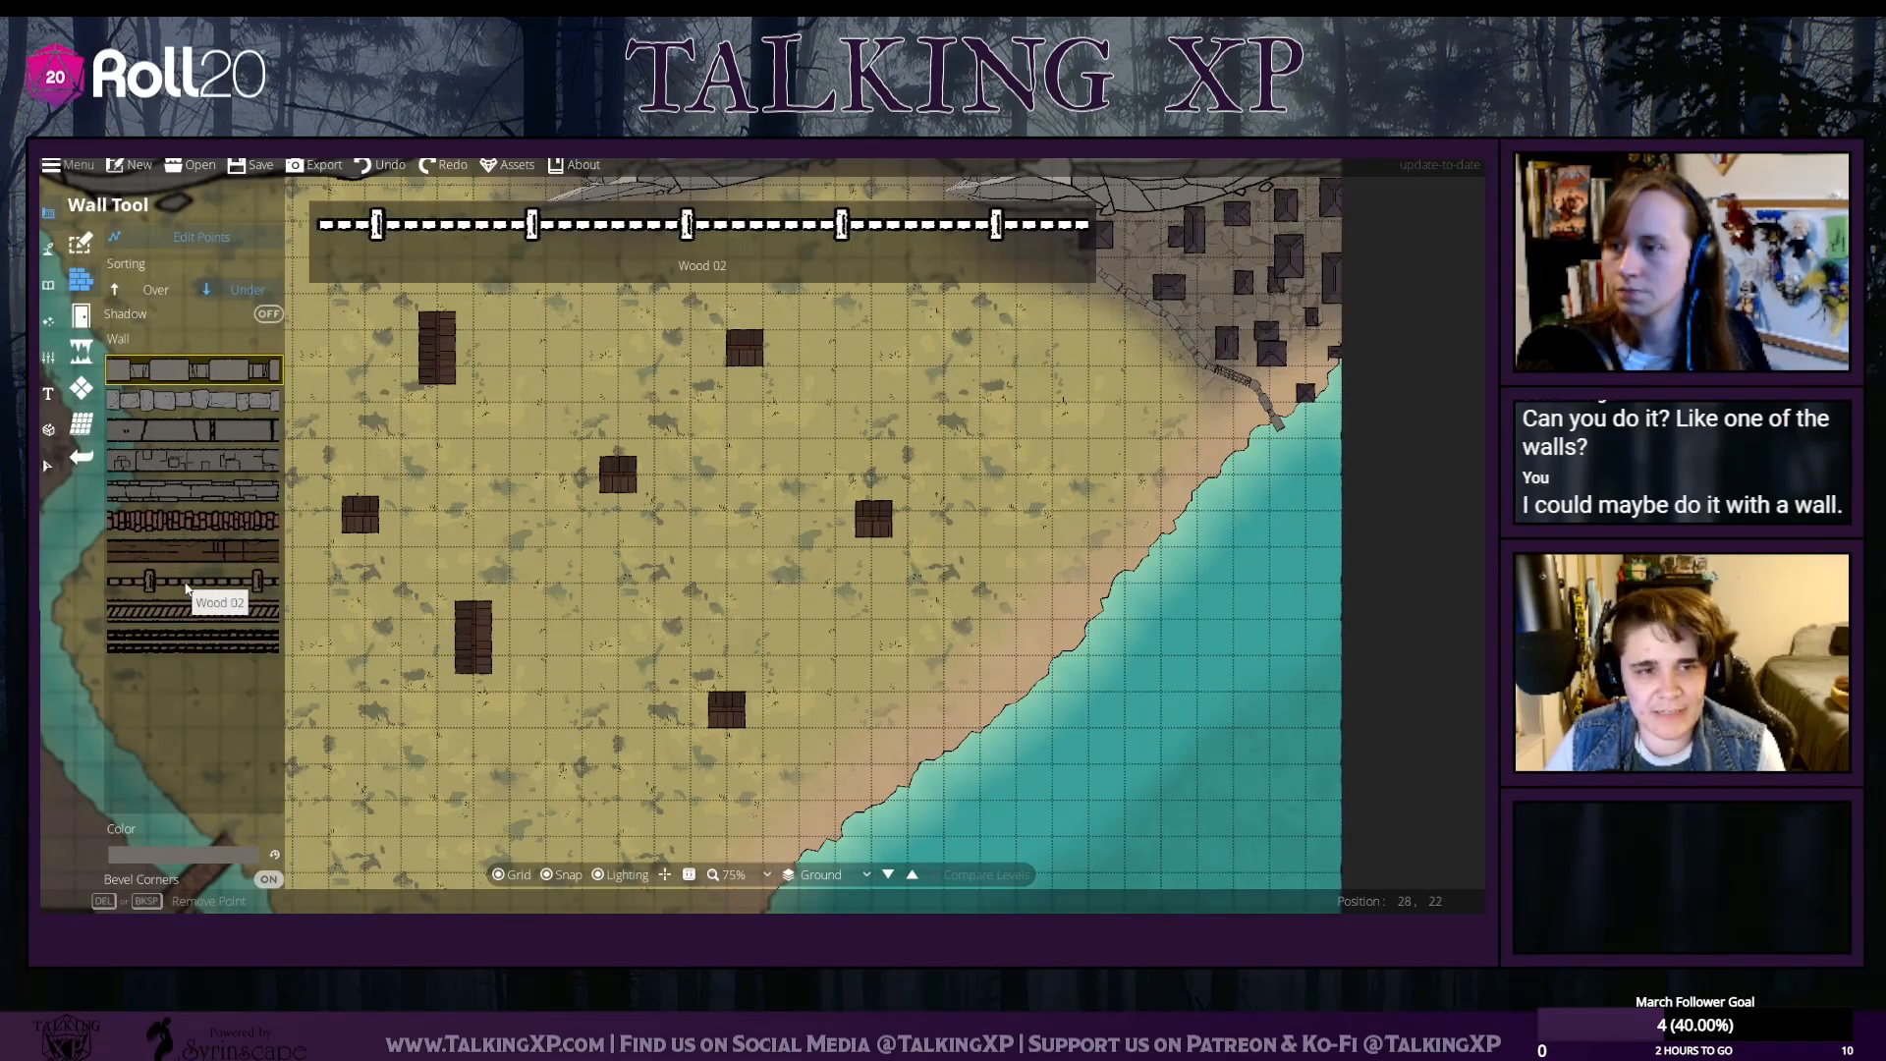
left_click(193, 429)
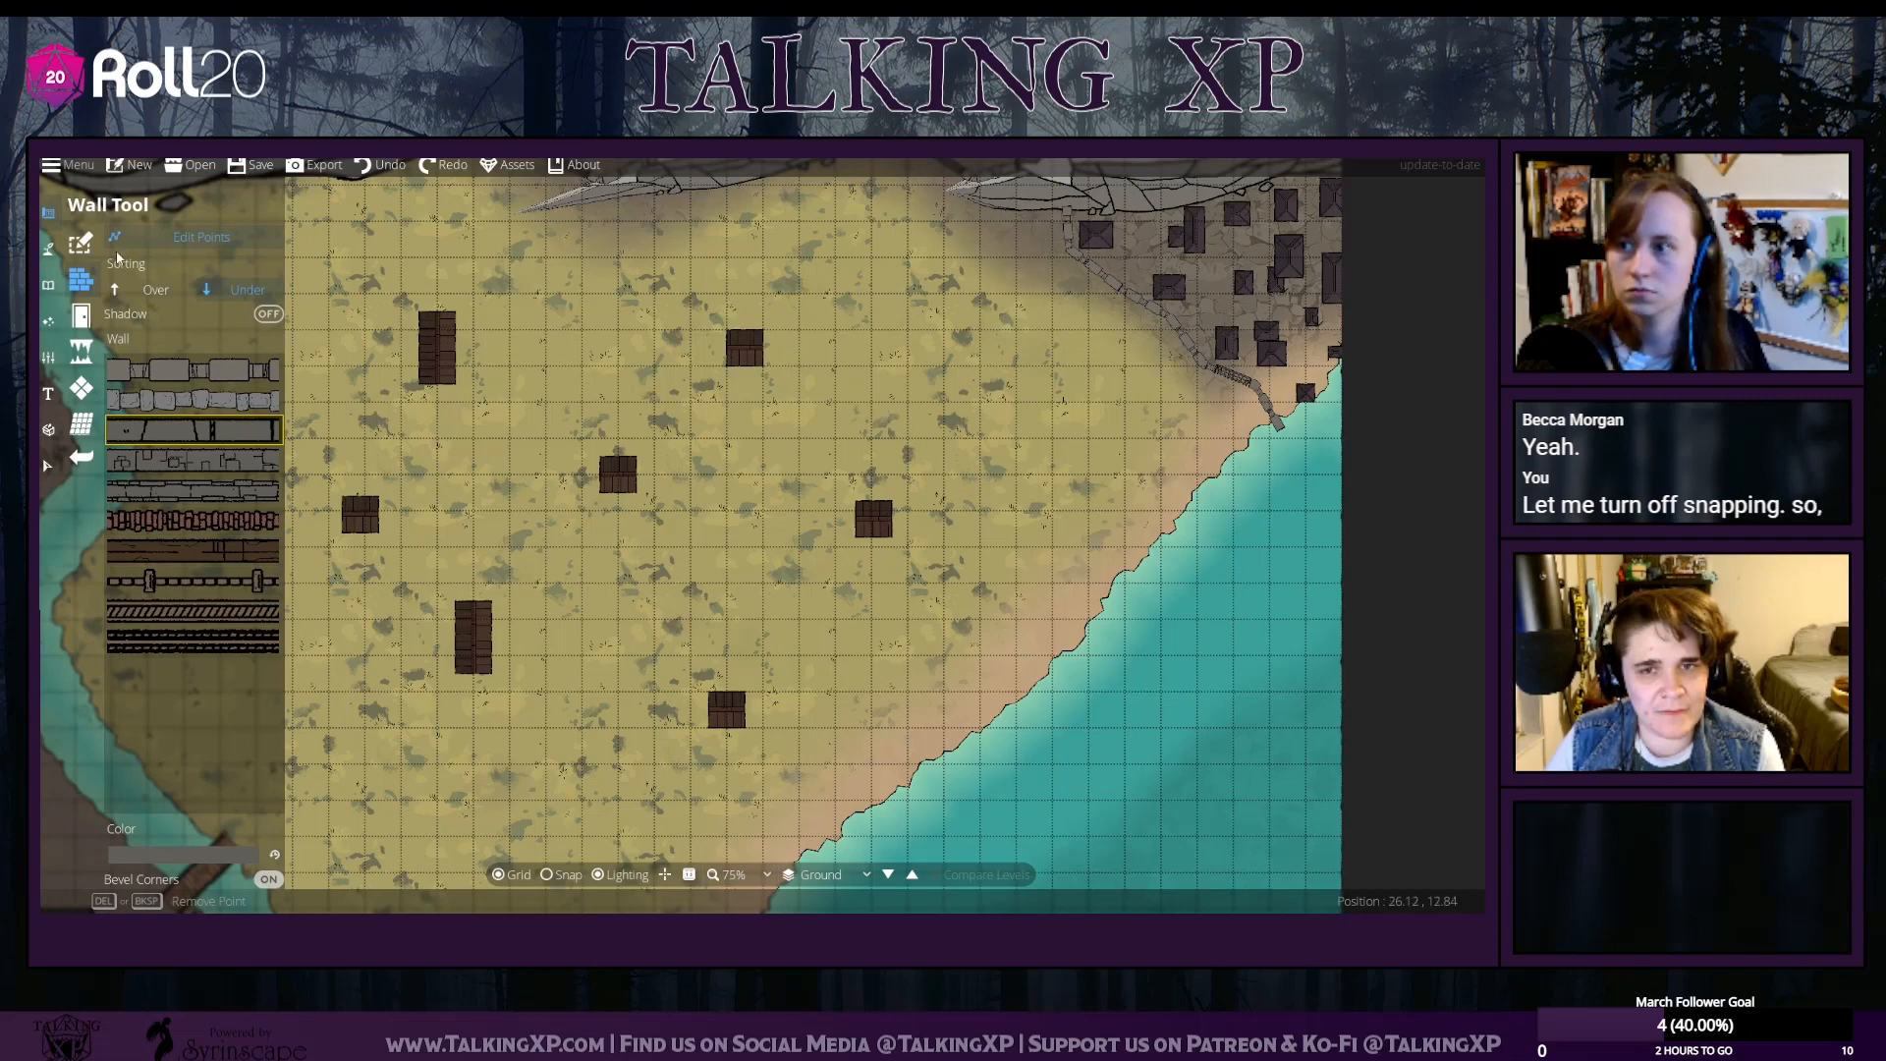
left_click(149, 289)
left_click(590, 368)
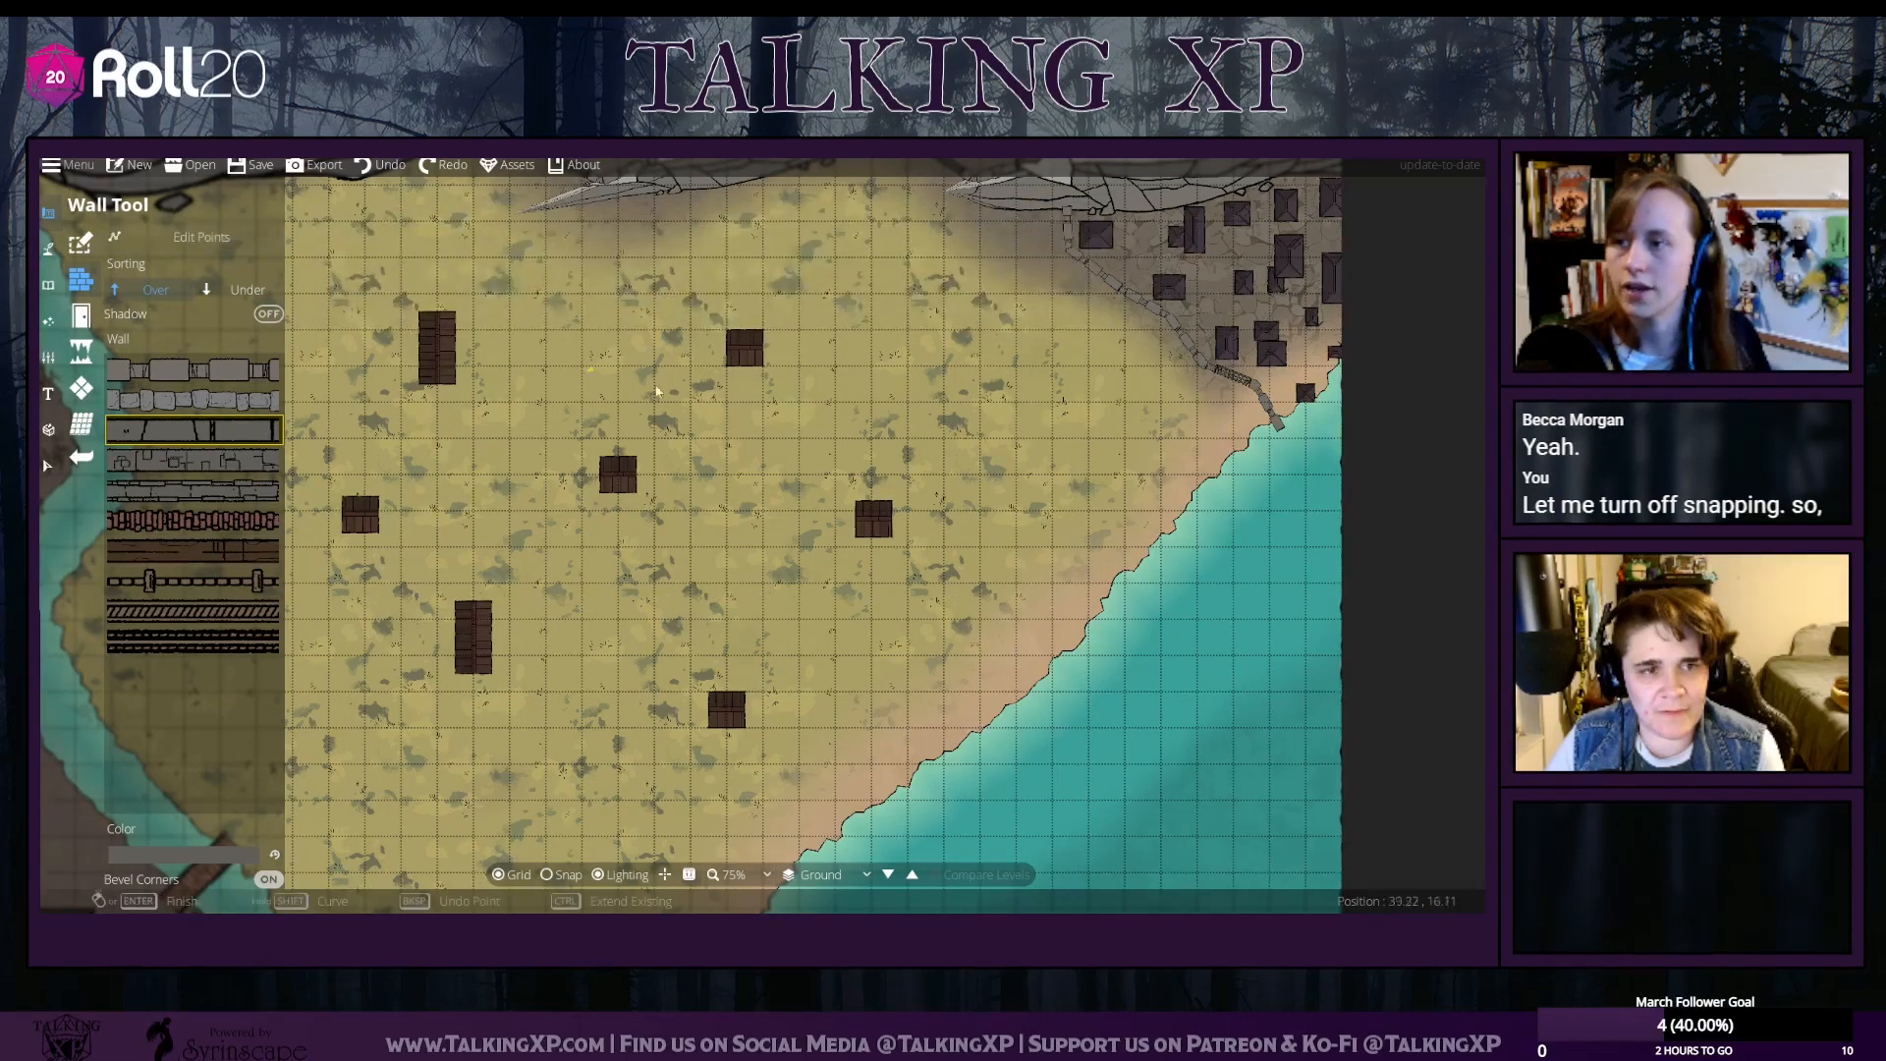
left_click(1228, 391)
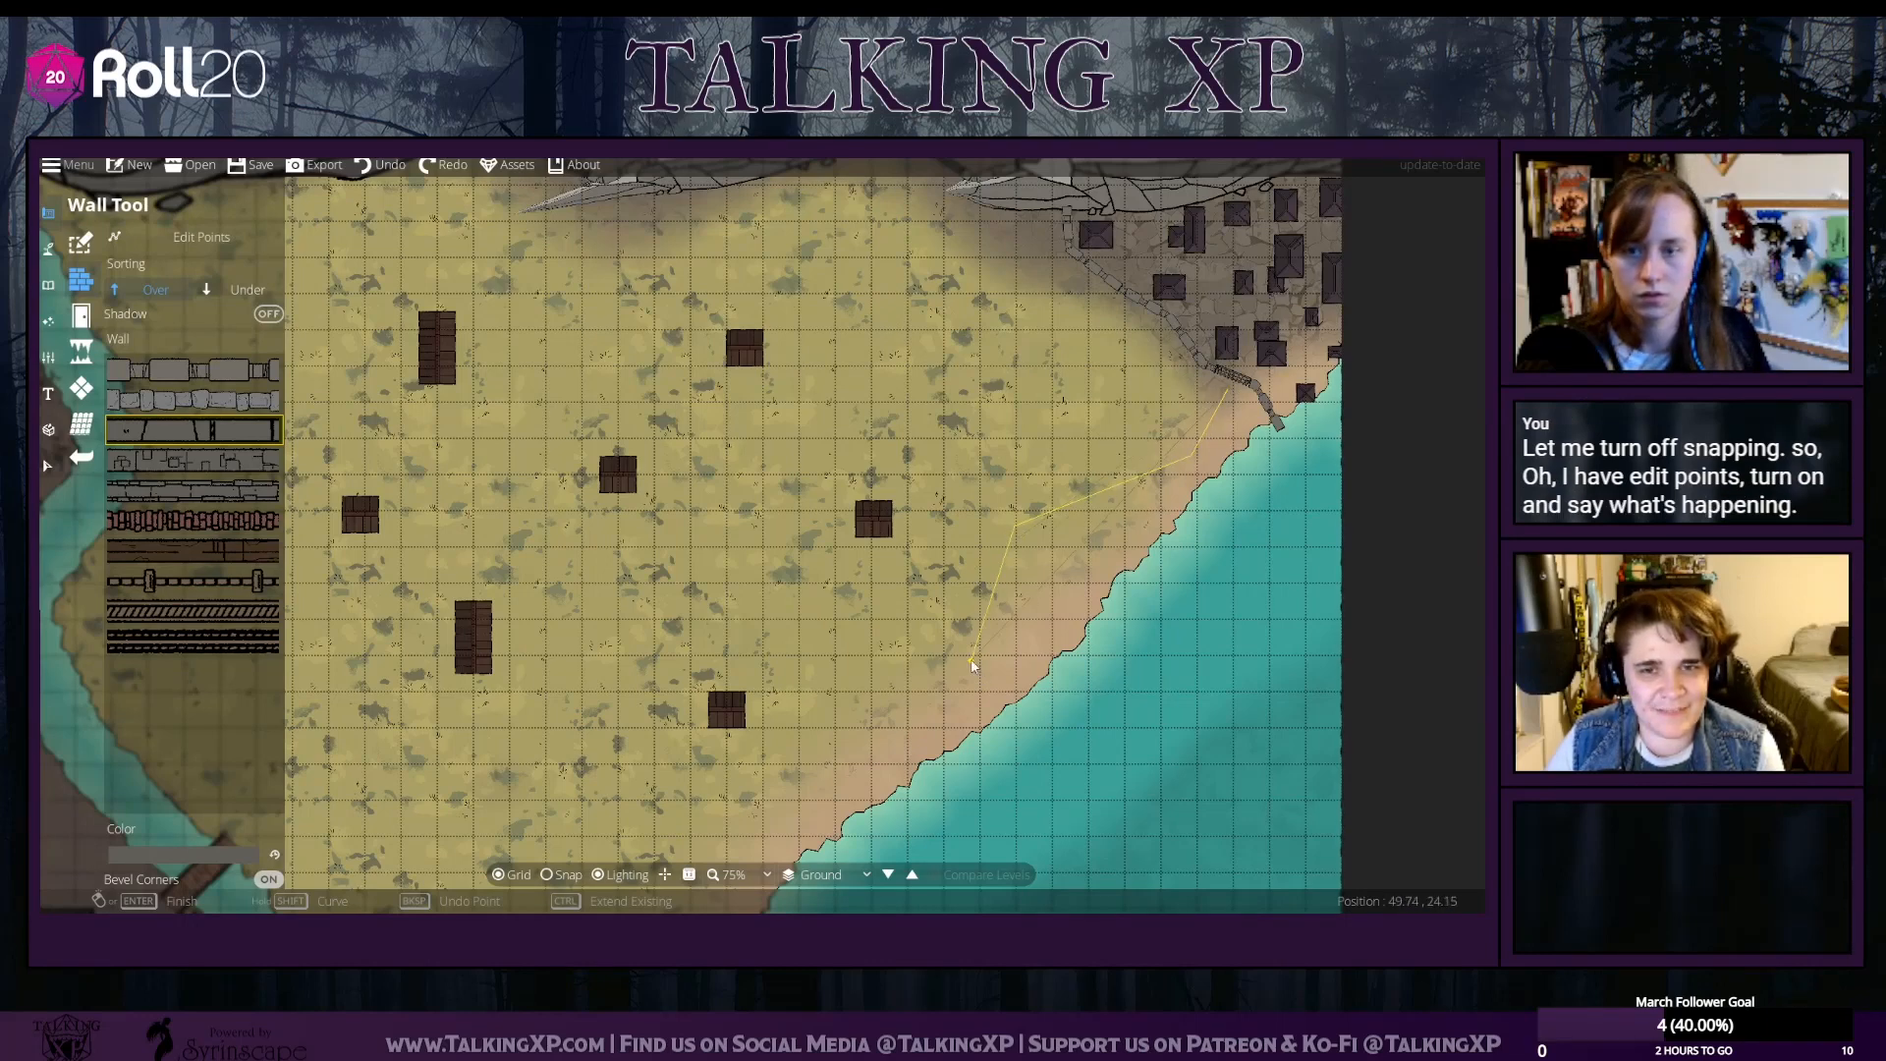
right_click(1000, 678)
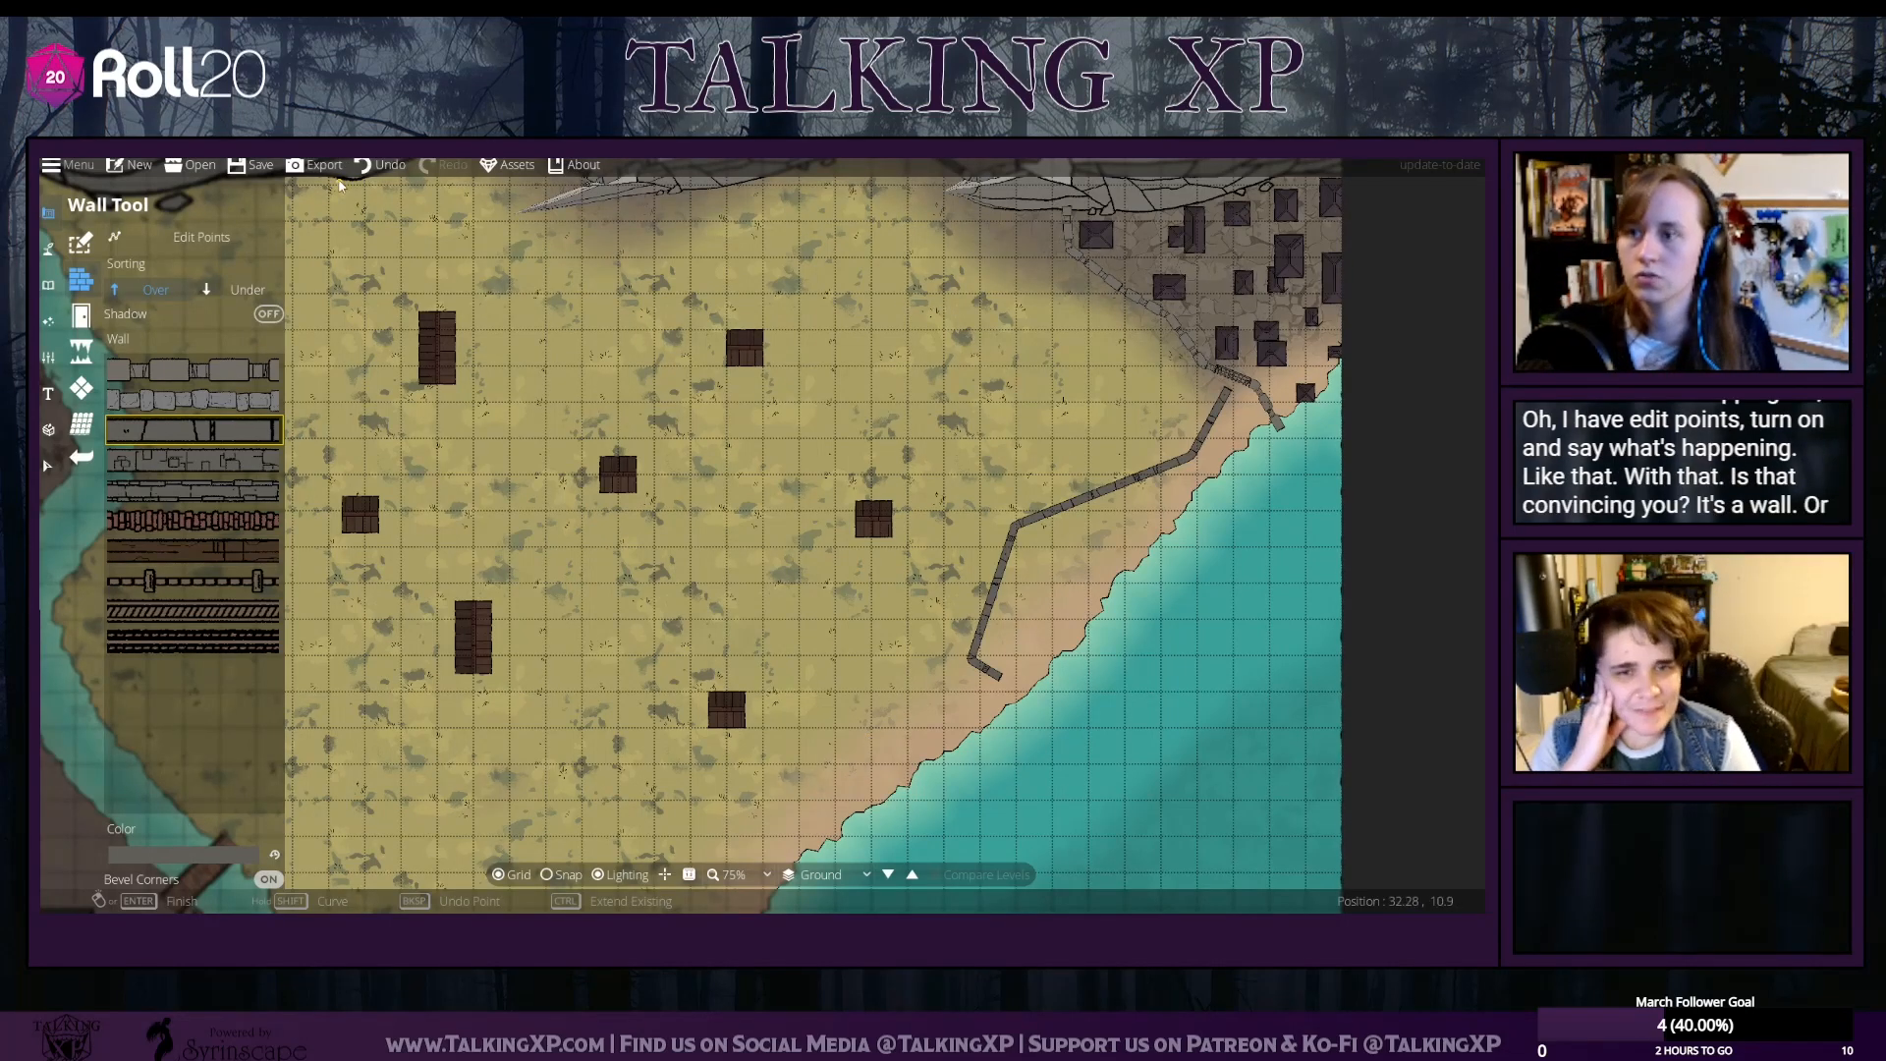
left_click(385, 167)
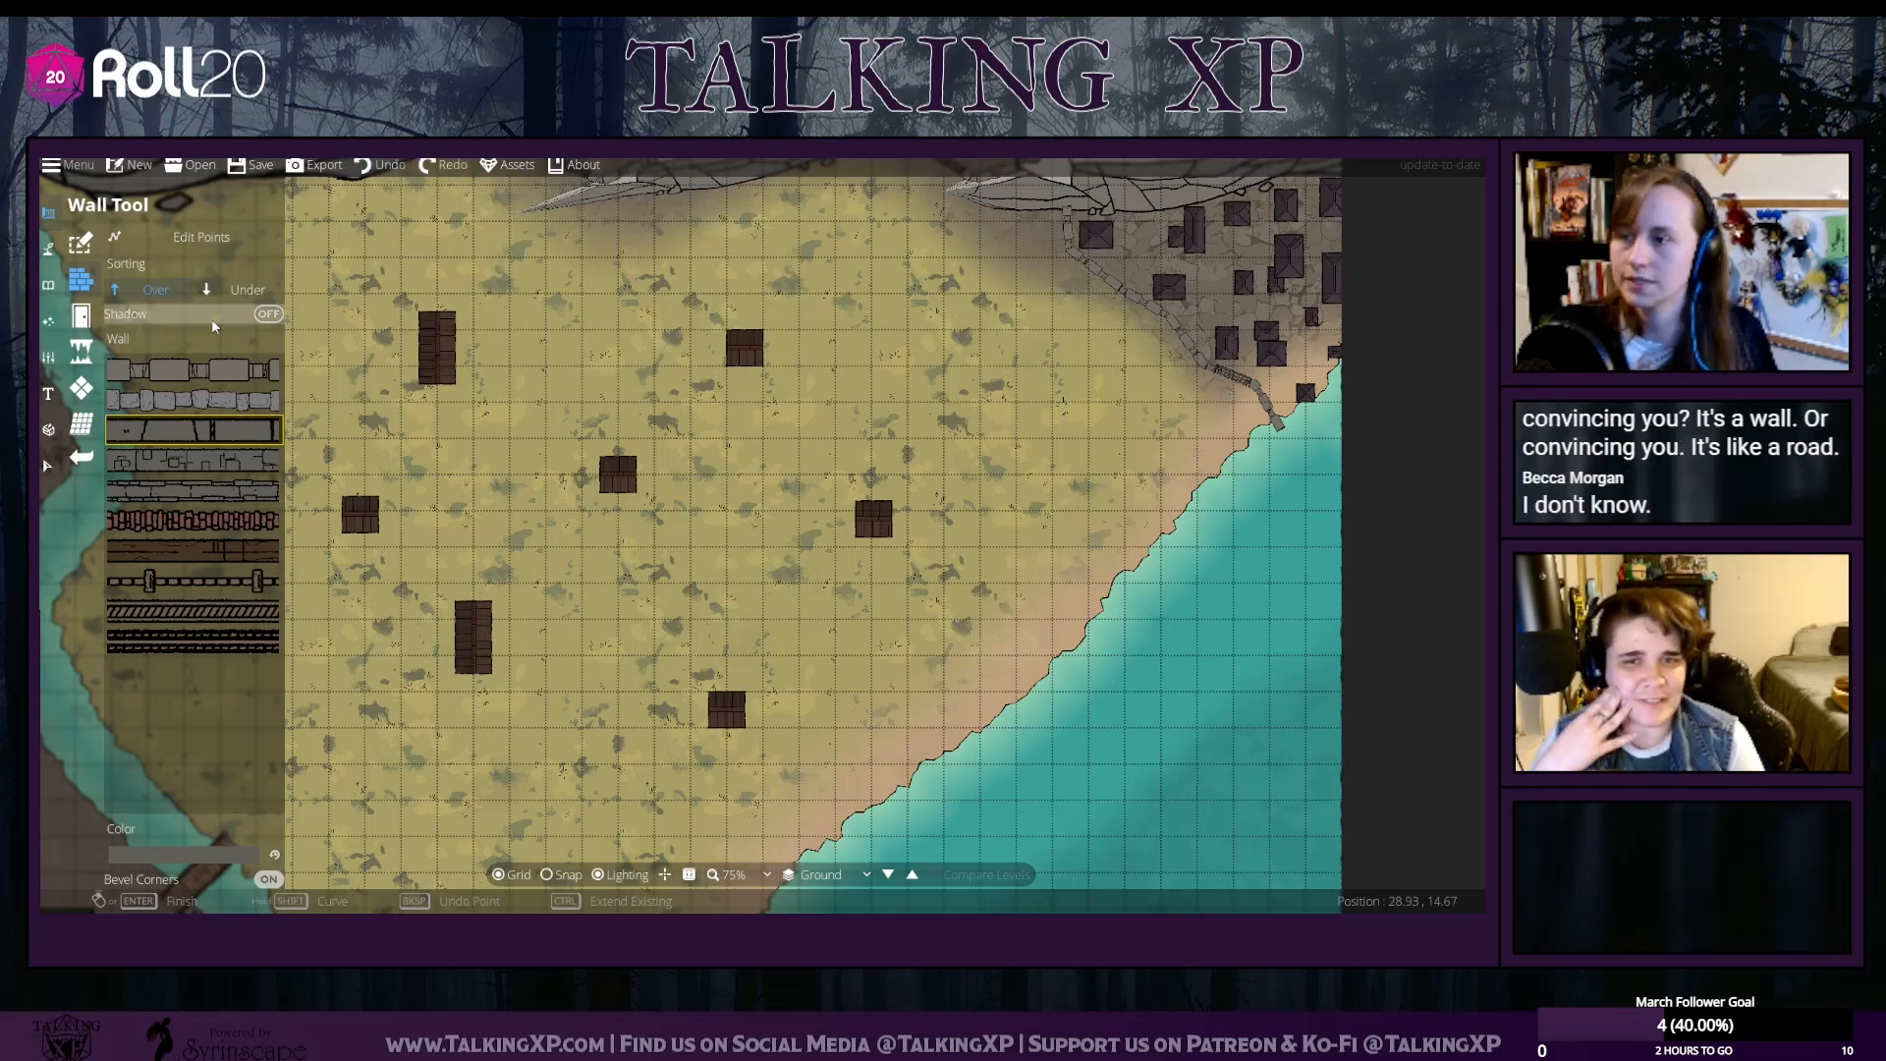
Replace the Terrain Brush's first Terrain Sandstone slot with Terrain Gravel, and set the brush size to 1 and the intensity to 8
left_click(48, 285)
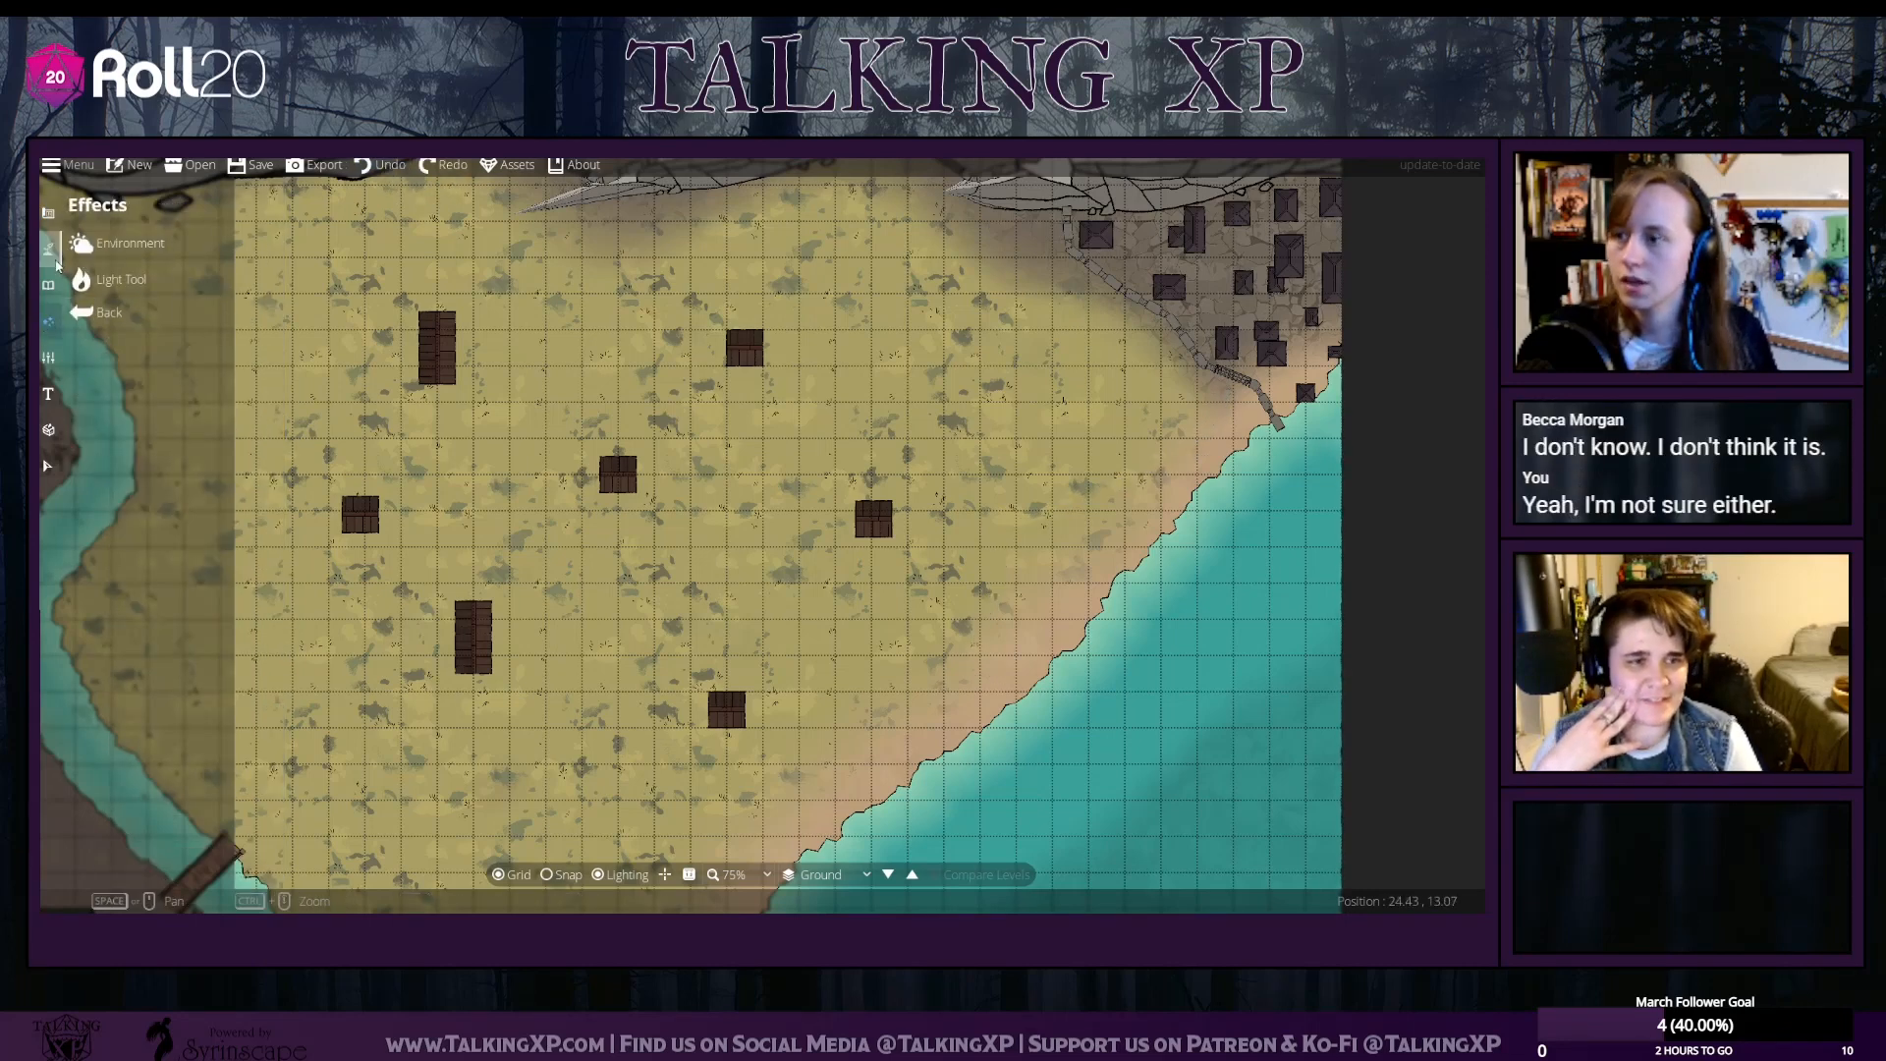
left_click(48, 248)
left_click(118, 242)
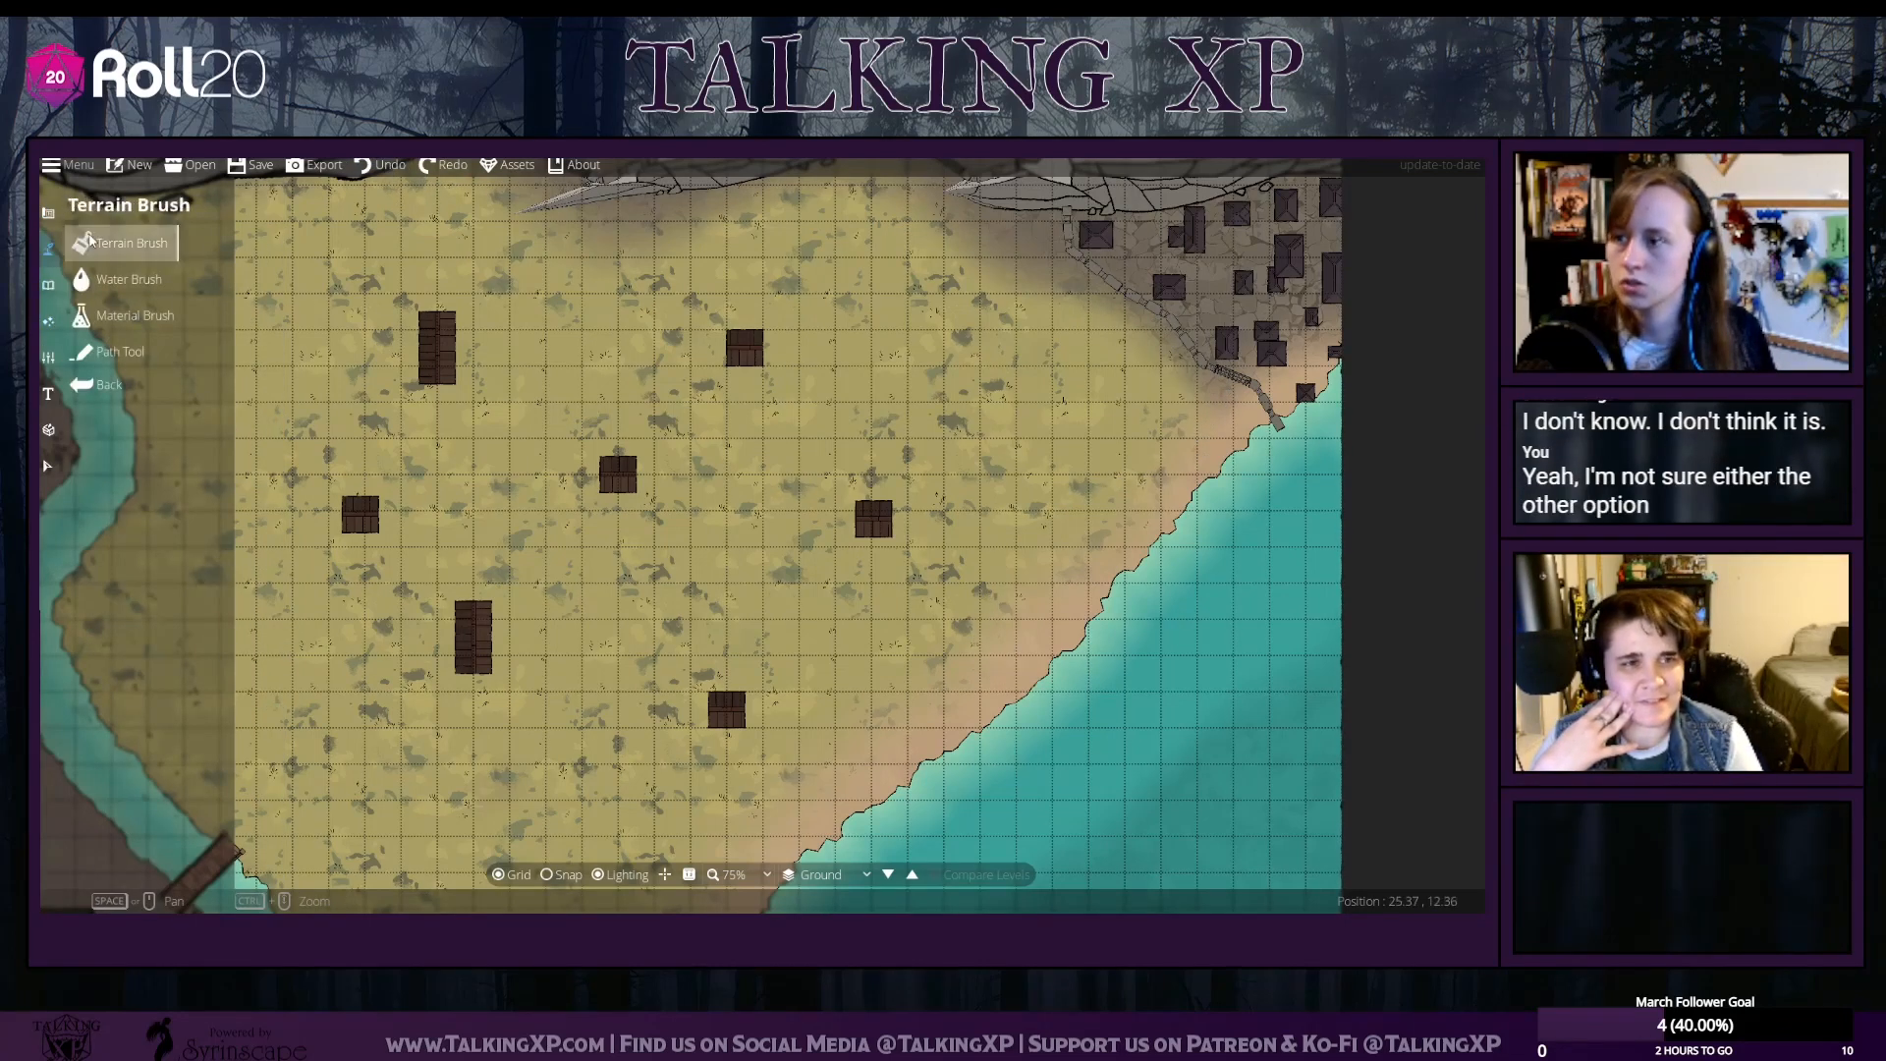
left_click(173, 432)
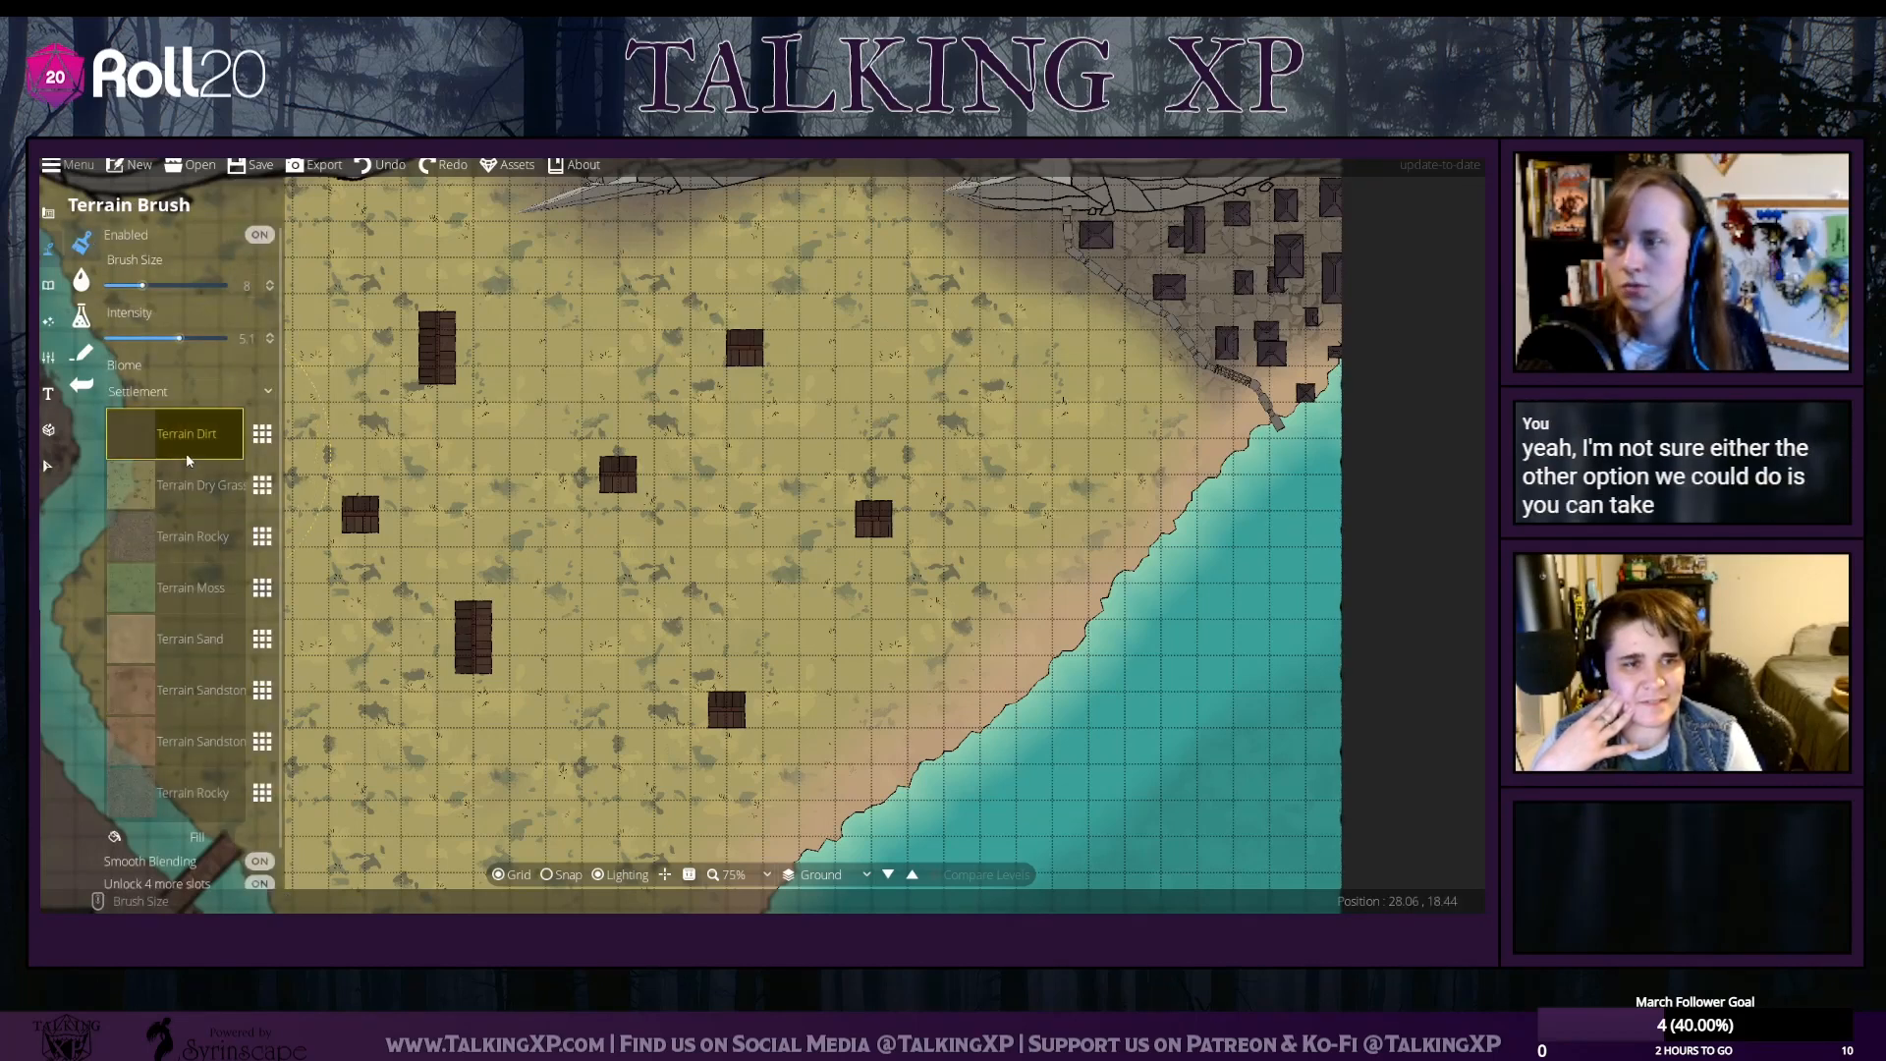
left_click(189, 690)
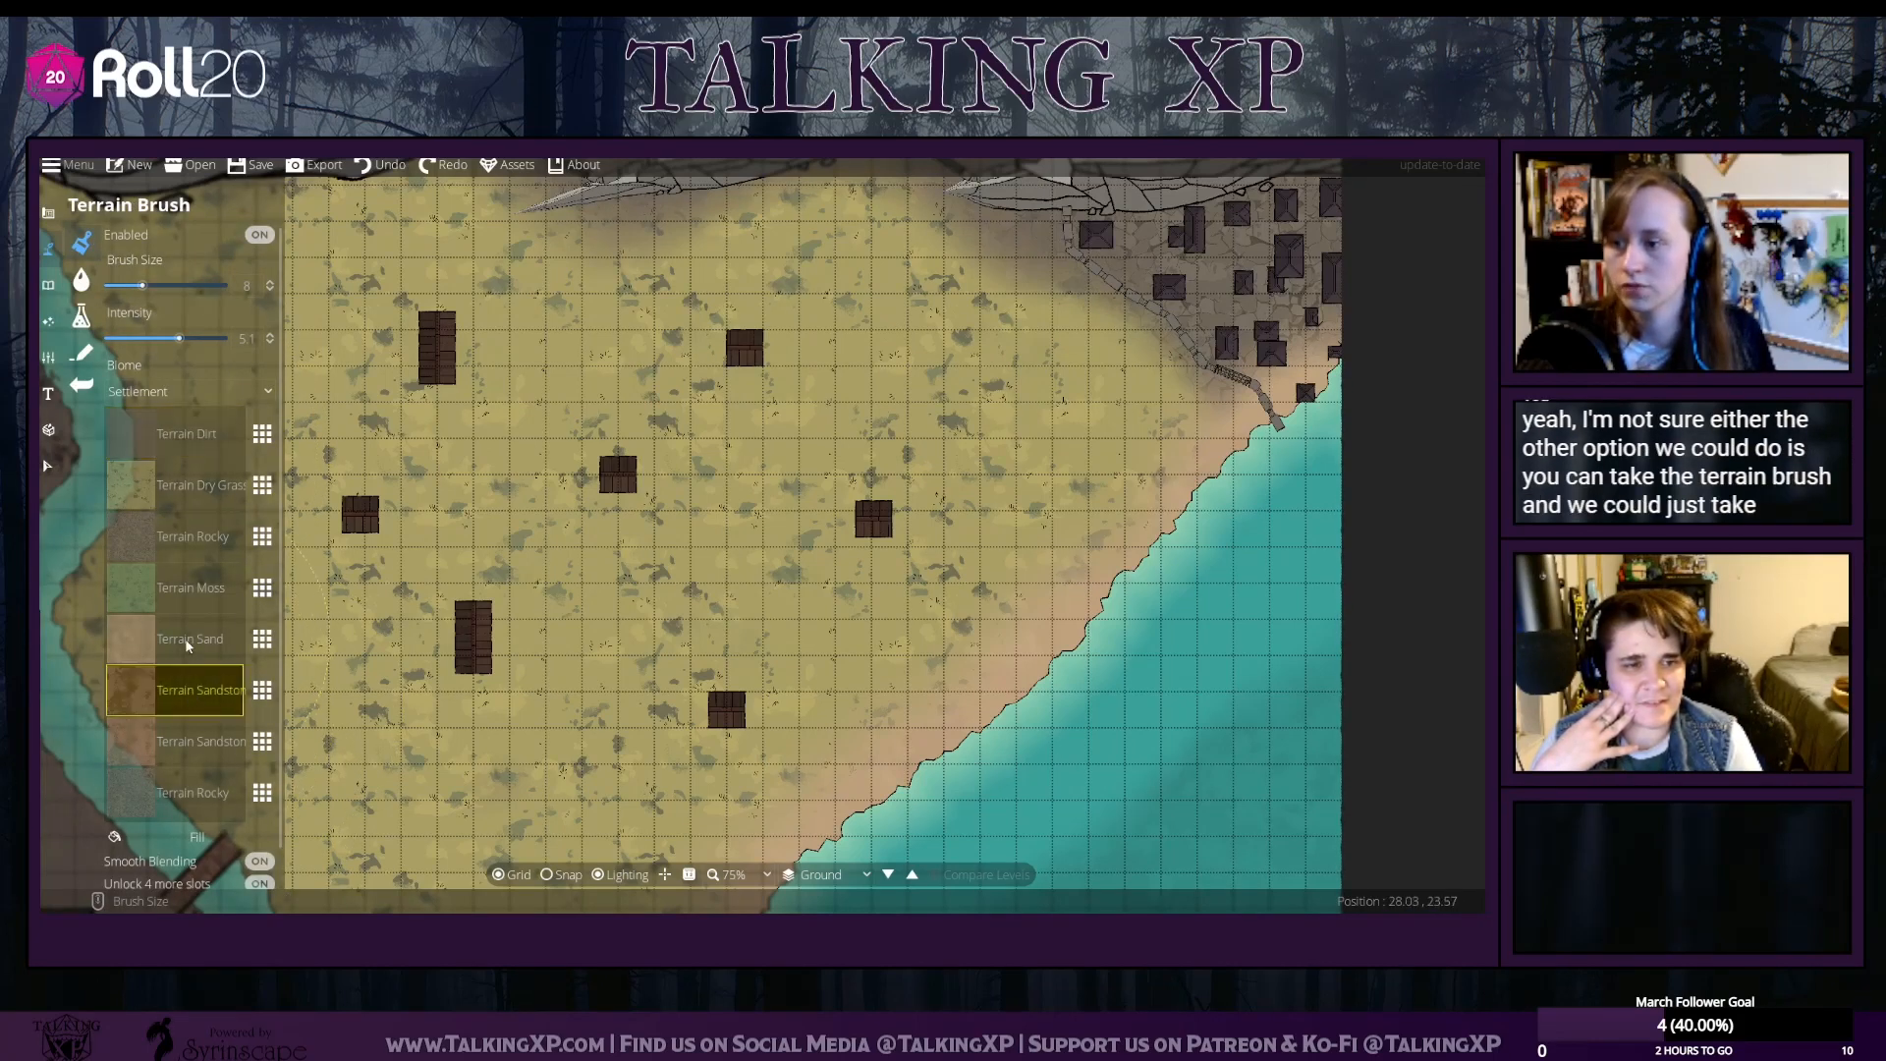
left_click(262, 690)
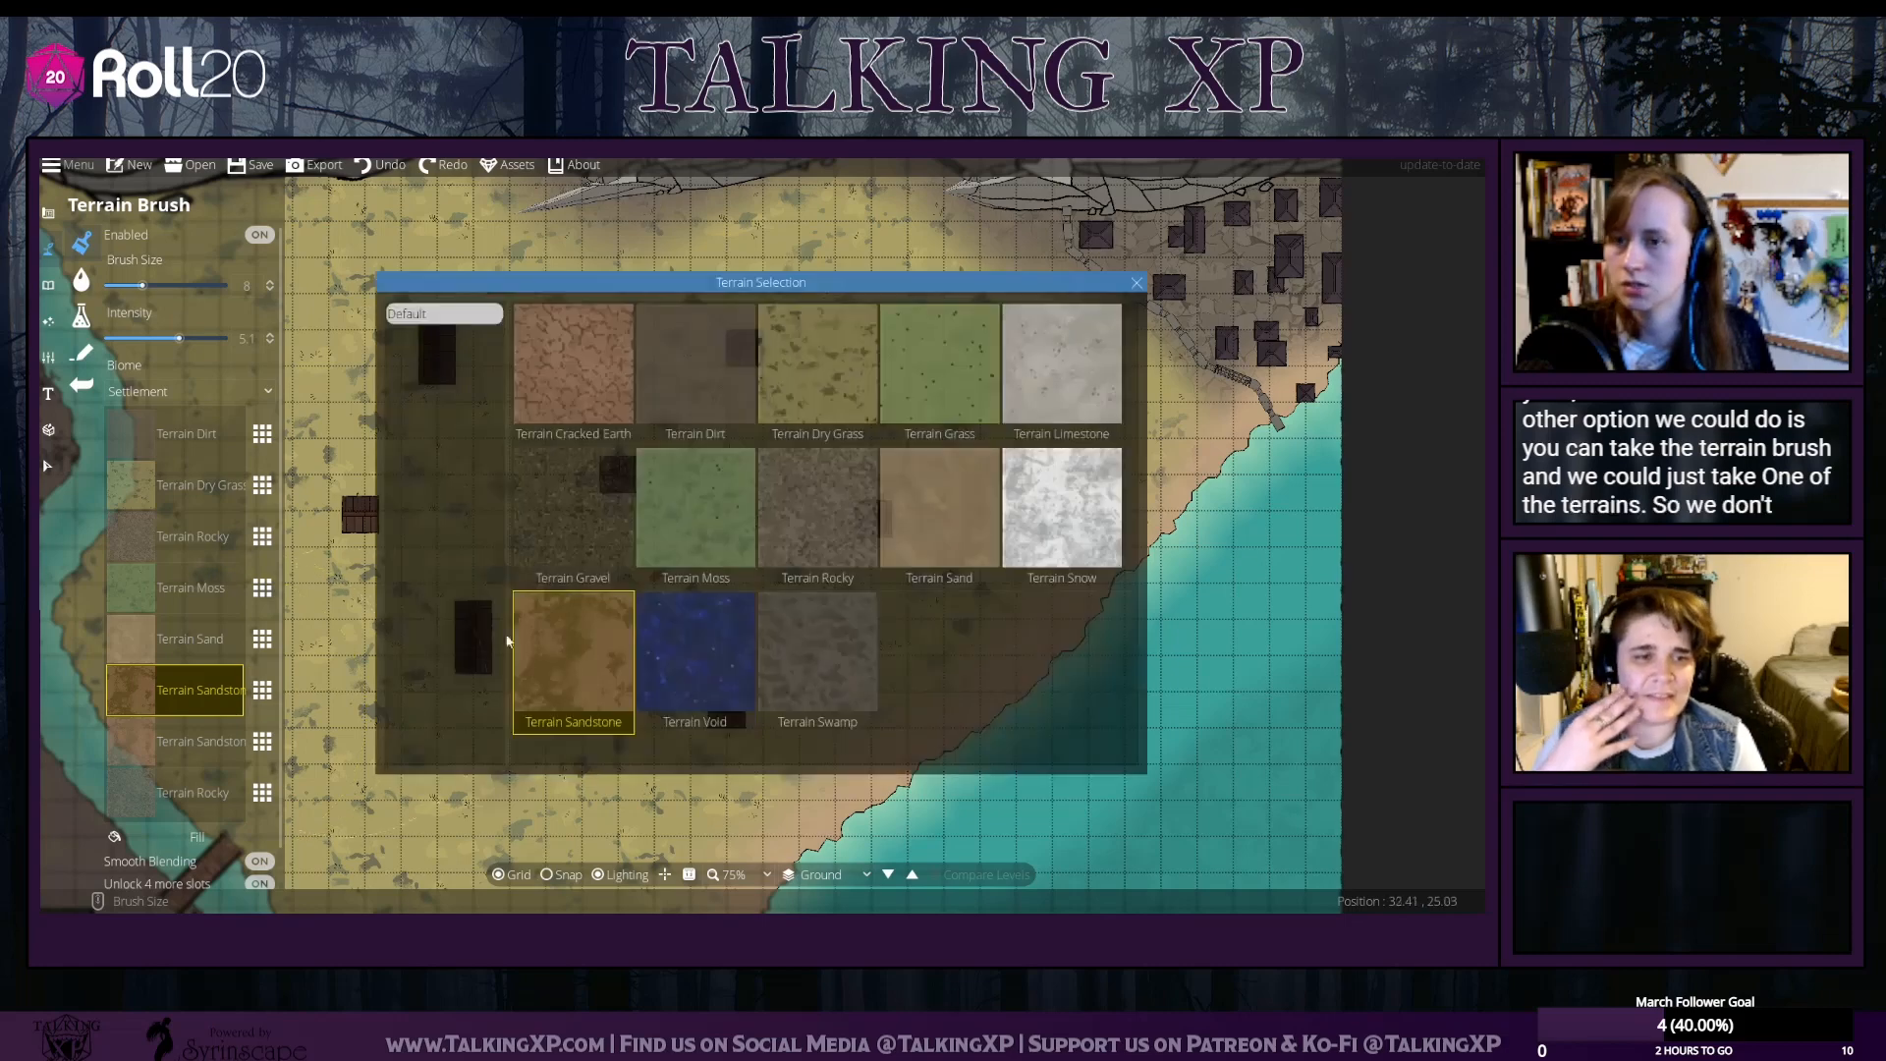
left_click(602, 534)
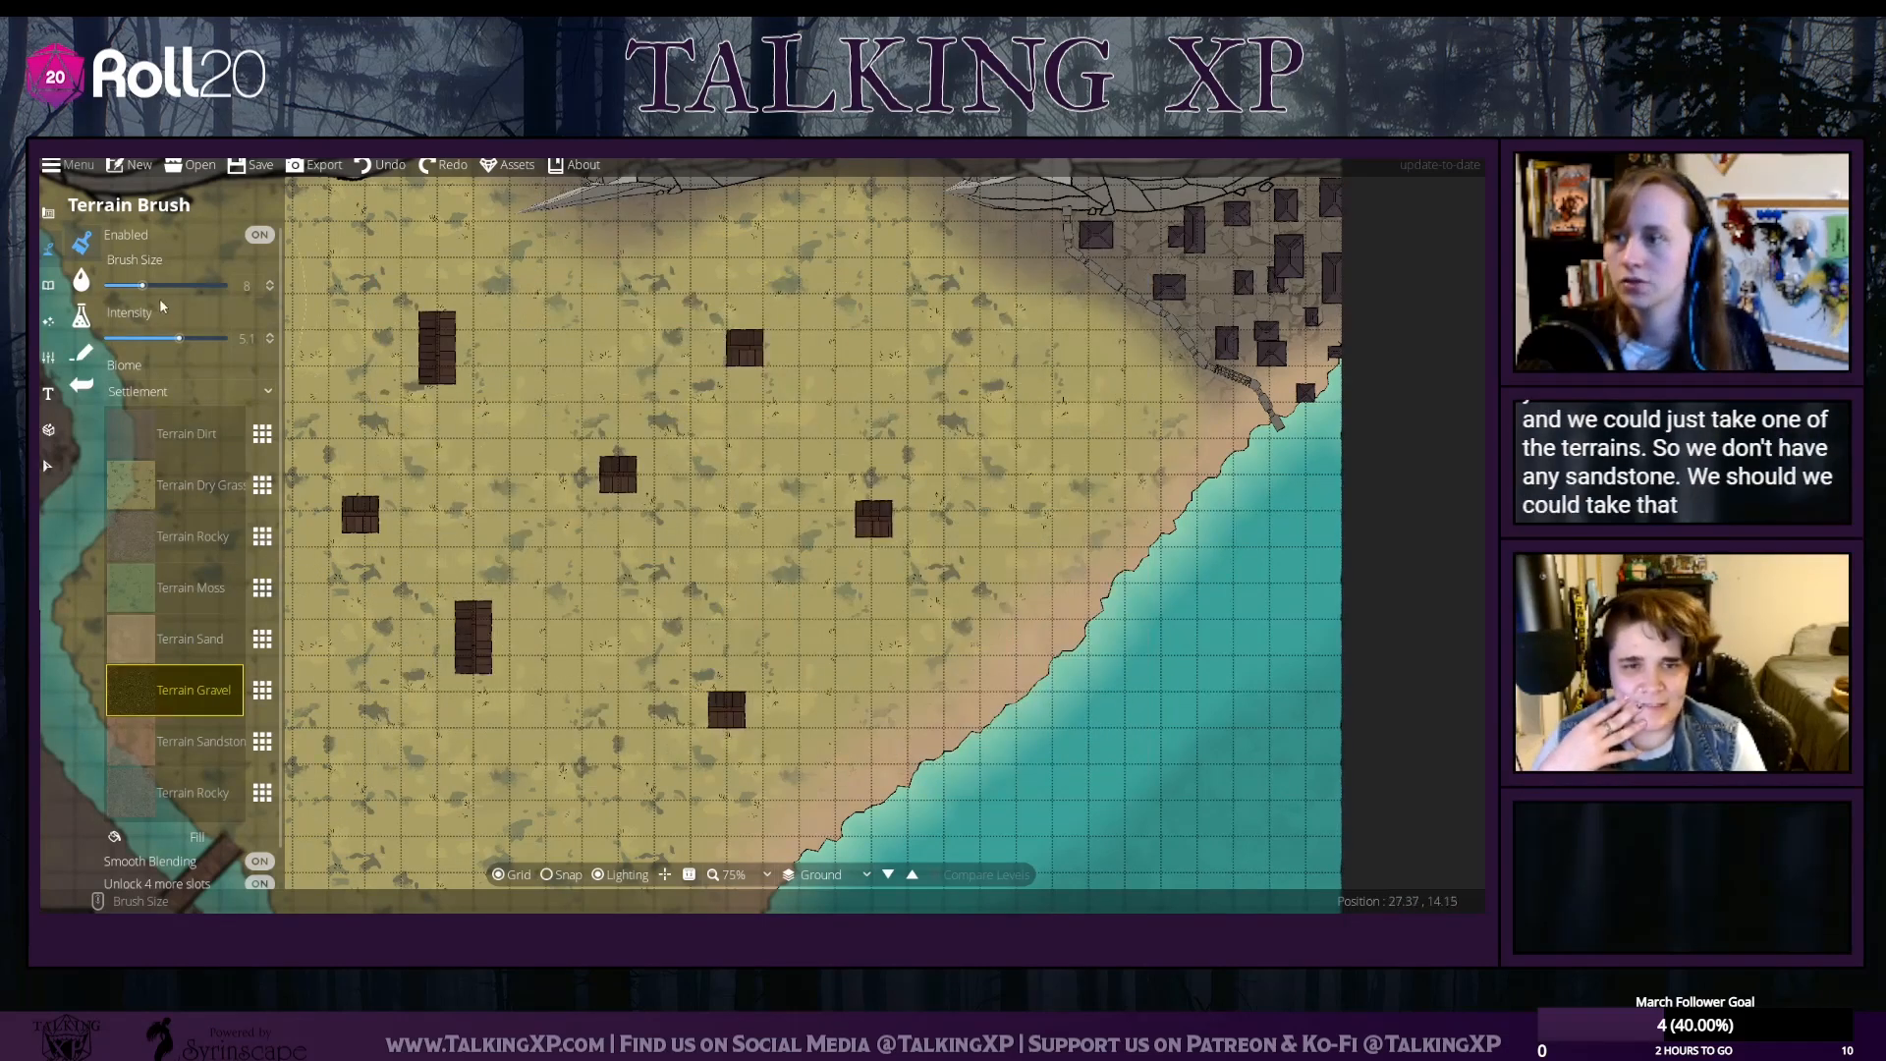
left_click_drag(142, 285, 69, 290)
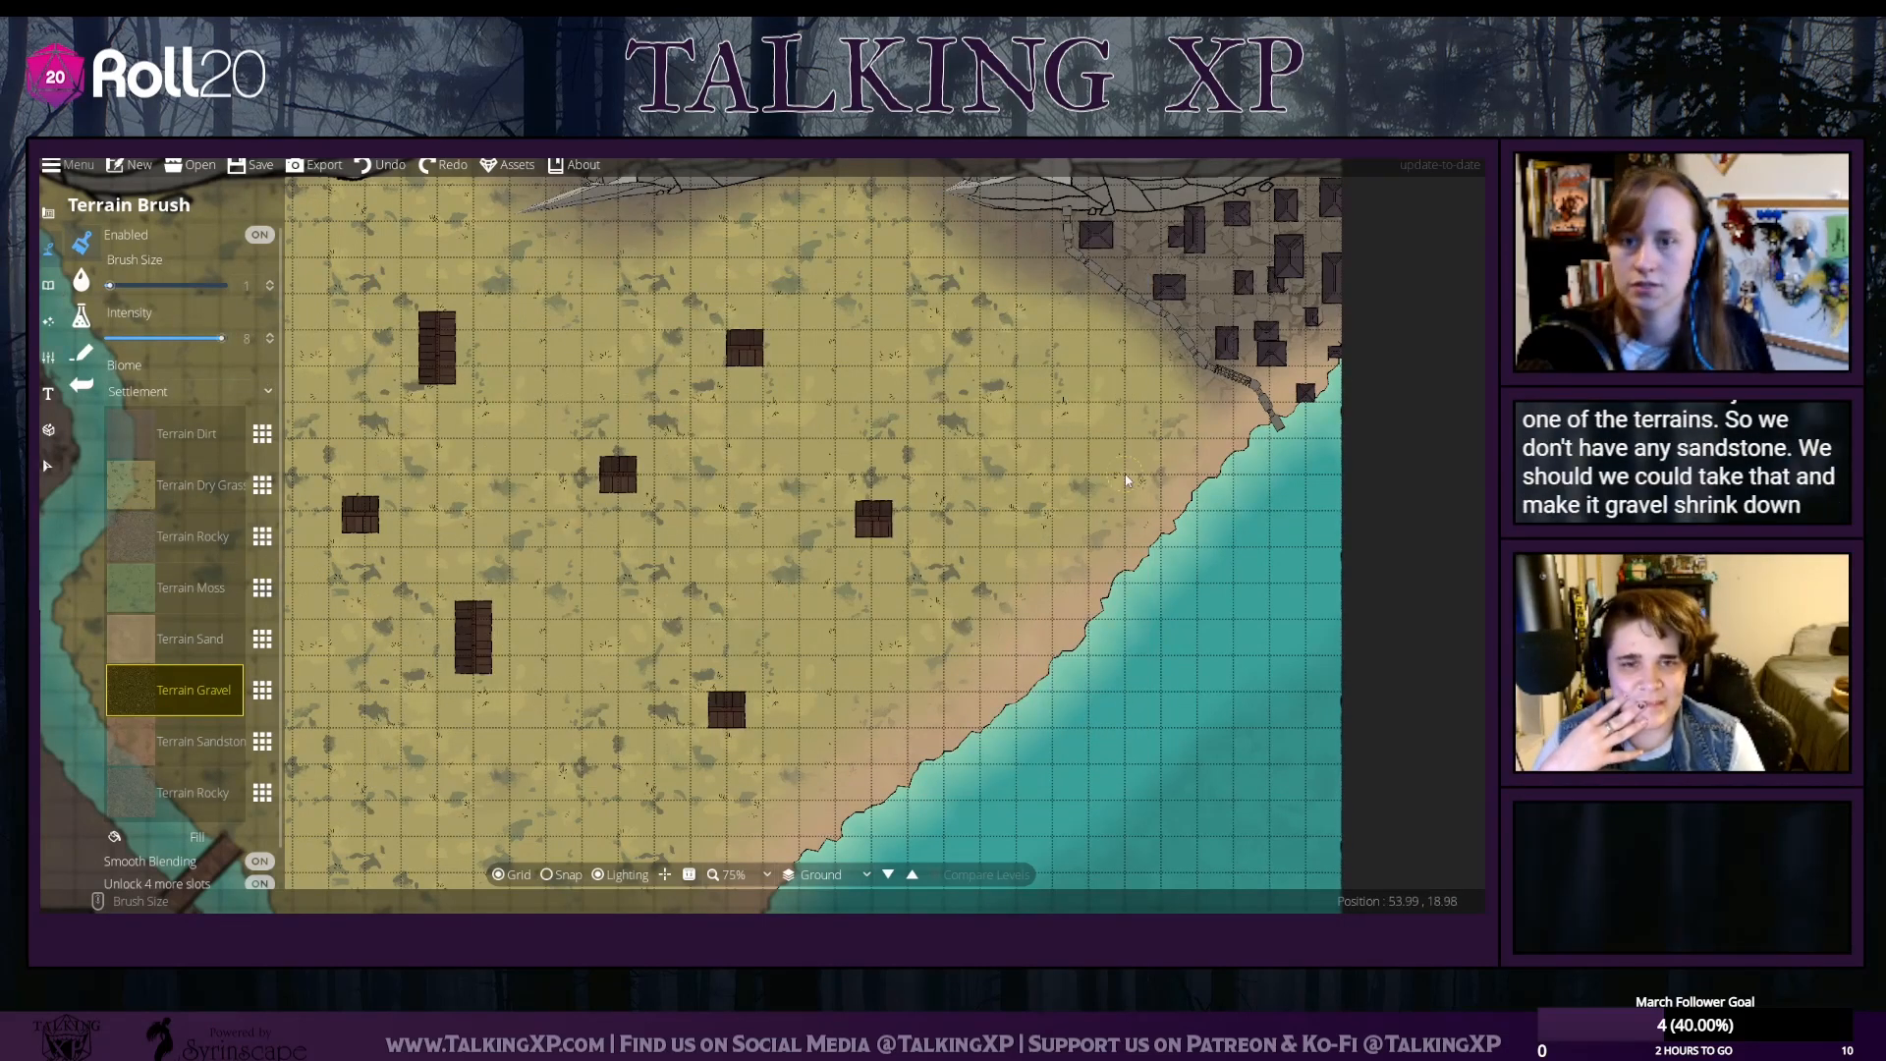
Try painting a thin gravel road from the city wall southwest along the beach's inland edge
left_click(1218, 404)
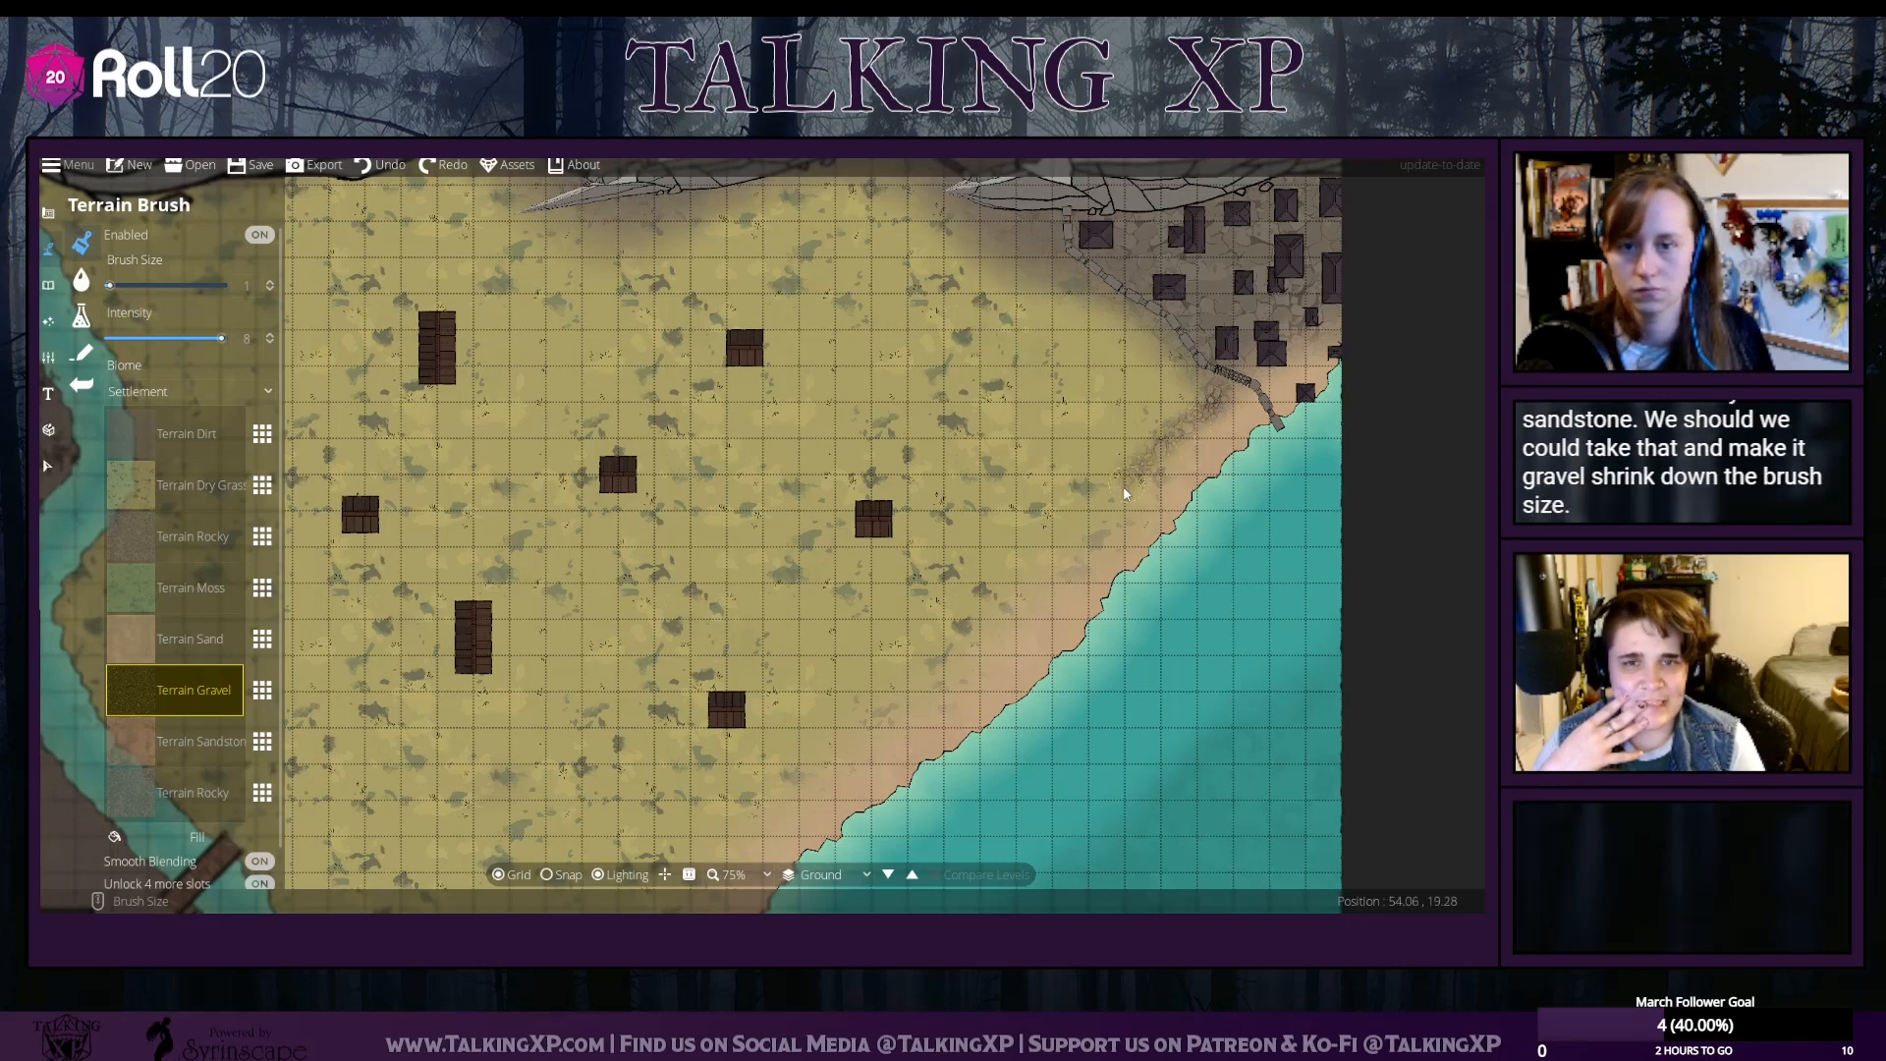
left_click_drag(1124, 493, 948, 633)
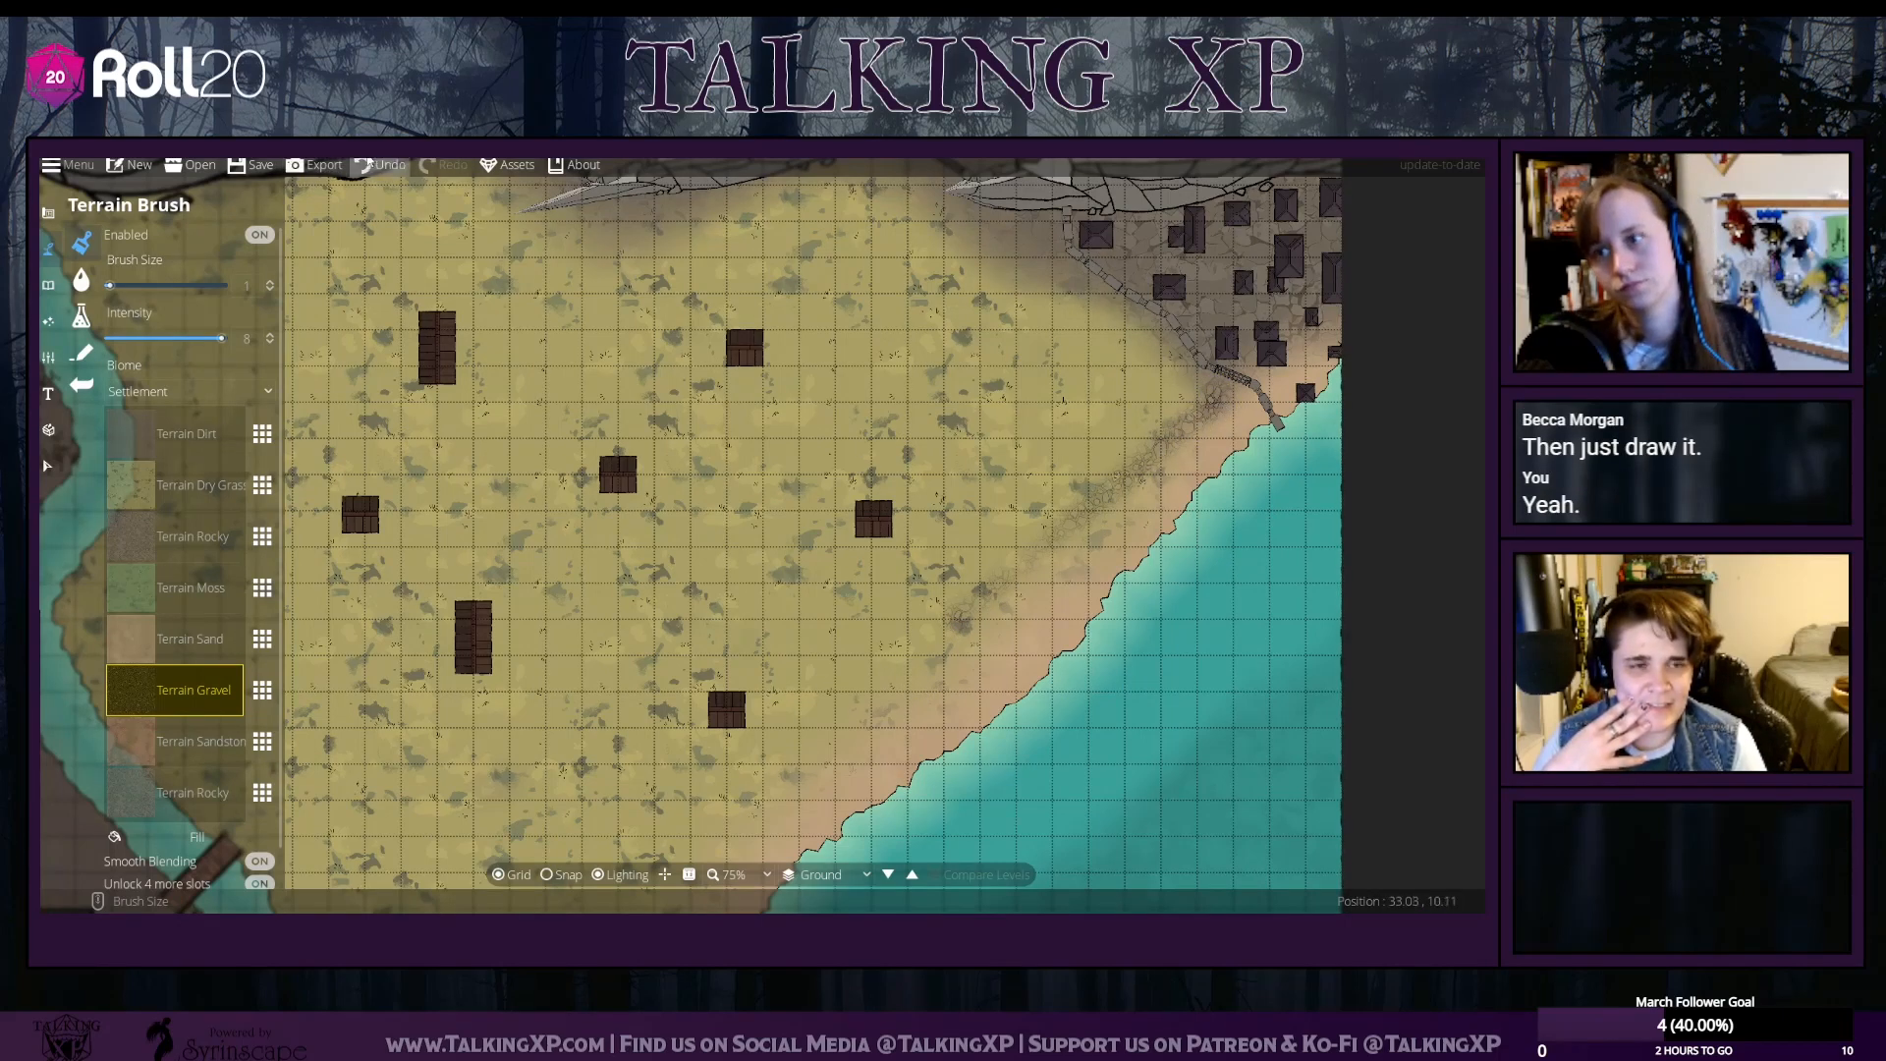
left_click(379, 164)
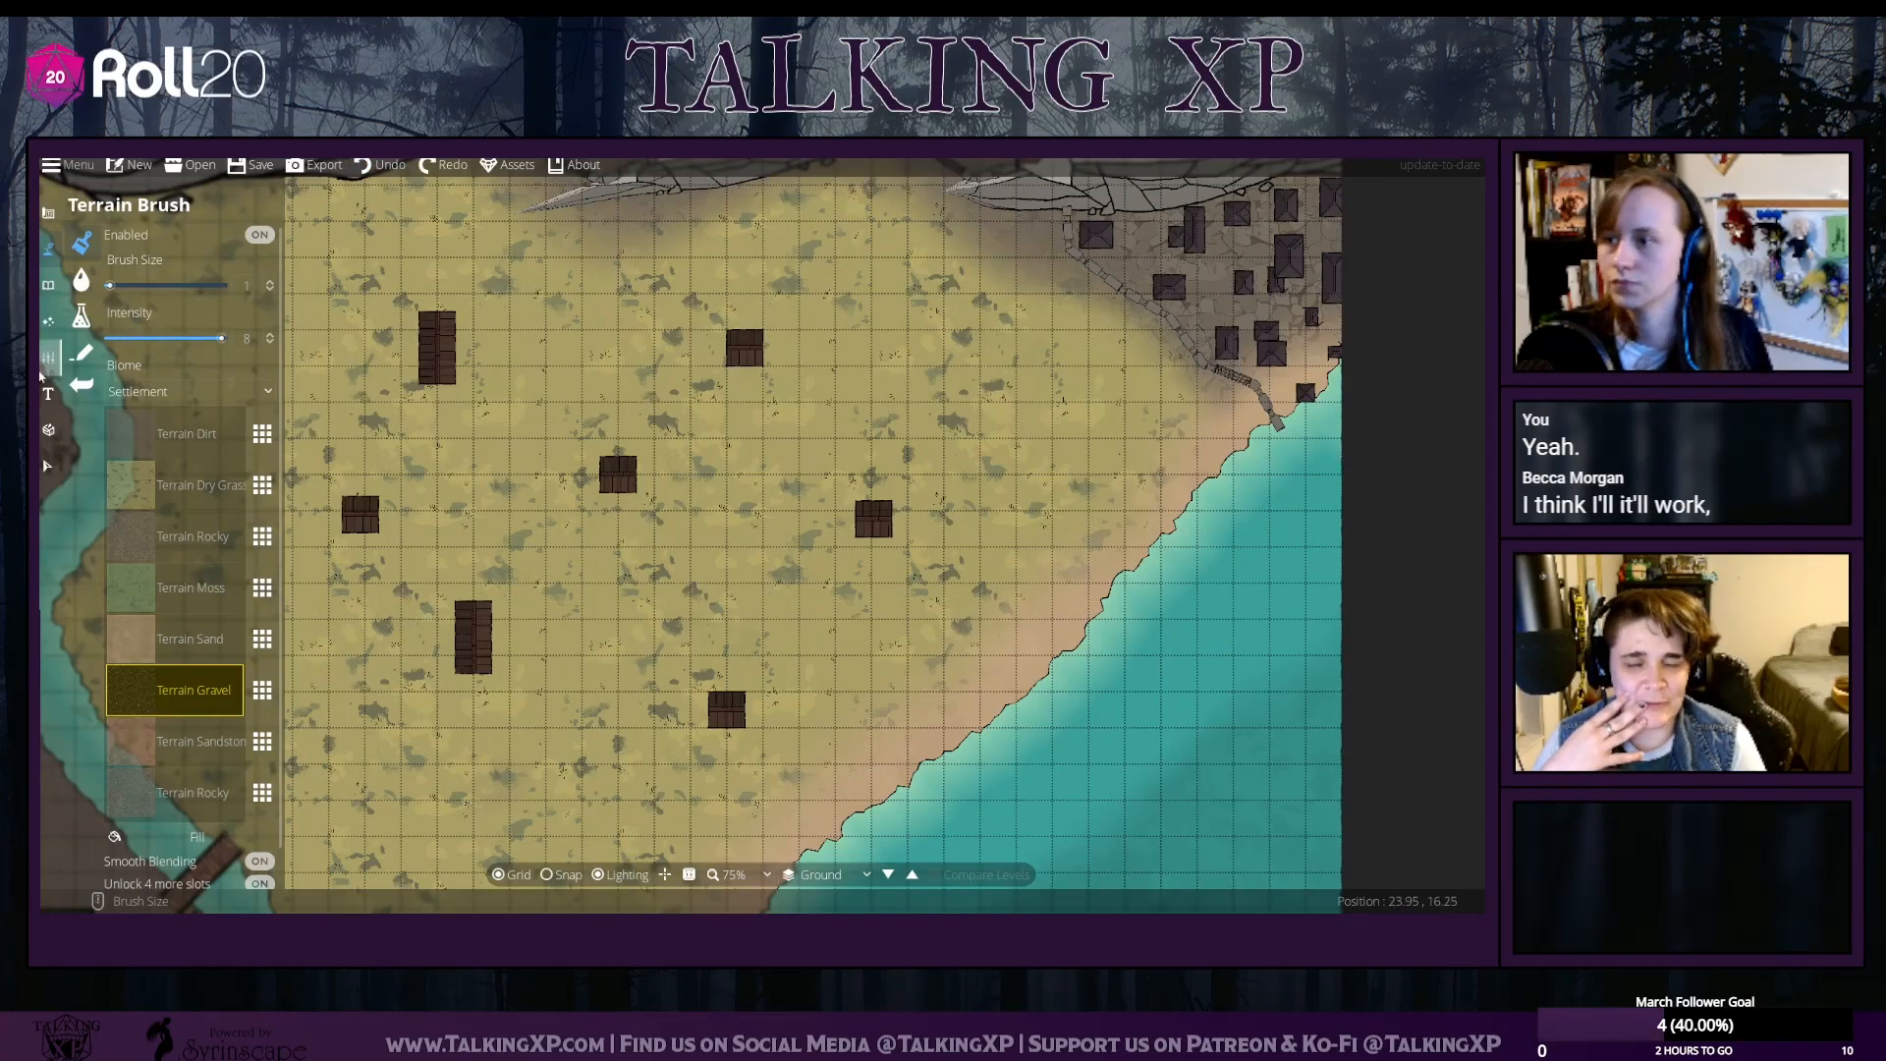
Draw a gently curved path in the post-and-rail style from beside the city wall southwest into the dry grass fields
left_click(47, 285)
left_click(98, 312)
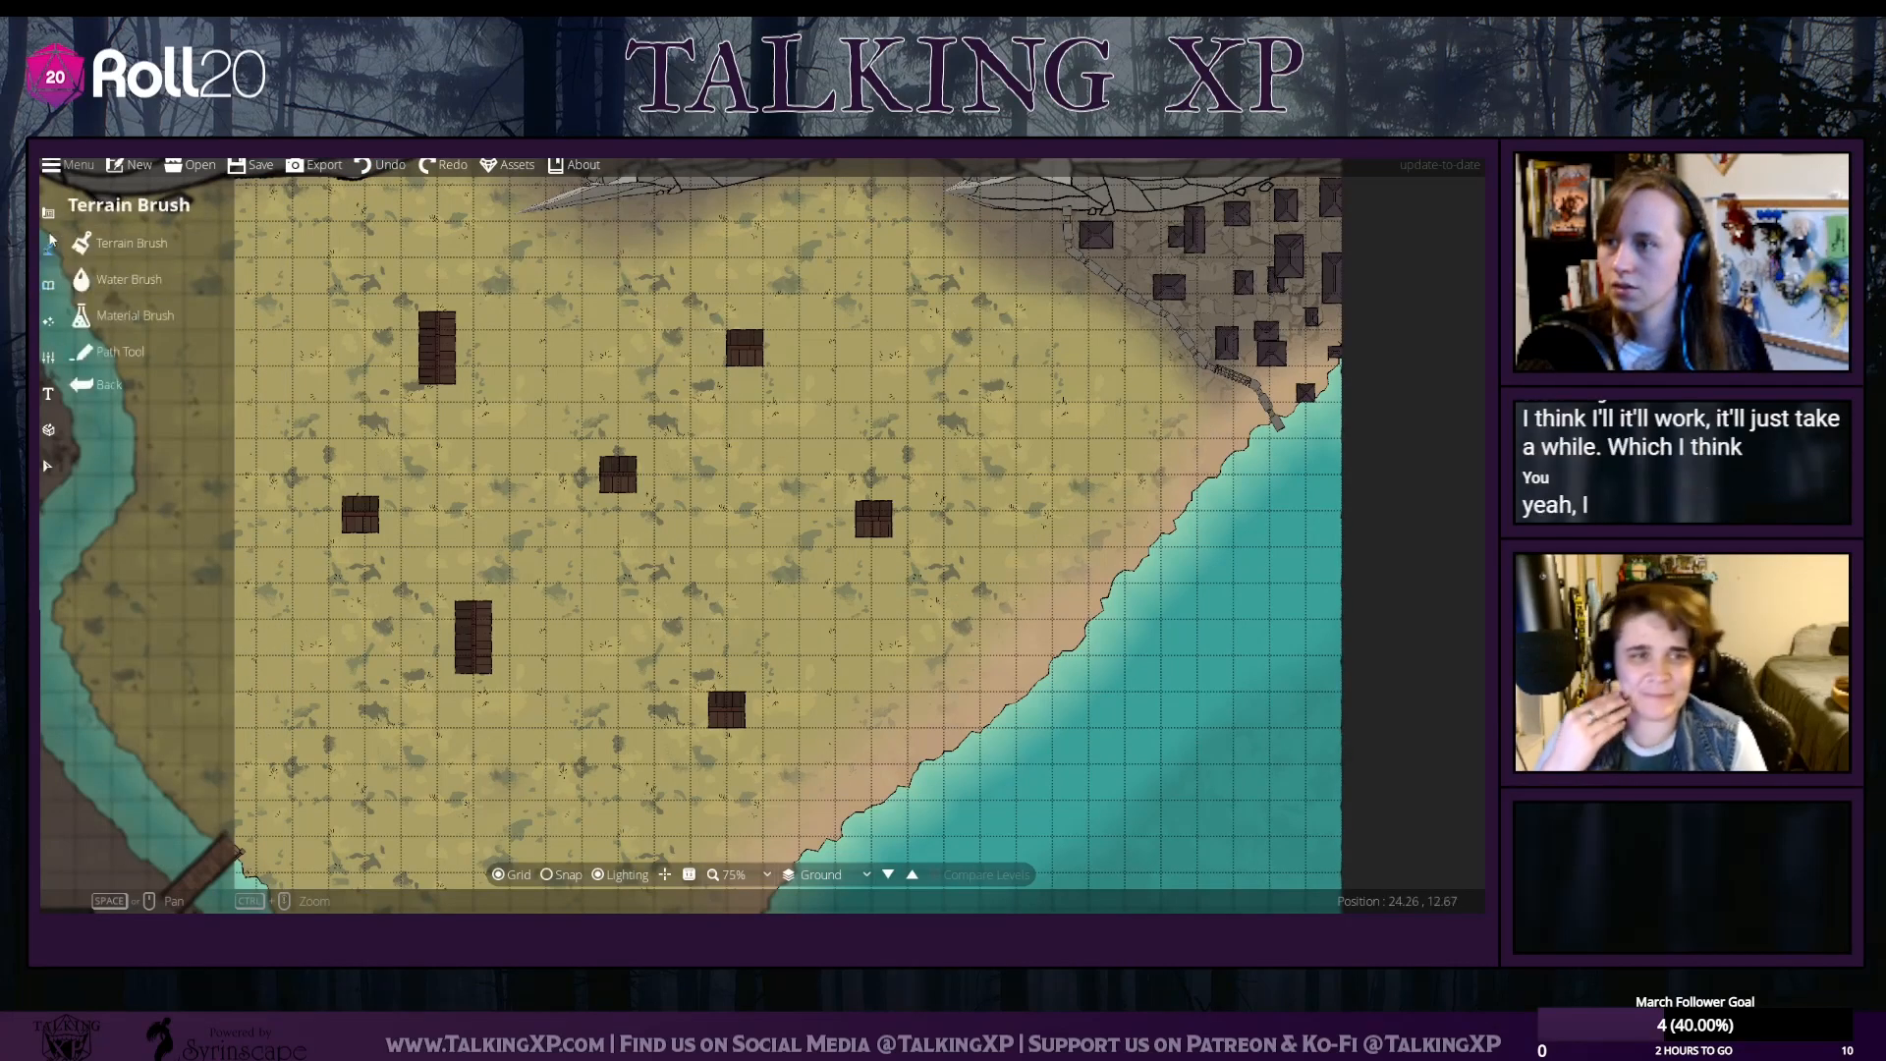
left_click(47, 215)
left_click(47, 249)
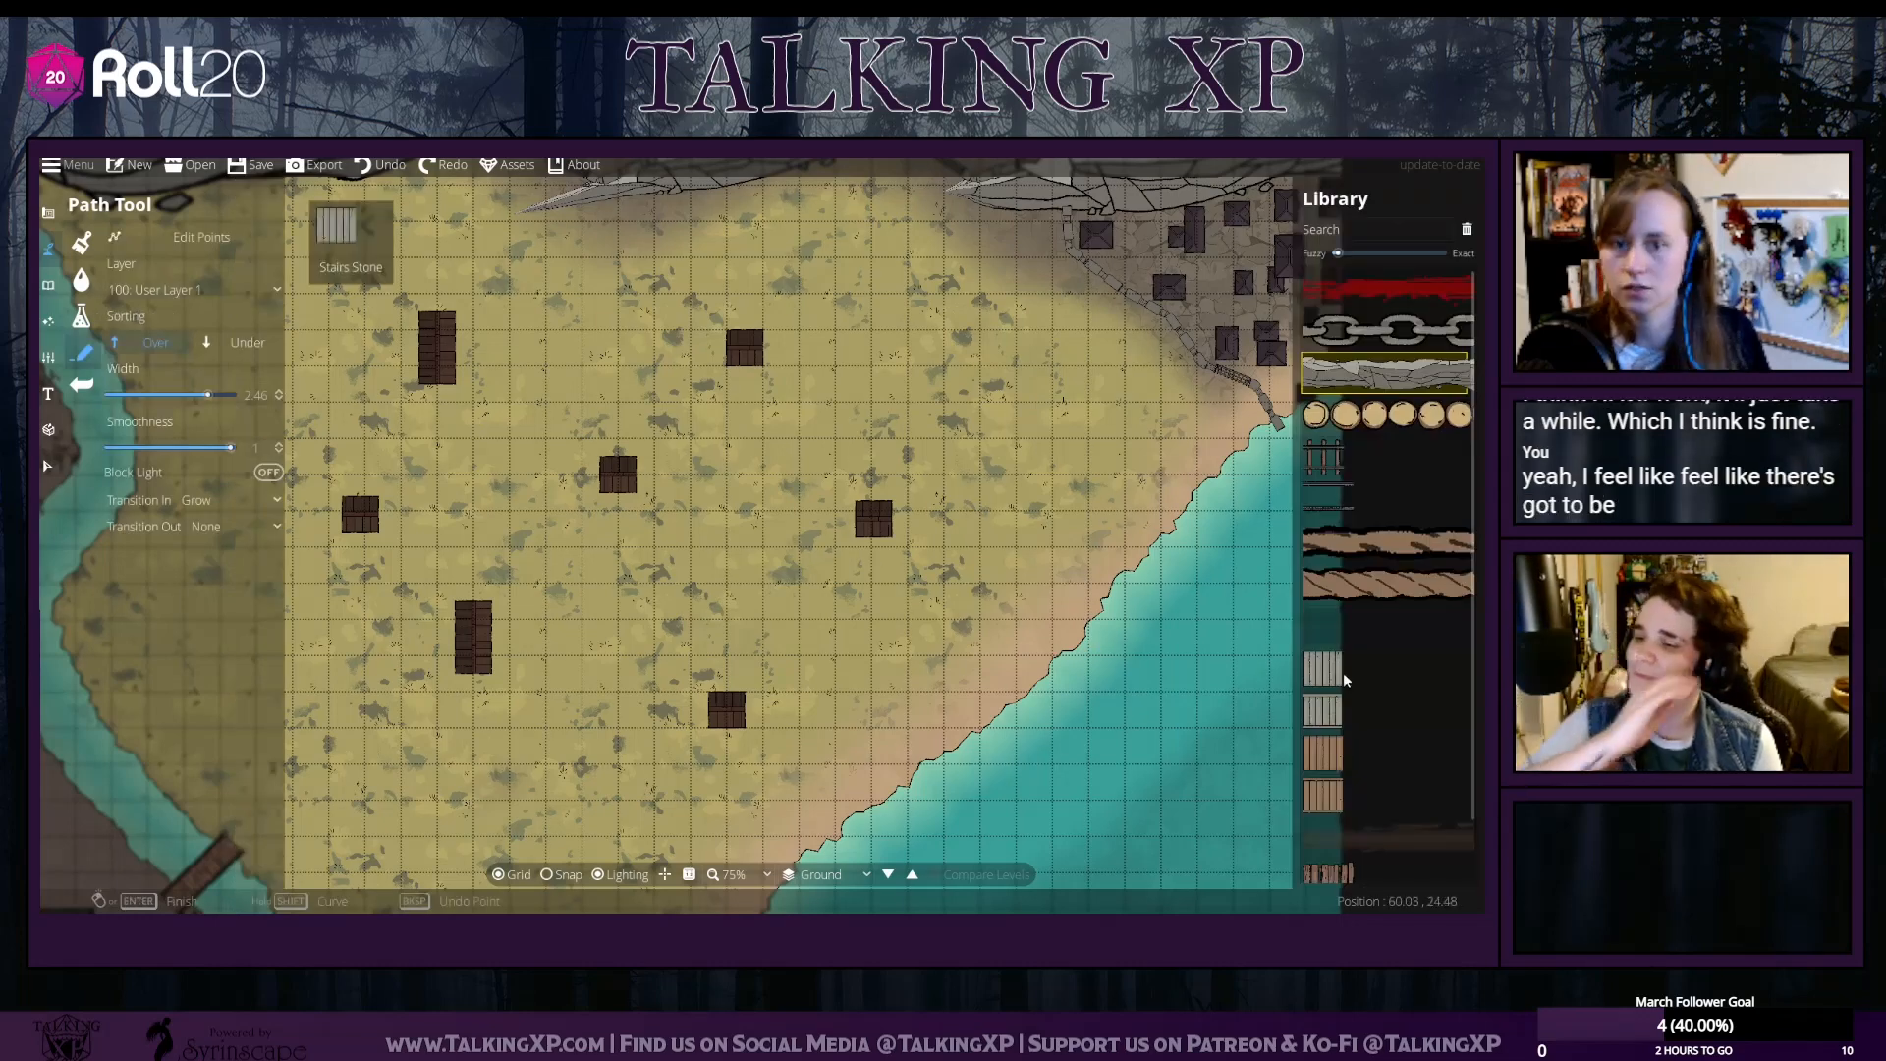
scroll(1336, 638, "down", 1)
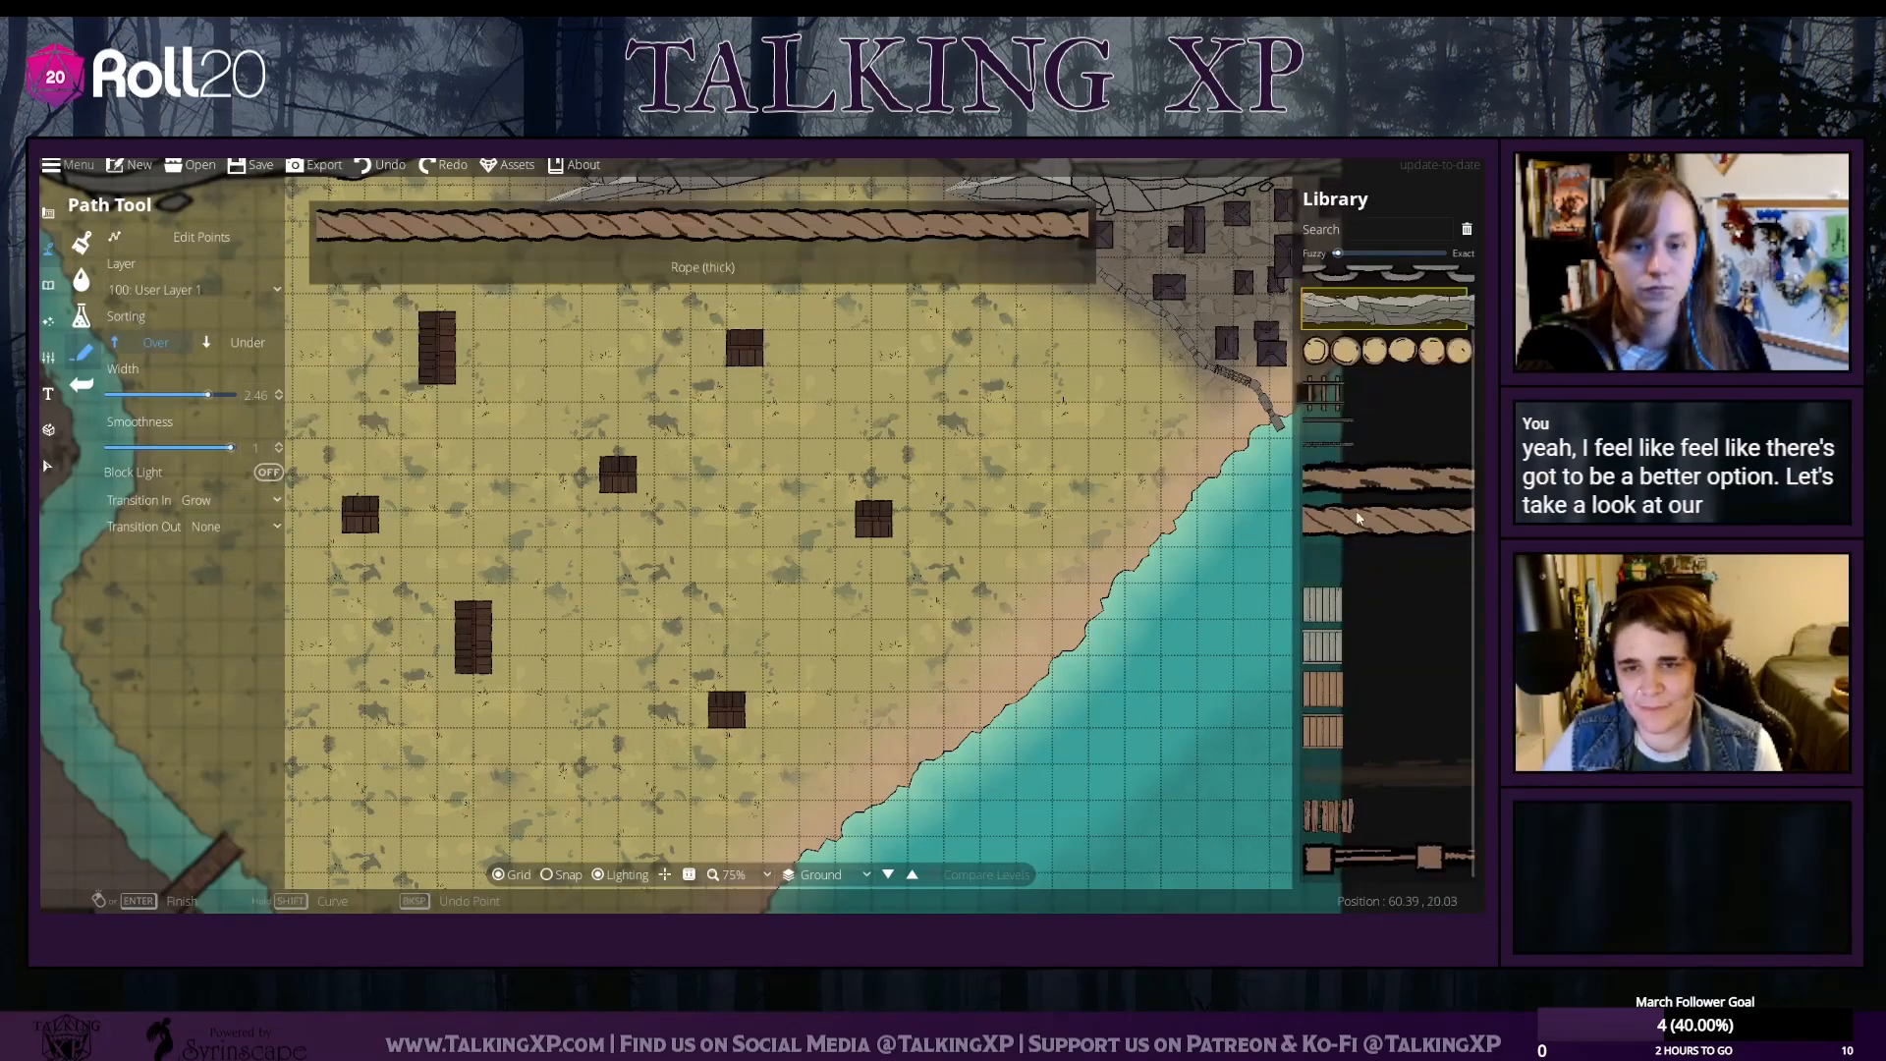
left_click(1345, 860)
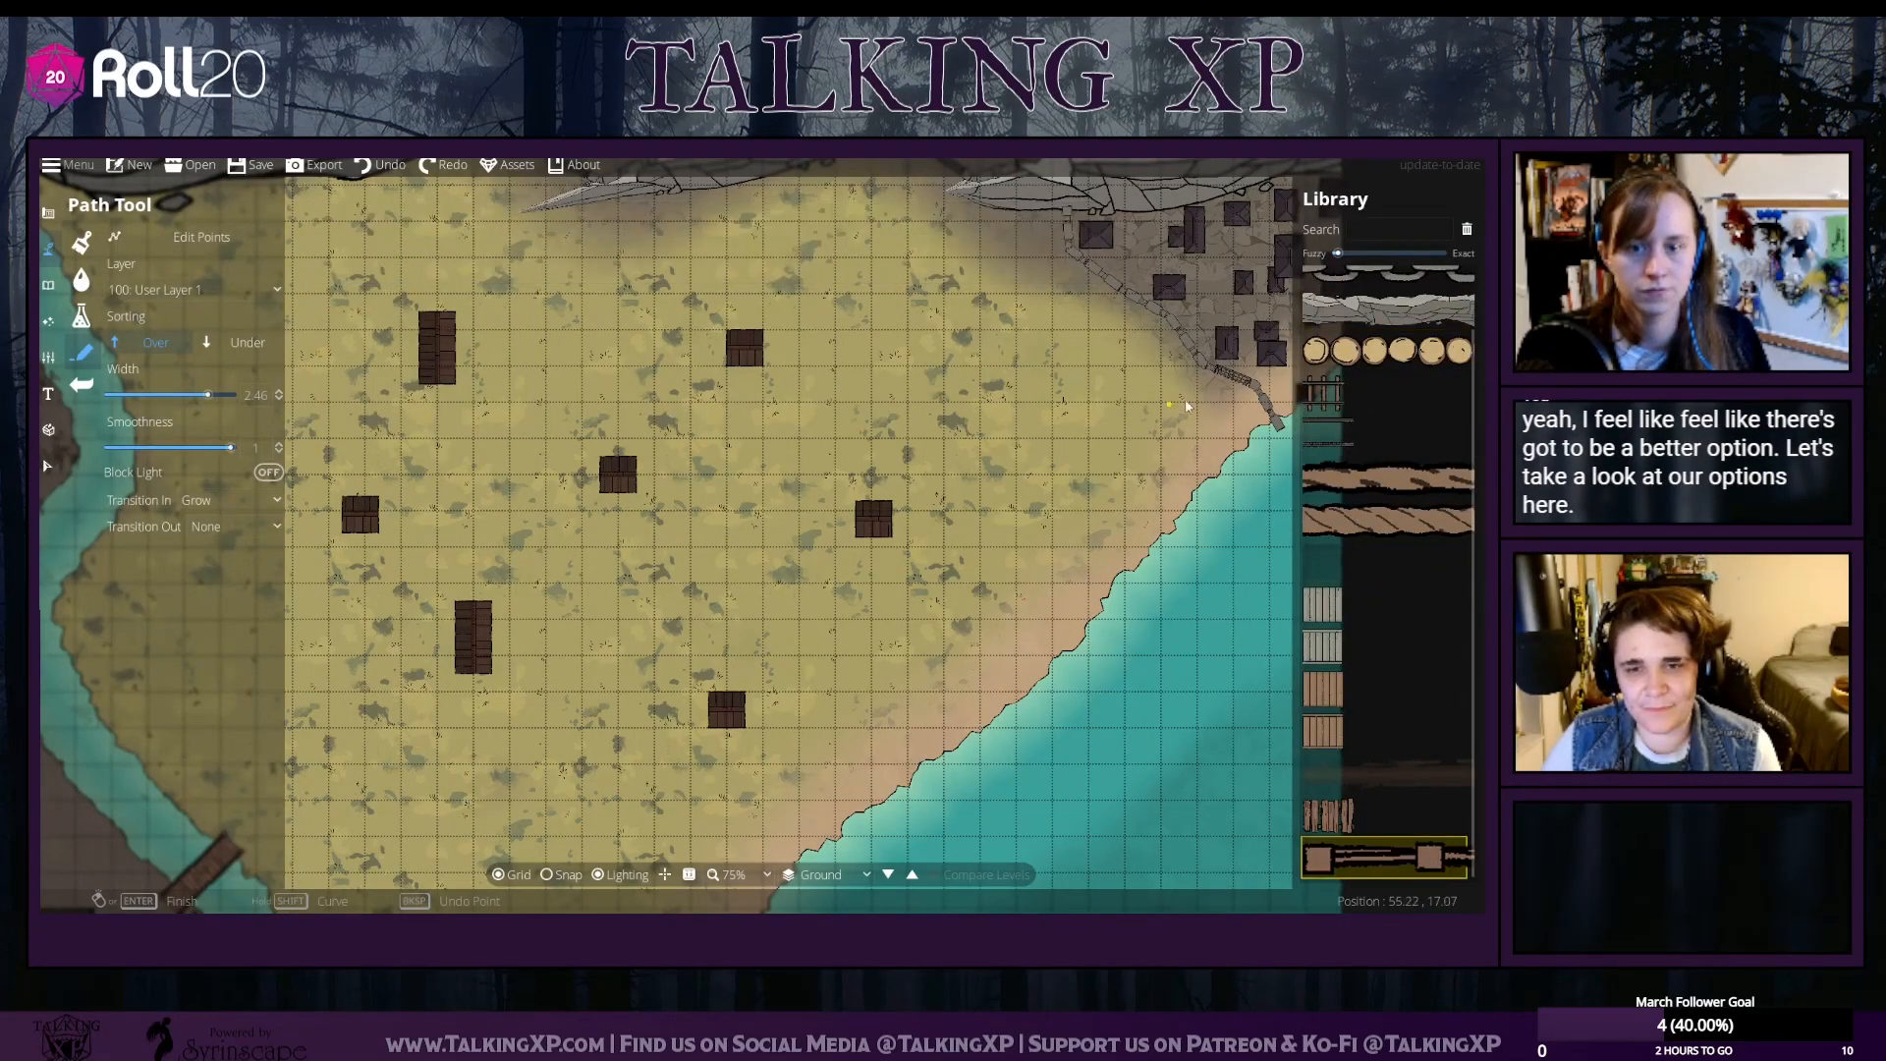
left_click_drag(1113, 458, 1002, 541)
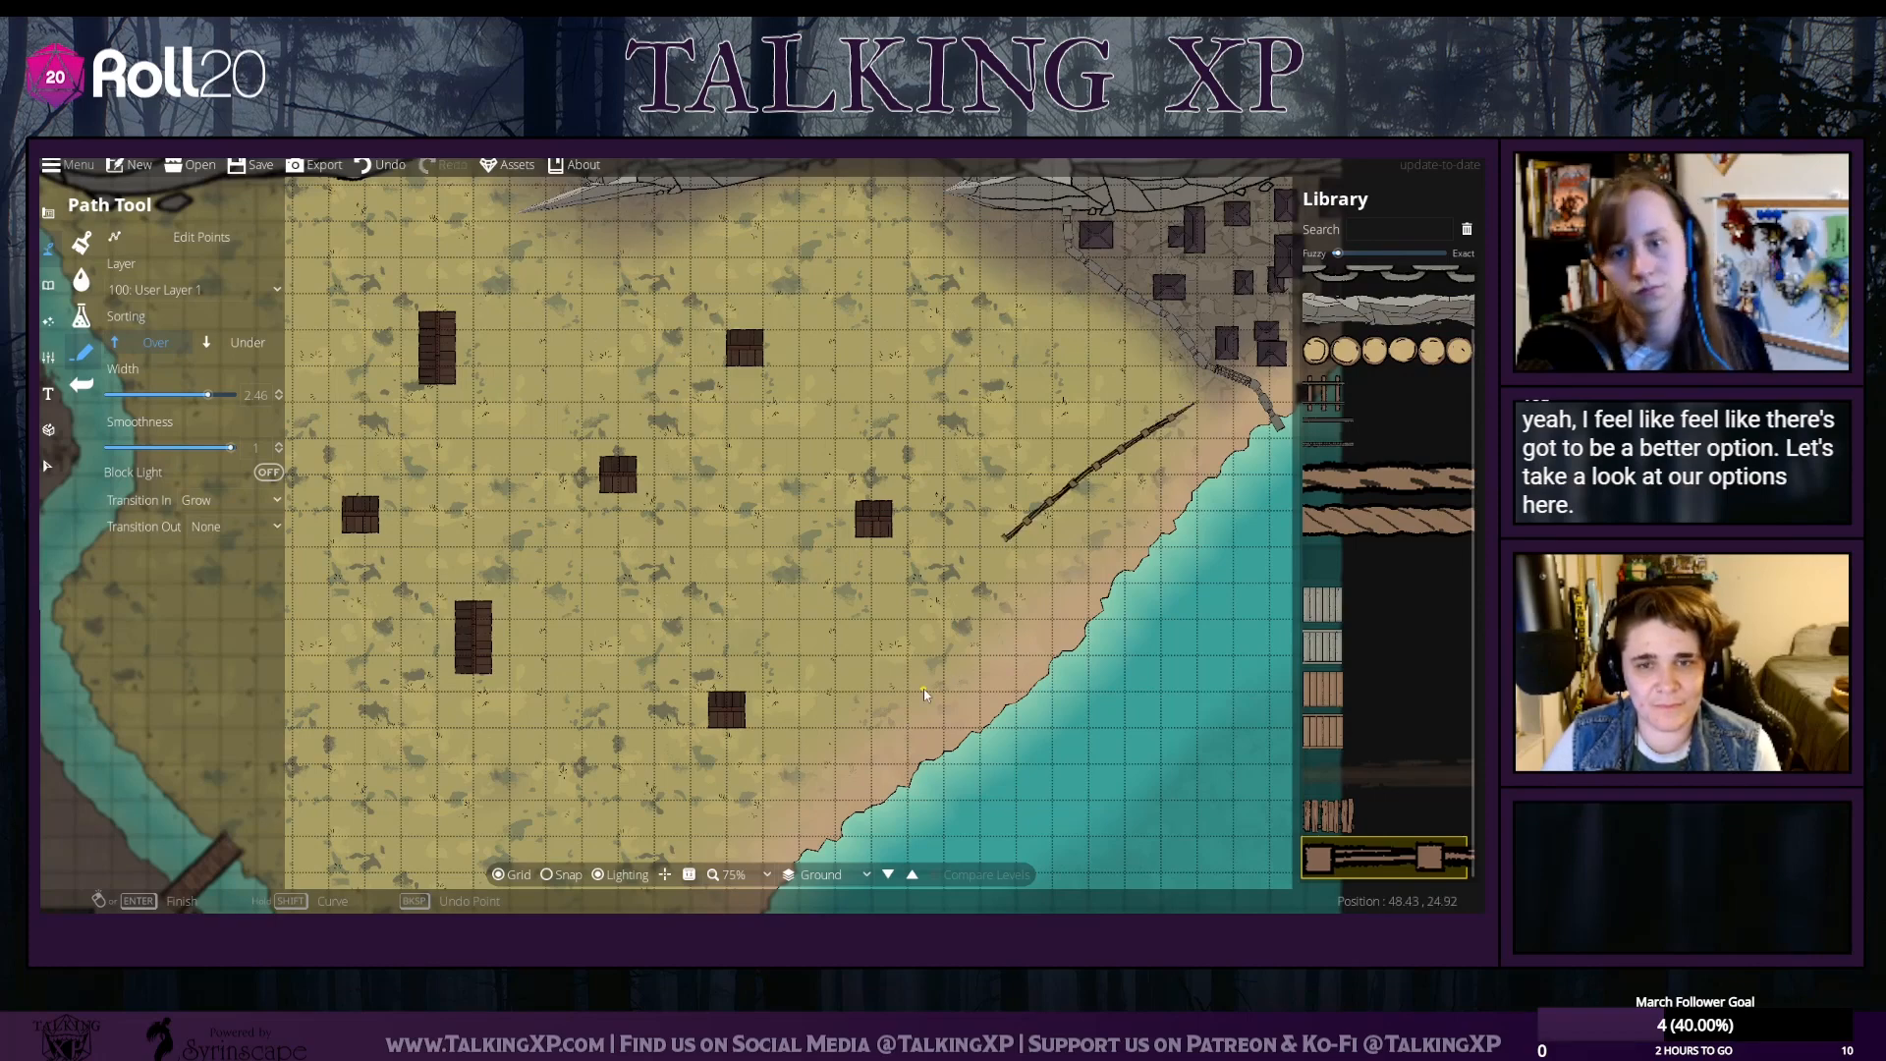
Undo the post-and-rail path and try a short, wide strip of the first grey stairs style in the dry grass
key("ctrl+z")
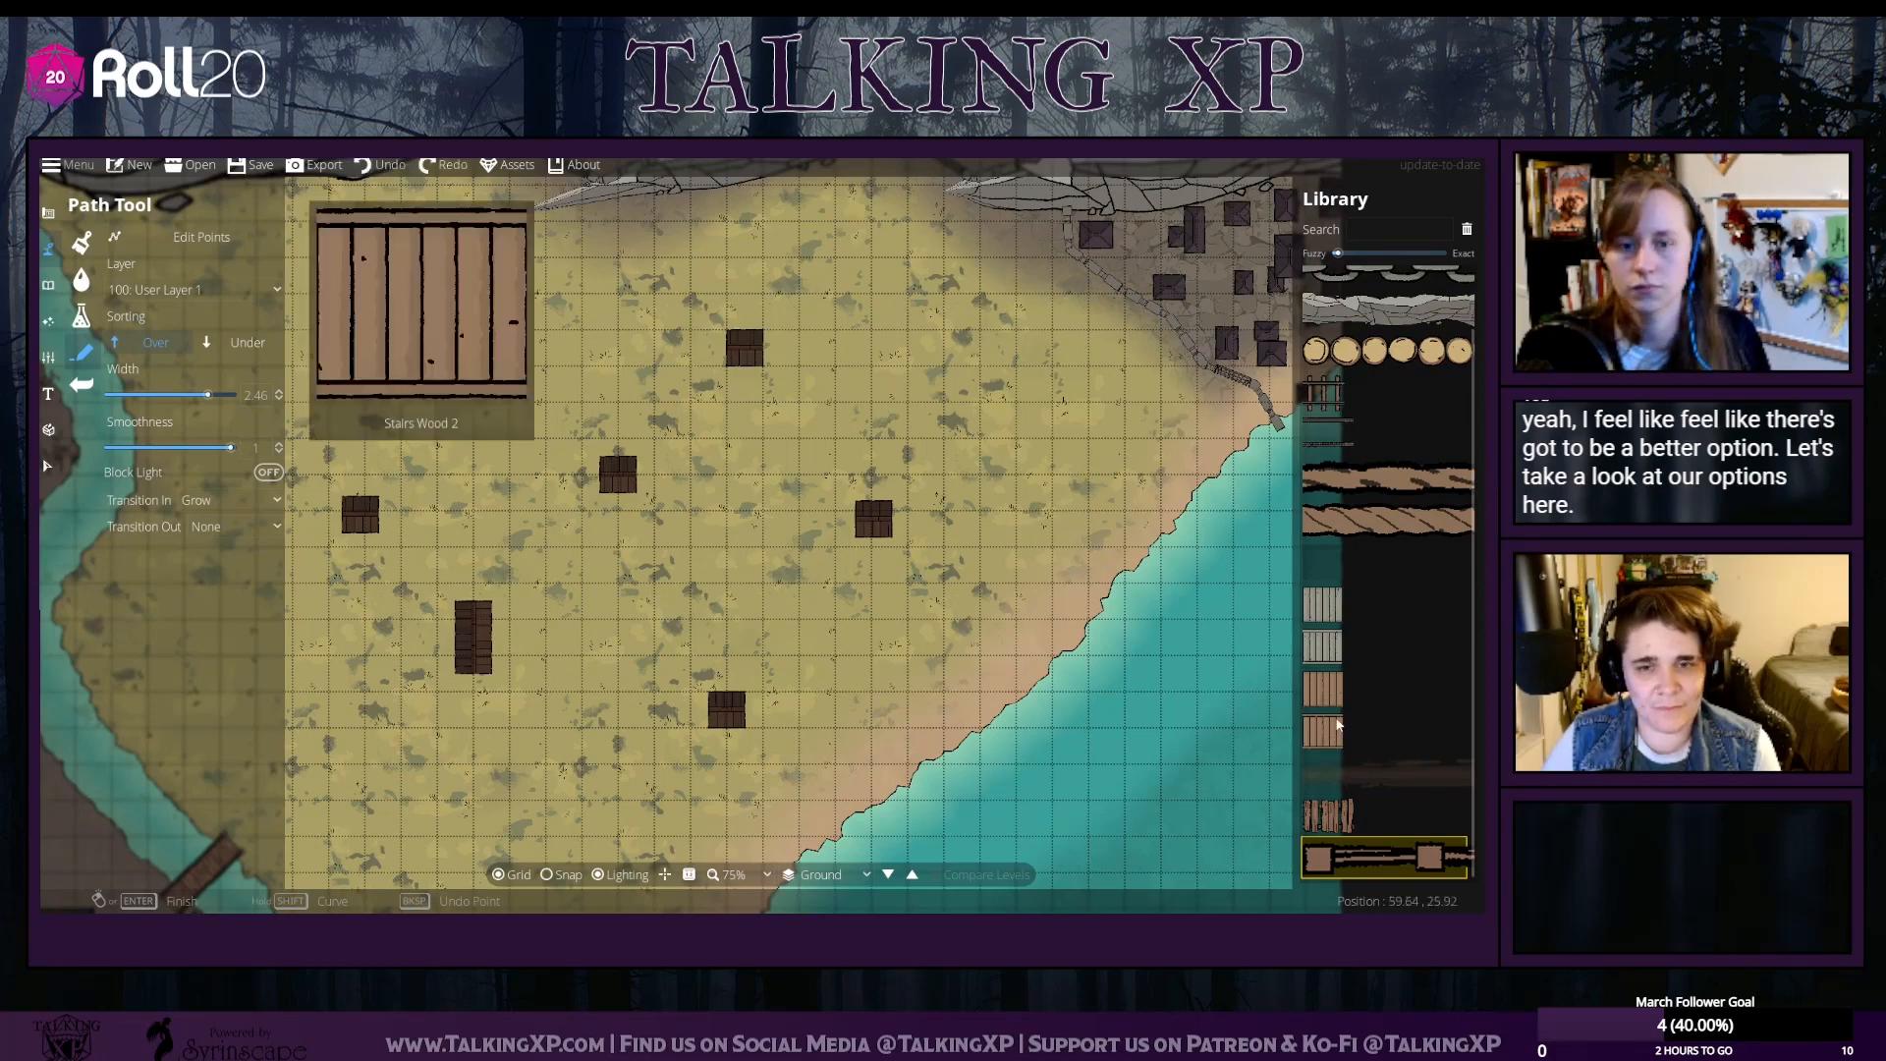
left_click(1322, 603)
left_click_drag(953, 413, 948, 517)
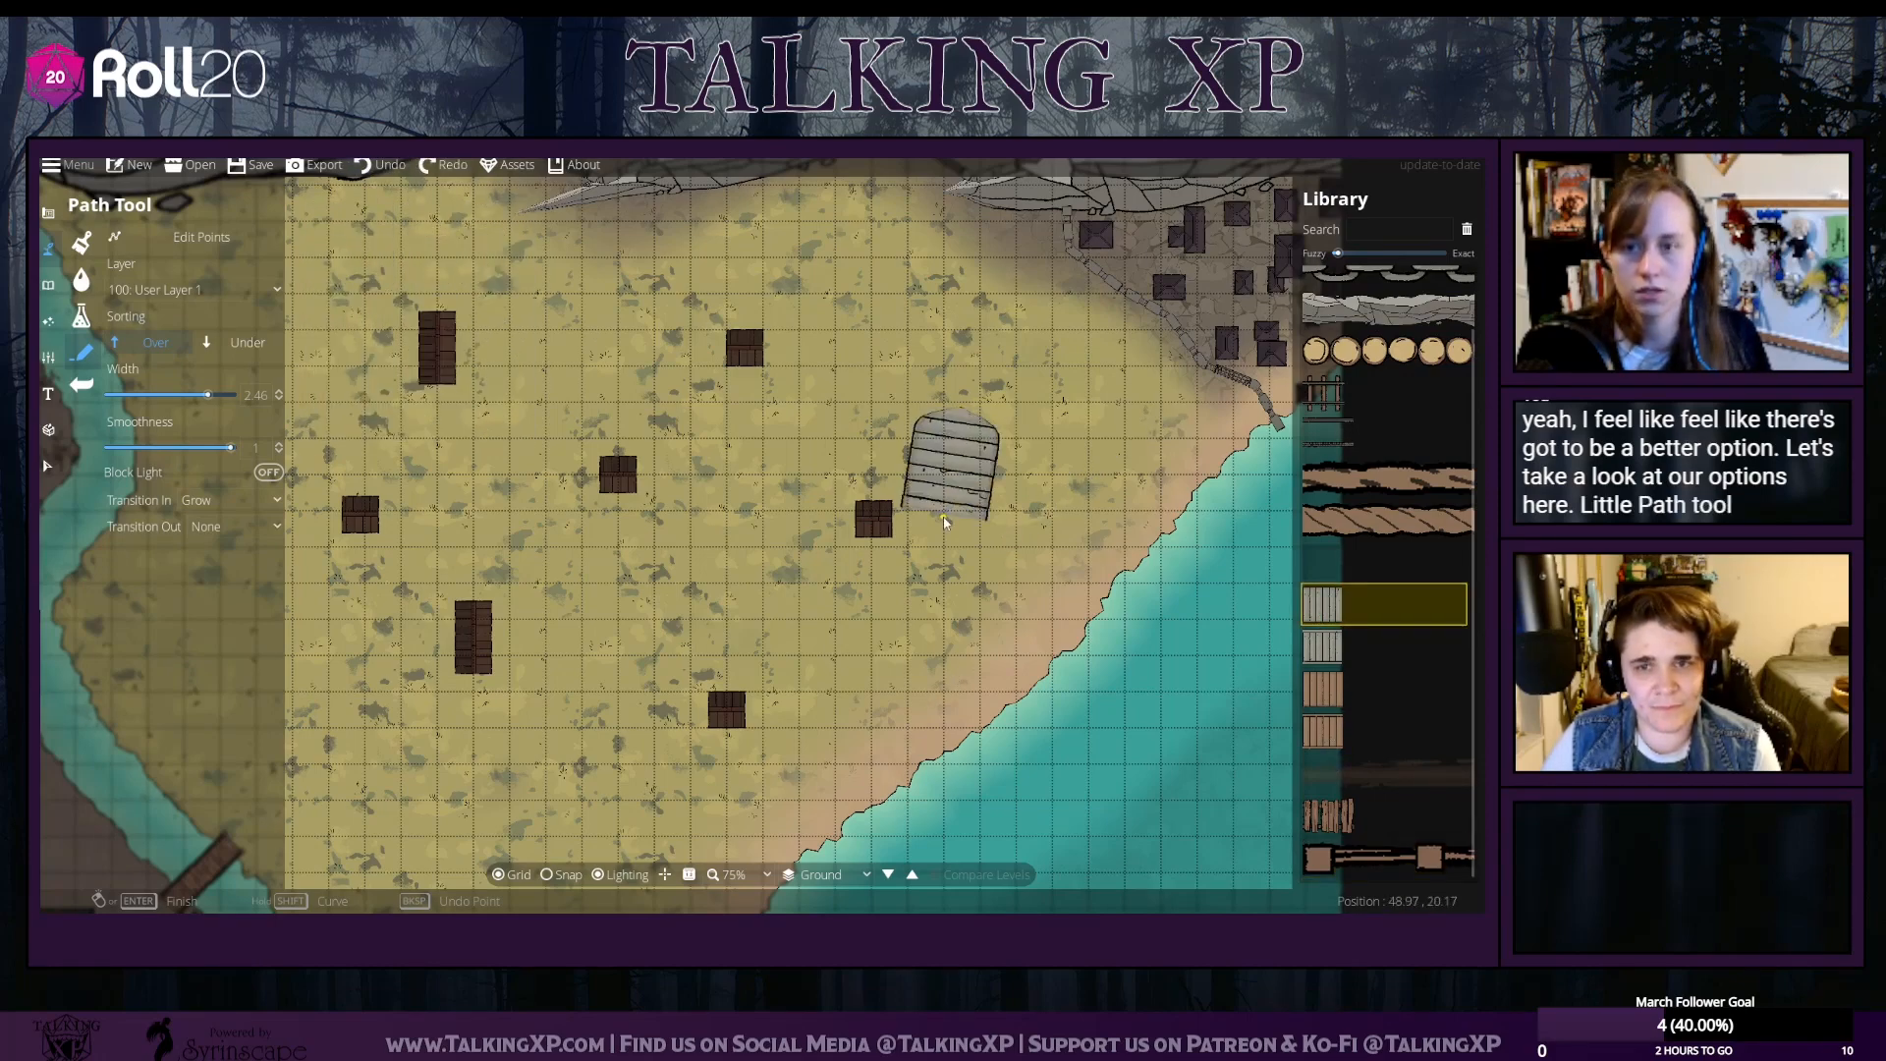
left_click(388, 164)
Set the path's Transition In to None and try another short strip of the grey stairs style among the farmhouses
left_click(239, 528)
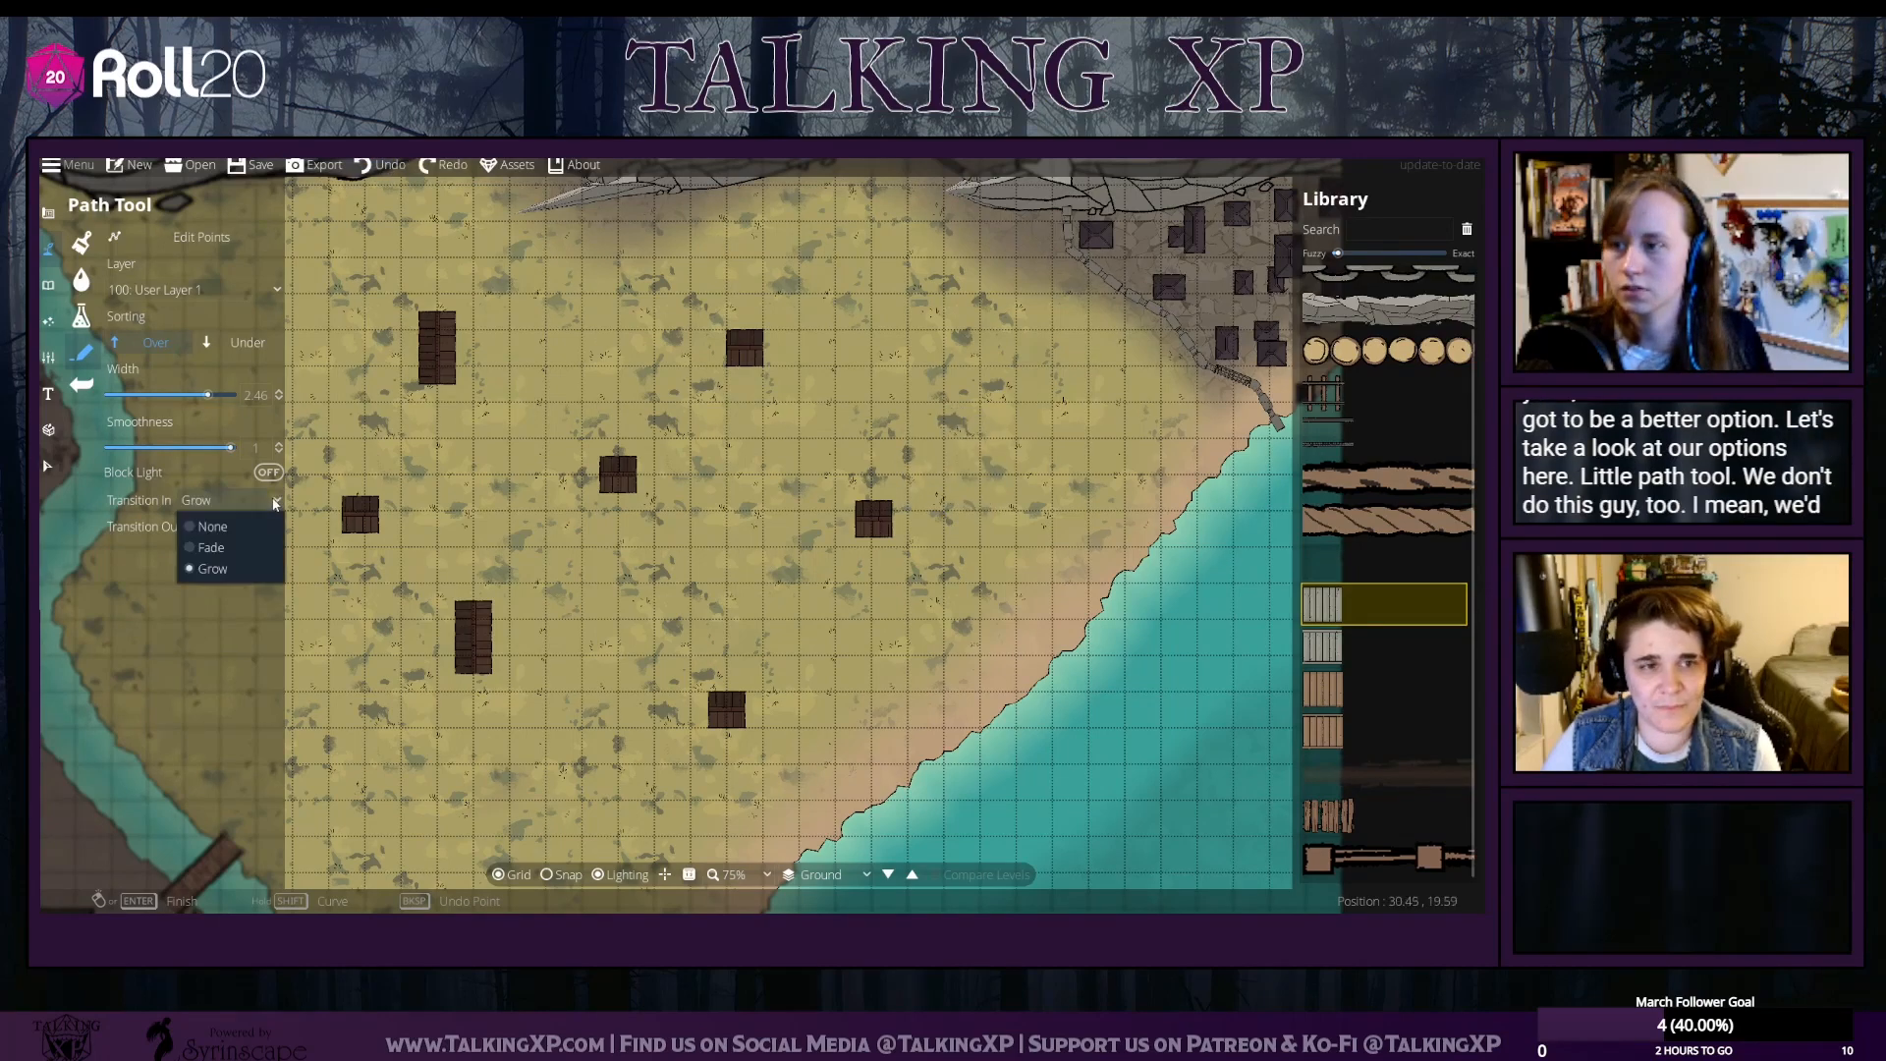
left_click(220, 528)
left_click_drag(841, 352, 912, 437)
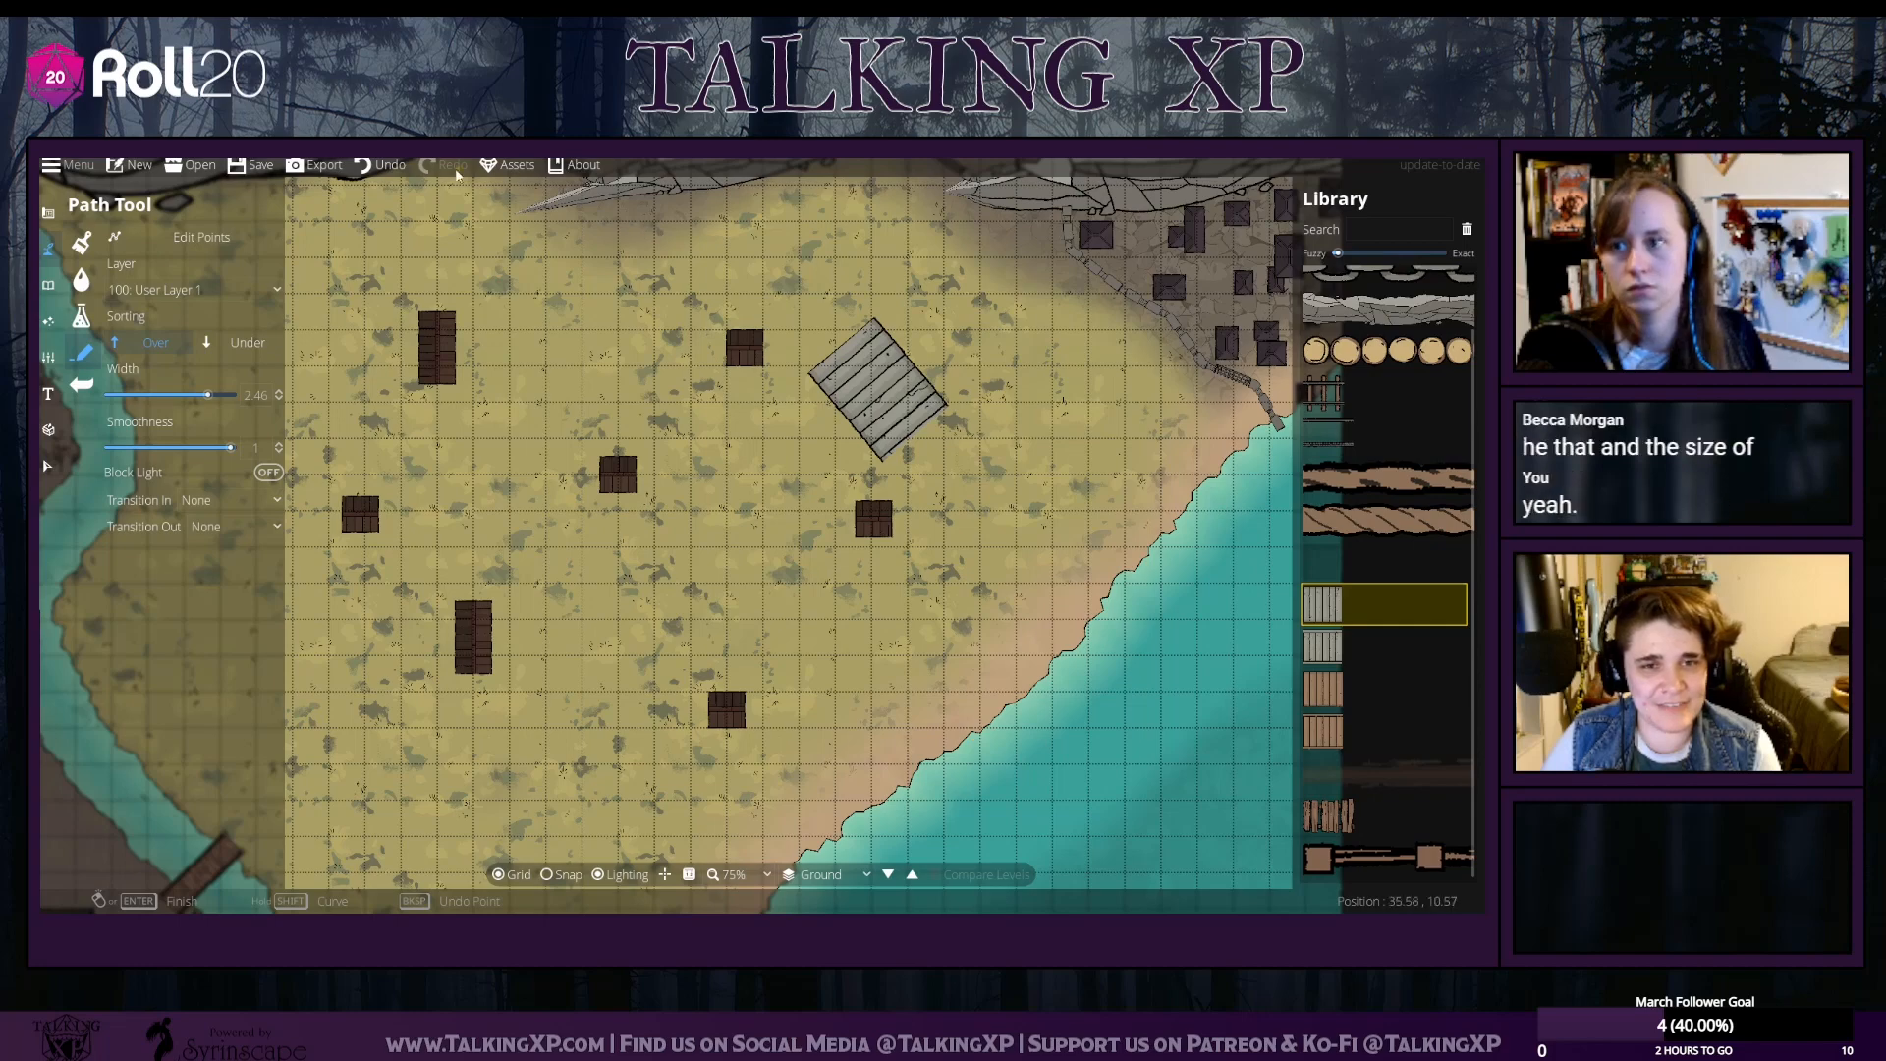
left_click(388, 165)
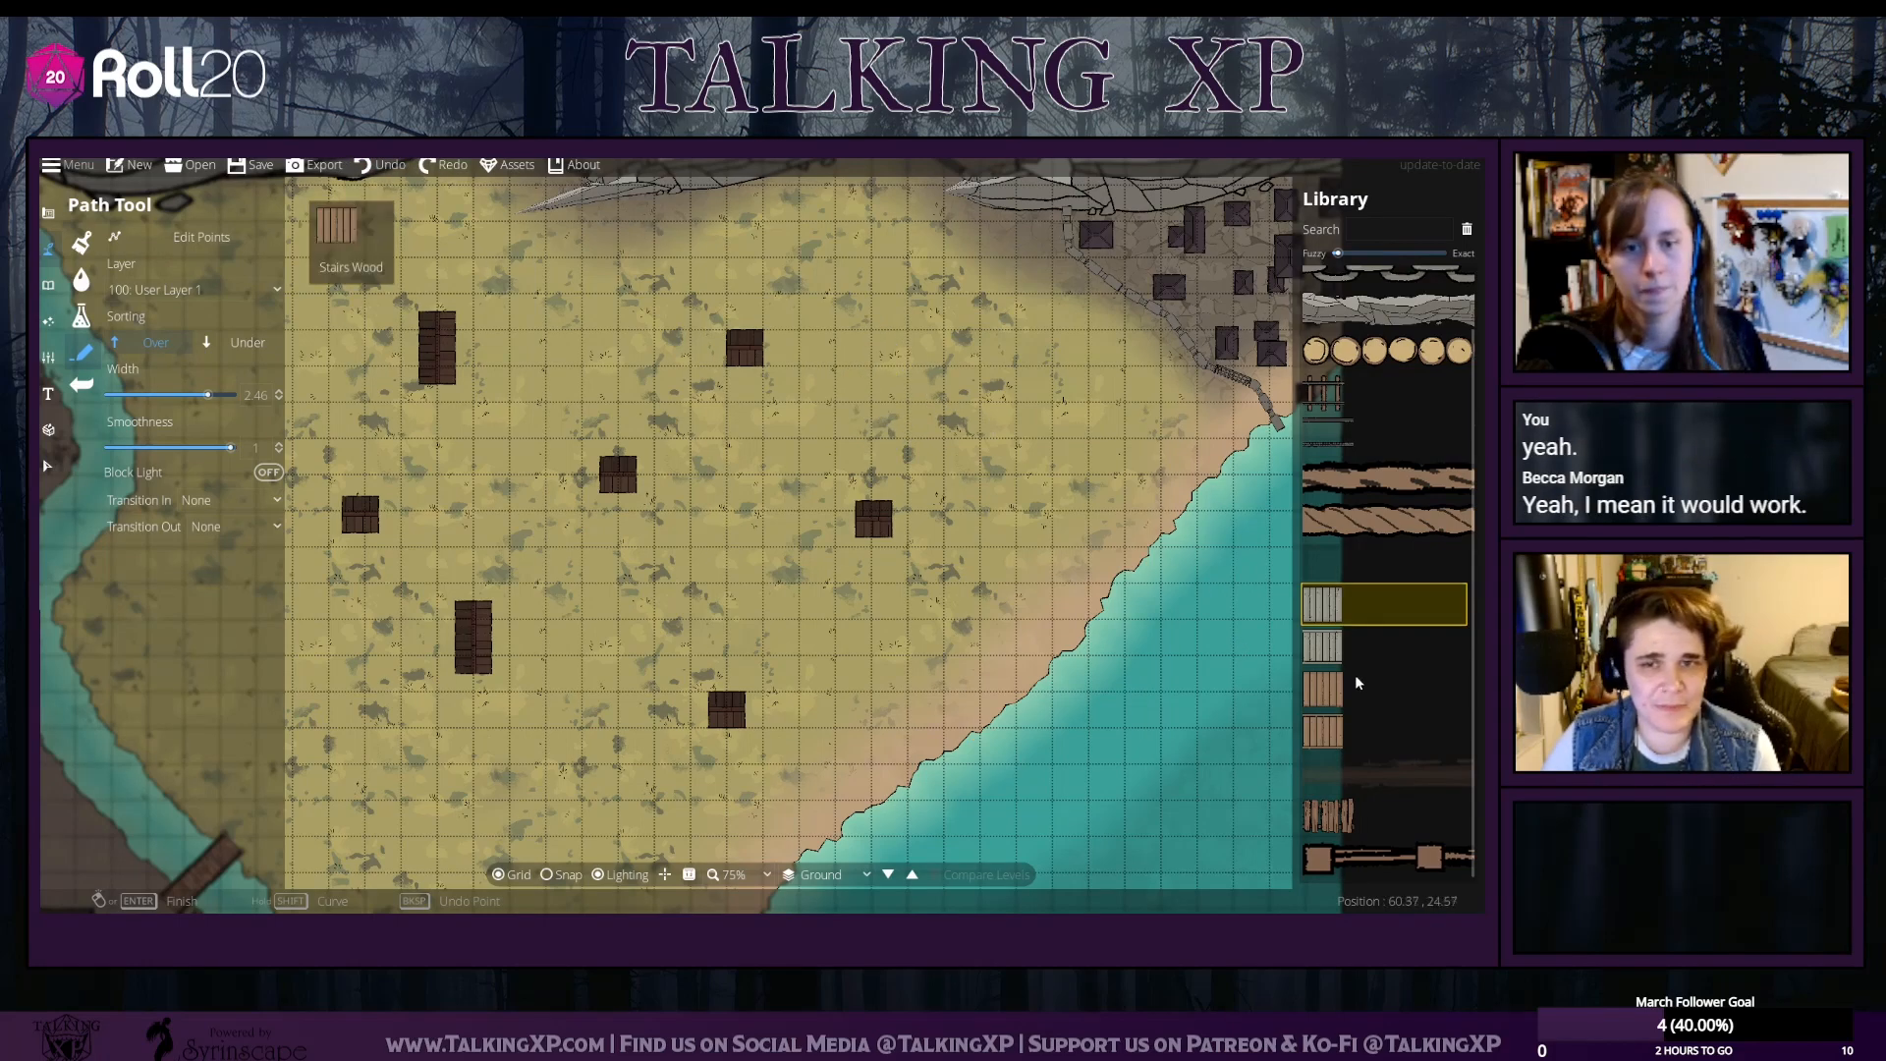
Choose the faint brown trail style for paths and try a short straight stroke in the dry grass
left_click(1411, 784)
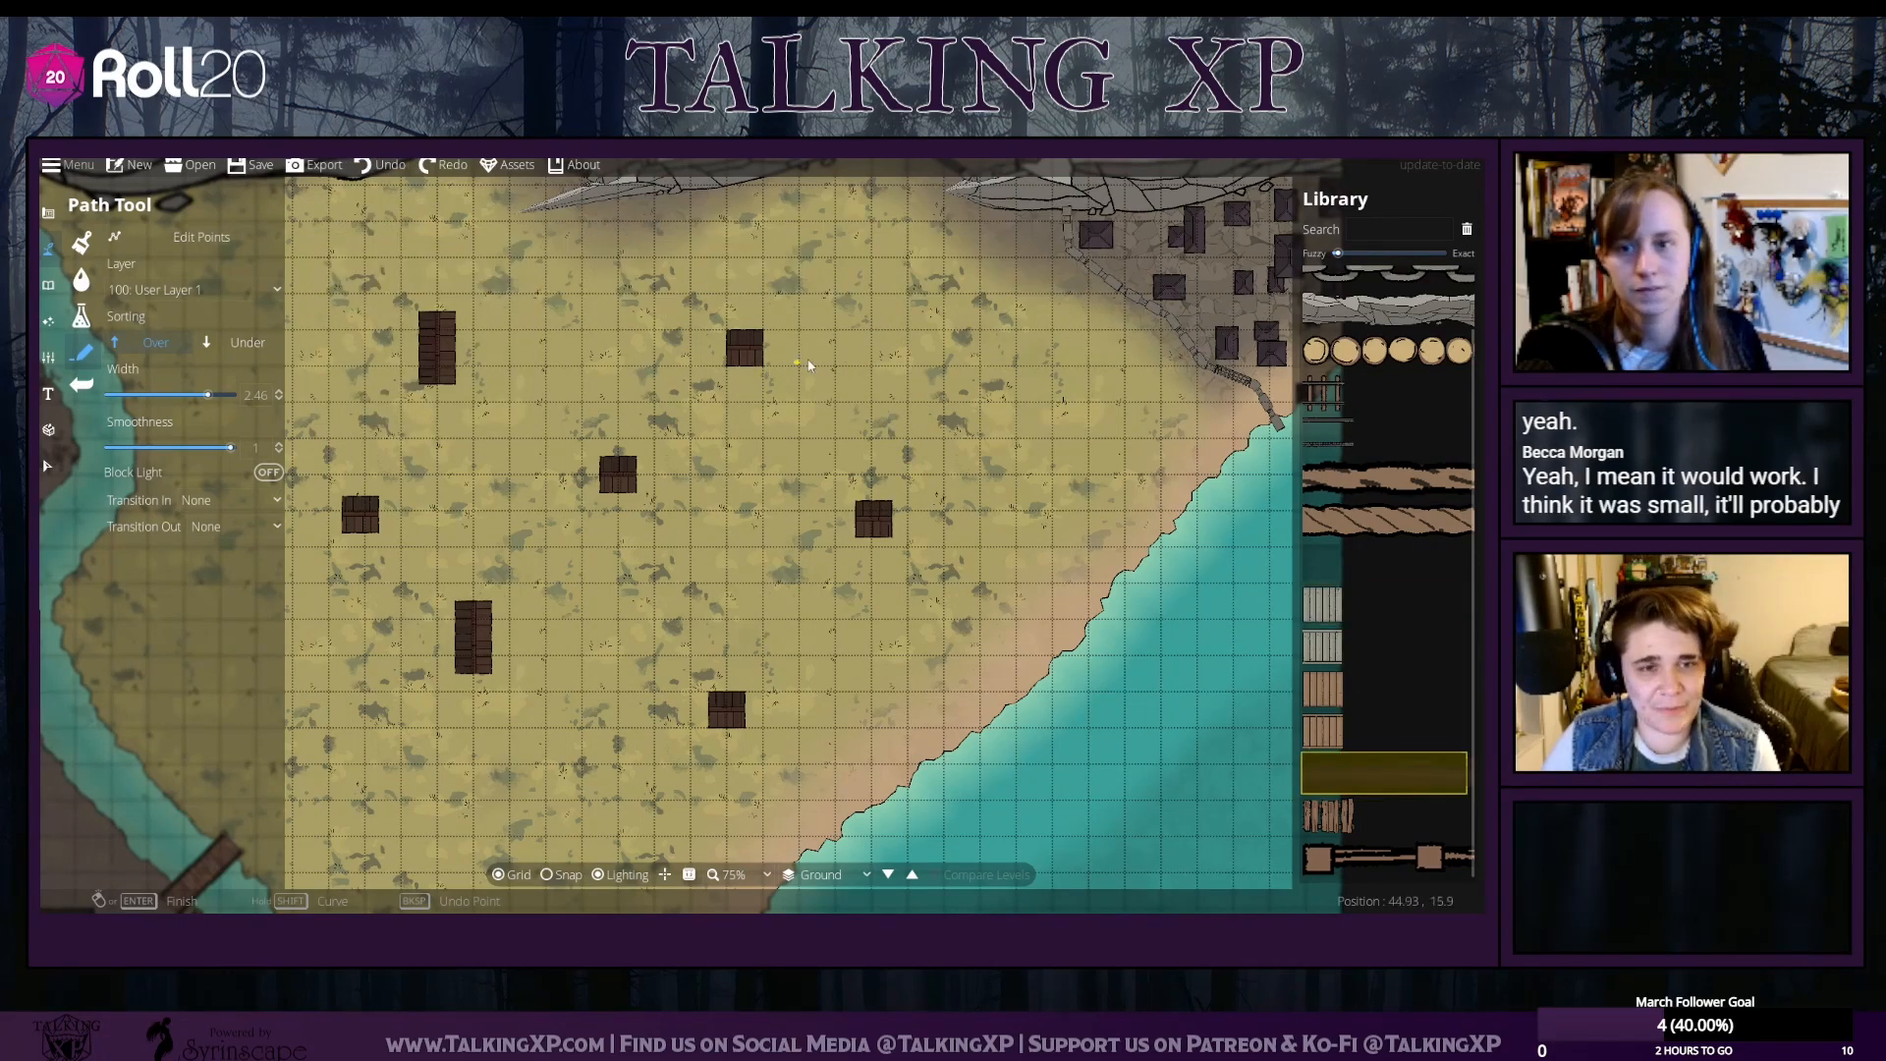
left_click(864, 335)
right_click(814, 448)
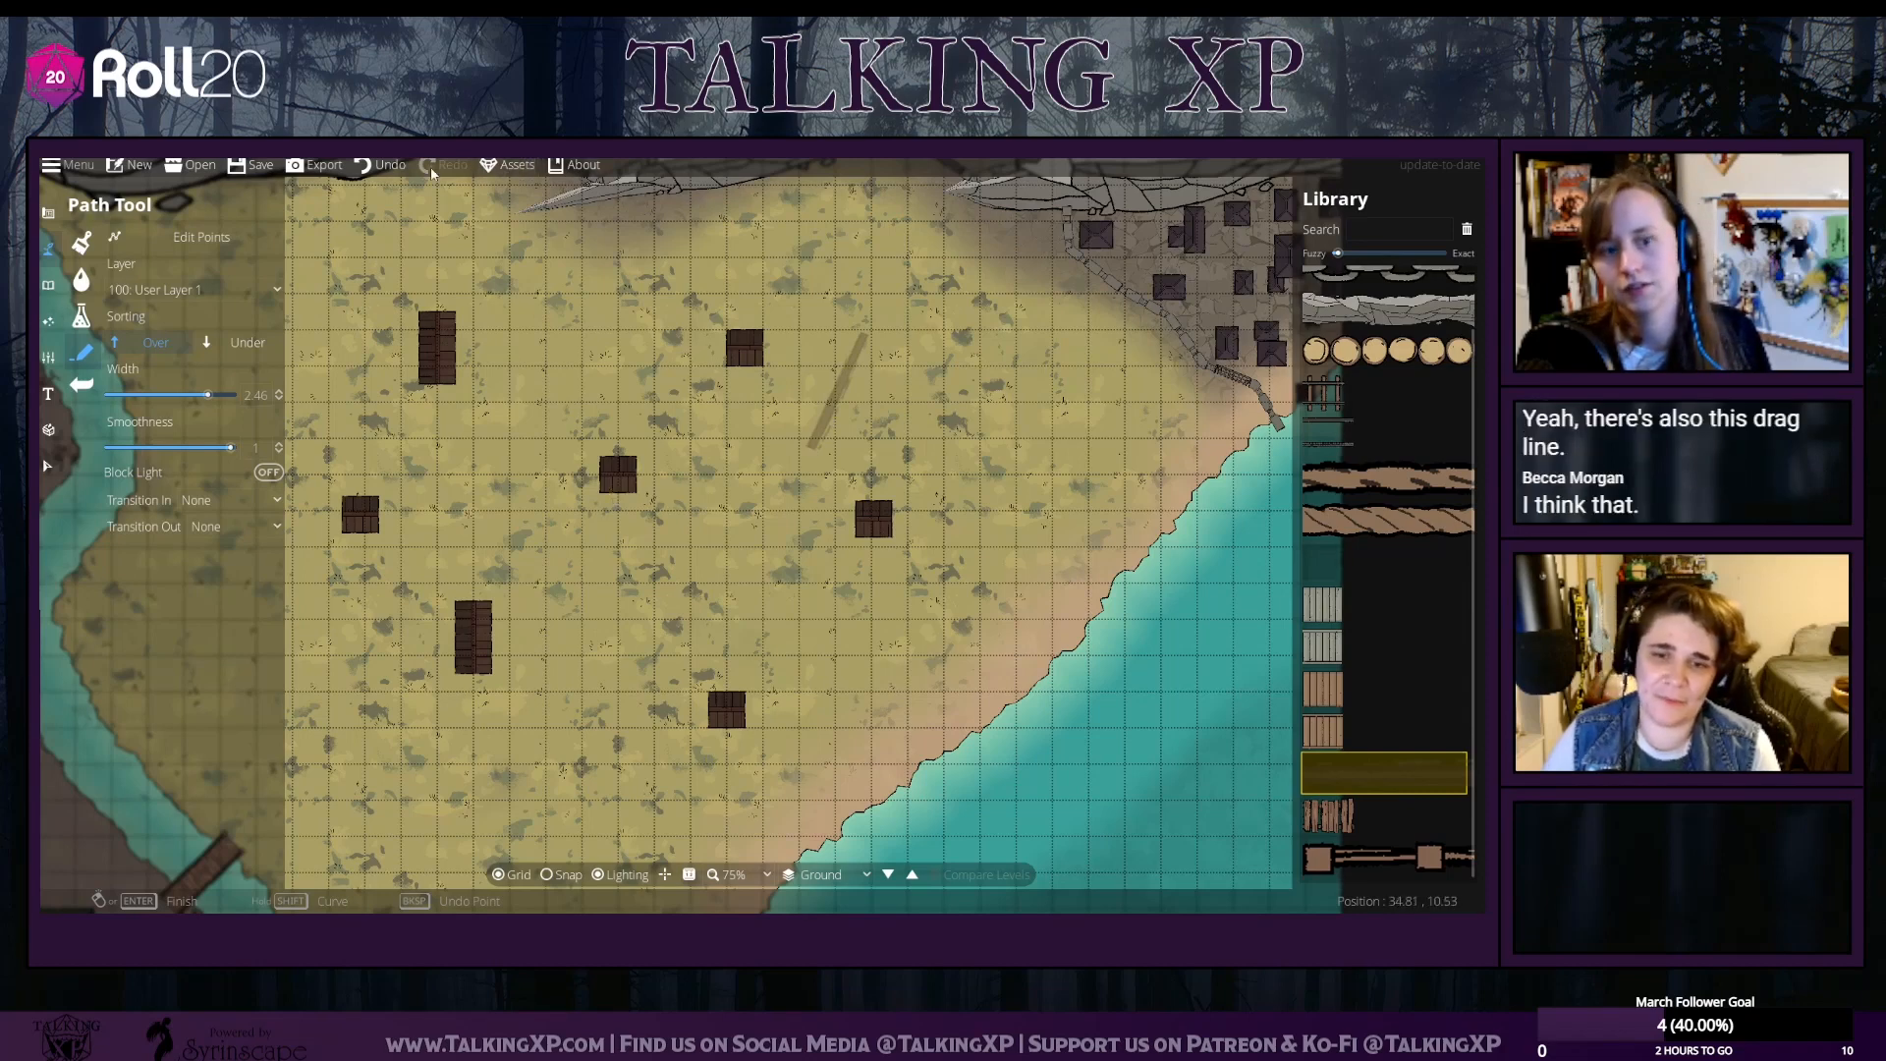
left_click(389, 165)
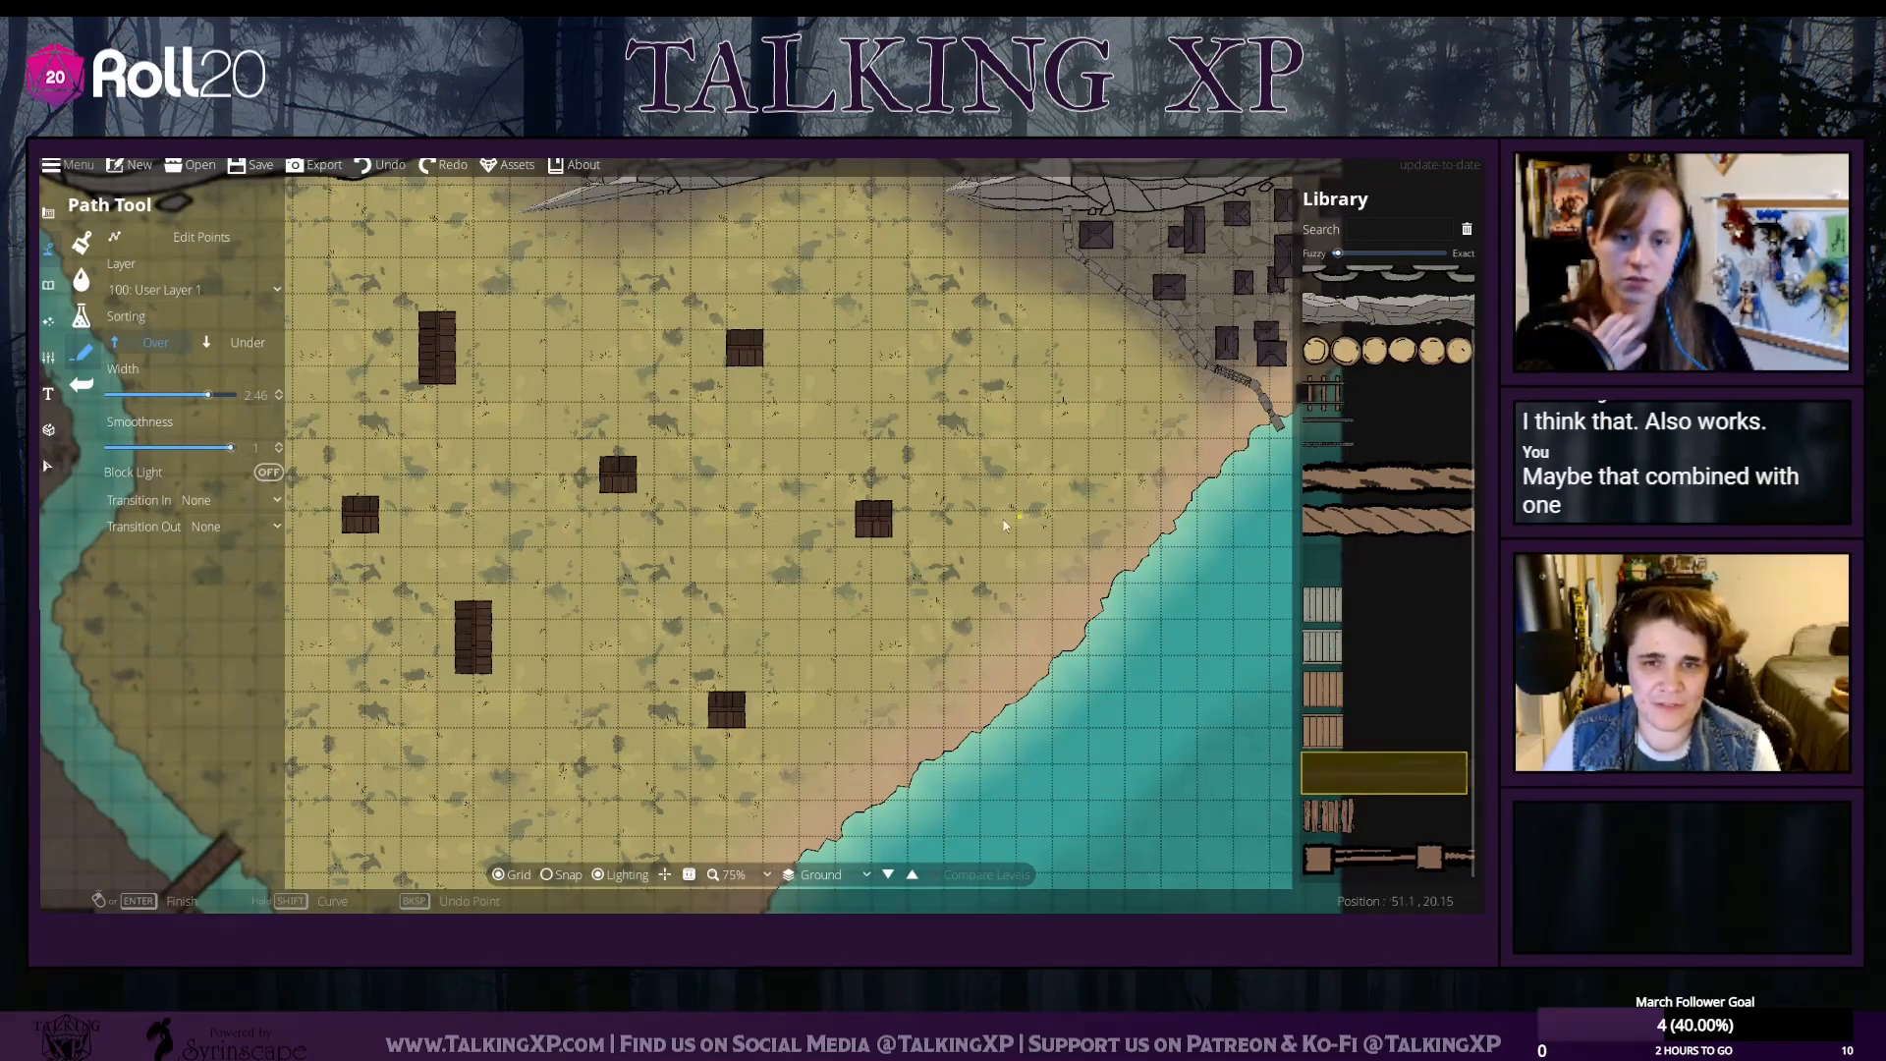
Set the path width to 1.79 and try a short trail in the field just south of the city's rock spur
left_click_drag(955, 535, 874, 686)
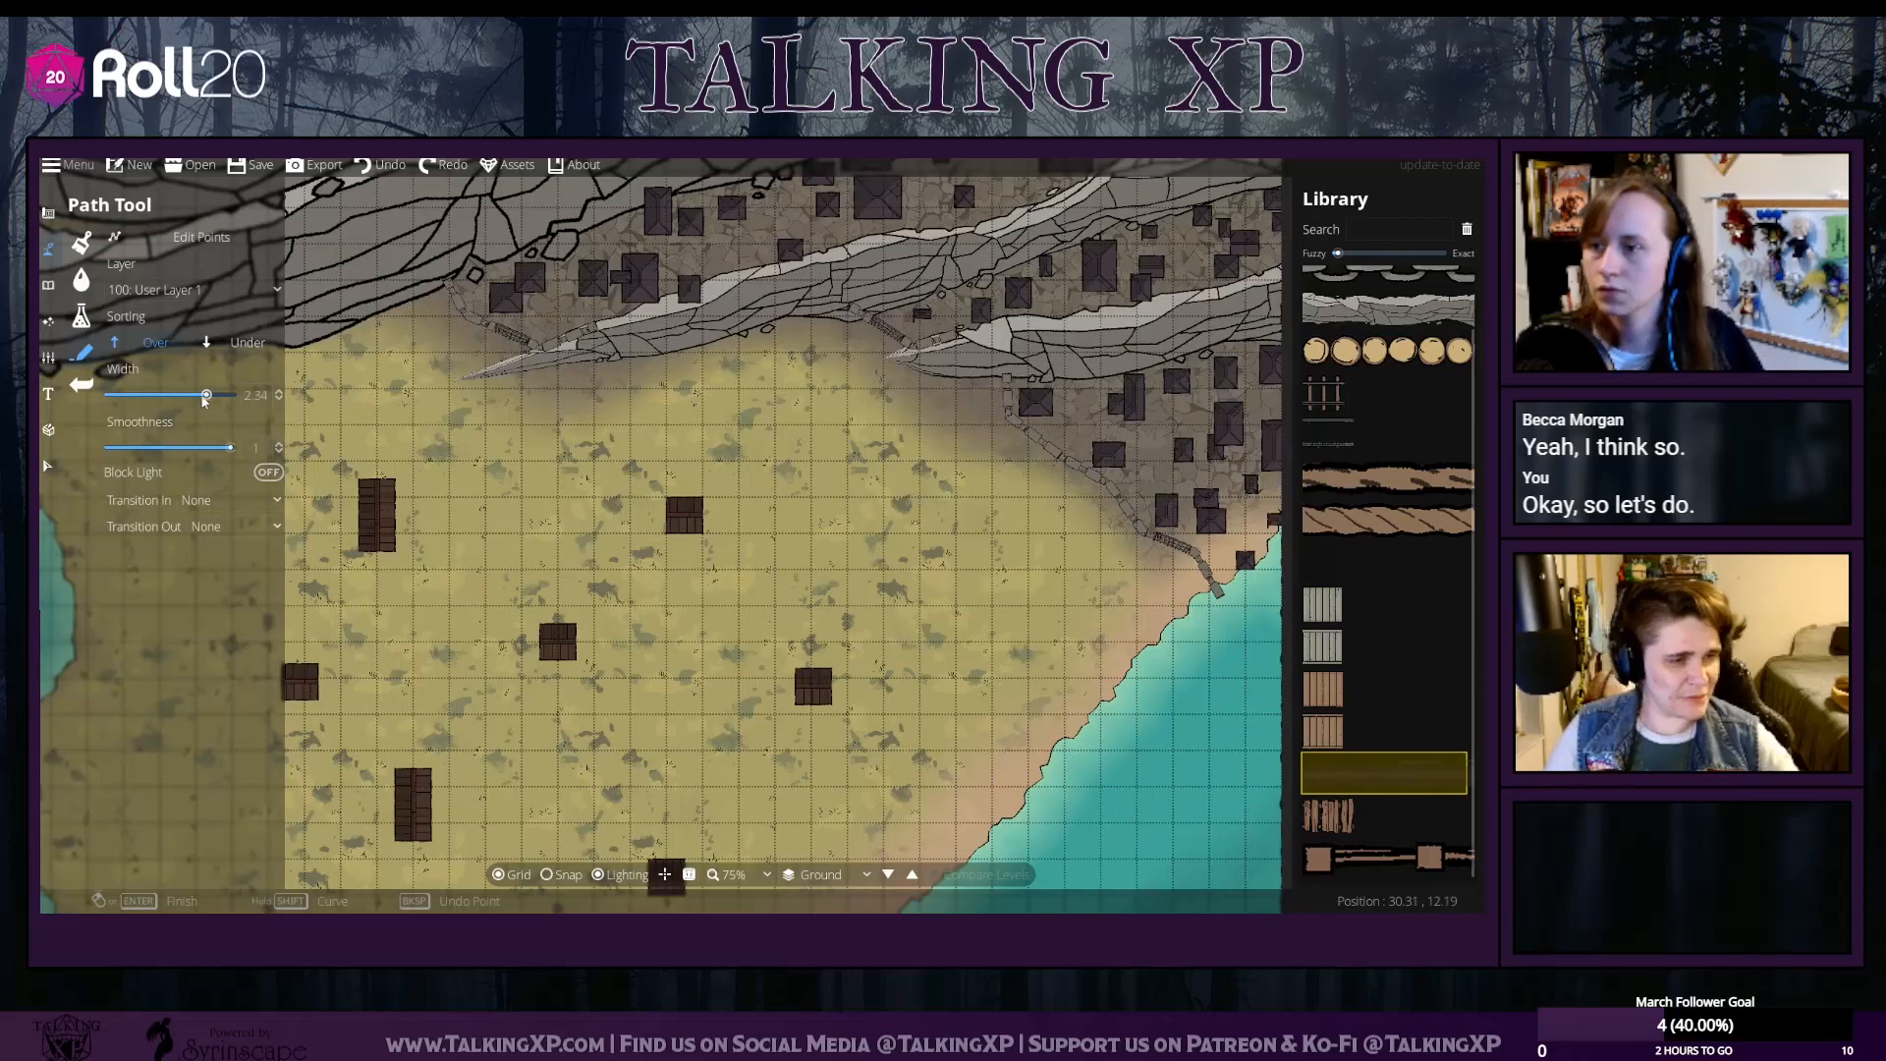
left_click(590, 401)
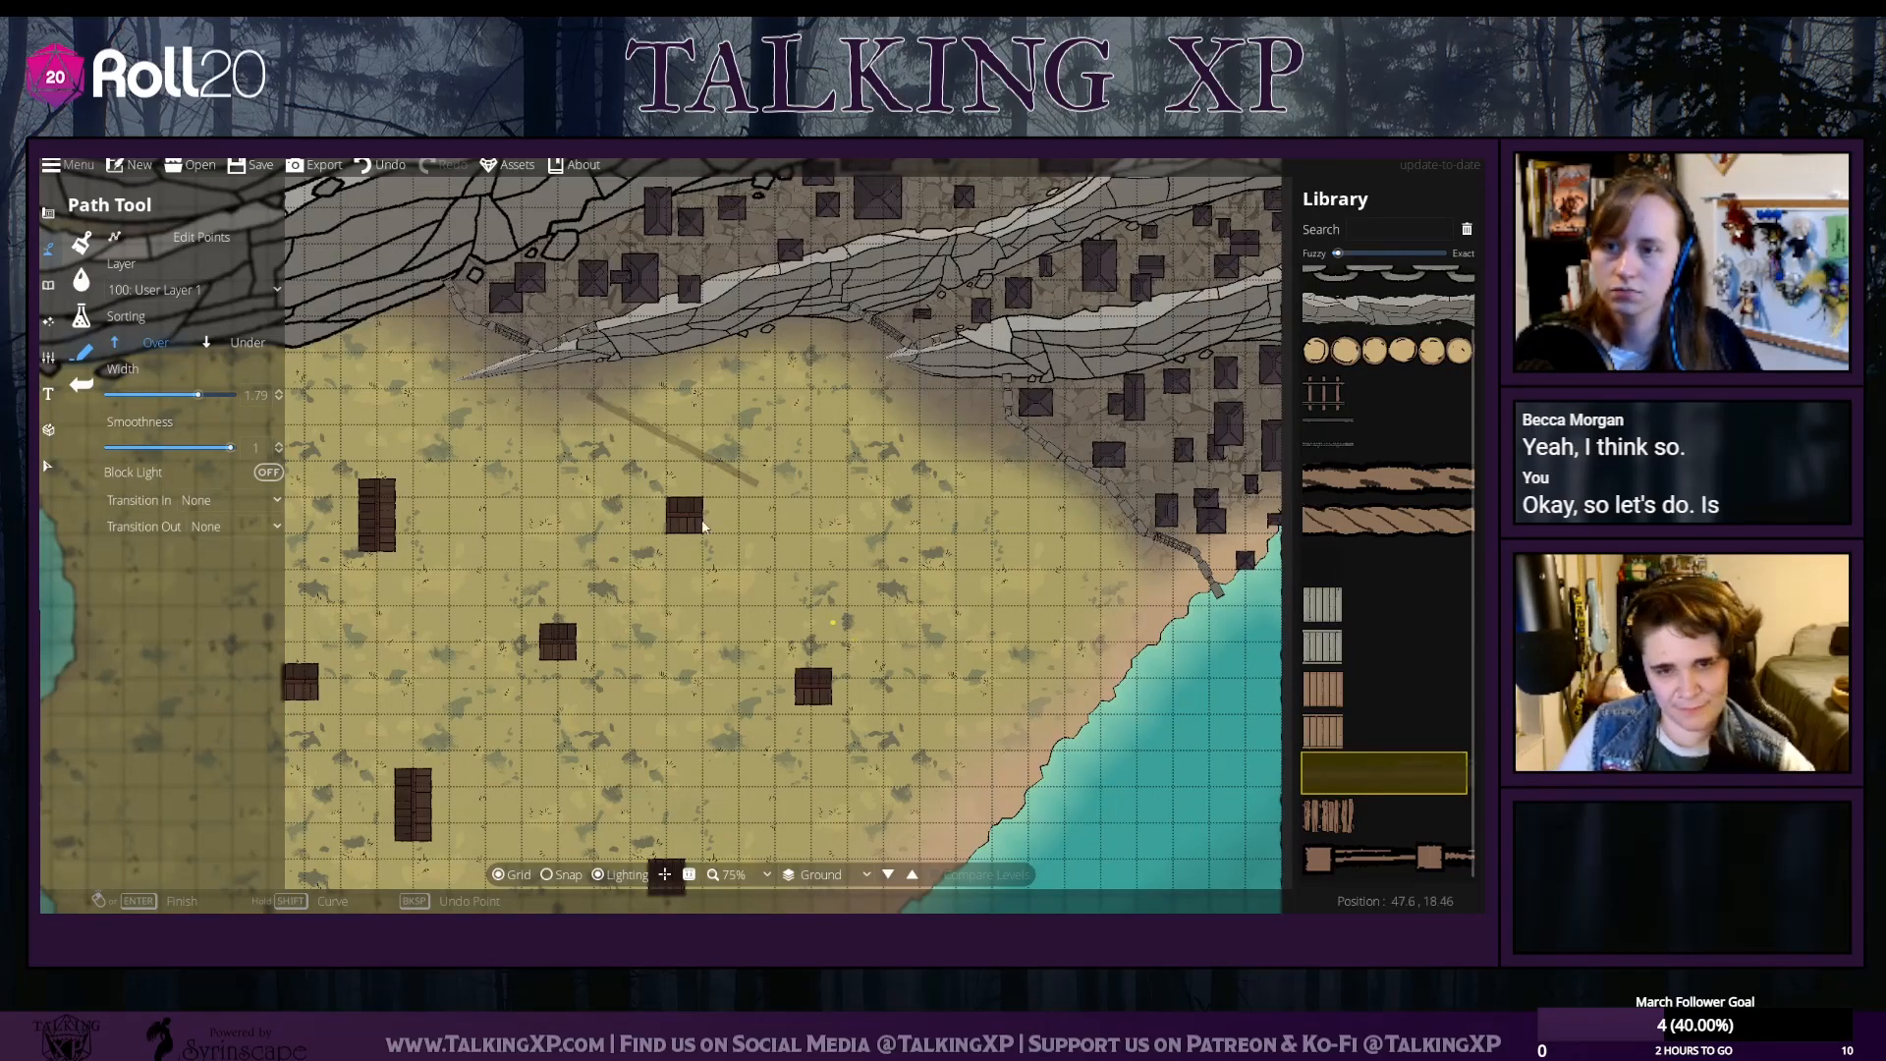
key("ctrl+z")
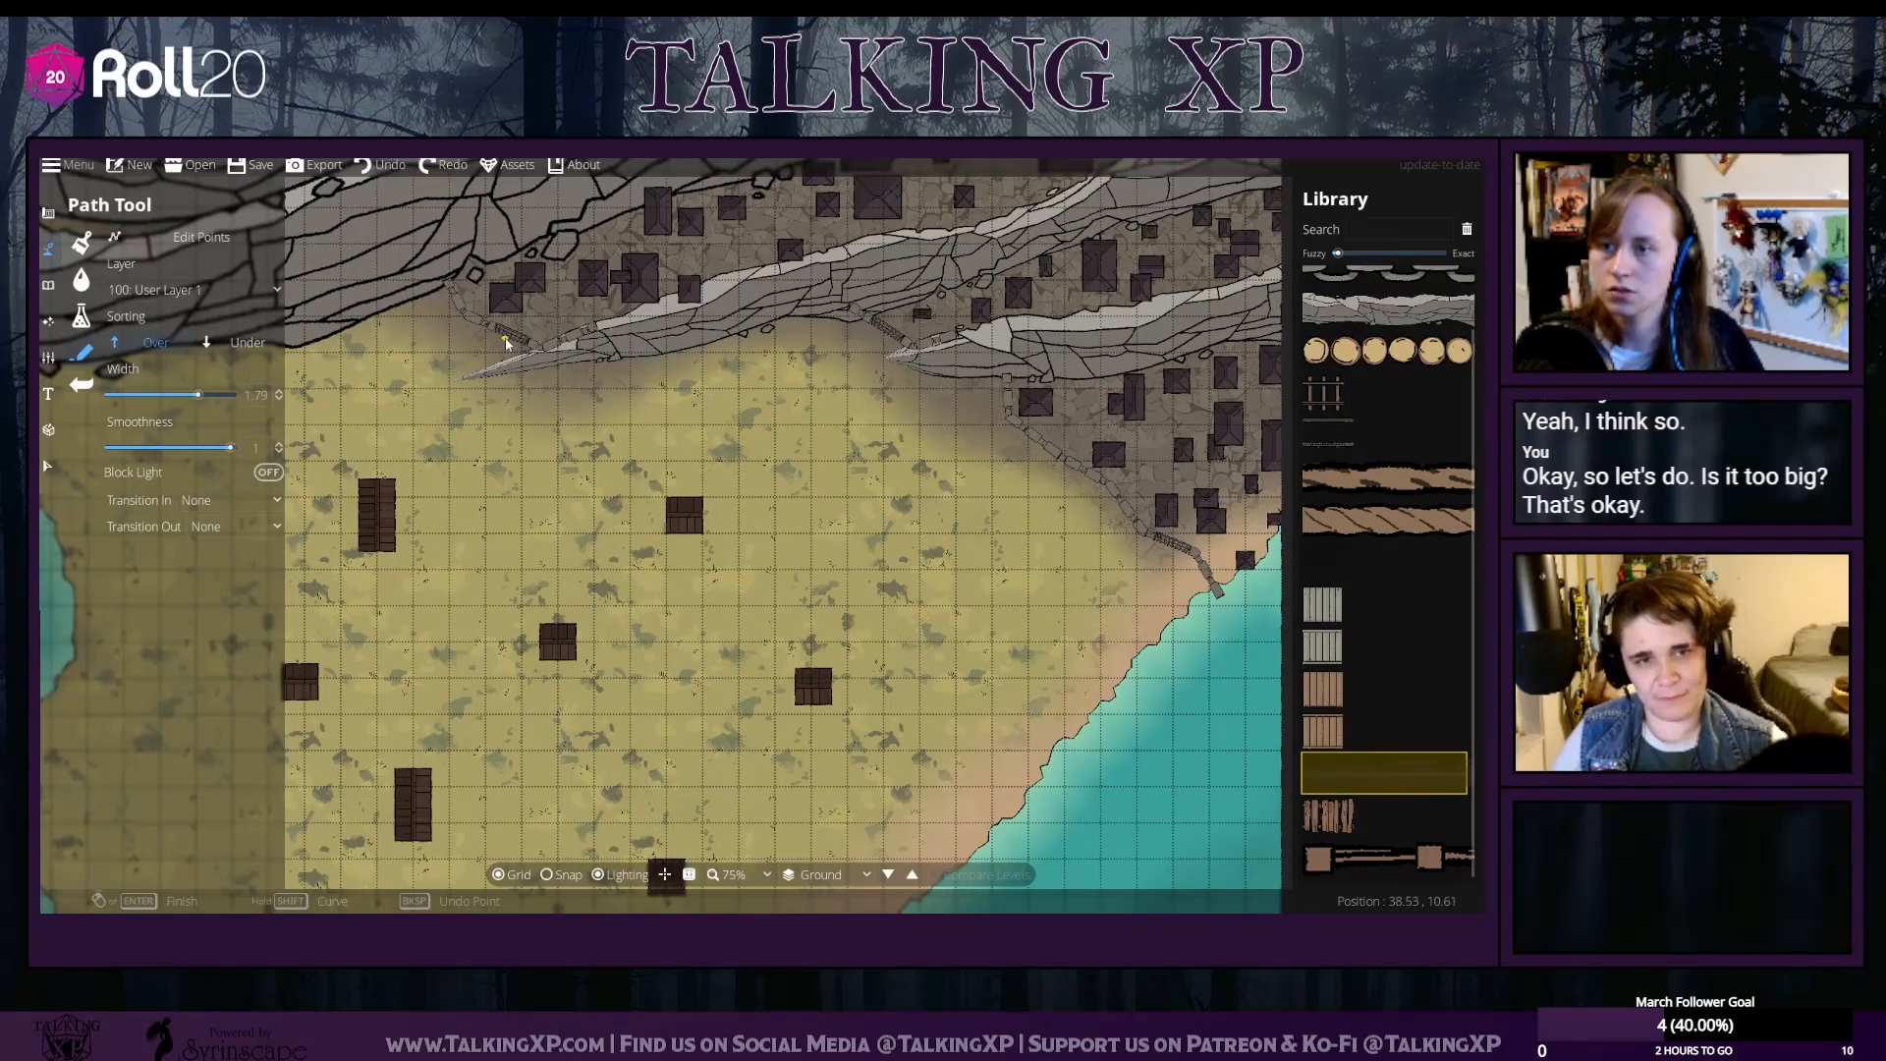
Draw trails from the western city gate around the rock spur to the middle gate, with a branch southeast to the coastal gate
scroll(550, 315, "up", 2)
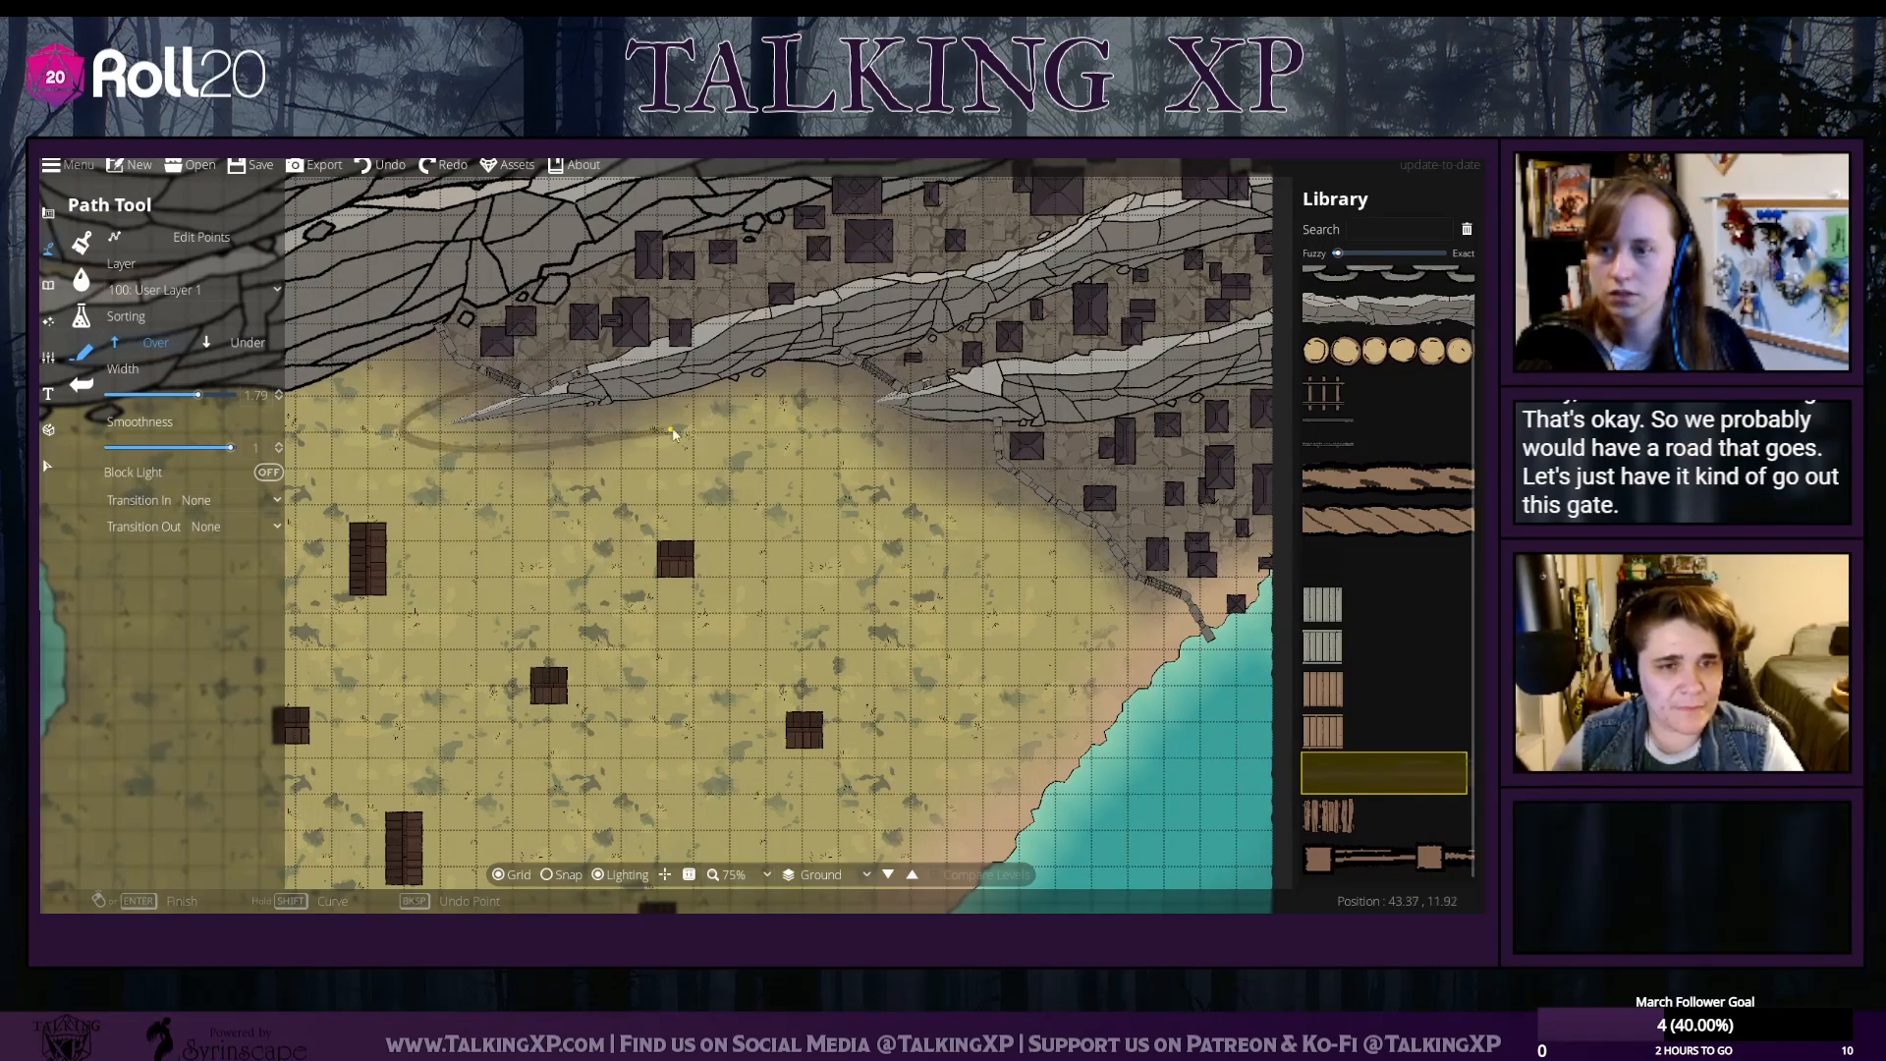
left_click(870, 383)
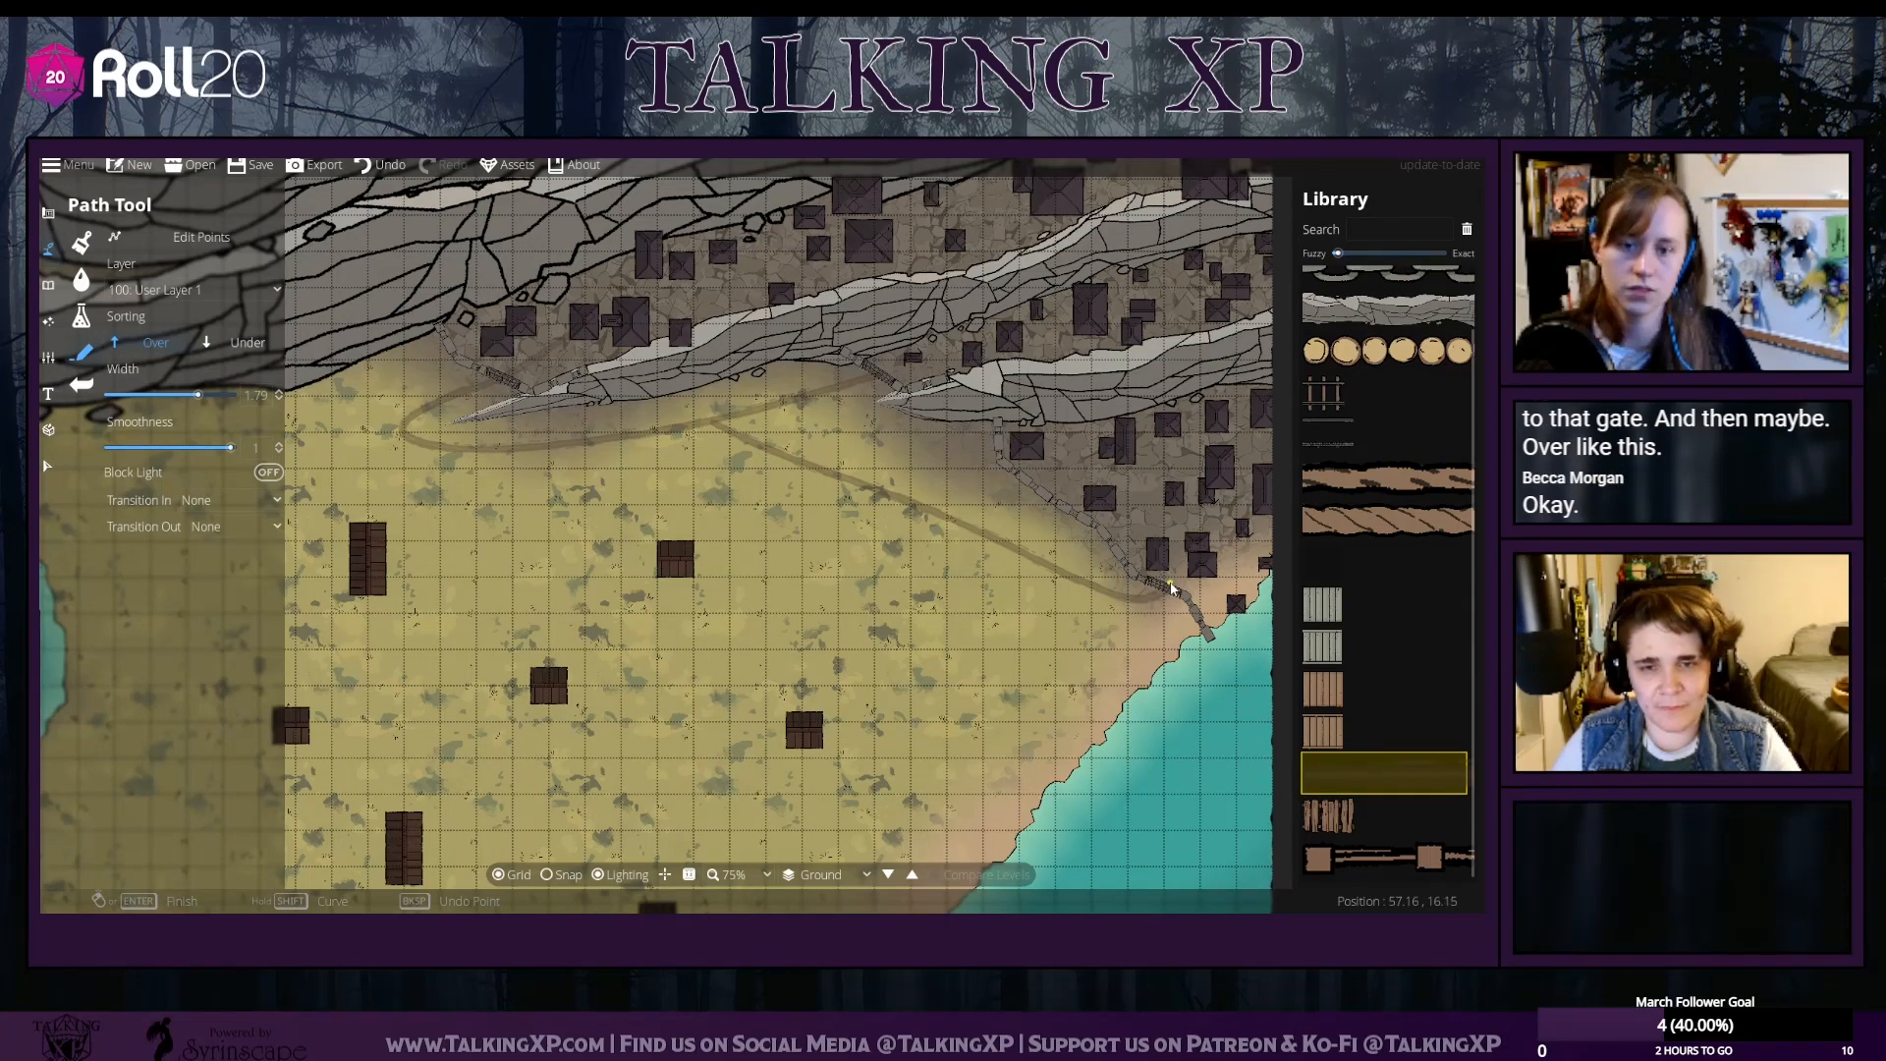
Draw a trail from the coastal gate southwest along the beach's inland edge, curving west to the bridge's eastern end
scroll(1087, 701, "down", 3)
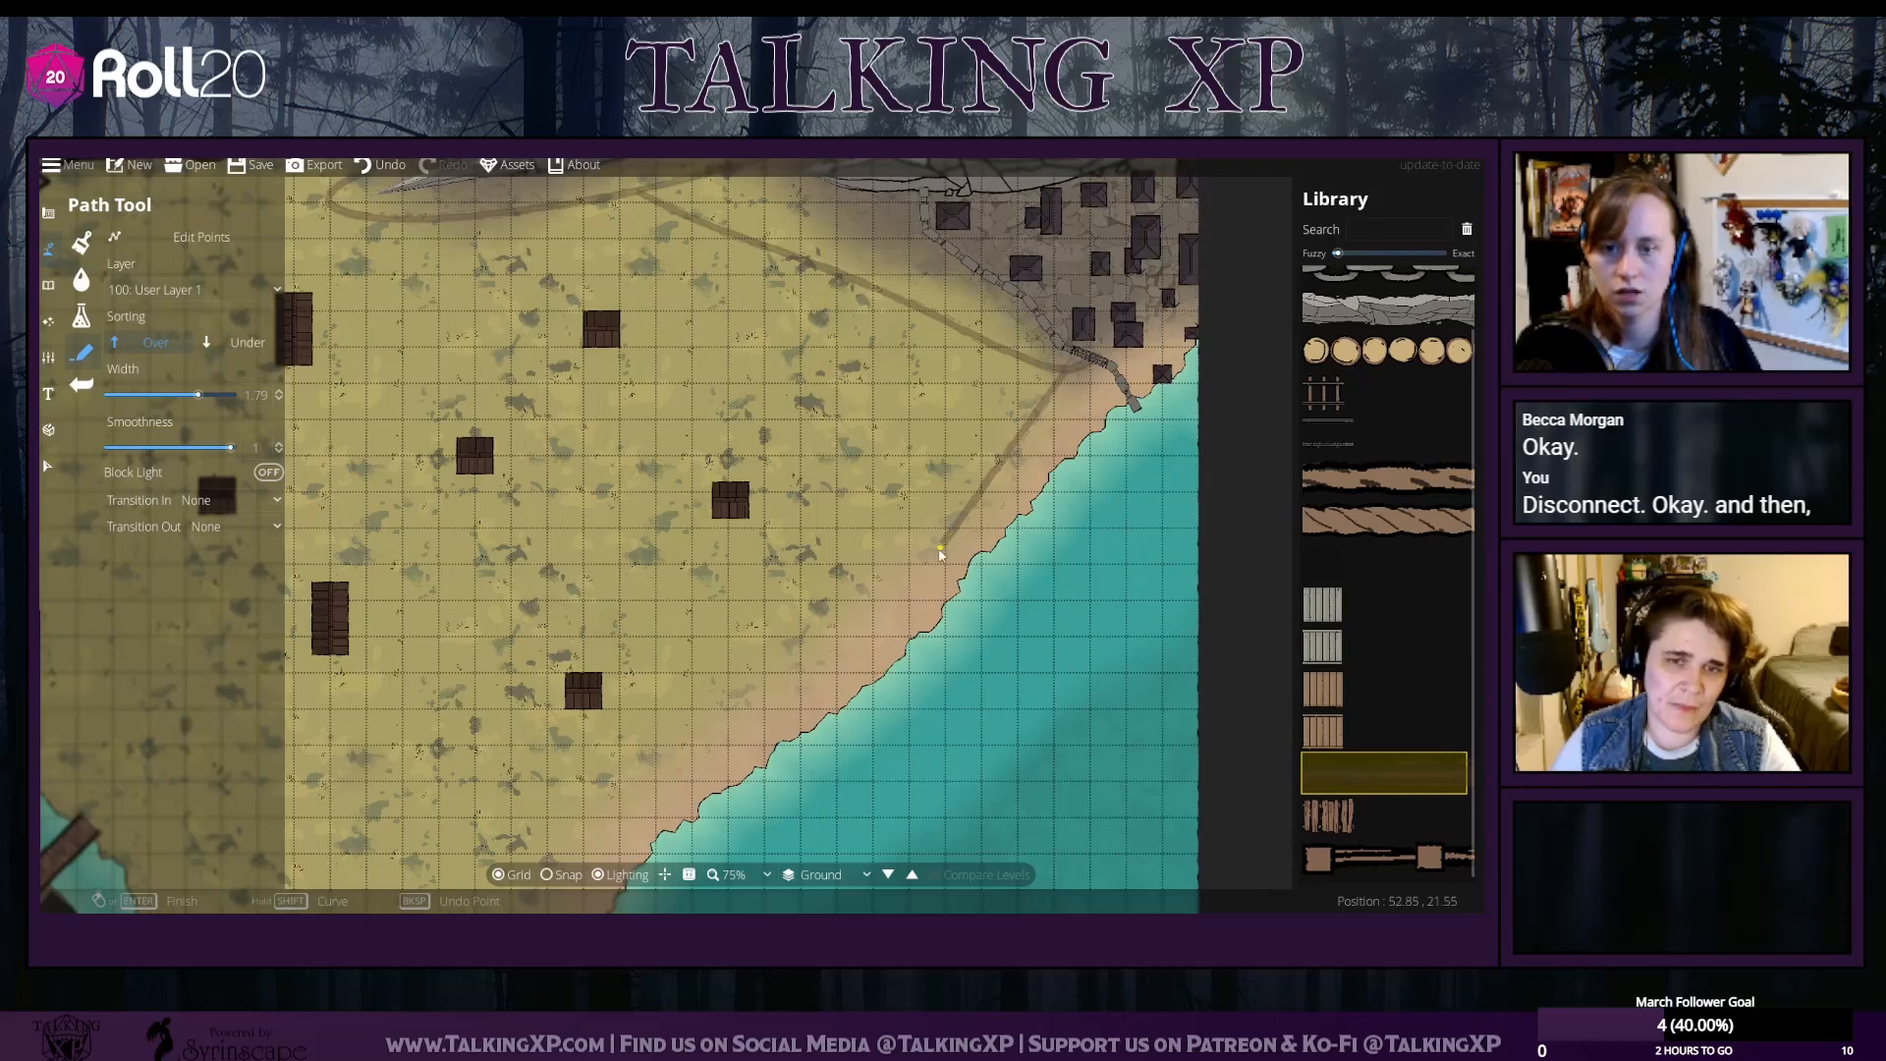
left_click_drag(940, 555, 1017, 427)
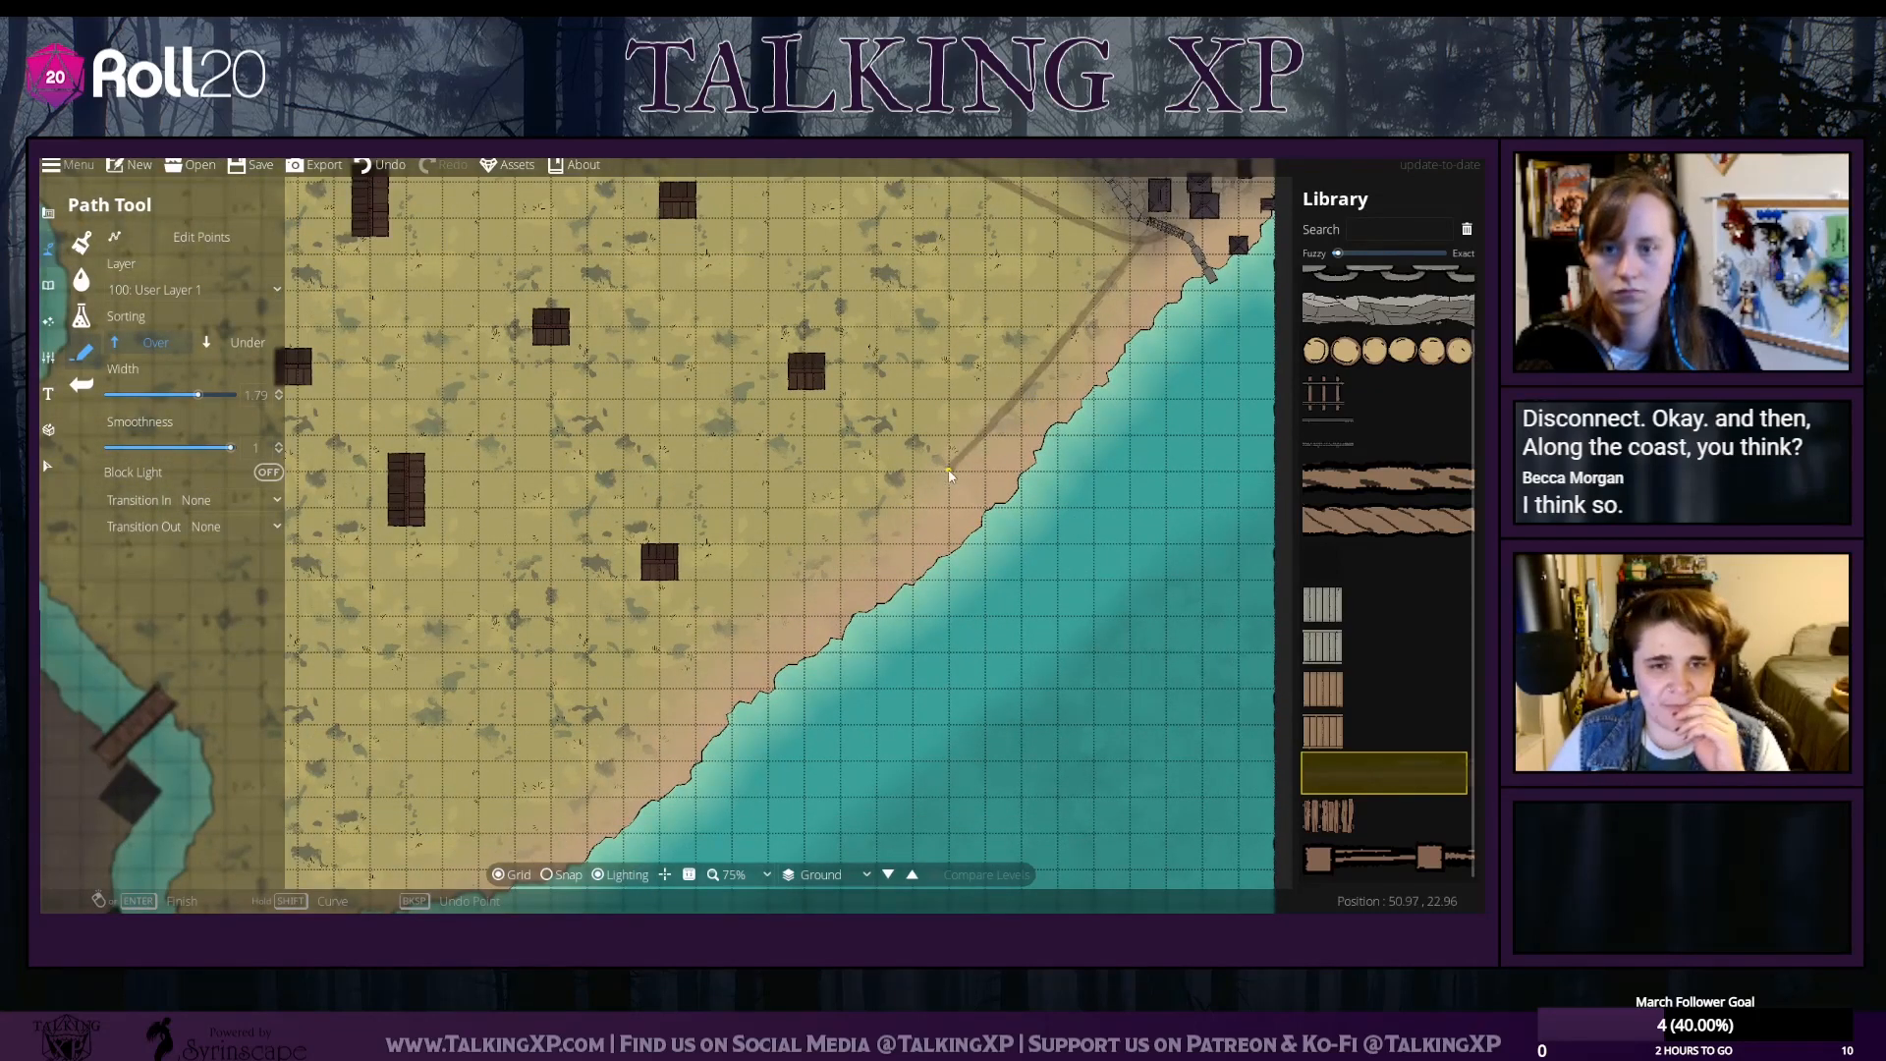
left_click_drag(766, 636, 1016, 386)
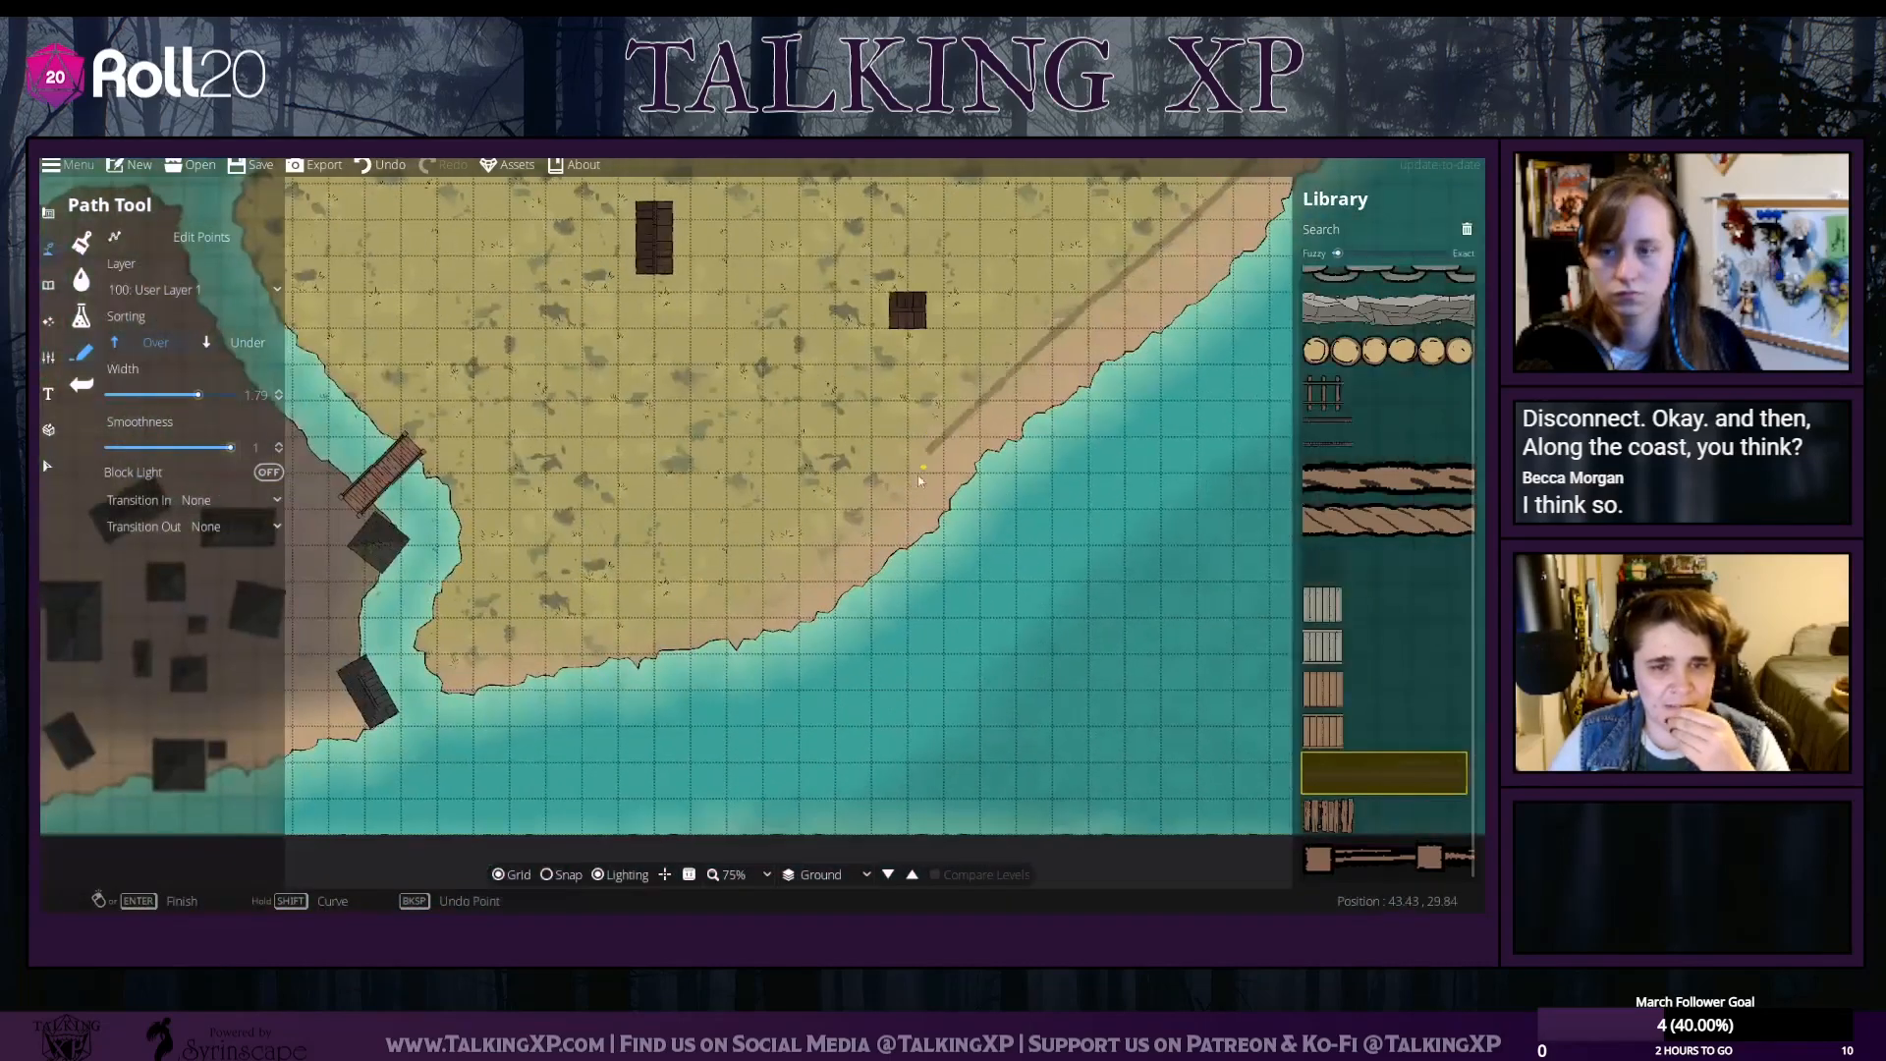
left_click(752, 503)
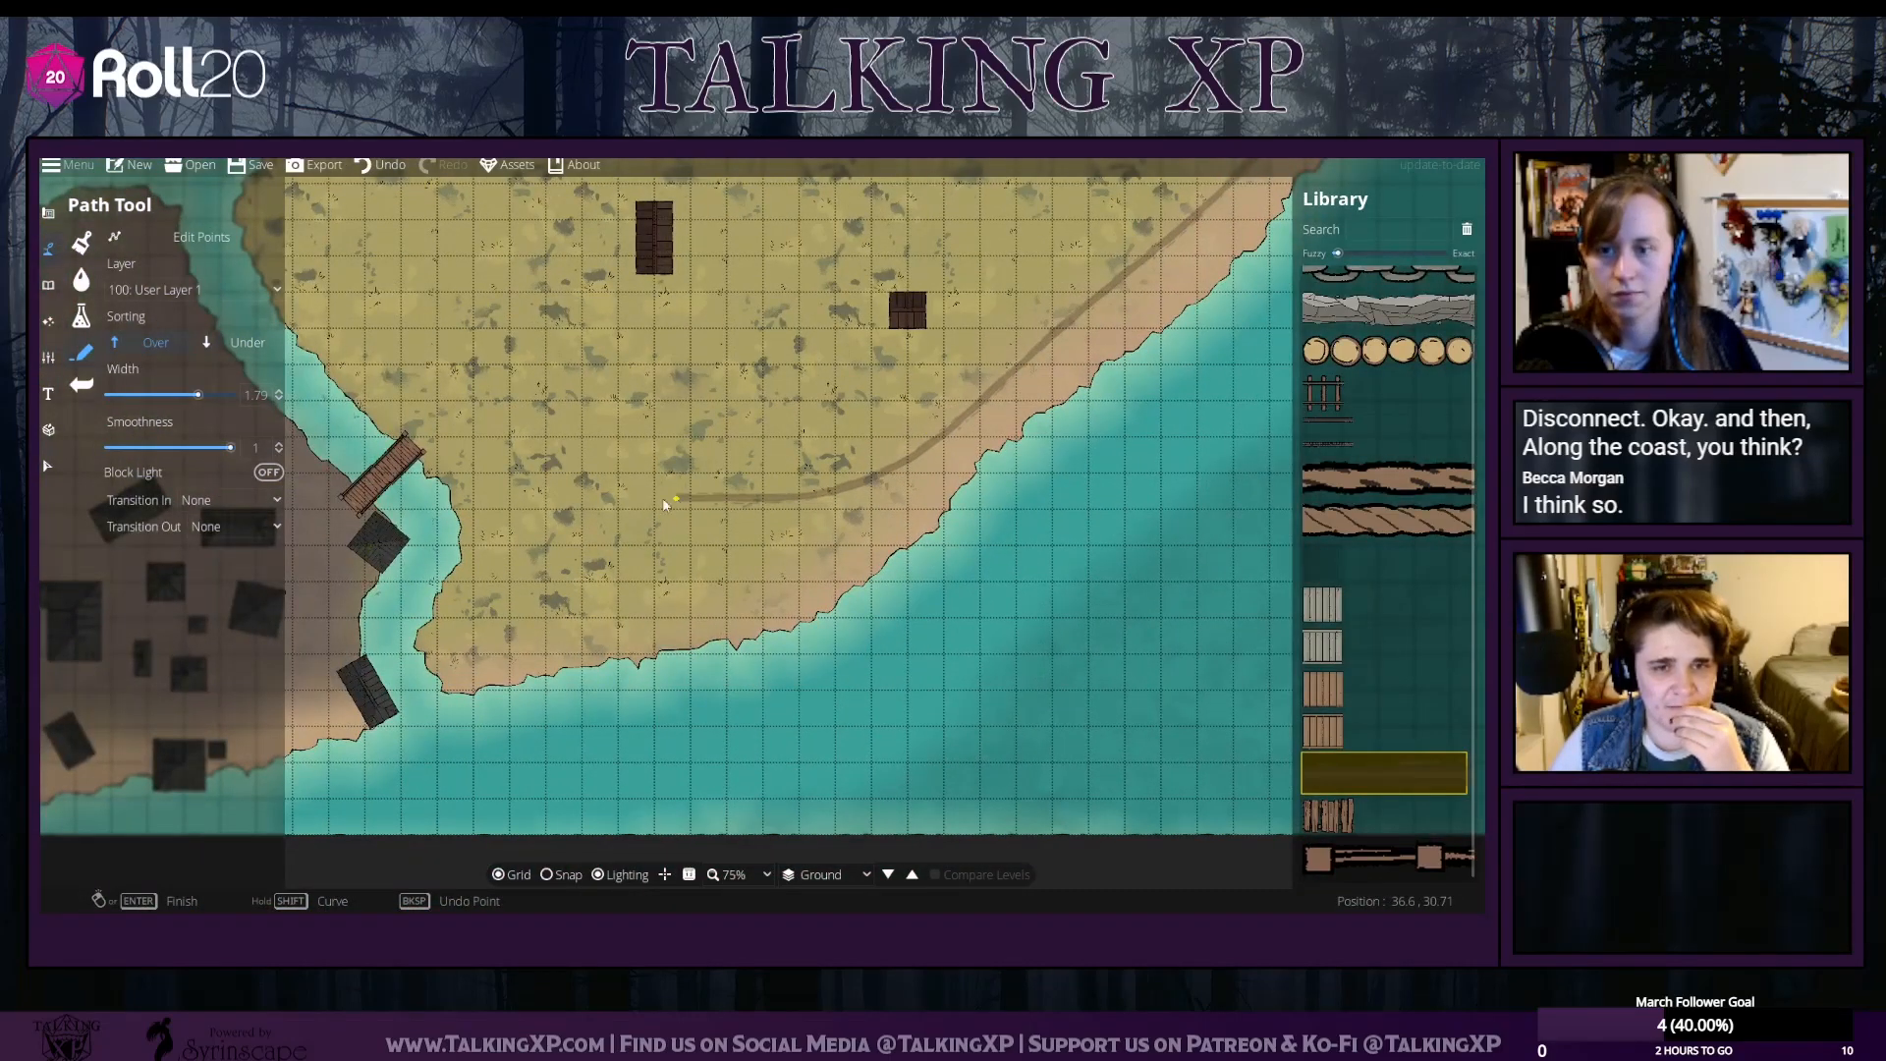
left_click(442, 436)
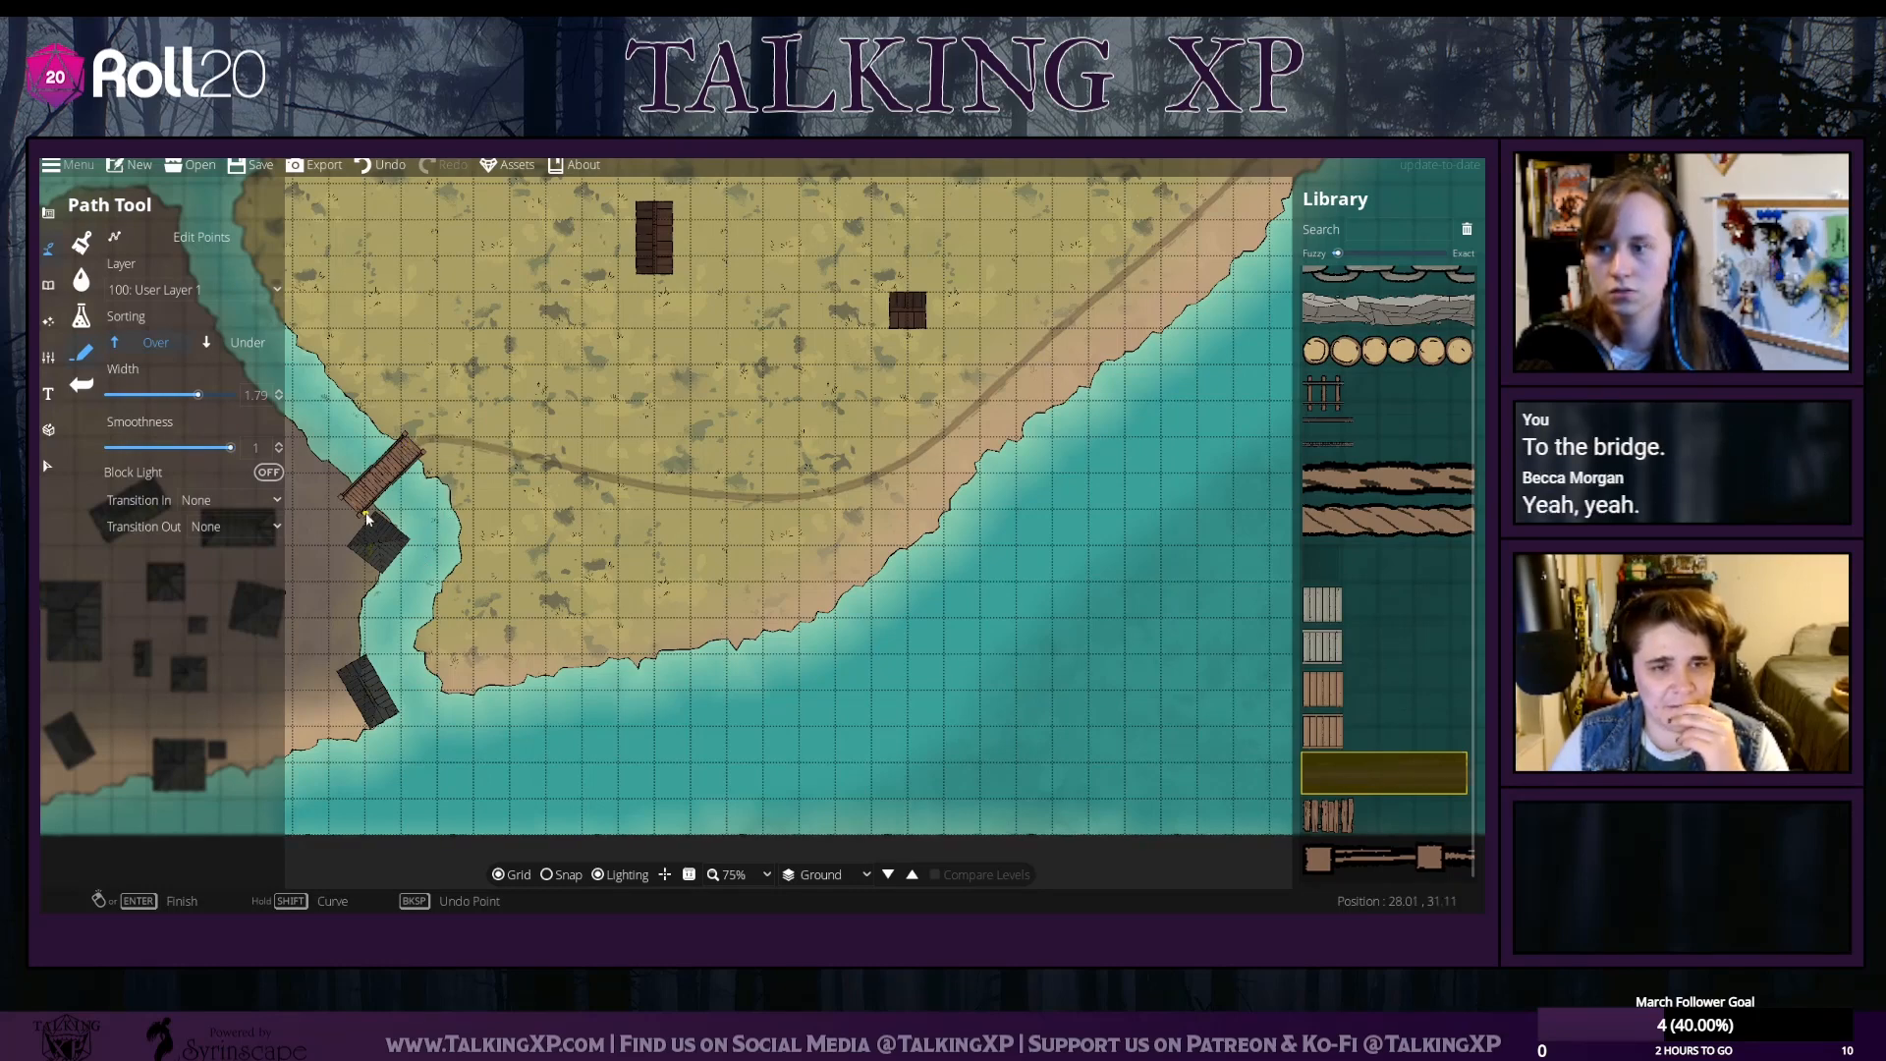
Continue the trail from the bridge's western end, curving through the village houses and northwest to the round emblem near the forest
left_click_drag(338, 629, 779, 494)
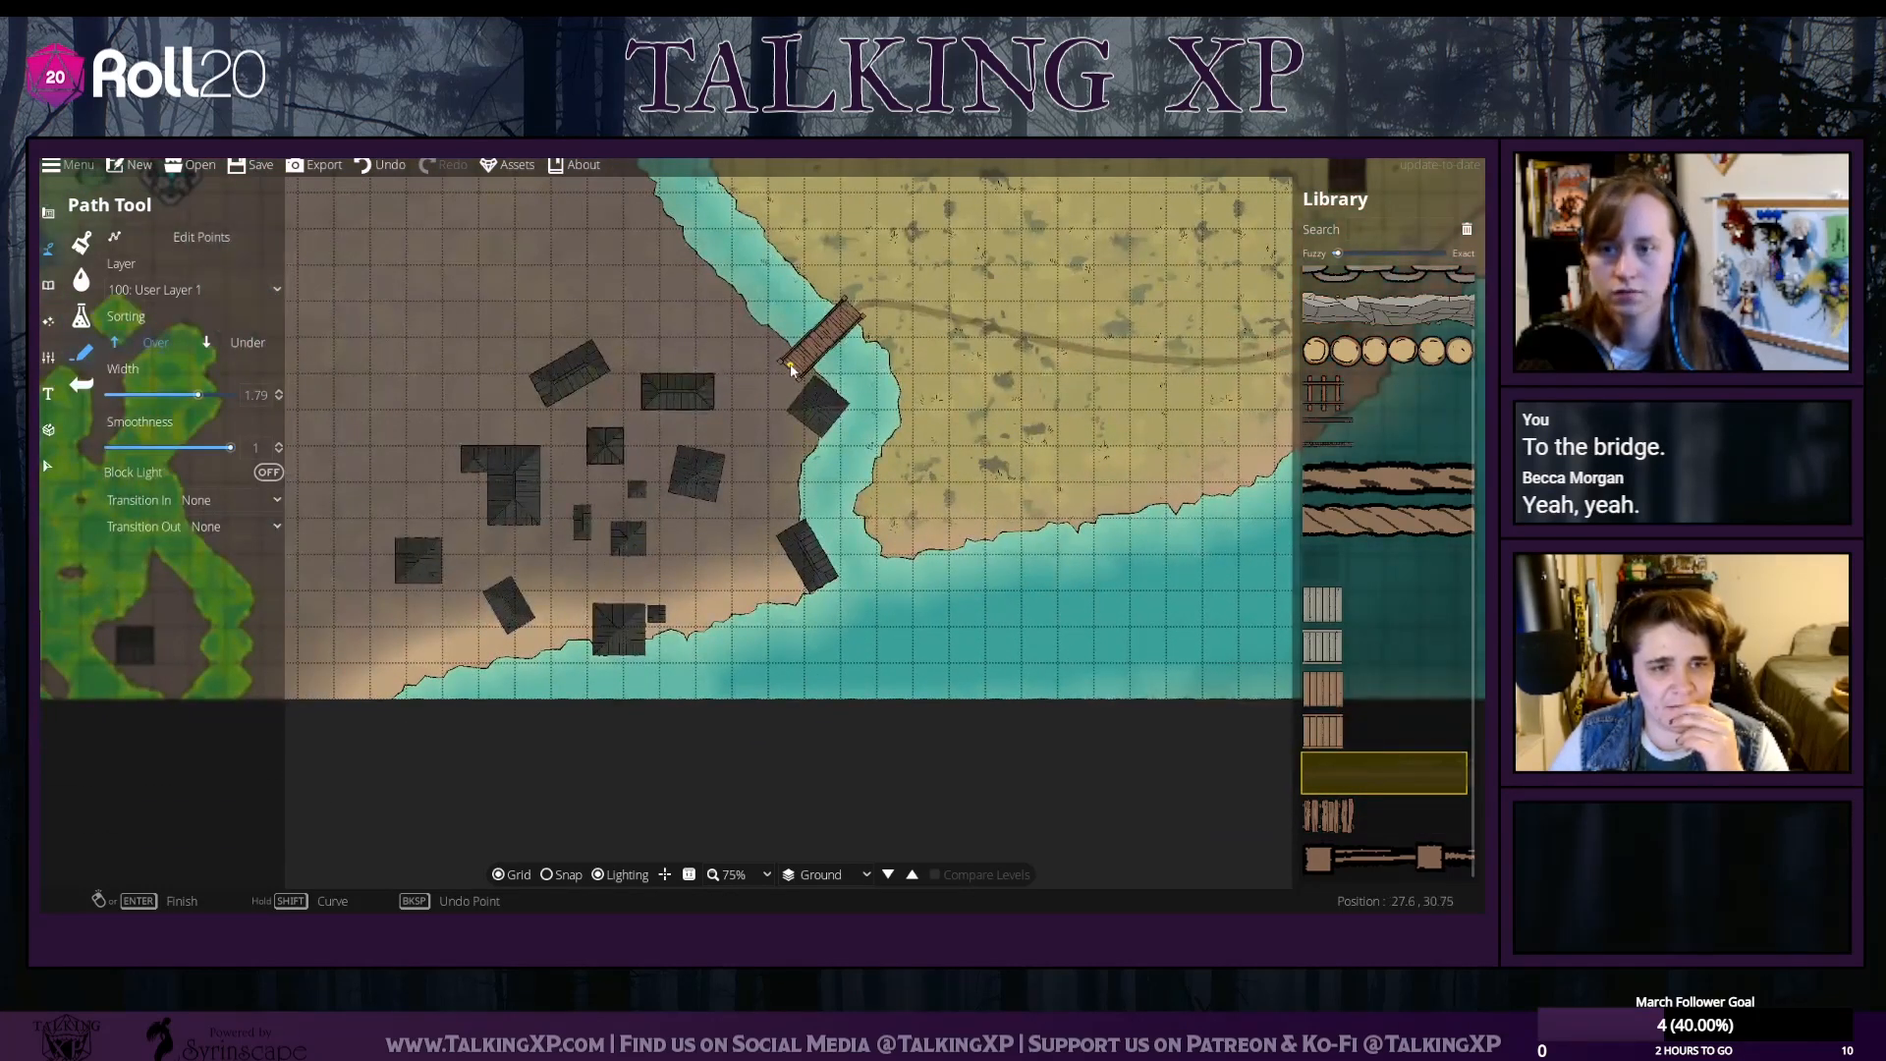
left_click(747, 528)
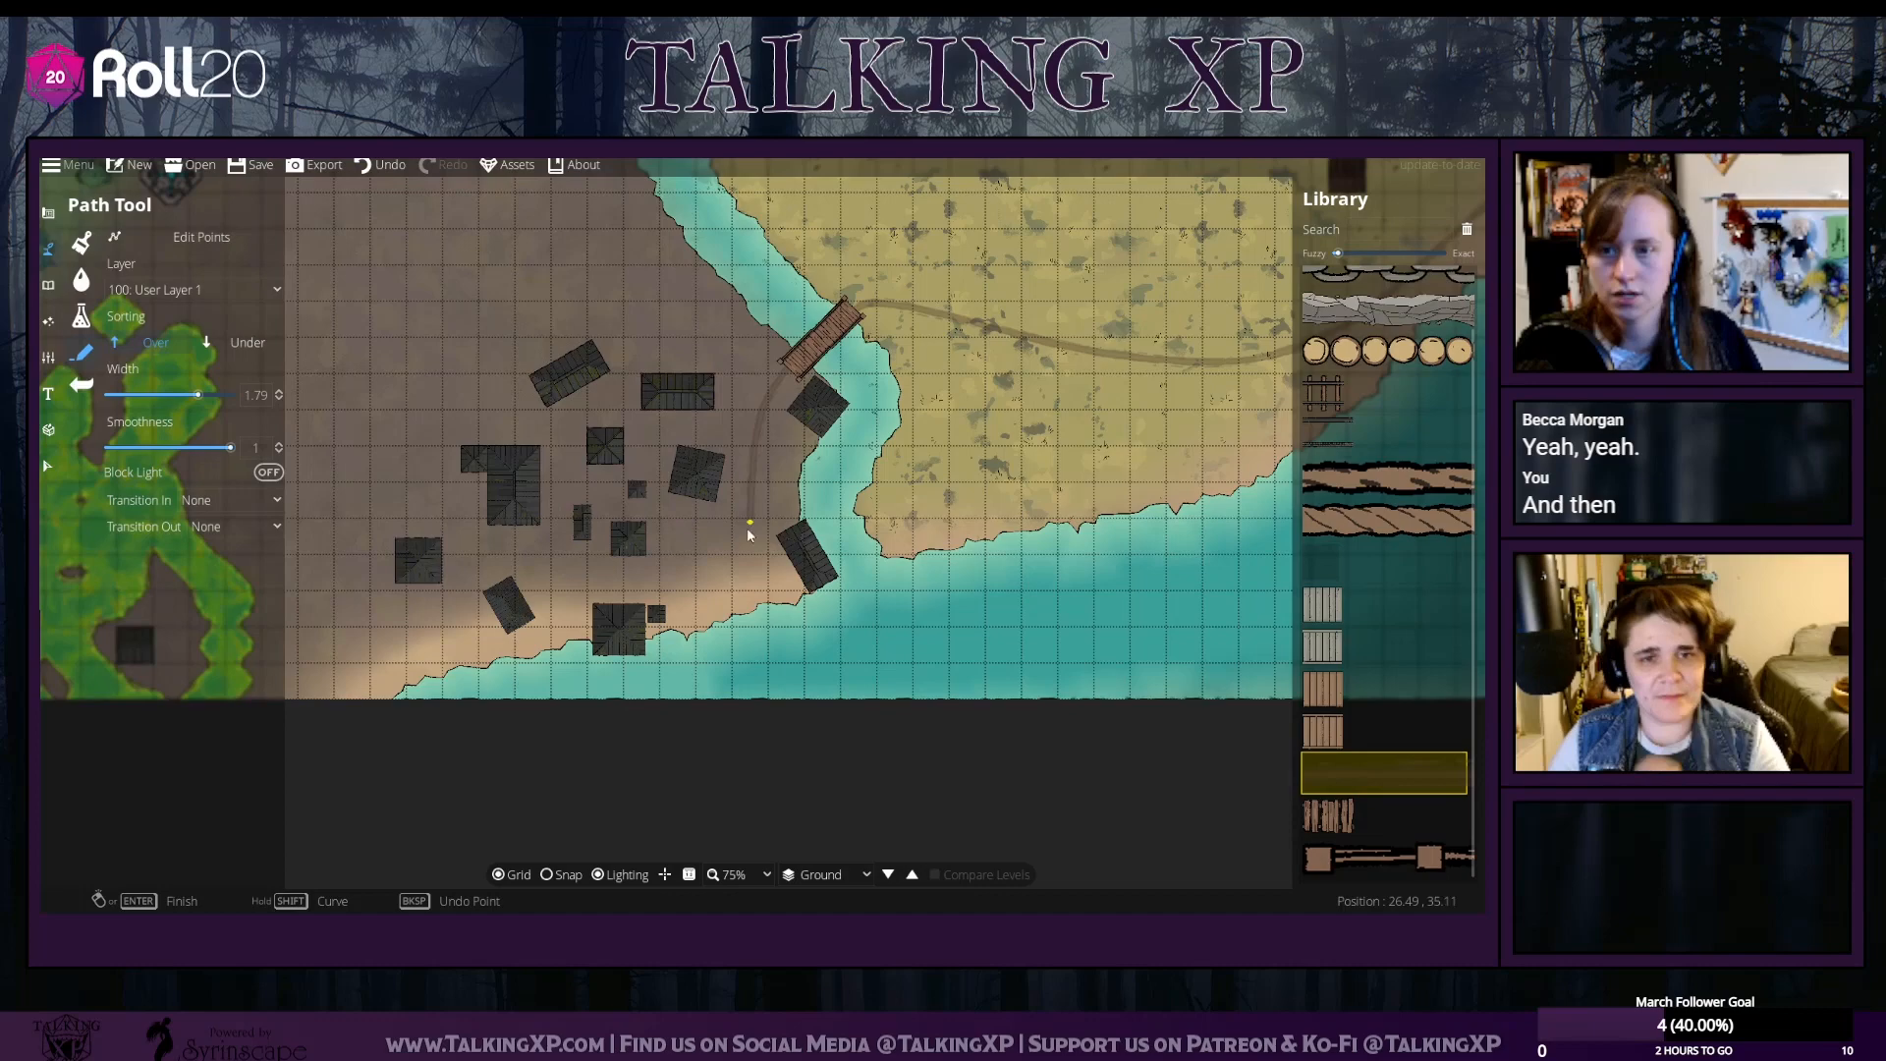
left_click(659, 577)
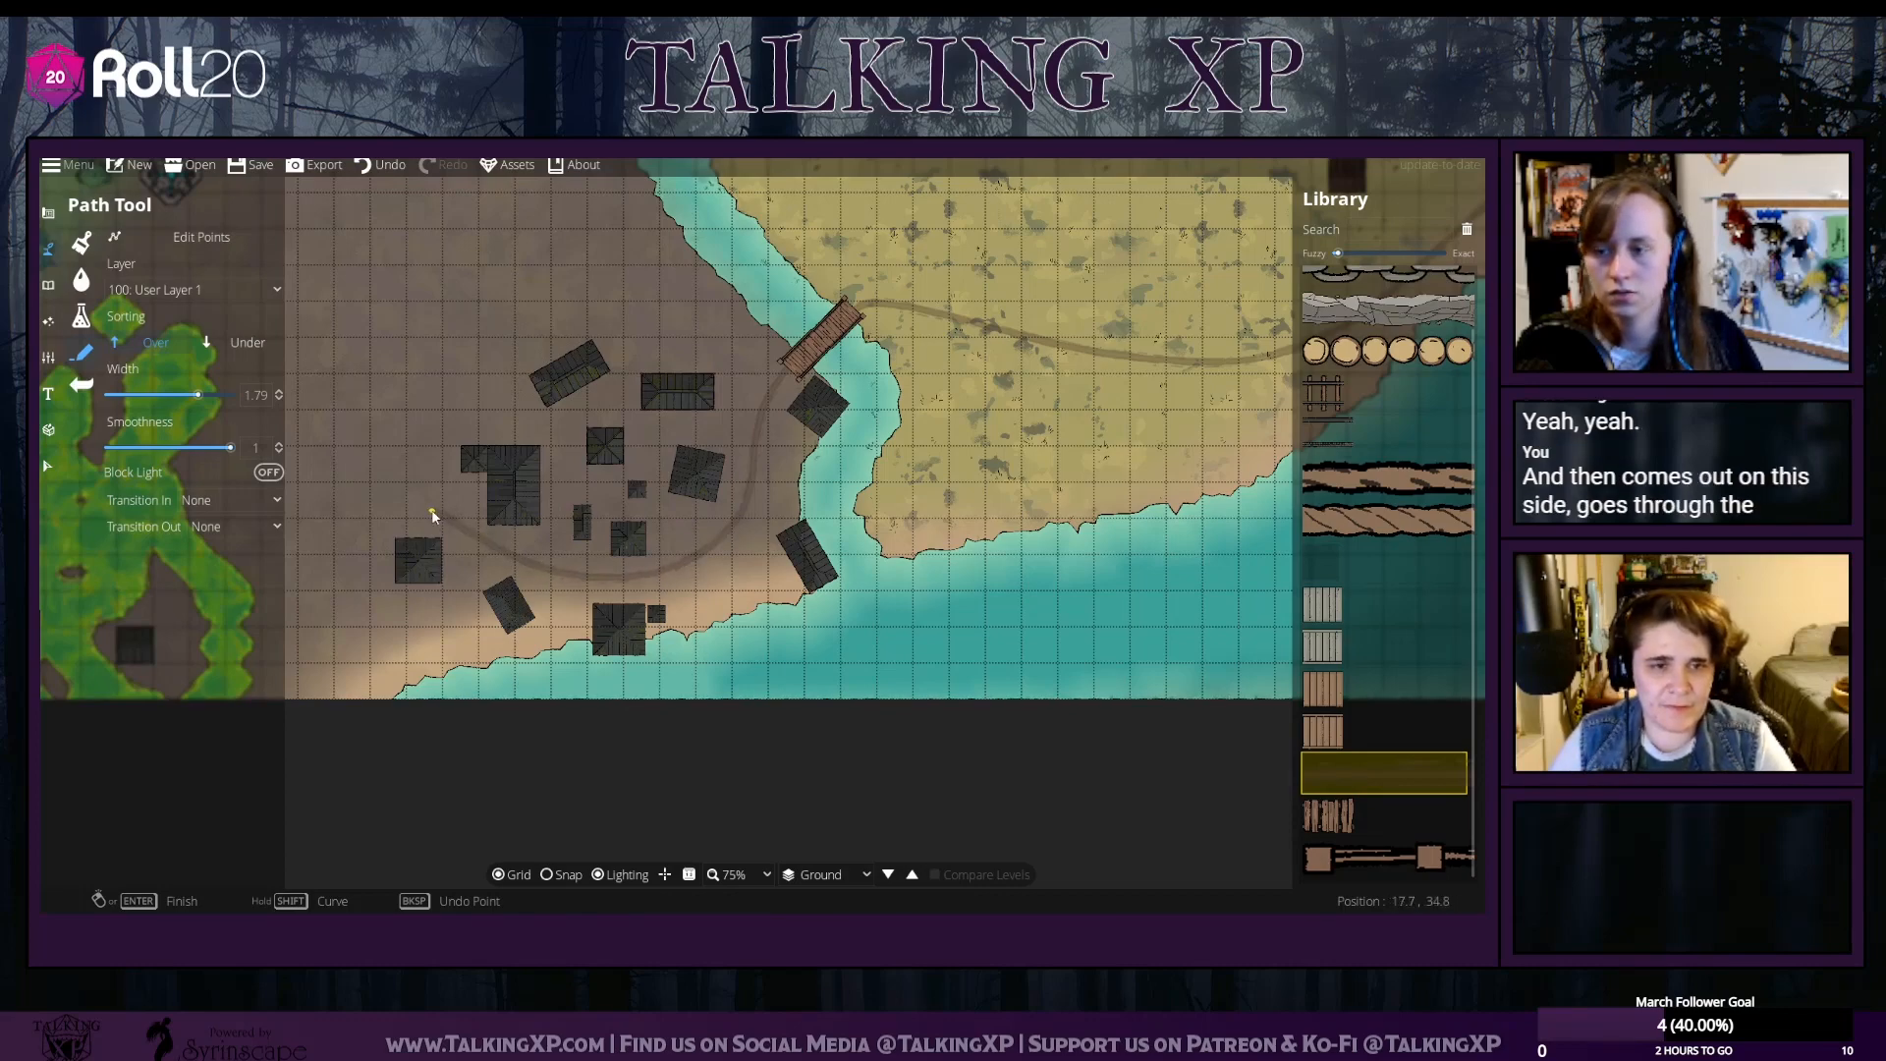
left_click_drag(349, 432, 541, 628)
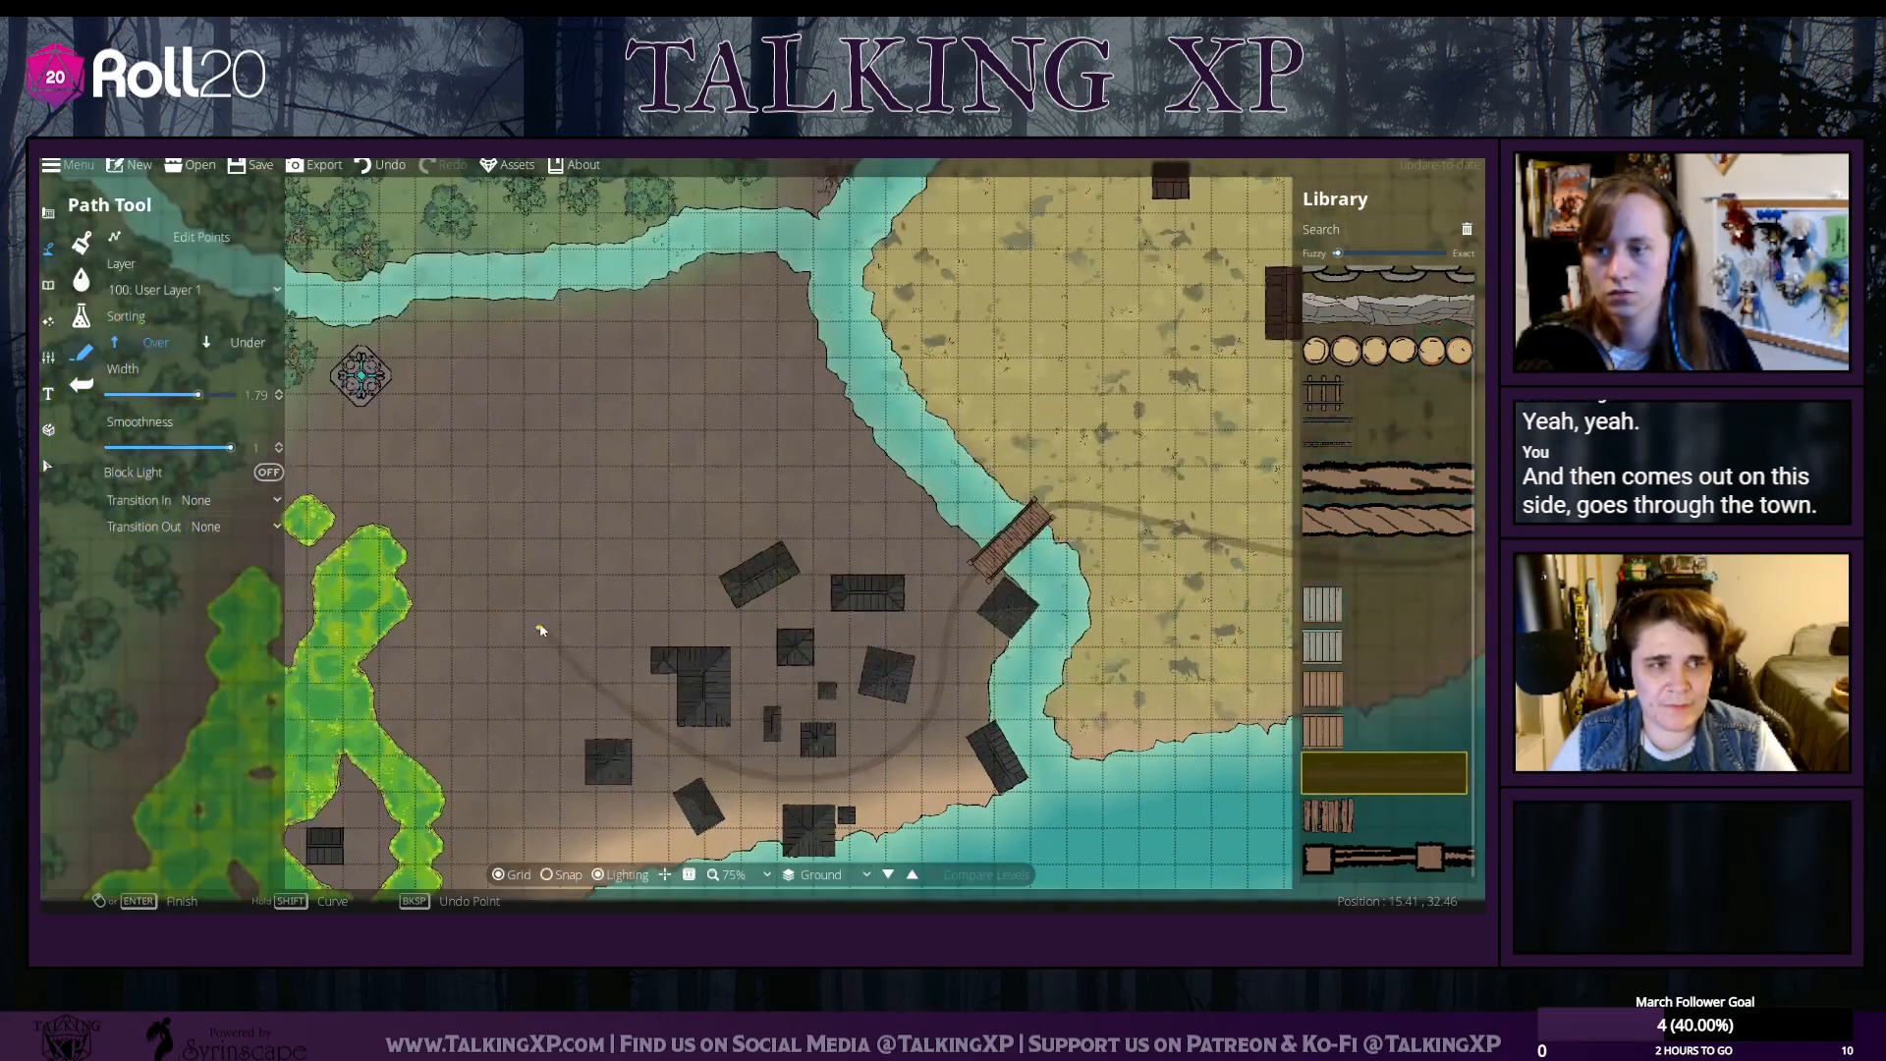
right_click(374, 395)
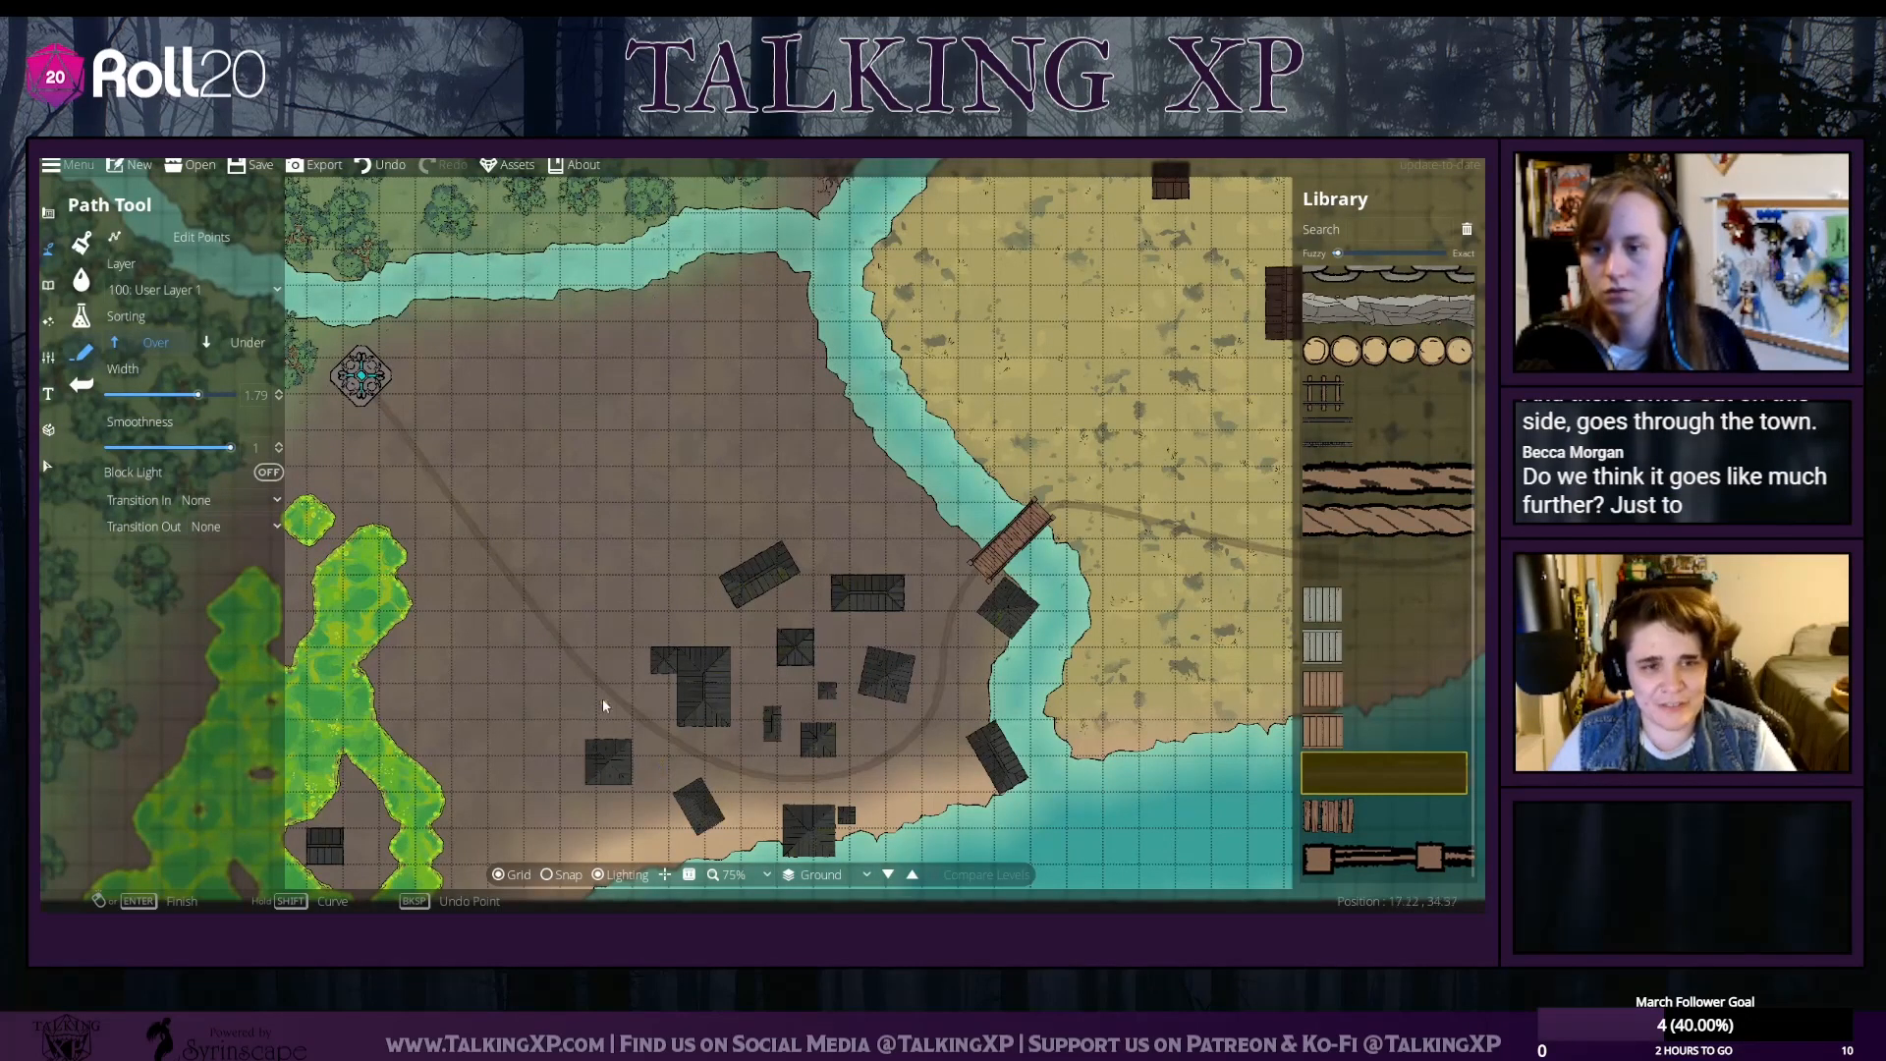
Draw a trail from the city's western road south between the farmhouses, curving southeast to join the coastal road
left_click_drag(597, 692, 644, 629)
left_click_drag(615, 510, 680, 575)
left_click_drag(889, 568, 211, 795)
left_click_drag(983, 514, 727, 649)
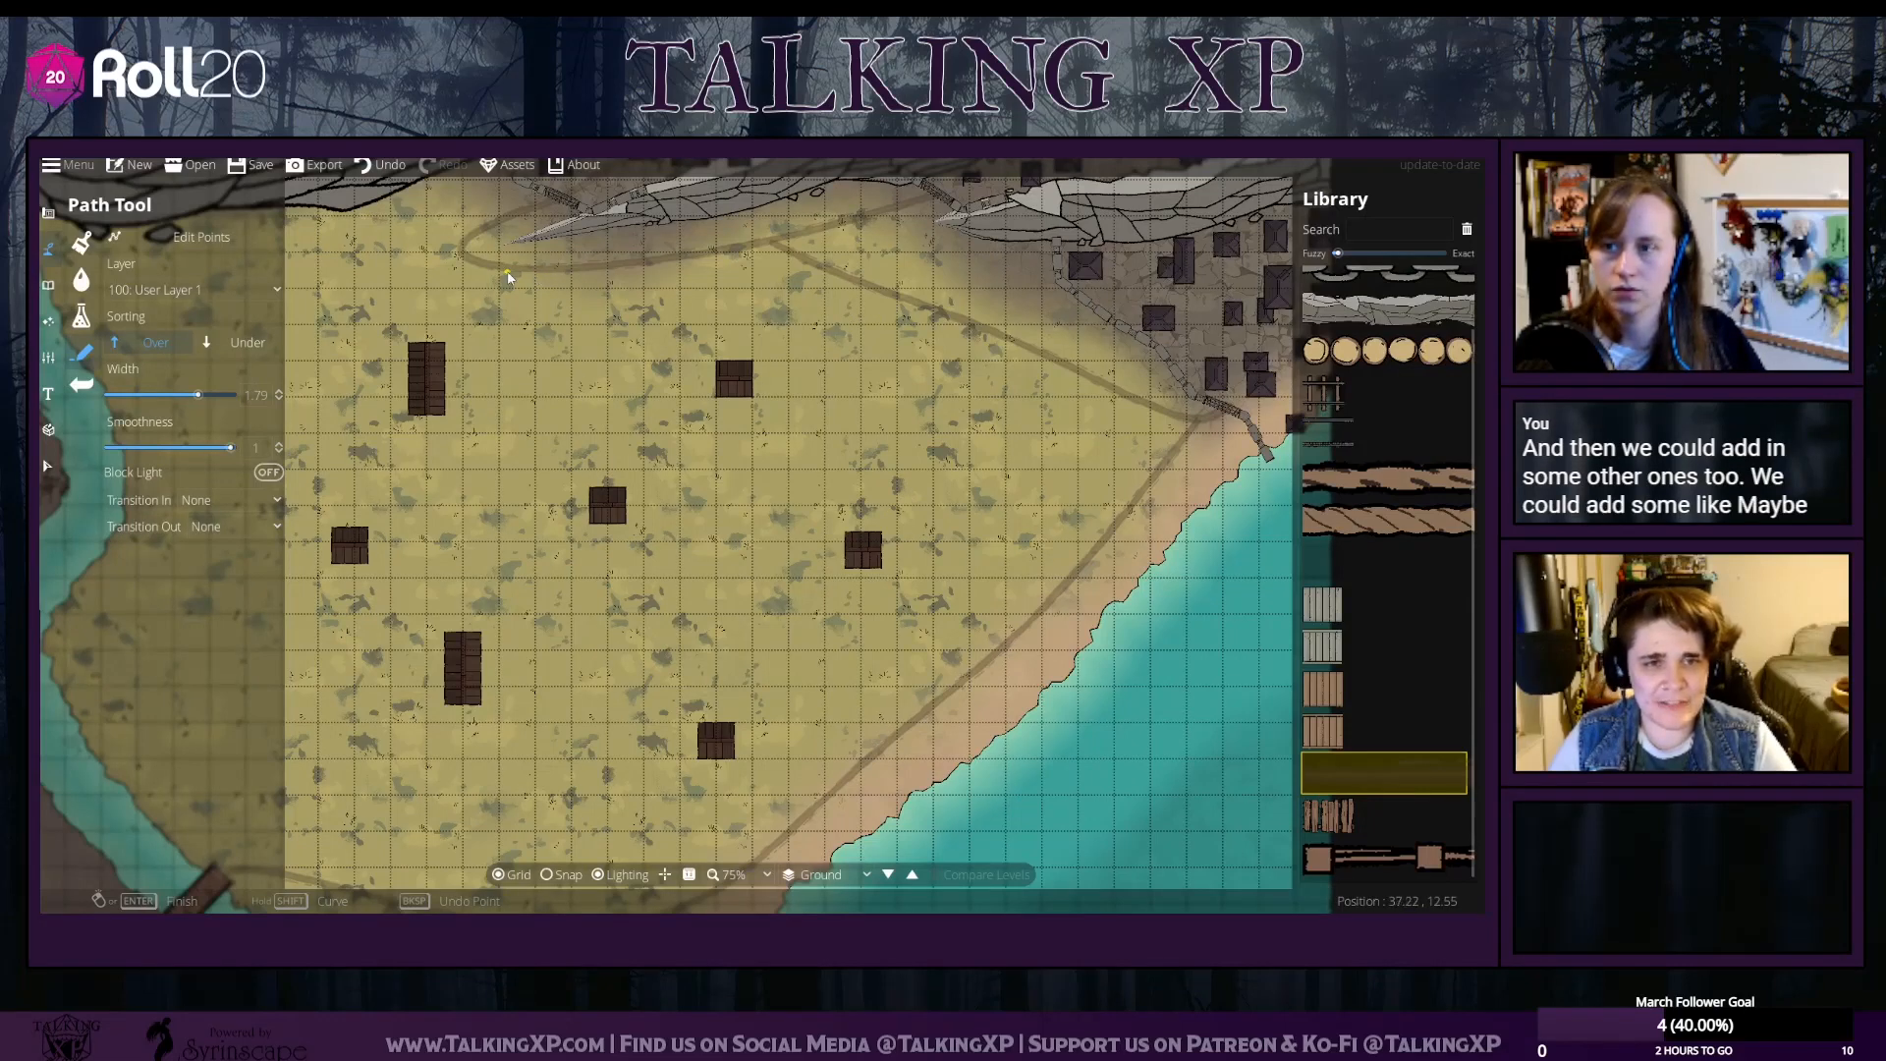
mouse_move(473, 283)
left_mouse_down()
mouse_move(542, 258)
mouse_move(552, 279)
mouse_move(586, 415)
mouse_move(569, 438)
mouse_move(584, 518)
mouse_move(931, 697)
left_mouse_up()
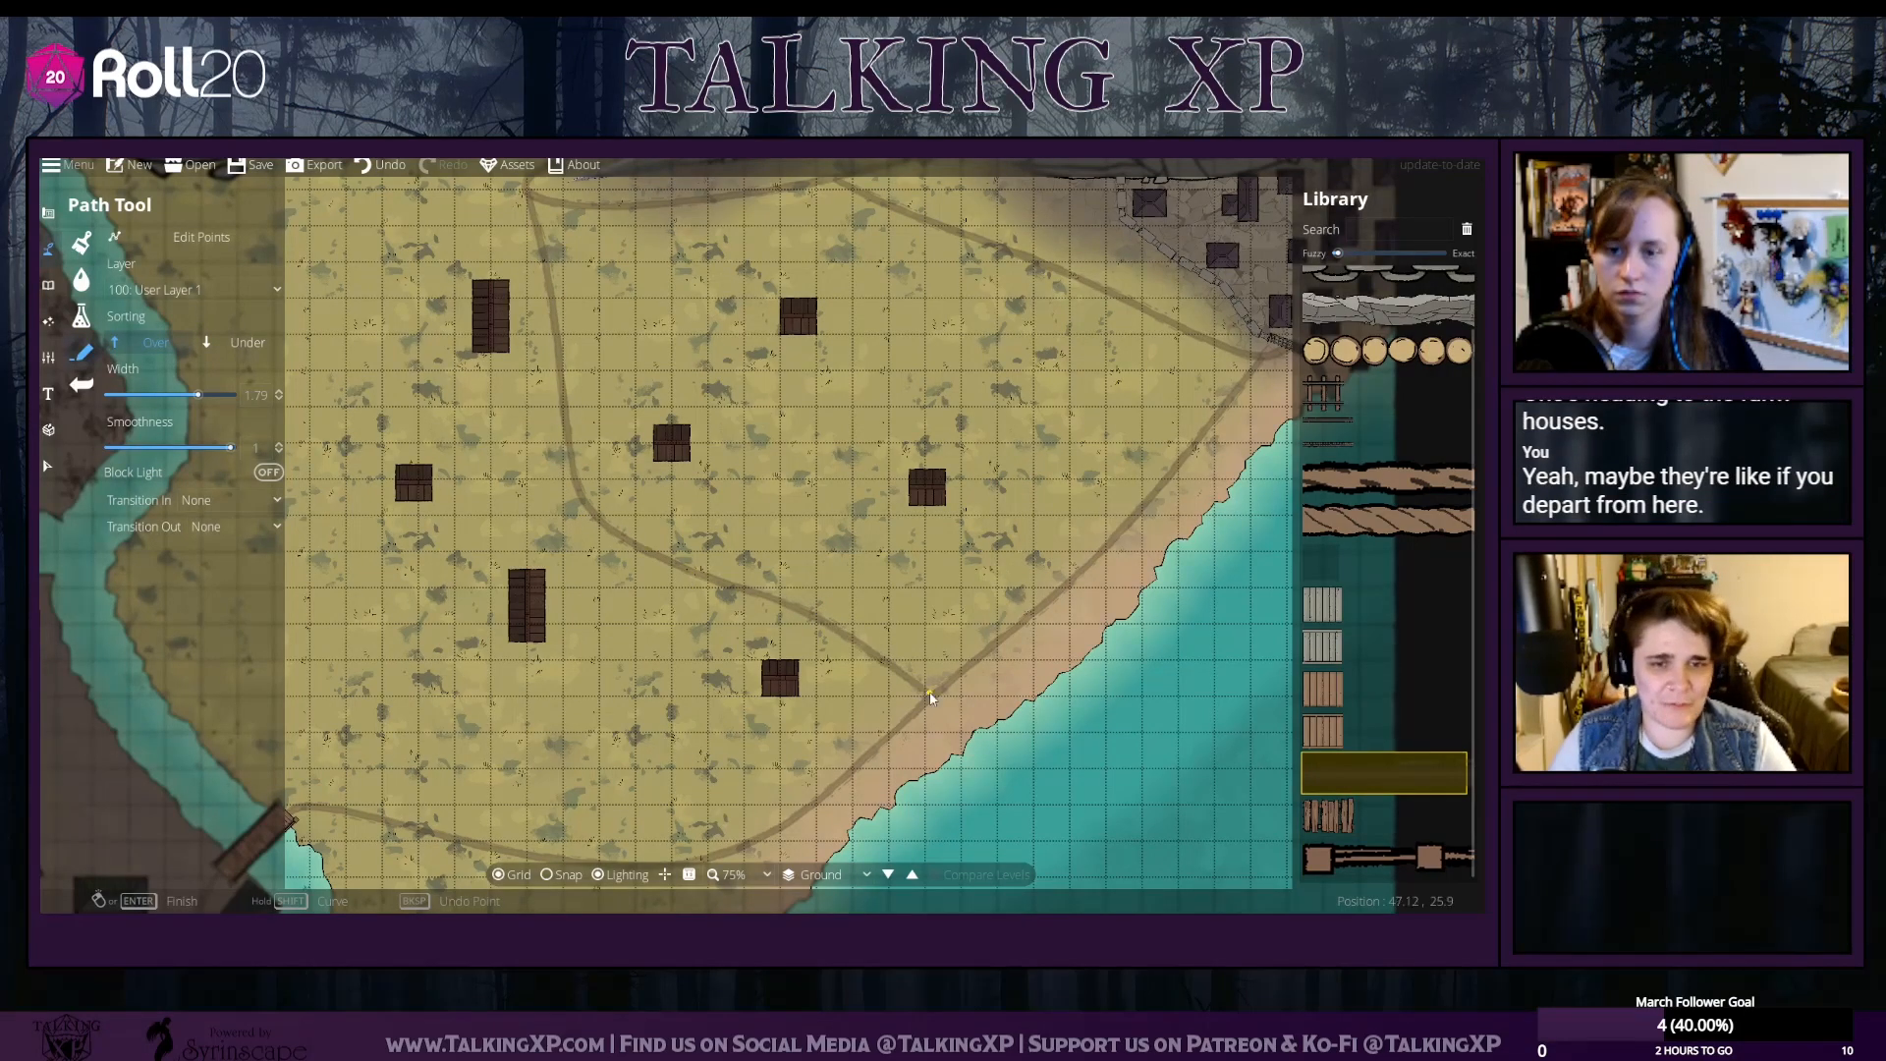
Draw a short side trail in the village, branching west off the main trail near the bridge and curving south between the houses
left_click_drag(694, 690, 1110, 471)
left_click_drag(851, 594, 1147, 436)
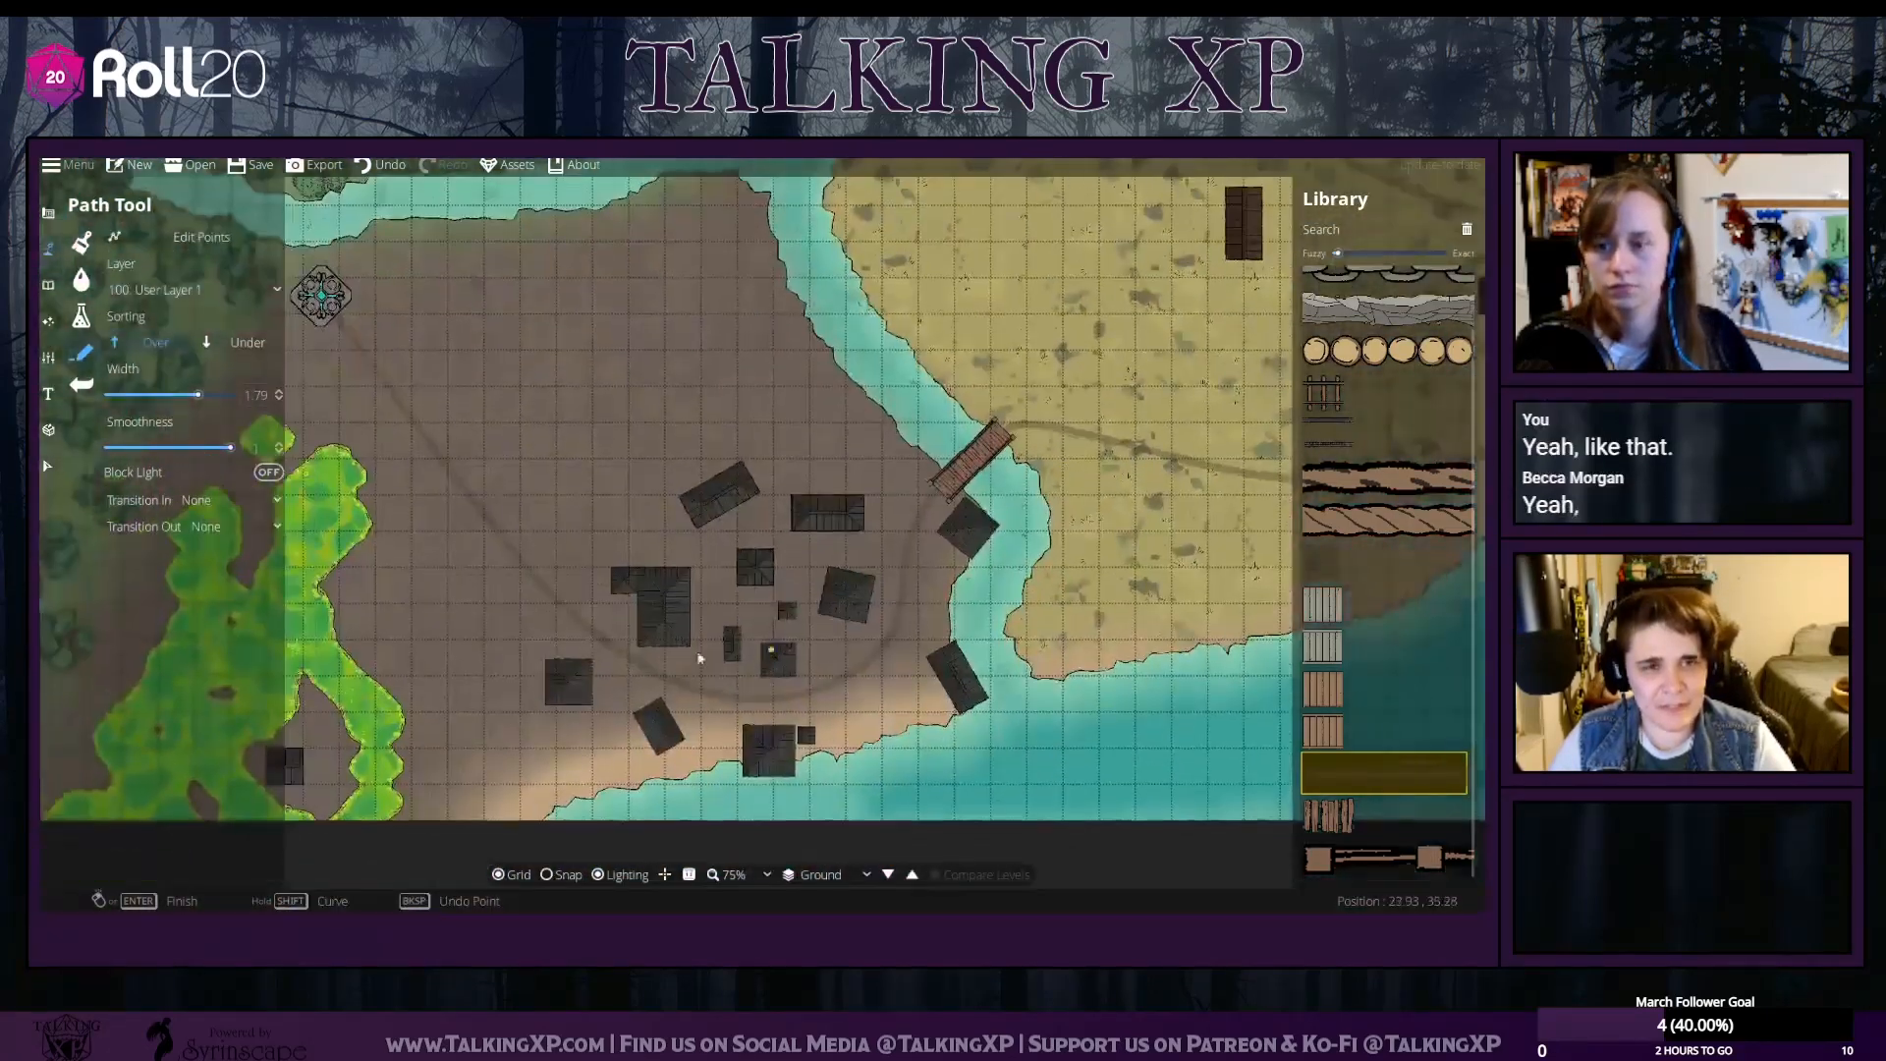
left_click(900, 556)
left_click(815, 546)
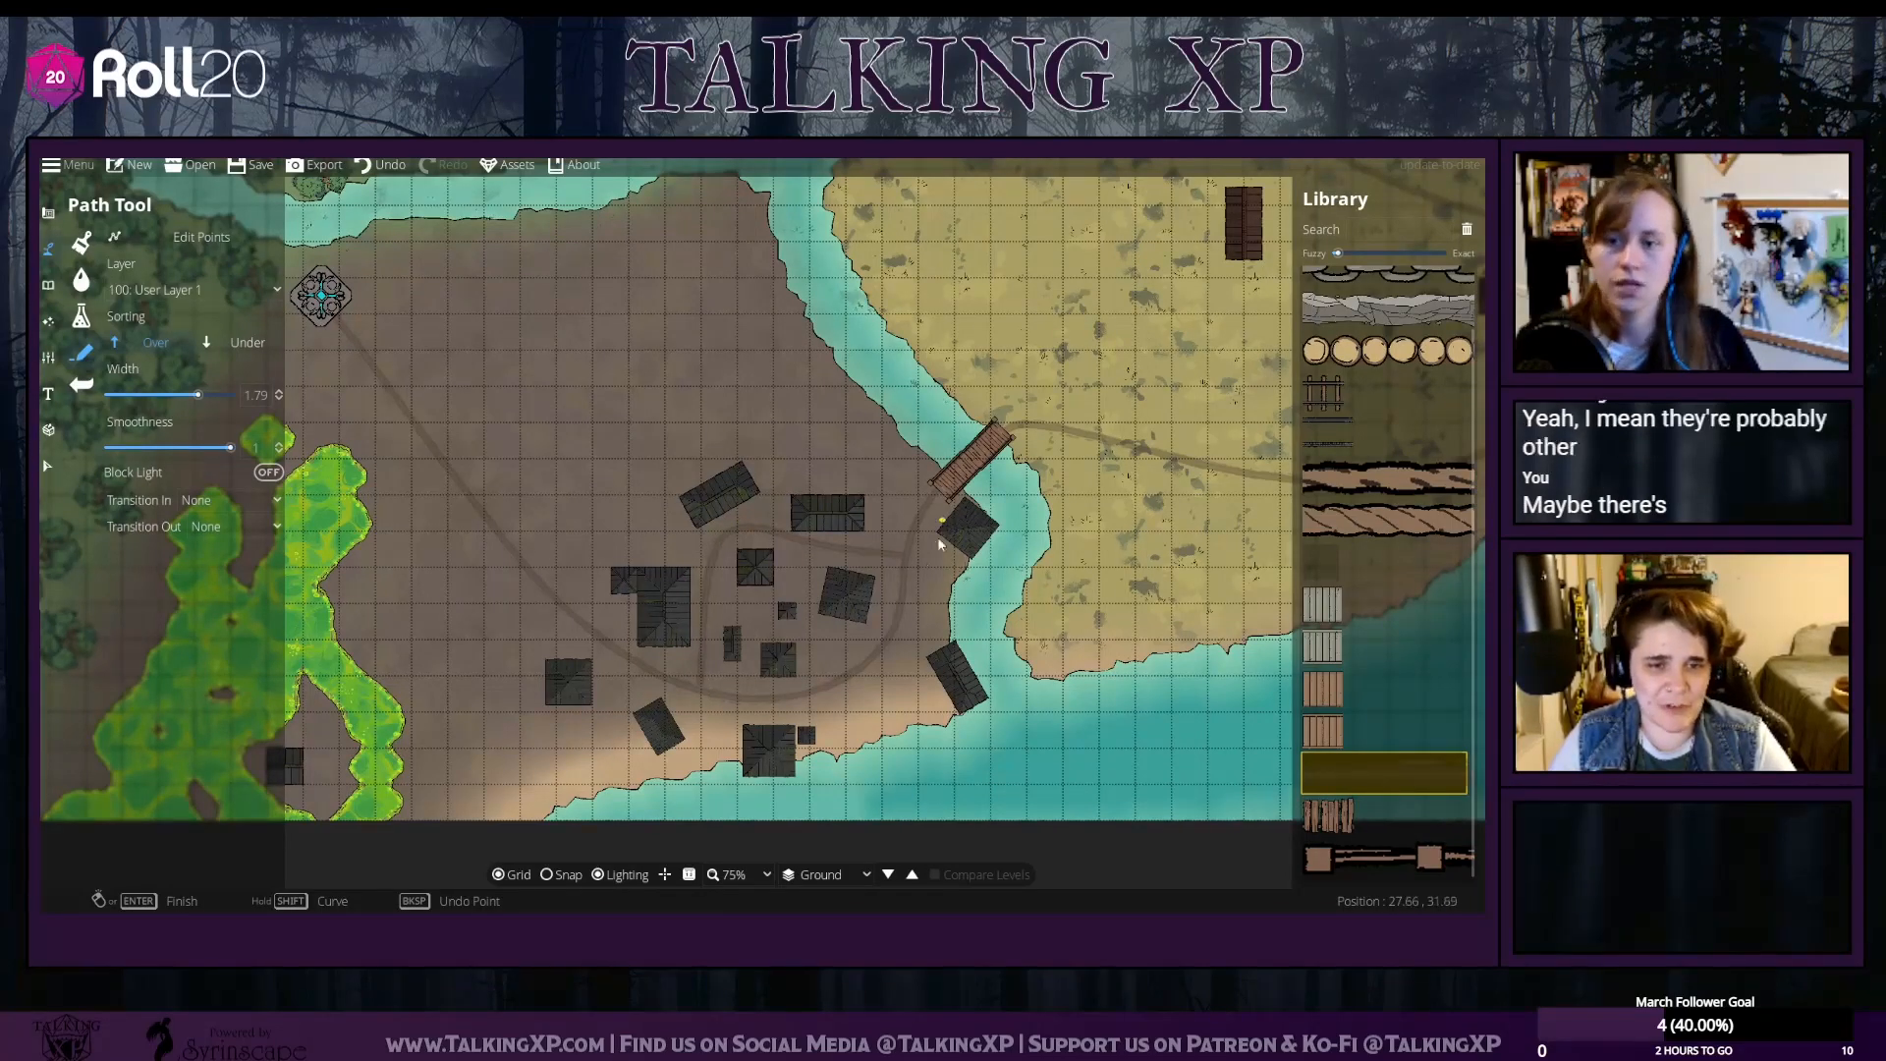
Examine the forest and river north of the village, and the overall road network across the southern part of the map
left_click_drag(940, 545, 819, 714)
left_click_drag(823, 490, 1108, 587)
left_click_drag(460, 385, 758, 498)
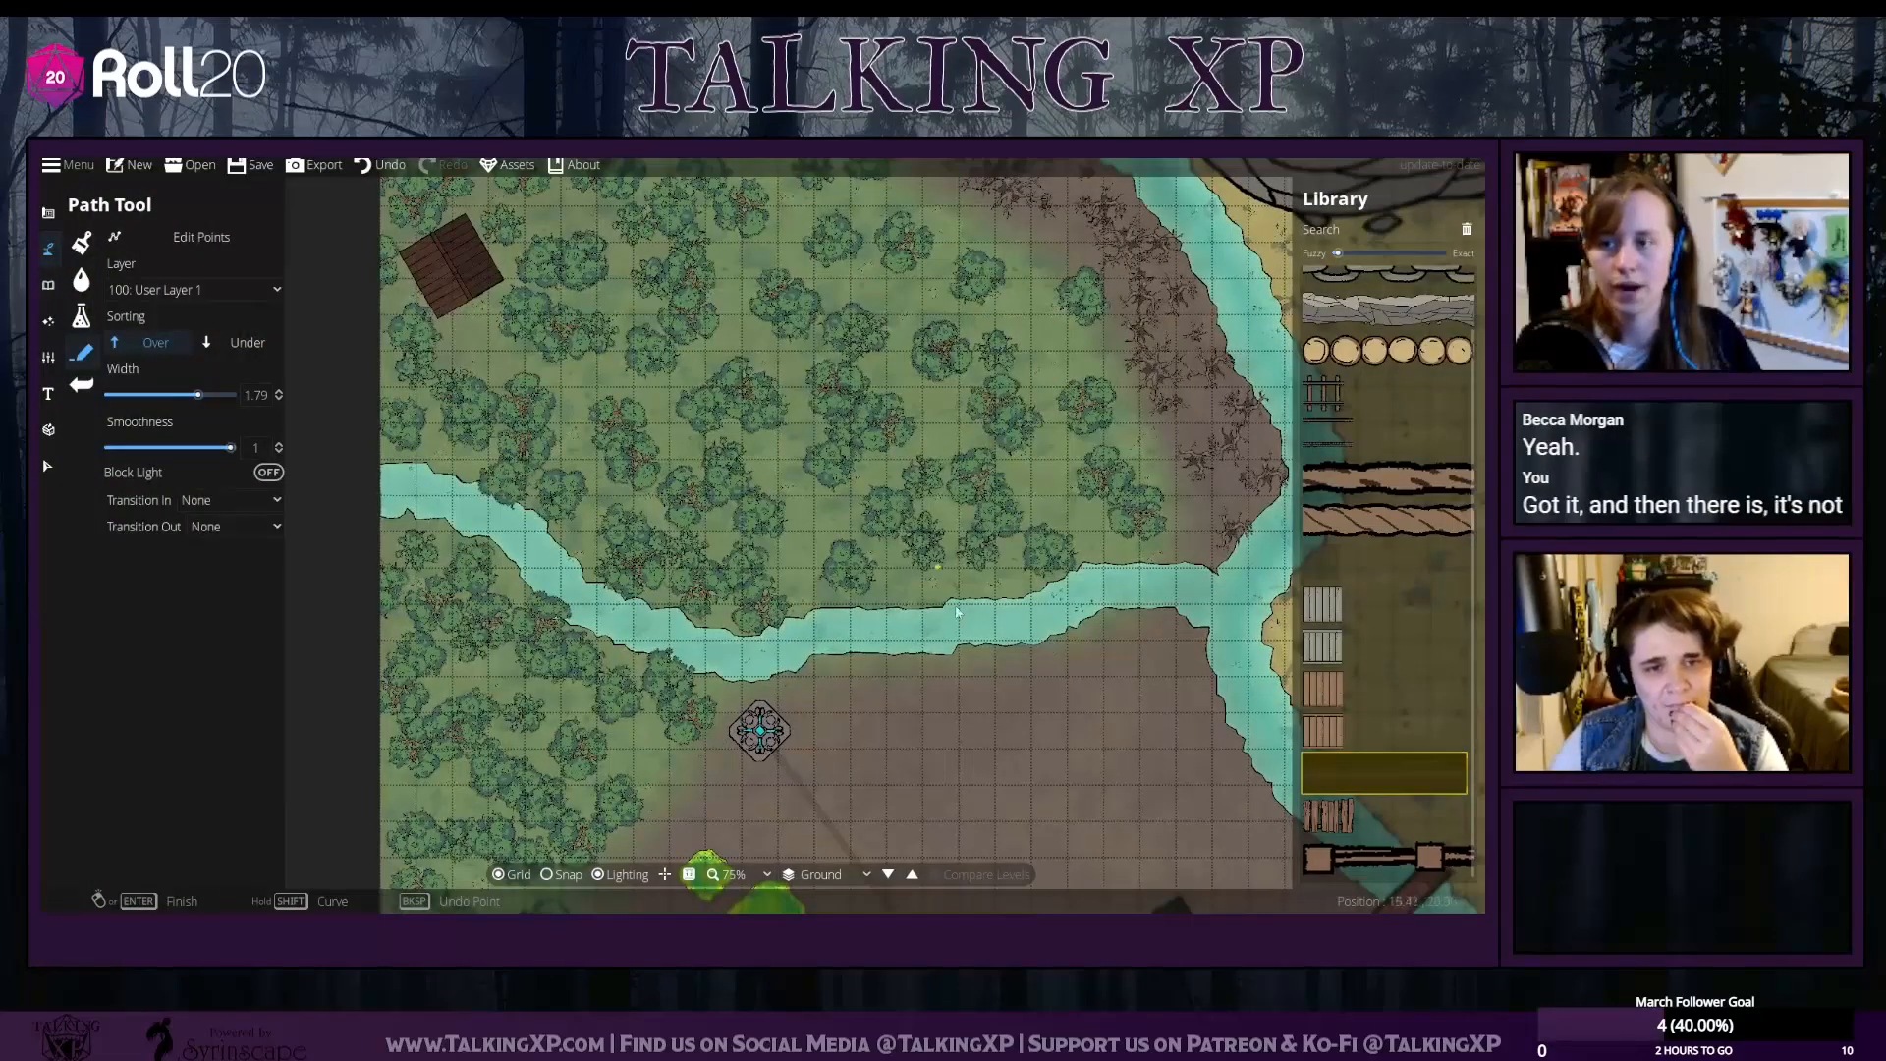
left_click_drag(1162, 680, 579, 498)
left_click_drag(931, 655, 702, 438)
scroll(702, 438, "down", 5)
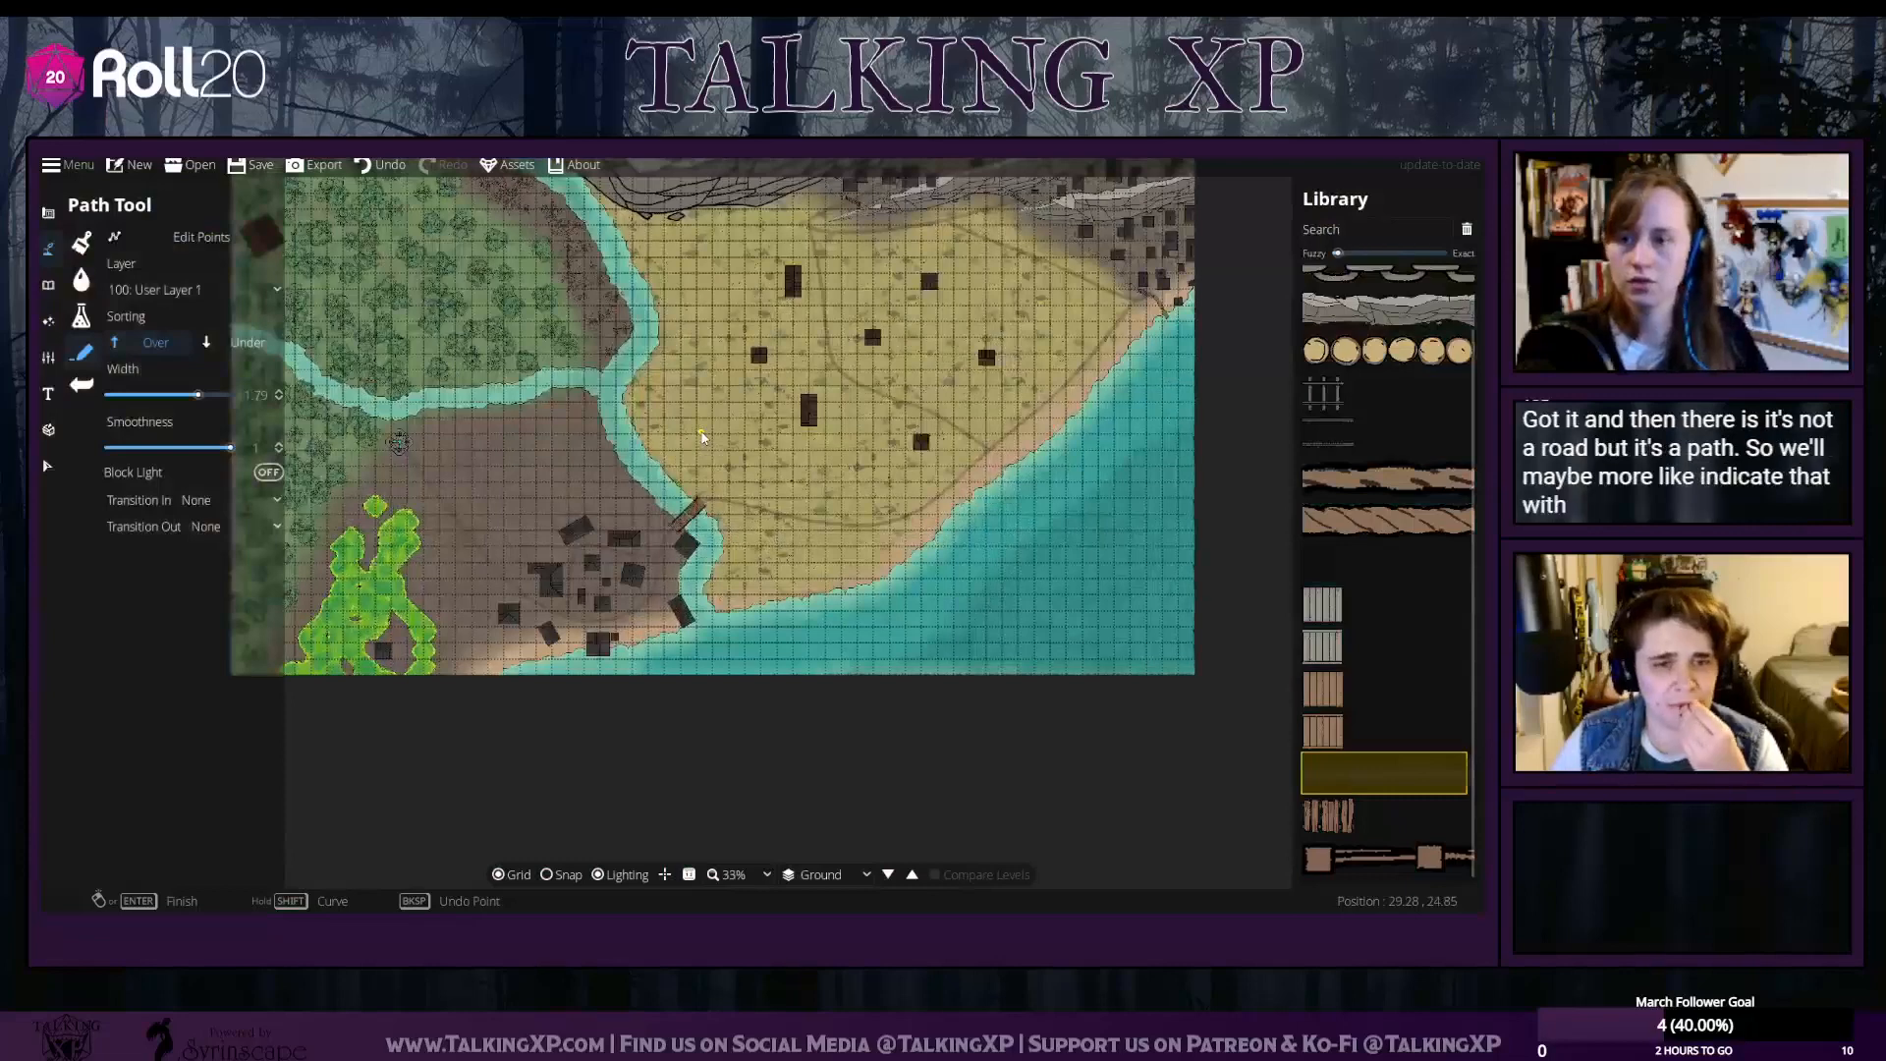
scroll(898, 446, "down", 1)
left_click_drag(898, 446, 894, 508)
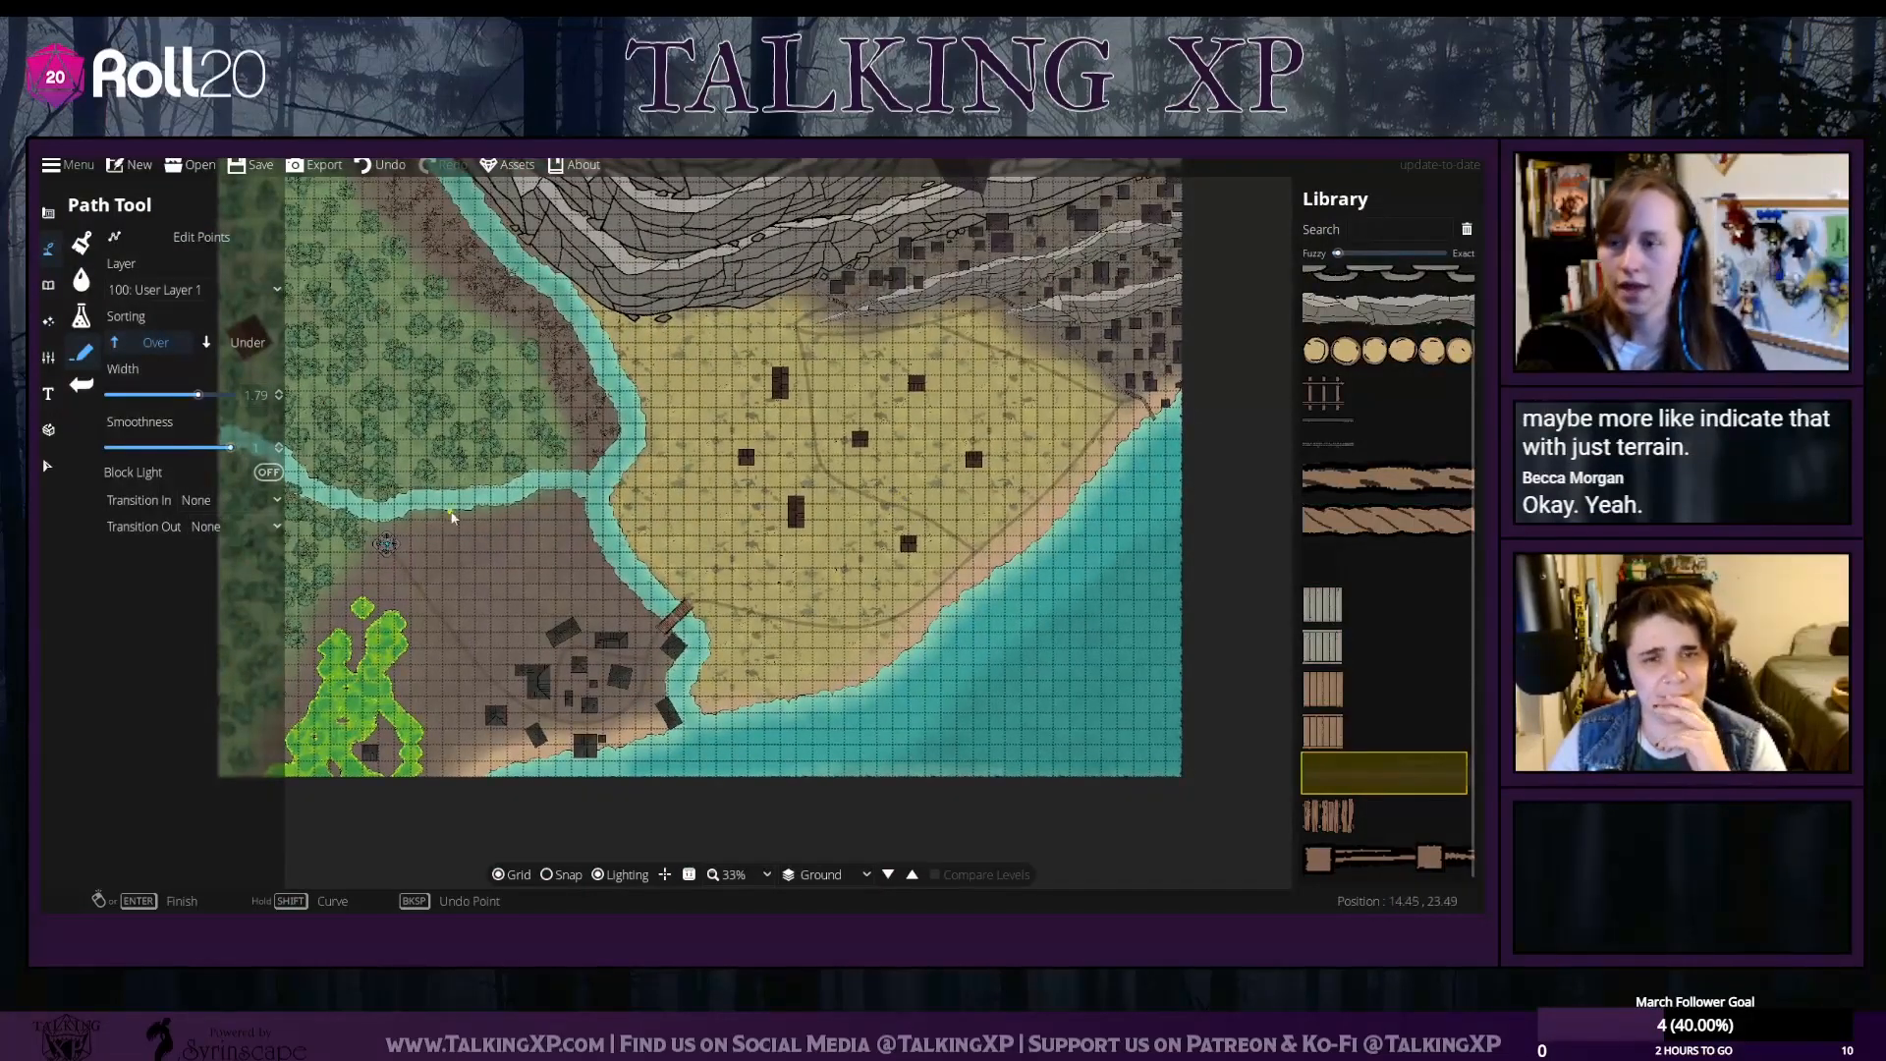
Return to the Terrain Brush and replace its Terrain Gravel slot with Terrain Rocky
left_click(50, 251)
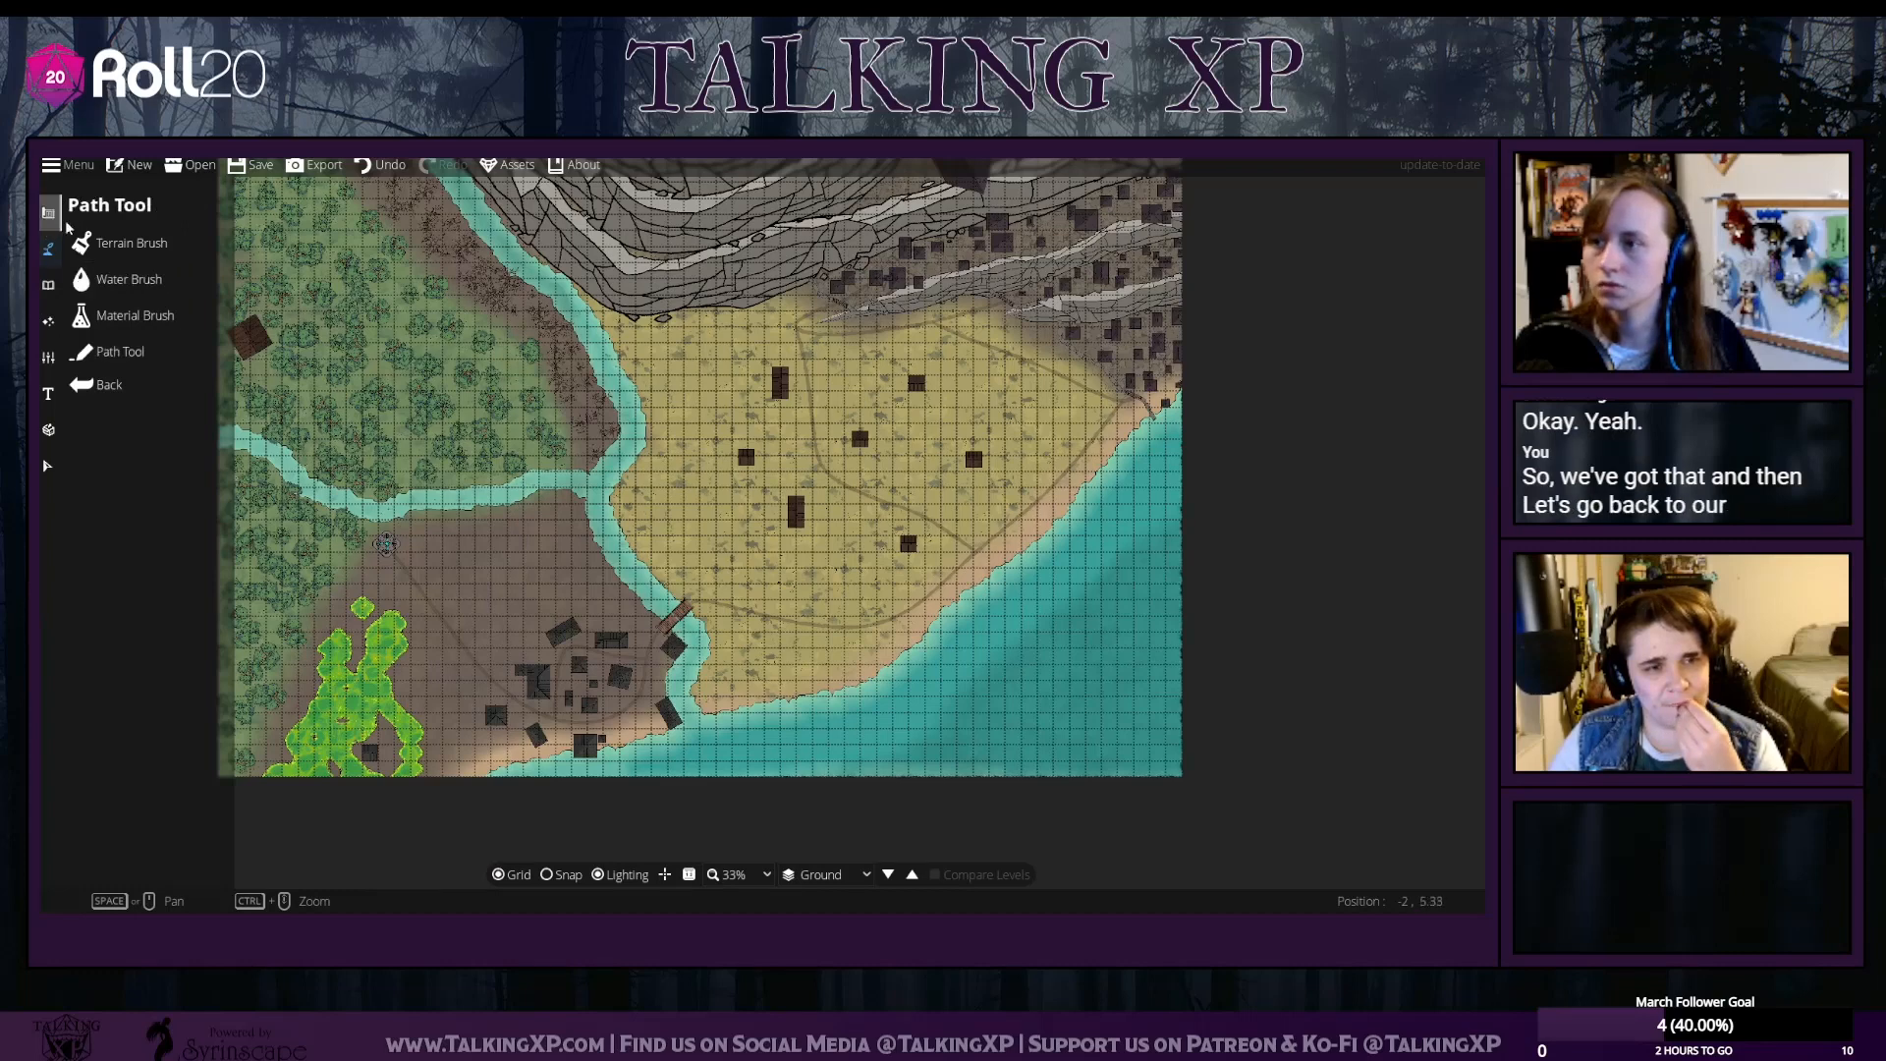
left_click(122, 244)
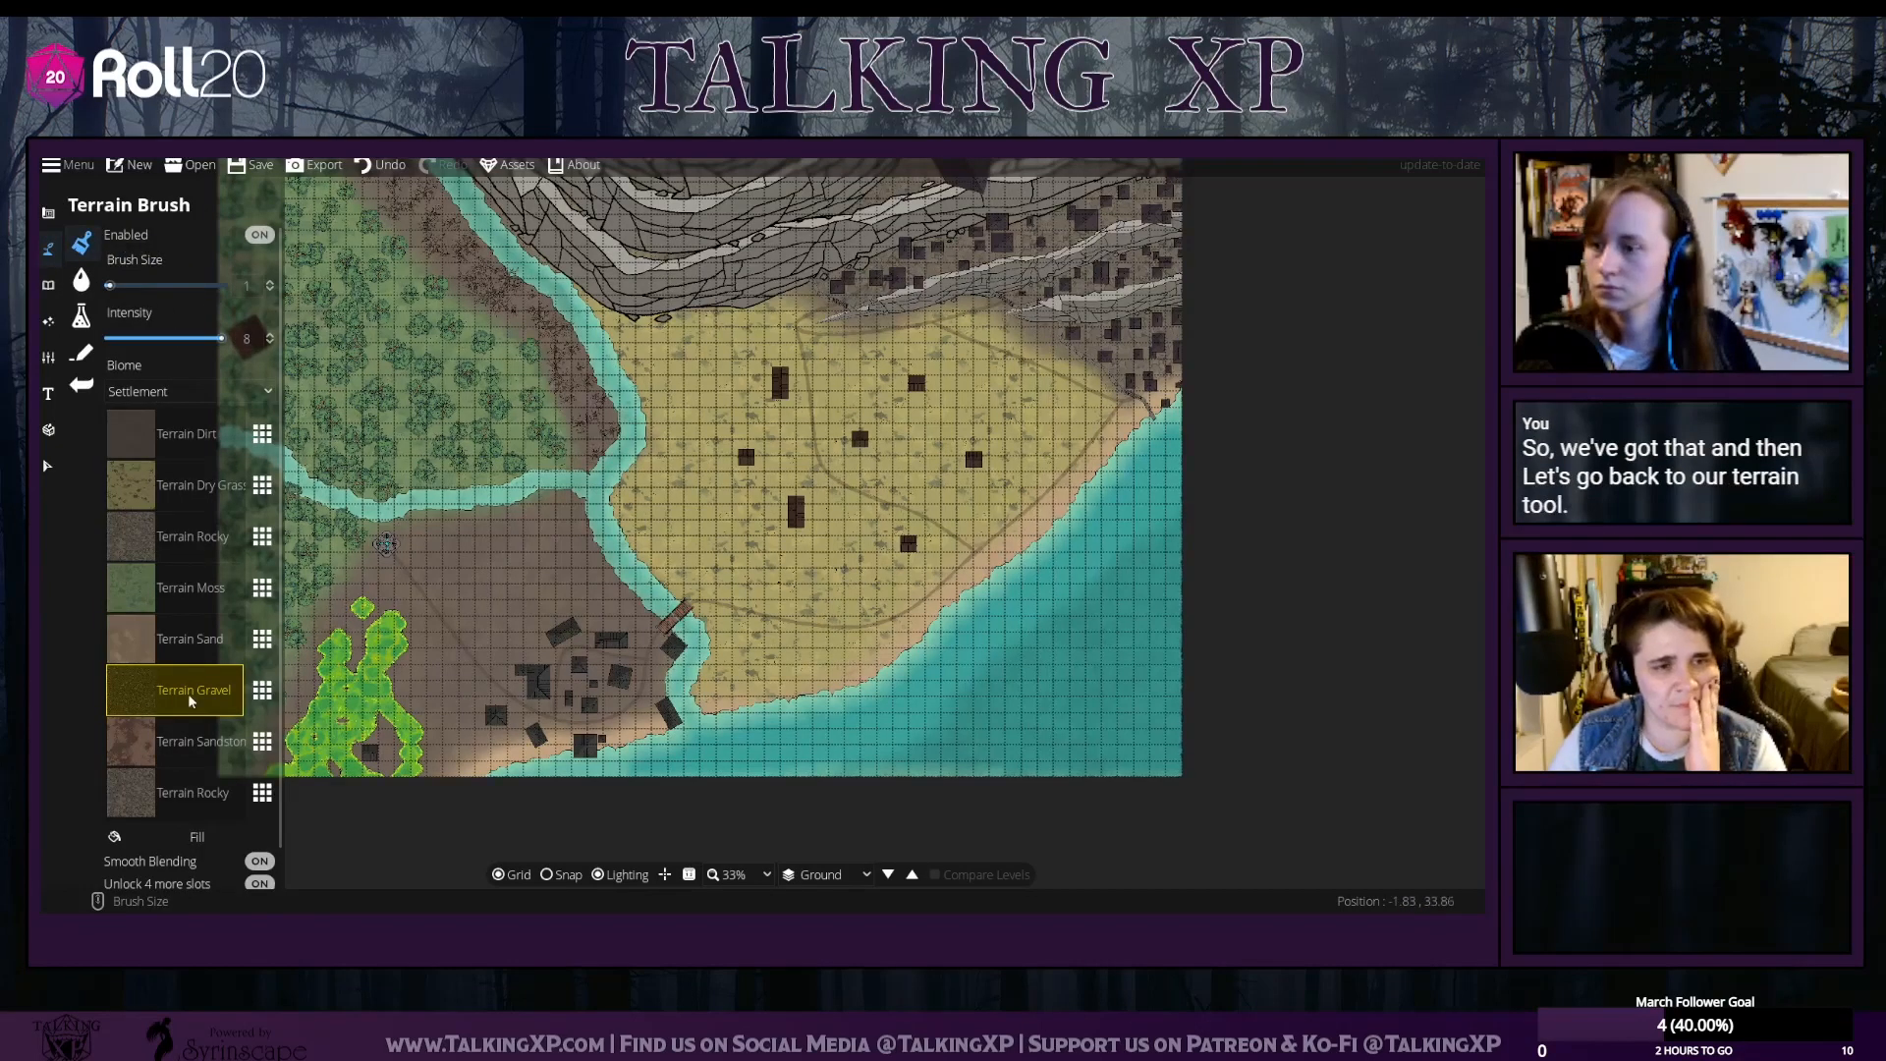
left_click(262, 690)
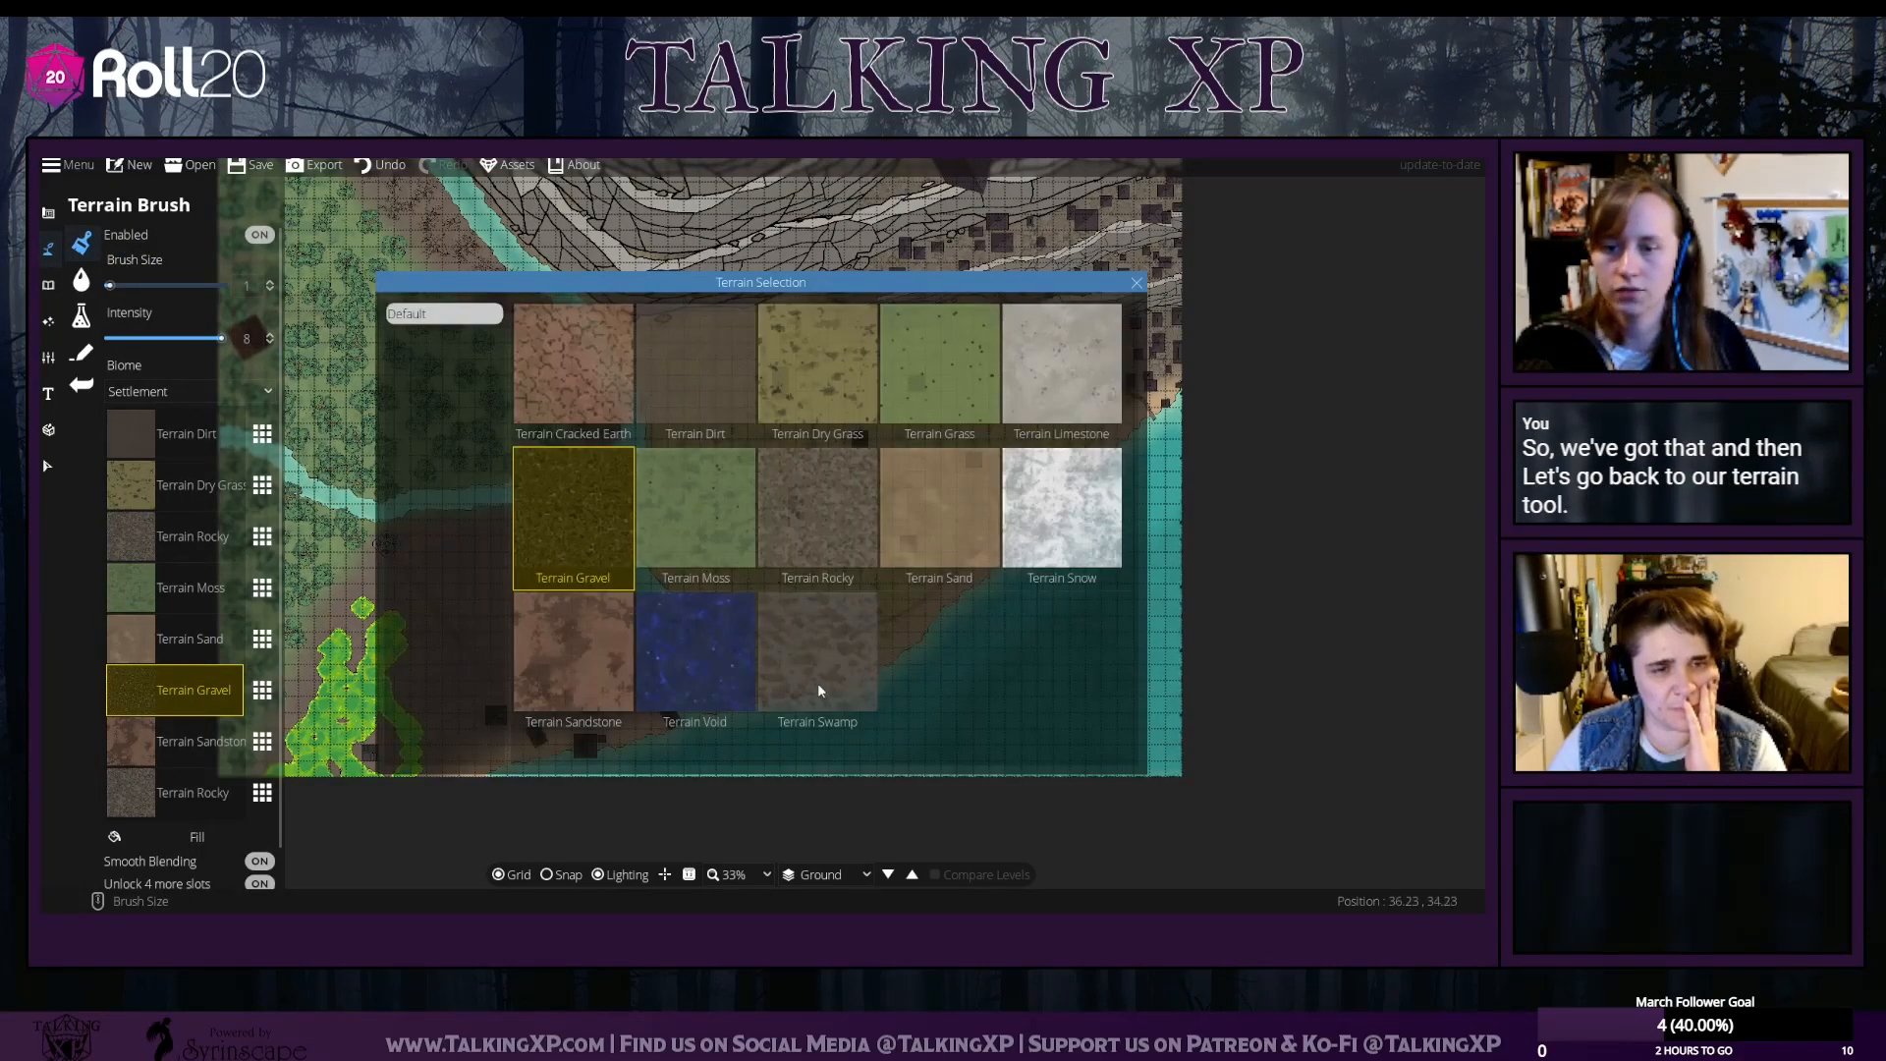
left_click(837, 535)
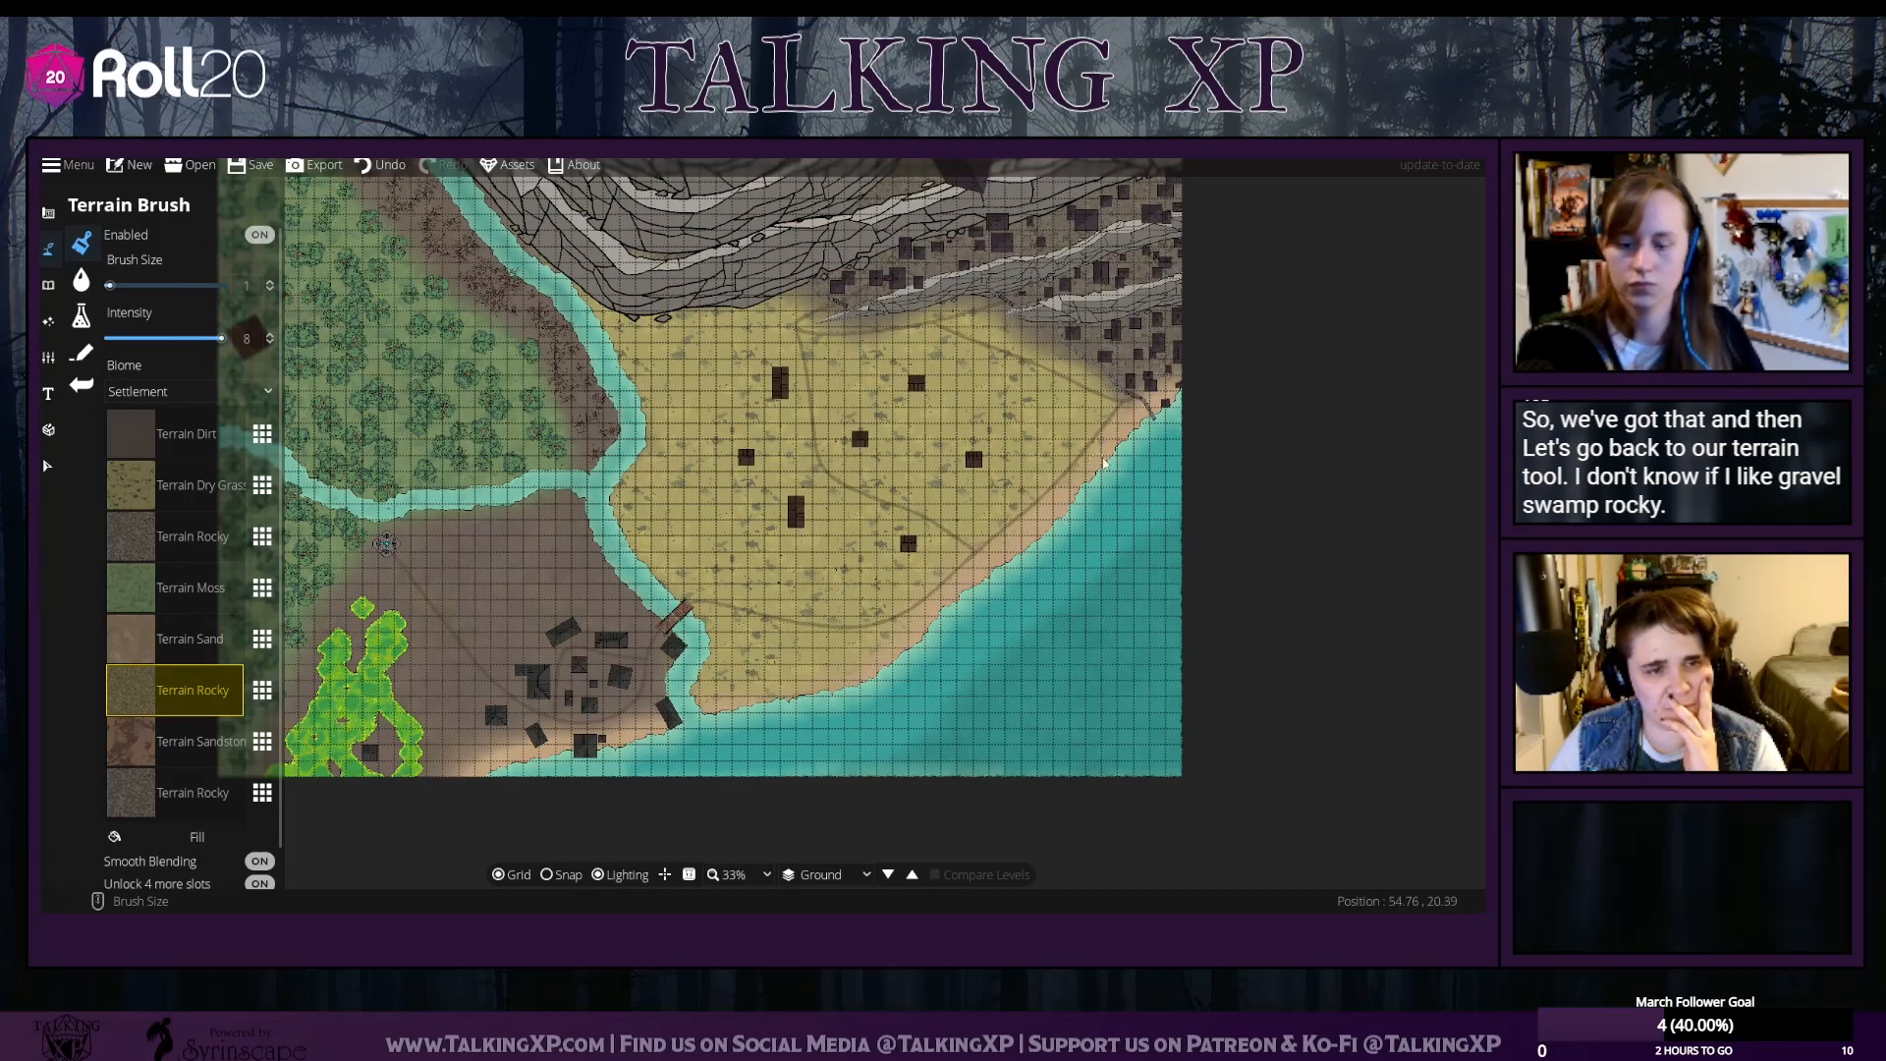
scroll(1027, 527, "up", 5)
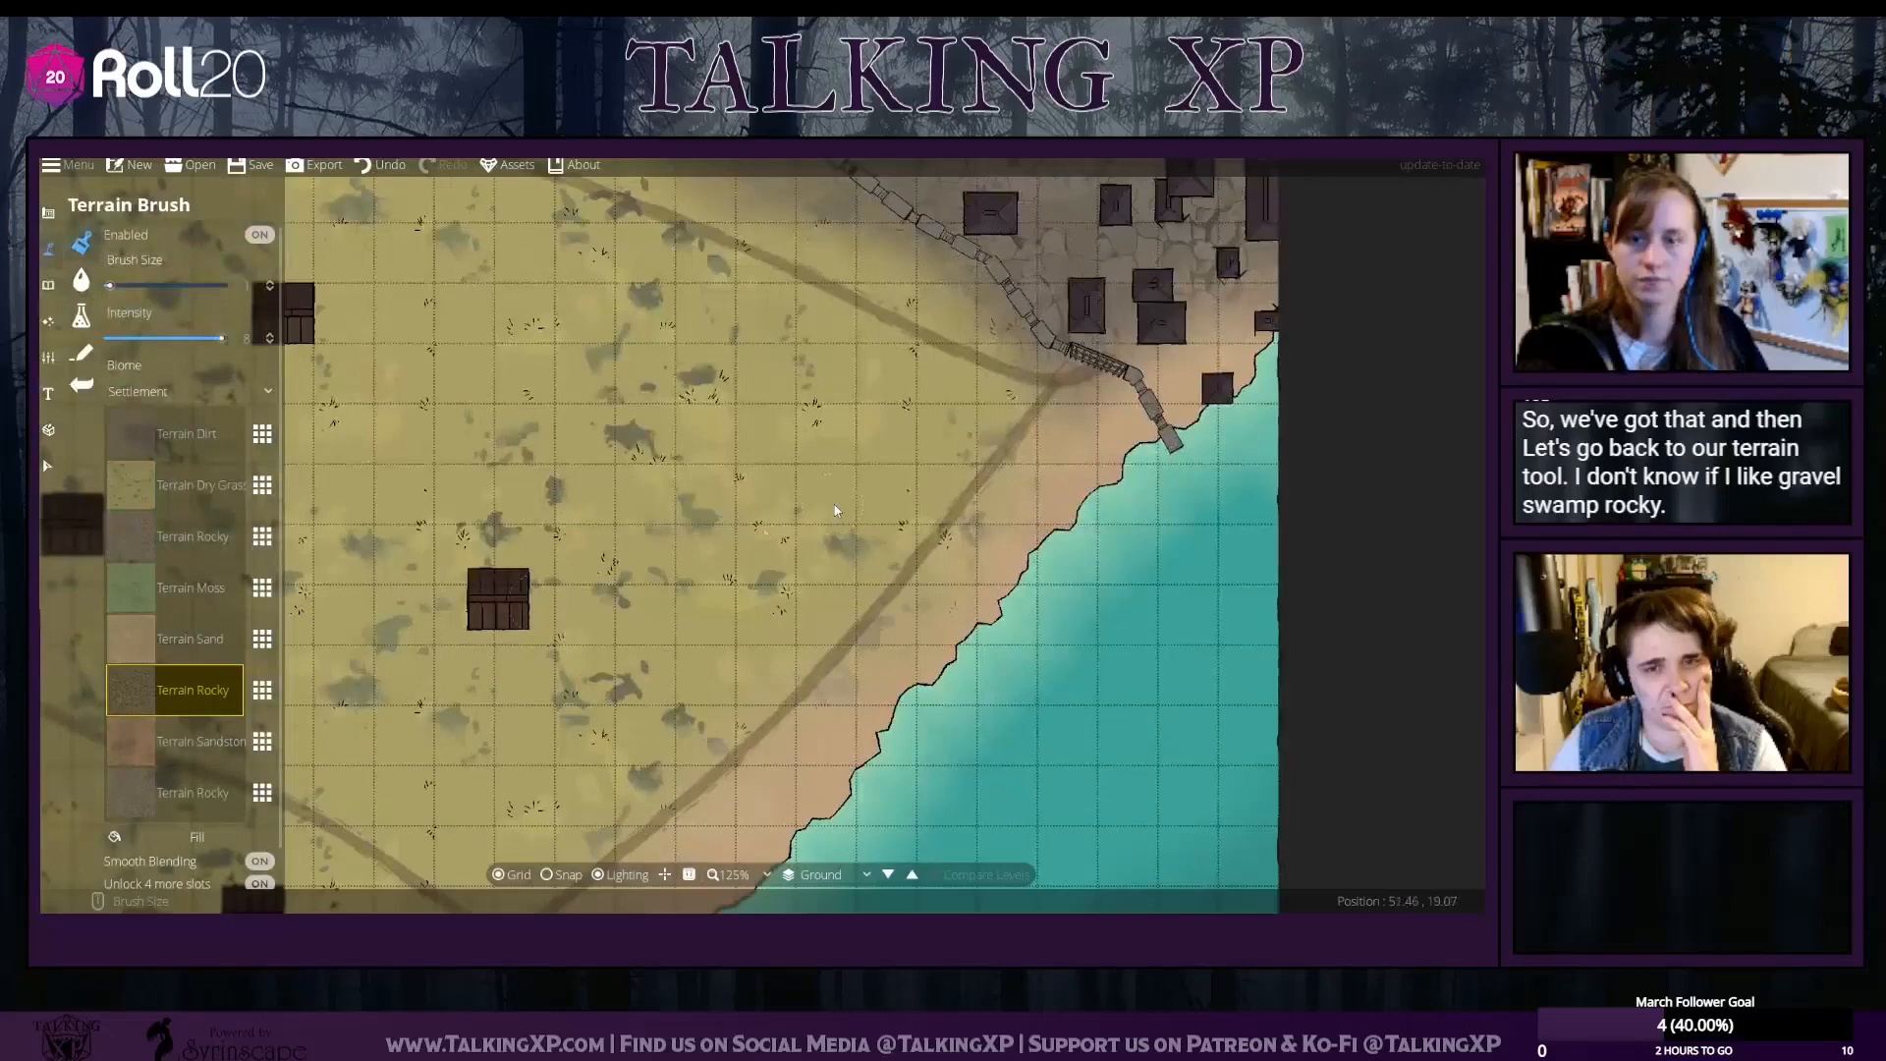
Try painting Terrain Rocky over the coastal road southwest of the city gate, and undo the stroke
left_click_drag(835, 511, 797, 572)
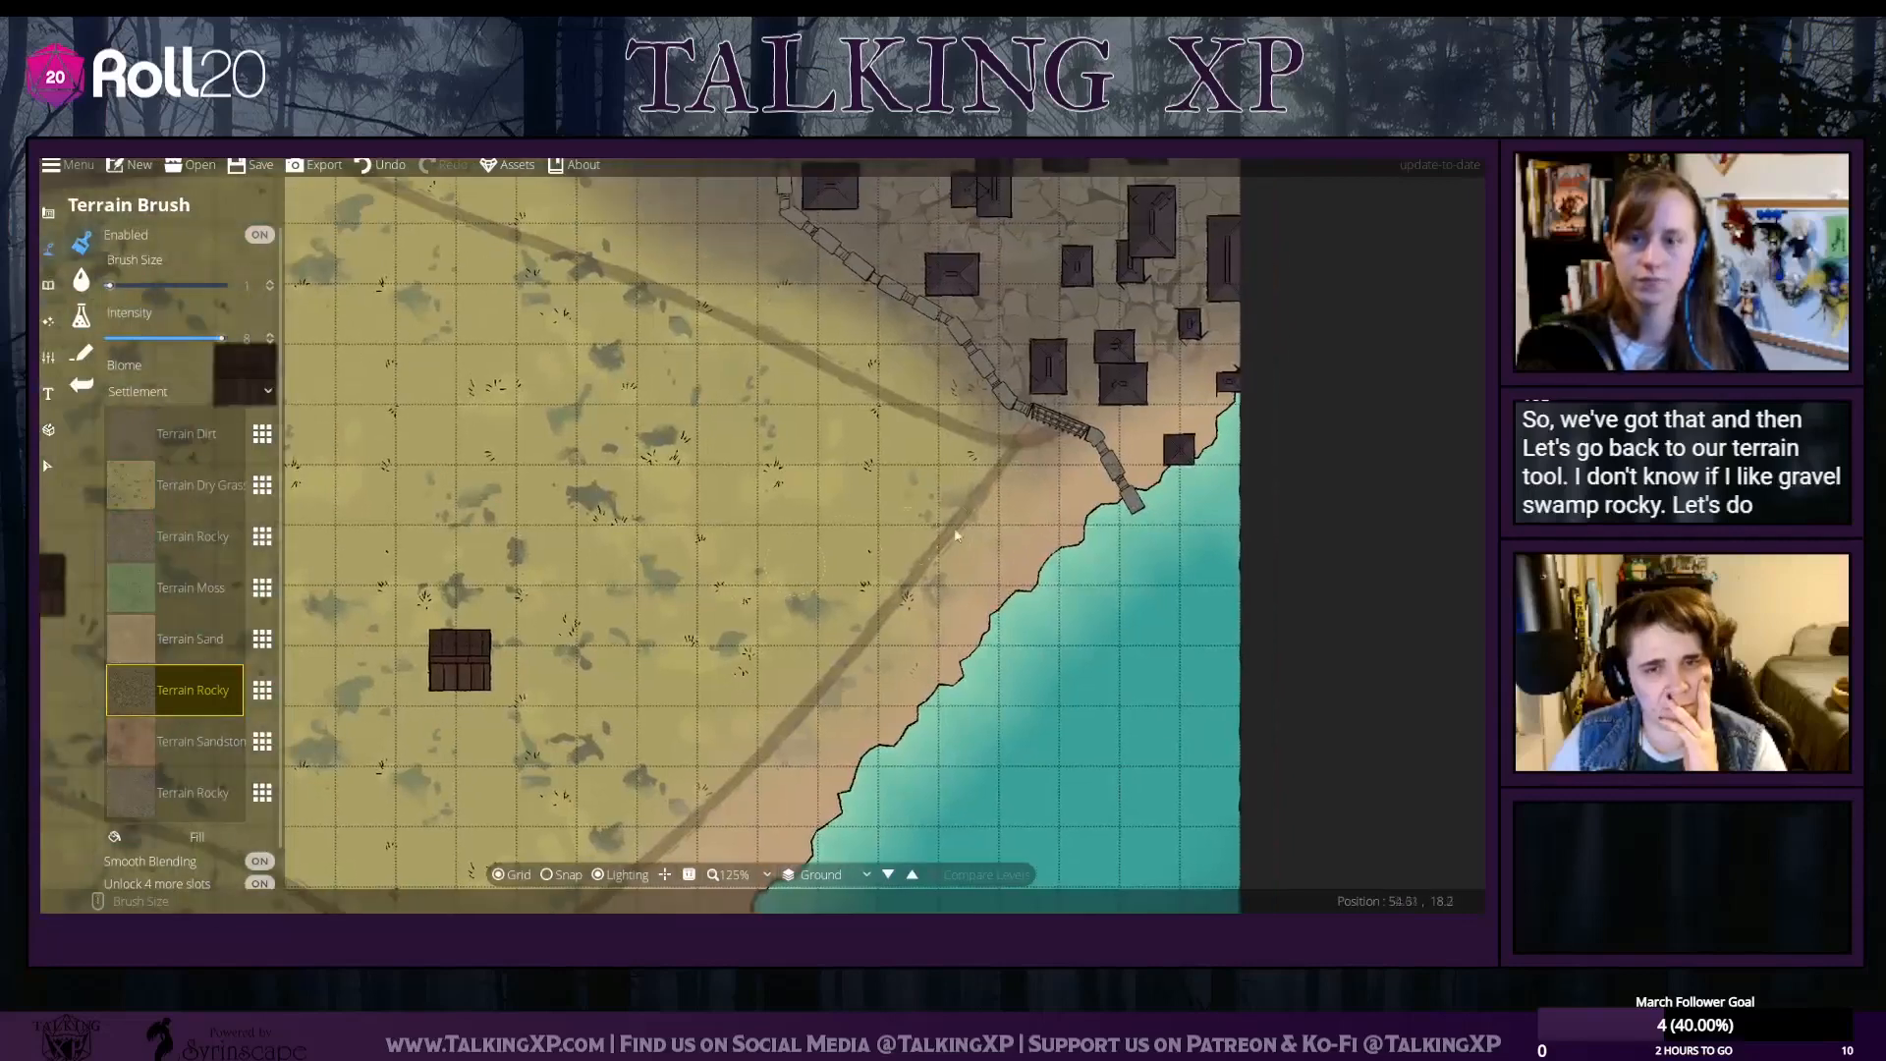
mouse_move(1047, 438)
left_mouse_down()
mouse_move(1018, 465)
mouse_move(1068, 428)
mouse_move(1022, 452)
mouse_move(768, 735)
left_mouse_up()
scroll(902, 843, "down", 3)
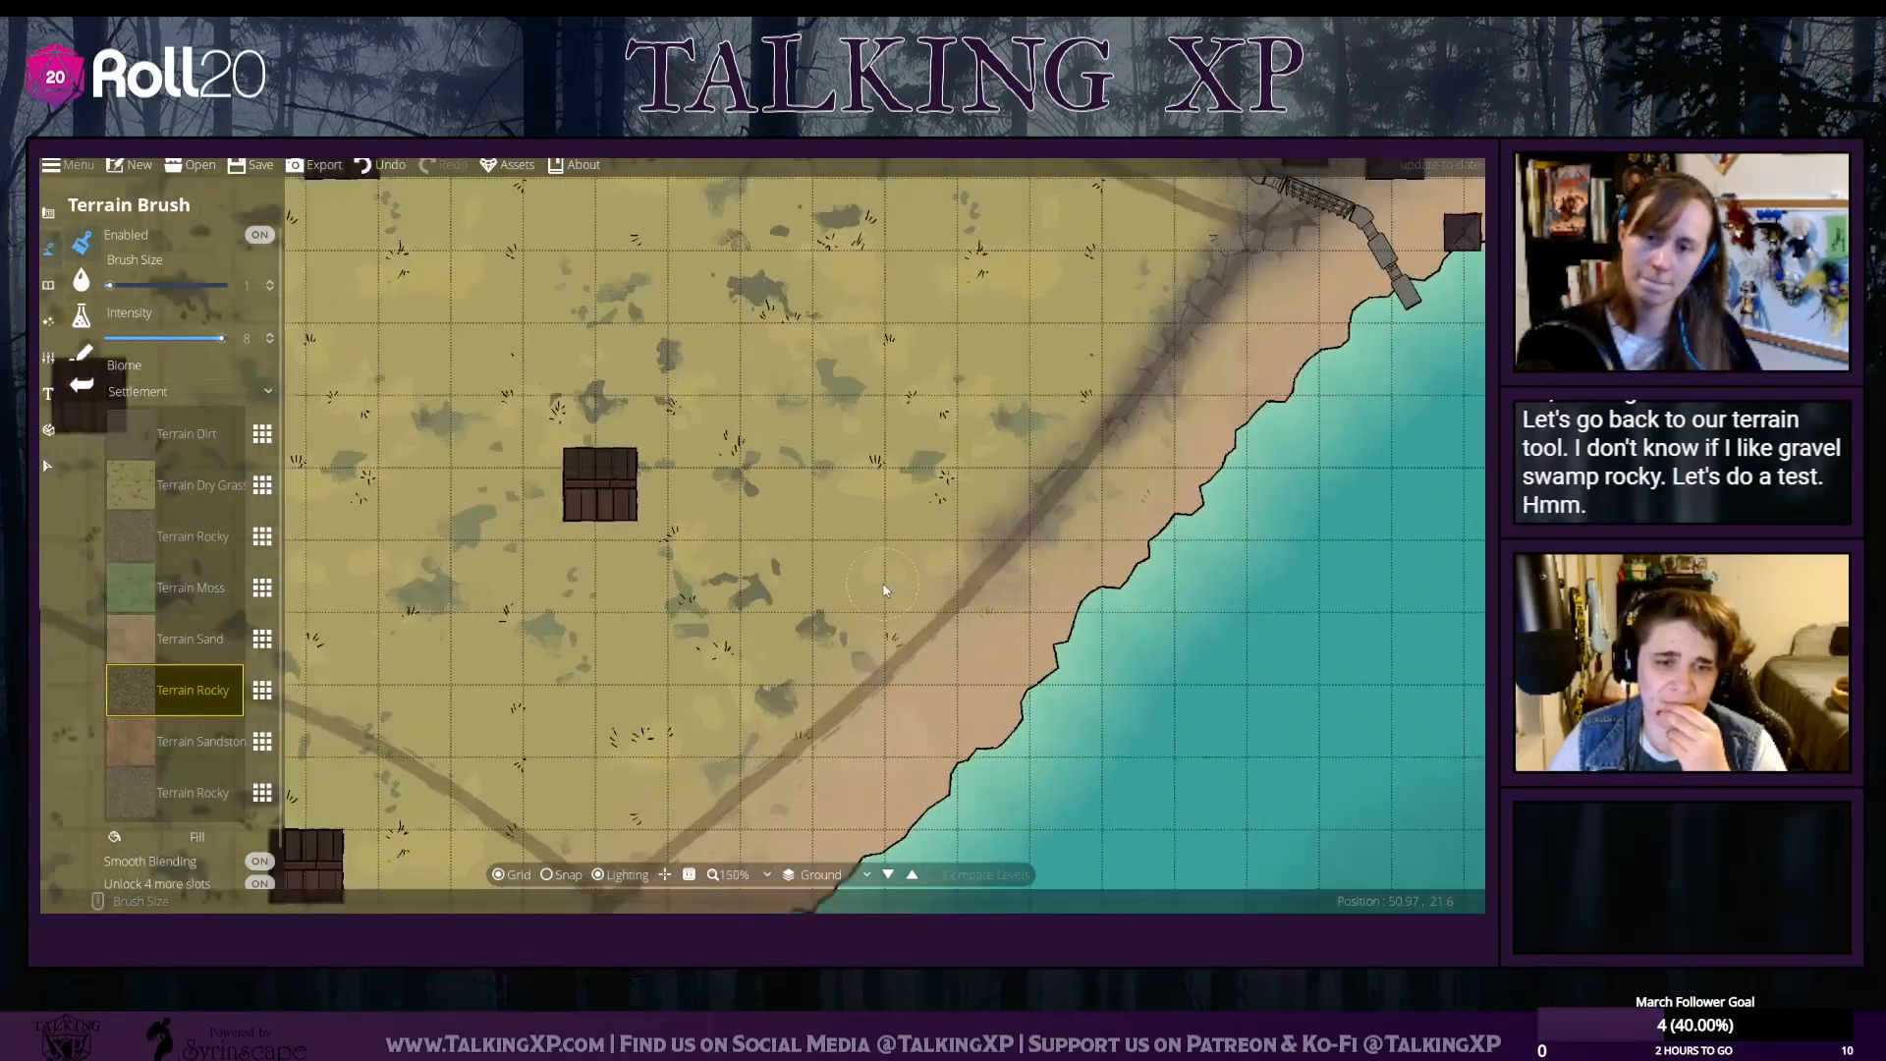
scroll(881, 597, "down", 2)
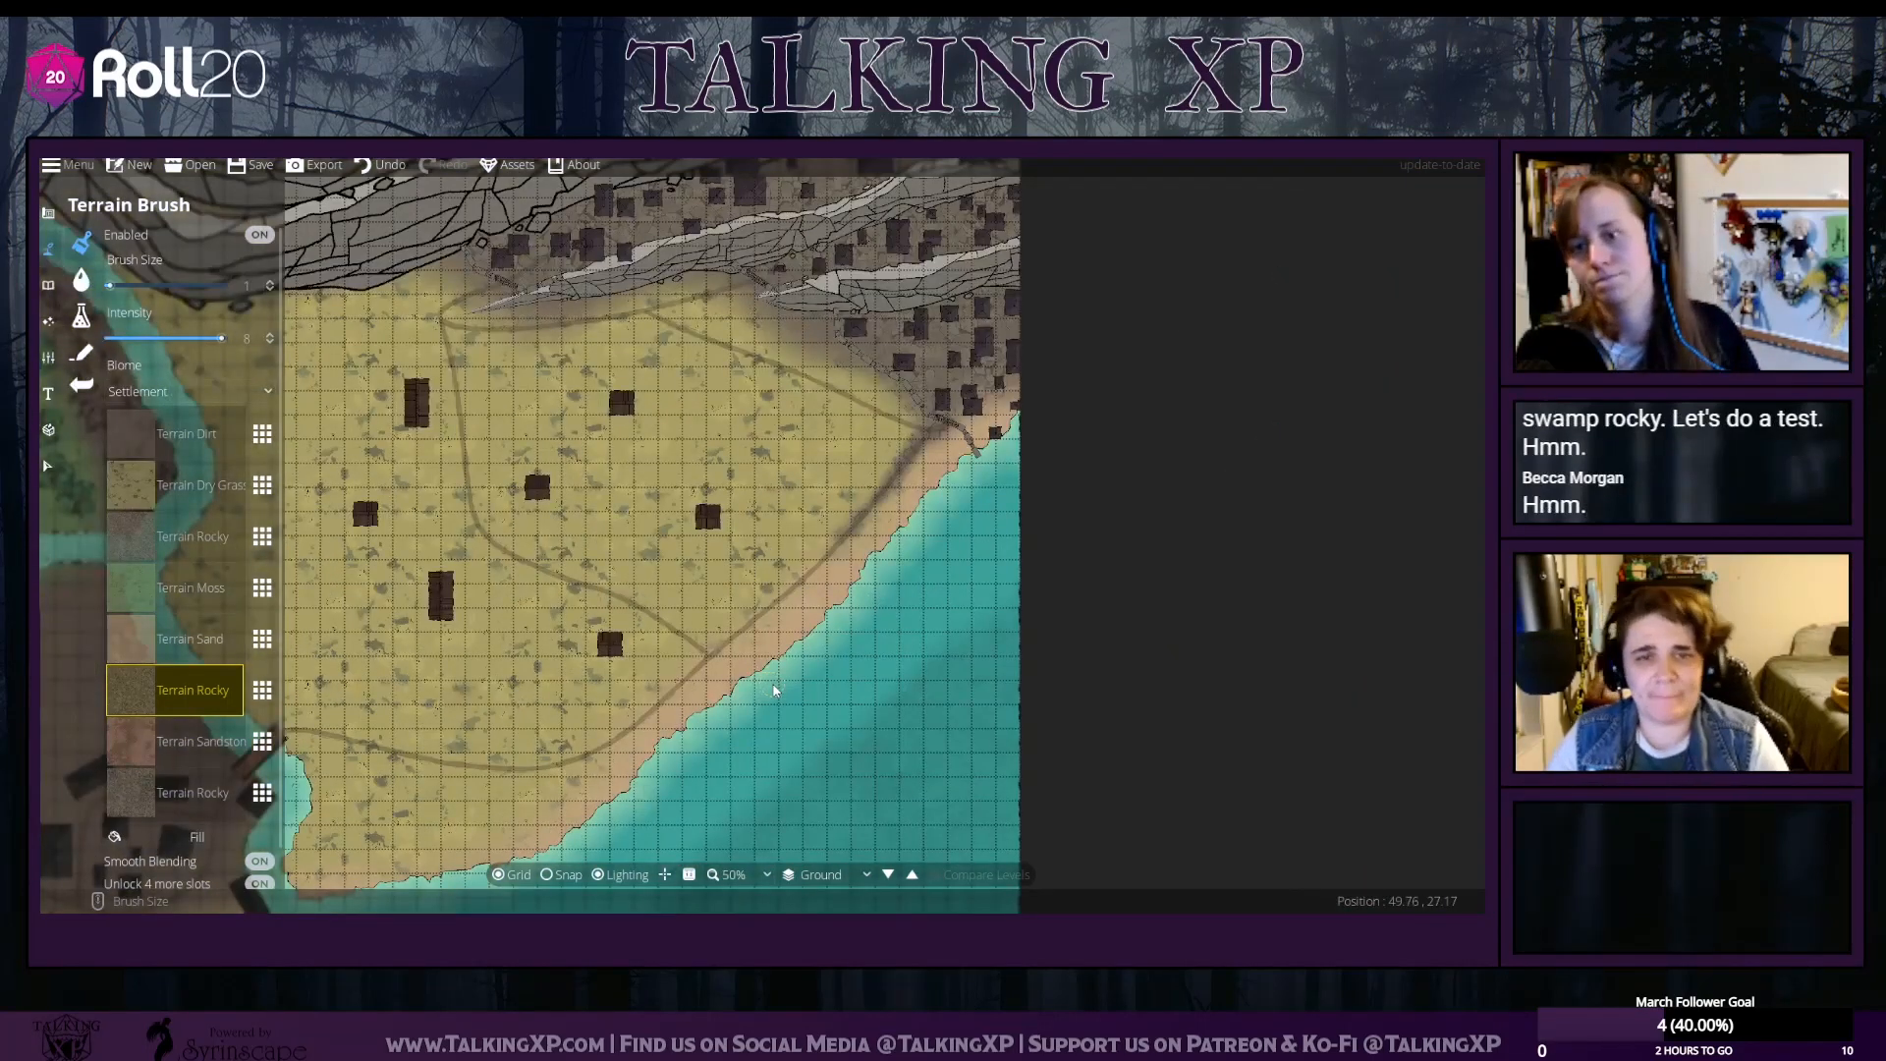
left_click(383, 165)
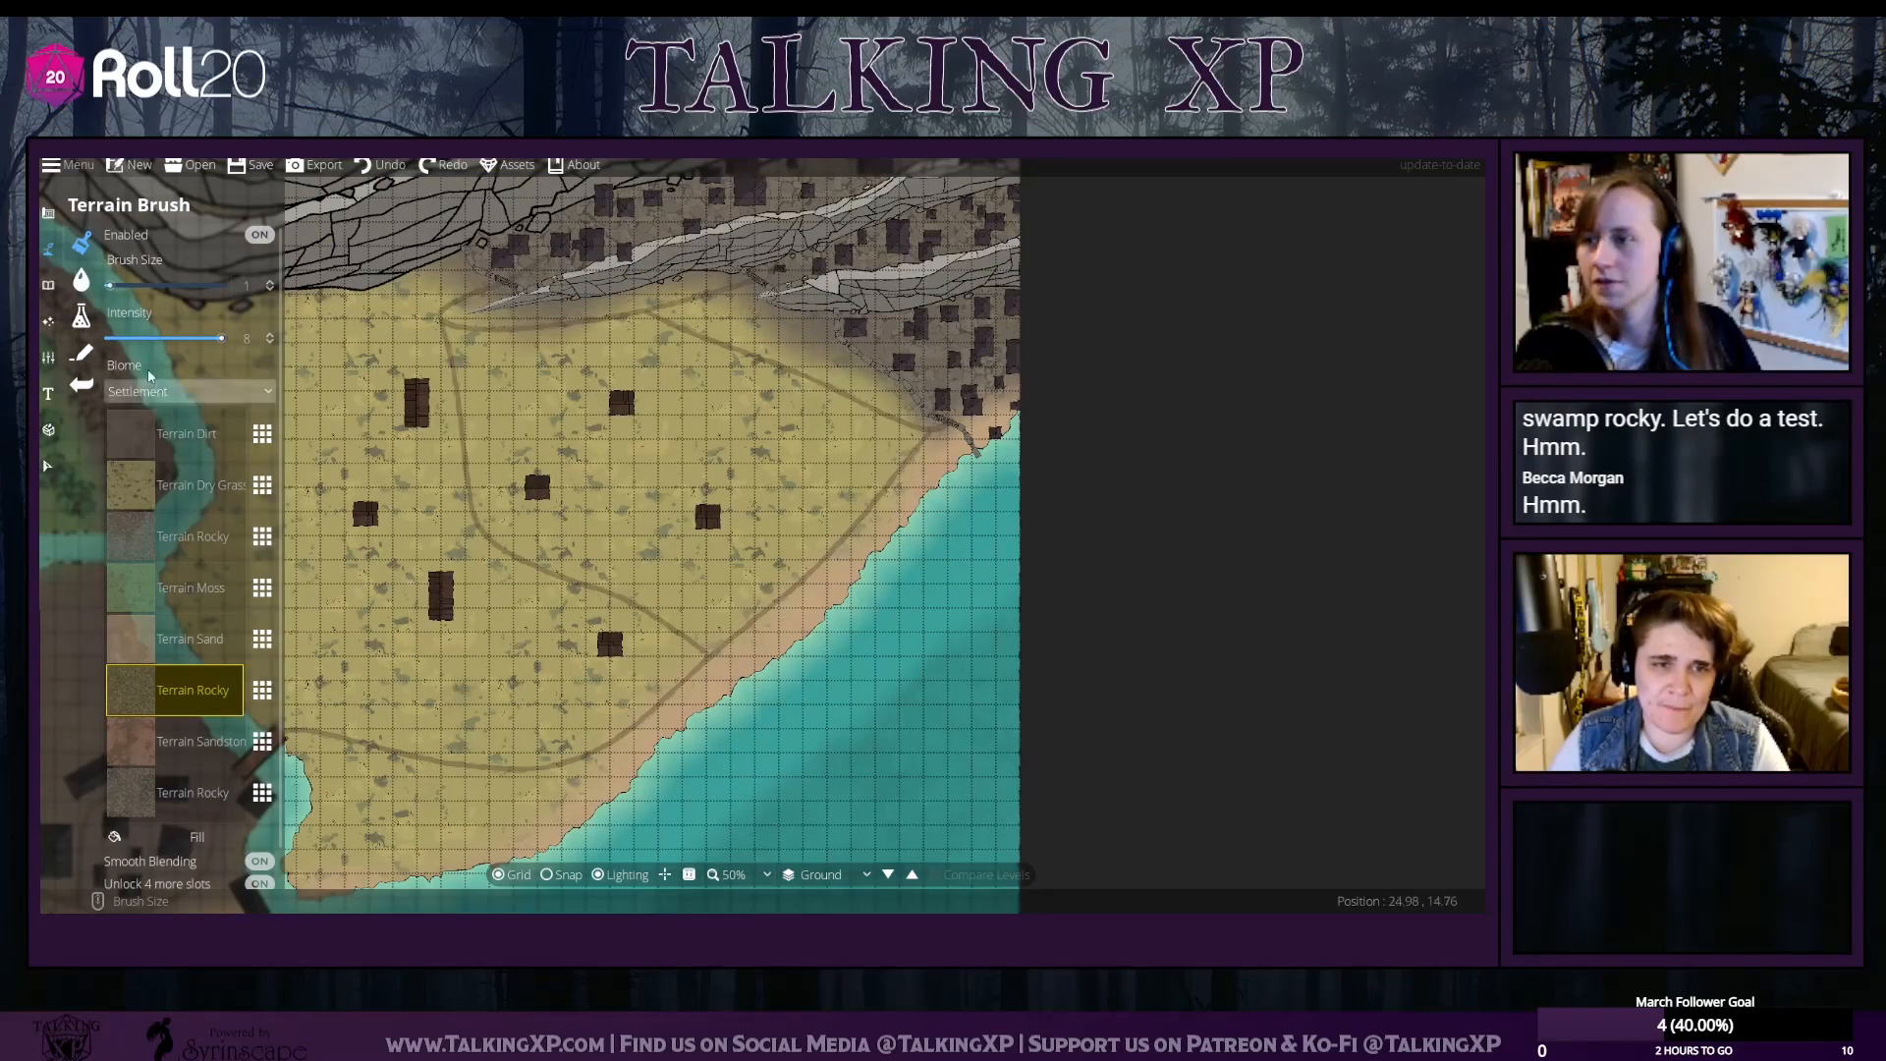
Paint a Terrain Dirt footpath from the lone hut in the western forest southeast to the river
left_click(82, 351)
mouse_move(458, 646)
left_mouse_down()
mouse_move(720, 555)
mouse_move(851, 582)
mouse_move(841, 615)
left_mouse_up()
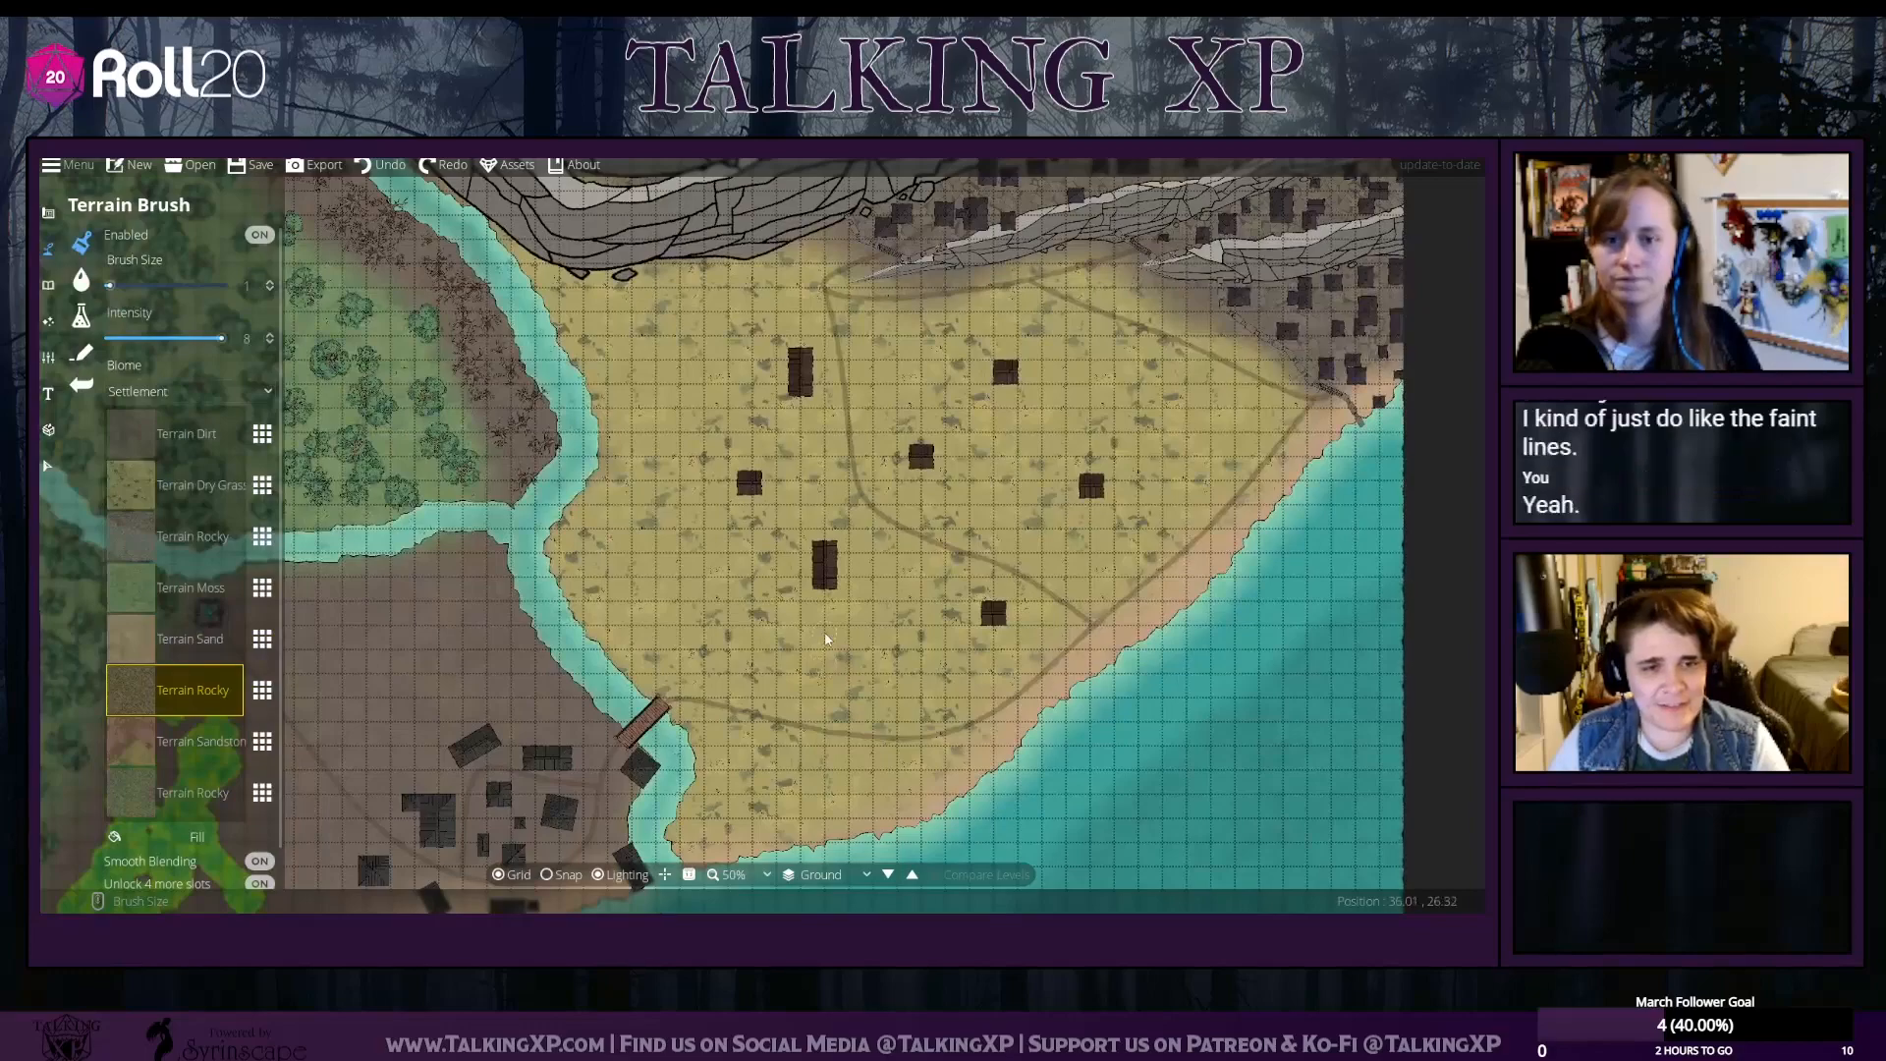
left_click_drag(696, 603, 1093, 645)
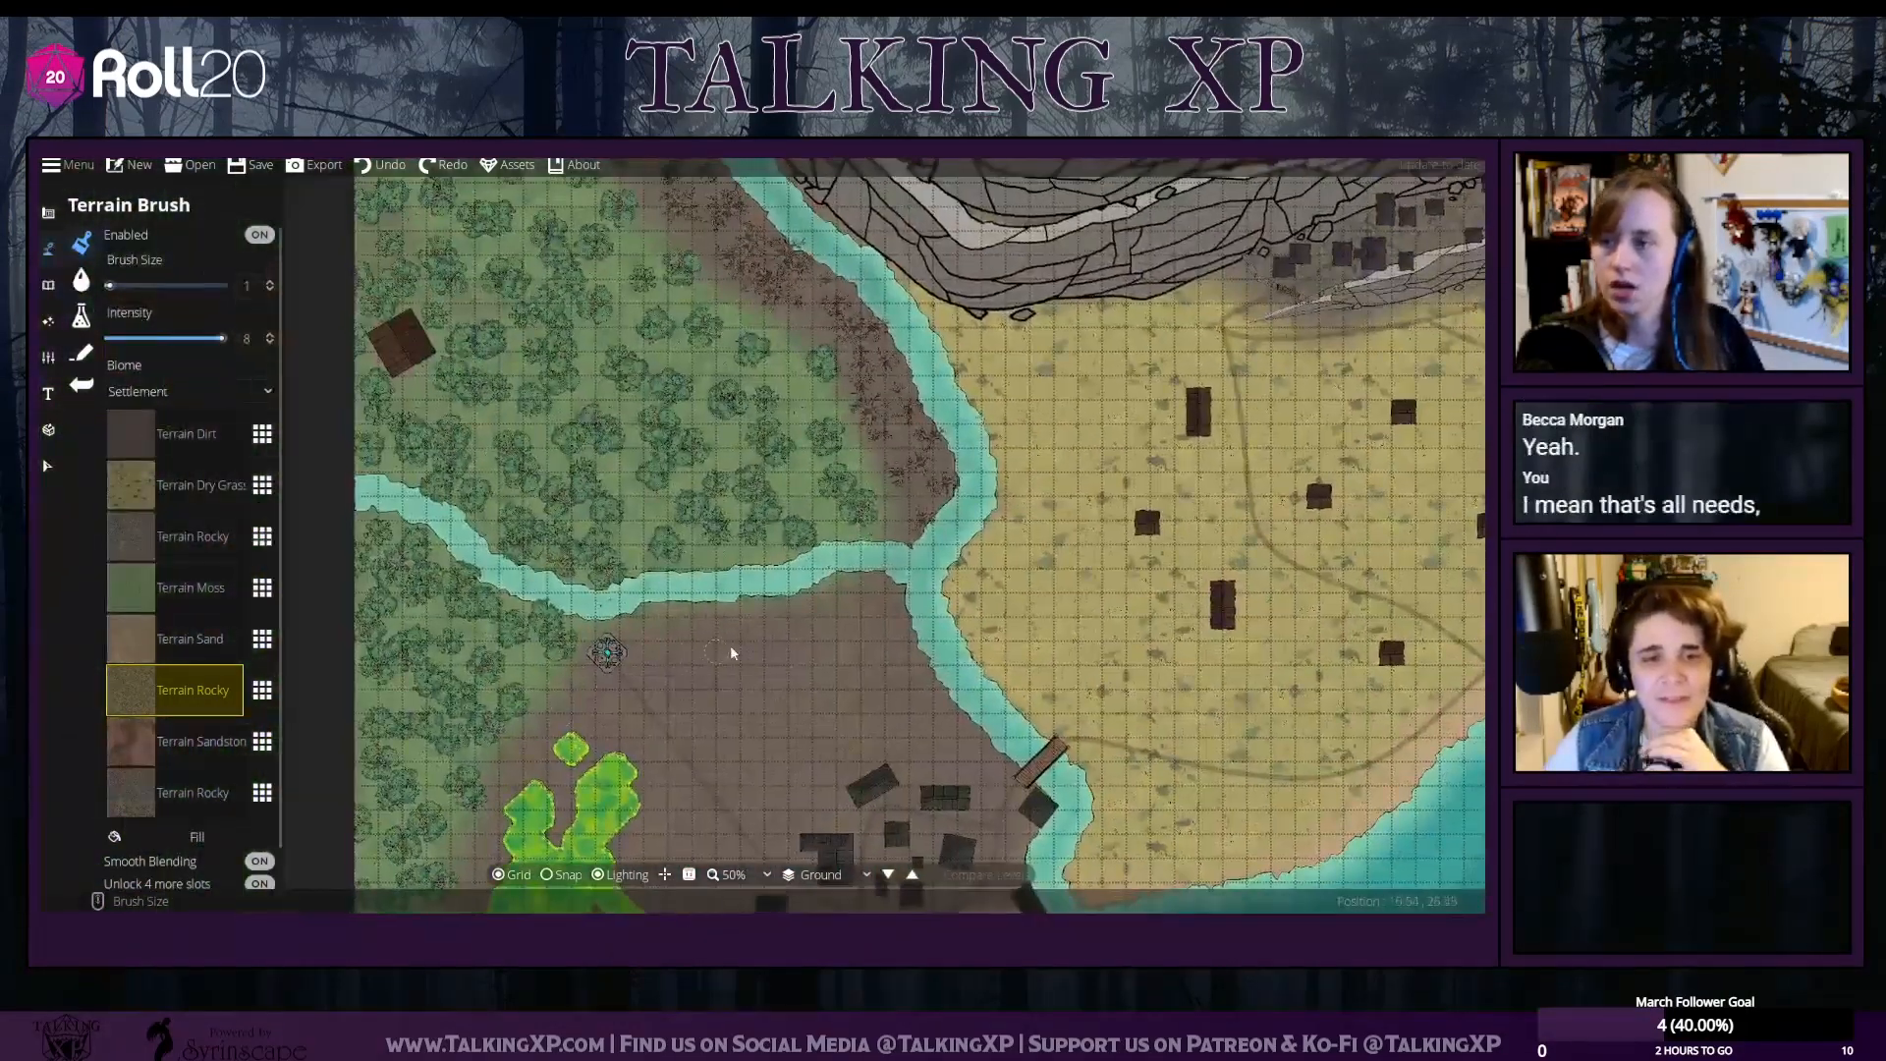
left_click(168, 446)
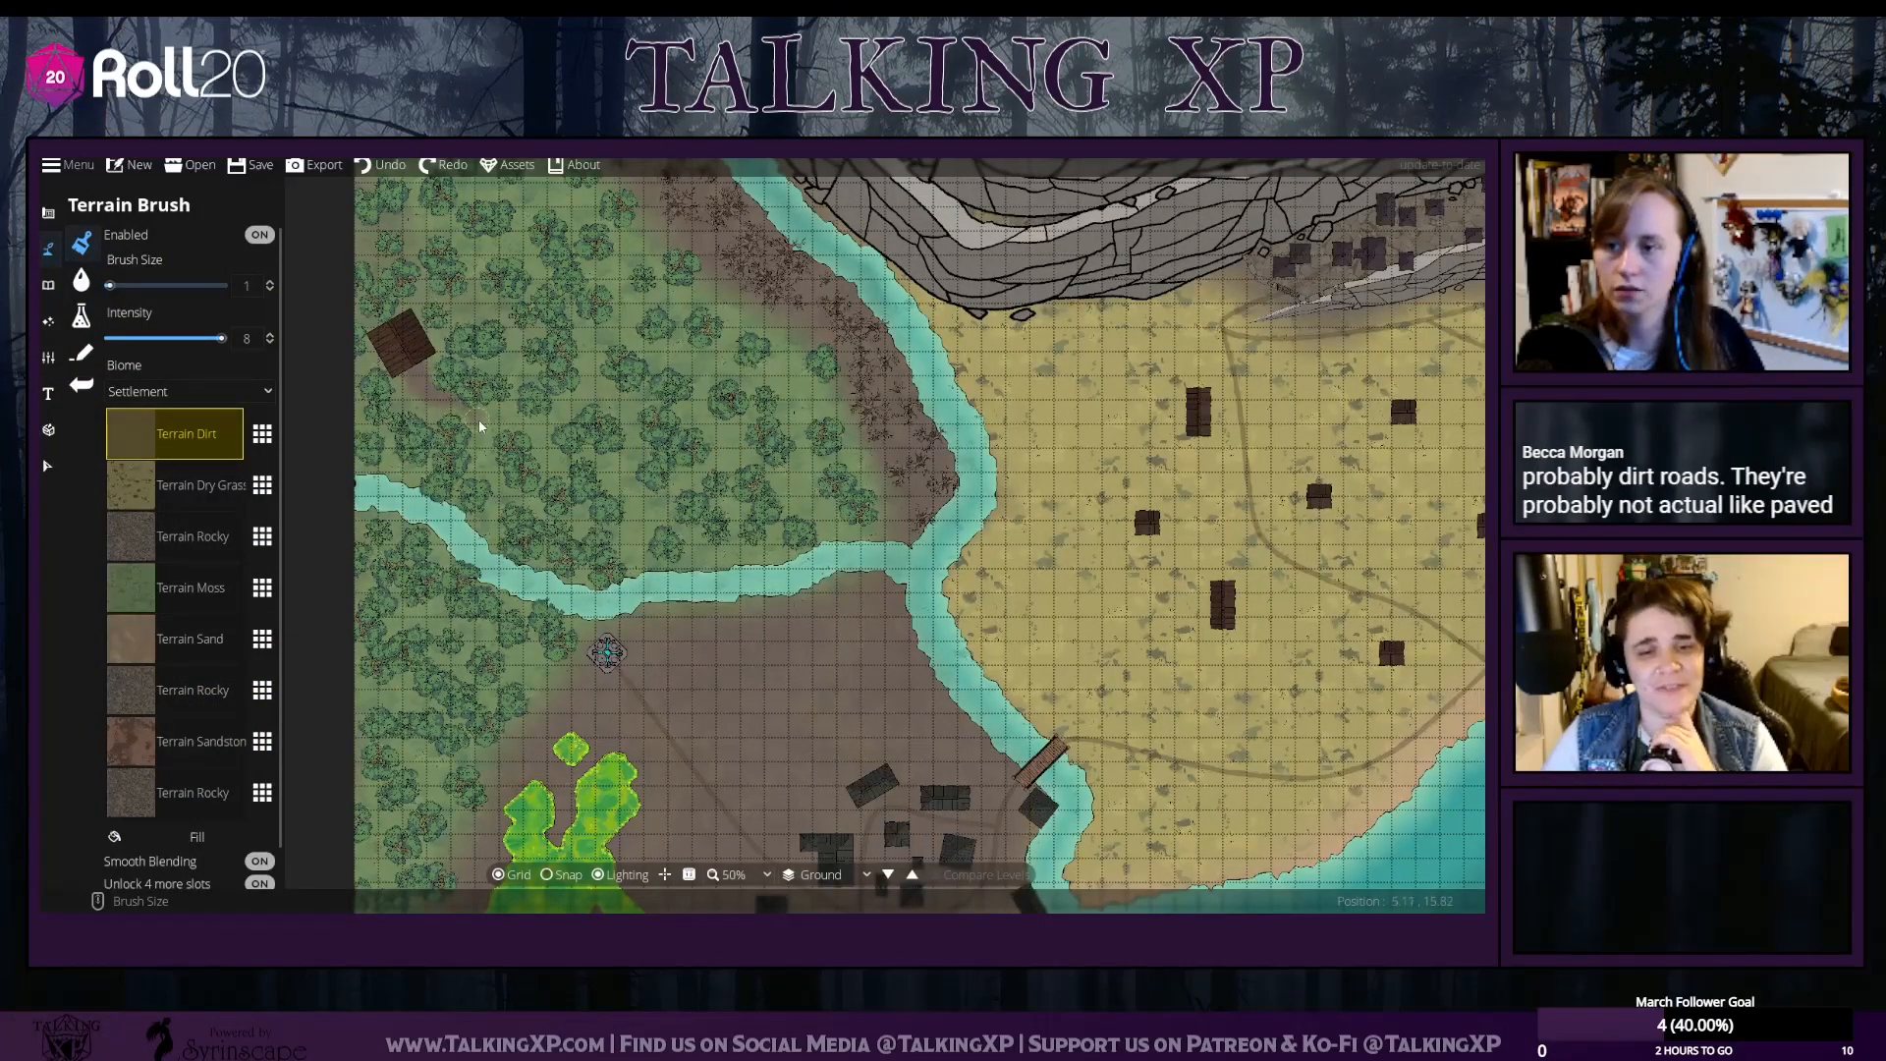
mouse_move(479, 421)
left_mouse_down()
mouse_move(486, 466)
mouse_move(479, 433)
mouse_move(492, 527)
mouse_move(493, 469)
left_mouse_up()
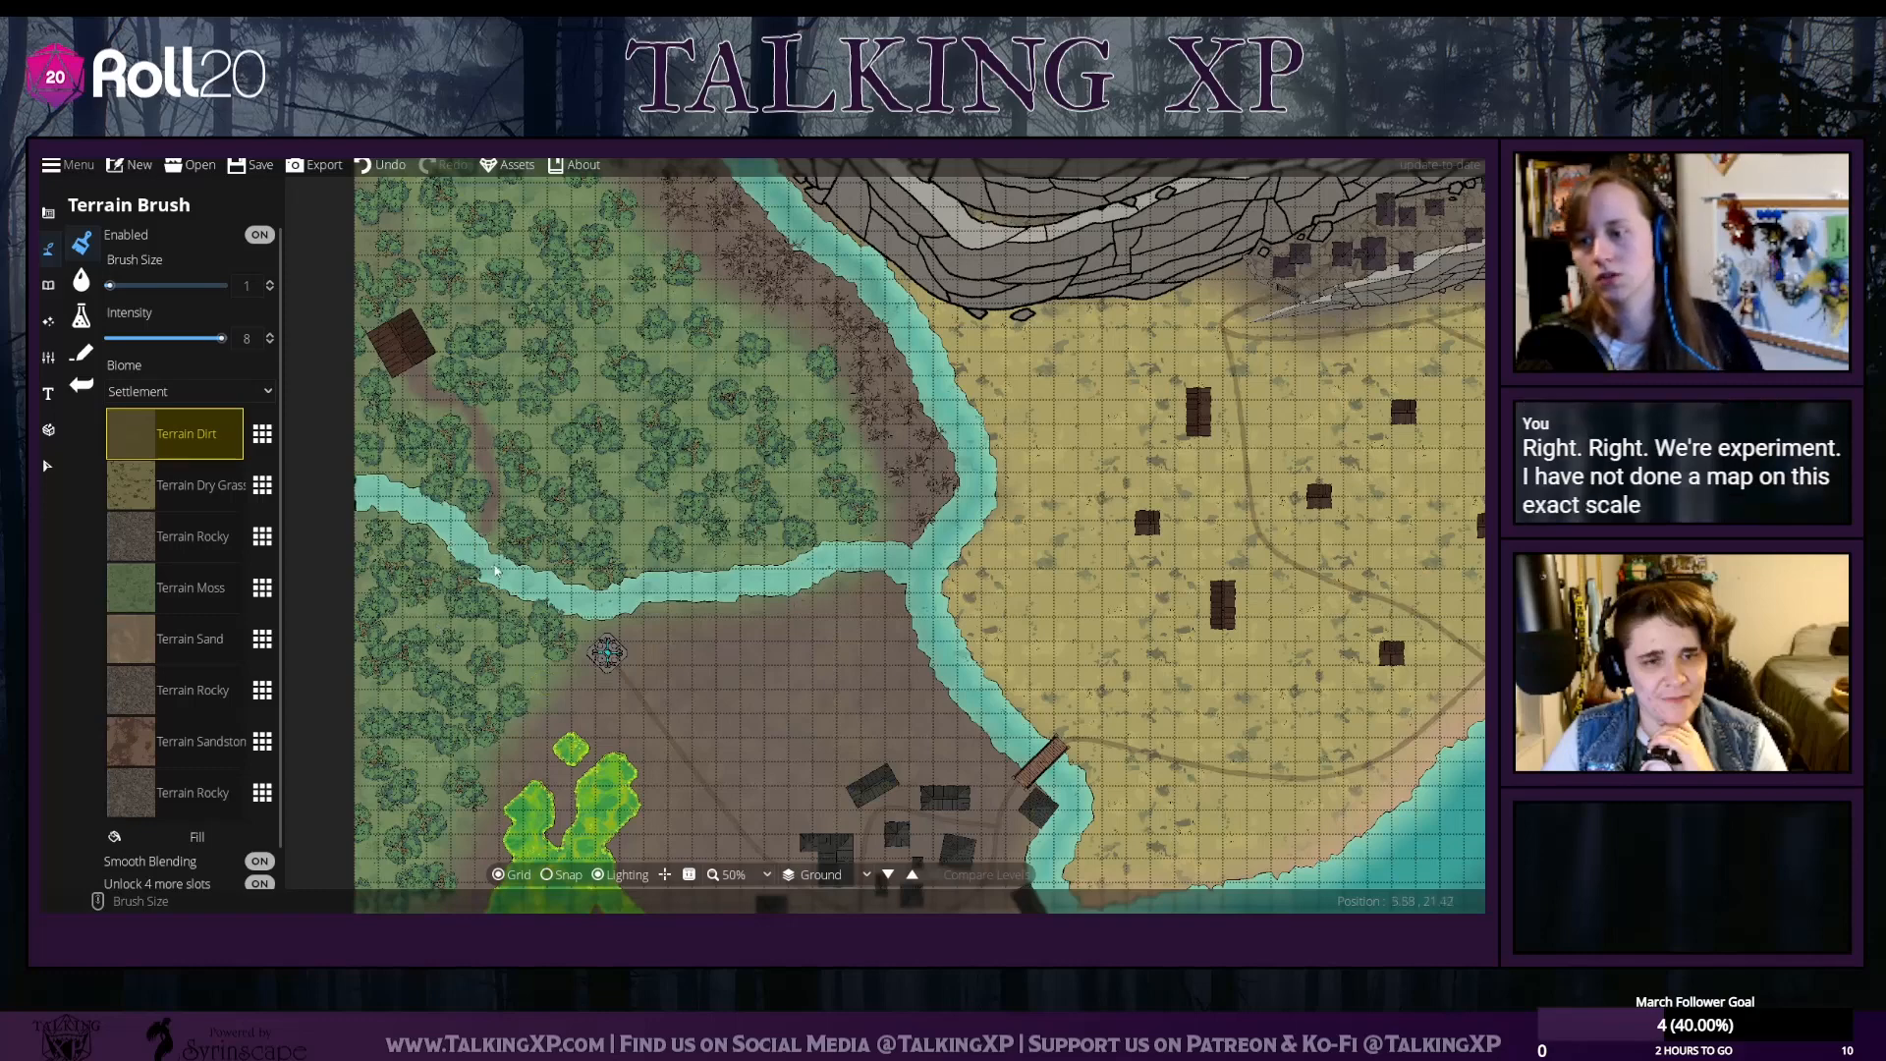
Switch to the Text tool and set the font to UnifrakturMaguntia Book
left_click_drag(626, 715, 509, 583)
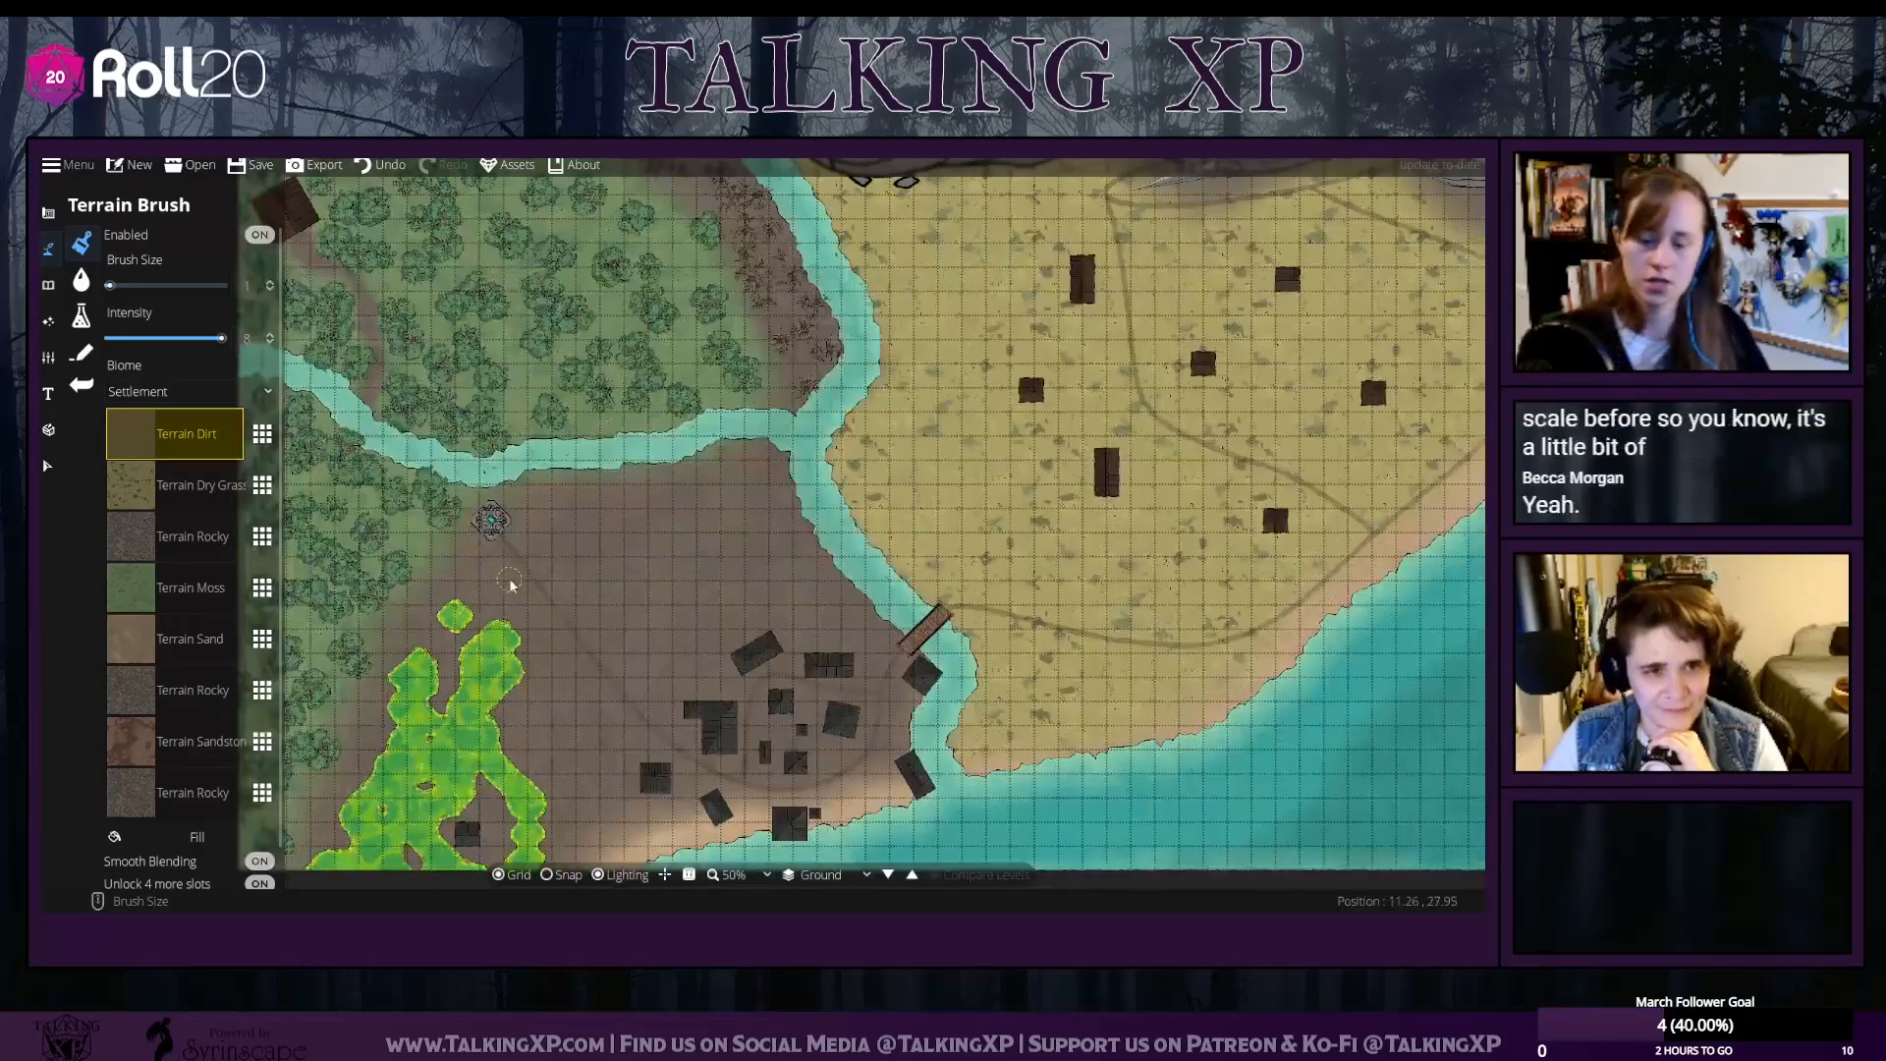
scroll(508, 579, "down", 2)
left_click_drag(852, 423, 778, 506)
scroll(841, 500, "up", 1)
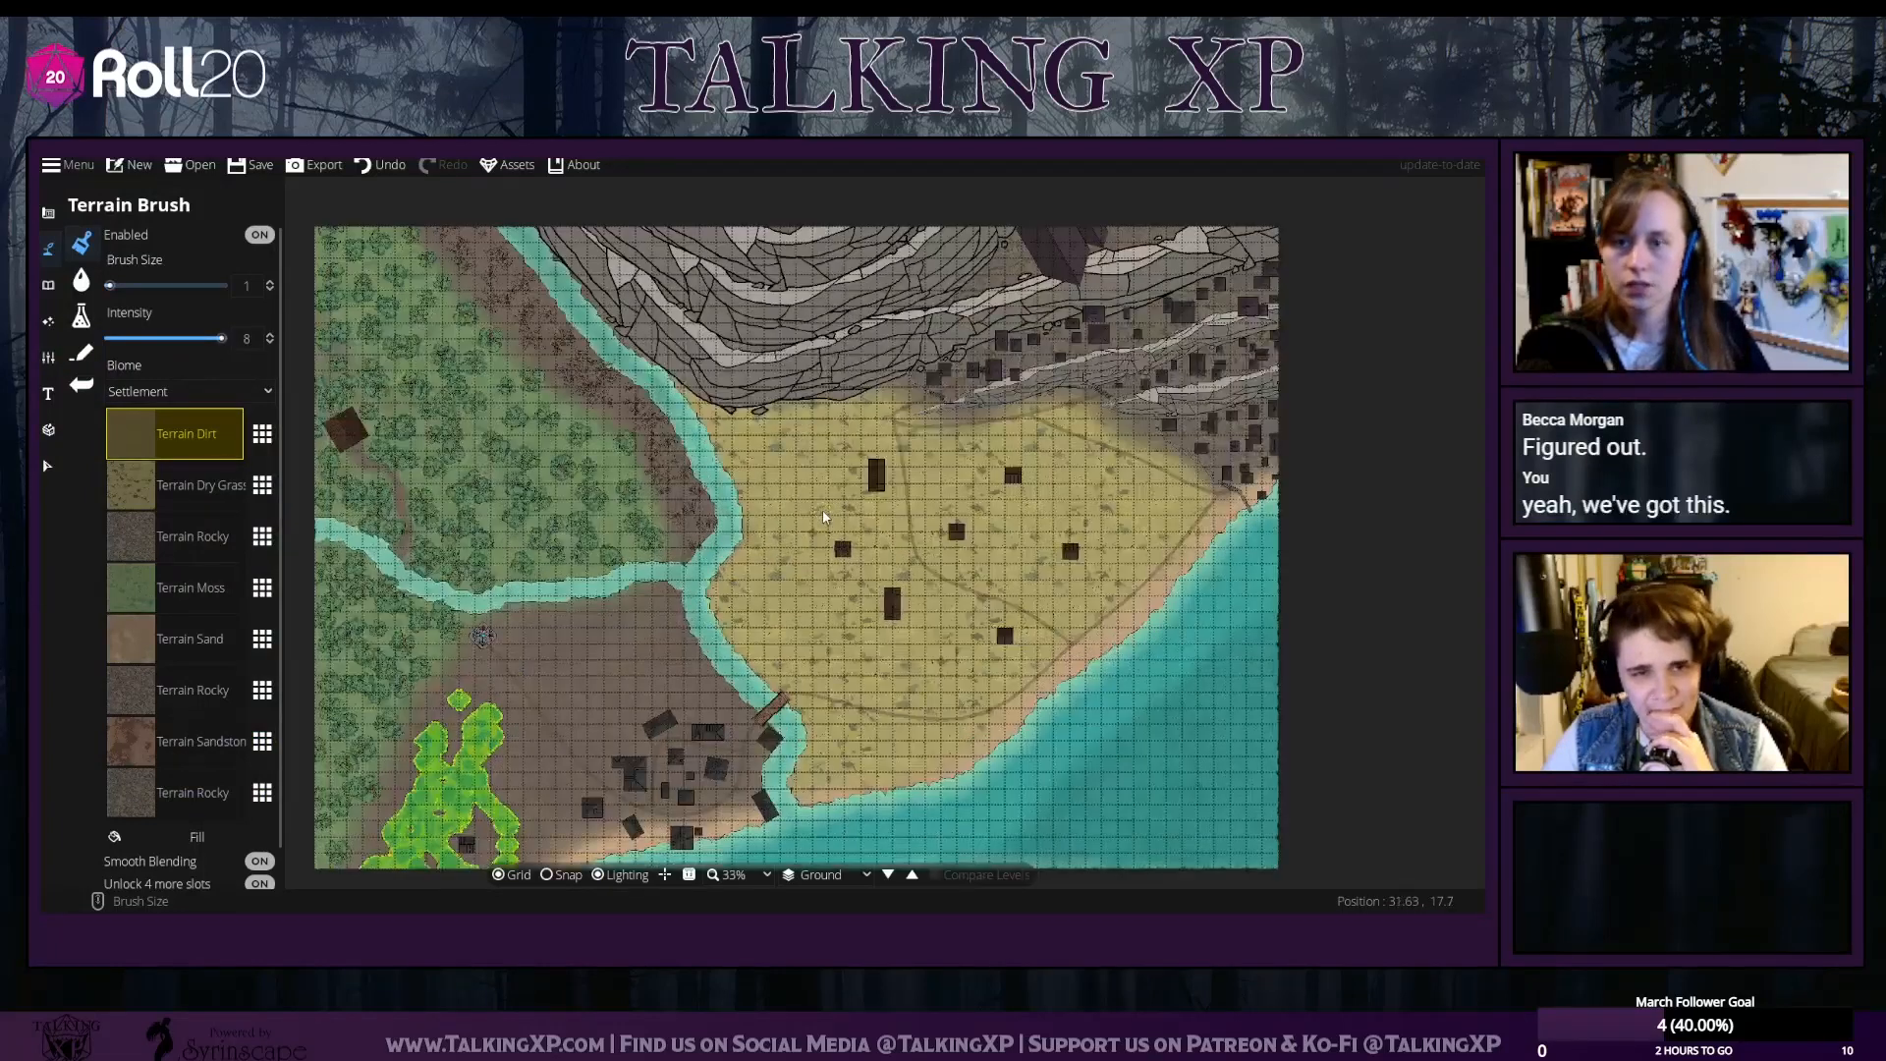
scroll(825, 517, "down", 1)
scroll(825, 518, "up", 1)
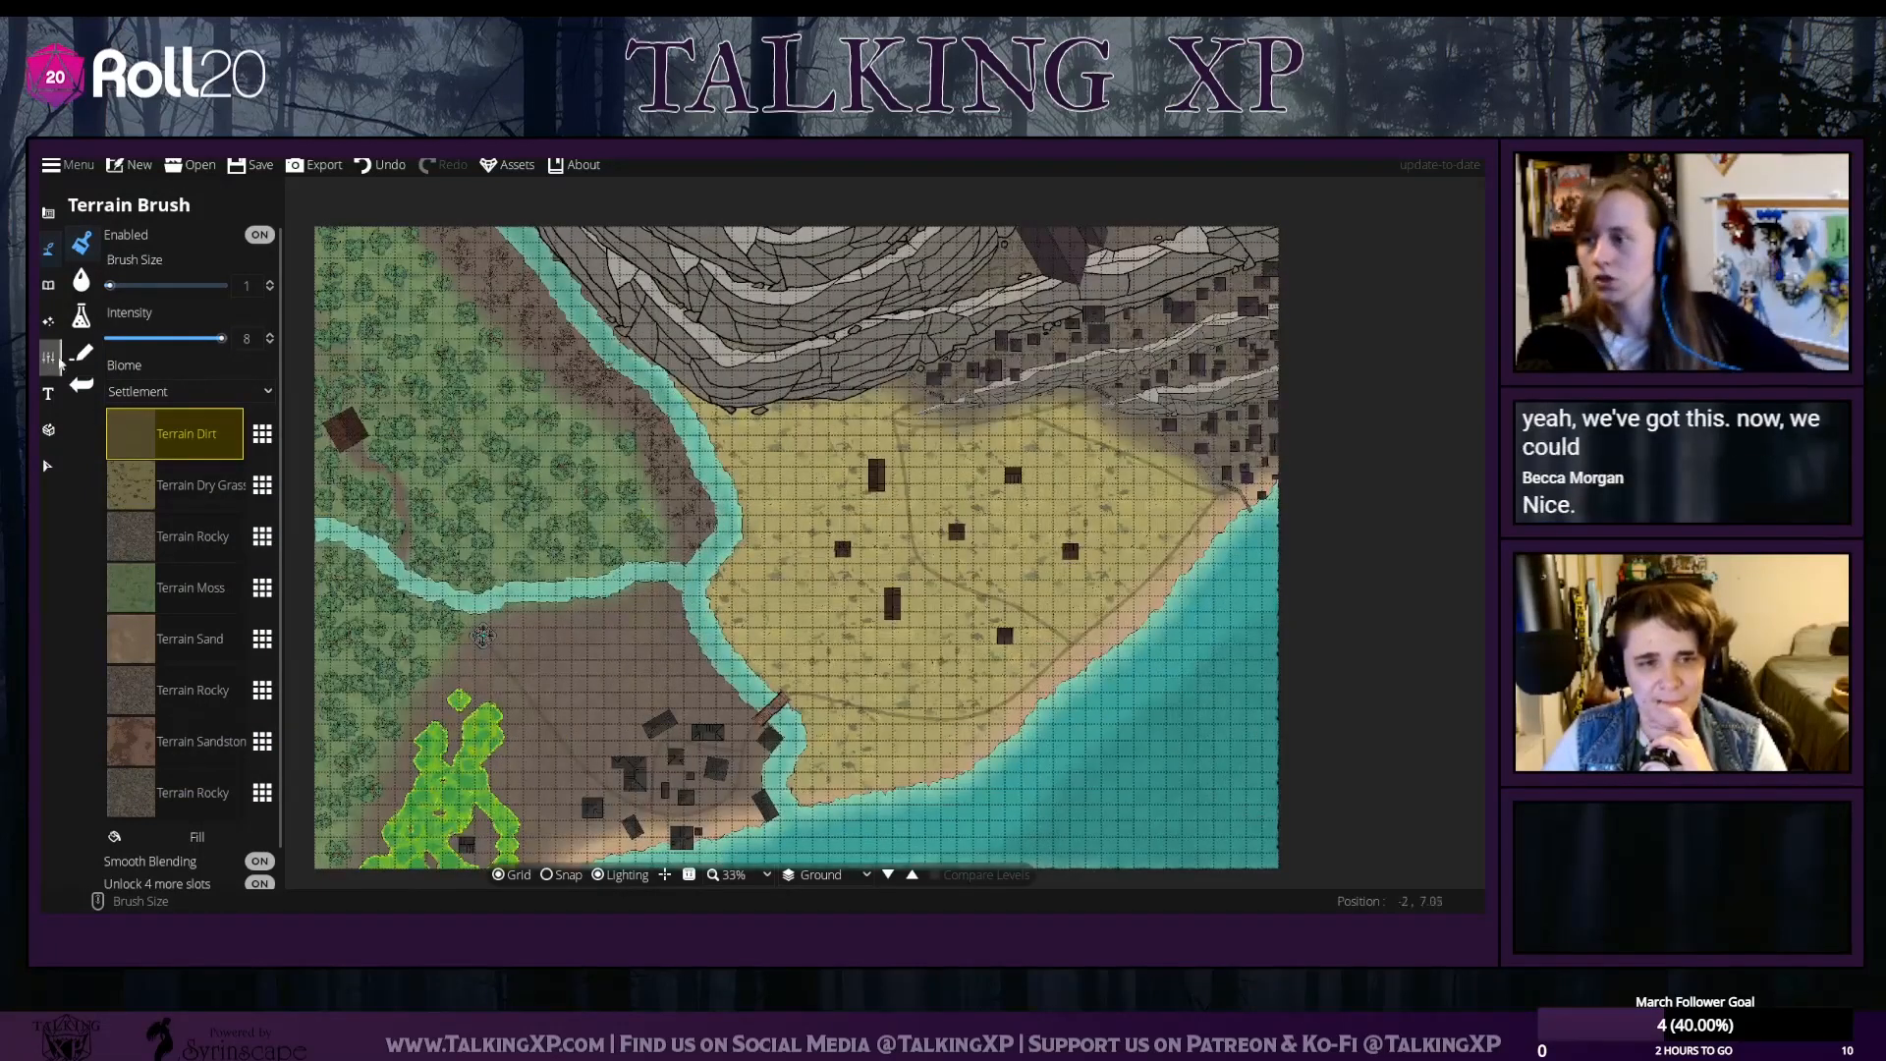
left_click(48, 393)
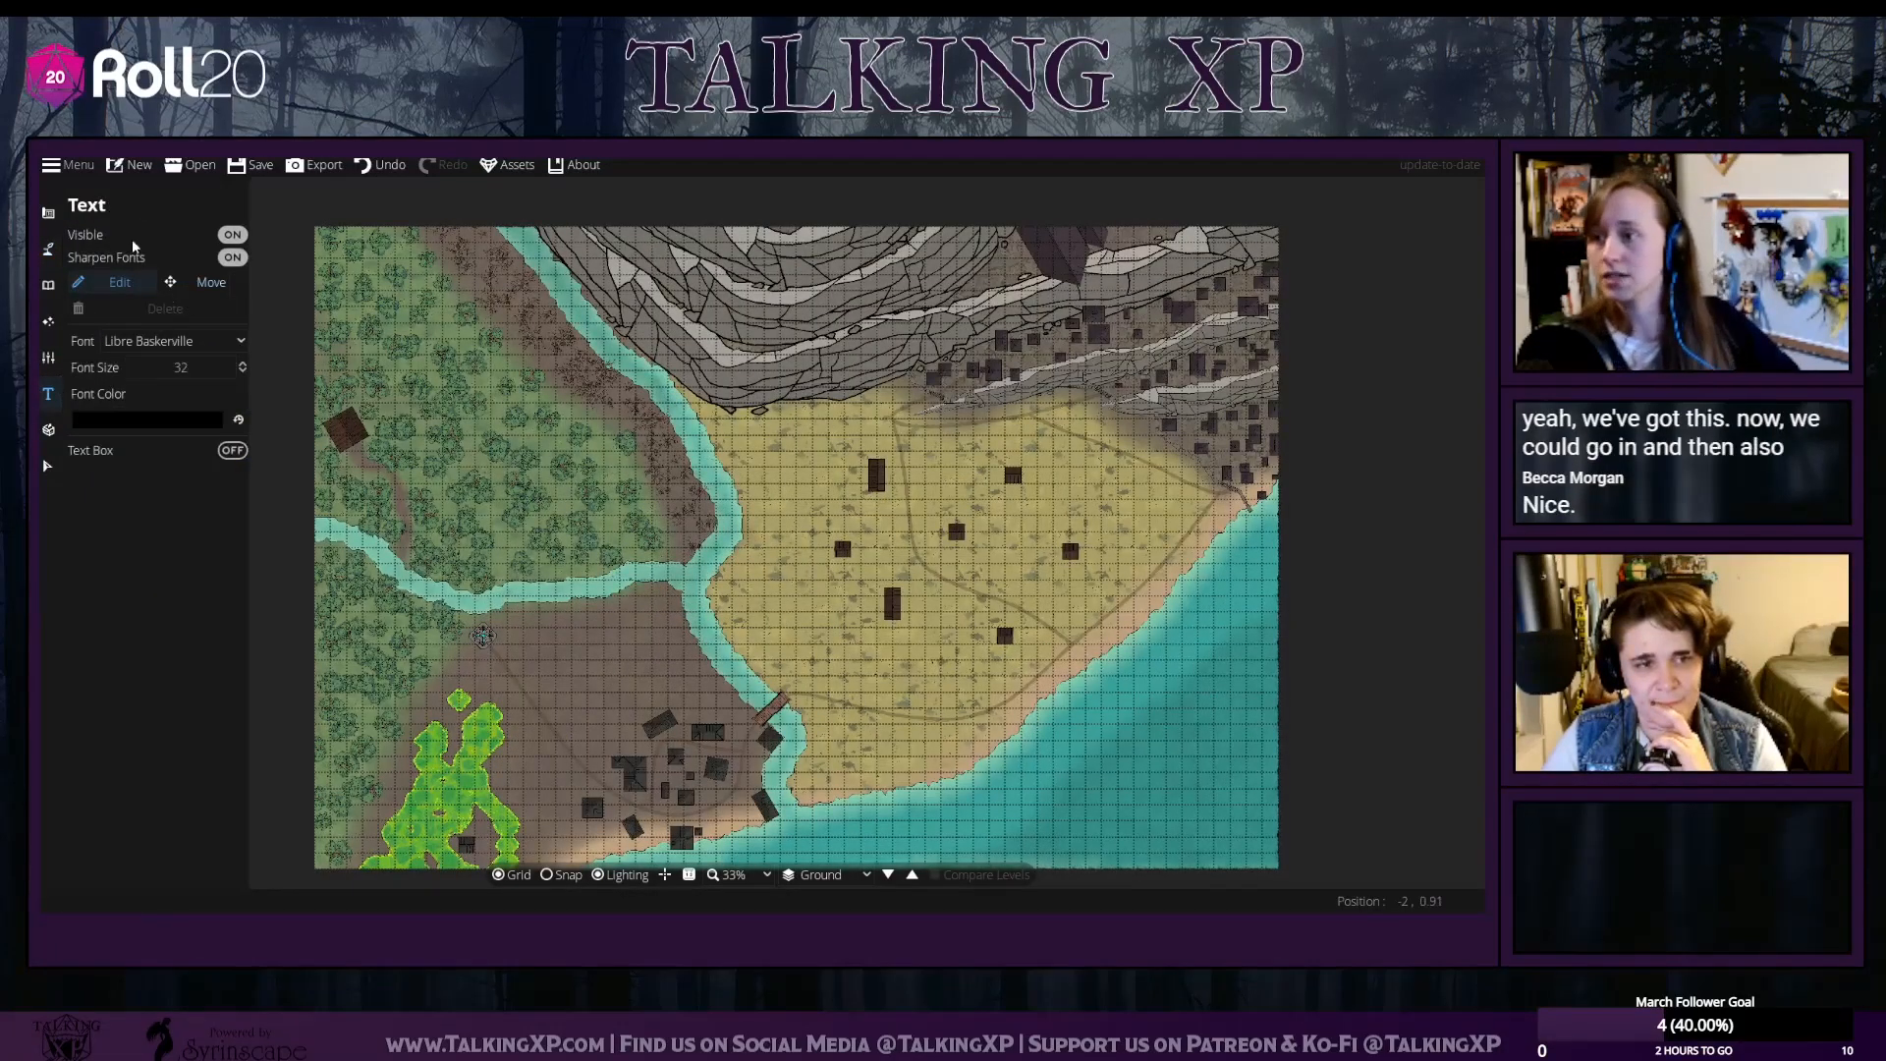
left_click(145, 343)
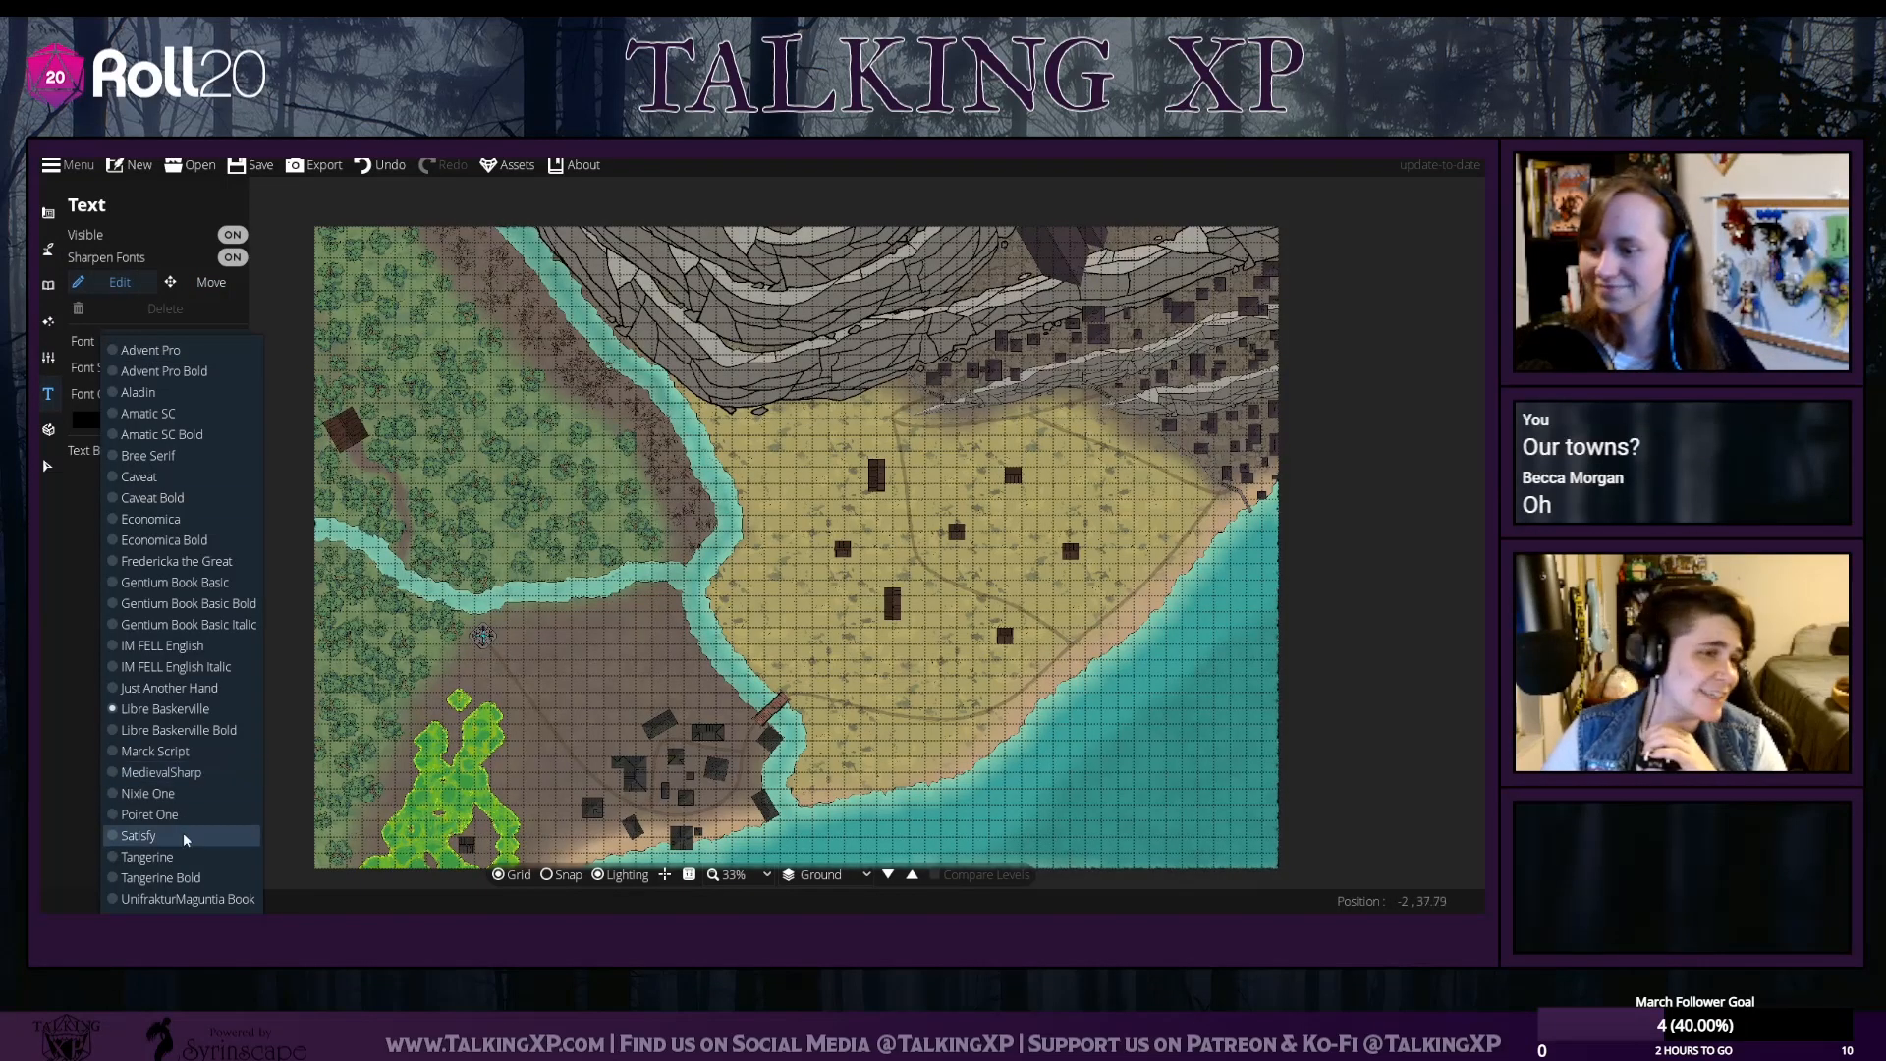
left_click(183, 899)
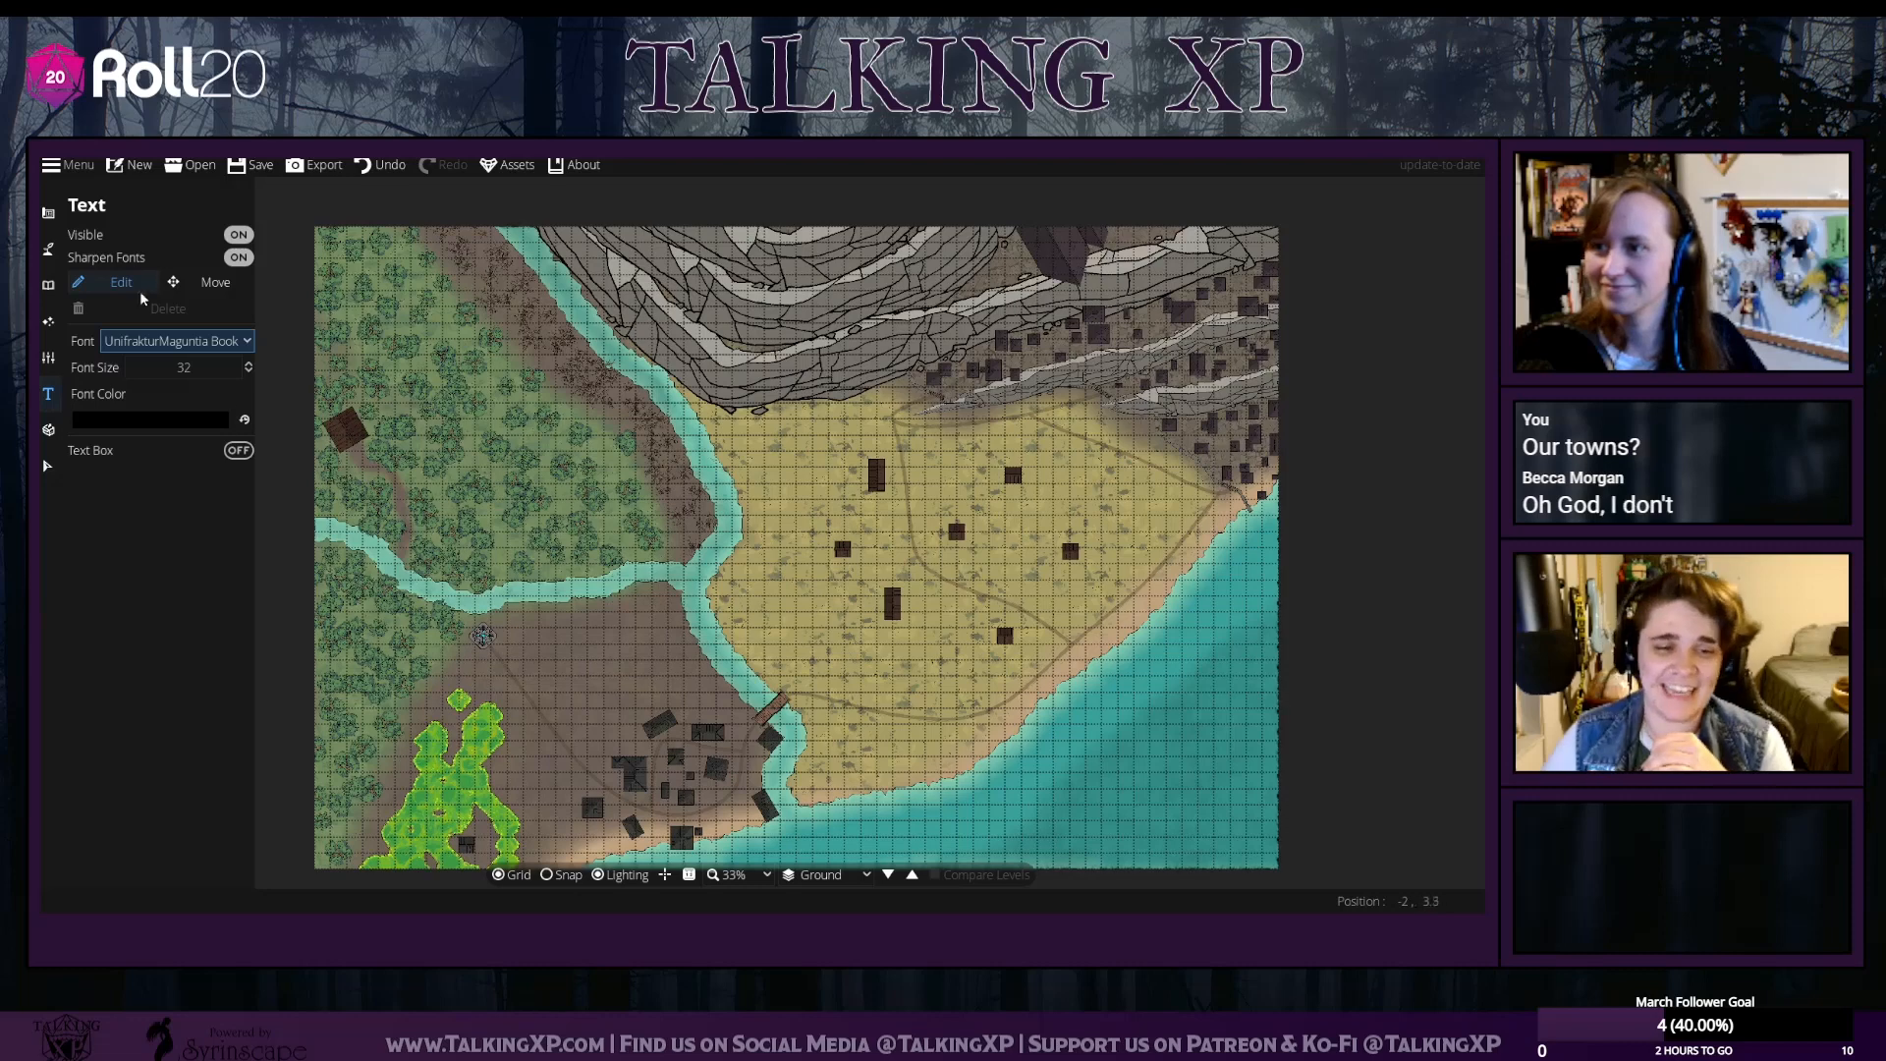
Set the font size to 100 and place a "Town" label just above the southwestern village's houses
left_click(754, 433)
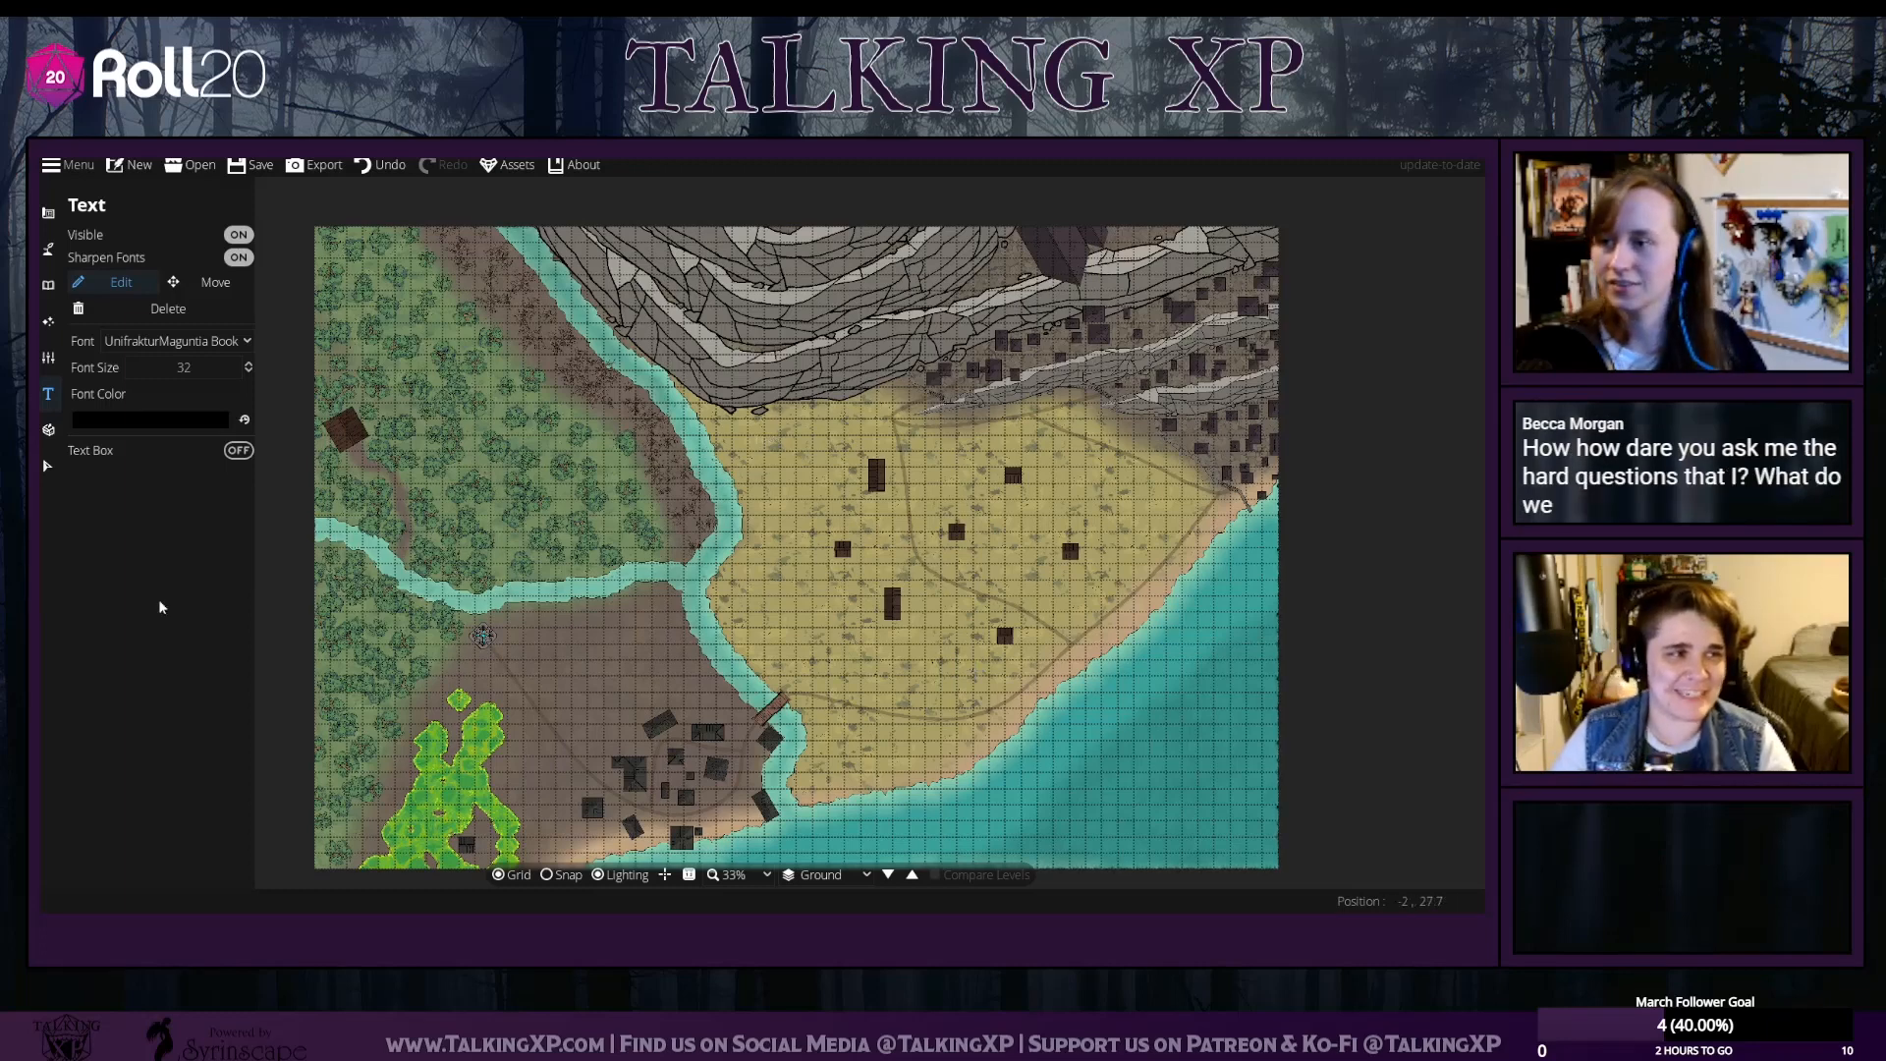
left_click(226, 368)
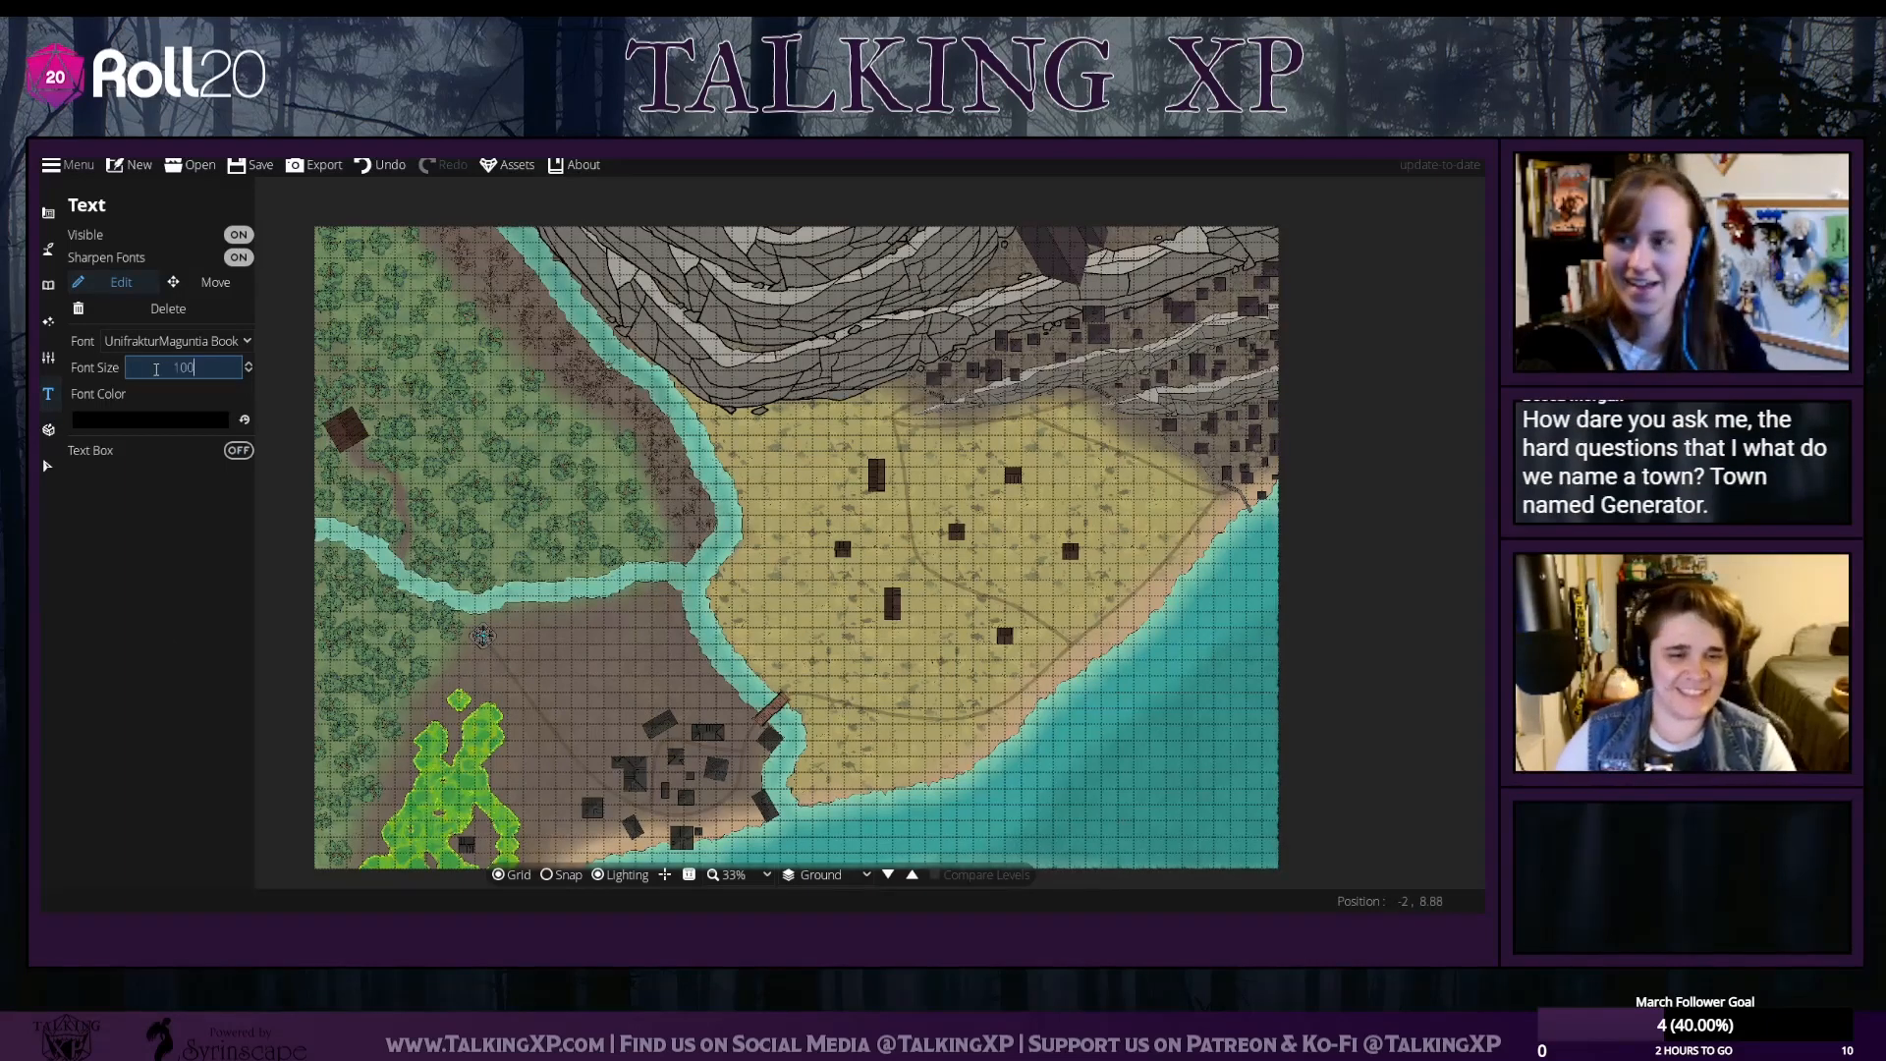
key("Return")
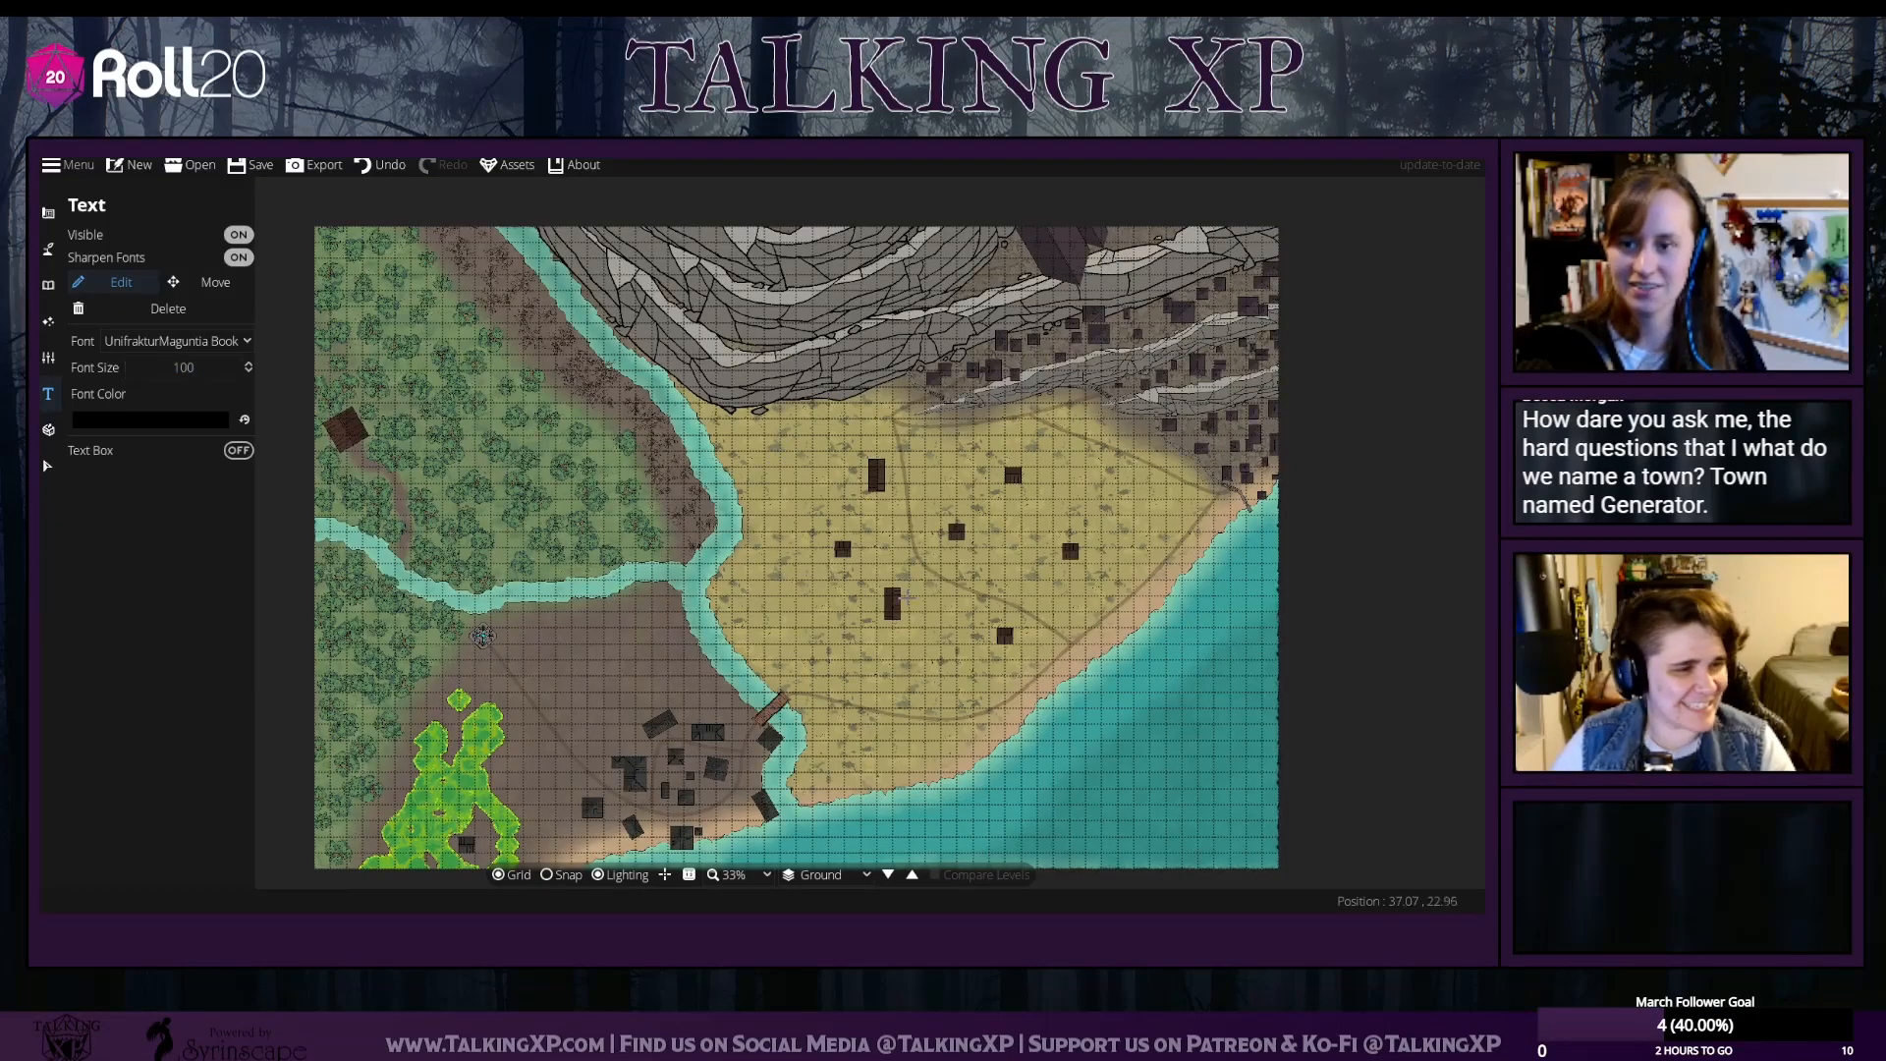
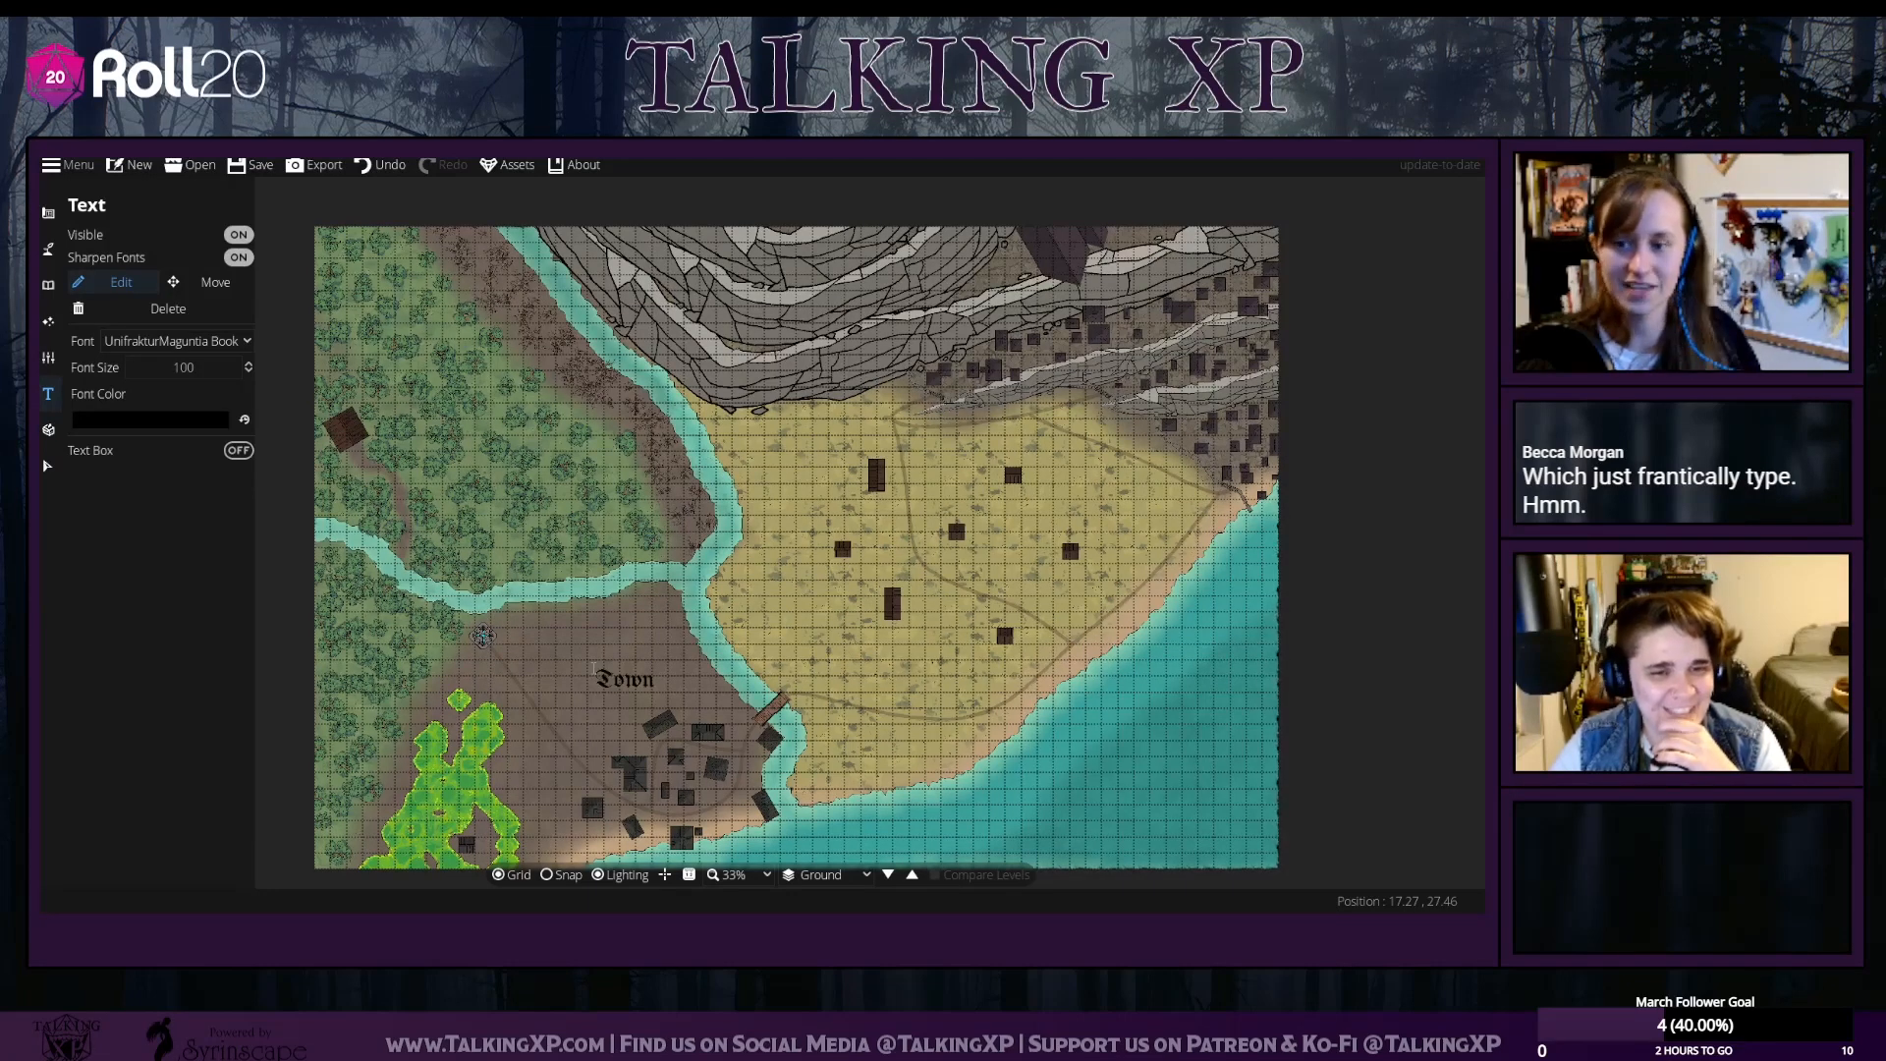
Move the "Town" label from the village to the northeastern farmland beside the city
left_click(48, 466)
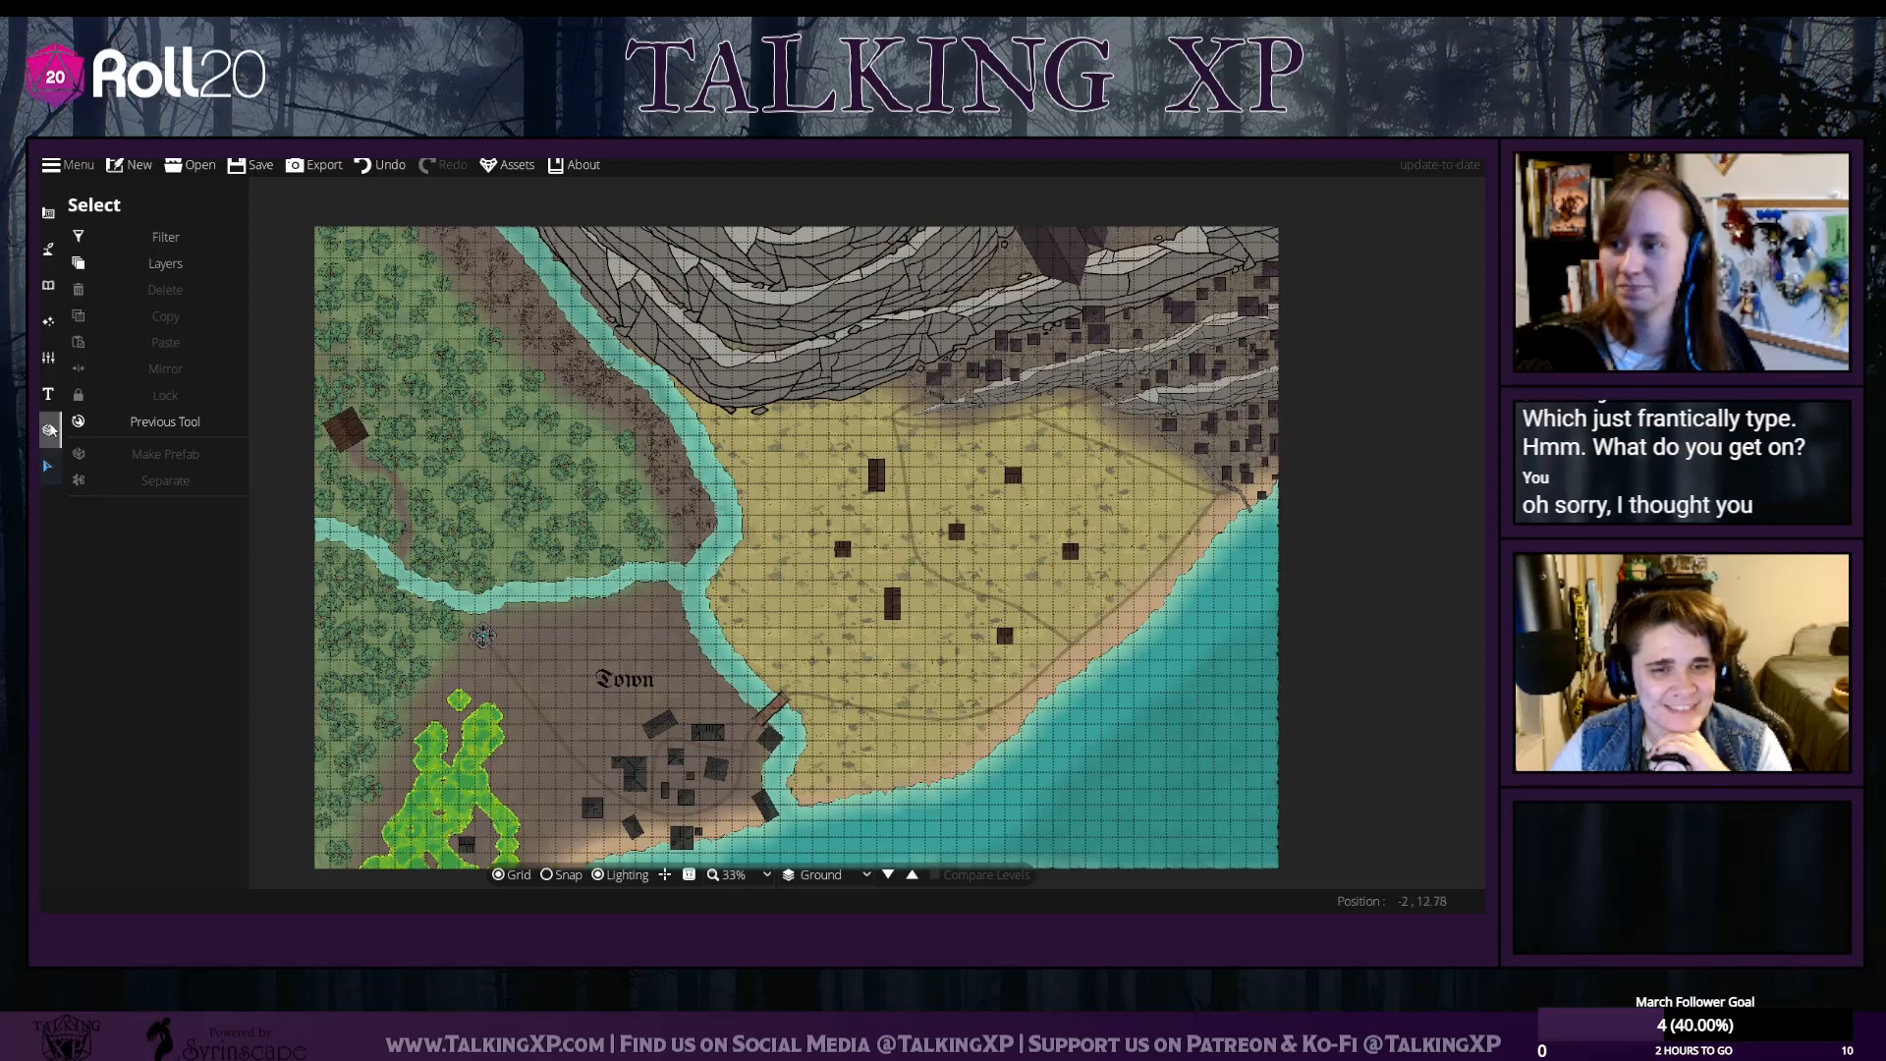
left_click(47, 393)
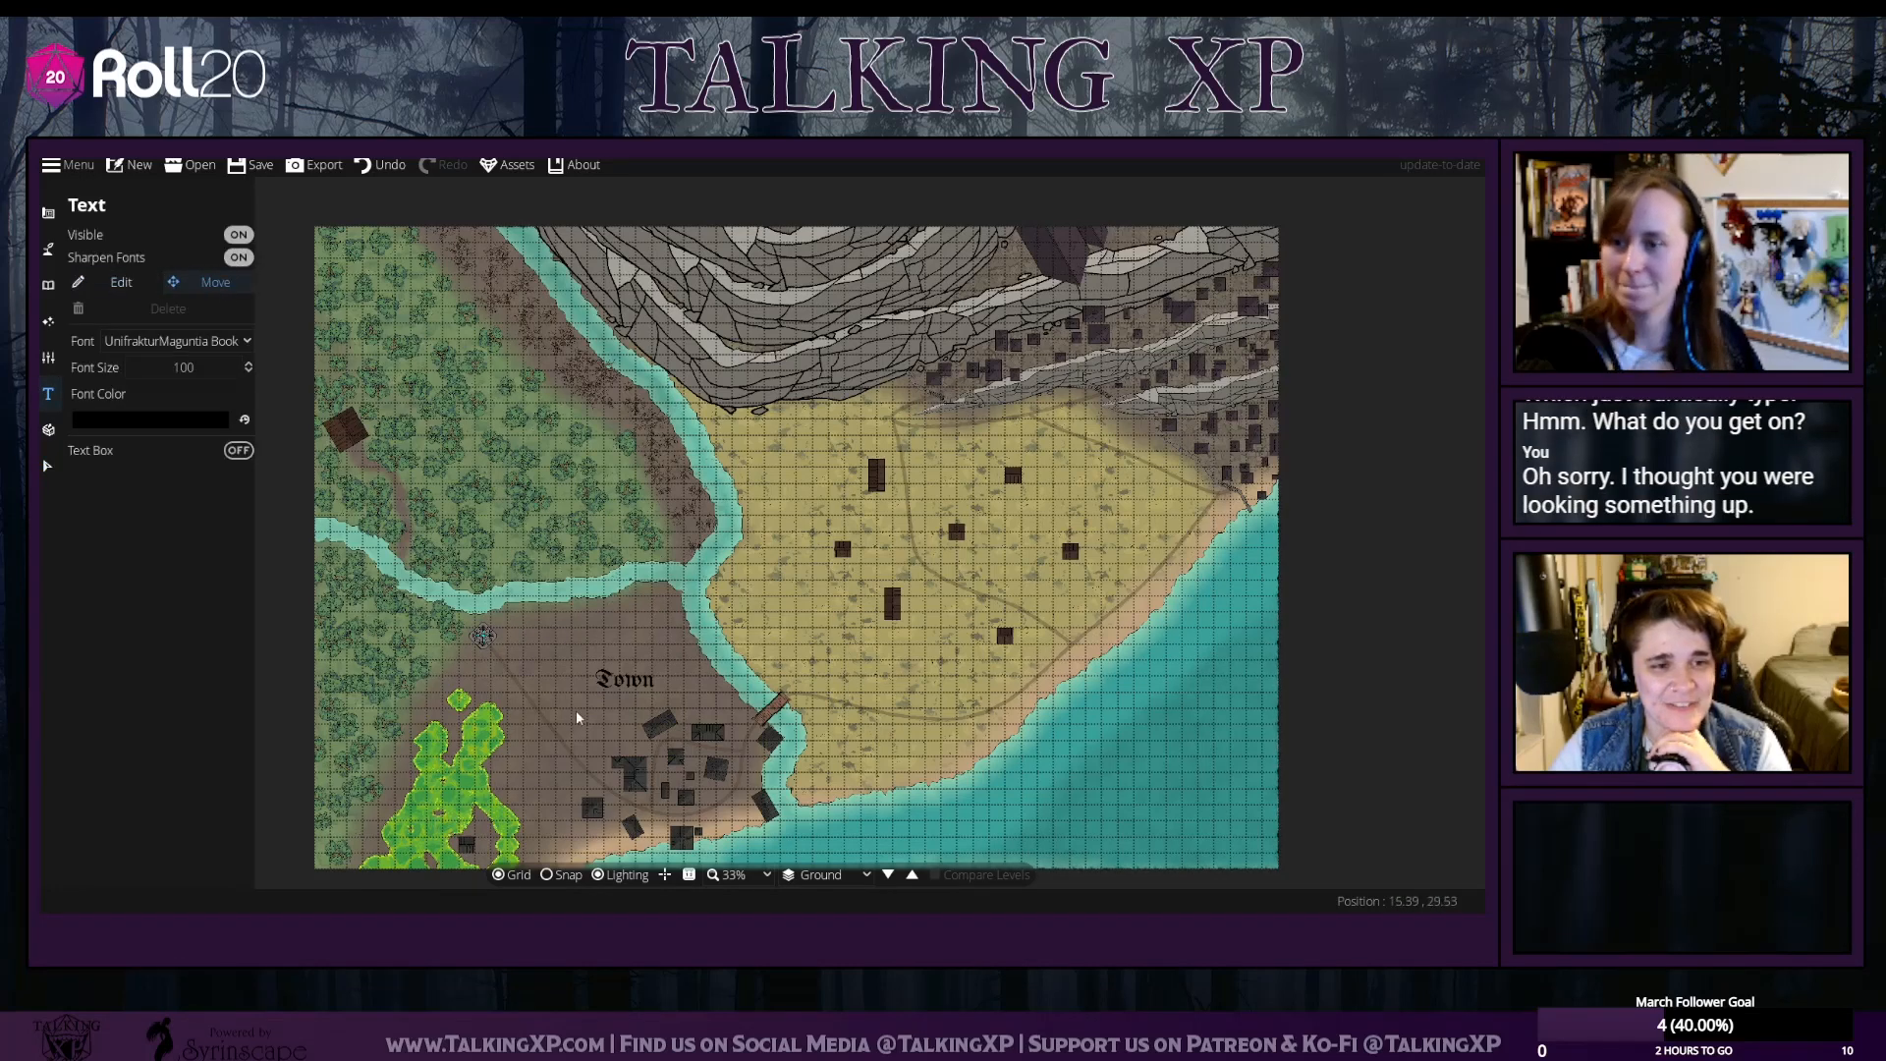
left_click_drag(625, 680, 1057, 482)
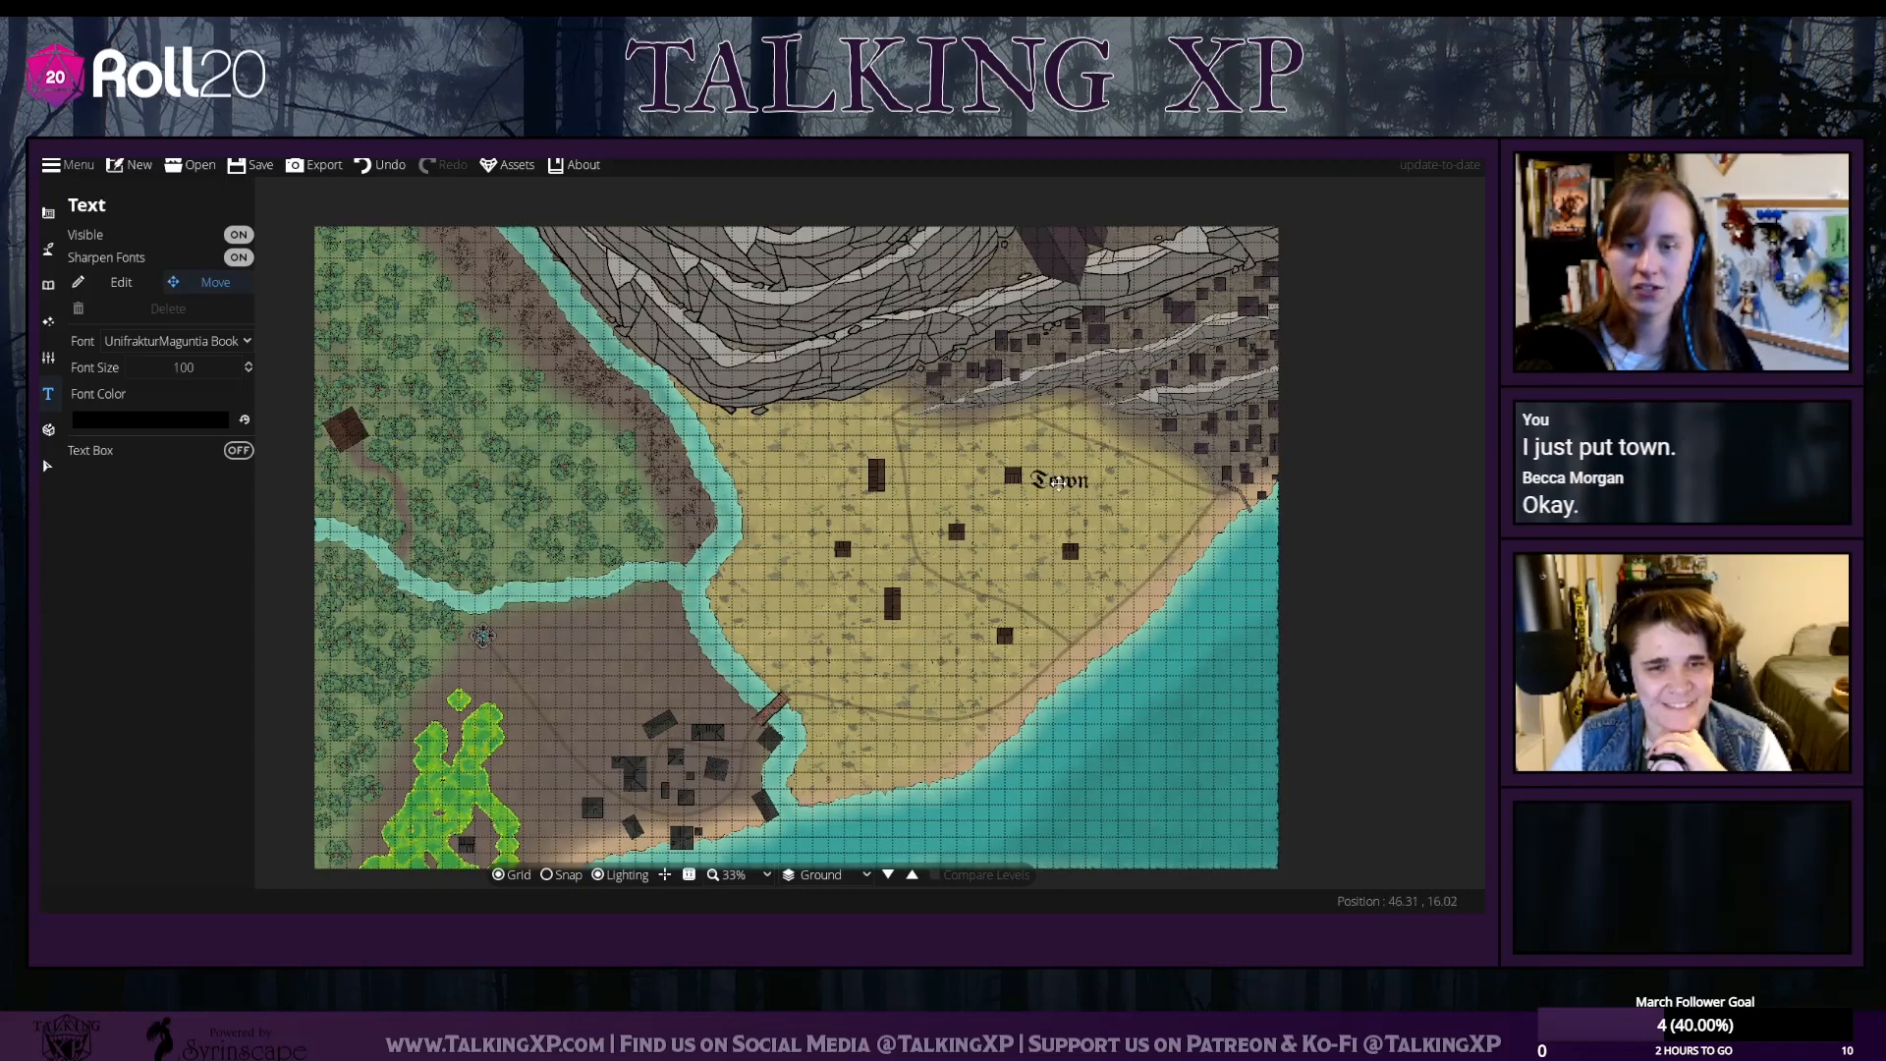
Replace the "Town" label's text with "Peaqburg"
left_click(118, 282)
double_click(1056, 479)
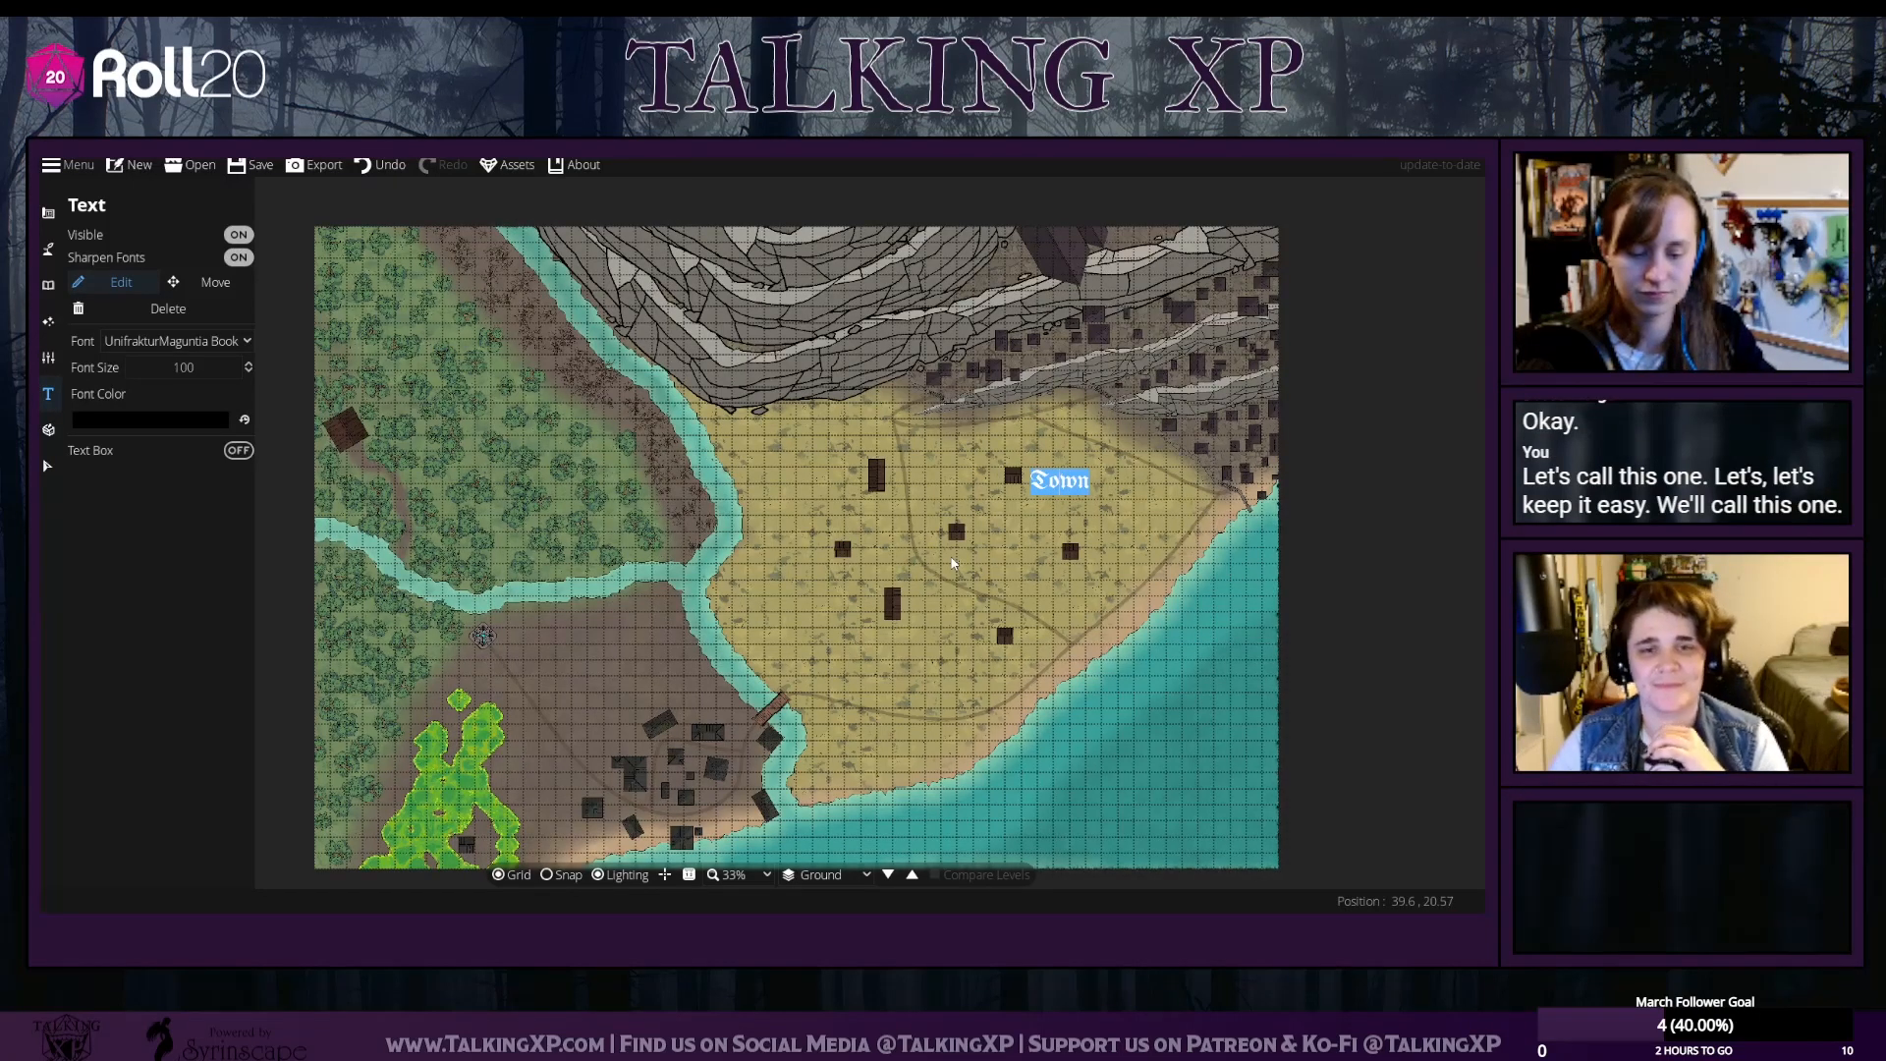
type("Ido")
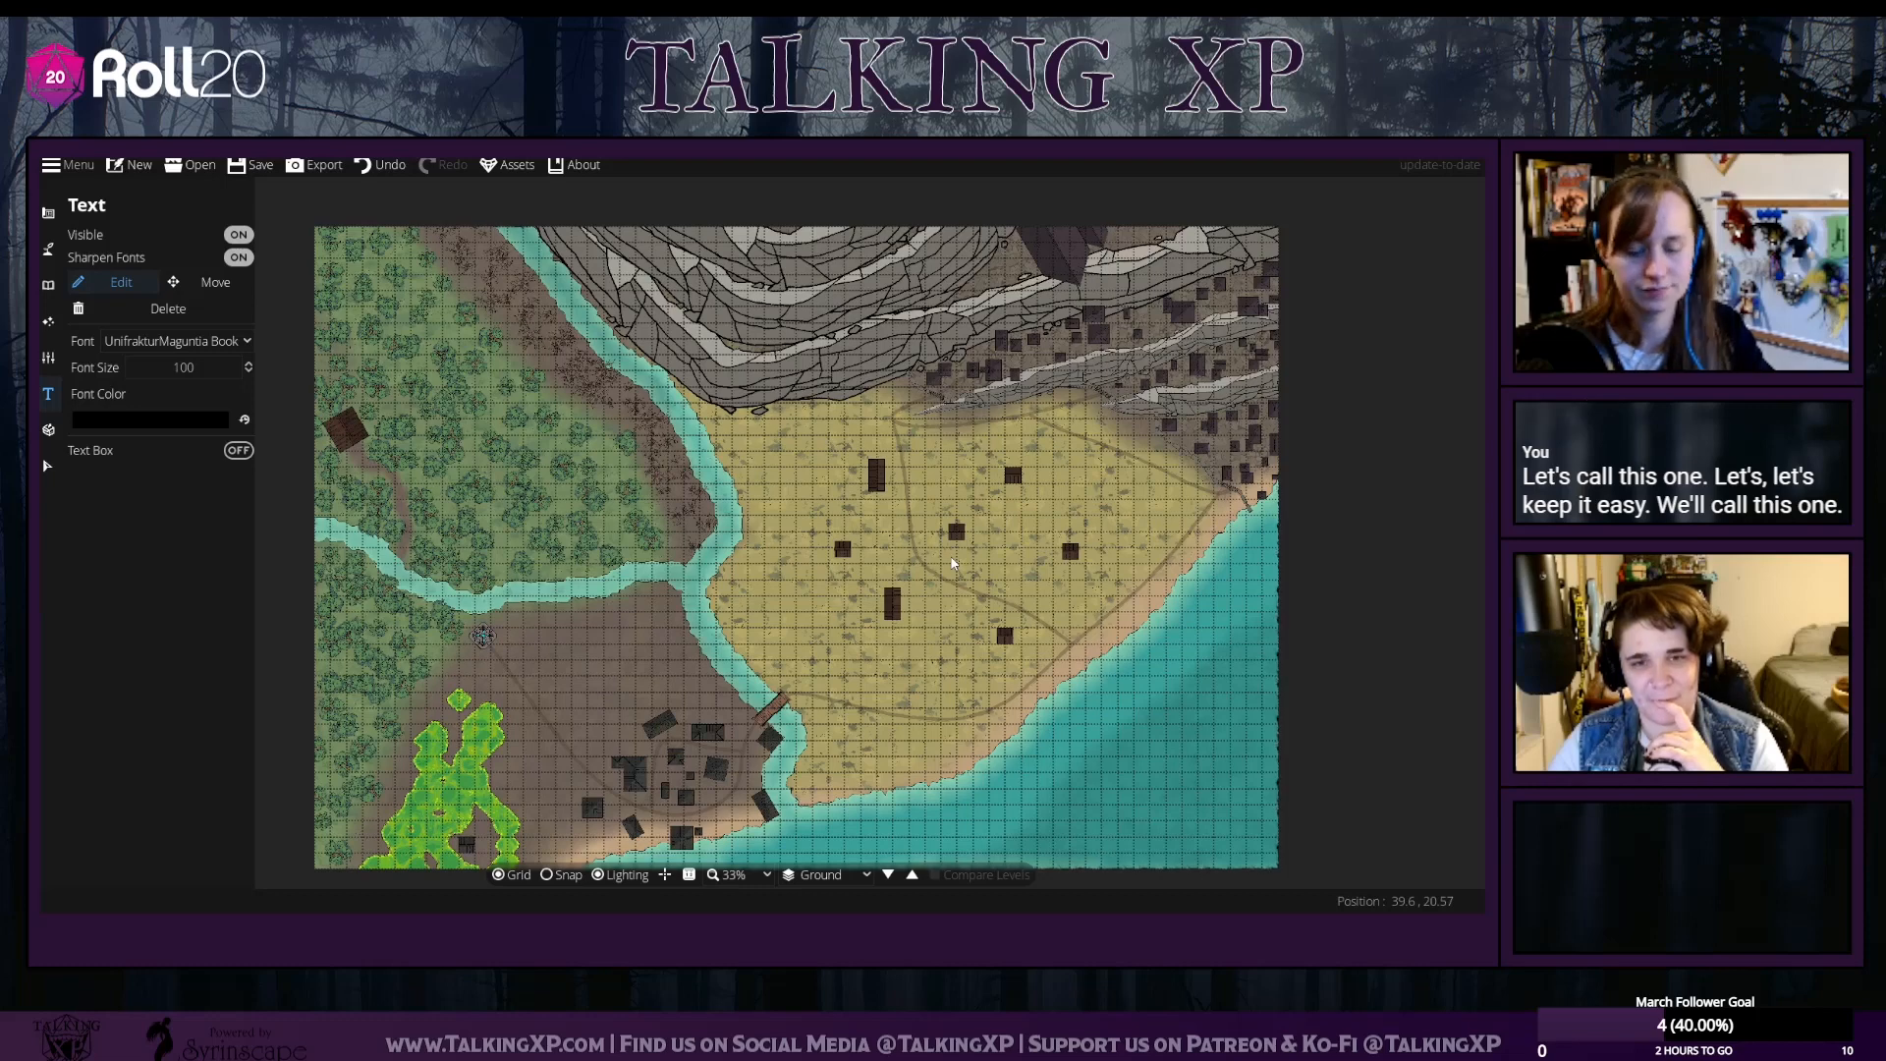
type("P")
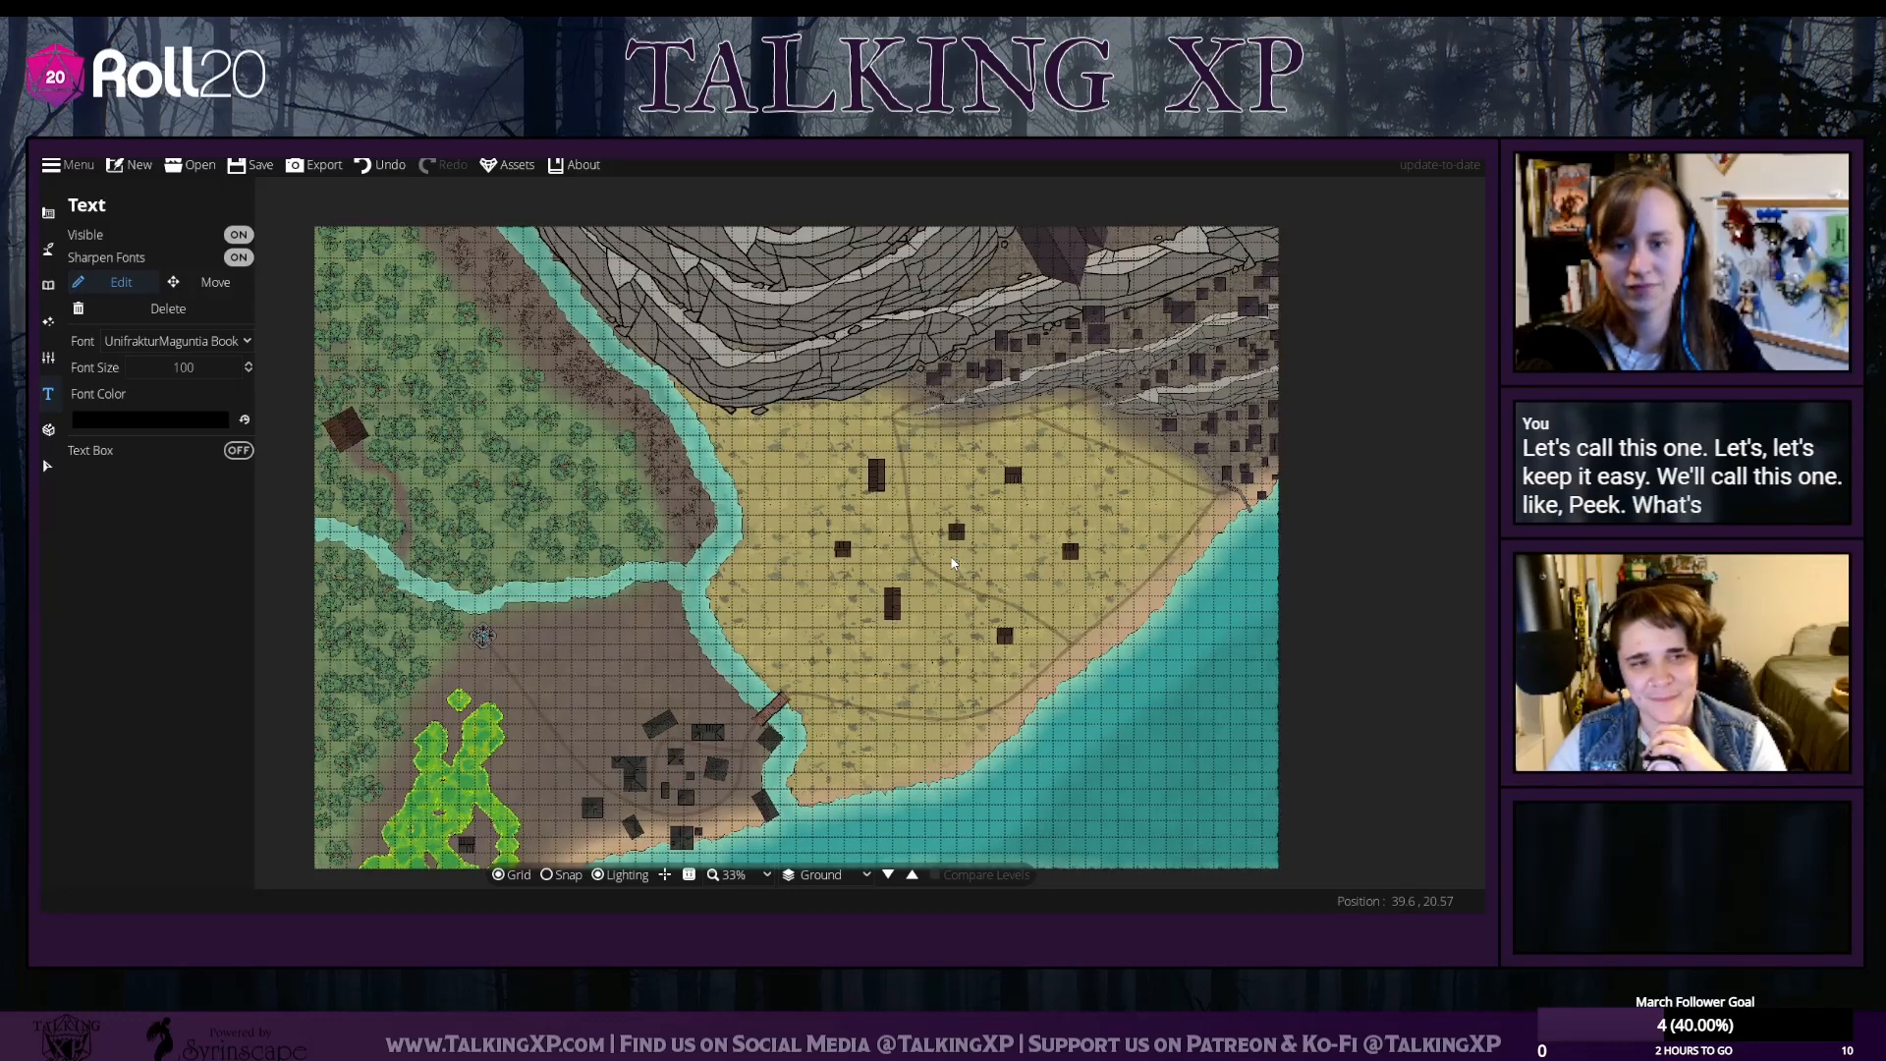
type("eak")
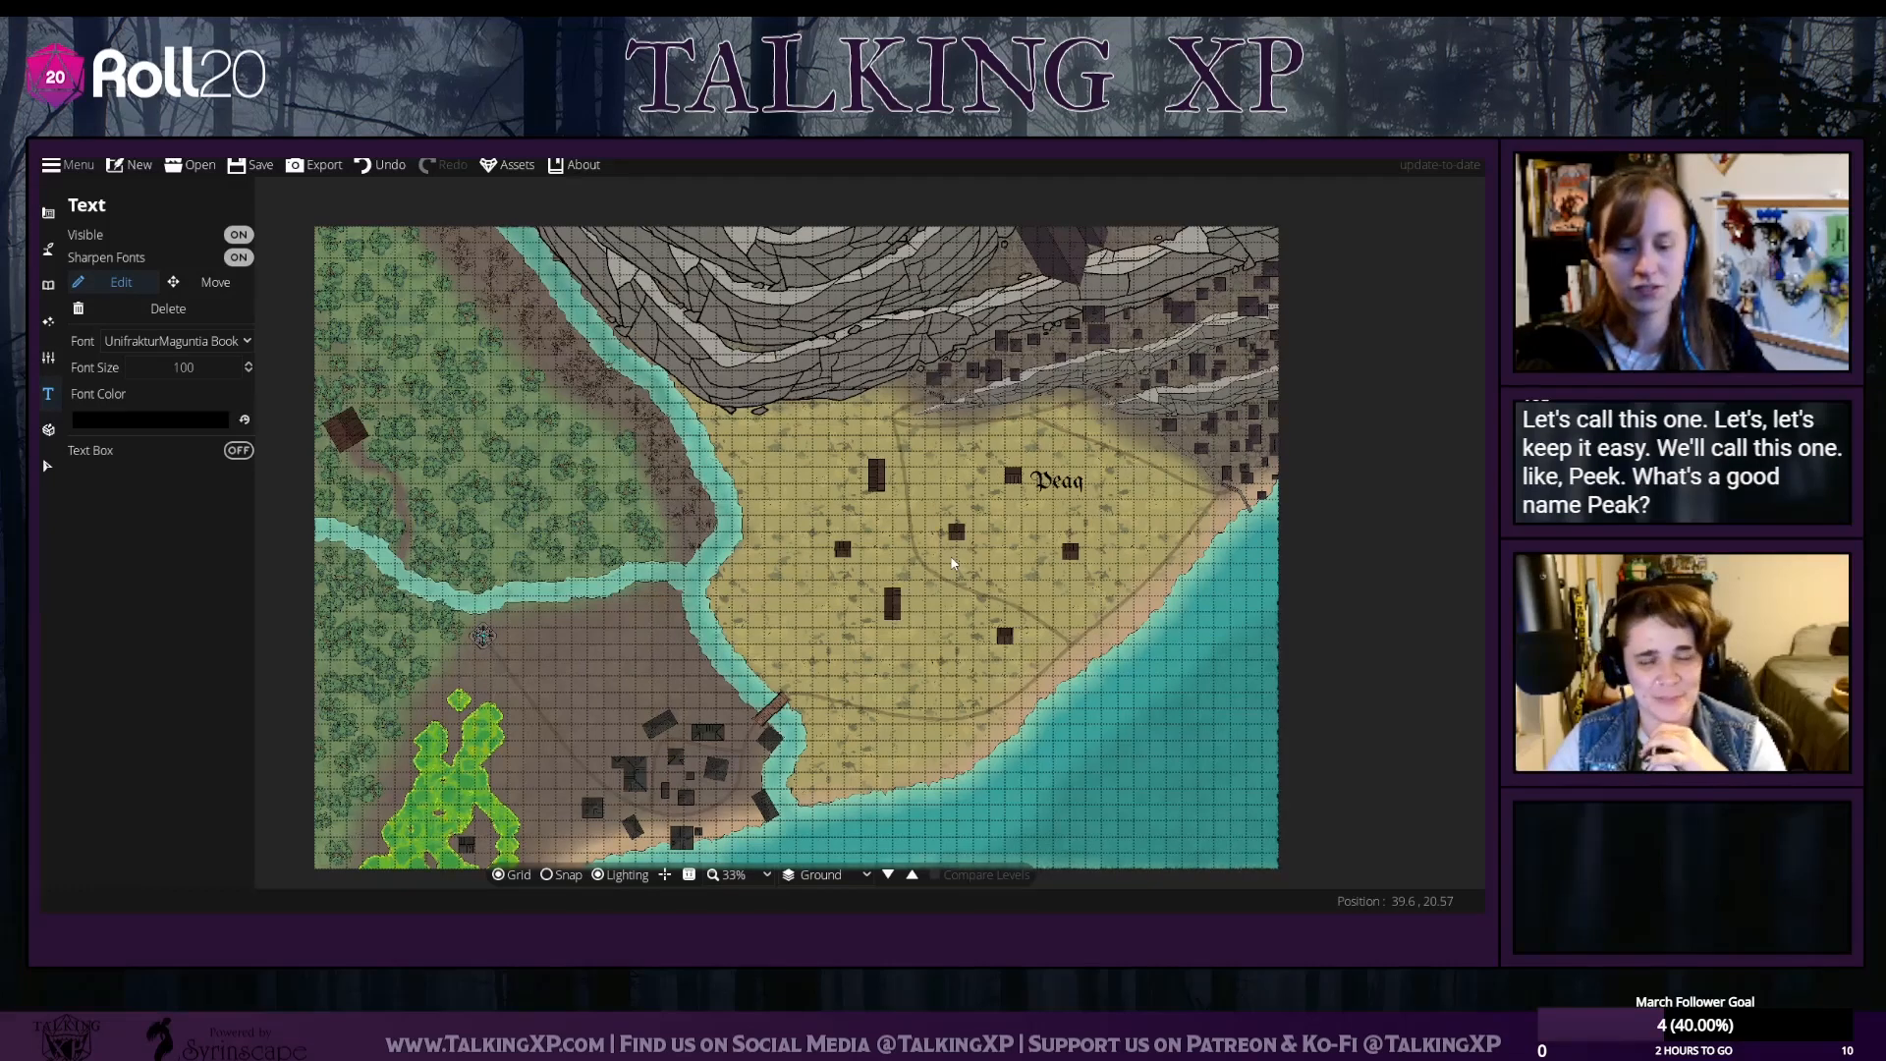
type("burg")
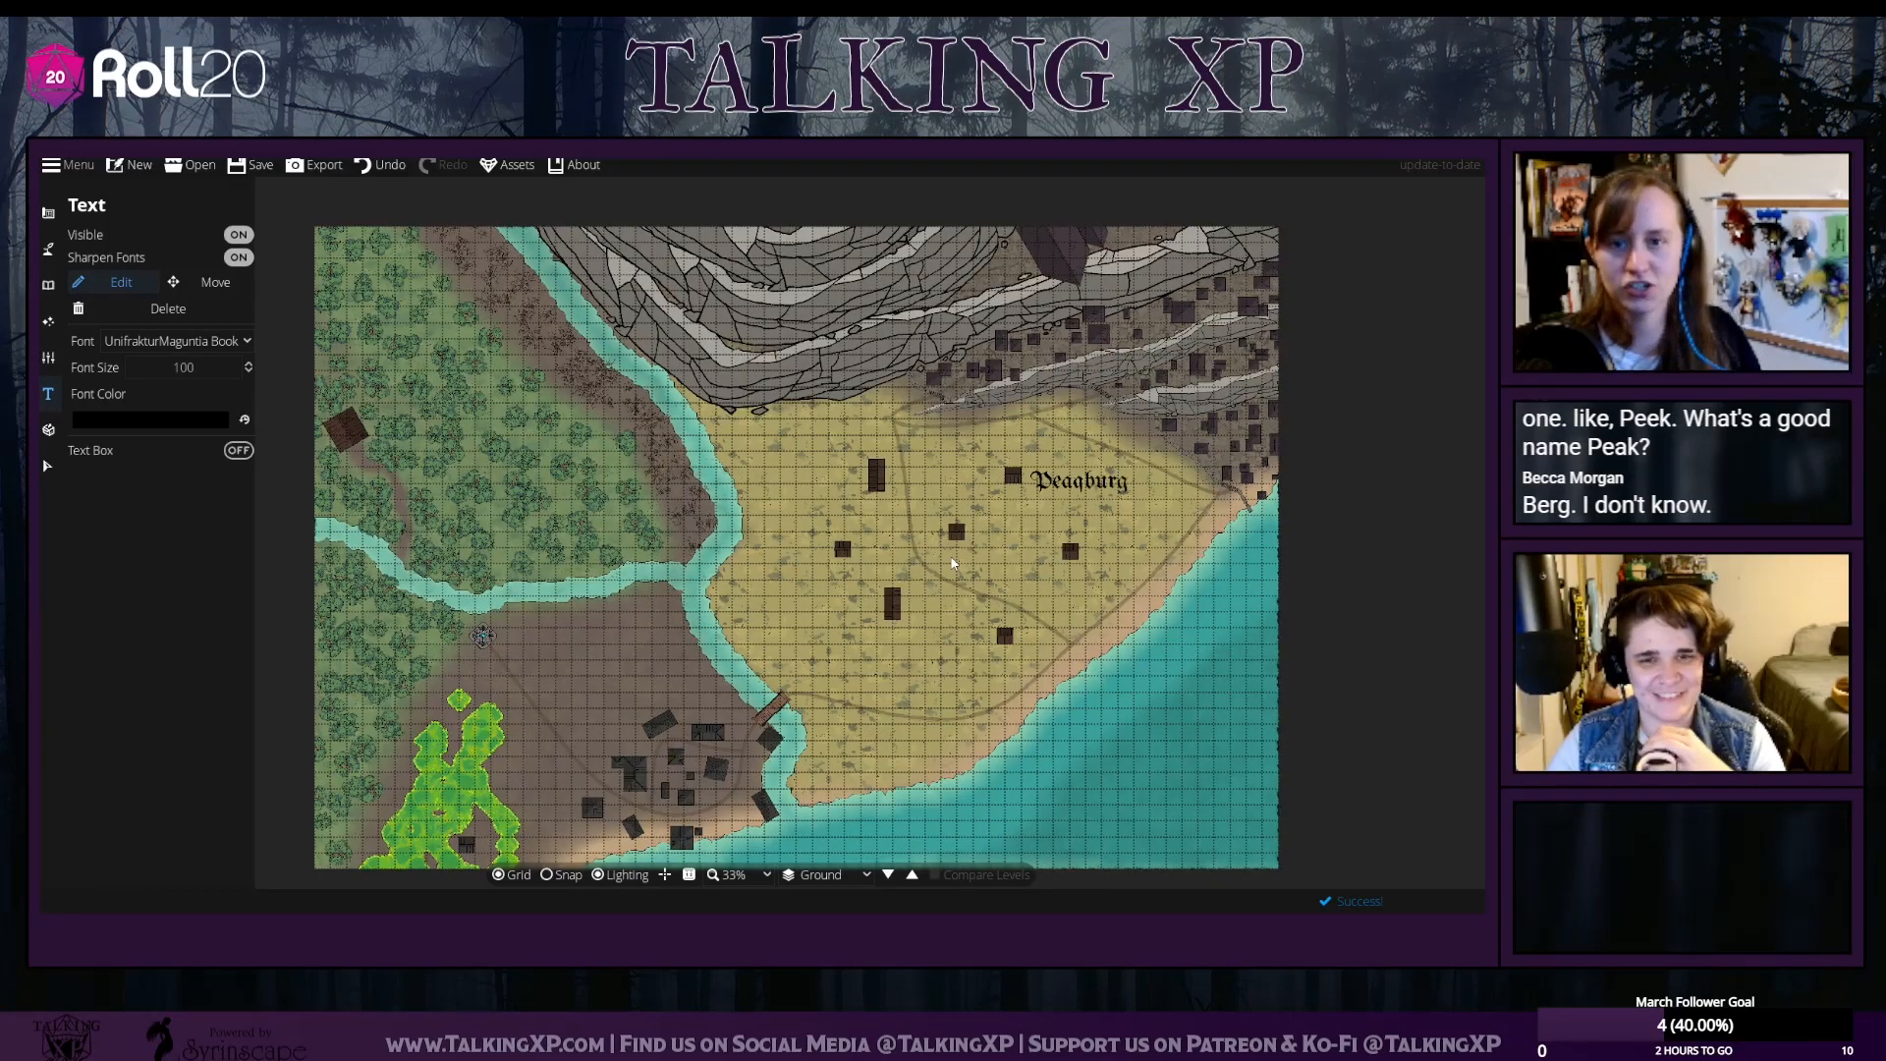
Set the "Peaqburg" label's font size to 200
left_click_drag(1129, 481, 971, 495)
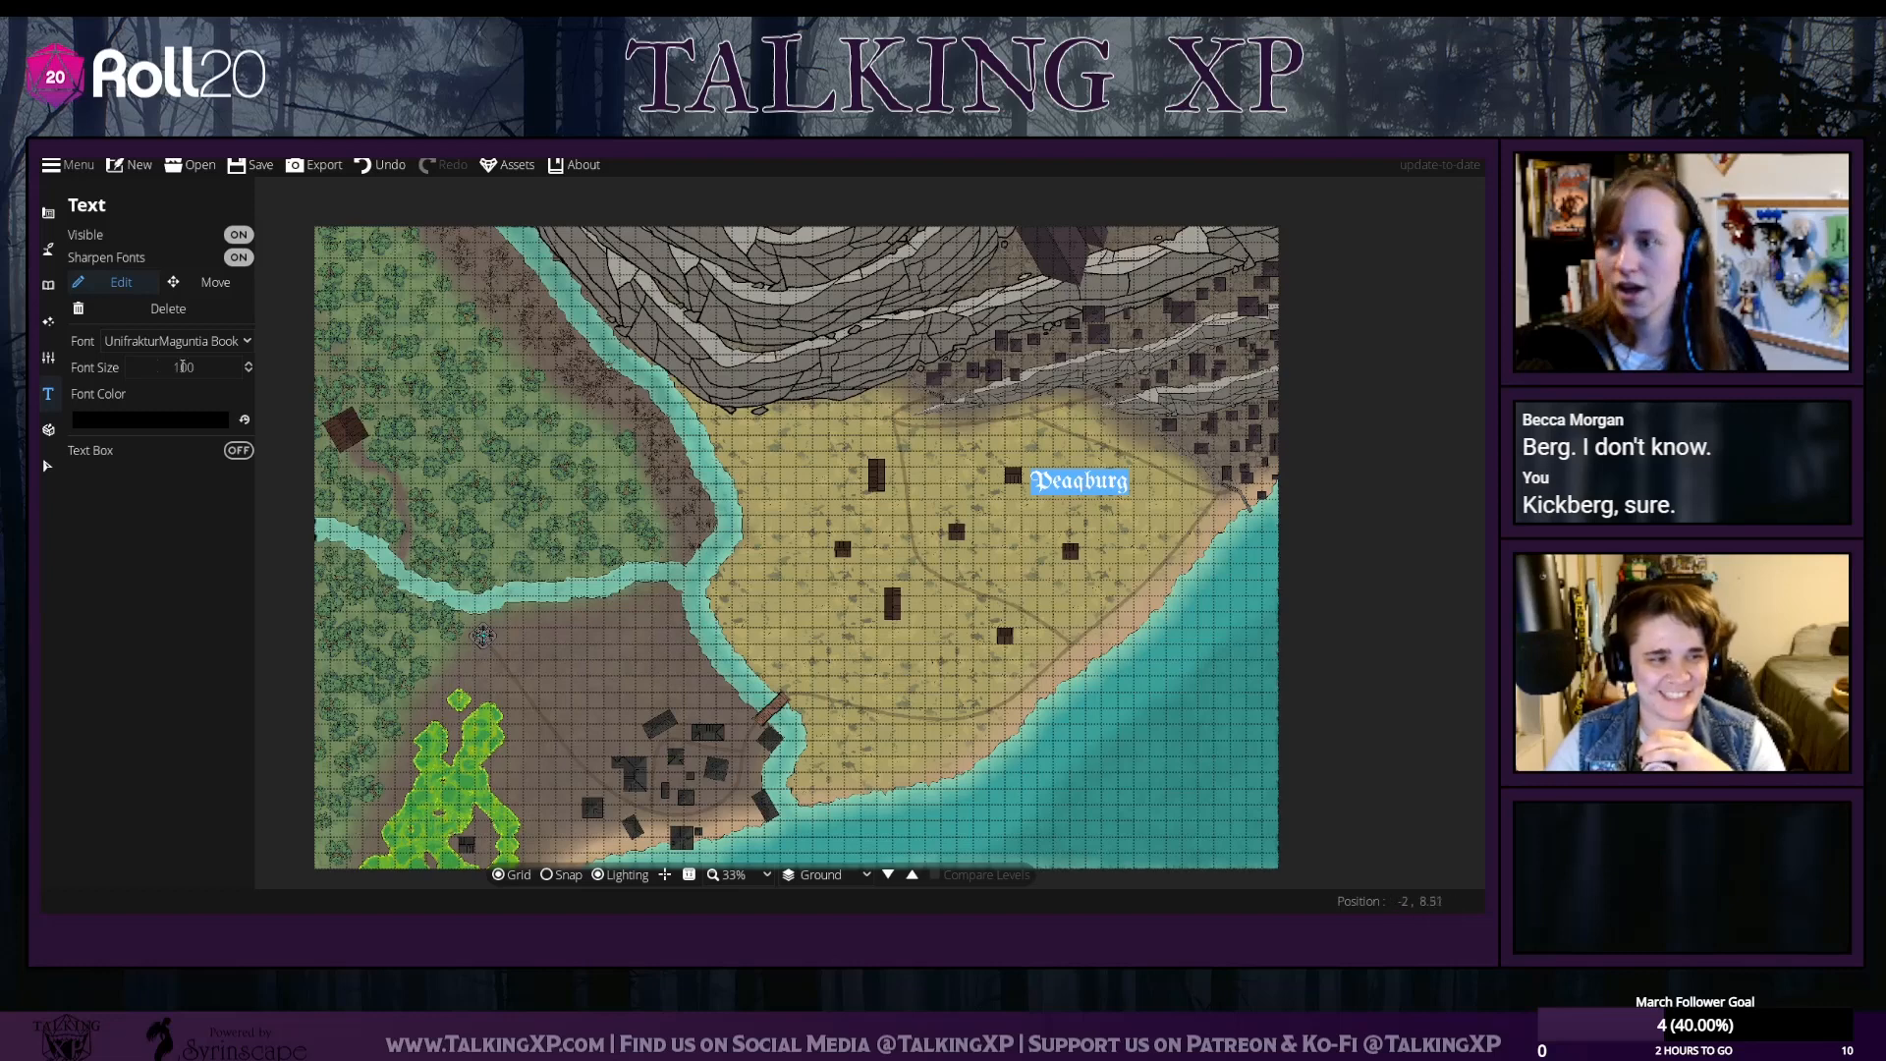
left_click_drag(204, 367, 163, 371)
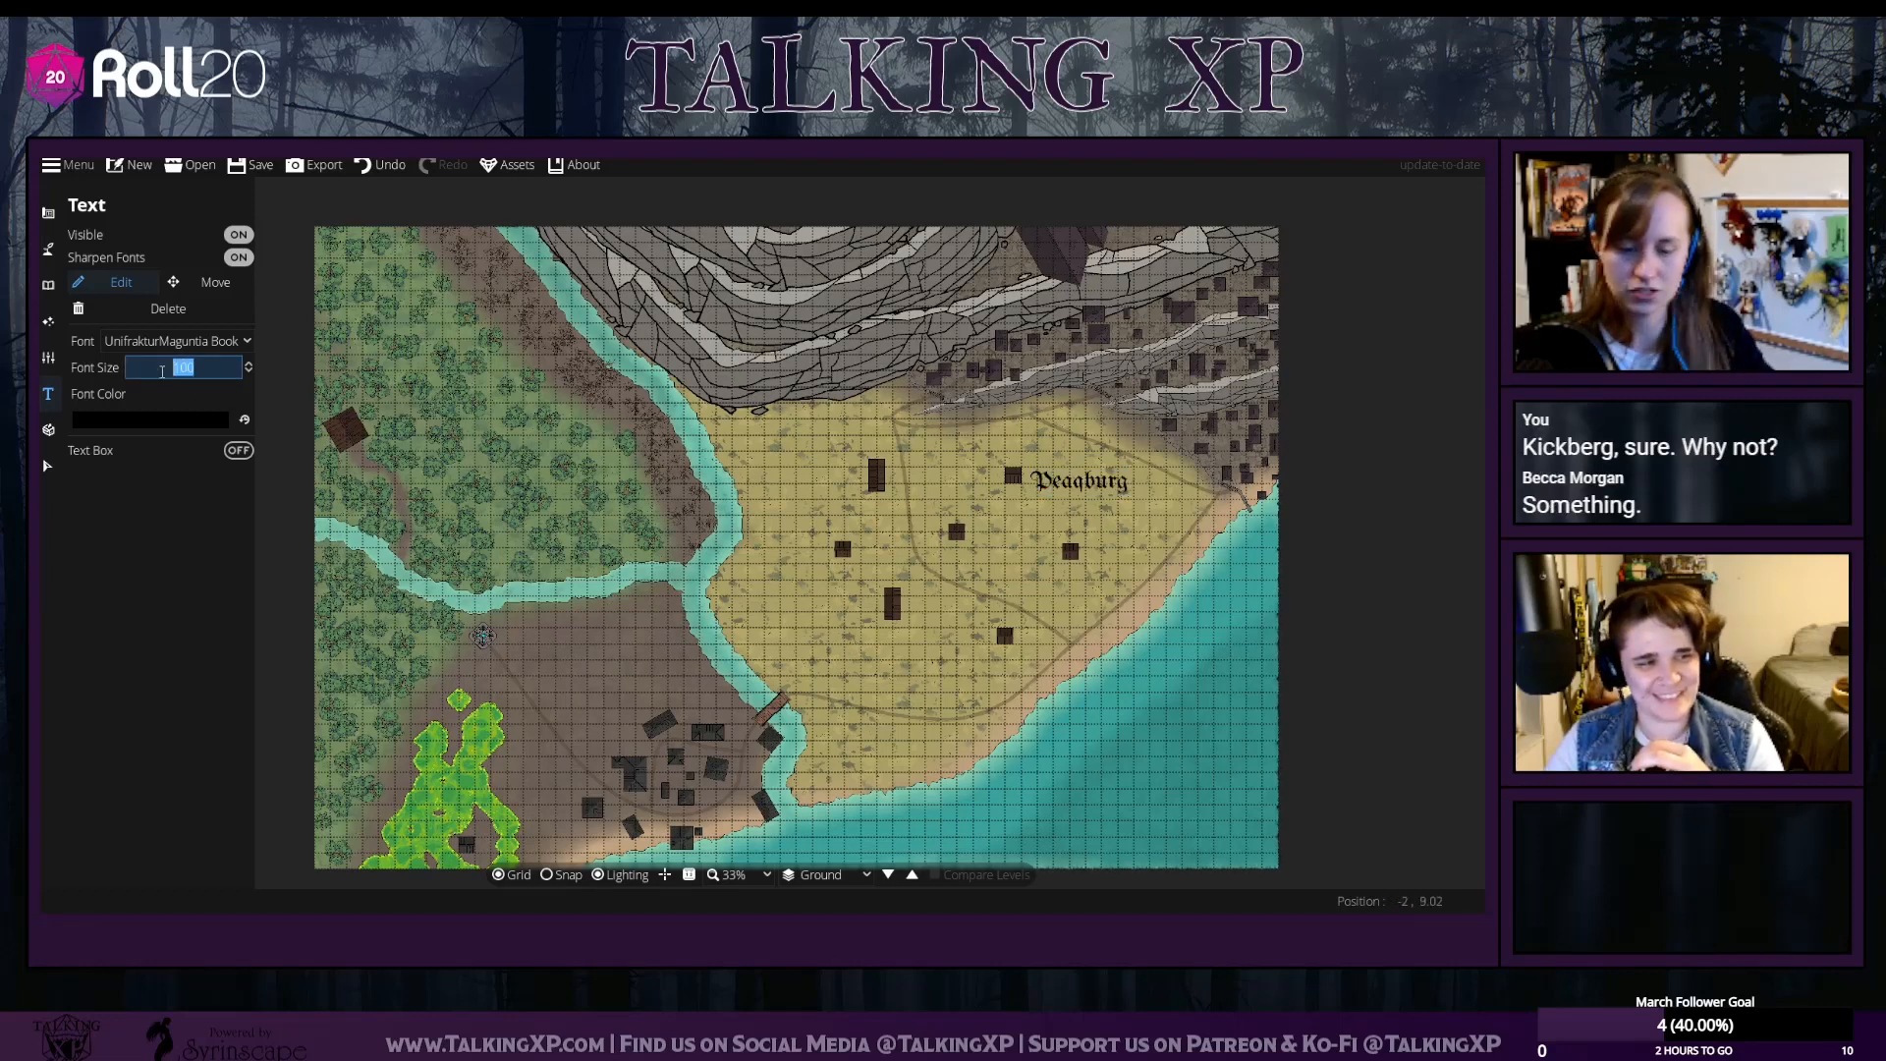
type("200")
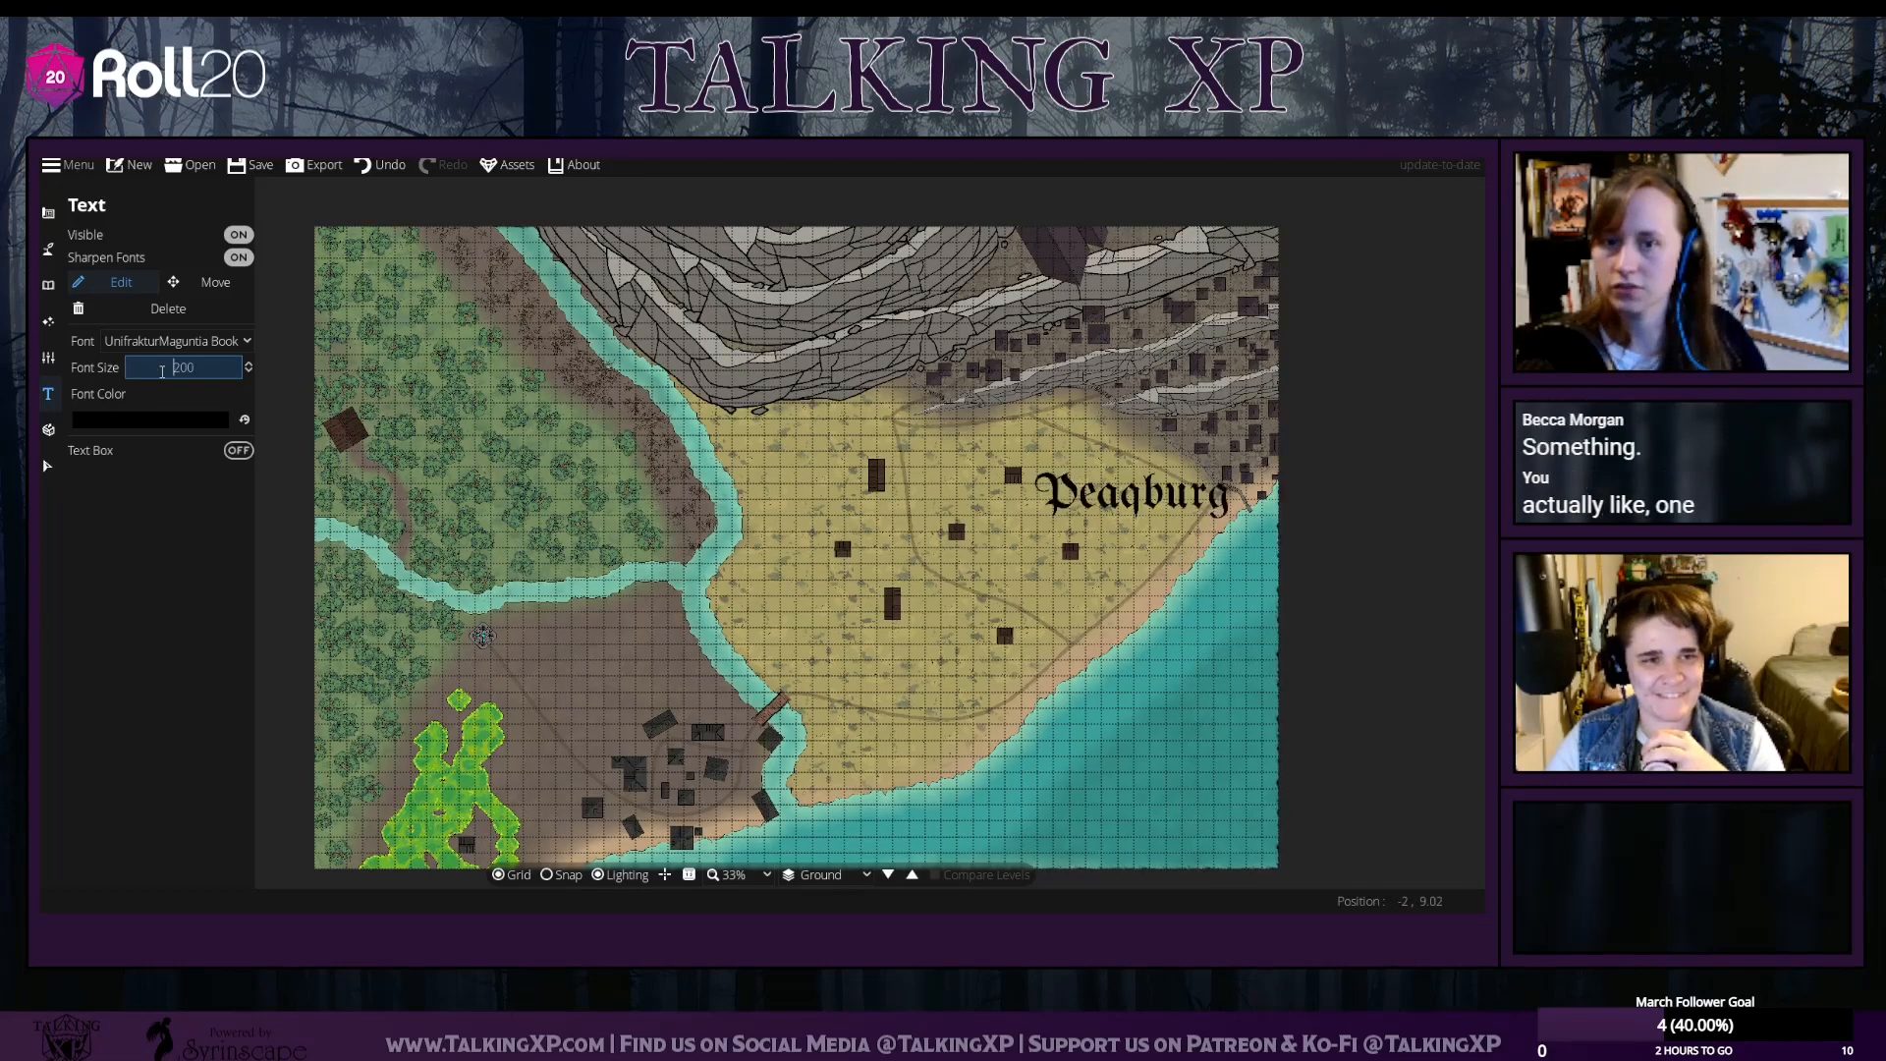
Try to move the "Peaqburg" label with the Select tool and clear the Objects and Roofs selection filters before returning to text editing
left_click(48, 465)
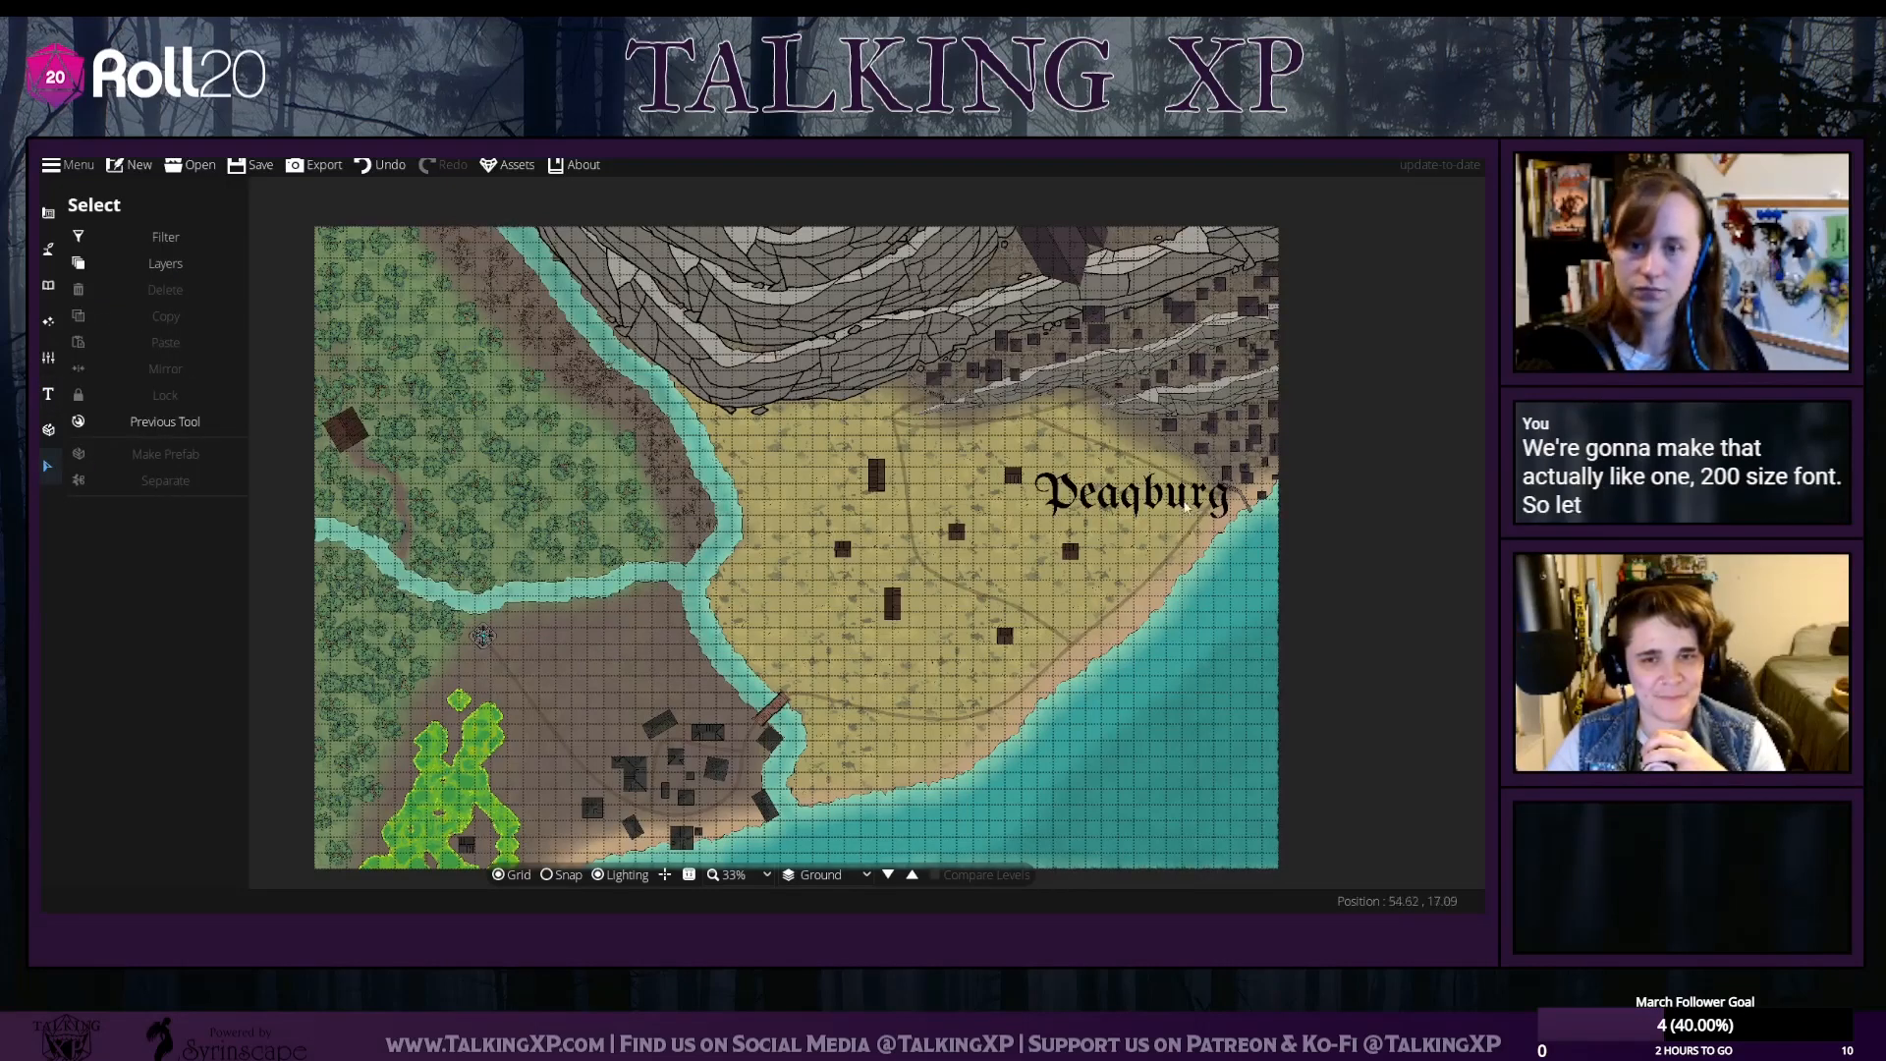
left_click_drag(1156, 506, 1060, 409)
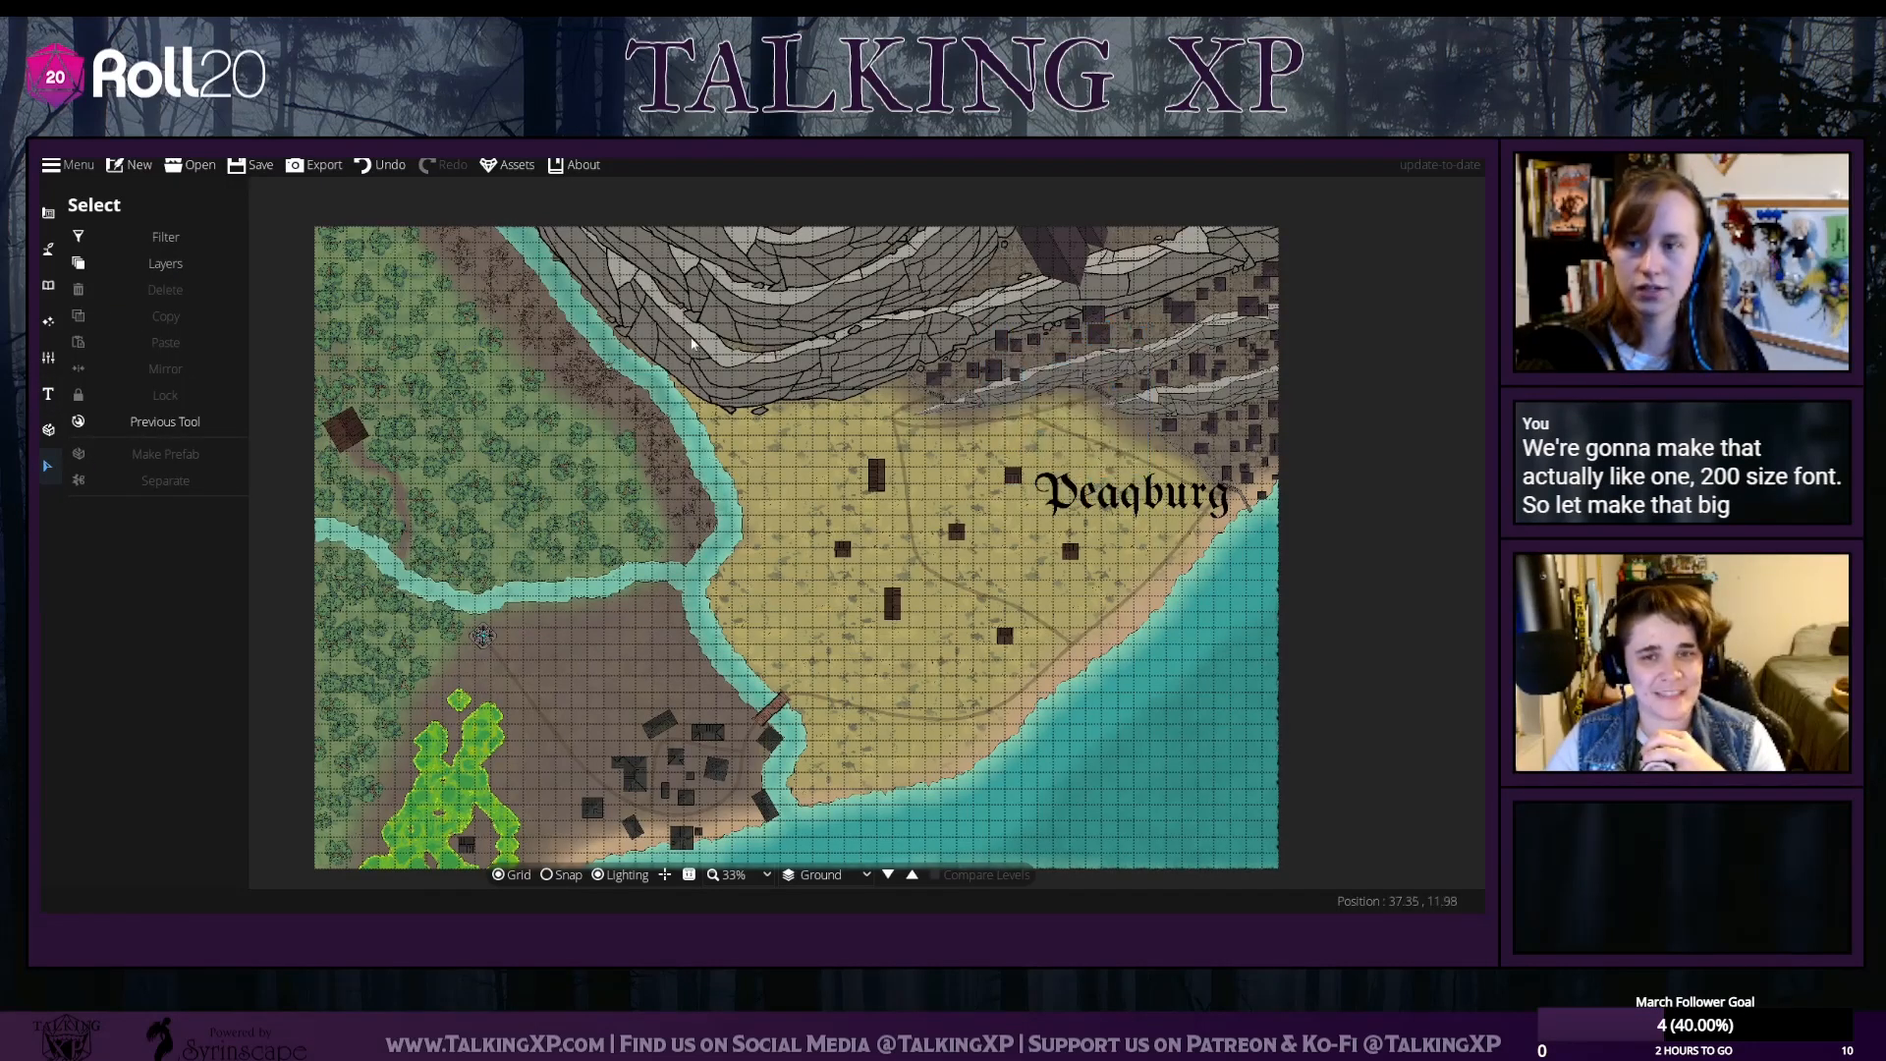
left_click(157, 237)
left_click(78, 324)
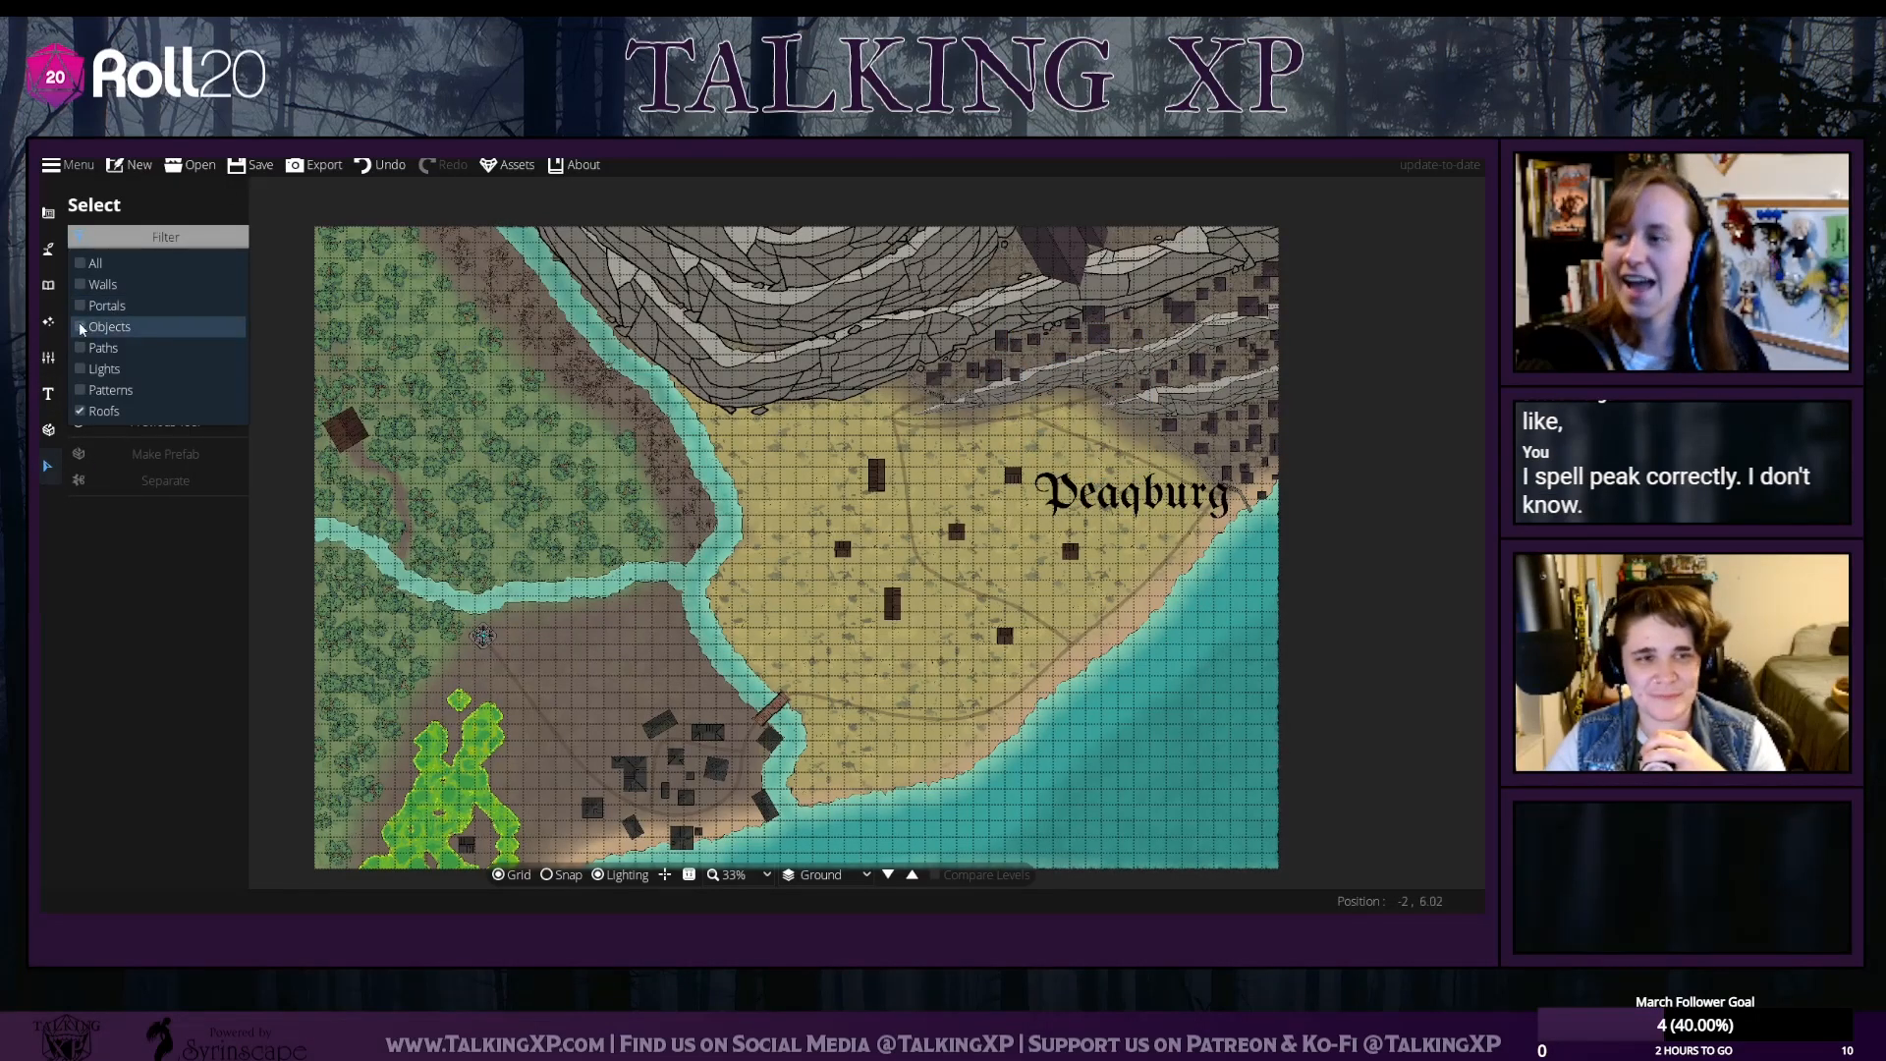
left_click(79, 411)
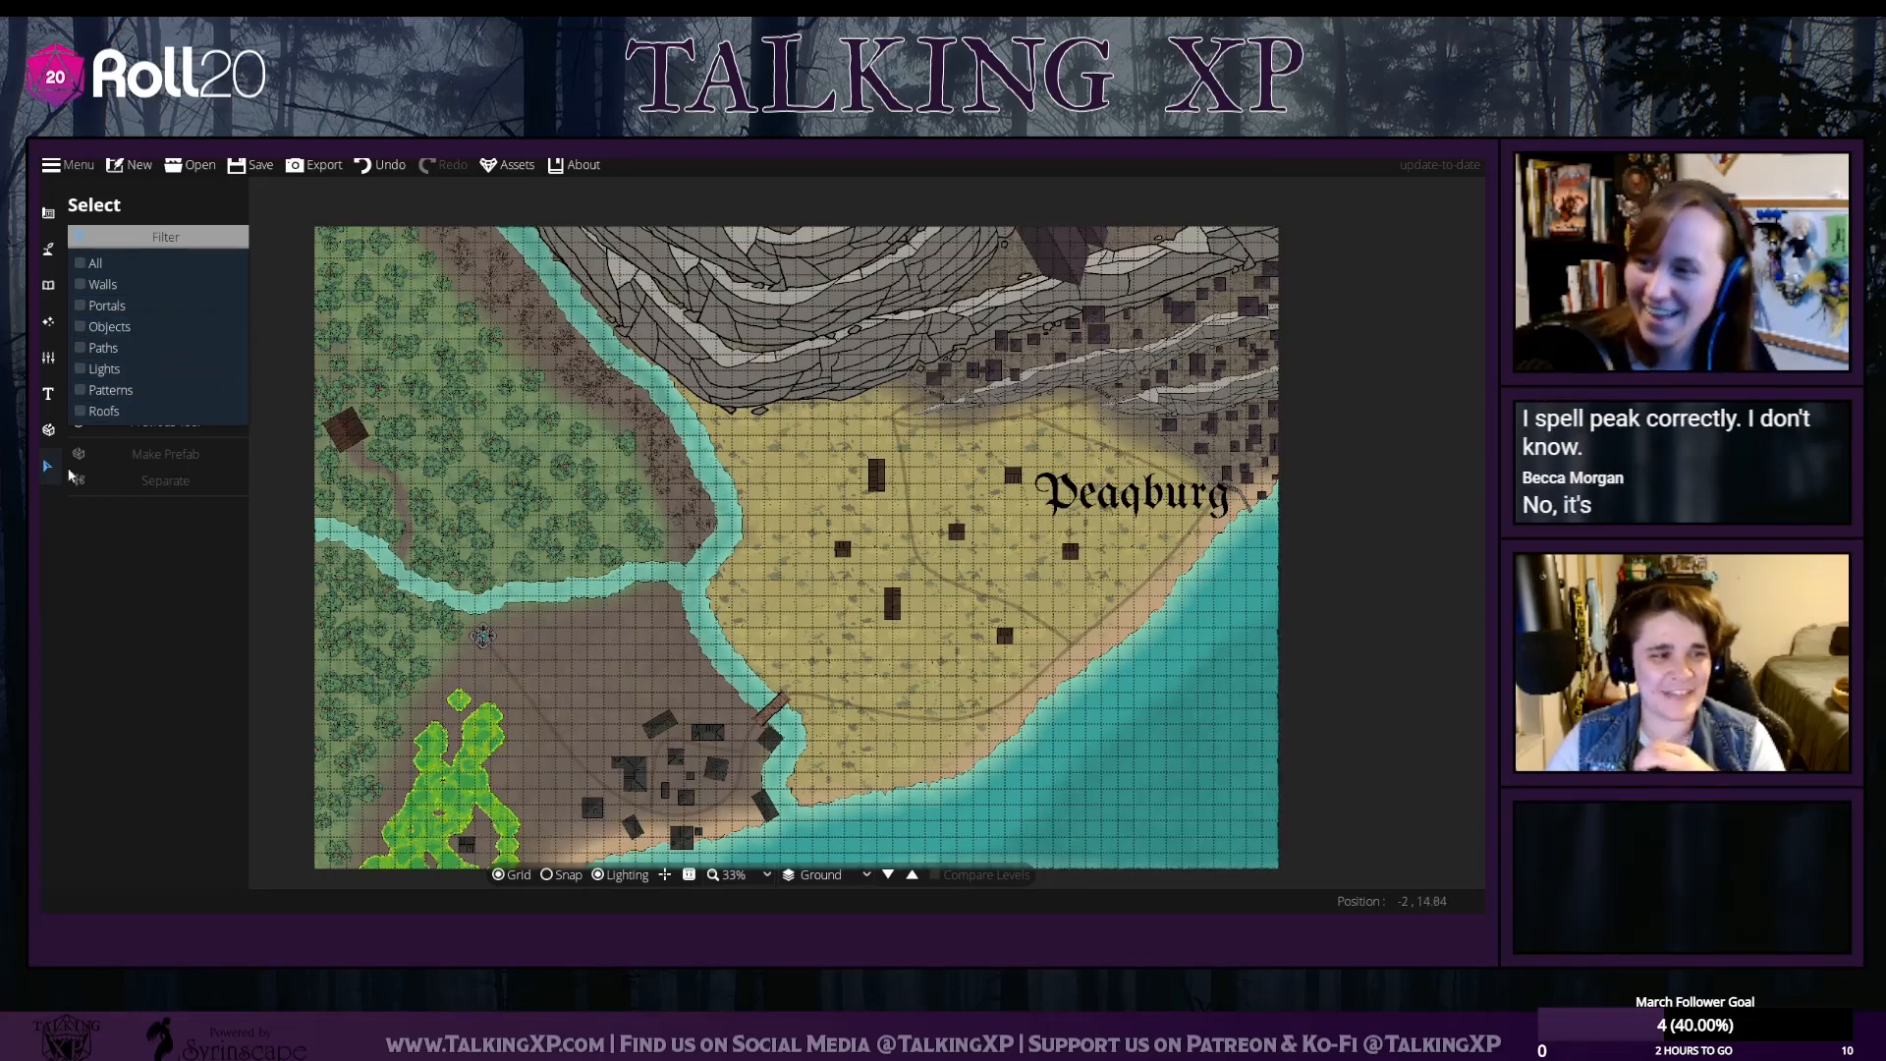
left_click(55, 445)
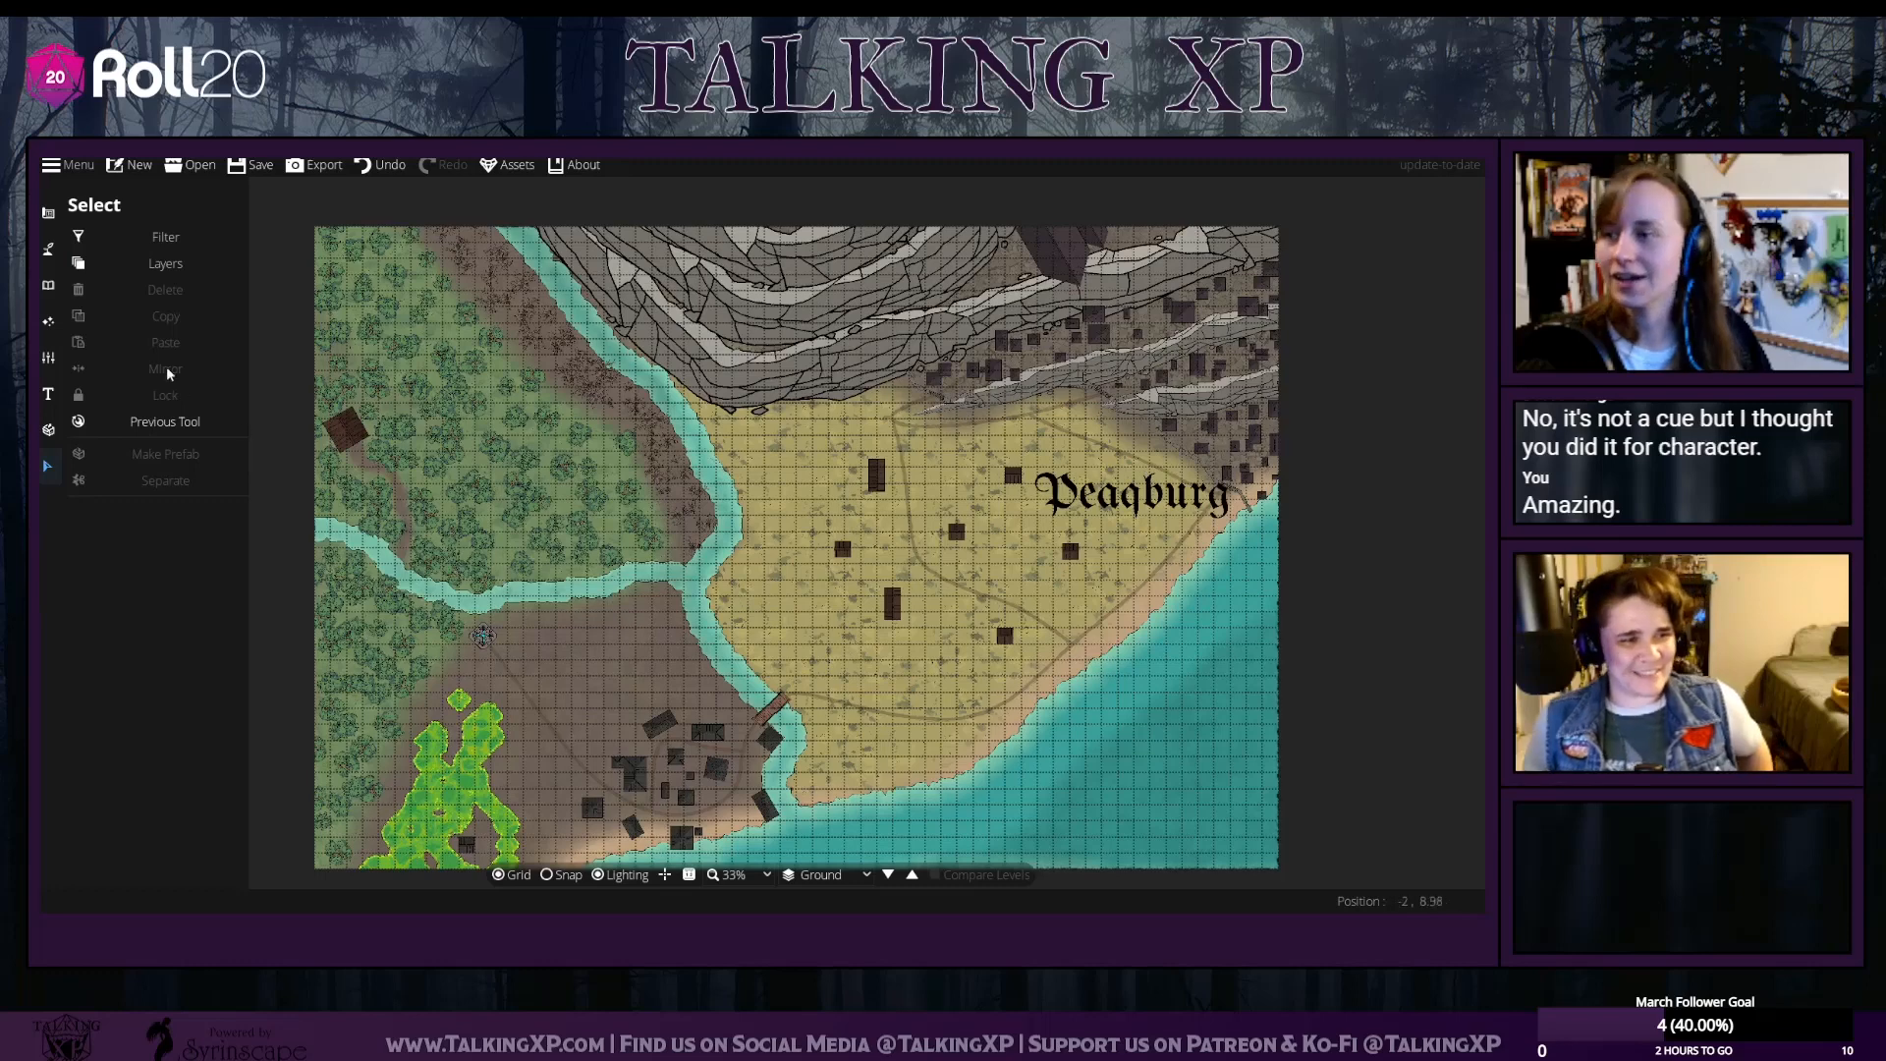
left_click(48, 397)
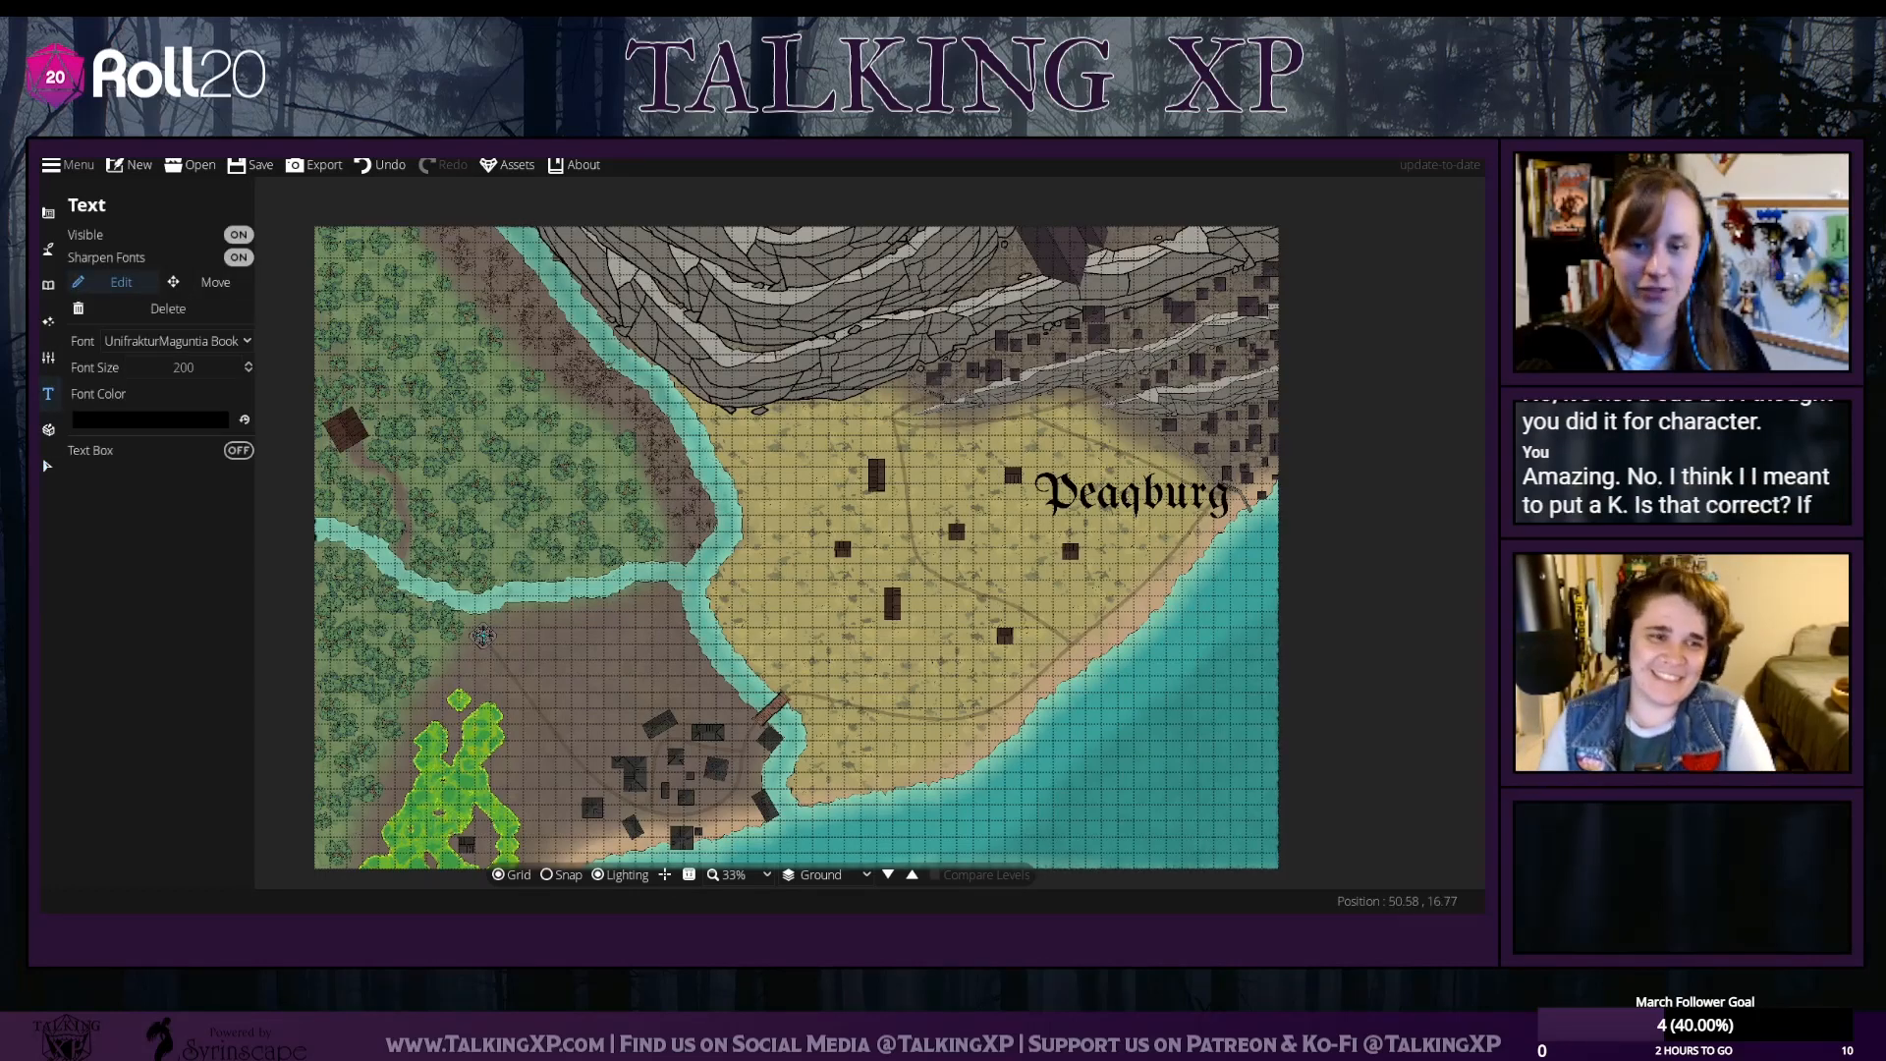
Try the spelling "Peakburg" in the "Peaqburg" label and restore the original spelling
left_click(1138, 495)
left_click(1138, 497)
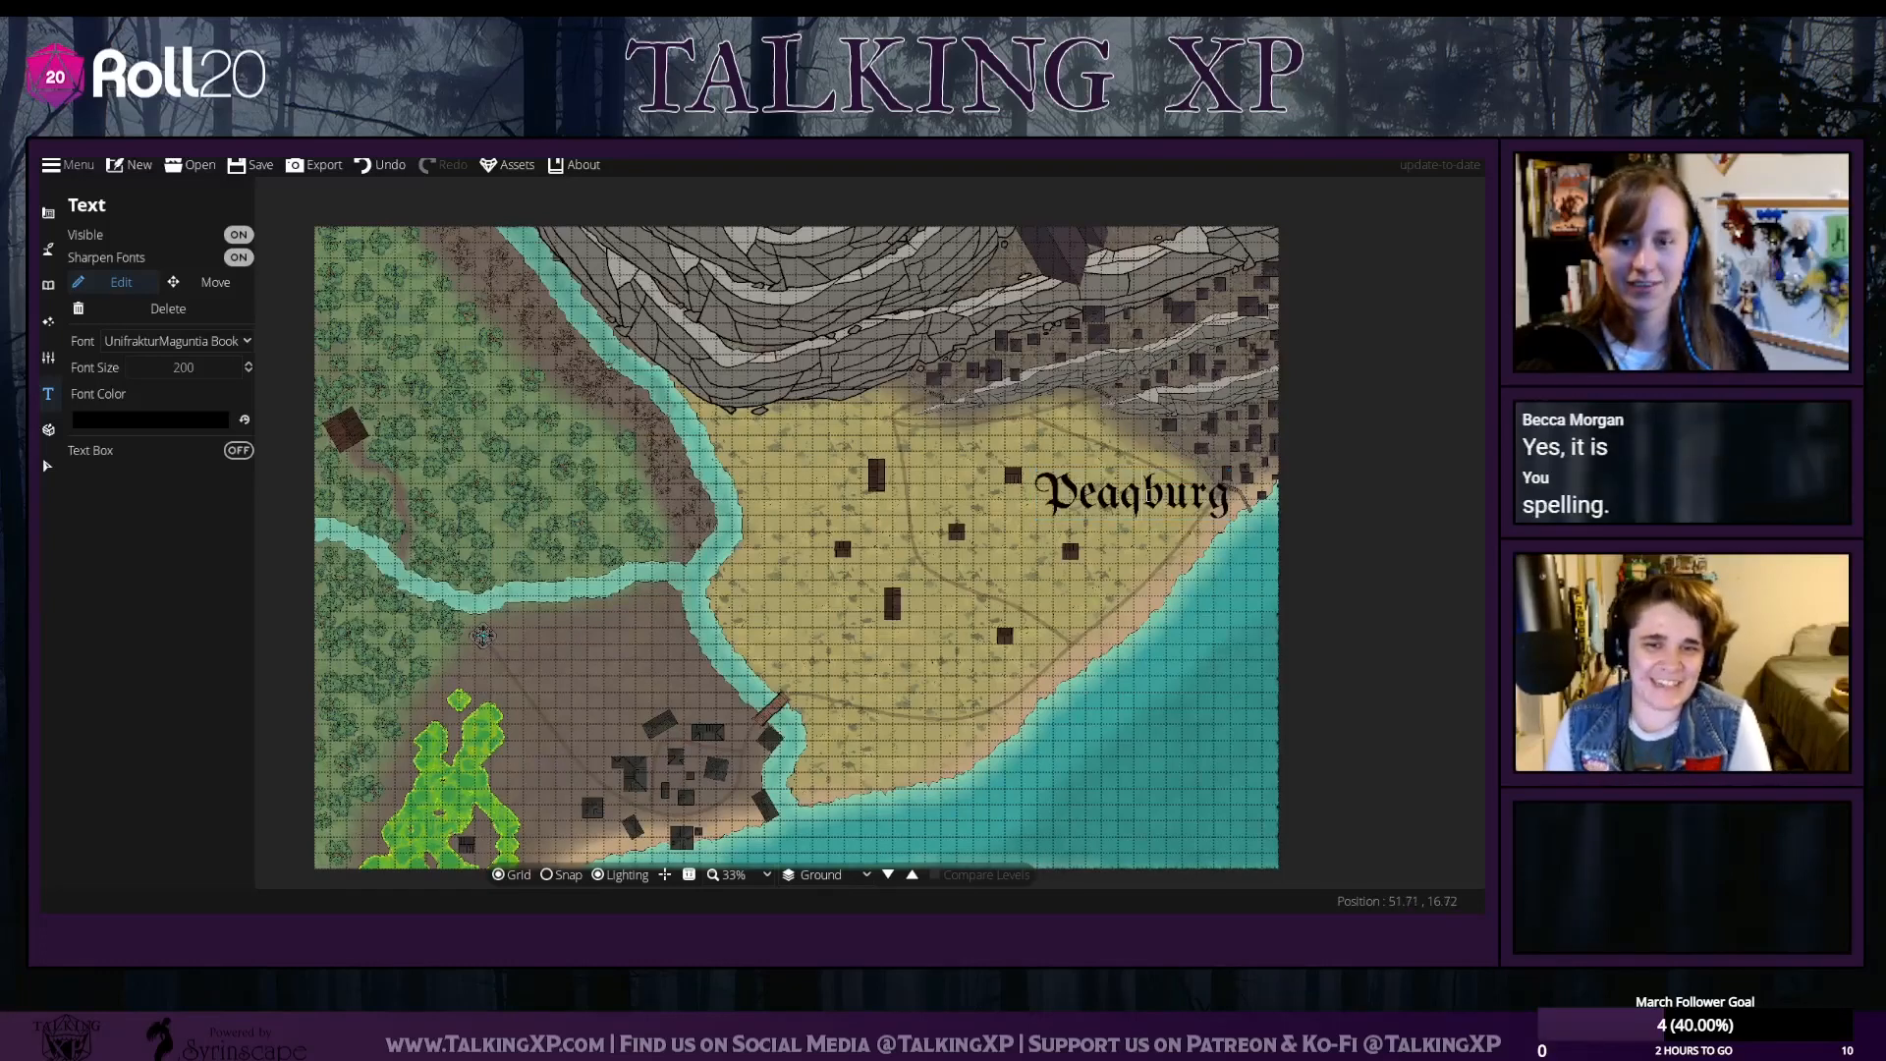
key("BackSpace")
type("k")
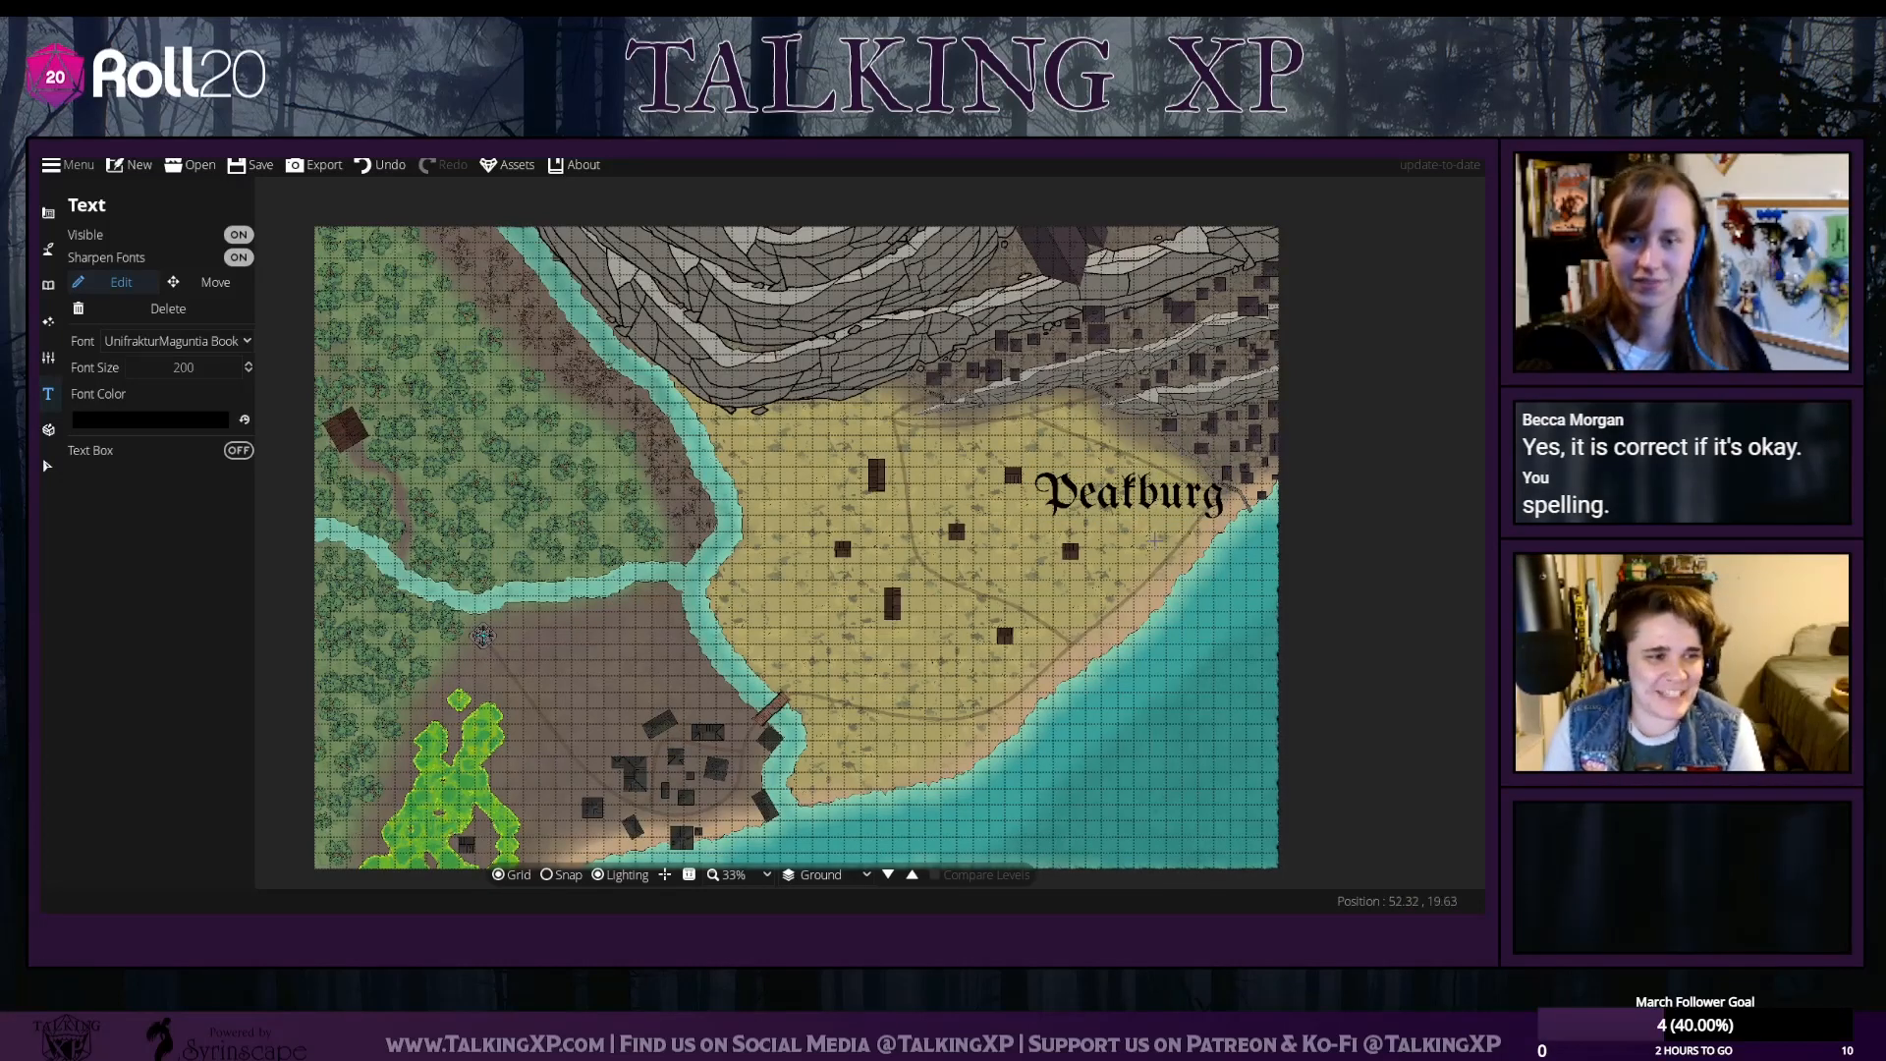
key("BackSpace")
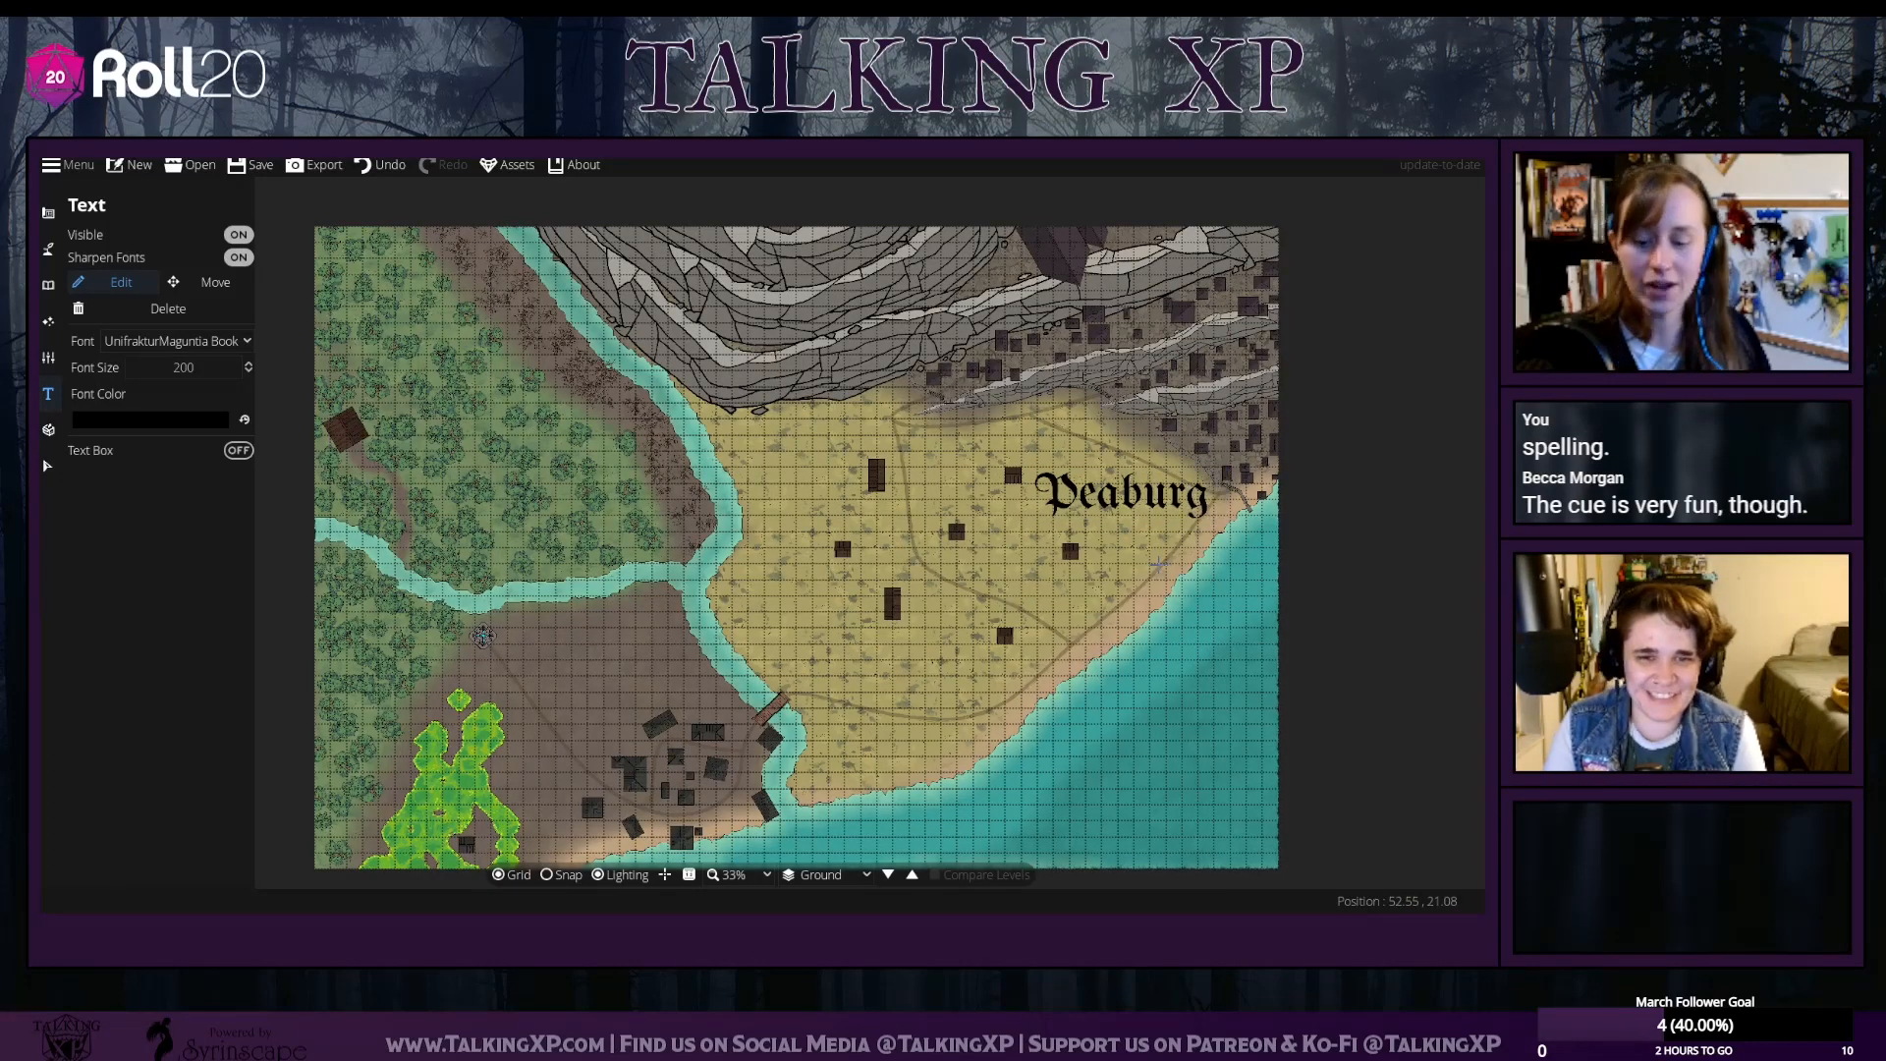
type("q")
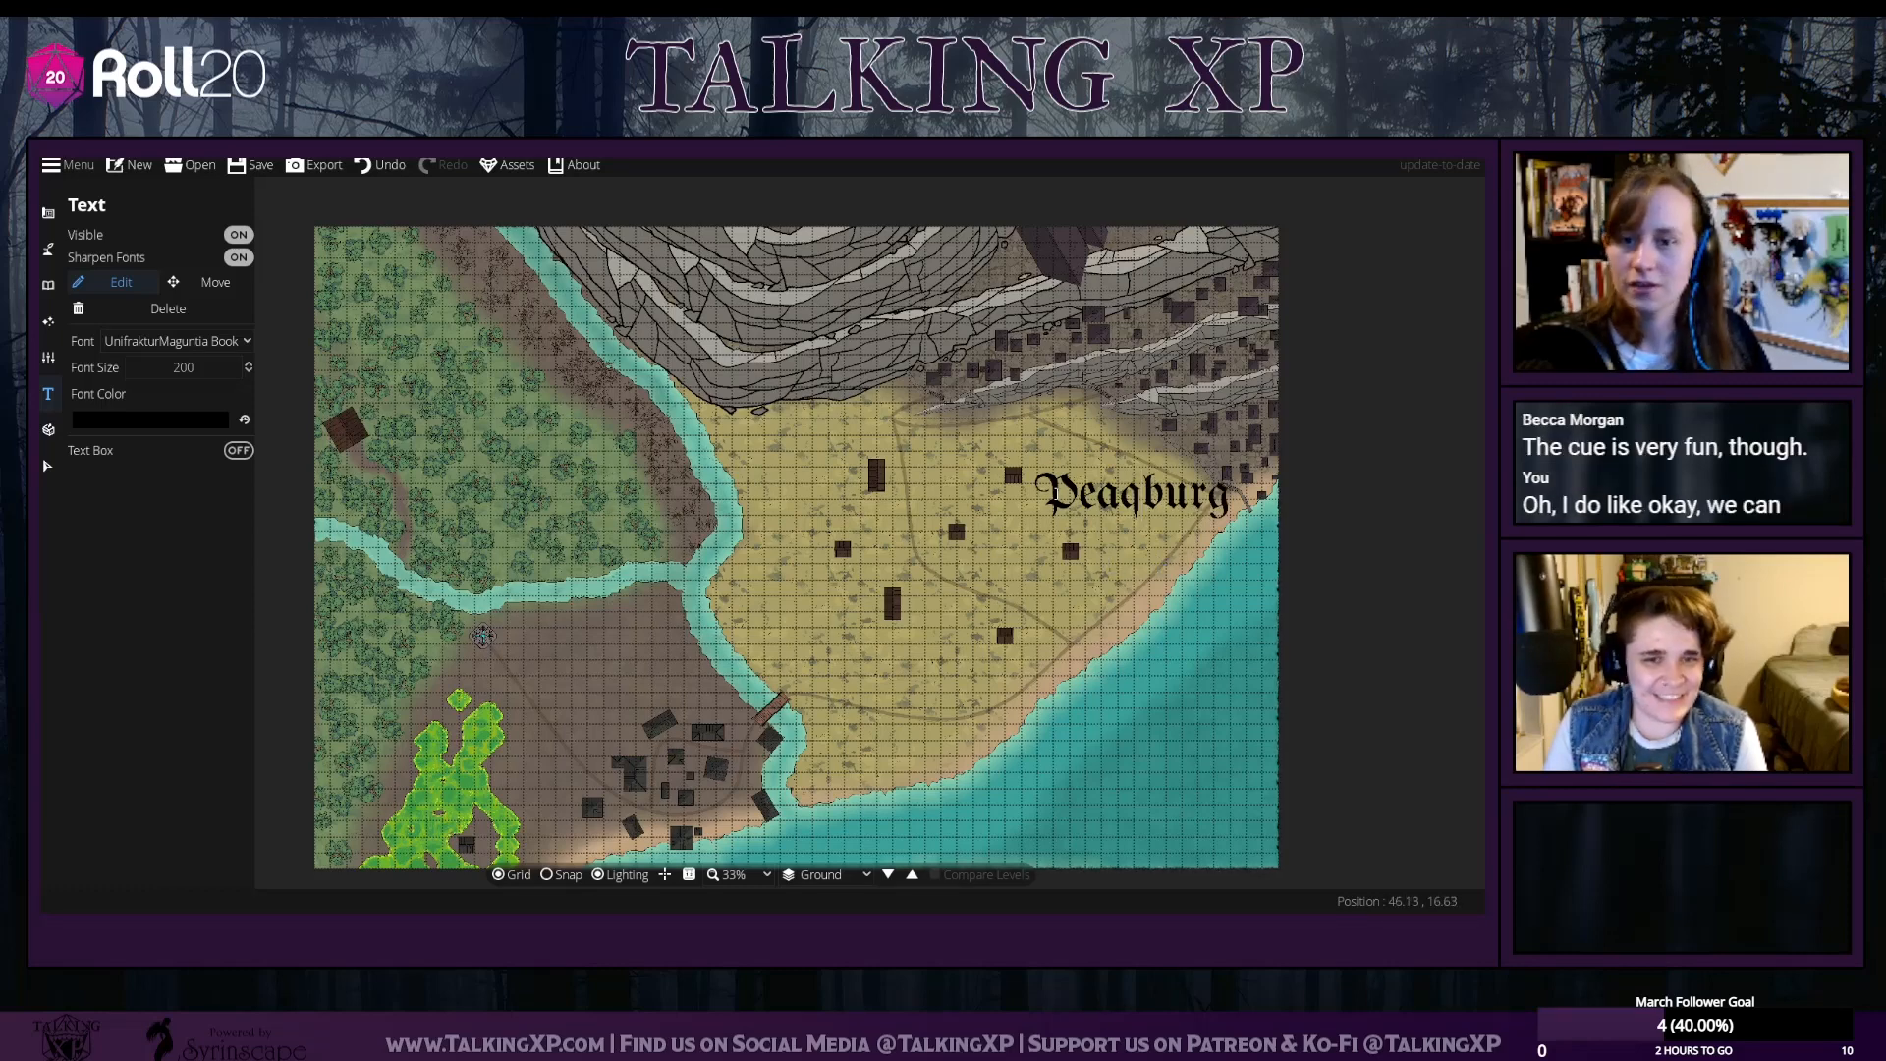
Move the "Peaqburg" label from the farmland onto the northern mountains, close to the map's upper edge
left_click(226, 290)
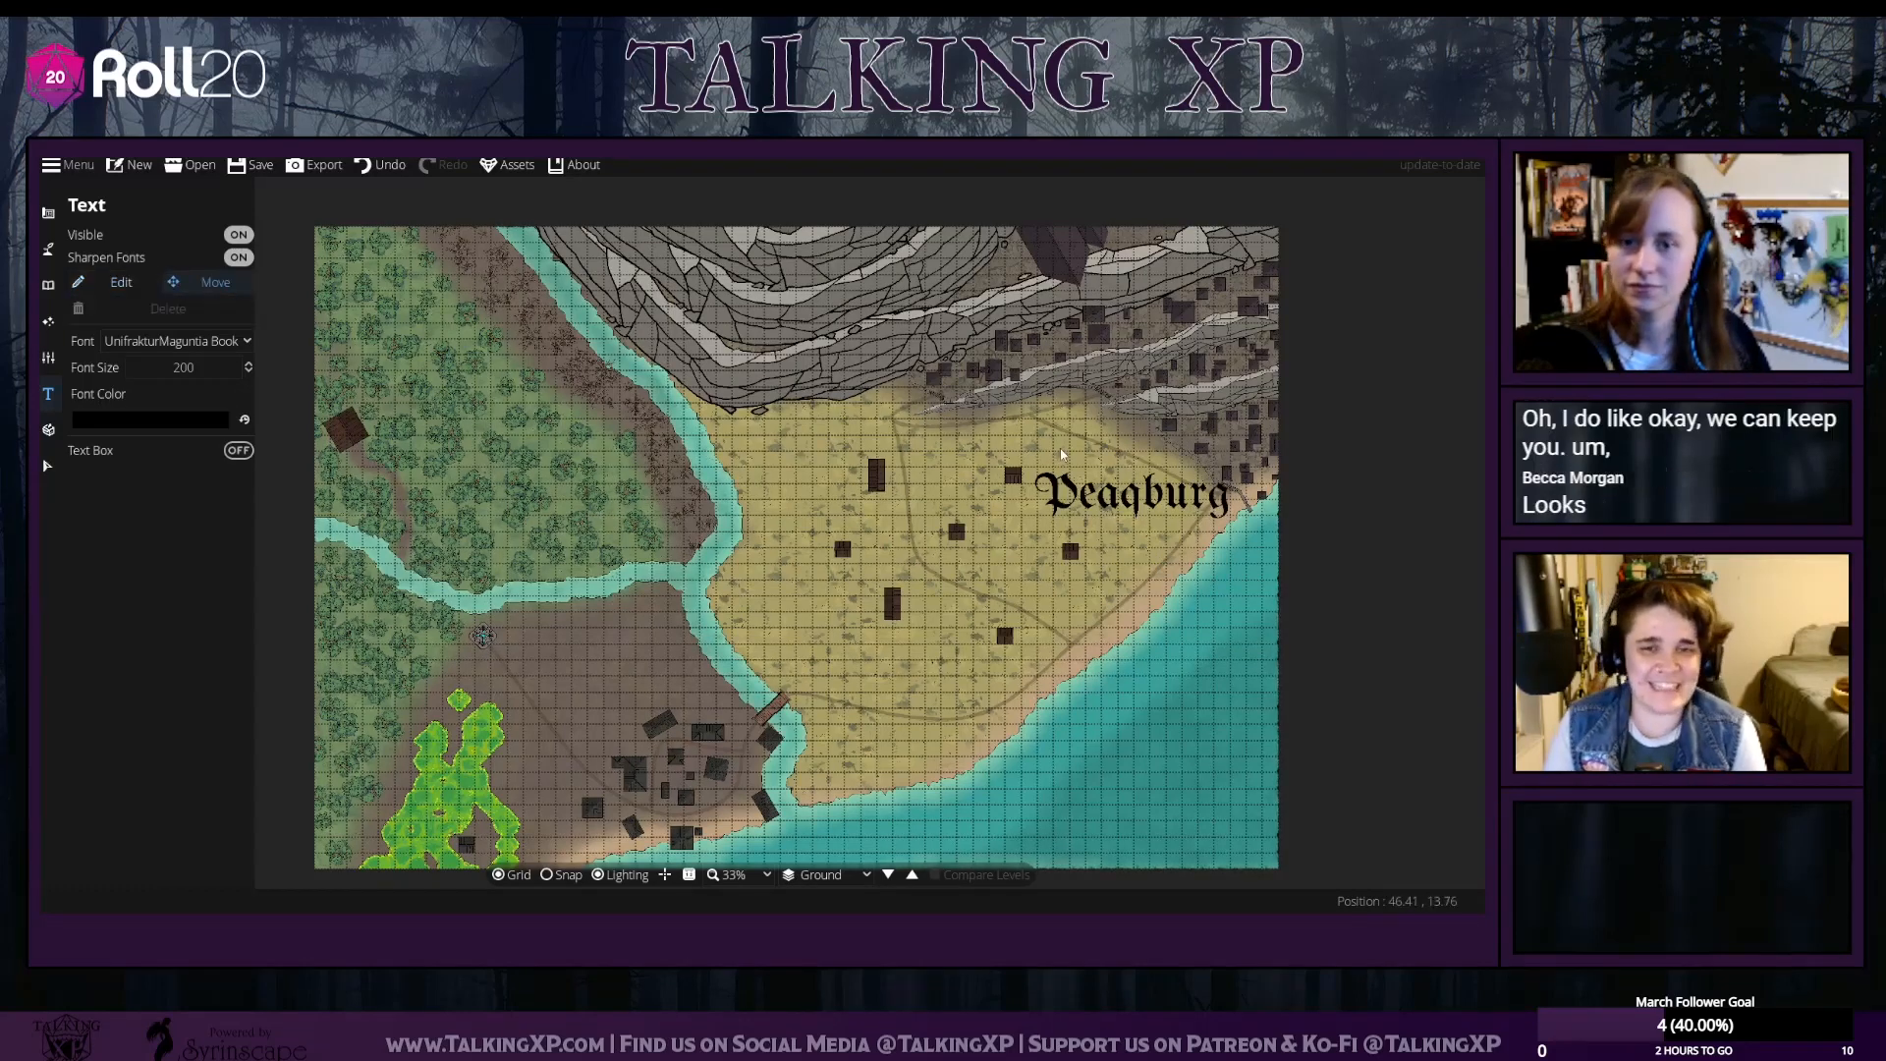
left_click_drag(1128, 496, 914, 280)
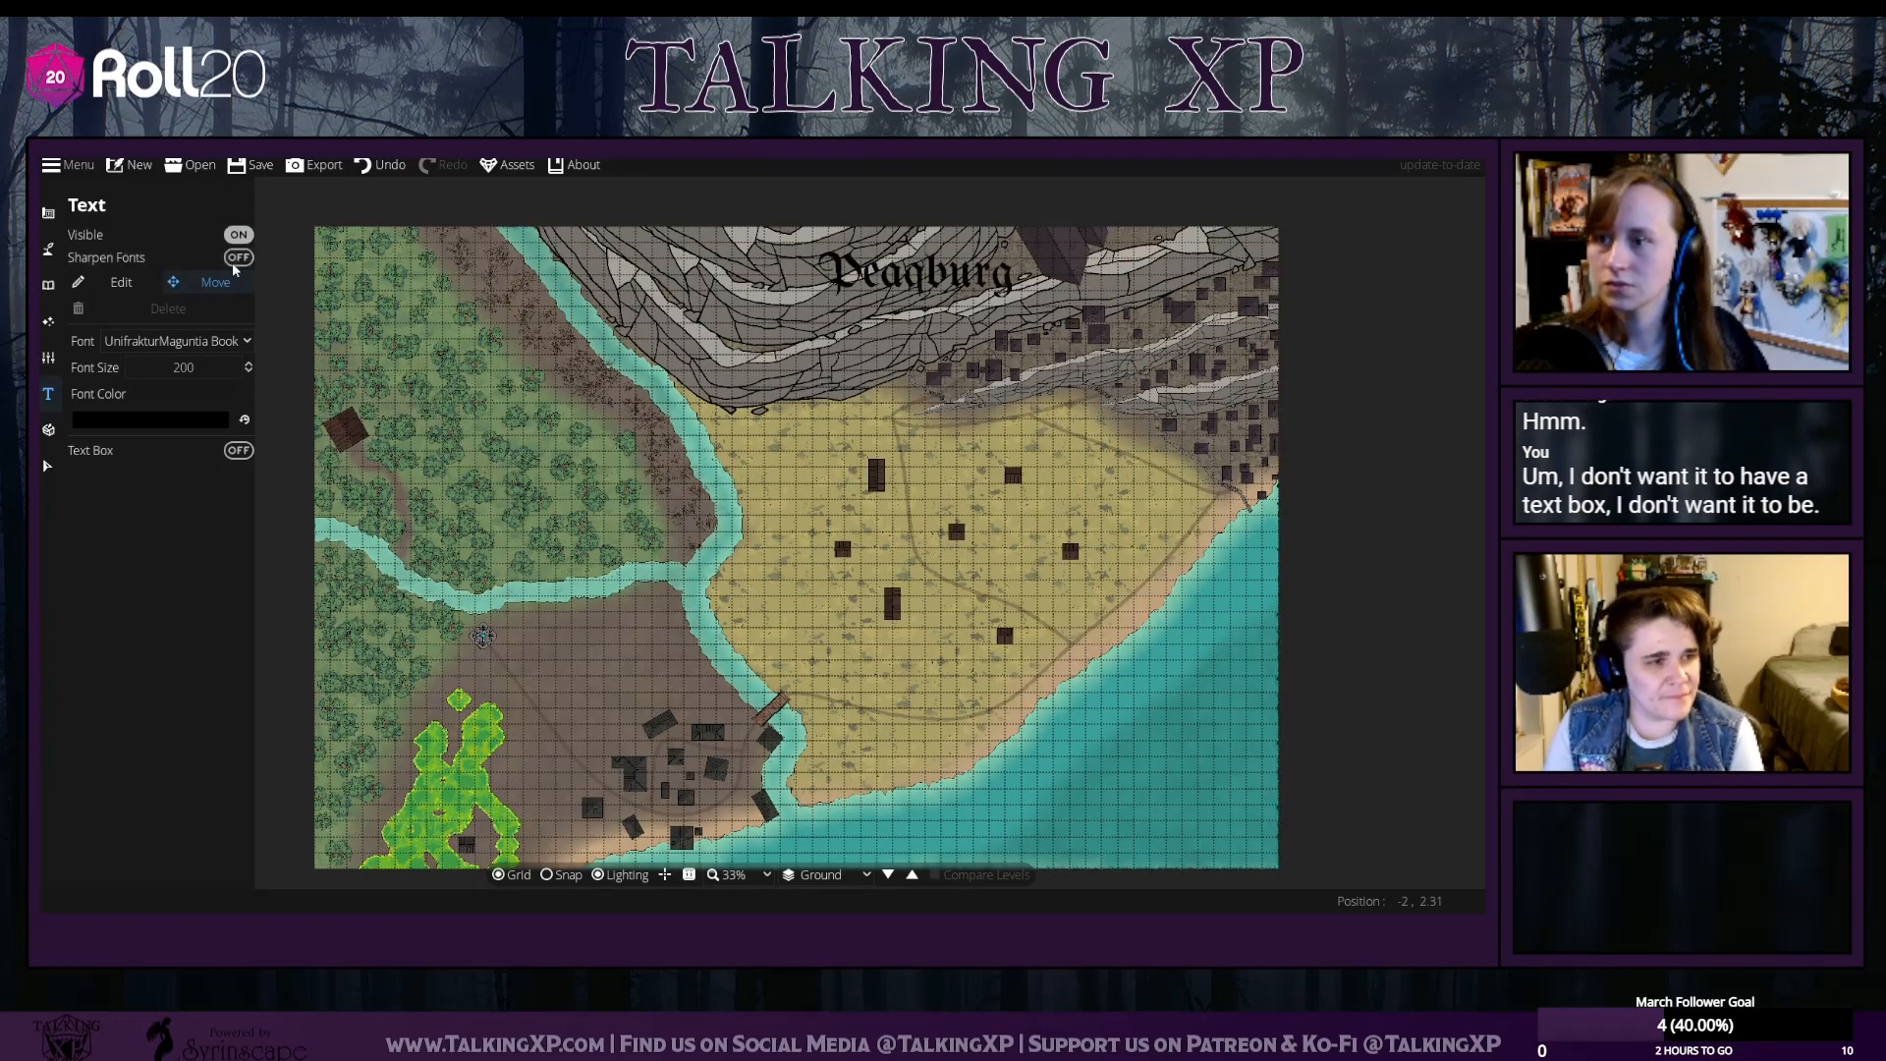
left_click_drag(918, 272, 900, 263)
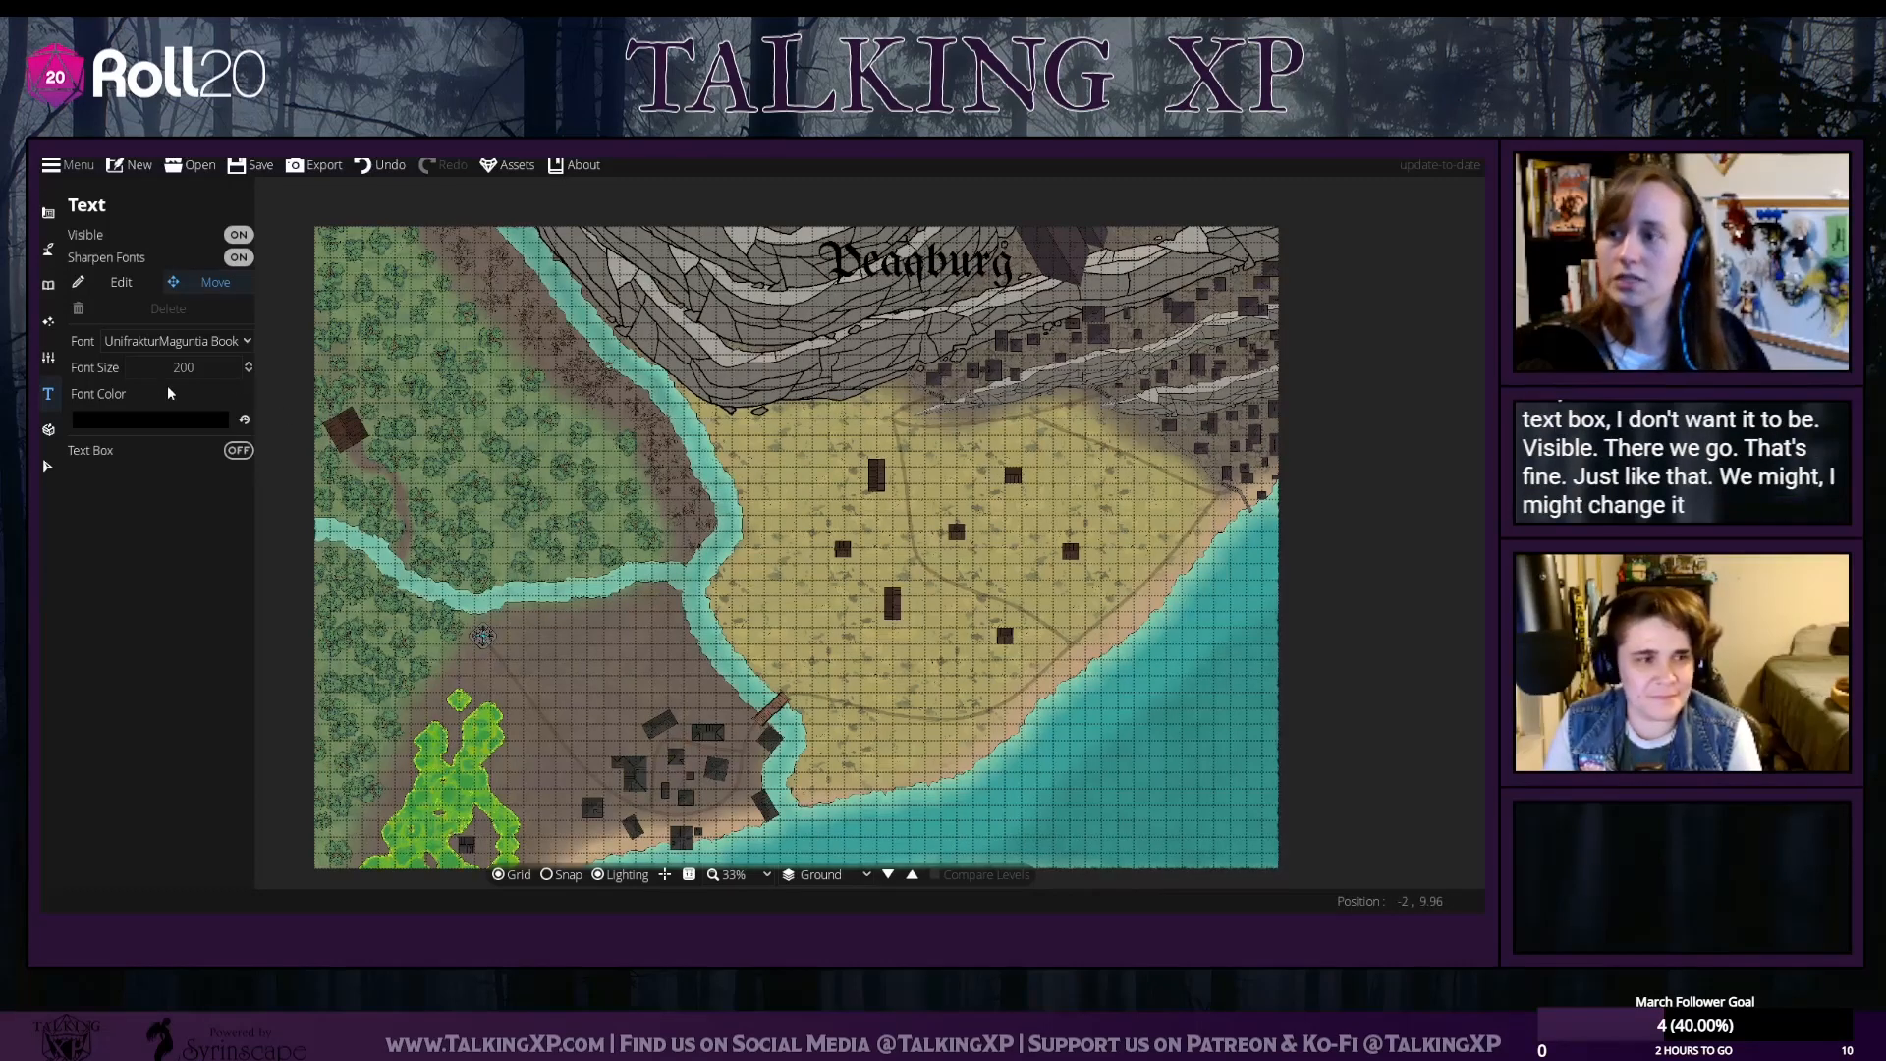
Change the "Peaqburg" label's font color to white (ffffff)
left_click(121, 282)
left_click(868, 260)
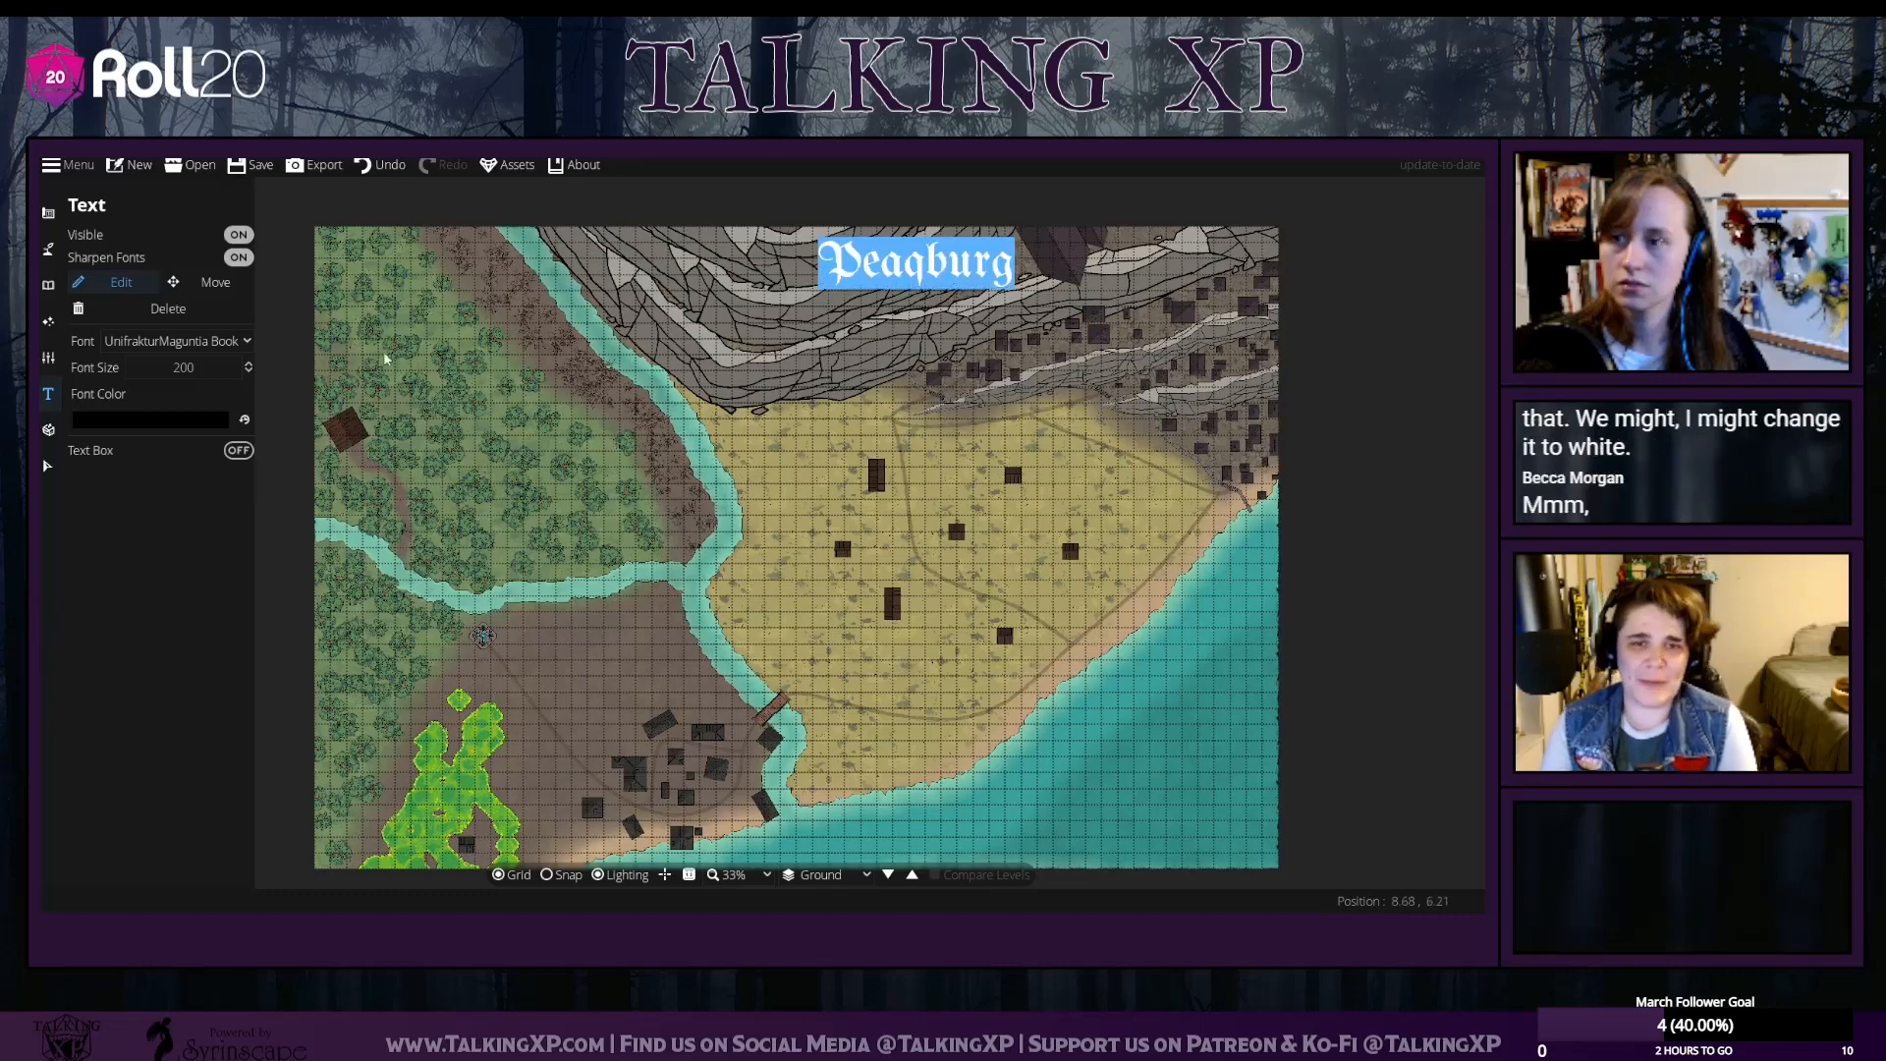
left_click(167, 421)
left_click(55, 161)
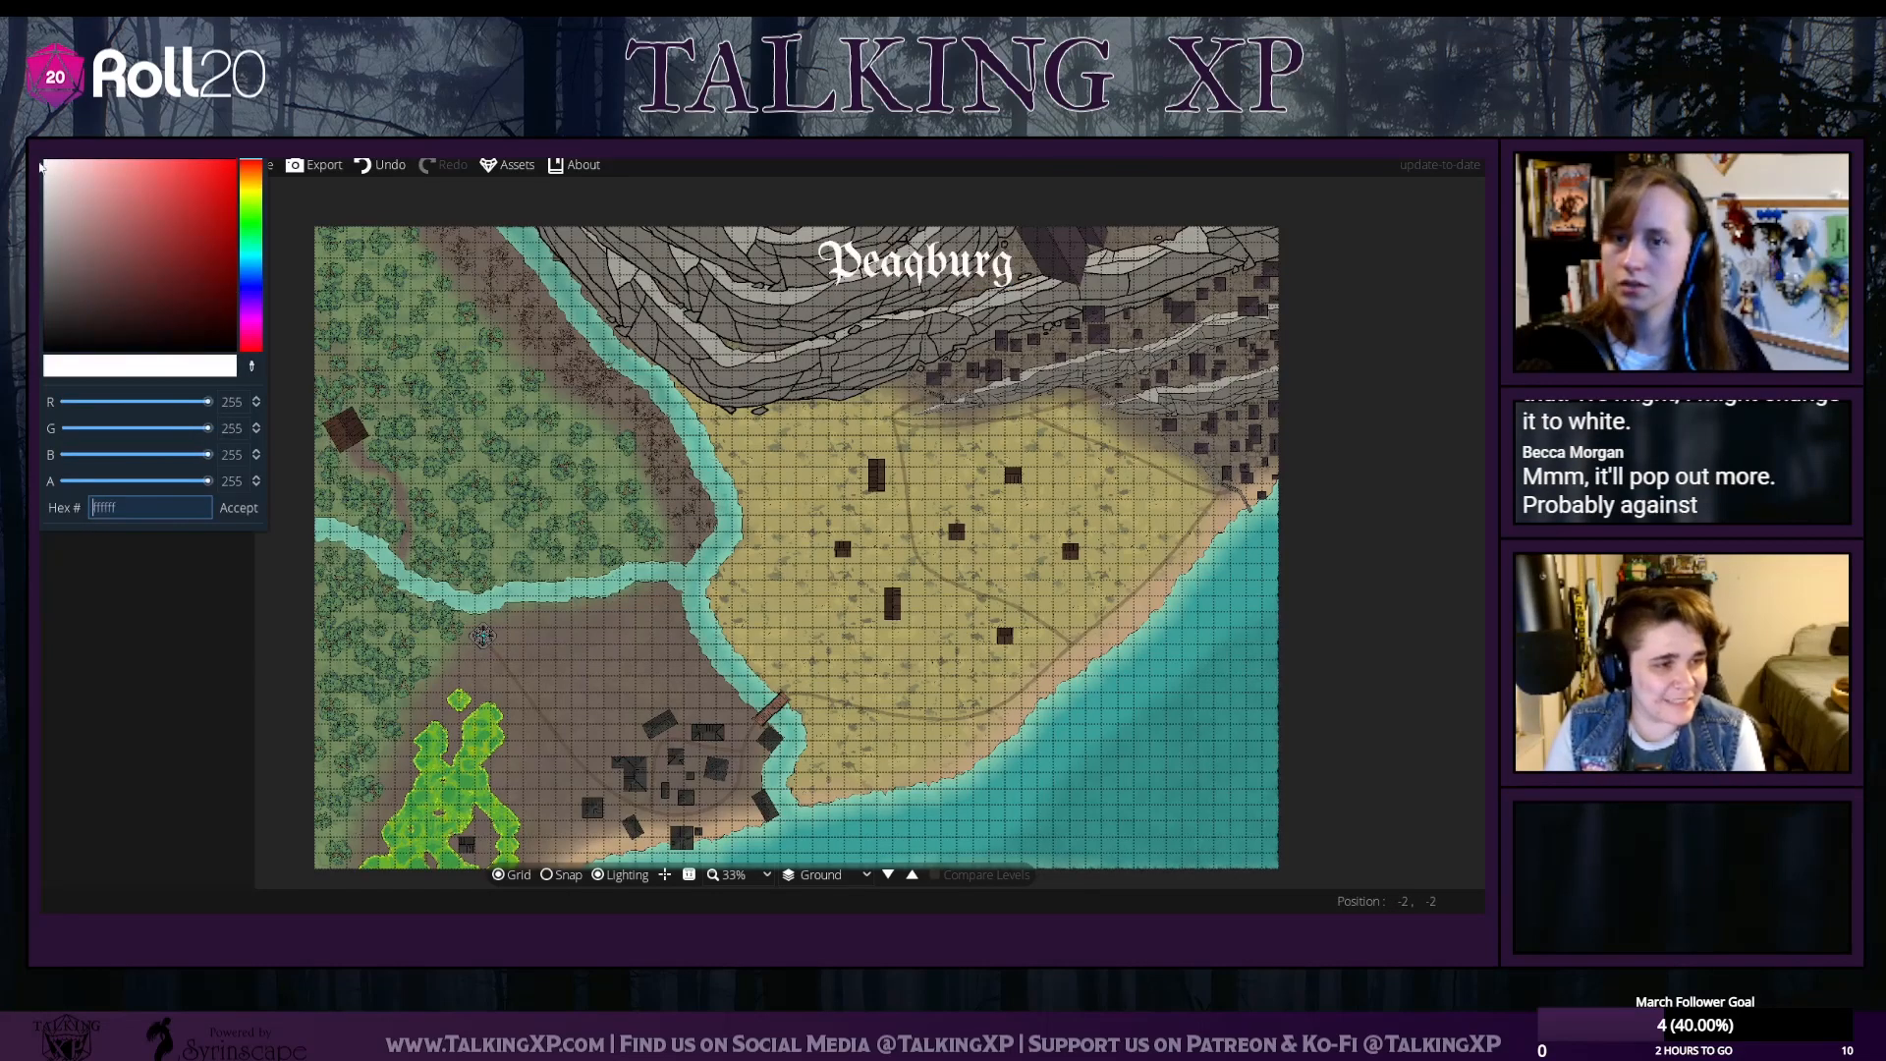
left_click(991, 608)
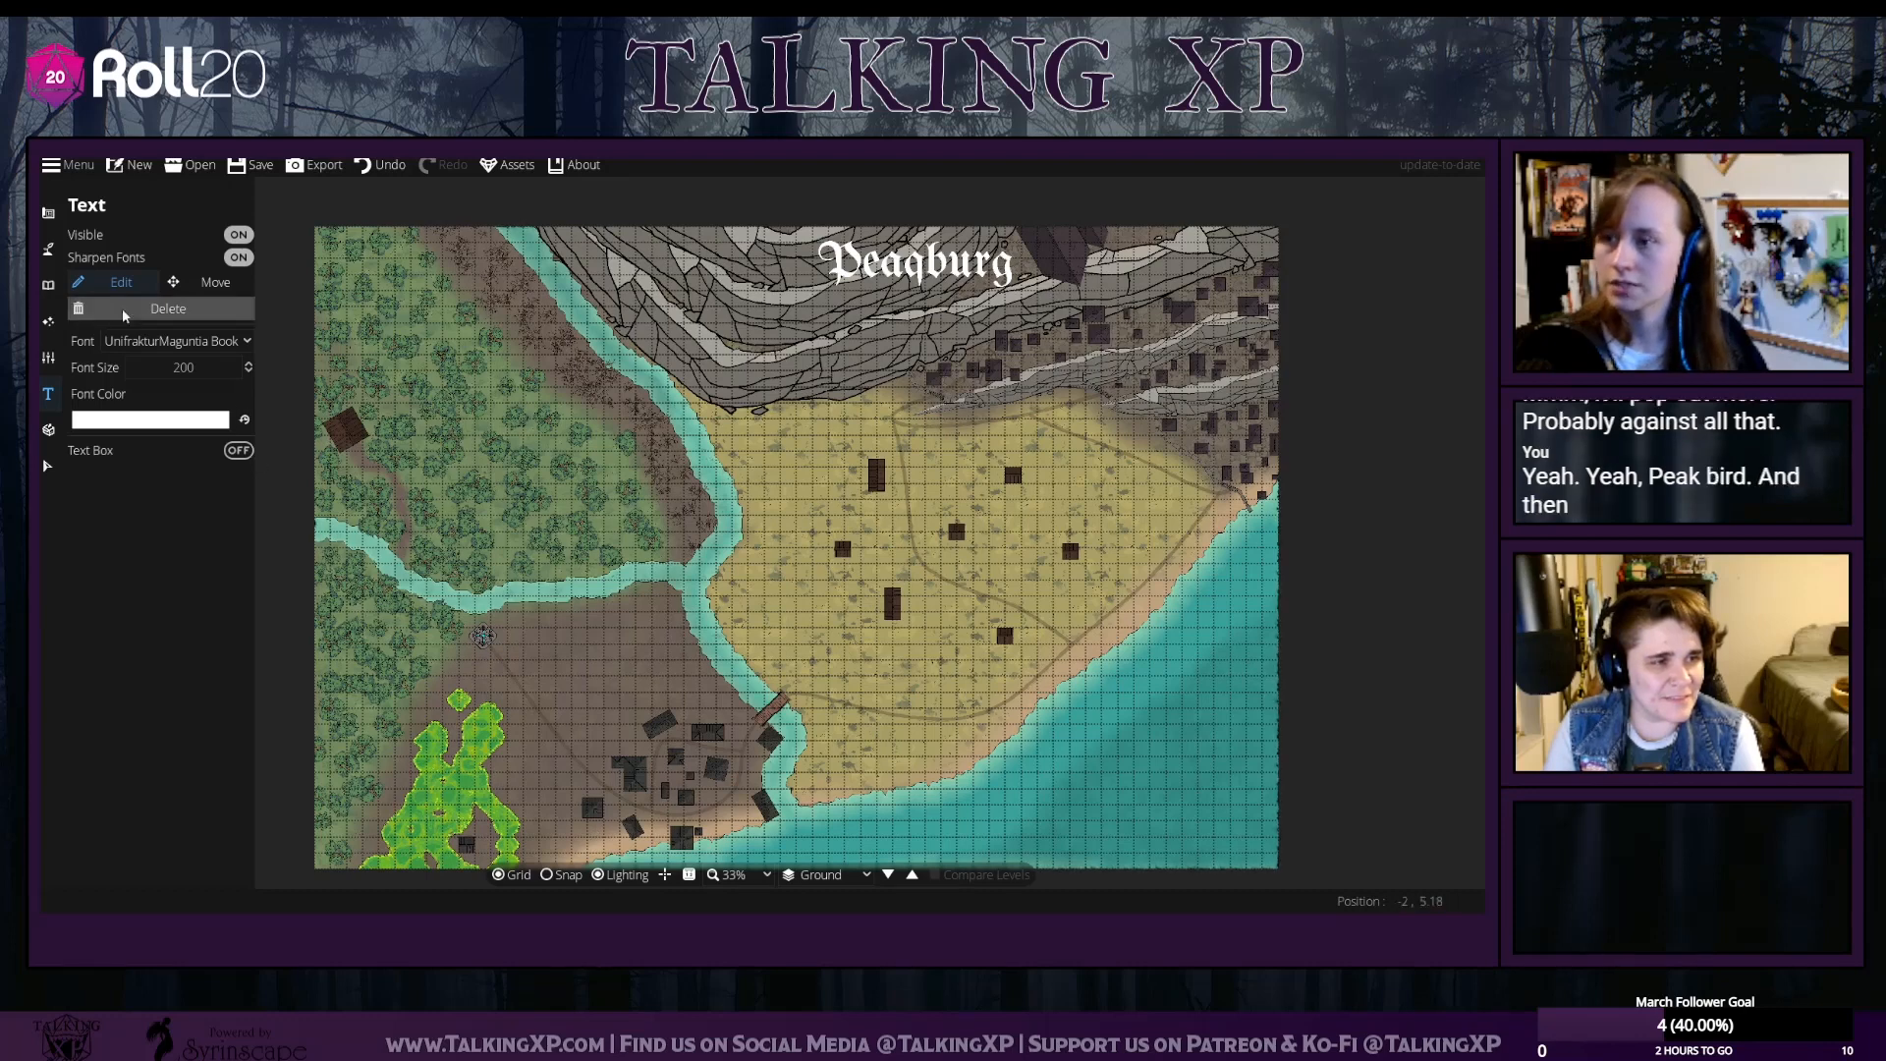
Try Tangerine Bold as the text font and undo the last label change
left_click(178, 341)
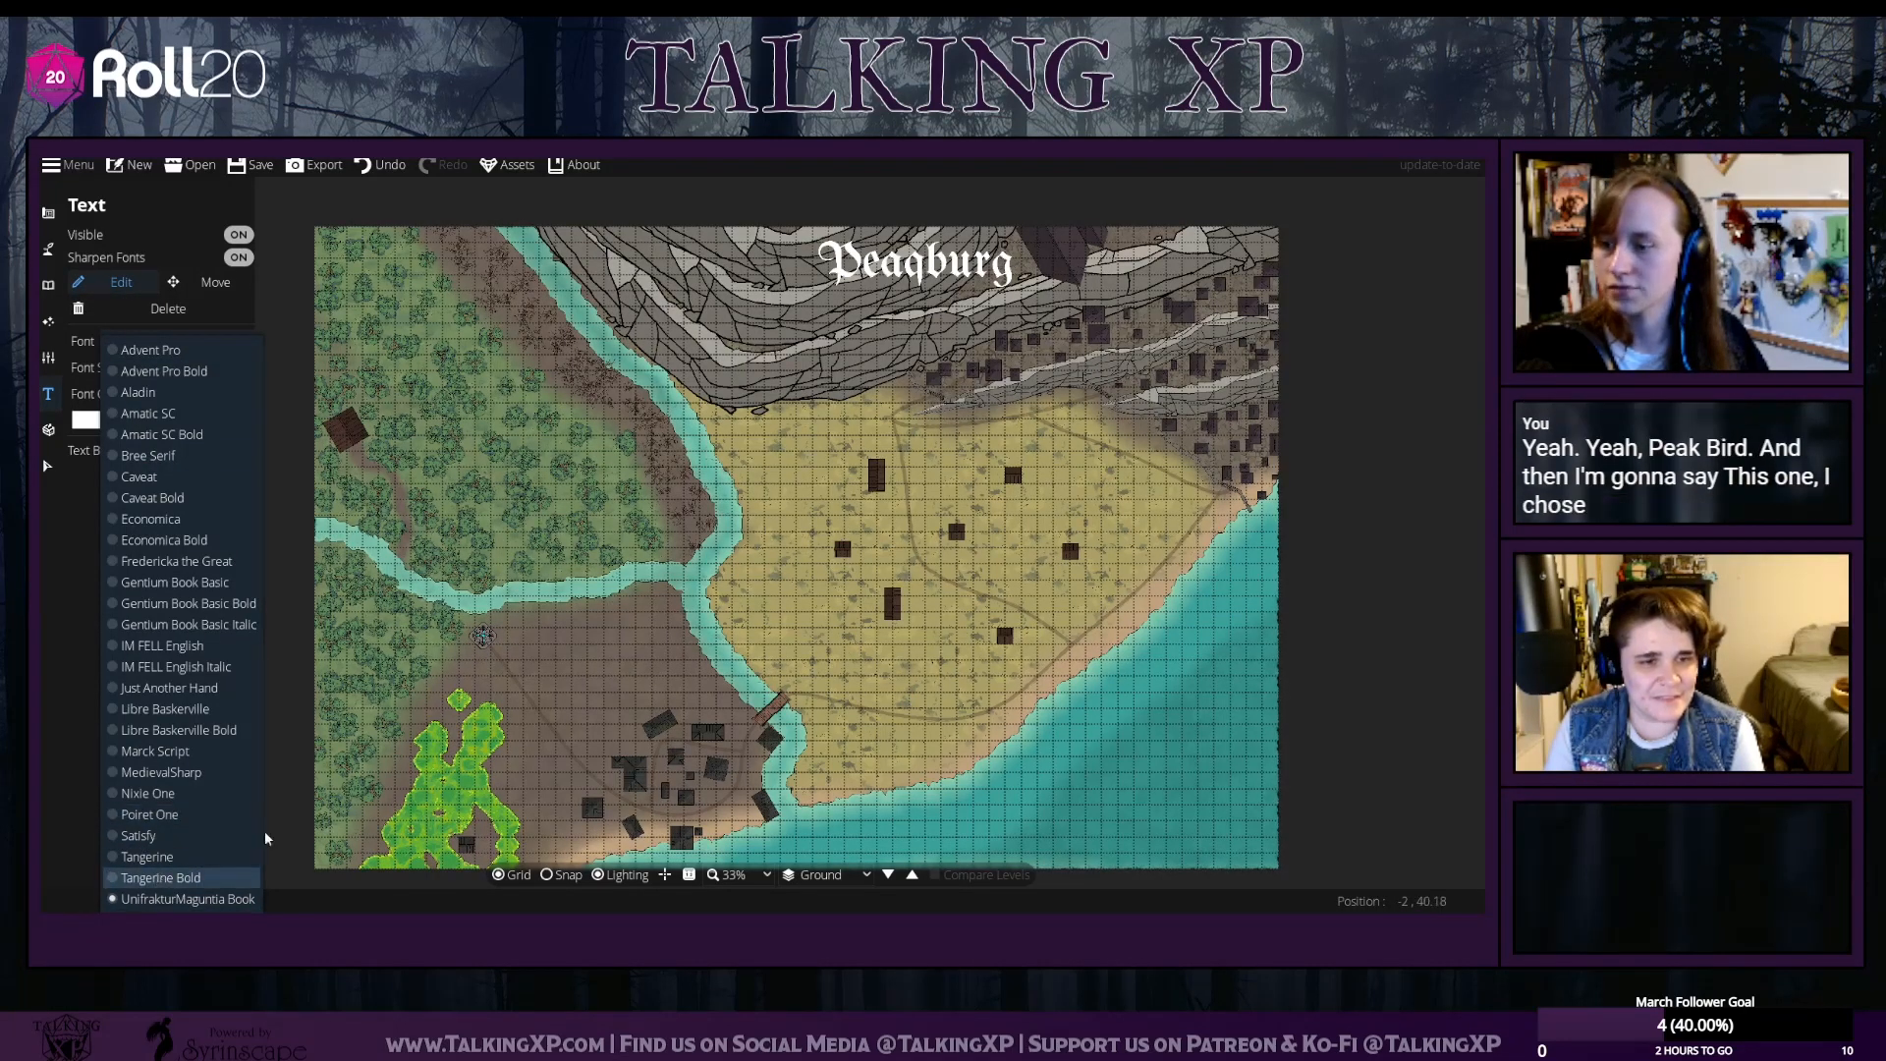
left_click(160, 878)
left_click(379, 164)
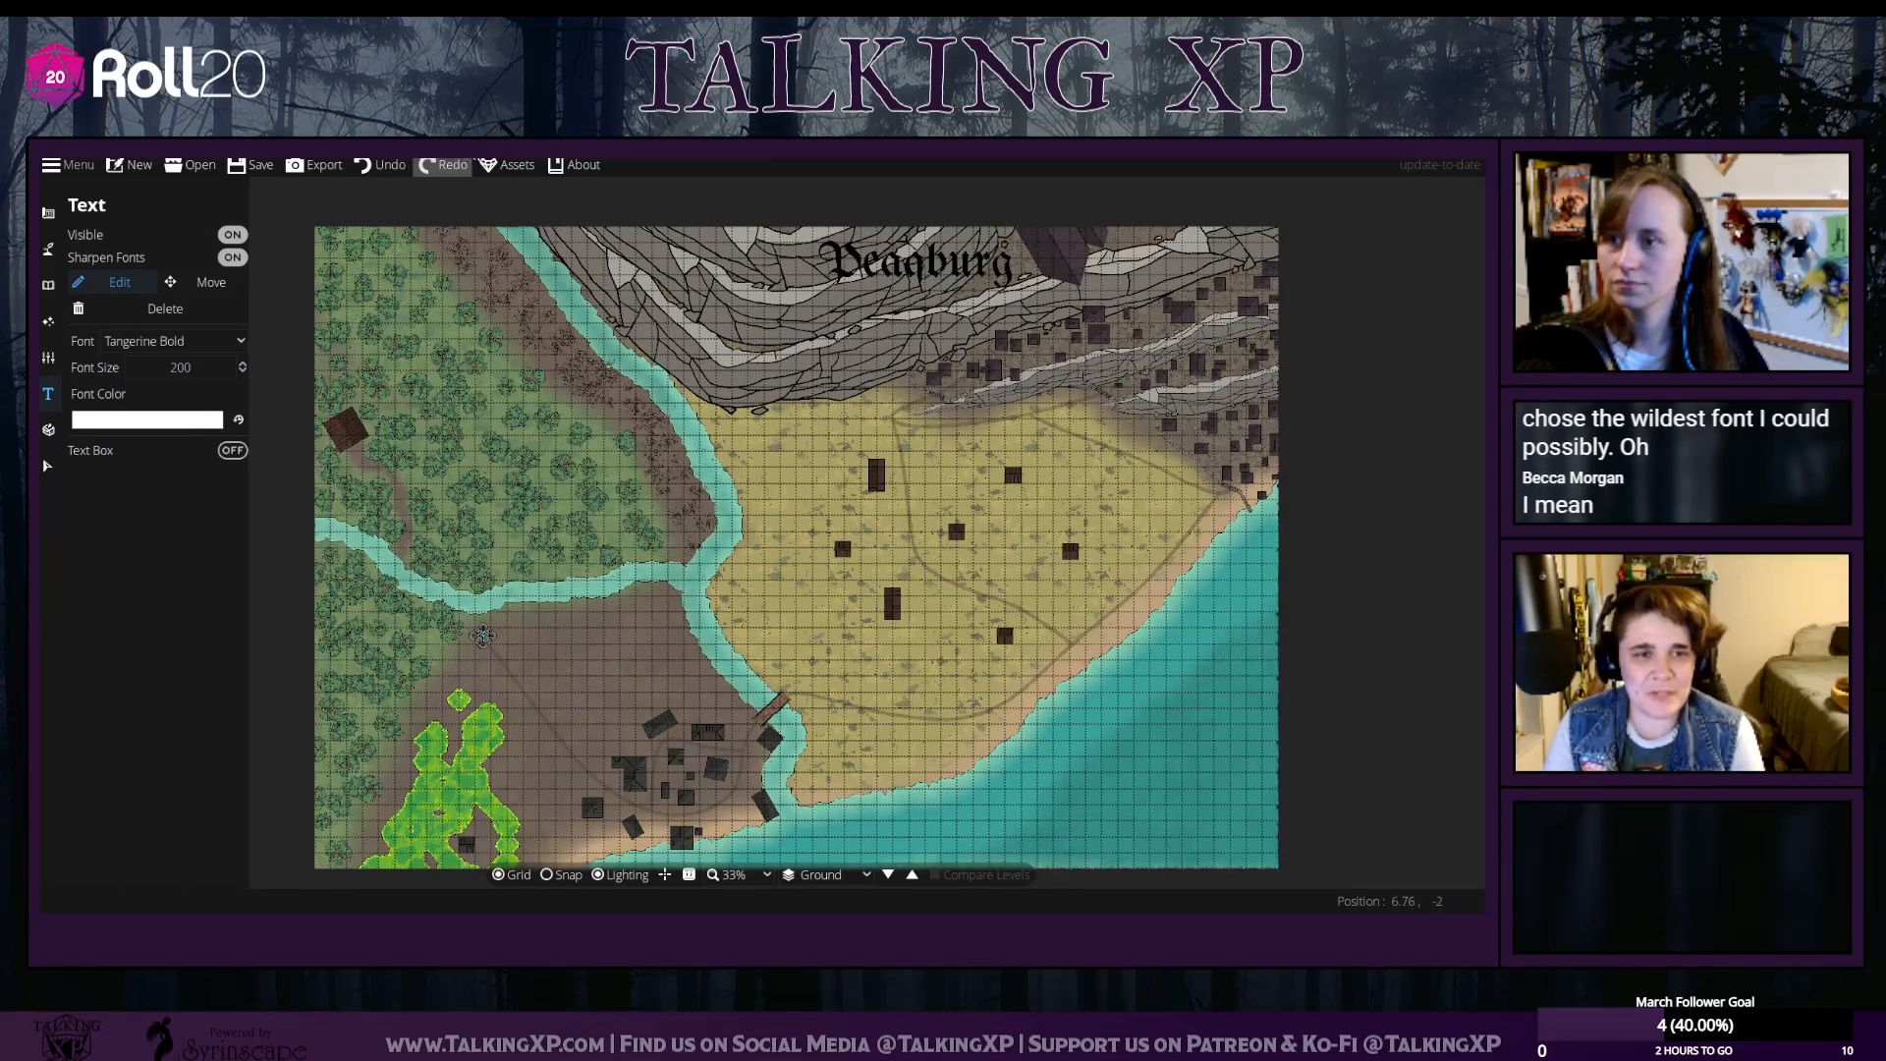
Reselect the "Peaqburg" label on the mountains and set its font color to white
left_click(453, 164)
left_click(974, 263)
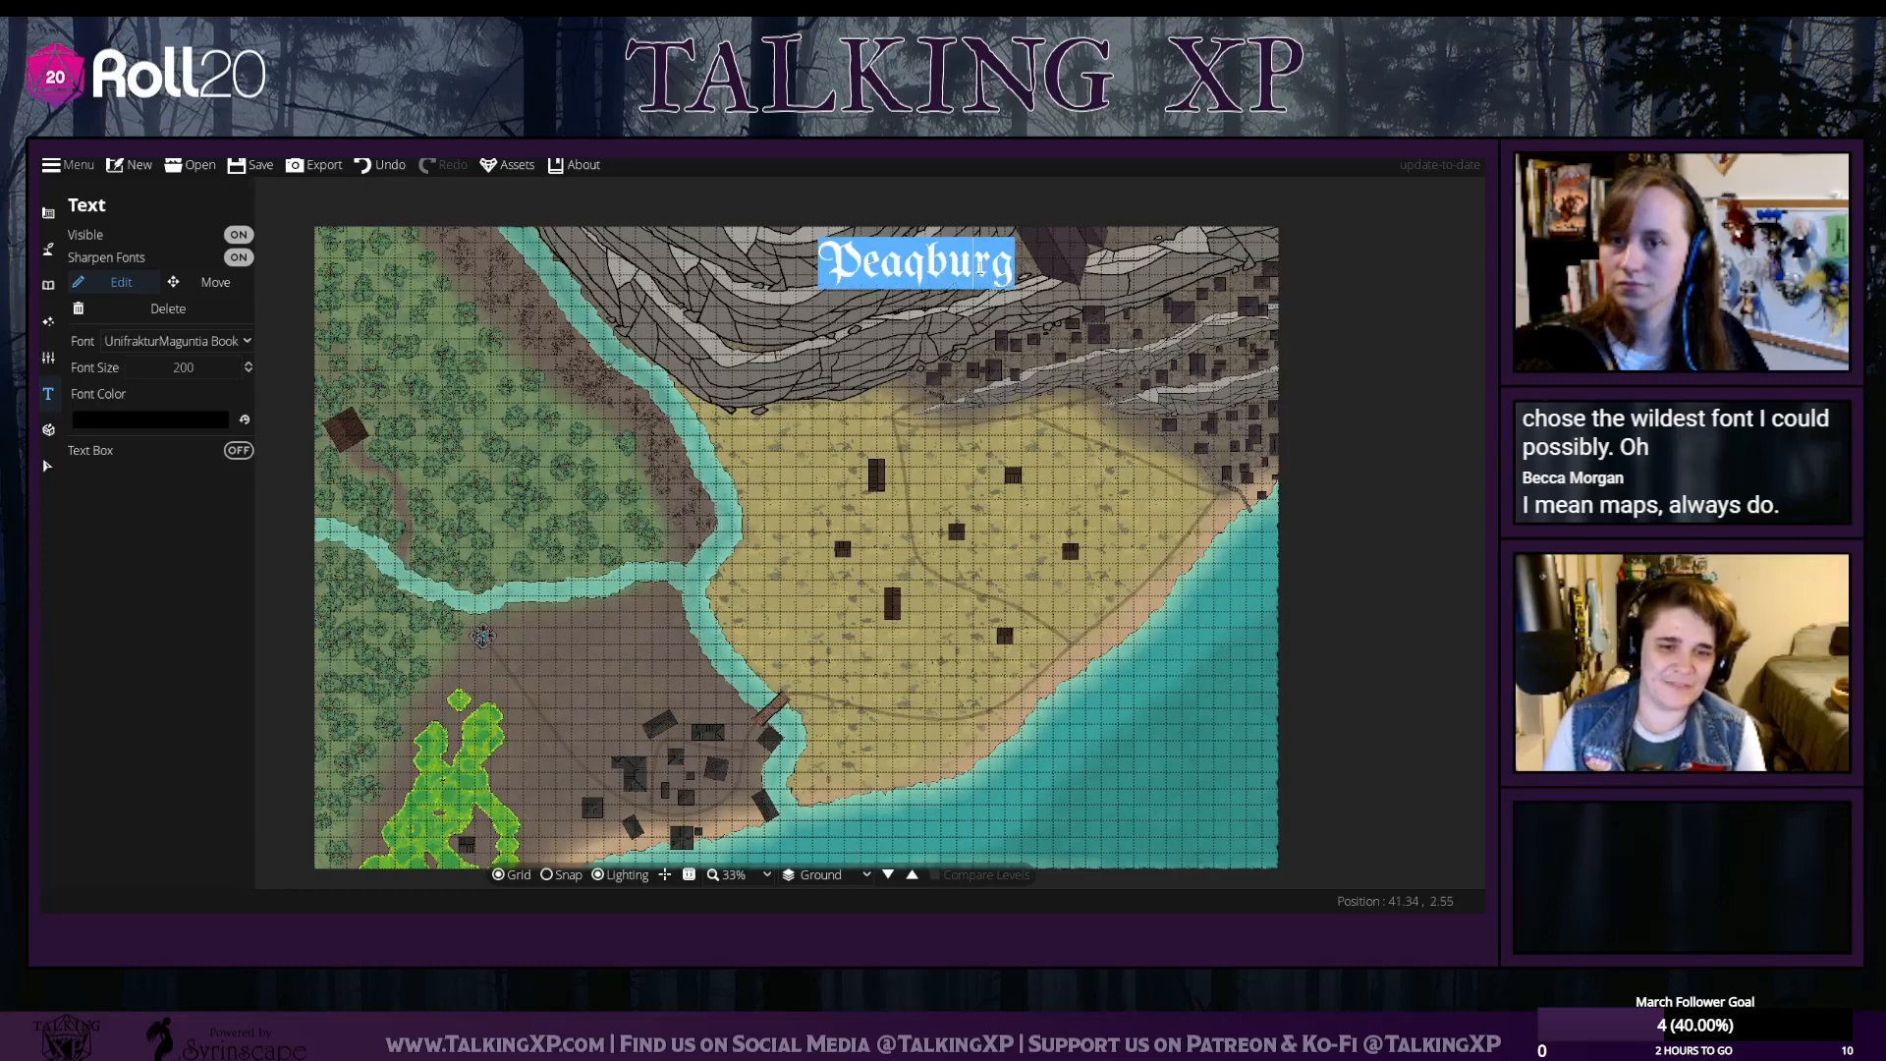
left_click(132, 428)
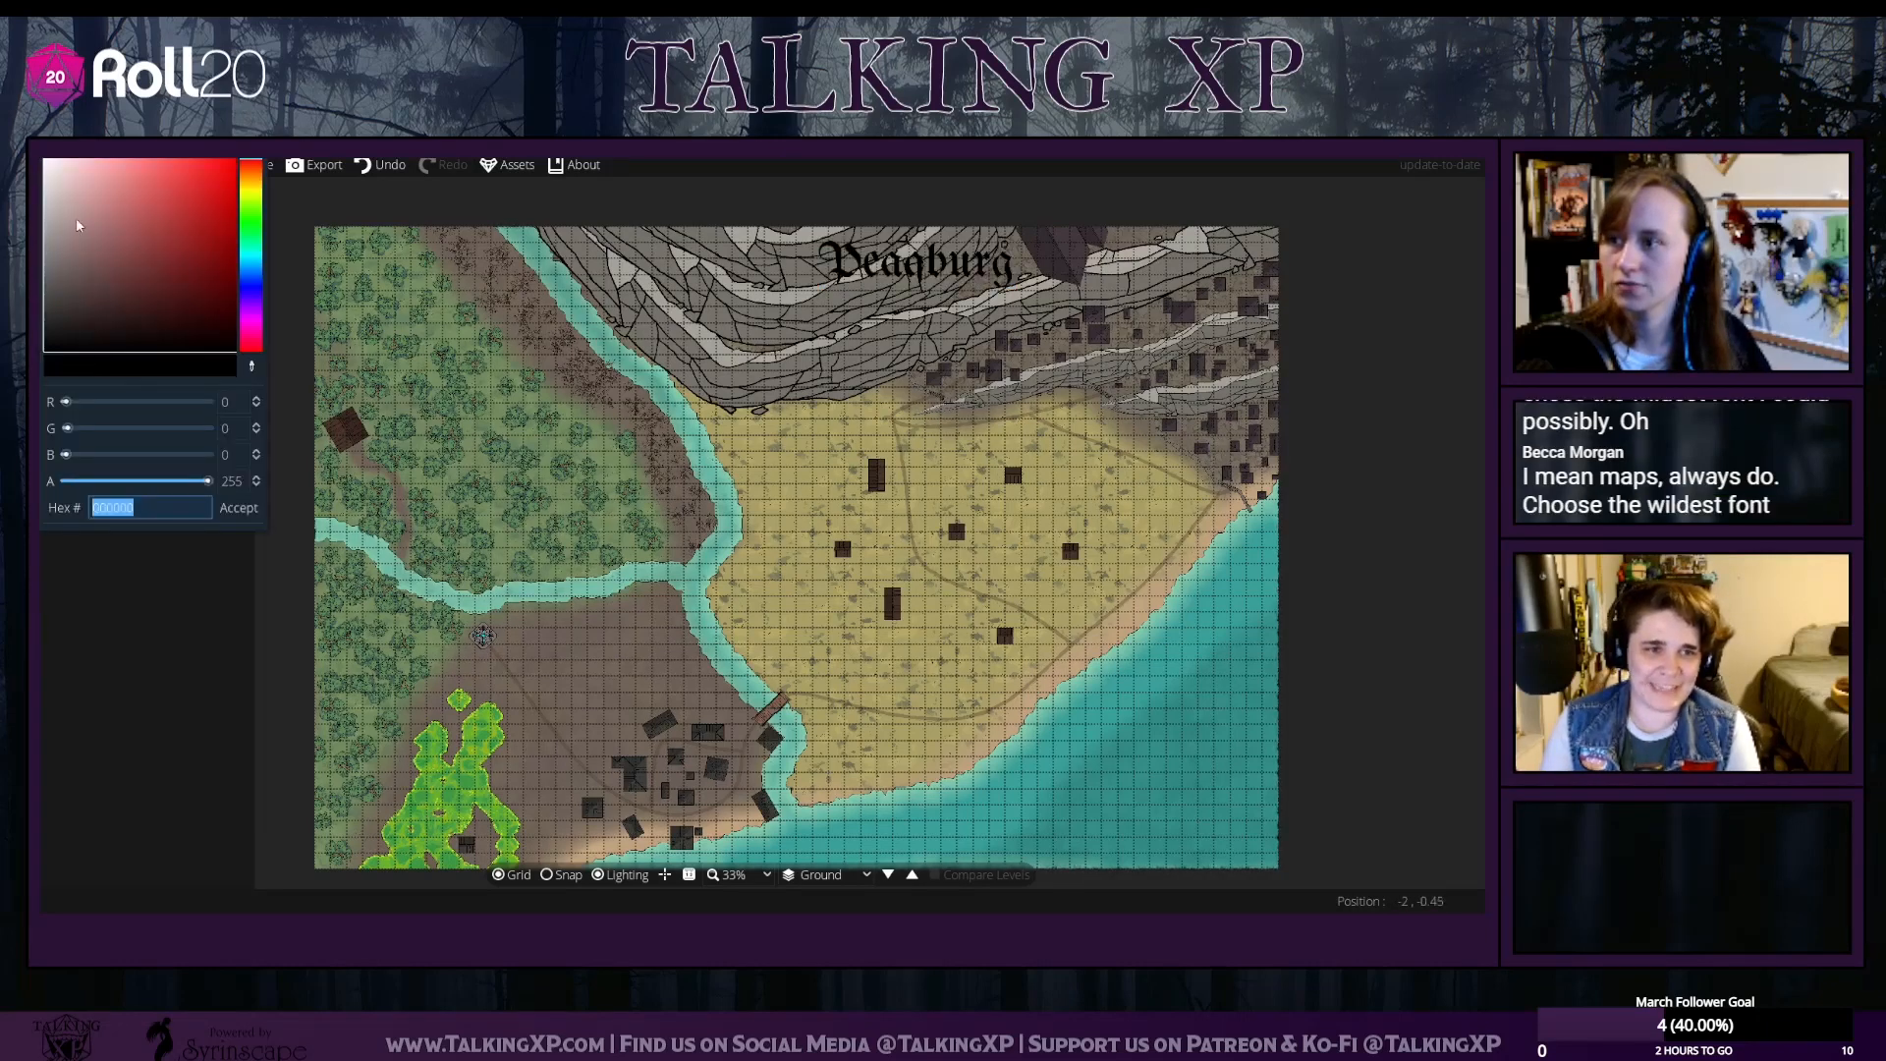
left_click_drag(76, 223, 42, 158)
left_click(241, 509)
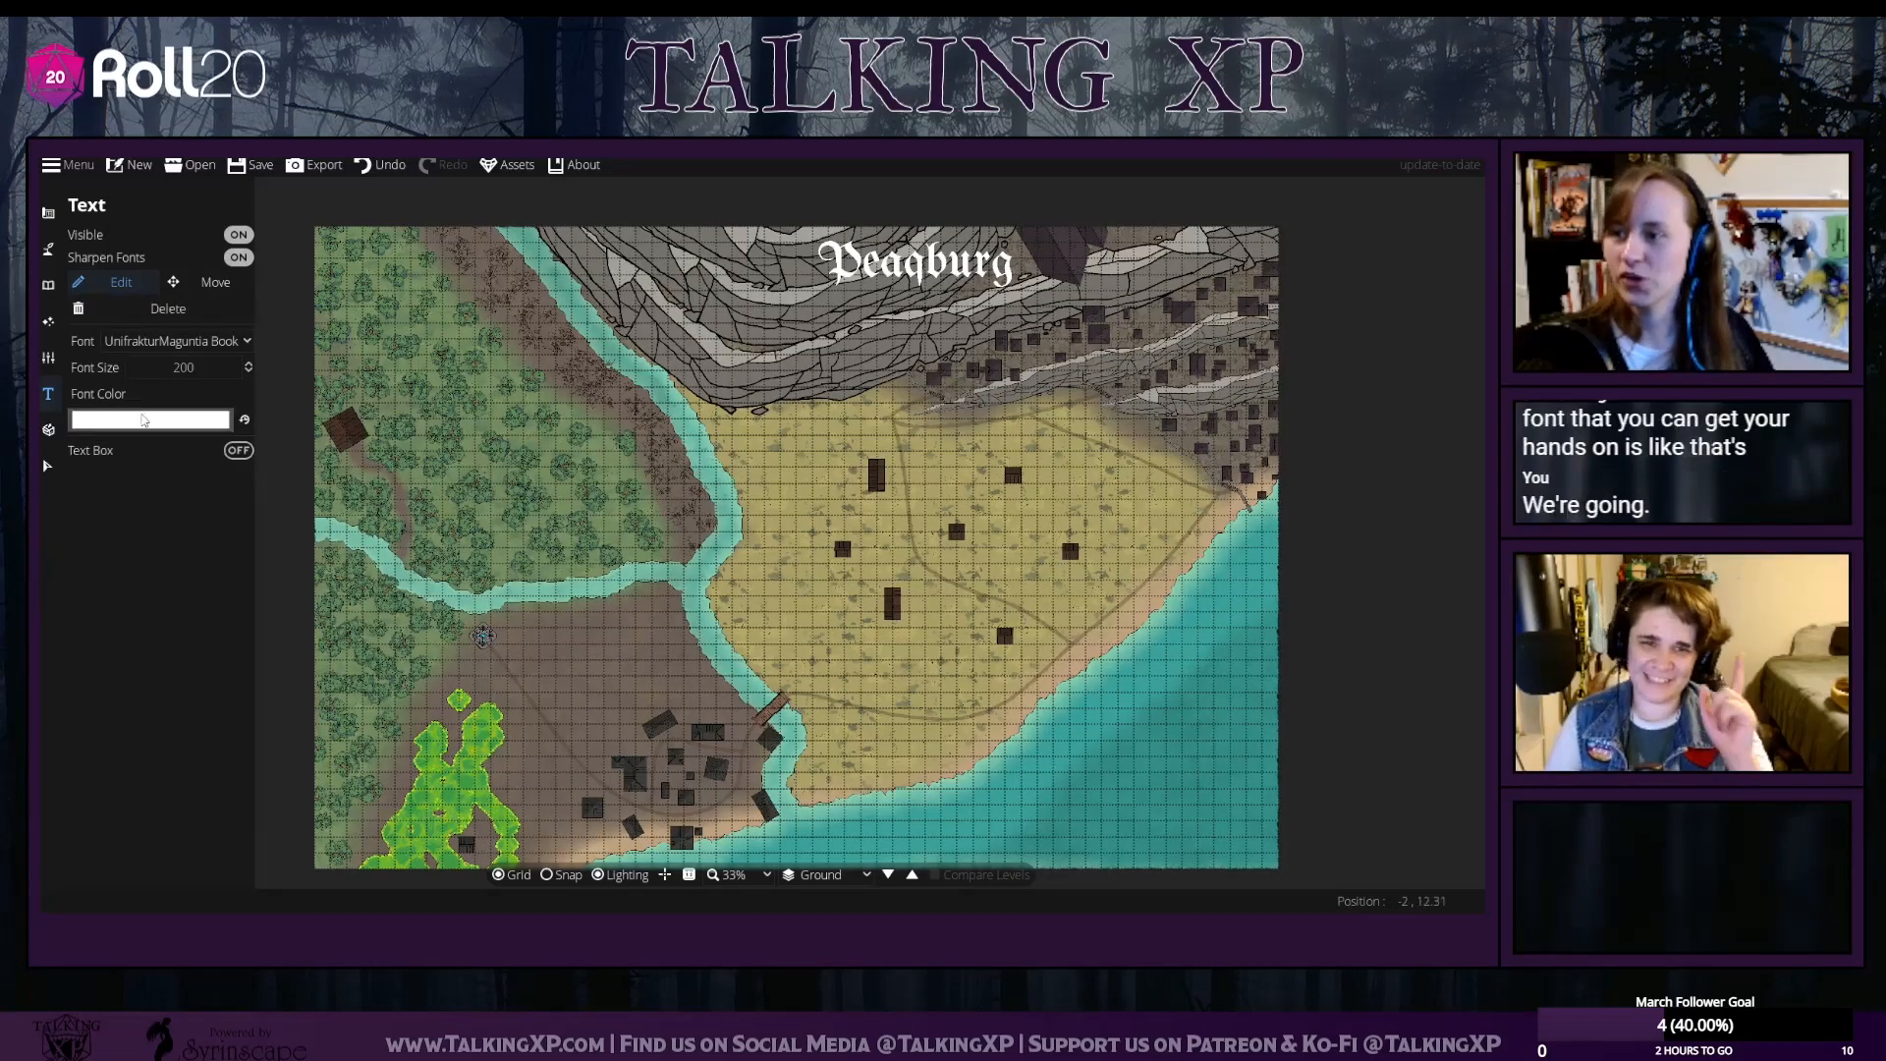
Set the font size to 150 and add a label reading "Biilehollow" just above the southern village
double_click(168, 368)
type("150")
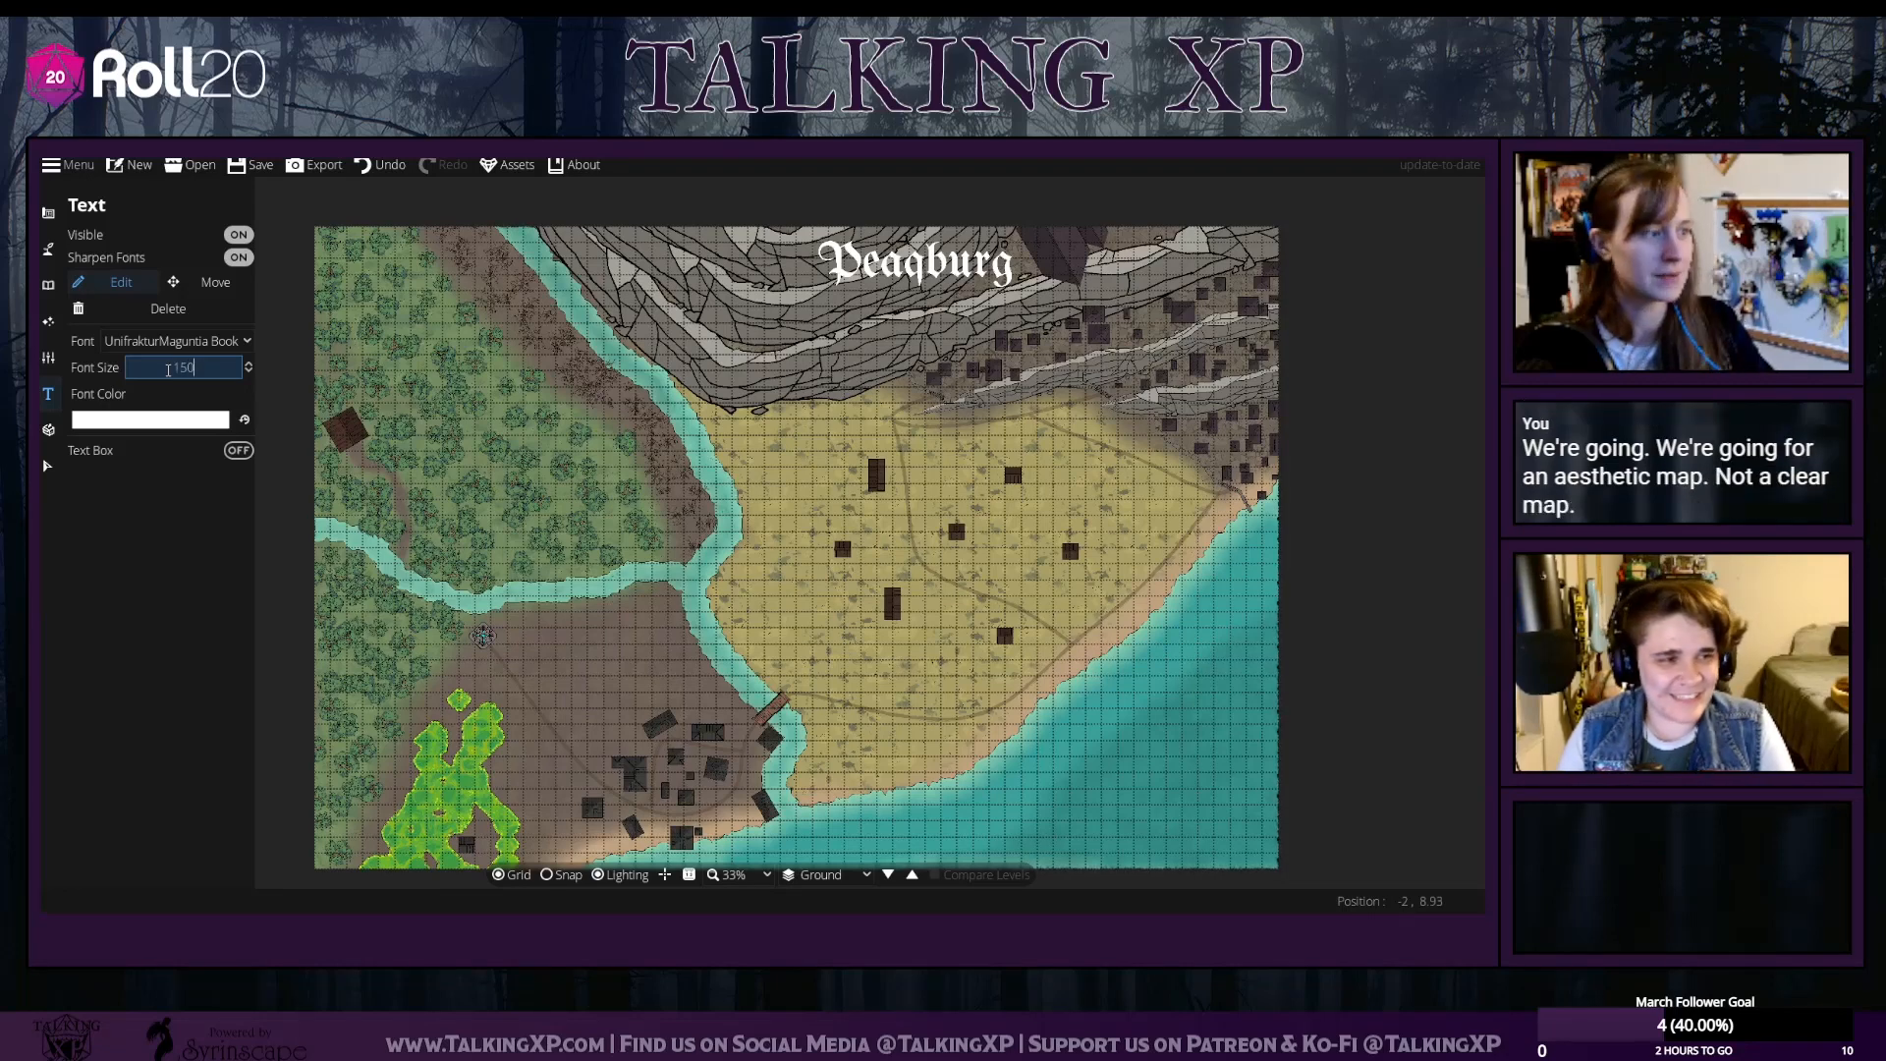
left_click(603, 693)
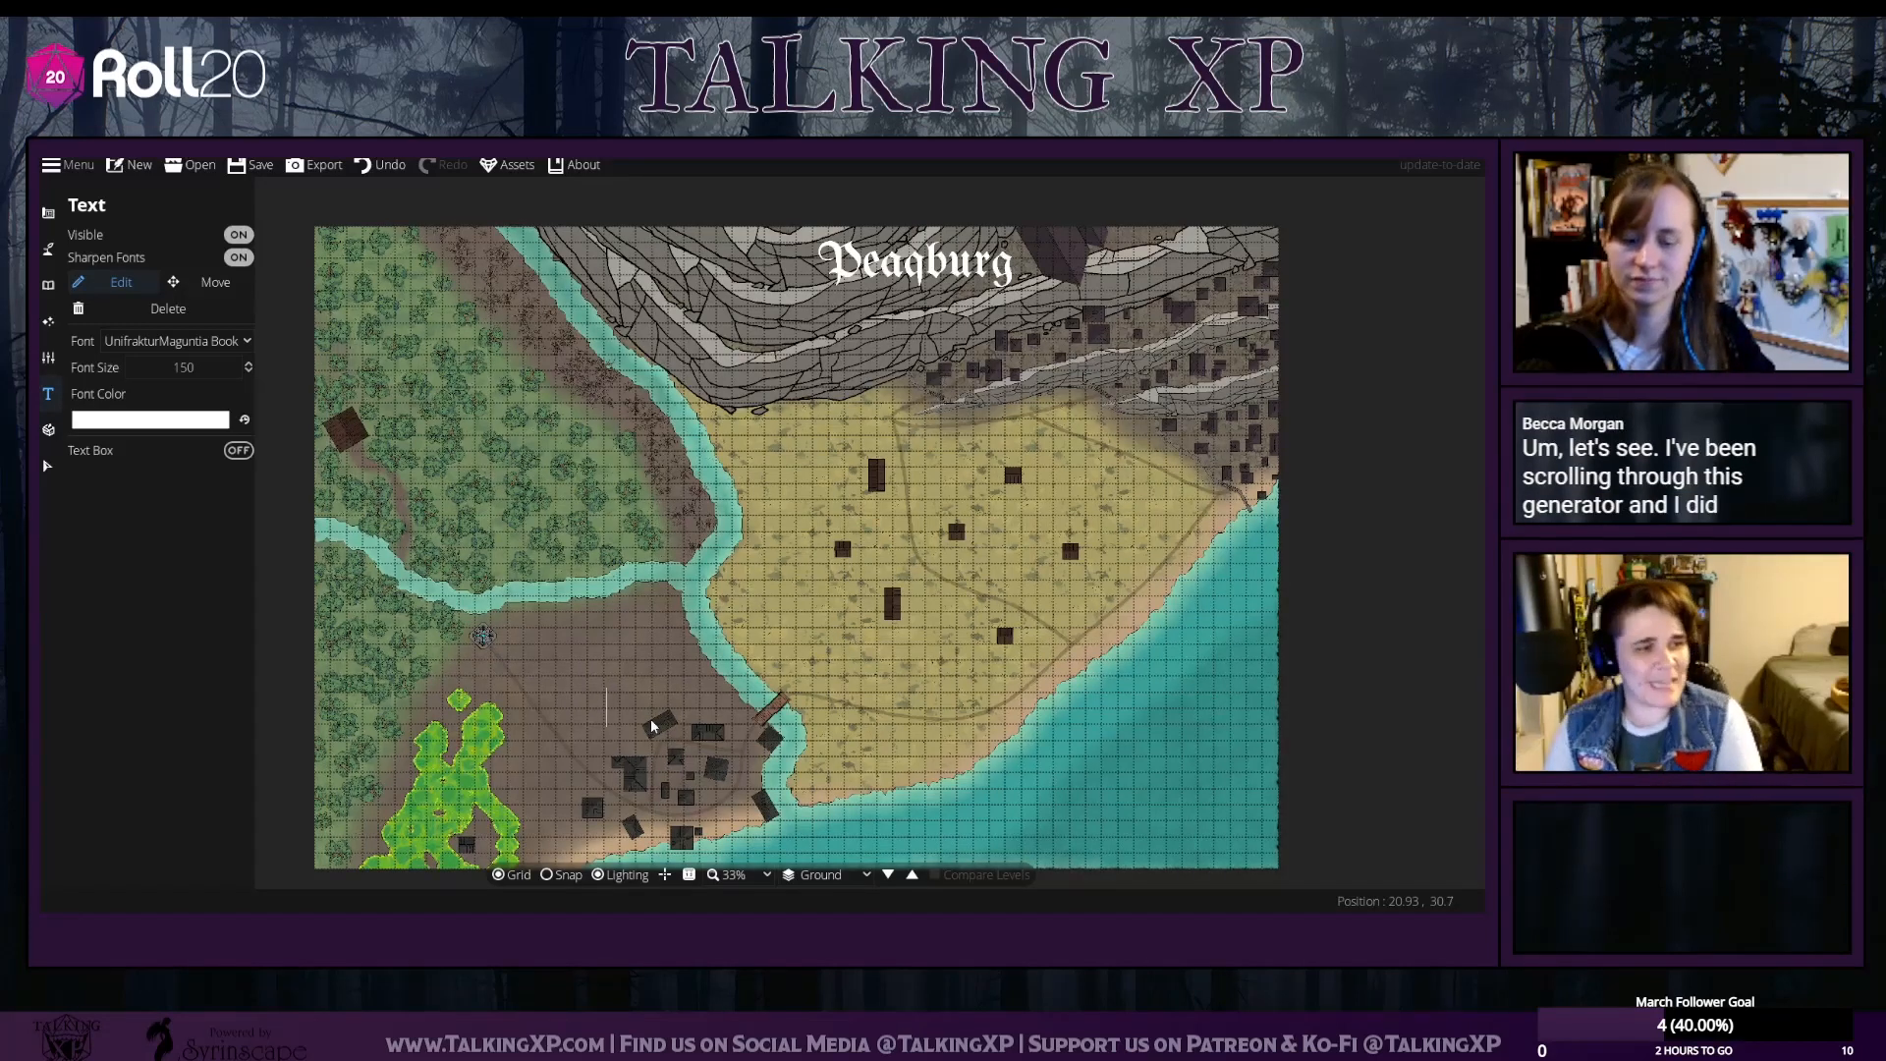
key("BackSpace")
key("BackSpace")
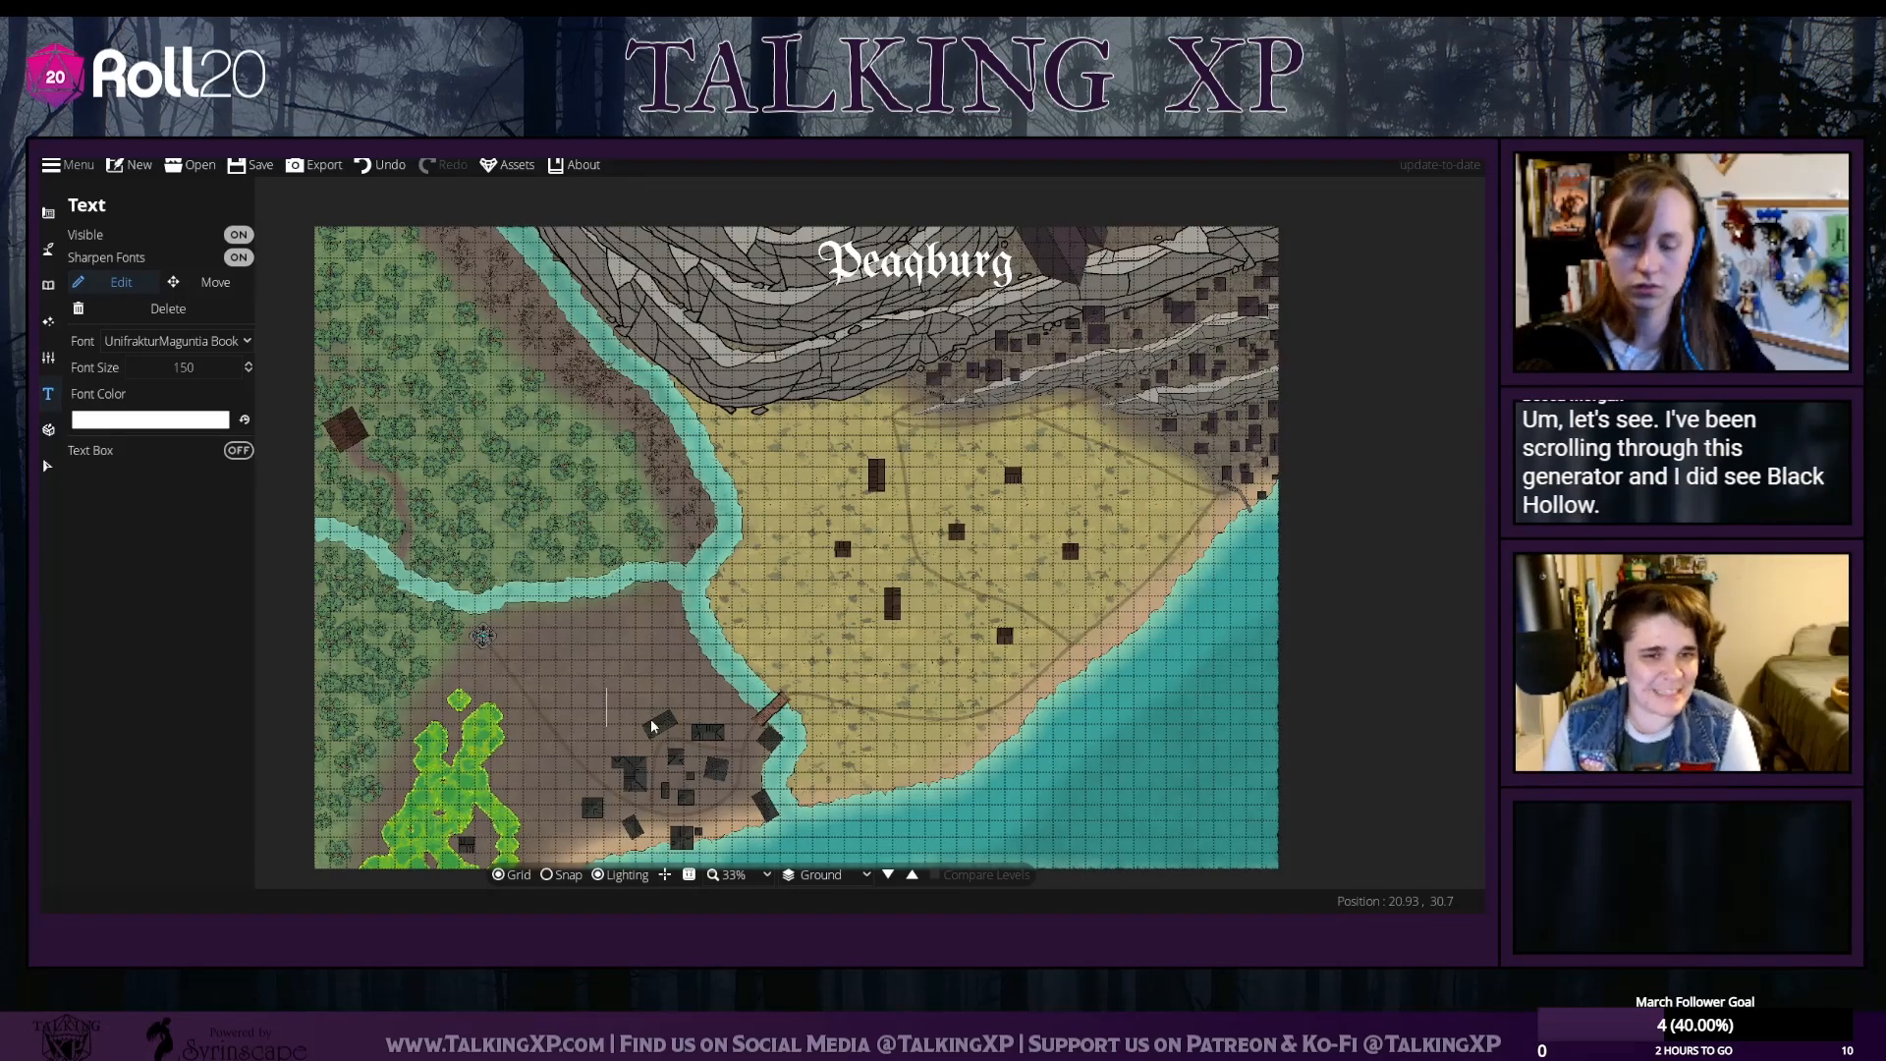
type("Bile")
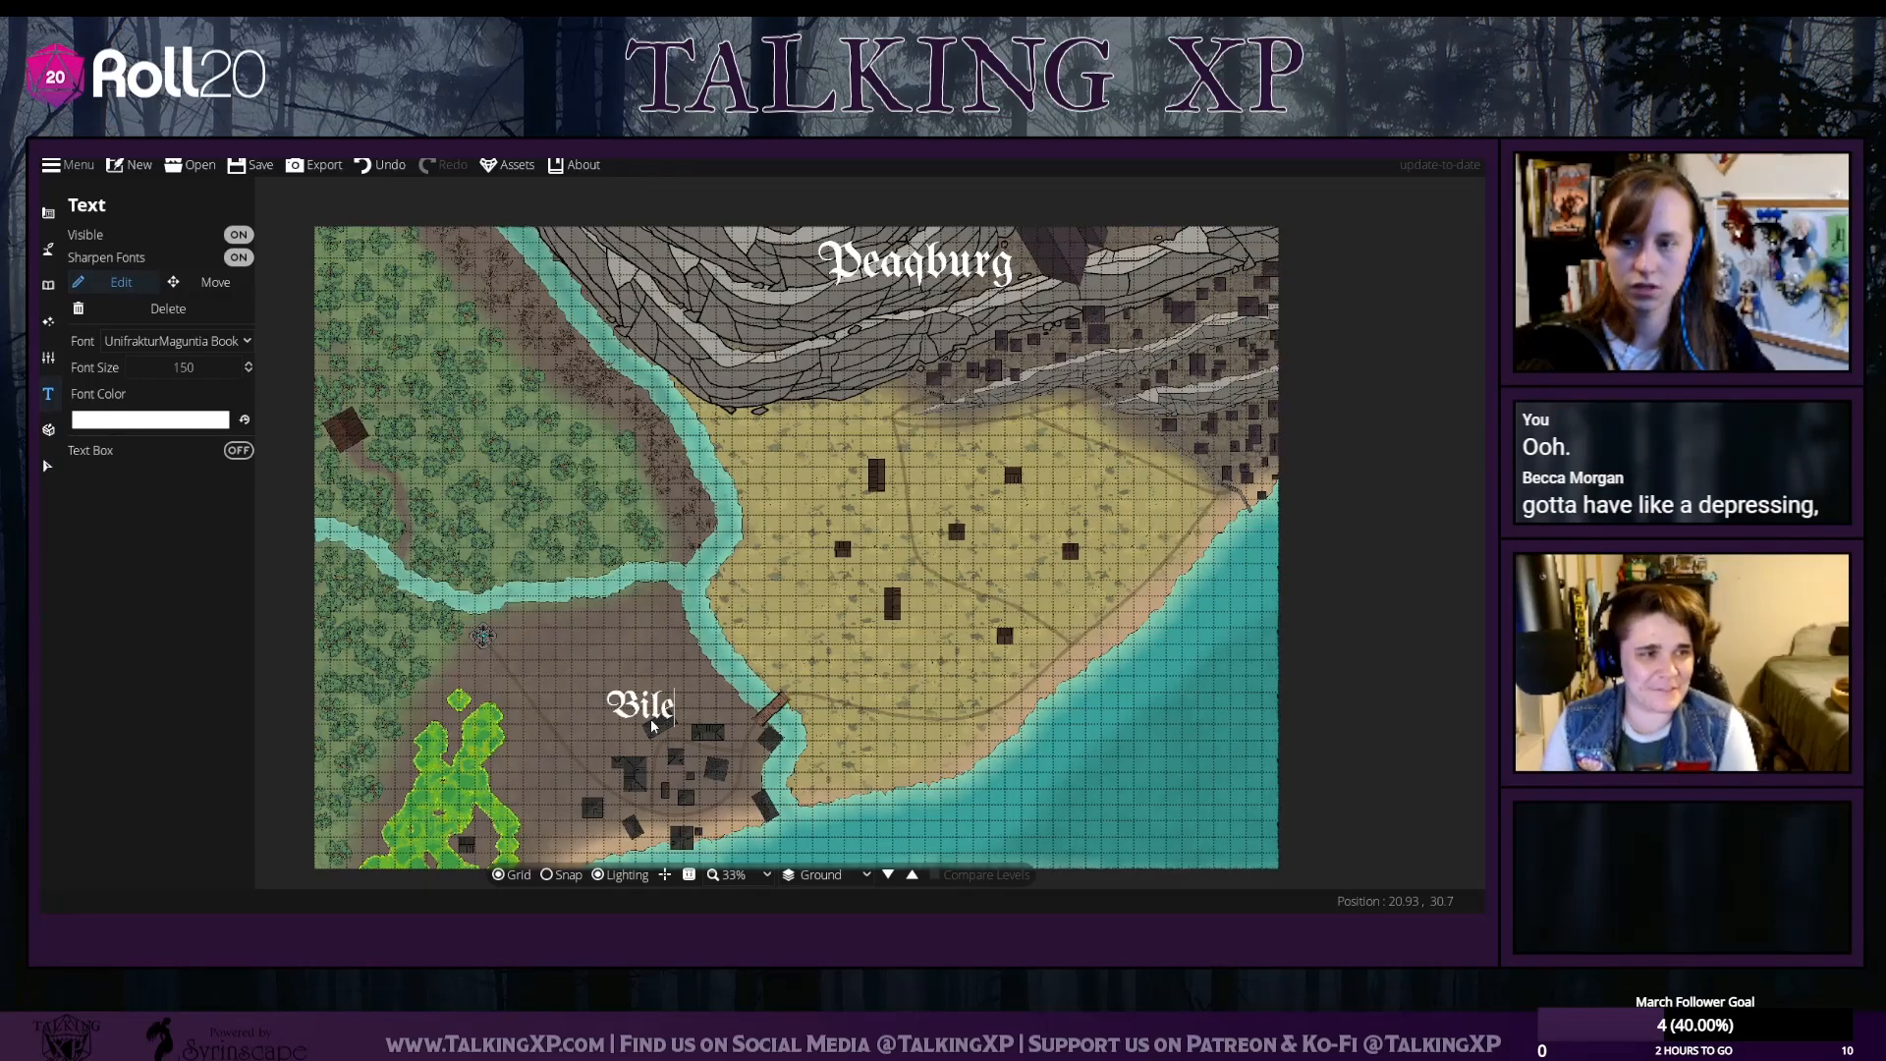
key("BackSpace")
key("BackSpace")
type("ile")
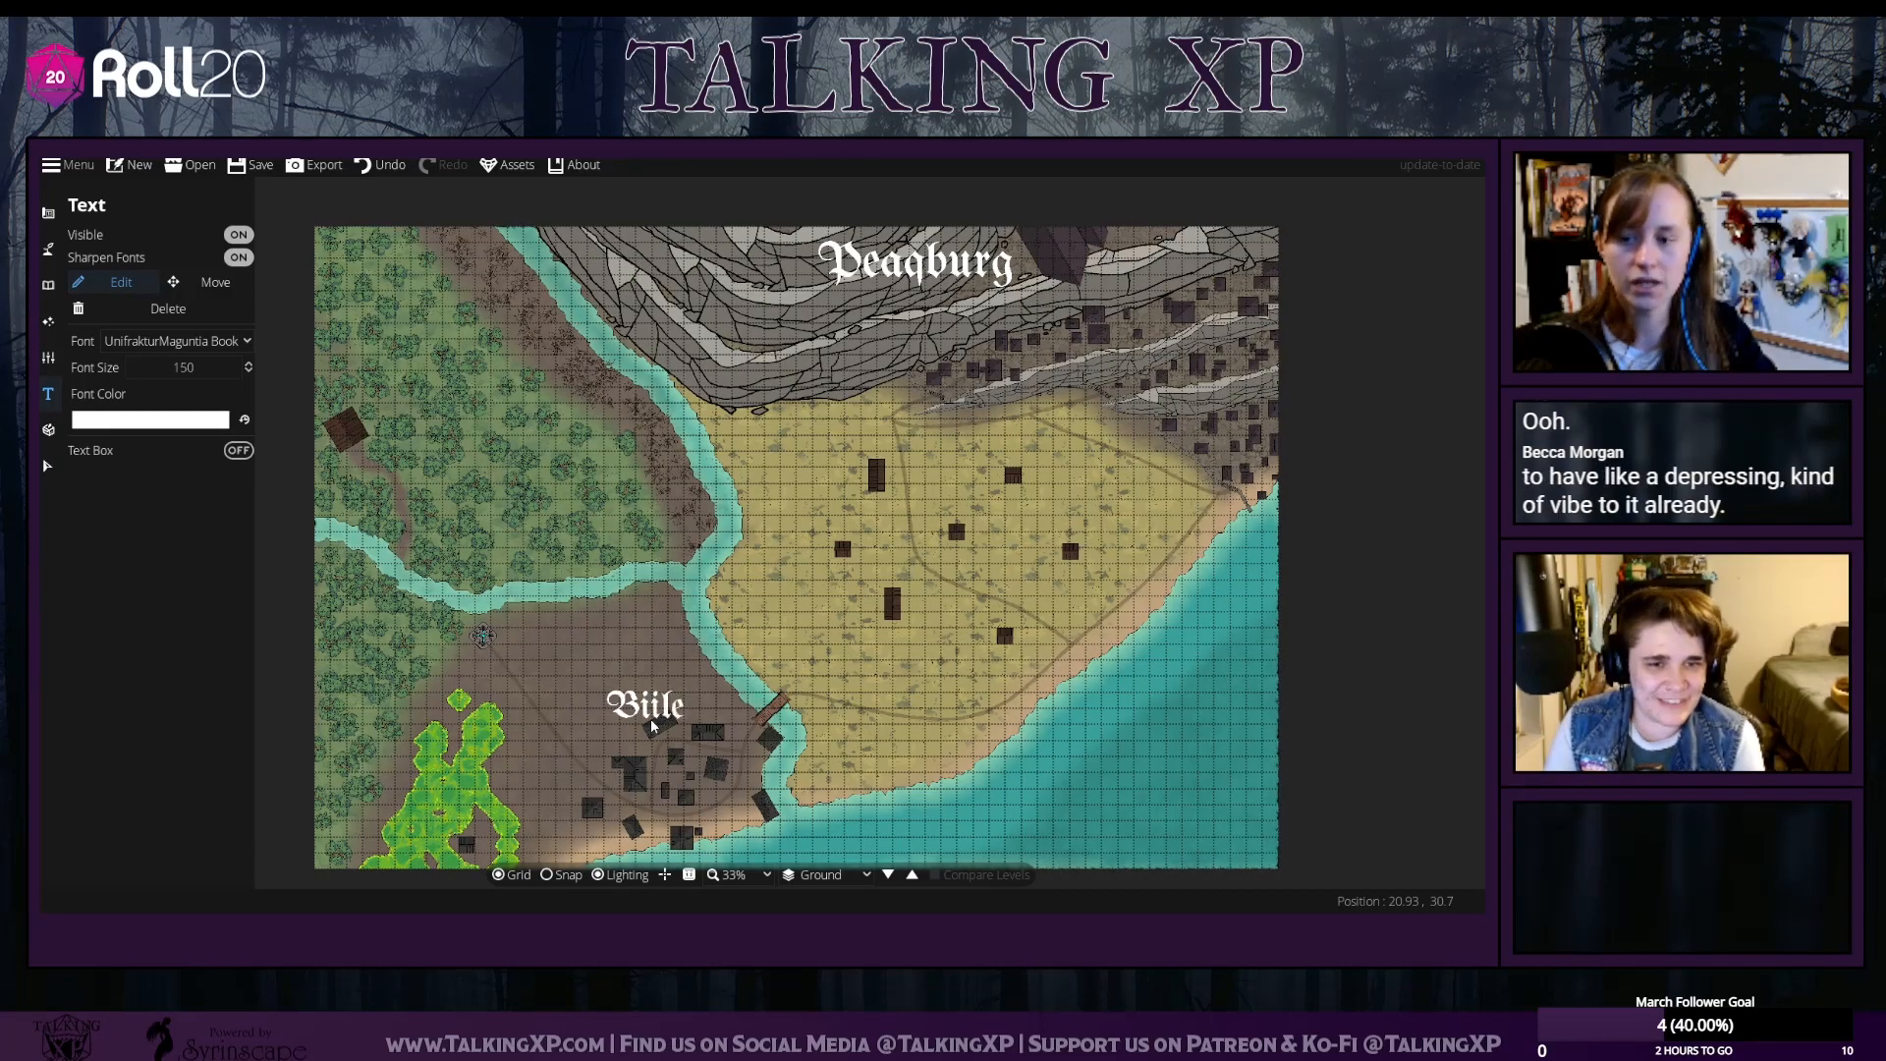
type("hollow")
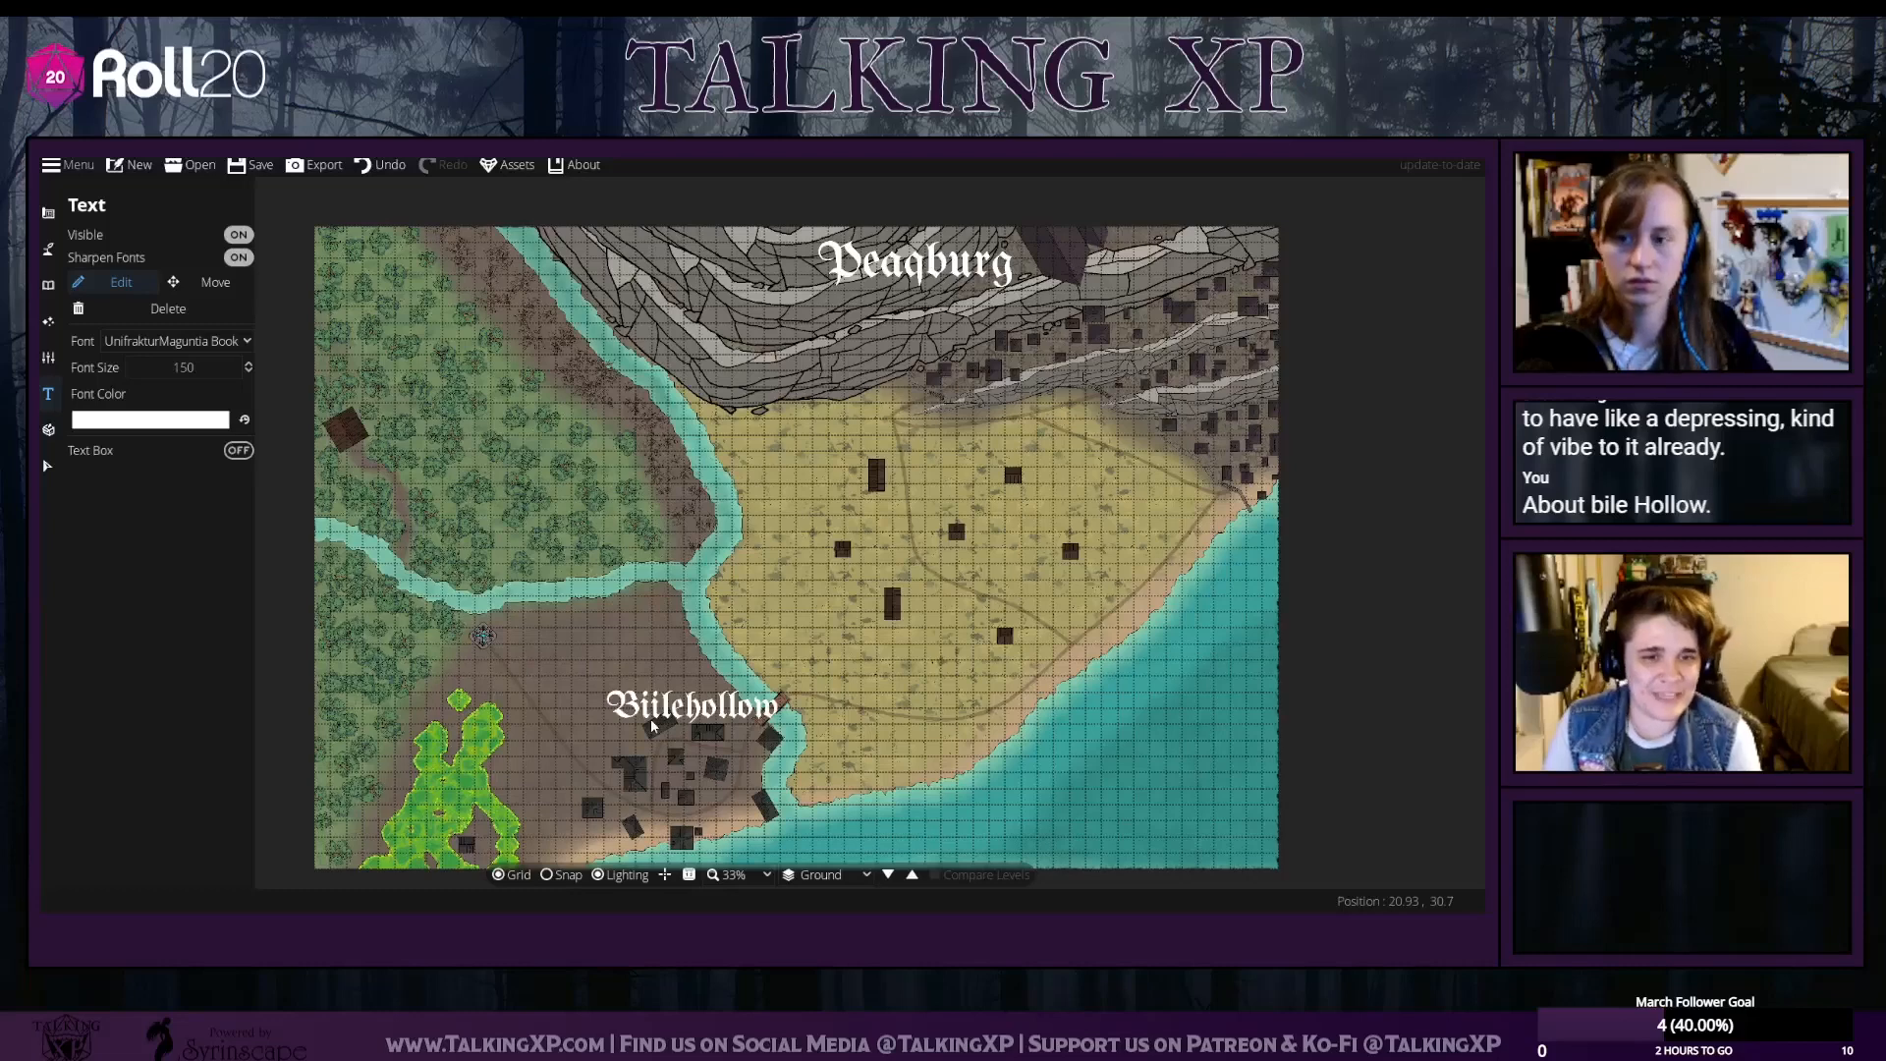
Correct the village label's spelling to "Bilehollow"
key("BackSpace")
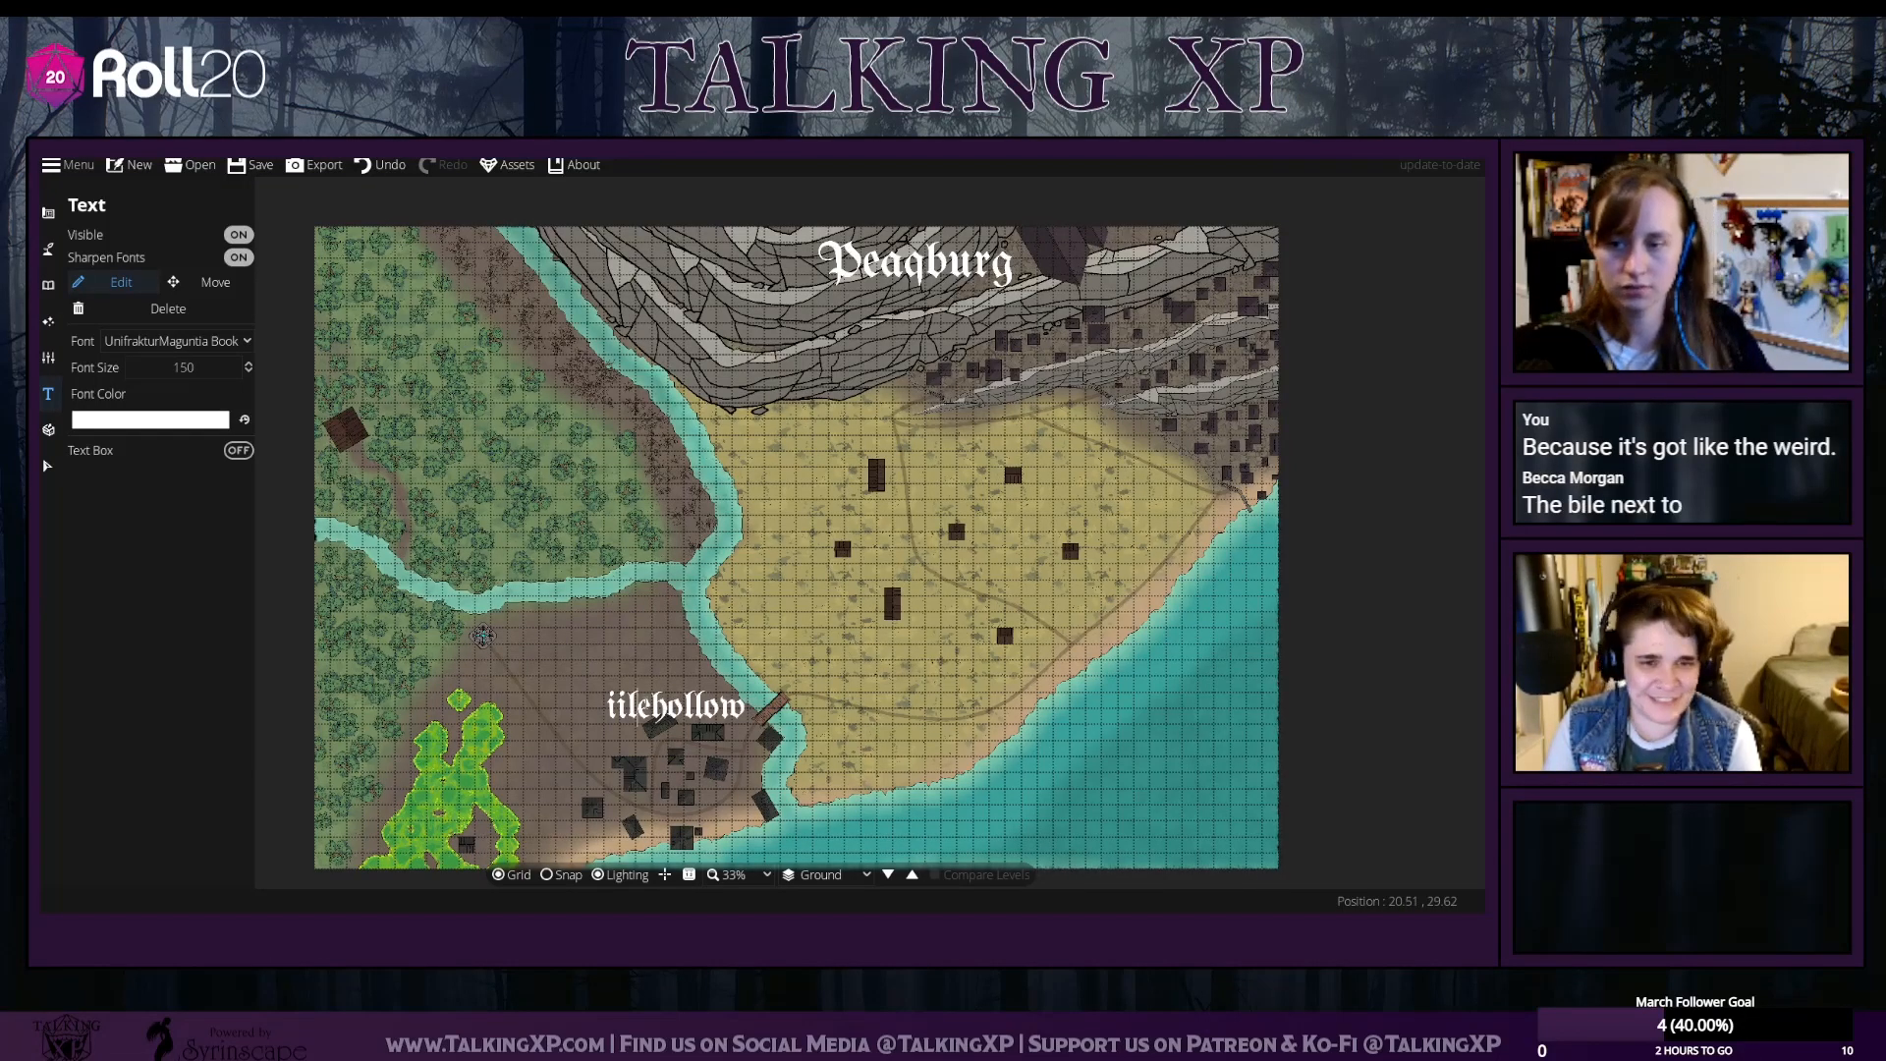
key("BackSpace")
key("BackSpace")
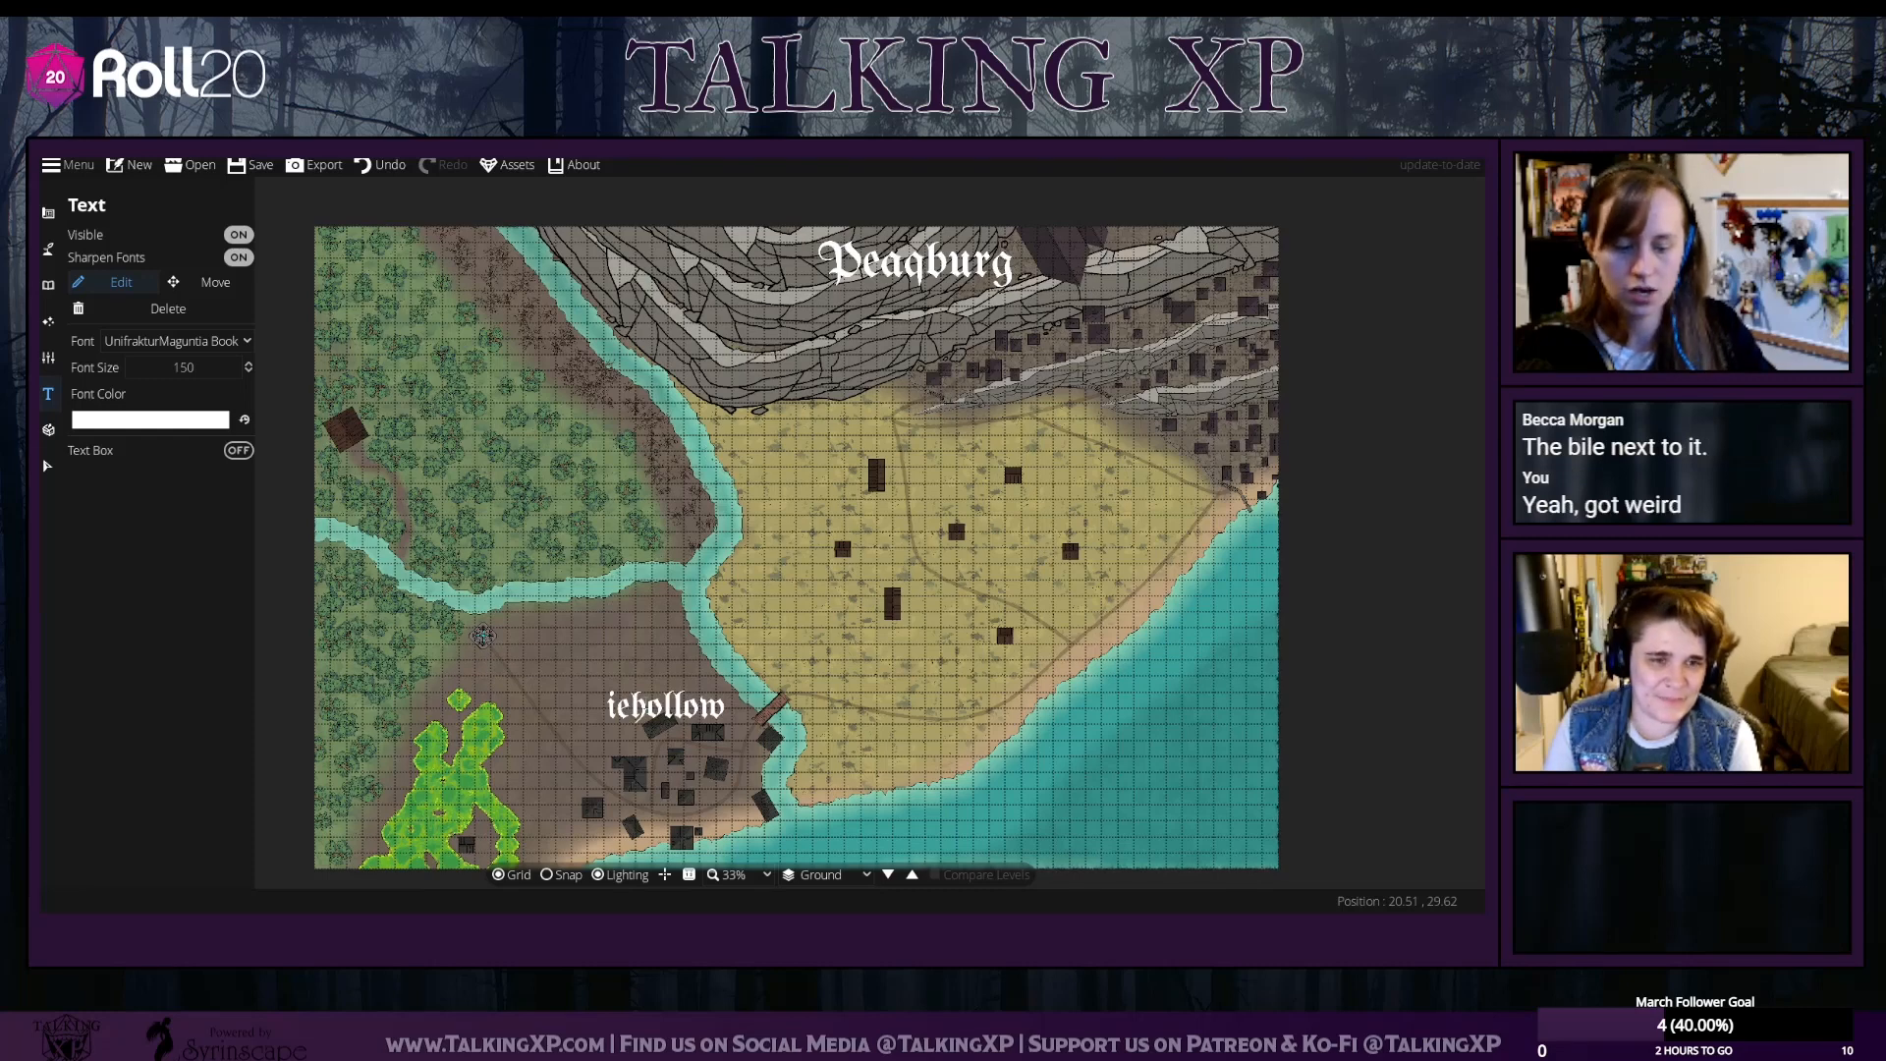
type("l")
type("B")
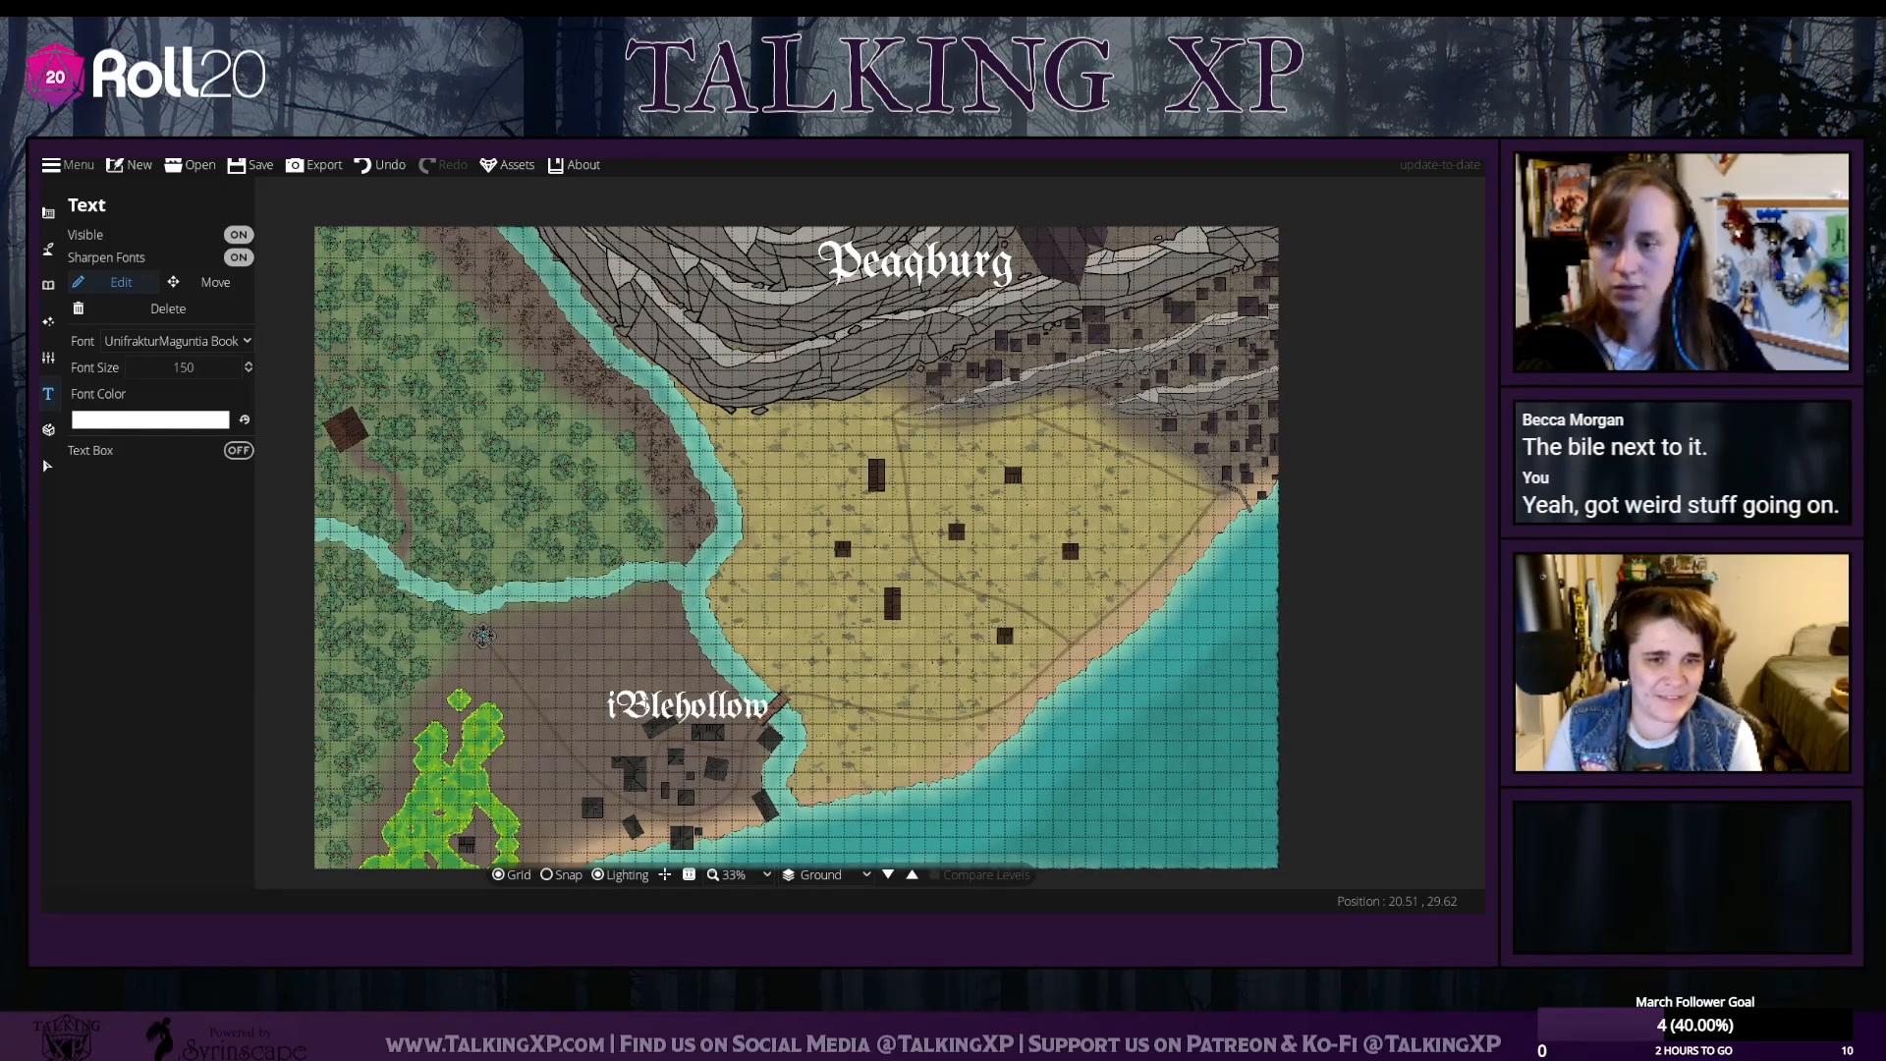
key("BackSpace")
key("BackSpace")
type("Bi")
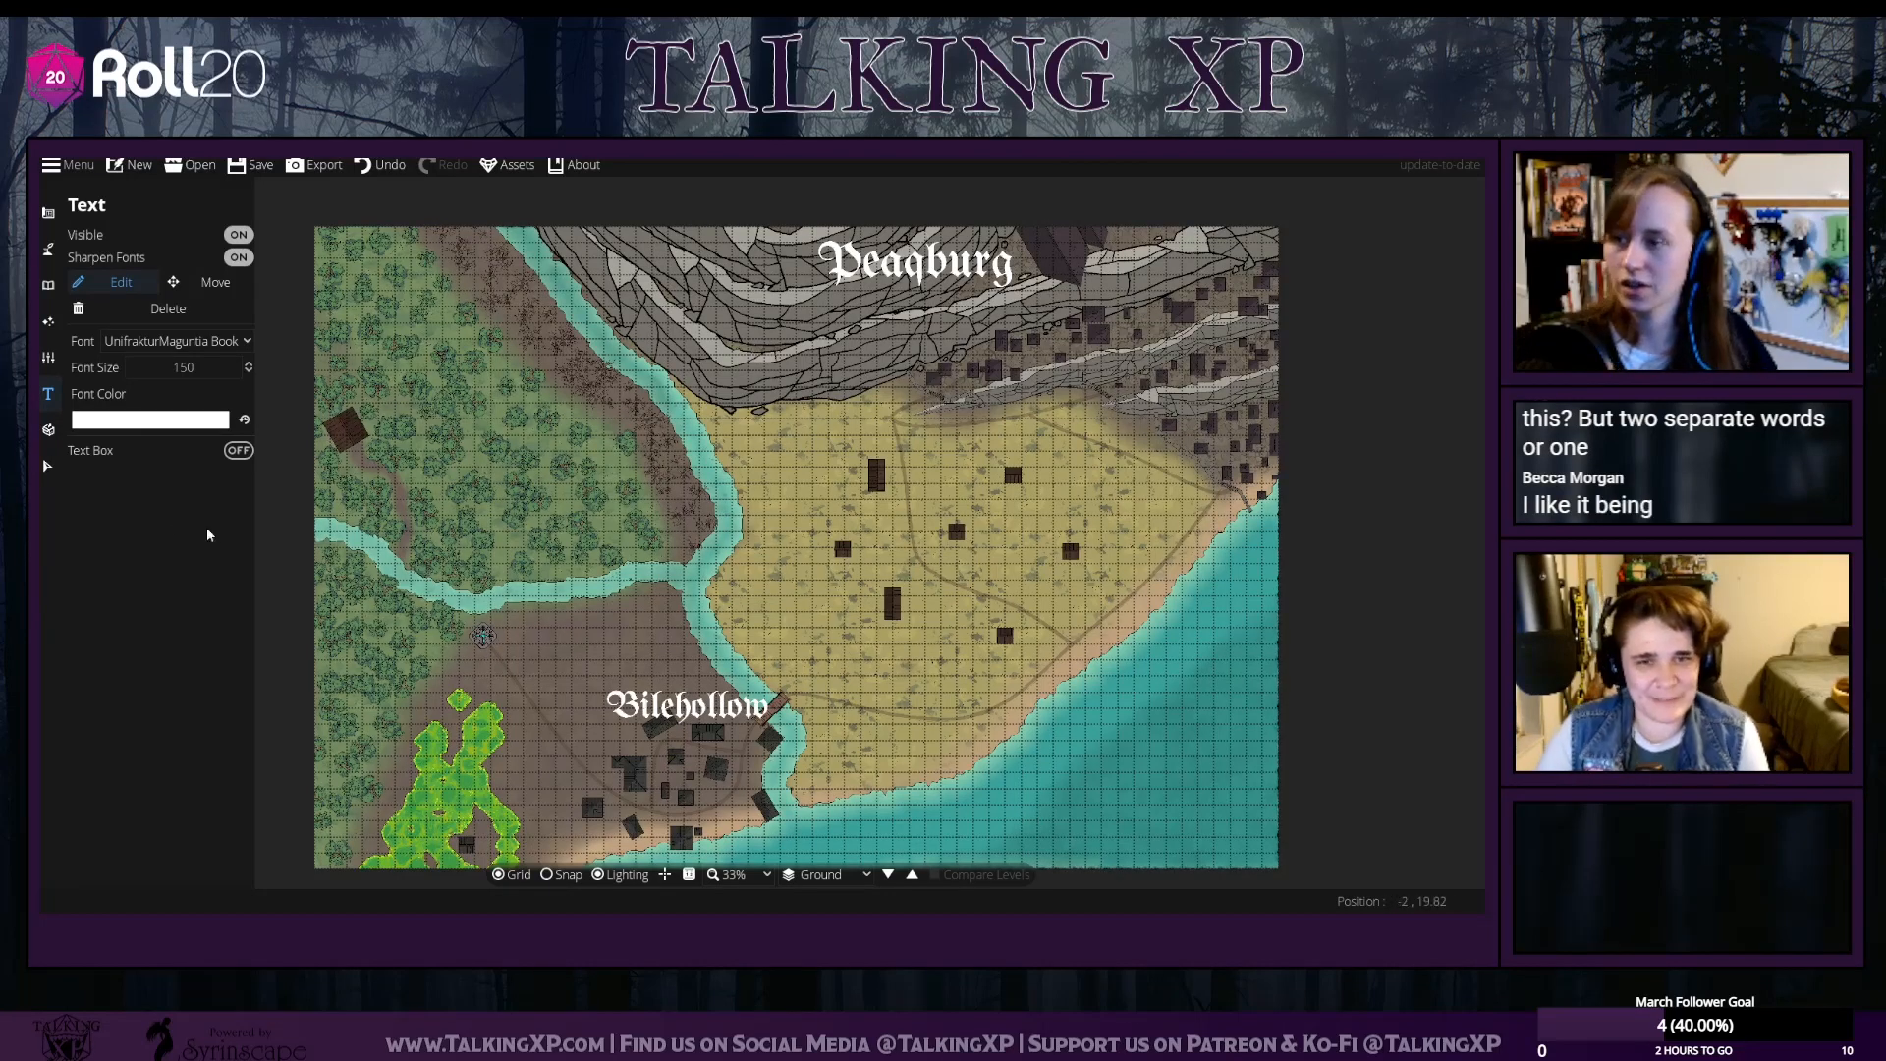
Move the "Bilehollow" label off the village buildings to the coastal water southeast of the village
left_click(48, 466)
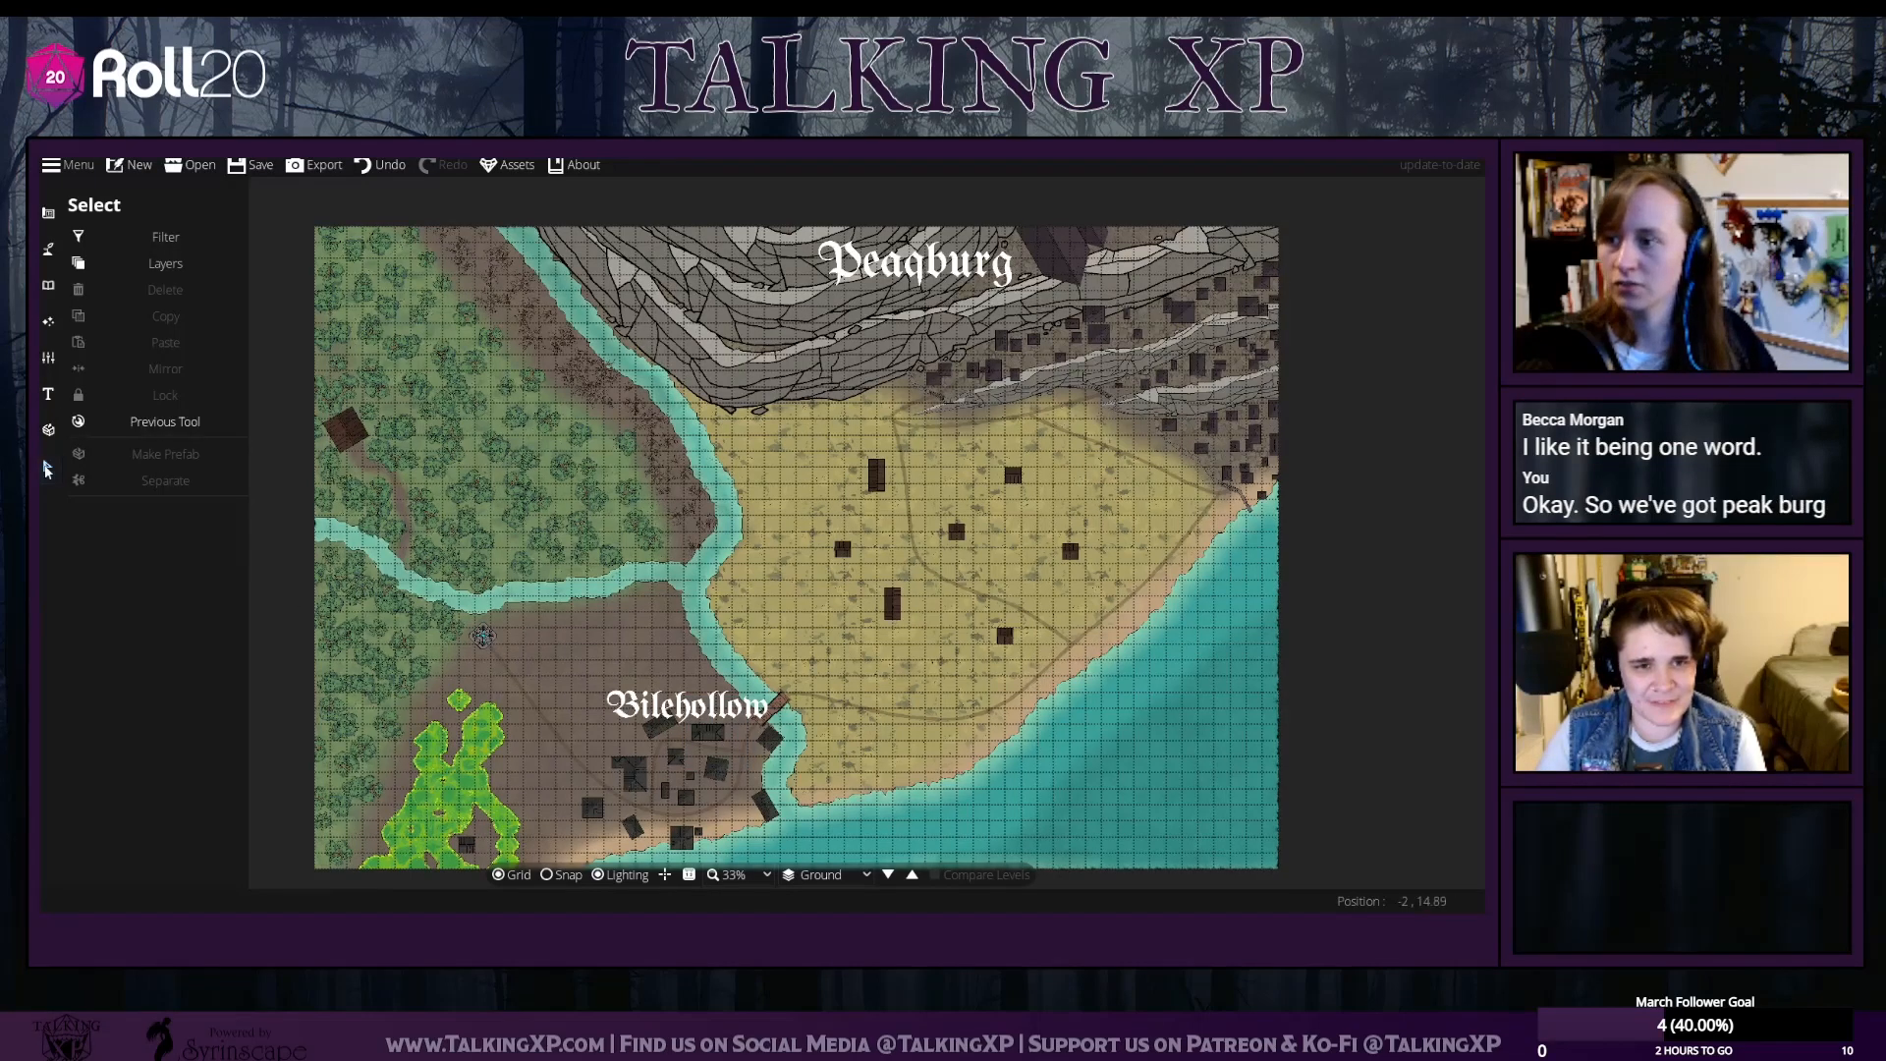
left_click(48, 394)
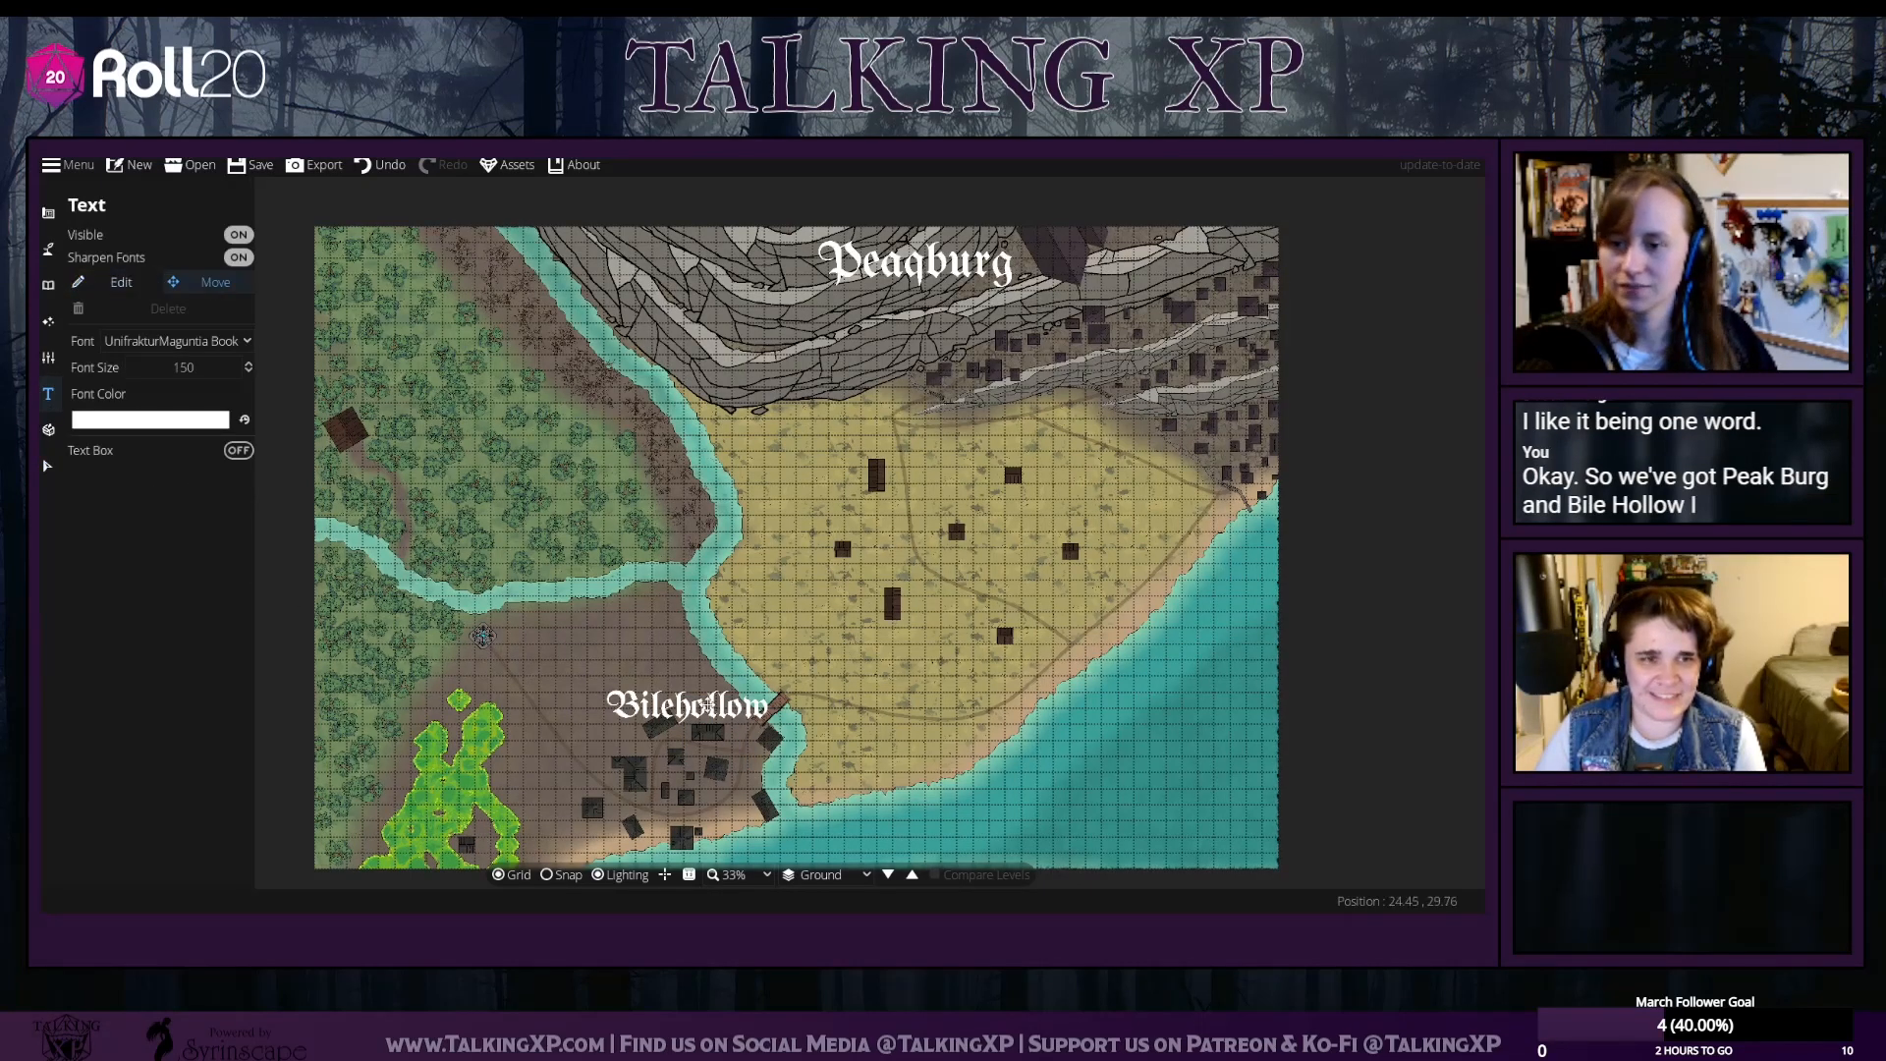
left_click_drag(707, 705, 816, 829)
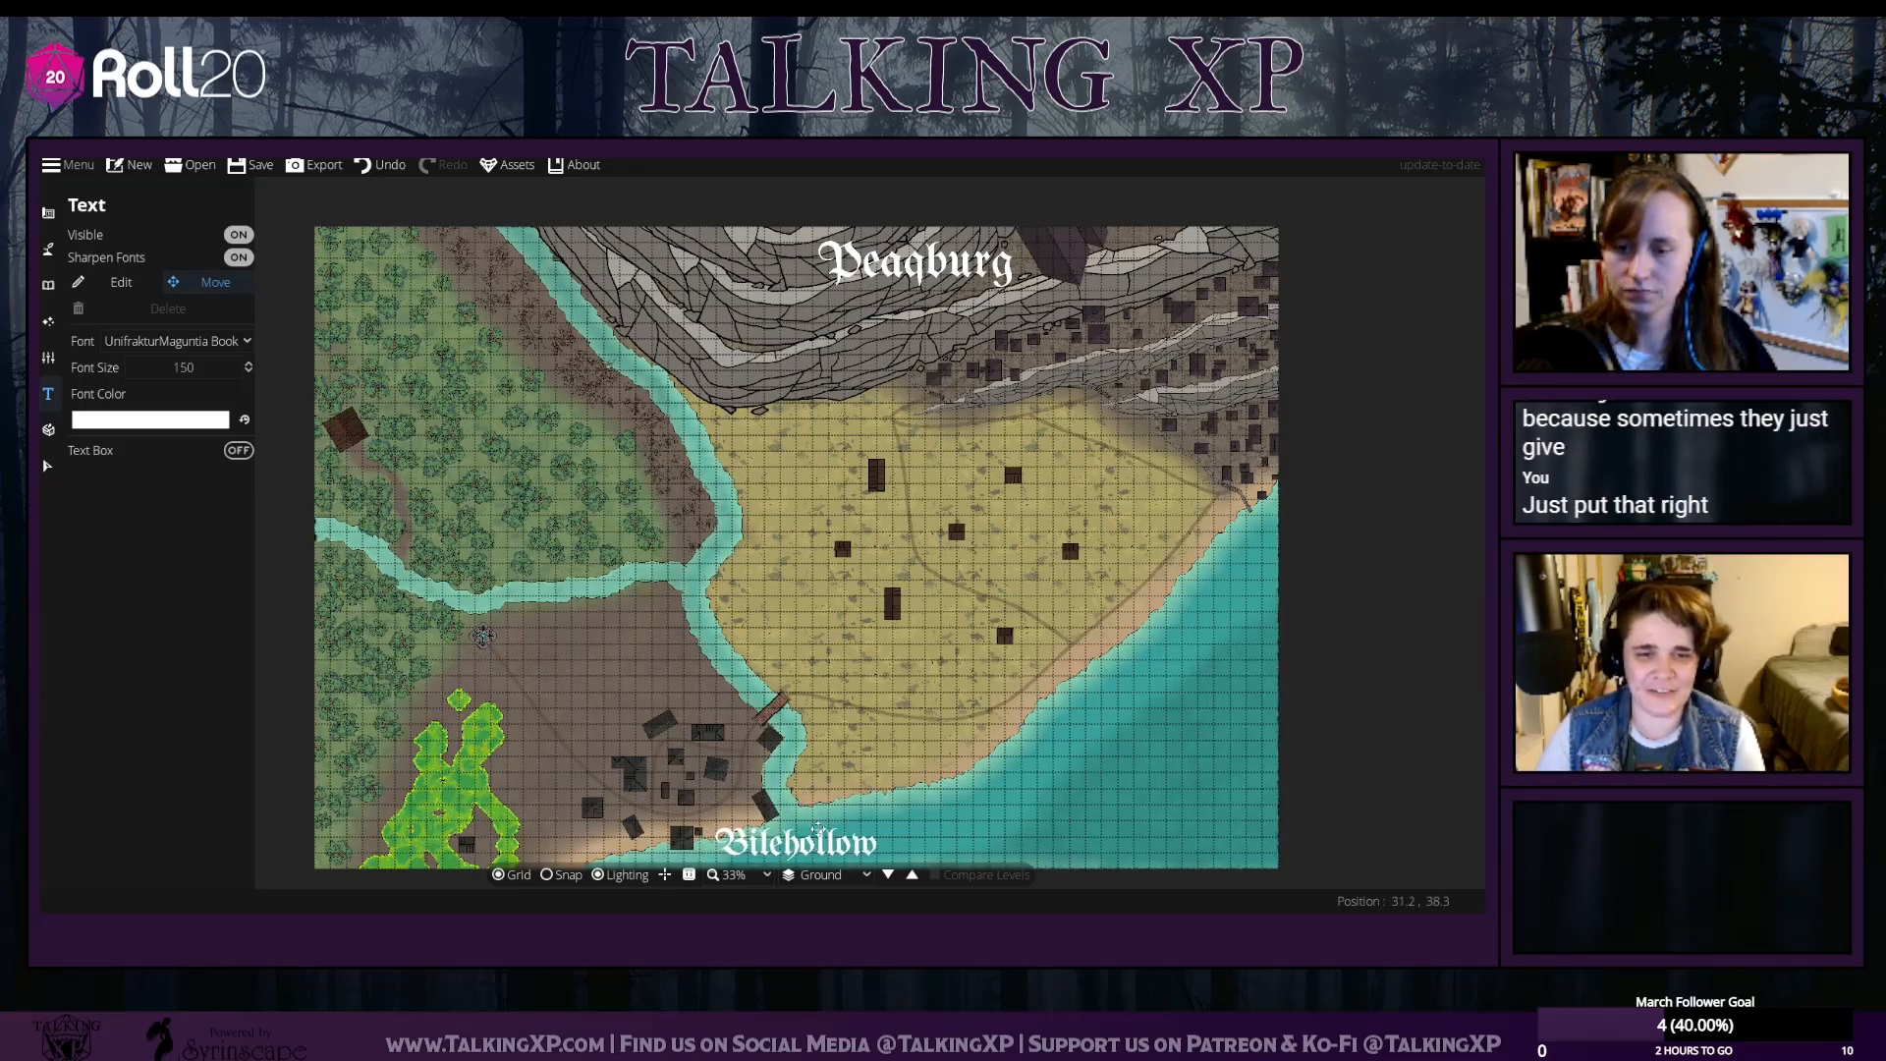
Add a label reading "Purewood" in the northwestern forest
scroll(819, 828, "down", 2)
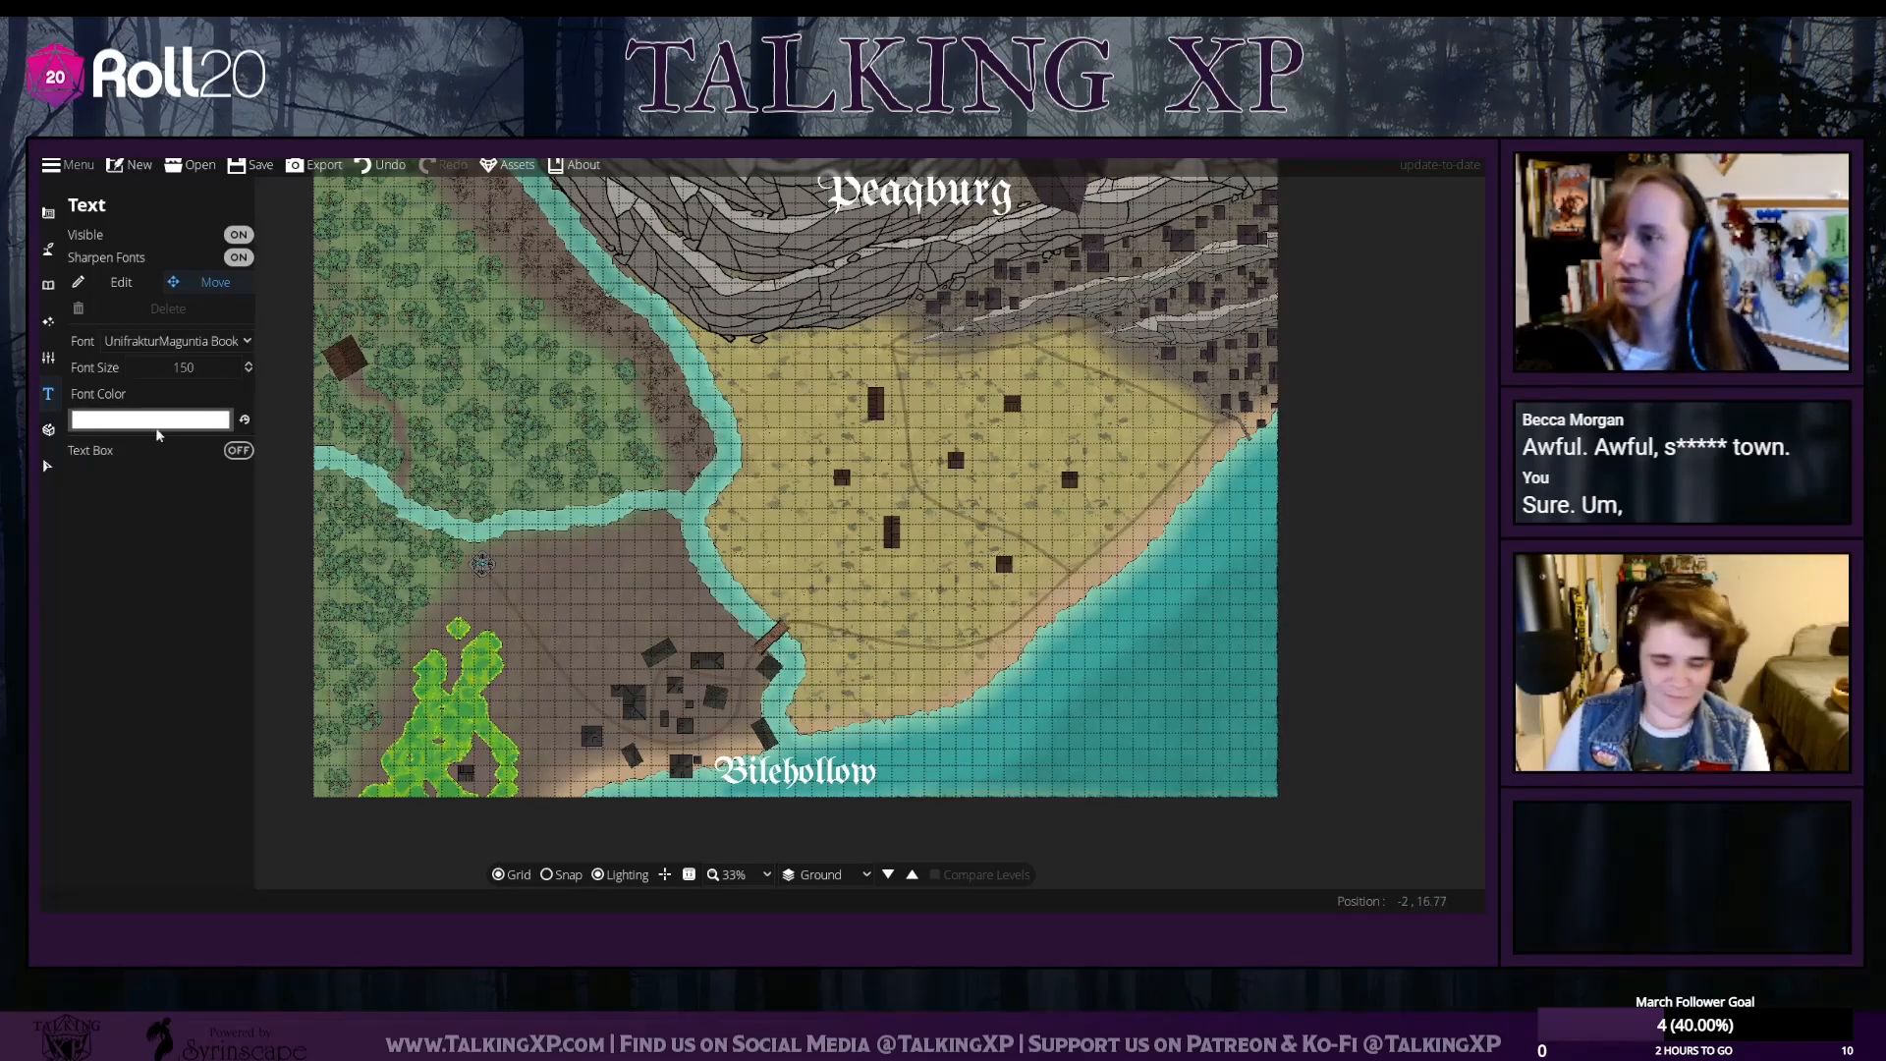
left_click_drag(678, 531, 694, 571)
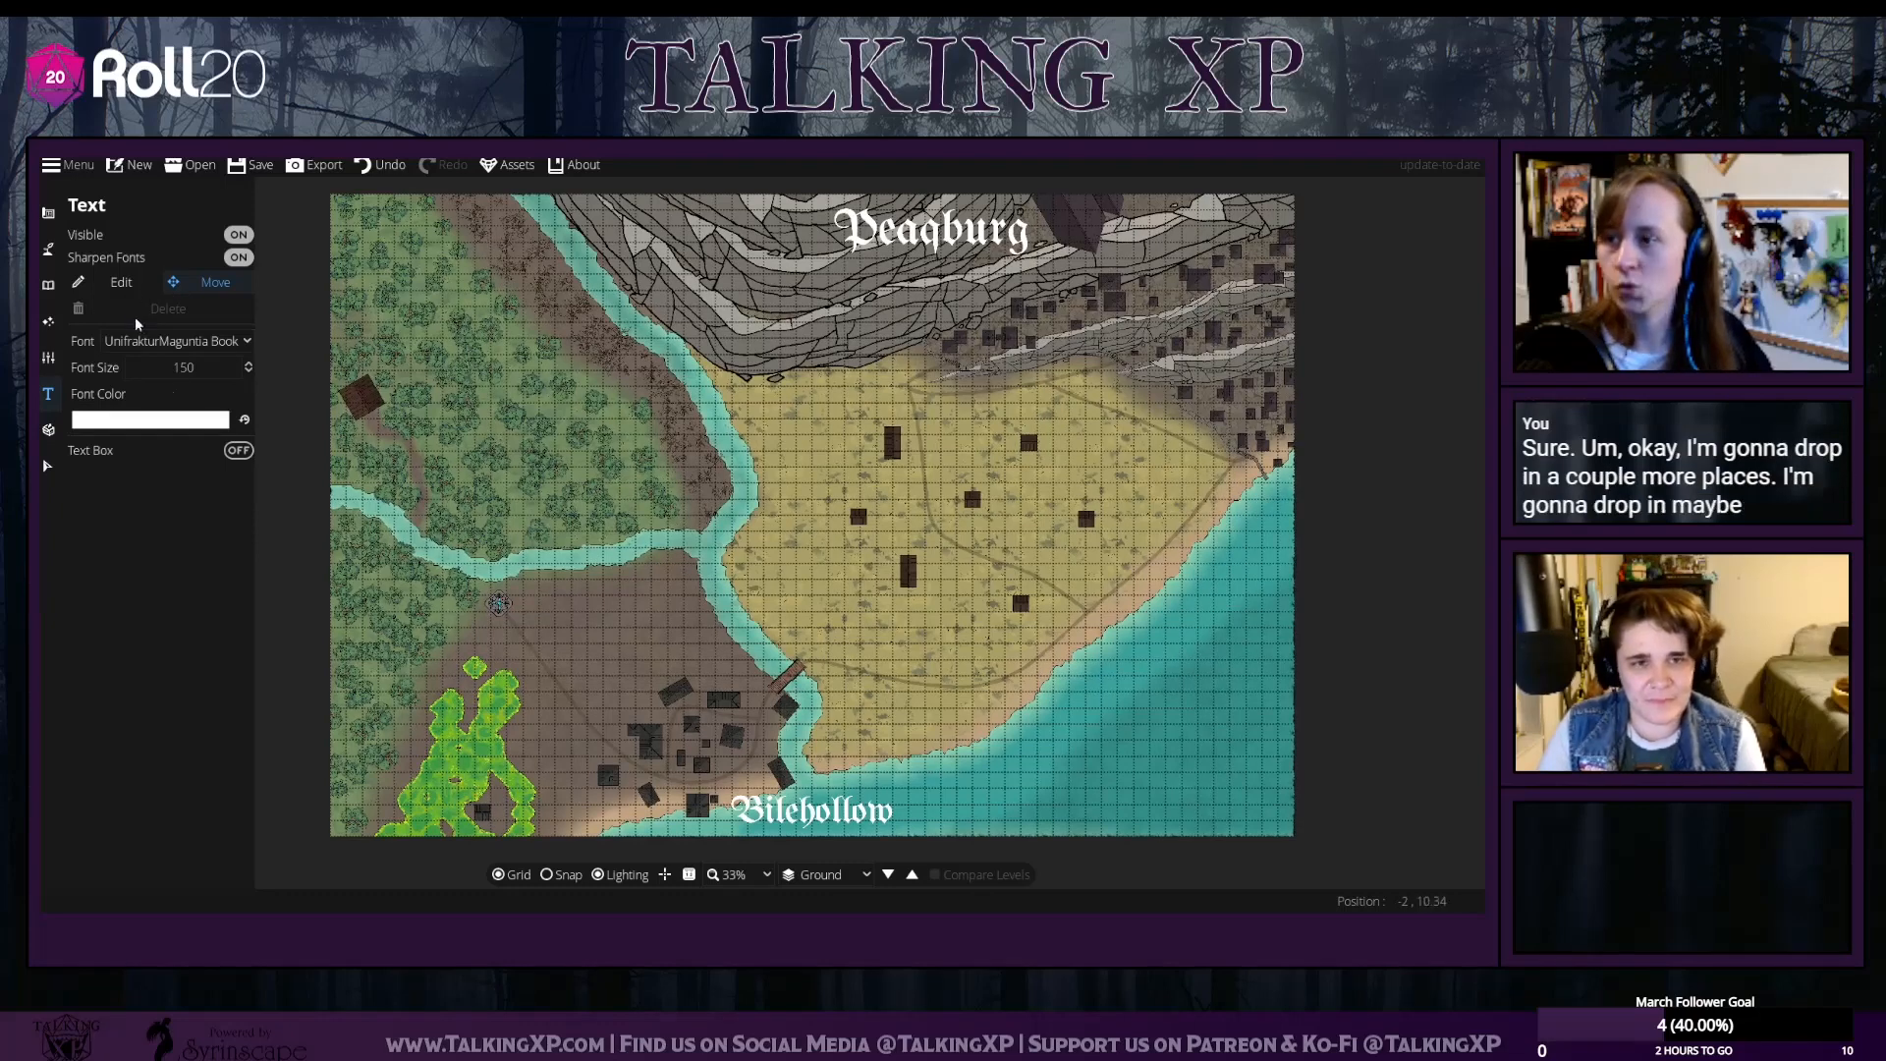
left_click(119, 282)
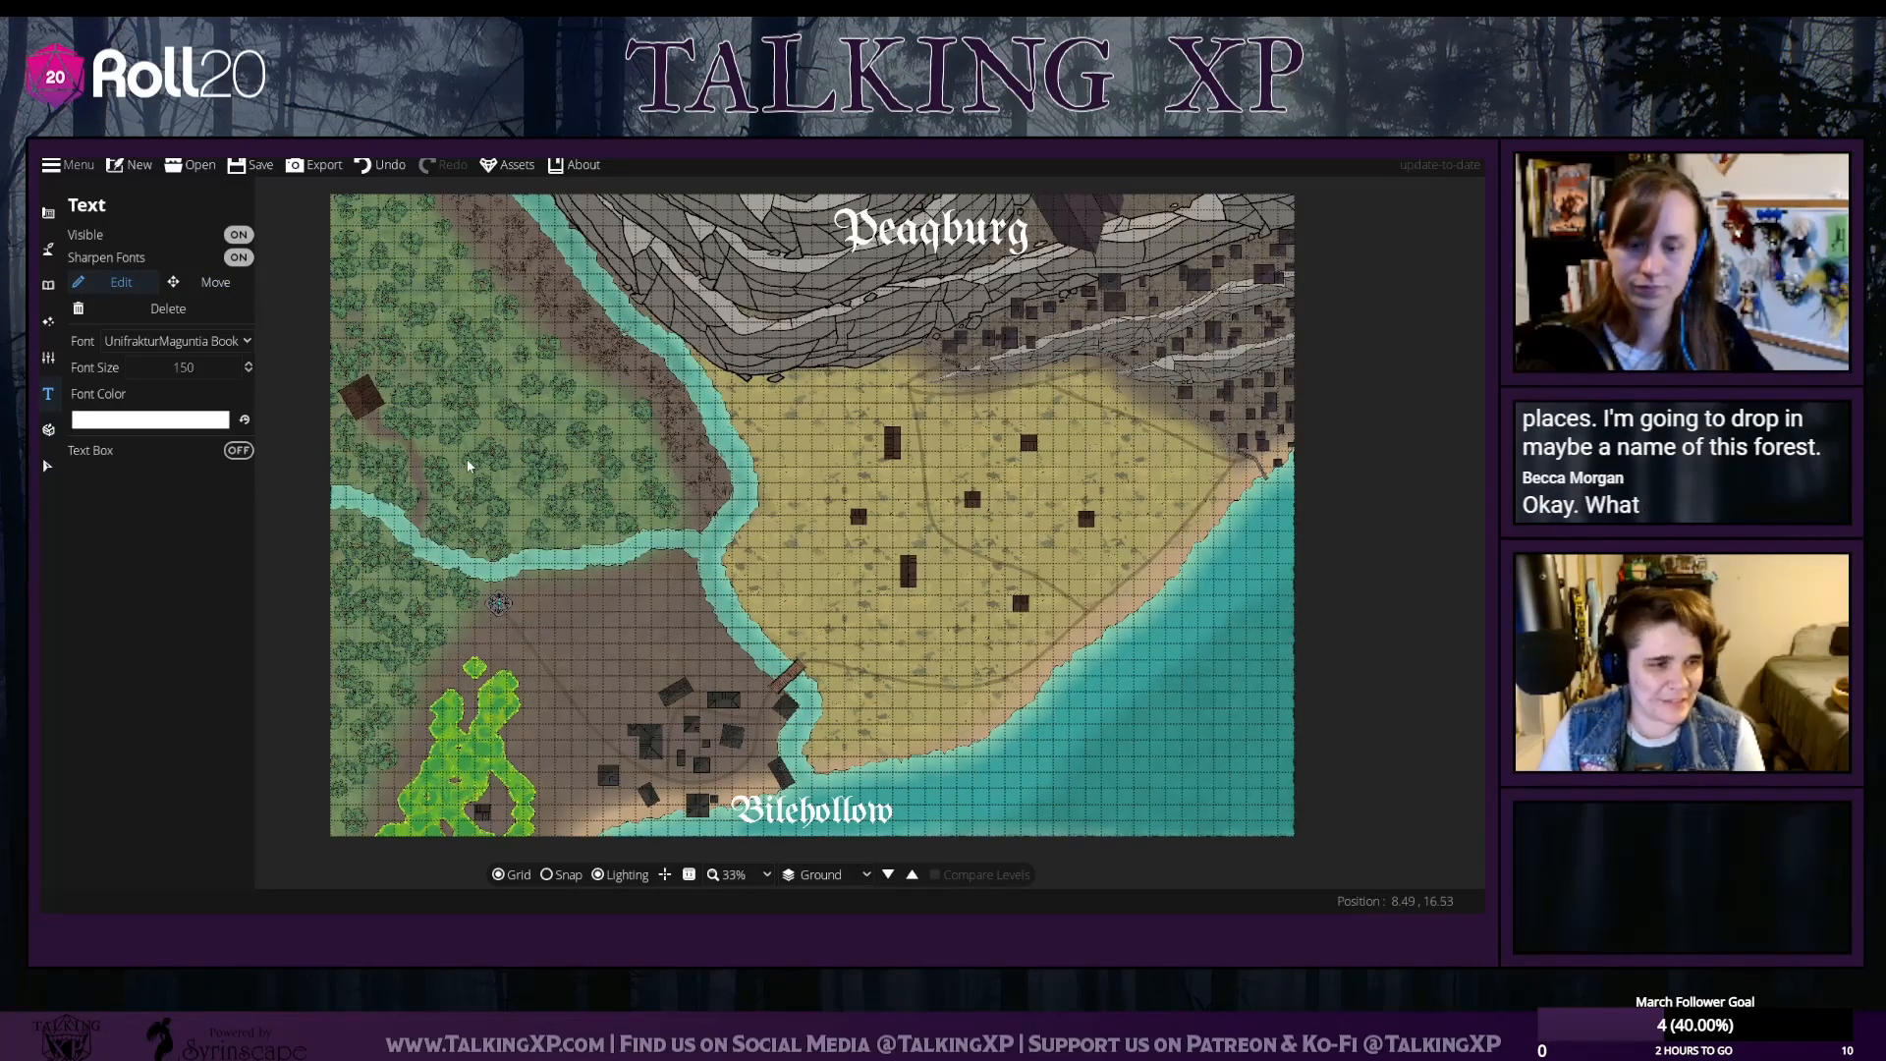
type("pure")
key("BackSpace")
key("BackSpace")
key("BackSpace")
key("BackSpace")
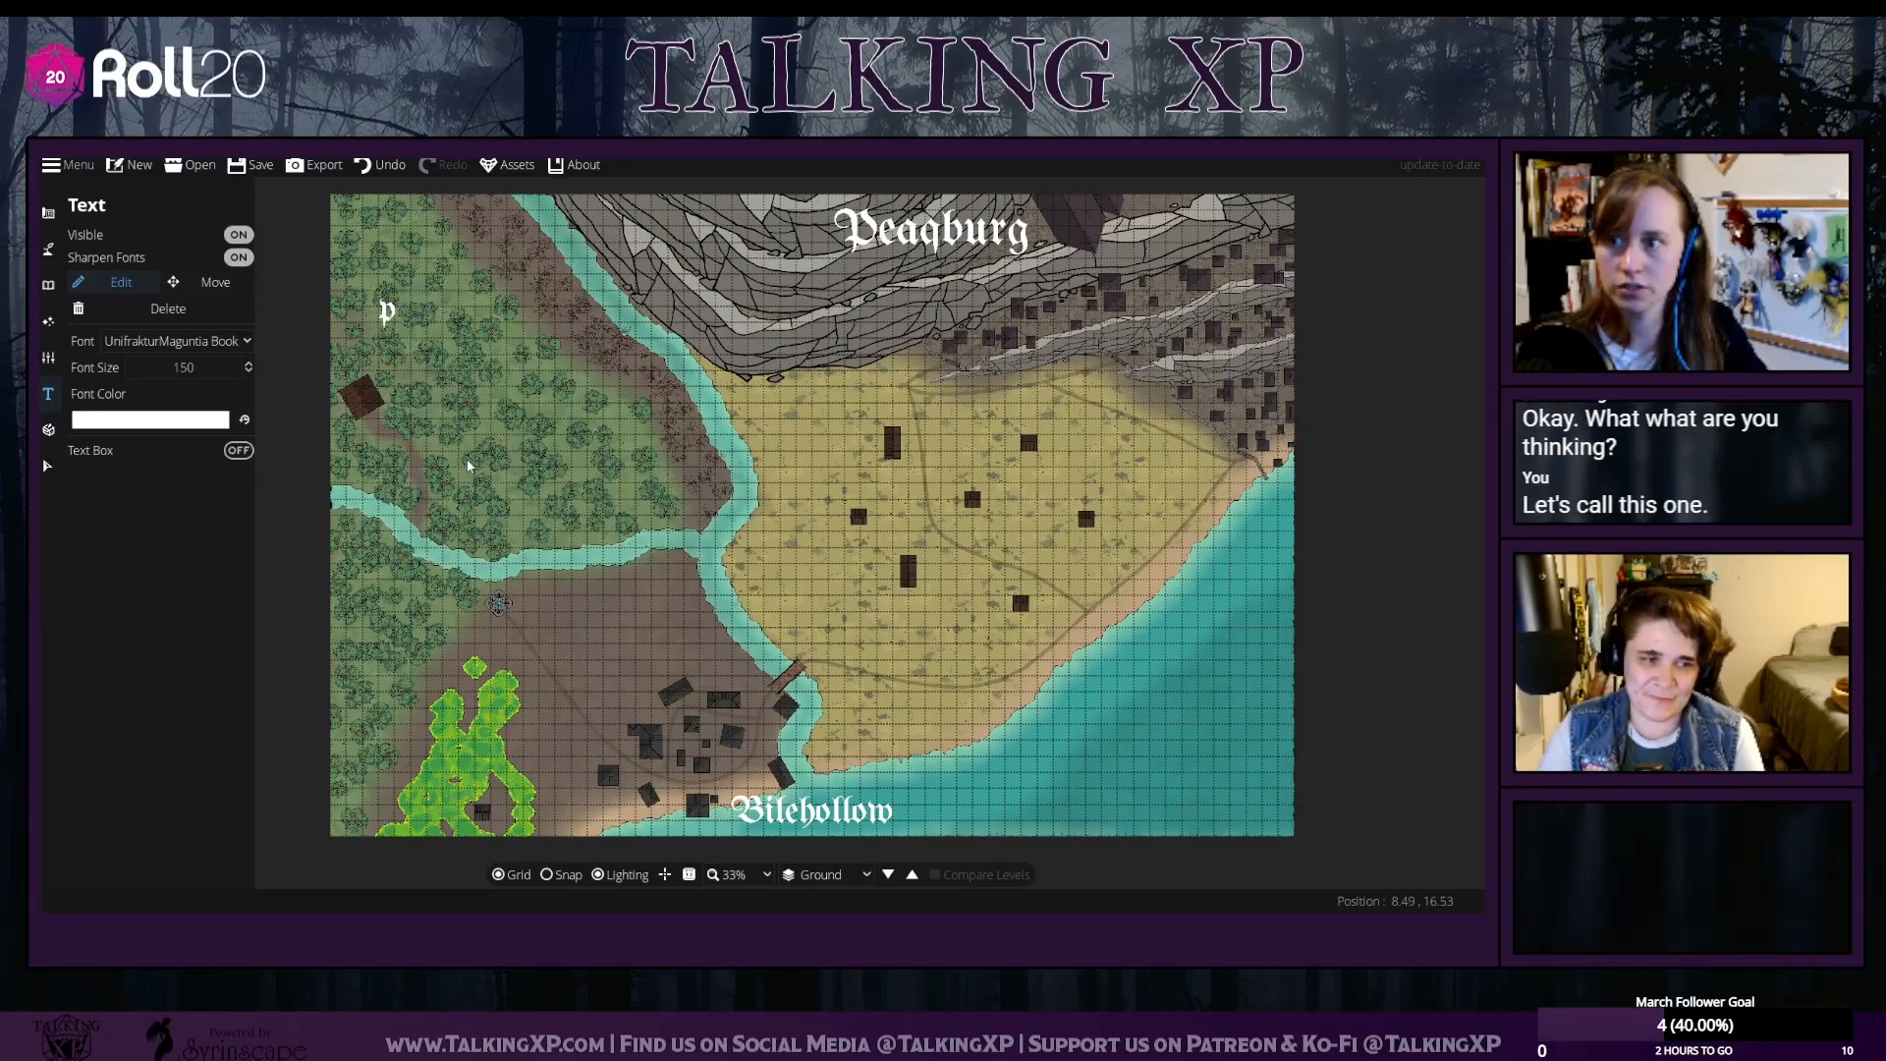
type("Purewood")
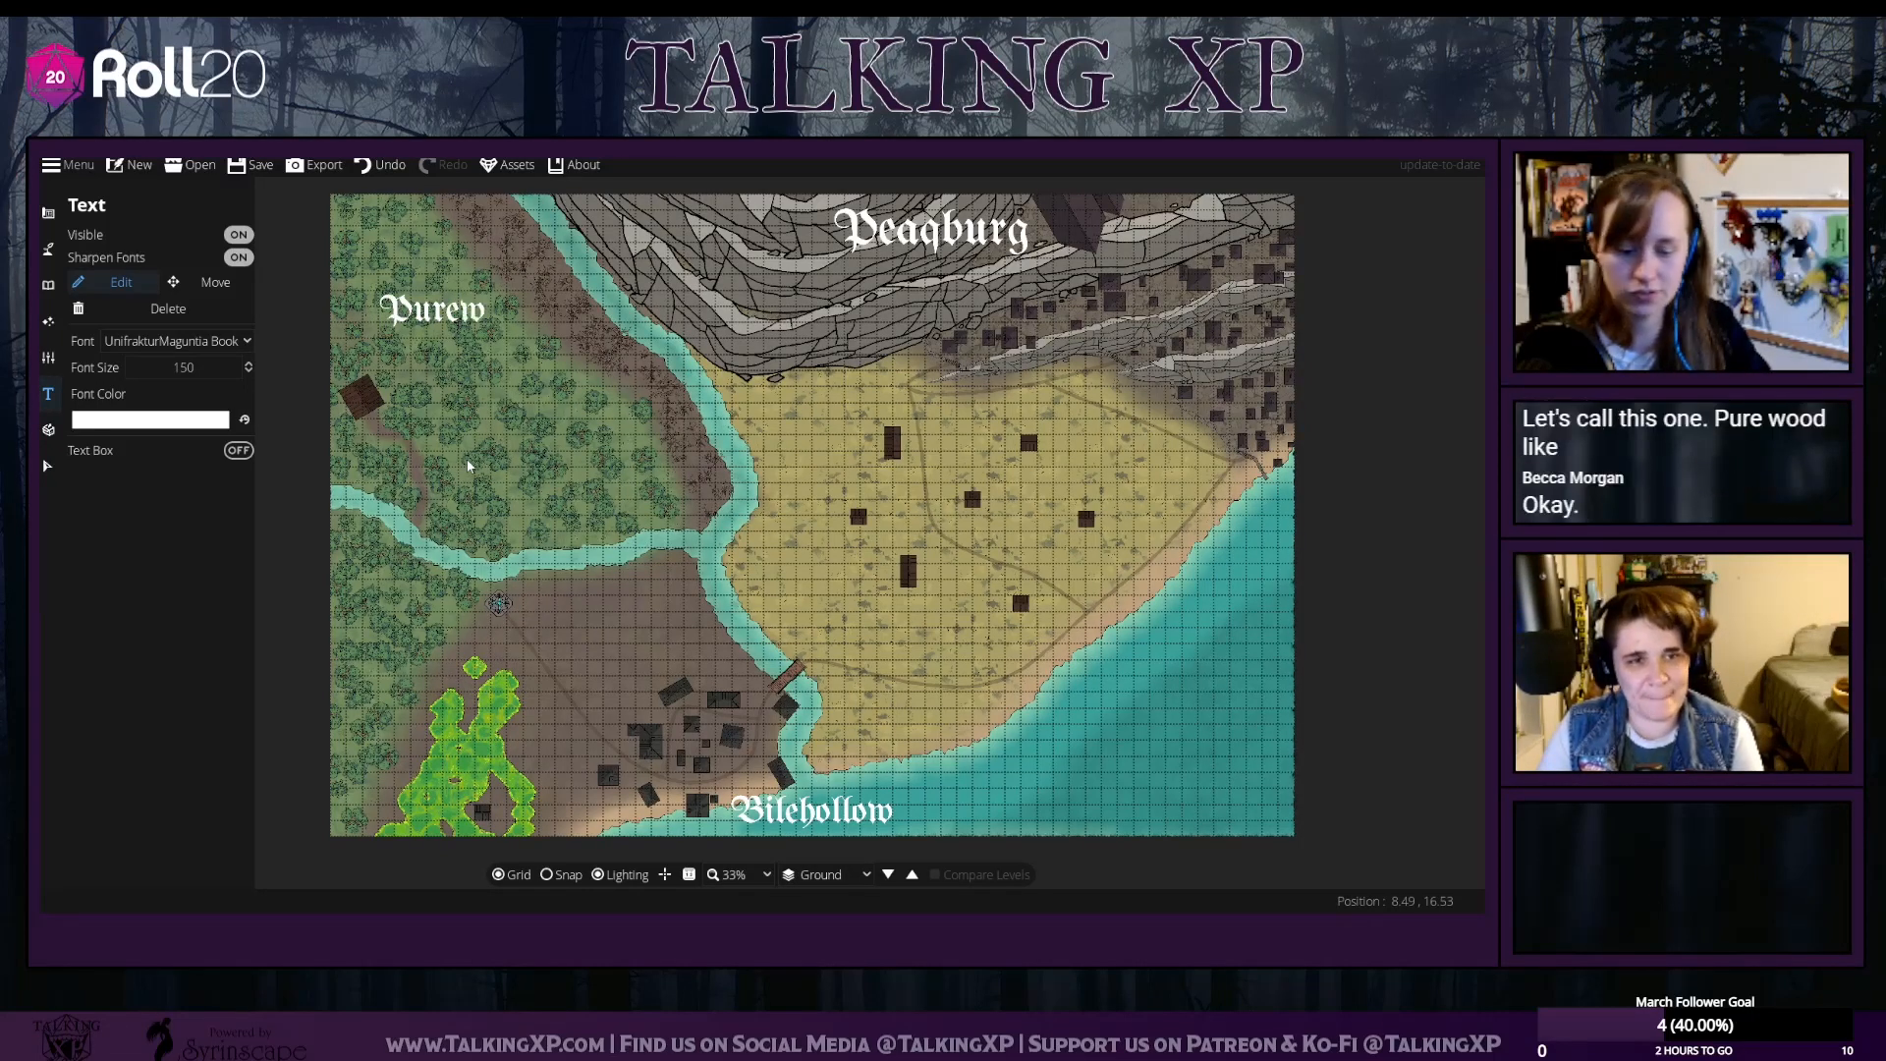
Move the "Purewood" label to the southern part of the forest, just above the river, and return to text editing
left_click(244, 287)
left_click_drag(465, 312, 540, 469)
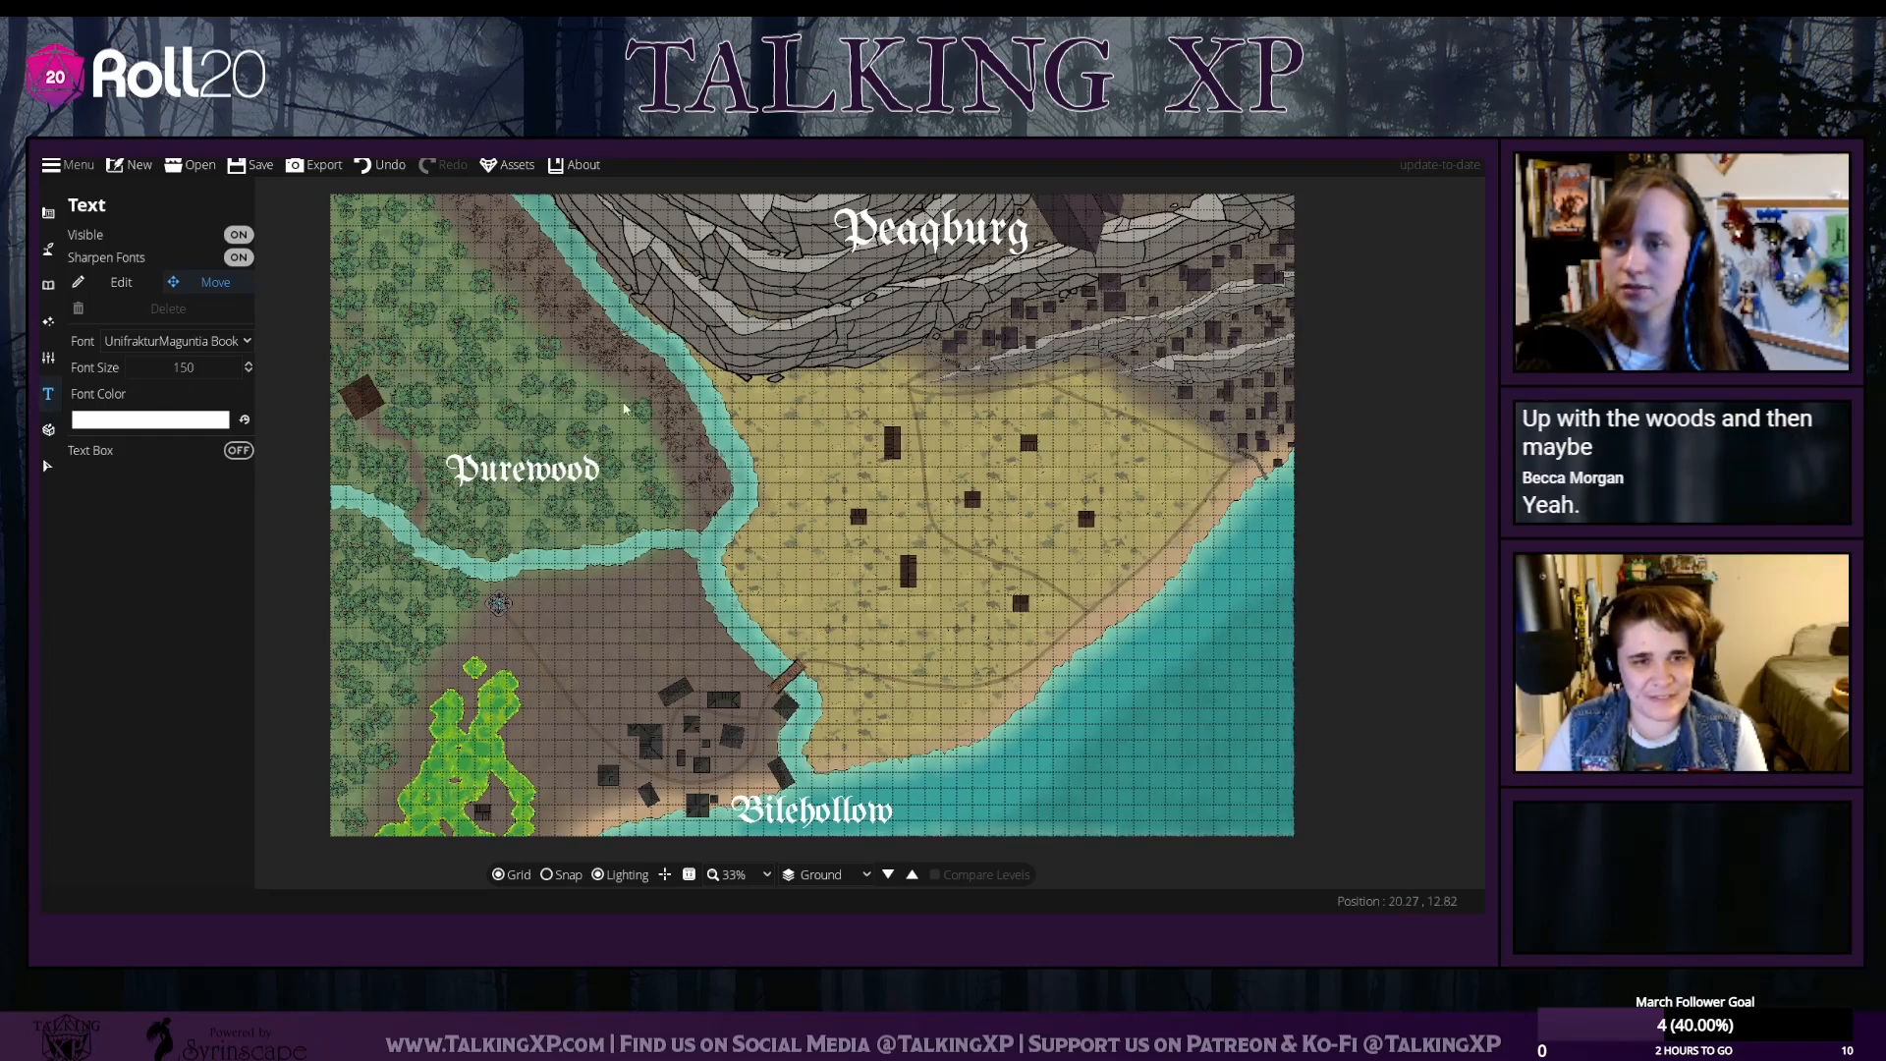
left_click(116, 282)
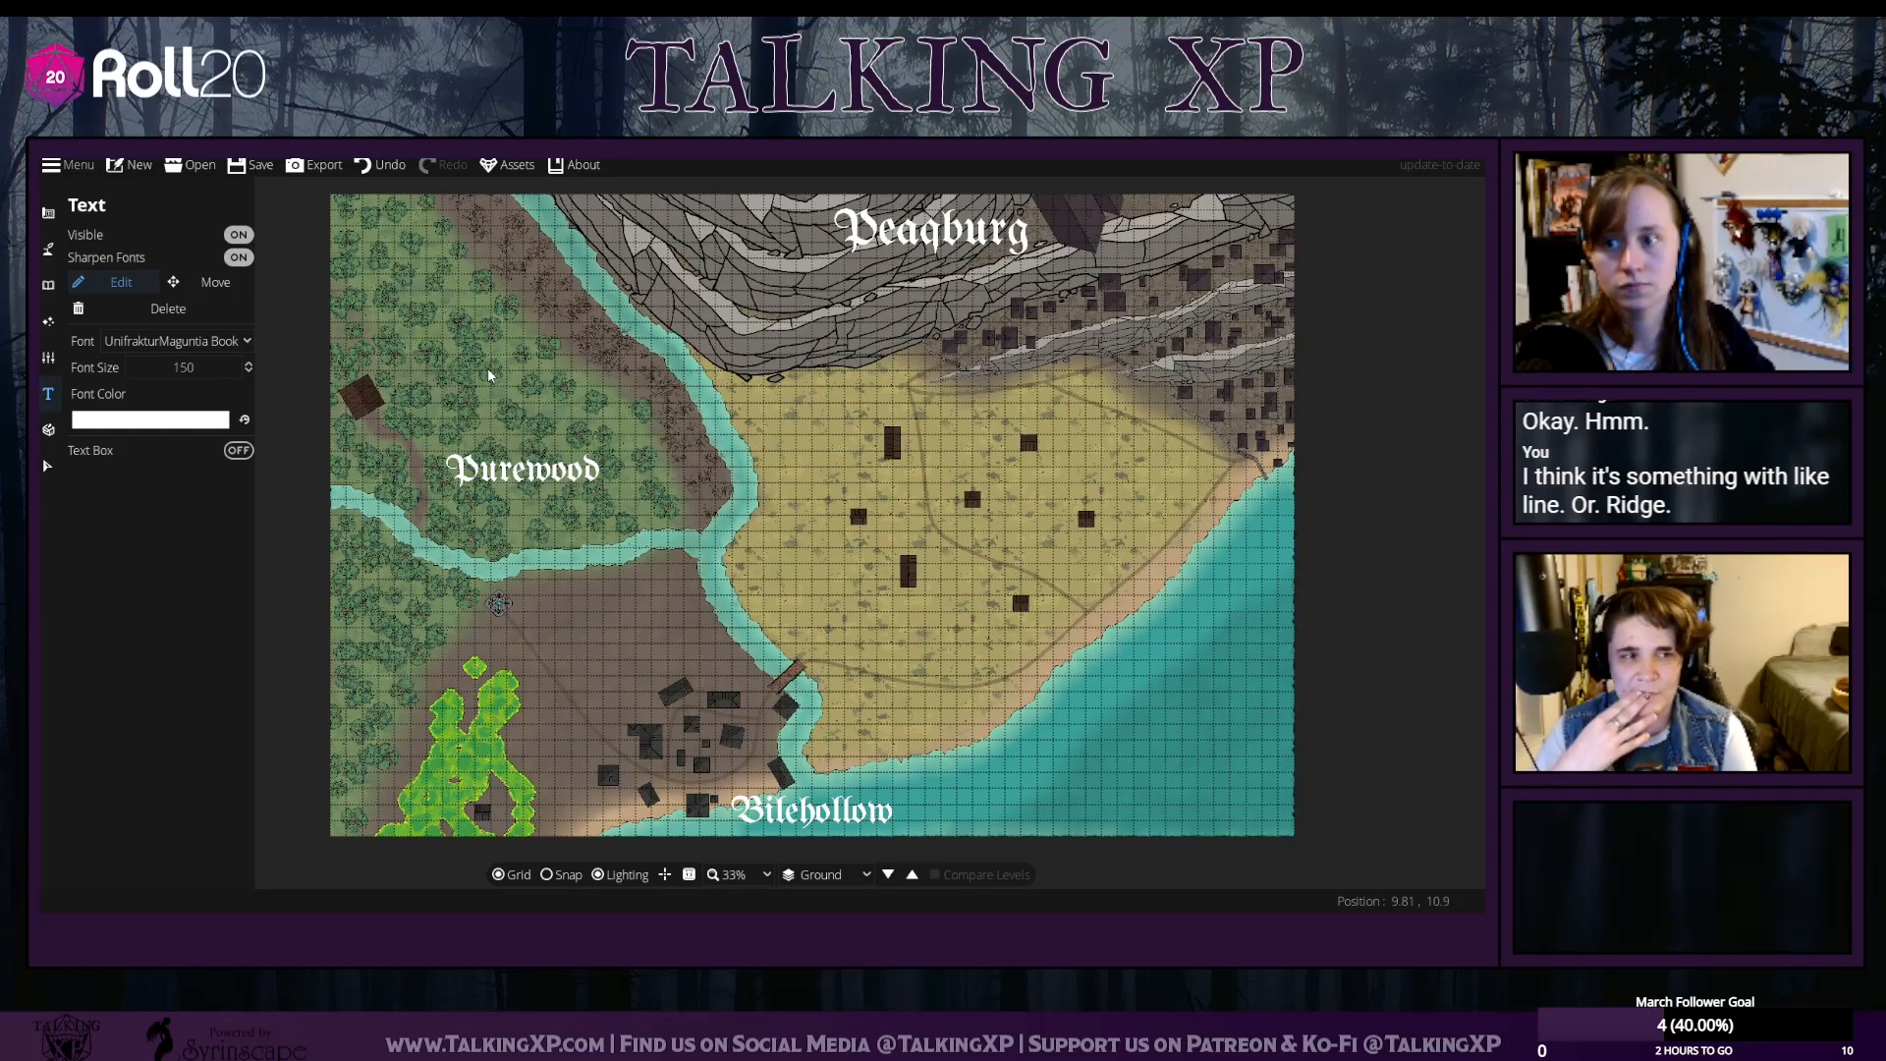
type("ri")
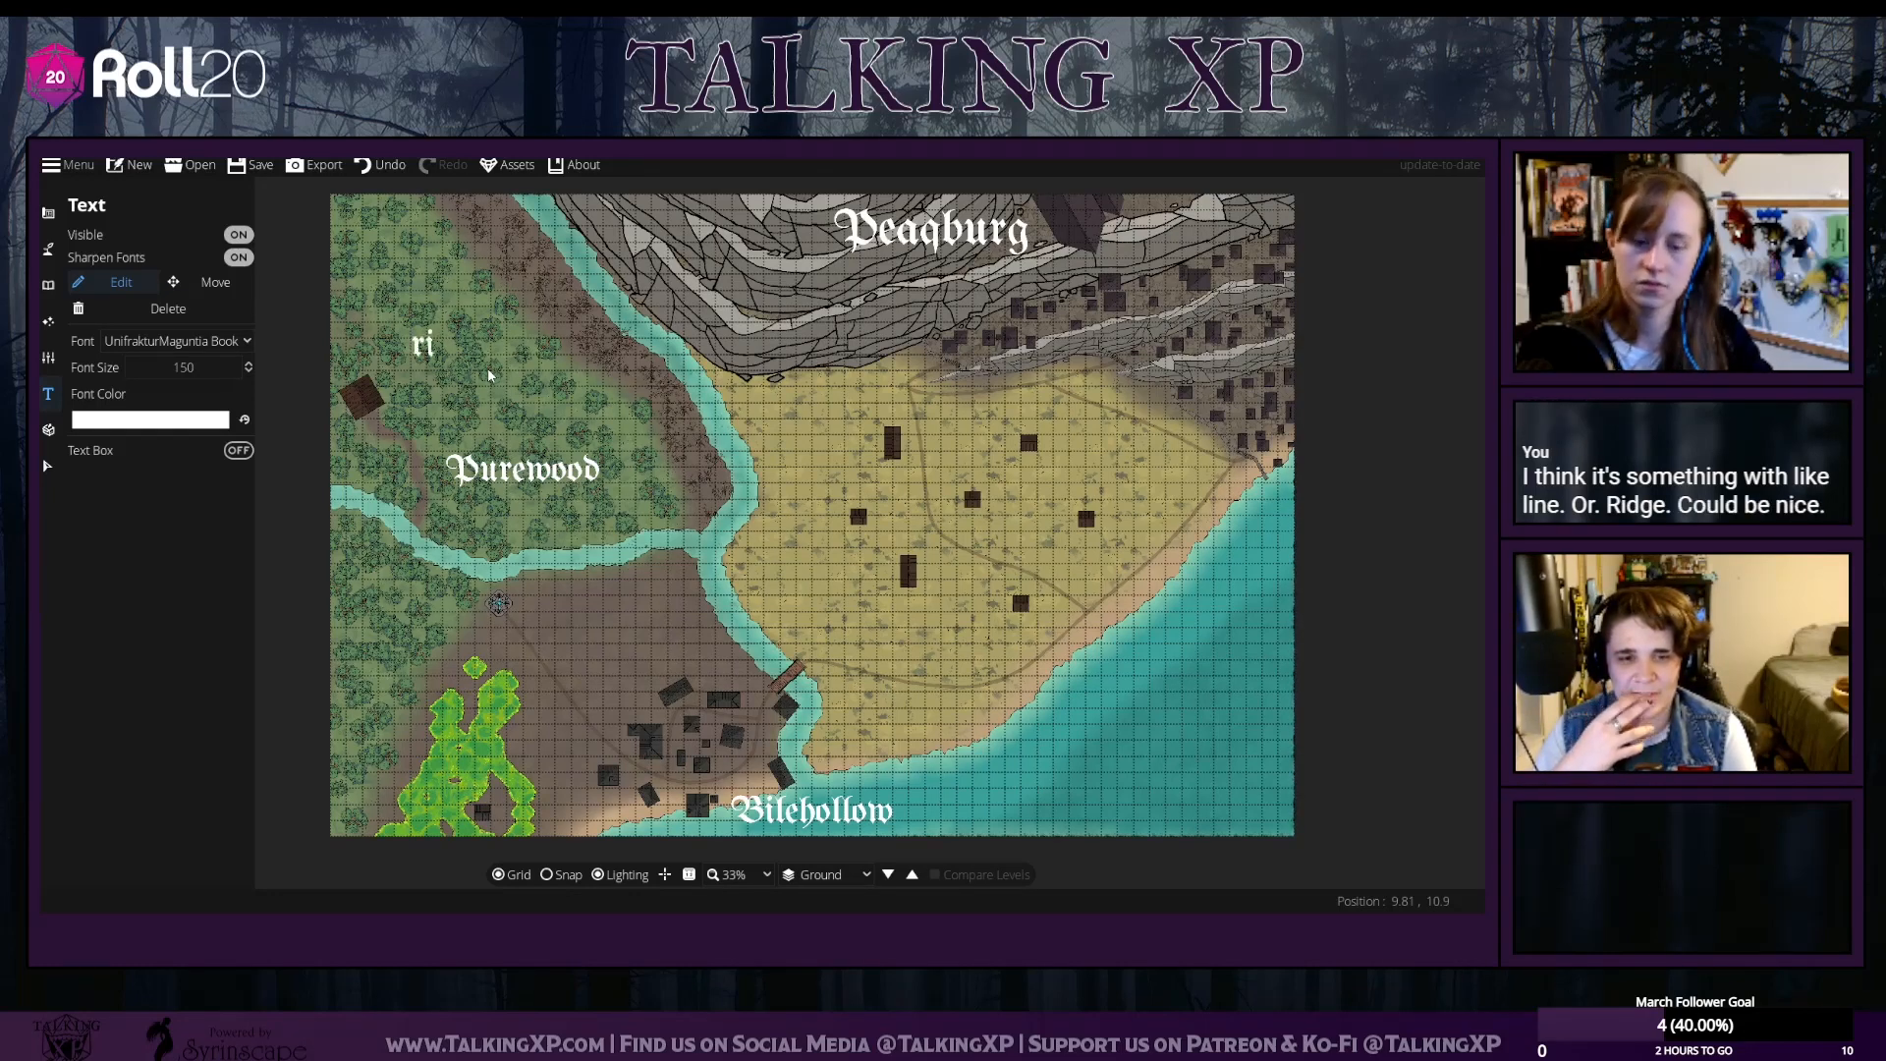
key("BackSpace")
type("R")
key("BackSpace")
key("BackSpace")
key("BackSpace")
key("BackSpace")
key("BackSpace")
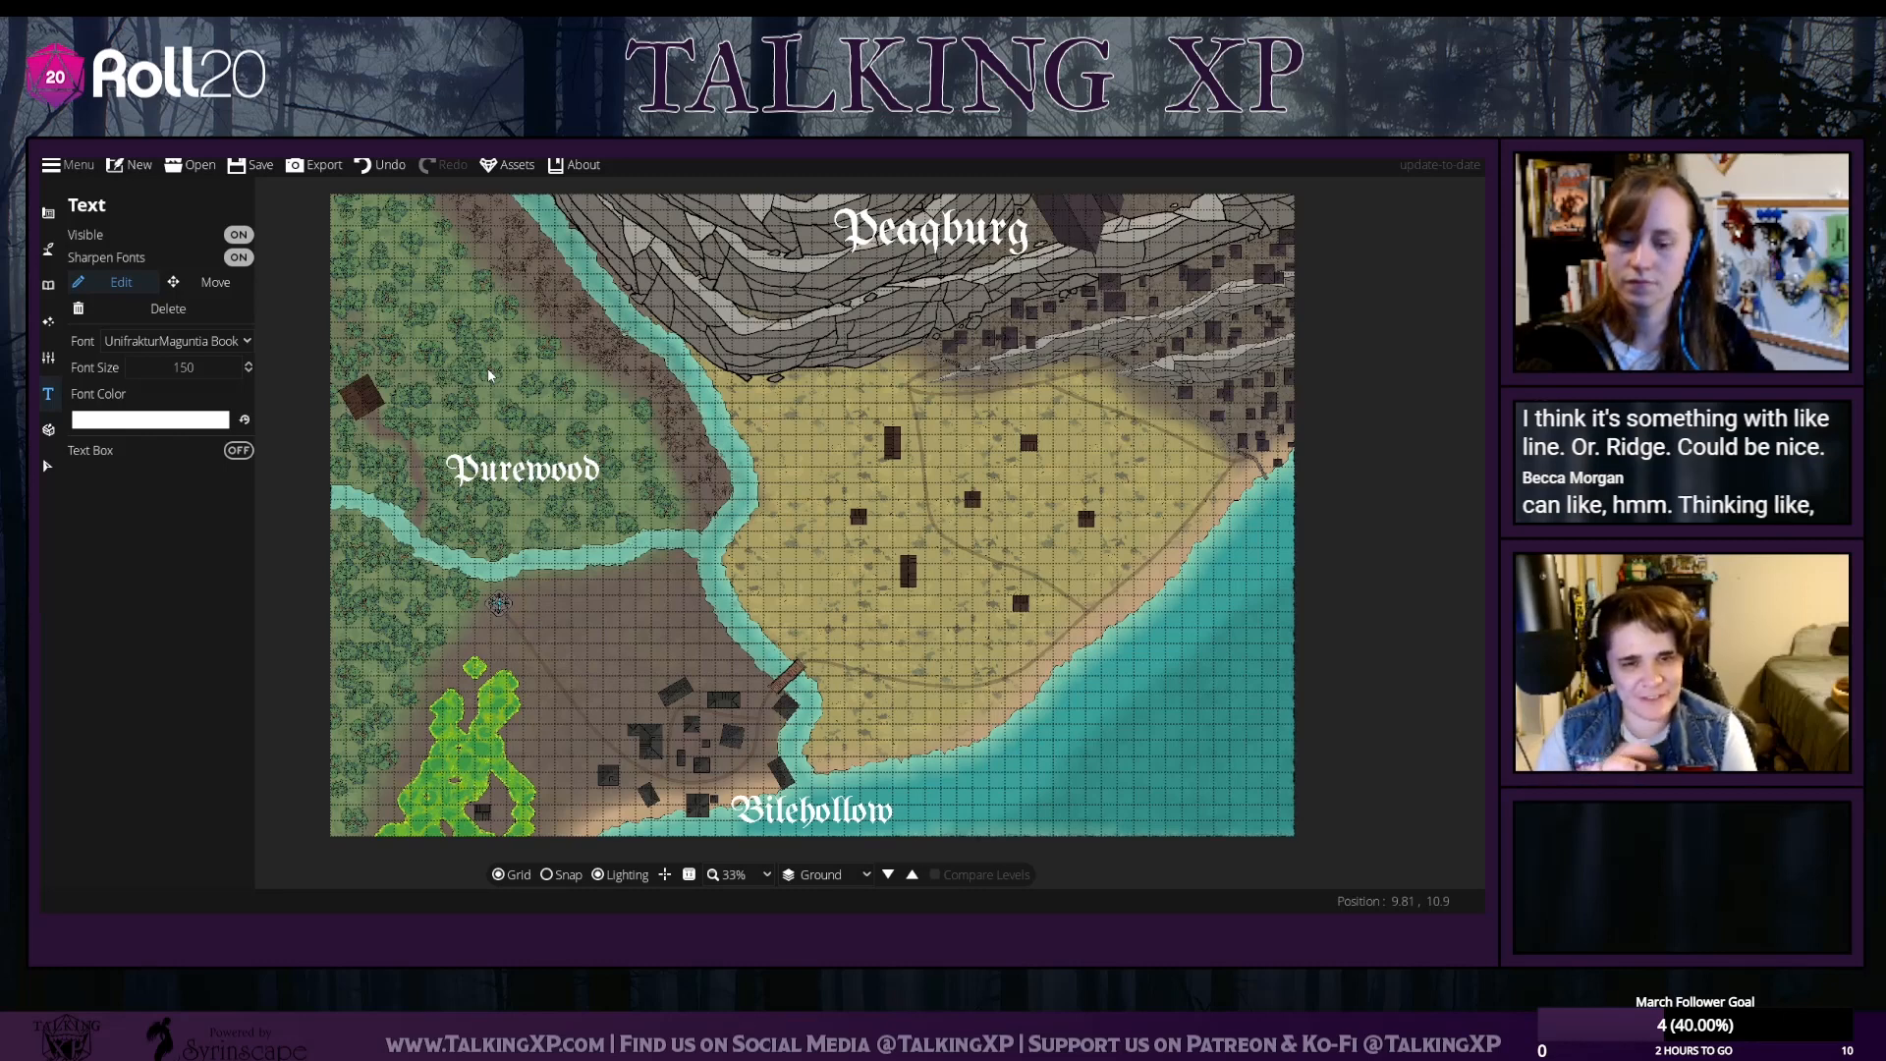
Add a label reading "Graveridge" in the northwestern forest, above the "Purewood" label
type("gr")
key("BackSpace")
key("BackSpace")
type("G")
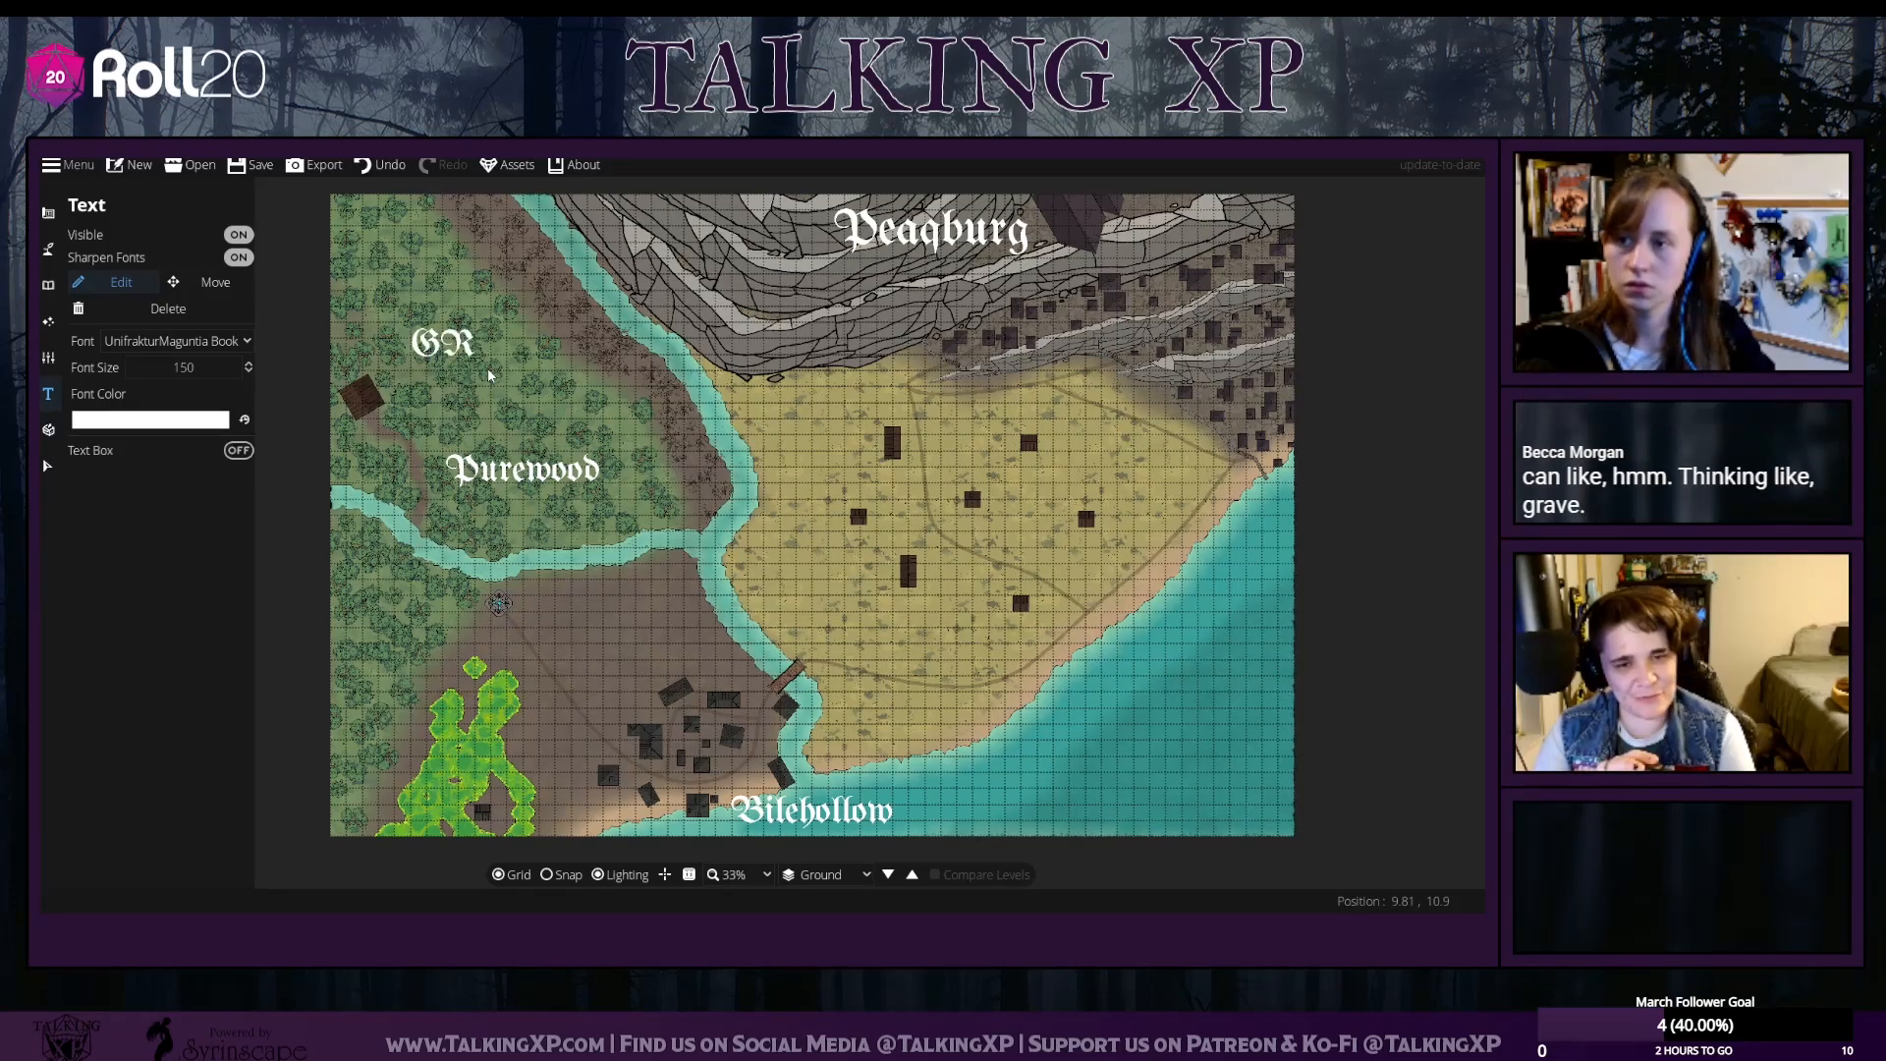
type("rave")
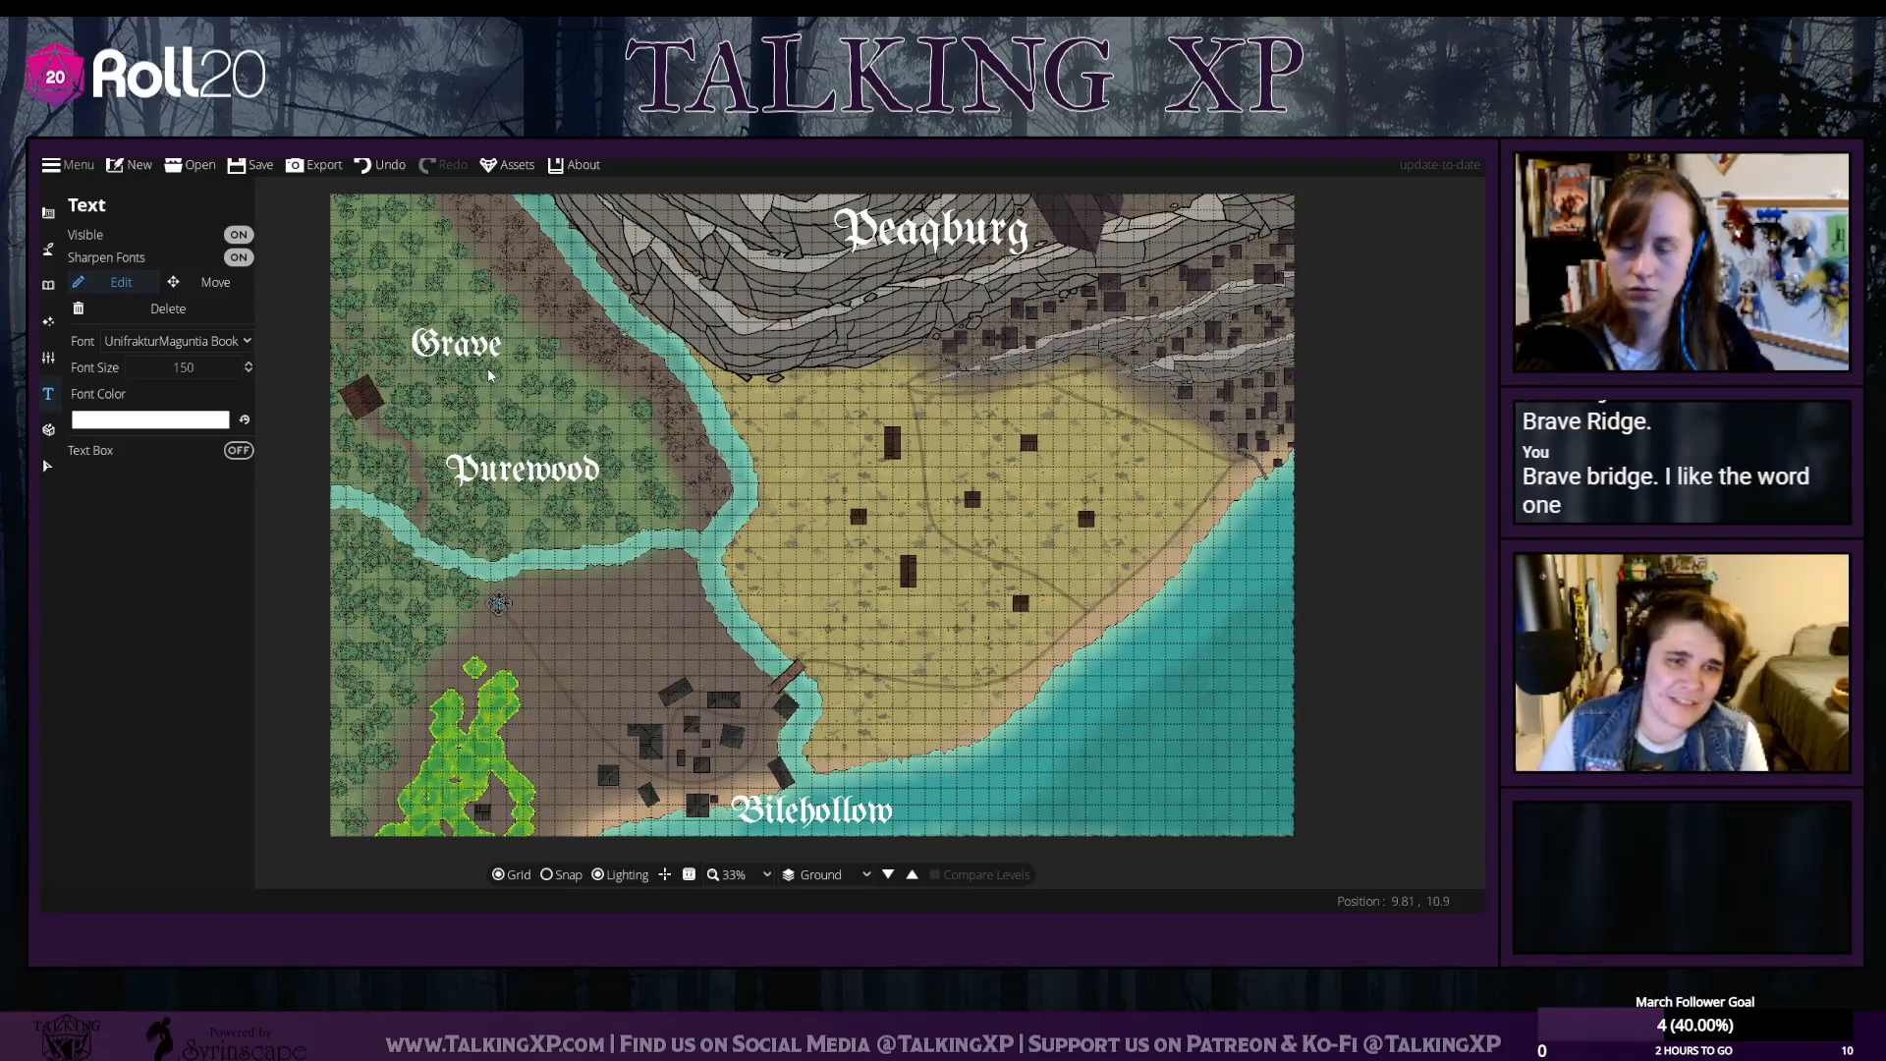
type("ridge")
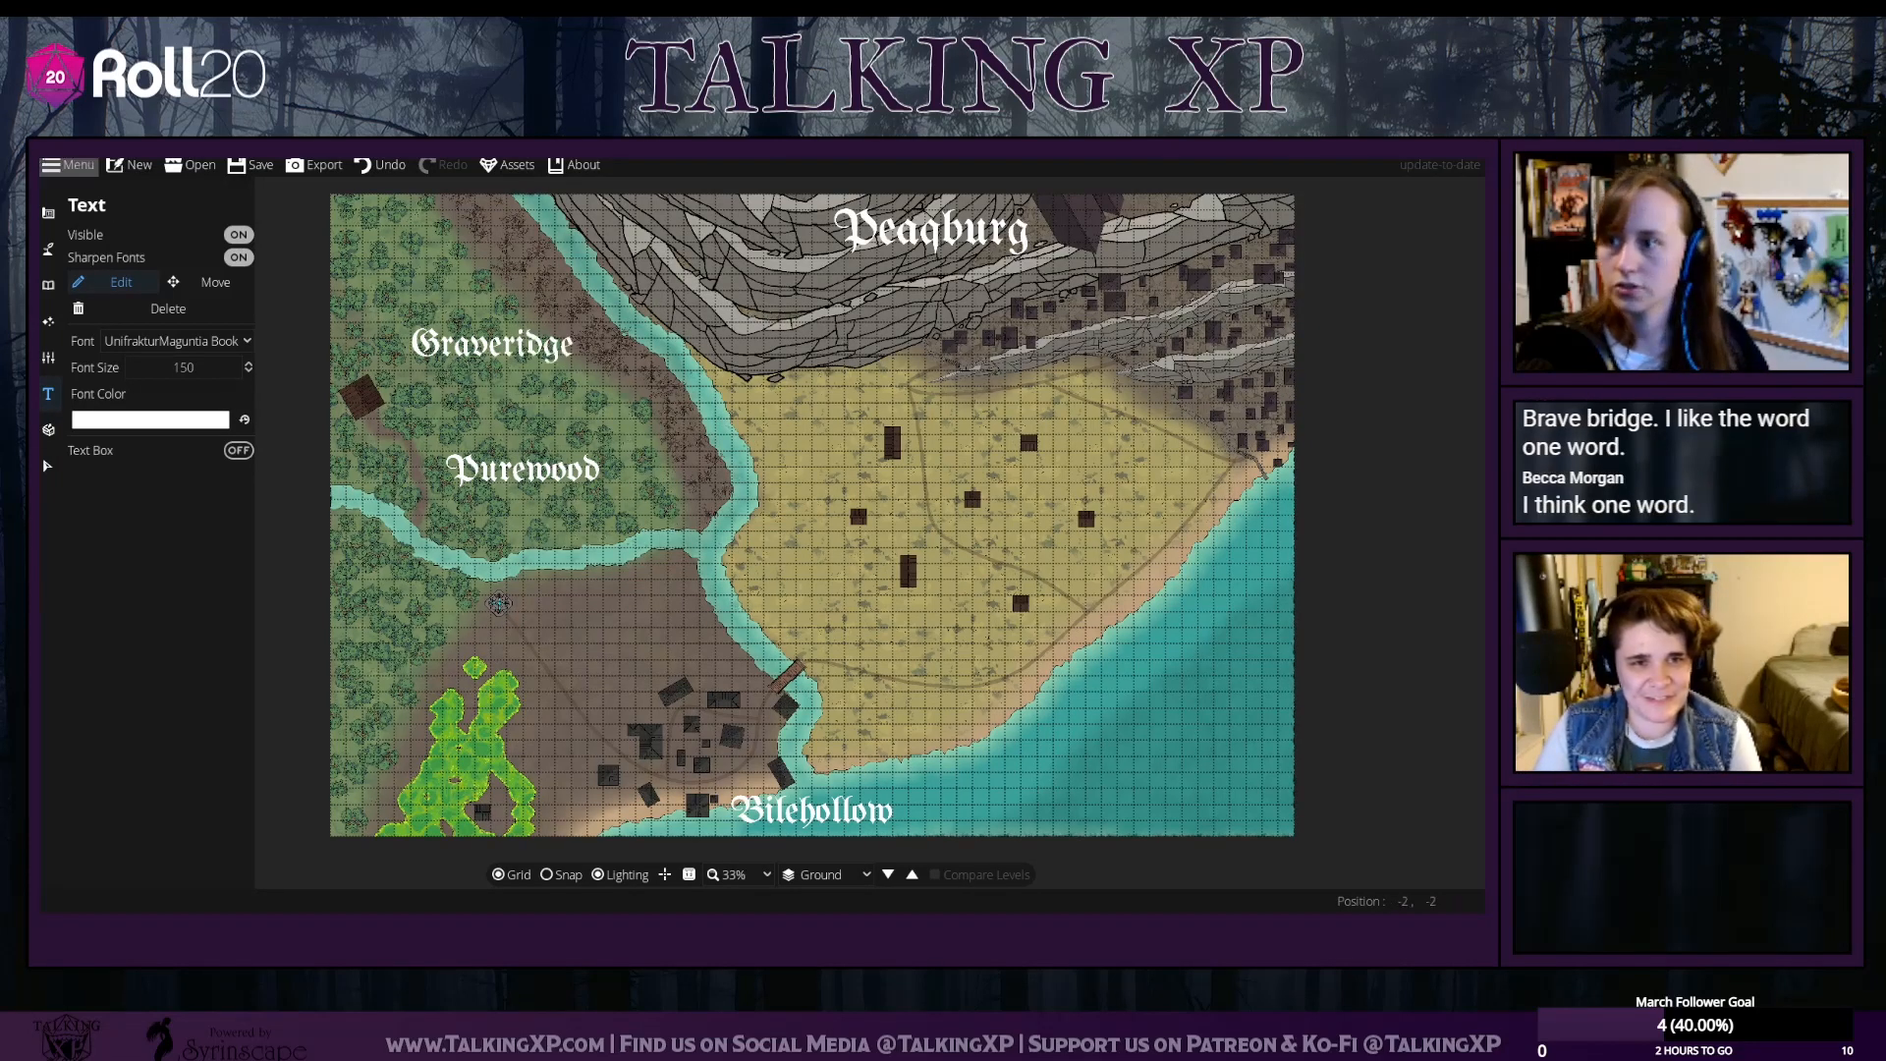
Move the "Graveridge" label north onto the brown ridge beside the river at the map's upper edge
left_click(196, 282)
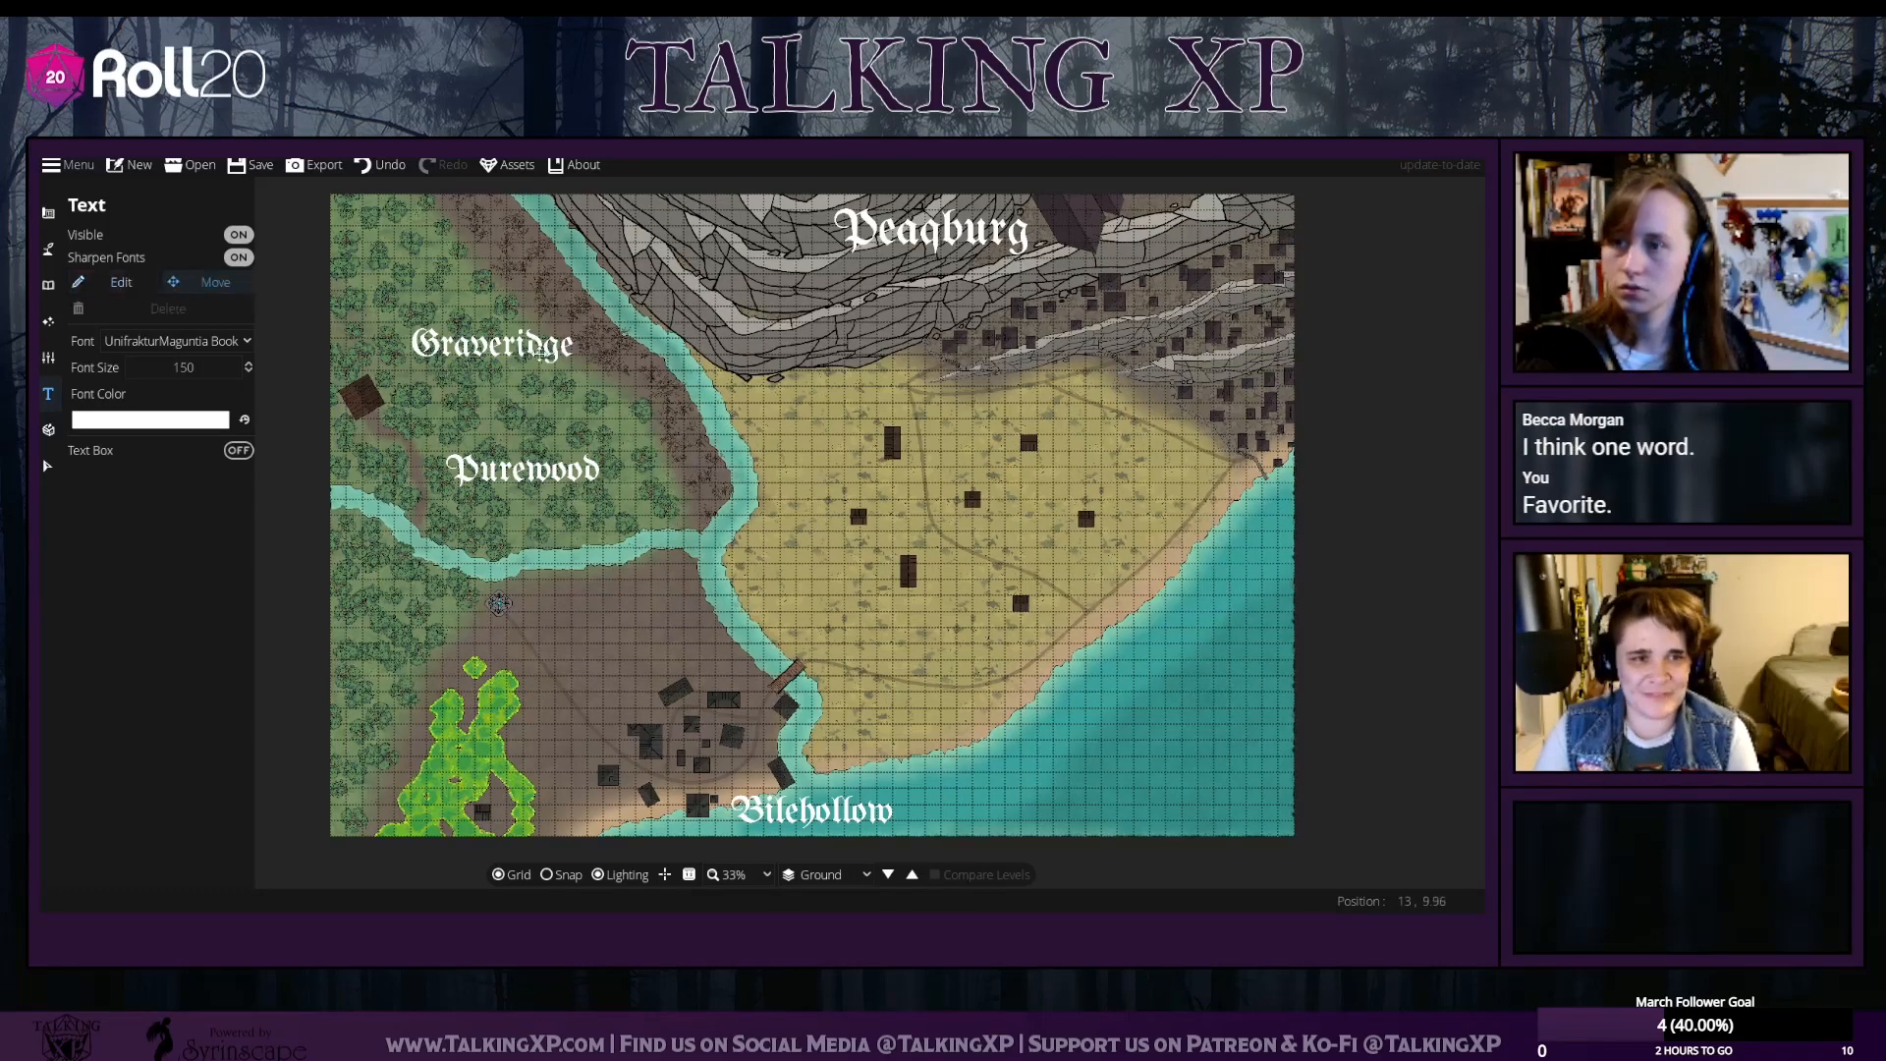
left_click_drag(540, 353, 528, 228)
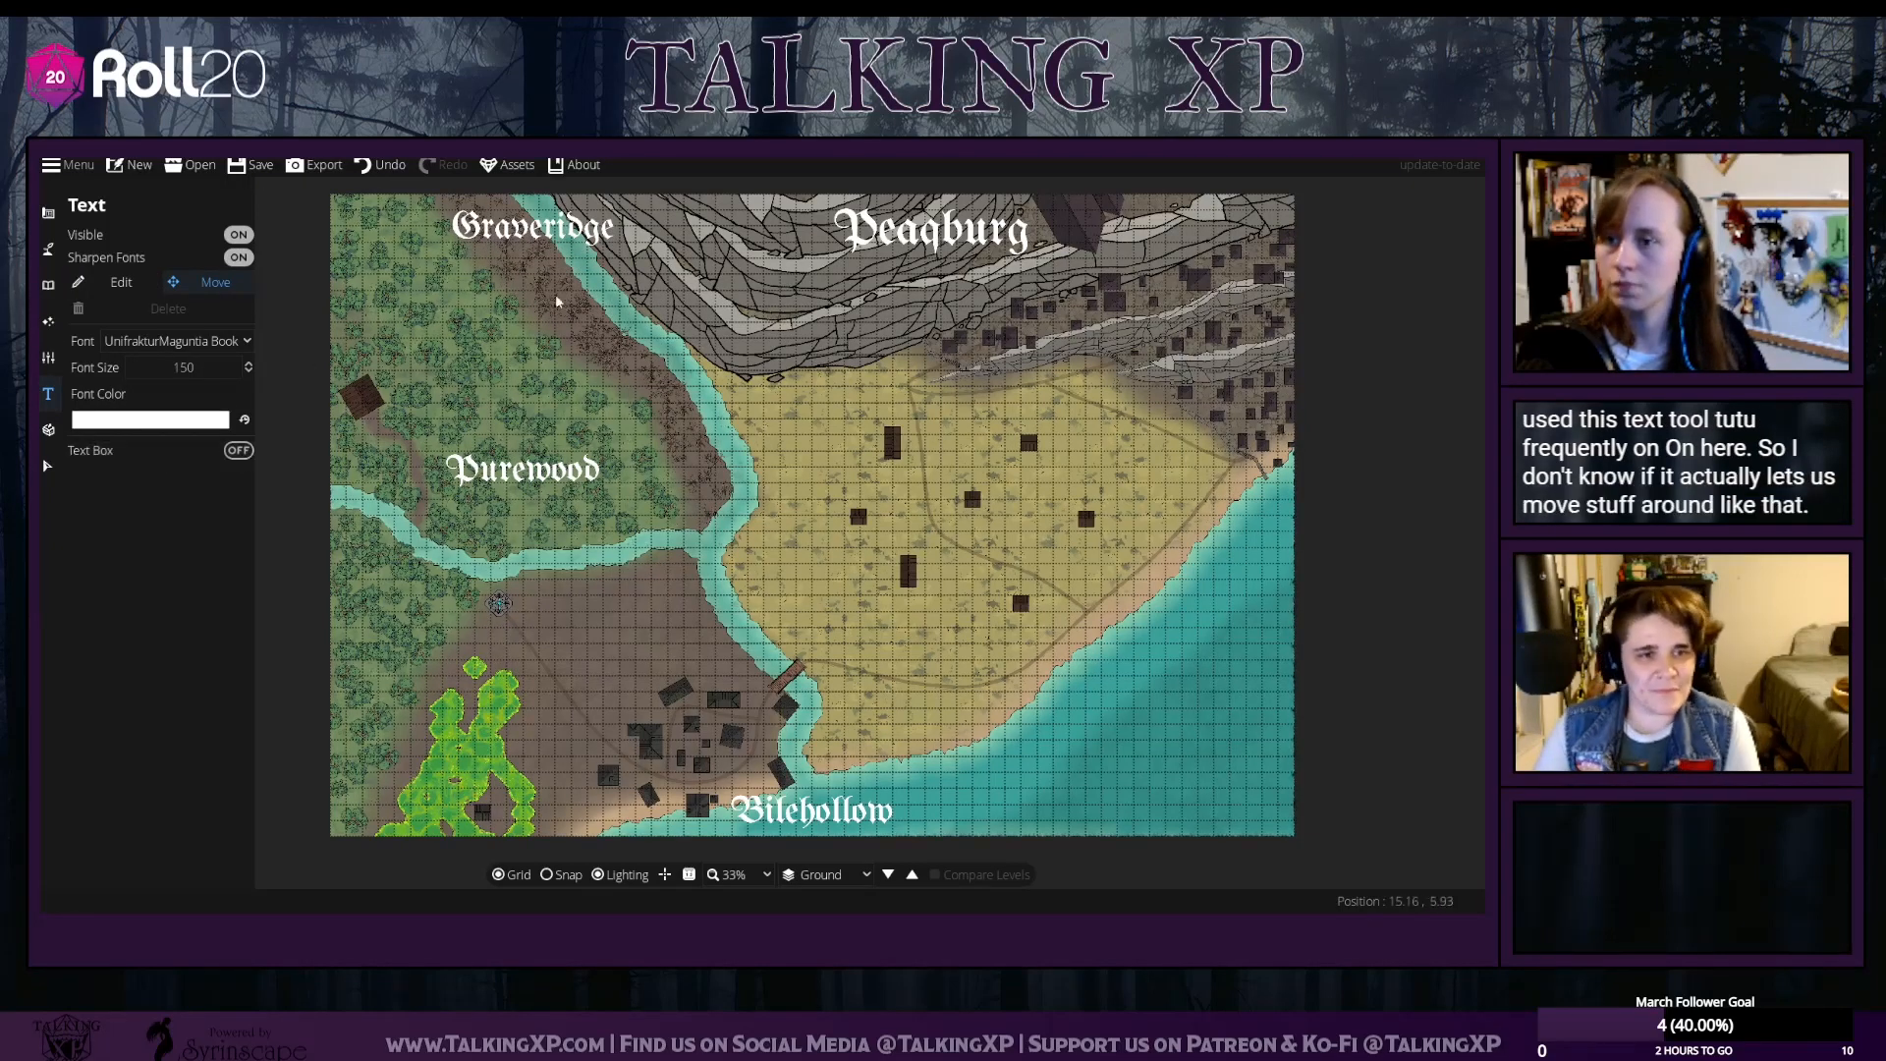
left_click_drag(546, 218, 541, 245)
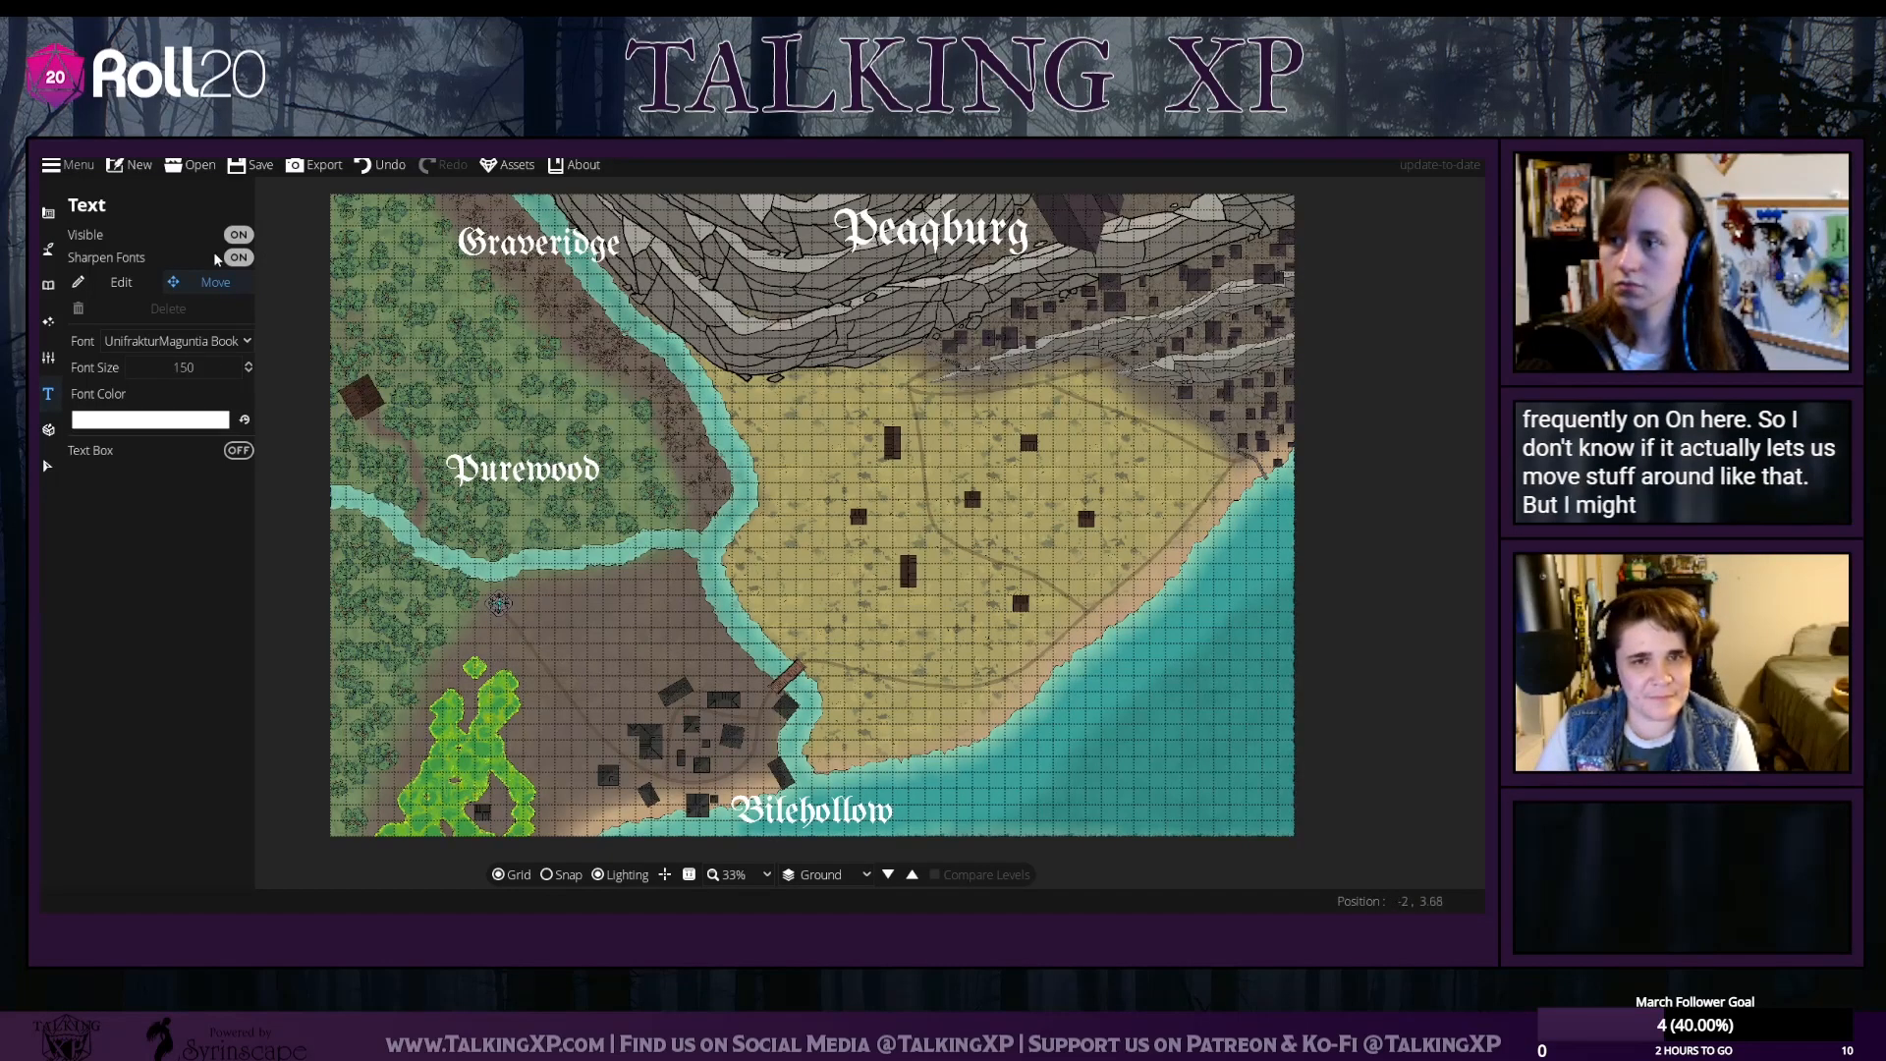
Reduce the "Graveridge" label's font size to 100 and deselect the label
left_click(116, 282)
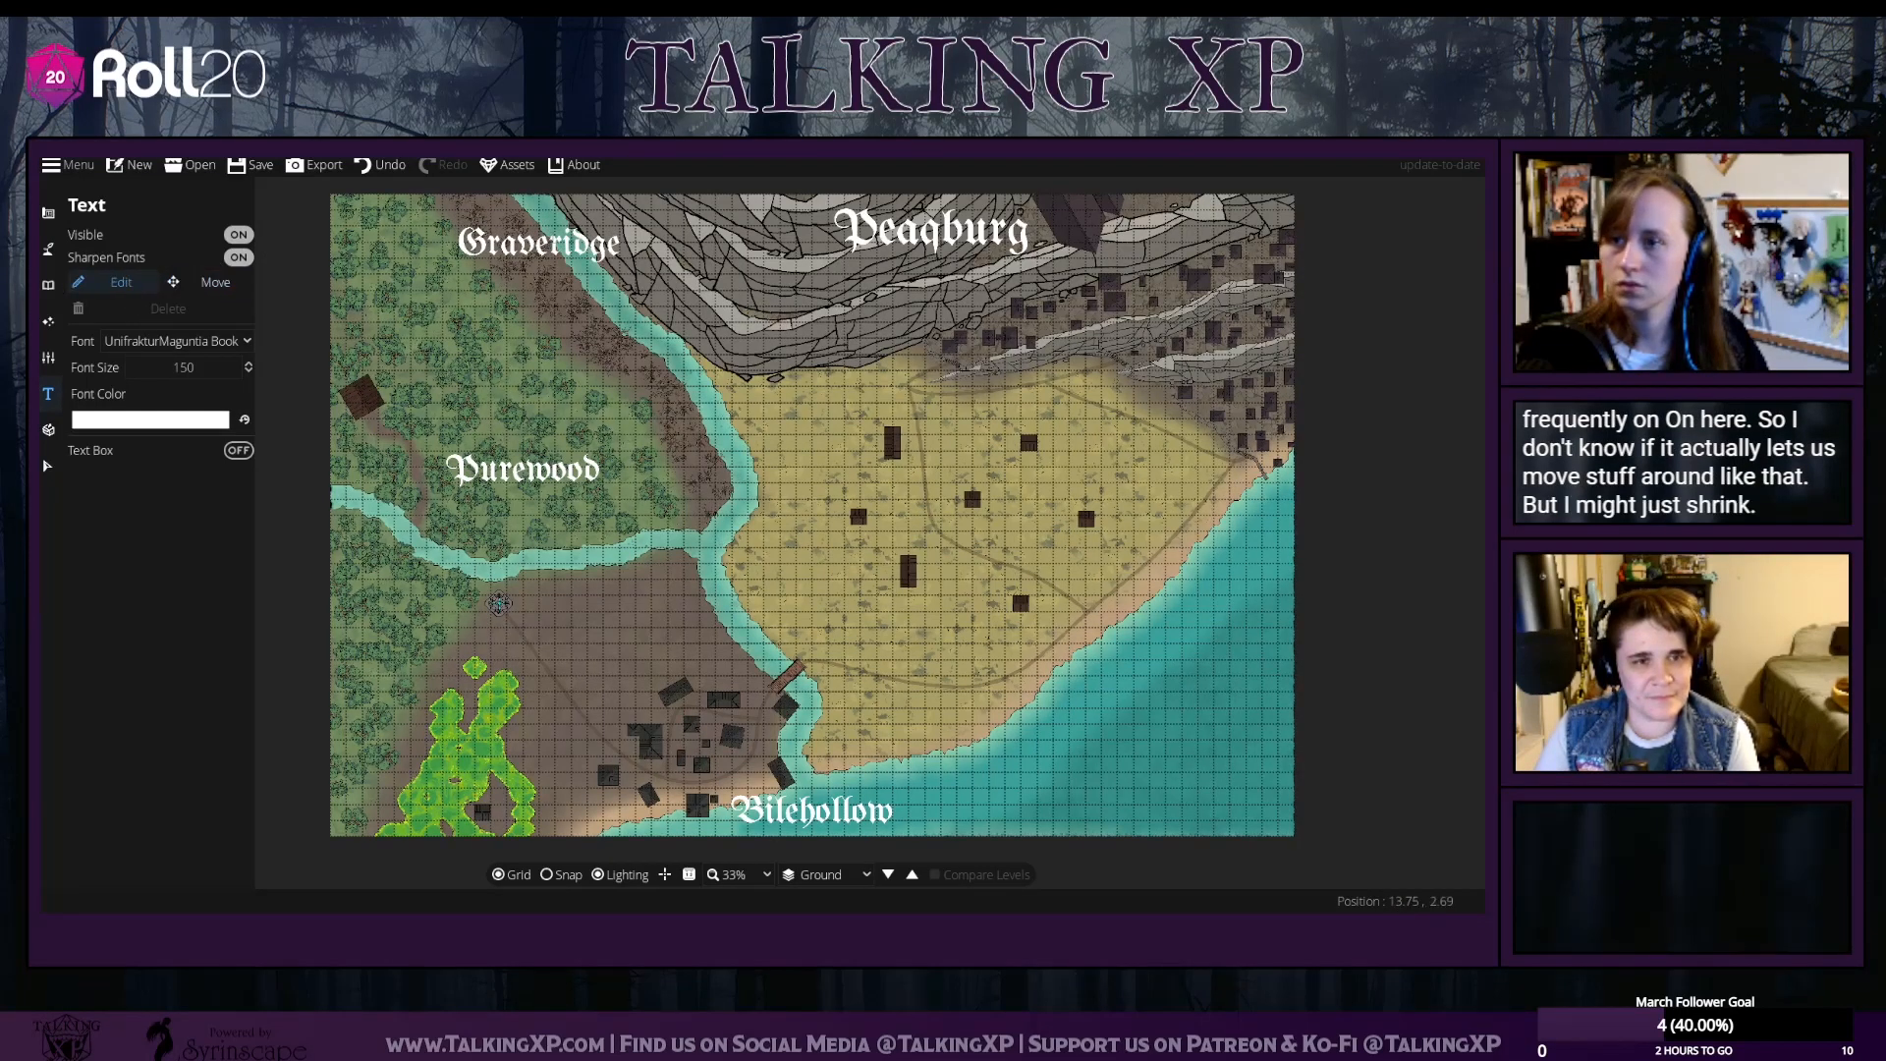
double_click(175, 368)
type("100")
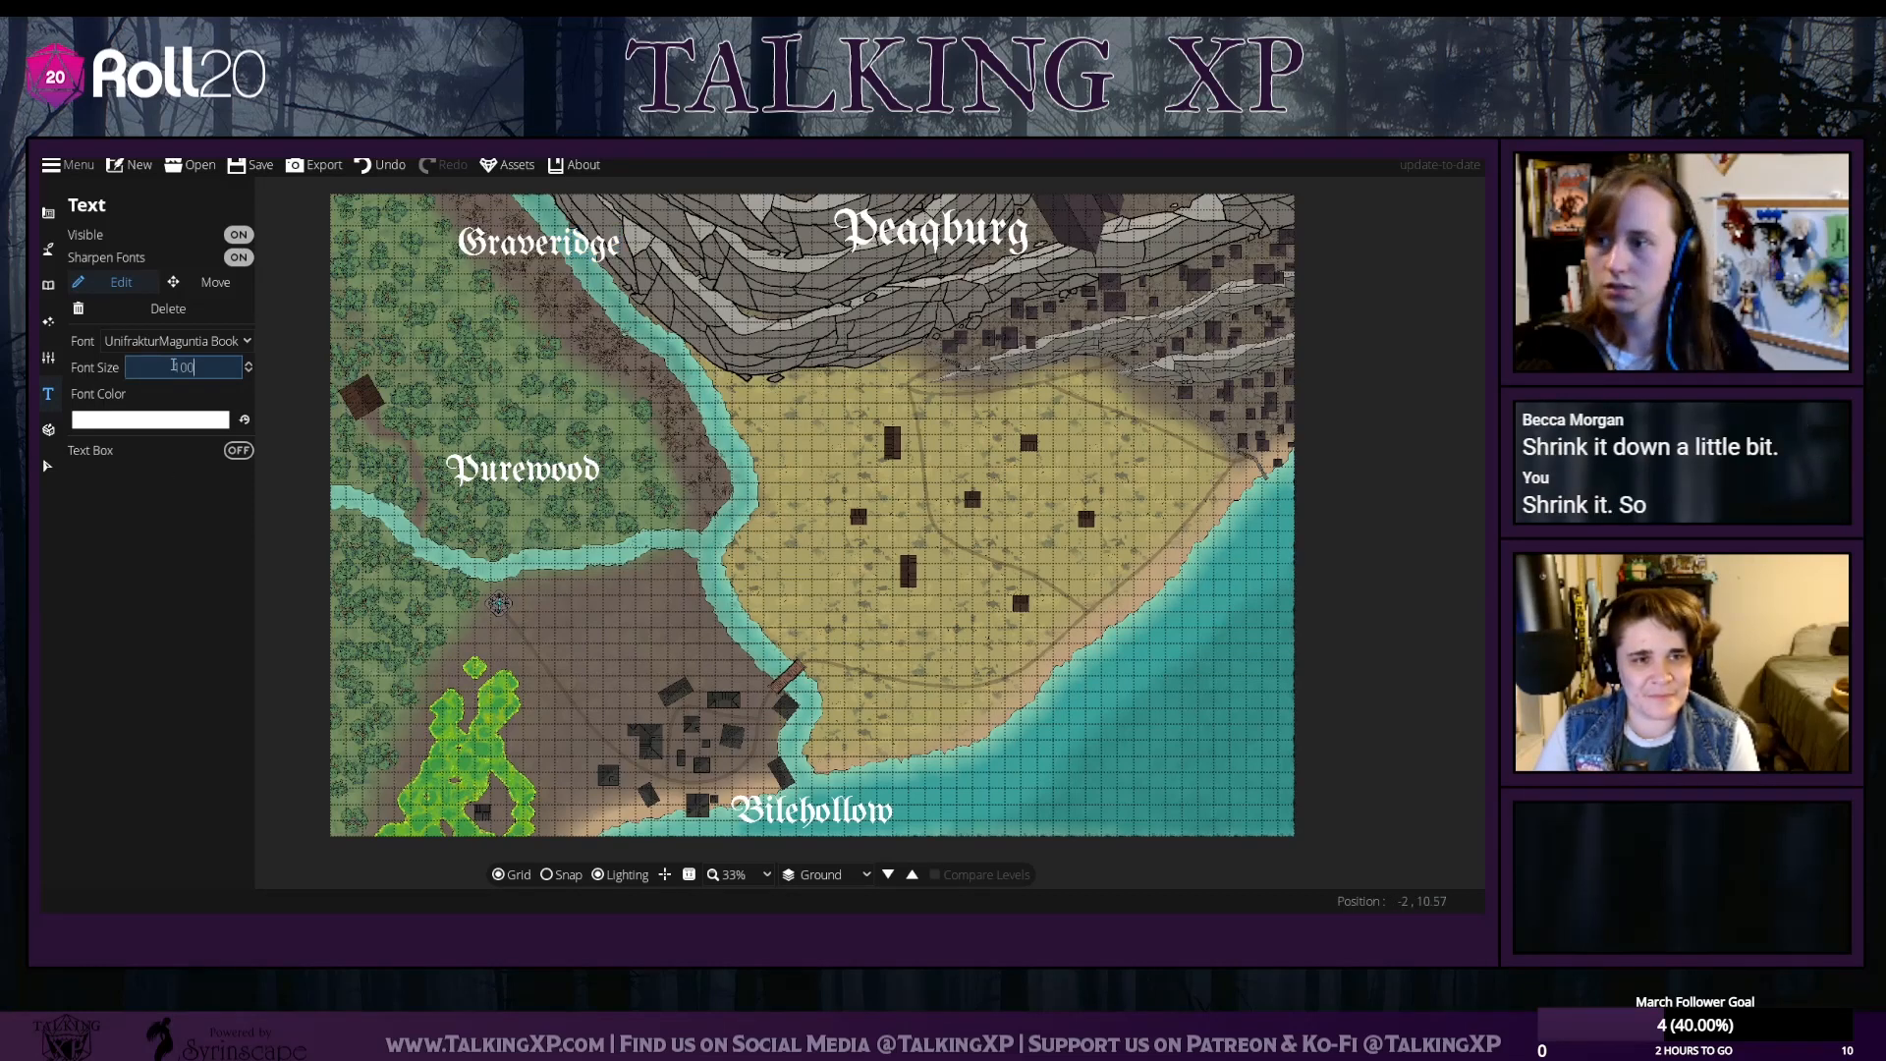
key("Return")
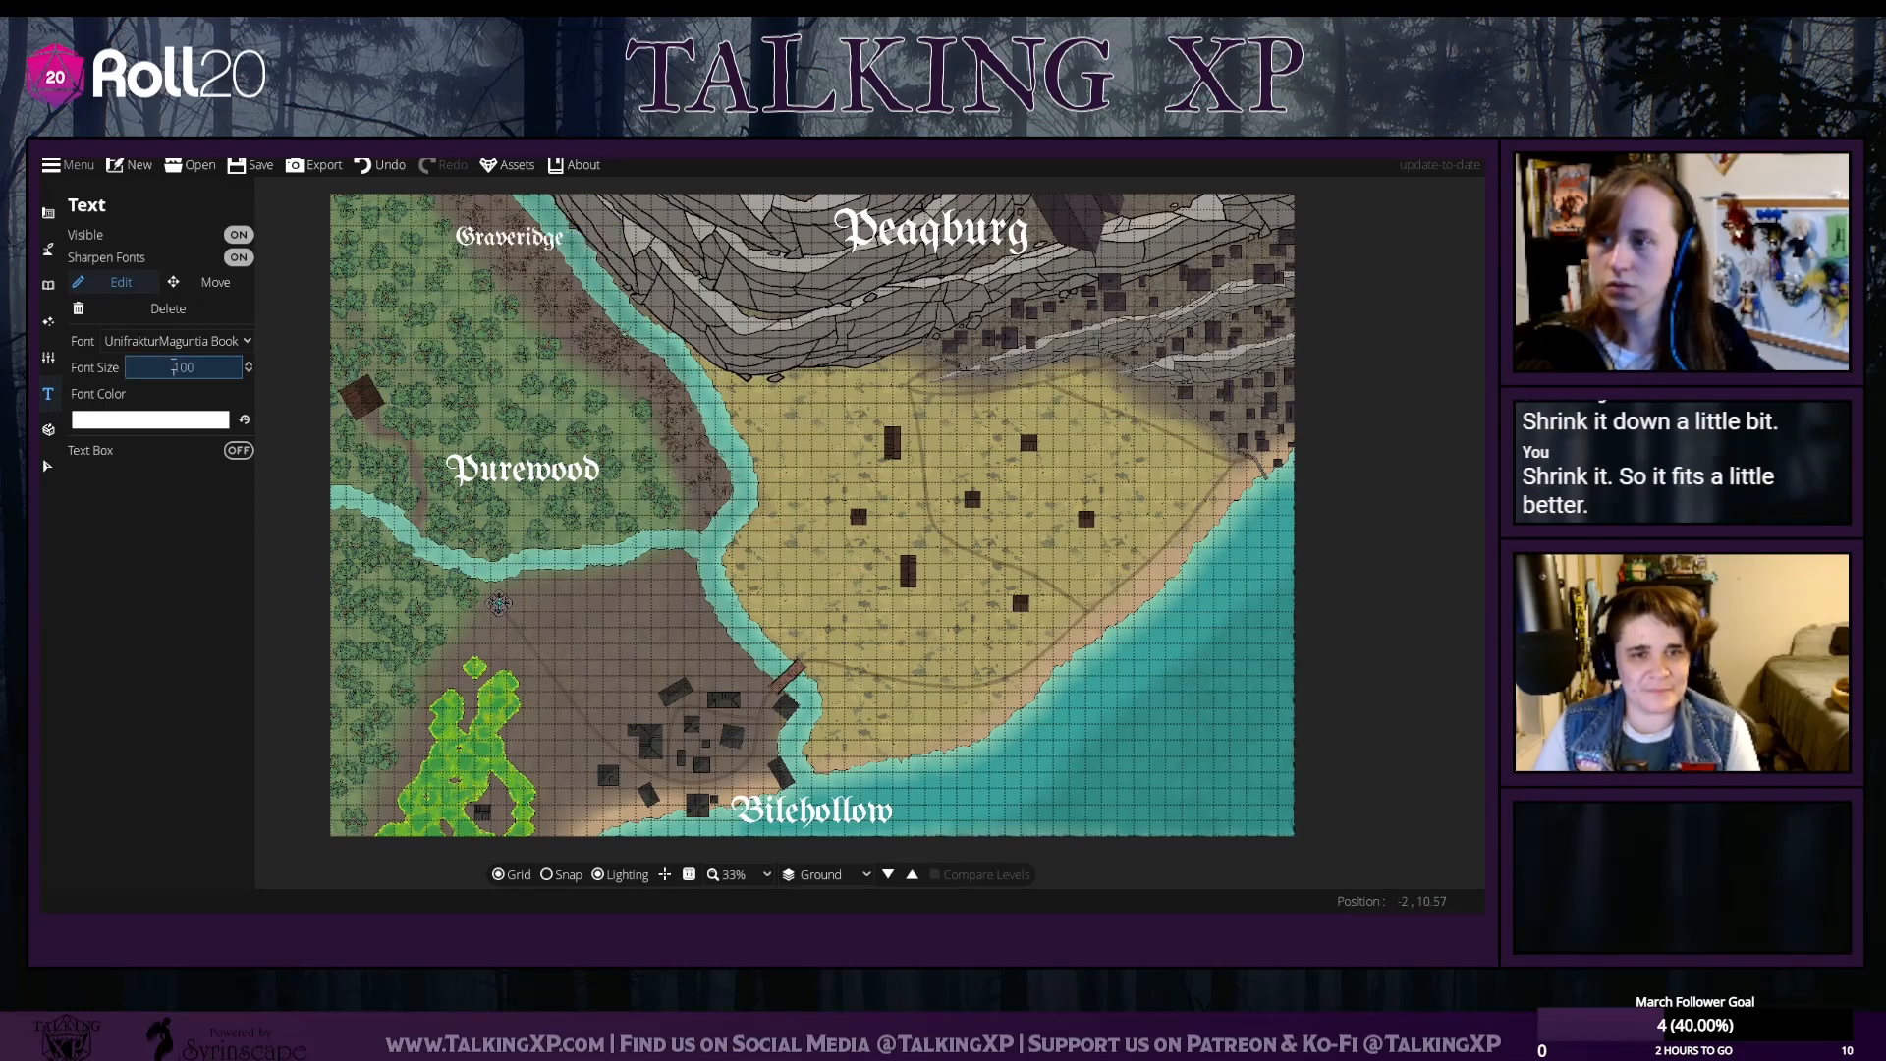
left_click(47, 465)
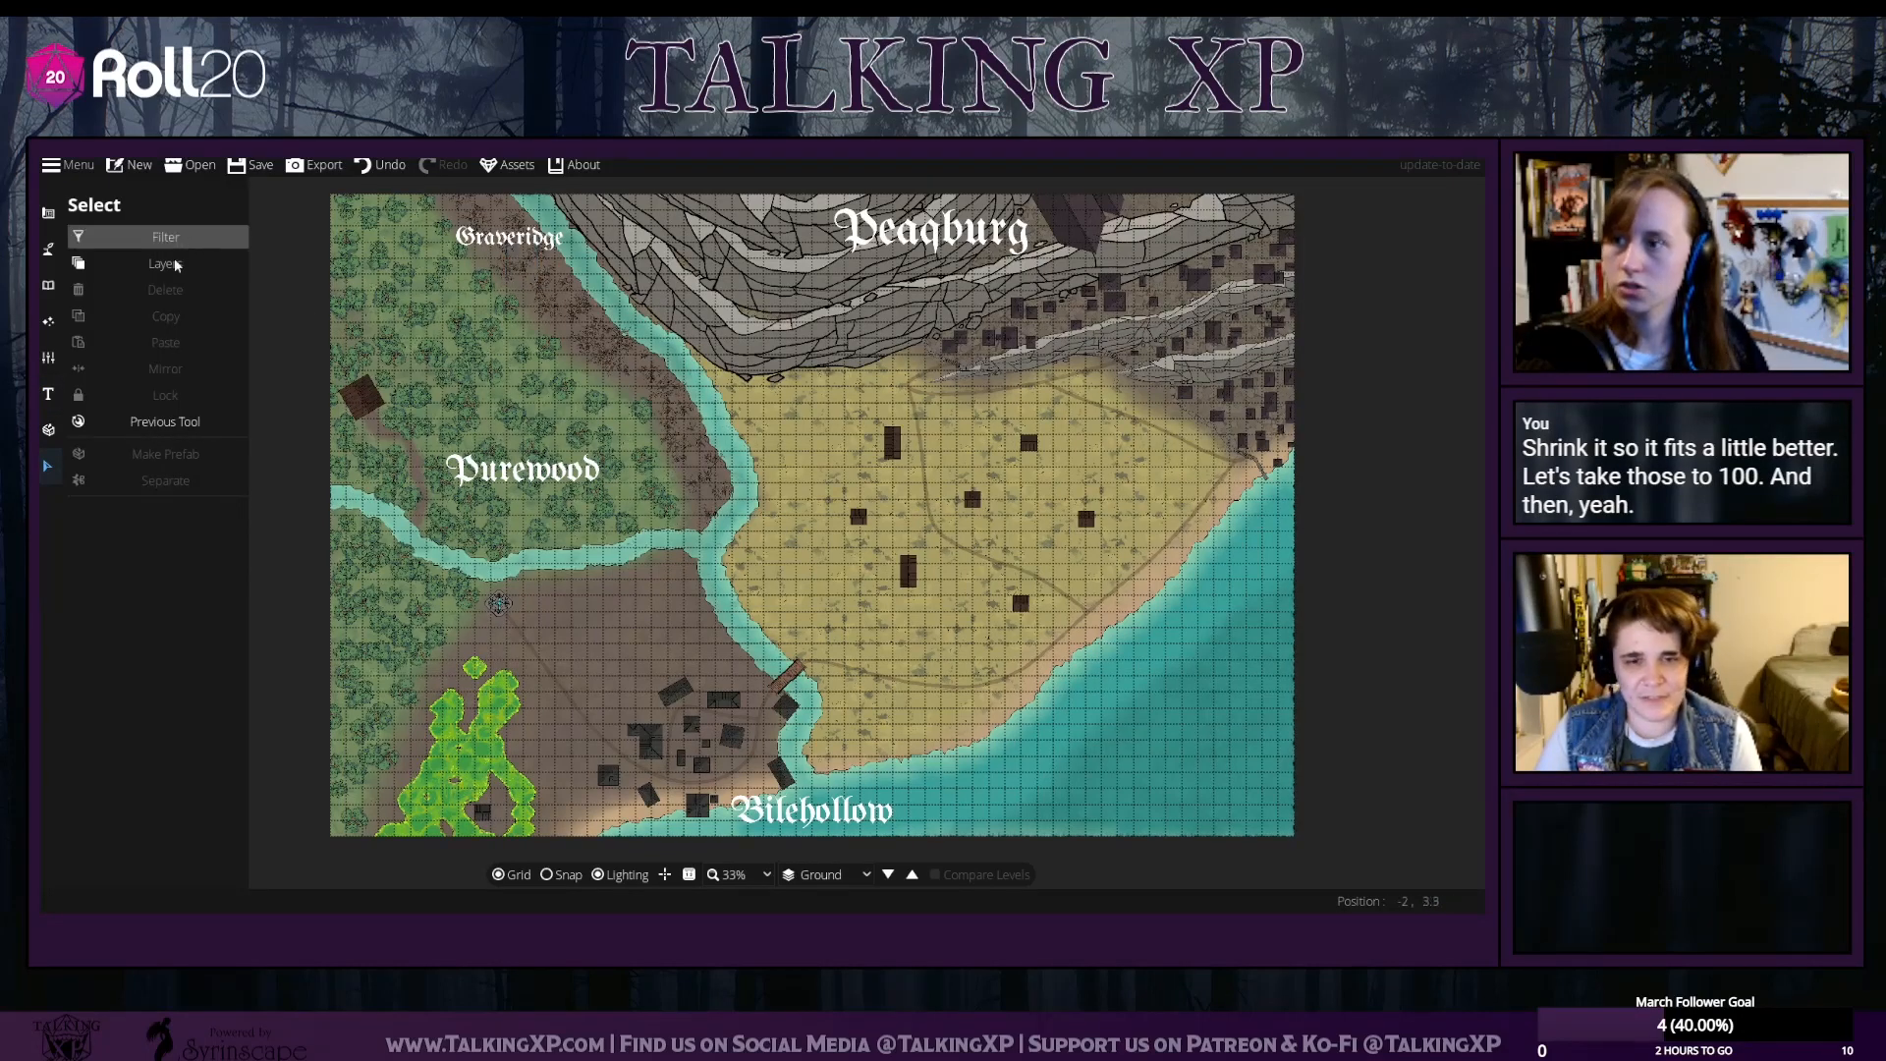
left_click(48, 394)
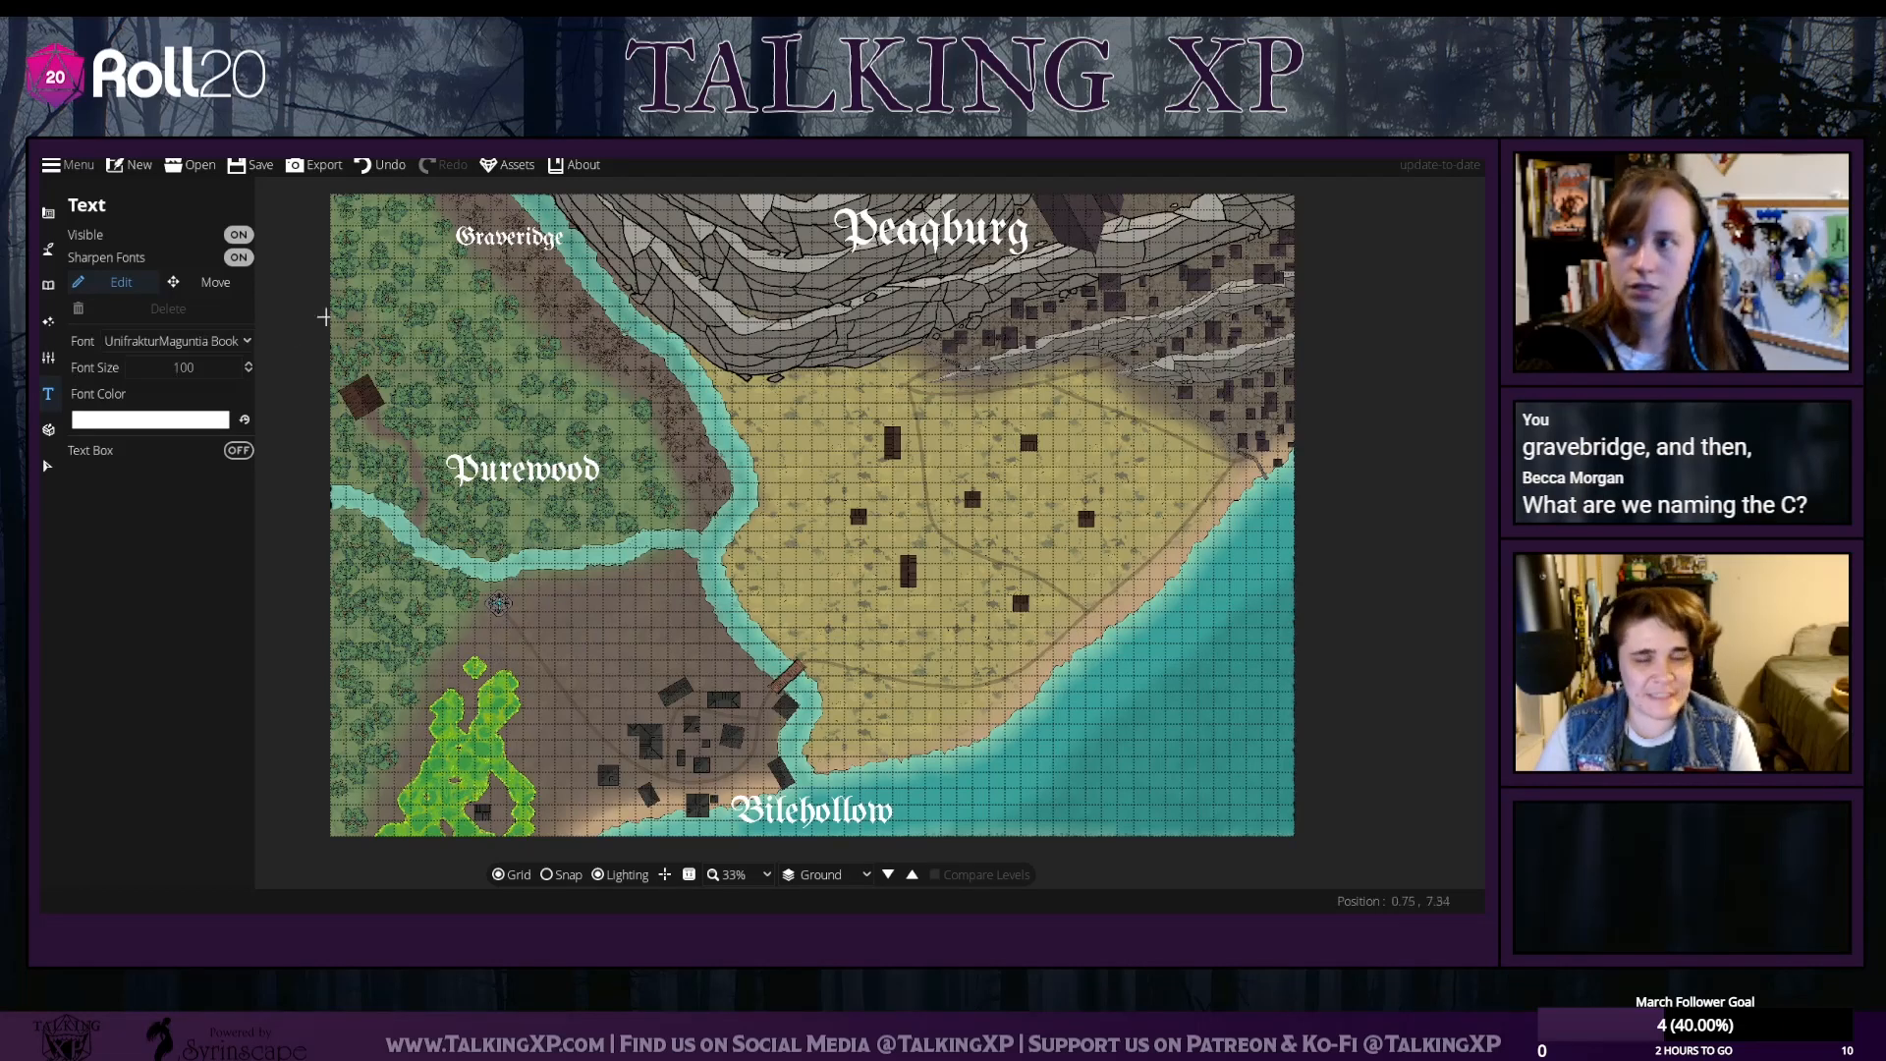
Set the font size to 256 and add a label reading "Sea" in the southeastern water
left_click(193, 368)
key("BackSpace")
key("BackSpace")
key("BackSpace")
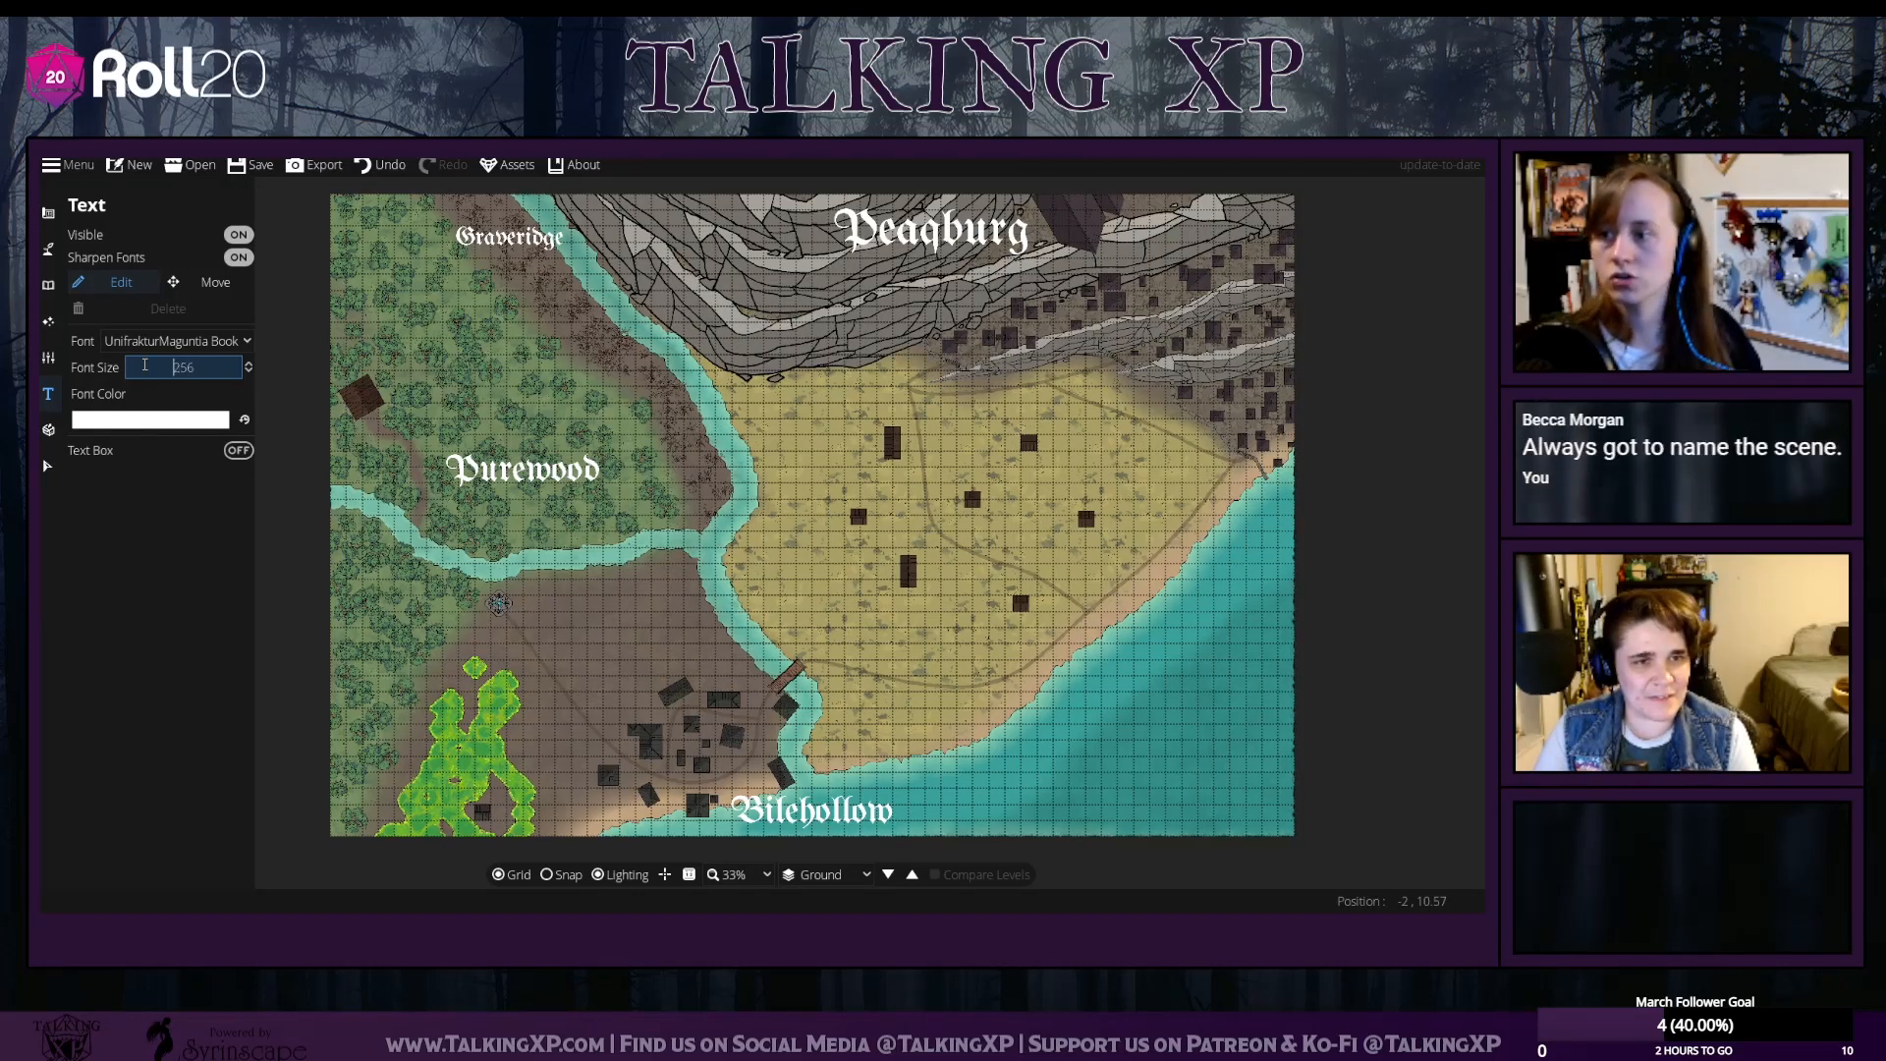
left_click(1105, 781)
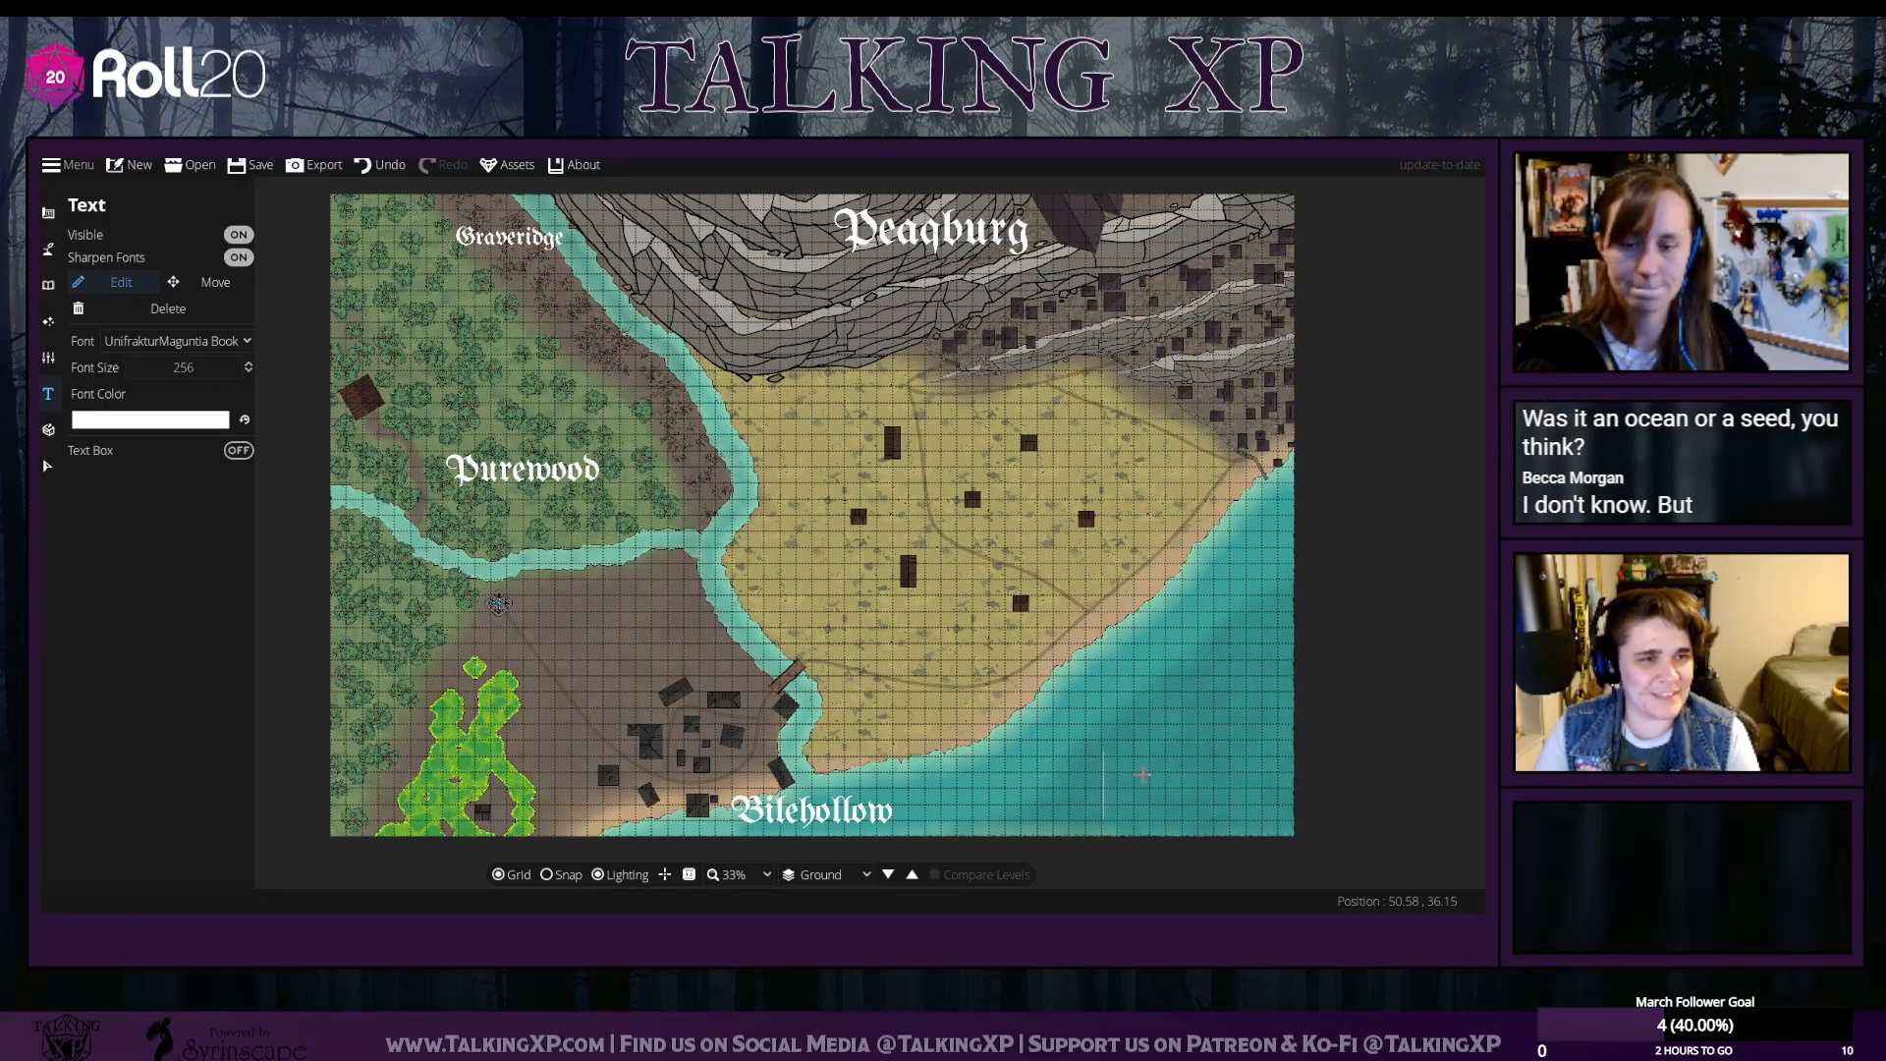
type("Se")
key("BackSpace")
key("BackSpace")
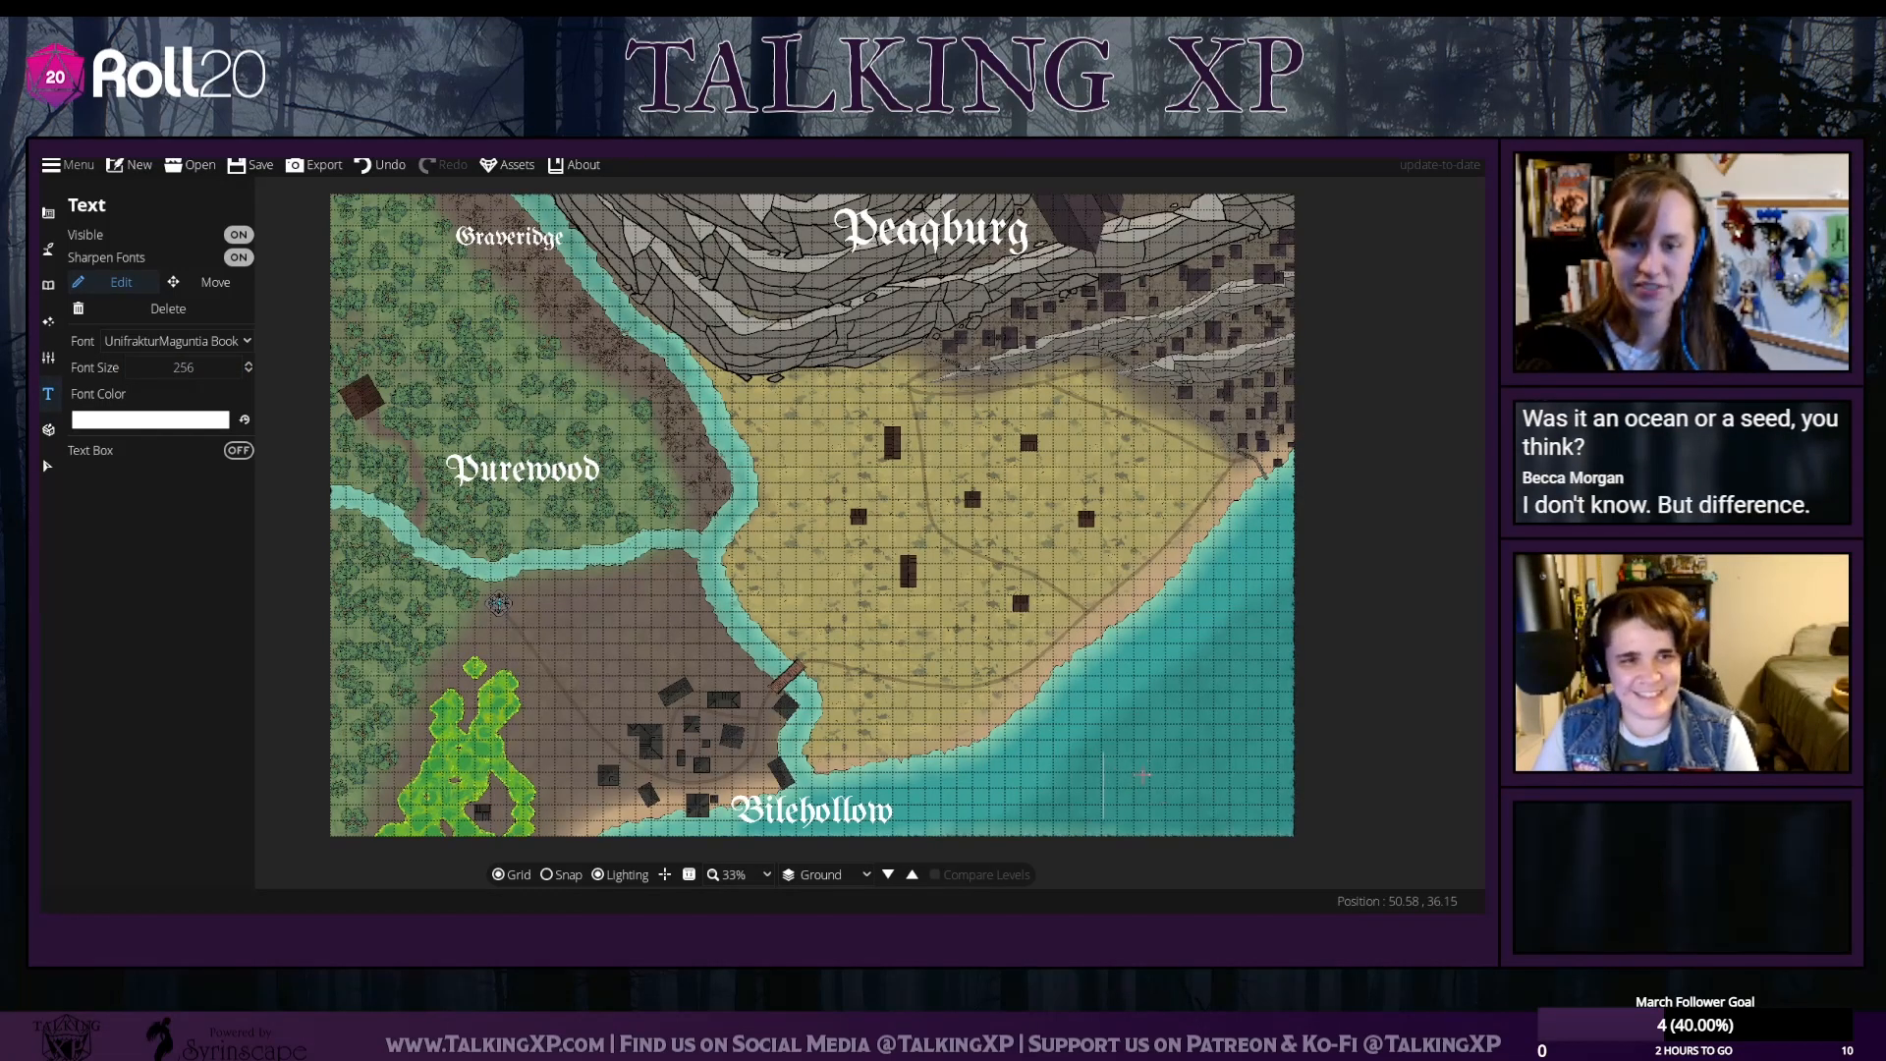
type("Sea")
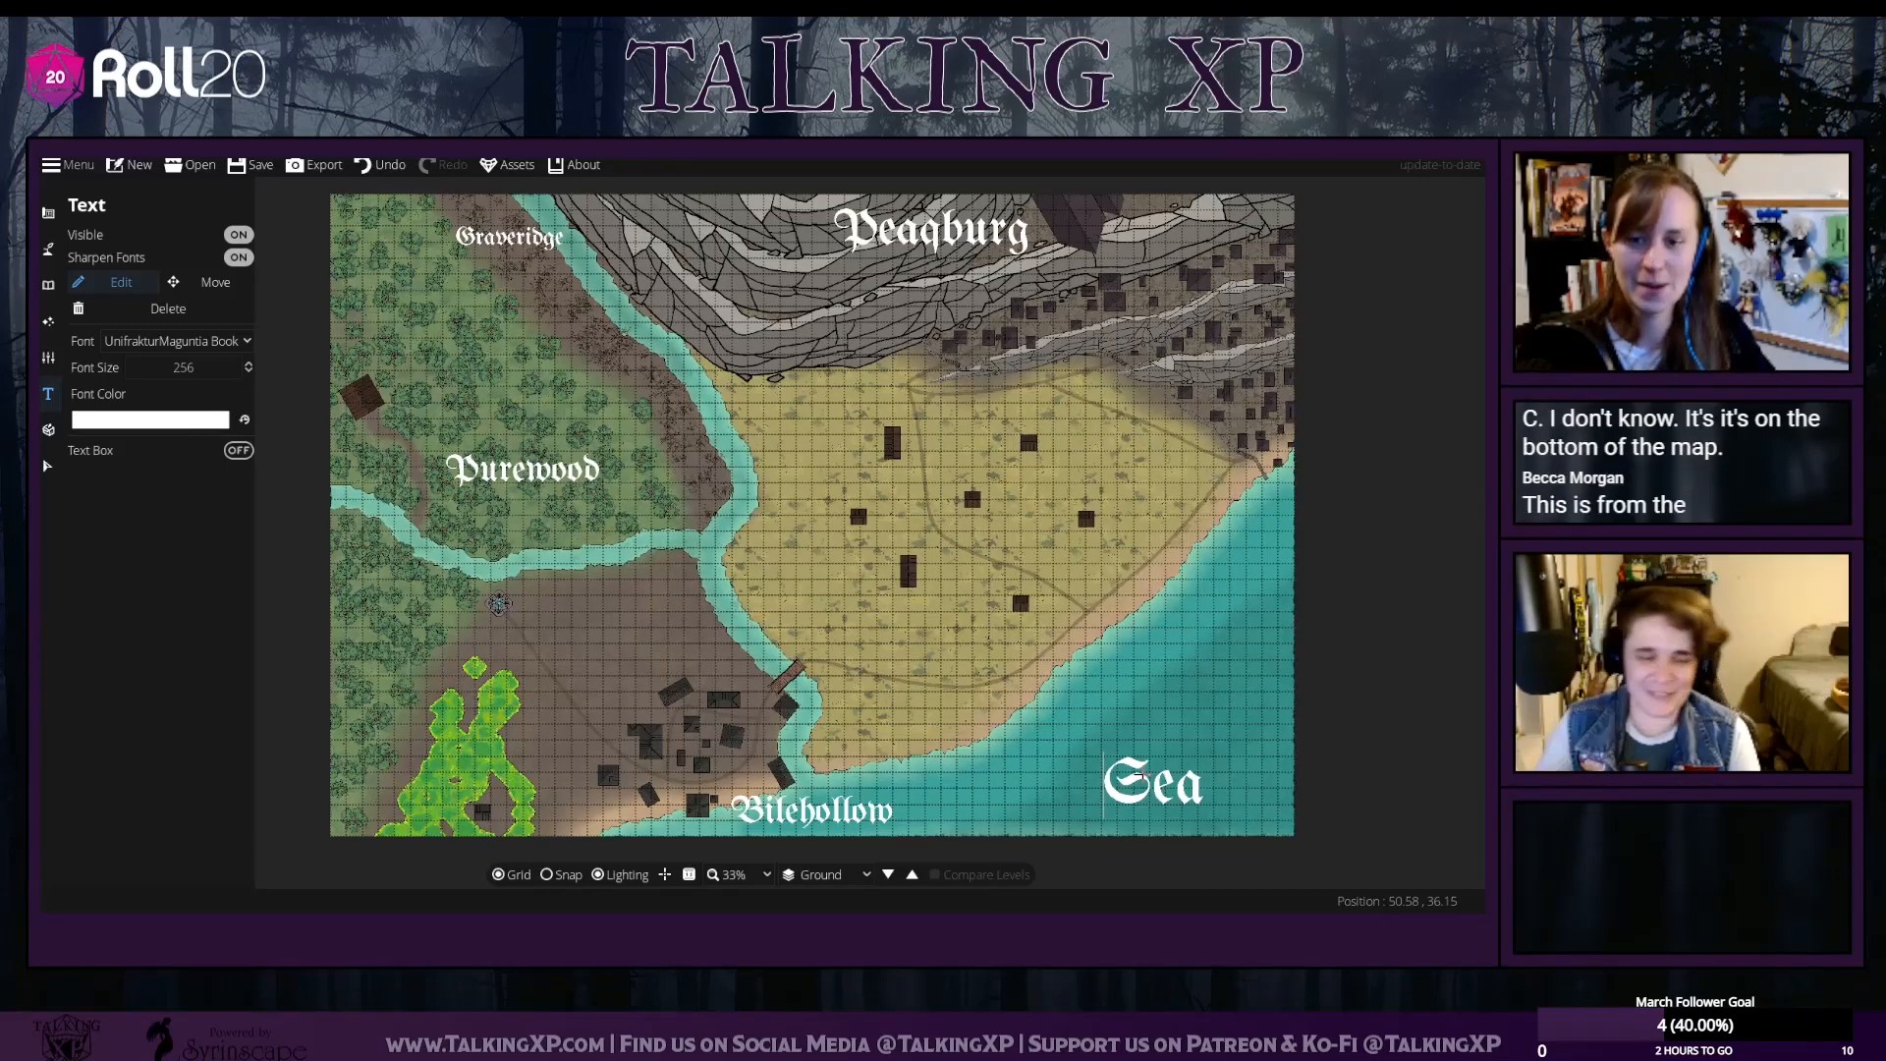
Extend the name of the southeastern water label to "Base Sea"
type("Bo")
key("BackSpace")
key("BackSpace")
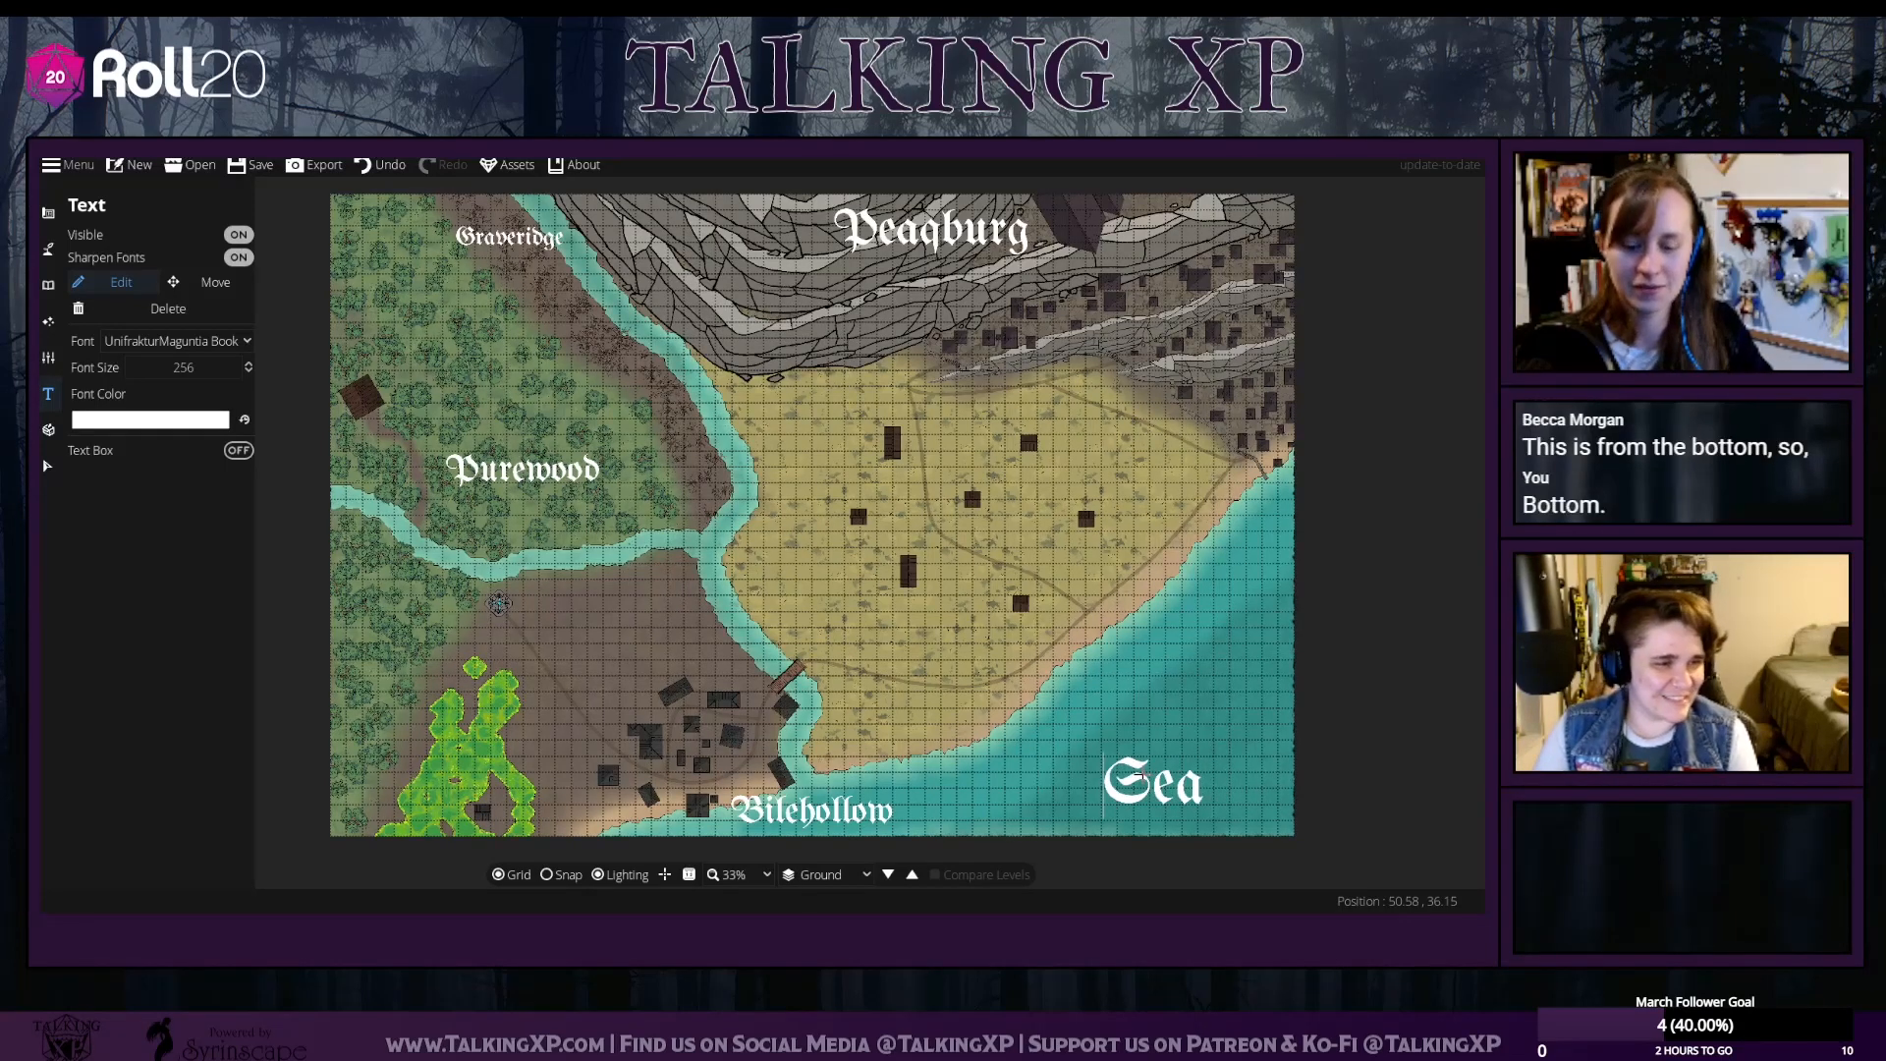
type("Base")
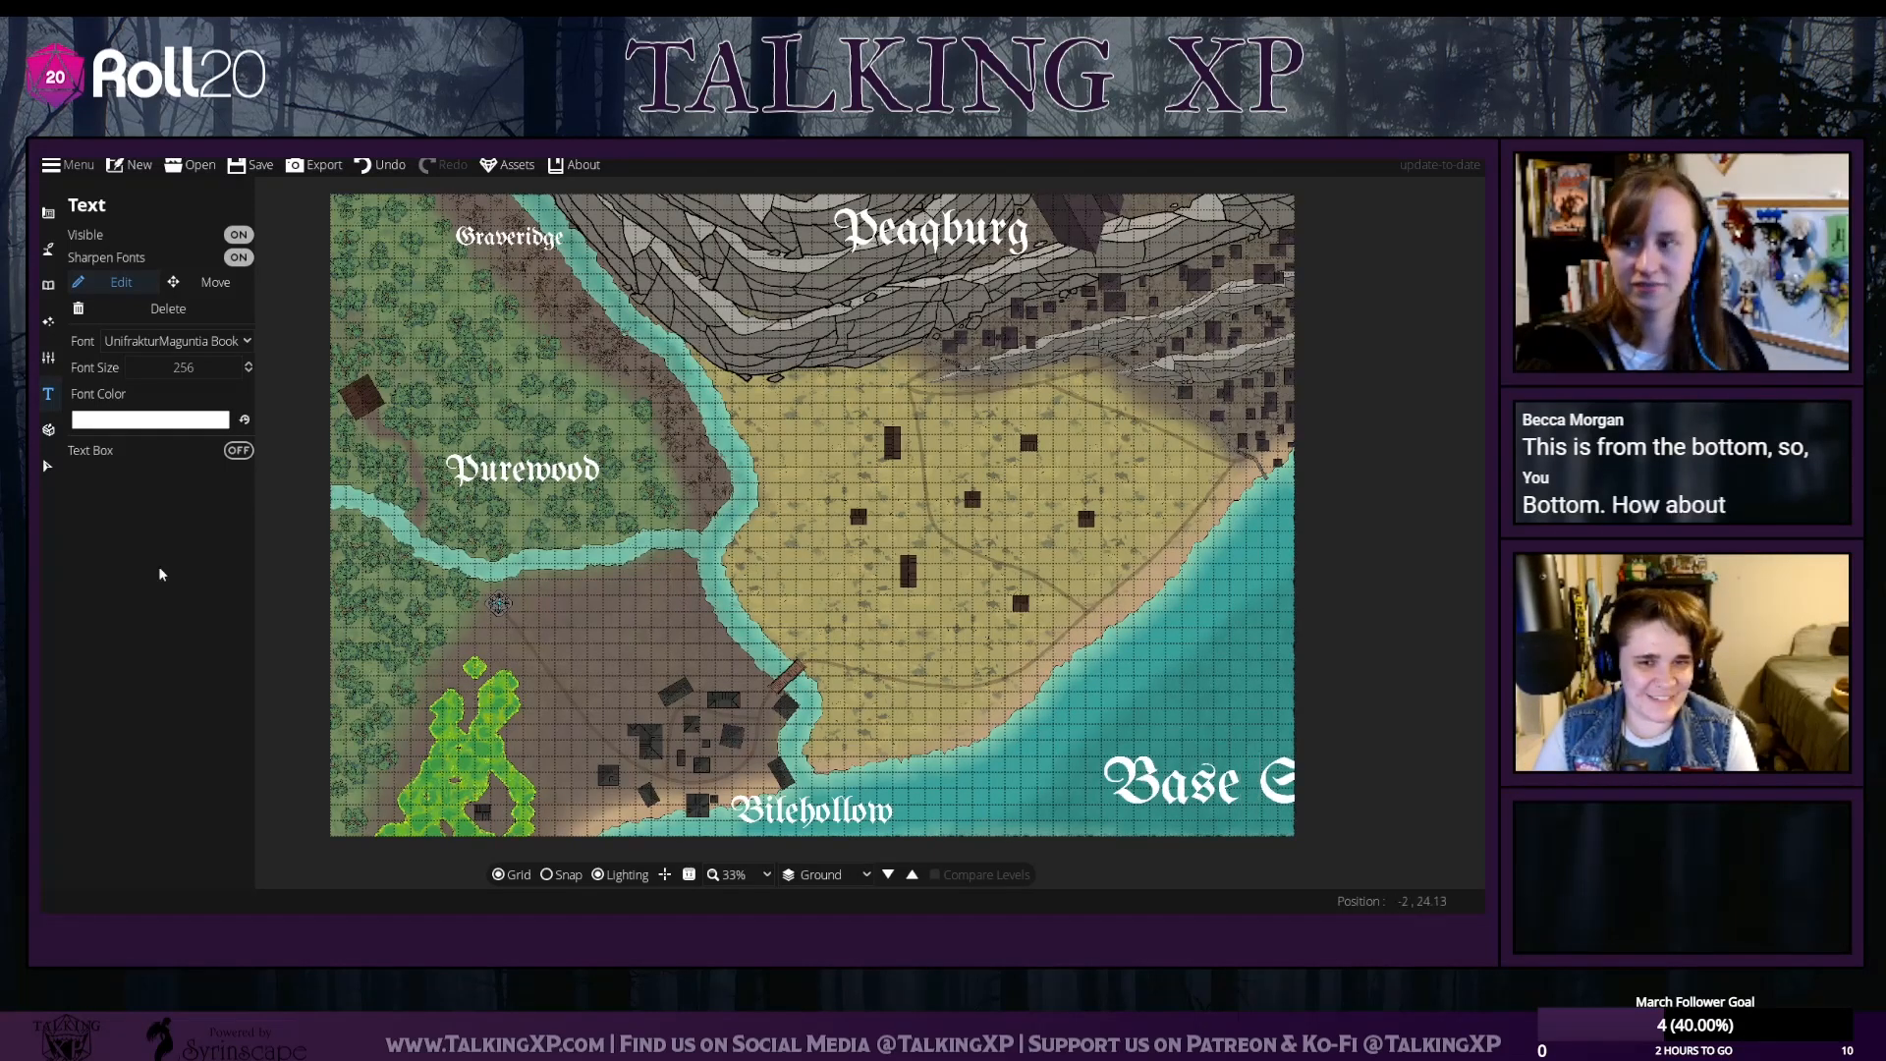
Move the "Base Sea" label west so the whole name fits inside the map's southeastern corner
left_click(47, 466)
left_click(48, 429)
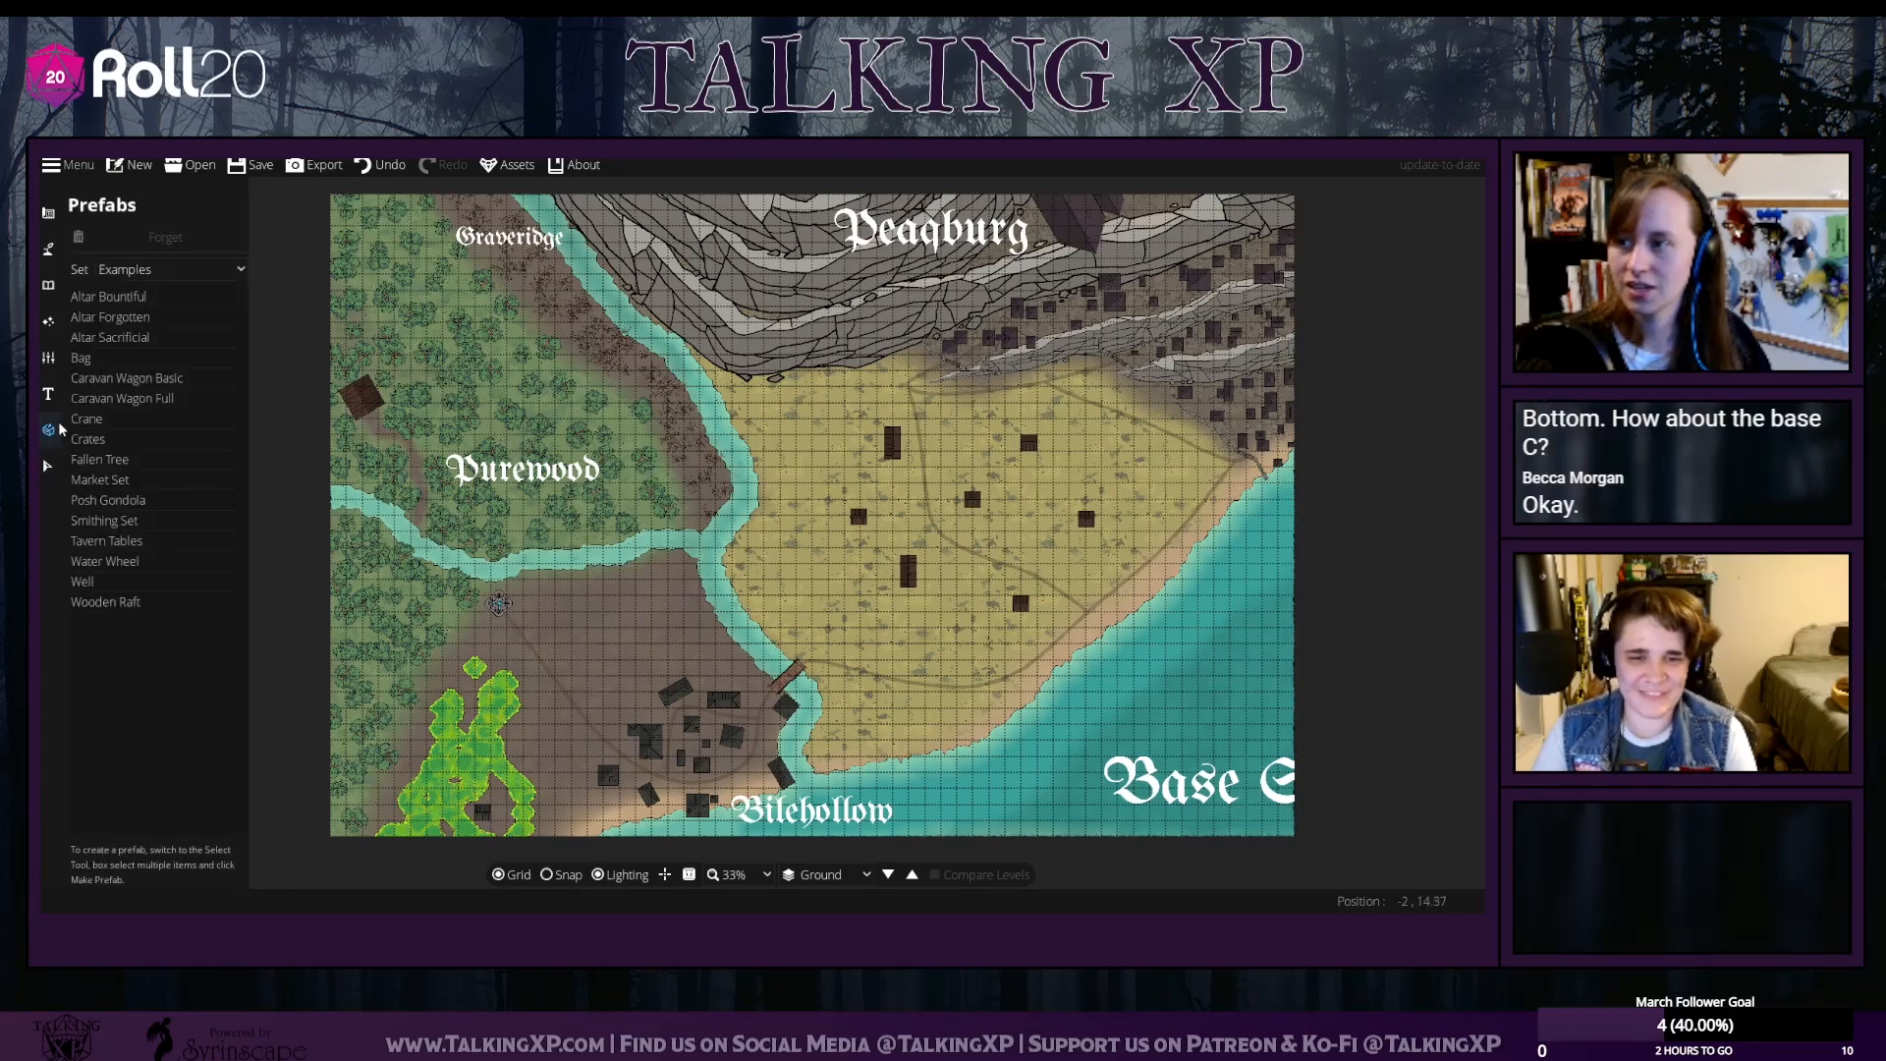
left_click(48, 394)
left_click_drag(1214, 782, 1141, 795)
left_click_drag(425, 603, 512, 596)
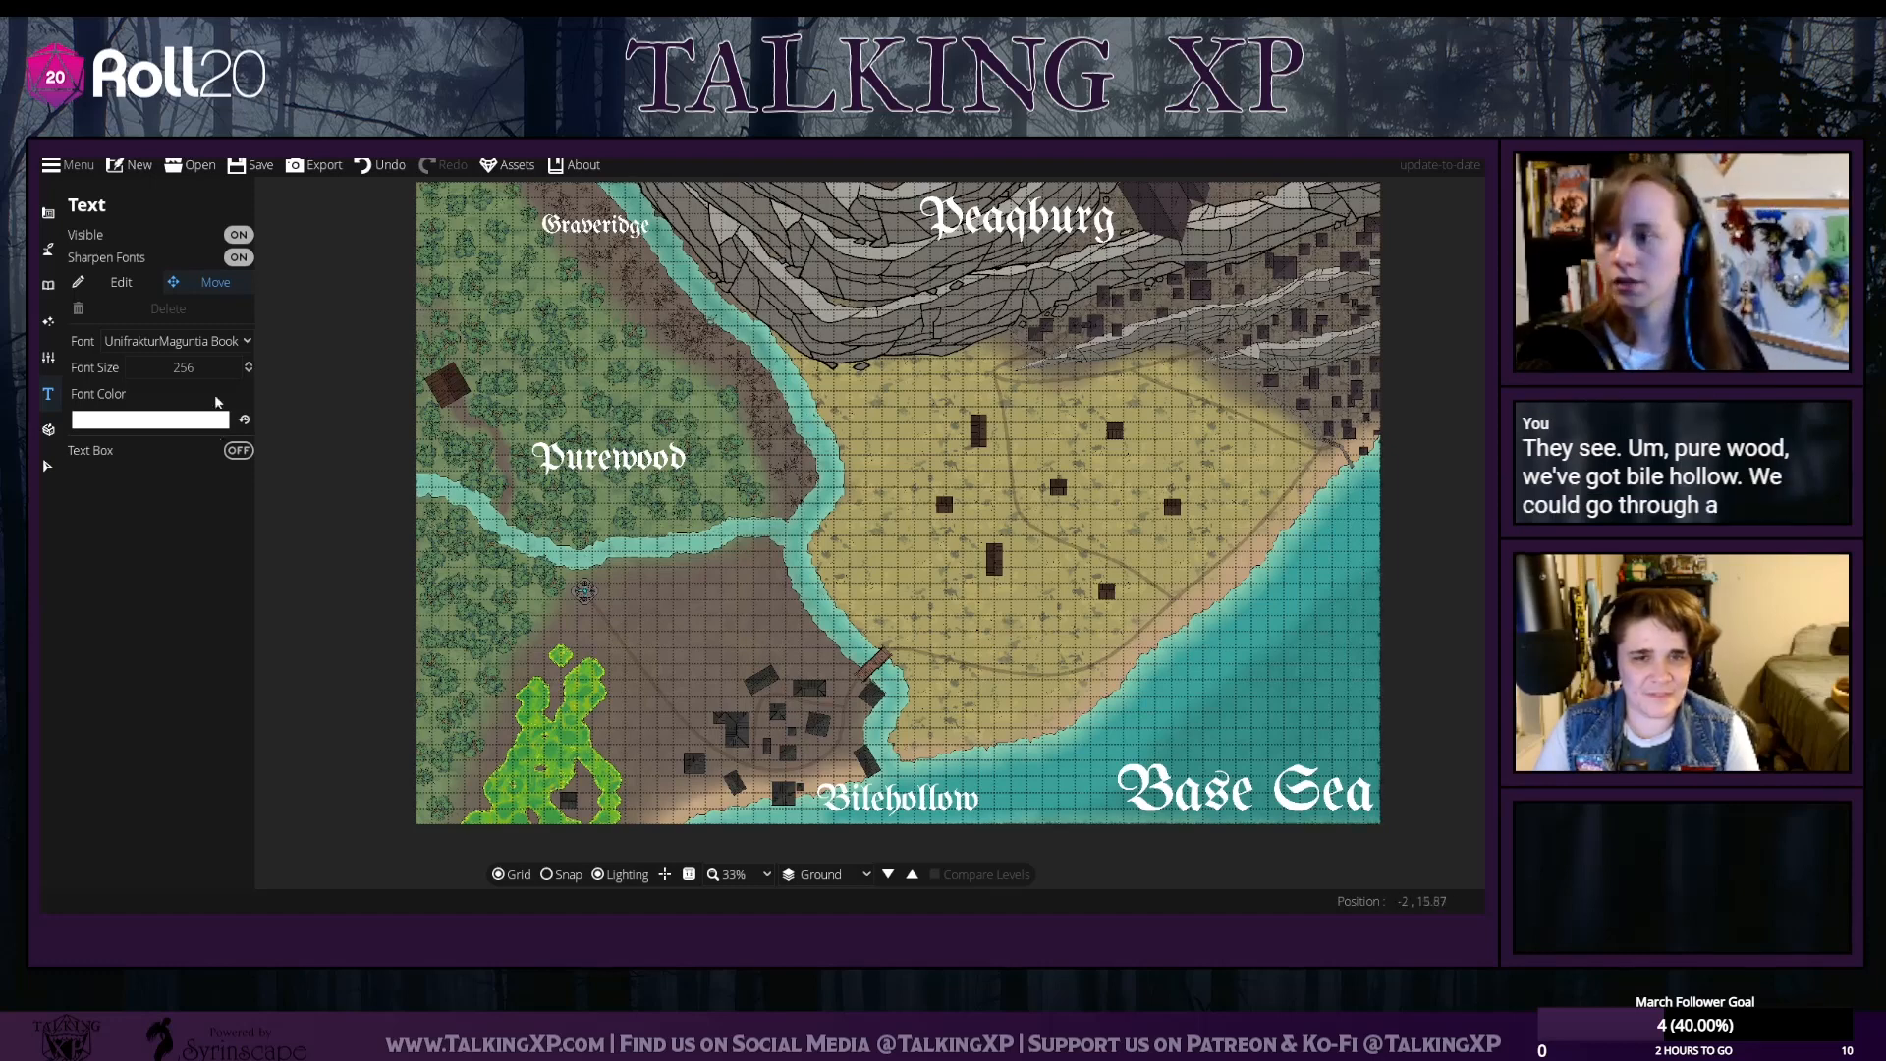
Set the text for smaller place names to font size 50 in Libre Baskerville
double_click(158, 368)
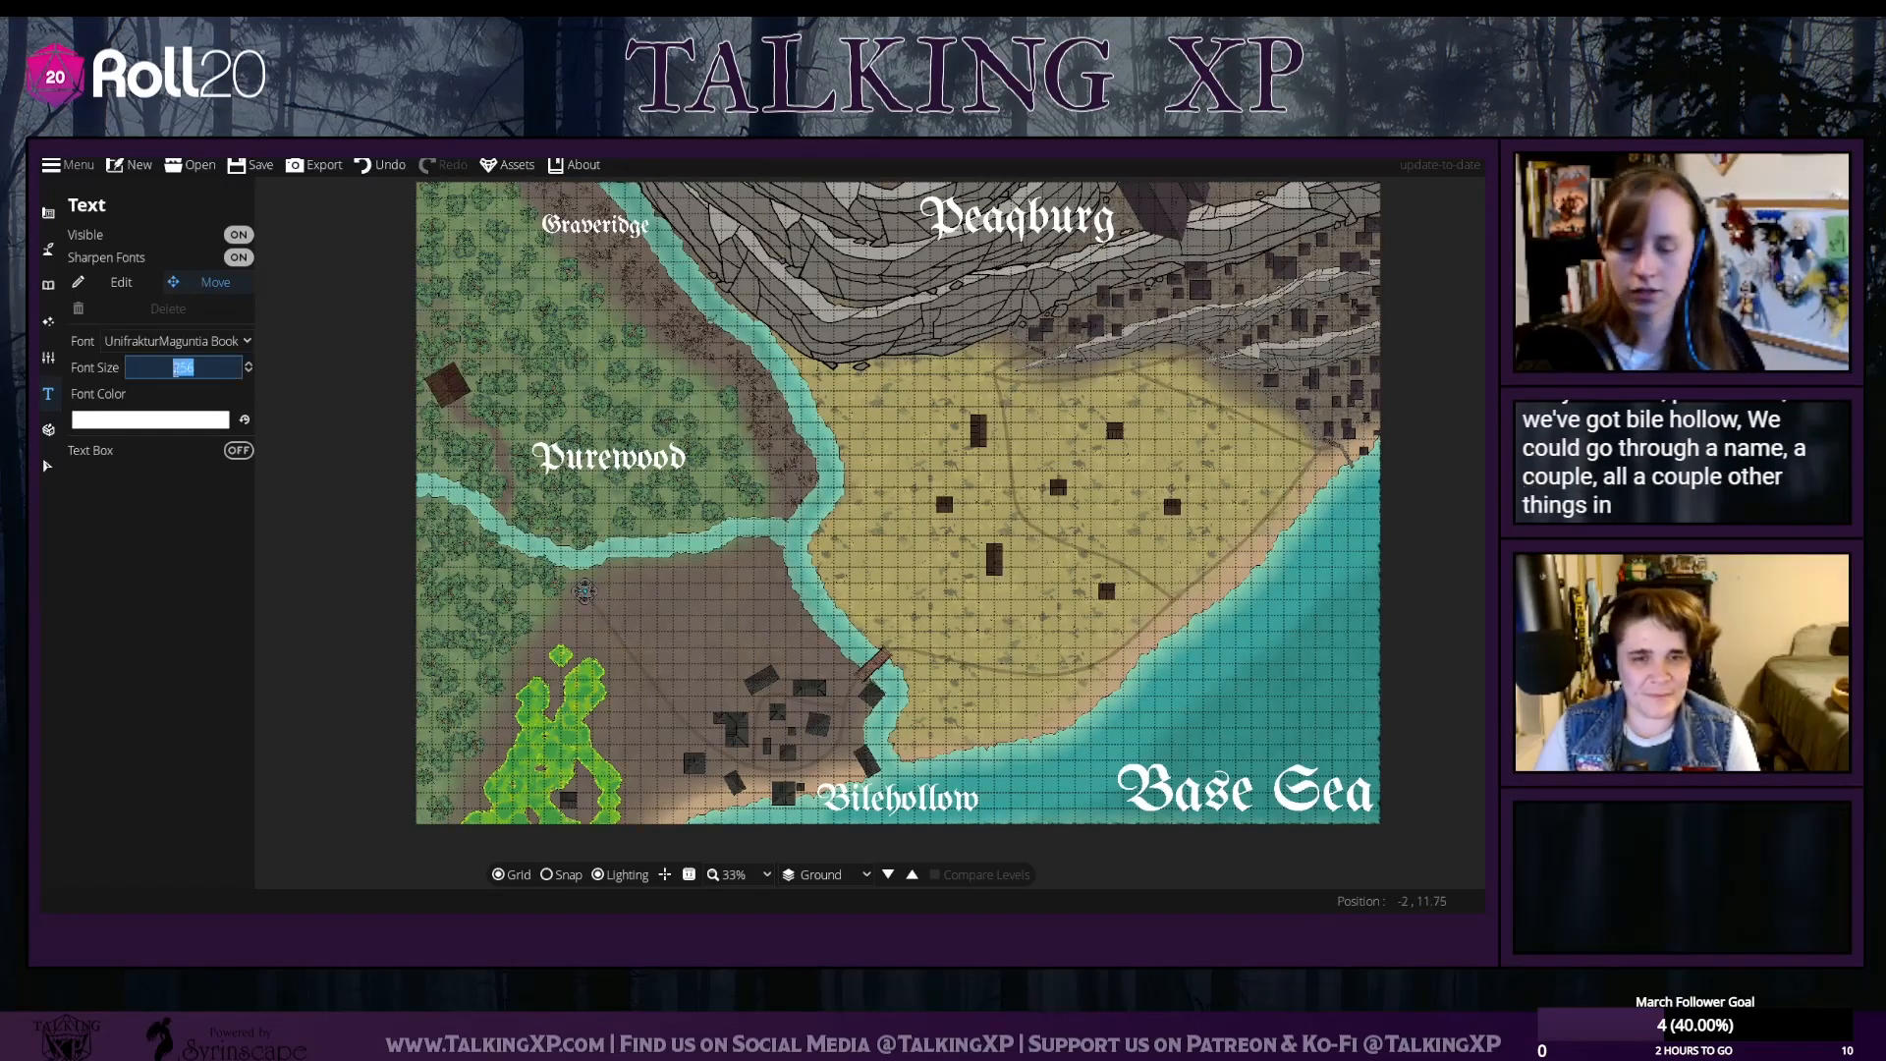
type("150")
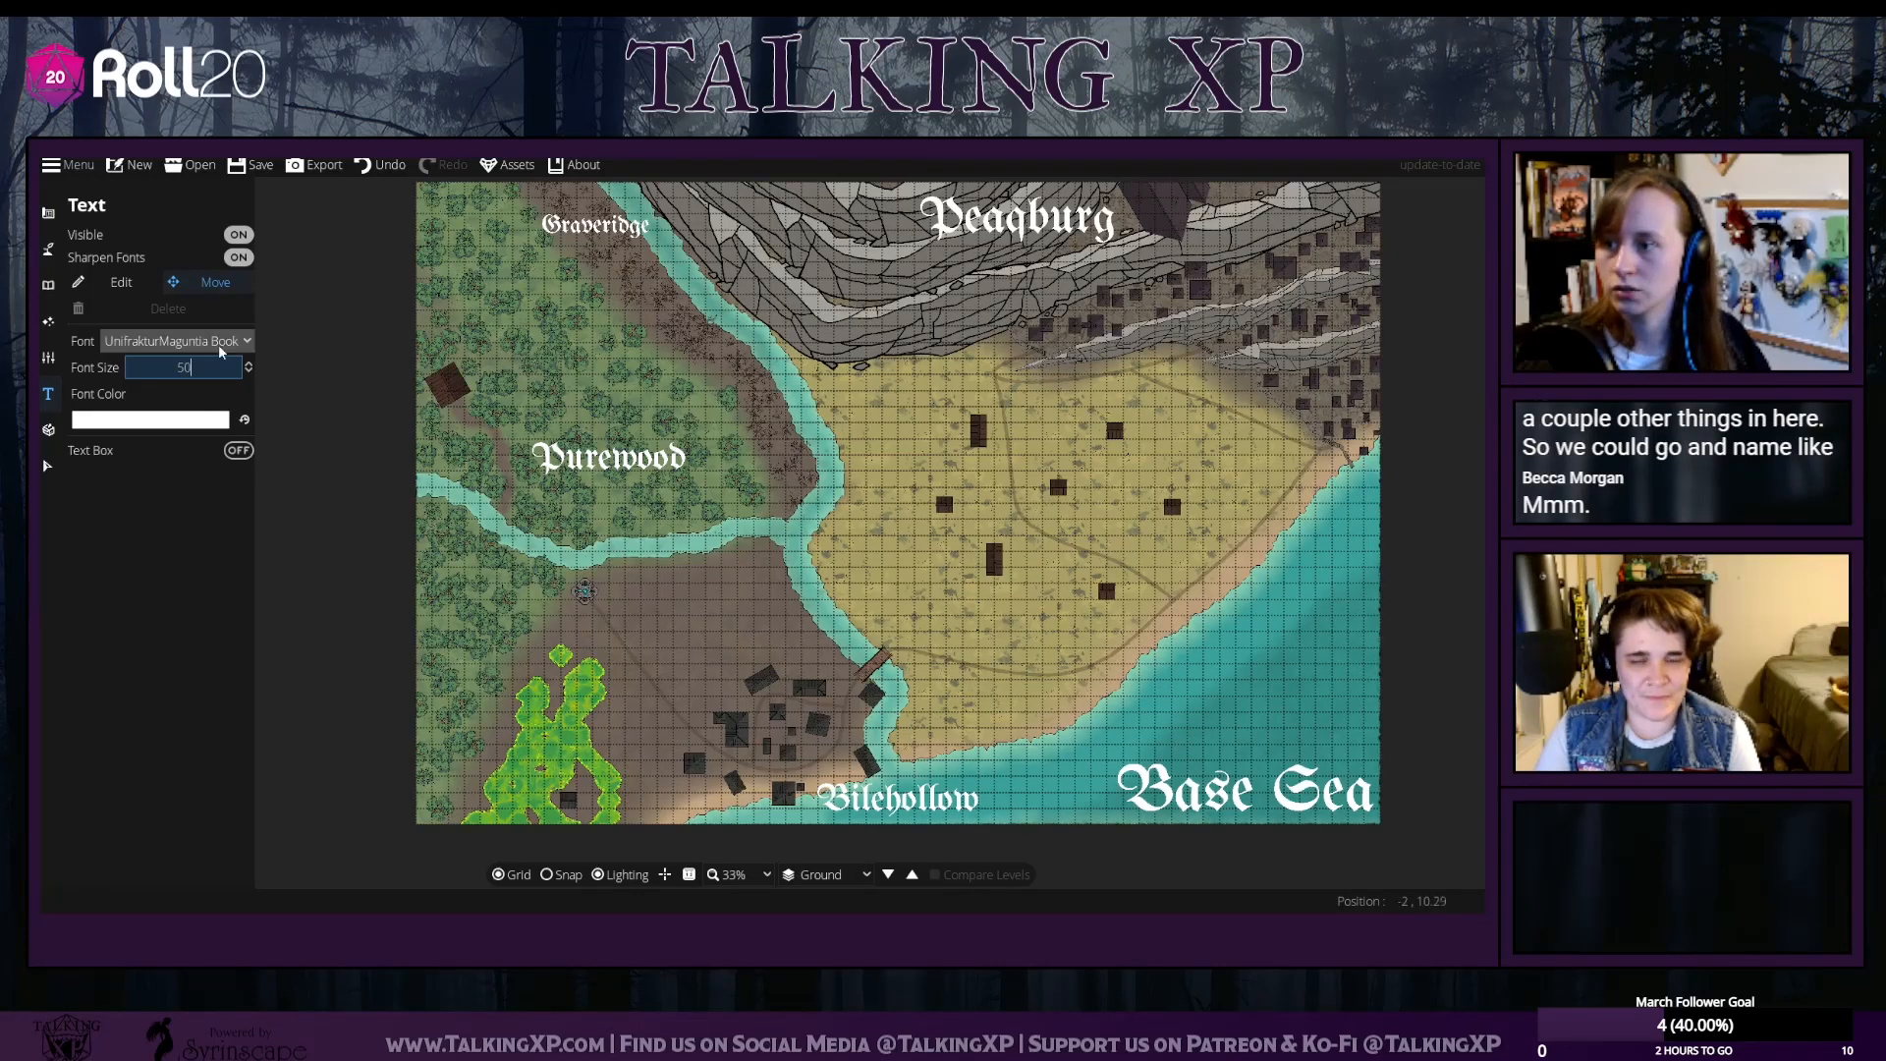
left_click(223, 348)
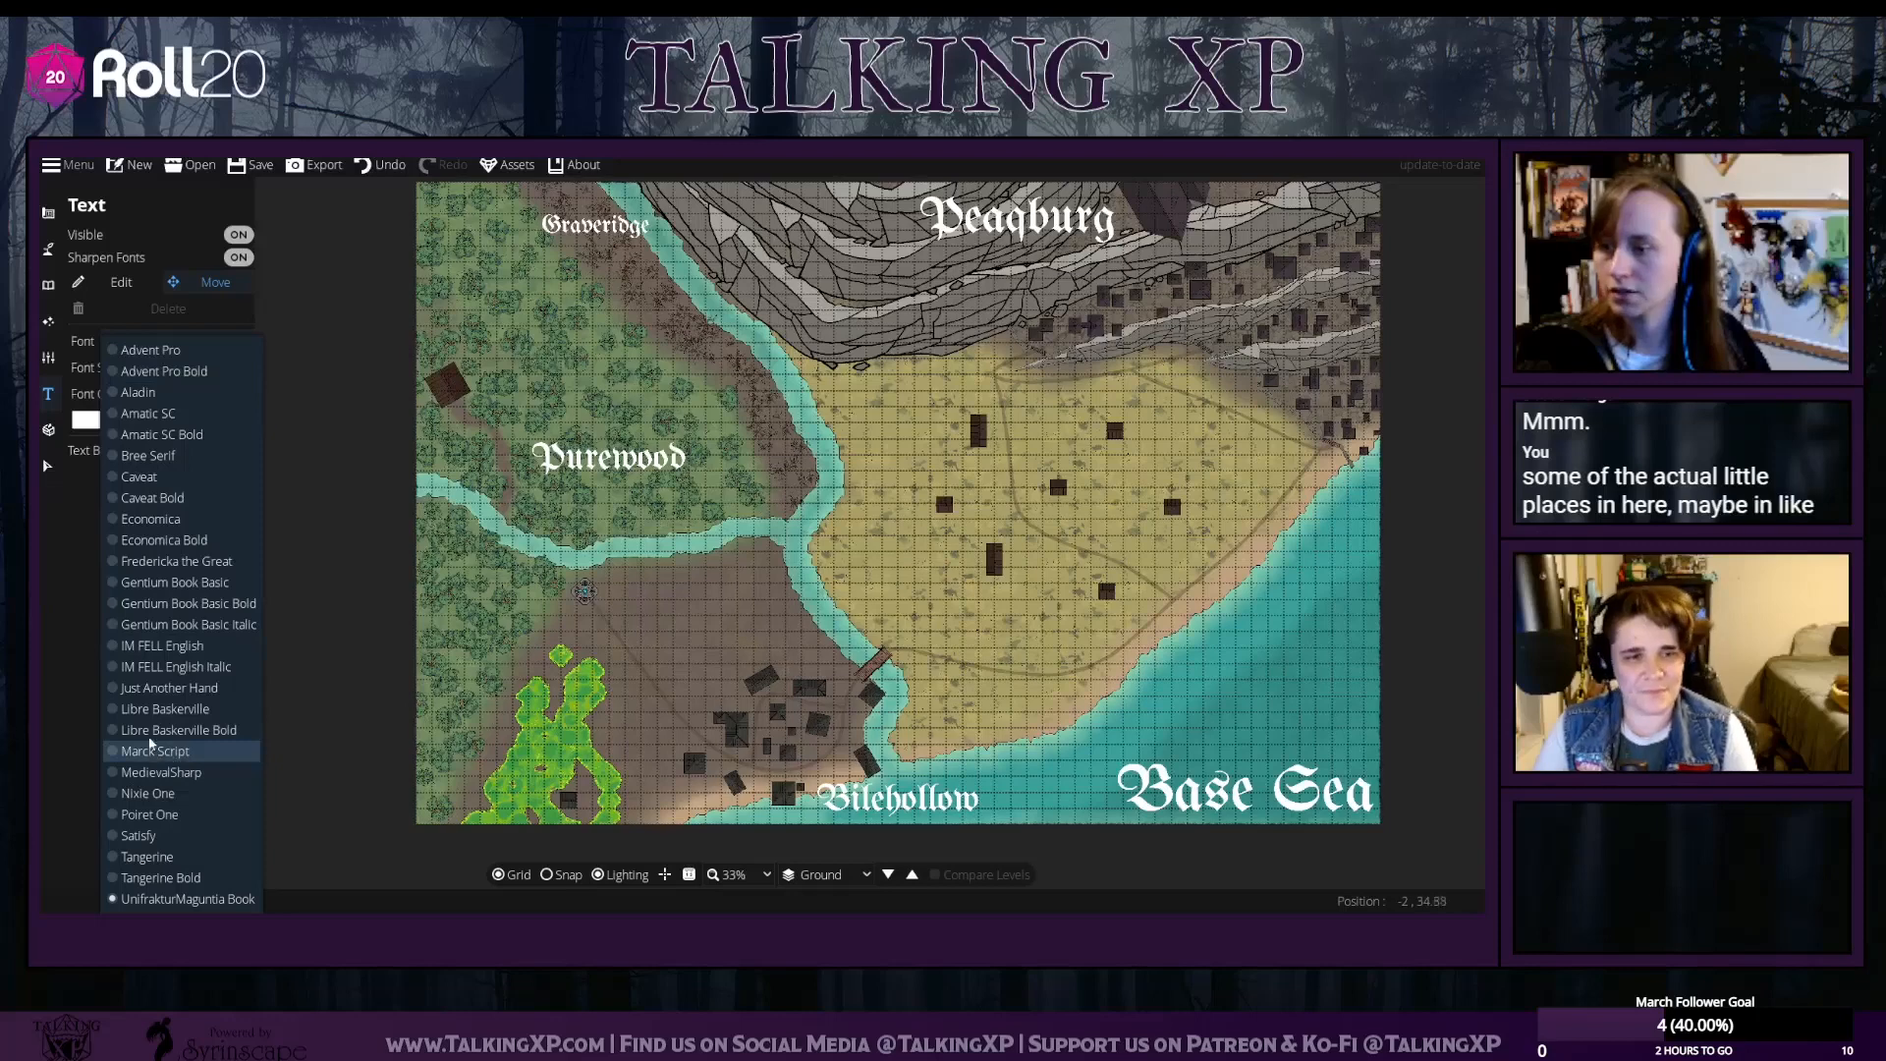
left_click(151, 710)
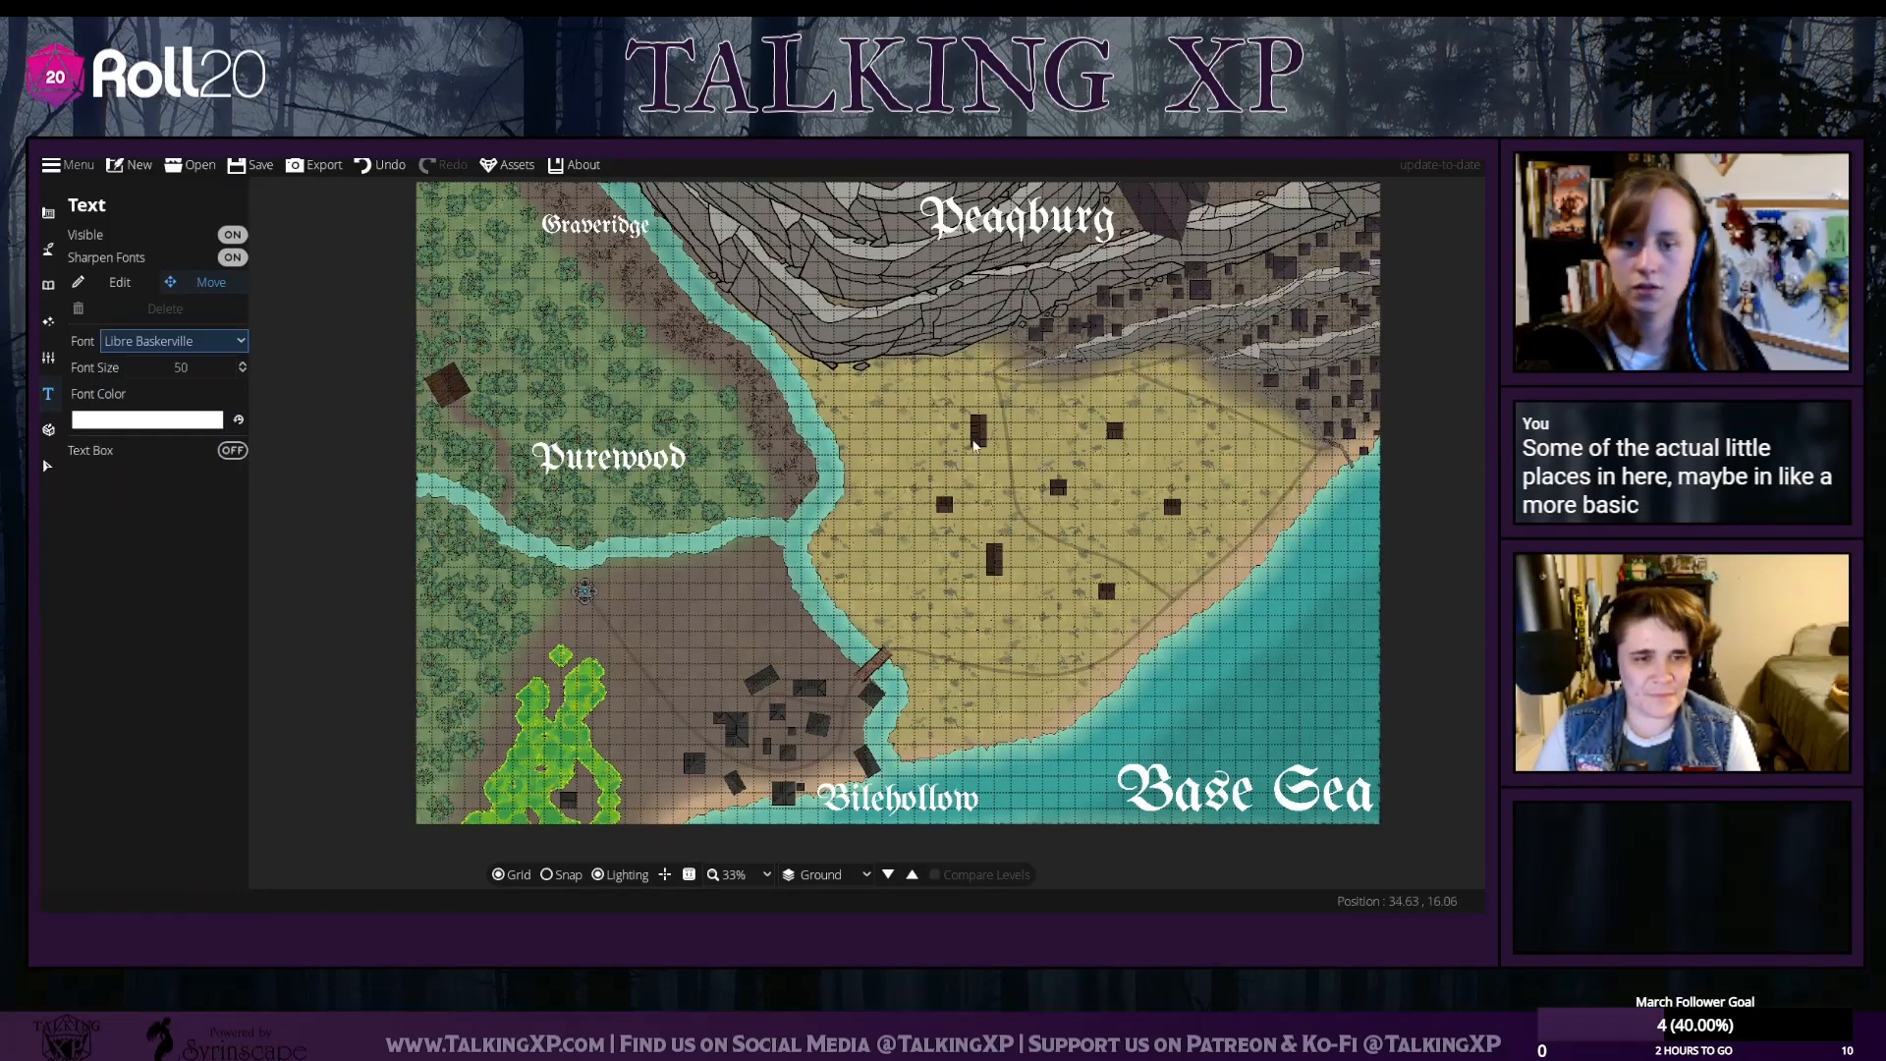
Add a label reading "Citadel" on the large dark building in the northern mountains, east of "Peaqburg", and deselect it
left_click_drag(941, 472, 905, 519)
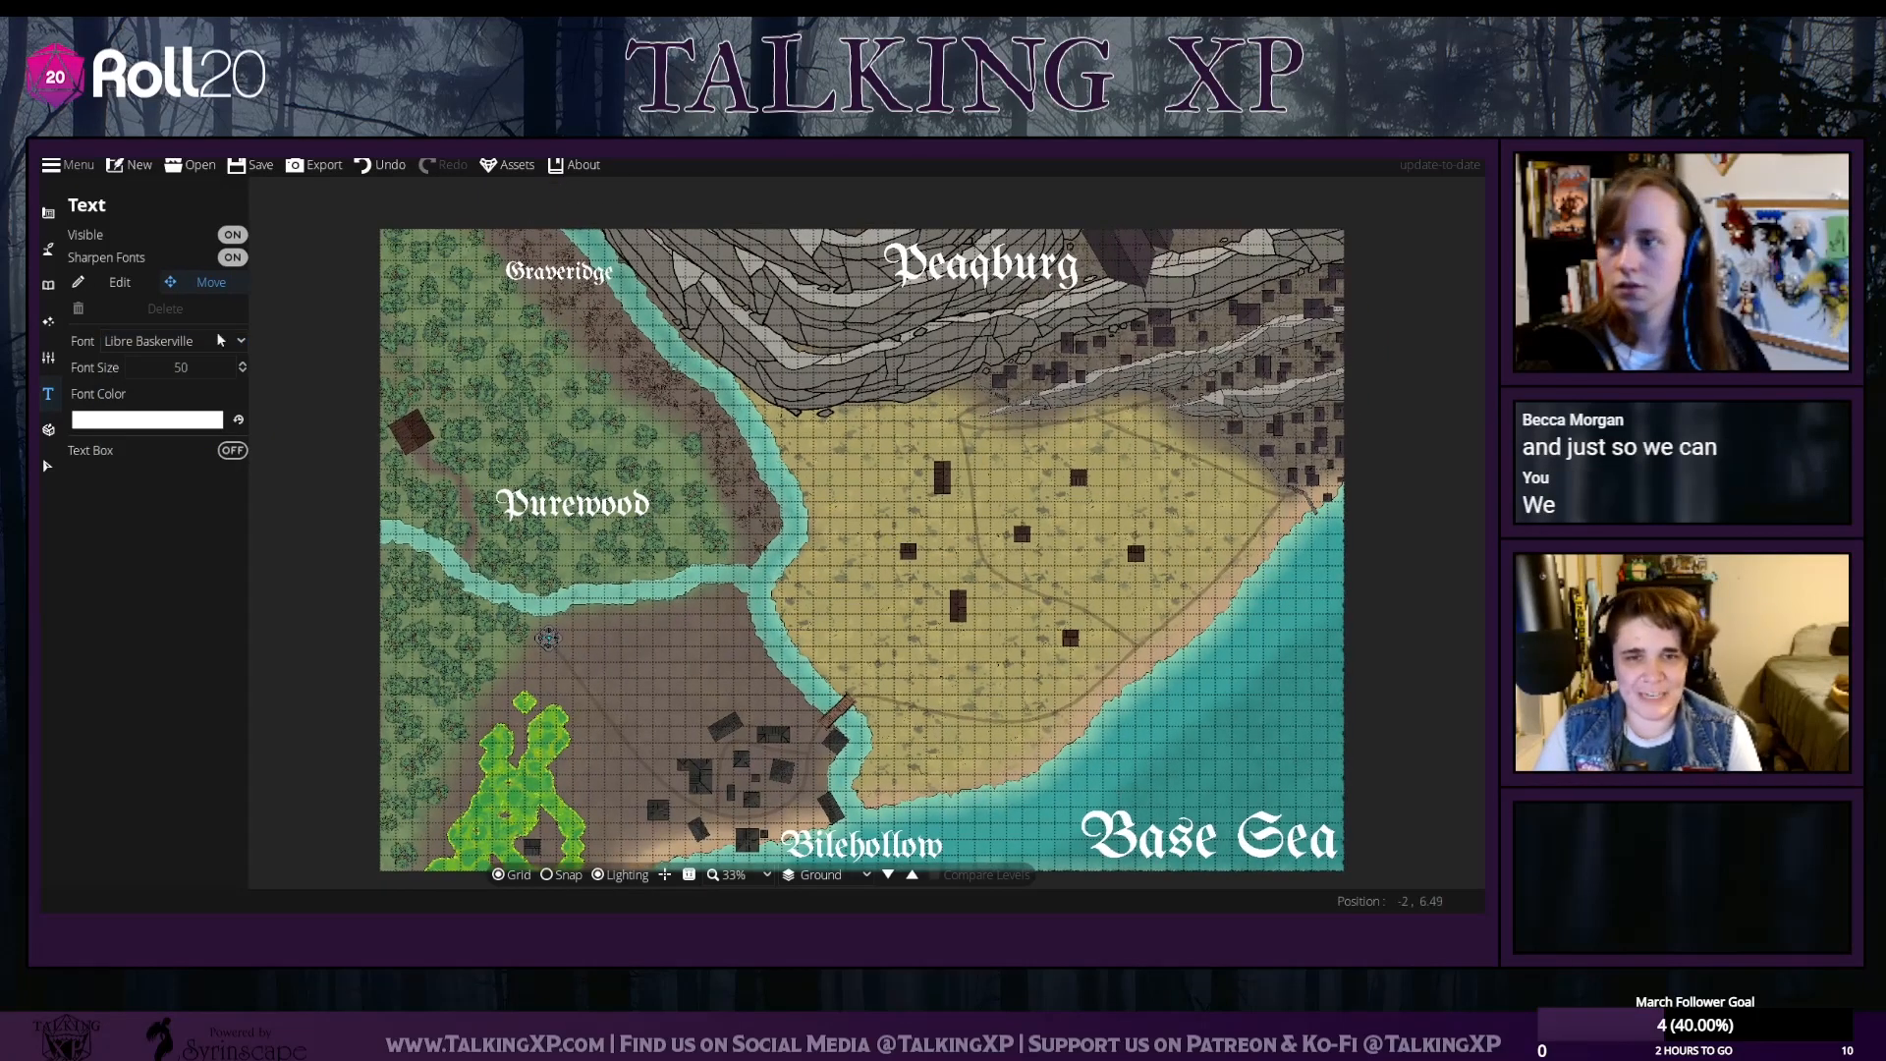
left_click(1118, 257)
type("Cita")
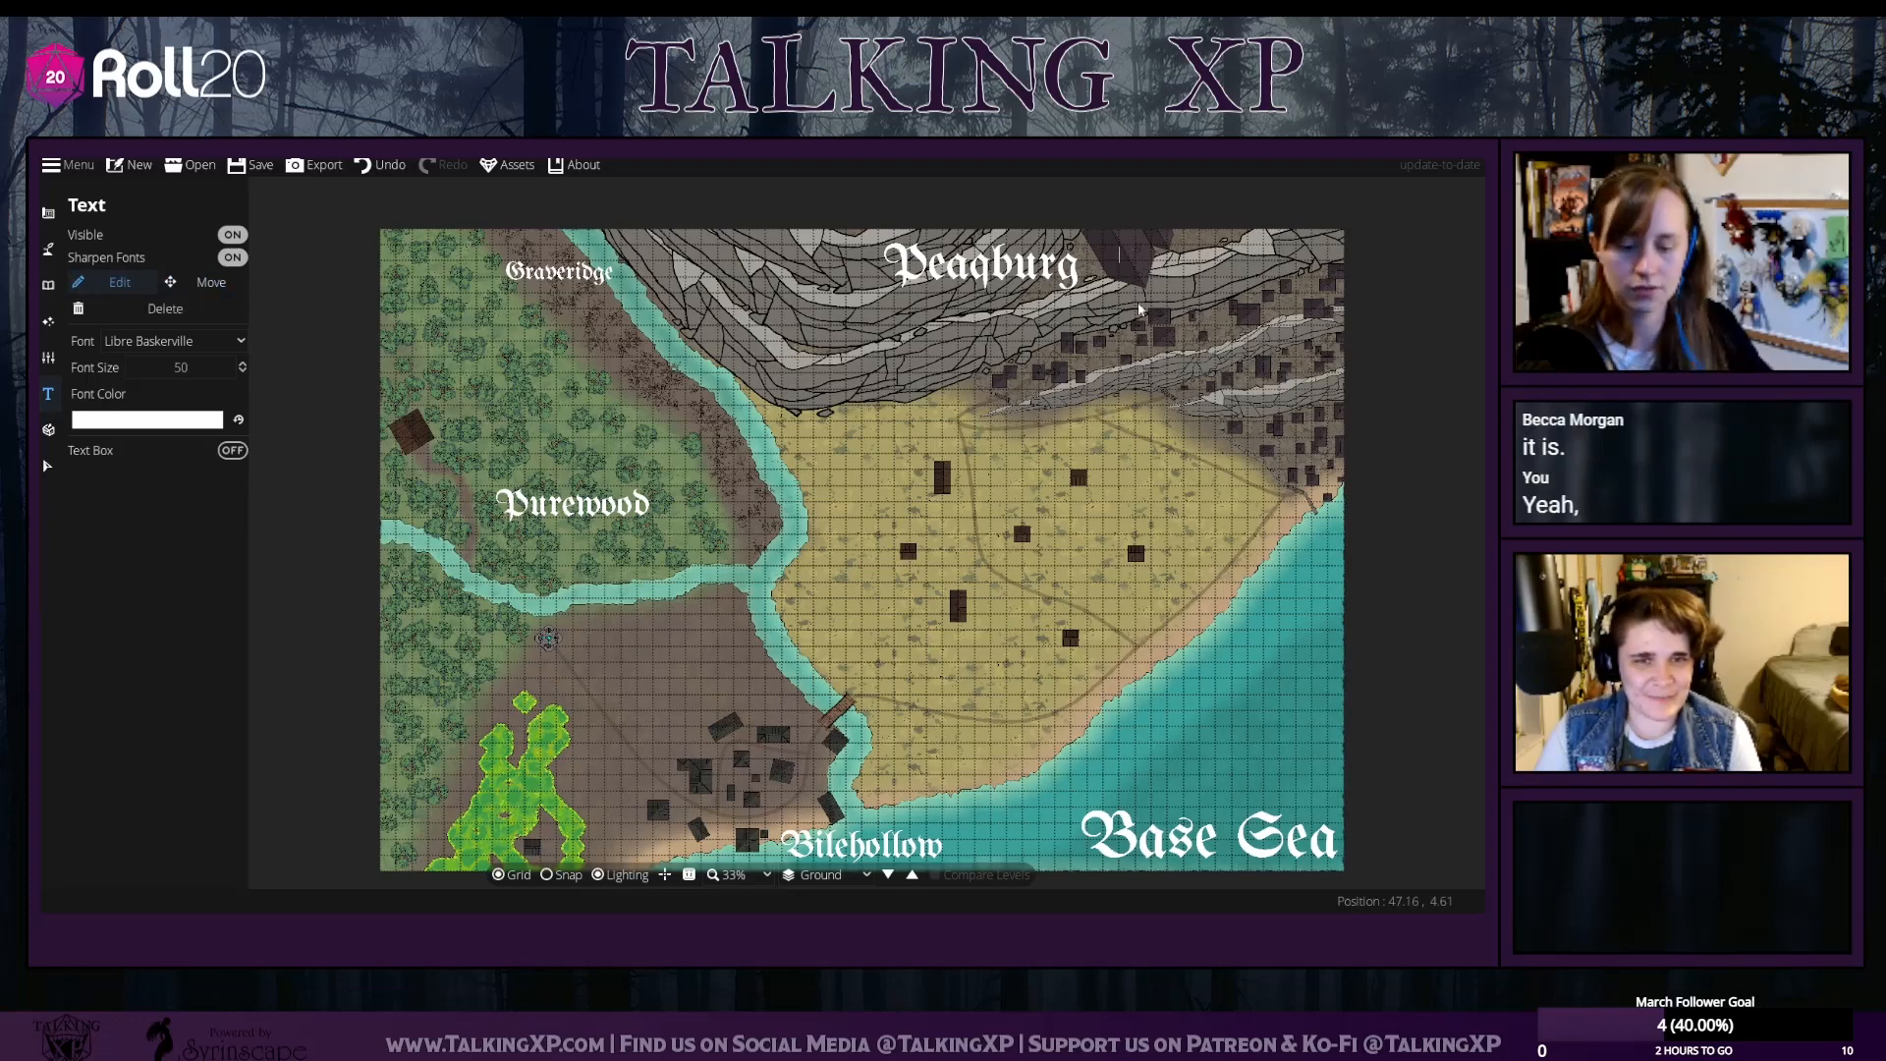
type("del")
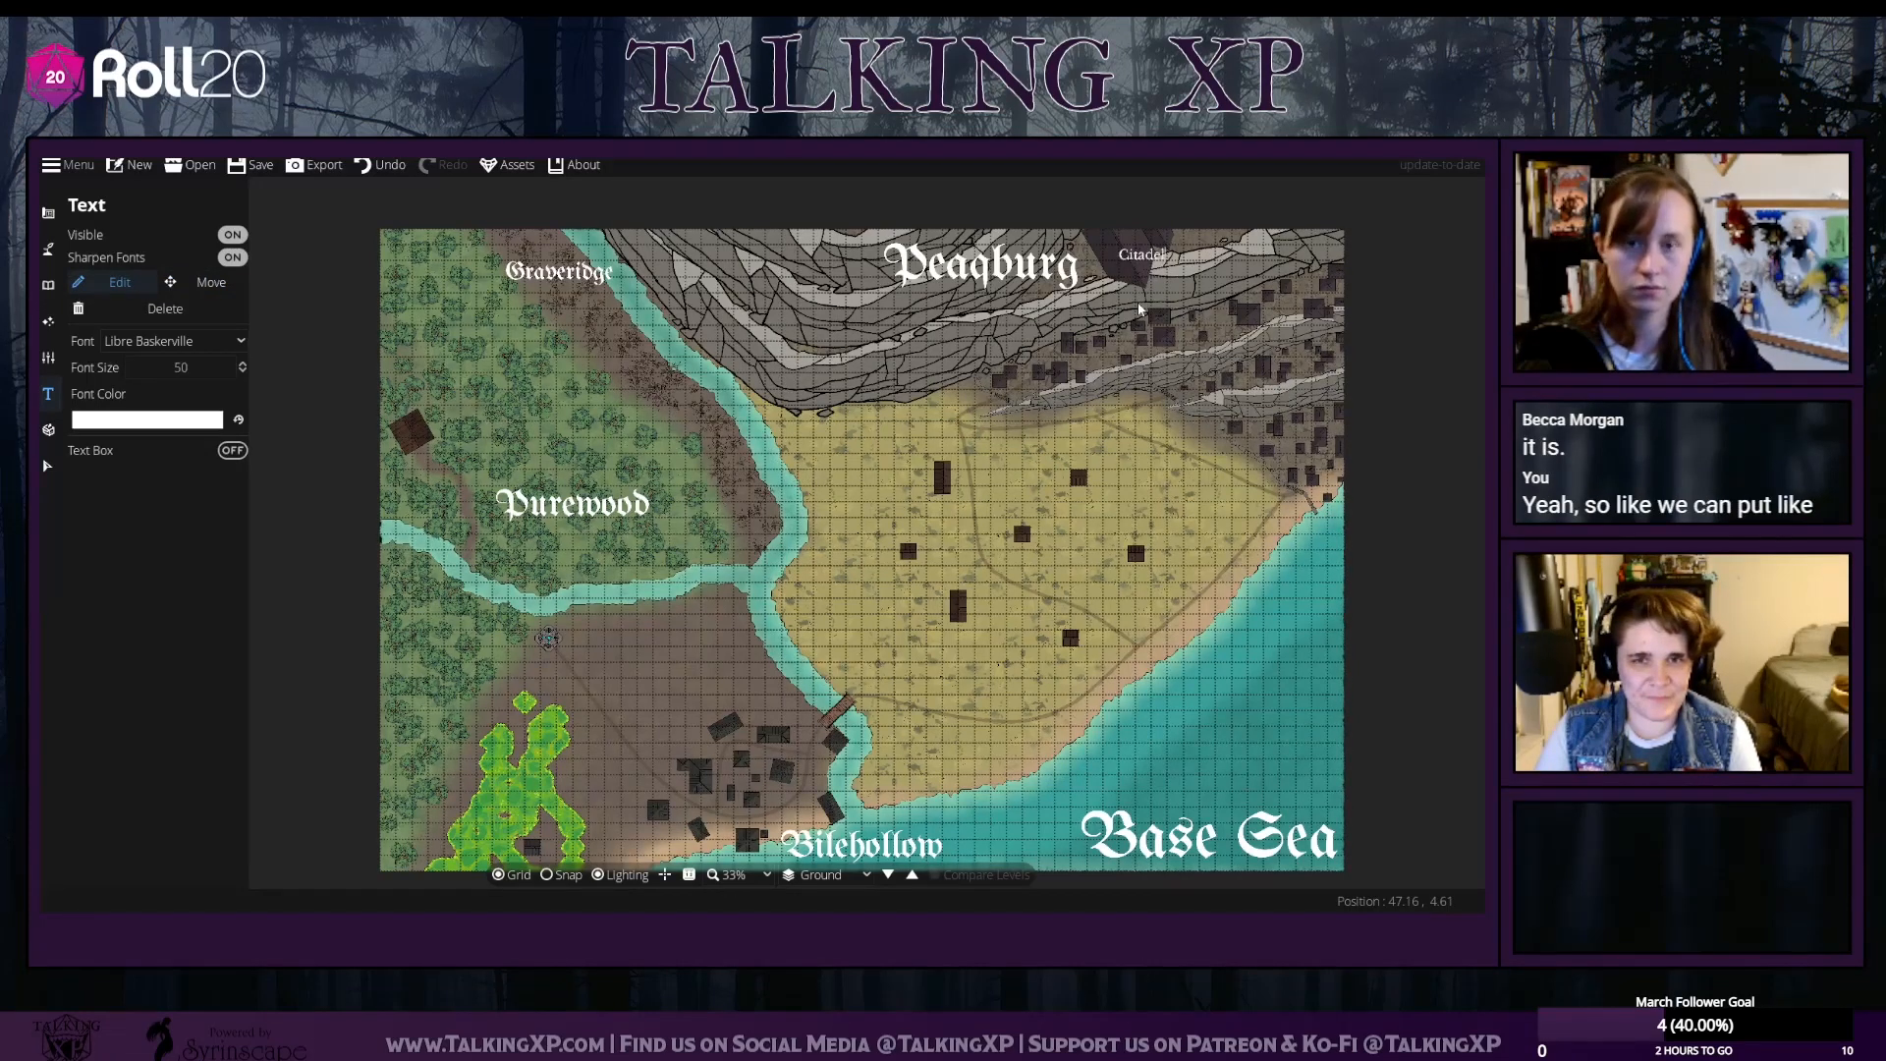
left_click(47, 464)
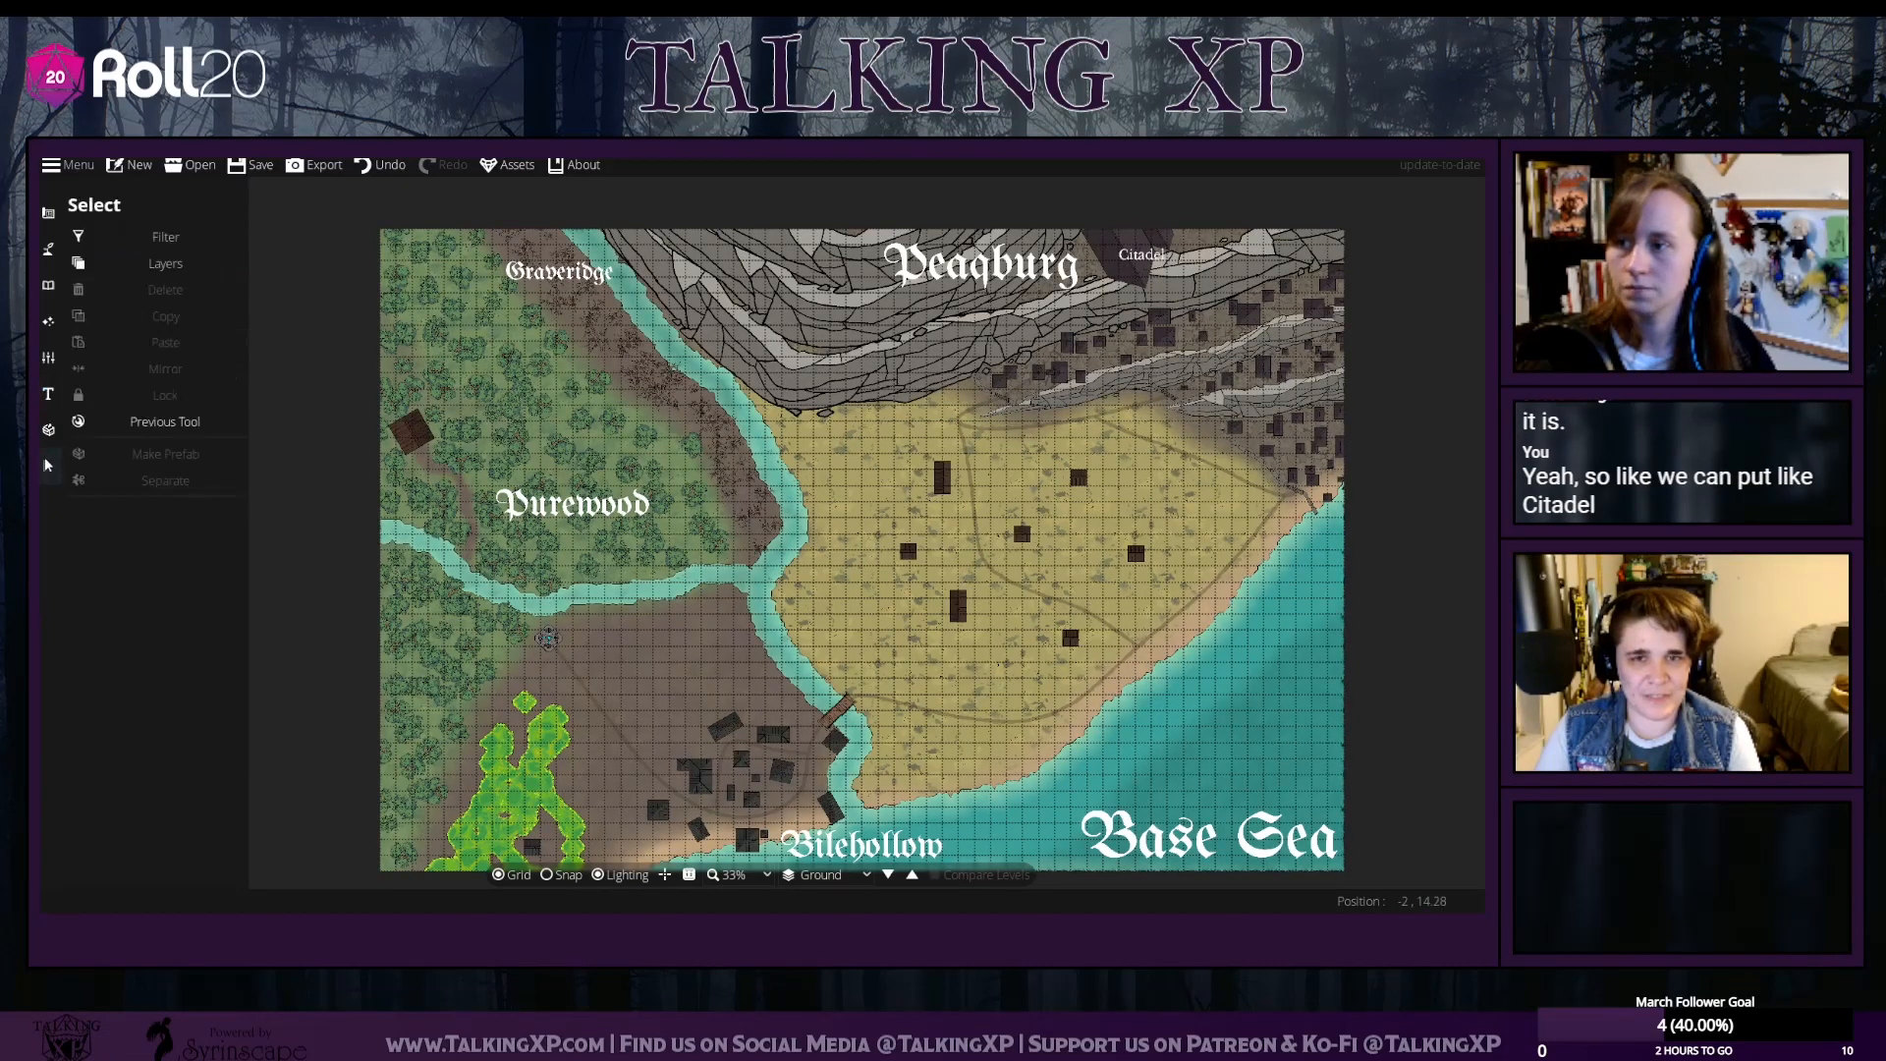
left_click(47, 395)
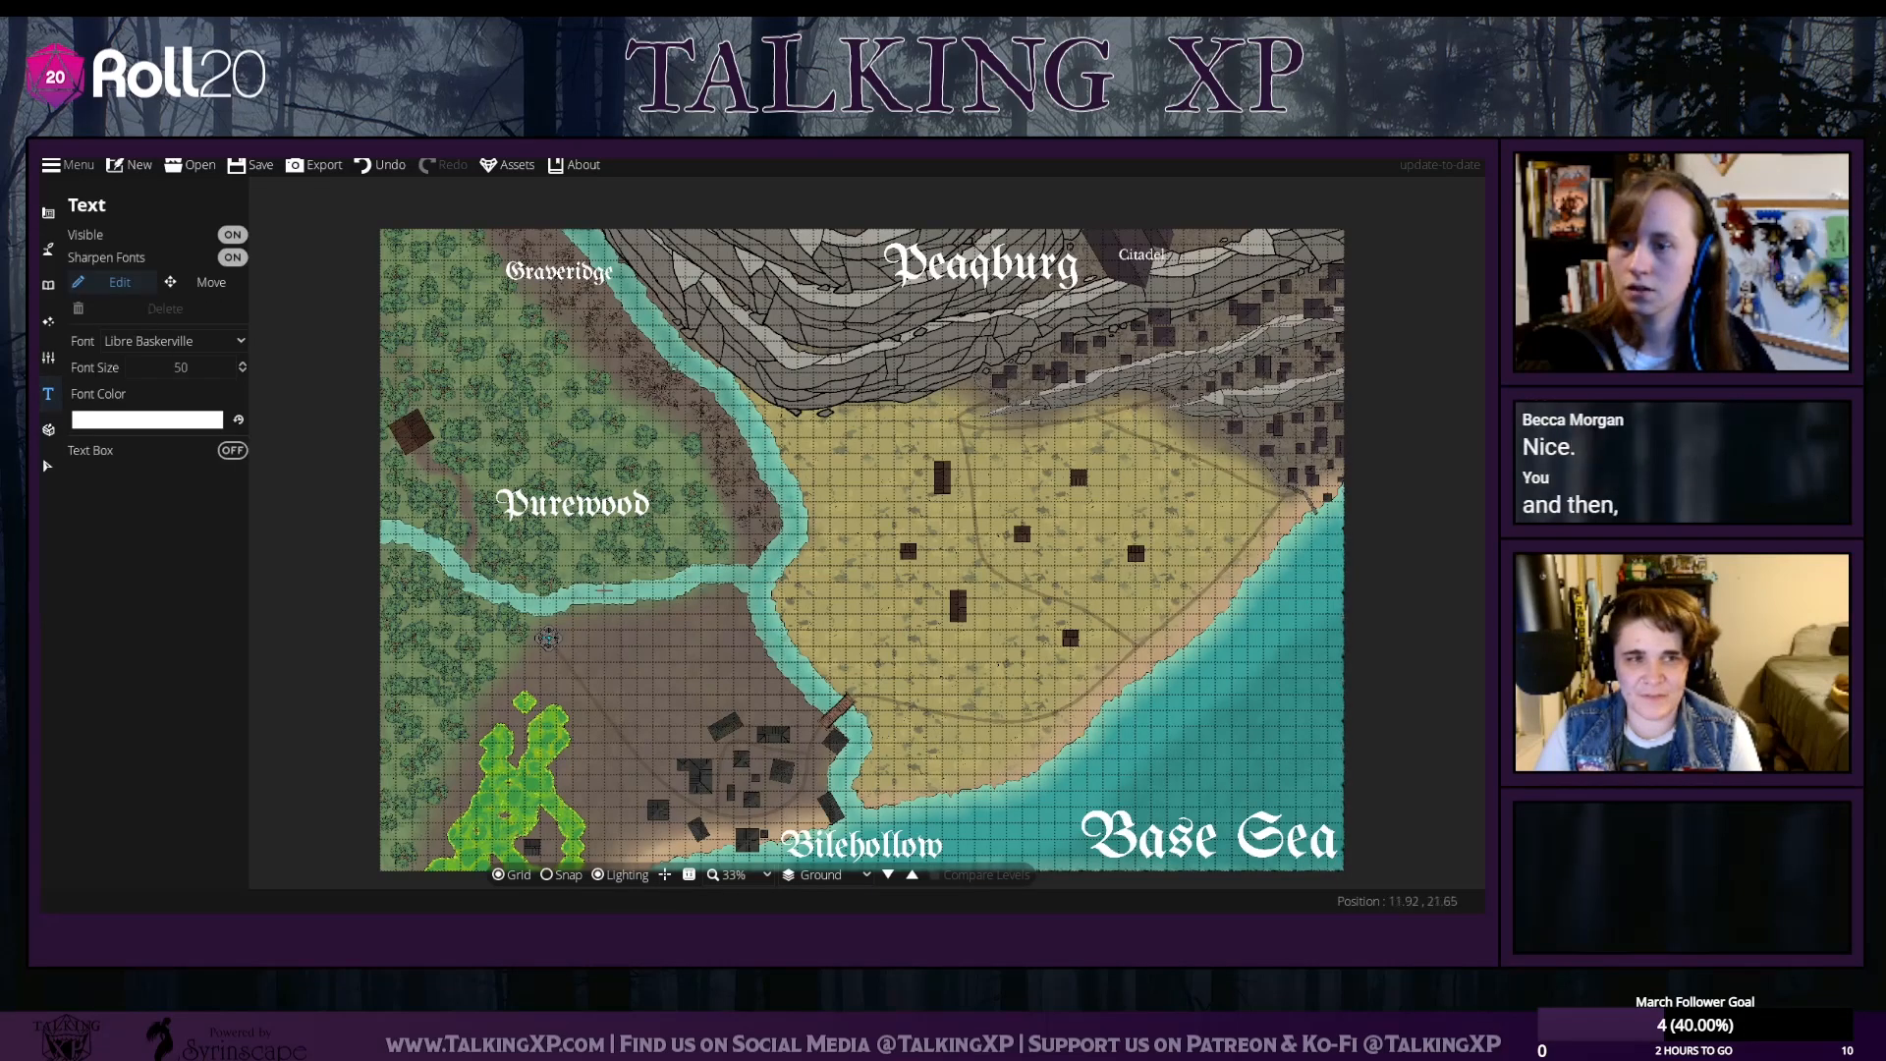
Add a label reading "Shrine" beside the small shrine south of the river and move it just above and east of the shrine
left_click_drag(548, 639, 585, 576)
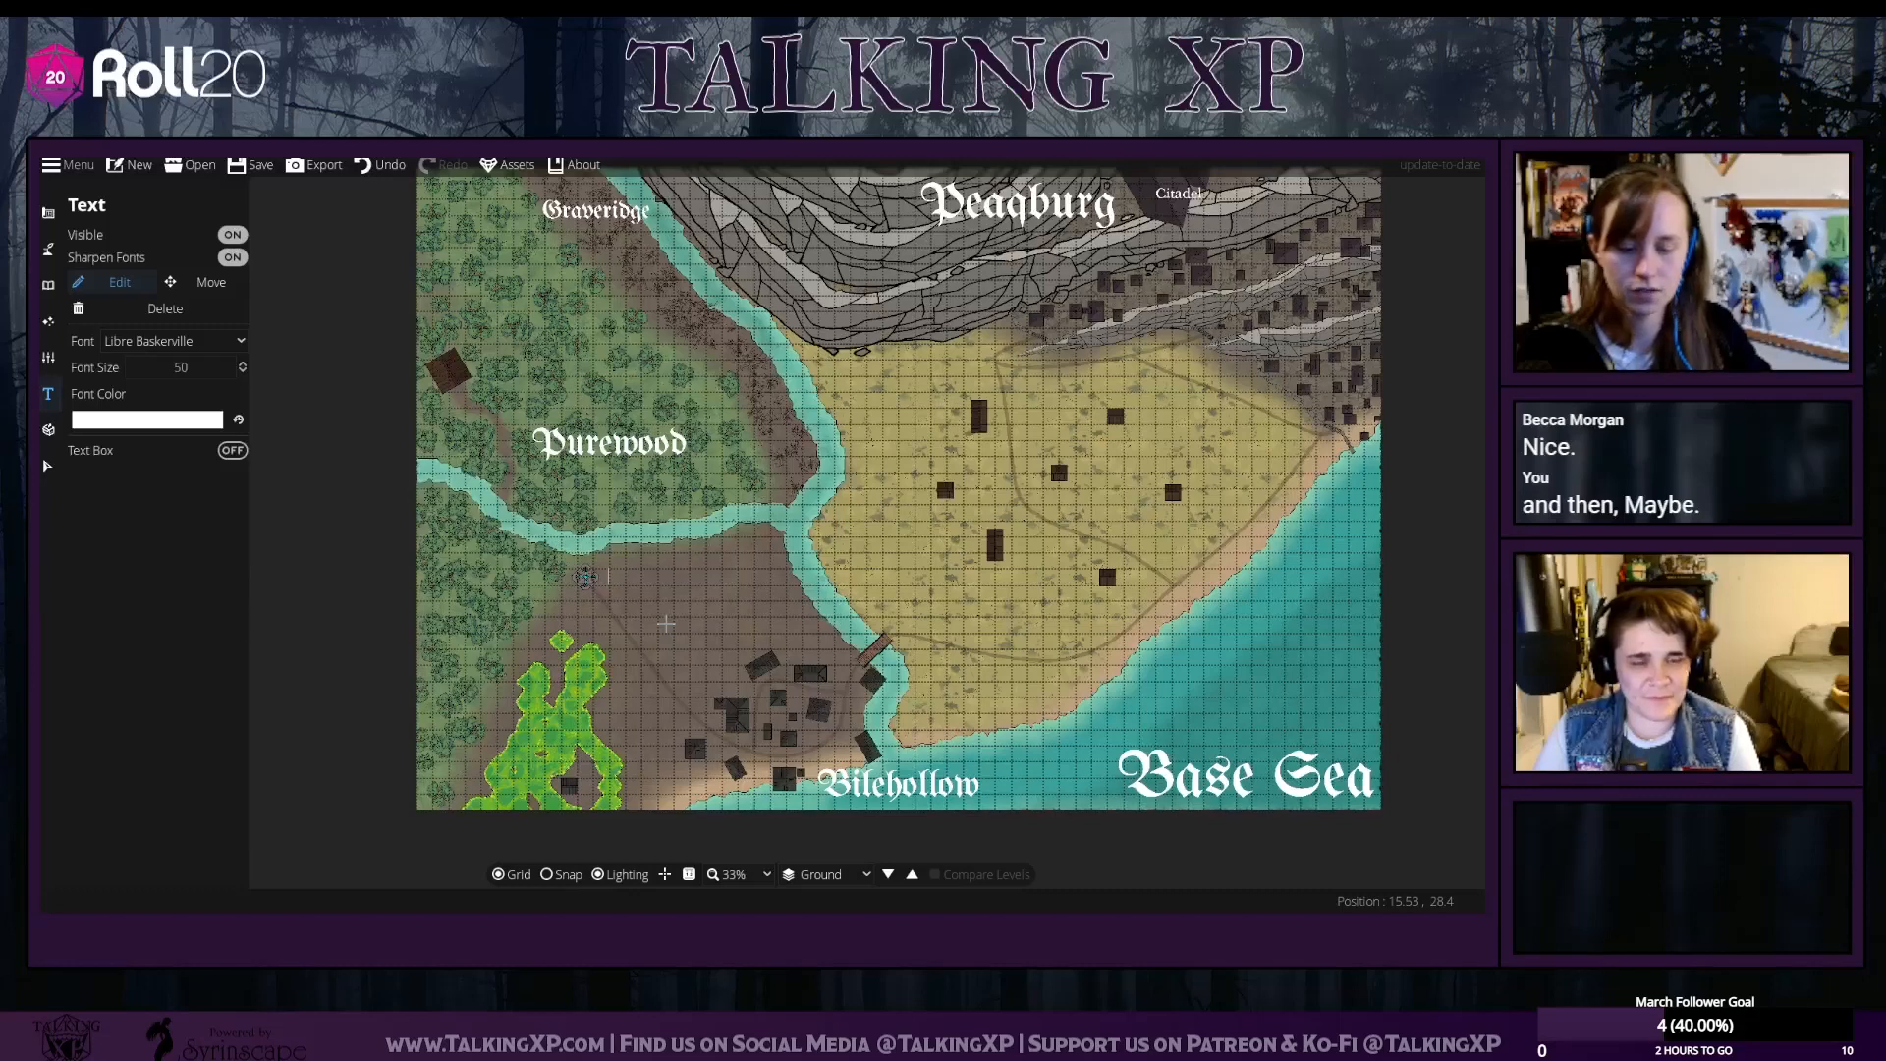
type("S")
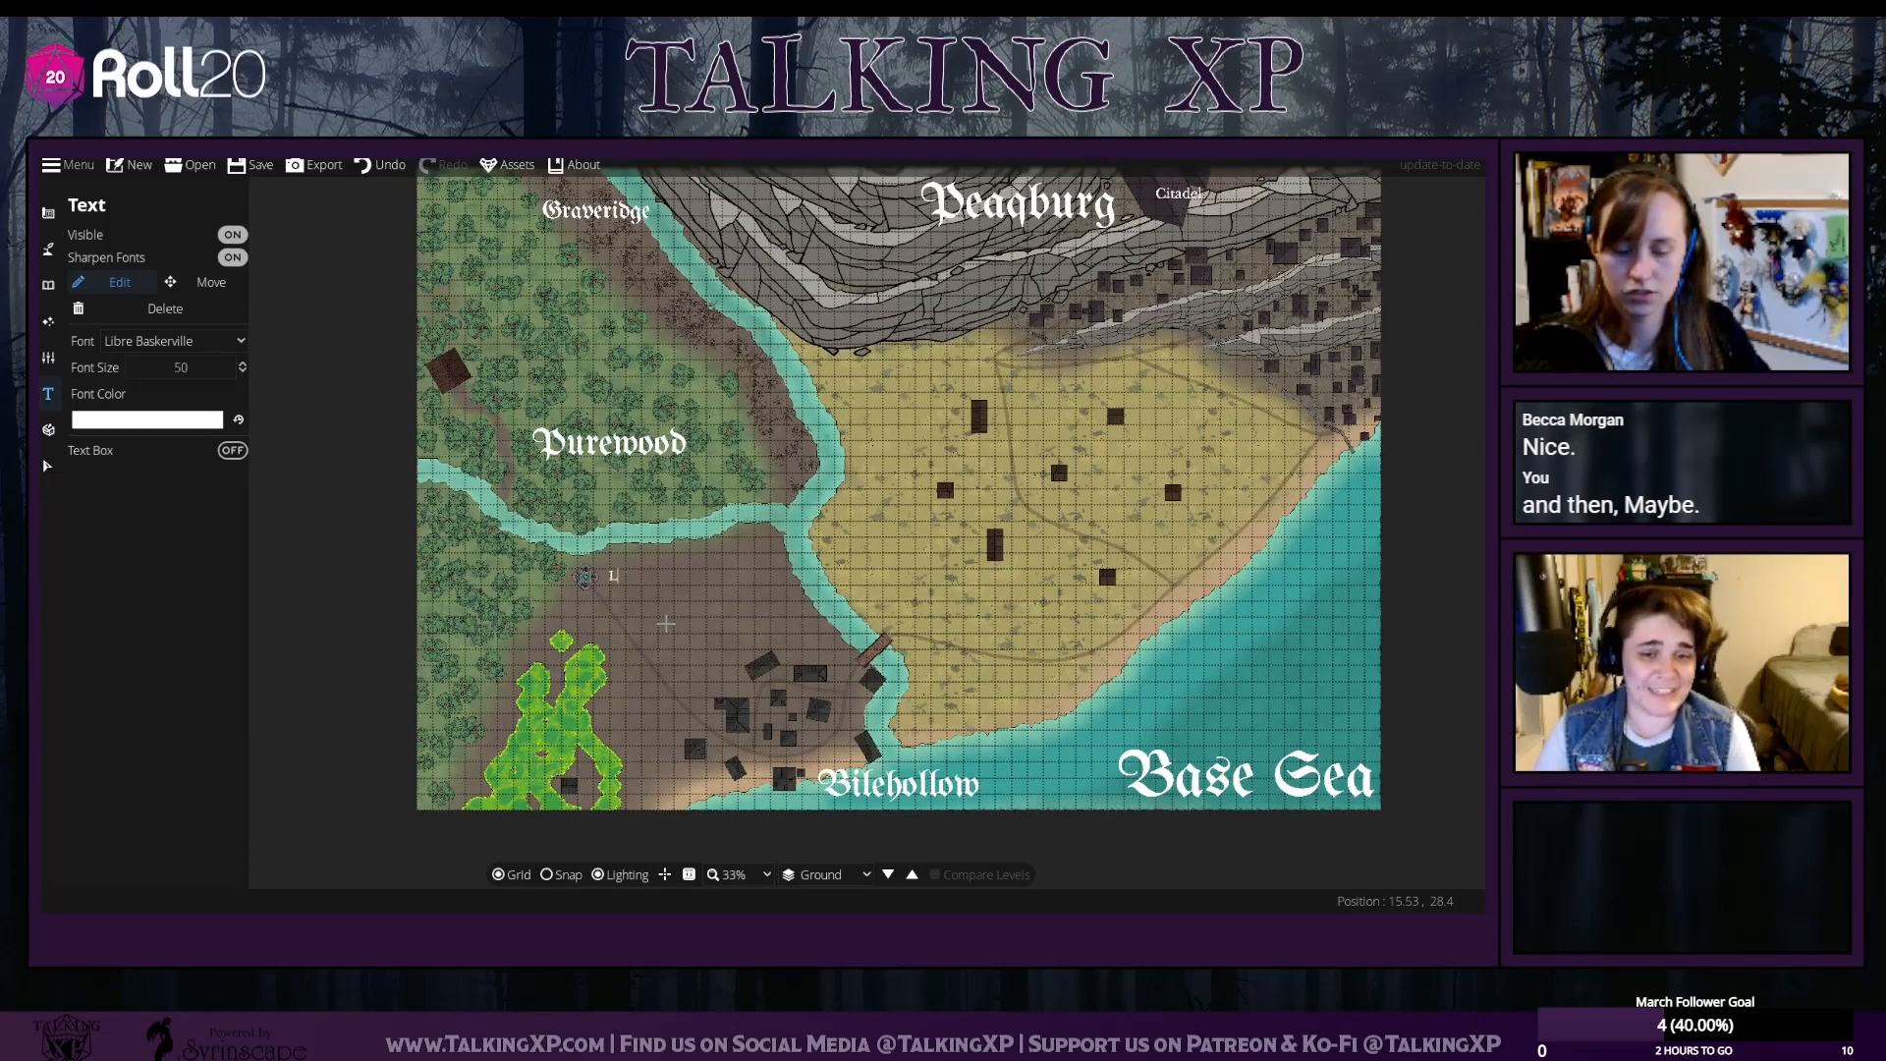
type("hrine")
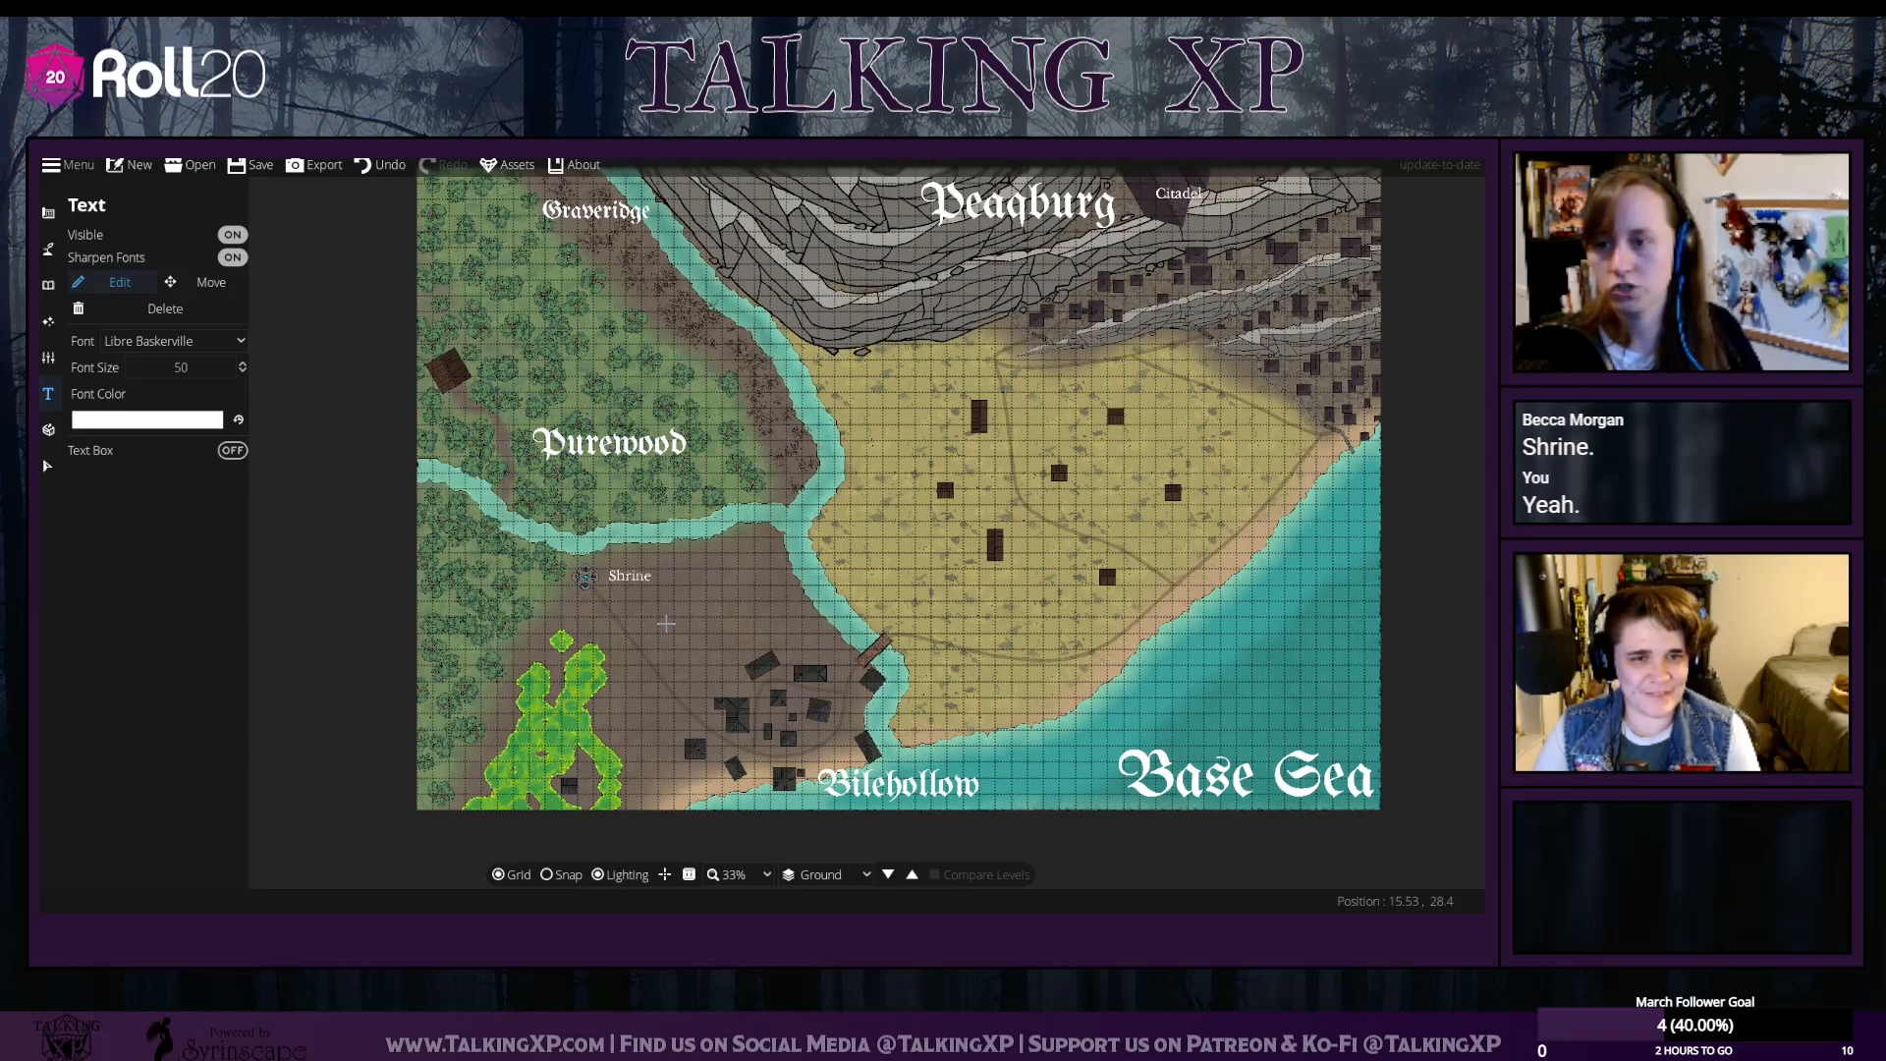
left_click(201, 282)
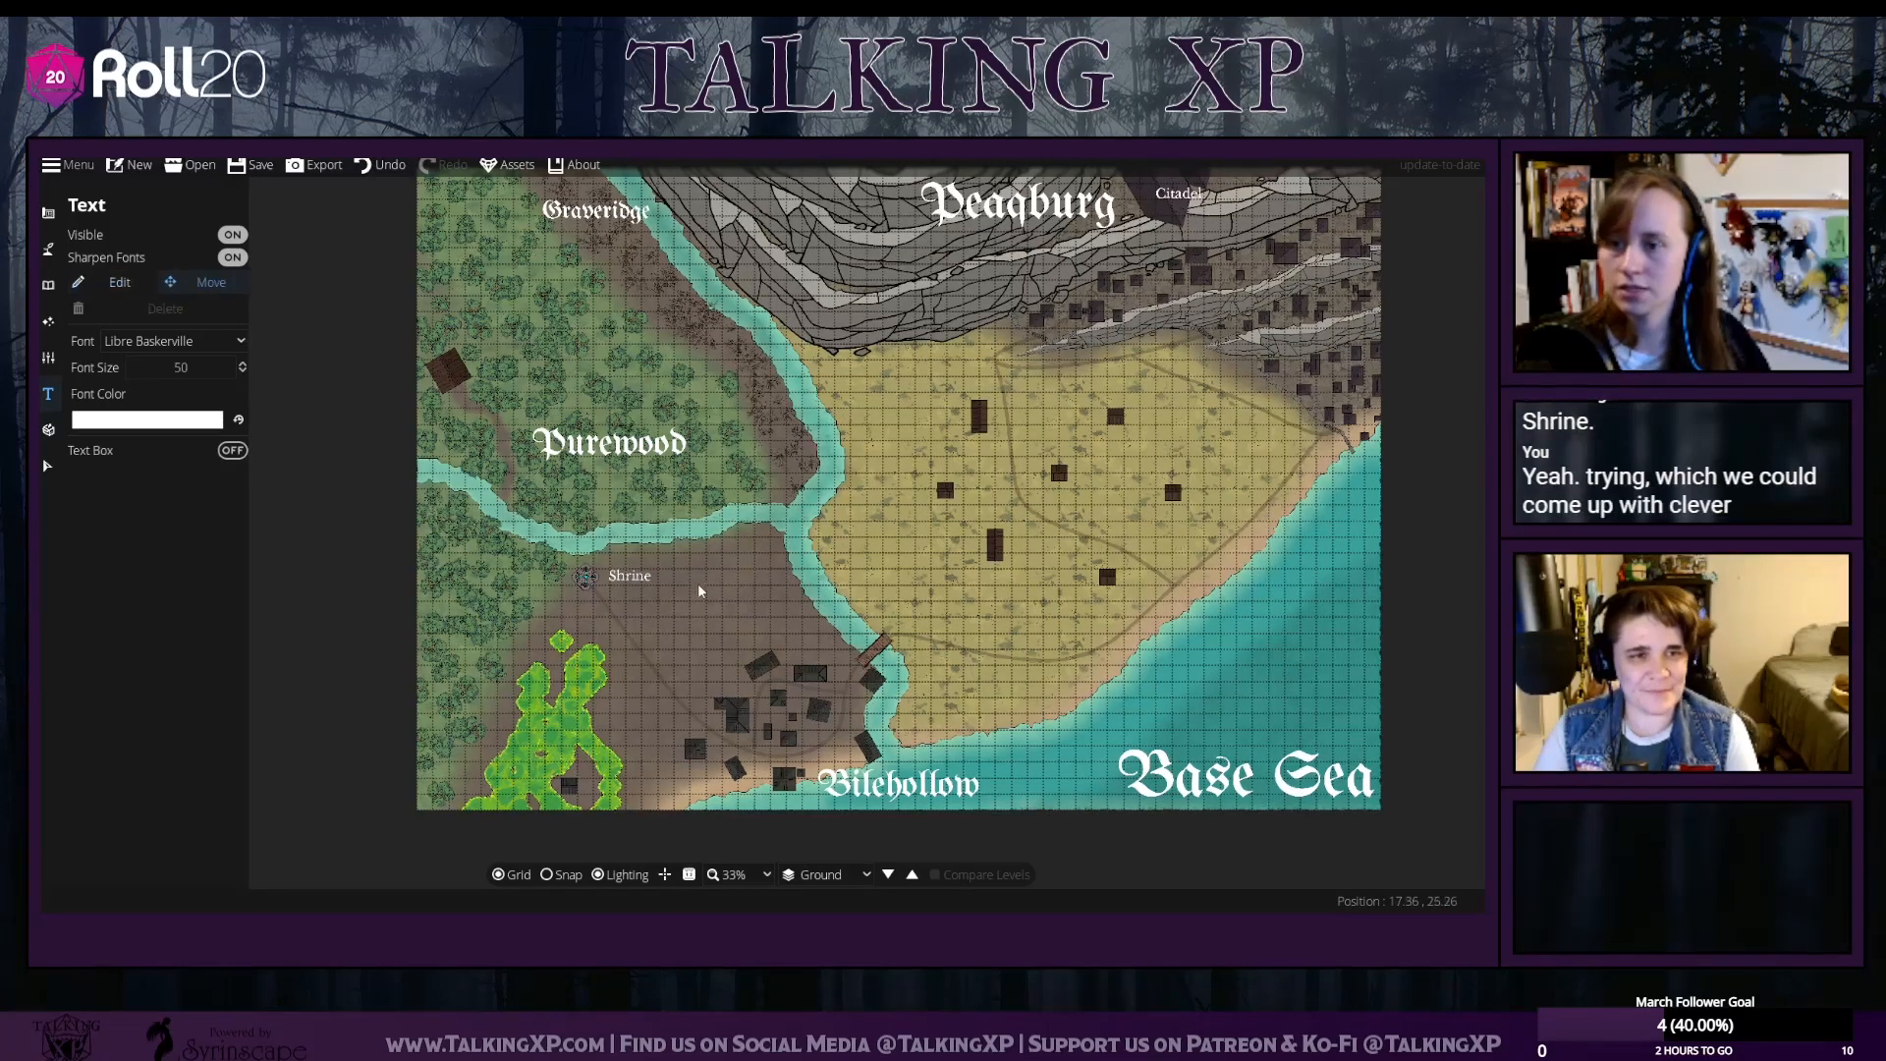
mouse_move(635, 576)
left_mouse_down()
mouse_move(597, 596)
mouse_move(623, 561)
left_mouse_up()
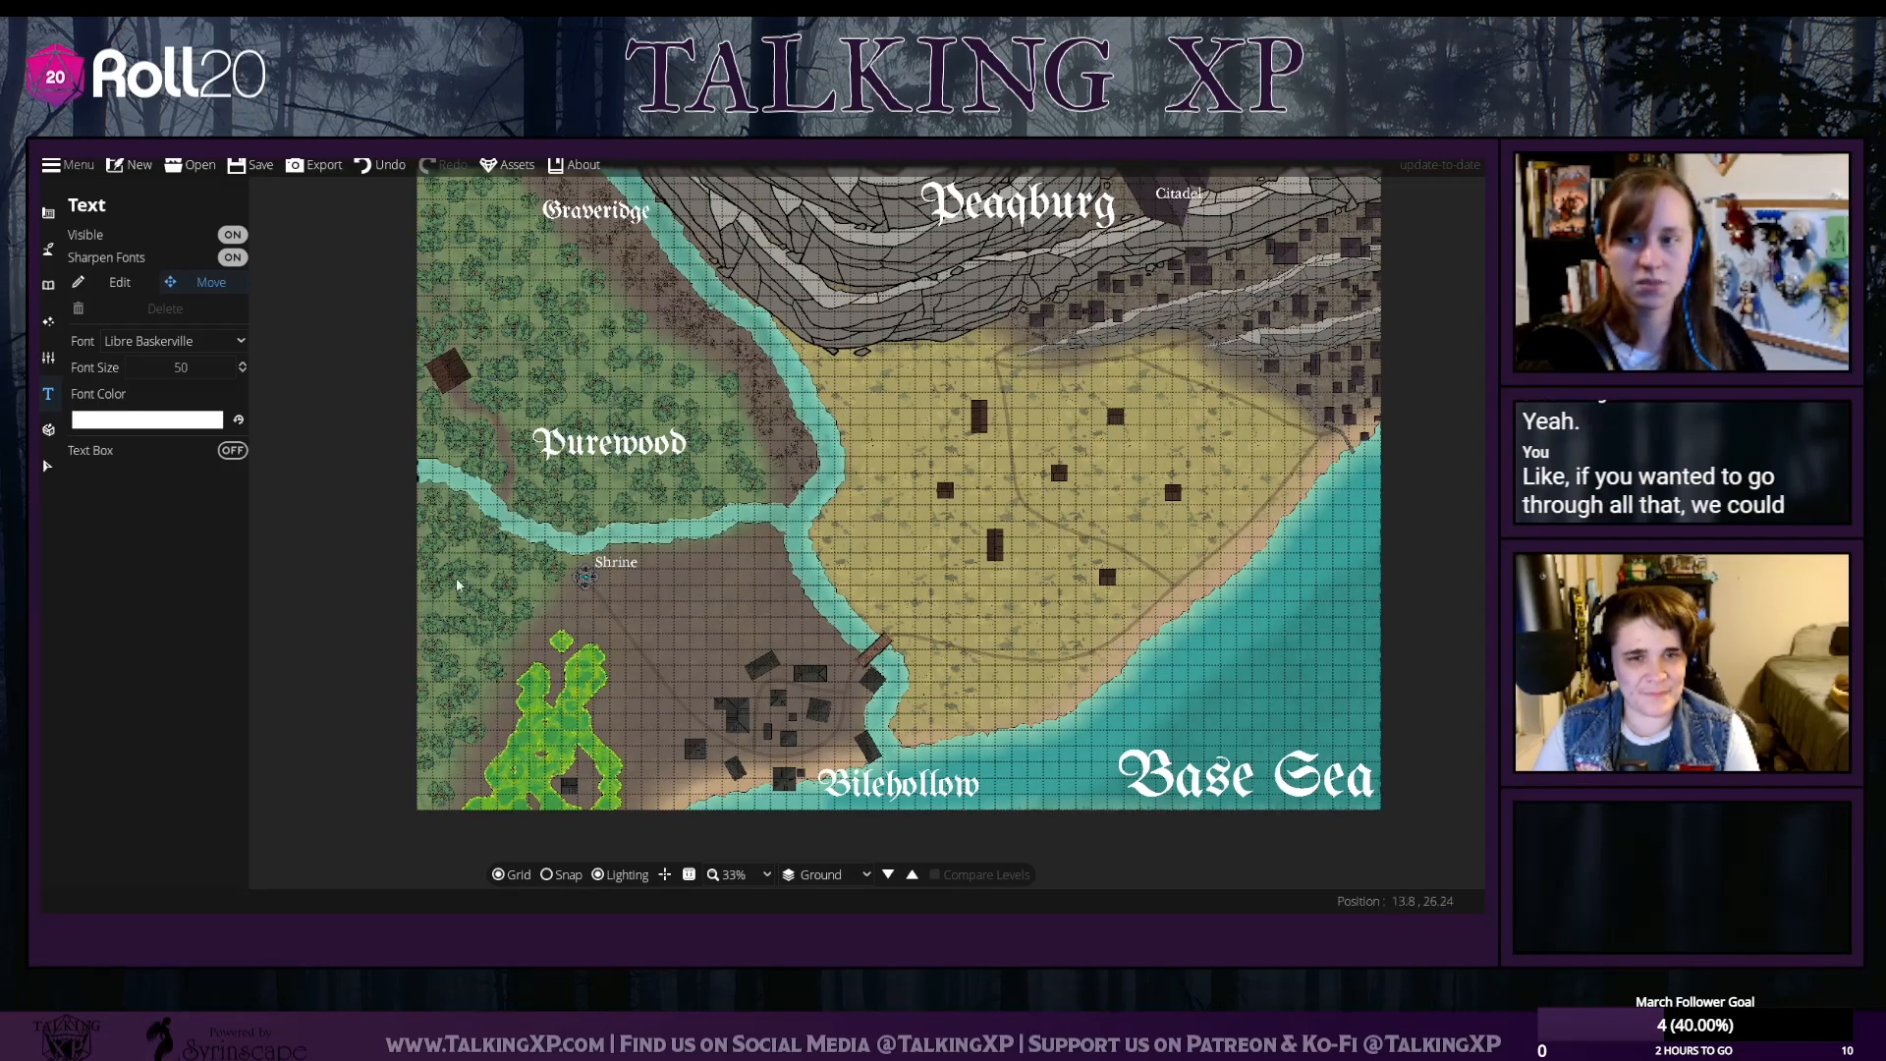
Move the "Purewood" label slightly southeast so it sits lower in the forest, closer to the river junction
left_click_drag(609, 442, 629, 466)
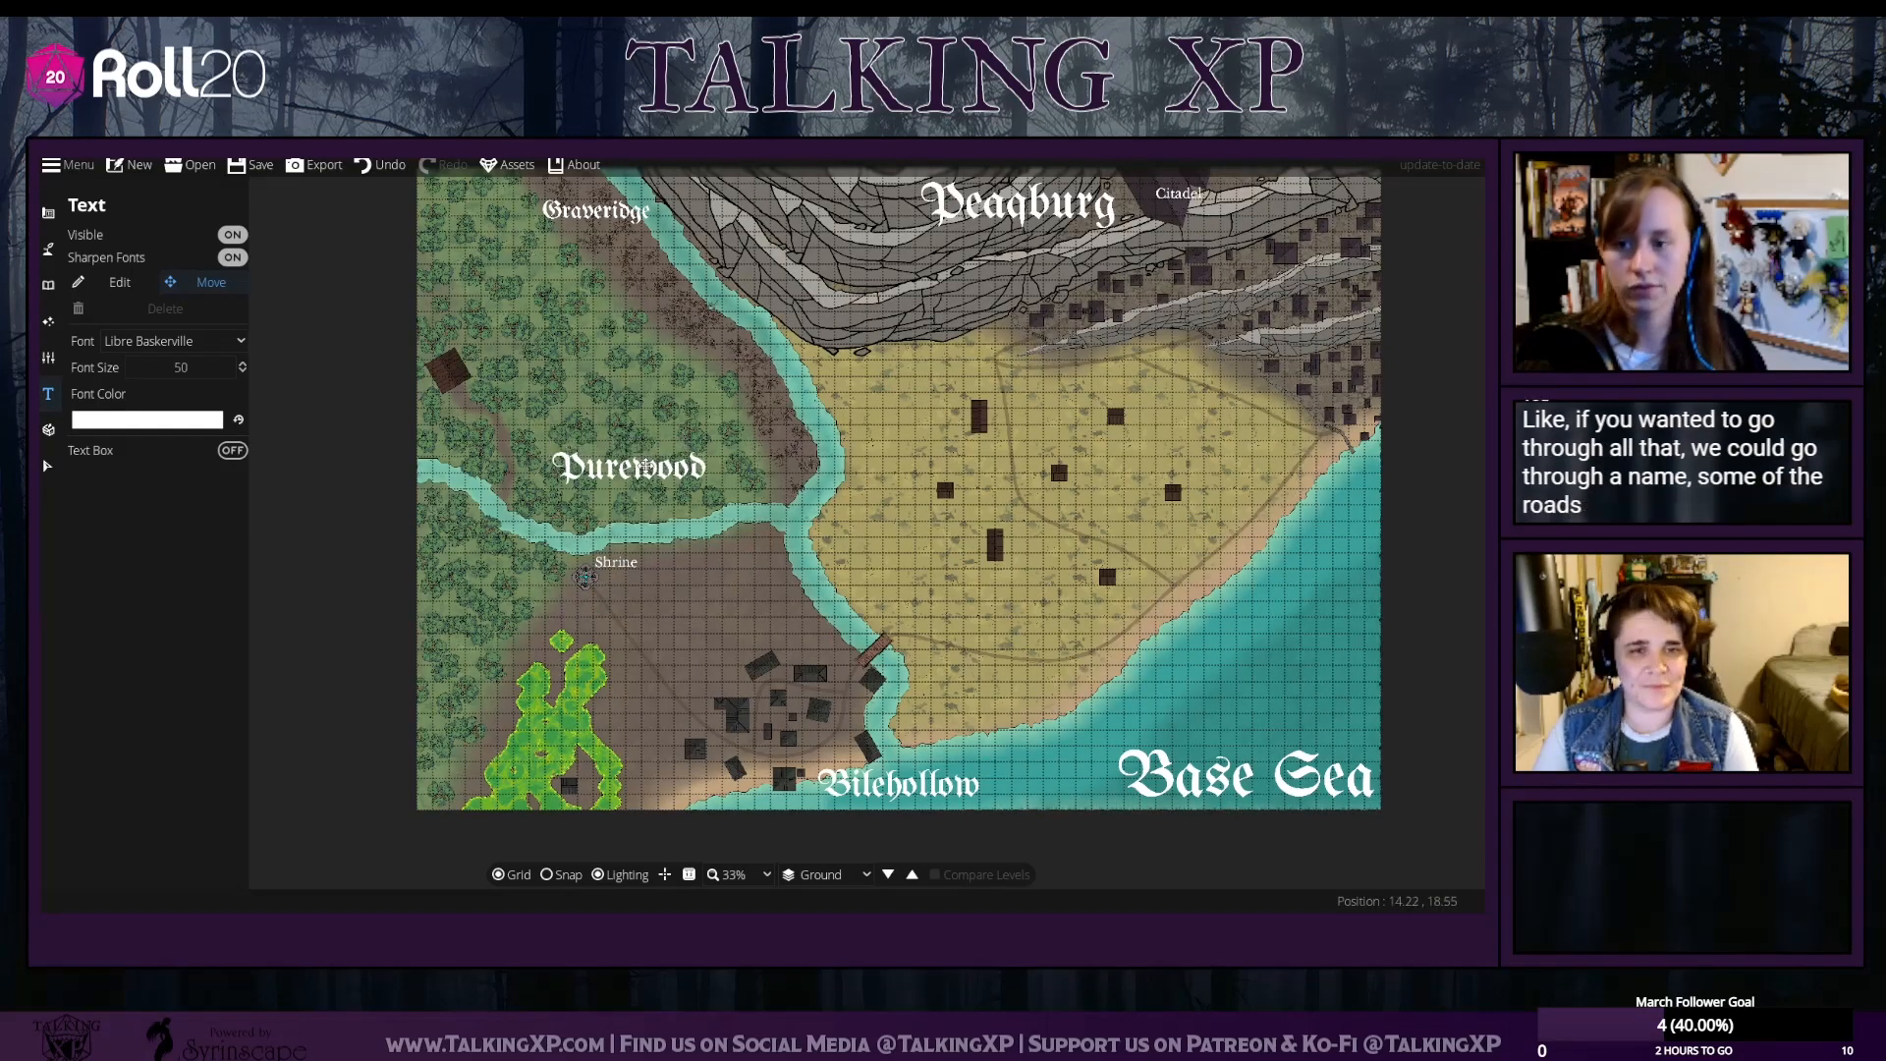
left_click_drag(1103, 629, 918, 674)
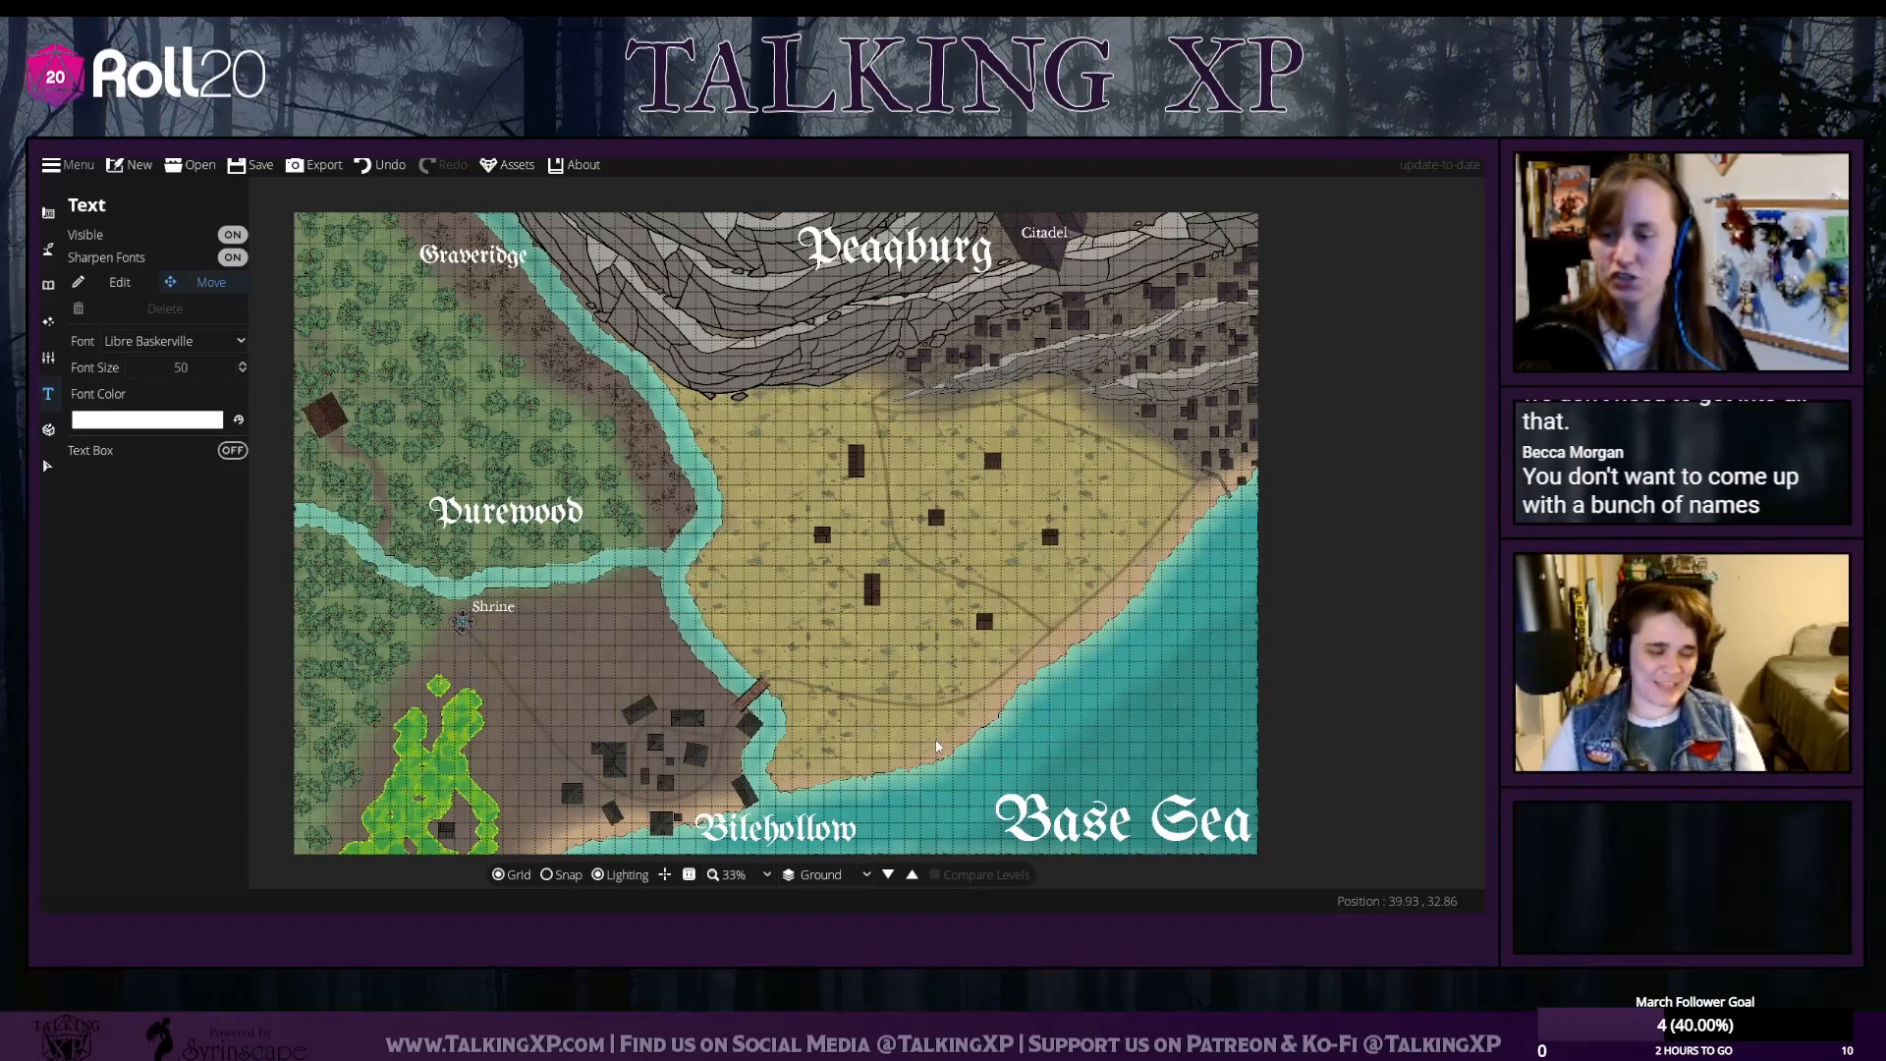
left_click_drag(696, 597, 714, 594)
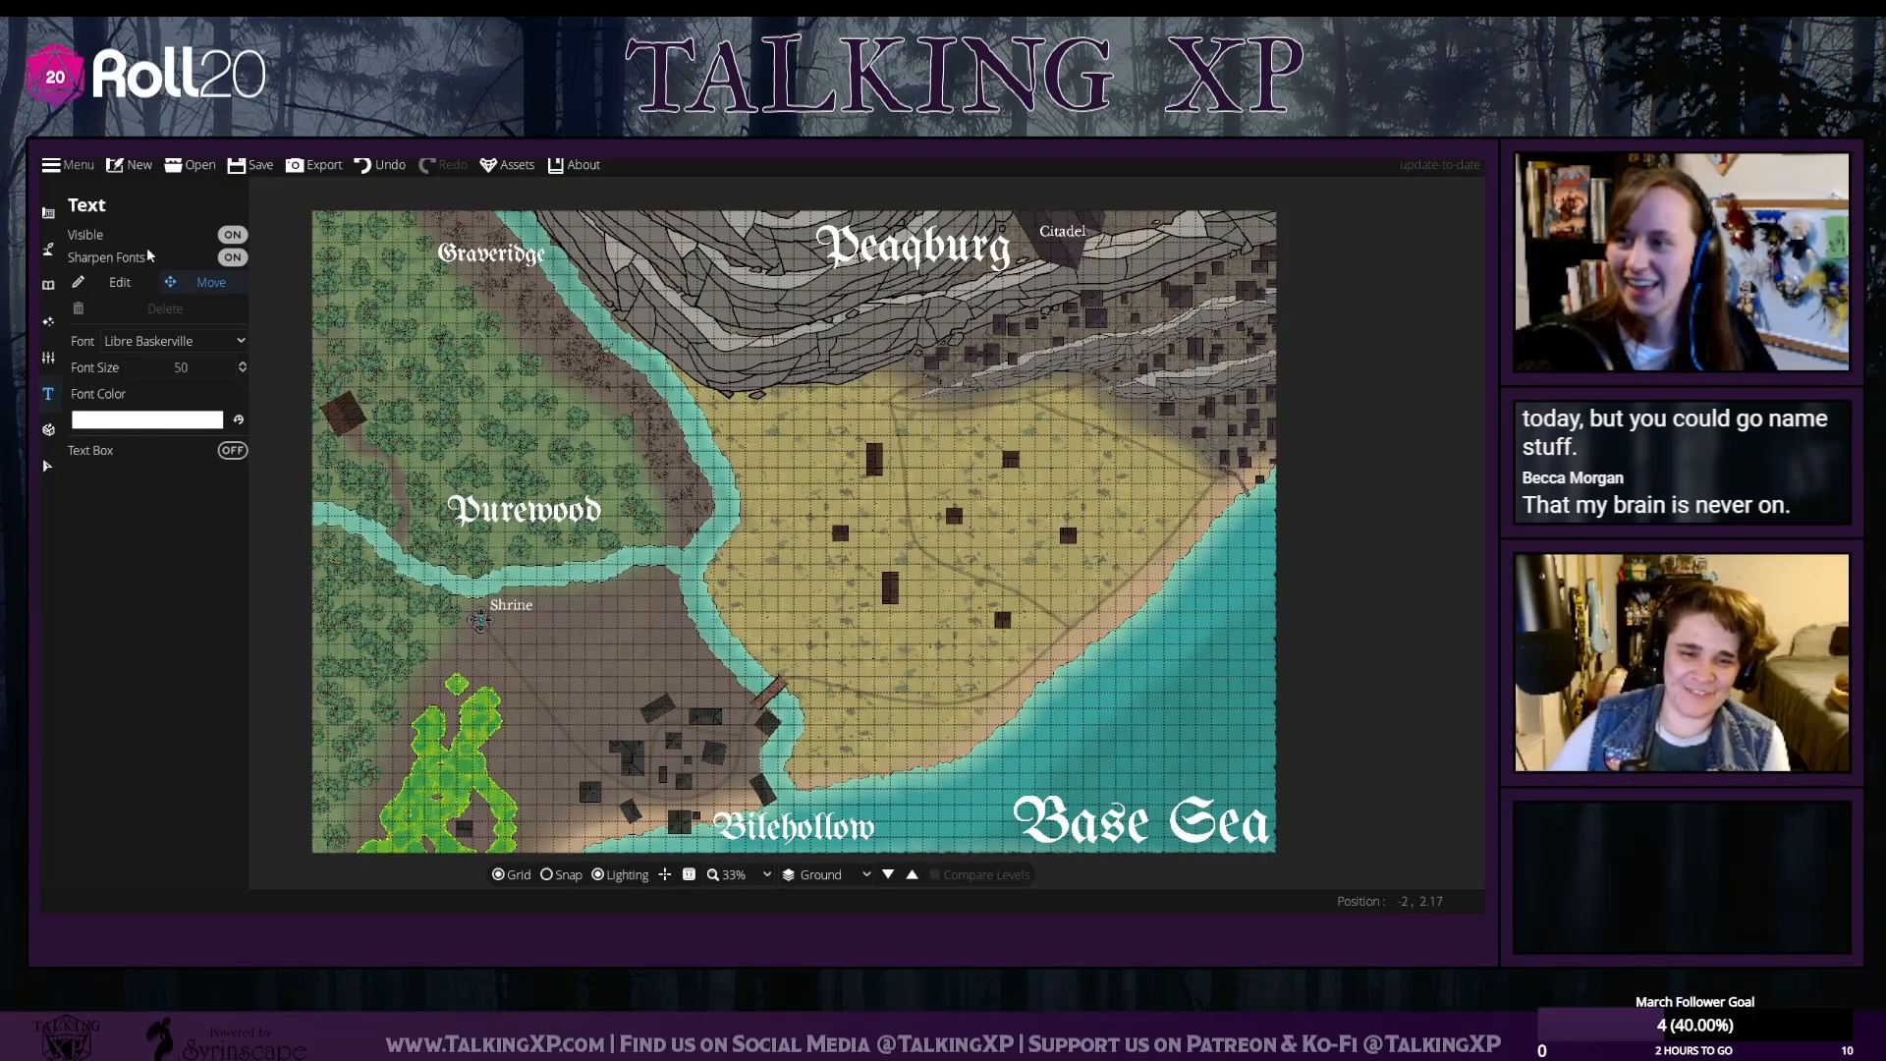
Add a label reading "Road" beside the southern road across the yellow fields and one reading "Acid Flats" on the bright green pools
left_click(119, 282)
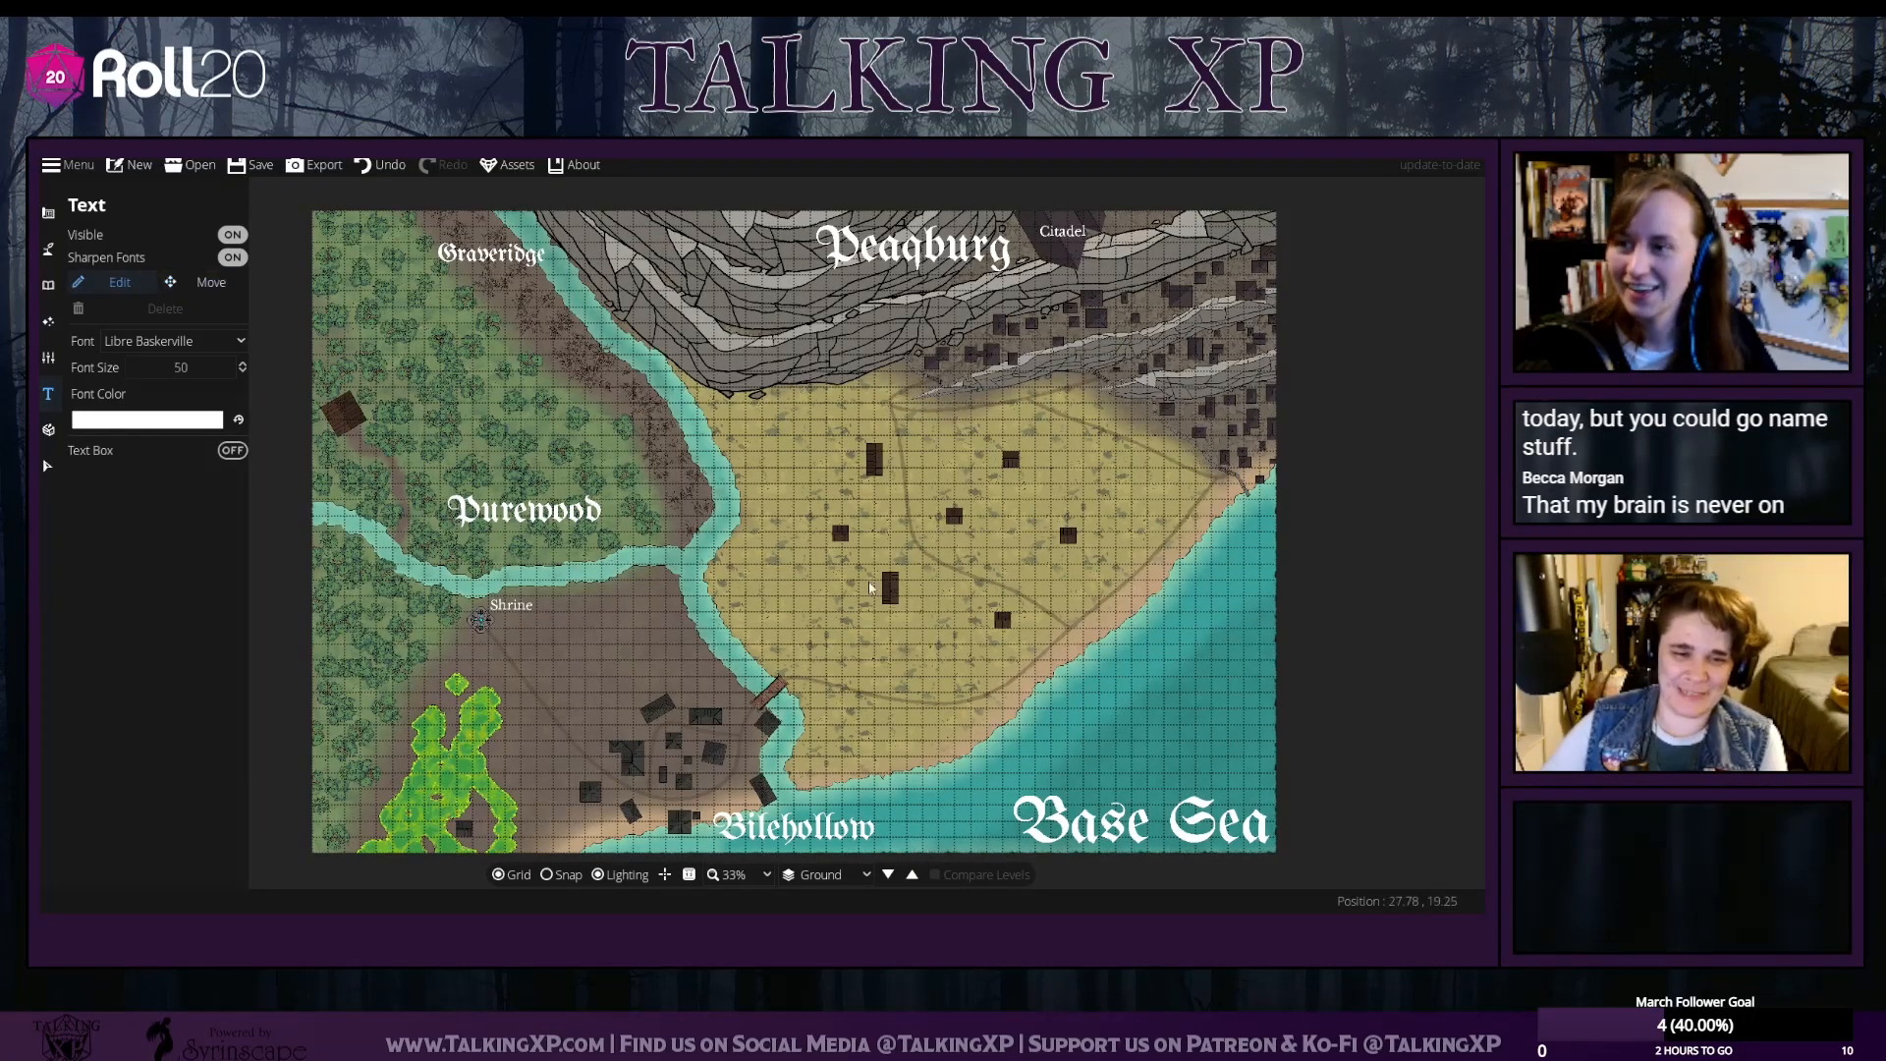
left_click(989, 704)
type("Roas")
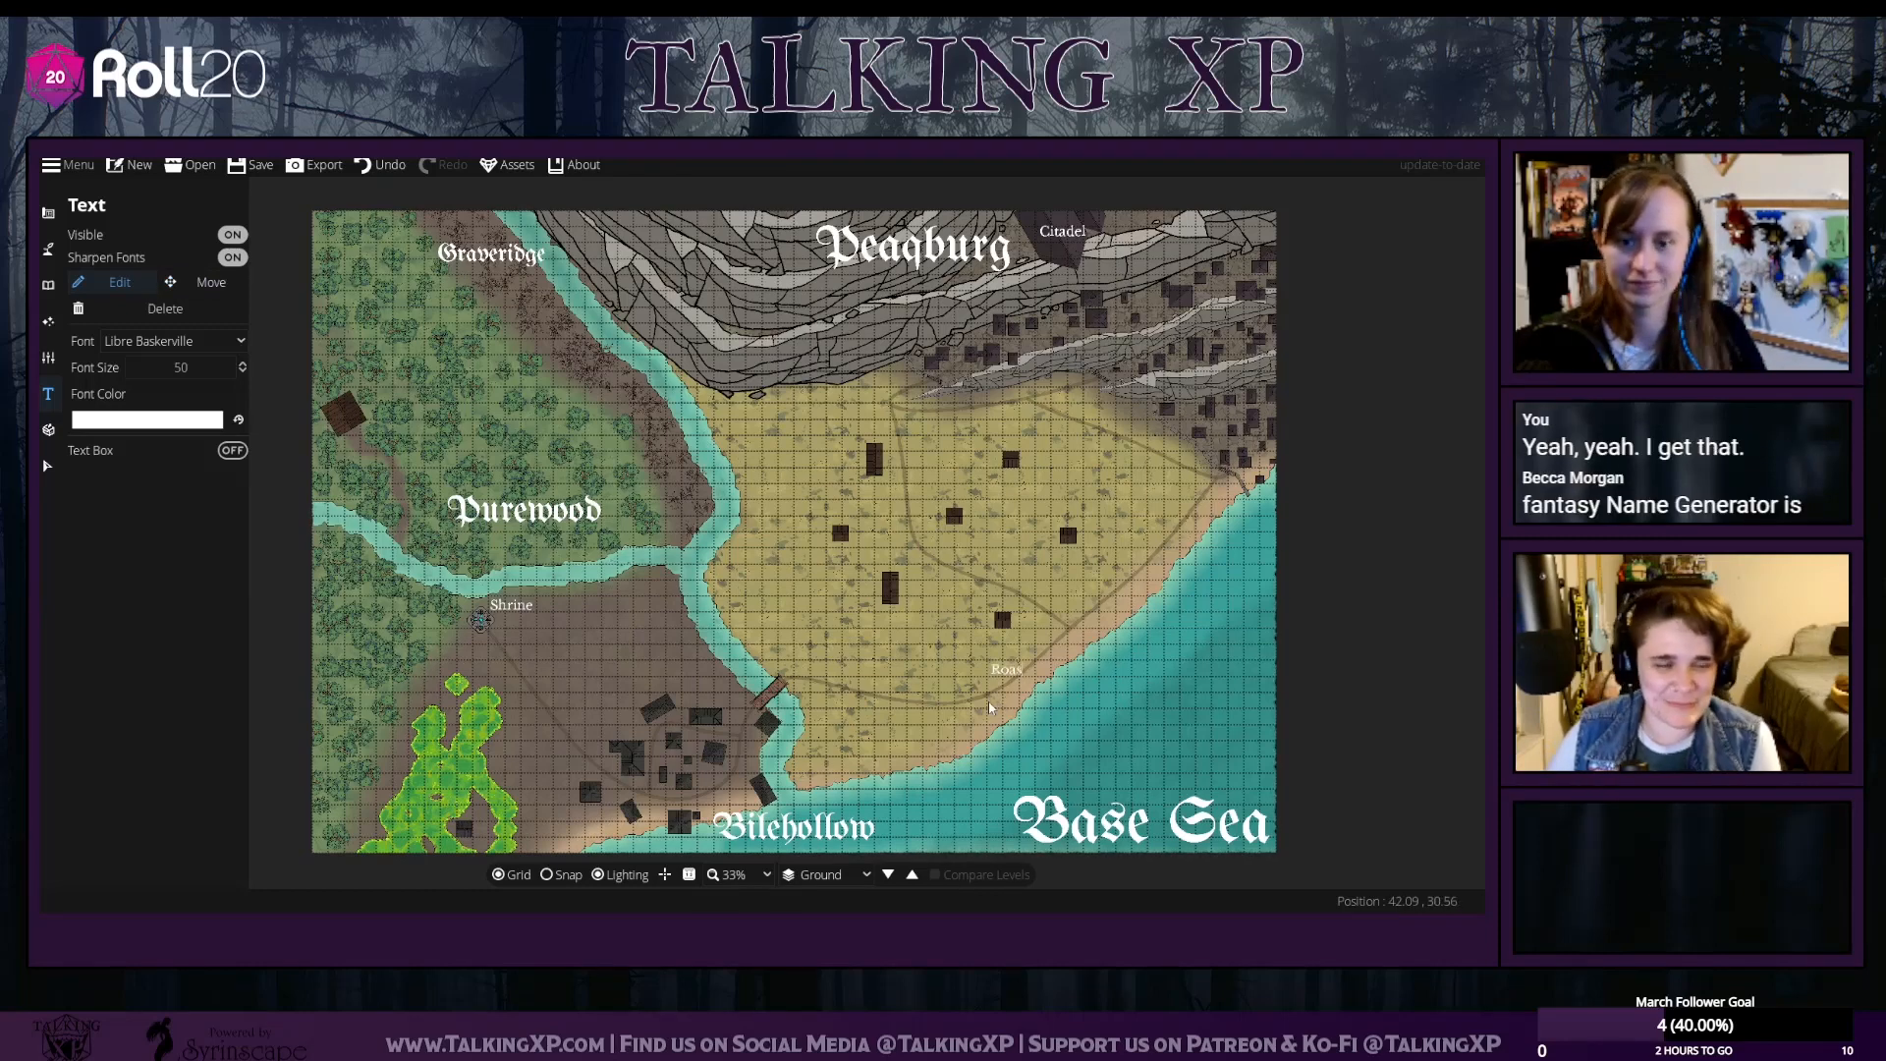
key("BackSpace")
type("d")
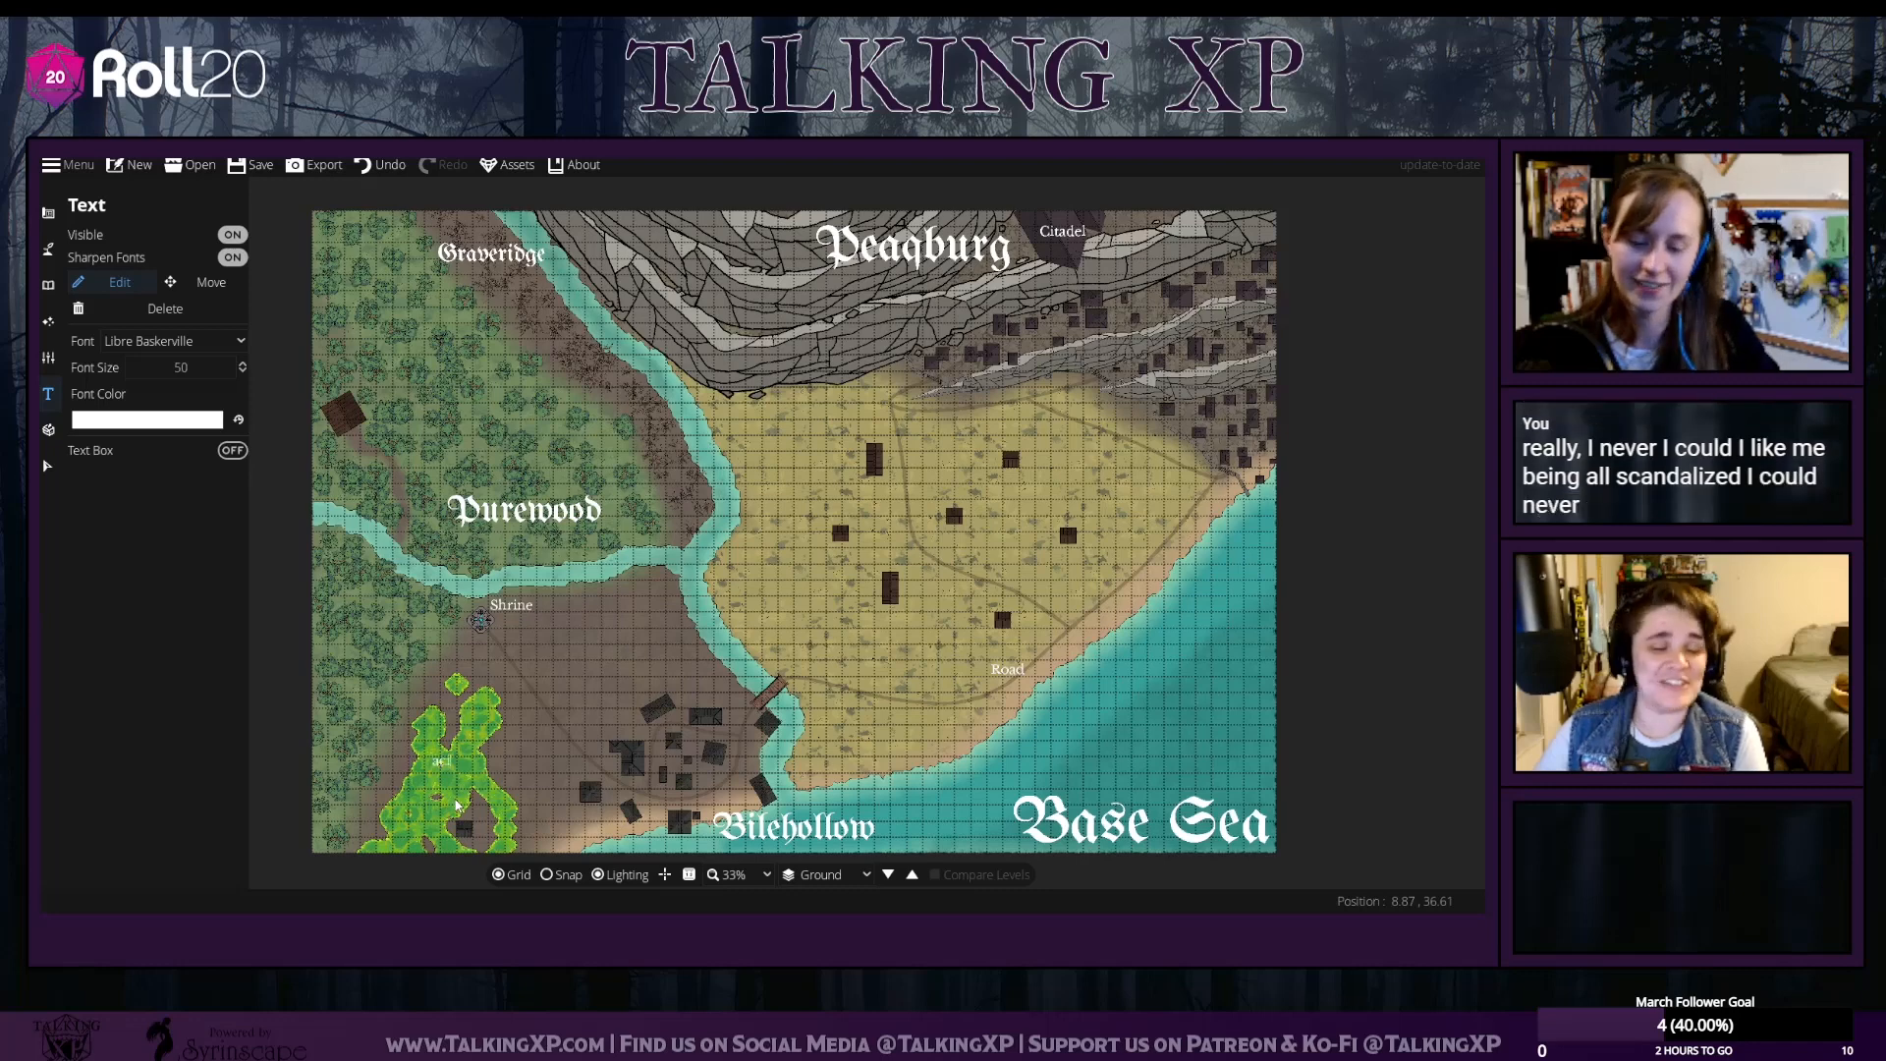
type("A")
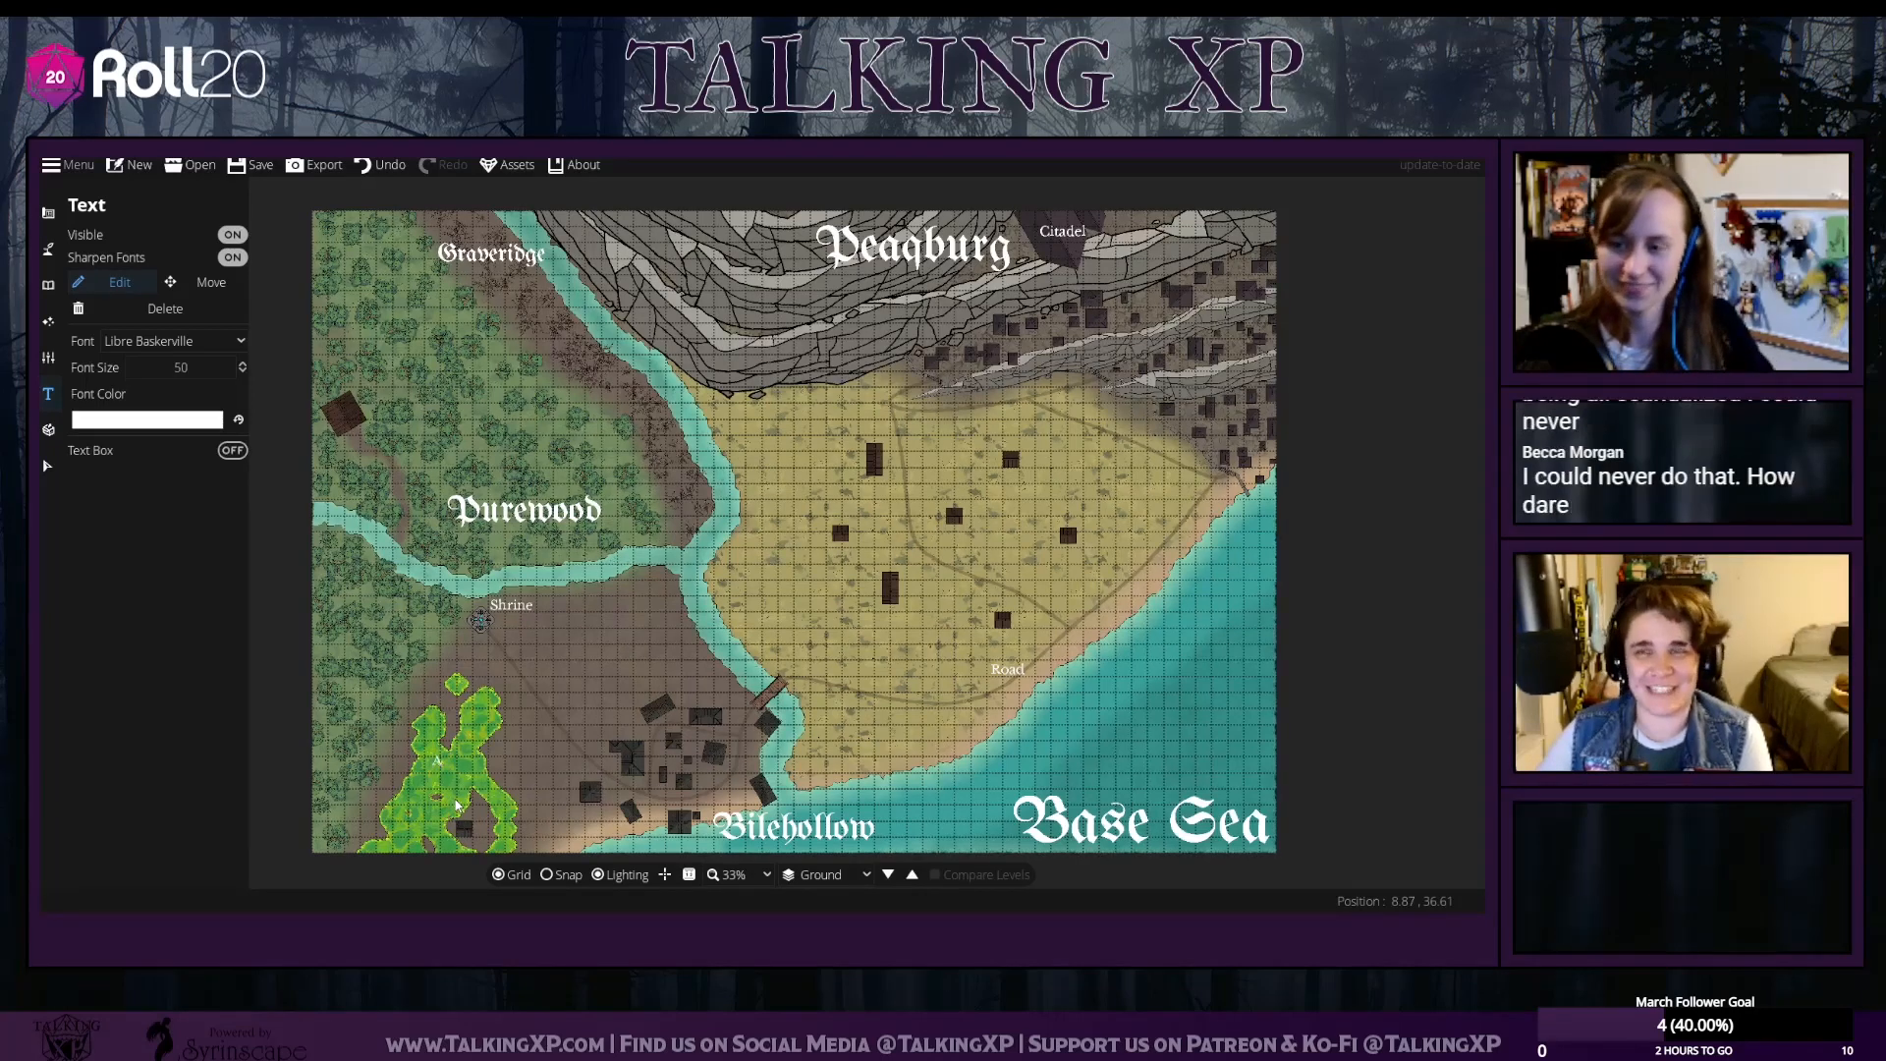
type("cid Flats")
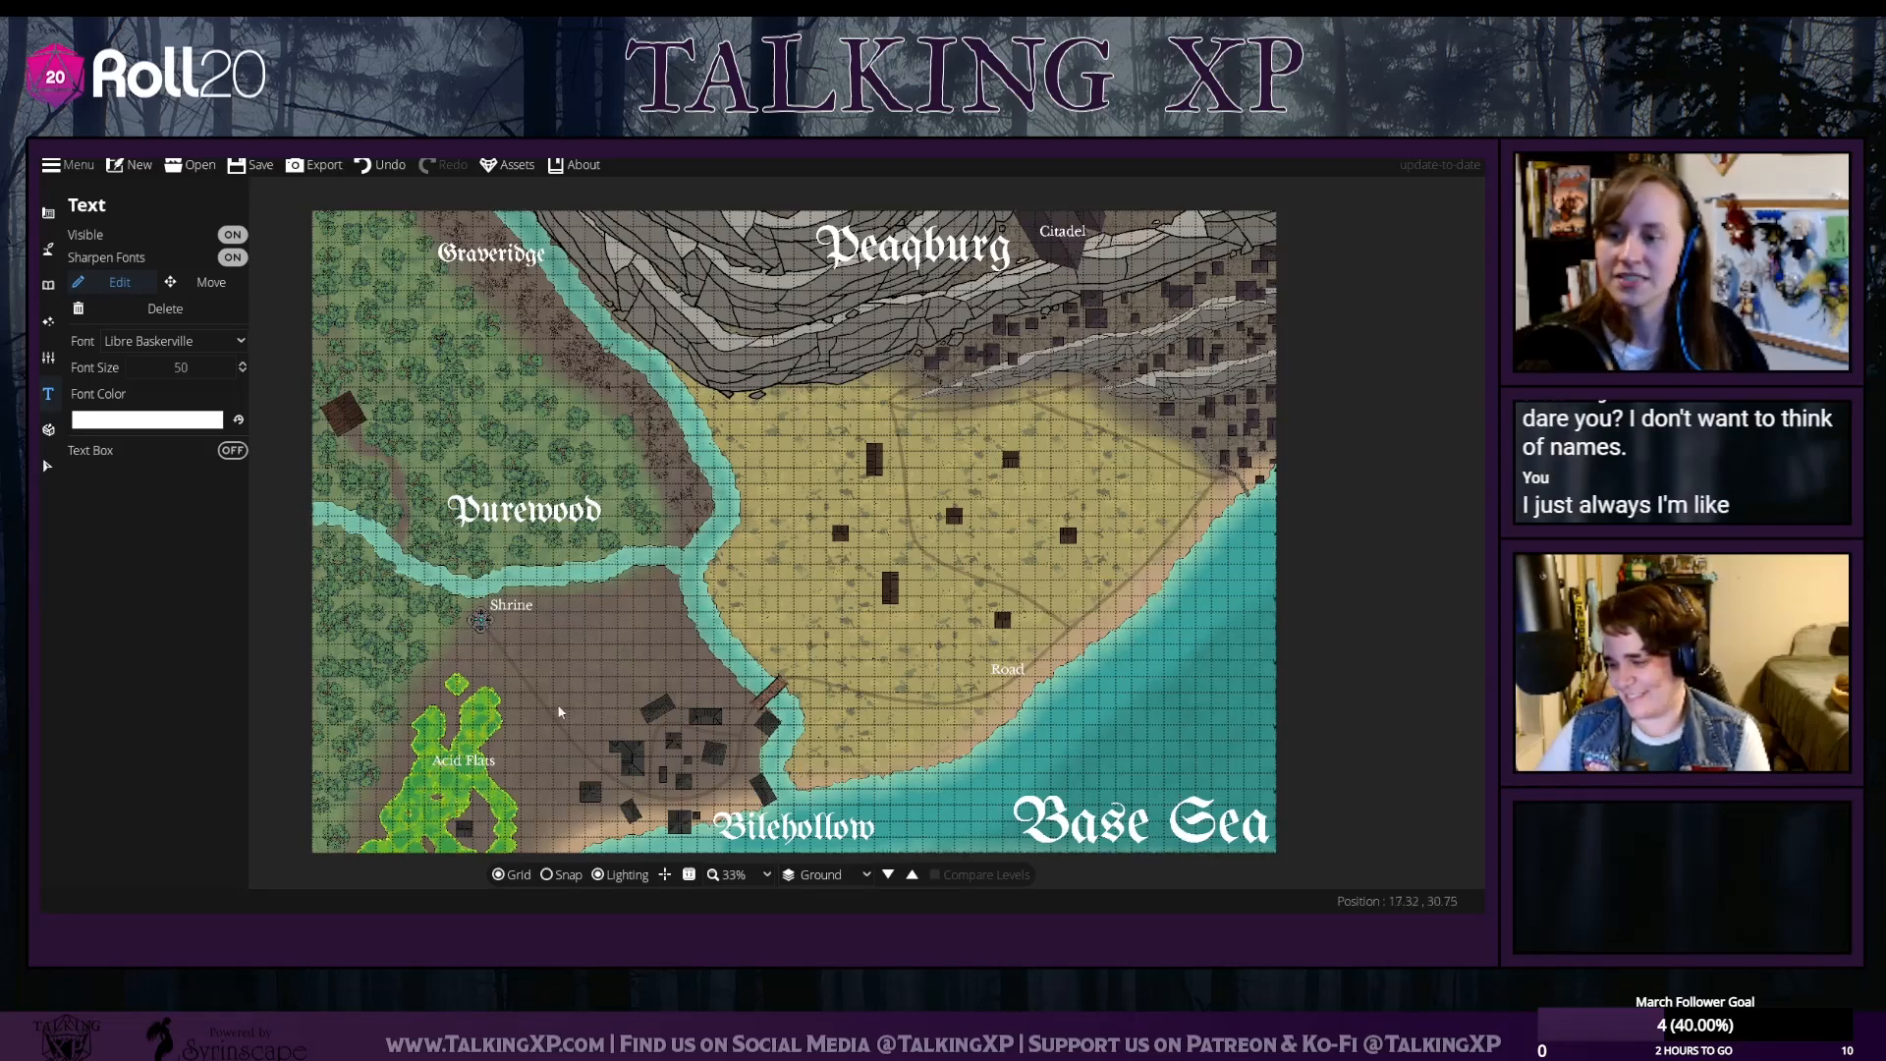
Add a label reading "High River" just below the western river, near the point where the two rivers meet
left_click(615, 590)
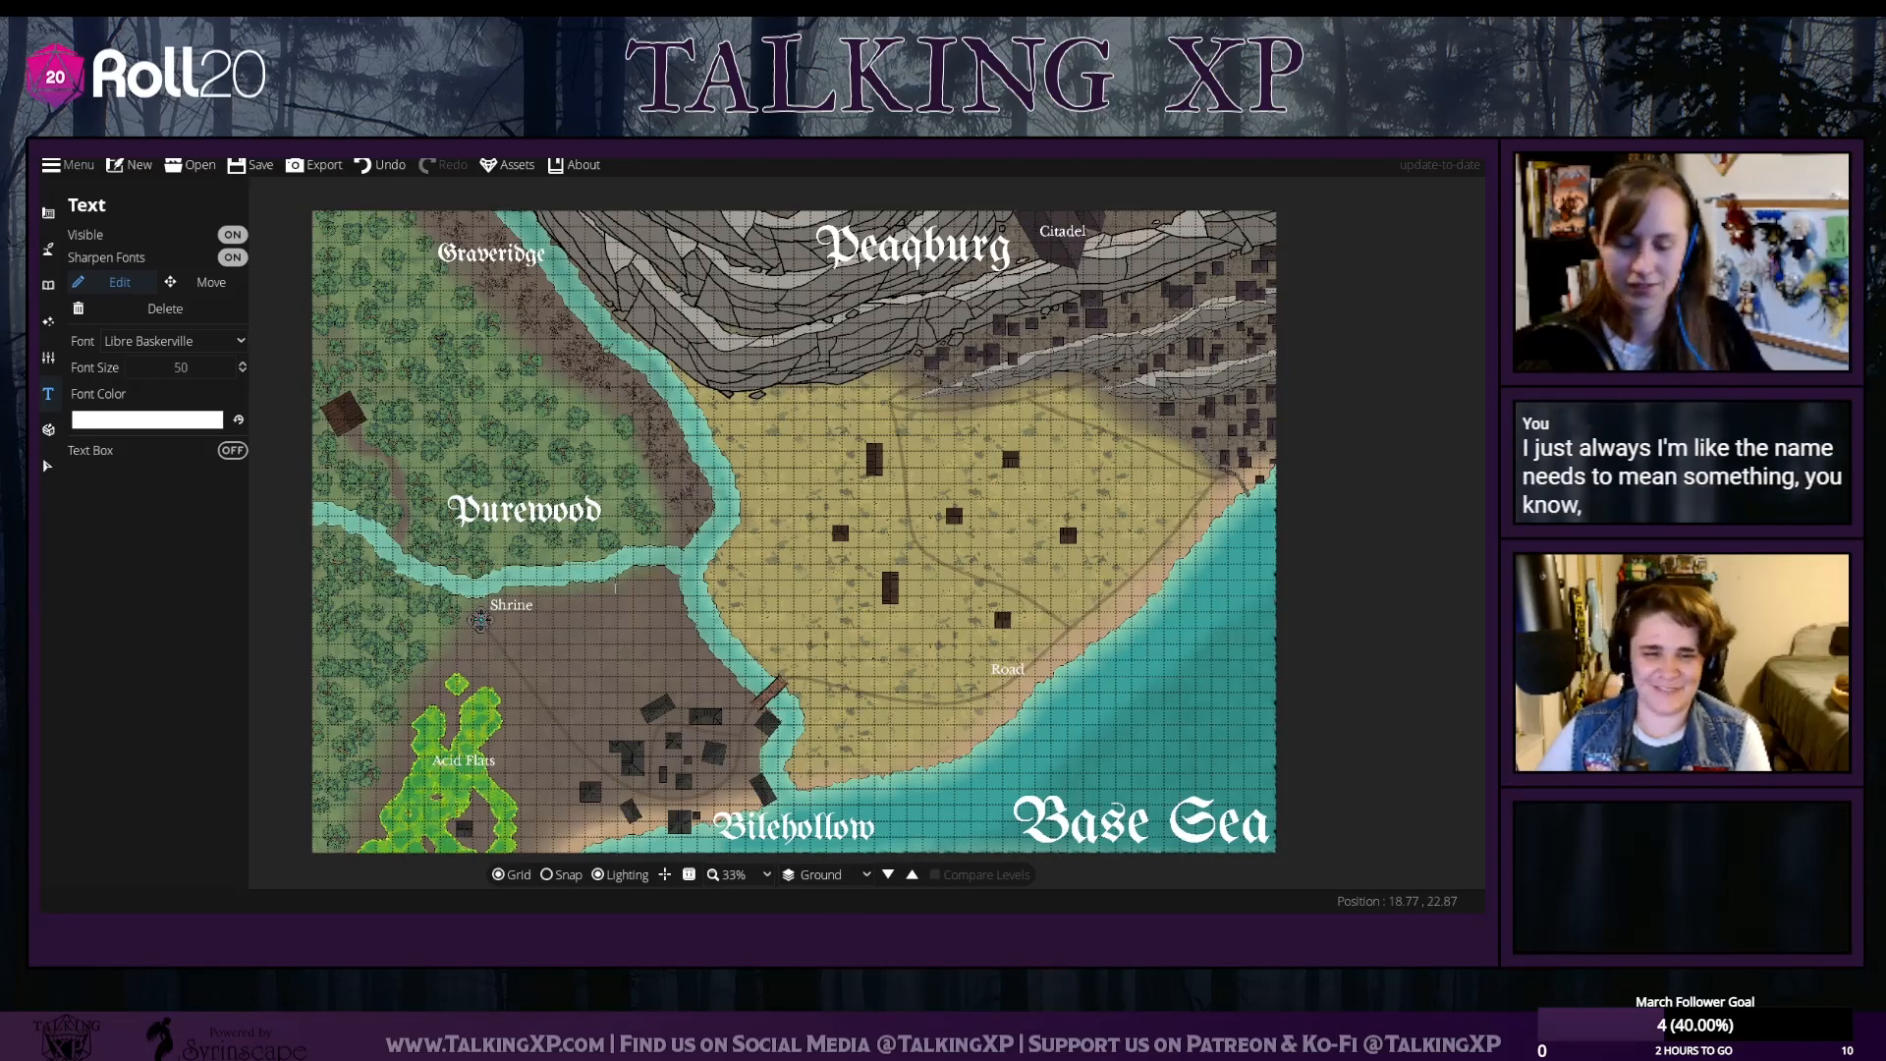
type("Rive")
key("BackSpace")
key("BackSpace")
key("BackSpace")
key("BackSpace")
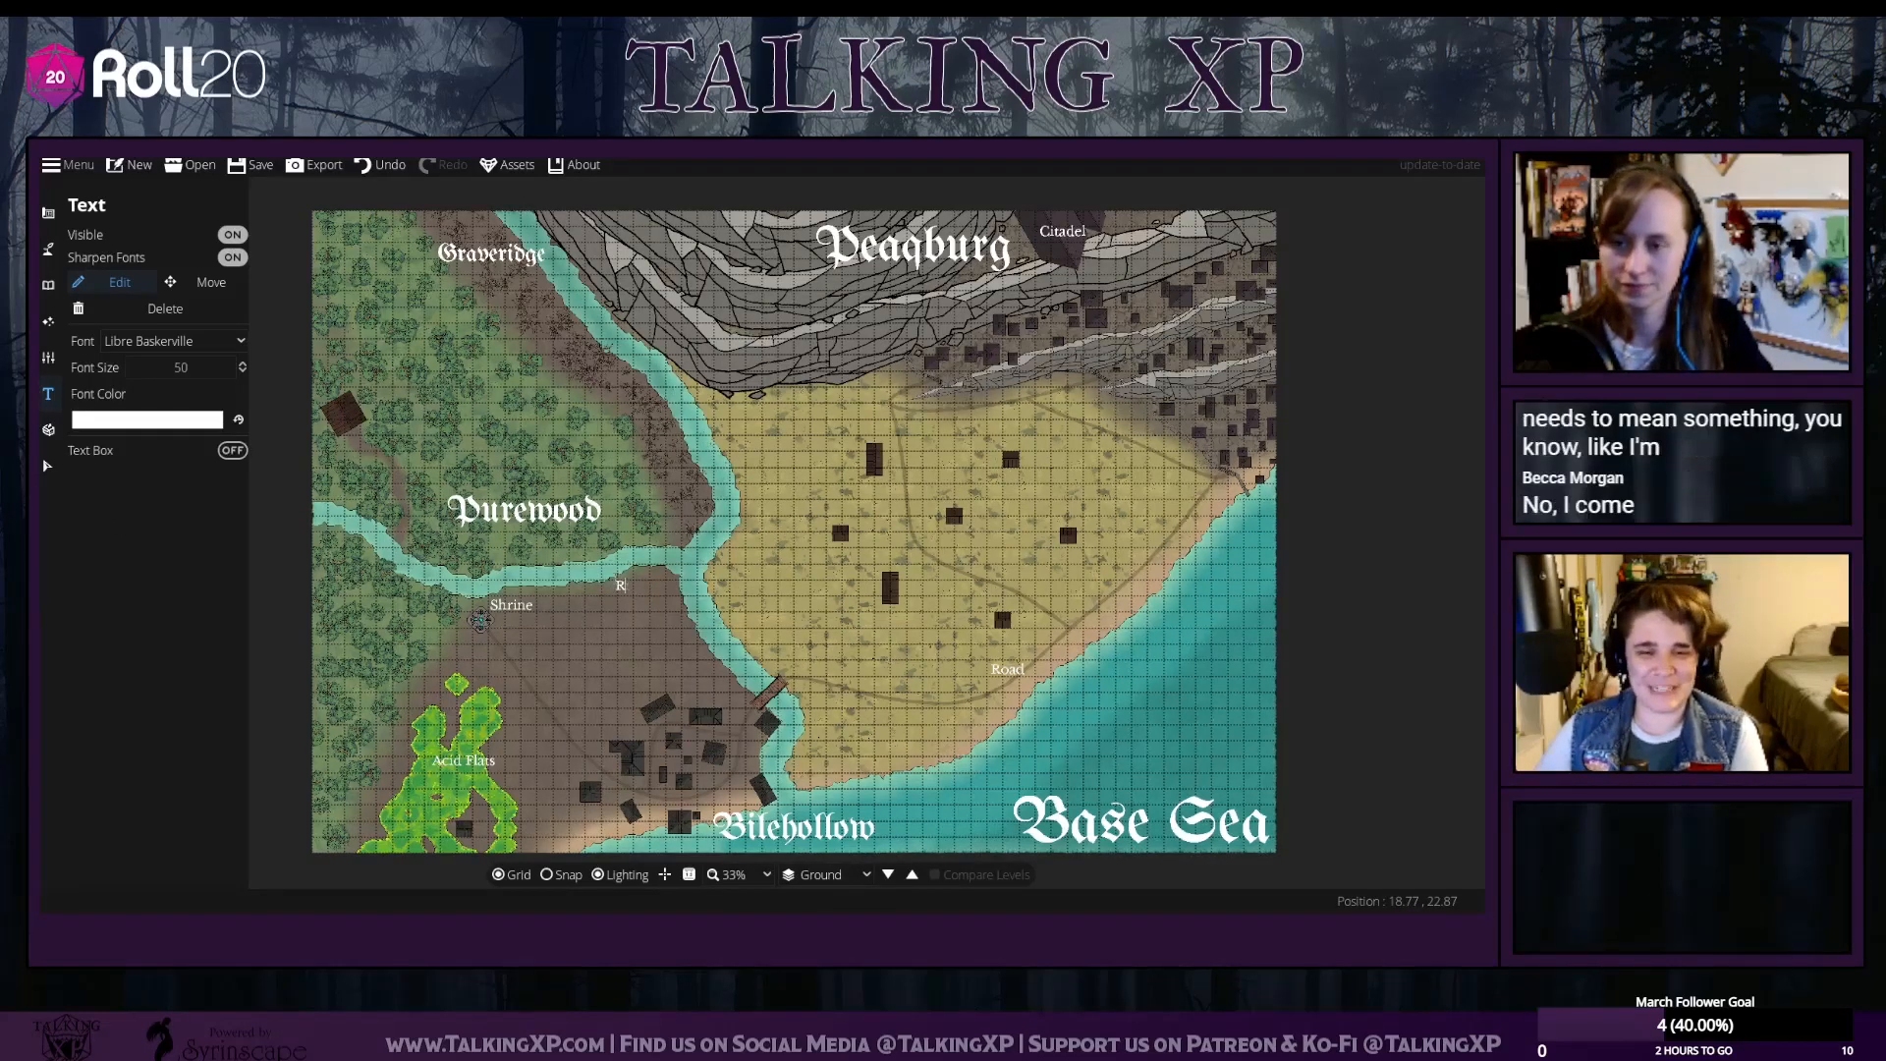
type("huigh")
key("BackSpace")
key("BackSpace")
key("BackSpace")
key("BackSpace")
key("BackSpace")
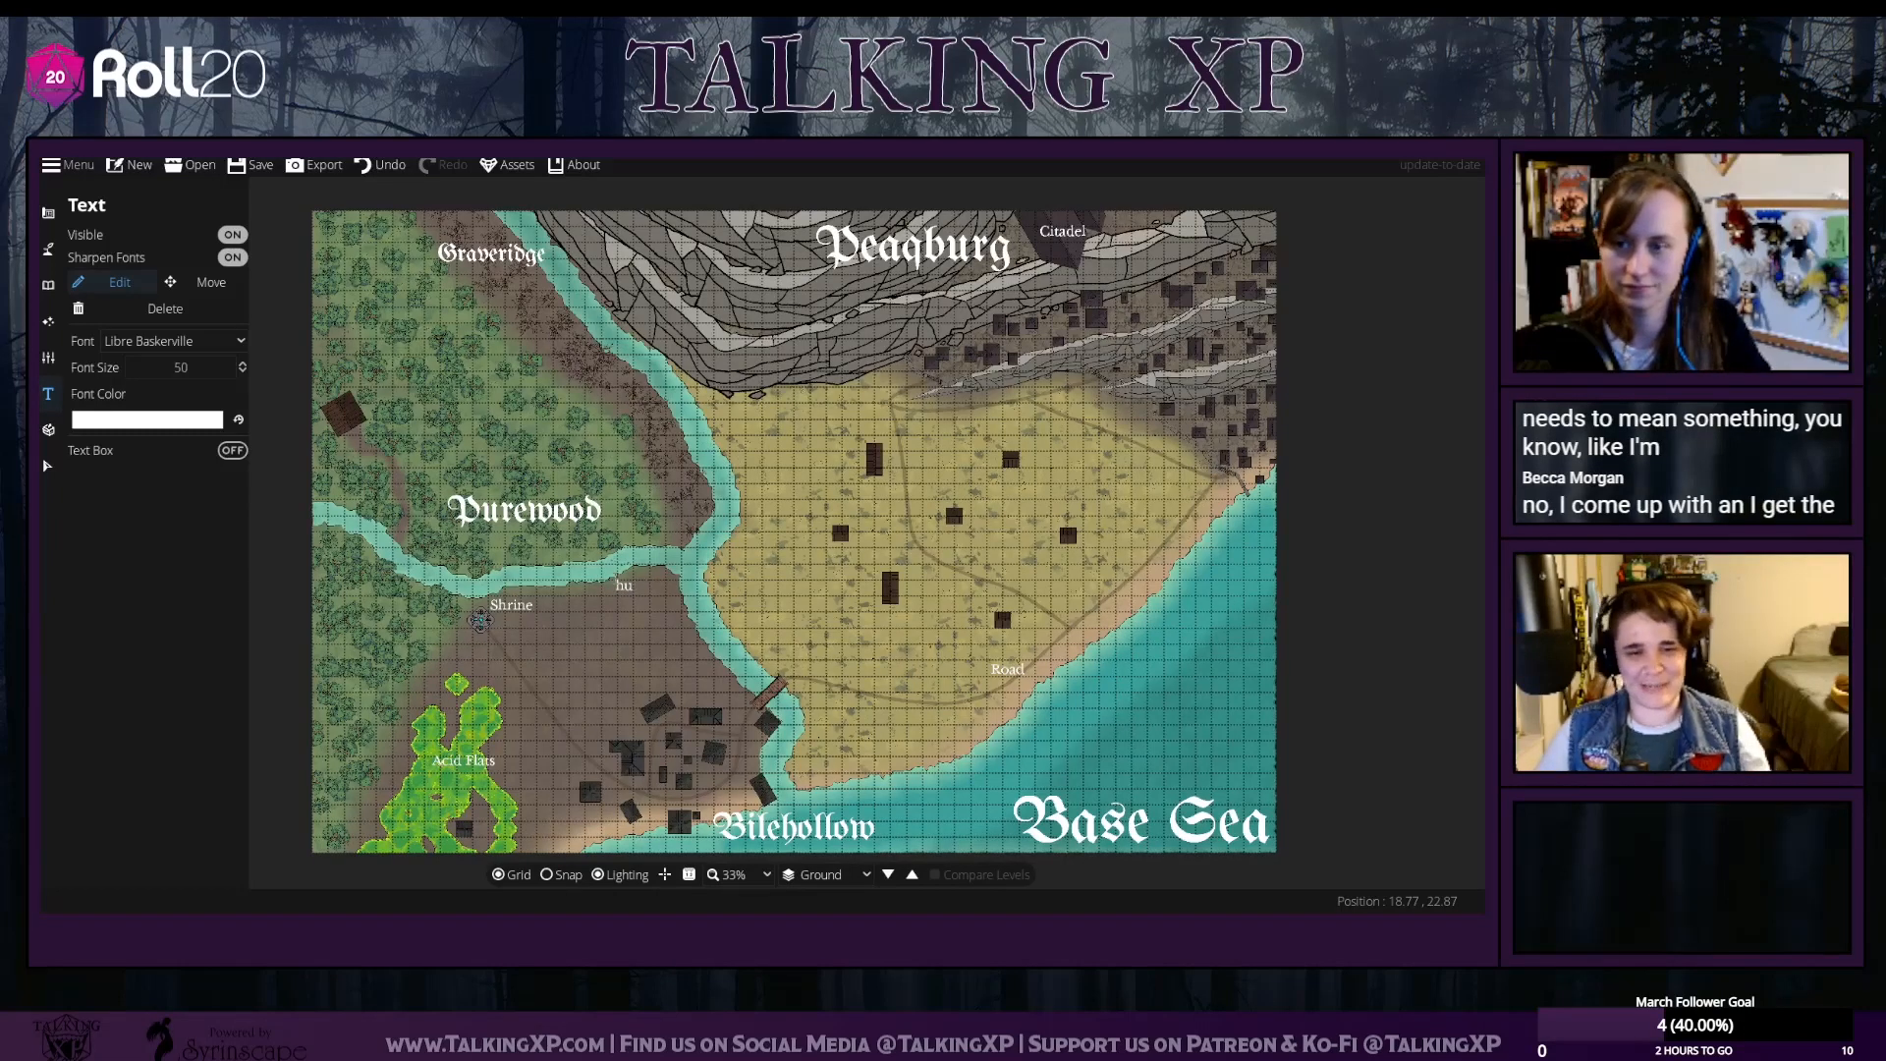
type("High R")
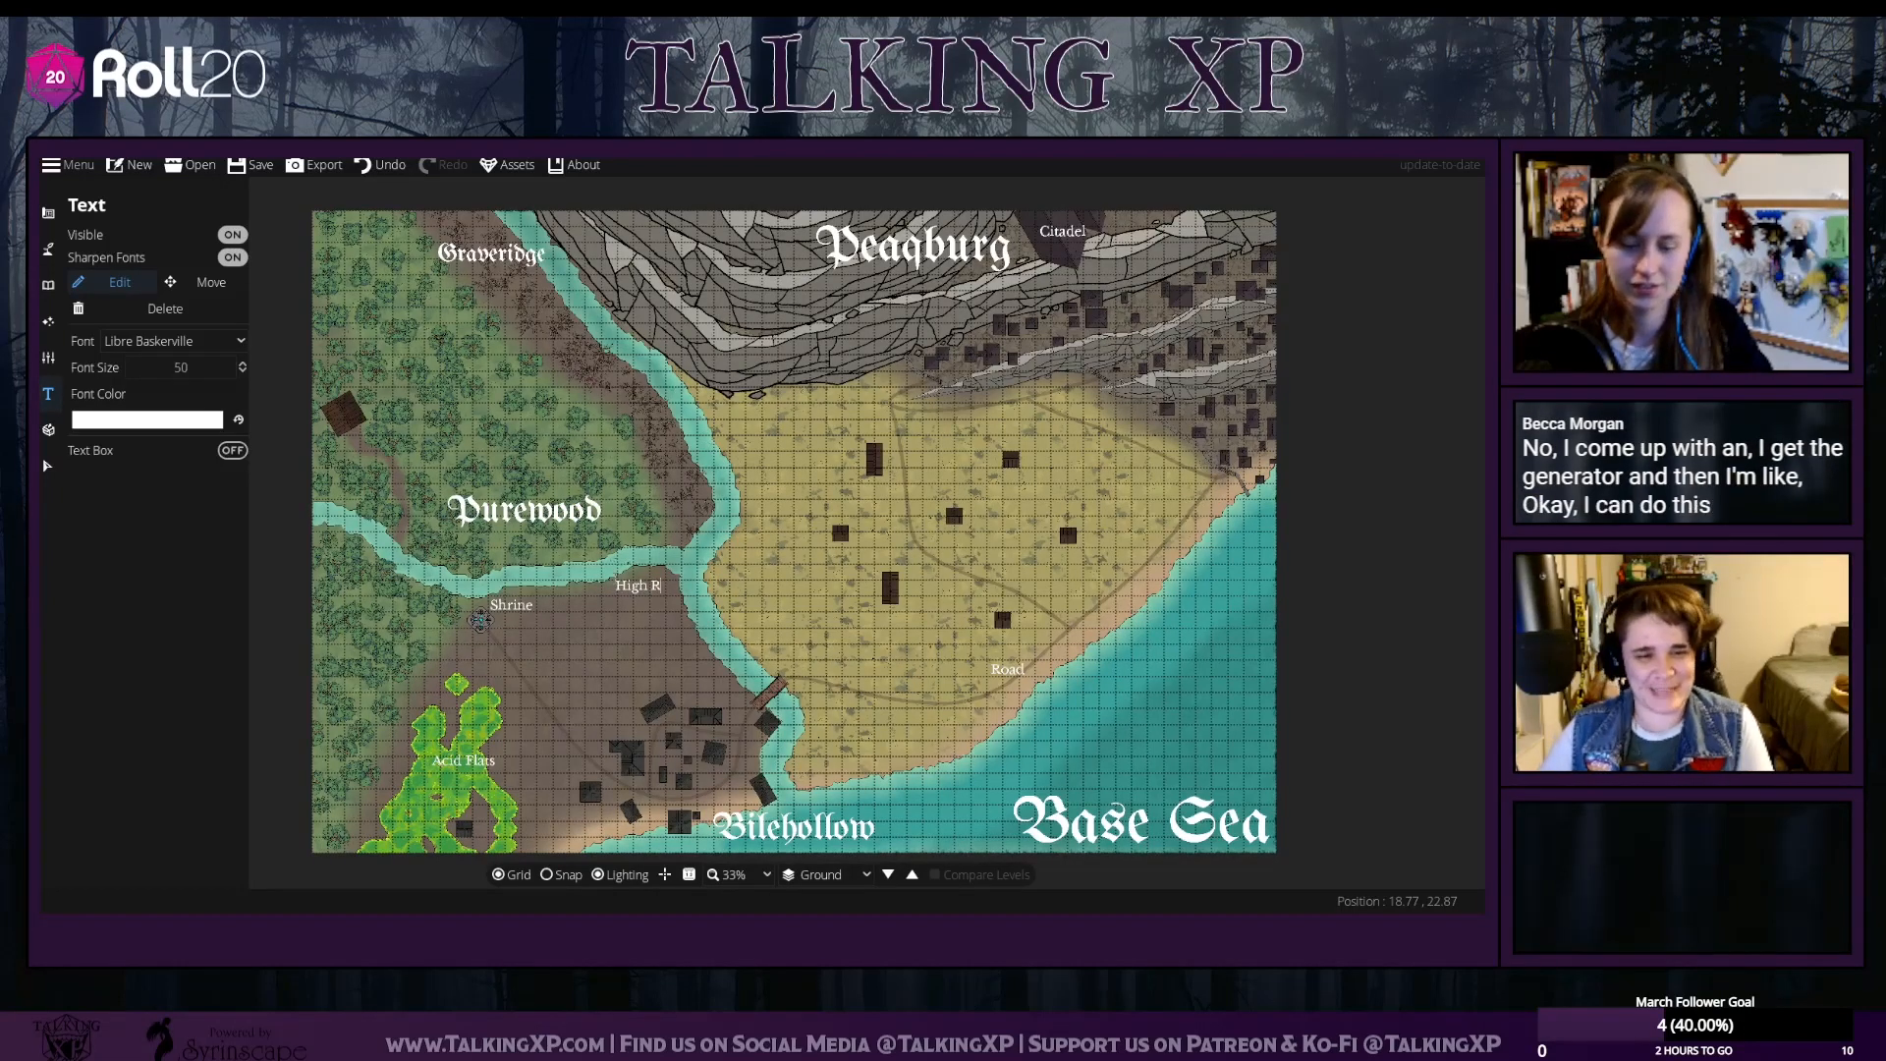
type("iver")
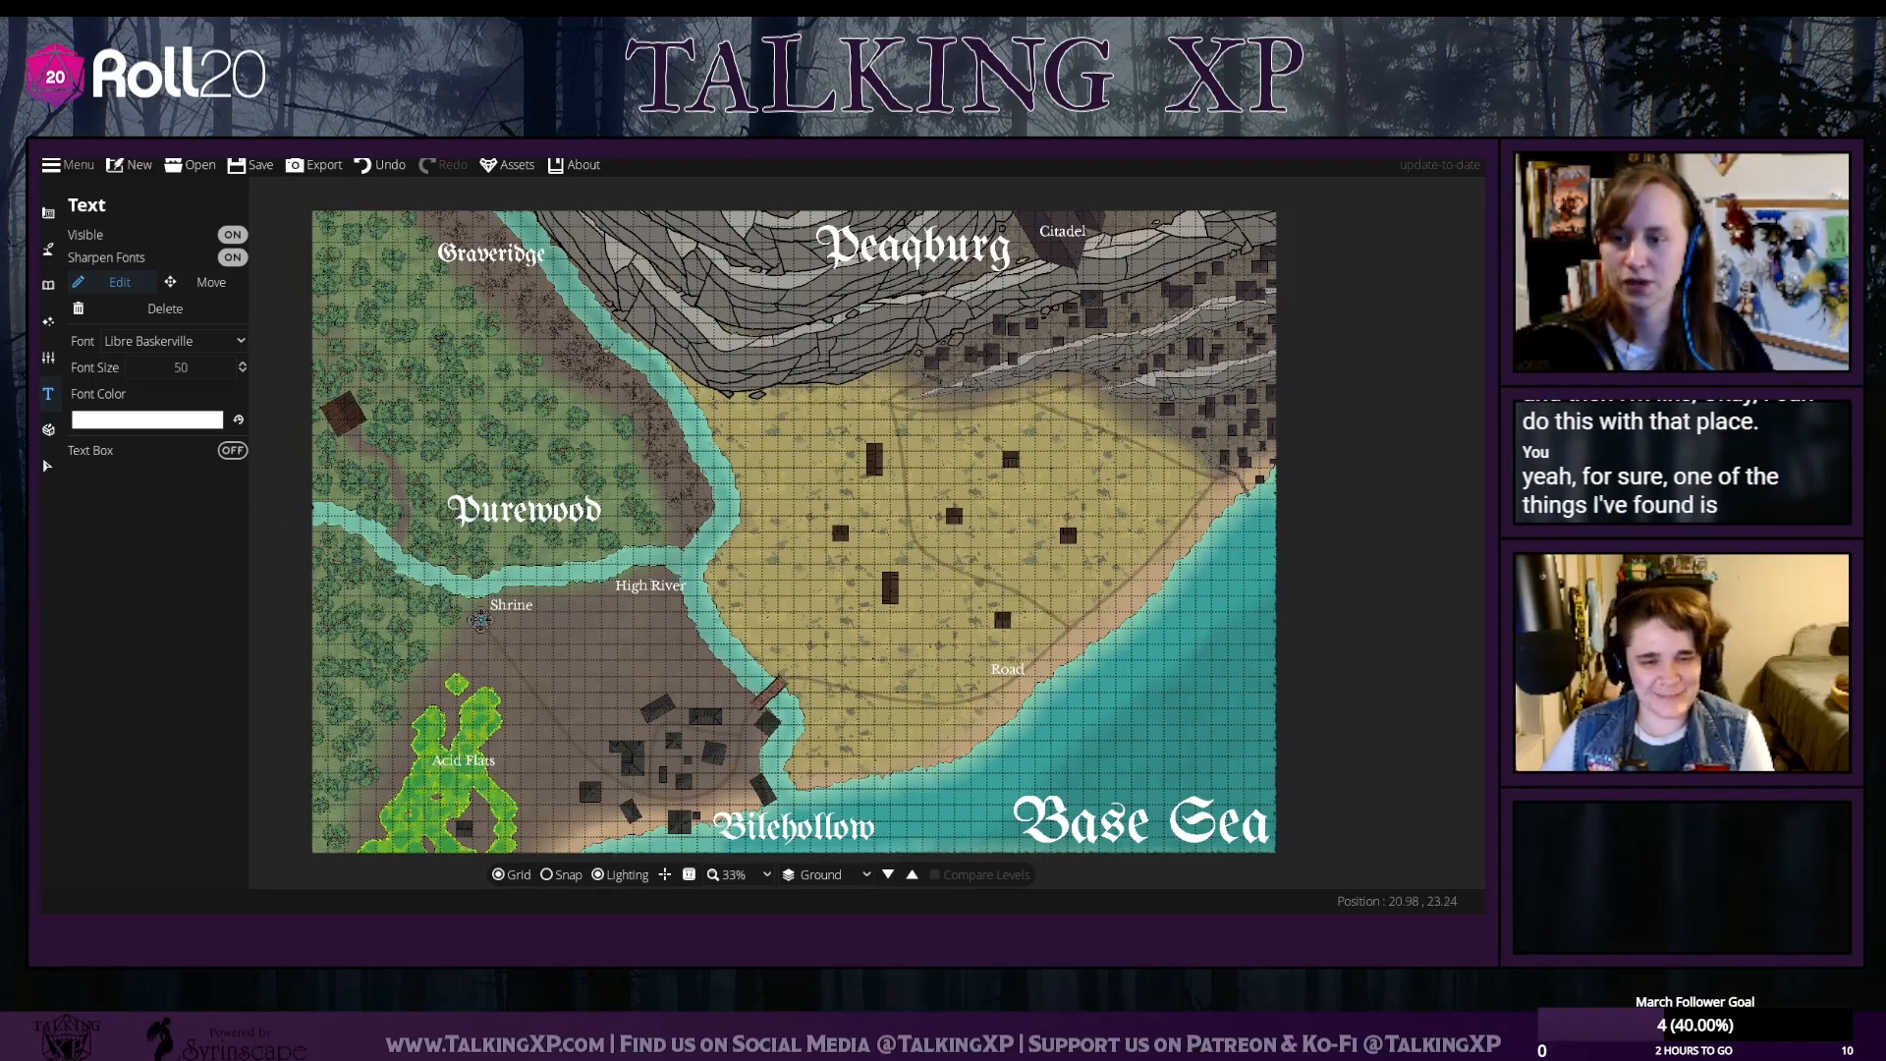
key("Left")
key("Left")
key("Left")
key("Left")
key("Left")
key("Left")
key("BackSpace")
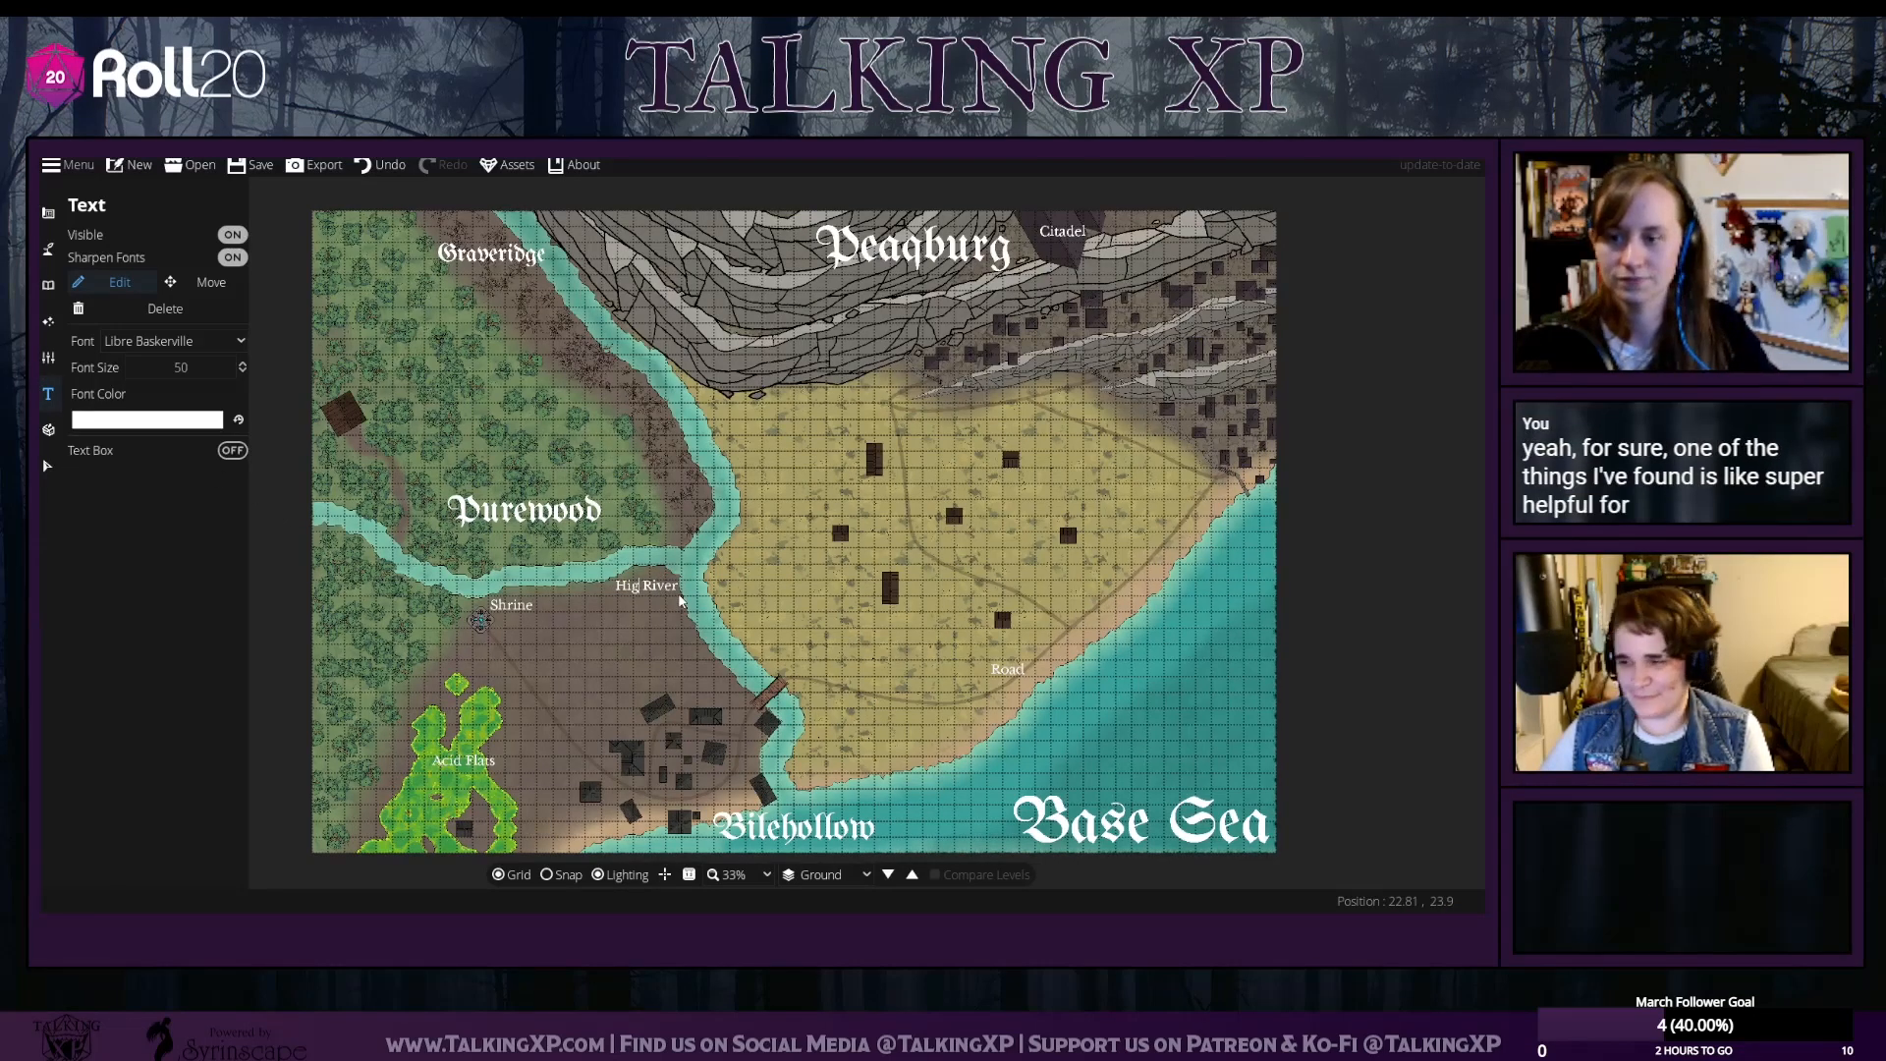
type("h")
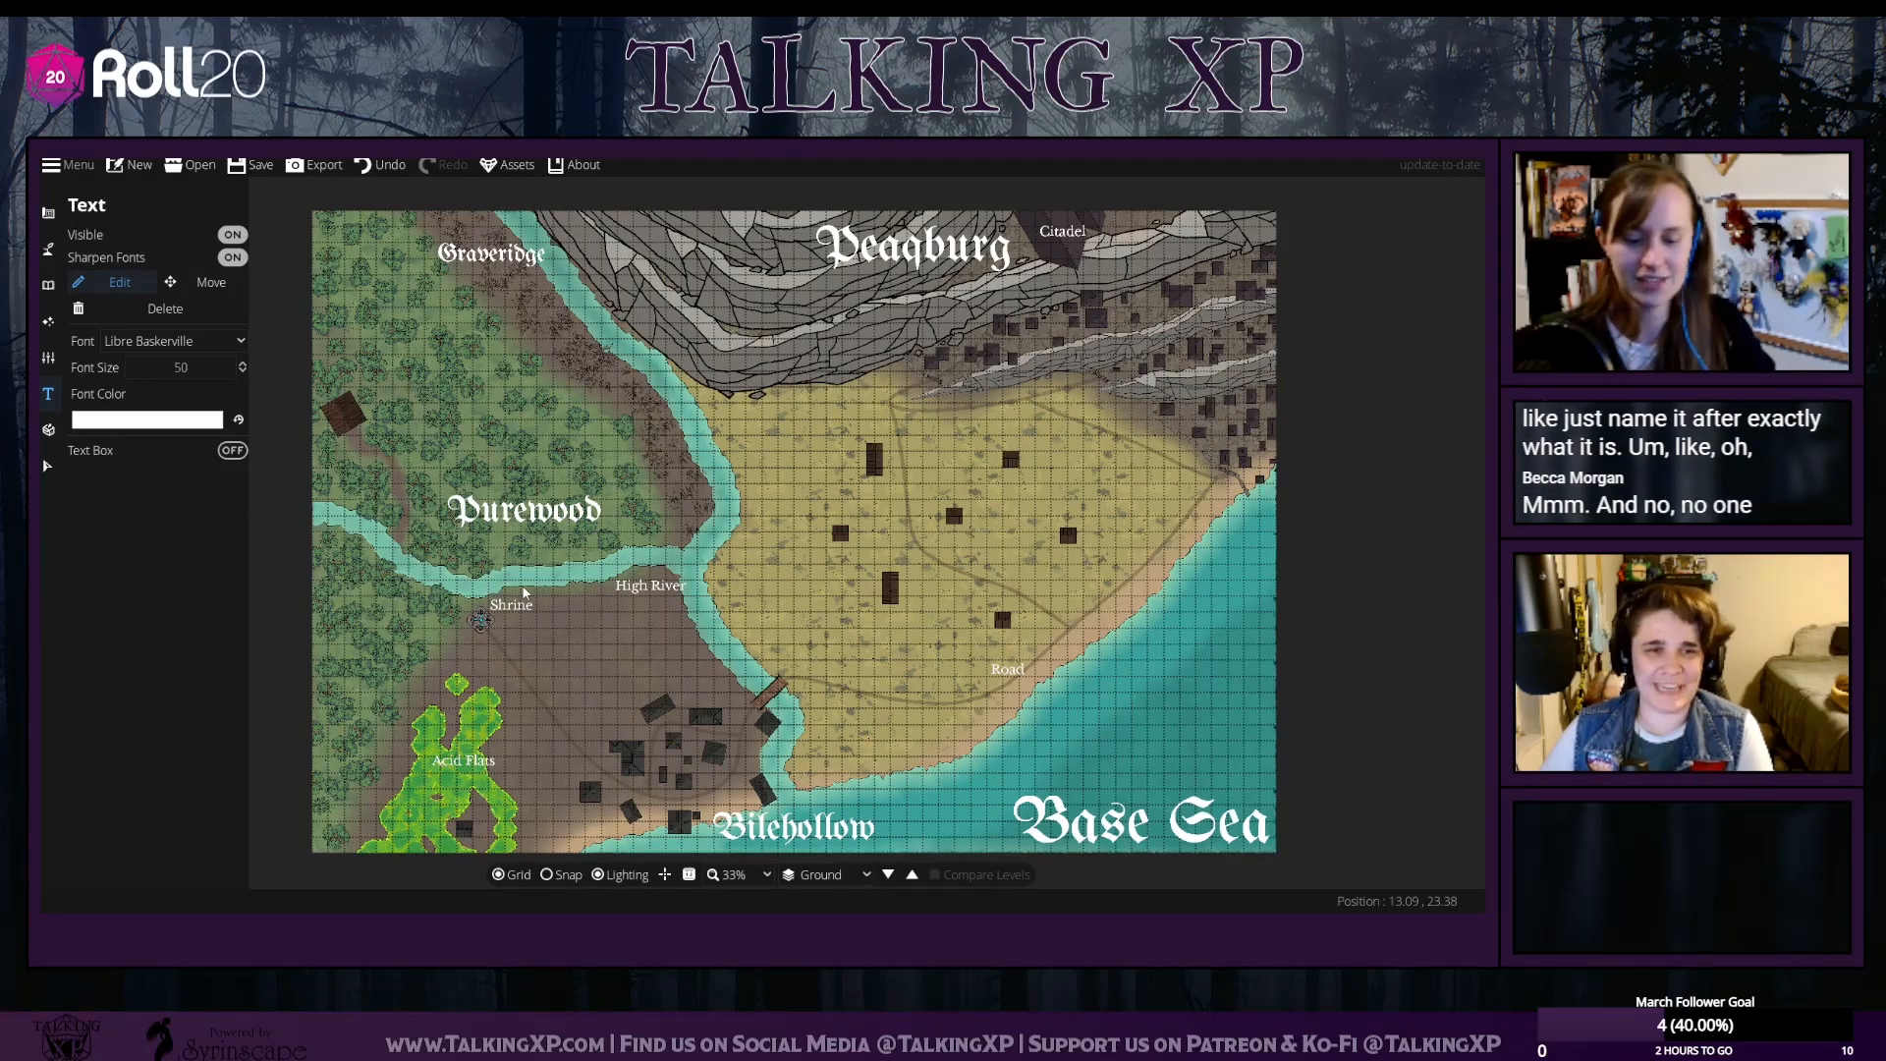
Add a label reading "West River" below the western river, directly above the "Shrine" label
type("East")
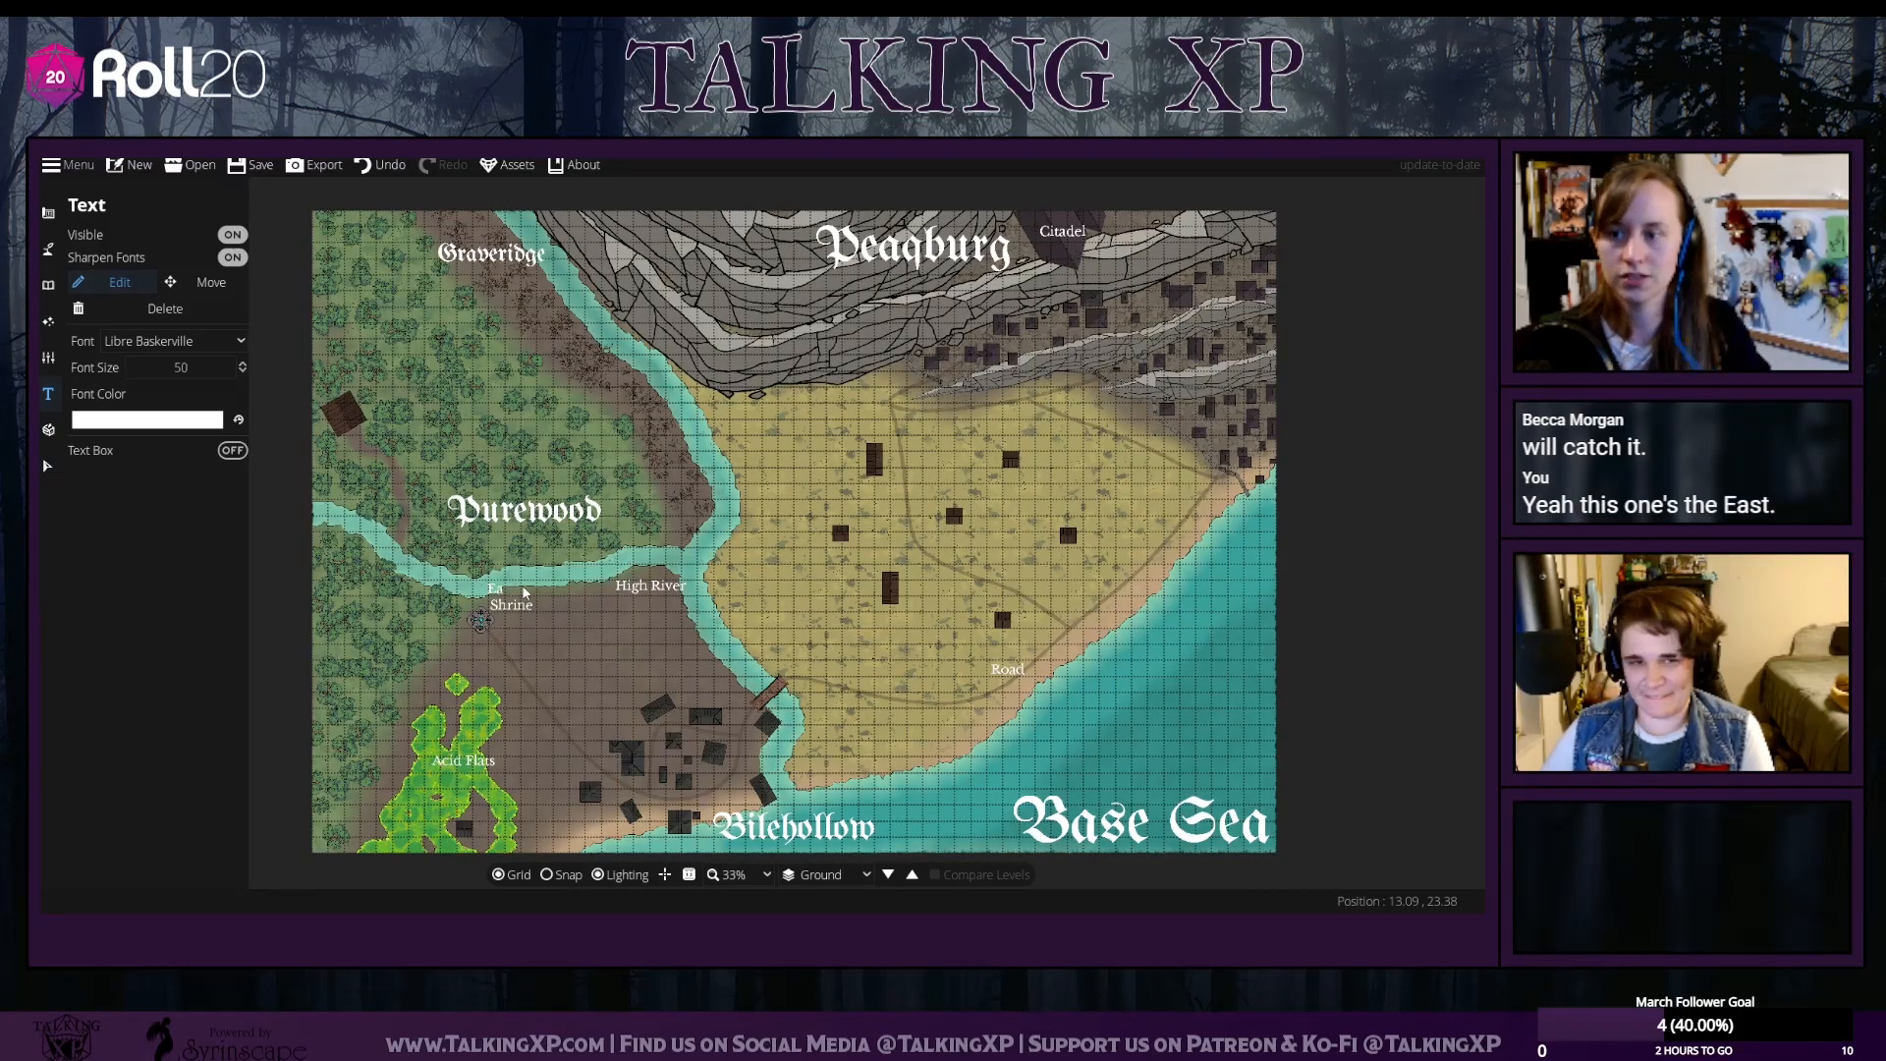
key("BackSpace")
key("BackSpace")
type("Wet")
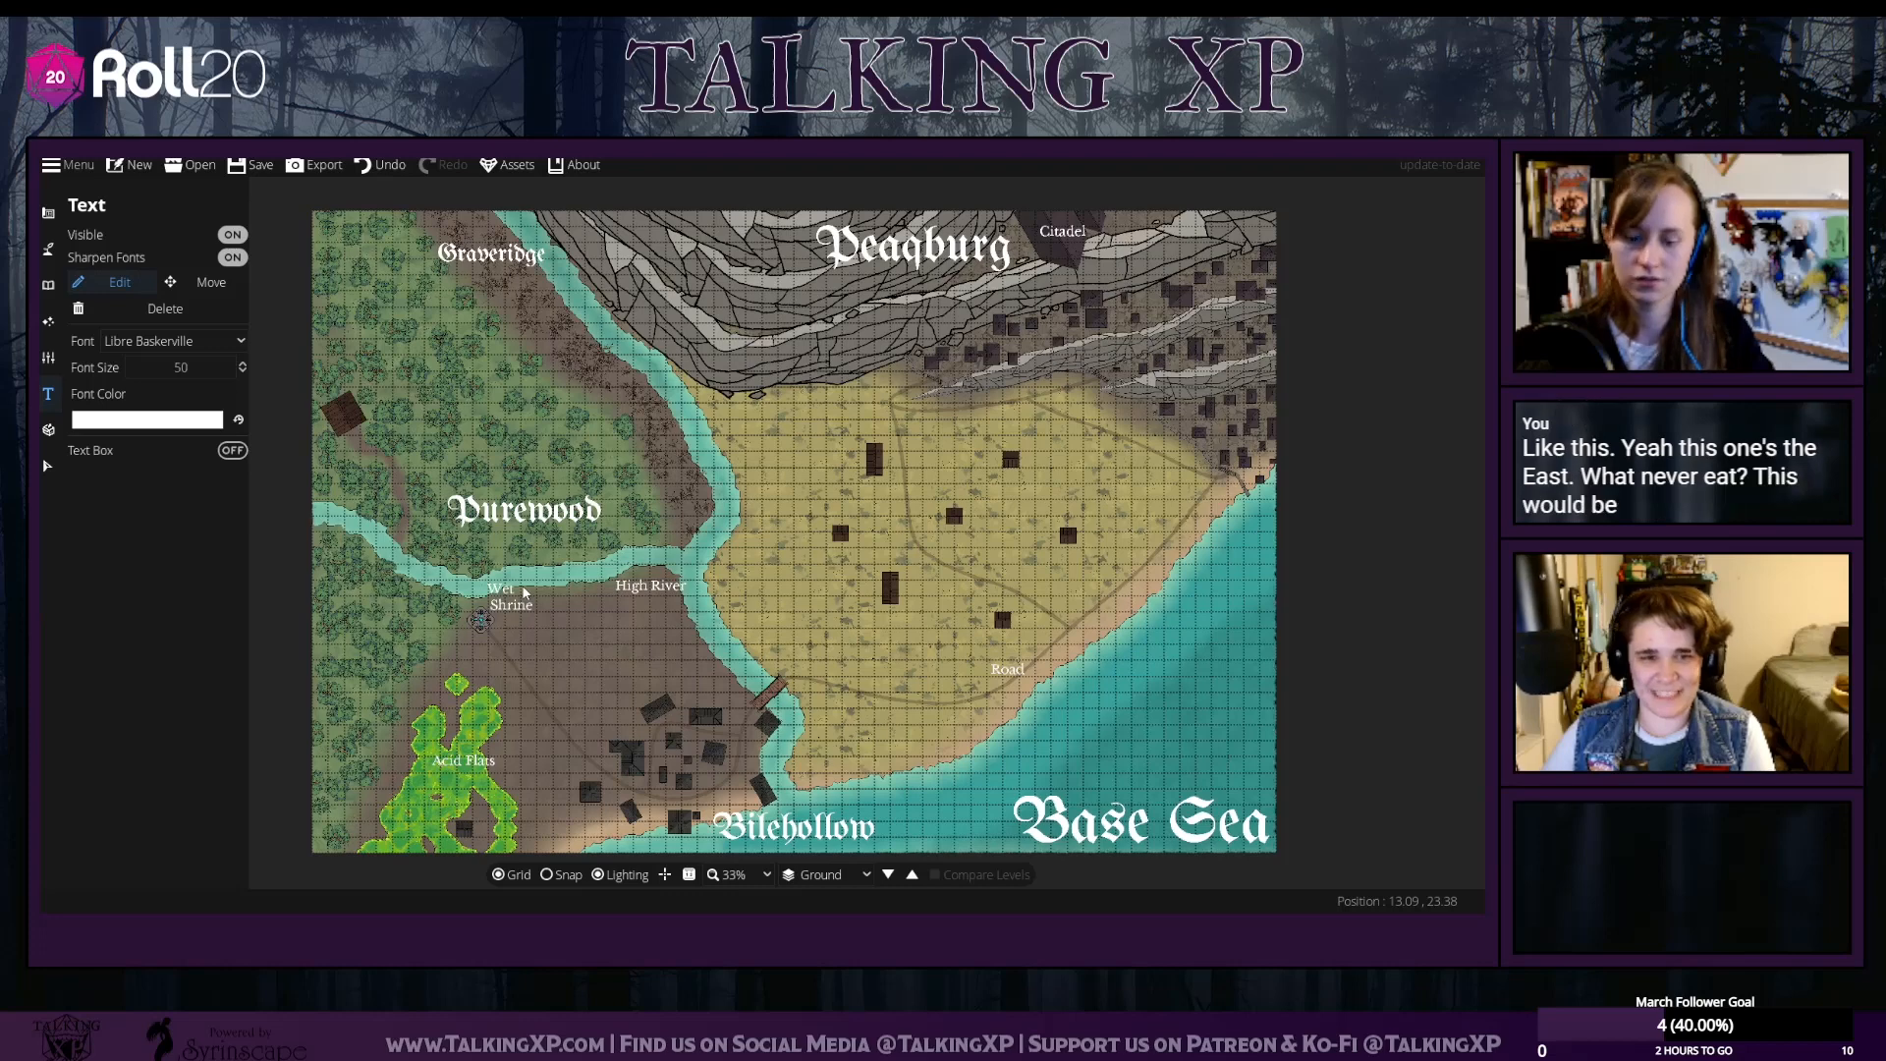
key("BackSpace")
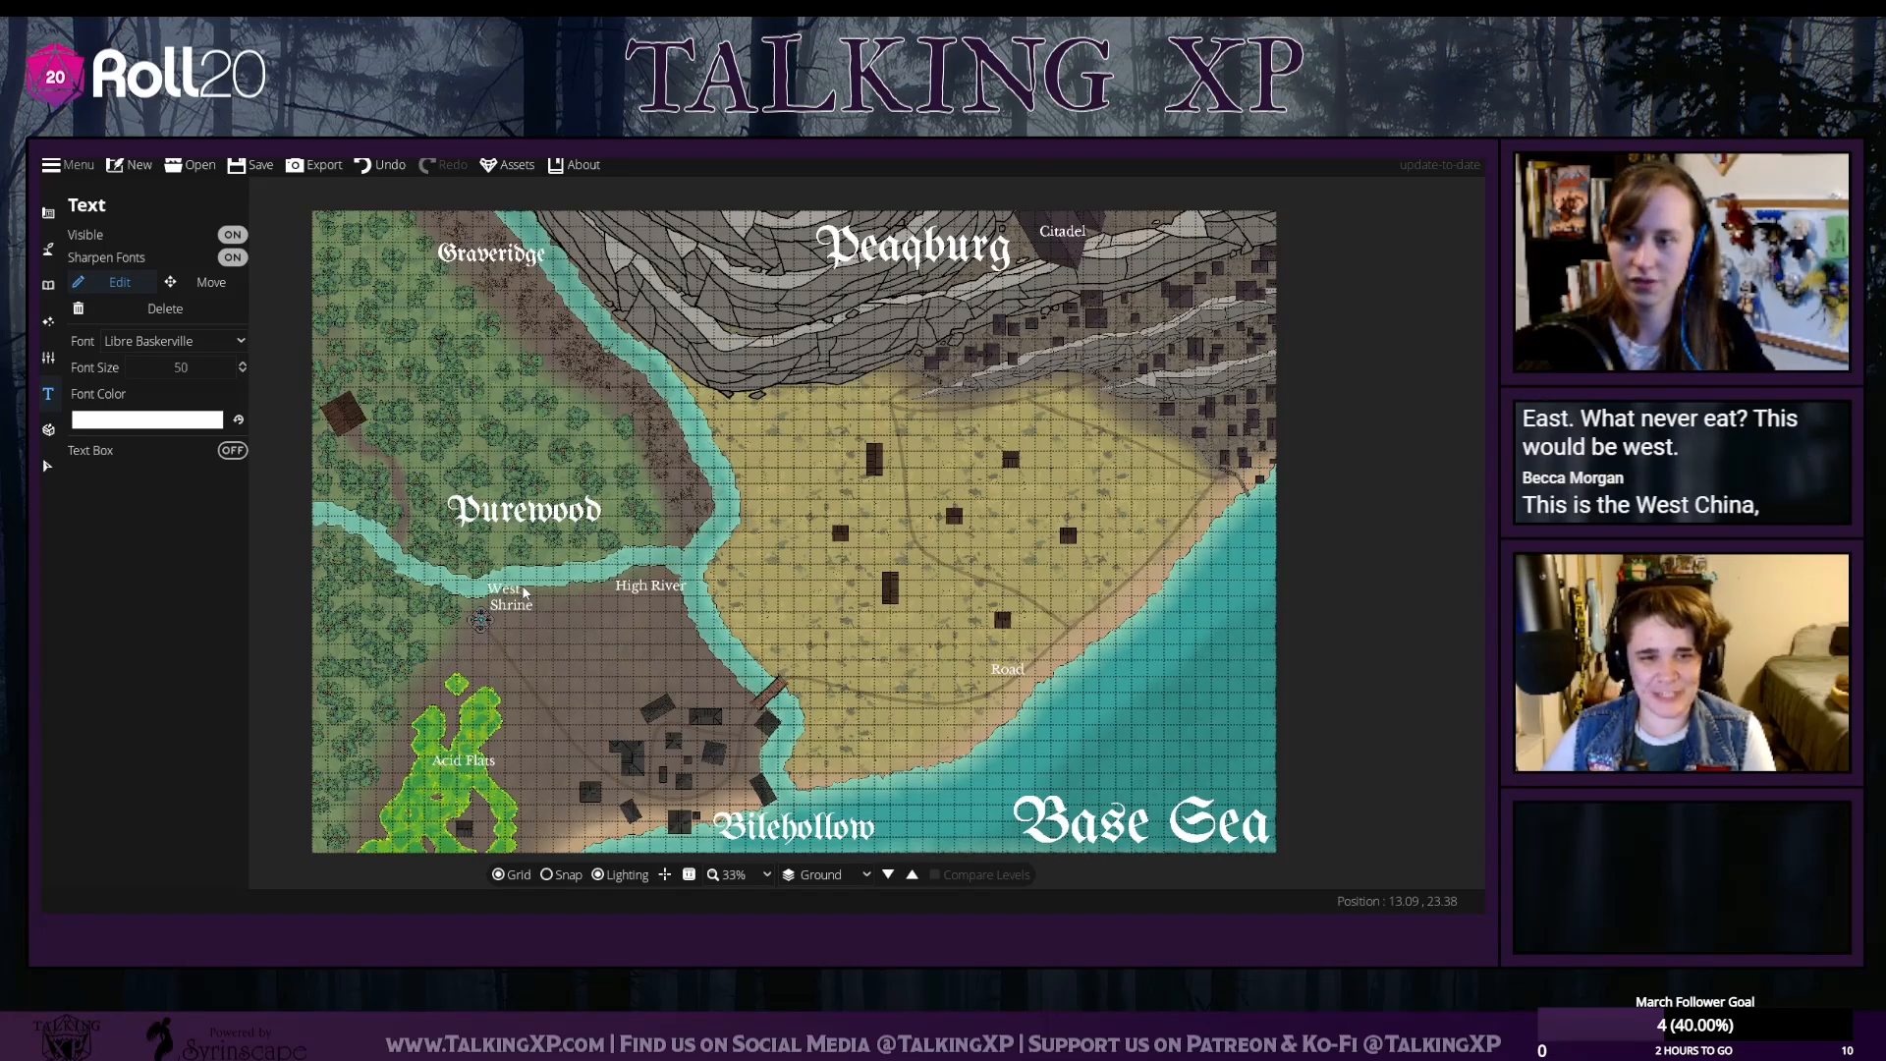
type("River")
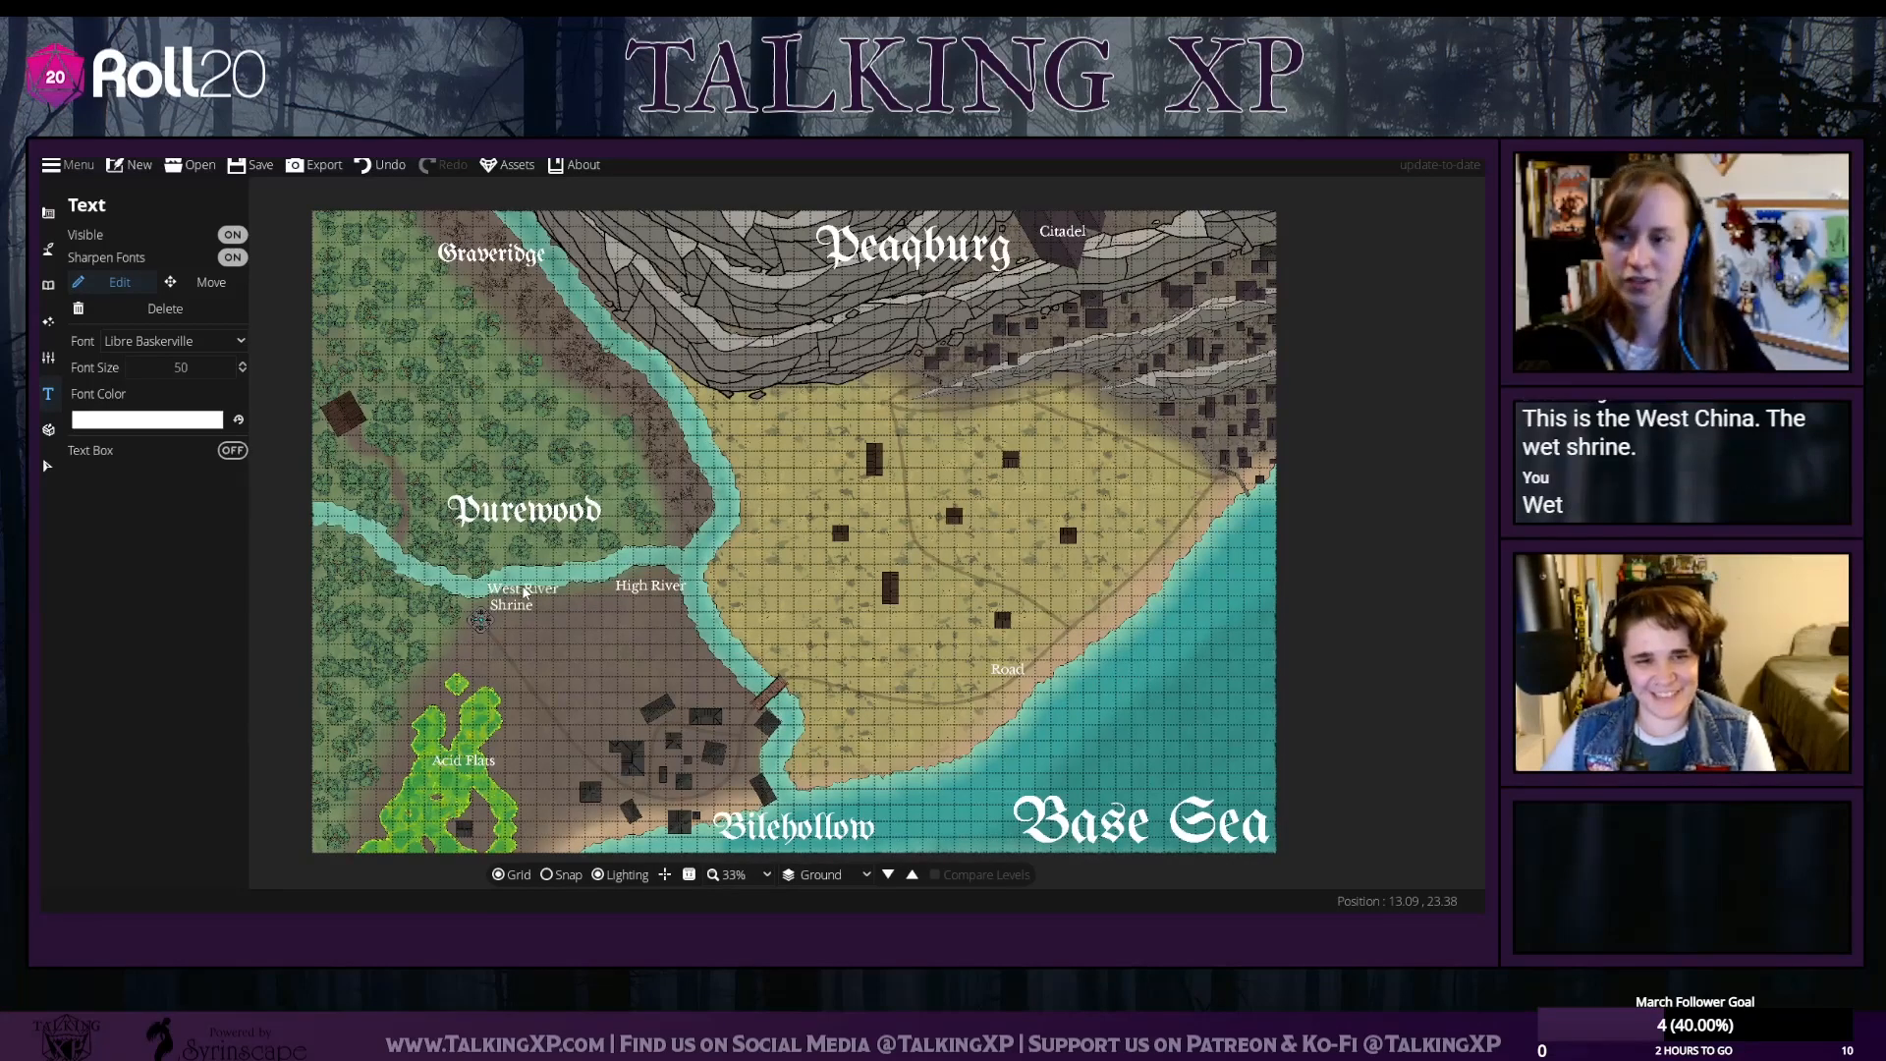
Move the "West River" label onto the western river and the "High River" label up to the northern river below "Graveridge"
left_click(47, 465)
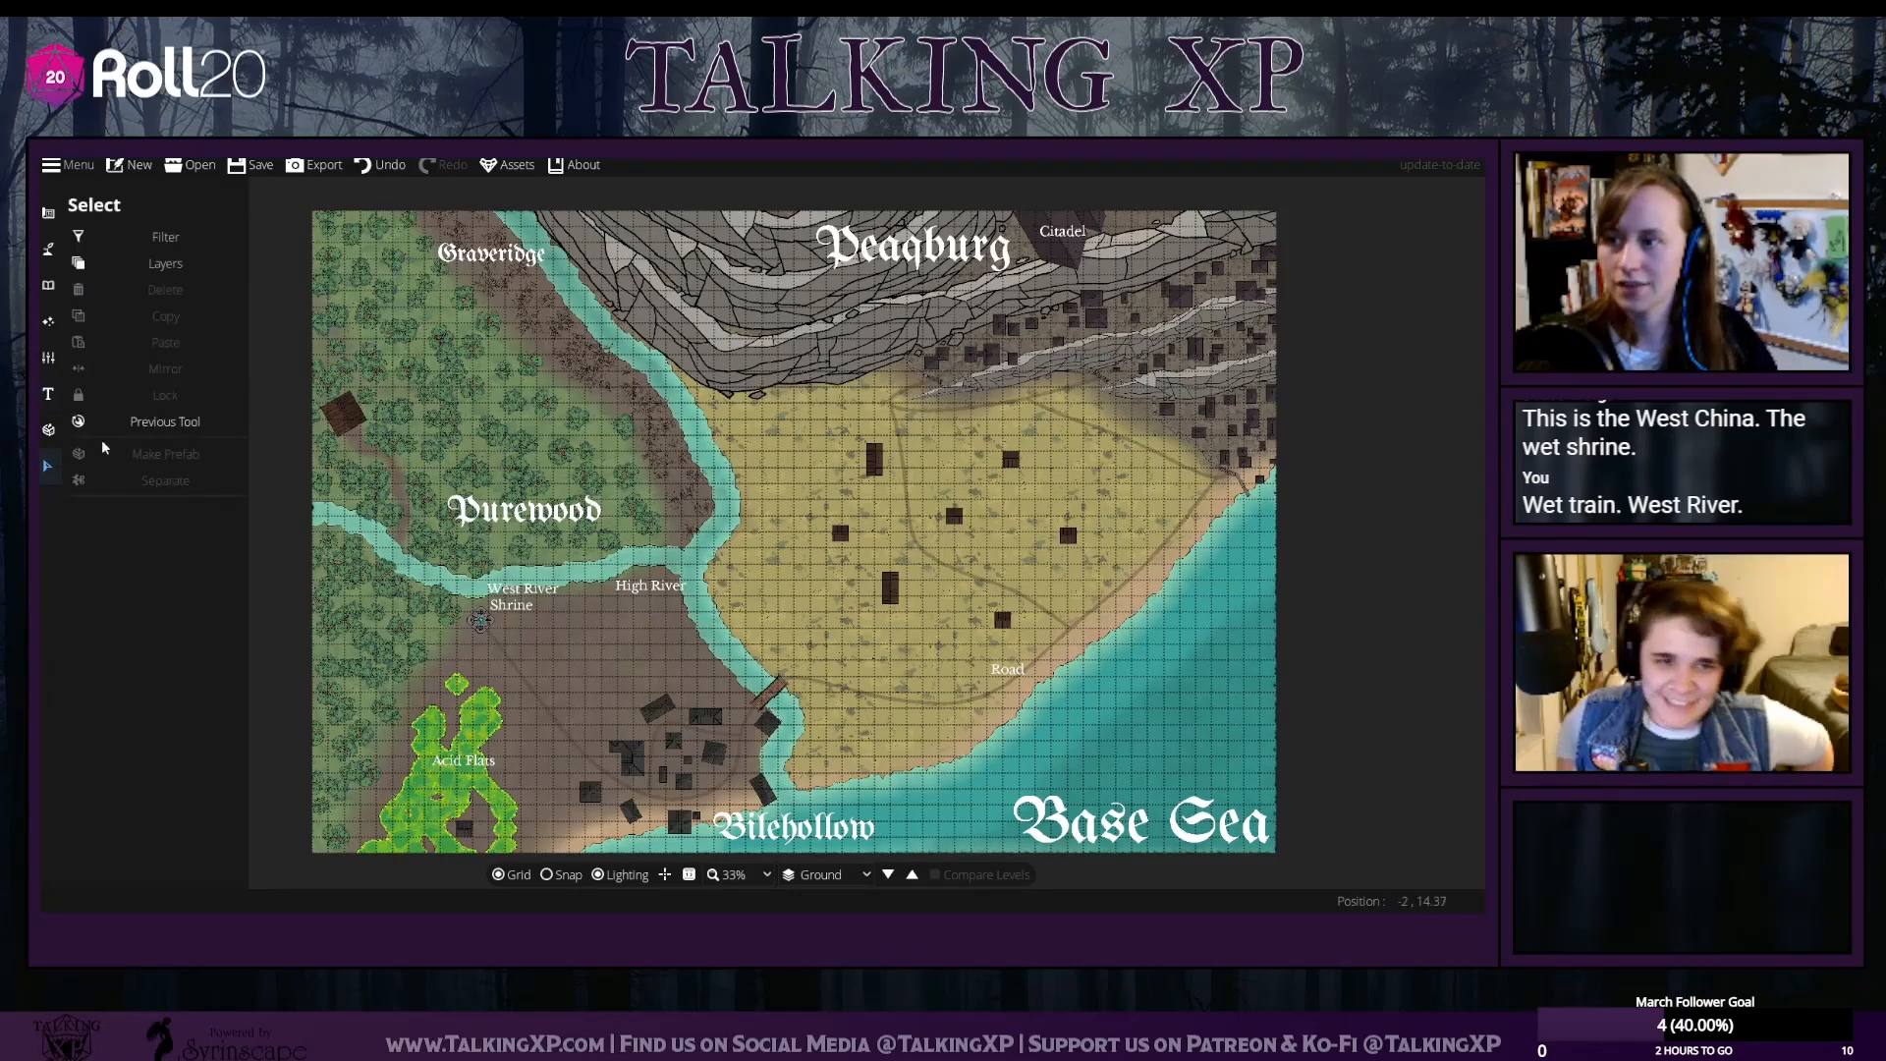
left_click(47, 394)
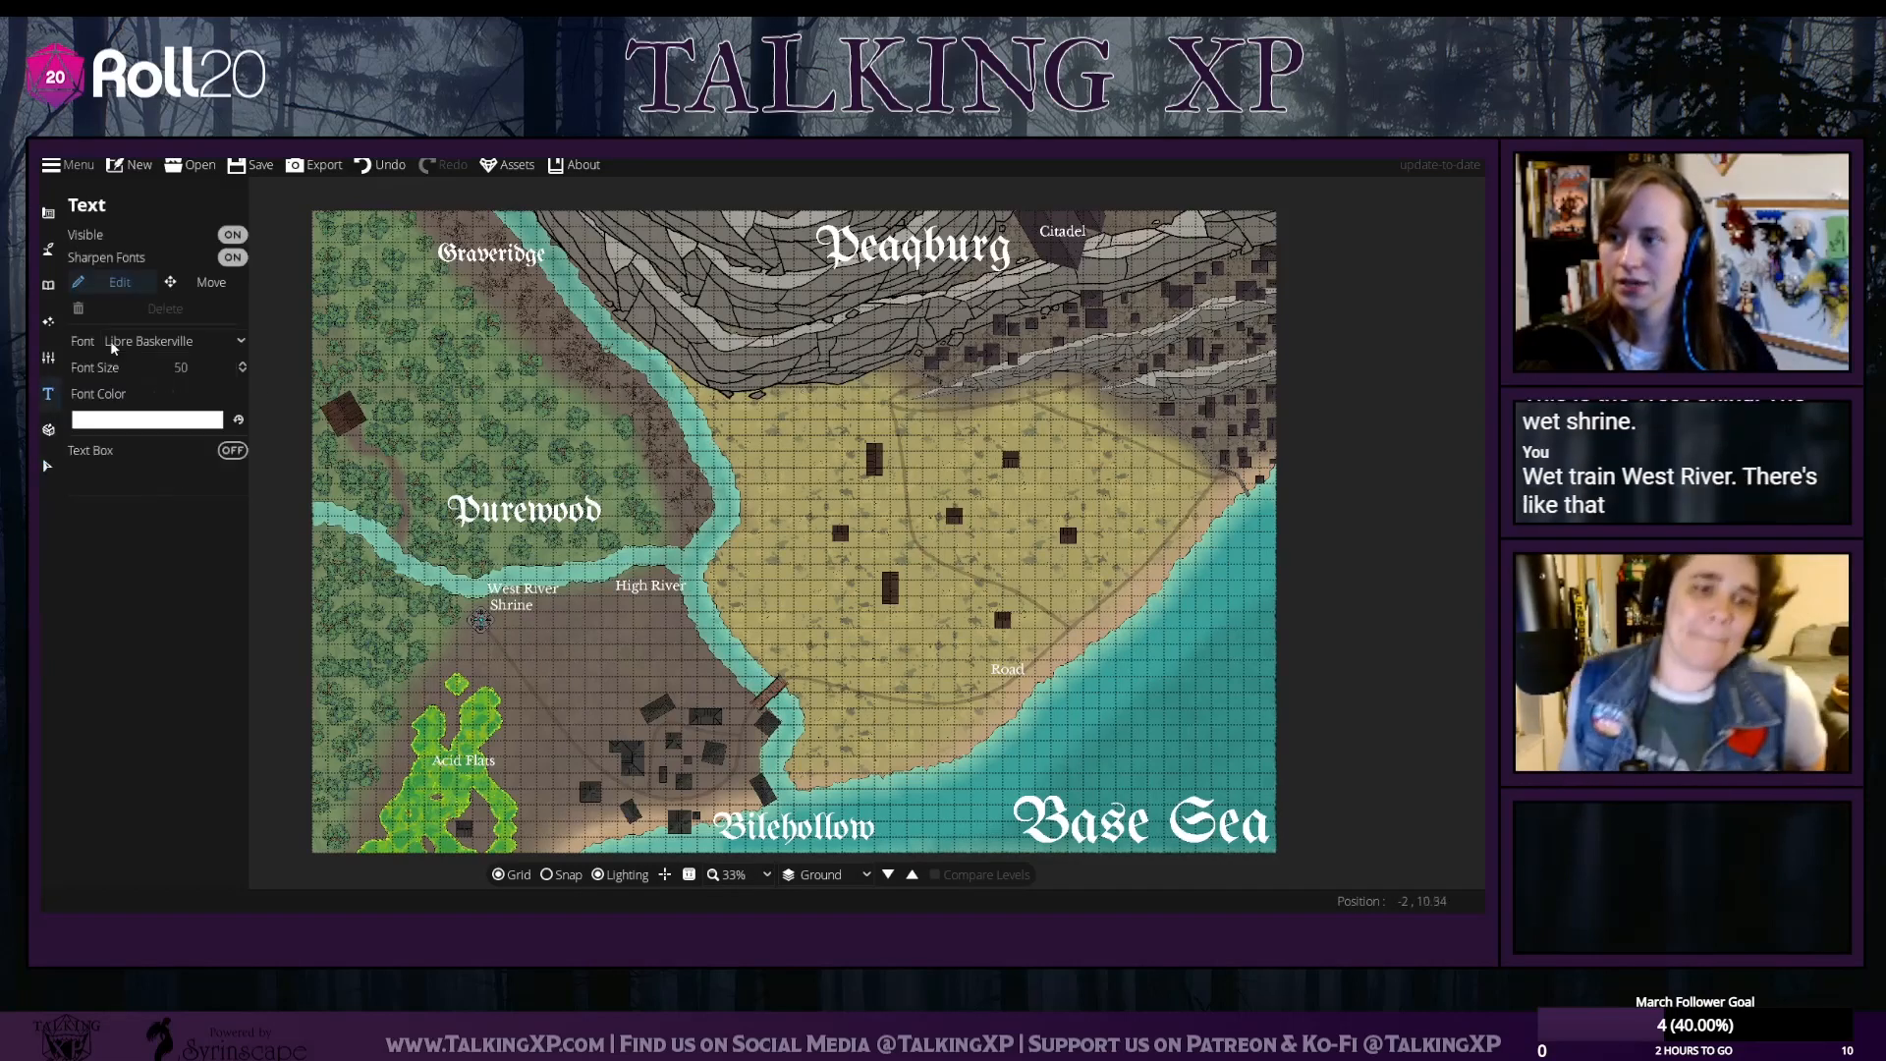
left_click(211, 282)
left_click_drag(535, 588, 610, 331)
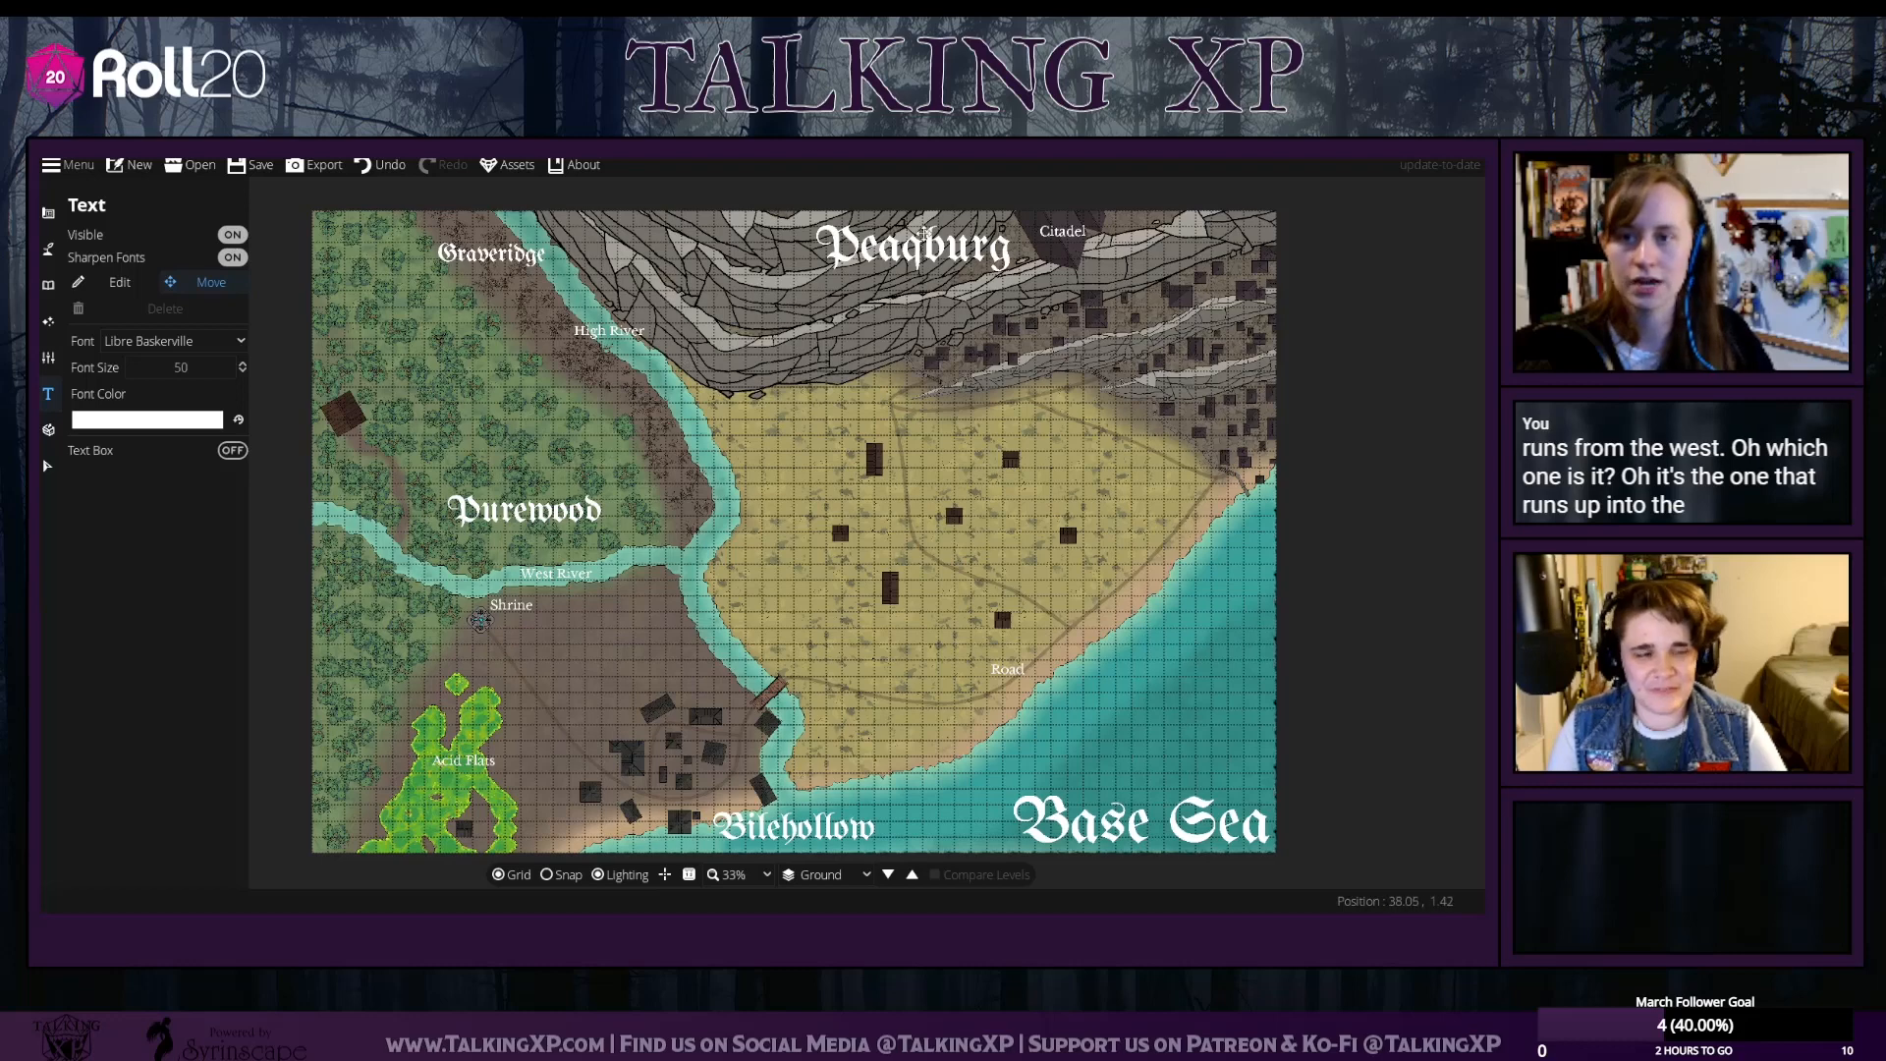
Move "Road" northeast onto the coast, "Shrine" down beside its landmark, and "Acid Flats" to the middle of the green pools
left_click_drag(1033, 669, 1131, 595)
left_click_drag(521, 597, 528, 623)
left_click_drag(481, 761, 574, 754)
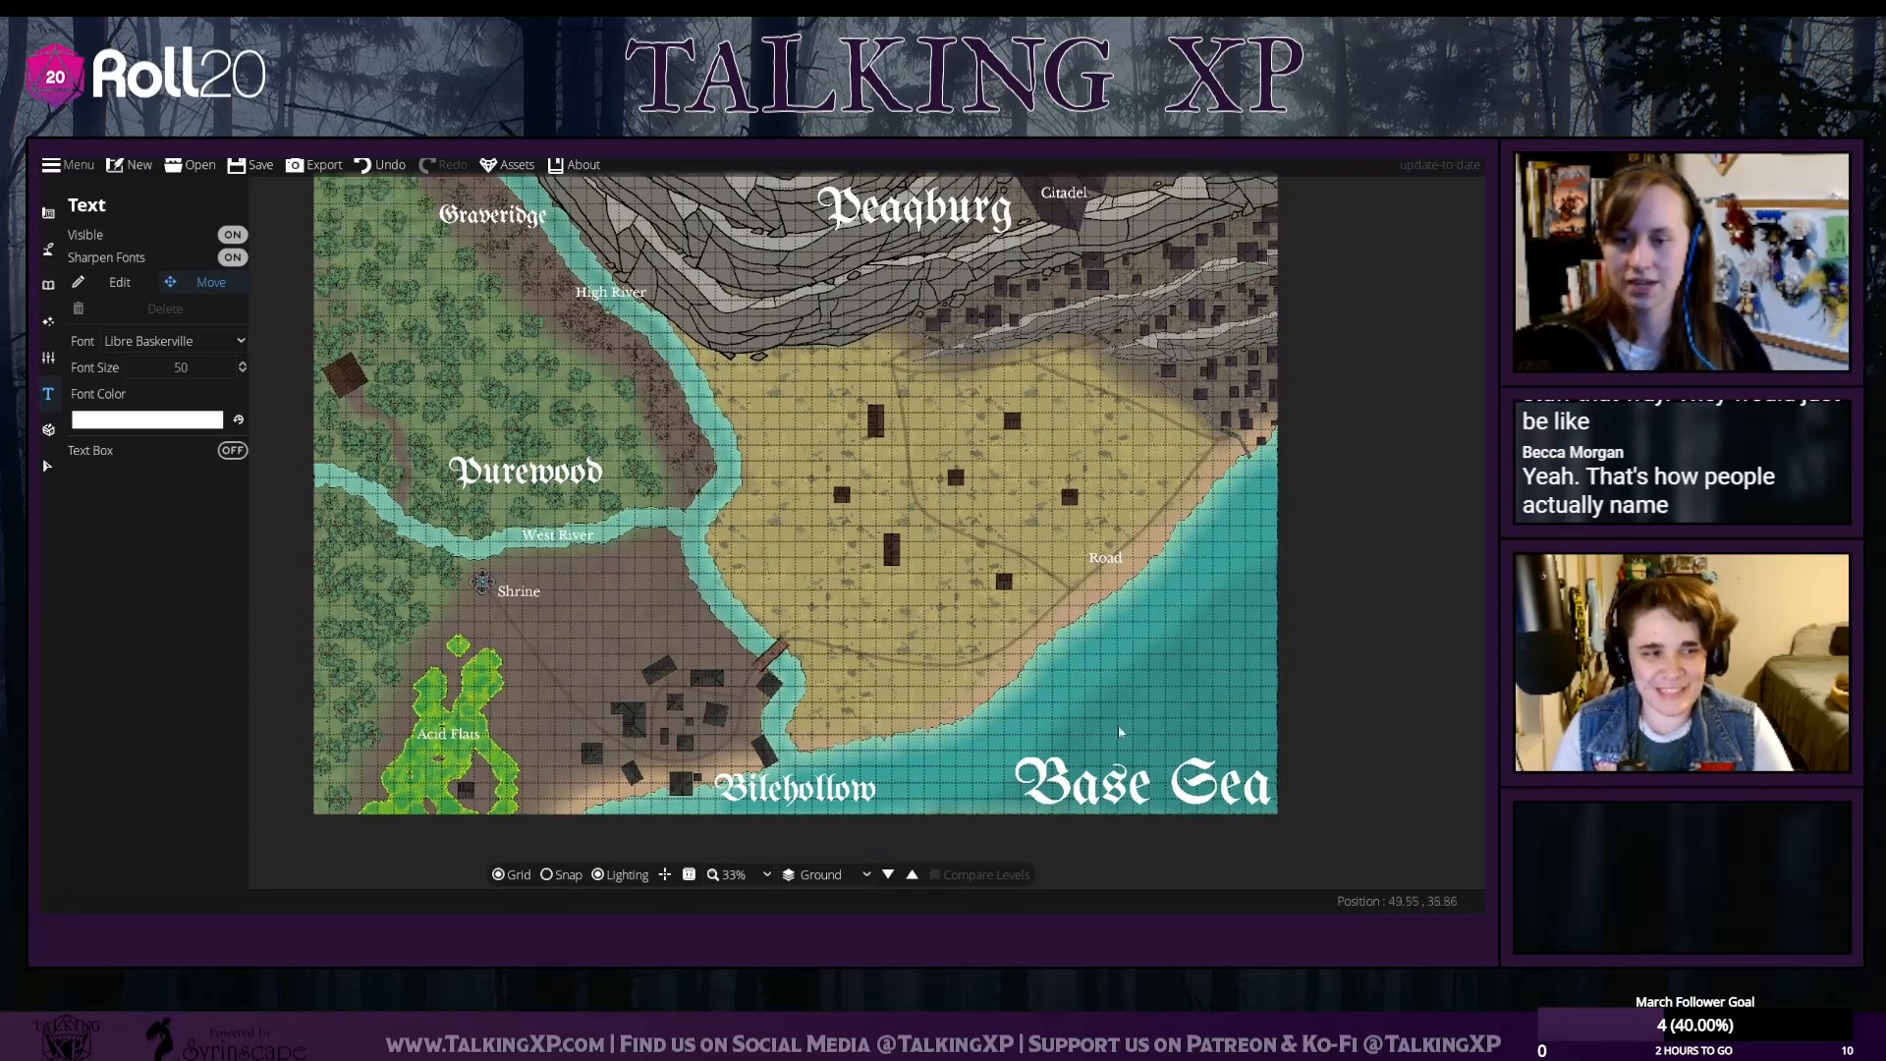
Move the "Peaqburg" label southeast onto the cluster of buildings below the "Citadel"
left_click_drag(1118, 725, 1106, 762)
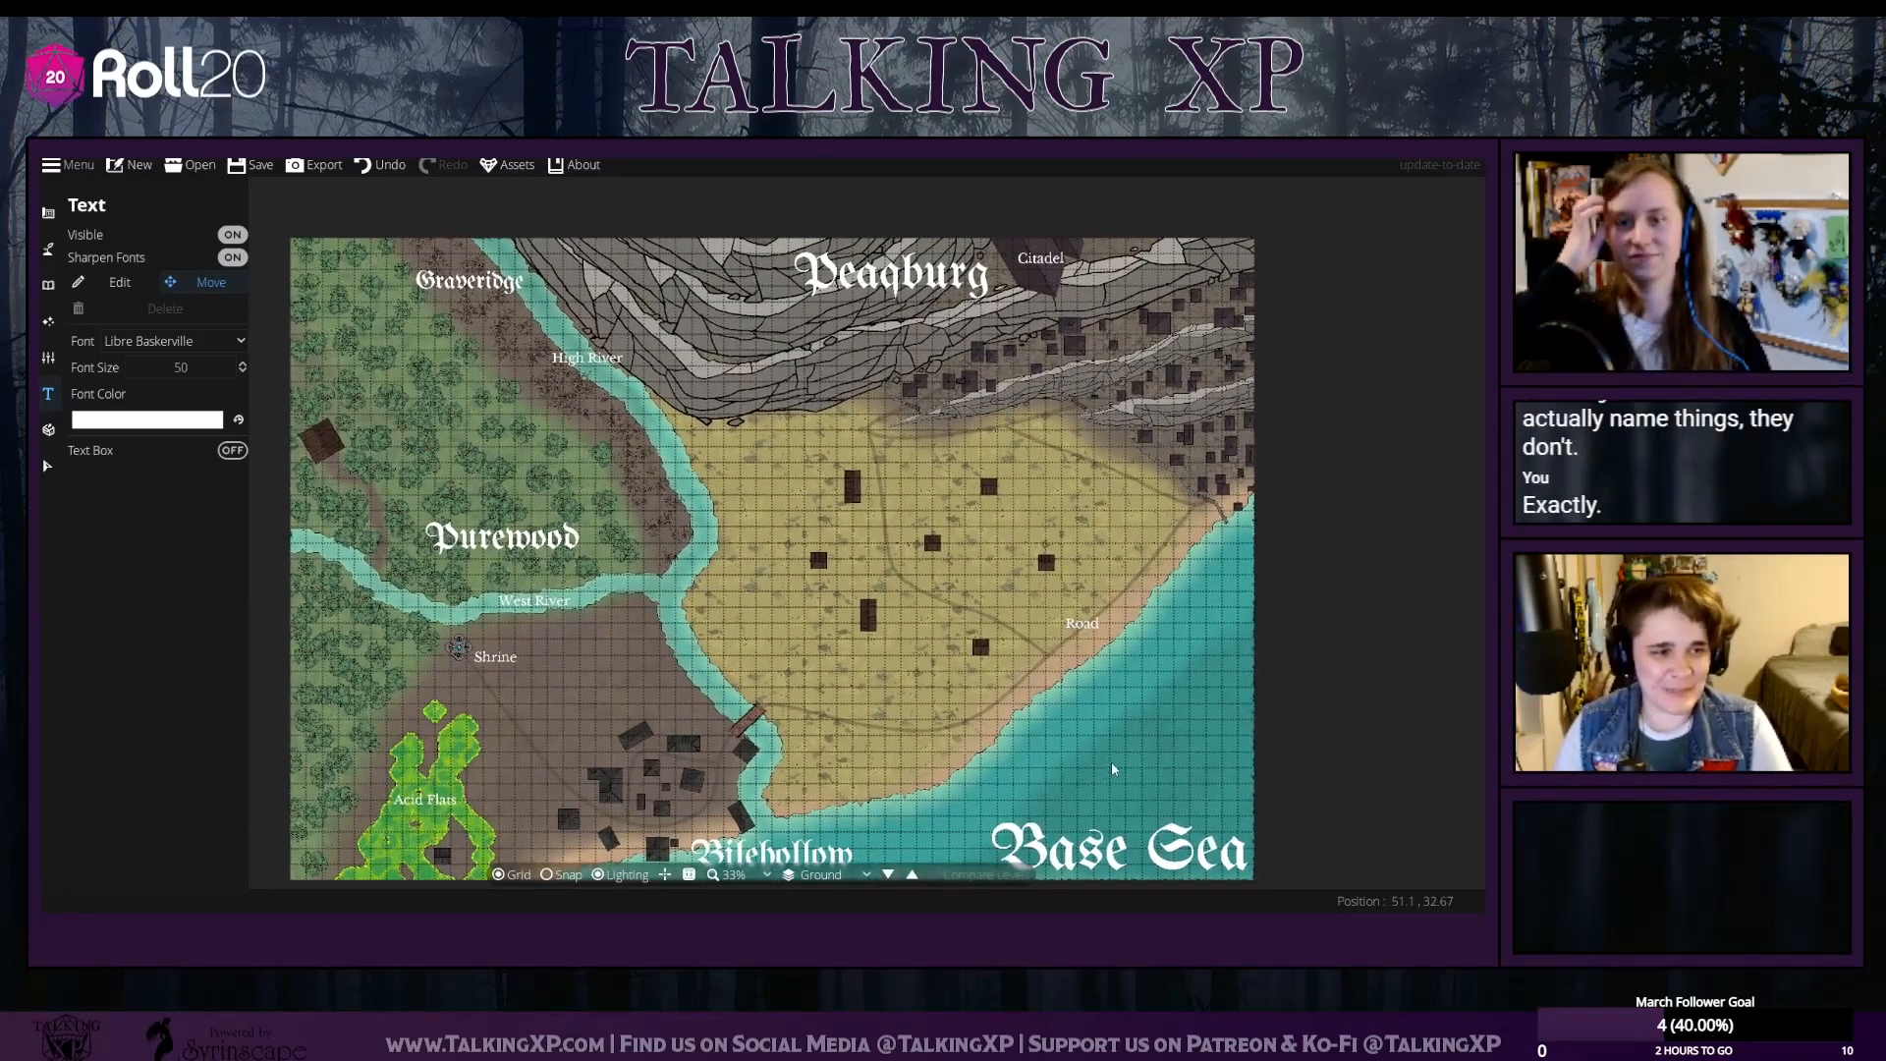
left_click_drag(903, 268, 1153, 346)
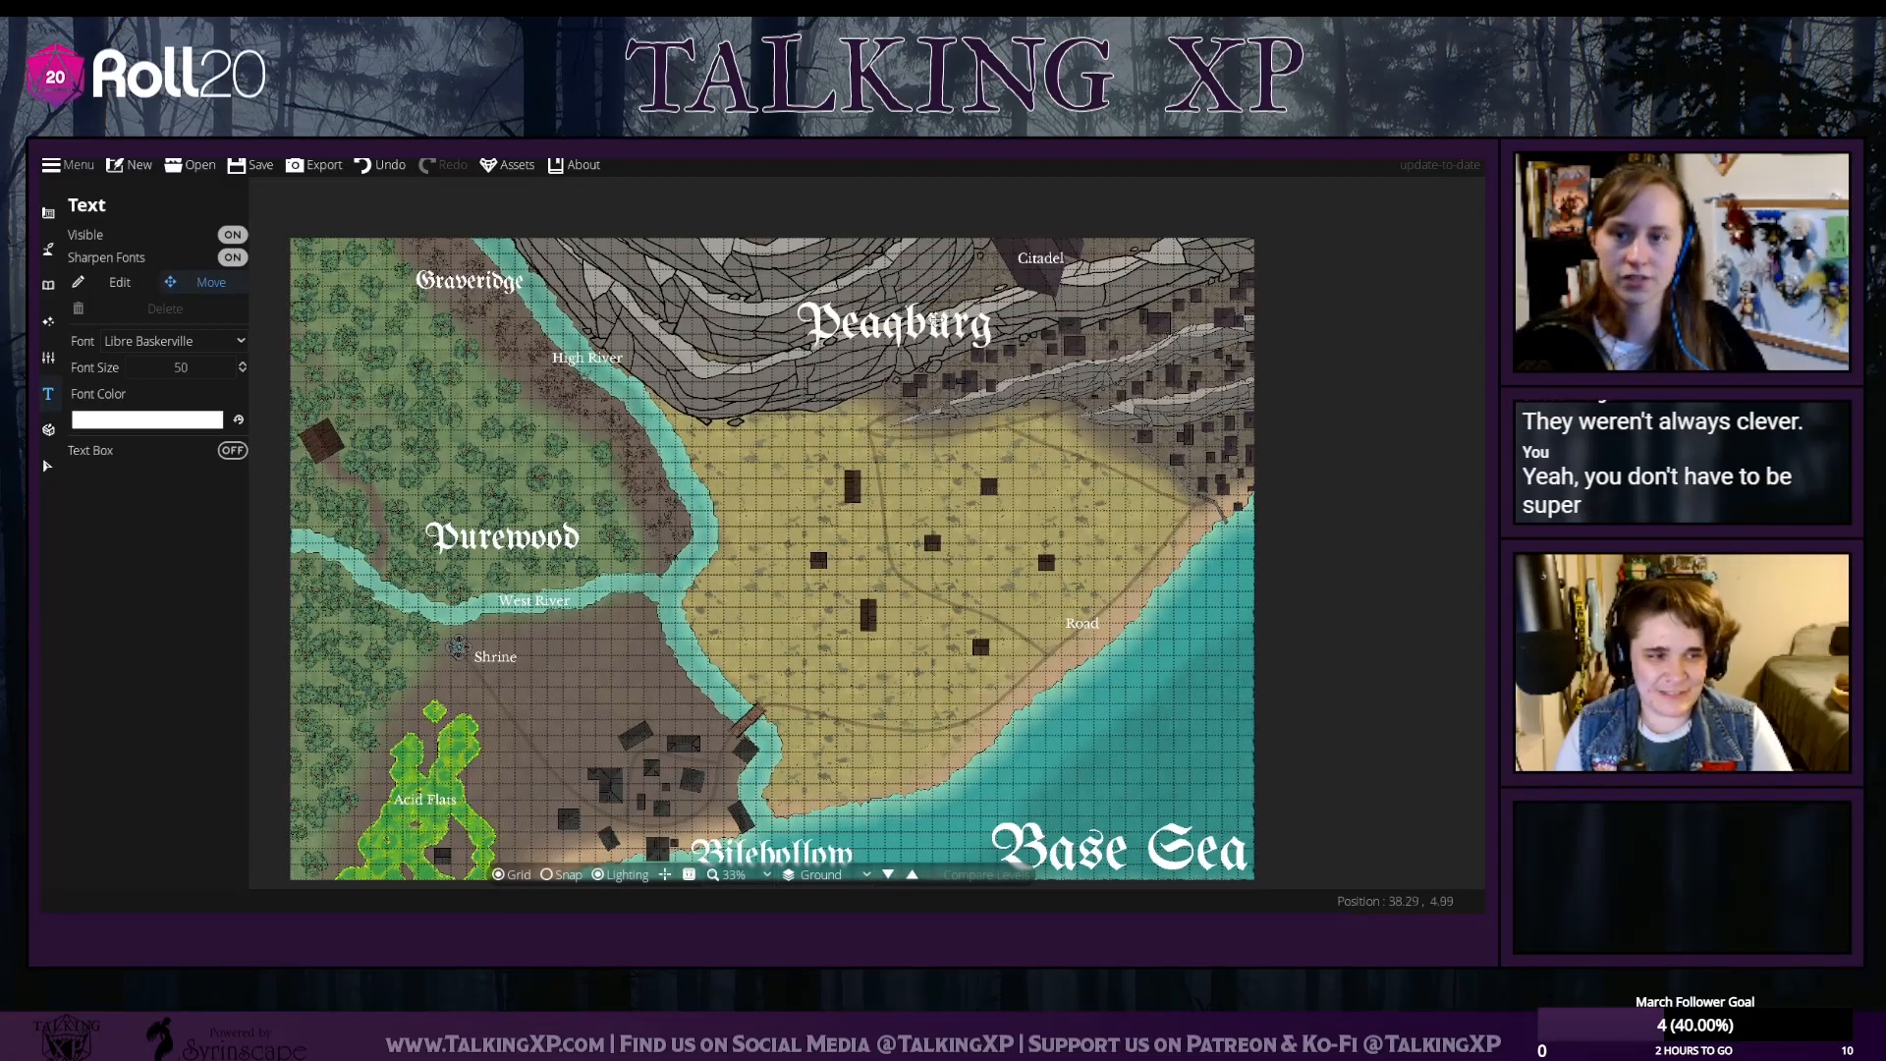
Set the text for large place names to the UnifrakturMaguntia Book font at size 200
left_click(177, 340)
left_click(172, 879)
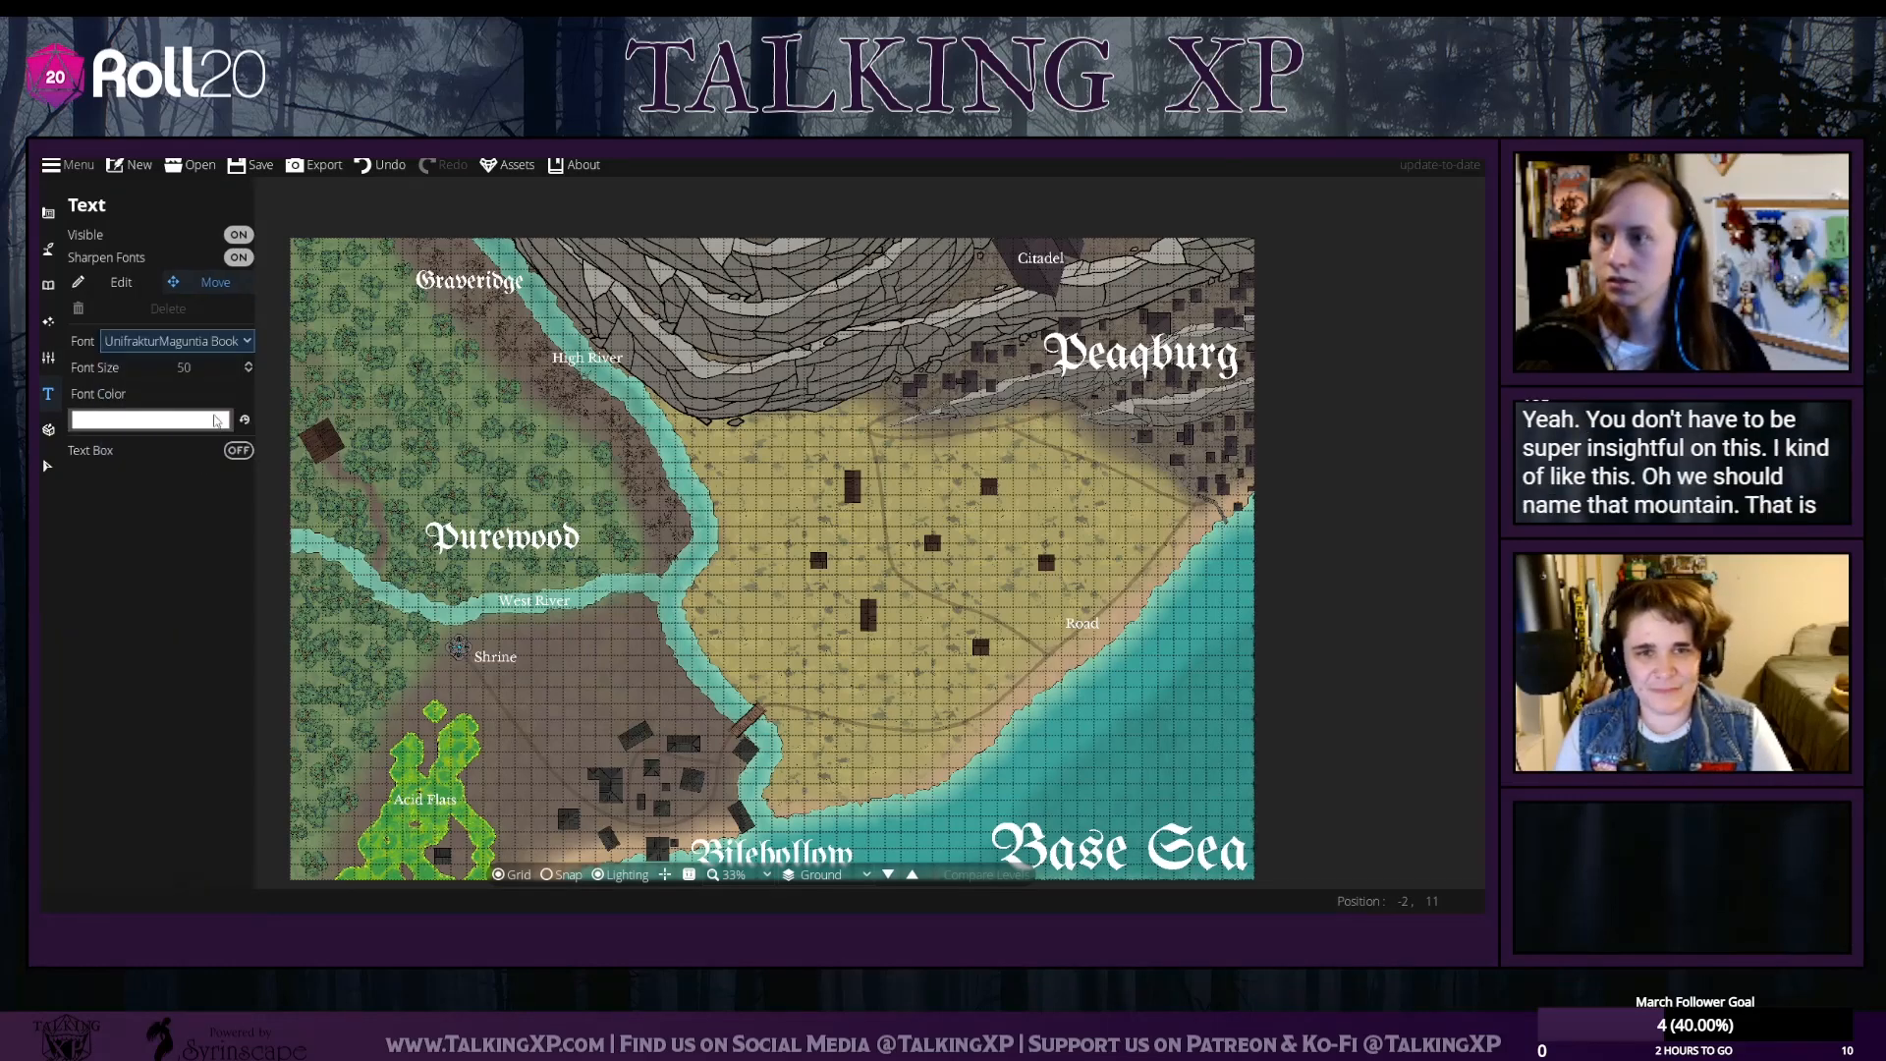
left_click(162, 368)
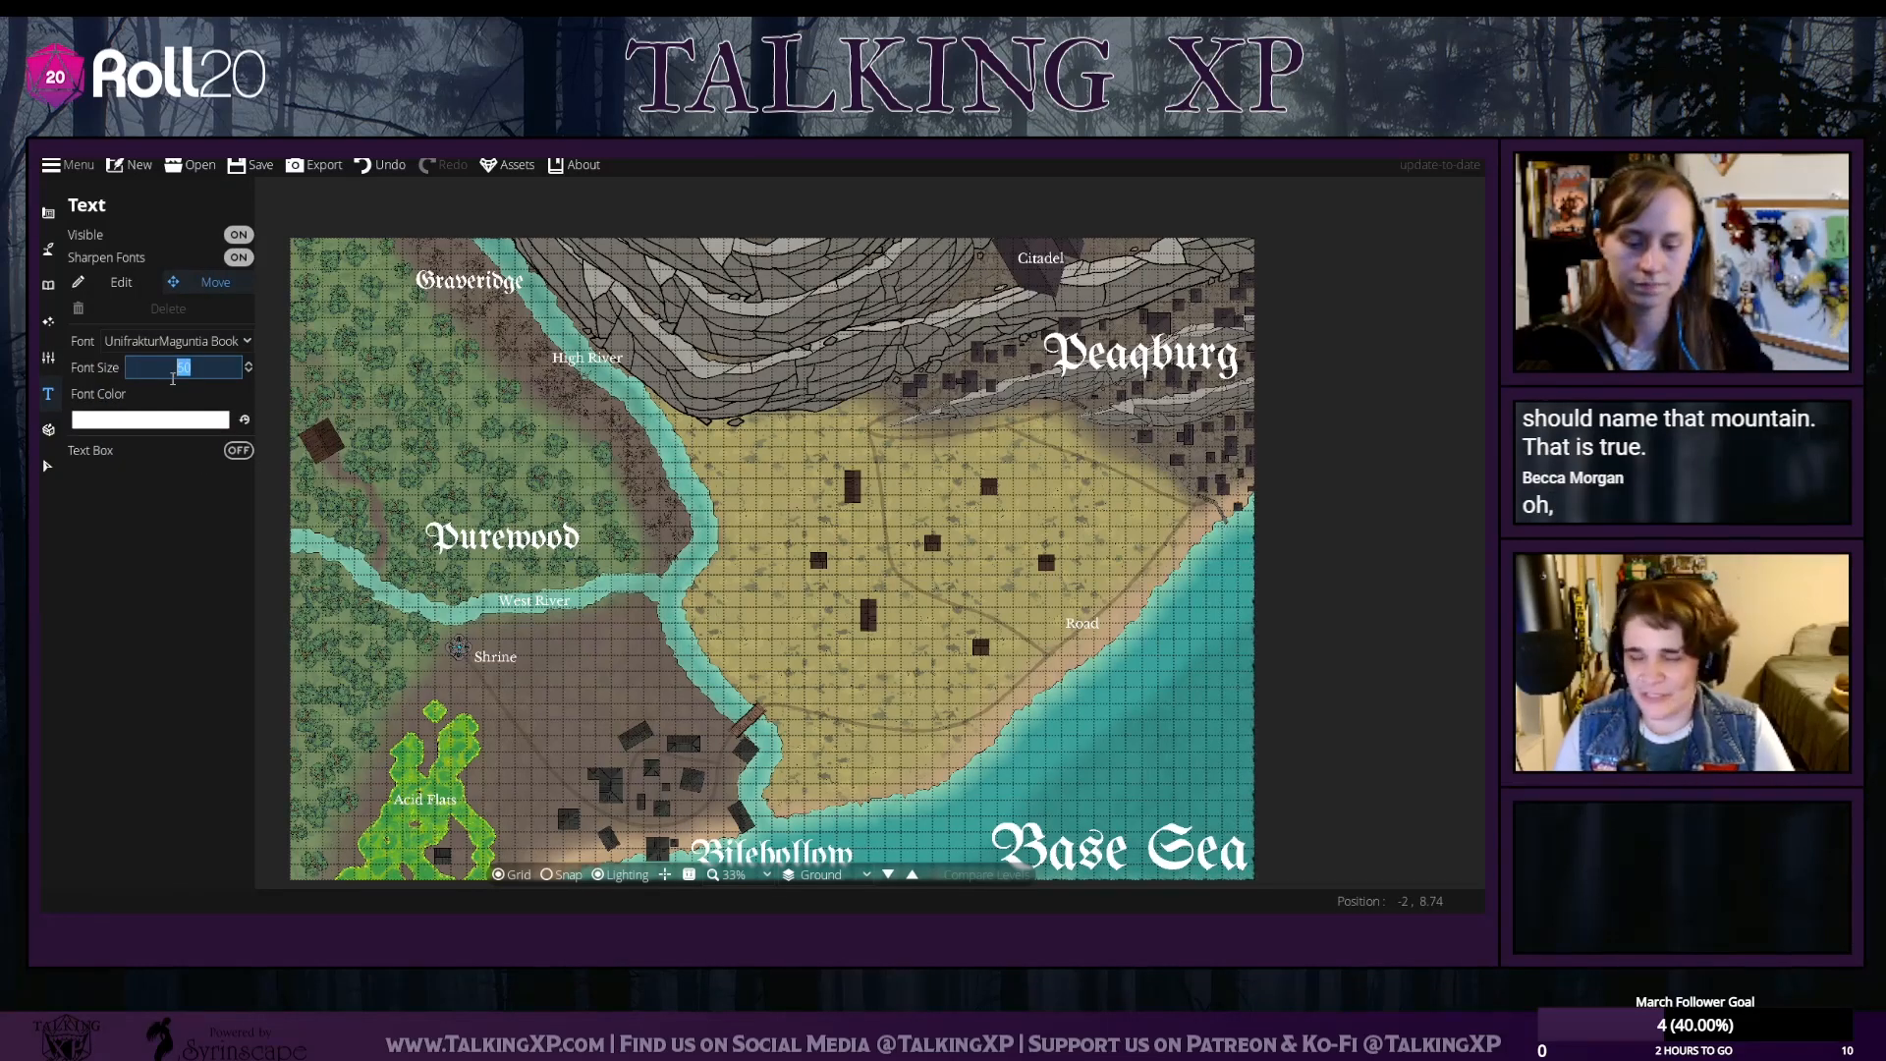
Add a label reading "Mount Tallone" across the grey mountain west of "Peaqburg"
left_click(144, 273)
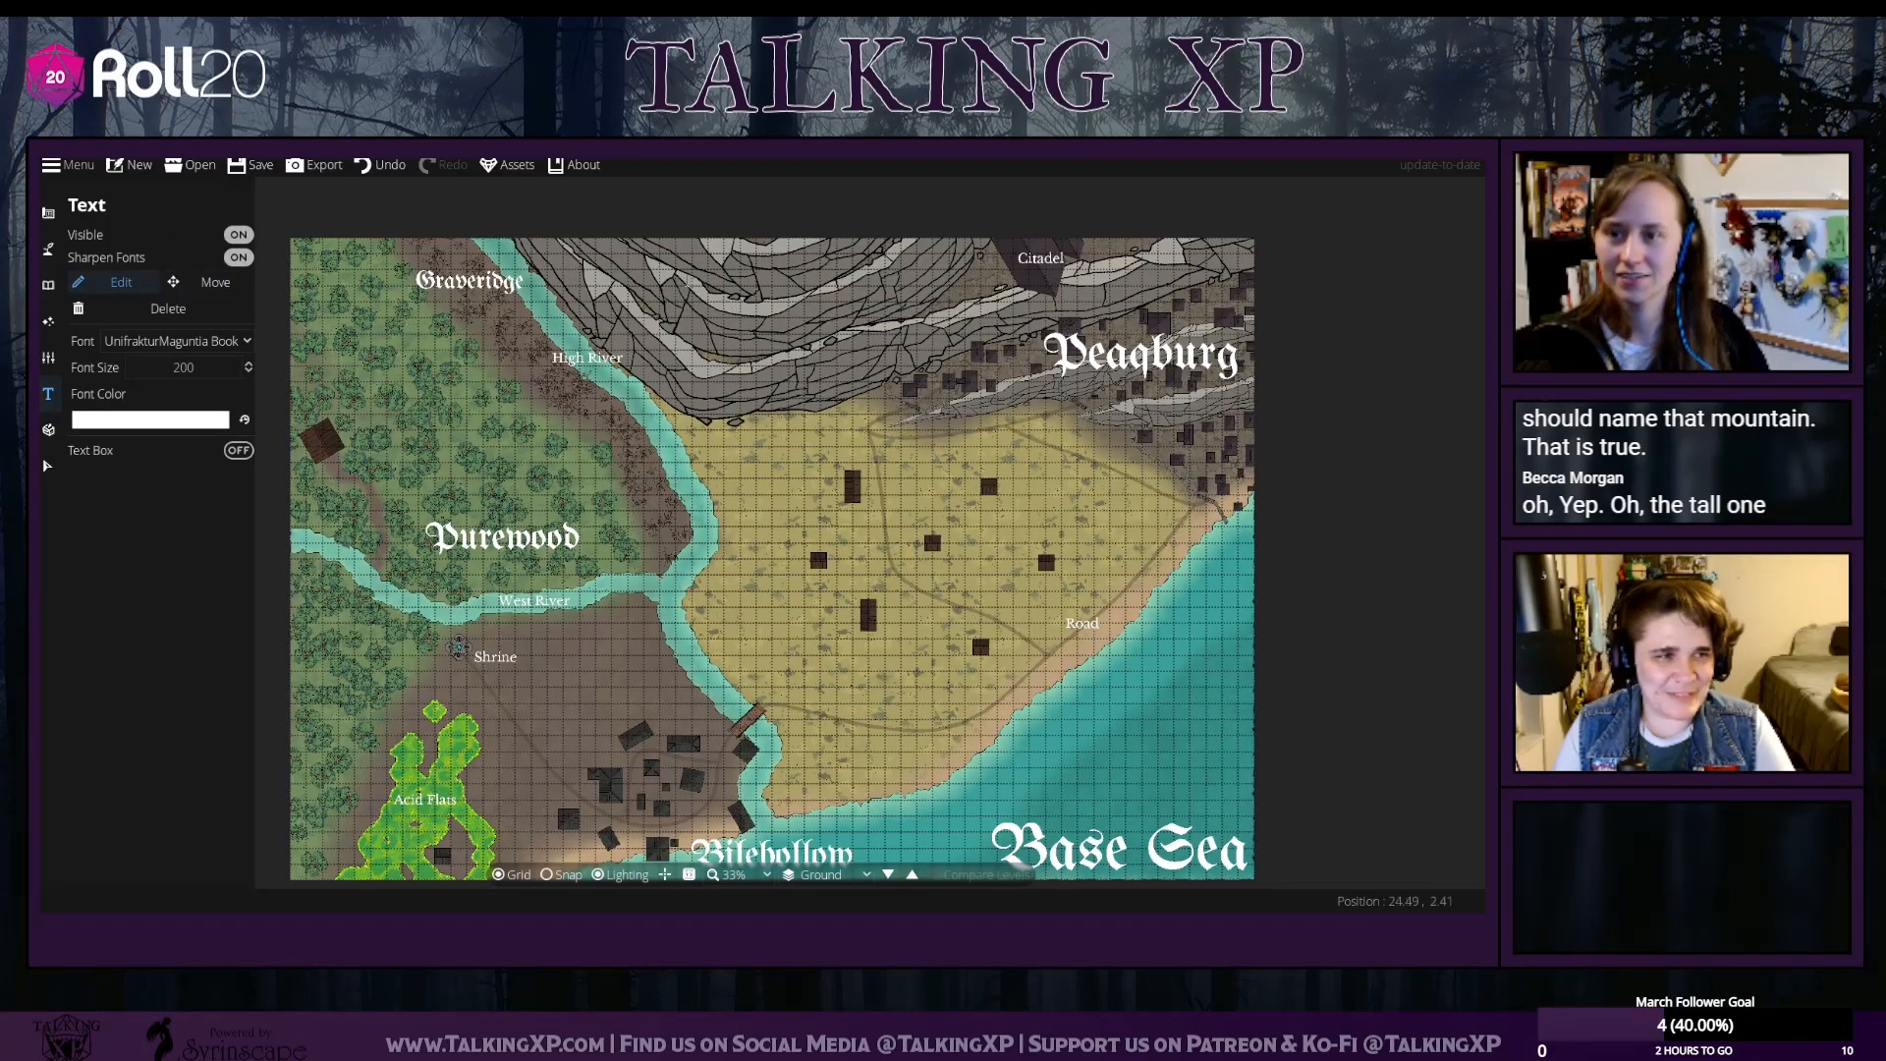
left_click(699, 314)
type("Tal")
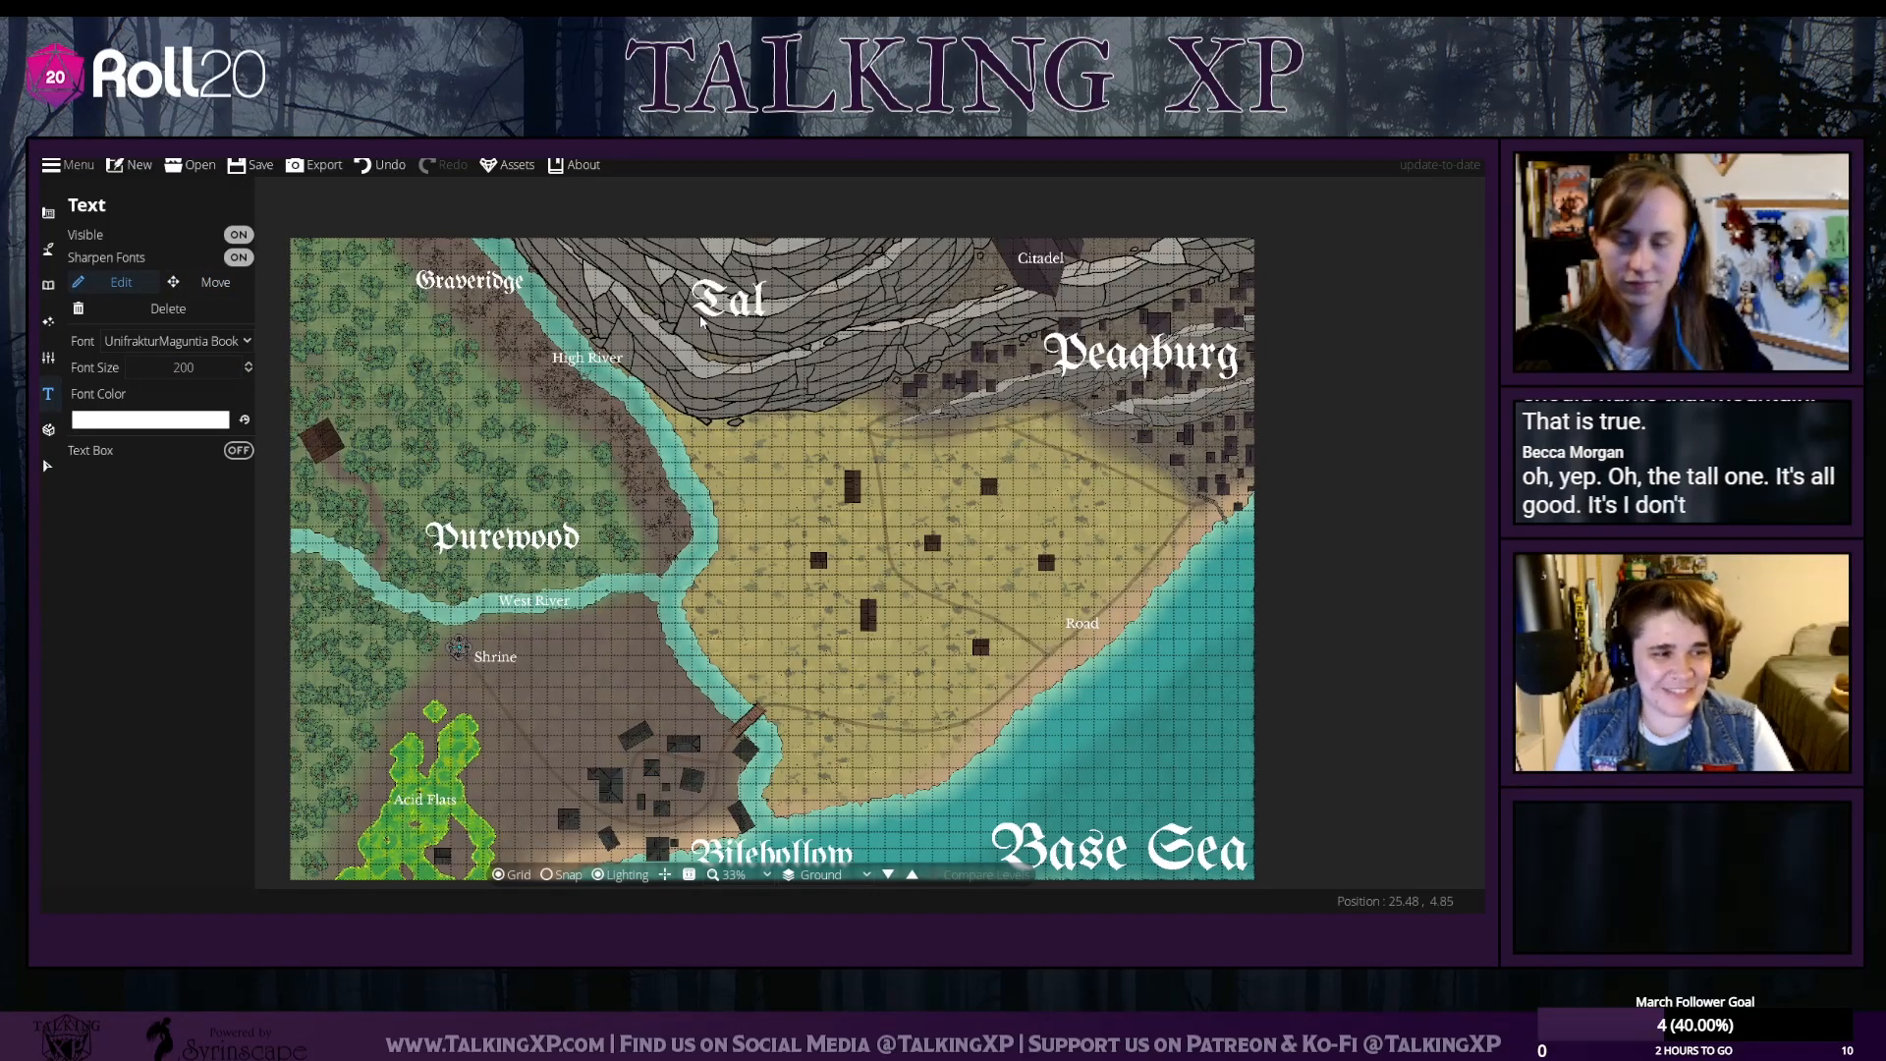
type("lone")
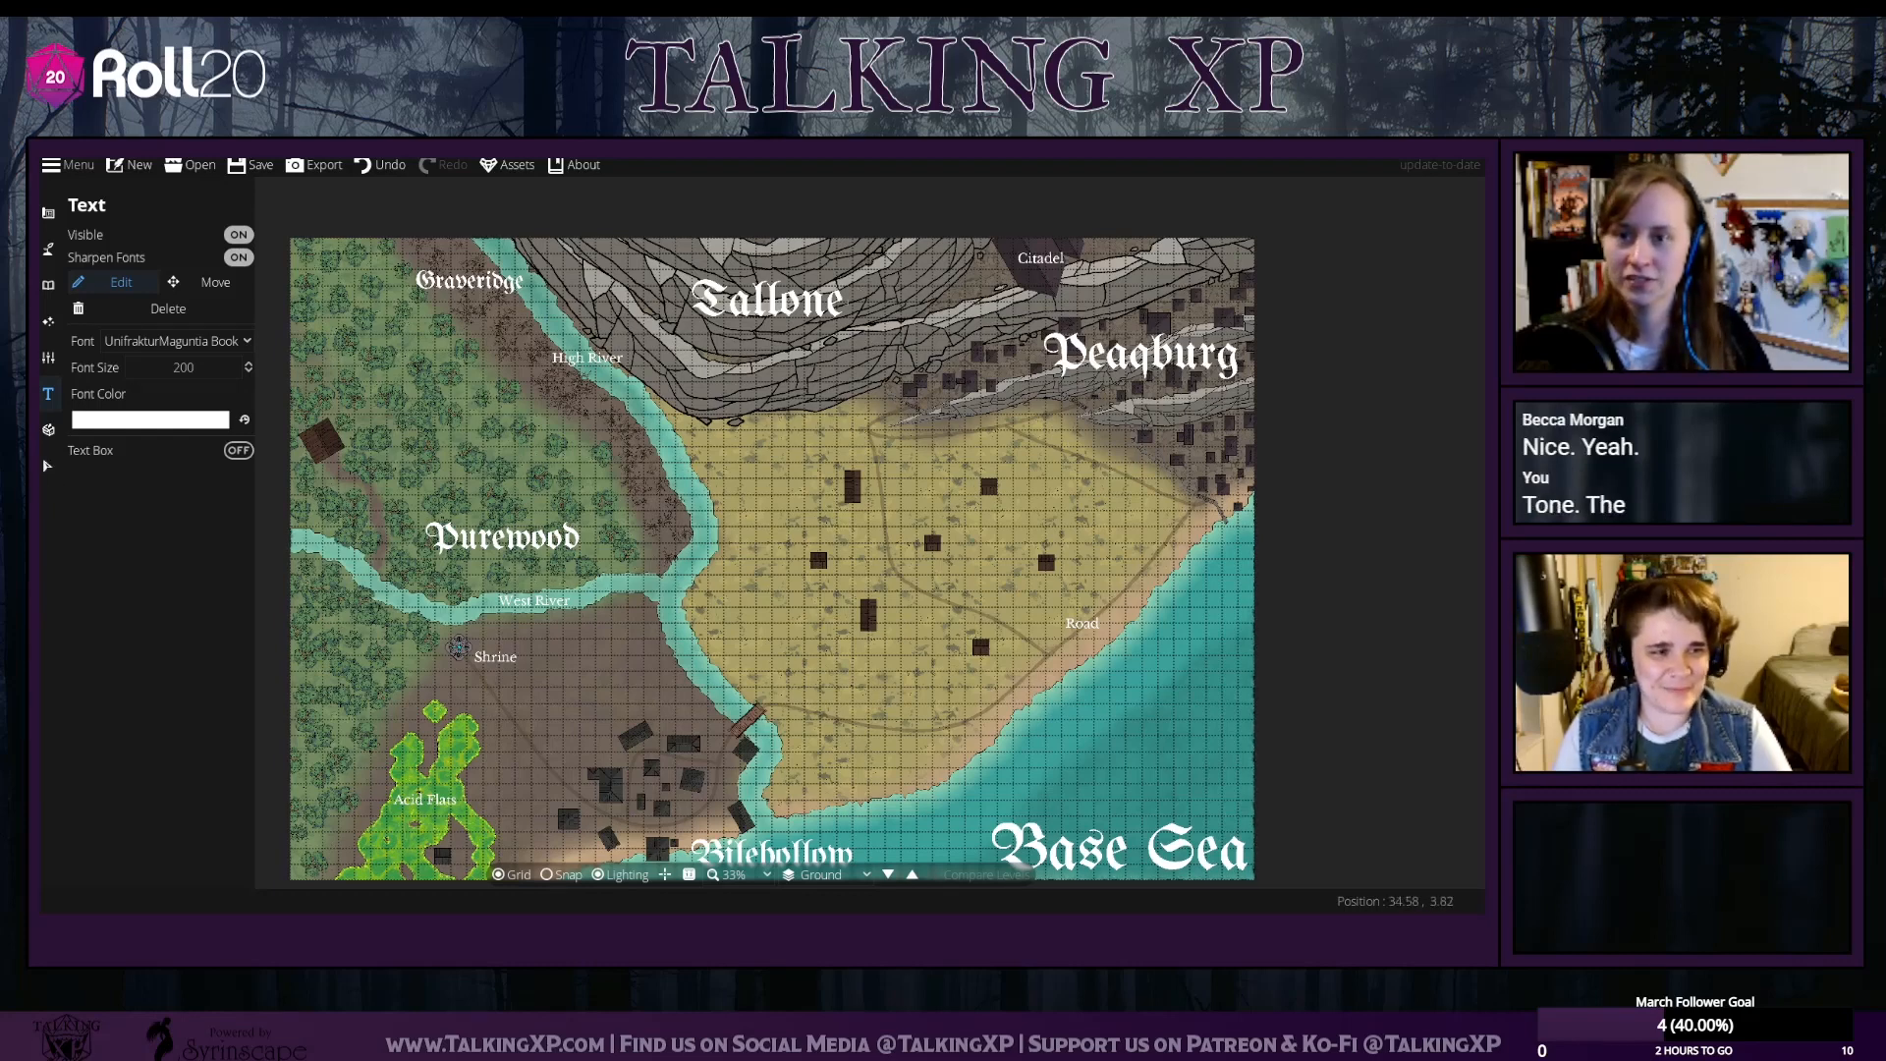
type("Pea")
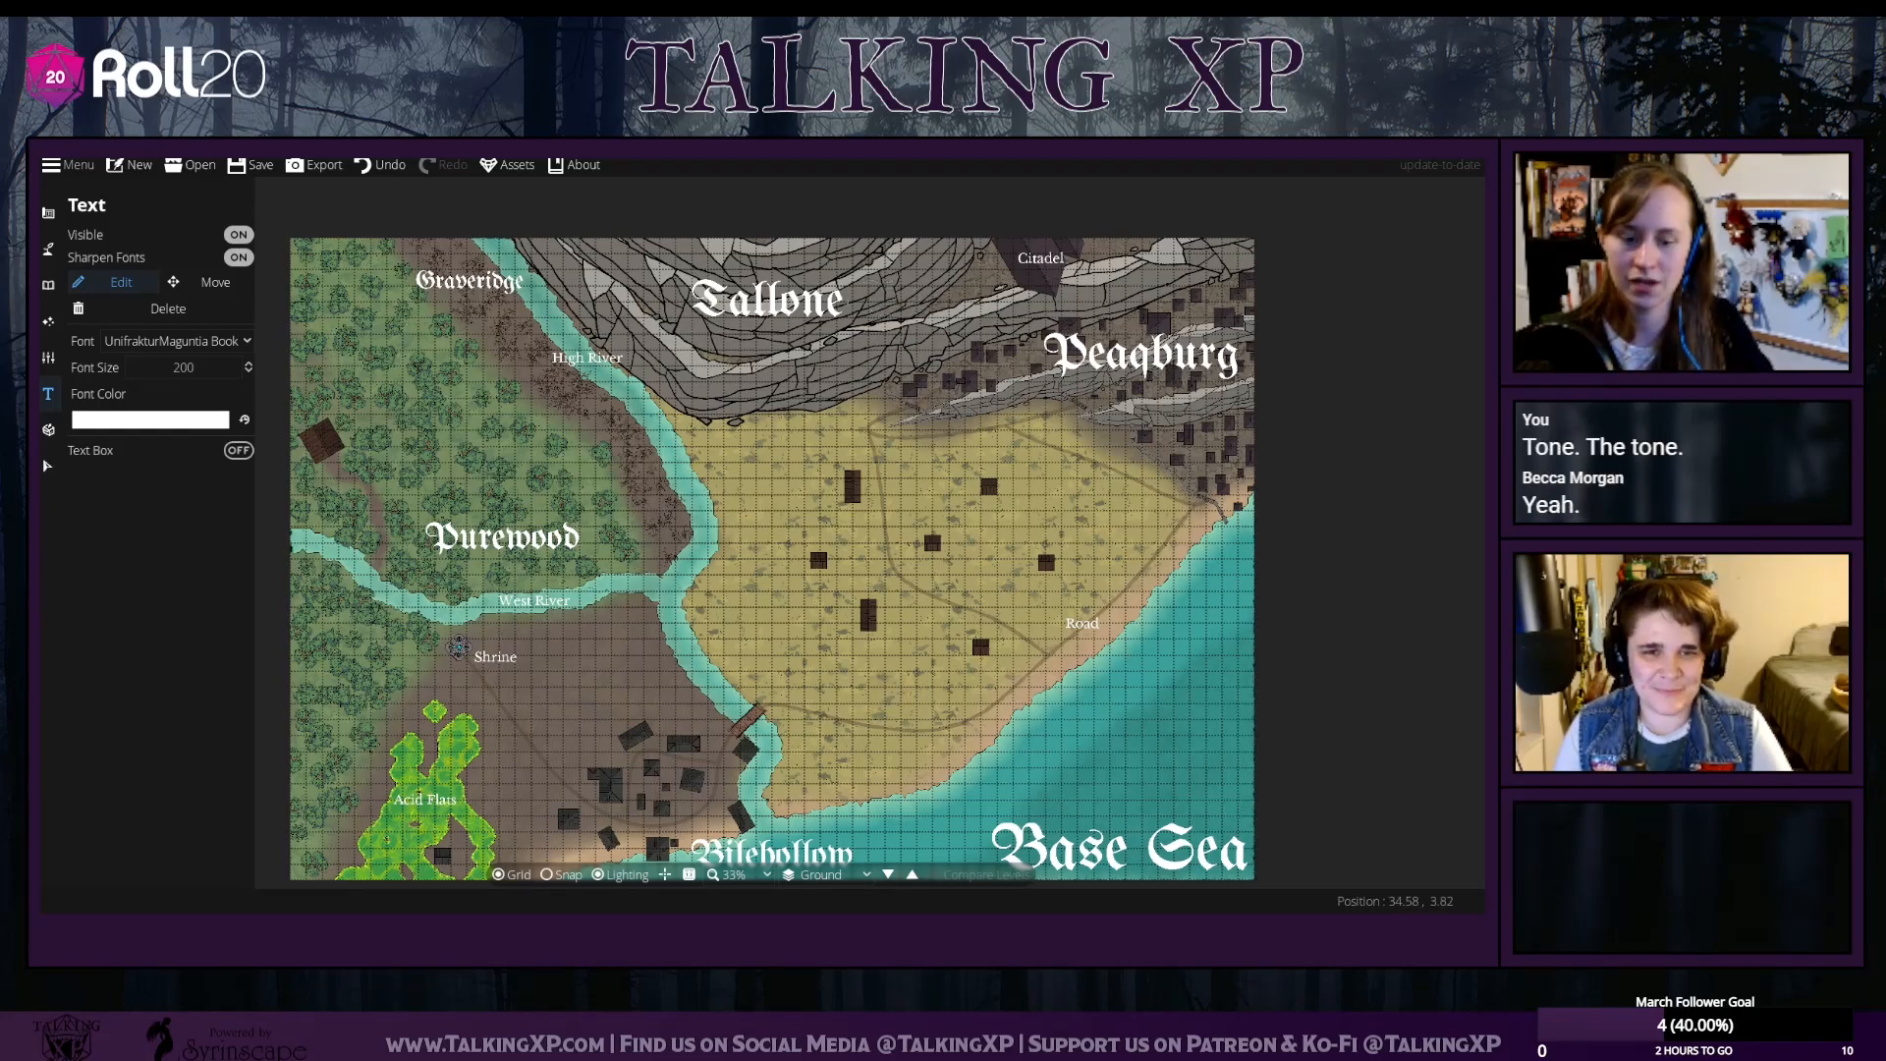
type("Mou")
key("BackSpace")
key("BackSpace")
key("BackSpace")
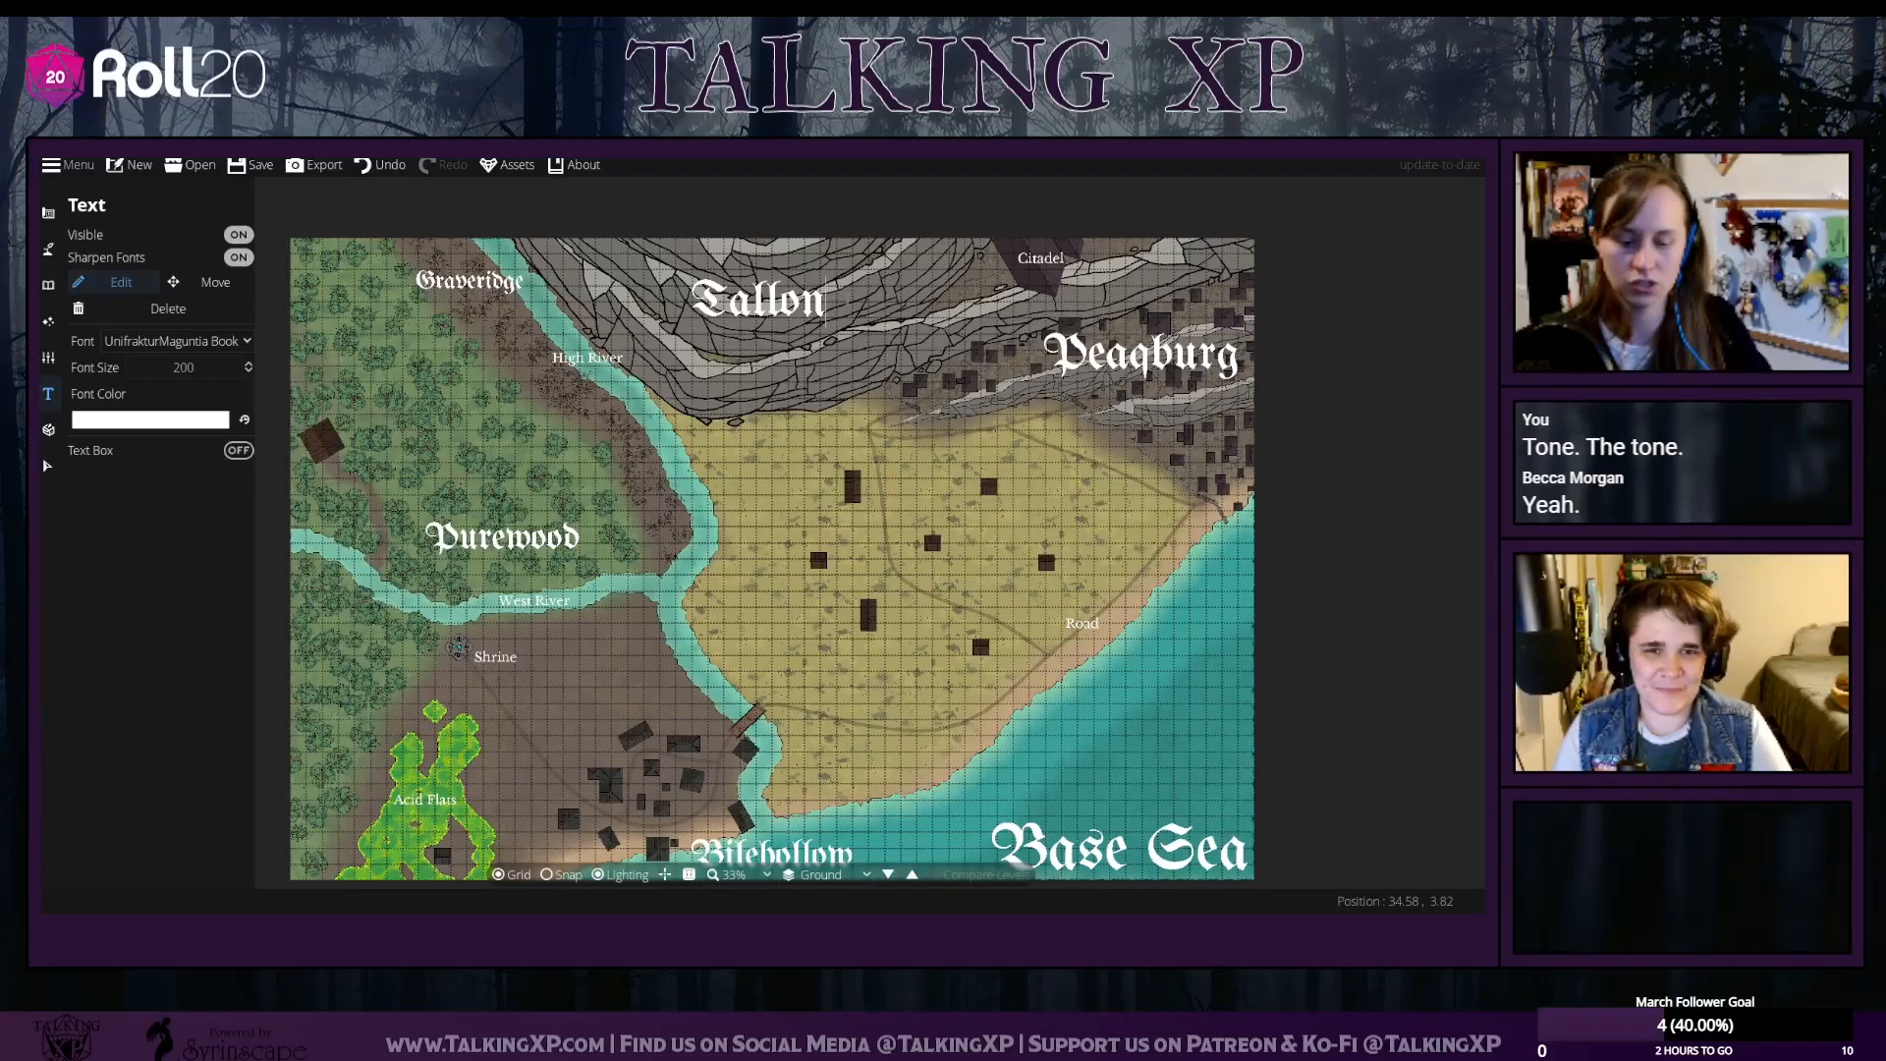
type("e")
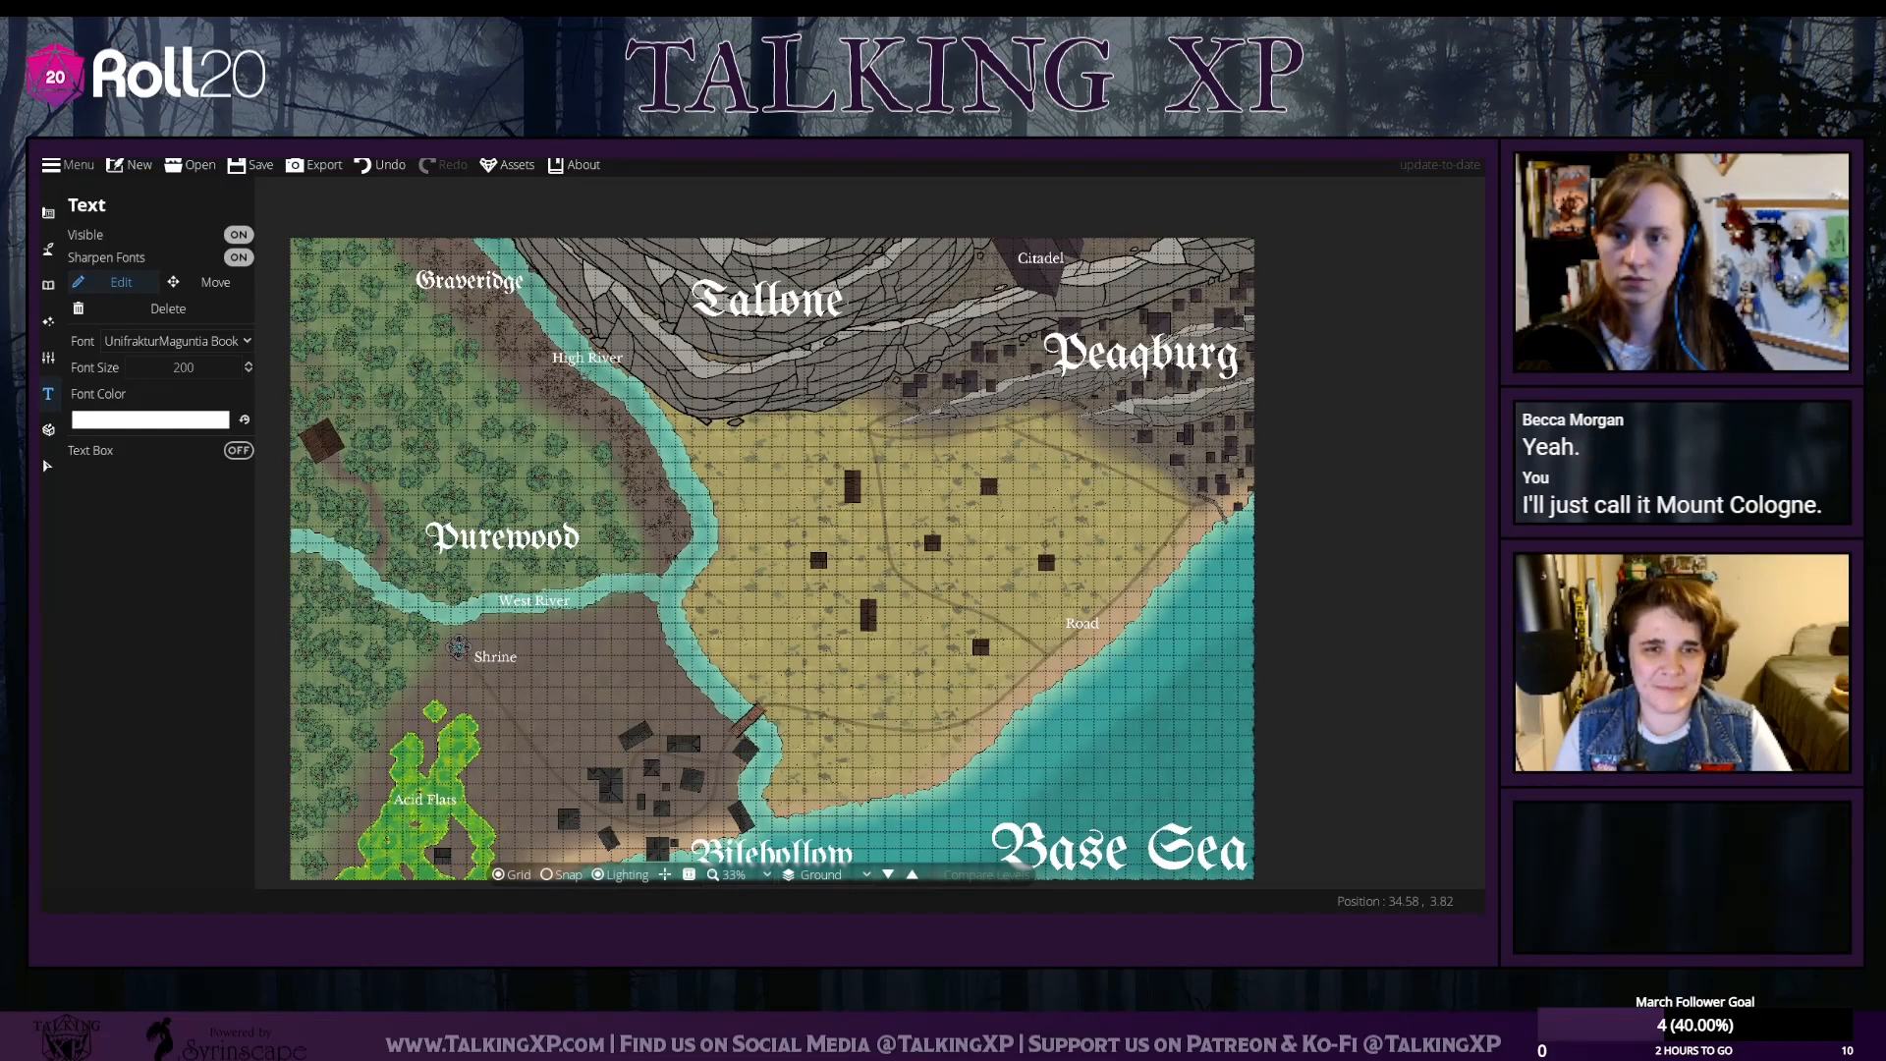
type("Man")
key("BackSpace")
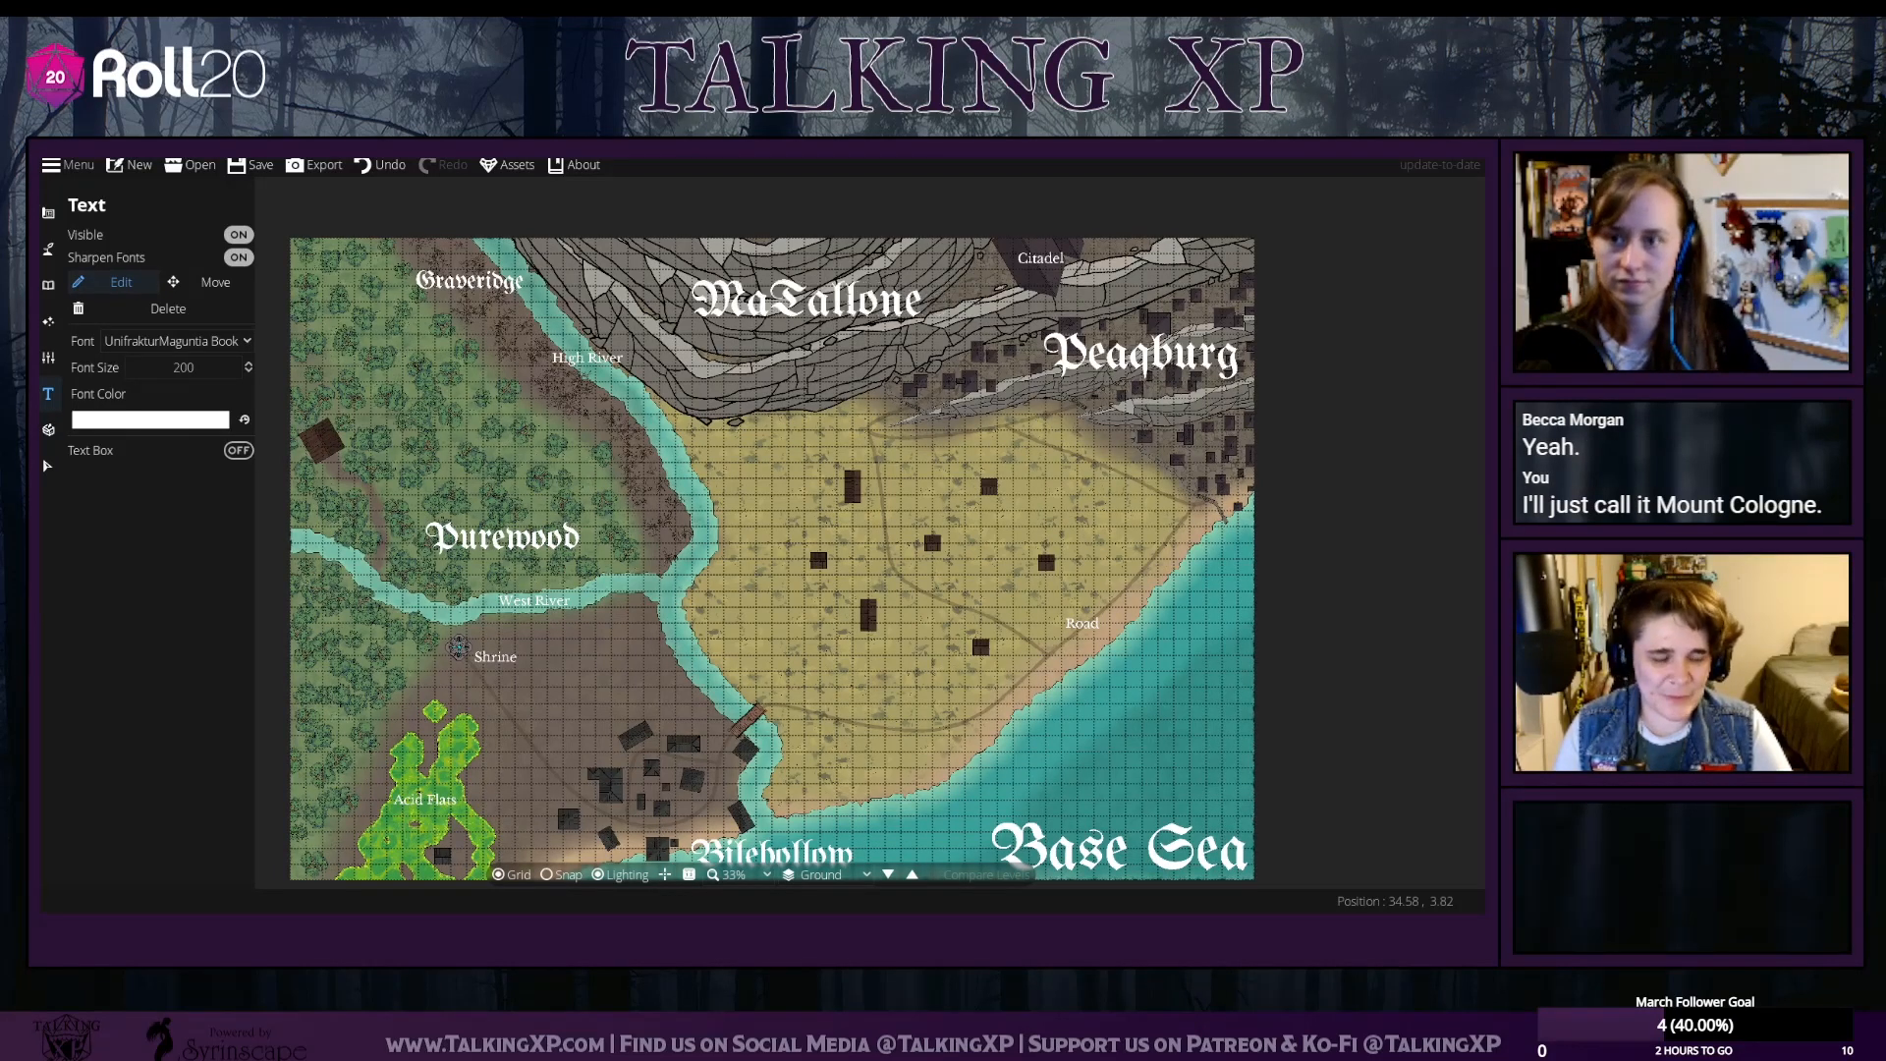
key("BackSpace")
type("ount")
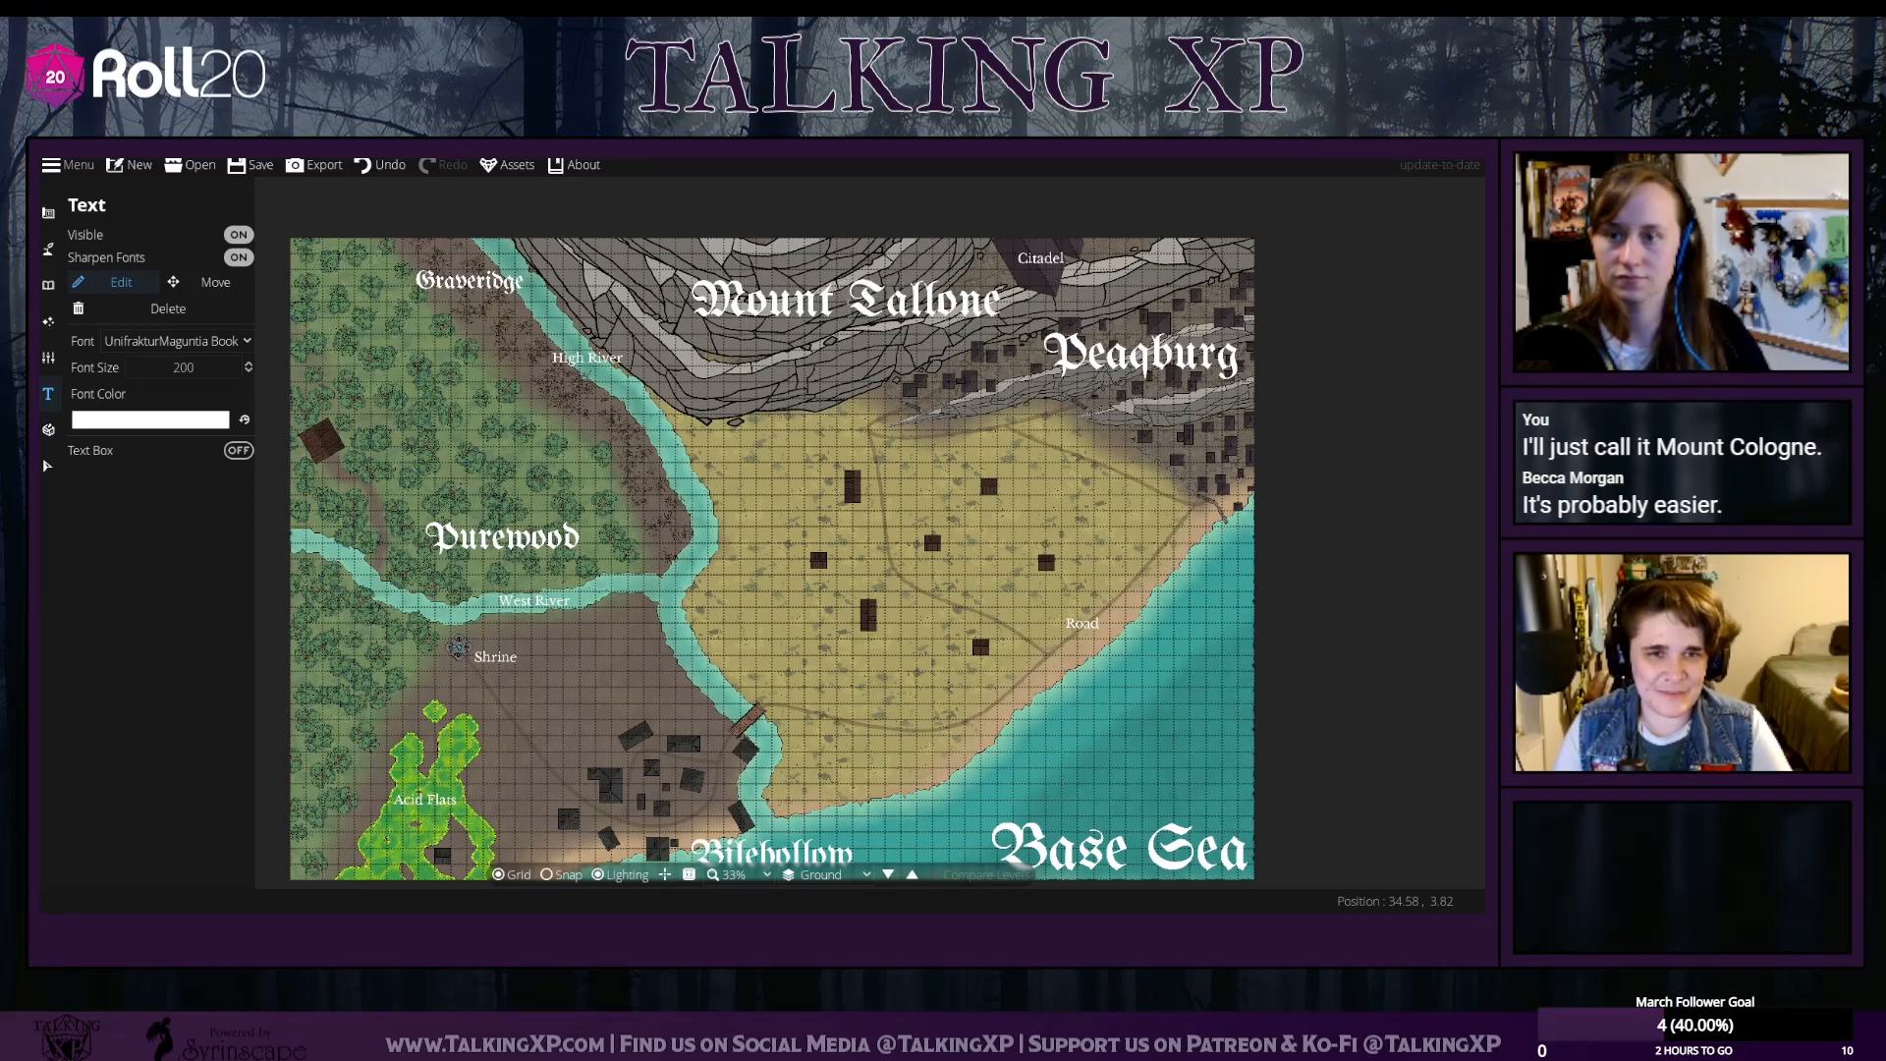
Move "Mount Tallone" northwest to the mountain's upper edge and nudge "Citadel" slightly up and to the west
left_click(49, 467)
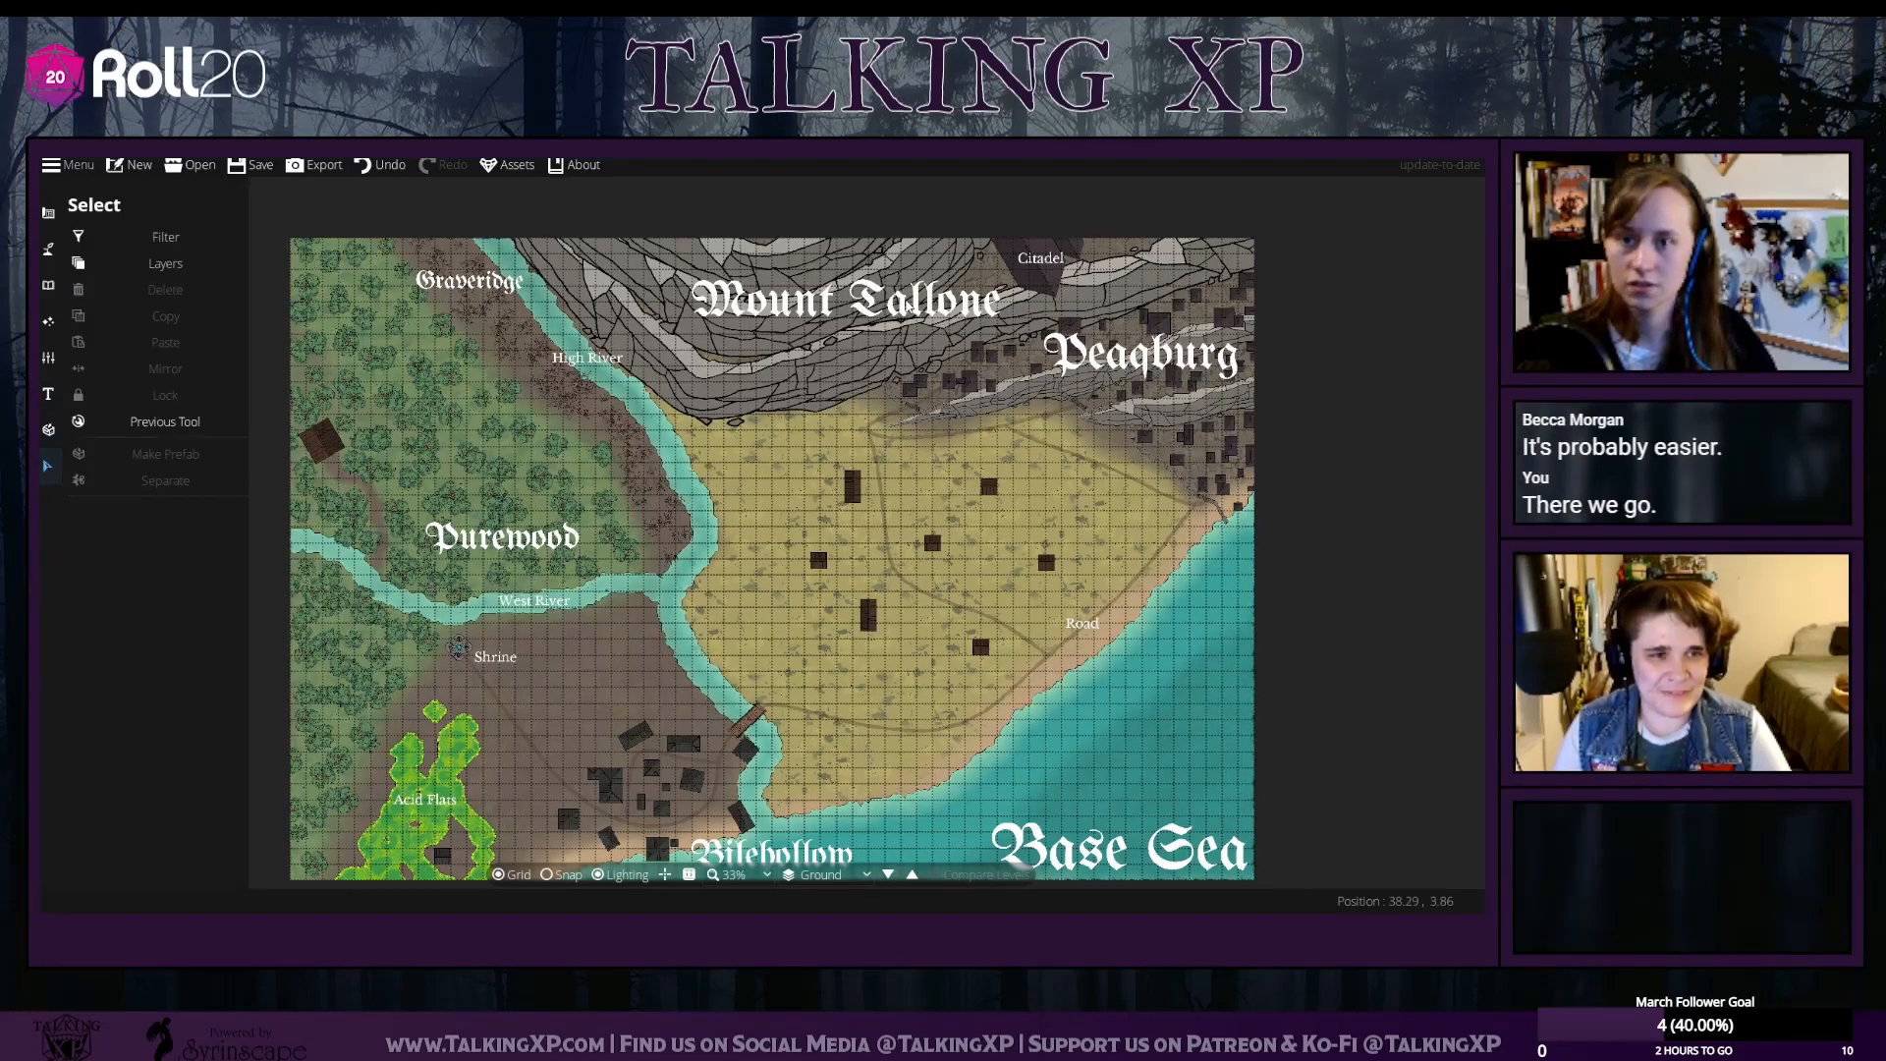
left_click(47, 394)
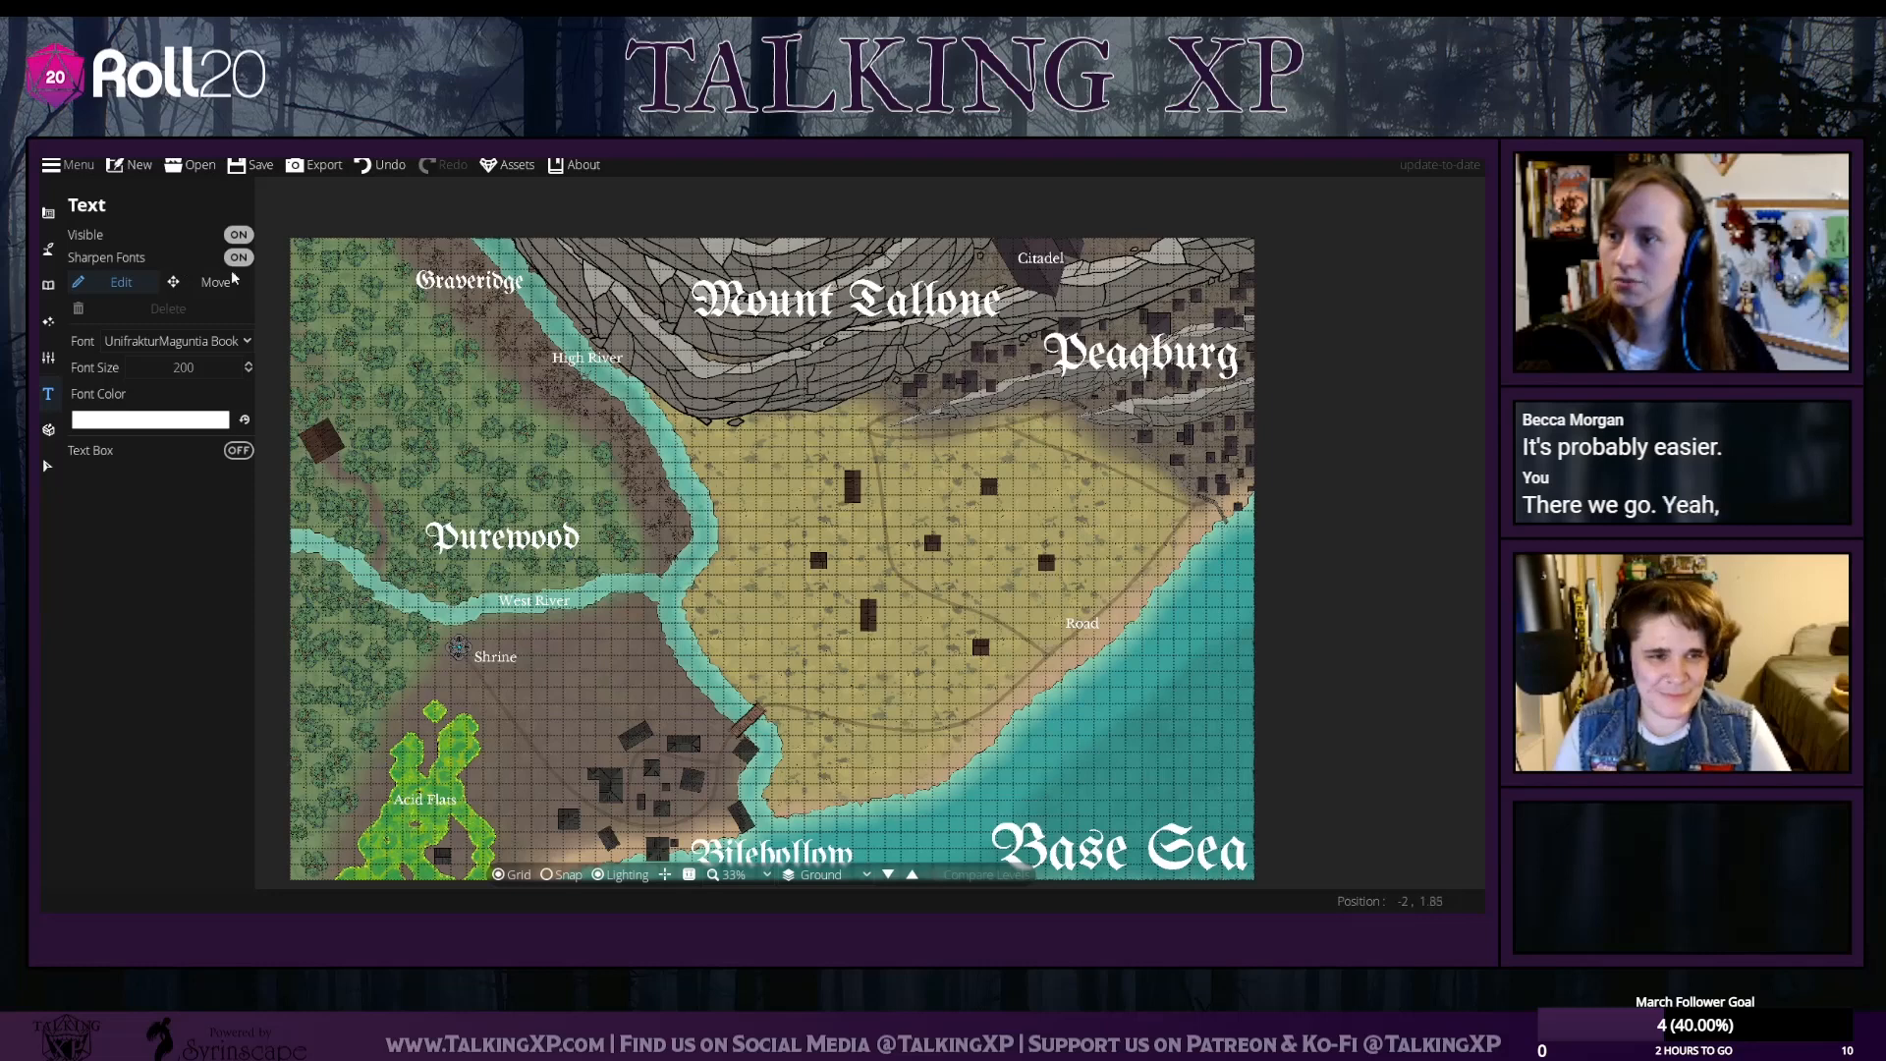
left_click(216, 282)
left_click_drag(801, 303, 721, 266)
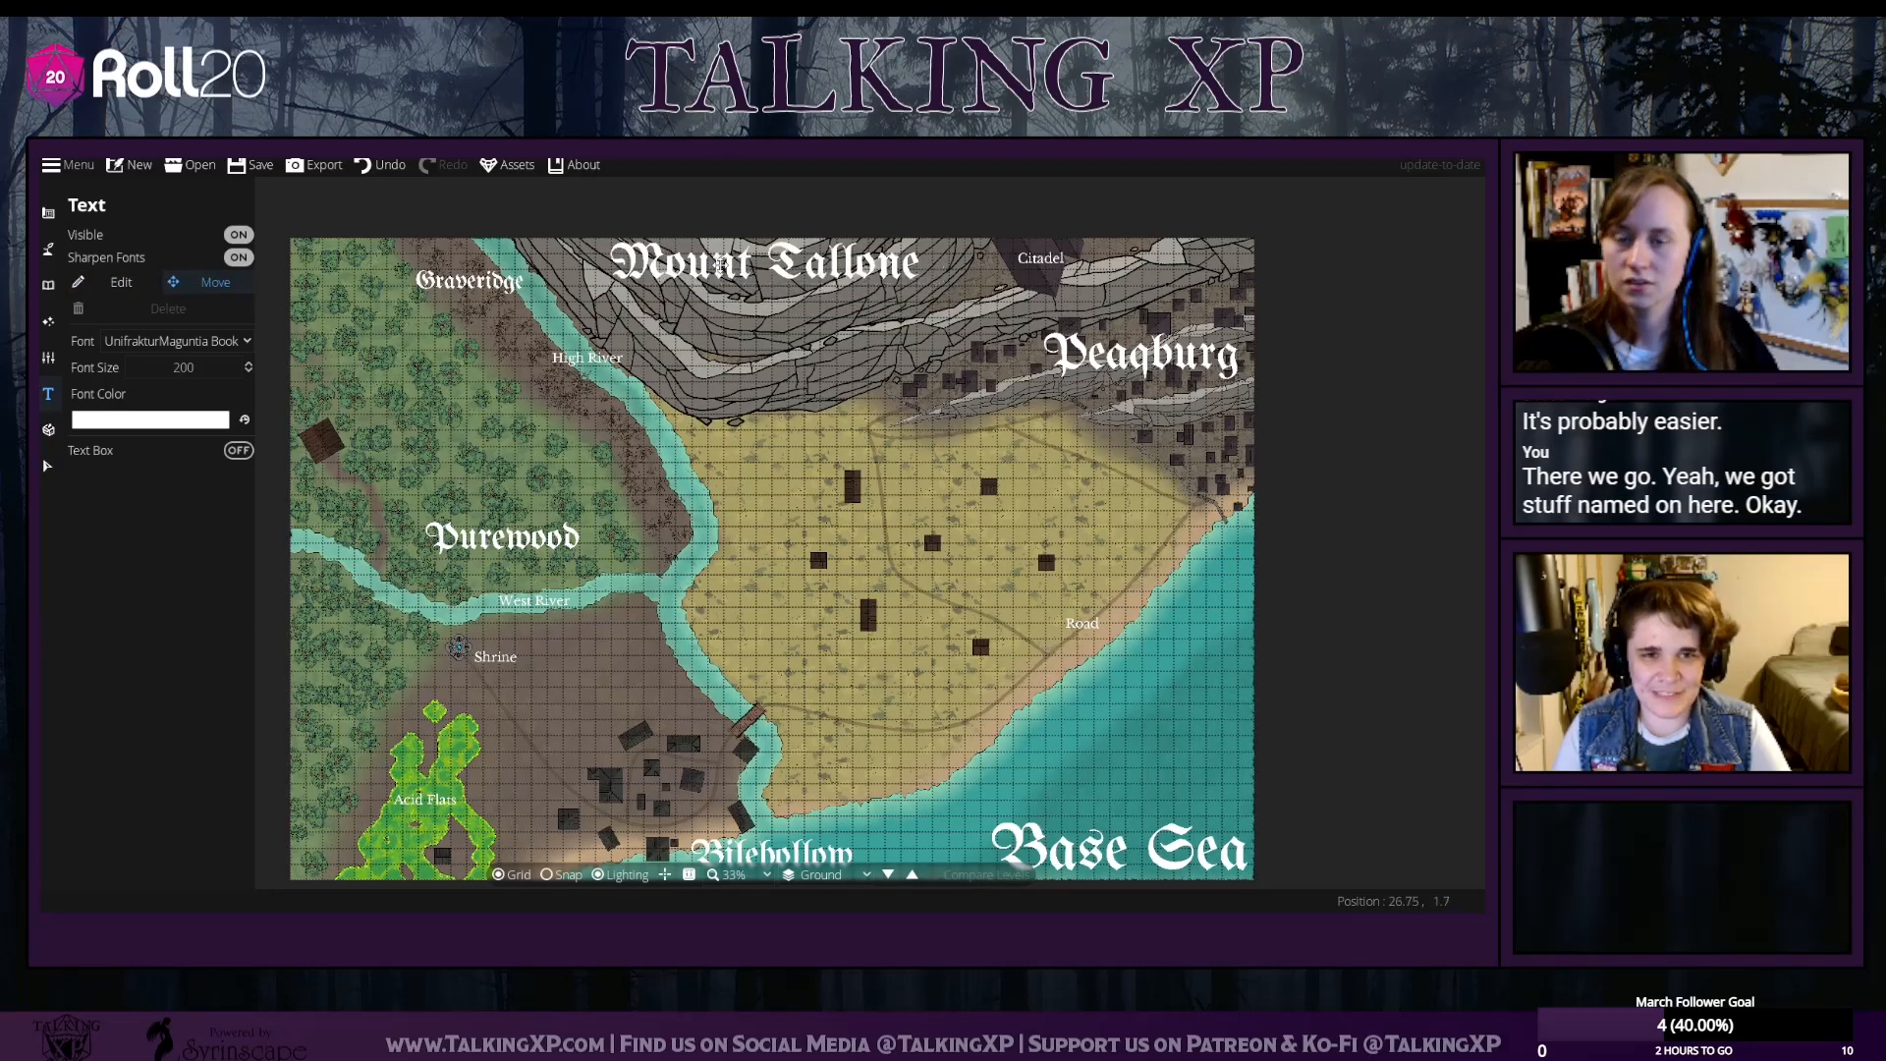
left_click_drag(1040, 261, 1035, 258)
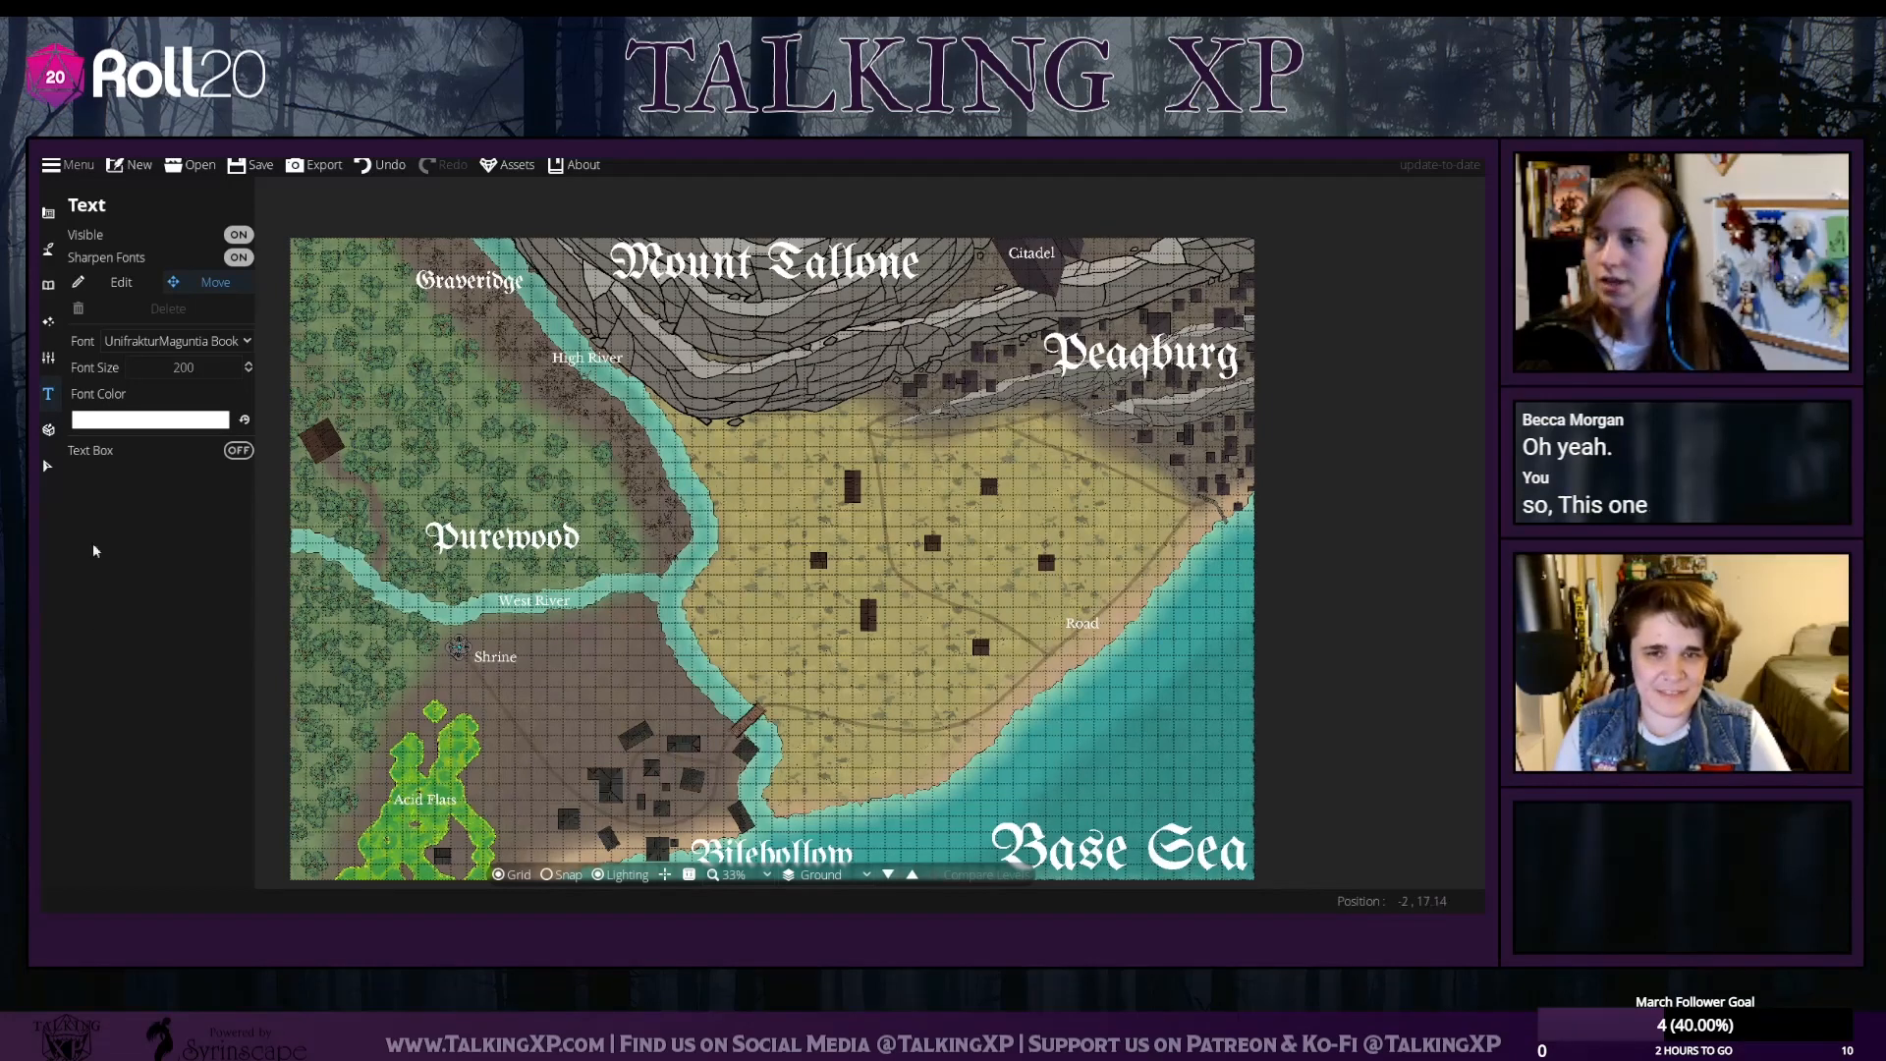
Turn off the grid display over the whole map
left_click(513, 874)
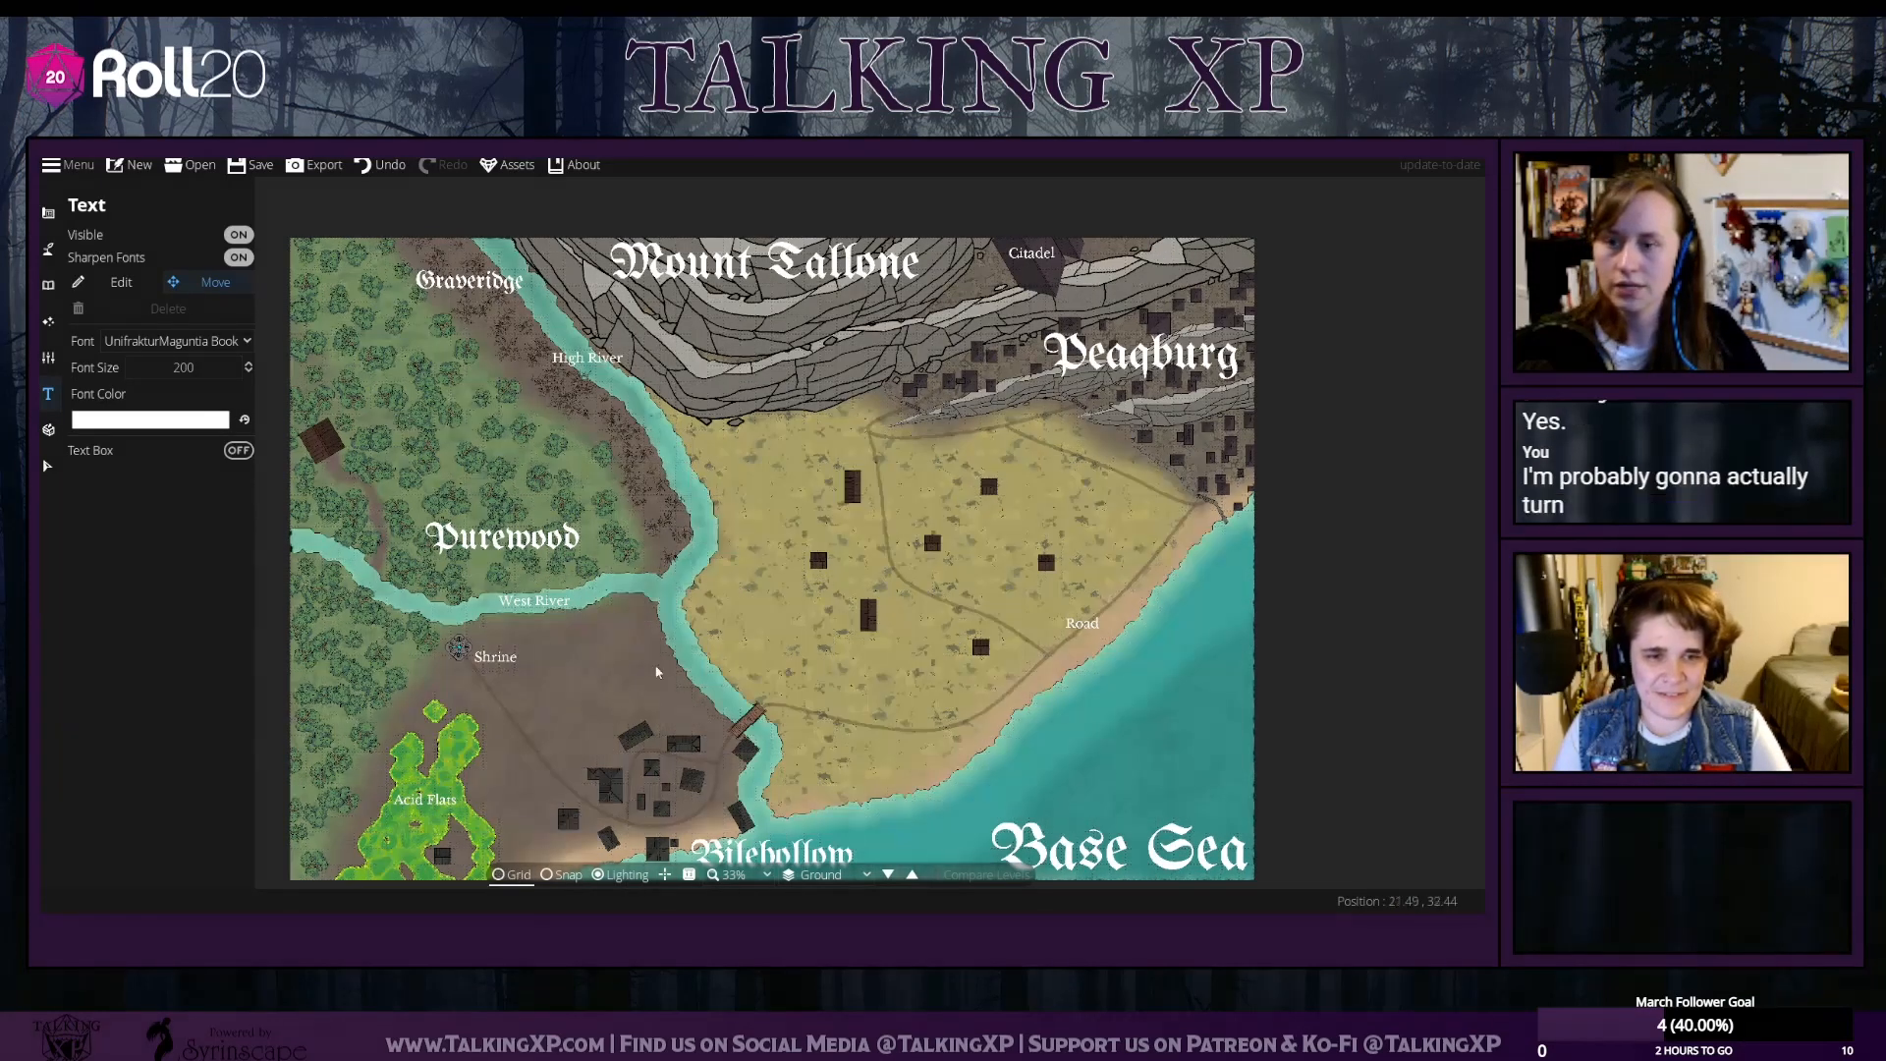
left_click_drag(653, 622, 686, 593)
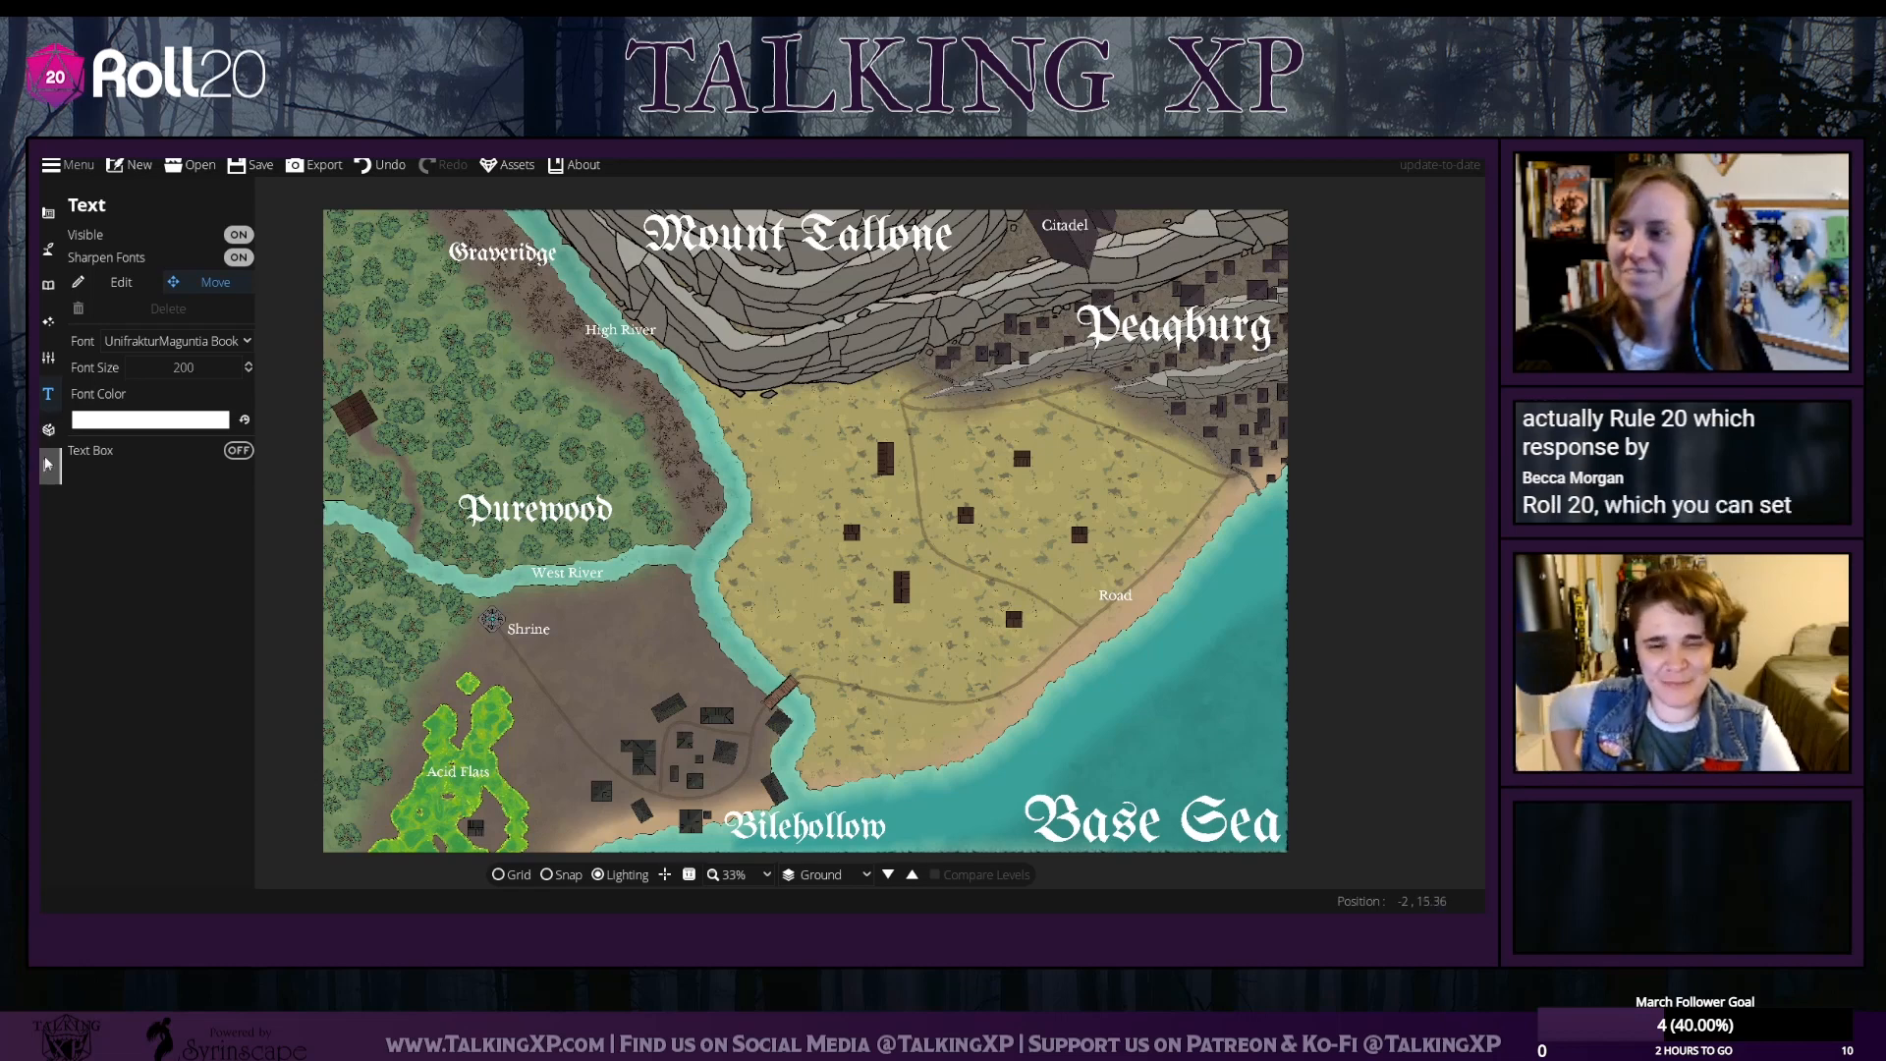
Open the map settings, try the Dust building wear, and set the building wear to None
left_click(48, 357)
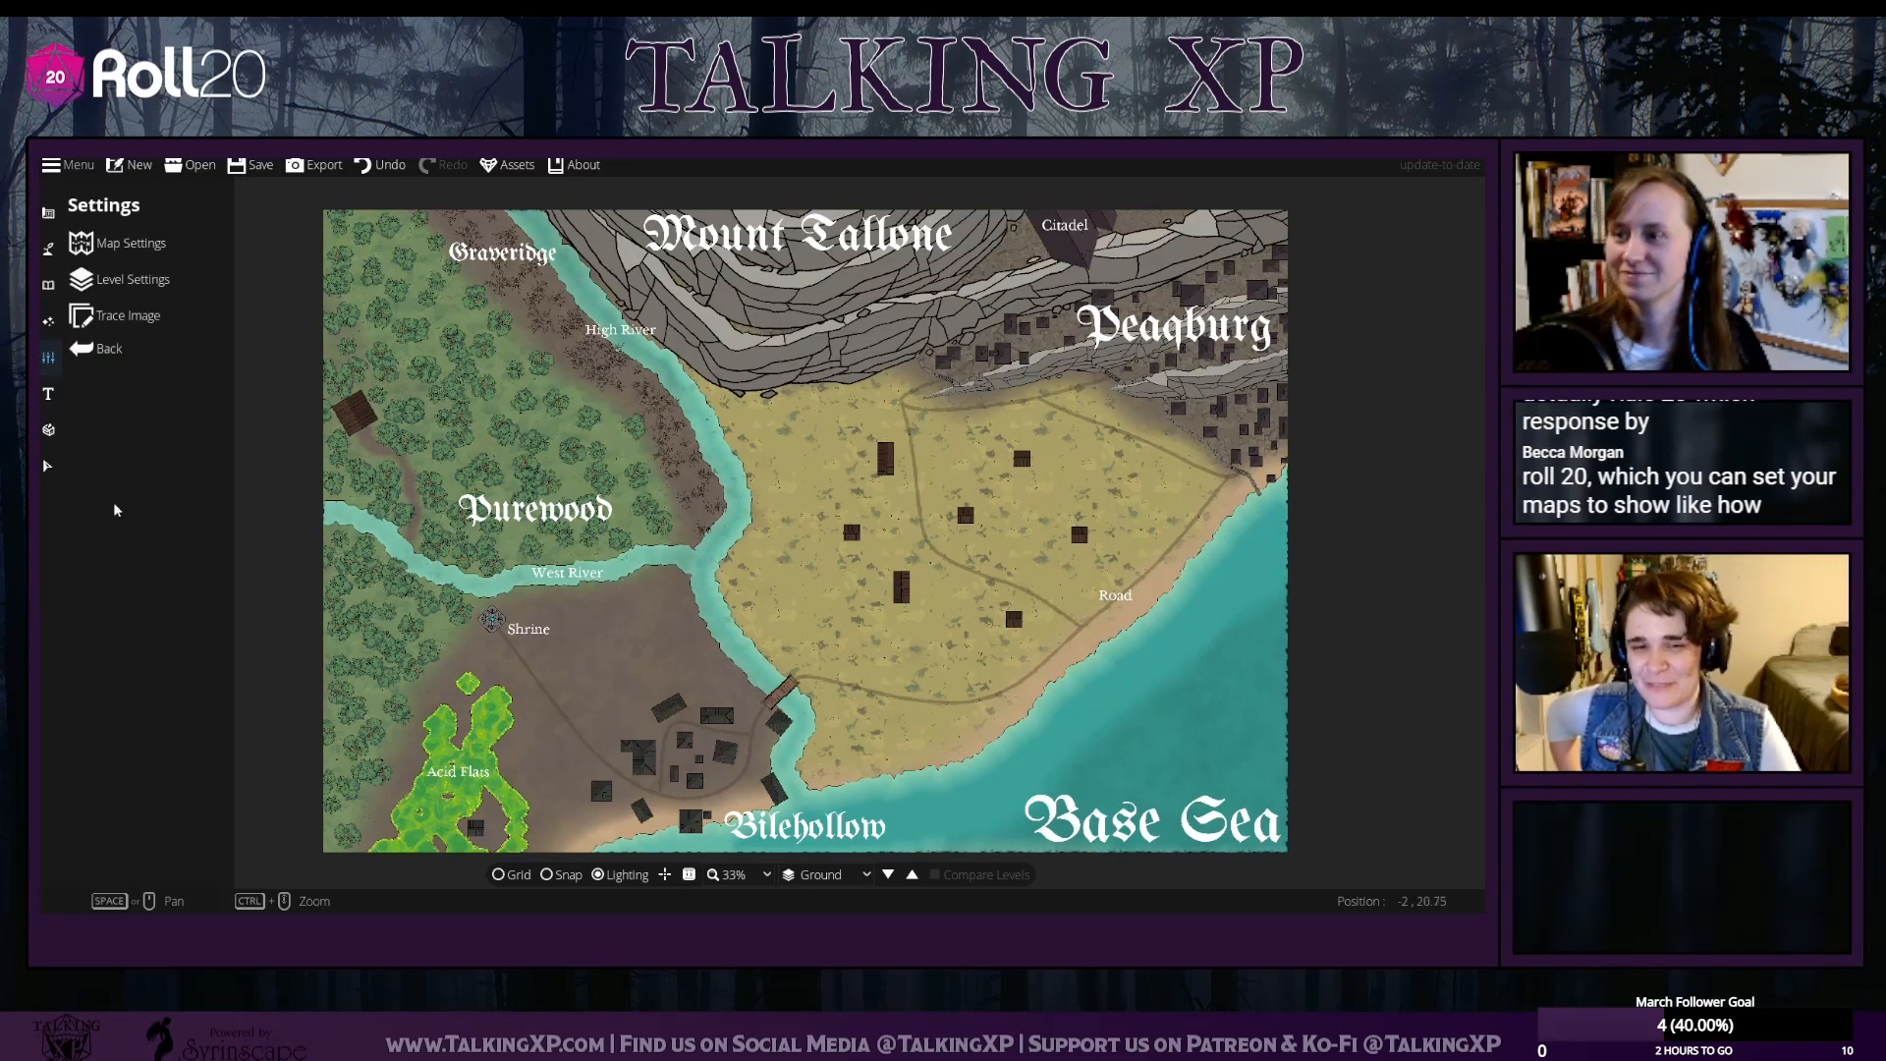
left_click(108, 242)
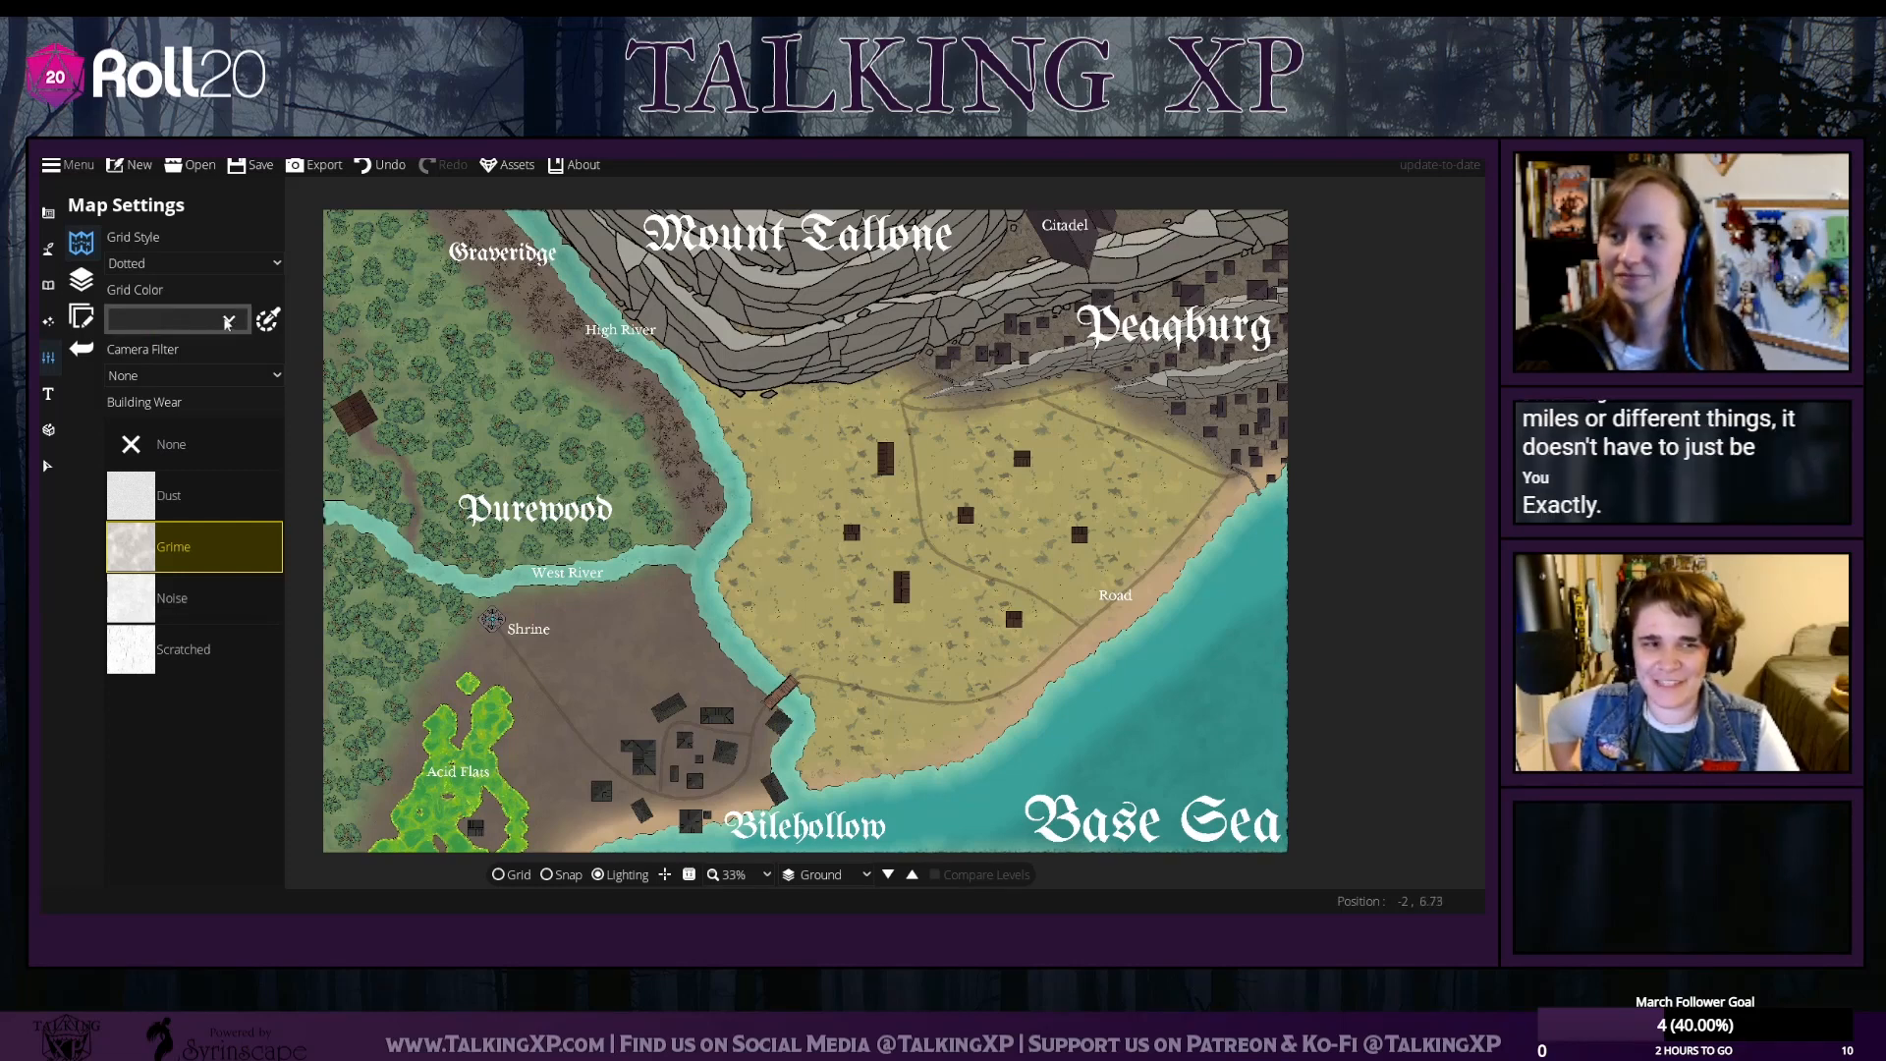
left_click(190, 499)
left_click(183, 452)
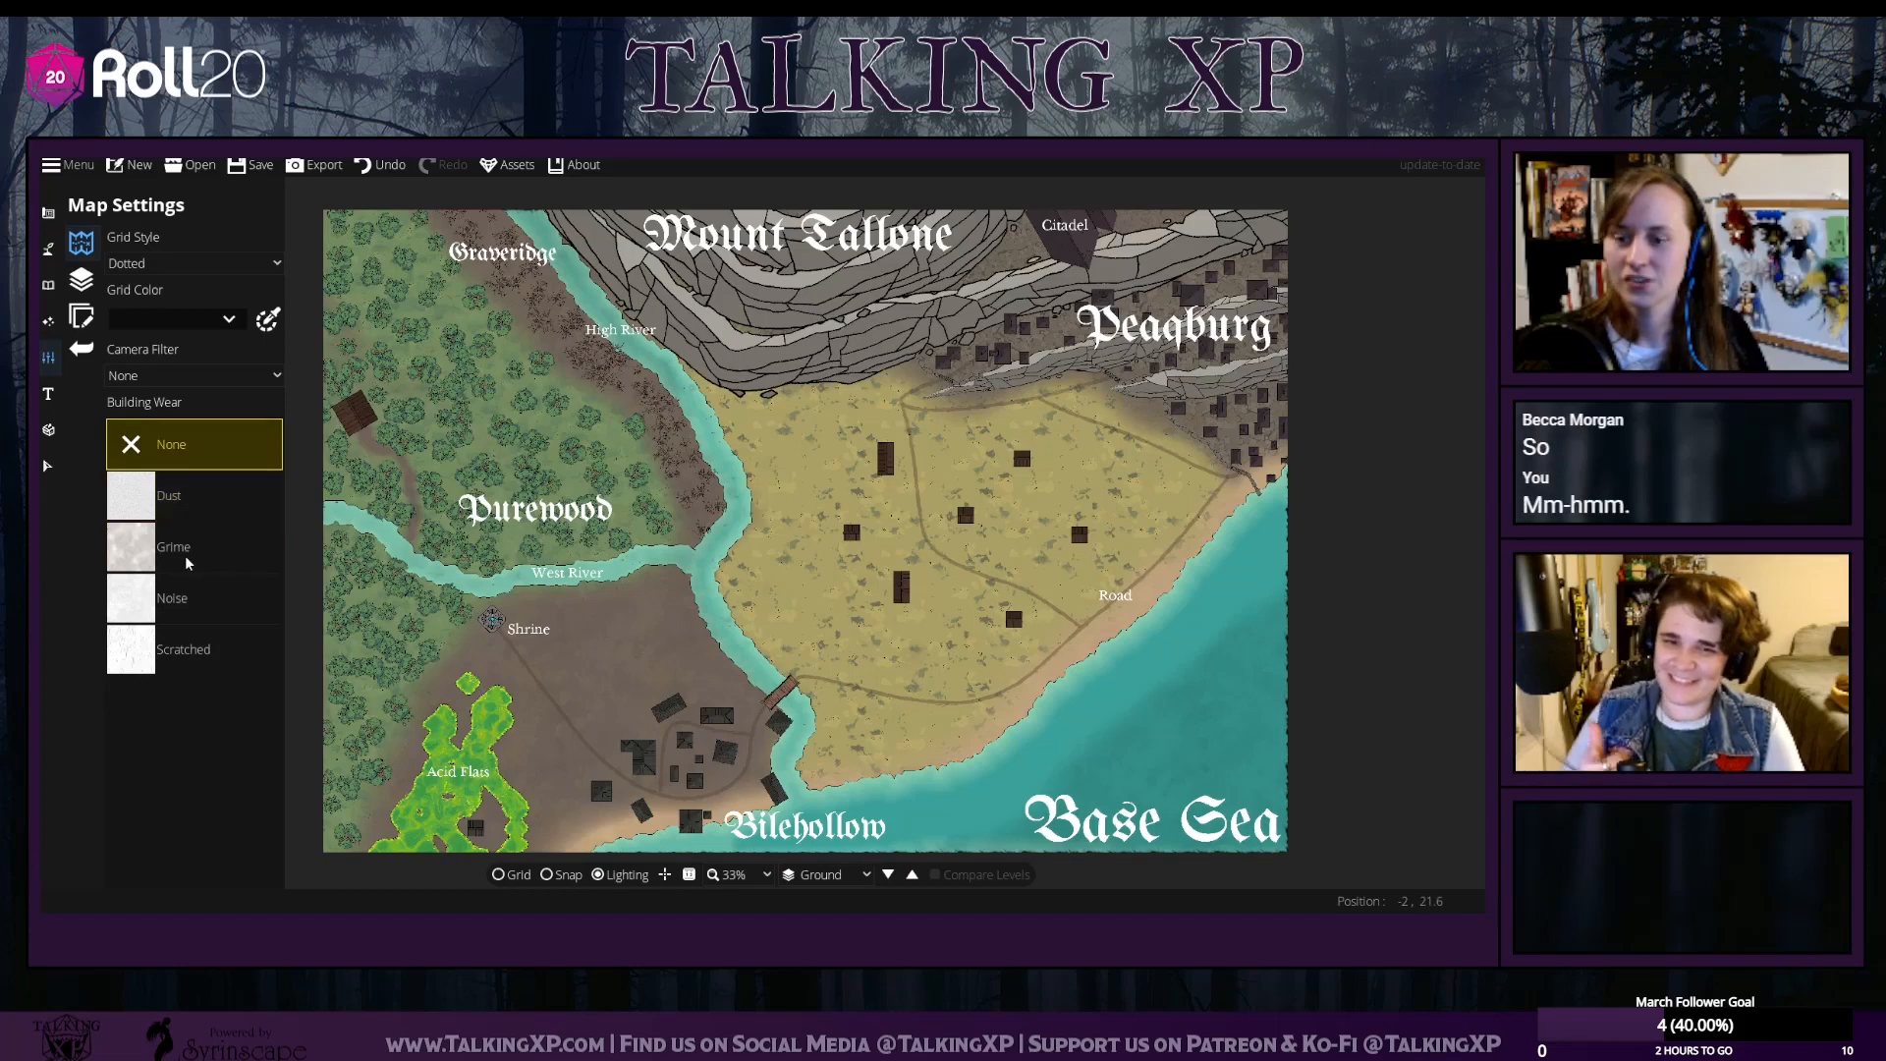
left_click(174, 515)
left_click(172, 464)
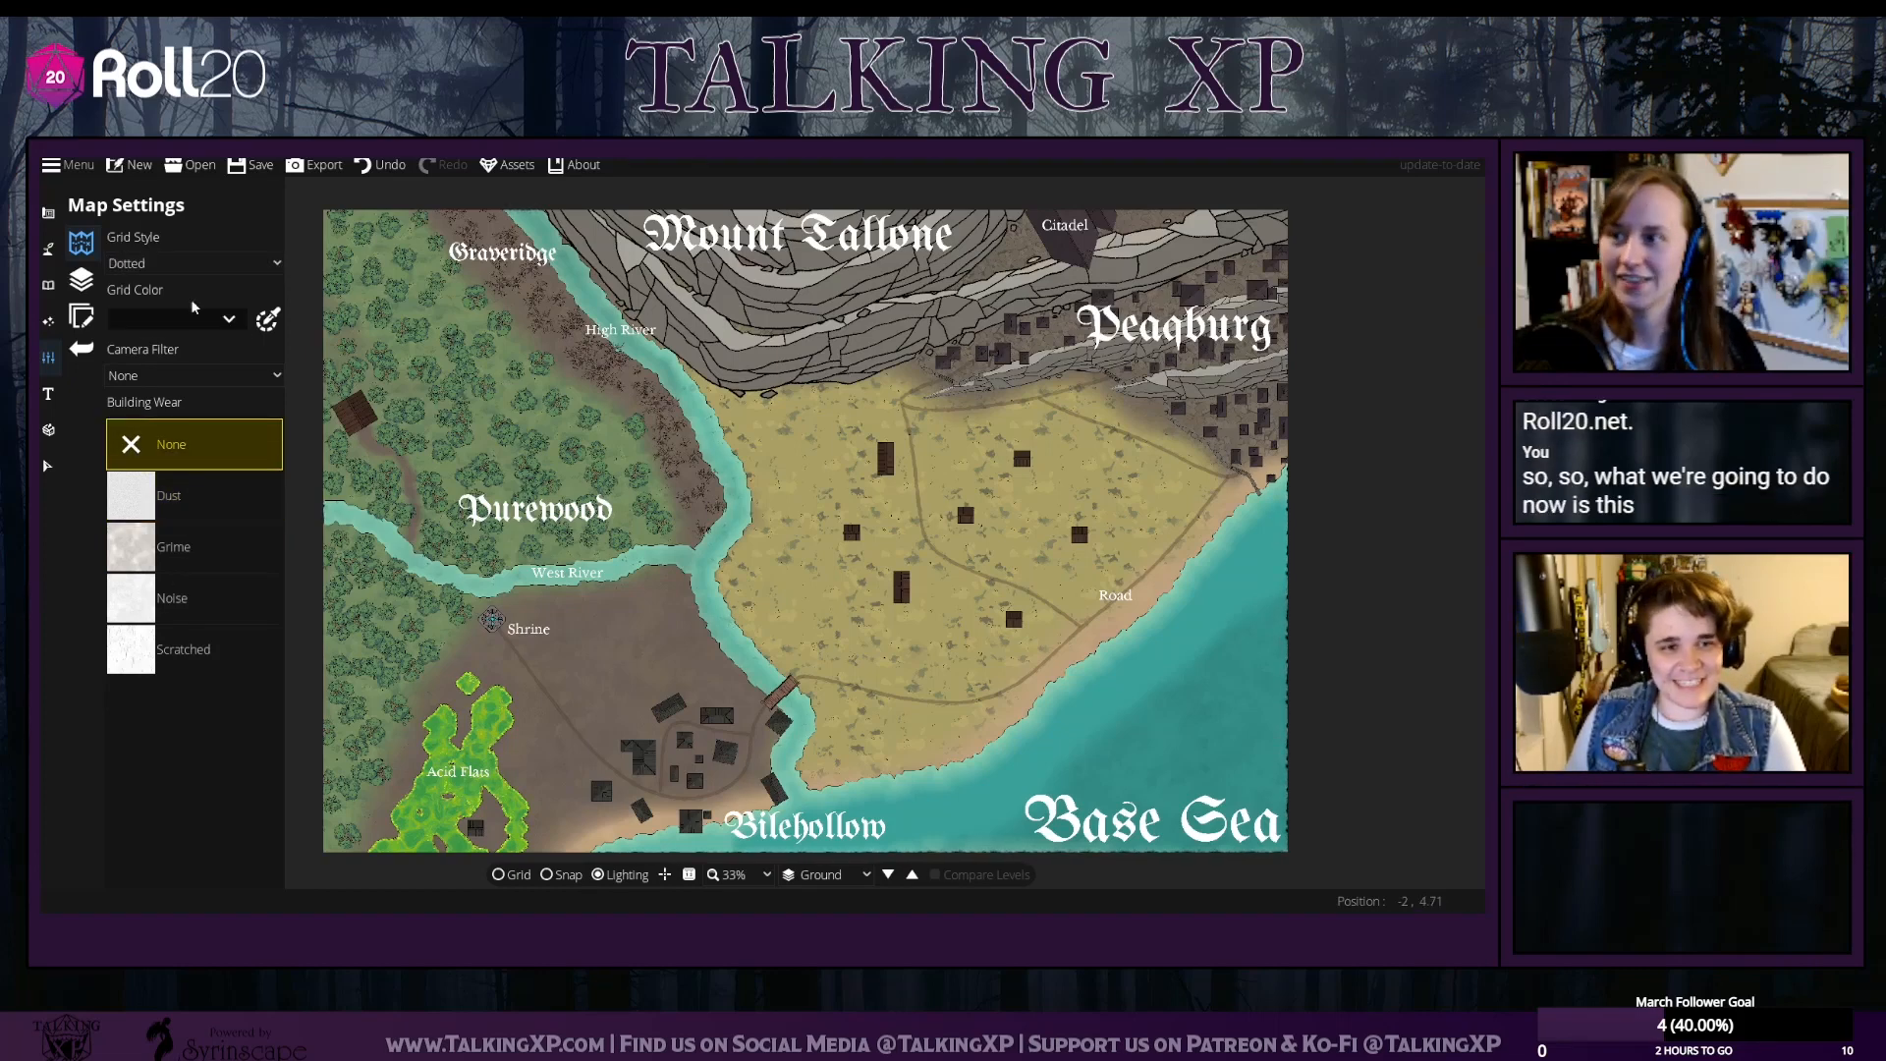
Apply the Sepia camera filter to the map and try the Grime and Noise building wear
left_click(212, 258)
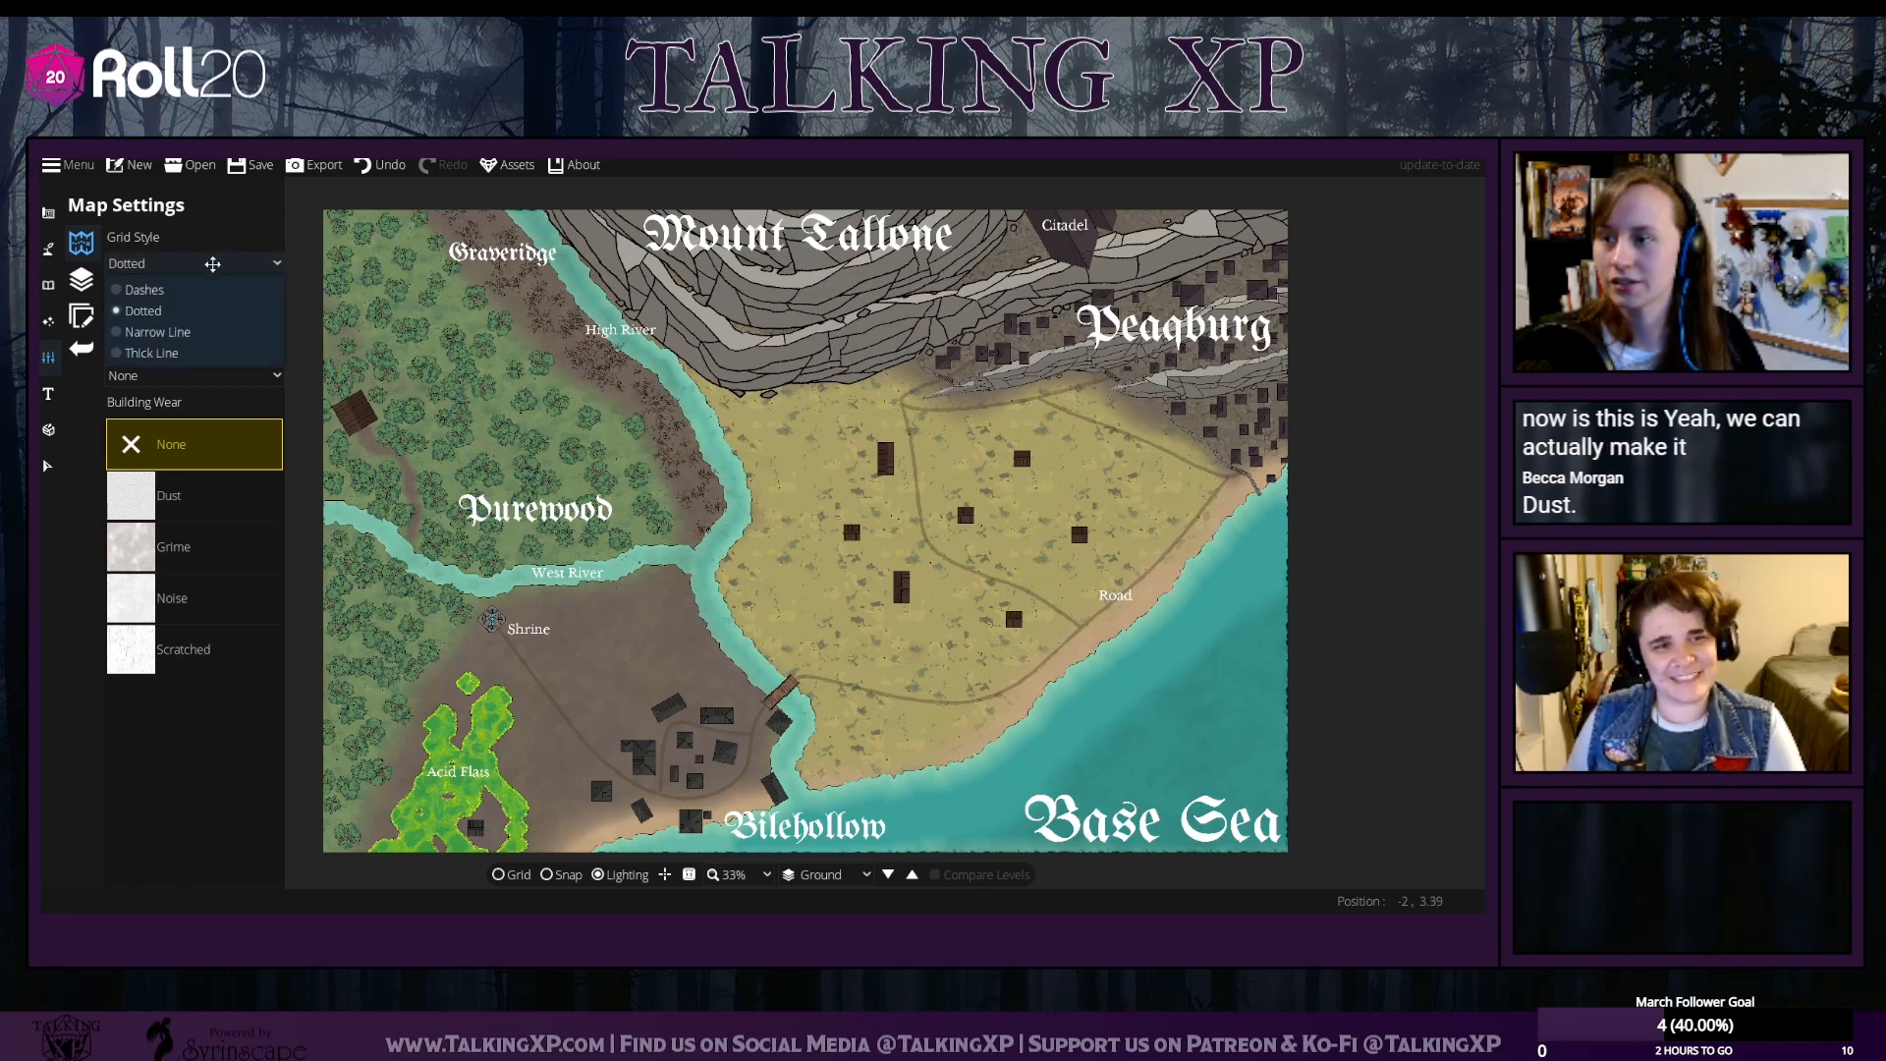
left_click(212, 263)
left_click(176, 375)
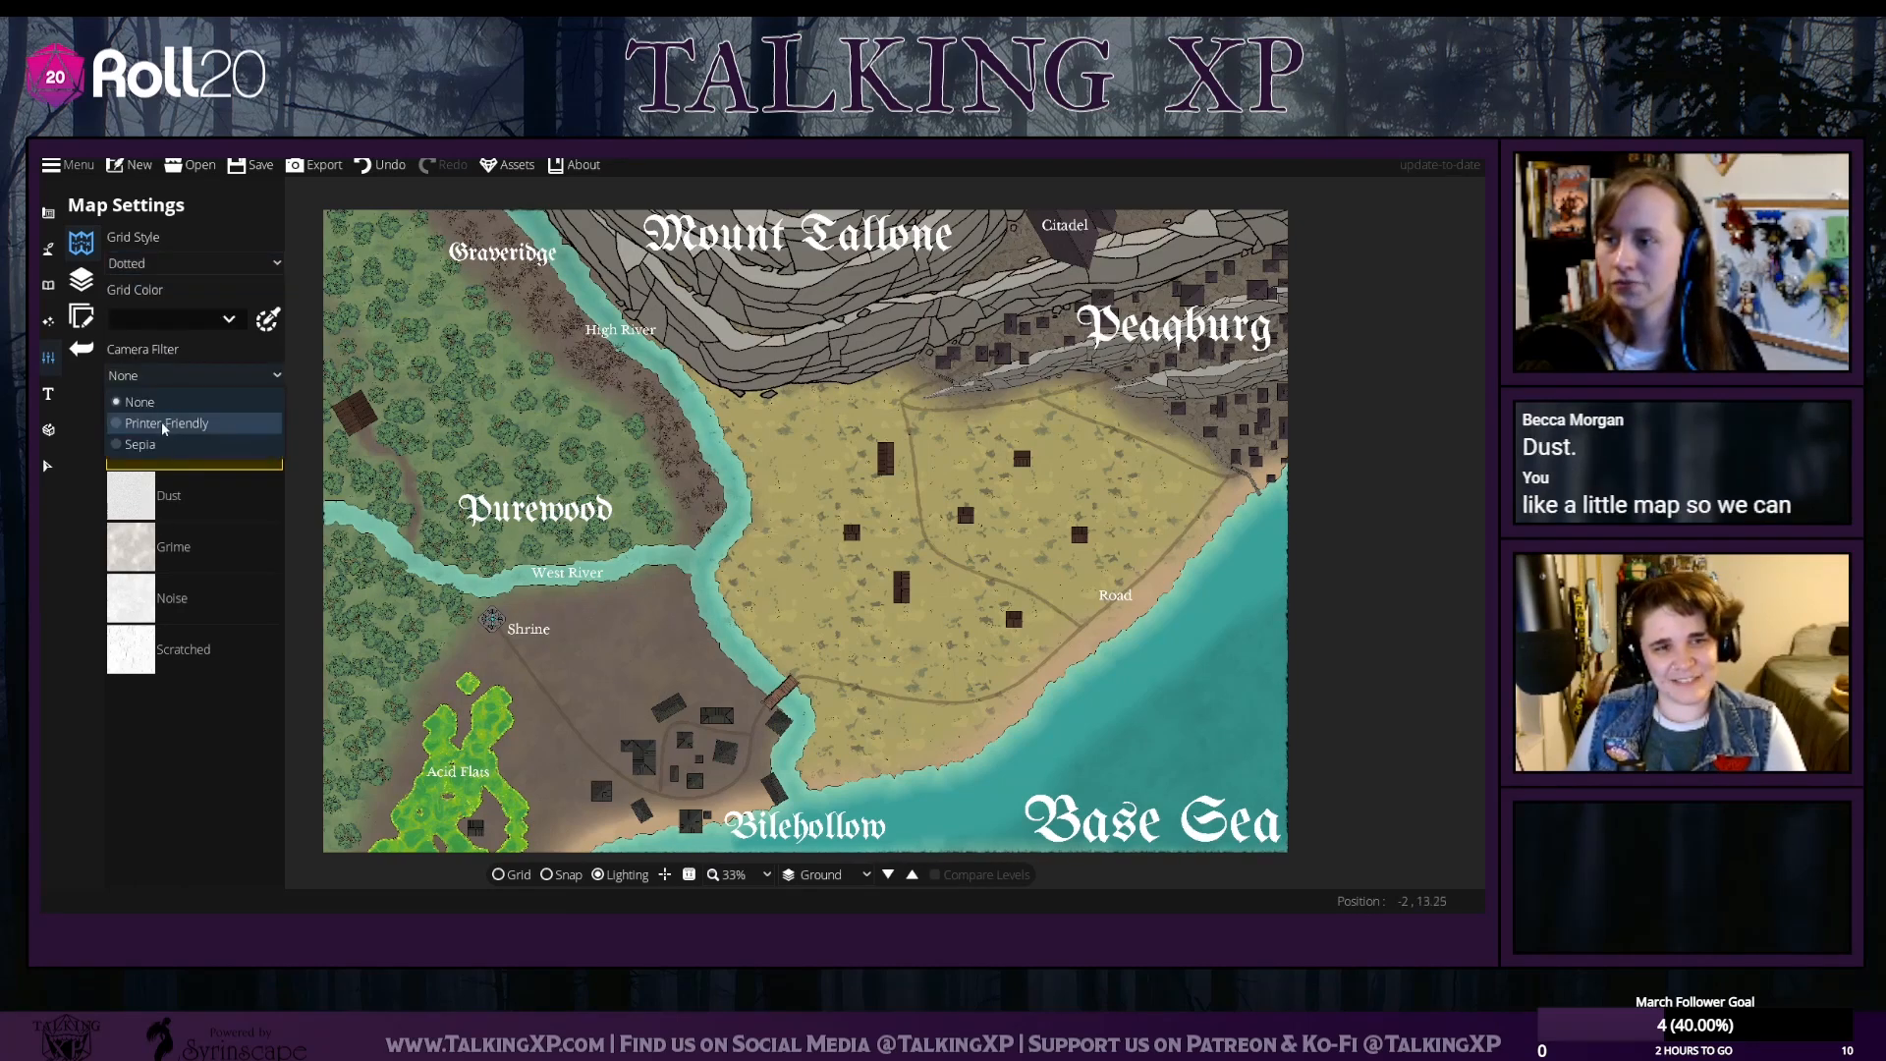
left_click(150, 445)
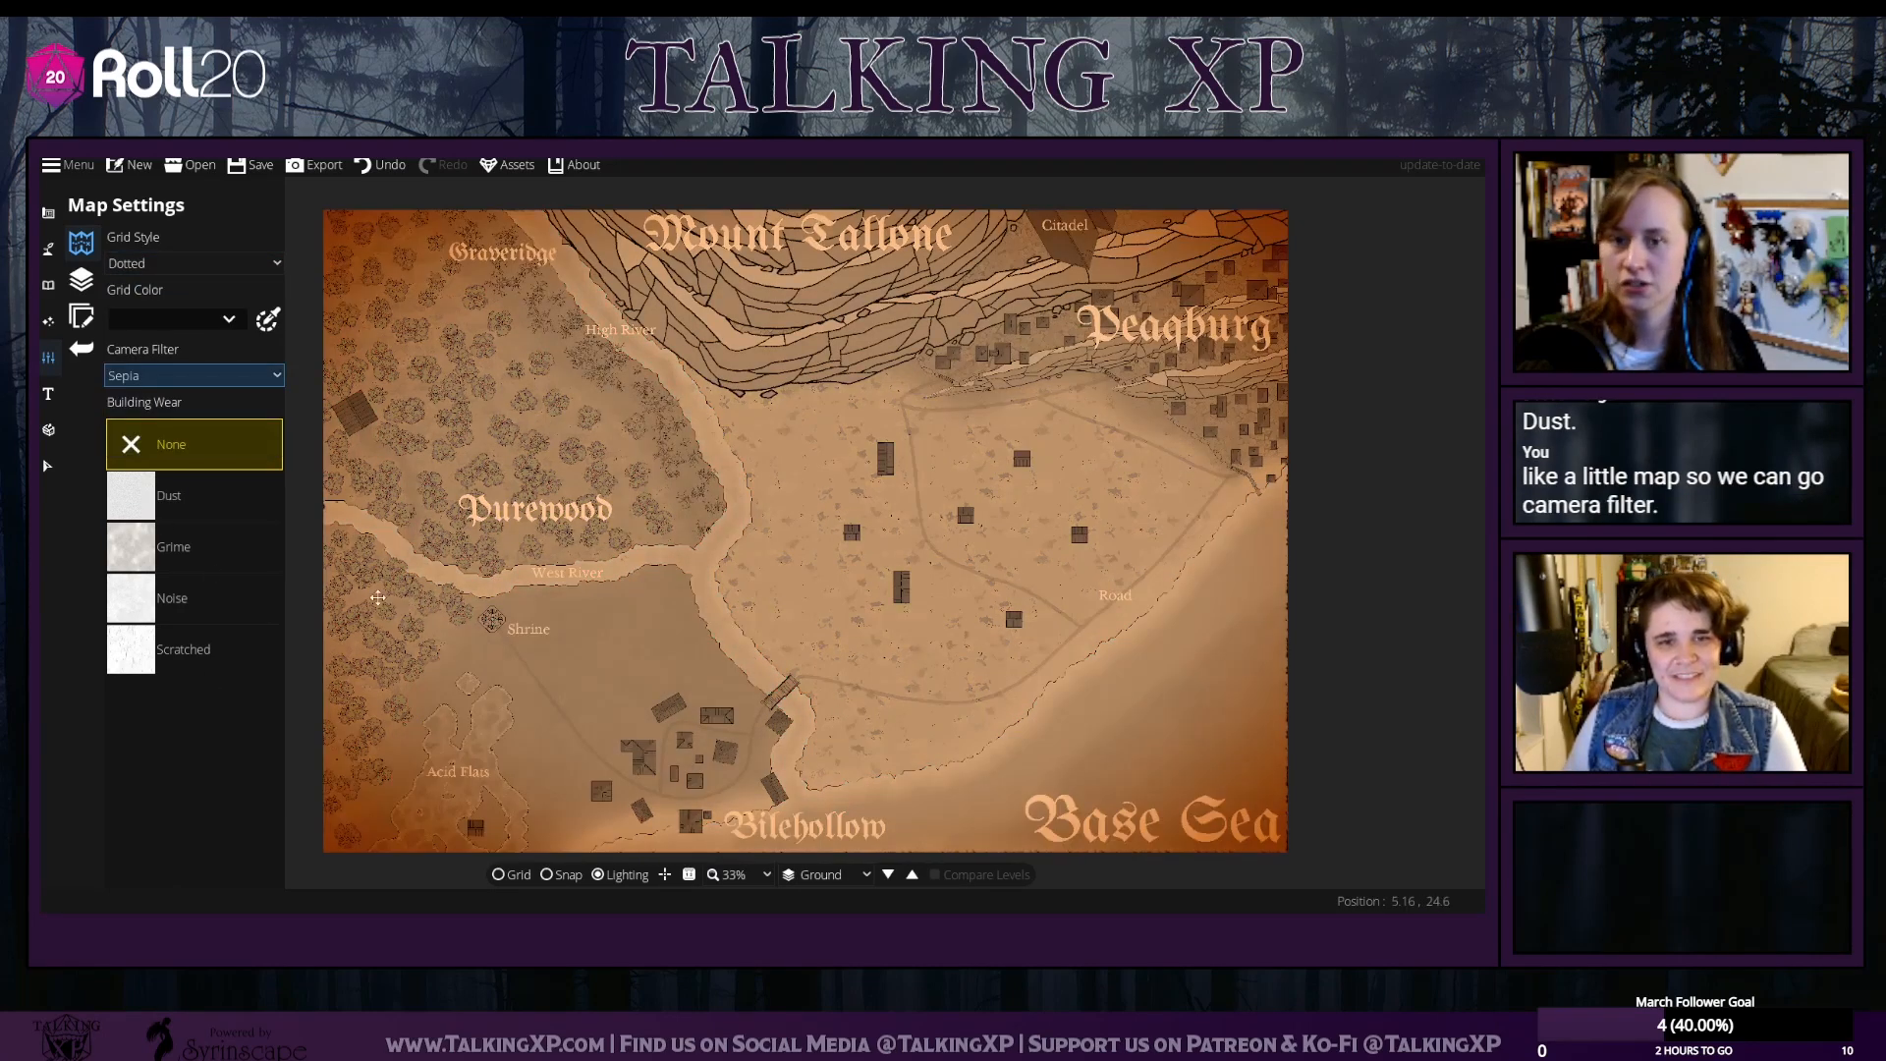
left_click(175, 560)
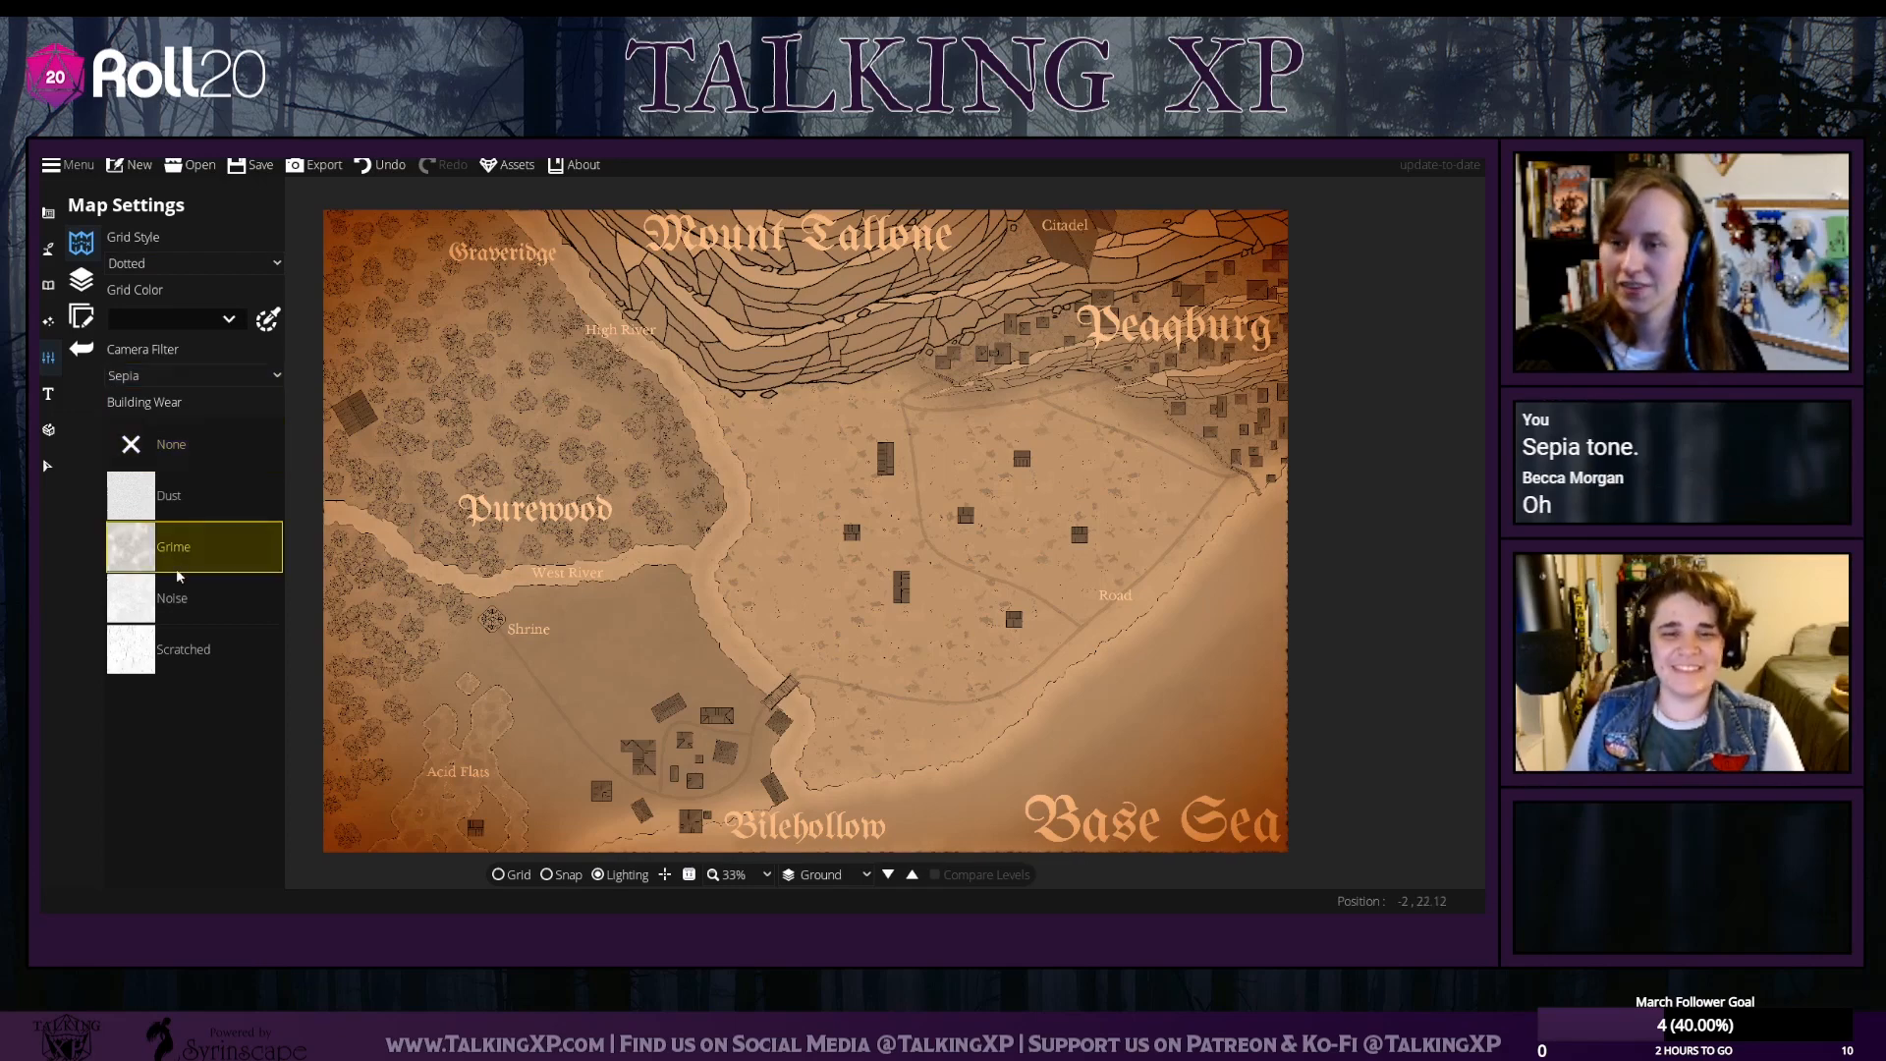
left_click(178, 591)
Compare the Printer-Friendly and Sepia camera filters on the map and return the filter to None
left_click(179, 369)
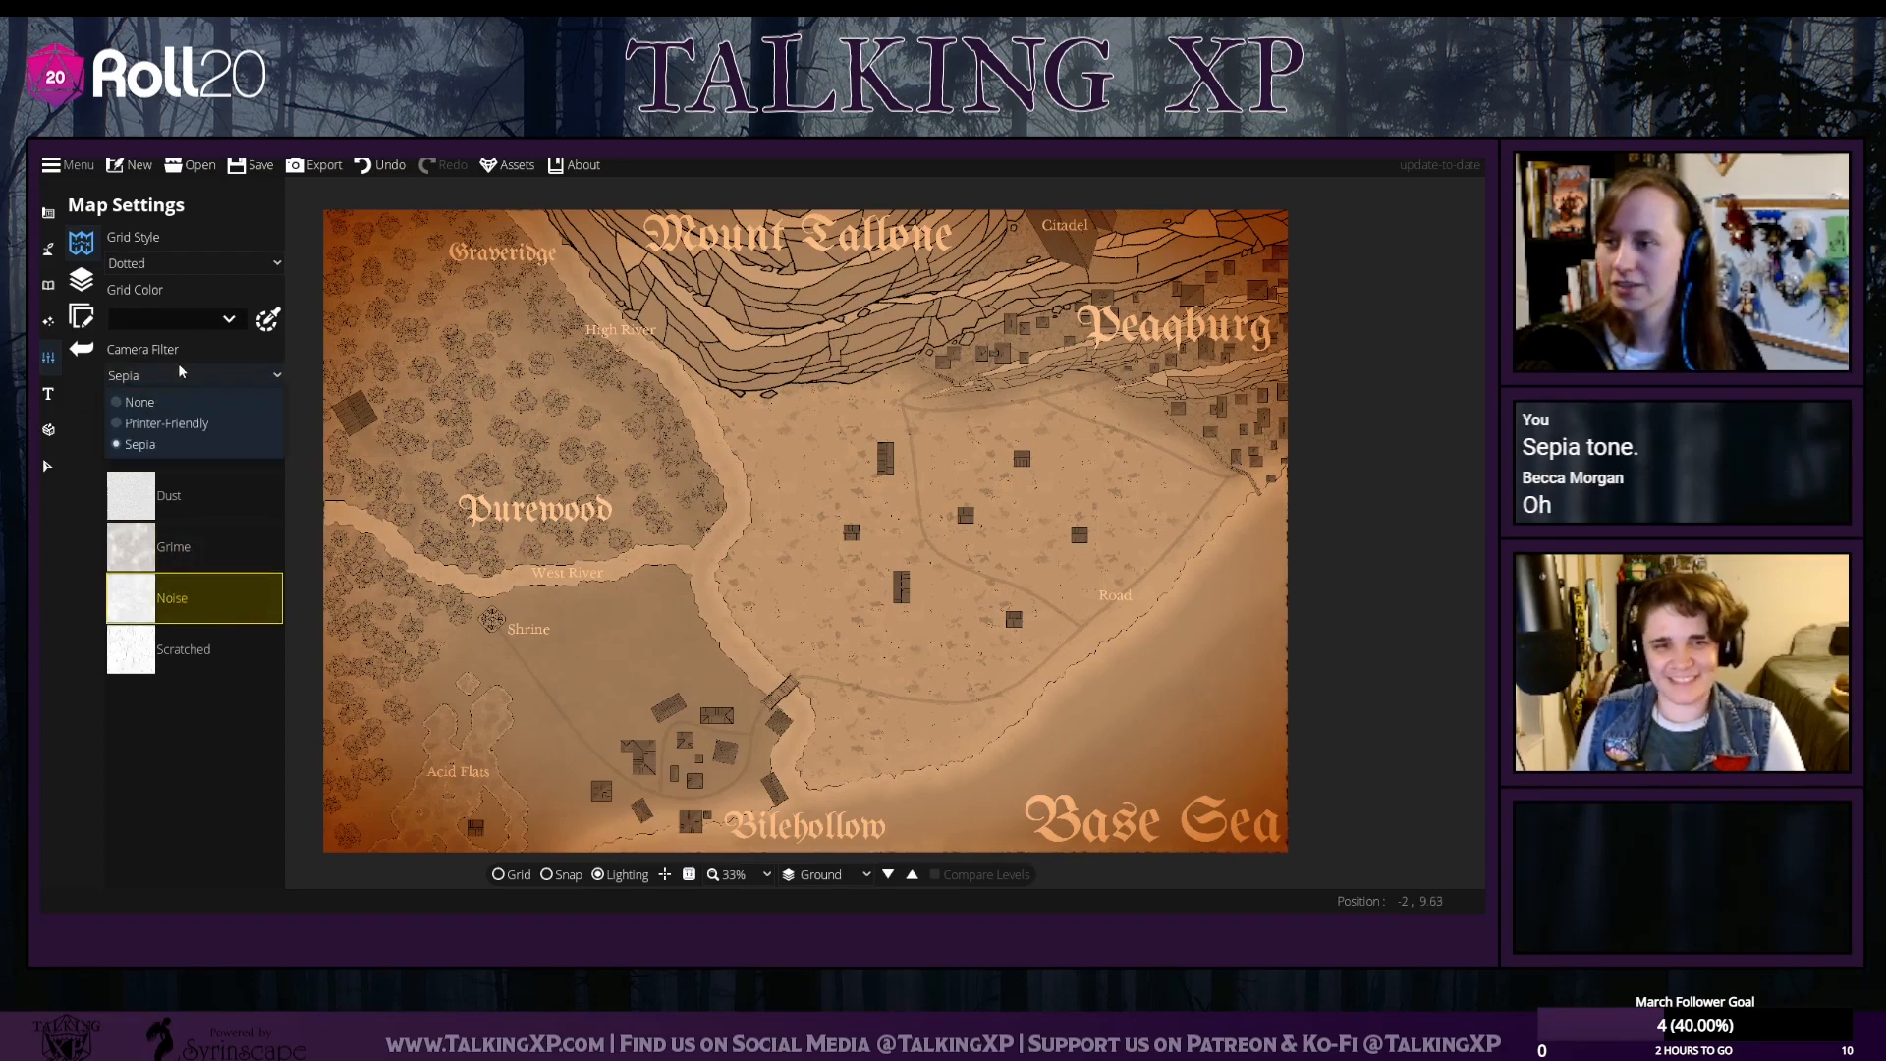
left_click(138, 424)
left_click(187, 378)
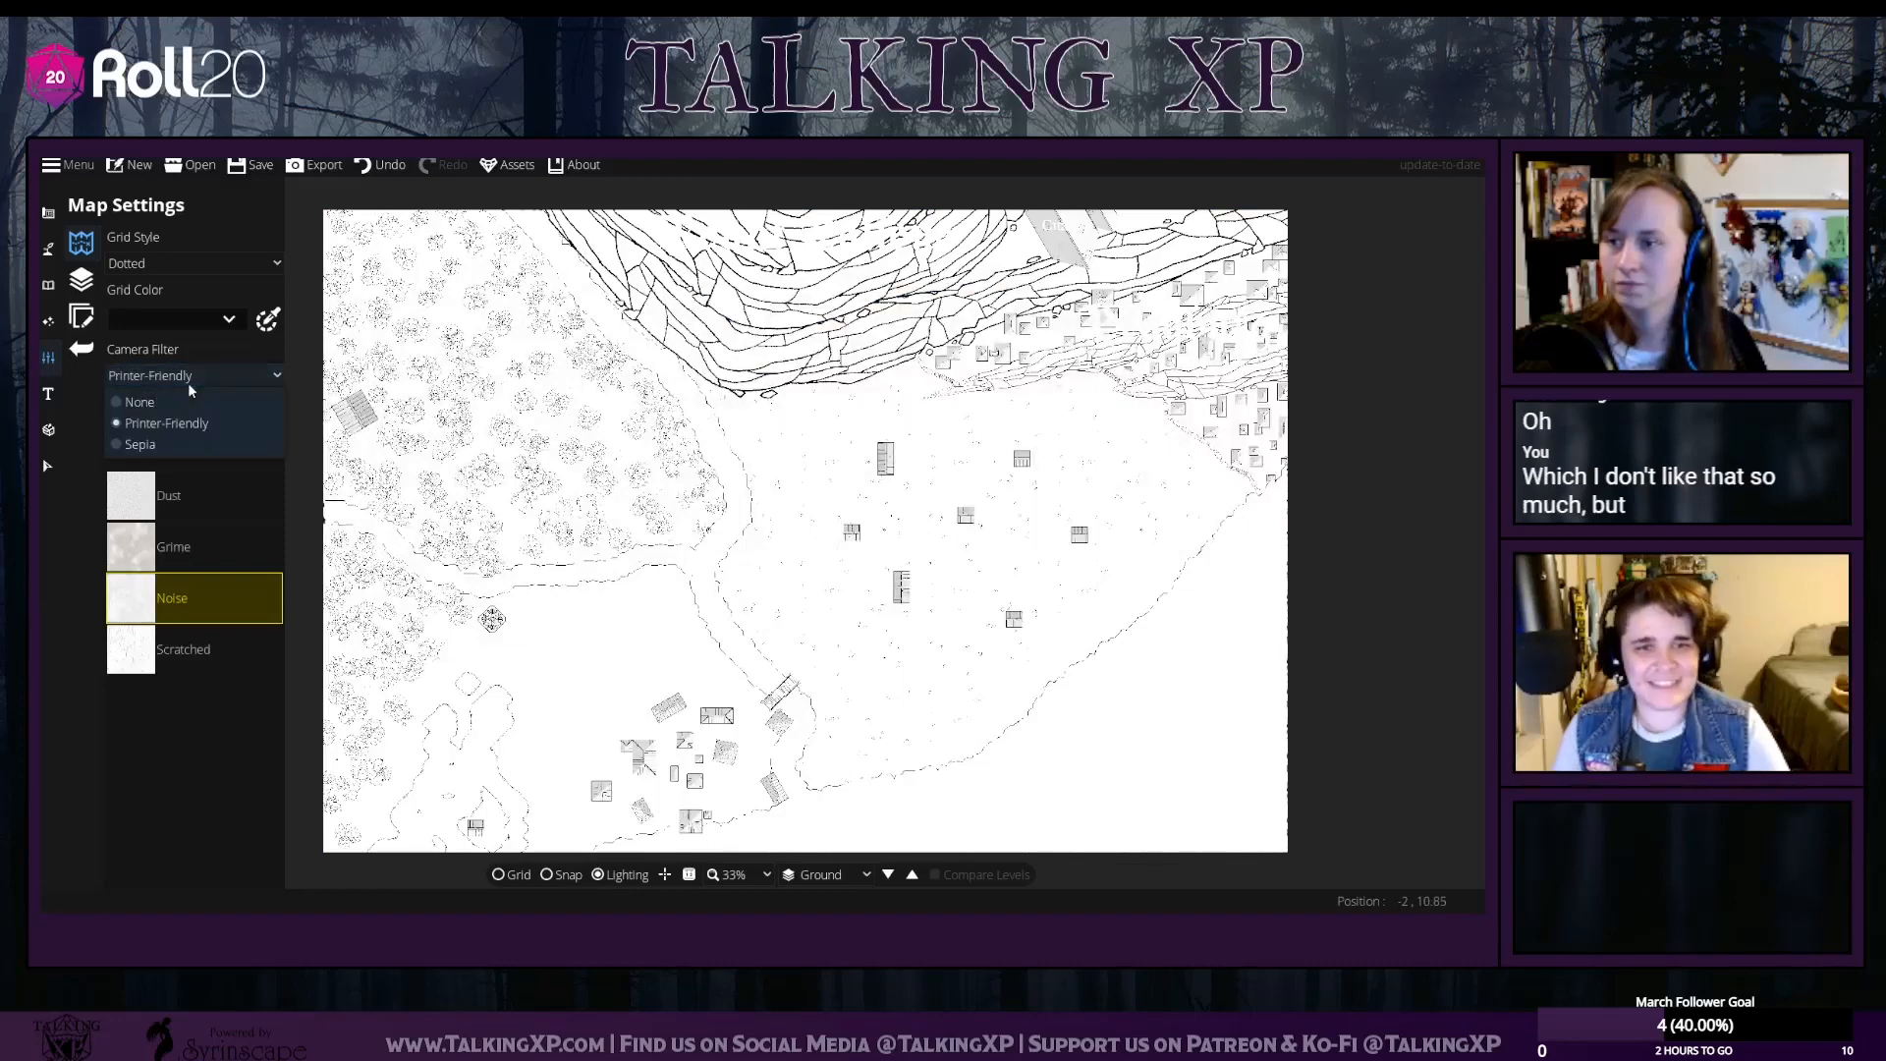
left_click(169, 442)
left_click(171, 378)
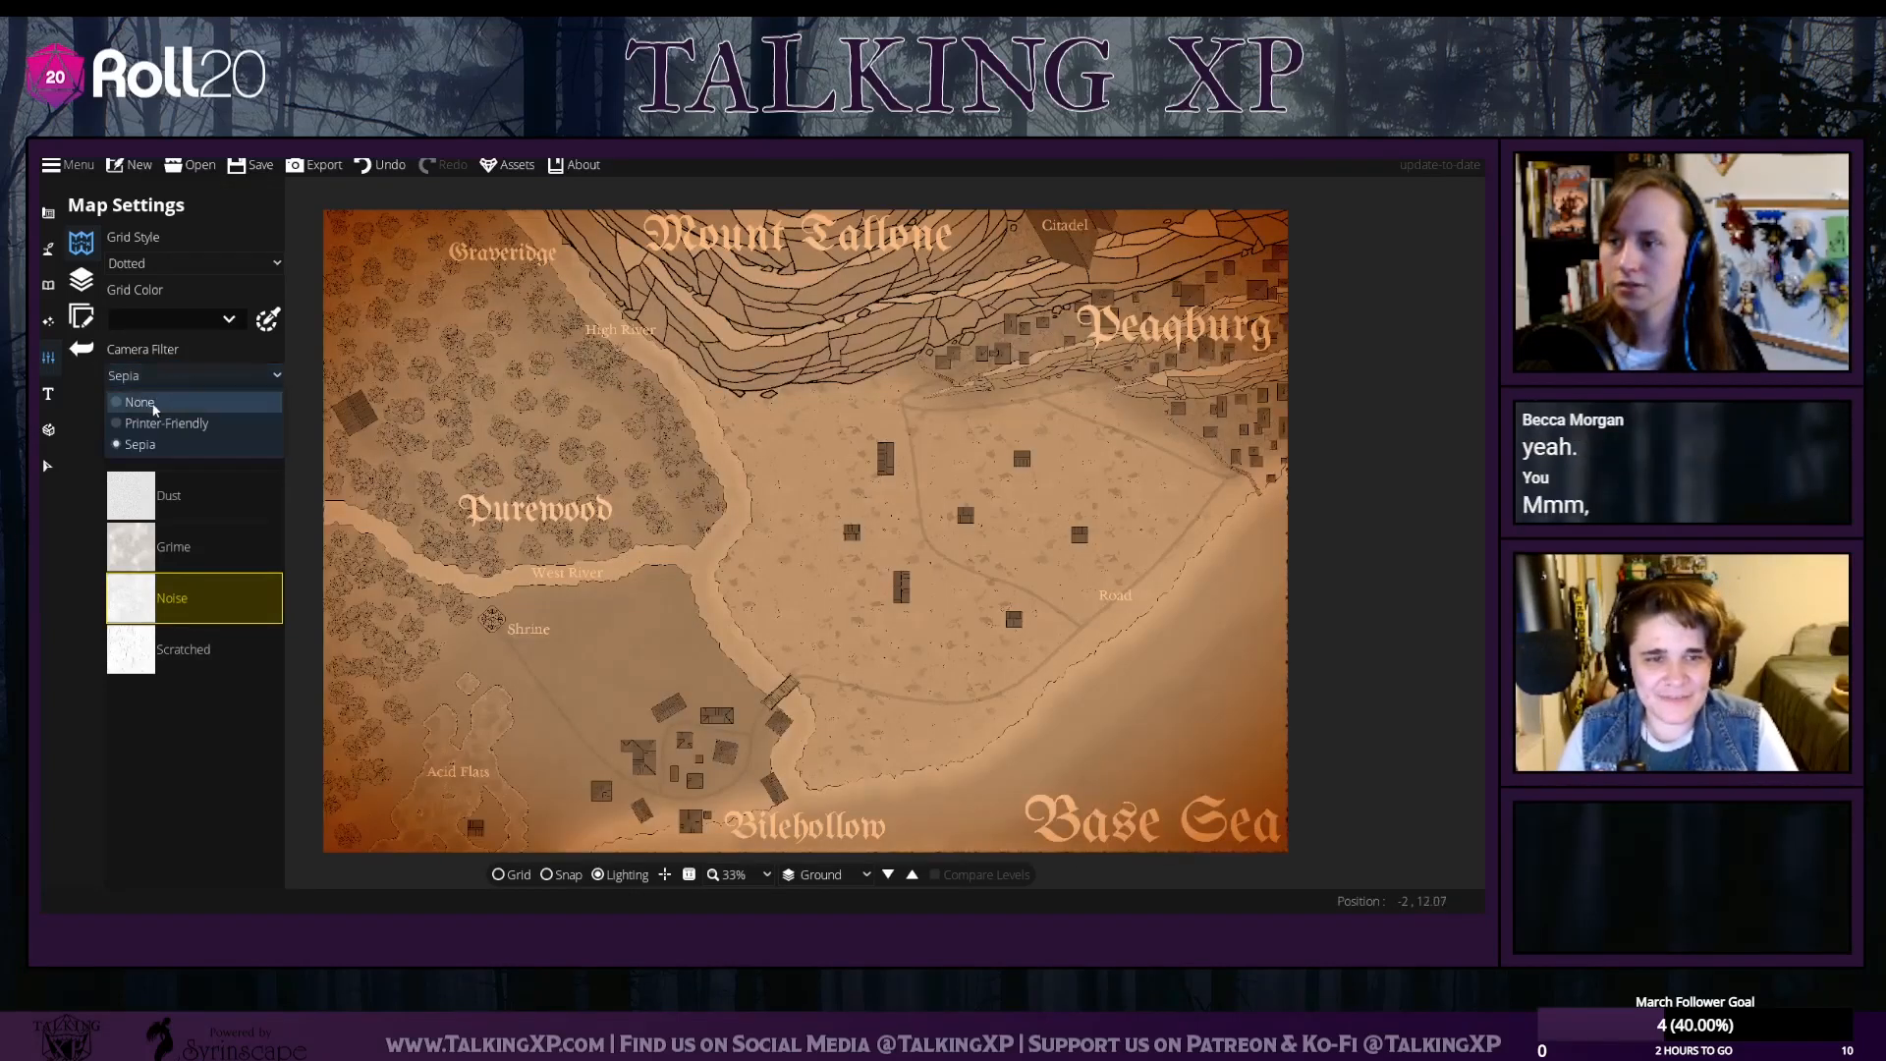
left_click(175, 405)
Try the Grime, Scratched and Noise building wear and settle on Dust
left_click(199, 552)
left_click(201, 653)
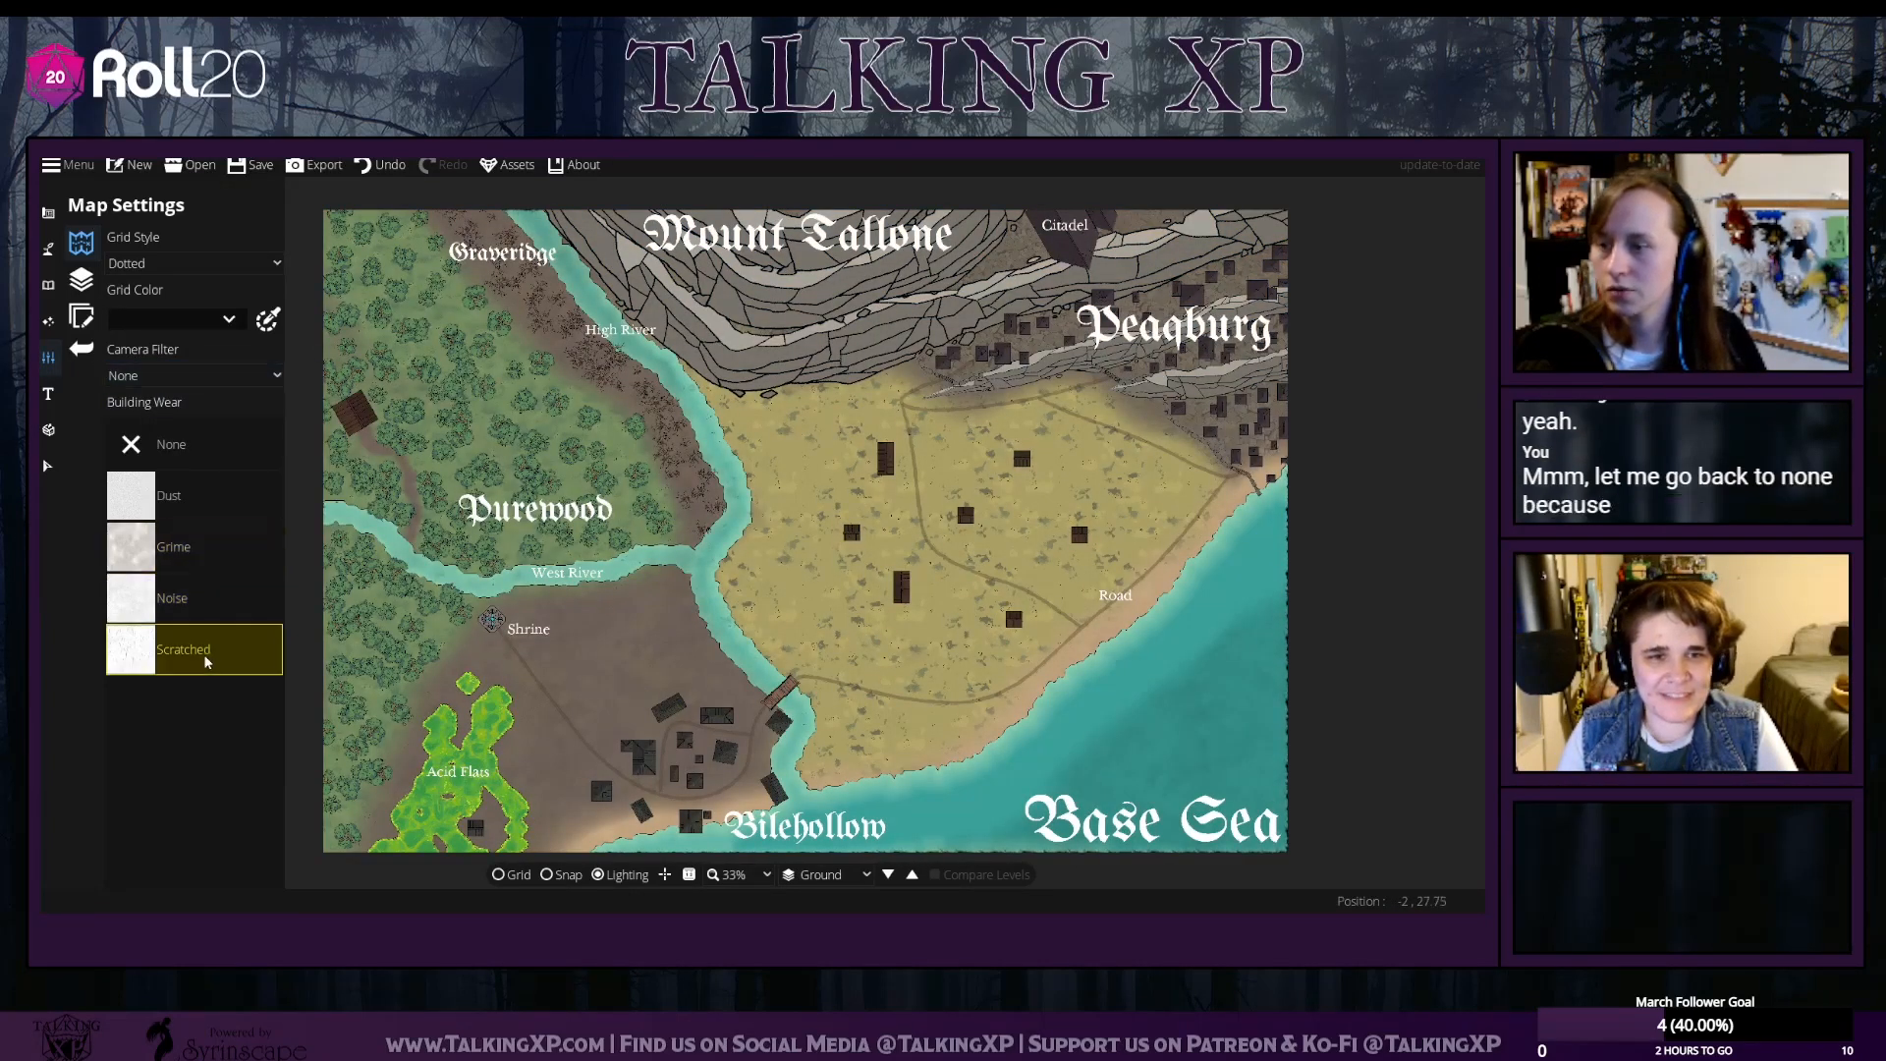
left_click(144, 600)
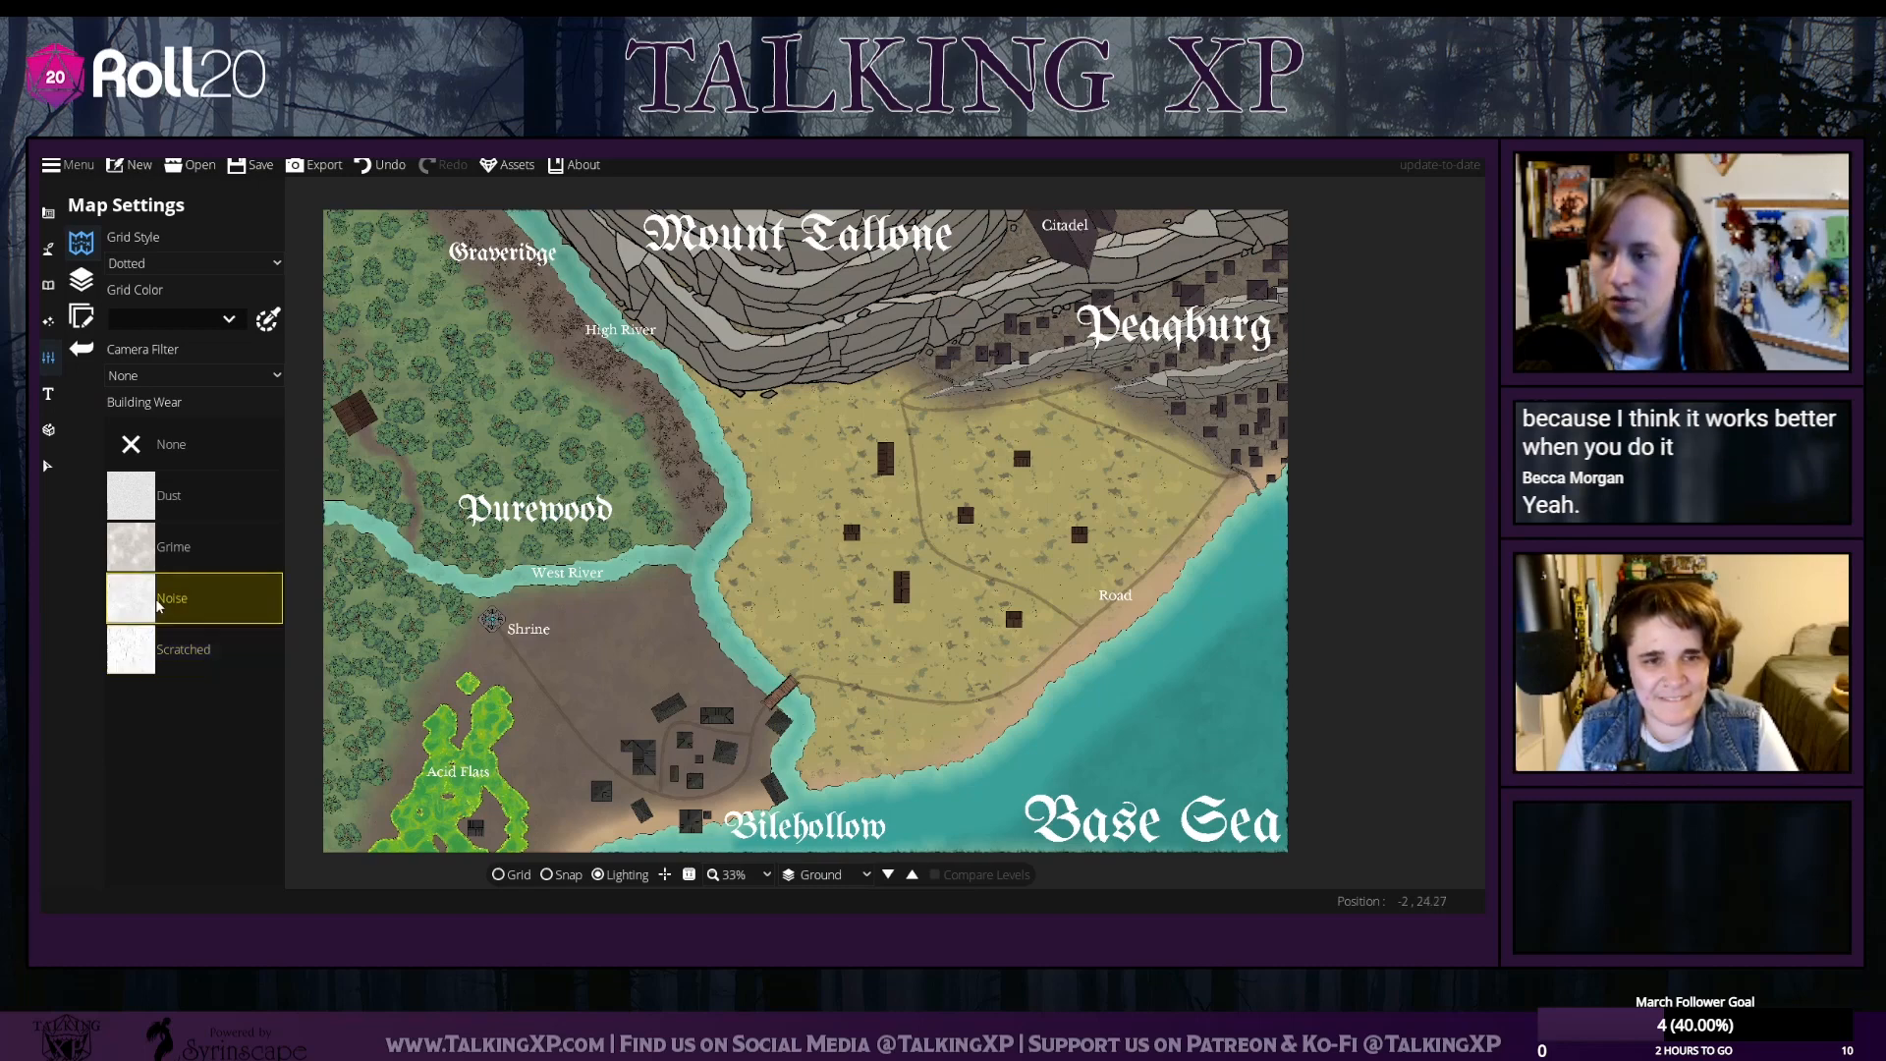
left_click(142, 540)
left_click(148, 506)
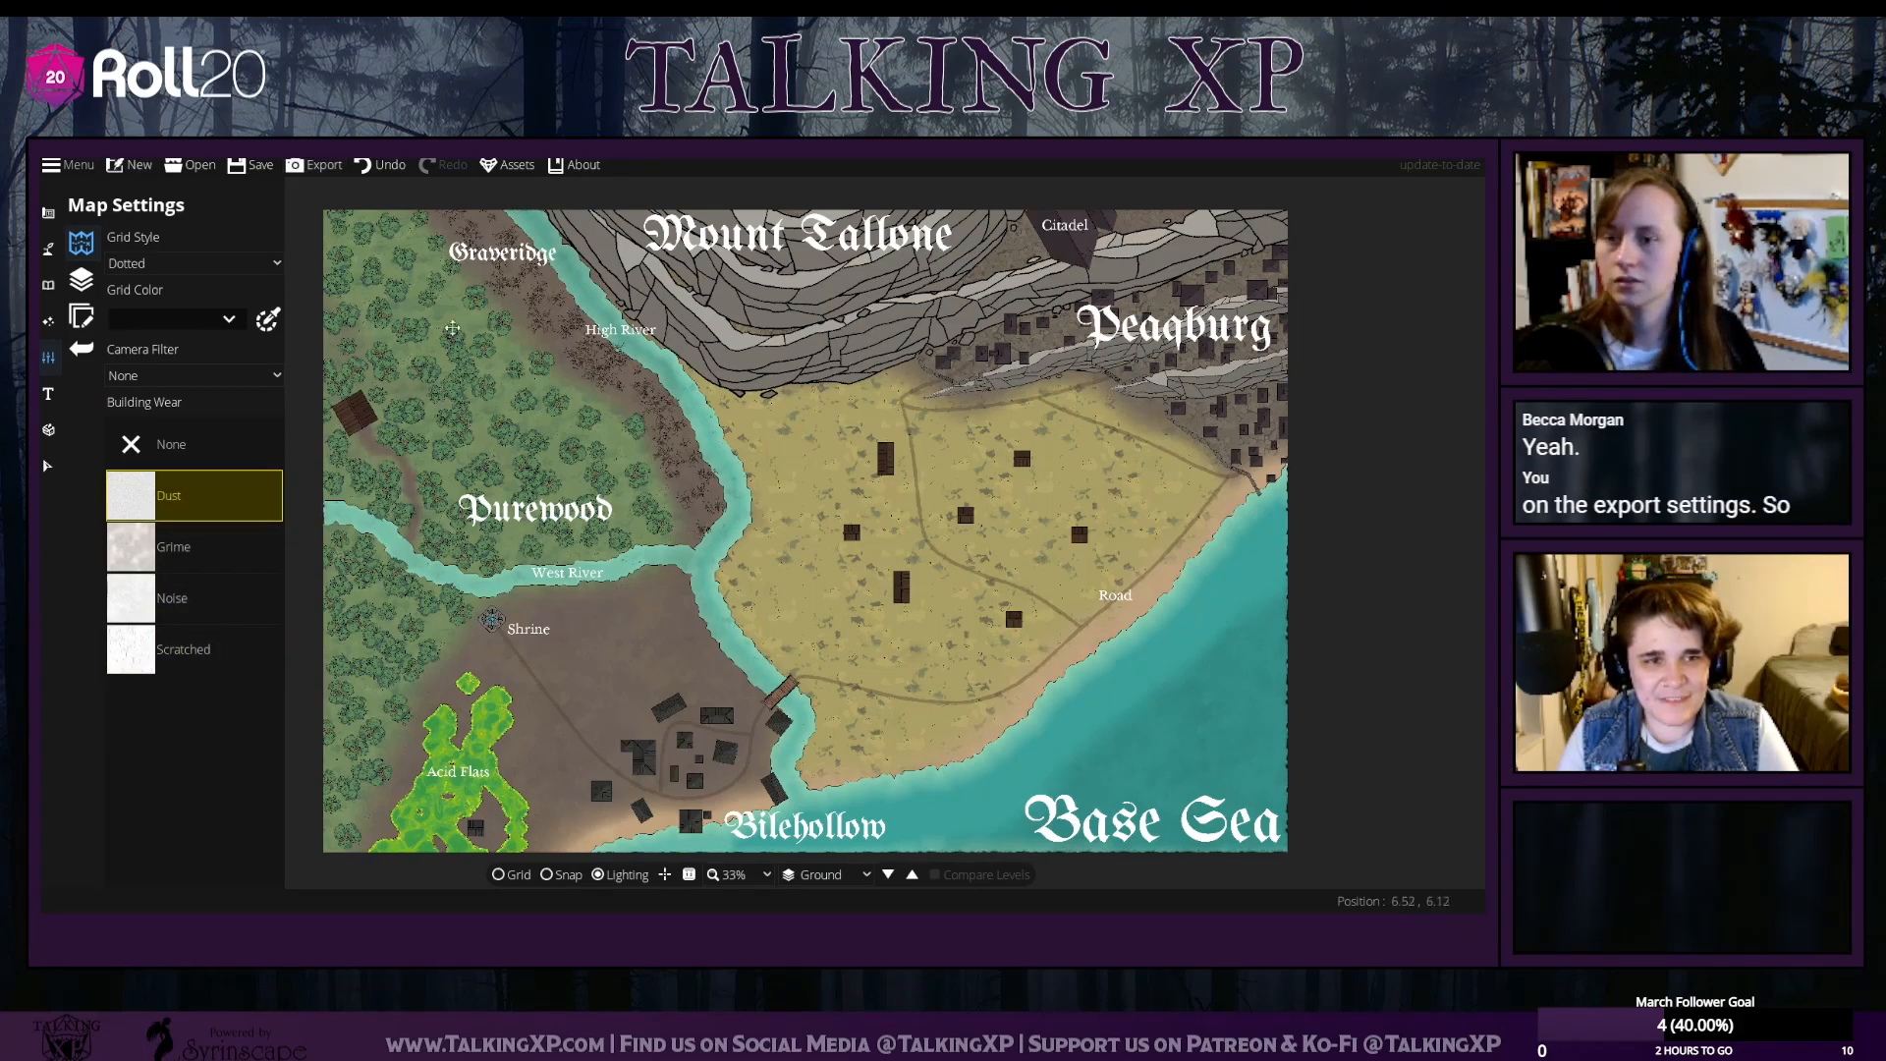
Open the export options, compare the Sepia and Printer-Friendly camera filters, and choose Sepia for the export
left_click(313, 165)
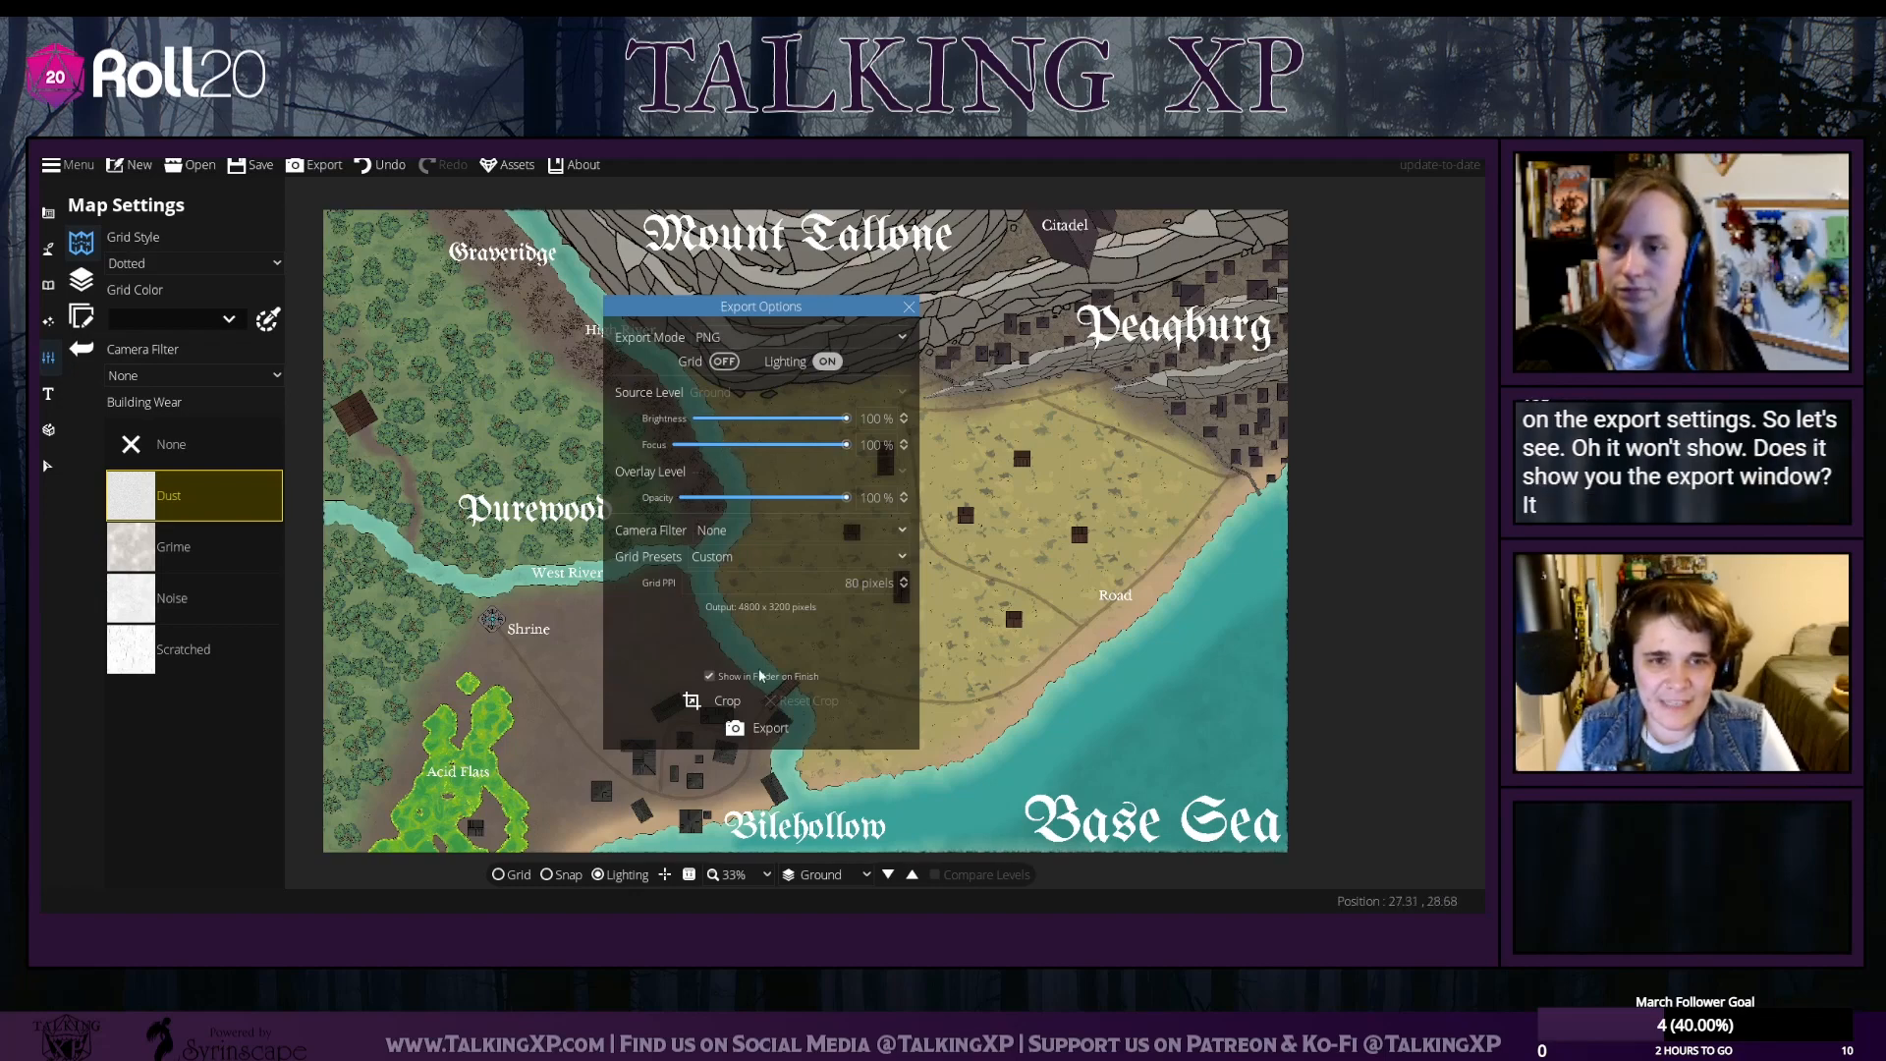
left_click(739, 532)
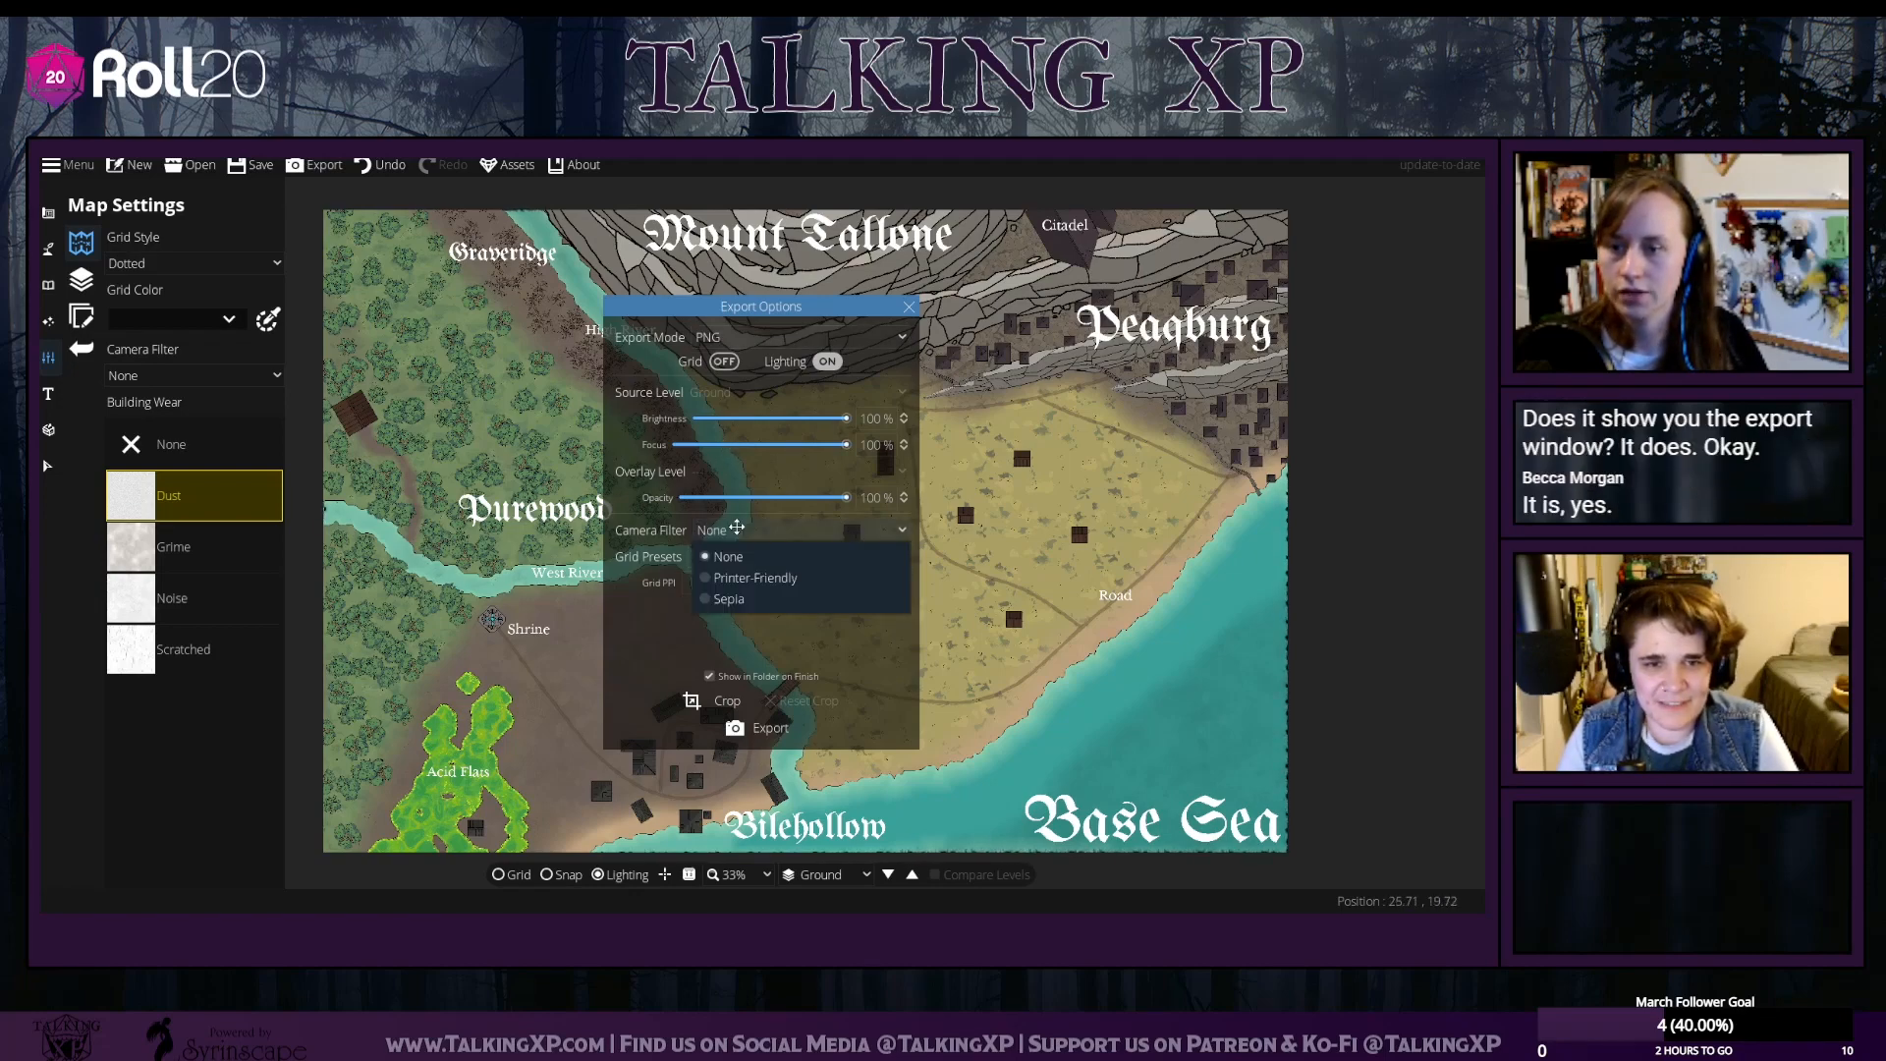
left_click(747, 594)
left_click(748, 528)
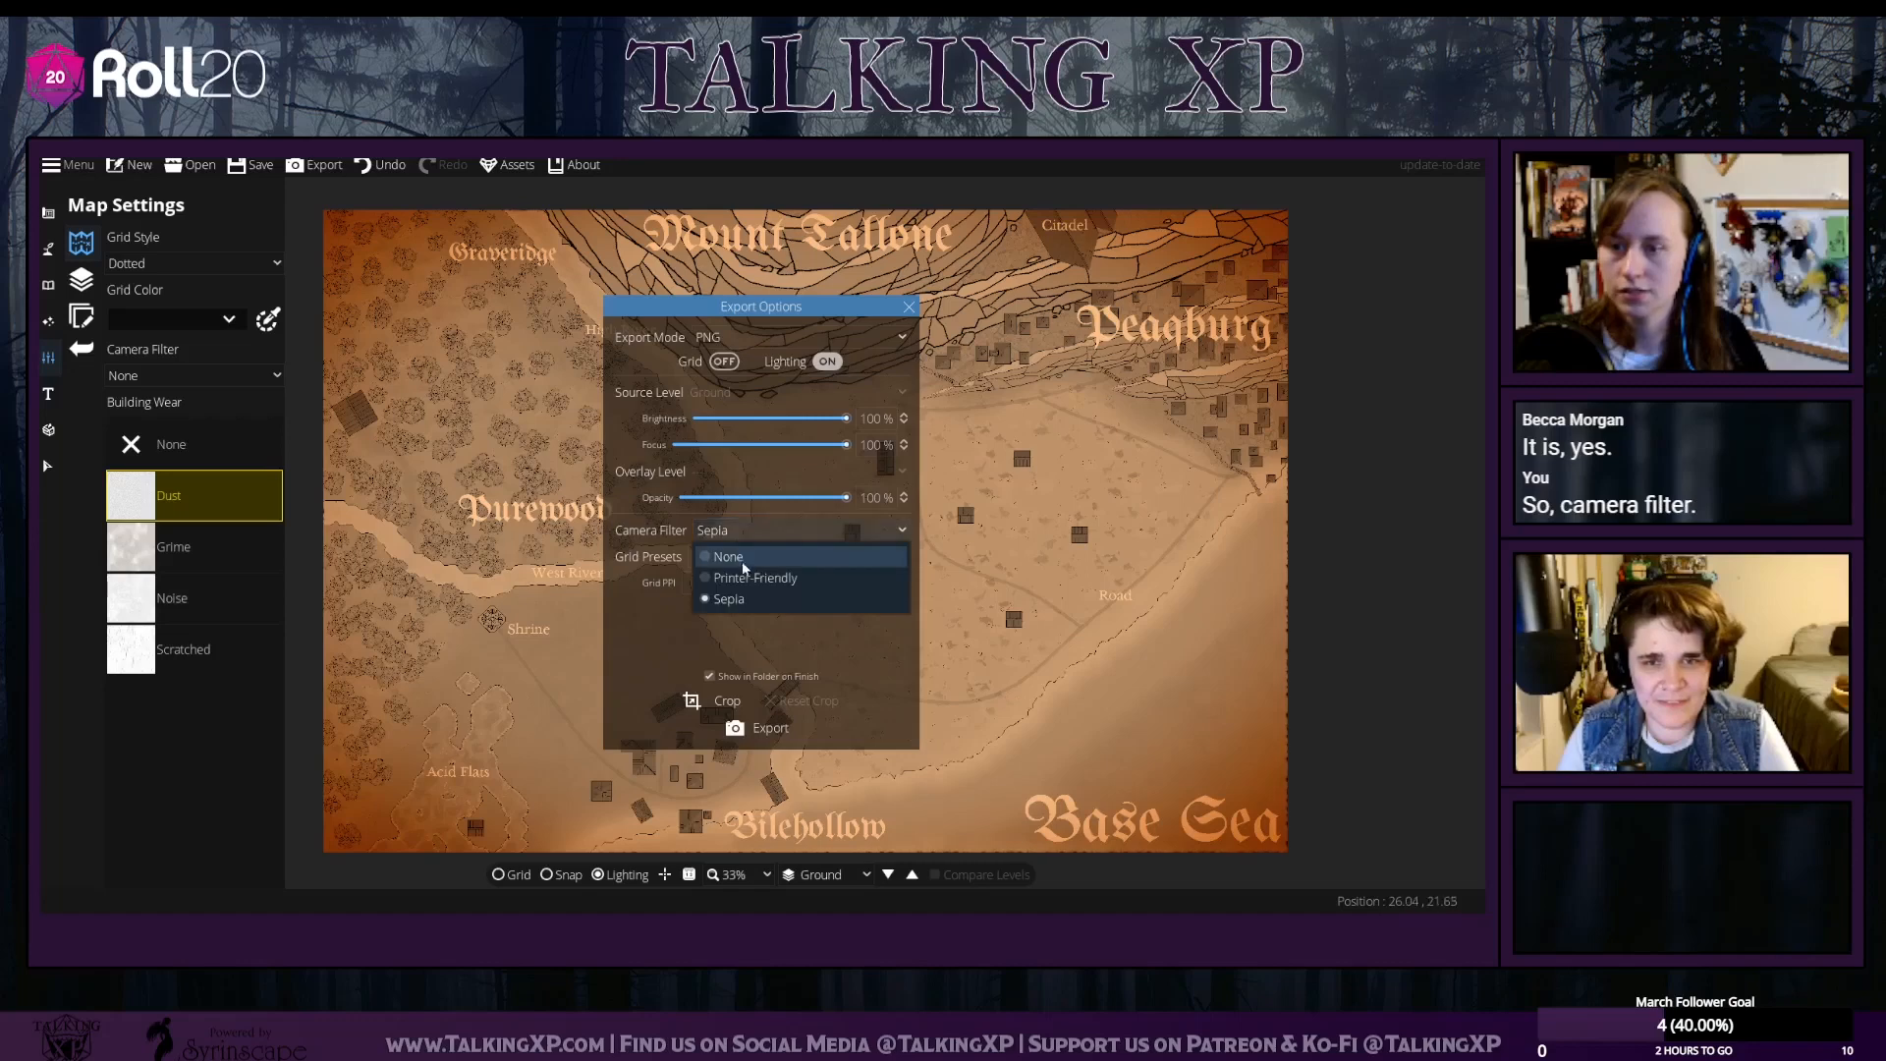
left_click(743, 566)
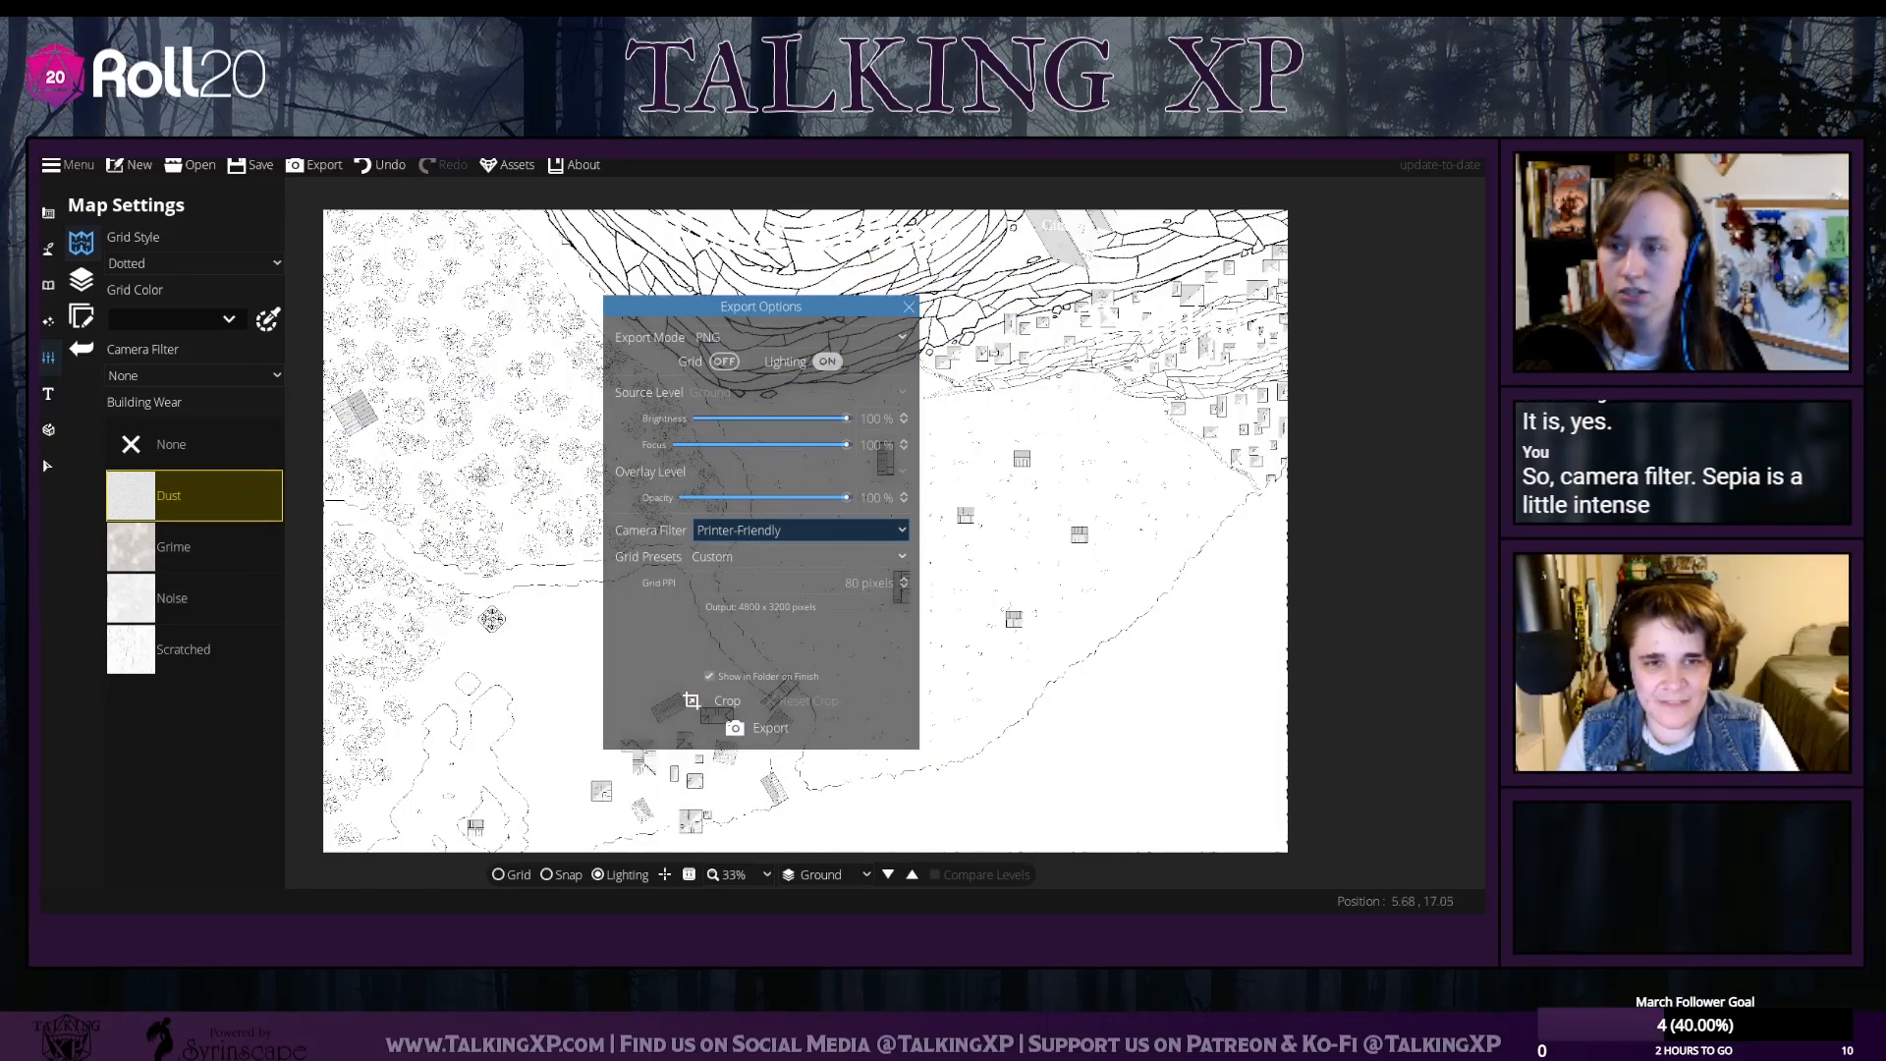
left_click(763, 537)
left_click(762, 536)
left_click(756, 530)
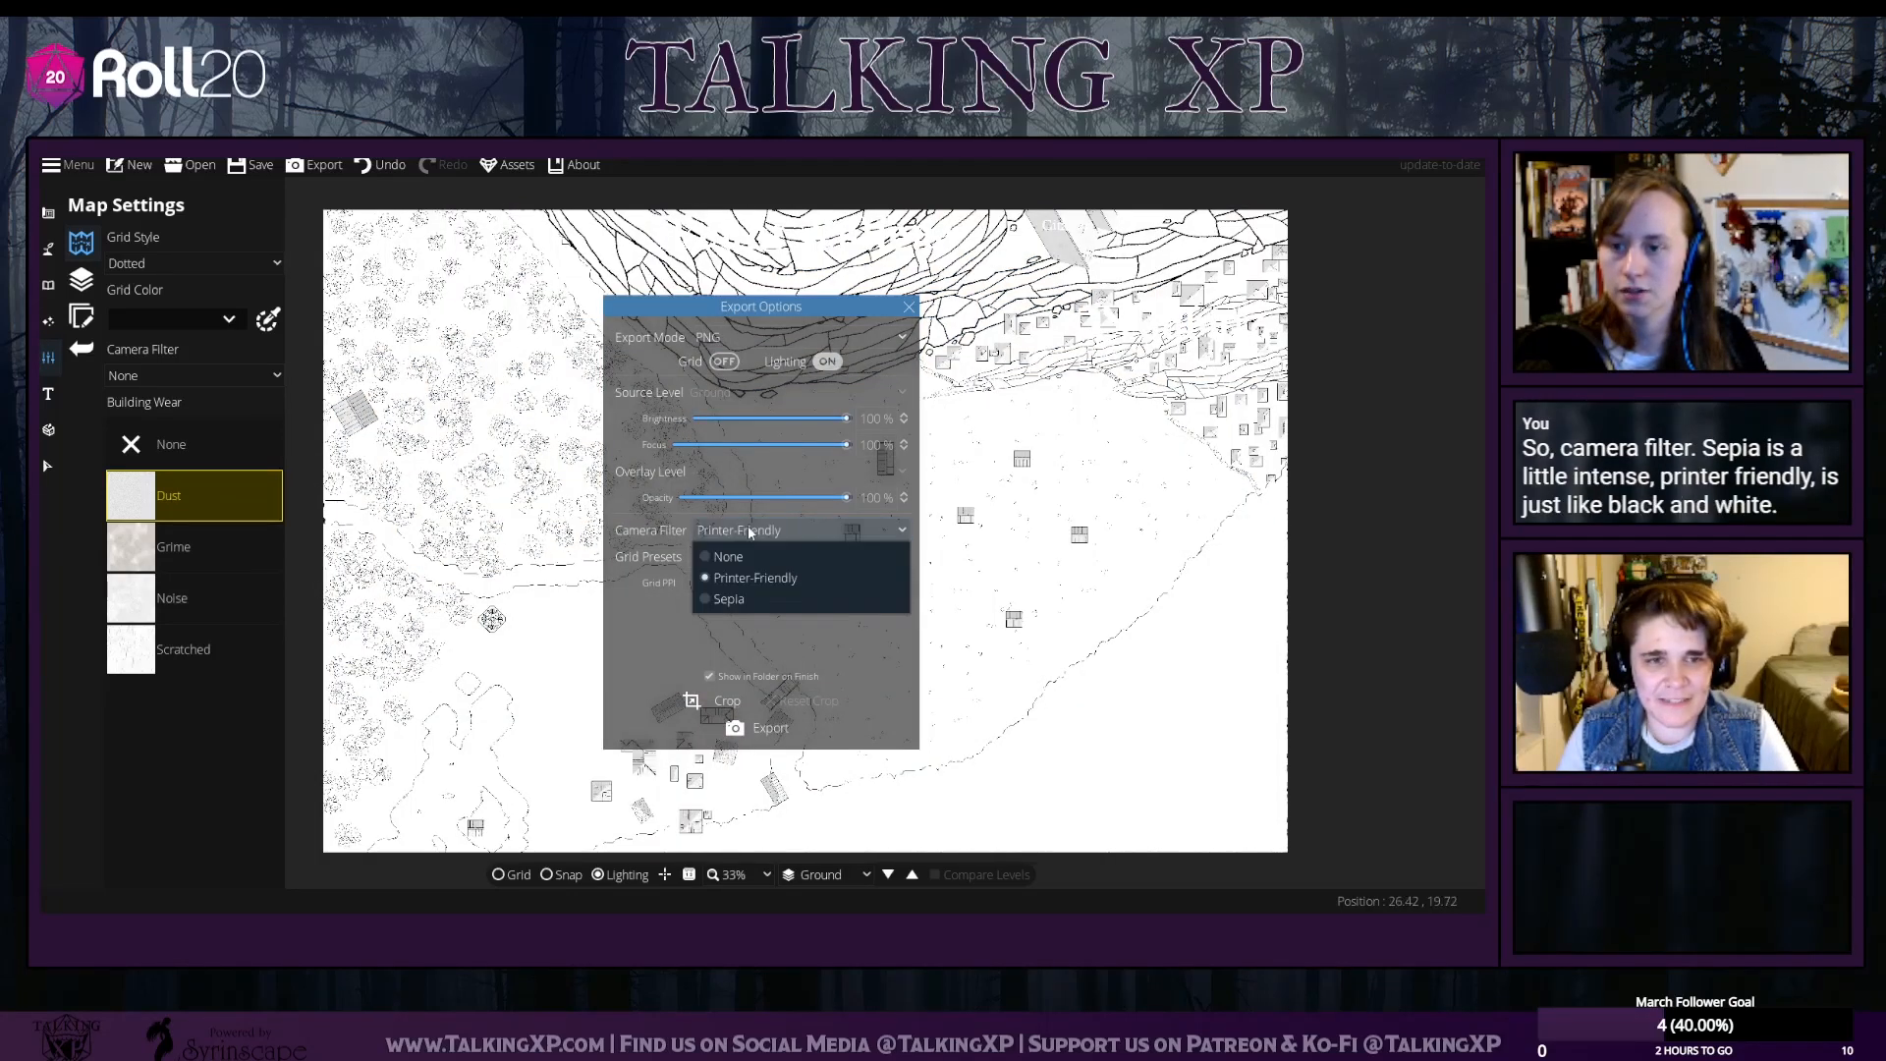
left_click(732, 598)
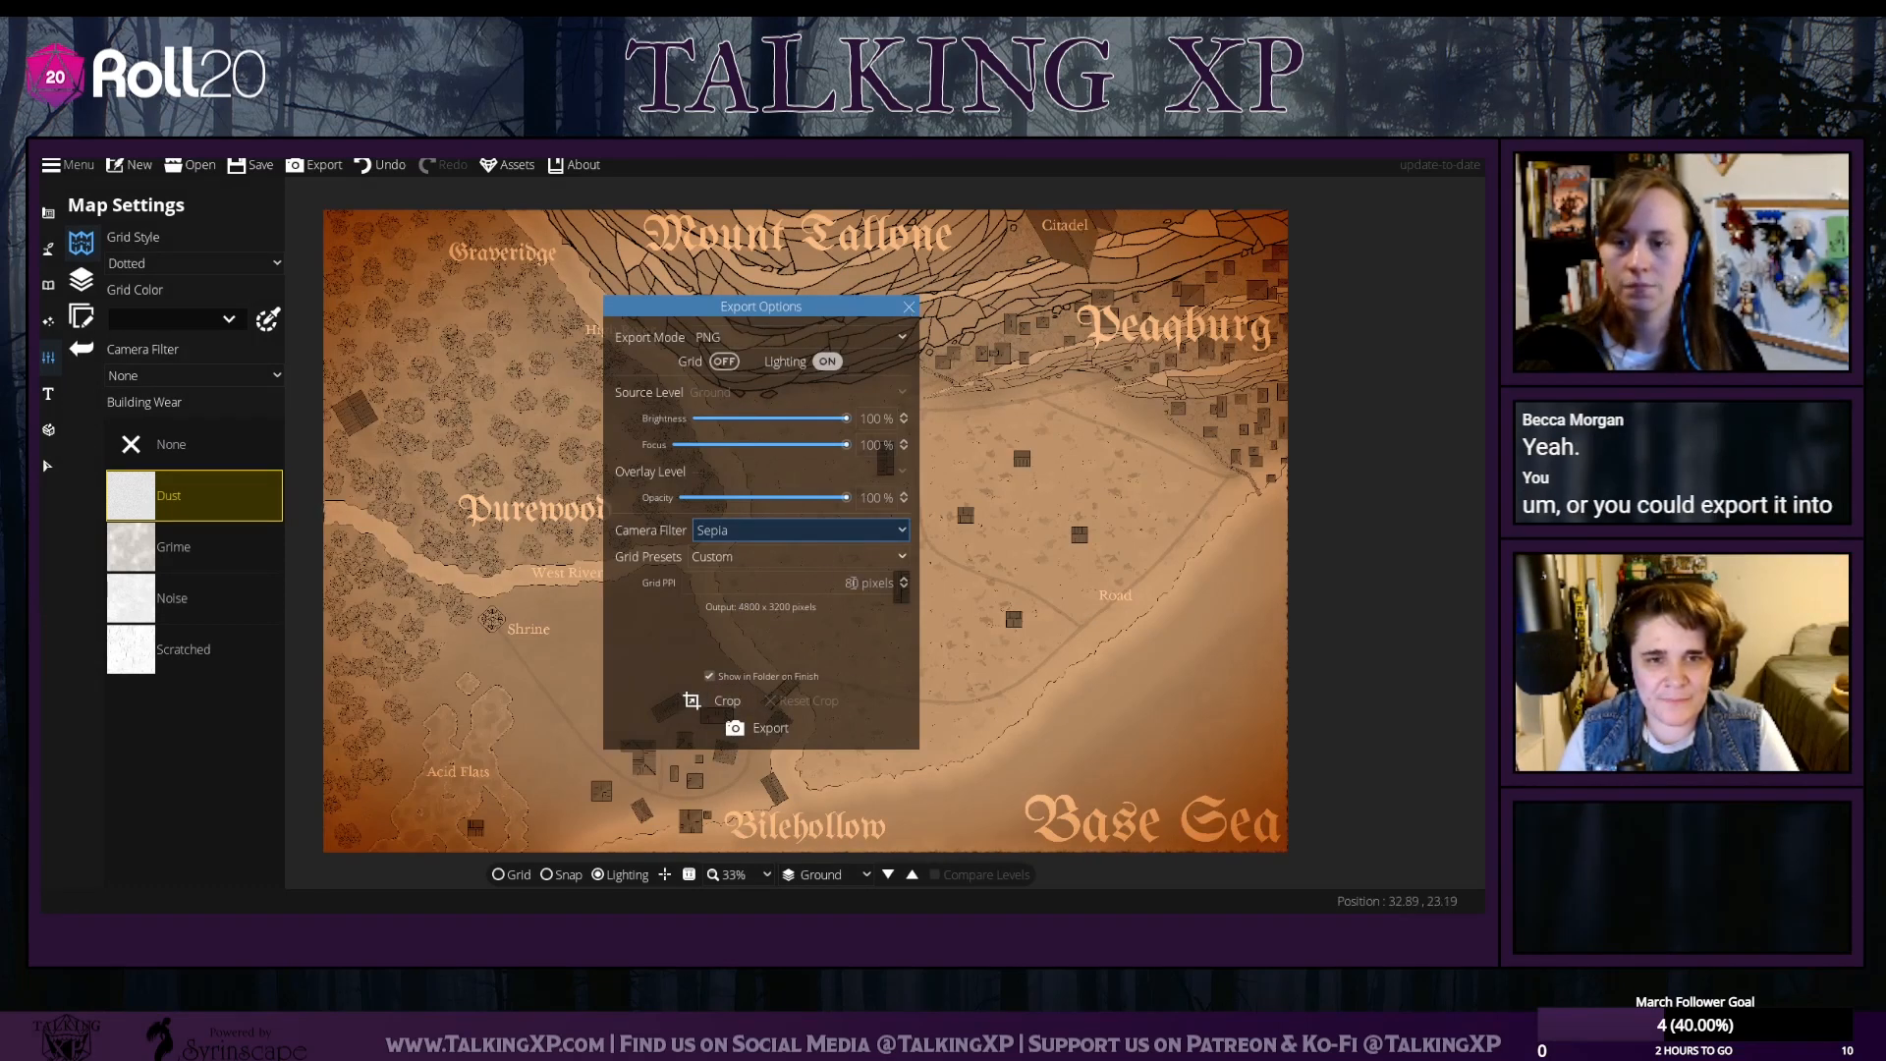
Check the grid preset, overlay opacity and brightness settings and close the export options without exporting
left_click(705, 556)
left_click(703, 552)
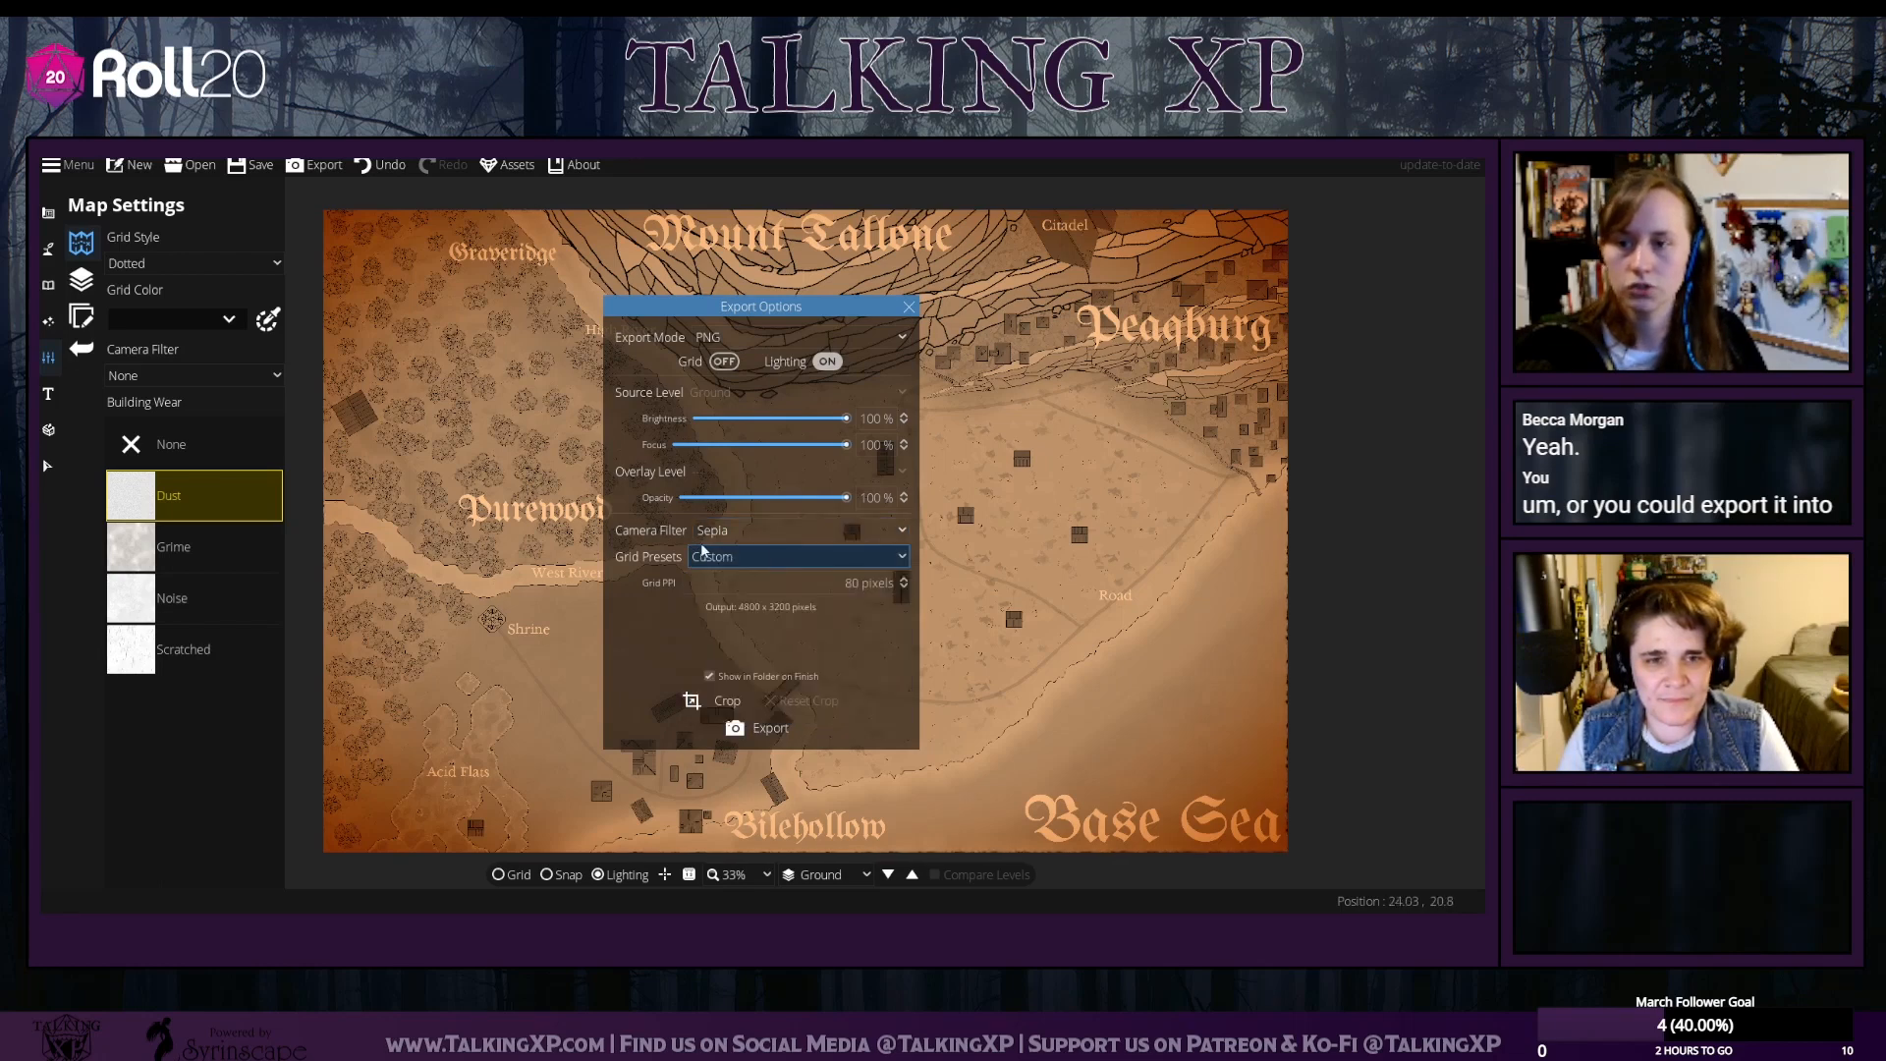
left_click(701, 497)
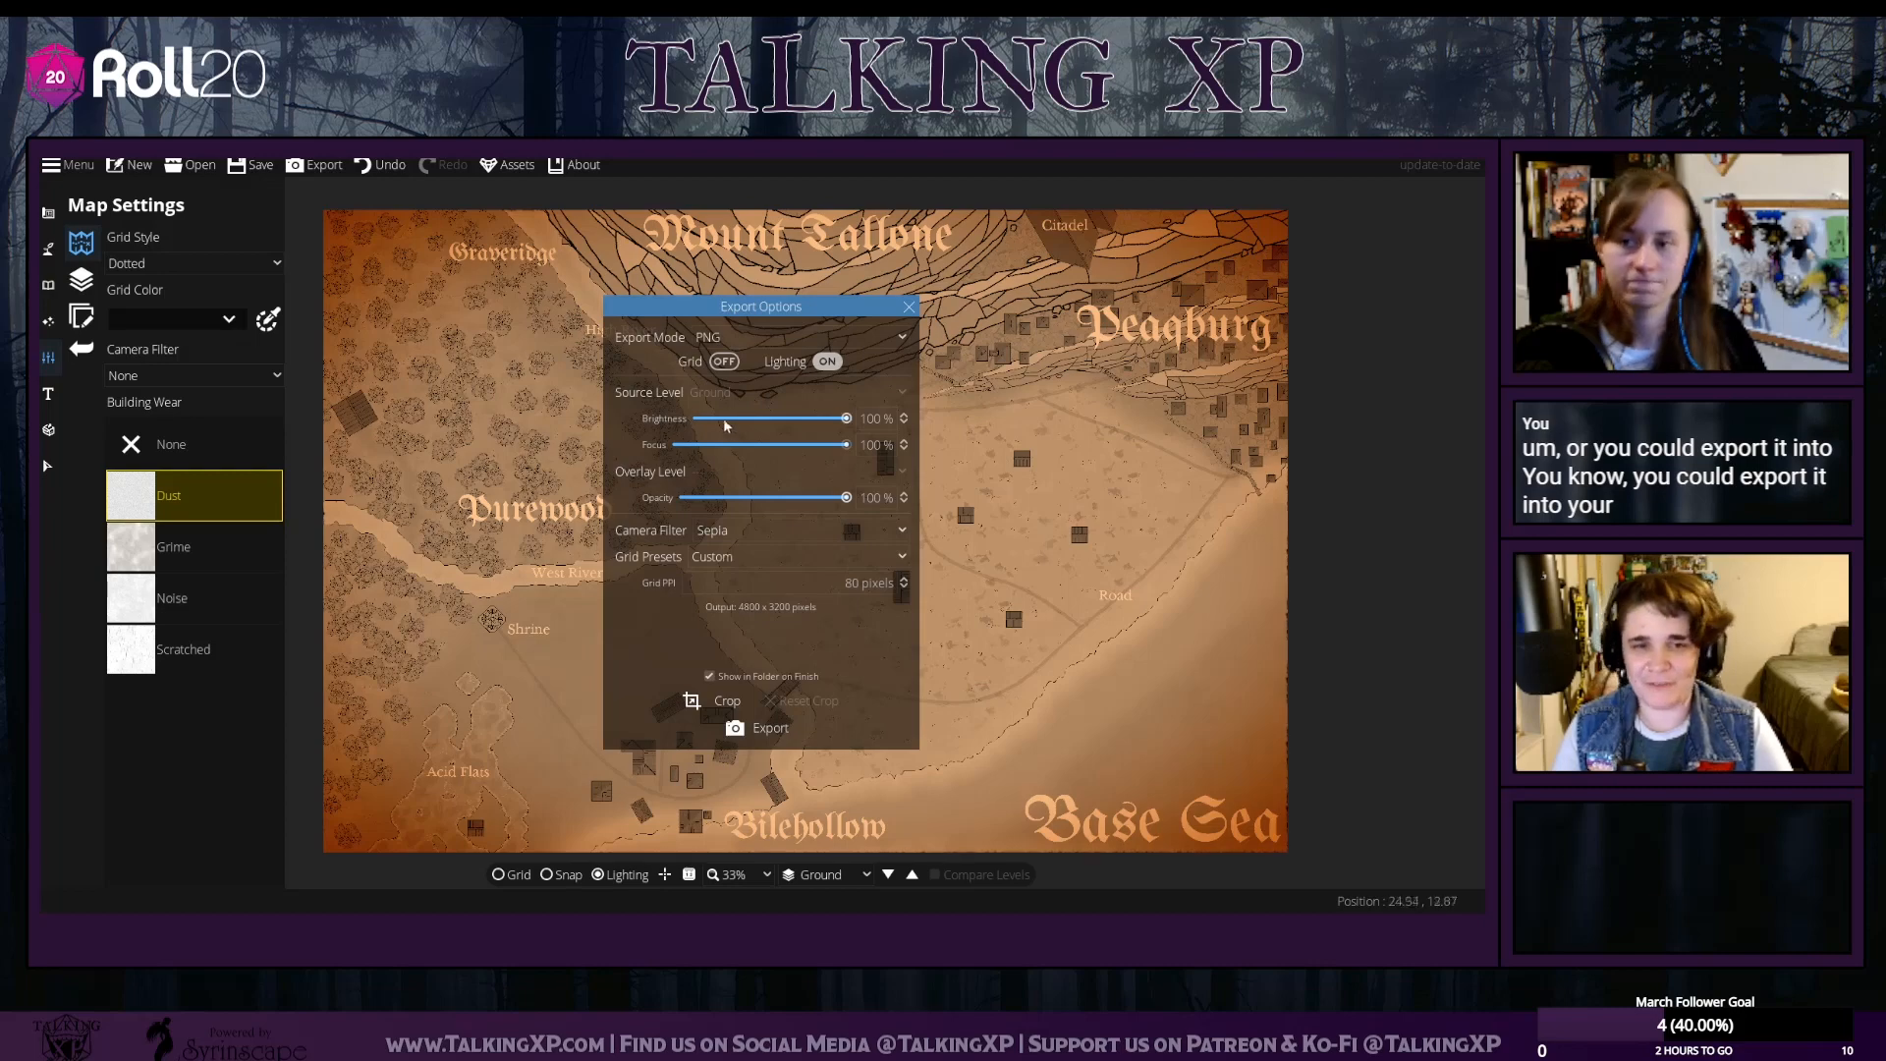
left_click(757, 422)
left_click_drag(757, 422, 868, 436)
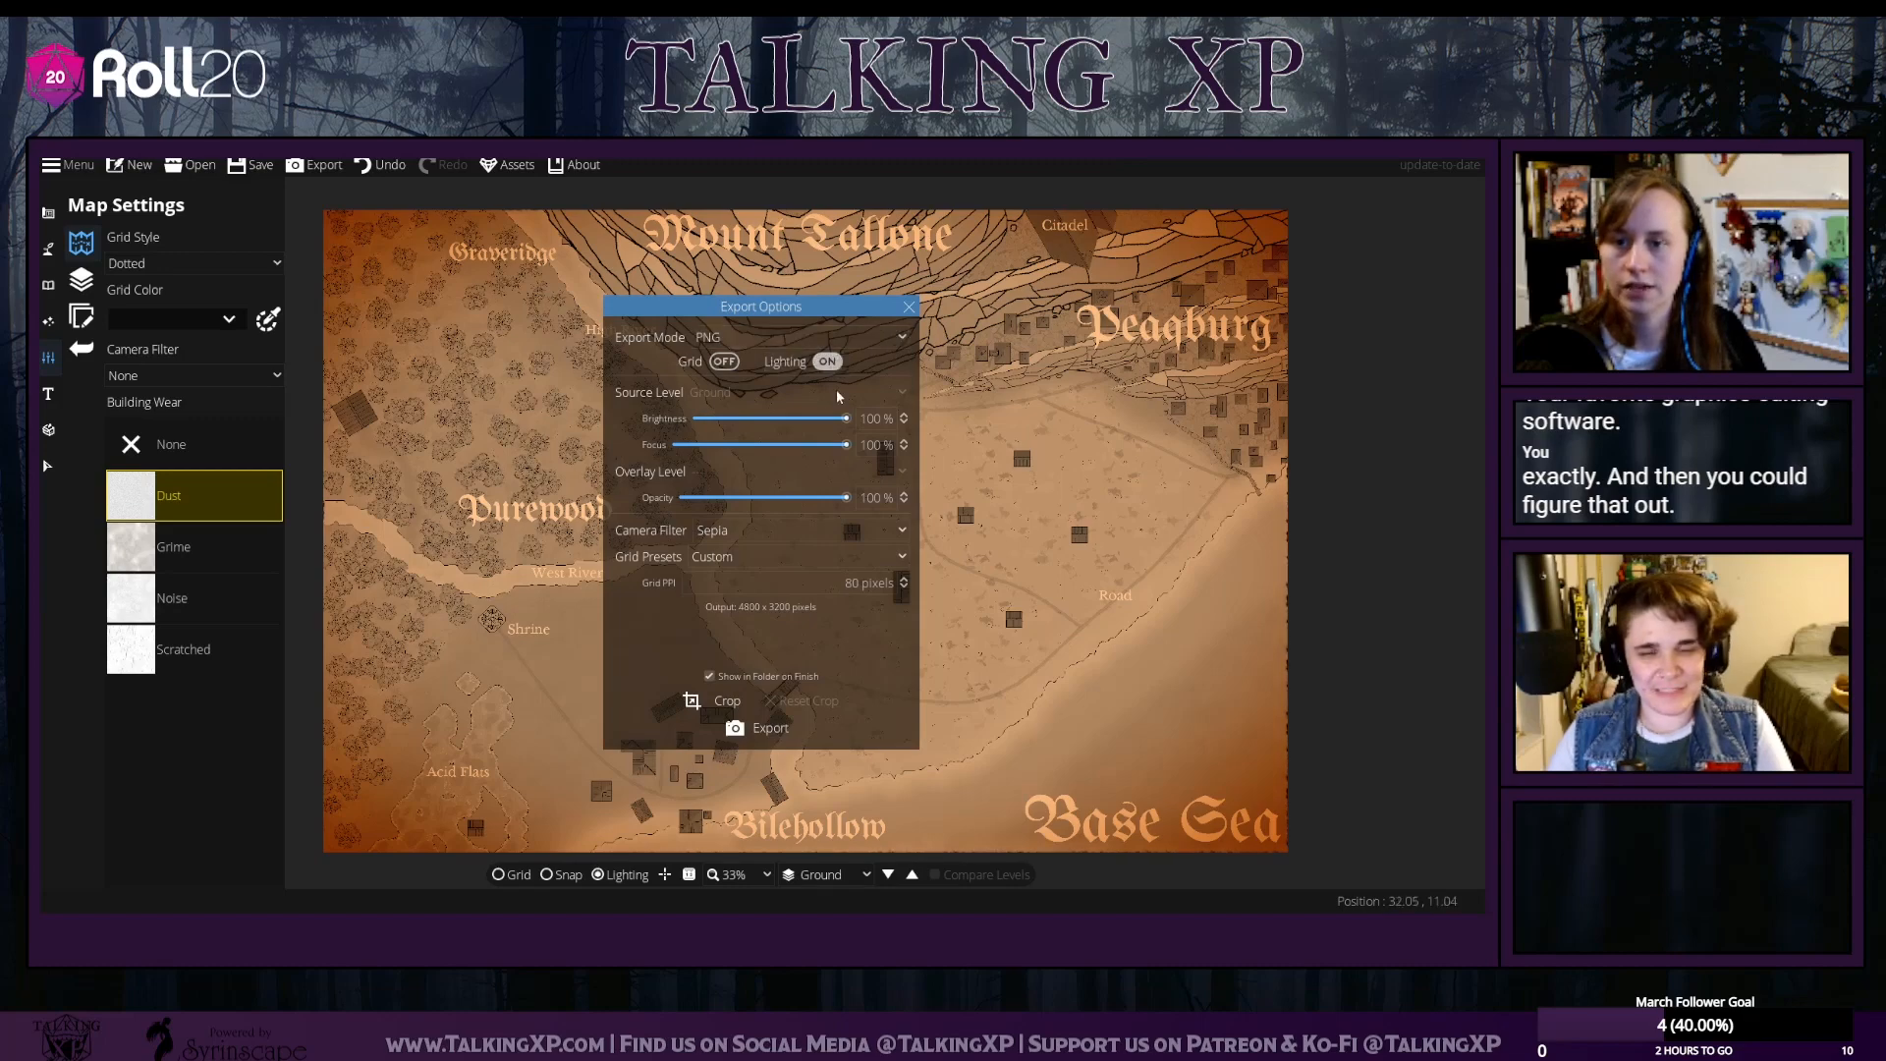
left_click(908, 308)
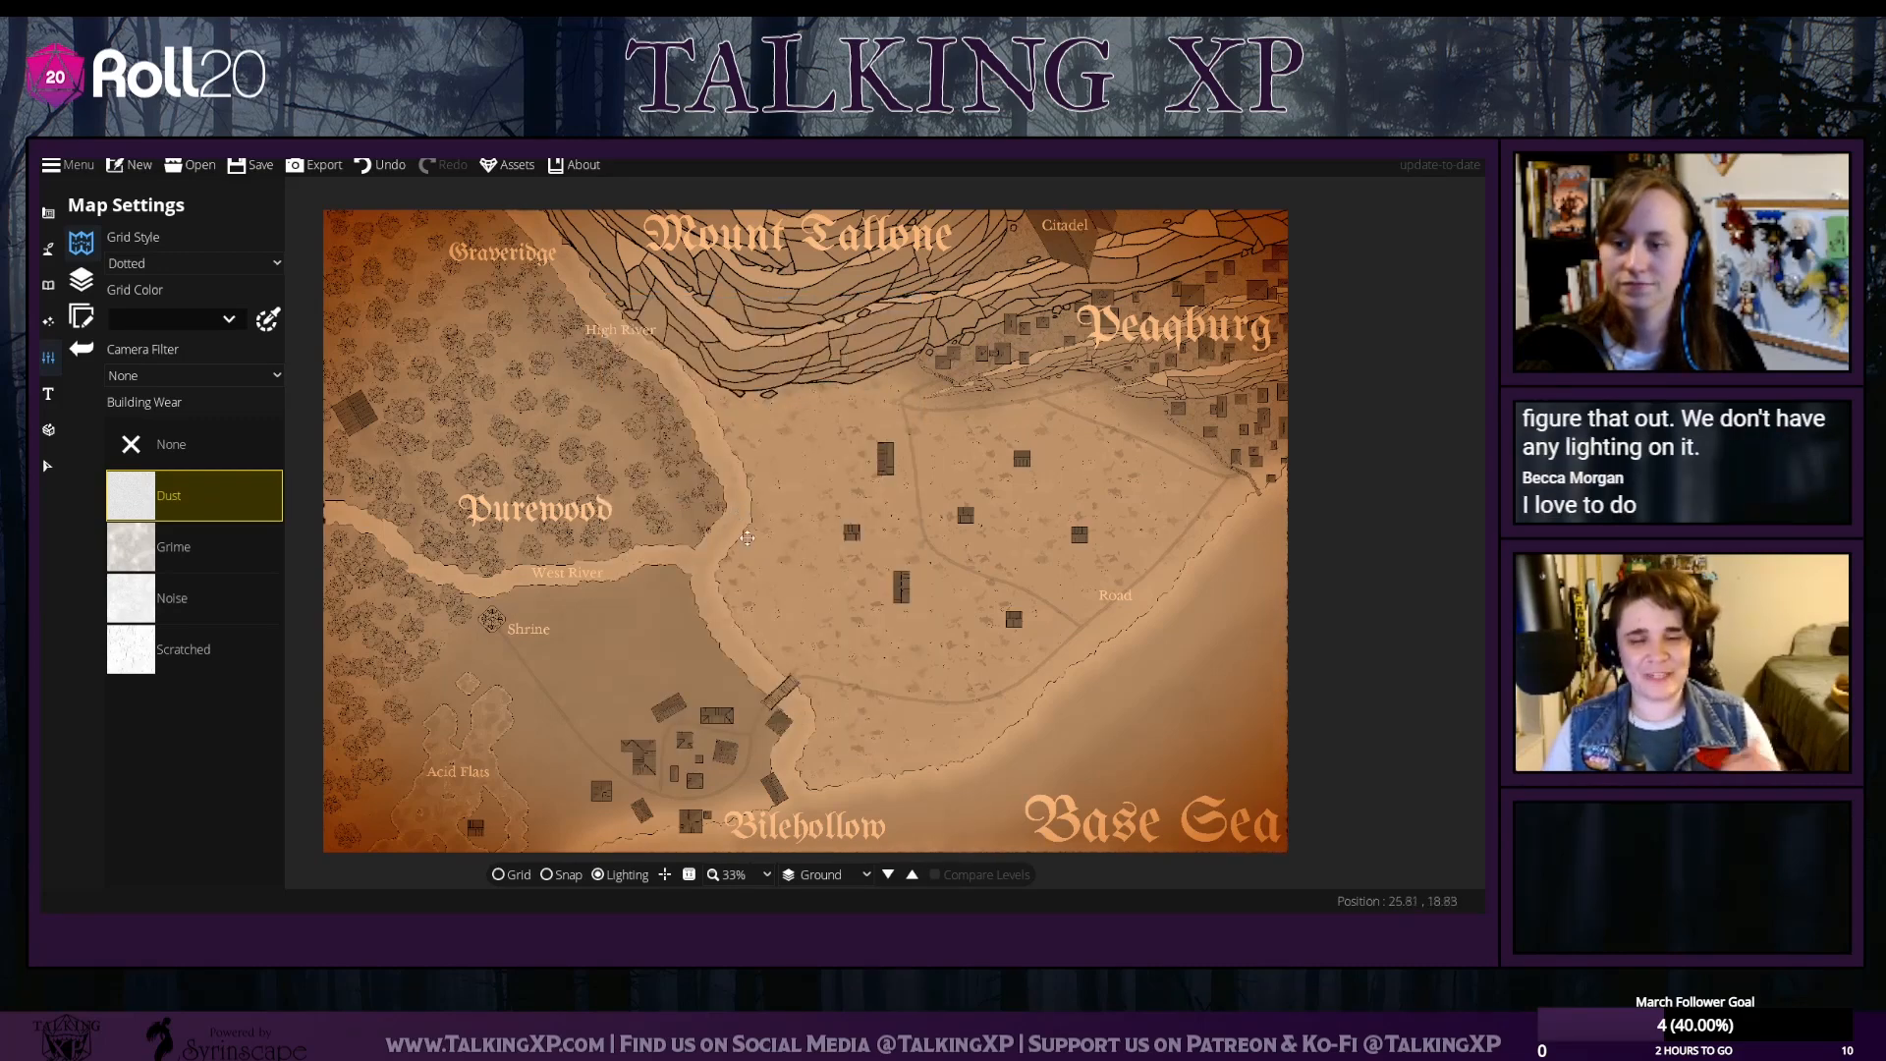
Compare the Scratched, Noise, Grime and Dust building wear on the sepia map, ending on Dust
left_click_drag(789, 543, 733, 535)
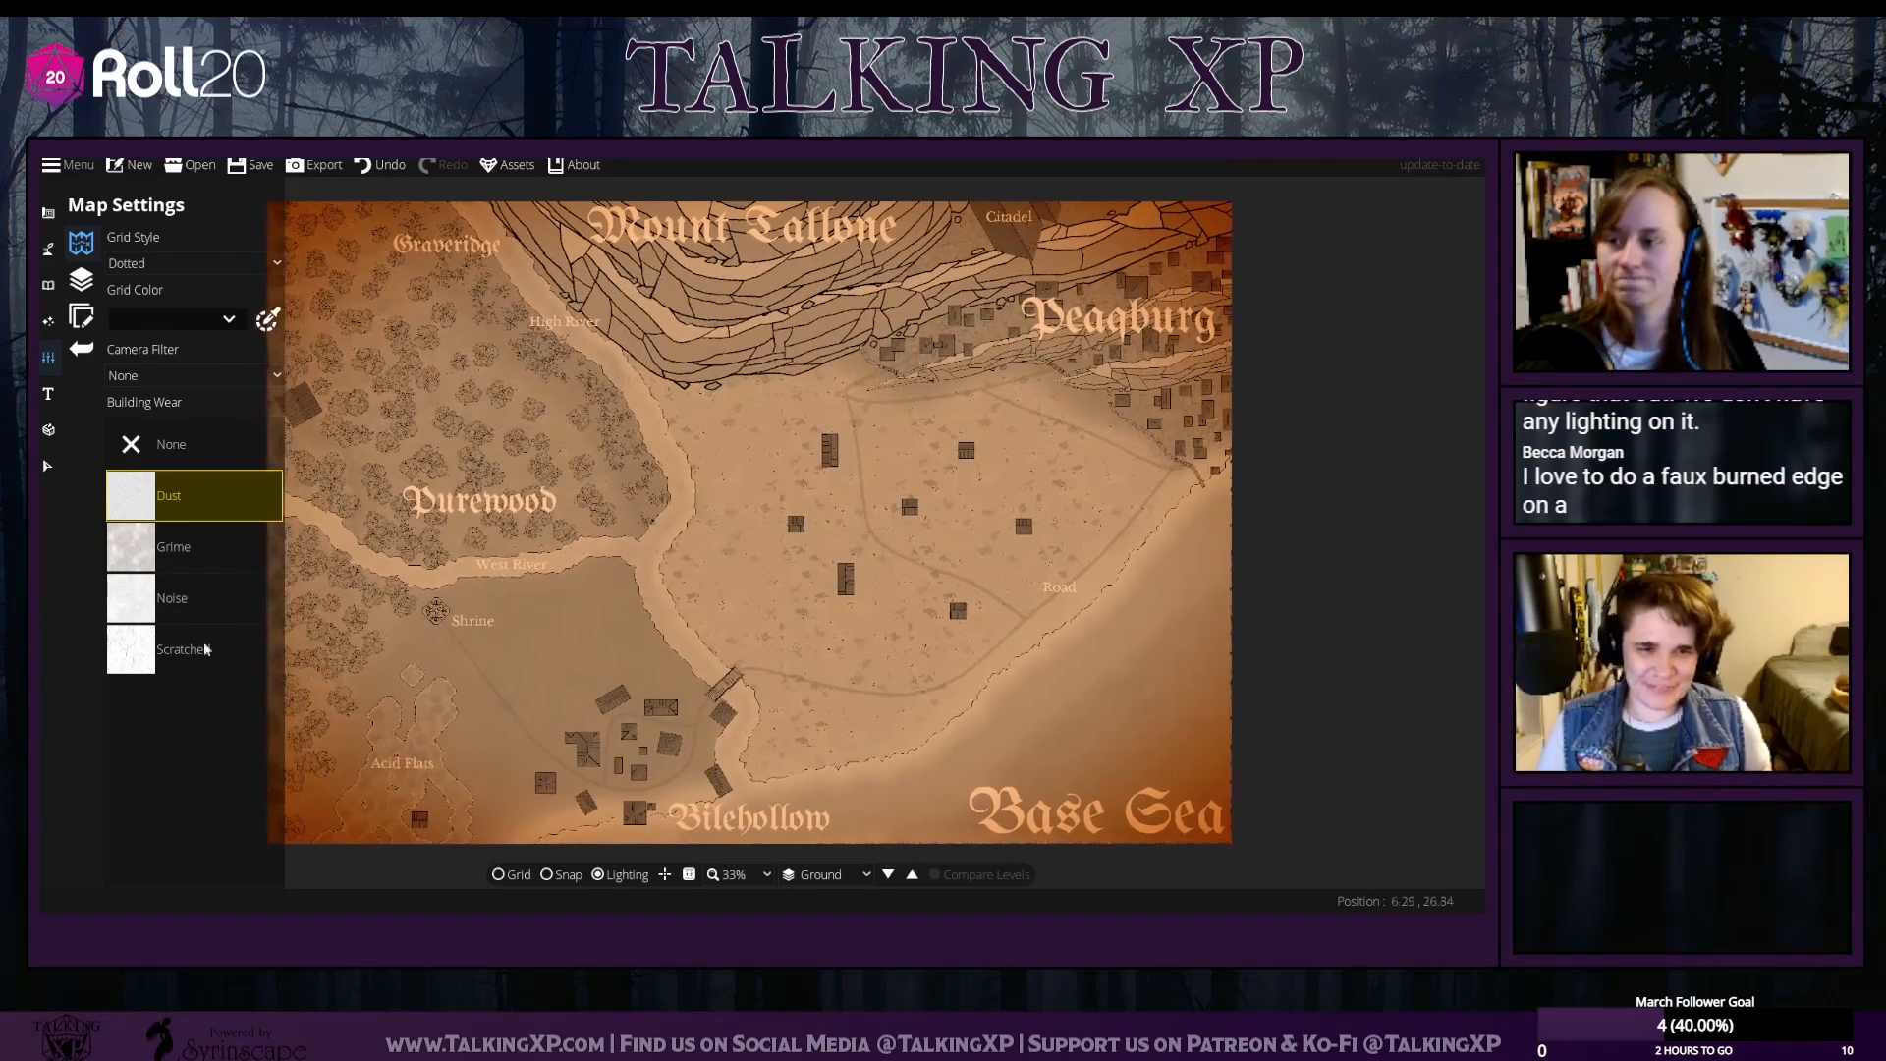
left_click(136, 658)
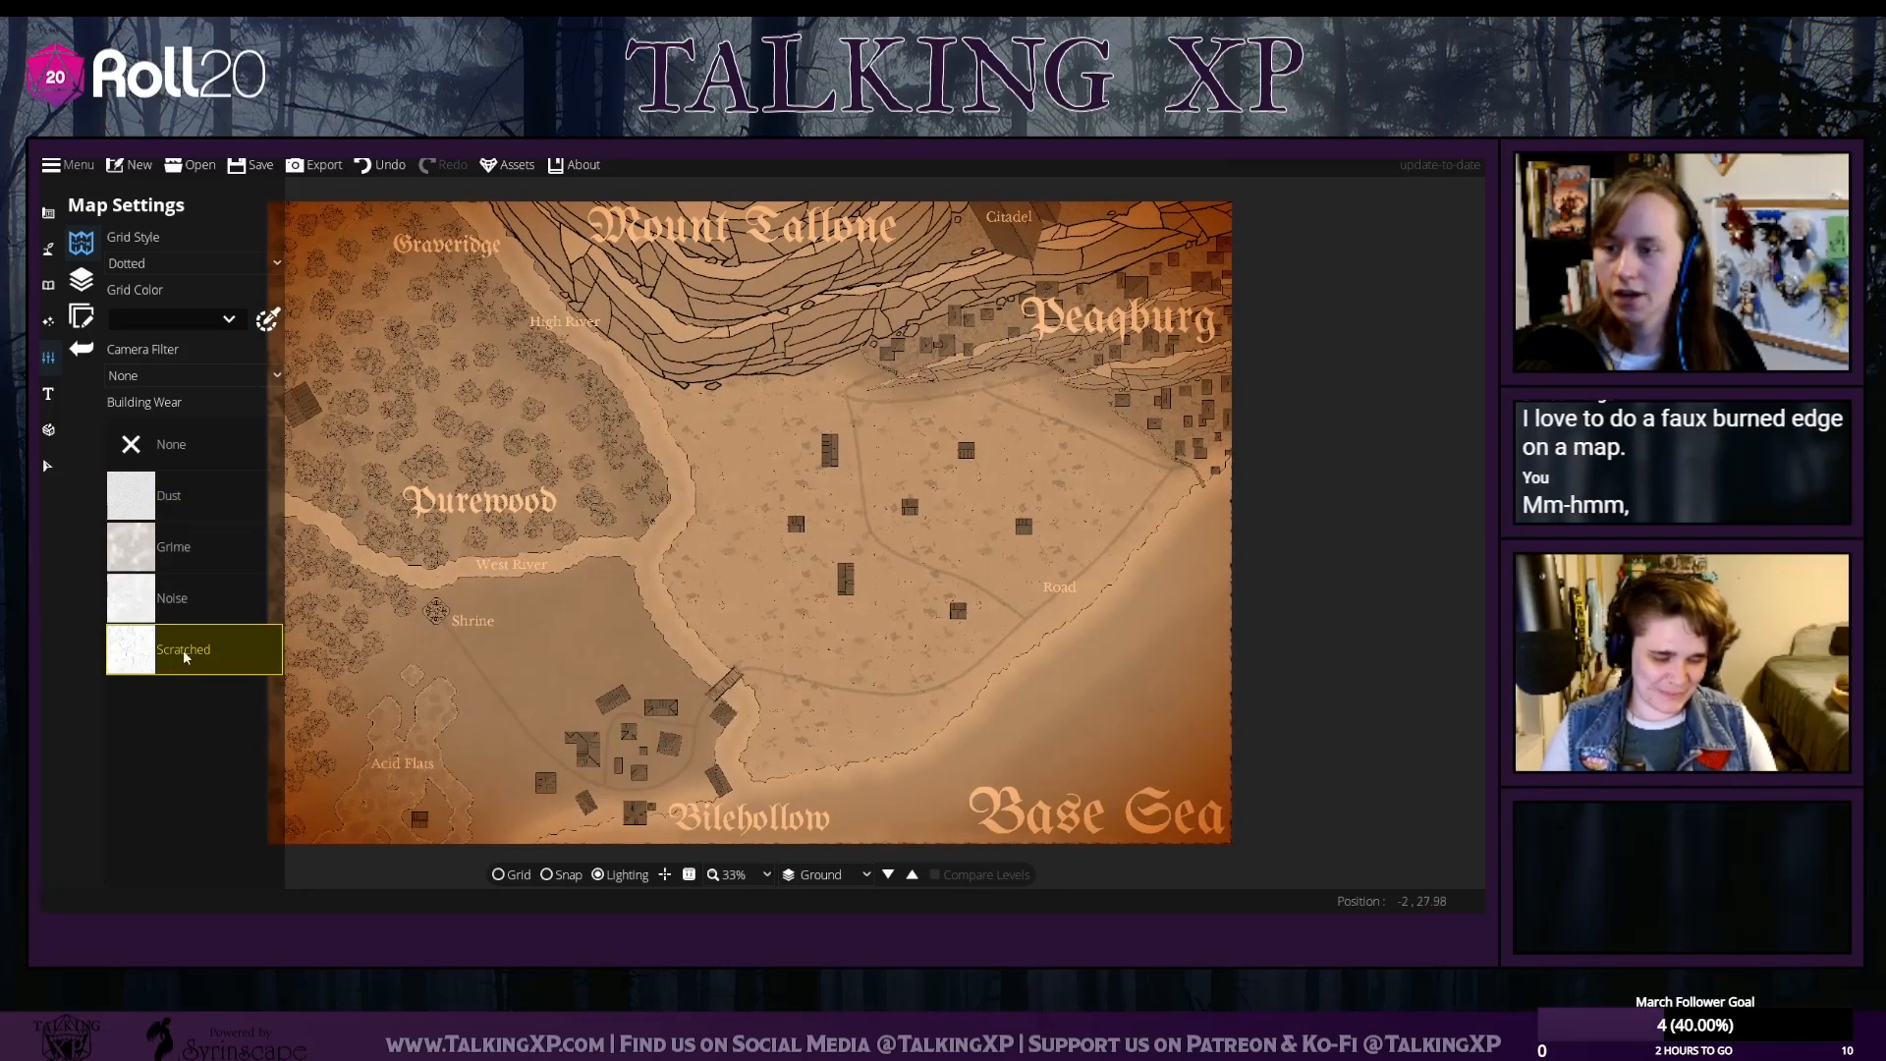
left_click(148, 601)
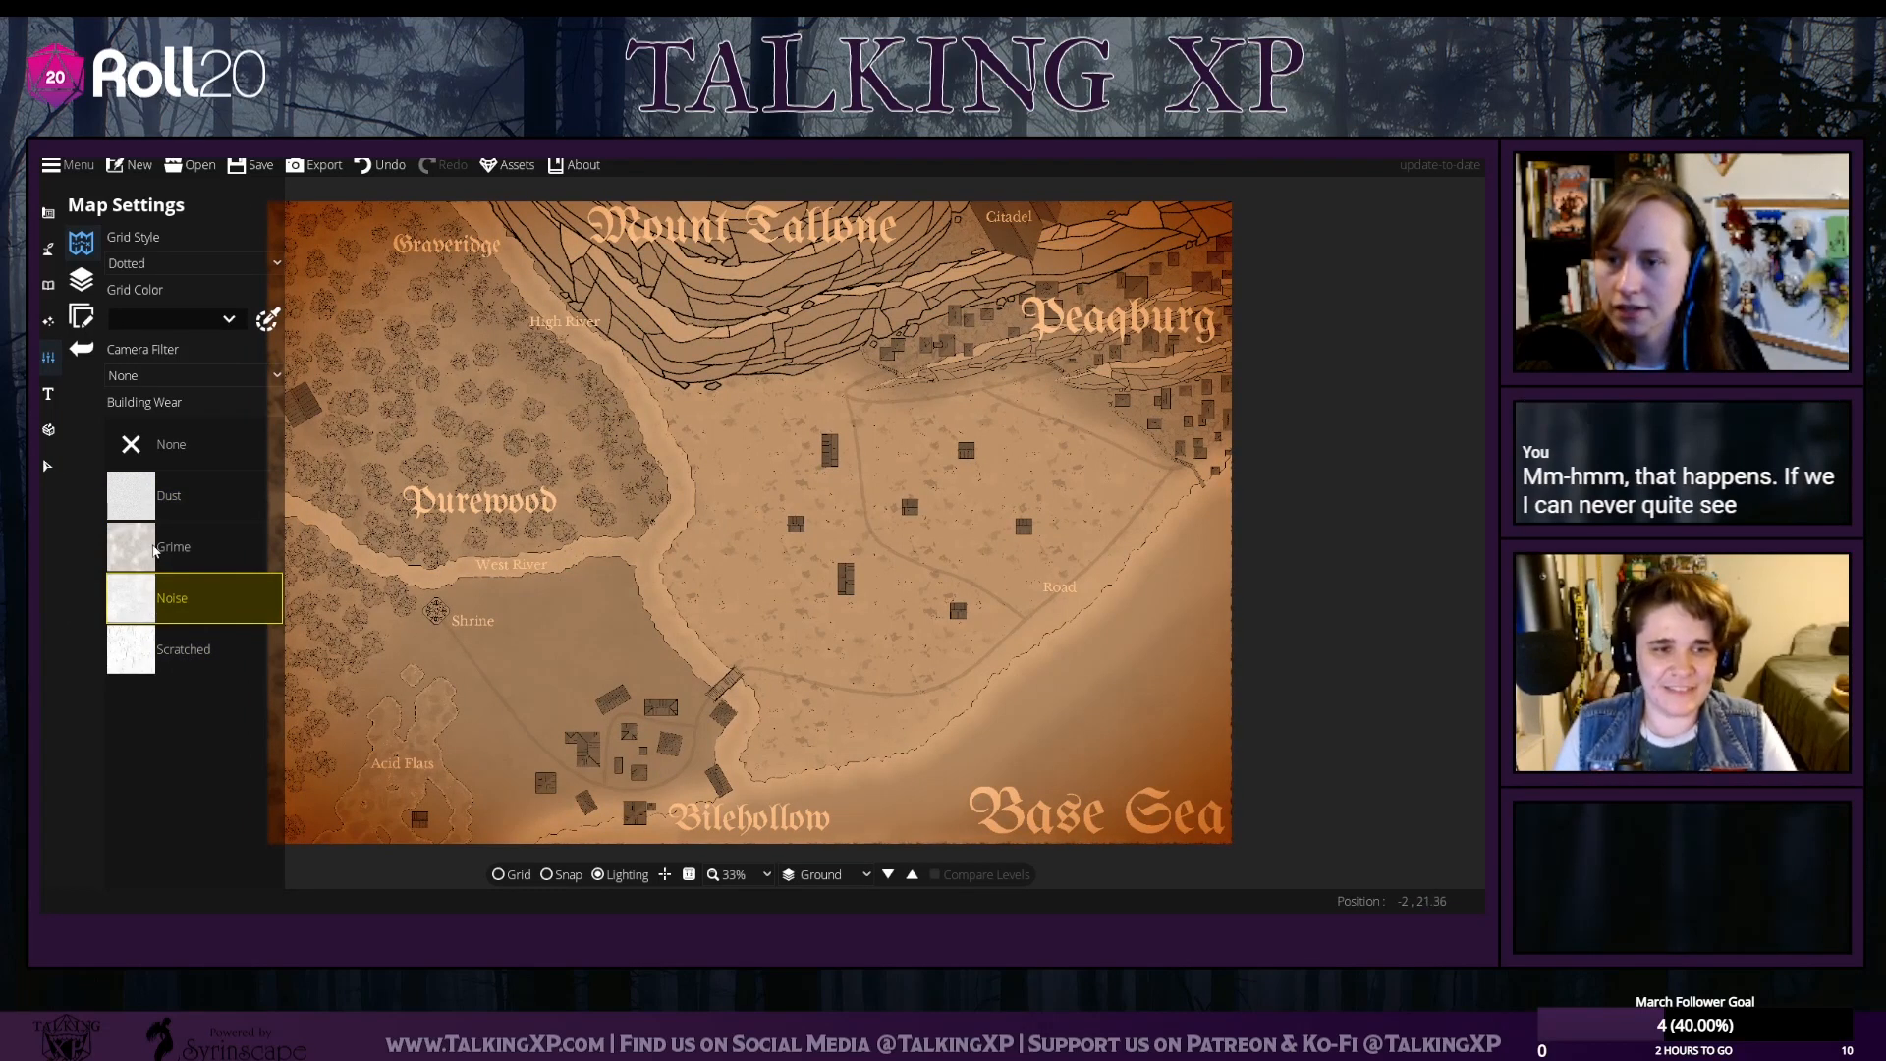
left_click(152, 552)
left_click(147, 601)
left_click(155, 639)
left_click(143, 531)
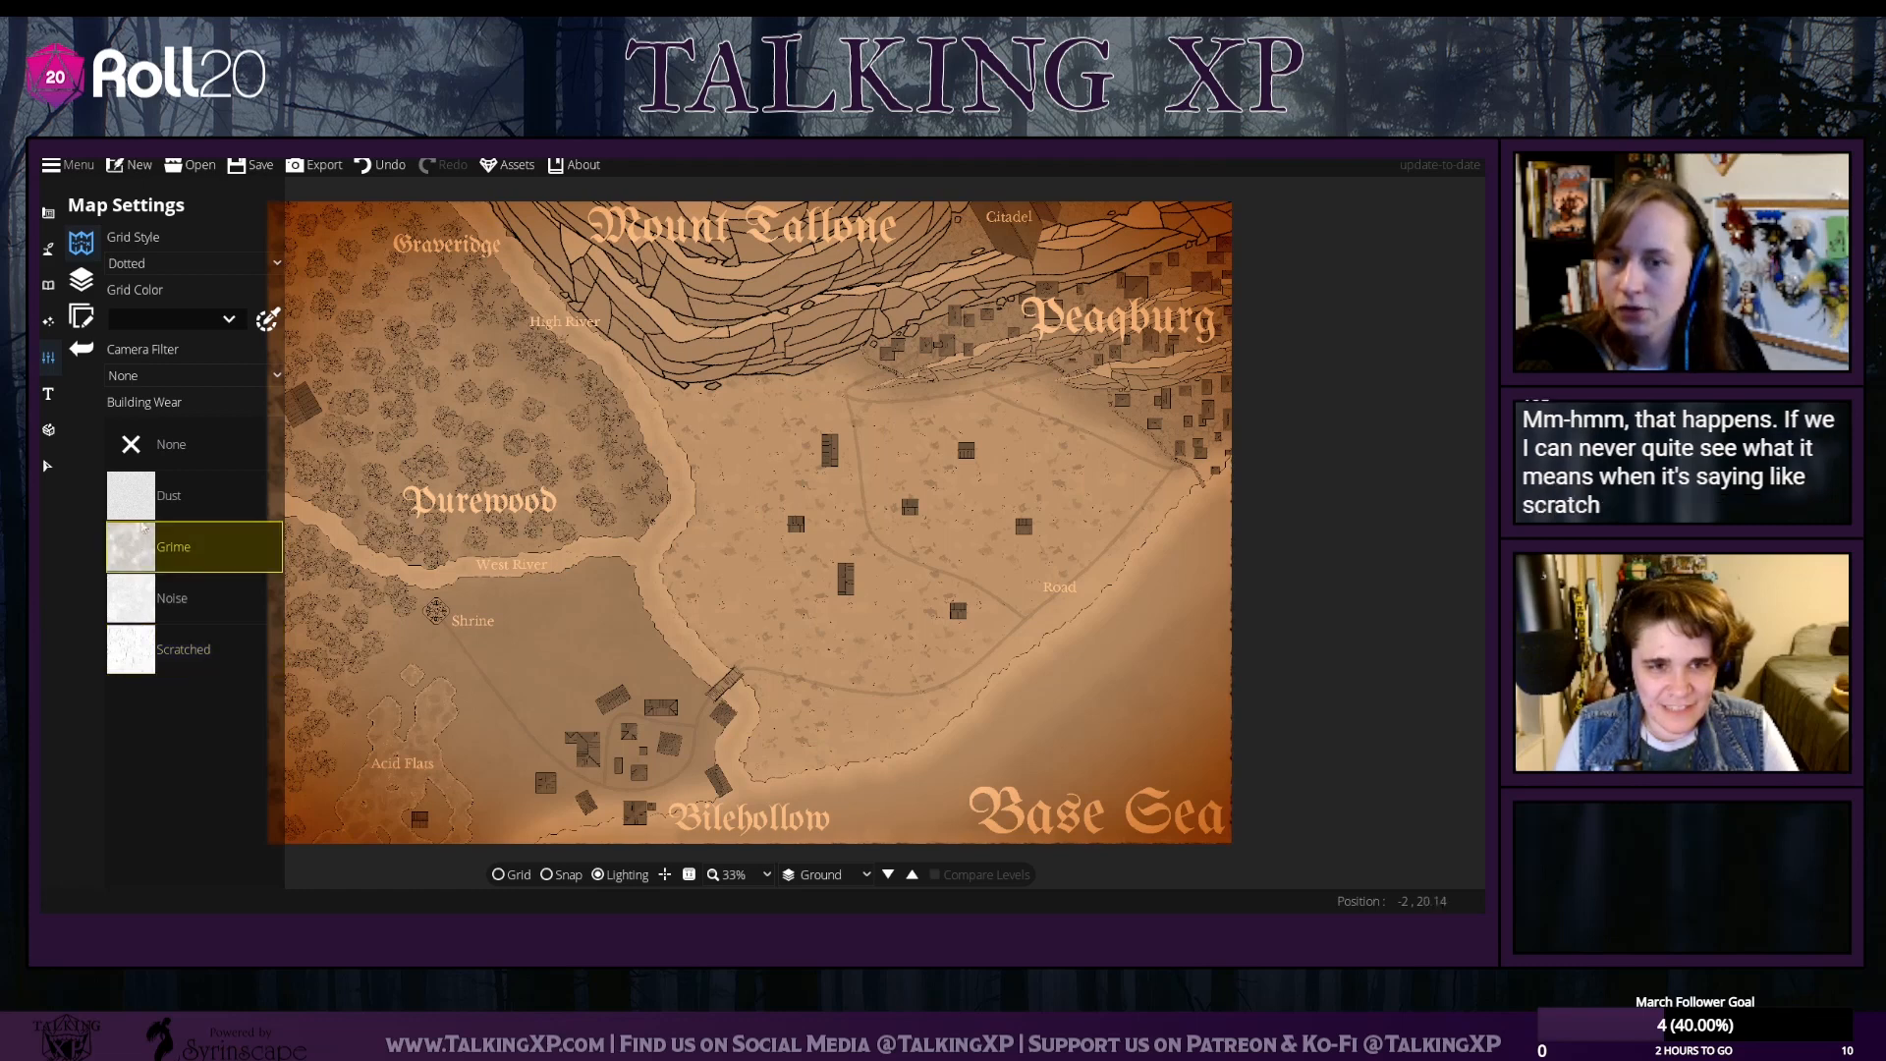
left_click(143, 501)
left_click(146, 560)
left_click(153, 604)
left_click(136, 505)
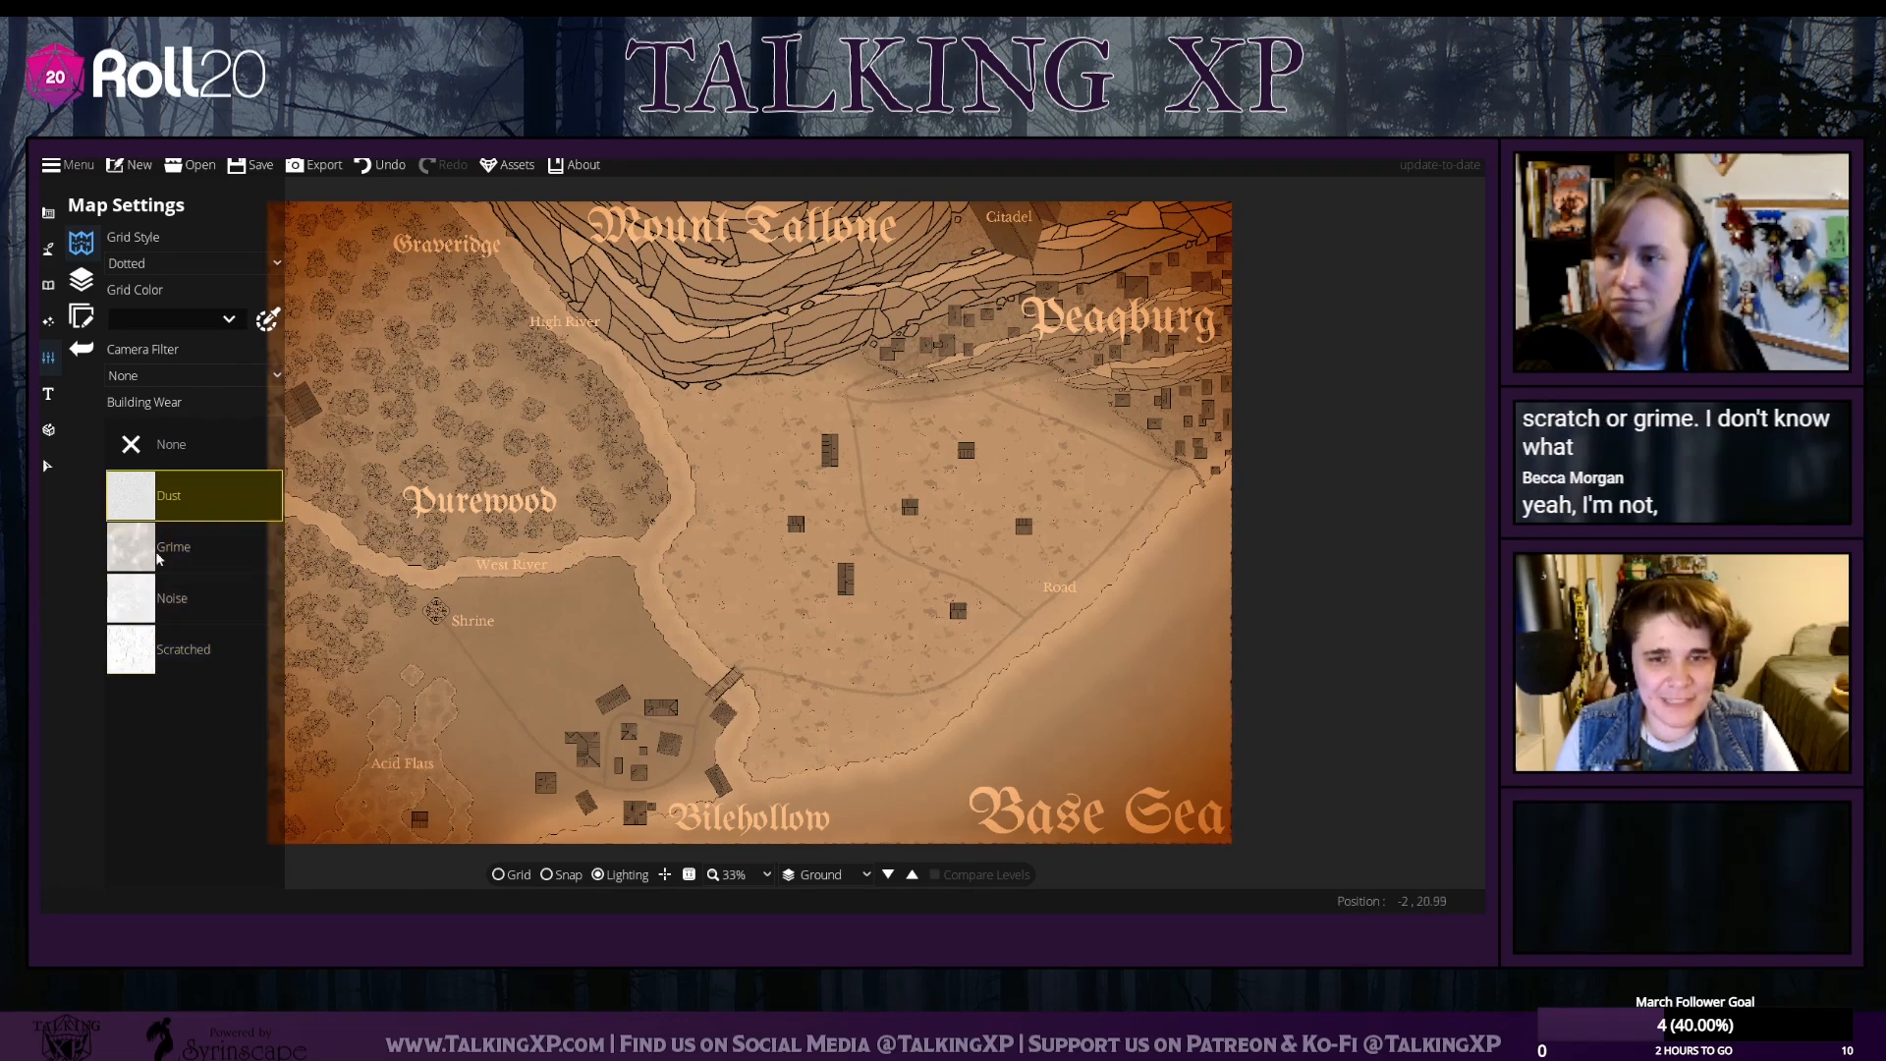
Compare the Grime, Noise, Scratched and Dust building wear across the whole sepia map
left_click(173, 555)
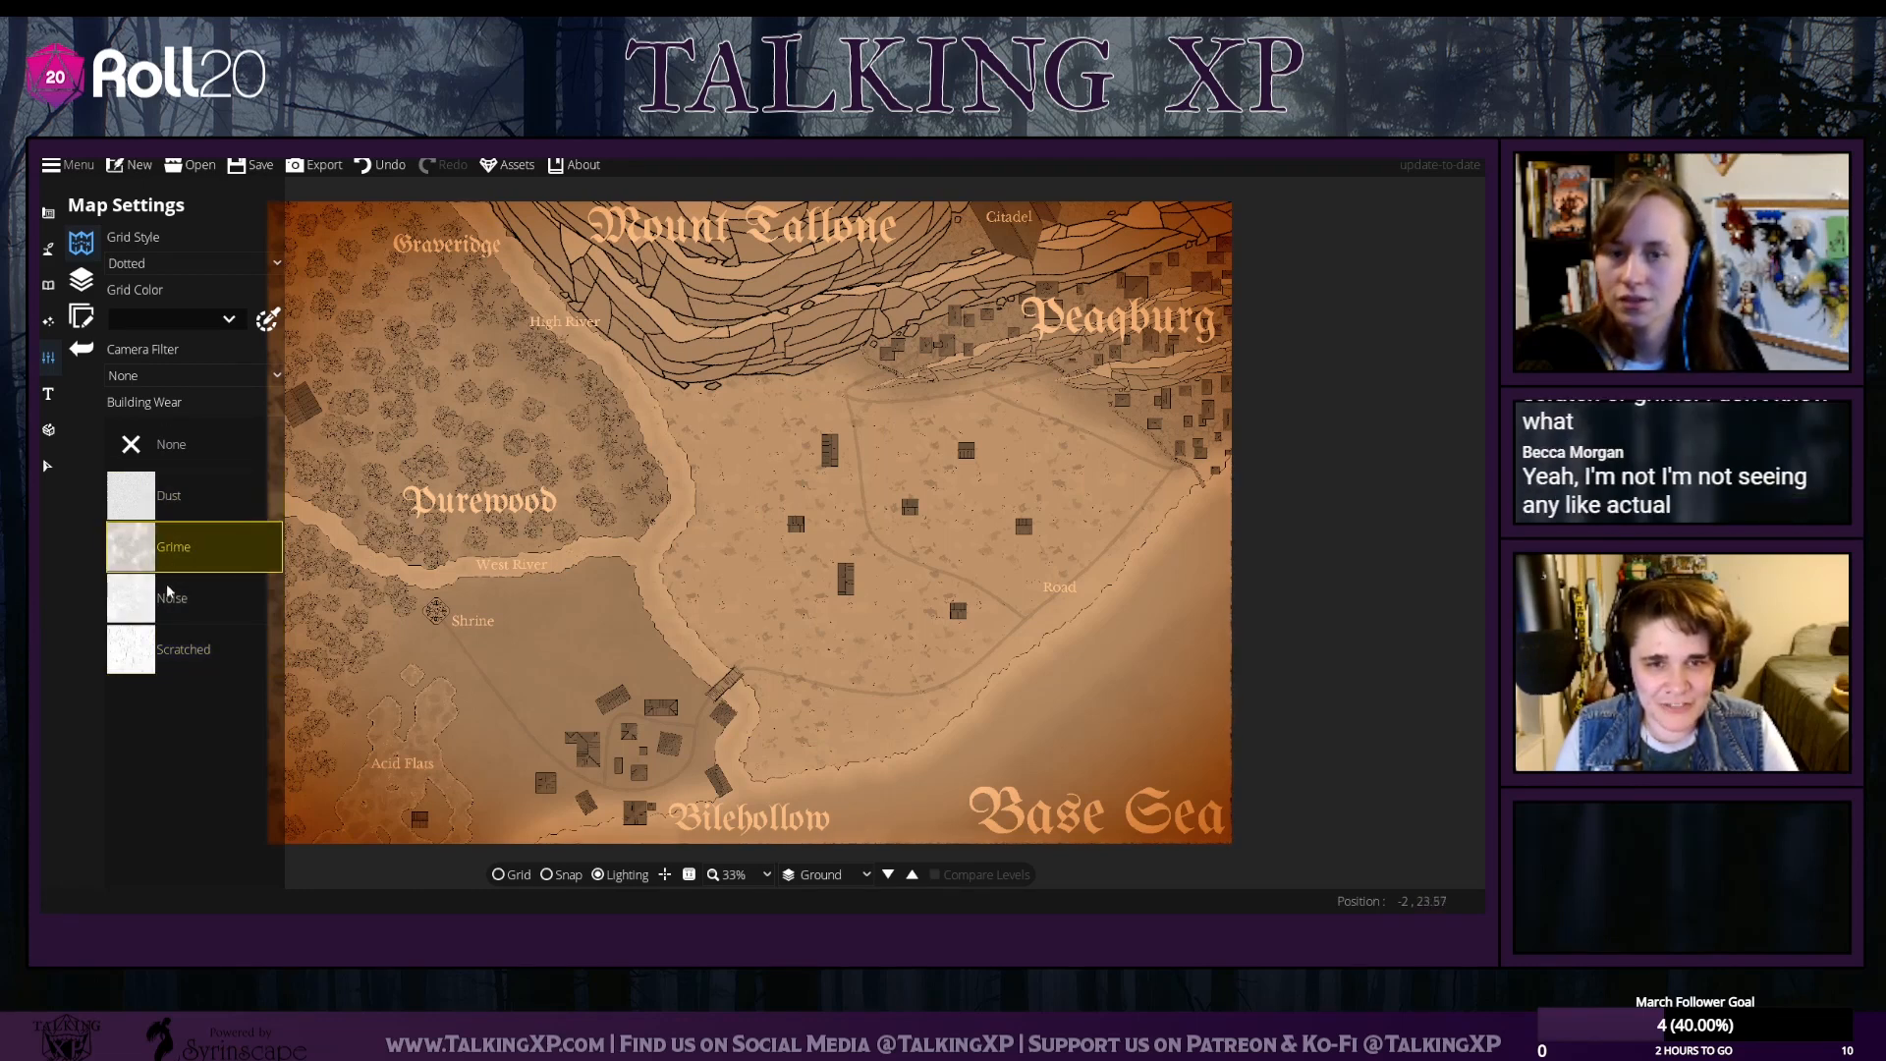
left_click(171, 597)
left_click(163, 643)
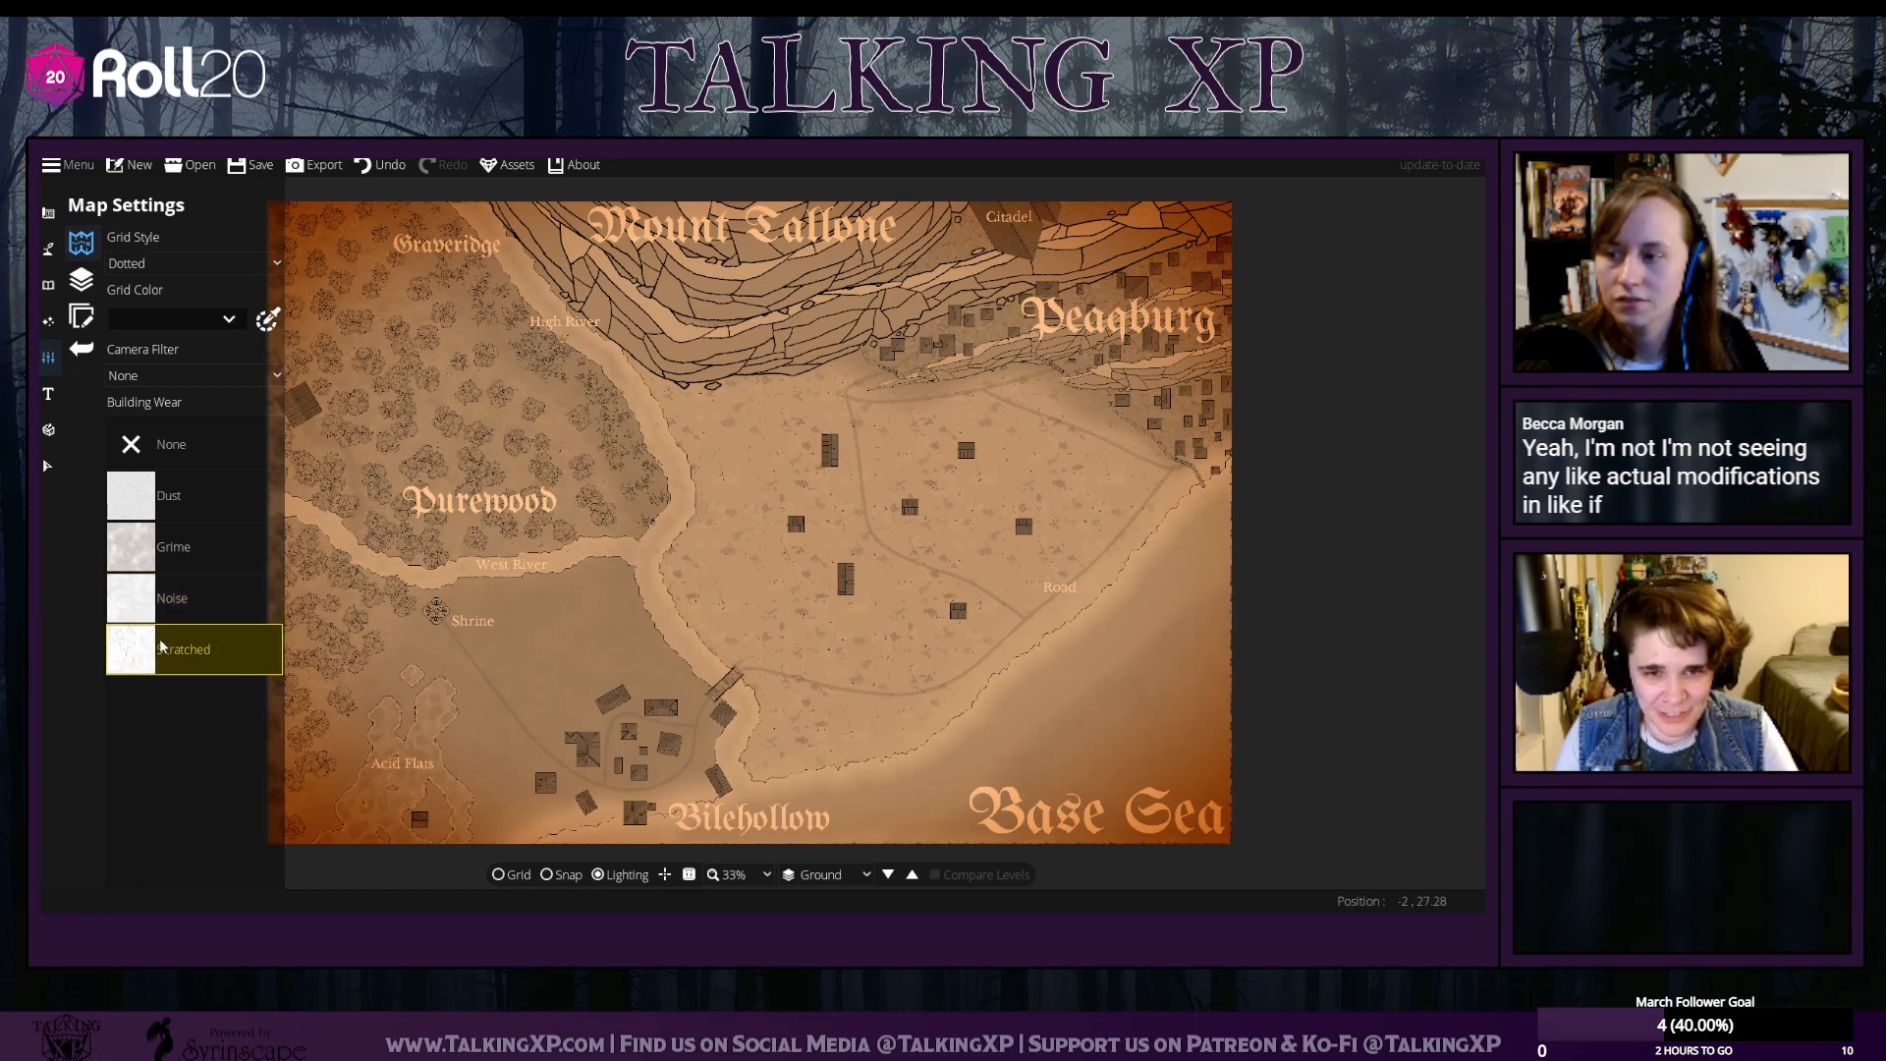
left_click(172, 614)
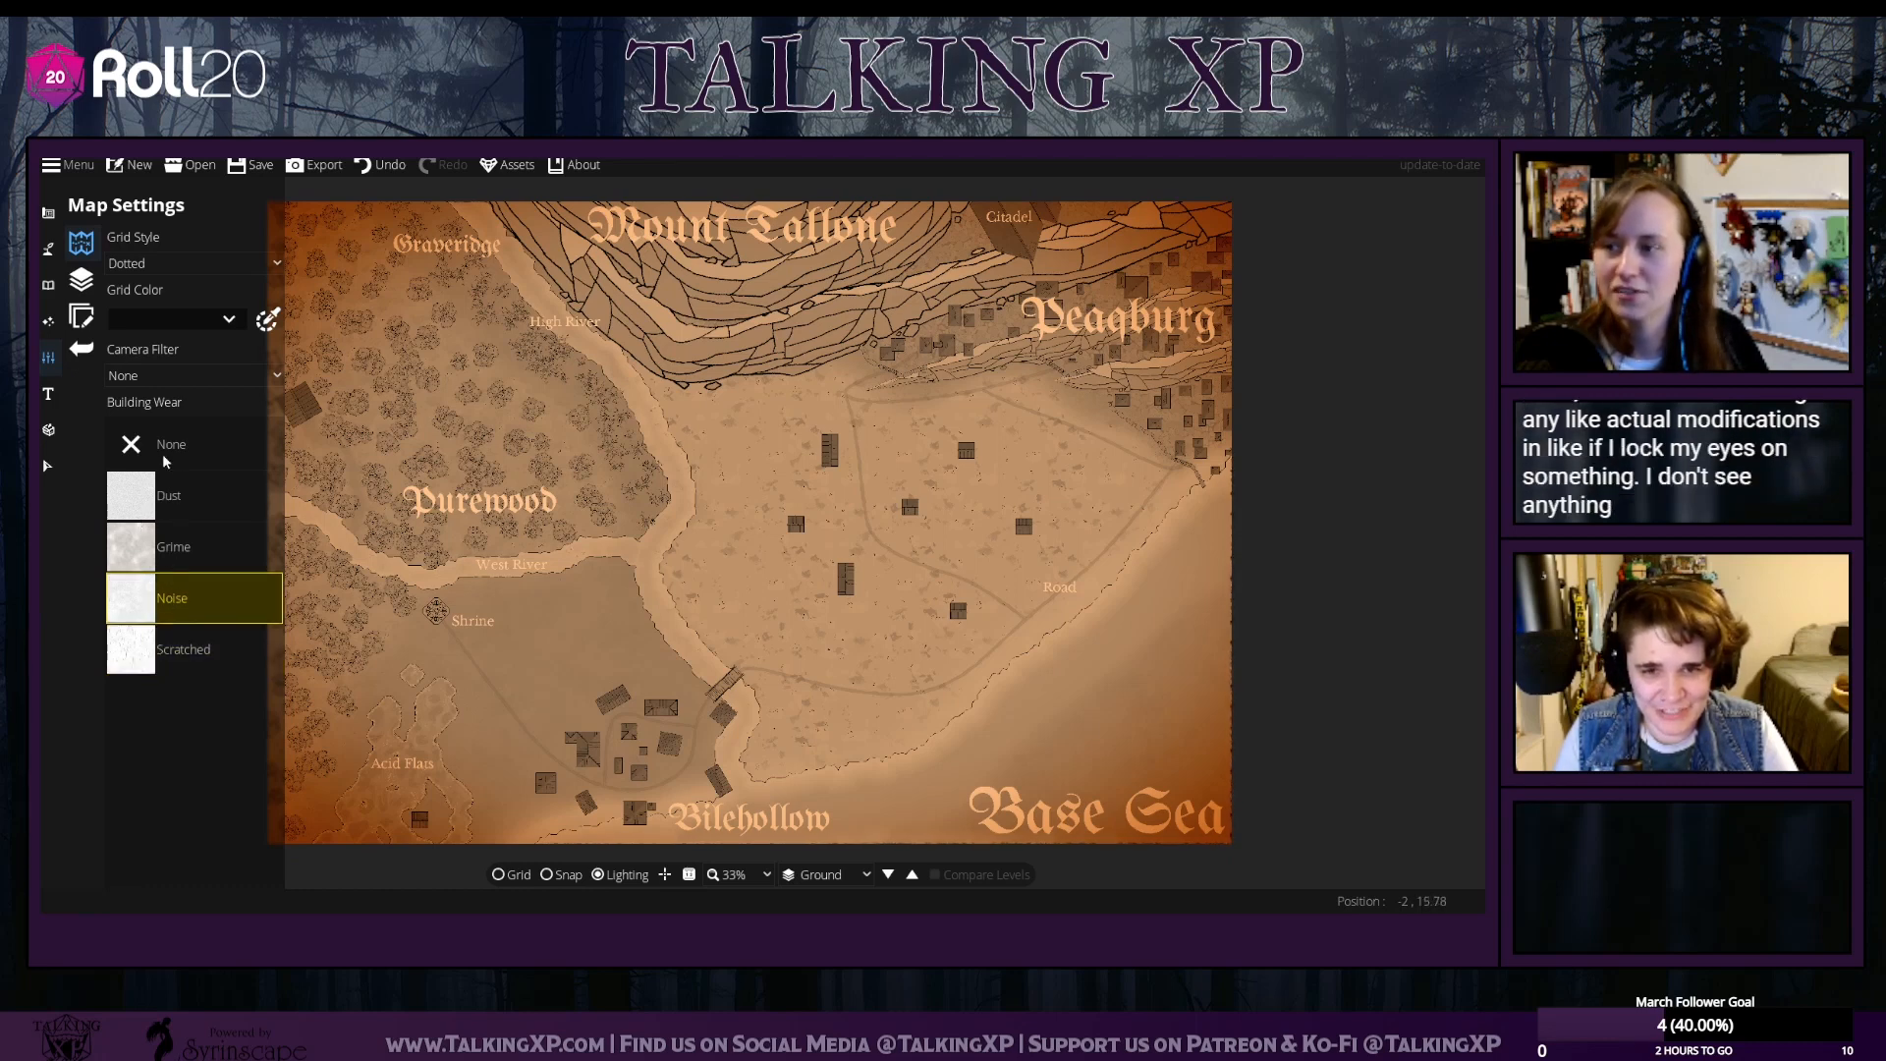
left_click(181, 517)
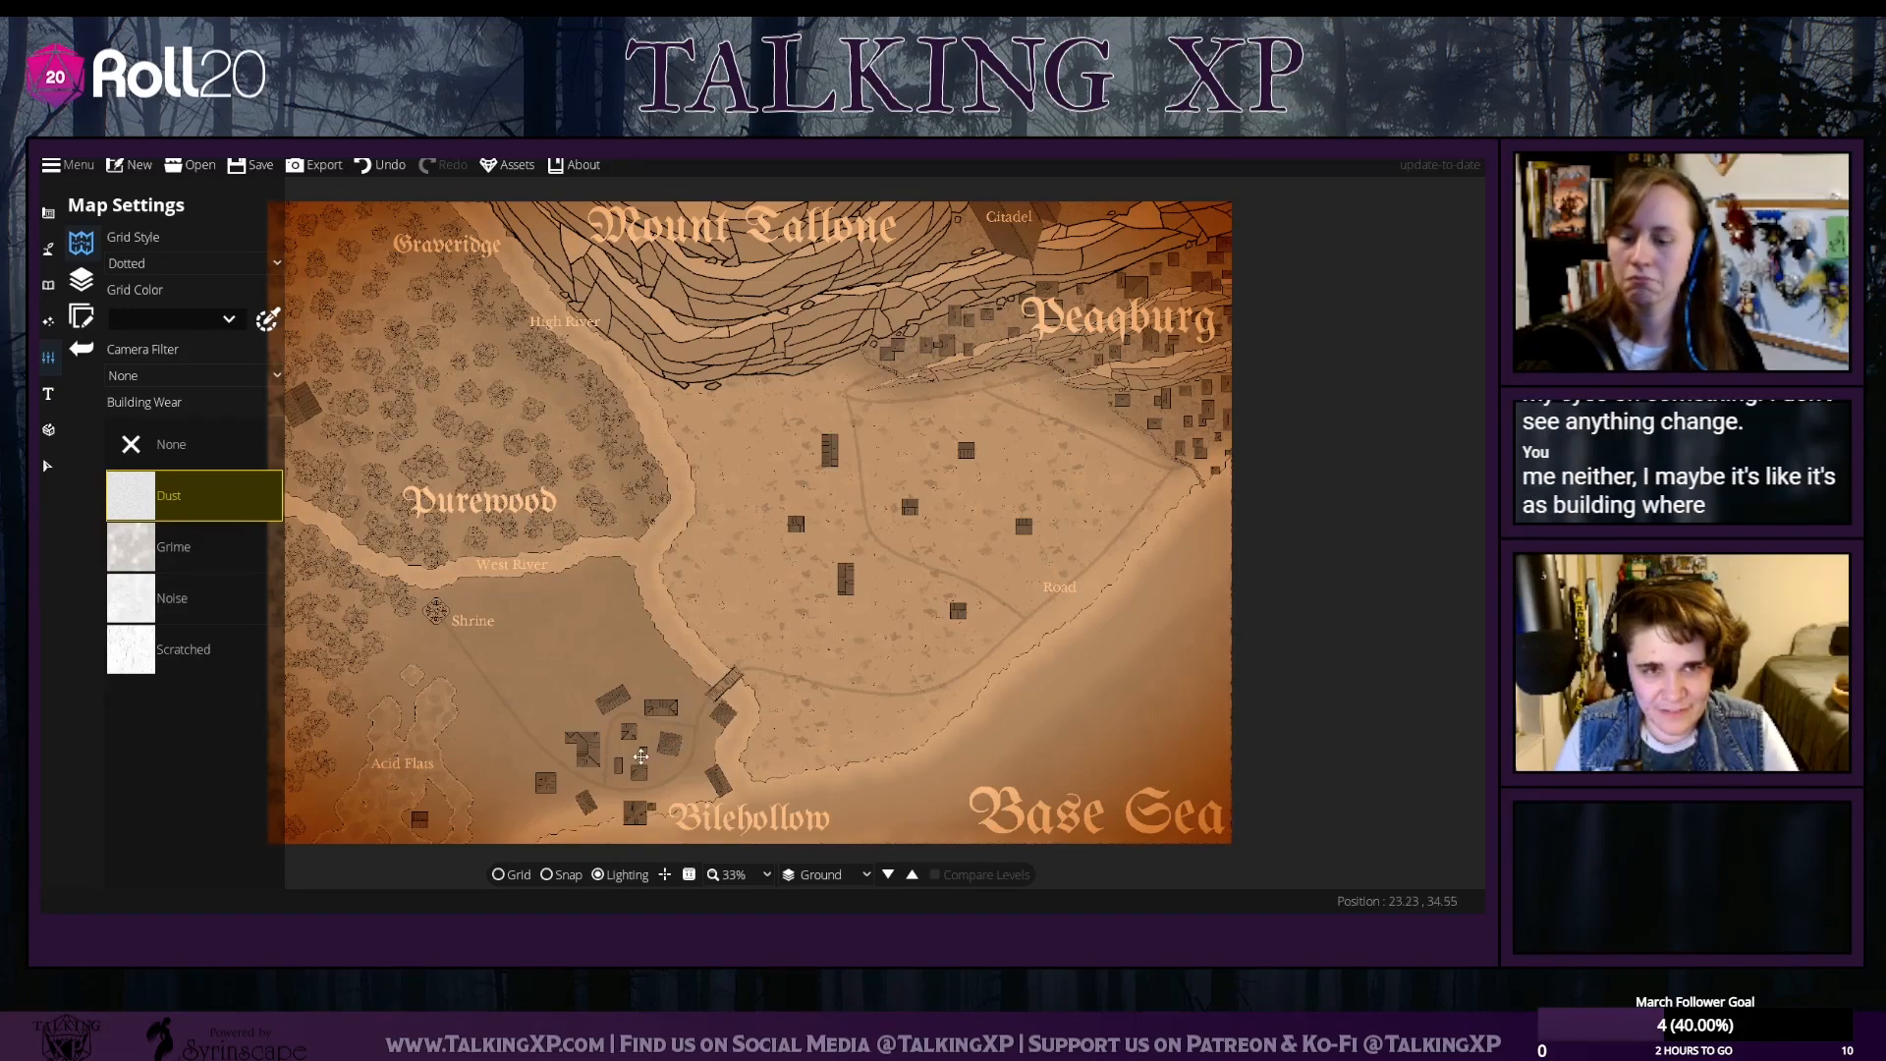
Compare the Scratched, Noise, Grime and Dust building wear up close on the roofs around Bilehollow
scroll(640, 755, "down", 3)
scroll(641, 756, "up", 10)
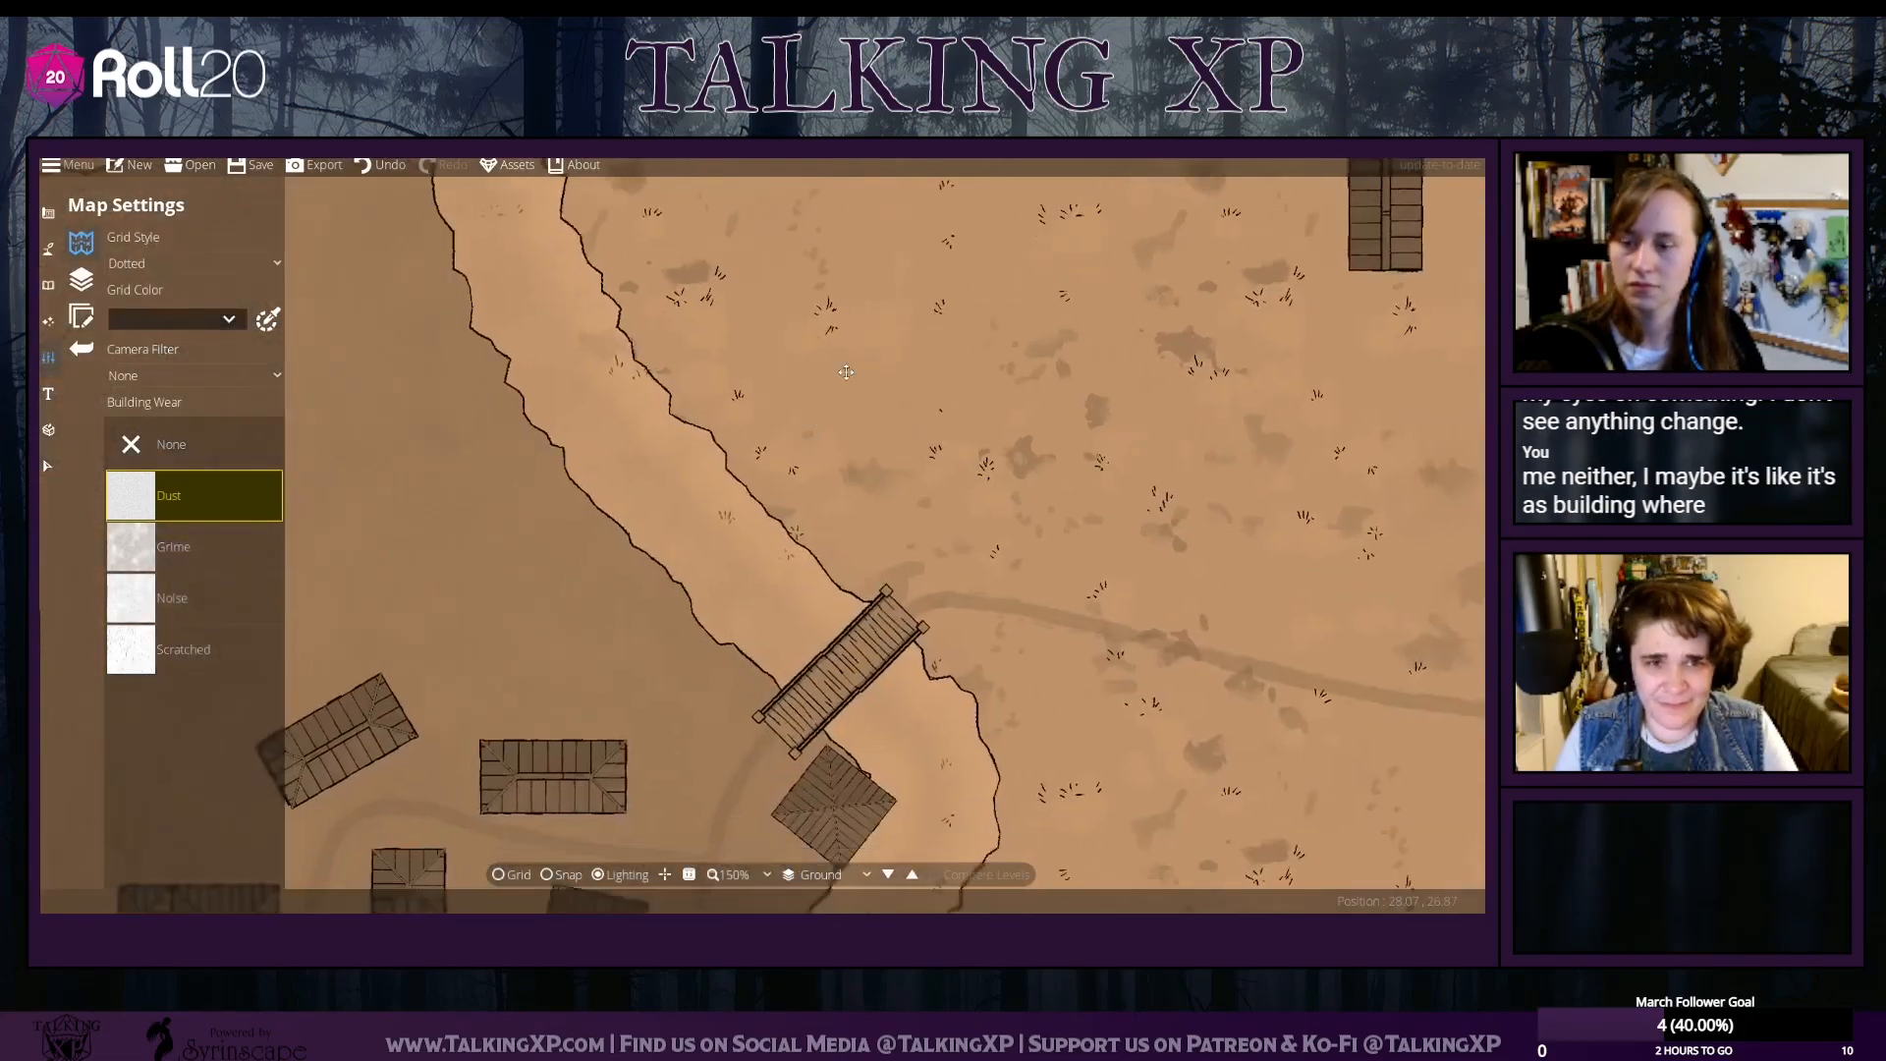
left_click_drag(846, 372, 987, 218)
left_click(200, 650)
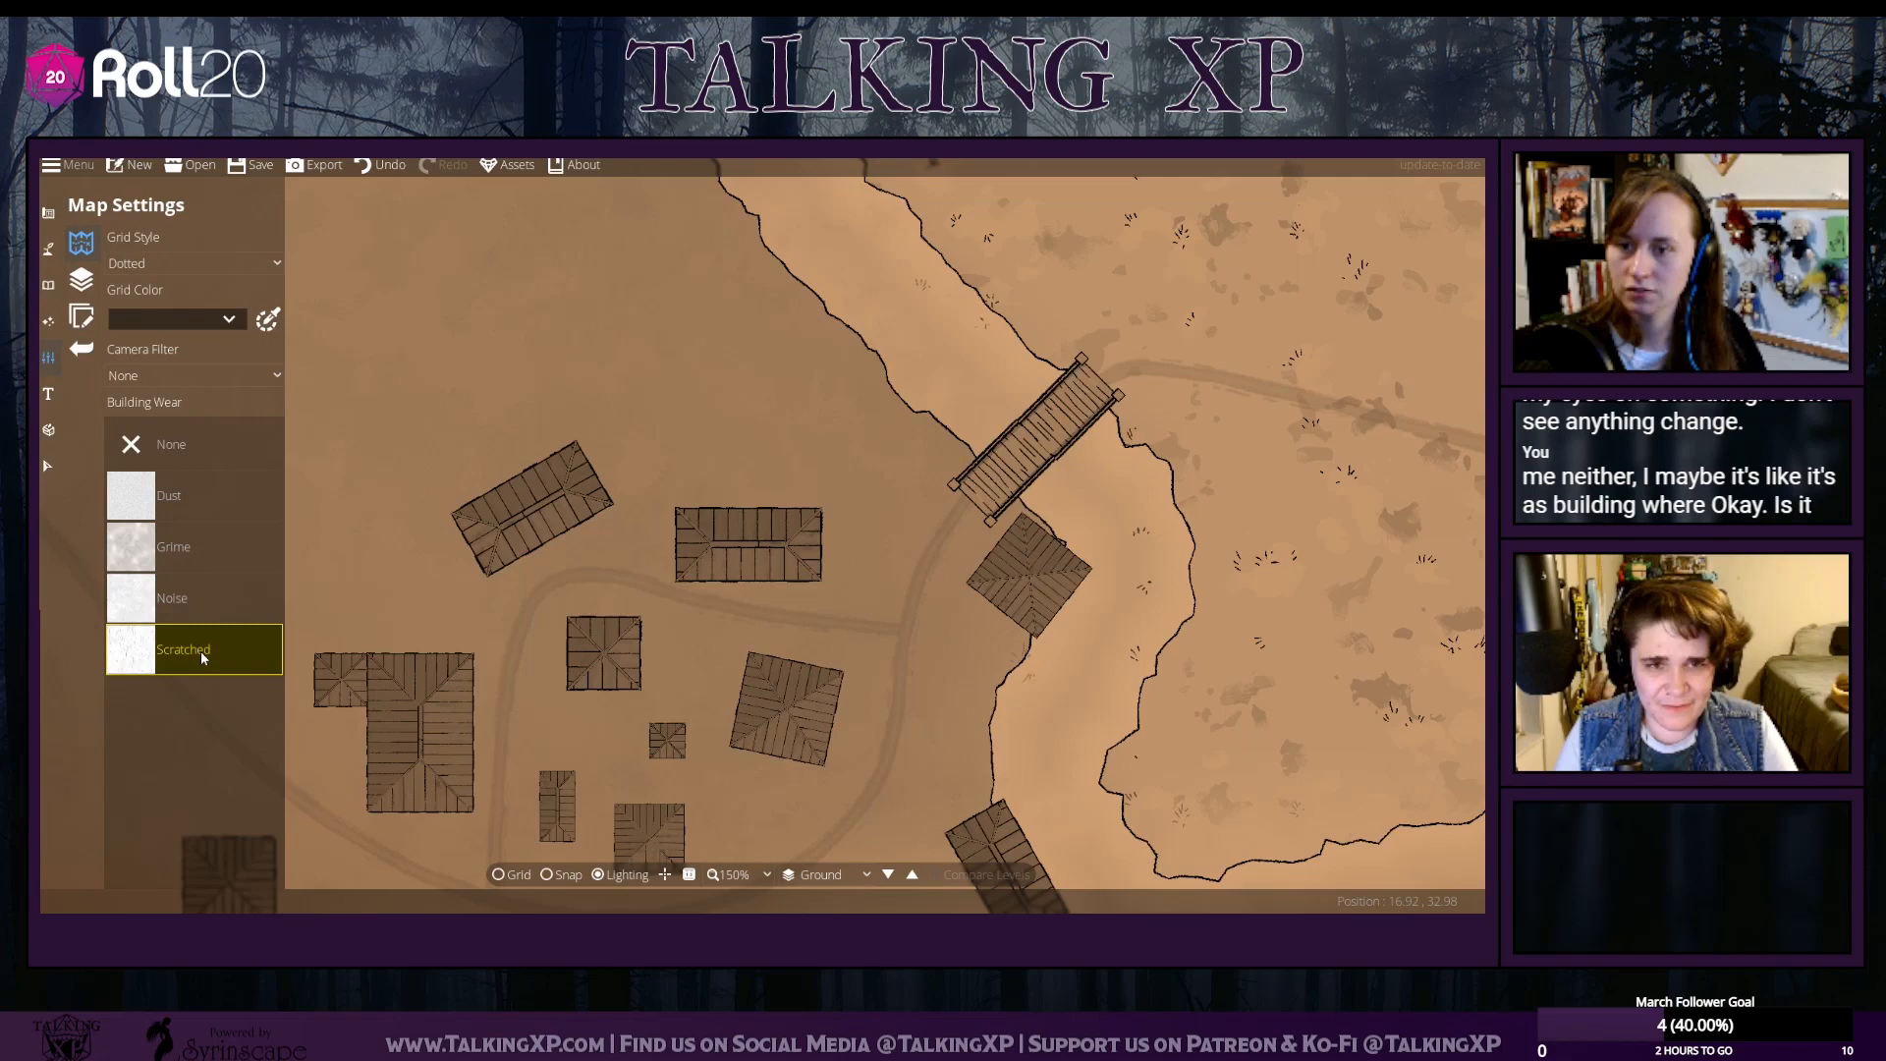
left_click(152, 612)
left_click(162, 538)
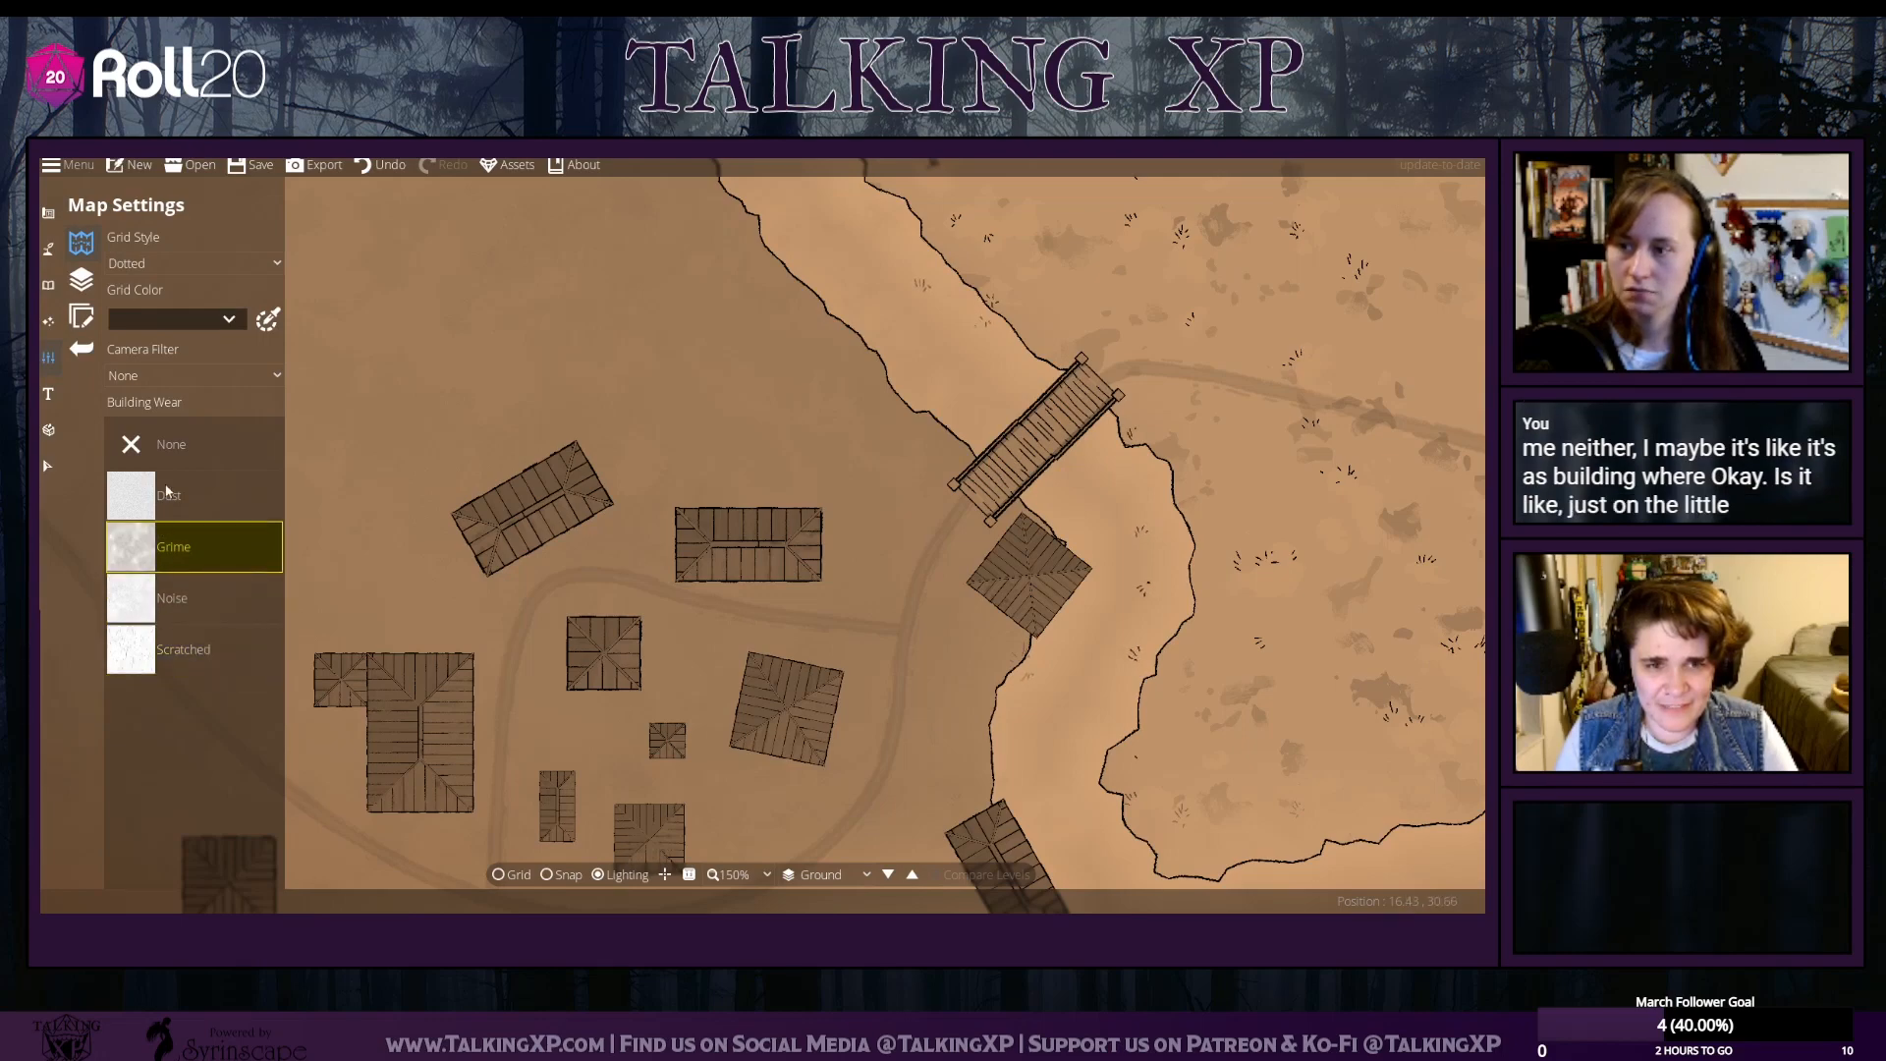
left_click(167, 492)
scroll(626, 571, "down", 8)
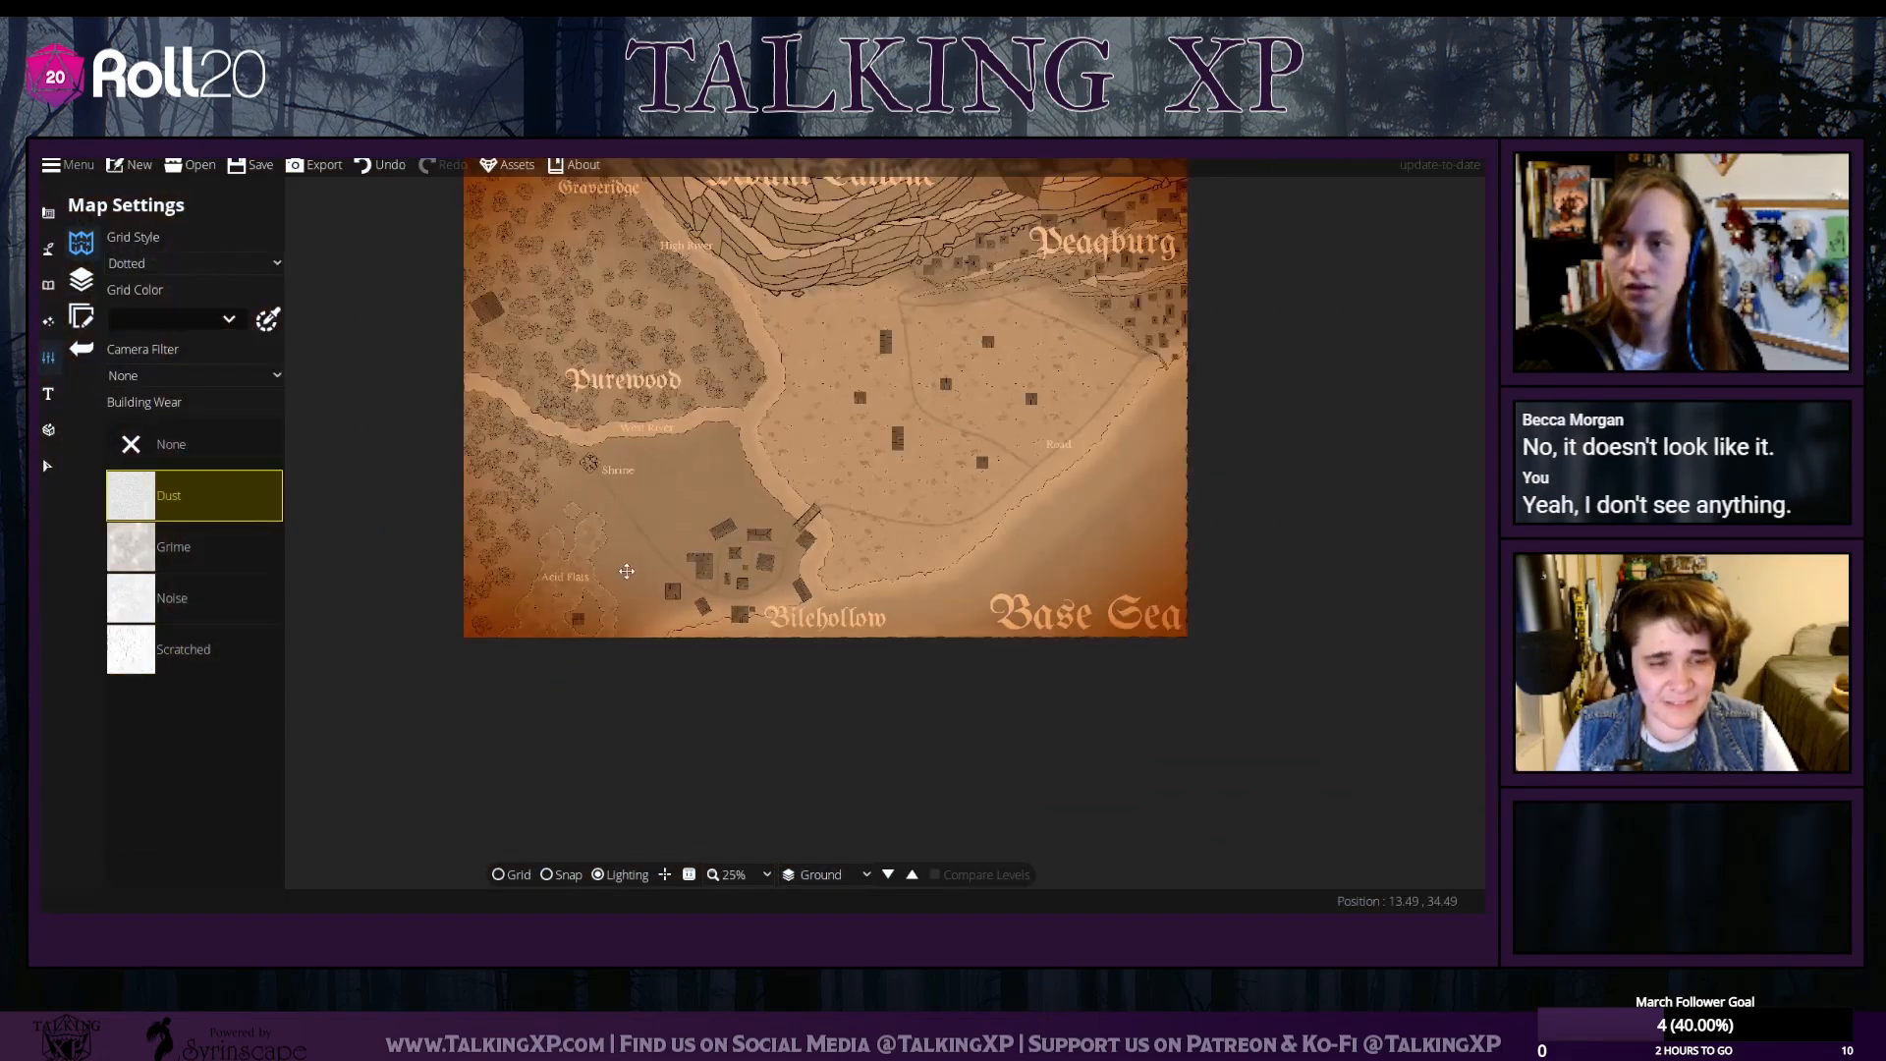
Set the building wear to None and keep the camera filter in the map settings at None
left_click(95, 309)
left_click(91, 282)
left_click(81, 243)
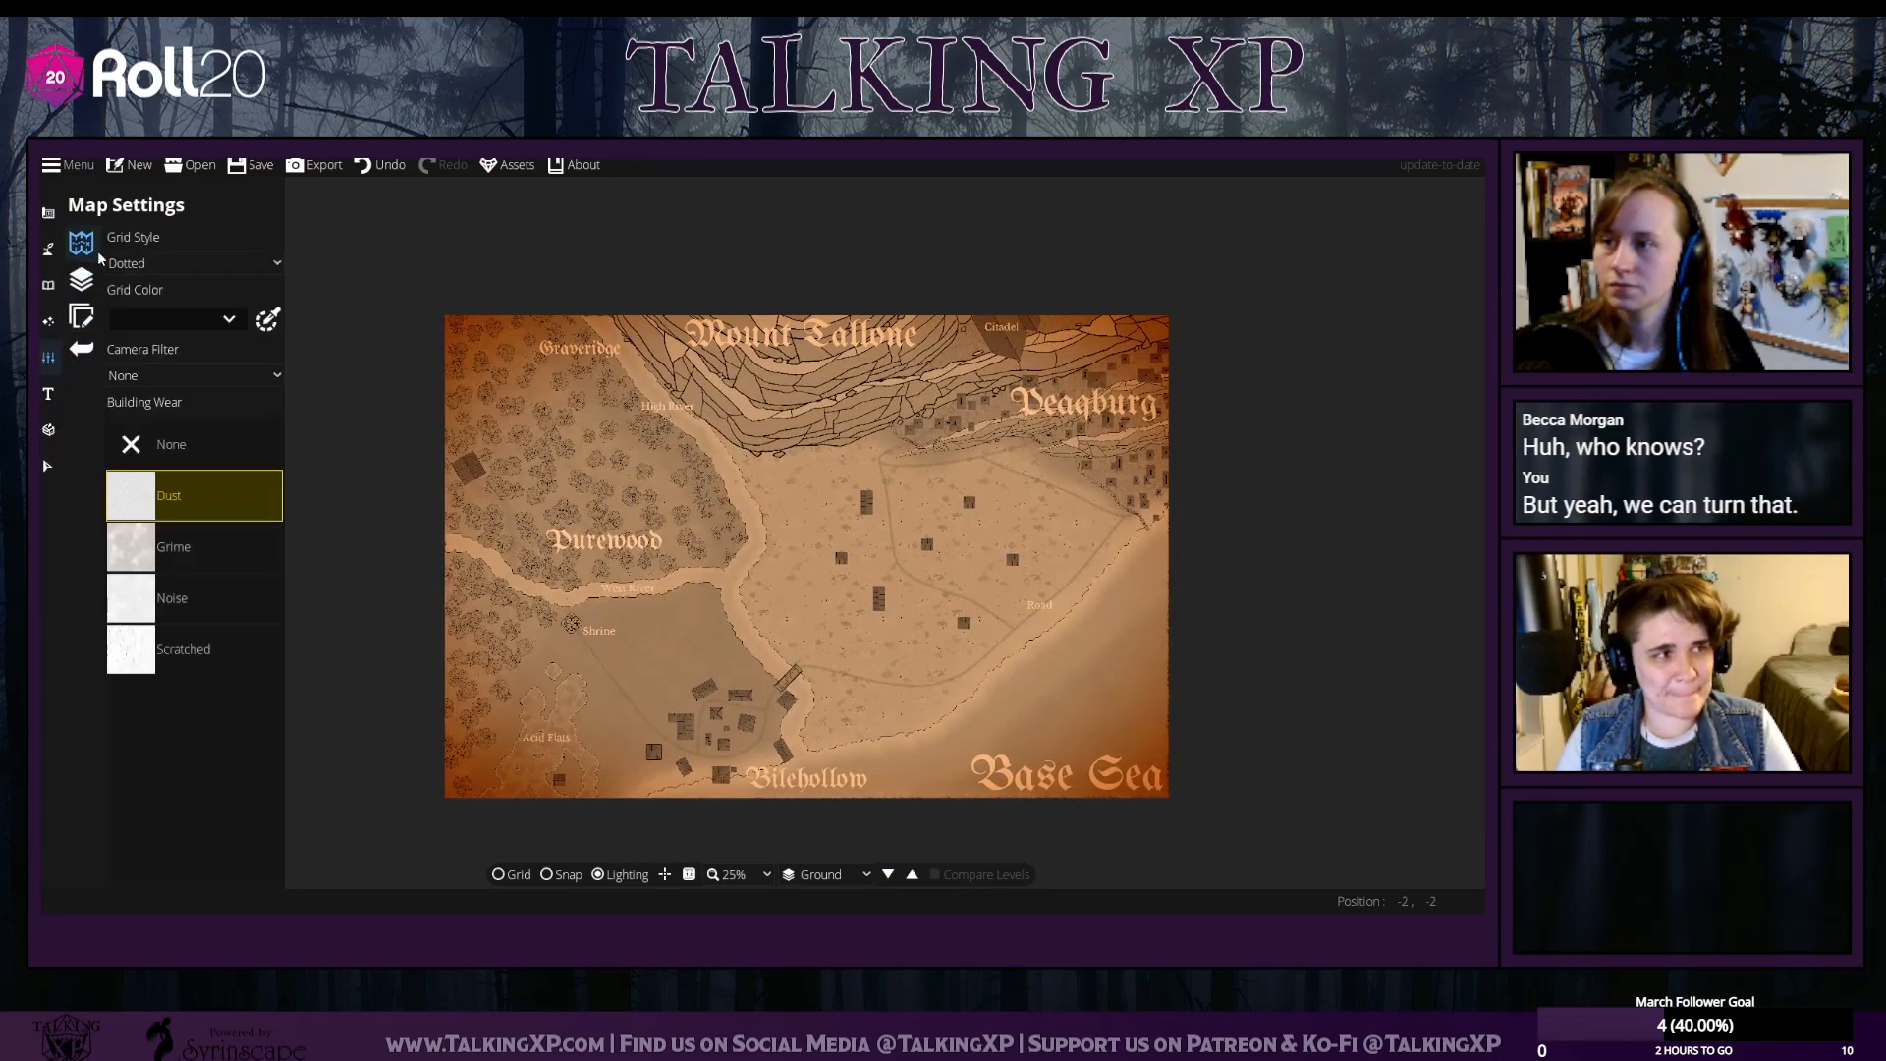
left_click(159, 444)
left_click(165, 375)
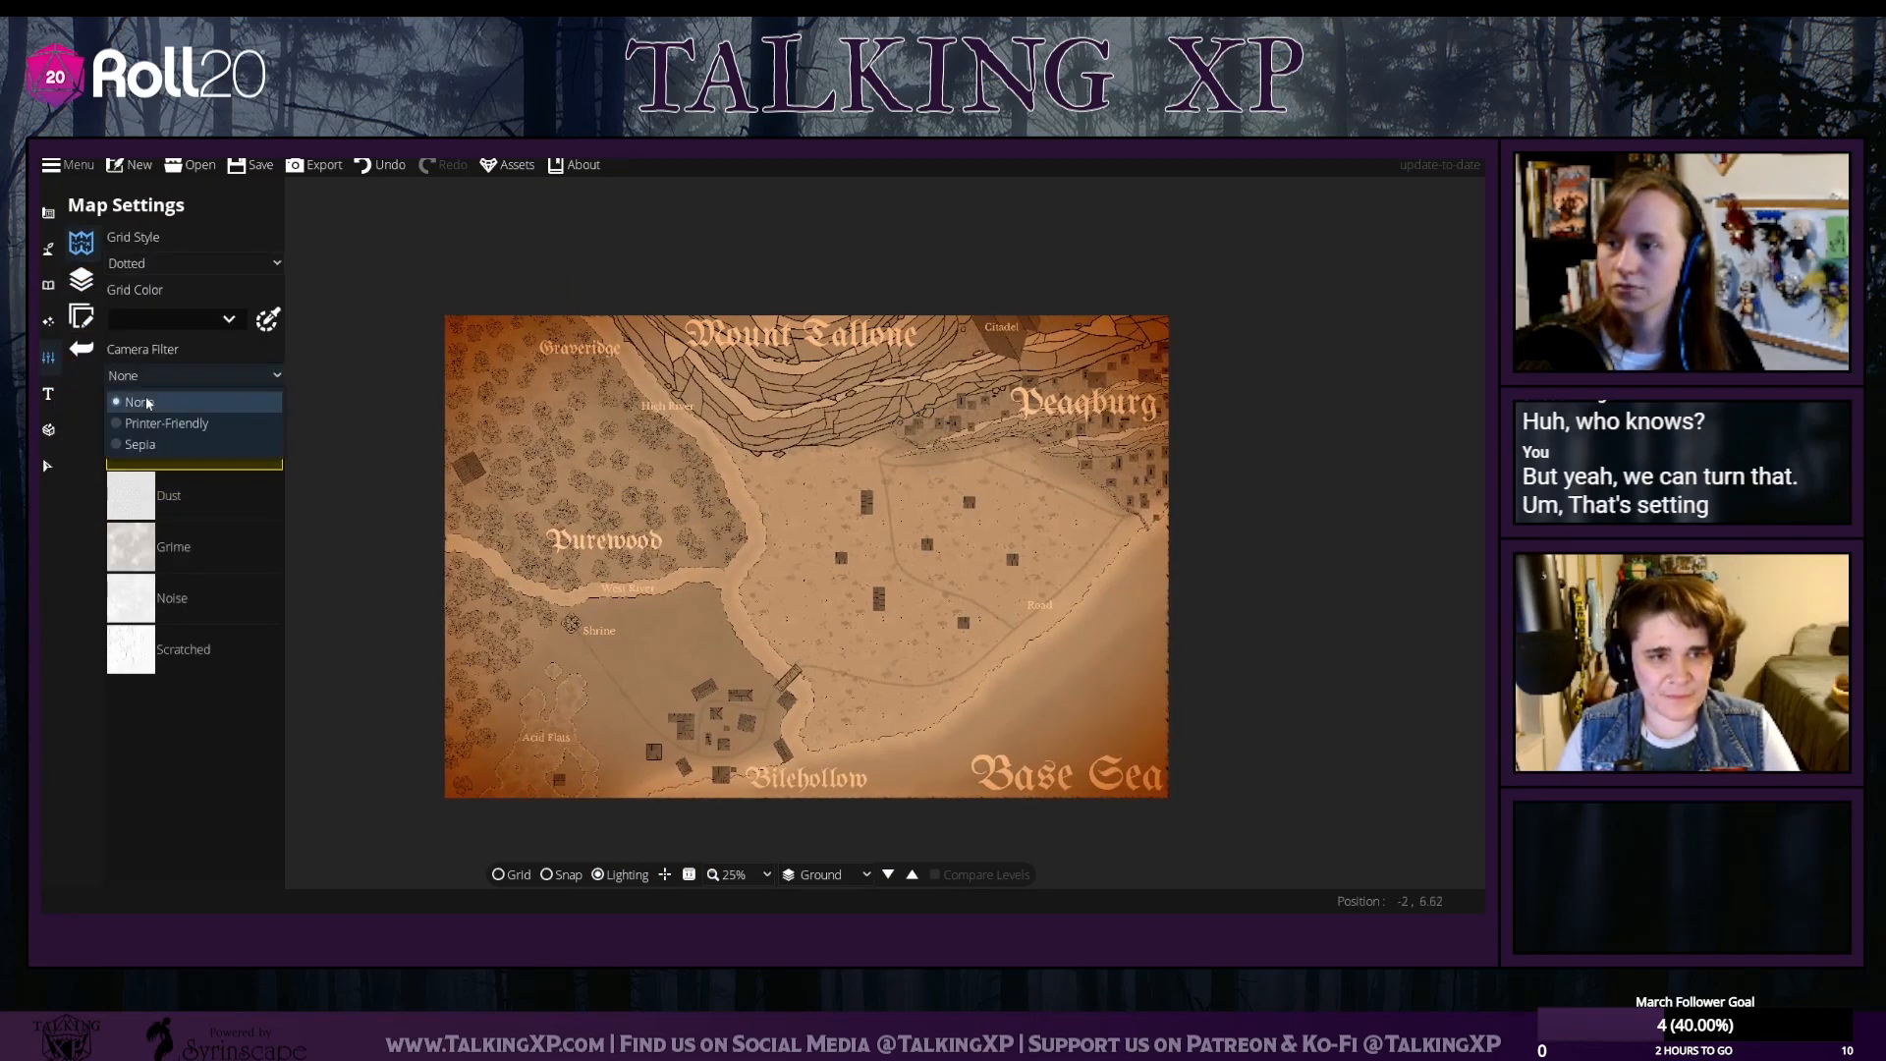
left_click(150, 399)
left_click(157, 373)
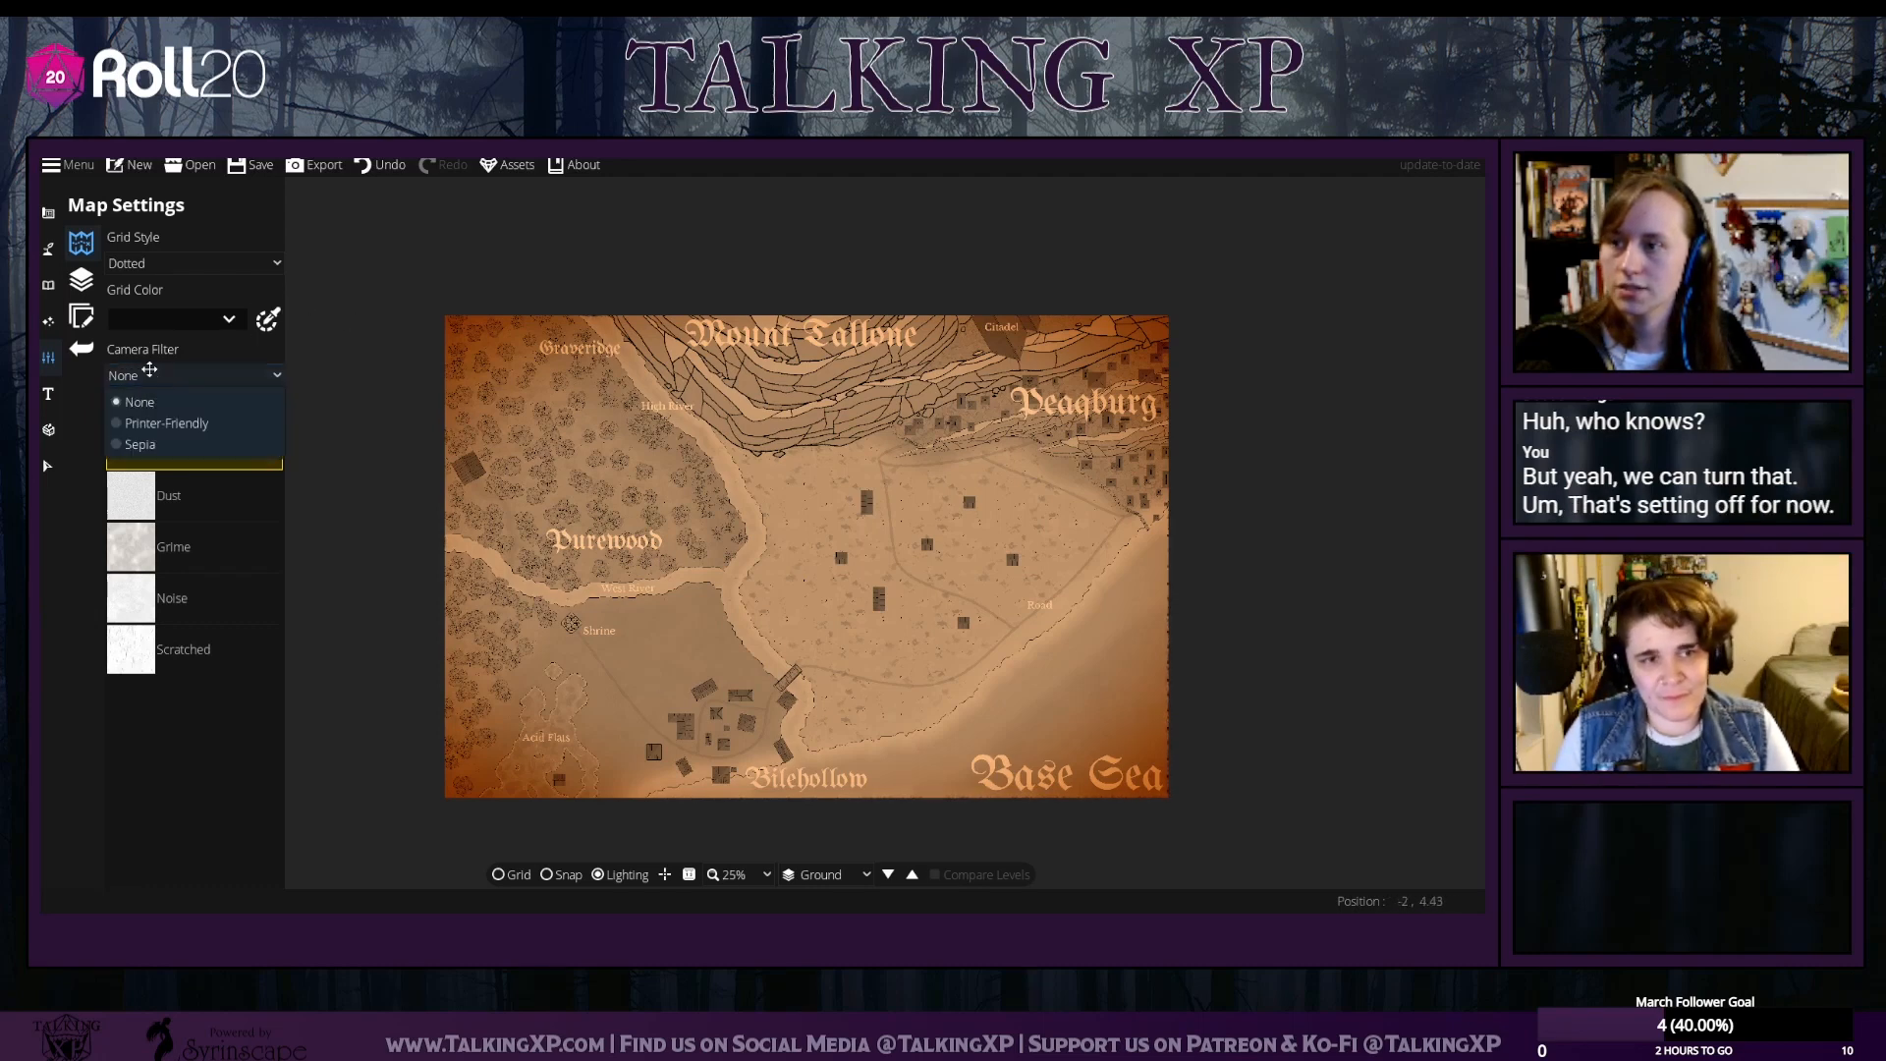
Set the camera filter in the export options to None and close them without exporting
left_click(312, 165)
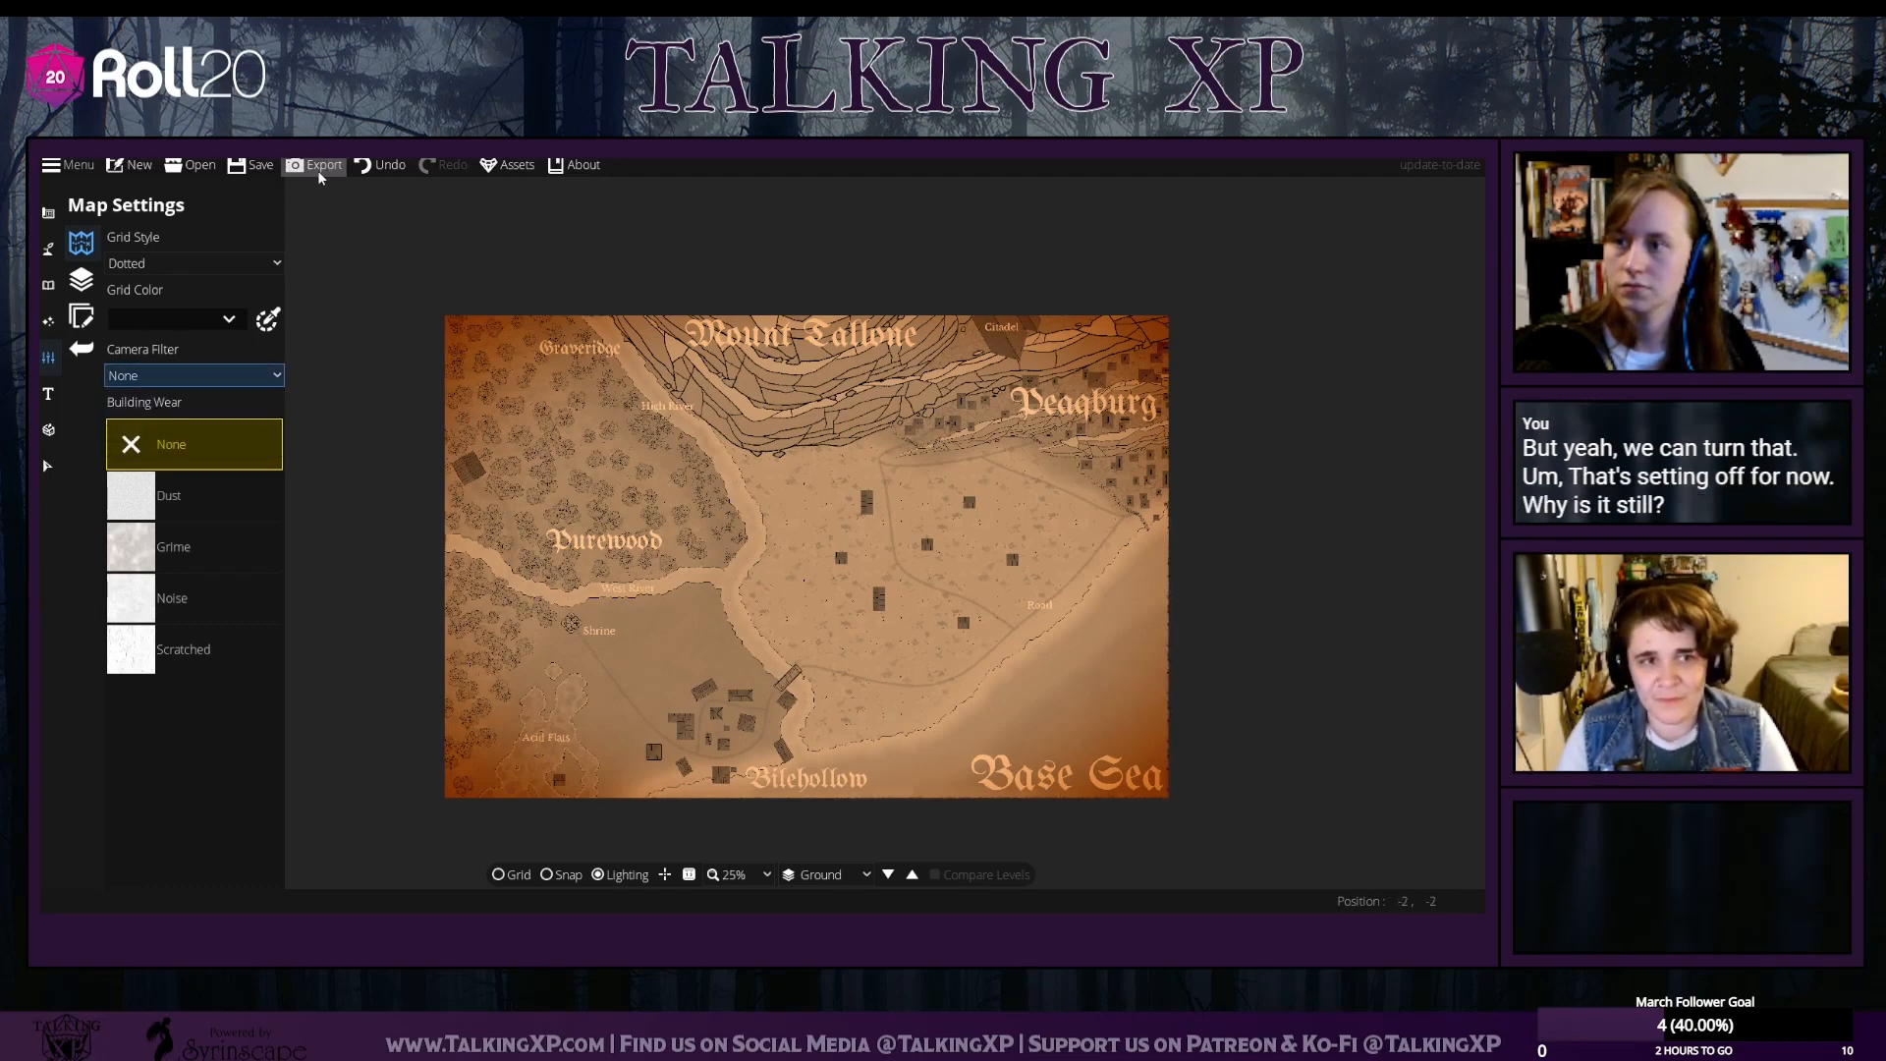
left_click(324, 165)
left_click(762, 539)
left_click(747, 555)
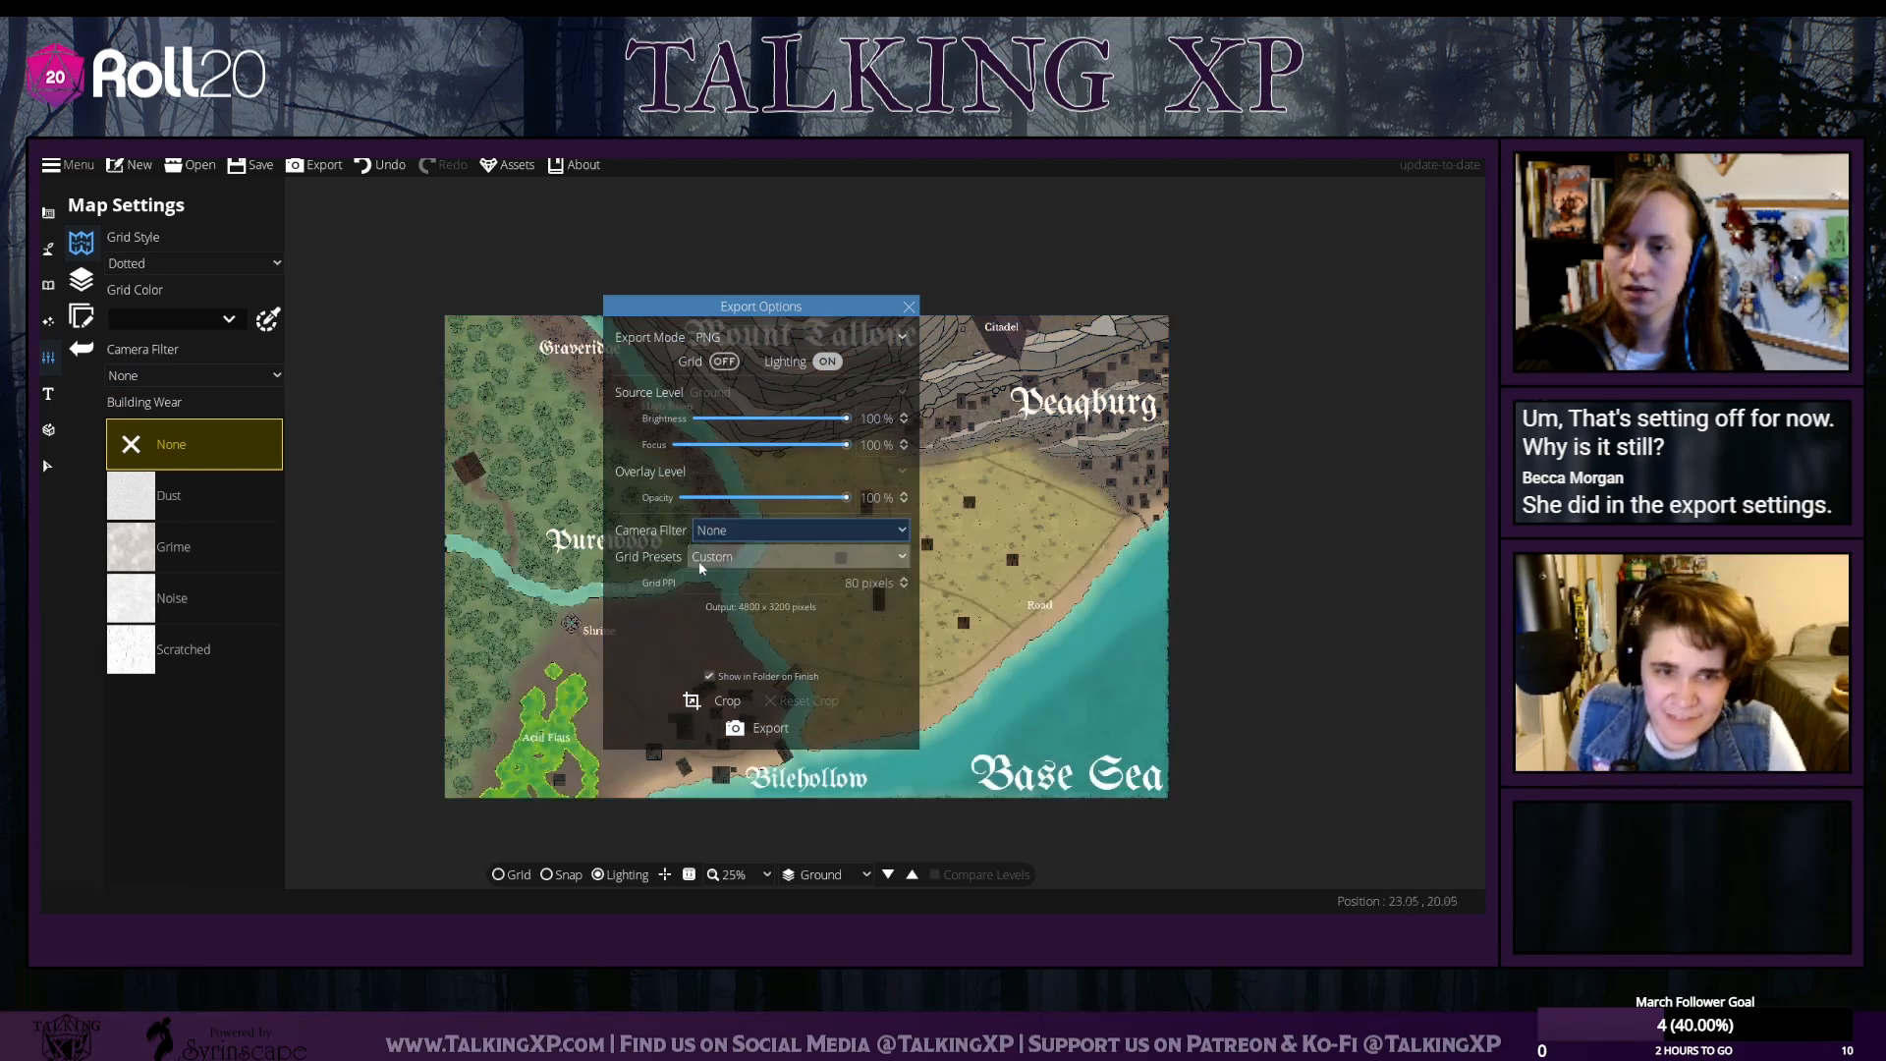
left_click(911, 306)
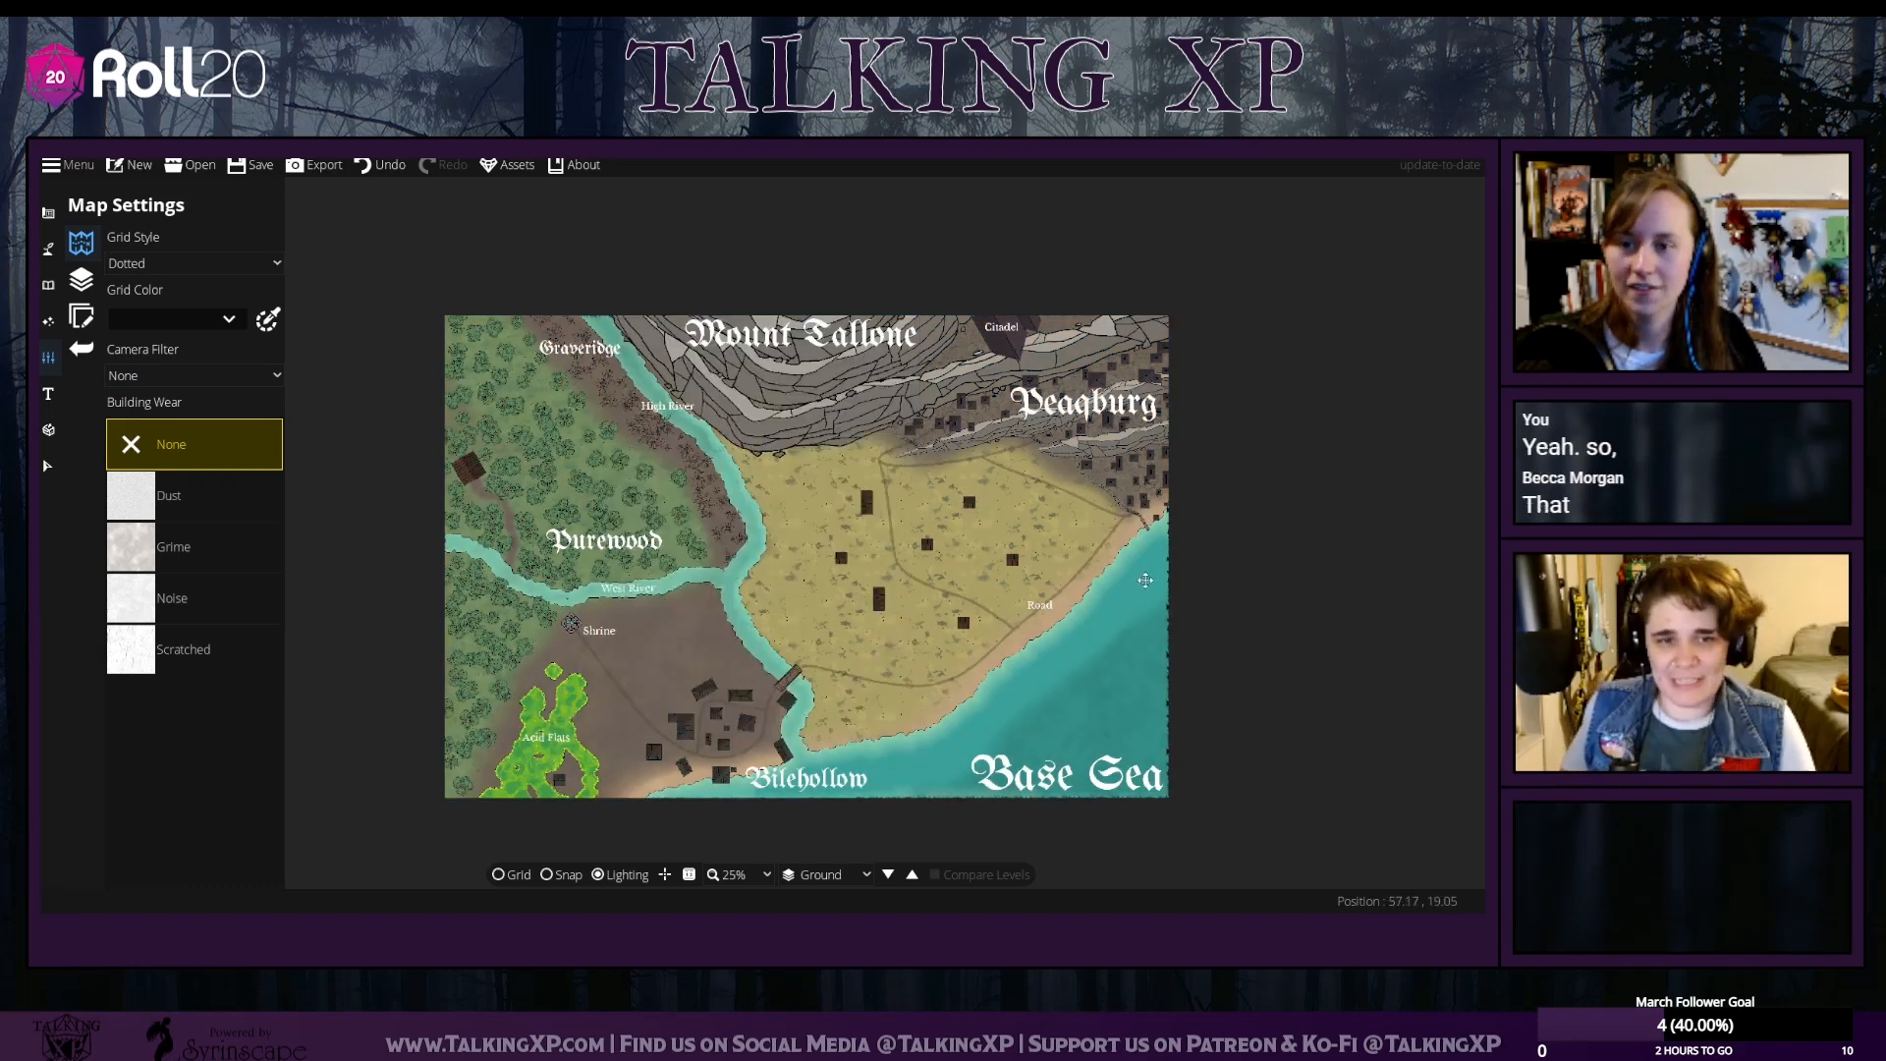
scroll(758, 531, "up", 1)
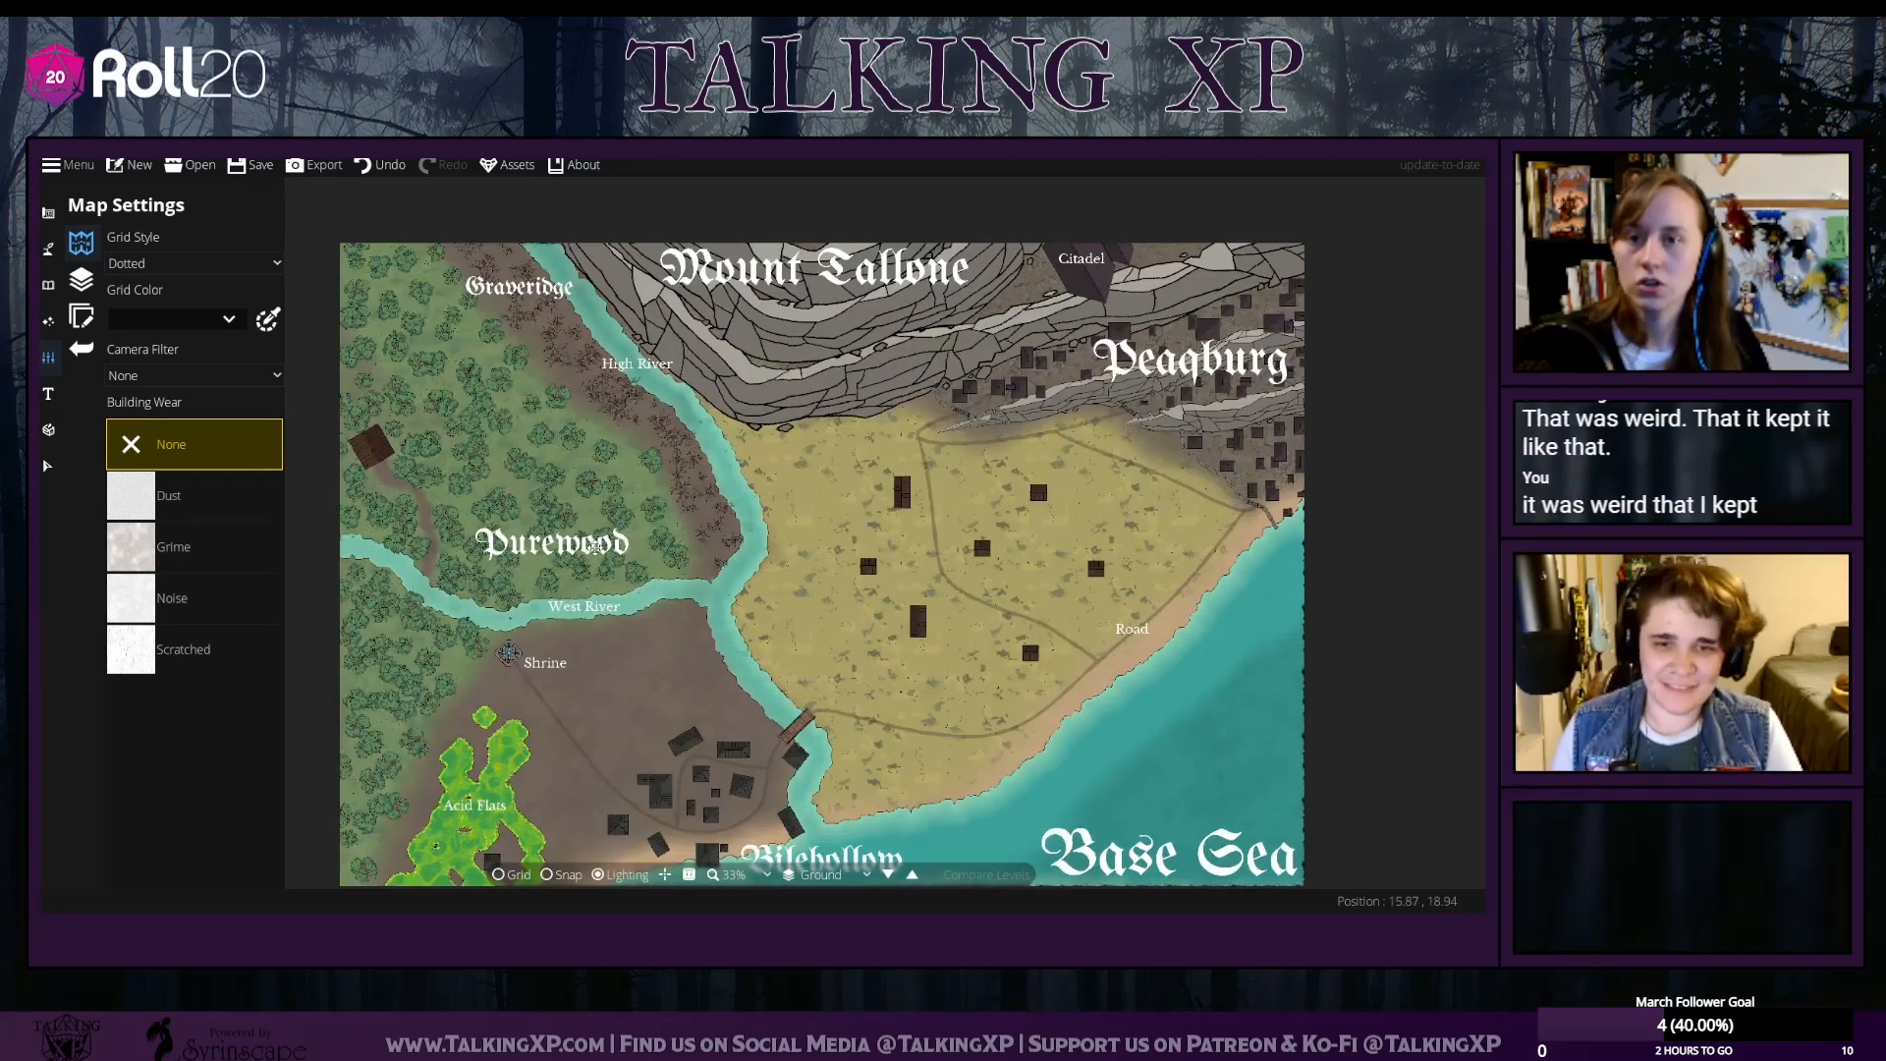
left_click_drag(1335, 670, 1324, 634)
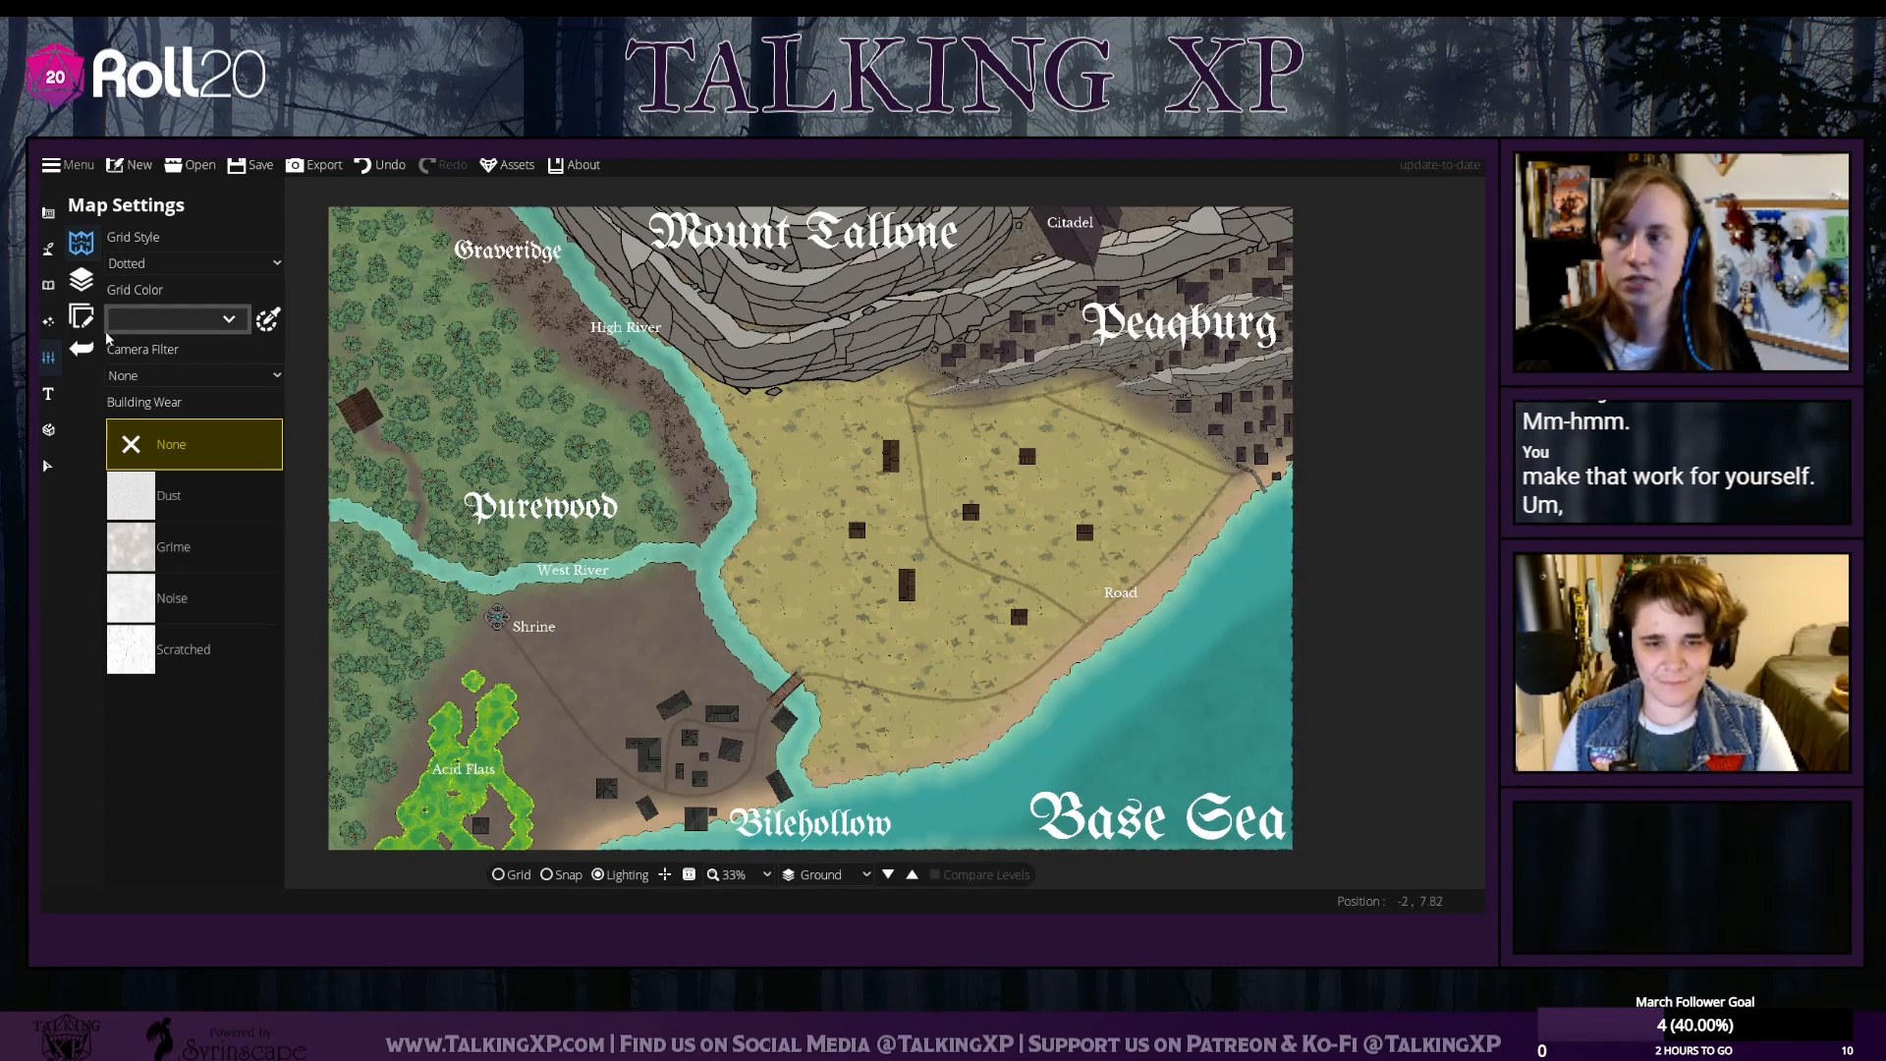
Apply the Sepia camera filter in the map settings
left_click(82, 280)
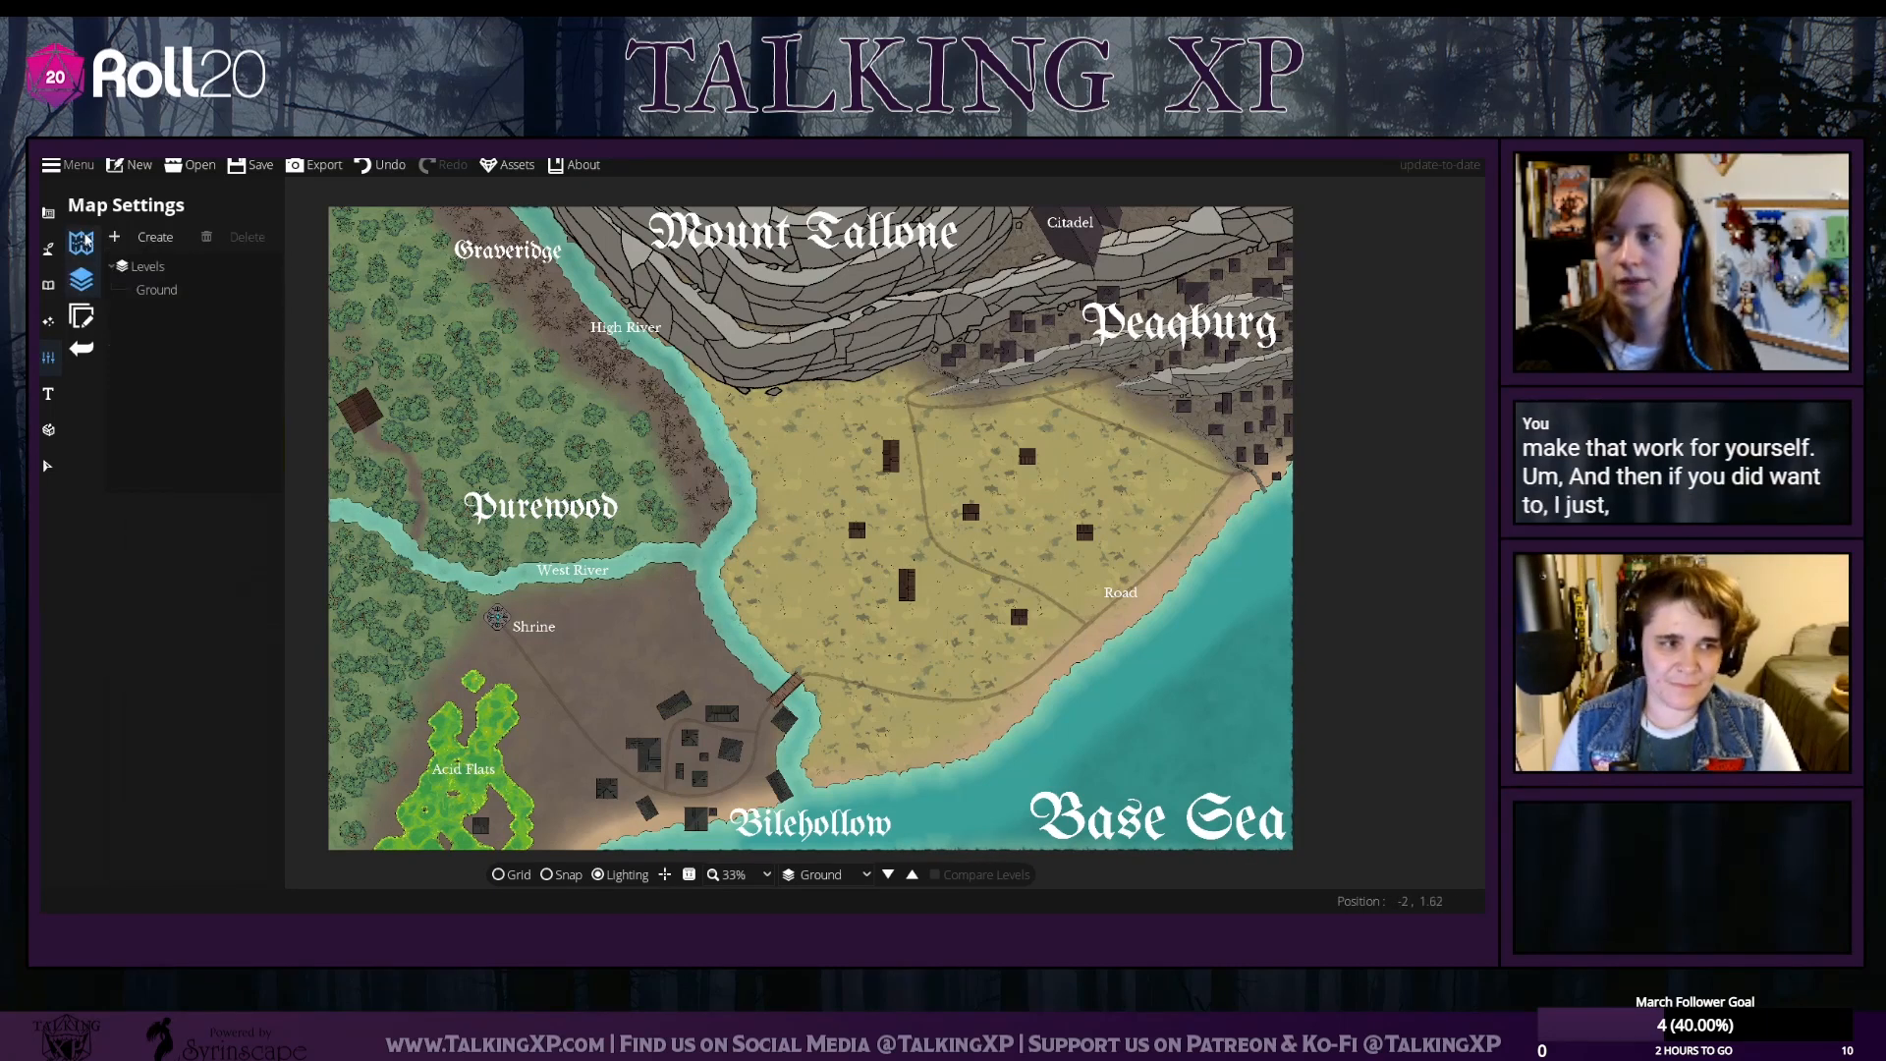
left_click(84, 241)
left_click(176, 375)
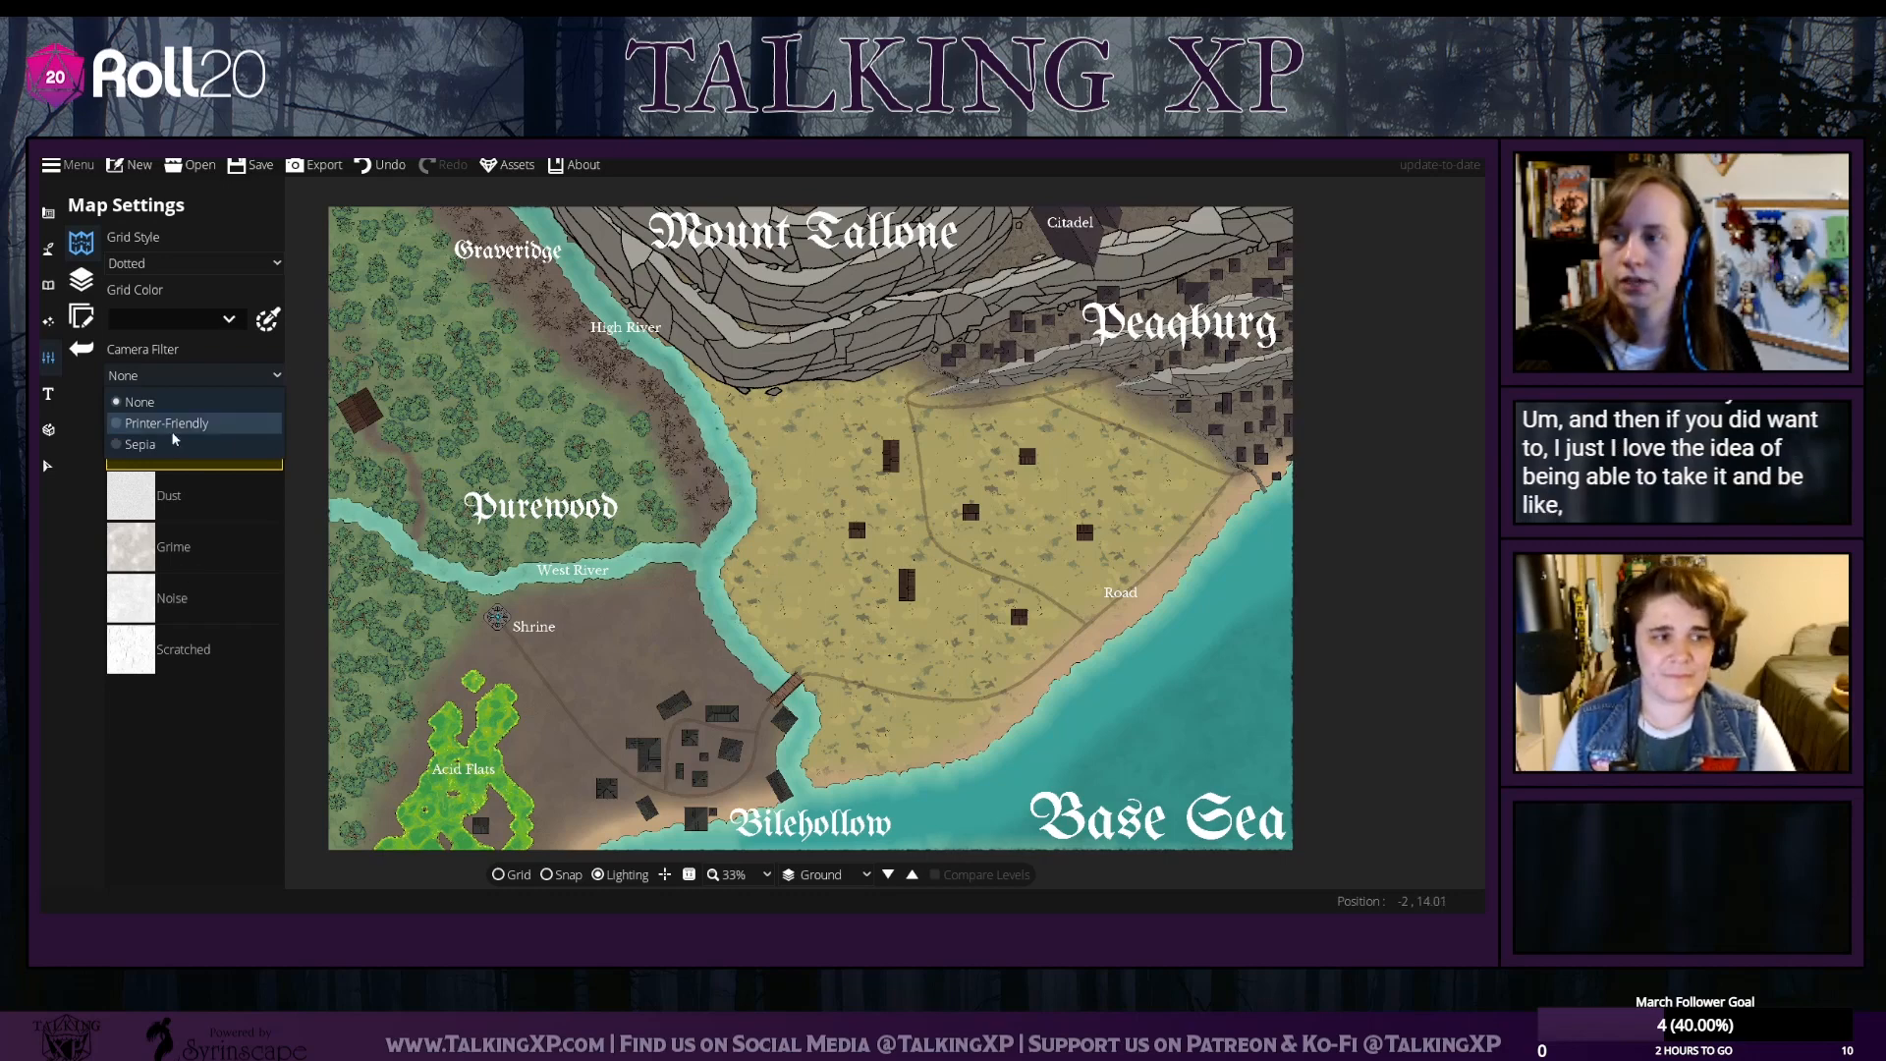
left_click(177, 375)
left_click(176, 376)
left_click(139, 444)
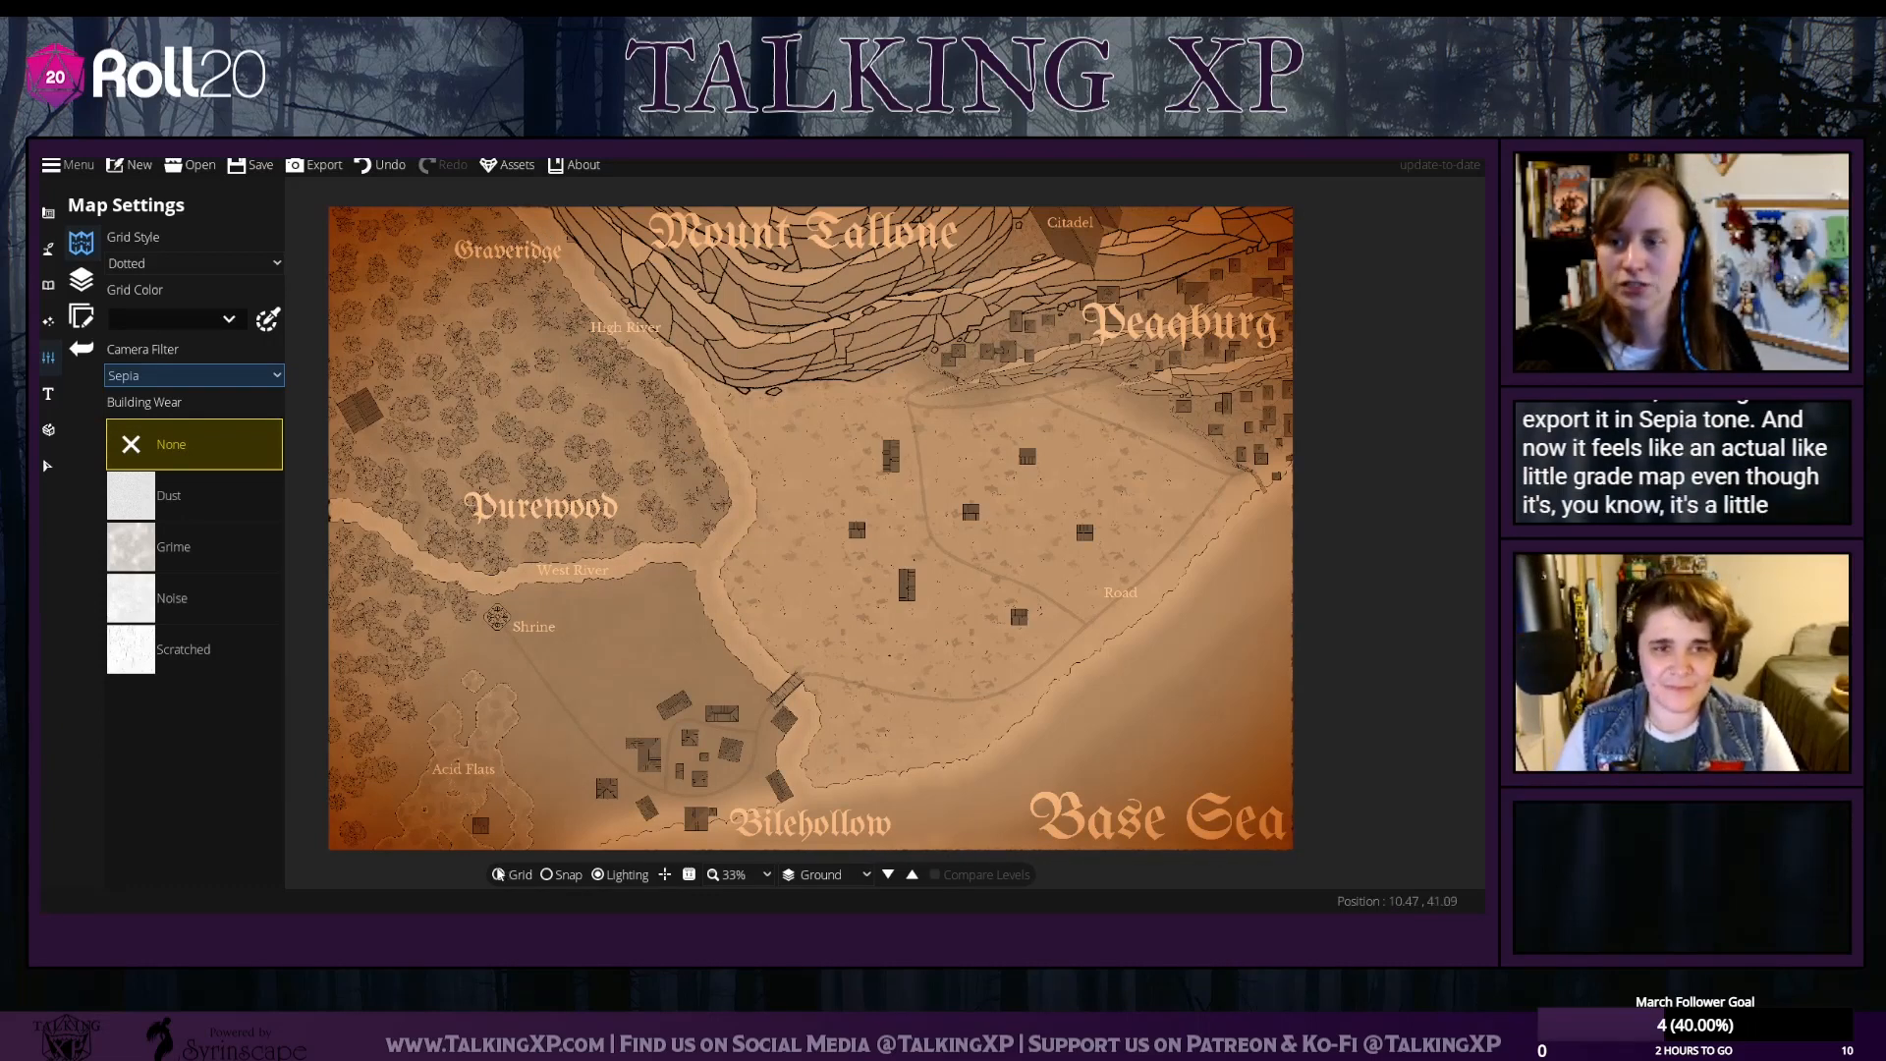
left_click_drag(1095, 696, 1149, 643)
Try the Printer-Friendly camera filter on the map and return the filter to None
left_click(192, 373)
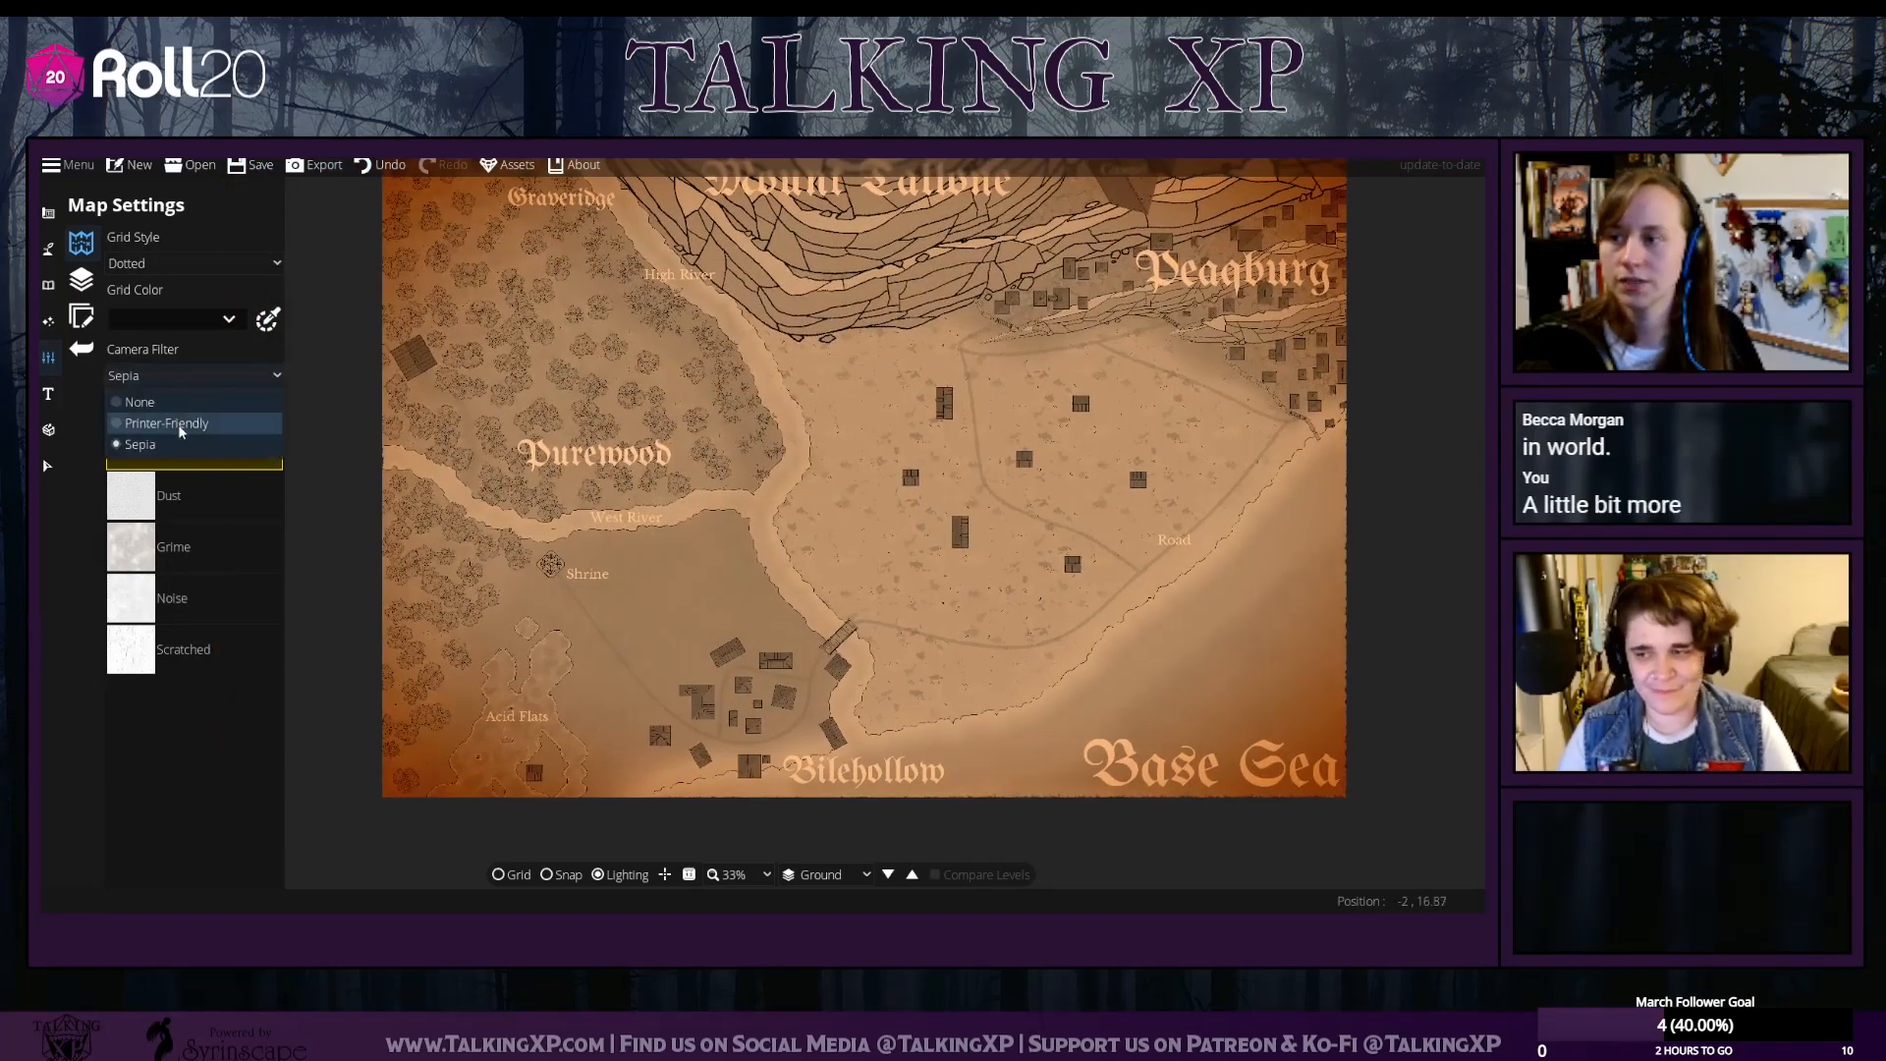
left_click(181, 425)
left_click(225, 371)
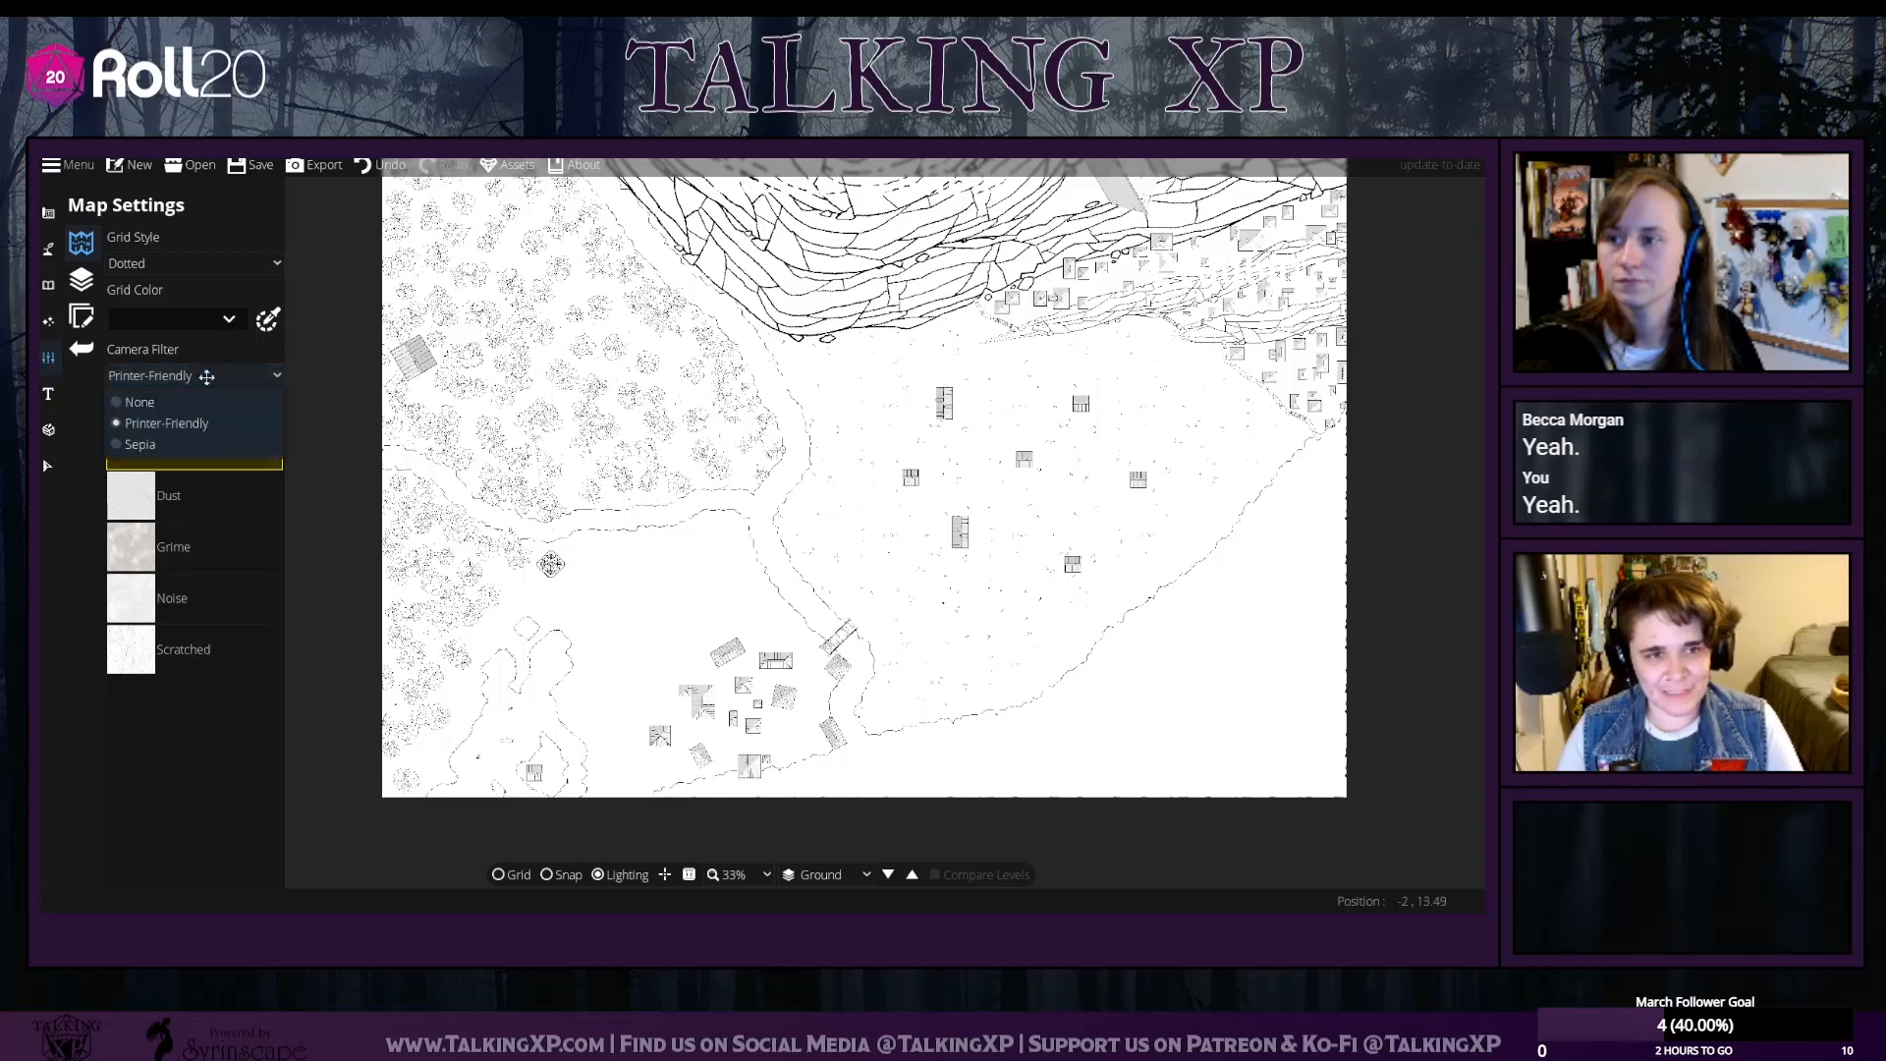
left_click(153, 395)
left_click_drag(362, 486, 359, 536)
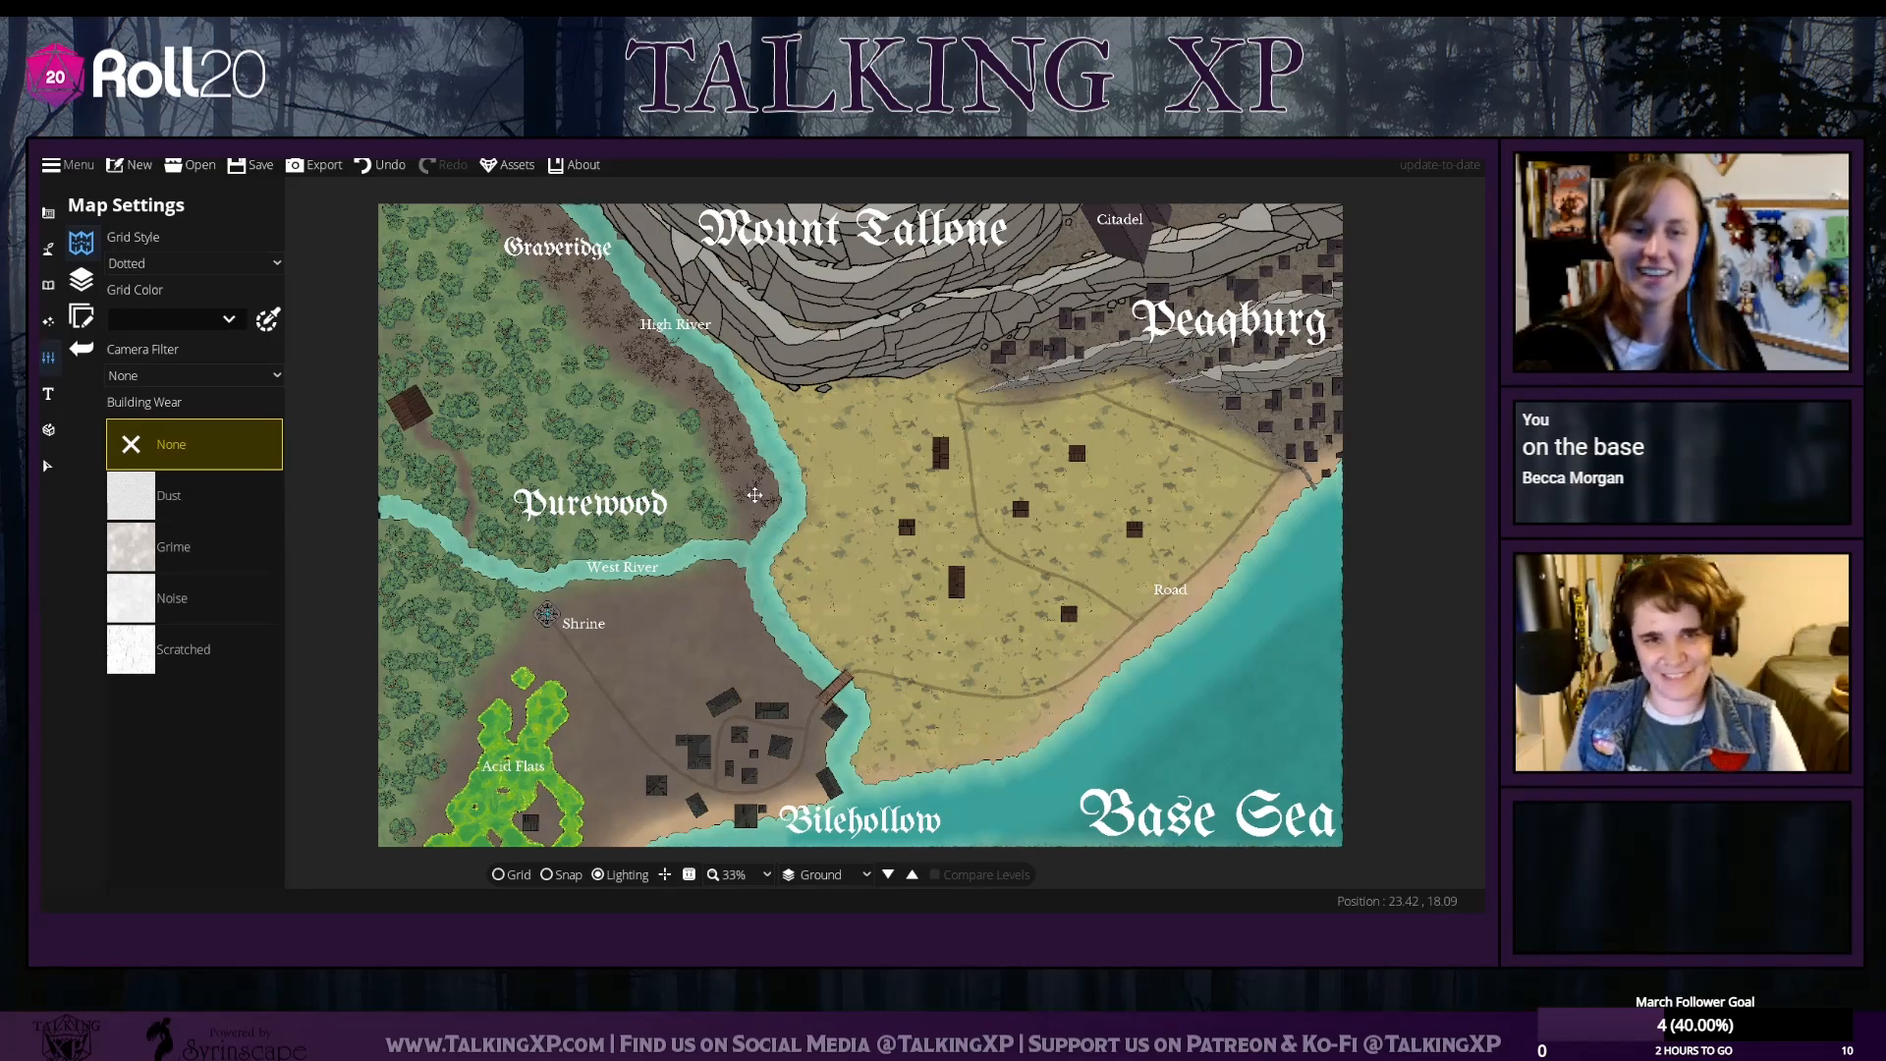
left_click_drag(638, 447, 590, 456)
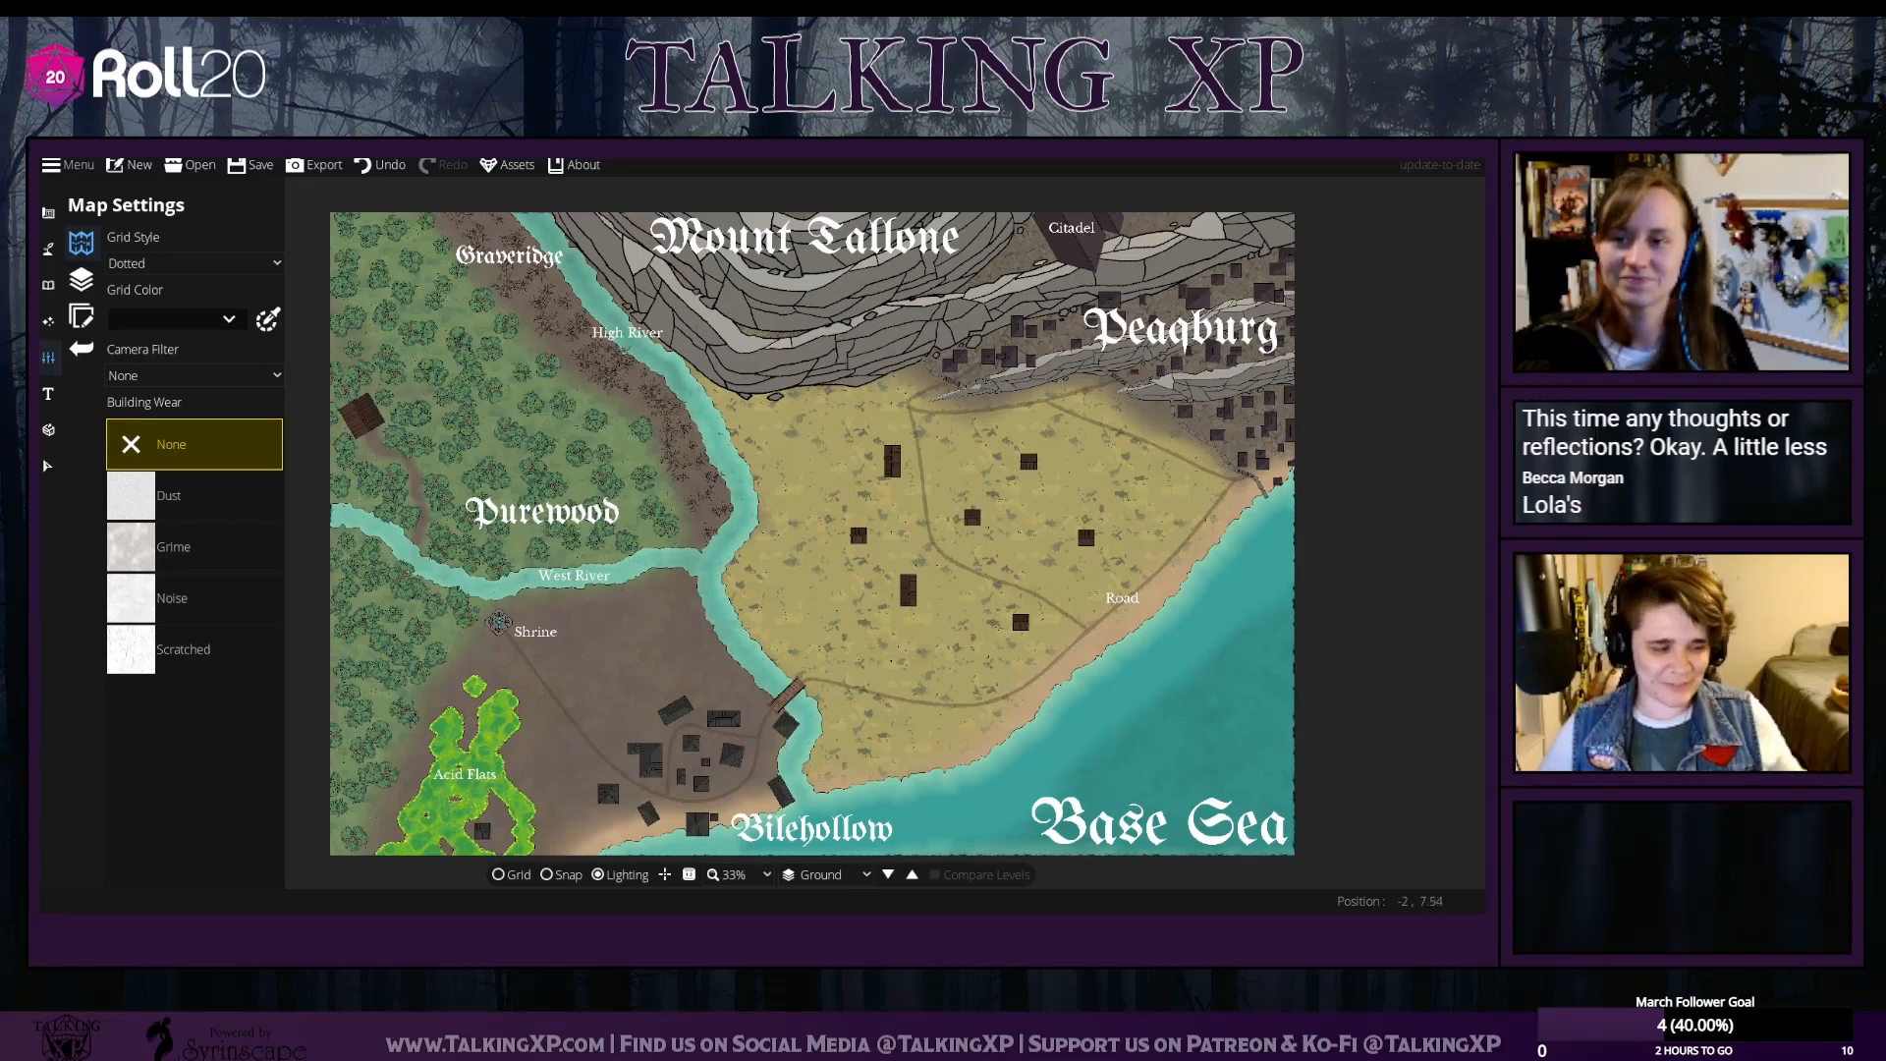
Open the terrain brush and select the Terrain Rocky texture listed directly below Terrain Sand
left_click(49, 321)
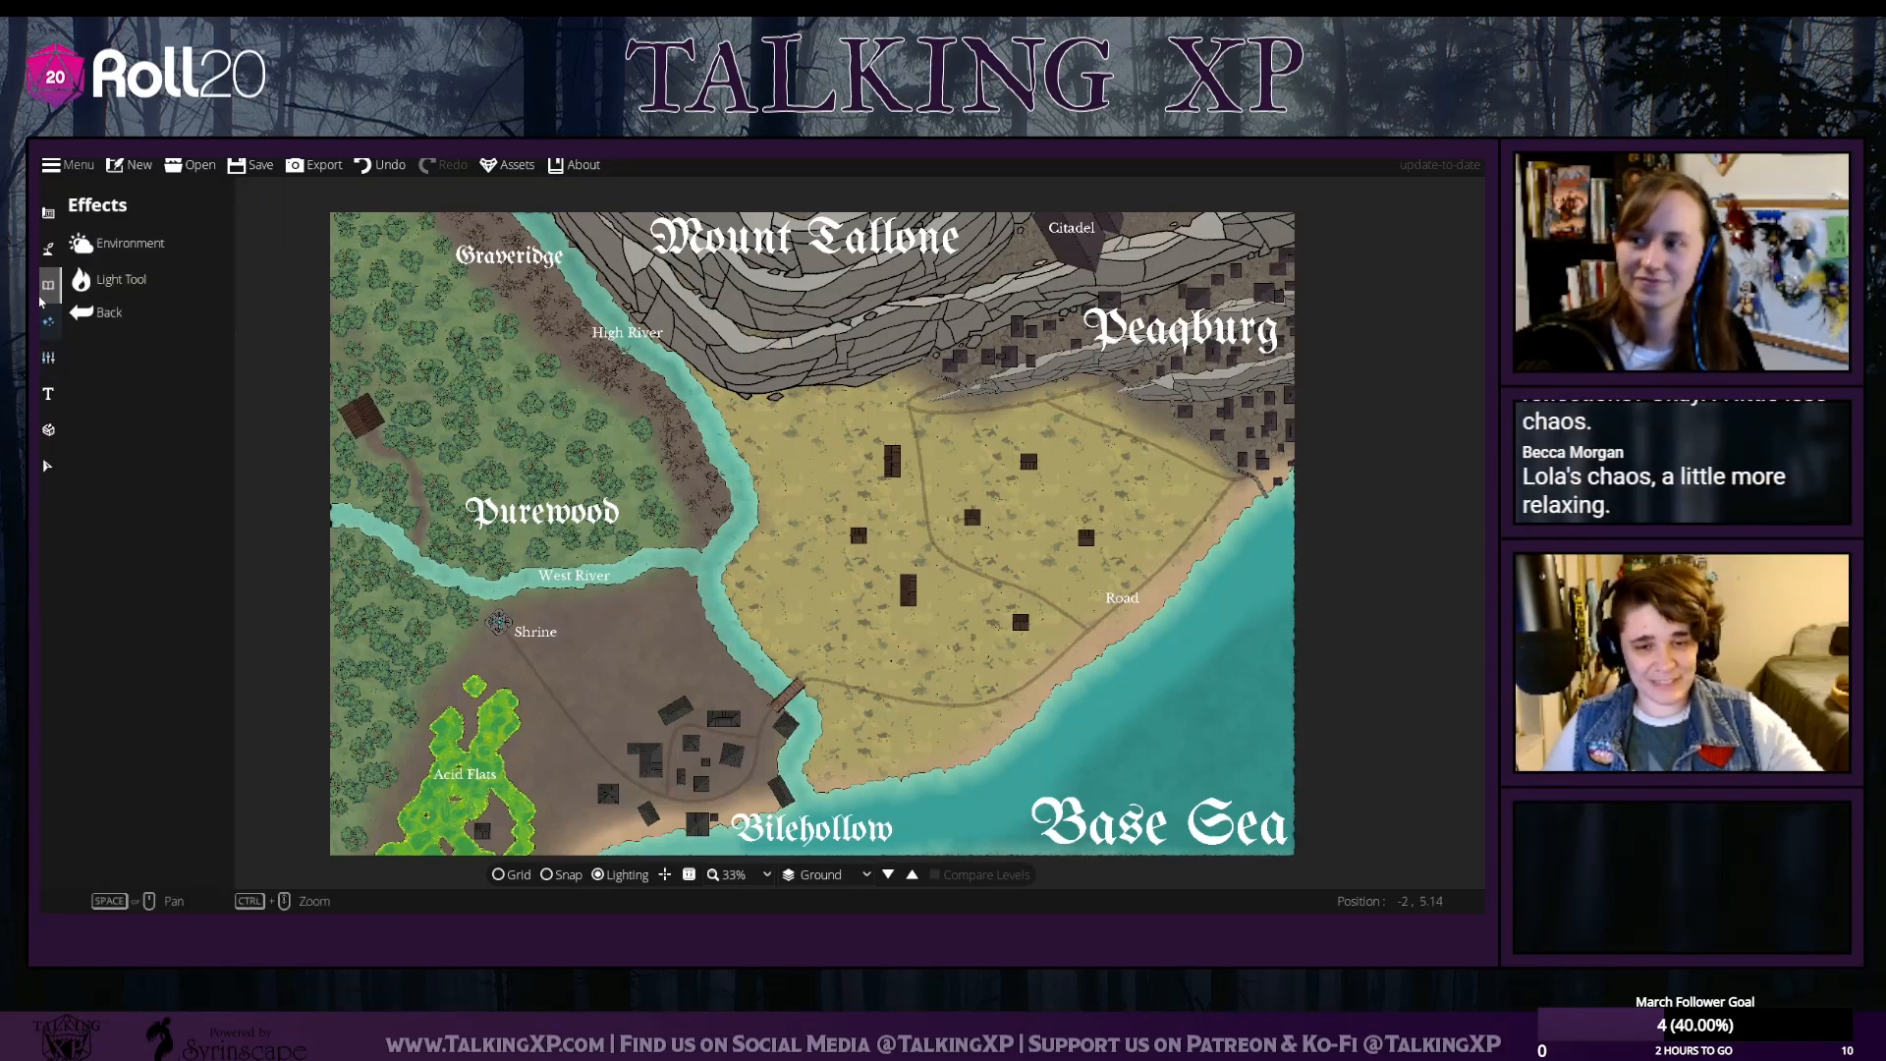
left_click(49, 286)
left_click(51, 246)
left_click(118, 243)
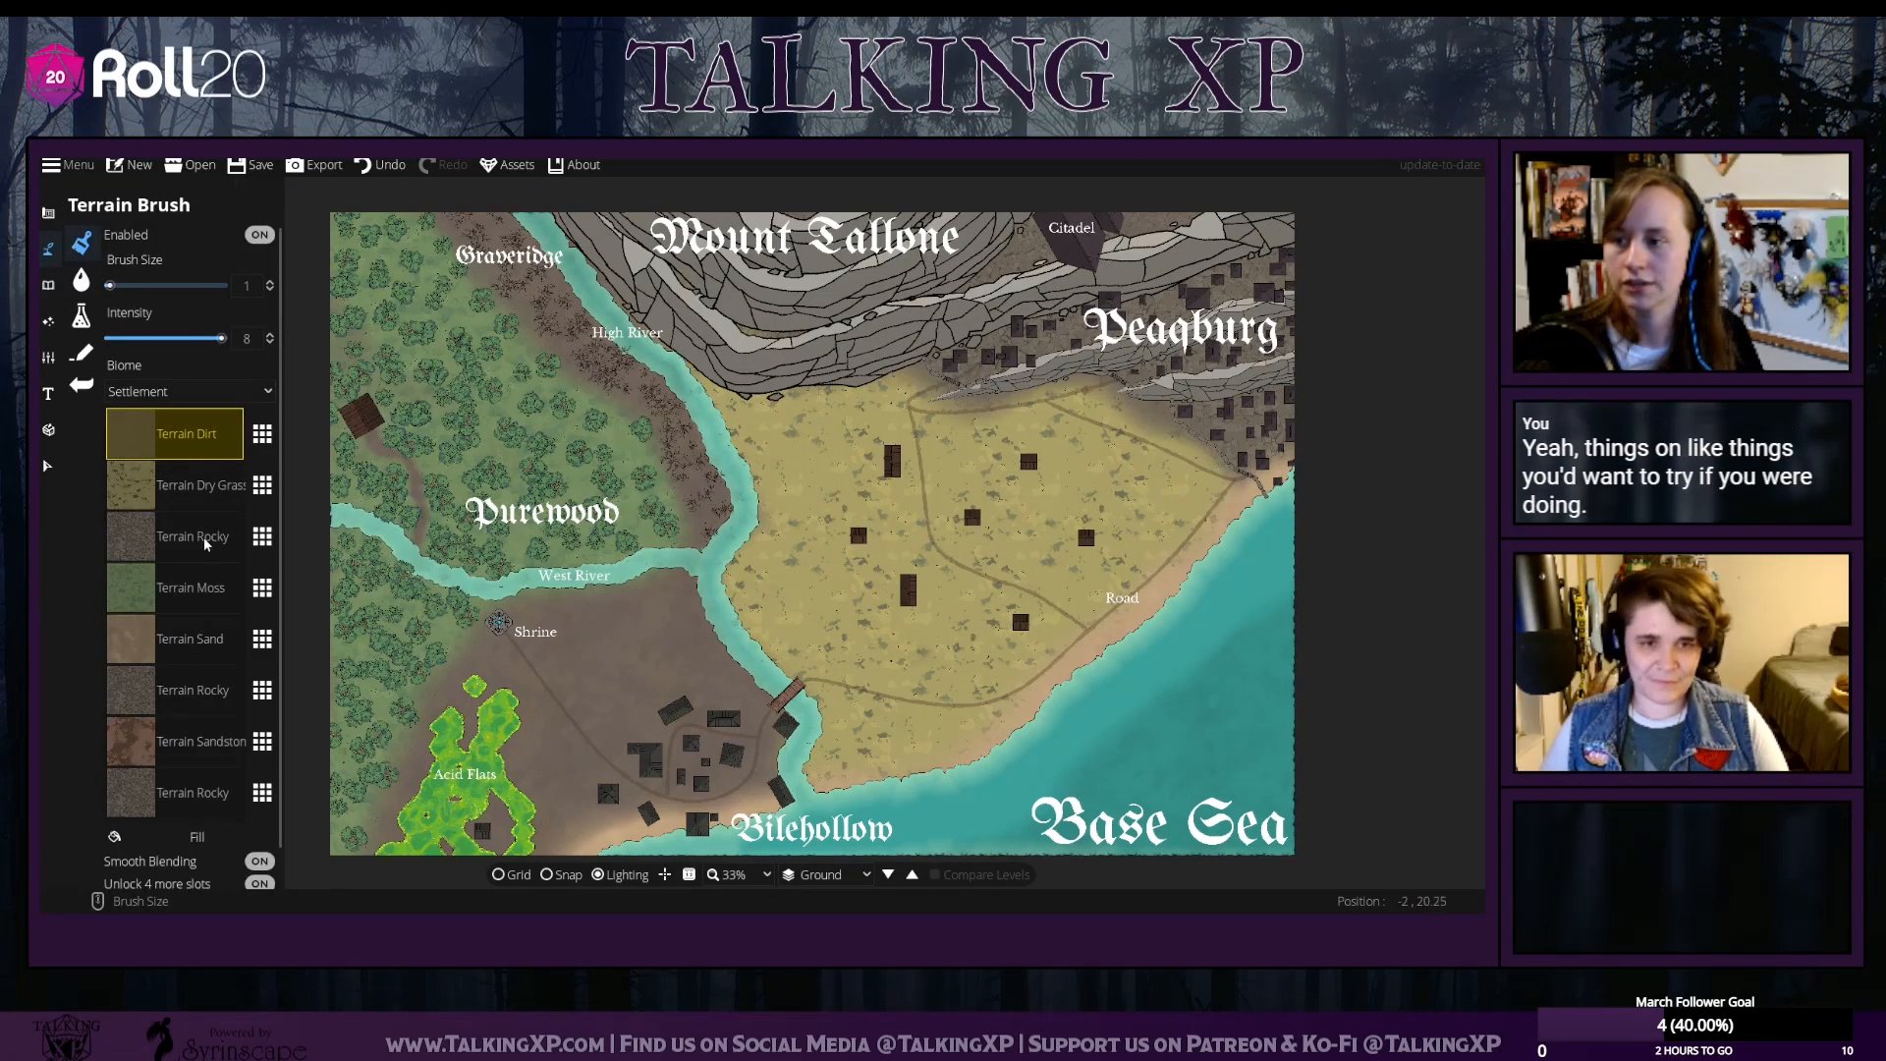
left_click(187, 693)
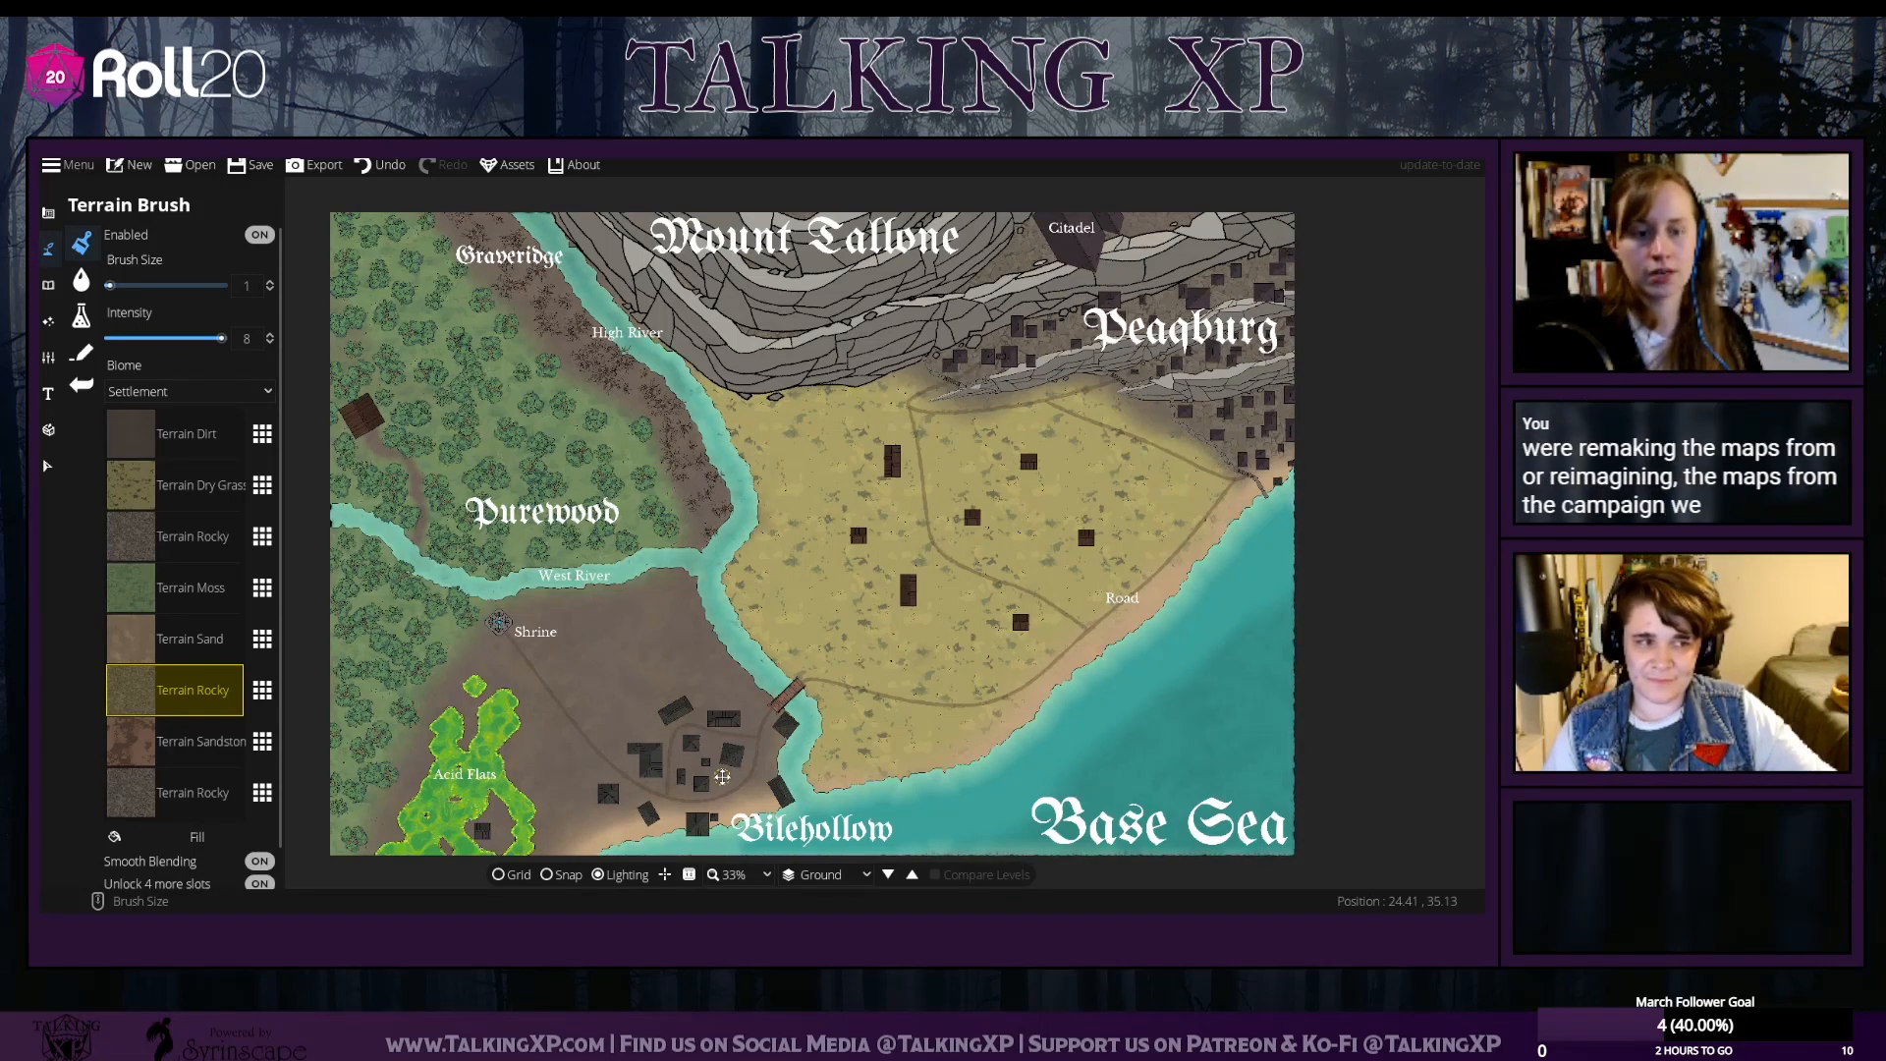
Check the Trace Image settings for importing a reference map and return to the Select tool
left_click(57, 434)
left_click(48, 358)
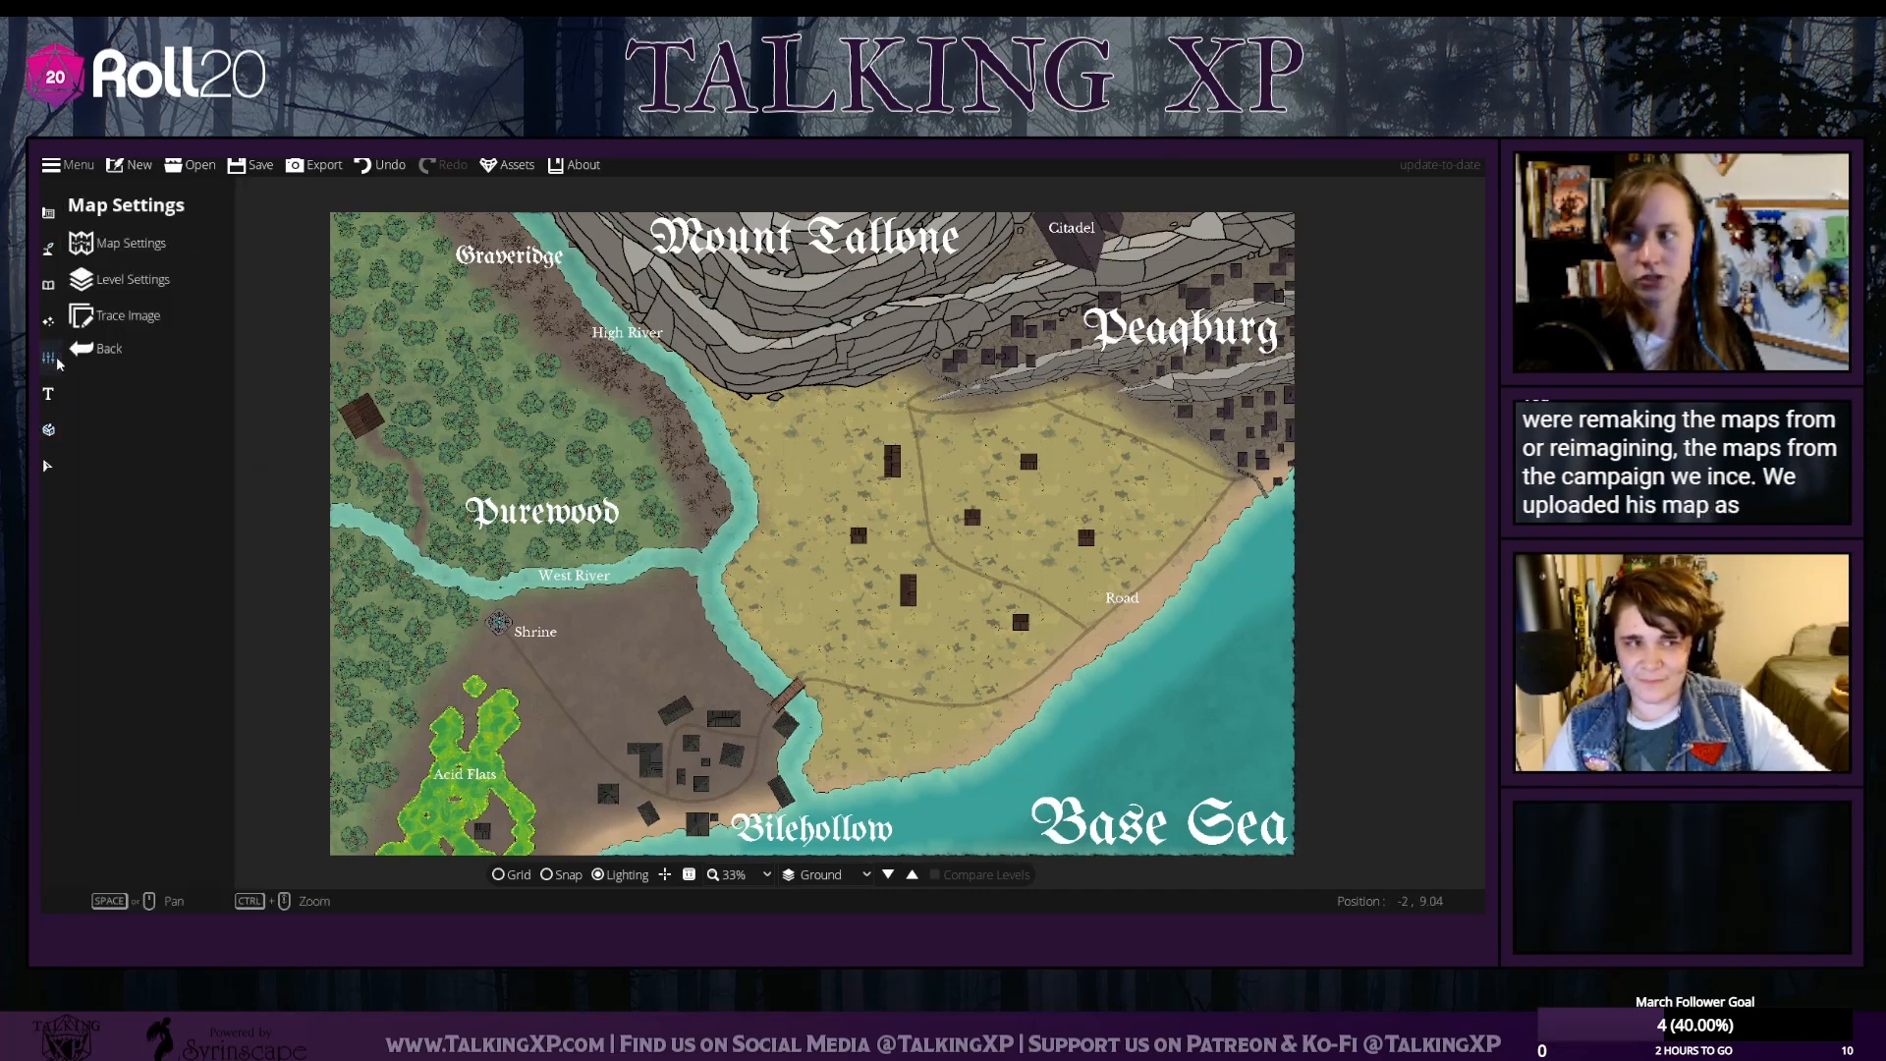
left_click(147, 278)
left_click(128, 315)
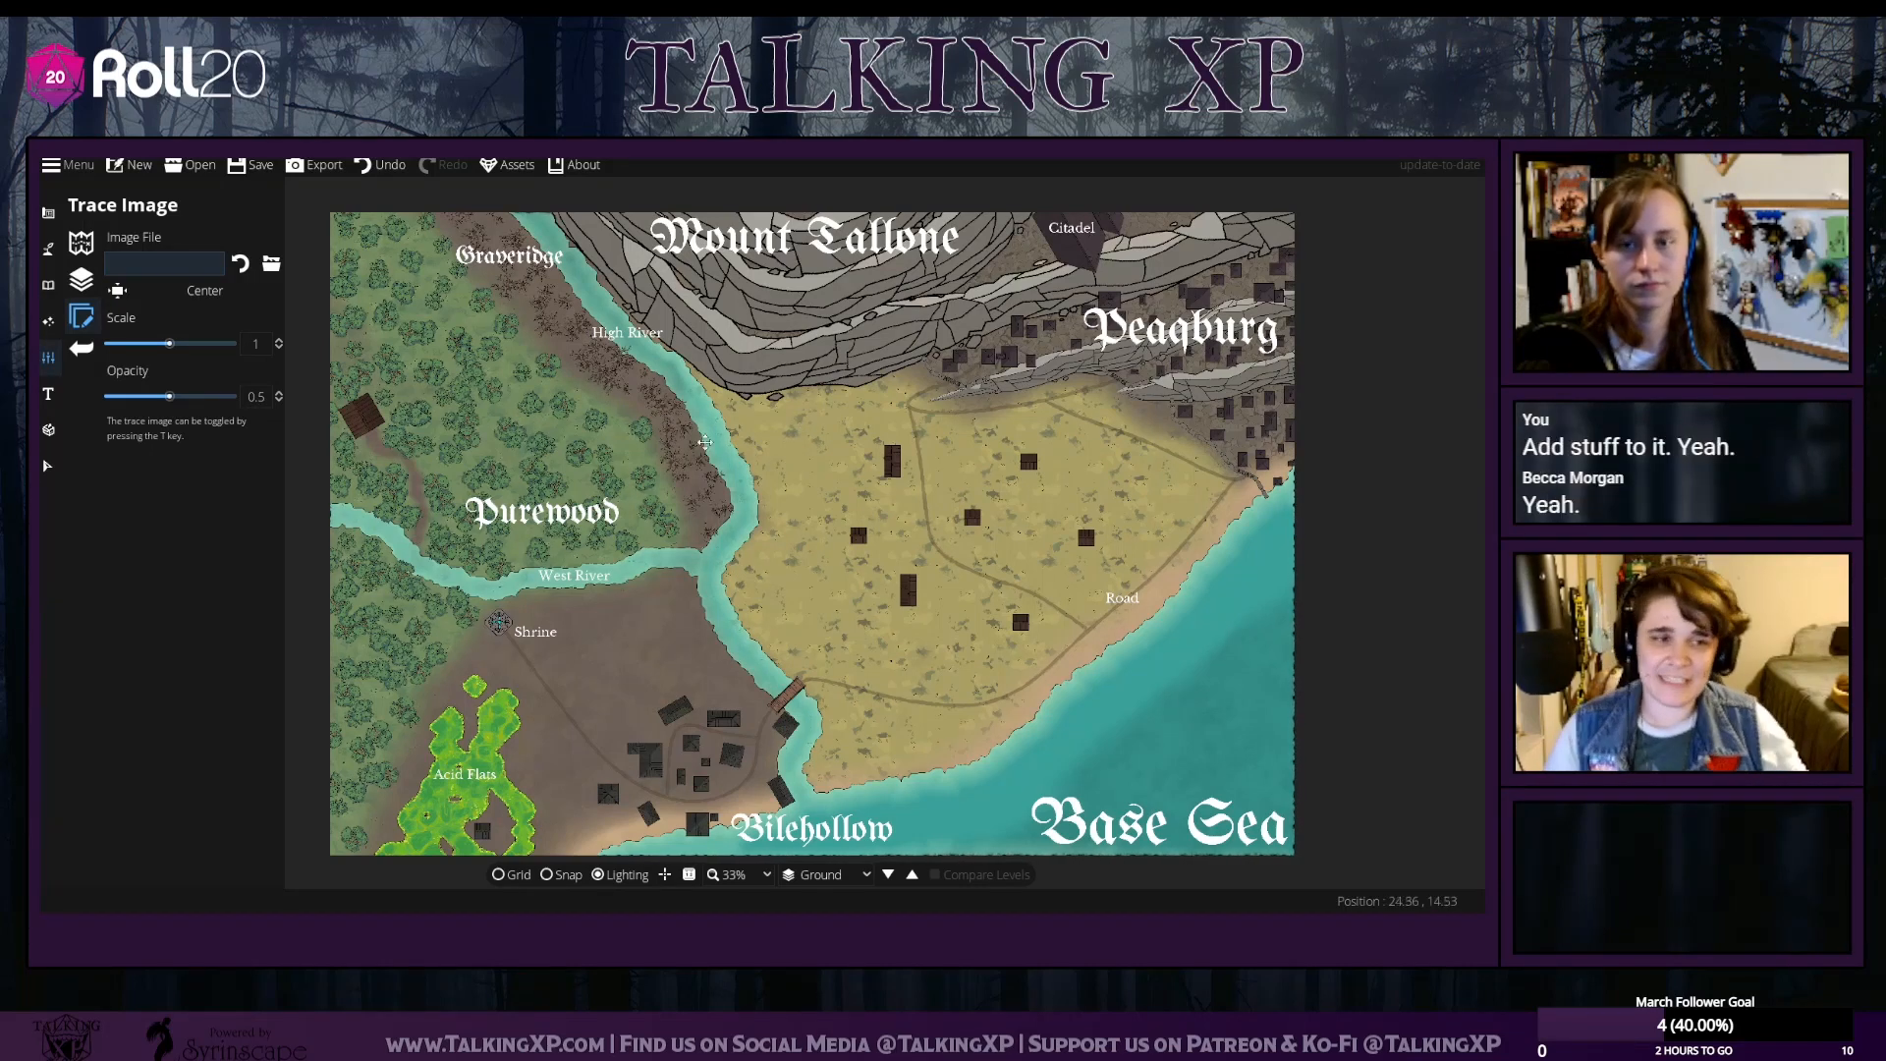
key("v")
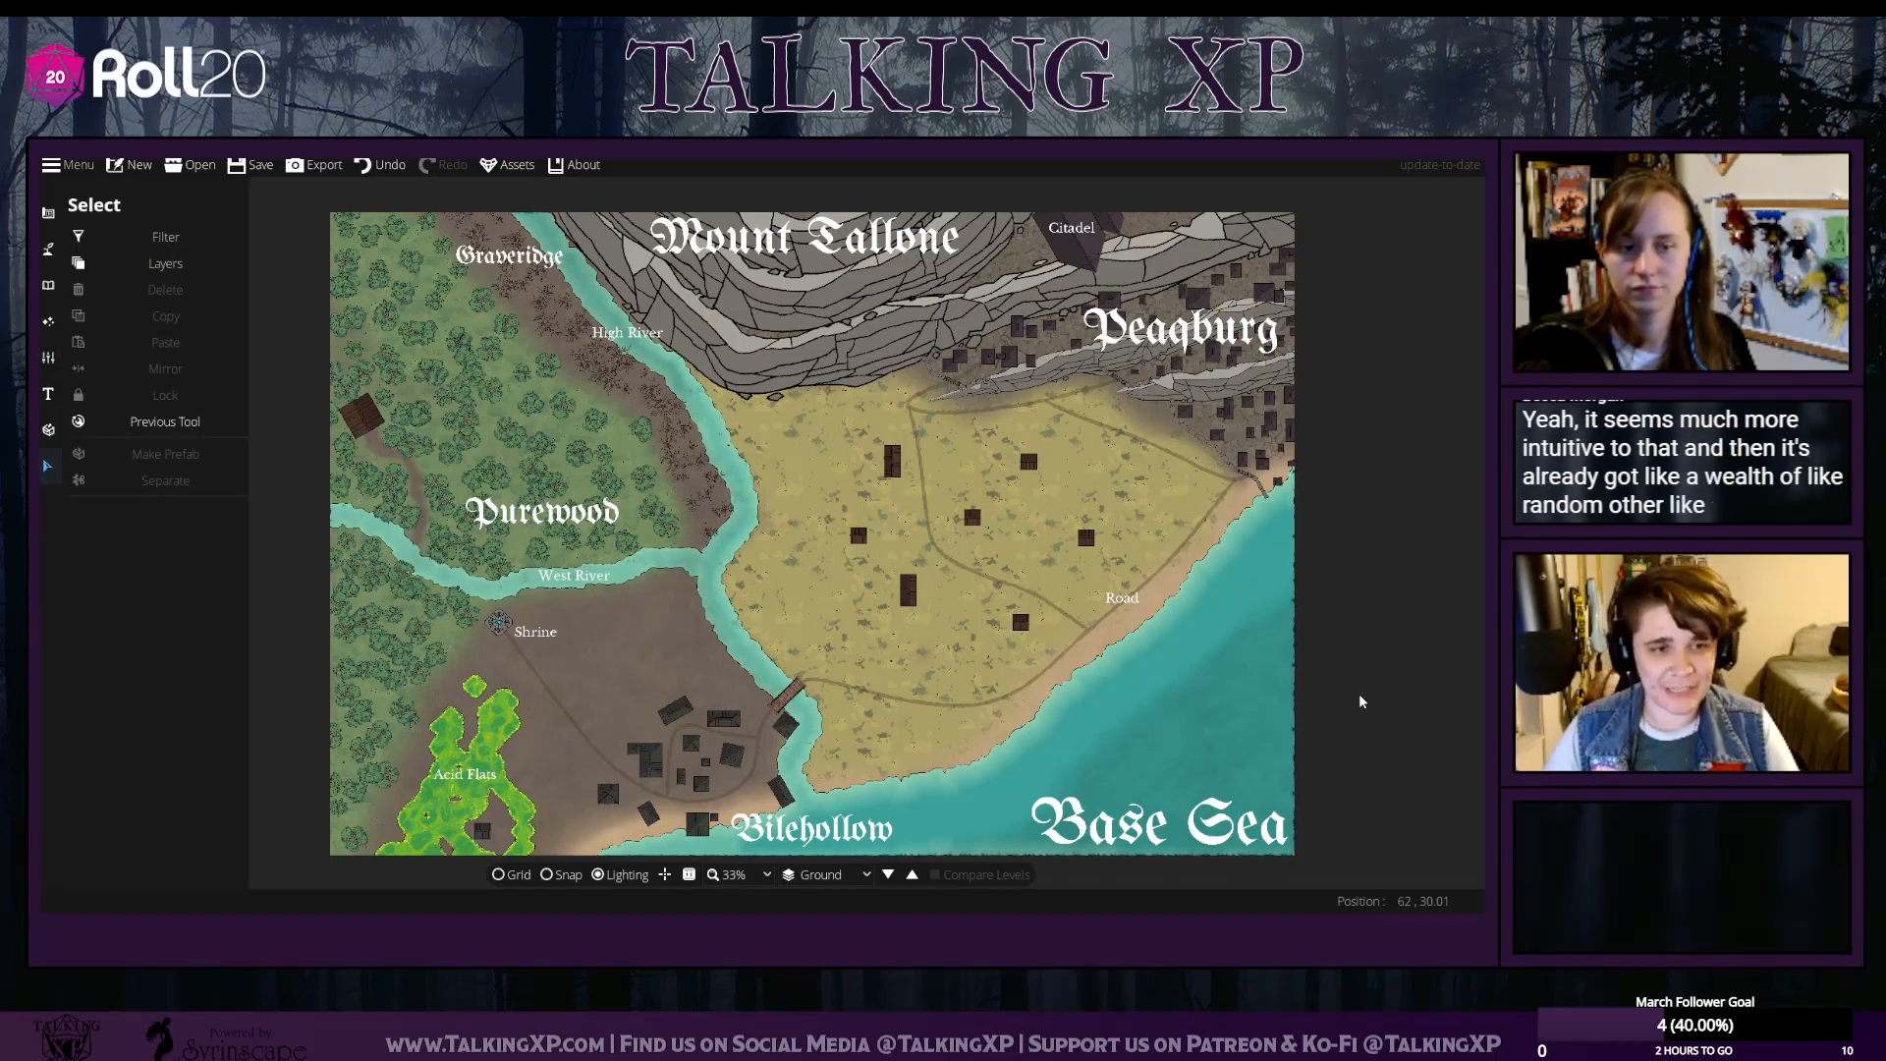
mouse_move(1292, 652)
left_mouse_down()
mouse_move(1260, 667)
mouse_move(1260, 643)
left_mouse_up()
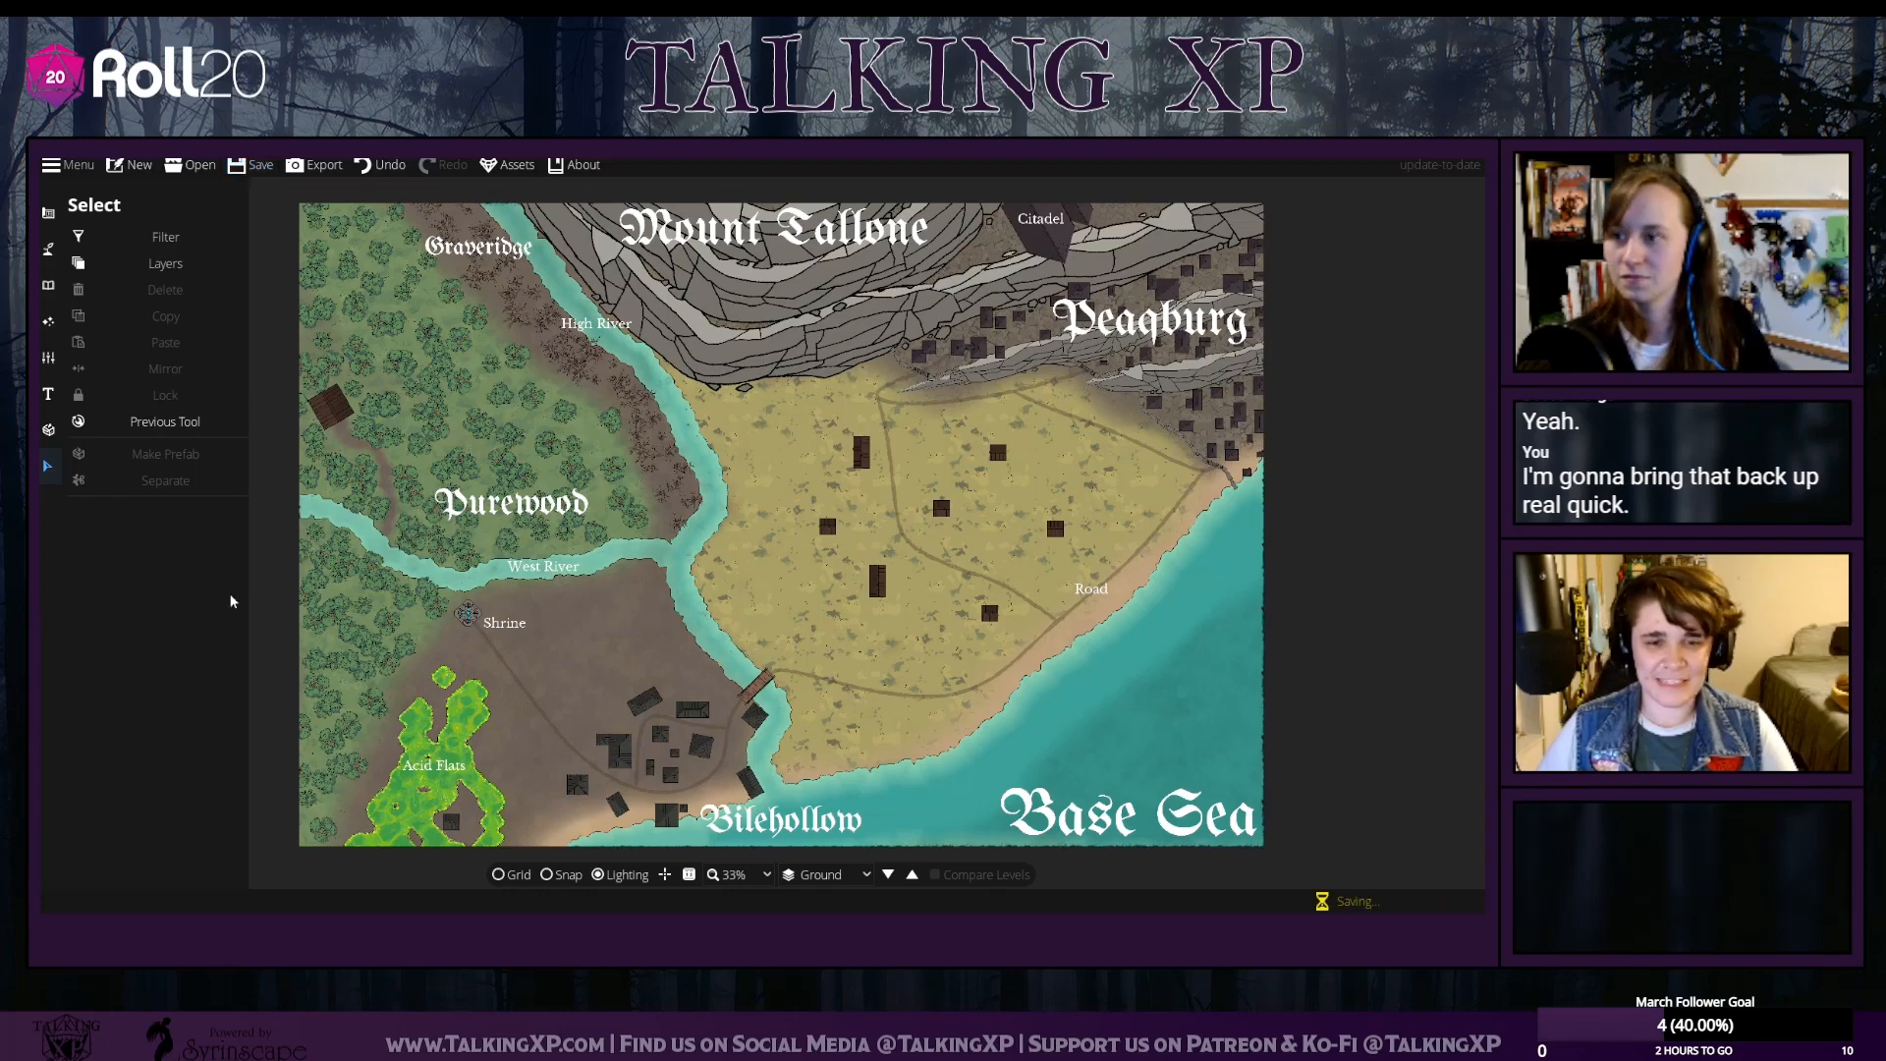
Open the saved interior map with the purple curved sofa, dining table and tentacles around the room
left_click(194, 167)
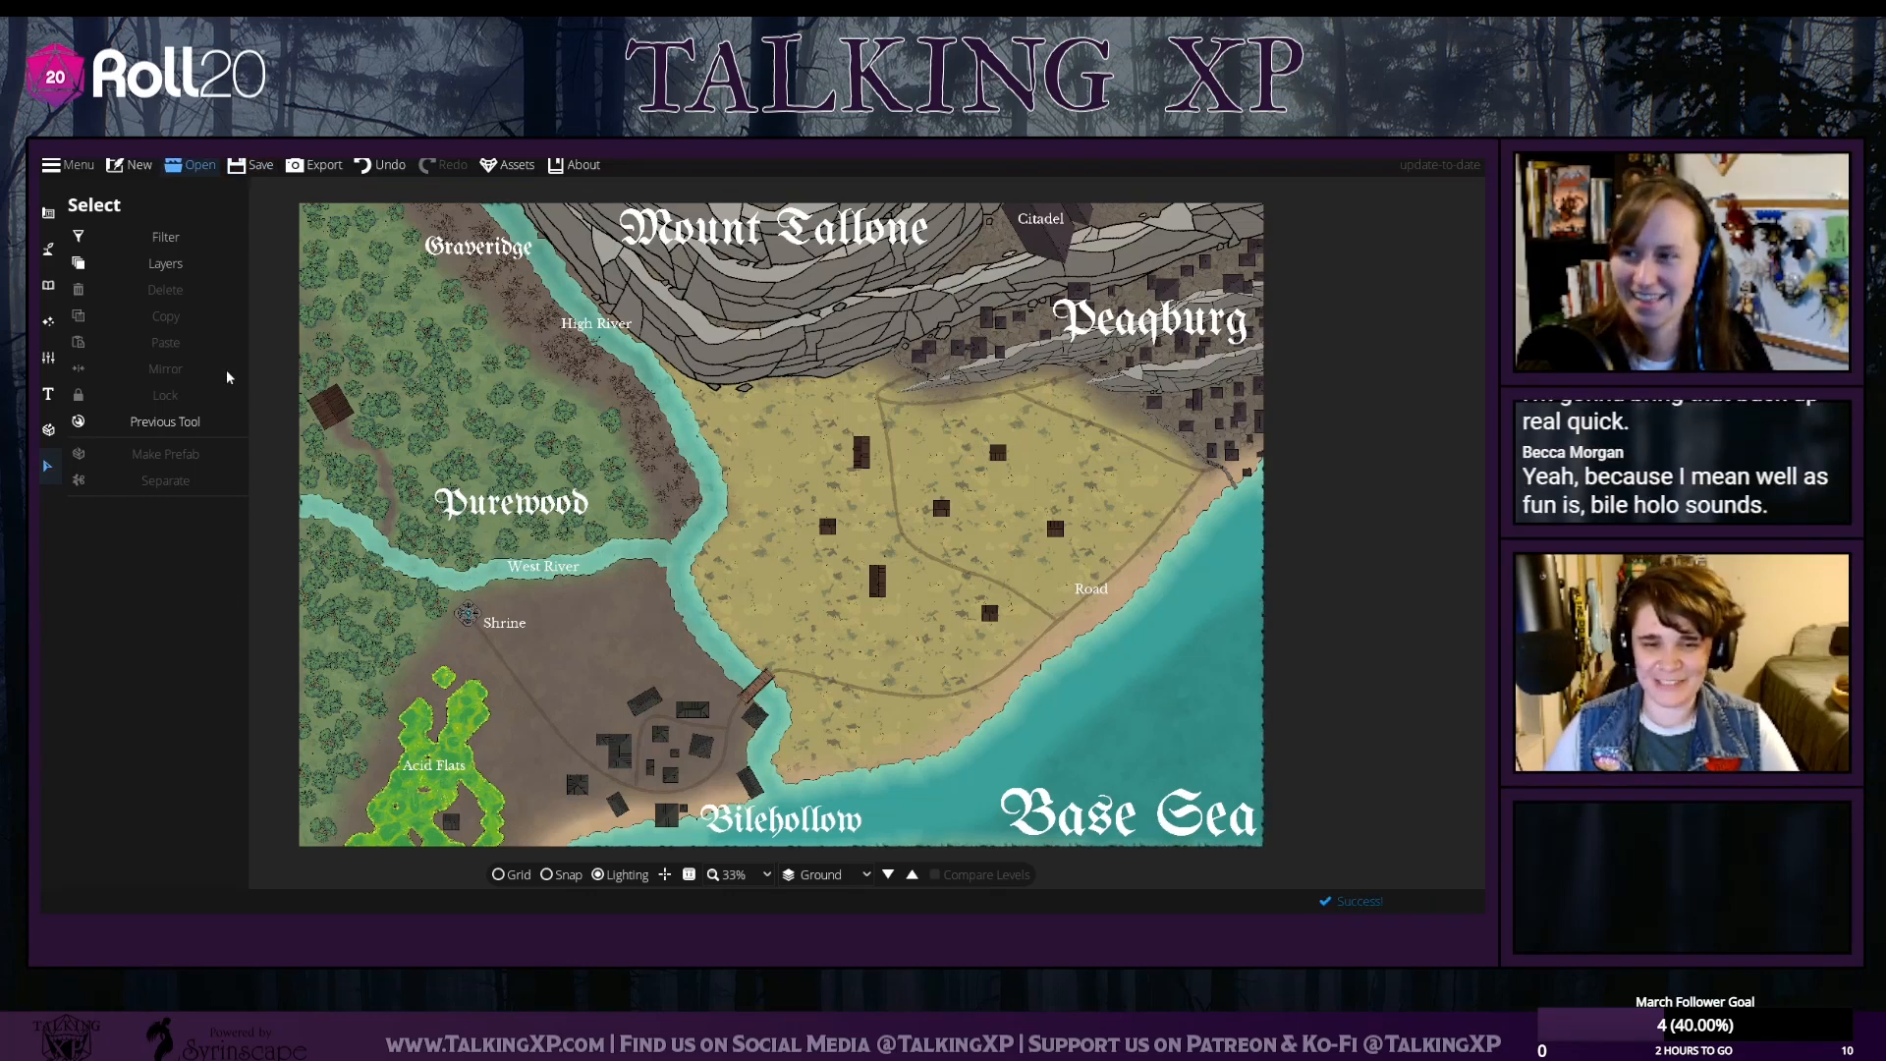
left_click(656, 649)
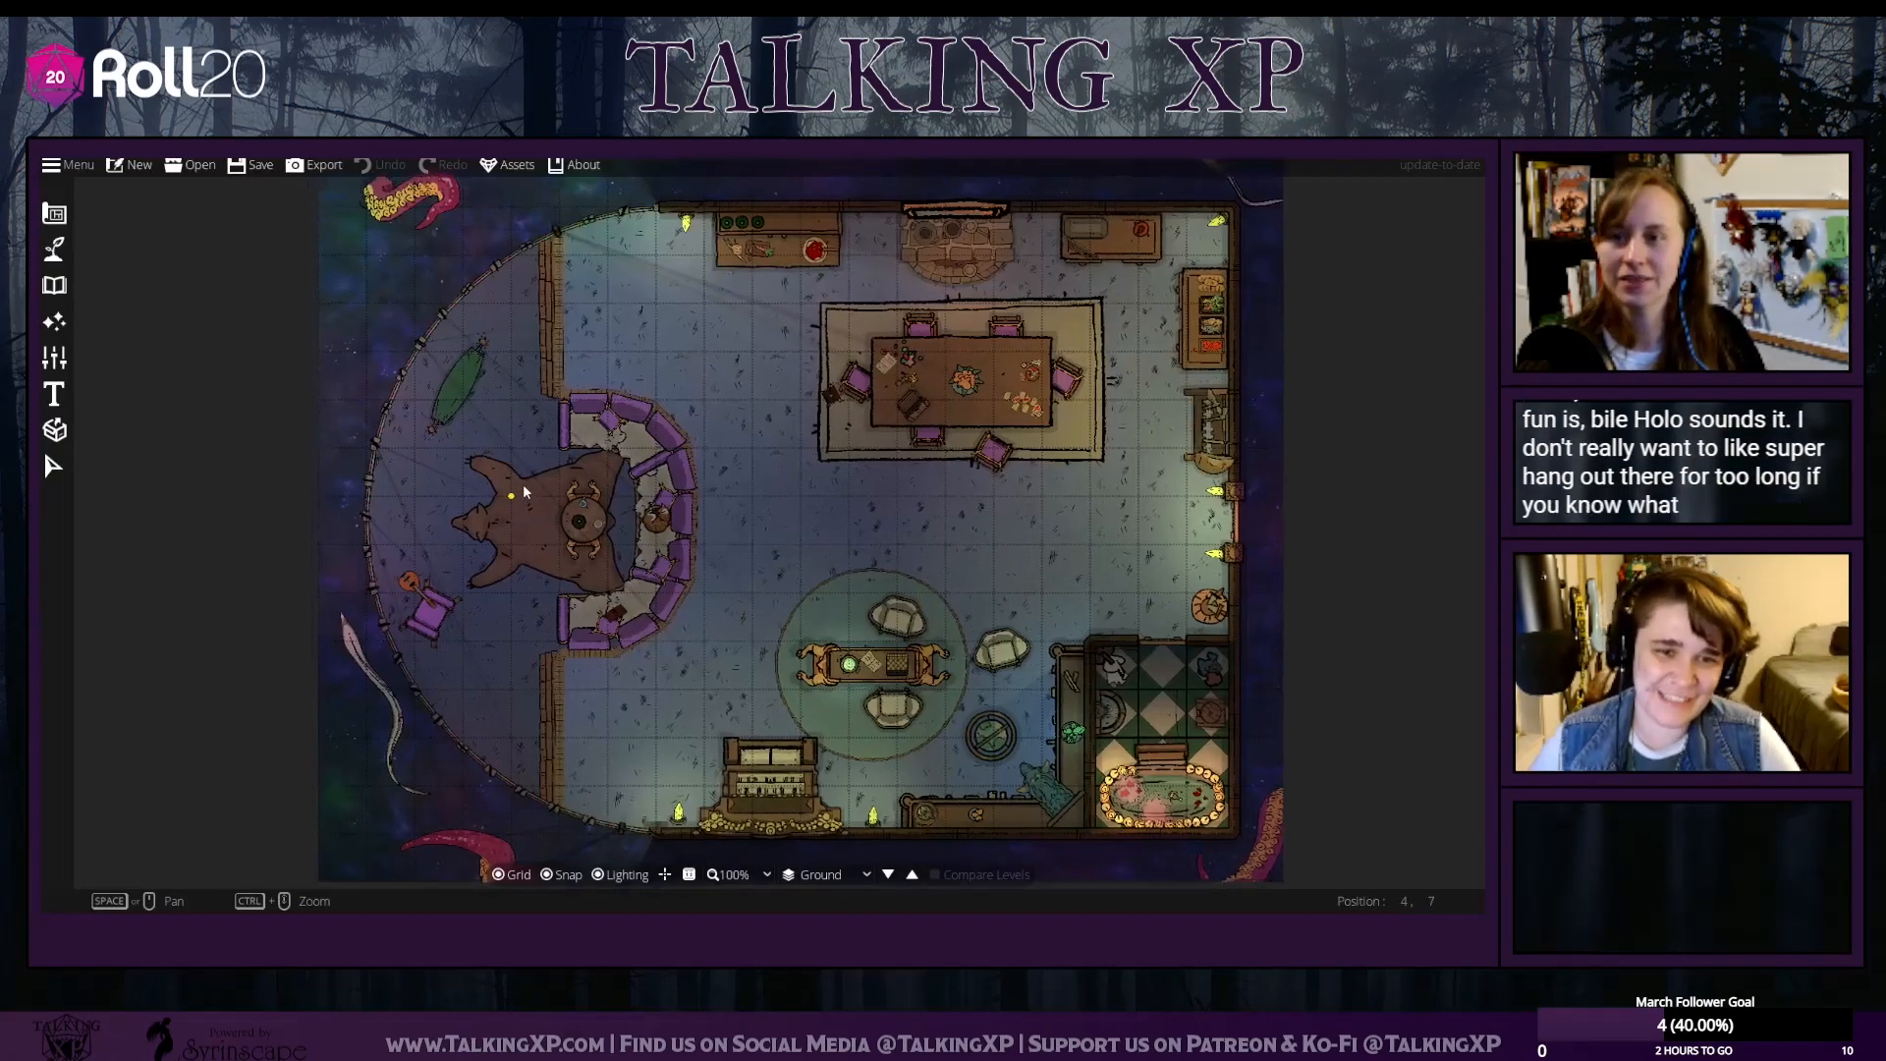
mouse_move(503, 526)
left_mouse_down()
mouse_move(510, 488)
mouse_move(487, 501)
left_mouse_up()
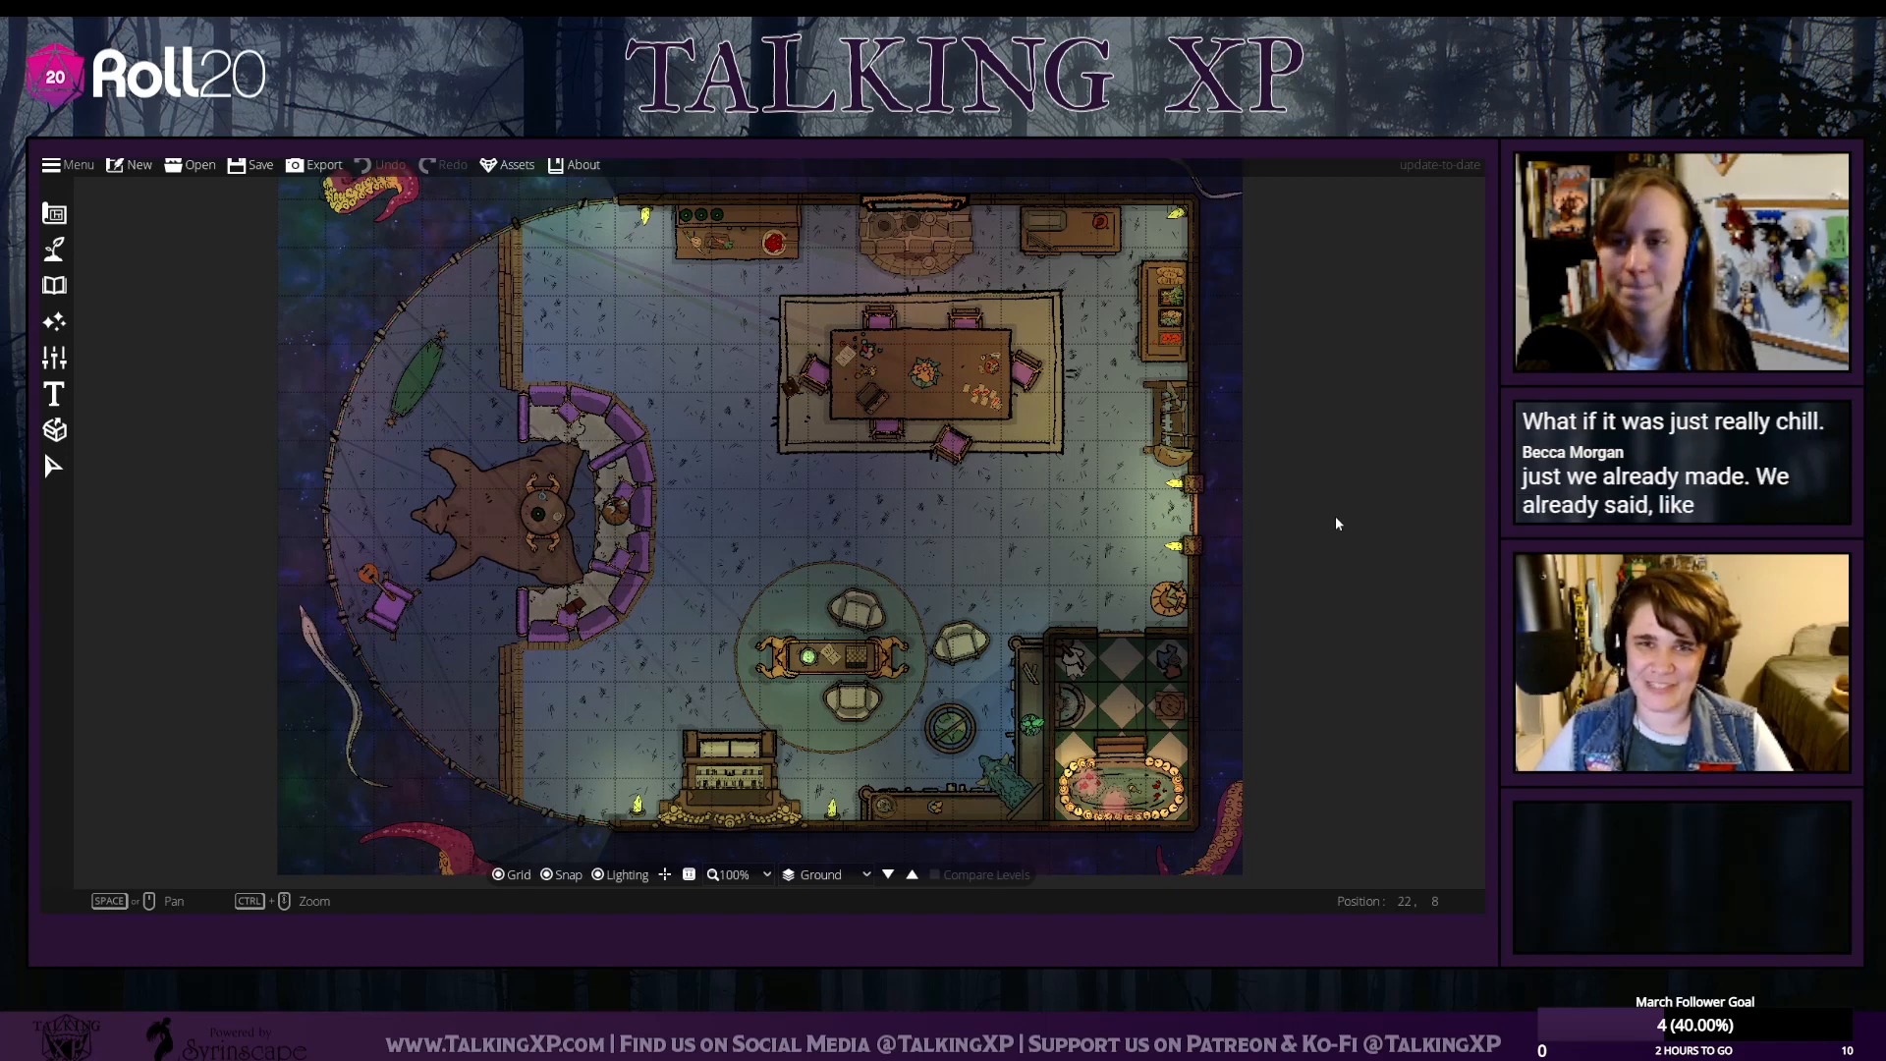
Open the Object Tool, filter the library to the Pillow tag and choose the long narrow pillow
left_click(54, 286)
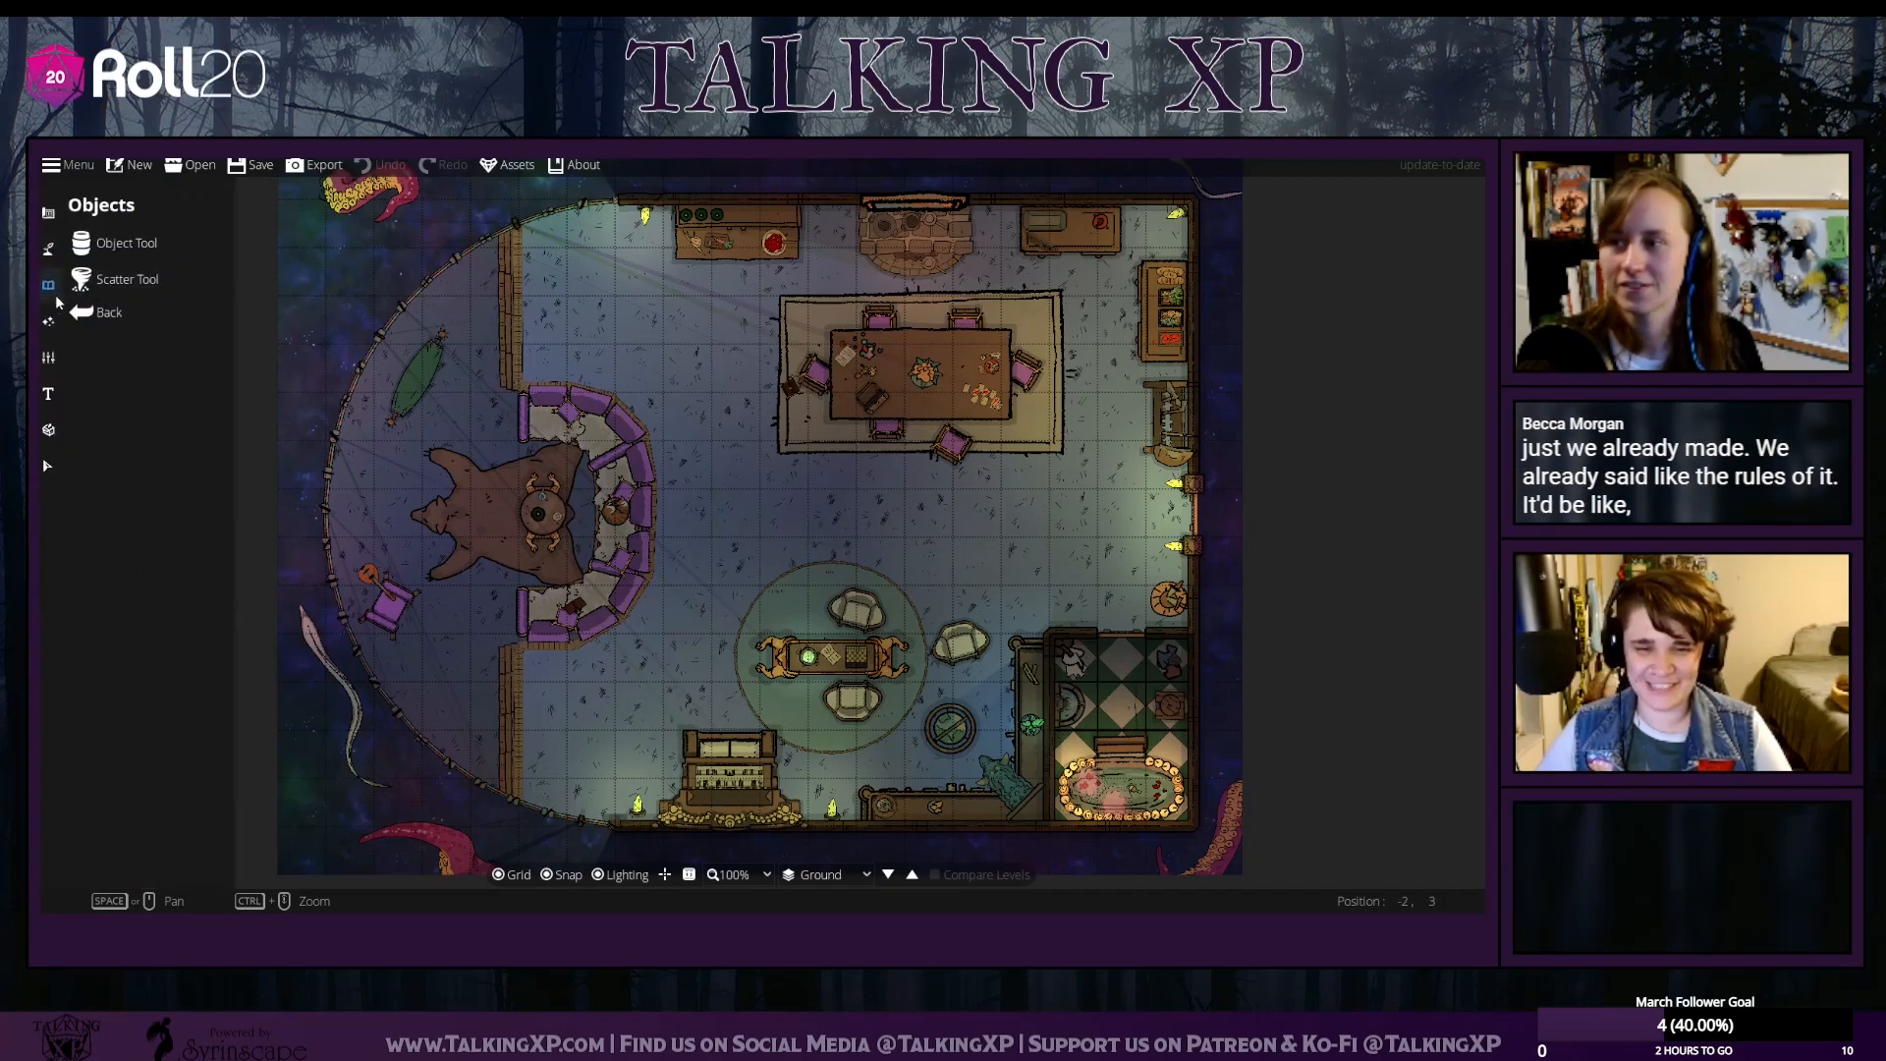
left_click(118, 243)
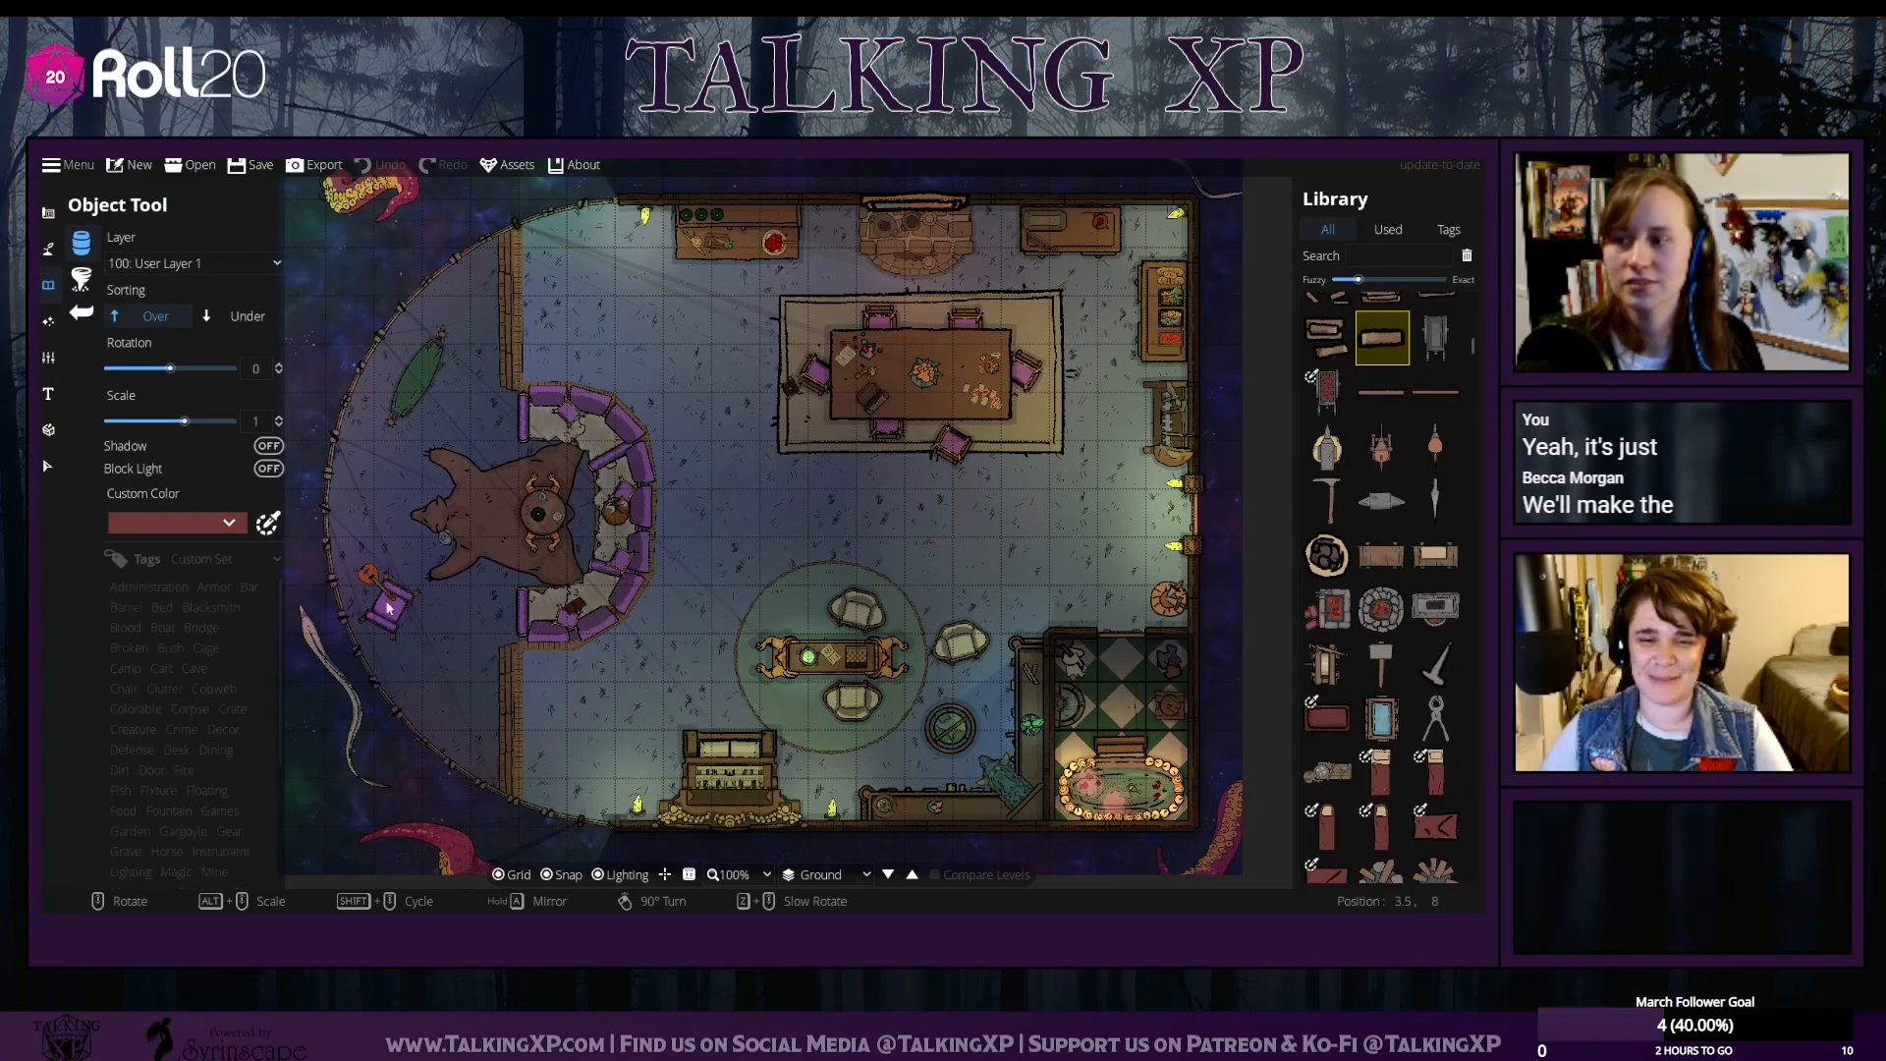
left_click(1448, 230)
scroll(150, 638, "down", 3)
scroll(139, 678, "down", 1)
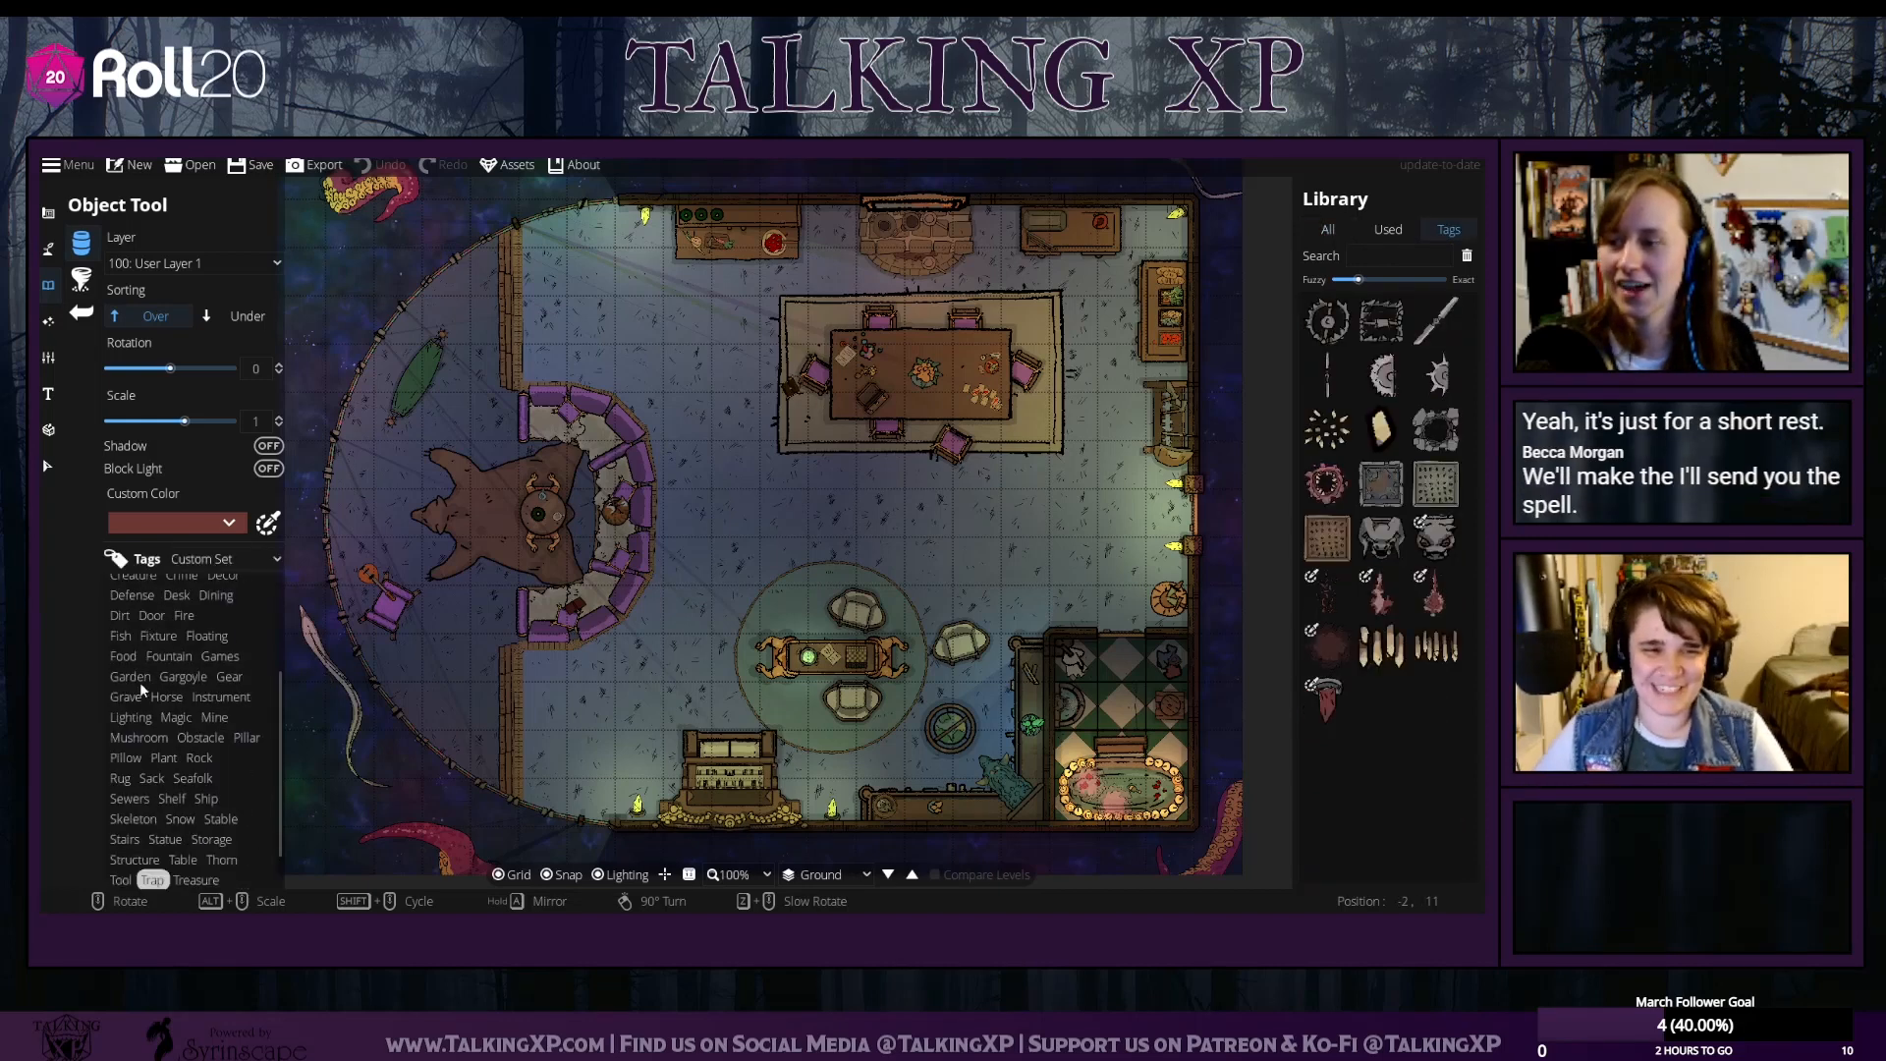
left_click(138, 757)
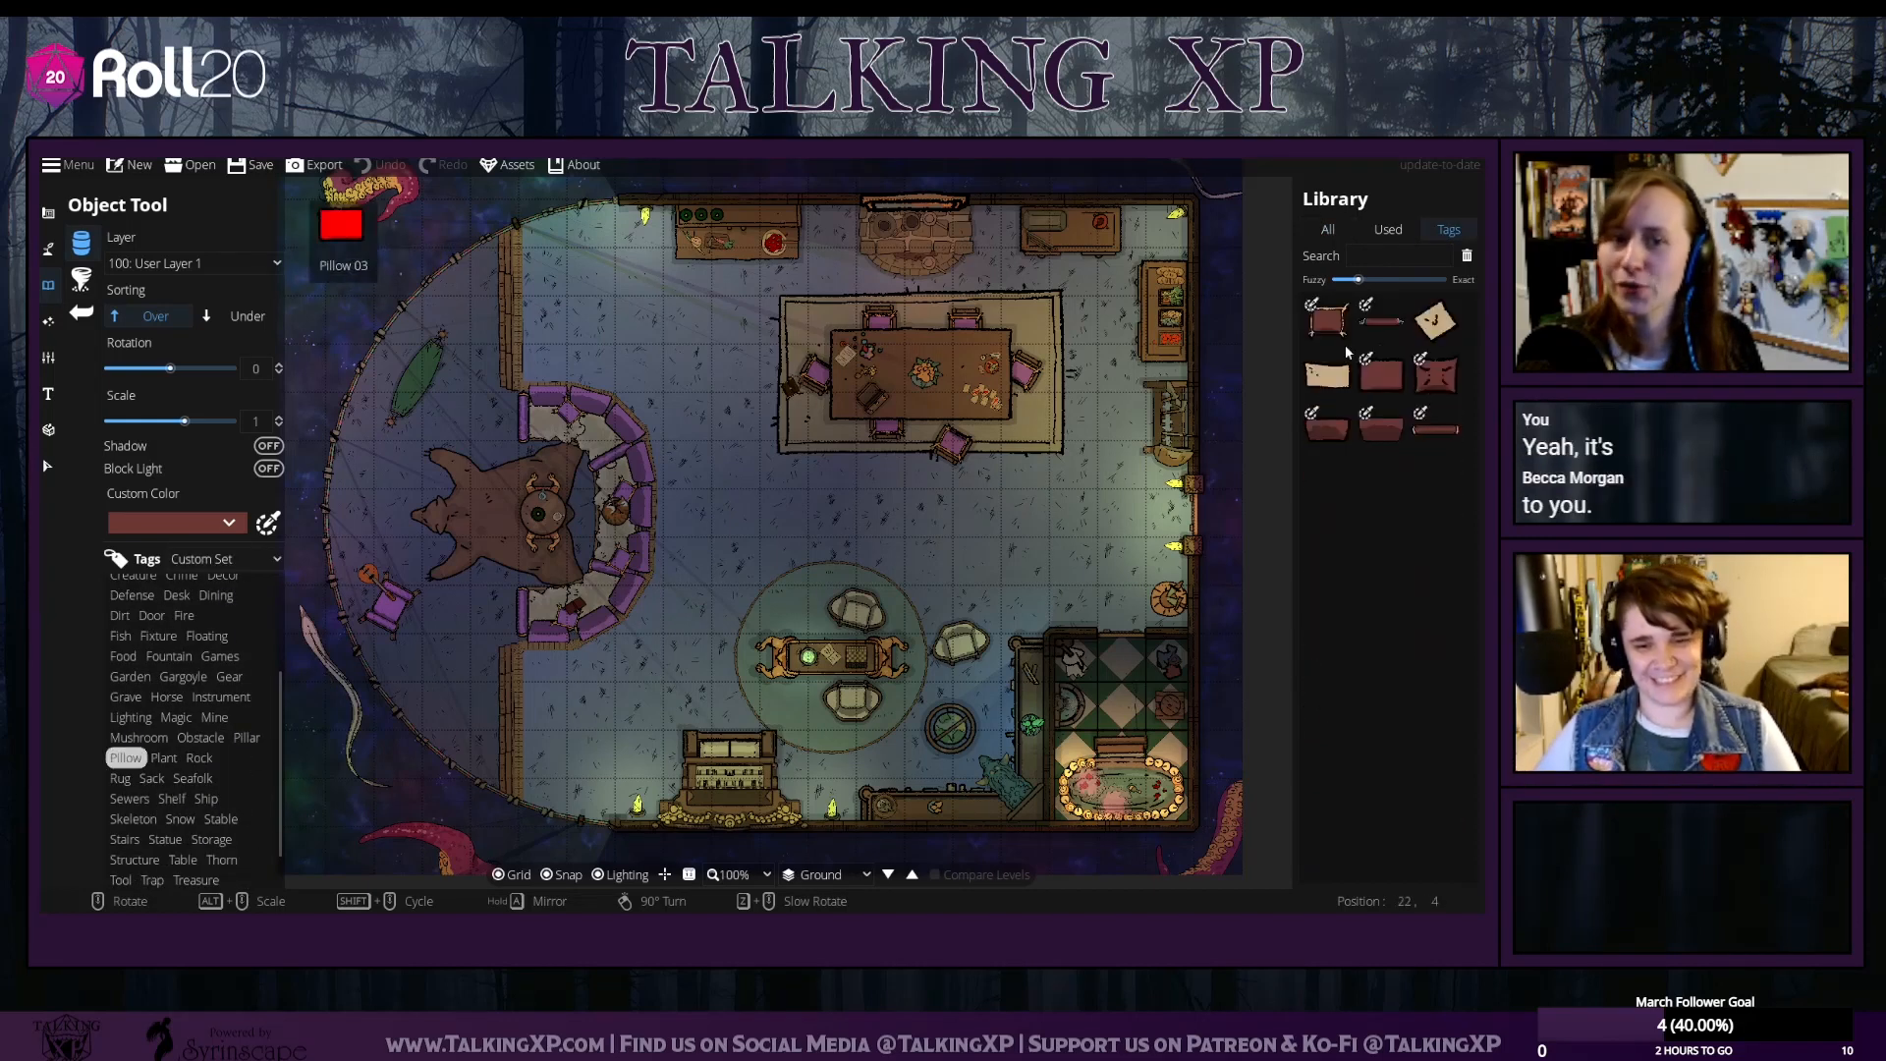
left_click(1450, 426)
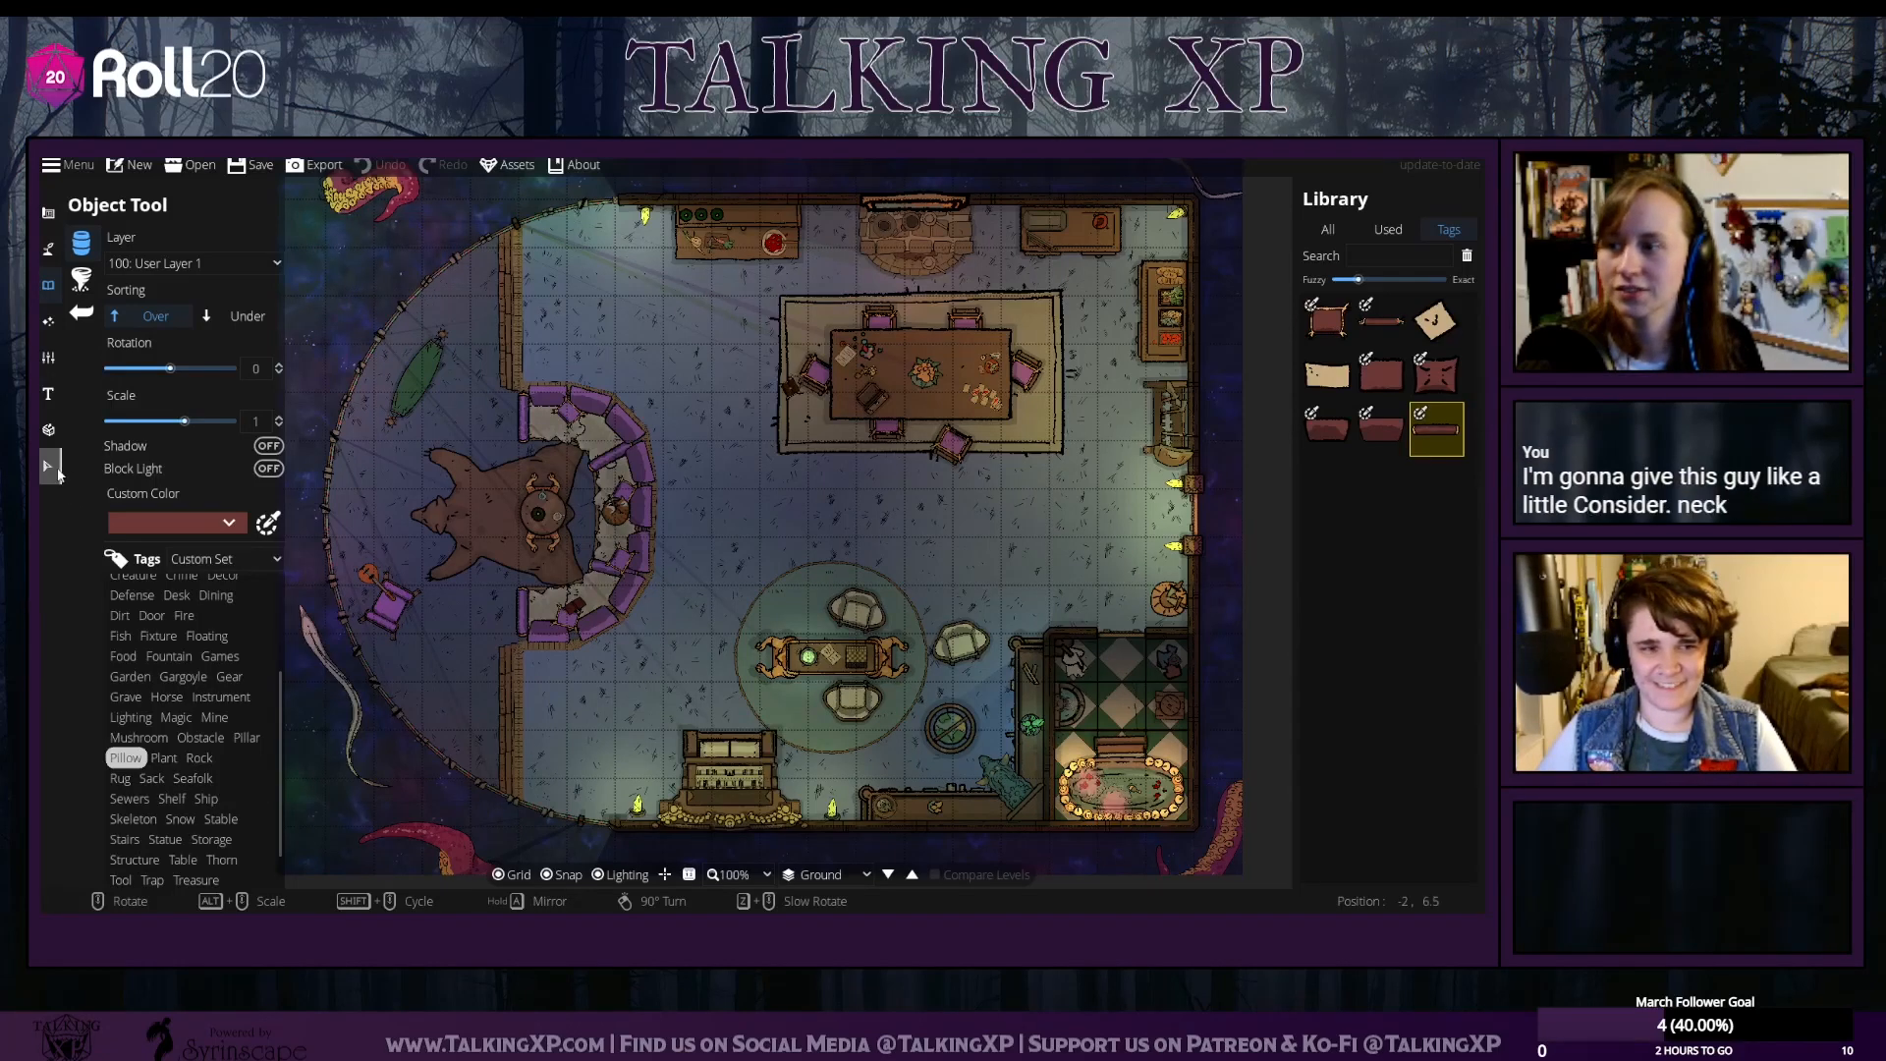
Set the custom object color to the purple sampled from the curved sofa
left_click(267, 524)
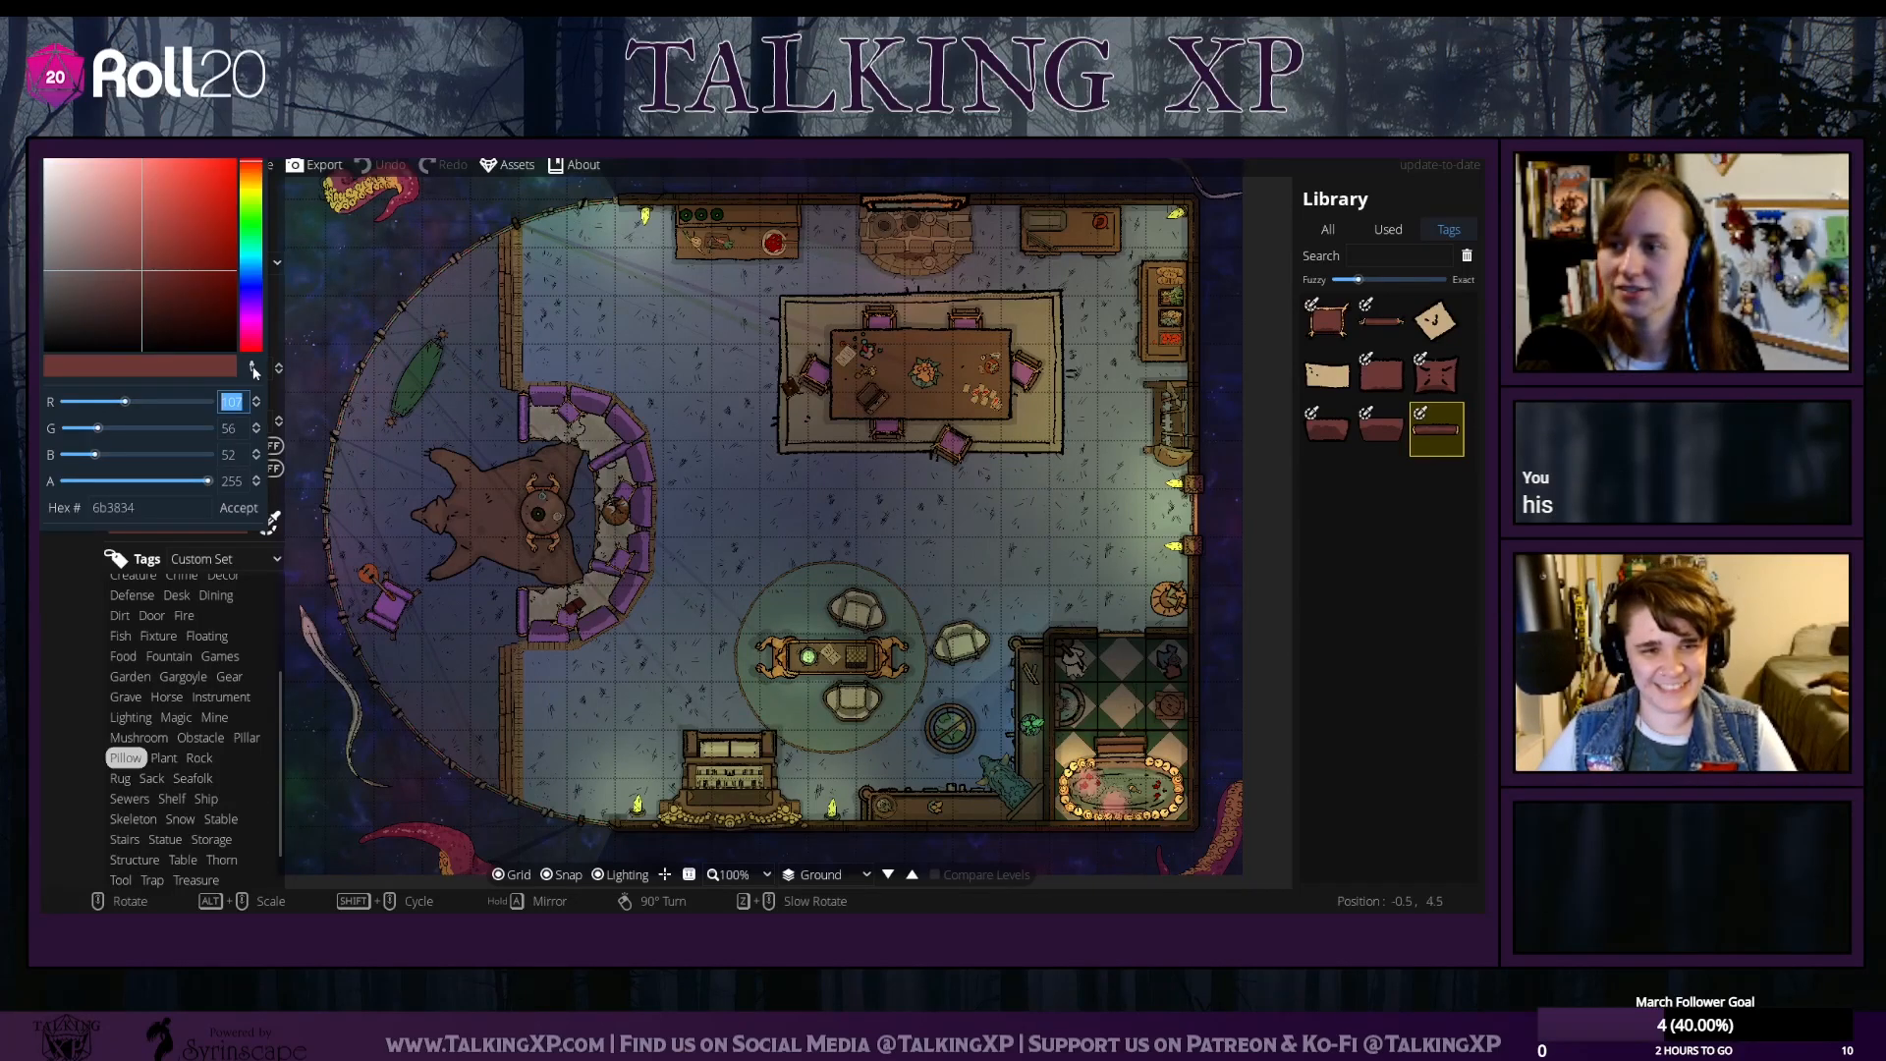
left_click(254, 370)
left_click(537, 394)
left_click(249, 507)
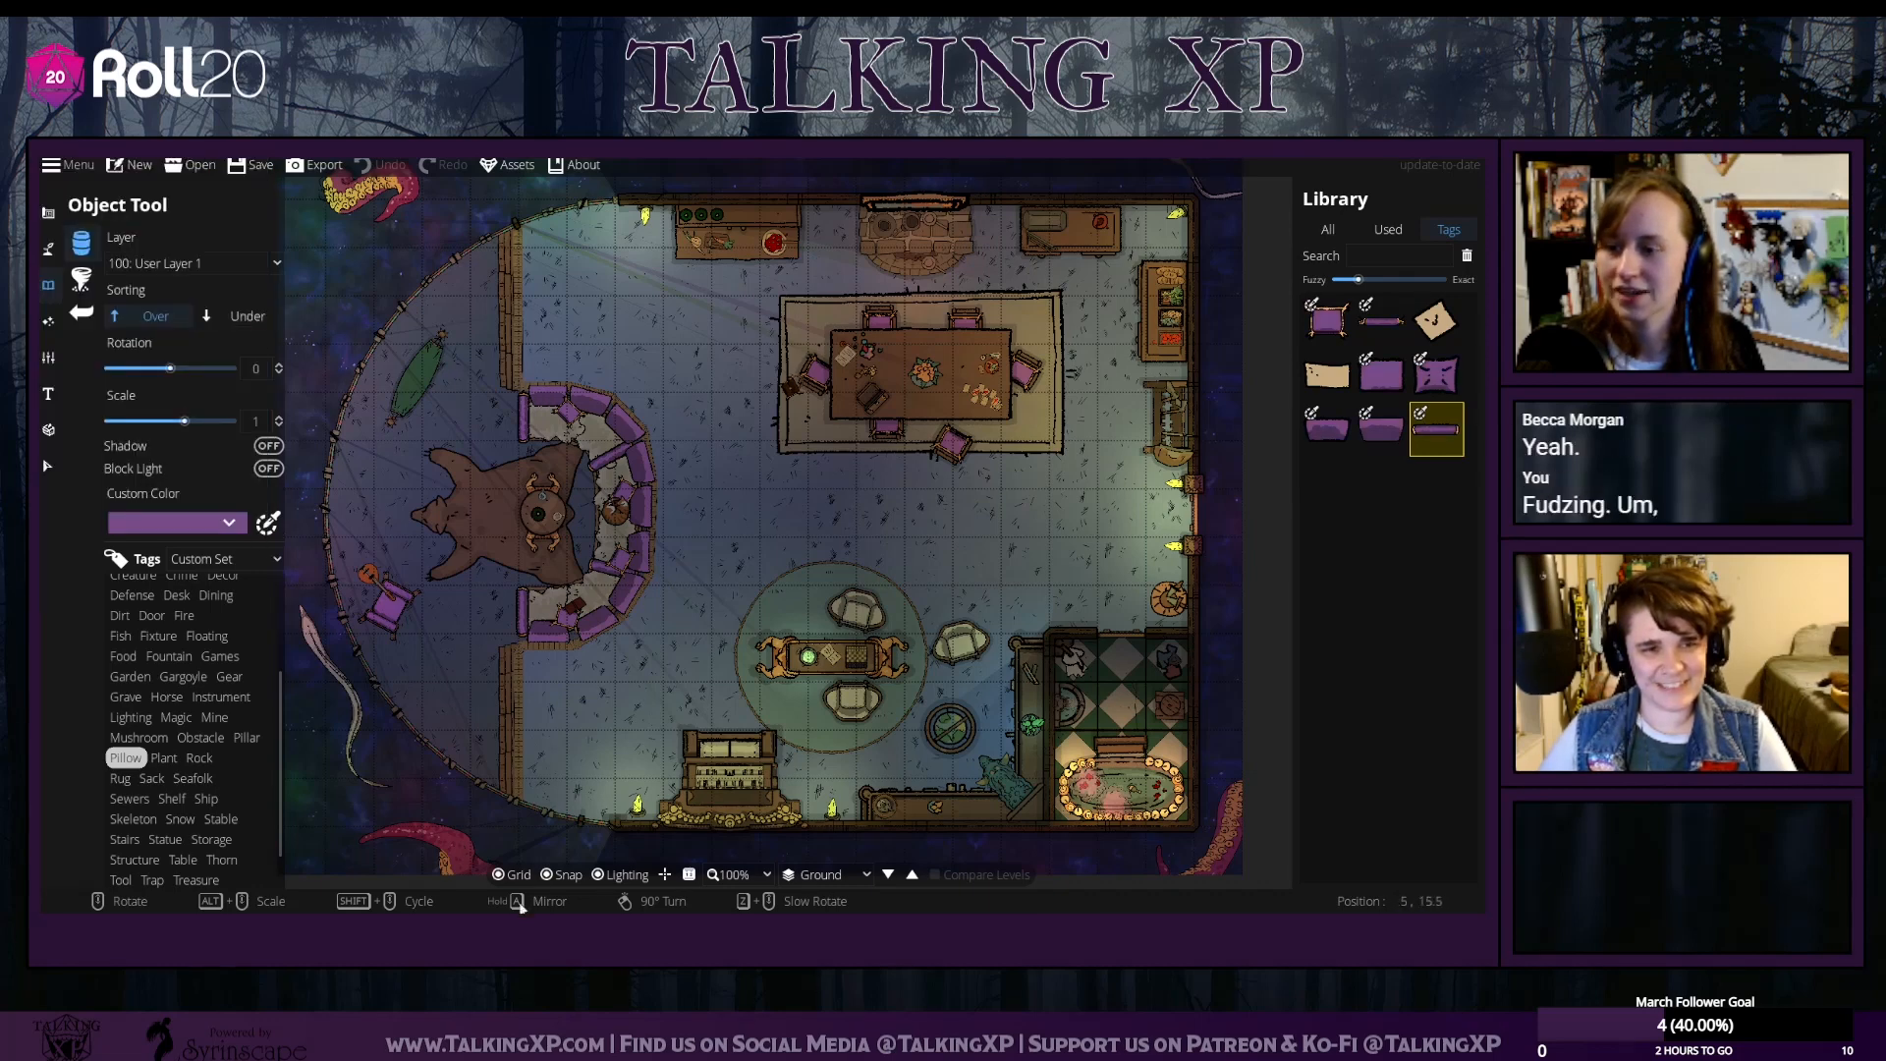
Turn off snapping and set the object layer to 200: User Layer 2
left_click(557, 876)
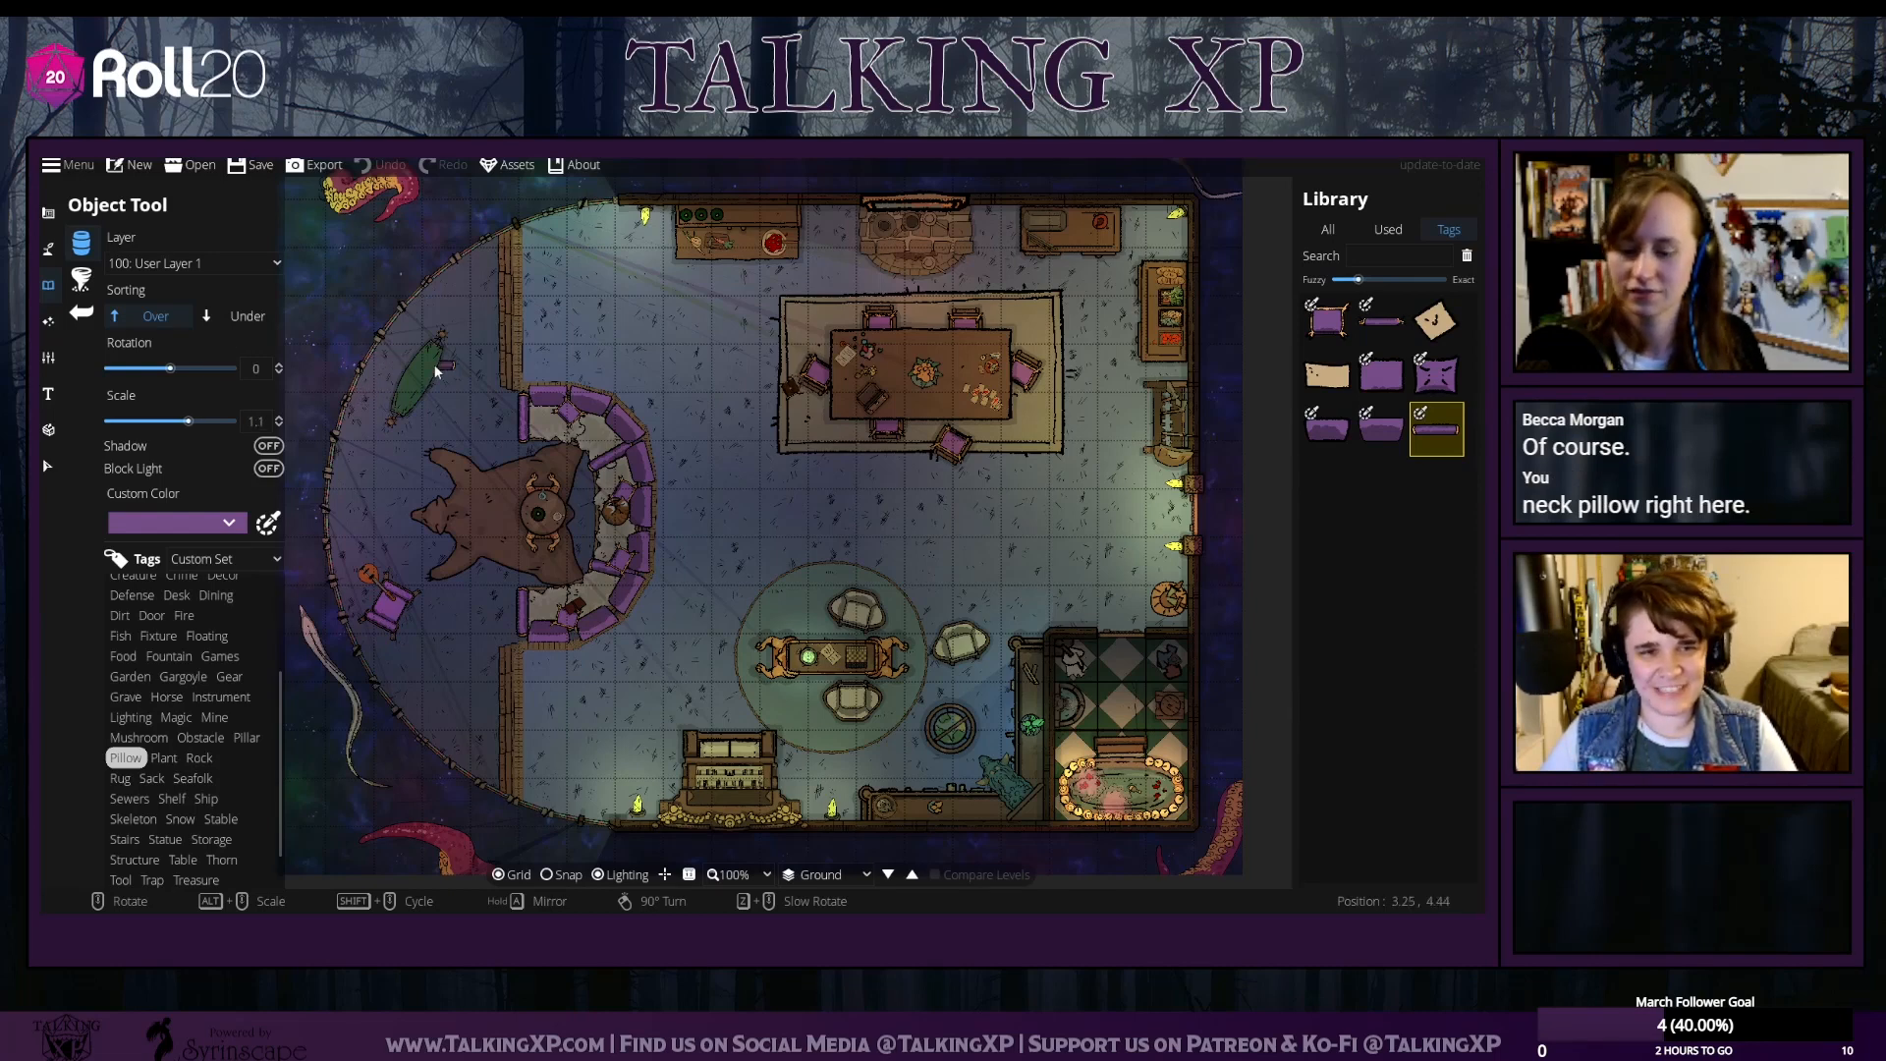
left_click(216, 266)
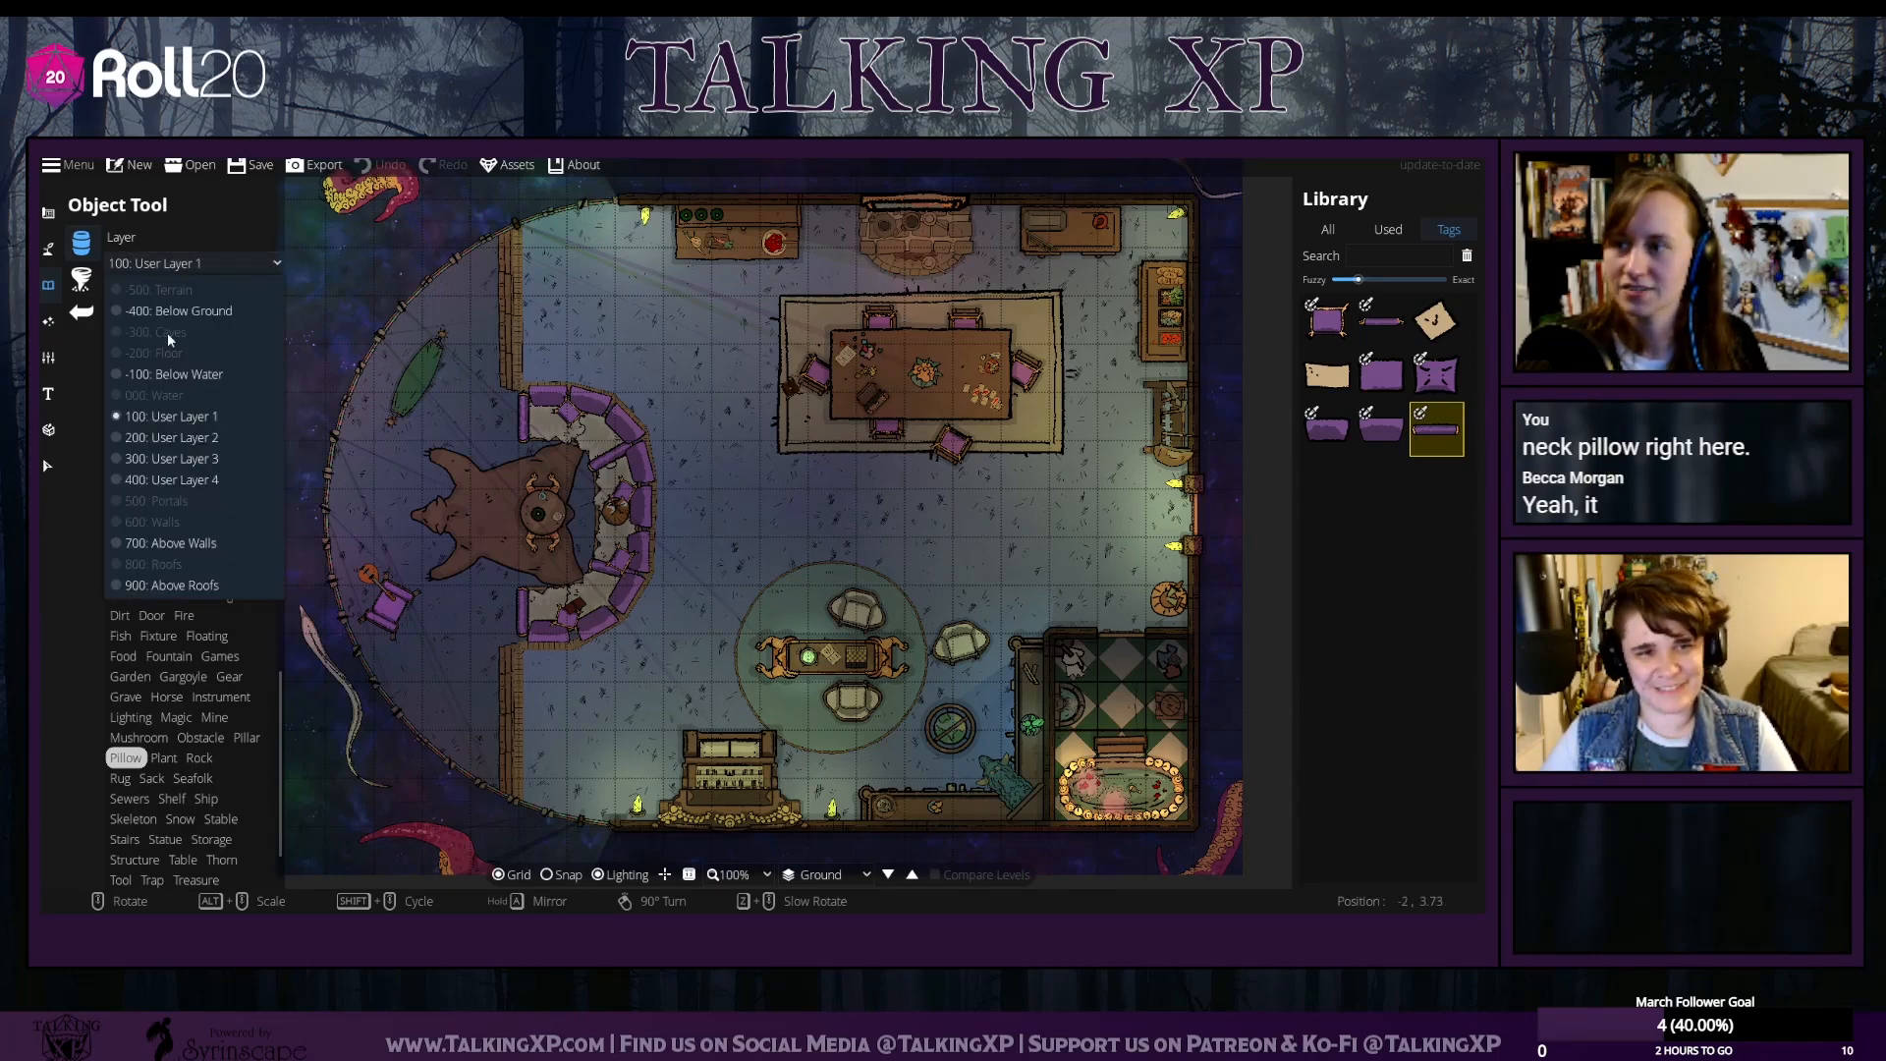
left_click(185, 439)
left_click(199, 265)
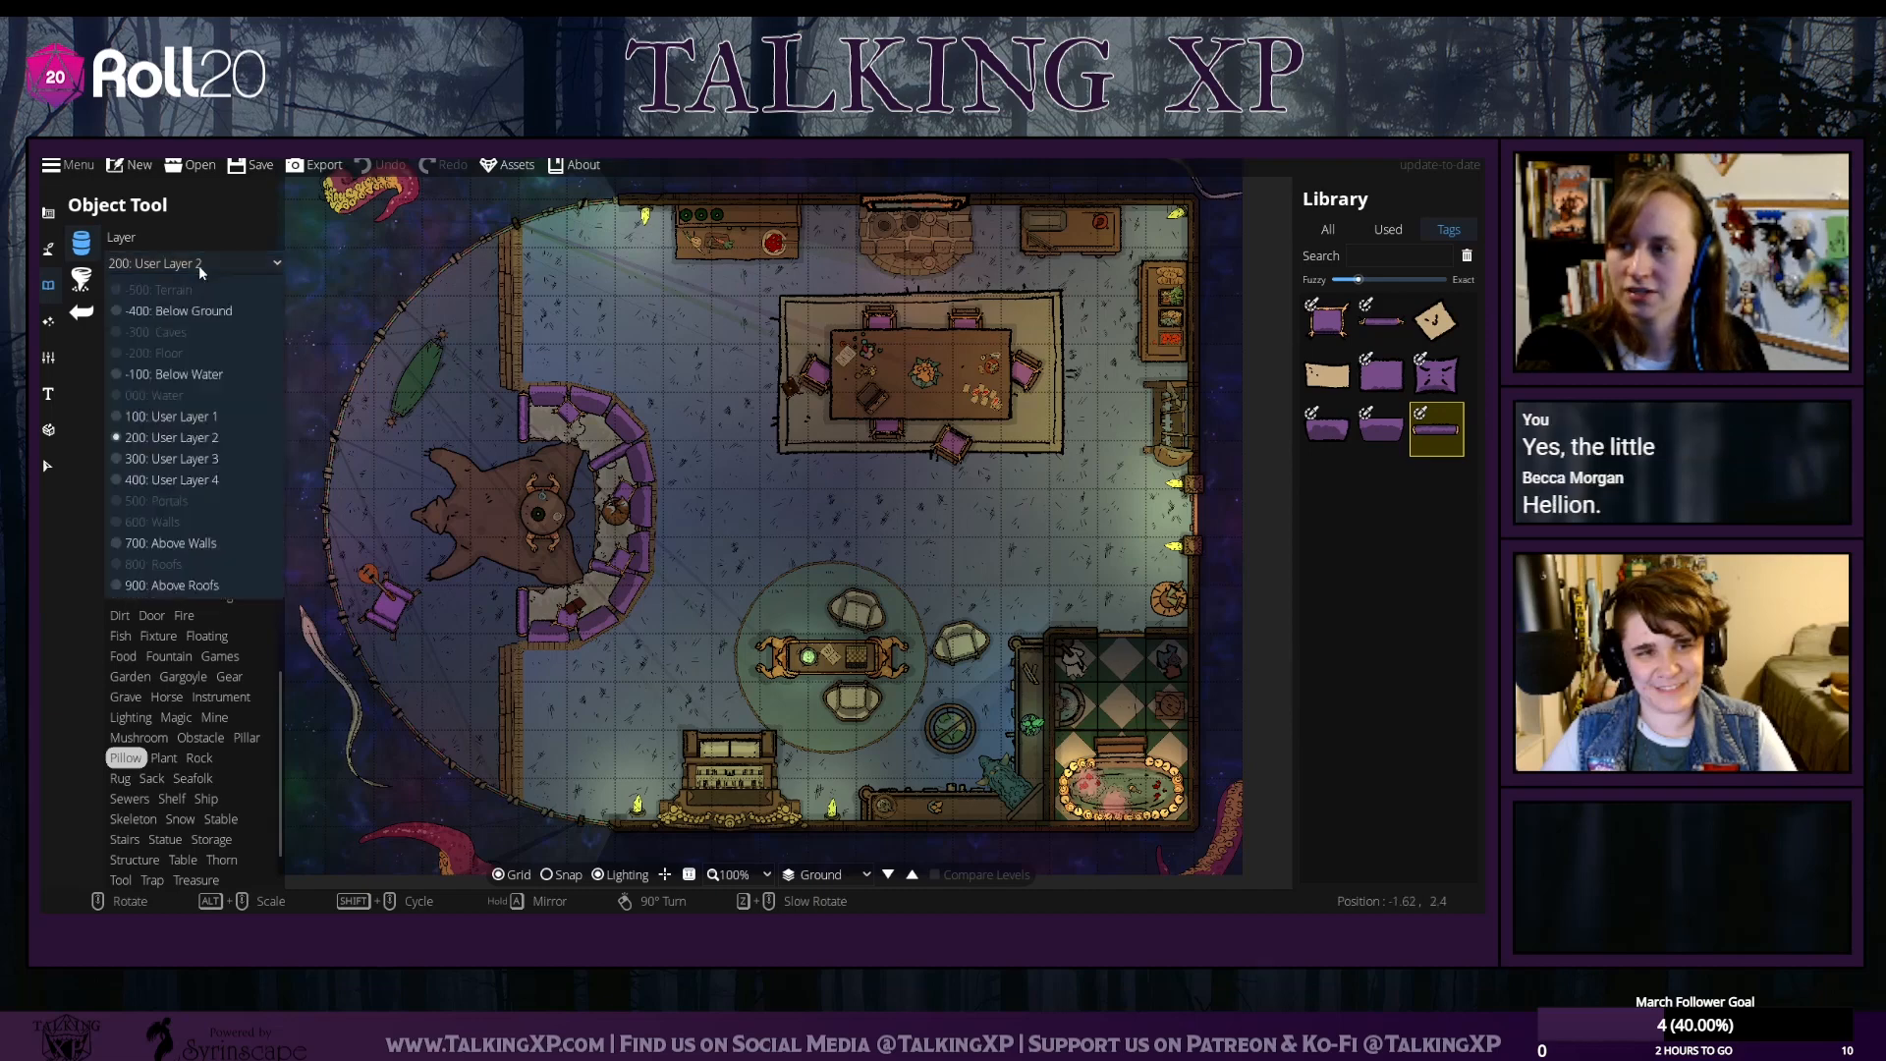
left_click(203, 439)
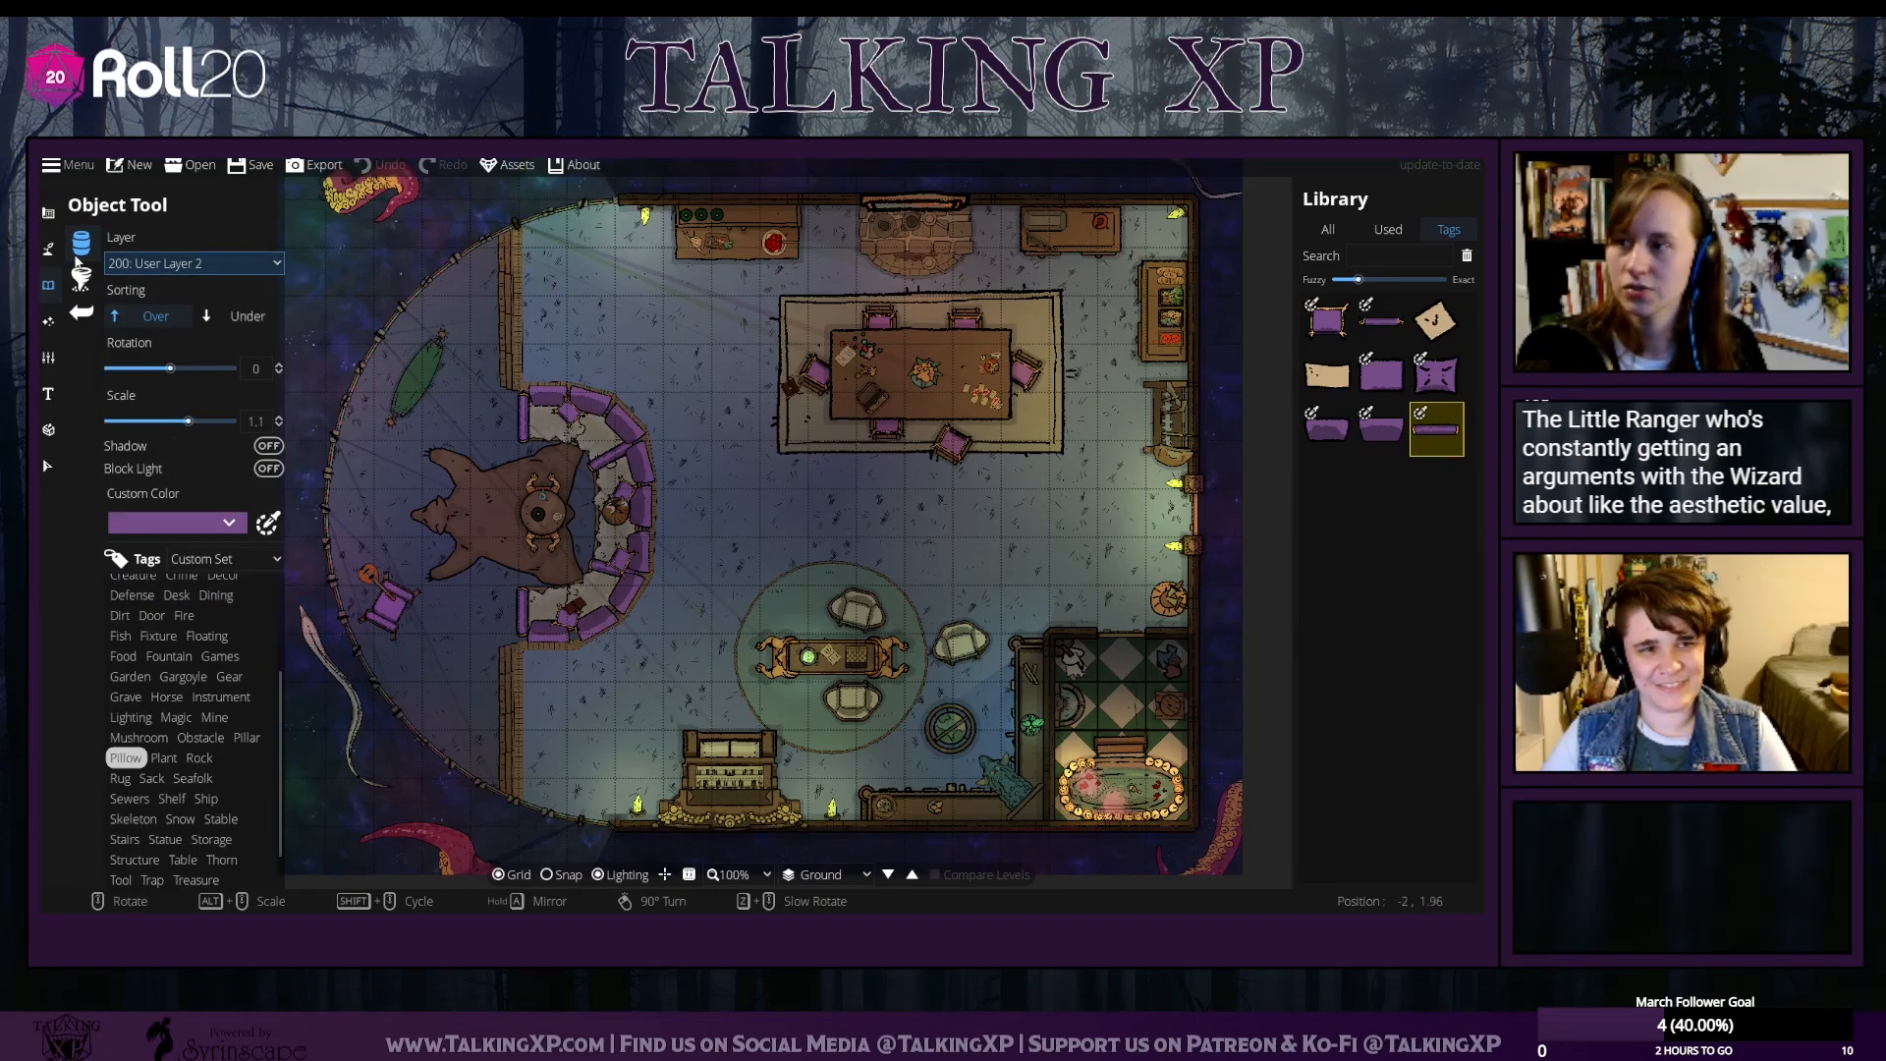
Choose the square pillow with tasselled corners and set the object layer to 400: User Layer 4
left_click(1321, 320)
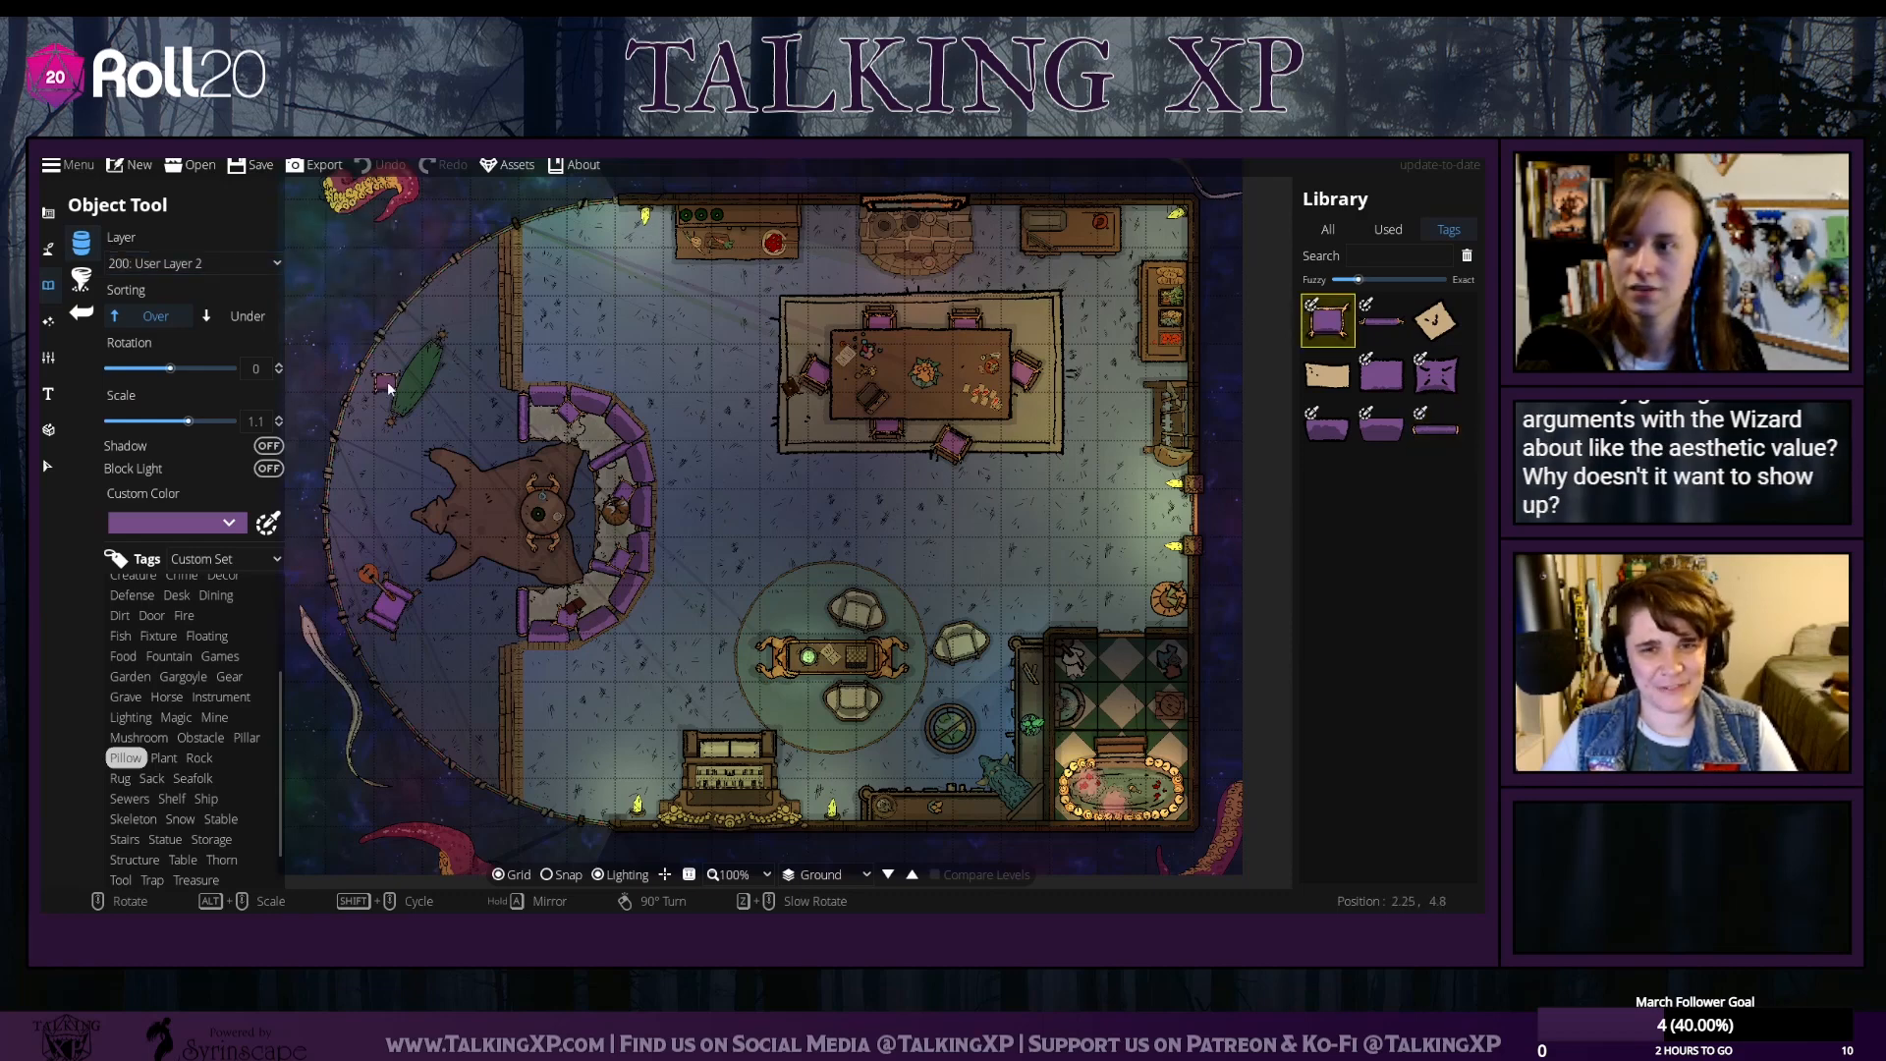
left_click(228, 262)
left_click(167, 480)
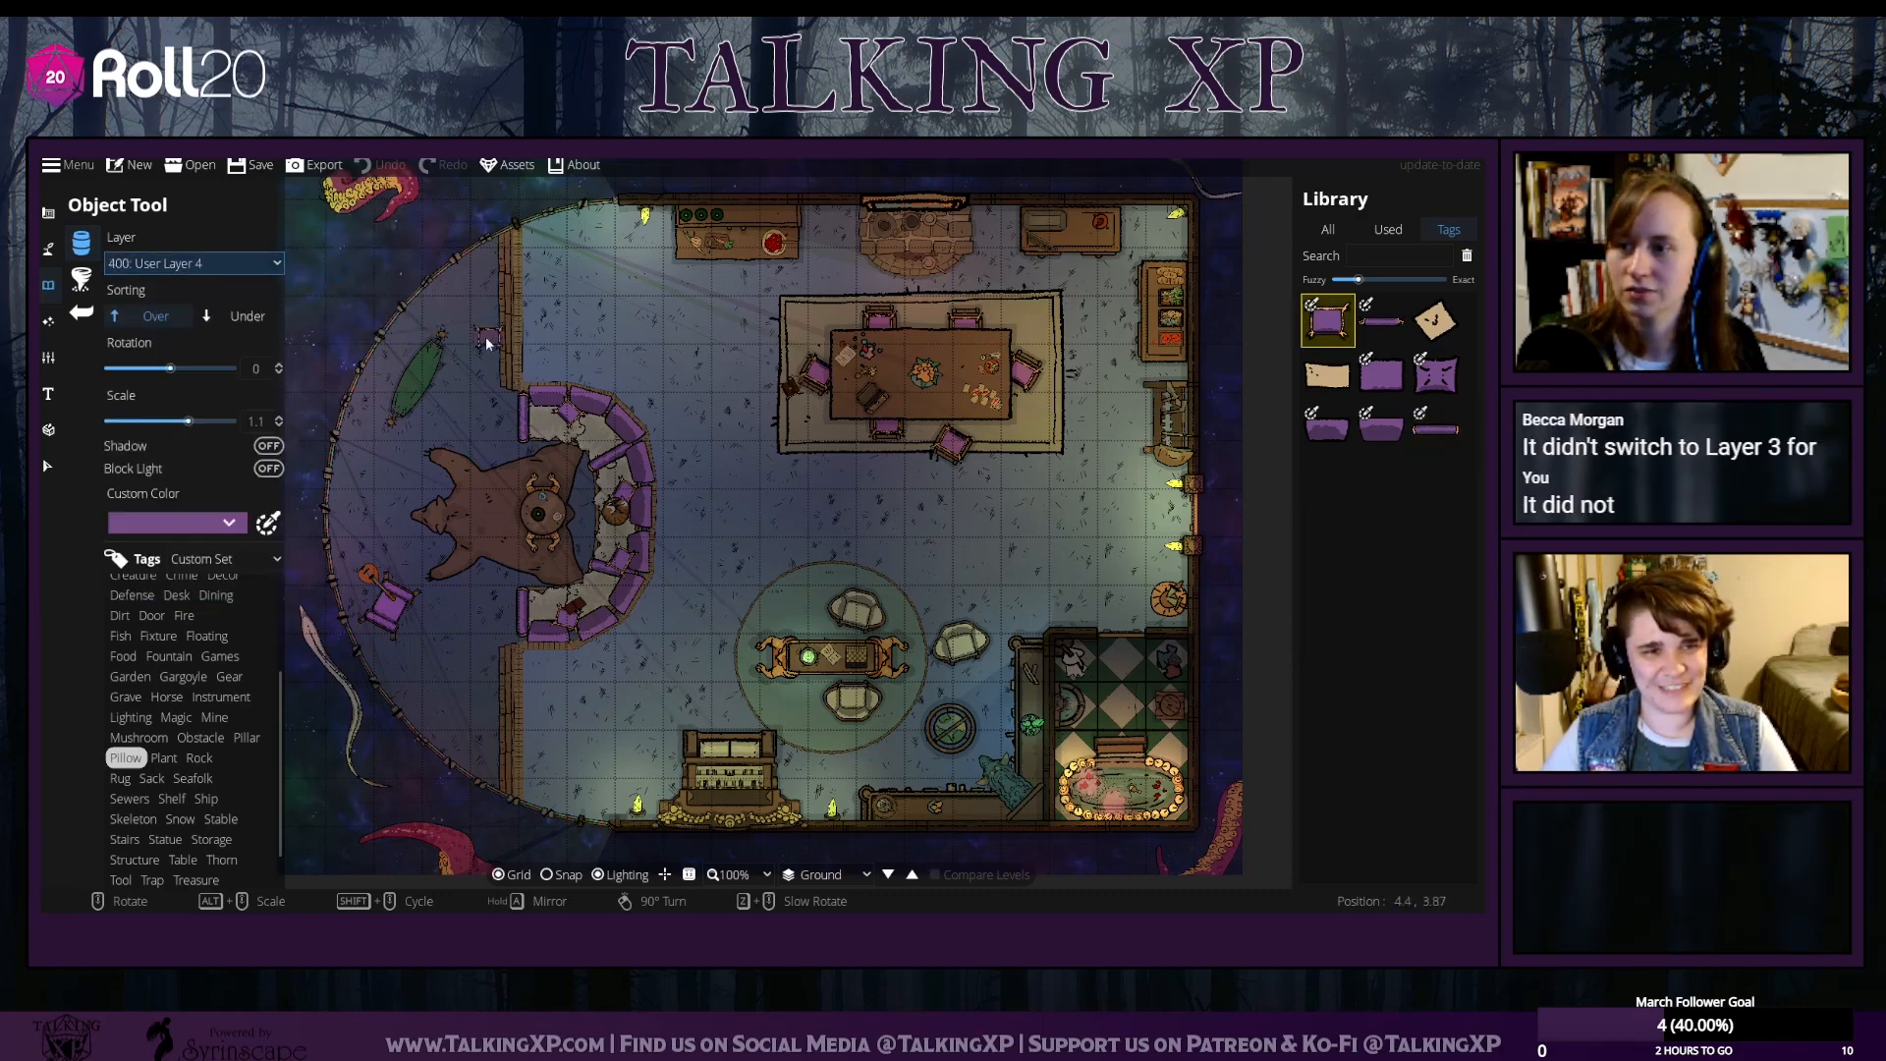
Restart the Object Tool to try previewing the chosen pillow over the green leaf-shaped object
left_click(81, 280)
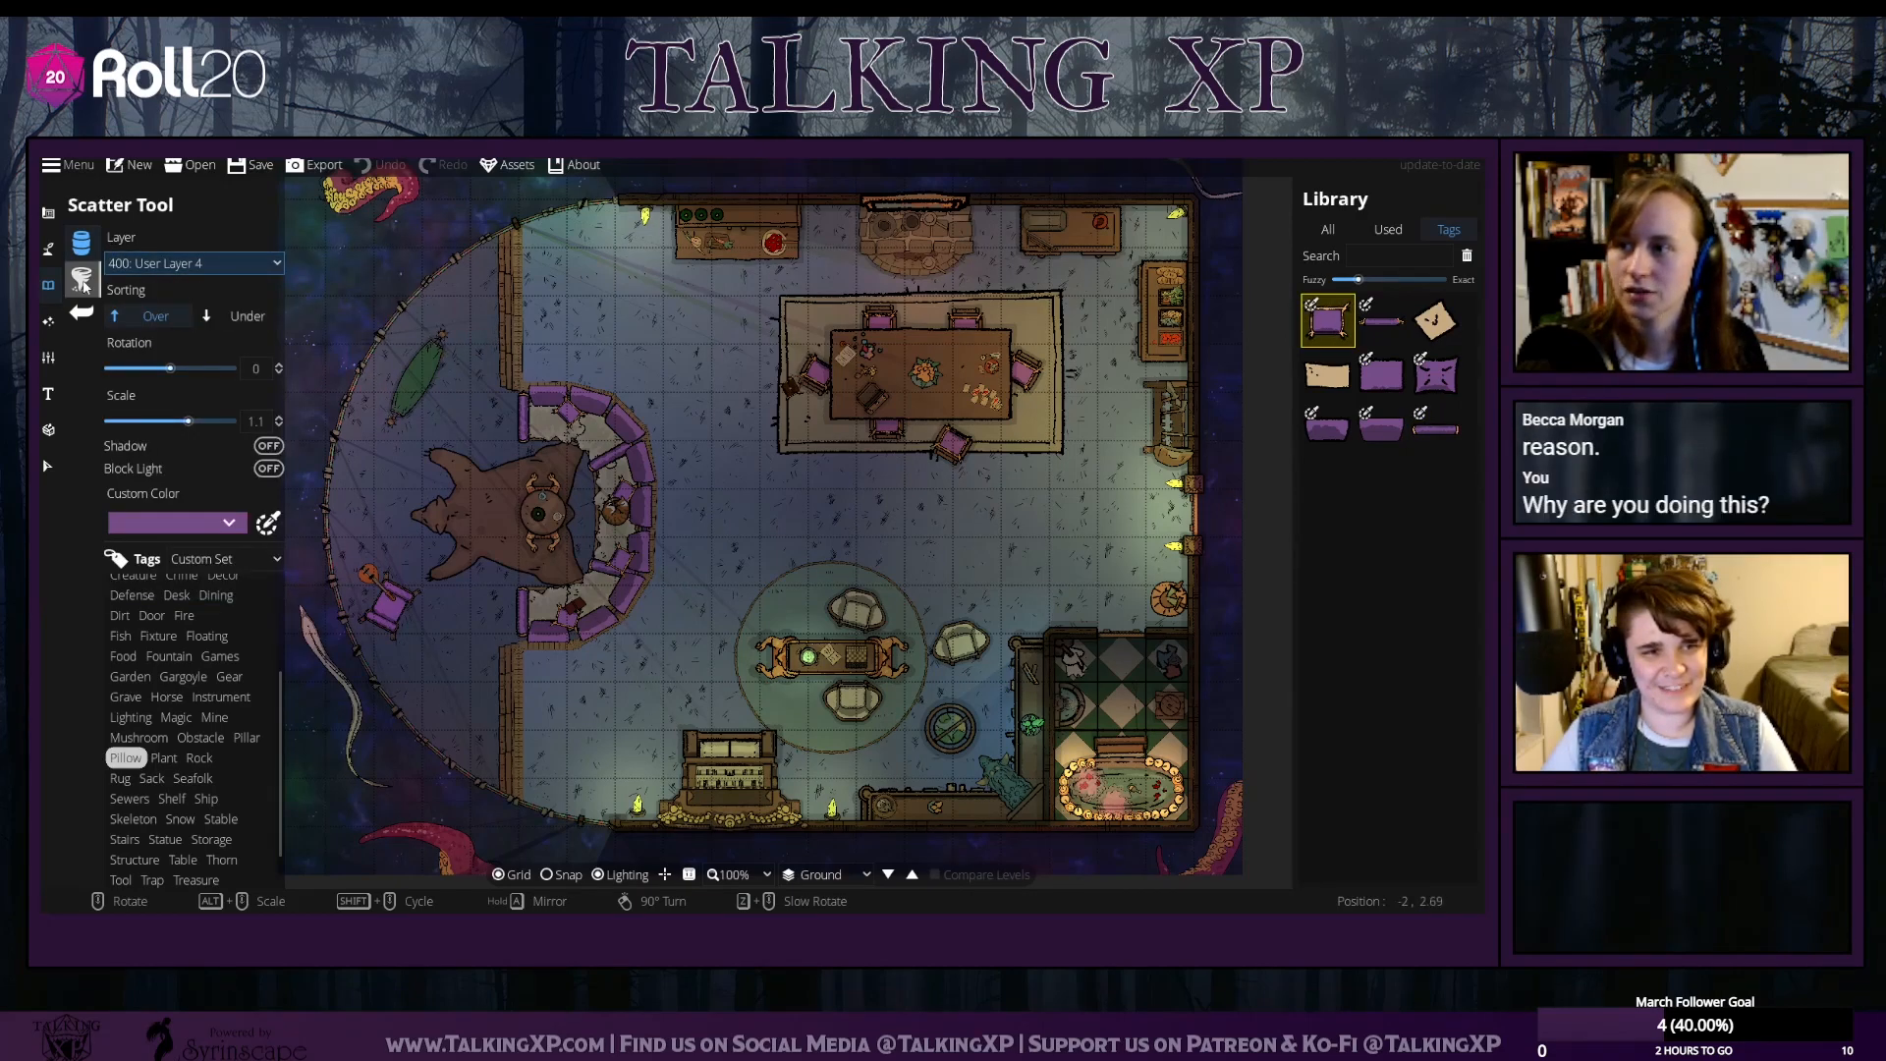
left_click(50, 467)
left_click(49, 284)
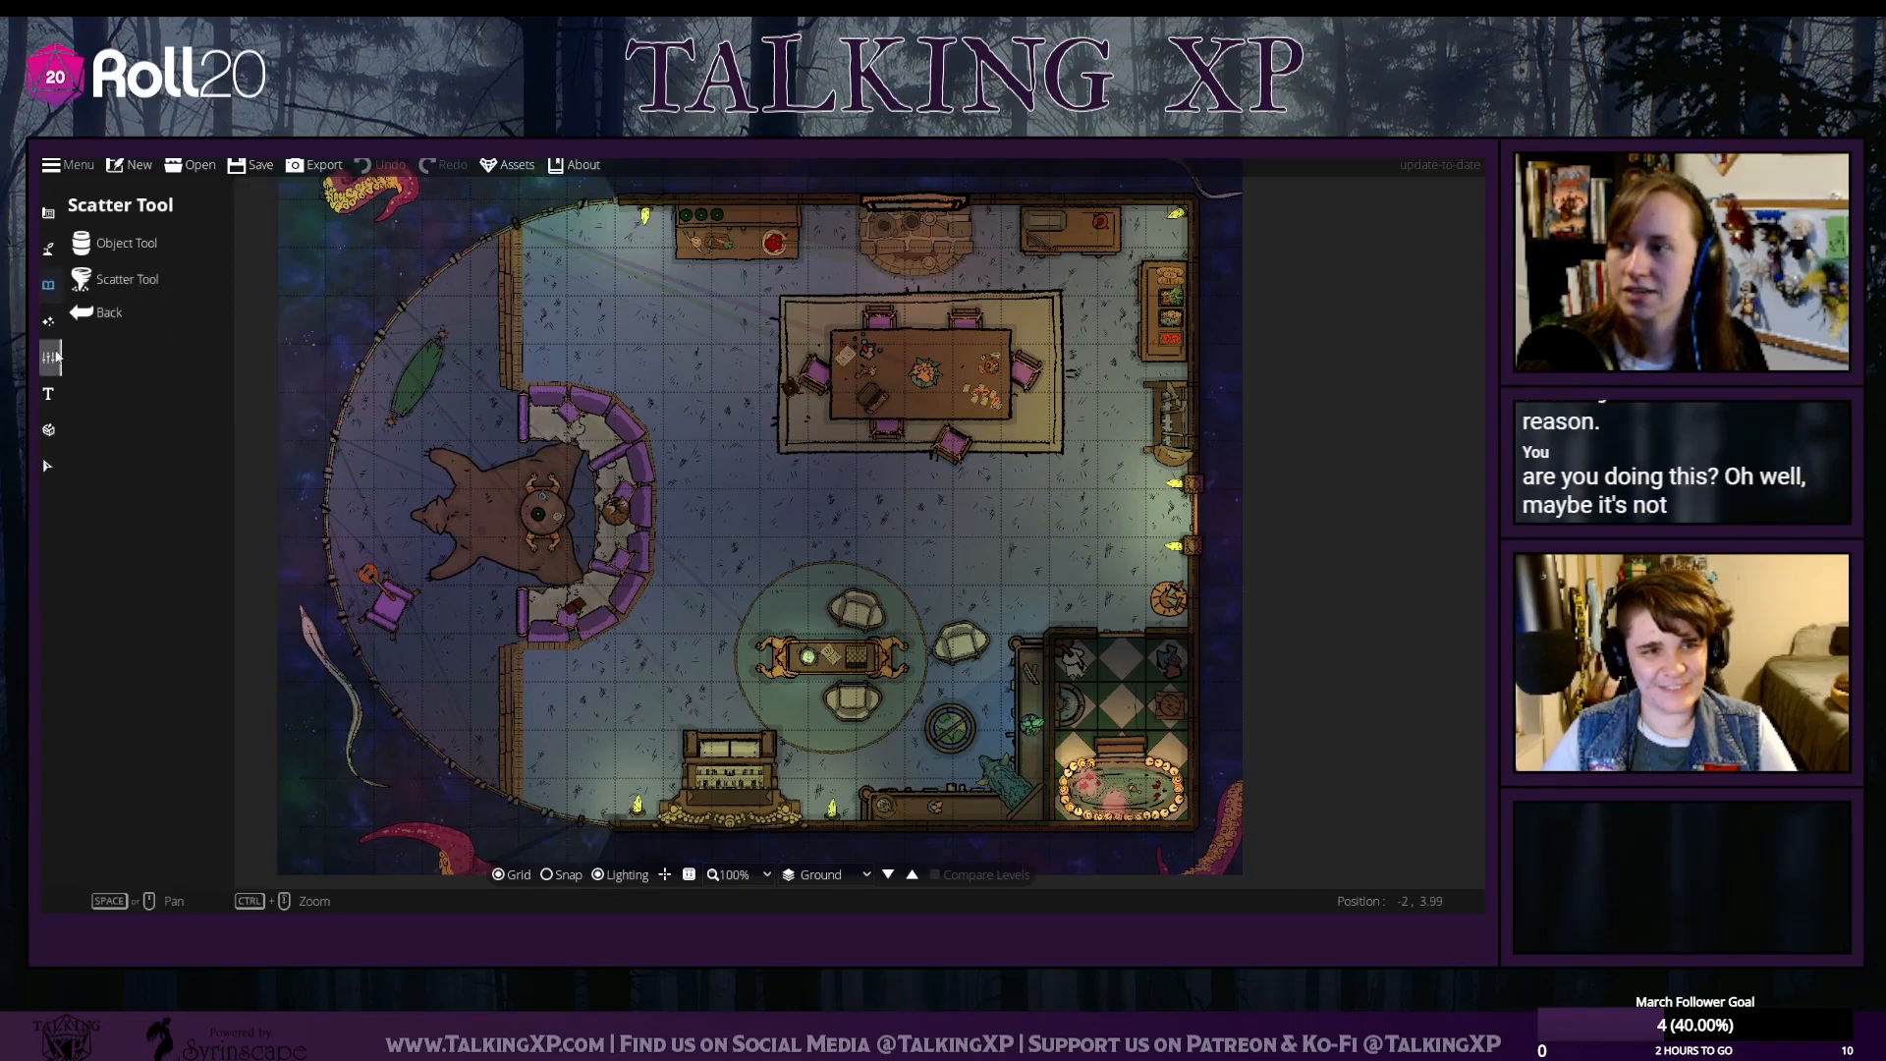
left_click(114, 250)
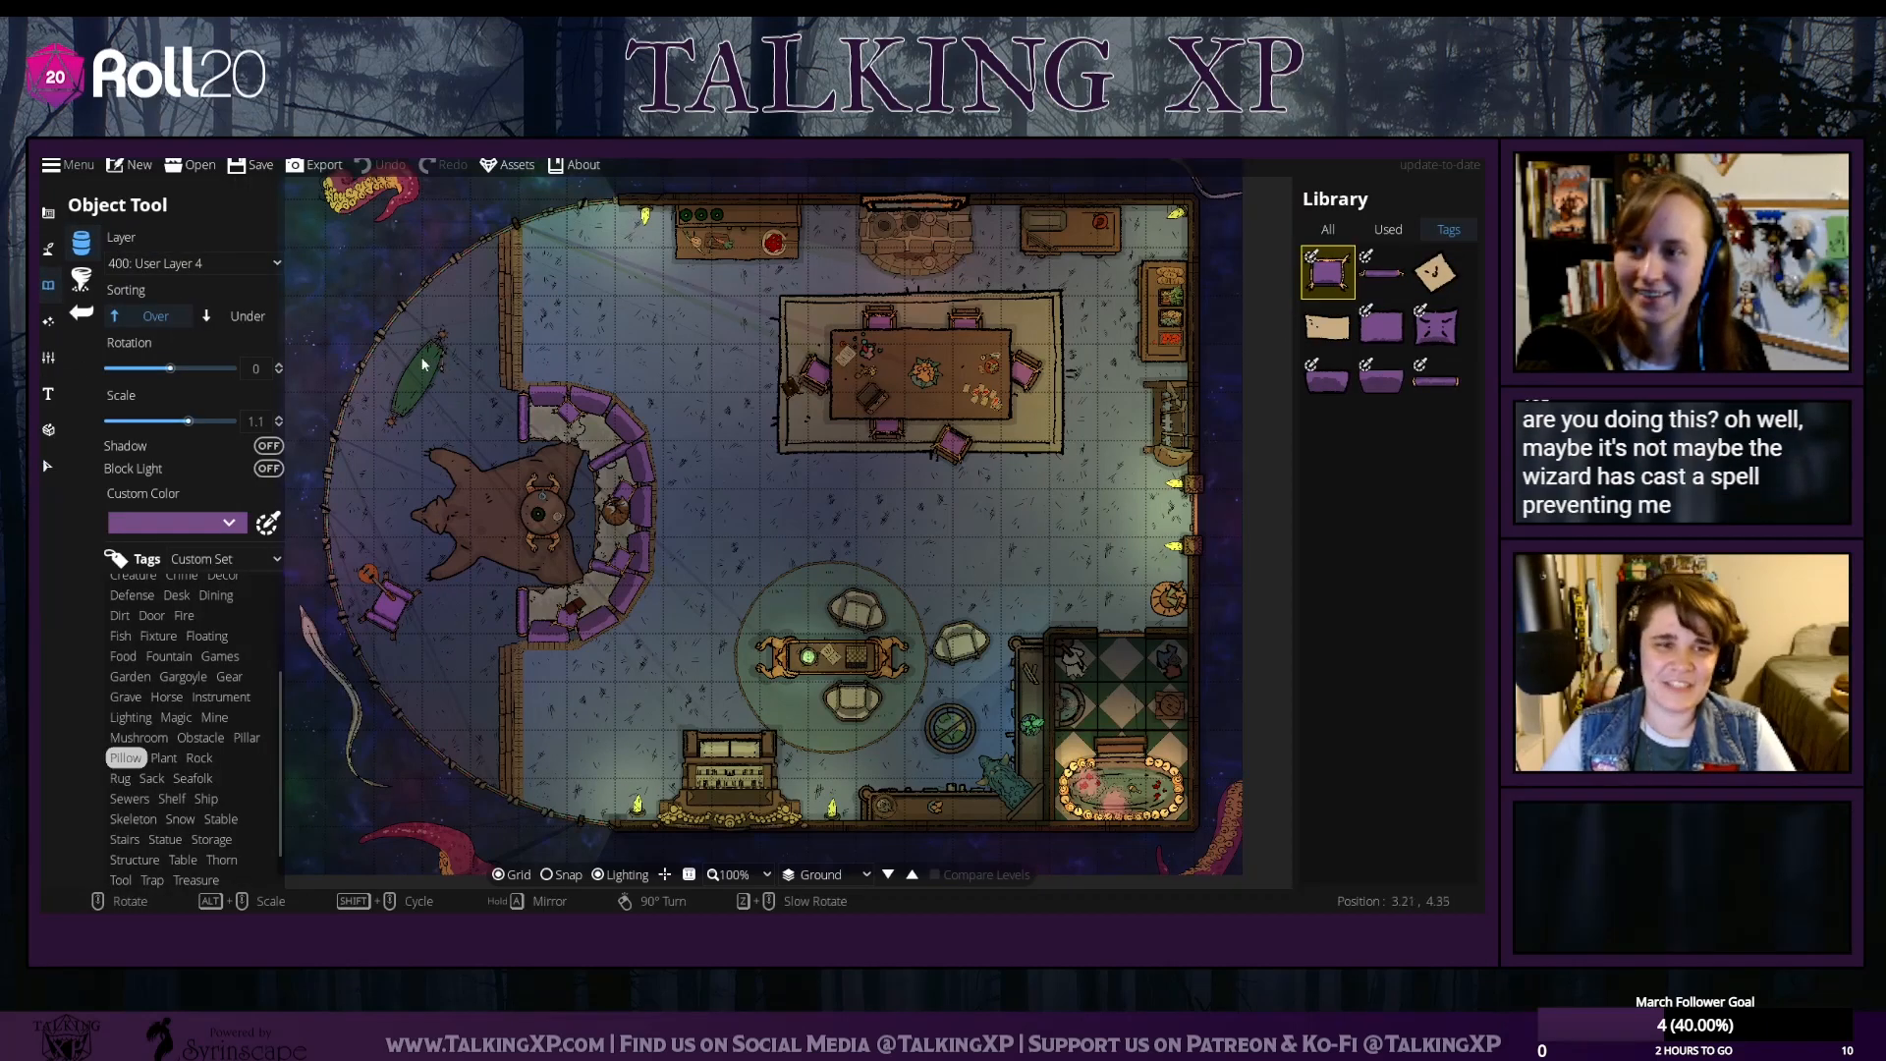
Leave object placement and open the Prefabs list with the Examples set
left_click(46, 465)
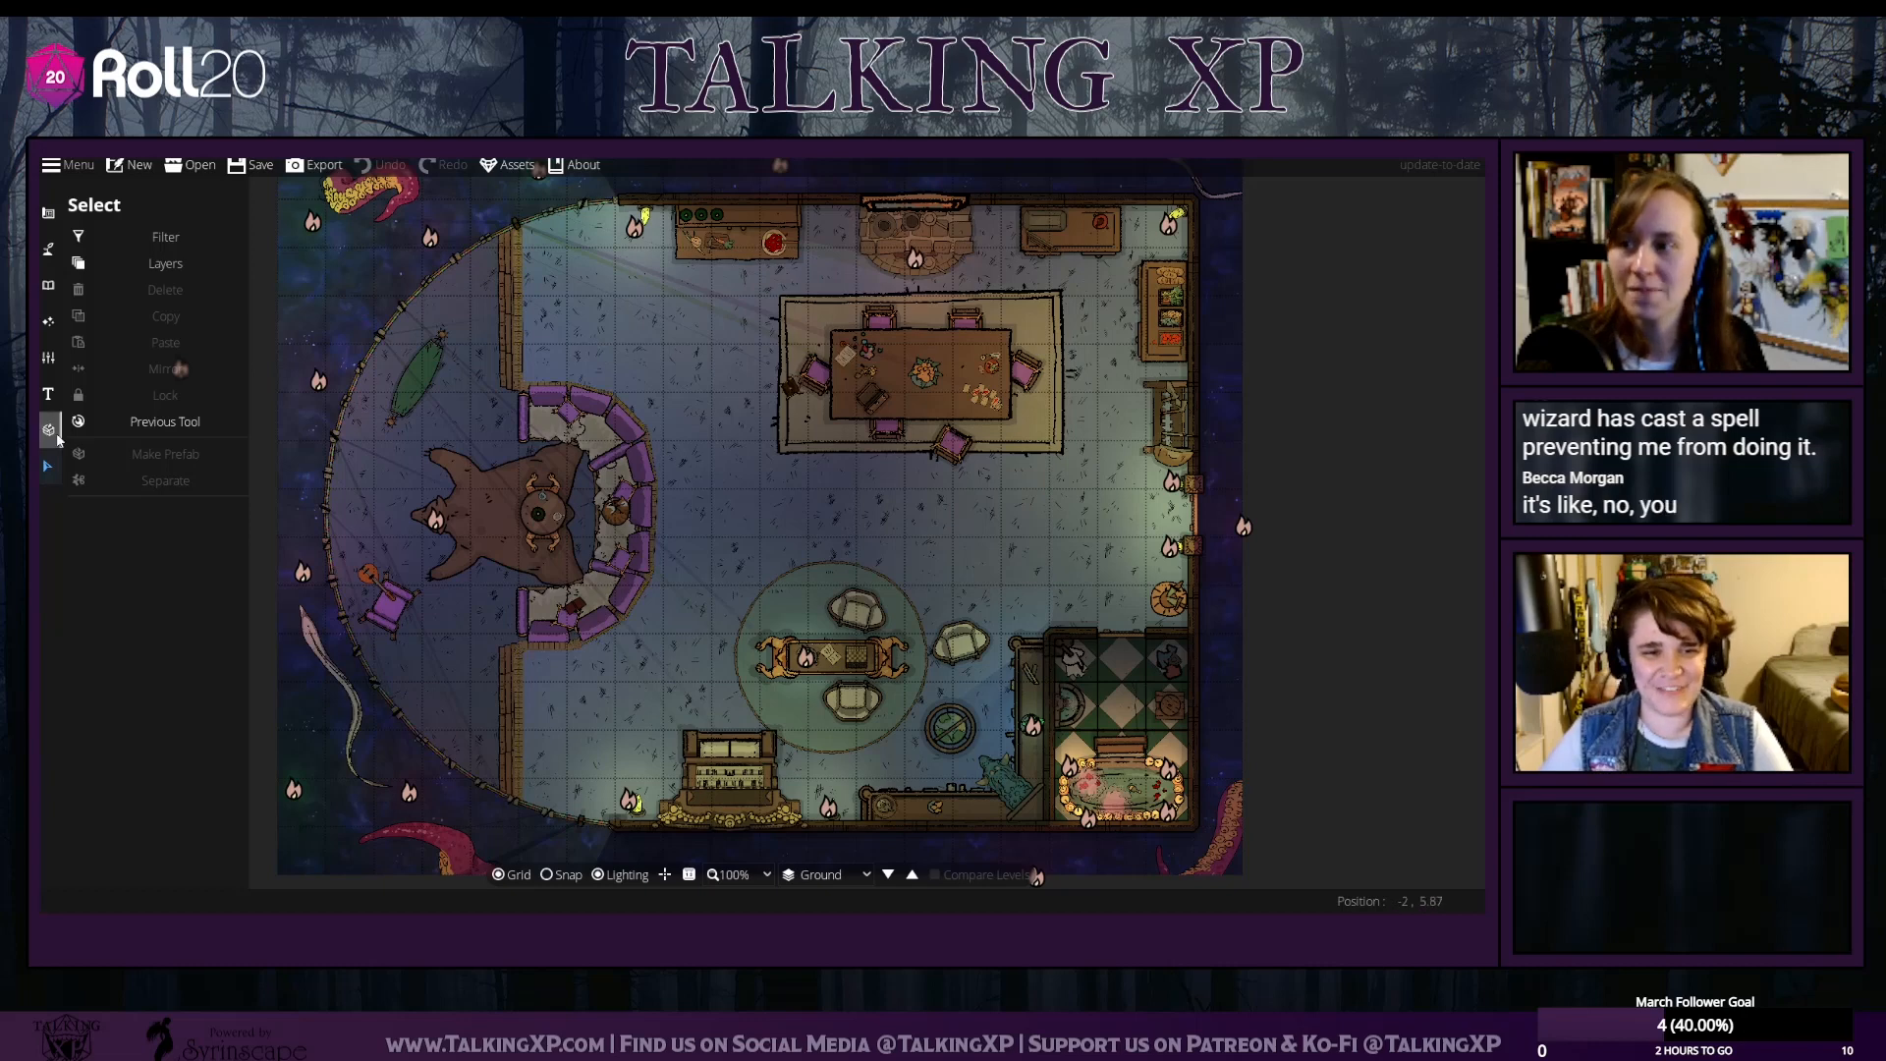
left_click(48, 430)
left_click_drag(1301, 487, 1298, 498)
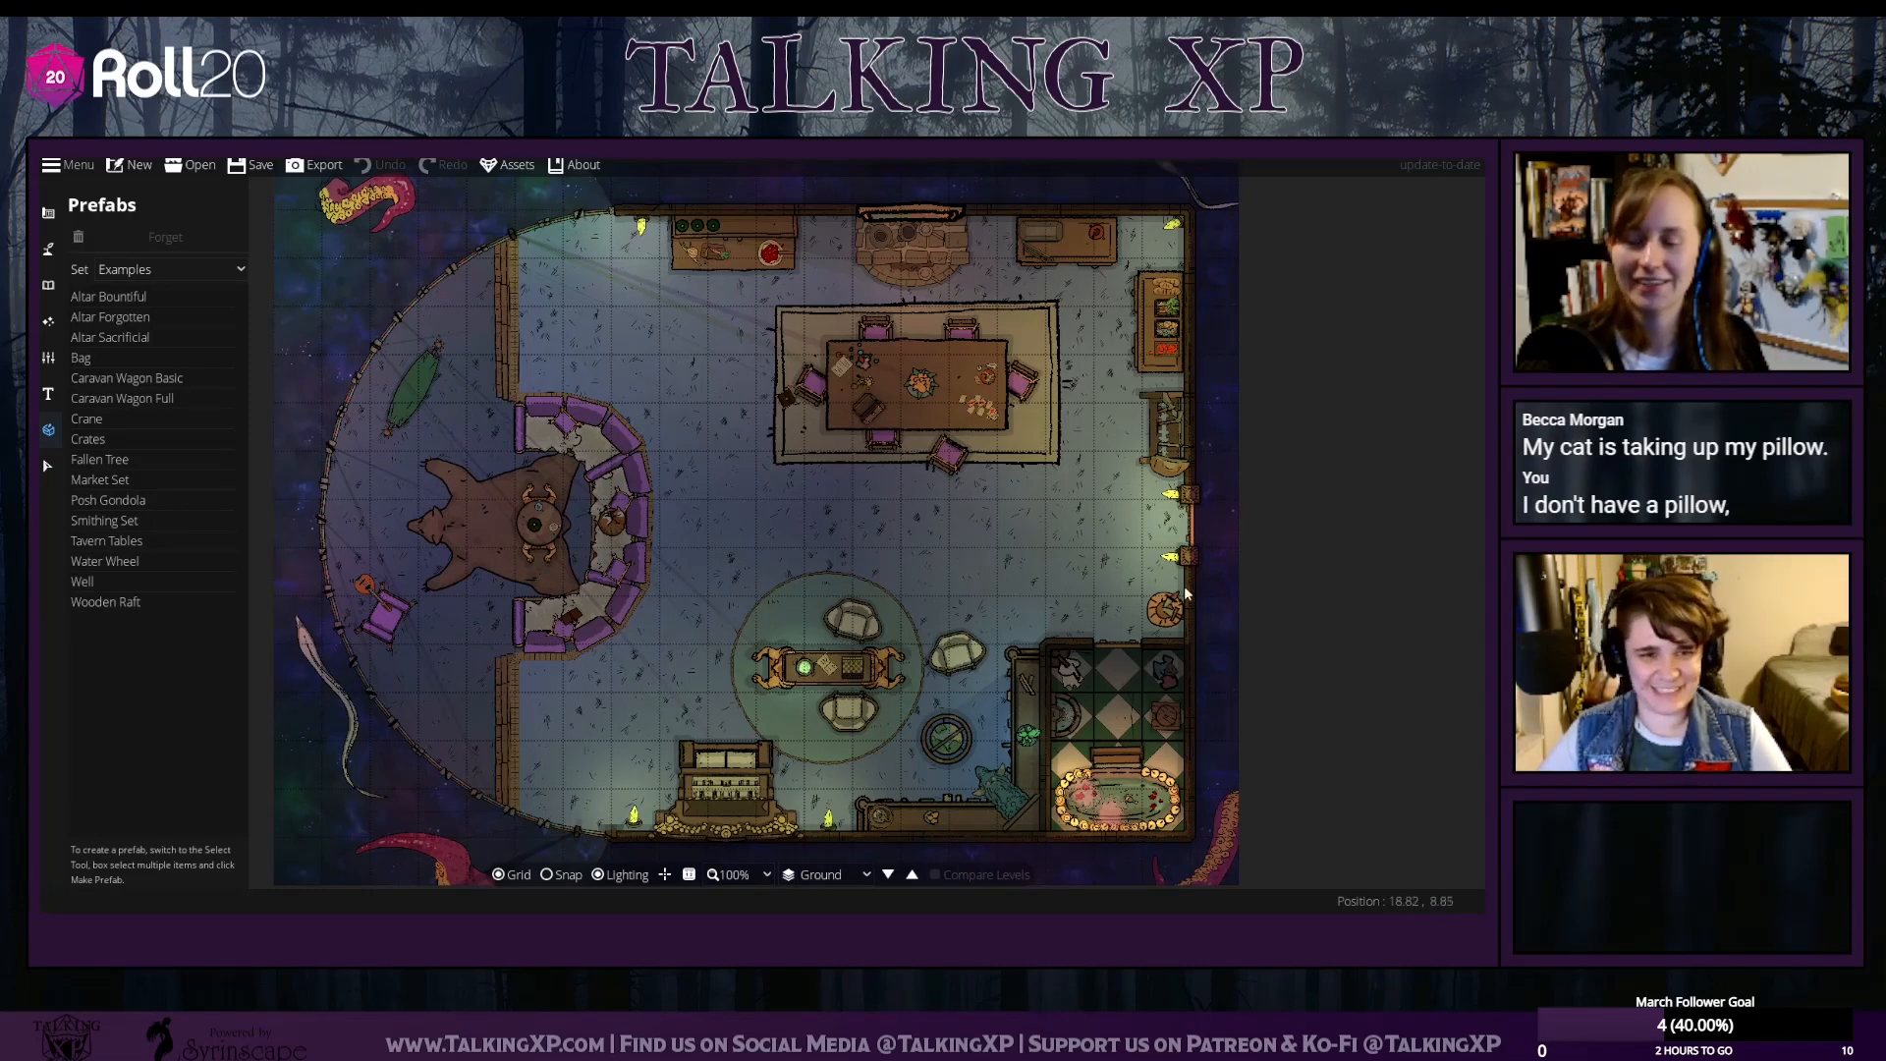
left_click_drag(1289, 594, 1289, 604)
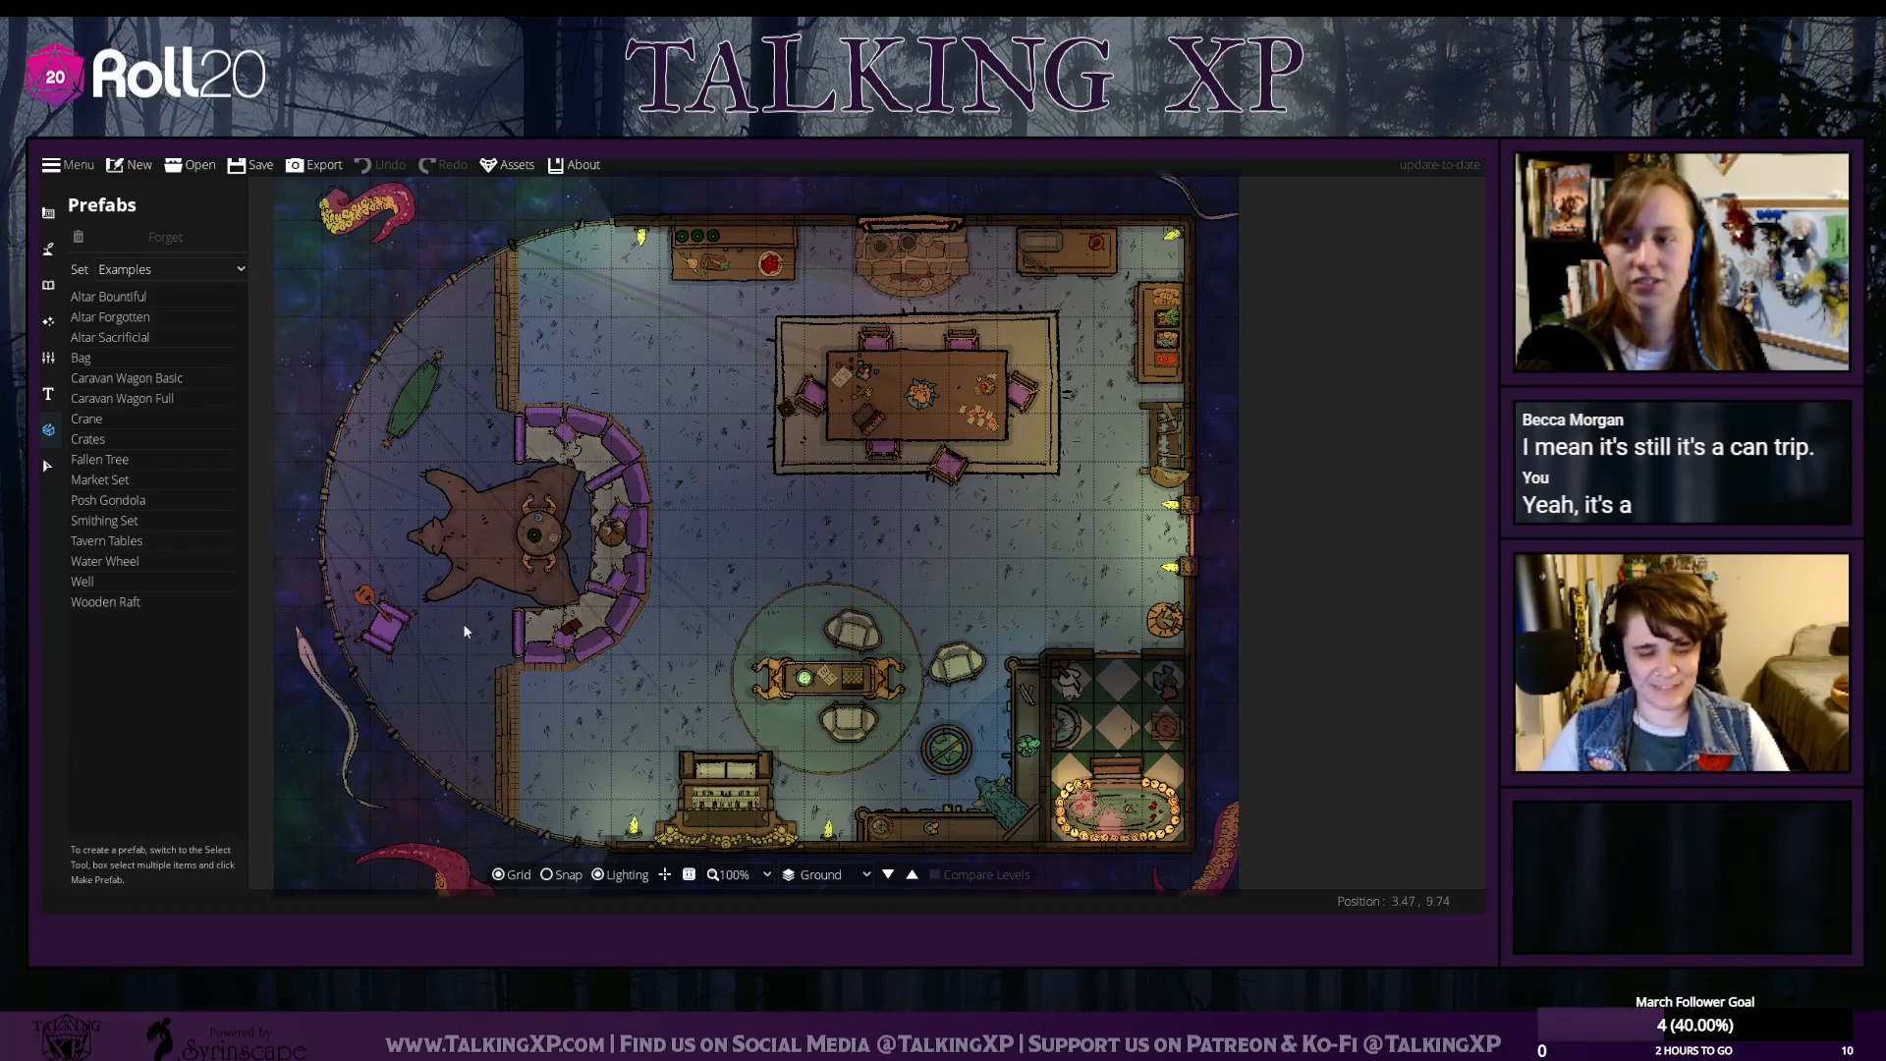
left_click_drag(982, 763, 984, 746)
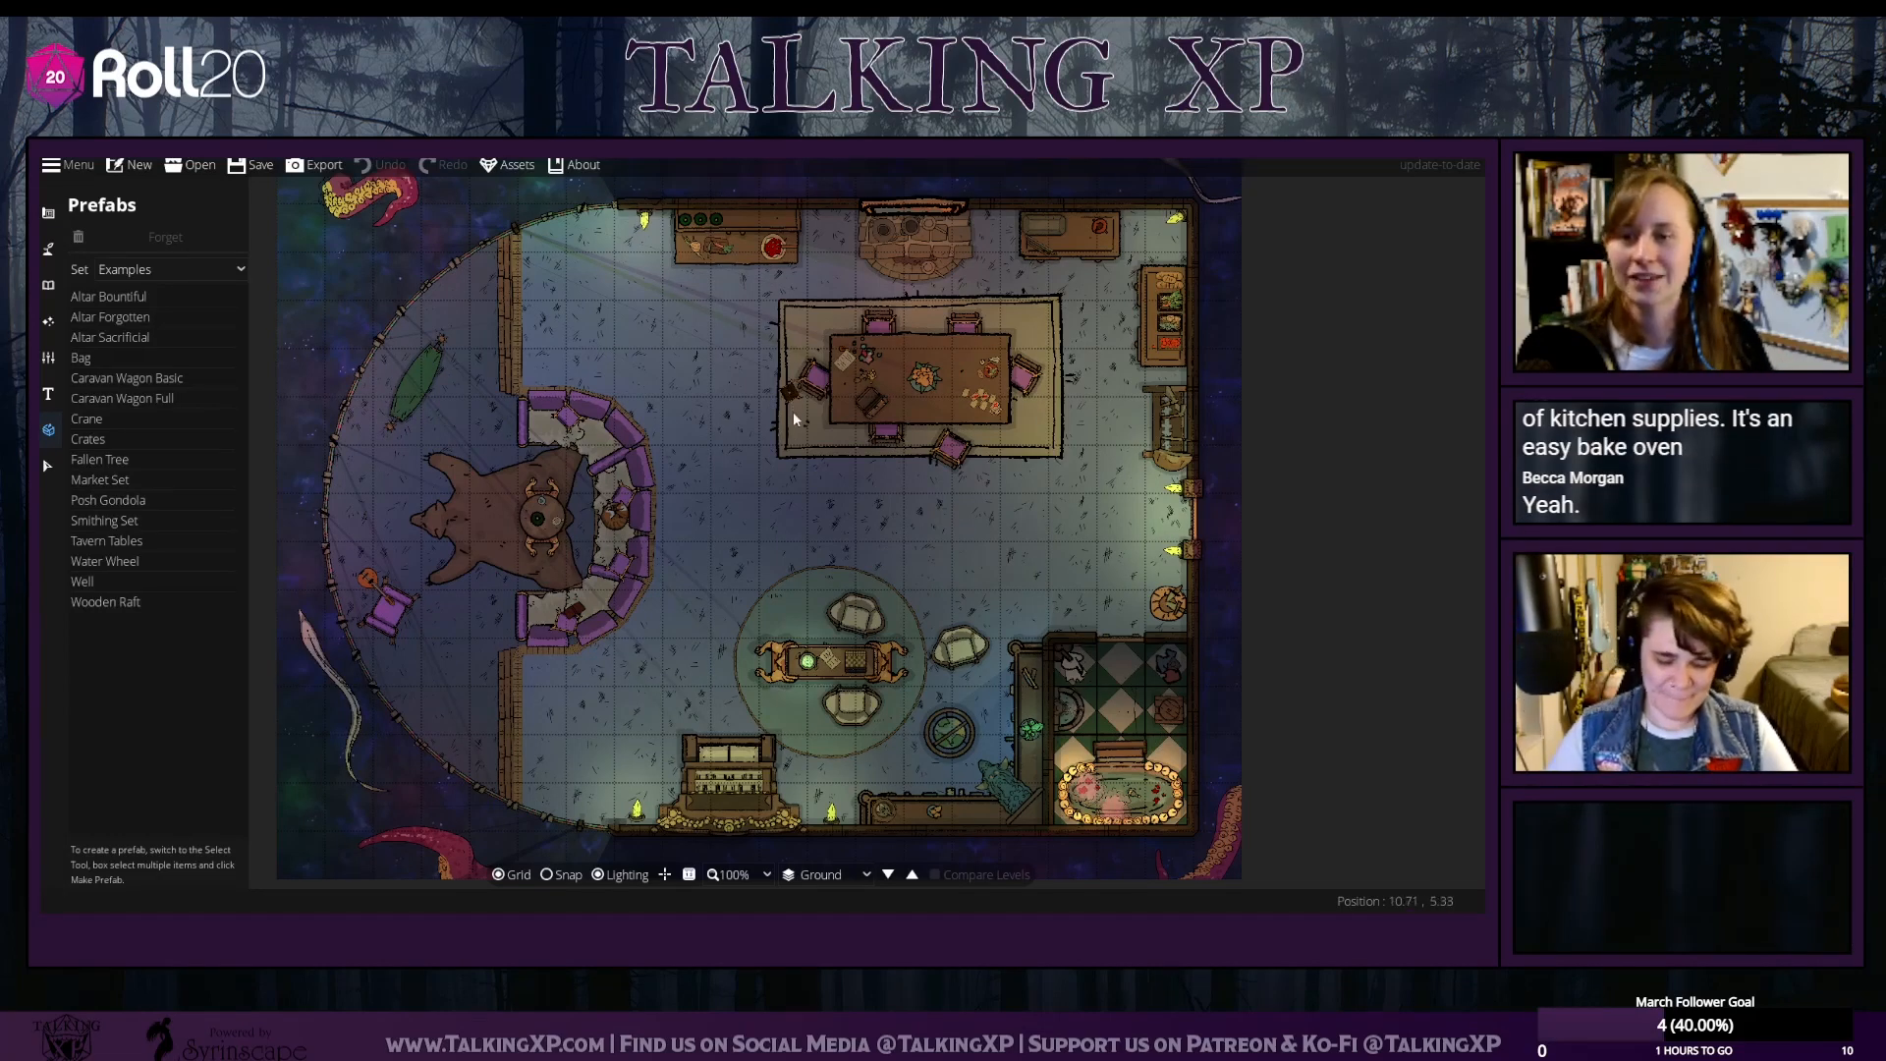
Examine the bag beside the dining table, the tiled bathroom with its tub, and the game table on the round green rug
scroll(829, 284, "up", 5)
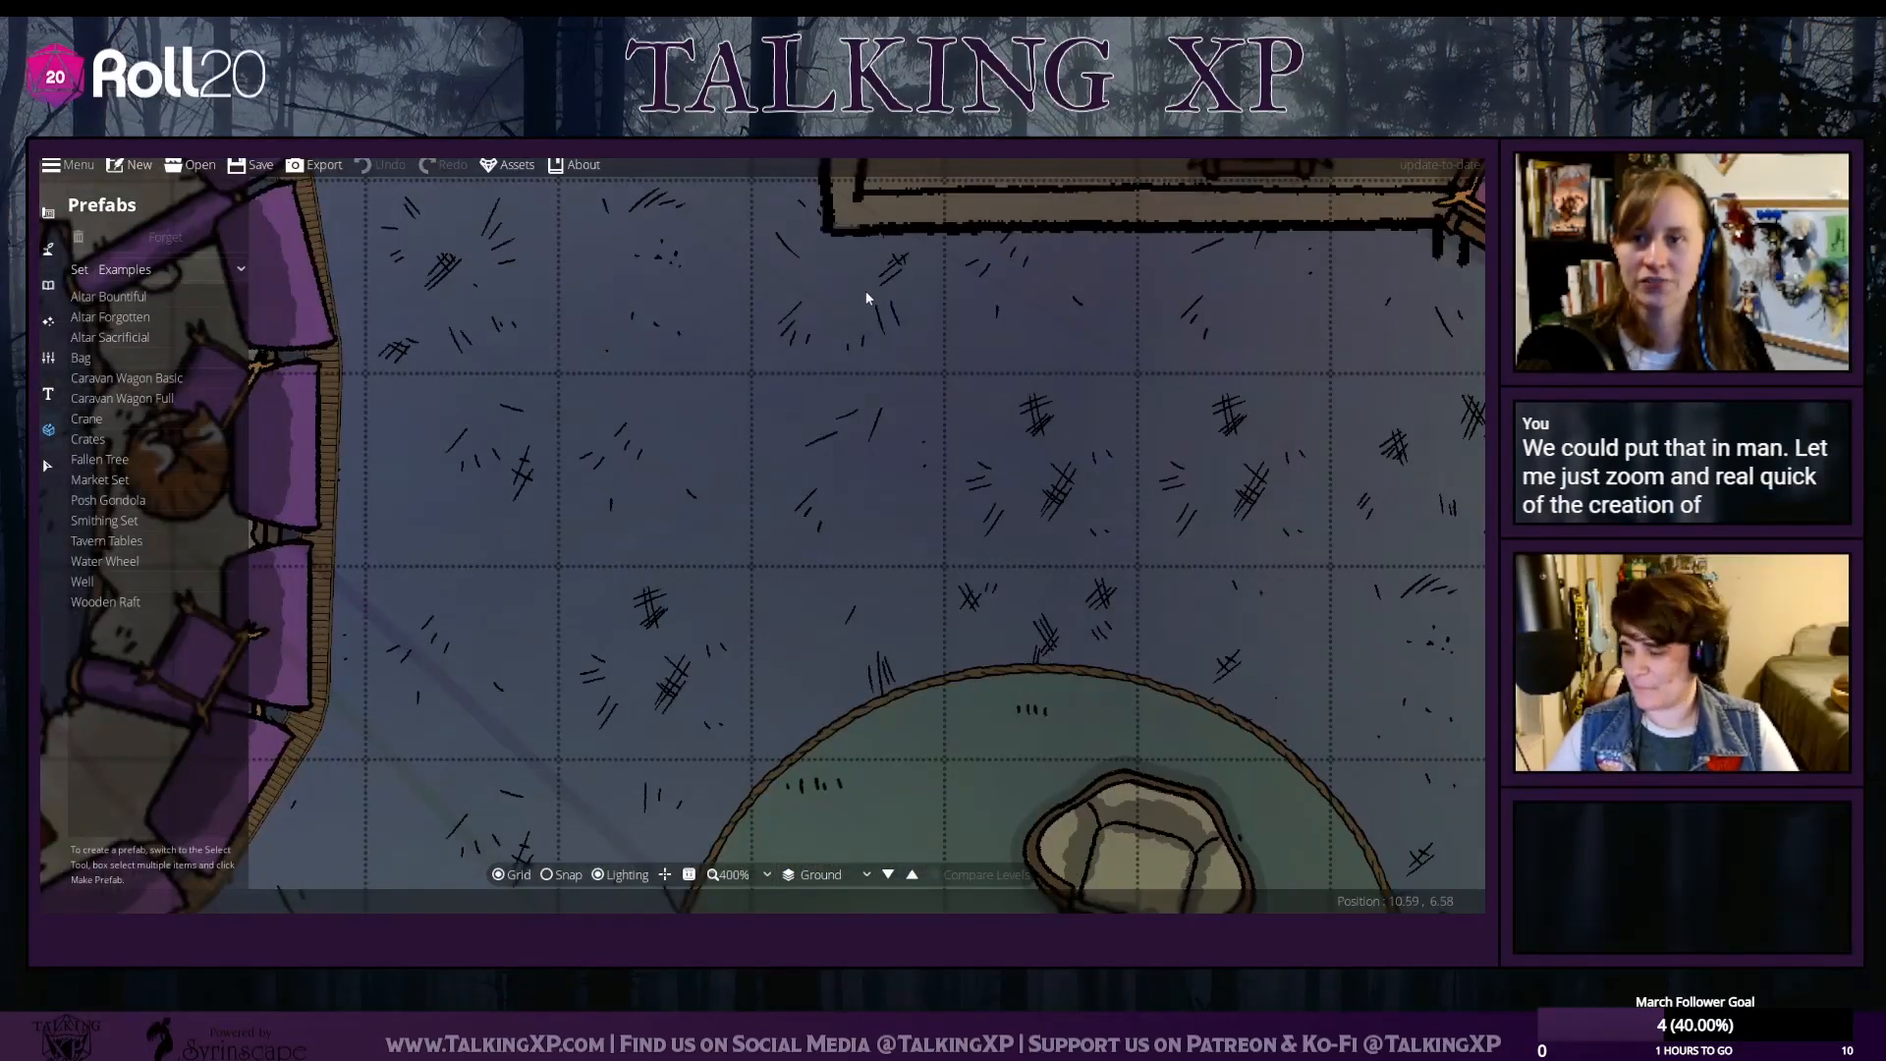
scroll(869, 297, "up", 3)
scroll(817, 332, "up", 3)
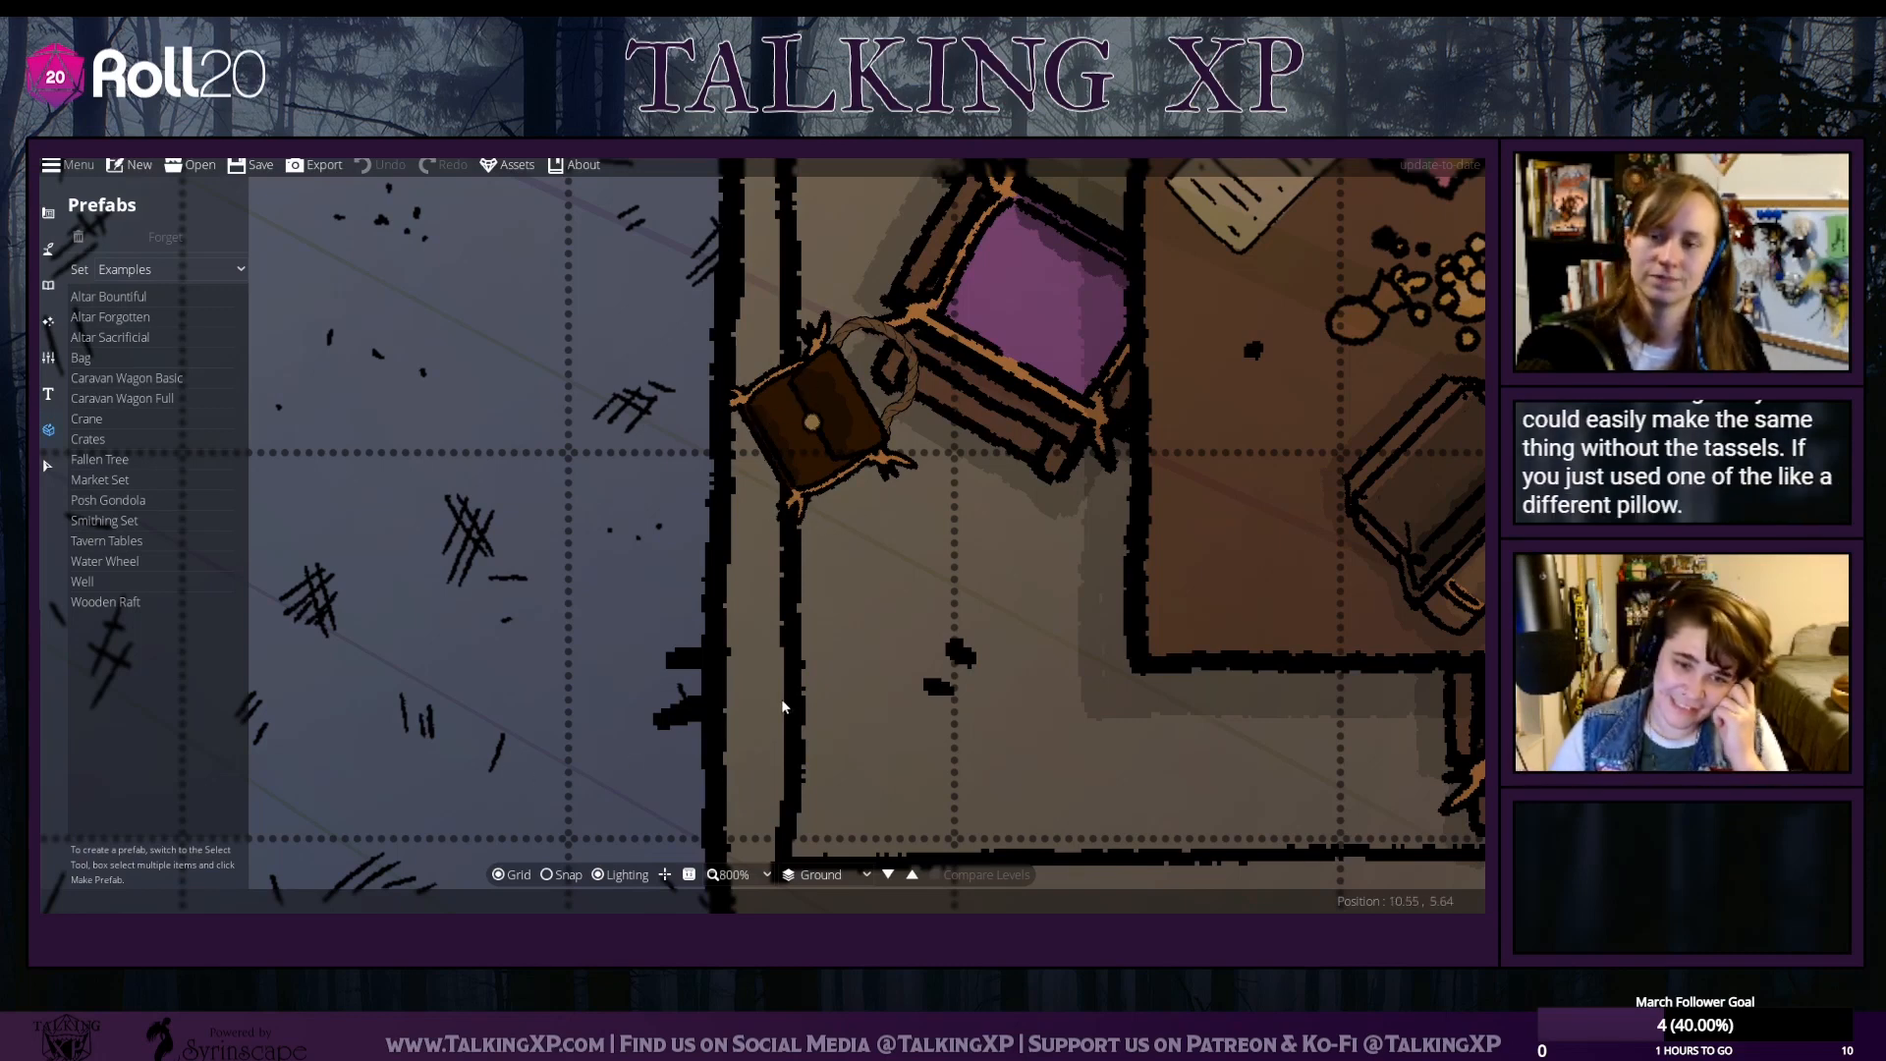
scroll(788, 711, "down", 5)
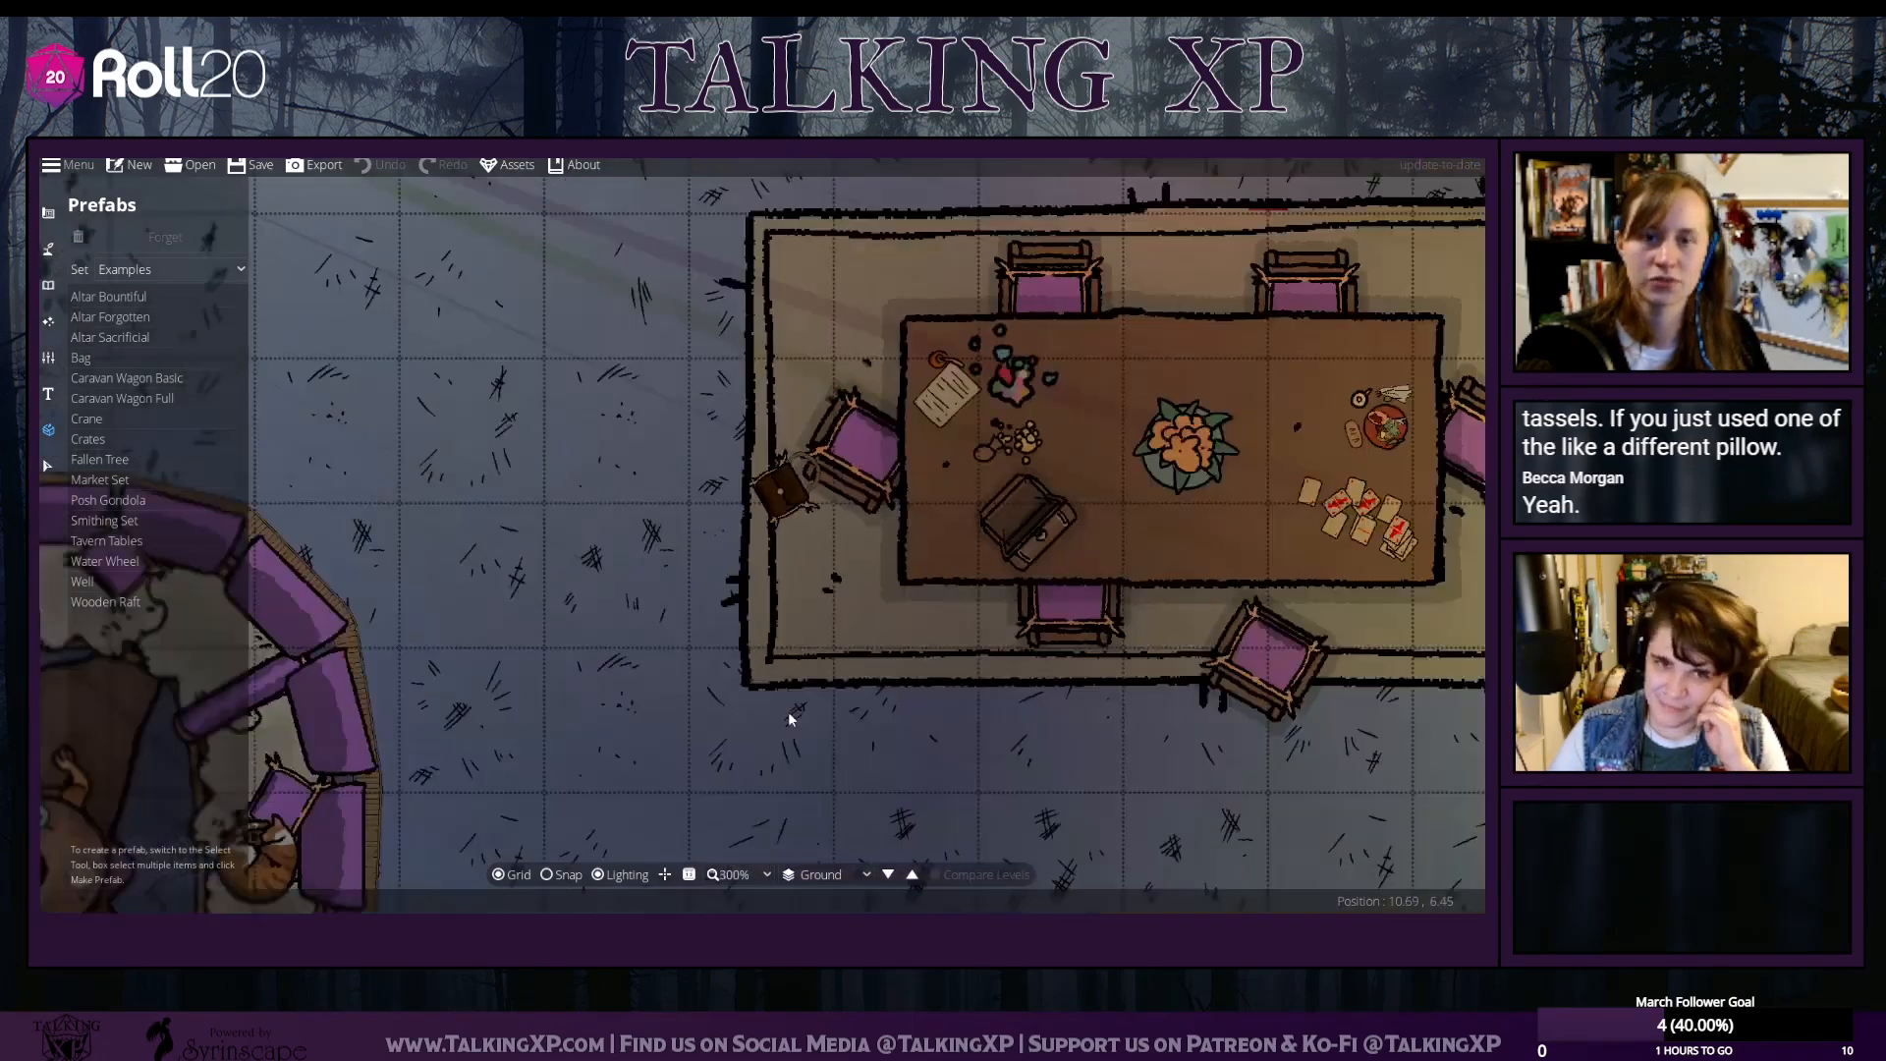
scroll(833, 450, "up", 3)
left_click_drag(1041, 520, 850, 522)
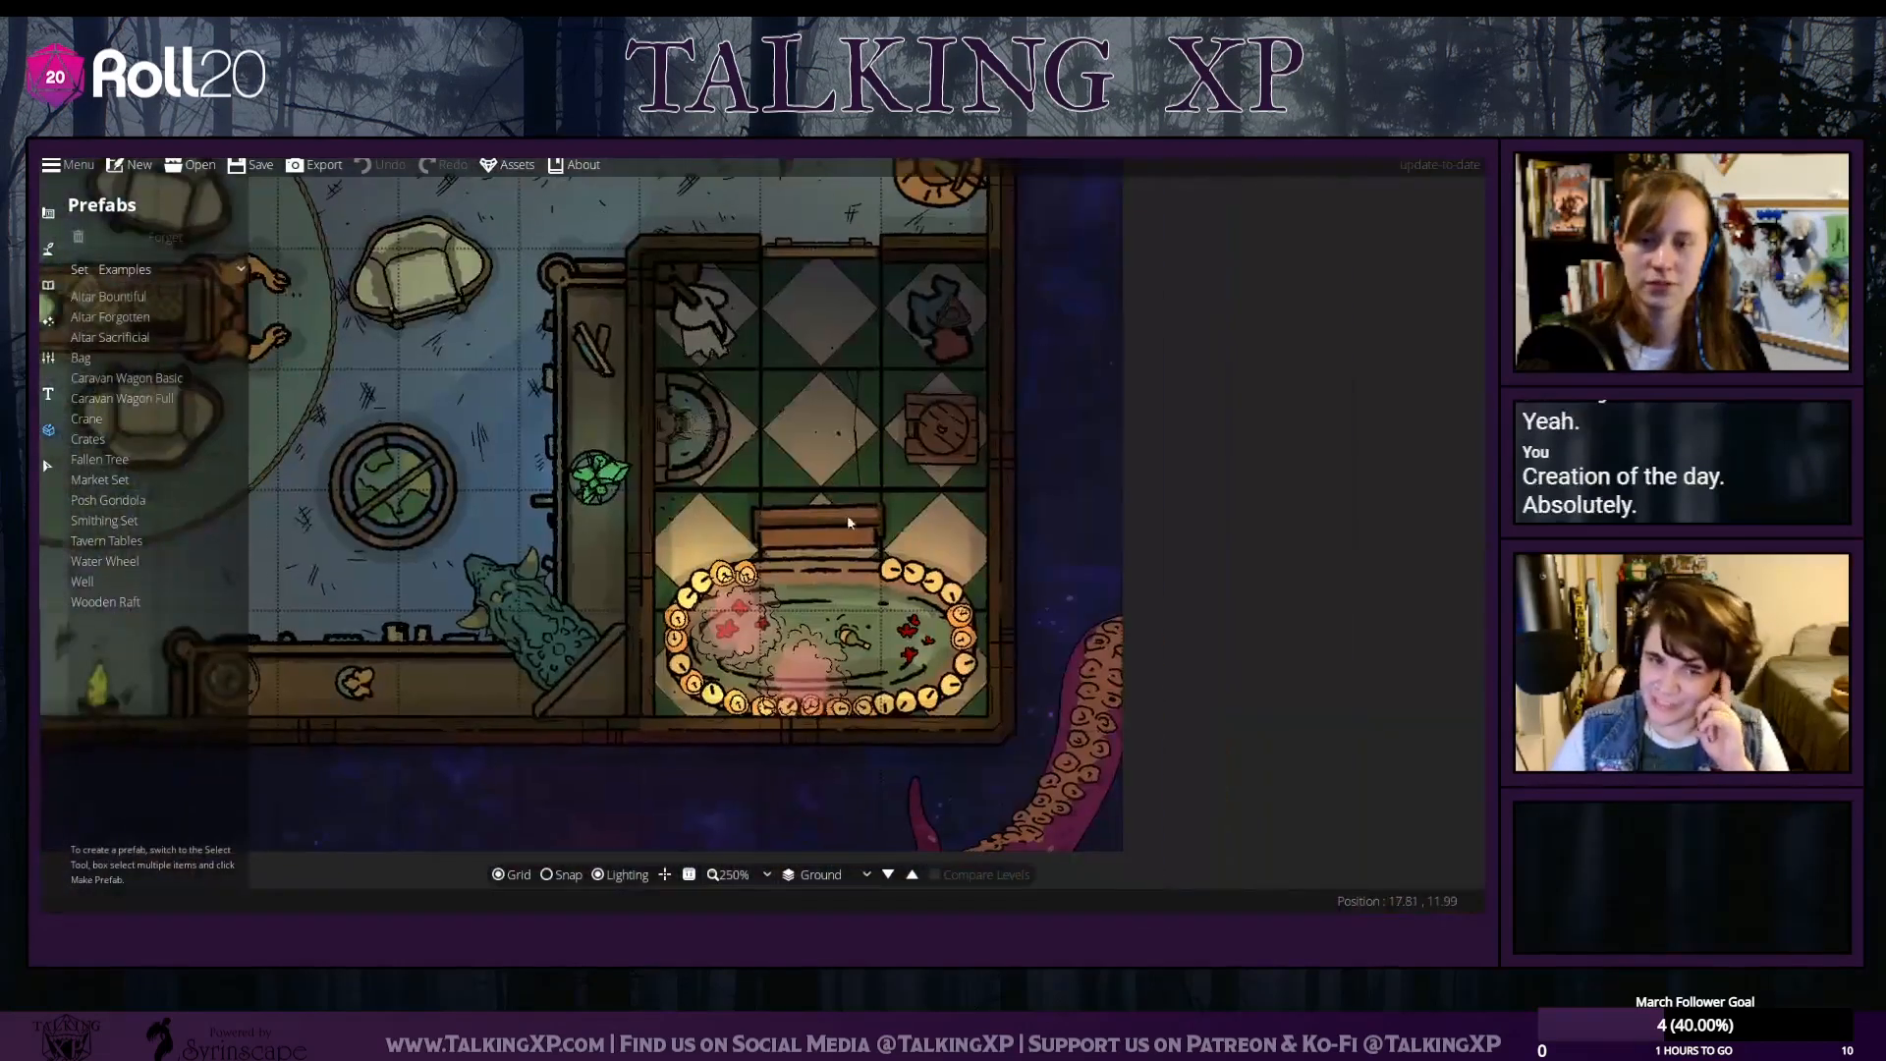
left_click_drag(774, 679, 969, 737)
left_click_drag(531, 688, 825, 619)
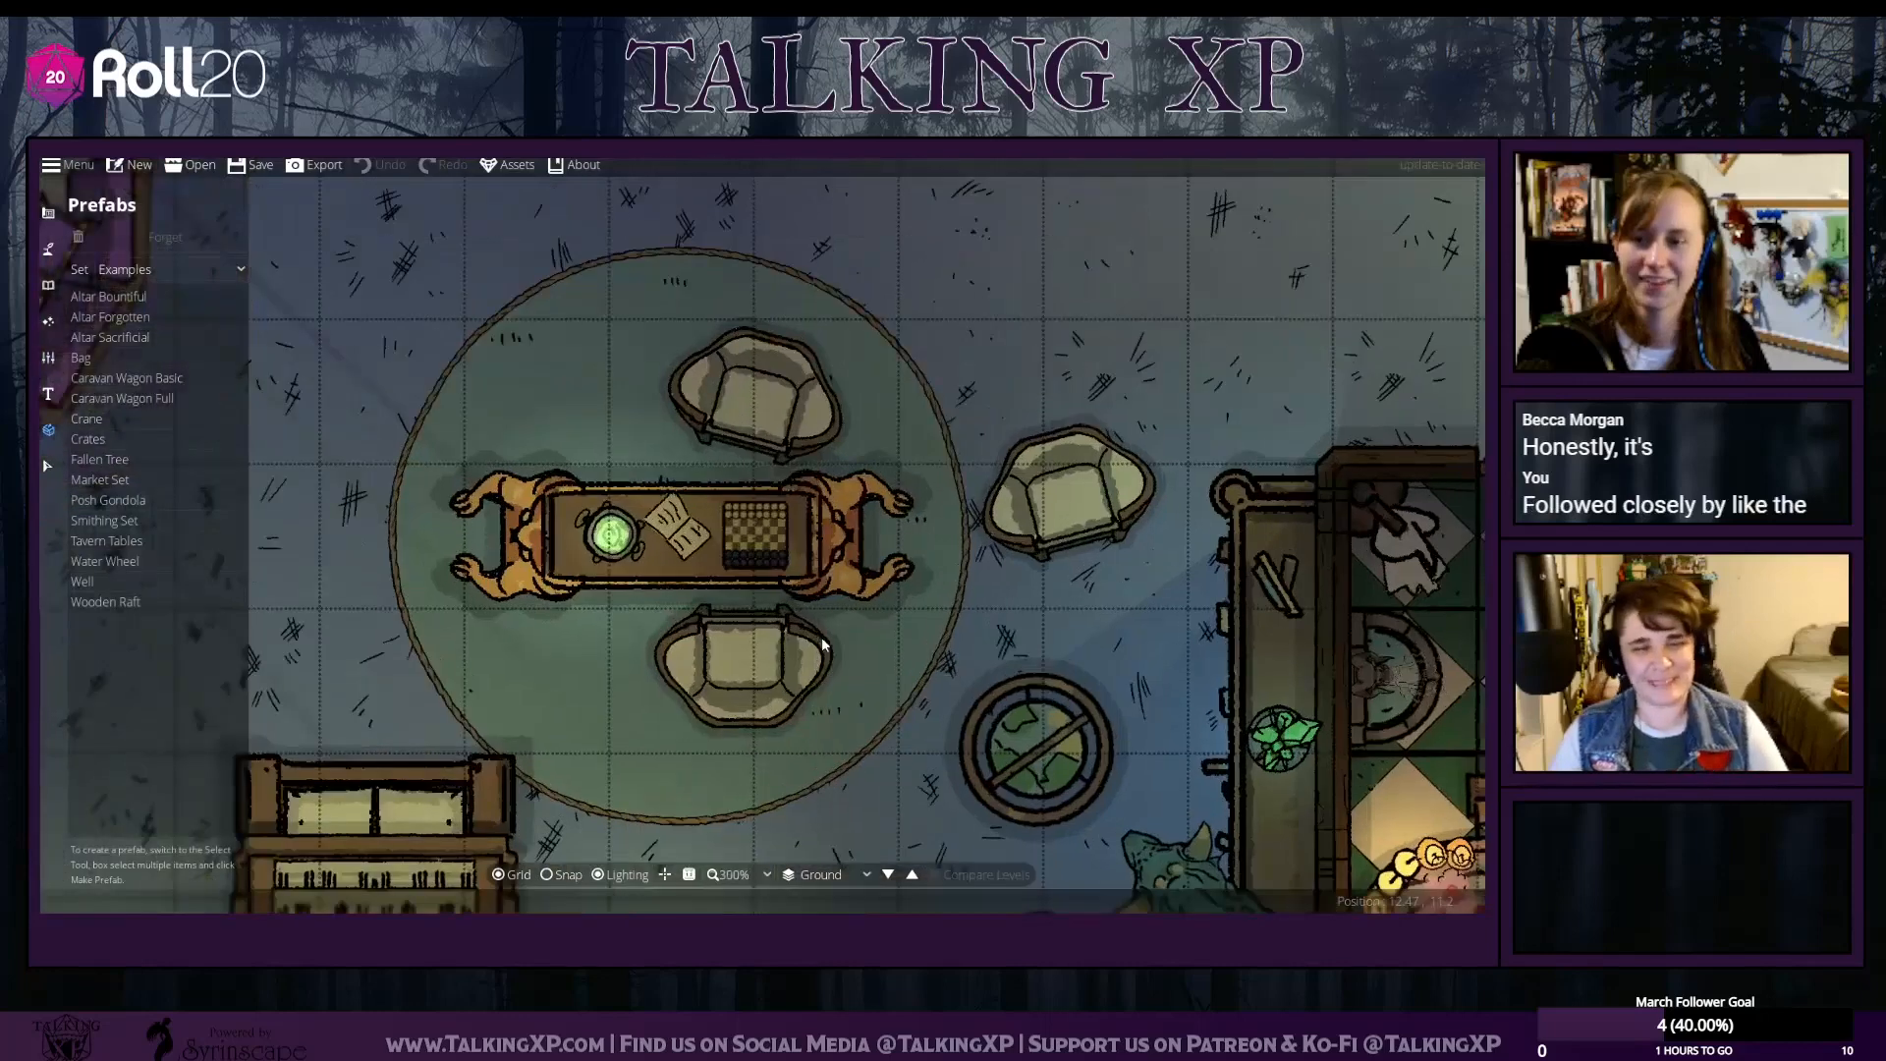
scroll(823, 644, "down", 4)
left_click_drag(709, 548, 848, 714)
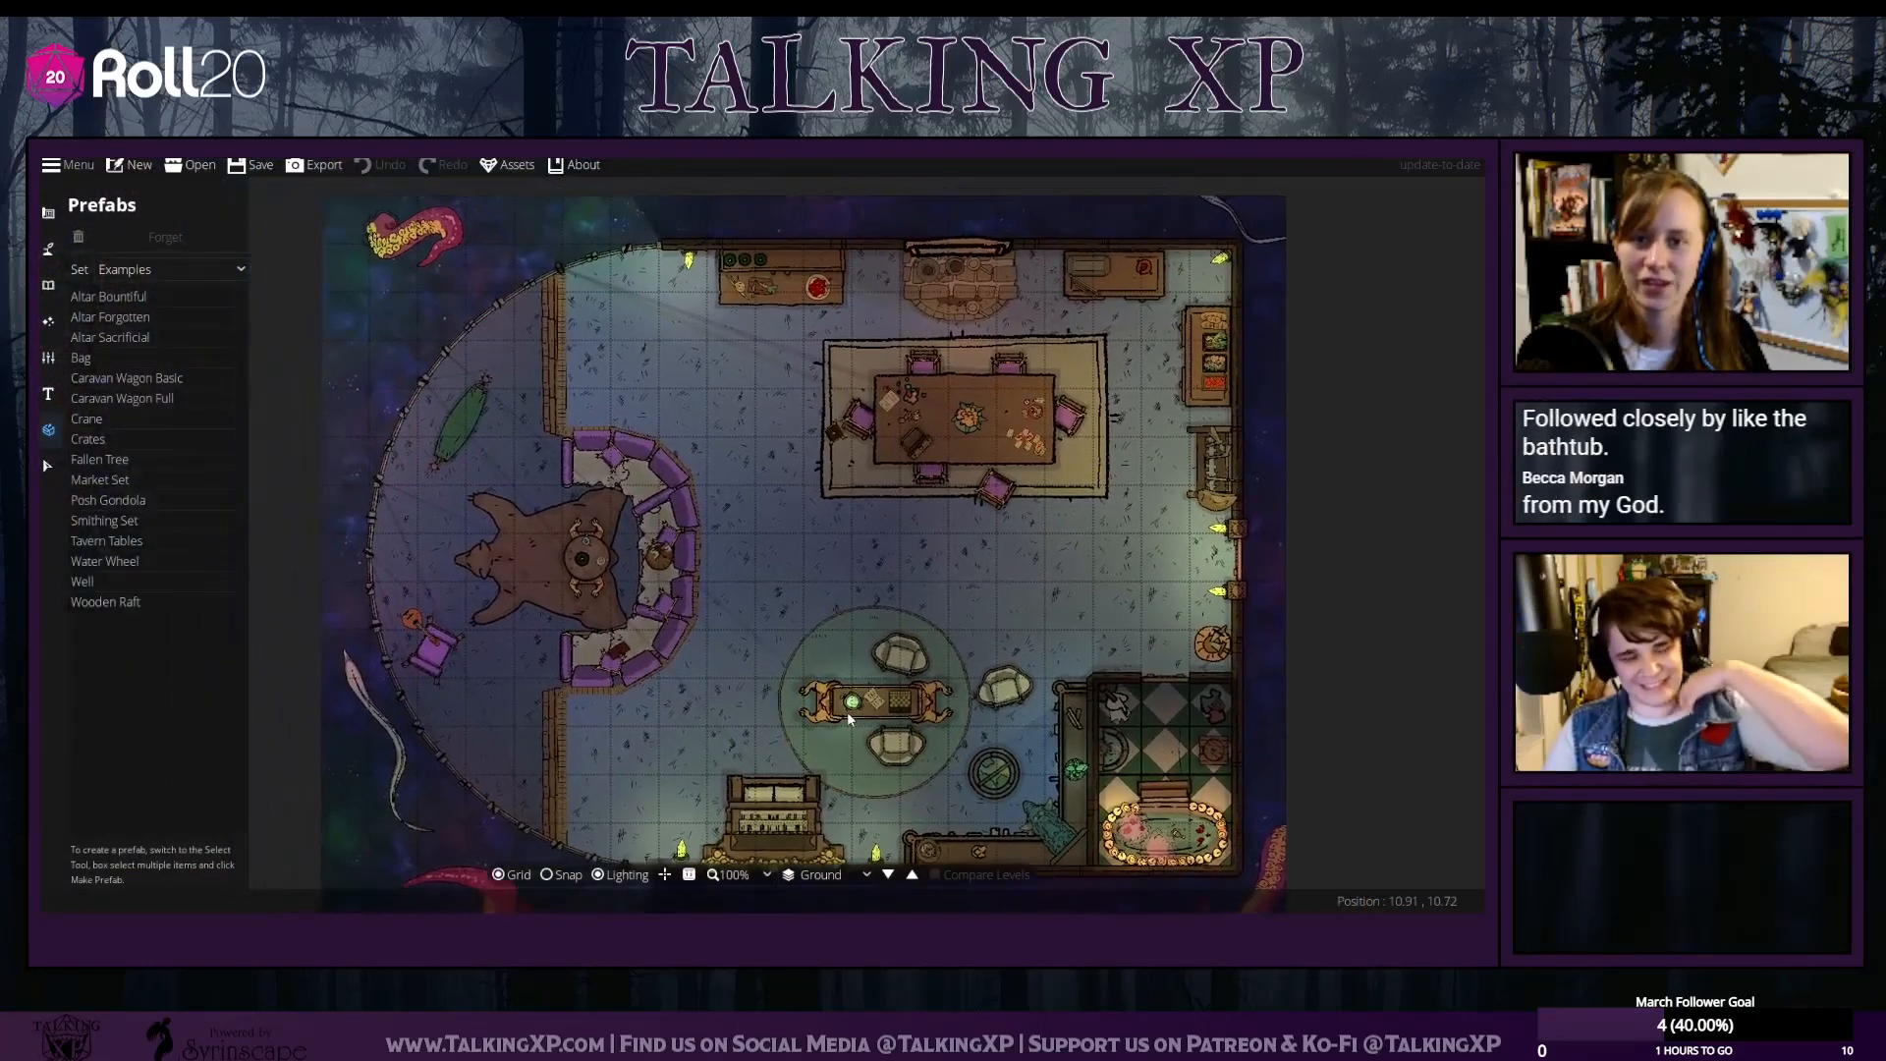